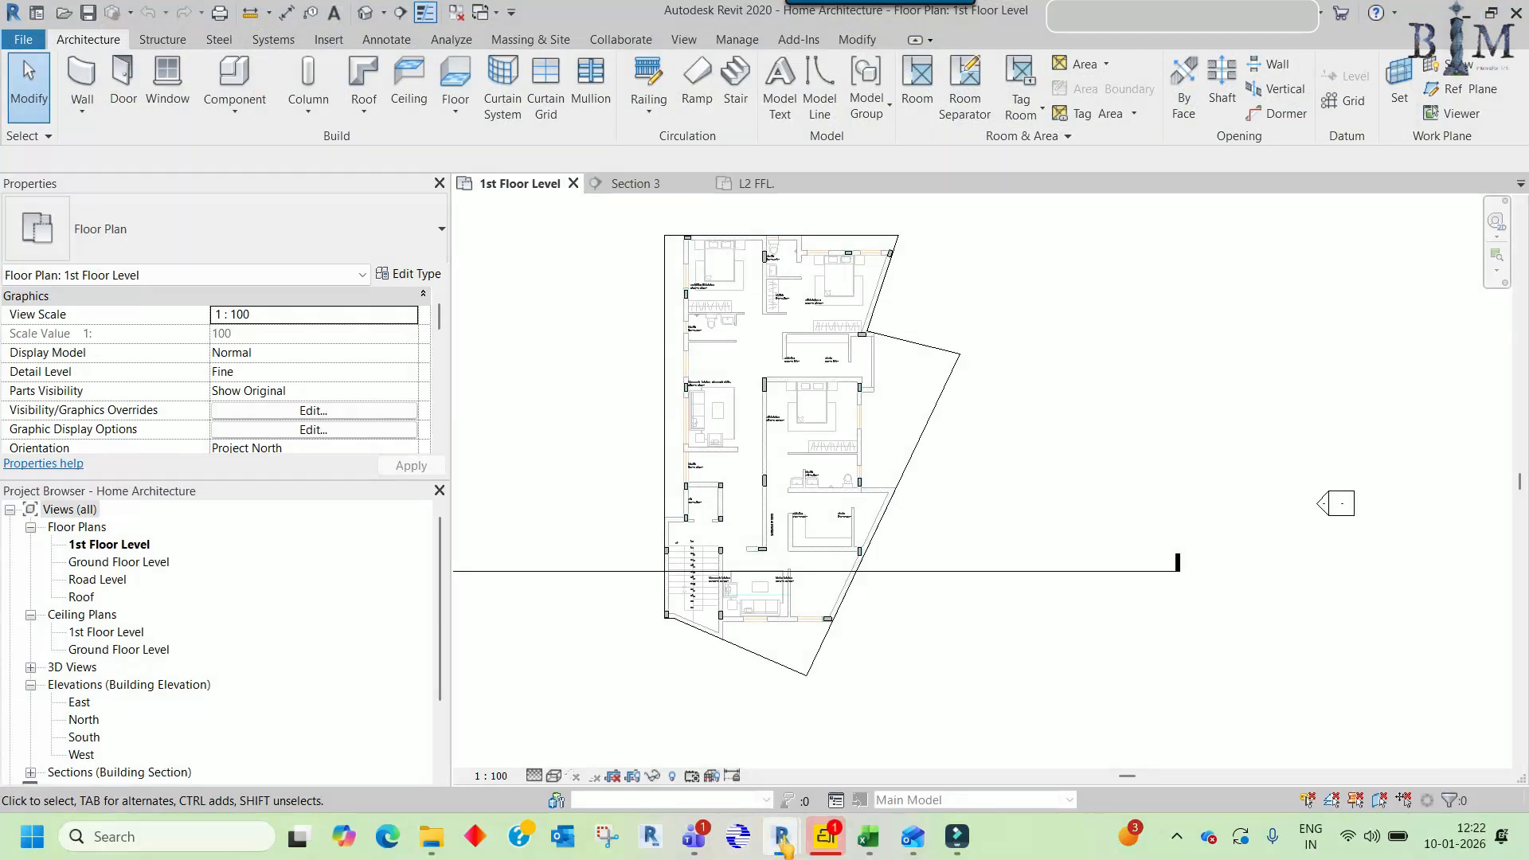
- Switch to the Home Structure project and show the upper-left corner column in the 1st Floor Level plan
mouse_move(784, 845)
left_click(865, 721)
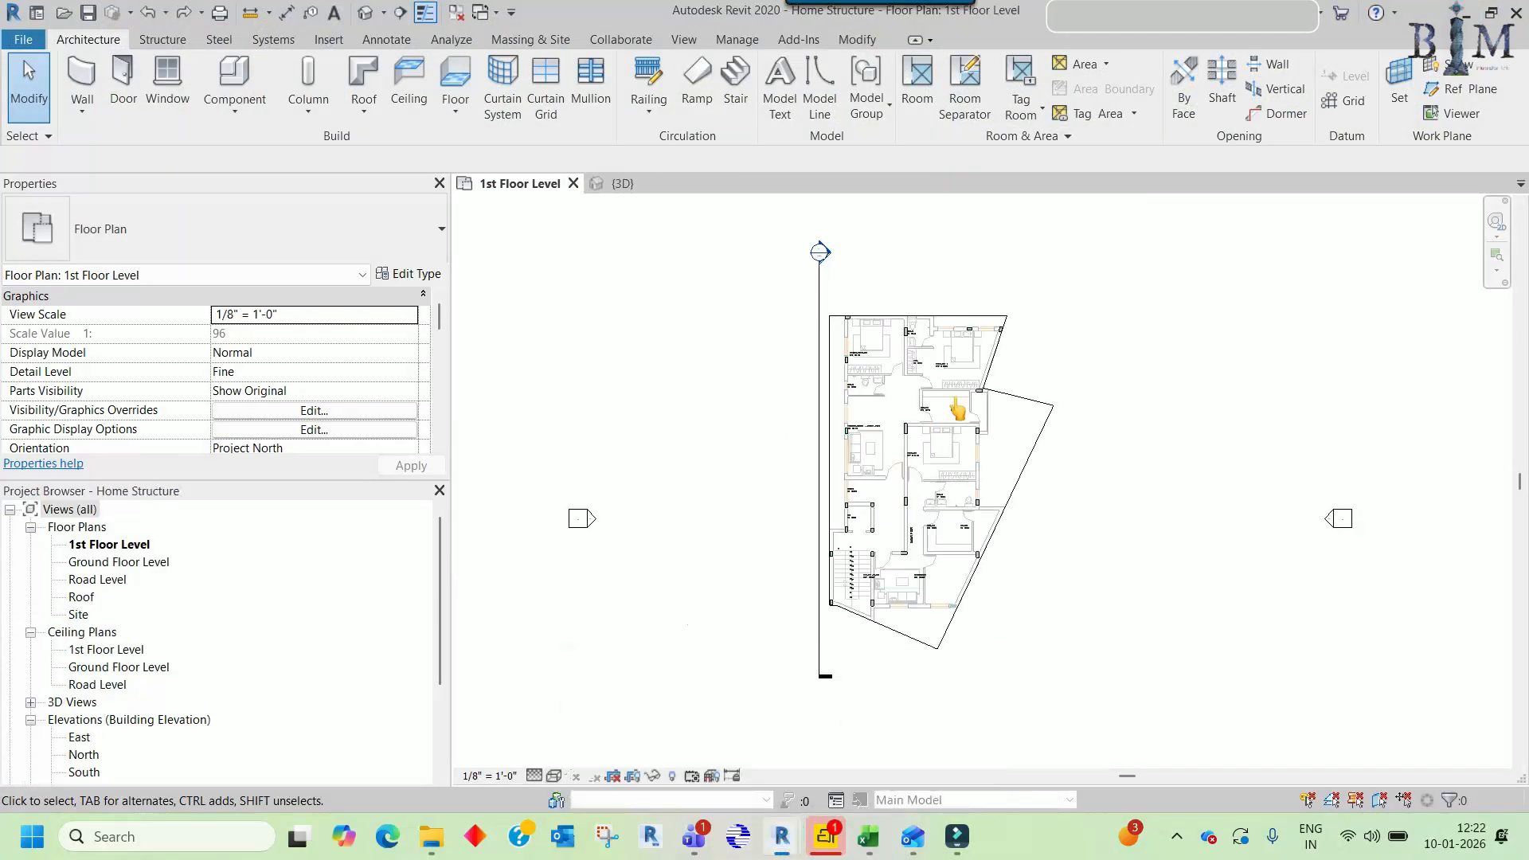
left_click(622, 182)
left_click(488, 189)
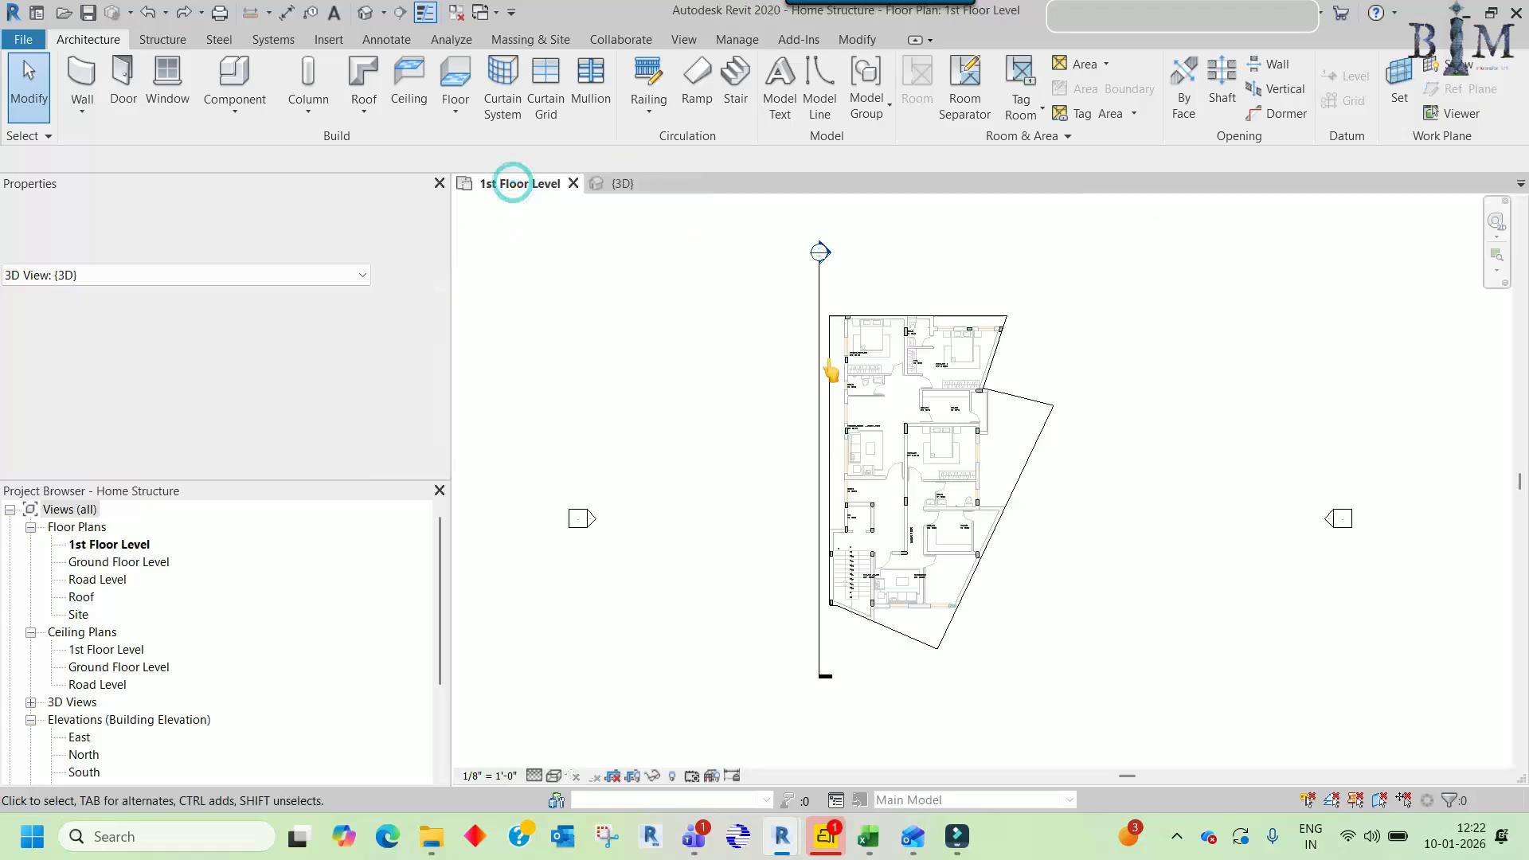
scroll(812, 273, "up", 6)
scroll(812, 273, "up", 5)
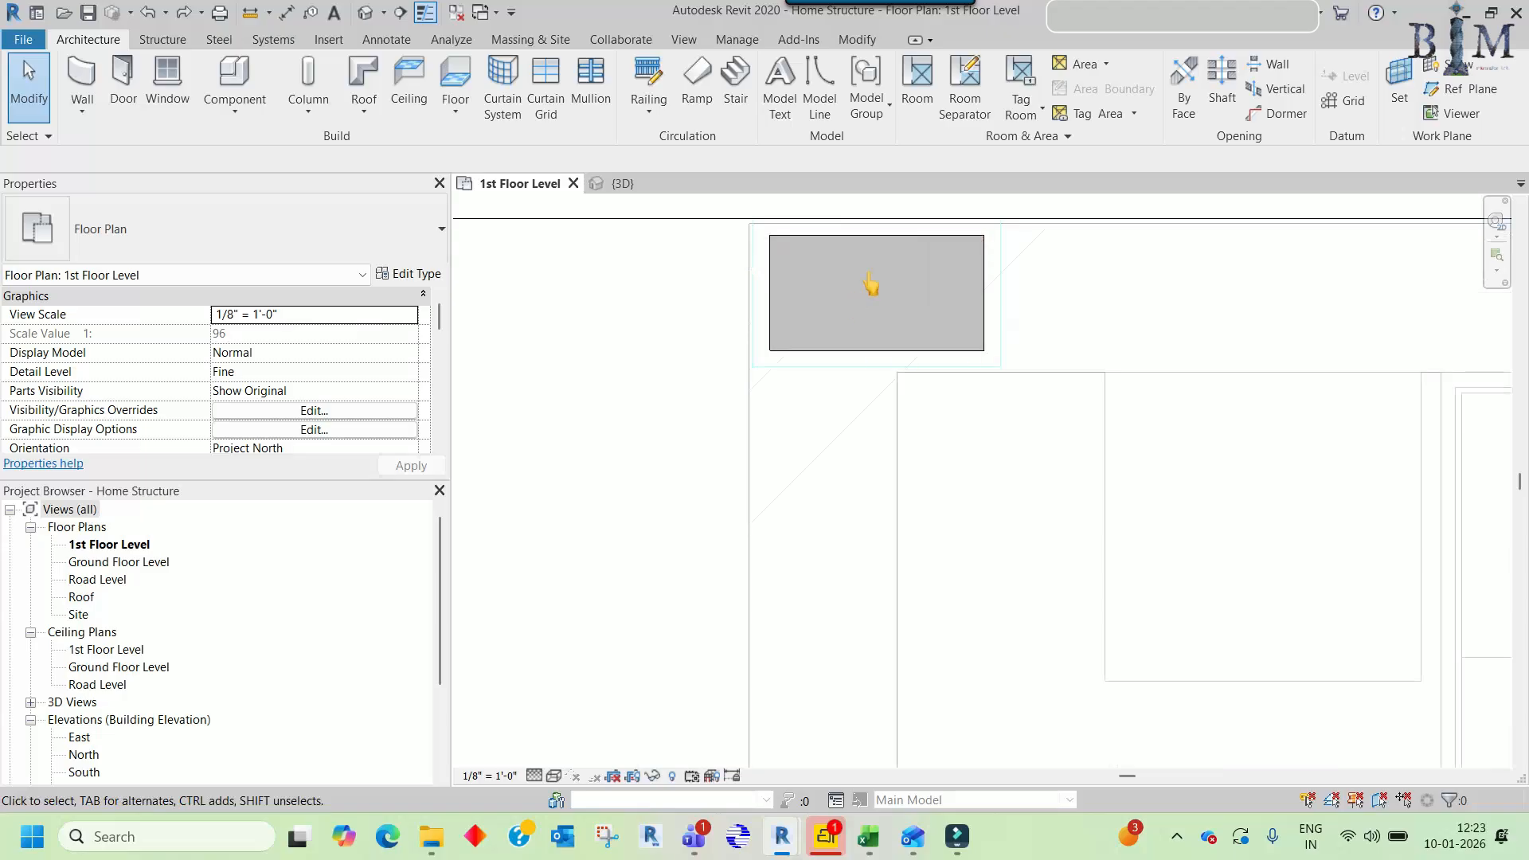
middle_click_drag(870, 284, 854, 364)
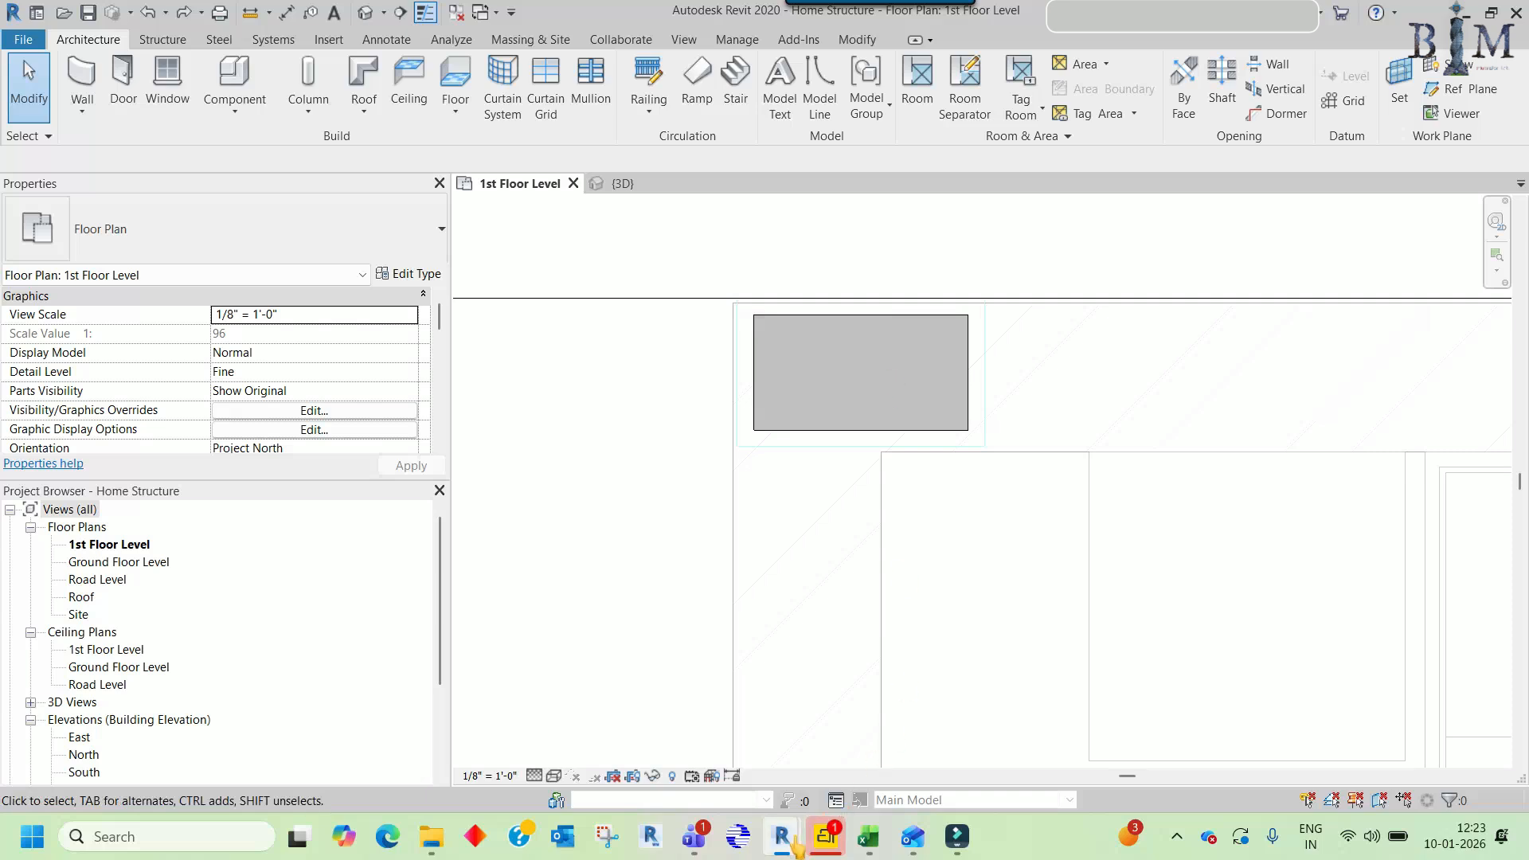
- Examine the wall and column beside the toilet in the Home Architecture 1st Floor Level plan and return to the Home Structure project
mouse_move(797, 850)
left_click(677, 733)
scroll(681, 273, "up", 8)
mouse_move(685, 468)
middle_mouse_down()
mouse_move(693, 403)
mouse_move(691, 455)
middle_mouse_up()
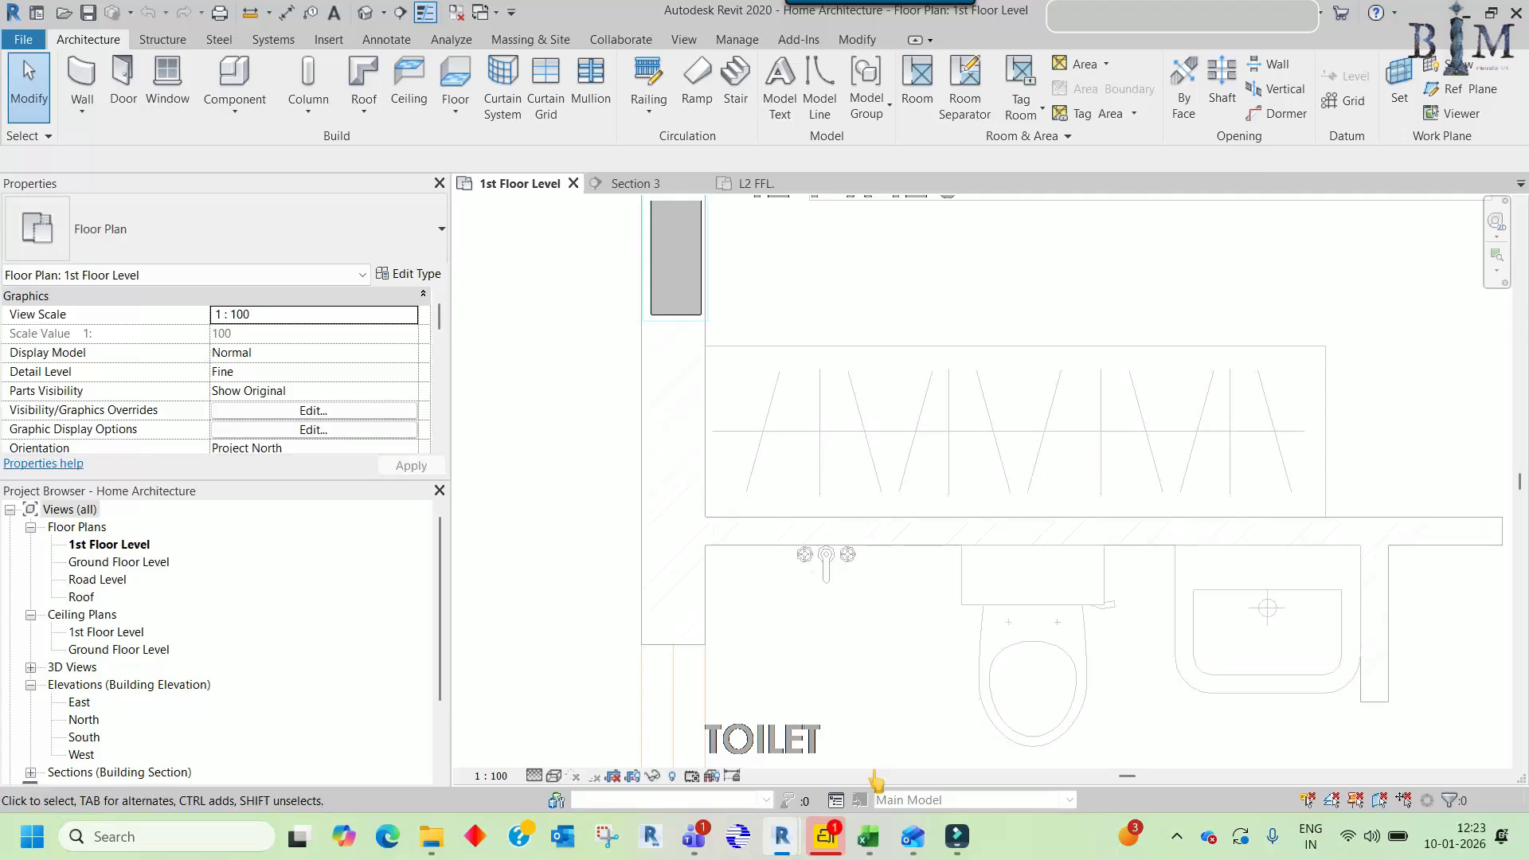
mouse_move(785, 844)
left_click(884, 728)
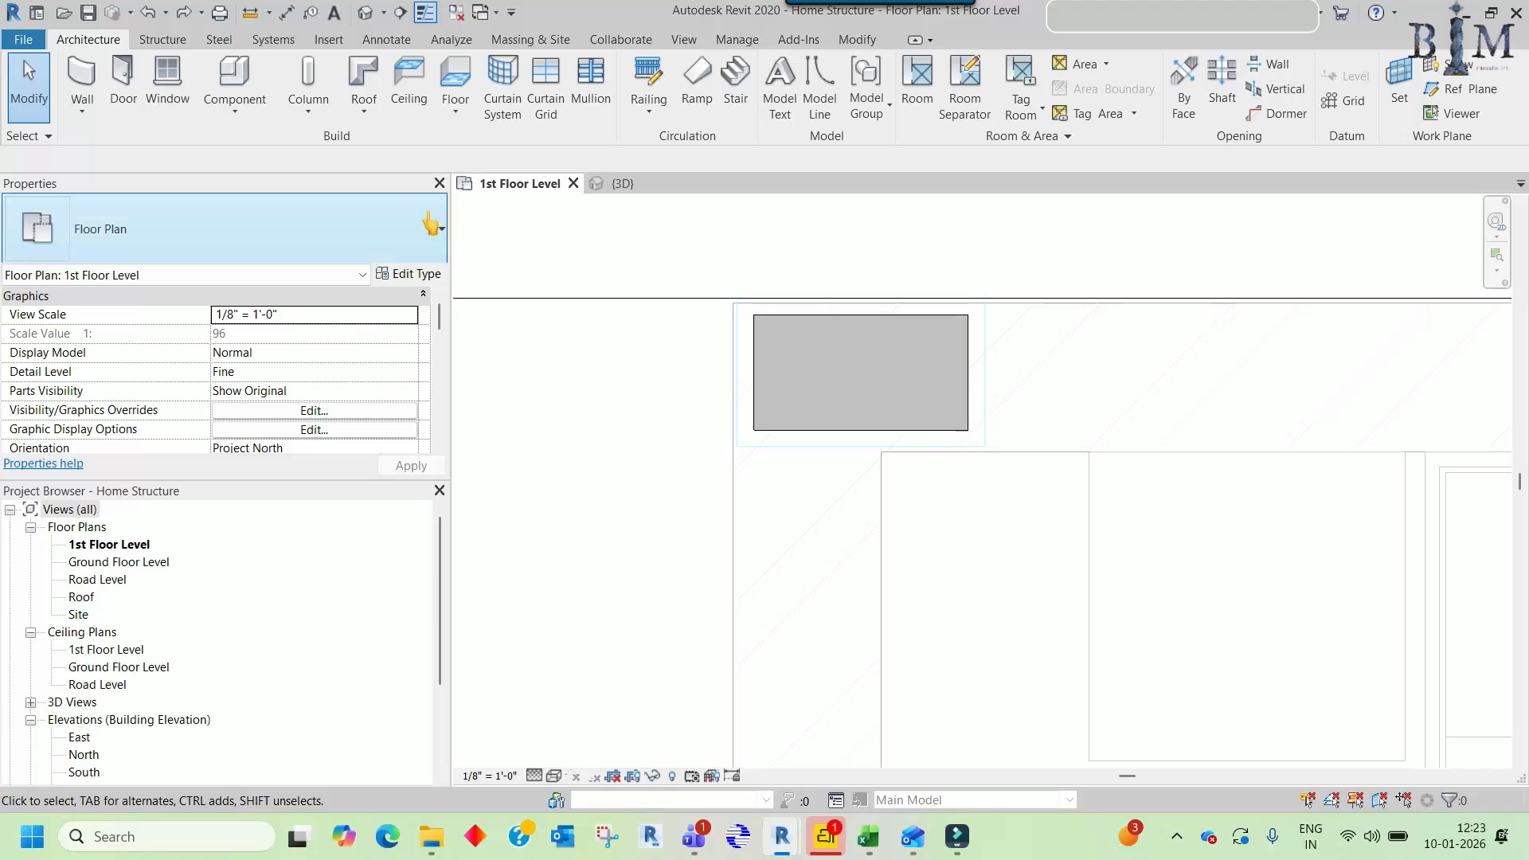
- Draw a horizontal Generic - 200mm architectural wall about 330 mm long just above the corner column
left_click(84, 105)
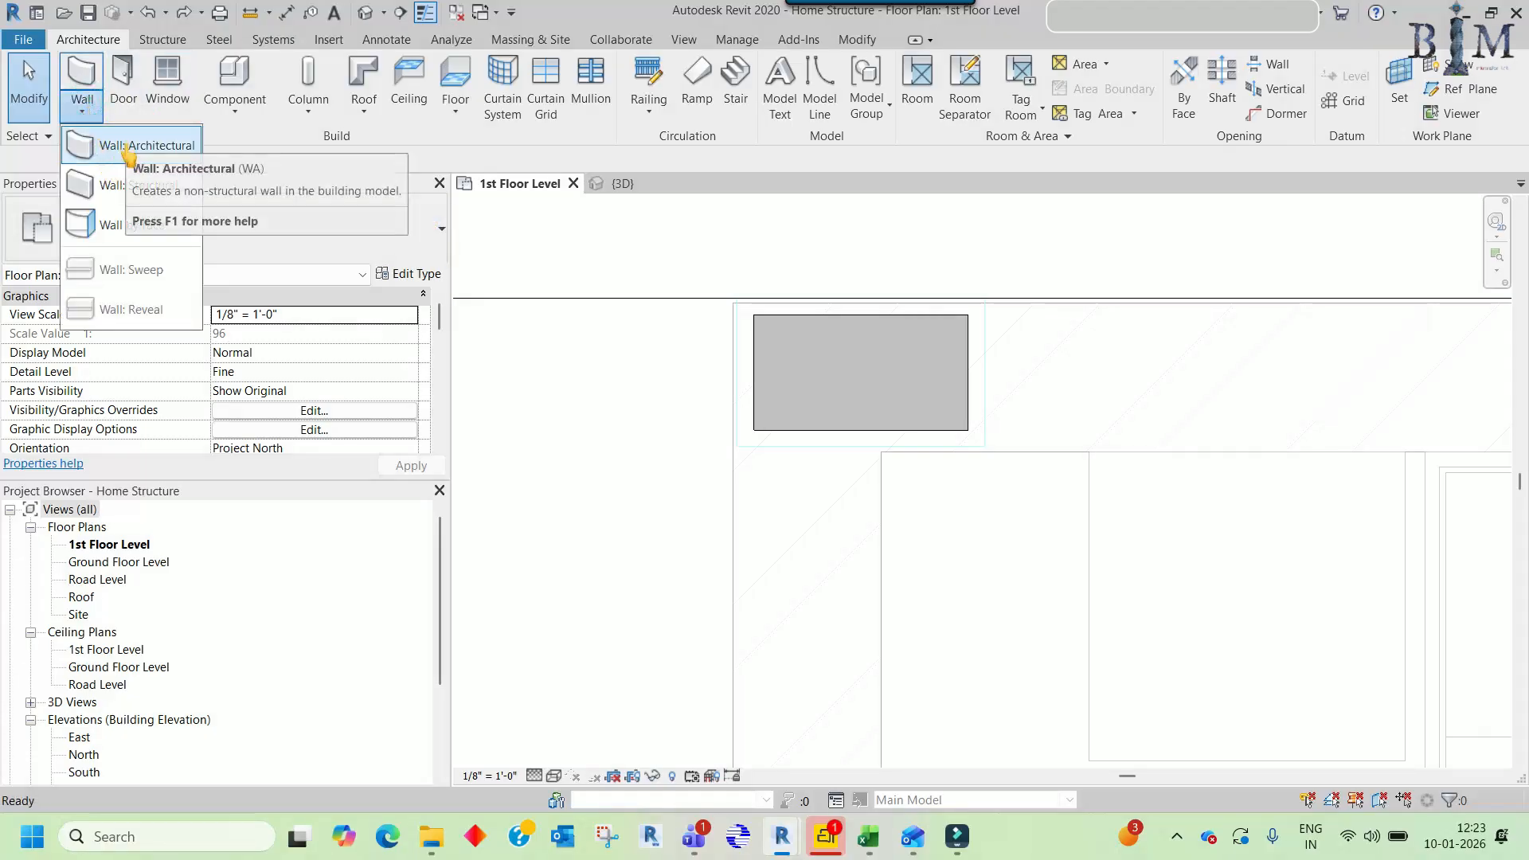
left_click(137, 147)
middle_click_drag(1163, 403, 896, 569)
left_click(843, 327)
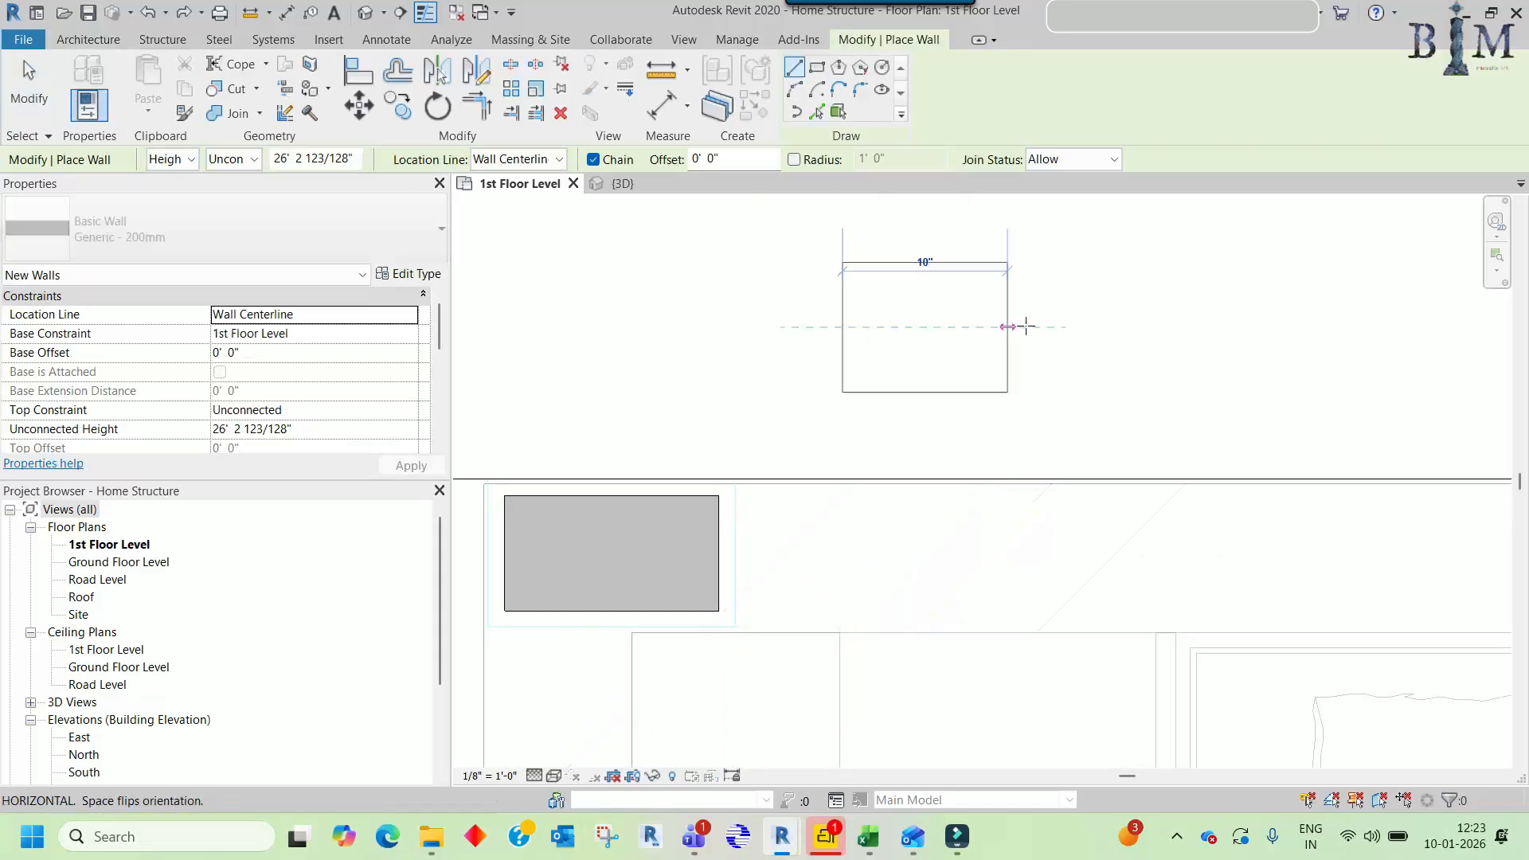
key("Escape")
key("Escape")
middle_click_drag(822, 421, 967, 389)
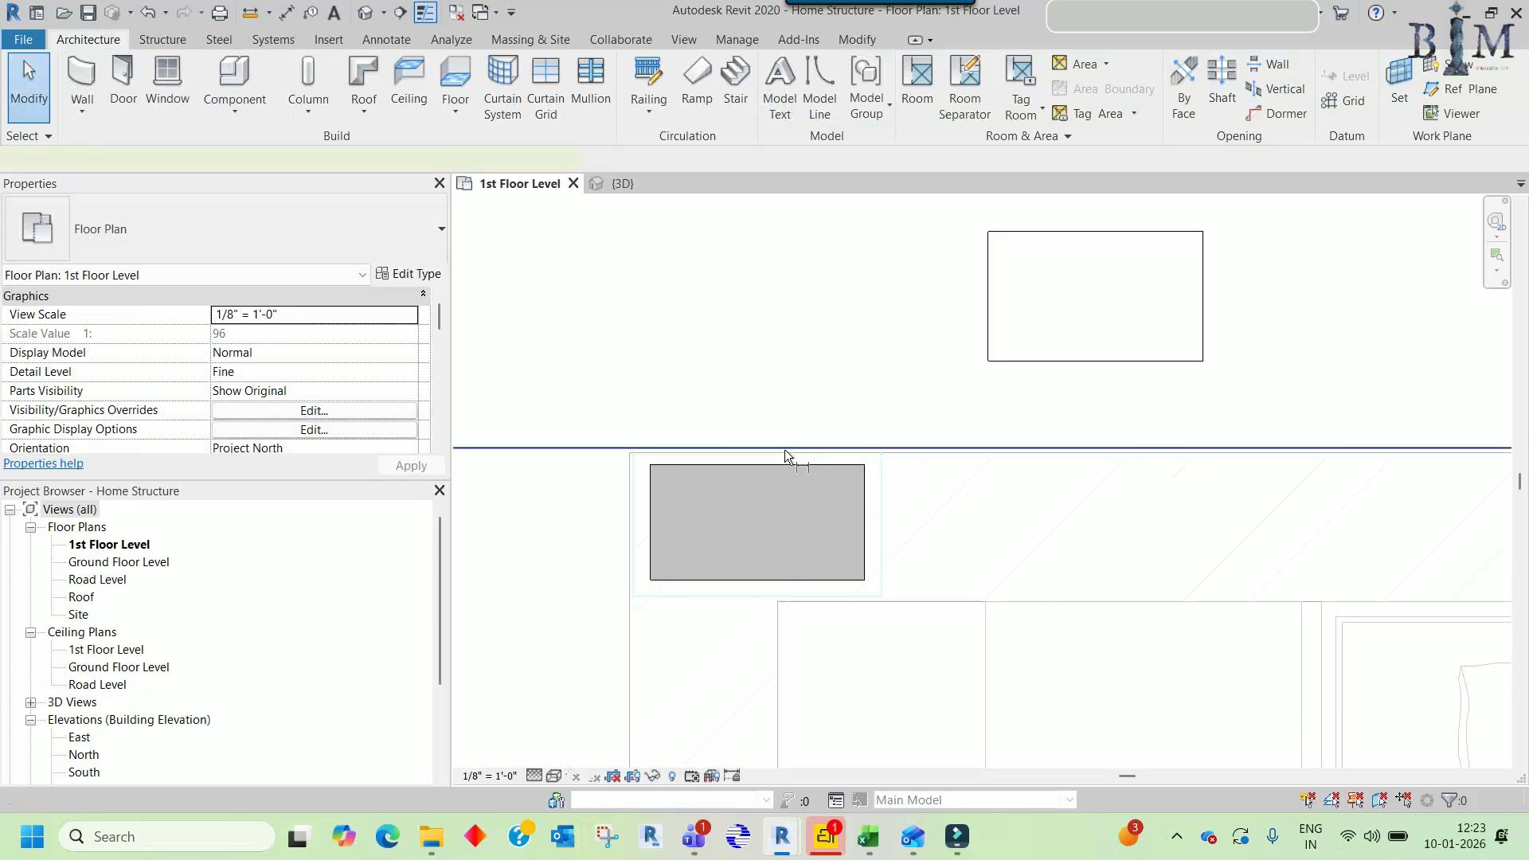
- Measure the gap between the corner column's lower face and the surrounding outline of the imported drawing
key("d")
key("i")
scroll(785, 451, "up", 2)
middle_click_drag(791, 461, 752, 335)
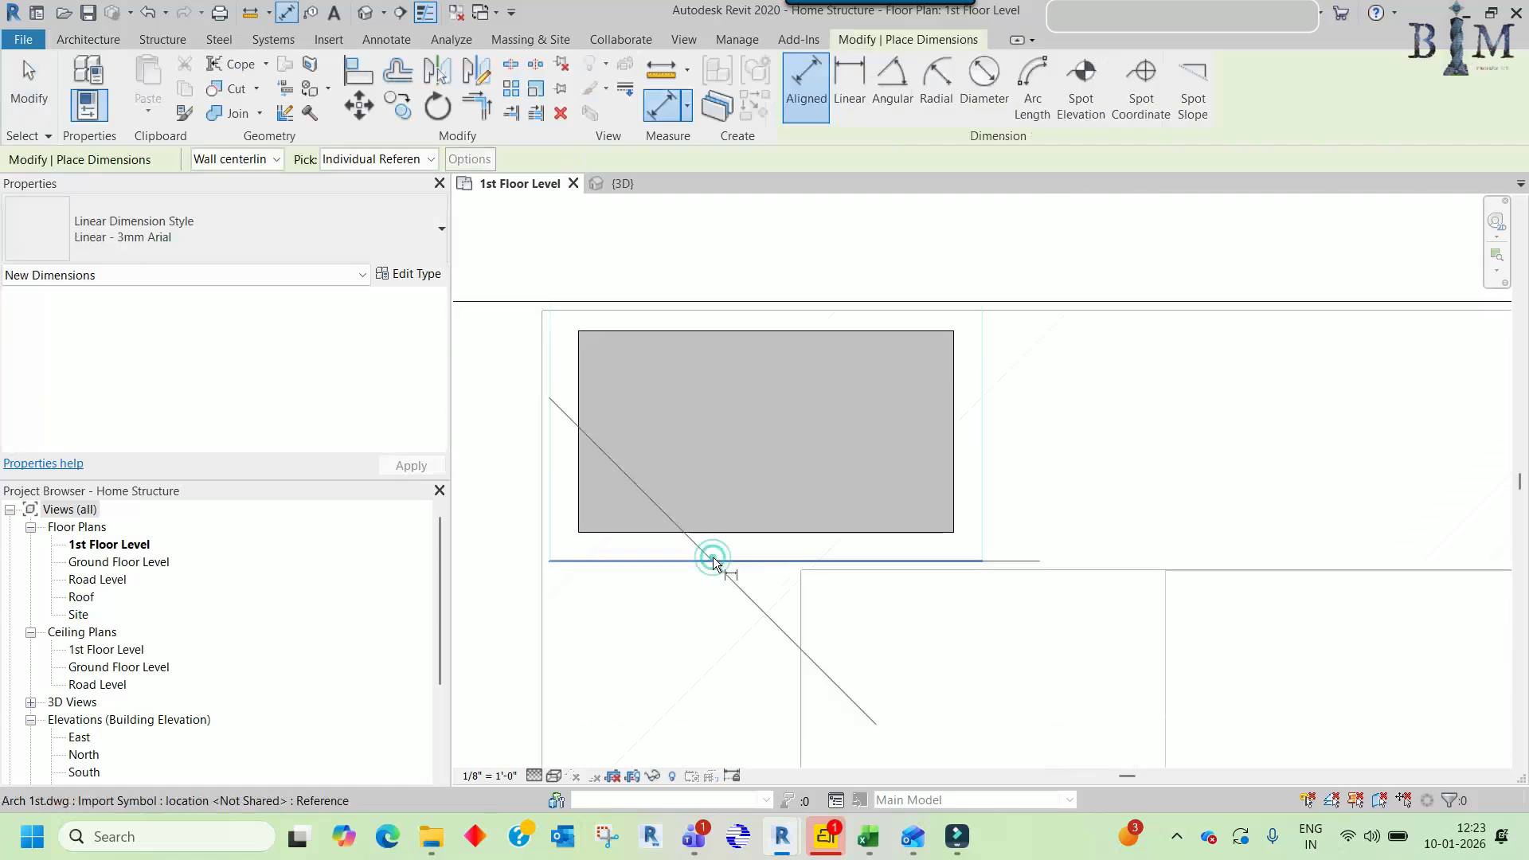
left_click(713, 560)
scroll(720, 577, "down", 2)
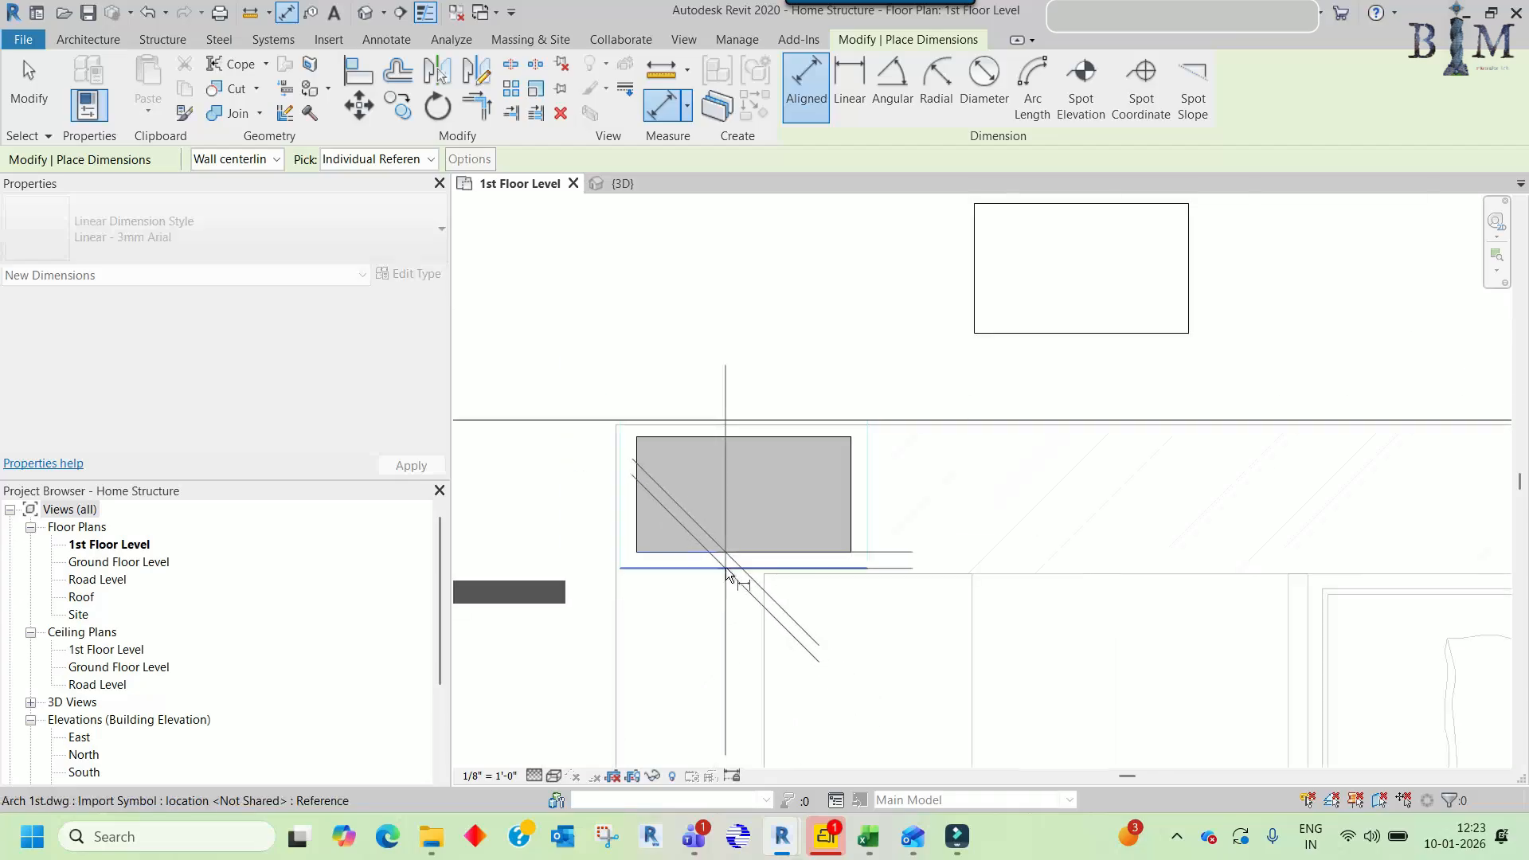
scroll(726, 567, "down", 3)
scroll(726, 566, "up", 5)
key("Escape")
key("Escape")
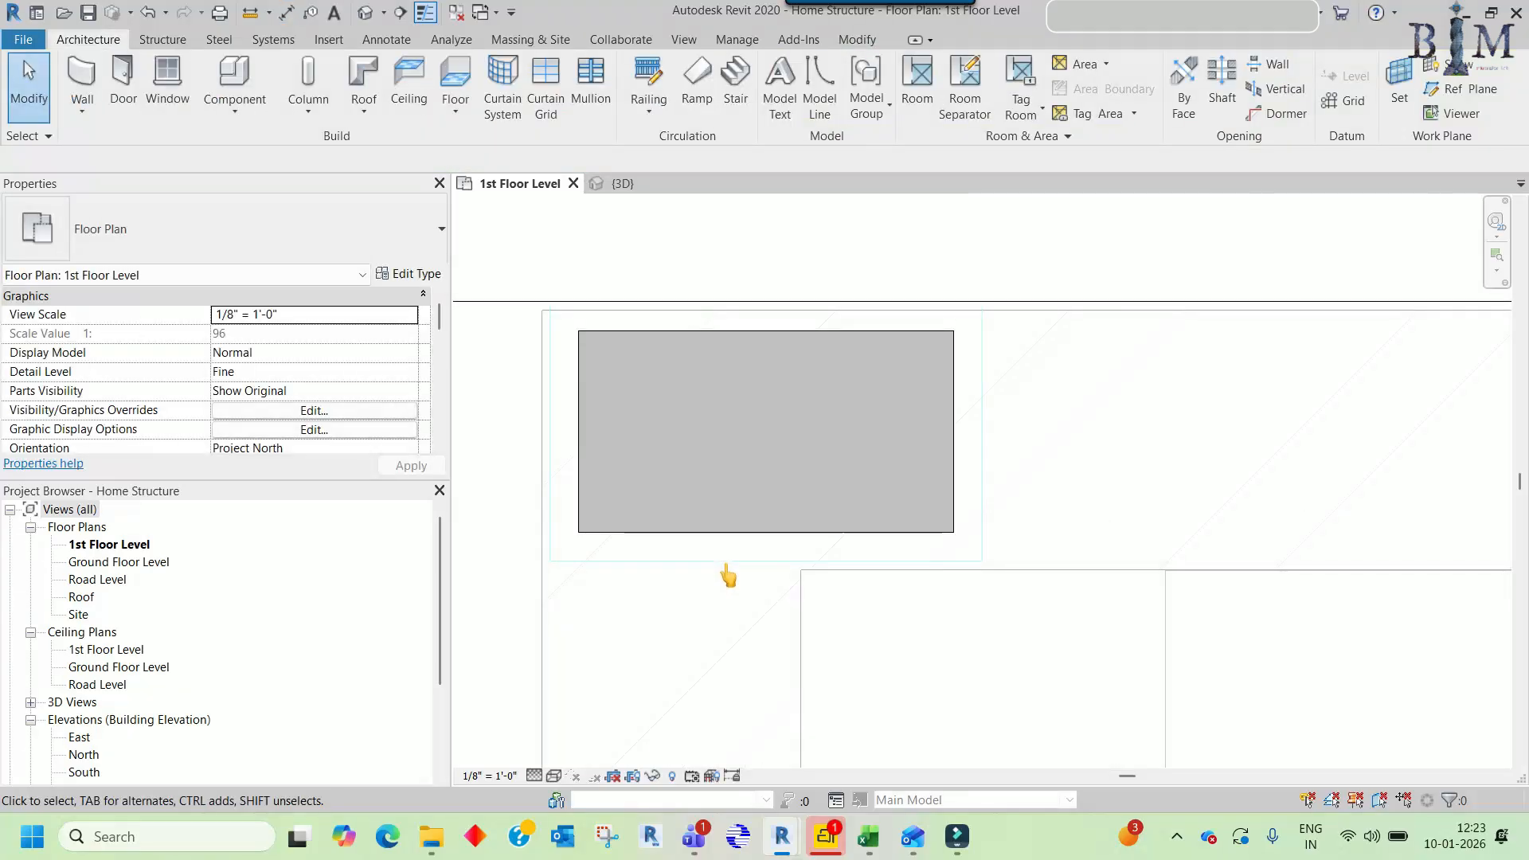
- Set the project's length units to millimeters with the mm unit symbol
key("u")
key("n")
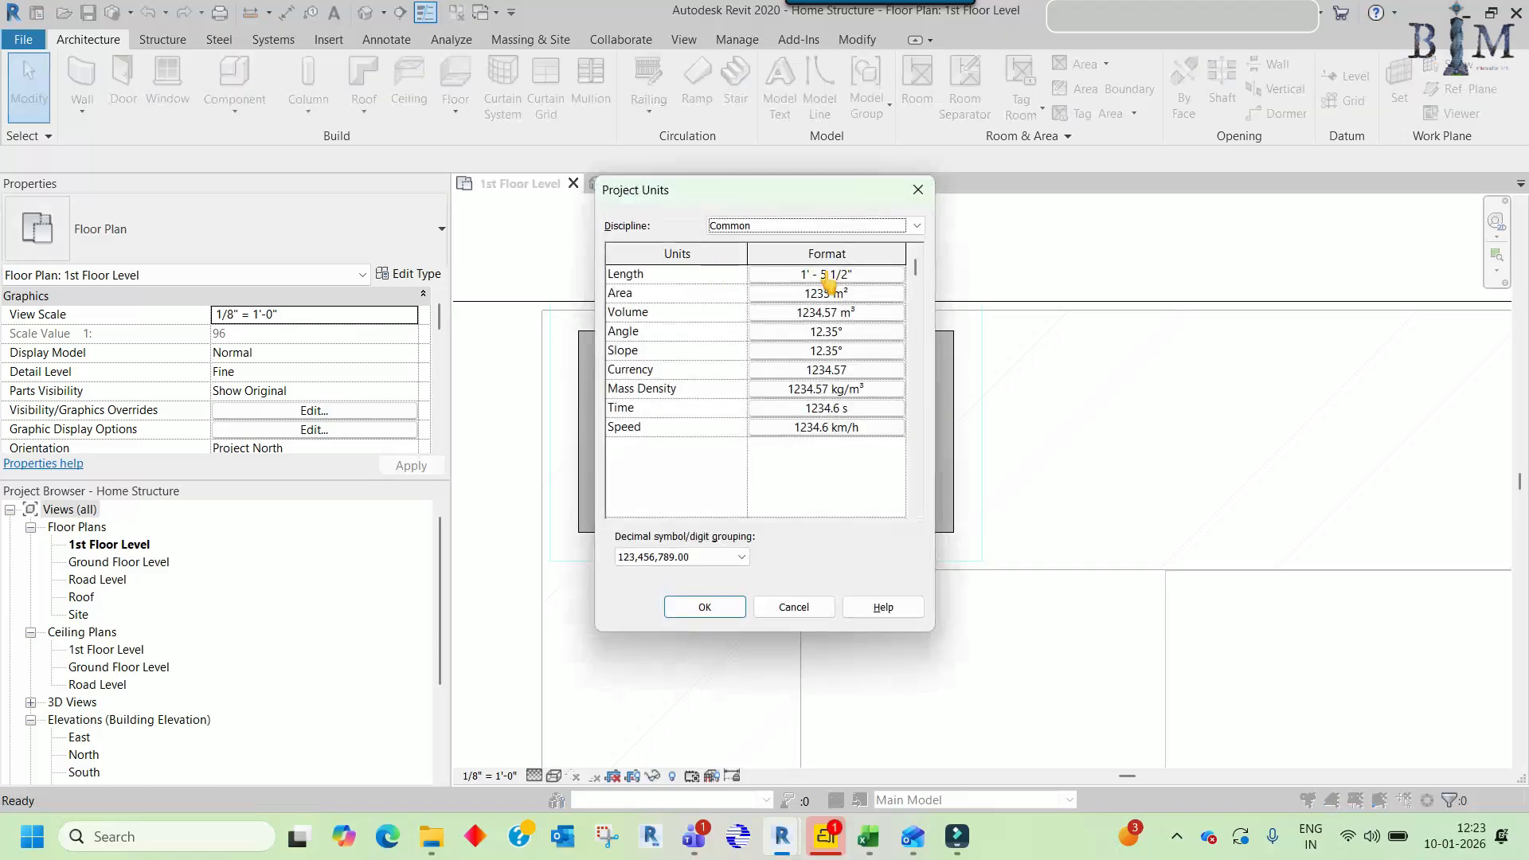
left_click(828, 279)
left_click(856, 306)
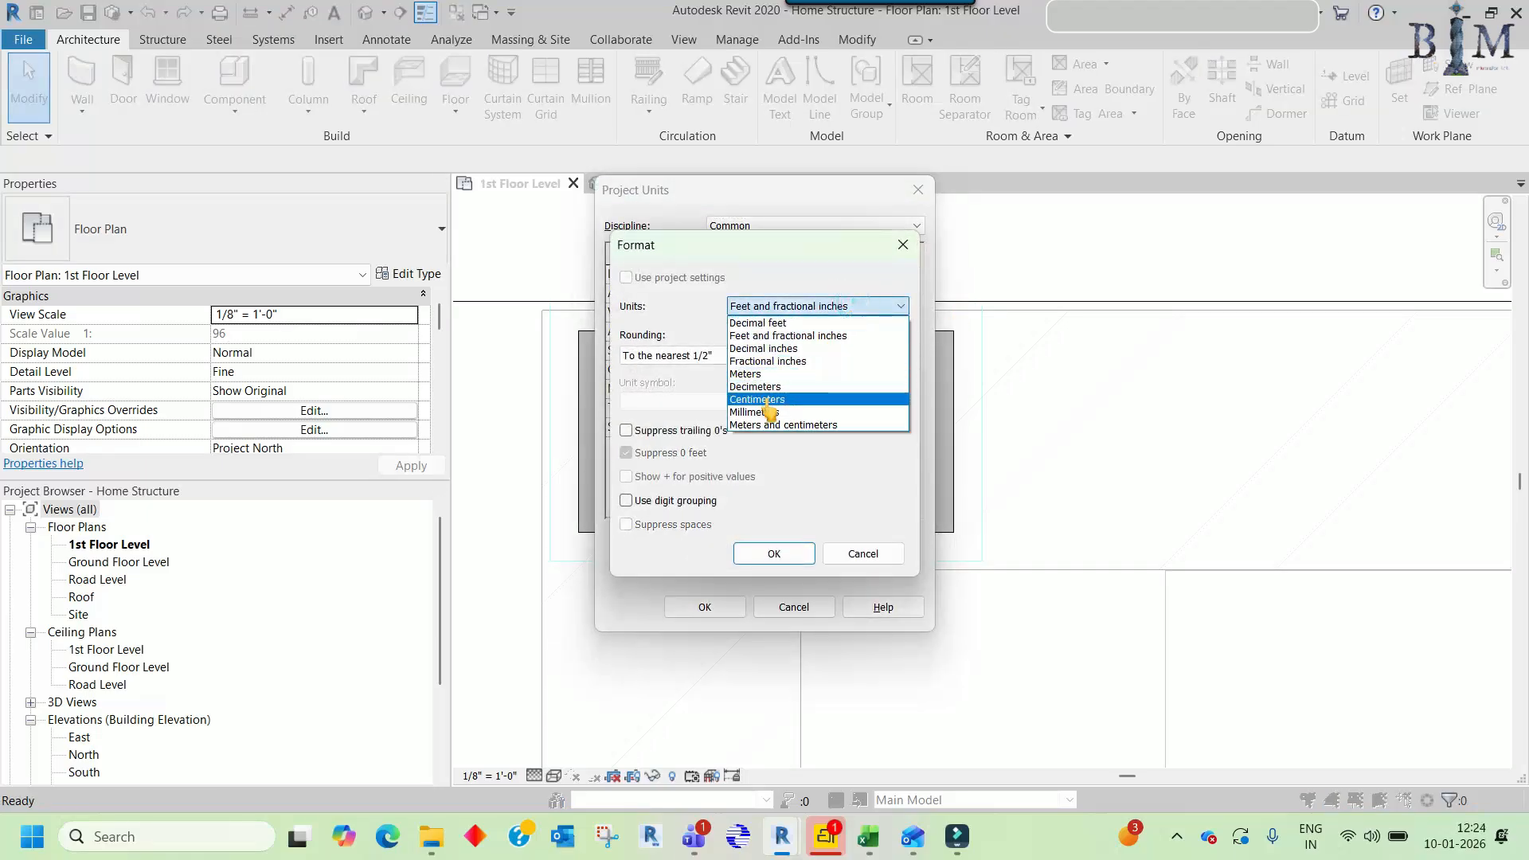
left_click(766, 411)
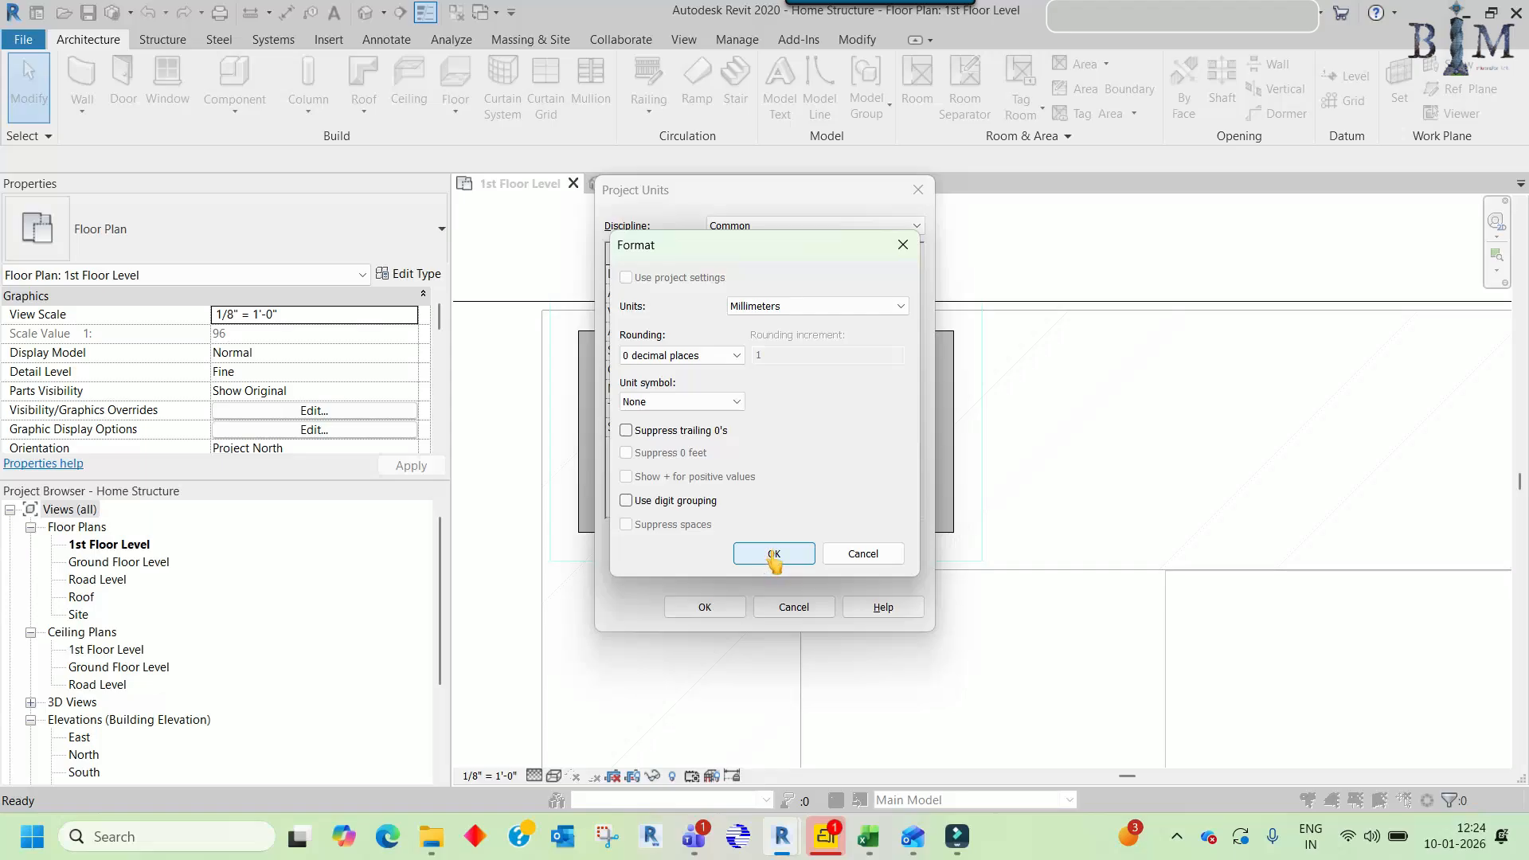
left_click(652, 406)
left_click(649, 427)
left_click(773, 553)
left_click(711, 609)
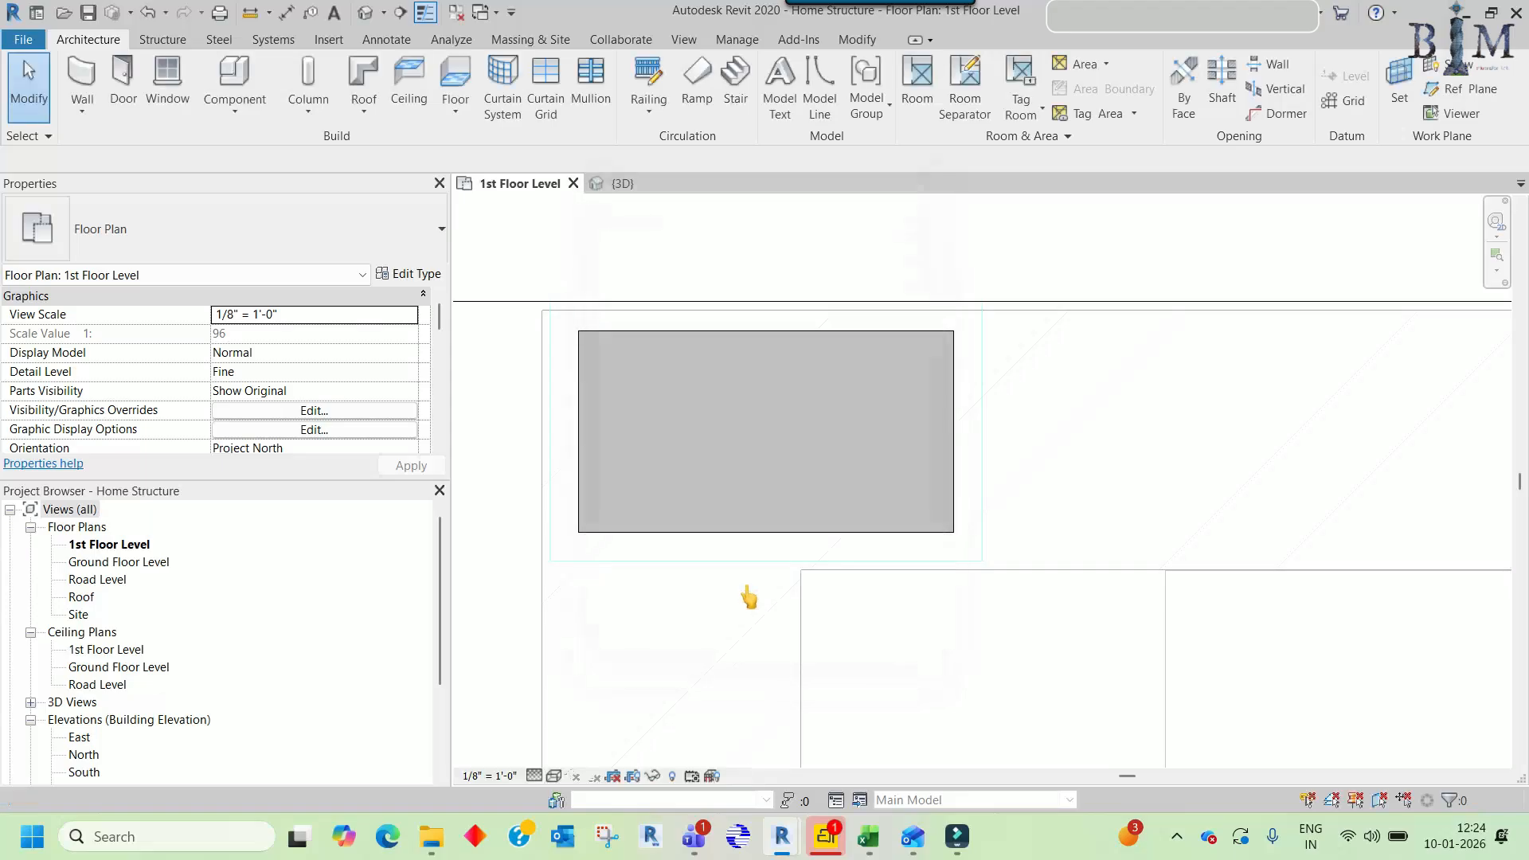
- Duplicate the type of the short wall above the corner column as Generic - 25mm
scroll(941, 477, "down", 3)
middle_click_drag(1046, 430, 985, 511)
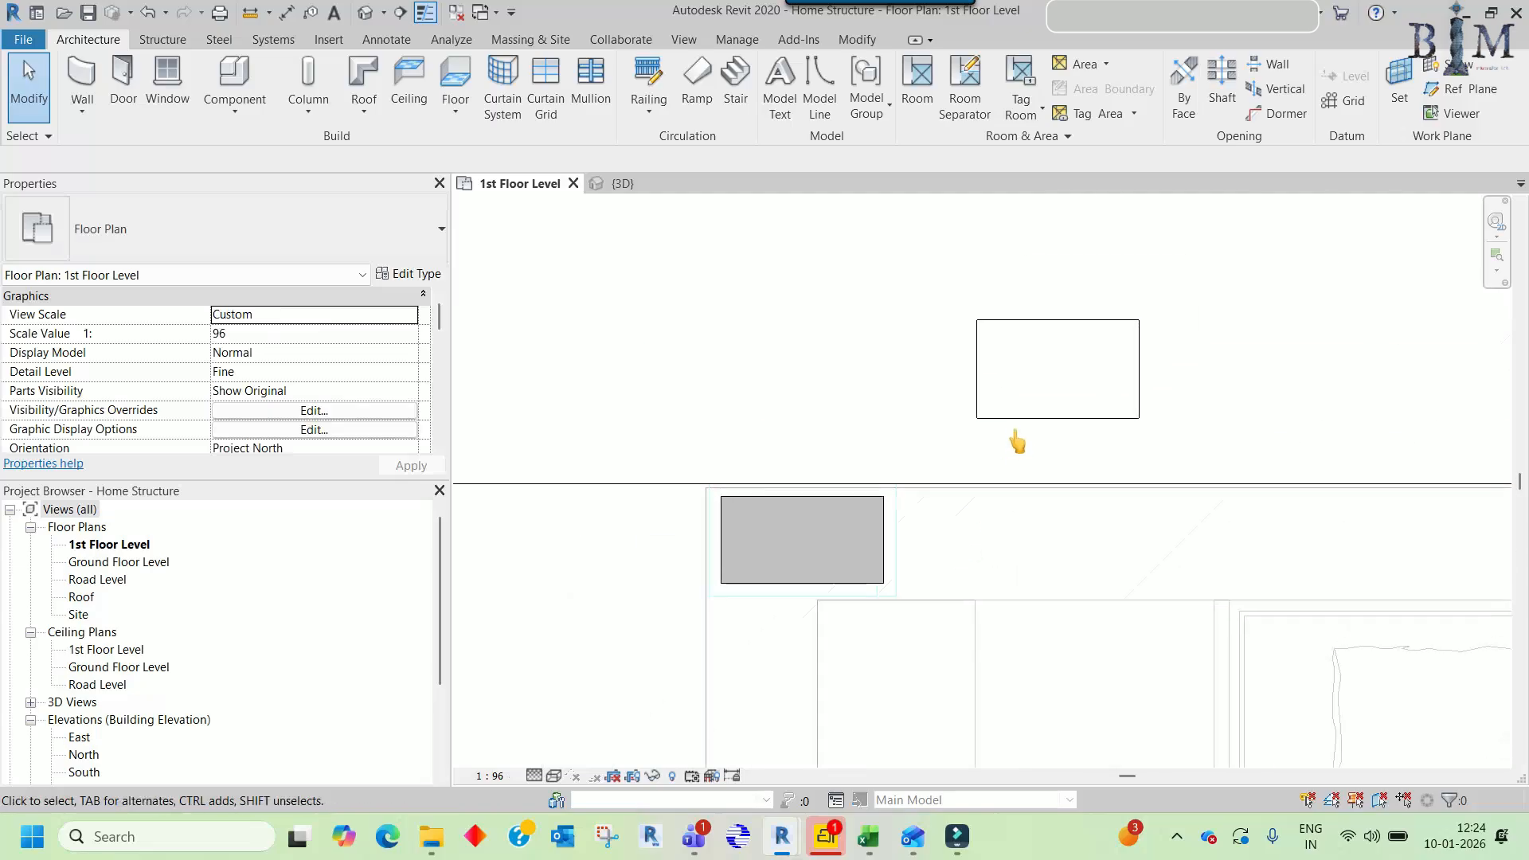
left_click(1015, 422)
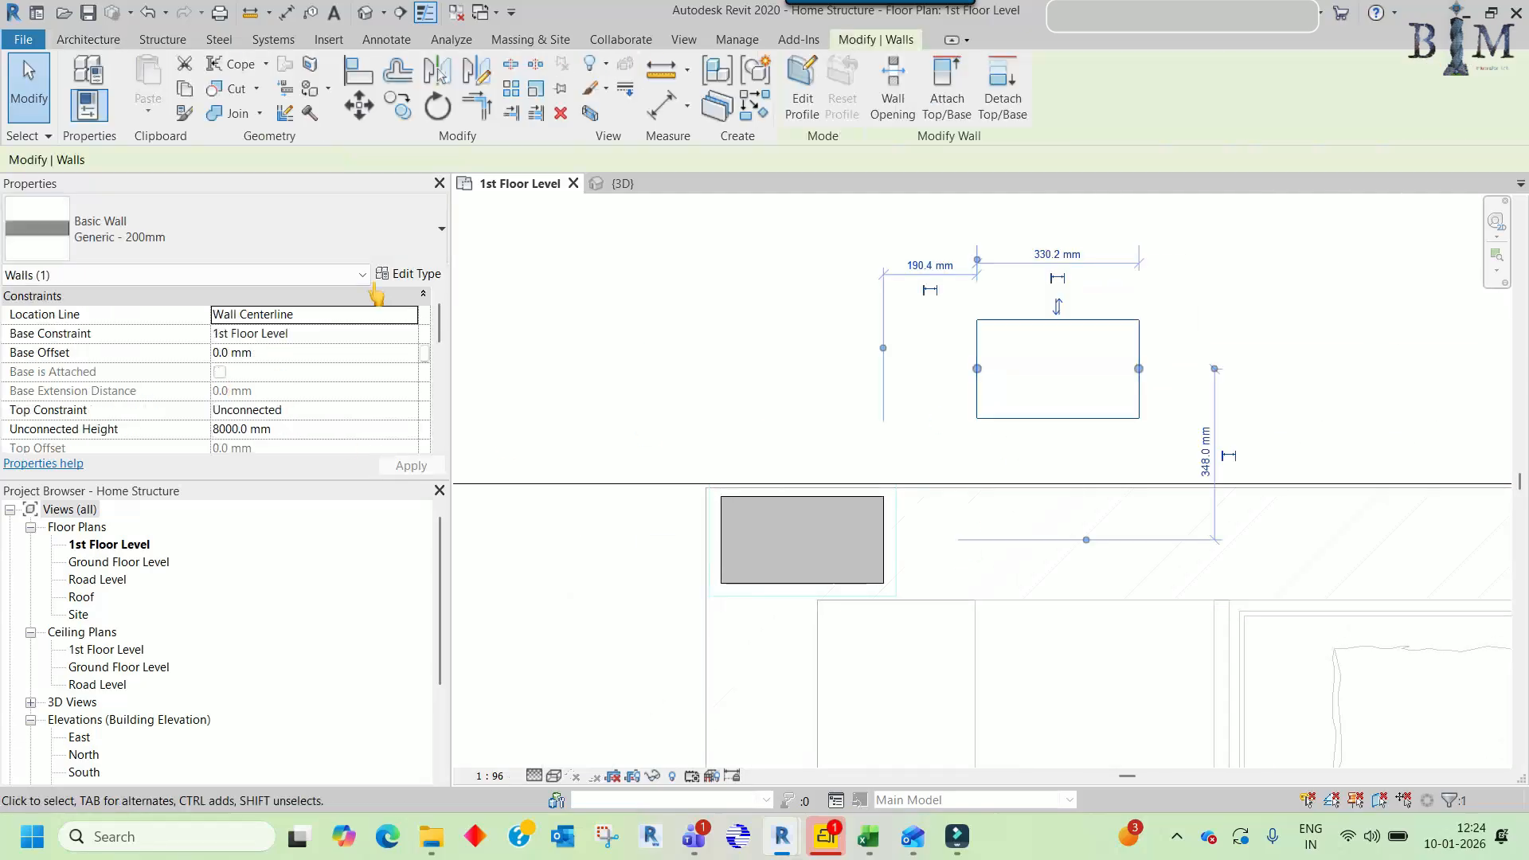
left_click(413, 276)
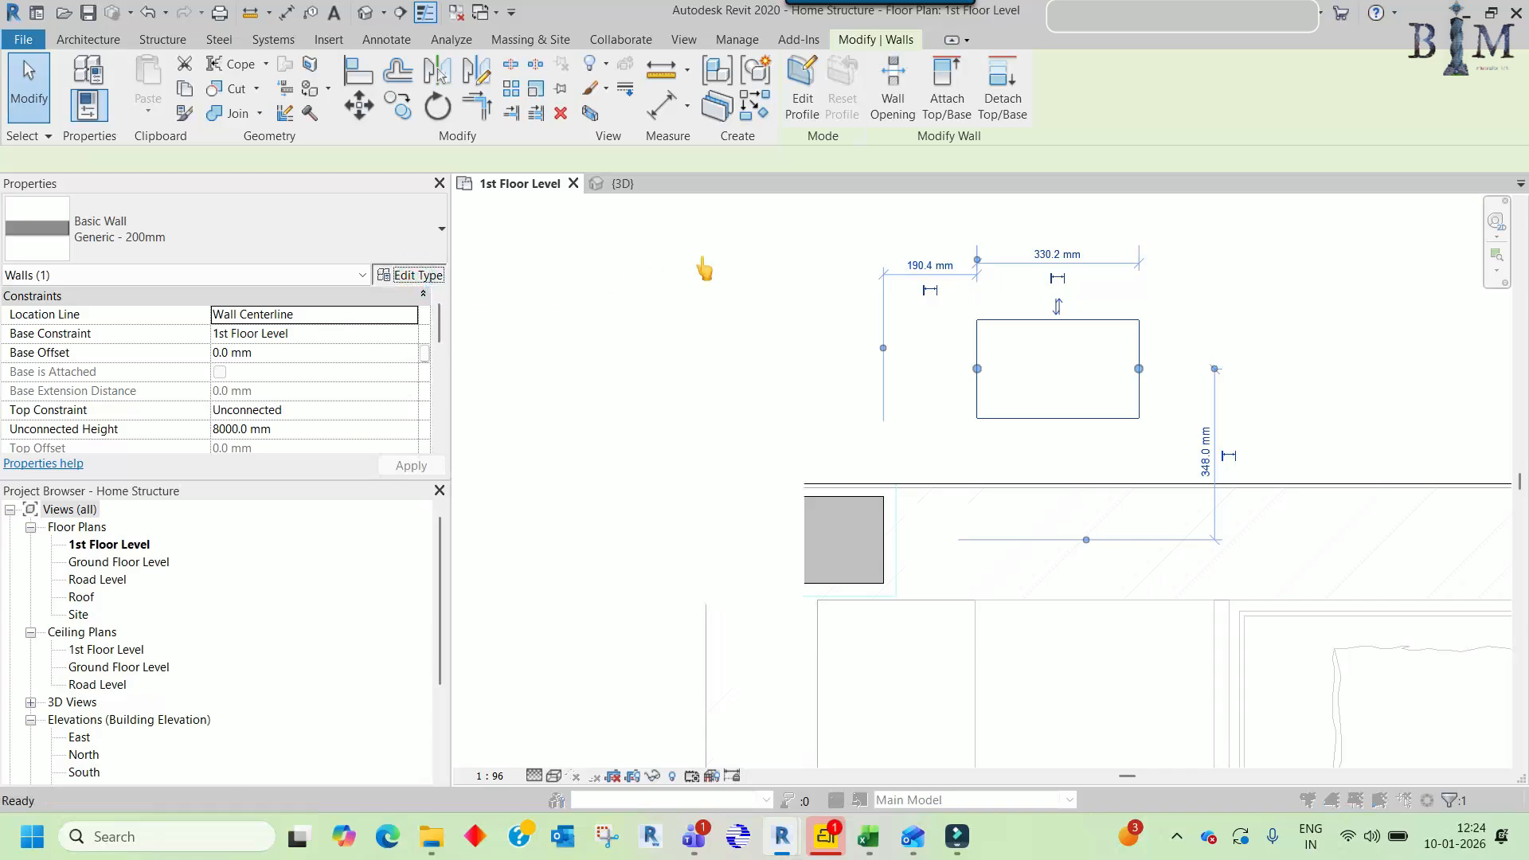
left_click(715, 252)
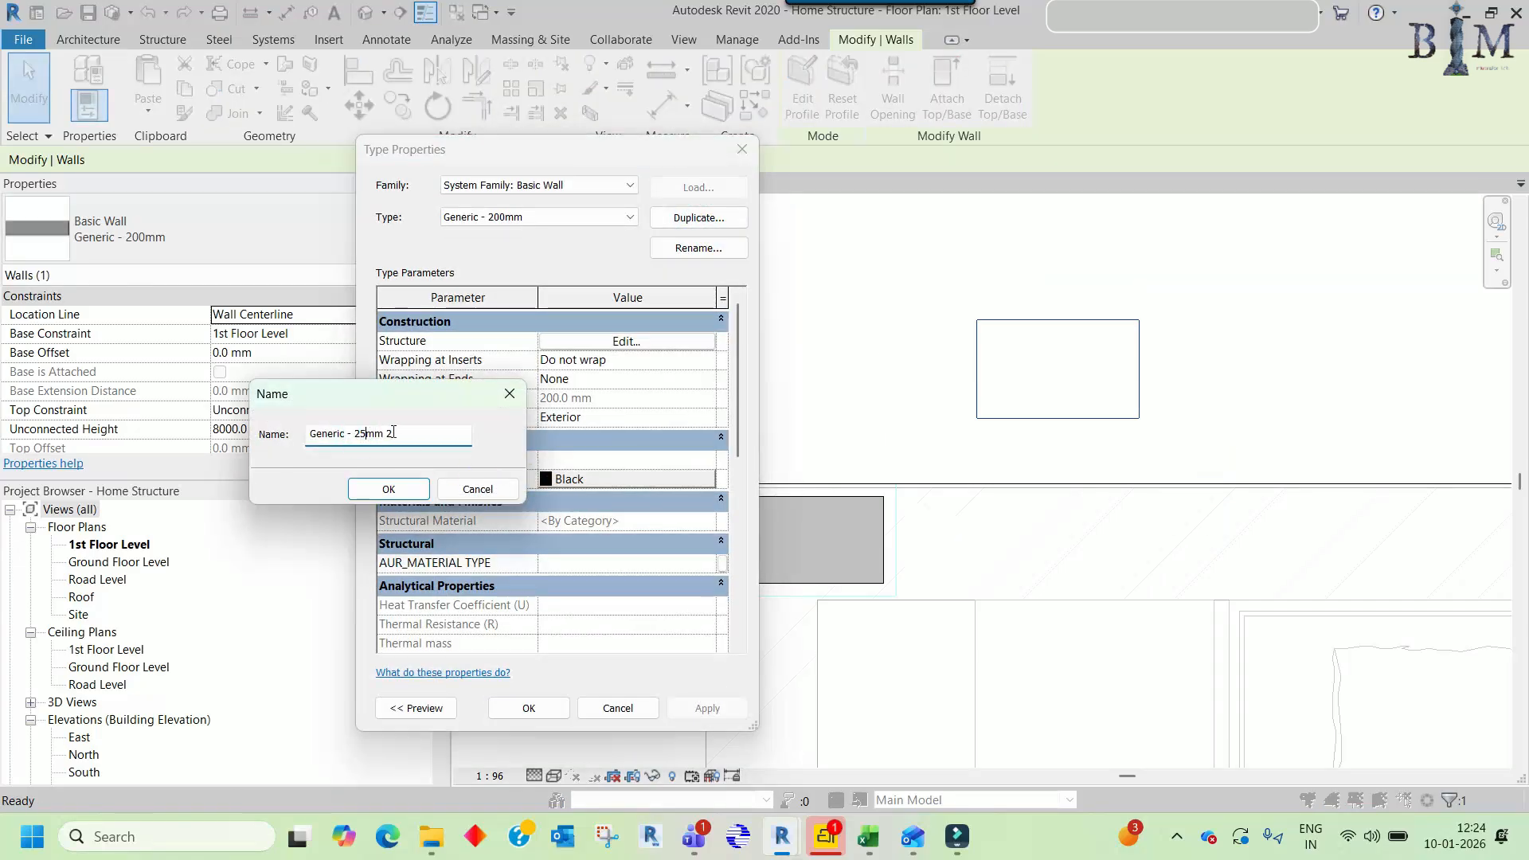
left_click(389, 485)
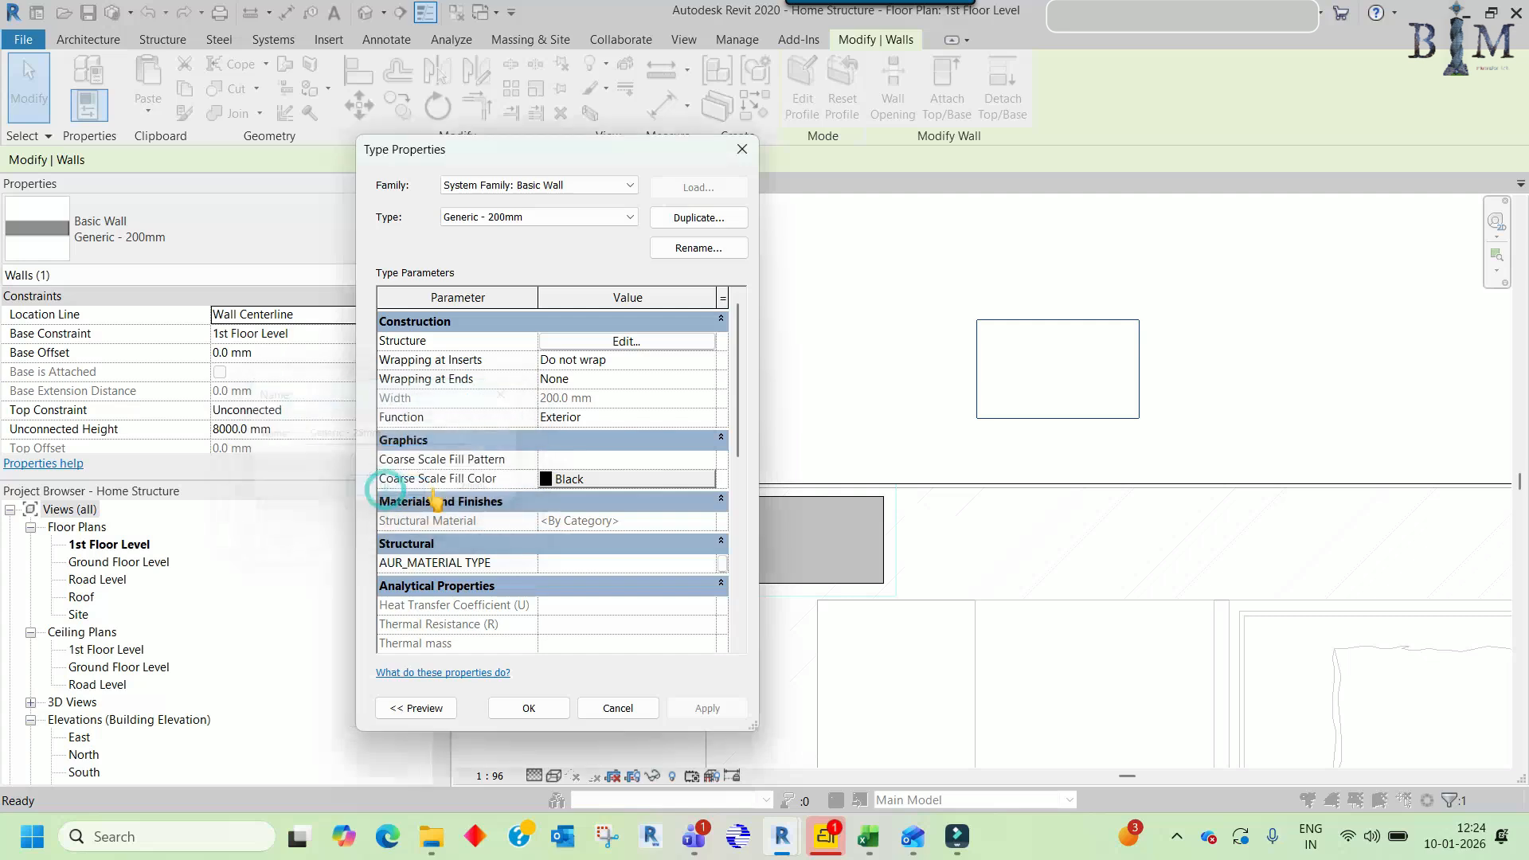
- Set the Generic - 25mm wall type's structure layer thickness to 25 mm
left_click(643, 343)
left_click(614, 356)
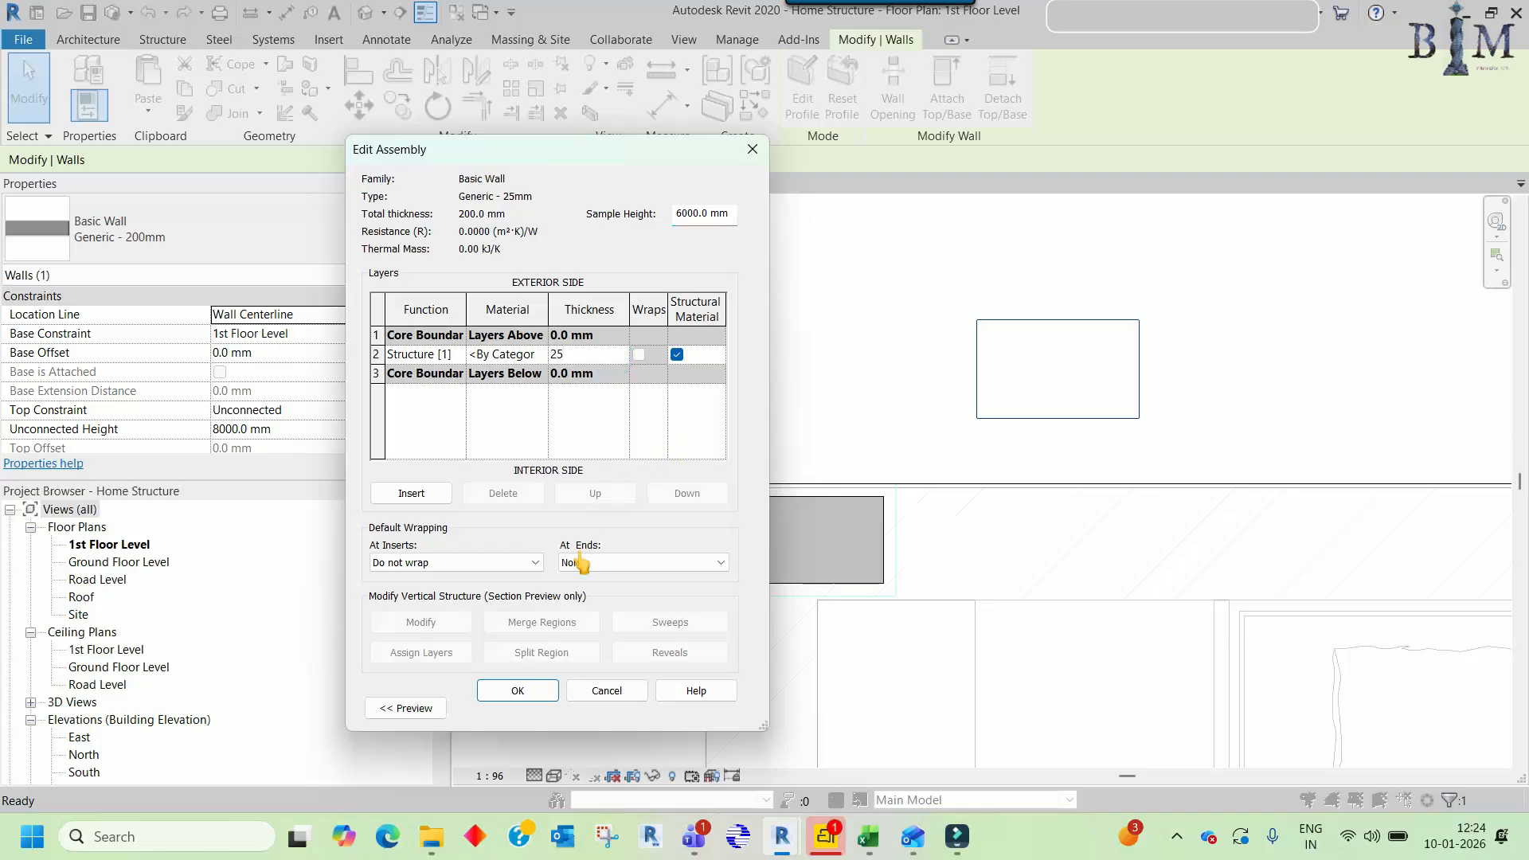
left_click(520, 690)
left_click(529, 708)
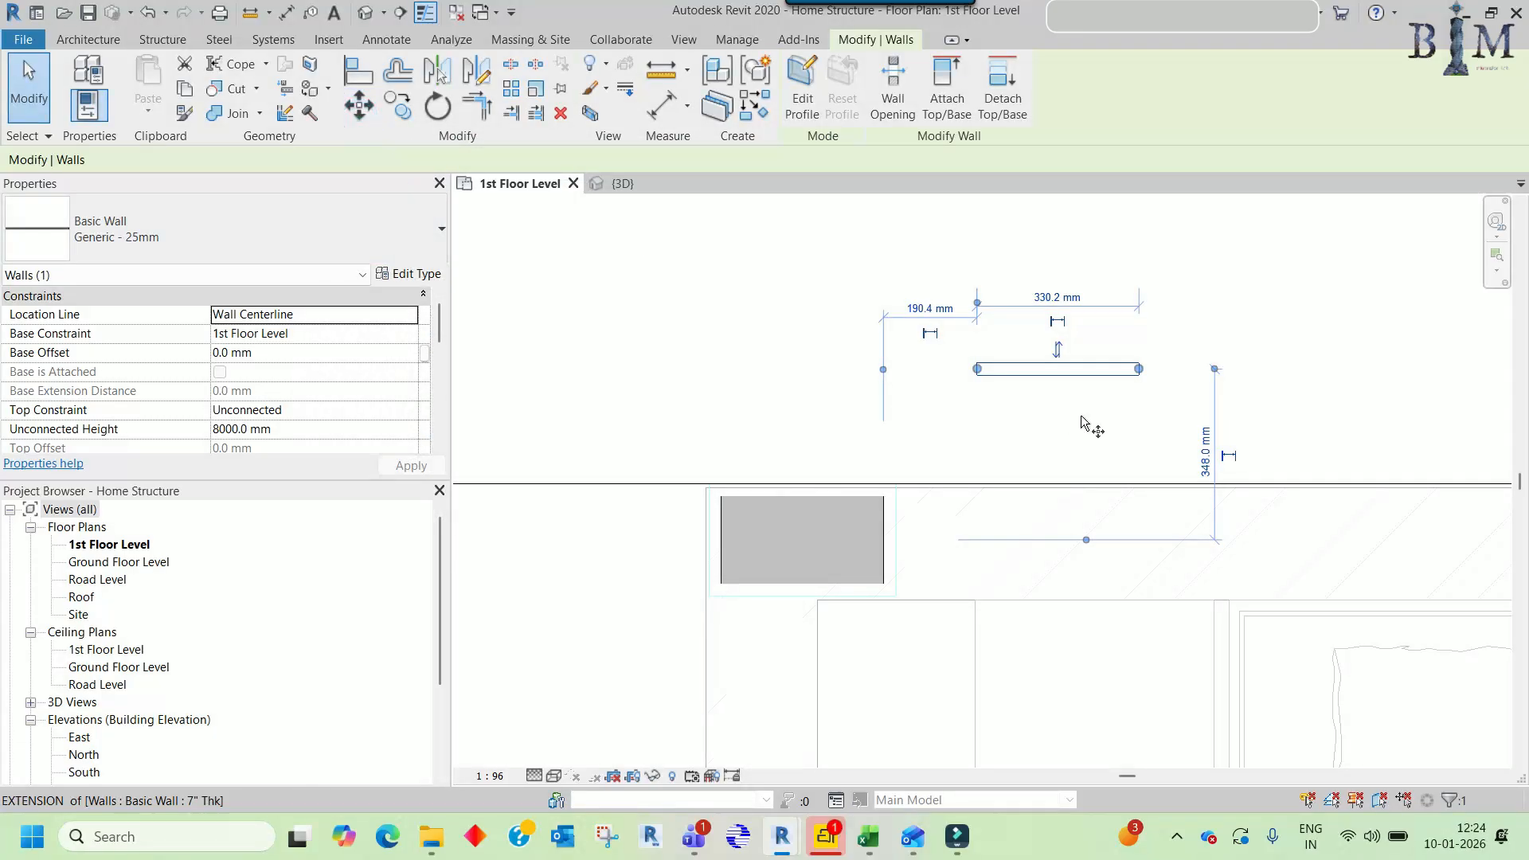
- Move the 25 mm wall against the upper face of the corner column
scroll(1067, 389, "up", 2)
key("m")
key("v")
left_click(1048, 368)
middle_click_drag(696, 518, 1081, 334)
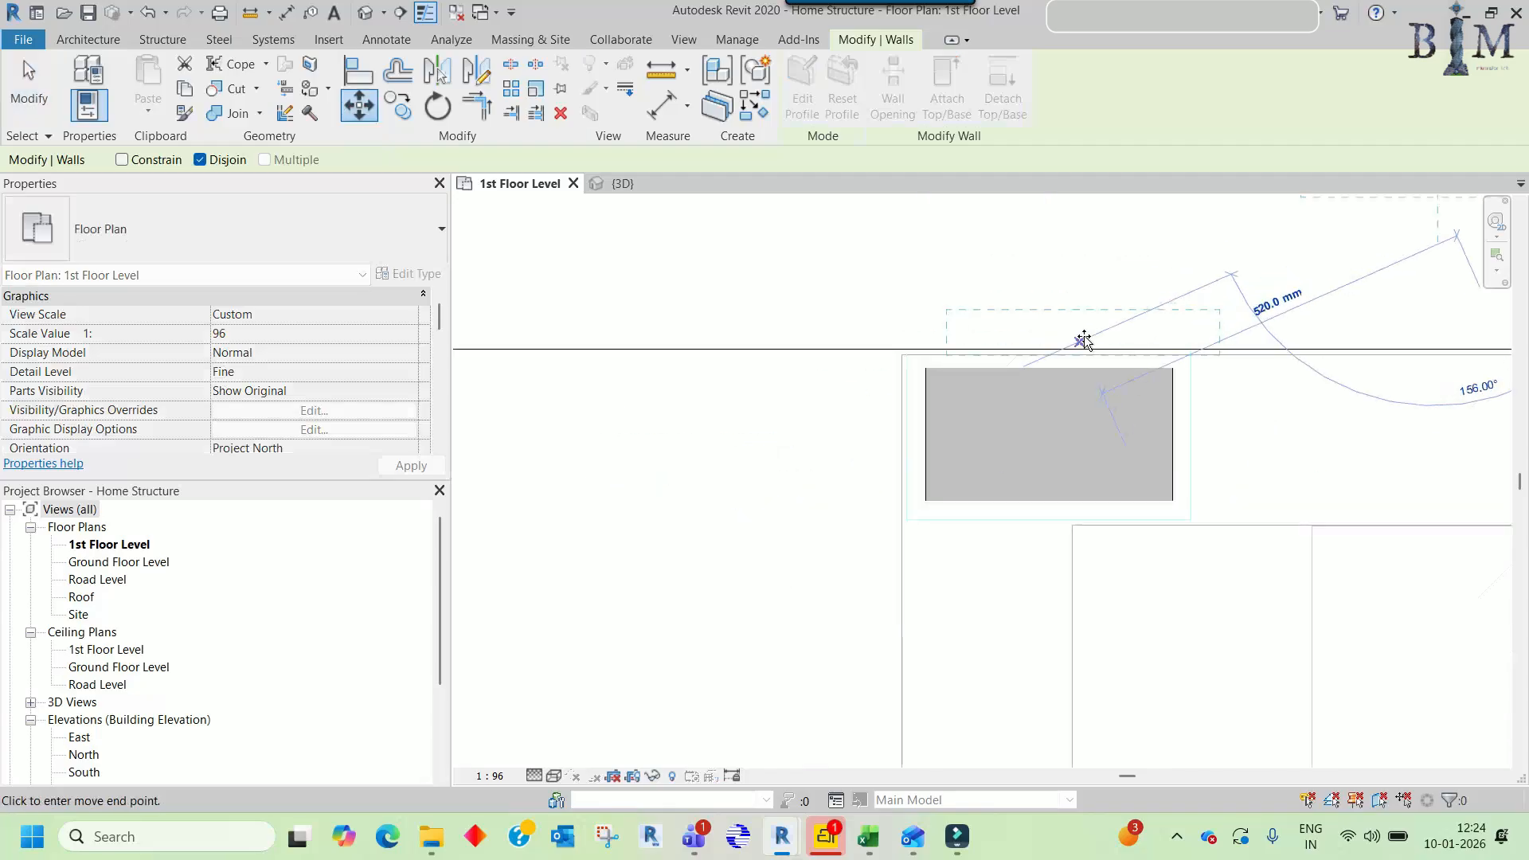
left_click(1050, 370)
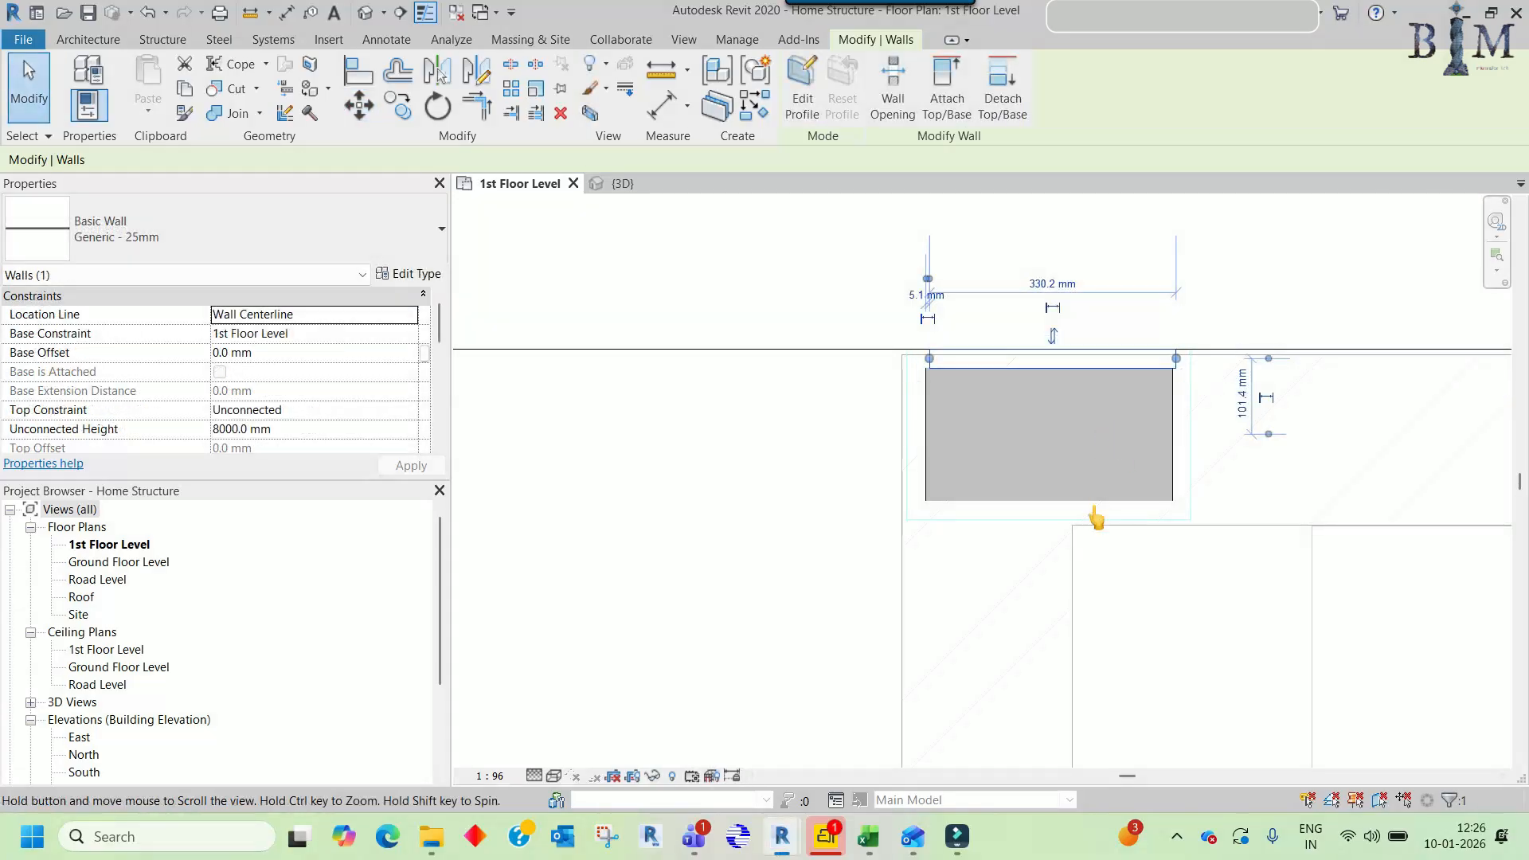
- Place a vertical building section through the corner column and its 25 mm wall, with a shallow view depth
middle_click_drag(1094, 508, 1083, 541)
scroll(1085, 537, "down", 4)
middle_click_drag(1091, 457, 1089, 497)
left_click(400, 13)
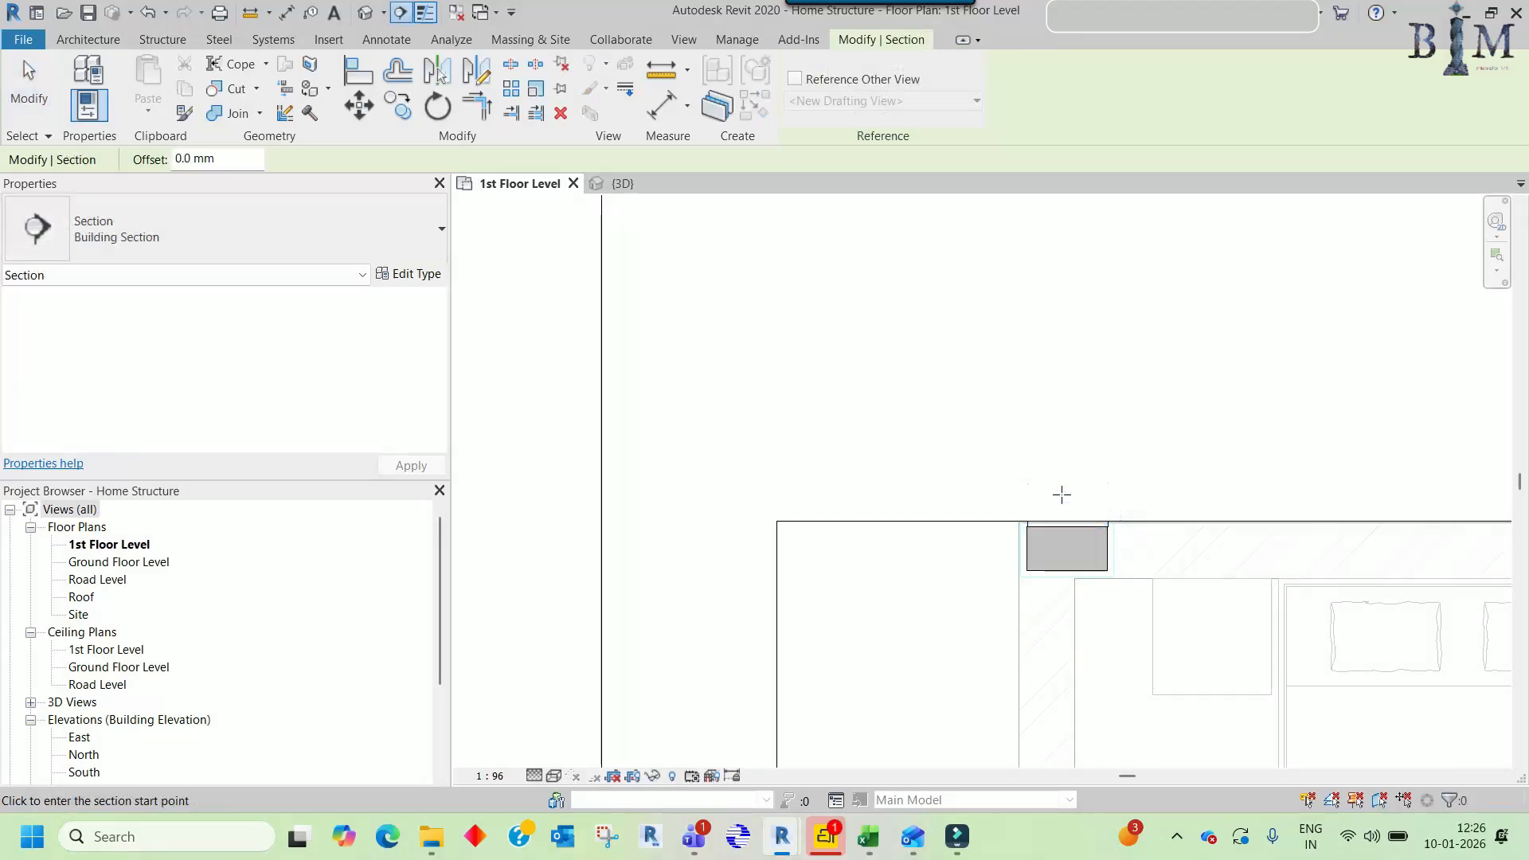
left_click(1057, 466)
left_click(1051, 624)
scroll(1051, 629, "down", 3)
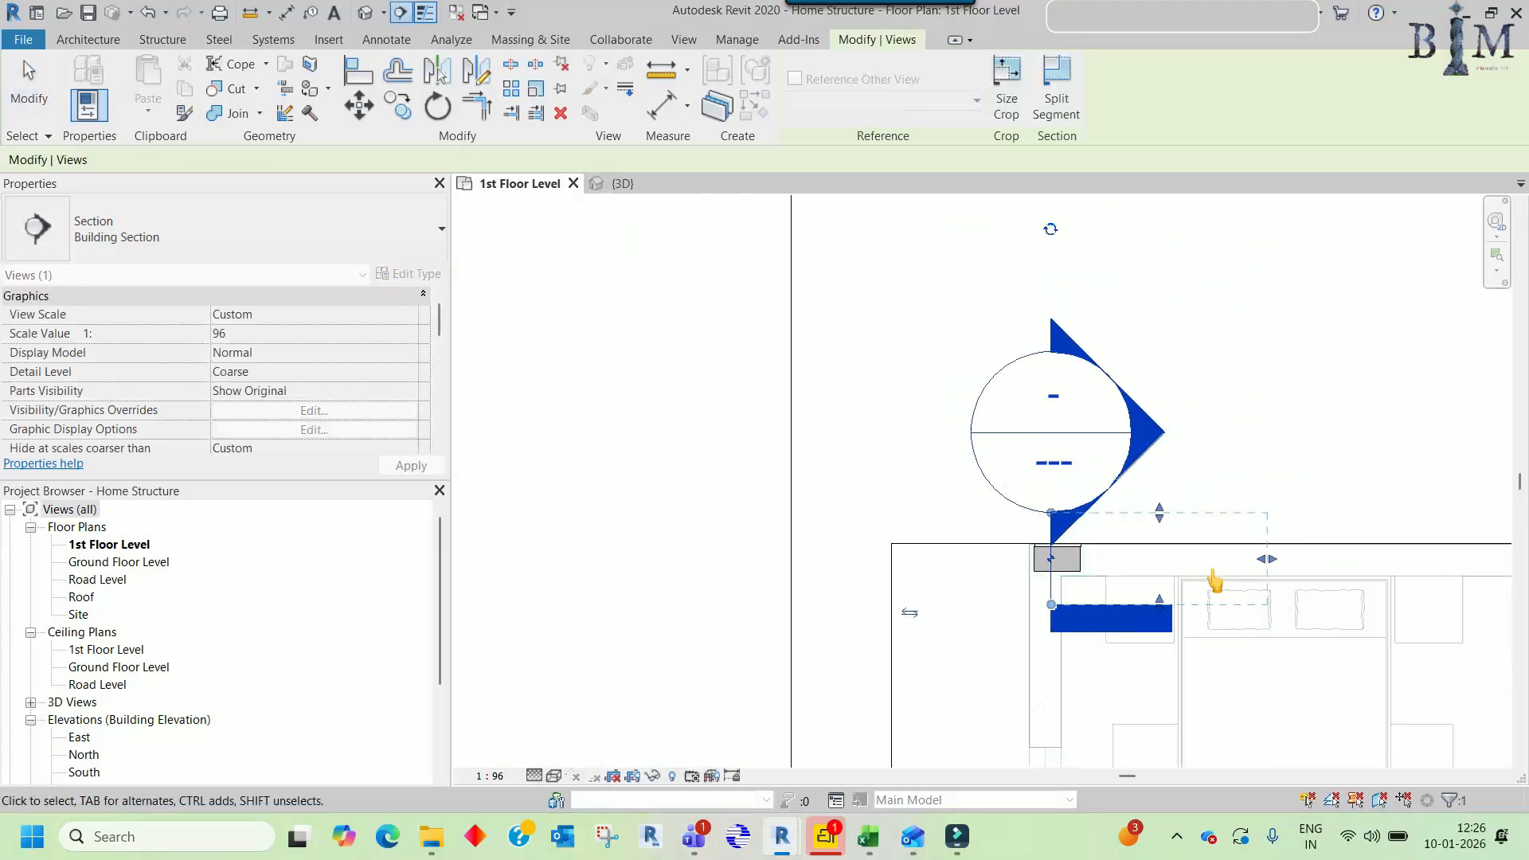
scroll(1052, 586, "up", 3)
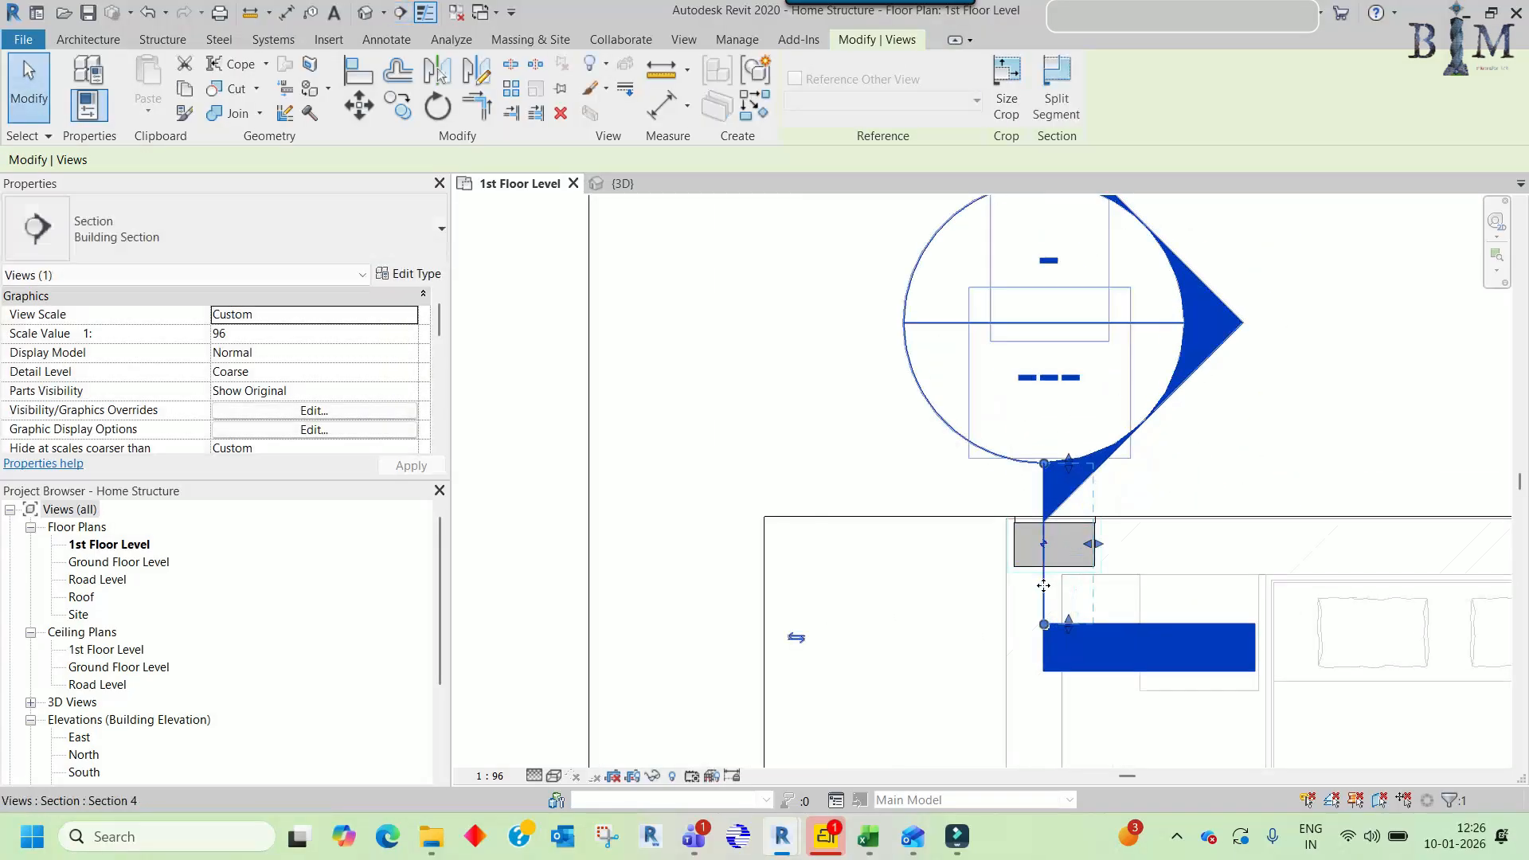
- Open the new section view and set its detail level to Fine, adjusting the visual style as well
double_click(1043, 586)
left_click(534, 776)
left_click(543, 750)
left_click(554, 775)
left_click(575, 655)
- Widen the section view's crop region on the outer side of the column
left_click(966, 355)
left_click_drag(945, 481, 857, 519)
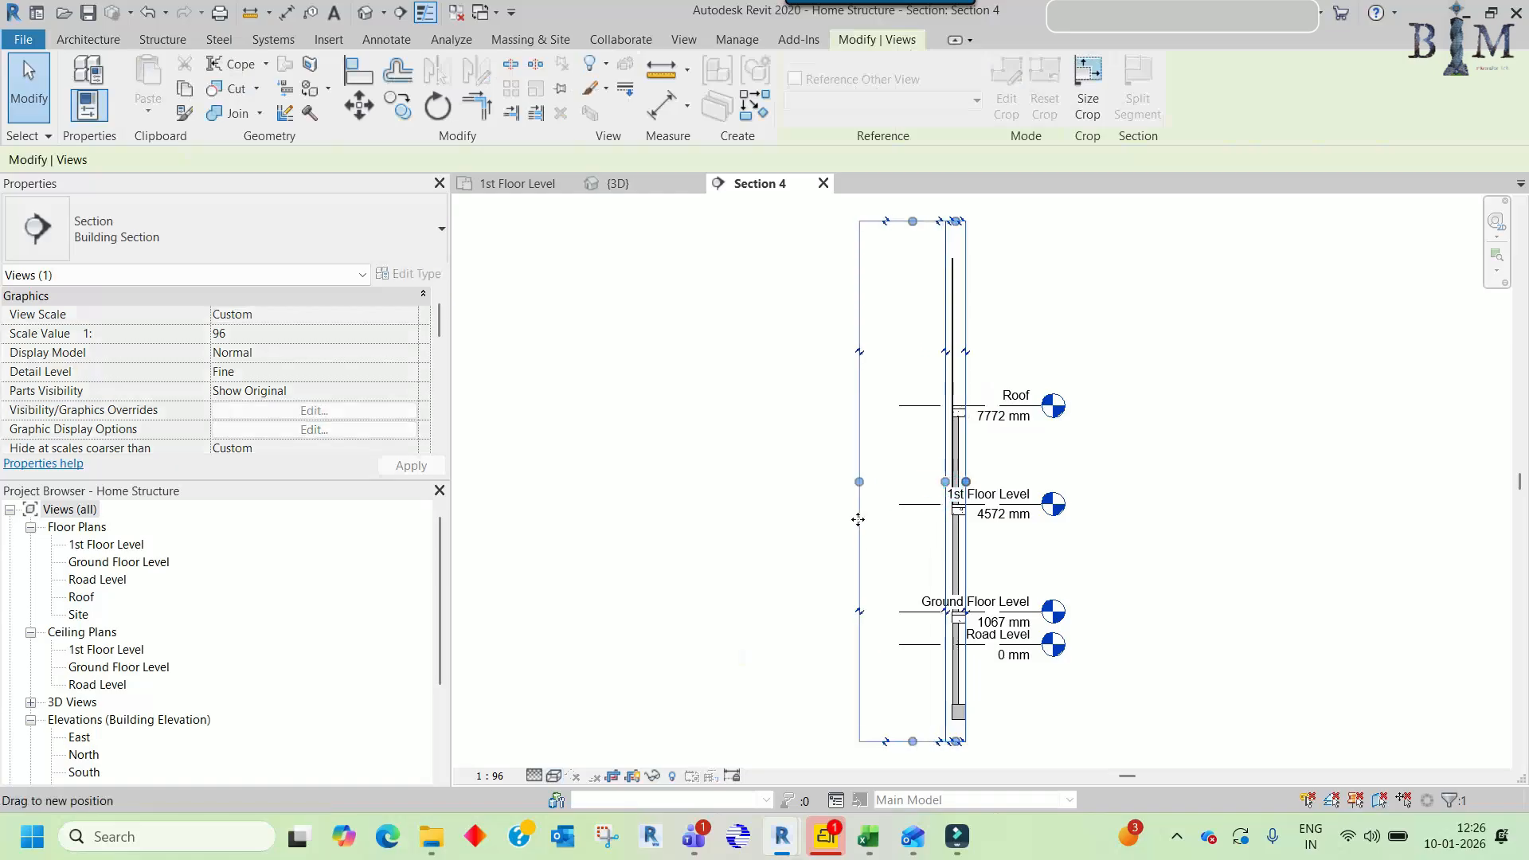
scroll(870, 422, "up", 4)
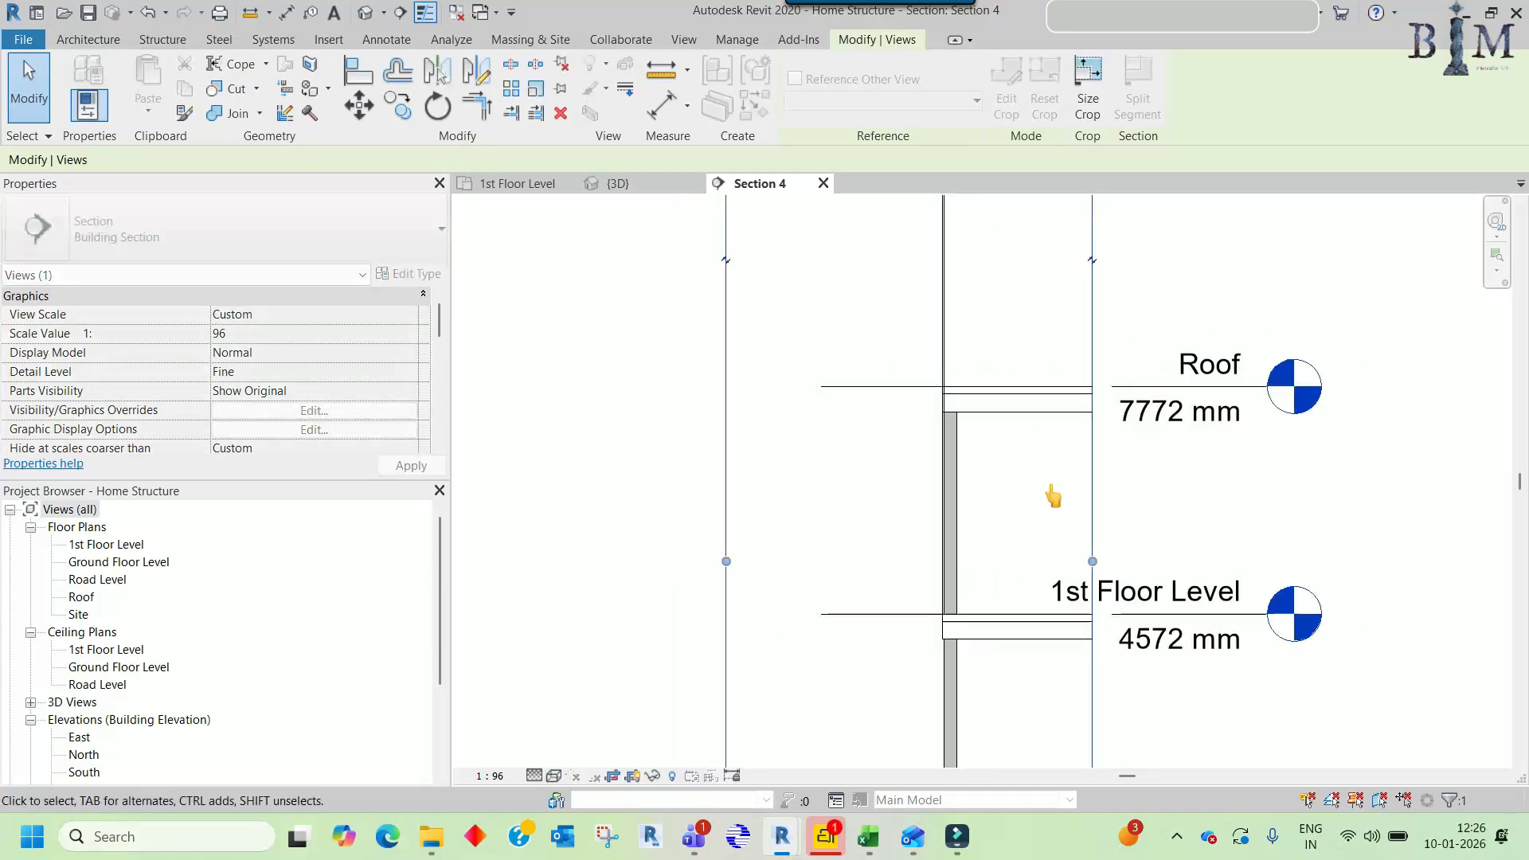
- Lower the 25 mm wall's top to the underside of the roof slab, for a height of about 2850 mm
scroll(1051, 487, "down", 2)
middle_click_drag(1051, 487, 1051, 674)
left_click(970, 346)
scroll(969, 344, "up", 3)
left_click_drag(972, 333, 1000, 640)
middle_click_drag(1002, 642, 973, 354)
scroll(973, 354, "up", 3)
left_click_drag(924, 297, 938, 512)
scroll(938, 514, "up", 4)
middle_click_drag(953, 624, 918, 372)
scroll(918, 368, "down", 2)
middle_click_drag(945, 596, 921, 315)
scroll(920, 315, "down", 1)
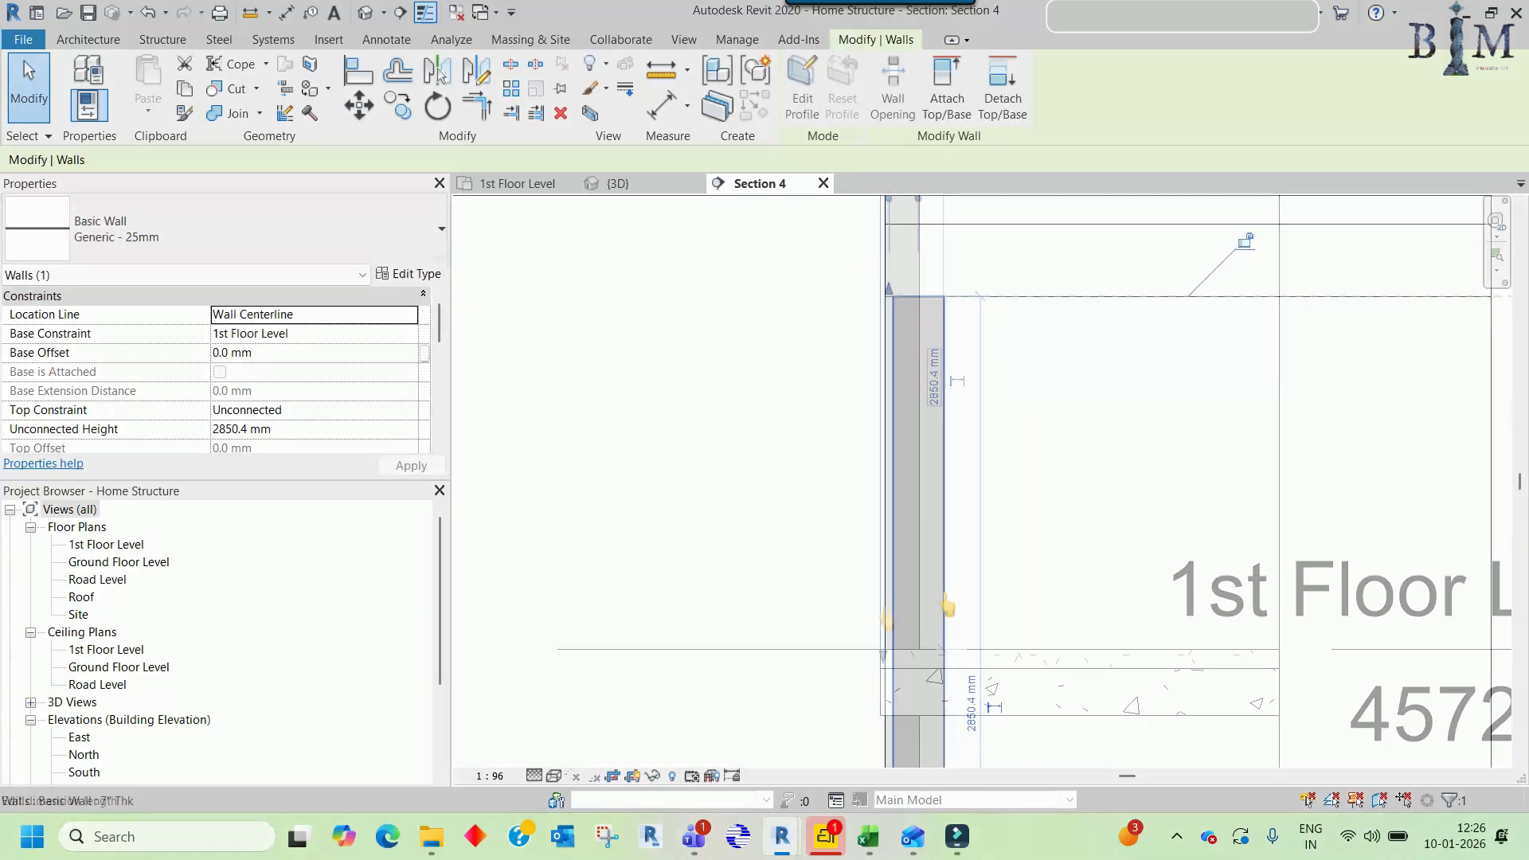
middle_click_drag(898, 473, 906, 651)
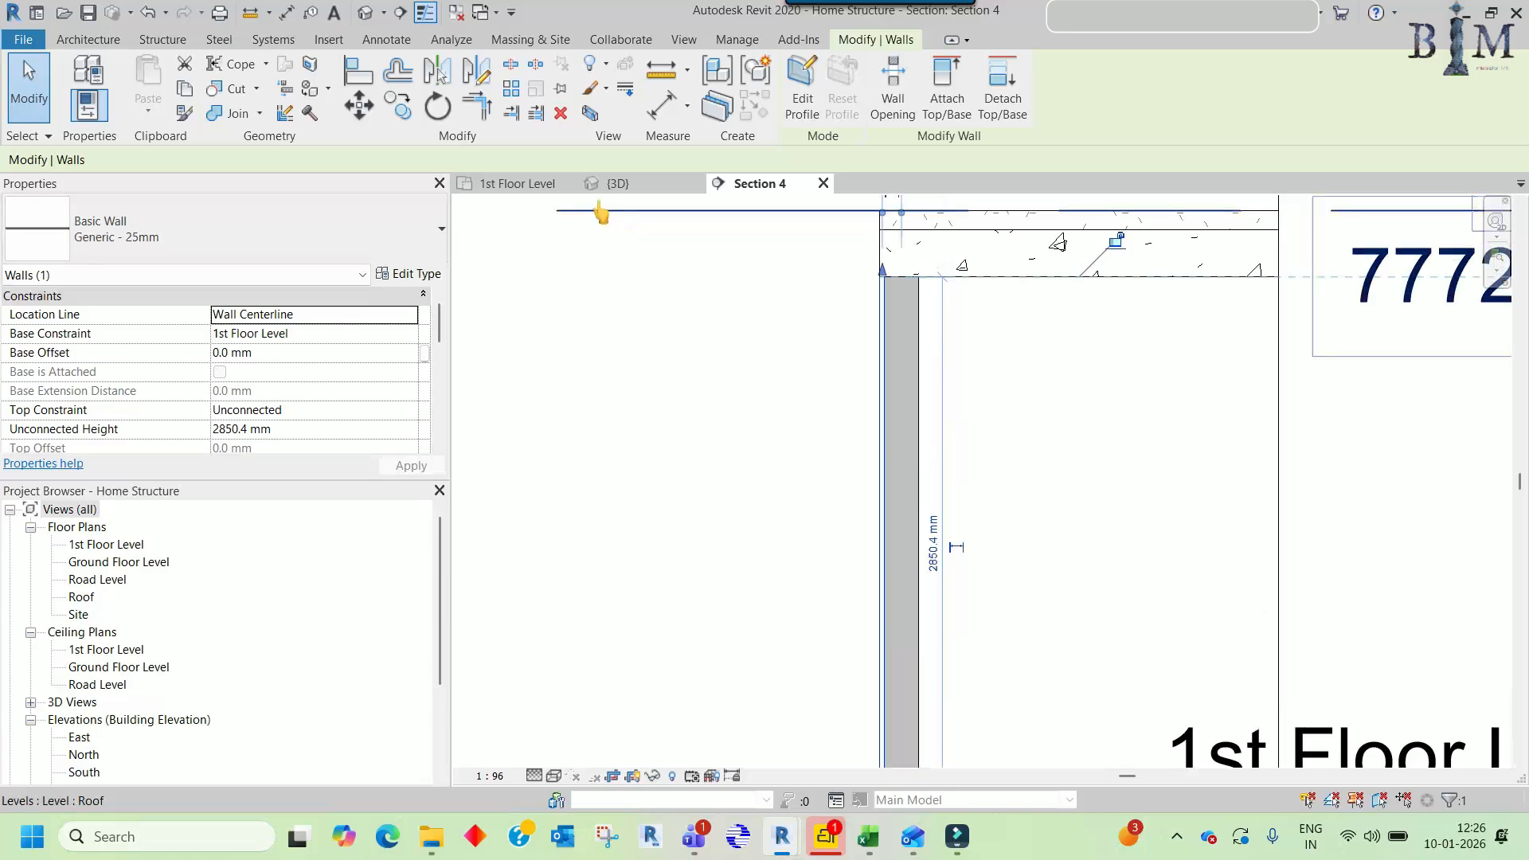
- Mirror a copy of the 25 mm wall onto the column's lower face in the 1st Floor Level plan, using a drawn horizontal axis
left_click(519, 183)
middle_click_drag(1066, 533, 954, 515)
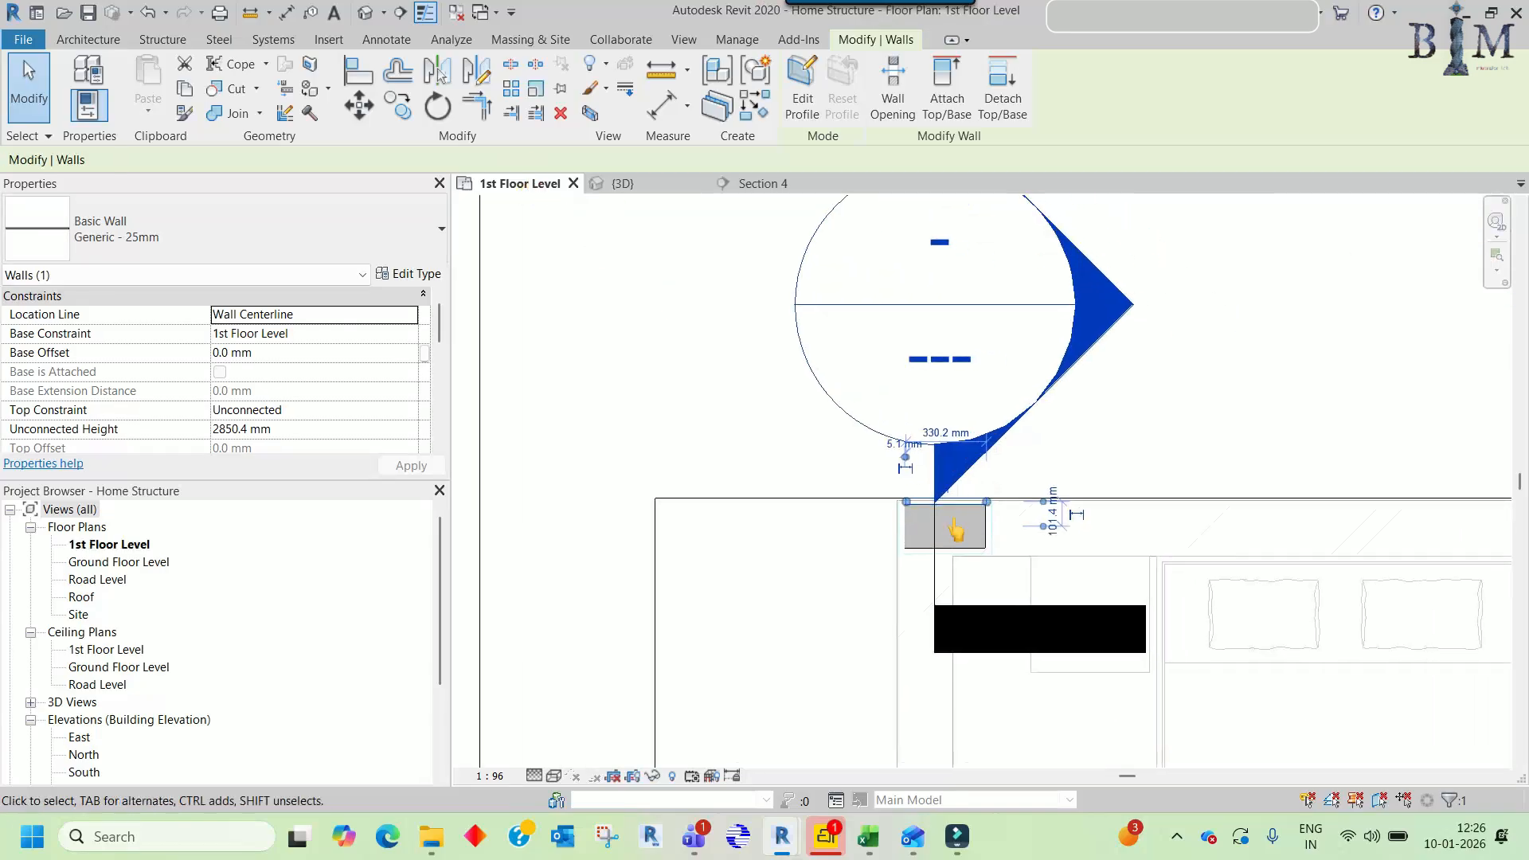
scroll(952, 516, "up", 5)
left_click(477, 71)
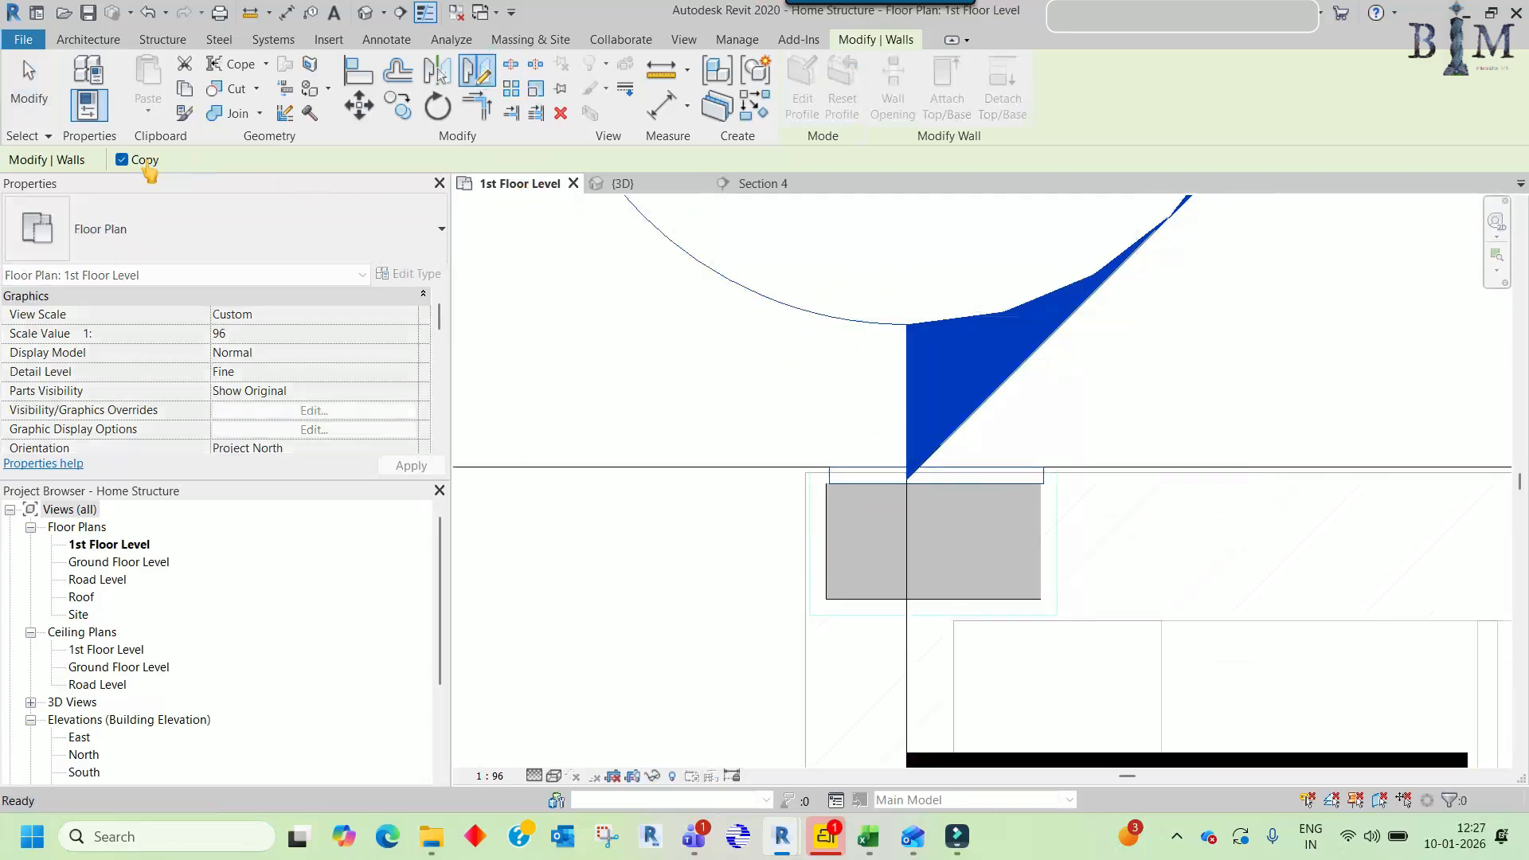
left_click(1090, 541)
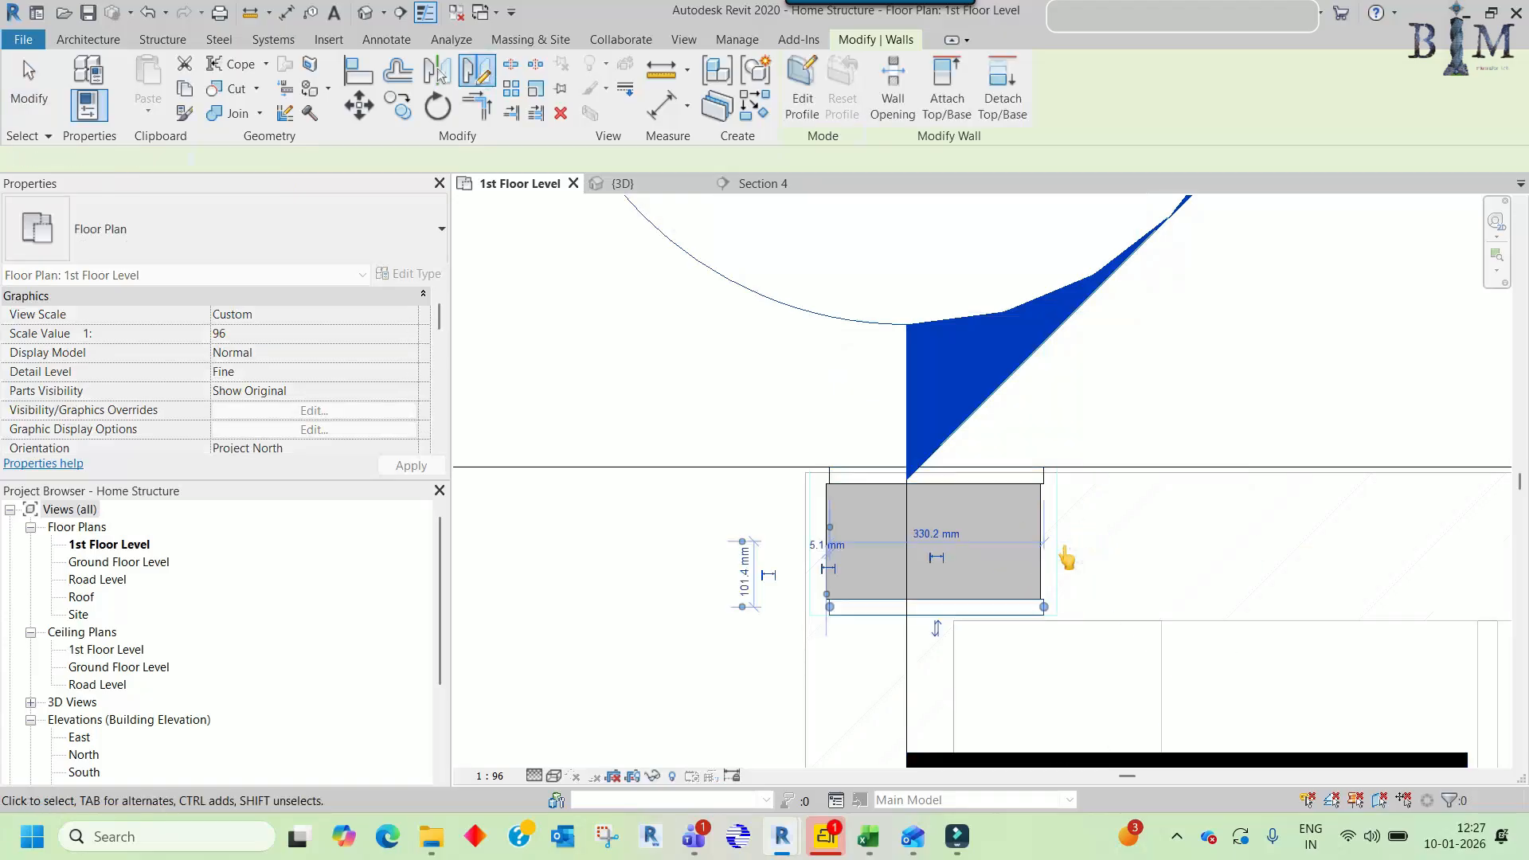
- Try to copy the 25 mm wall on the column's lower face into the space beside the column's left end
middle_click_drag(908, 616, 904, 555)
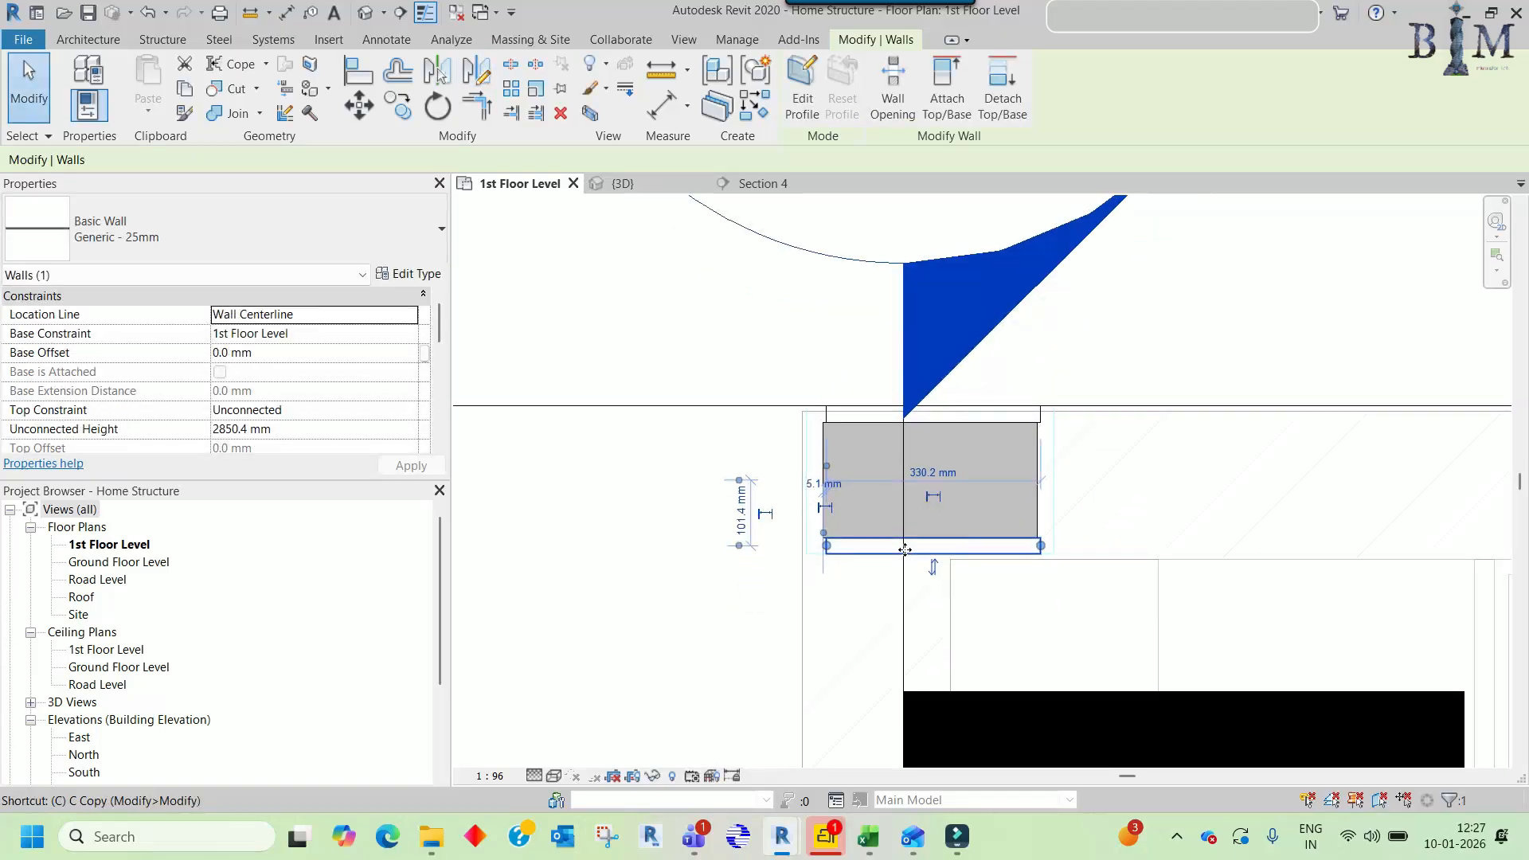
key("c")
left_click(891, 554)
left_click(650, 503)
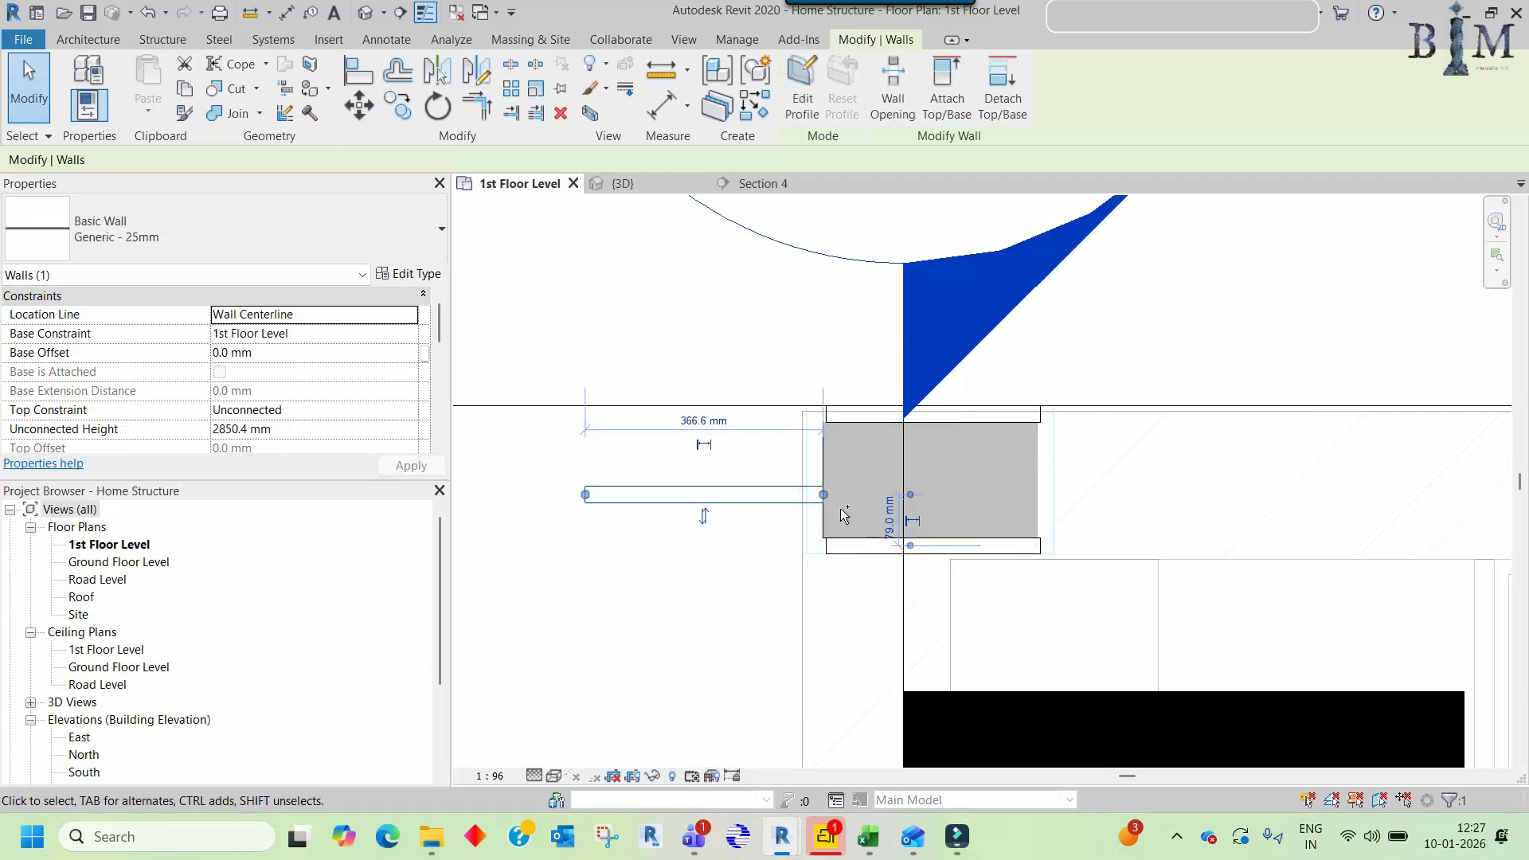
key("Escape")
- Copy the 25 mm wall from the column's lower face to the clear space beyond the slab edge in the plan
left_click(863, 553)
key("c")
key("c")
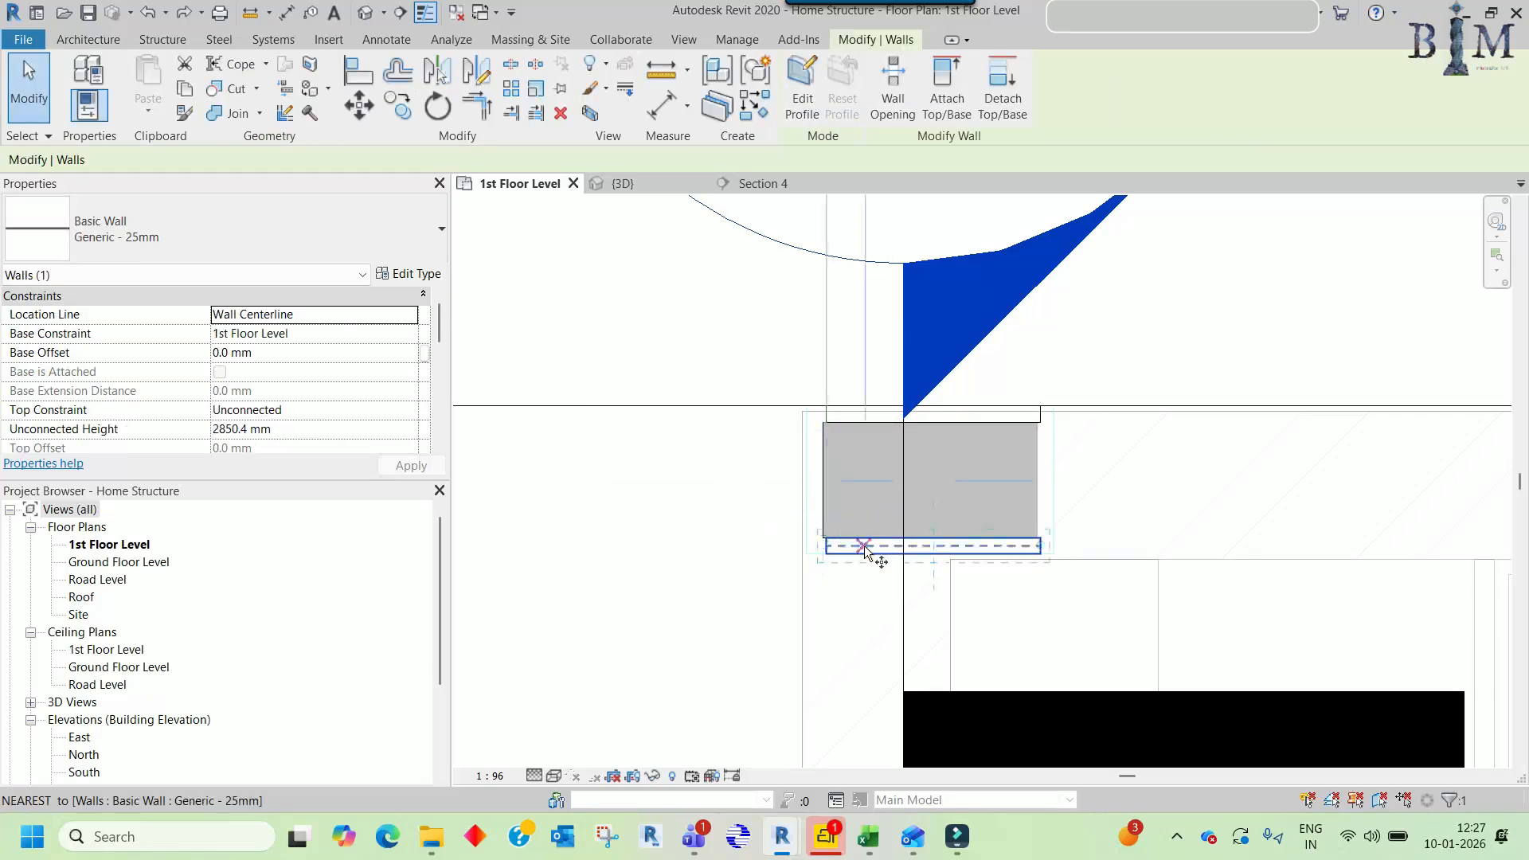
scroll(819, 589, "down", 2)
left_click(840, 567)
left_click(1115, 340)
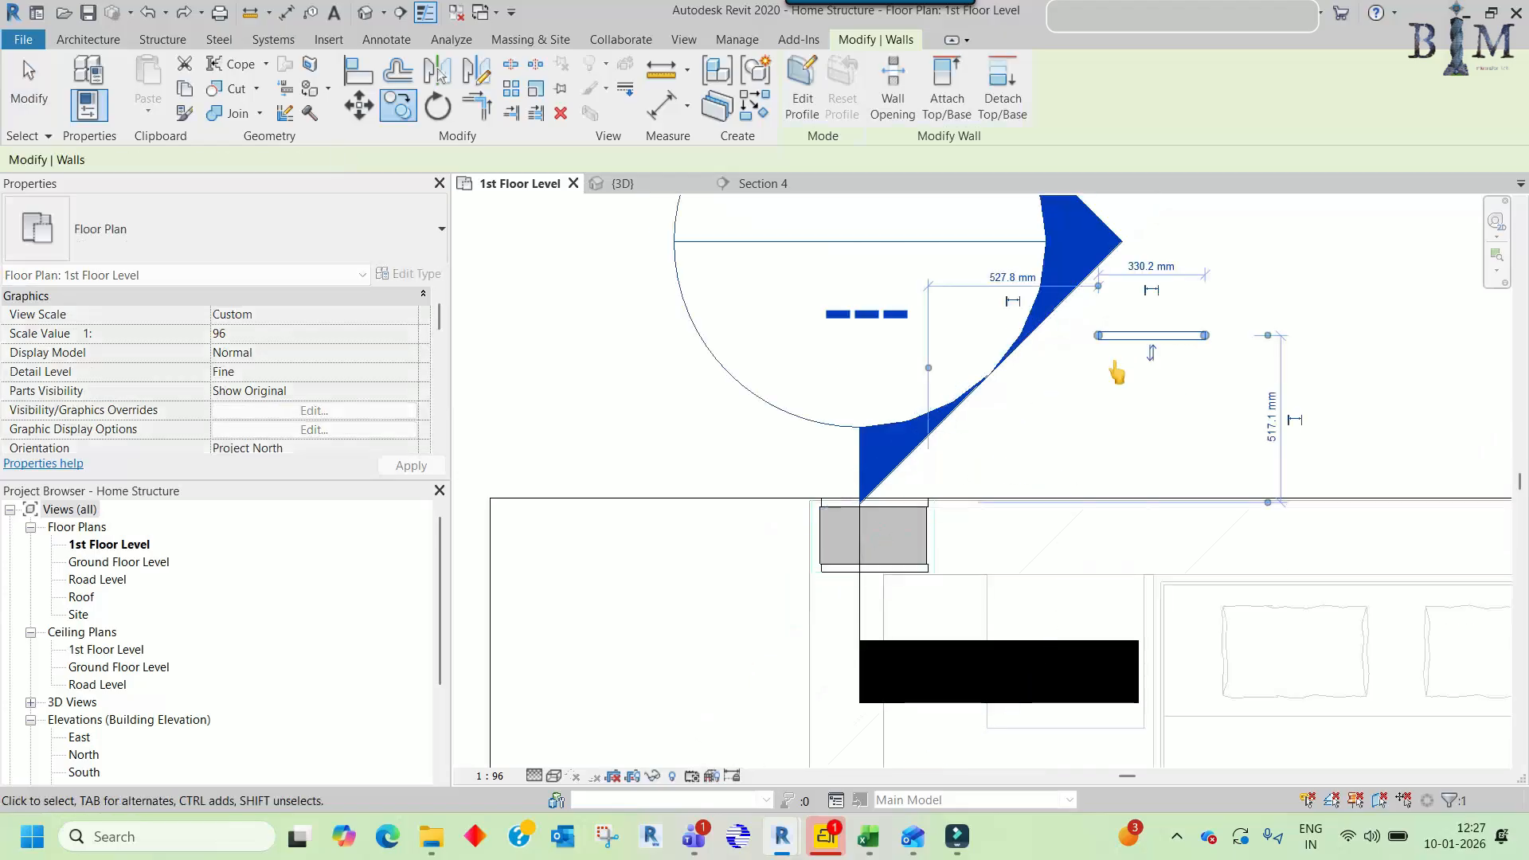
- Rotate the copied 25 mm wall by 90 degrees
key("o")
left_click(1184, 307)
type("90")
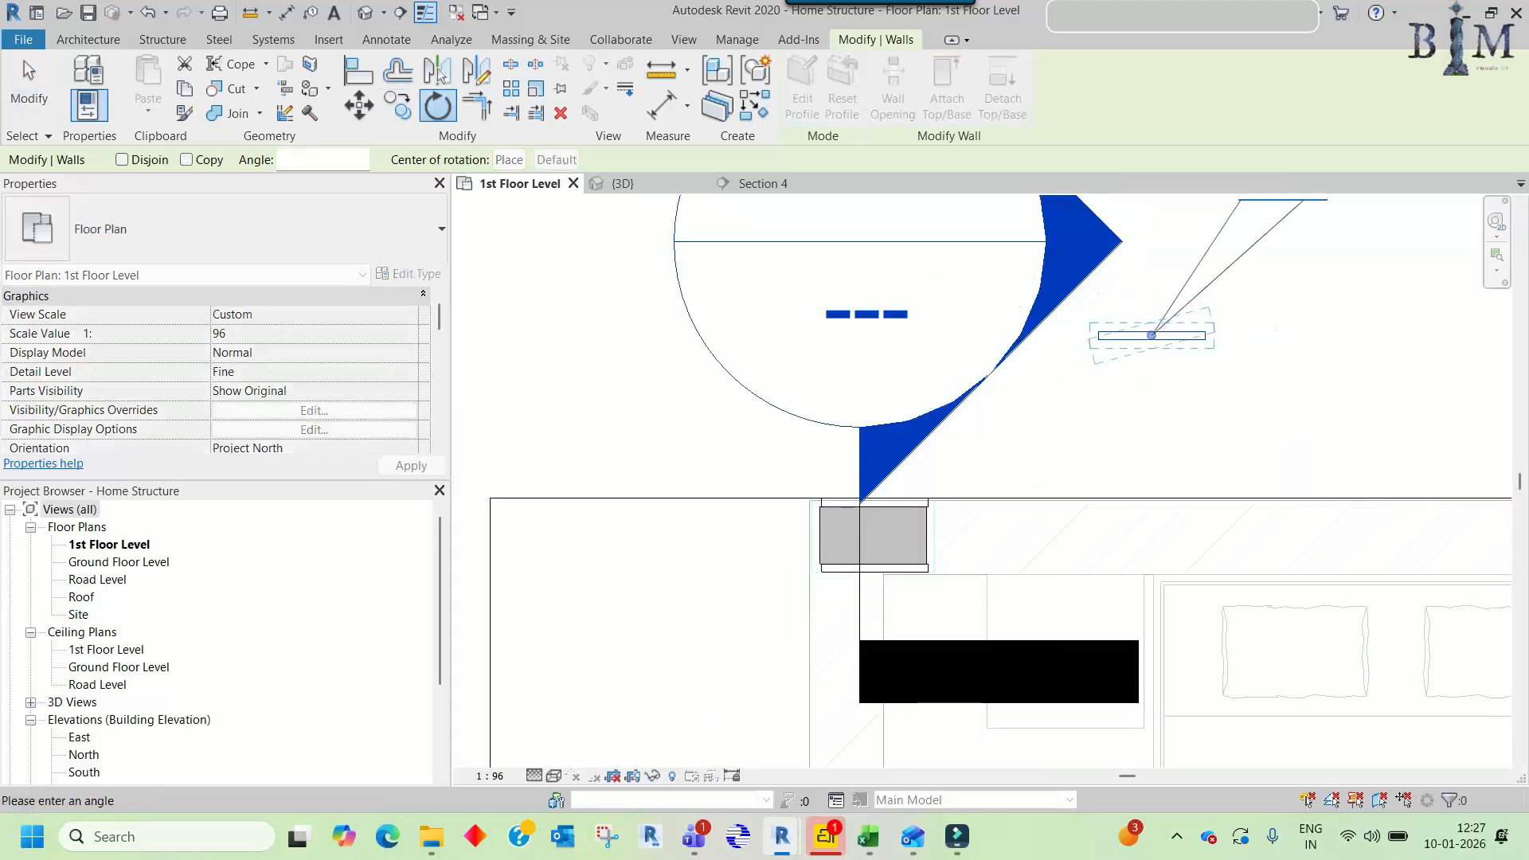
key("Return")
- Move the rotated wall by its midpoint onto the midpoint of the corner column's right end face
key("m")
key("v")
scroll(1149, 332, "up", 2)
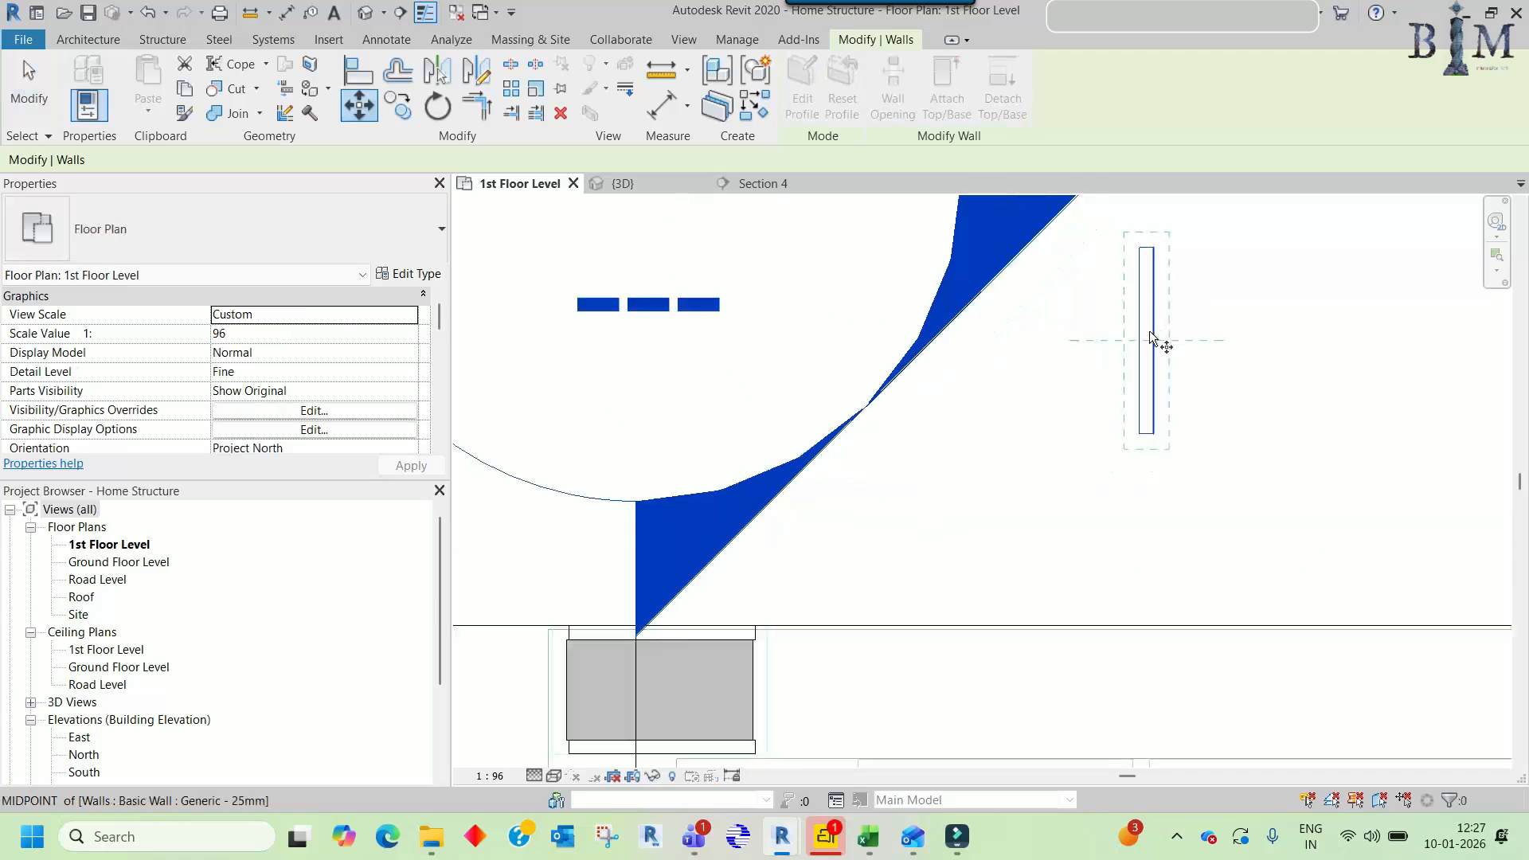
left_click(1145, 341)
middle_click_drag(775, 675, 870, 501)
scroll(871, 502, "up", 2)
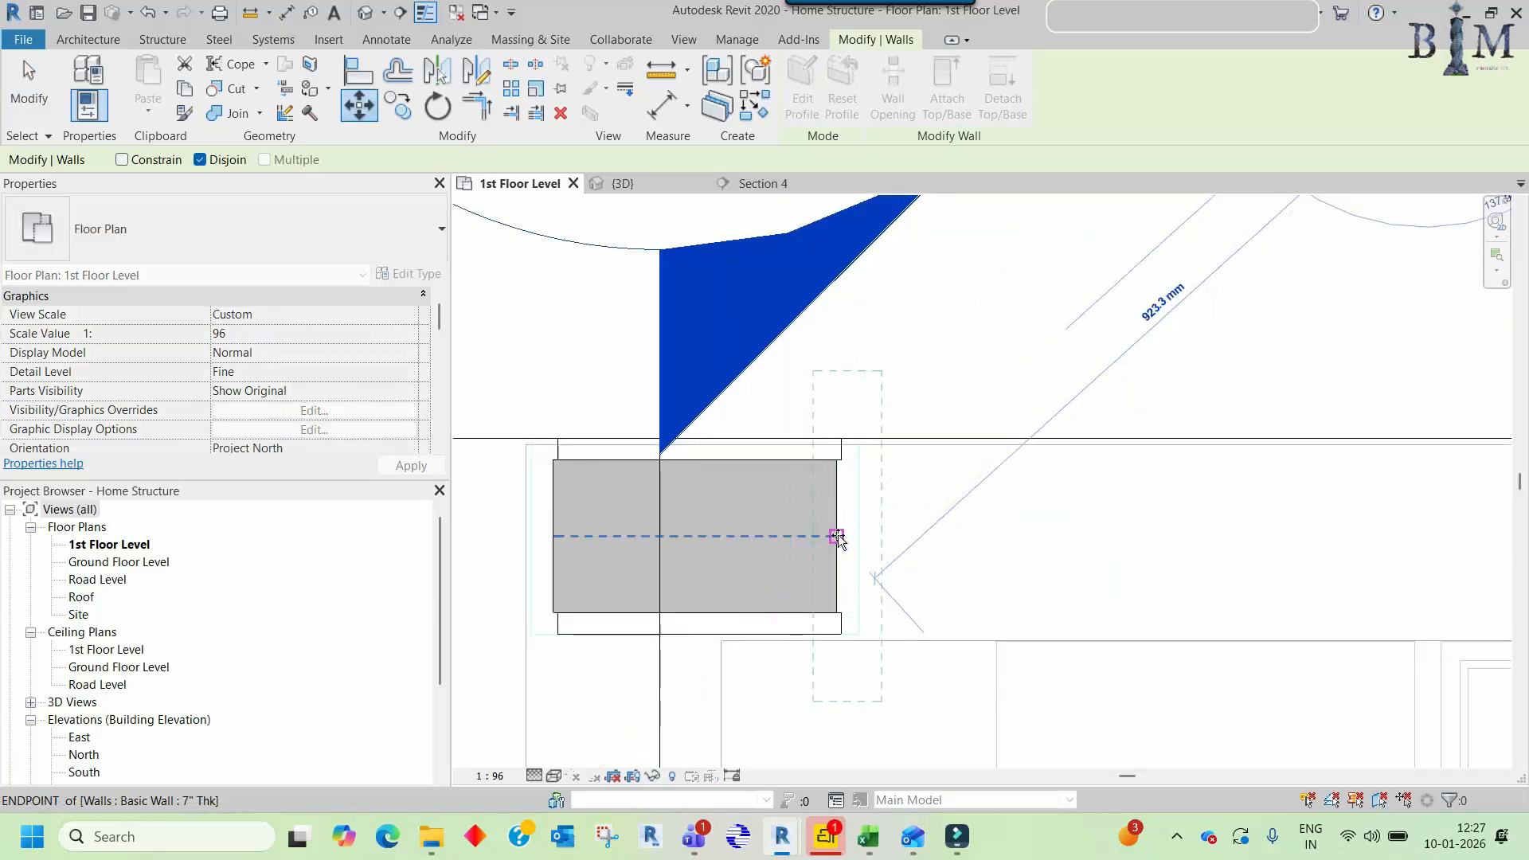
left_click(841, 536)
key("Escape")
- Trim the right end wall into clean corners with the 25 mm walls on the column's upper and lower faces
key("t")
key("r")
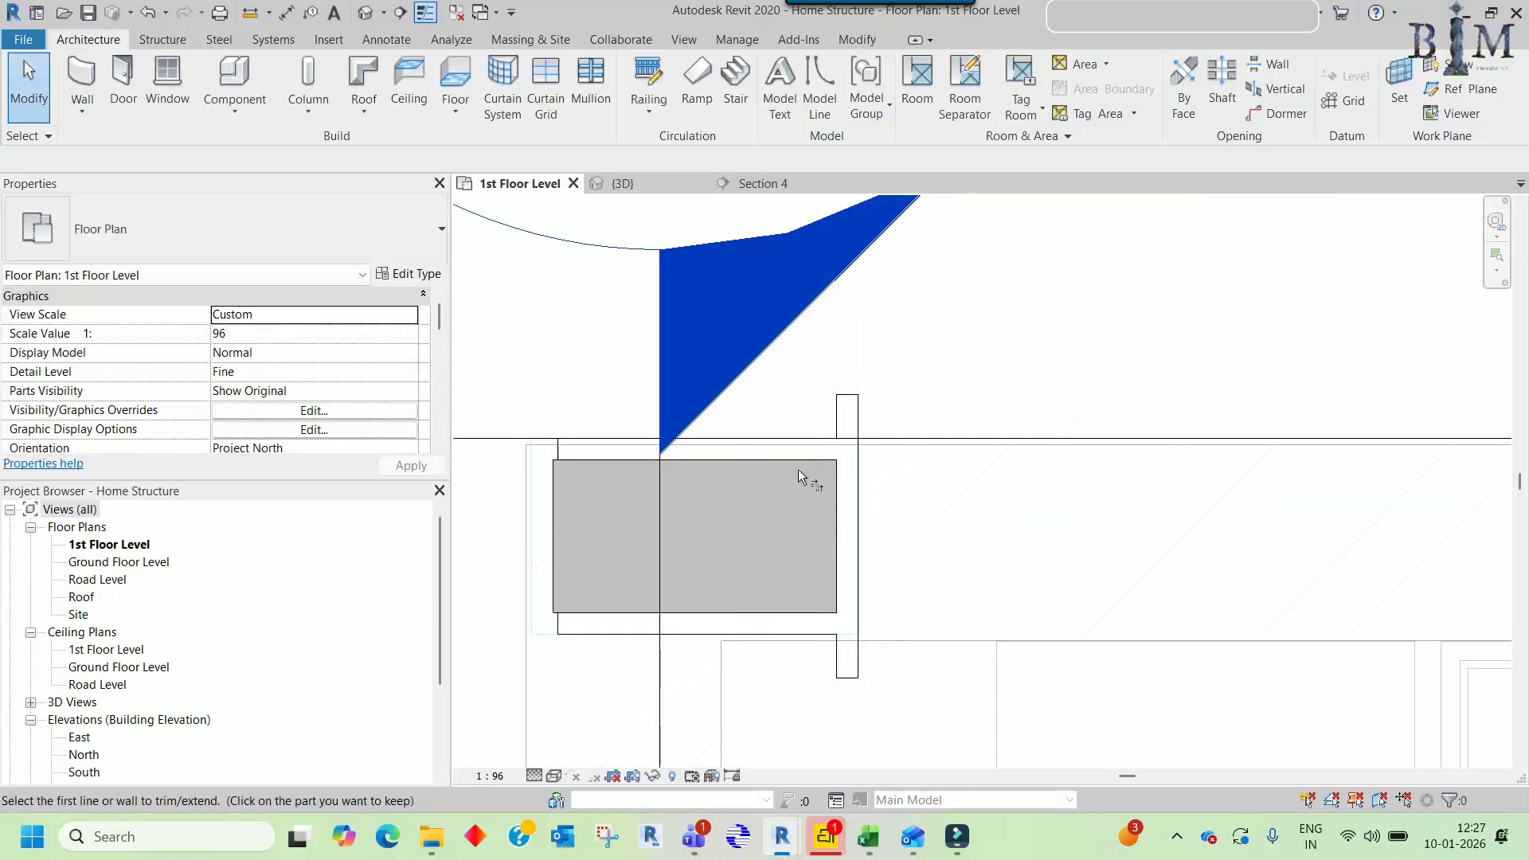
left_click(788, 446)
left_click(850, 540)
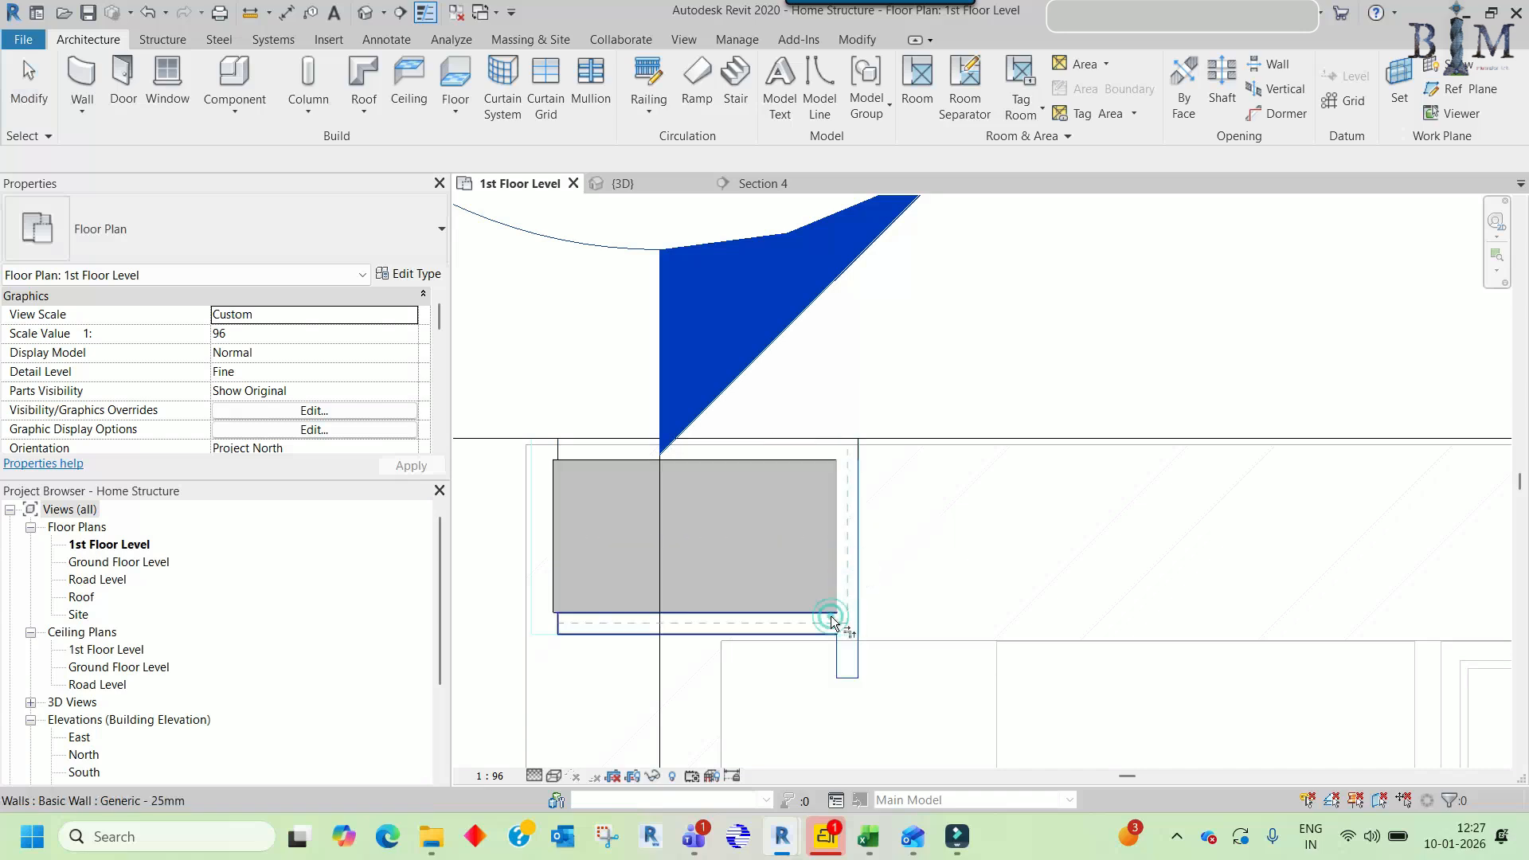
scroll(877, 512, "down", 2)
key("Escape")
- Try to mirror the right end wall across the column with an axis drawn from the midpoint of its lower face
left_click(865, 496)
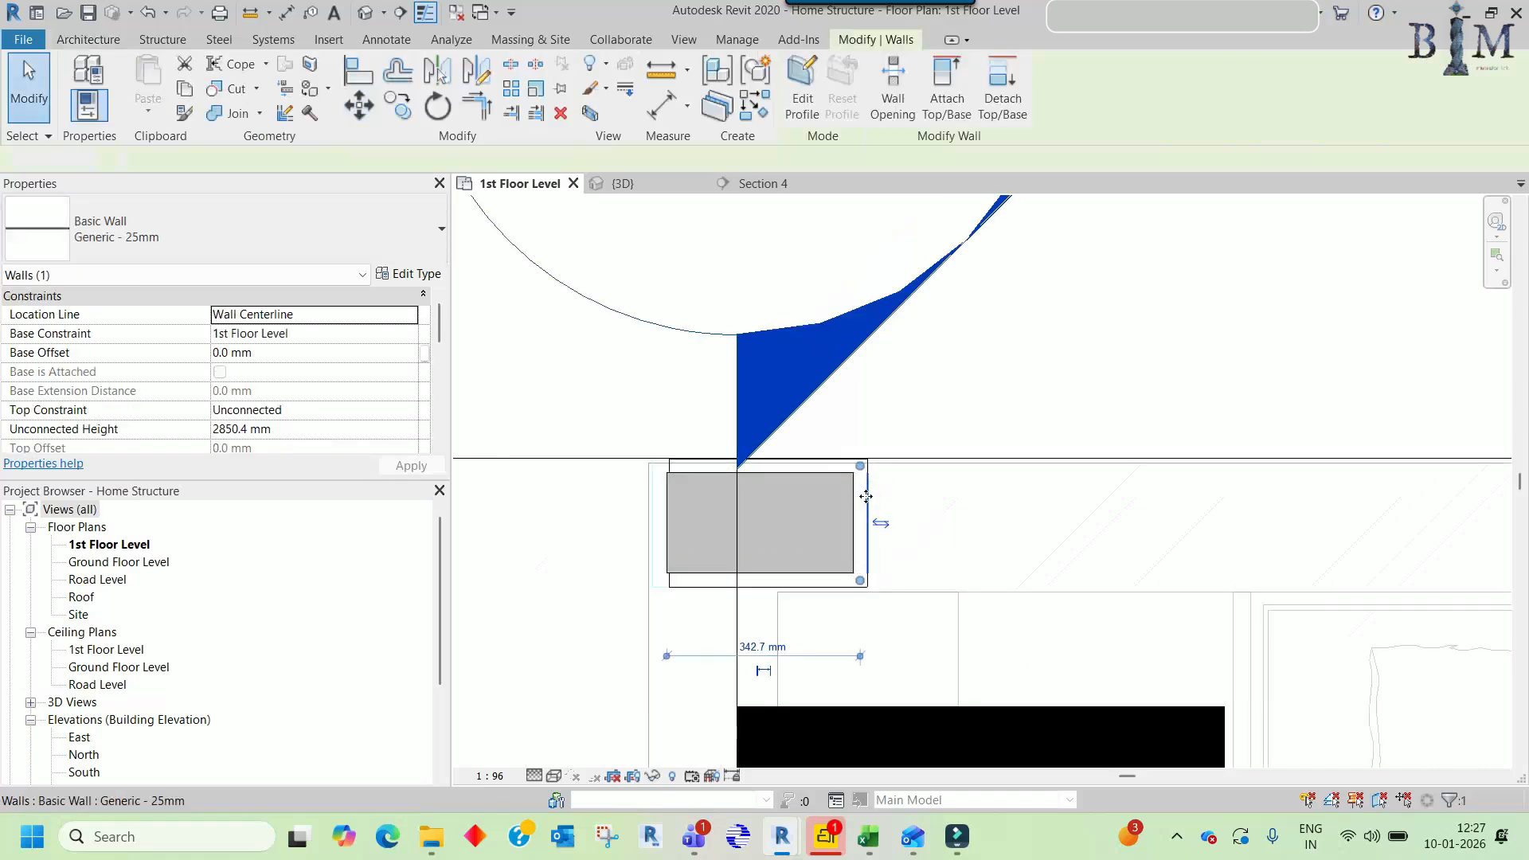
key("Escape")
scroll(867, 496, "up", 1)
left_click(867, 495)
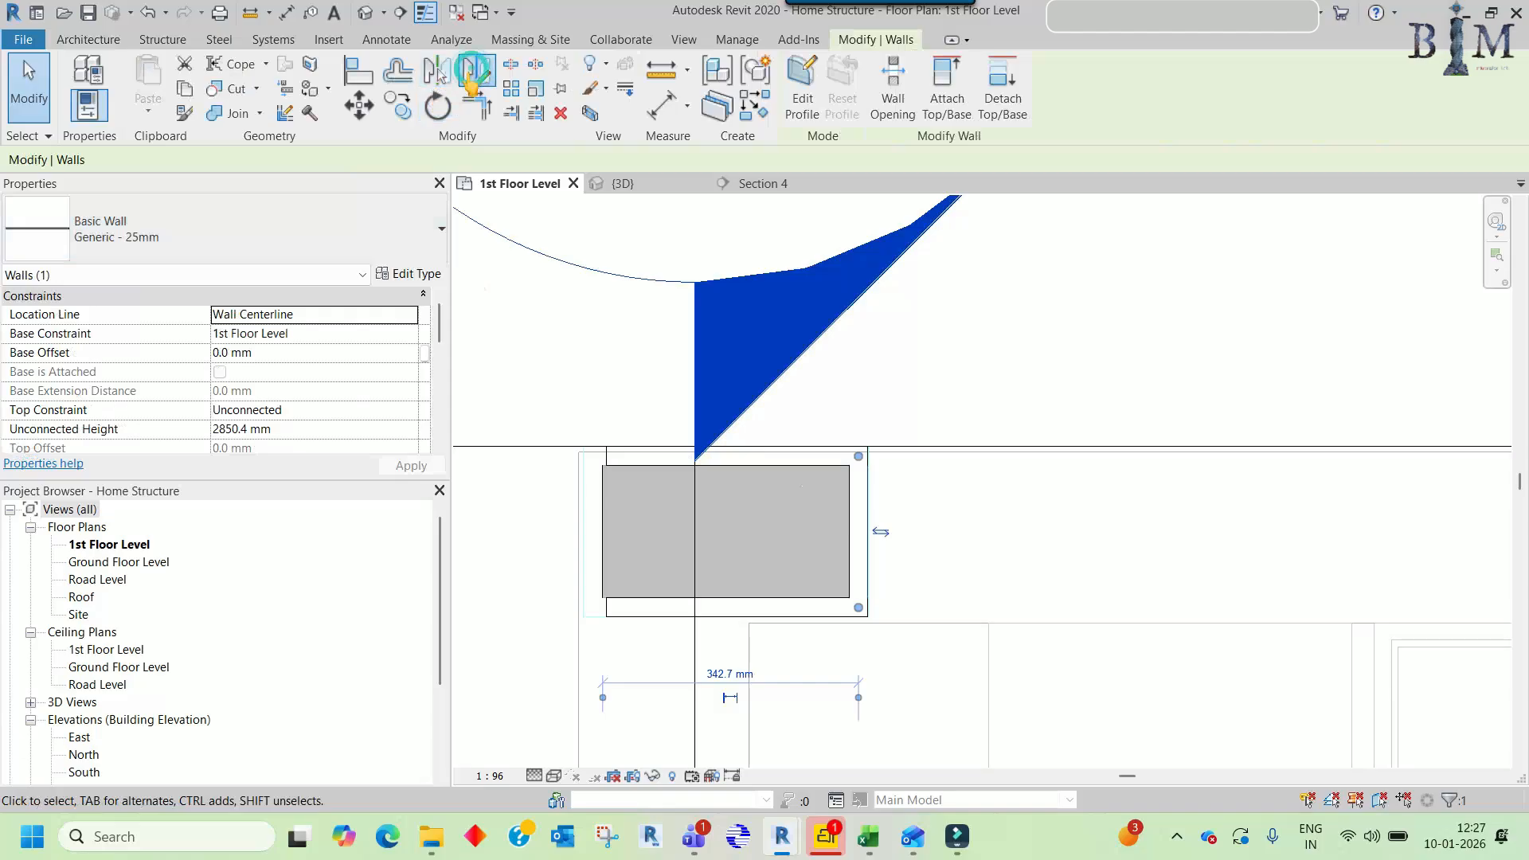
left_click(475, 73)
left_click(726, 599)
left_click(716, 700)
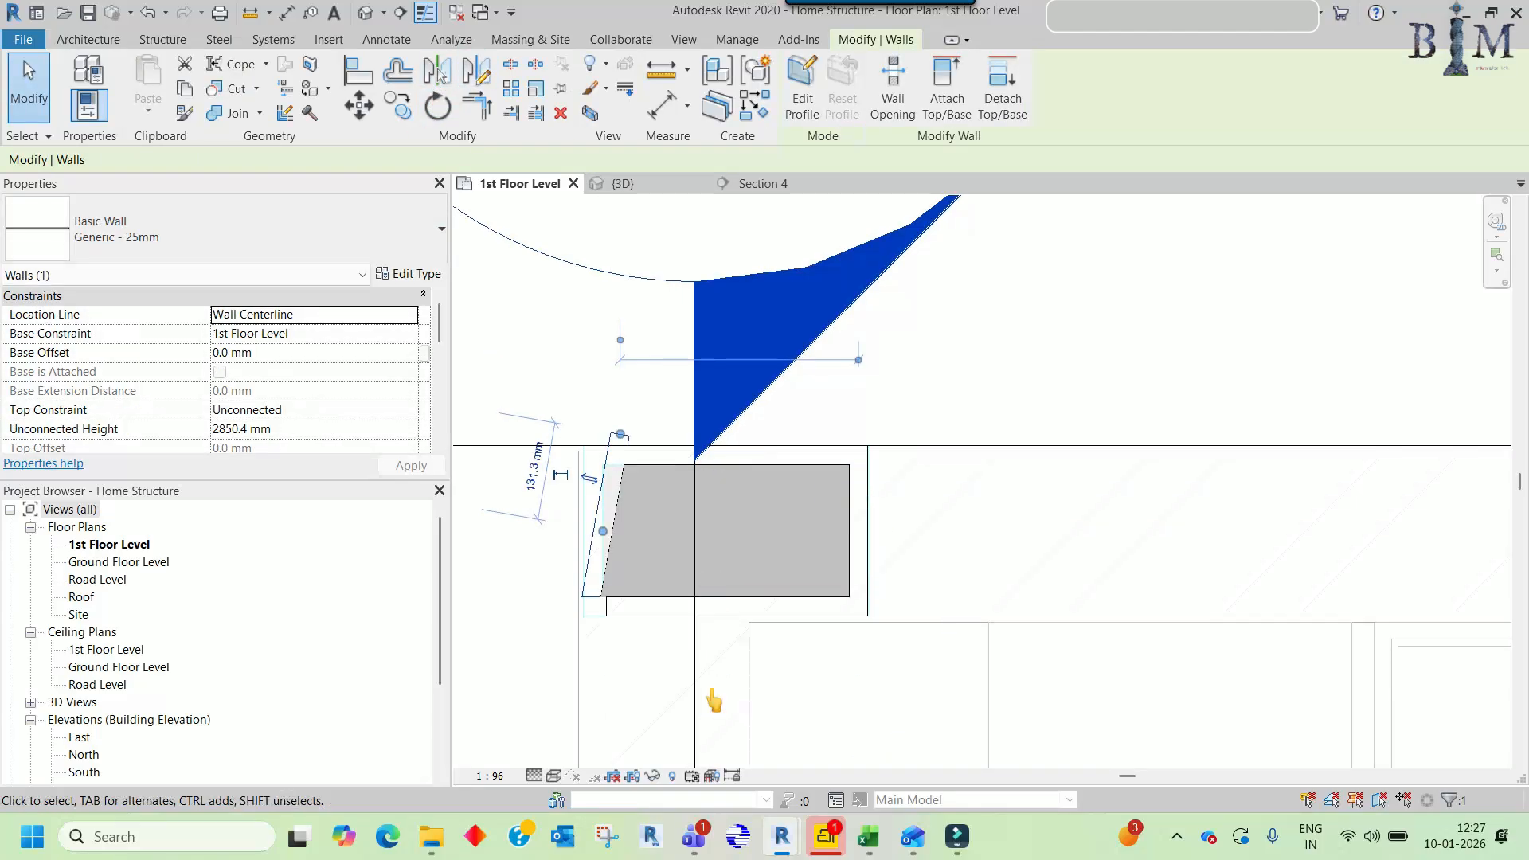
key("ctrl+z")
- Mirror a copy of the right end wall onto the column's left end, using a vertical axis drawn from the upper face's midpoint
left_click(866, 549)
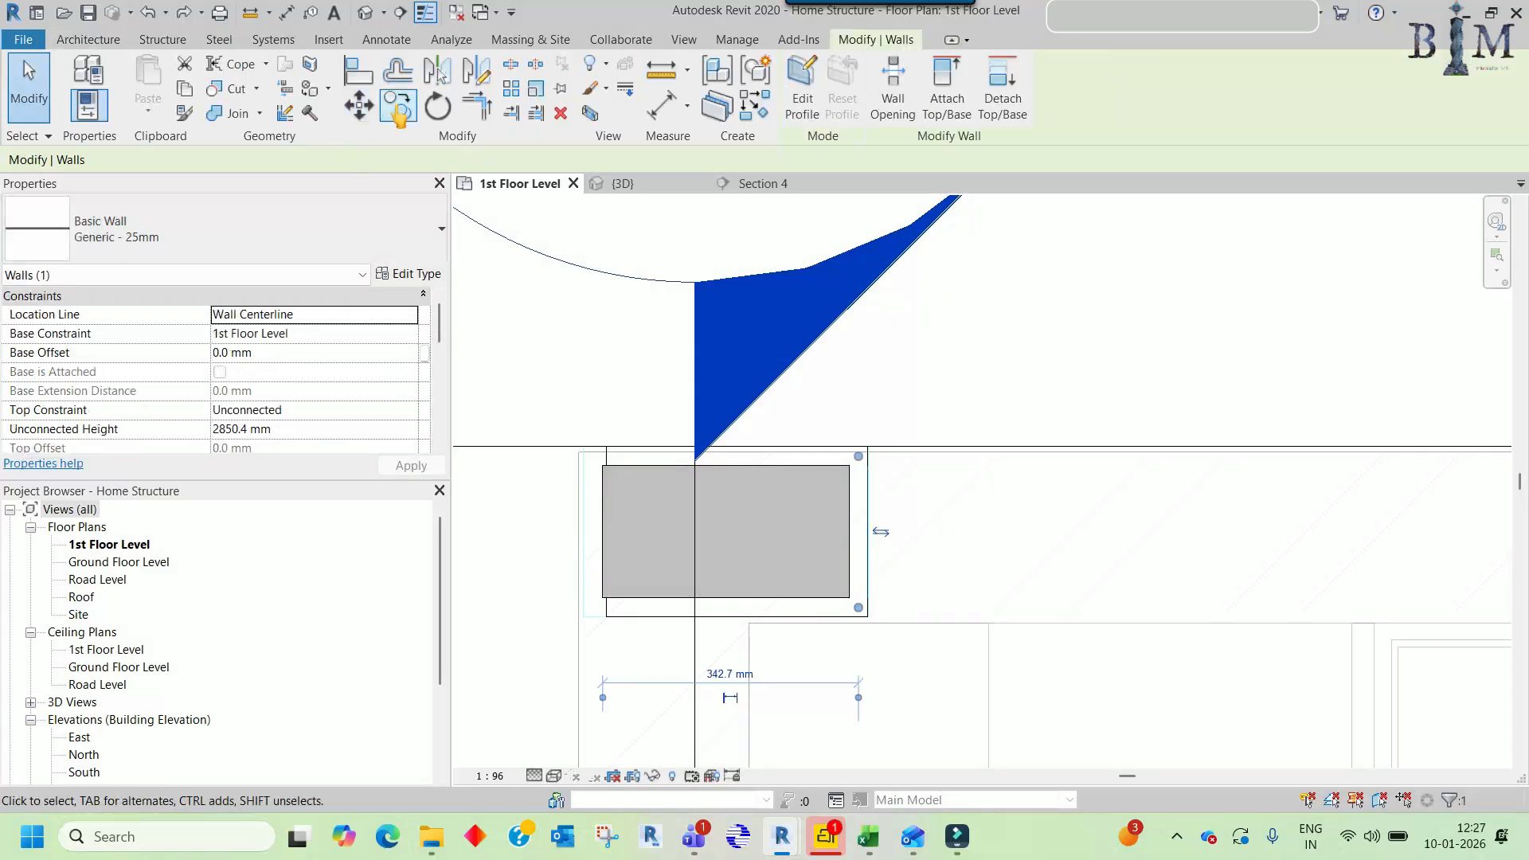
left_click(437, 73)
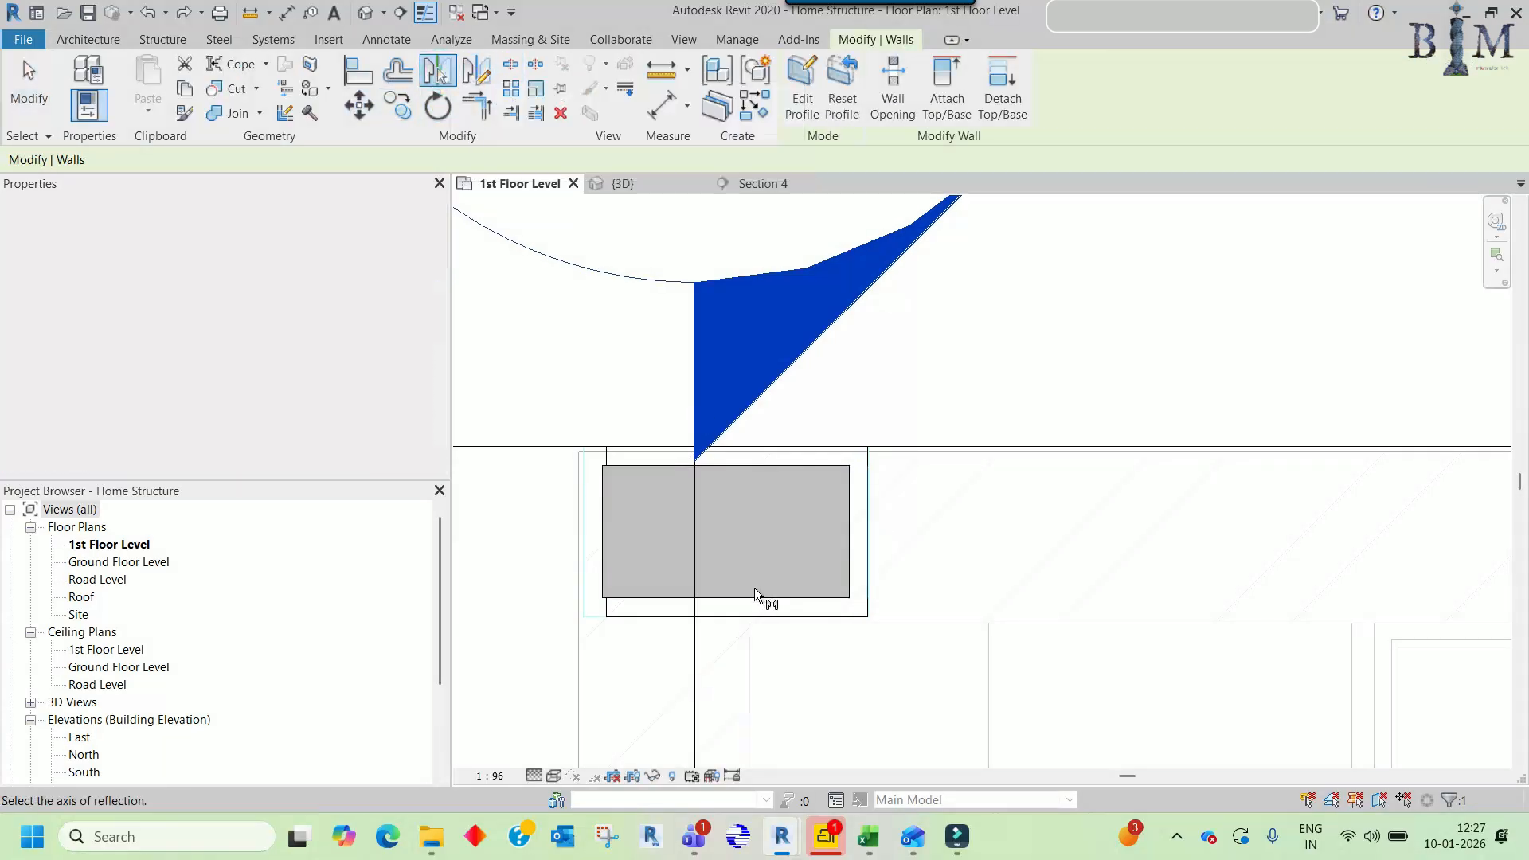
left_click(475, 72)
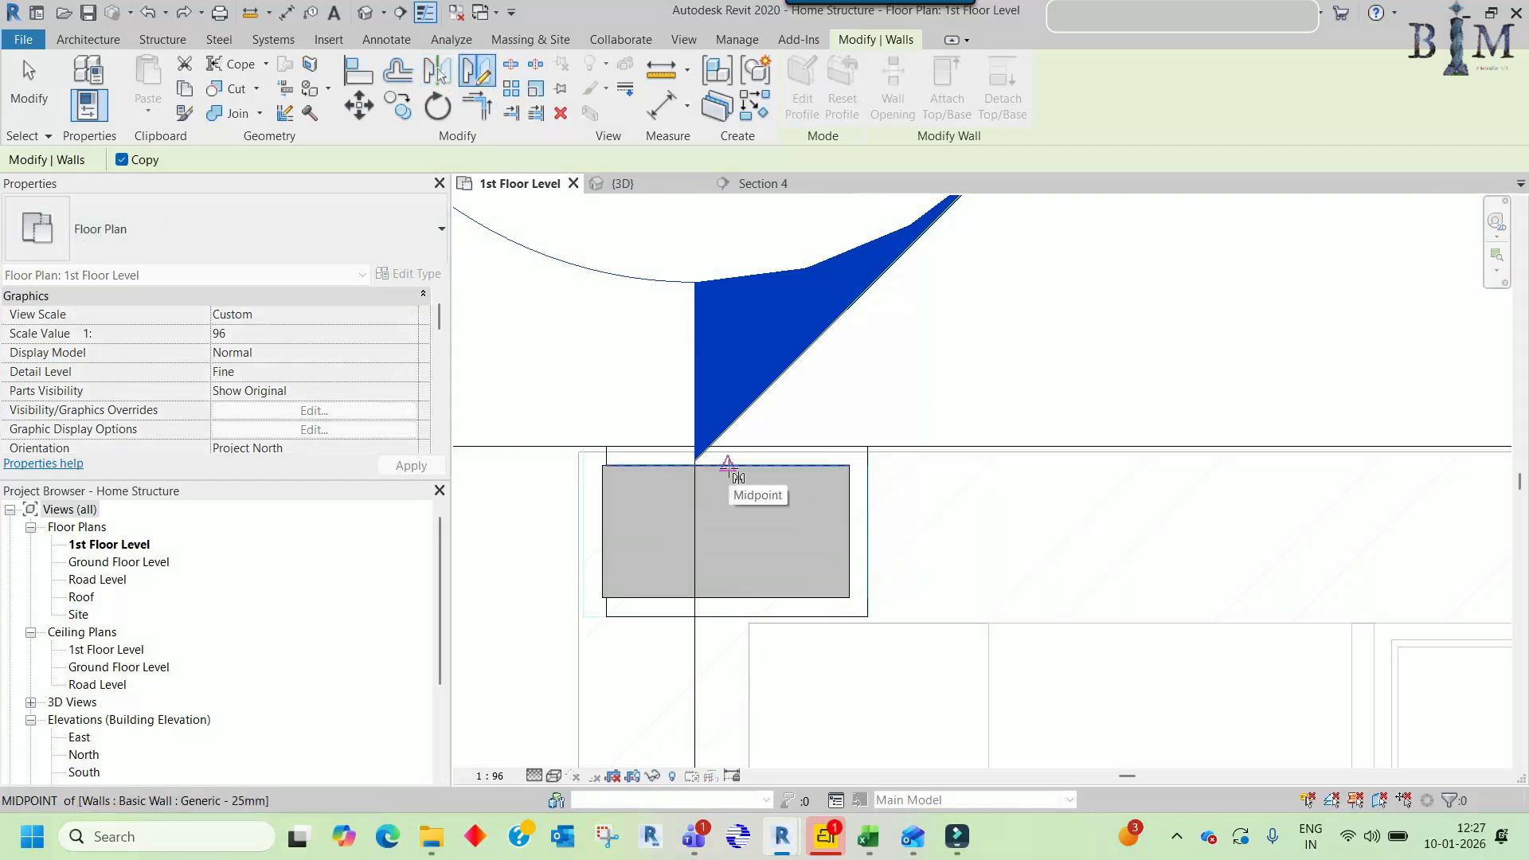
scroll(732, 471, "up", 2)
left_click(731, 468)
left_click(740, 572)
key("Escape")
scroll(774, 601, "down", 3)
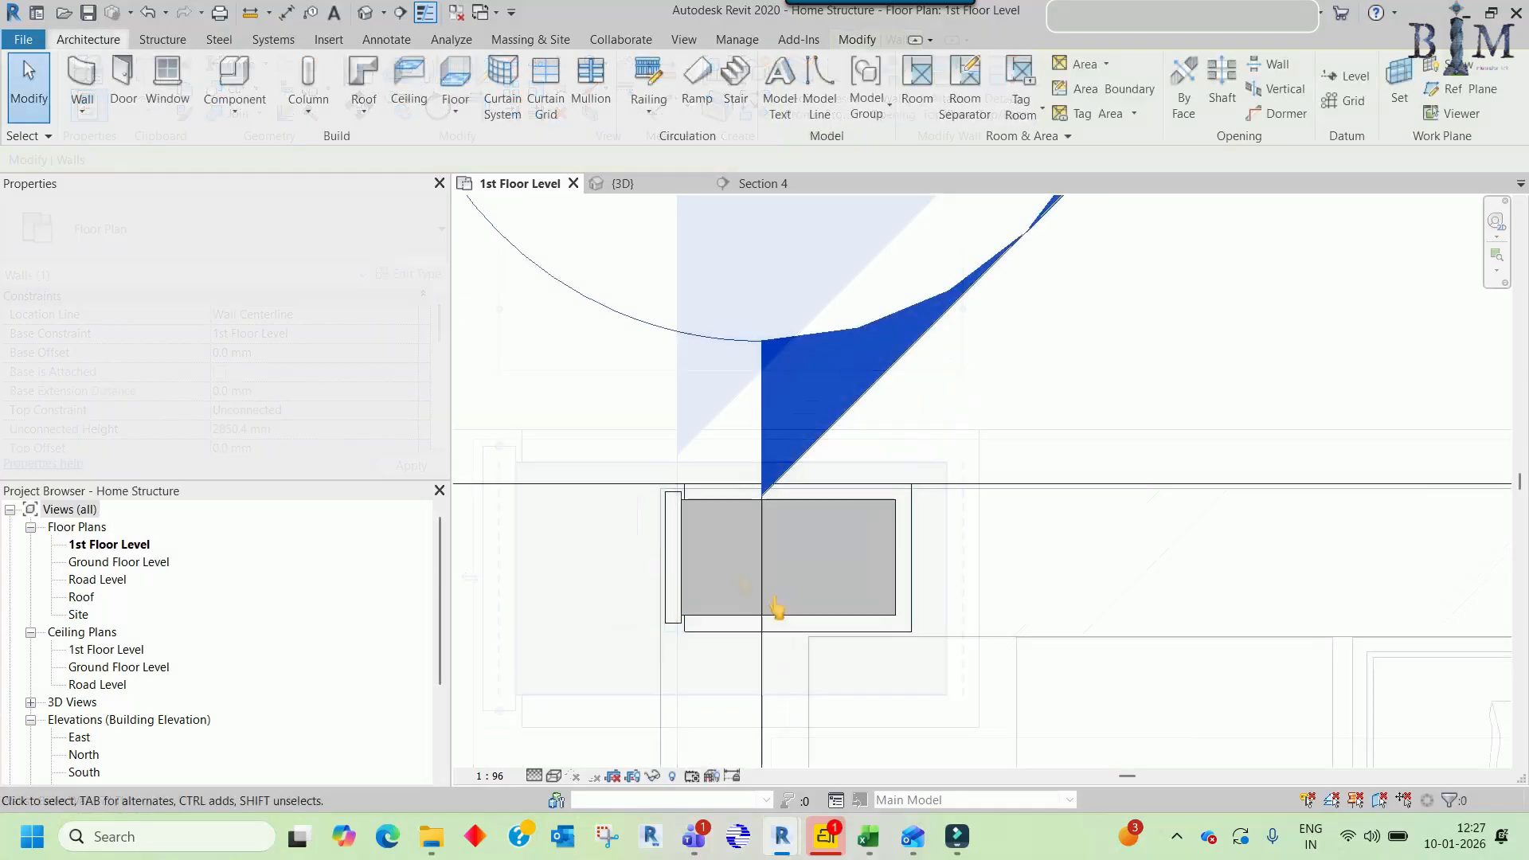
- Trim the left end wall into corners with the upper and lower walls to close the frame around the corner column
scroll(665, 532, "up", 1)
key("t")
key("r")
left_click(658, 532)
left_click(713, 665)
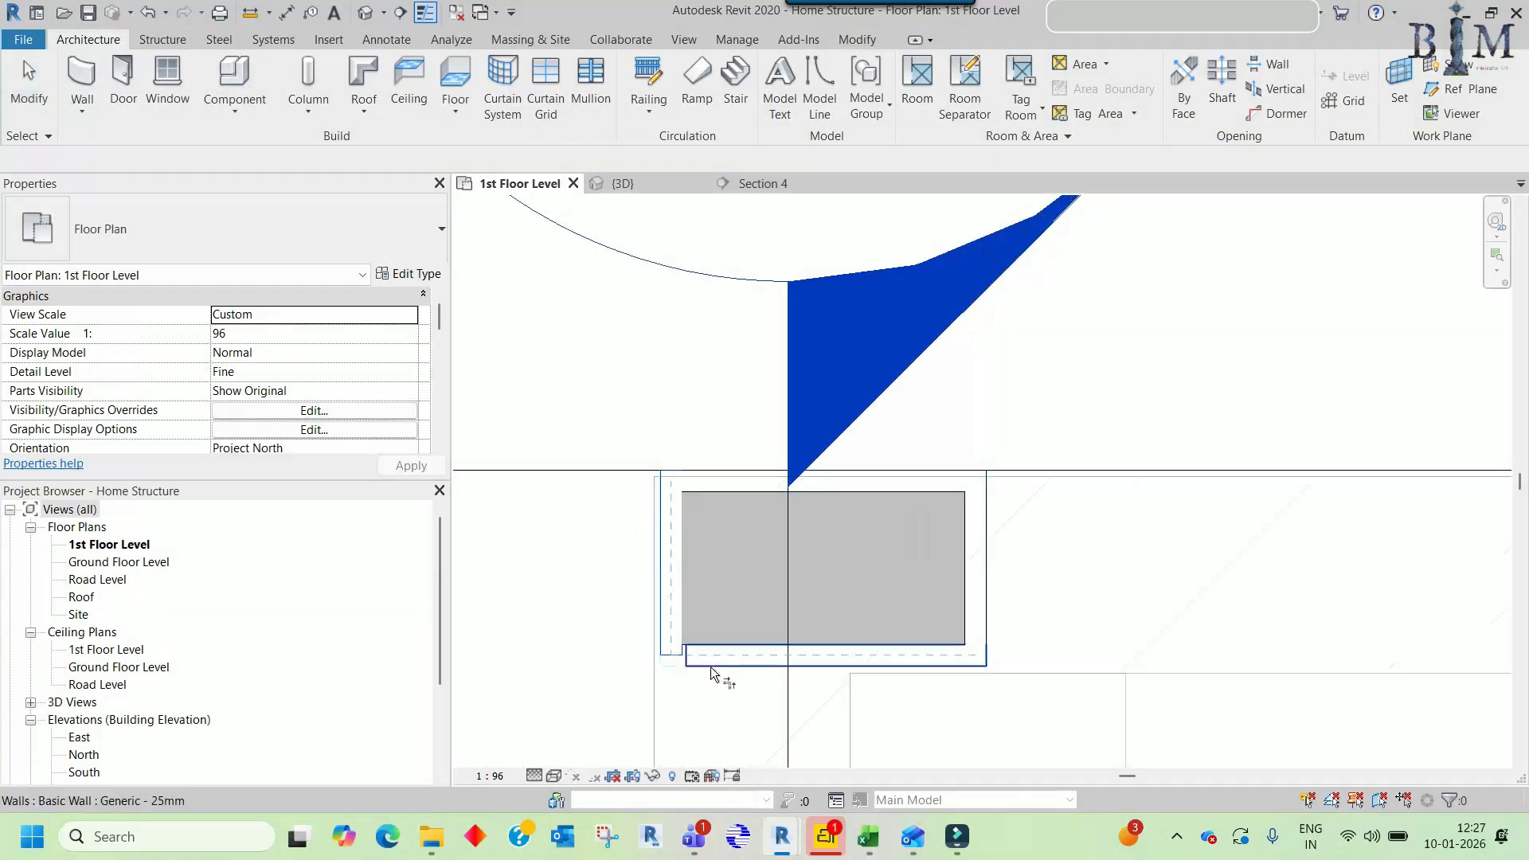
scroll(717, 506, "down", 2)
key("Escape")
- Inspect the clad corner column in the 3D view, checking where its walls meet the roof slab
left_click(365, 12)
middle_click_drag(915, 368, 791, 443, "shift")
scroll(791, 337, "up", 6)
left_click(865, 348)
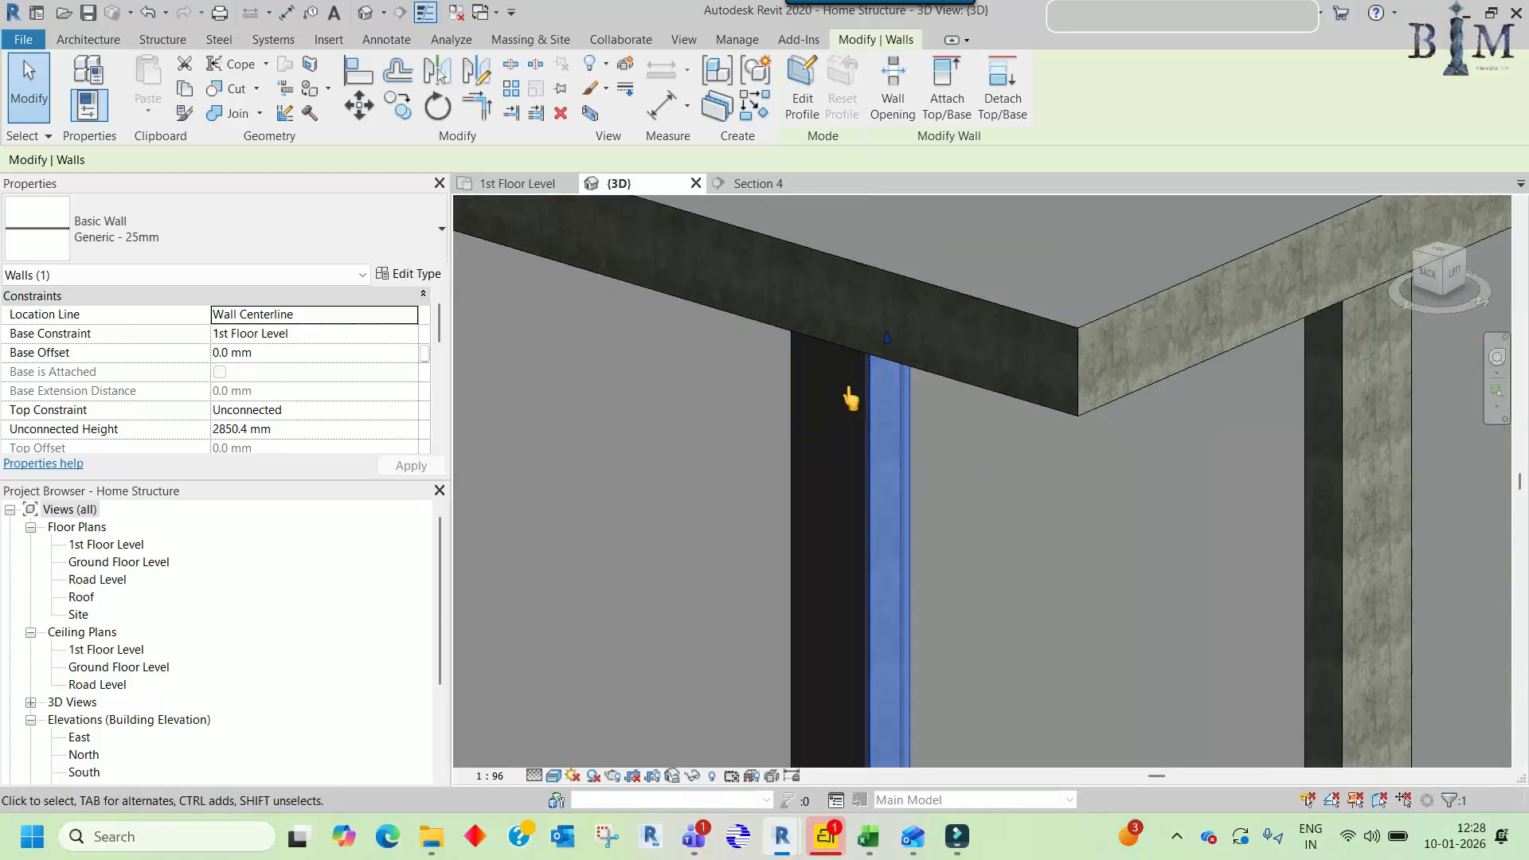
key("Escape")
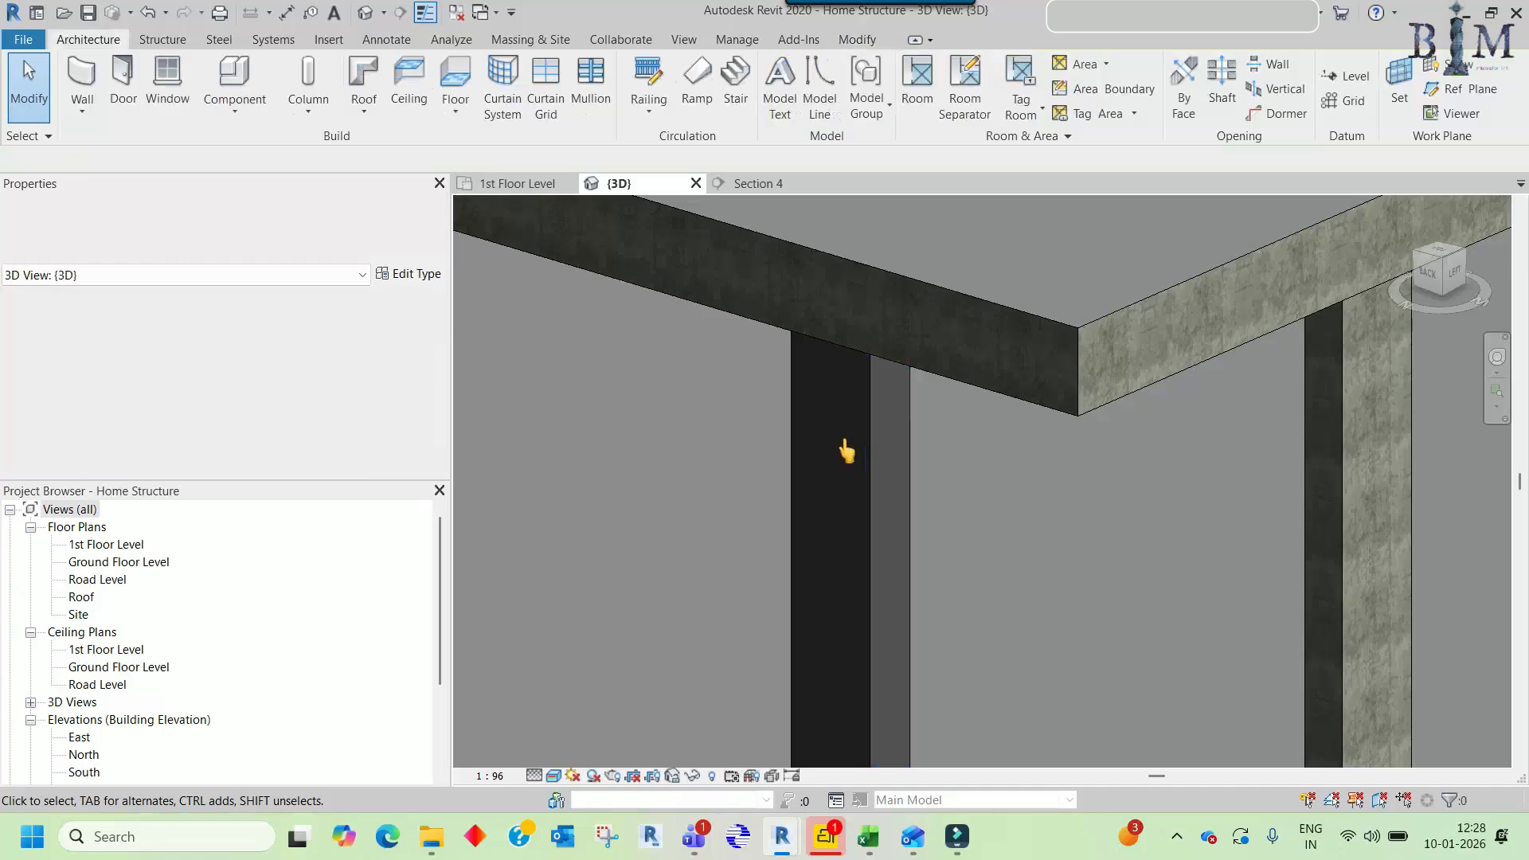
scroll(852, 454, "down", 10)
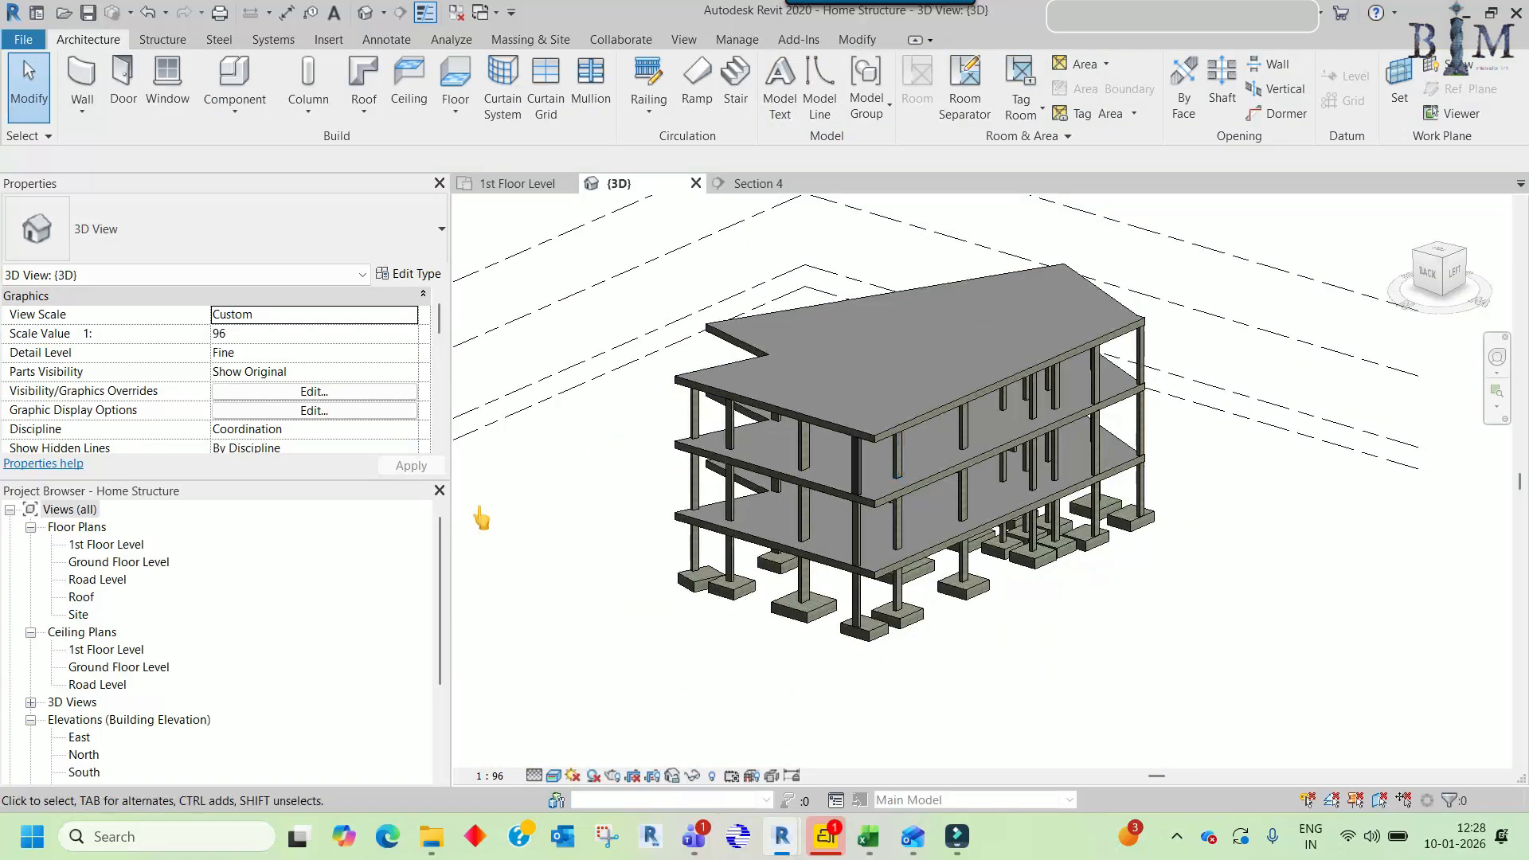
- Try to copy the corner column's chain of 25 mm walls onto the column beside the master bedroom, with multiple copies enabled
left_click(549, 186)
scroll(820, 501, "up", 3)
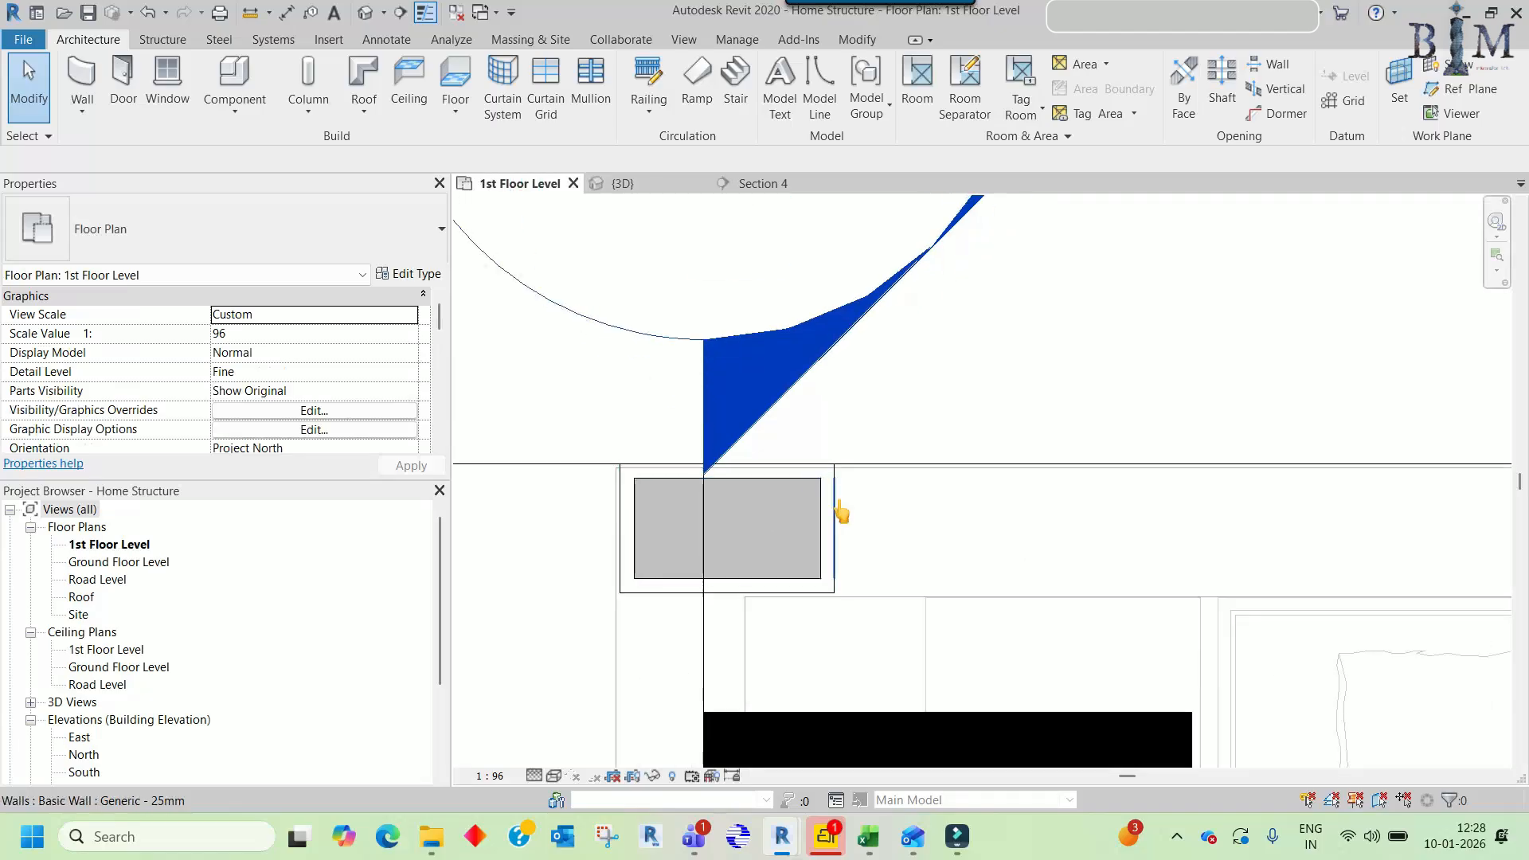
left_click(776, 501)
key("Tab")
left_click(772, 507)
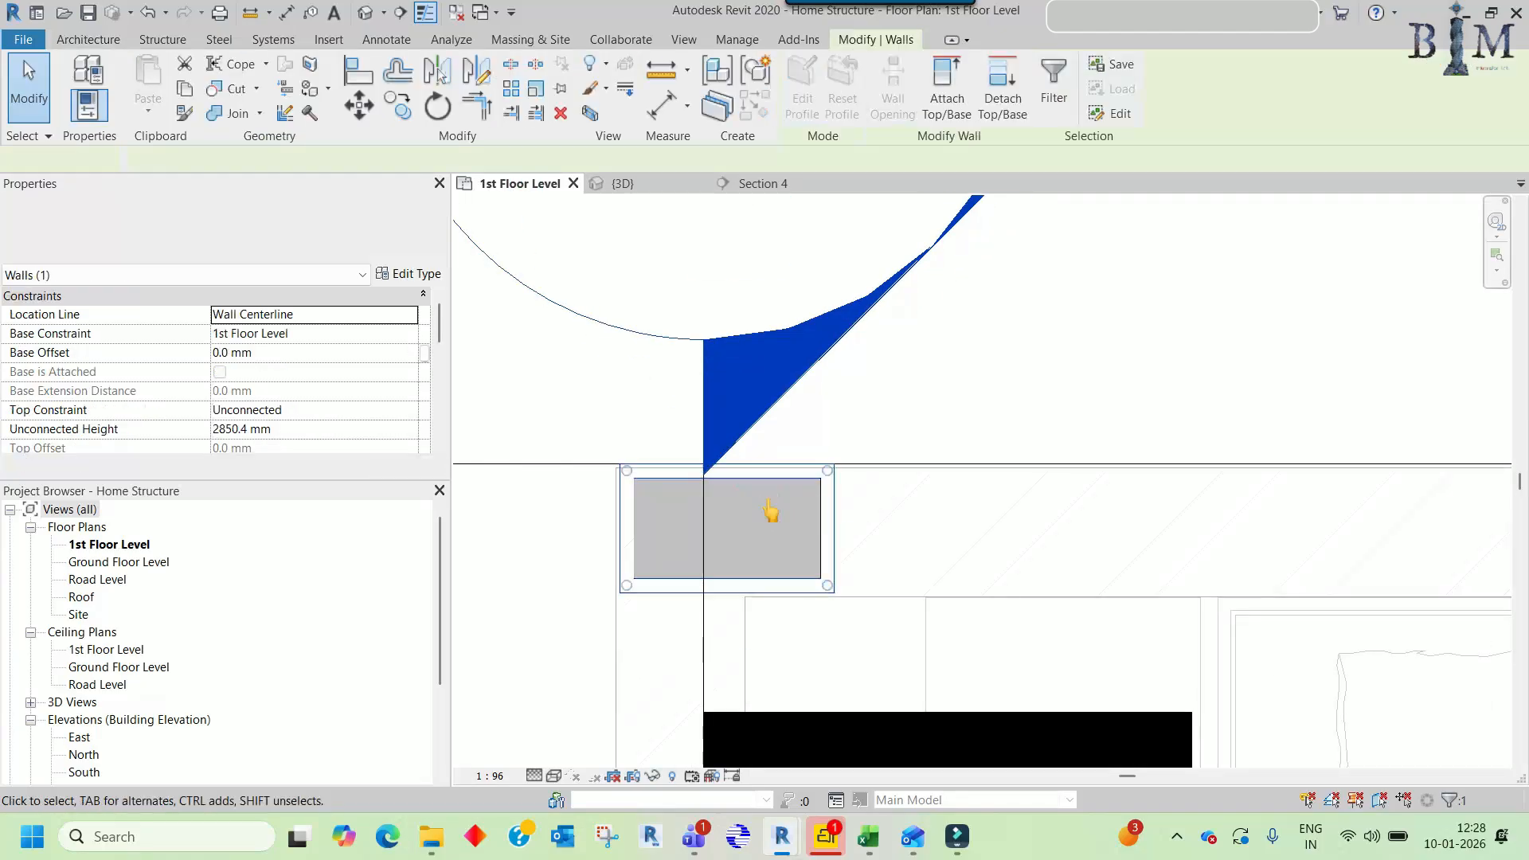
key("c")
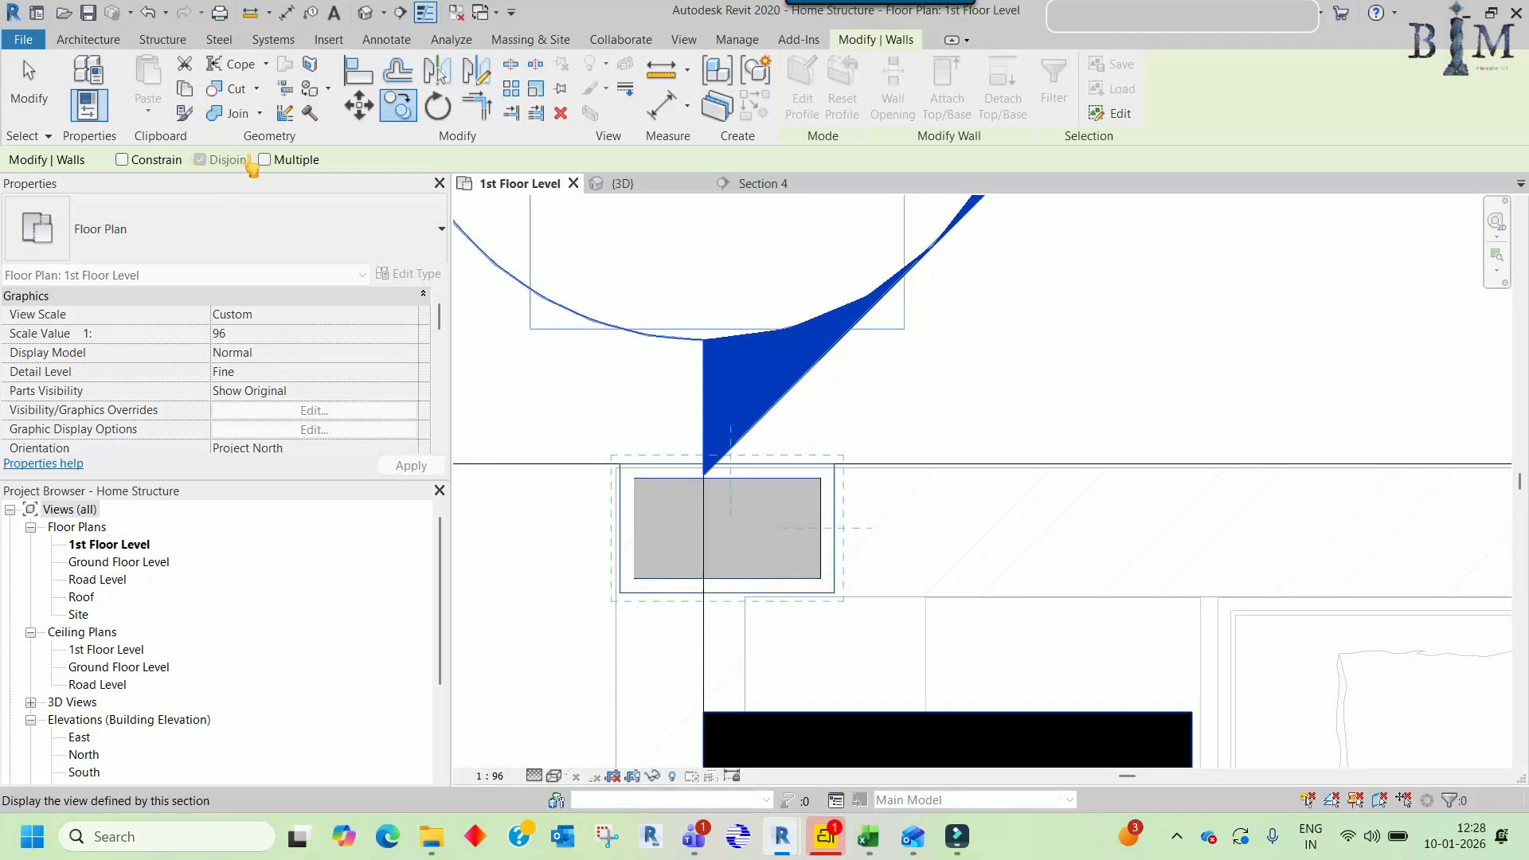
left_click(264, 159)
left_click(703, 472)
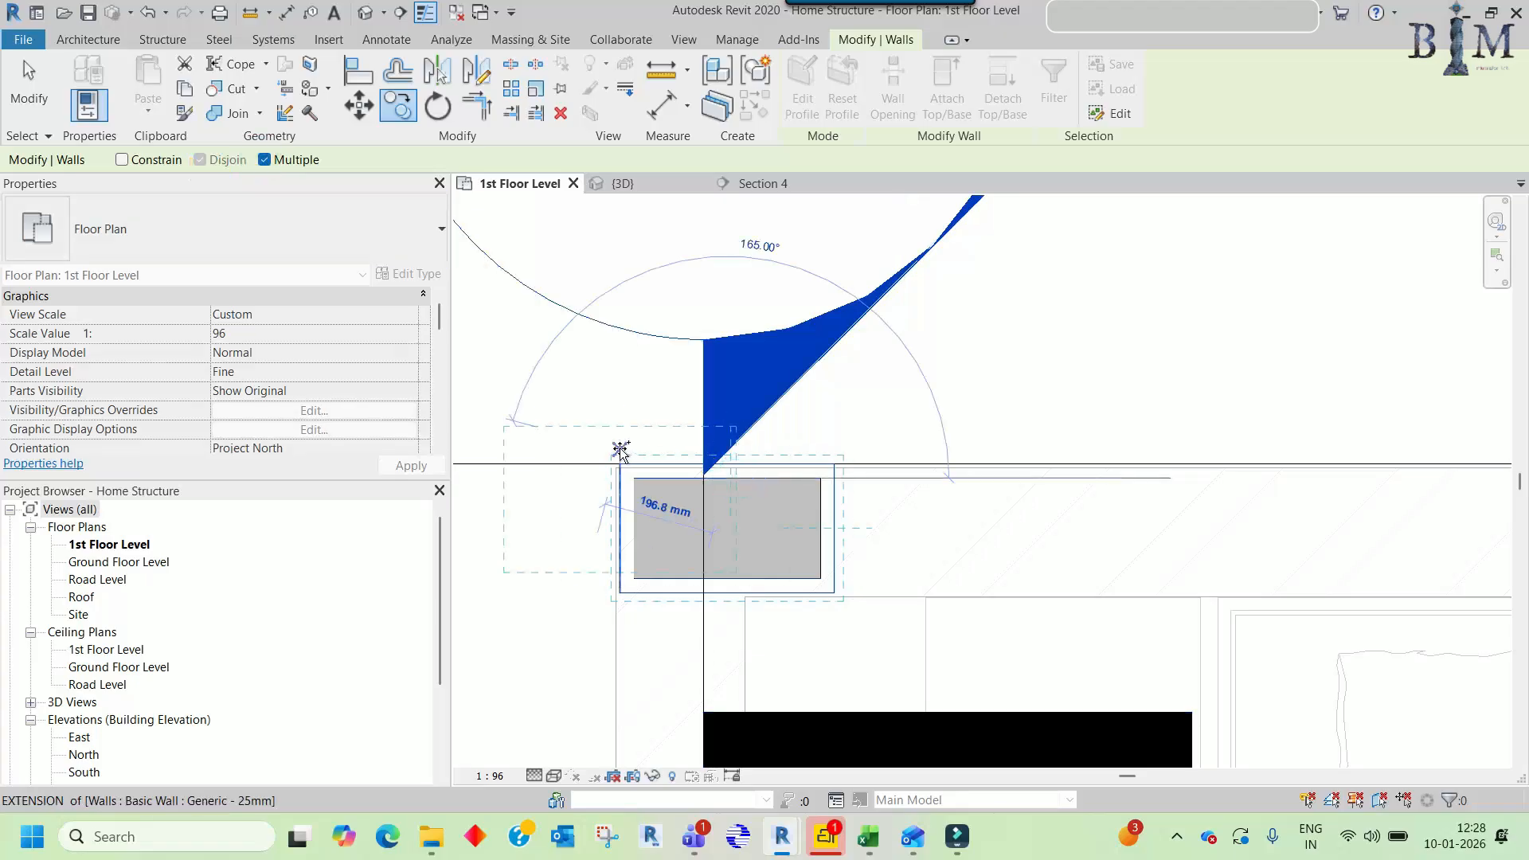
scroll(625, 450, "down", 3)
middle_click_drag(953, 518, 491, 475)
scroll(491, 474, "down", 2)
middle_click_drag(693, 604, 1044, 422)
middle_click_drag(627, 588, 729, 503)
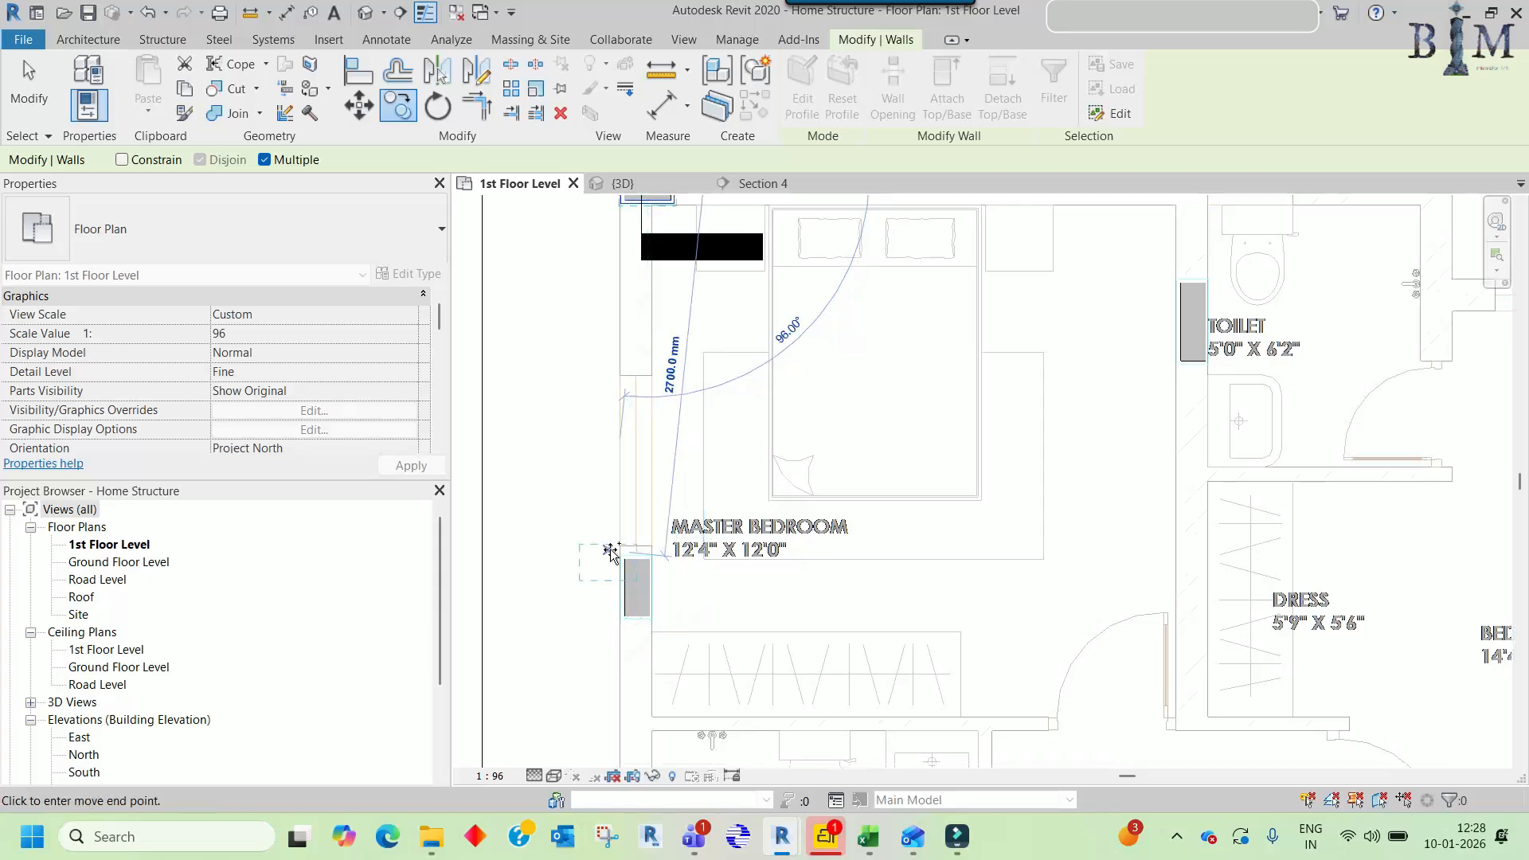
scroll(625, 587, "up", 2)
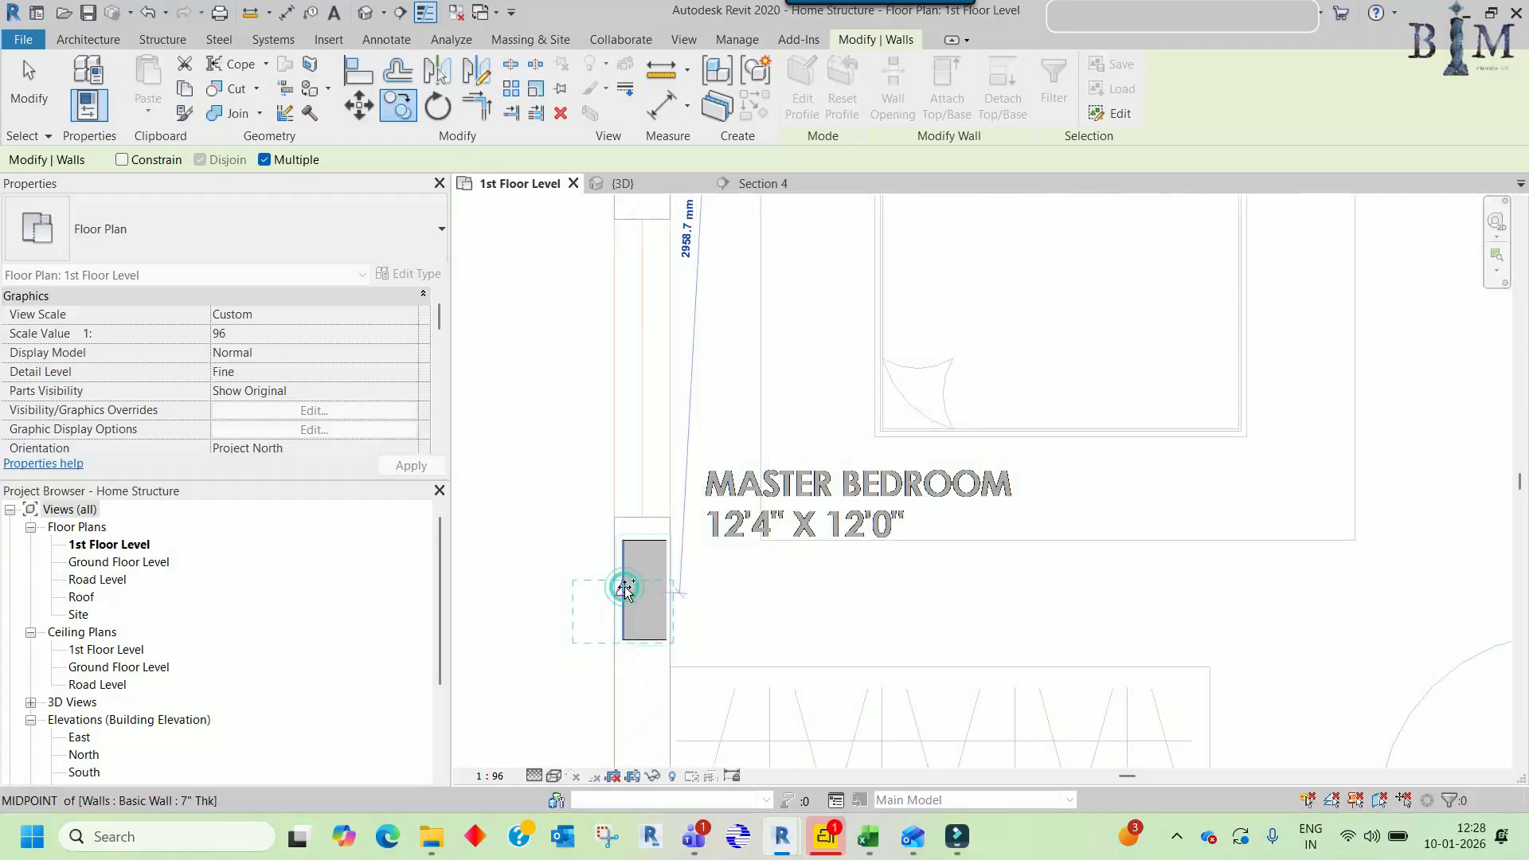
left_click(625, 589)
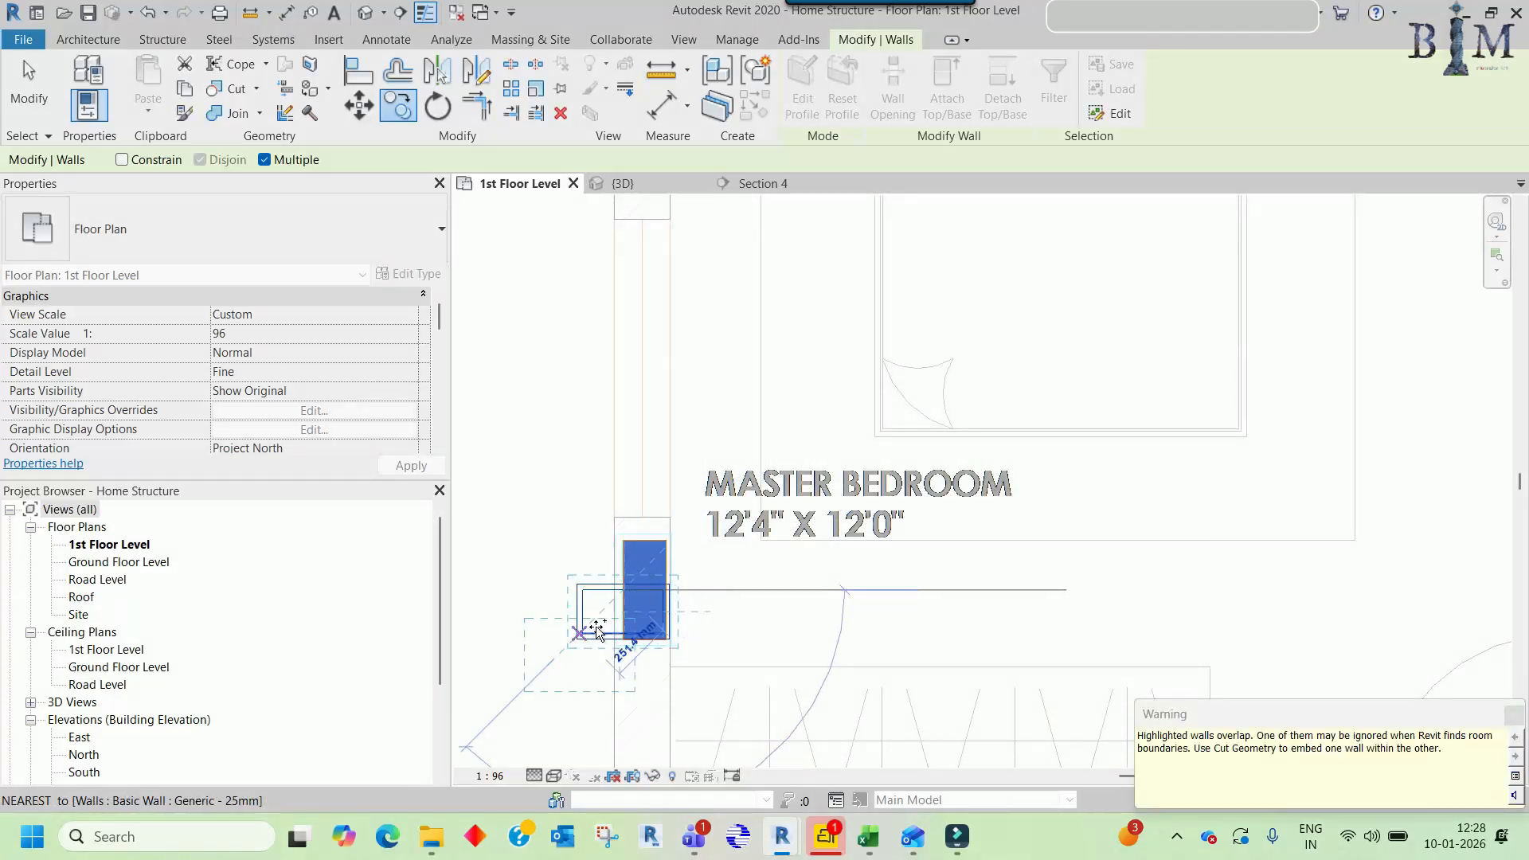
scroll(595, 633, "up", 3)
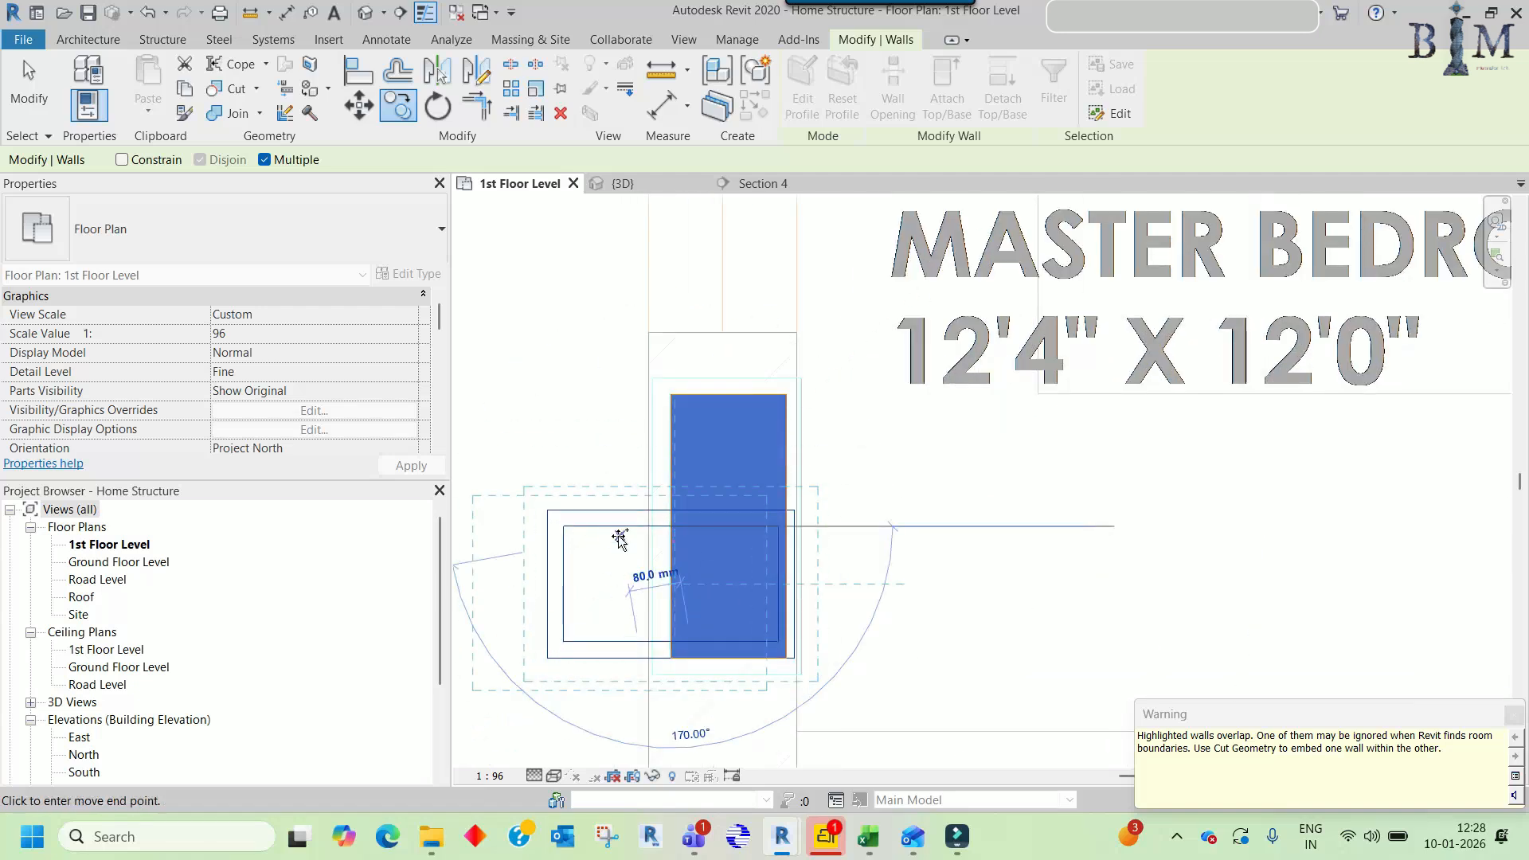
key("Escape")
key("Escape")
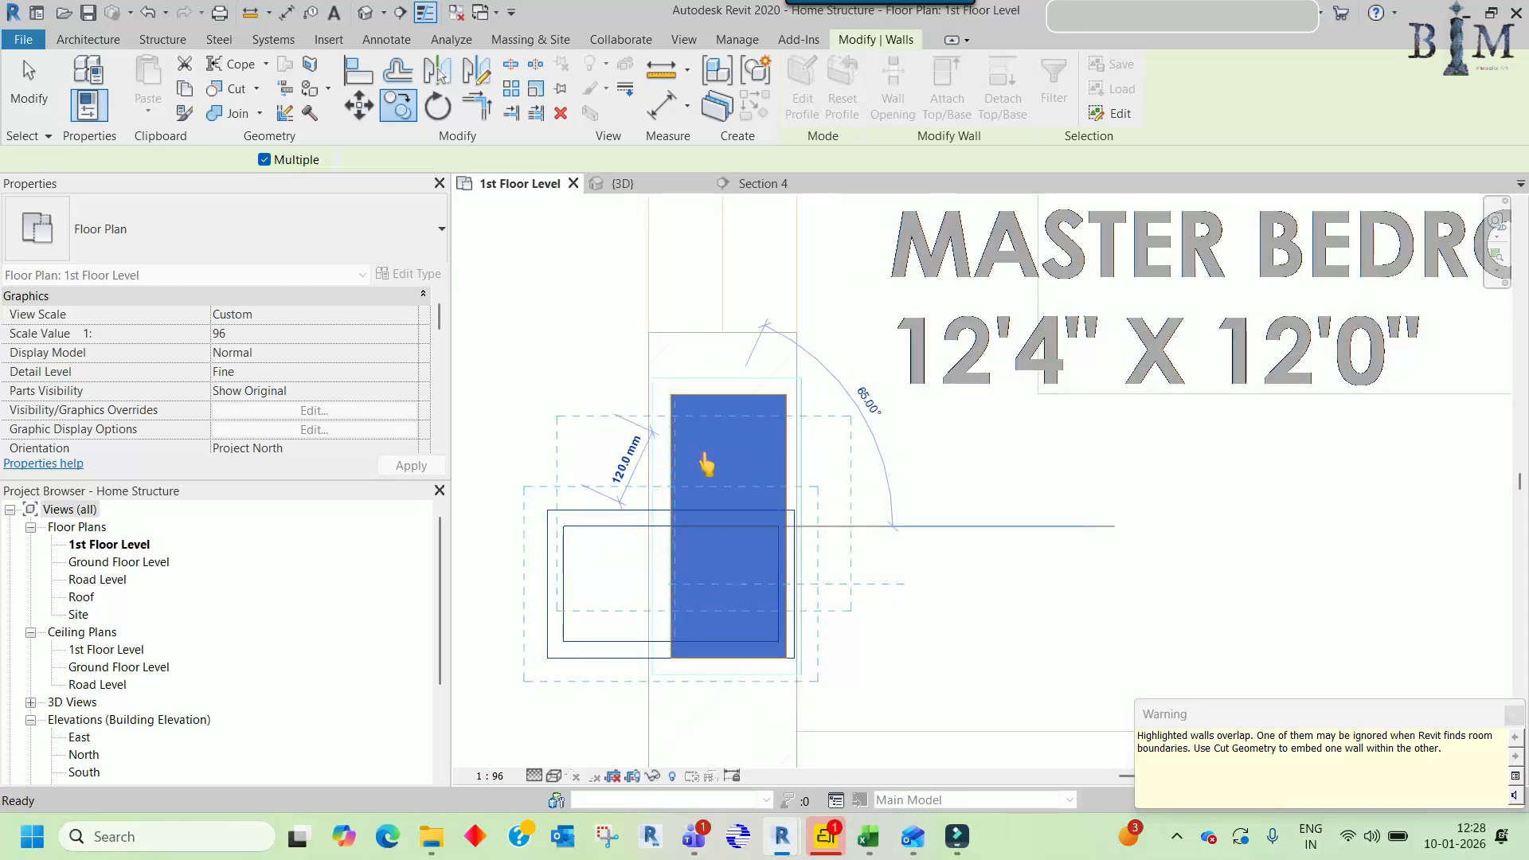
scroll(707, 472, "down", 3)
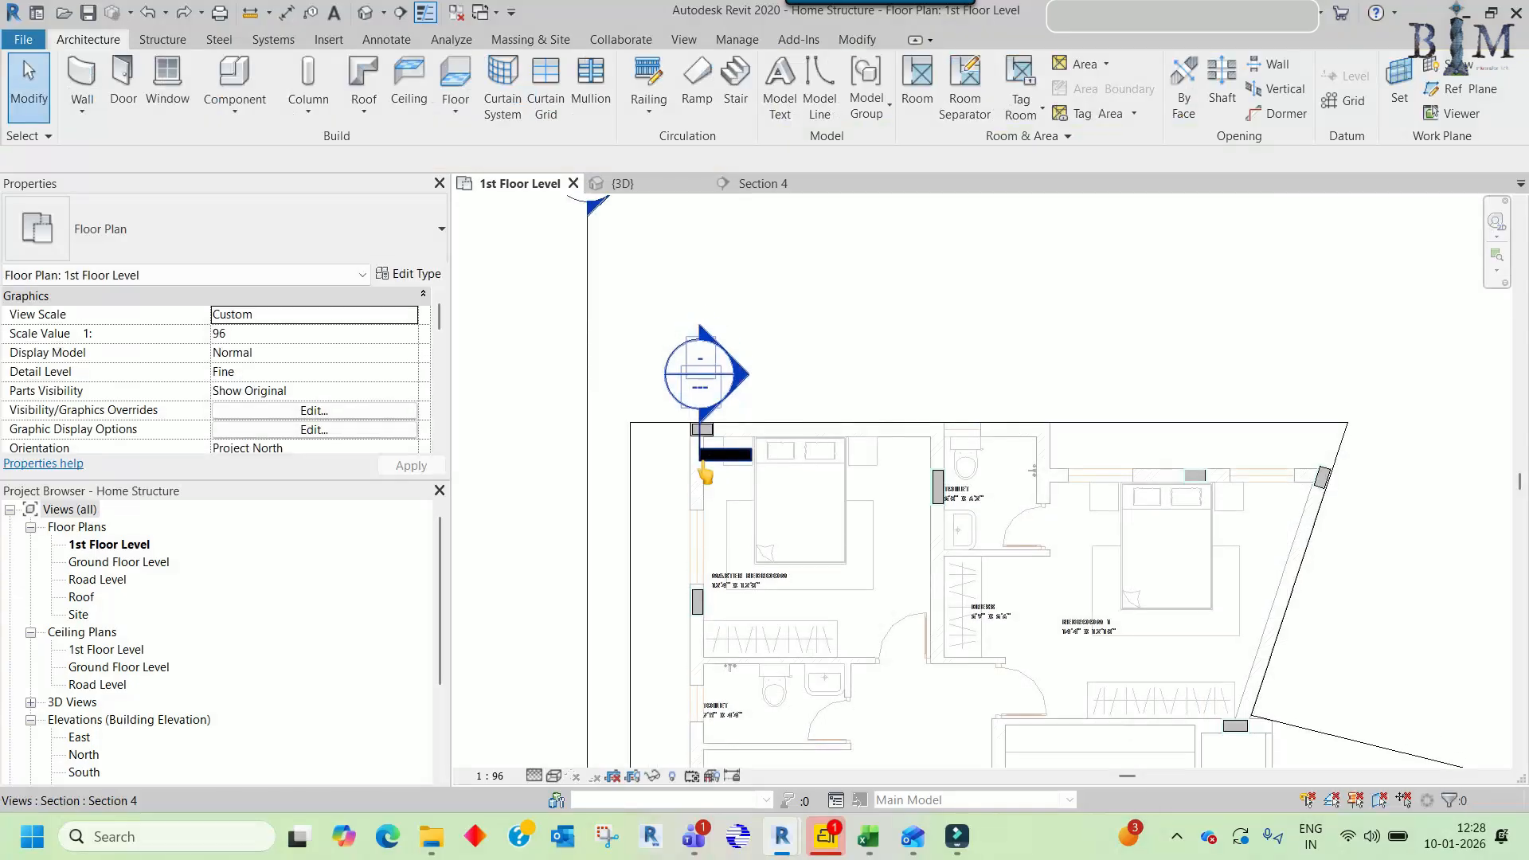
- Copy the four 25 mm walls around the corner column to the clear space outside the master bedroom column
scroll(677, 420, "up", 5)
left_click(671, 419)
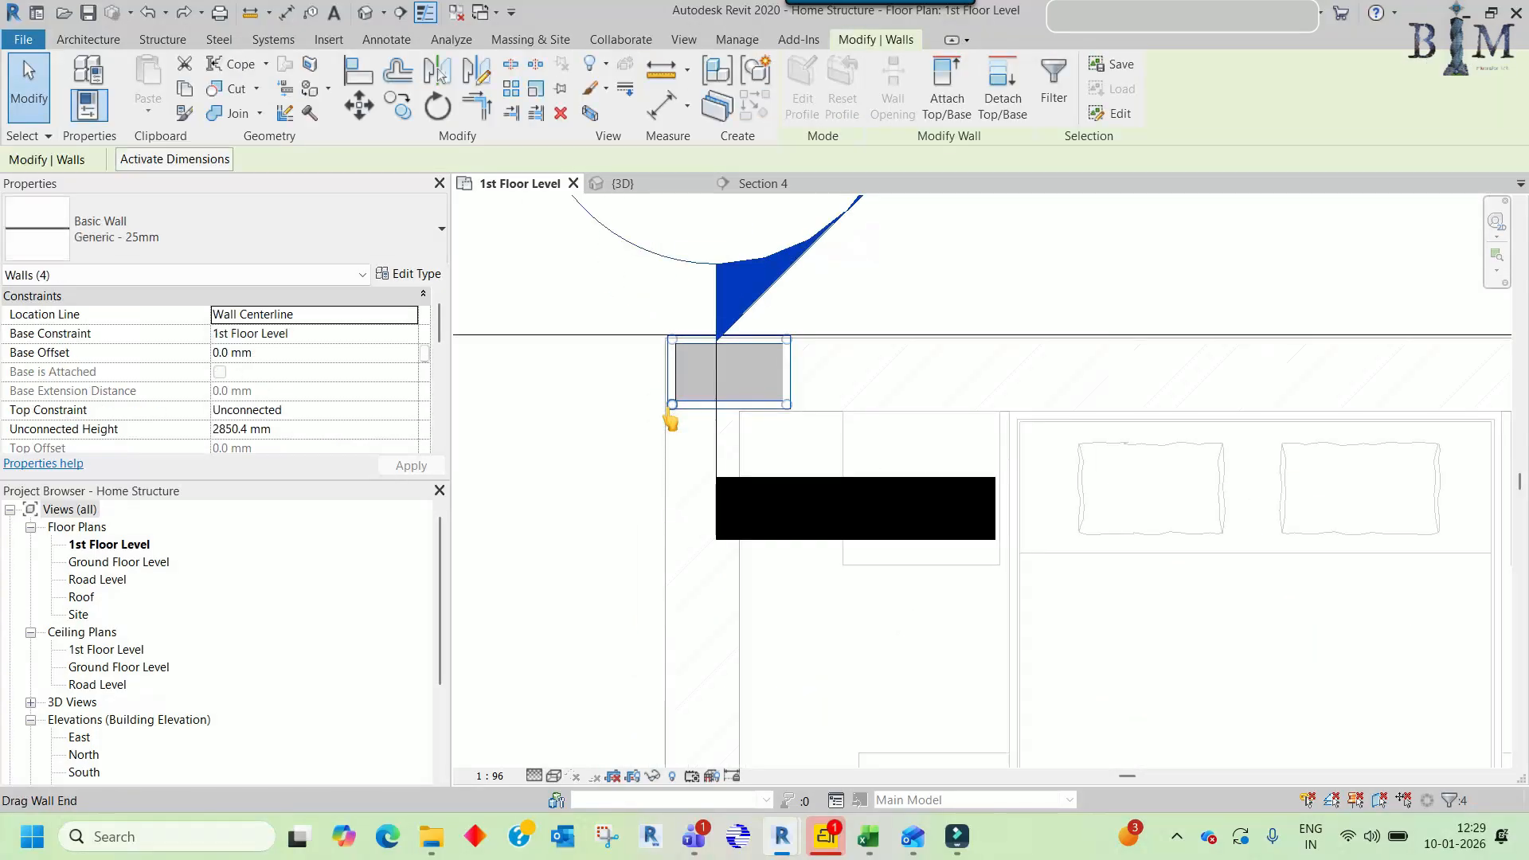
left_click(686, 408)
scroll(682, 355, "down", 4)
middle_click_drag(754, 451, 828, 323)
scroll(637, 641, "up", 2)
left_click(646, 641)
- Rotate the copied four-wall frame by 90 degrees
key("r")
key("o")
left_click(701, 557)
type("90")
key("Return")
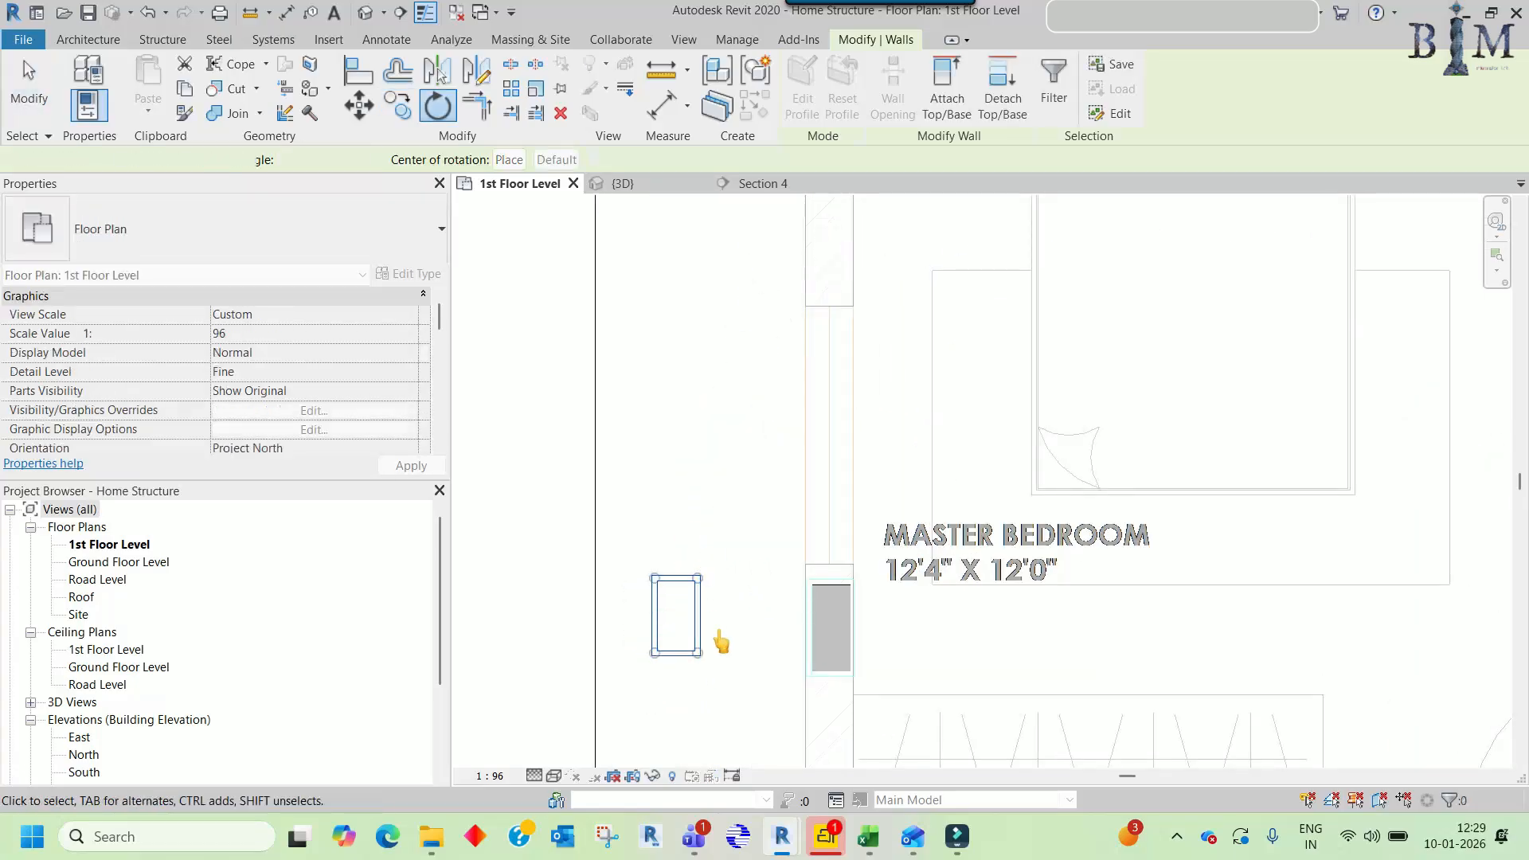
- Align the inner faces of the frame's short walls with the upper and lower ends of the master bedroom column
key("a")
key("l")
scroll(743, 628, "up", 2)
left_click(882, 558)
left_click(643, 553)
scroll(771, 566, "down", 2)
left_click(849, 652)
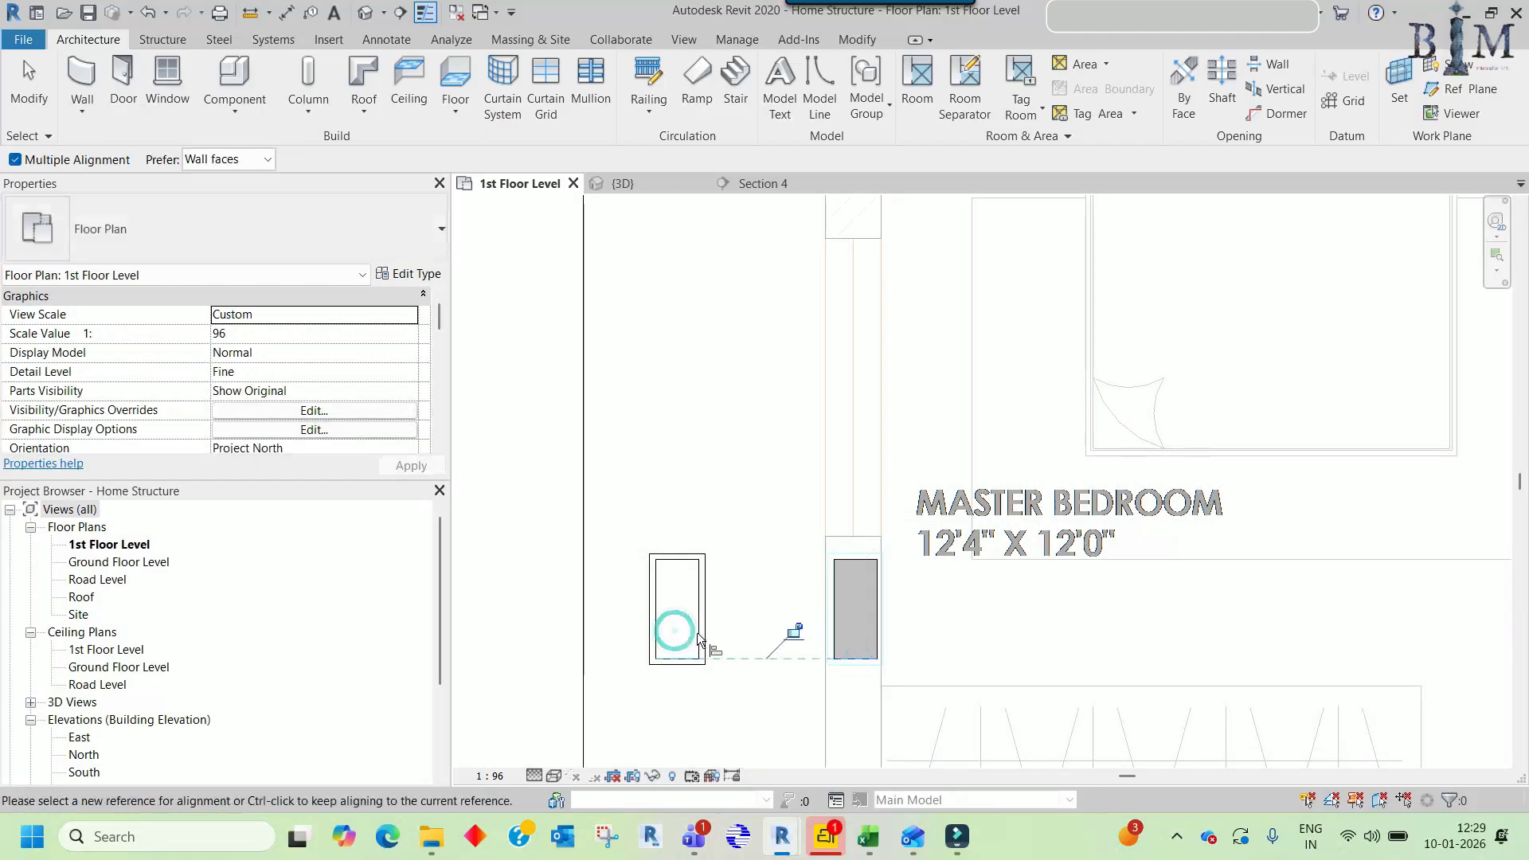
key("Escape")
key("Escape")
- Bring the frame's long walls against the side faces of the master bedroom column so that the frame encloses it
scroll(876, 597, "up", 2)
left_click(607, 591)
left_click(816, 585)
left_click(546, 594)
key("Escape")
key("Escape")
scroll(756, 572, "down", 4)
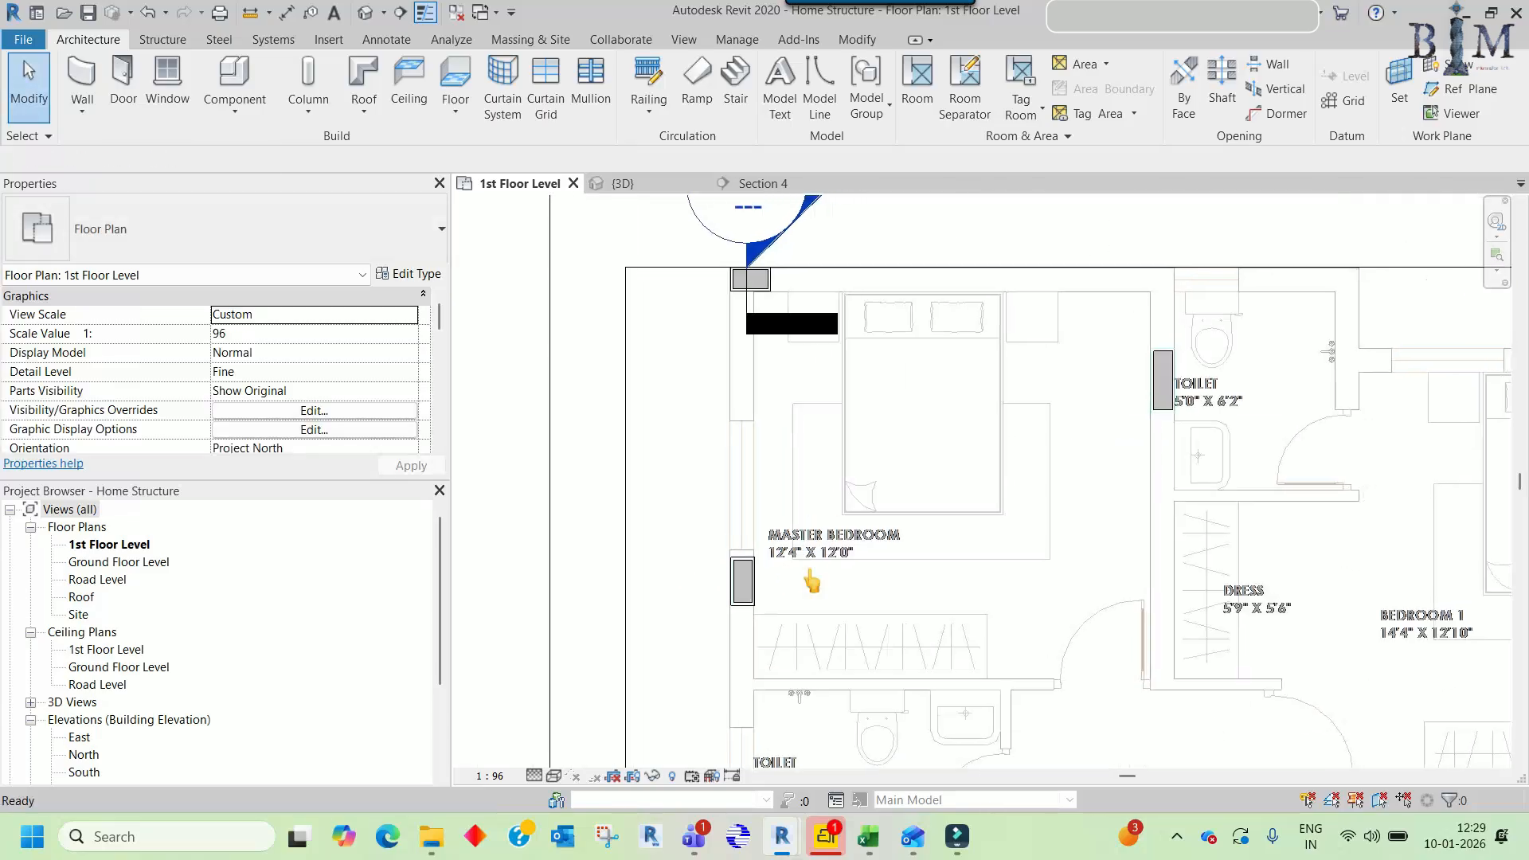
- Copy the four-wall frame from the master bedroom column to the space beside the toilet wall's column
scroll(755, 589, "up", 1)
left_click(754, 589)
key("c")
key("c")
left_click(739, 580)
scroll(1115, 498, "down", 3)
middle_click_drag(1114, 498, 836, 578)
scroll(869, 446, "up", 1)
scroll(868, 446, "up", 1)
left_click(868, 447)
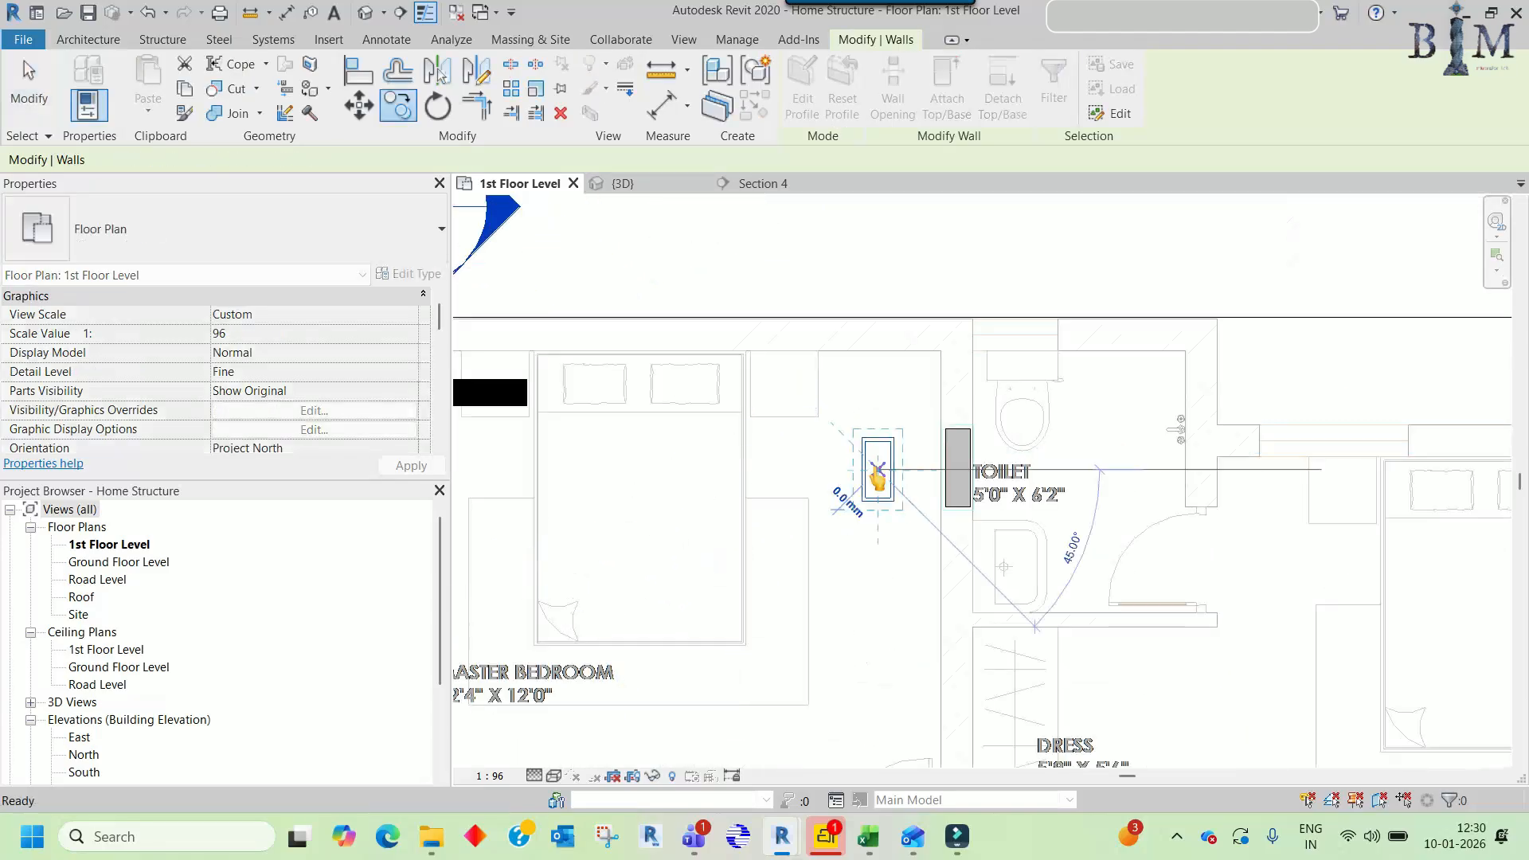
- Align the inner faces of the copied frame's short walls with the upper and lower ends of the toilet wall's column
key("Escape")
scroll(910, 418, "up", 3)
left_click(1010, 401)
left_click(832, 434)
key("Escape")
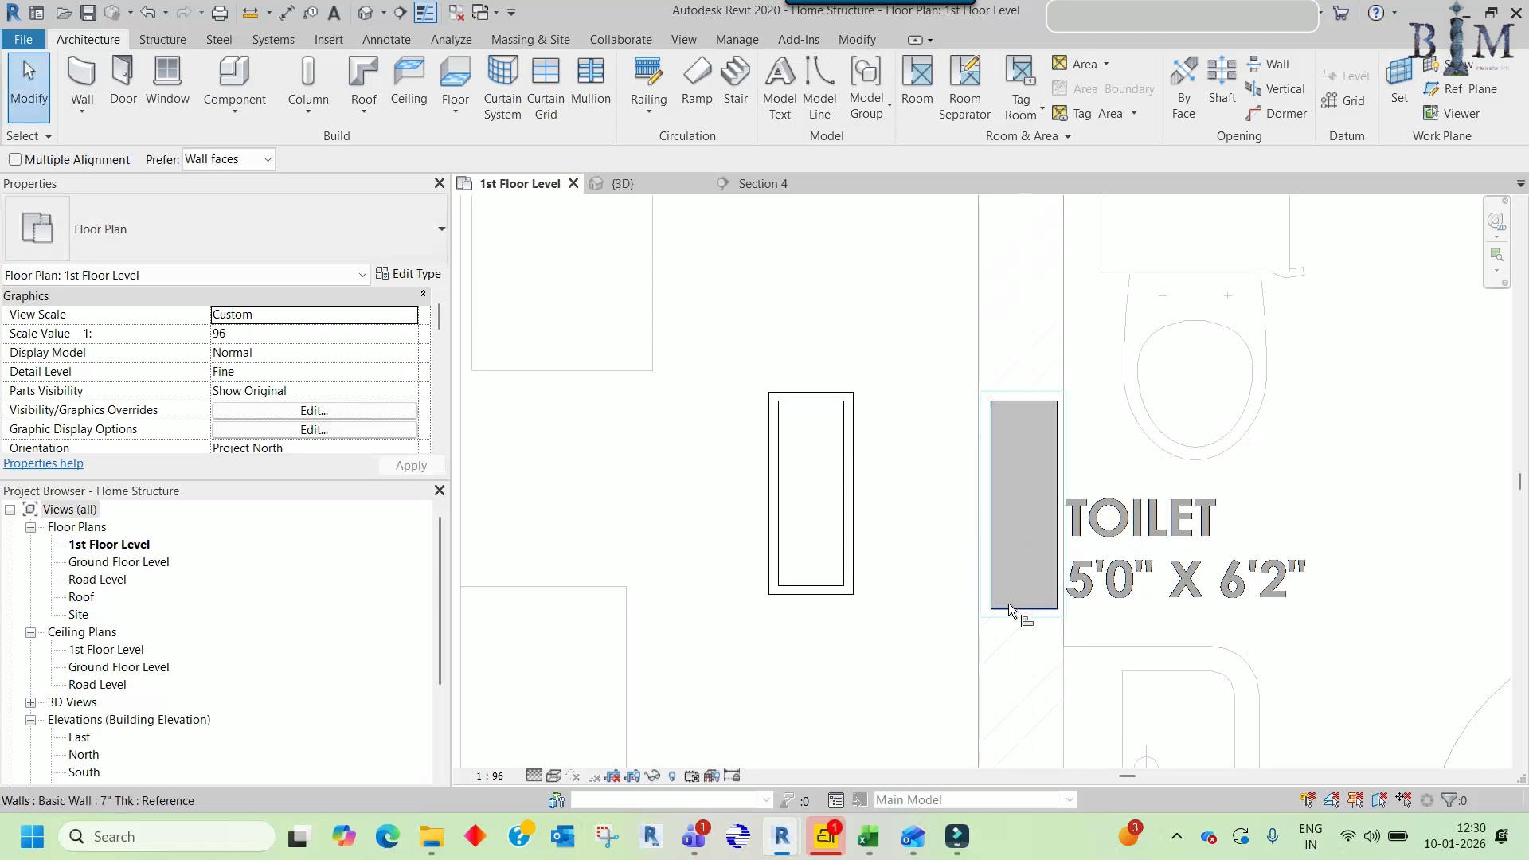
left_click(814, 577)
key("Escape")
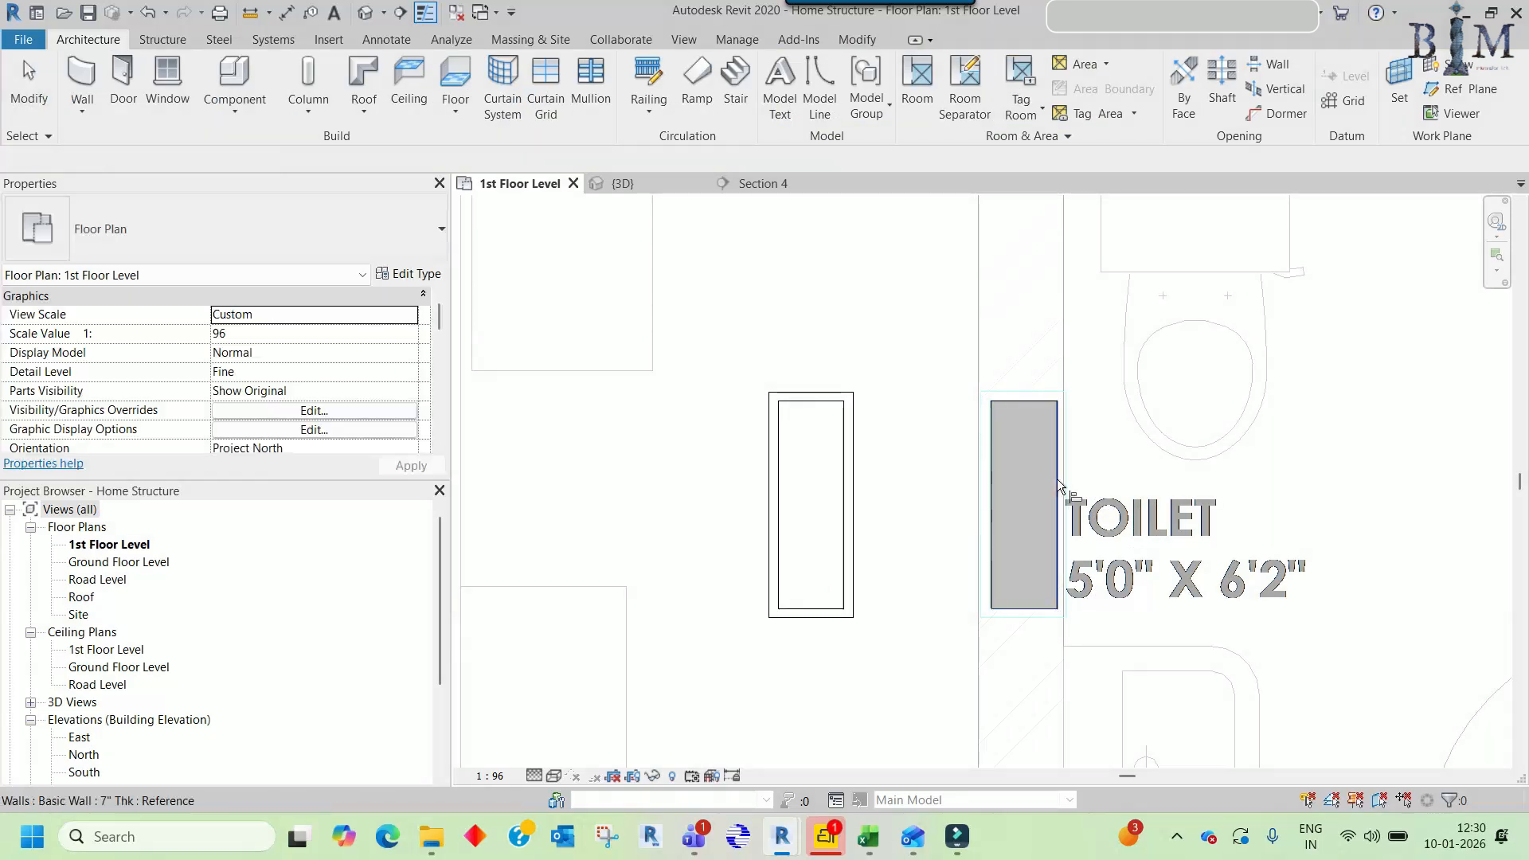
- Align the frame's long walls with the side faces of the toilet wall's column so that the frame encloses it
left_click(843, 489)
key("Escape")
scroll(865, 487, "down", 2)
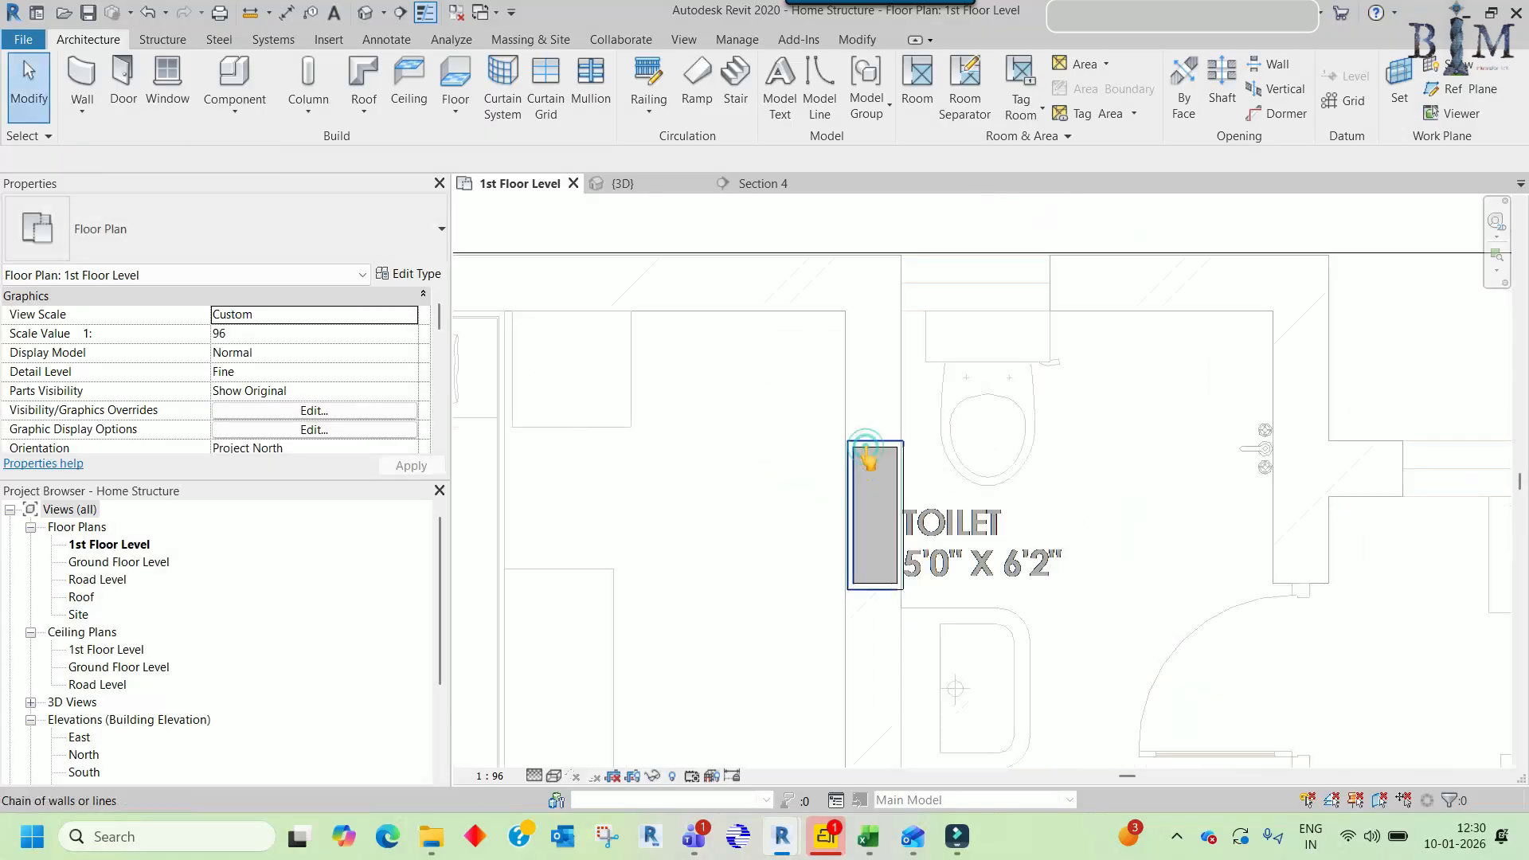
- Try to copy the toilet column's wall frame to the space above the Bedroom 1 wall near its column
left_click(866, 456)
scroll(868, 456, "up", 3)
key("Escape")
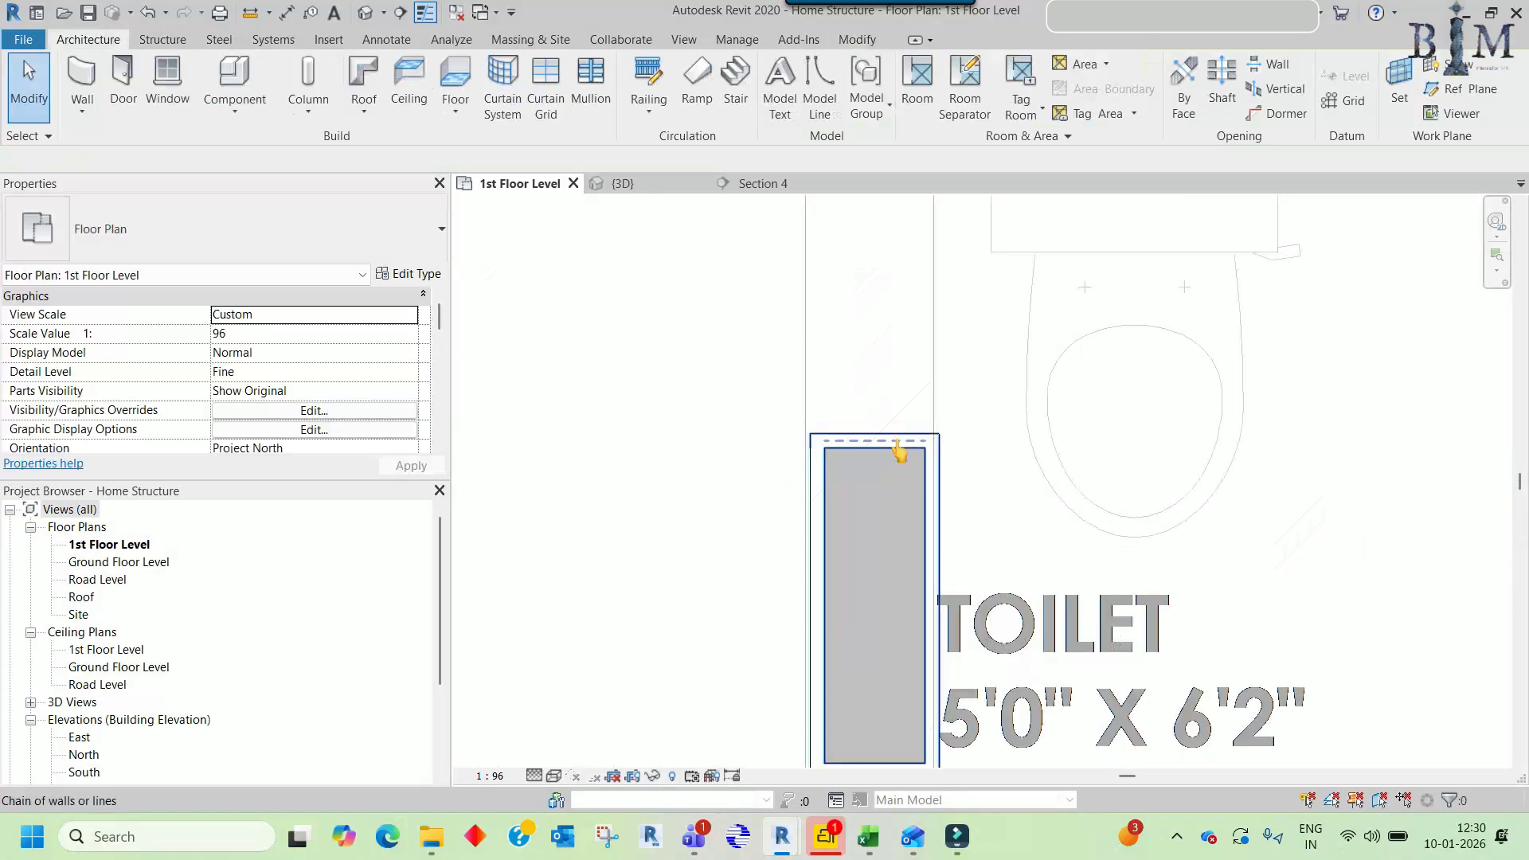
left_click(899, 451)
scroll(647, 512, "down", 5)
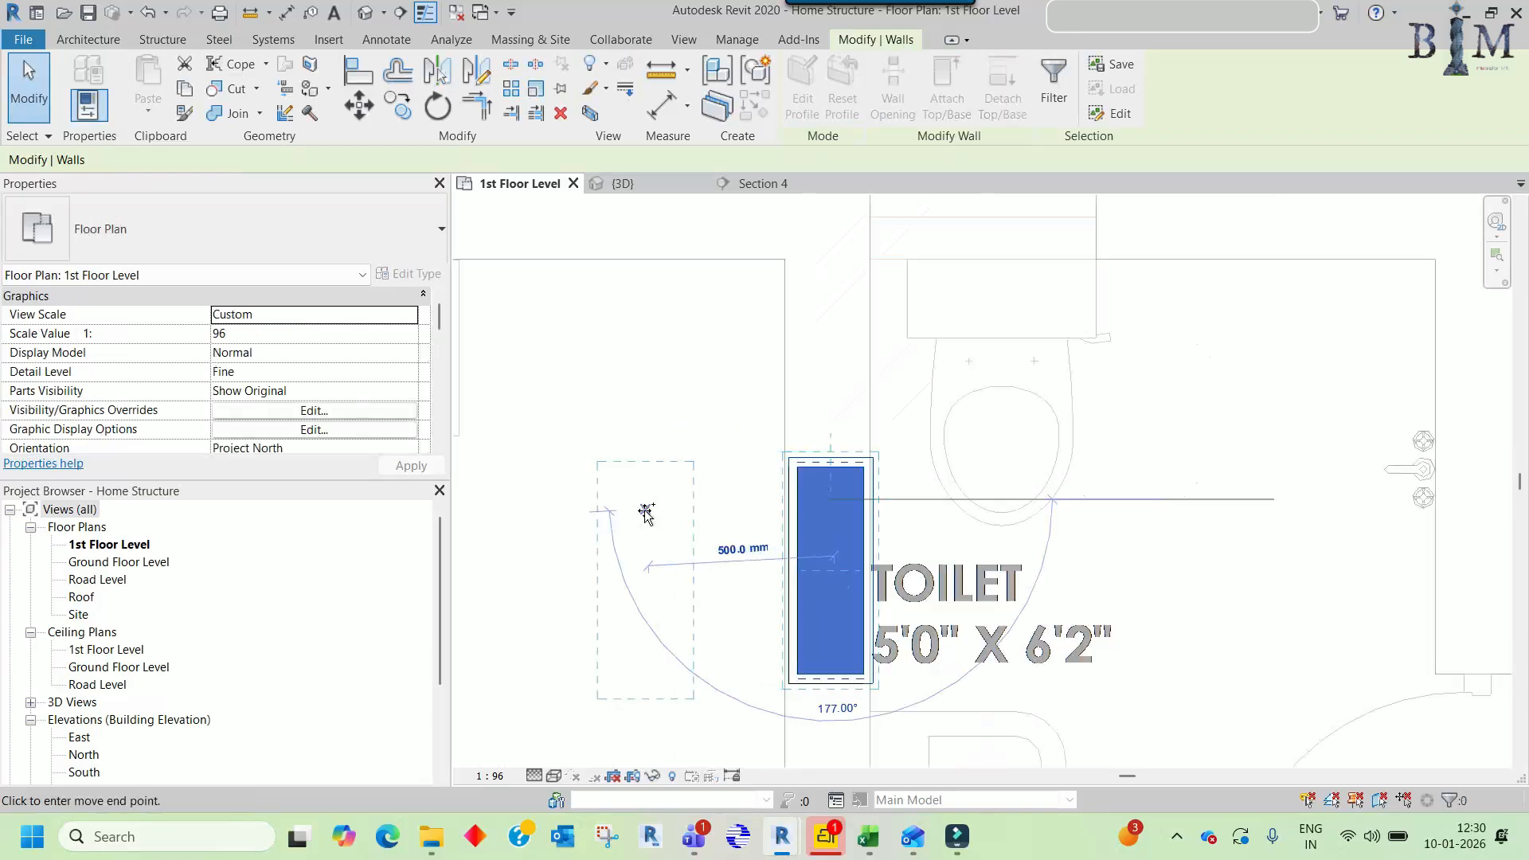
middle_click_drag(749, 611, 1037, 359)
scroll(1031, 382, "down", 3)
middle_click_drag(1059, 490, 841, 561)
scroll(925, 312, "up", 4)
scroll(979, 377, "up", 4)
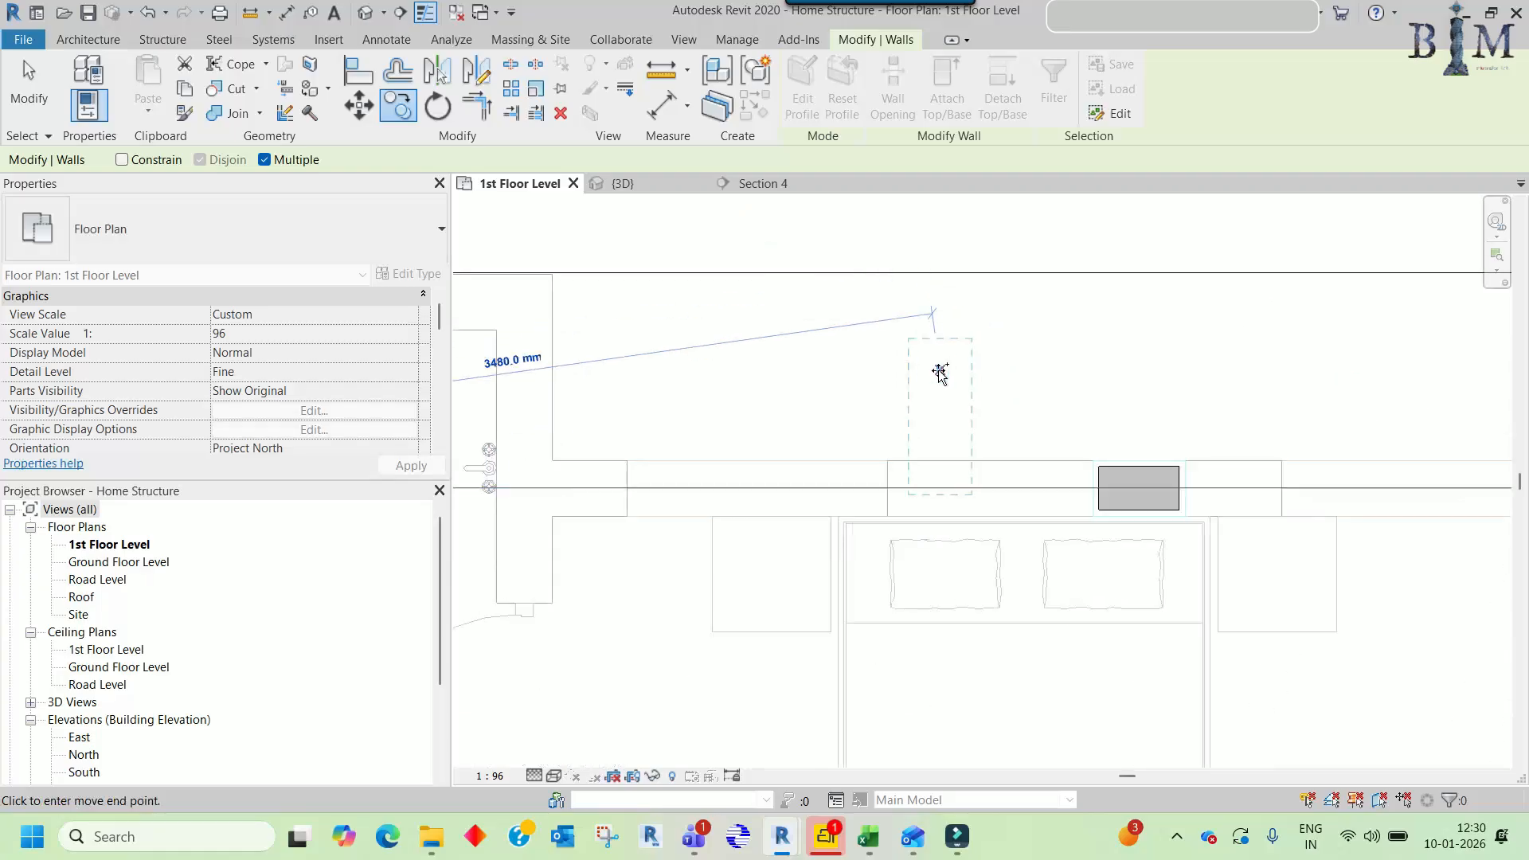
left_click(939, 369)
key("Escape")
- Start rotating the copy above the Bedroom 1 wall, cancel the rotation and undo the copy
key("r")
key("o")
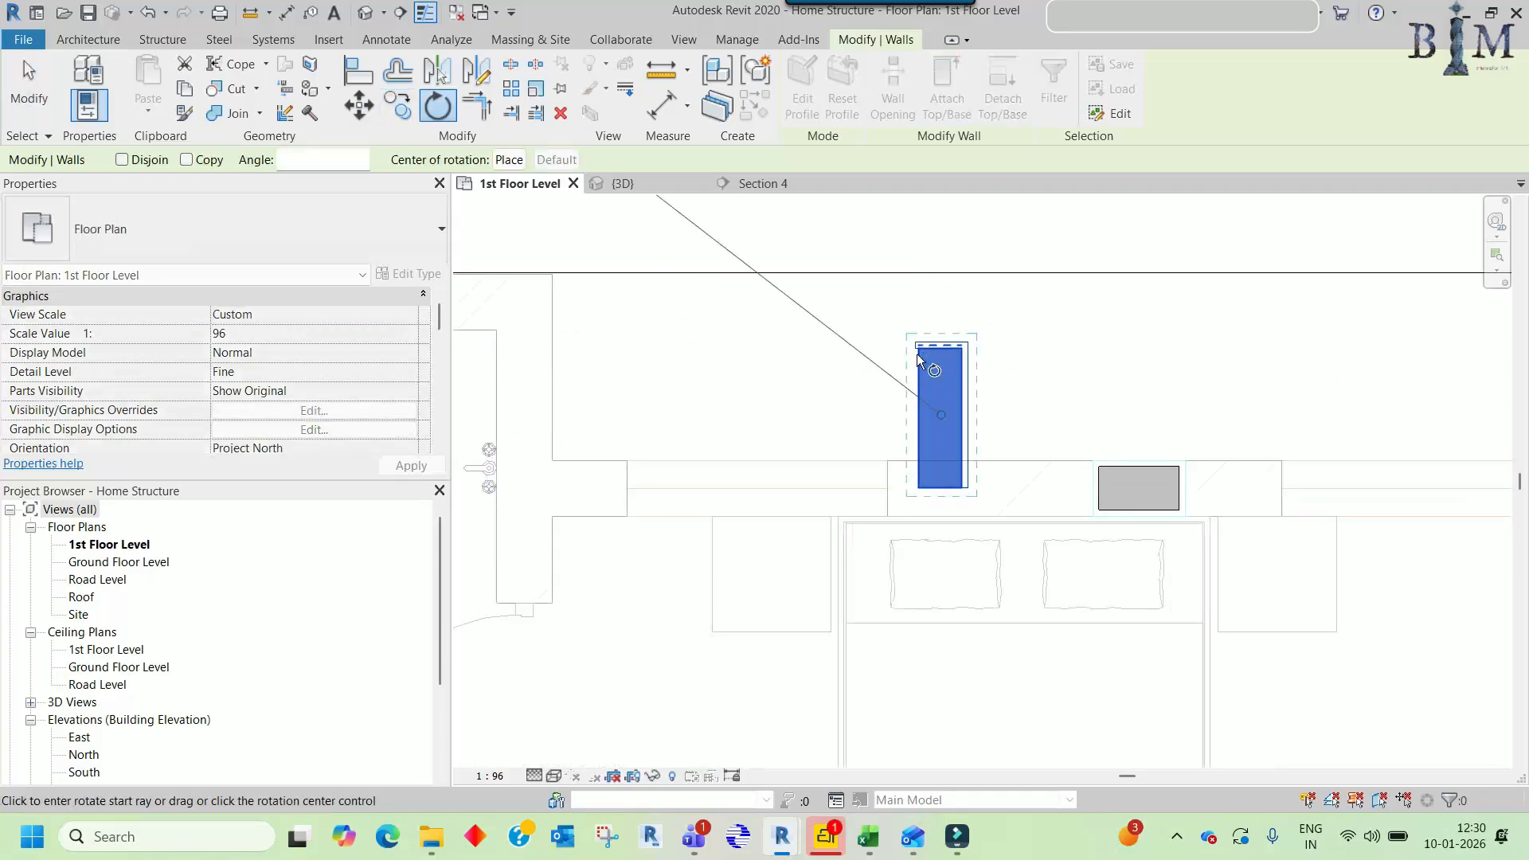
scroll(856, 362, "up", 2)
key("Escape")
key("Escape")
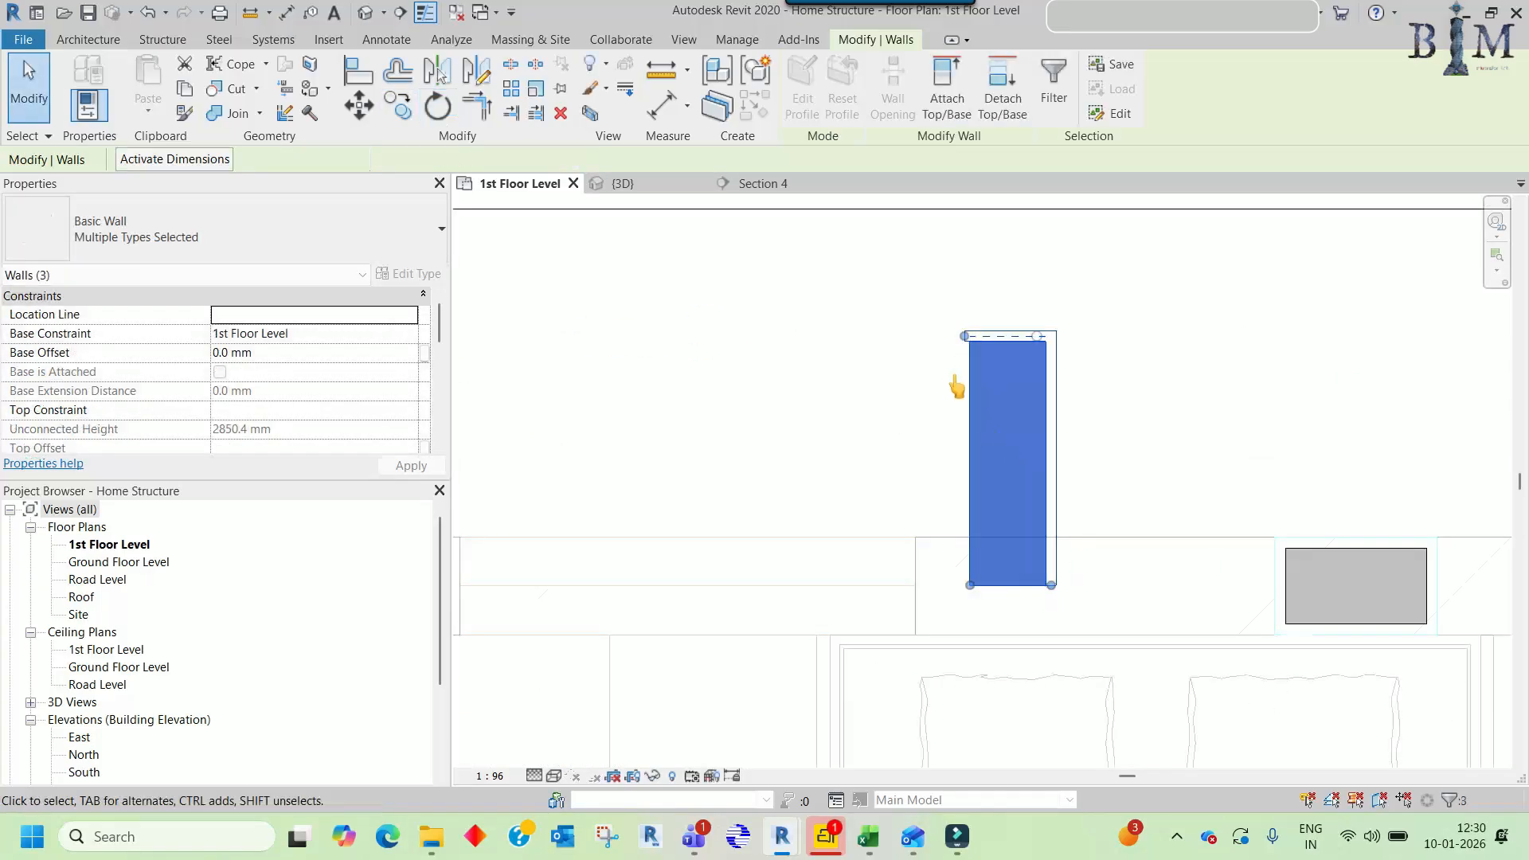
scroll(970, 387, "down", 4)
scroll(877, 375, "down", 3)
- Copy only the four 25 mm walls around the toilet column to the space above the Bedroom 1 wall near its column
scroll(806, 447, "up", 5)
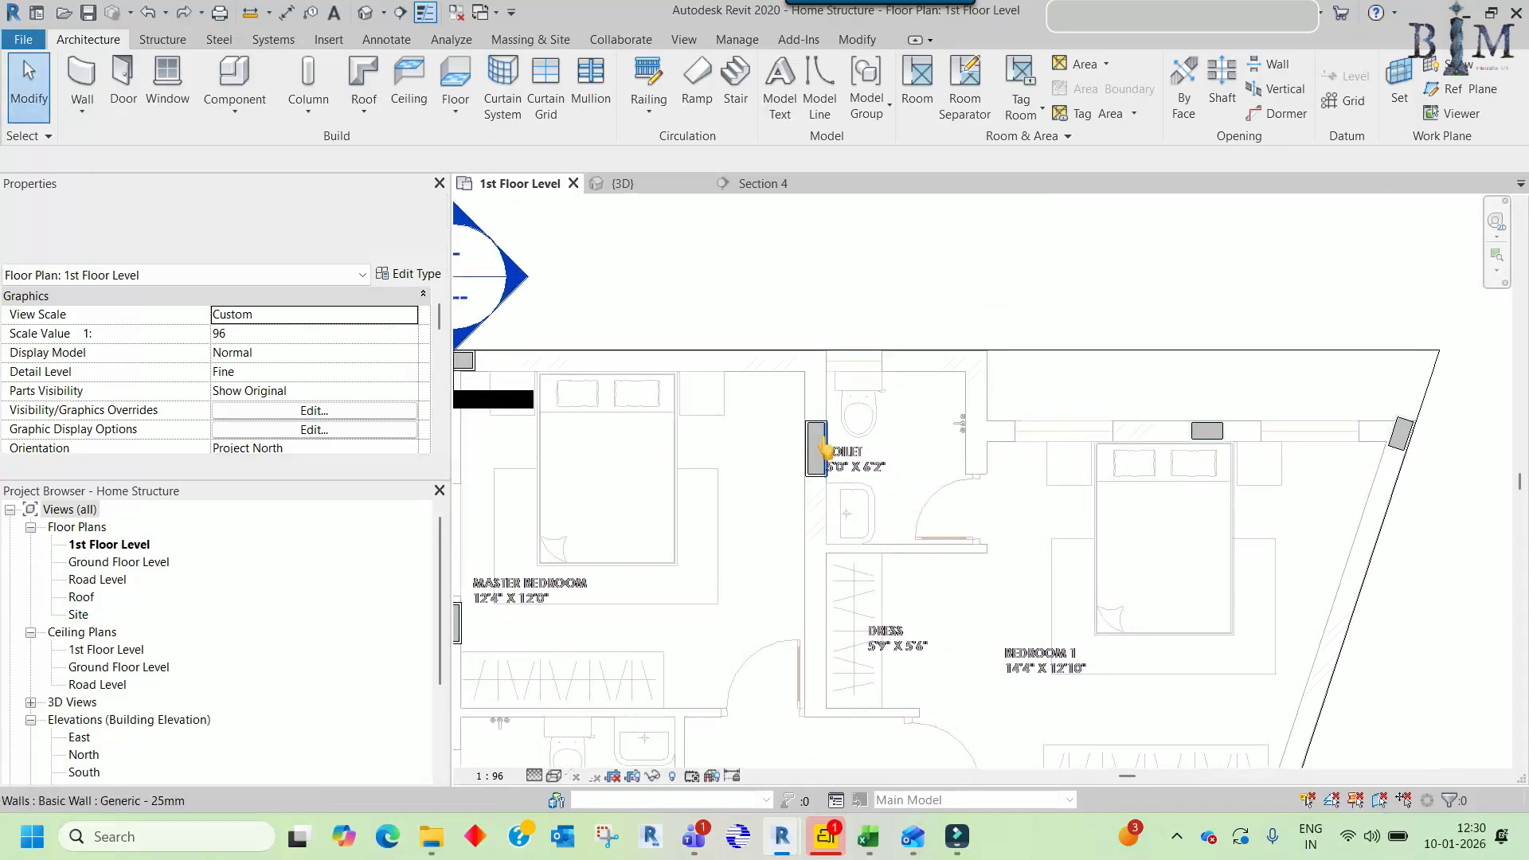
left_click(804, 442)
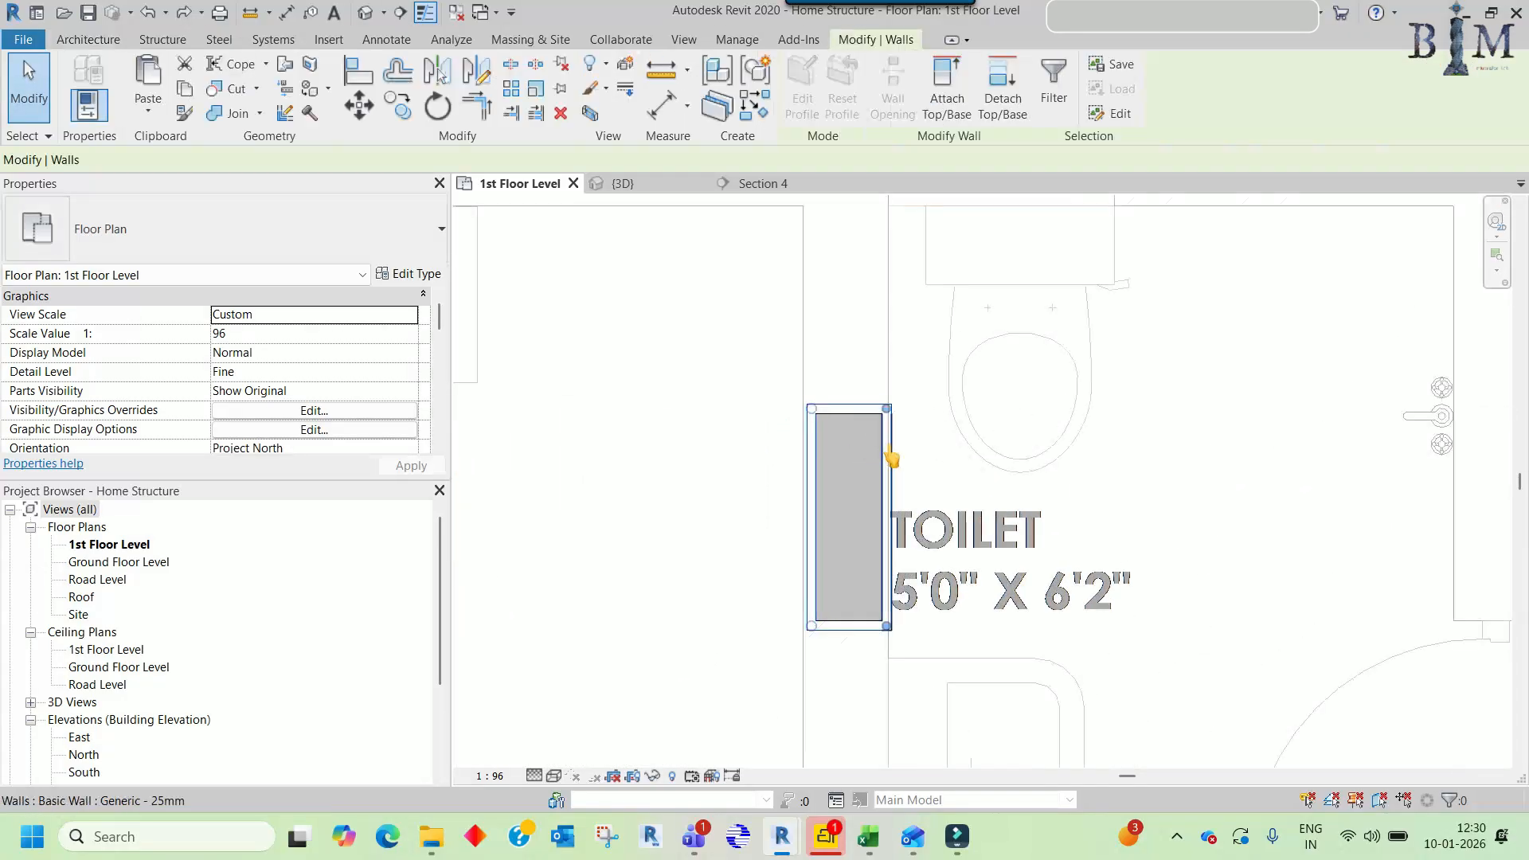
scroll(893, 448, "down", 4)
scroll(982, 440, "up", 6)
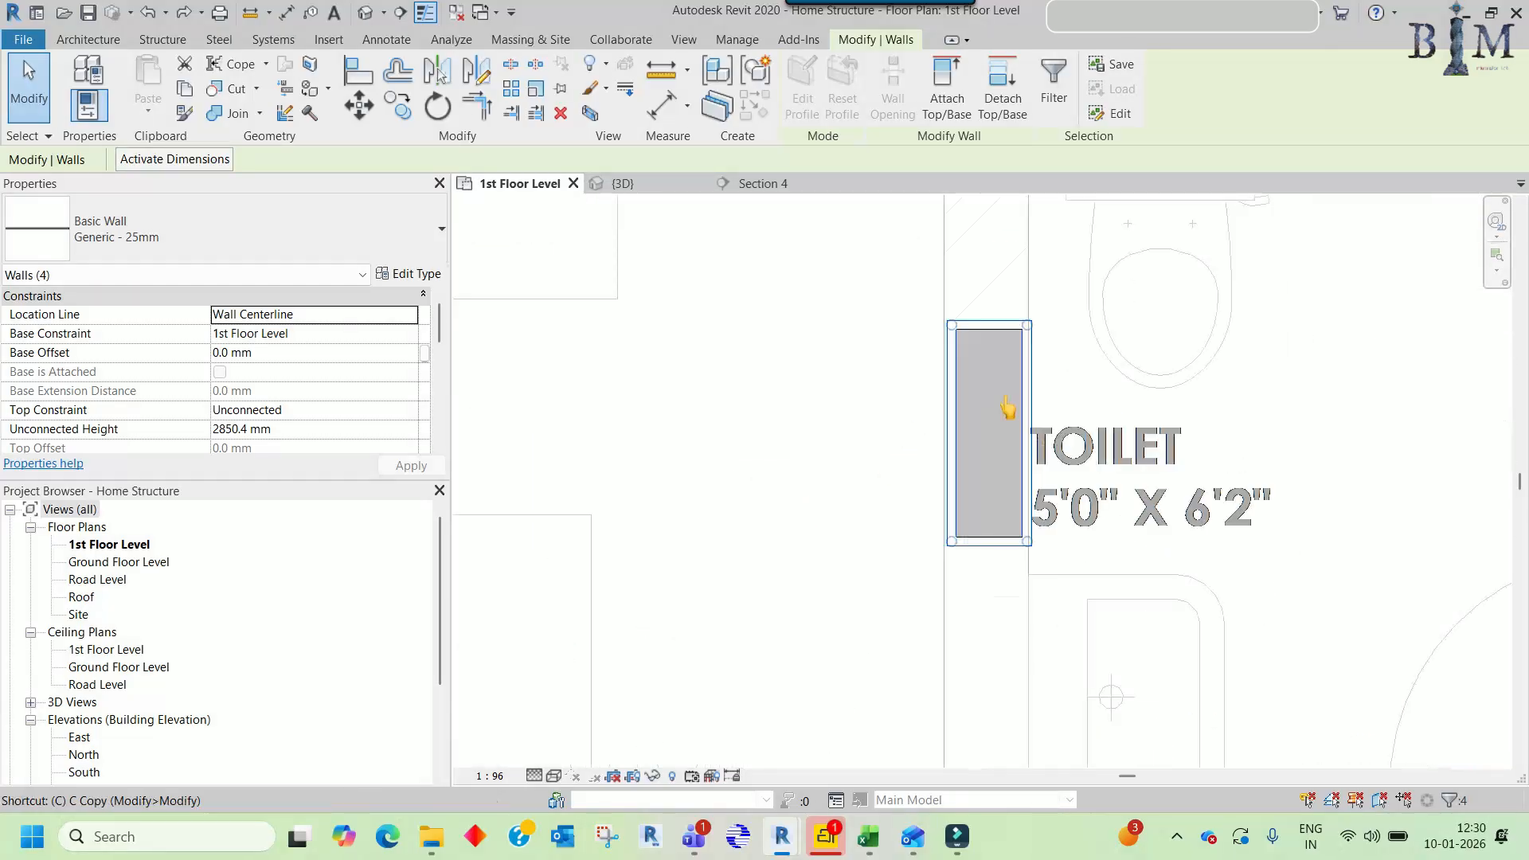
key("c")
key("o")
scroll(771, 444, "down", 5)
middle_click_drag(971, 555, 870, 551)
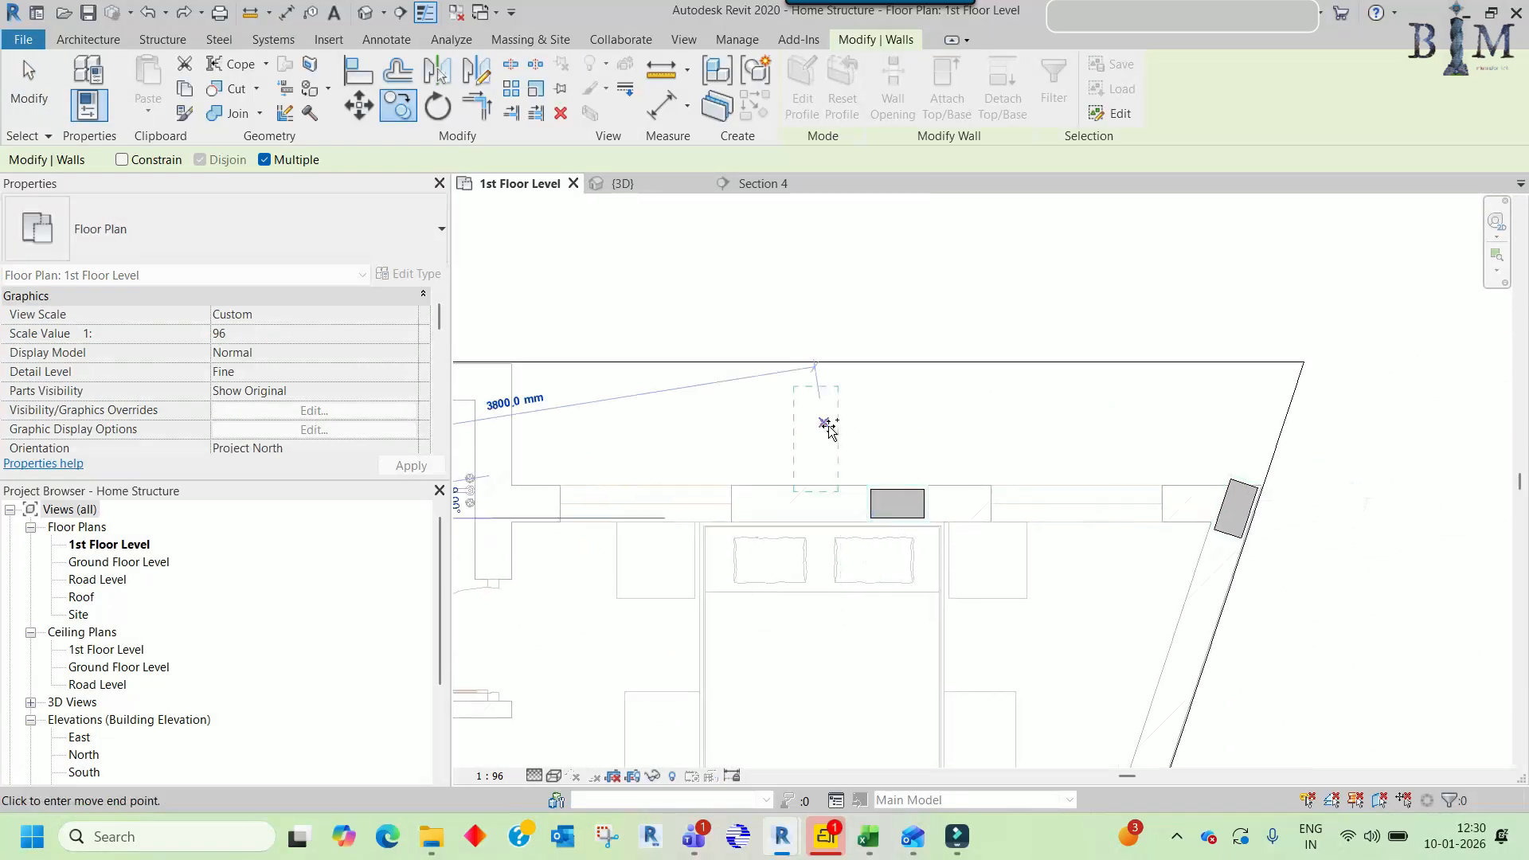
scroll(826, 427, "up", 3)
left_click(802, 417)
key("Escape")
key("r")
key("p")
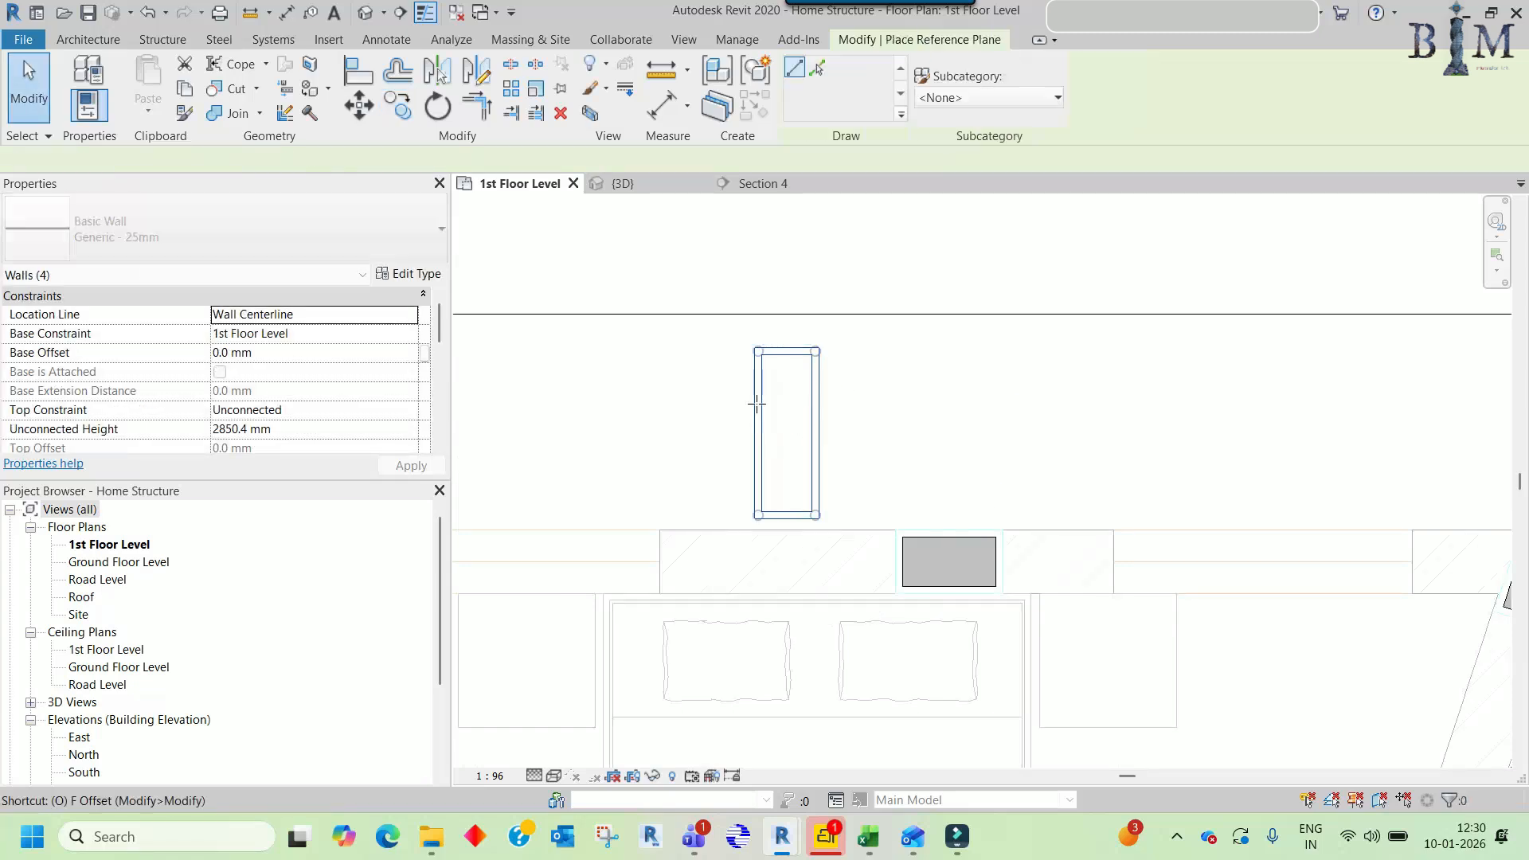
middle_click_drag(754, 406, 775, 505)
key("Escape")
- Rotate the copied four-wall frame above the Bedroom 1 wall by 90 degrees
left_click(758, 500)
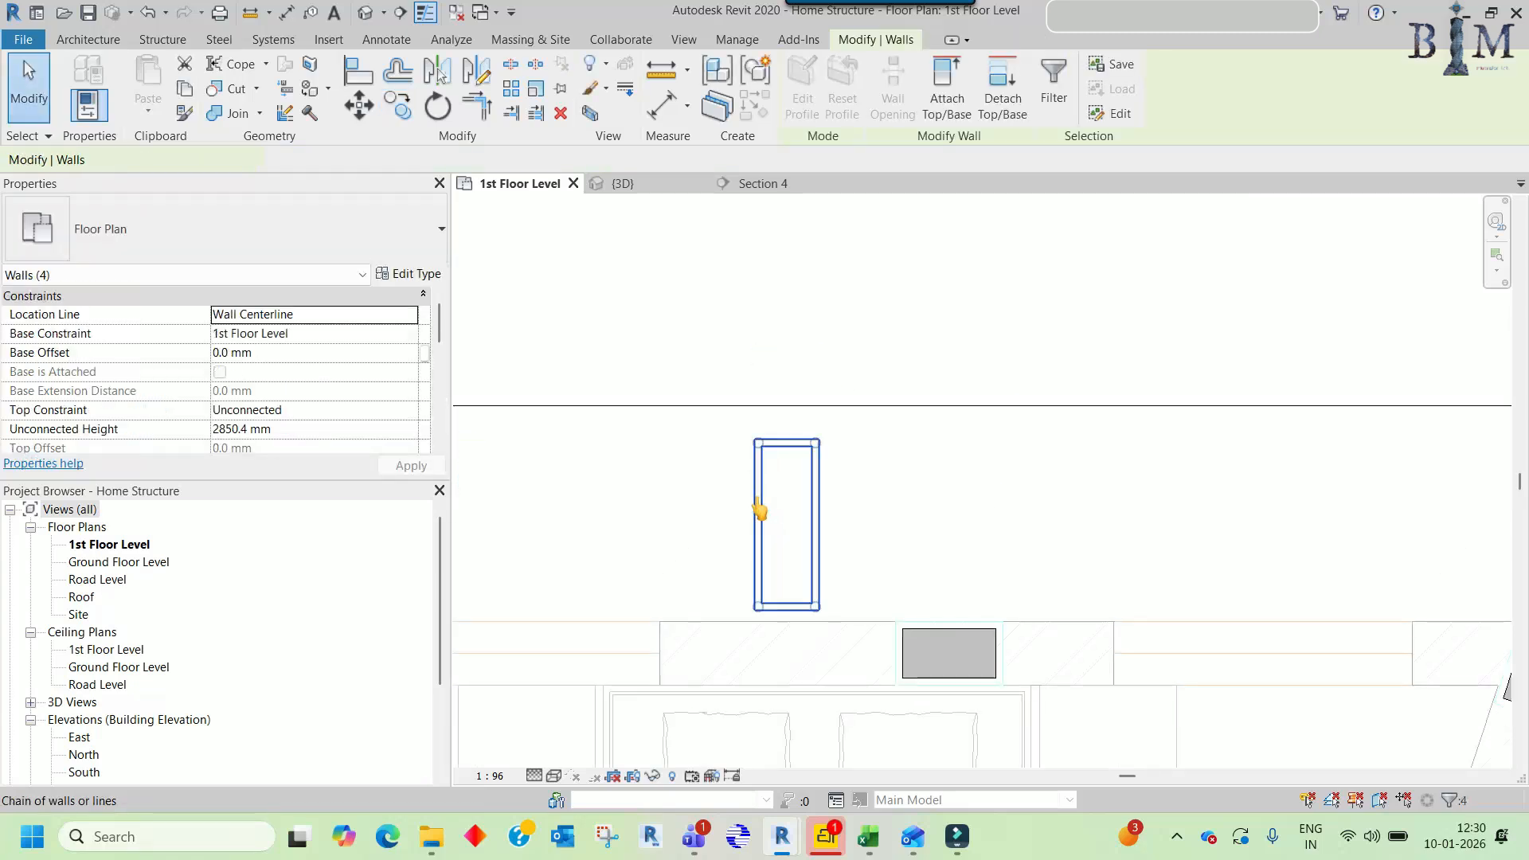
key("r")
key("o")
left_click(629, 394)
type("90")
key("Return")
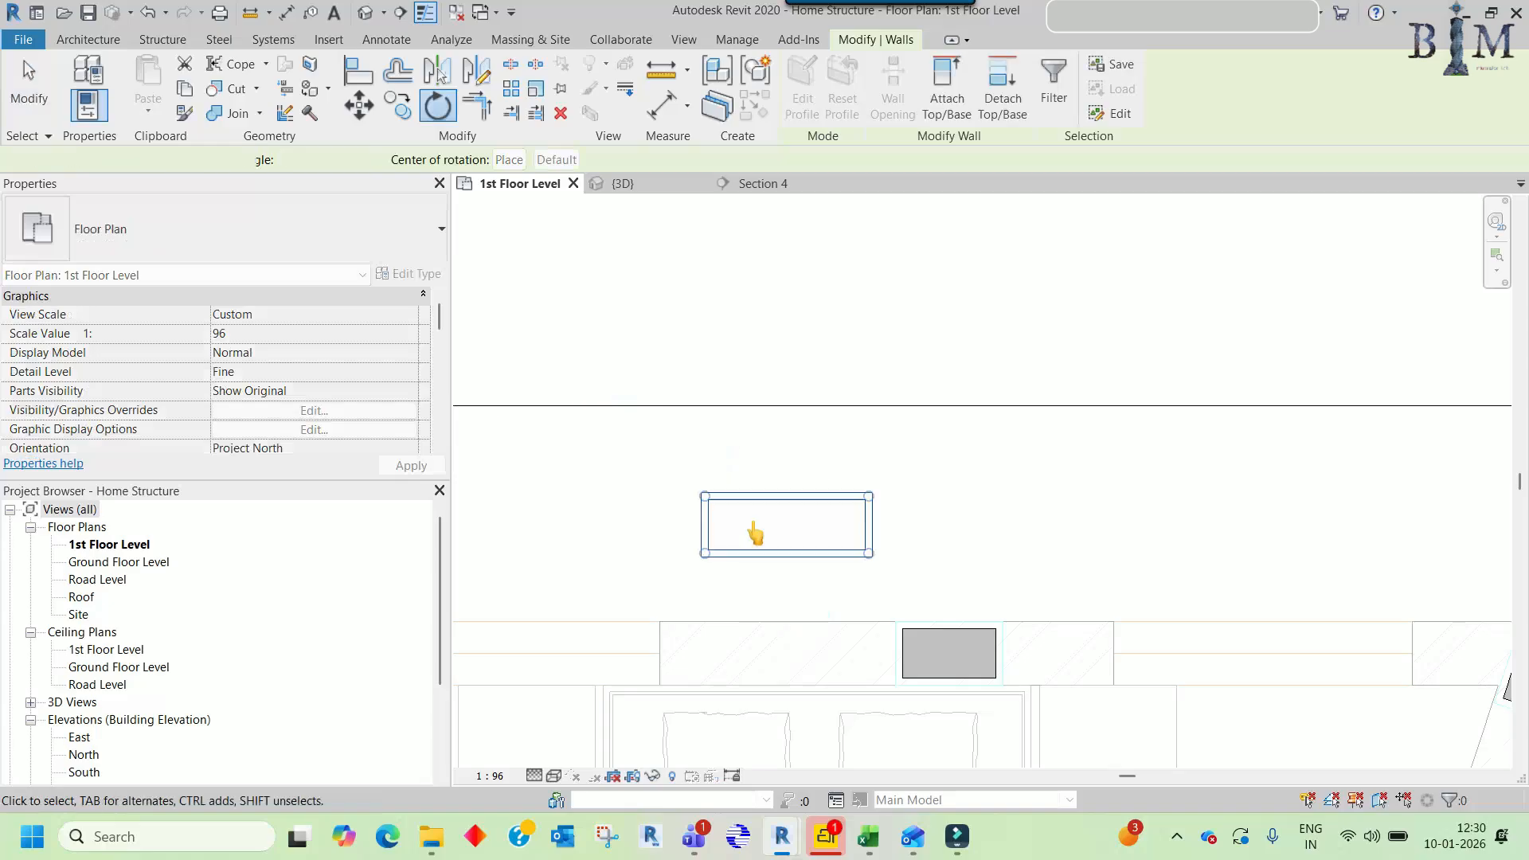
middle_click_drag(748, 527, 710, 447)
key("Escape")
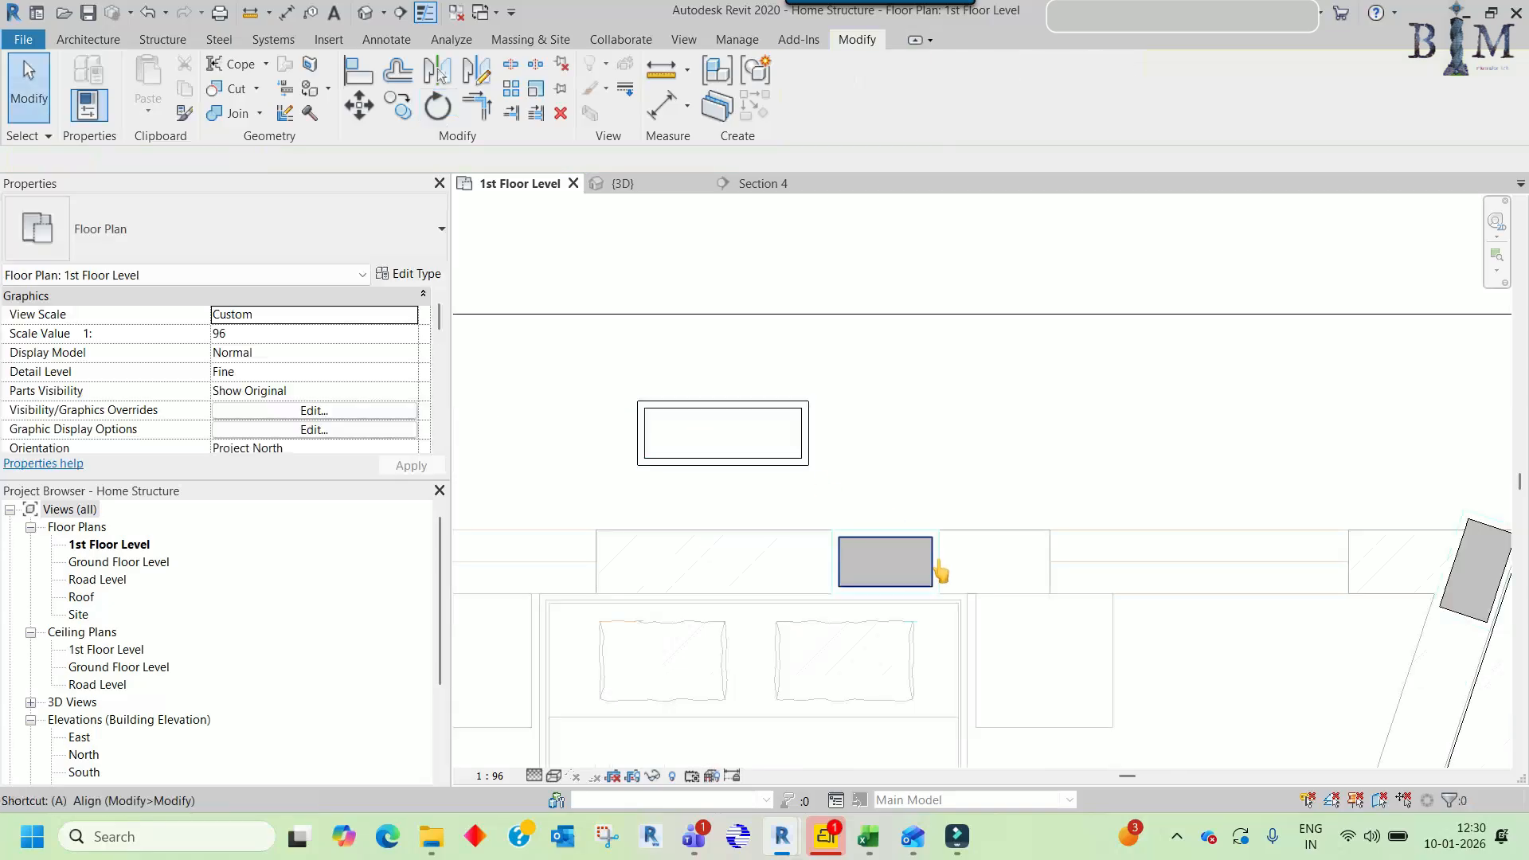
- Align the inner faces of the frame's short walls with the two side faces of the Bedroom 1 column
key("a")
key("l")
left_click(795, 419)
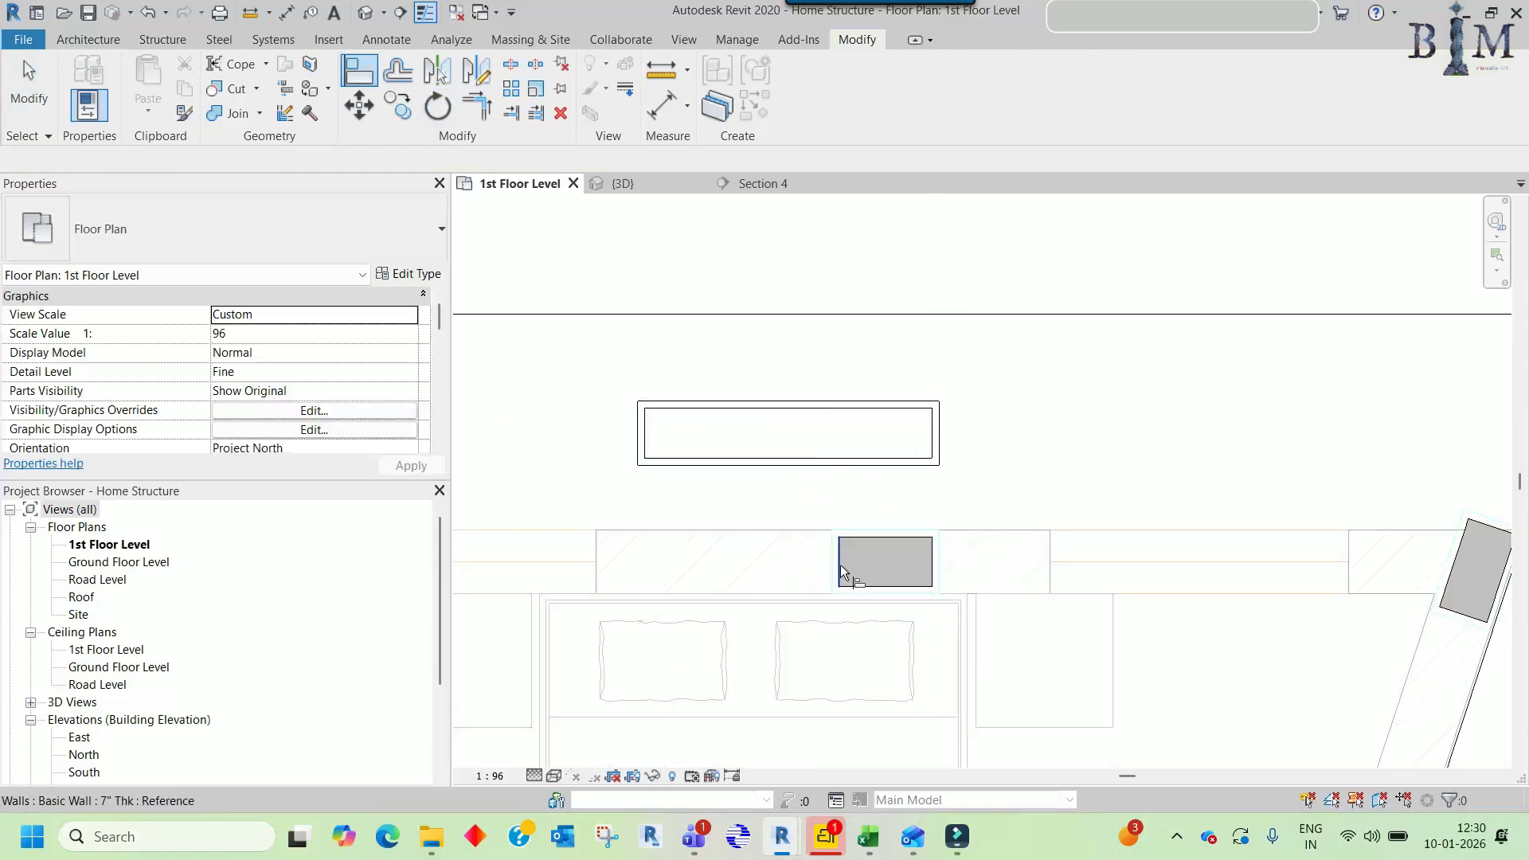
left_click(653, 432)
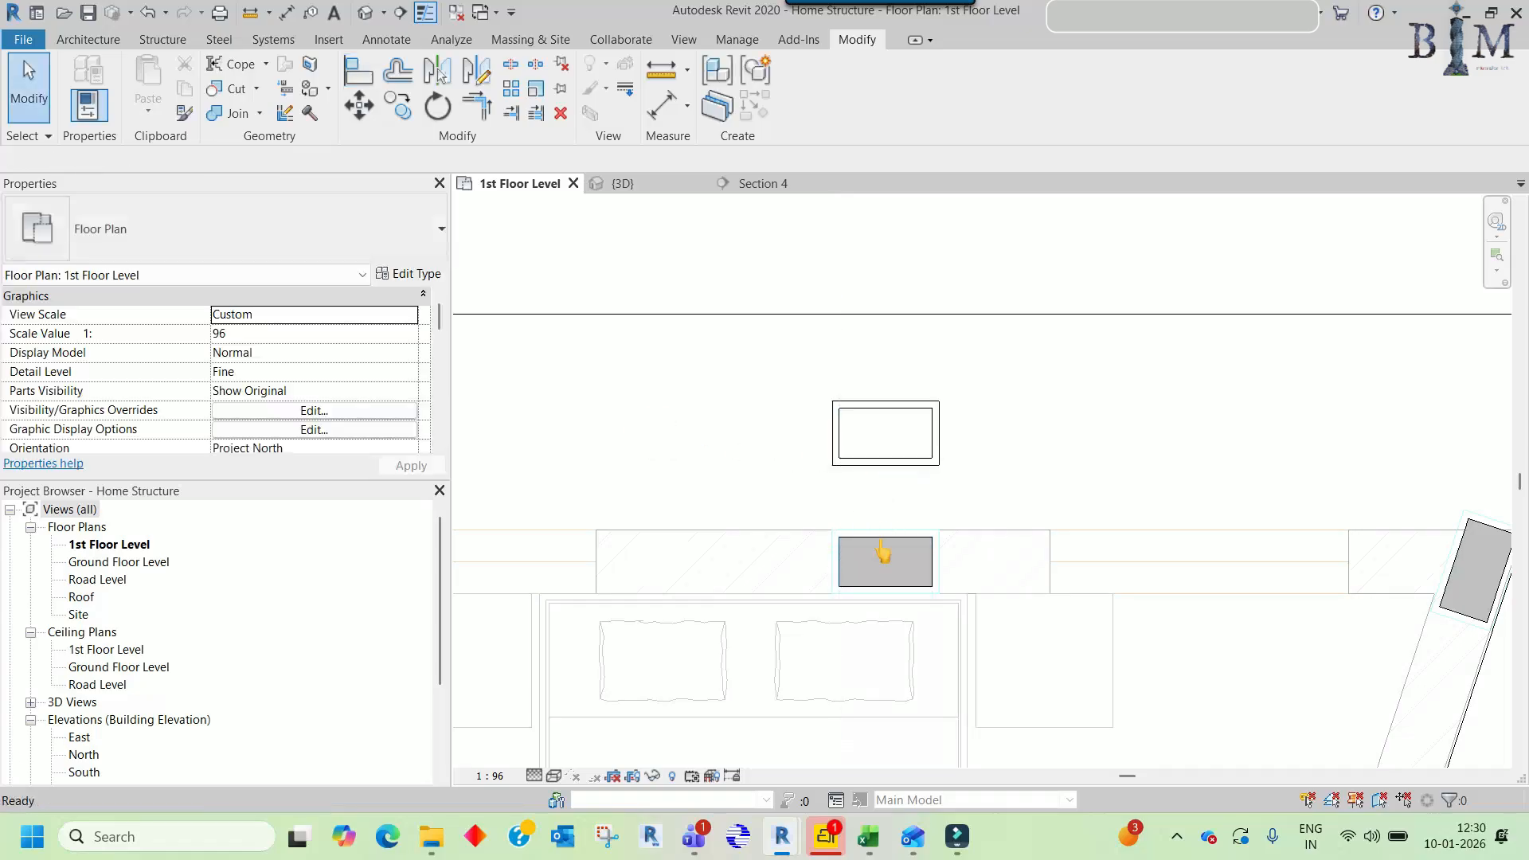
- Align the frame's long walls with the upper and lower faces of the Bedroom 1 column so that the frame encloses it
left_click(881, 584)
left_click(882, 459)
left_click(879, 538)
left_click(881, 411)
middle_click_drag(870, 433, 700, 424)
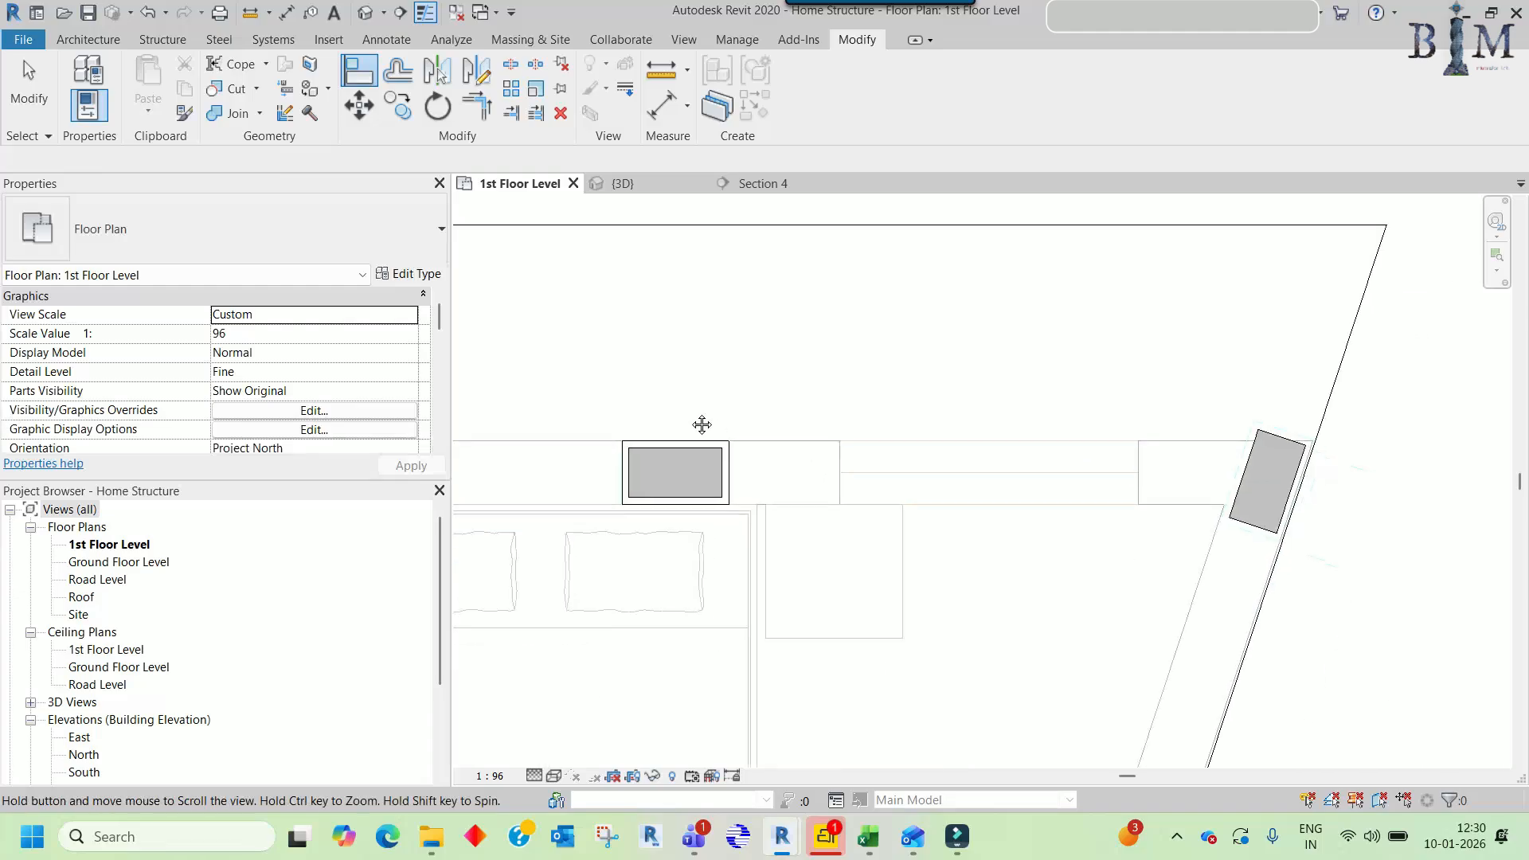
key("Escape")
- Copy the four-wall frame from the Bedroom 1 column to the space above the slanted column at the building's corner
left_click(730, 462)
scroll(692, 503, "up", 2)
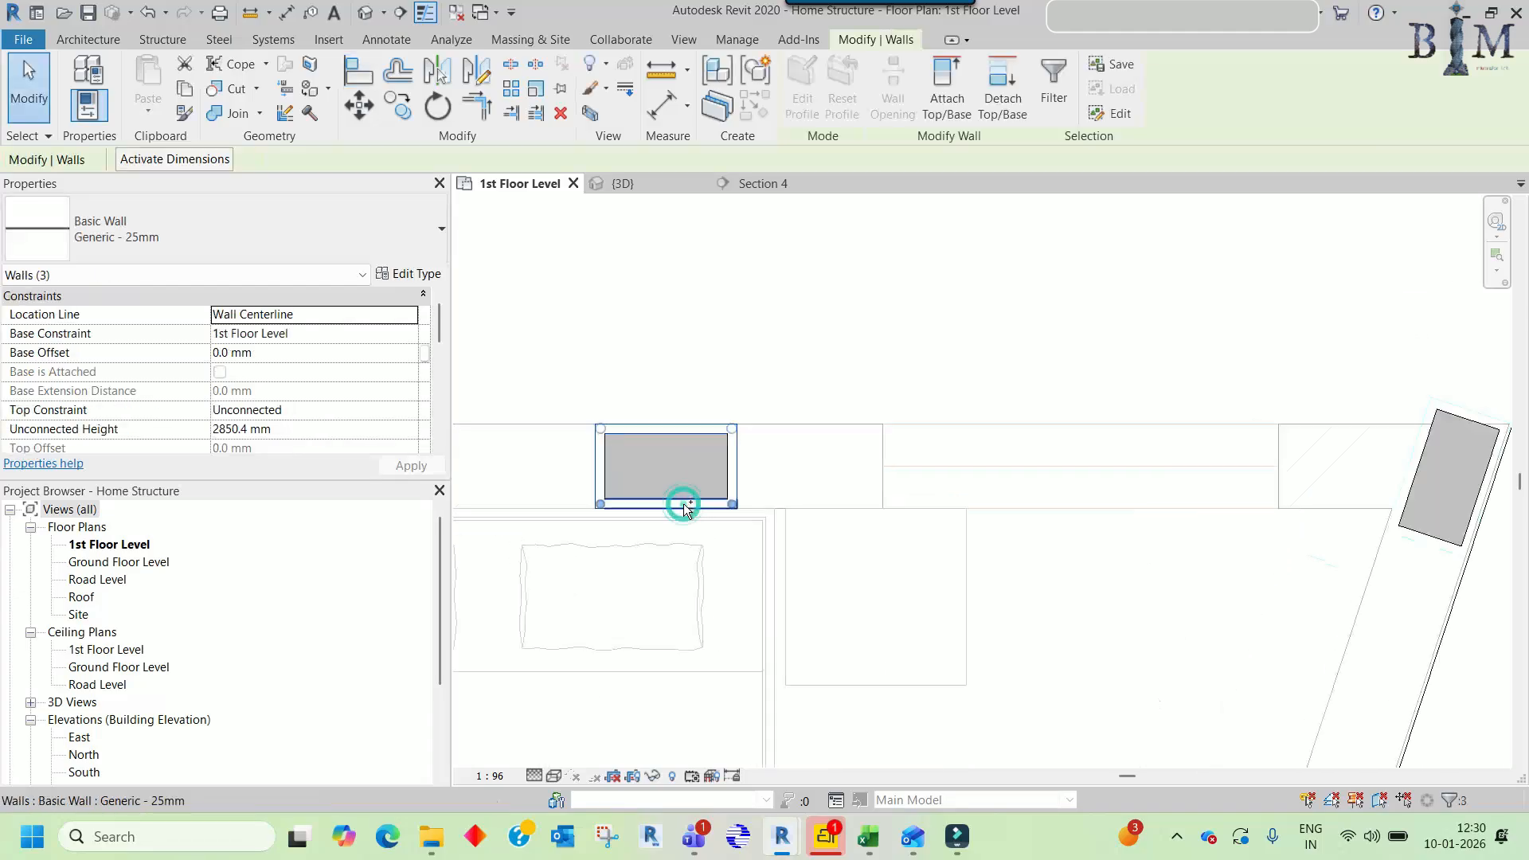
key("c")
left_click(685, 500)
scroll(1147, 470, "down", 3)
middle_click_drag(1147, 470, 800, 460)
scroll(945, 344, "up", 2)
left_click(946, 343)
key("Escape")
- Rotate the frame copied above the slanted column by 45 degrees
type("ro")
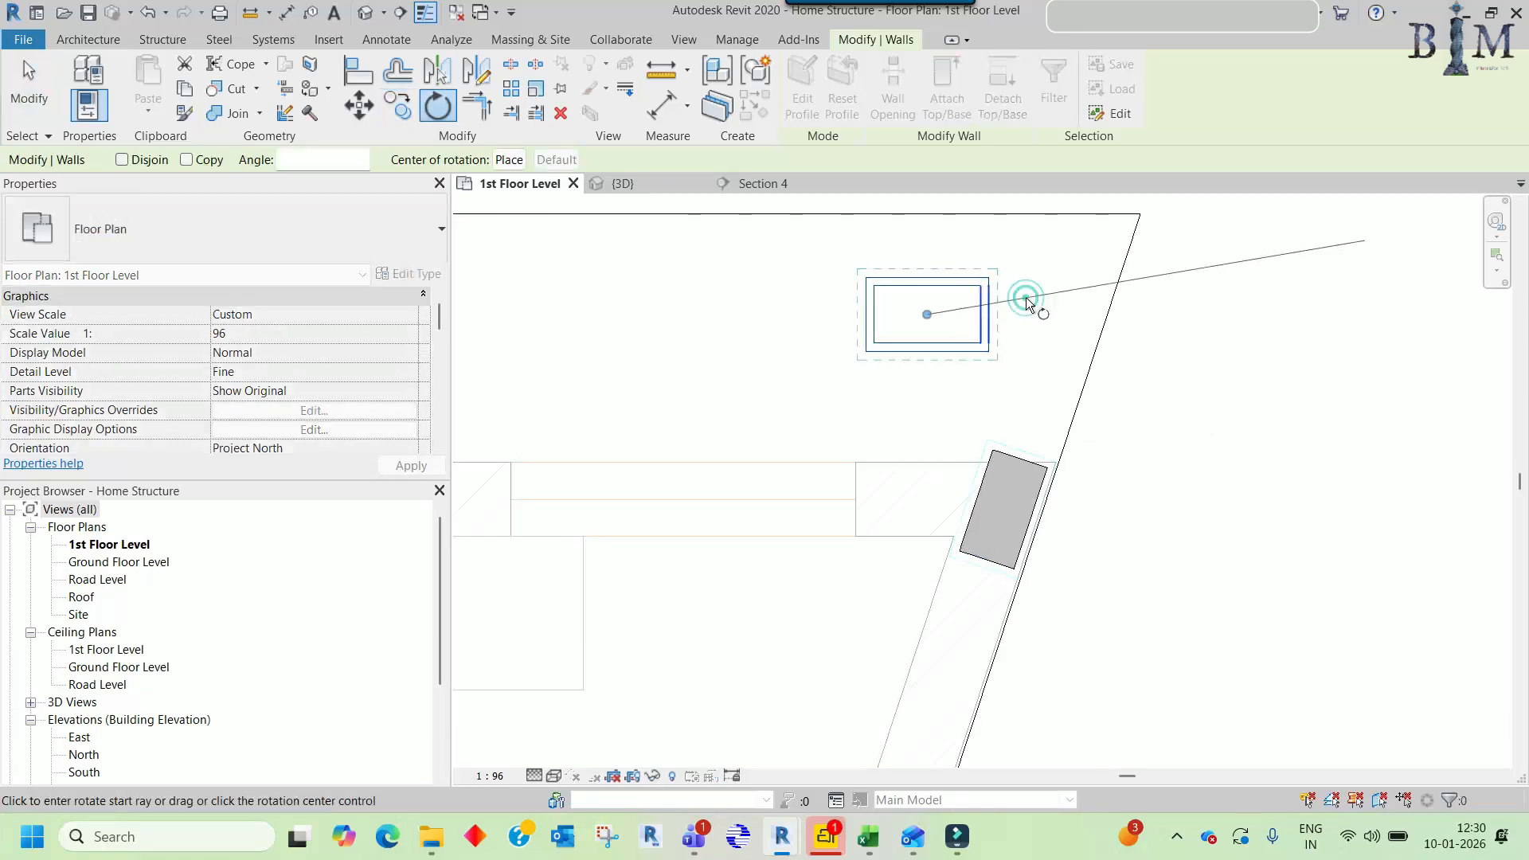
type("45")
key("Return")
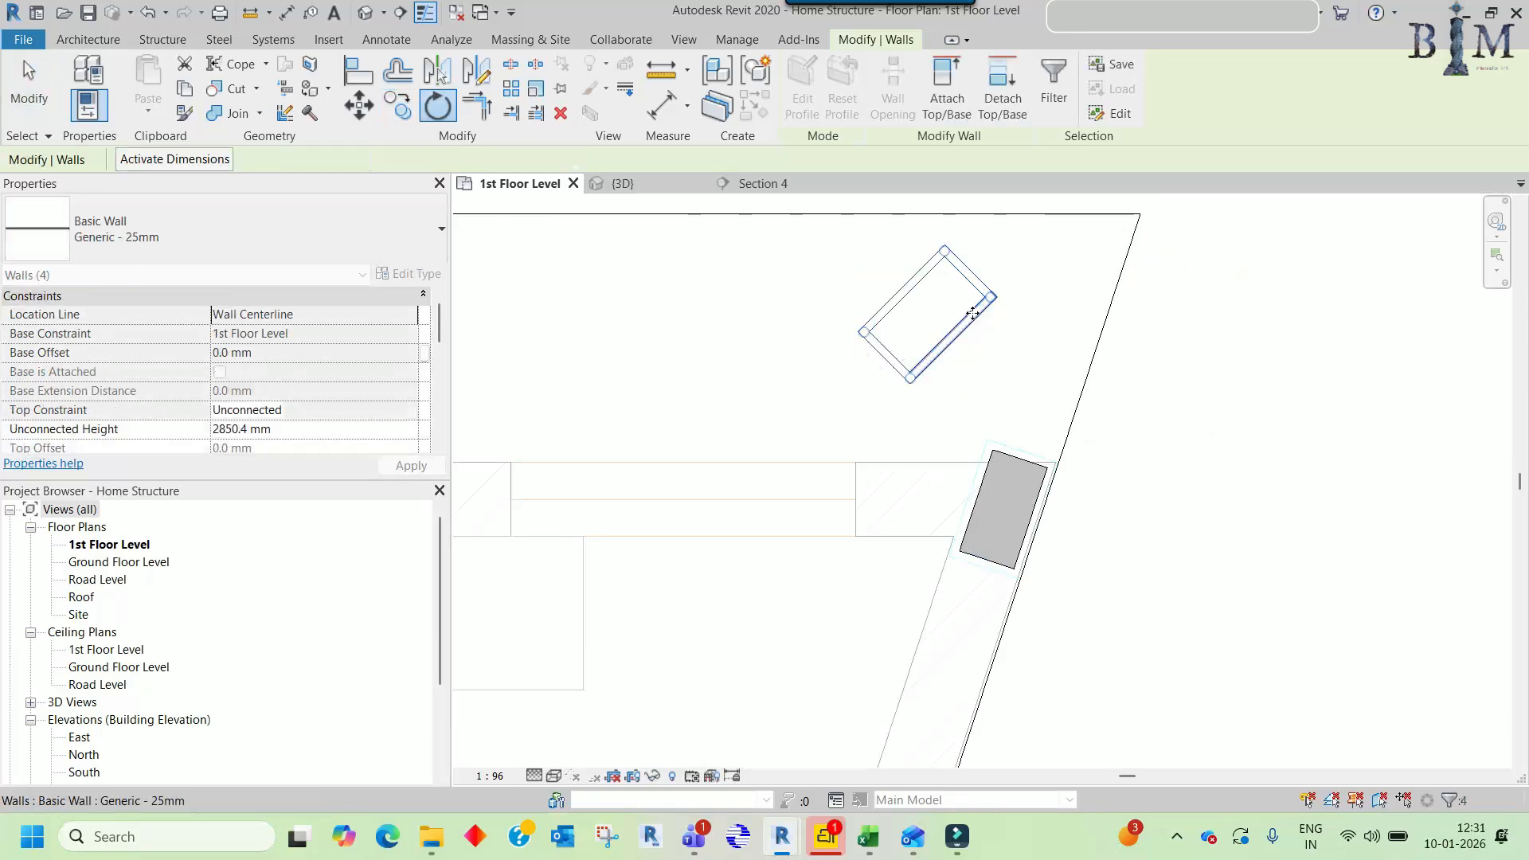
- Move the rotated frame below the slanted column, placing its outer corner on the inner face line of the slanted wall
middle_click_drag(993, 404, 981, 374)
left_click(969, 328)
middle_click_drag(926, 485, 860, 304)
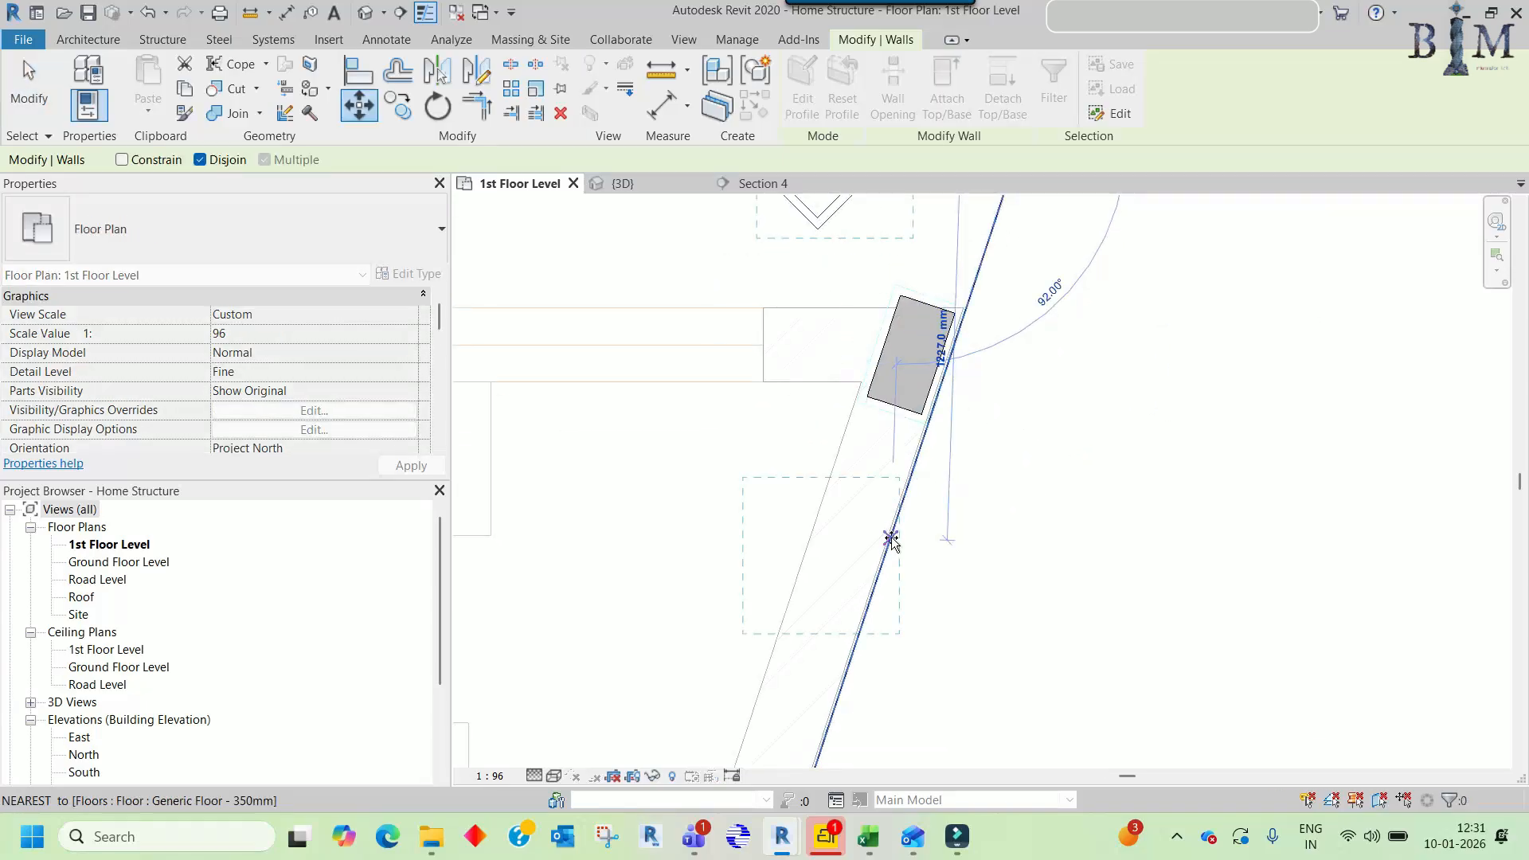
scroll(891, 540, "up", 2)
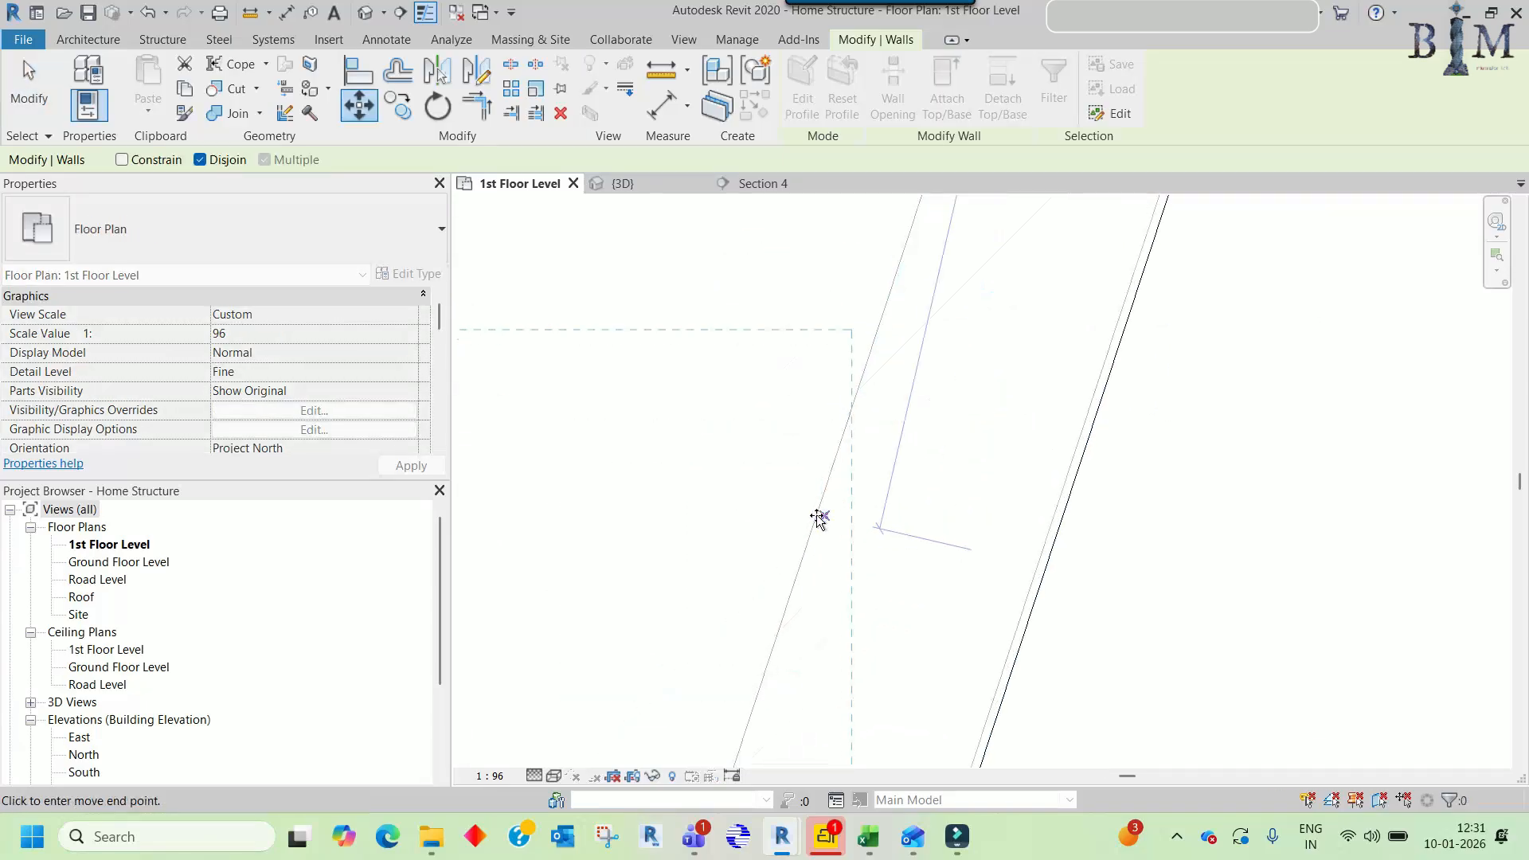
left_click(815, 515)
- Rotate the frame about its corner on the slanted wall until its long side runs parallel to that wall
key("r")
key("o")
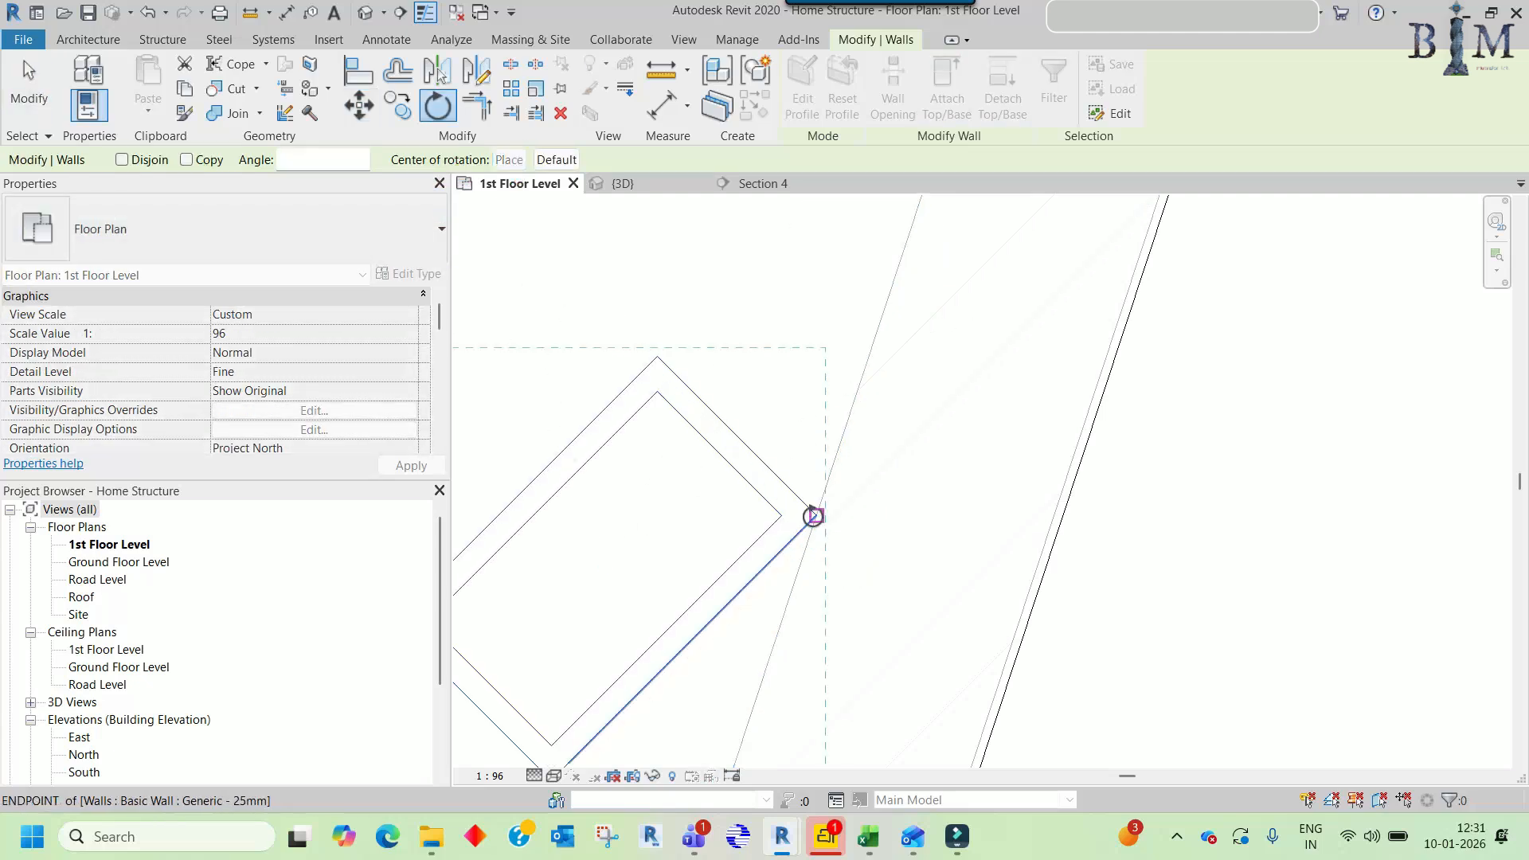
middle_click_drag(792, 540, 836, 590)
left_click(822, 562)
scroll(863, 516, "down", 3)
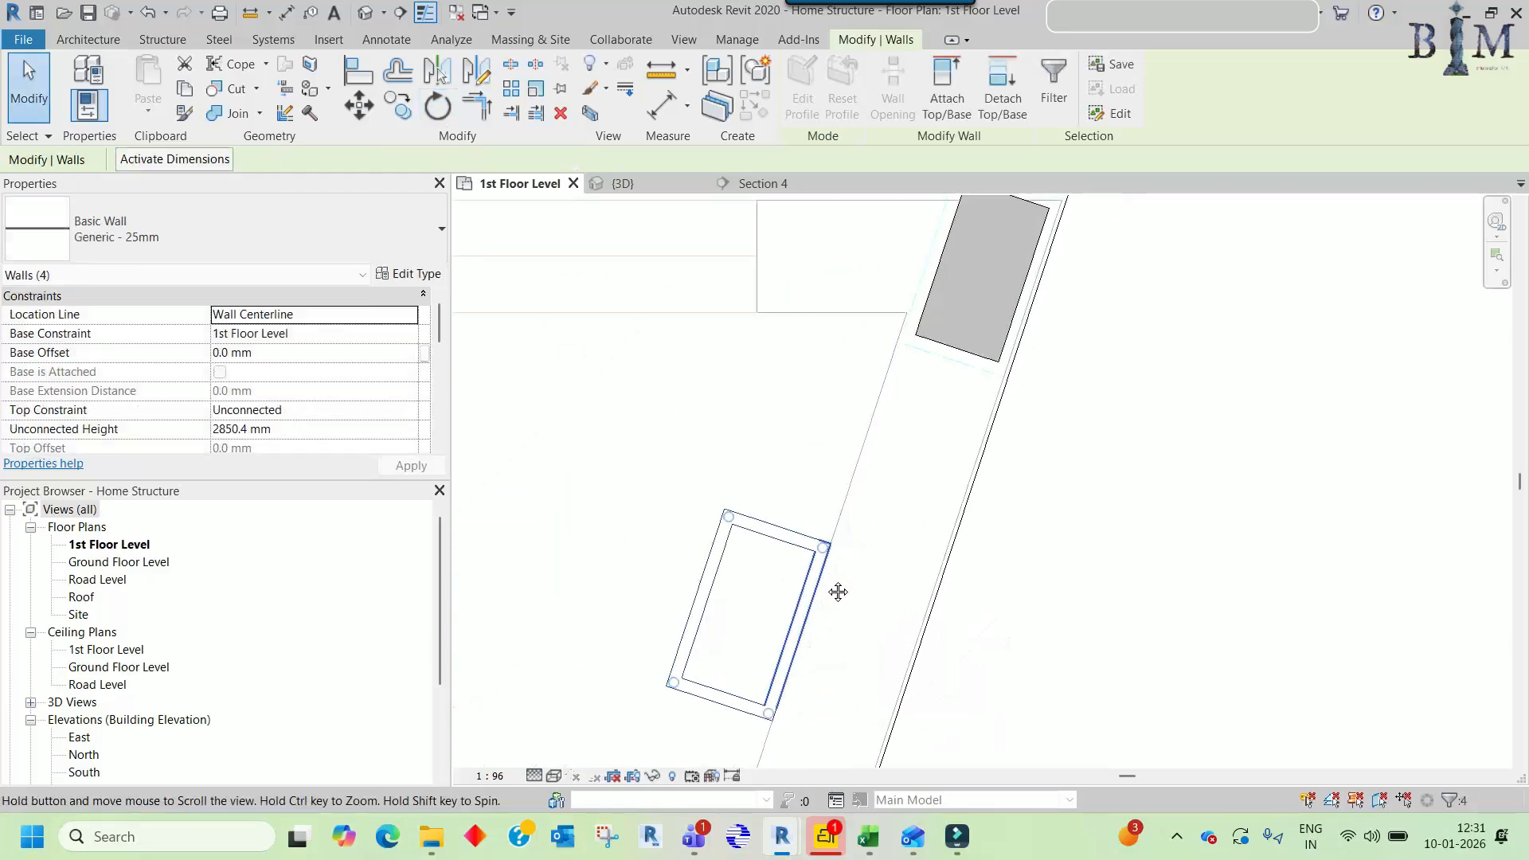
- Align the inner faces of the frame's short walls with the upper and lower ends of the slanted column
left_click(872, 550)
key("a")
key("l")
middle_click_drag(957, 367, 924, 484)
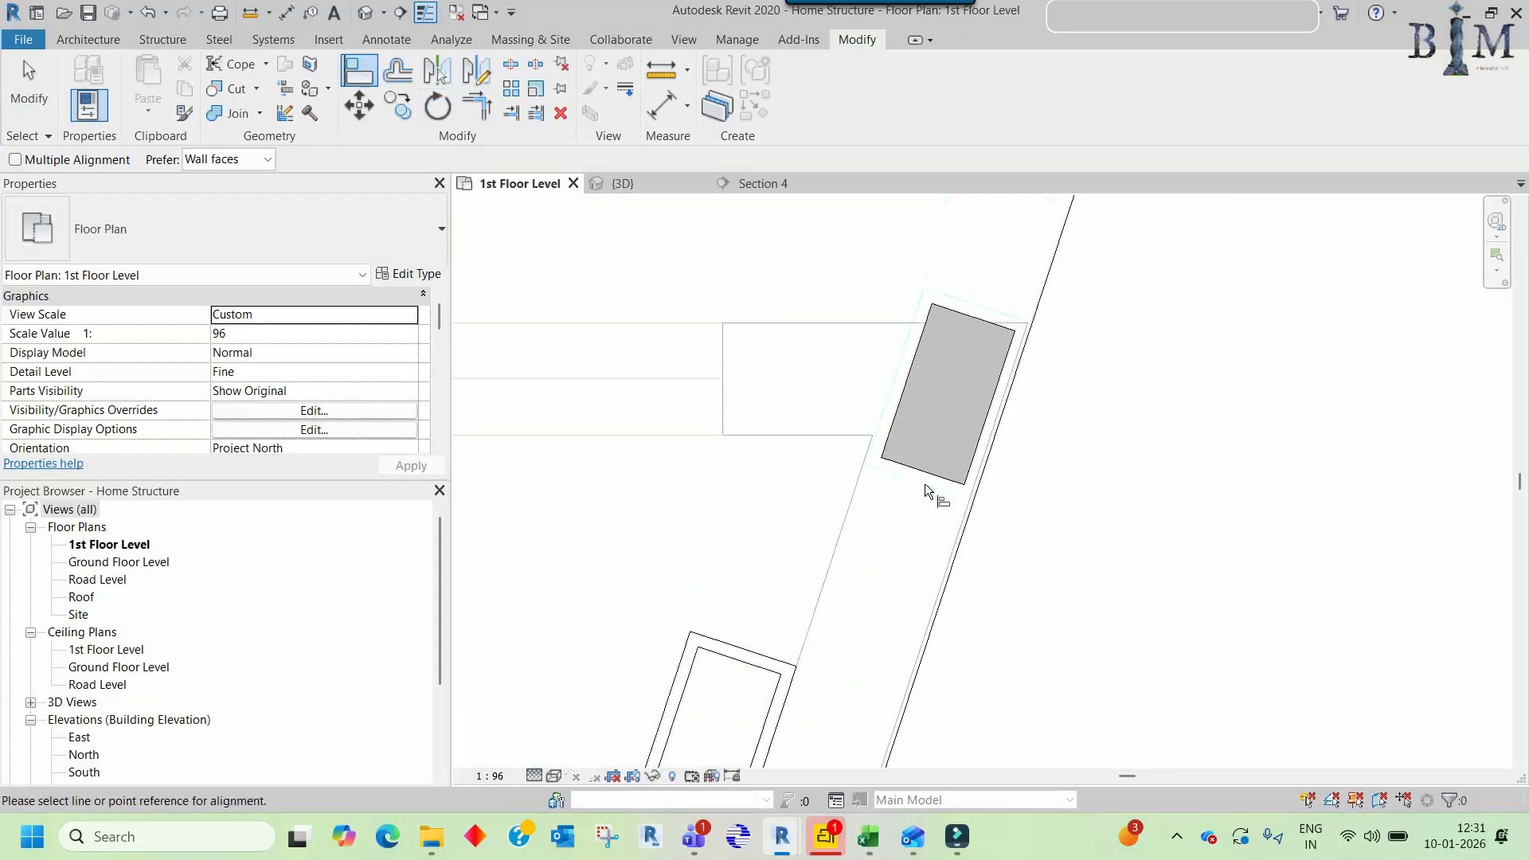
left_click(971, 319)
scroll(971, 319, "down", 1)
left_click(799, 576)
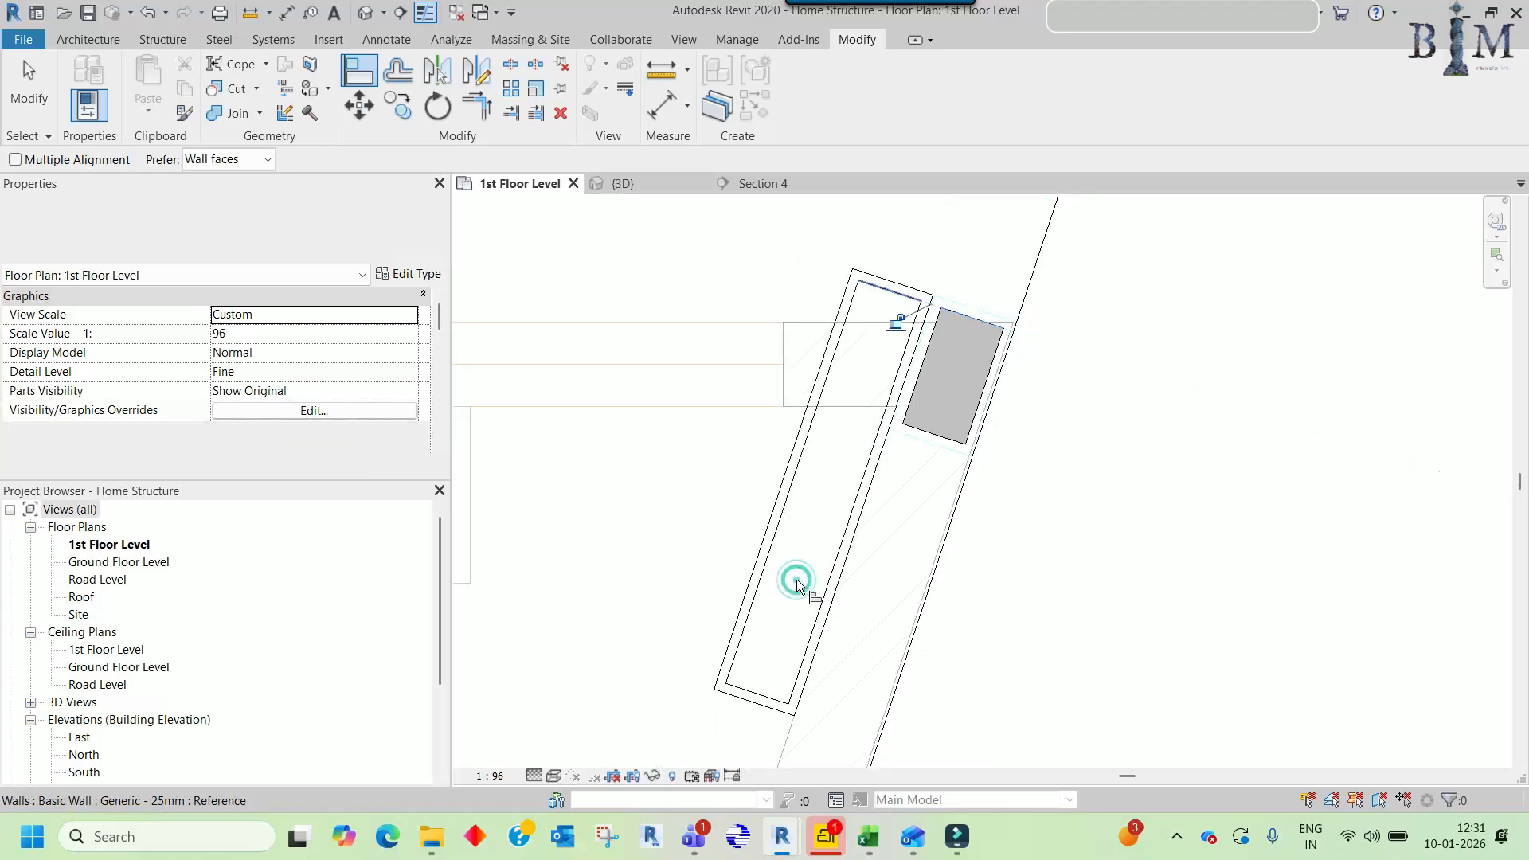
left_click(743, 690)
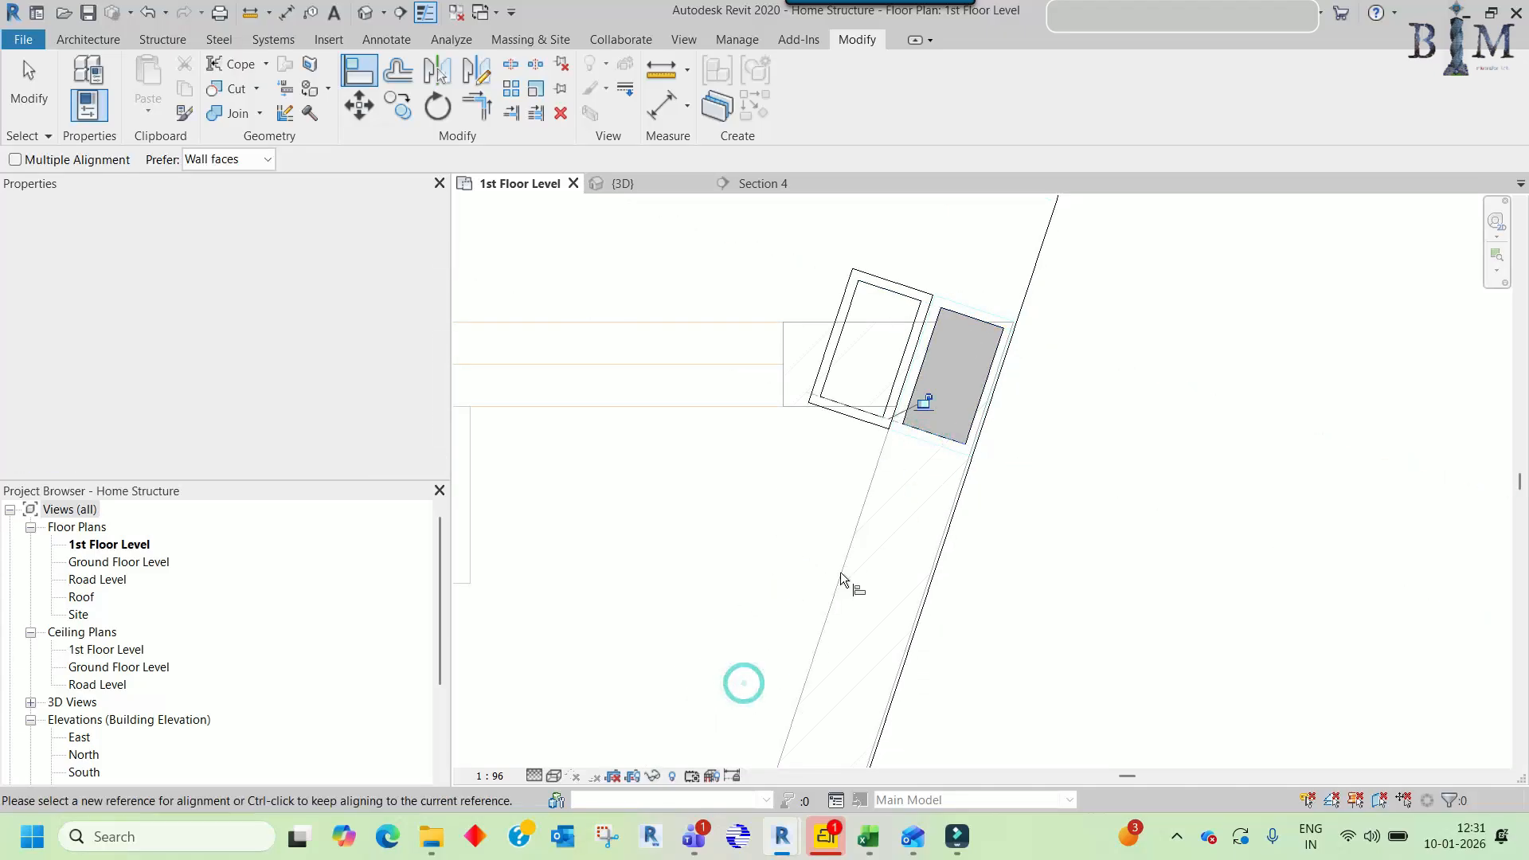
- Align the frame's long walls with the side faces of the slanted column so that the frame encloses it
scroll(921, 403, "up", 2)
left_click(1002, 365)
left_click(854, 368)
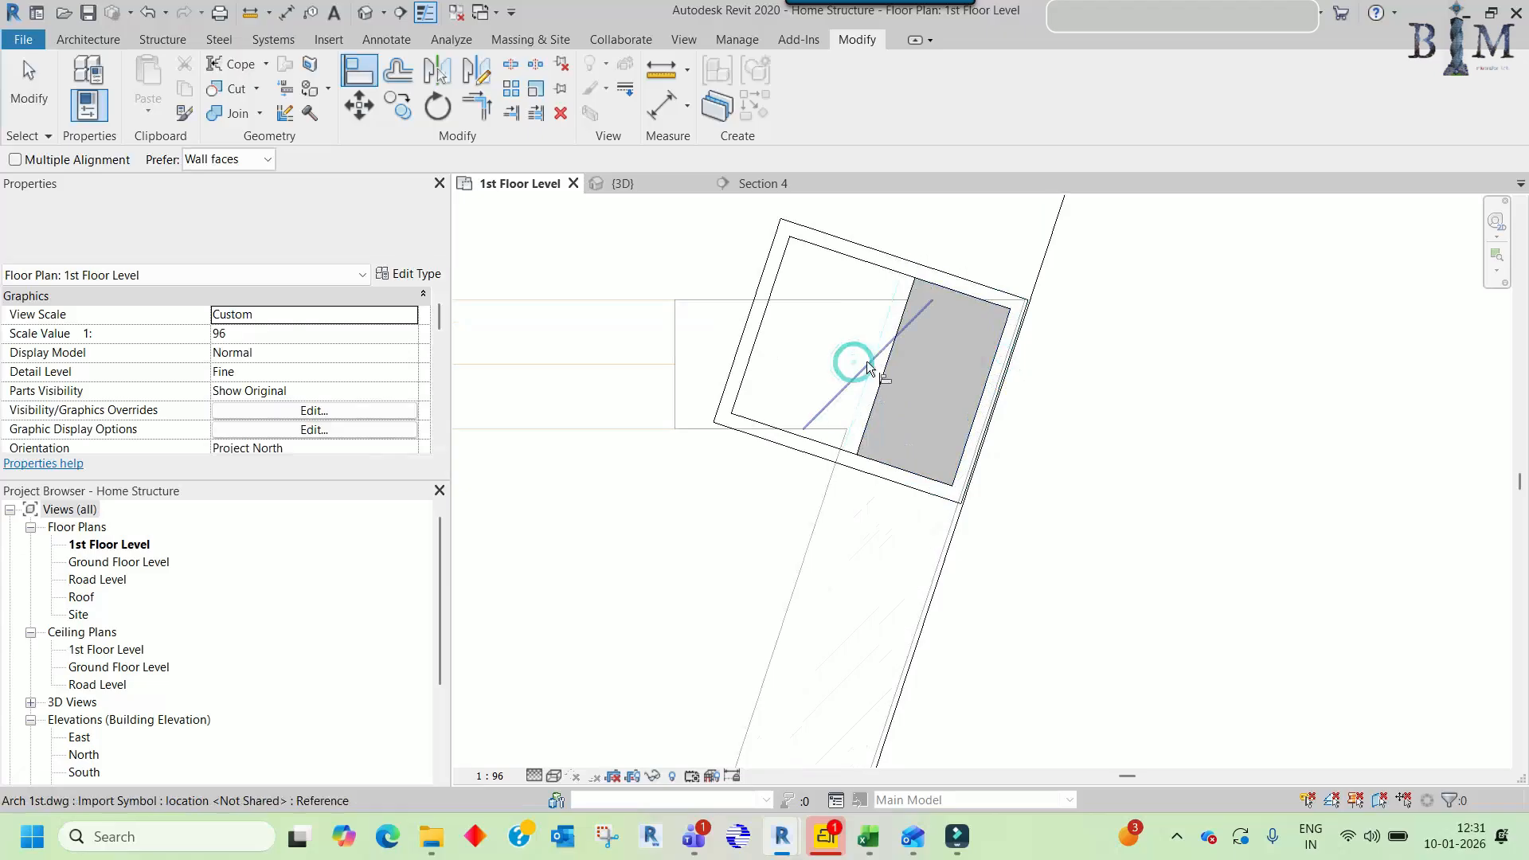
key("Escape")
key("Escape")
key("Tab")
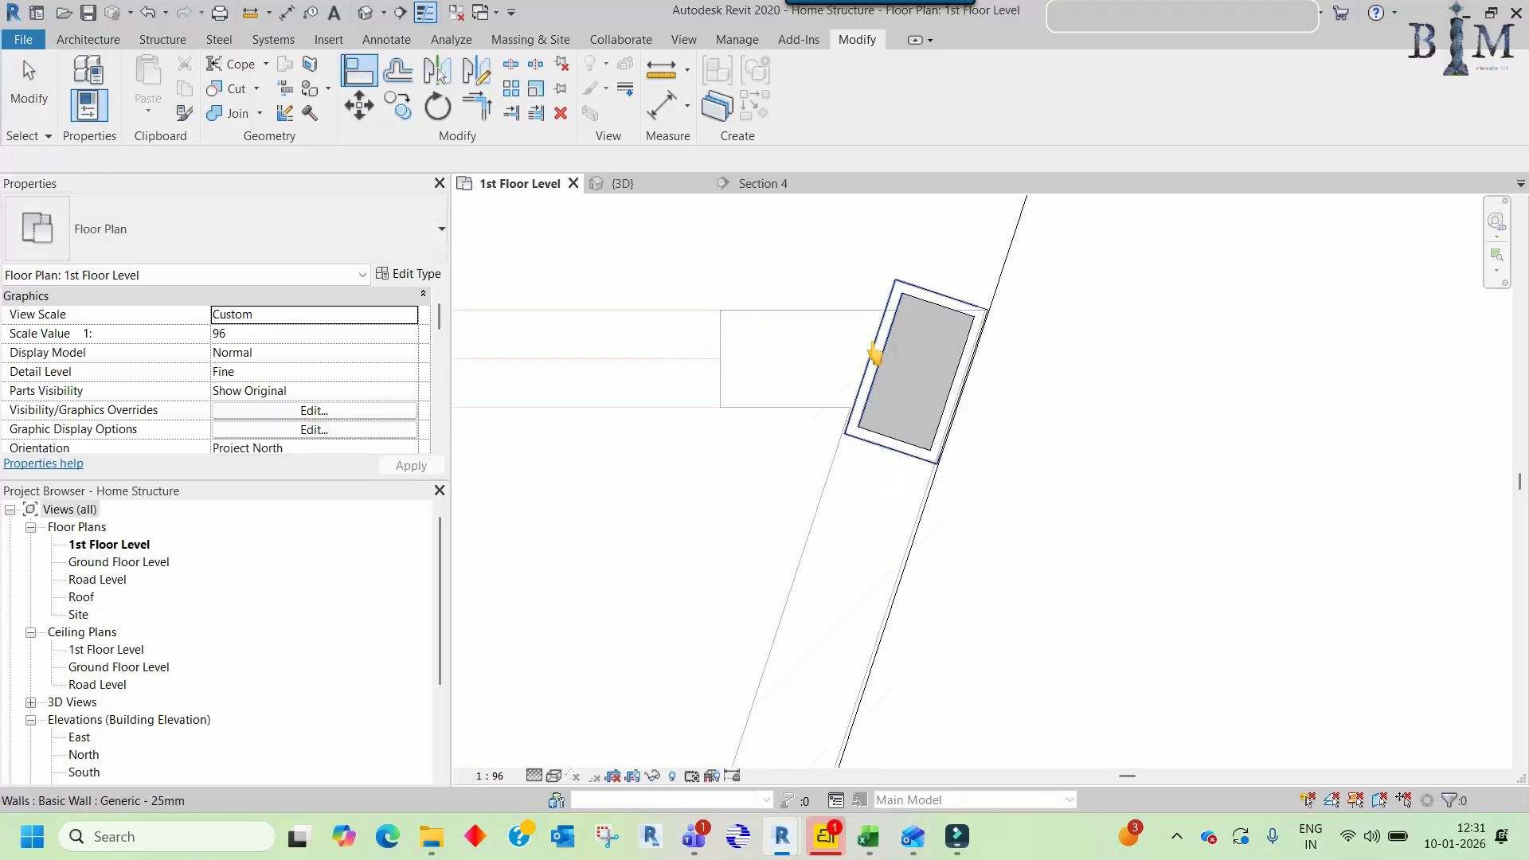
left_click(873, 349)
scroll(944, 365, "down", 1)
middle_click_drag(944, 365, 880, 410)
scroll(880, 409, "up", 2)
left_click(949, 393, "ctrl")
key("c")
left_click(910, 410)
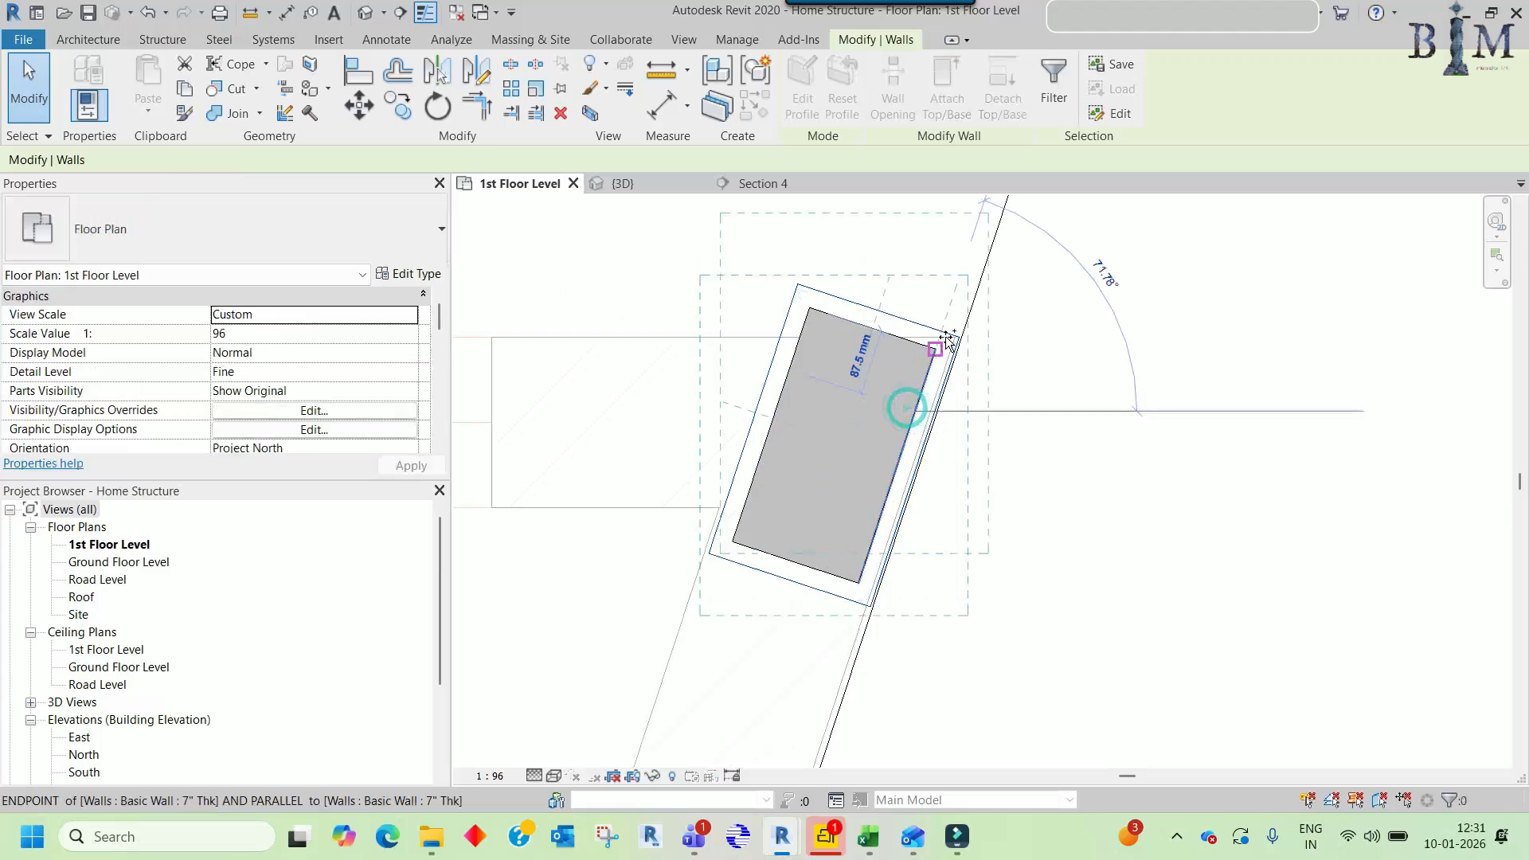
scroll(948, 335, "down", 3)
middle_click_drag(959, 521, 1065, 227)
middle_click_drag(905, 628, 972, 430)
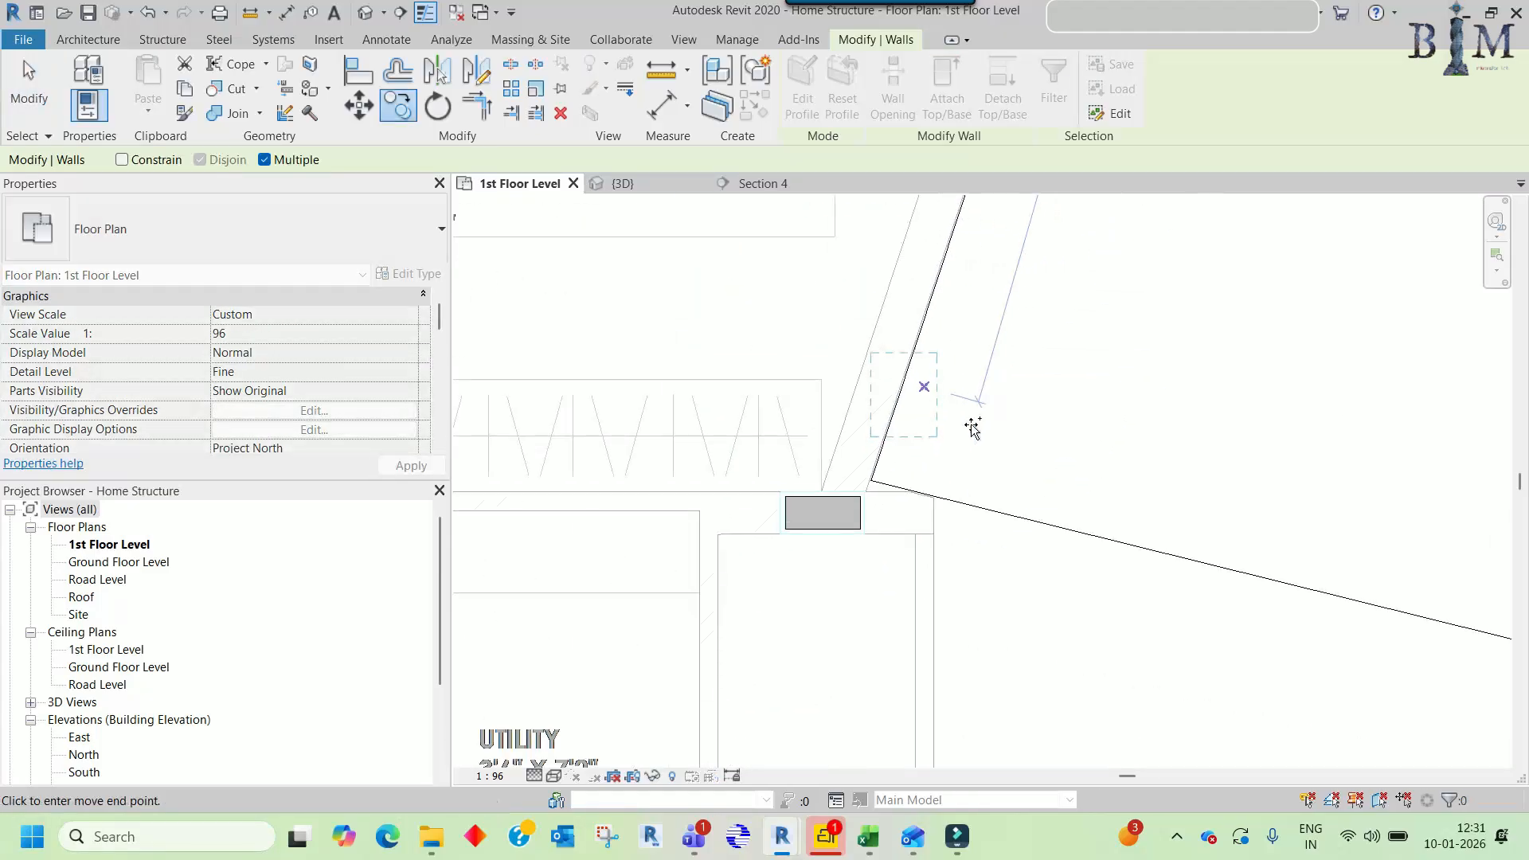
scroll(972, 430, "down", 2)
scroll(967, 495, "up", 5)
scroll(937, 519, "down", 6)
middle_click_drag(955, 611, 1004, 373)
scroll(1002, 437, "down", 3)
scroll(1003, 442, "down", 2)
middle_click_drag(907, 509, 853, 318)
scroll(927, 442, "up", 3)
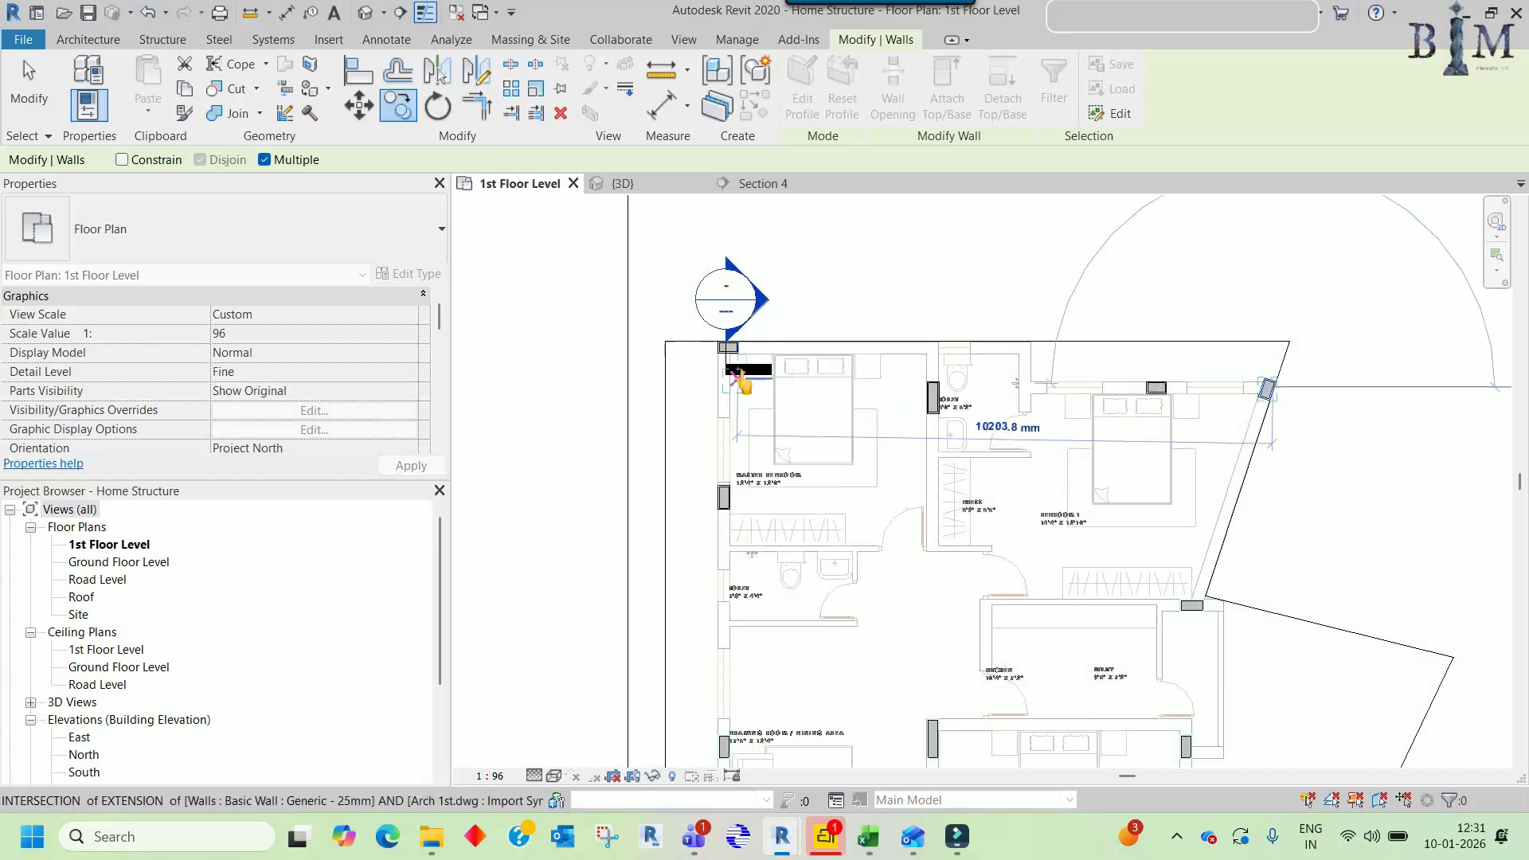
key("Escape")
key("Escape")
- Copy the four-wall frame around the toilet column to the open space just below the utility room column
scroll(928, 442, "up", 3)
scroll(926, 440, "up", 3)
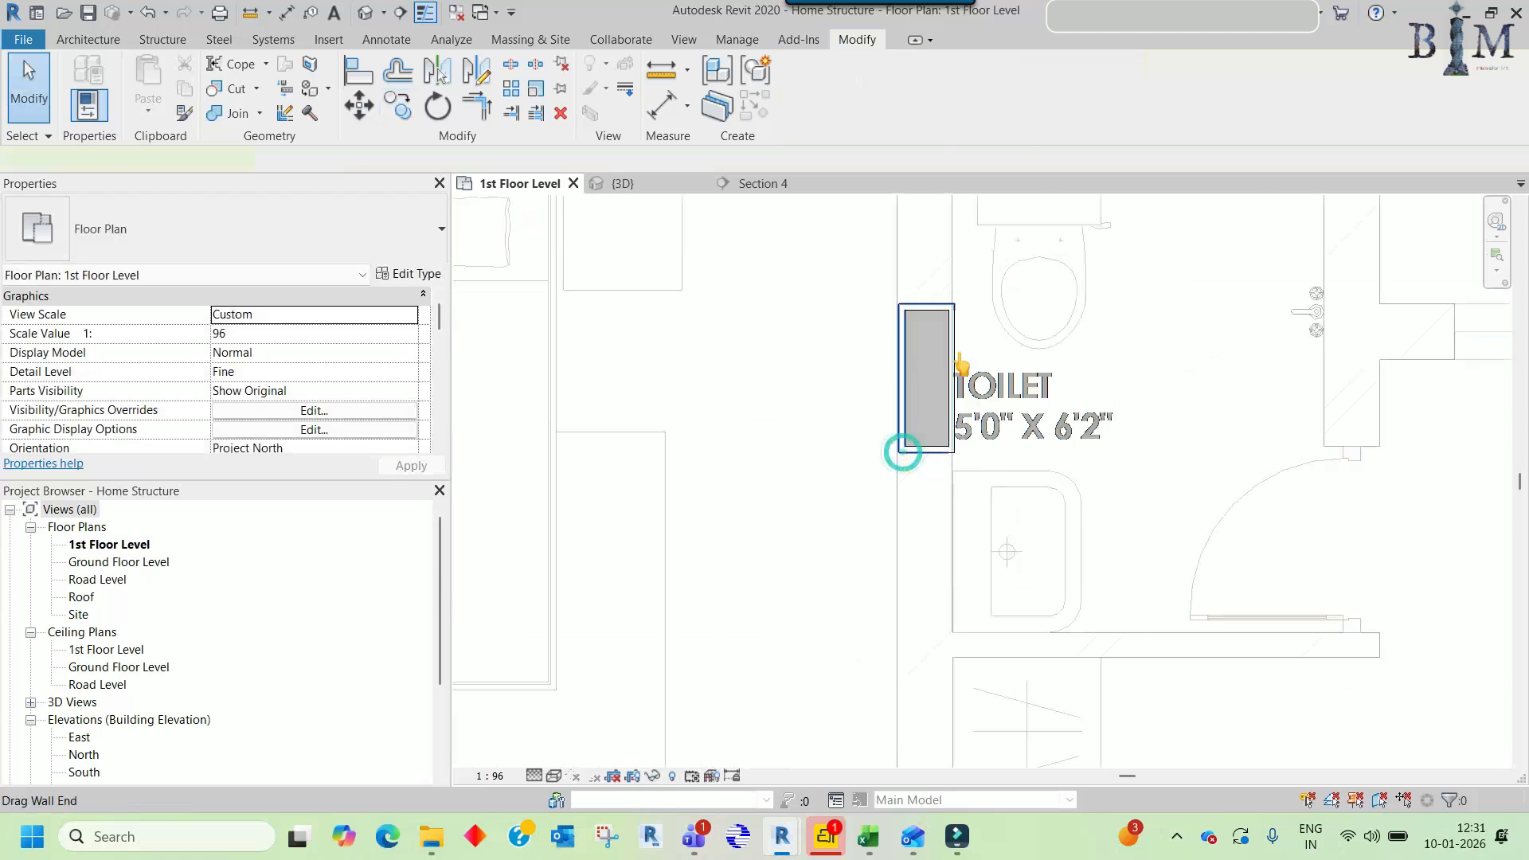
left_click(903, 452)
scroll(953, 362, "up", 2)
left_click(946, 363)
scroll(881, 360, "down", 6)
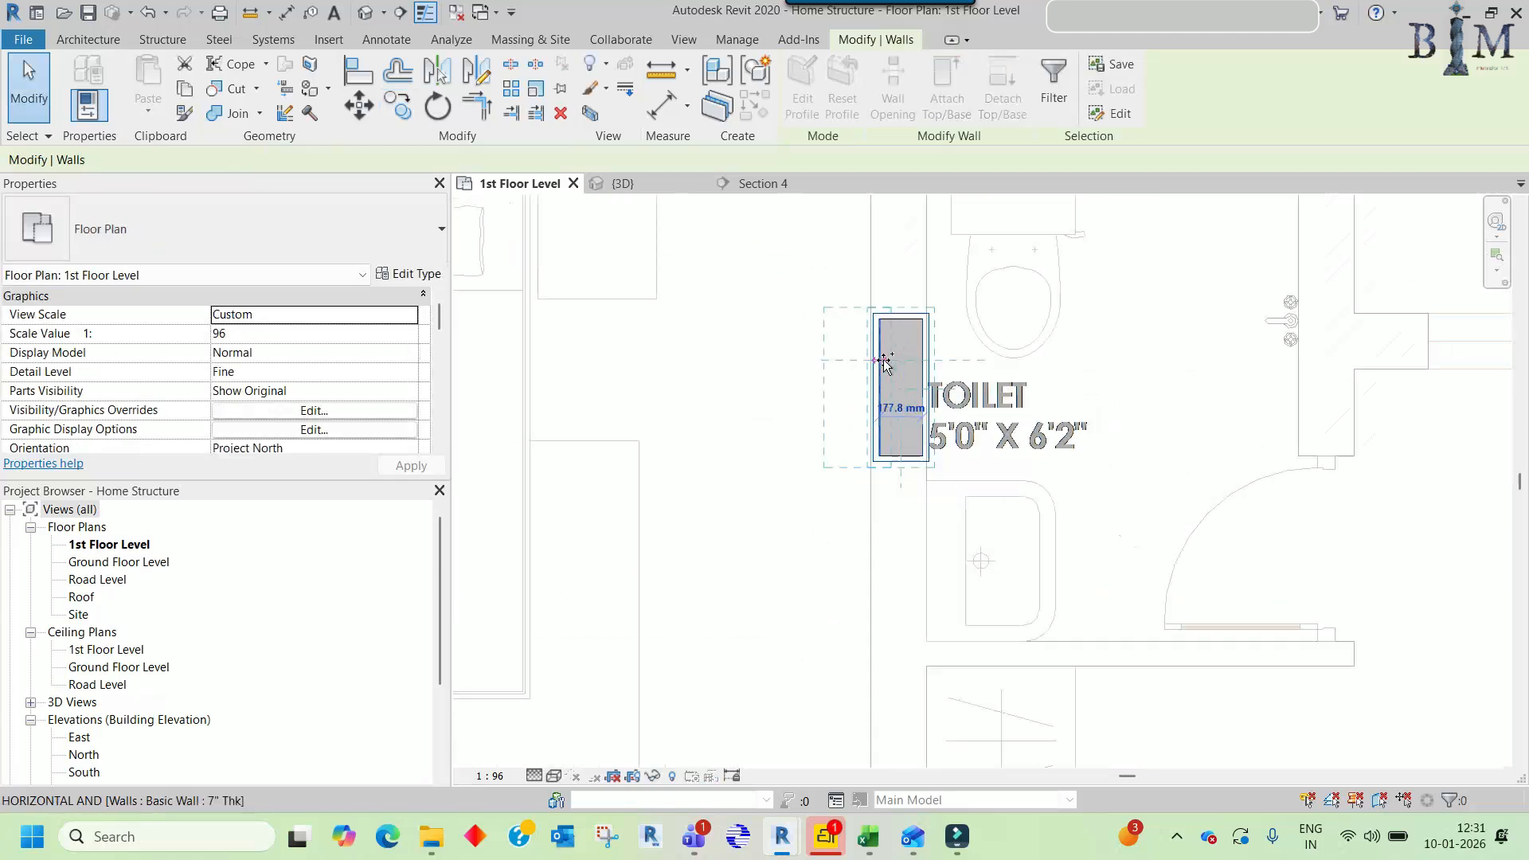
middle_click_drag(863, 604, 658, 444)
scroll(1140, 589, "up", 4)
left_click(1017, 582)
key("Escape")
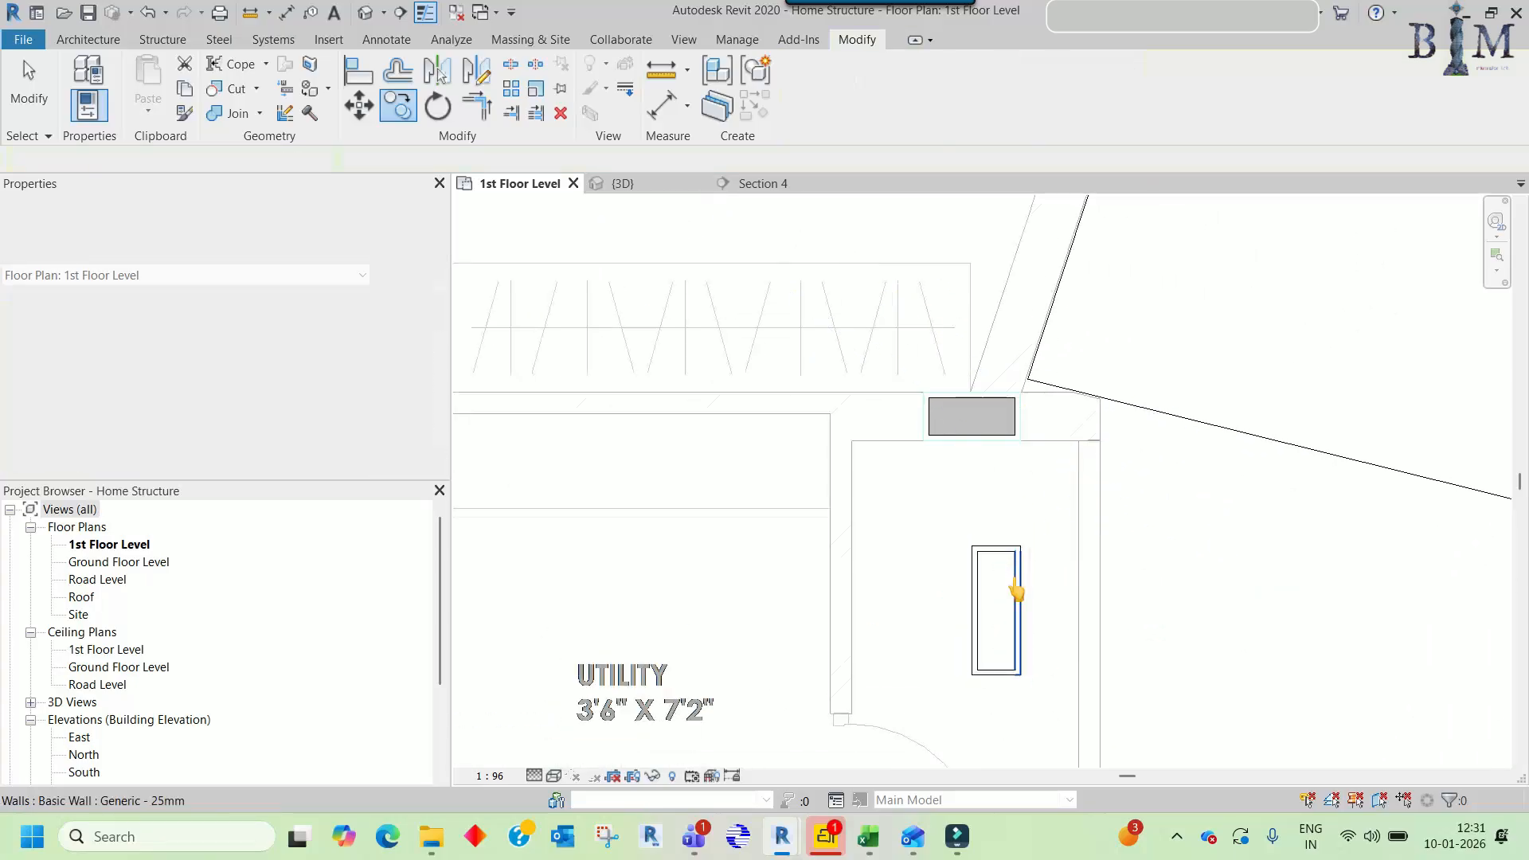
- Align the four walls of the copied frame with the faces of the utility room column so that the frame encloses it
key("a")
key("l")
scroll(928, 408, "up", 2)
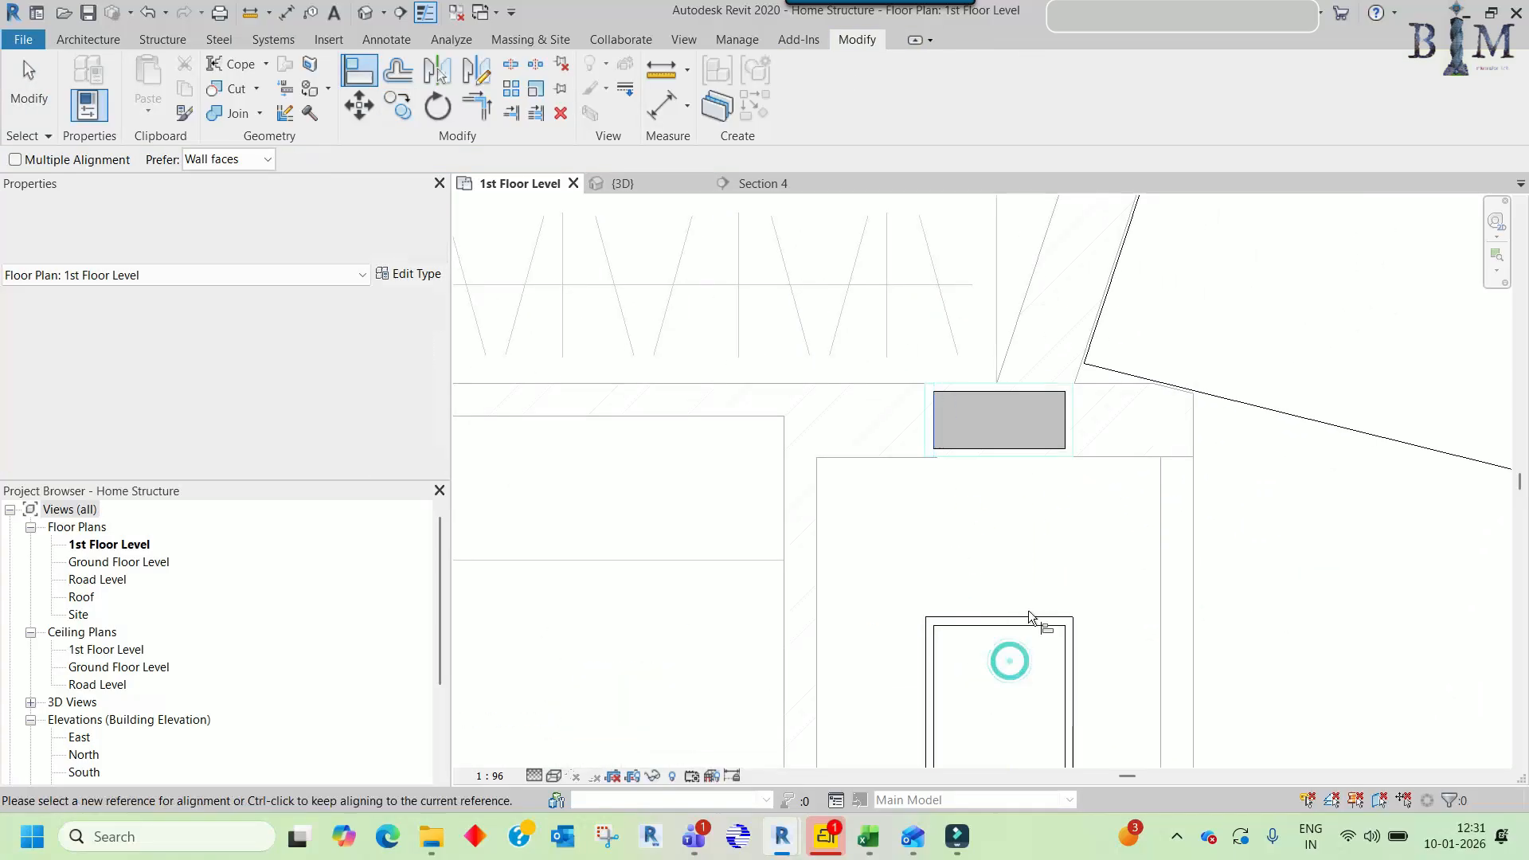
left_click(1069, 423)
left_click(1072, 681)
left_click(998, 395)
left_click(998, 628)
key("Escape")
left_click(986, 442)
middle_click_drag(986, 518, 945, 215)
left_click(955, 497)
middle_click_drag(989, 406, 992, 610)
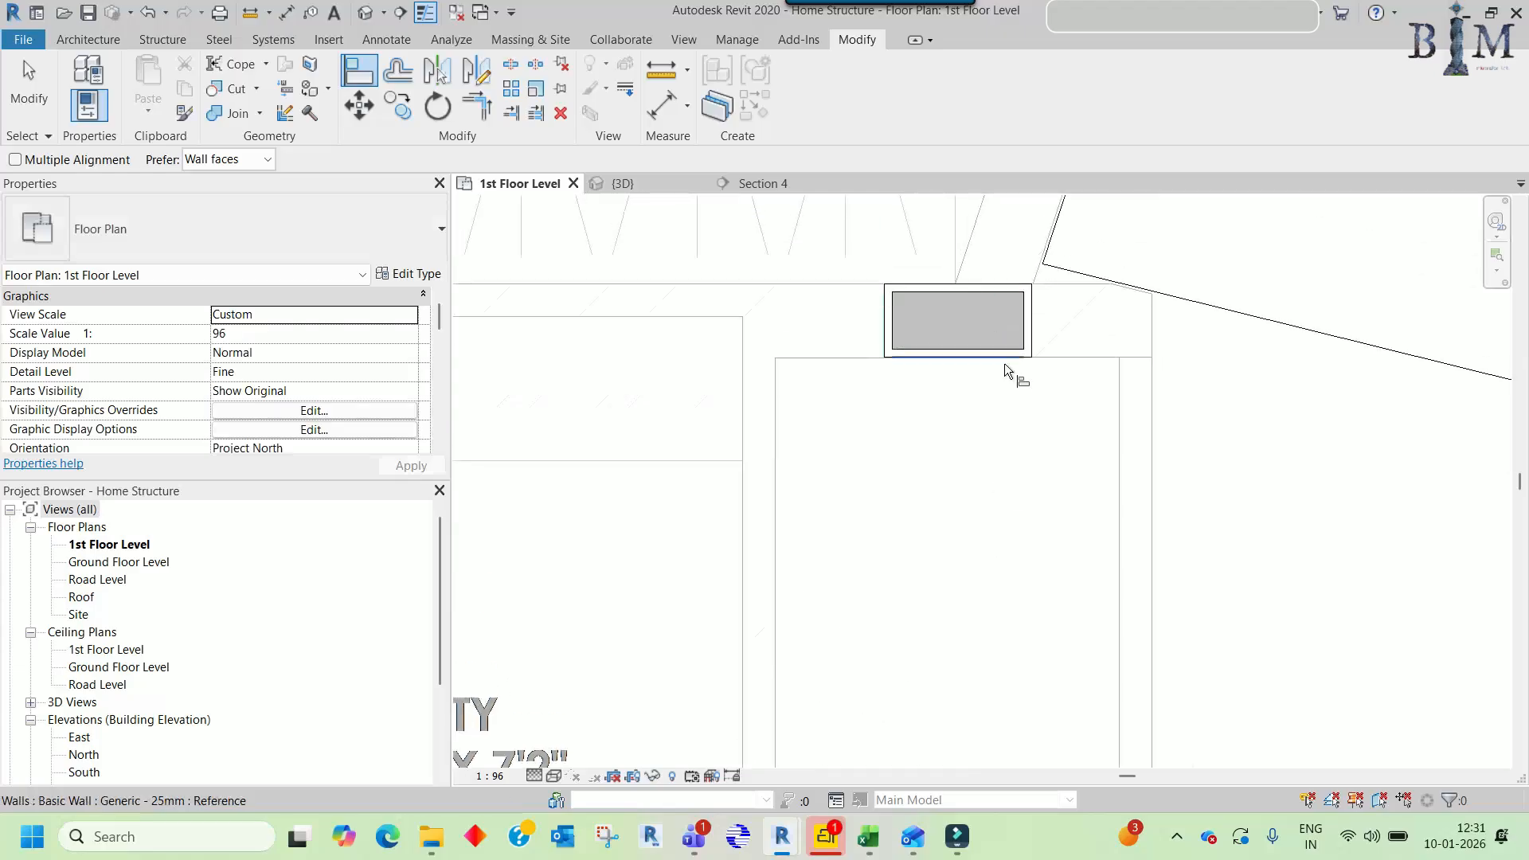
key("Escape")
- Copy the utility column's four-wall frame to the spot beside the column on the outer wall of the drawing room / dining area
key("Tab")
left_click(1013, 357)
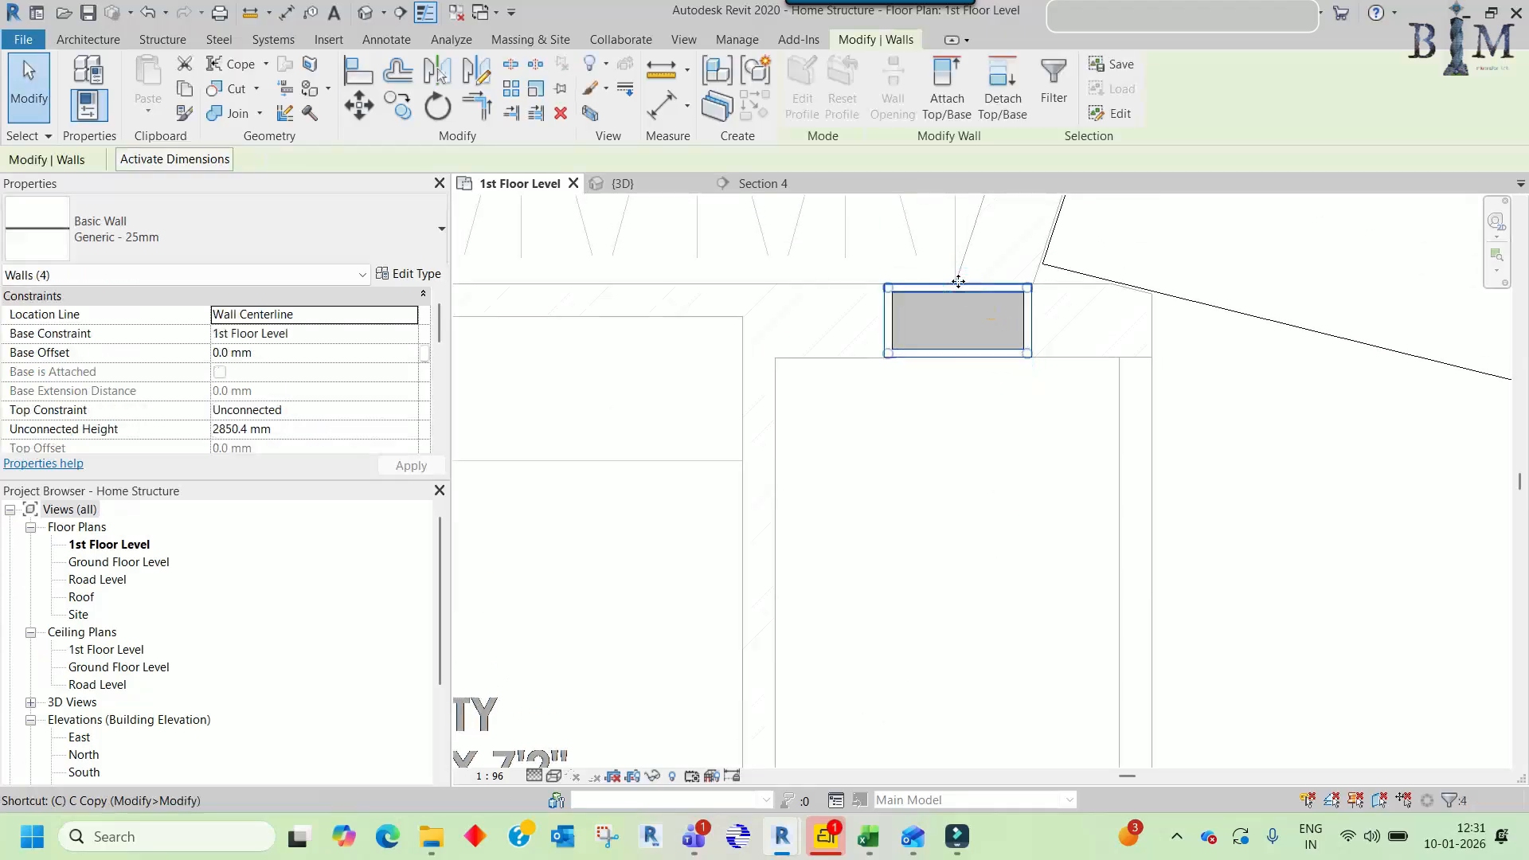
key("o")
left_click(958, 321)
scroll(1147, 410, "down", 5)
middle_click_drag(965, 481, 1026, 458)
mouse_move(710, 467)
middle_mouse_down()
mouse_move(792, 559)
mouse_move(853, 348)
middle_mouse_up()
scroll(705, 411, "up", 4)
left_click(747, 371)
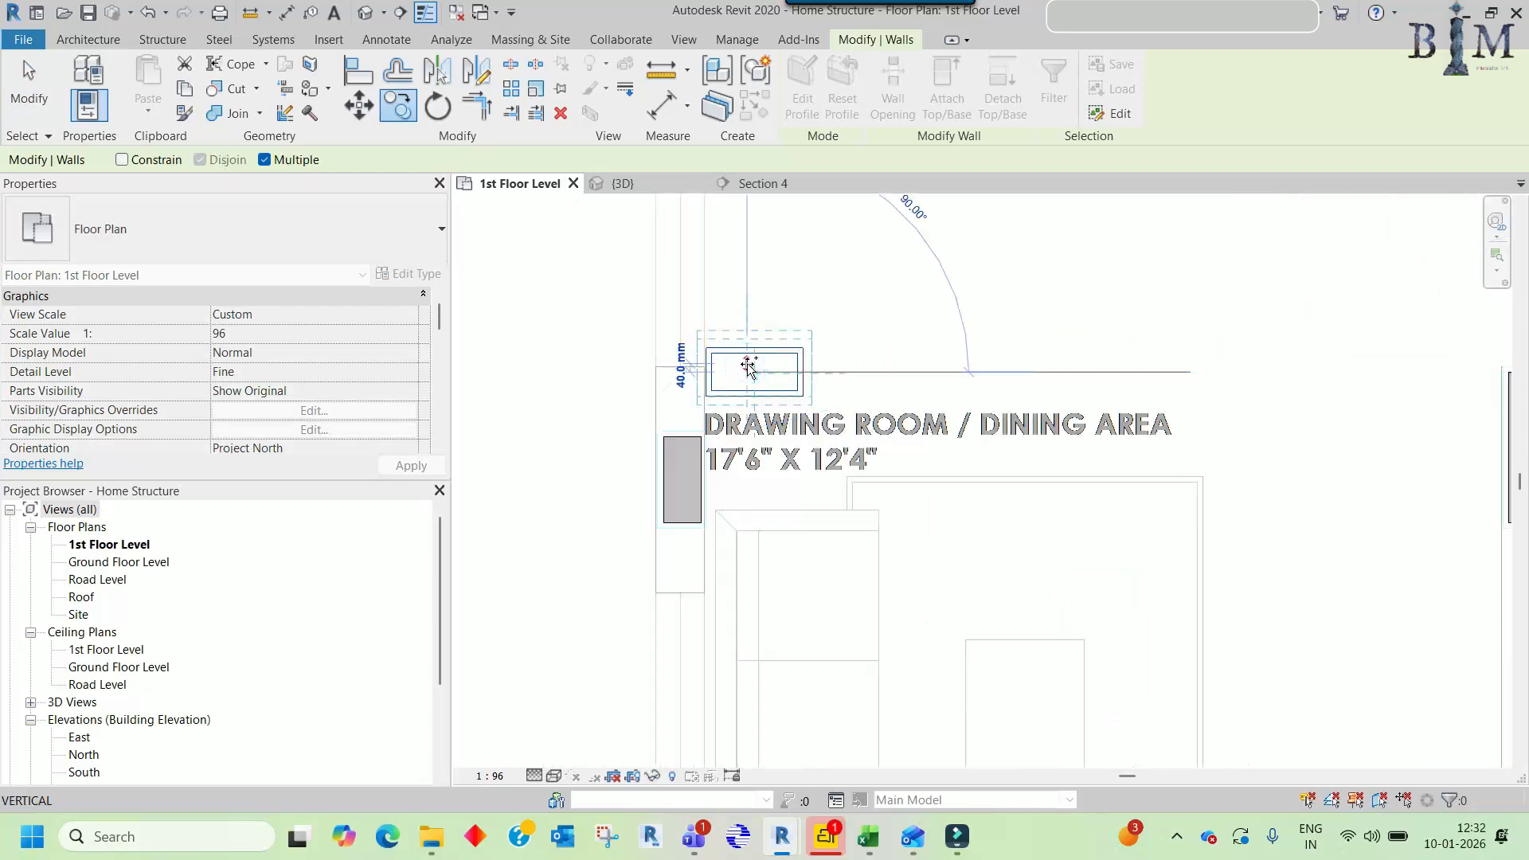
scroll(749, 368, "up", 2)
key("Escape")
- Align the inner faces of the copied frame with the sides and ends of the drawing room column so that it encloses the column
key("a")
key("l")
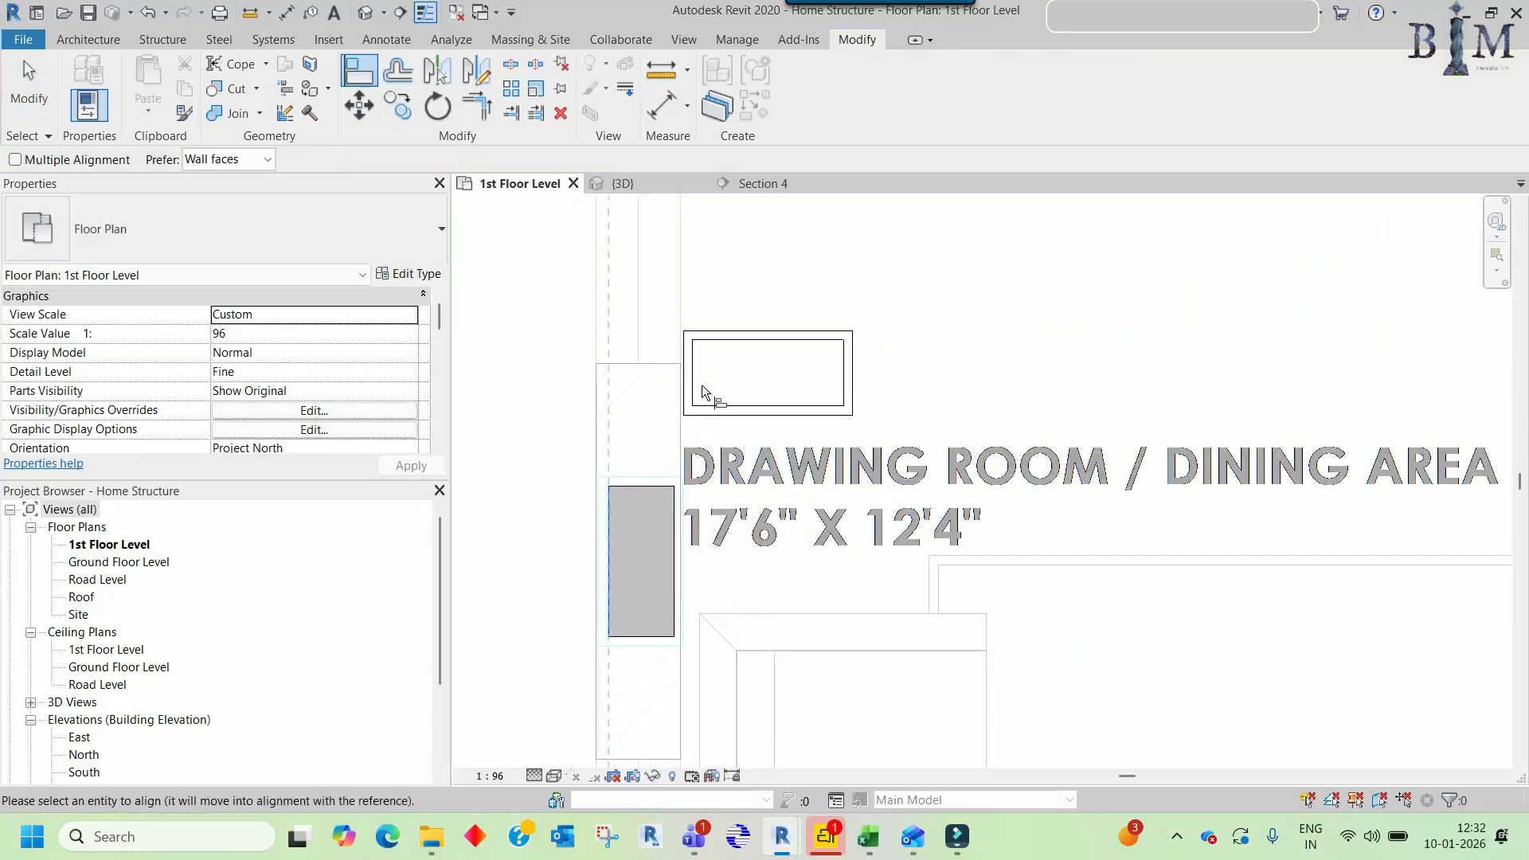
left_click(692, 374)
left_click(673, 506)
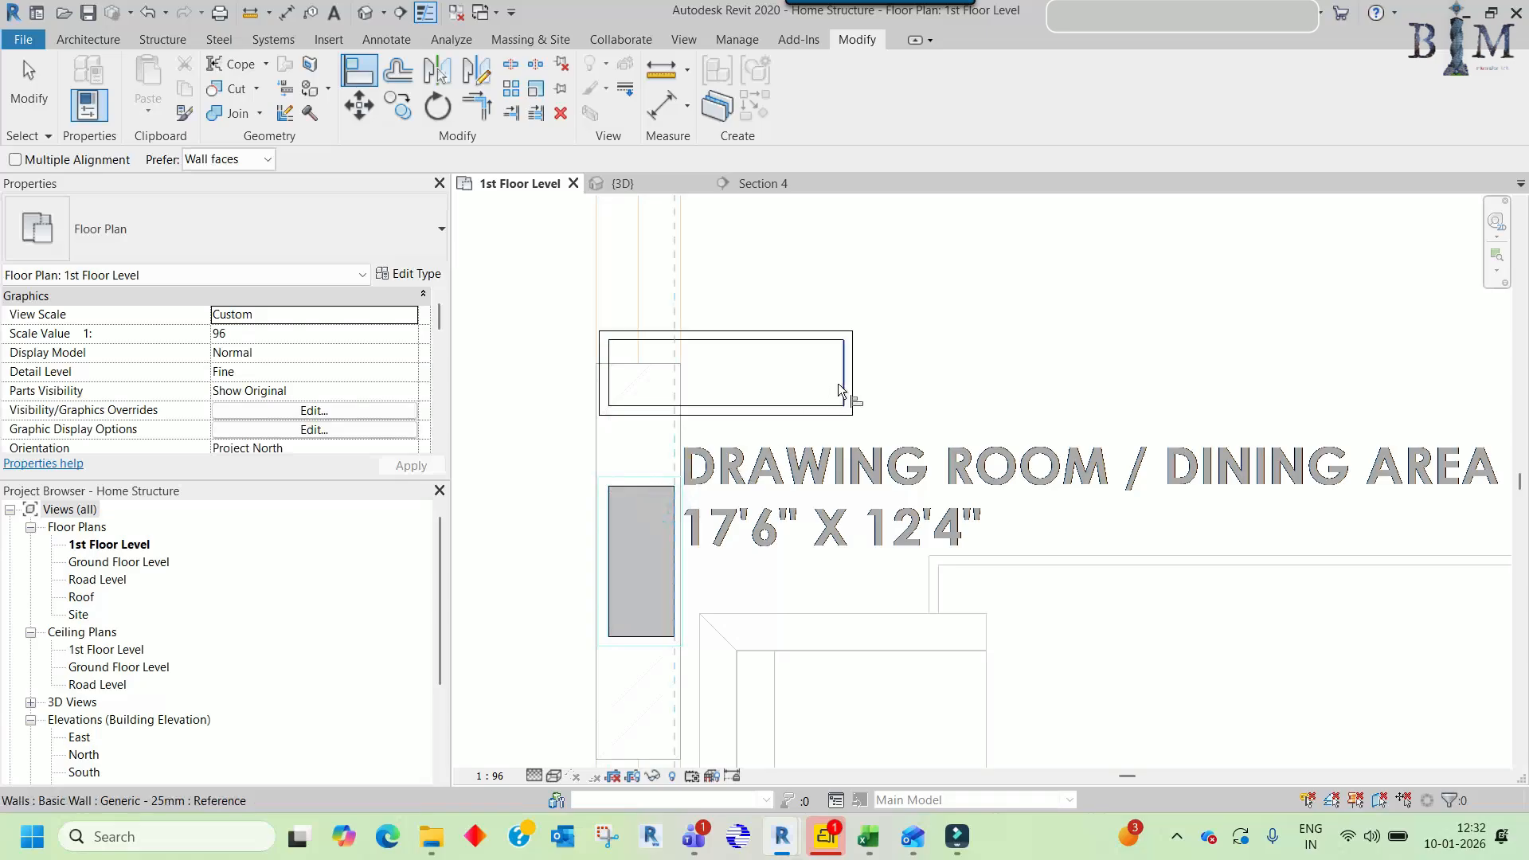
left_click(631, 637)
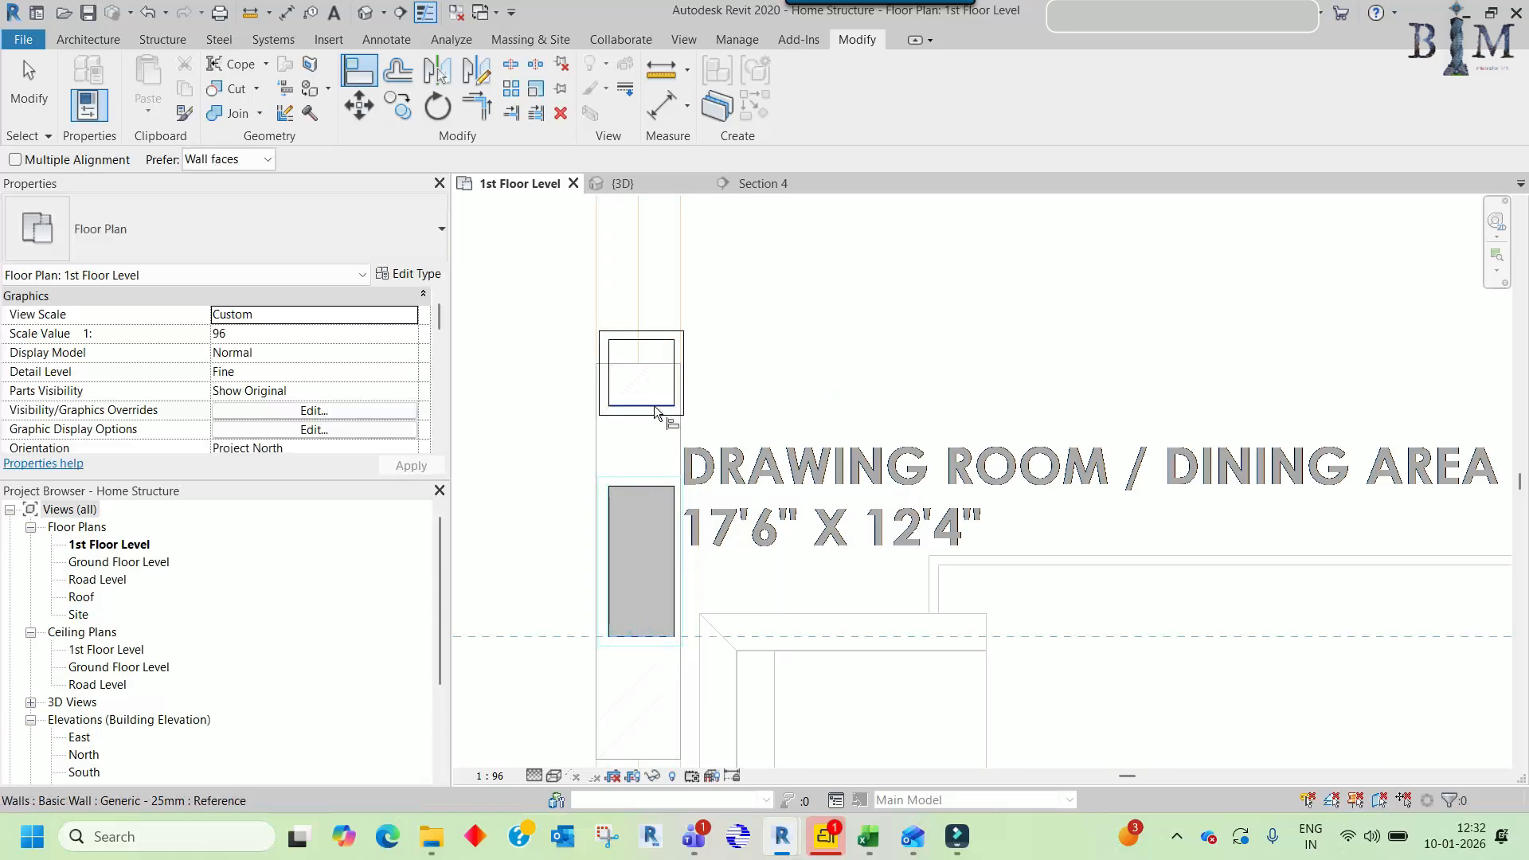
left_click(654, 406)
key("Escape")
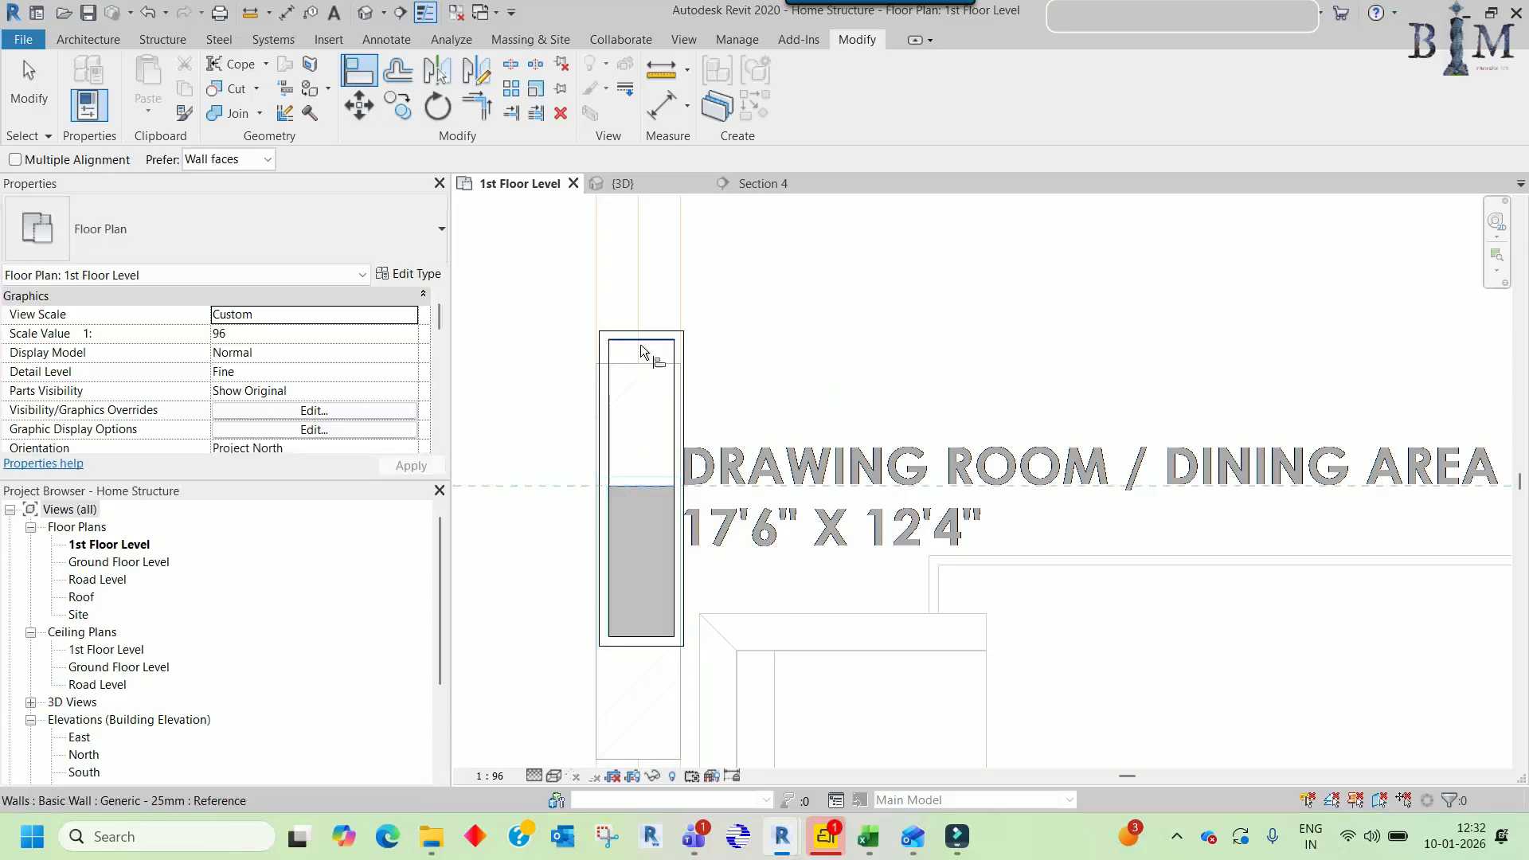
left_click(640, 344)
scroll(670, 391, "down", 2)
key("Escape")
- Try to copy the drawing room column's frame together with the column to beside the column across the dining area
left_click(672, 462)
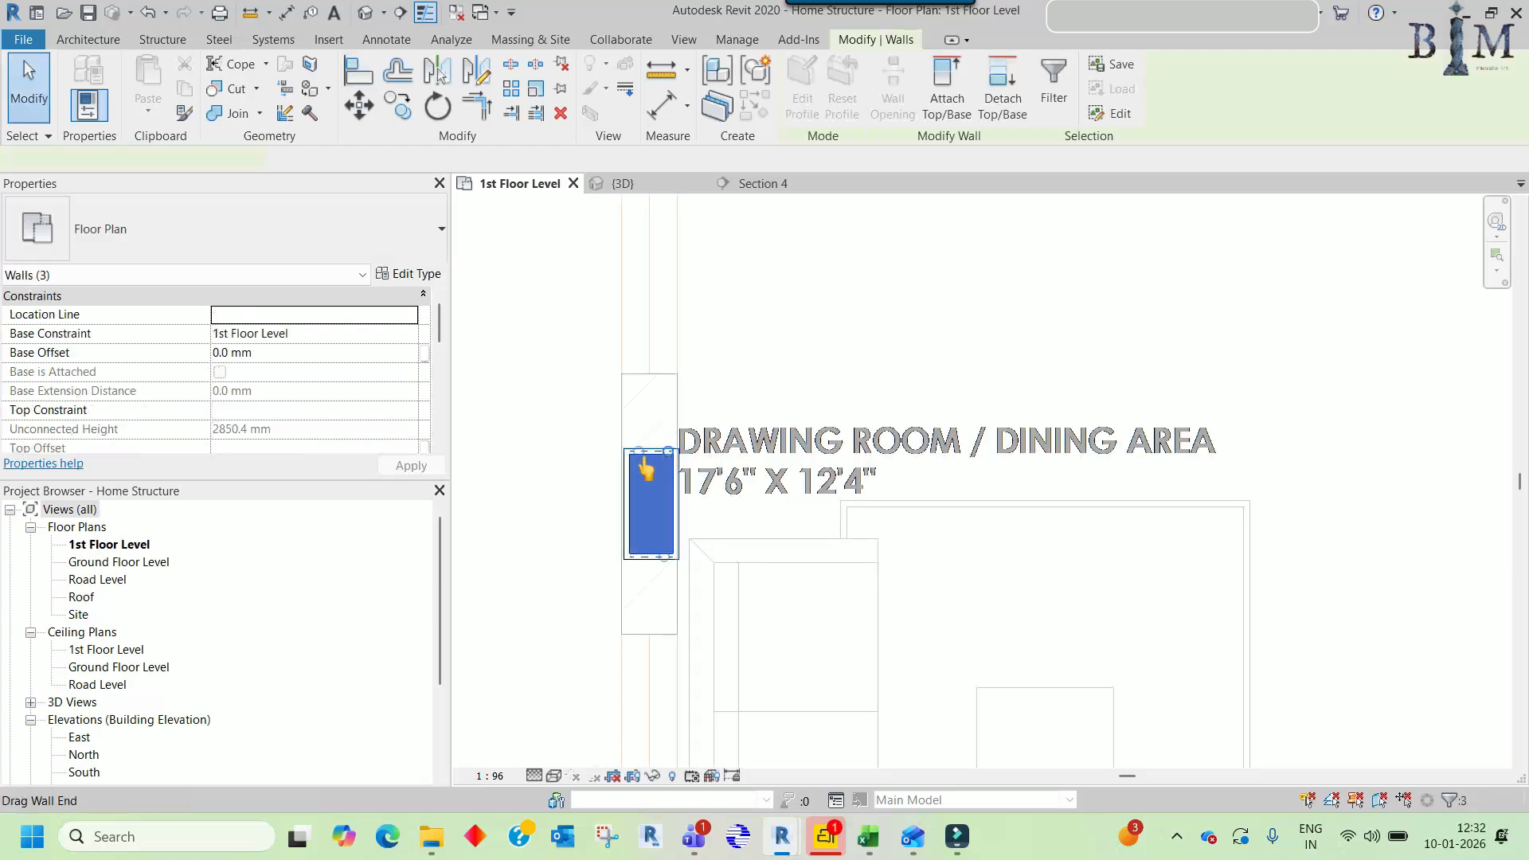
scroll(615, 478, "up", 1)
left_click(619, 476)
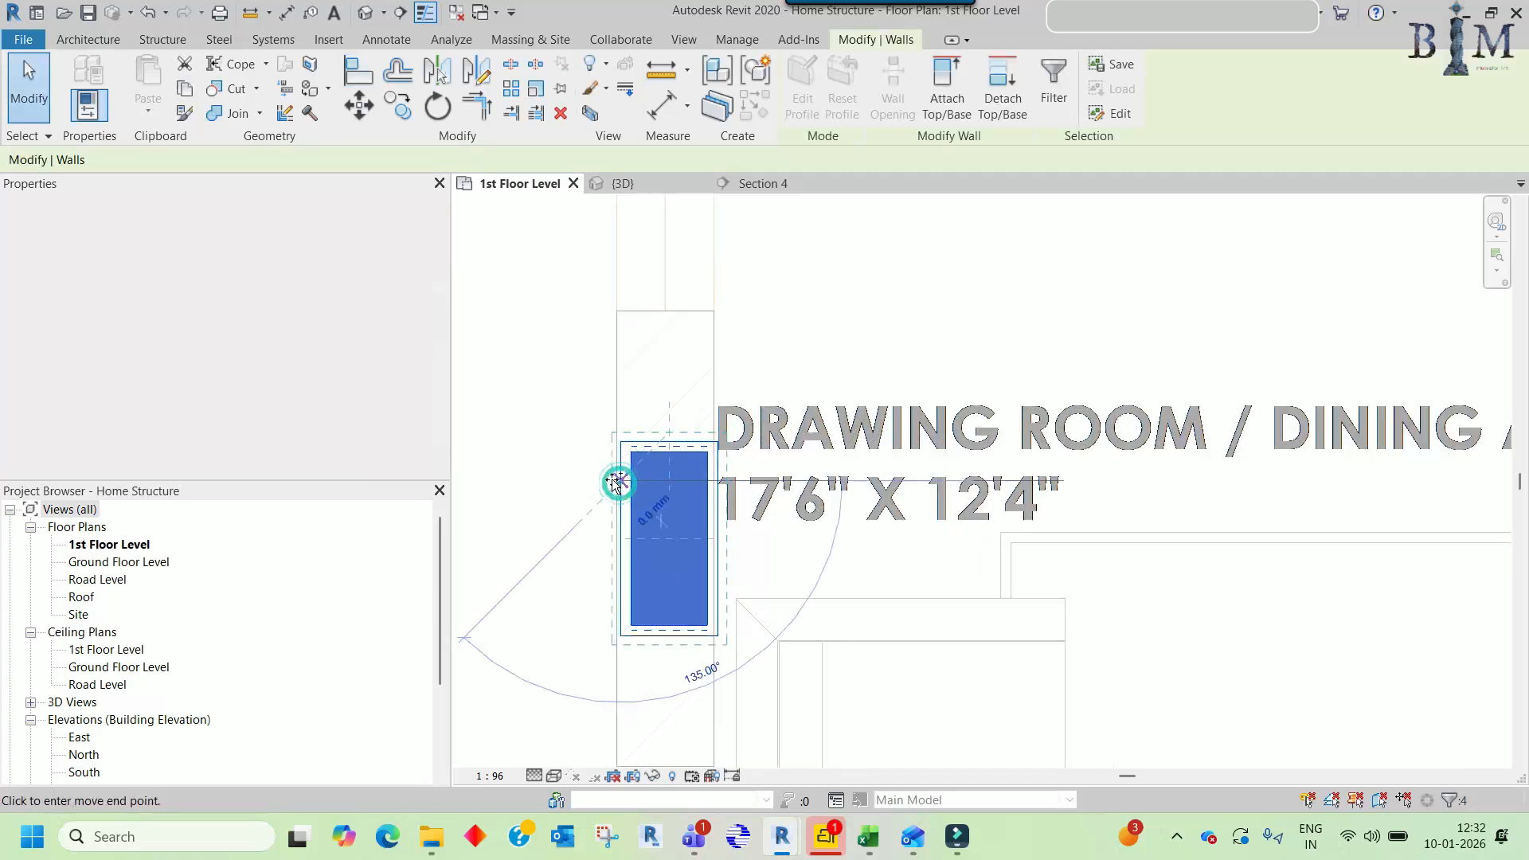
scroll(594, 434, "down", 3)
scroll(1006, 422, "up", 3)
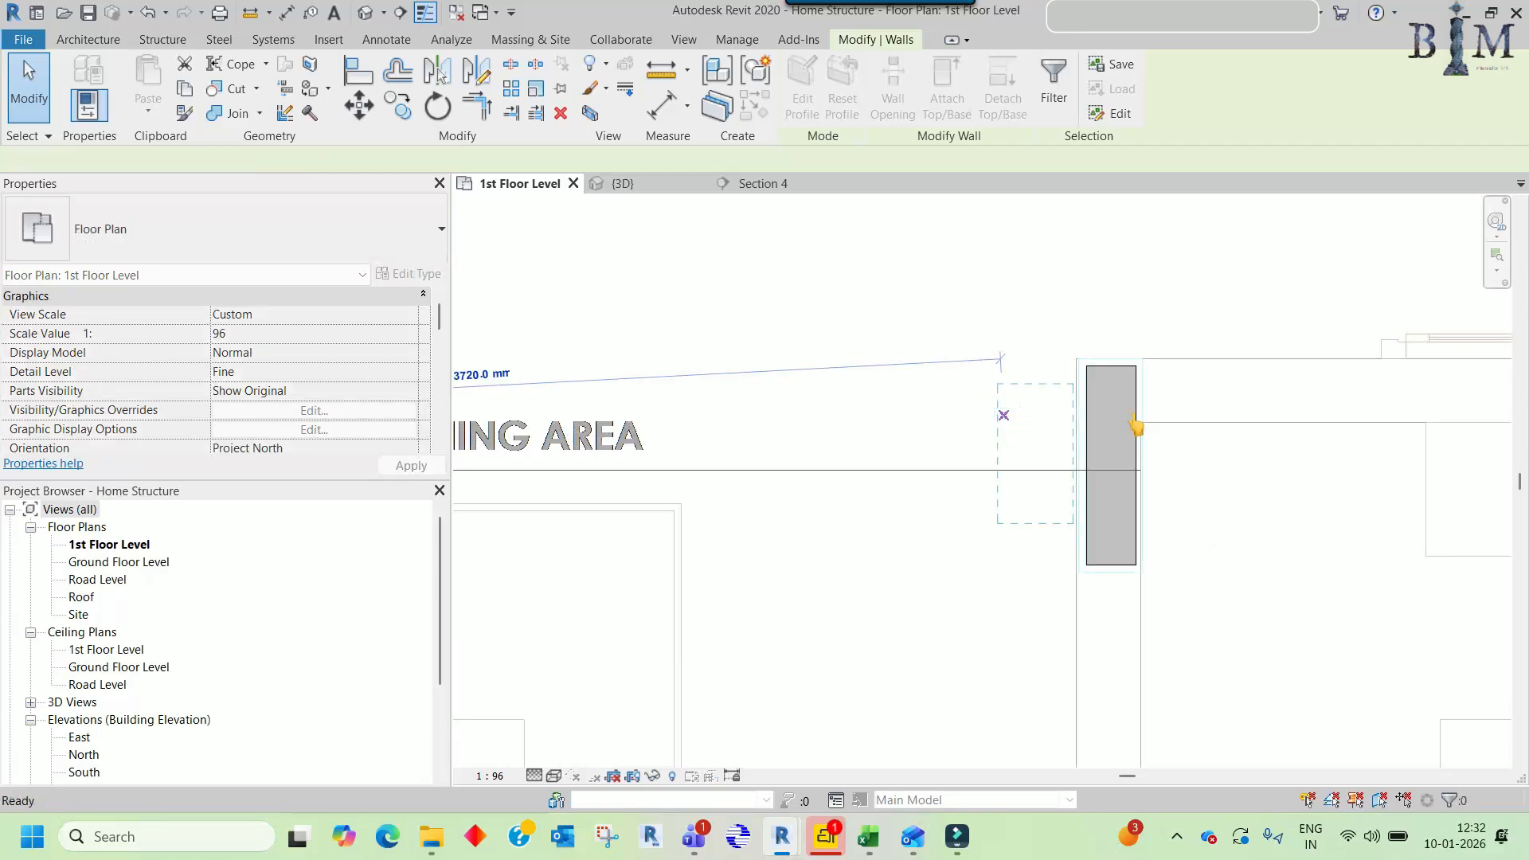
scroll(1134, 424, "up", 3)
- Try to align the short ends of the copied frame with the ends of the column across the dining area
key("a")
key("l")
left_click(1081, 312)
left_click(882, 400)
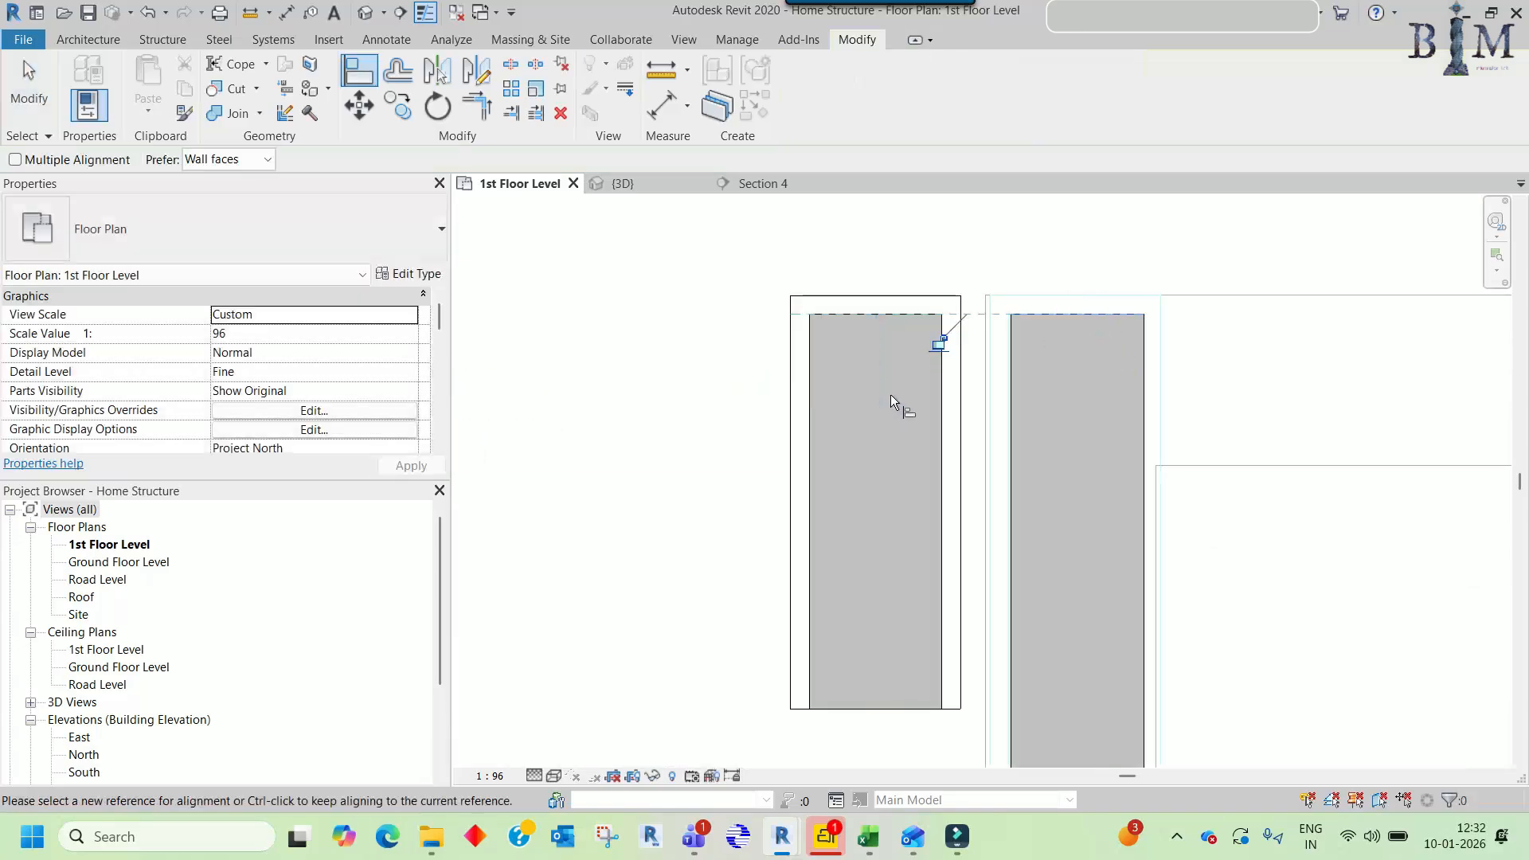
key("Escape")
scroll(1028, 306, "down", 2)
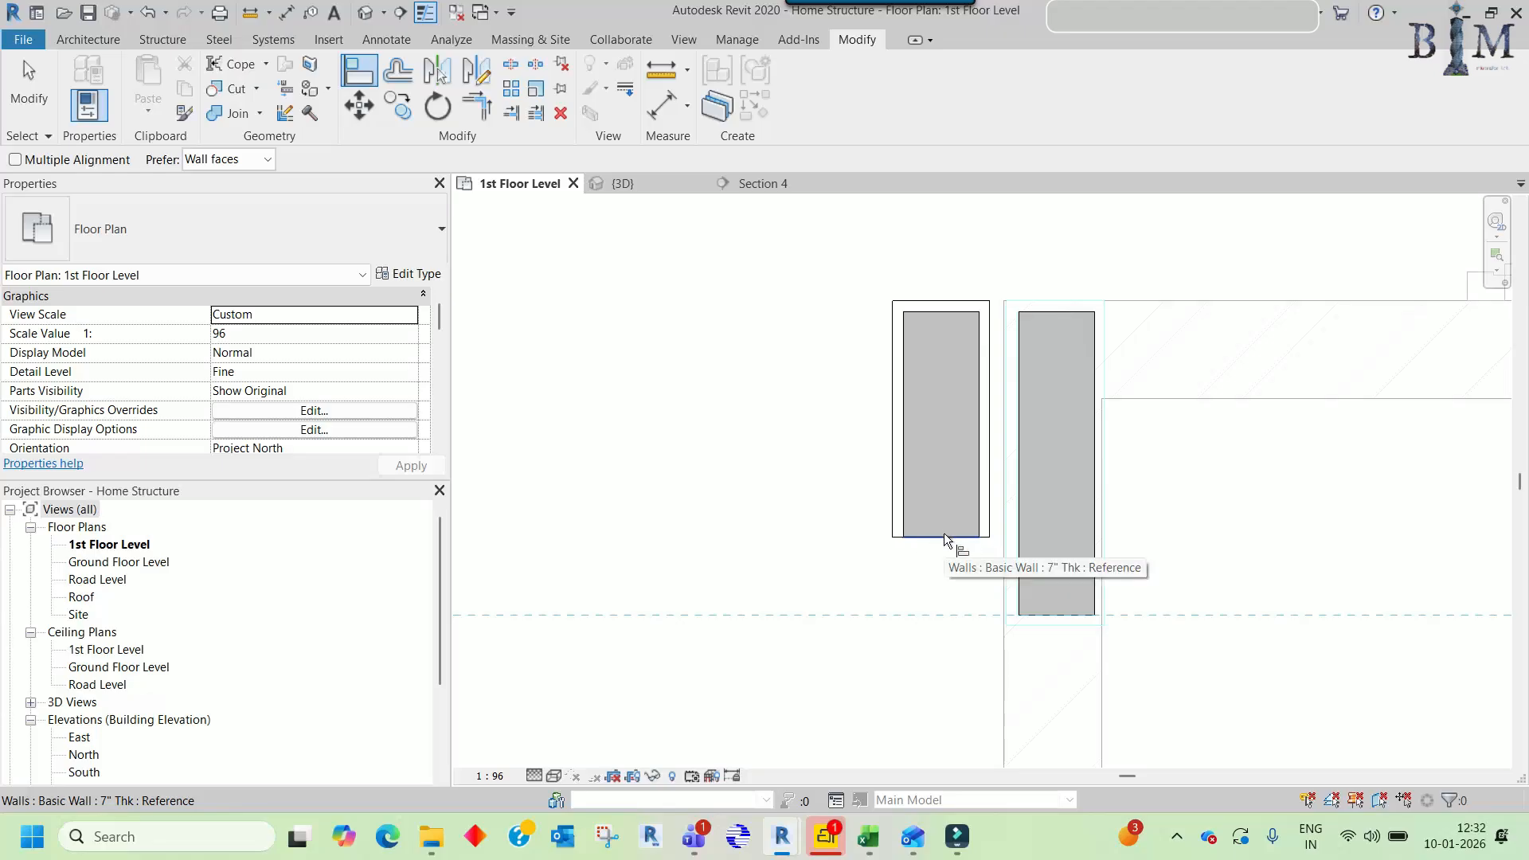
- Undo the alignment and the copy made beside the column across the dining area
key("Escape")
key("Escape")
key("ctrl+z")
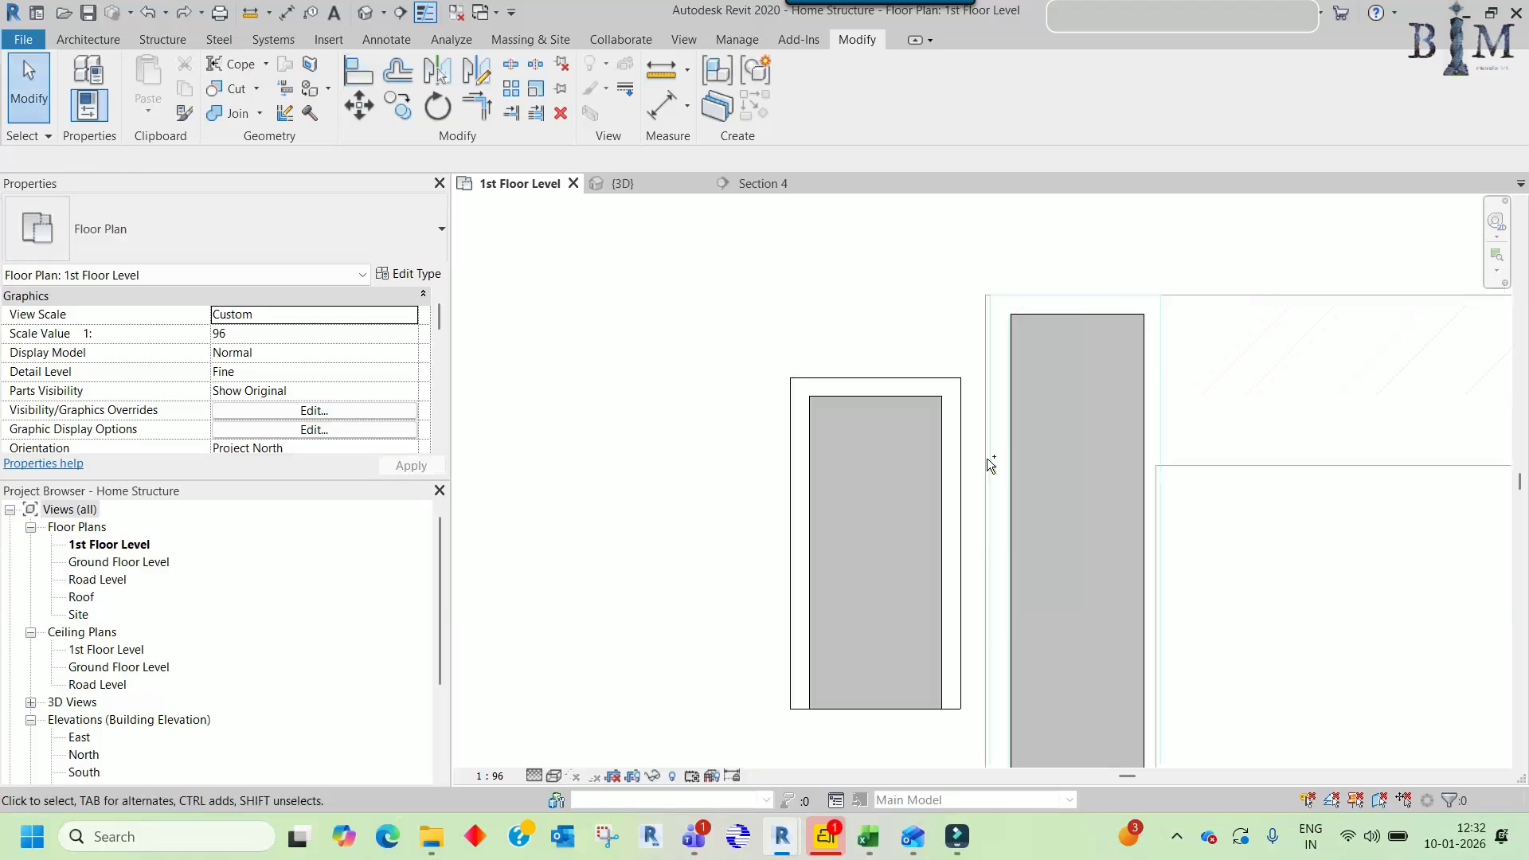
- Copy the upper short wall and both long walls of the drawing room column's frame to beside the column across the dining area
scroll(987, 462, "down", 5)
scroll(810, 492, "up", 4)
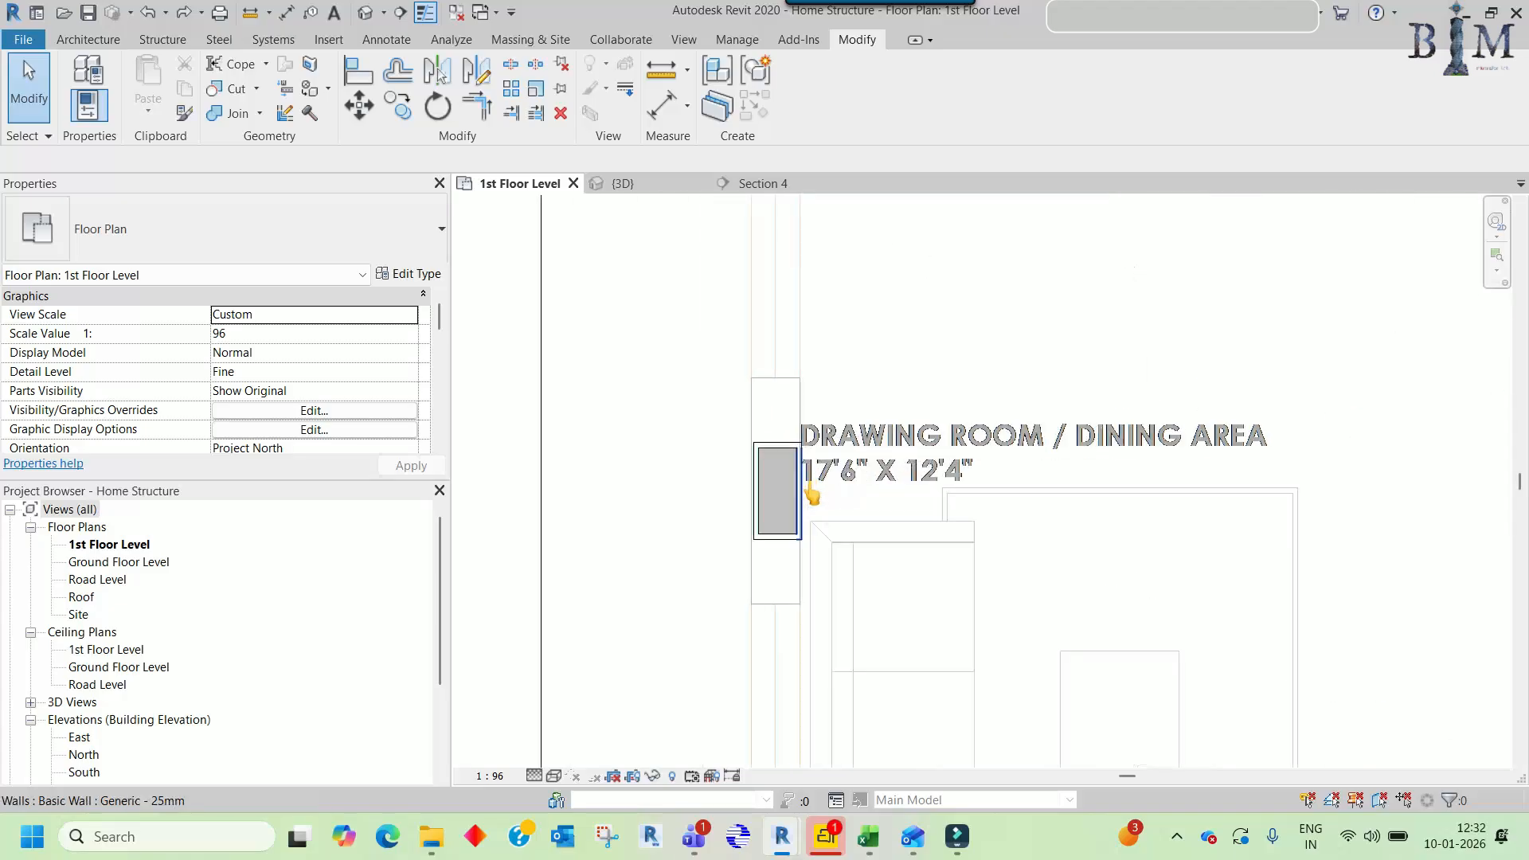
scroll(798, 474, "up", 2)
left_click(771, 432)
scroll(749, 469, "up", 1)
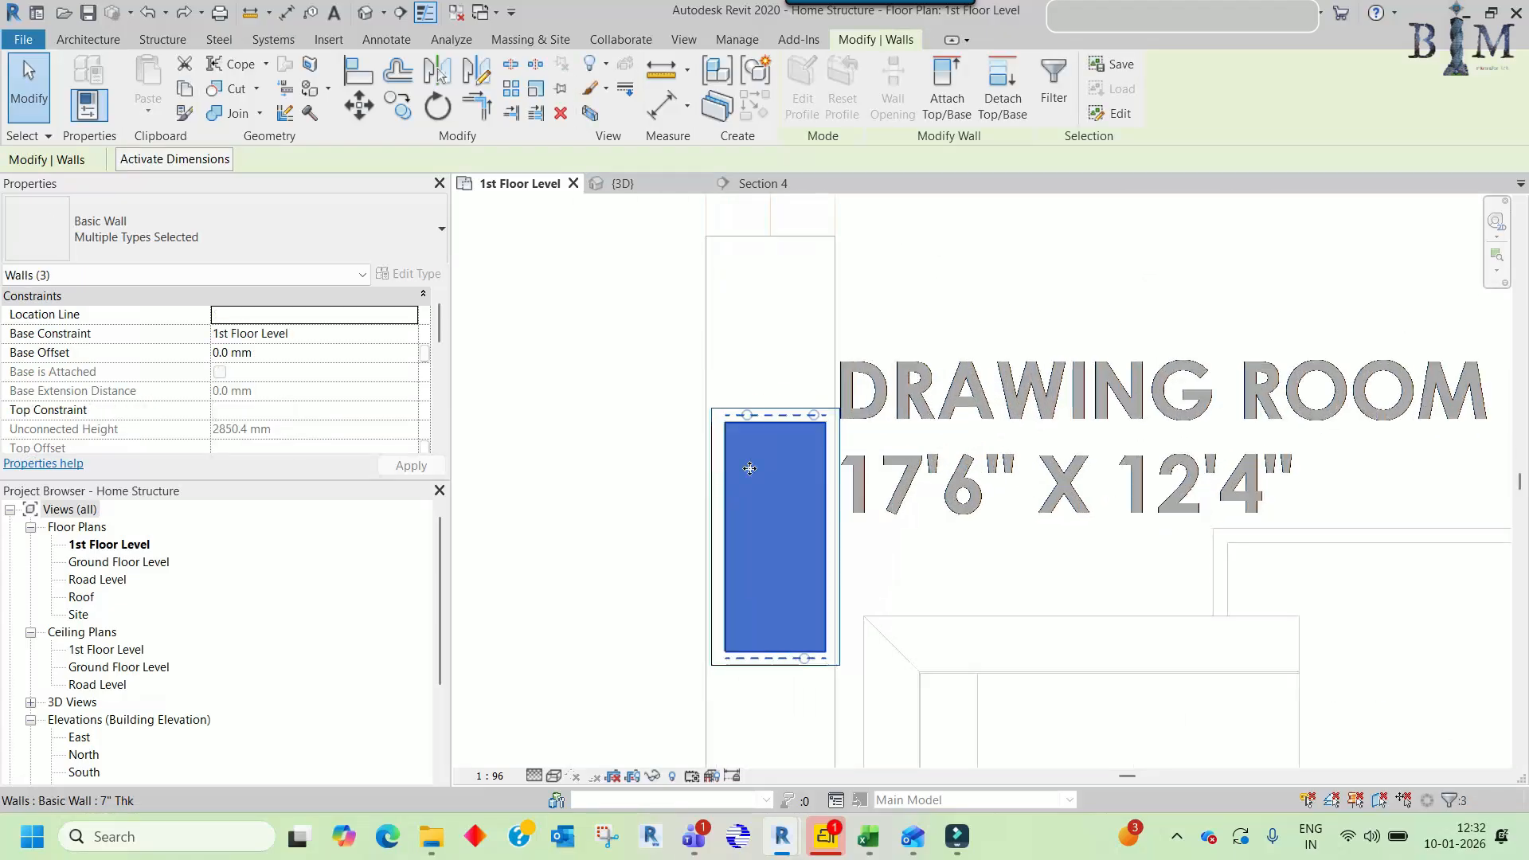
left_click(715, 452)
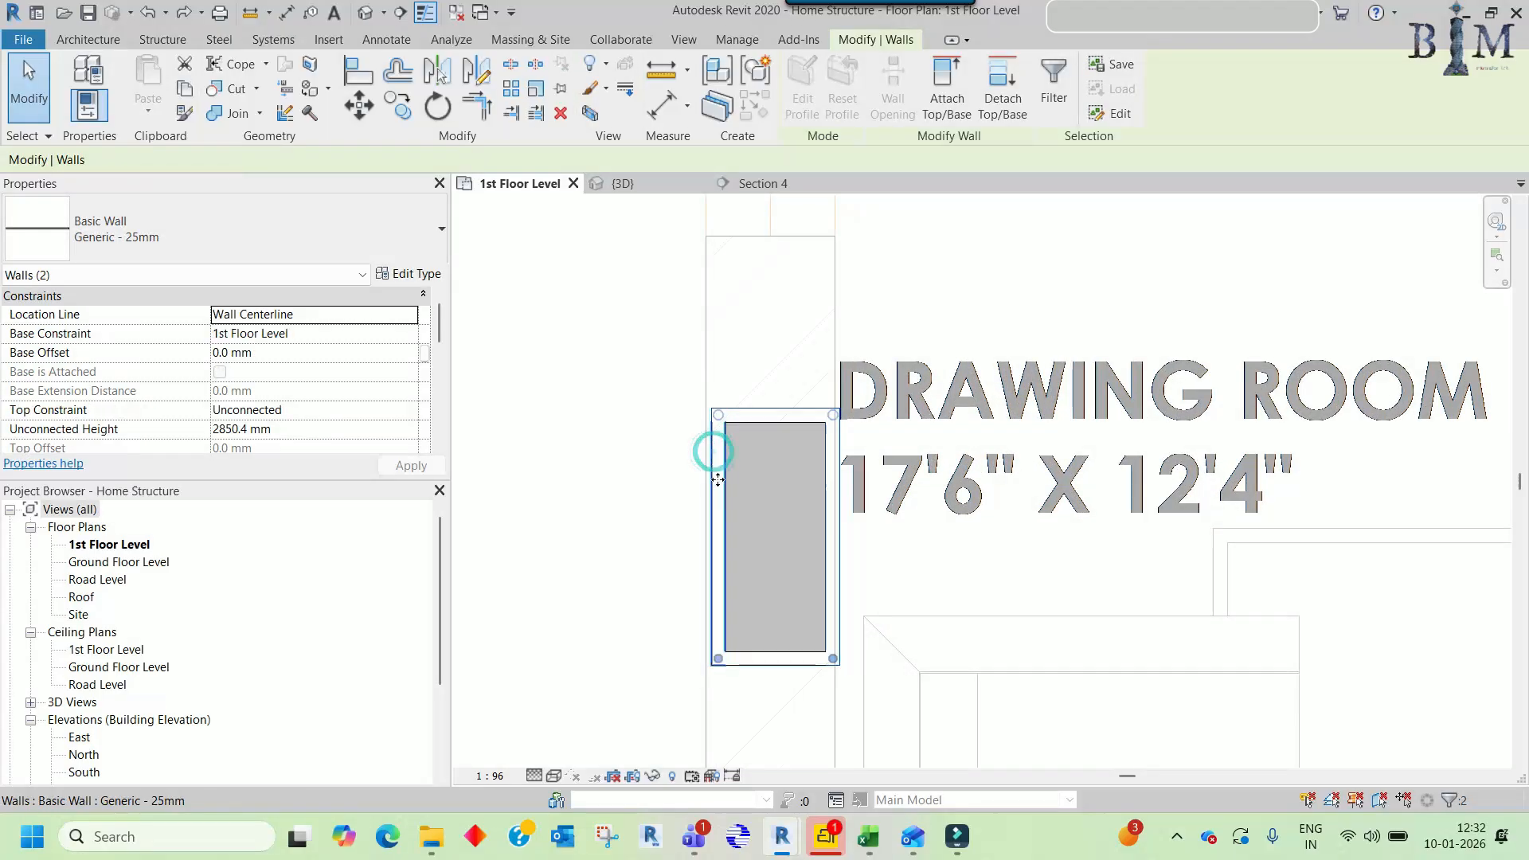
key("c")
left_click(744, 508)
scroll(744, 508, "down", 5)
middle_click_drag(1036, 510, 645, 503)
left_click(788, 454)
scroll(810, 449, "up", 2)
key("Escape")
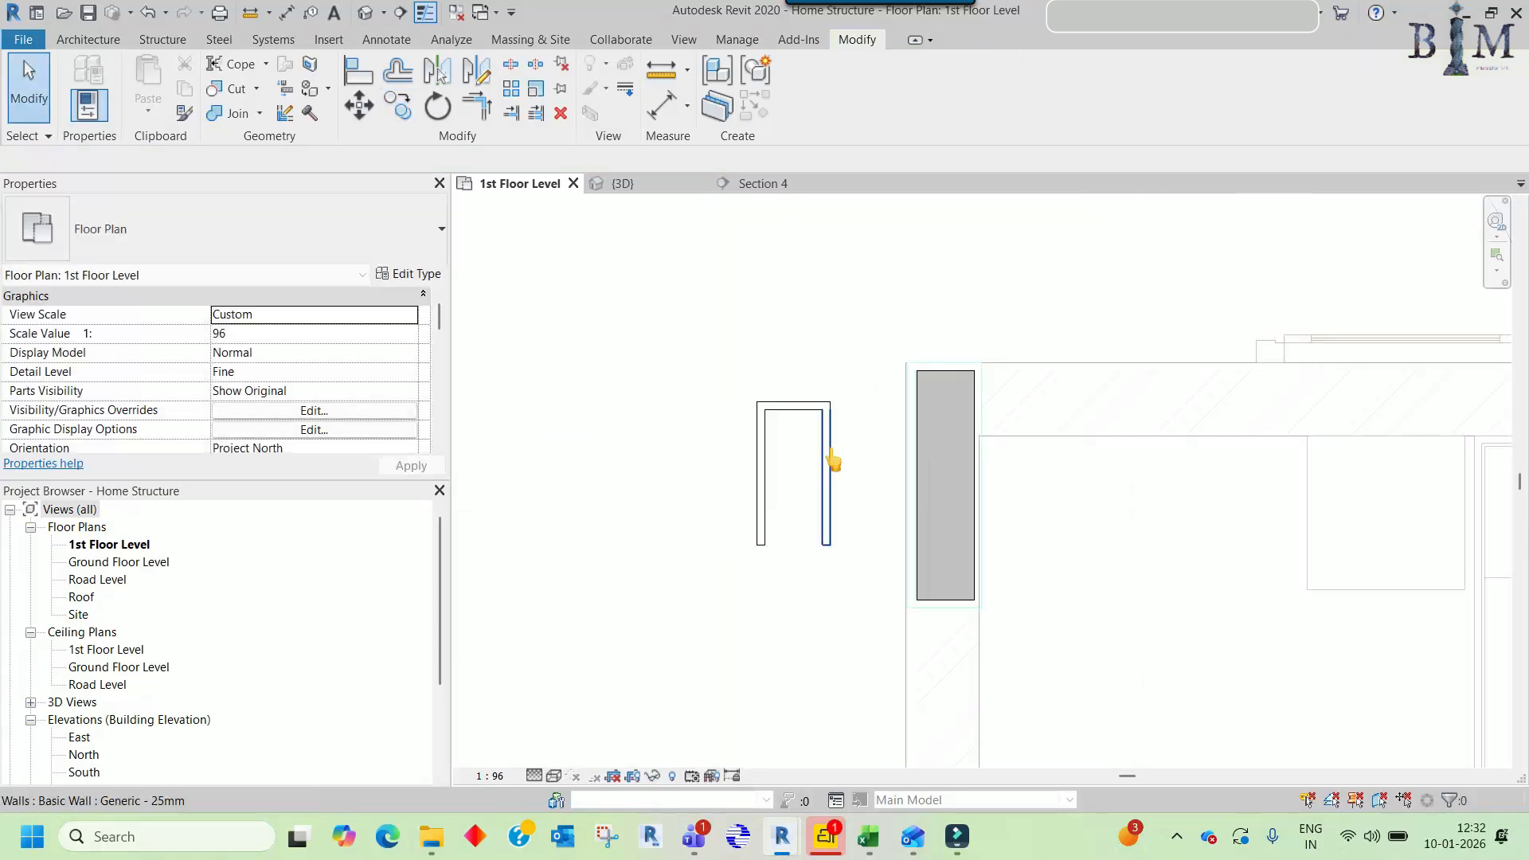
- Copy the upper short wall of the open frame to just below the free ends of its long walls
scroll(810, 414, "down", 1)
scroll(807, 412, "up", 1)
left_click(805, 409)
key("c")
key("c")
left_click(792, 409)
left_click(796, 568)
- Trim and extend the long walls and the lower short wall to corners so that the frame closes
key("t")
key("r")
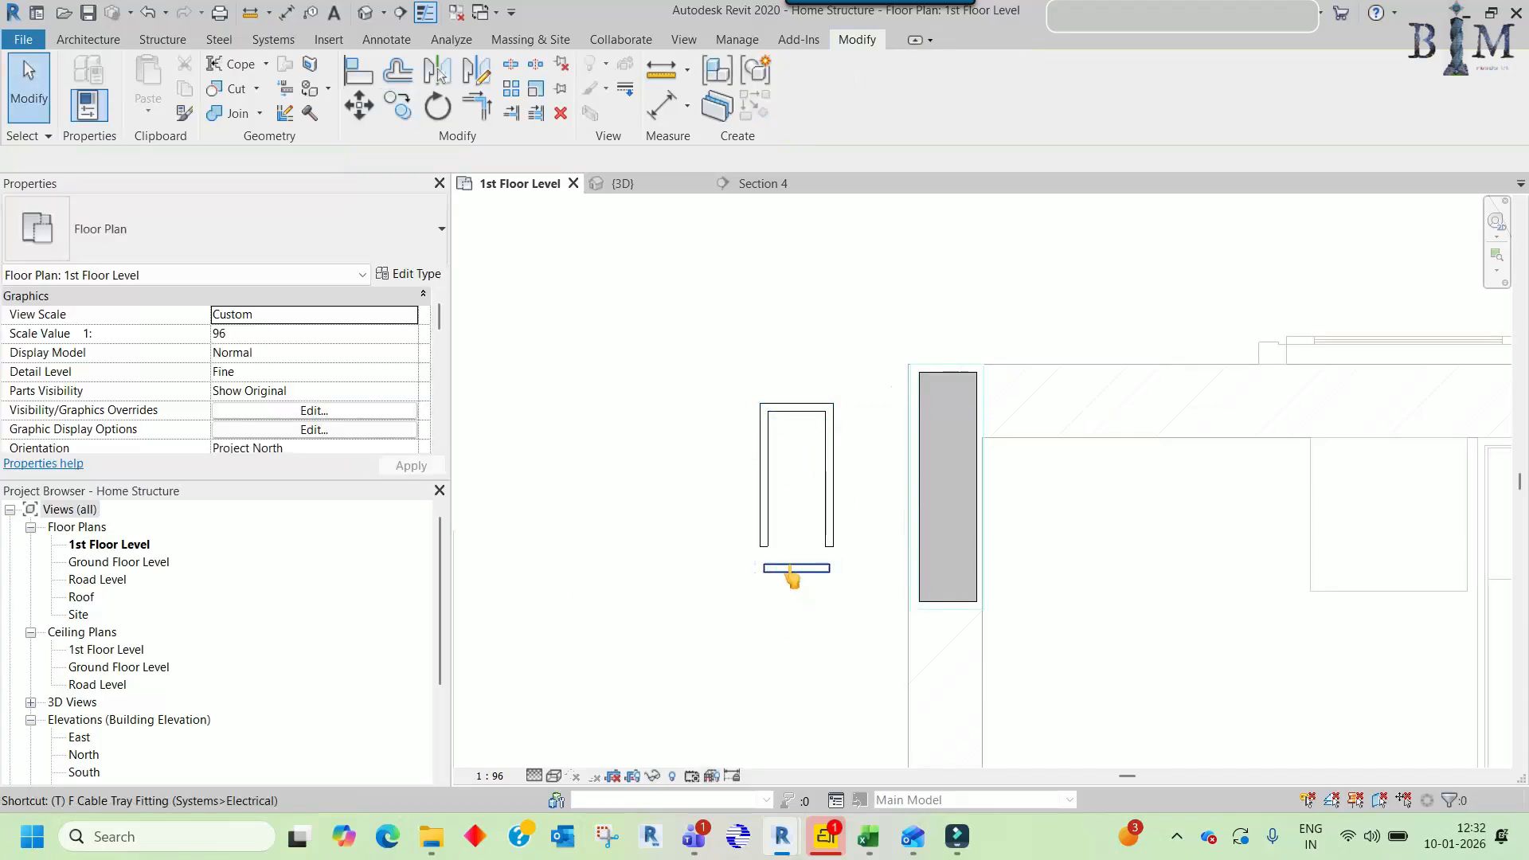
left_click(758, 529)
left_click(825, 563)
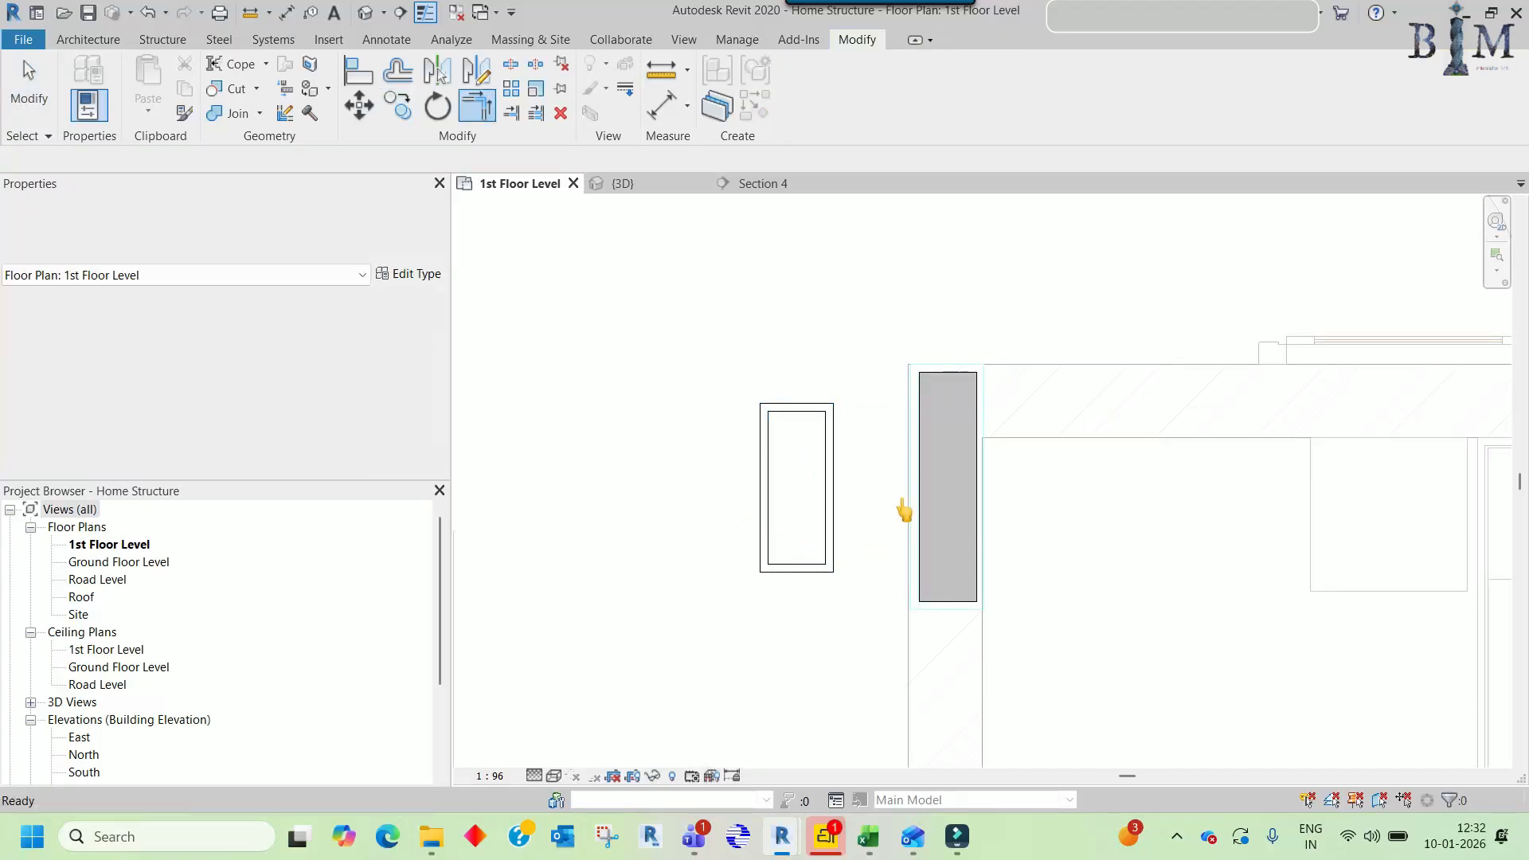
- Align the closed frame's four walls with the ends and sides of the column across the dining area so that they enclose it
key("a")
key("l")
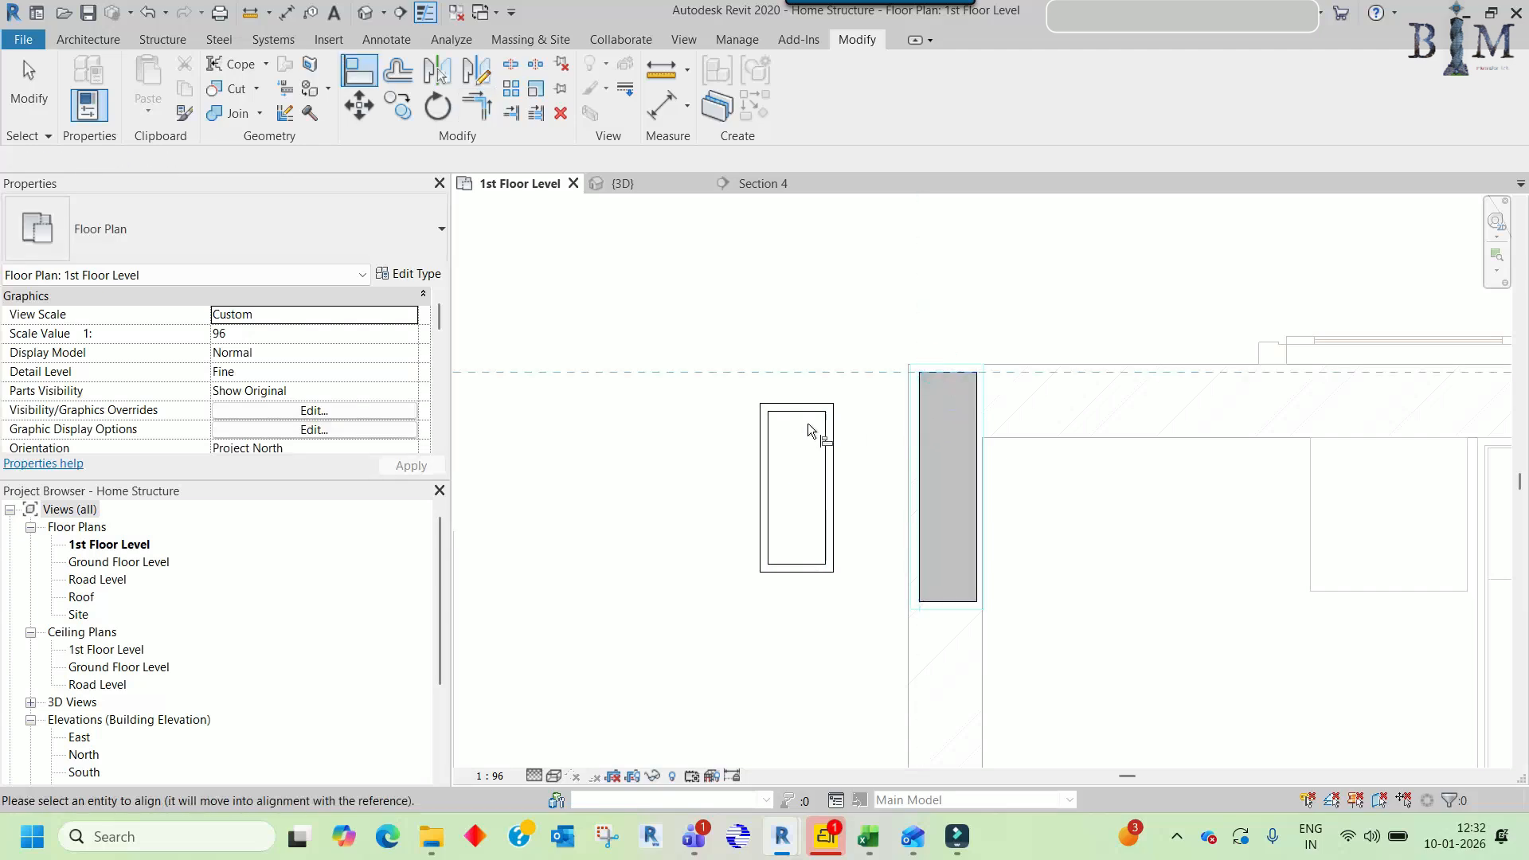
left_click(797, 412)
left_click(940, 601)
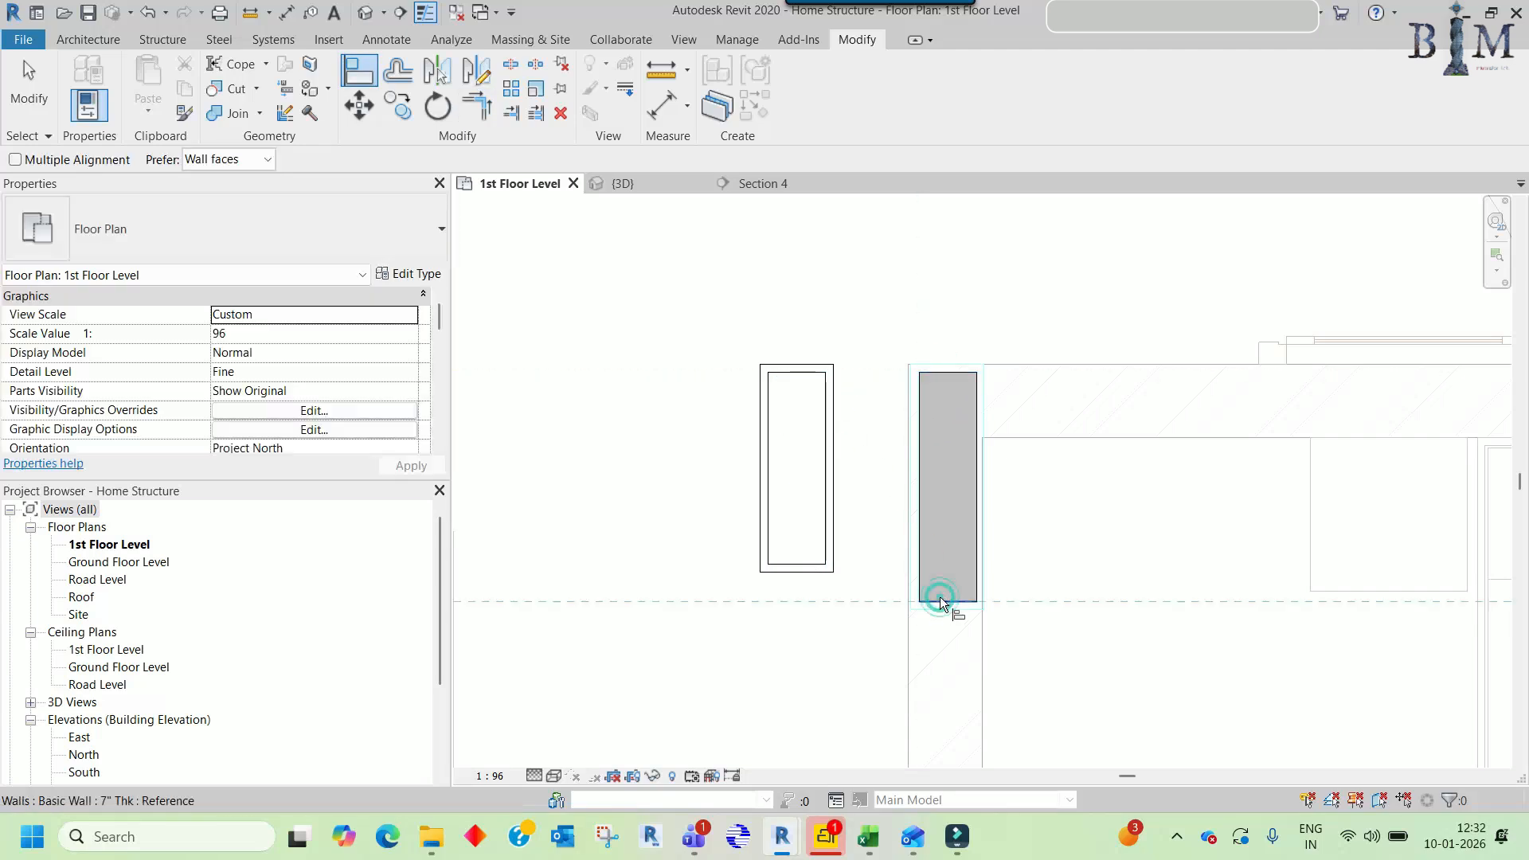
left_click(800, 565)
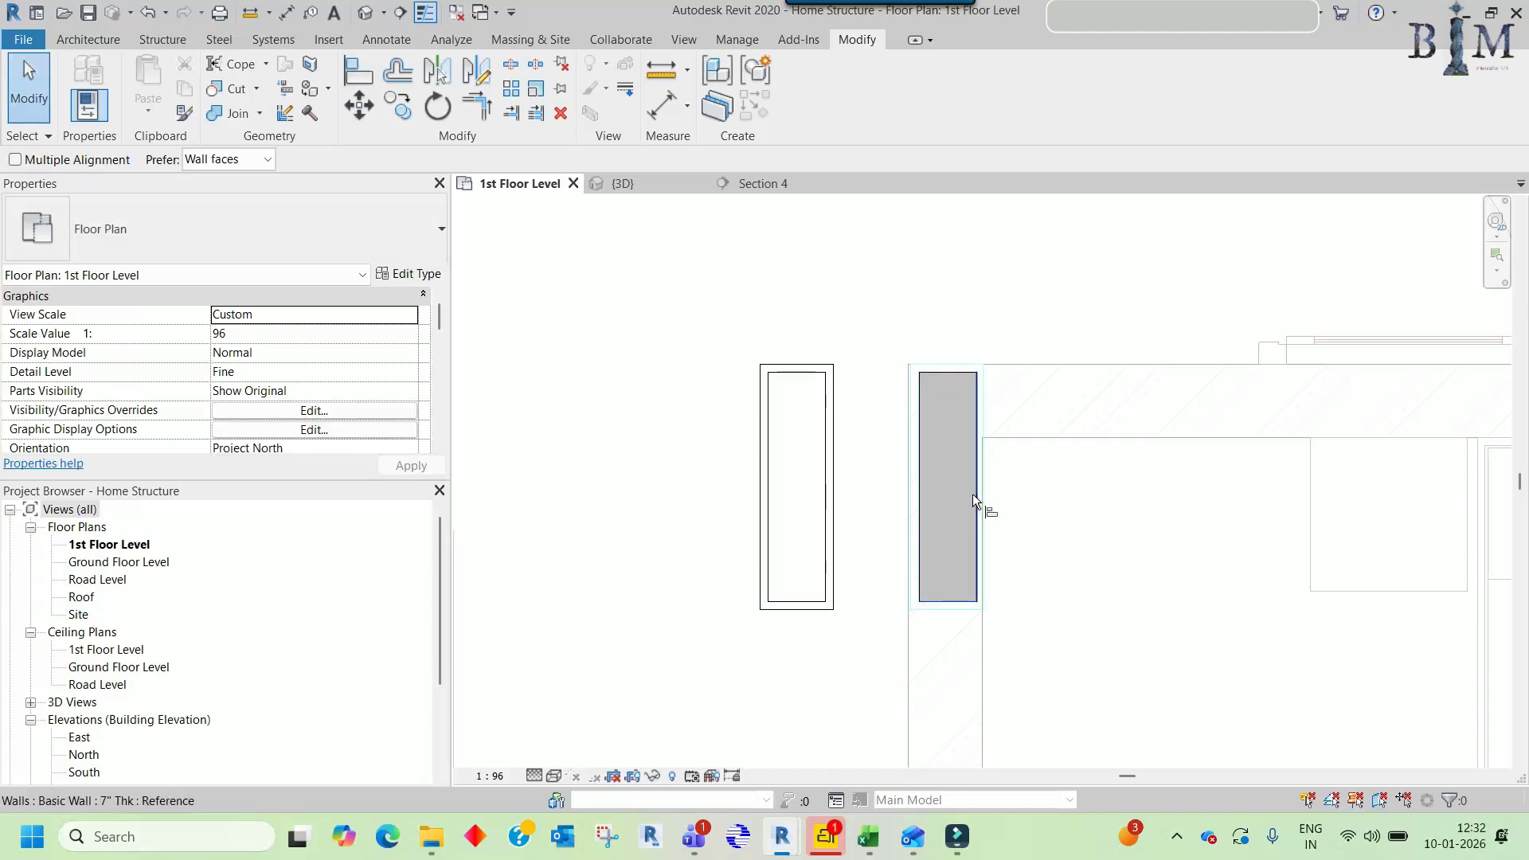
left_click(824, 510)
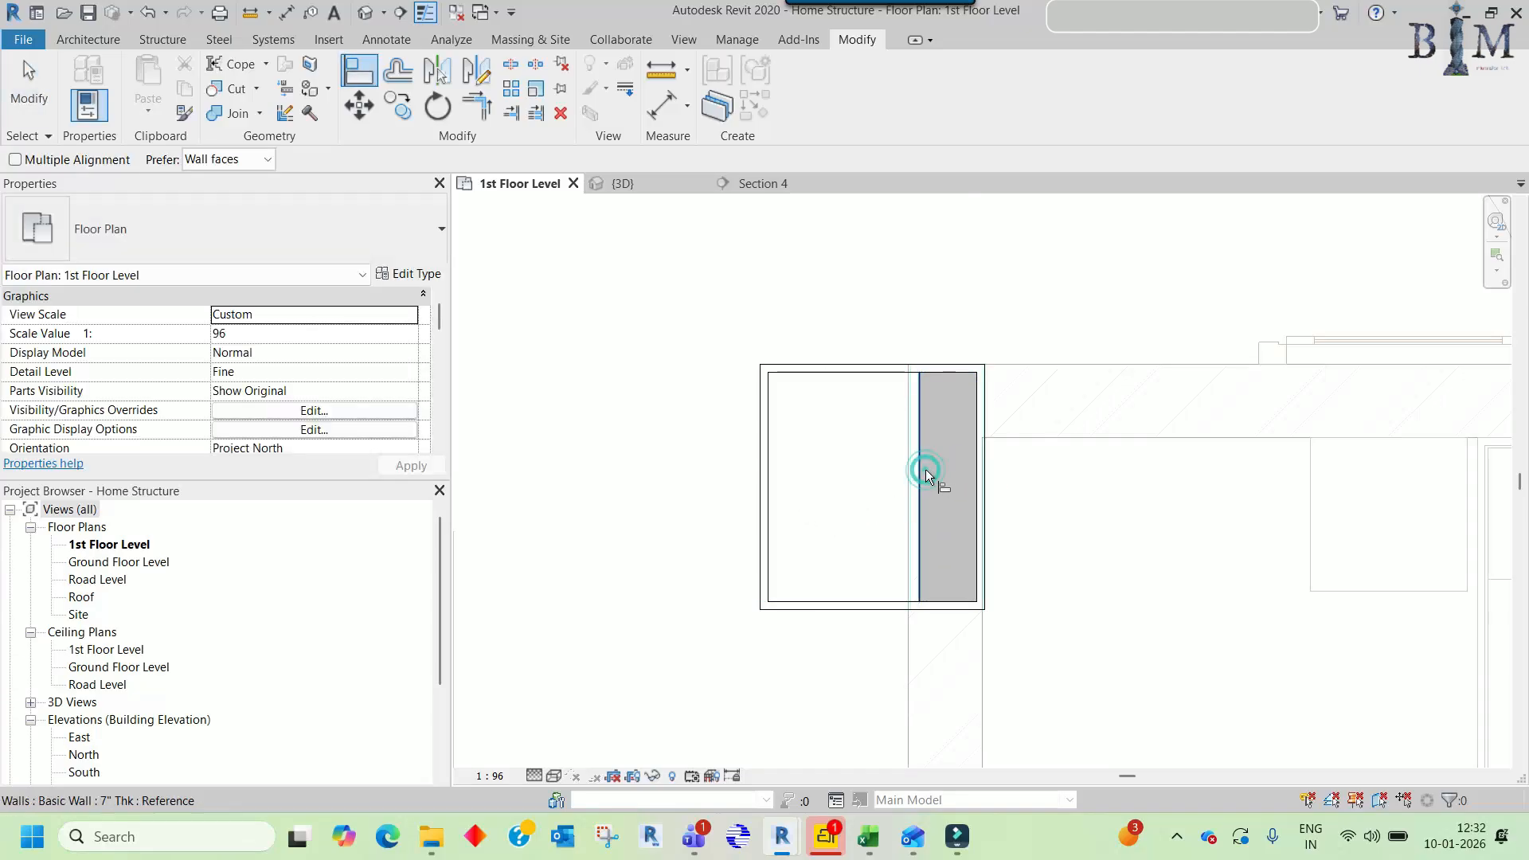
key("Escape")
key("Escape")
- Copy the complete four-wall frame to the open space beside the next column to the east
key("Tab")
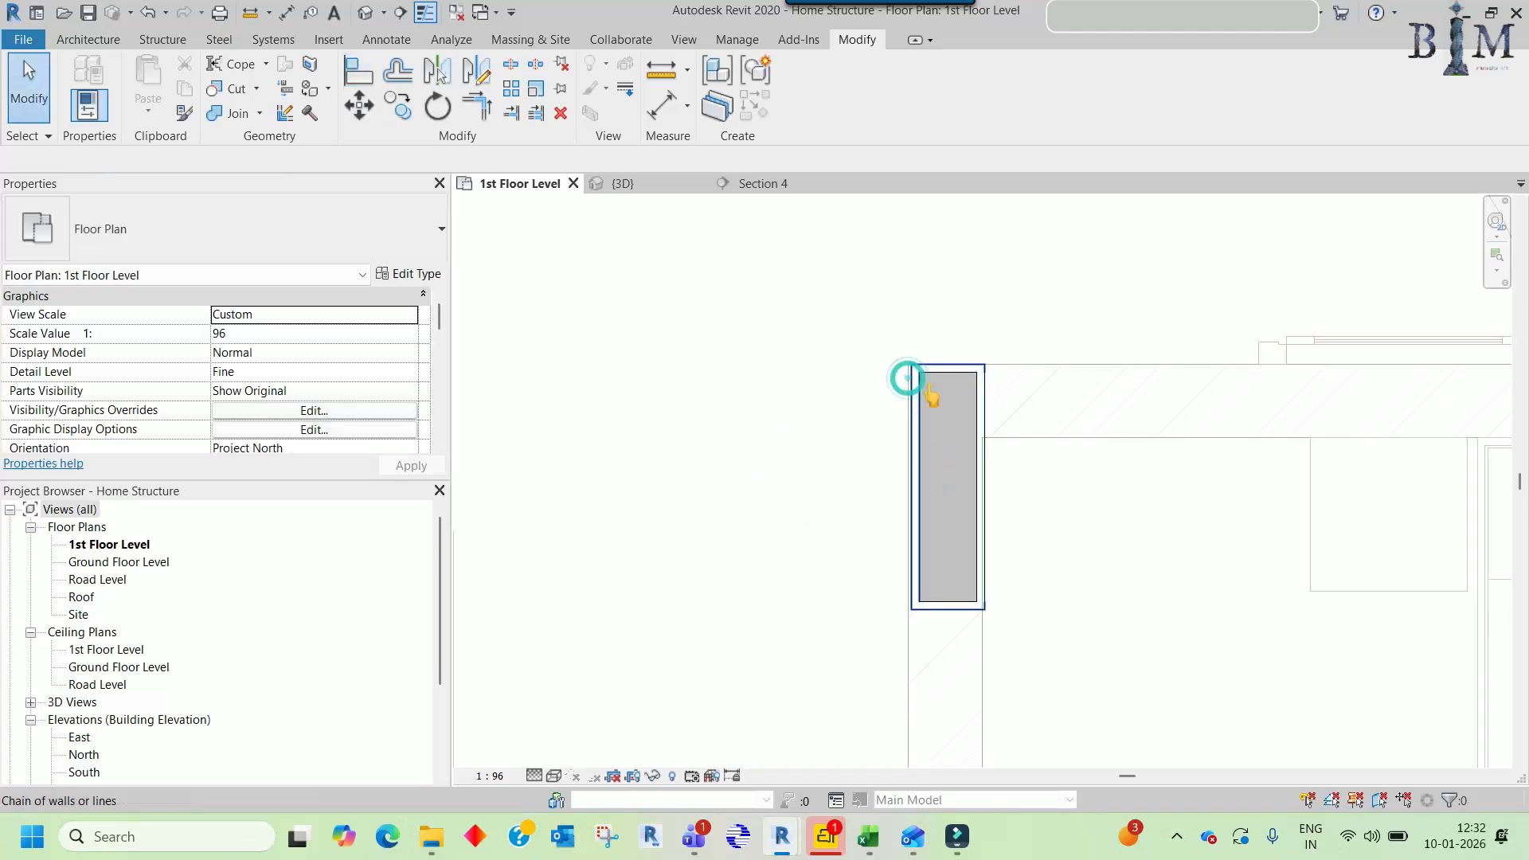
left_click(985, 423)
key("c")
key("c")
left_click(969, 453)
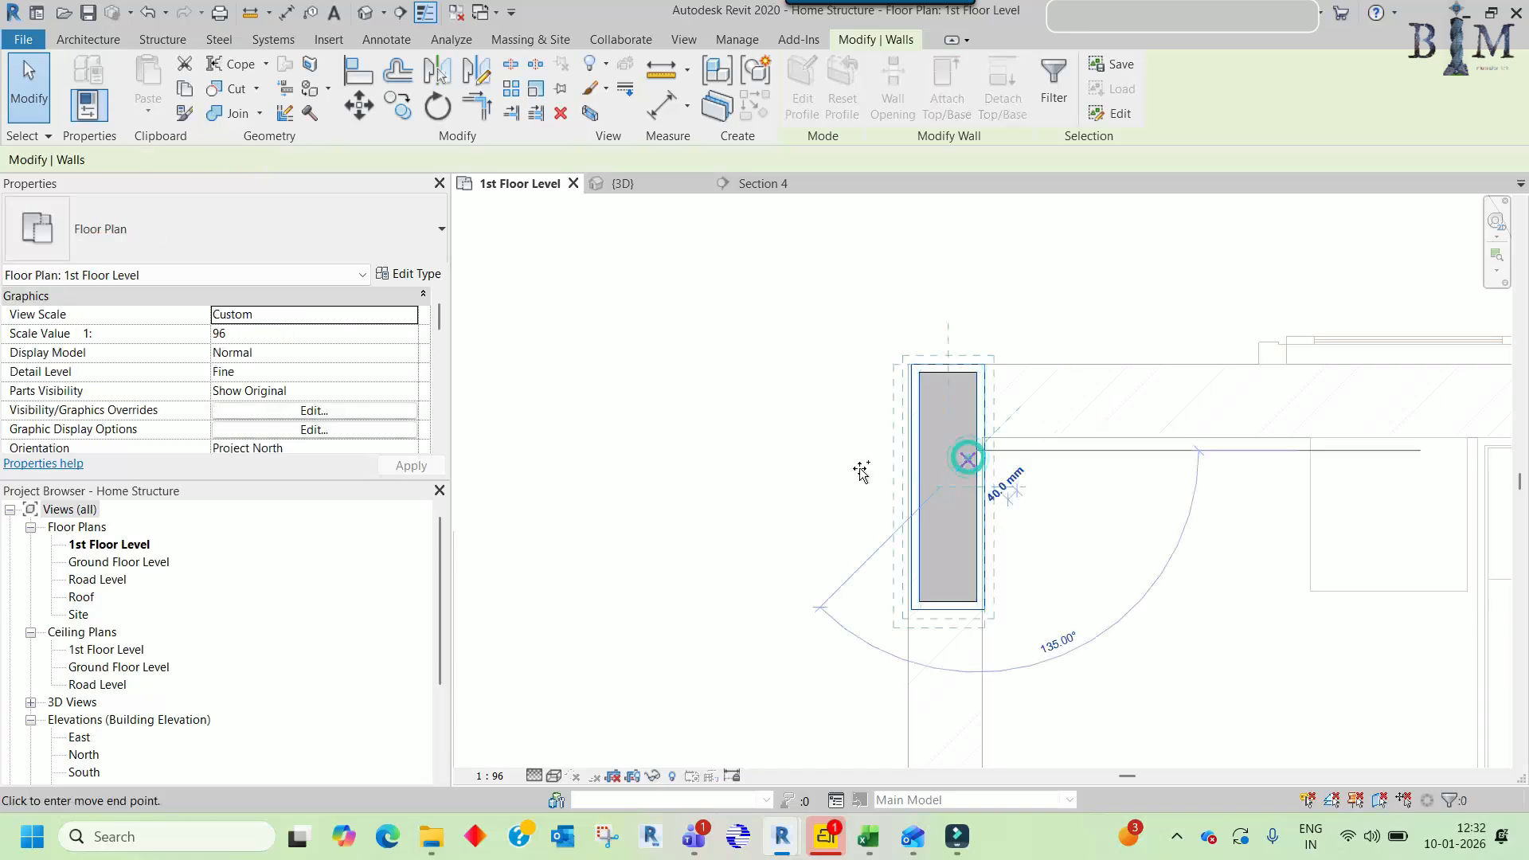
scroll(764, 484, "down", 3)
middle_click_drag(1092, 542, 825, 435)
scroll(937, 456, "up", 2)
left_click(955, 439)
scroll(884, 311, "up", 3)
- Align the copied frame's short walls with the ends and its long walls with the sides of the eastern column
key("a")
key("l")
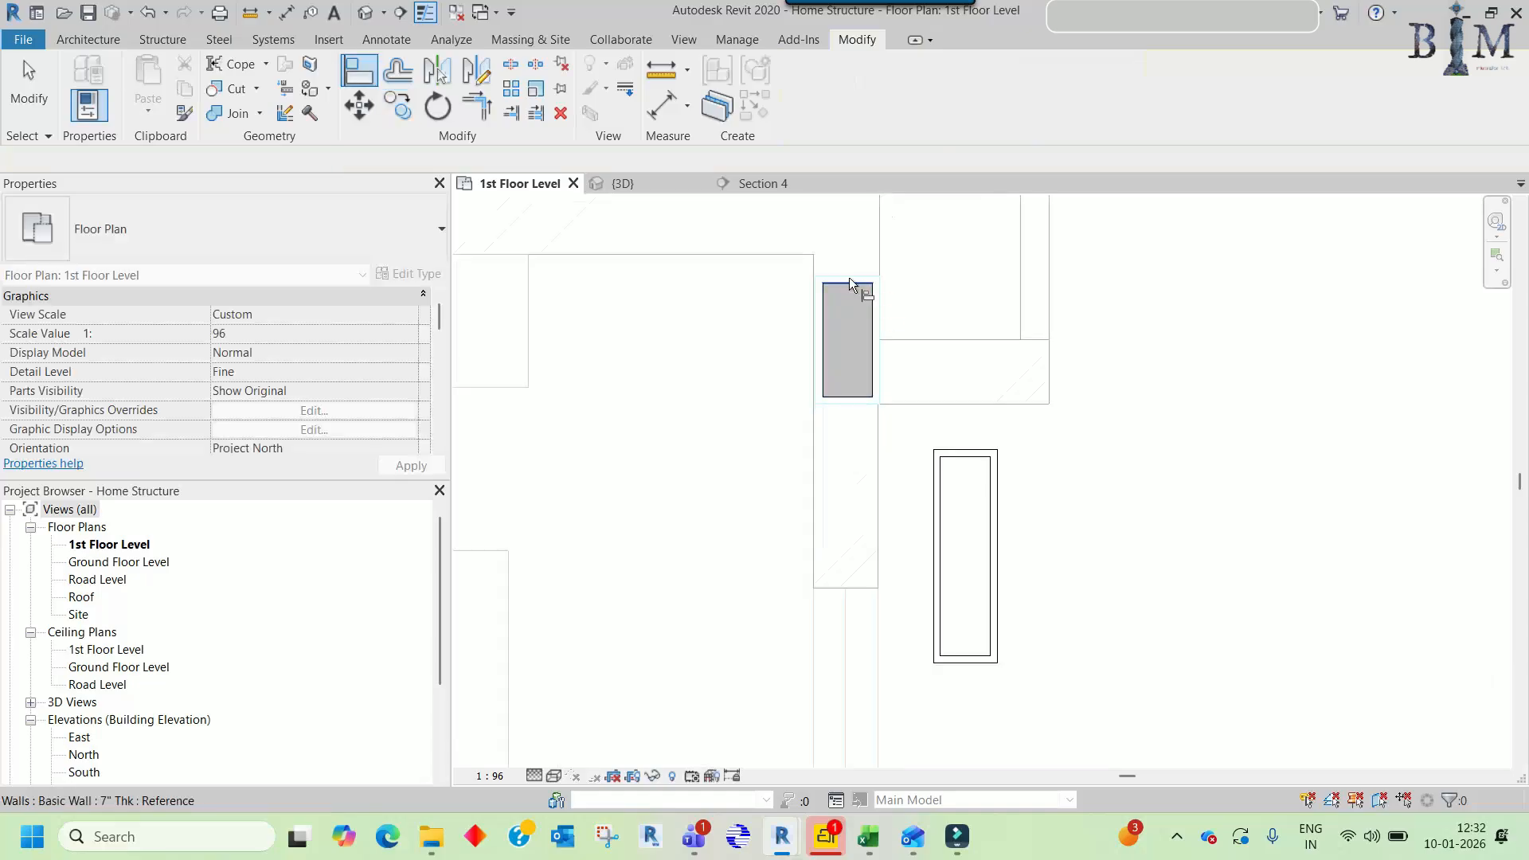
left_click(846, 395)
left_click(968, 658)
left_click(825, 320)
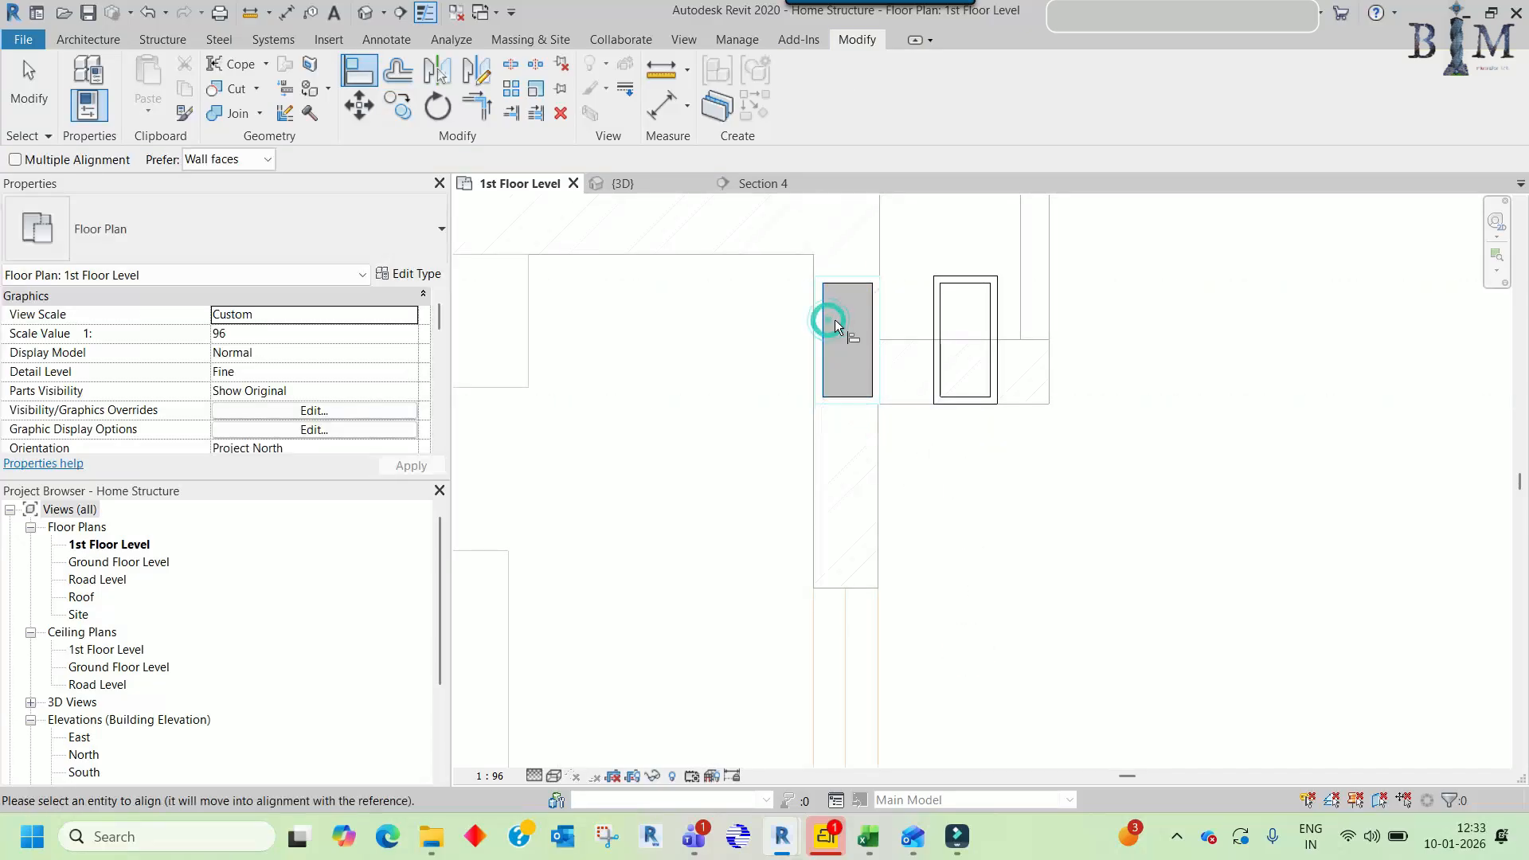
left_click(944, 318)
left_click(874, 322)
left_click(987, 314)
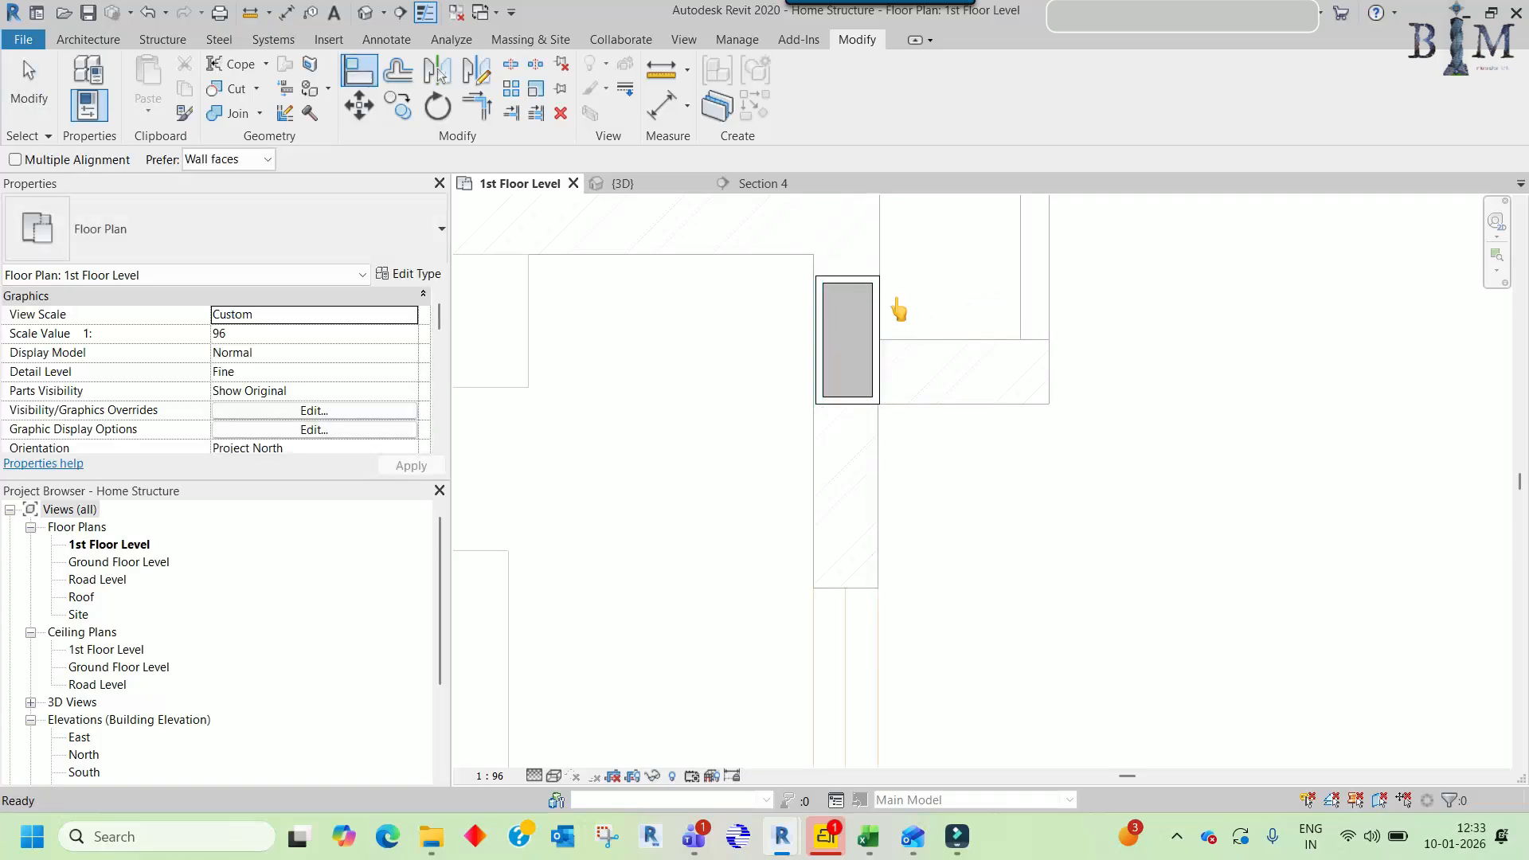
key("Escape")
- Copy the eastern column's four-wall frame to beside the column next to the toilet window farther south
left_click(879, 301)
left_click(815, 311)
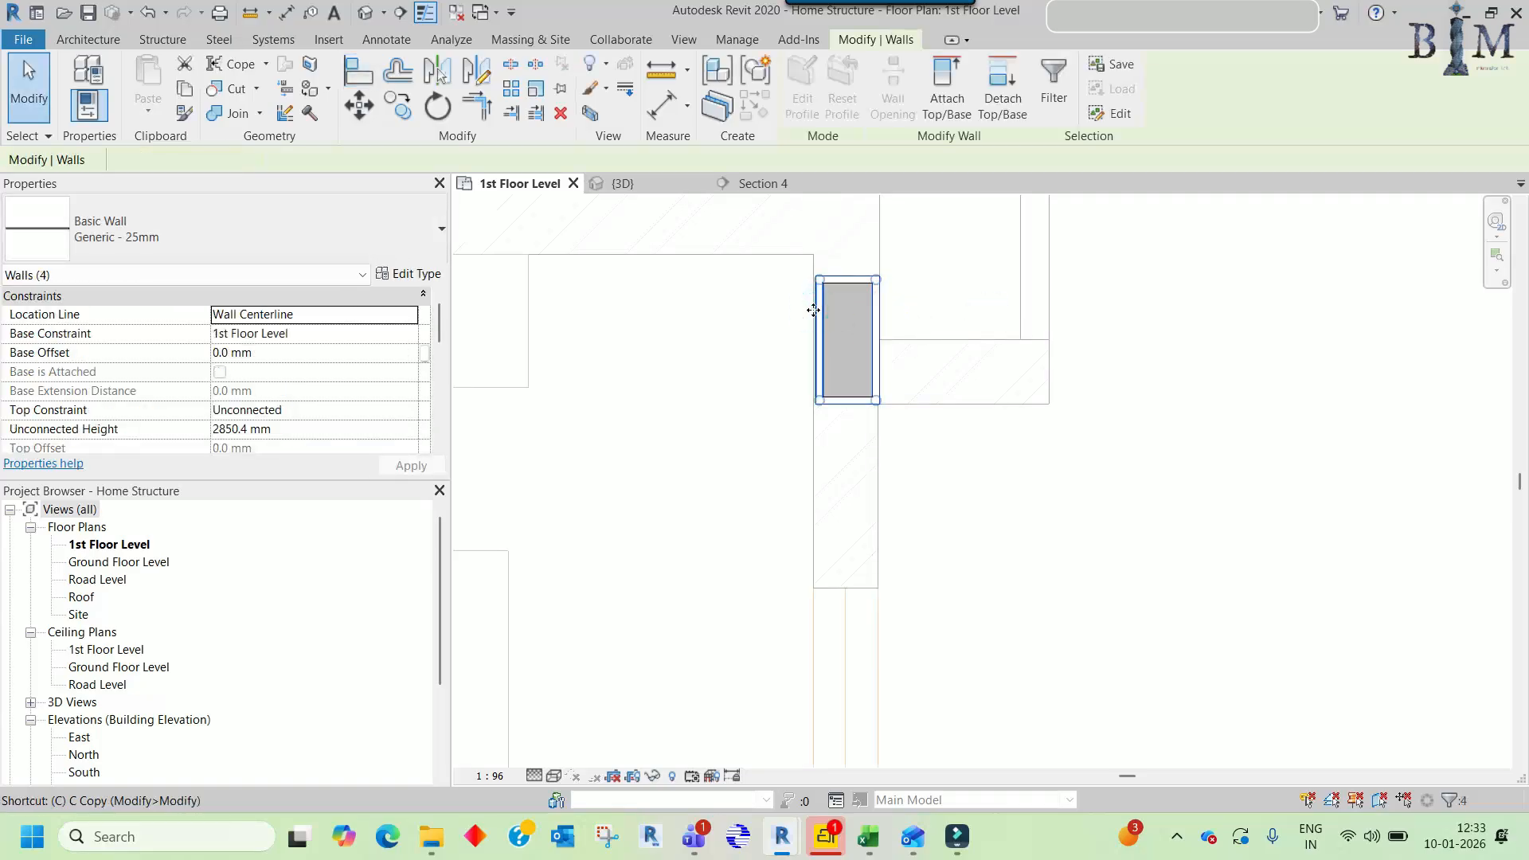
key("c")
left_click(846, 355)
scroll(915, 329, "down", 2)
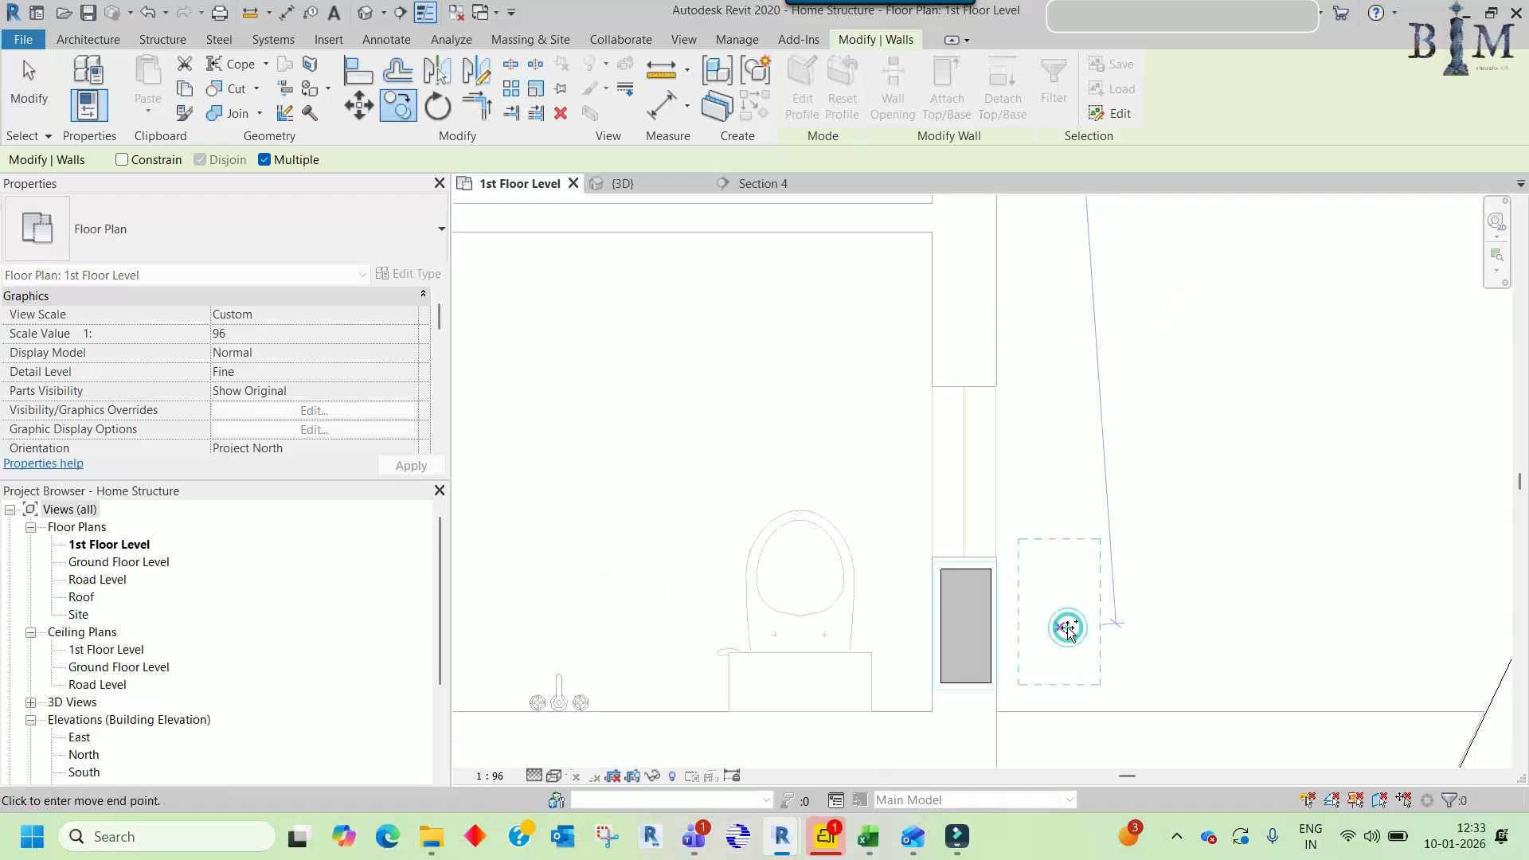
left_click(1067, 629)
key("Escape")
key("Escape")
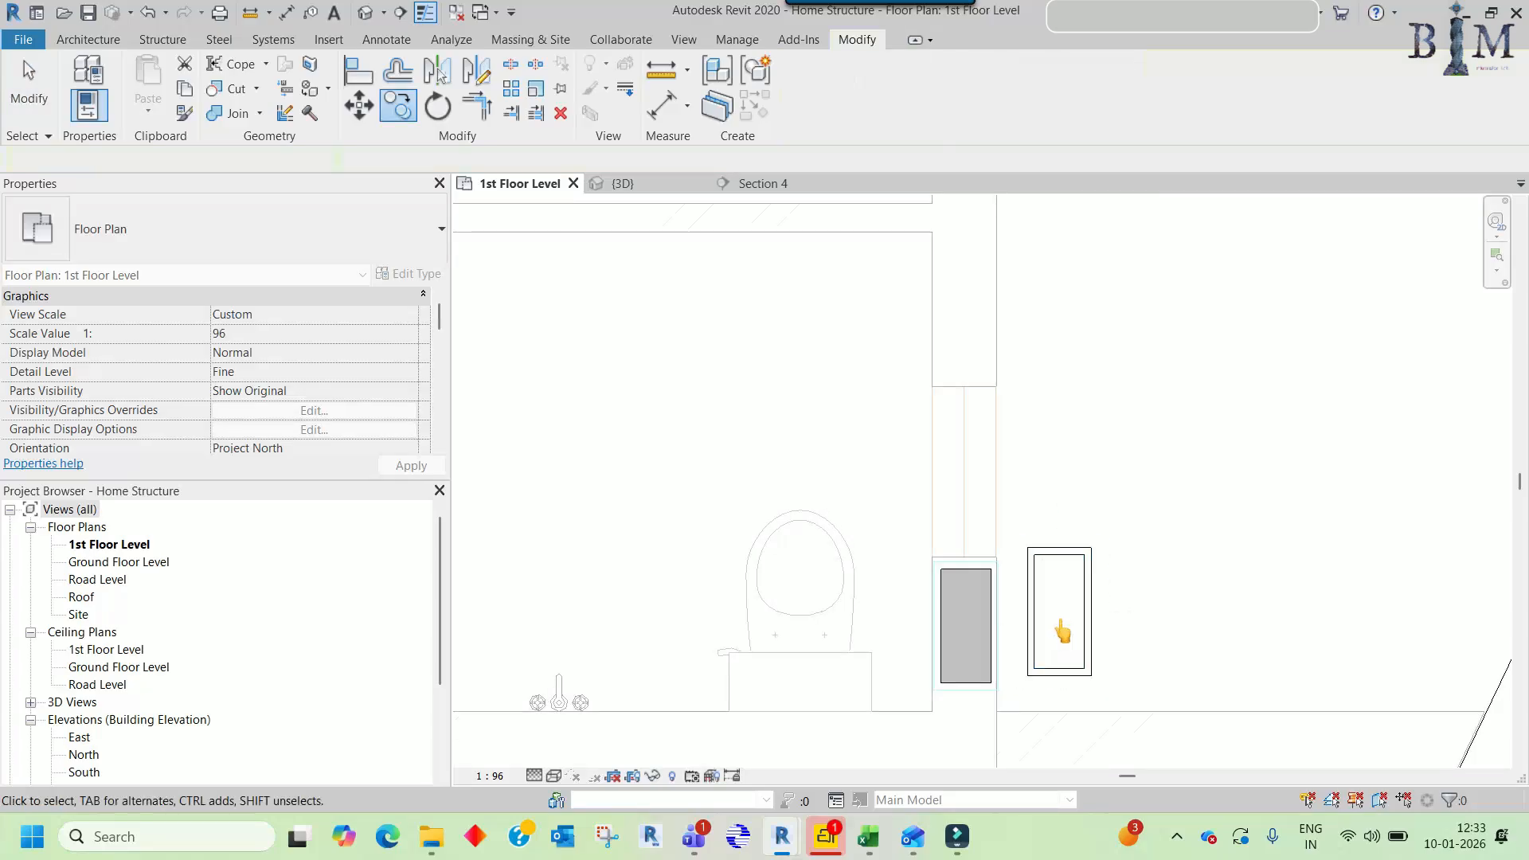
- Align the copied frame's north wall with the north end of the column next to the toilet window
scroll(969, 575, "up", 2)
key("a")
key("l")
left_click(975, 568)
middle_click_drag(1100, 619, 1050, 463)
key("Escape")
key("Escape")
key("a")
key("l")
left_click(905, 409)
left_click(1051, 391)
key("Escape")
key("Escape")
- Align the frame's south wall and both long walls with the toilet-window column so that they enclose it
key("a")
key("l")
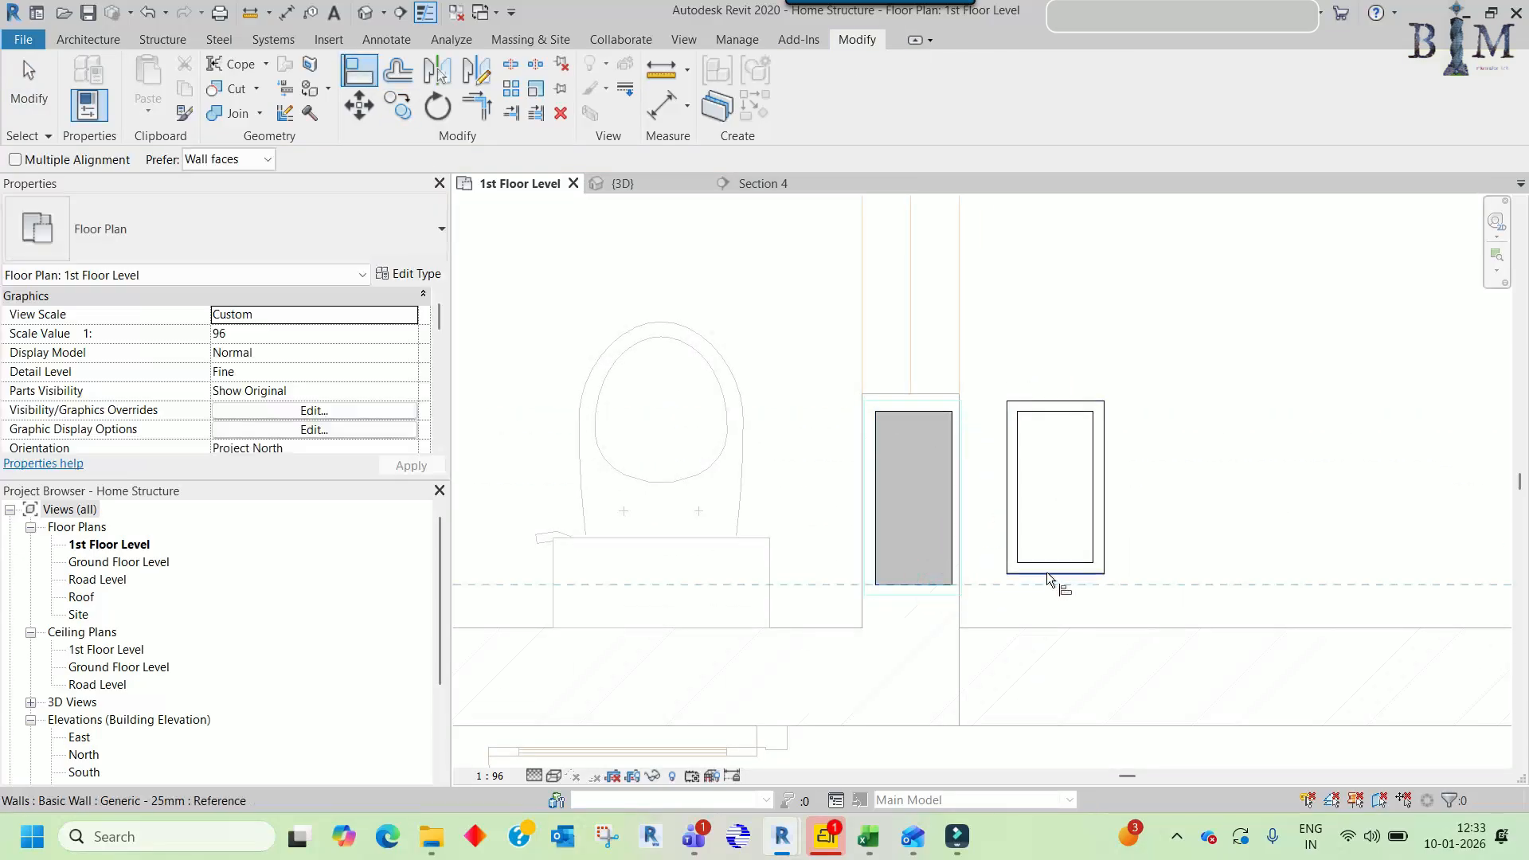
left_click(876, 480)
left_click(1018, 480)
left_click(954, 480)
left_click(1097, 462)
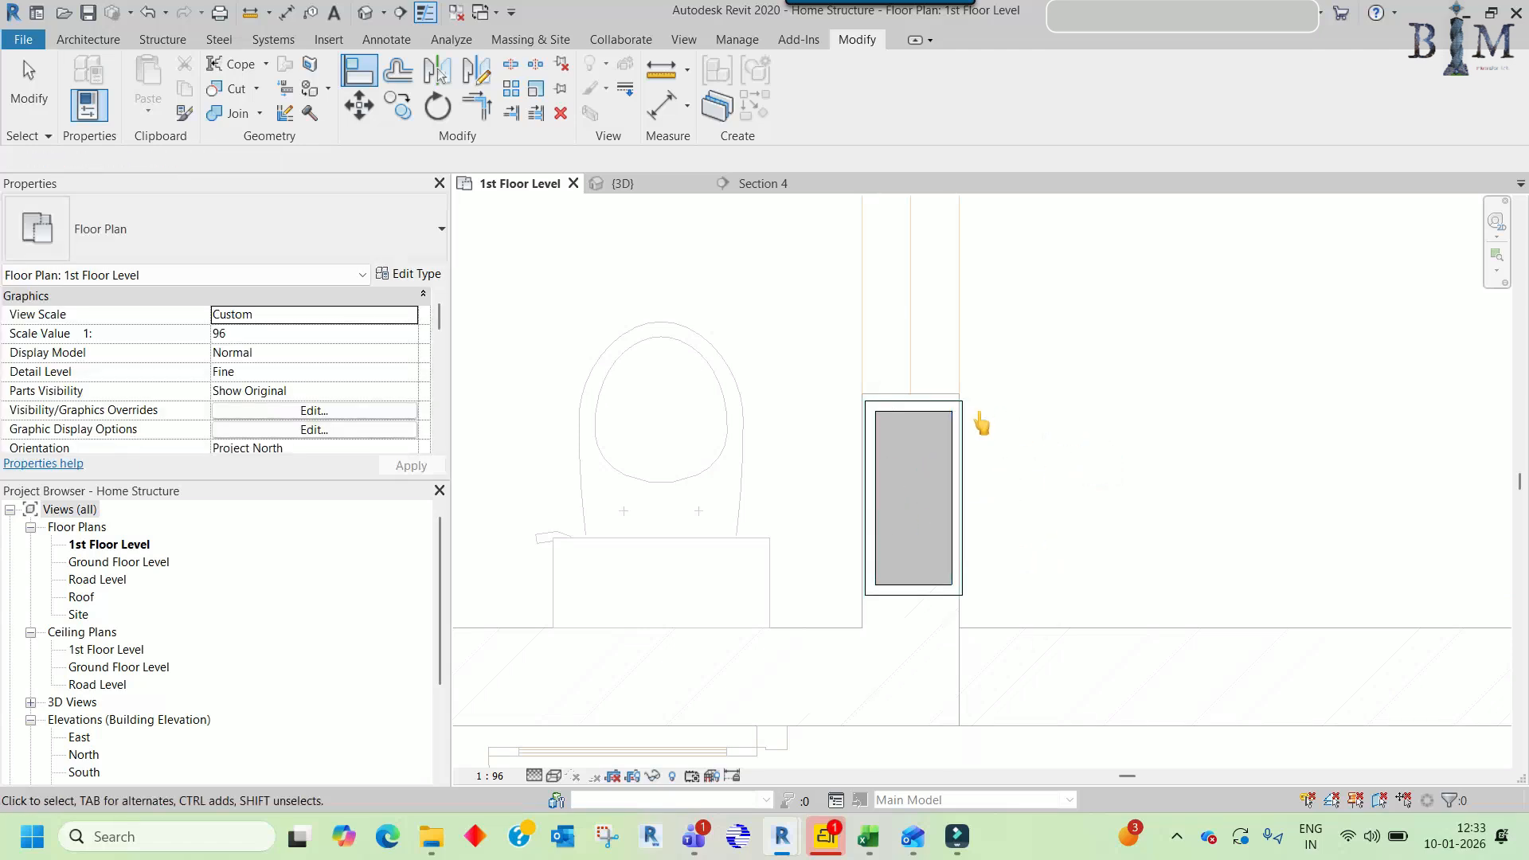
key("Escape")
key("Escape")
- Copy the toilet-window column's four-wall frame to the open space beside the column at the utility room's south-east corner
left_click(868, 463)
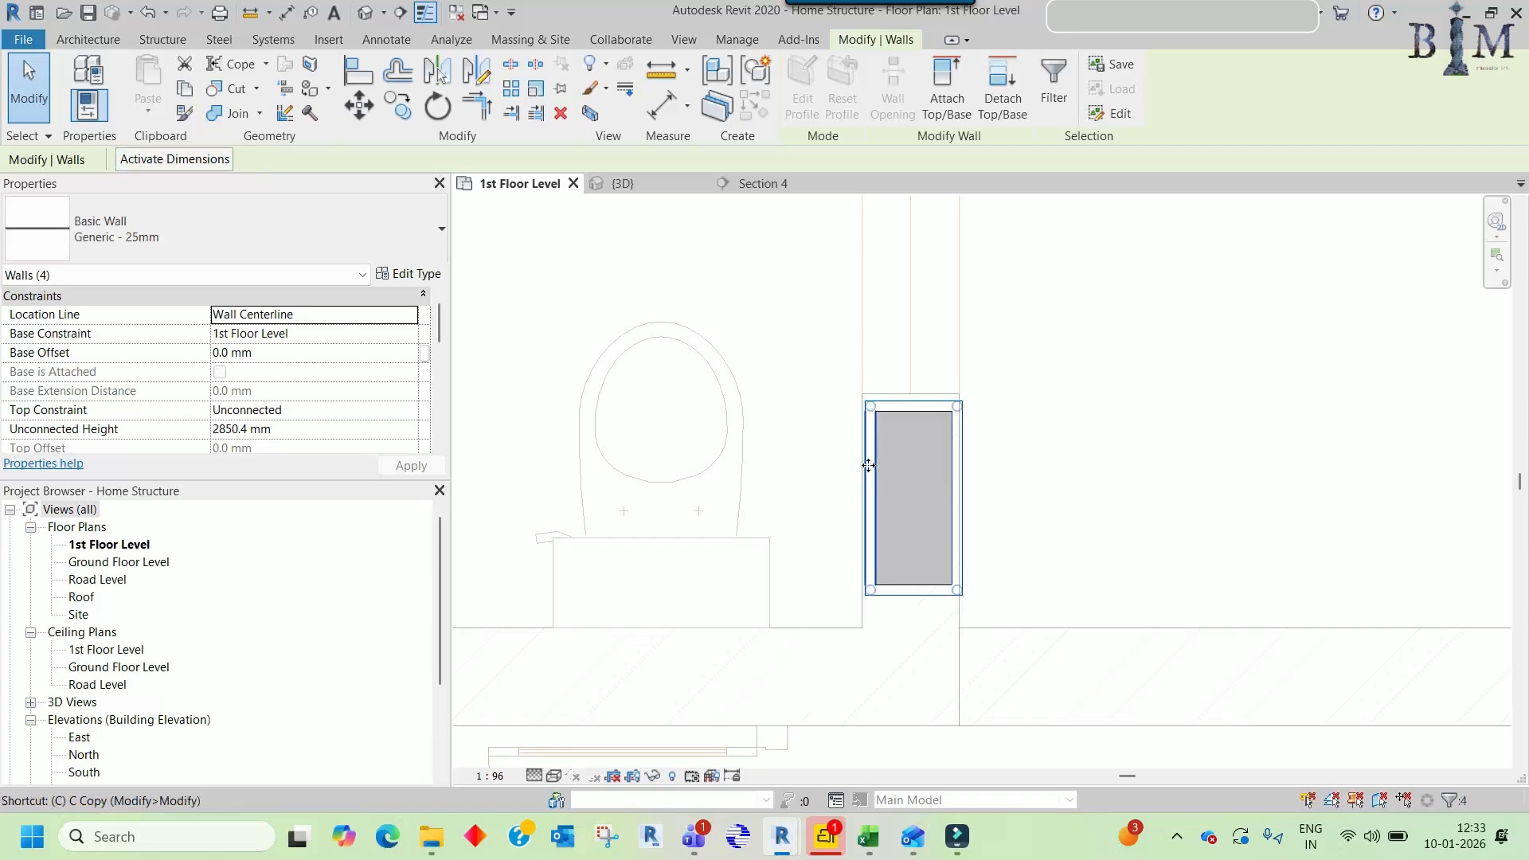
key("c")
left_click(868, 465)
scroll(1052, 414, "down", 6)
middle_click_drag(973, 549, 991, 366)
scroll(1075, 549, "up", 1)
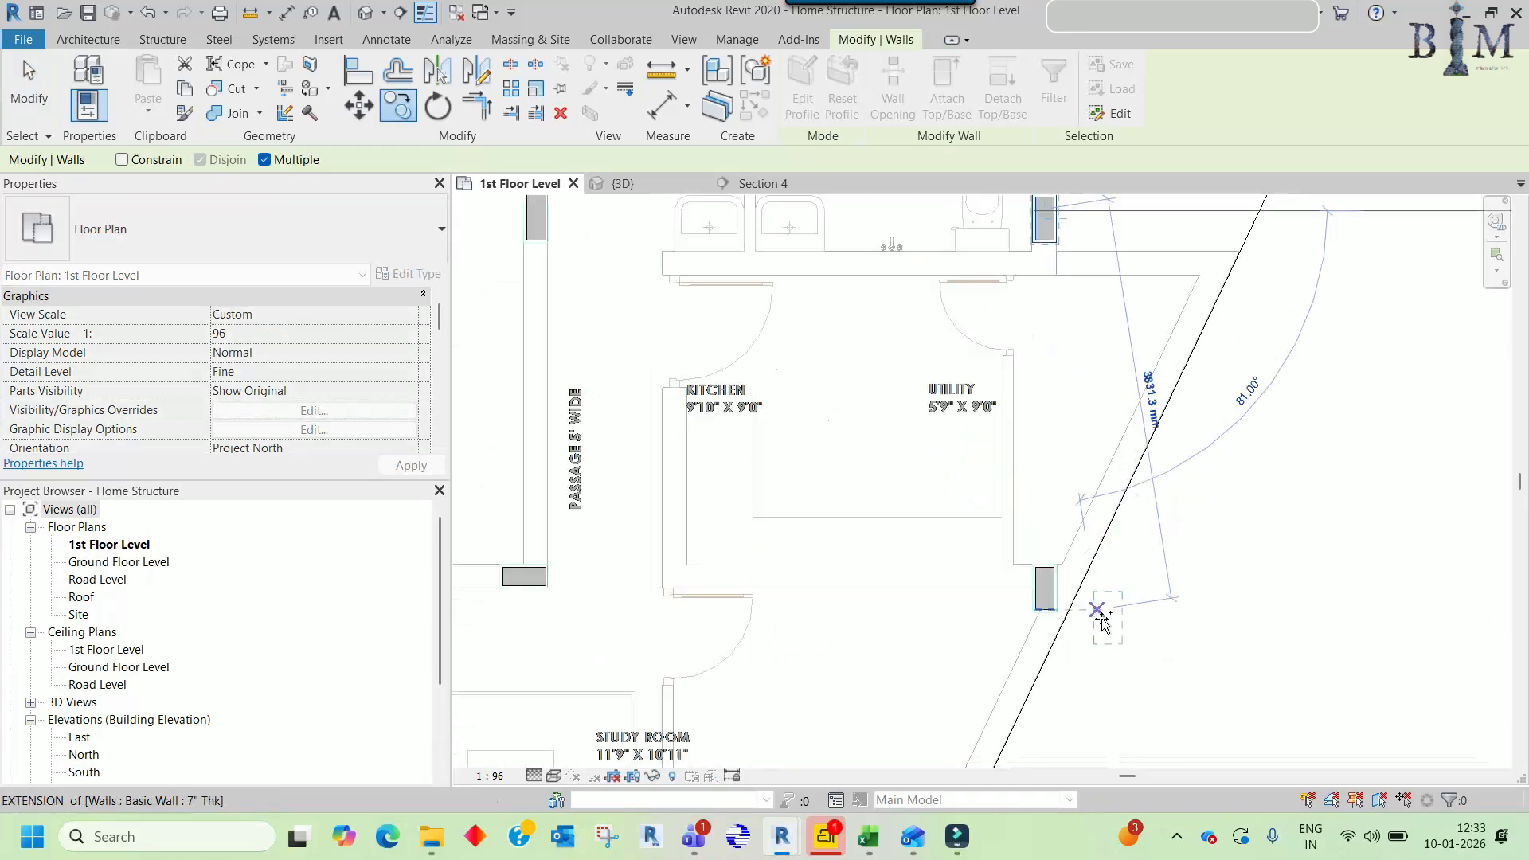
scroll(1103, 621, "up", 3)
left_click(855, 621)
key("Escape")
key("Escape")
- Align the copied frame's short walls with the ends and its long walls with the sides of the utility corner column
scroll(973, 510, "up", 2)
key("a")
key("l")
left_click(972, 482)
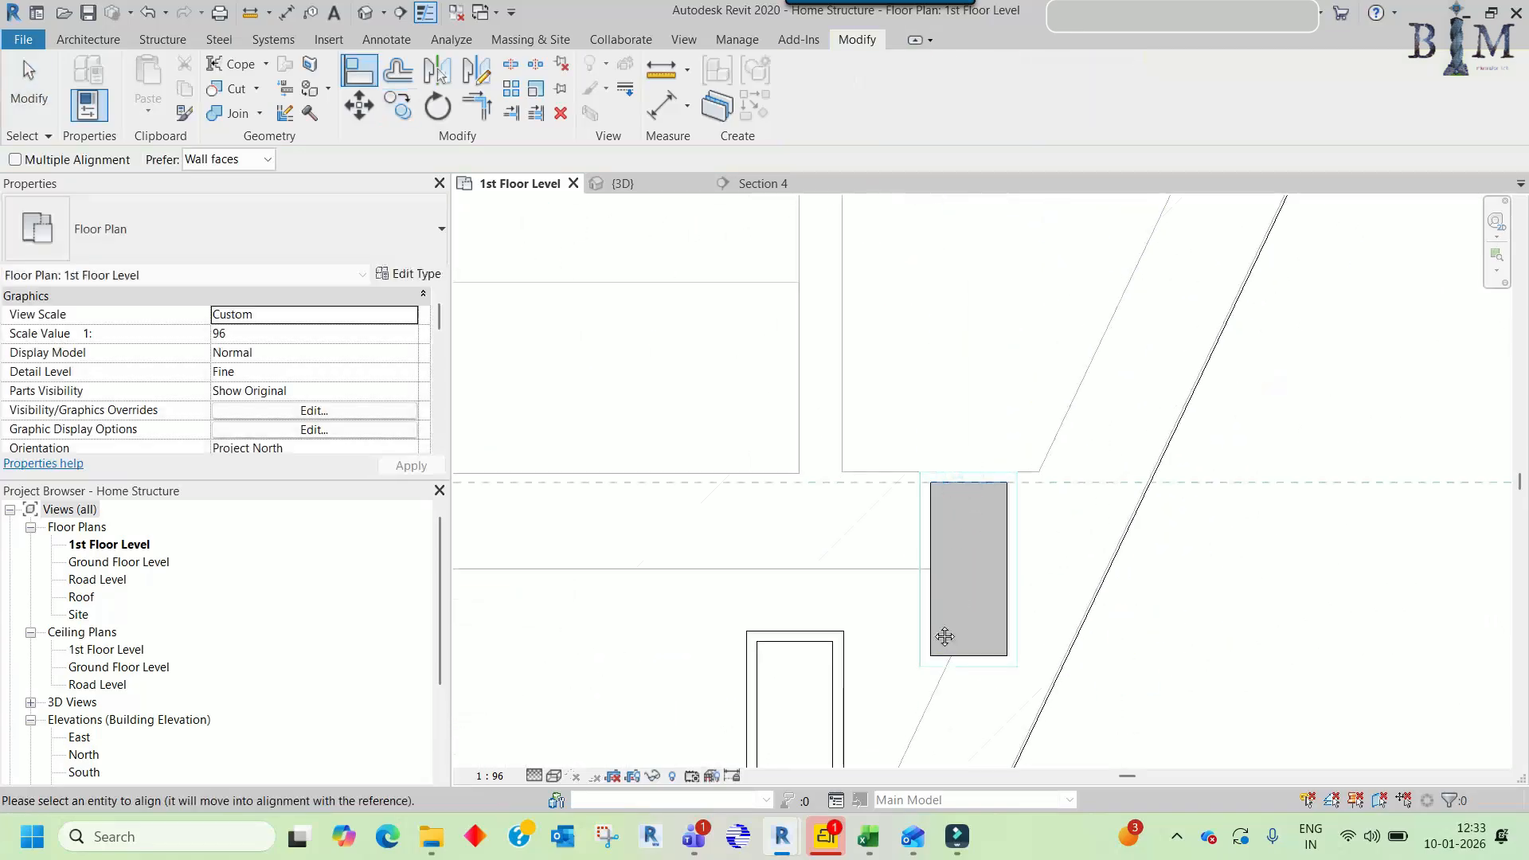
middle_click_drag(945, 636, 955, 438)
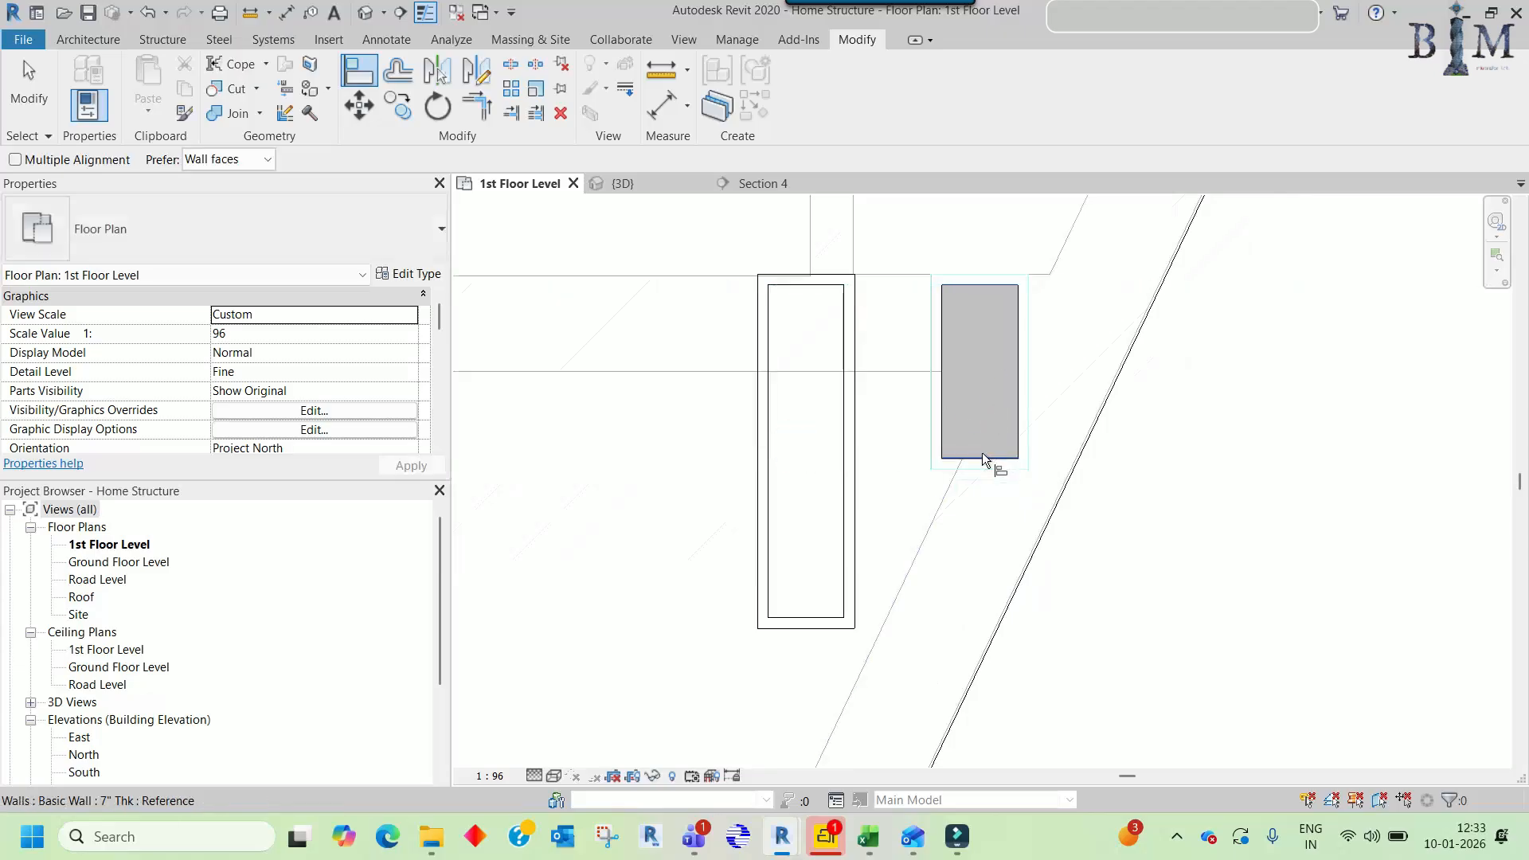
left_click(808, 616)
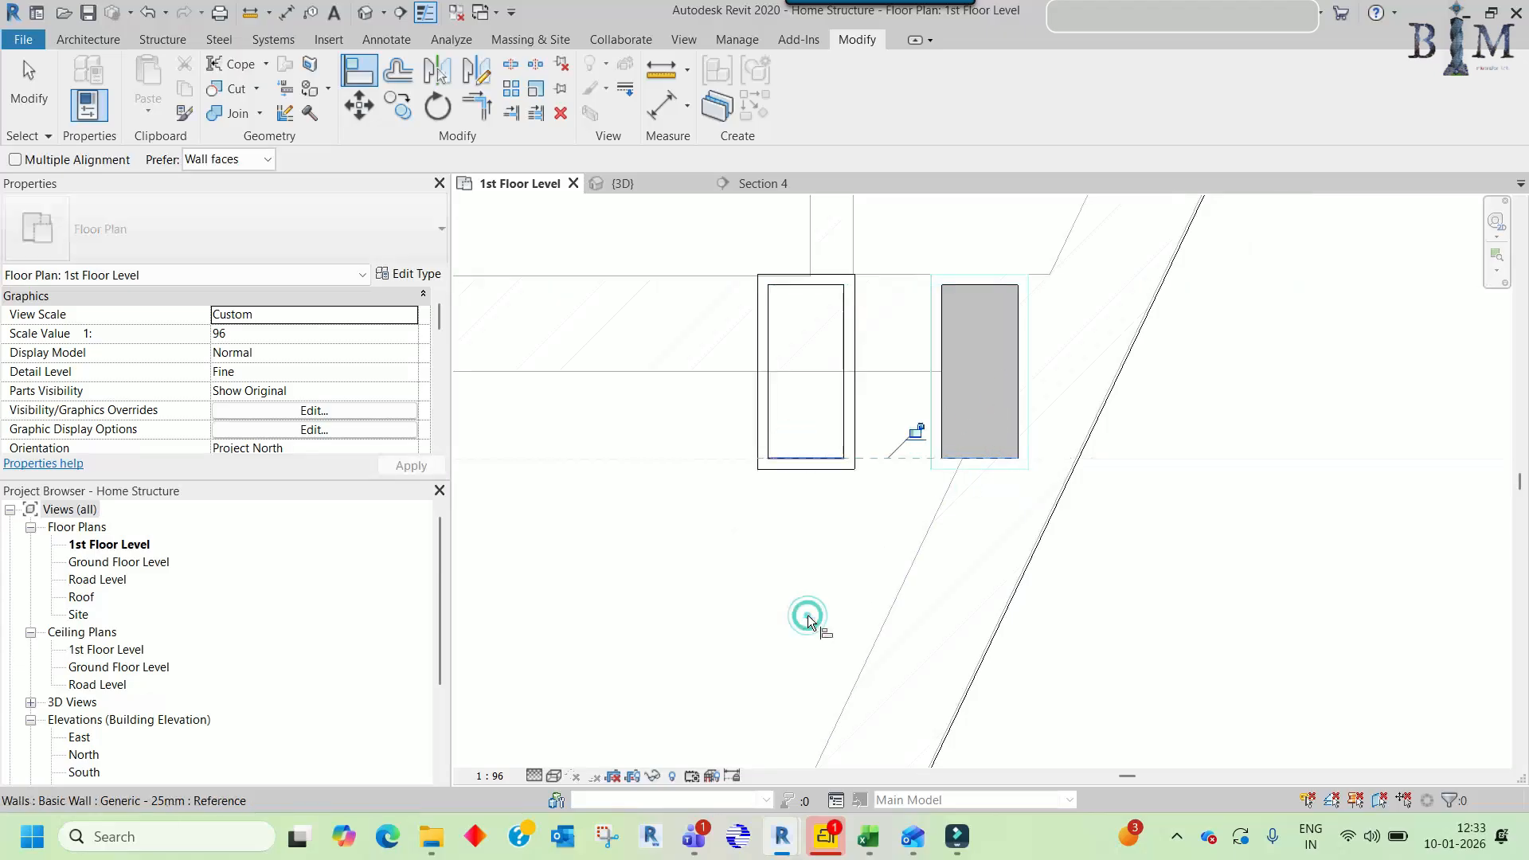
left_click(1019, 341)
left_click(841, 369)
left_click(947, 350)
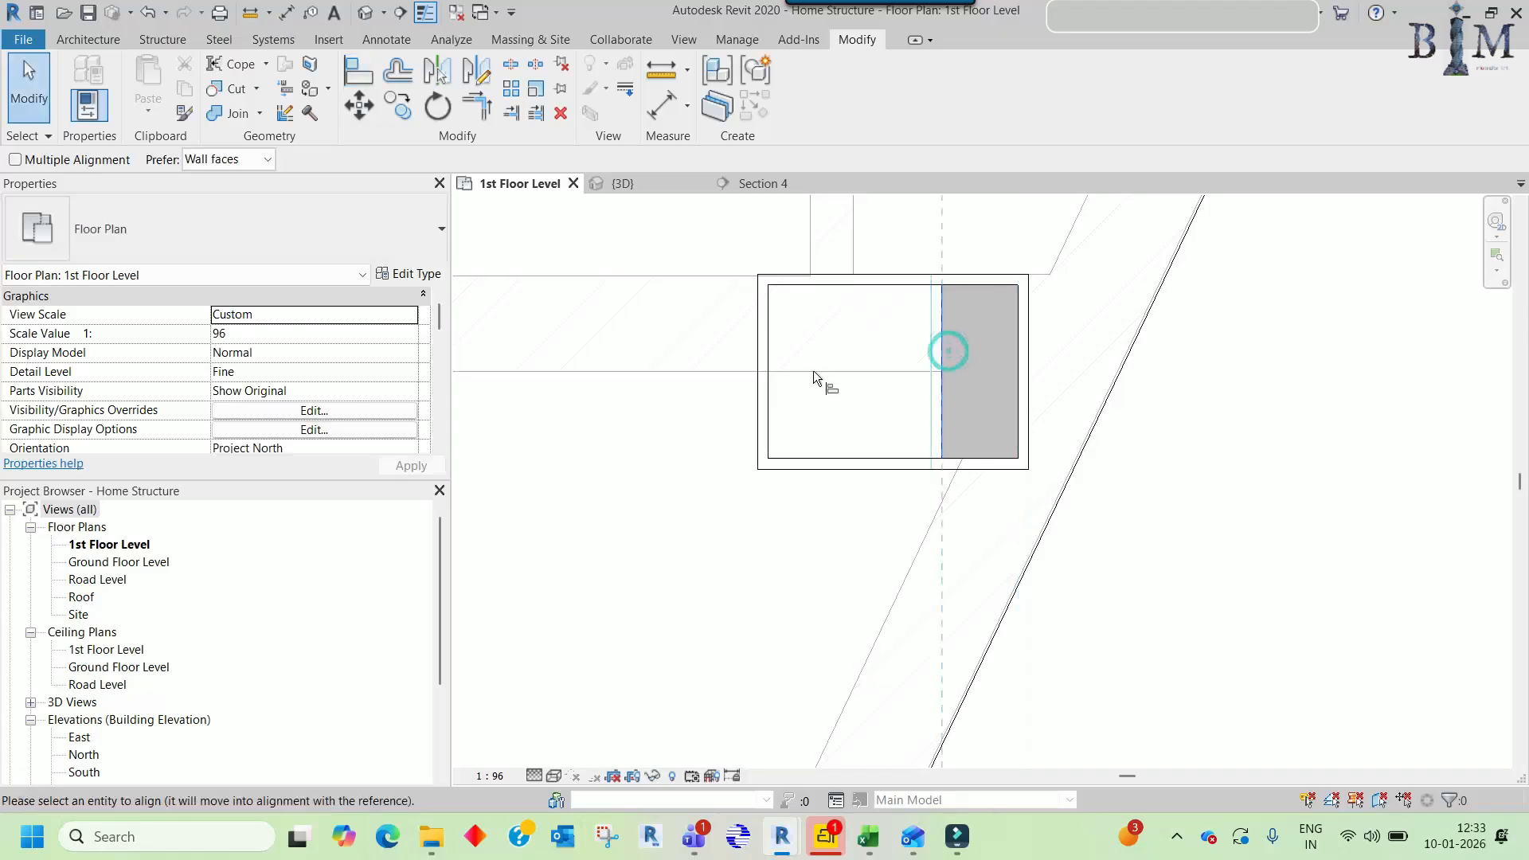
left_click(771, 384)
key("Escape")
key("Escape")
- Copy the utility corner column's four-wall frame to below the horizontal column at the slanted boundary wall farther south
left_click(938, 342)
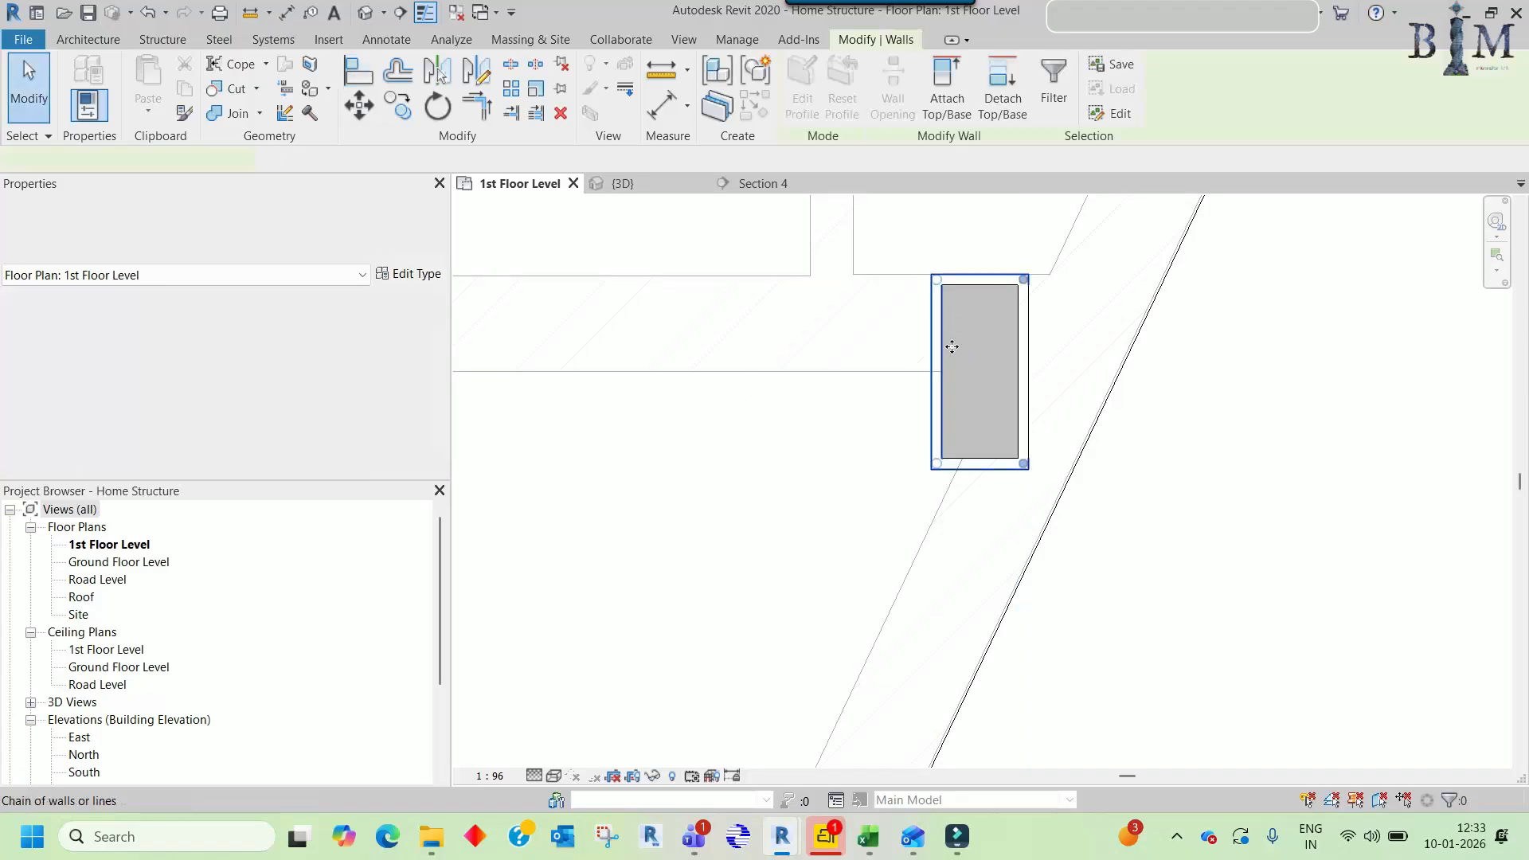
key("c")
left_click(1018, 372)
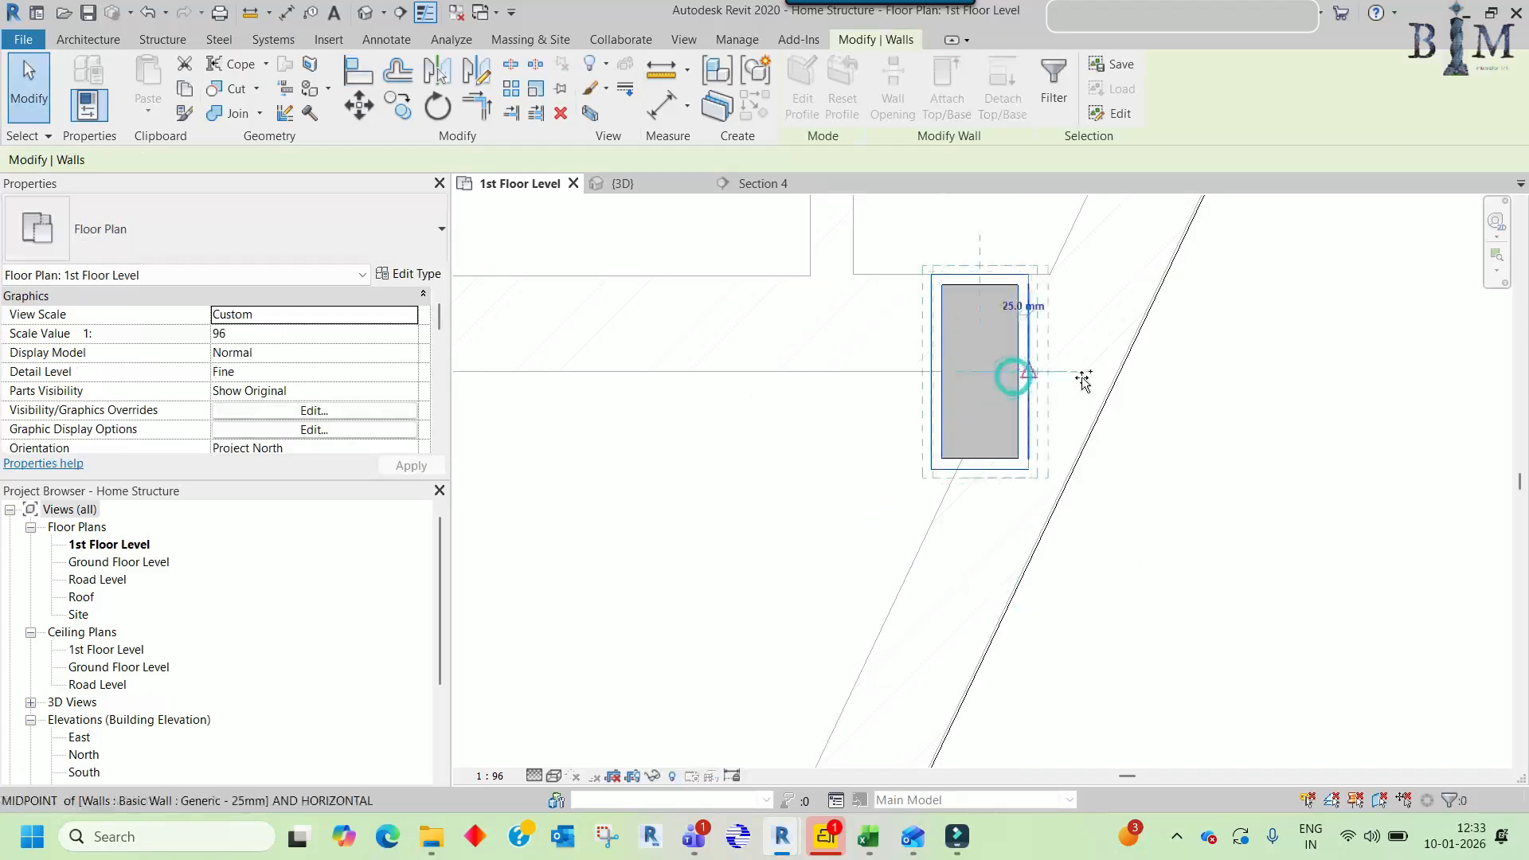
scroll(1134, 440, "down", 5)
middle_click_drag(1011, 554, 1196, 313)
scroll(1075, 566, "up", 3)
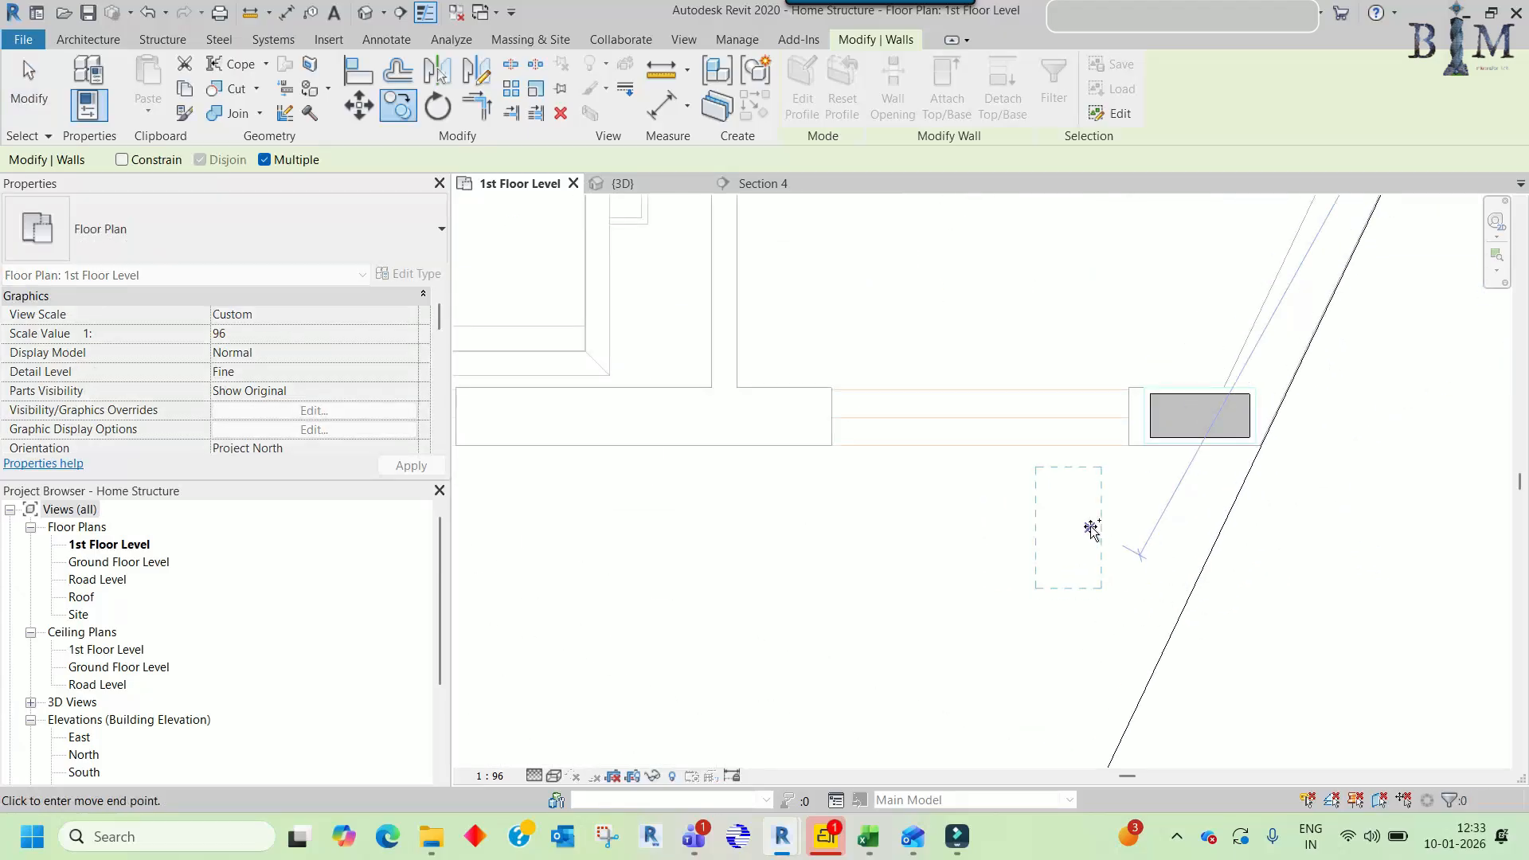
left_click(1092, 527)
key("Escape")
key("Escape")
- Align the copied frame's east and west walls with the ends of the horizontal column at the slanted boundary wall
scroll(1192, 430, "up", 3)
key("a")
key("l")
left_click(1093, 400)
scroll(1051, 430, "down", 2)
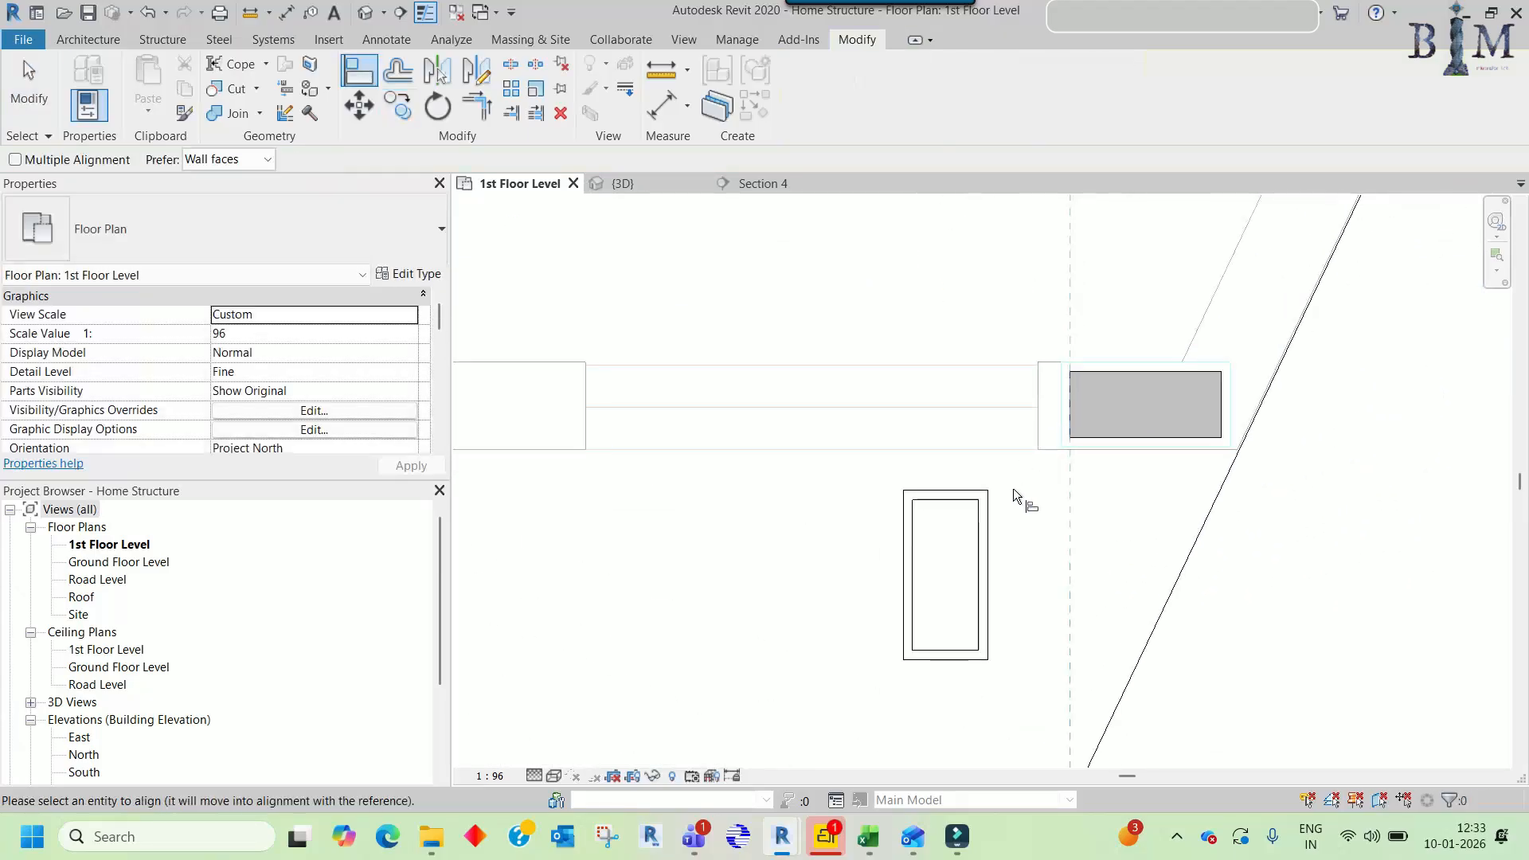
key("Escape")
key("Escape")
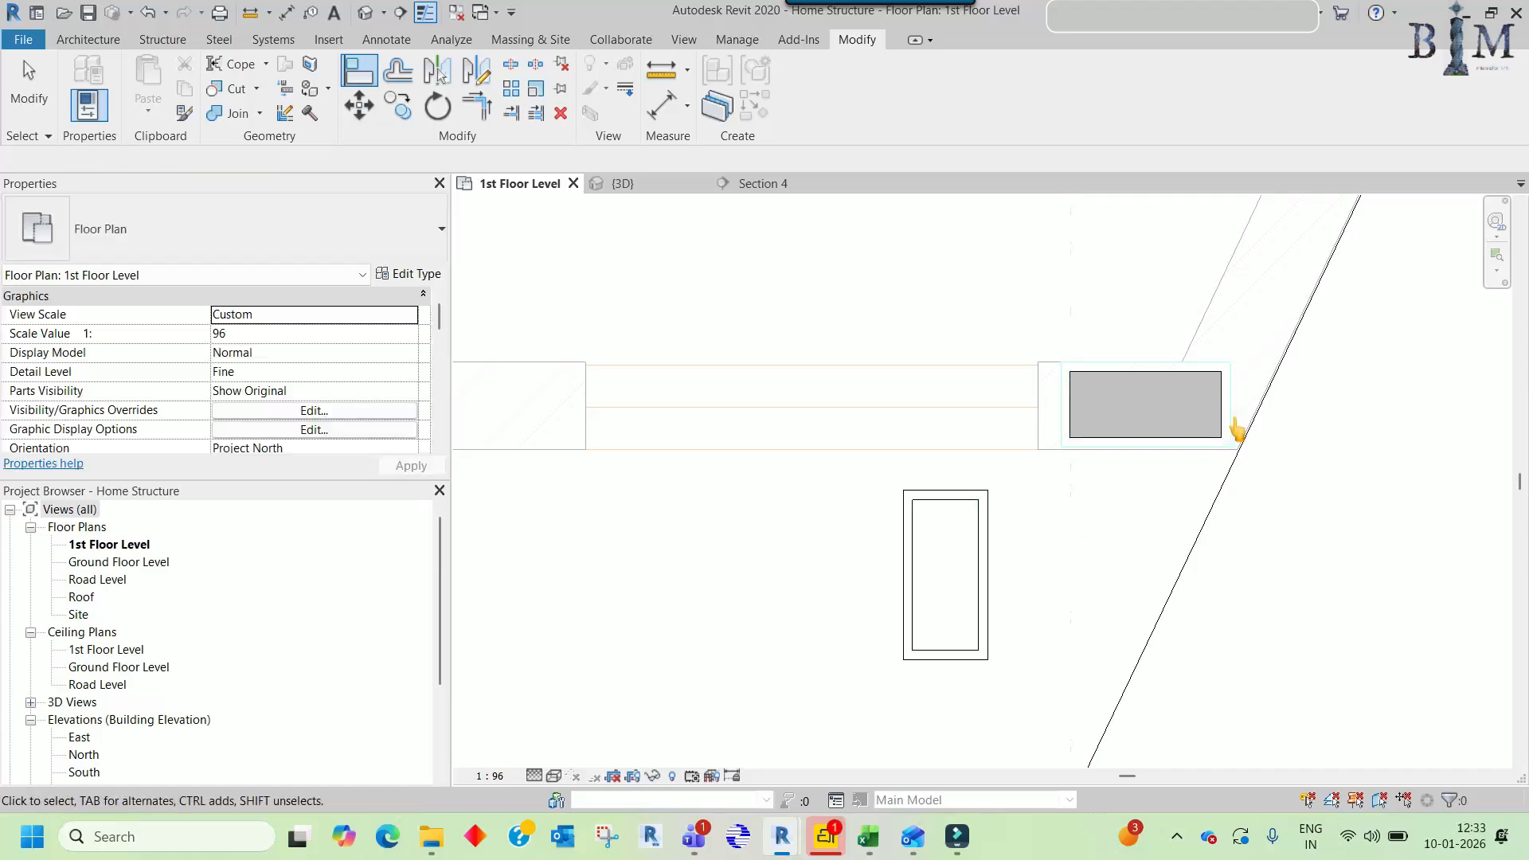
left_click(980, 562)
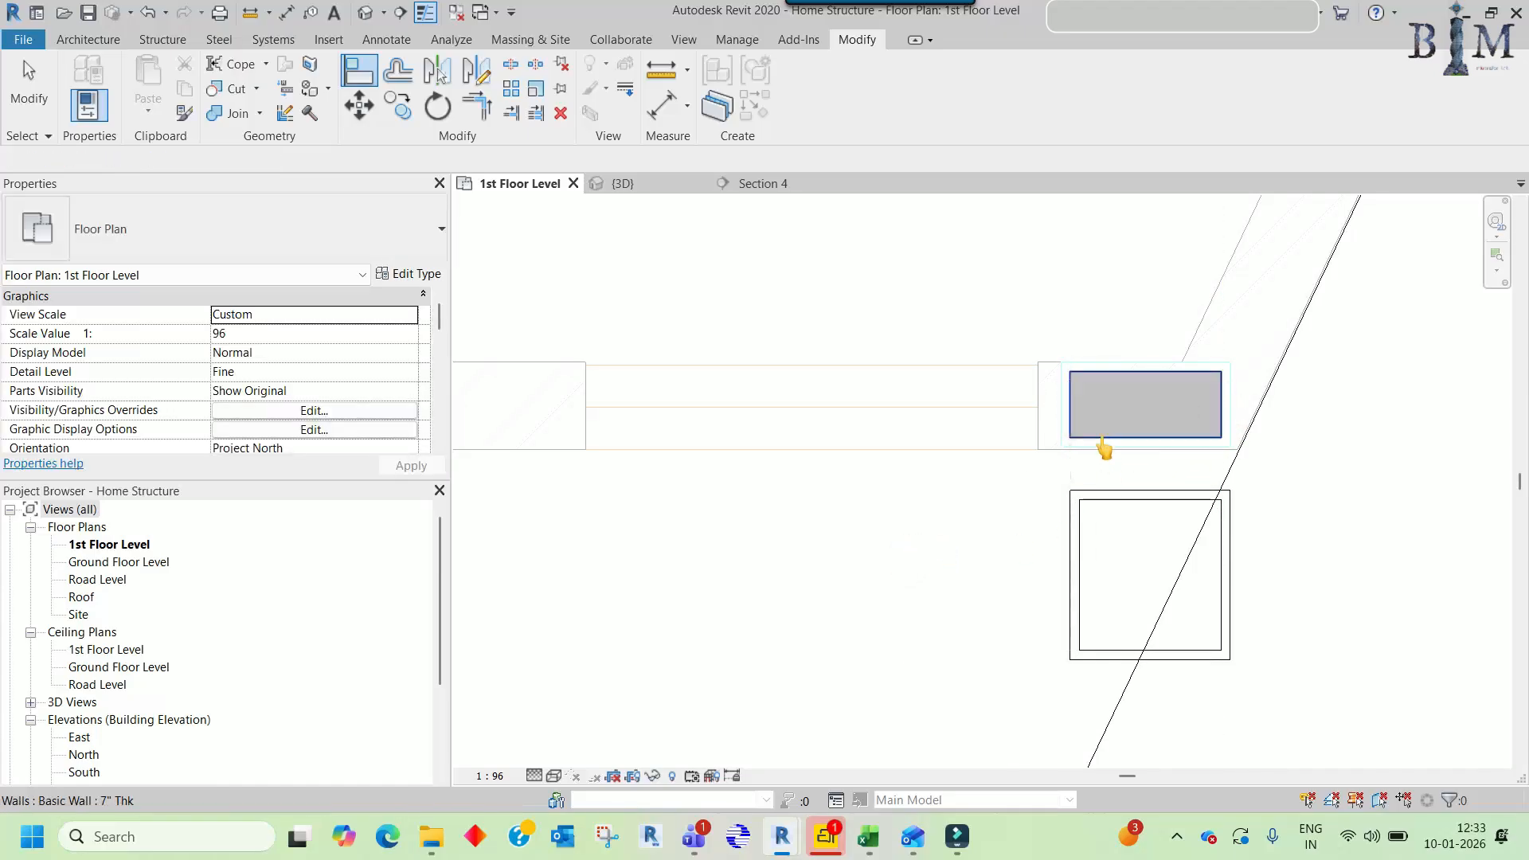
left_click(1073, 426)
left_click(1085, 531)
- Align the frame's north and south walls with the long sides of the horizontal column so that they enclose it
left_click(1104, 367)
left_click(1130, 501)
left_click(1132, 439)
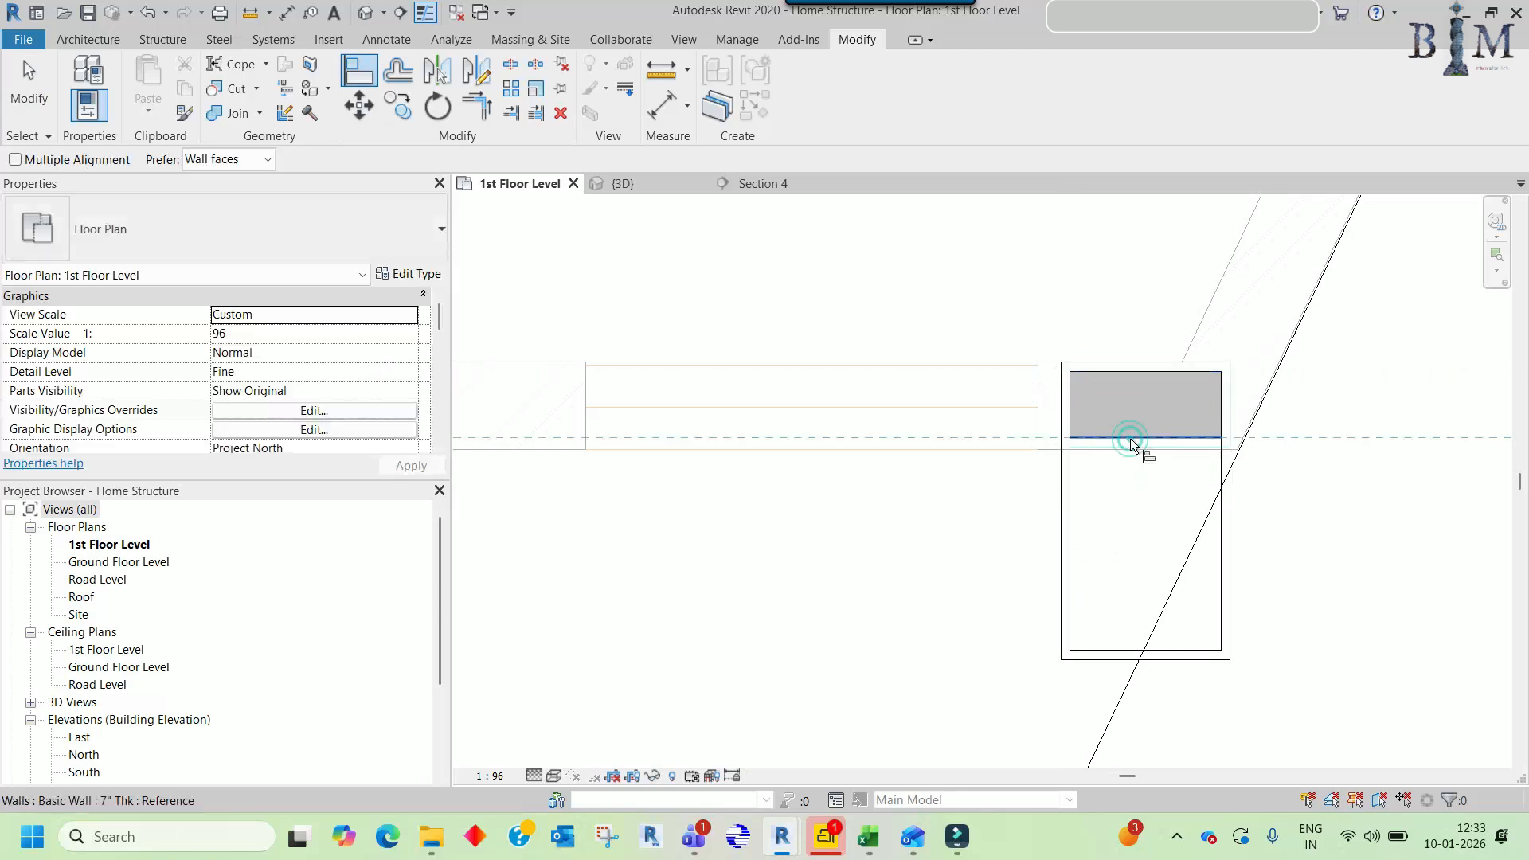
left_click(1135, 649)
key("Escape")
key("Escape")
- Copy the horizontal column's four-wall frame to the open space west of the column at the drawing room's south-west corner
left_click(1105, 376)
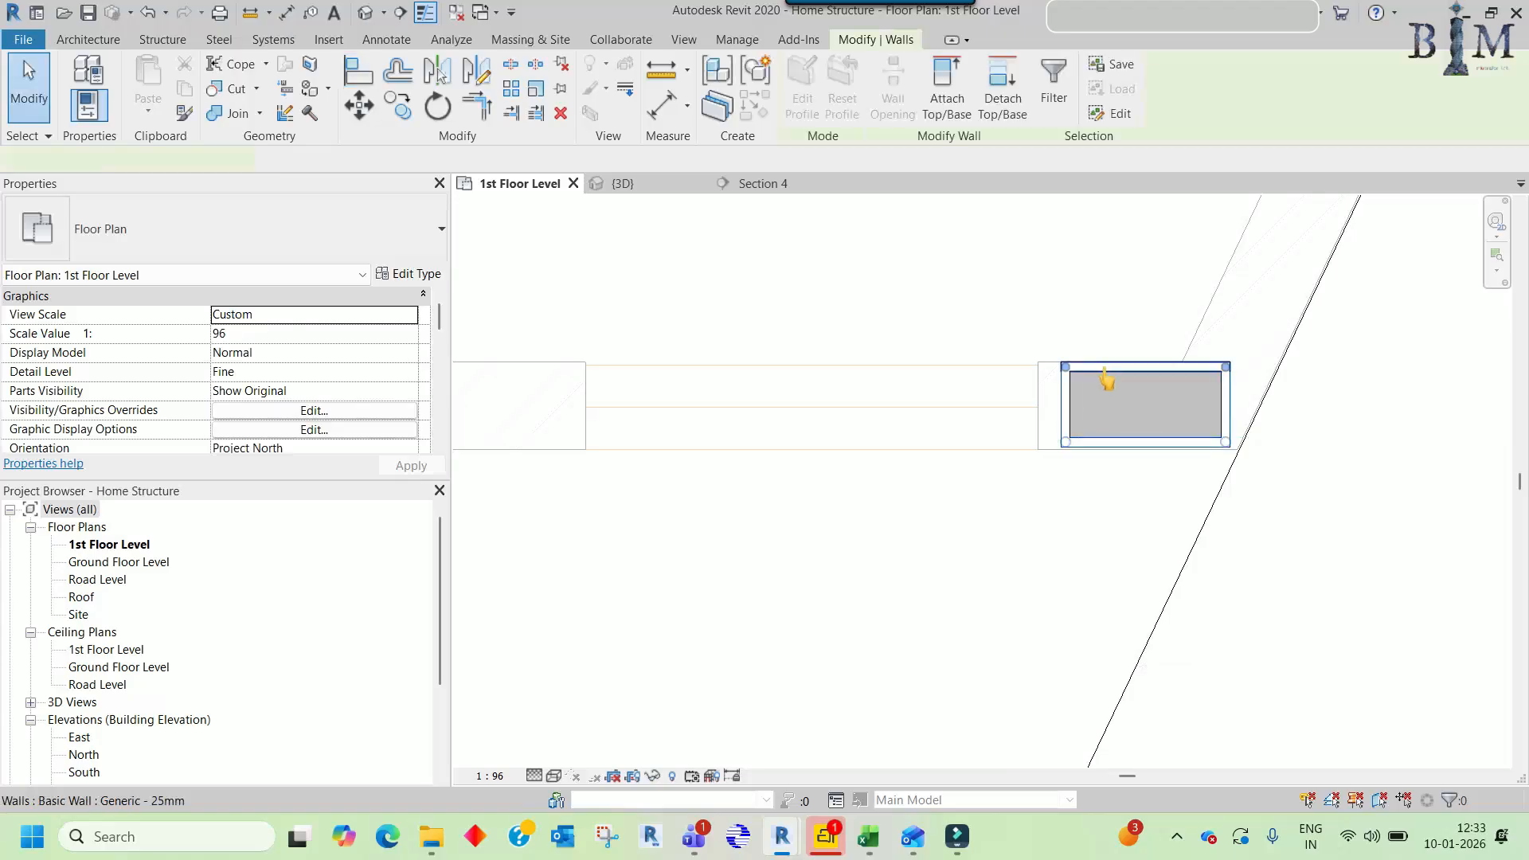
left_click(1104, 366)
key("c")
left_click(1113, 417)
scroll(1196, 474, "down", 6)
middle_click_drag(952, 545, 1197, 590)
scroll(931, 492, "up", 3)
scroll(887, 504, "up", 2)
left_click(887, 503)
scroll(916, 489, "up", 2)
- Rotate the copied frame by 90 degrees to match the upright column
key("Escape")
key("r")
key("o")
left_click(1019, 464)
type("90")
key("Return")
middle_click_drag(942, 483, 769, 485)
key("Escape")
- Align the rotated frame's four walls with the ends and sides of the column at the drawing room's south-west corner
scroll(912, 382, "up", 2)
key("a")
key("l")
left_click(960, 373)
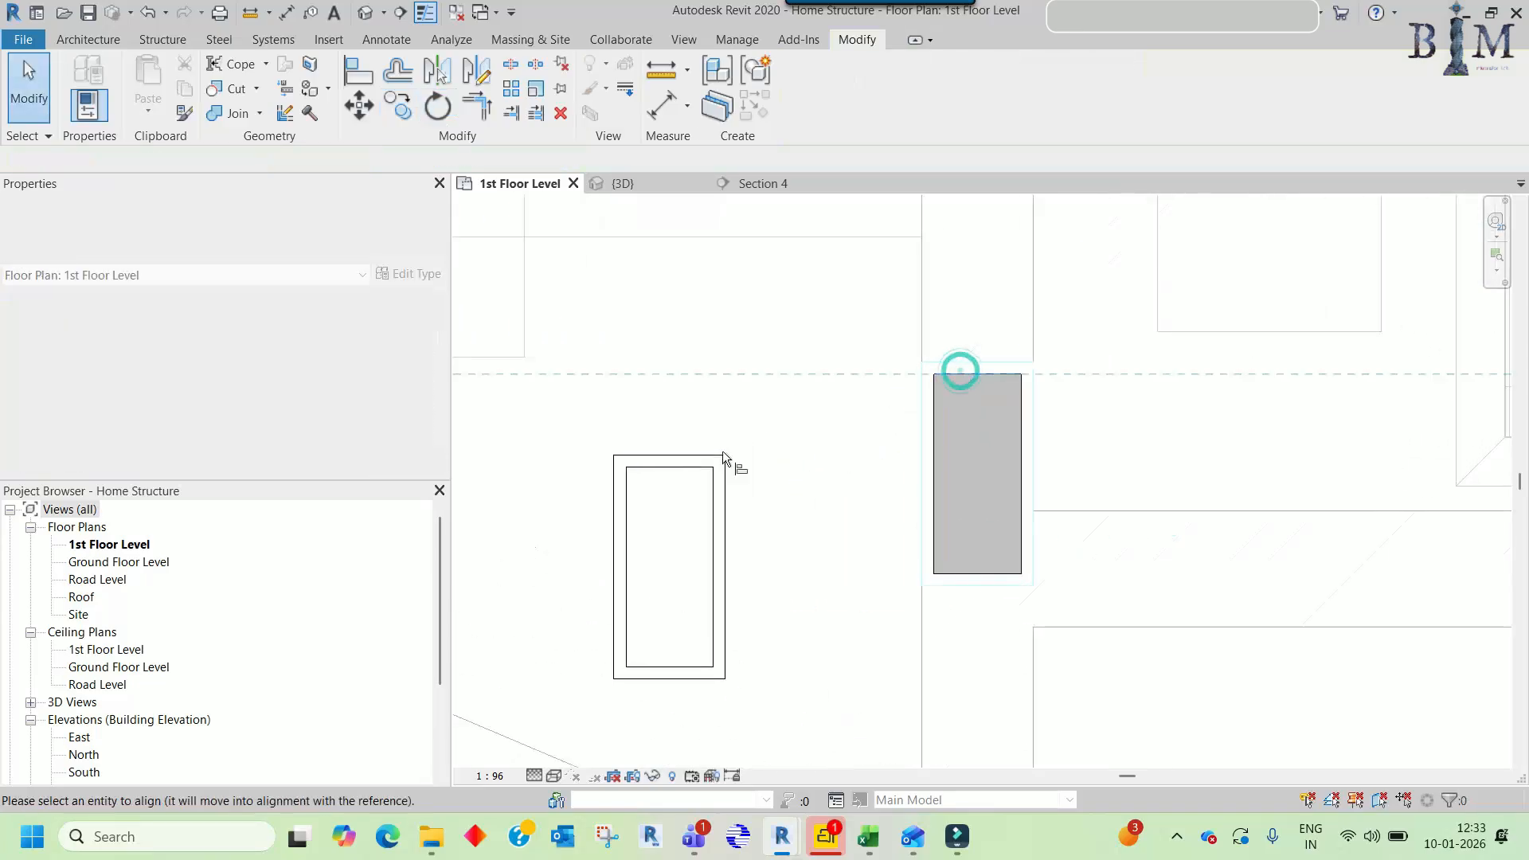
left_click(665, 468)
left_click(973, 571)
left_click(665, 666)
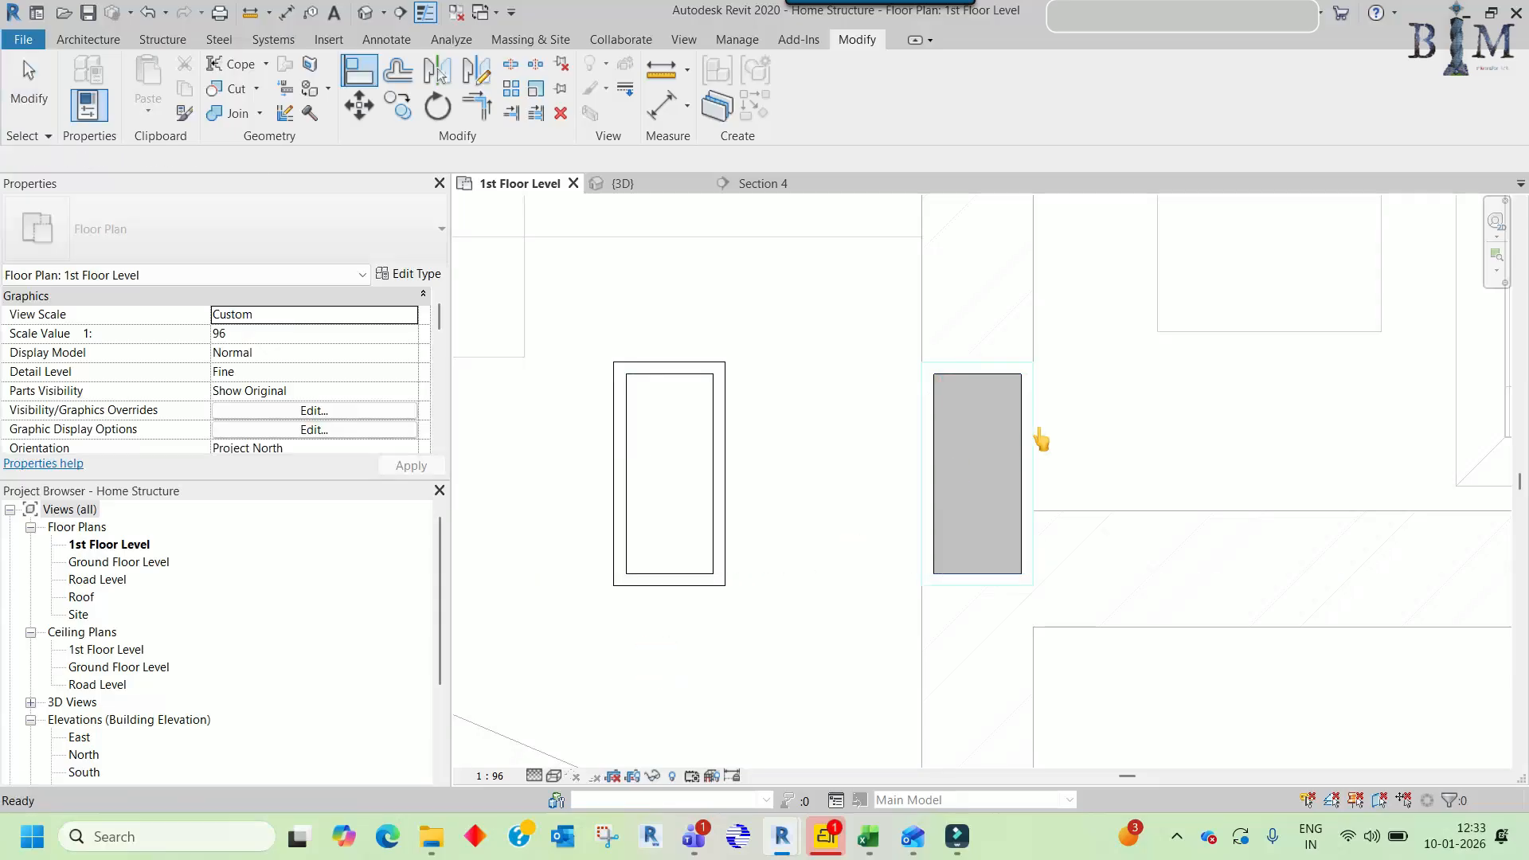
left_click(710, 468)
left_click(931, 436)
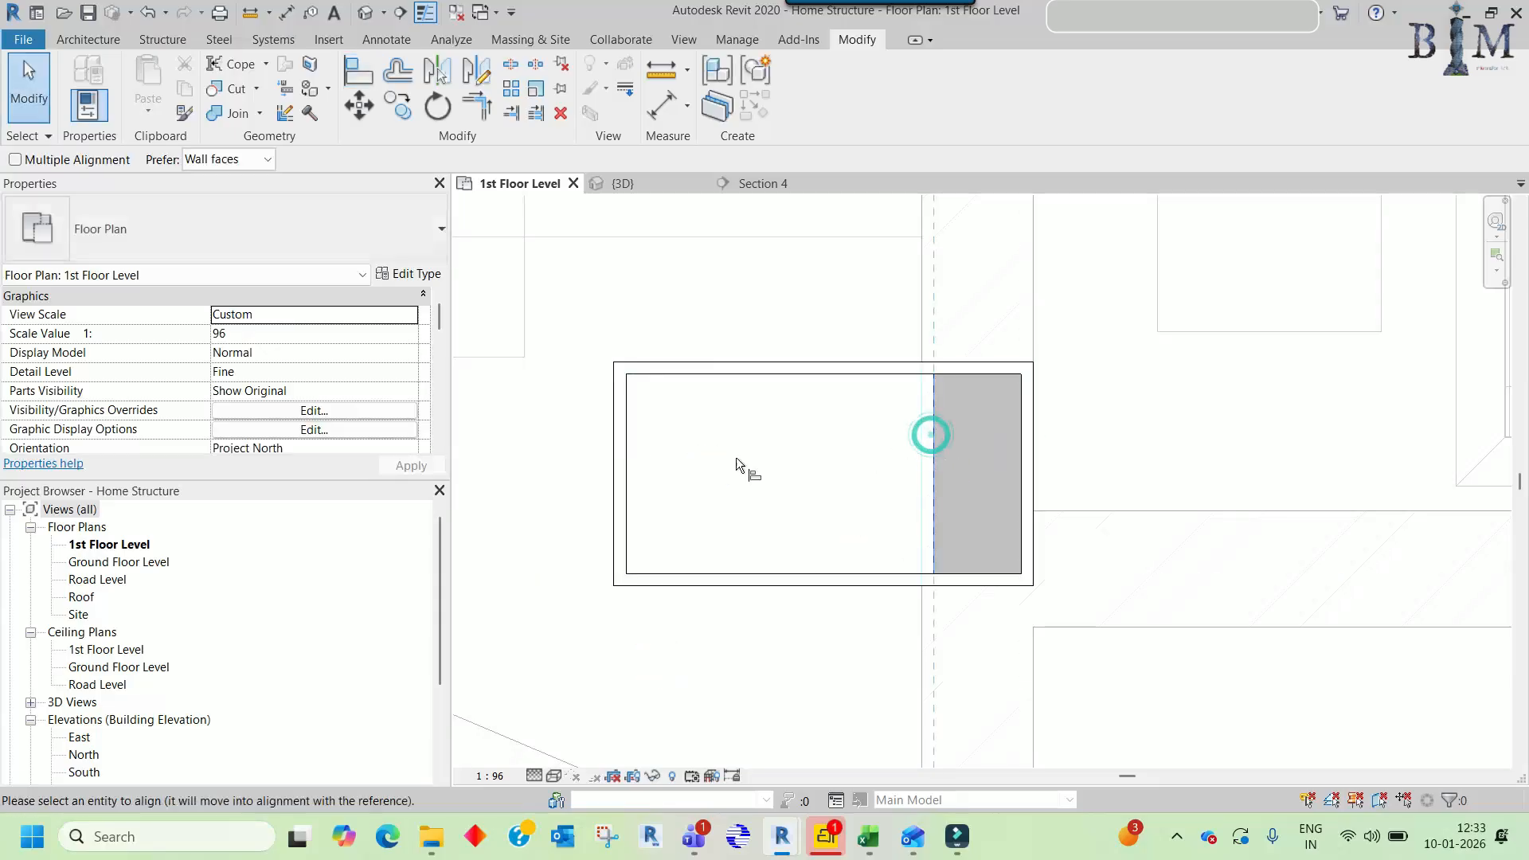
left_click(633, 462)
key("Escape")
key("Escape")
- Copy the drawing room corner column's four-wall frame to beside the column at the staircase's south-west corner
key("Tab")
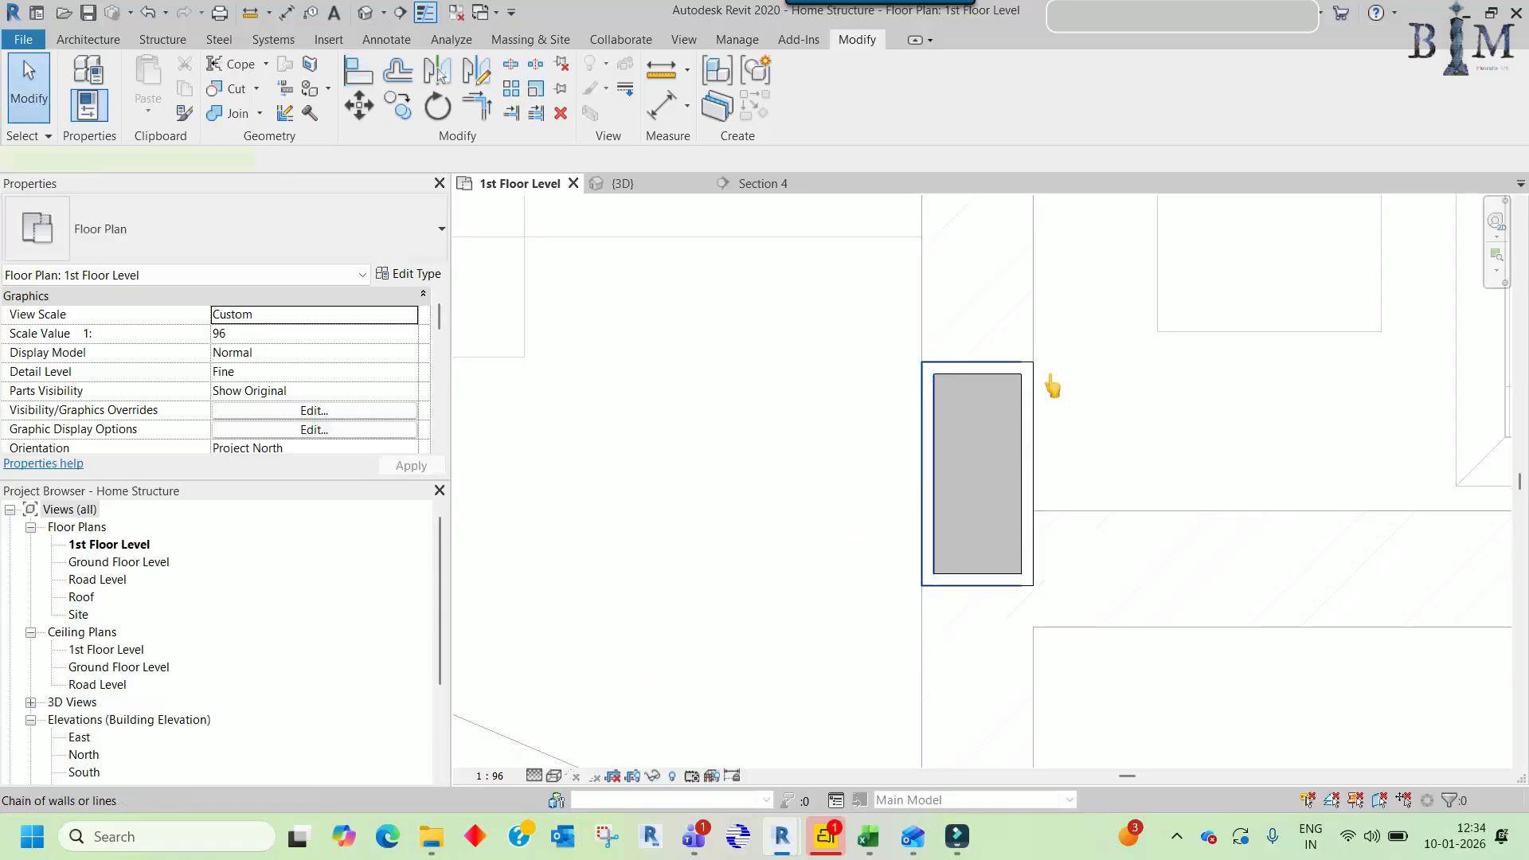
left_click(1041, 405)
key("c")
key("o")
left_click(977, 579)
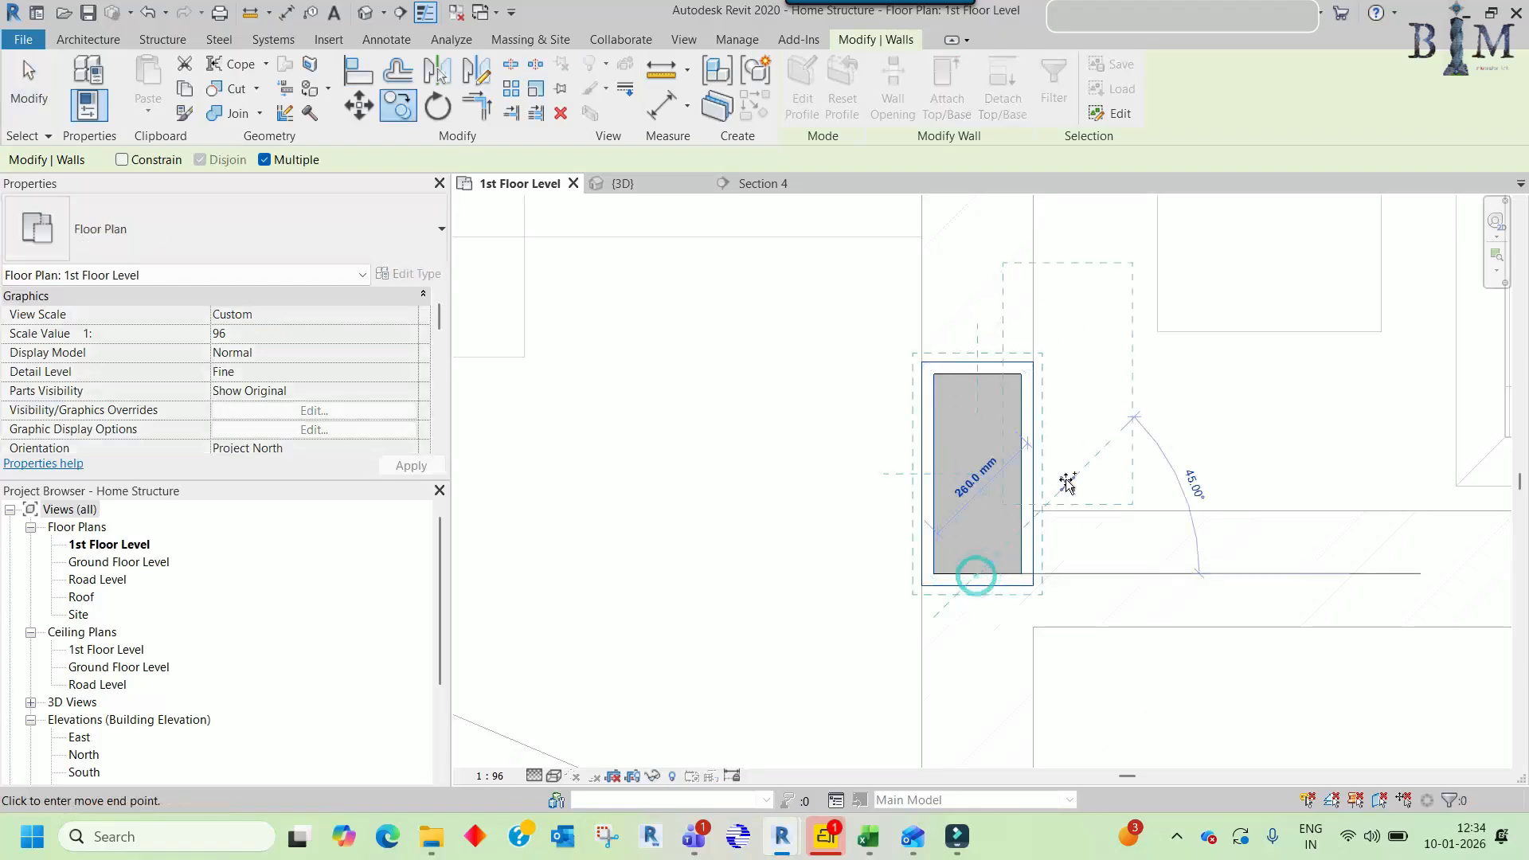
scroll(1091, 535, "down", 4)
scroll(779, 535, "up", 3)
left_click(782, 534)
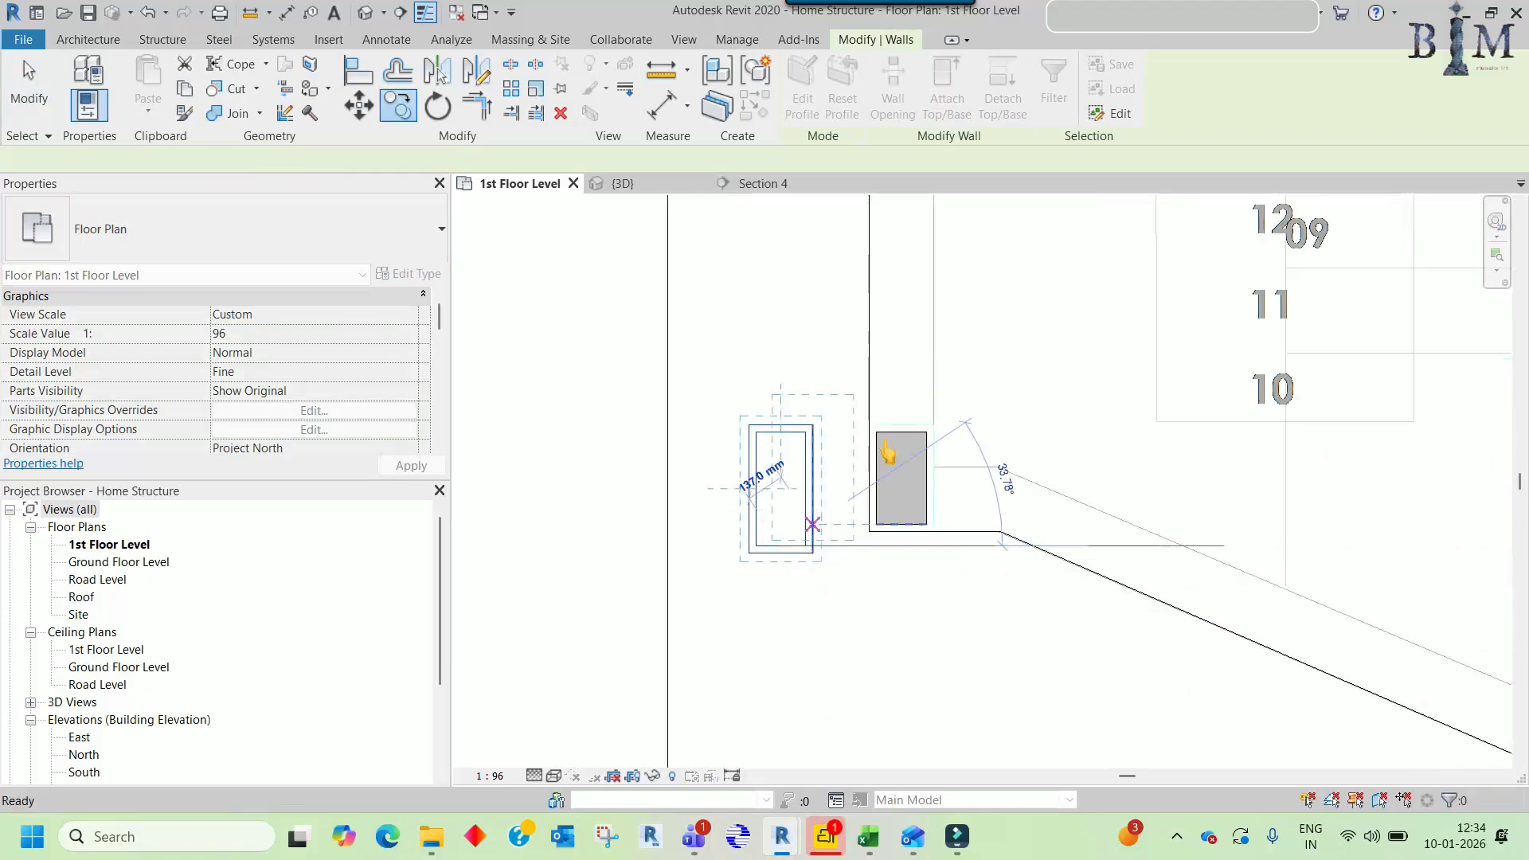
key("Escape")
key("Escape")
- Align the copied frame's short walls with the ends and its long walls with the sides of the staircase's south-west column
scroll(886, 442, "up", 2)
key("a")
key("l")
left_click(904, 426)
left_click(692, 425)
left_click(907, 588)
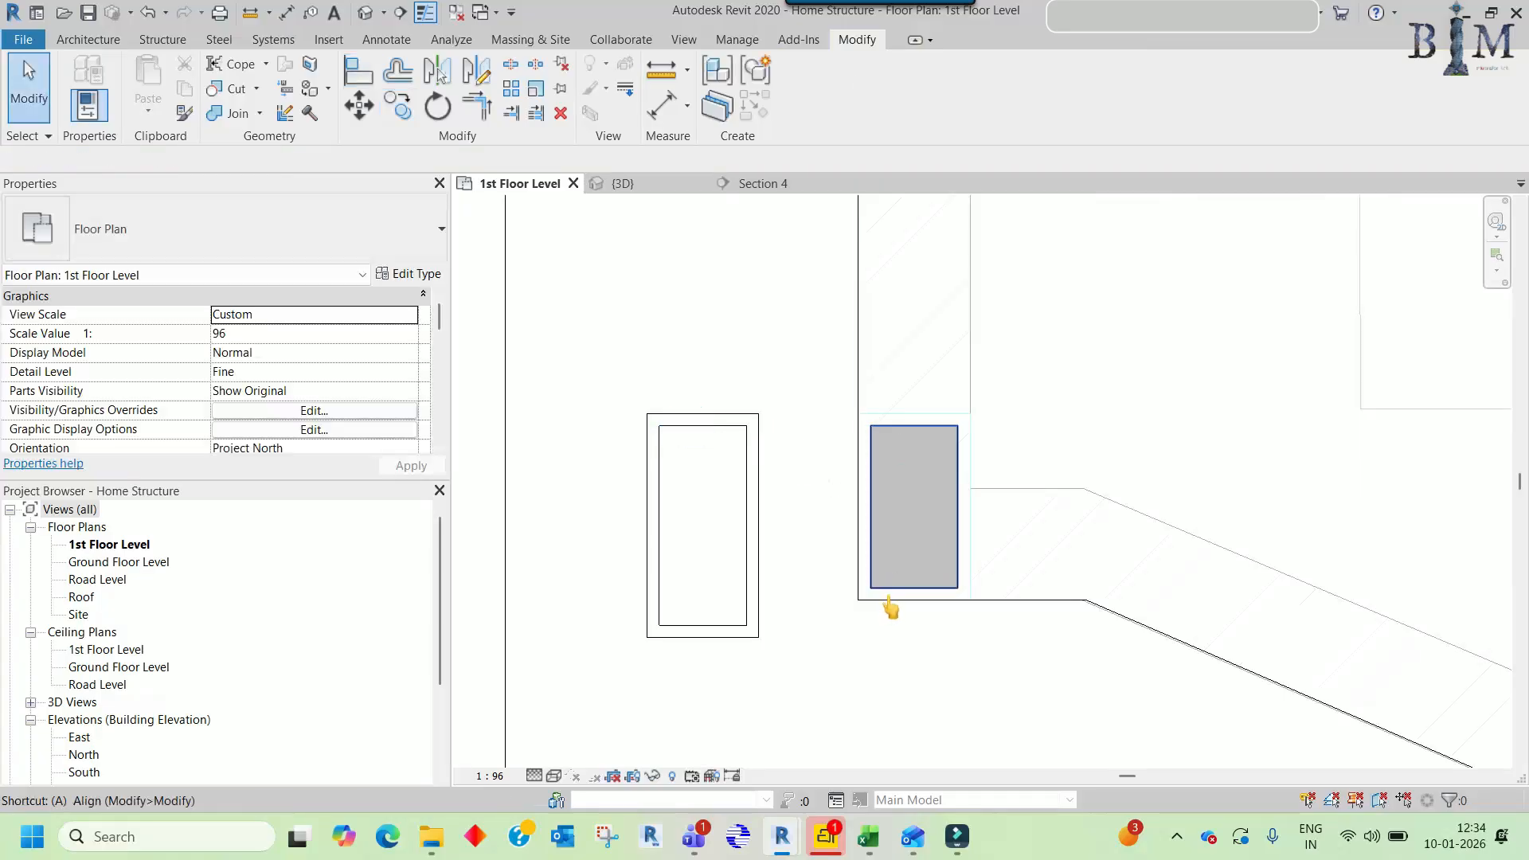
left_click(703, 625)
left_click(952, 474)
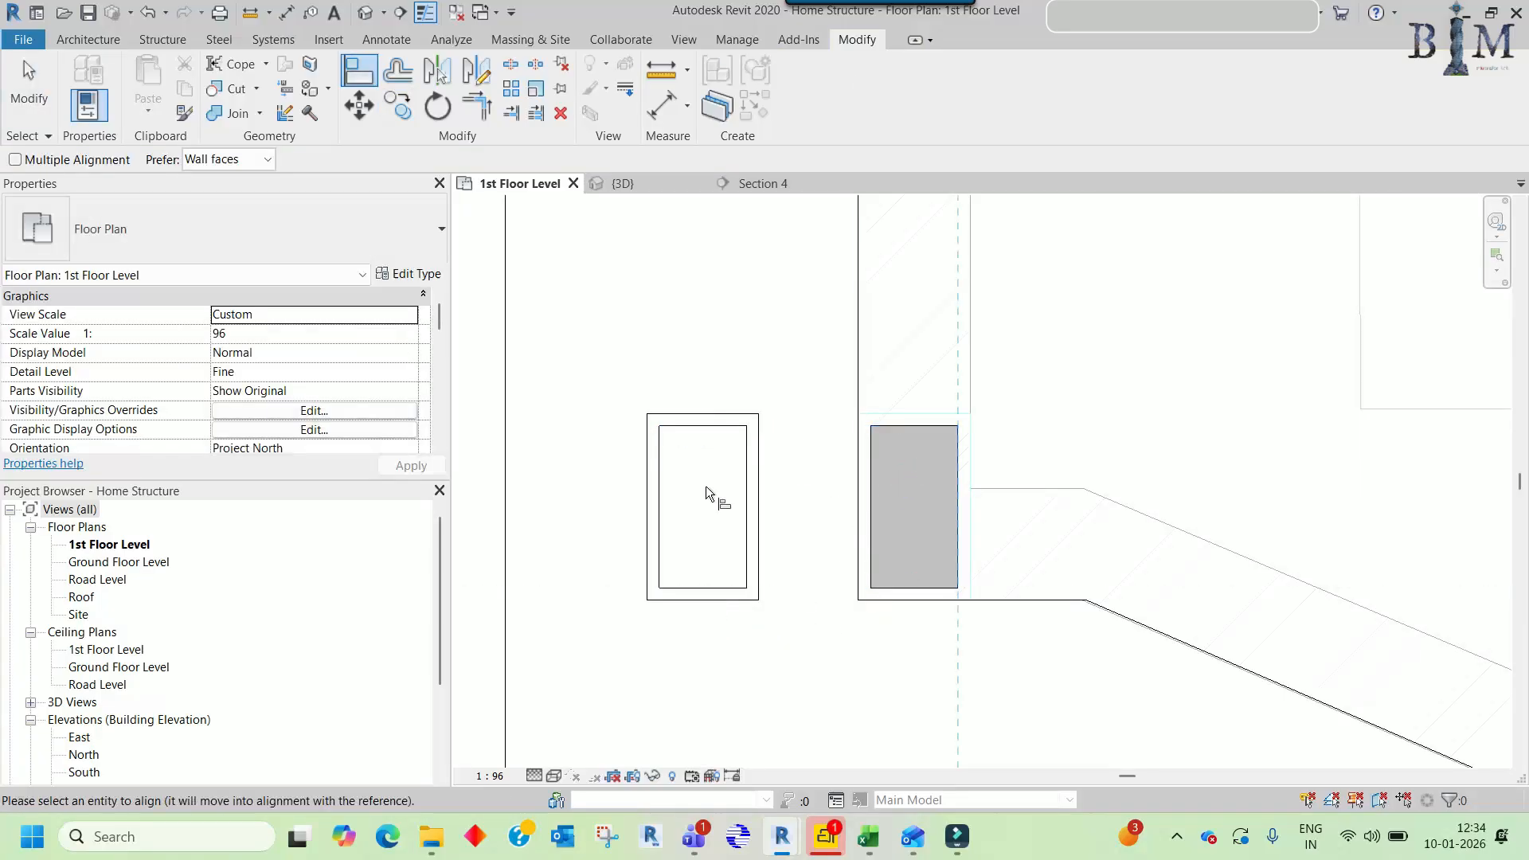
left_click(744, 487)
left_click(664, 487)
key("Escape")
key("Escape")
- Copy the south-west staircase column's four-wall frame to beside the column at the staircase's north-west corner
scroll(781, 597, "down", 5)
key("Tab")
left_click(841, 555)
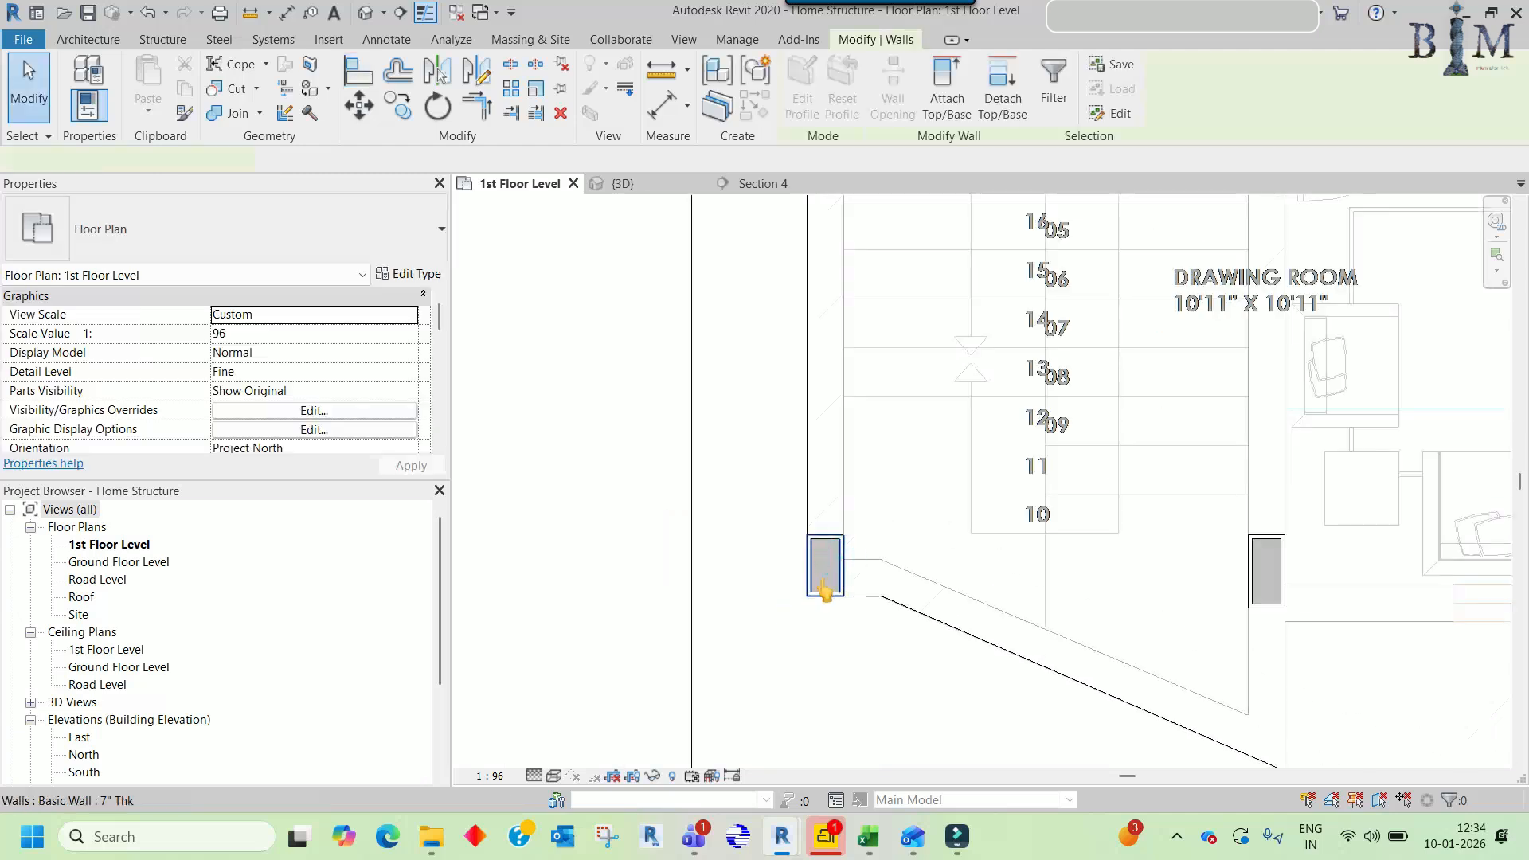
scroll(825, 589, "up", 5)
scroll(813, 590, "down", 3)
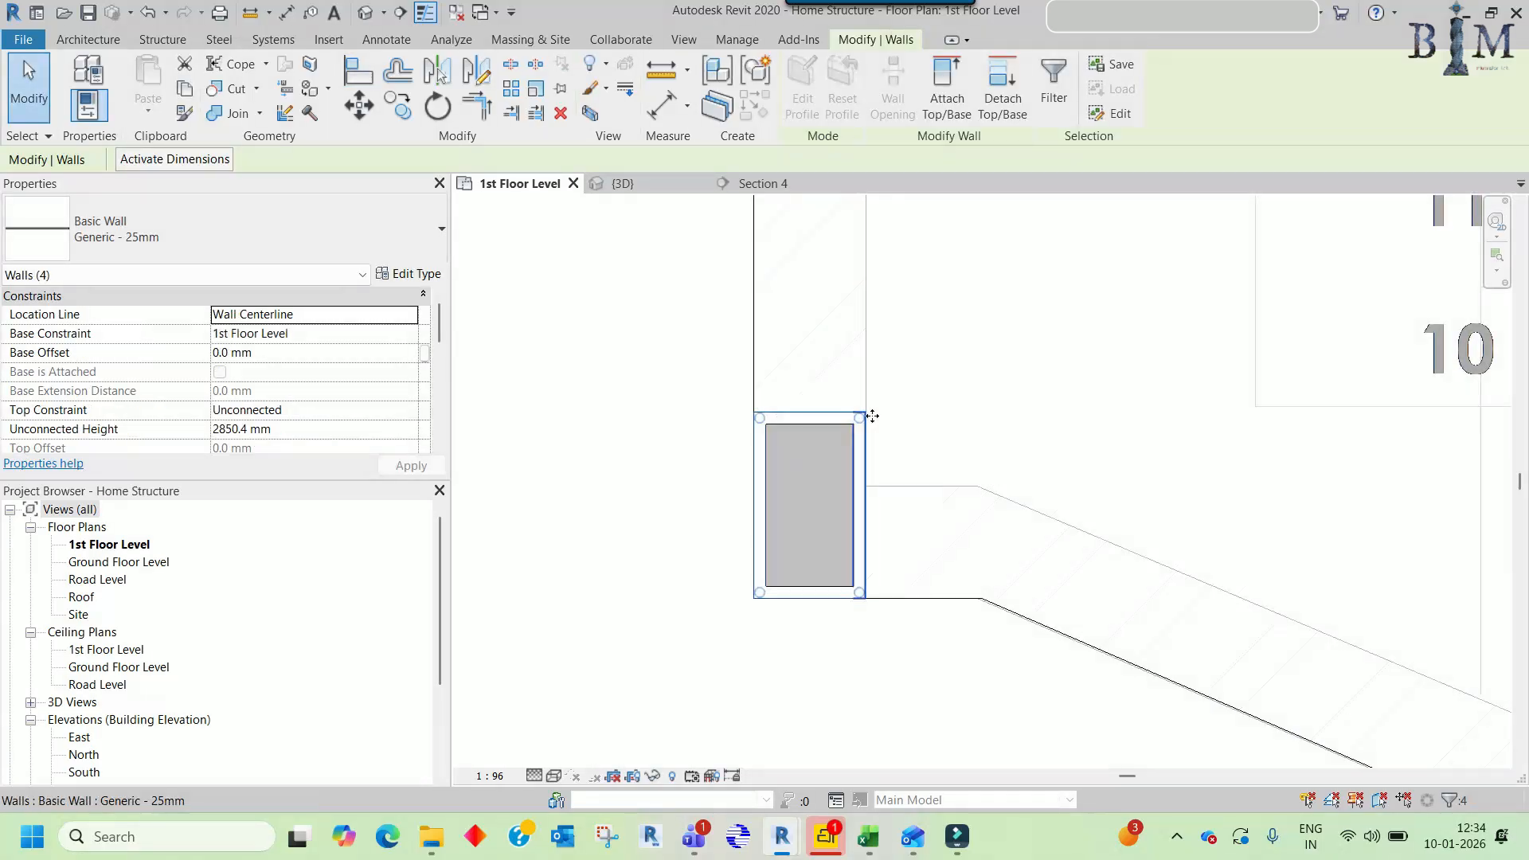
key("o")
left_click(788, 505)
scroll(607, 627, "down", 5)
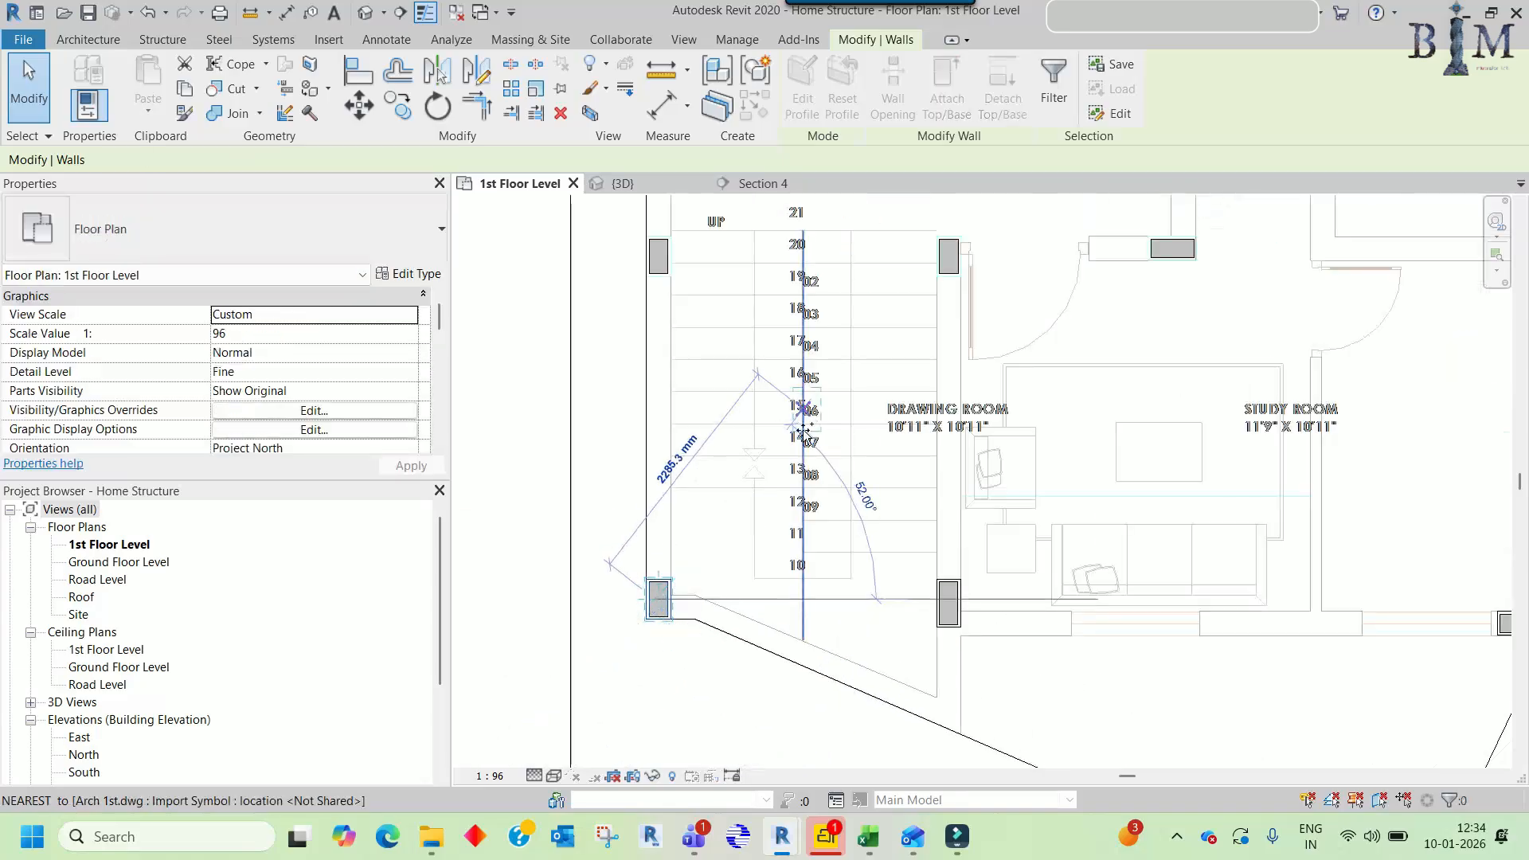
middle_click_drag(810, 424, 760, 572)
scroll(884, 391, "up", 3)
middle_click_drag(607, 462, 1068, 523)
scroll(853, 478, "up", 3)
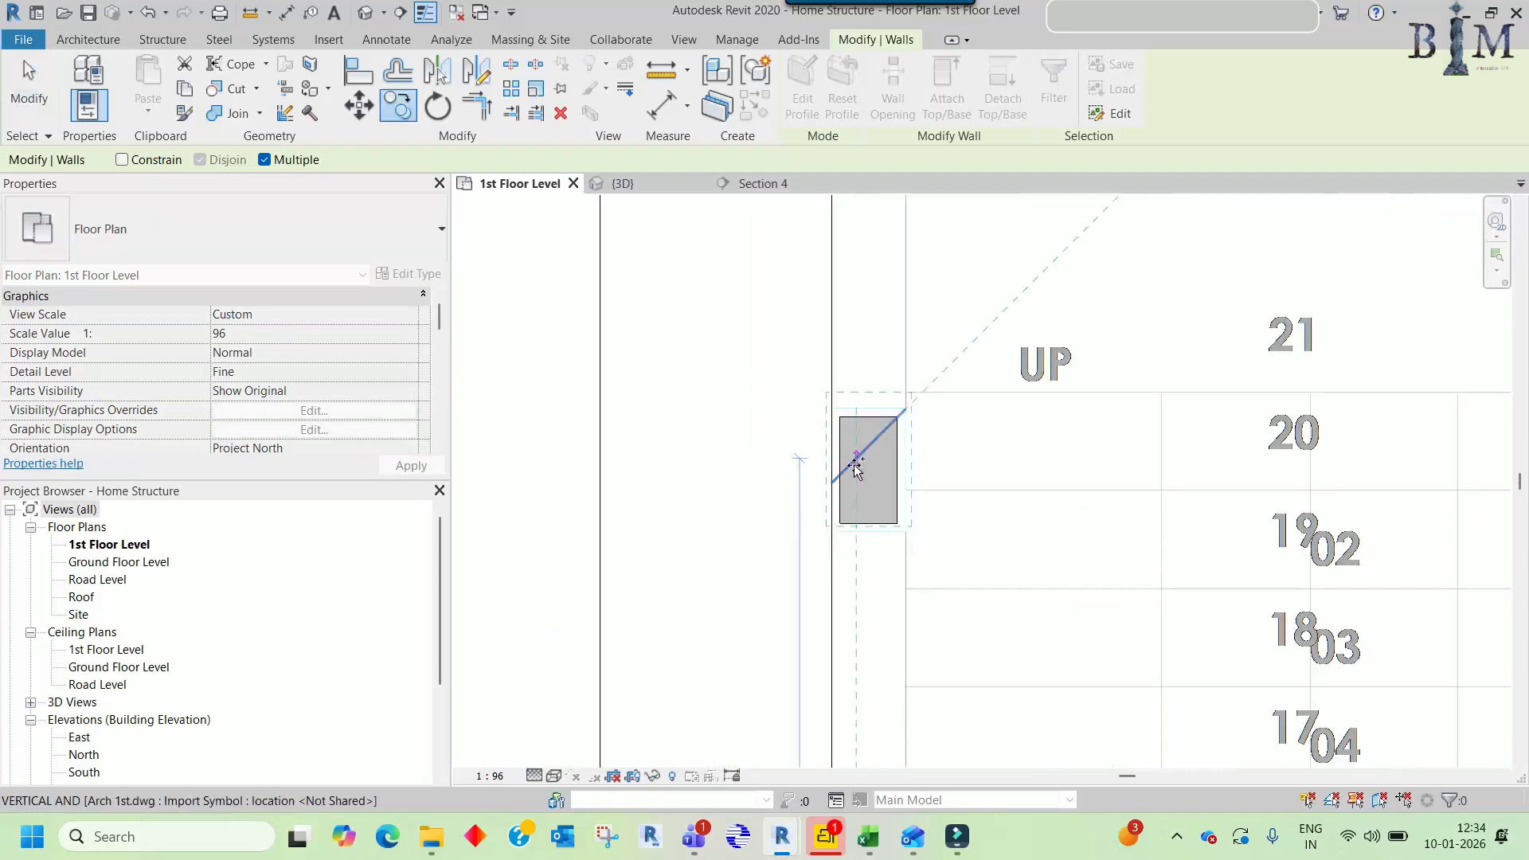
scroll(836, 458, "up", 3)
left_click(718, 473)
- Align the copied frame's north and south walls with the ends of the staircase's north-west column
key("a")
key("l")
scroll(904, 399, "up", 2)
left_click(856, 387)
left_click(682, 379)
scroll(812, 570, "down", 2)
scroll(791, 571, "up", 3)
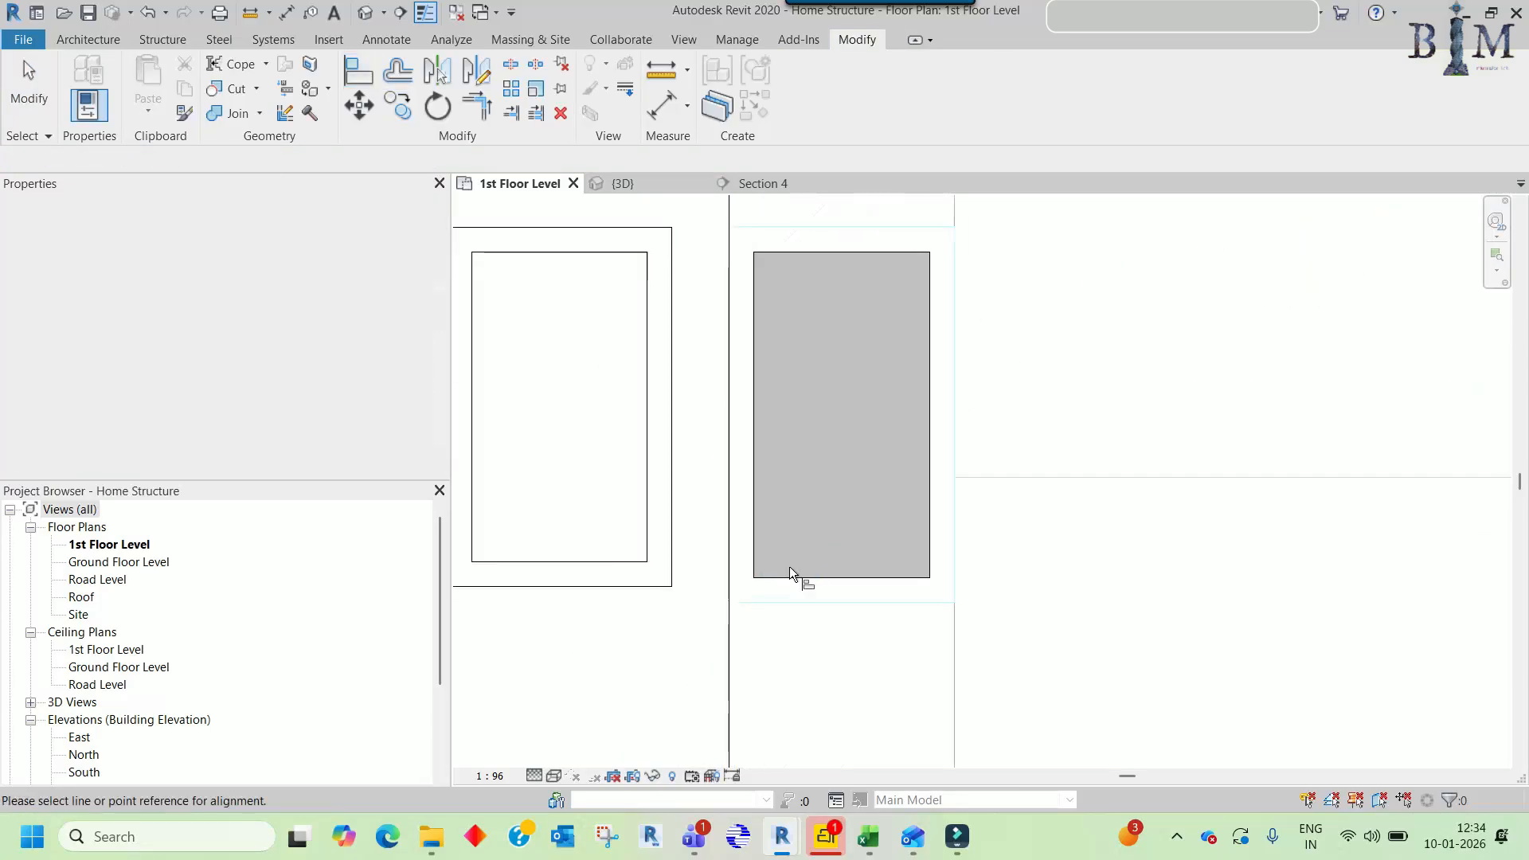
left_click(791, 574)
left_click(581, 560)
- Align the frame's two long walls with the sides of the staircase's north-west column so that they enclose it
left_click(929, 452)
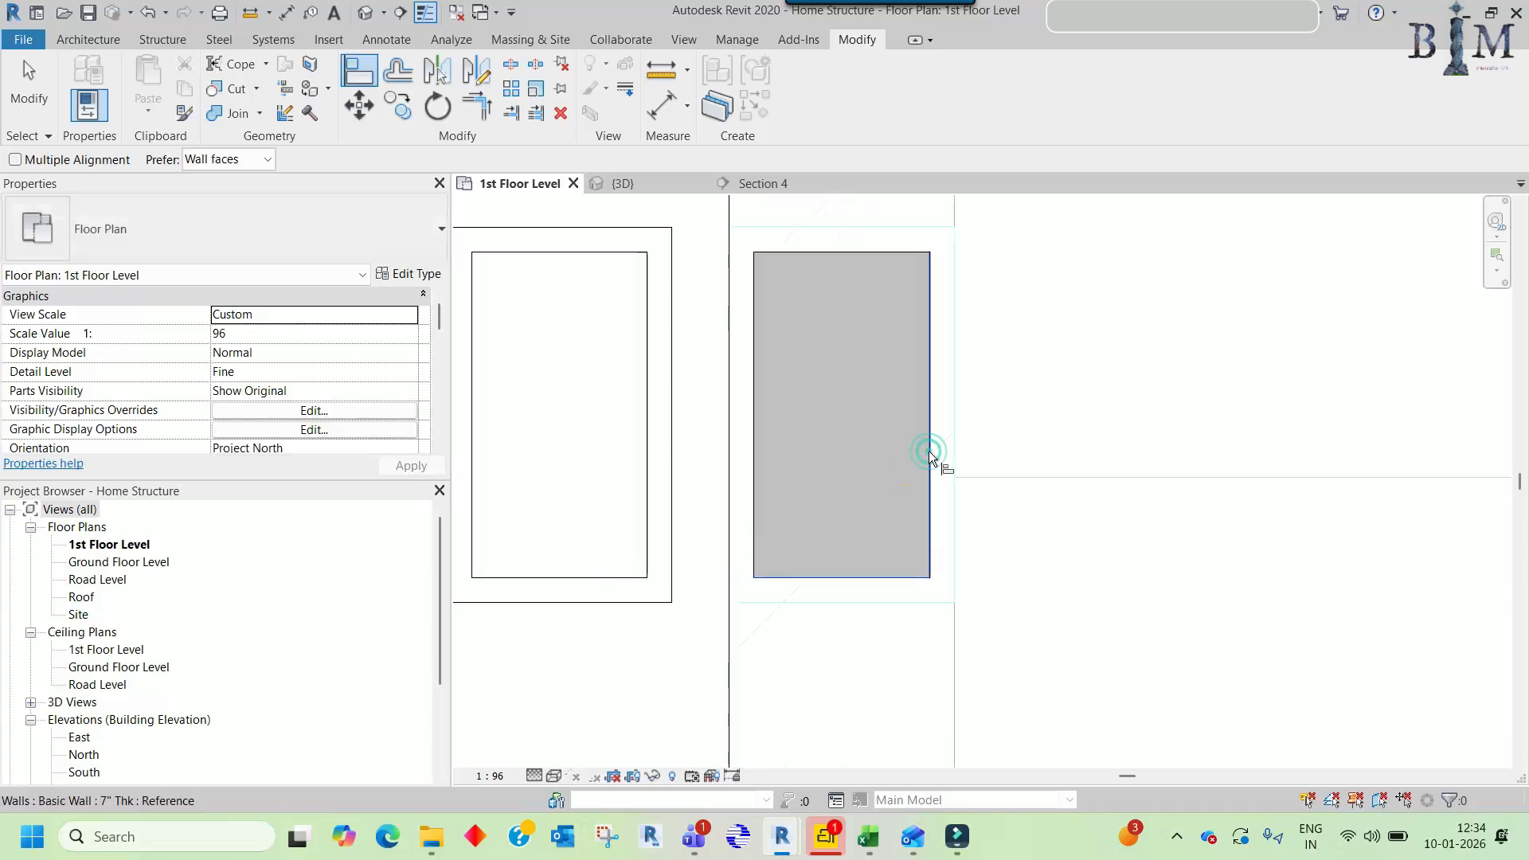
left_click(645, 463)
left_click(754, 448)
scroll(754, 447, "down", 2)
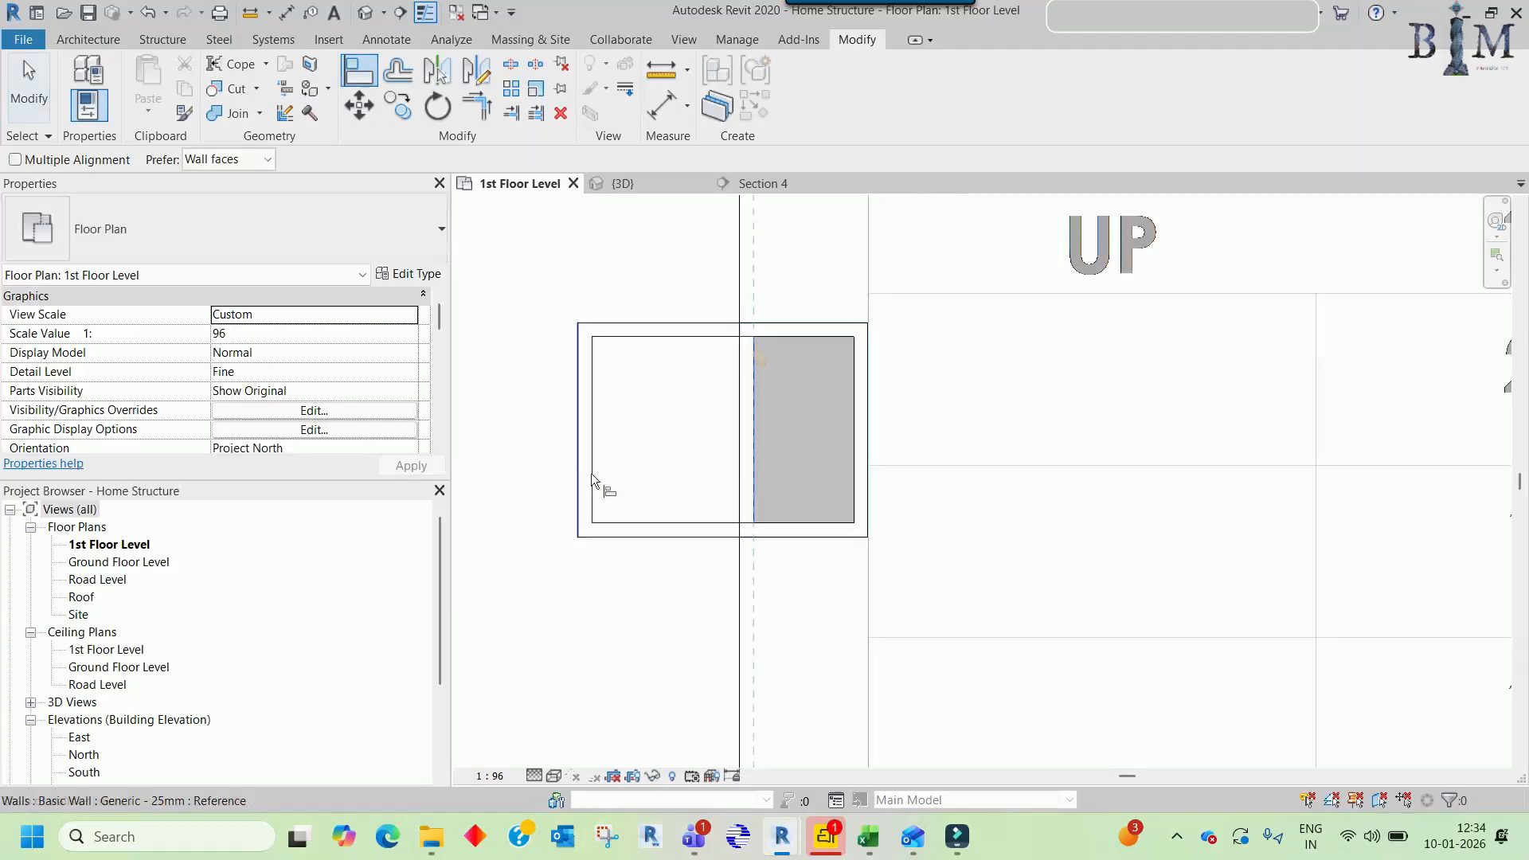
left_click(591, 473)
key("Escape")
- Copy the north-west staircase column's four-wall frame to beside the column at the staircase's north-east corner
left_click(852, 365, "ctrl")
left_click(863, 375, "ctrl")
key("c")
key("o")
left_click(865, 376)
scroll(626, 524, "down", 3)
middle_click_drag(1178, 503, 658, 501)
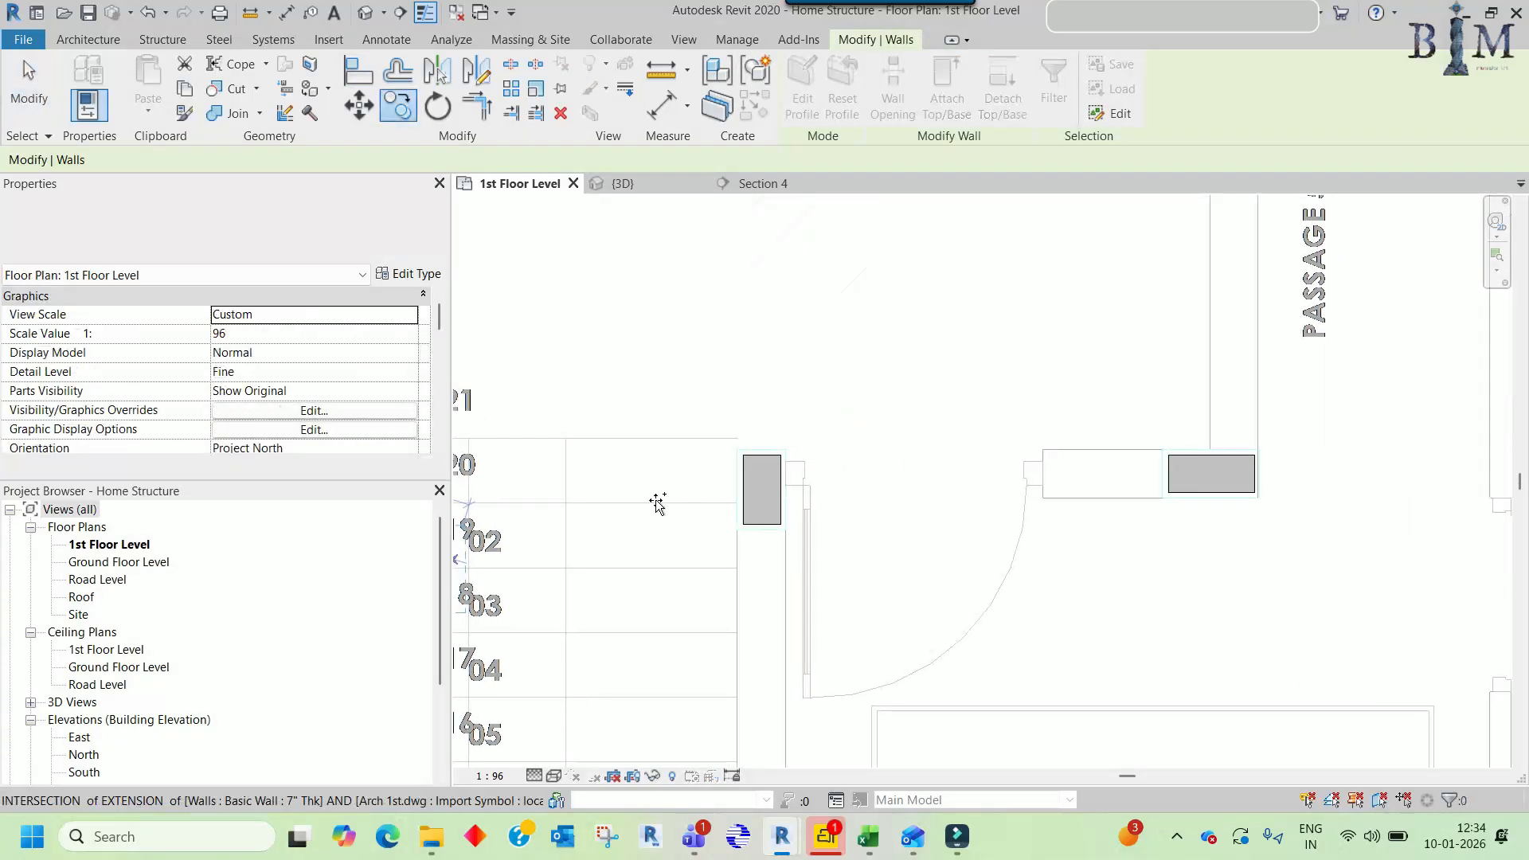
left_click(740, 430)
- Align the copied frame's north and south walls with the ends of the staircase's north-east column
scroll(740, 432, "up", 3)
key("a")
key("l")
key("Escape")
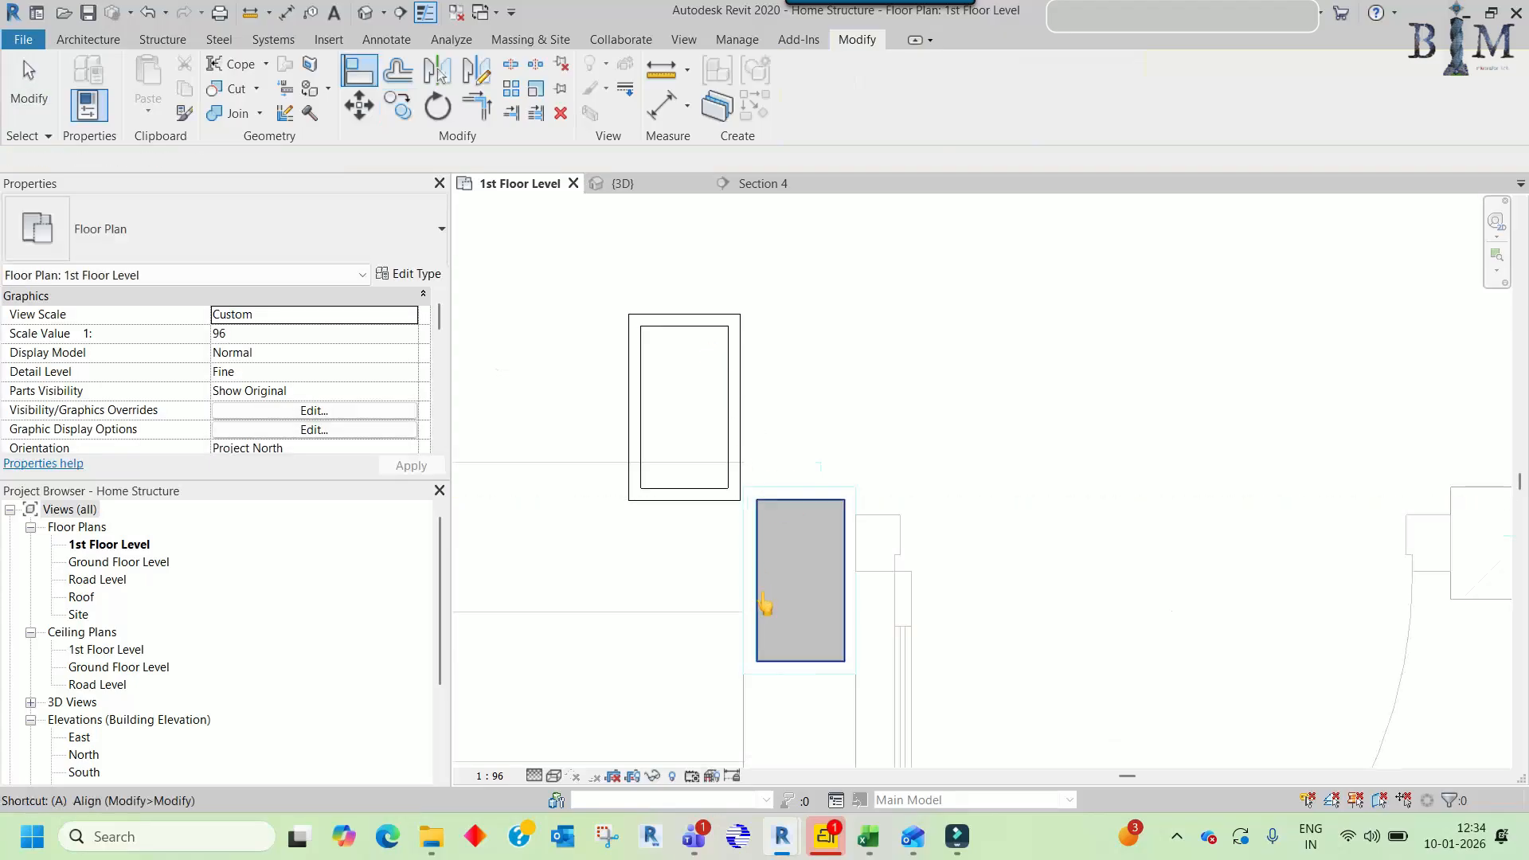
left_click(790, 661)
left_click(691, 488)
left_click(799, 500)
left_click(700, 333)
- Align the frame's two long walls with the sides of the staircase's north-east column so that they enclose it
left_click(842, 525)
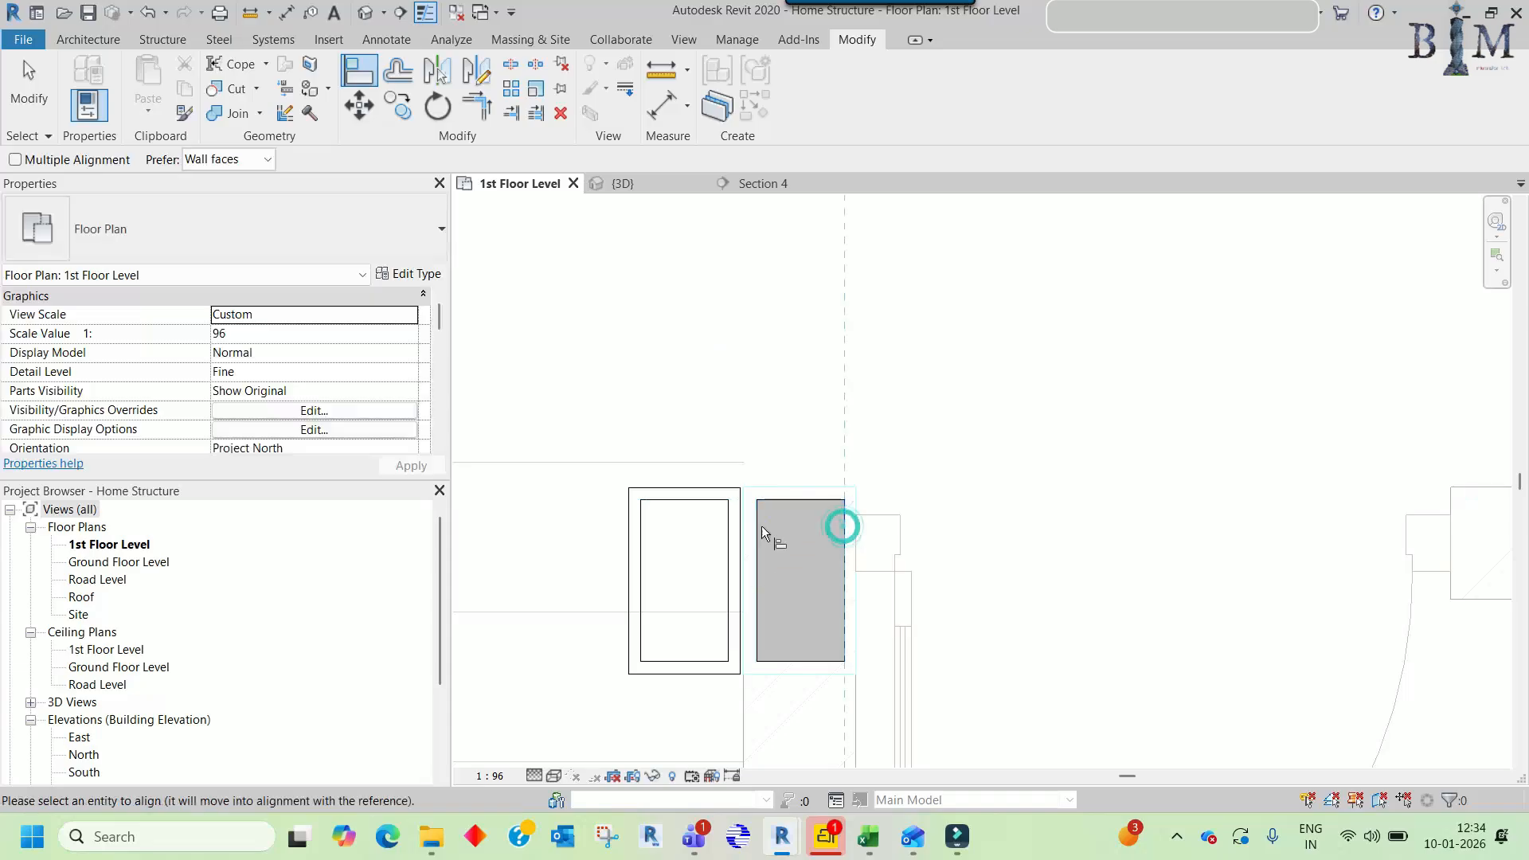
left_click(725, 531)
key("Escape")
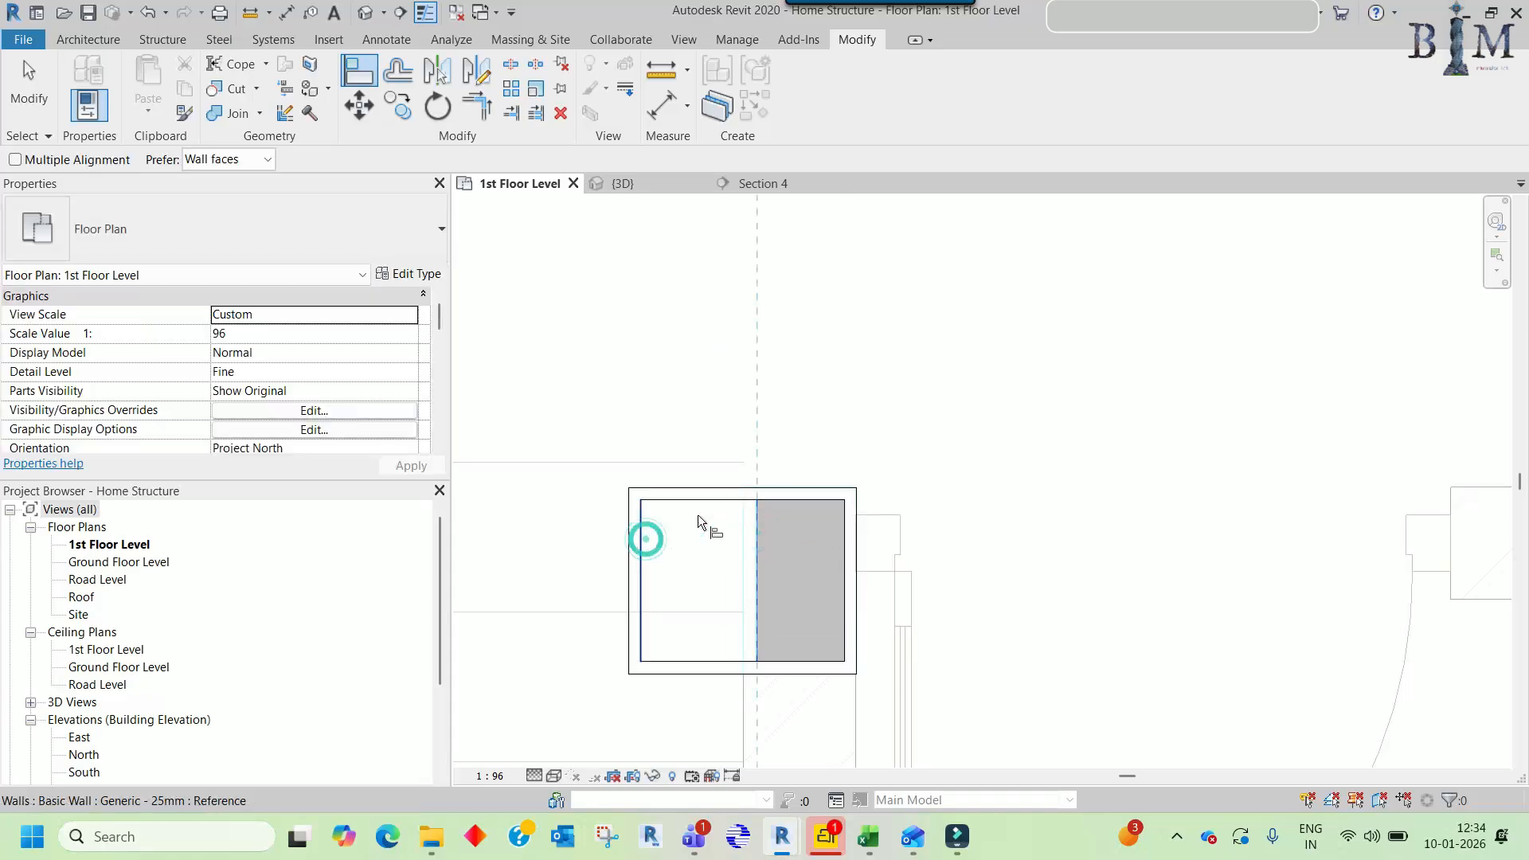
key("Escape")
- Copy the north-east staircase column's four-wall frame to just south of the horizontal column at the passage west wall's south end
key("Tab")
left_click(752, 514)
key("c")
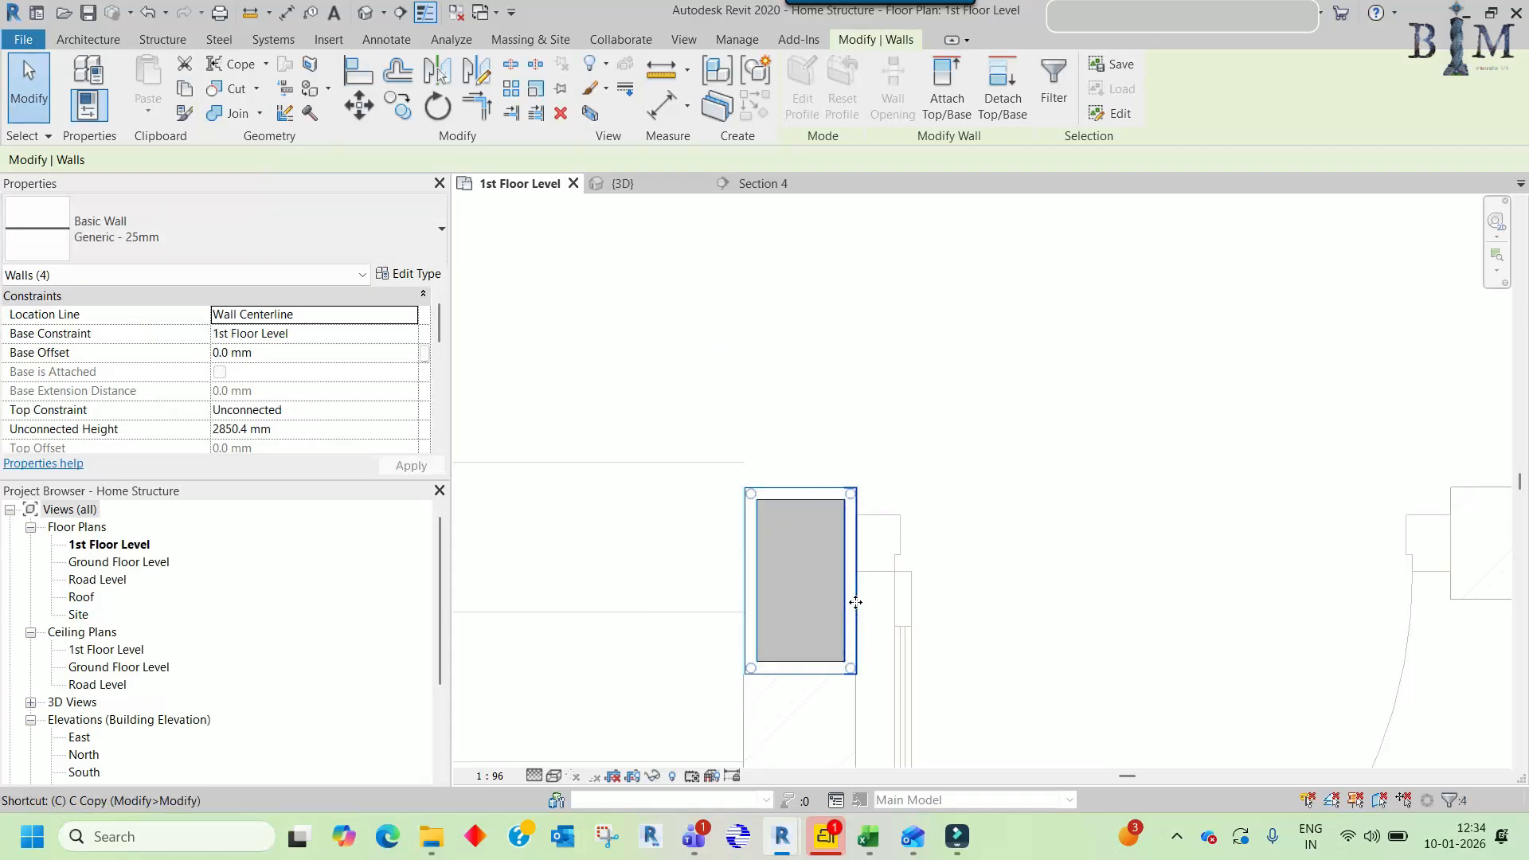
left_click(844, 610)
scroll(665, 460, "down", 6)
scroll(1016, 470, "up", 2)
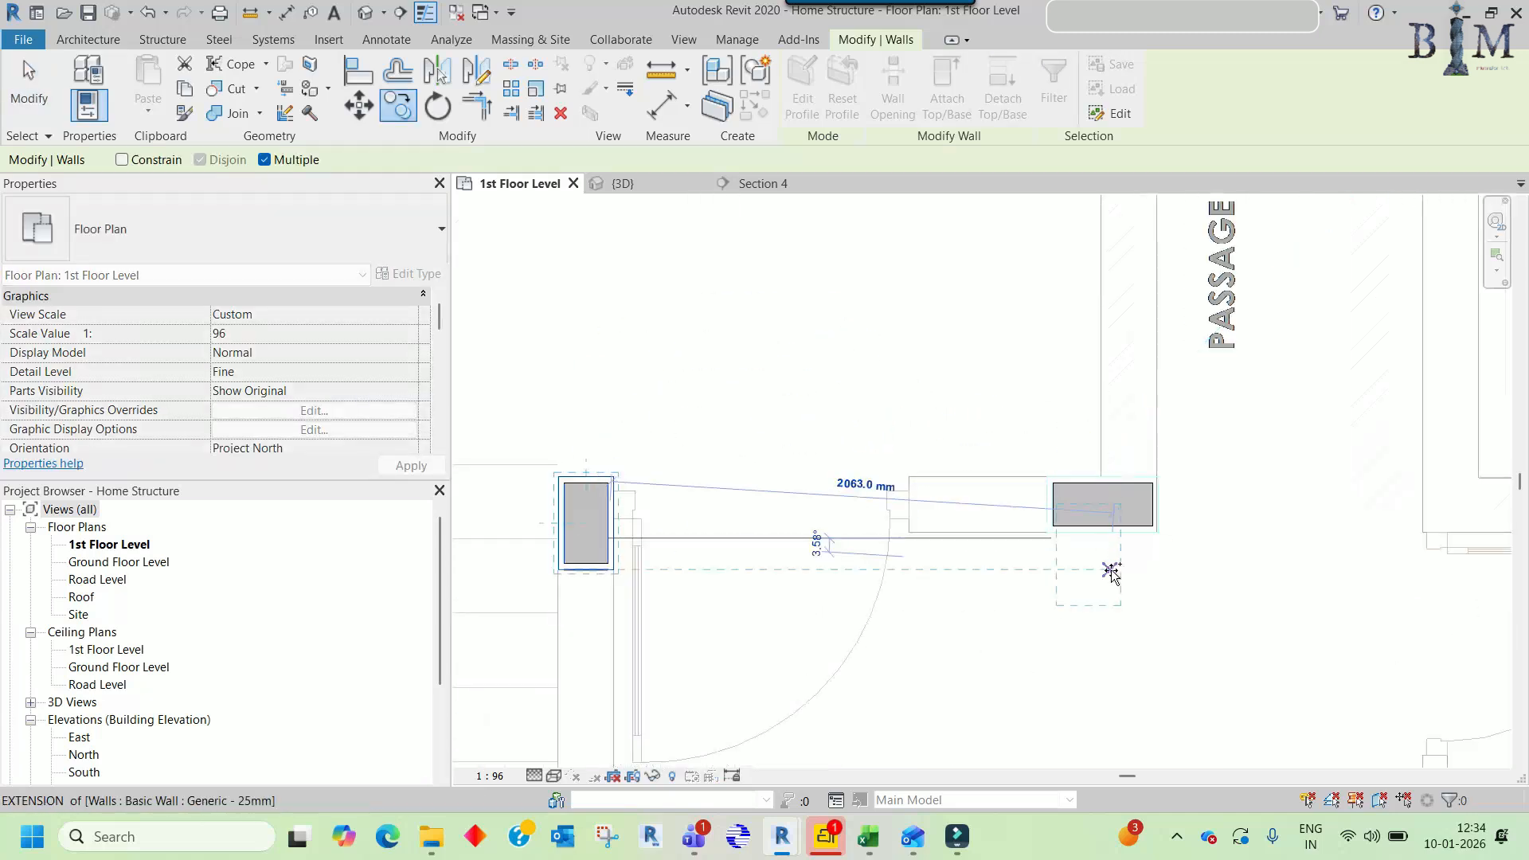
left_click(1120, 637)
key("Escape")
key("Escape")
- Align the copied frame's east and west walls with the ends of the horizontal column at the passage west wall's south end
scroll(1154, 534, "up", 3)
key("a")
key("l")
left_click(1154, 512)
middle_click_drag(1130, 631, 1083, 488)
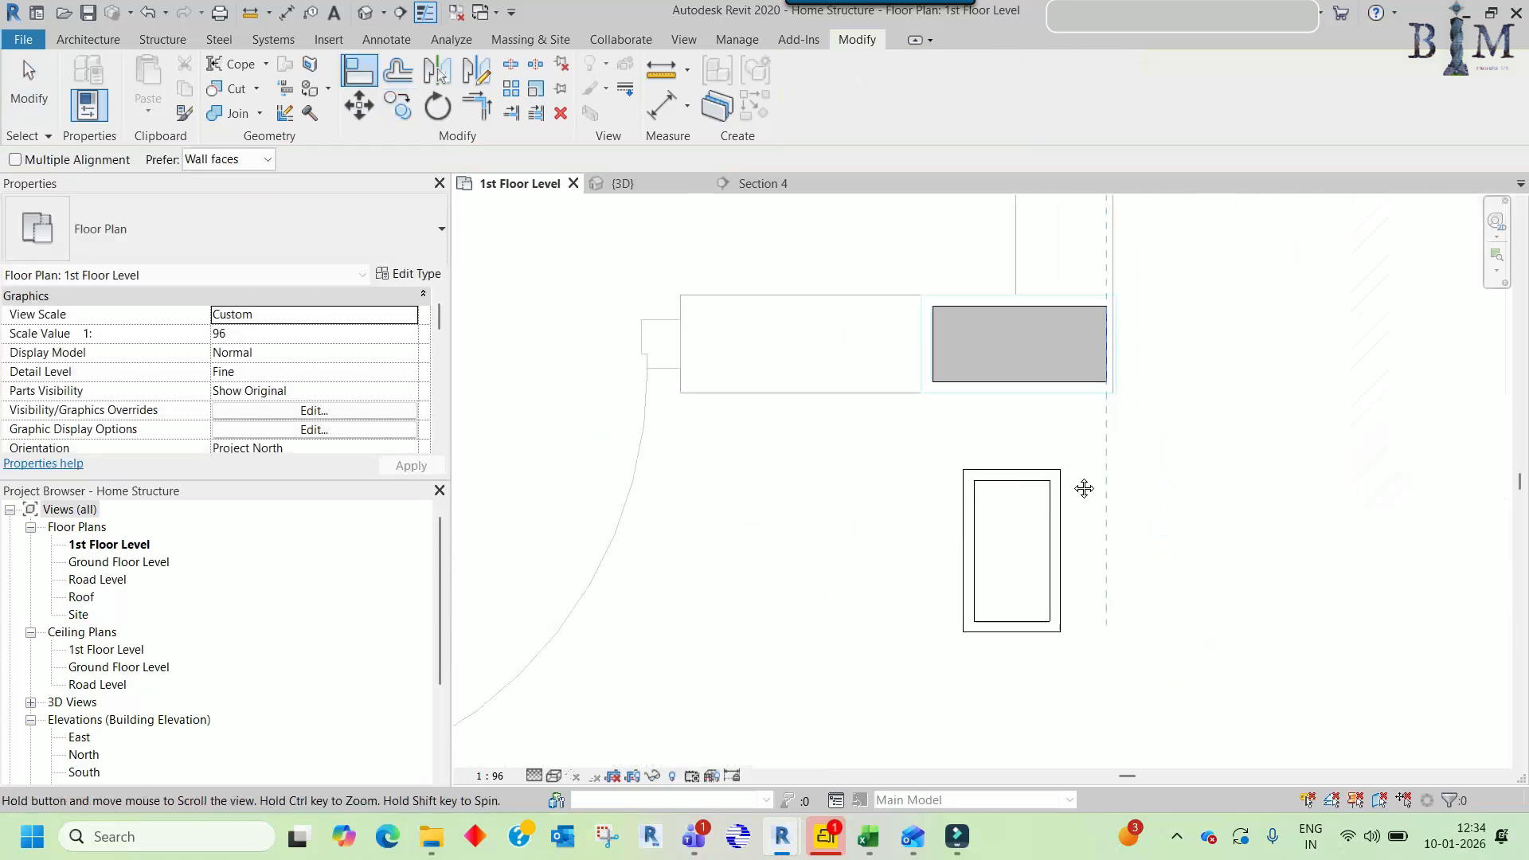
left_click(1046, 520)
left_click(933, 351)
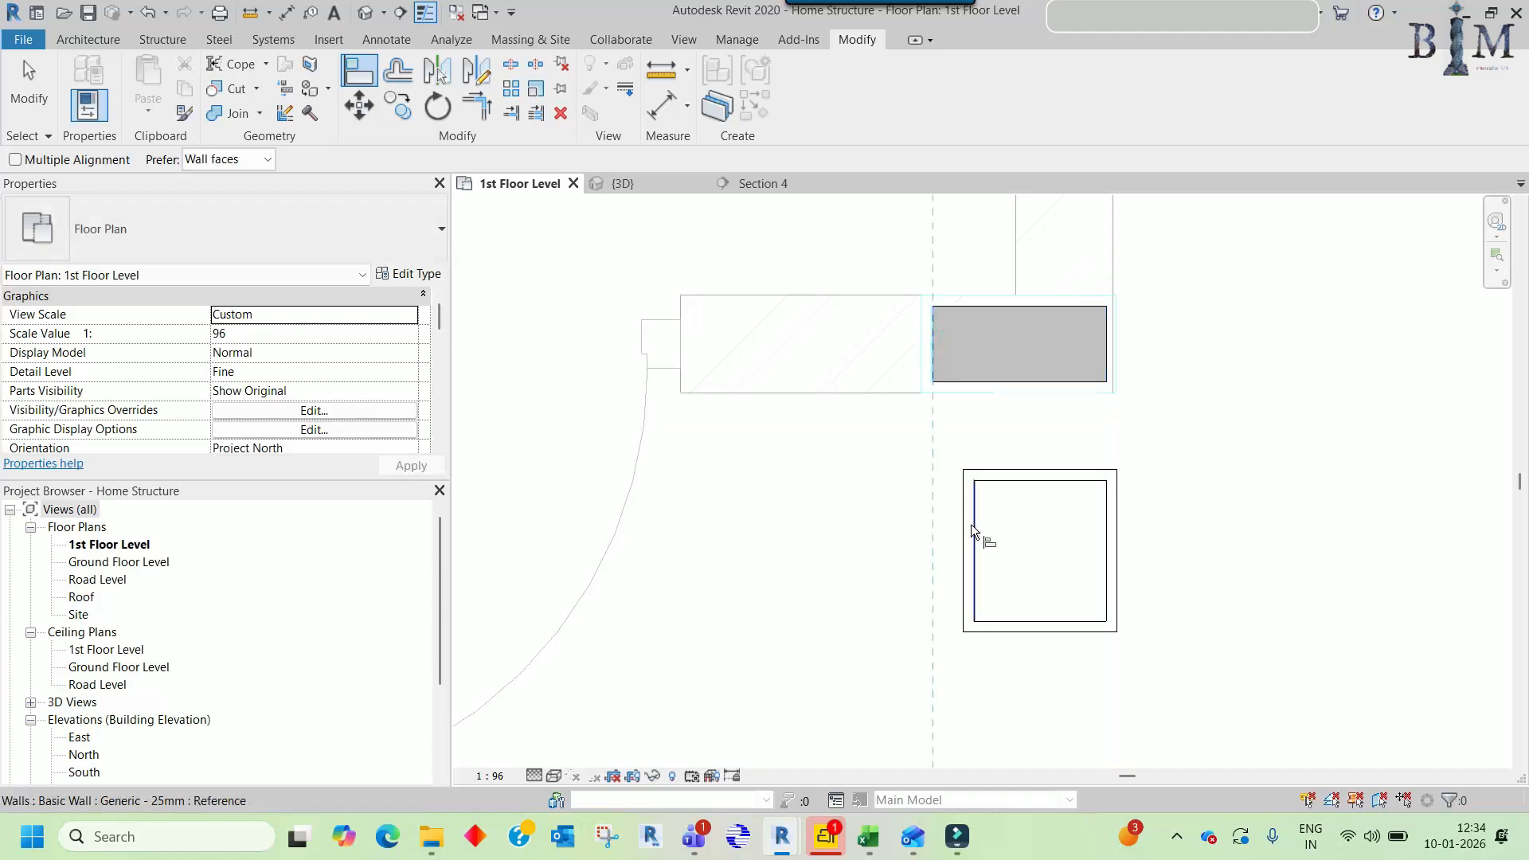
- Align the frame's north and south walls with the long sides of the horizontal passage column to enclose it
left_click(977, 301)
left_click(1003, 471)
left_click(978, 381)
left_click(999, 617)
key("Escape")
key("Escape")
- Copy the horizontal passage column's four-wall frame to beside the column at the lift's north-west corner
key("Tab")
left_click(955, 302)
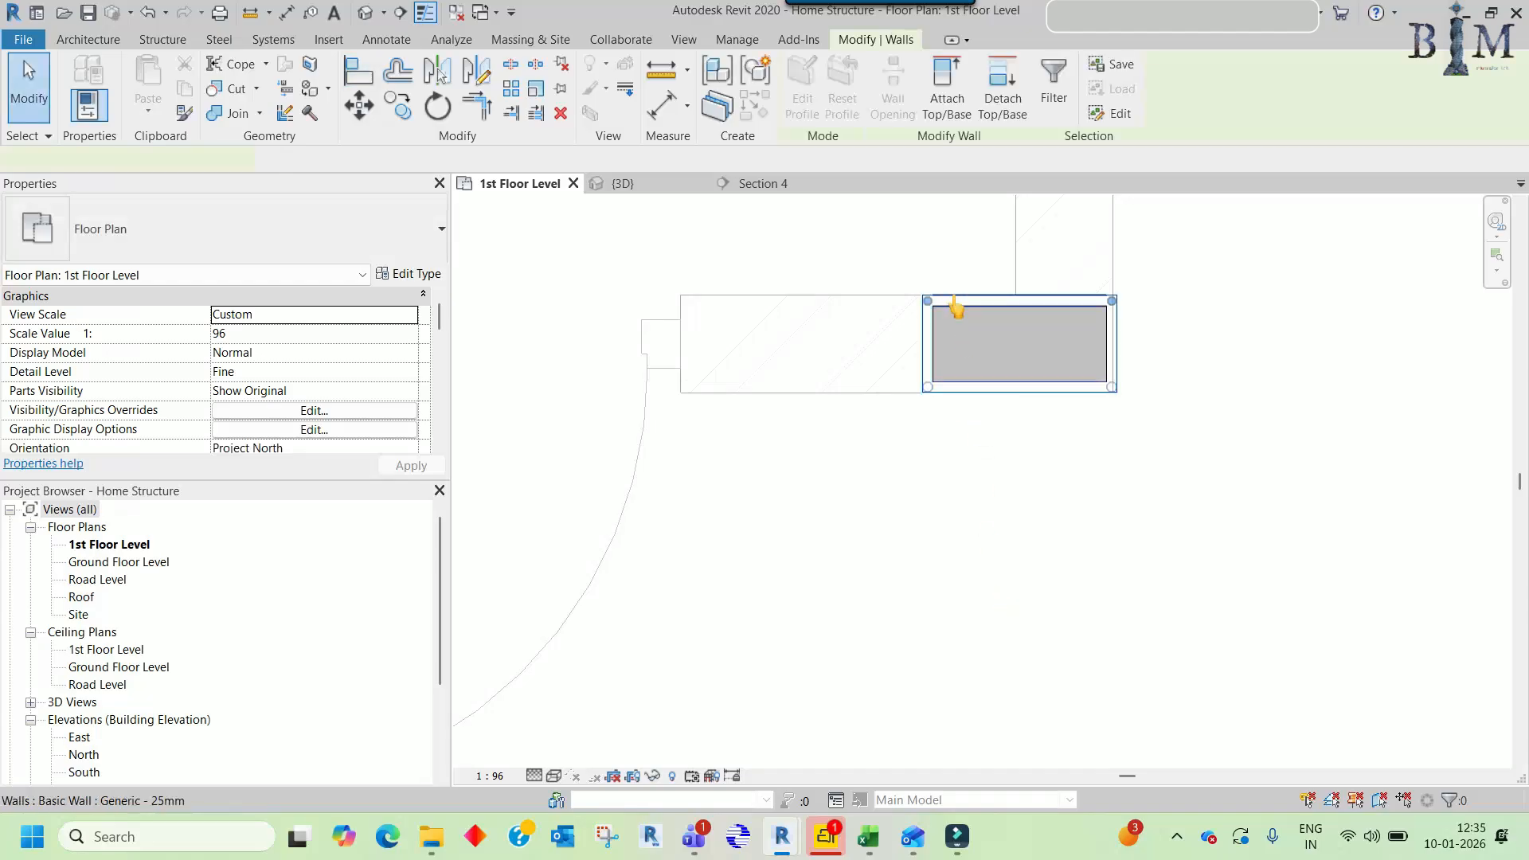
key("c")
key("o")
left_click(981, 365)
scroll(981, 365, "down", 5)
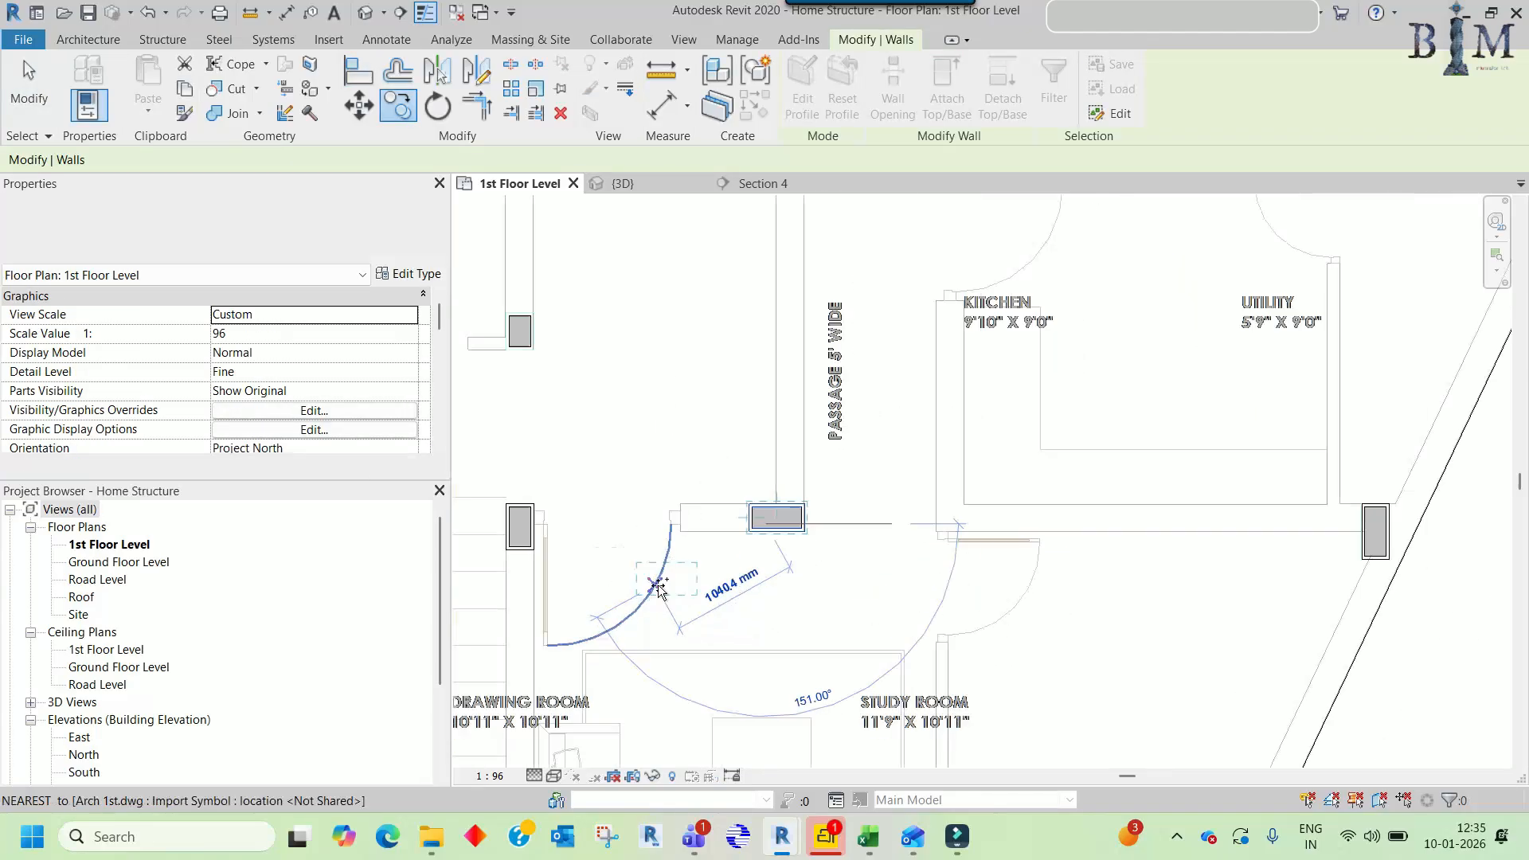
middle_click_drag(950, 420, 1141, 484)
scroll(762, 496, "up", 2)
middle_click_drag(737, 540, 1051, 621)
scroll(847, 634, "down", 2)
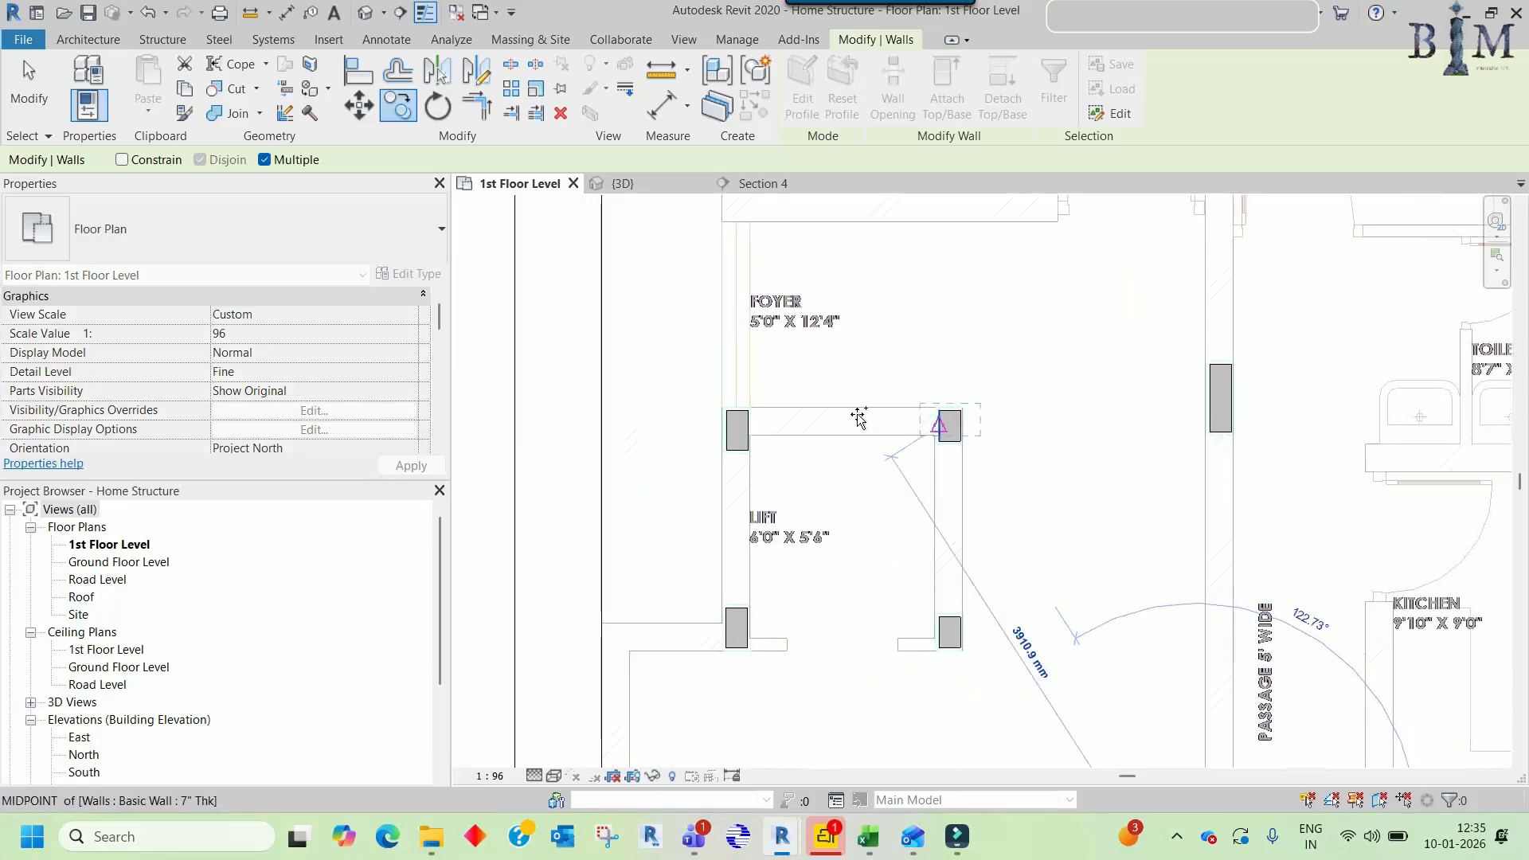
scroll(675, 539, "up", 5)
key("Escape")
key("Escape")
- Align the copied frame's four walls with the faces of the lift's north-west column so that they enclose it
key("a")
key("l")
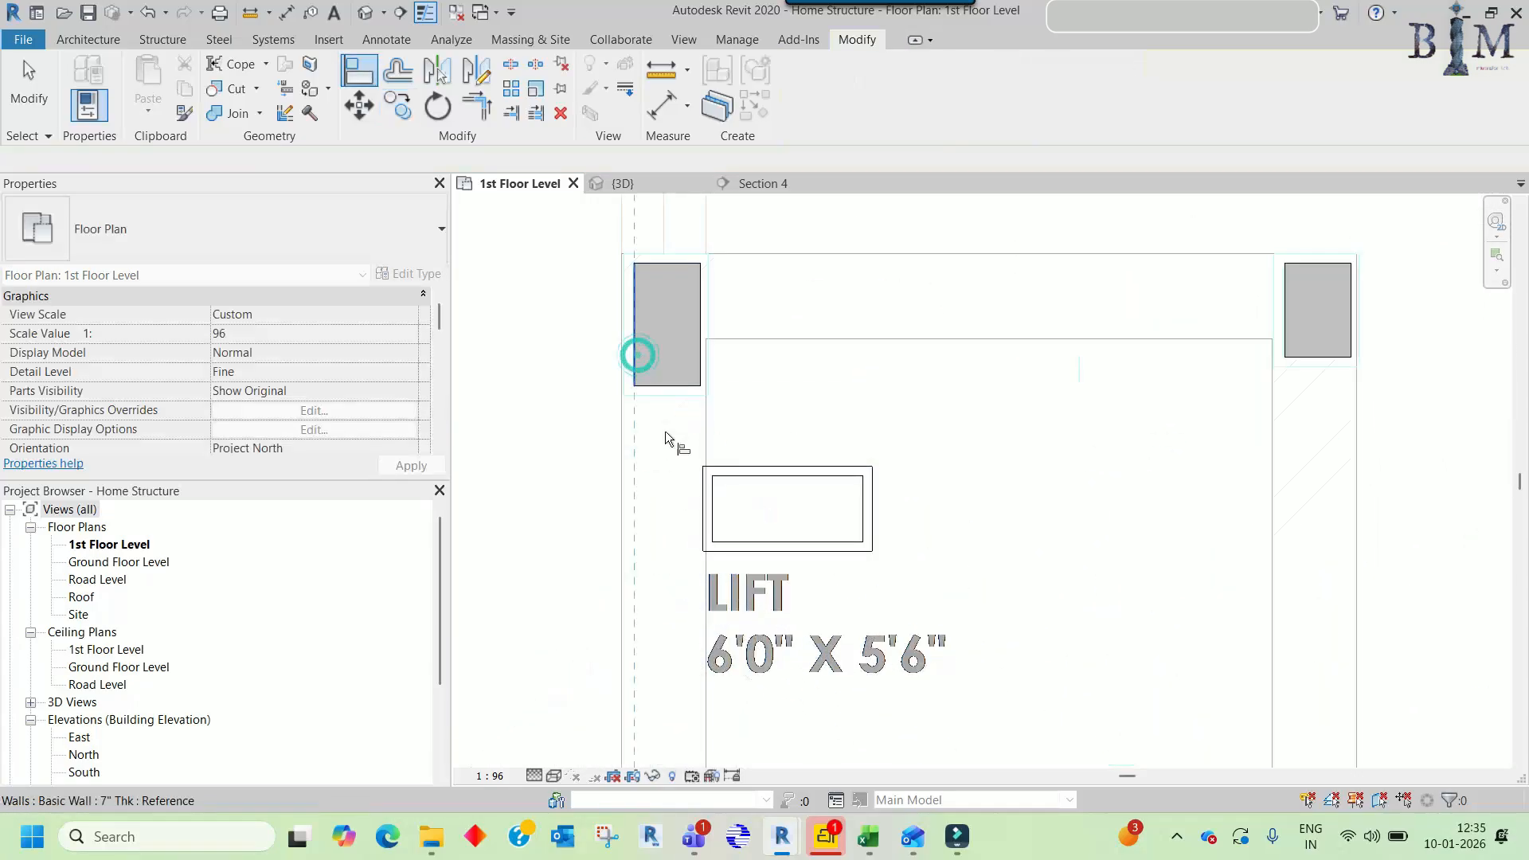
left_click(702, 354)
left_click(863, 510)
left_click(684, 478)
left_click(665, 540)
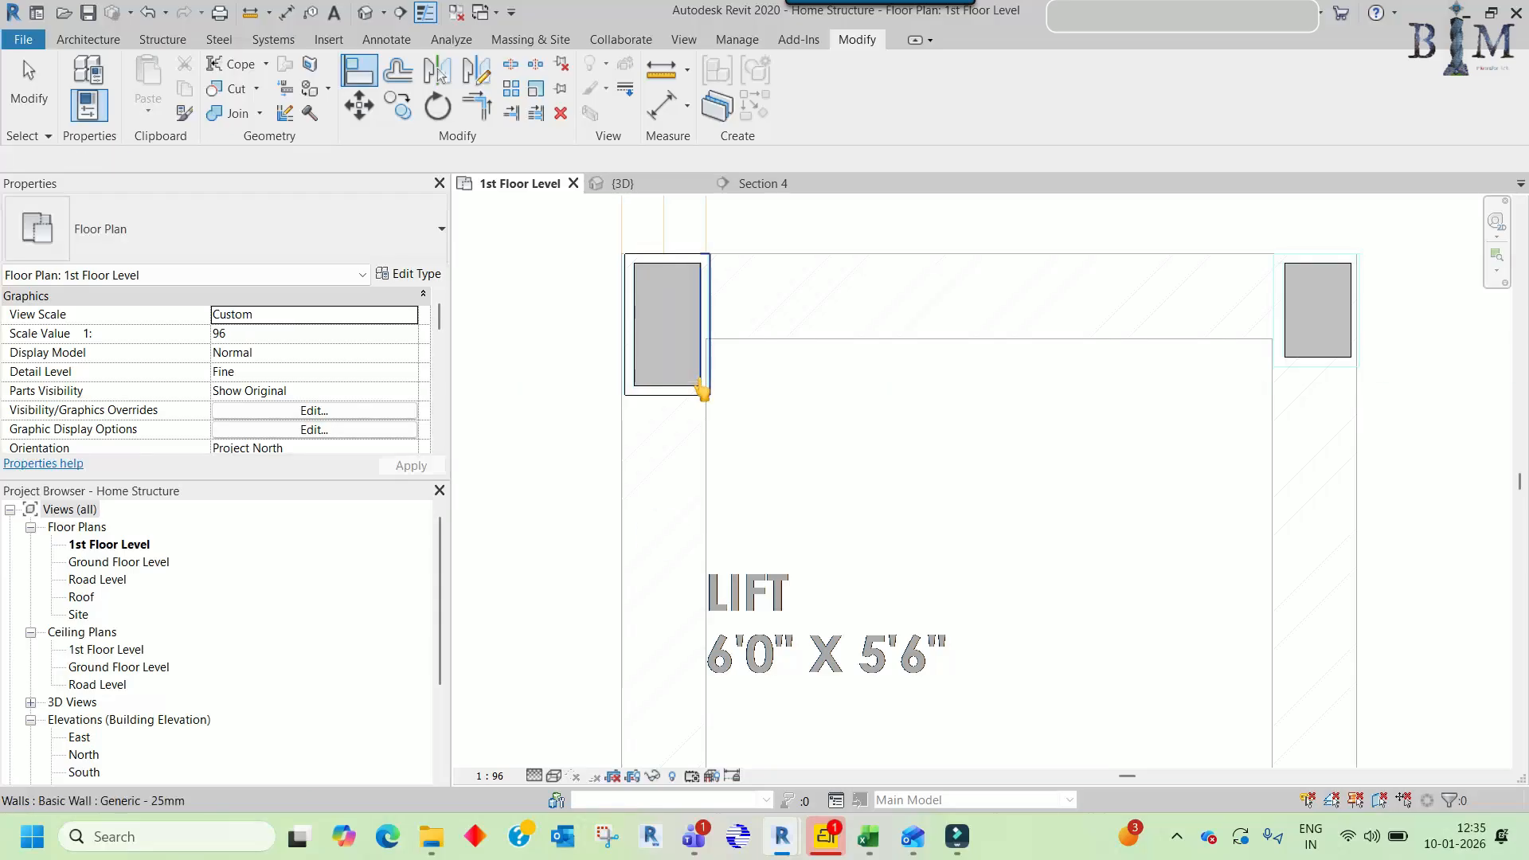
- Copy the lift's north-west column frame to beside the column at the lift's south-west corner
left_click(698, 383)
left_click(620, 295, "ctrl")
key("c")
key("o")
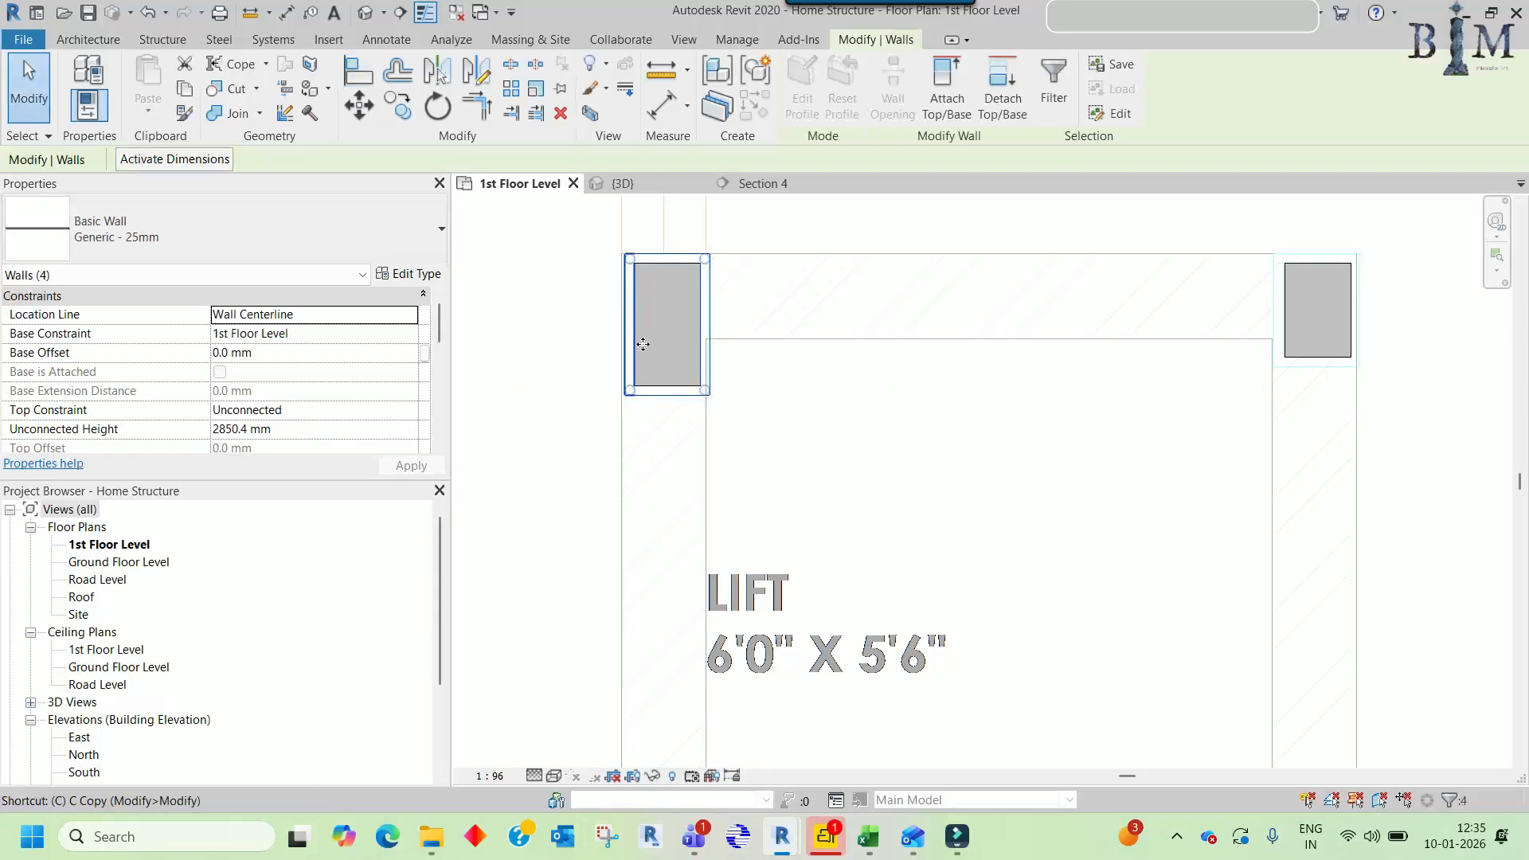
left_click(645, 347)
scroll(653, 355, "down", 1)
scroll(702, 388, "down", 2)
middle_click_drag(993, 572, 935, 307)
scroll(669, 398, "up", 2)
left_click(728, 403)
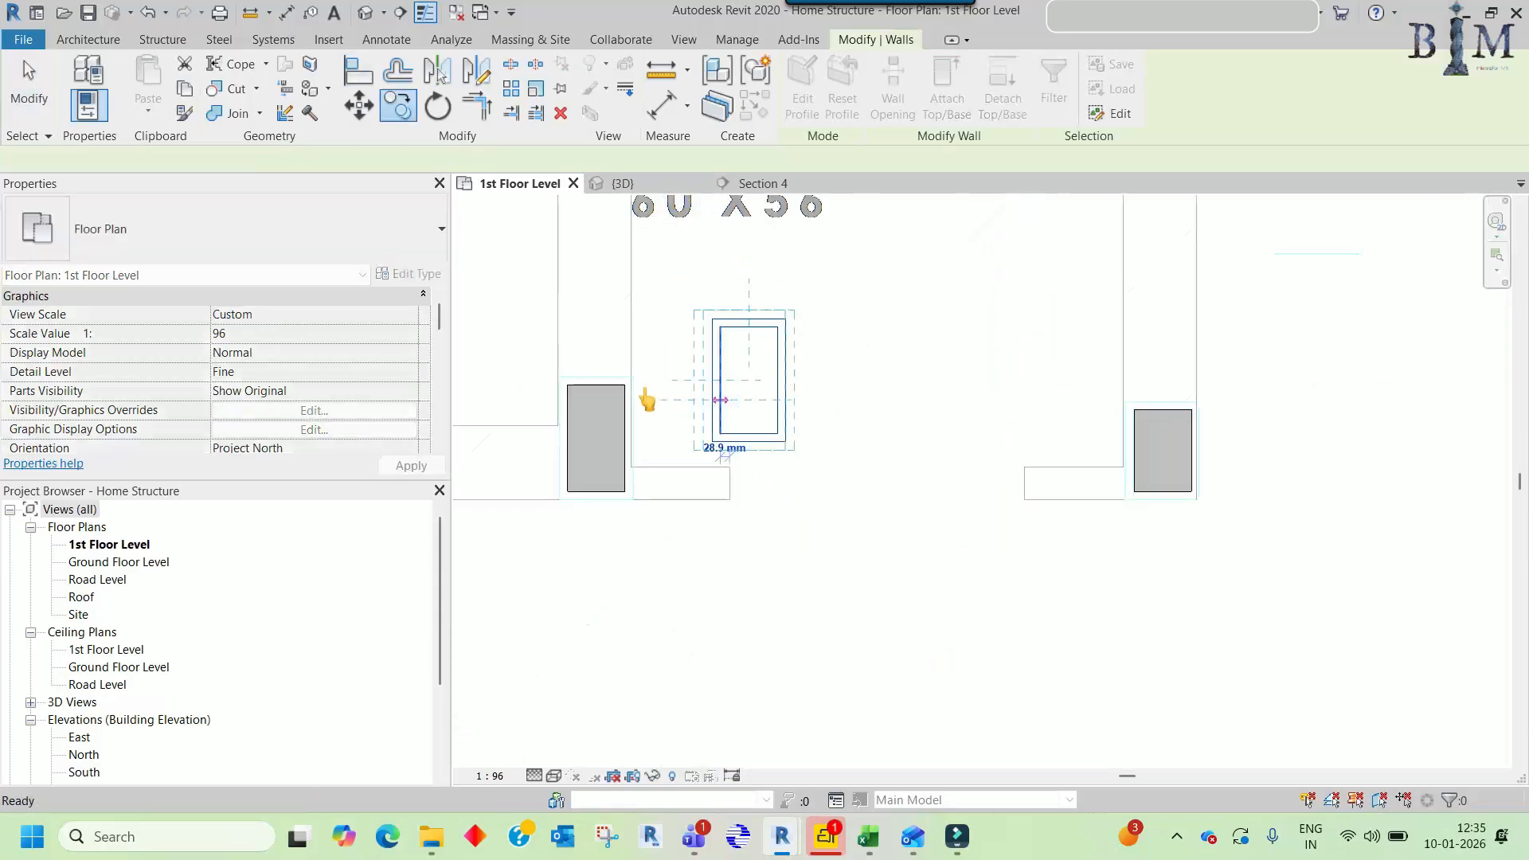
- Align the copied frame's north and south walls with the ends of the lift's south-west column
key("a")
key("l")
scroll(589, 402, "up", 2)
left_click(573, 383)
left_click(830, 283)
left_click(552, 570)
left_click(820, 468)
- Align the frame's two long walls with the sides of the lift's south-west column so that they enclose it
left_click(512, 446)
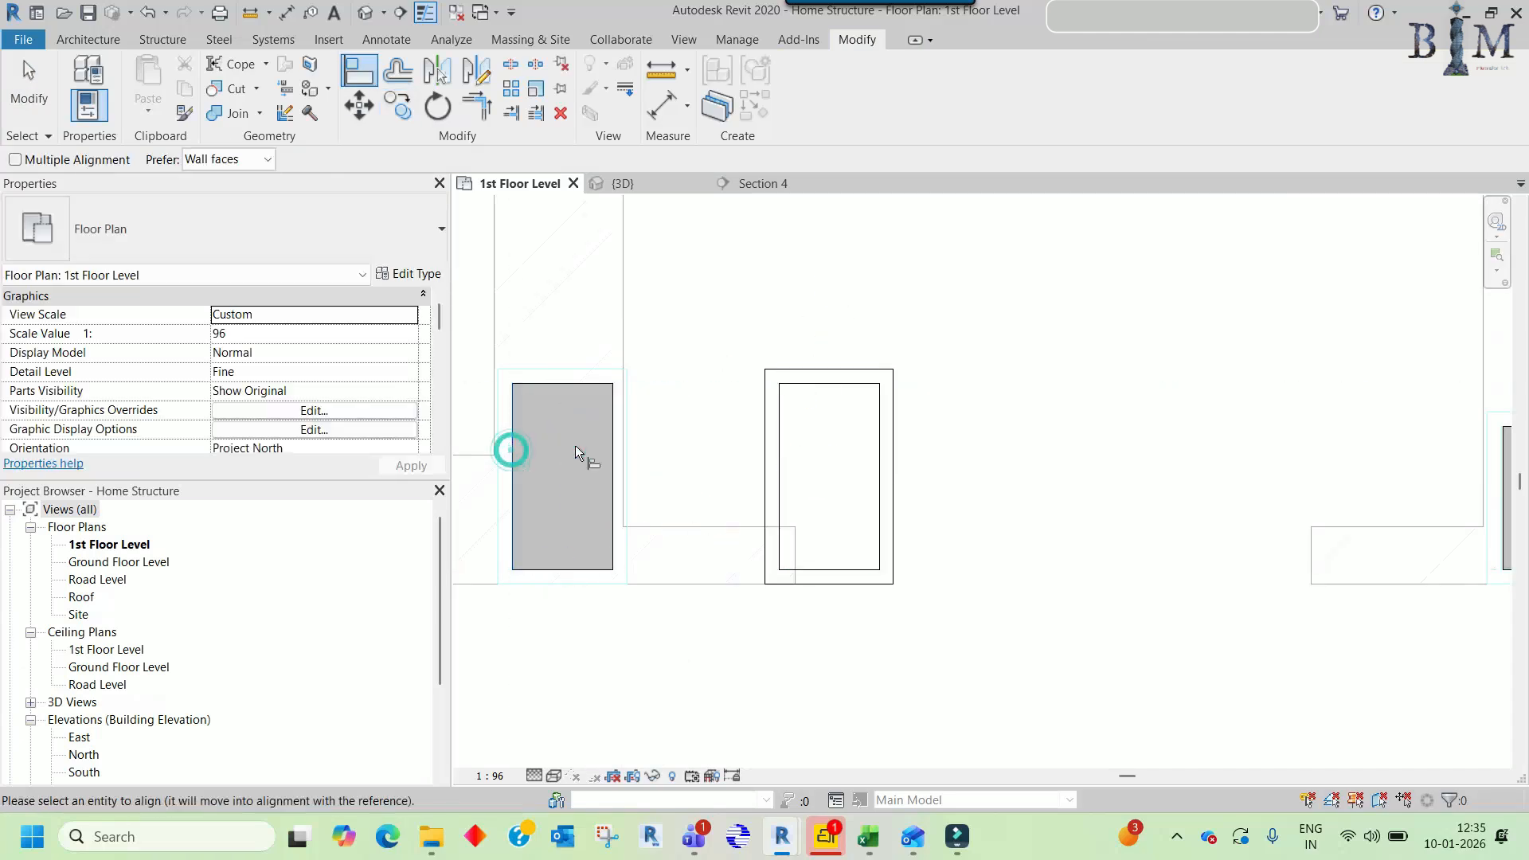
left_click(779, 443)
key("Escape")
left_click(603, 434)
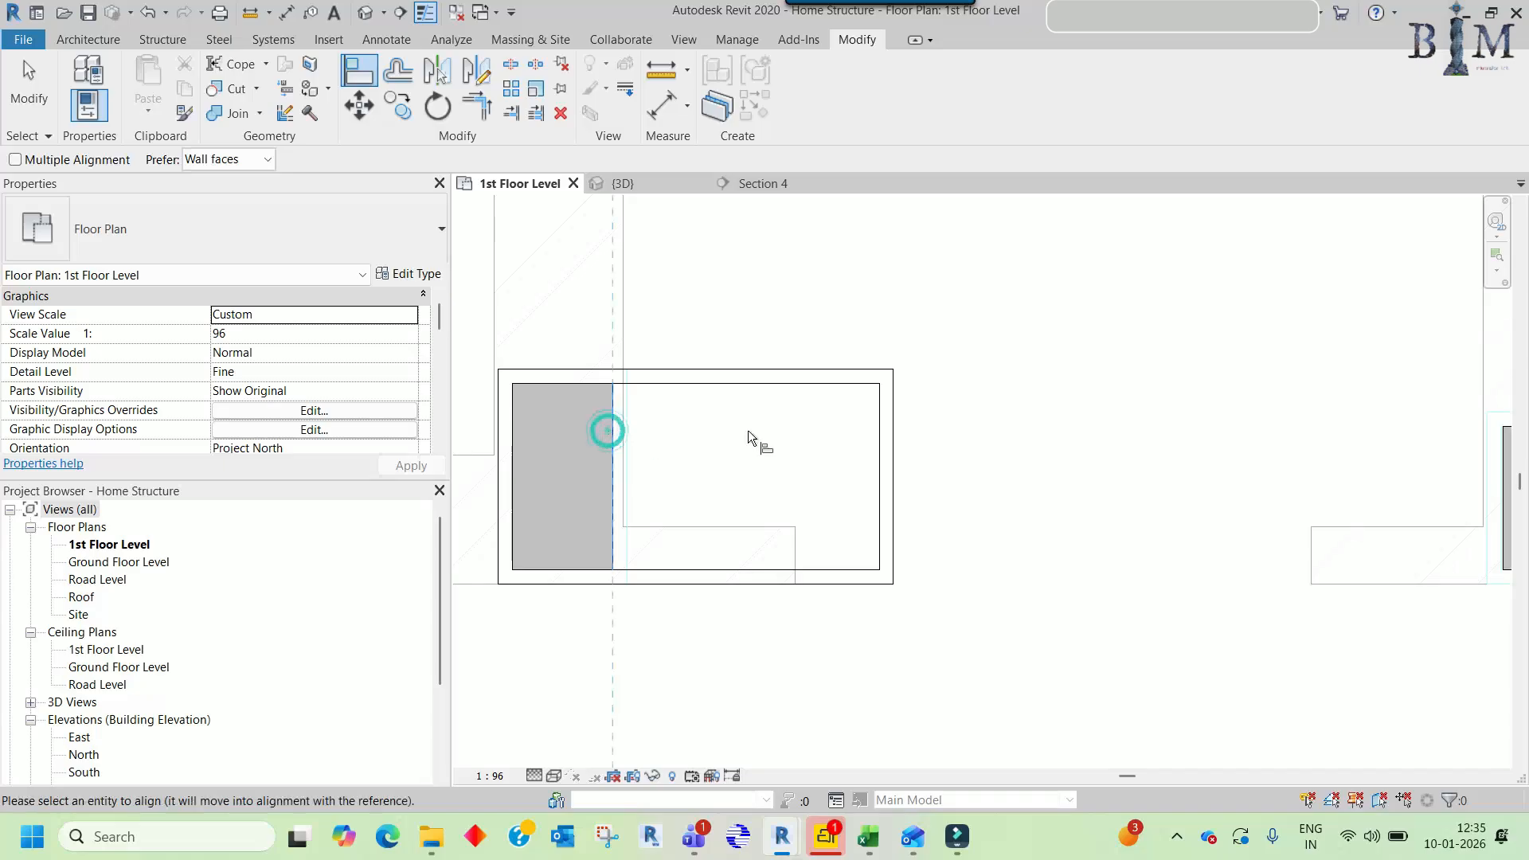
left_click(878, 433)
key("Escape")
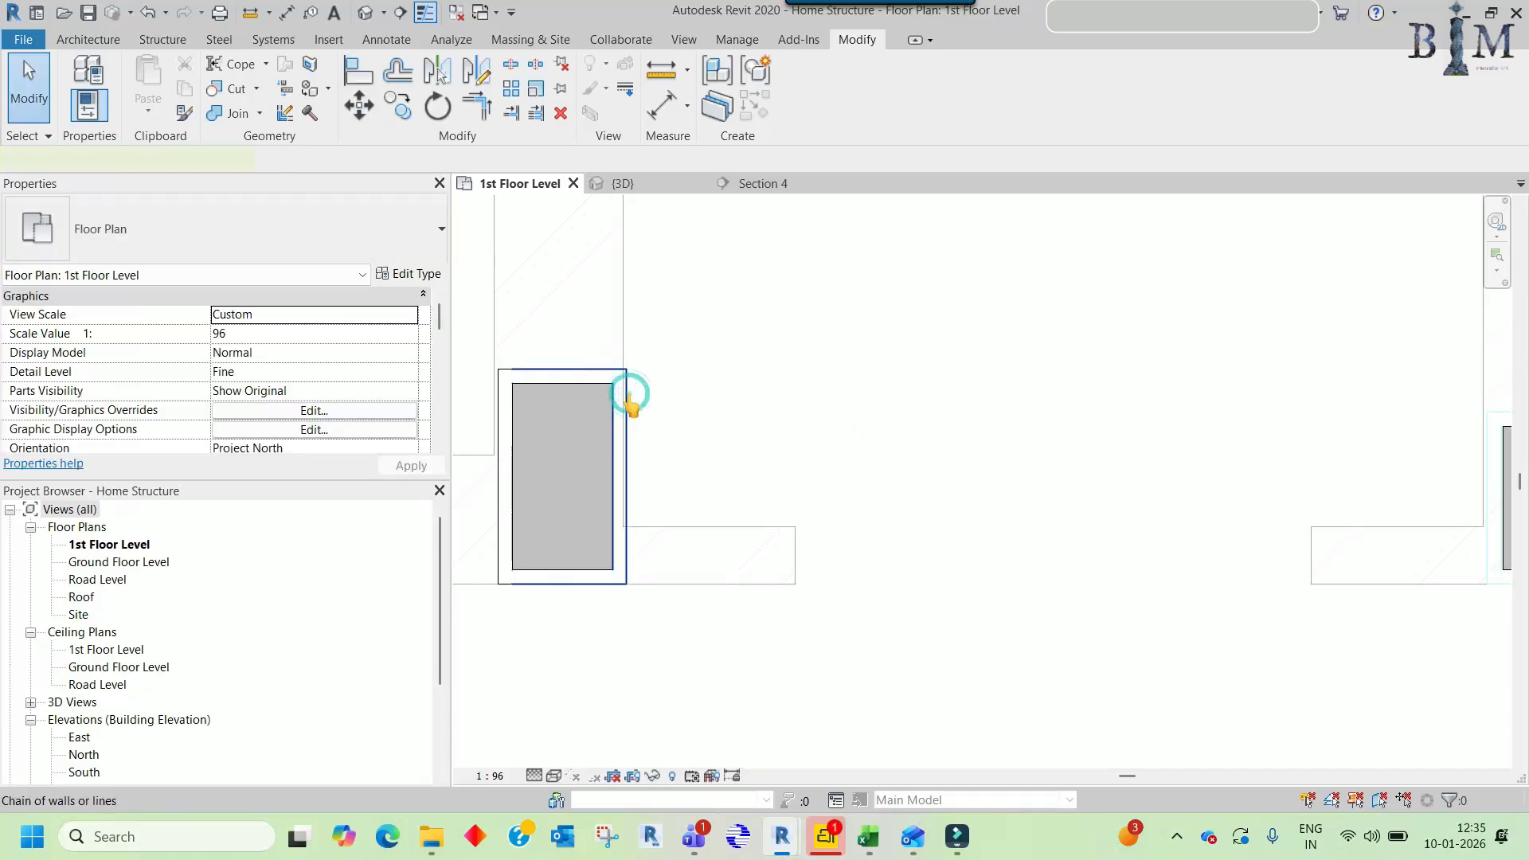
- Try to copy the lift's south-west column frame to the east of the lift's south-east column, and undo the copy
left_click(629, 395)
left_click(498, 442)
key("c")
key("c")
left_click(510, 450)
scroll(564, 468, "down", 3)
middle_click_drag(788, 471, 699, 470)
scroll(821, 458, "up", 1)
scroll(1015, 458, "up", 1)
left_click(1109, 480)
key("Escape")
key("Escape")
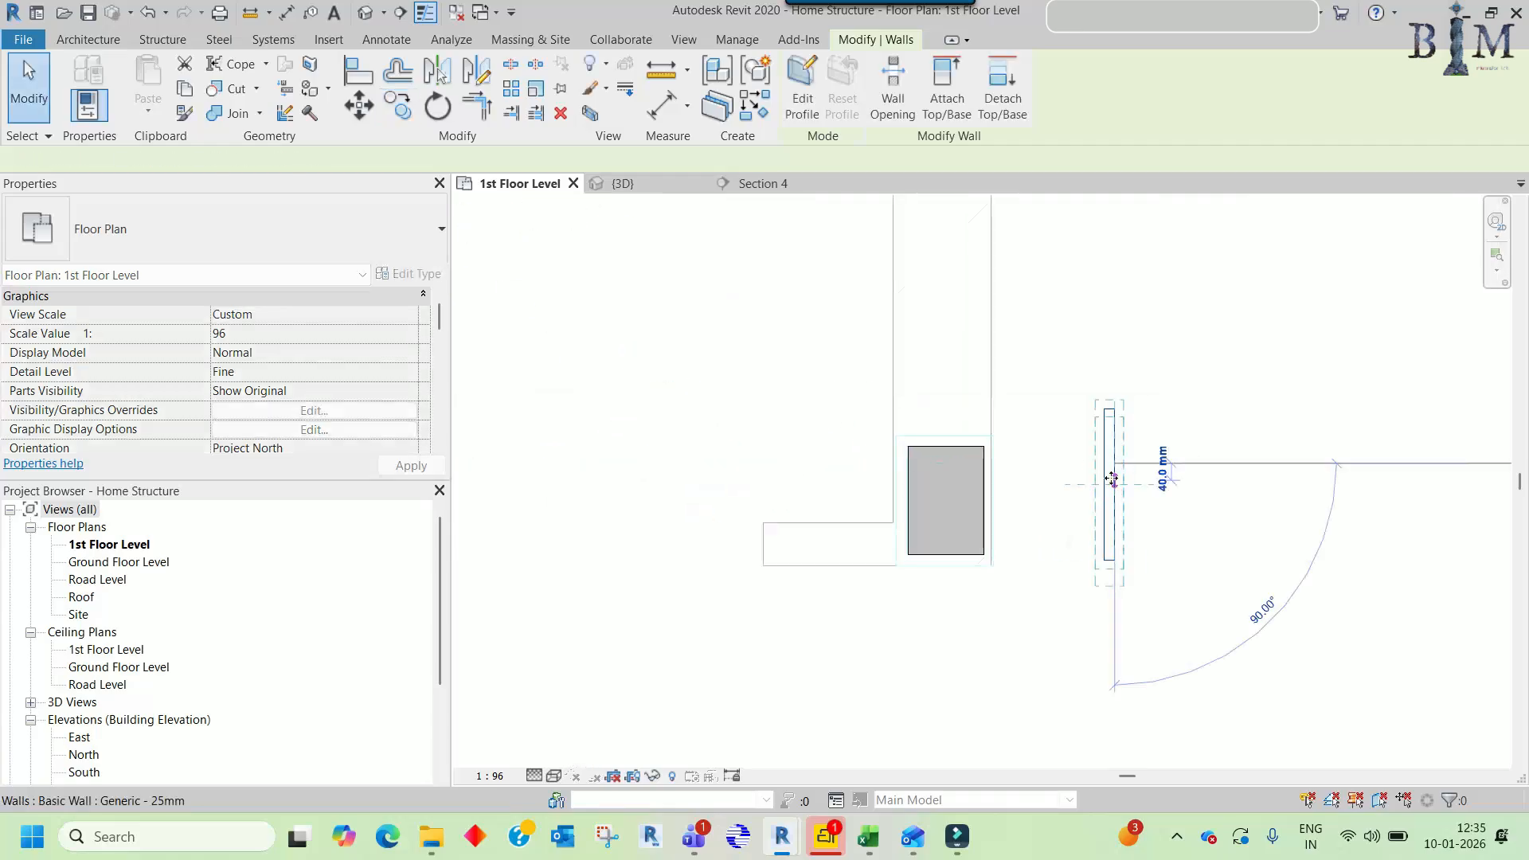
key("ctrl+z")
- Copy all four walls of the lift's south-west column frame to the east of the lift's south-east column
scroll(1109, 481, "down", 2)
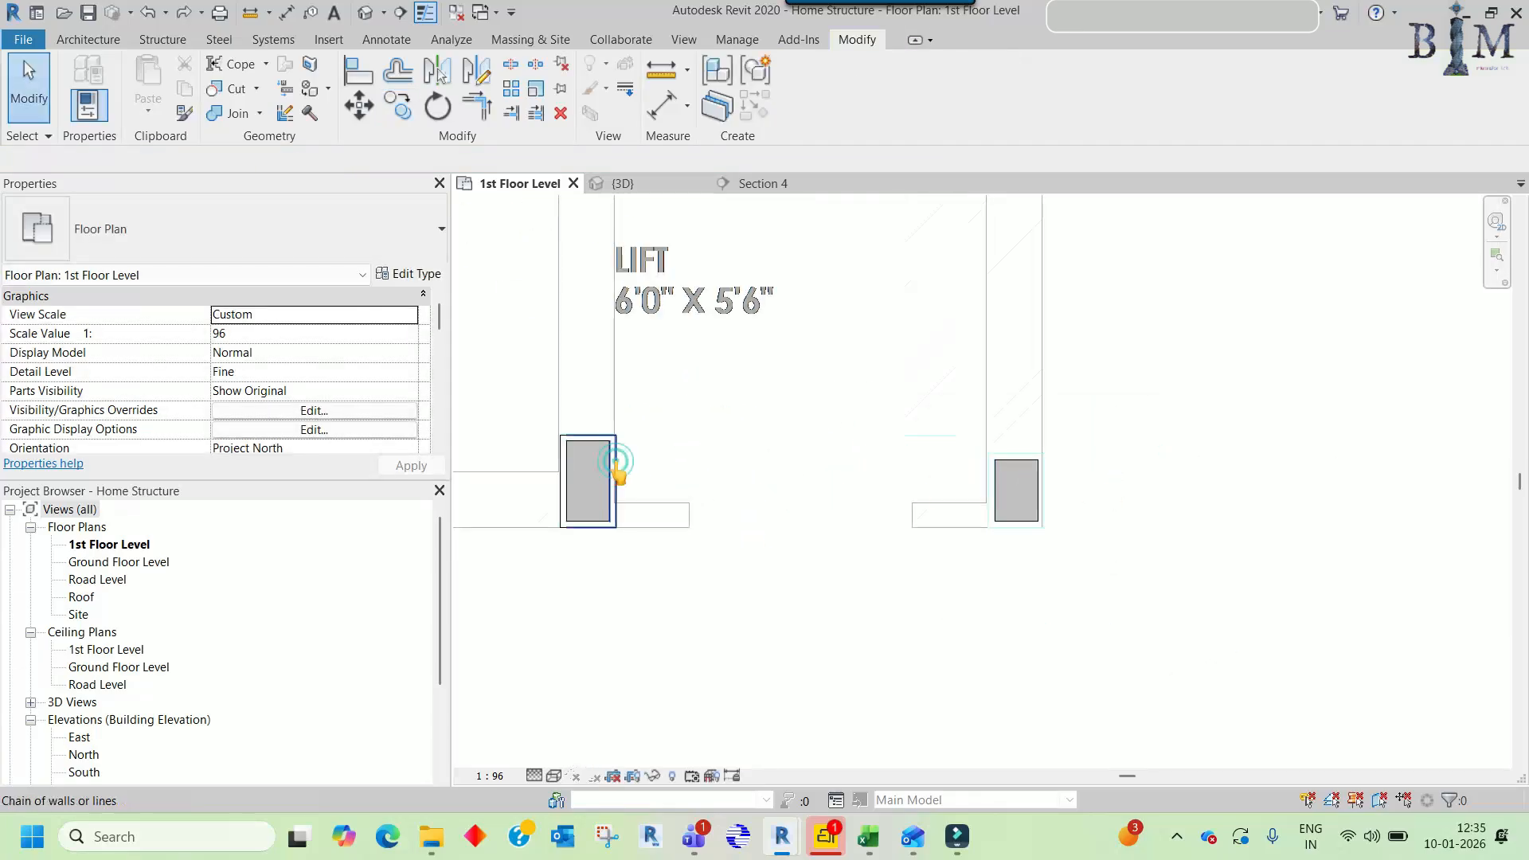
left_click(616, 468)
scroll(589, 478, "up", 1)
key("c")
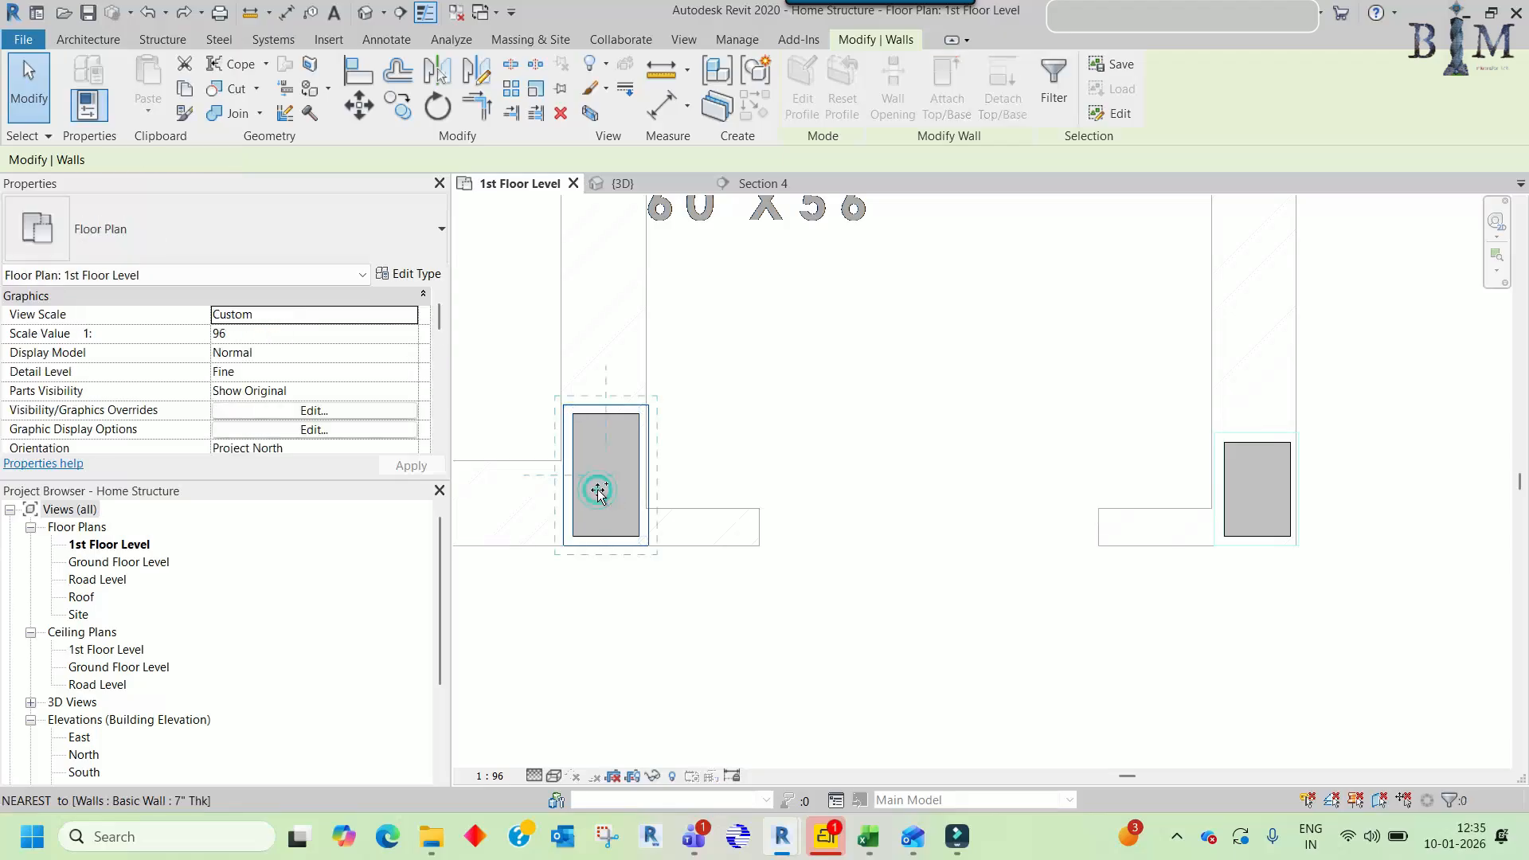
left_click(601, 489)
scroll(598, 488, "down", 2)
left_click(1112, 488)
scroll(1112, 487, "up", 2)
key("Escape")
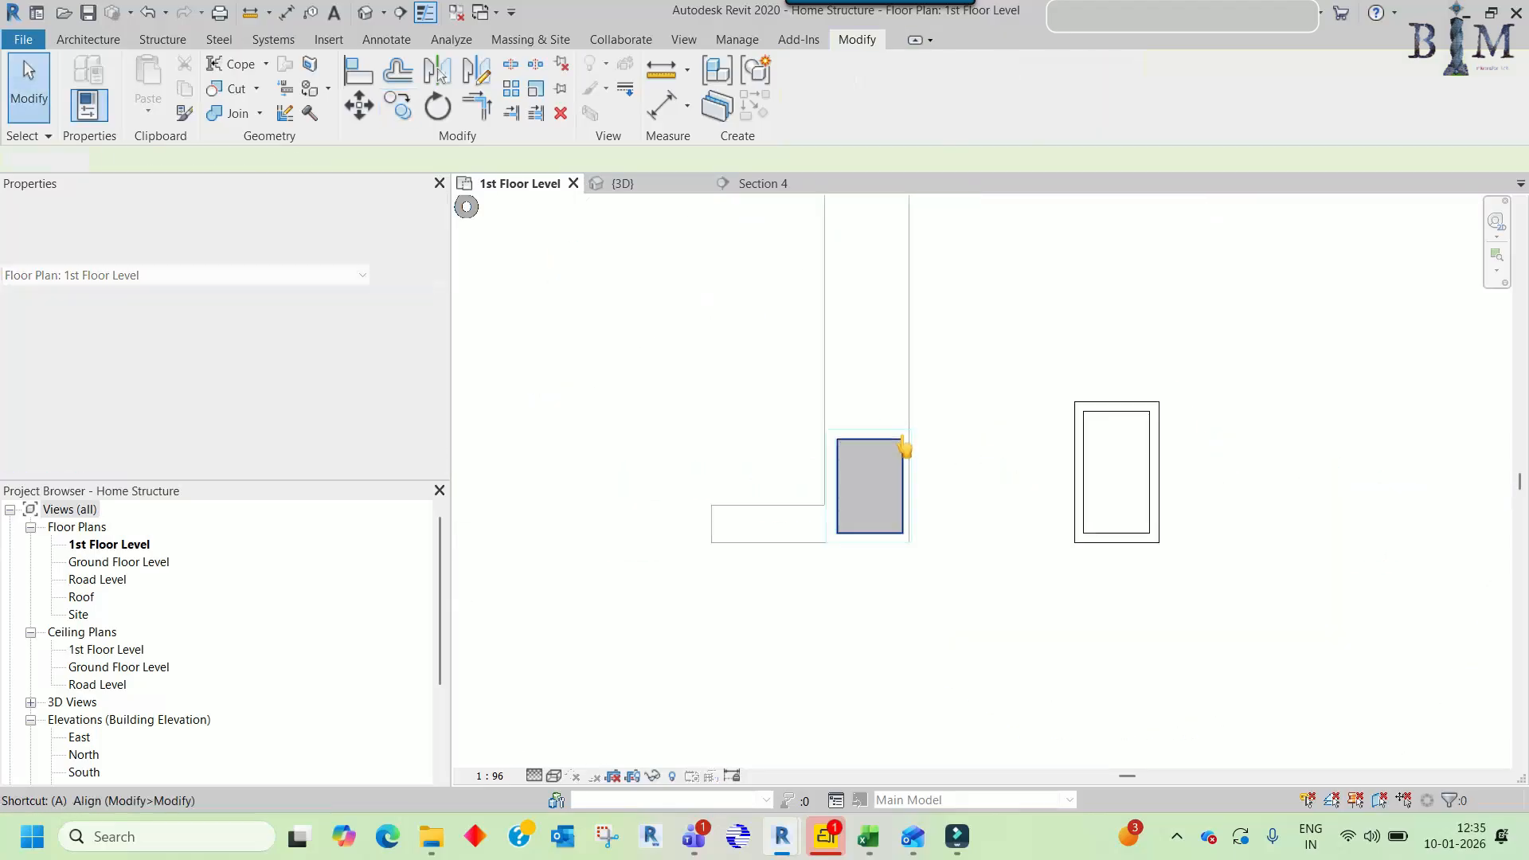
- Align the copied frame's four walls with the faces of the lift's south-east column so that they enclose it
key("a")
key("l")
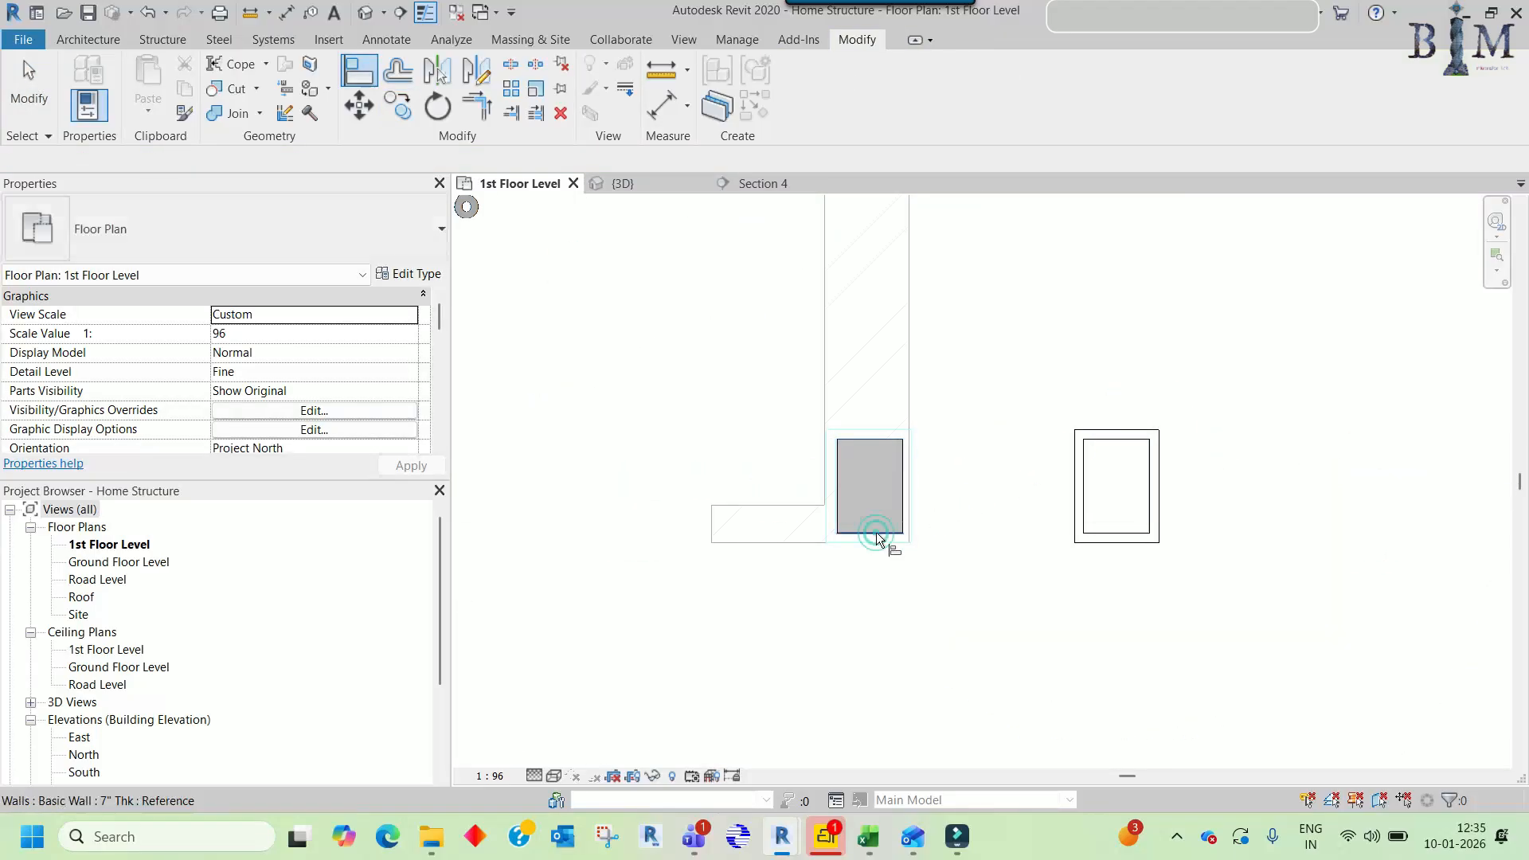
left_click(836, 469)
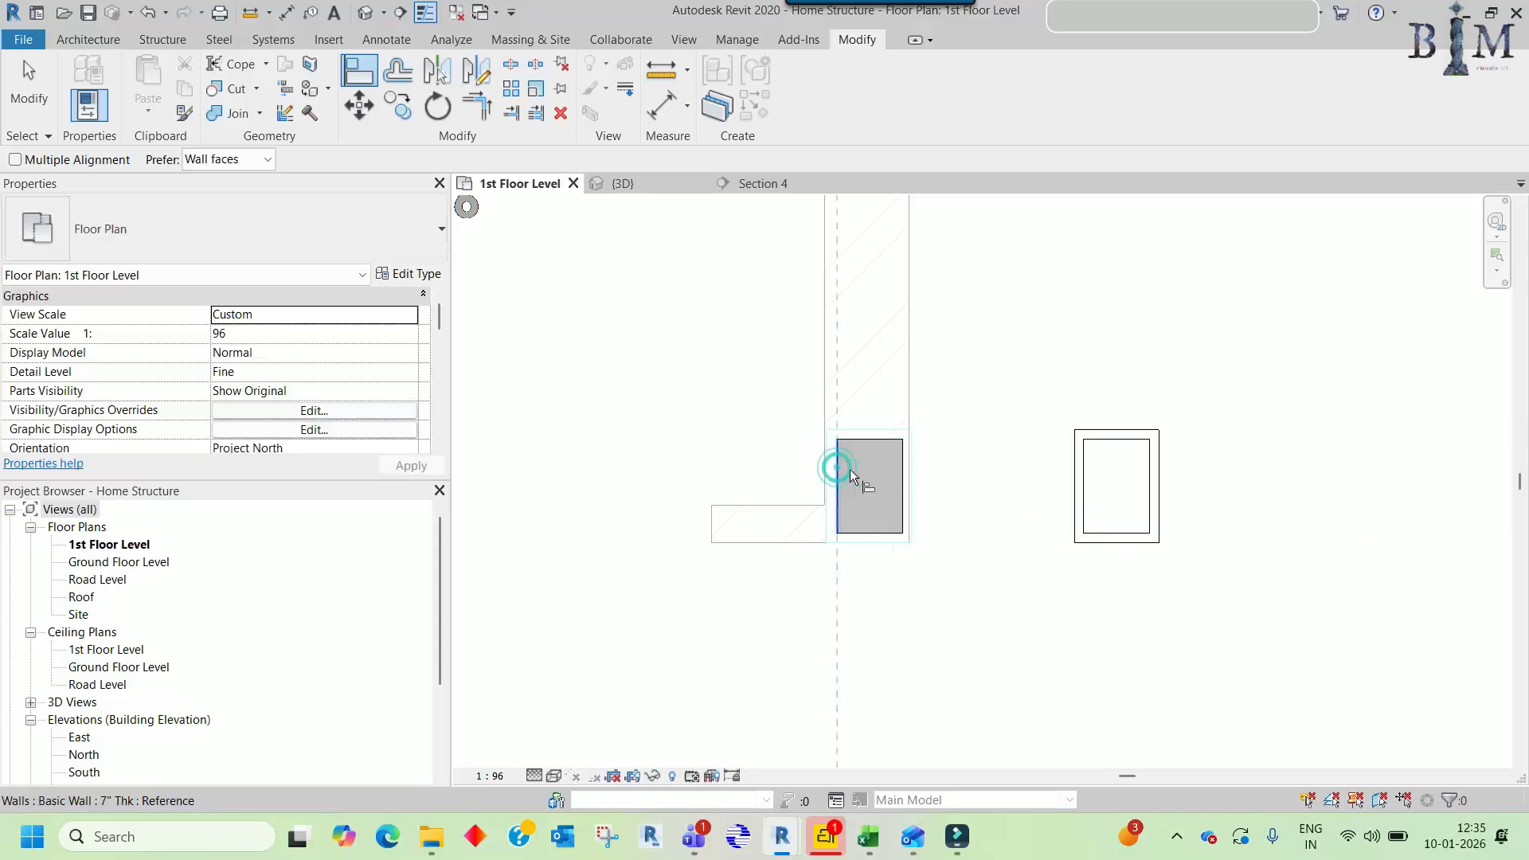
left_click(1086, 476)
left_click(1156, 469)
key("Escape")
- Copy the lift's south-east column frame to beside the column at the lift's north-east corner
left_click(880, 517)
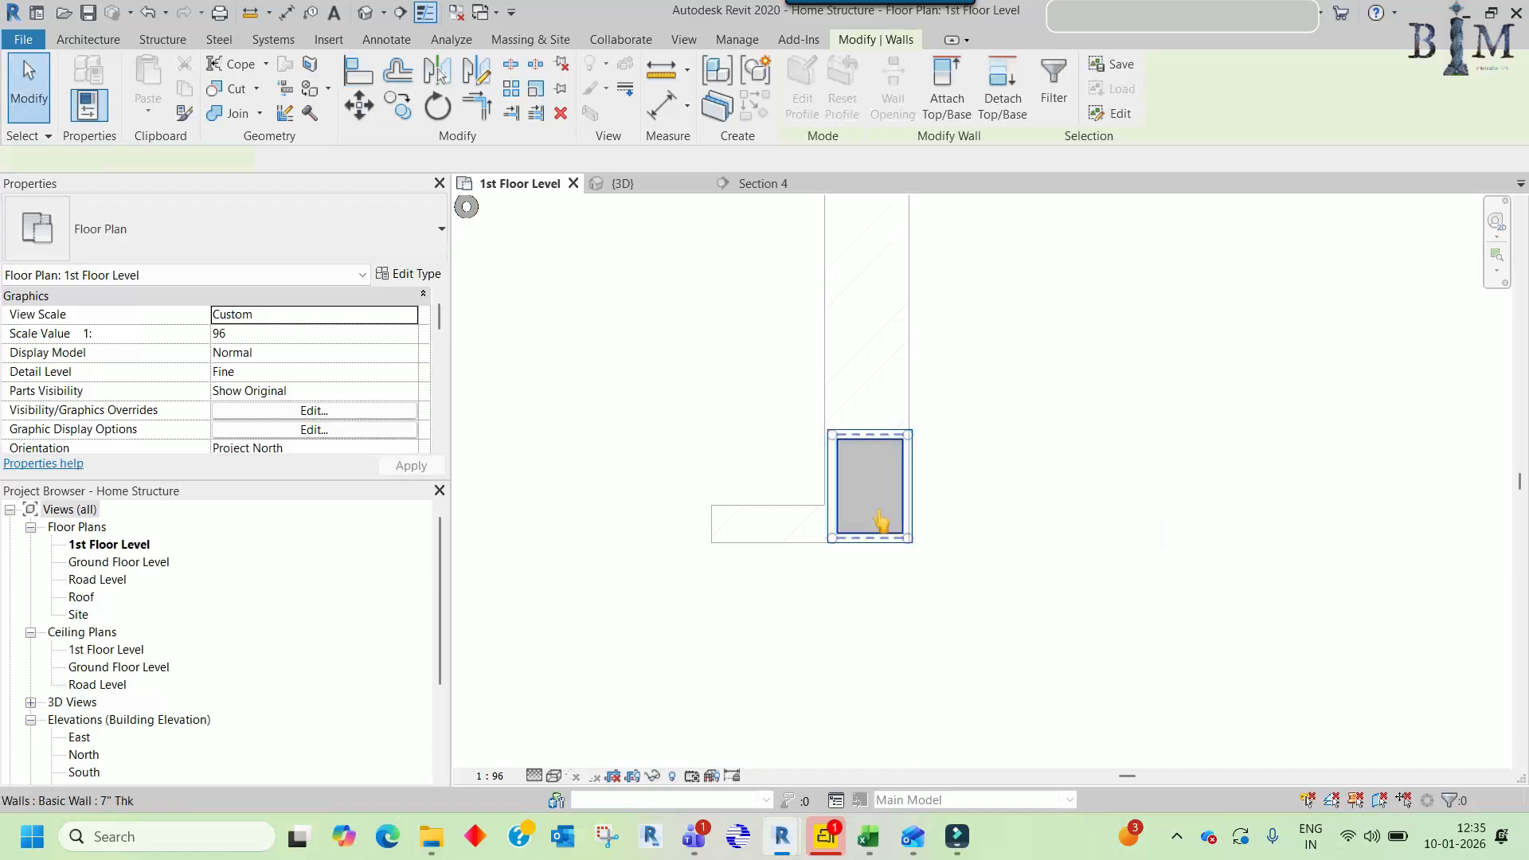
left_click(880, 522)
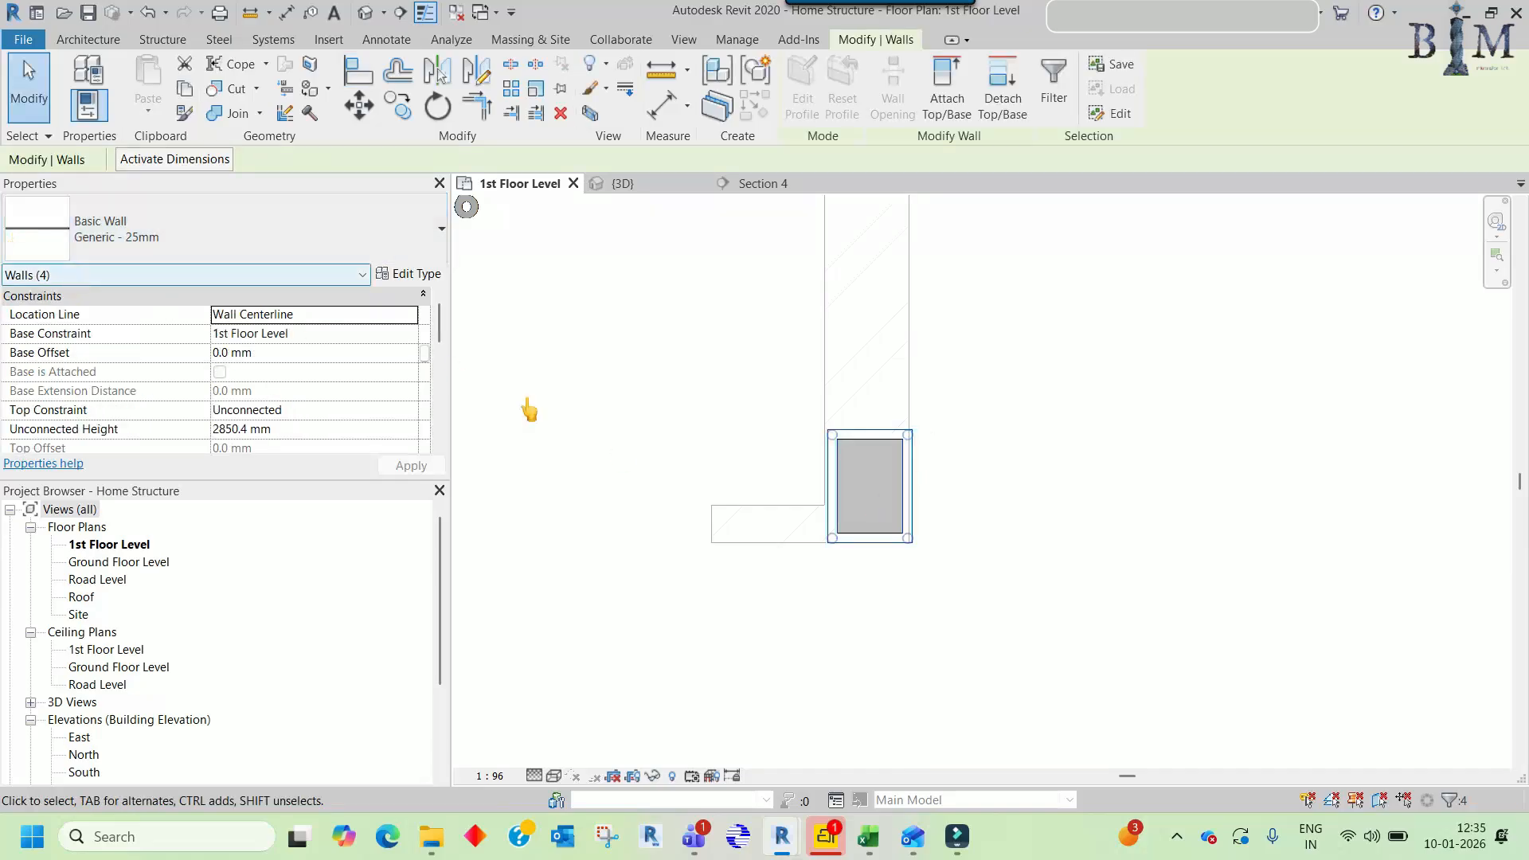
key("c")
key("o")
left_click(871, 491)
scroll(808, 593, "down", 6)
middle_click_drag(873, 390, 882, 458)
scroll(828, 457, "up", 5)
left_click(1007, 461)
scroll(945, 430, "up", 4)
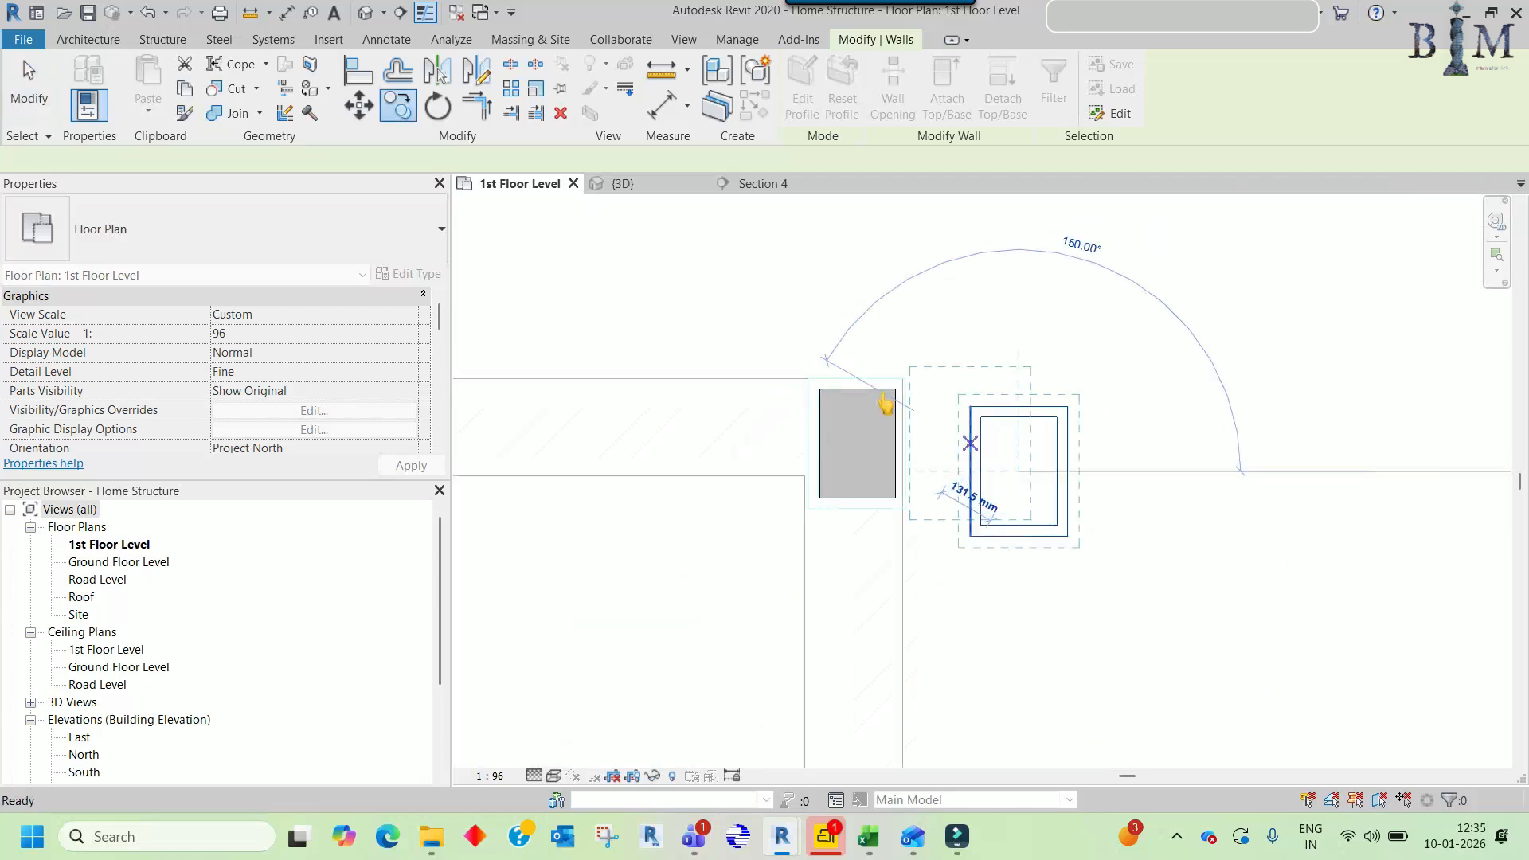
- Align the copied frame's north and south walls with the ends of the lift's north-east column
key("a")
key("l")
left_click(821, 362)
left_click(1080, 420)
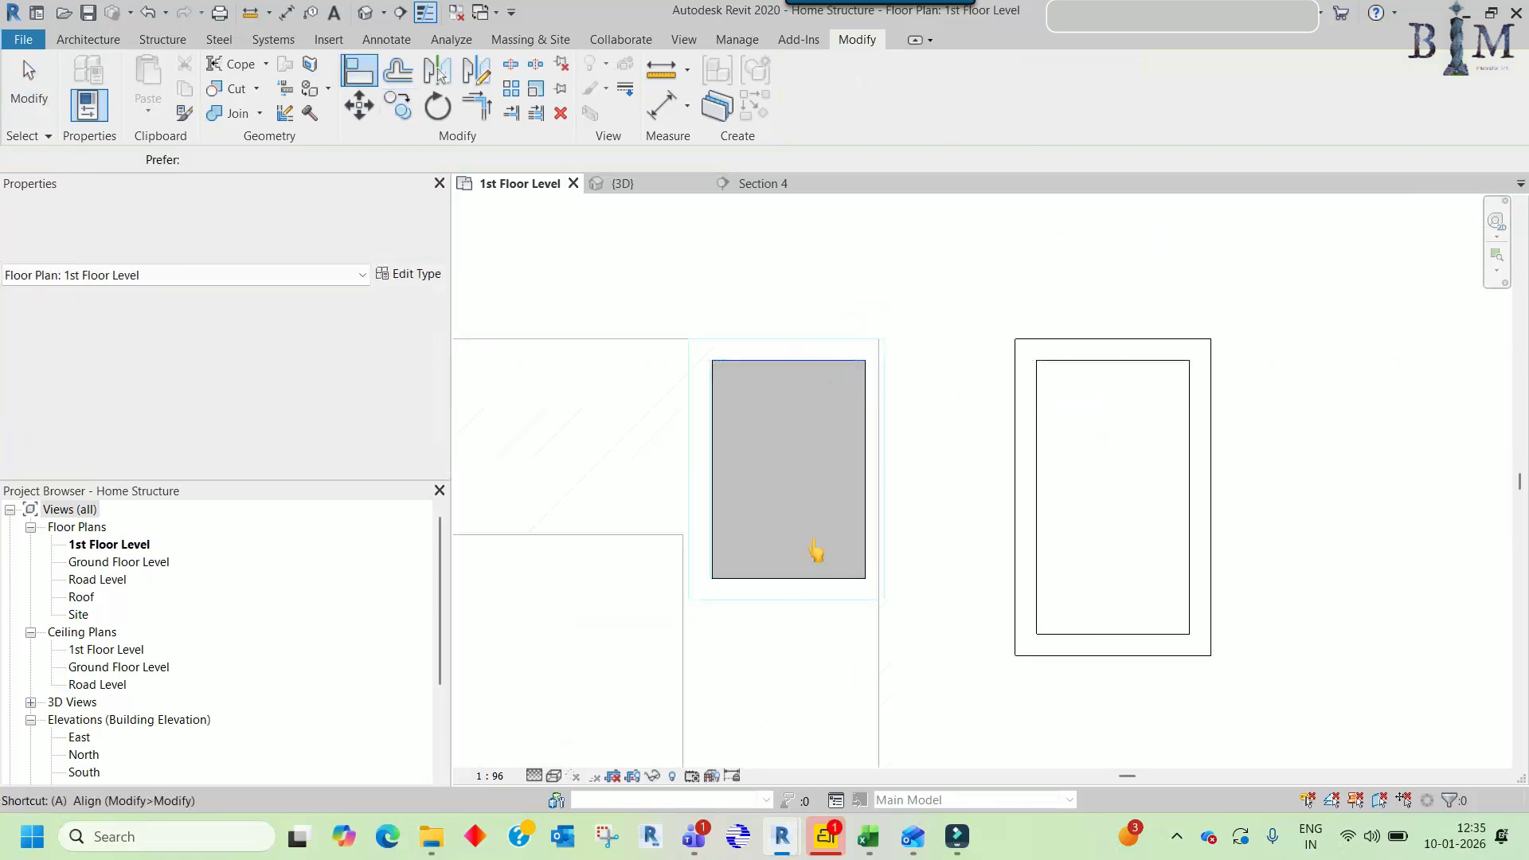
- Align the frame's east and west walls with the sides of the lift's north-east column so that they enclose it
left_click(865, 455)
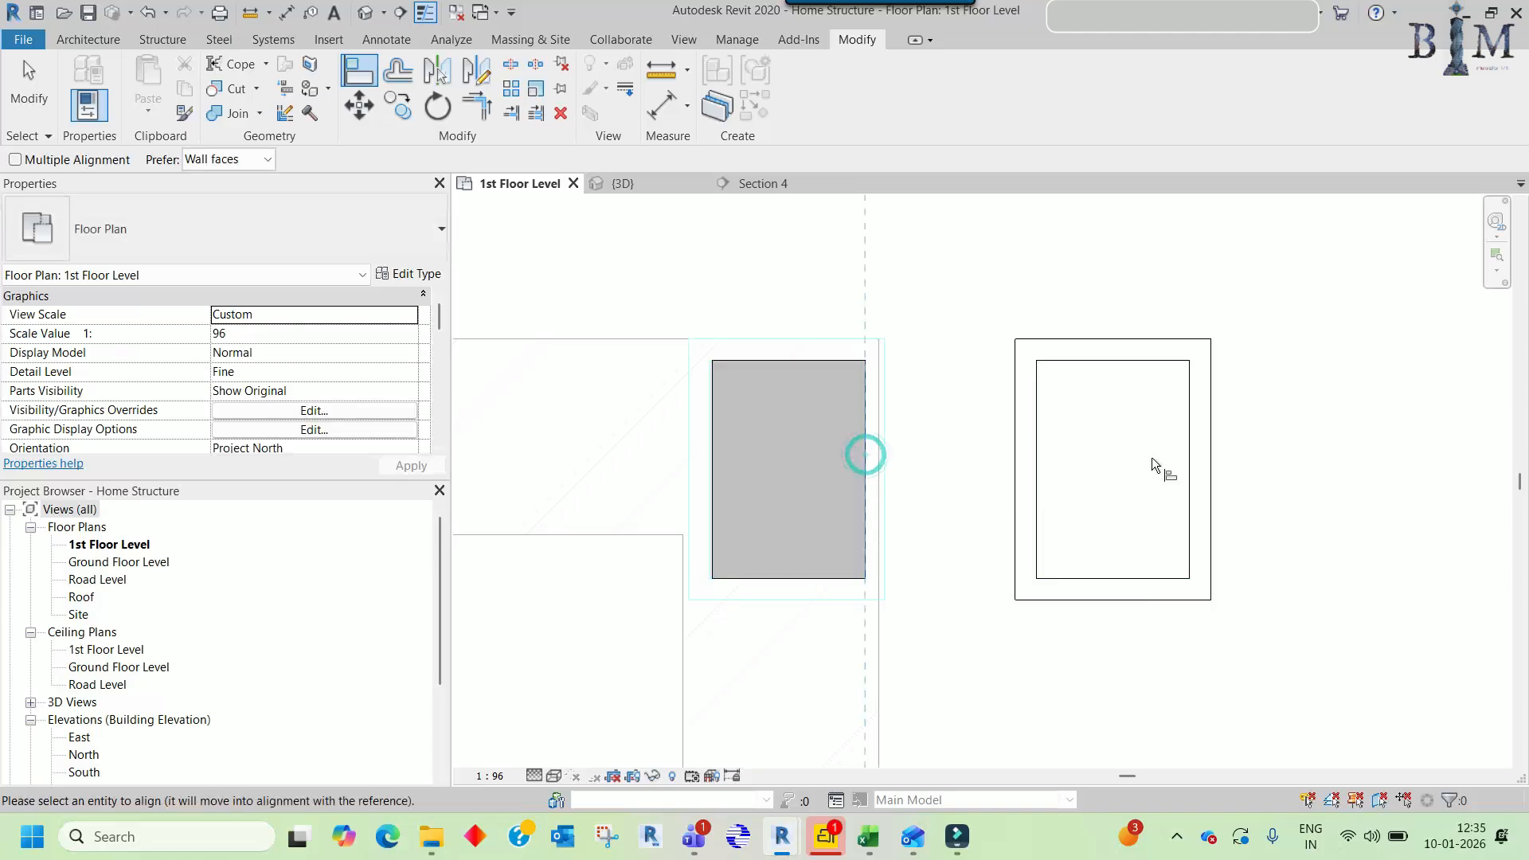
left_click(1194, 454)
key("Escape")
left_click(711, 438)
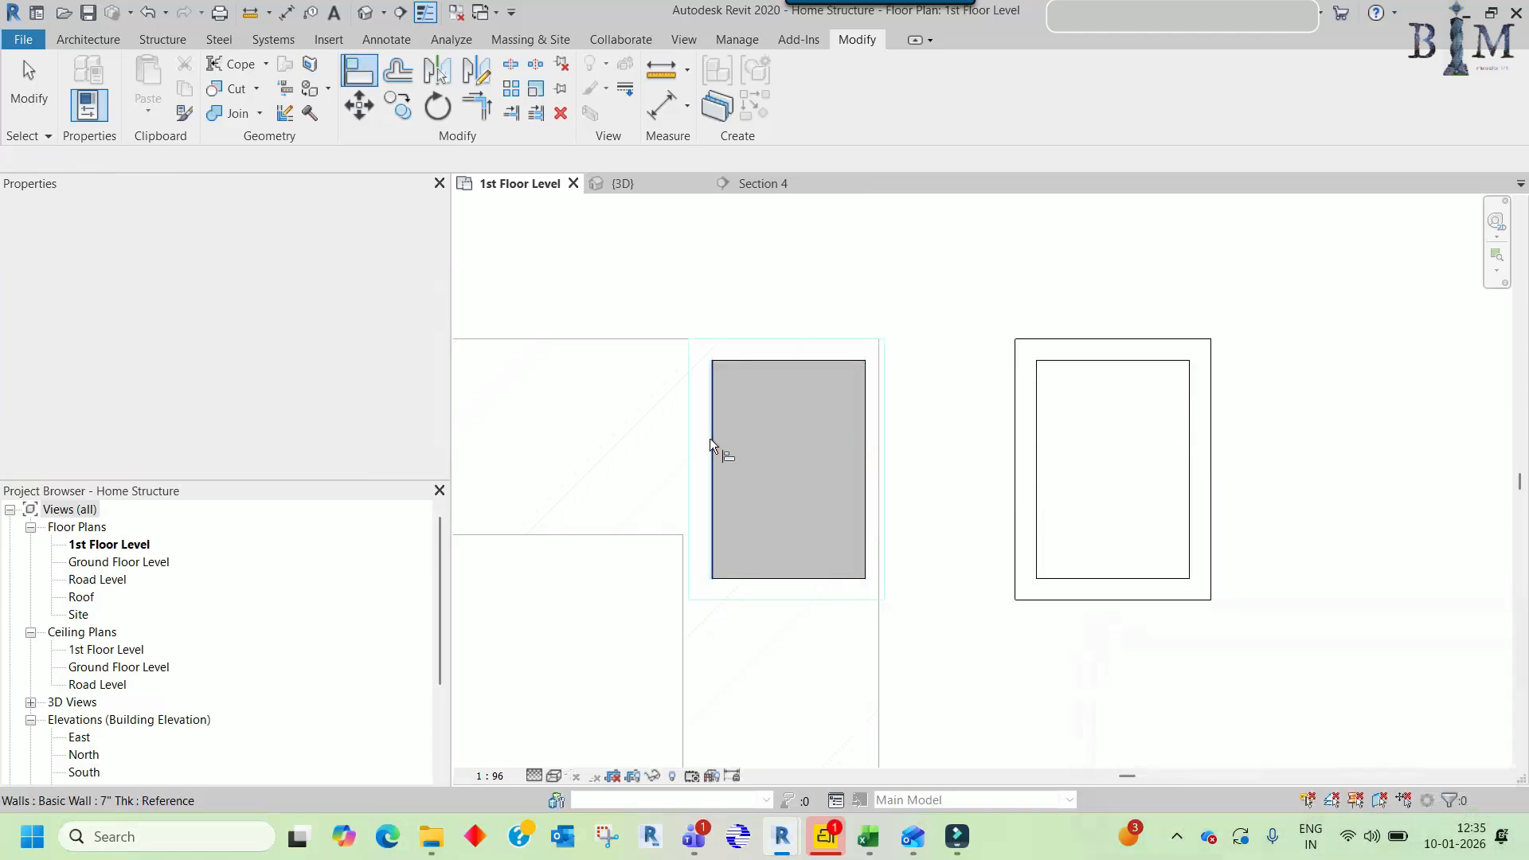
left_click(1035, 438)
left_click(866, 434)
left_click(1195, 444)
key("Escape")
key("Escape")
- Copy the lift's north-east column frame to just west of the long column in the passage's west wall
key("Tab")
left_click(883, 376)
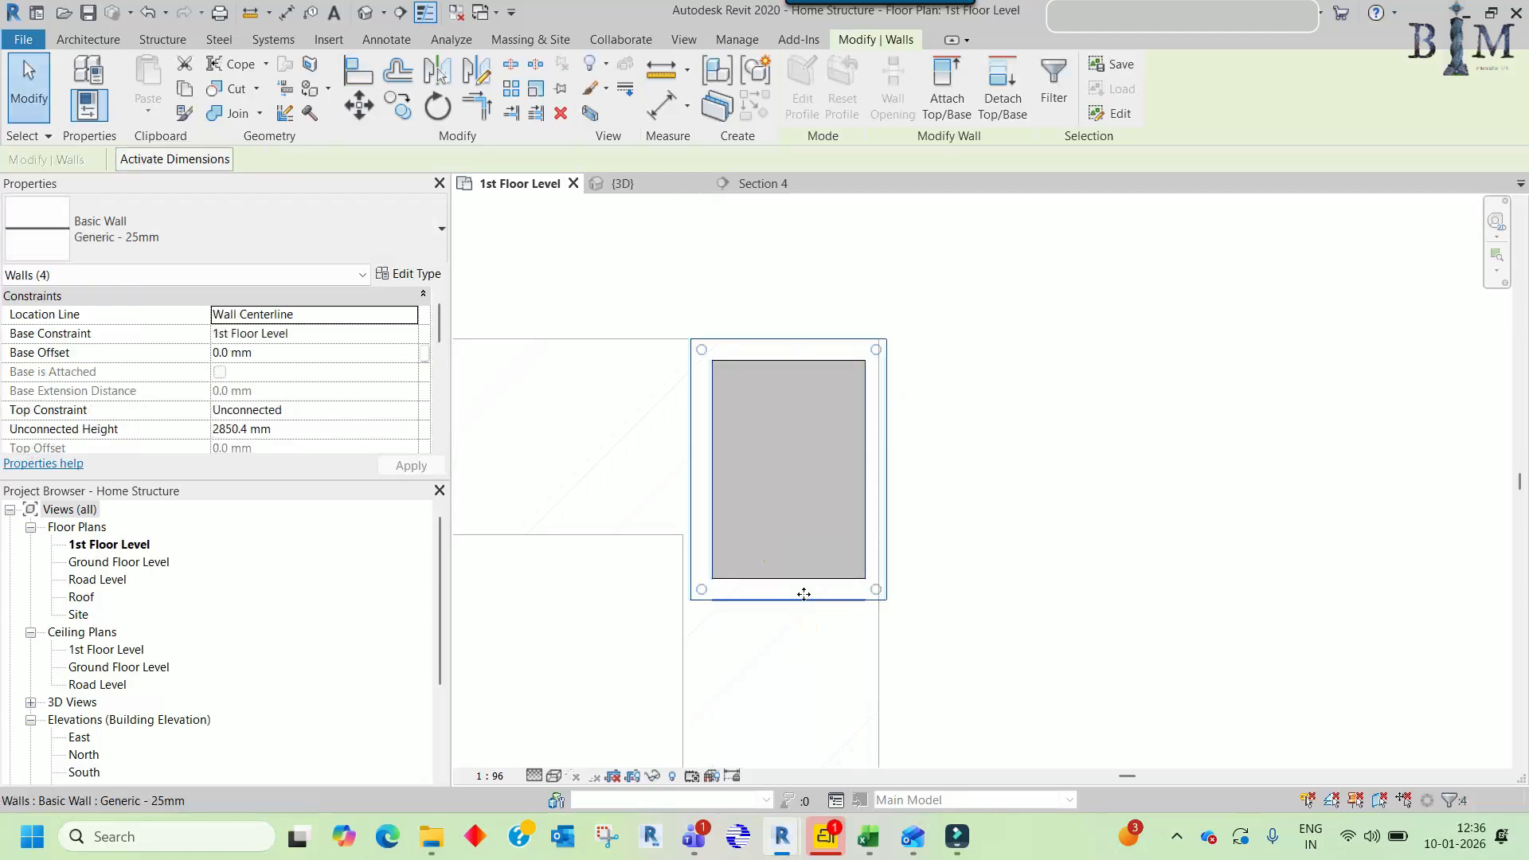
key("c")
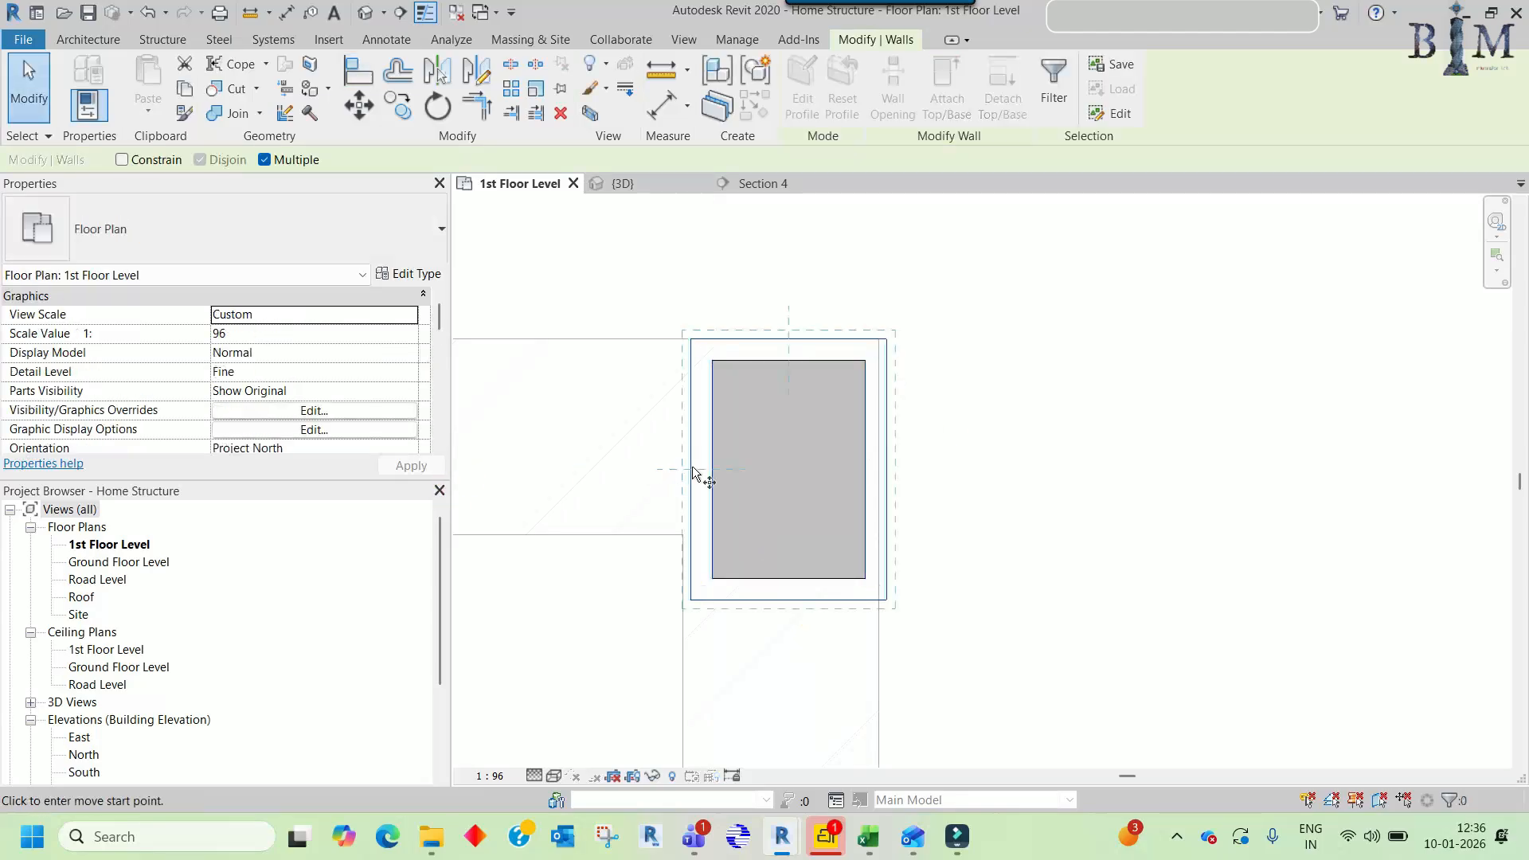
left_click(682, 462)
scroll(683, 462, "down", 3)
scroll(907, 415, "up", 2)
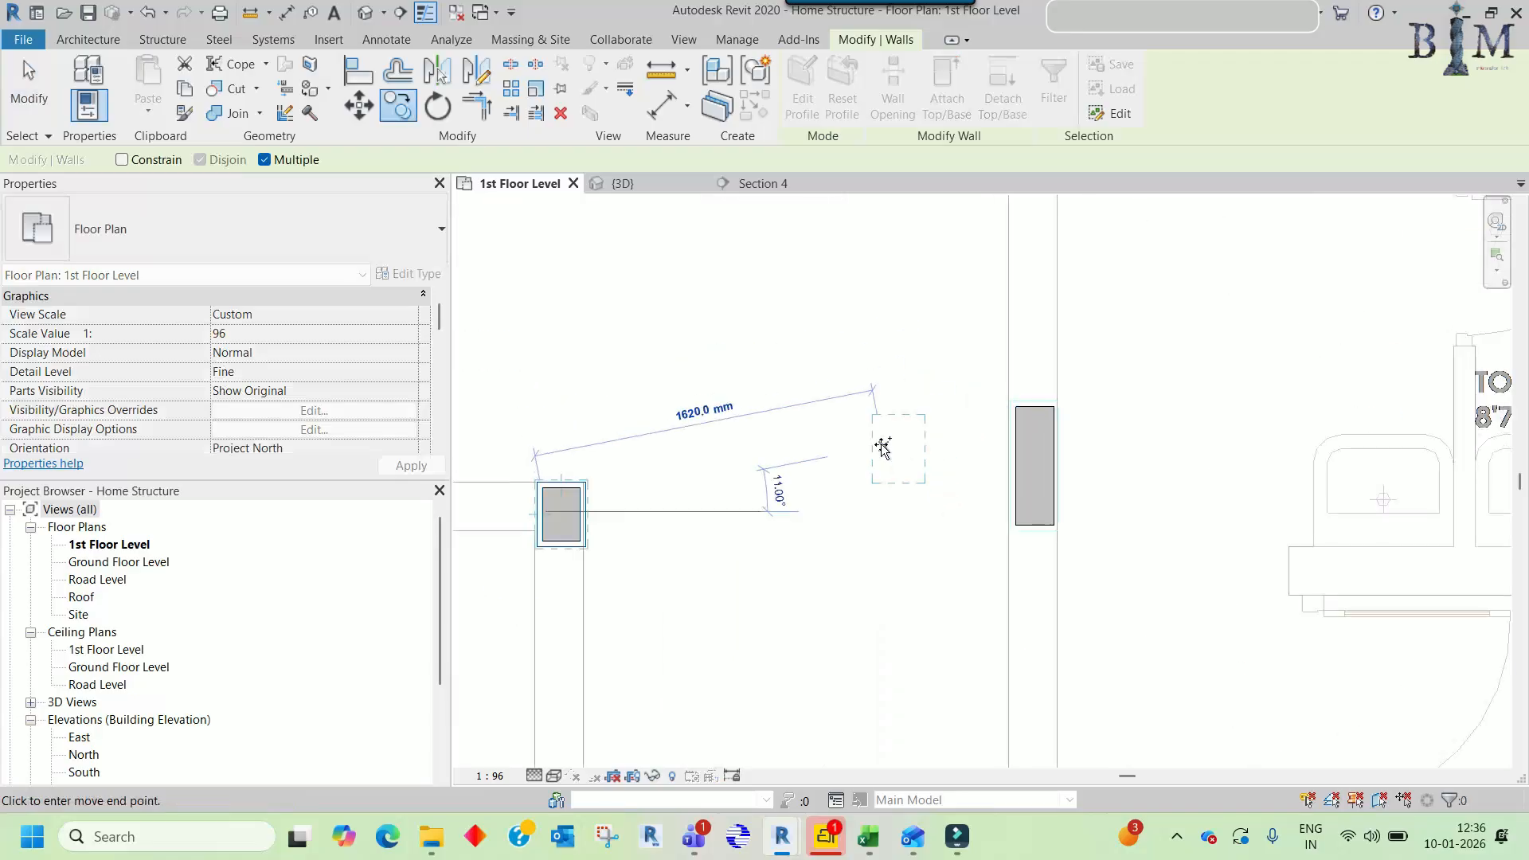
left_click(885, 448)
key("Escape")
key("Escape")
- Align the copied frame's north and south walls with the ends of the long column in the passage's west wall
scroll(1016, 422, "up", 2)
key("a")
key("l")
left_click(1041, 395)
left_click(788, 430)
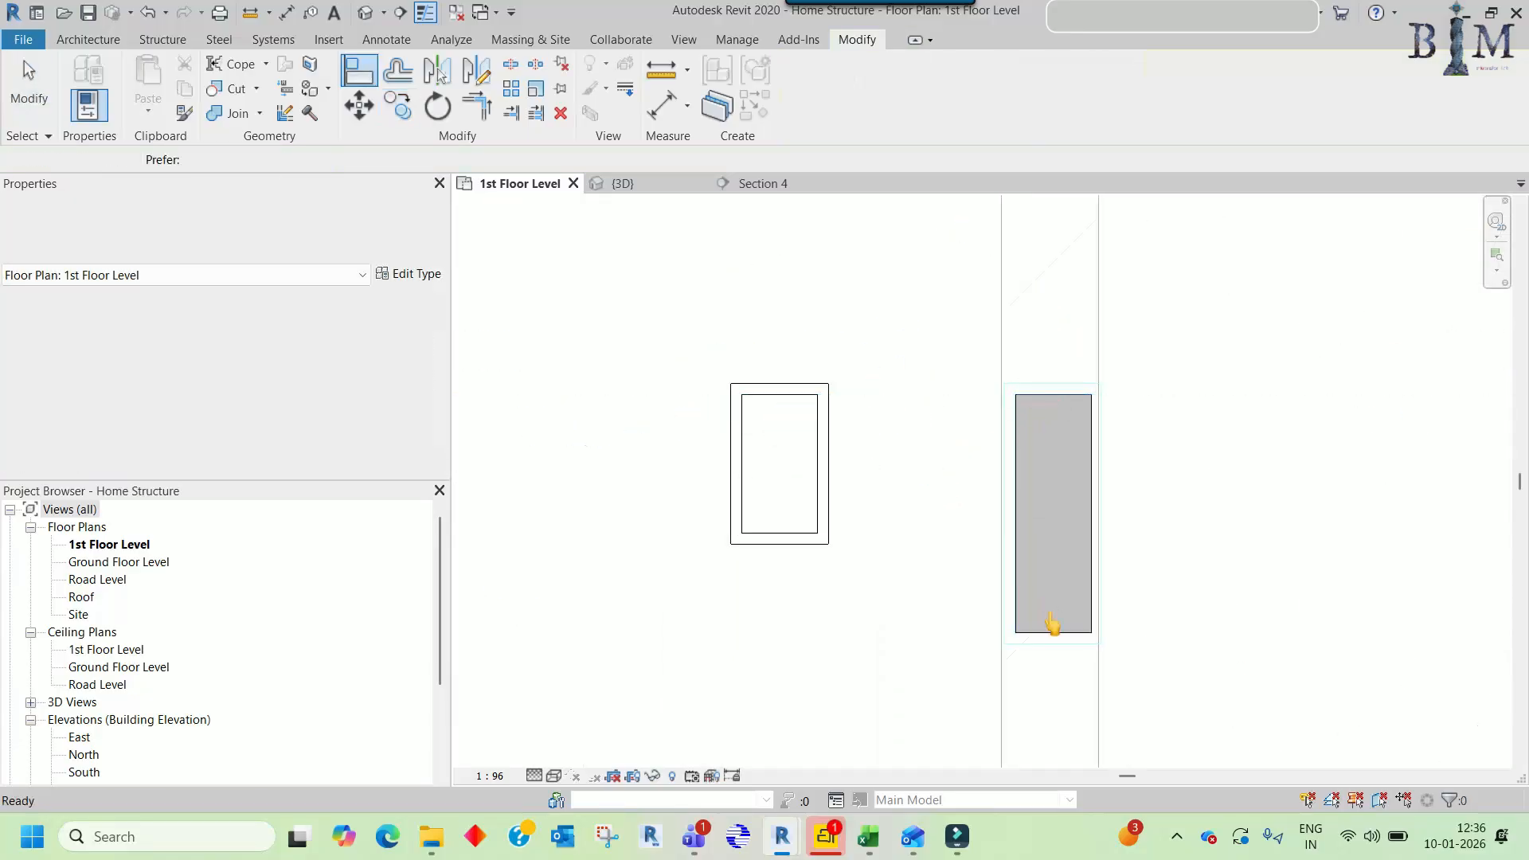
left_click(1031, 634)
left_click(809, 533)
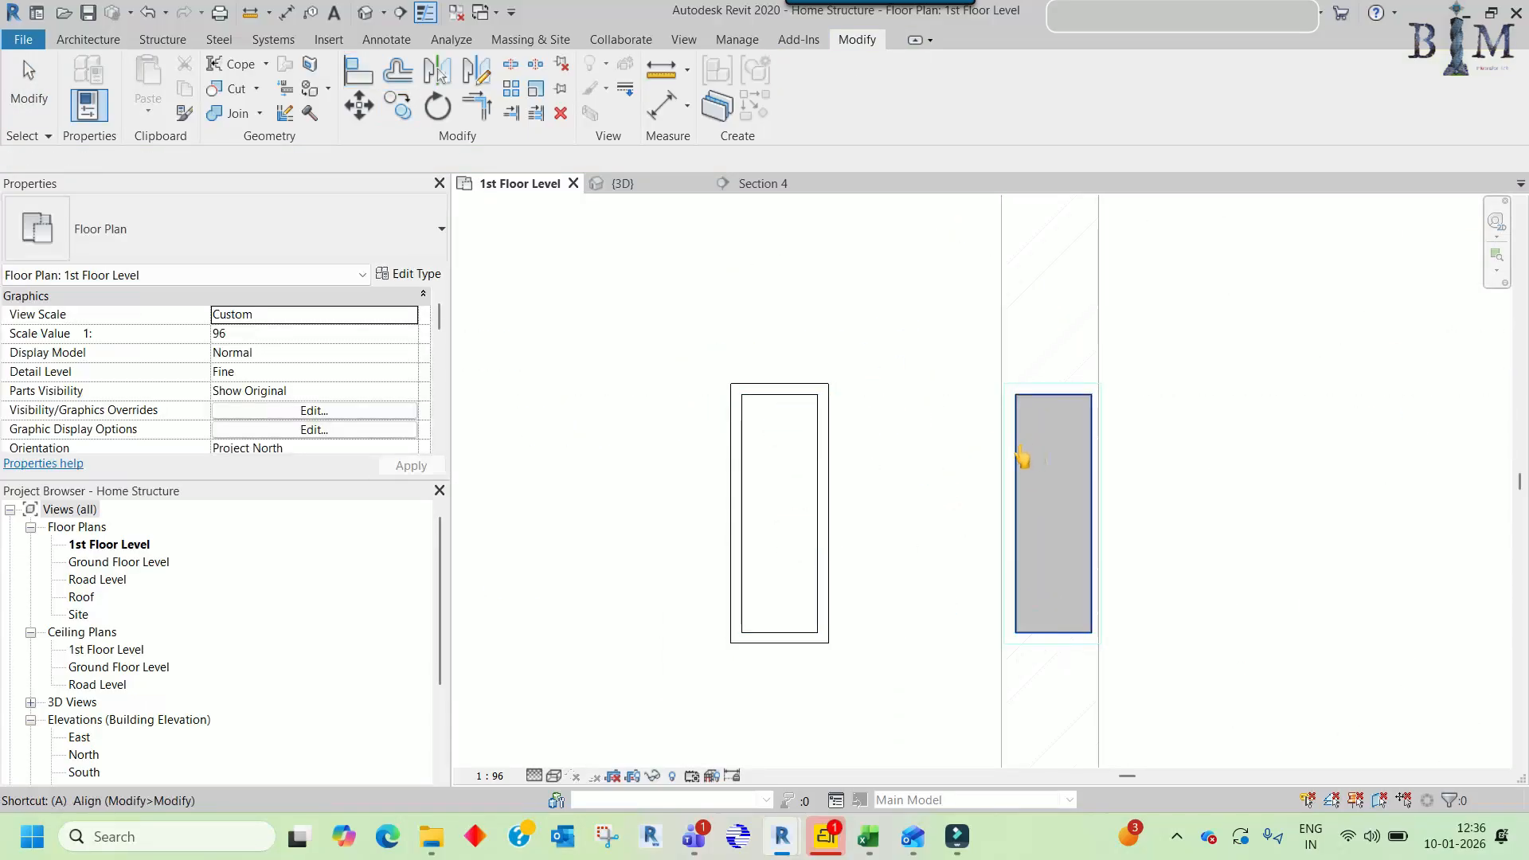
- Align the frame's east and west walls with the sides of the long column in the passage's west wall
left_click(820, 473)
left_click(1014, 478)
left_click(739, 470)
key("Escape")
key("Escape")
scroll(921, 456, "down", 7)
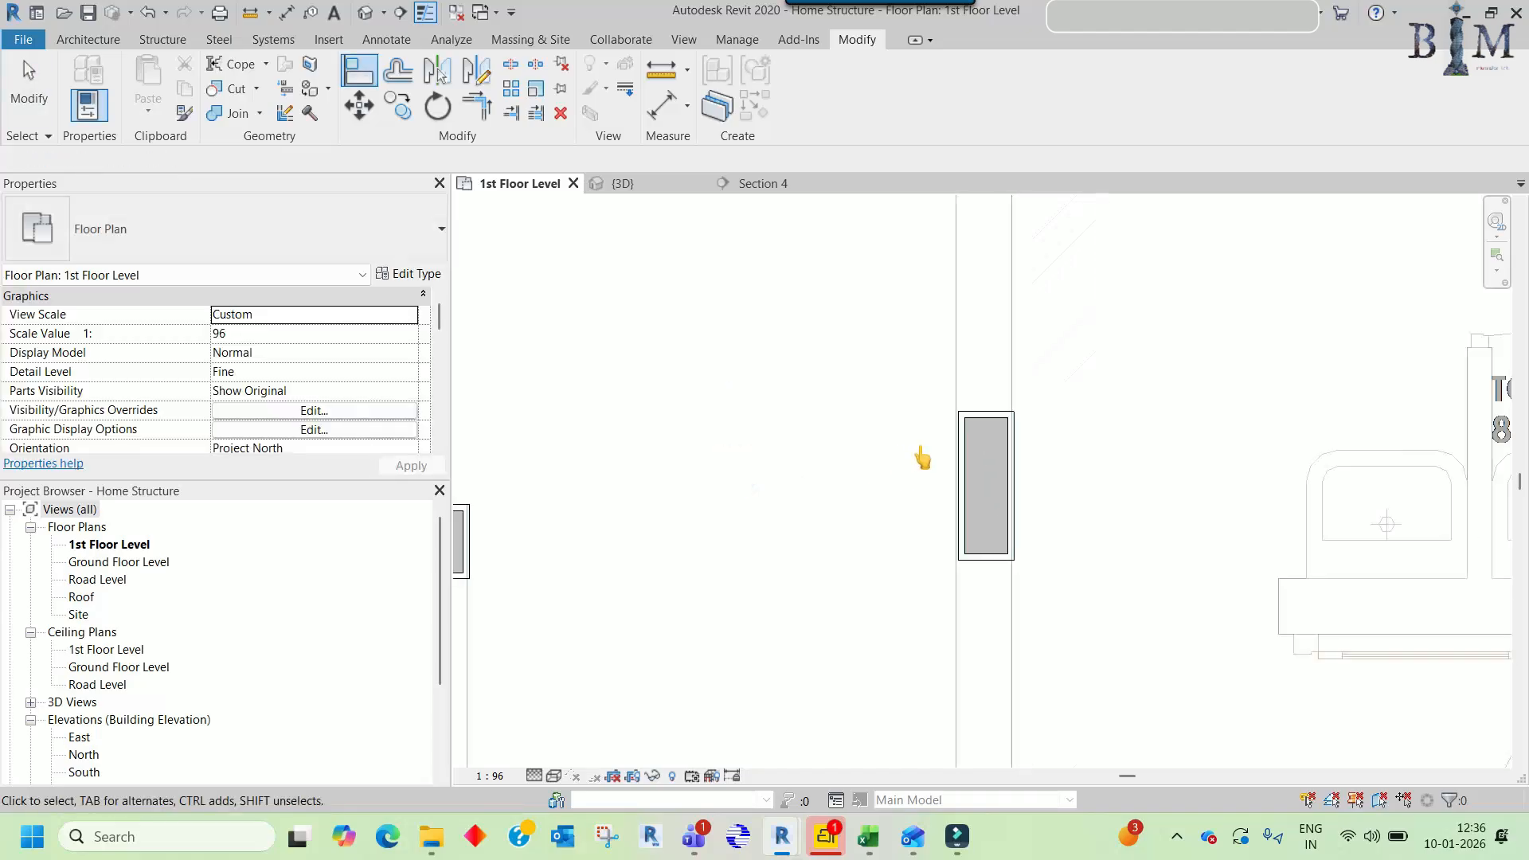
- Examine the 1st floor plan around the lift, staircase, passage and south rooms for columns still lacking a wall frame
middle_click_drag(1016, 442, 1042, 703)
scroll(954, 443, "up", 2)
scroll(969, 420, "up", 2)
scroll(1100, 406, "down", 3)
mouse_move(773, 444)
middle_mouse_down()
mouse_move(876, 488)
mouse_move(983, 375)
mouse_move(1010, 444)
mouse_move(995, 623)
mouse_move(916, 271)
middle_mouse_up()
scroll(916, 278, "down", 2)
middle_click_drag(964, 589, 960, 345)
middle_click_drag(928, 619, 927, 442)
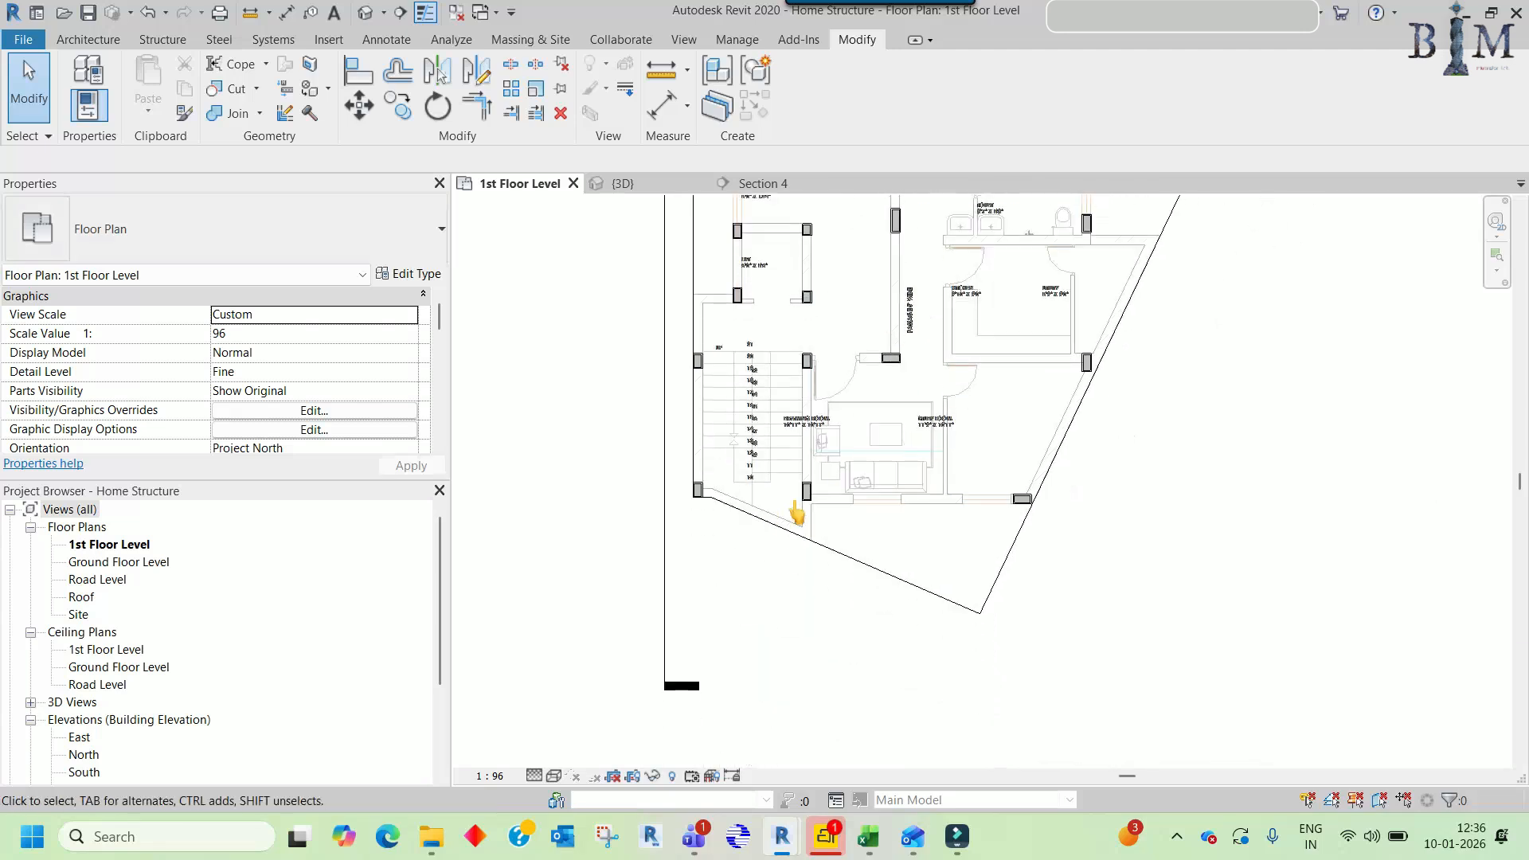
scroll(796, 514, "up", 2)
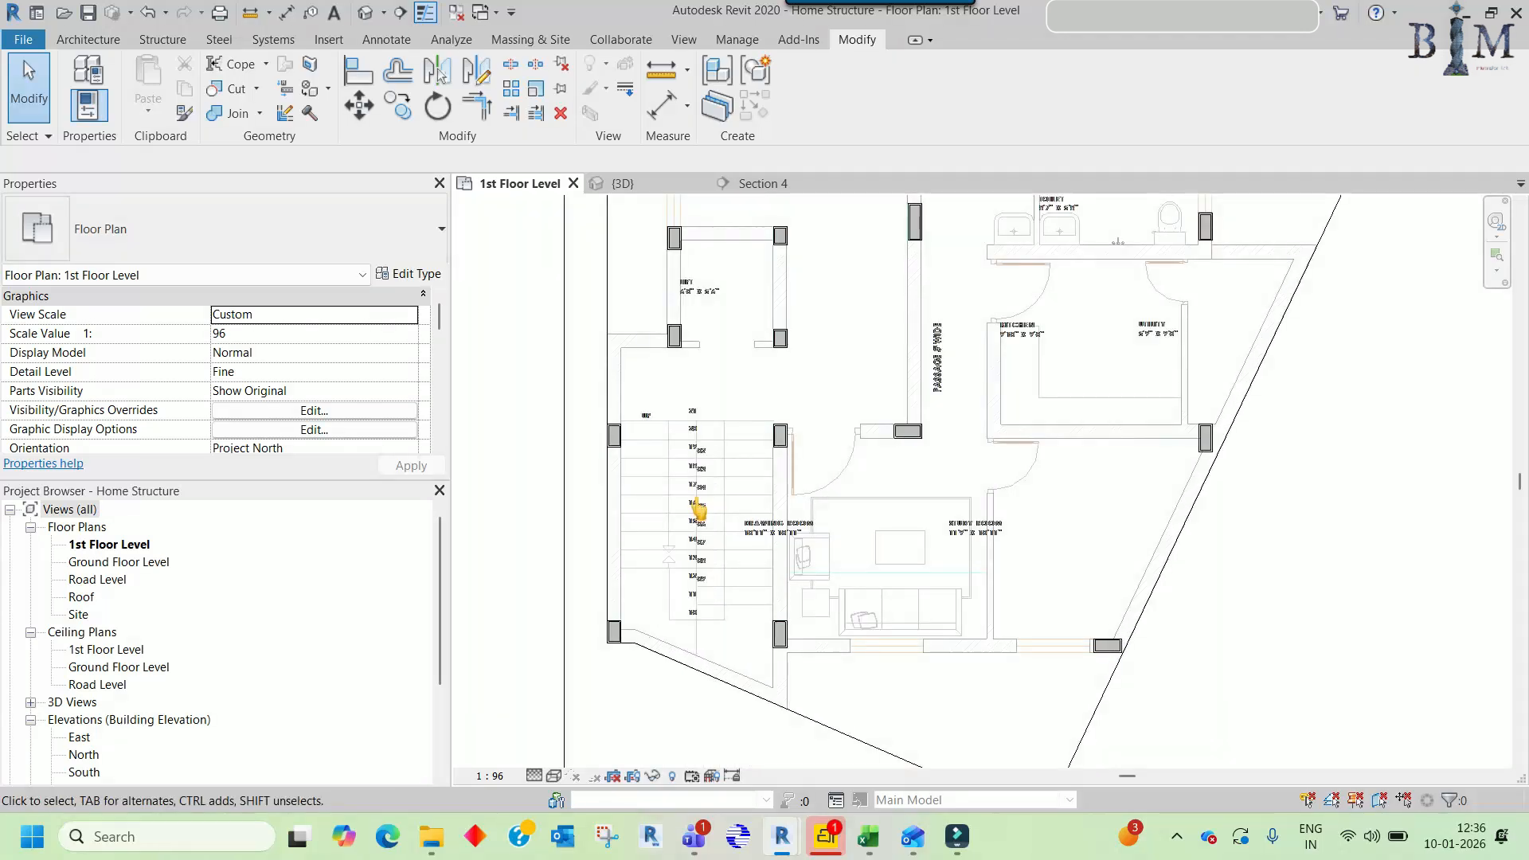
middle_click_drag(816, 460, 858, 563)
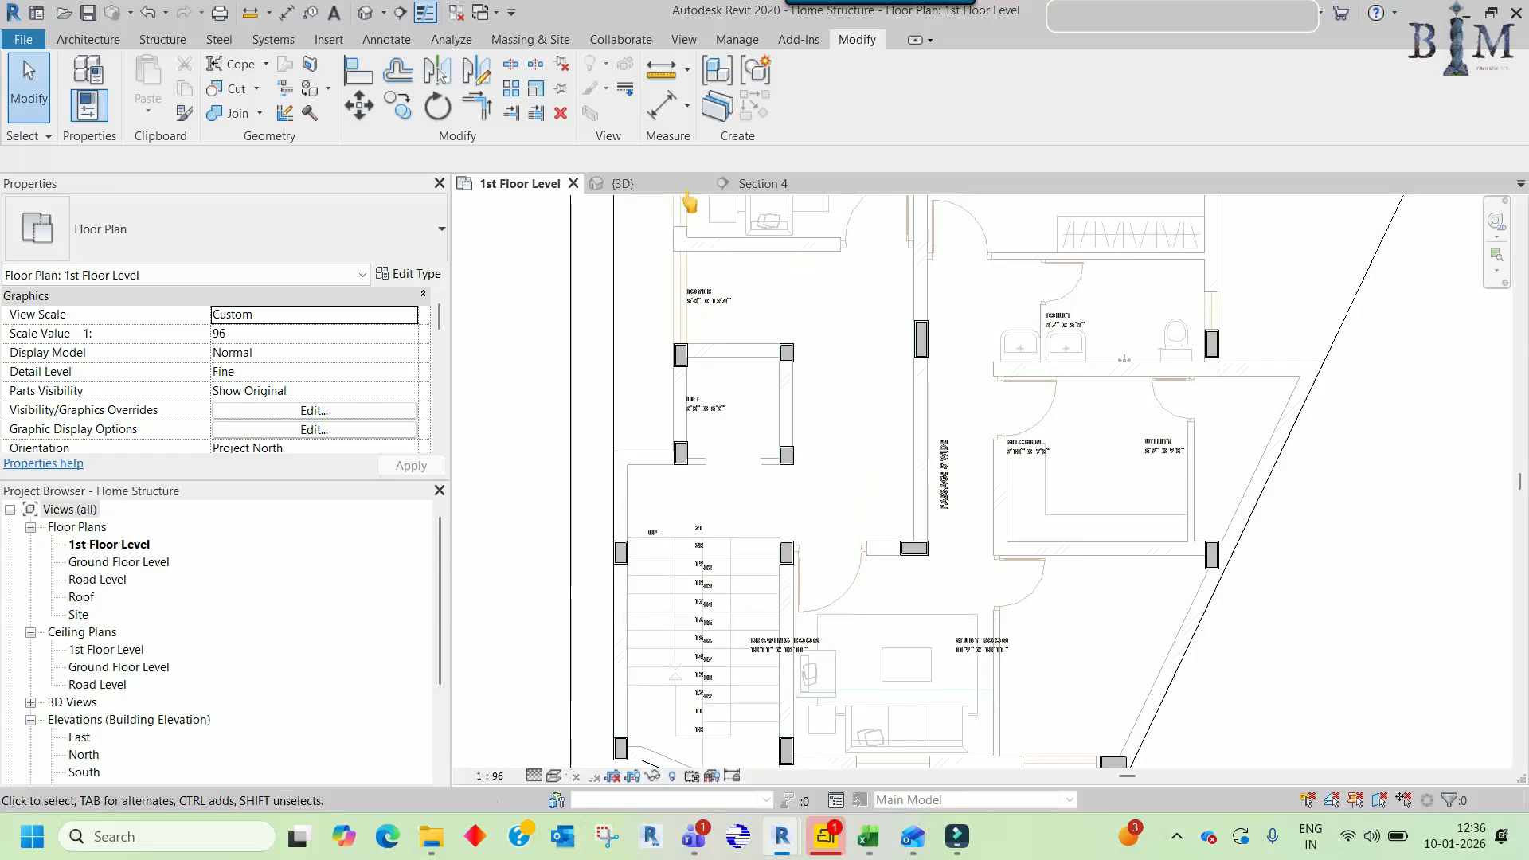
- In the 3D view seen from the left, select the 1st floor storey's elements and filter the selection to walls only
left_click(655, 190)
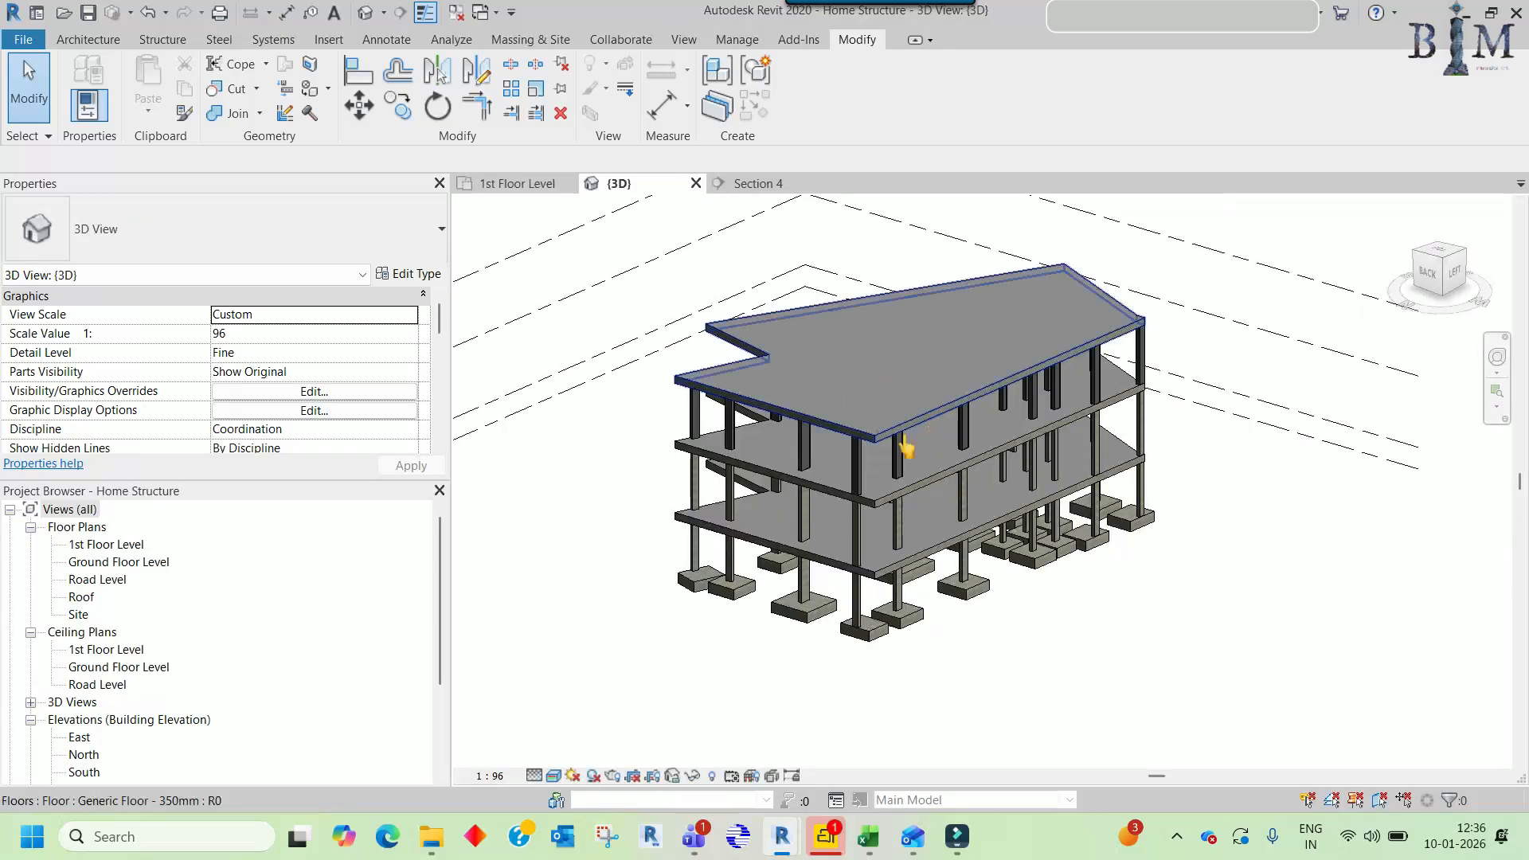
scroll(905, 448, "up", 5)
middle_click_drag(905, 448, 726, 443, "shift")
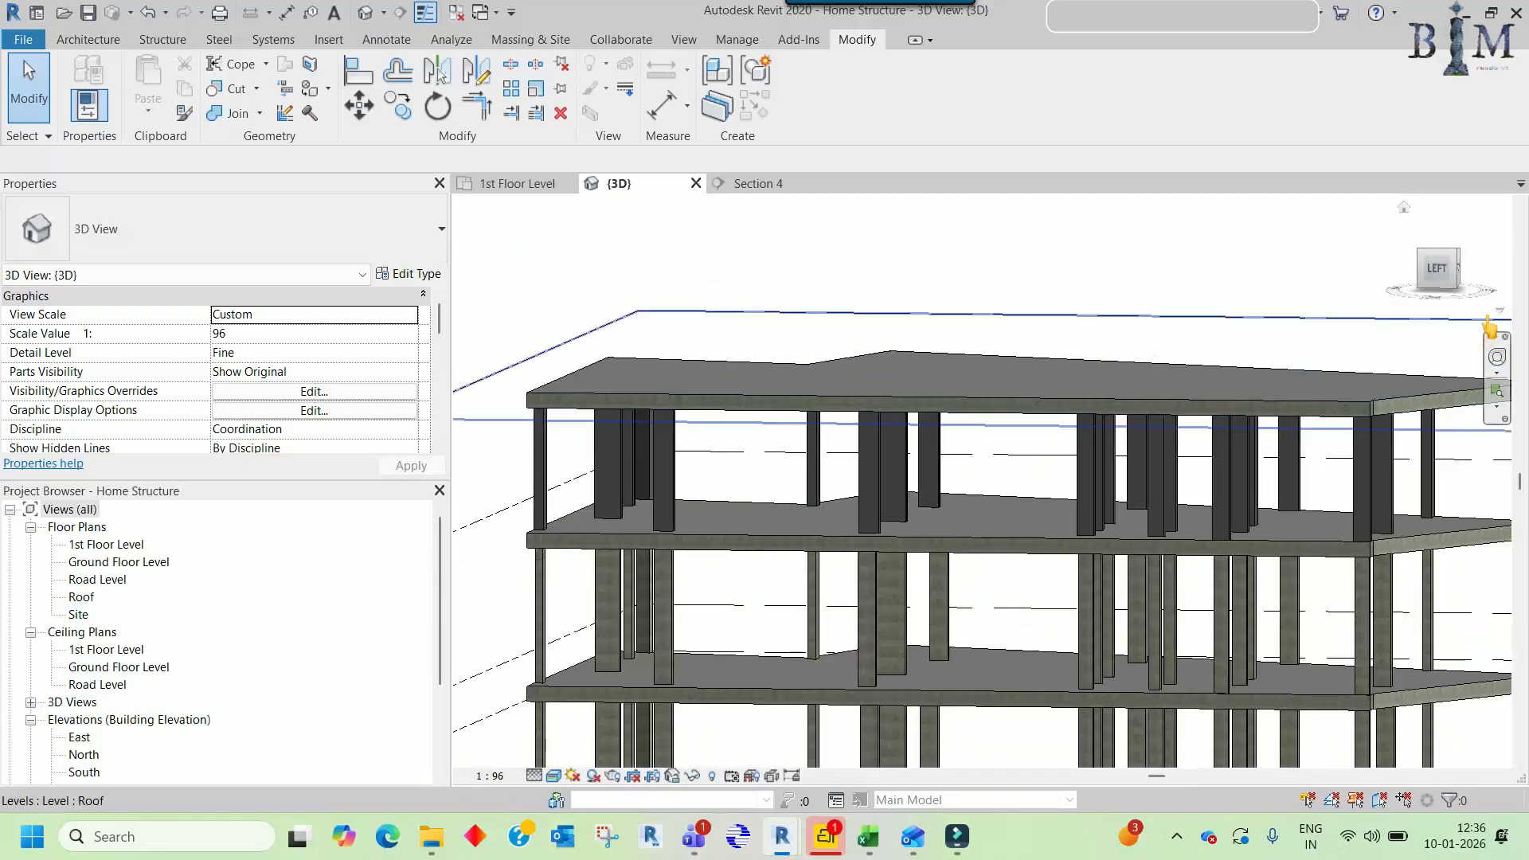
left_click(1436, 269)
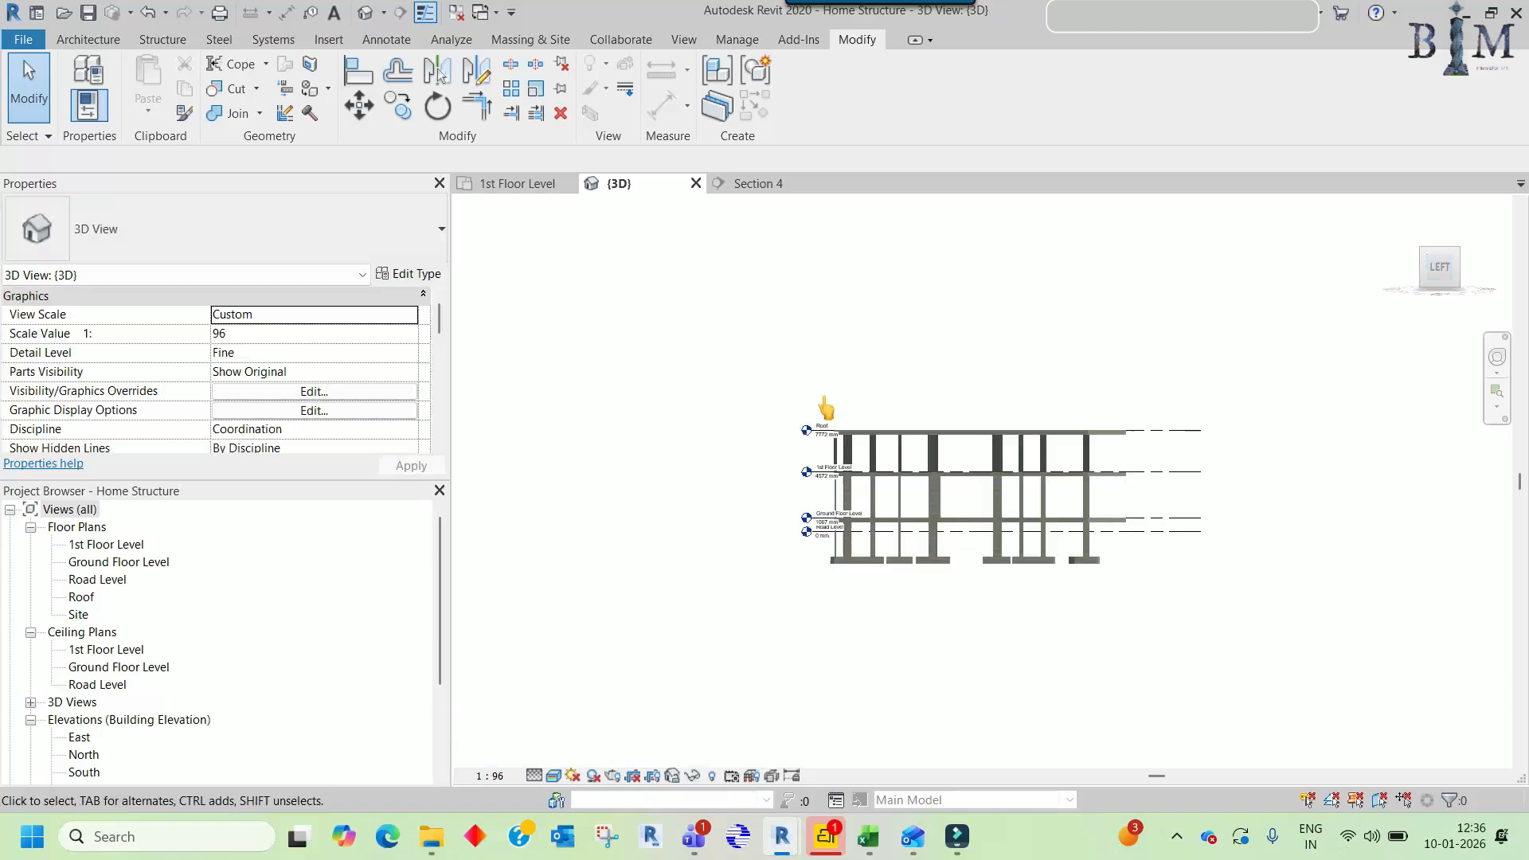
scroll(820, 414, "up", 4)
left_click_drag(824, 391, 1244, 517)
left_click_drag(1387, 561, 1392, 551)
left_click(1055, 96)
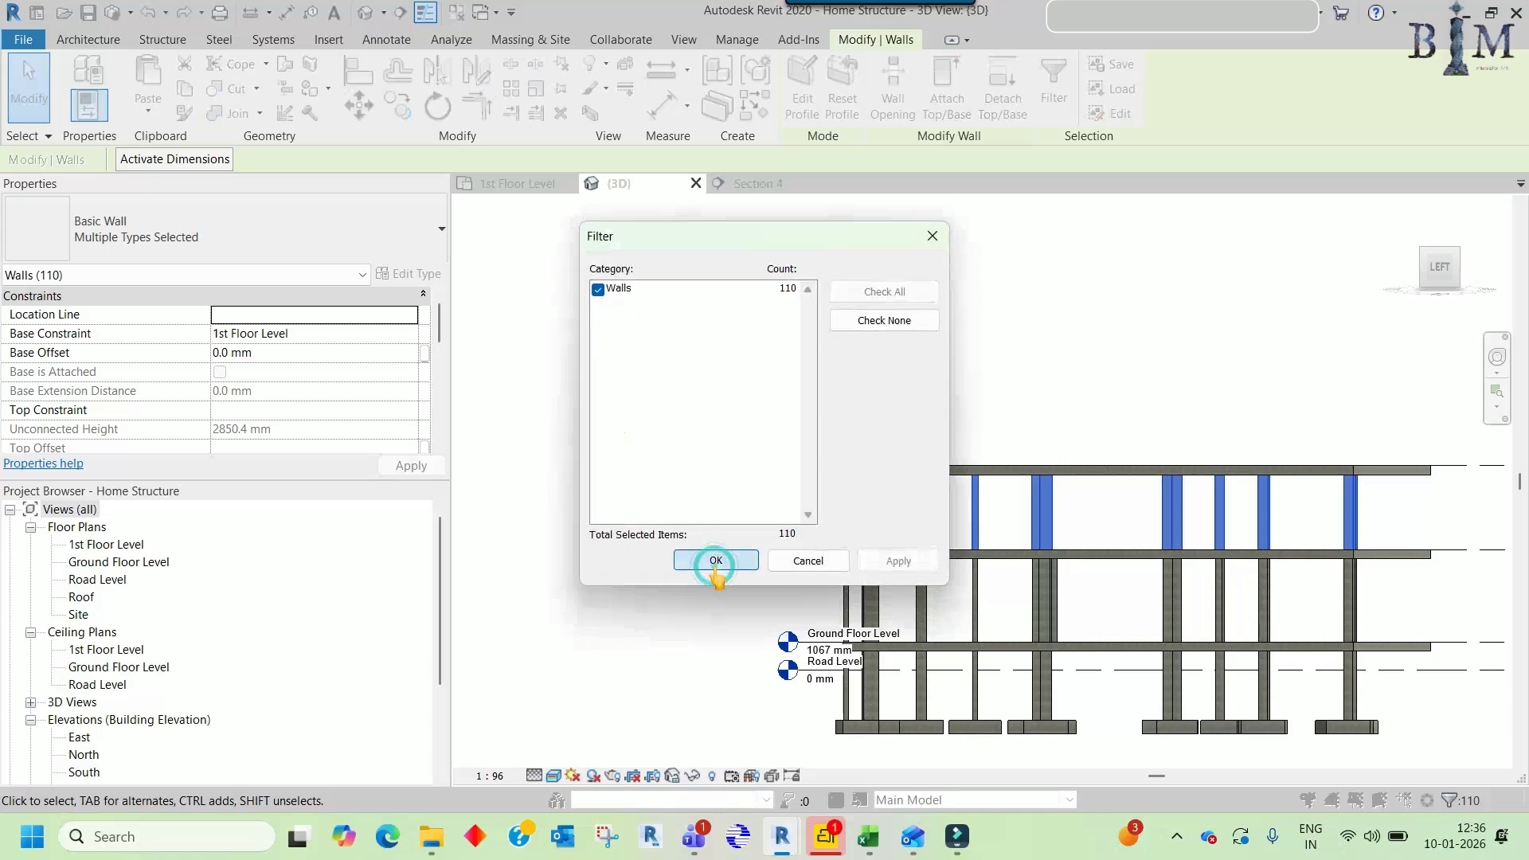
left_click(716, 560)
scroll(966, 536, "up", 3)
middle_click_drag(965, 536, 1043, 501, "shift")
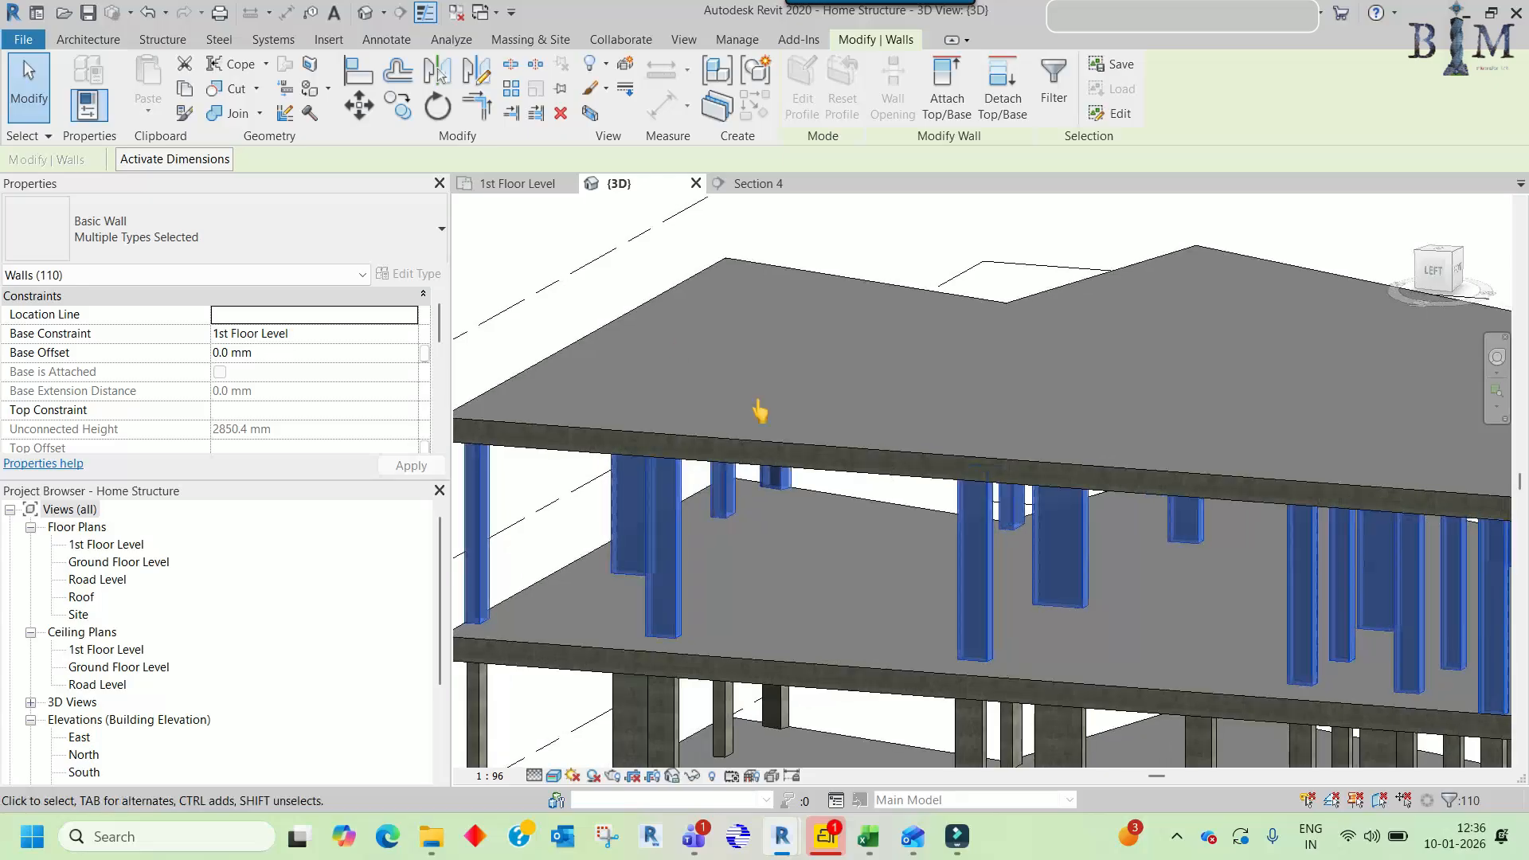
- In the 1st Floor Level plan, deselect the 7" Thk cores of the passage's long column and the lift's two north columns
left_click(522, 184)
scroll(899, 329, "up", 6)
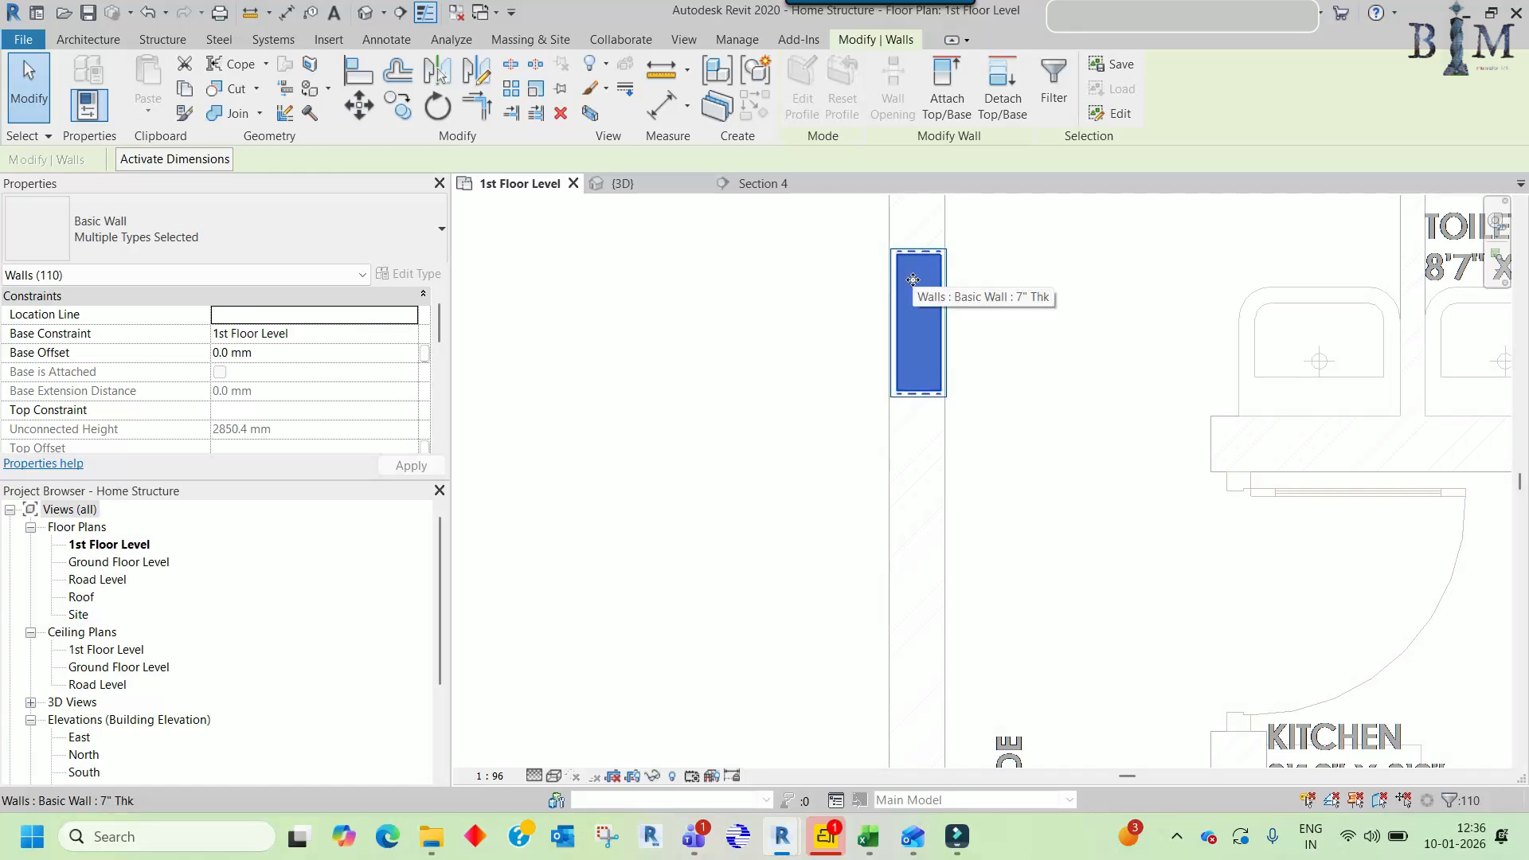
left_click(916, 319, "shift")
scroll(949, 393, "down", 3)
scroll(800, 707, "up", 2)
scroll(800, 707, "up", 4)
left_click(816, 676, "shift")
scroll(881, 505, "down", 2)
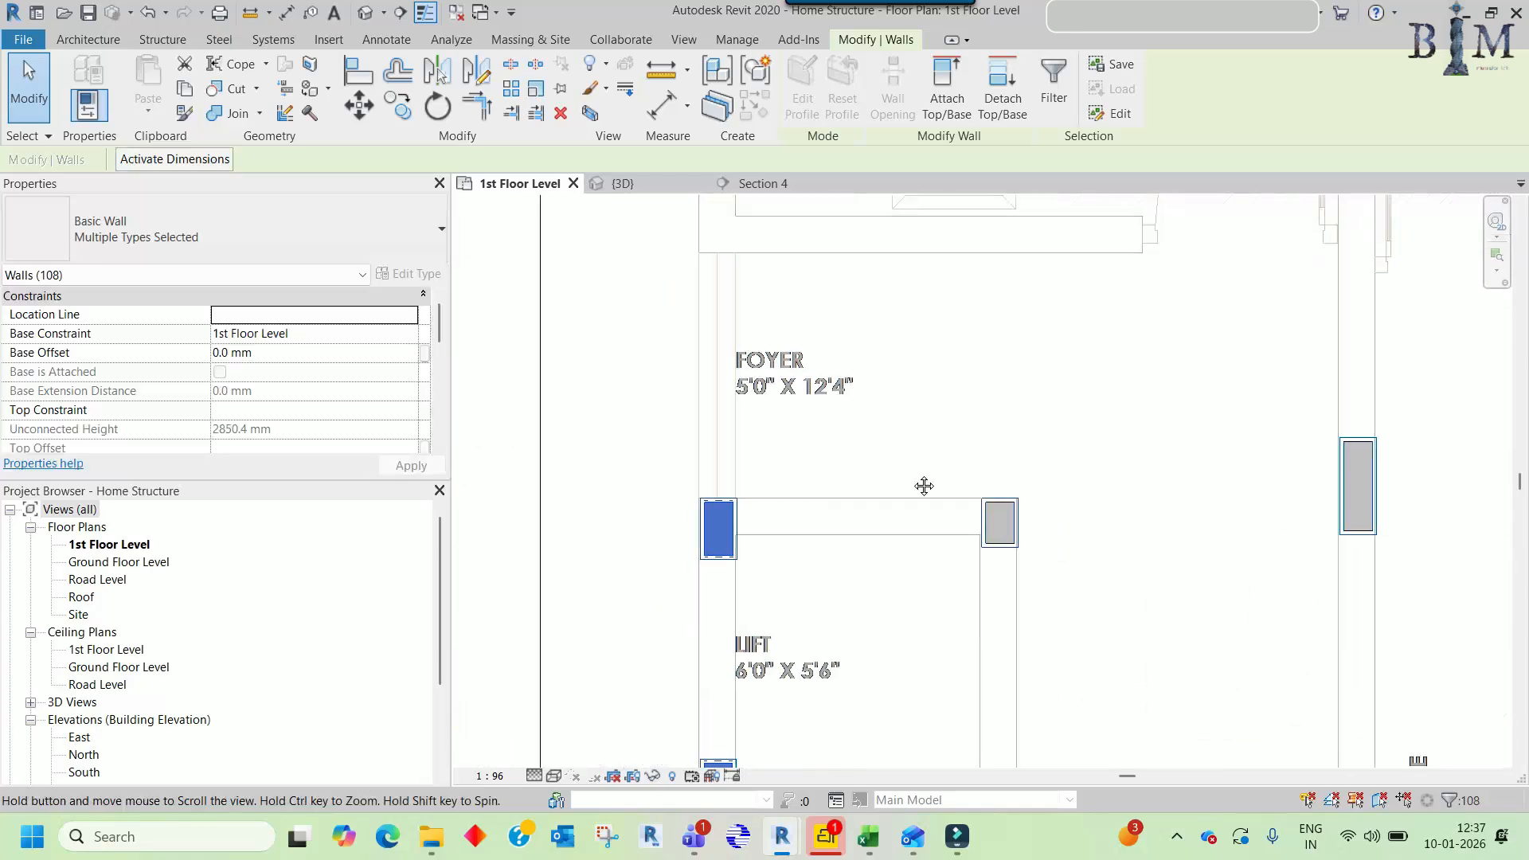
scroll(714, 534, "up", 2)
left_click(714, 535, "shift")
- Deselect the column cores in the drawing room's west wall, between drawing room and bedroom, and in the master bedroom's west wall
scroll(791, 546, "down", 2)
scroll(836, 443, "up", 2)
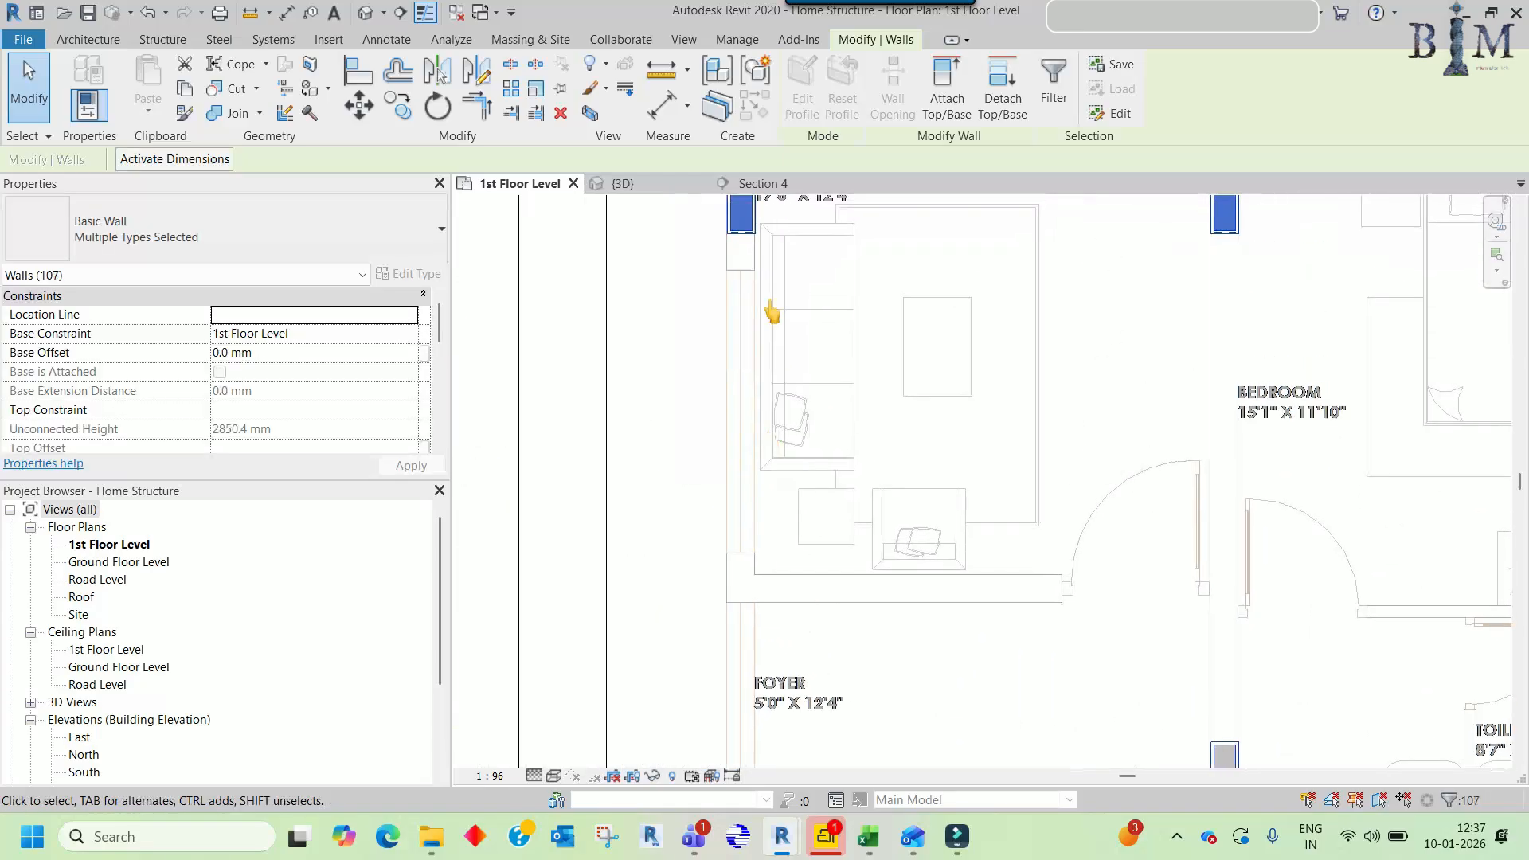
scroll(752, 513, "up", 1)
left_click(733, 398, "shift")
scroll(1085, 331, "down", 2)
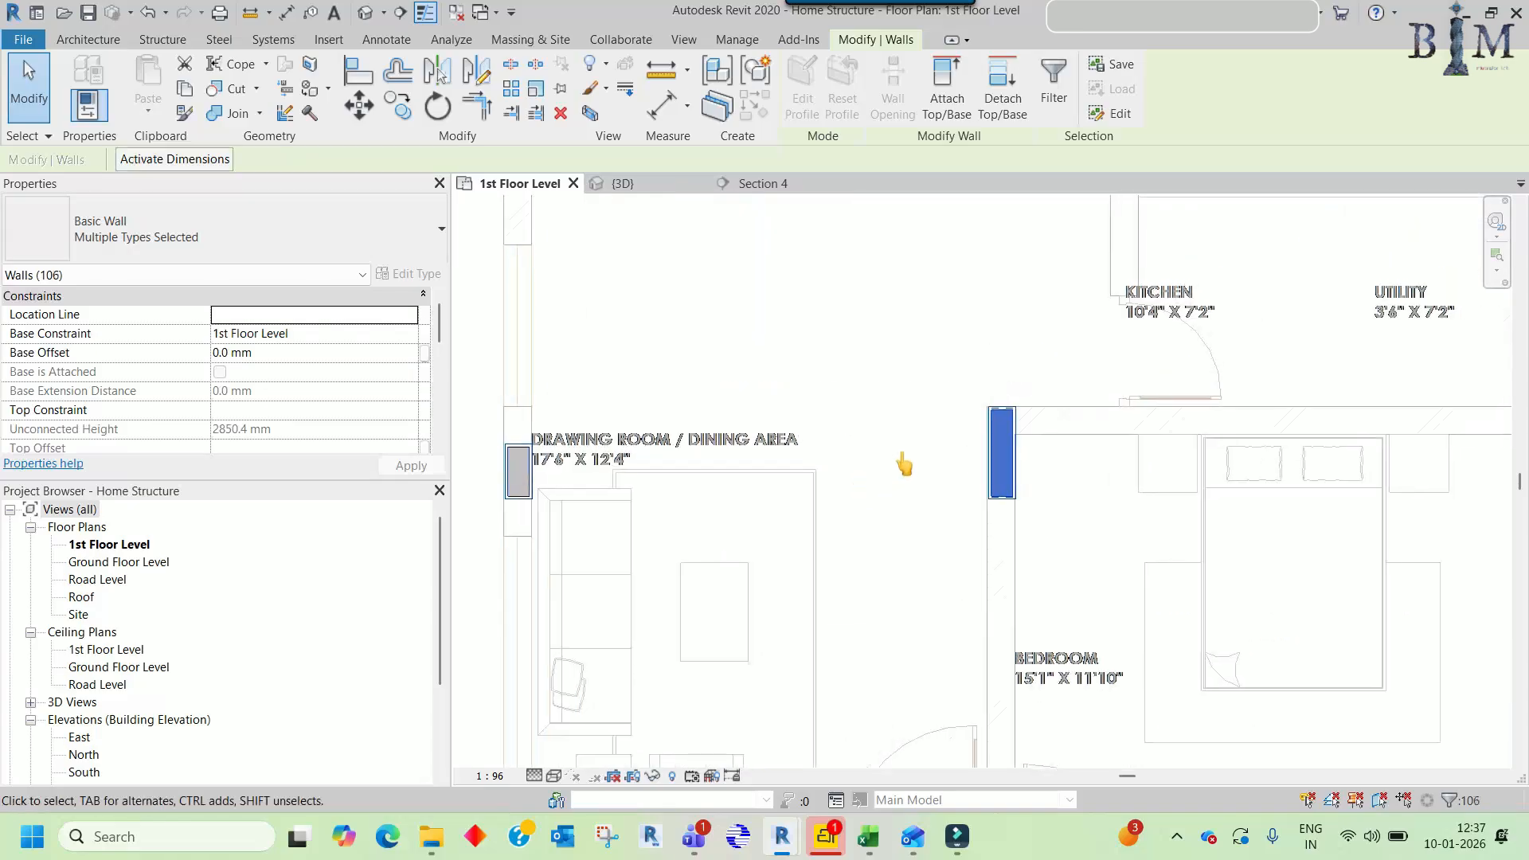
scroll(1046, 444, "up", 2)
left_click(1048, 440, "shift")
scroll(1048, 444, "down", 2)
scroll(656, 399, "up", 2)
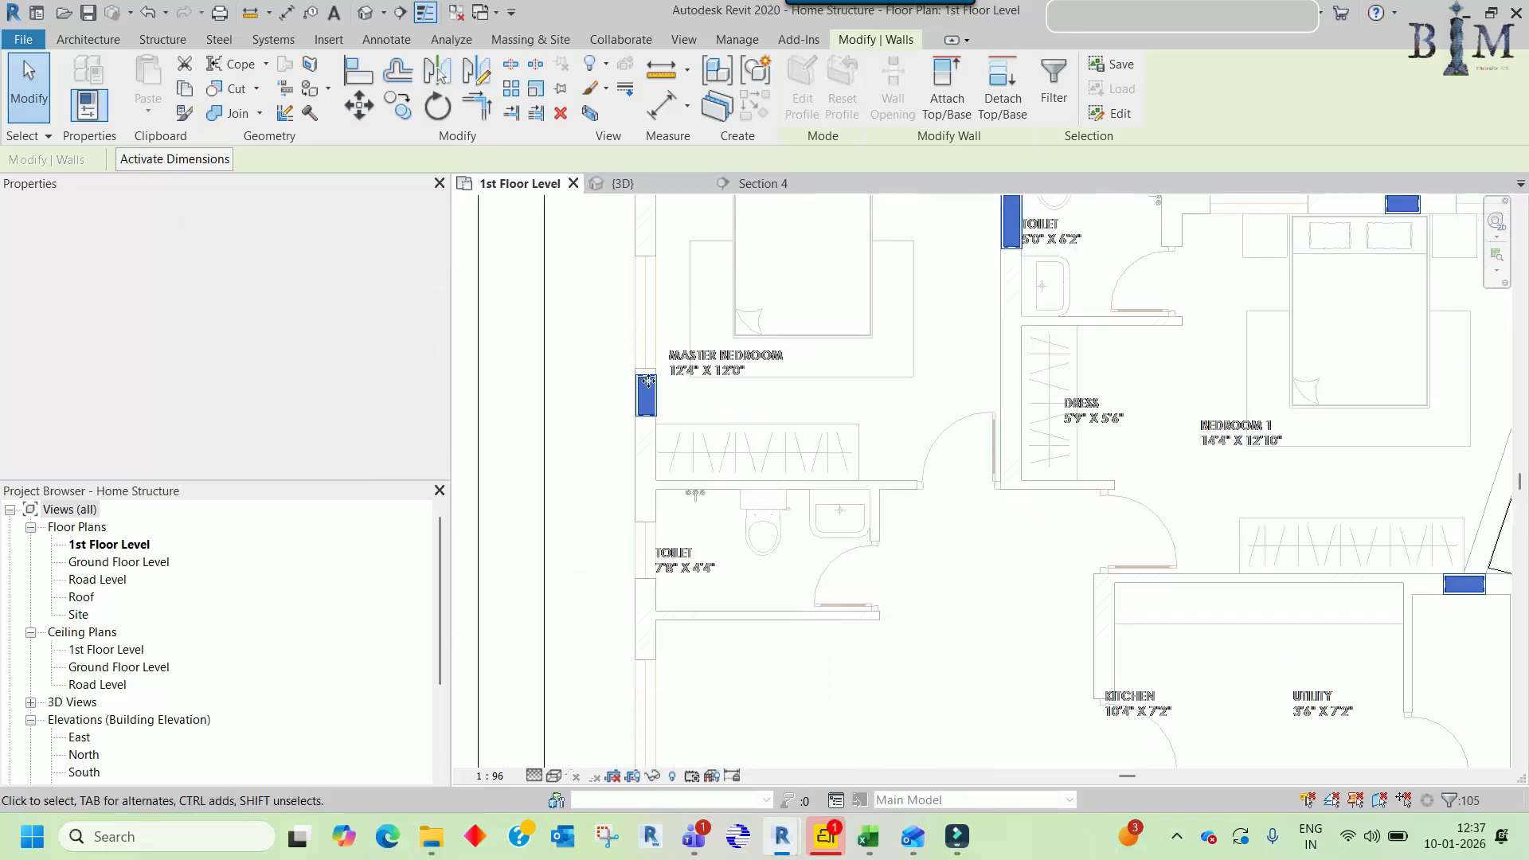
scroll(655, 408, "down", 2)
scroll(694, 431, "up", 2)
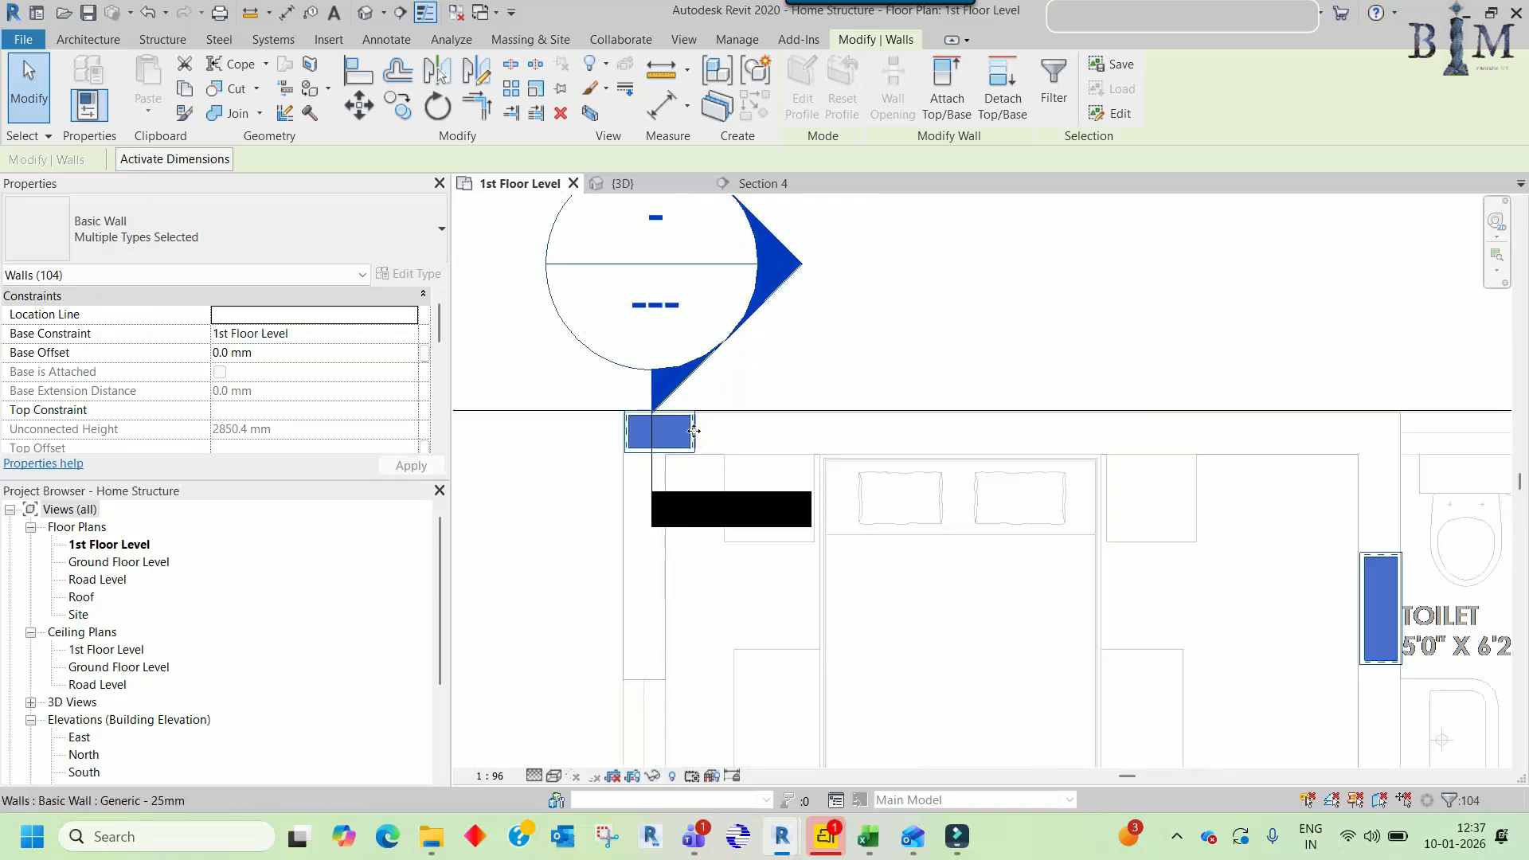
- Deselect the cores of the master bedroom's north-west corner column, the column west of the toilet, and Bedroom 1's two northern columns
left_click(694, 438, "shift")
middle_click_drag(953, 490, 546, 420)
left_click(971, 524, "shift")
middle_click_drag(971, 524, 788, 399)
scroll(781, 401, "up", 2)
left_click(780, 400, "shift")
left_click(1248, 406, "shift")
scroll(1110, 444, "down", 2)
- Deselect the column cores by the utility's north wall and in the east walls of the bedroom and the toilet
scroll(961, 431, "up", 2)
scroll(962, 431, "up", 2)
left_click(953, 439, "shift")
scroll(1005, 398, "down", 2)
middle_click_drag(1071, 647, 1014, 356)
scroll(897, 374, "up", 2)
left_click(898, 287, "shift")
scroll(904, 295, "down", 2)
middle_click_drag(987, 637, 996, 422)
scroll(924, 557, "up", 2)
left_click(924, 542, "shift")
scroll(924, 541, "down", 2)
- Deselect the cores of the lift's two south columns, the passage's south column and the staircase's north-east column
middle_click_drag(924, 557, 984, 543)
scroll(858, 492, "up", 1)
scroll(858, 492, "up", 1)
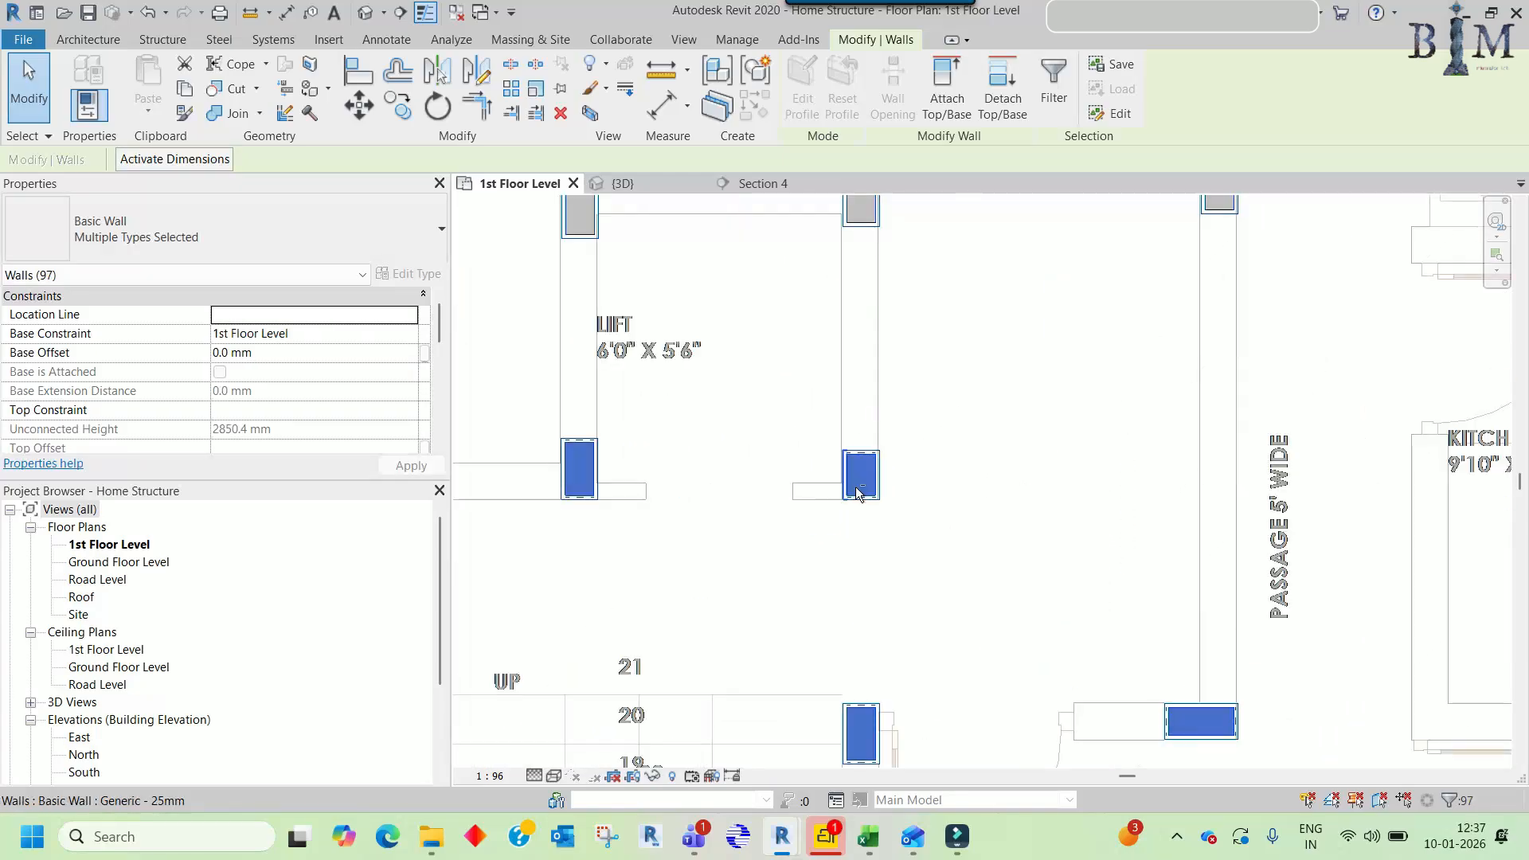
middle_click_drag(683, 599, 669, 299)
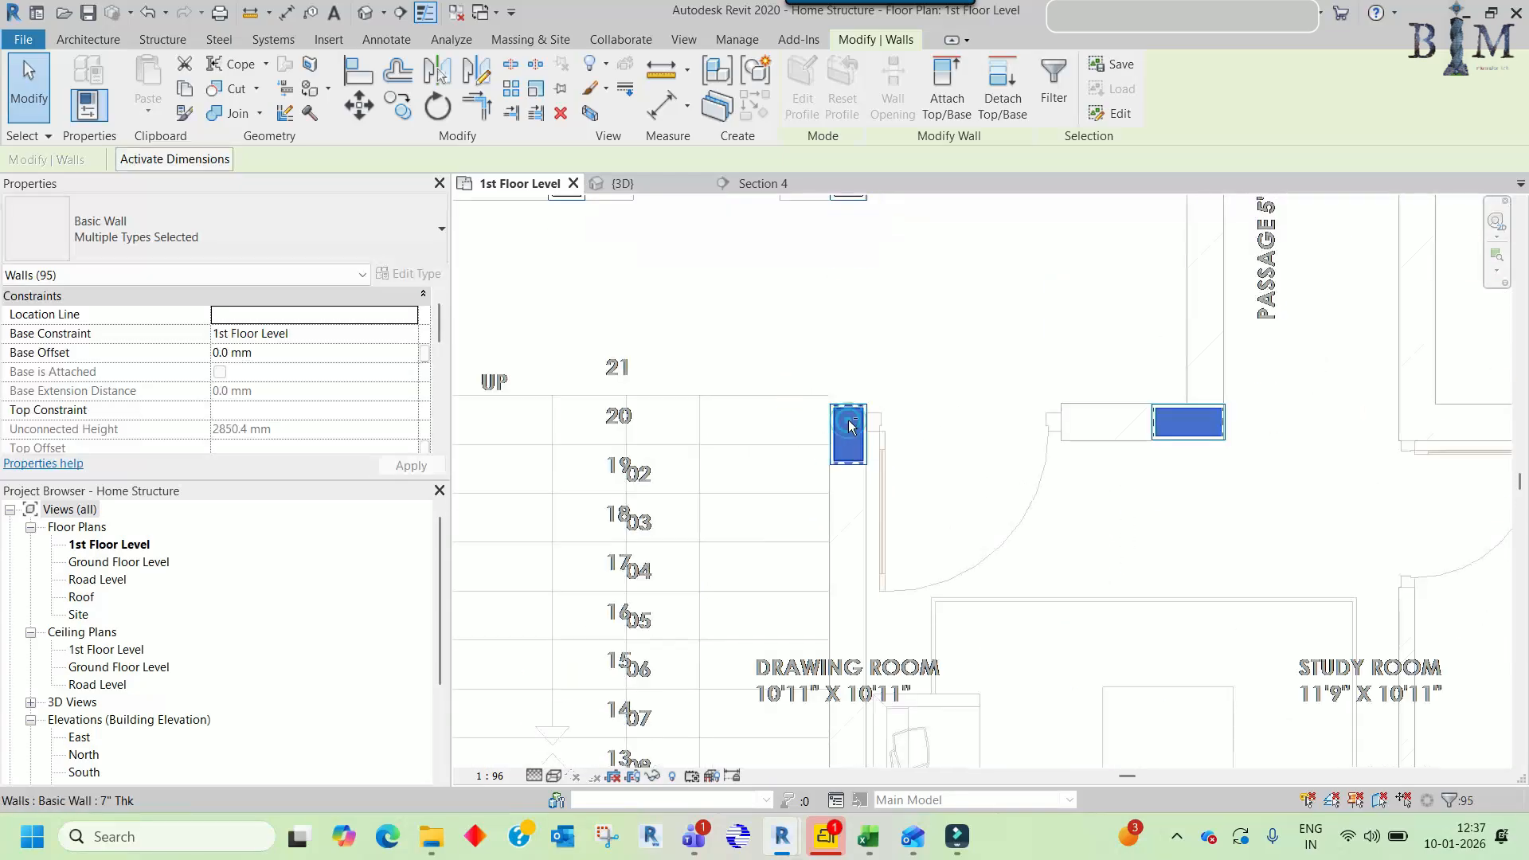
scroll(1114, 430, "down", 2)
middle_click_drag(688, 438, 785, 323)
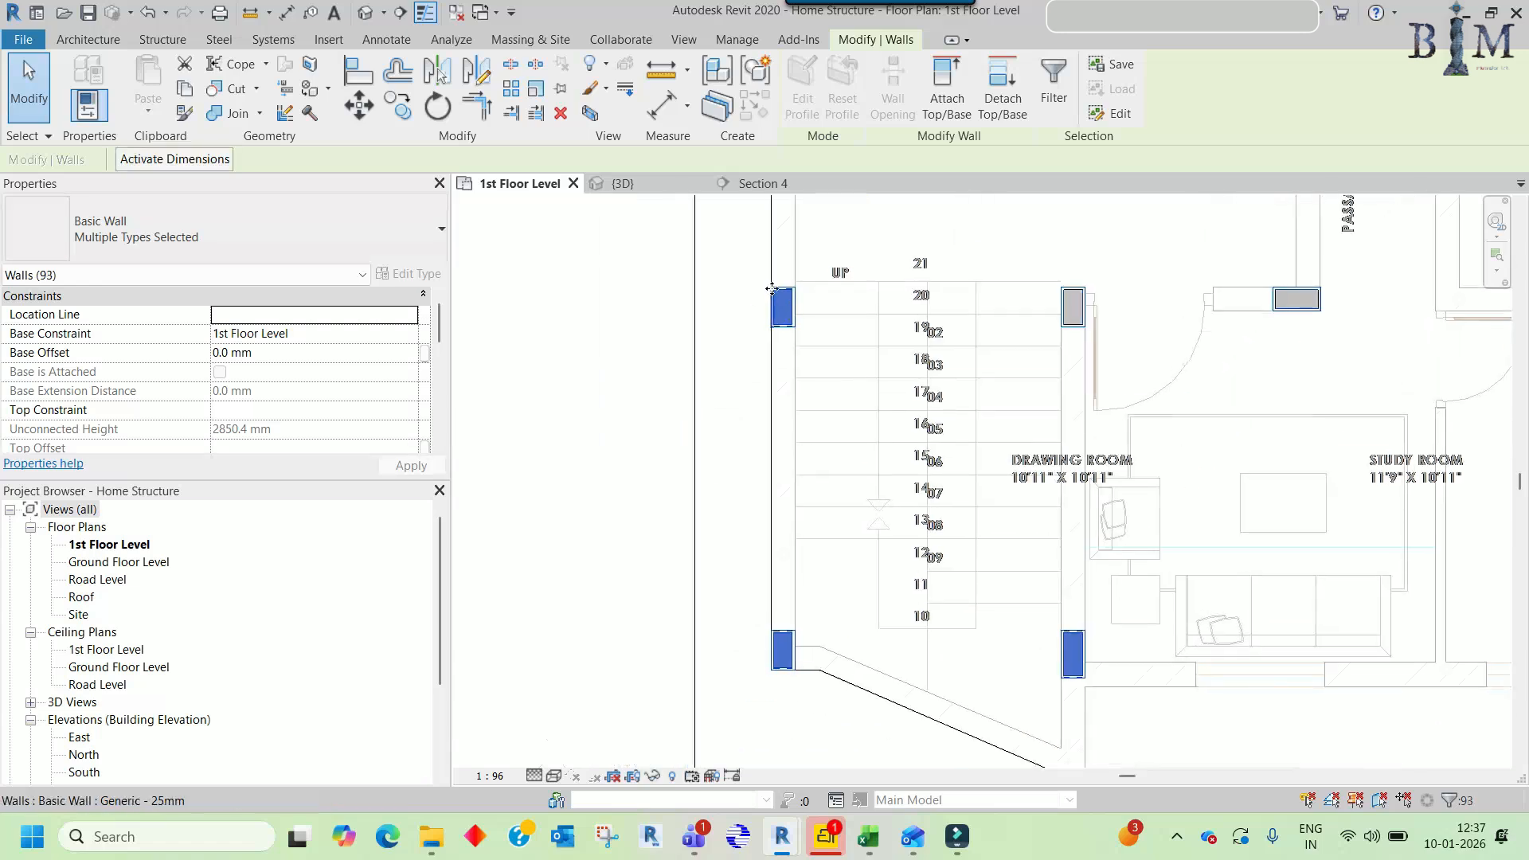
- Deselect the cores of the staircase's north-west column and its two south columns
scroll(784, 322, "up", 2)
mouse_move(833, 517)
middle_mouse_down()
mouse_move(805, 301)
mouse_move(819, 512)
middle_mouse_up()
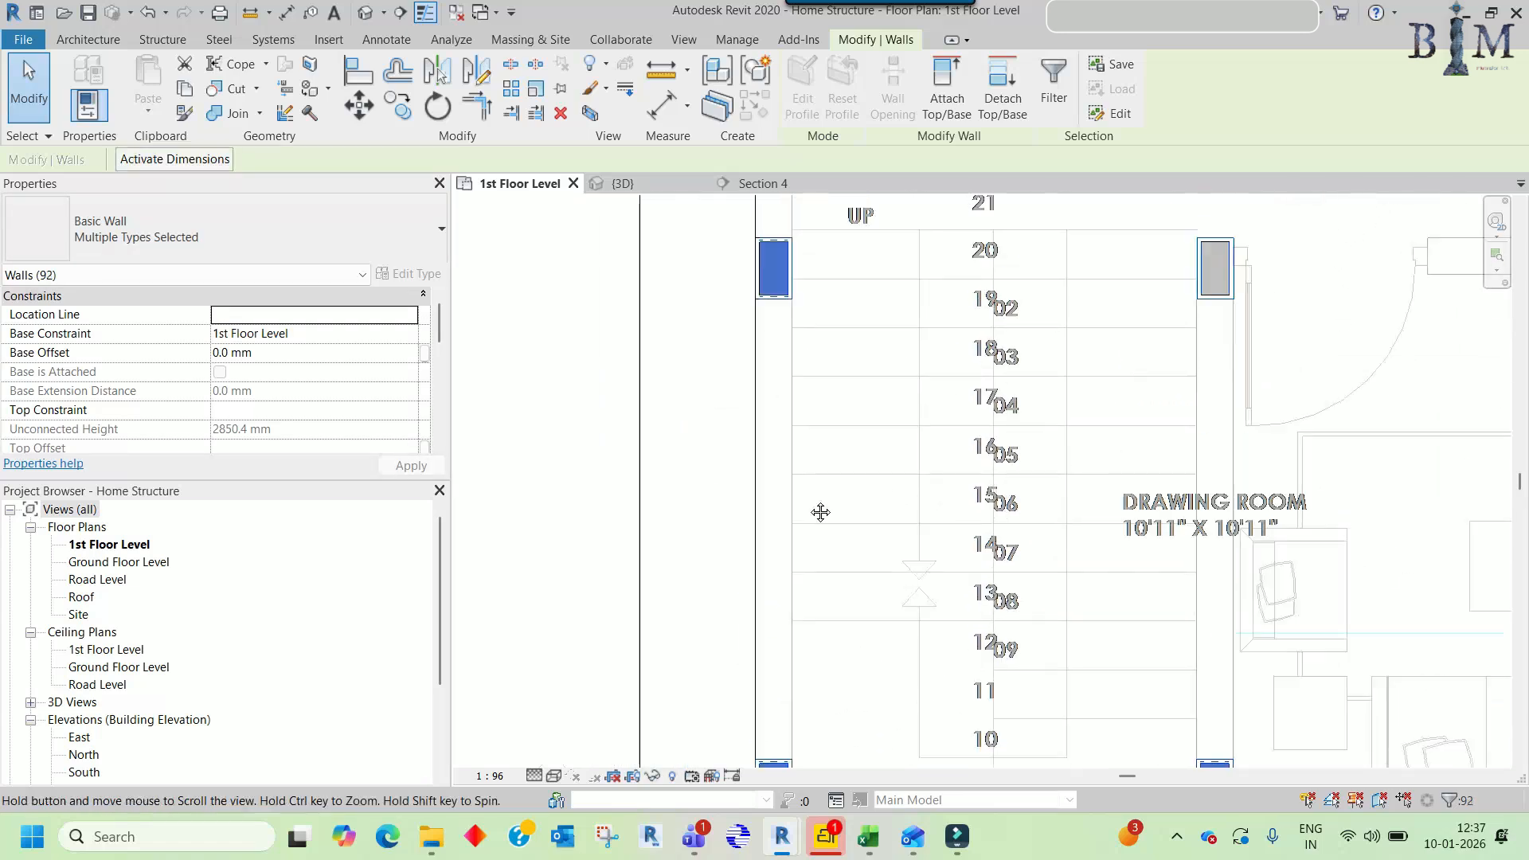
scroll(756, 298, "up", 6)
left_click(796, 313, "shift")
scroll(807, 313, "down", 3)
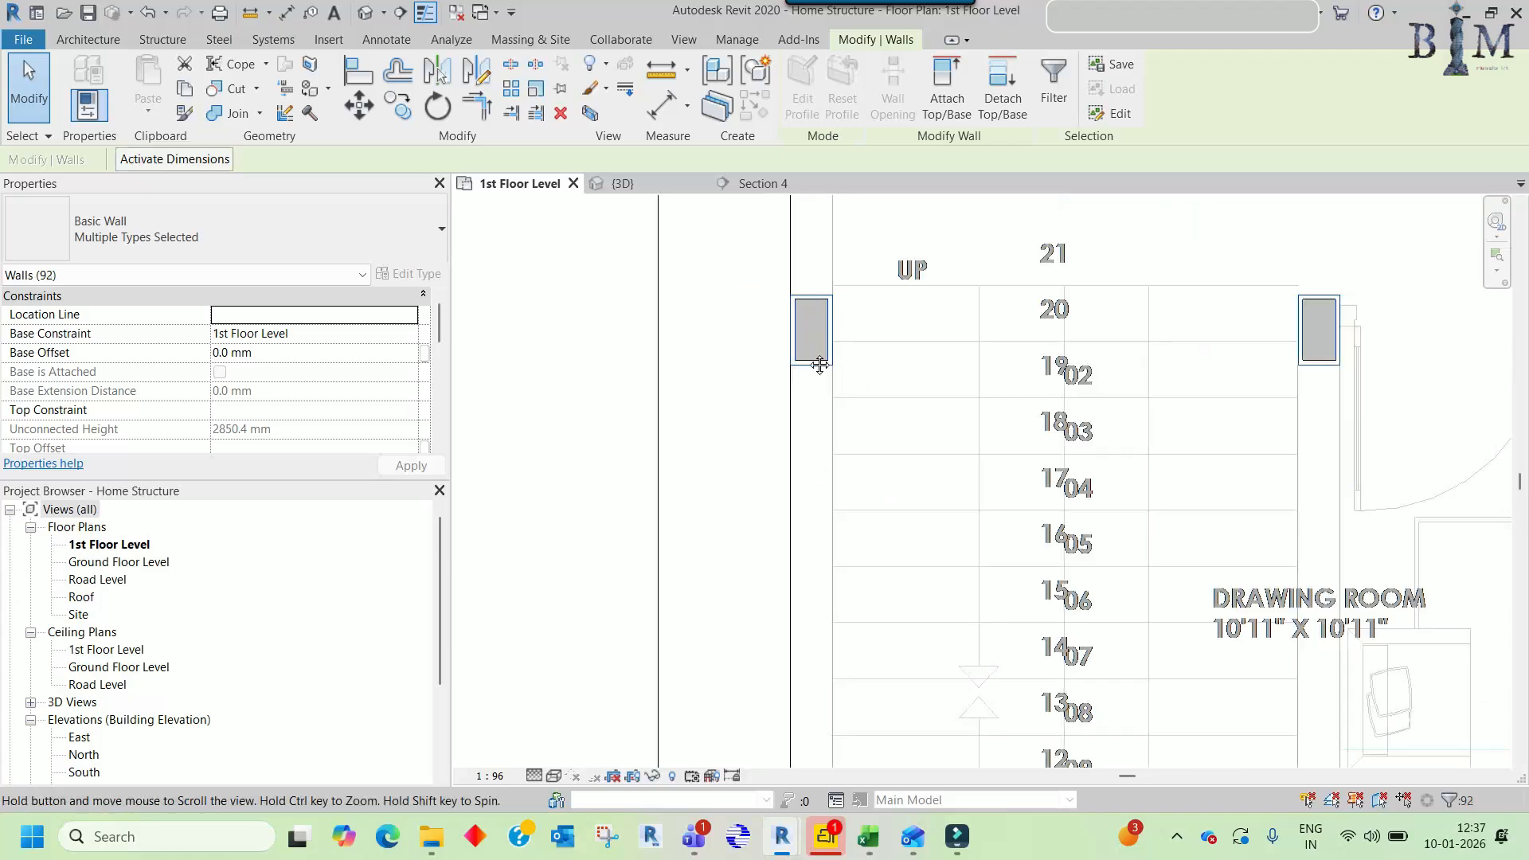
middle_click_drag(819, 365, 683, 89)
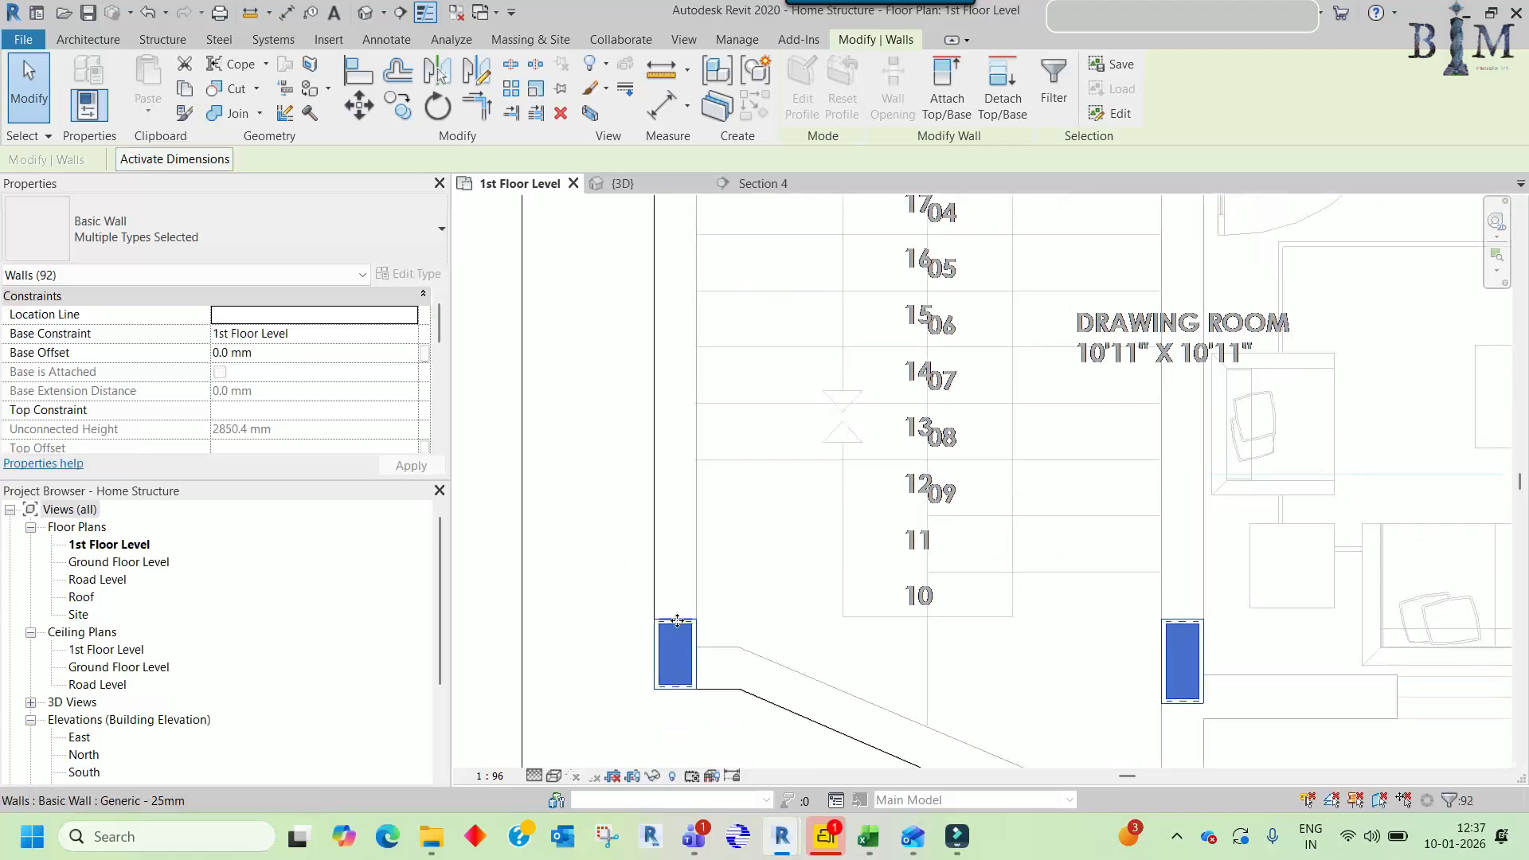
left_click(1175, 649, "shift")
scroll(872, 557, "down", 3)
- Deselect the cores of the study room's south-east column and the kitchen's east column, leaving only Generic - 25mm walls selected
scroll(1104, 570, "up", 3)
scroll(1105, 571, "up", 2)
left_click(1080, 553, "shift")
scroll(1080, 553, "down", 2)
middle_click_drag(1218, 477, 964, 719)
scroll(989, 437, "up", 3)
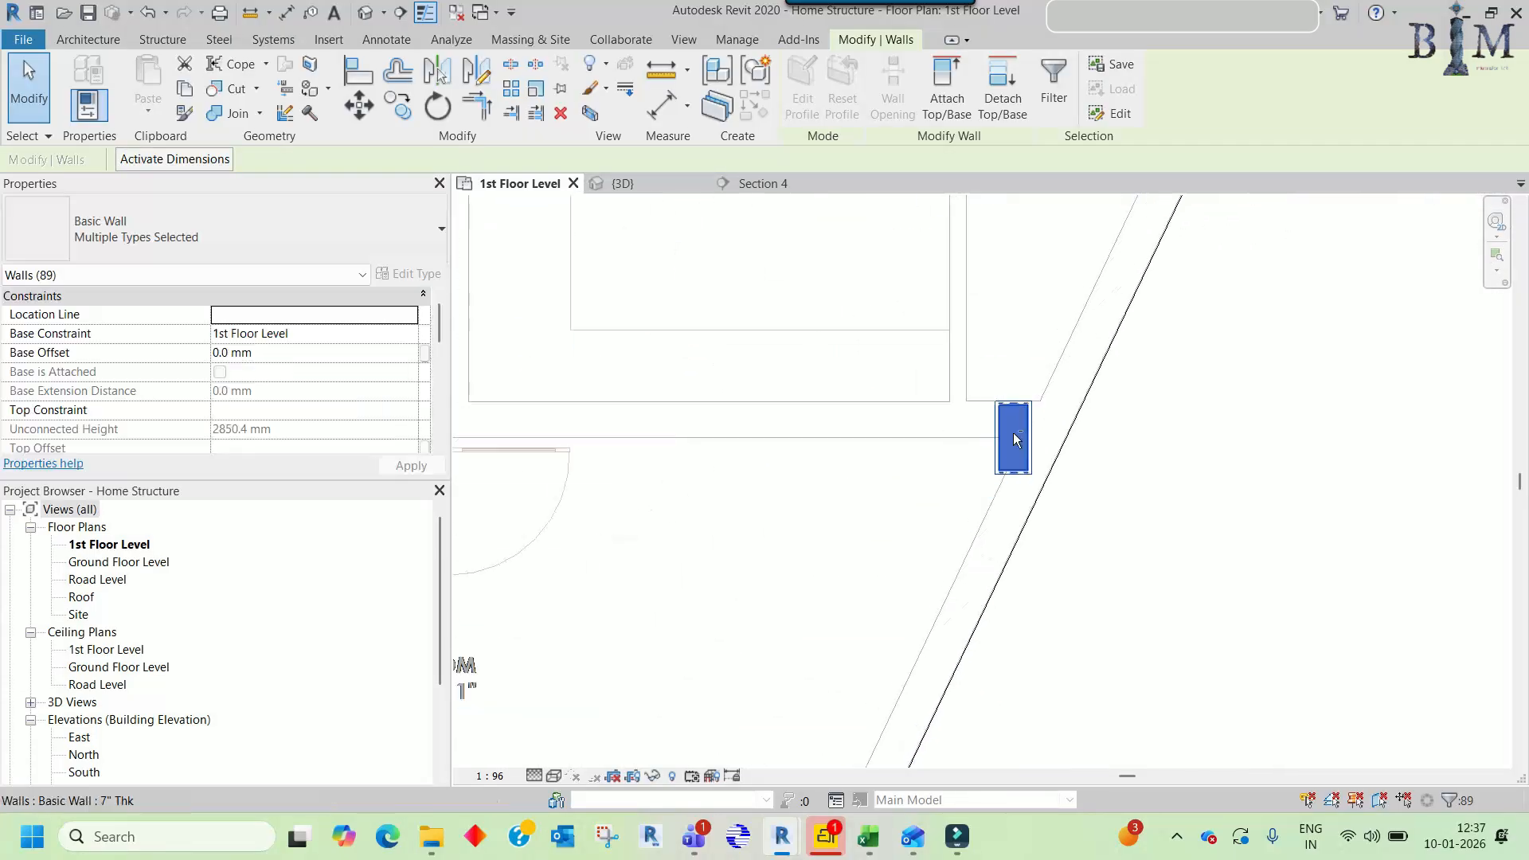
scroll(1104, 555, "down", 4)
middle_click_drag(1094, 422, 1109, 719)
scroll(1101, 609, "down", 3)
middle_click_drag(1088, 634, 1061, 501)
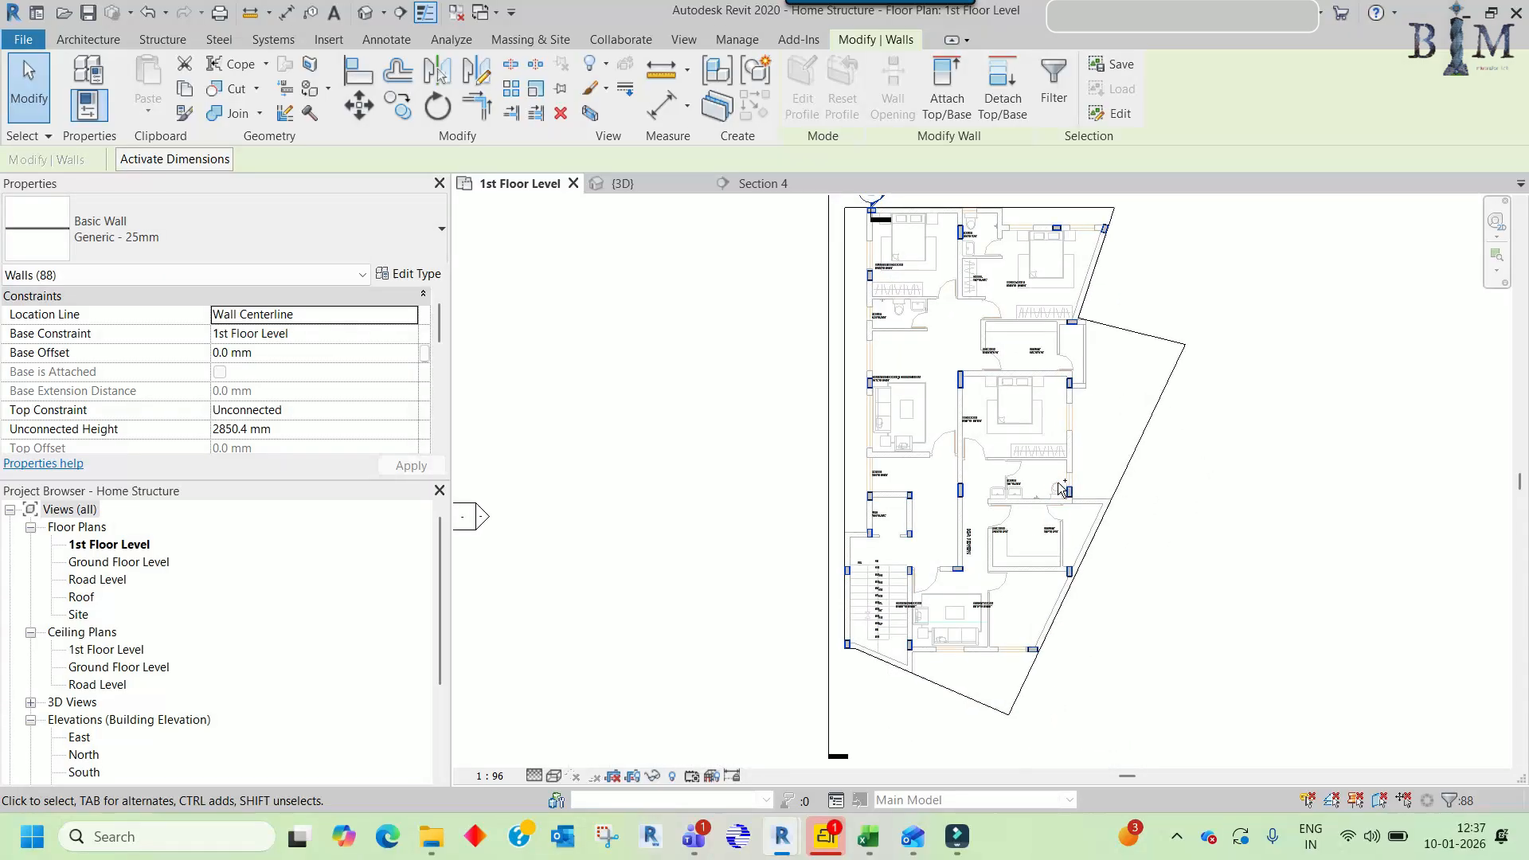
- Copy the selected 25 mm walls and paste them at the same positions in the Ground Floor Level plan
double_click(123, 564)
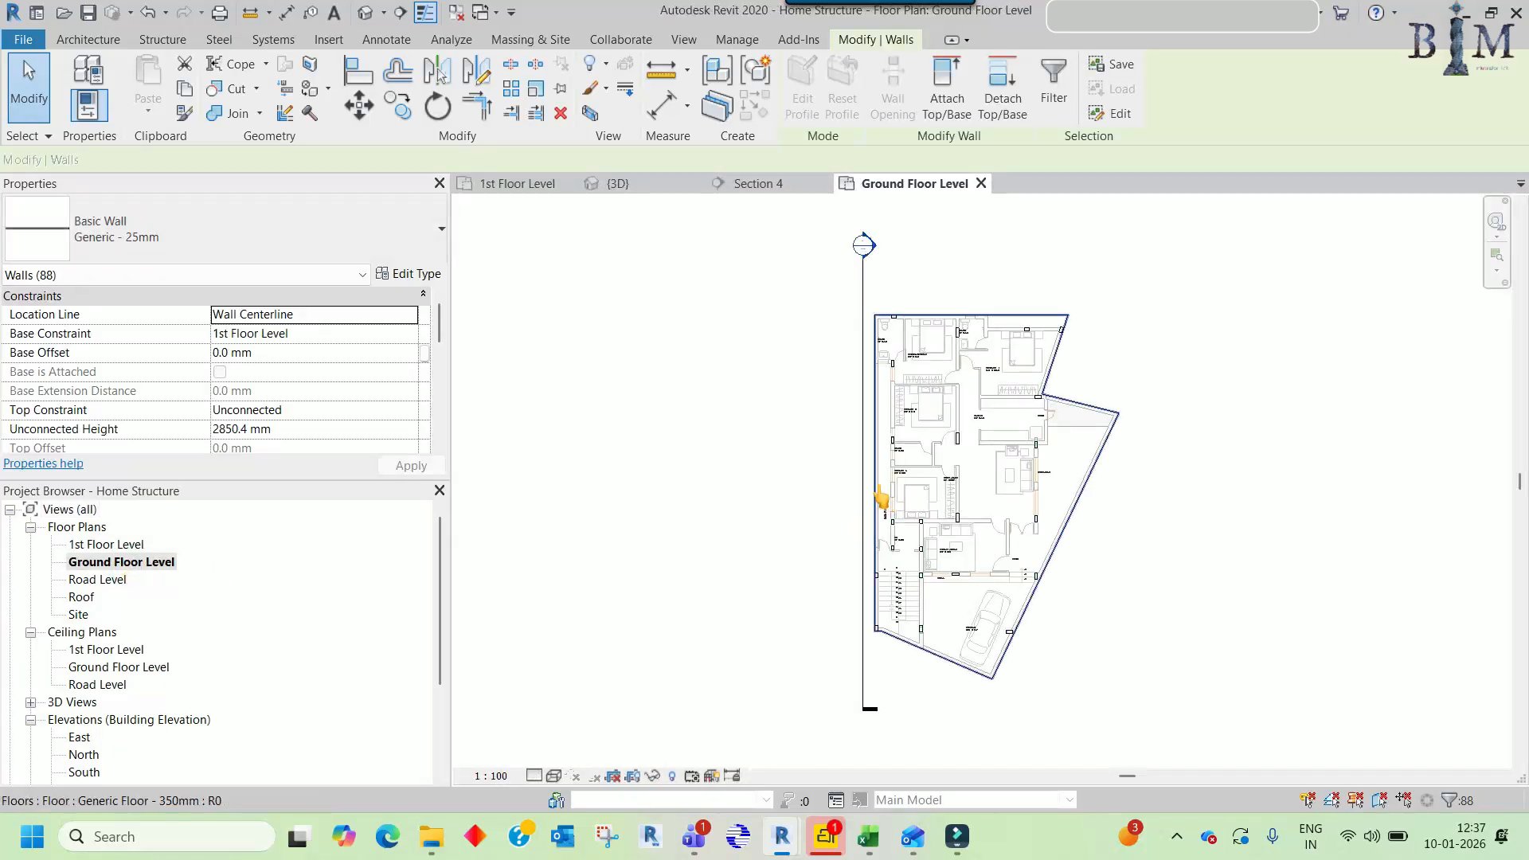
scroll(1016, 446, "up", 5)
middle_click_drag(896, 448, 1088, 575)
scroll(1086, 572, "down", 4)
middle_click_drag(963, 339, 973, 457)
scroll(996, 414, "up", 8)
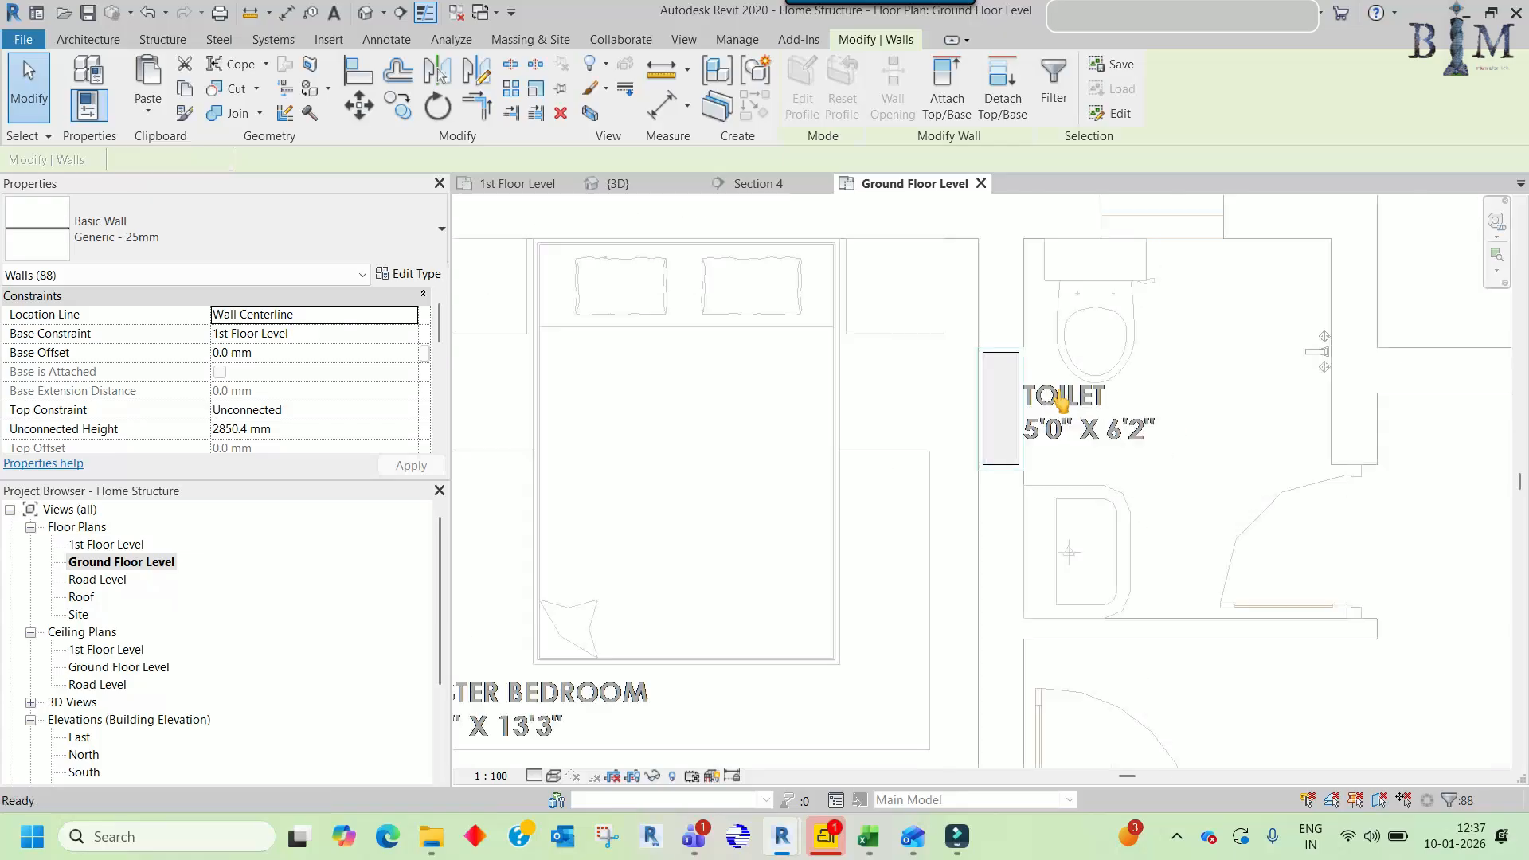
key("Escape")
left_click(147, 102)
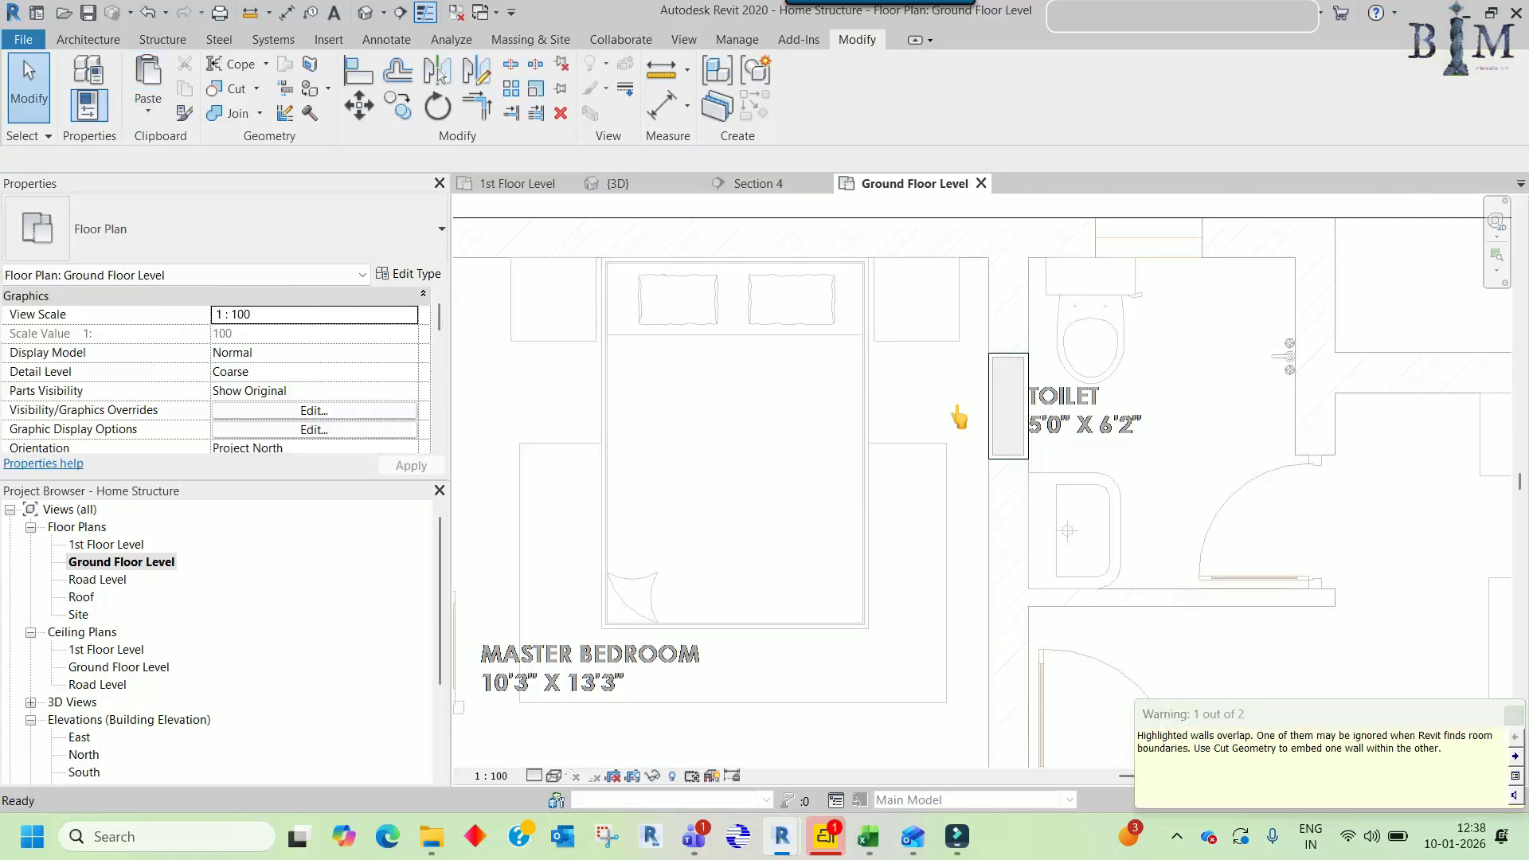
- Examine the pasted frames across the Ground Floor Level plan, comparing them with the column ends from the staircase to the garage
scroll(959, 348, "down", 4)
scroll(959, 348, "down", 3)
middle_click_drag(1034, 581, 928, 466)
scroll(902, 686, "up", 8)
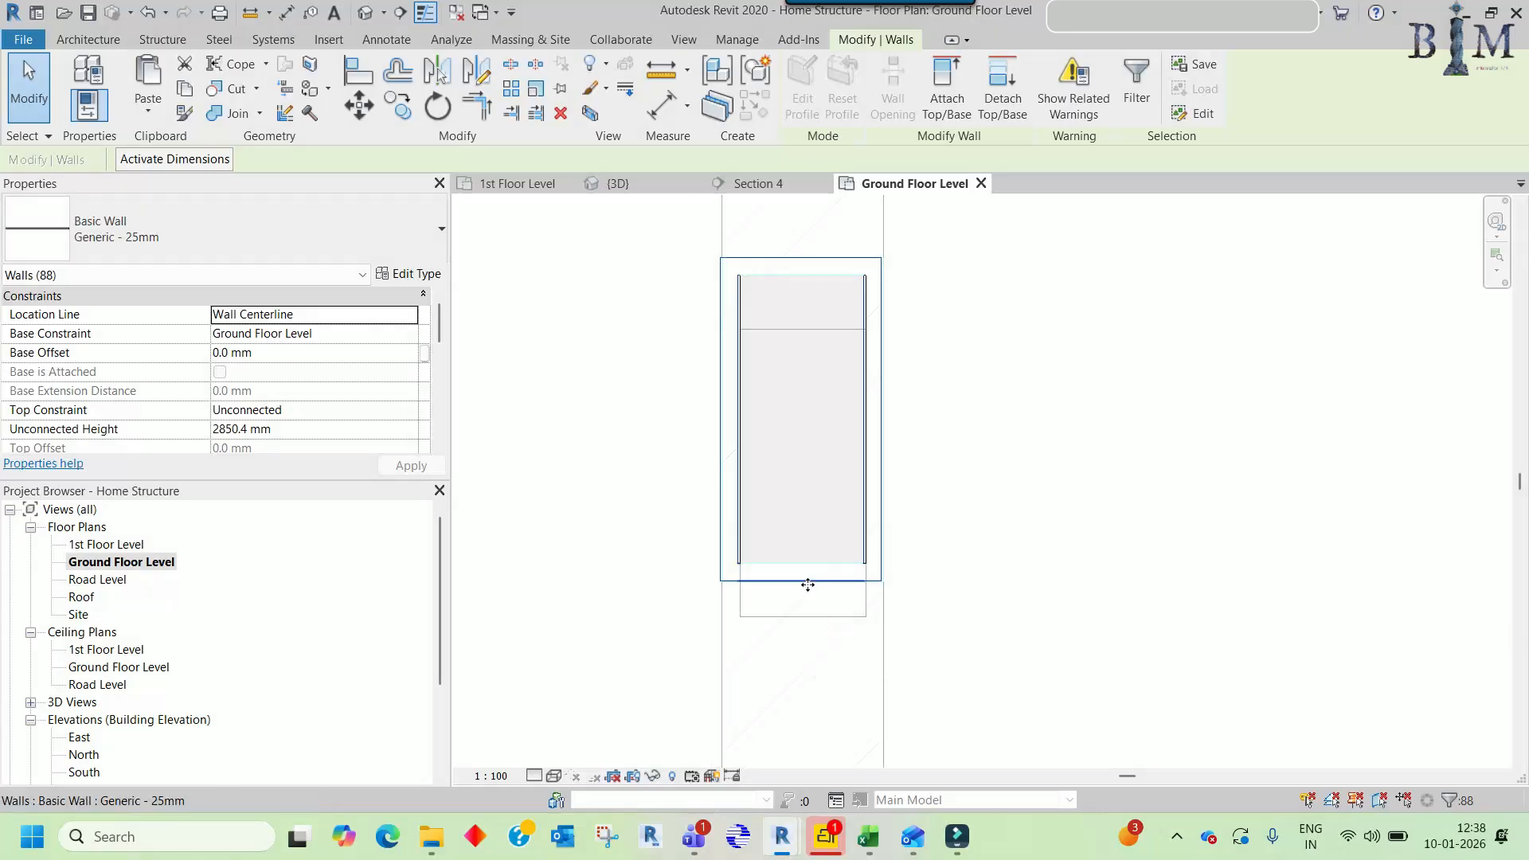
scroll(816, 571, "down", 5)
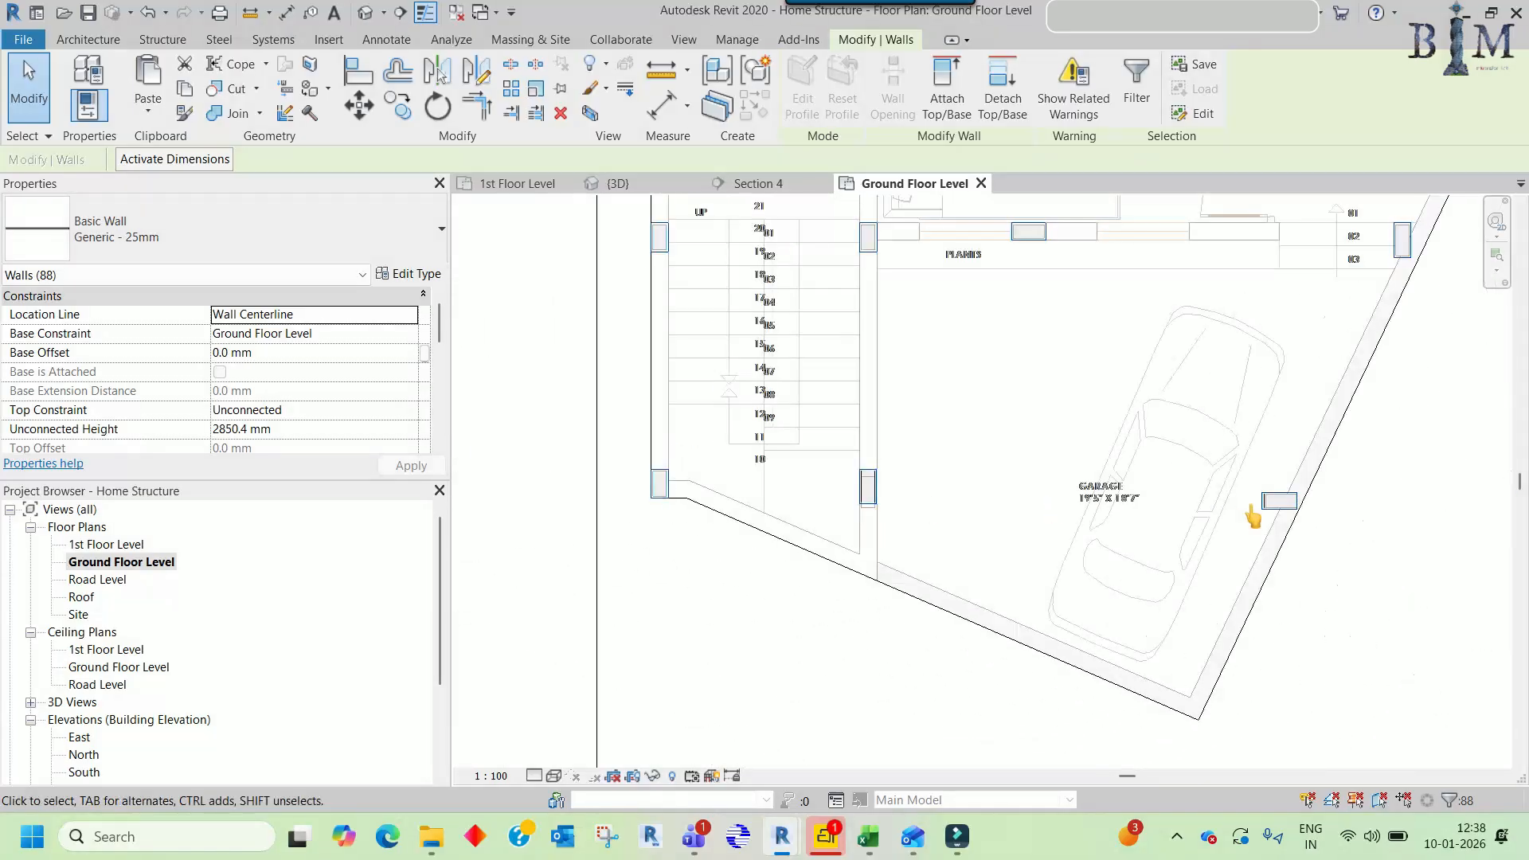
middle_click_drag(1171, 546, 941, 584)
scroll(1055, 538, "up", 4)
scroll(1143, 610, "down", 6)
scroll(829, 378, "up", 3)
middle_click_drag(829, 379, 842, 563)
scroll(842, 563, "down", 1)
scroll(648, 422, "up", 8)
- Align the pasted frame's south wall with the south end of the ground floor column beside the doorway
left_click(709, 474)
mouse_move(708, 476)
left_mouse_down()
mouse_move(706, 547)
mouse_move(708, 505)
left_mouse_up()
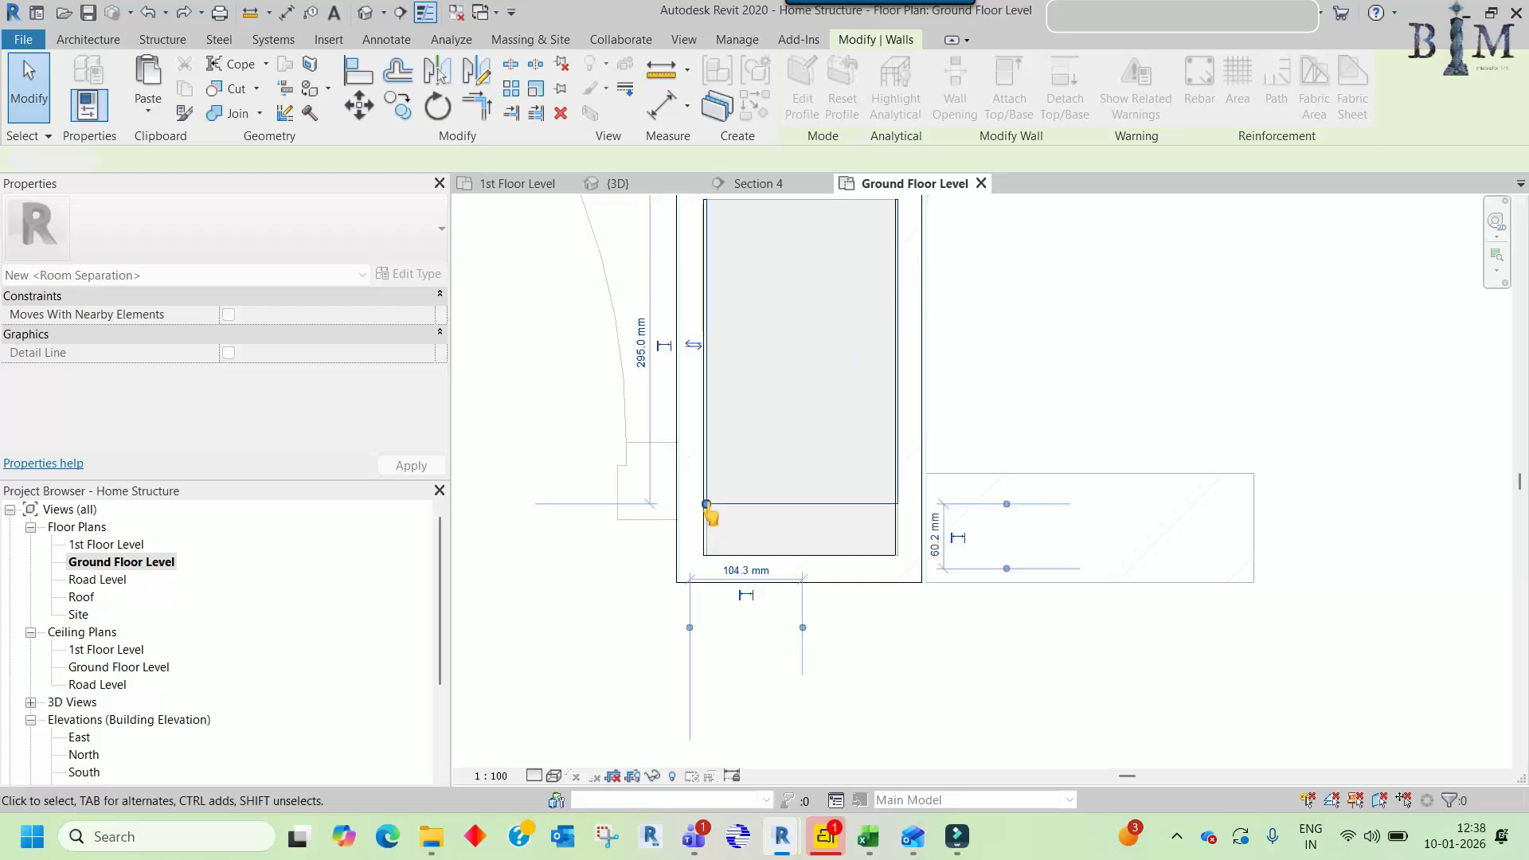
key("a")
key("l")
left_click(745, 554)
left_click(740, 505)
key("Escape")
key("Escape")
scroll(742, 503, "down", 2)
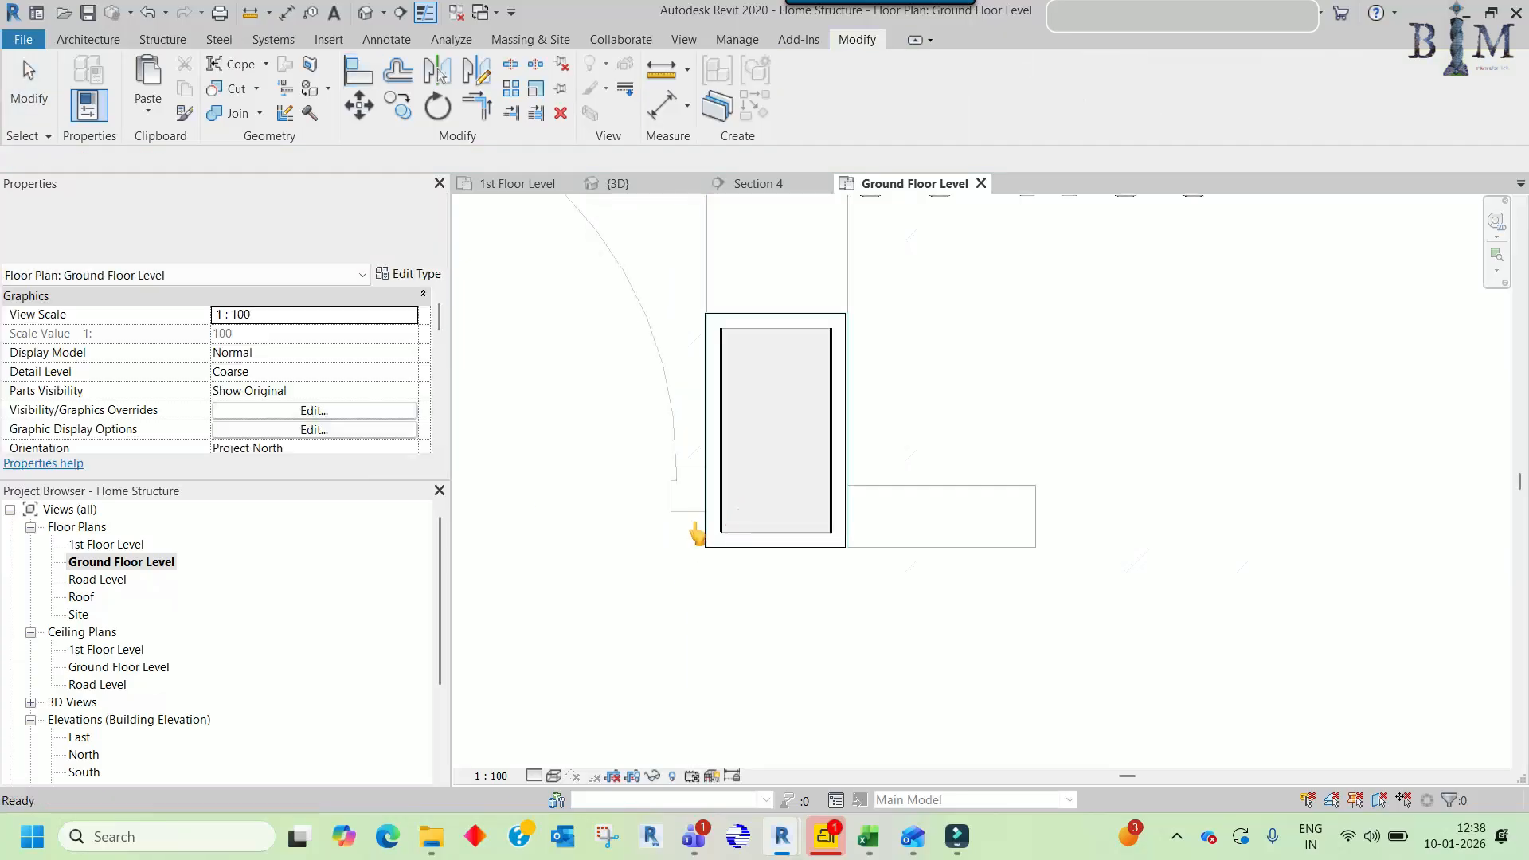
- Align the pasted frame's south and north walls with the ends of the offset ground floor column east of the sofas
scroll(674, 482, "down", 5)
middle_click_drag(1301, 556, 759, 507)
middle_click_drag(1149, 667, 703, 533)
scroll(1013, 484, "down", 3)
middle_click_drag(950, 377, 963, 485)
scroll(962, 485, "up", 3)
scroll(983, 369, "up", 3)
middle_click_drag(954, 377, 881, 390)
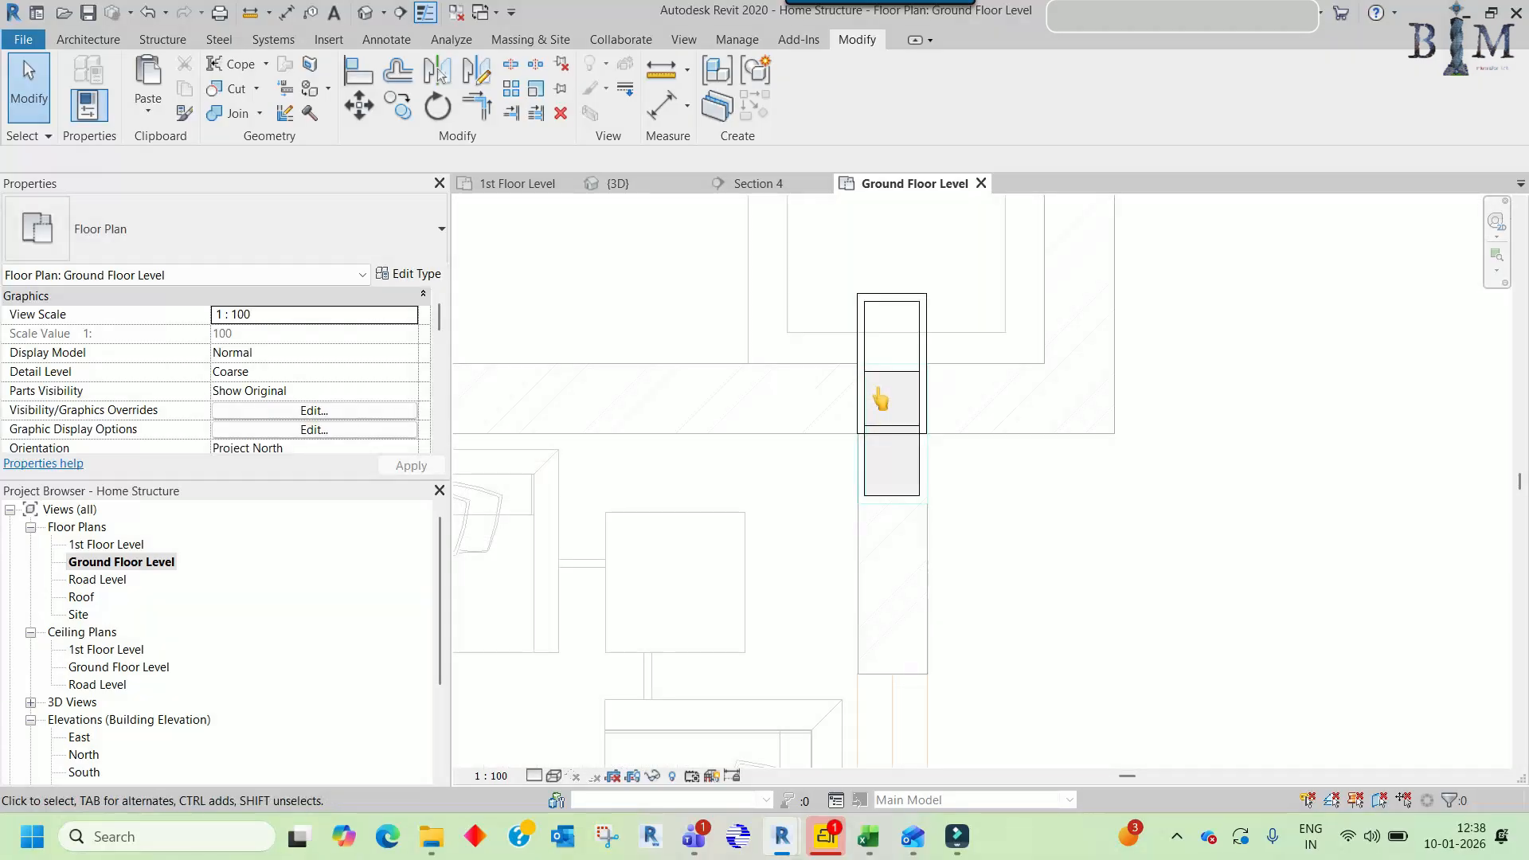
scroll(877, 379, "up", 2)
key("a")
key("l")
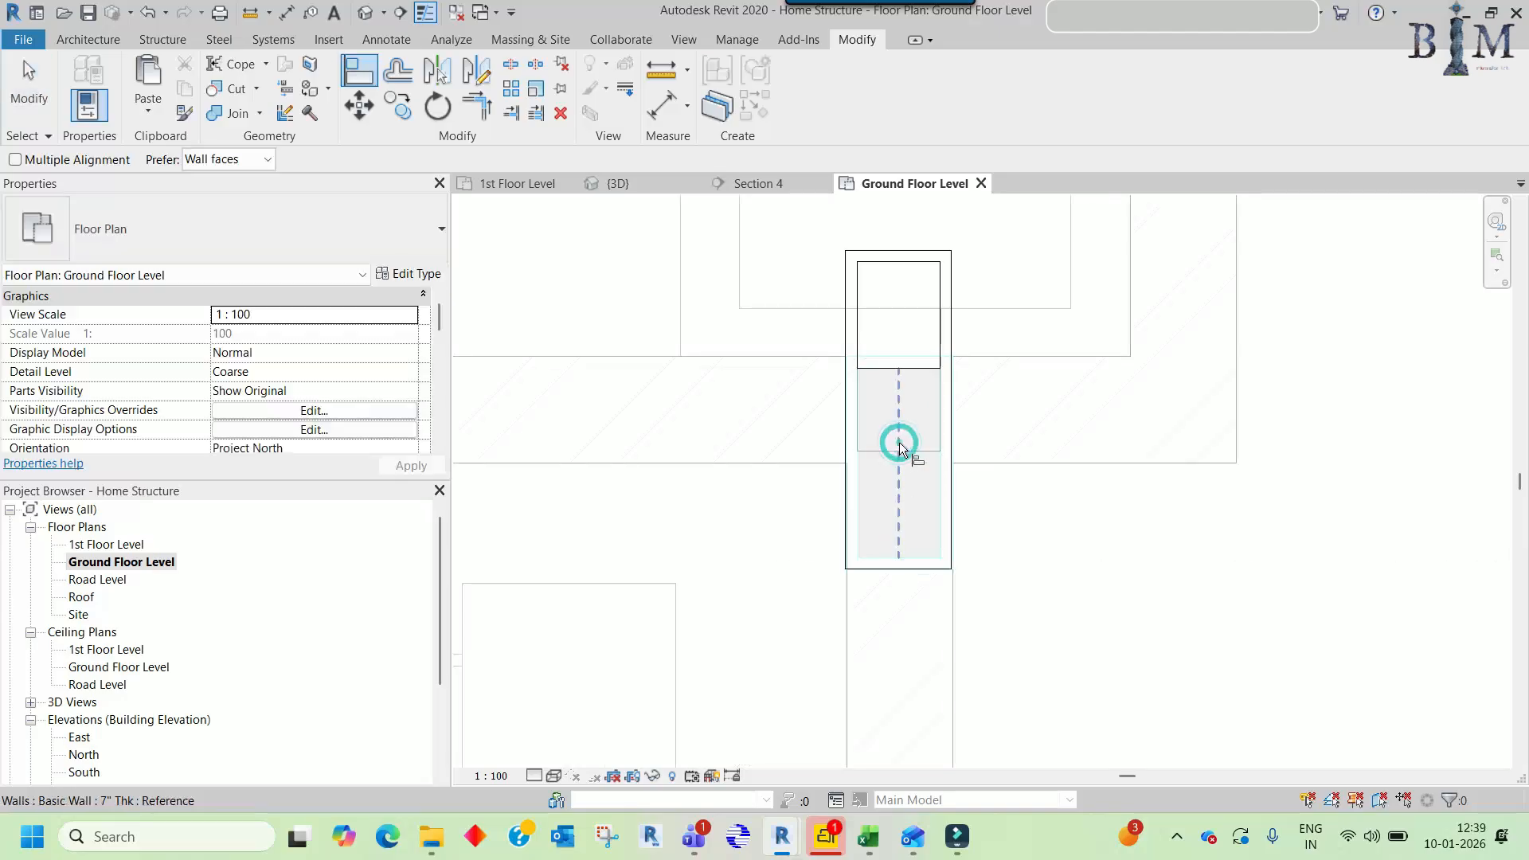
key("Escape")
key("a")
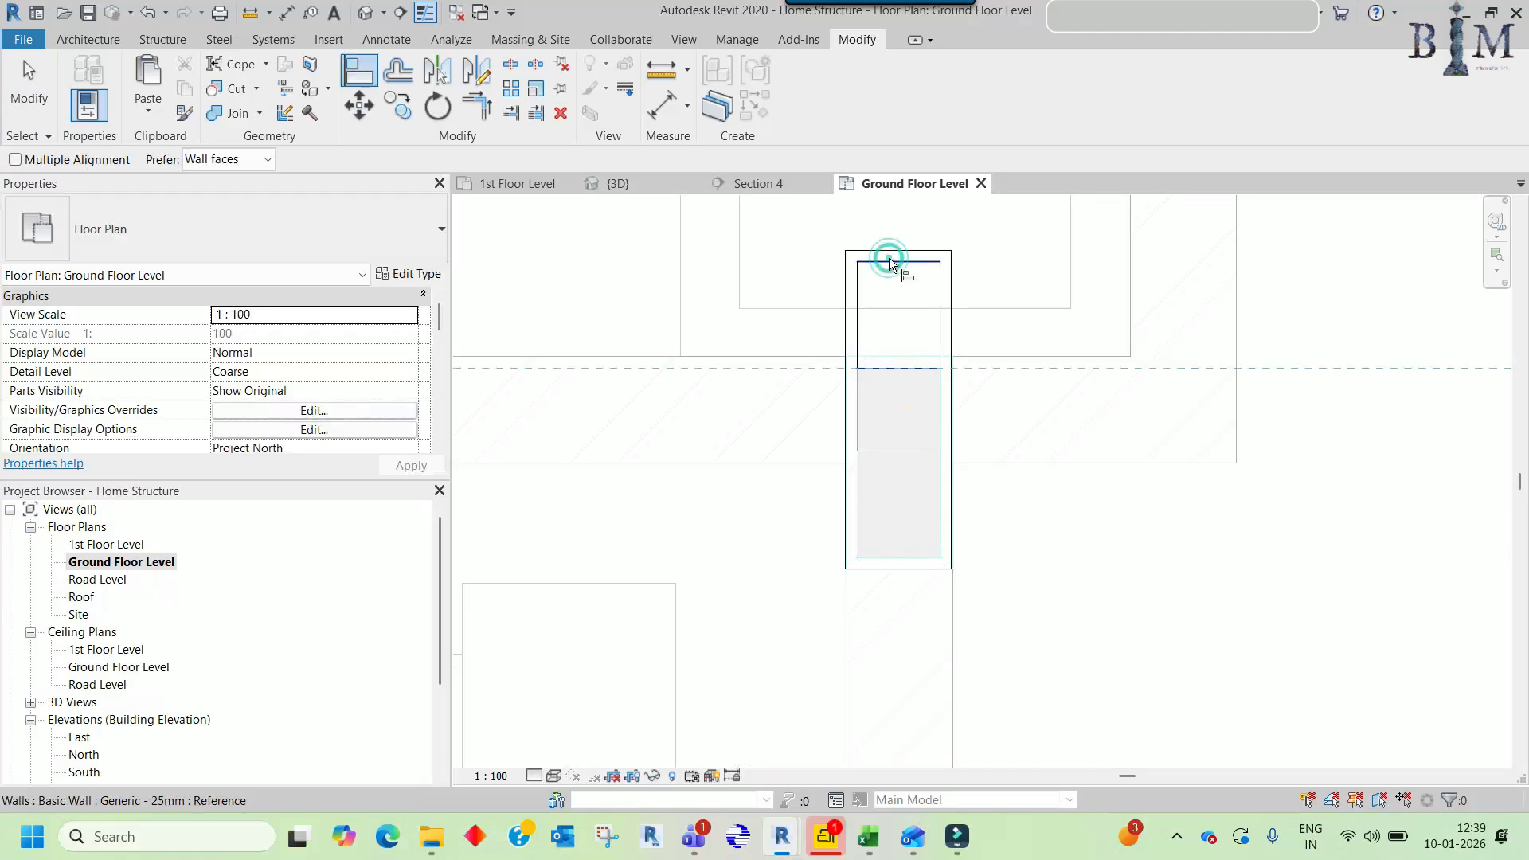
- Inspect the ground floor column wall frames in the 3D view, looking at their tops below the 1st floor slab
scroll(900, 296, "down", 4)
left_click(364, 15)
scroll(802, 364, "down", 3)
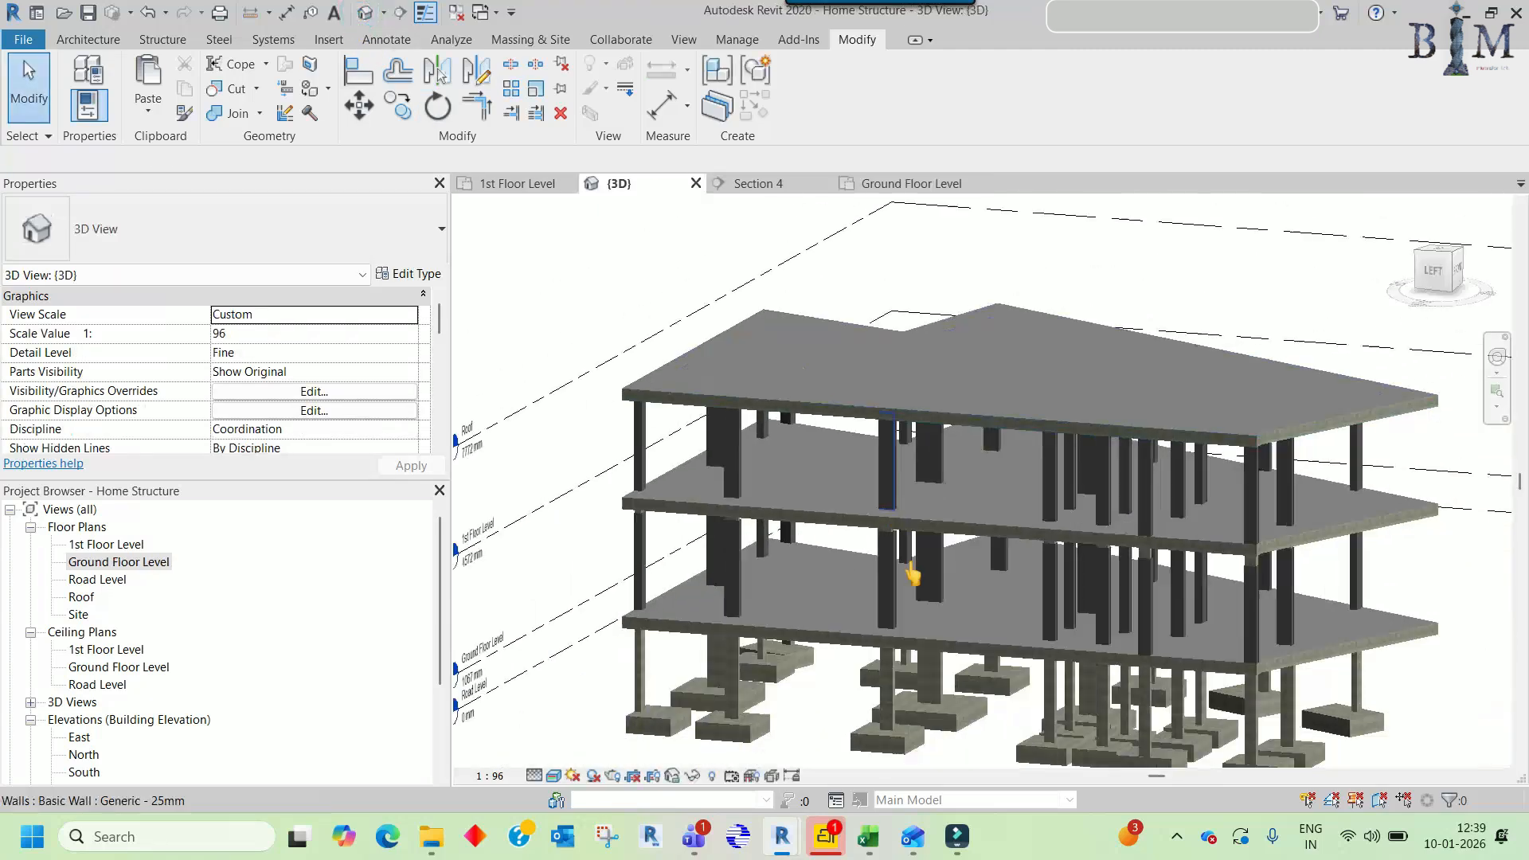
scroll(911, 564, "up", 4)
middle_click_drag(911, 563, 739, 407)
scroll(740, 415, "up", 1)
left_click(812, 400)
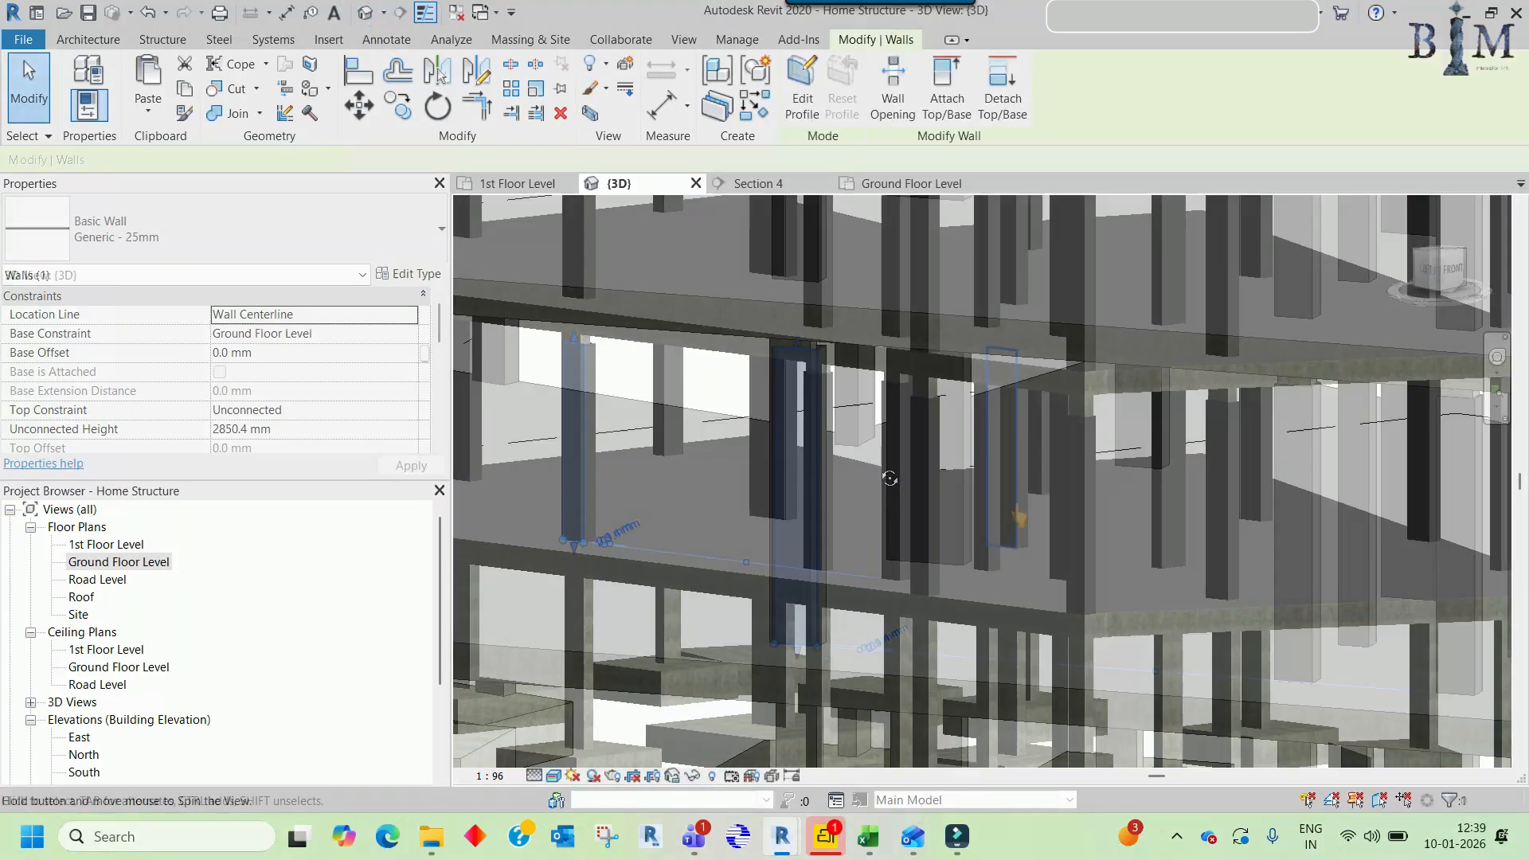
middle_click_drag(891, 478, 903, 436, "shift")
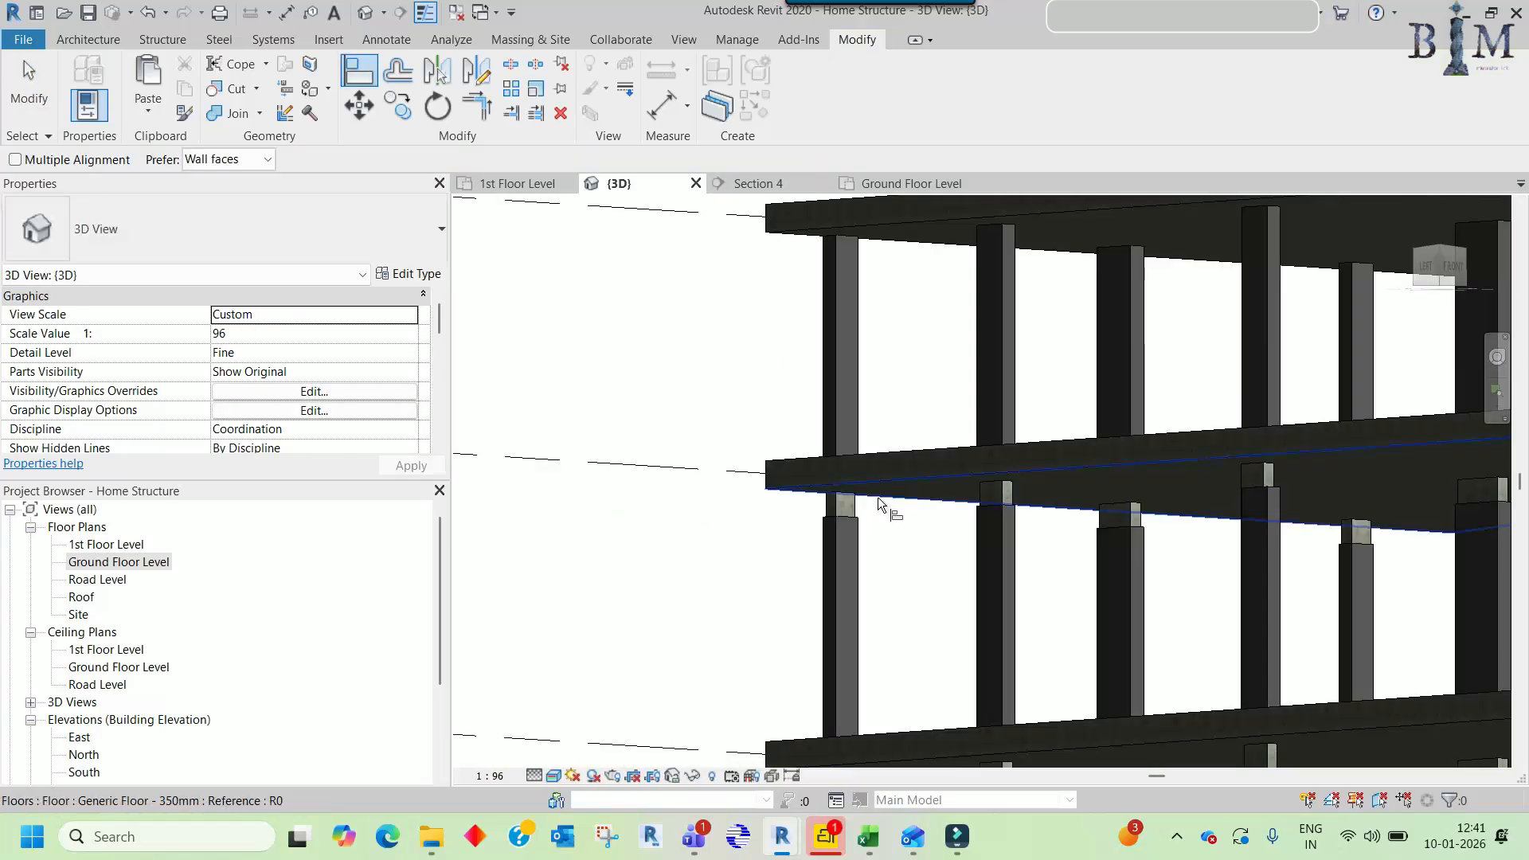
- Align the wall tops around the northwest corner column with the underside of the 1st floor slab, using the Align tool
scroll(784, 484, "up", 3)
scroll(710, 484, "up", 3)
left_click(706, 481)
key("Escape")
key("Escape")
key("a")
key("l")
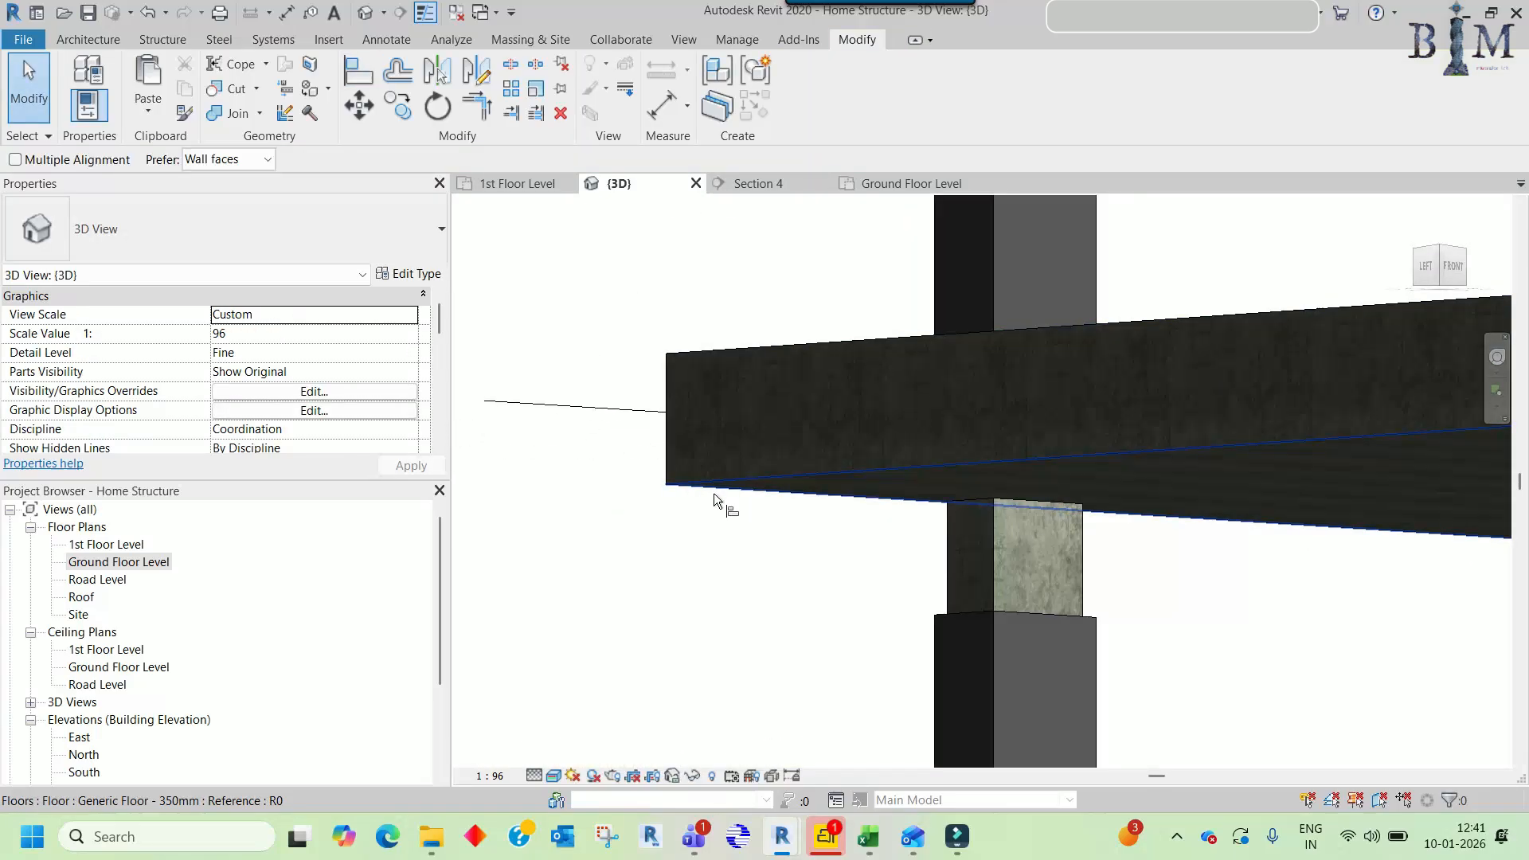
left_click(705, 481)
scroll(705, 481, "down", 2)
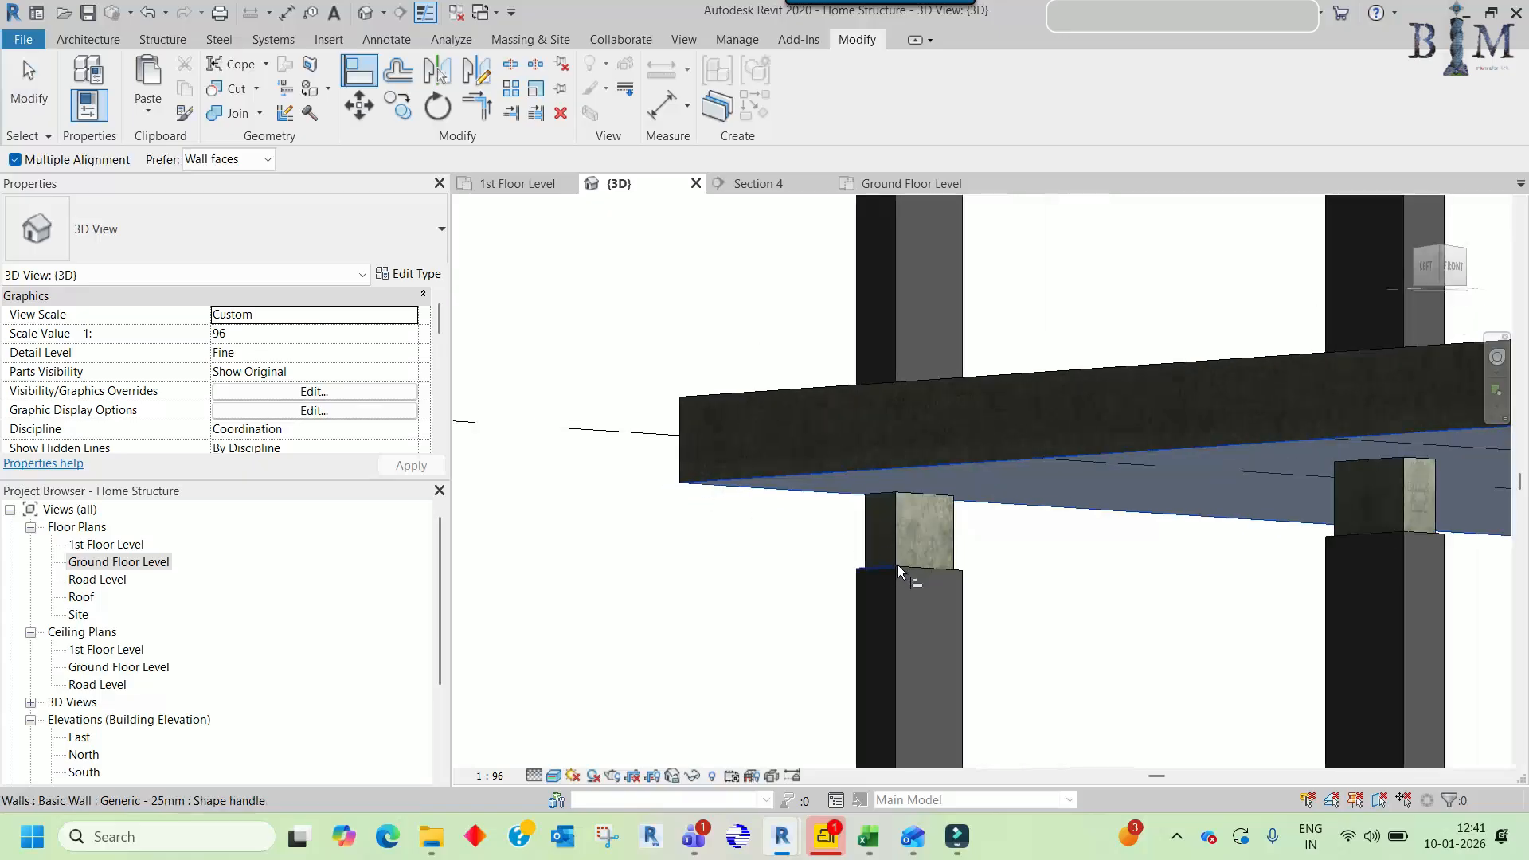
left_click(896, 567, "ctrl")
middle_click_drag(851, 567, 1085, 555, "shift")
left_click(1091, 536, "ctrl")
scroll(1084, 483, "down", 5)
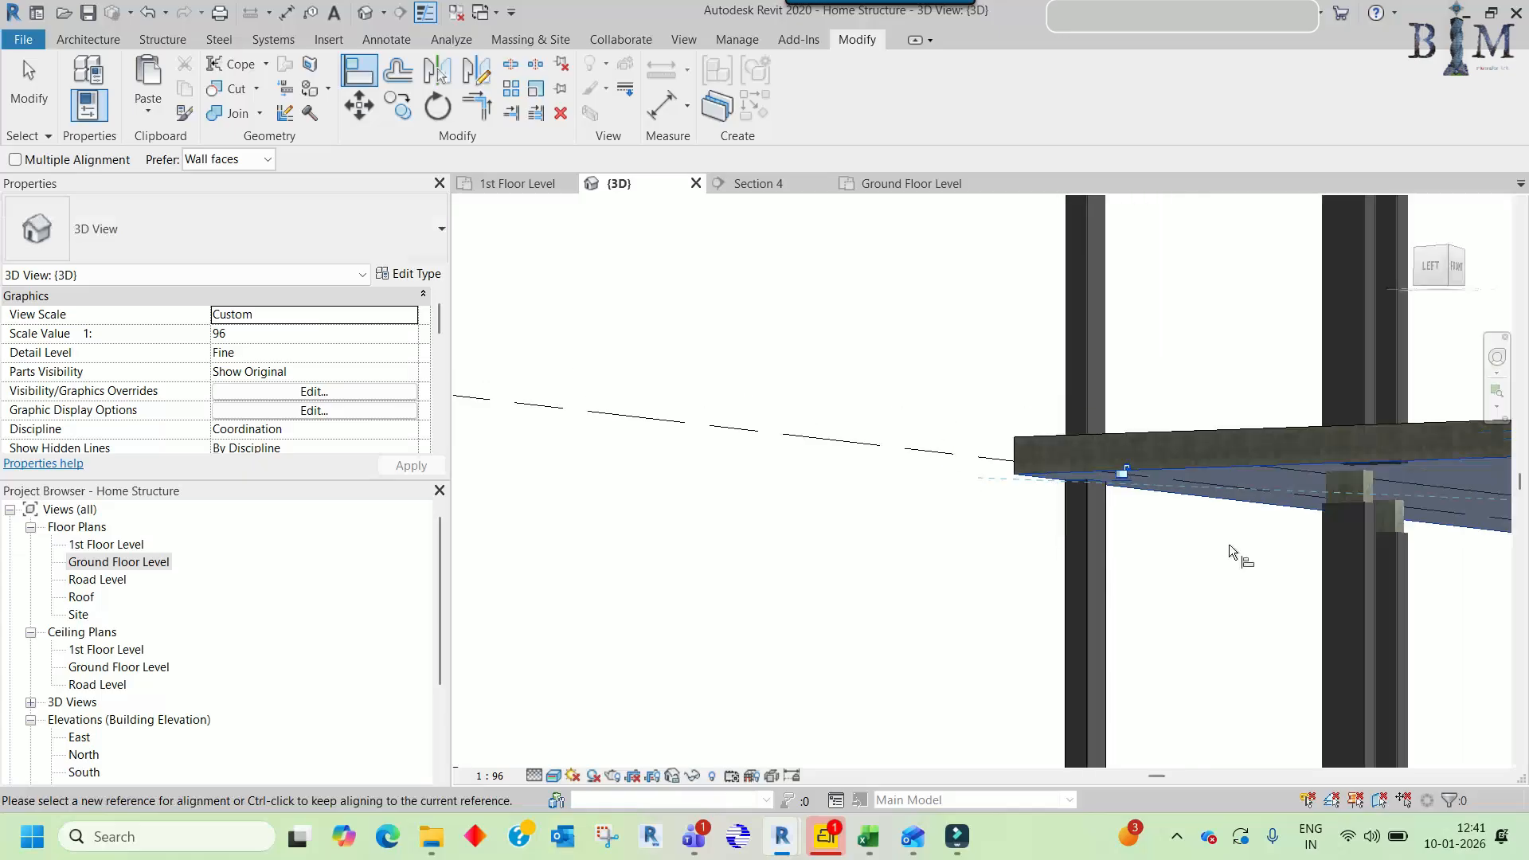
- Align the wall tops of the next ground floor column along the west side with the same slab underside
middle_click_drag(1234, 544, 844, 477)
scroll(862, 467, "up", 4)
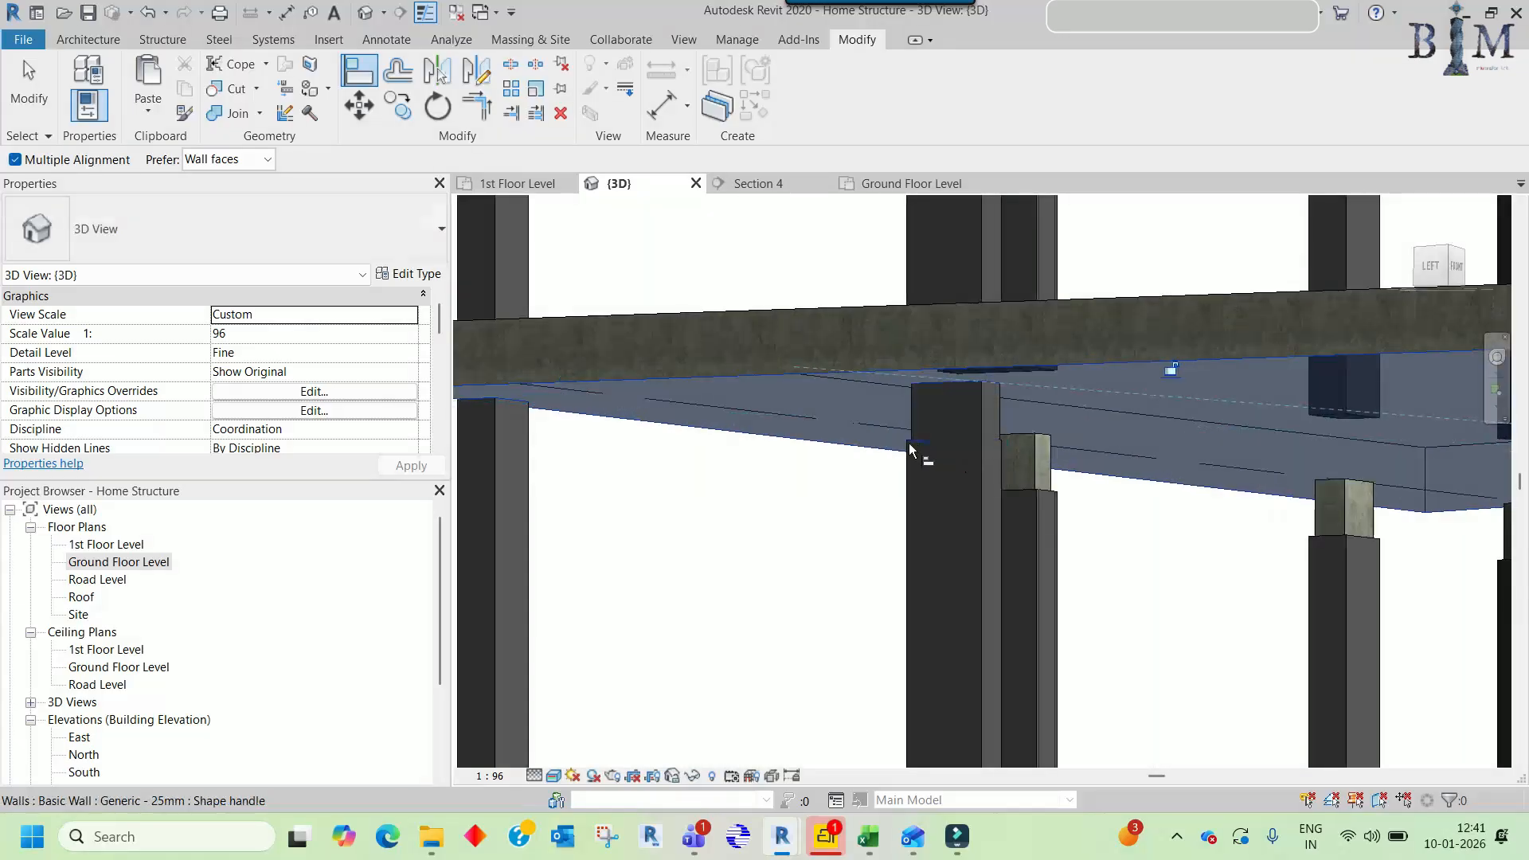
scroll(1007, 452, "up", 3)
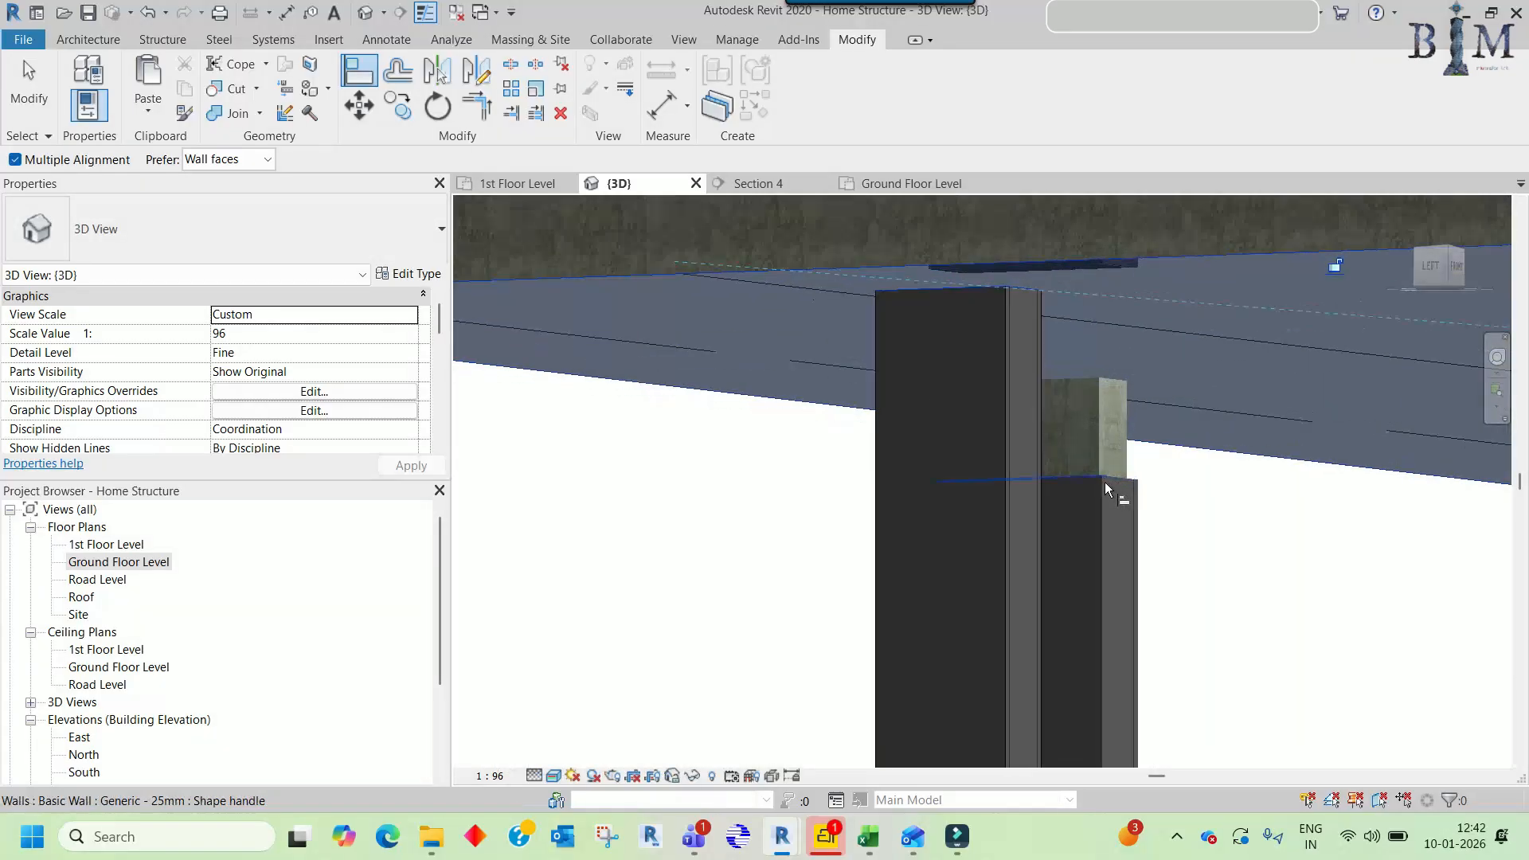
left_click(1131, 479, "ctrl")
scroll(1137, 484, "down", 4)
middle_click_drag(1142, 490, 1088, 510, "shift")
scroll(1080, 493, "up", 2)
left_click(965, 494)
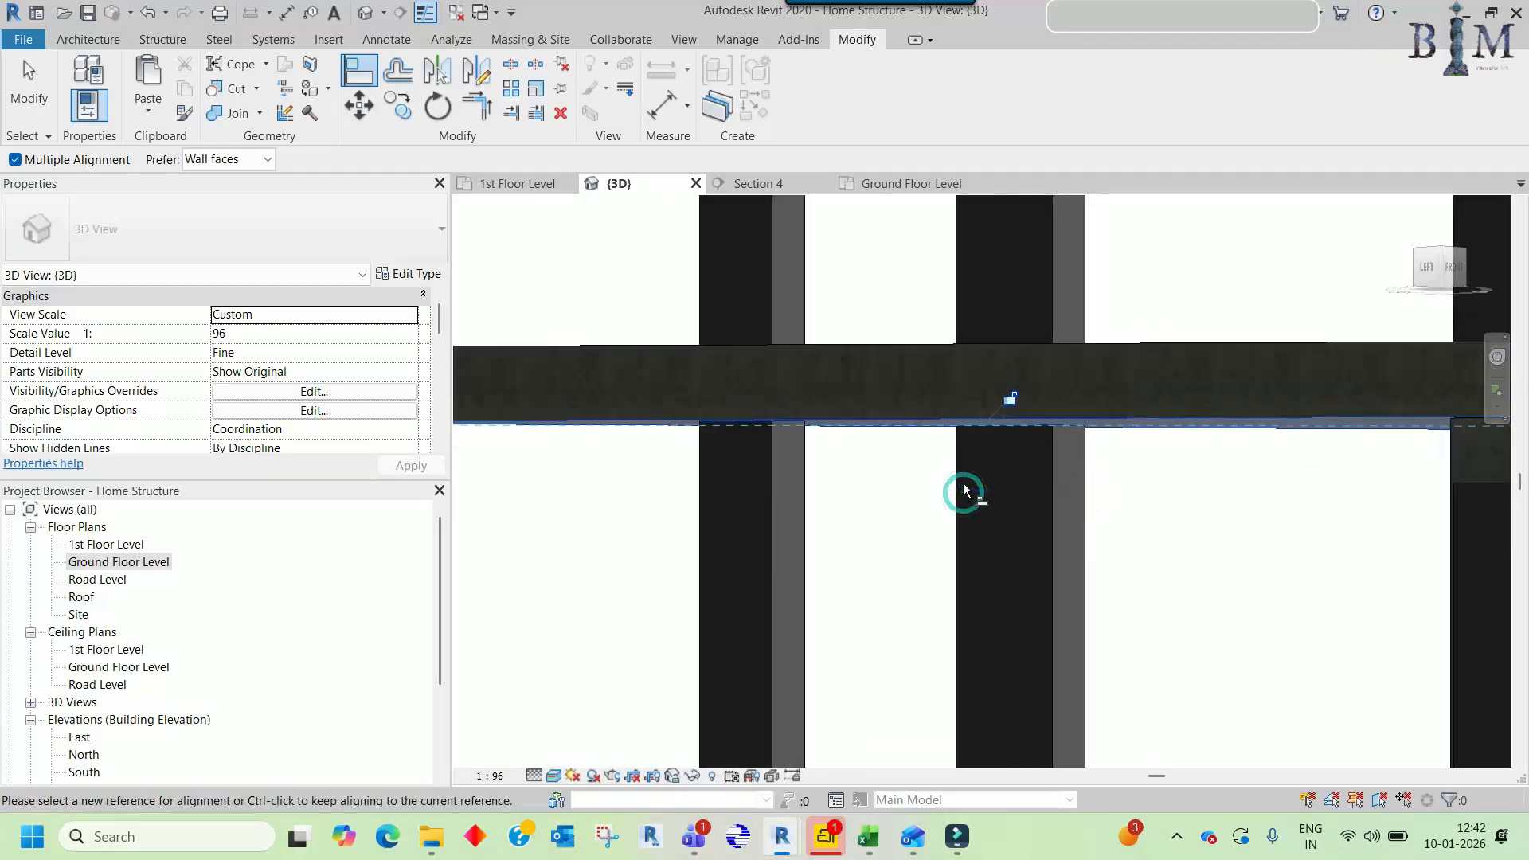
- Align the wall tops of the two adjacent west-side columns with the slab underside, keeping the same reference
scroll(1097, 538, "down", 4)
scroll(909, 478, "up", 4)
left_click(902, 484, "ctrl")
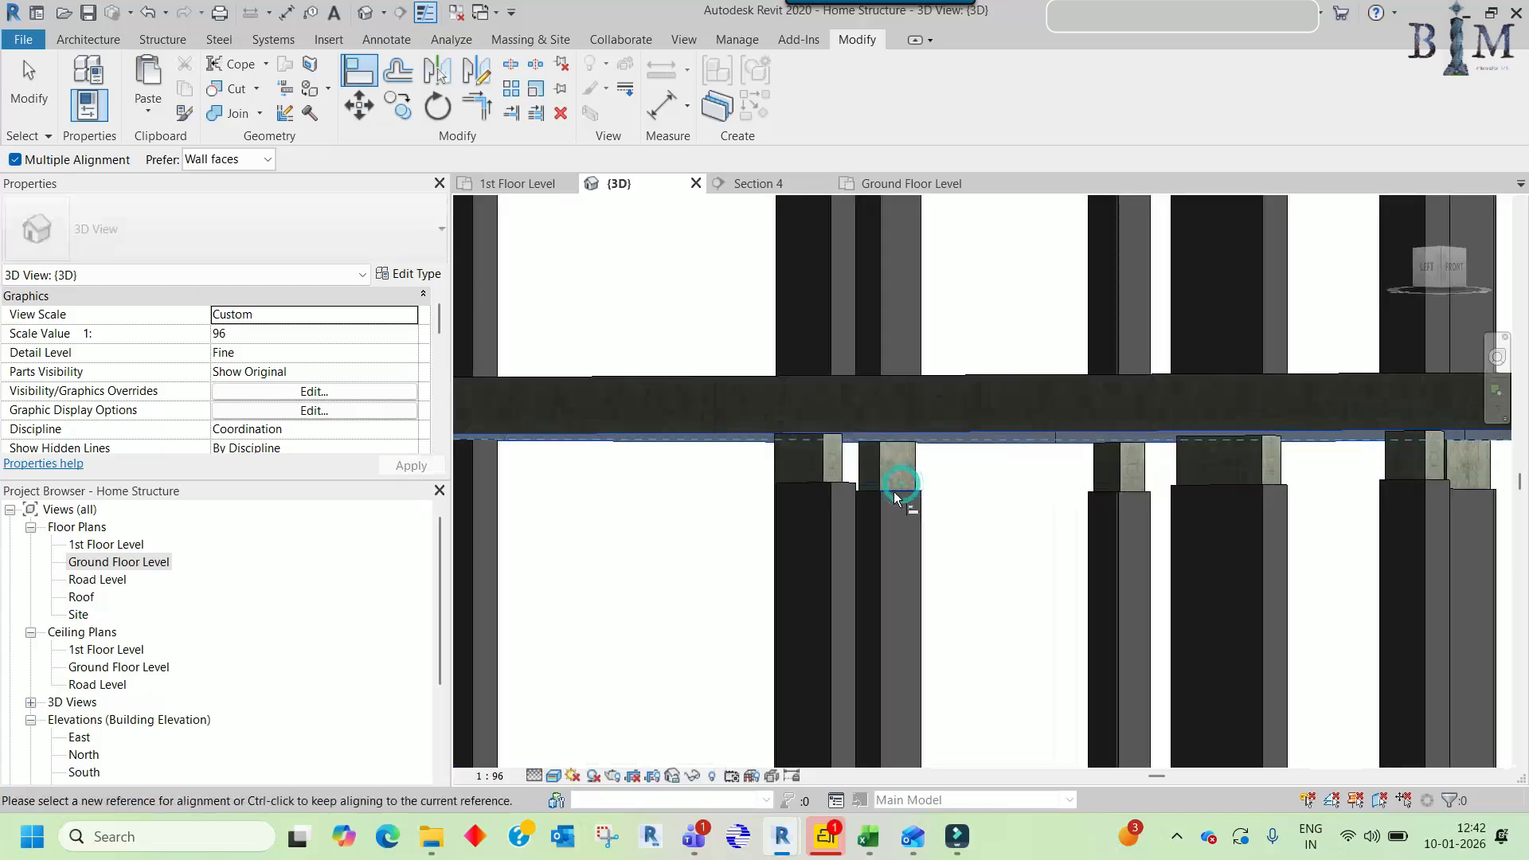
scroll(868, 489, "up", 4)
left_click(868, 484, "ctrl")
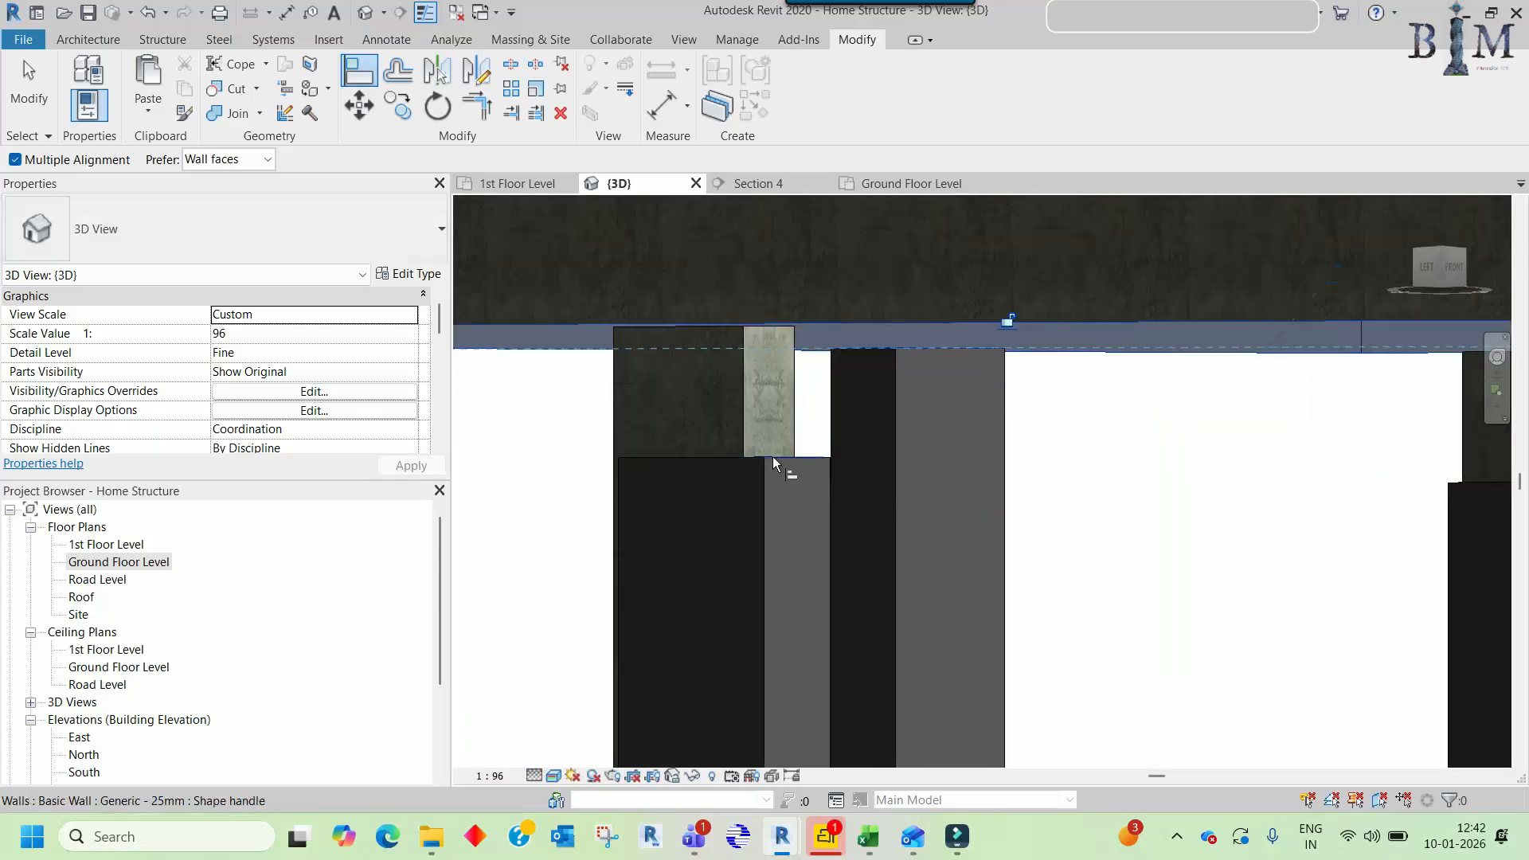
left_click(794, 456, "ctrl")
left_click(729, 457, "ctrl")
left_click(825, 457, "ctrl")
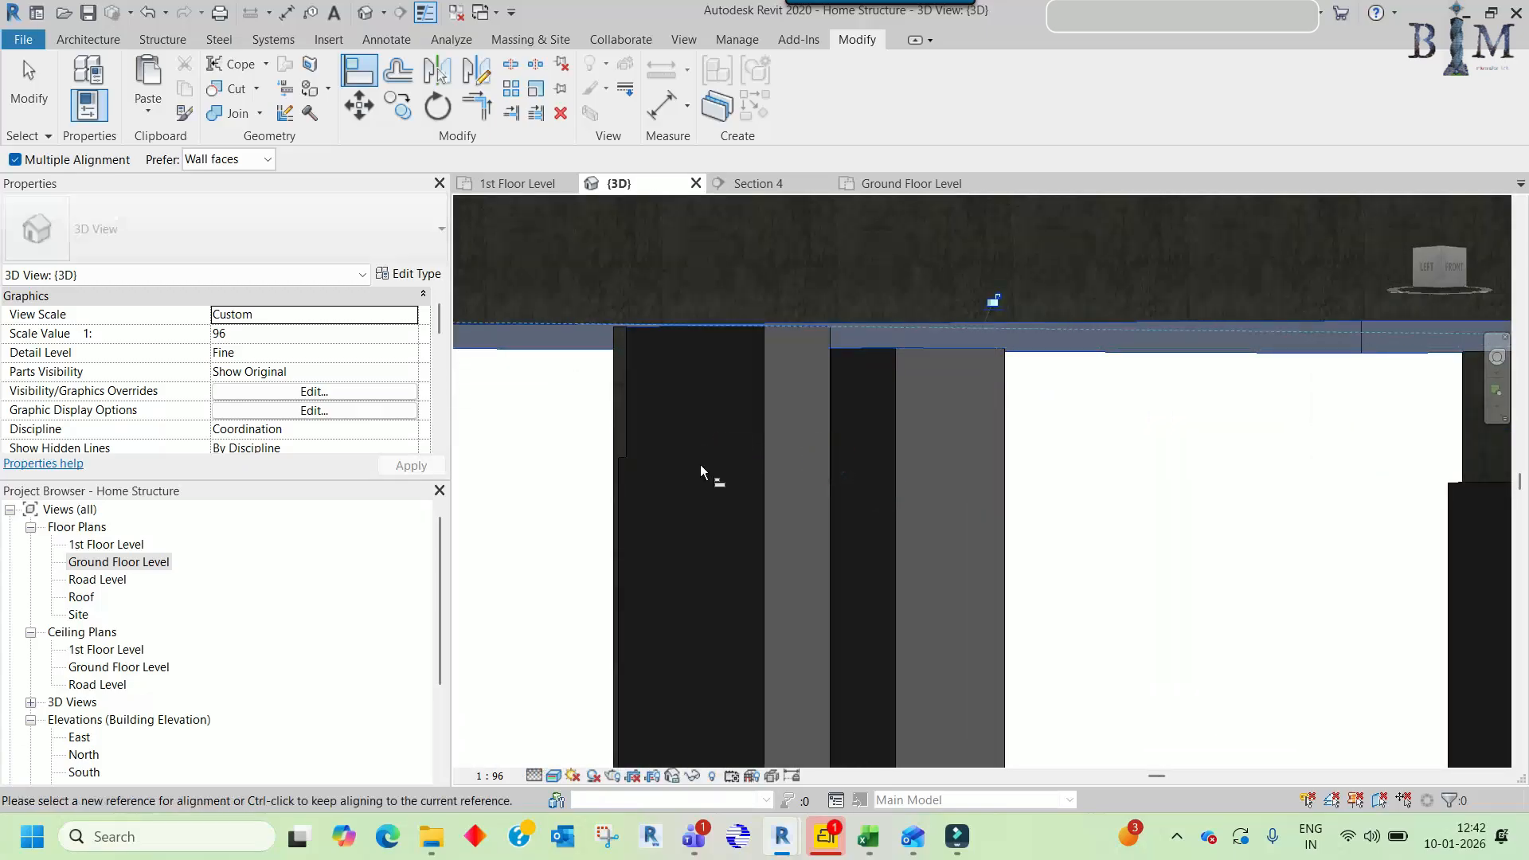
- Align the wall tops of the next narrow column and the wide column beside it with the 1st floor slab underside
scroll(637, 460, "down", 5)
scroll(1067, 461, "up", 4)
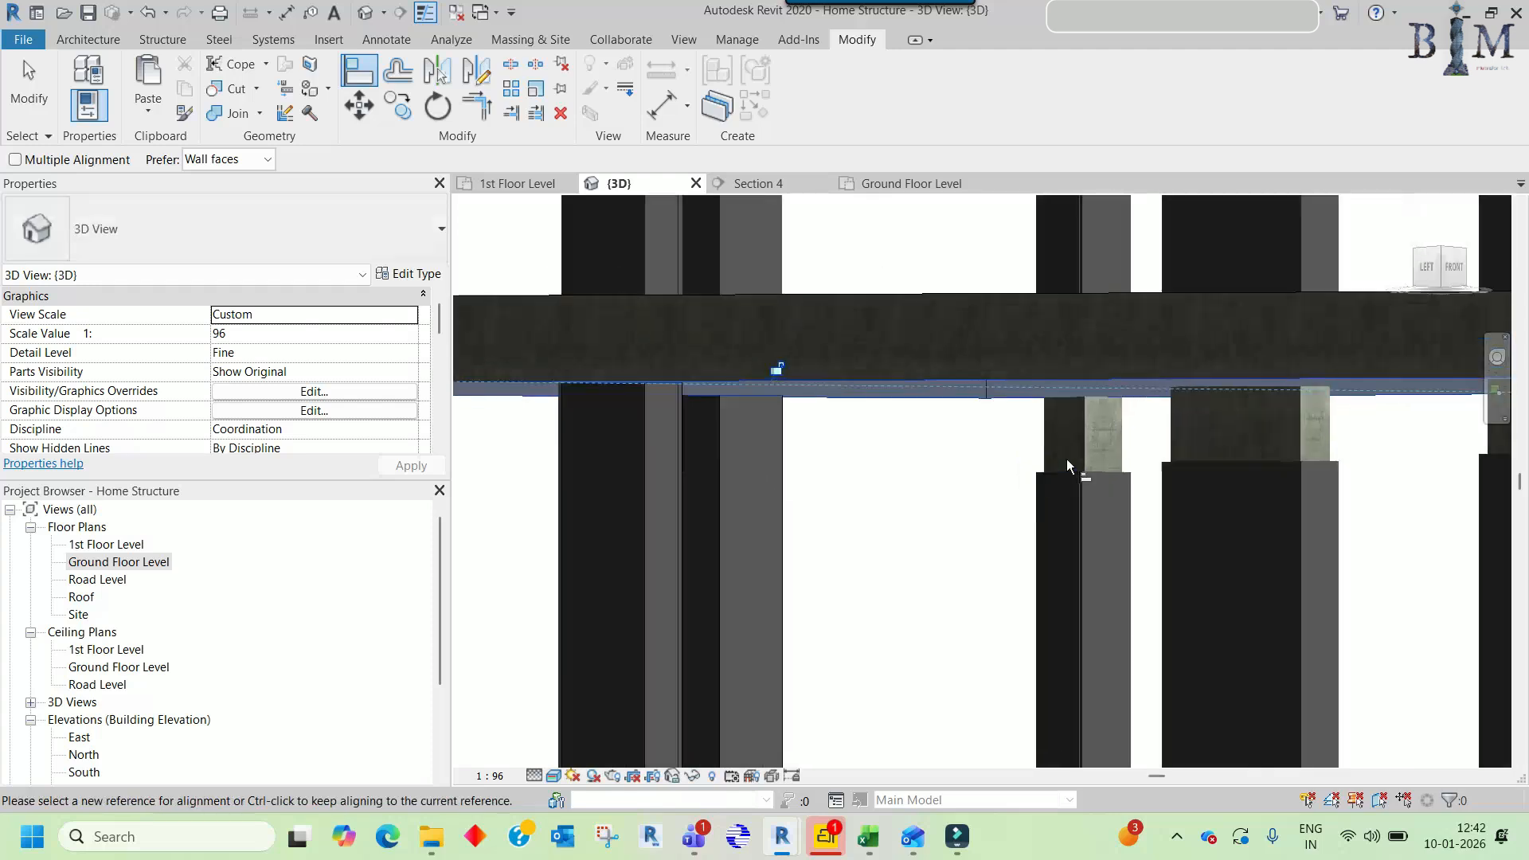
left_click(1070, 476, "ctrl")
left_click(1106, 480, "ctrl")
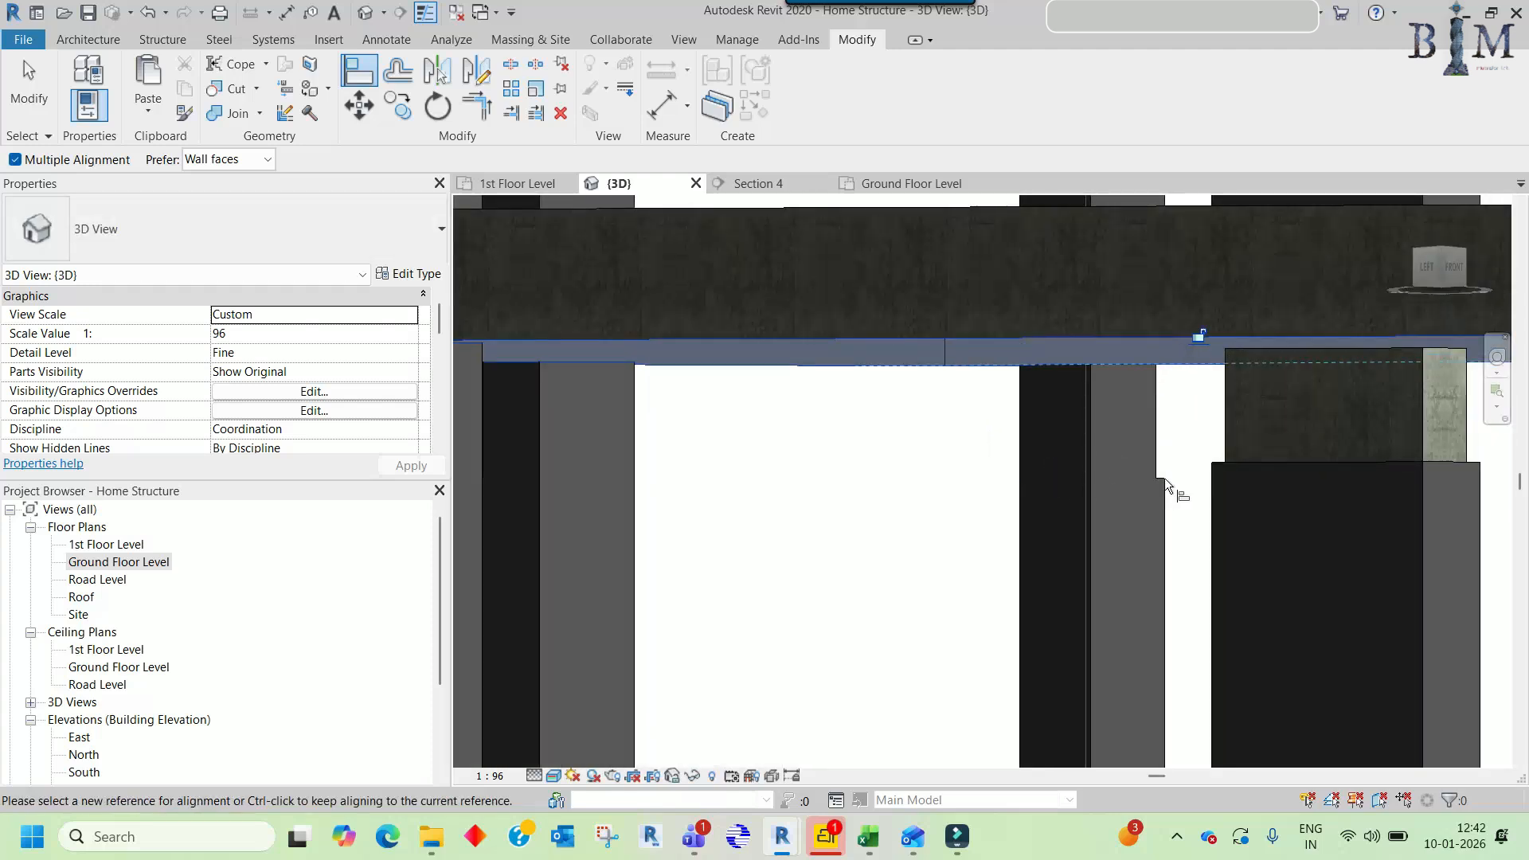
scroll(1318, 465, "down", 1)
middle_click_drag(1318, 465, 944, 489)
left_click(944, 489, "ctrl")
left_click(1045, 489, "ctrl")
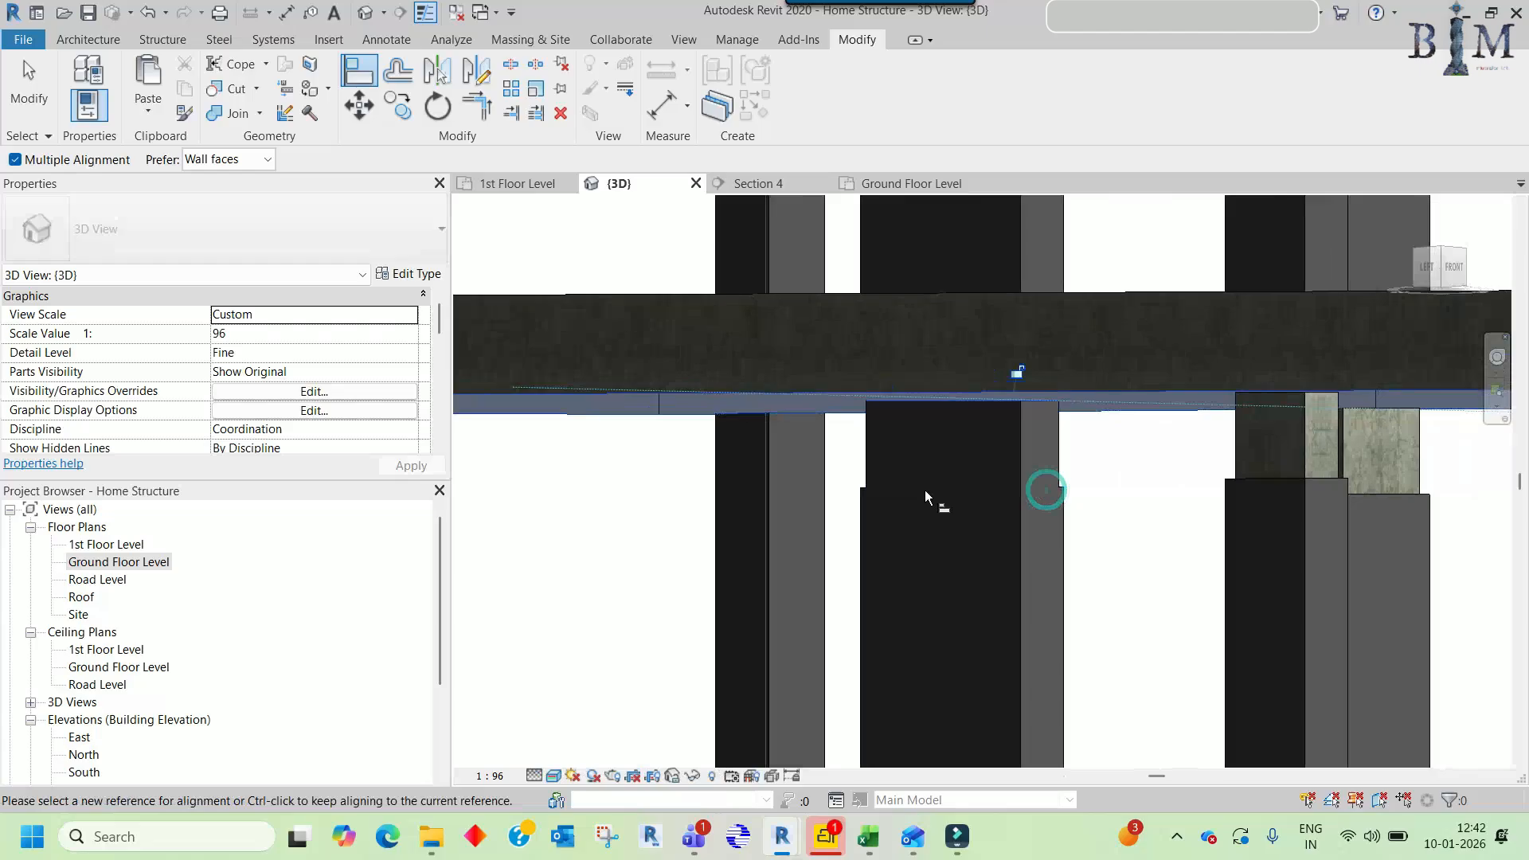
- Raise the wall tops of the following ground floor column cluster, toward the southwest, to the slab underside
middle_click_drag(1266, 489, 812, 501)
left_click(876, 487, "ctrl")
left_click(1039, 516, "ctrl")
scroll(949, 491, "down", 1)
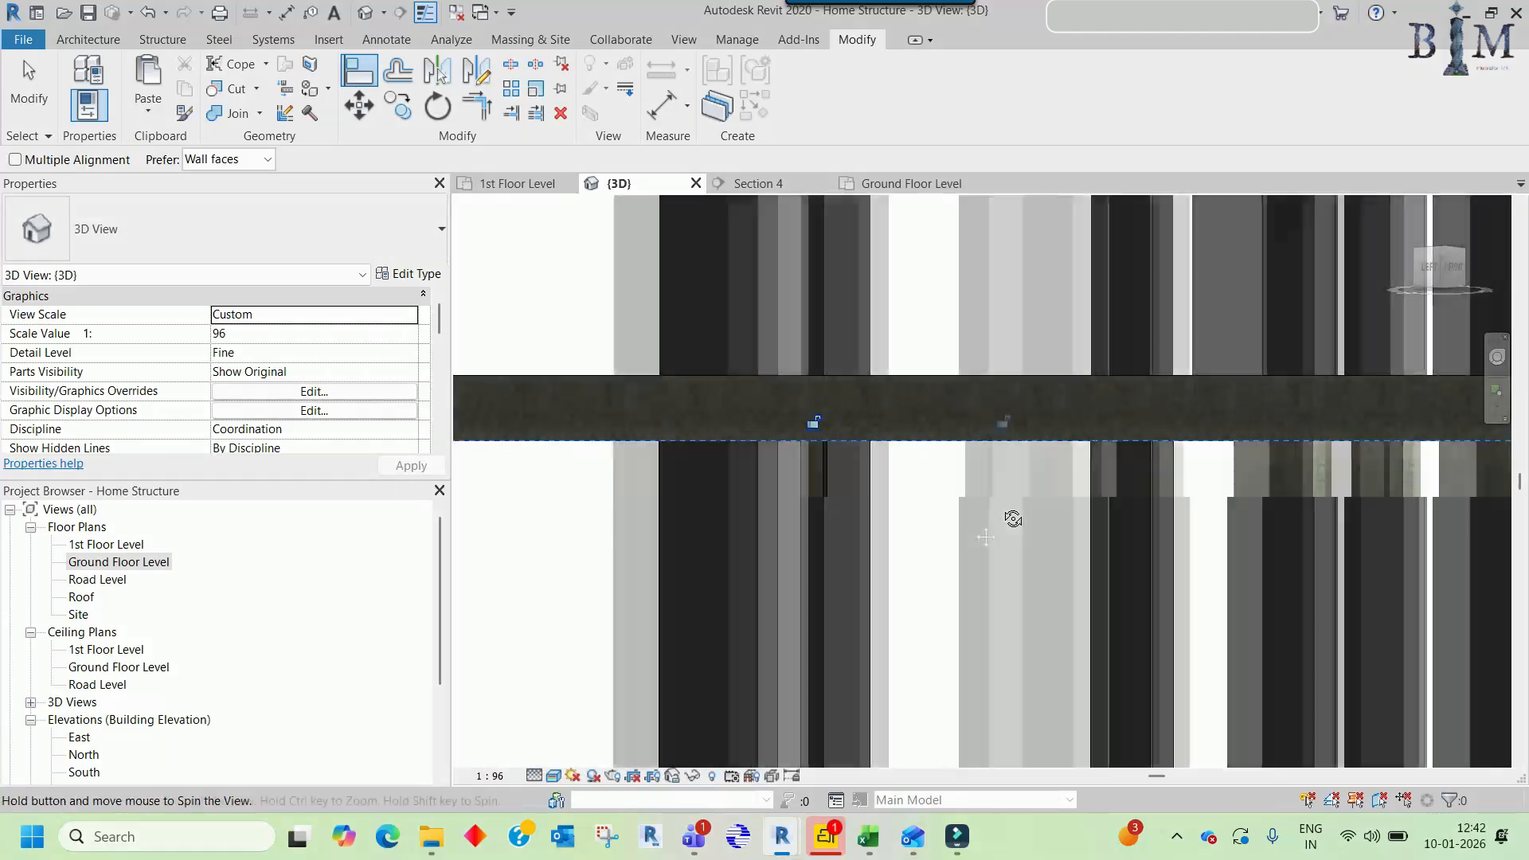
left_click(785, 499, "ctrl")
left_click(780, 500, "ctrl")
left_click(879, 500, "ctrl")
left_click(906, 500, "ctrl")
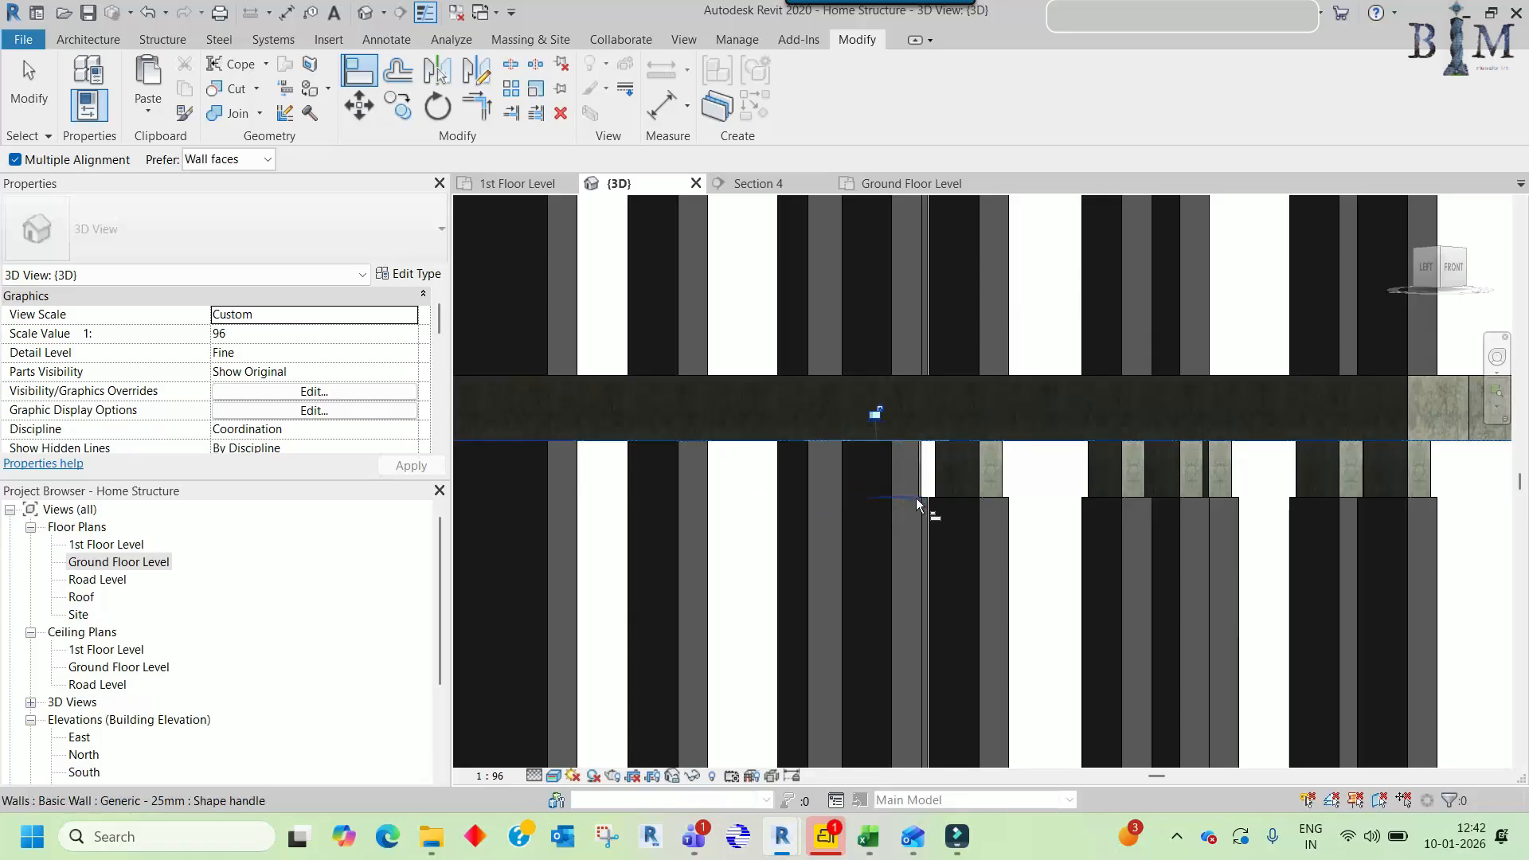
- Align the remaining wall tops facing west, up to the slab's southwest corner, with the slab underside
left_click(930, 500, "ctrl")
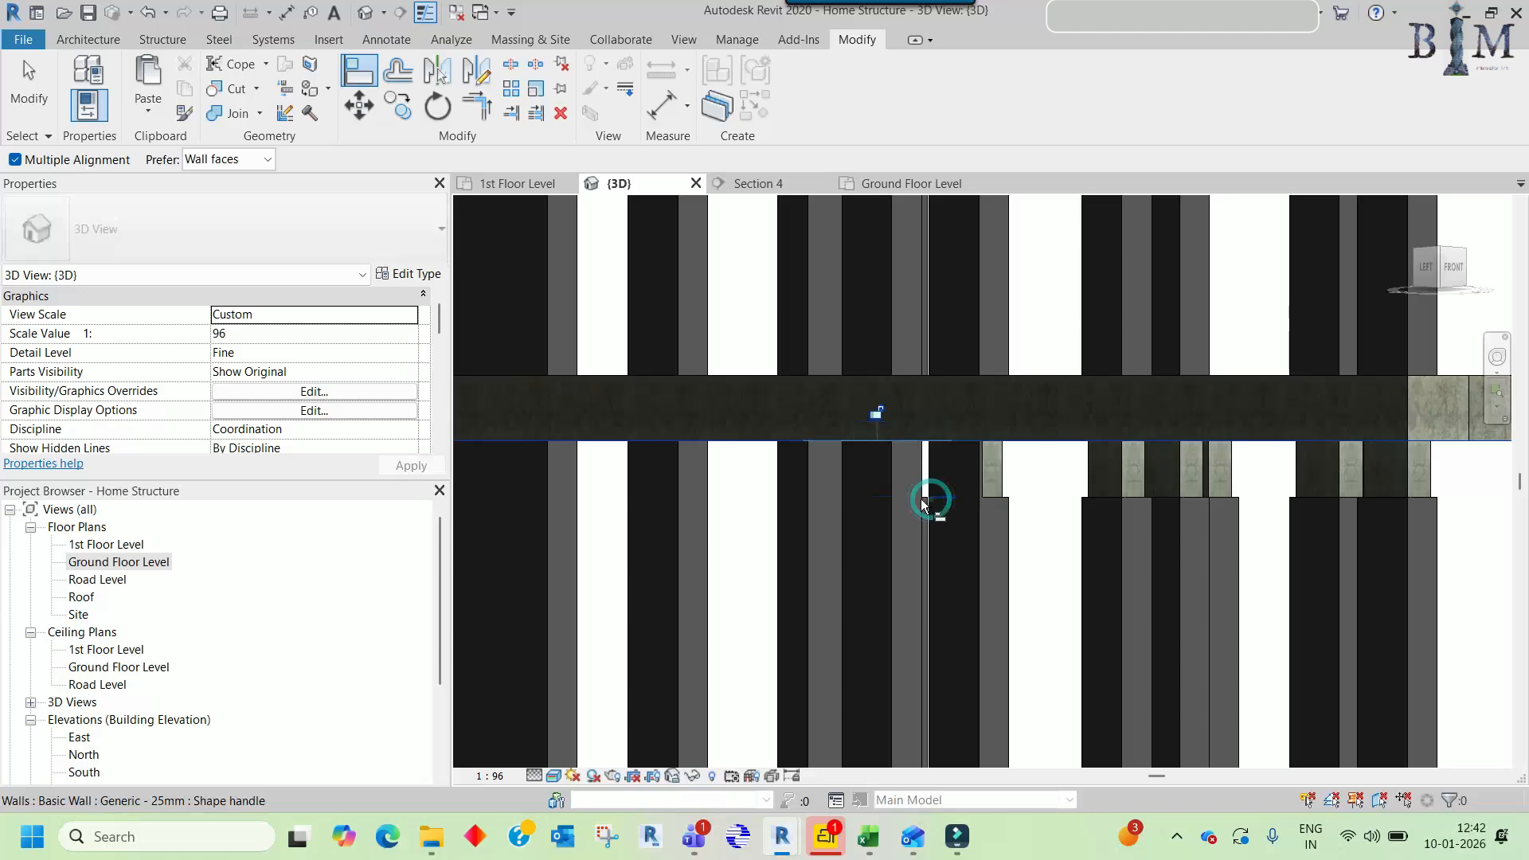
left_click(1007, 499, "ctrl")
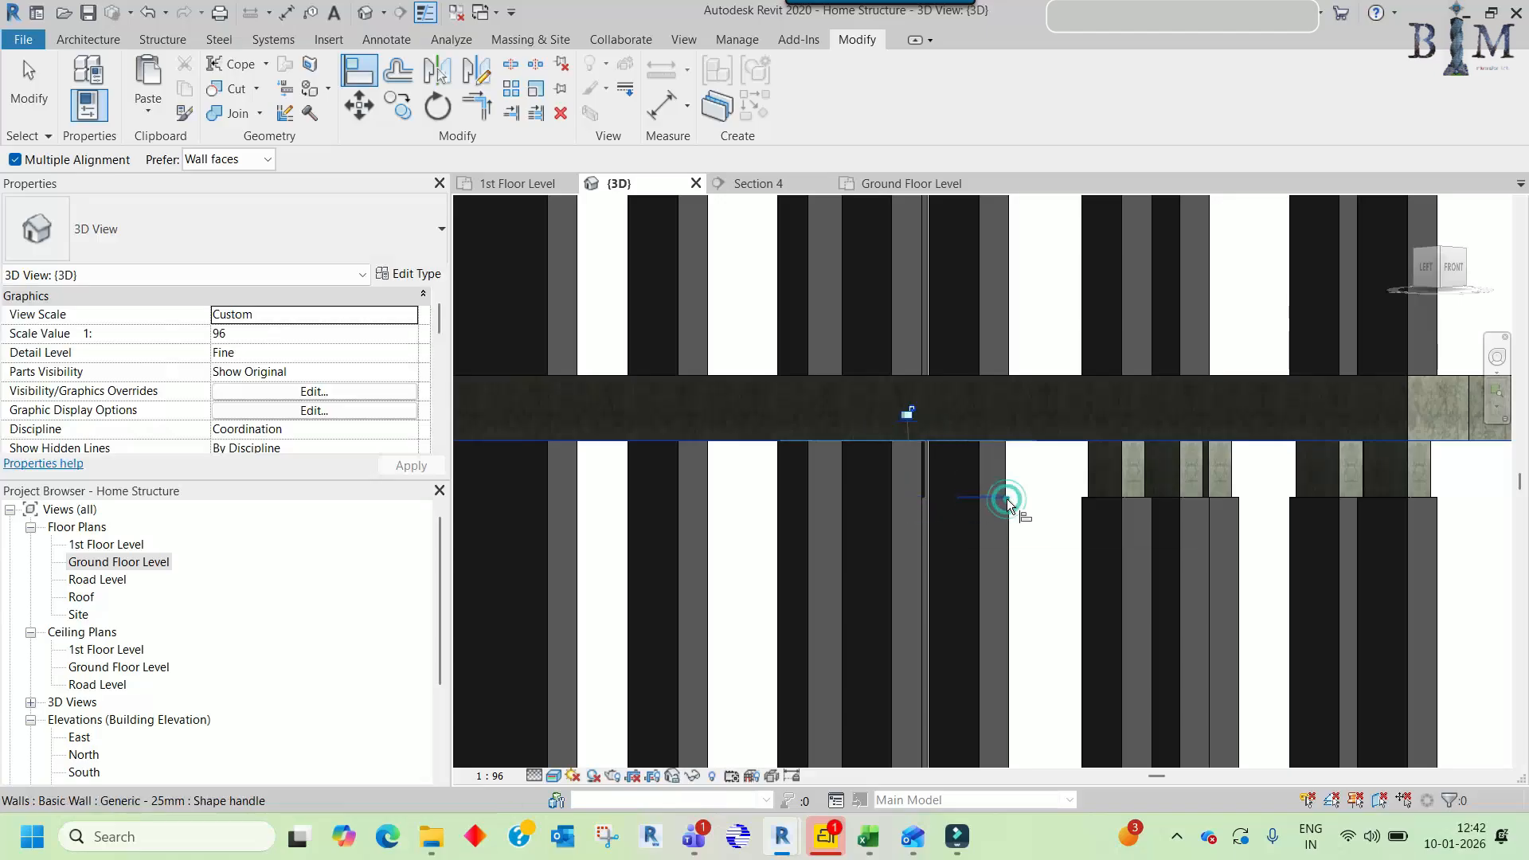
left_click(922, 500, "ctrl")
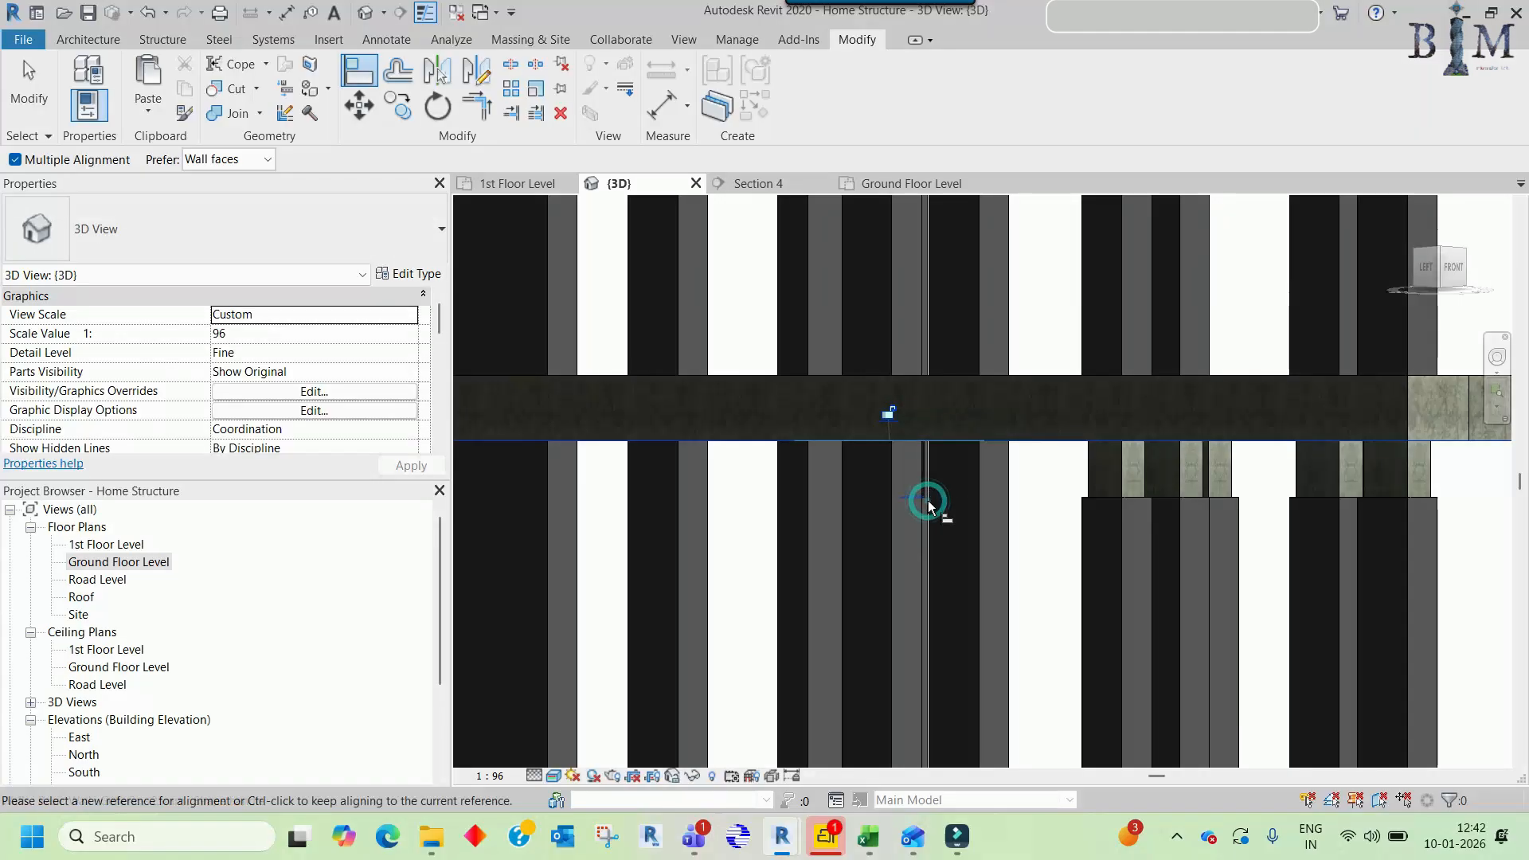
left_click(1115, 502, "ctrl")
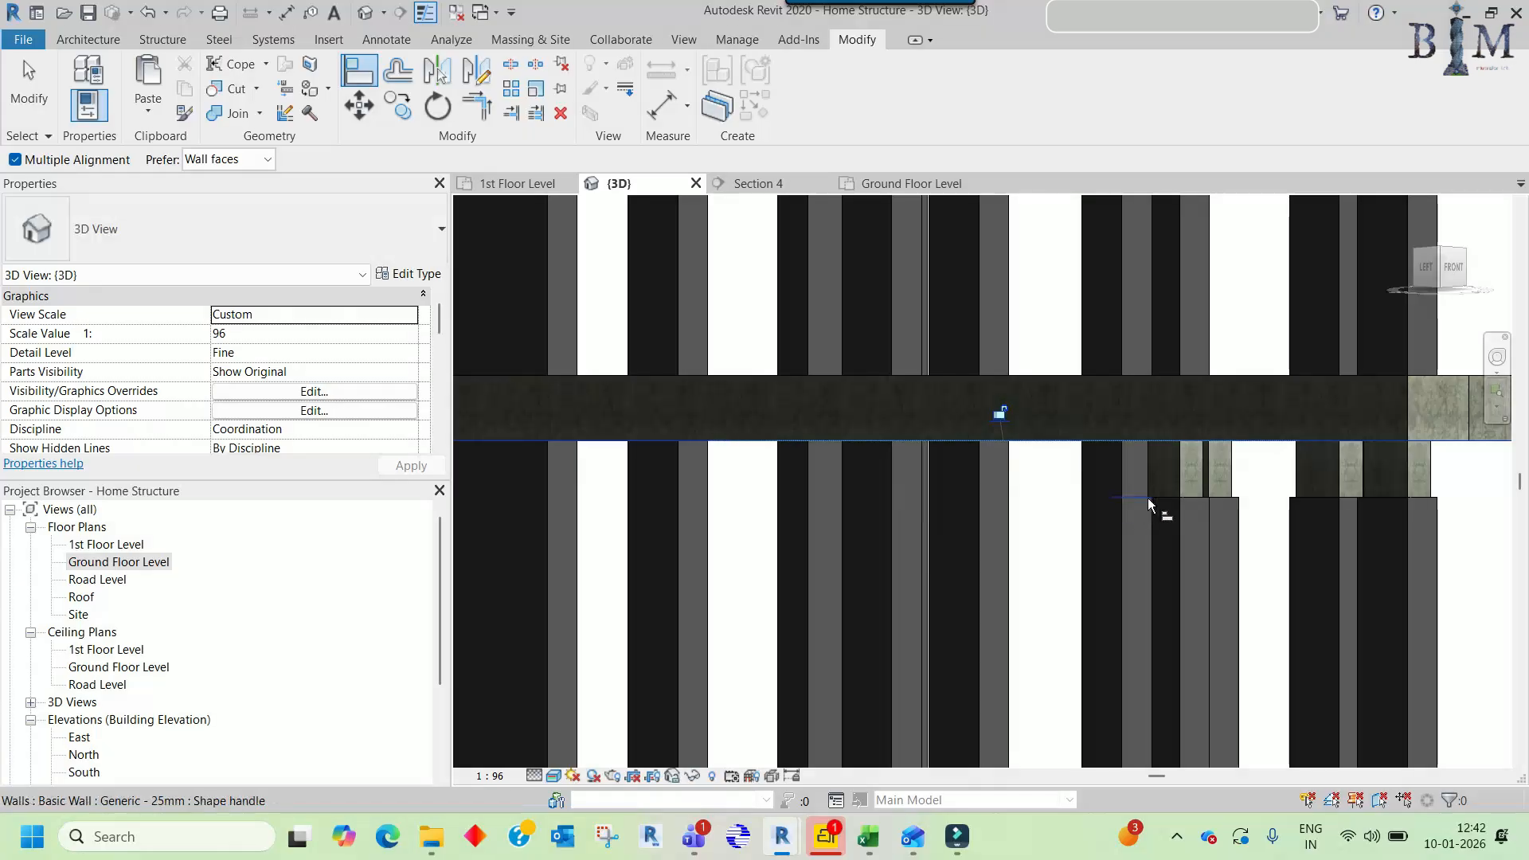
left_click(1167, 498, "ctrl")
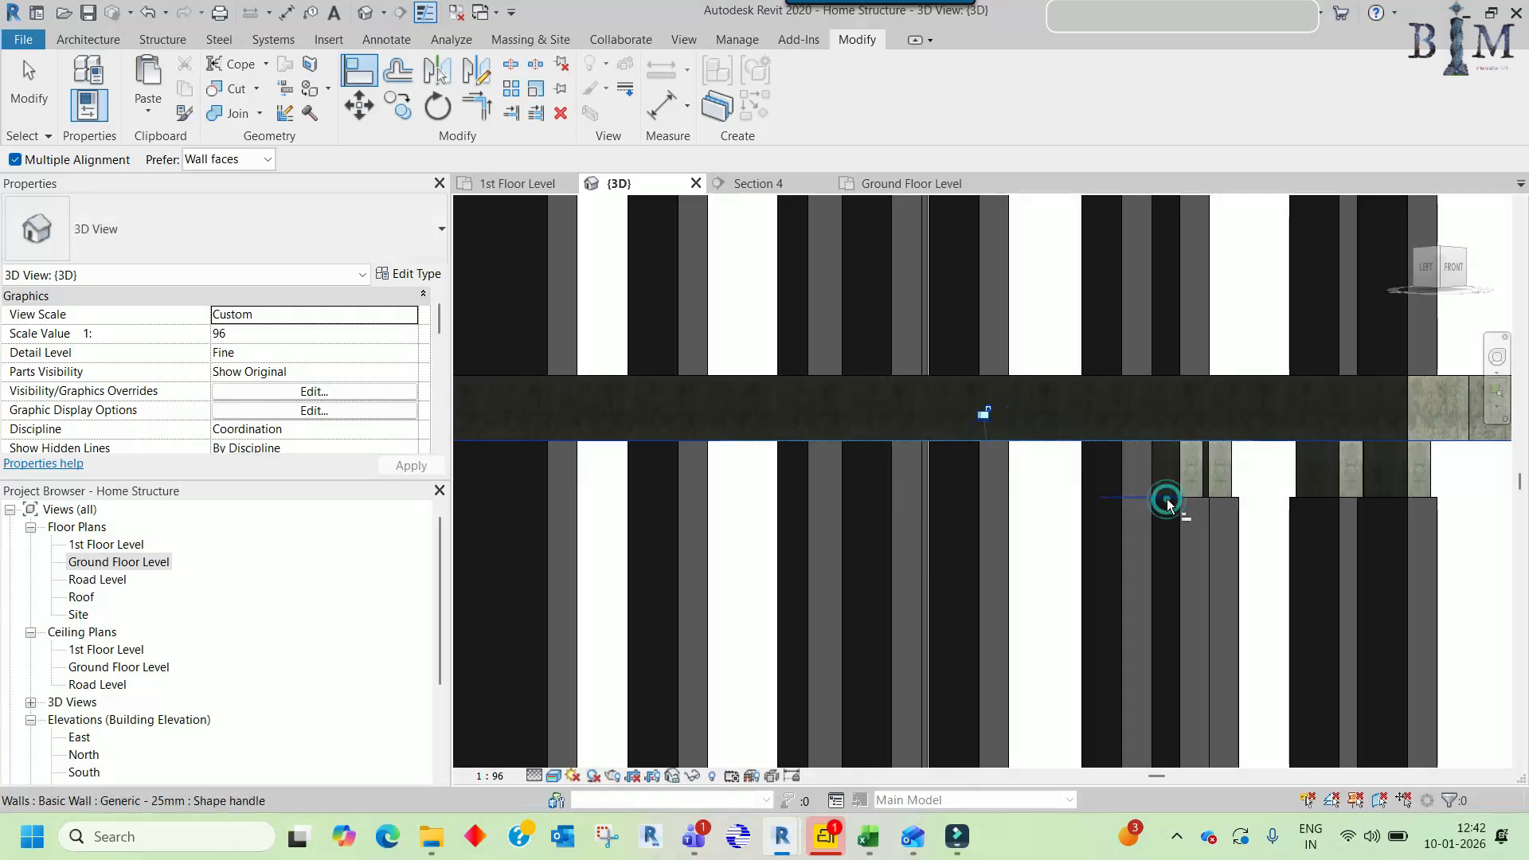
left_click(1213, 503, "ctrl")
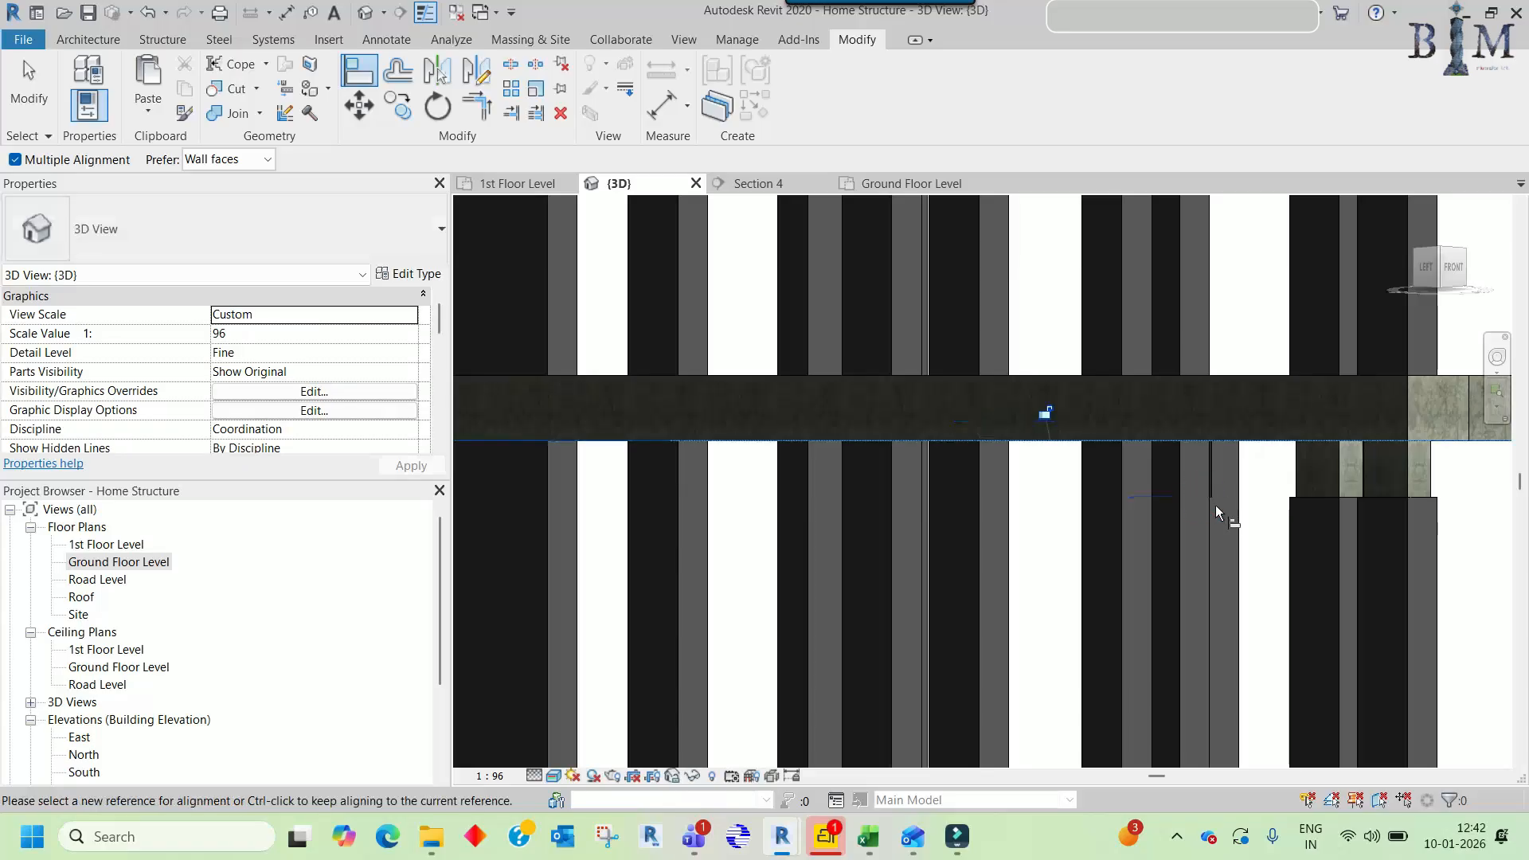
left_click(1346, 500, "ctrl")
left_click(1425, 501, "ctrl")
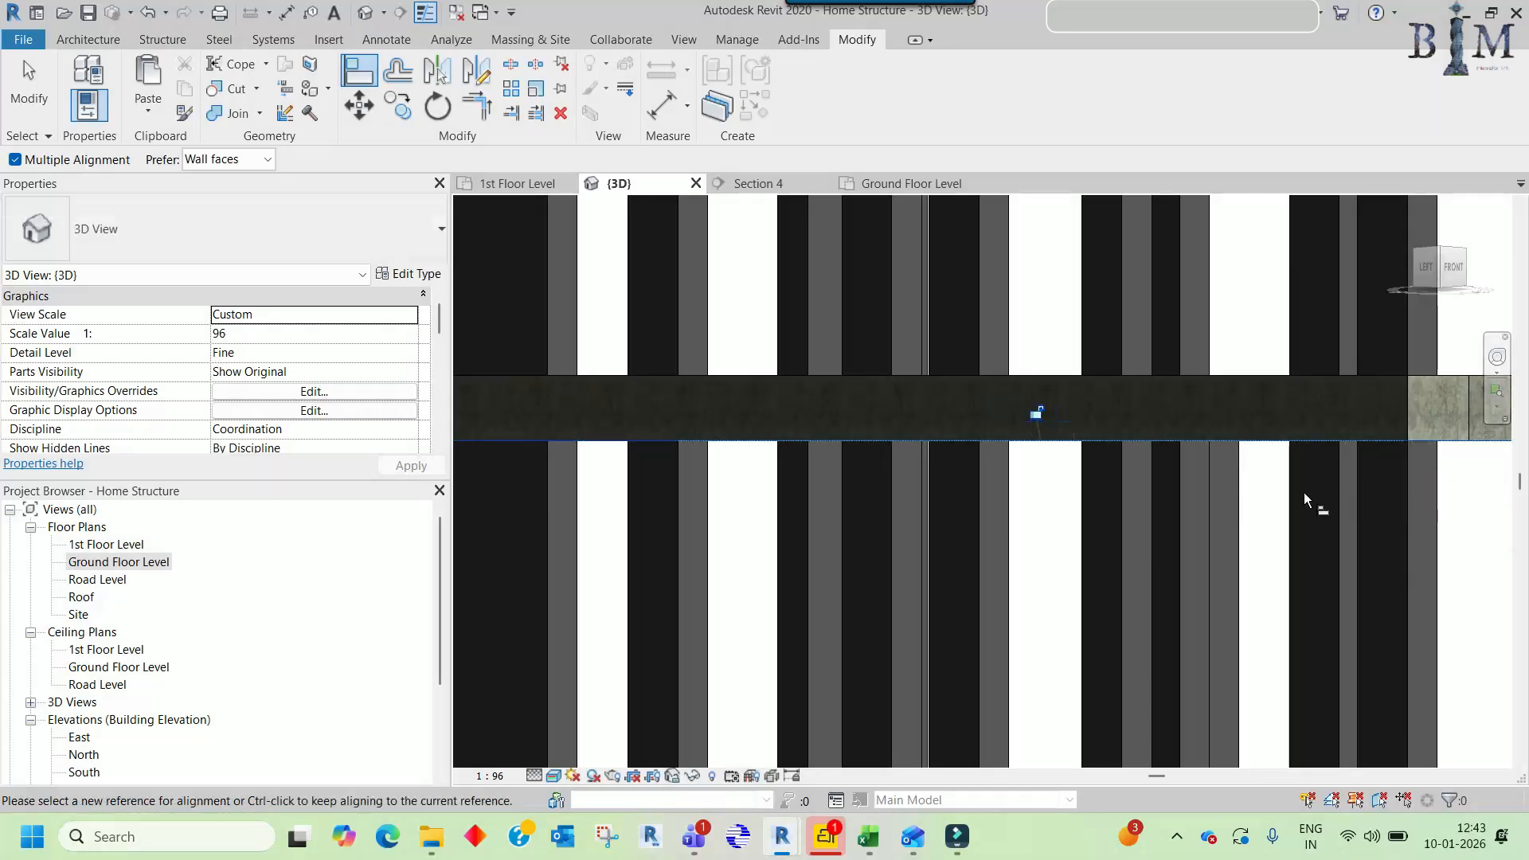
- Align the south wall tops of the wide front-side columns with the underside of the 1st floor slab
scroll(1302, 494, "down", 2)
scroll(1302, 493, "down", 1)
mouse_move(1324, 530)
middle_mouse_down("shift")
mouse_move(1311, 536)
mouse_move(1322, 522)
middle_mouse_up("shift")
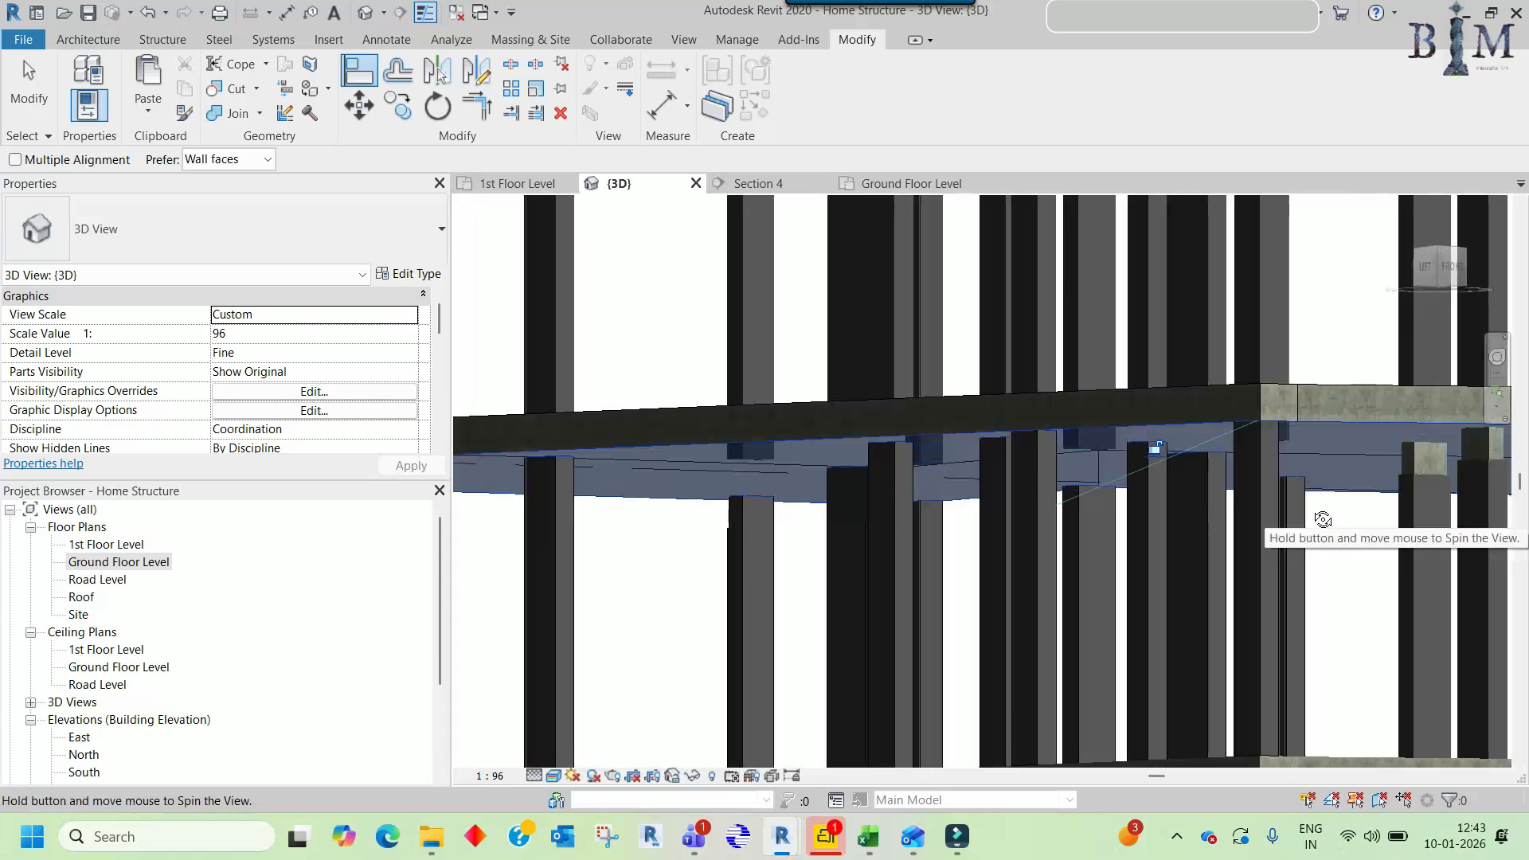
scroll(714, 533, "down", 2)
middle_click_drag(715, 533, 1003, 584, "shift")
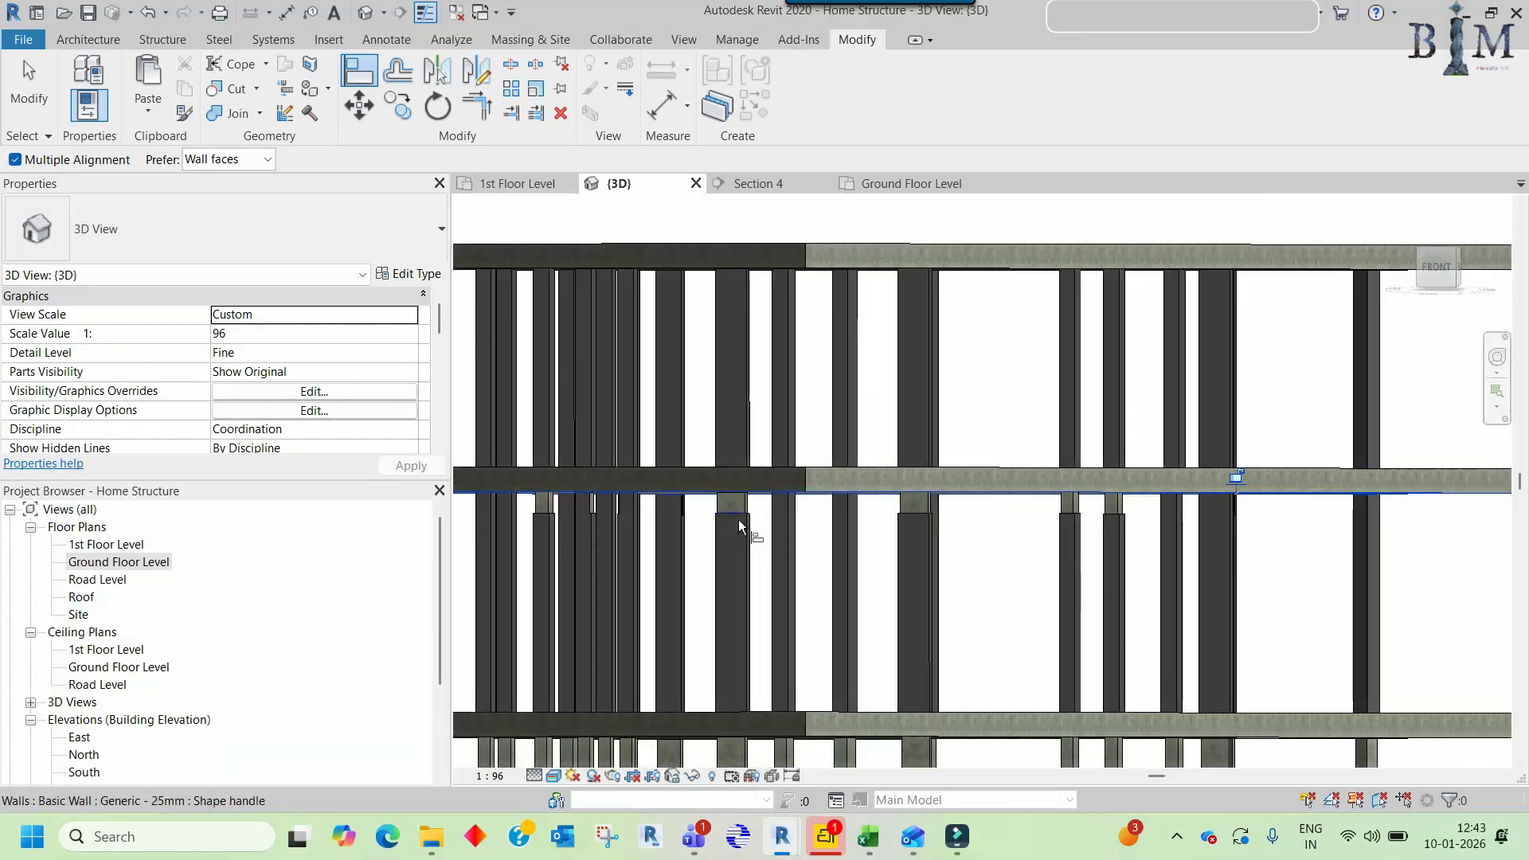
scroll(746, 515, "up", 4)
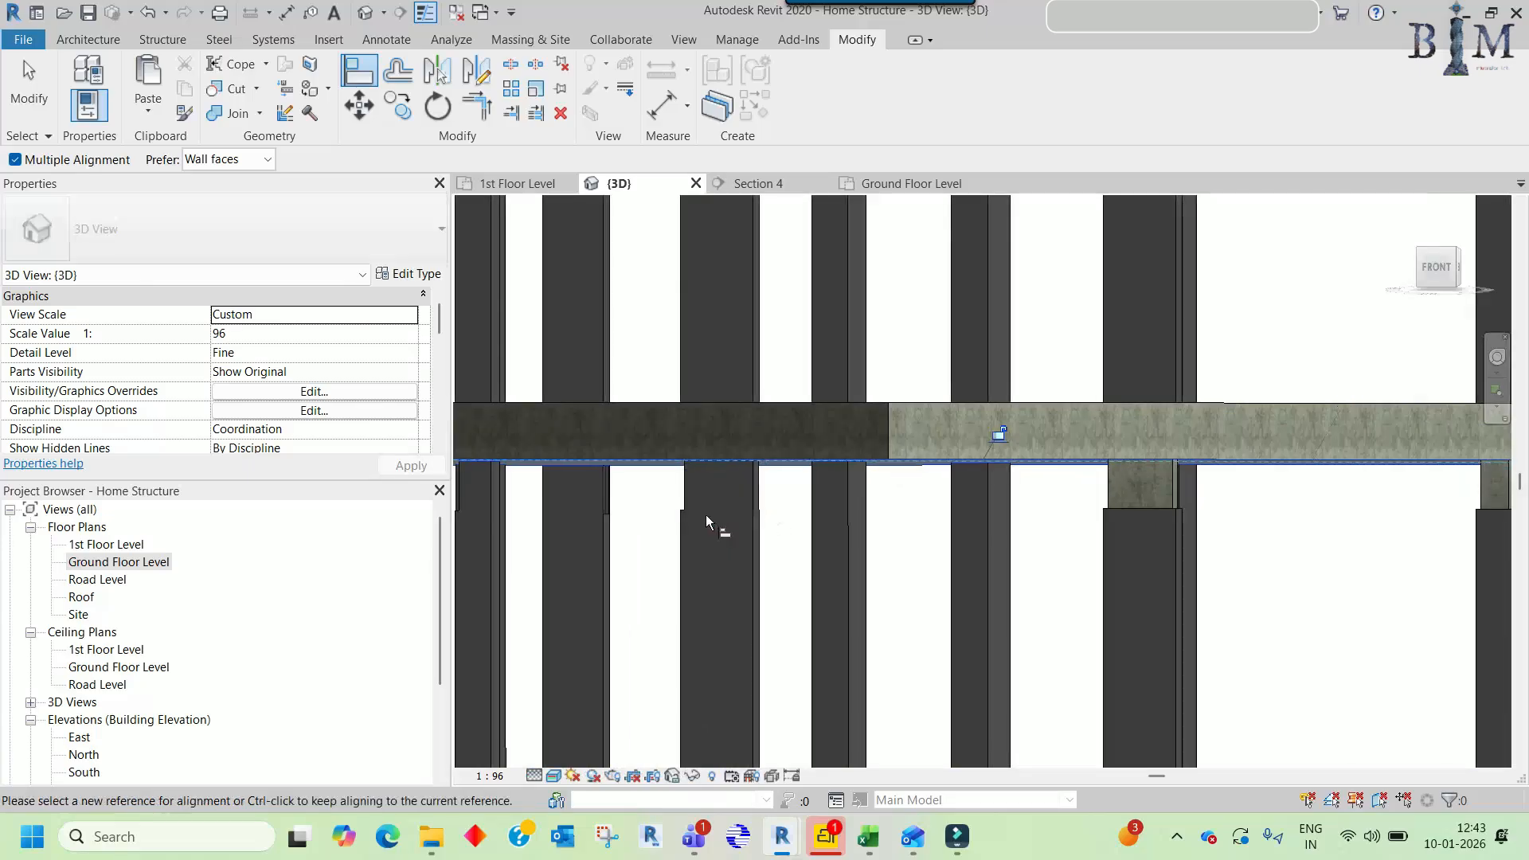
left_click(685, 513)
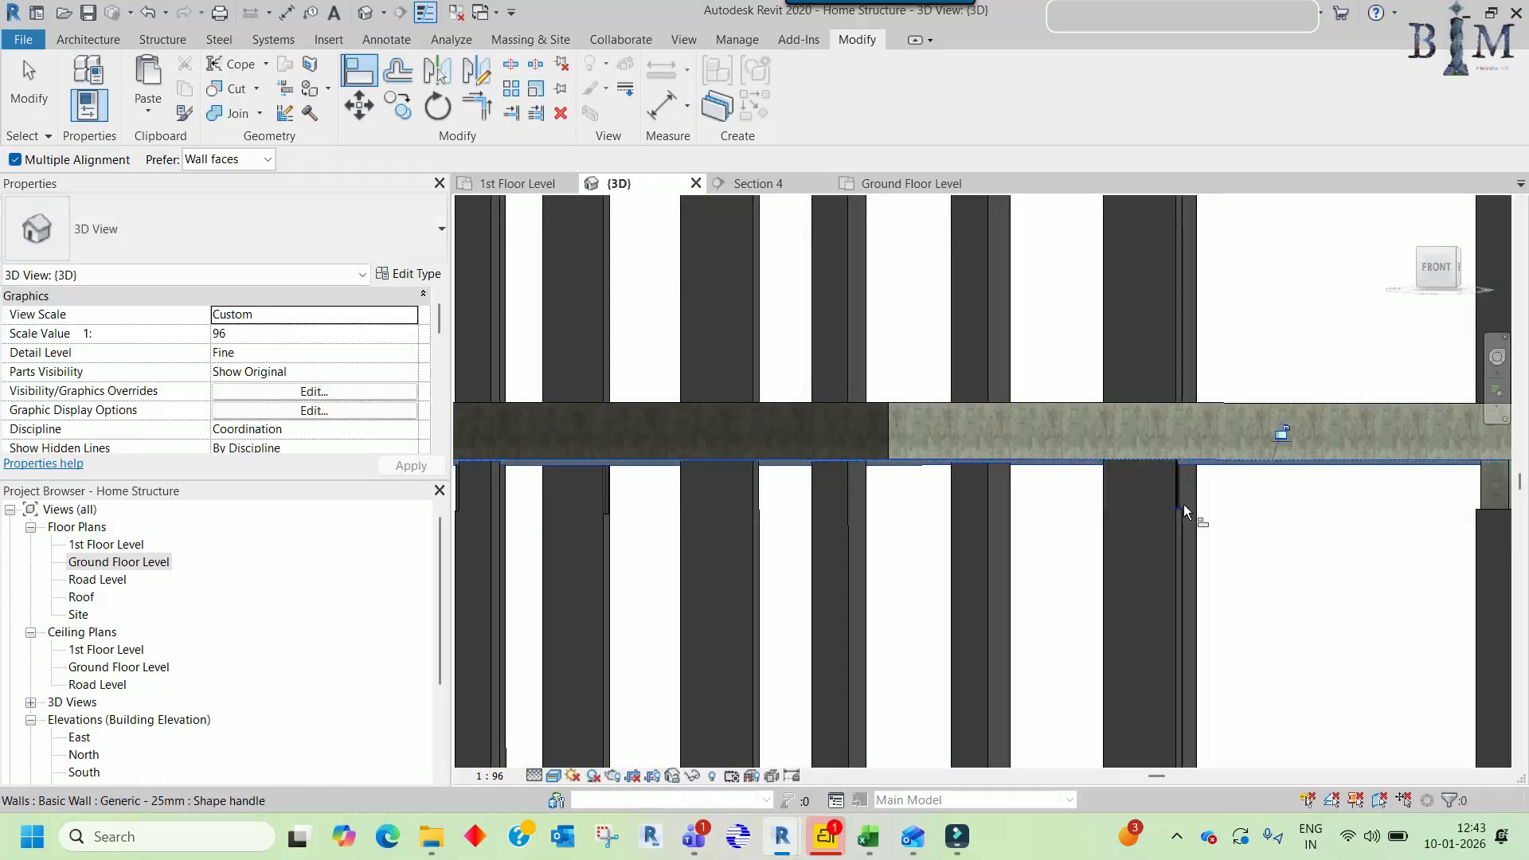
- Align the short south-facing wall tops in the dense column cluster at the west end with the slab underside
scroll(1183, 508, "down", 3)
scroll(729, 510, "up", 4)
left_click(729, 511)
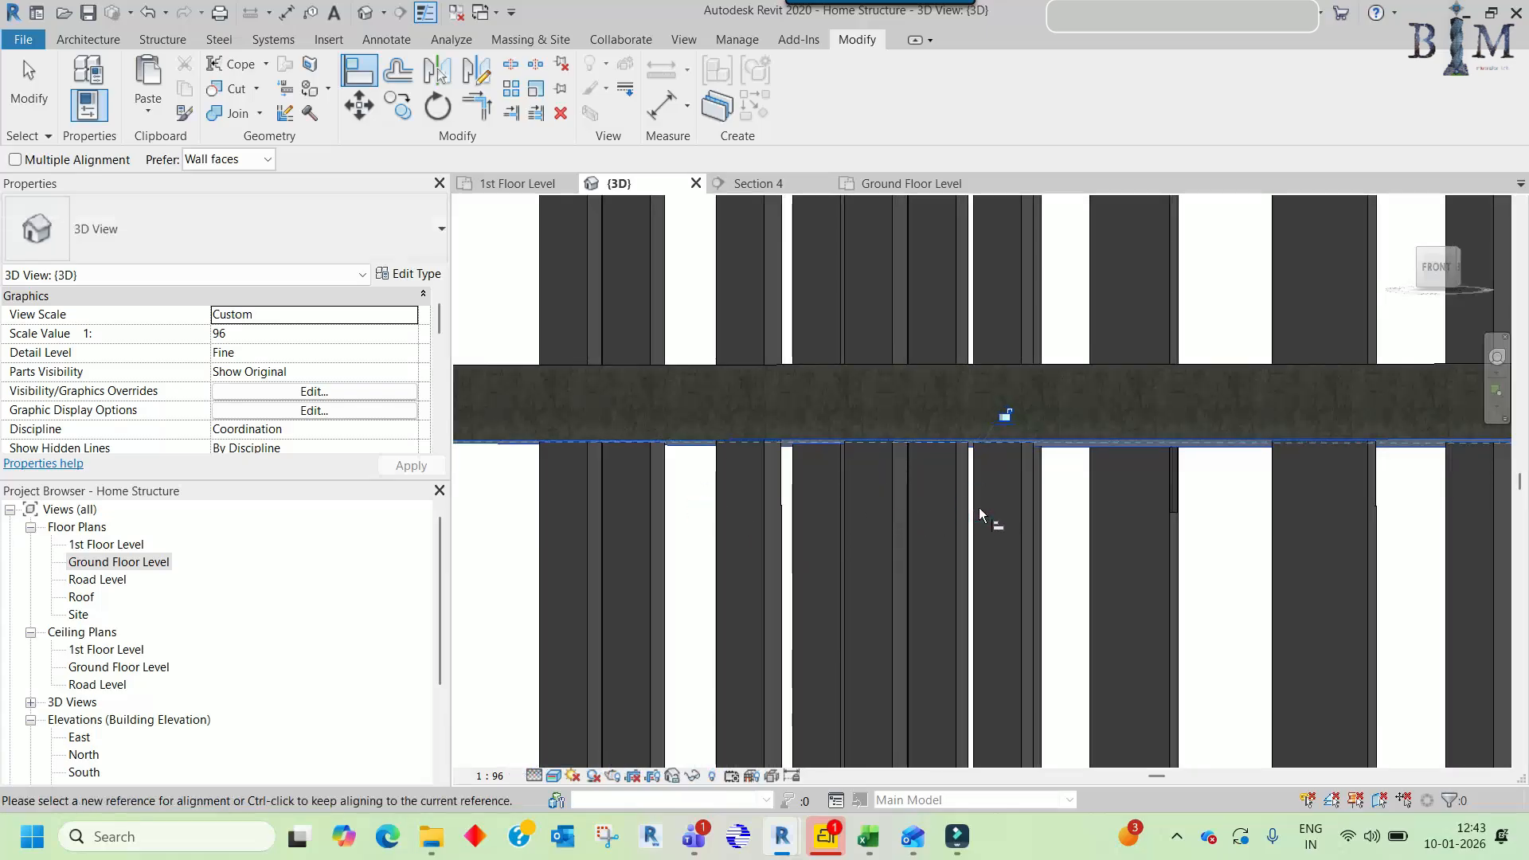
scroll(978, 508, "down", 3)
scroll(1163, 498, "up", 3, "ctrl")
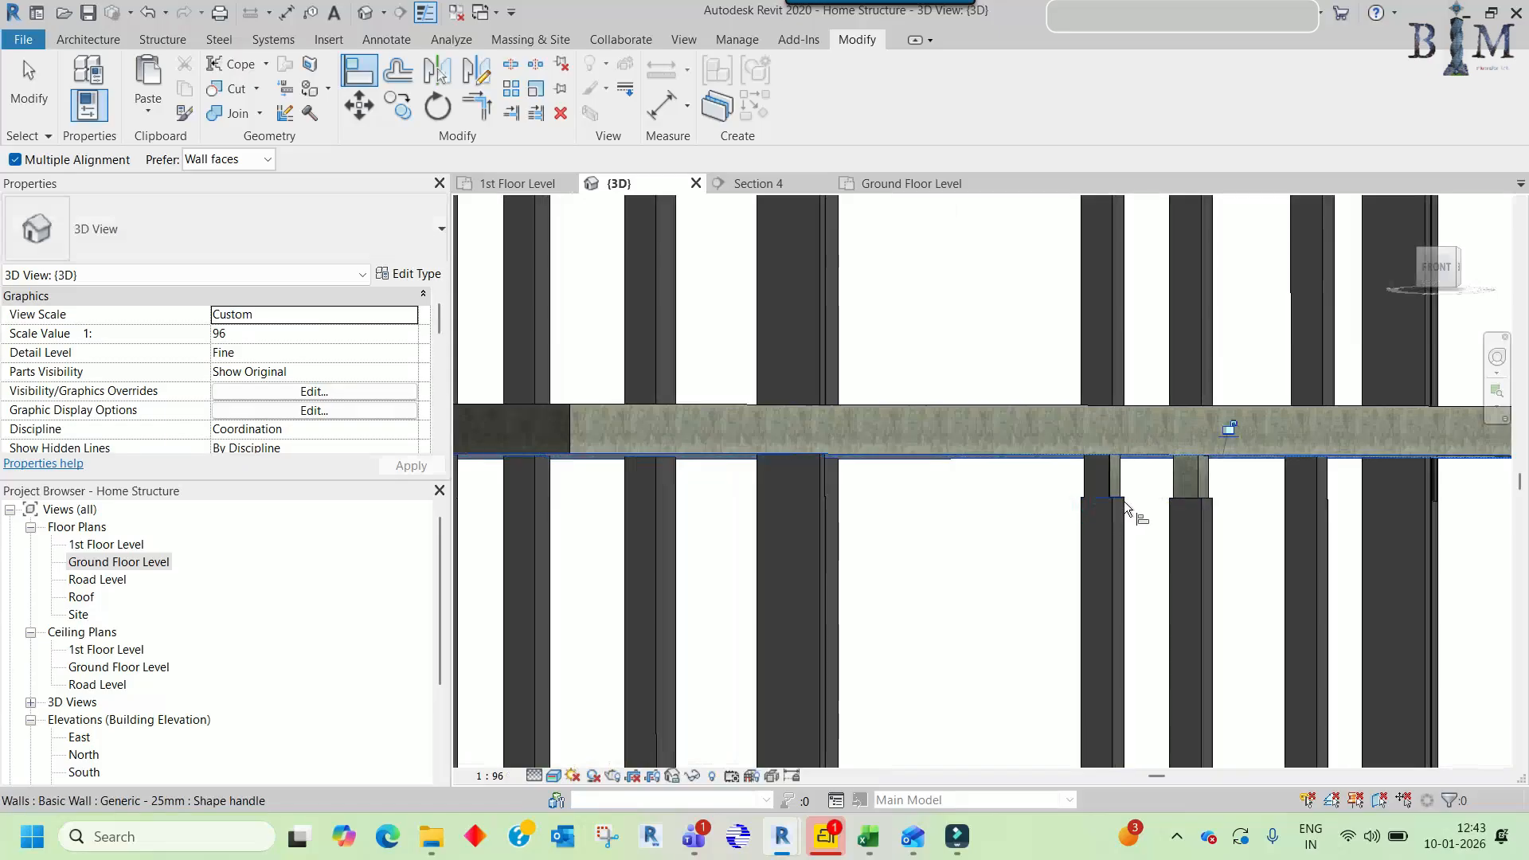
- Align the wall tops of the two neighbouring narrow columns farther east along the front with the slab underside
scroll(1124, 500, "up", 2)
left_click(1055, 495)
left_click(1208, 503)
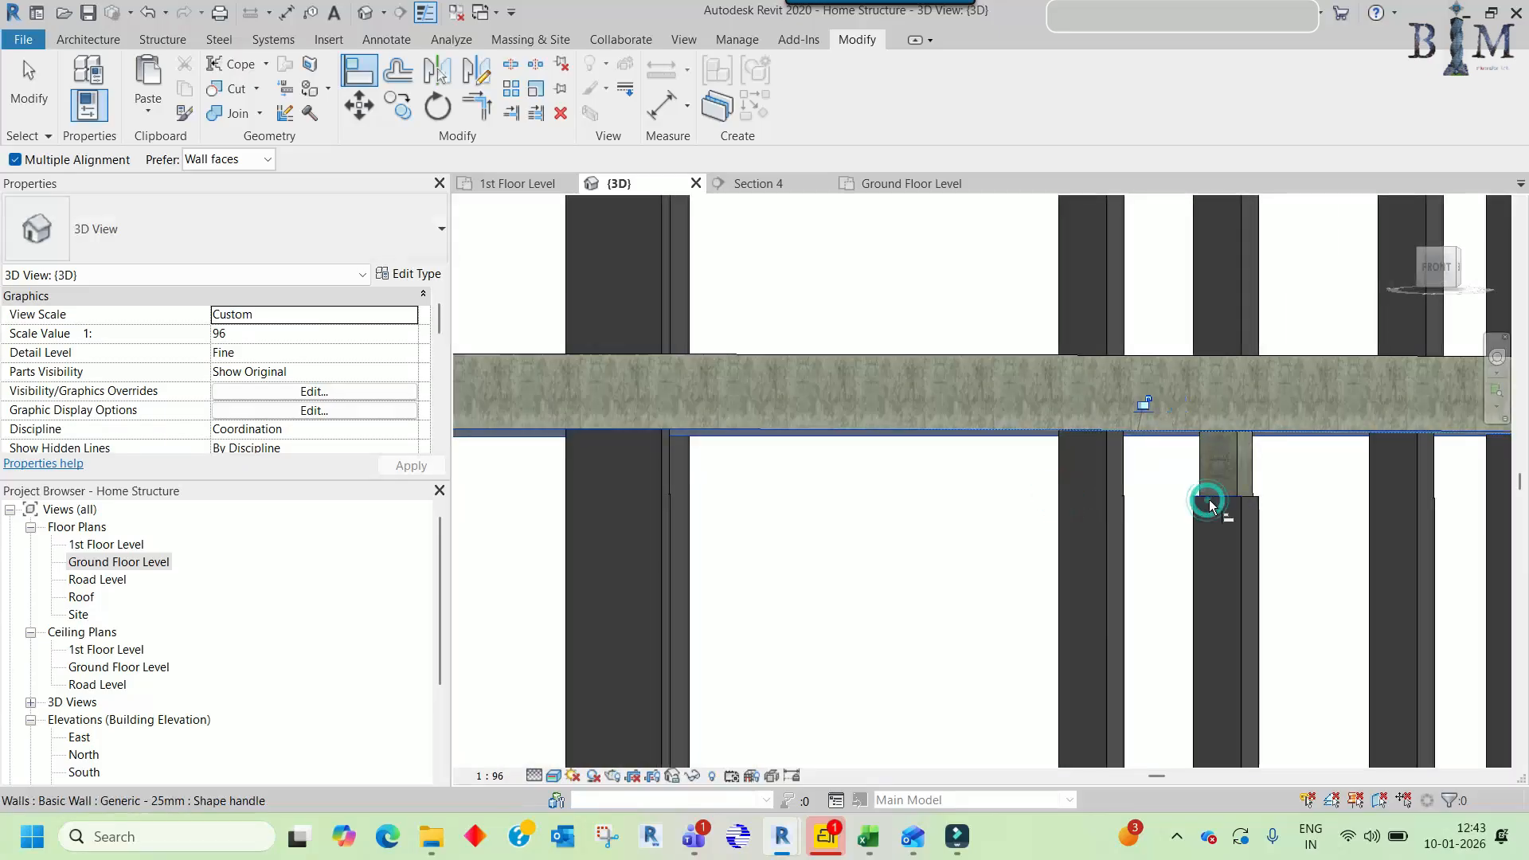
scroll(1250, 500, "up", 2)
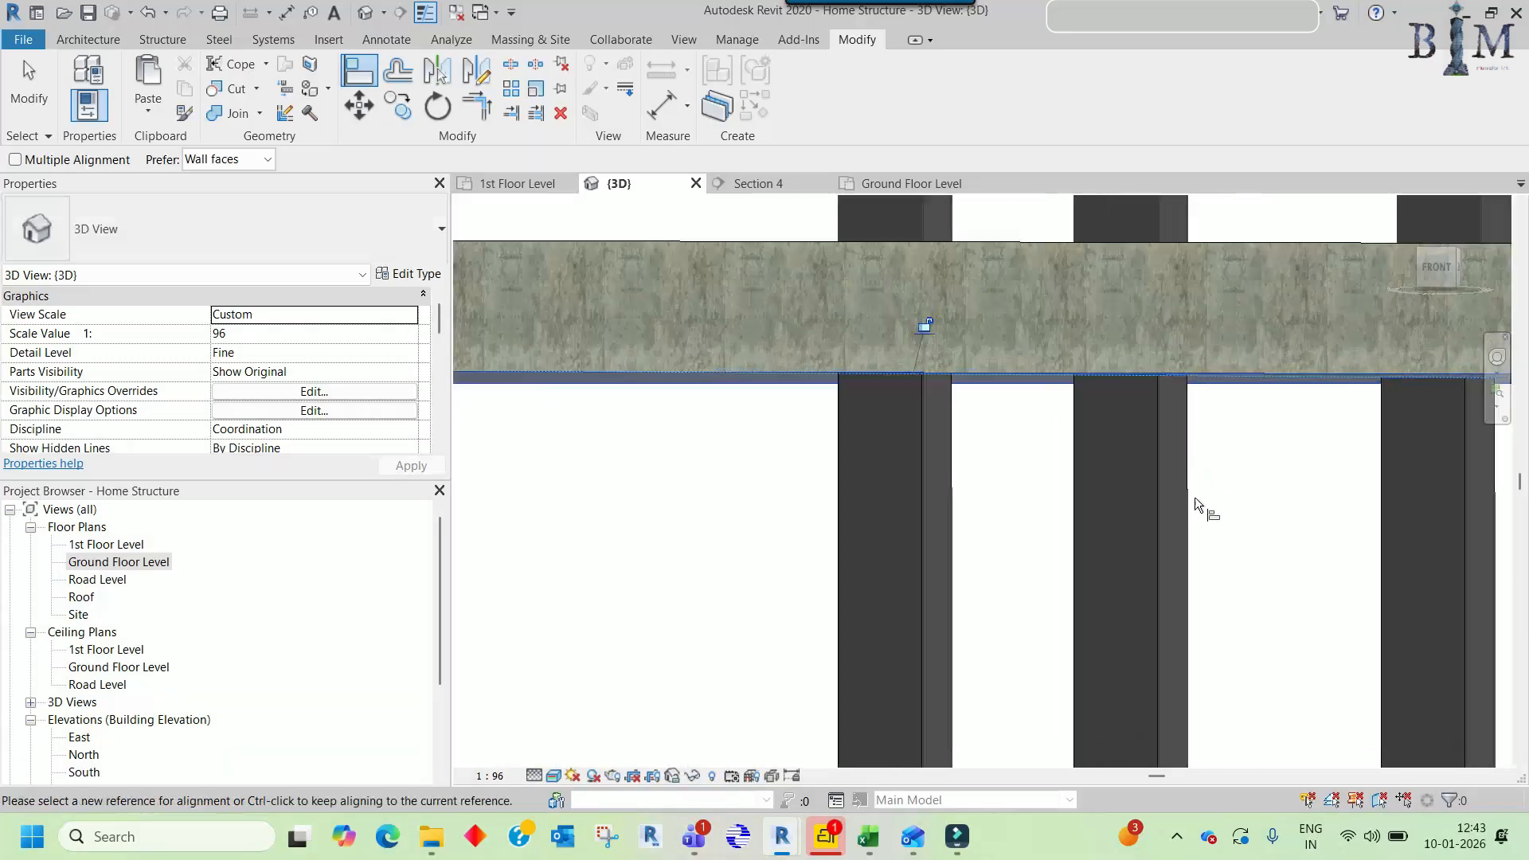
- Align the remaining east-facing wall tops of the ground floor columns with the slab underside
scroll(1187, 494, "down", 3)
middle_click_drag(1217, 536, 1083, 532, "shift")
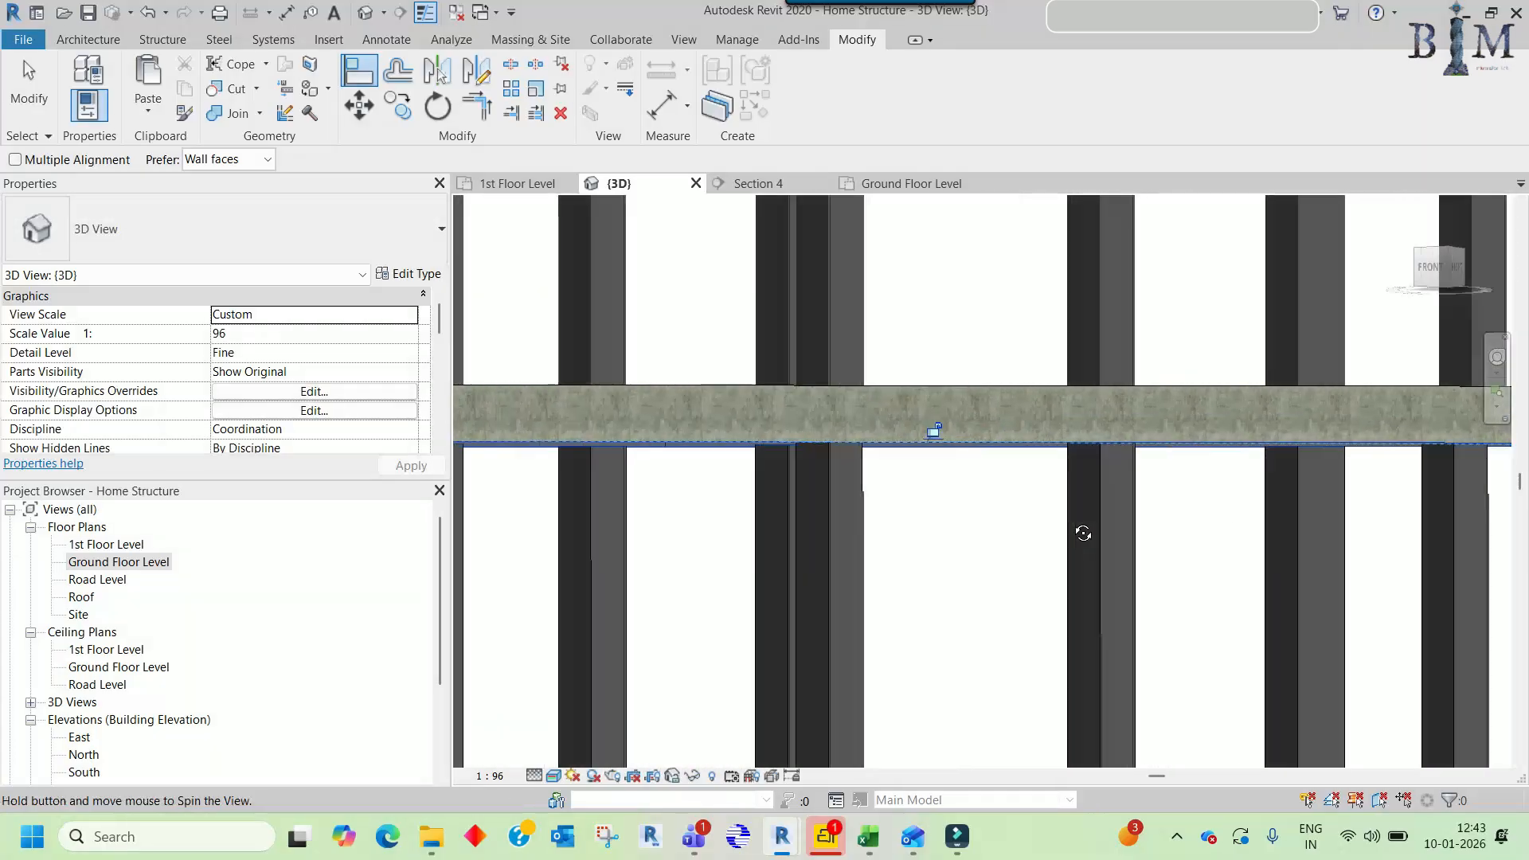
left_click(860, 492, "ctrl")
scroll(892, 503, "down", 3)
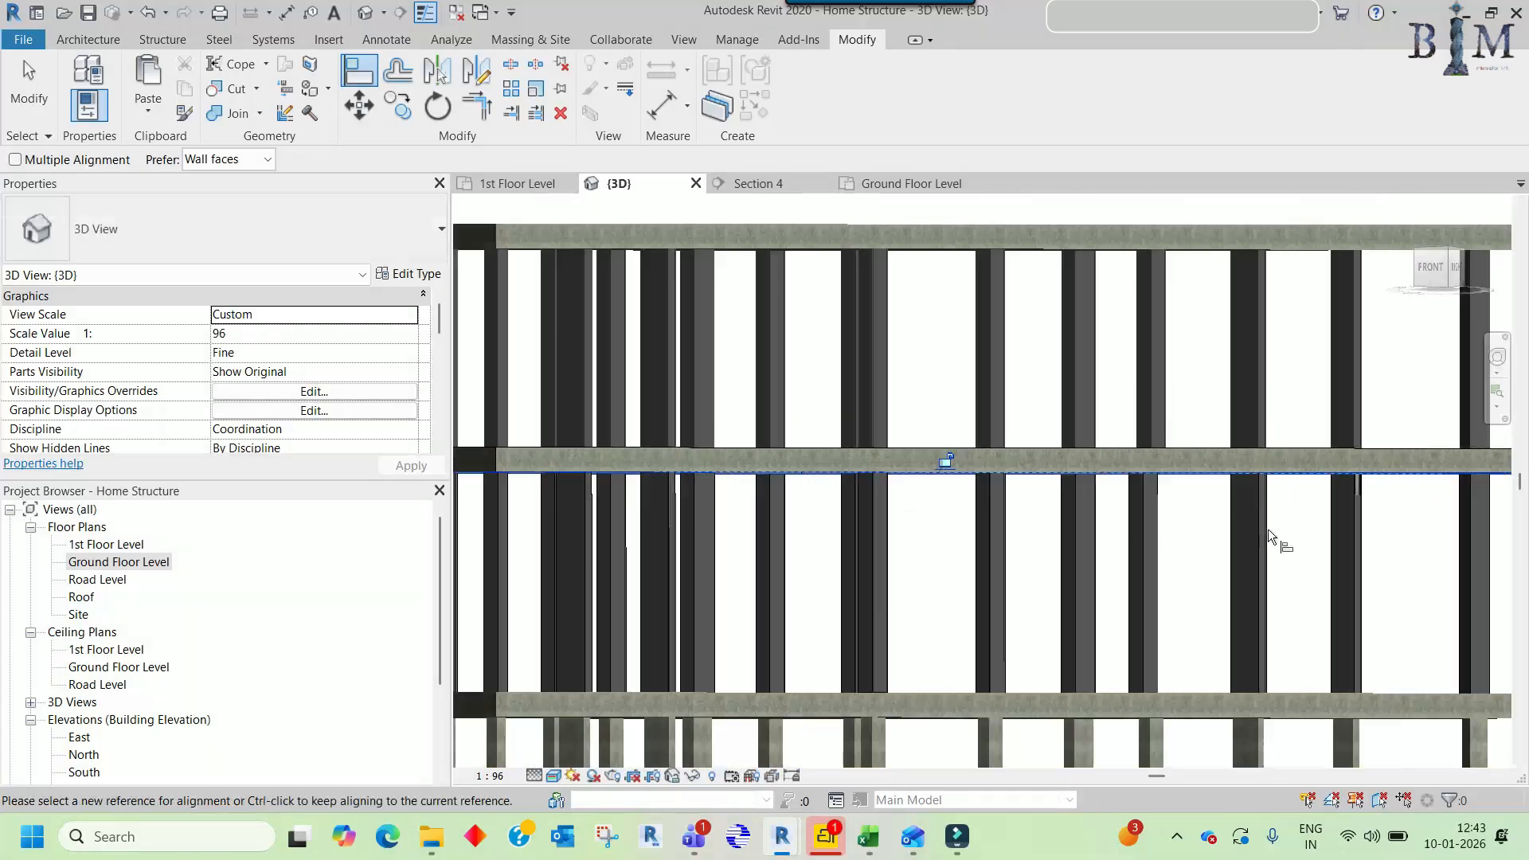
scroll(1354, 509, "up", 4)
left_click(1346, 488)
- Align the short wall top on the column nearest the slab's outer end with the 1st floor slab underside
scroll(1218, 496, "down", 2)
middle_click_drag(1331, 529, 930, 539)
scroll(1136, 500, "down", 3)
middle_click_drag(733, 538, 1035, 527, "shift")
scroll(1318, 482, "up", 5)
scroll(1302, 451, "down", 2)
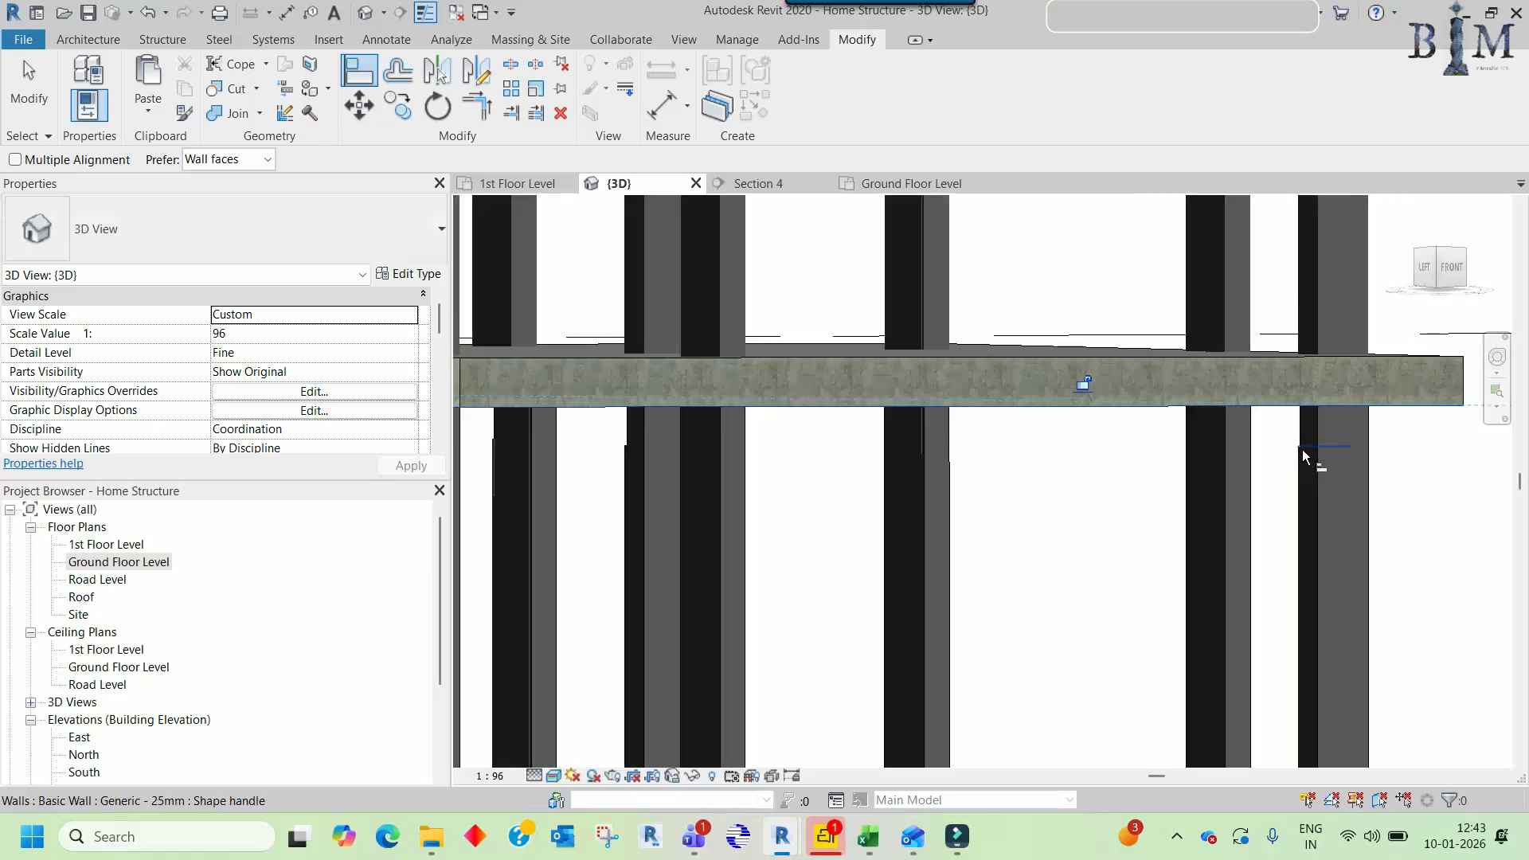
scroll(1301, 452, "up", 3)
left_click(1302, 451)
- Align the short wall tops visible on the east side columns with the 1st floor slab underside using multiple alignment
scroll(1300, 454, "down", 5)
middle_click_drag(1297, 489, 879, 464, "shift")
scroll(878, 461, "up", 3)
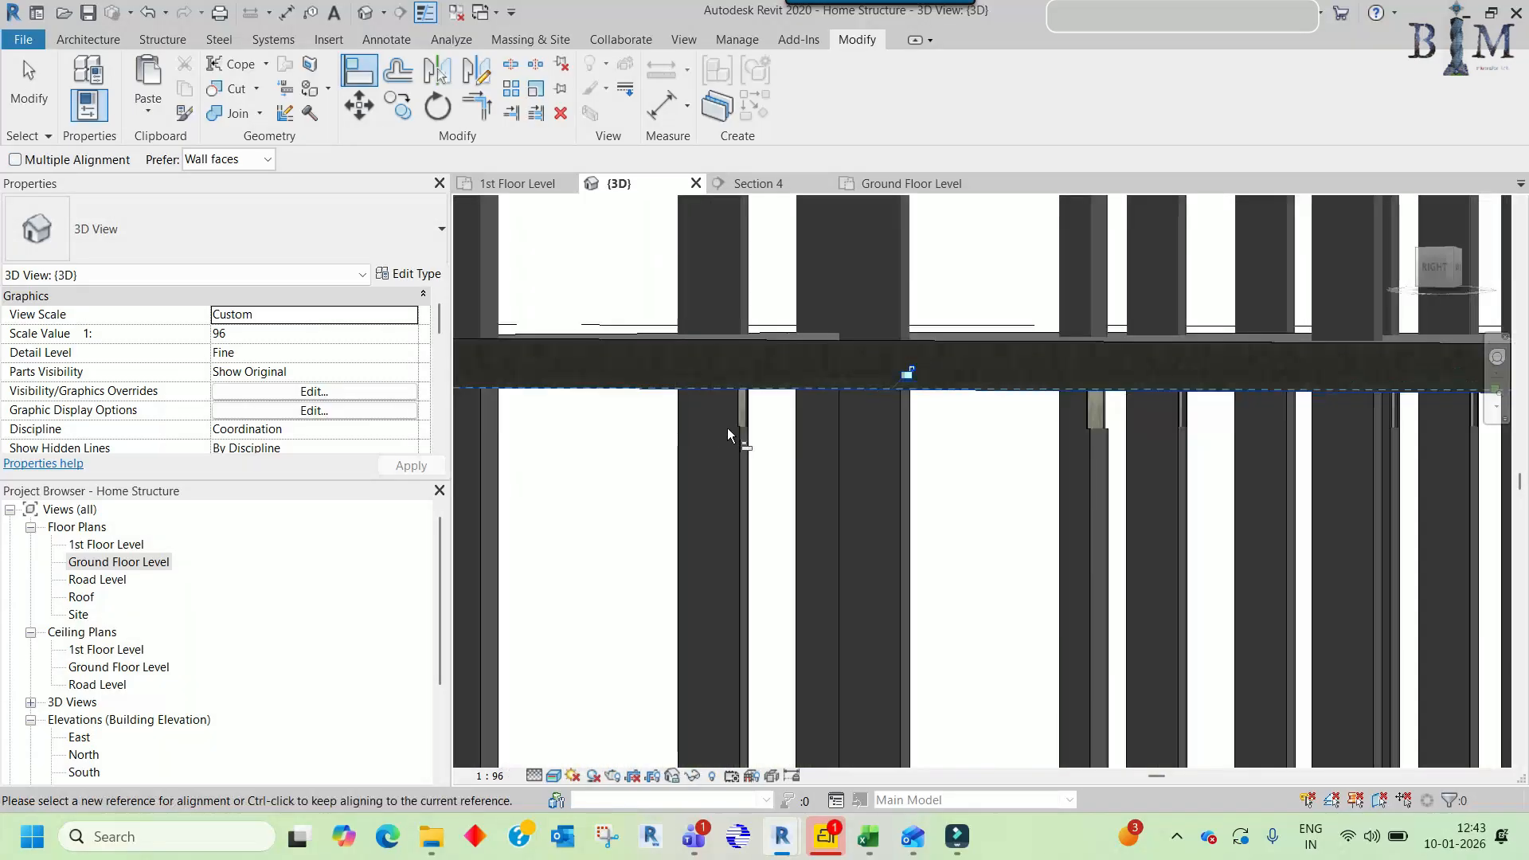
left_click(744, 424, "ctrl")
middle_click_drag(1182, 427, 1039, 436)
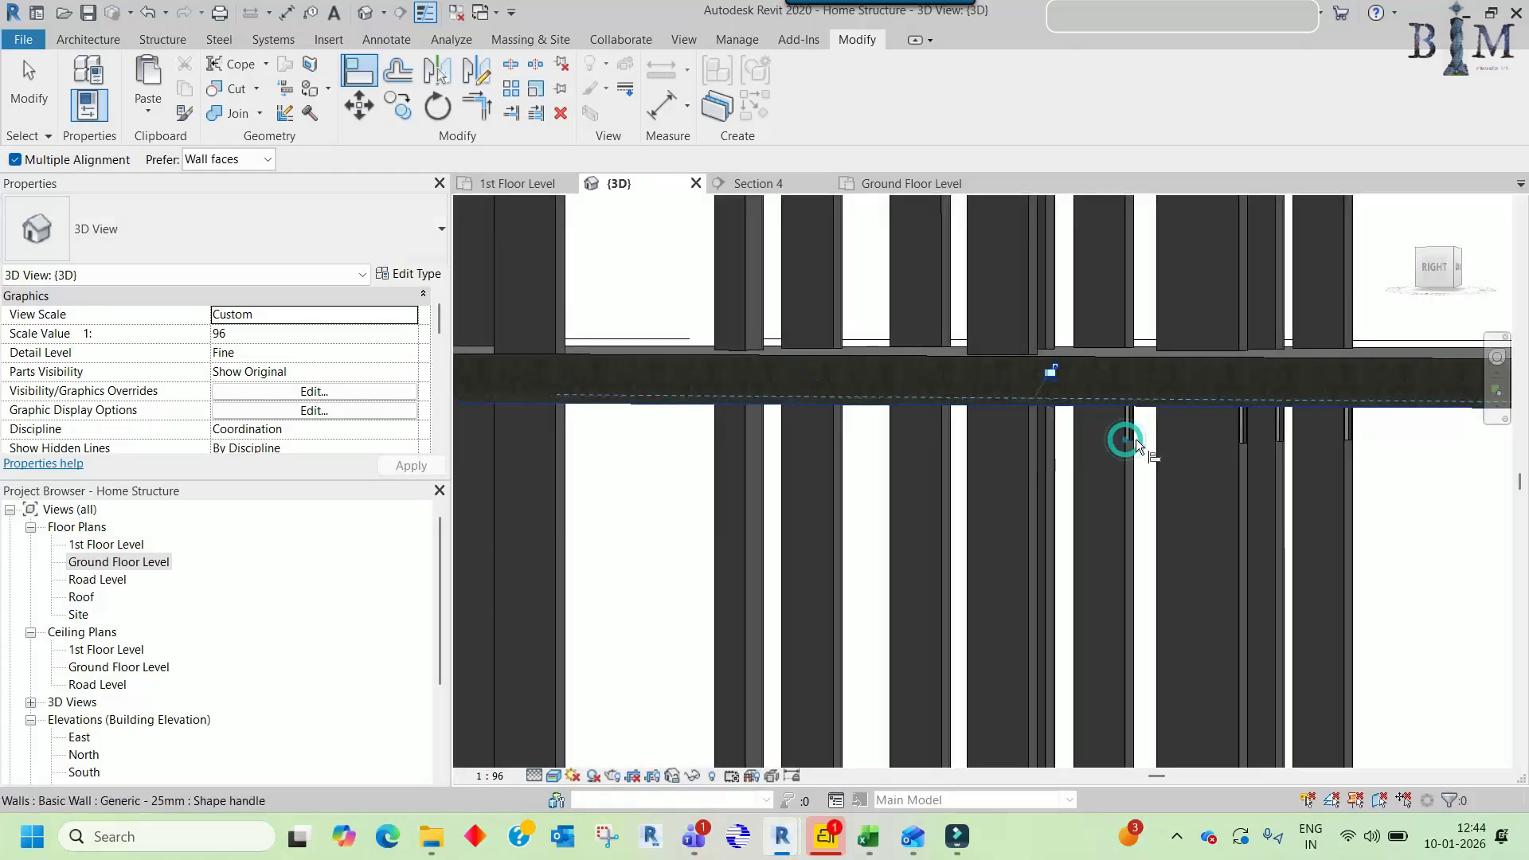
left_click(1247, 445, "ctrl")
- Align the short wall tops on the columns near the rear east corner with the same slab underside
scroll(1280, 443, "down", 3)
mouse_move(1242, 485)
middle_mouse_down()
mouse_move(1317, 501)
mouse_move(1246, 500)
middle_mouse_up()
scroll(1267, 458, "up", 3)
left_click(812, 470, "ctrl")
scroll(812, 470, "down", 3)
scroll(1035, 458, "up", 3)
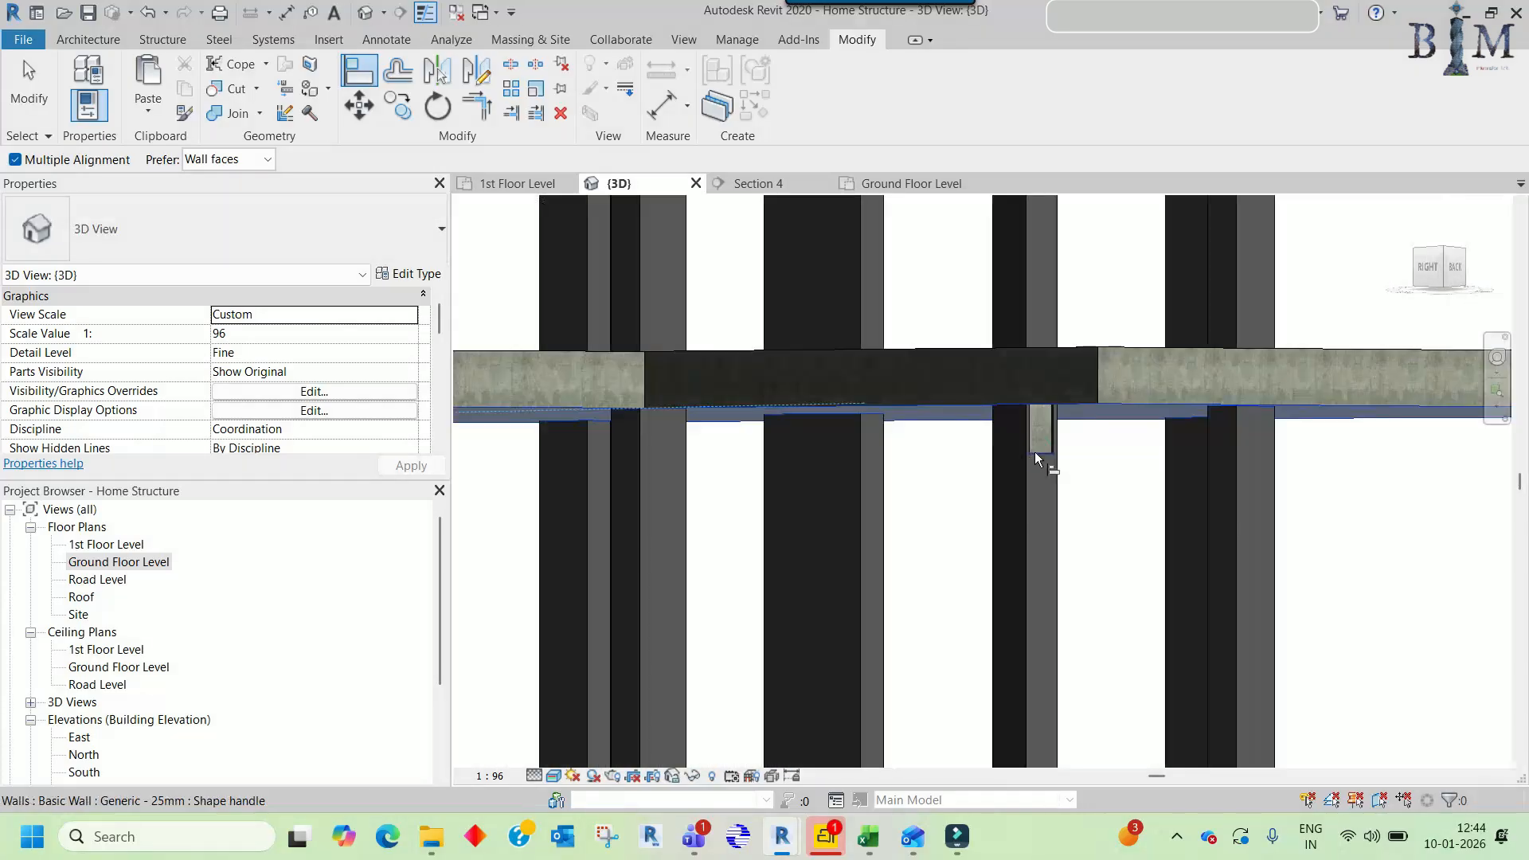
left_click(1038, 456, "ctrl")
- Inspect the east and back sides of the building for ground floor column walls that are still short or misplaced
scroll(1039, 458, "down", 5)
middle_click_drag(1051, 510, 1056, 533, "shift")
scroll(930, 522, "up", 3)
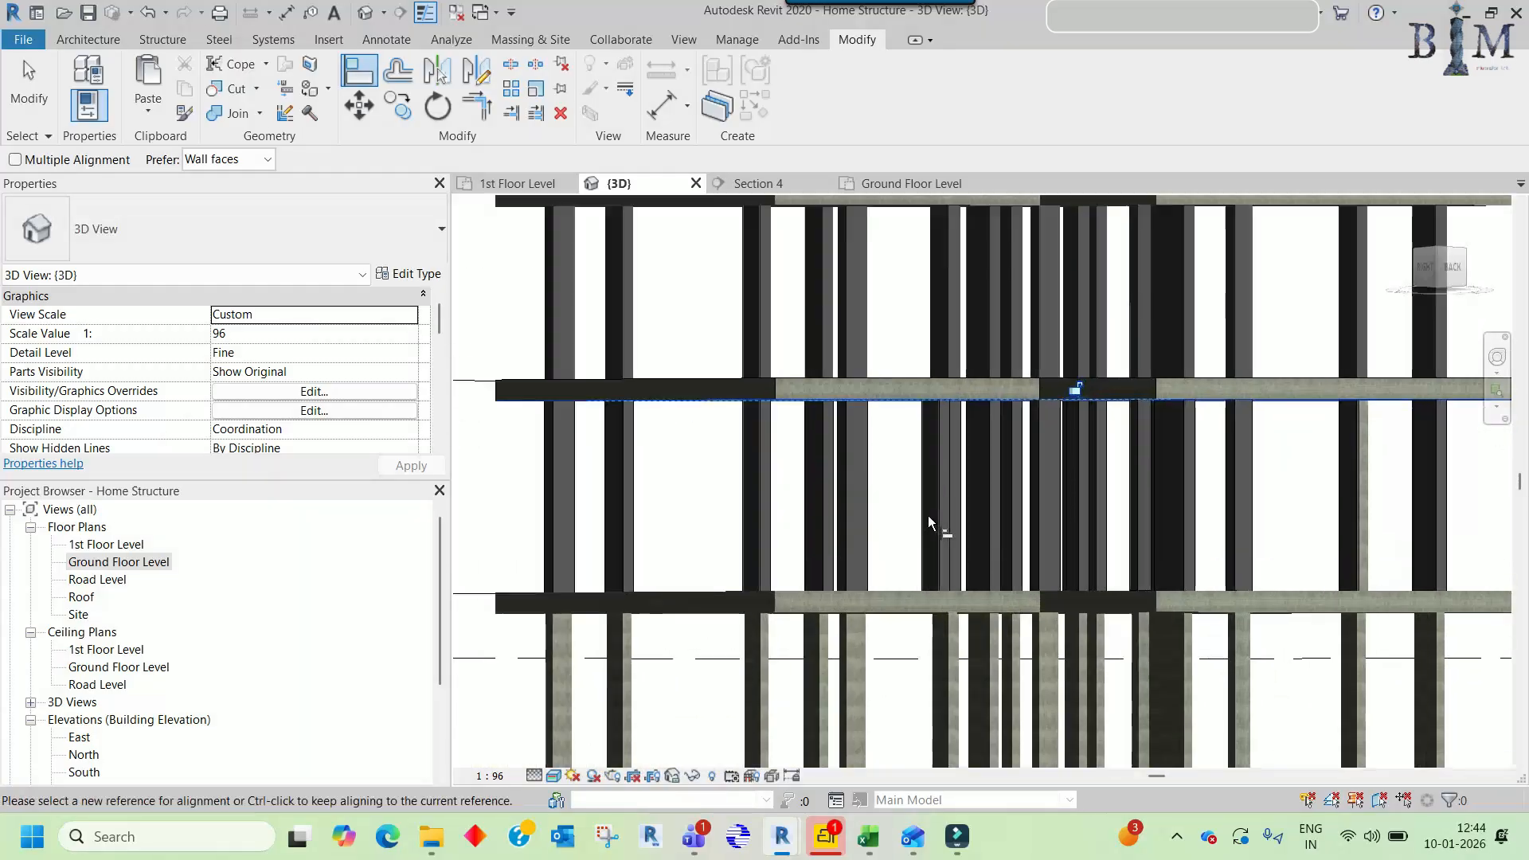
scroll(1096, 539, "up", 2)
scroll(1286, 474, "down", 2)
scroll(1294, 458, "up", 5)
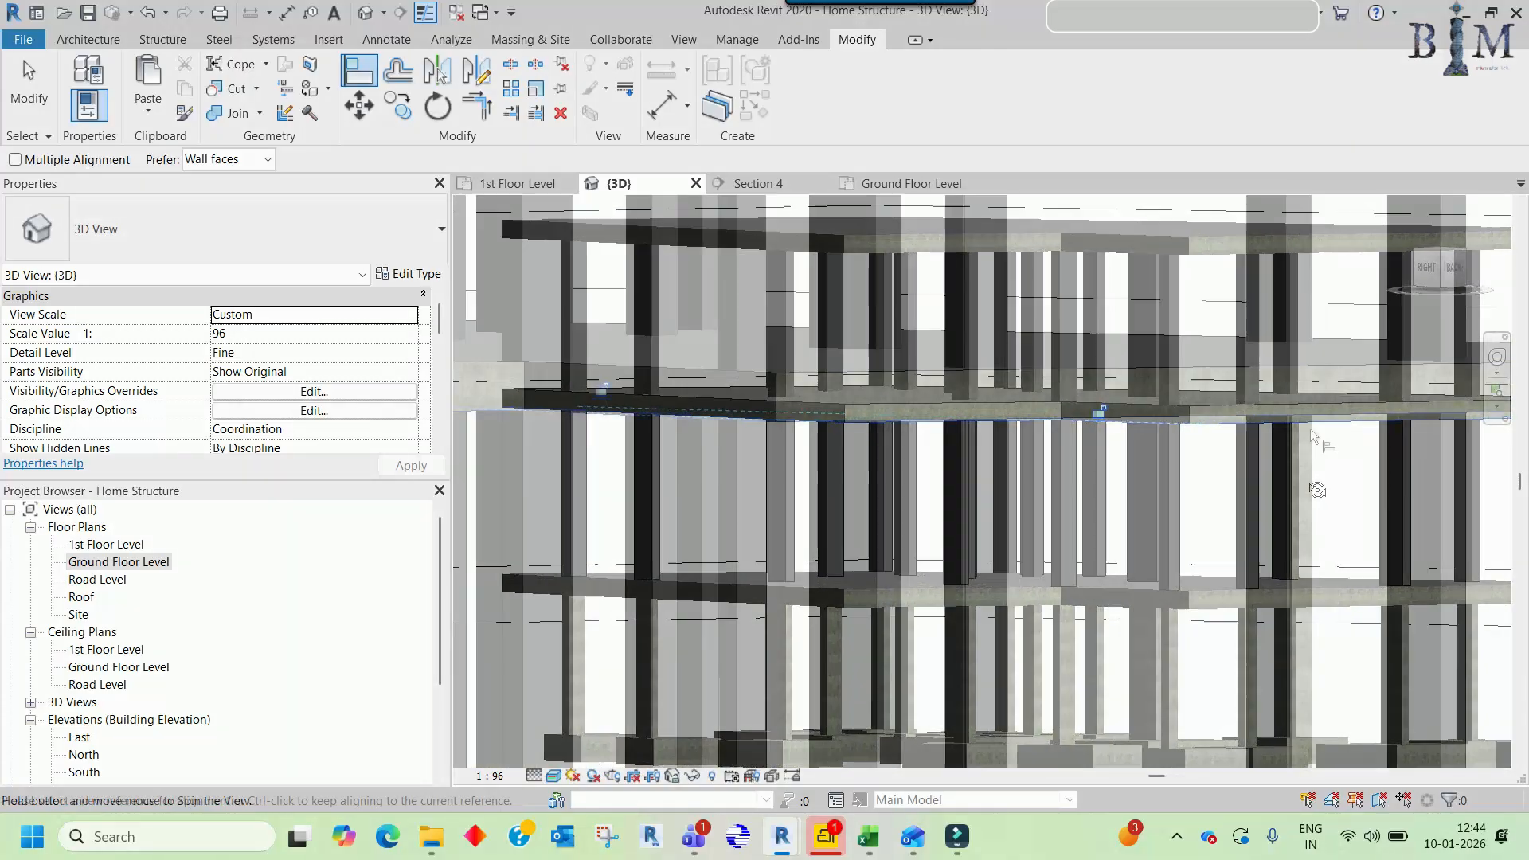
scroll(1299, 452, "down", 6)
middle_click_drag(1301, 452, 975, 545, "shift")
scroll(940, 419, "up", 3)
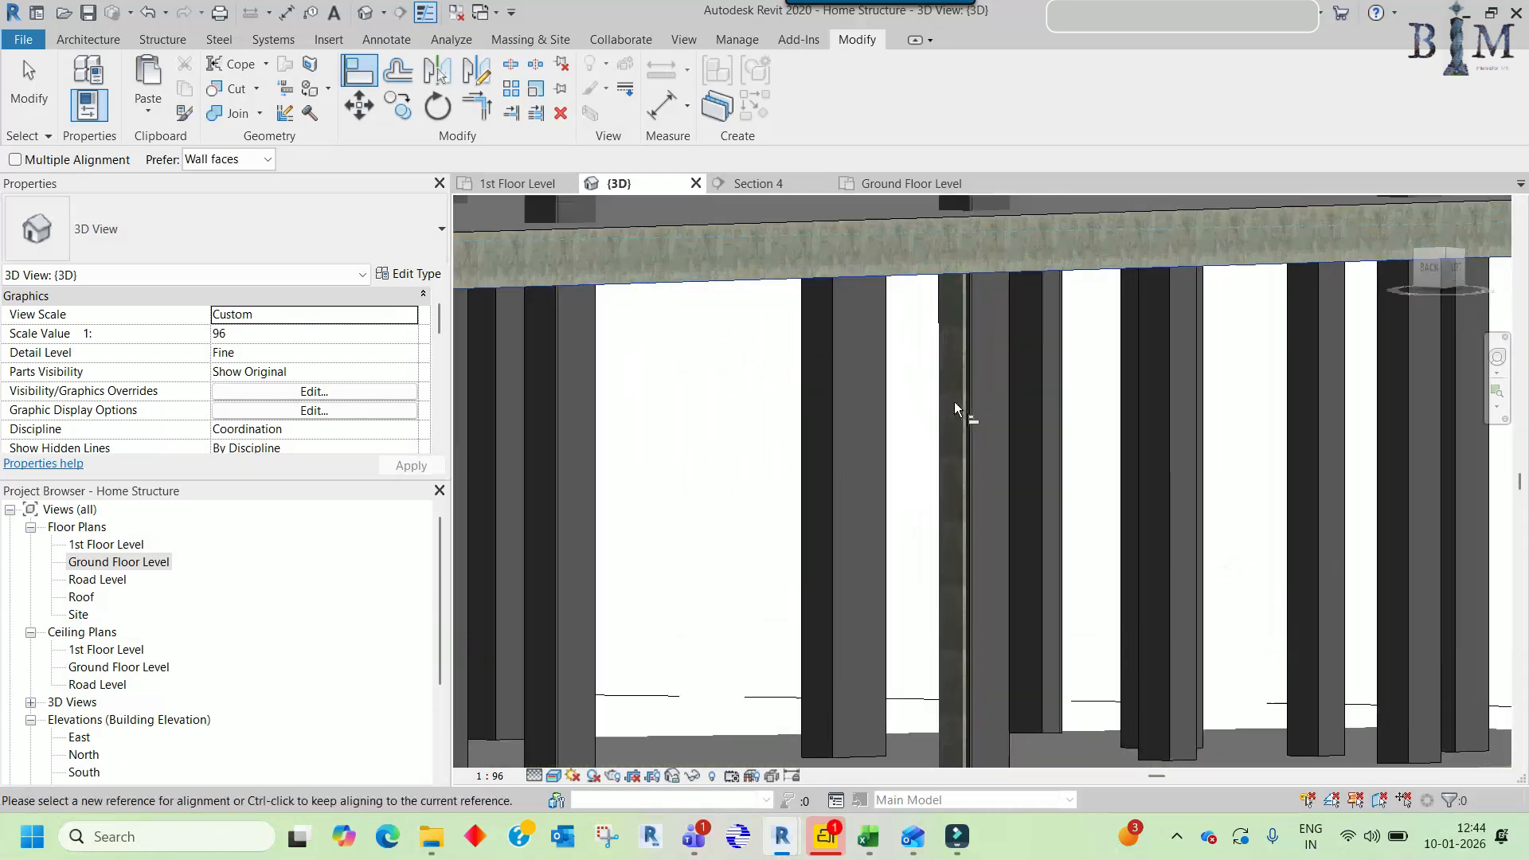
- Select the misplaced 25 mm wall on the rear column and locate it in the Ground Floor Level plan
key("Escape")
left_click(971, 395)
scroll(990, 396, "up", 3)
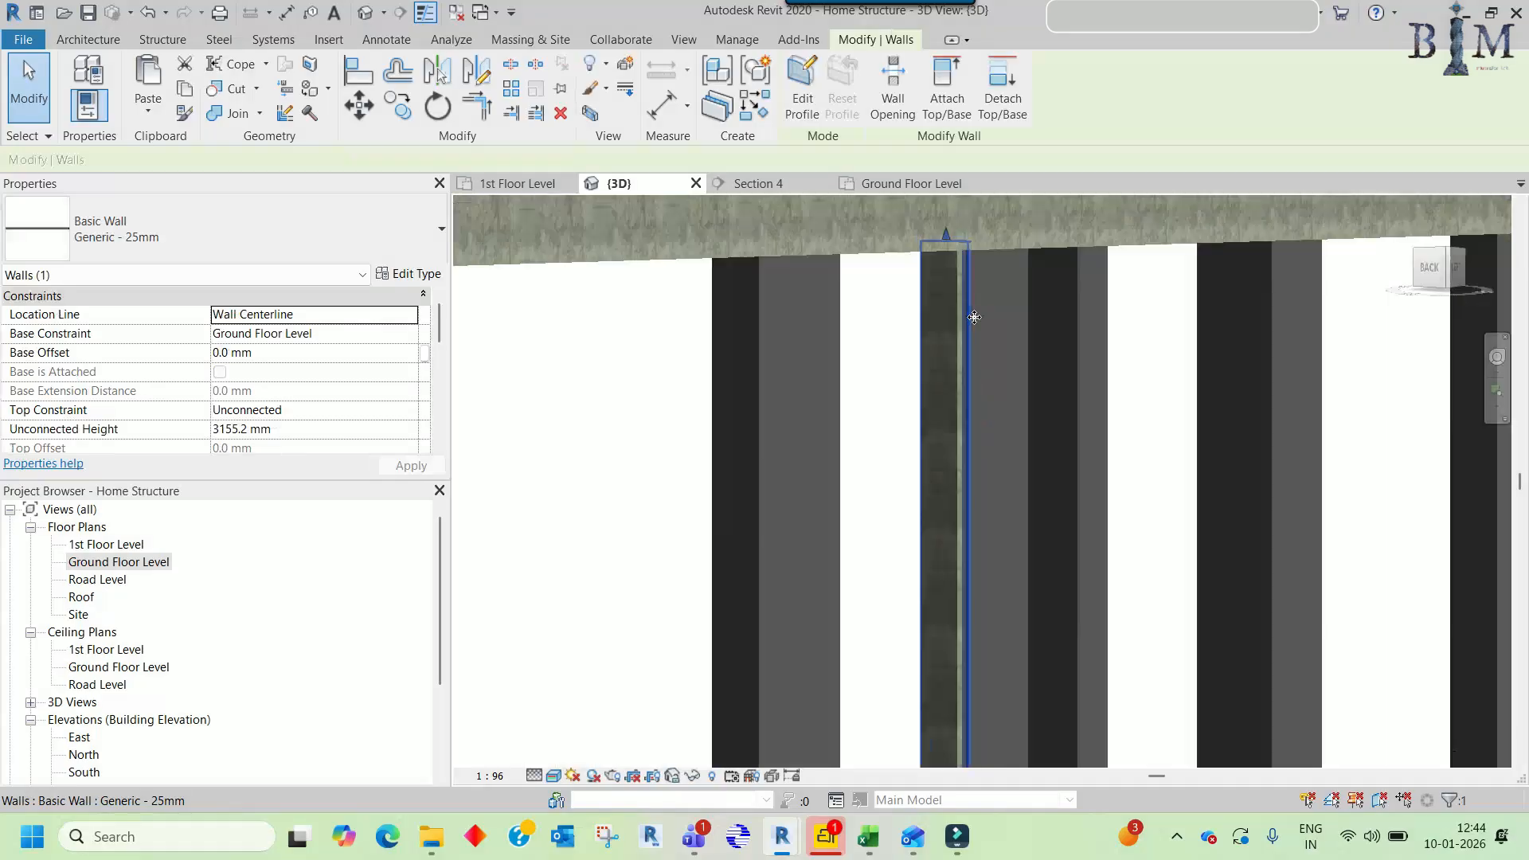
middle_click_drag(993, 331, 924, 354, "shift")
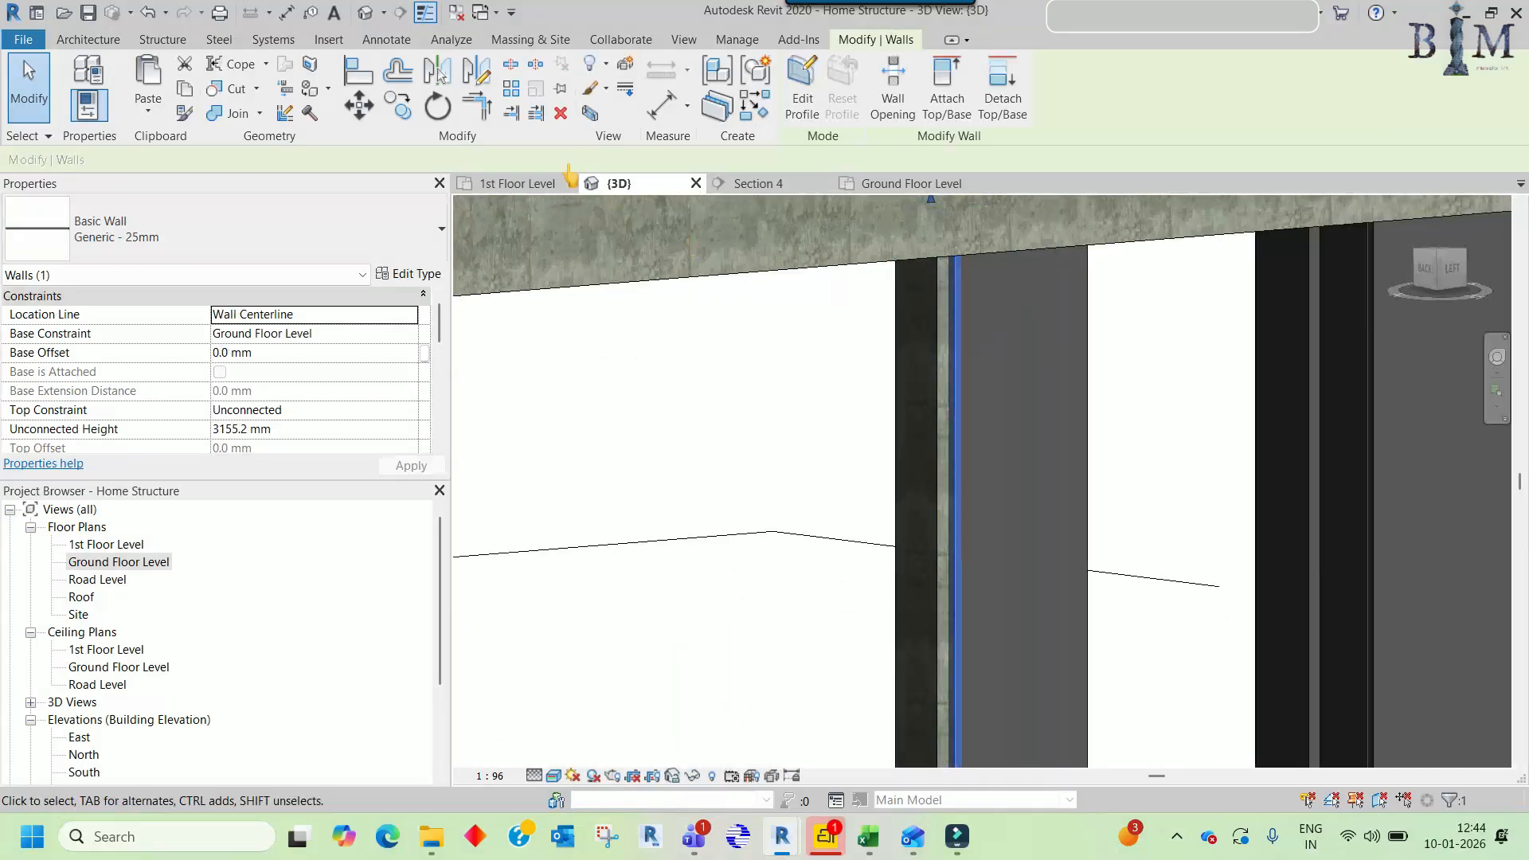
left_click(890, 195)
scroll(838, 447, "up", 5)
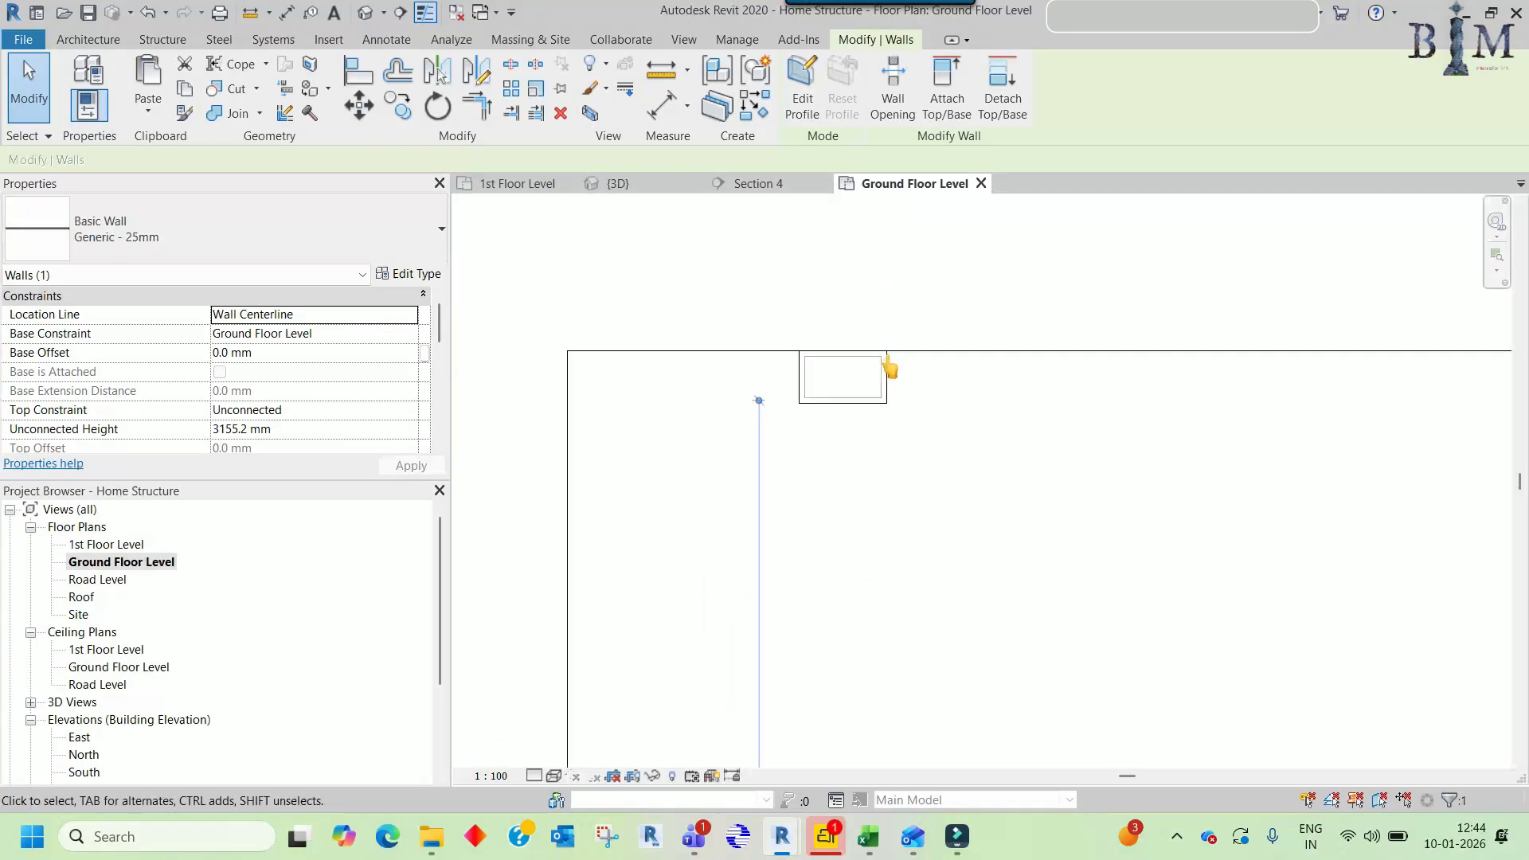
scroll(838, 448, "up", 5)
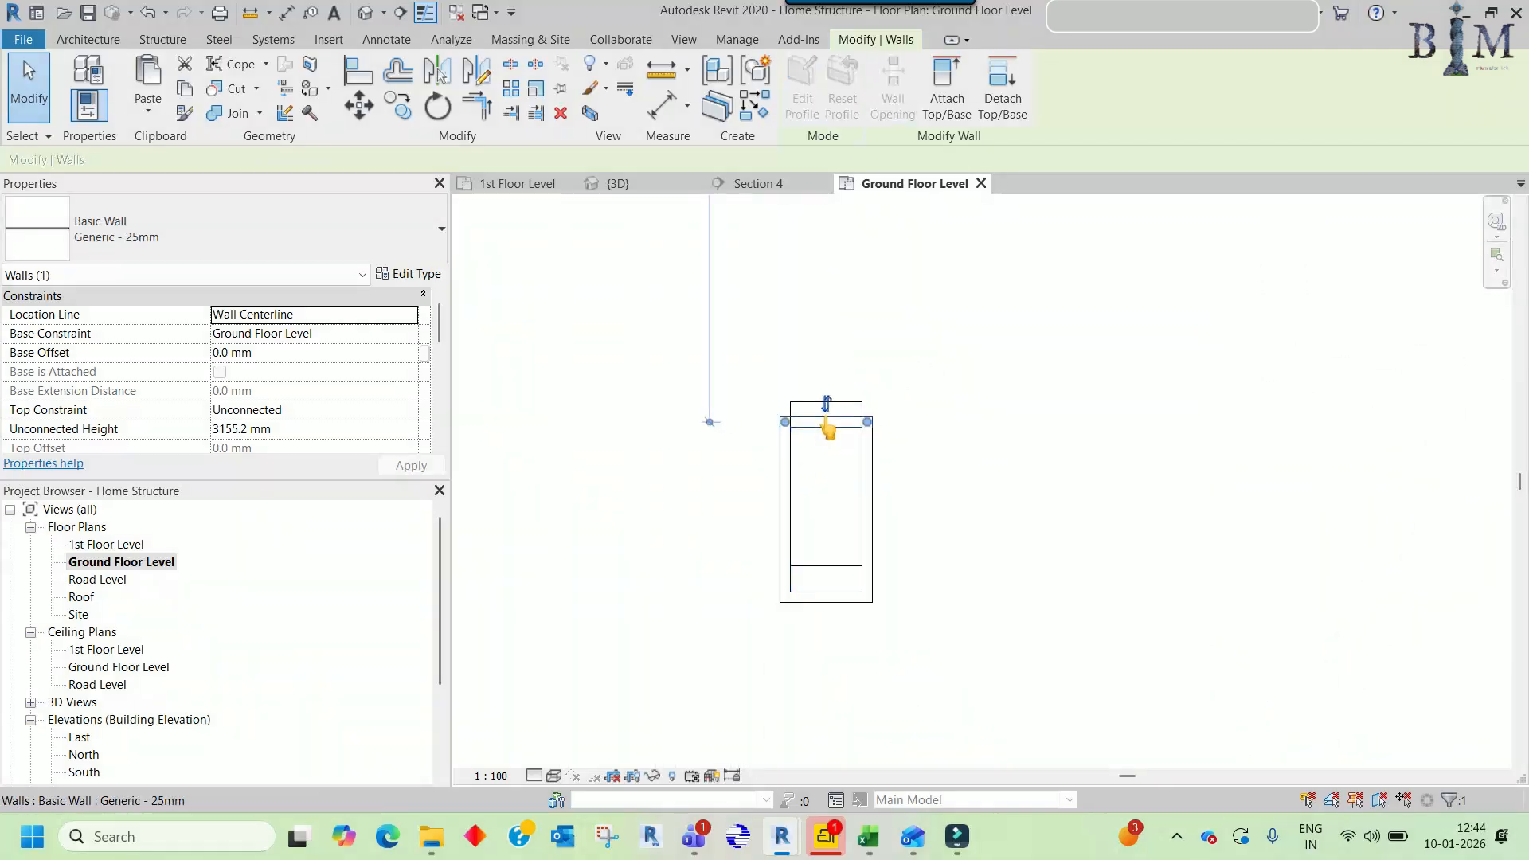
- Align the misplaced 25 mm wall inside the column with the column's north face in the plan
key("Escape")
key("a")
key("l")
left_click(813, 390)
left_click(804, 441)
key("Escape")
key("Escape")
scroll(839, 420, "down", 2)
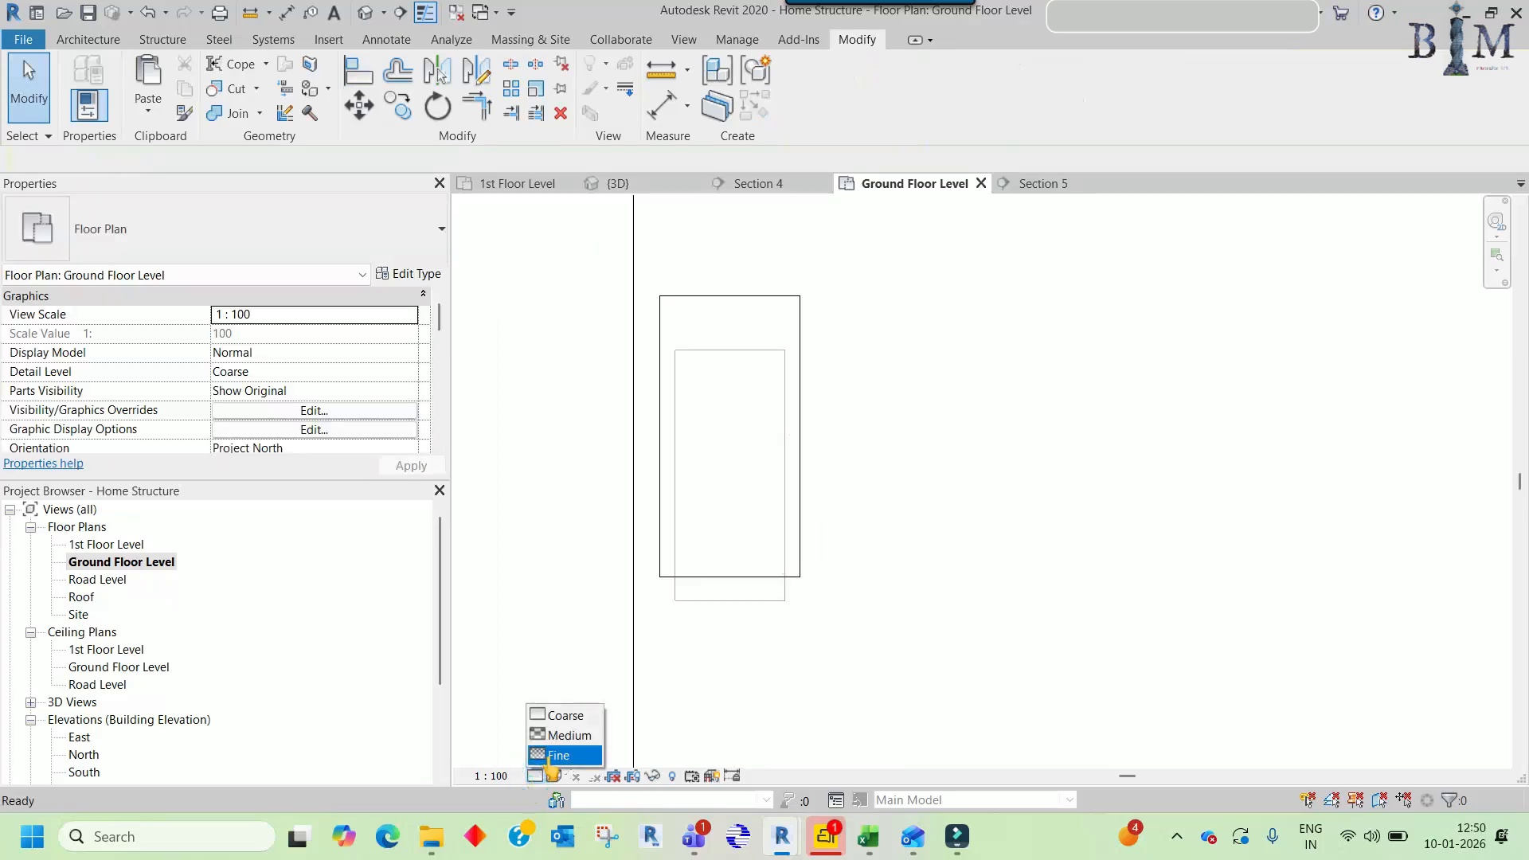
- Set the Ground Floor Level plan's detail level to Fine and choose its visual style
left_click(555, 754)
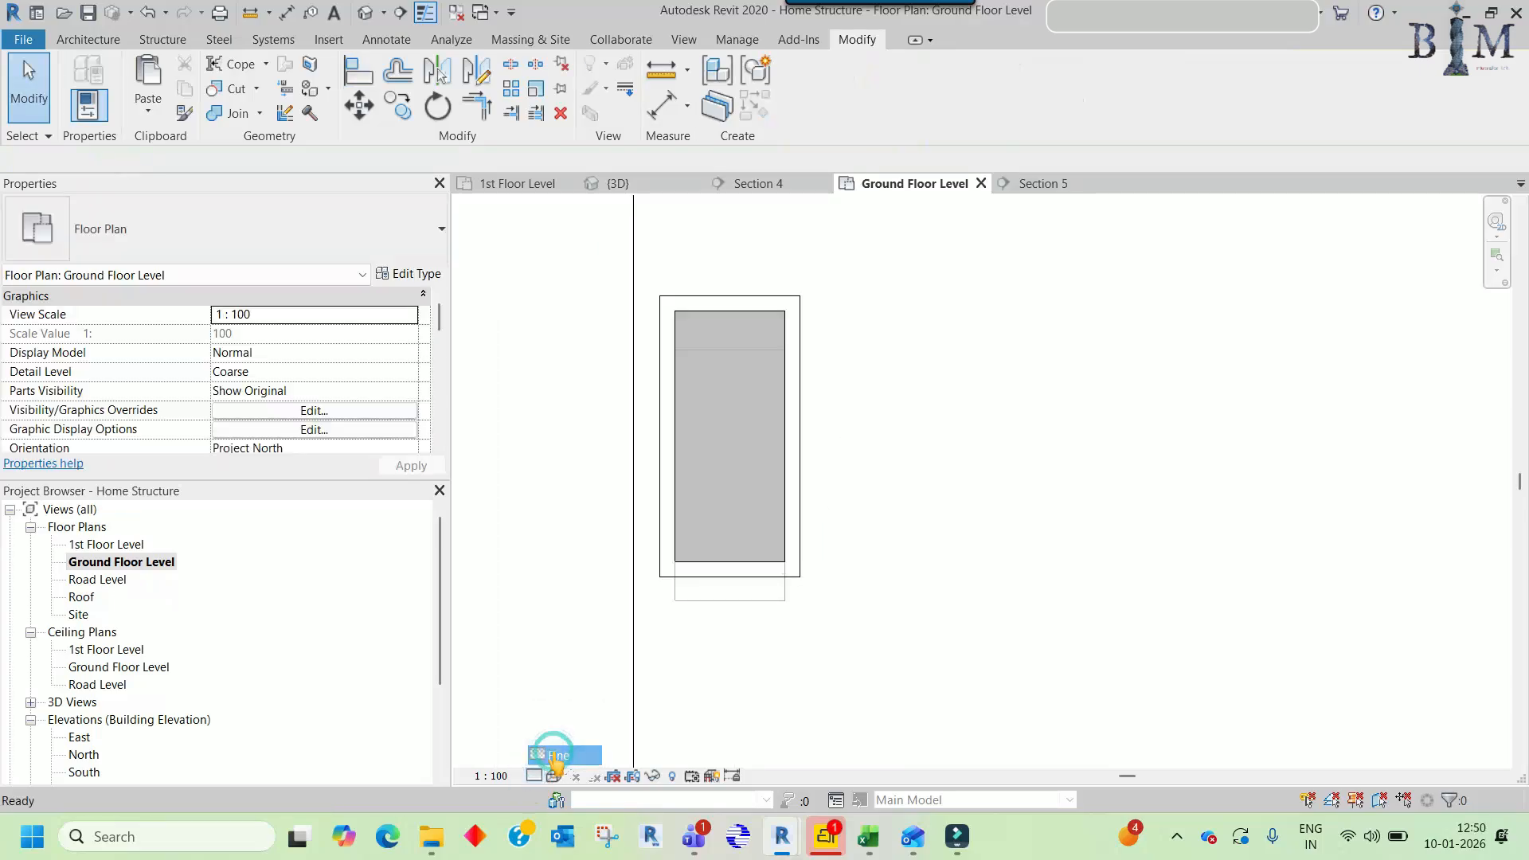
left_click(554, 776)
left_click(601, 661)
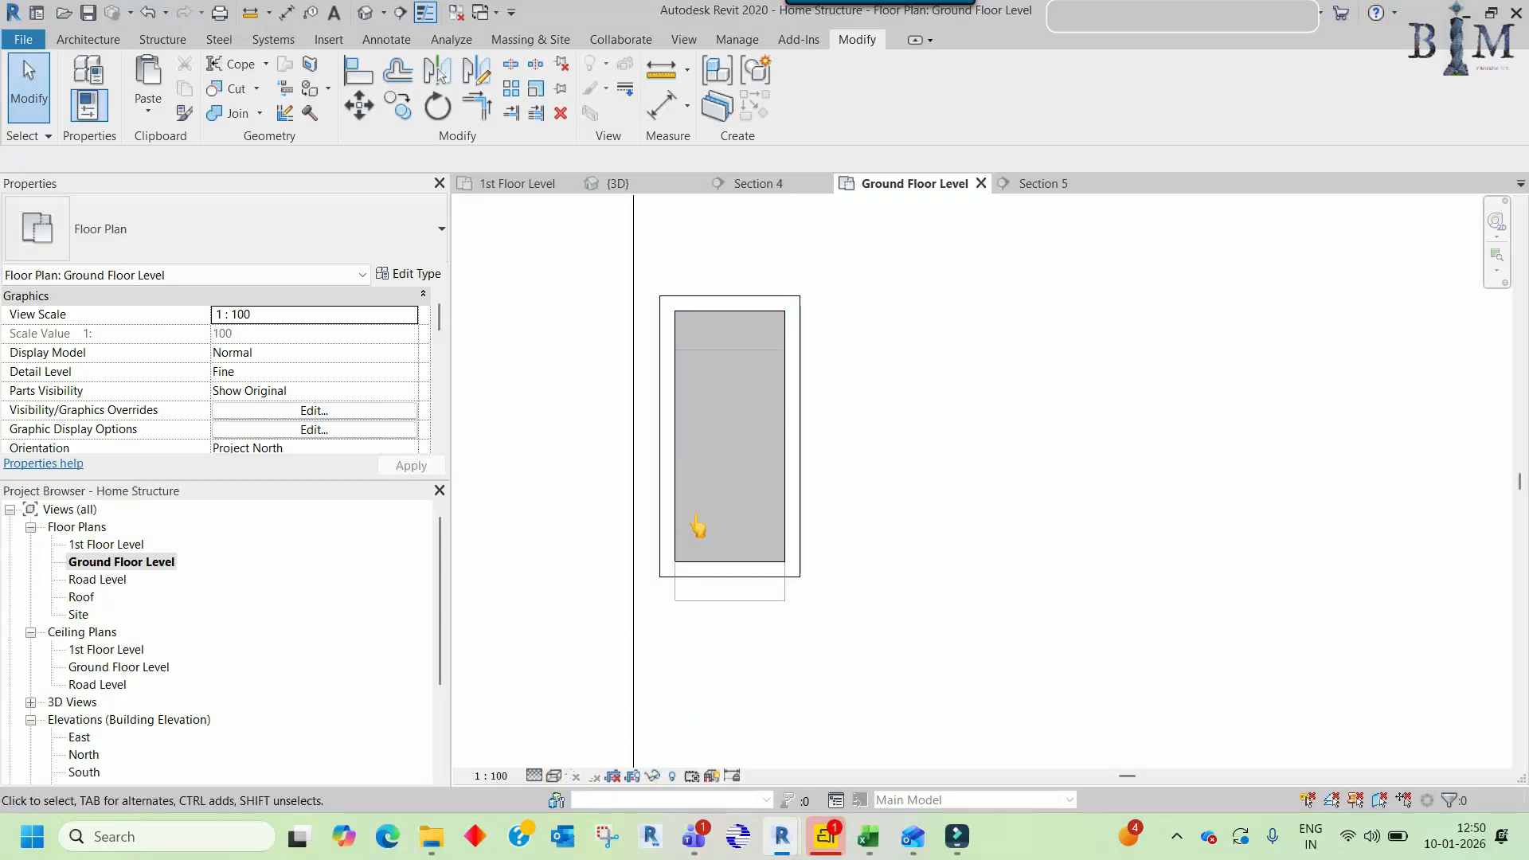
- Examine the wall layers around the columns across the Ground Floor Level plan
scroll(698, 527, "down", 3)
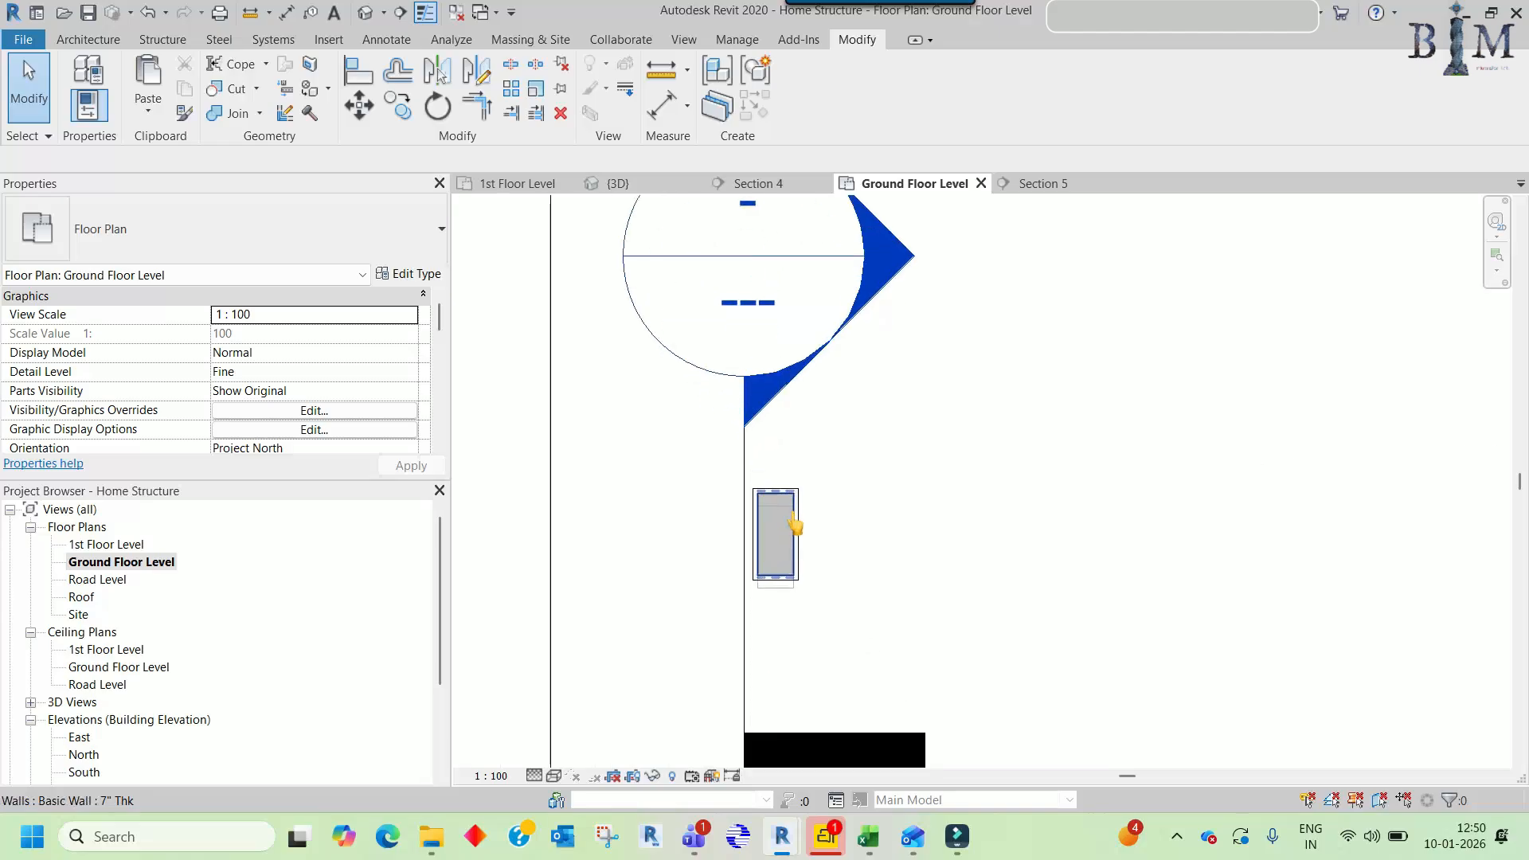
scroll(796, 516, "up", 2)
scroll(792, 502, "down", 8)
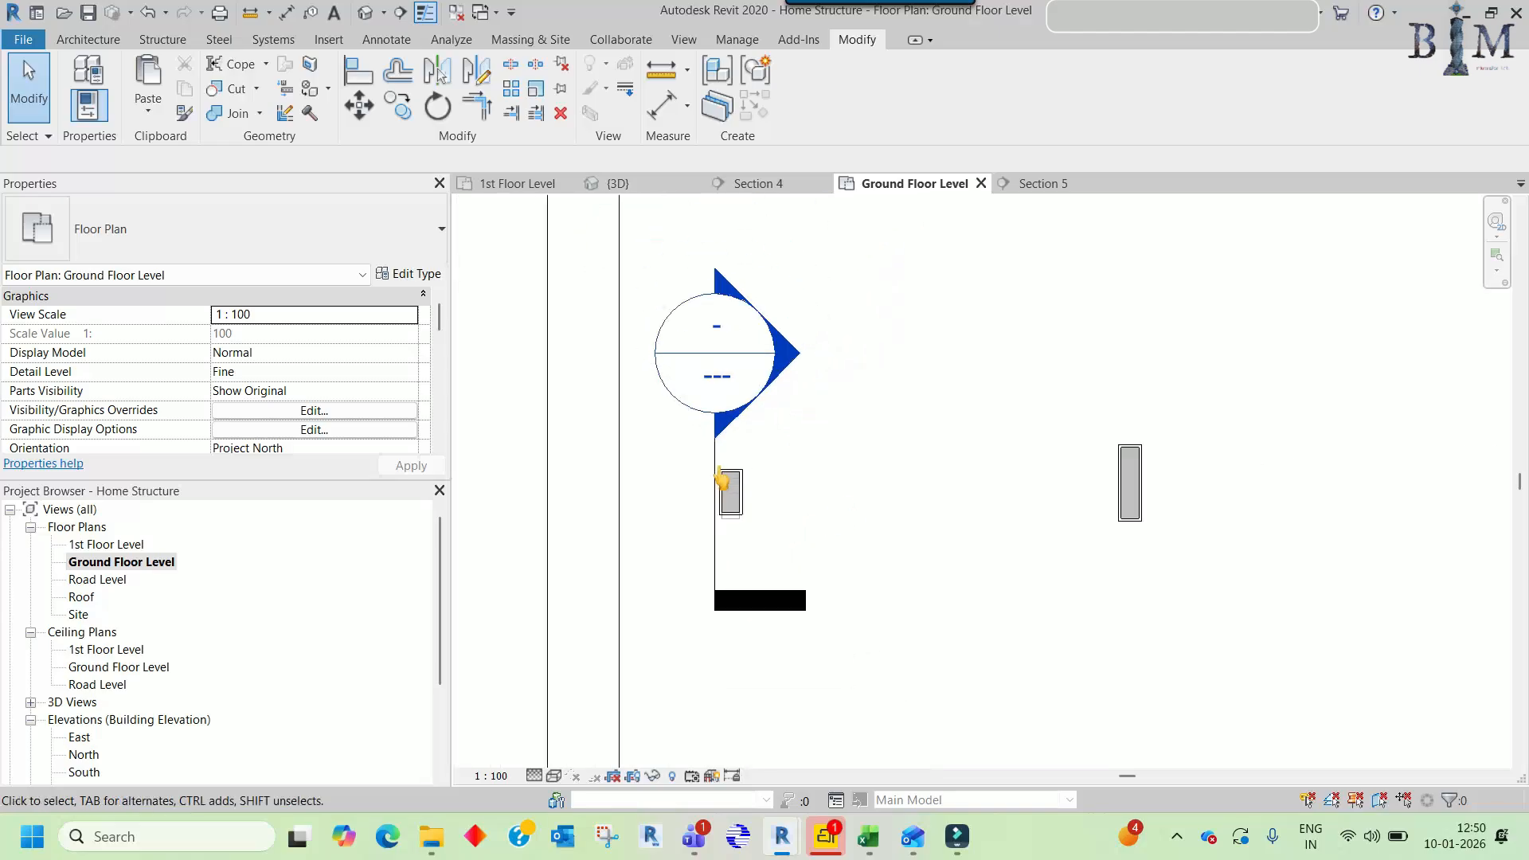
scroll(1027, 369, "up", 4)
scroll(1083, 388, "down", 3)
middle_click_drag(1001, 762, 1033, 517)
scroll(819, 586, "up", 2)
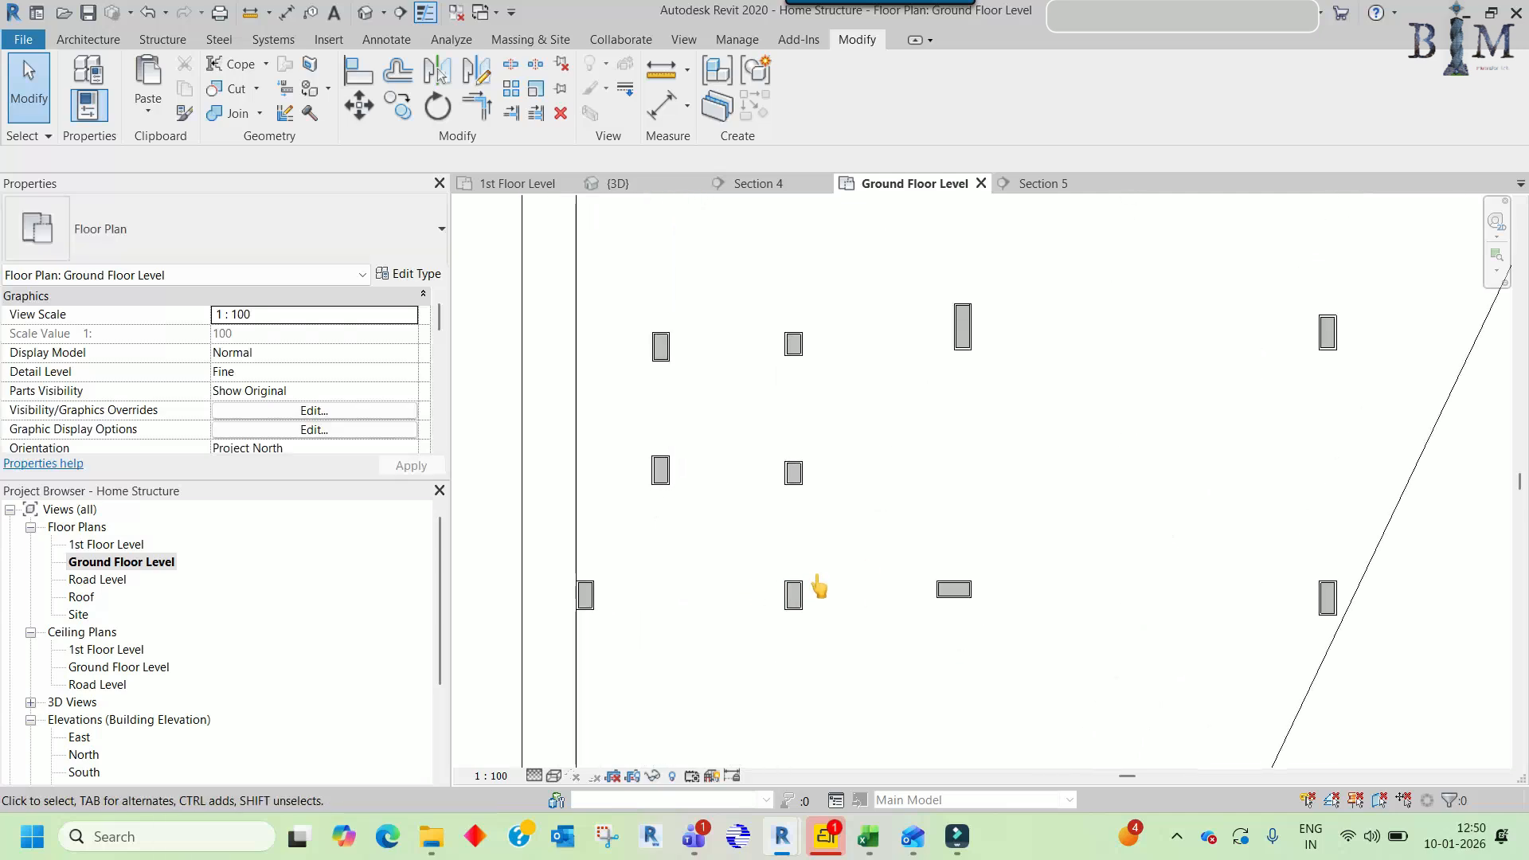
- Turn on the imported Arch GF.dwg drawing in the Ground Floor Level plan's visibility overrides
key("v")
key("g")
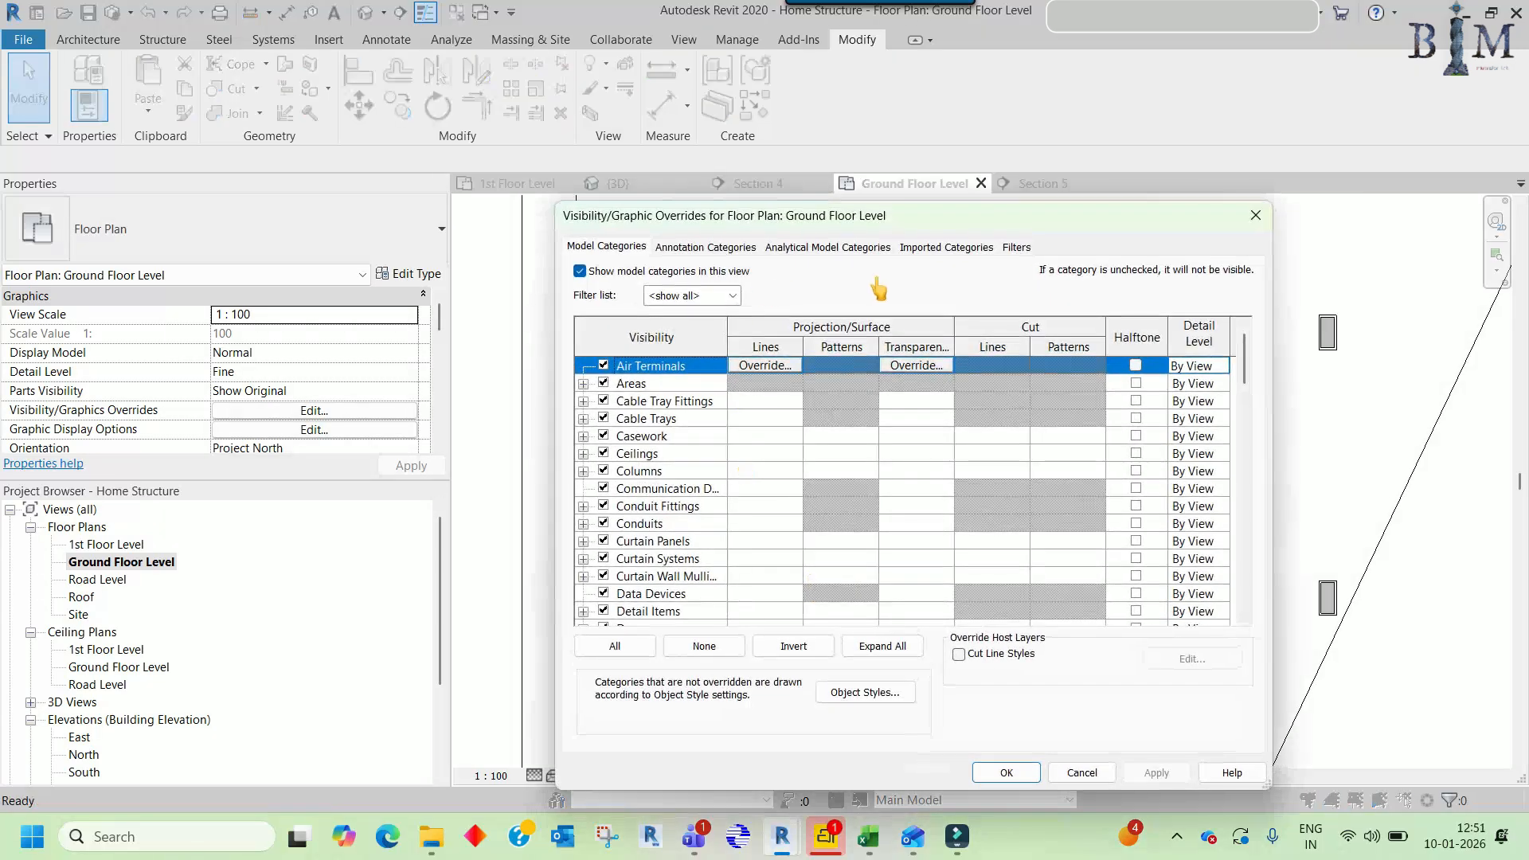
left_click(944, 246)
left_click(617, 334)
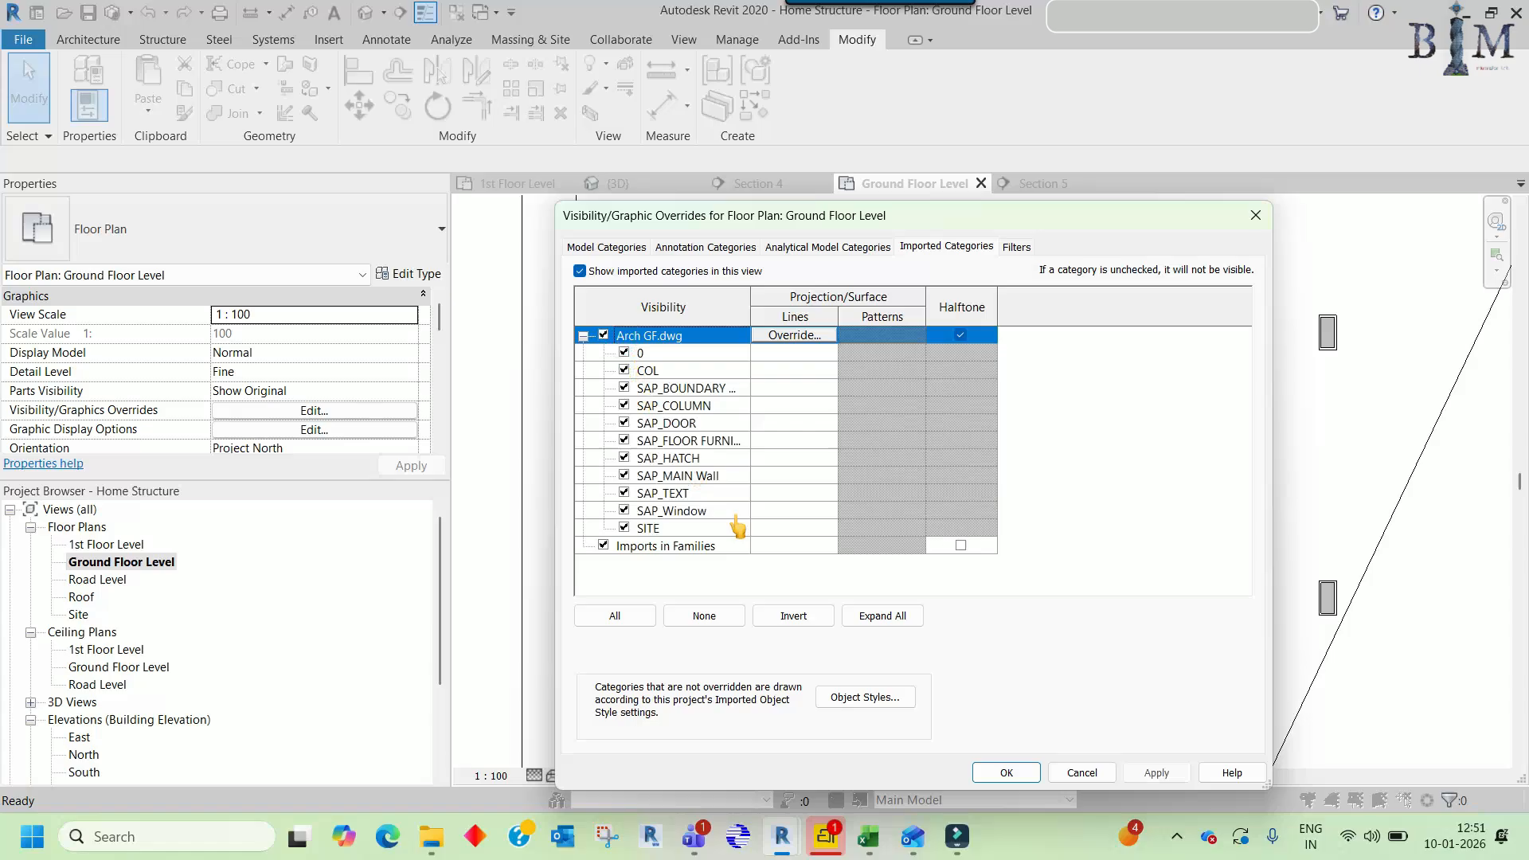
left_click(1006, 772)
scroll(769, 418, "up", 5)
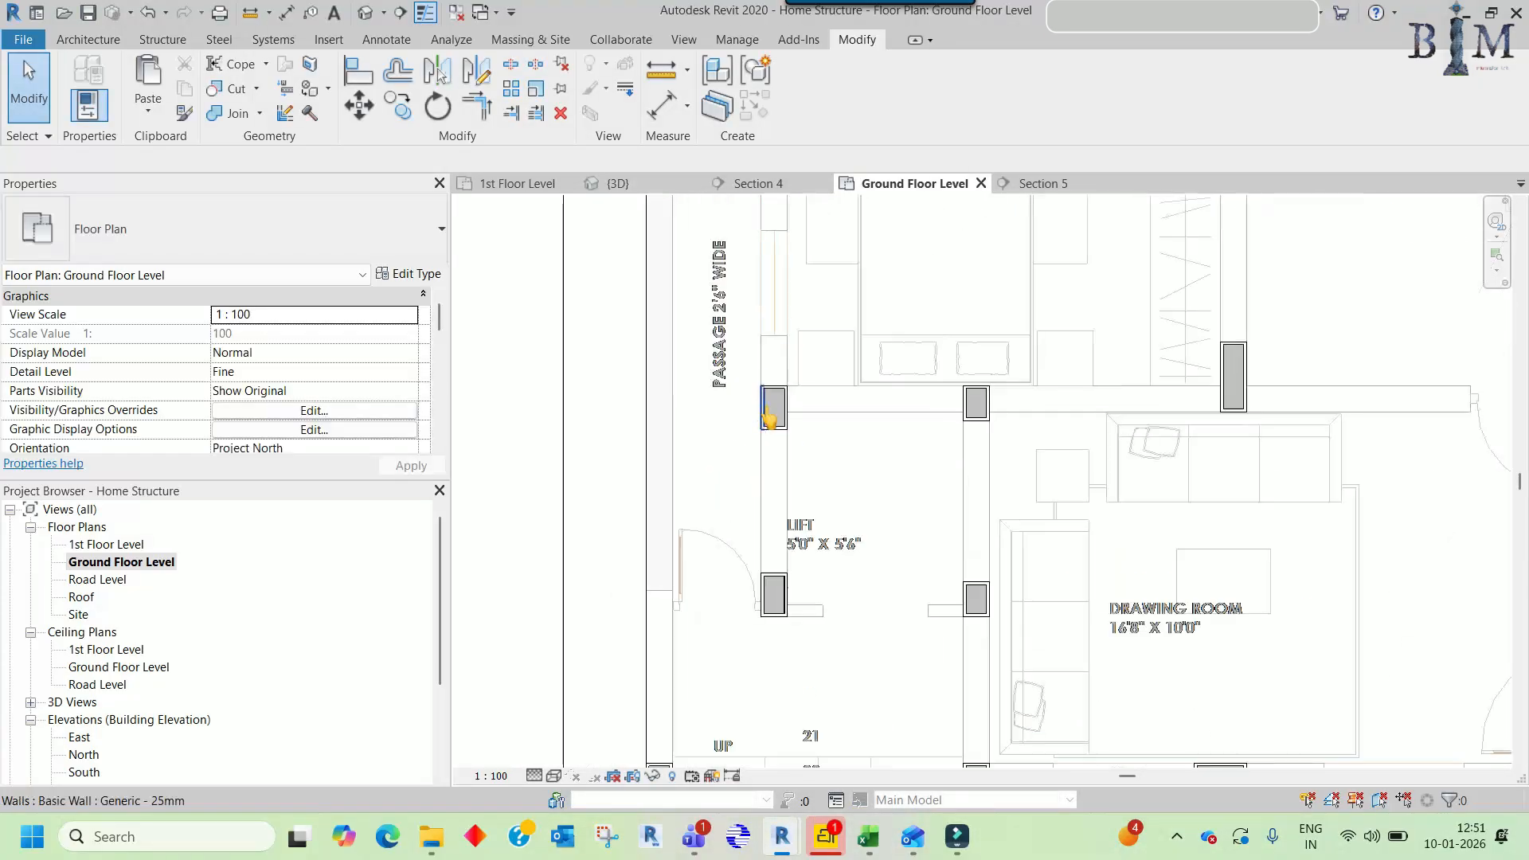
- Open the Road Level floor plan and examine column C1 on footing F7
scroll(794, 544, "down", 6)
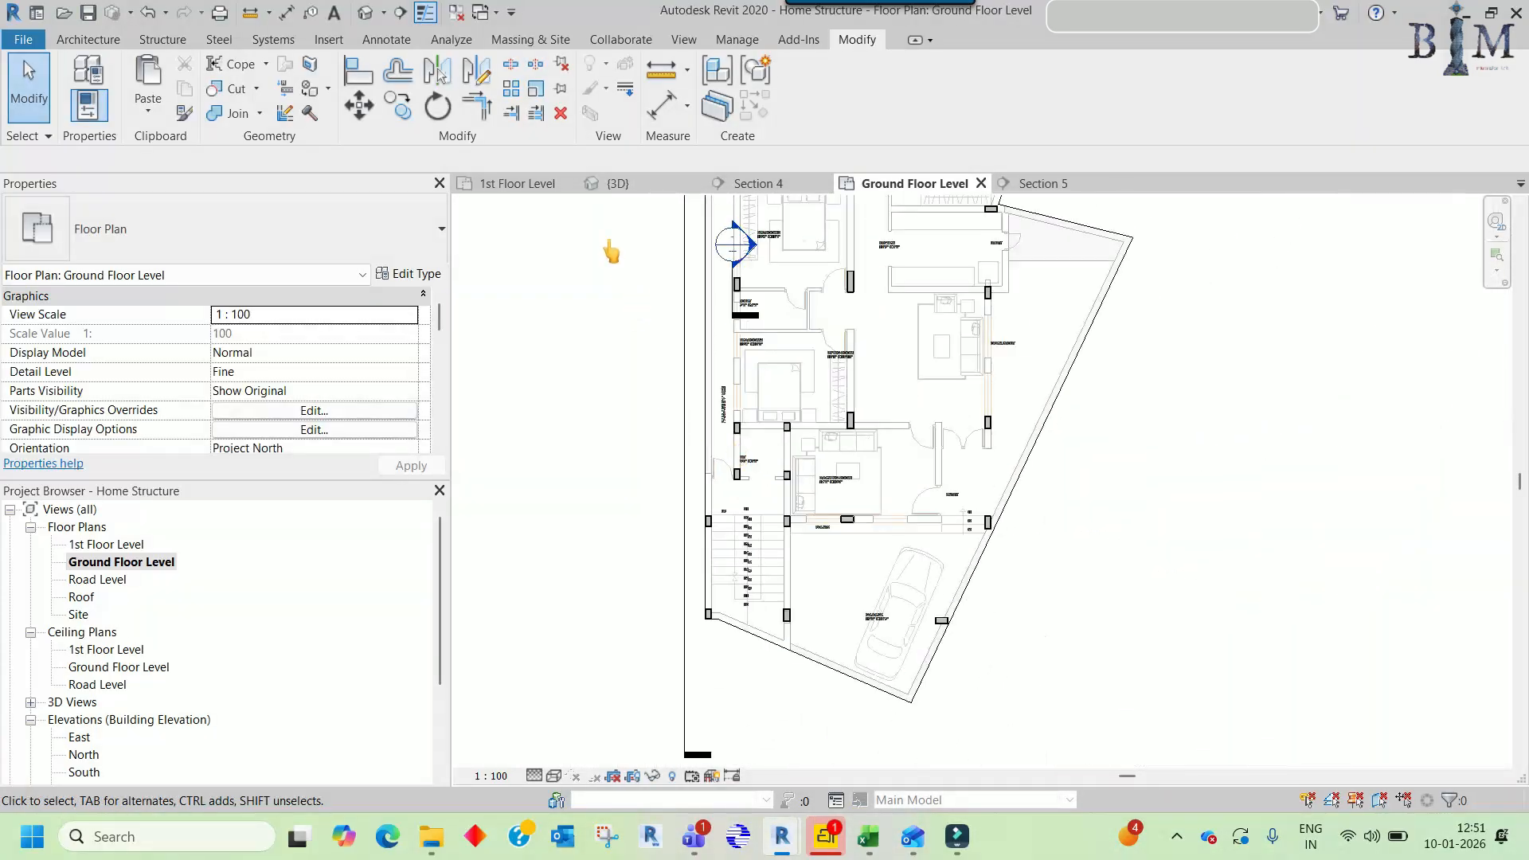
double_click(89, 579)
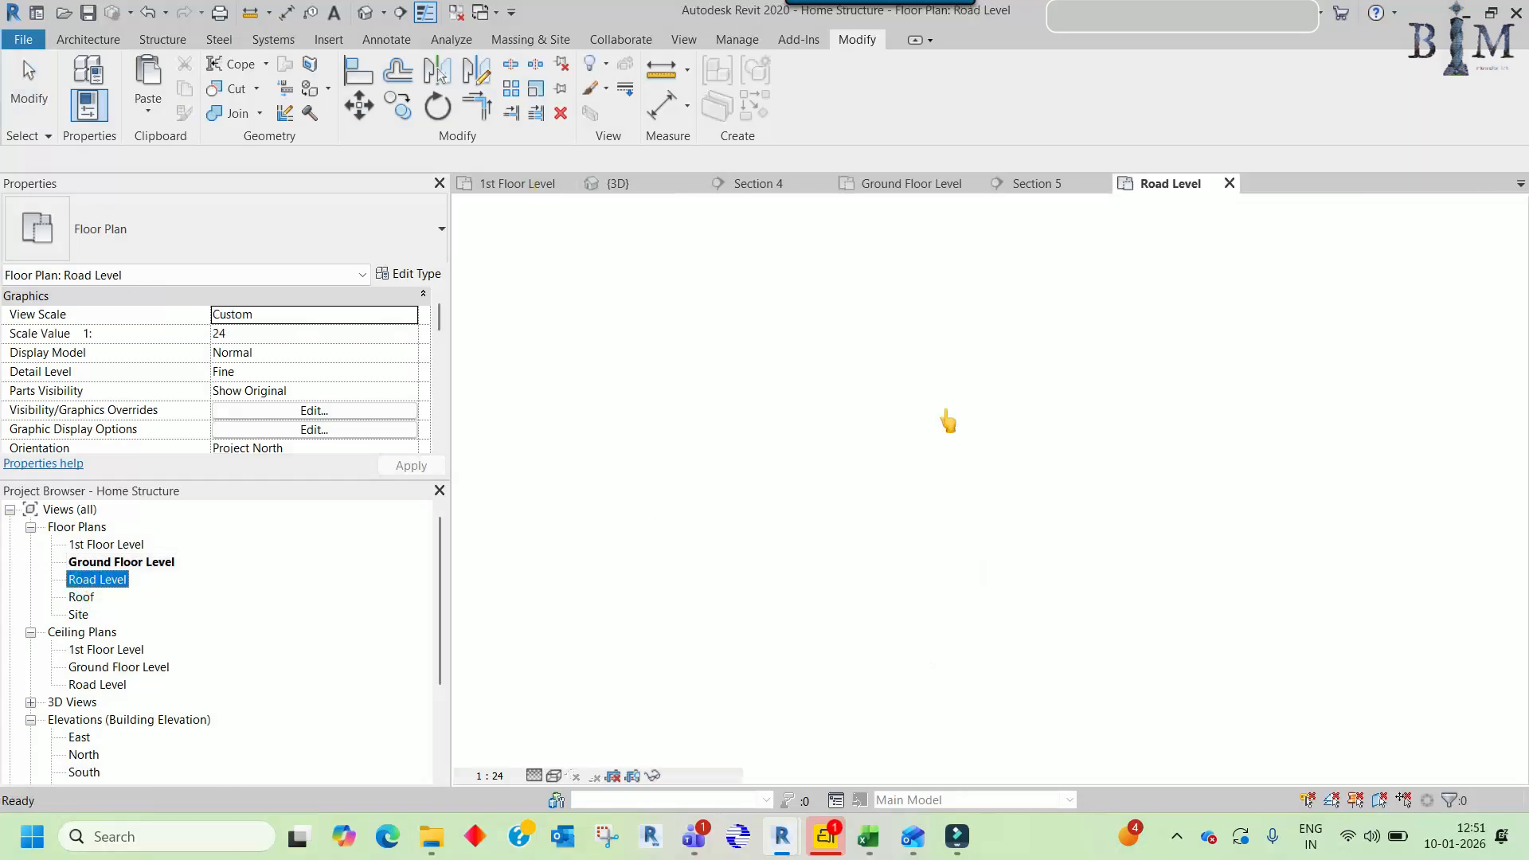
scroll(909, 398, "up", 10)
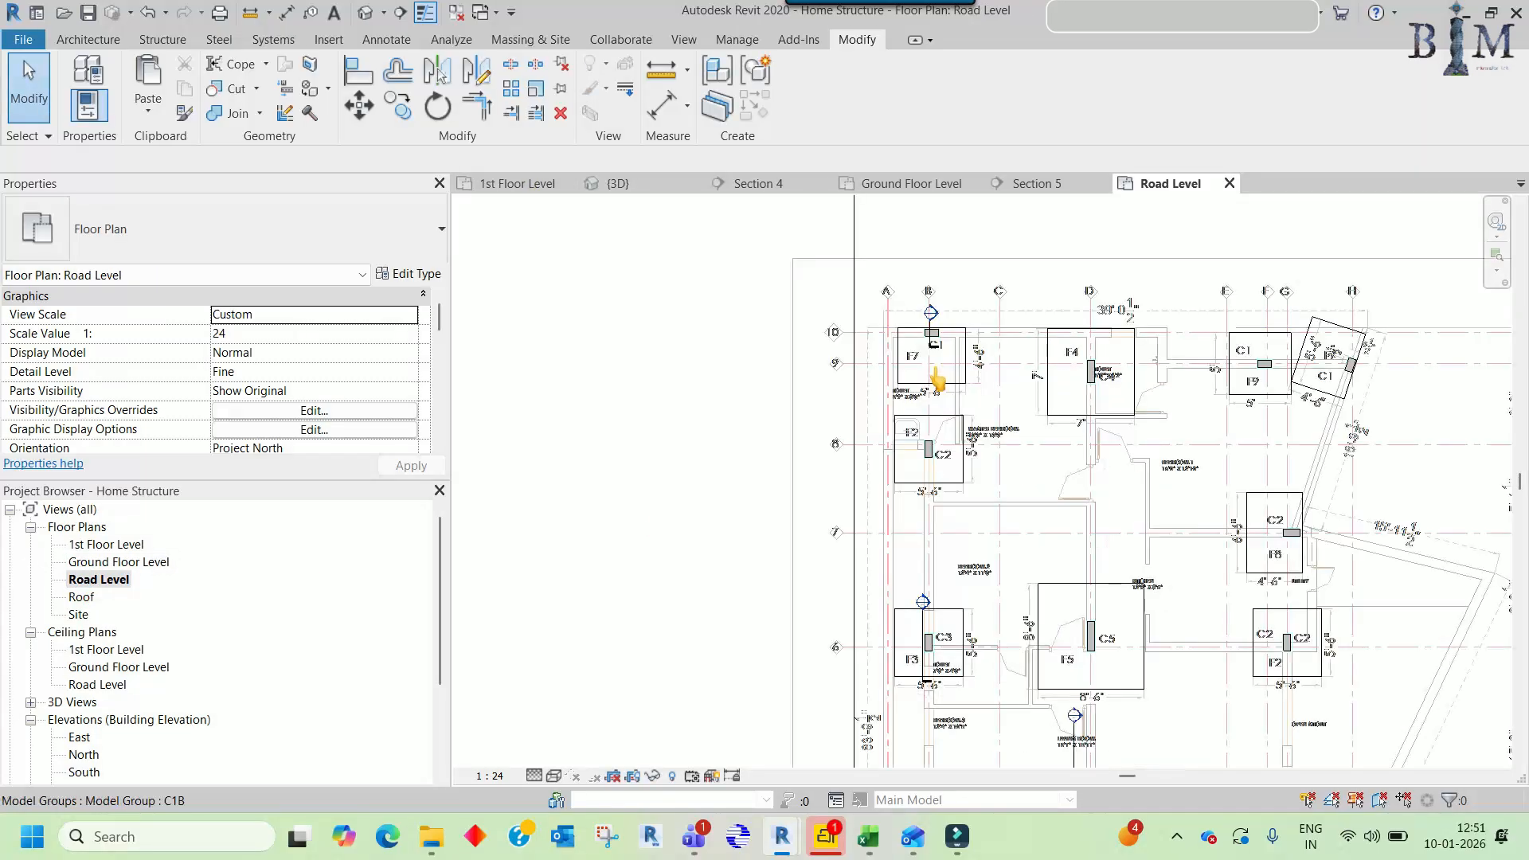
middle_click_drag(909, 414, 906, 425)
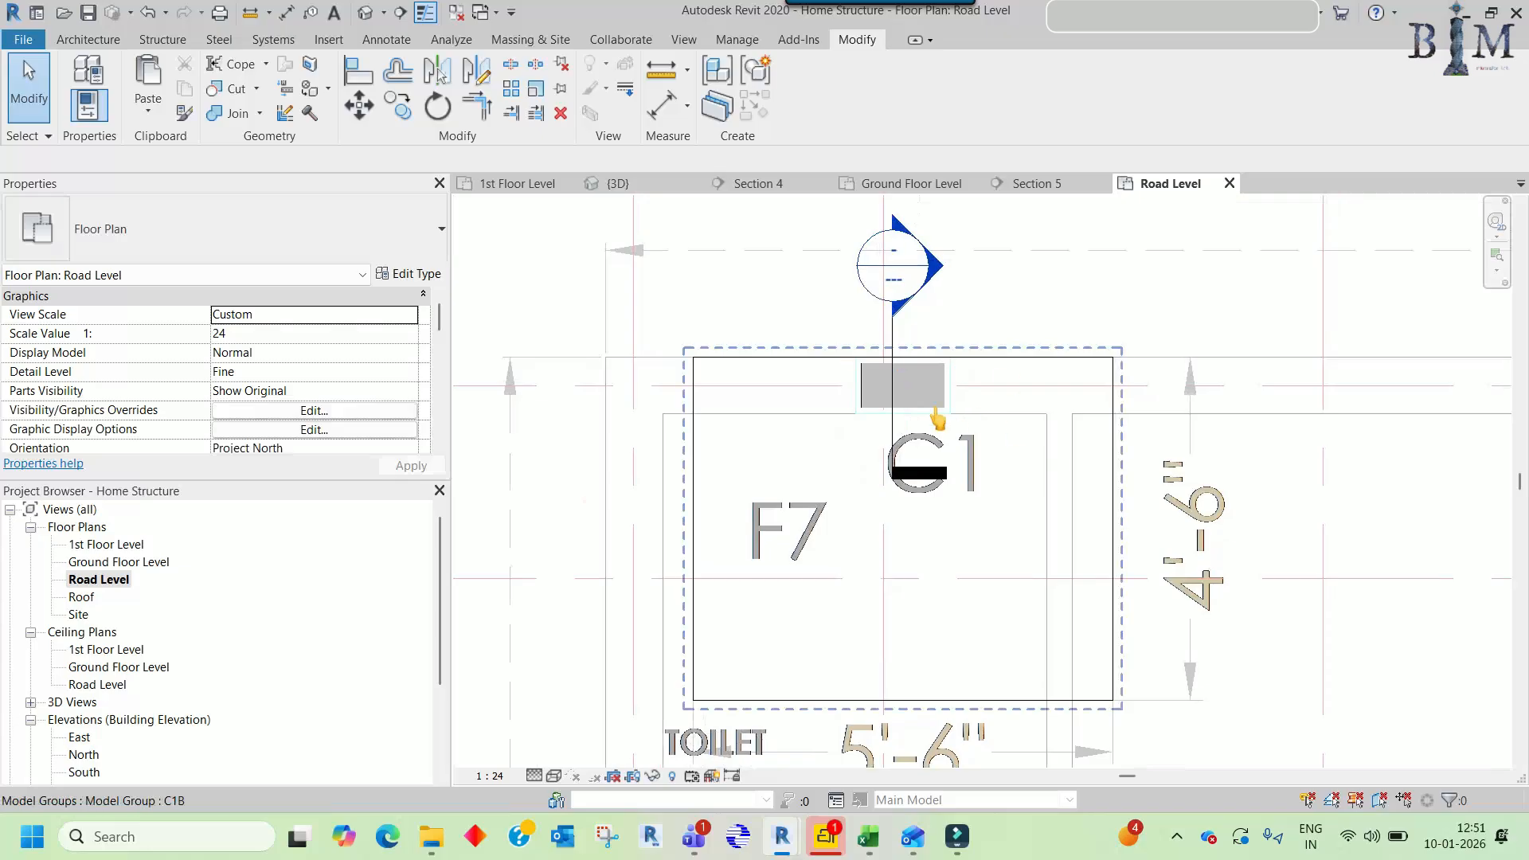
scroll(828, 388, "down", 8)
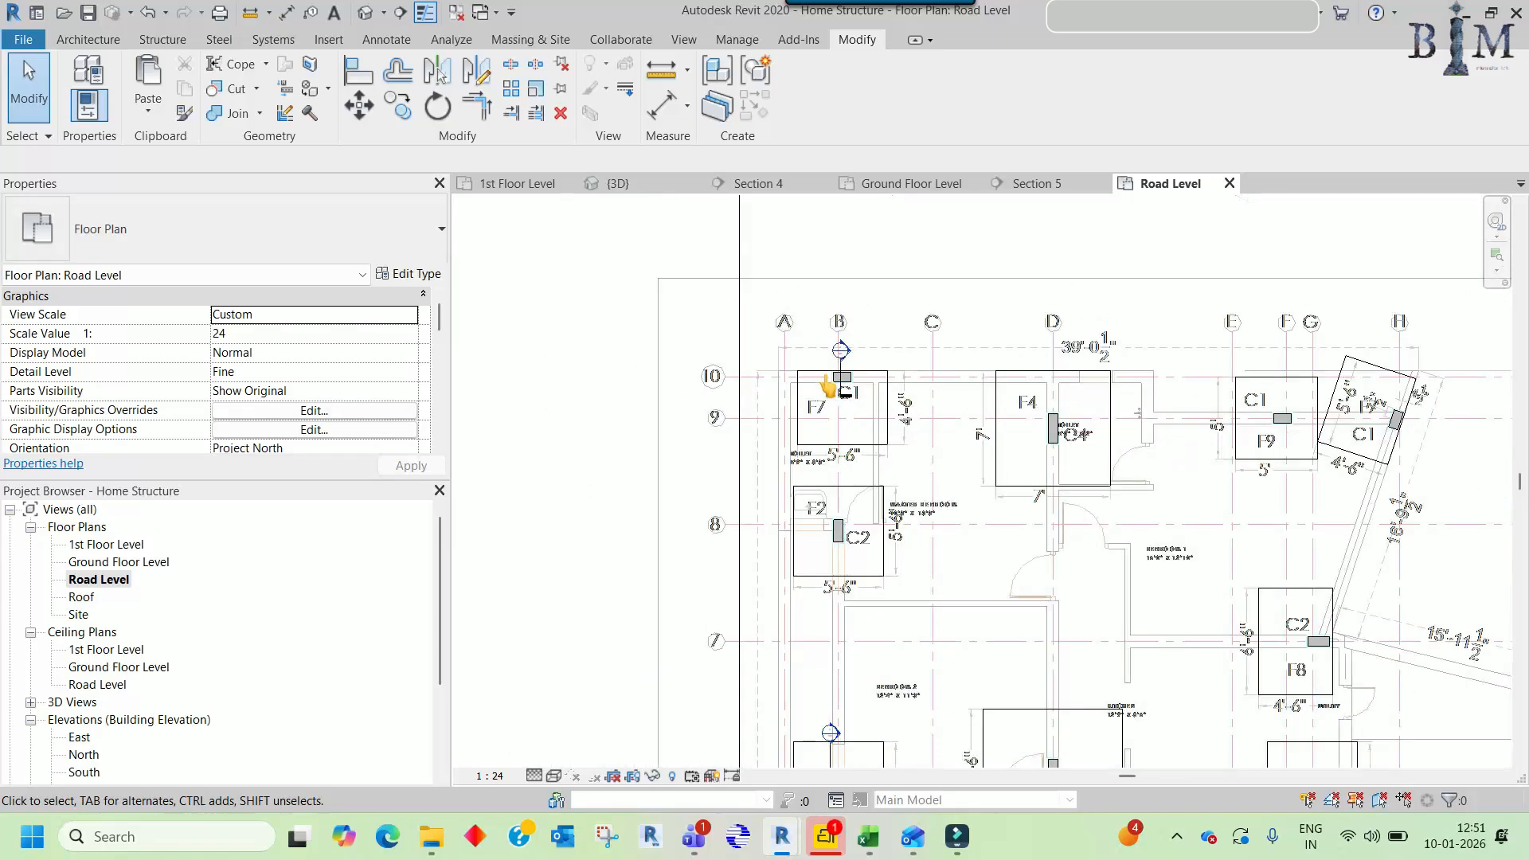
- Return to the 3D view and look at the whole structure from its left side
left_click(625, 187)
scroll(868, 440, "down", 2)
middle_click_drag(882, 456, 839, 512, "shift")
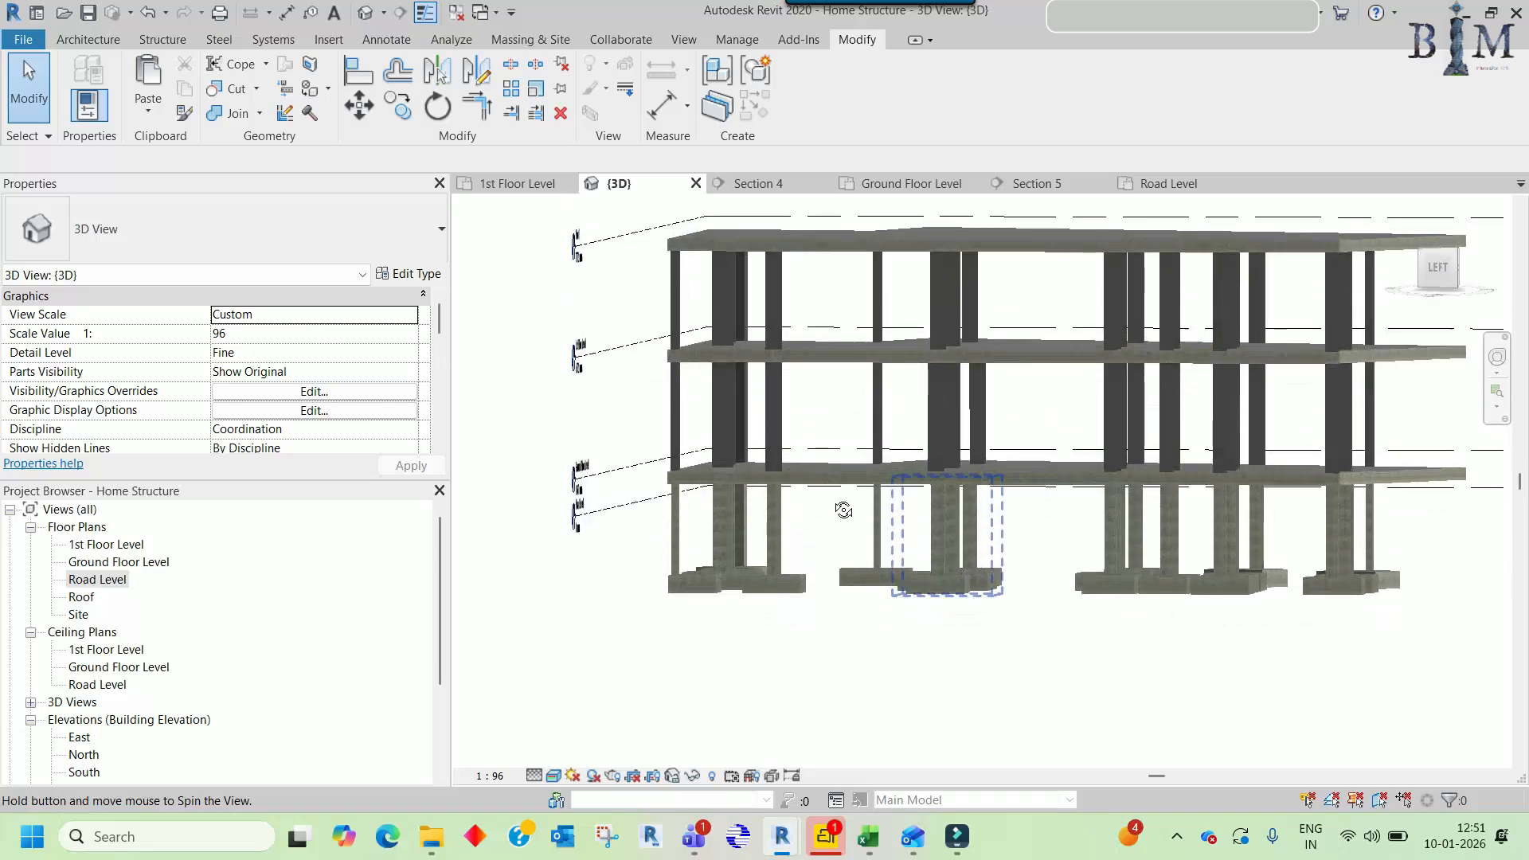
middle_click_drag(744, 390, 756, 423, "shift")
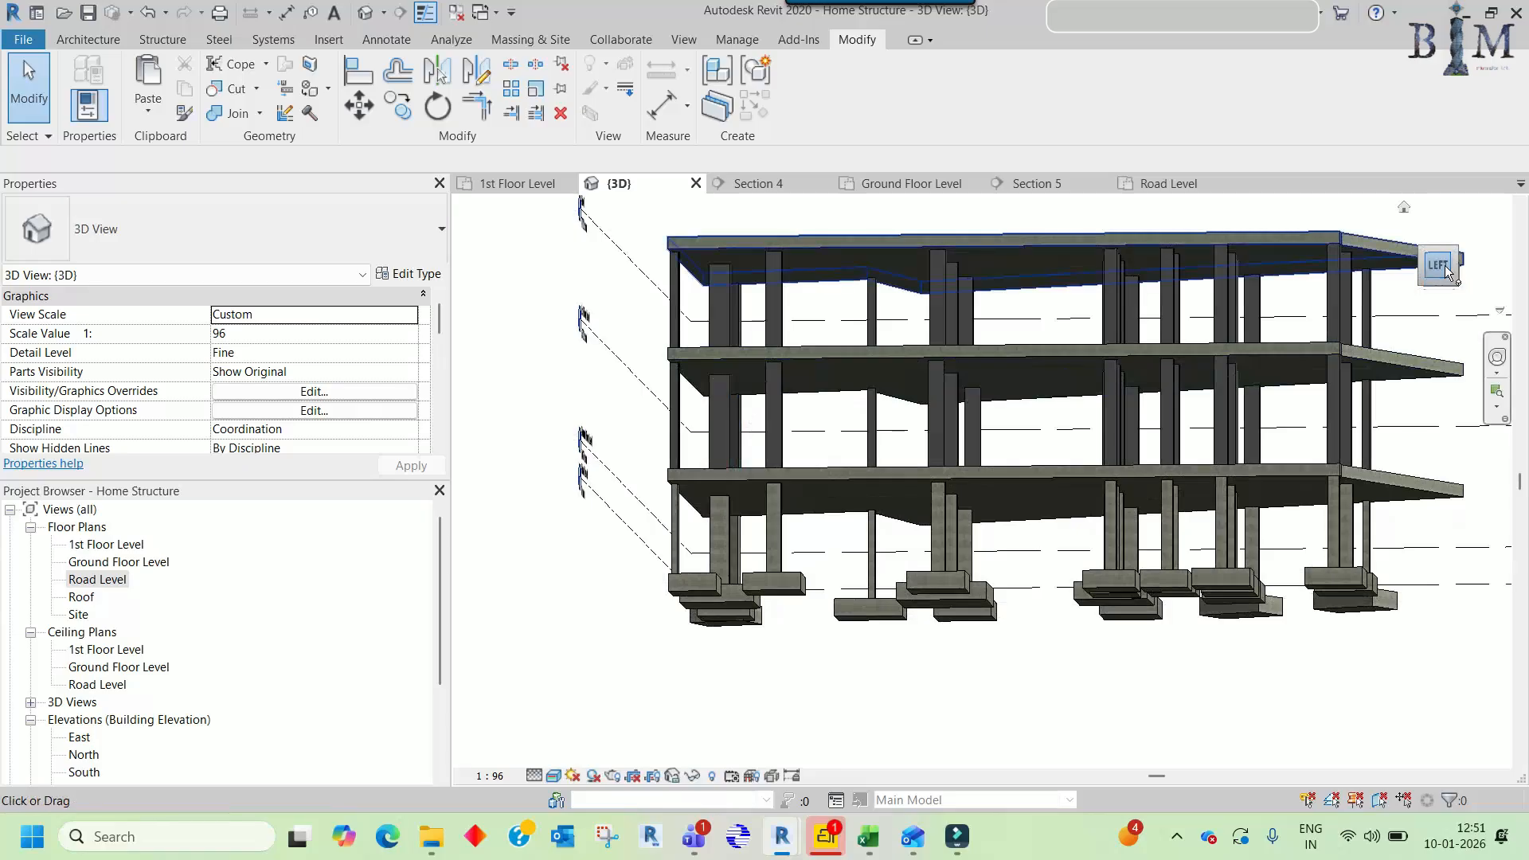
left_click(1445, 271)
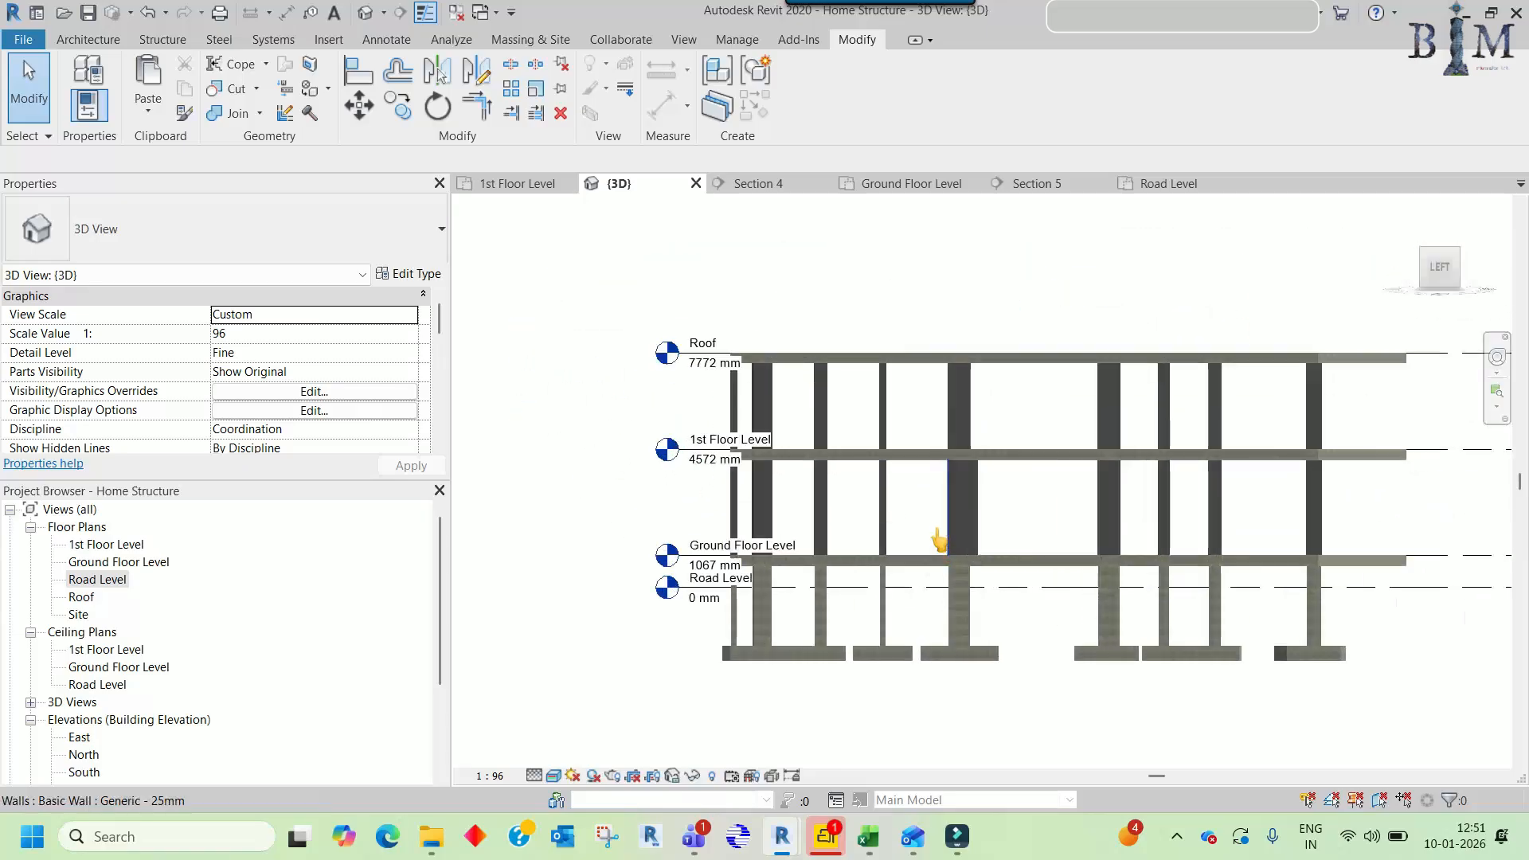
middle_click_drag(940, 541, 879, 504)
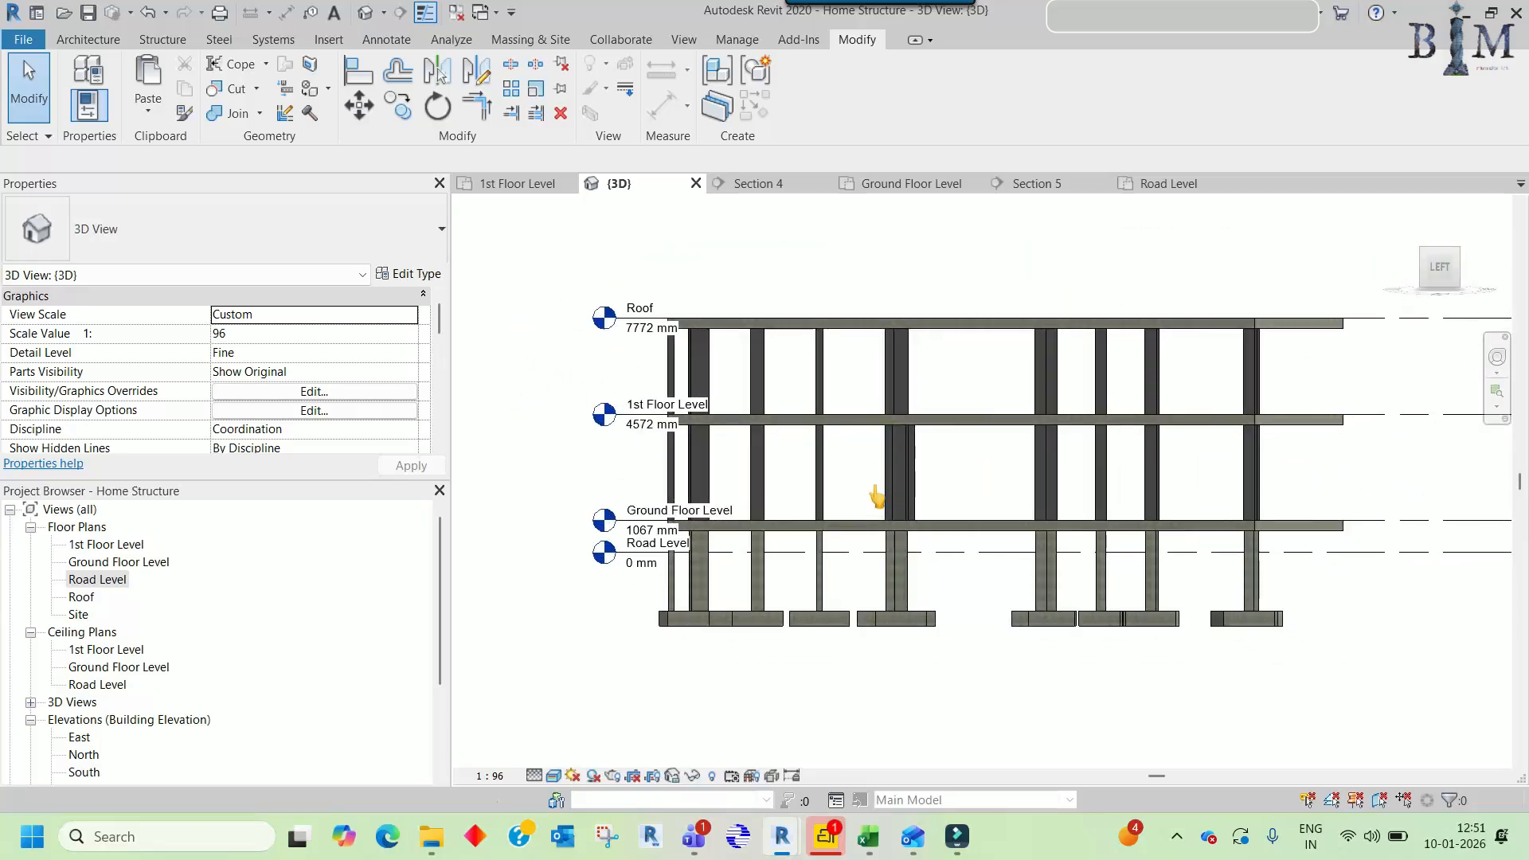
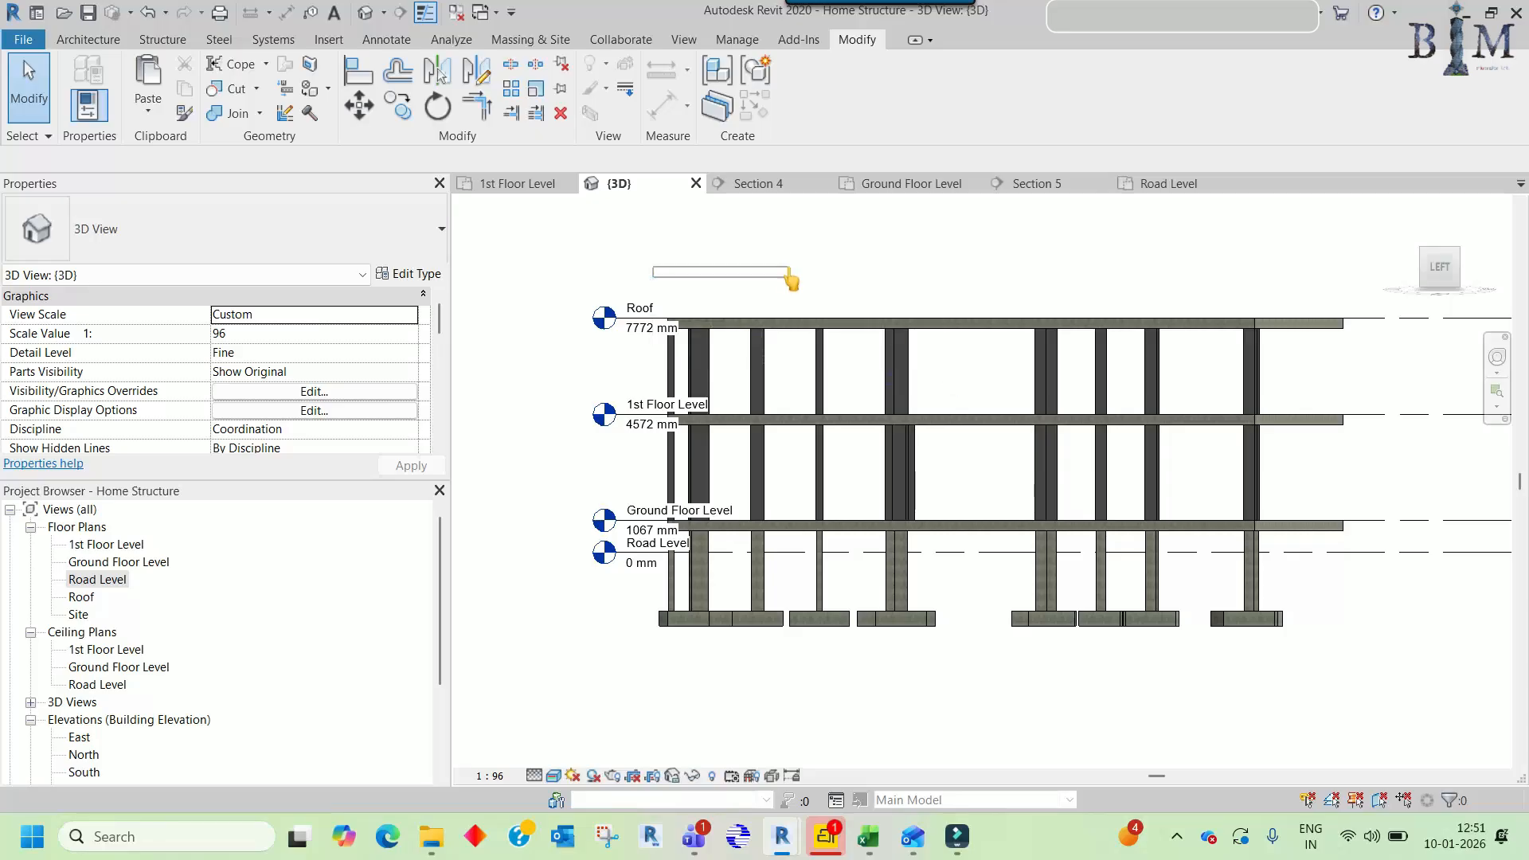
- In Section 5, align the top of the 7" Thk ground floor column wall with the underside of the 1st floor slab
left_click(1059, 177)
scroll(842, 410, "down", 5)
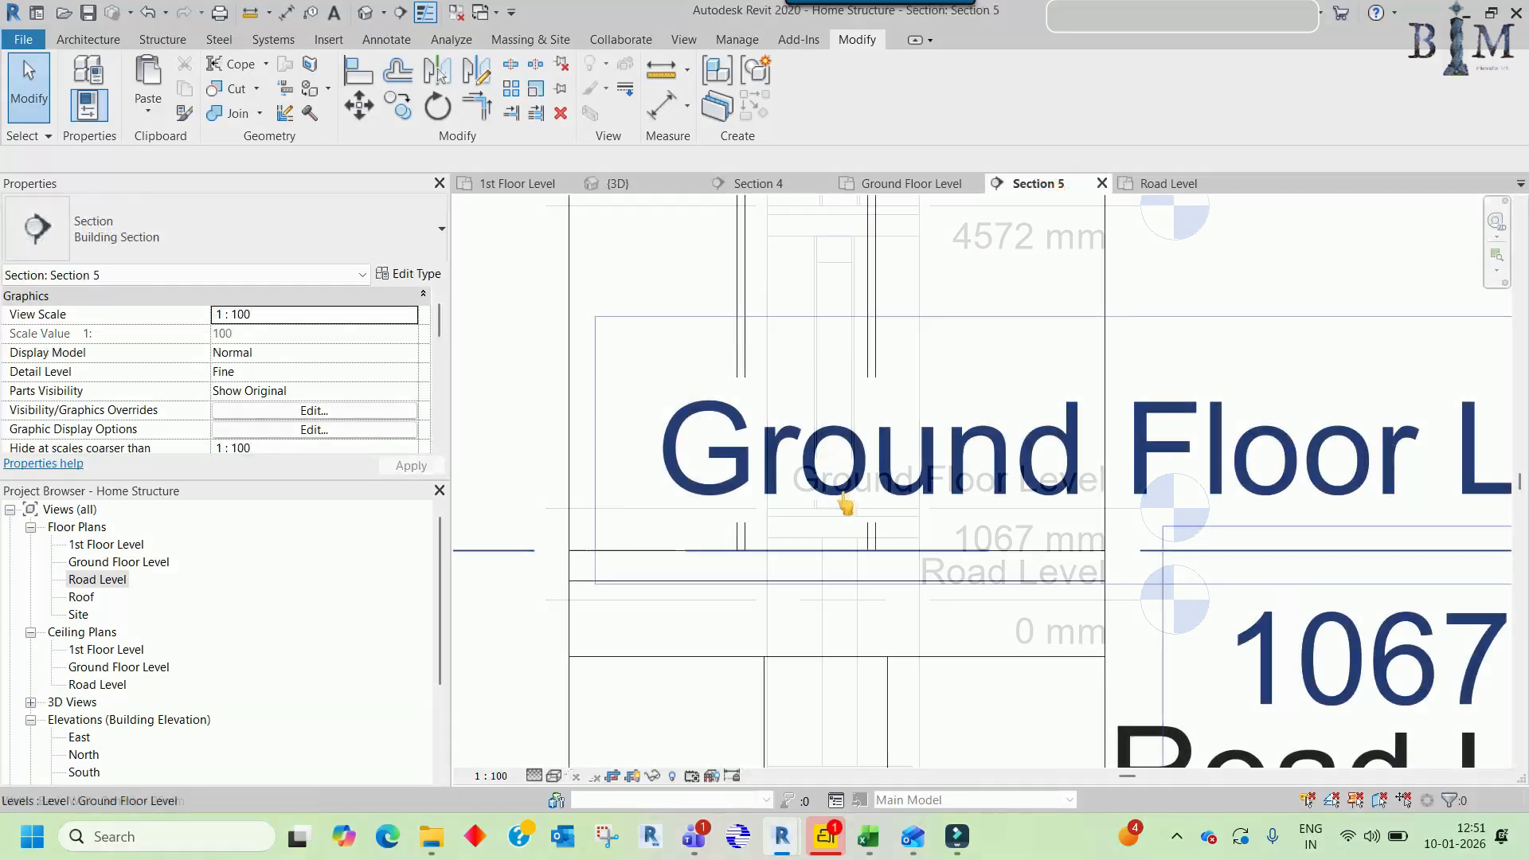
scroll(833, 342, "up", 1)
scroll(834, 342, "up", 2)
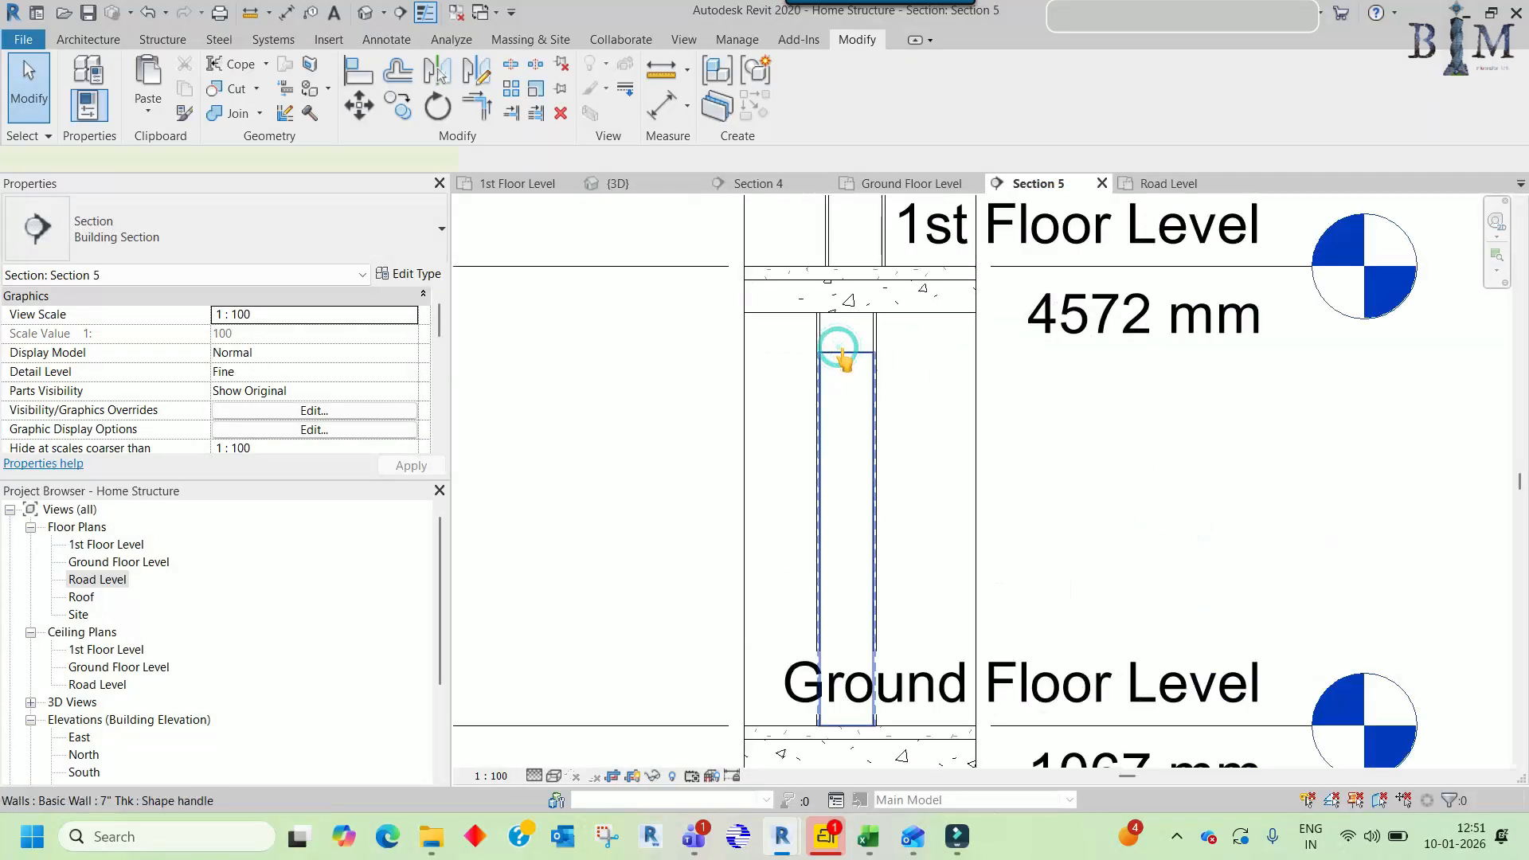
left_click(839, 349)
scroll(841, 351, "up", 1)
key("Escape")
key("a")
key("l")
left_click(846, 293)
left_click(839, 350)
key("Escape")
key("Escape")
scroll(840, 355, "down", 3)
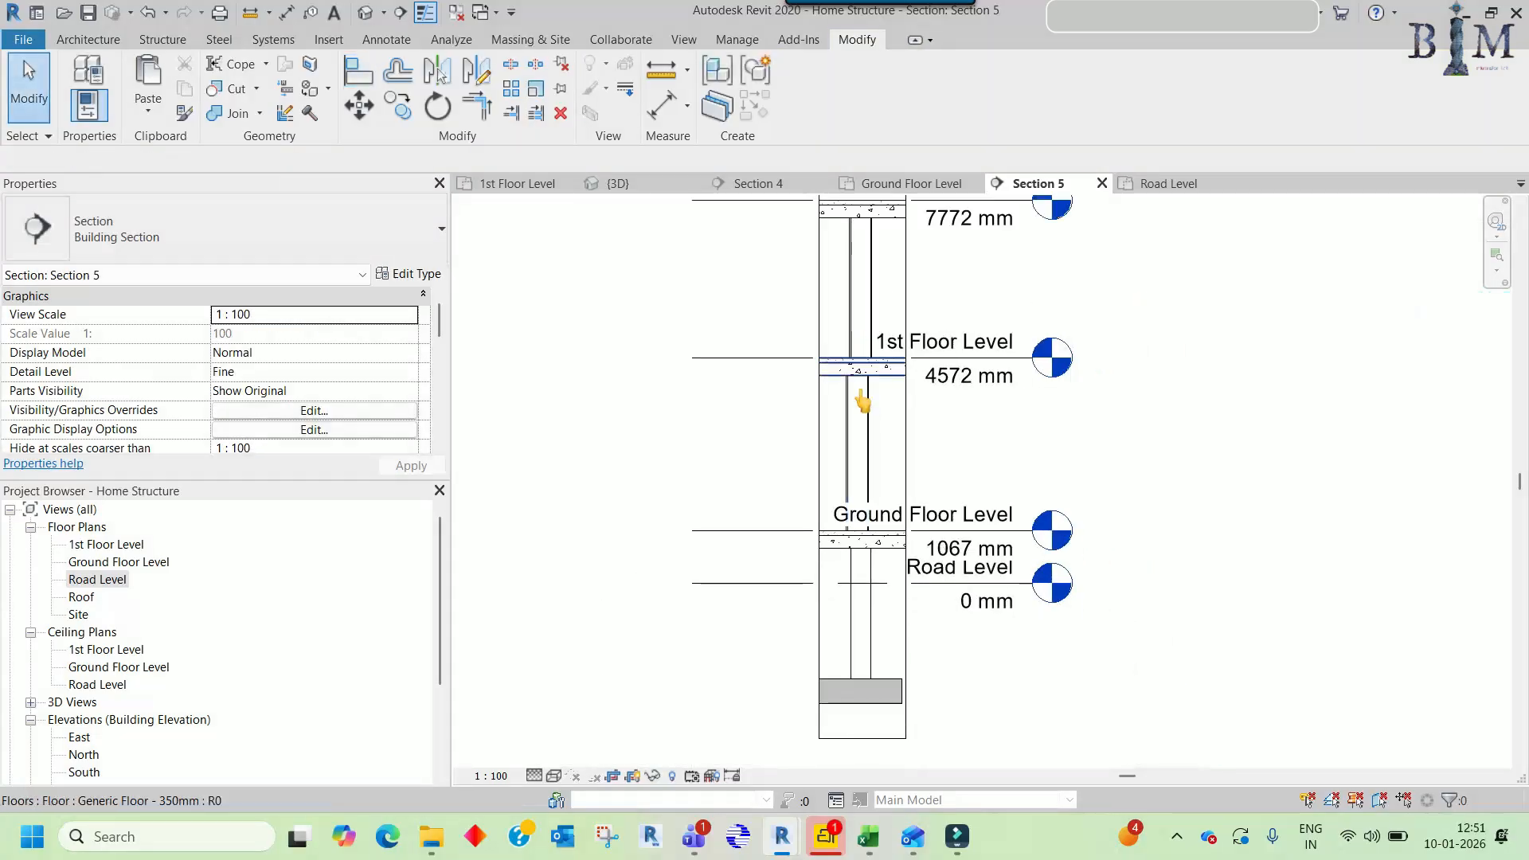
- Try a vertical thin detail line from the 1st floor column wall's midpoint down past the ground floor column in Section 5
key("d")
key("l")
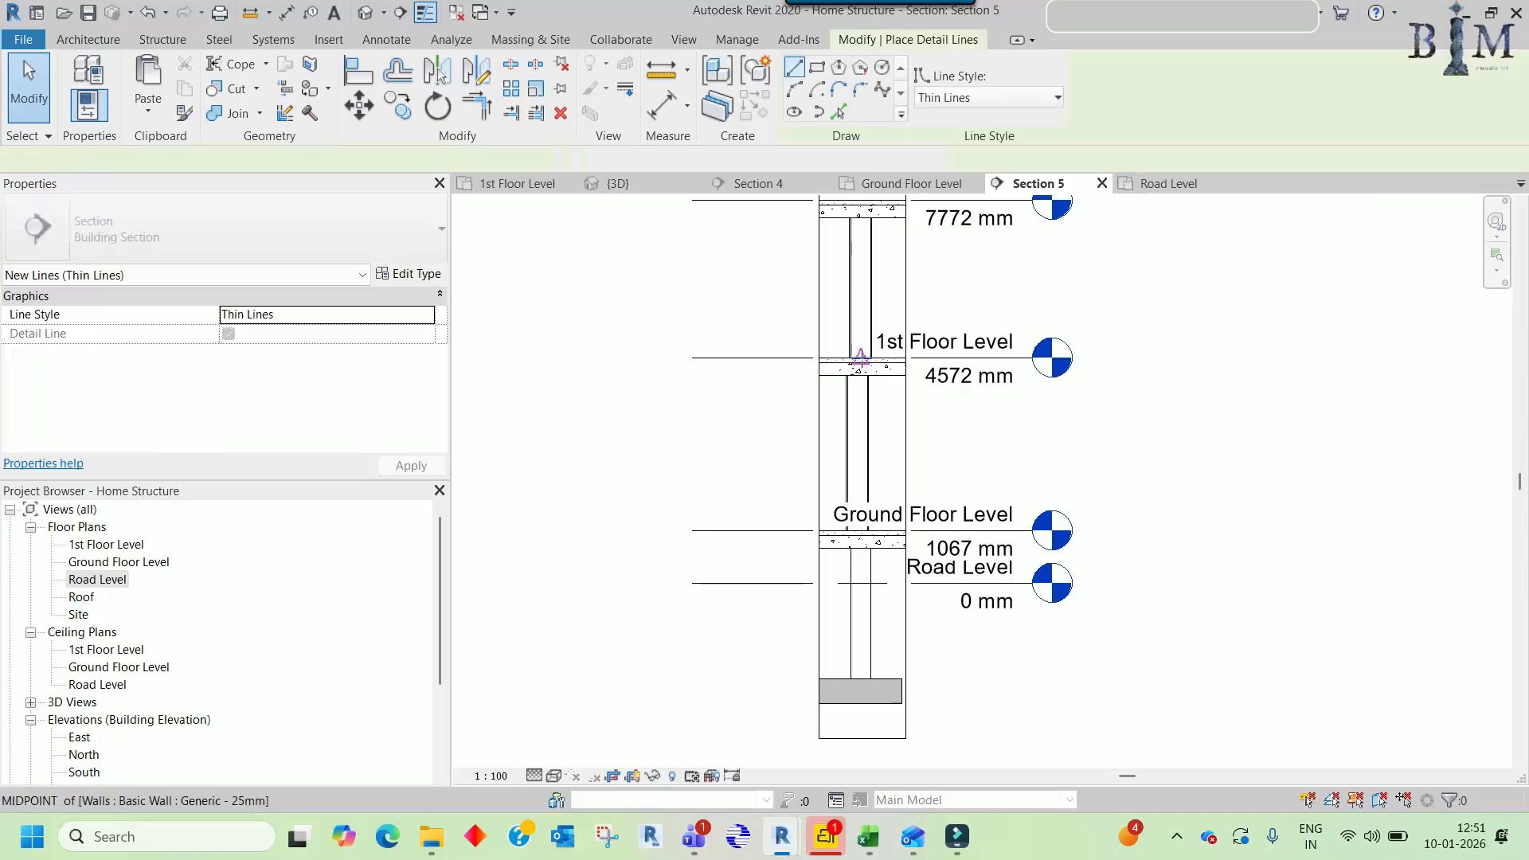
left_click(861, 358)
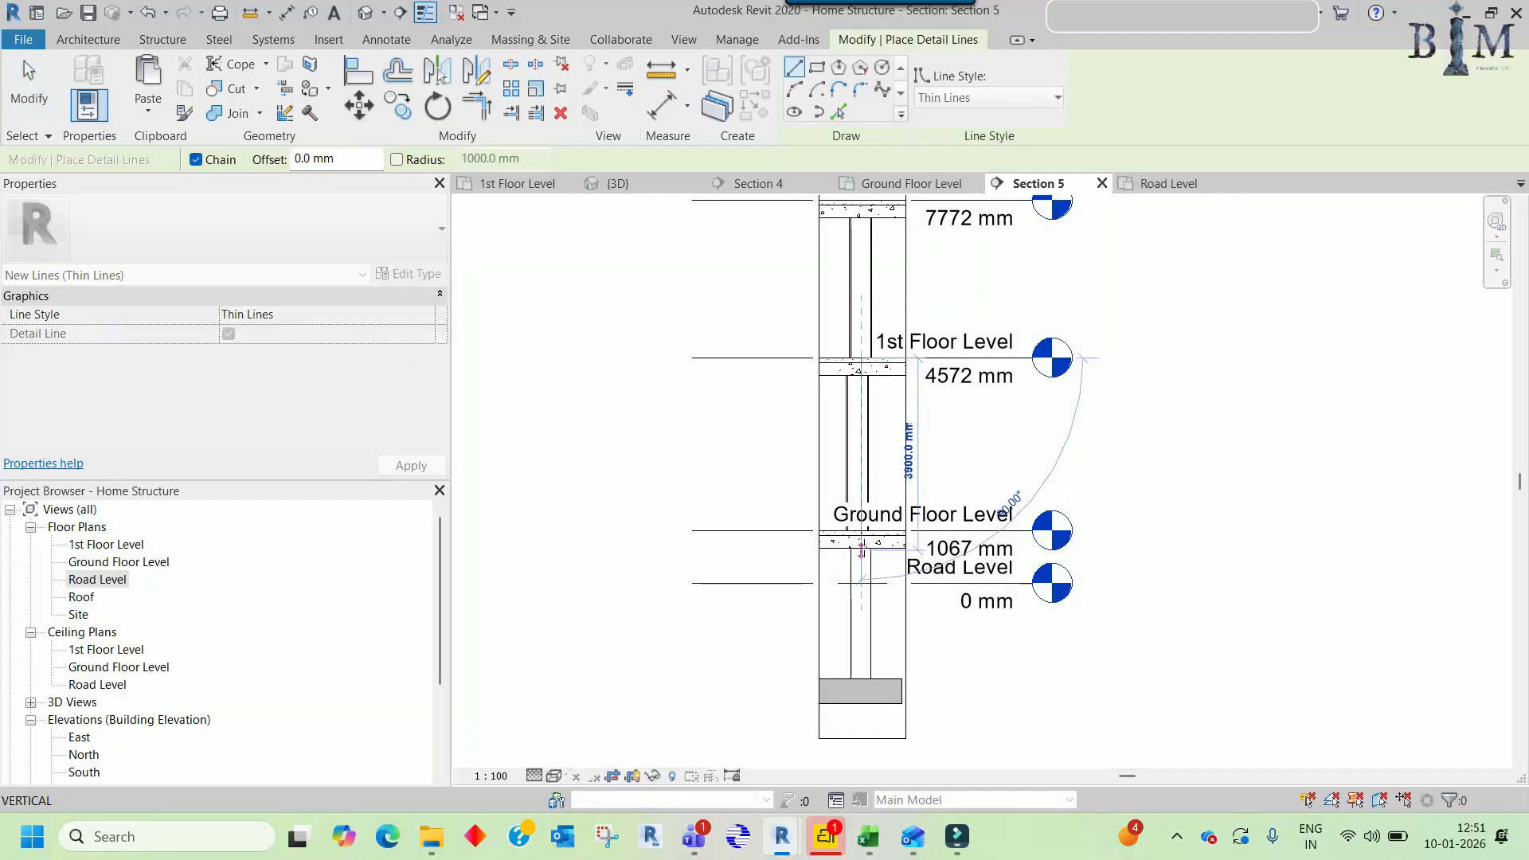
key("Escape")
key("Escape")
left_click(1154, 183)
left_click(618, 184)
left_click_drag(1344, 434, 815, 278)
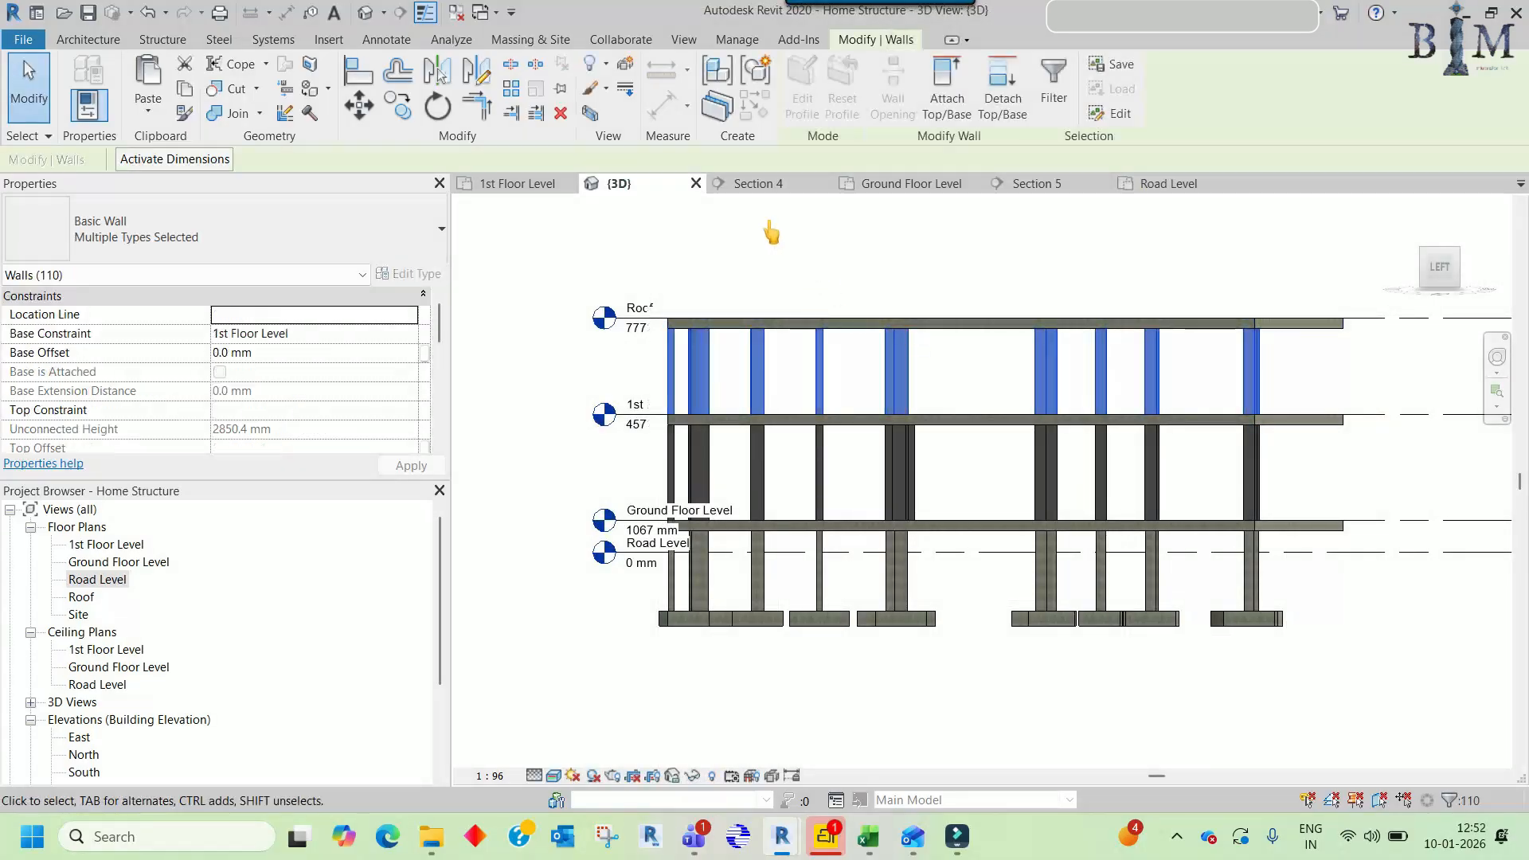
left_click(500, 184)
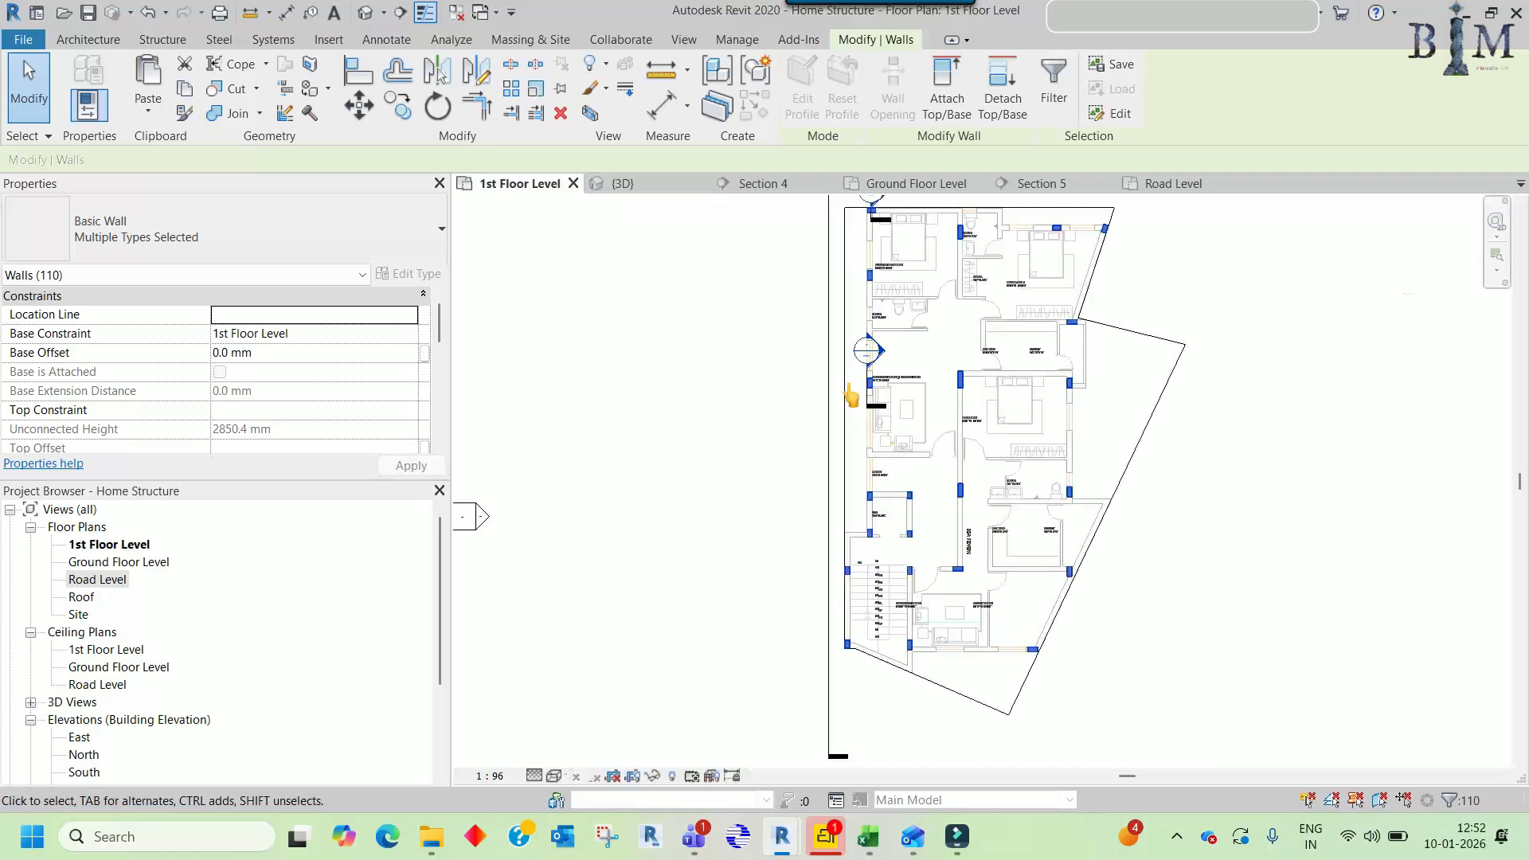
scroll(880, 216, "up", 6)
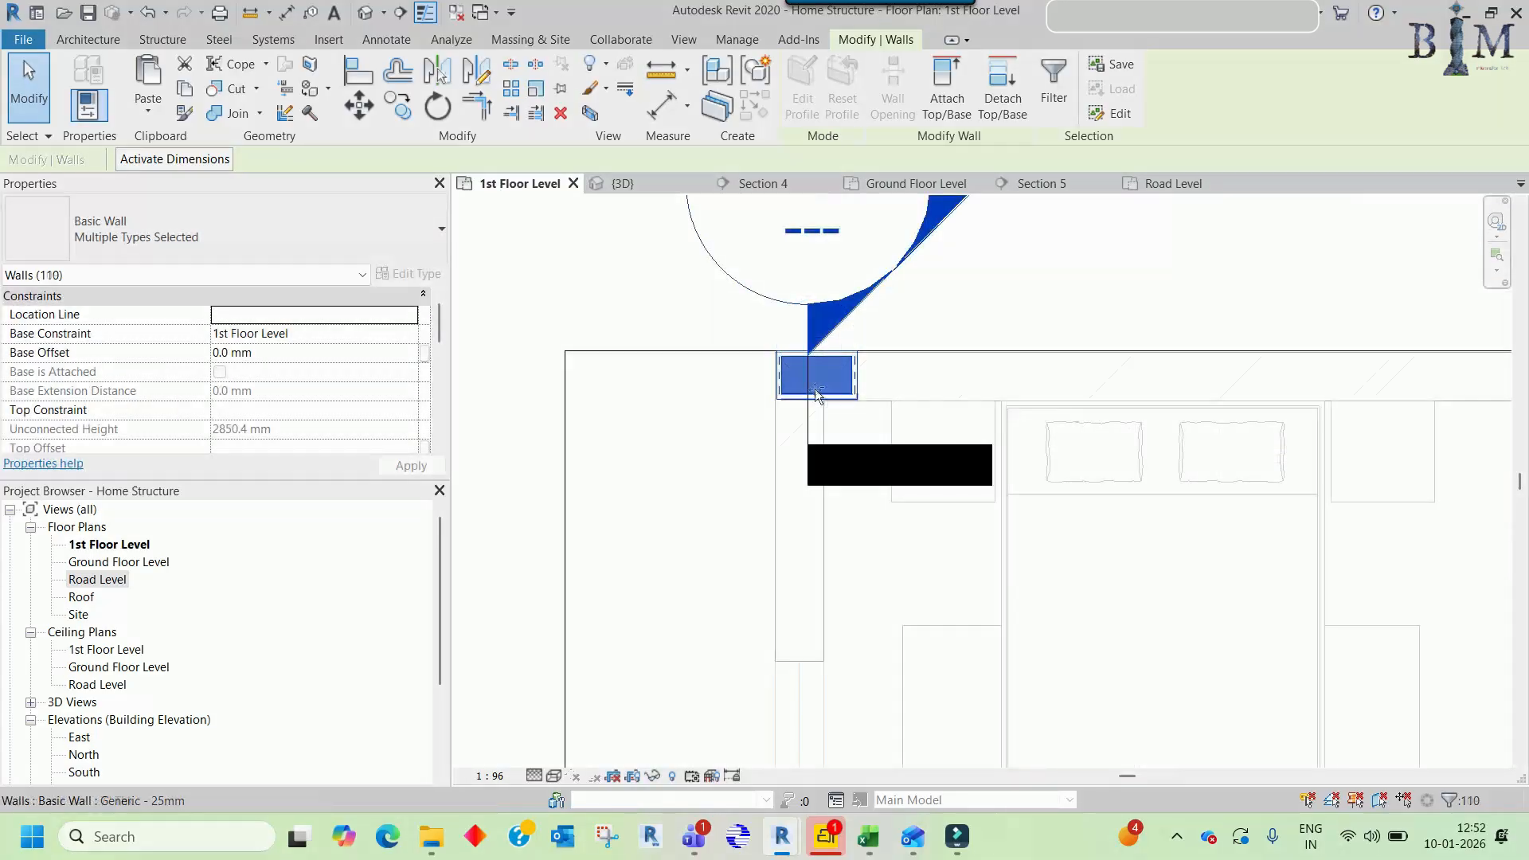
key("Escape")
left_click(623, 184)
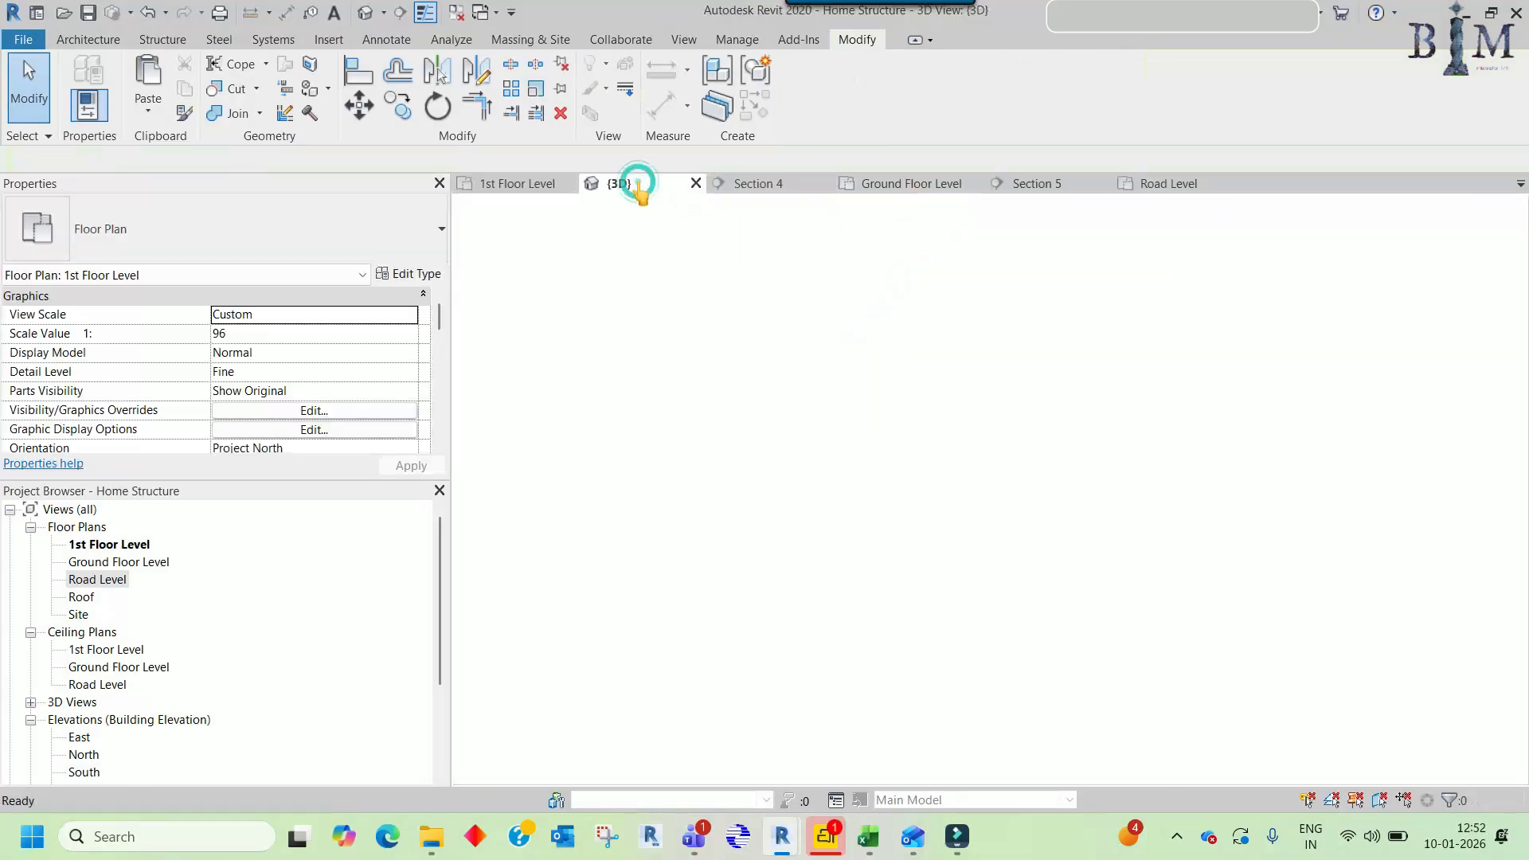
left_click_drag(642, 258, 1282, 422)
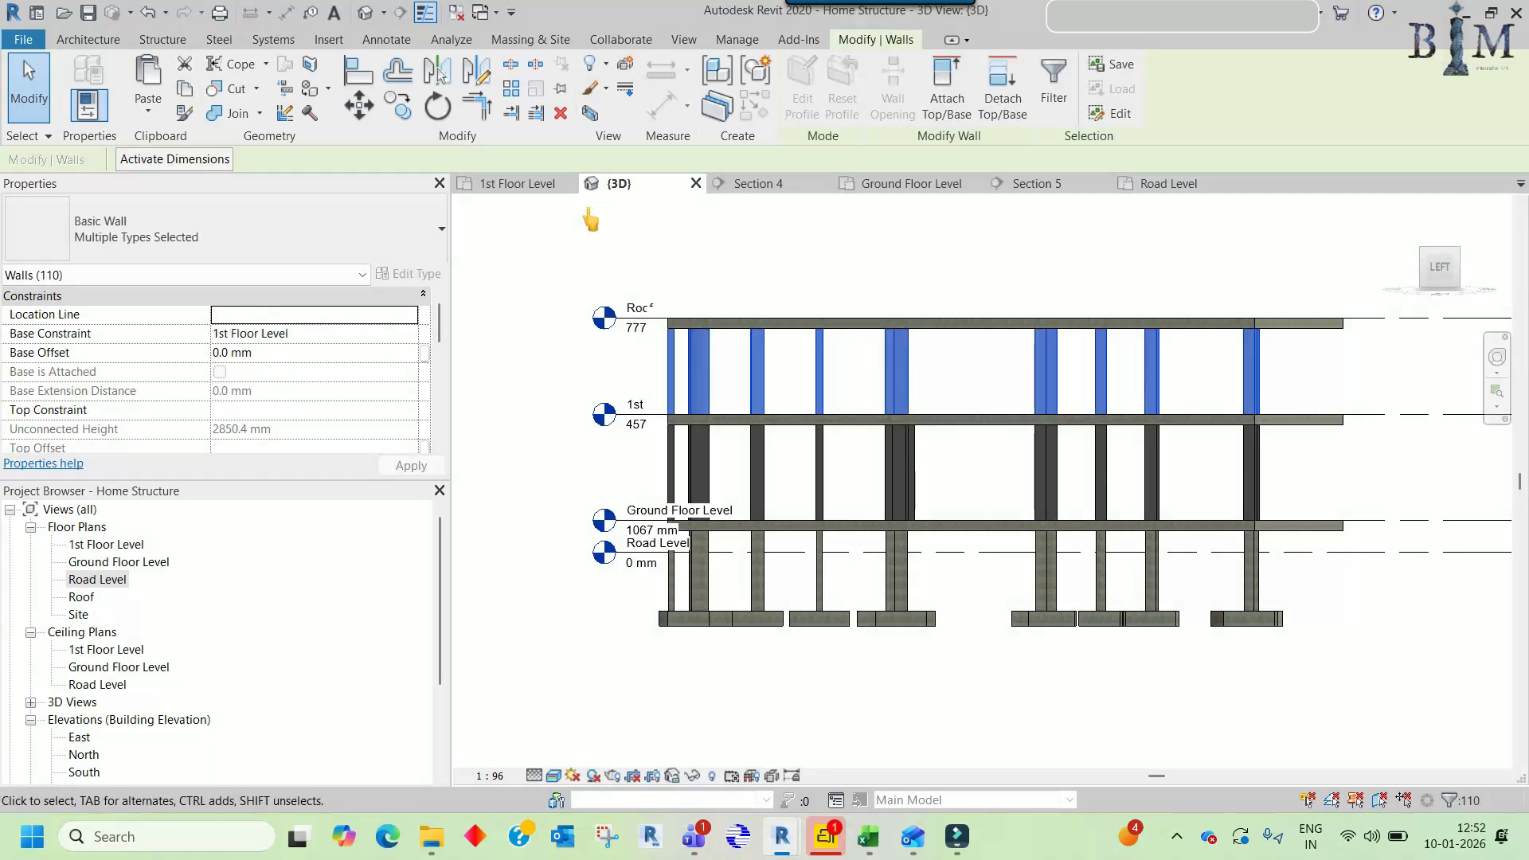
left_click(504, 190)
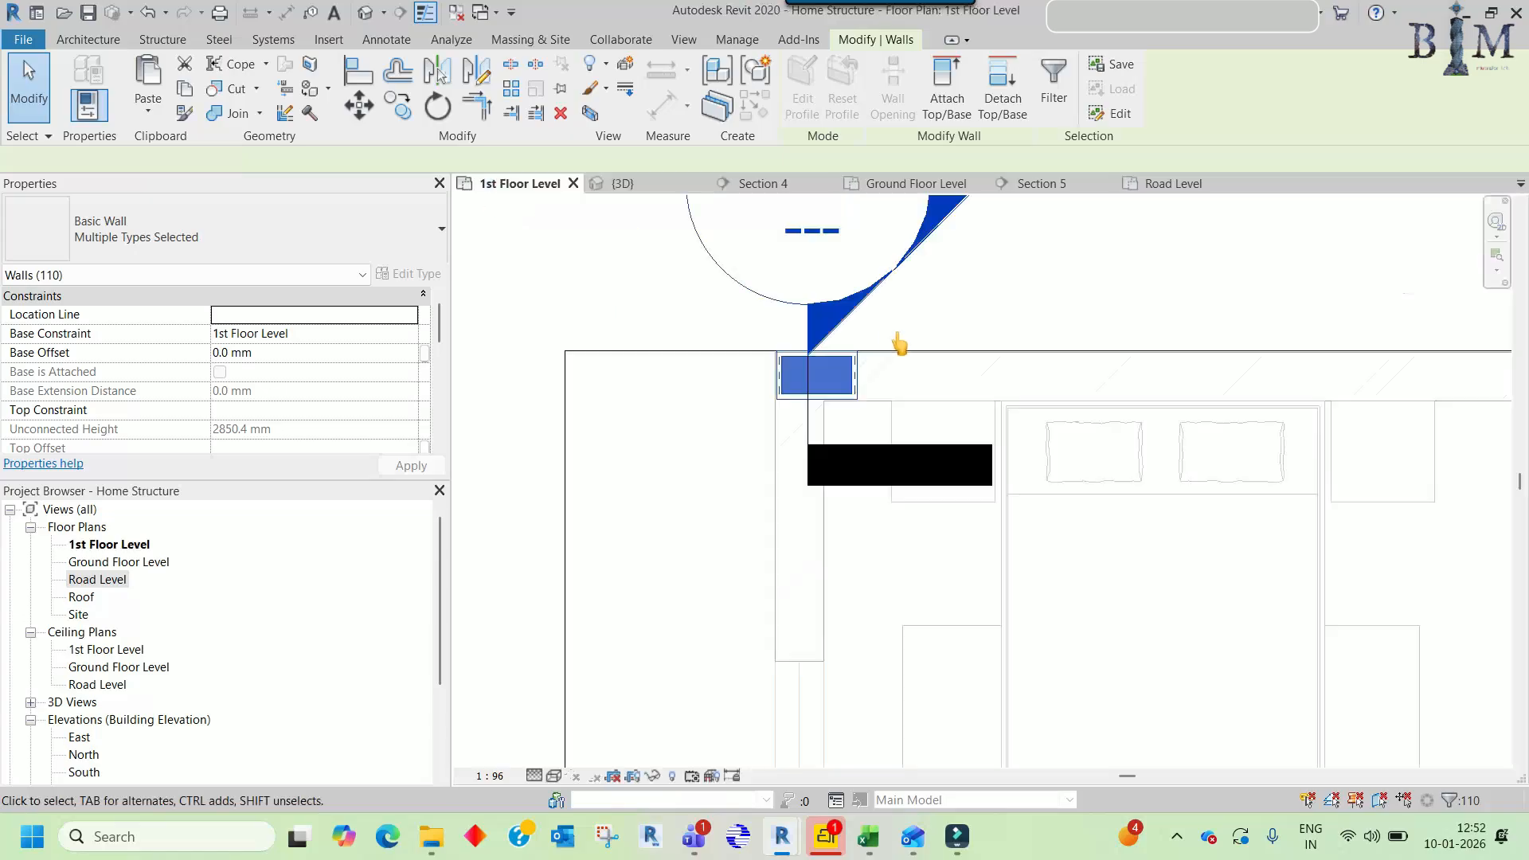
scroll(892, 343, "up", 5)
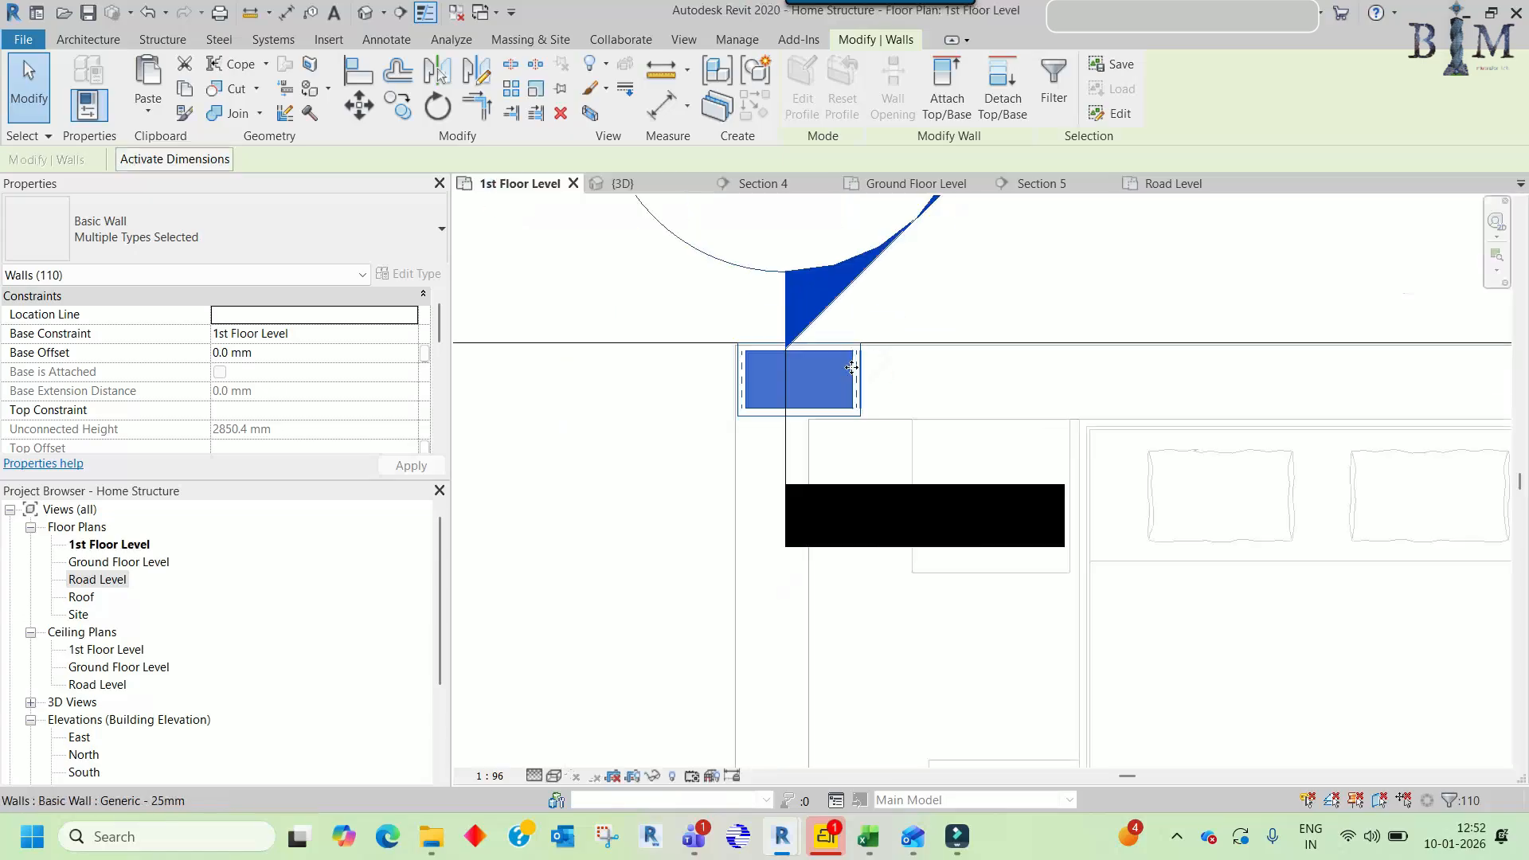
left_click(731, 267)
- Select all the 1st floor column walls in the 3D view and open the 1st Floor Level plan with them selected
left_click(667, 185)
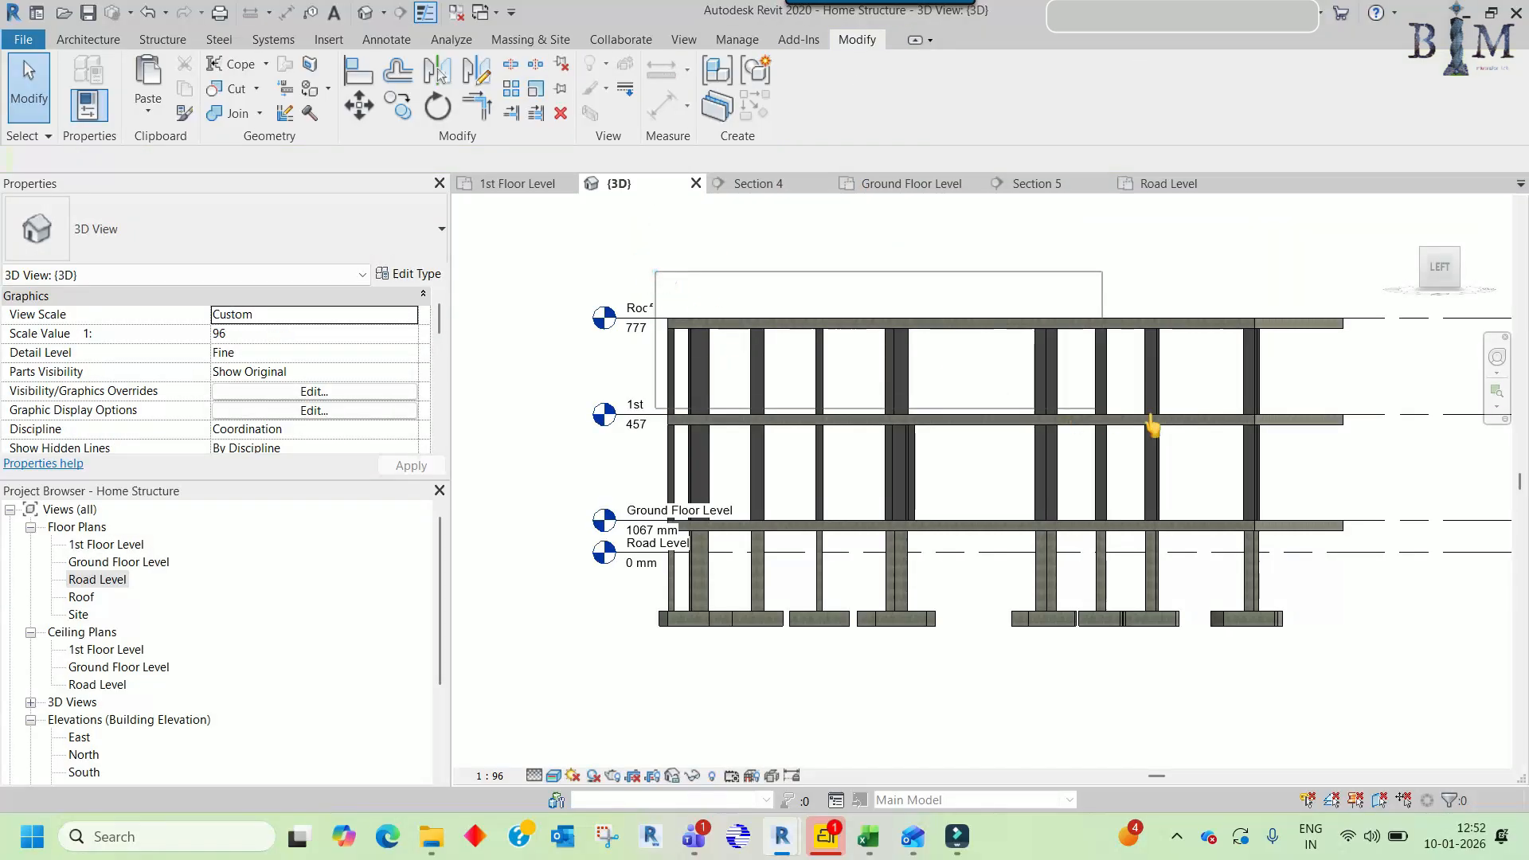
left_click_drag(1275, 430, 1274, 425)
left_click(516, 184)
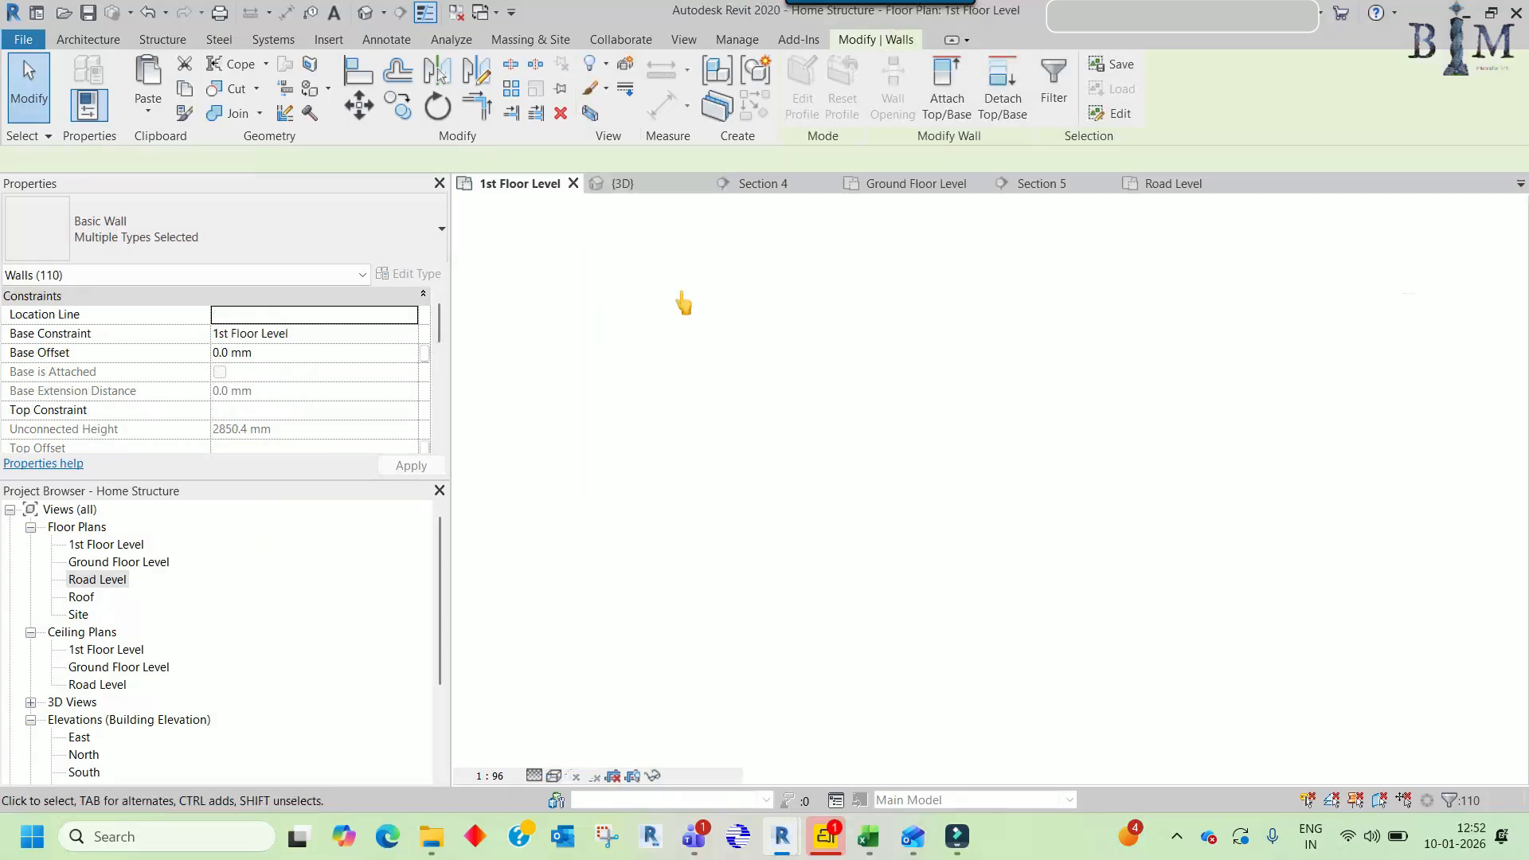
- Remove the 7" Thk core walls of the columns around the toilet, upper bedroom and master bedroom from the selection
left_click(929, 384, "shift")
middle_click_drag(887, 382, 440, 342)
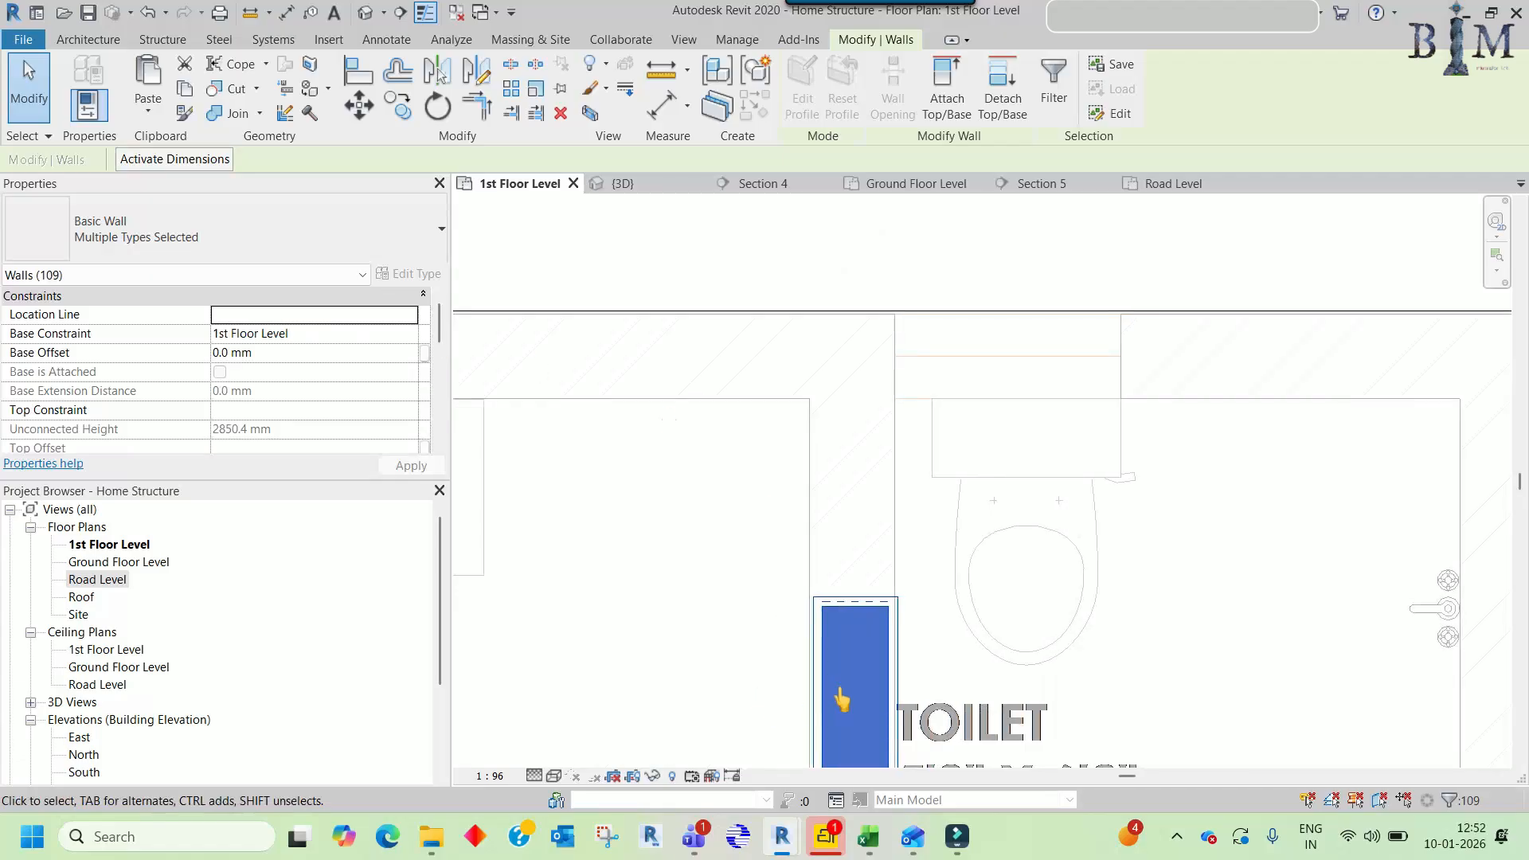
left_click(848, 661, "shift")
scroll(819, 453, "down", 2)
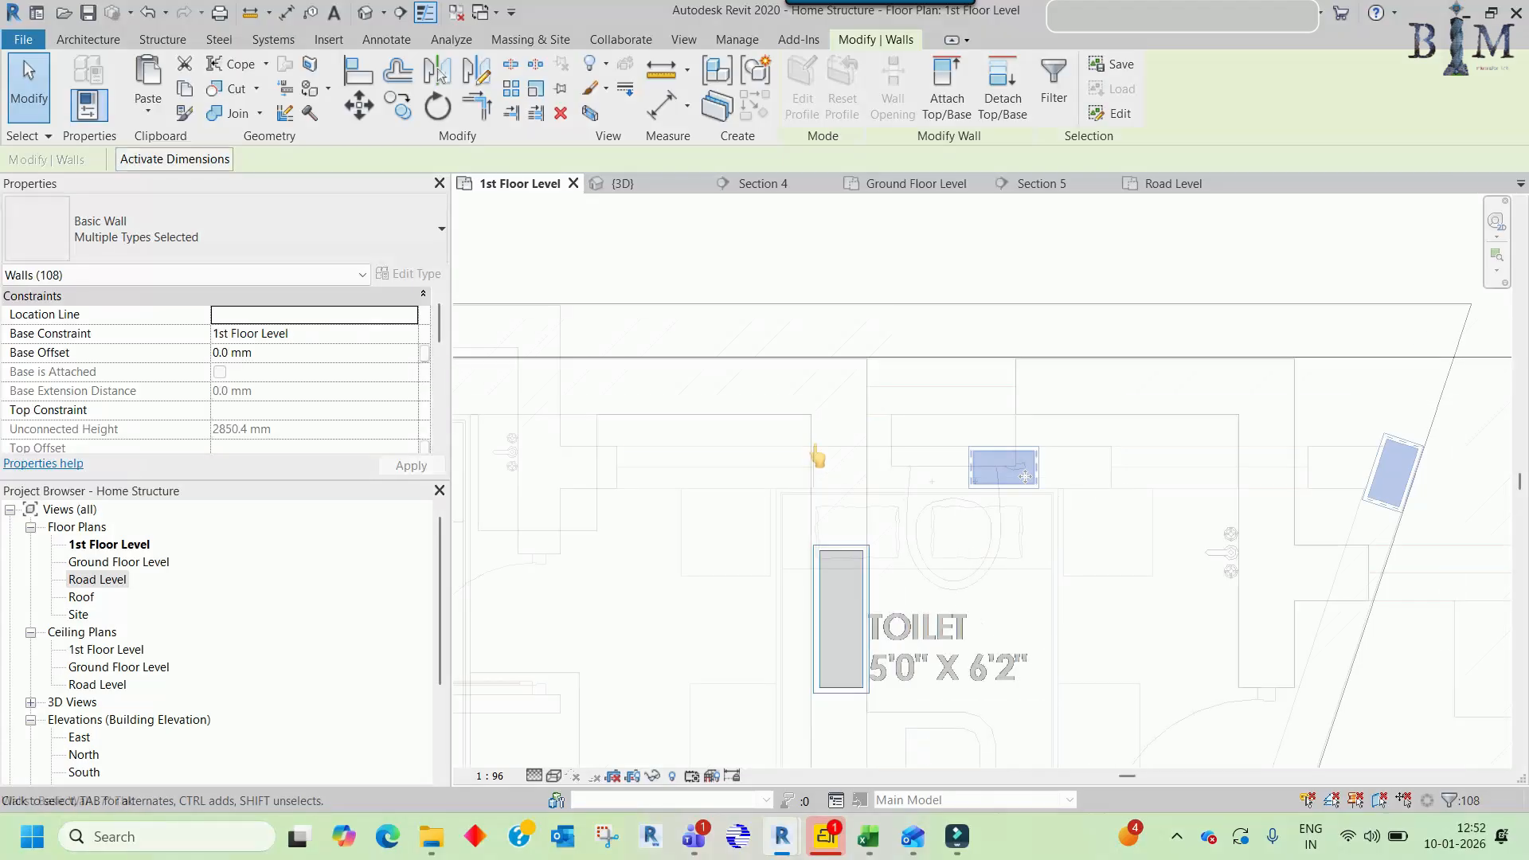
left_click(1015, 471, "shift")
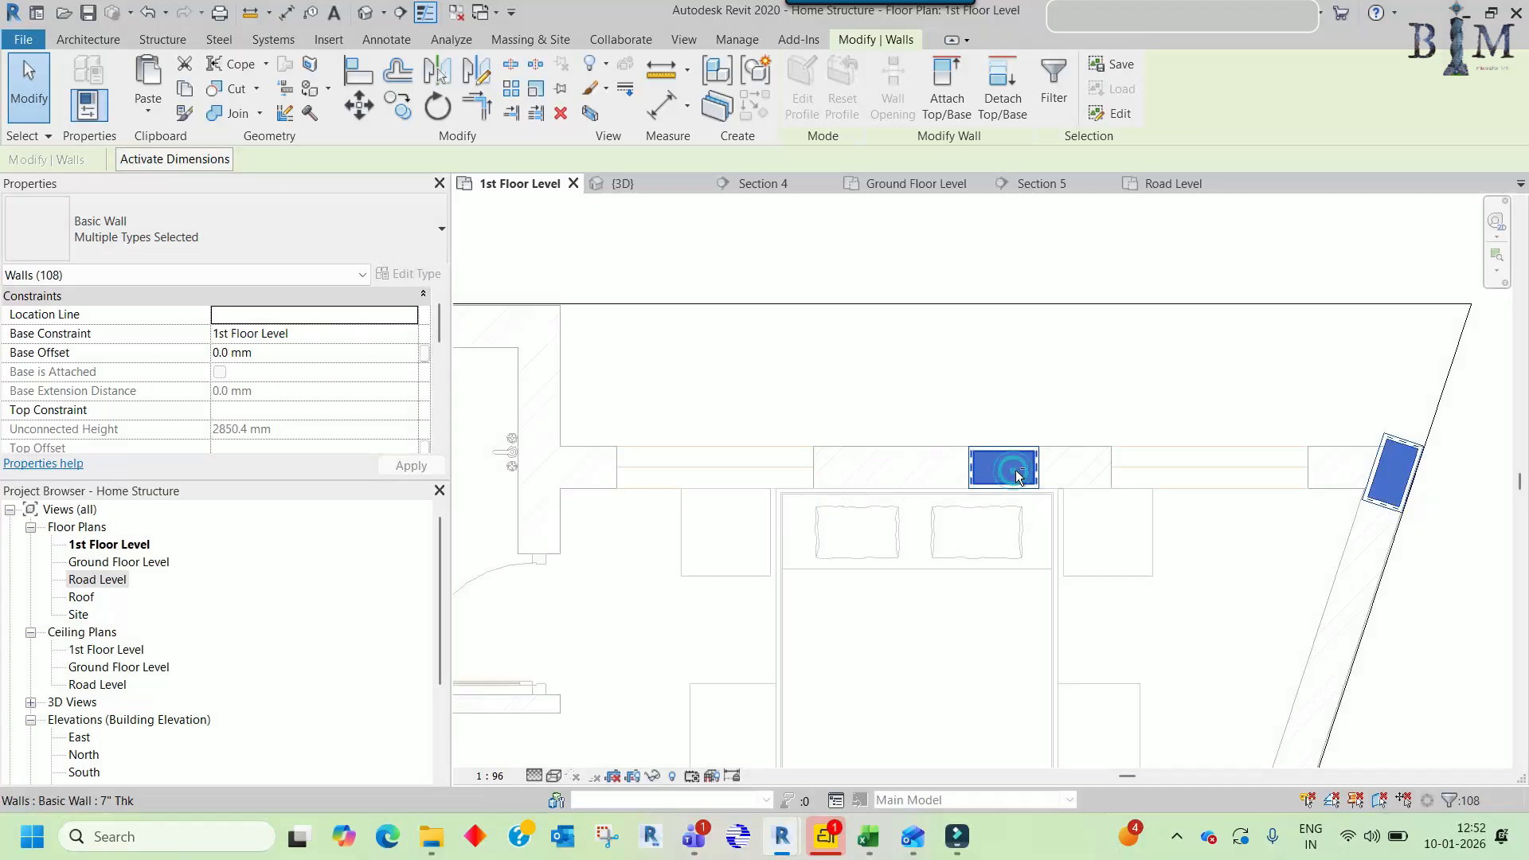
left_click(1398, 482, "shift")
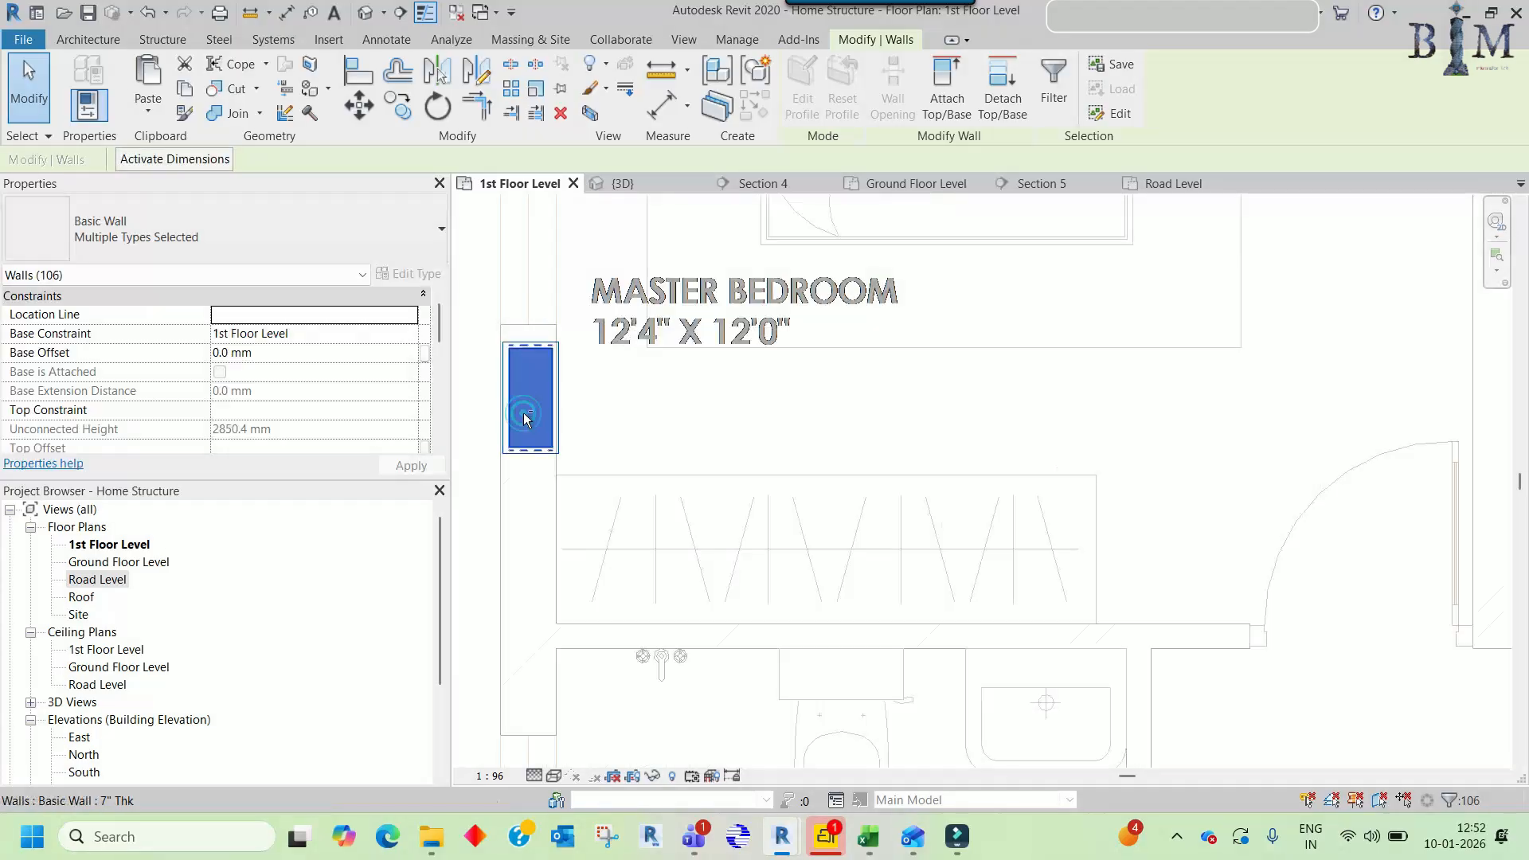
left_click(523, 412, "shift")
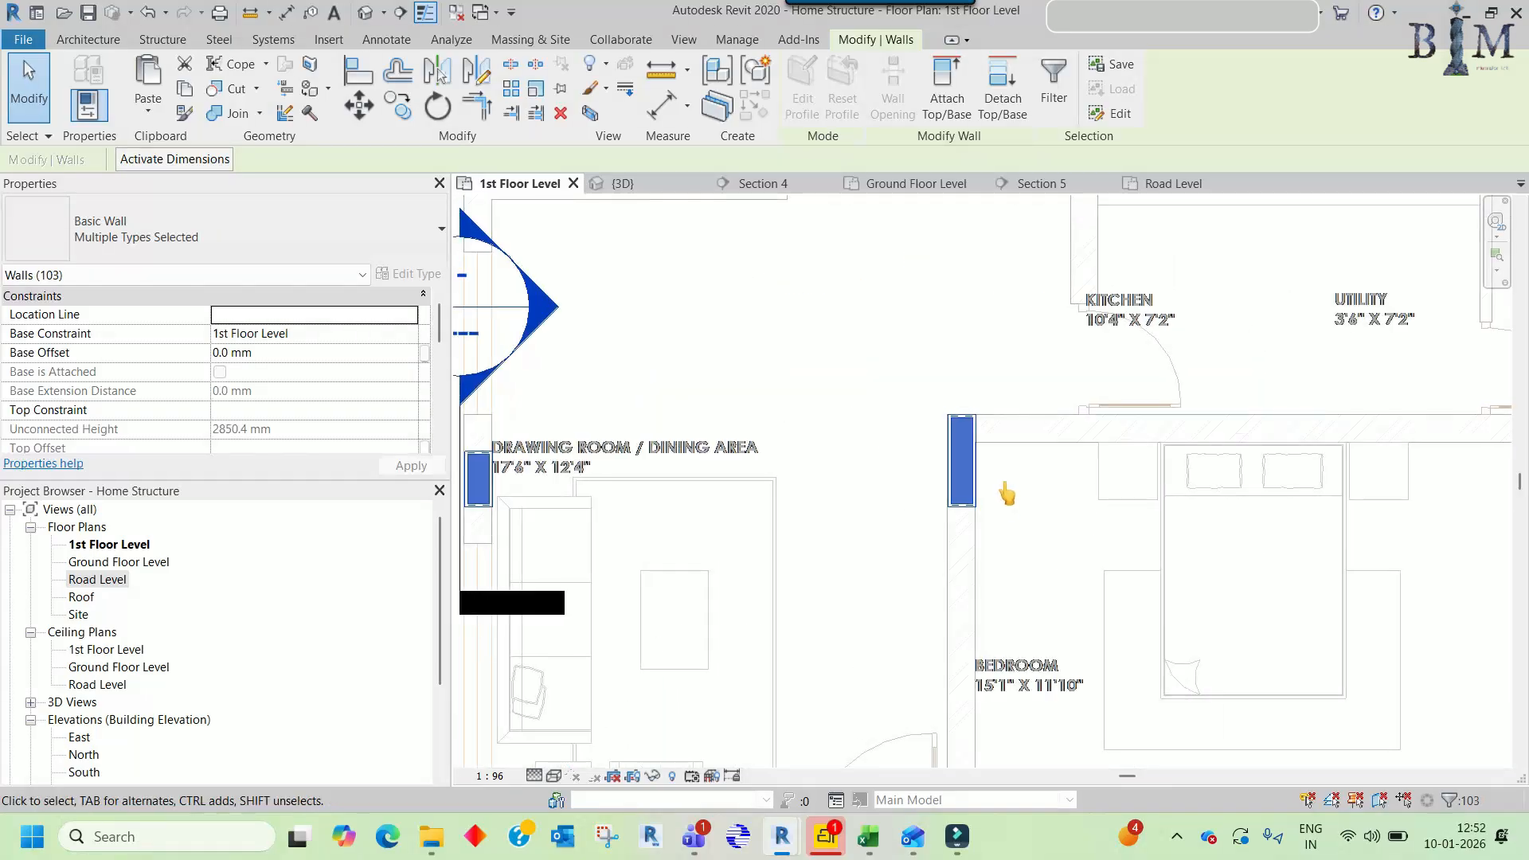
- Deselect the 7" Thk core walls of the columns around the drawing/dining room, middle bedroom and its adjoining toilet
middle_click_drag(932, 478, 1249, 473)
scroll(912, 430, "up", 4)
left_click(843, 428, "shift")
scroll(866, 381, "down", 6)
middle_click_drag(919, 525, 876, 286)
middle_click_drag(876, 286, 873, 237)
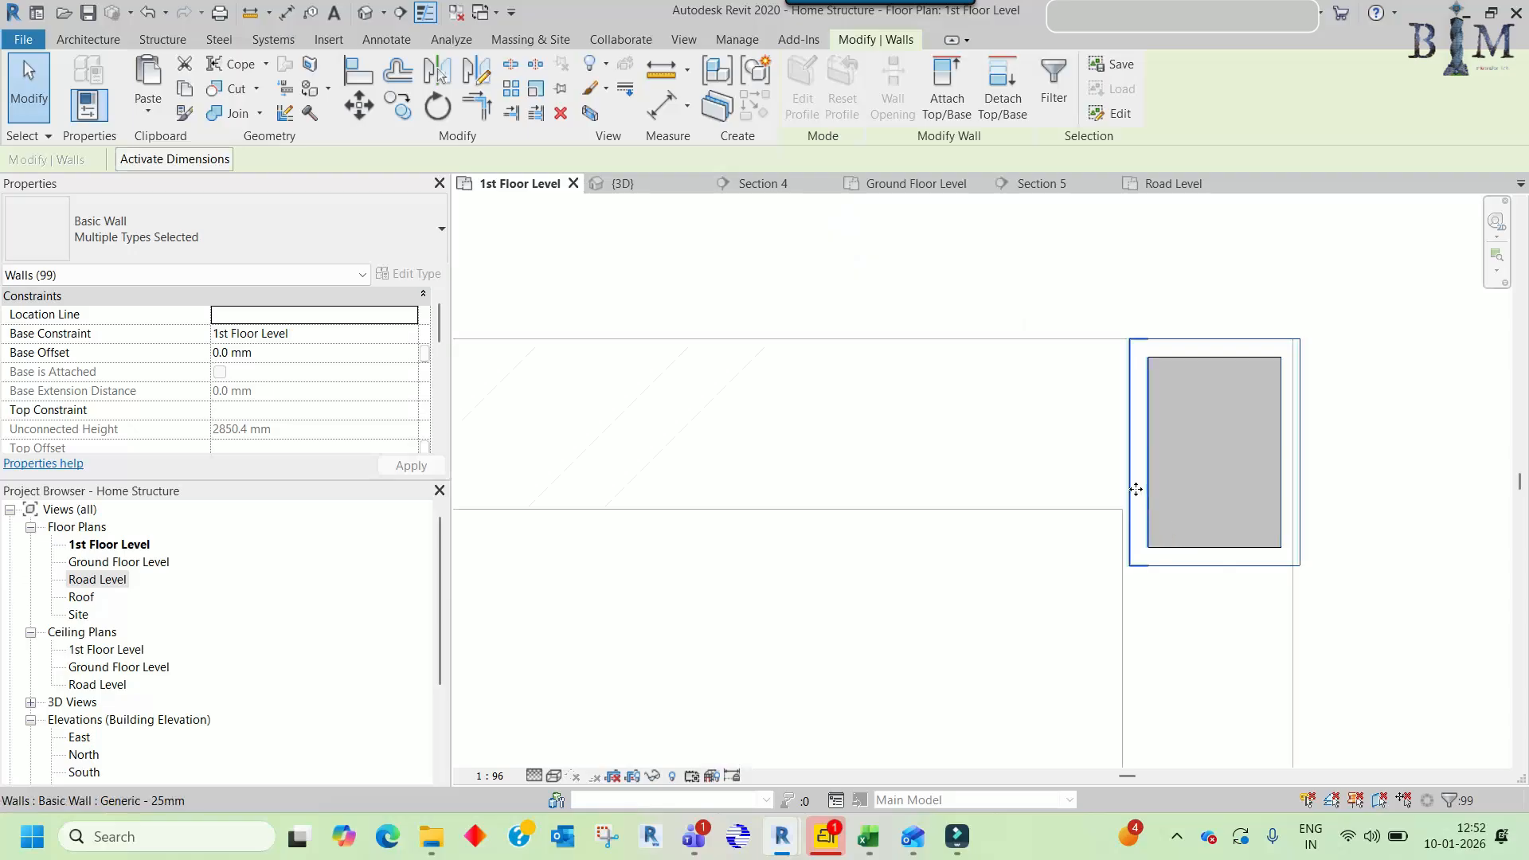
scroll(825, 433, "down", 6)
scroll(1202, 403, "up", 2)
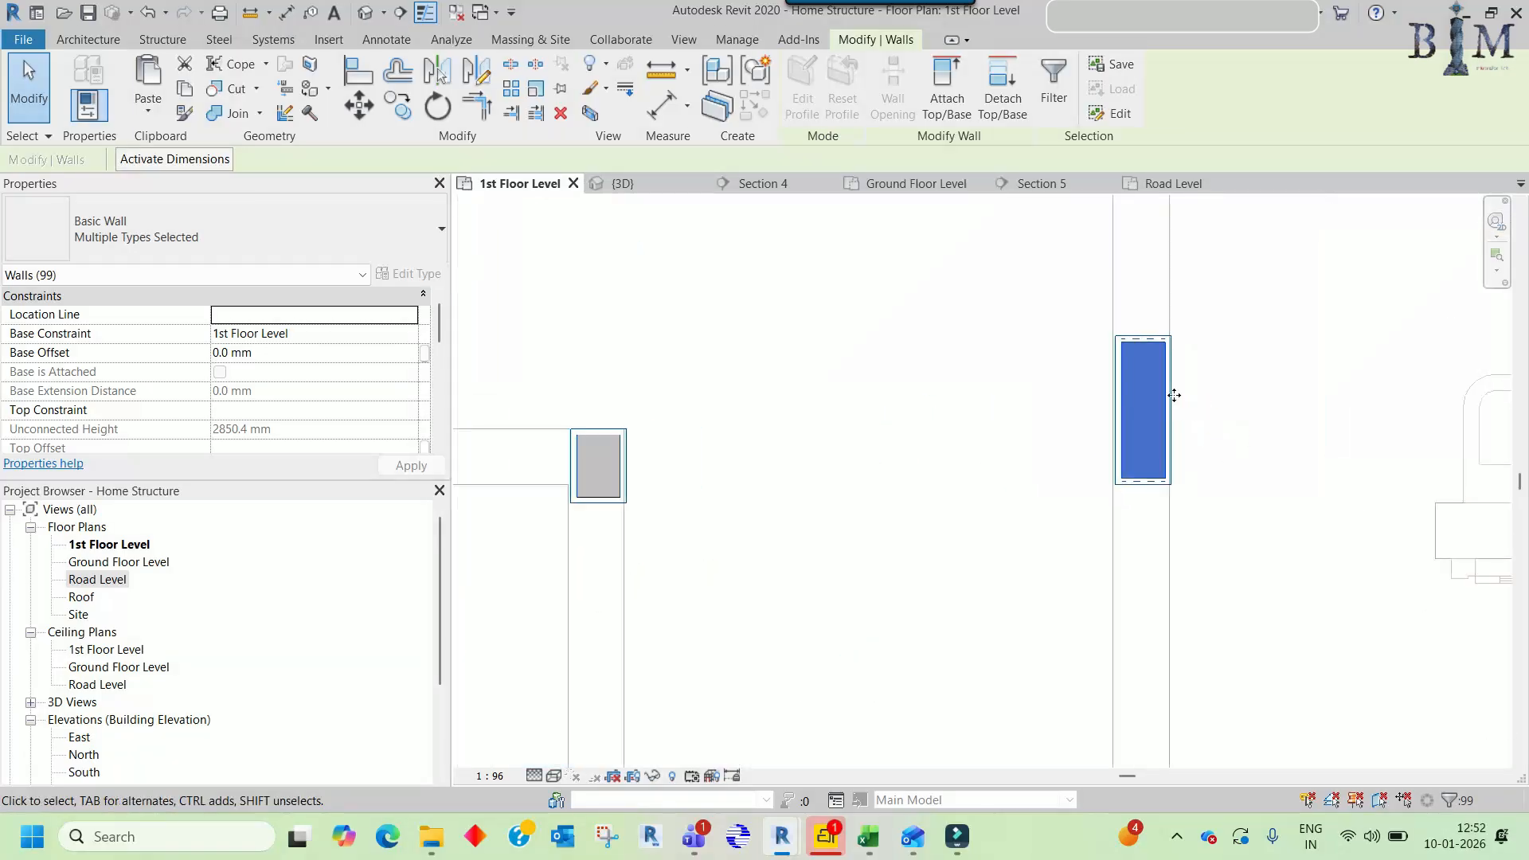
left_click(1150, 395, "shift")
scroll(1099, 422, "down", 4)
scroll(1086, 398, "up", 6)
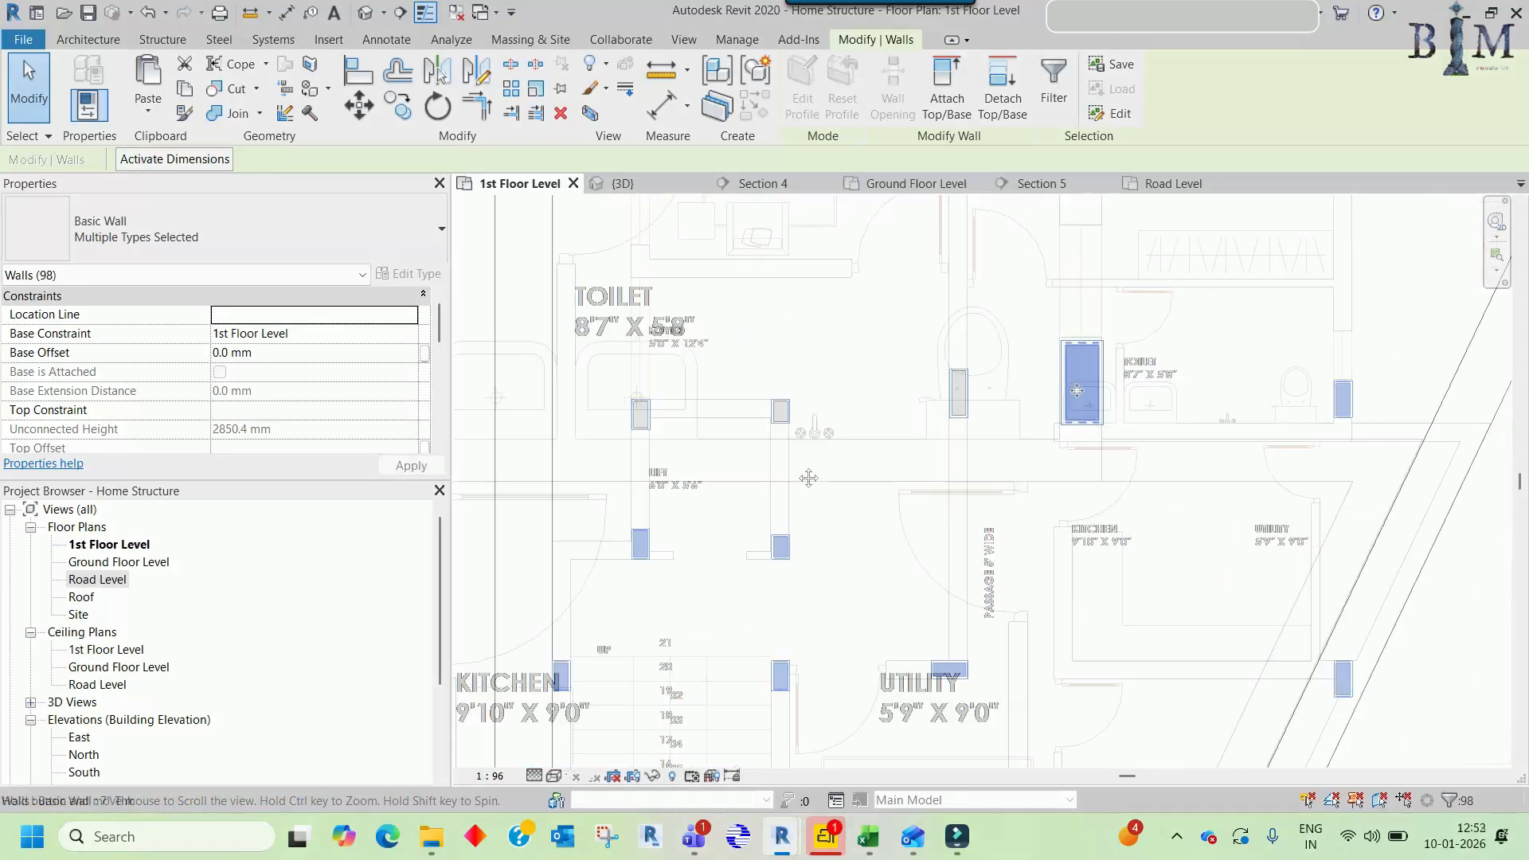
left_click(1086, 386, "shift")
- Deselect the 7" Thk cores of the columns beside the utility, at the passage end and at the head of the staircase
scroll(1086, 390, "down", 3)
scroll(1091, 504, "up", 4)
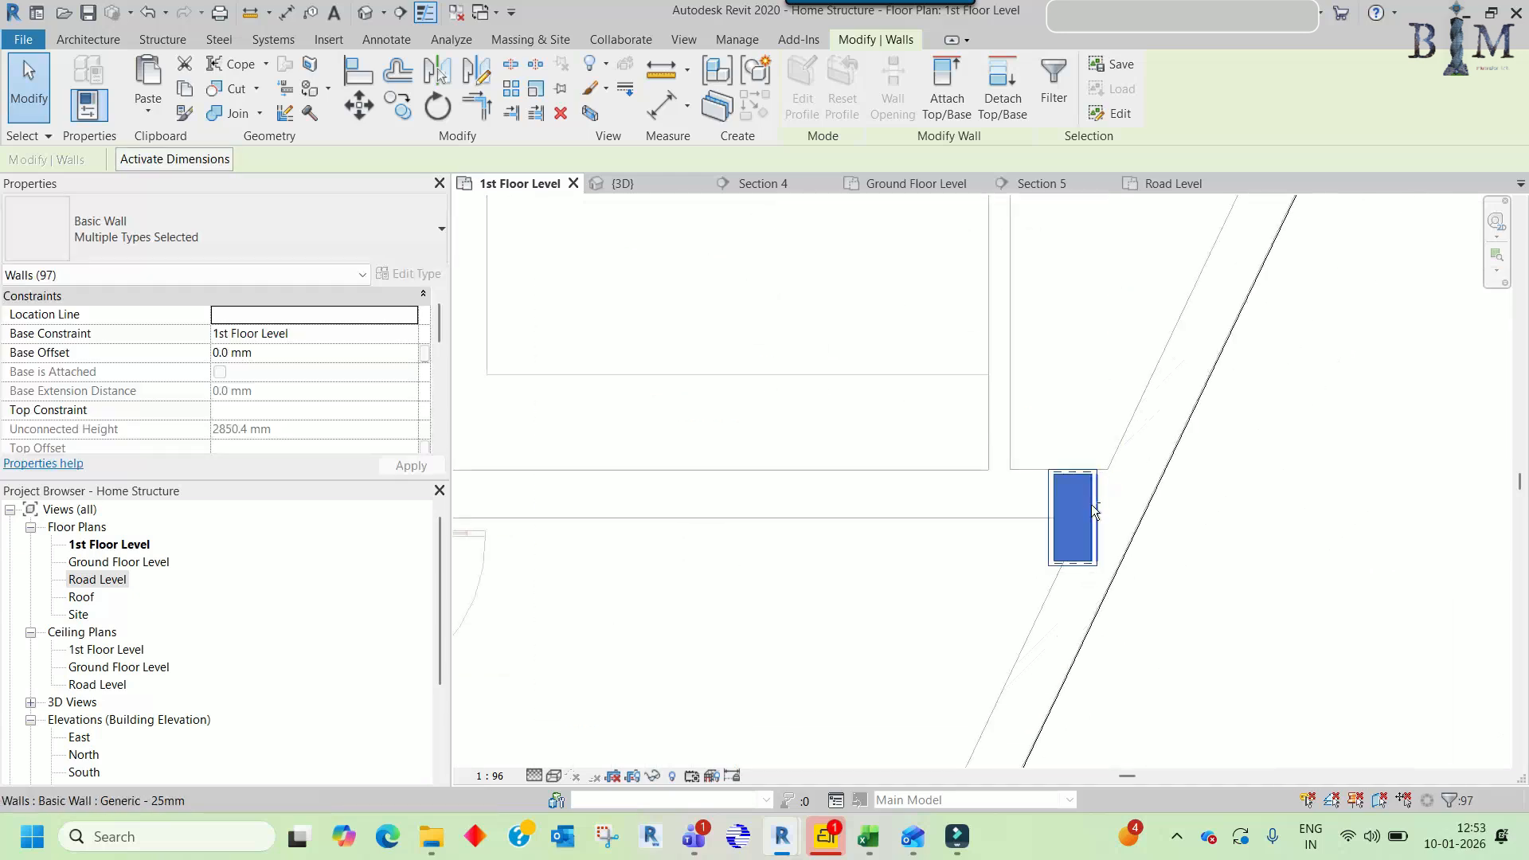
left_click(1077, 509, "shift")
scroll(1076, 510, "down", 2)
middle_click_drag(727, 518, 905, 512)
scroll(863, 451, "up", 3)
left_click(863, 451, "shift")
middle_click_drag(470, 476, 1058, 471)
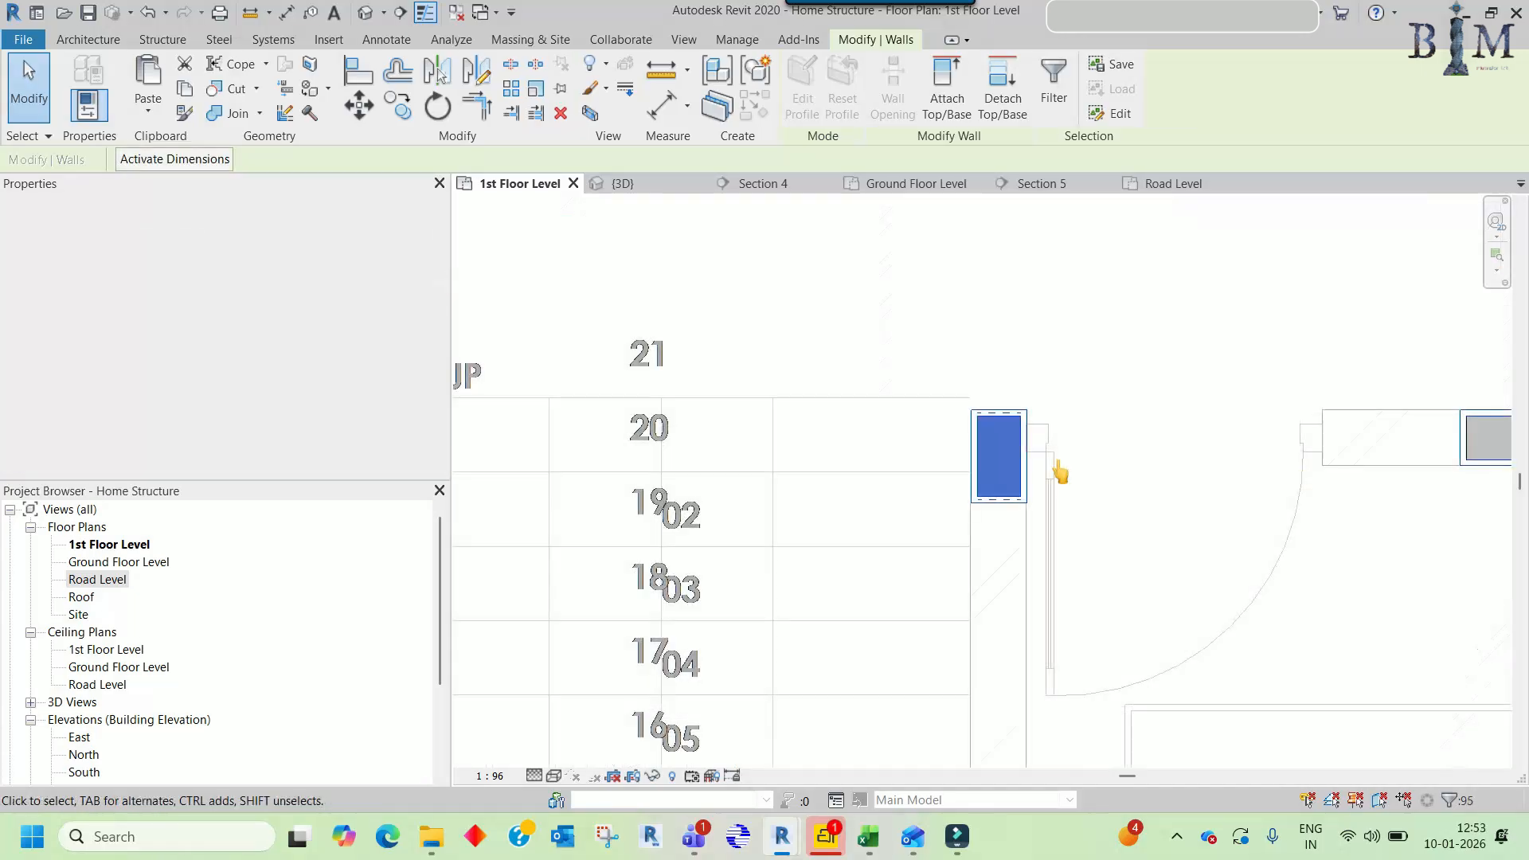
left_click(1005, 457, "shift")
- Deselect the remaining 7" Thk cores at the lift, staircase and lower sloped boundary, keeping only the Generic - 25mm walls selected
scroll(750, 393, "down", 2)
scroll(1099, 393, "up", 4)
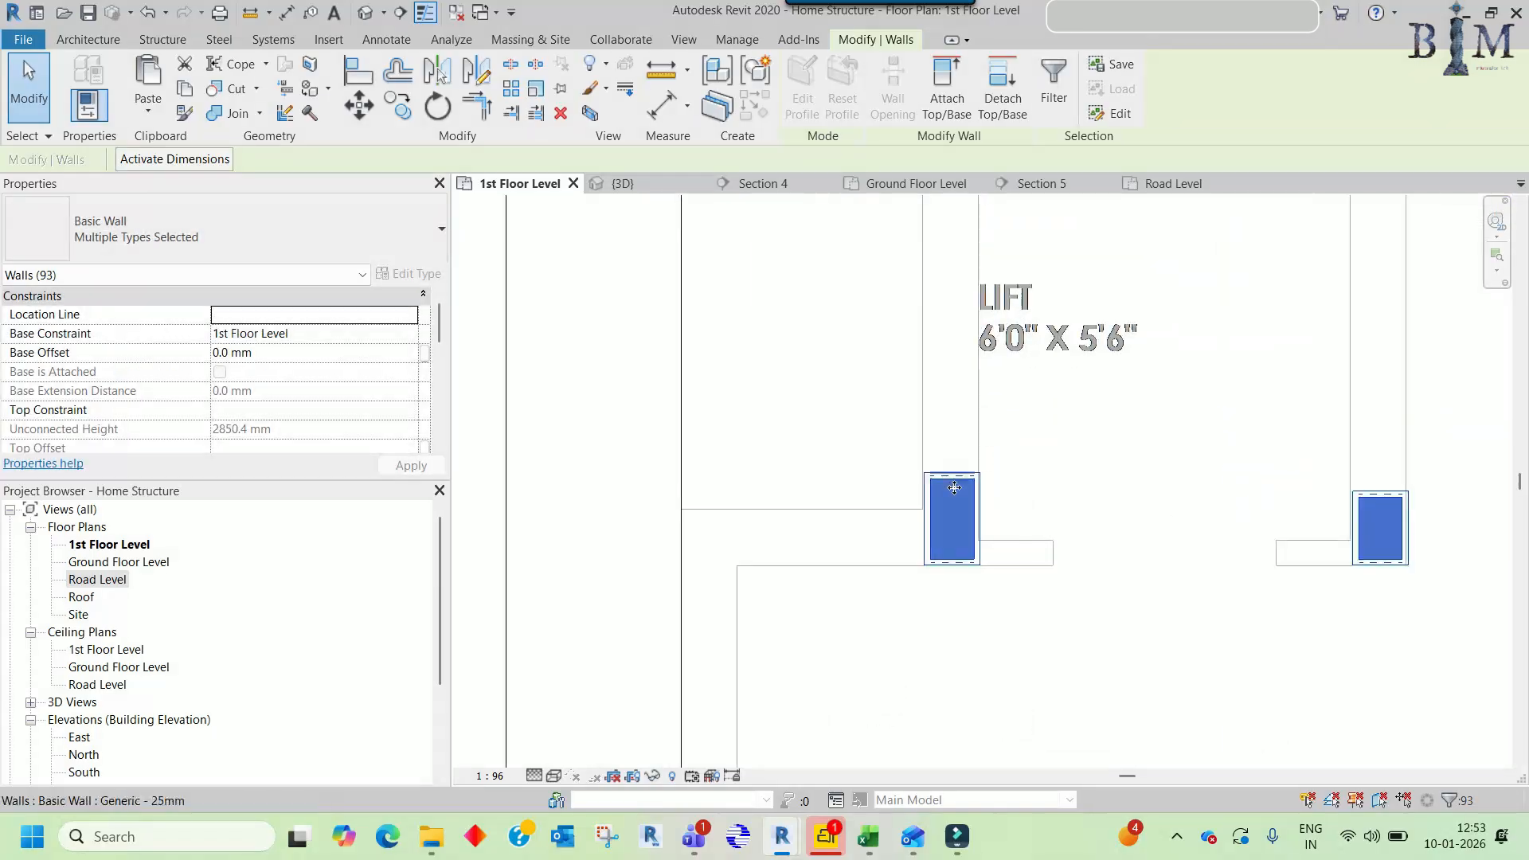
left_click(1383, 520, "shift")
scroll(1384, 521, "down", 2)
scroll(846, 512, "up", 4)
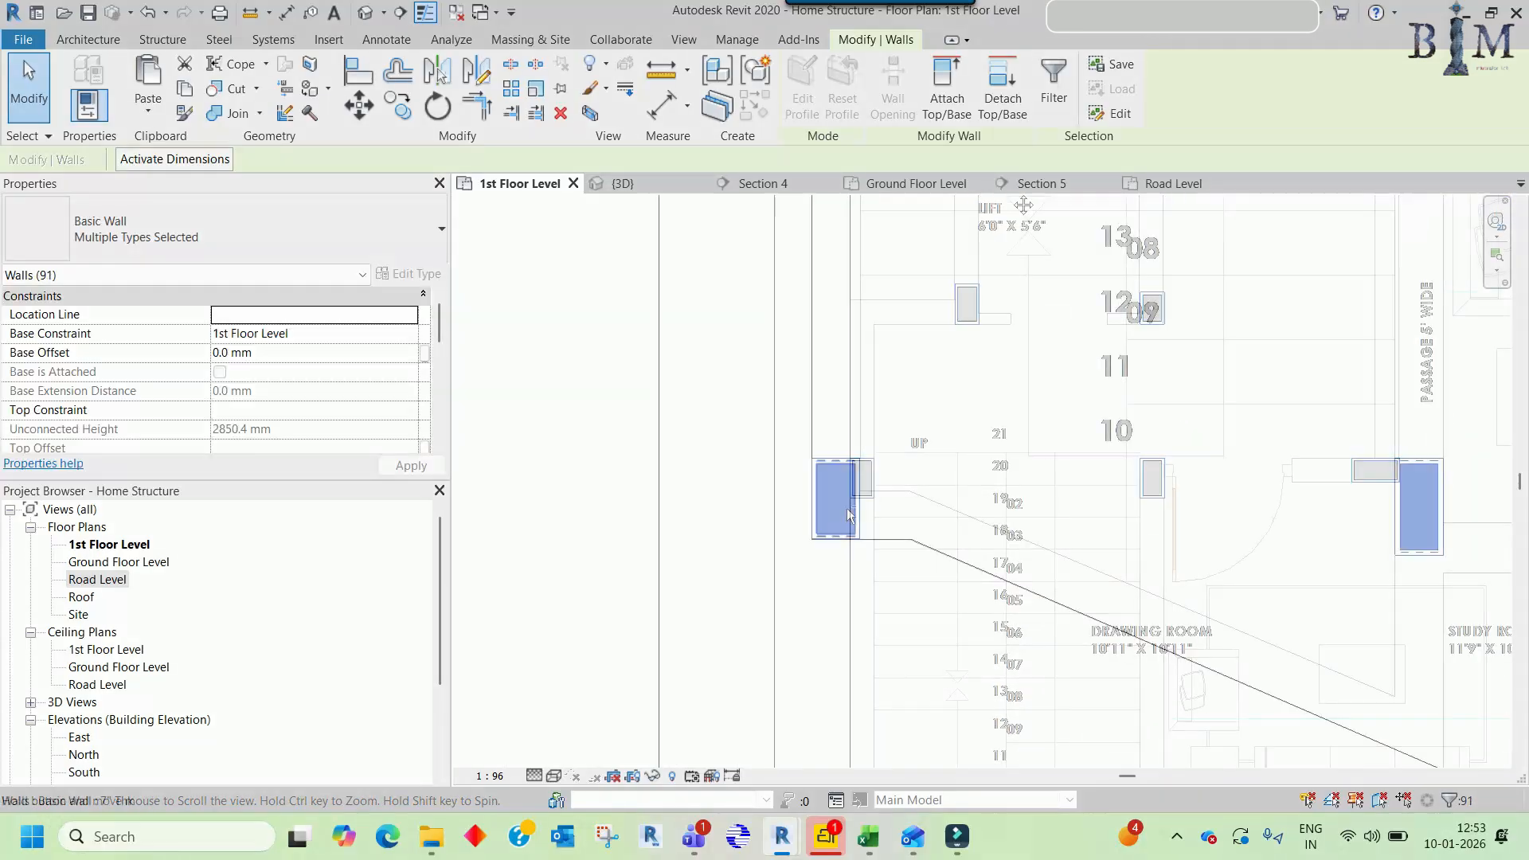
left_click(847, 512, "shift")
left_click(1418, 511, "shift")
scroll(764, 505, "down", 3)
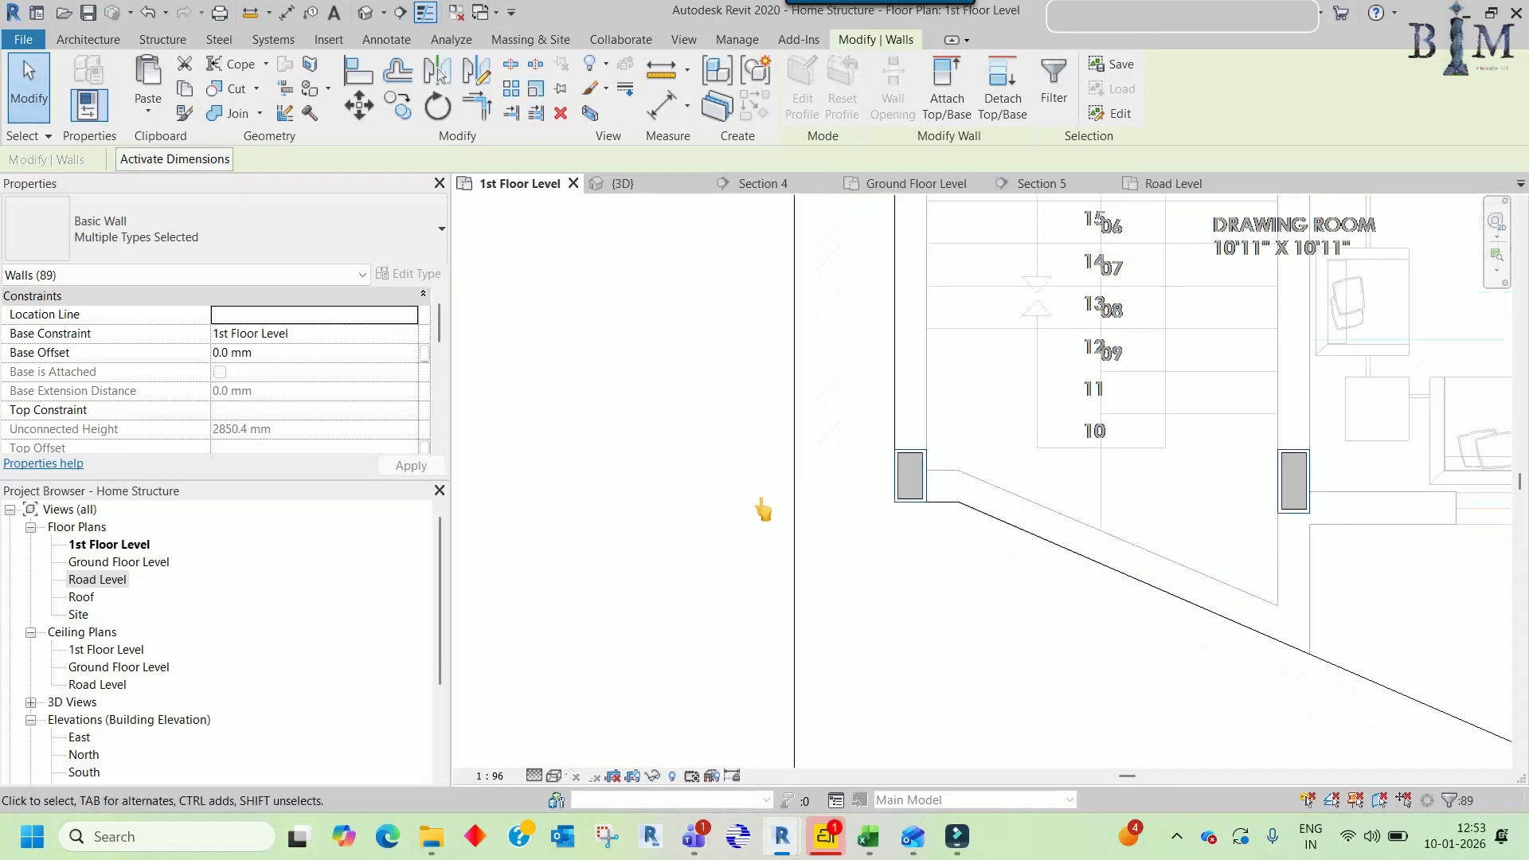
scroll(1068, 499, "up", 4)
scroll(1069, 499, "up", 4)
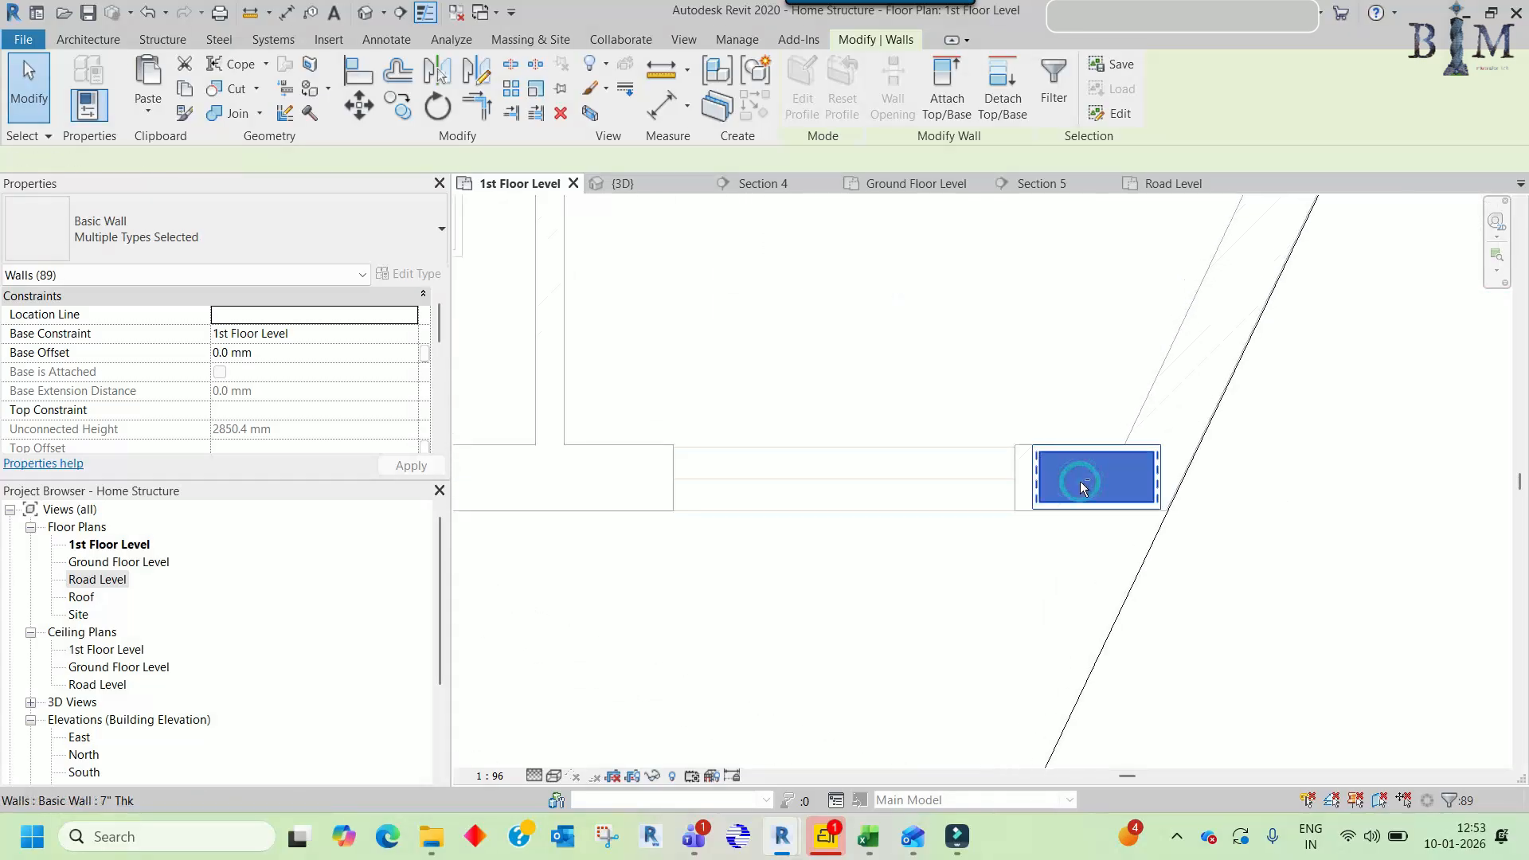
left_click(1080, 481, "shift")
- Examine the columns across the 1st Floor Level plan for any core walls left in the selection
scroll(1162, 621, "down", 2)
scroll(1174, 690, "down", 3)
scroll(1178, 693, "up", 4)
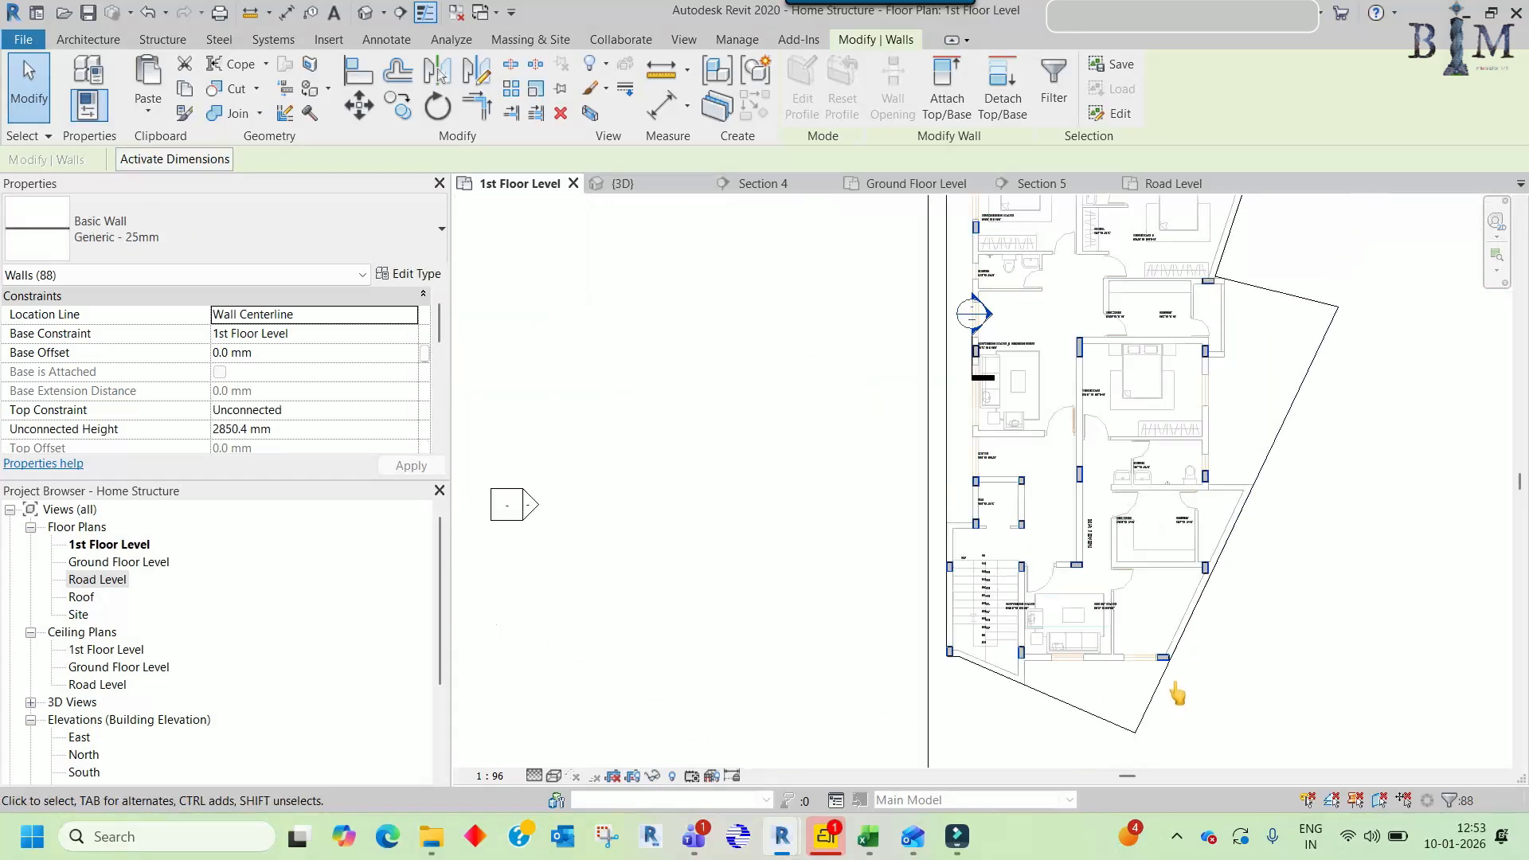
scroll(1180, 419, "down", 3)
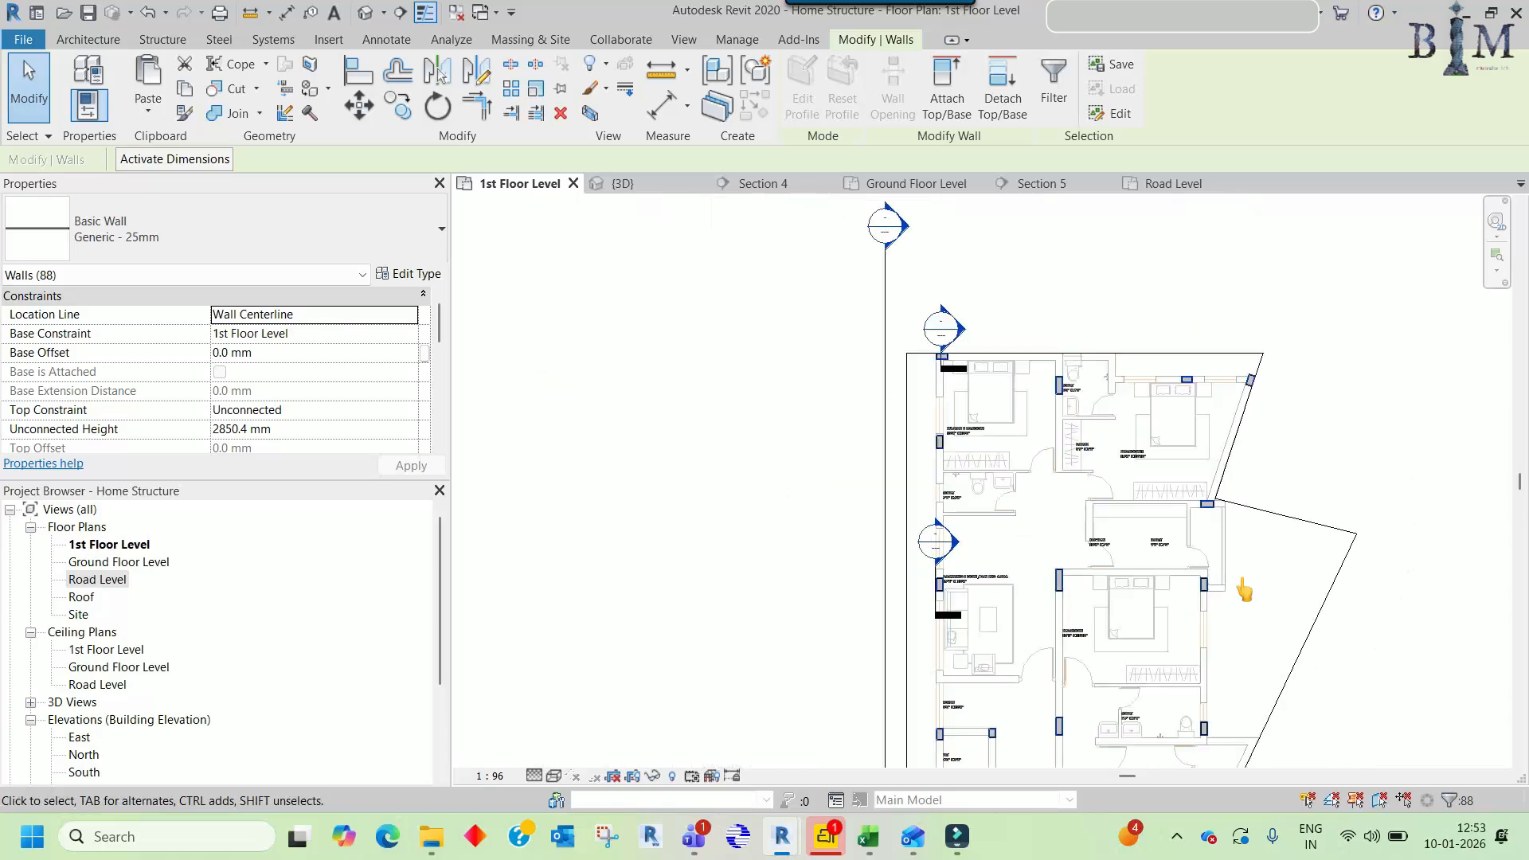
middle_click_drag(1251, 588, 1229, 455)
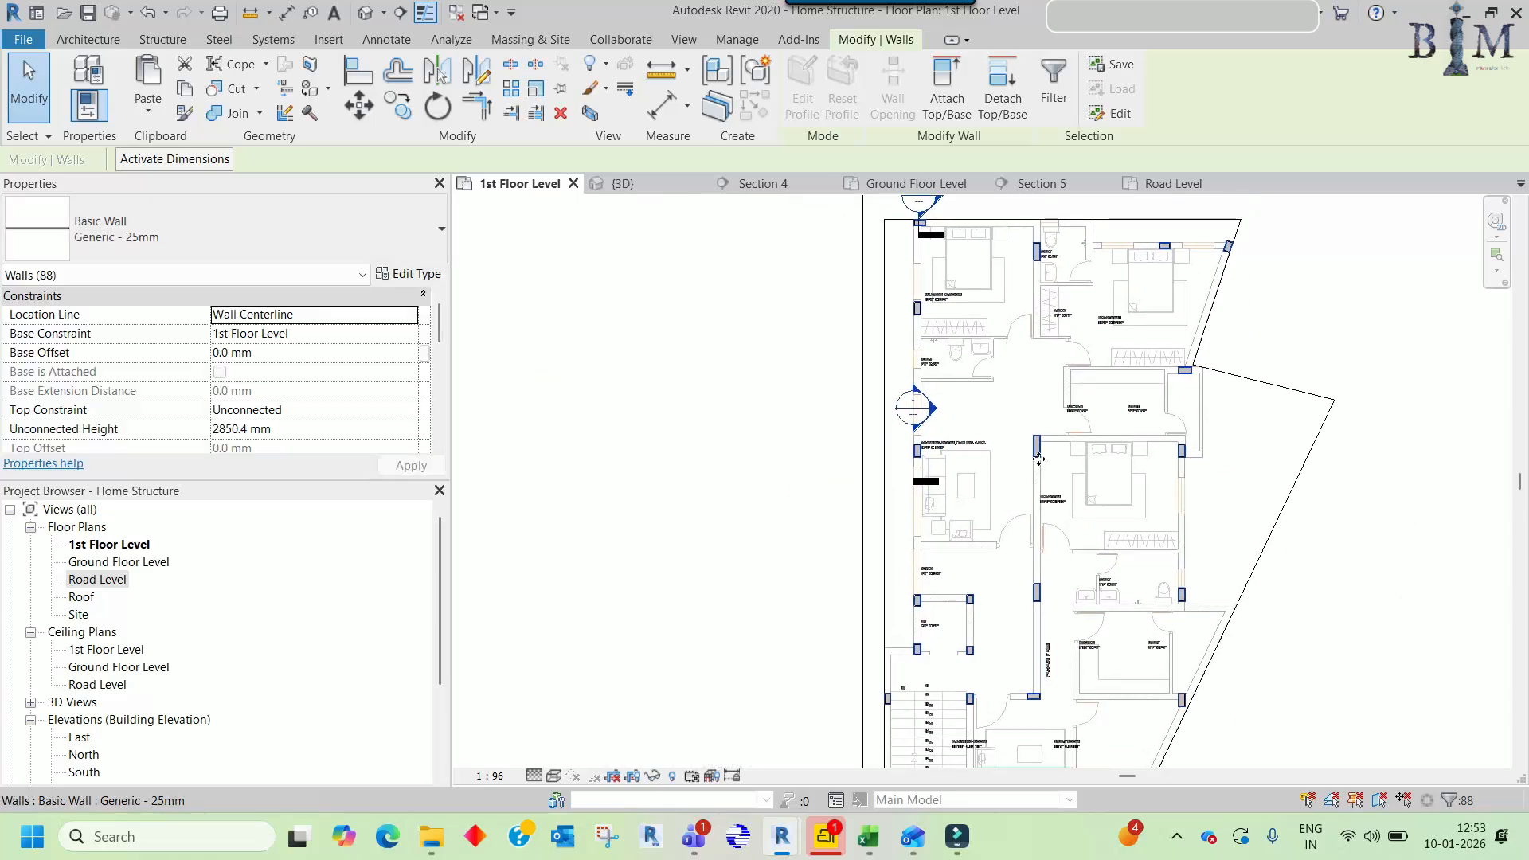
scroll(1080, 544, "down", 3)
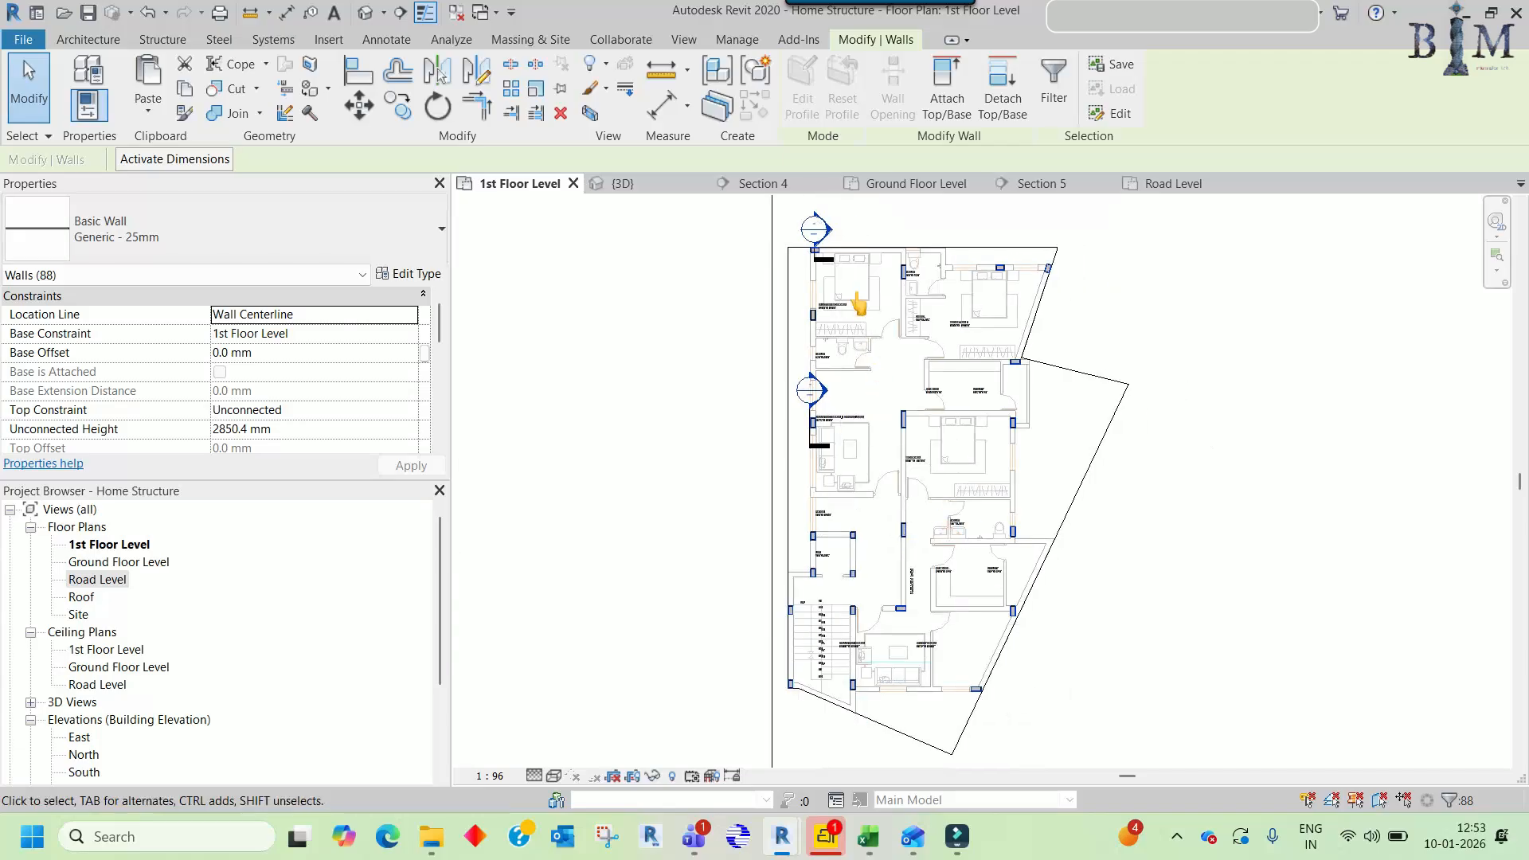
scroll(828, 293, "up", 6)
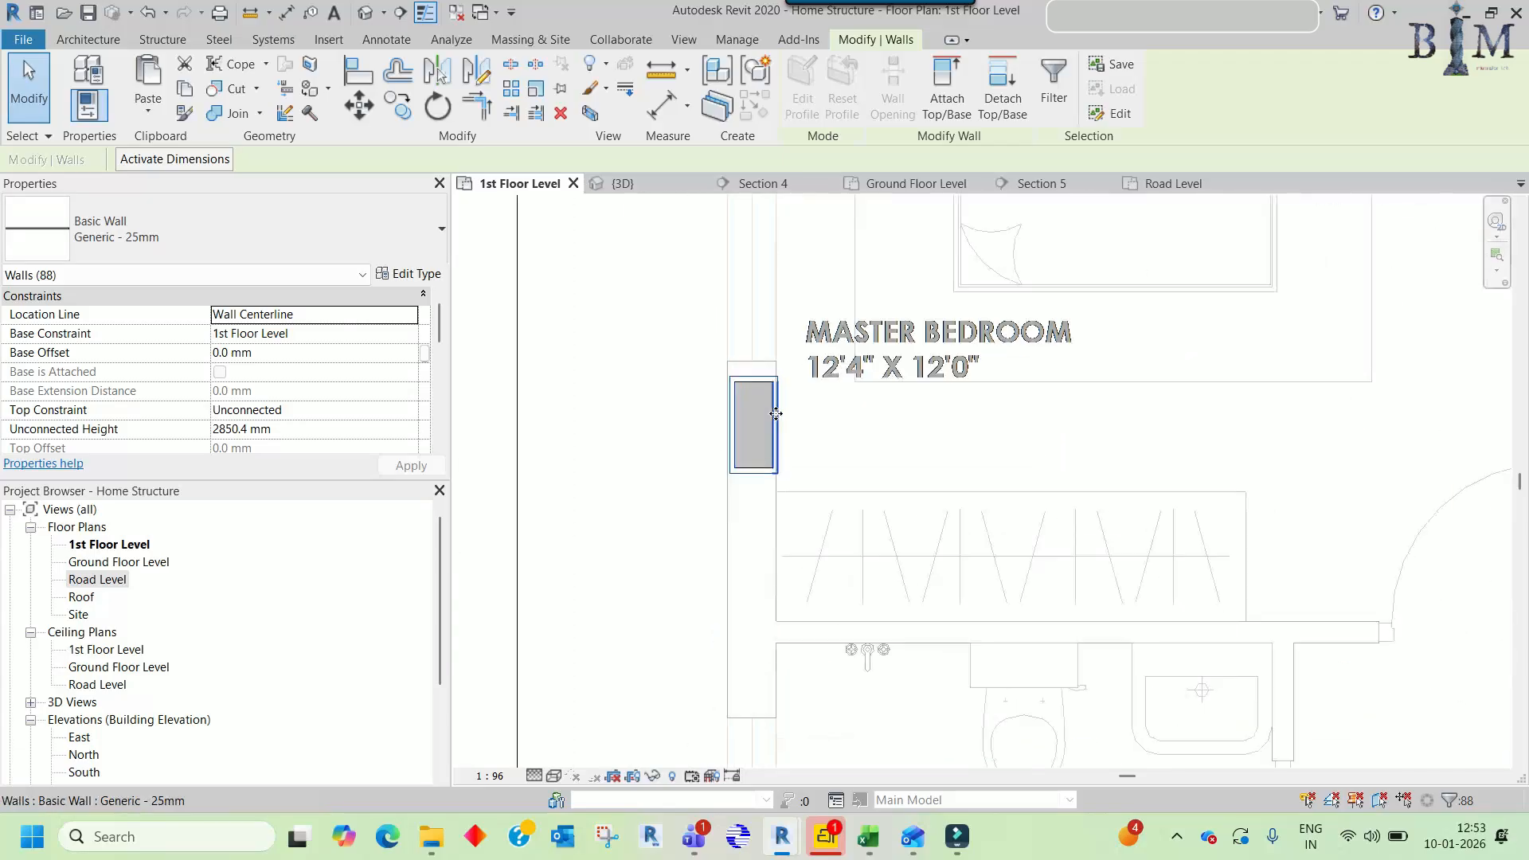
scroll(794, 429, "down", 4)
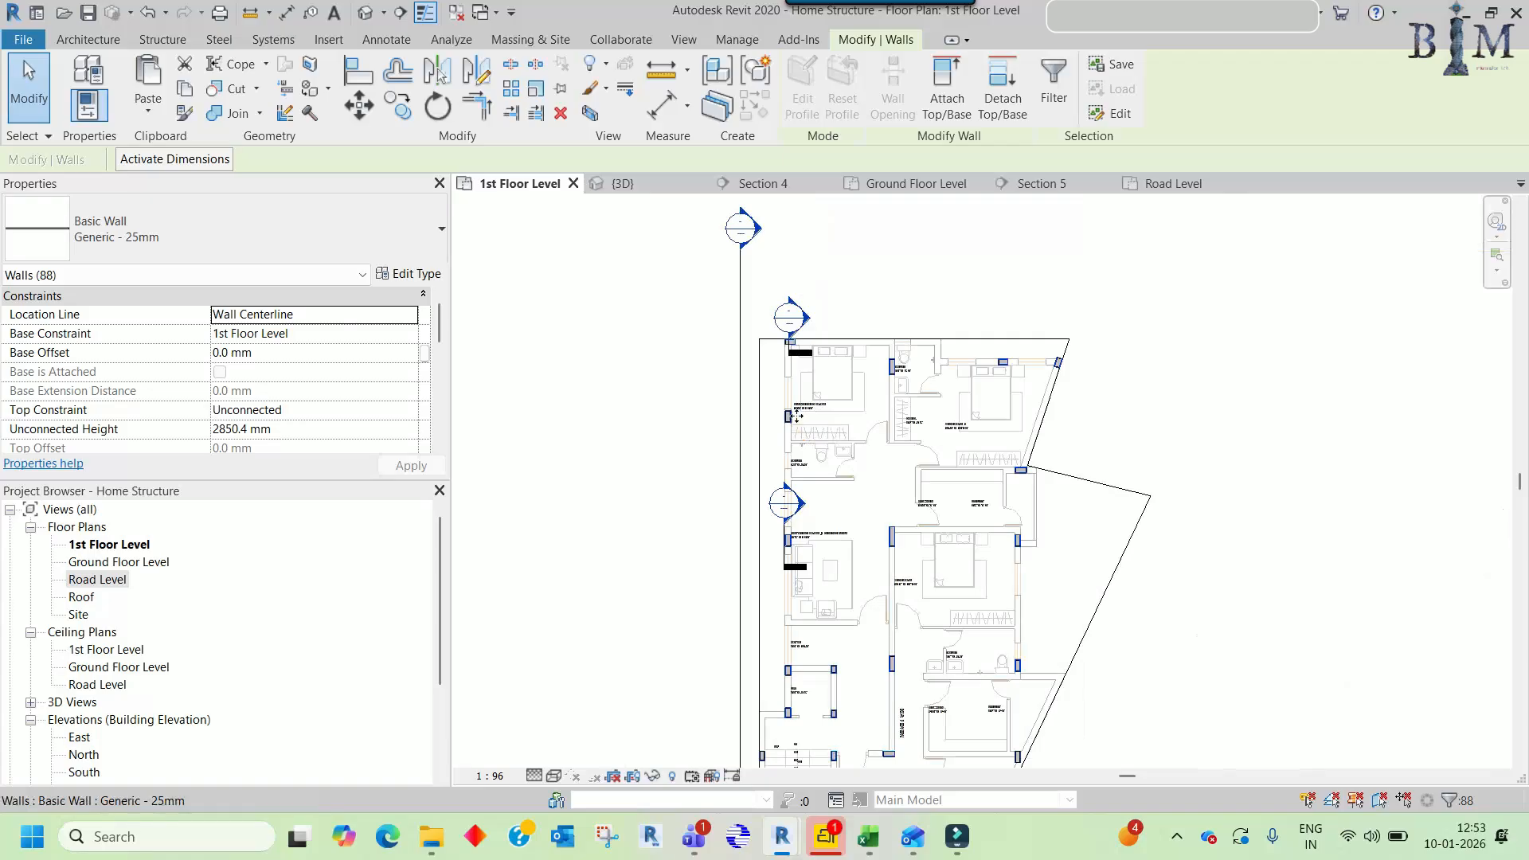
- Open the Road Level floor plan and paste the copied Generic - 25mm column walls in place at that level
double_click(111, 581)
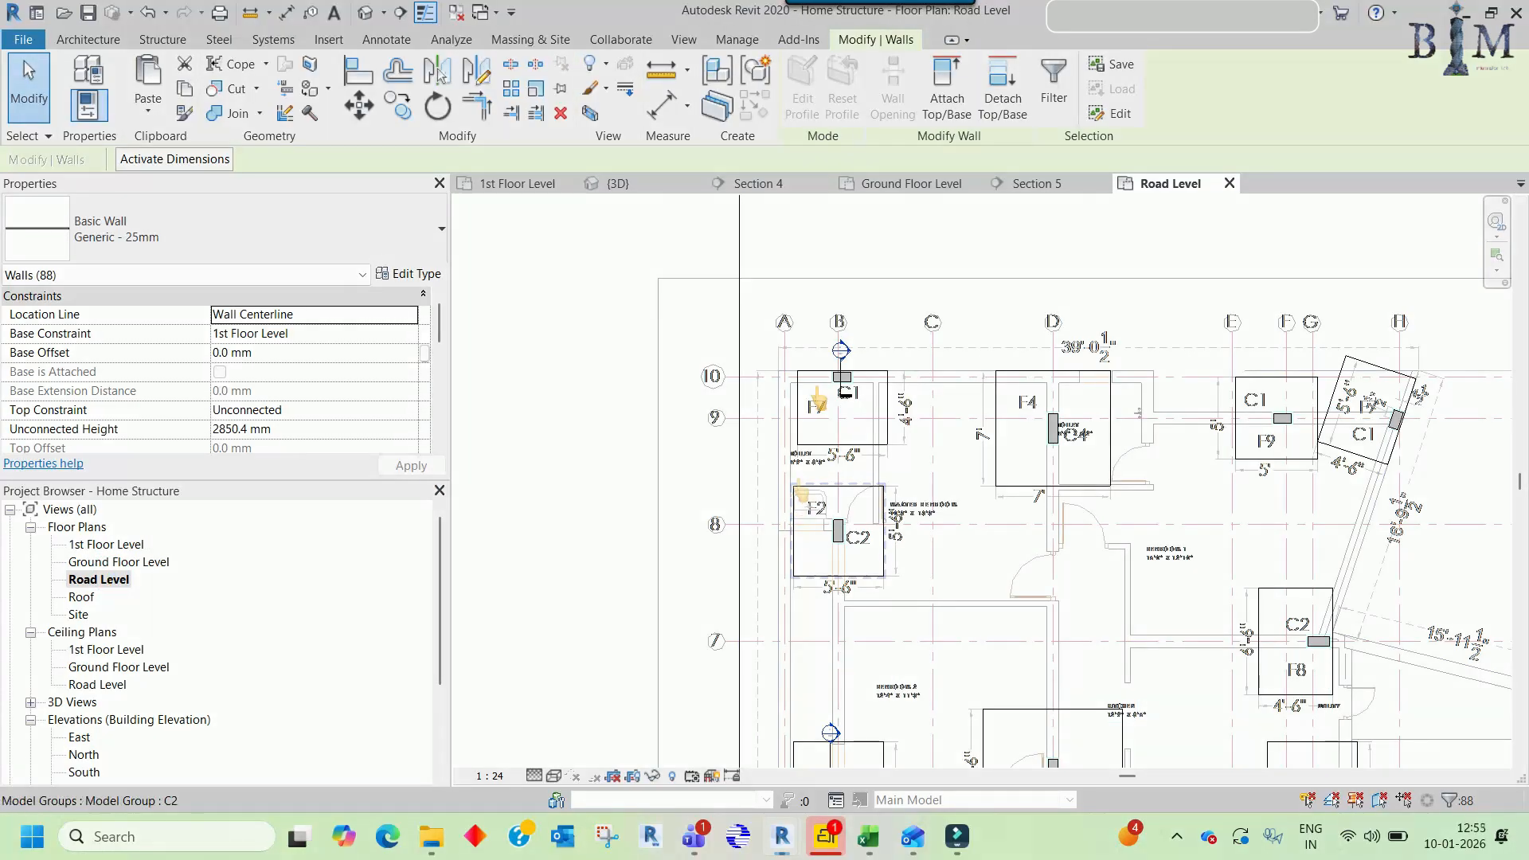
scroll(829, 398, "up", 5)
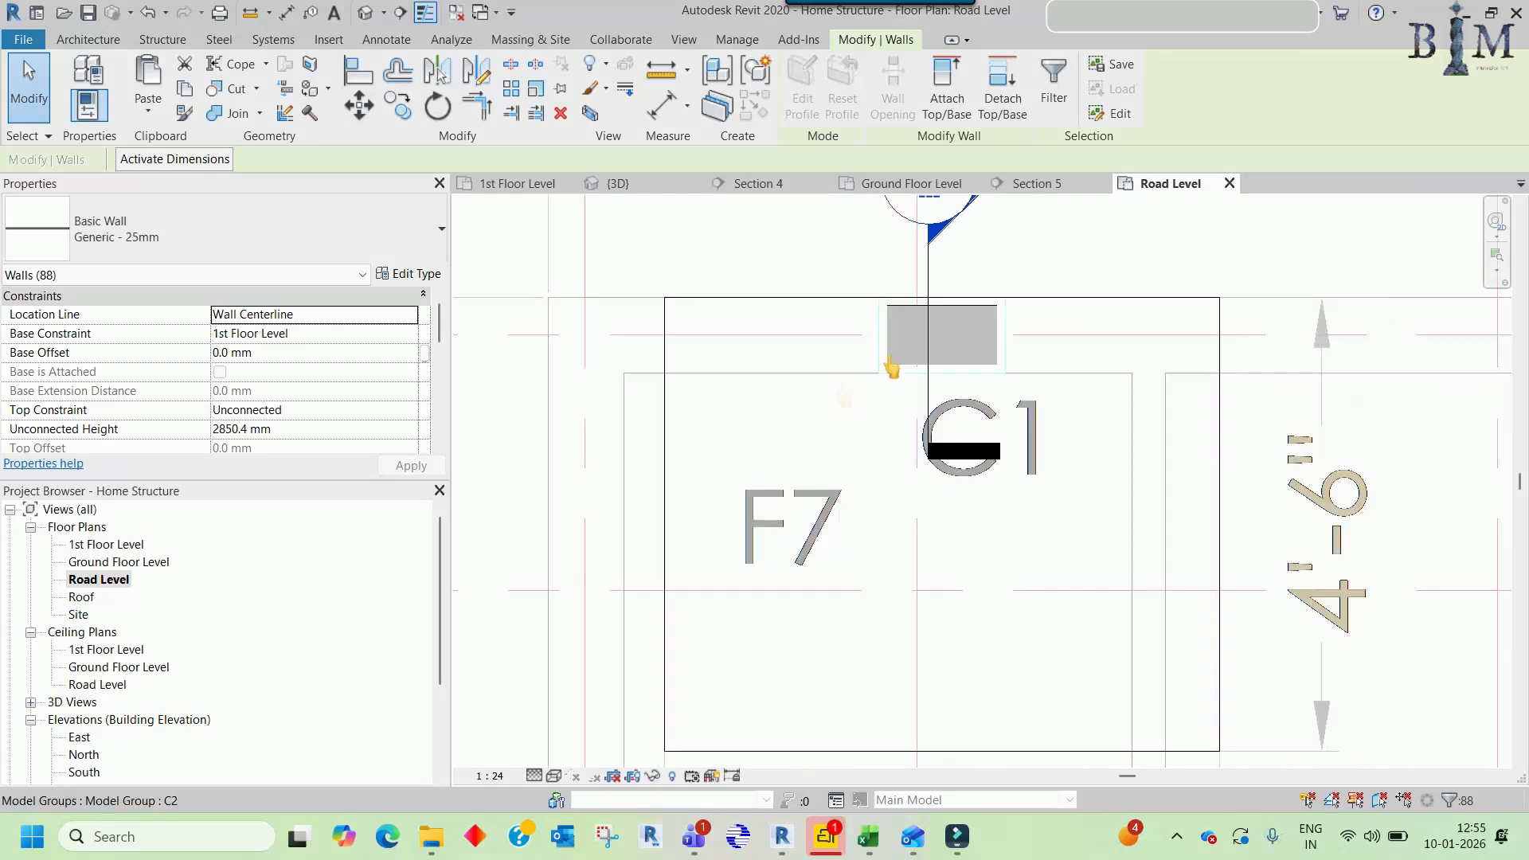
left_click(144, 111)
left_click(200, 270)
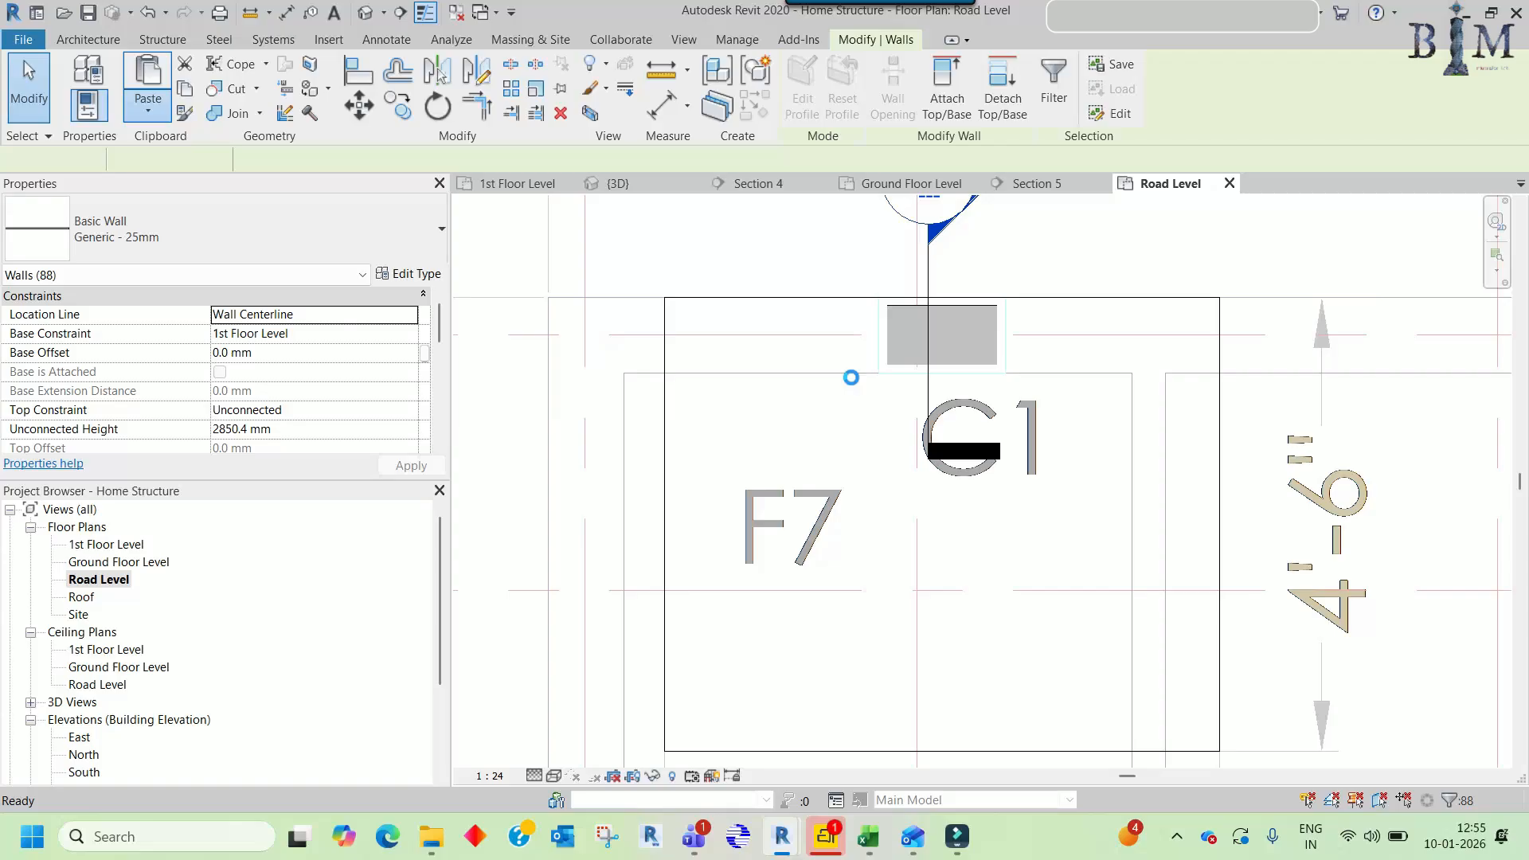
scroll(836, 385, "down", 5)
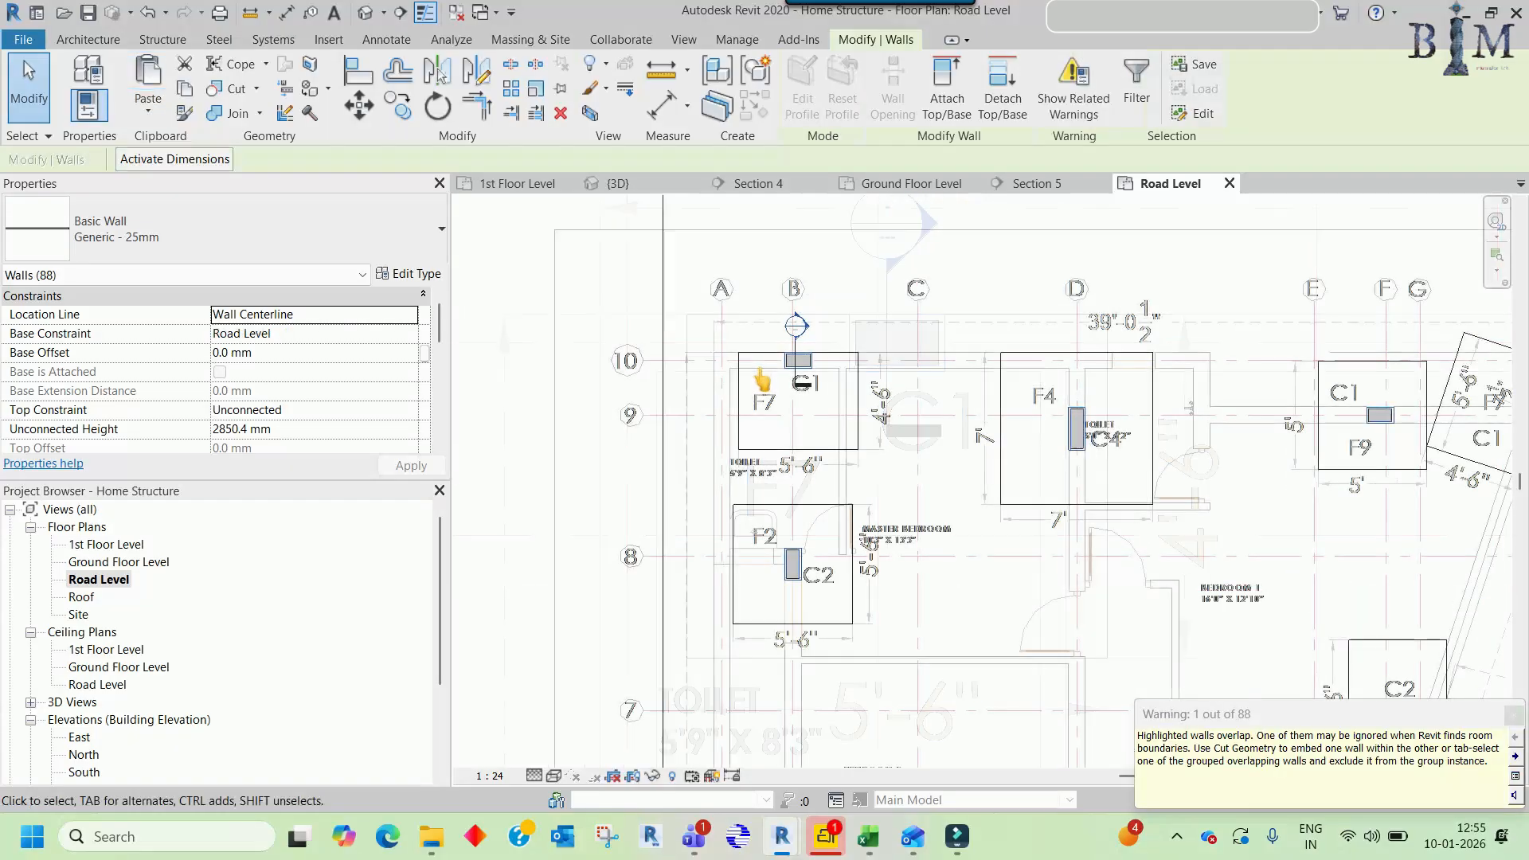
- Examine the pasted Generic - 25mm walls around the columns on the Road Level plan and in the 3D view
middle_click_drag(1013, 682, 953, 460)
middle_click_drag(990, 647, 993, 370)
middle_click_drag(1008, 573, 1008, 332)
middle_click_drag(991, 539, 1010, 371)
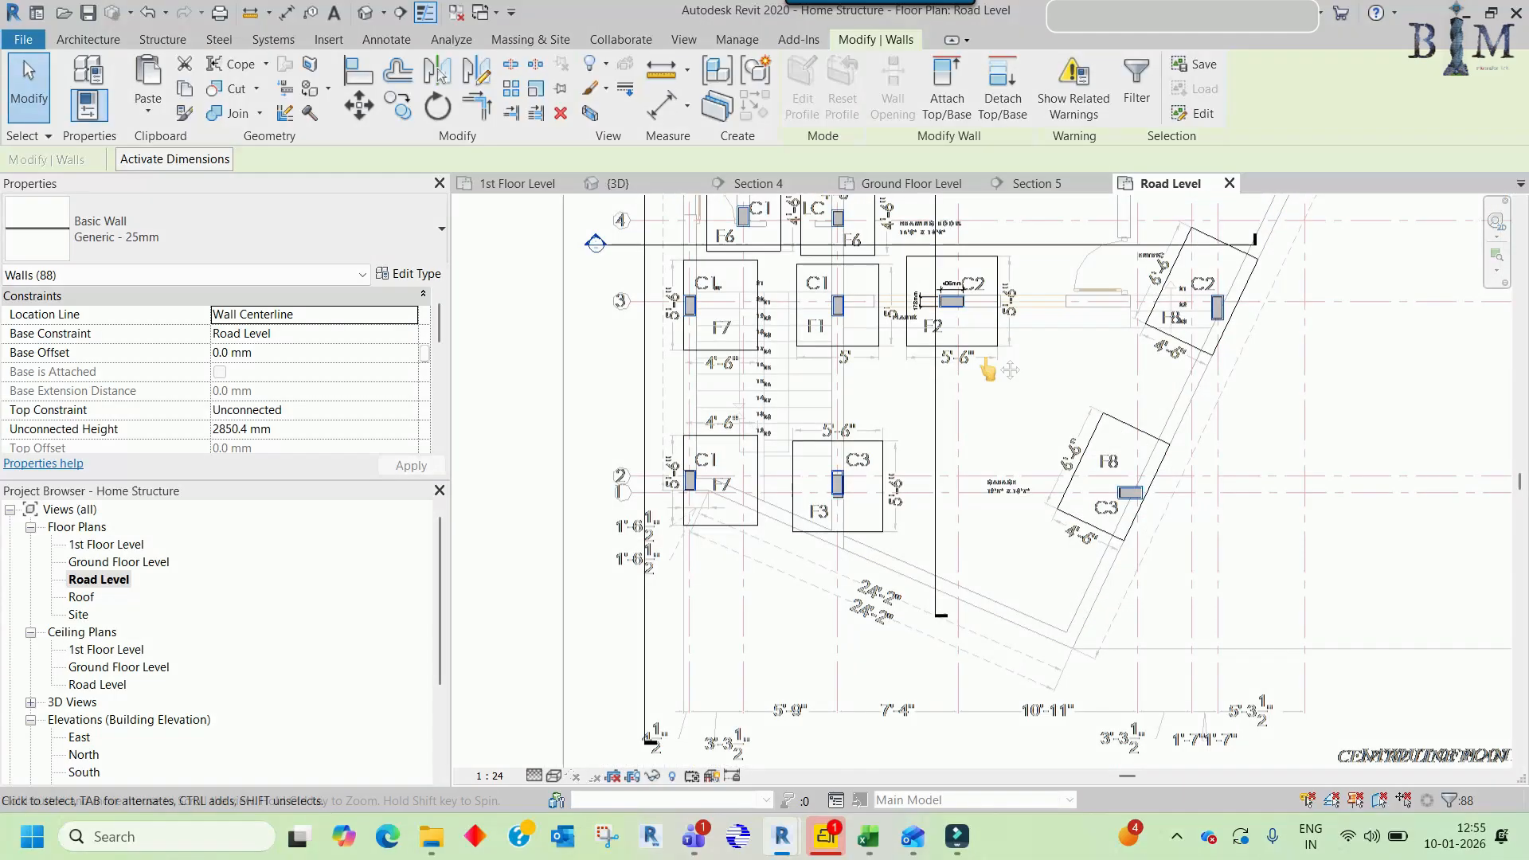
scroll(824, 483, "up", 8)
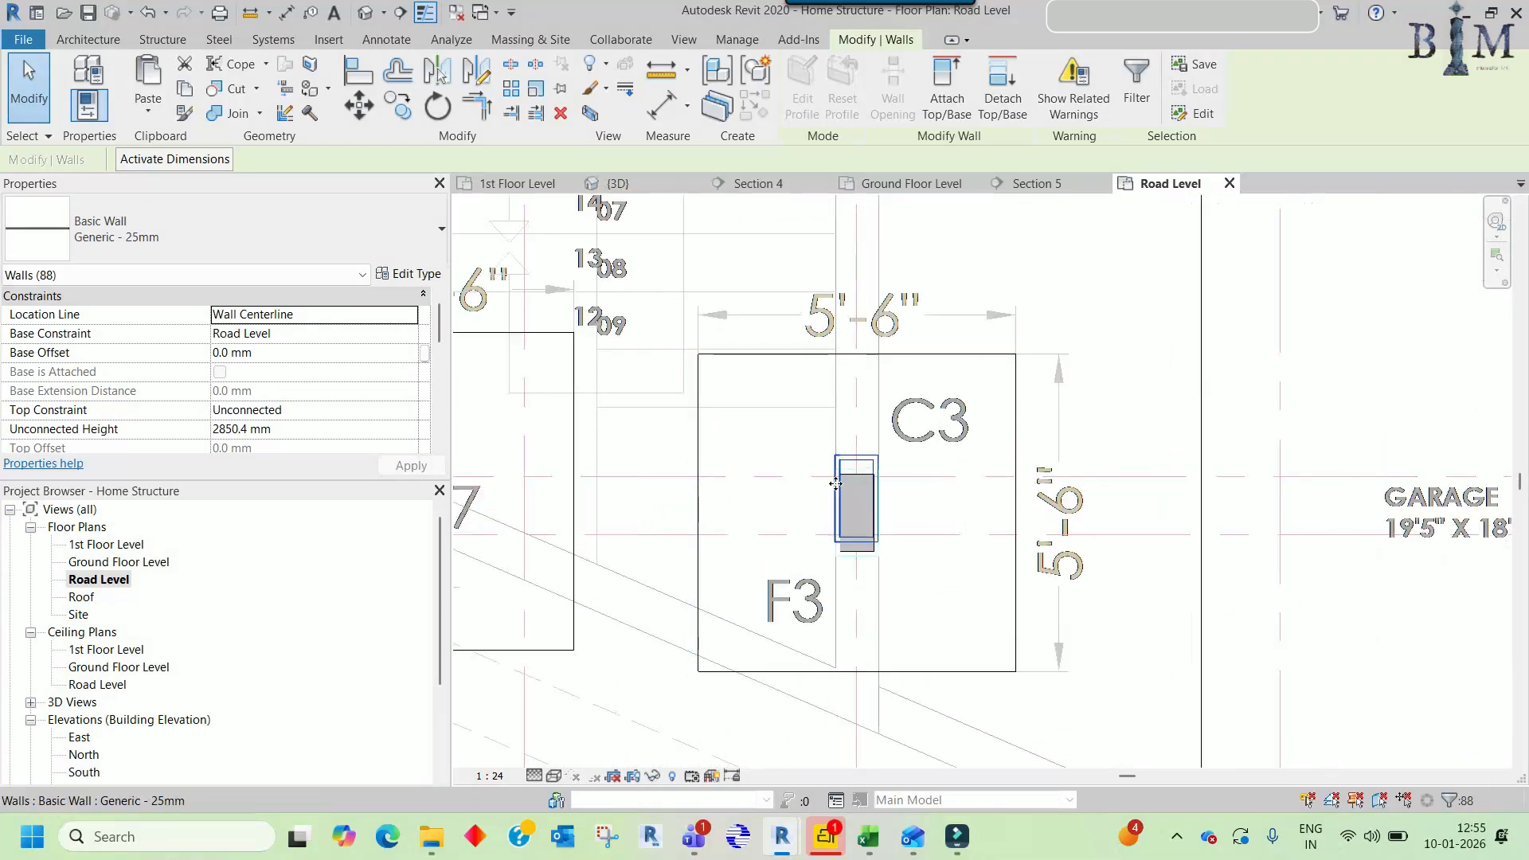
left_click(622, 193)
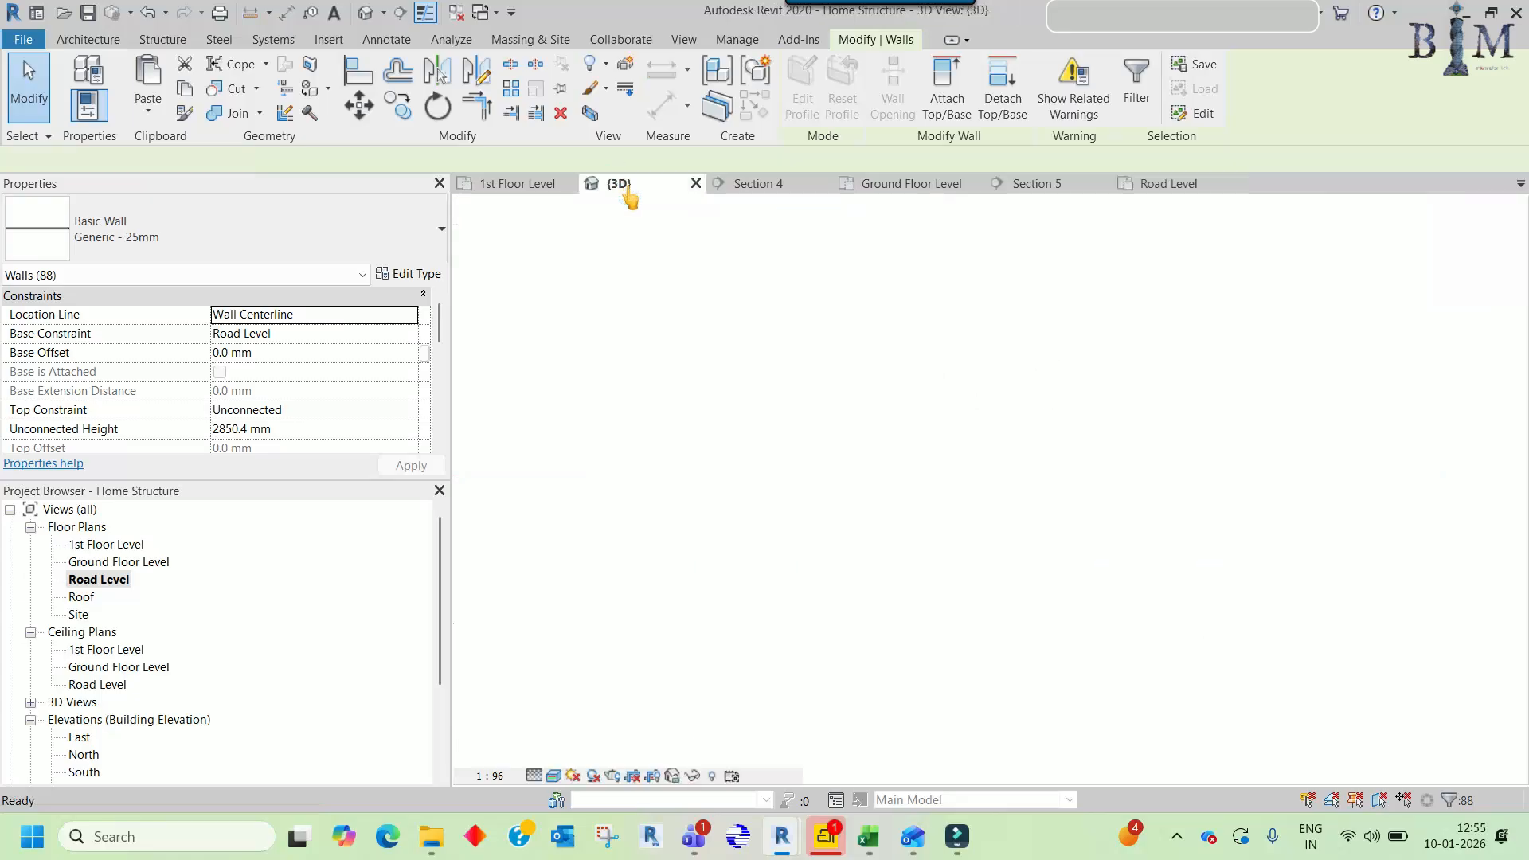
scroll(900, 557, "up", 5)
scroll(918, 486, "down", 6)
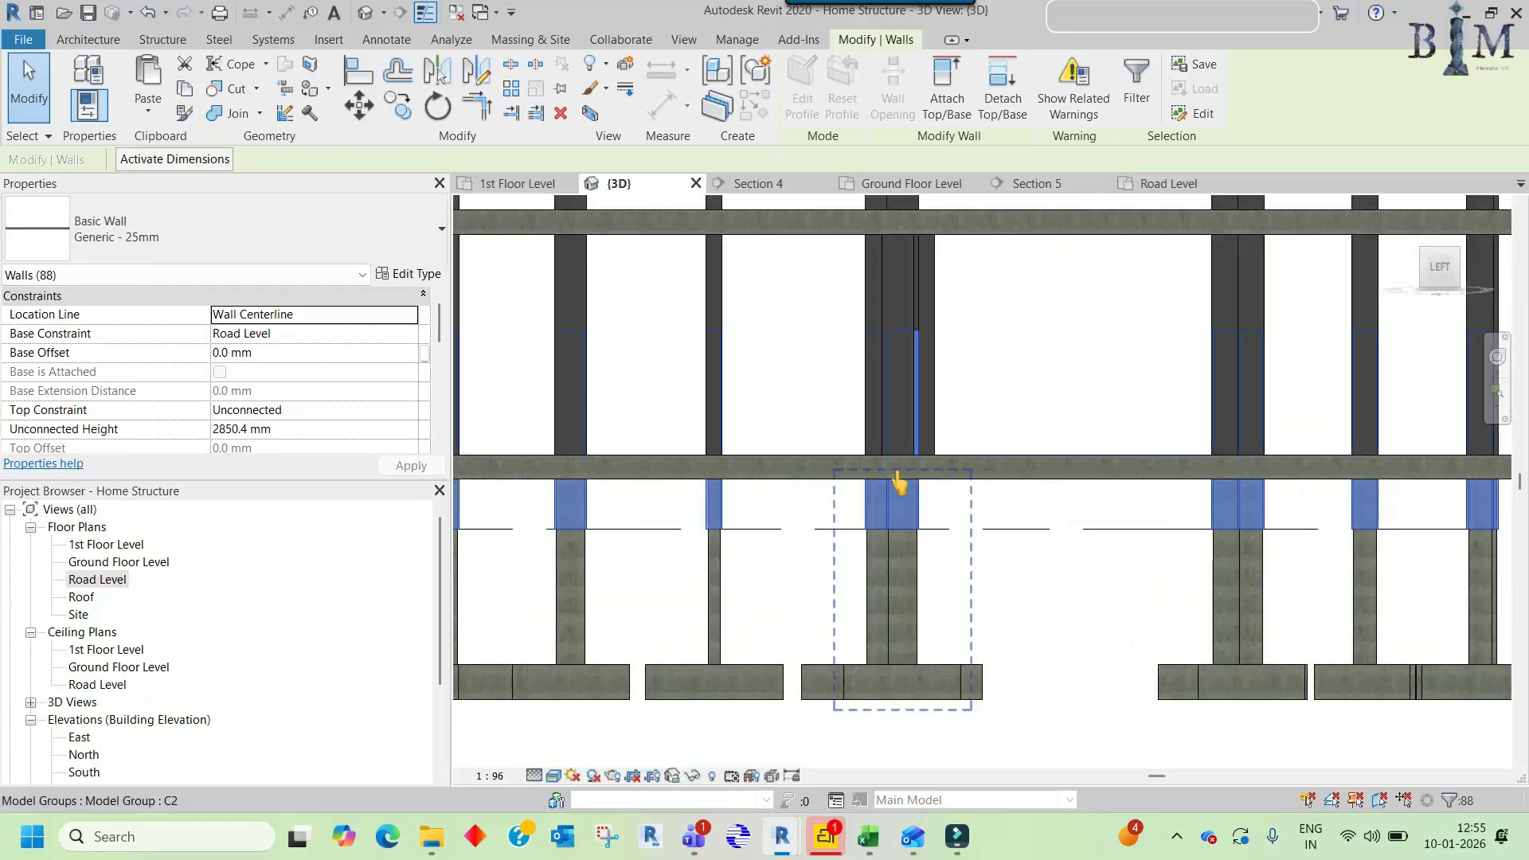
scroll(1446, 278, "down", 3)
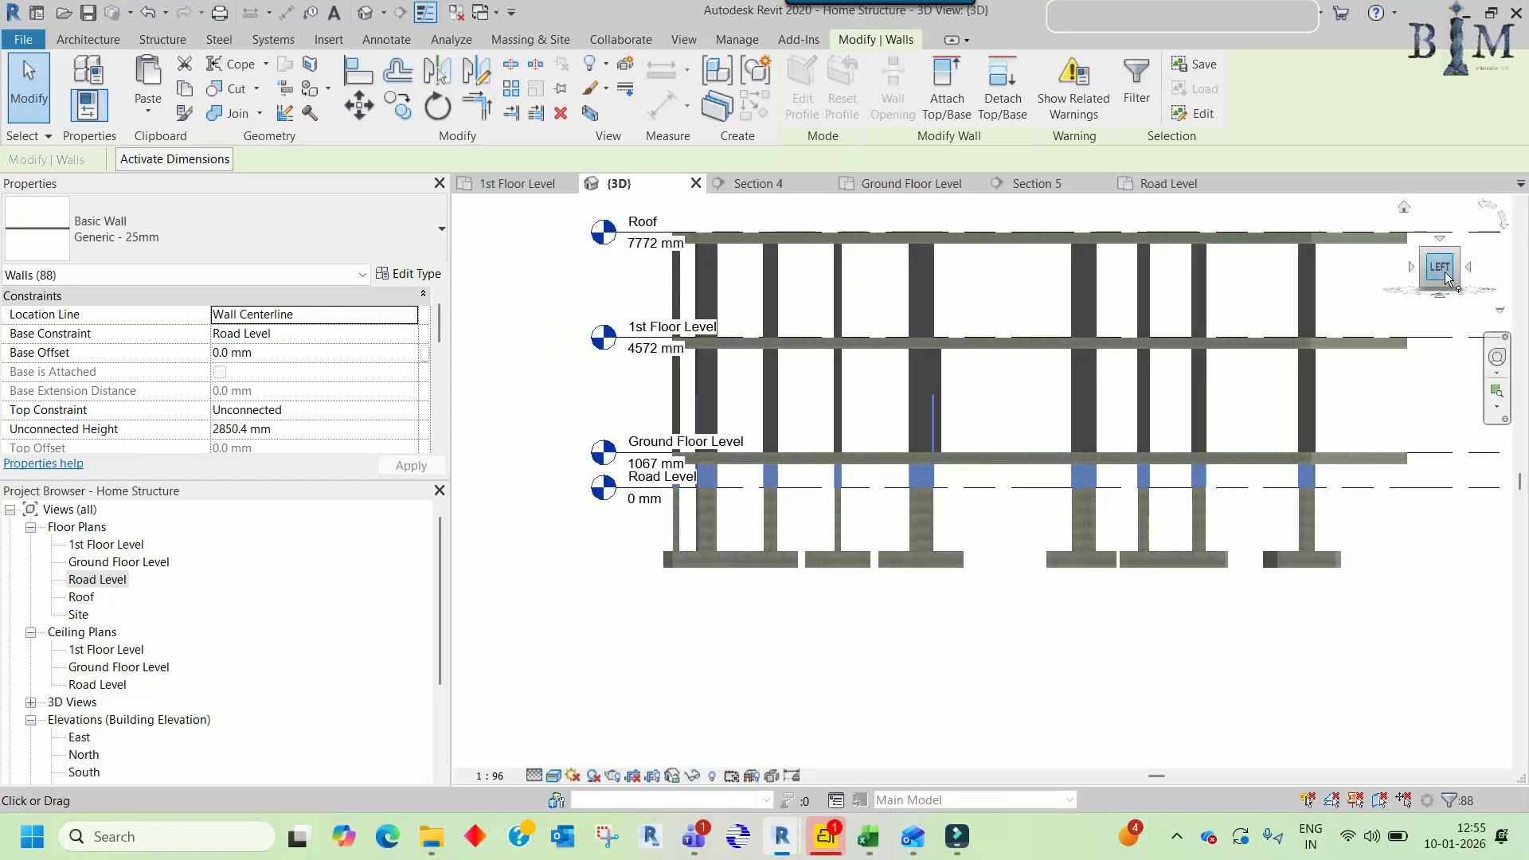
- Move the selected Generic - 25mm walls vertically down 1930.4 mm, unconstrained, so their bases sit on top of the footings
scroll(1065, 477, "up", 5)
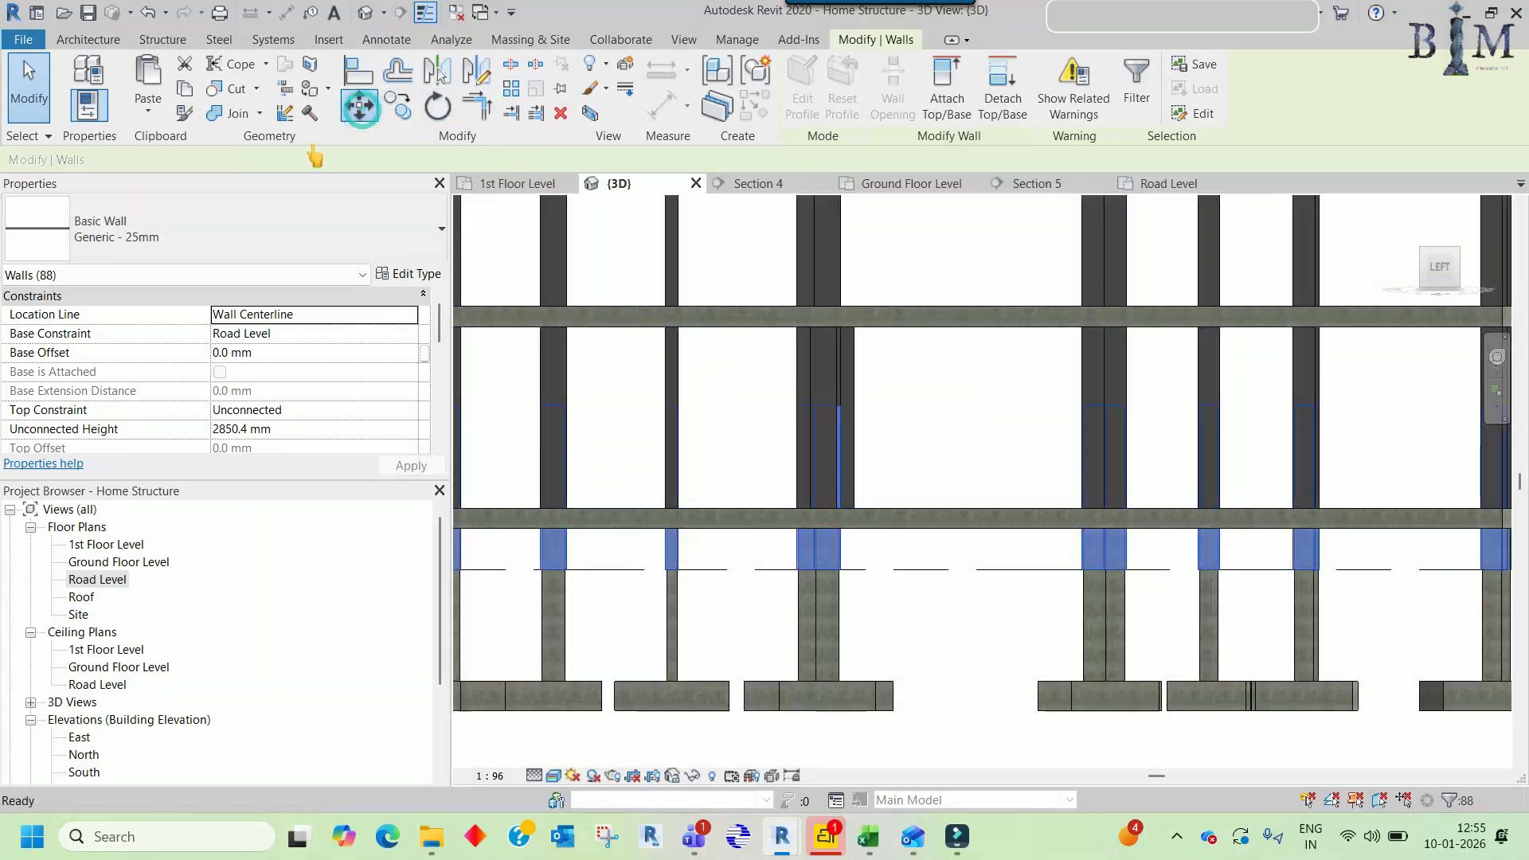
left_click(122, 160)
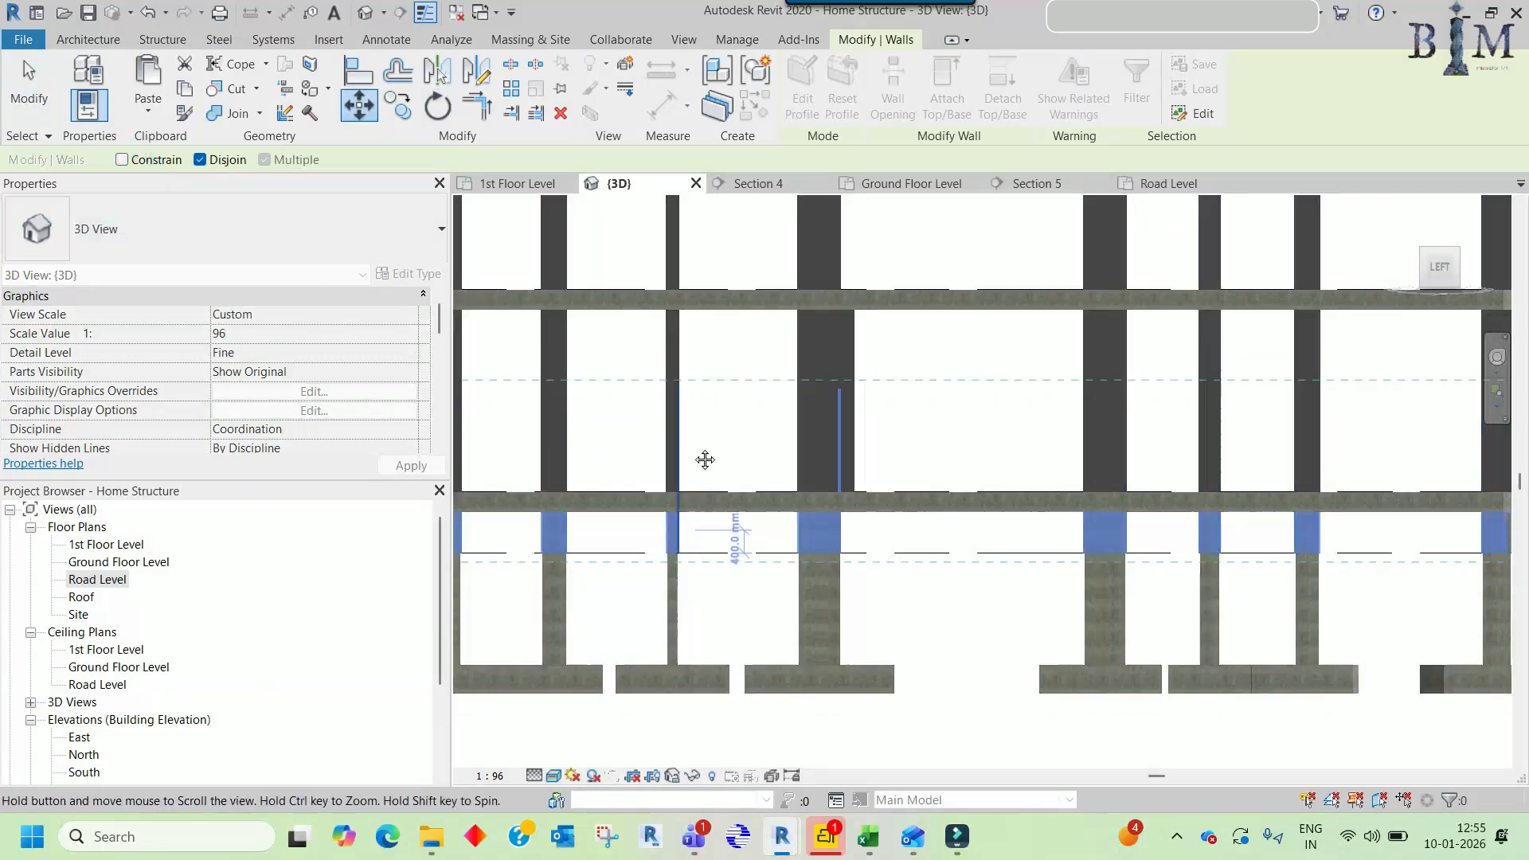
scroll(697, 402, "up", 5)
left_click(706, 365)
middle_click_drag(707, 503, 706, 275)
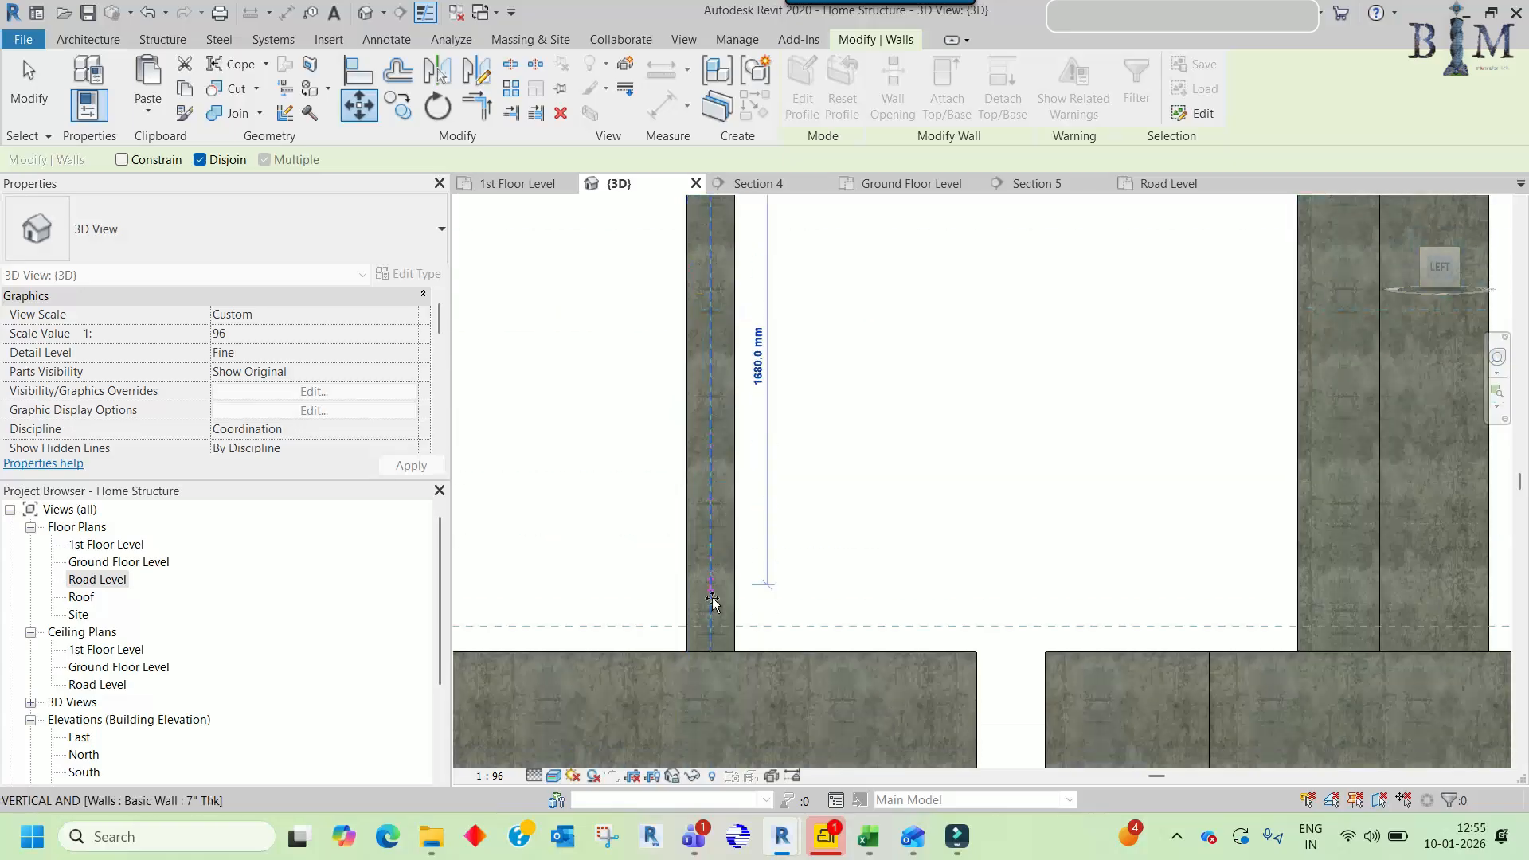
left_click(712, 651)
scroll(818, 535, "down", 5)
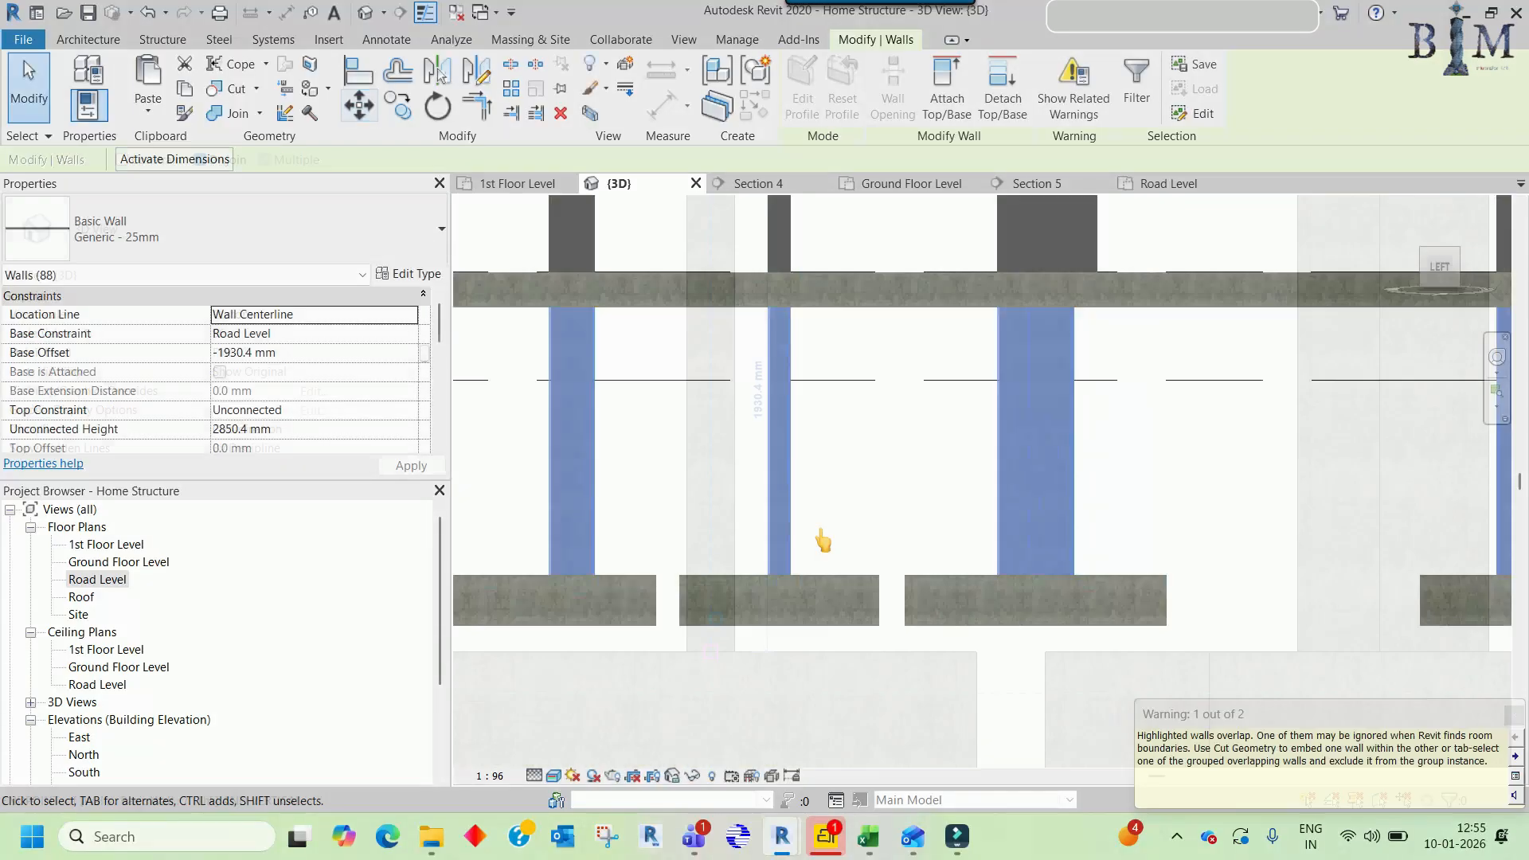
scroll(1035, 371, "up", 5)
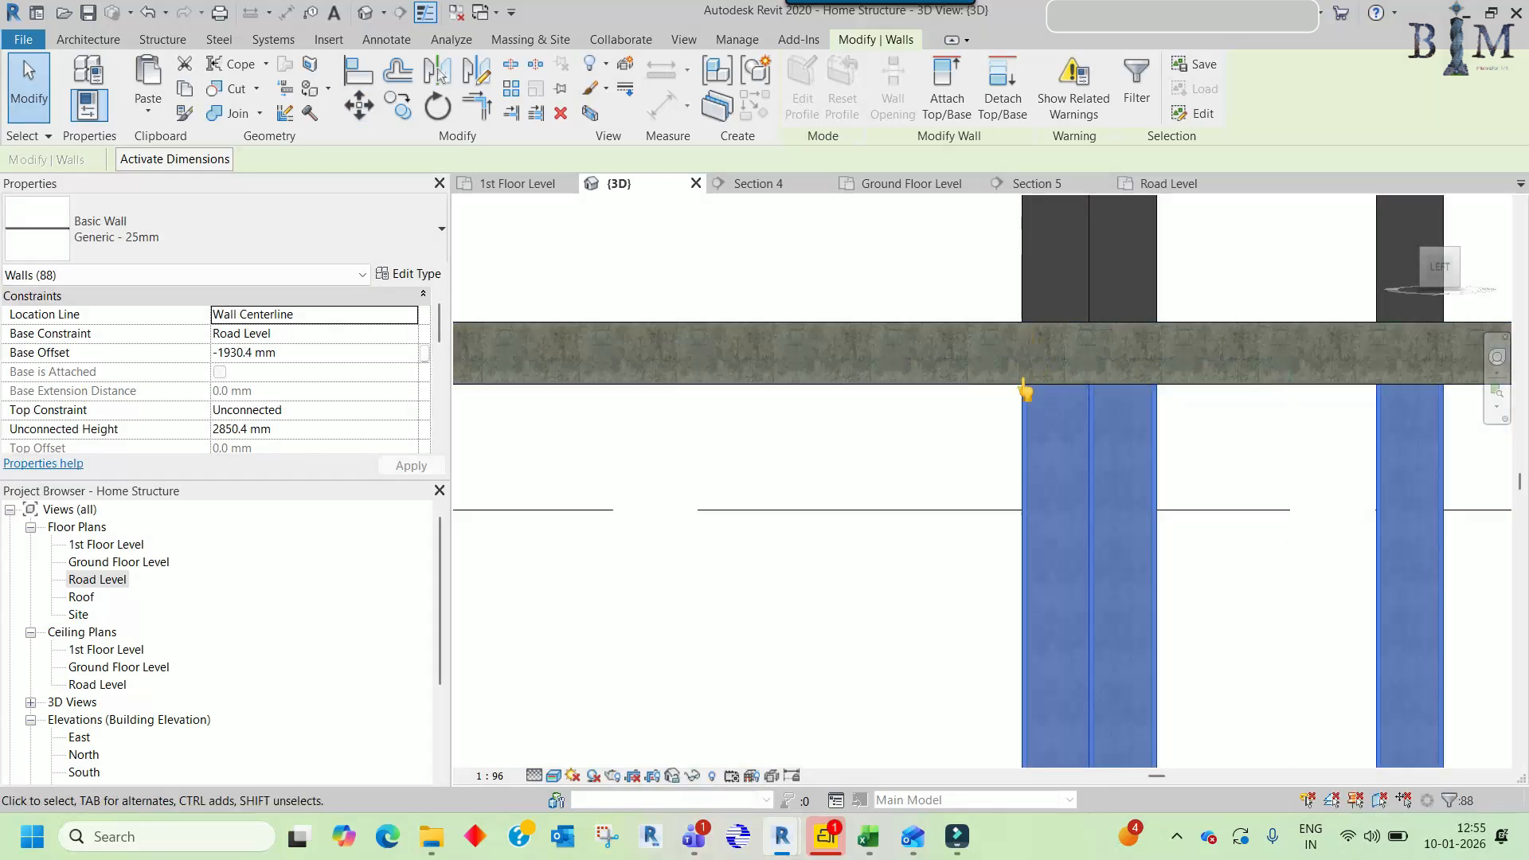
scroll(960, 414, "down", 6)
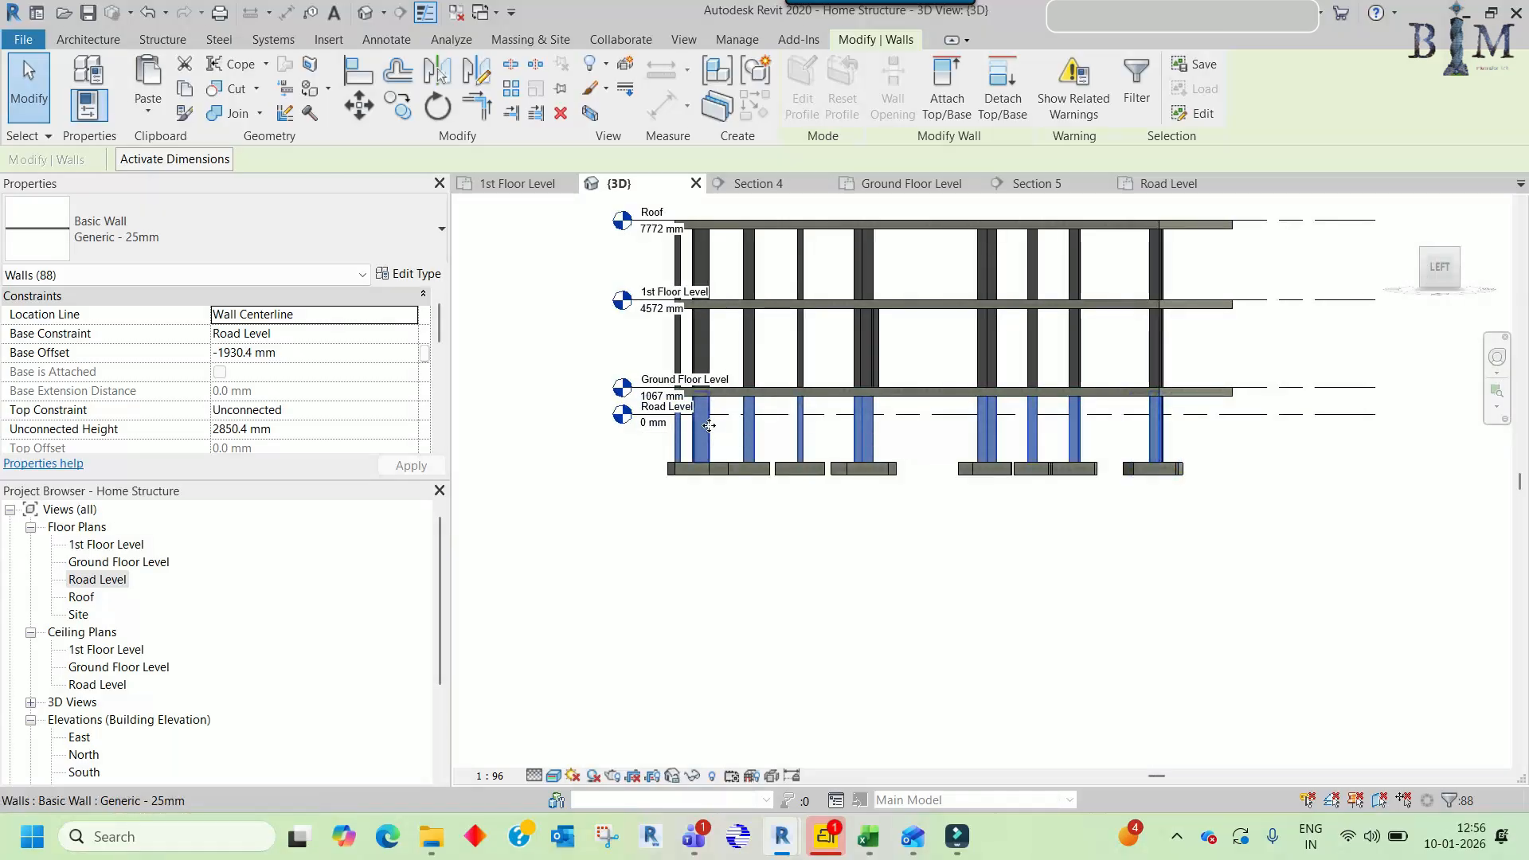
- On the Road Level plan, move the four 25 mm walls around the C3 column on footing F3 into alignment with its 7" Thk core
double_click(96, 581)
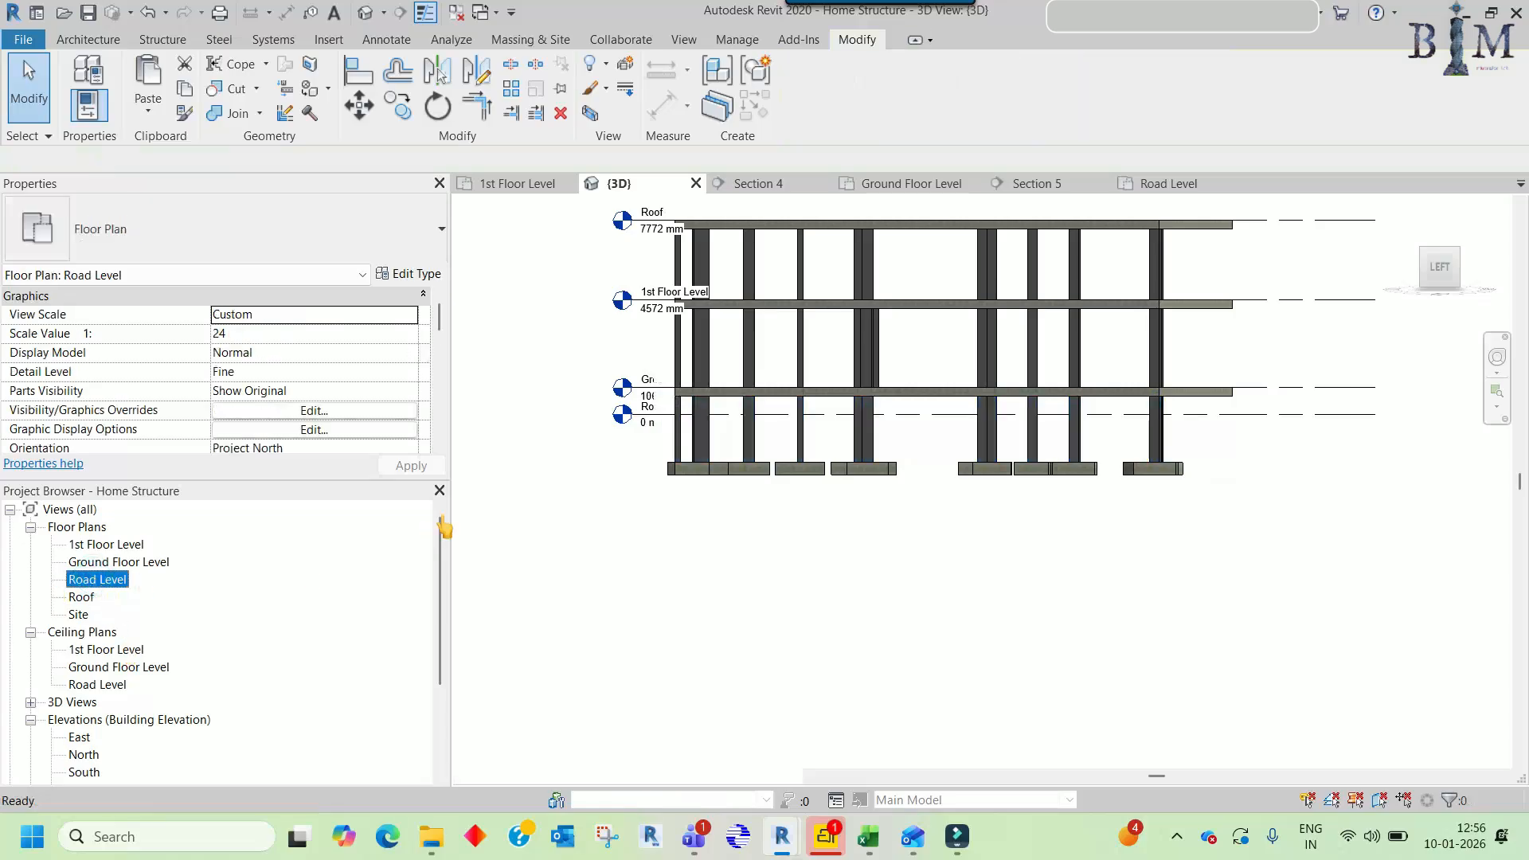
key("Escape")
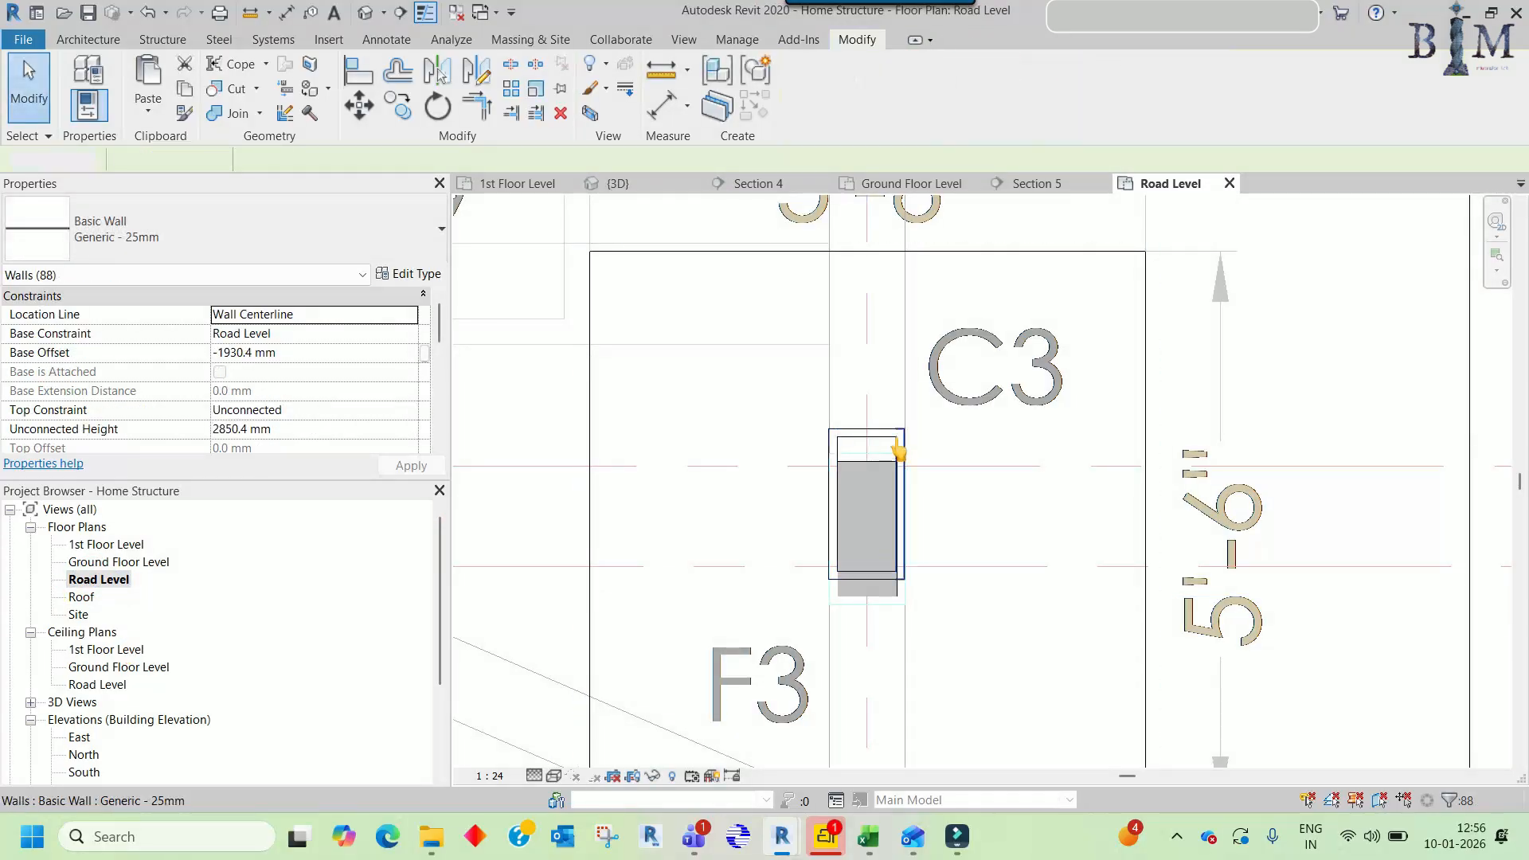
key("Tab")
left_click(898, 438)
key("m")
key("v")
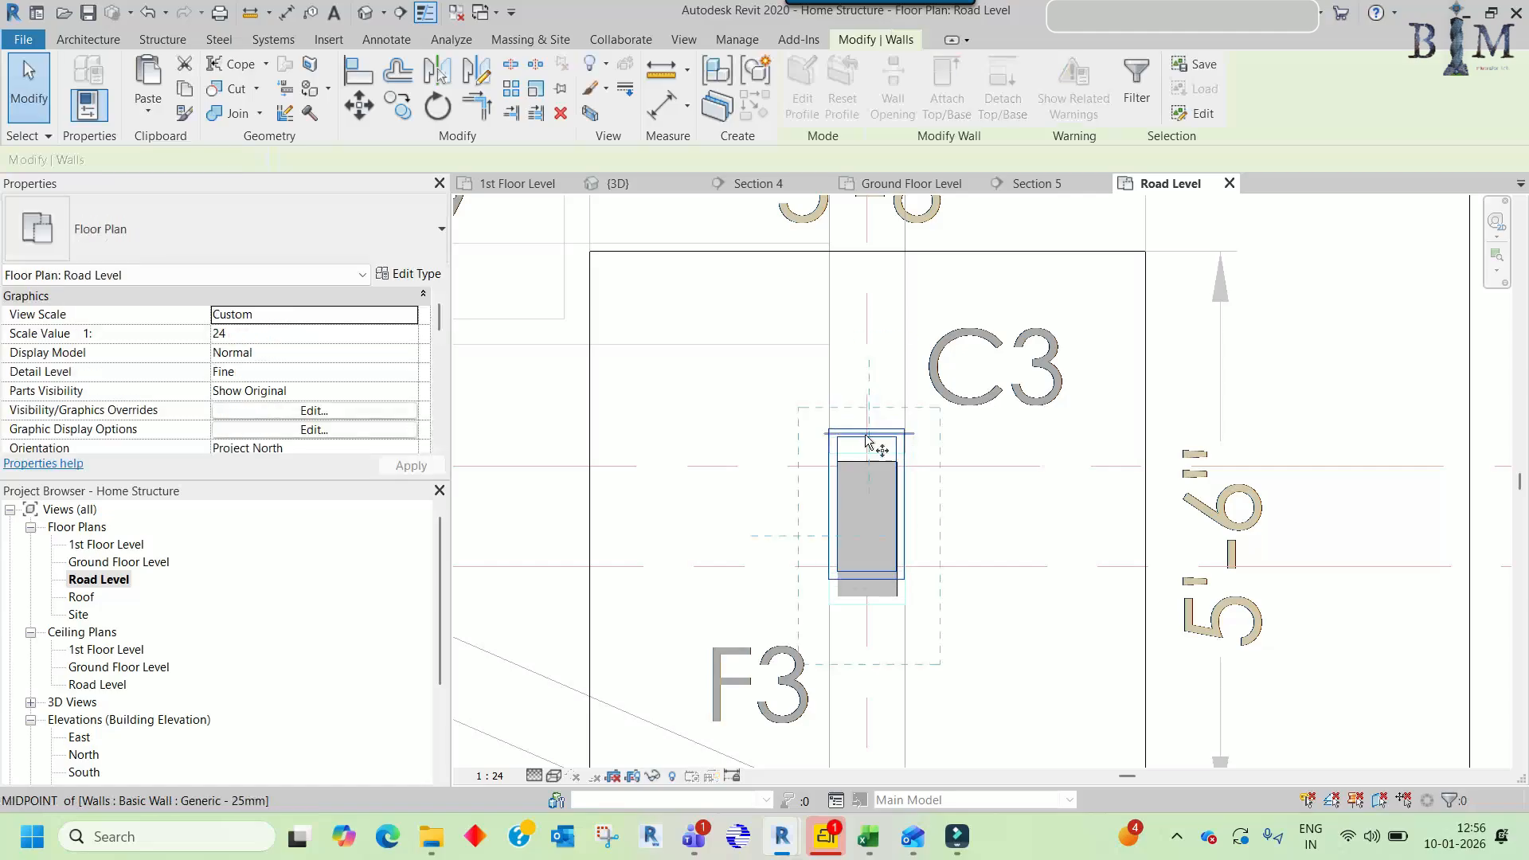
scroll(875, 443, "up", 3)
left_click(866, 438)
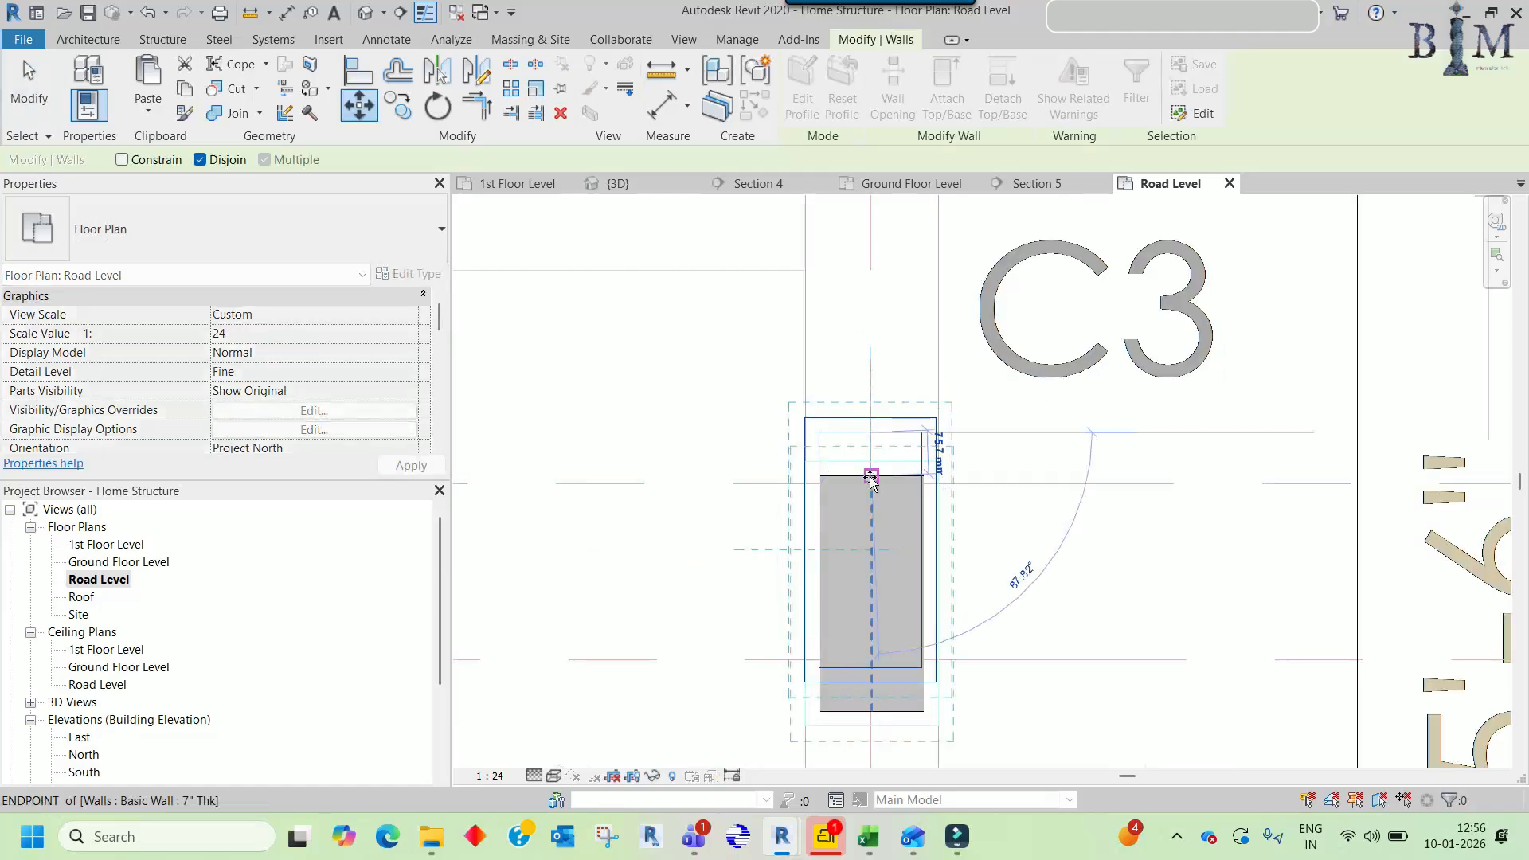
scroll(871, 476, "up", 3)
left_click(882, 483)
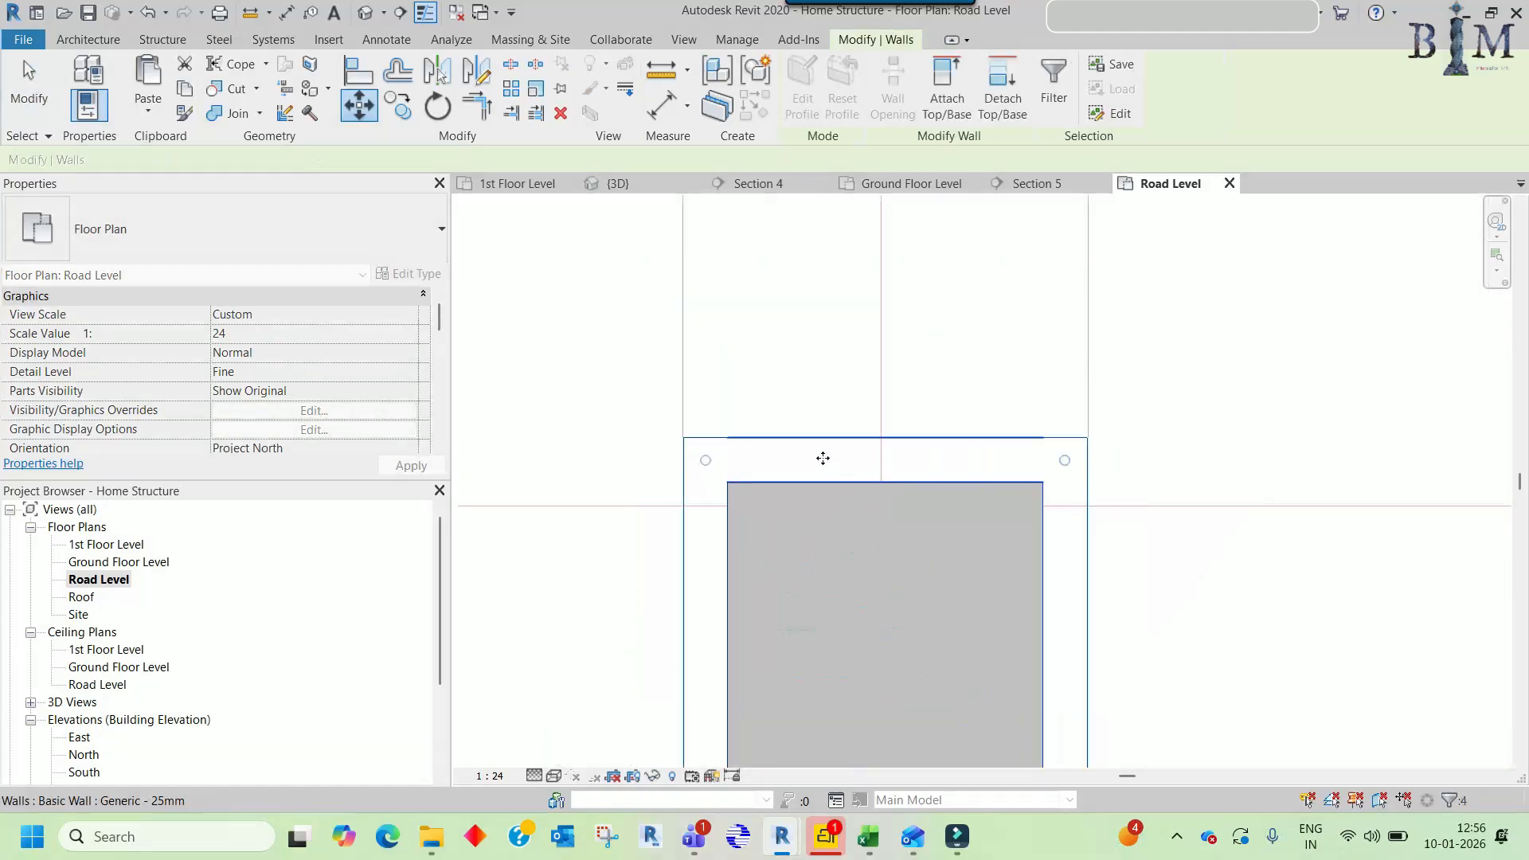
scroll(820, 446, "down", 5)
key("Escape")
- Select the long vertical building section line beside grid A on the Road Level plan
scroll(873, 467, "down", 8)
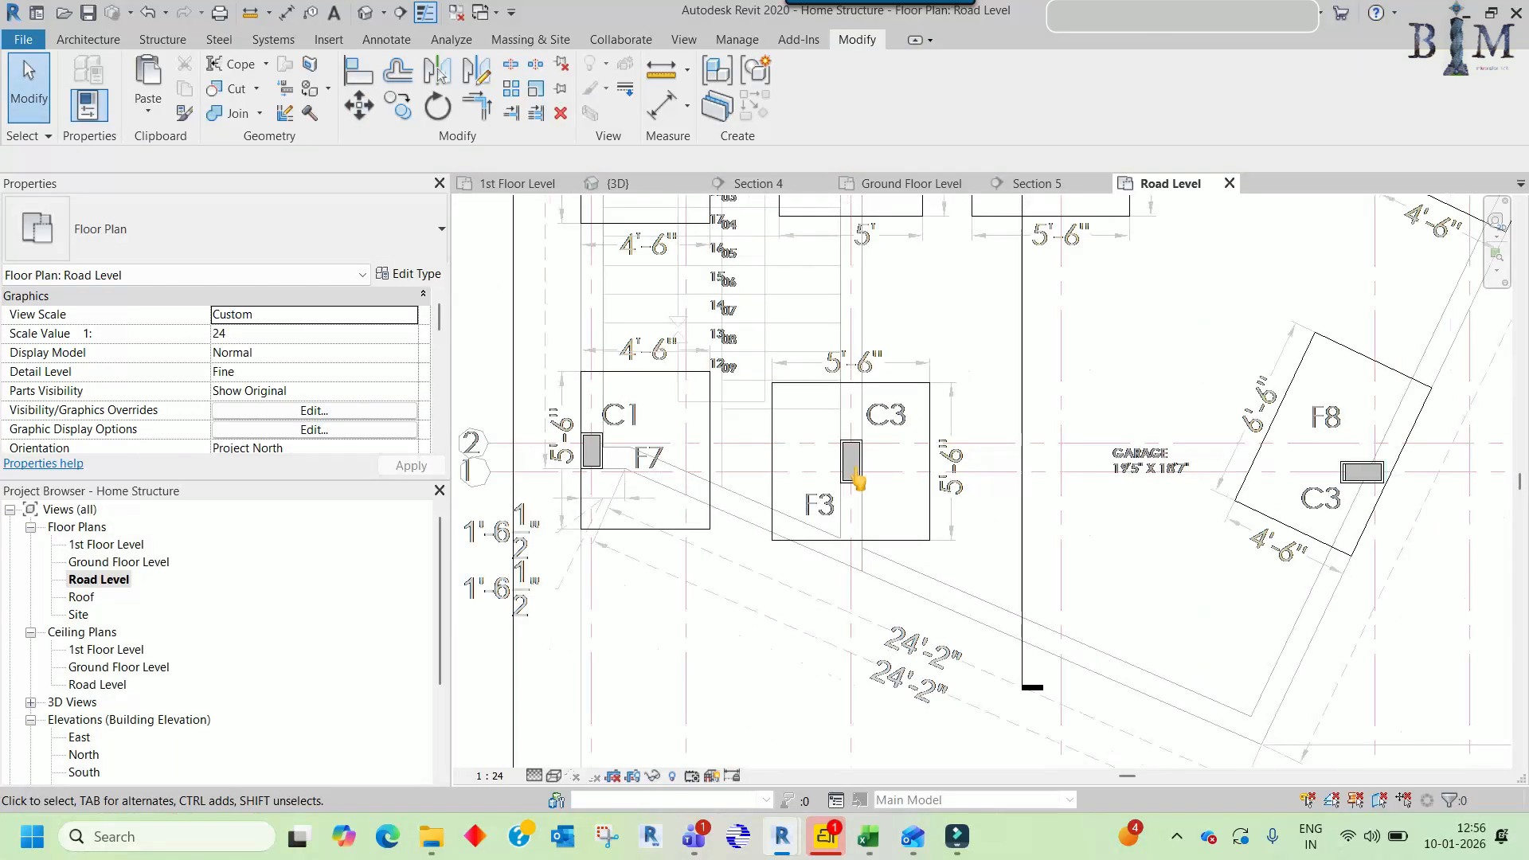
scroll(707, 443, "down", 3)
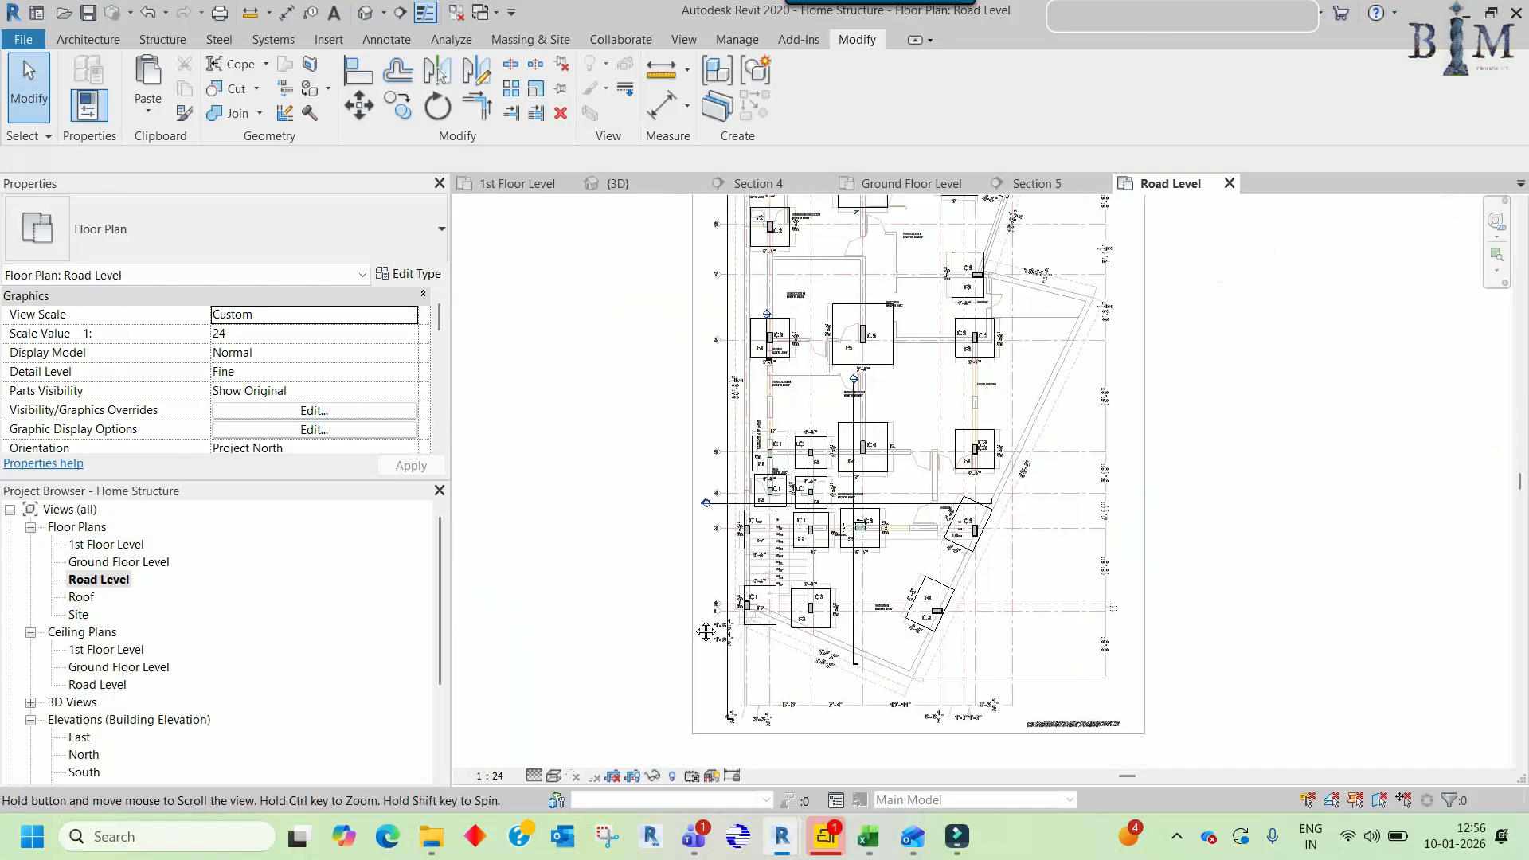
left_click(722, 566)
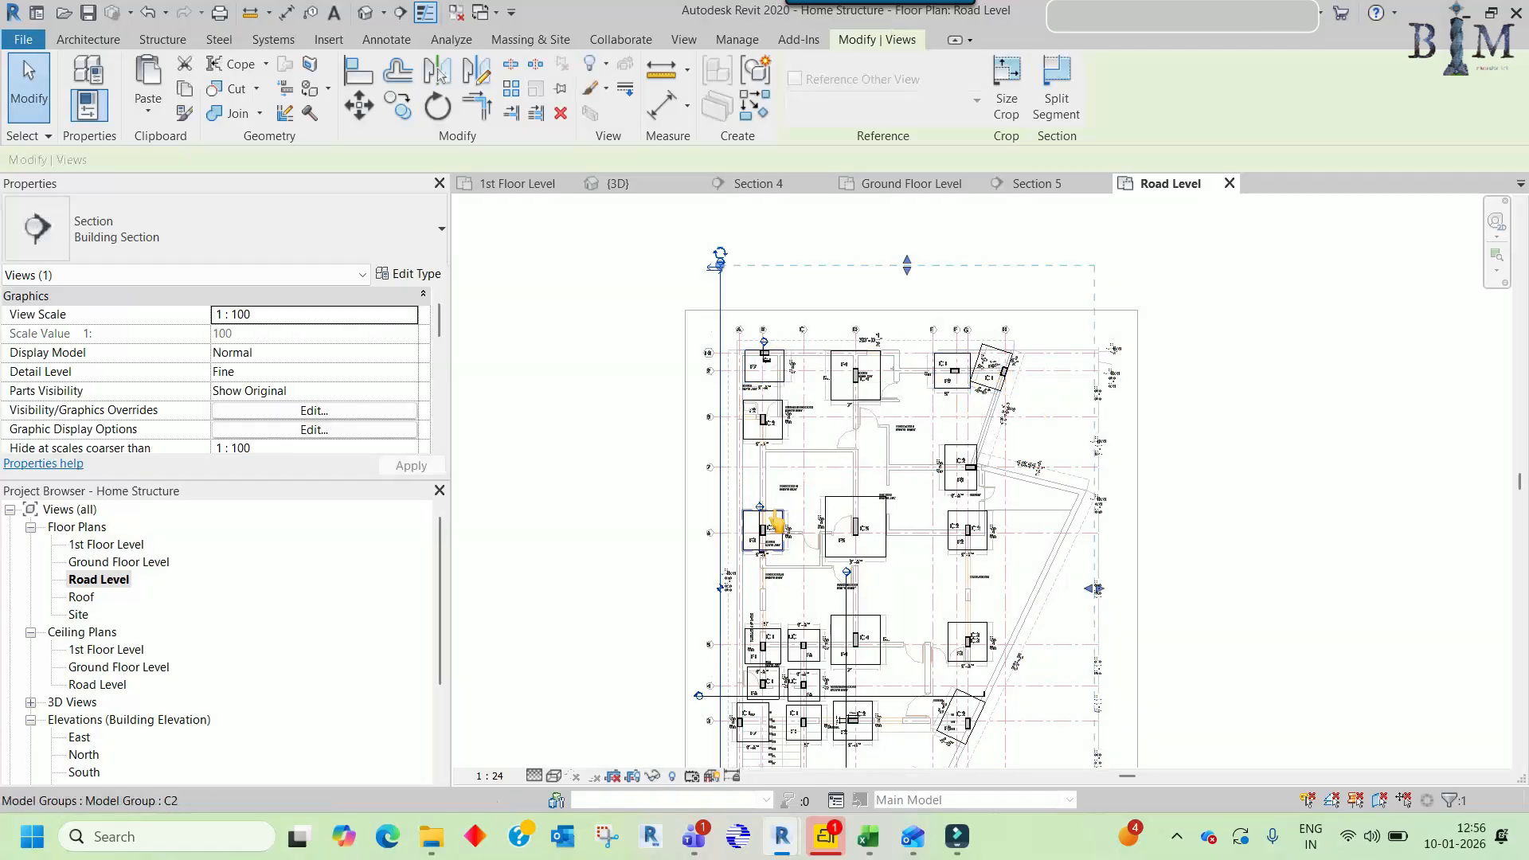
- Open the Section 3 view and align the leftmost column's 25 mm wall top with the underside of the ground floor slab
double_click(714, 495)
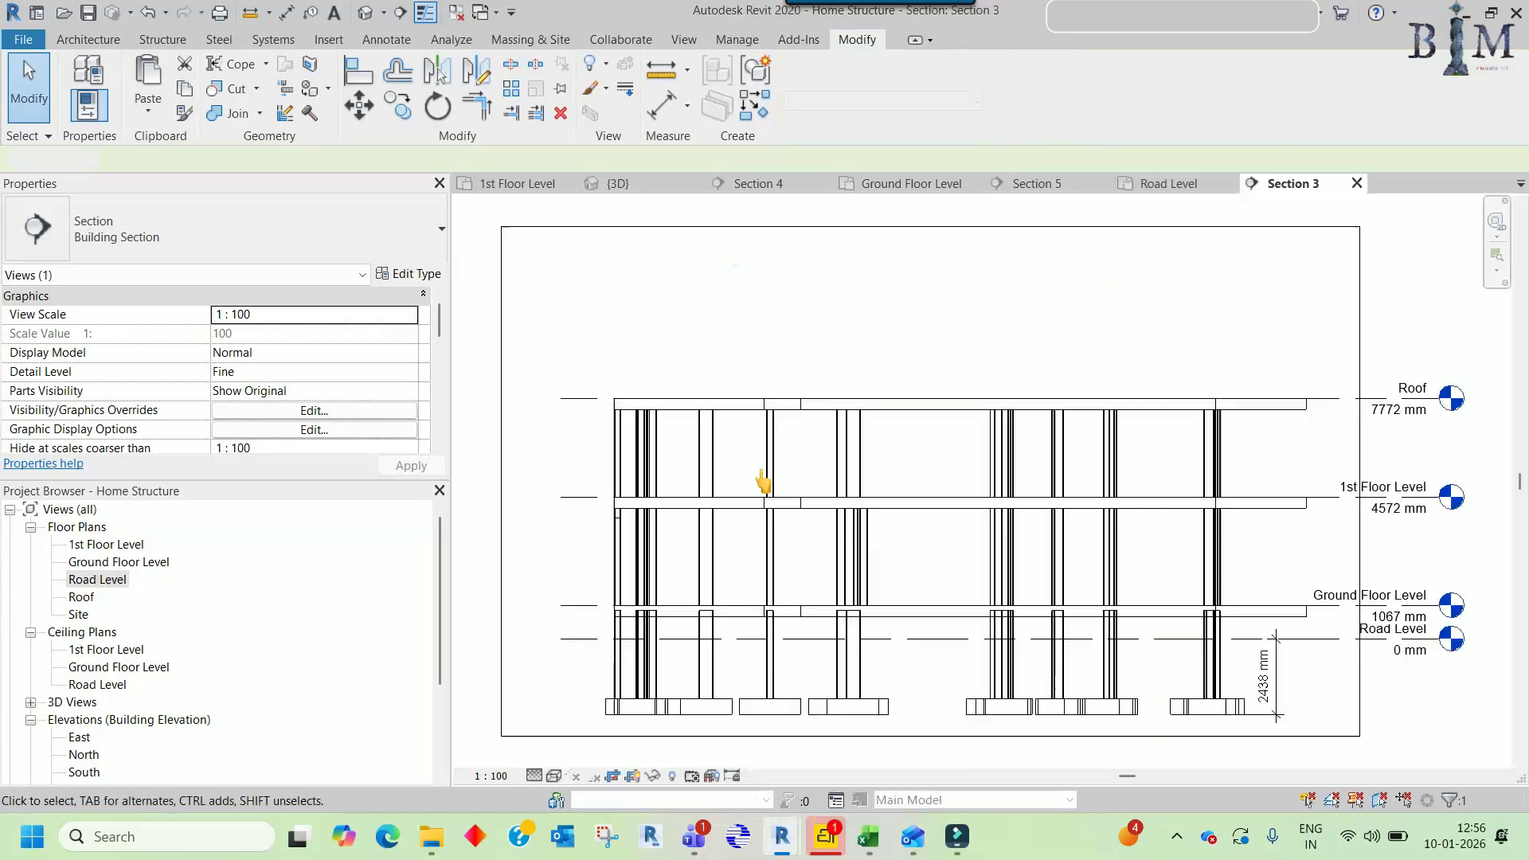
scroll(618, 649, "up", 4)
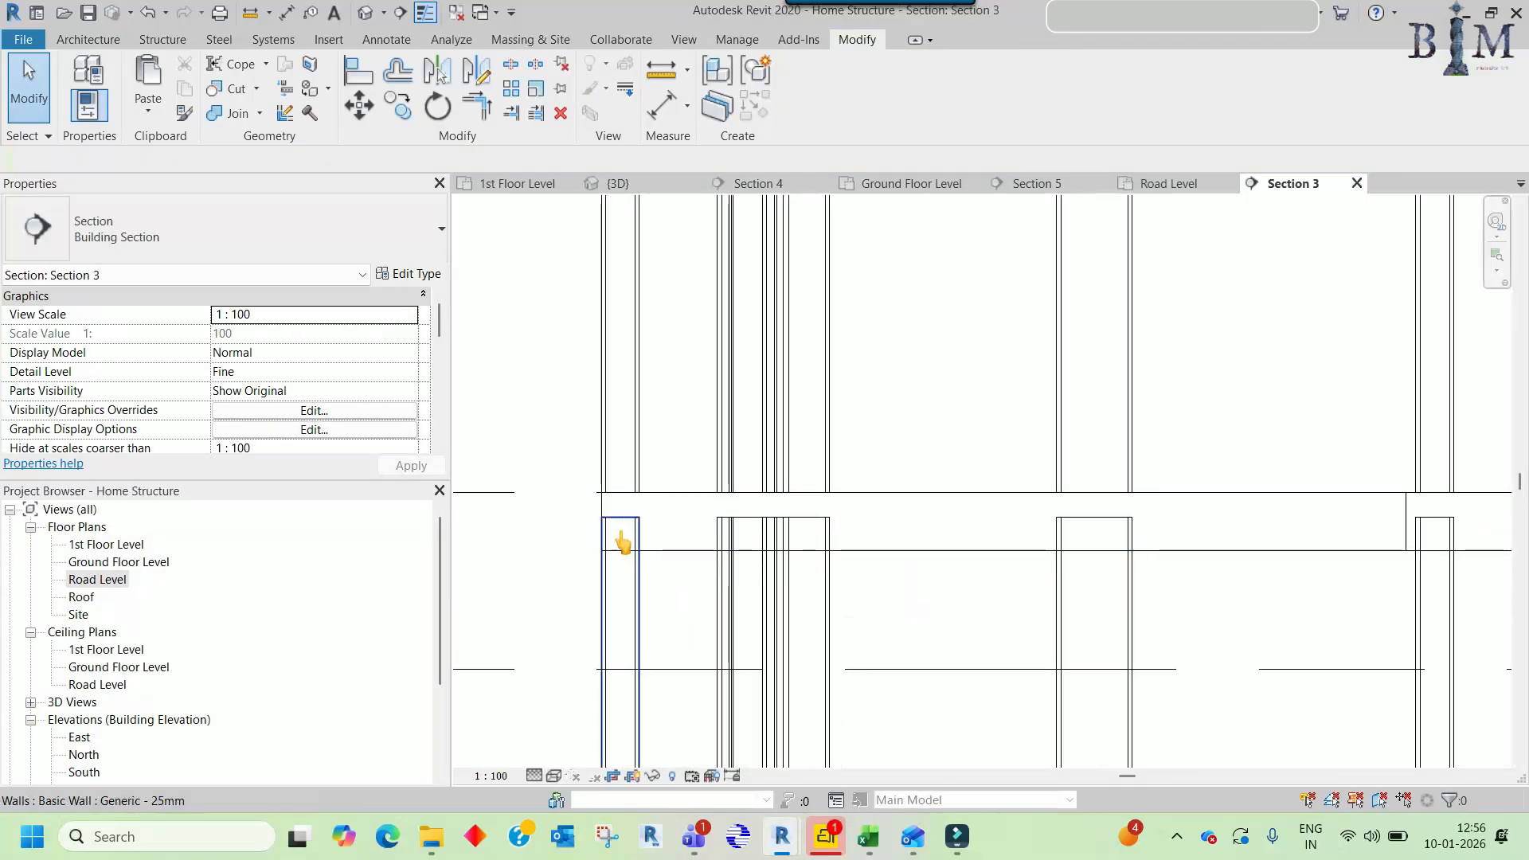
key("a")
key("l")
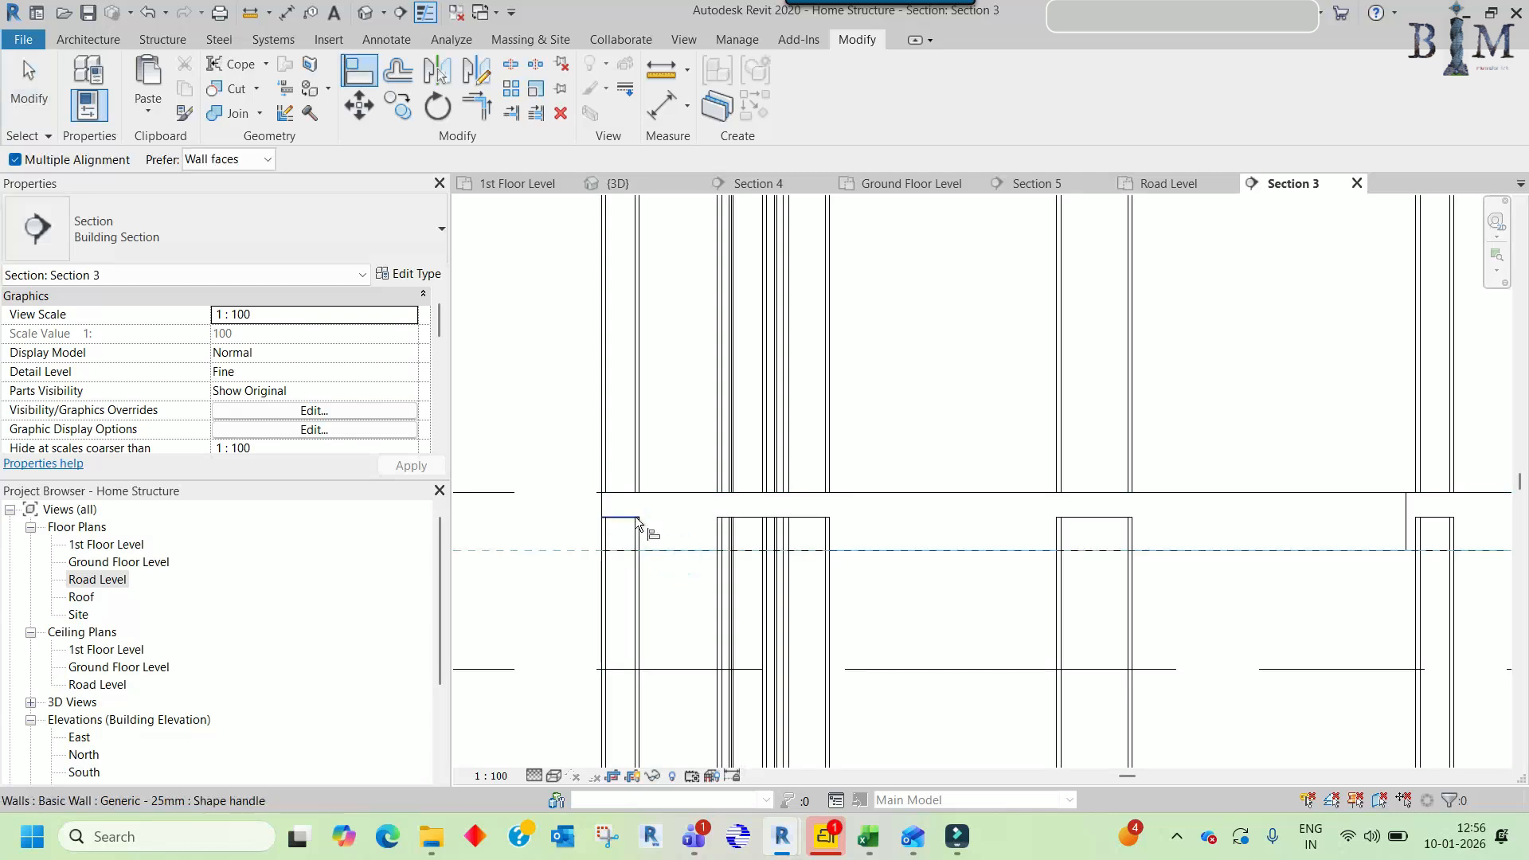
left_click(629, 524)
- Align the 25 mm wall tops of the second column group from the left with the ground floor slab's underside
left_click(740, 525)
left_click(755, 524)
left_click(786, 518)
left_click(774, 518)
left_click(751, 517)
left_click(737, 518)
left_click(830, 518)
left_click(730, 516)
- Align the 25 mm wall tops of the third, fourth and fifth column groups with the ground floor slab's underside
left_click(1129, 519)
left_click(1060, 519)
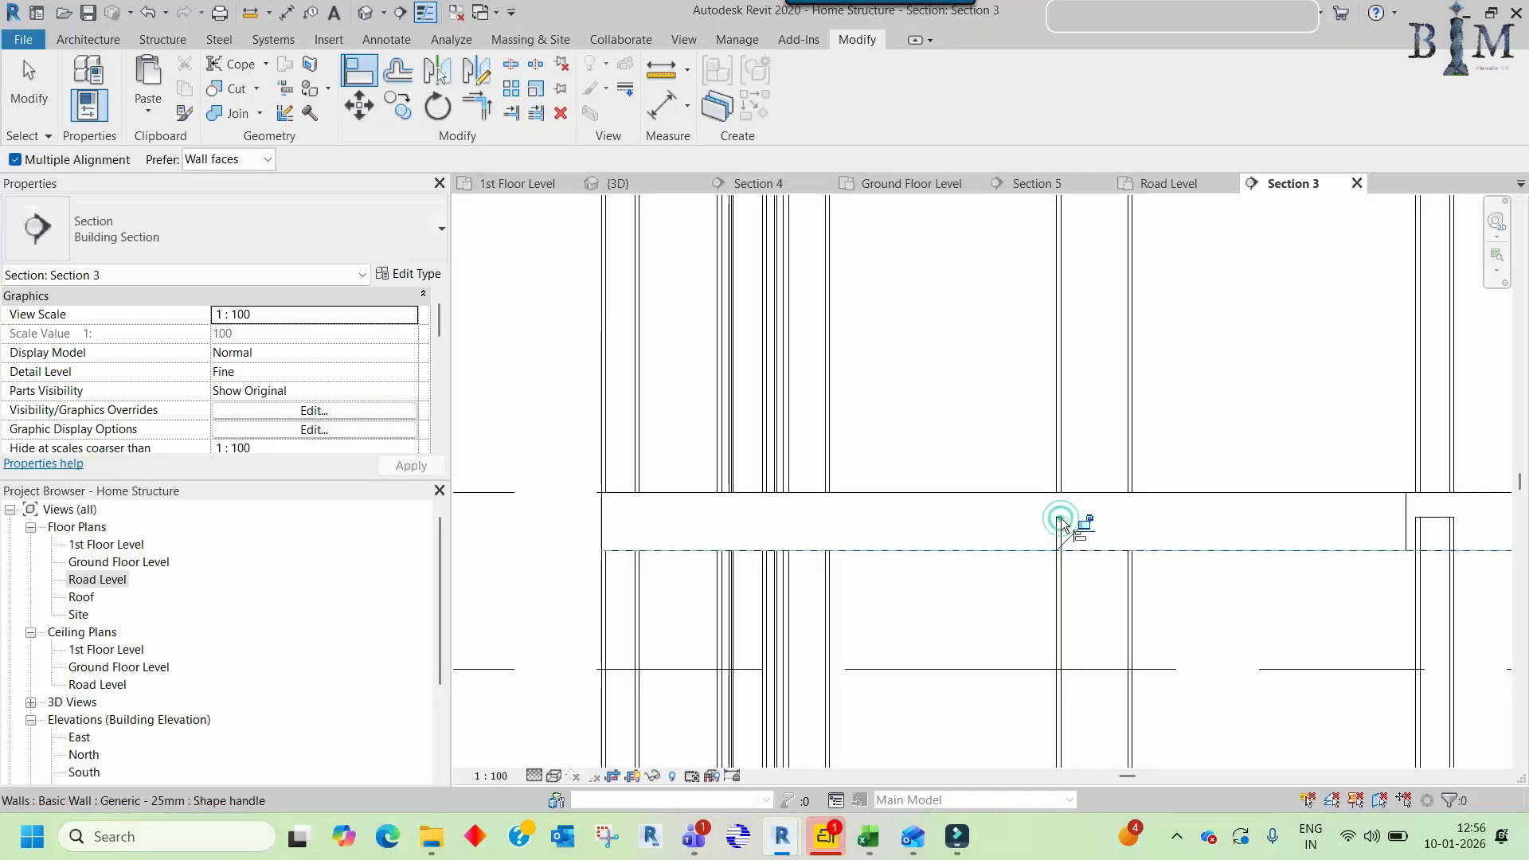
middle_click_drag(1287, 547, 761, 516)
left_click(918, 488)
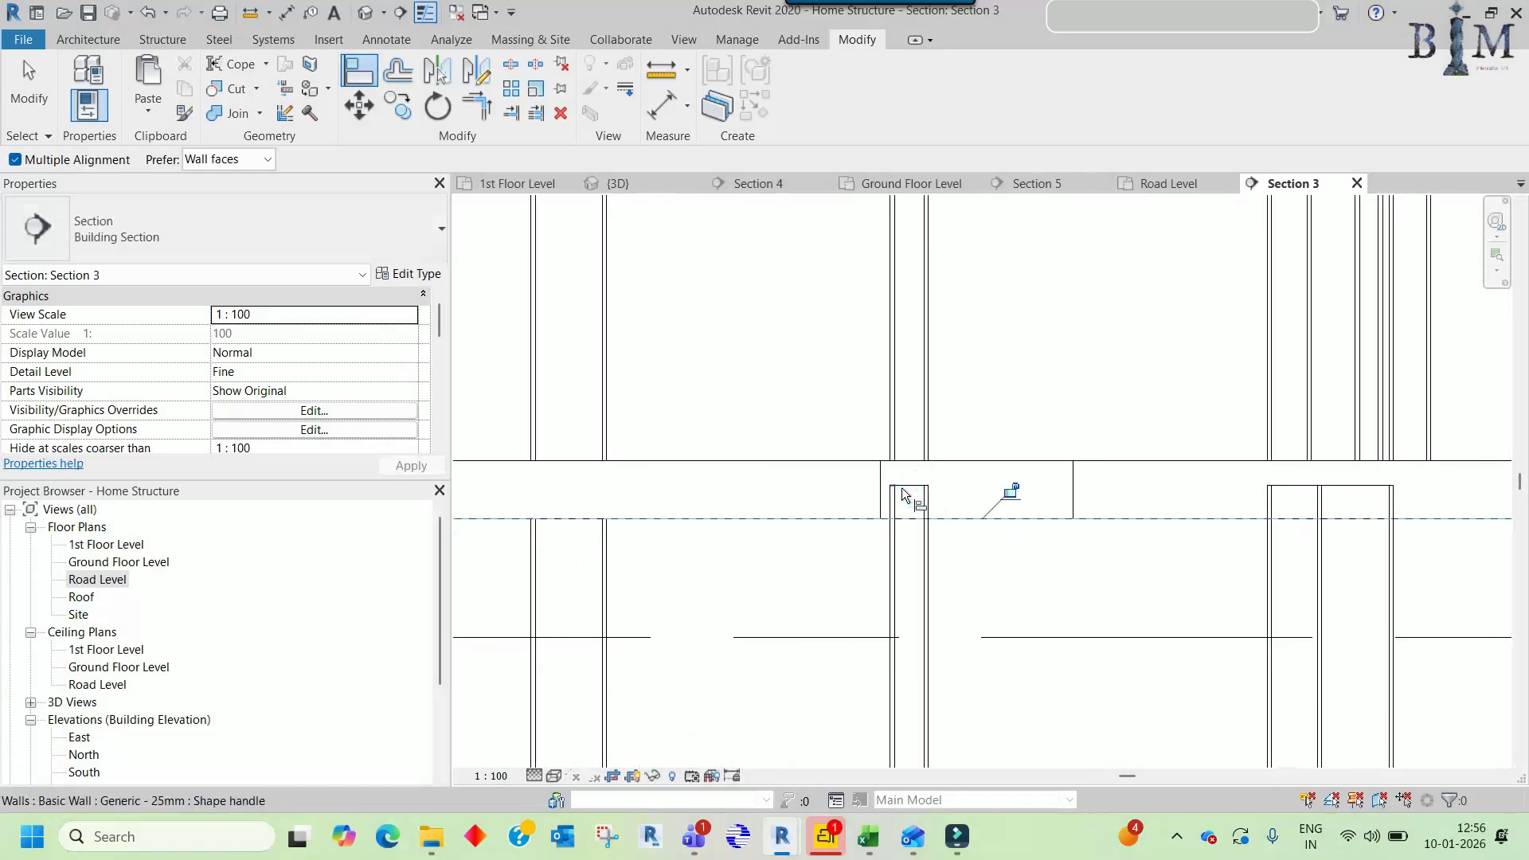
left_click(825, 482)
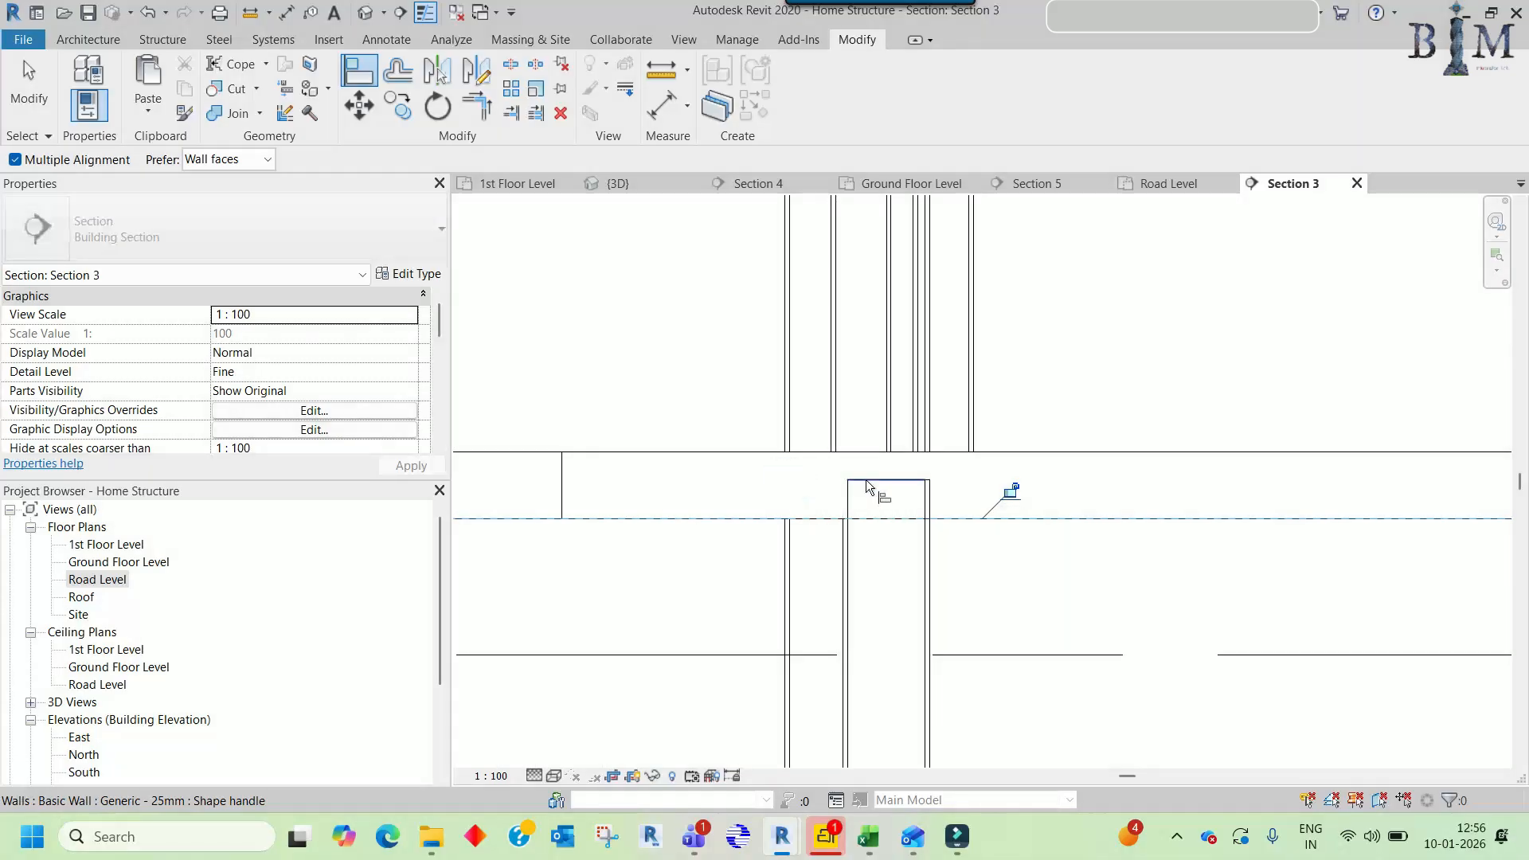
left_click(876, 481)
left_click(925, 480)
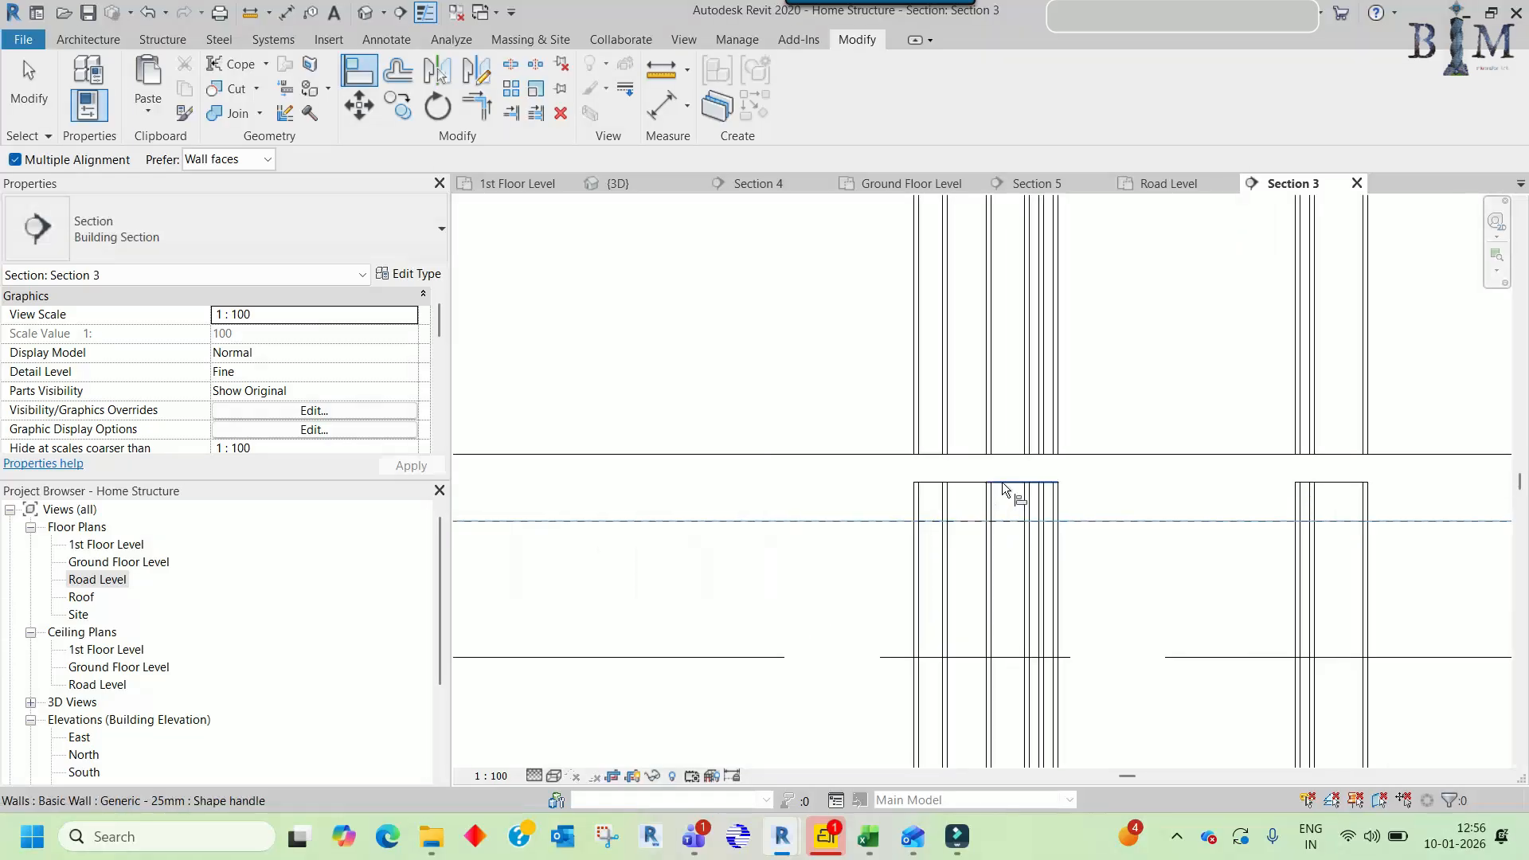
- Lower all 25 mm wall tops of the sixth column group to the ground floor slab's underside with Align
left_click(1002, 482)
left_click(945, 481)
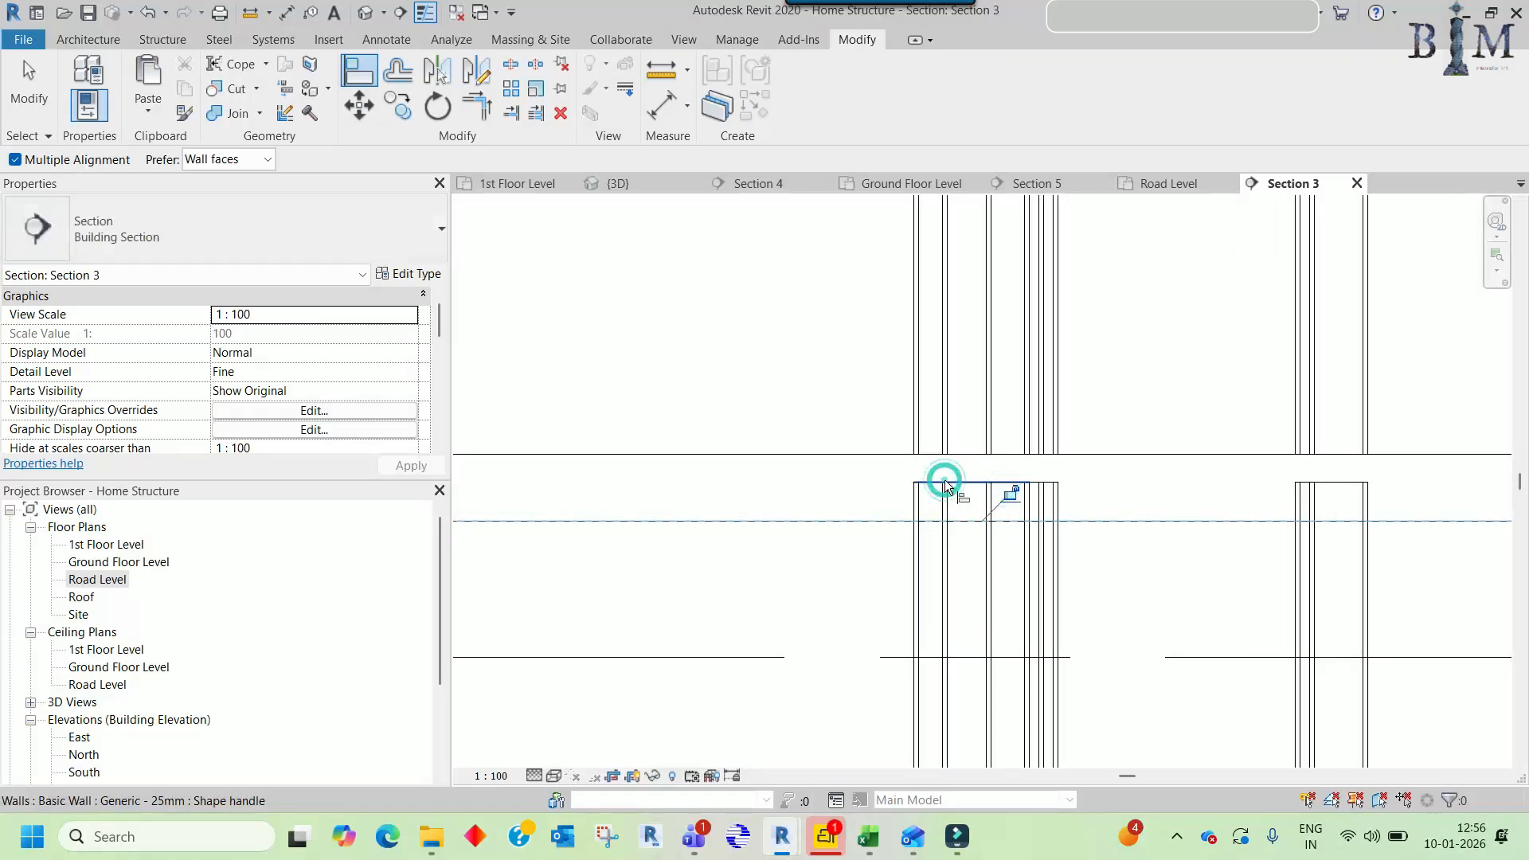
left_click(1051, 482)
left_click(1016, 483)
left_click(951, 480)
left_click(931, 481)
left_click(1034, 481)
left_click(972, 481)
left_click(915, 489)
left_click(998, 488)
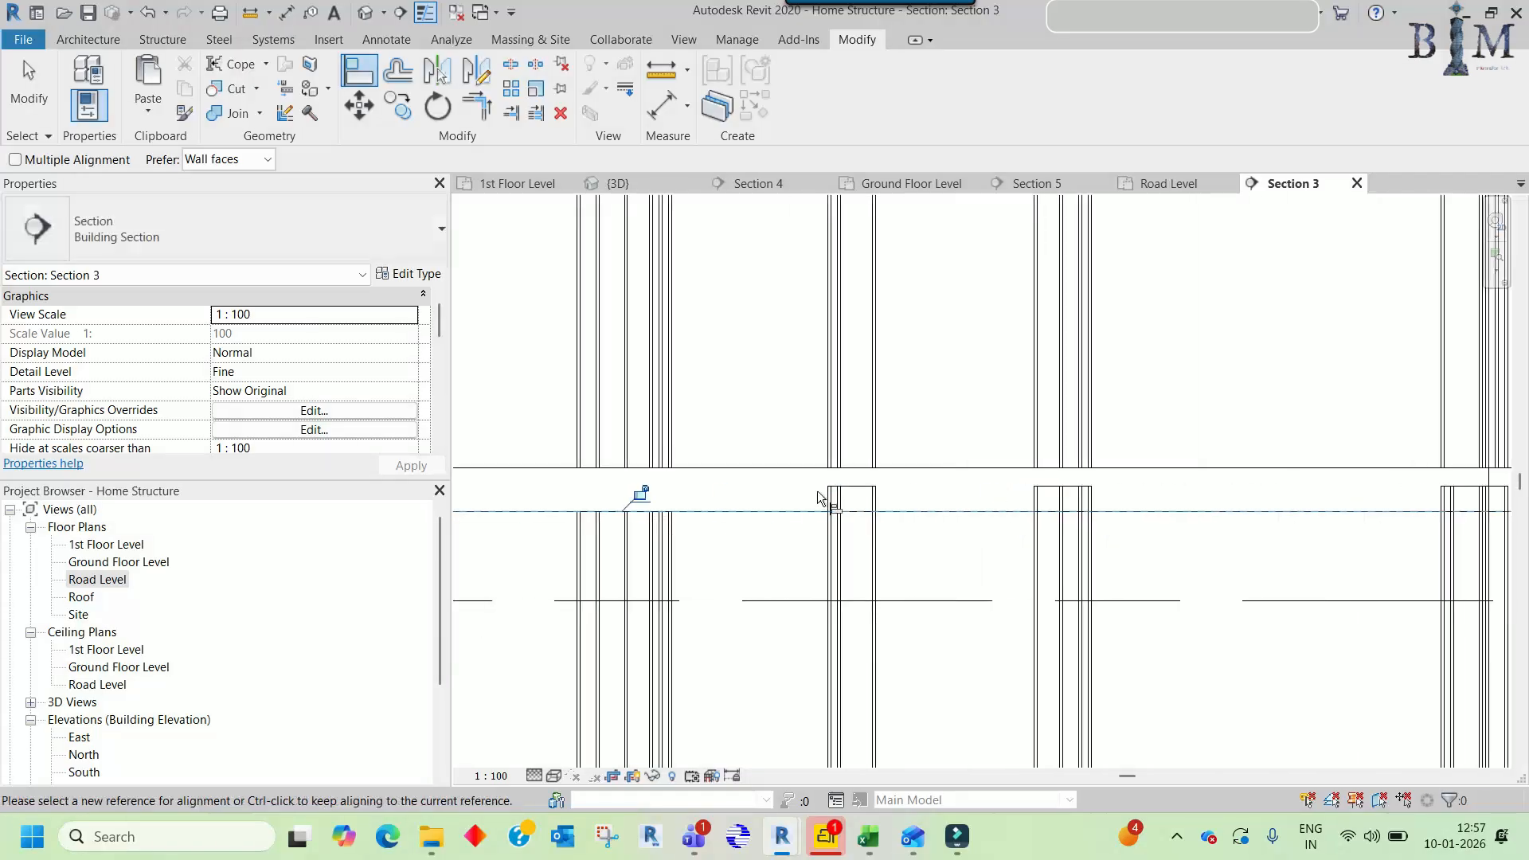
- Align the 25 mm wall tops of the seventh and eighth column groups to the same ground floor slab underside
key("ctrl")
left_click(847, 489)
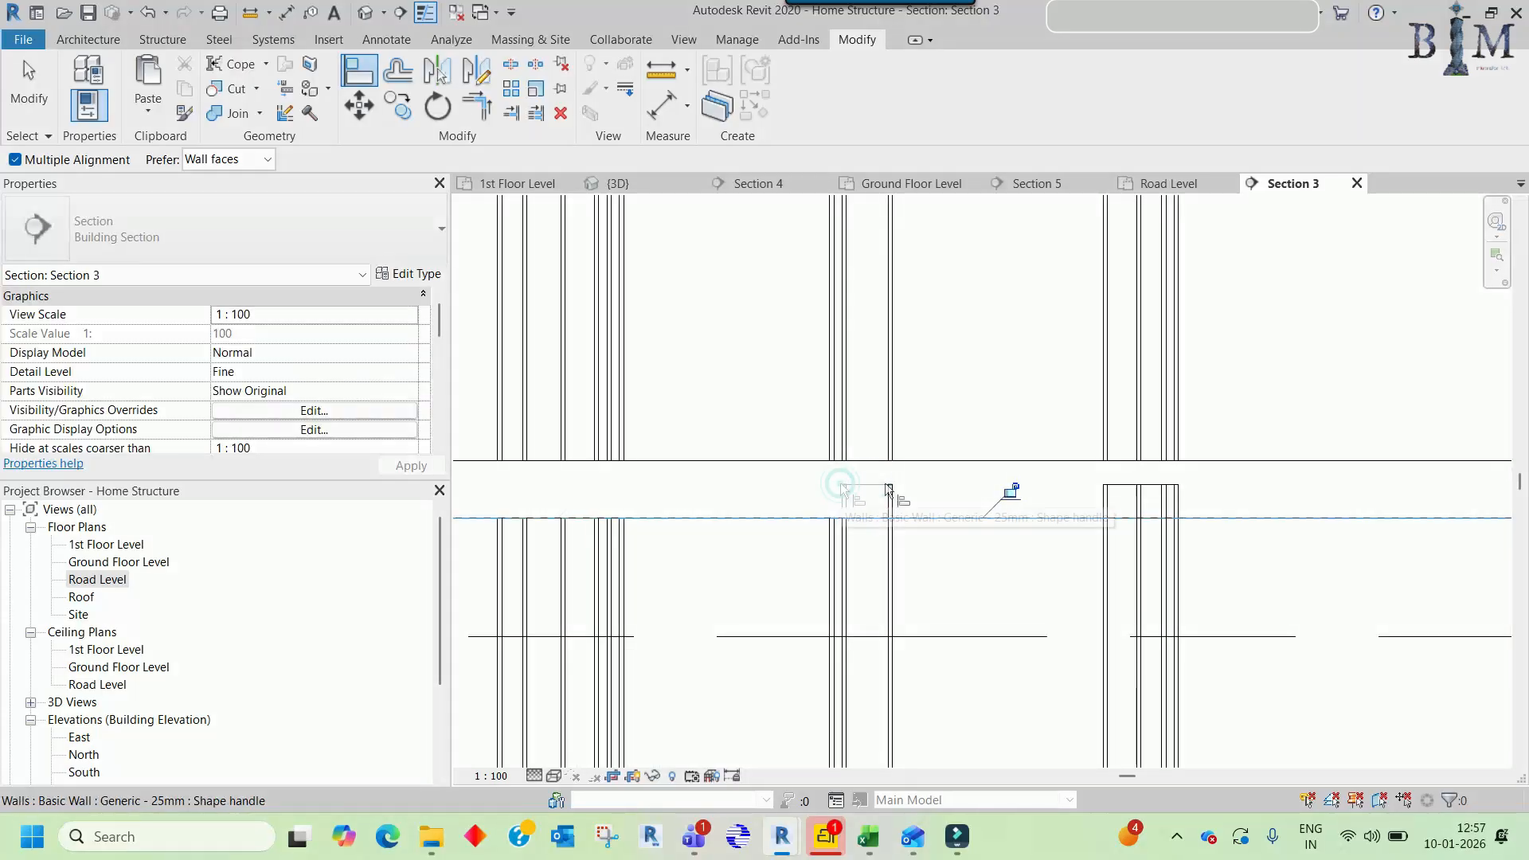
left_click(888, 486)
left_click(1163, 485)
left_click(1143, 484)
left_click(1175, 487)
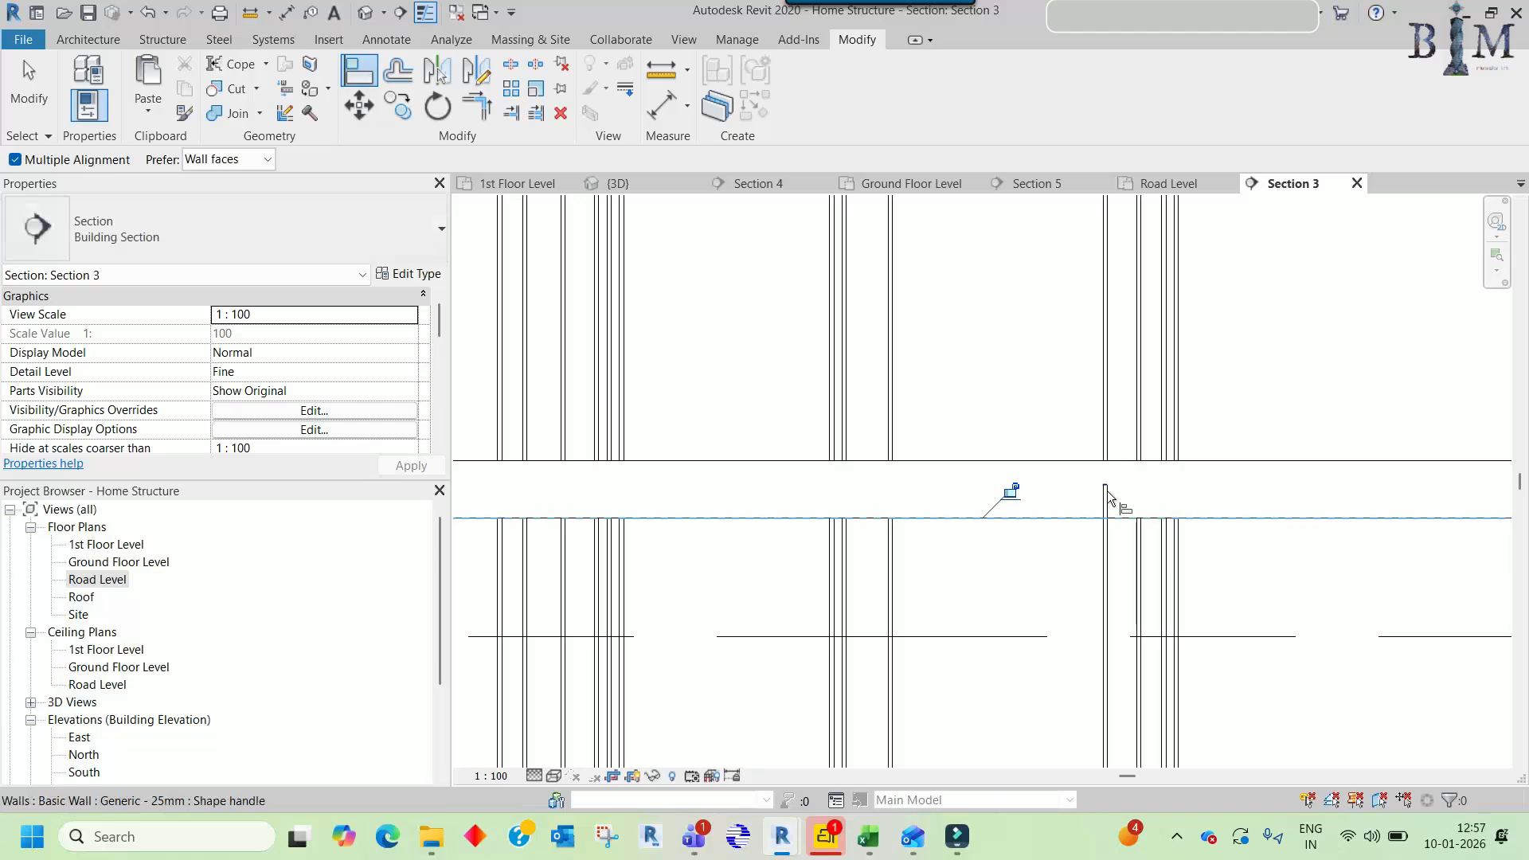
scroll(1008, 503, "down", 2)
left_click(1072, 492, "ctrl")
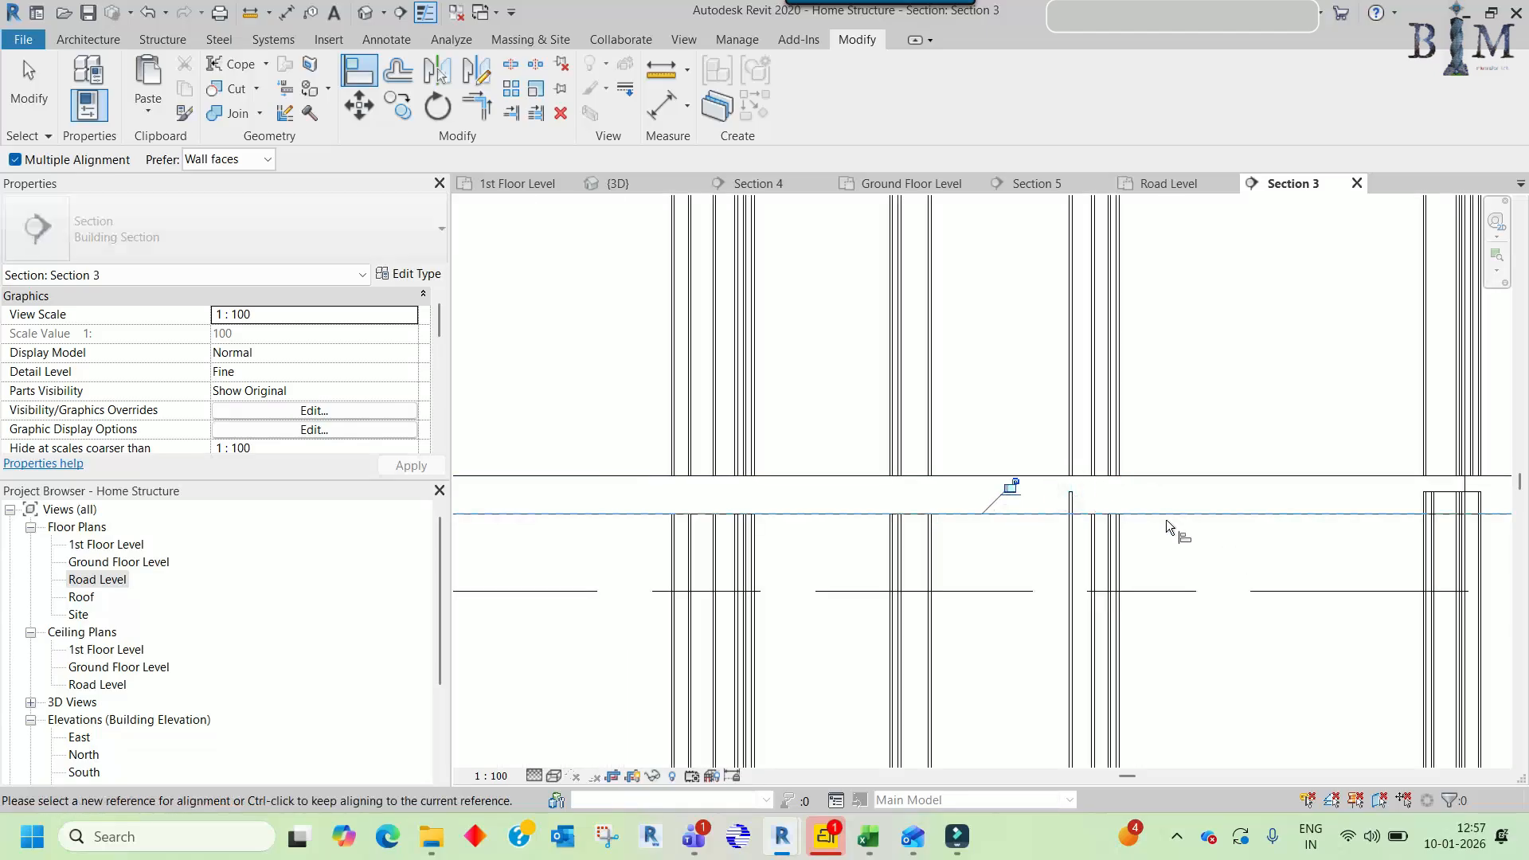
left_click(1070, 494, "ctrl")
- Align the 25 mm wall tops of the last column group, nearest the level heads, with the ground floor slab's underside
middle_click_drag(1193, 510, 663, 514)
scroll(906, 492, "up", 3)
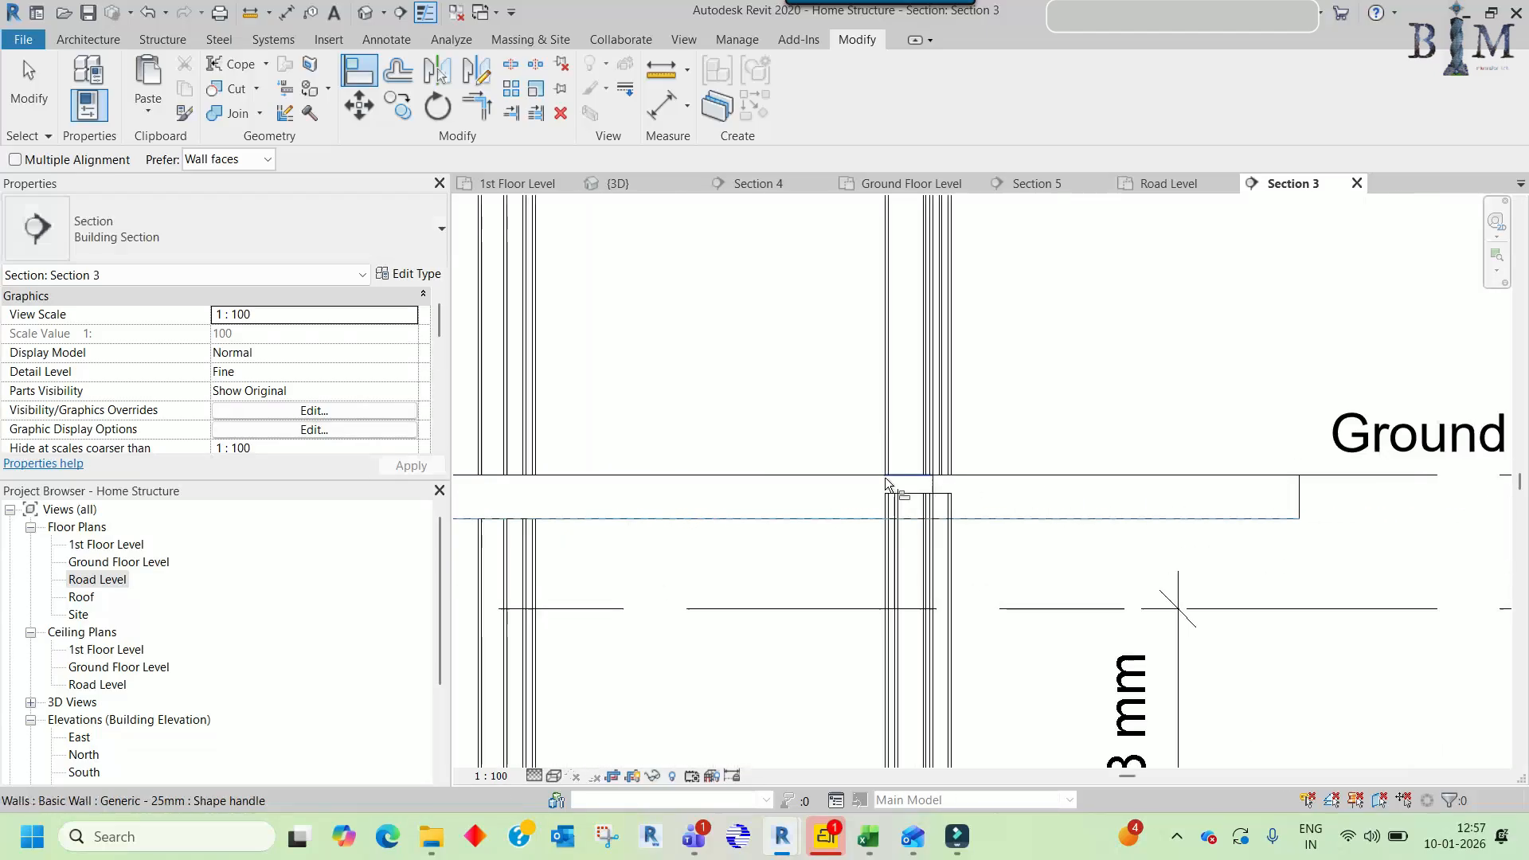
left_click(910, 500, "ctrl")
left_click(924, 500, "ctrl")
left_click(894, 500, "ctrl")
left_click(909, 500, "ctrl")
scroll(984, 509, "down", 6)
scroll(1020, 504, "down", 2)
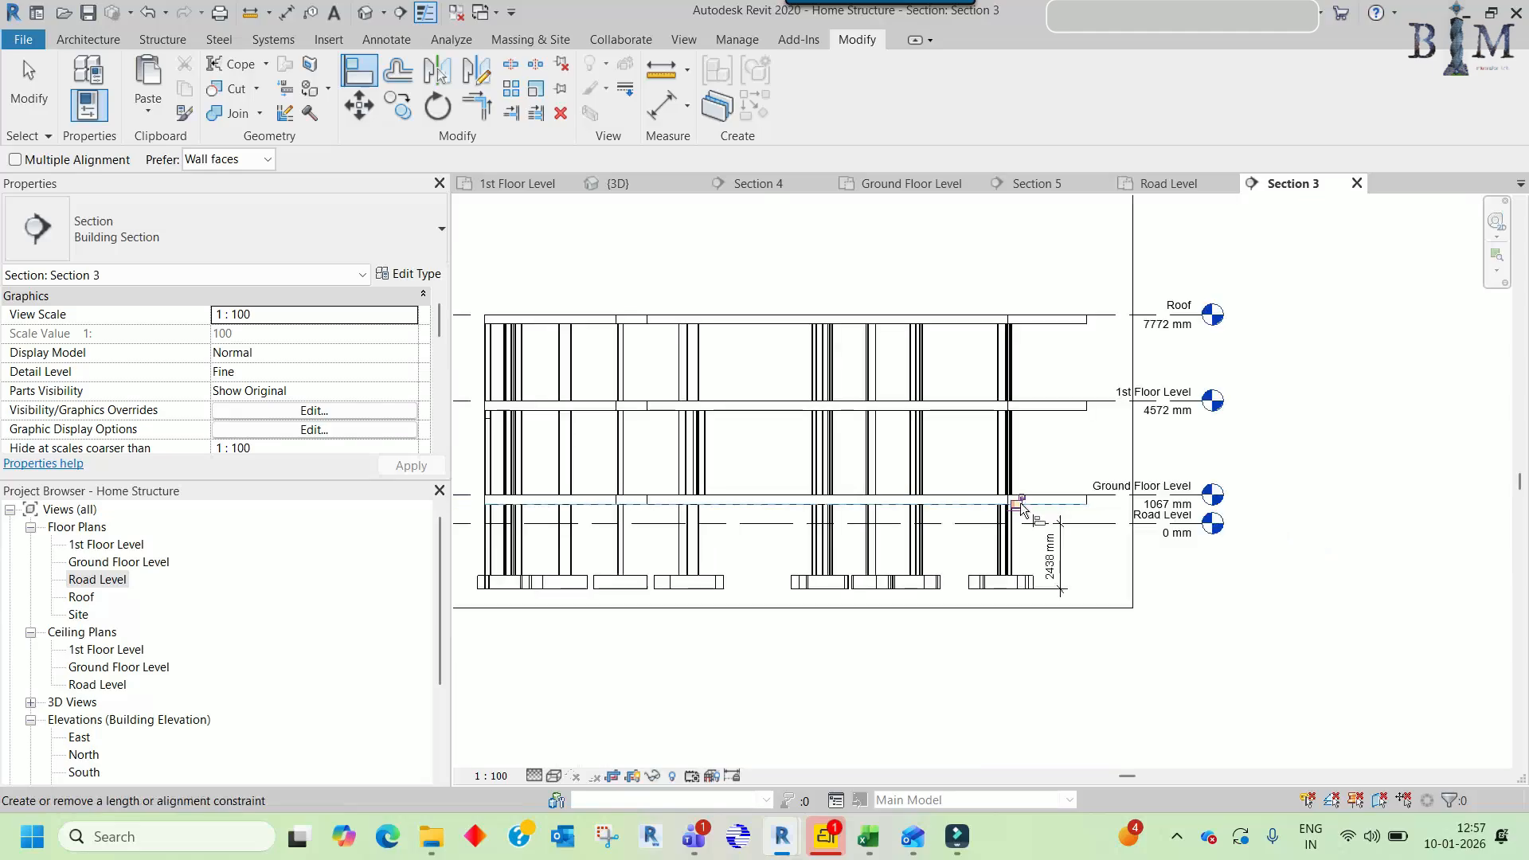
- Inspect the columns beneath the ground floor slab in the 3D view and open the Road Level plan
left_click(627, 184)
scroll(797, 402, "up", 4)
scroll(806, 456, "down", 5)
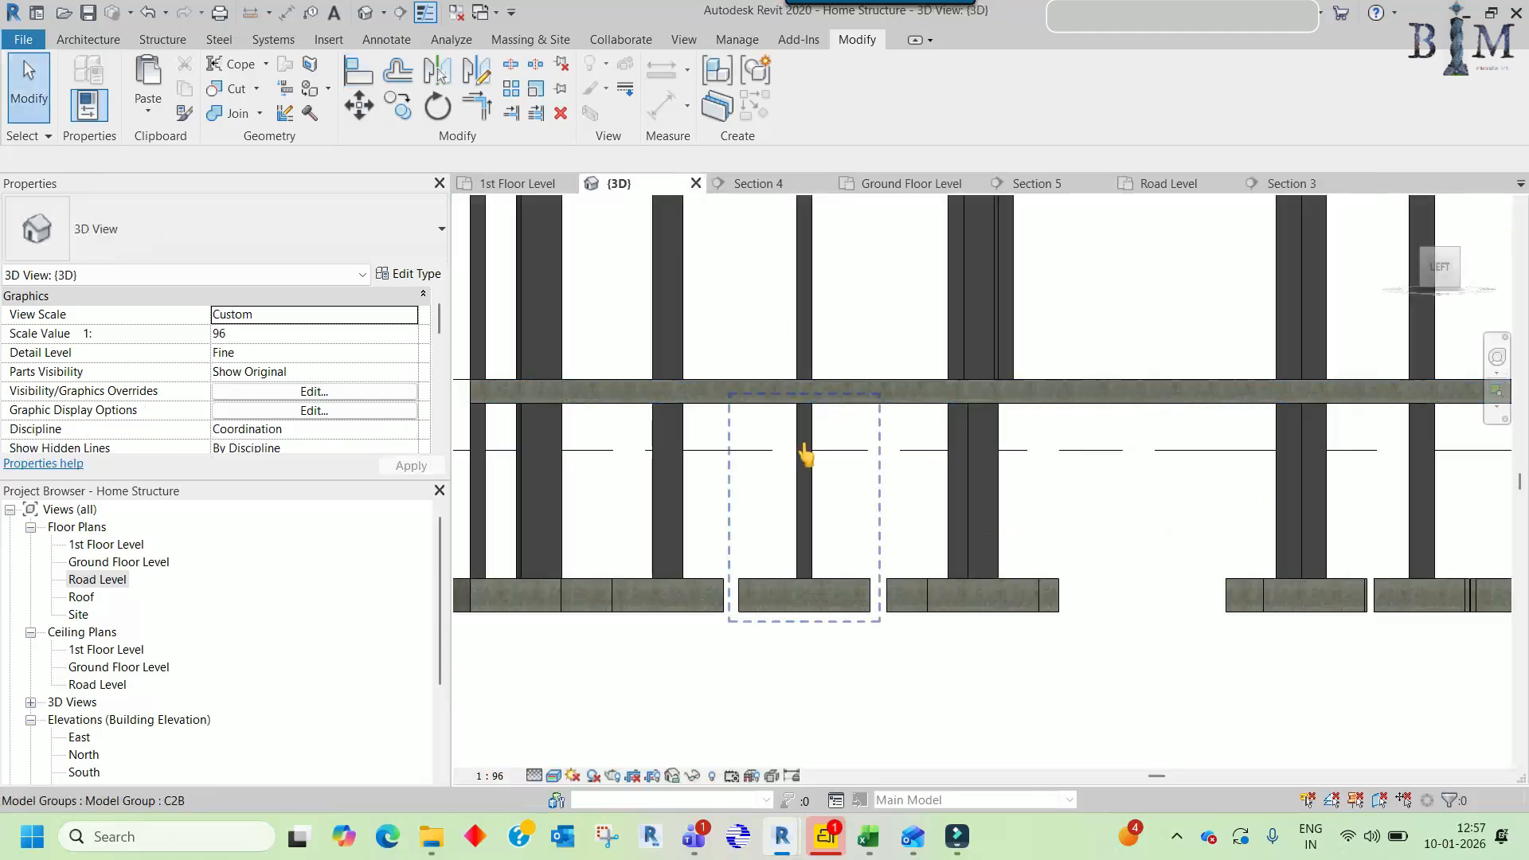
middle_click_drag(948, 385, 843, 581, "shift")
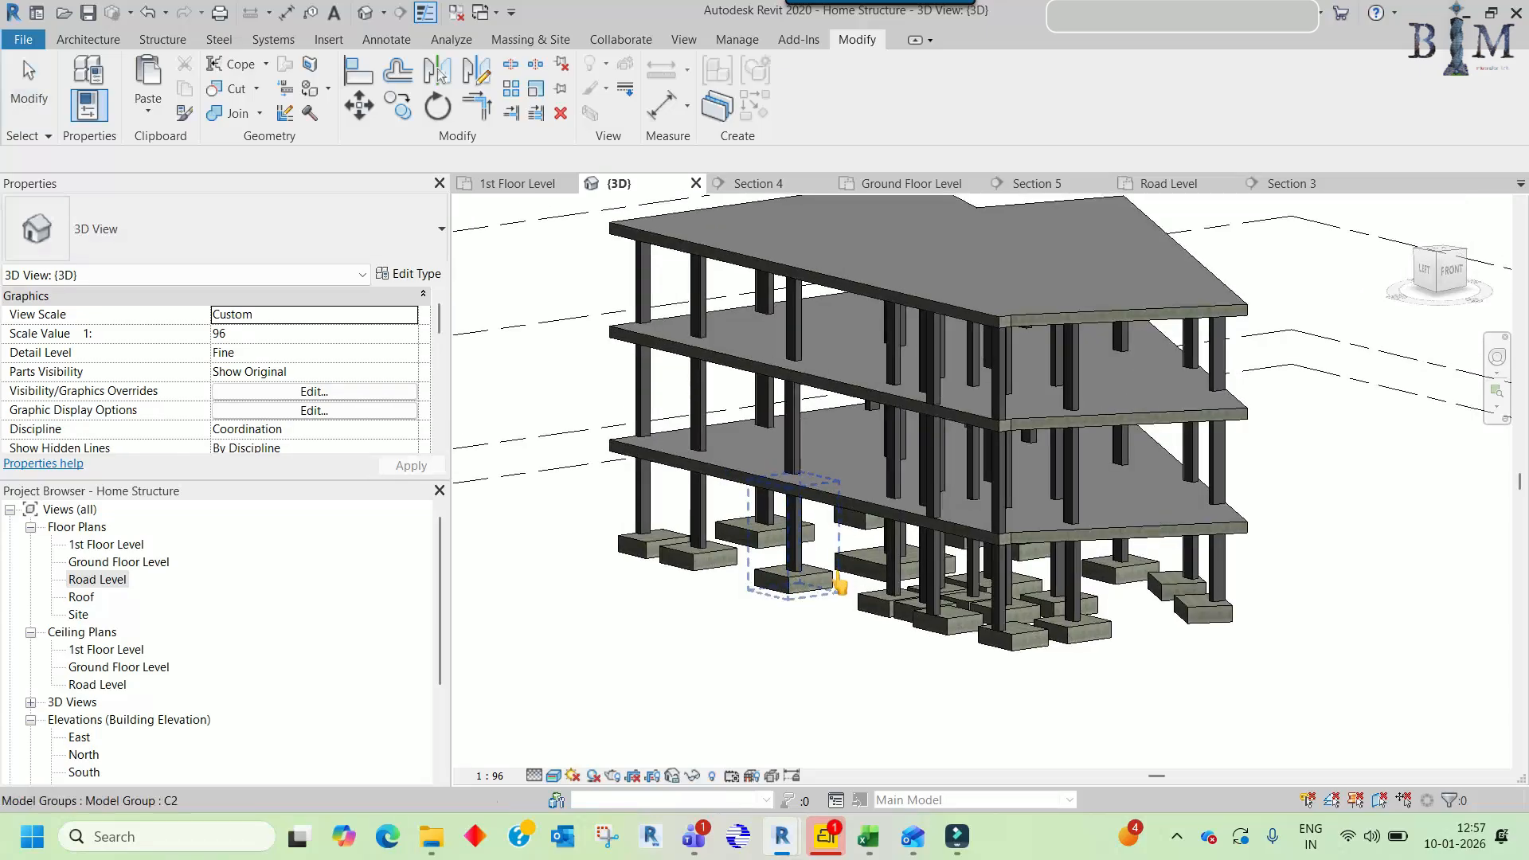
middle_click_drag(1137, 598, 1135, 665)
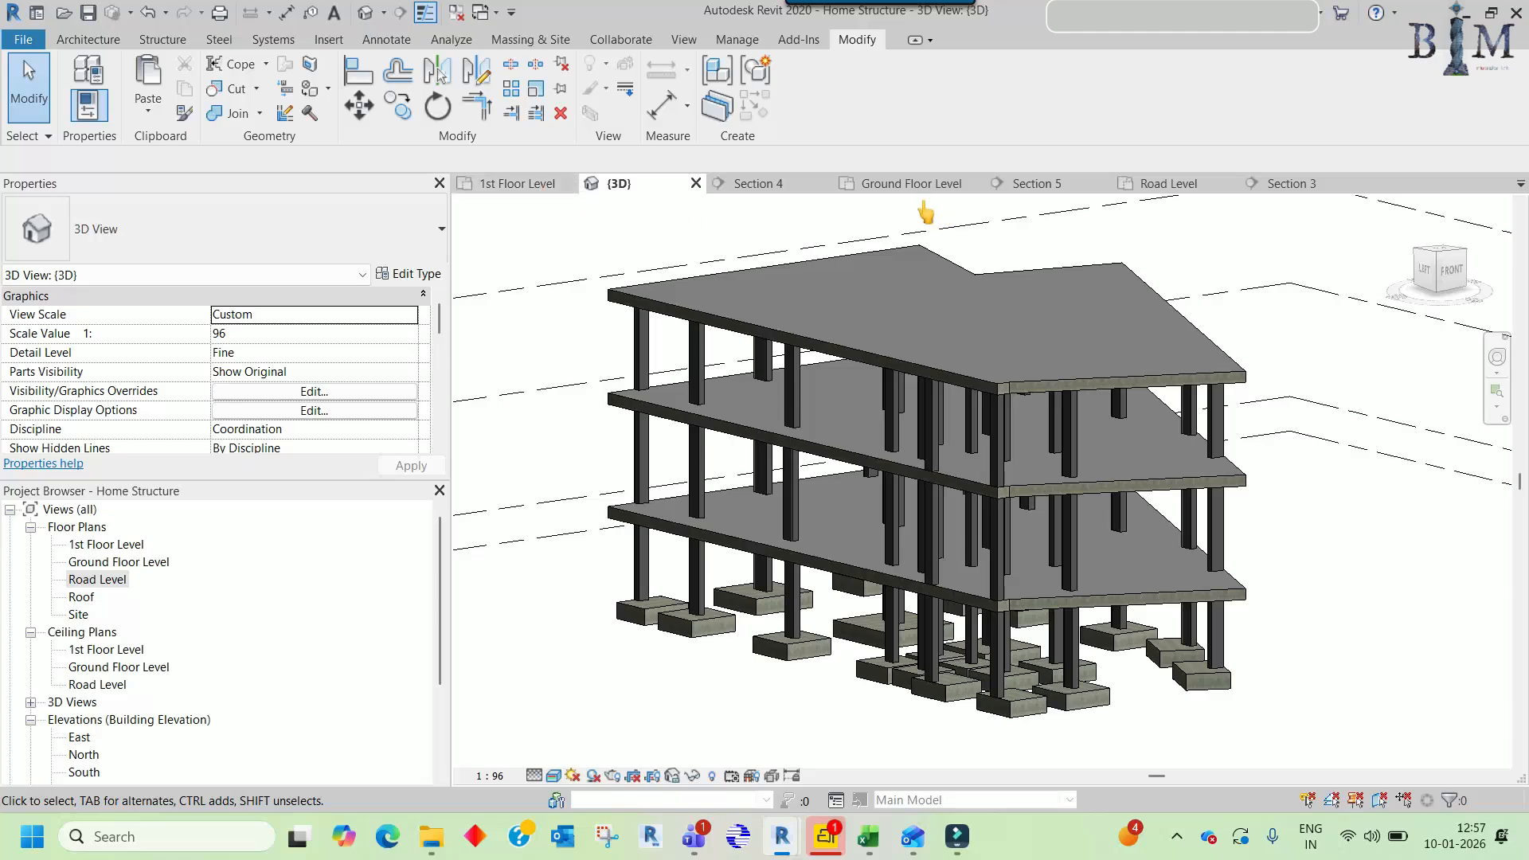
left_click(1168, 183)
middle_click_drag(981, 530, 968, 465)
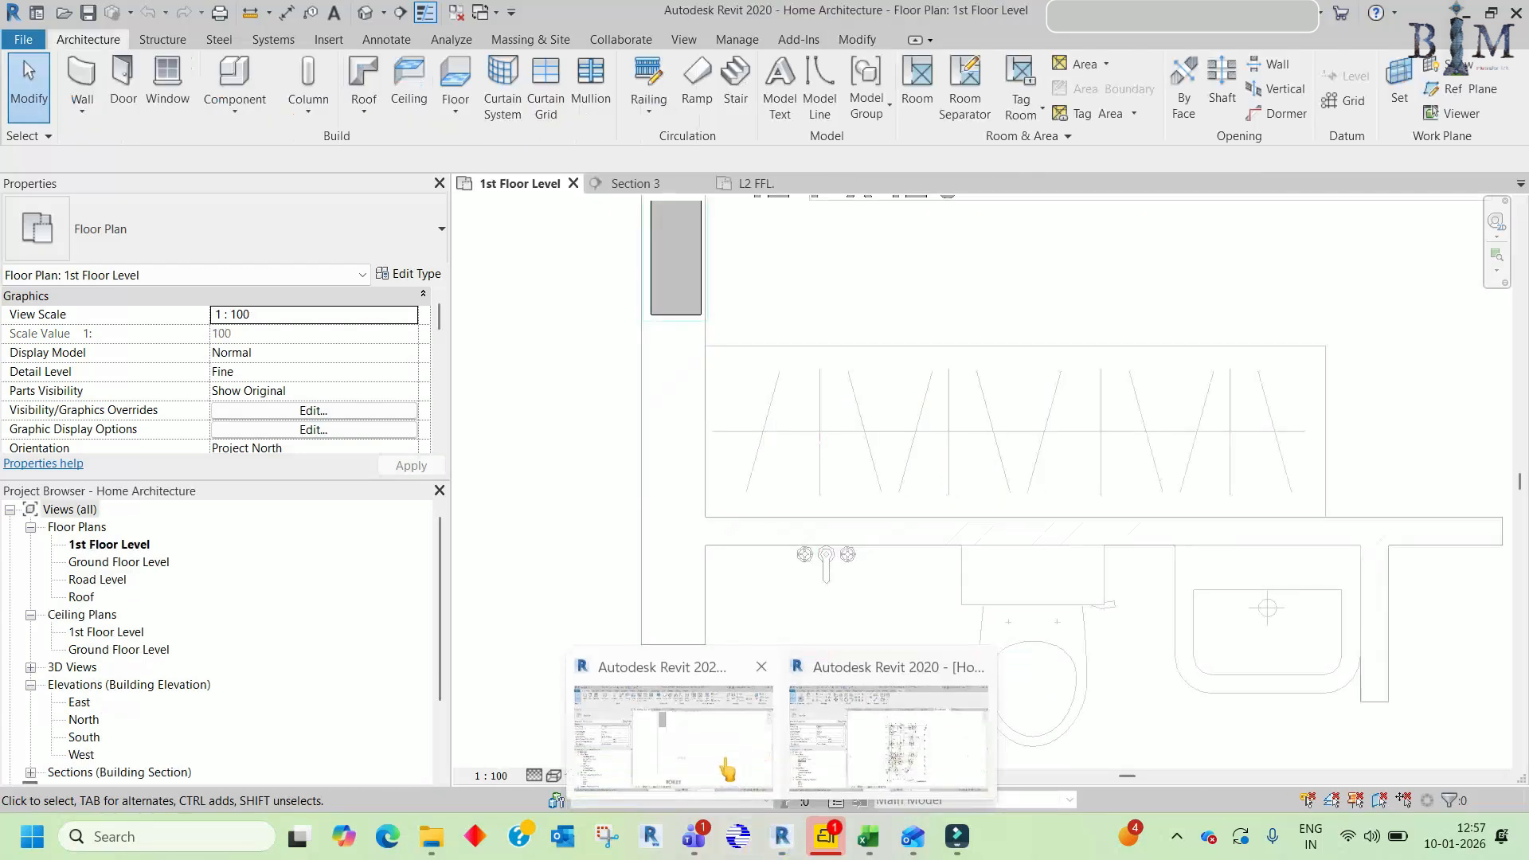
- Switch to the Home Architecture project and reload the Home Structure.rvt link through Manage Links
left_click(724, 757)
scroll(839, 484, "down", 2)
key("m")
key("l")
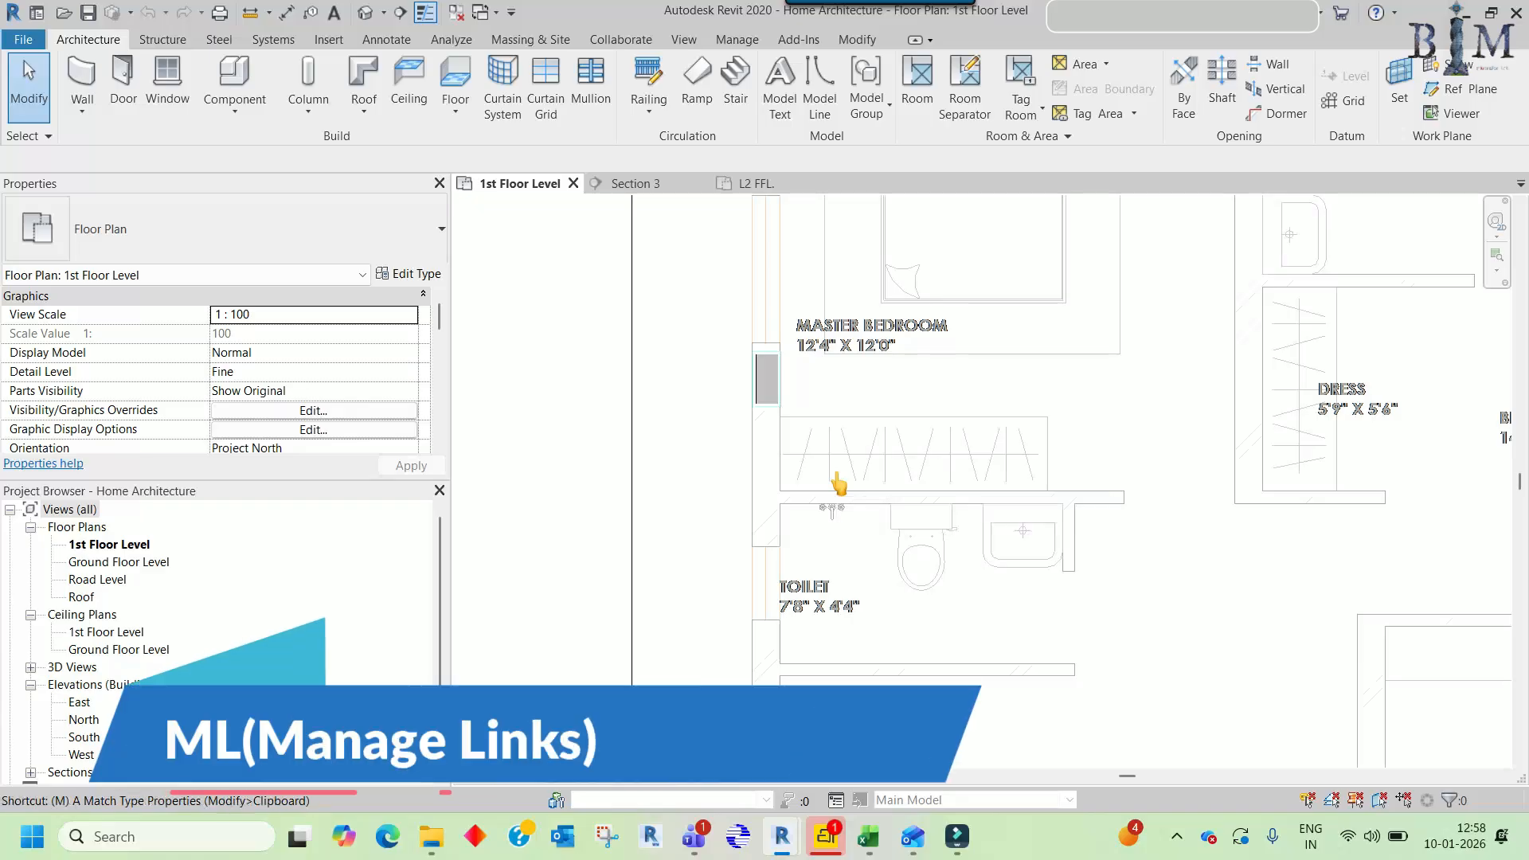
left_click(478, 221)
left_click(803, 589)
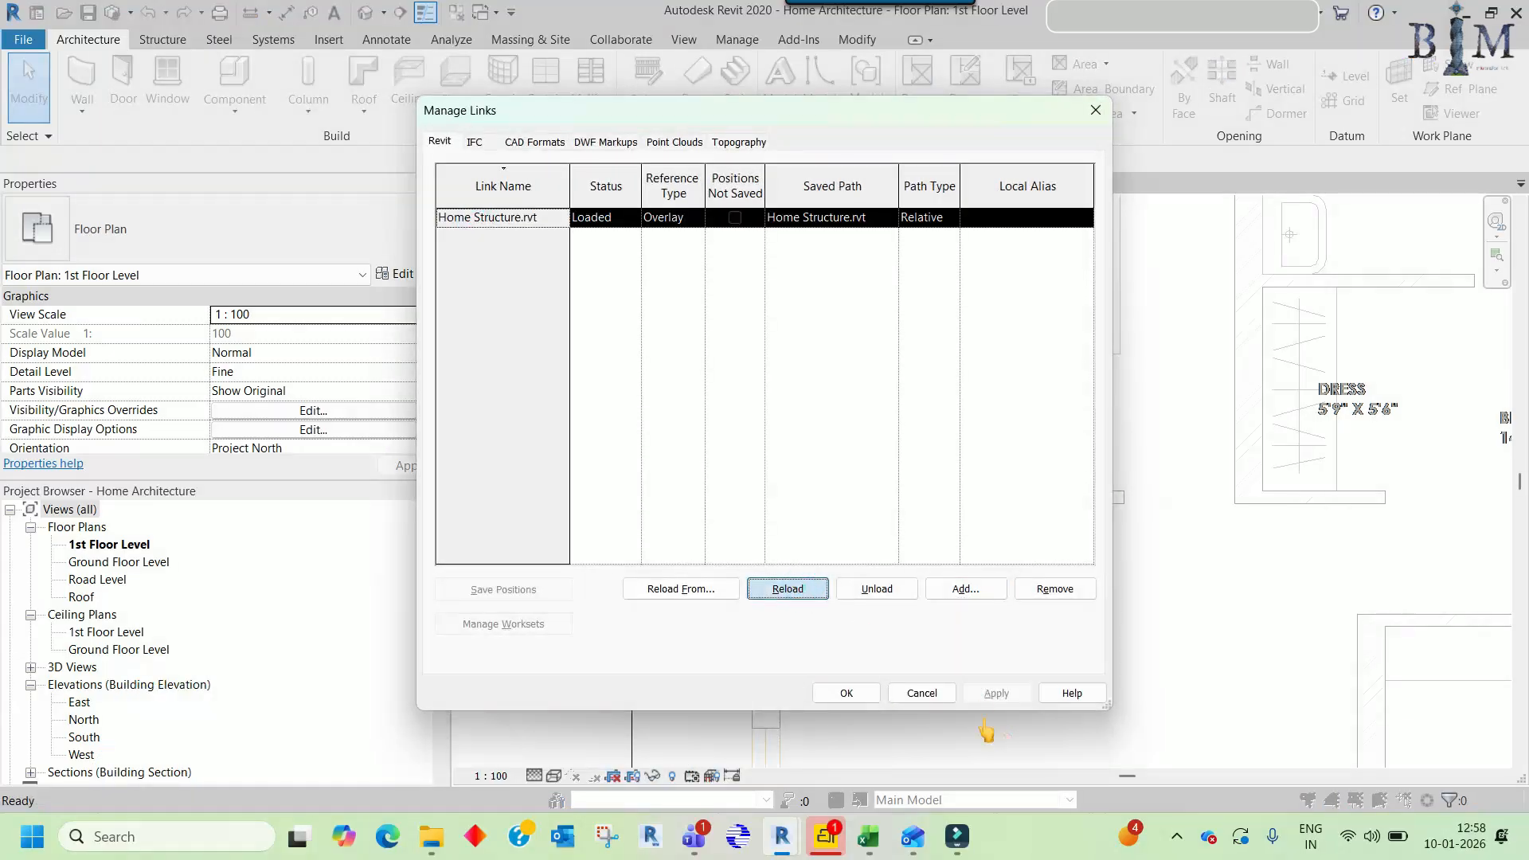
left_click(844, 693)
- Examine the linked columns against the wall lines on the 1st Floor Level plan and the Ground Floor Level plan
scroll(745, 375, "up", 5)
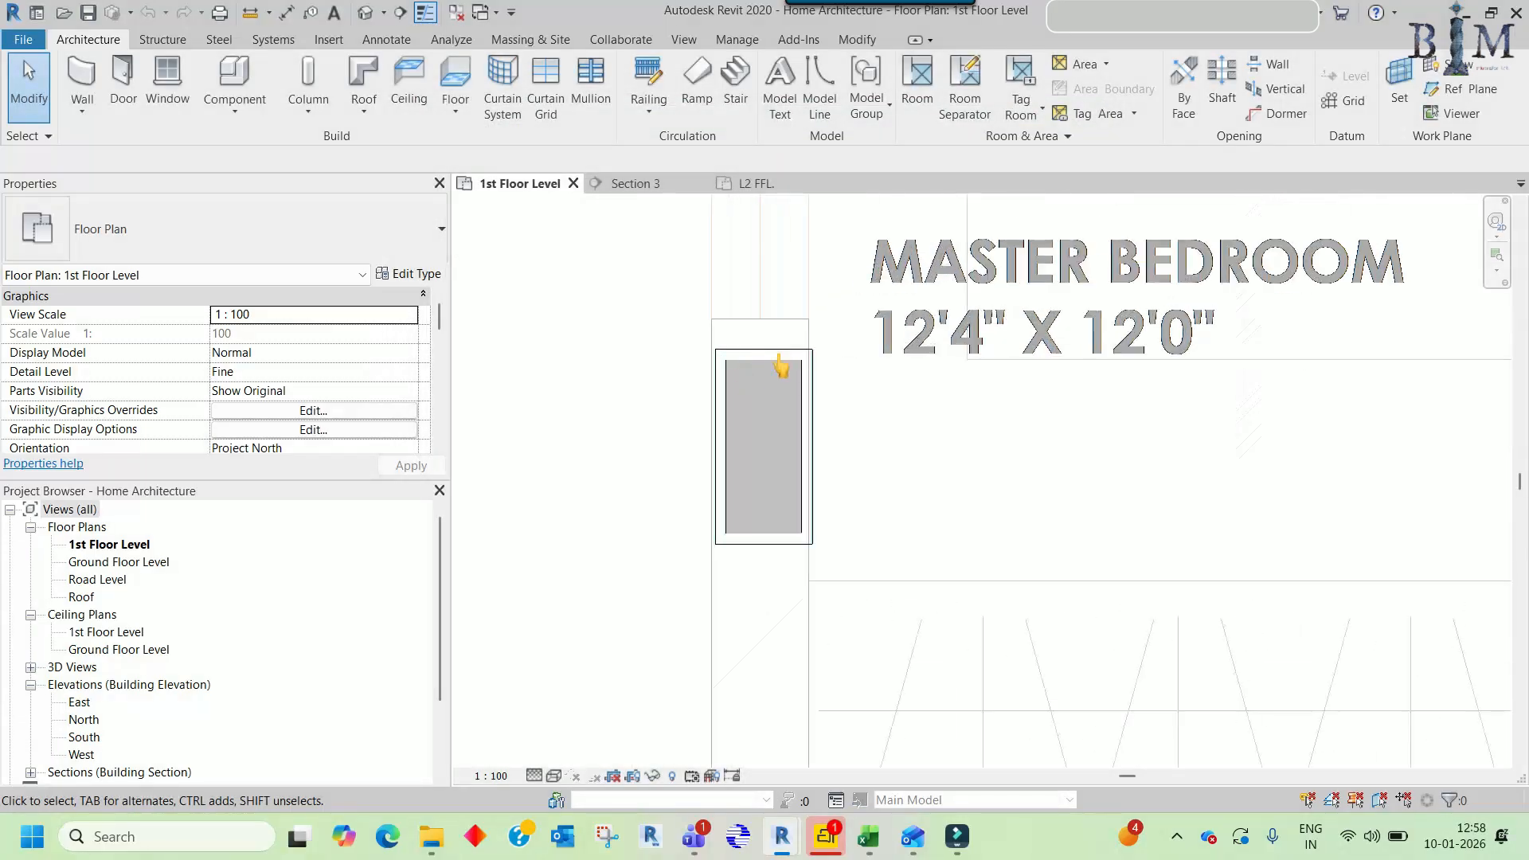
scroll(749, 454, "down", 5)
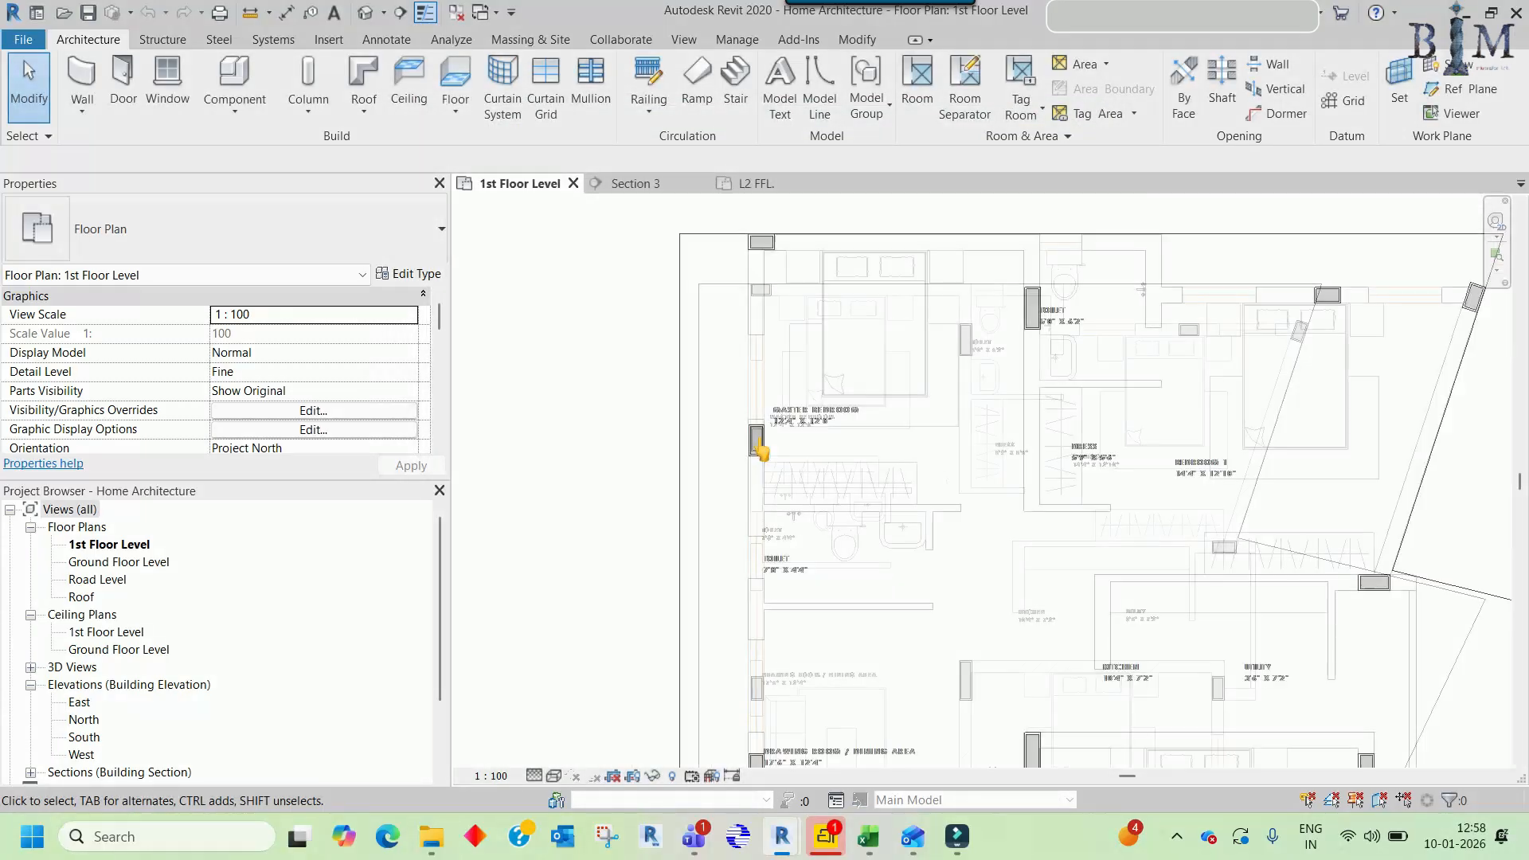
middle_click_drag(953, 519, 928, 603)
scroll(745, 401, "up", 5)
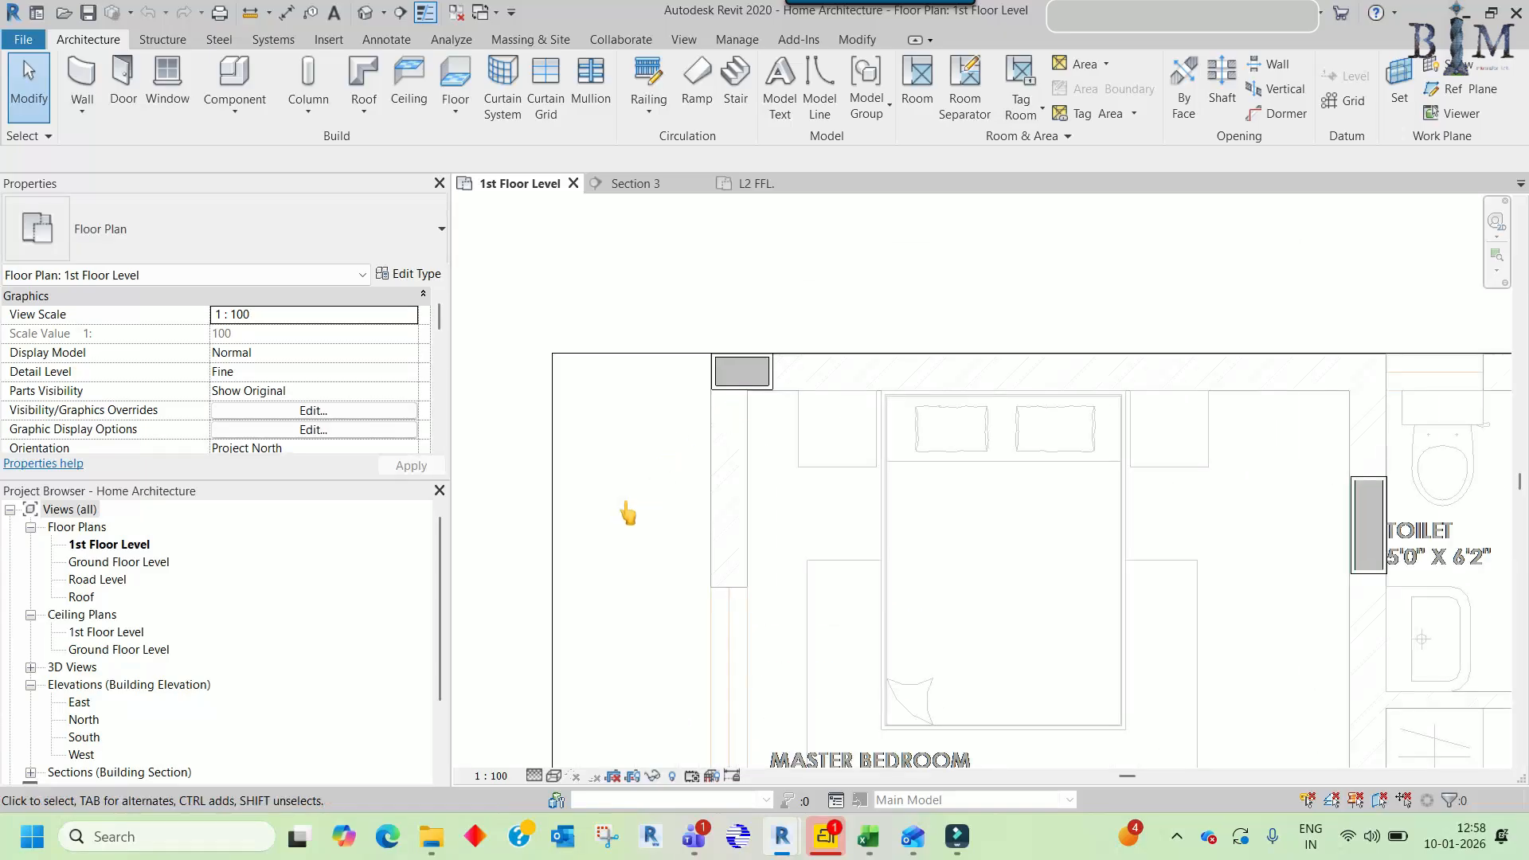
double_click(121, 562)
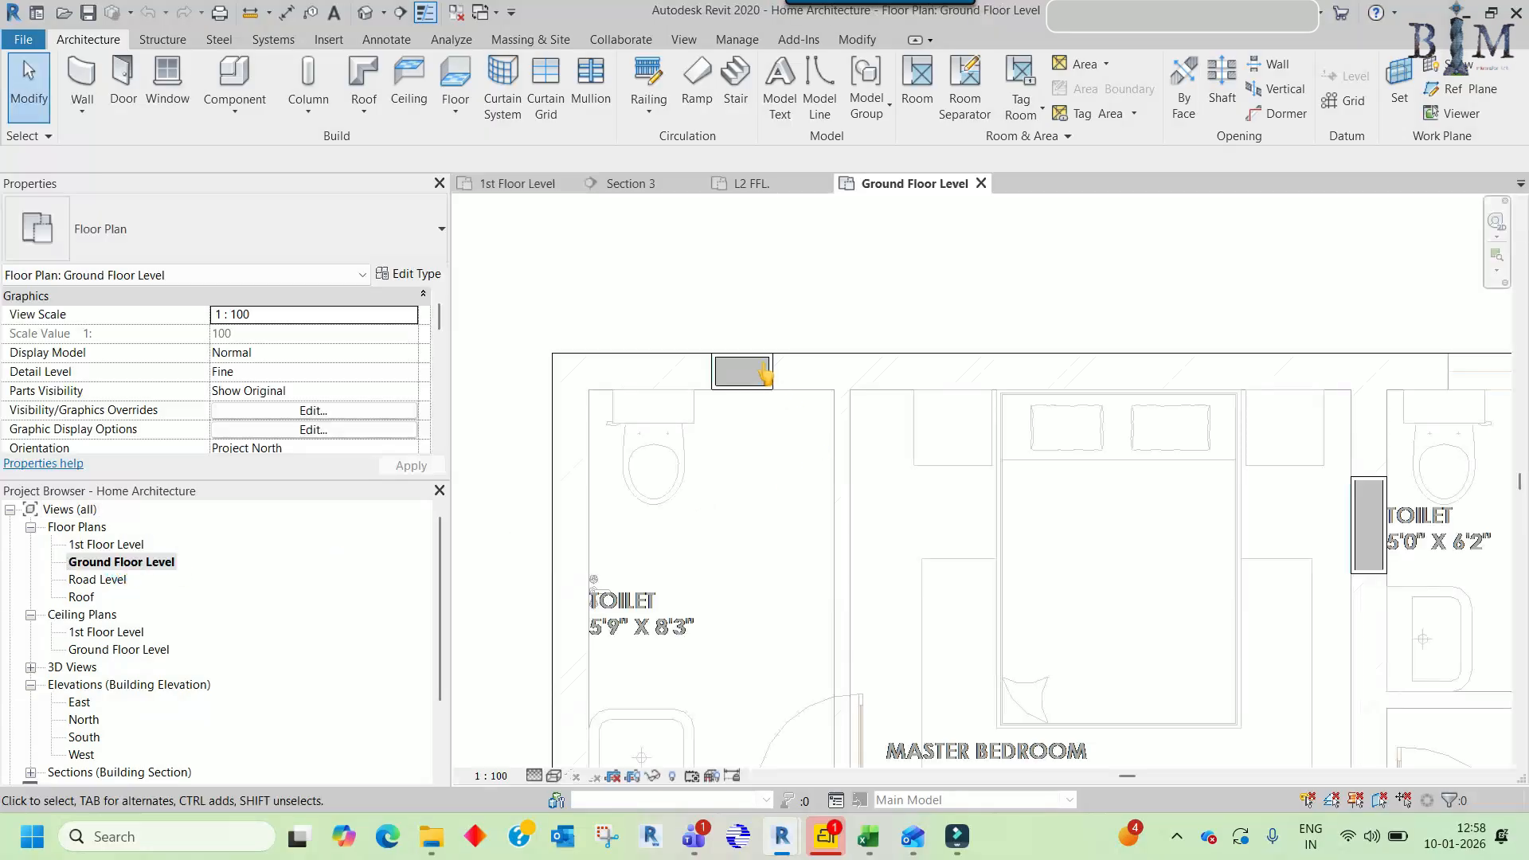
scroll(765, 373, "down", 5)
middle_click_drag(874, 692, 876, 406)
scroll(815, 596, "up", 6)
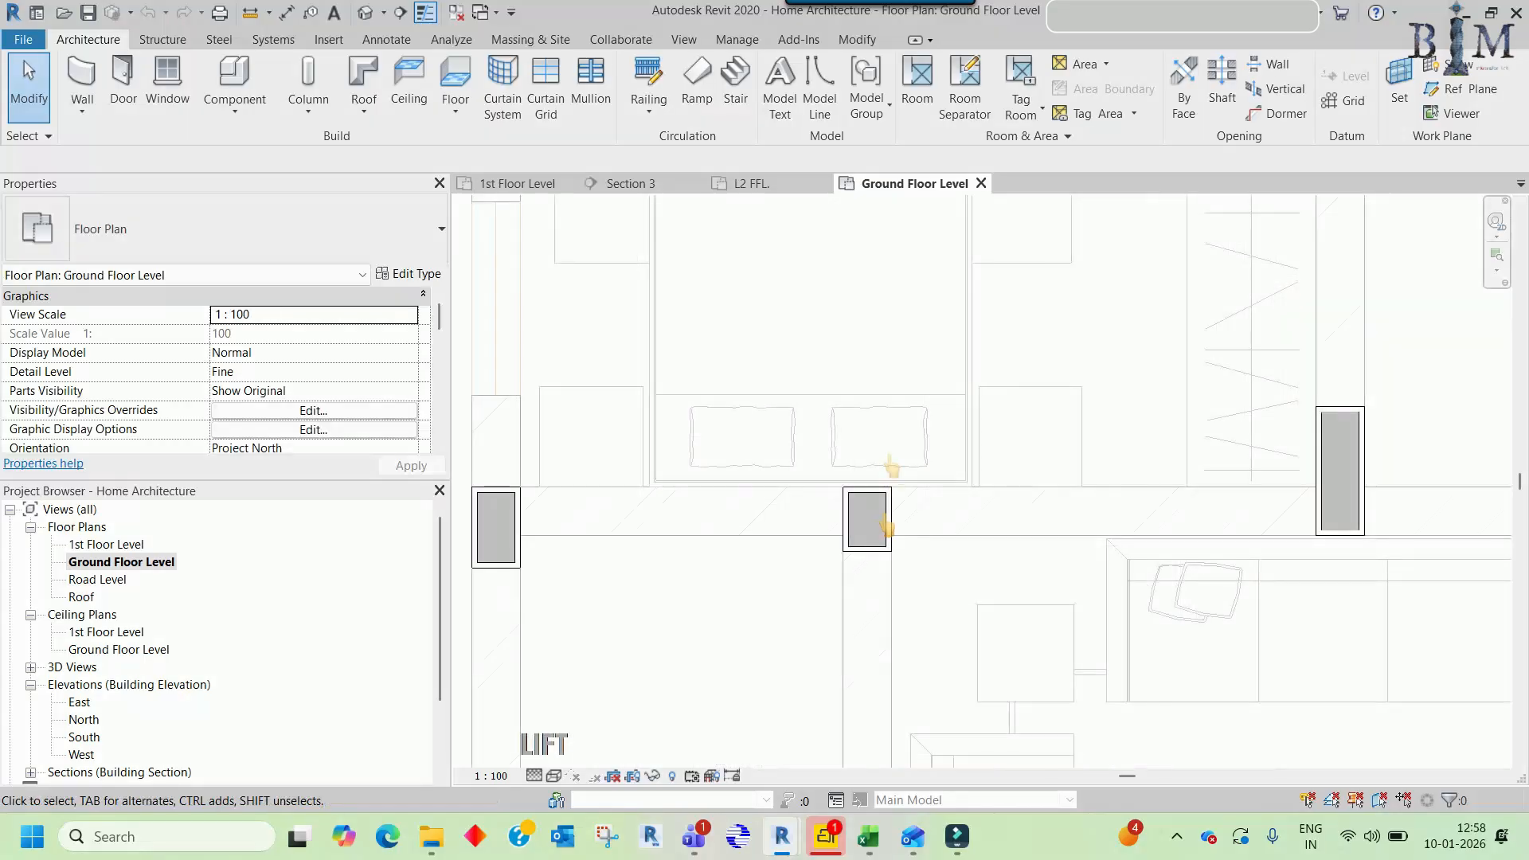
scroll(900, 518, "down", 5)
middle_click_drag(836, 396, 880, 433)
scroll(805, 284, "up", 8)
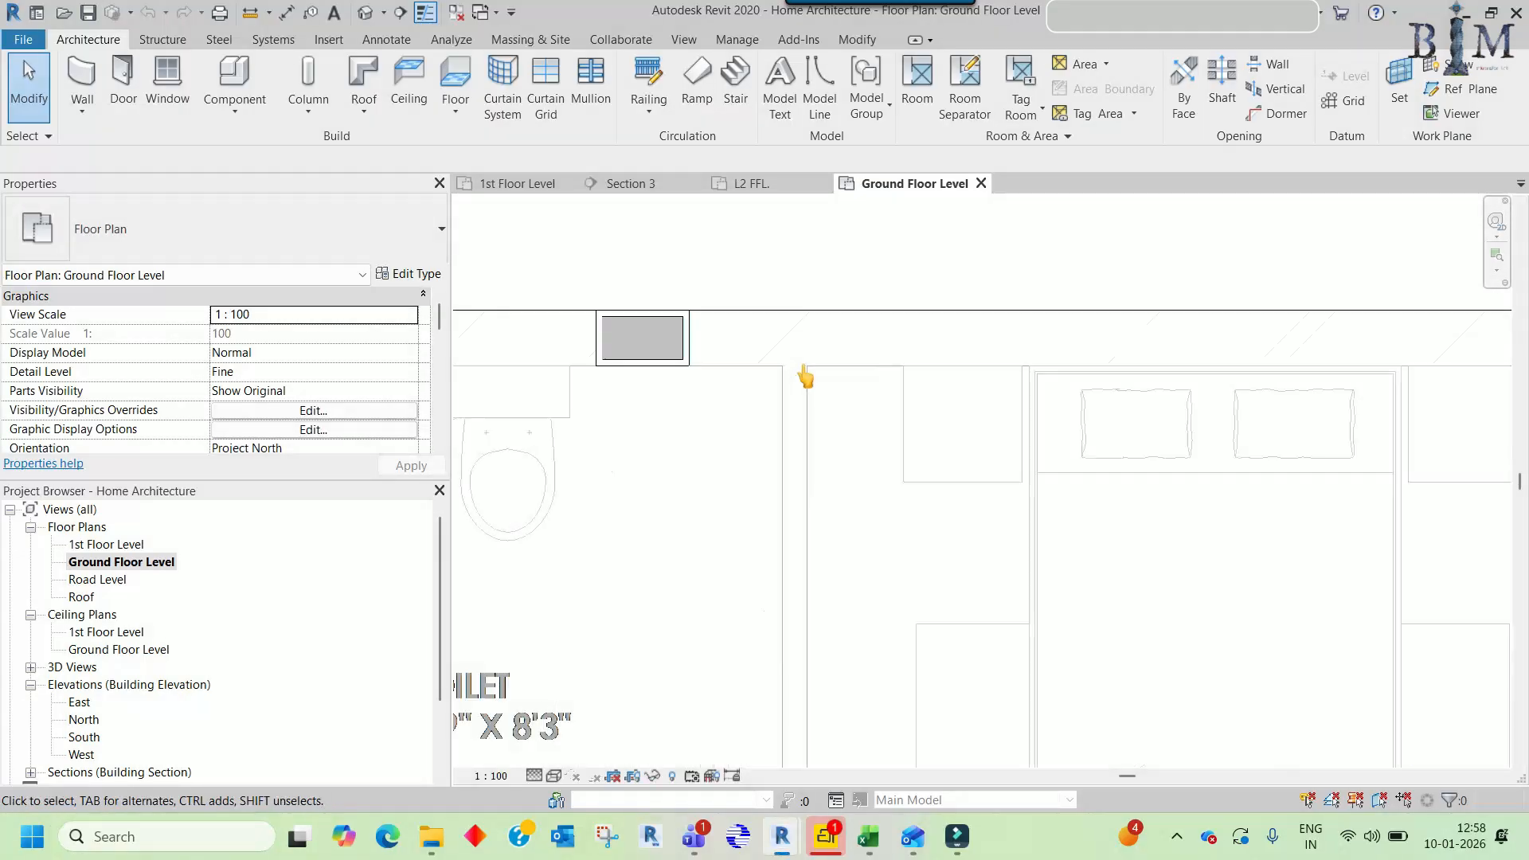
- Draw a short horizontal Generic - 200mm wall just inside the outer wall, between the toilet and the master bedroom
left_click(81, 111)
left_click(119, 148)
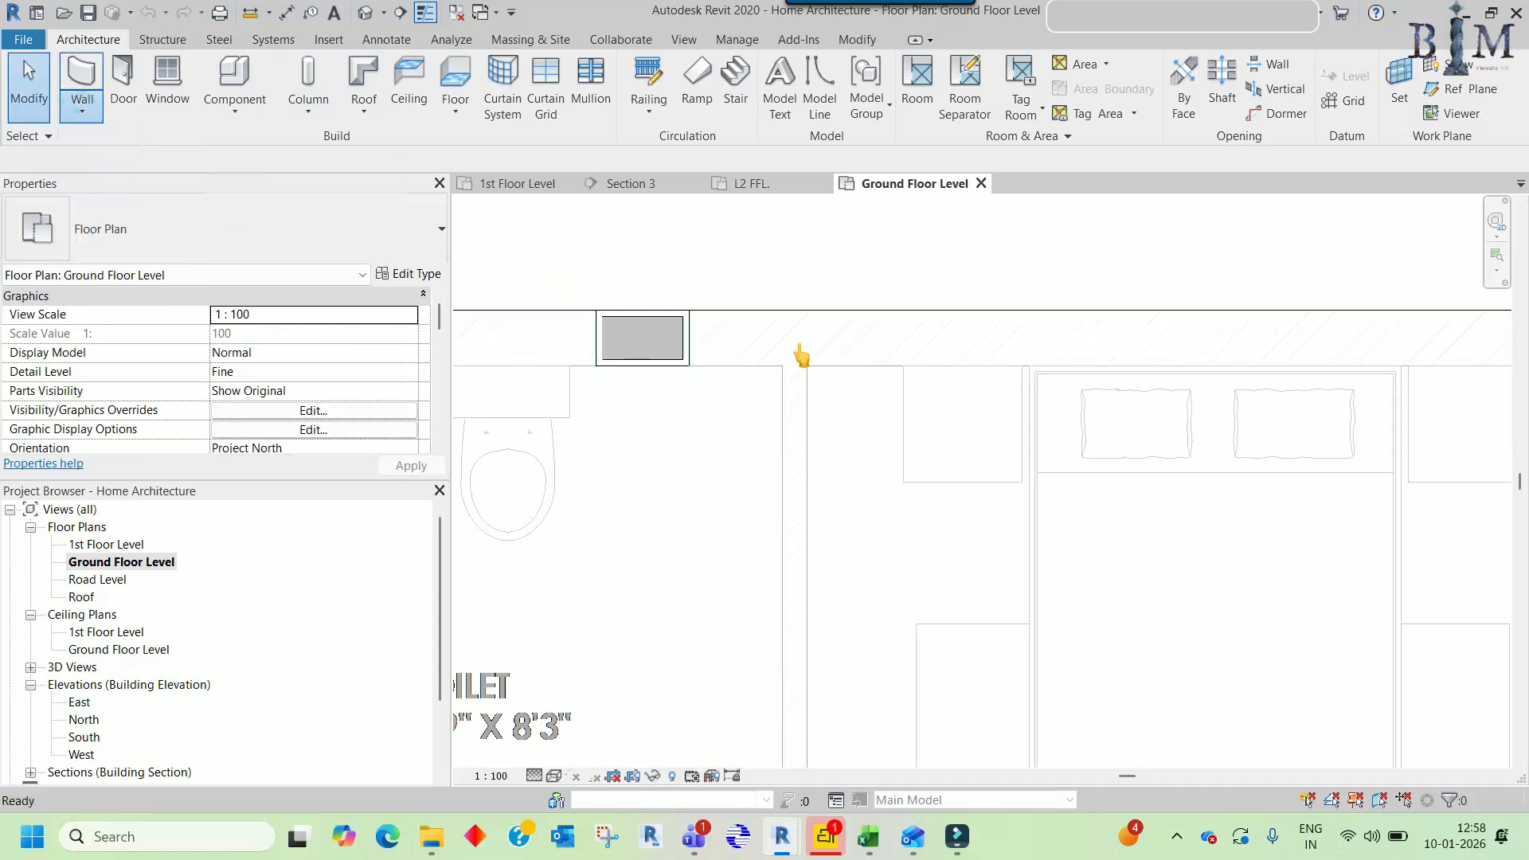
left_click(673, 441)
key("Escape")
key("Escape")
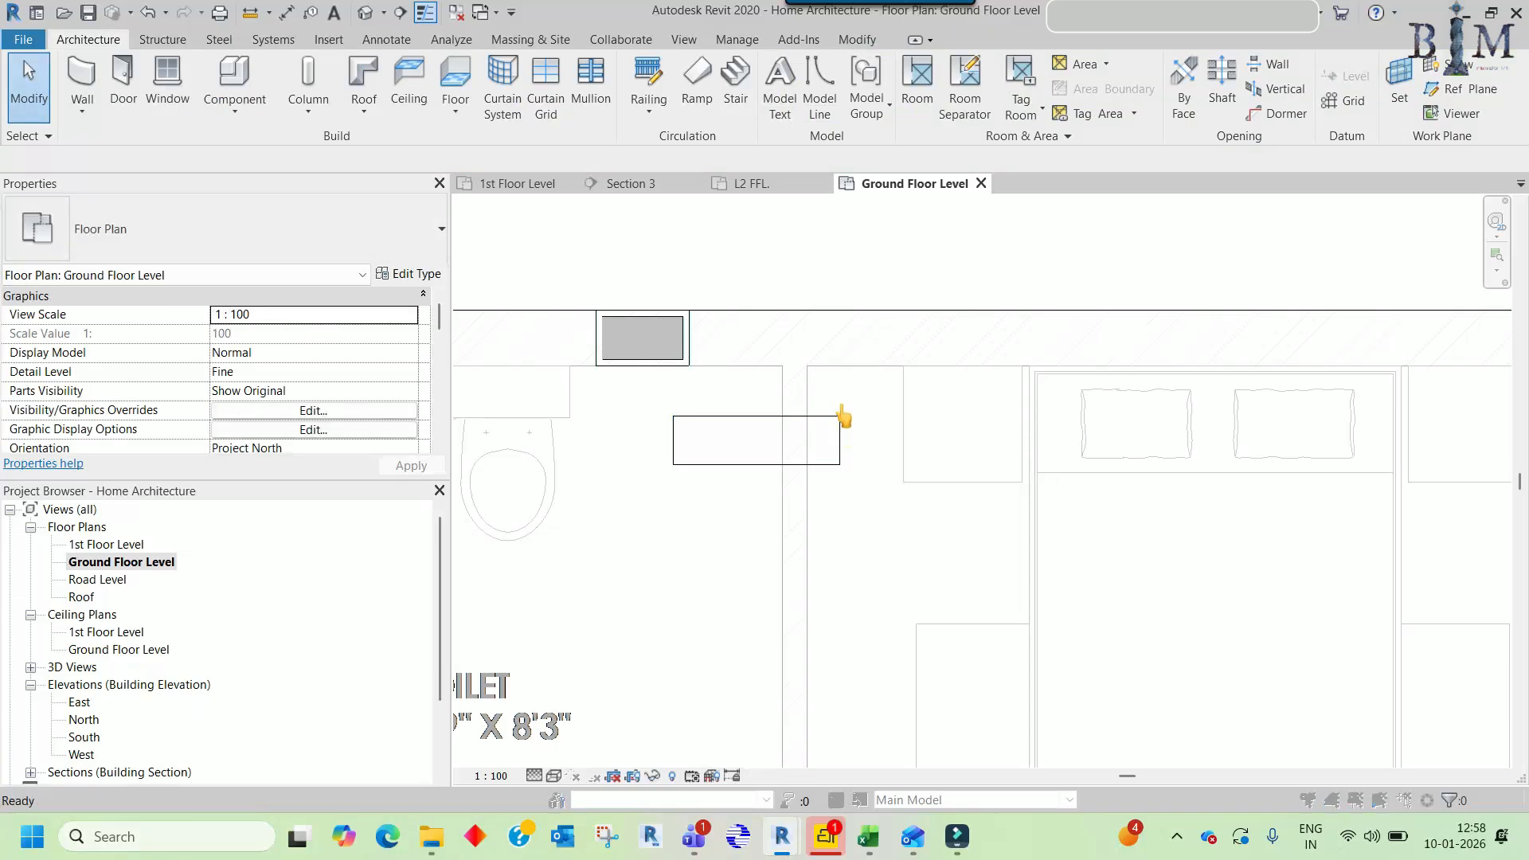
key("u")
key("n")
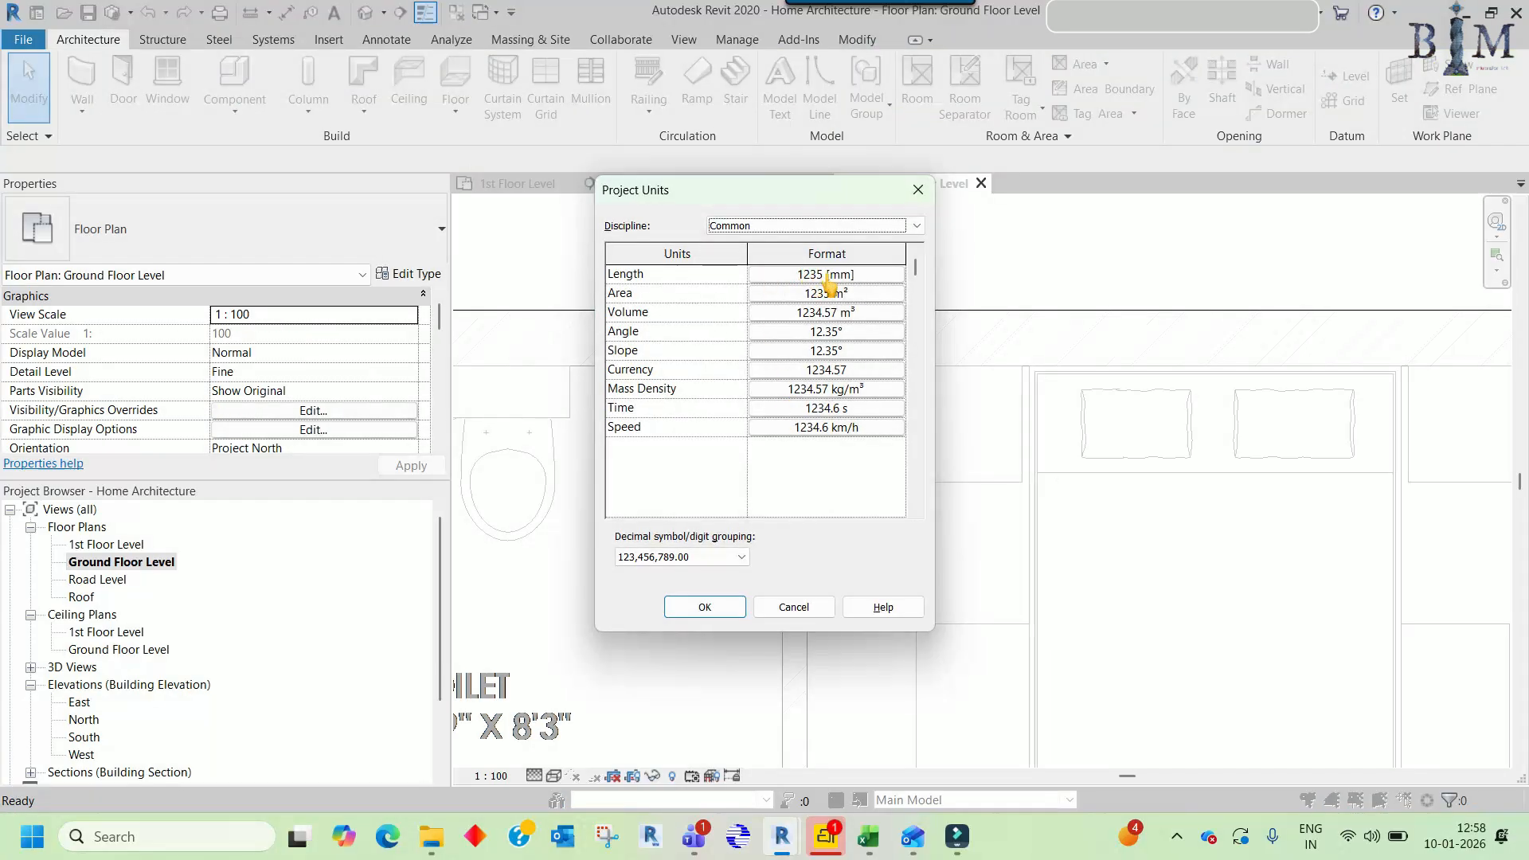
key("Escape")
- Measure the outer wall's thickness between its two faces with an aligned dimension, without keeping the dimension
key("d")
key("i")
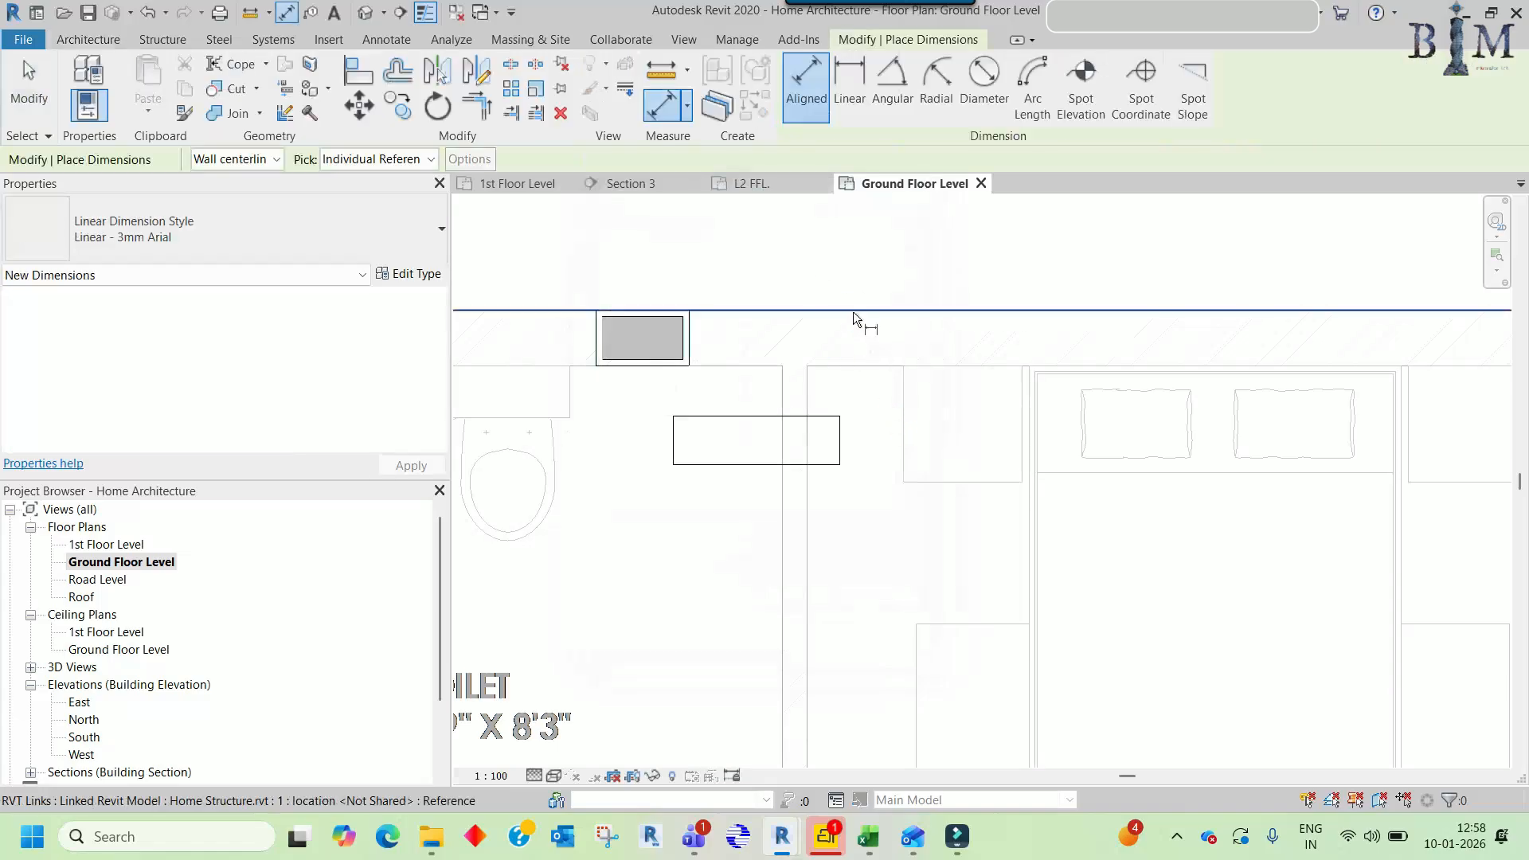
left_click(852, 312)
left_click(861, 365)
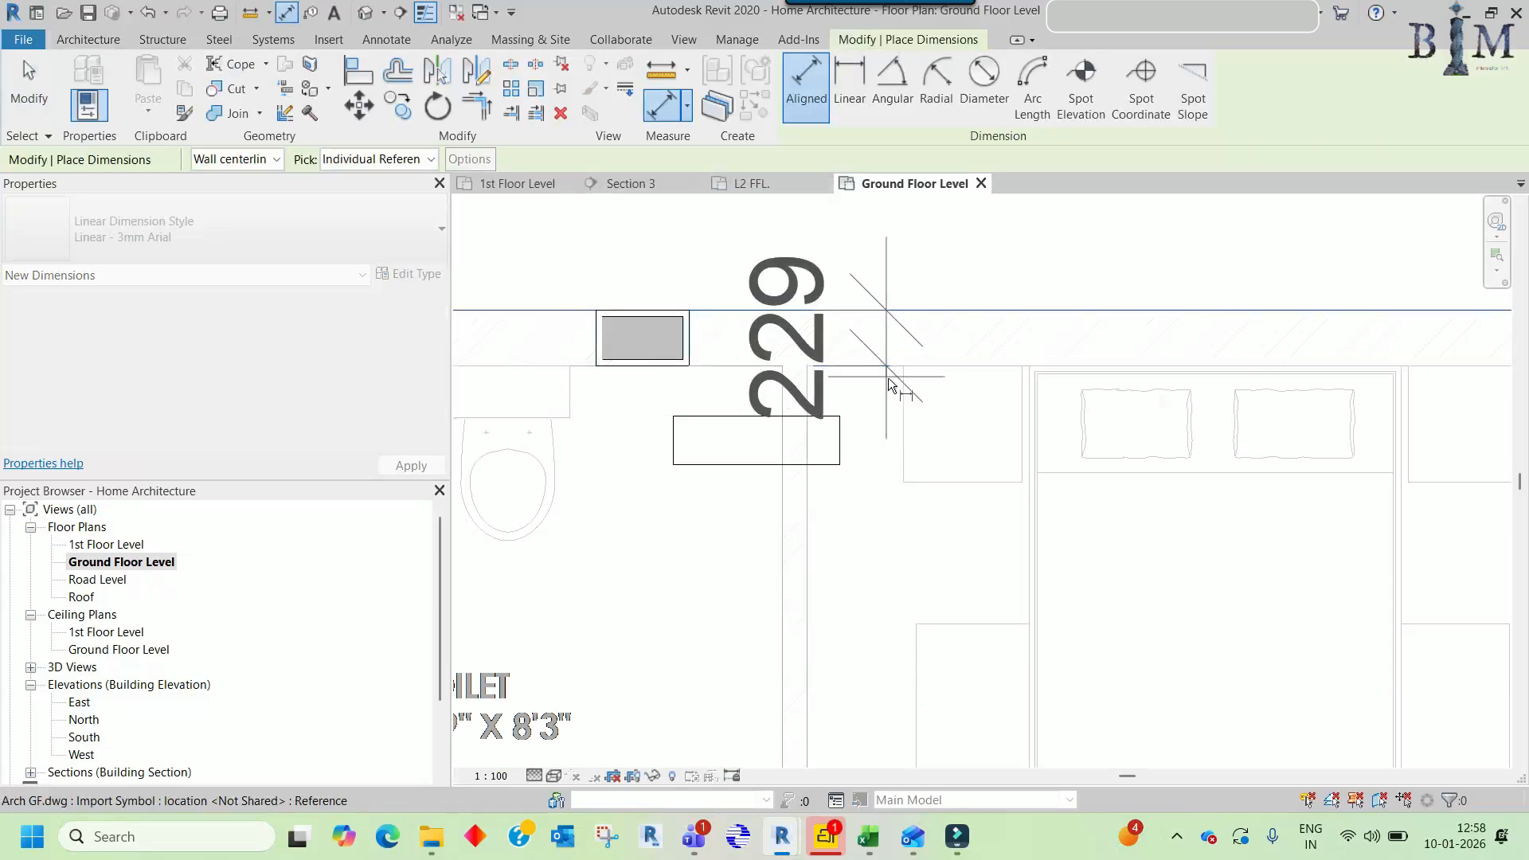
key("Escape")
key("Escape")
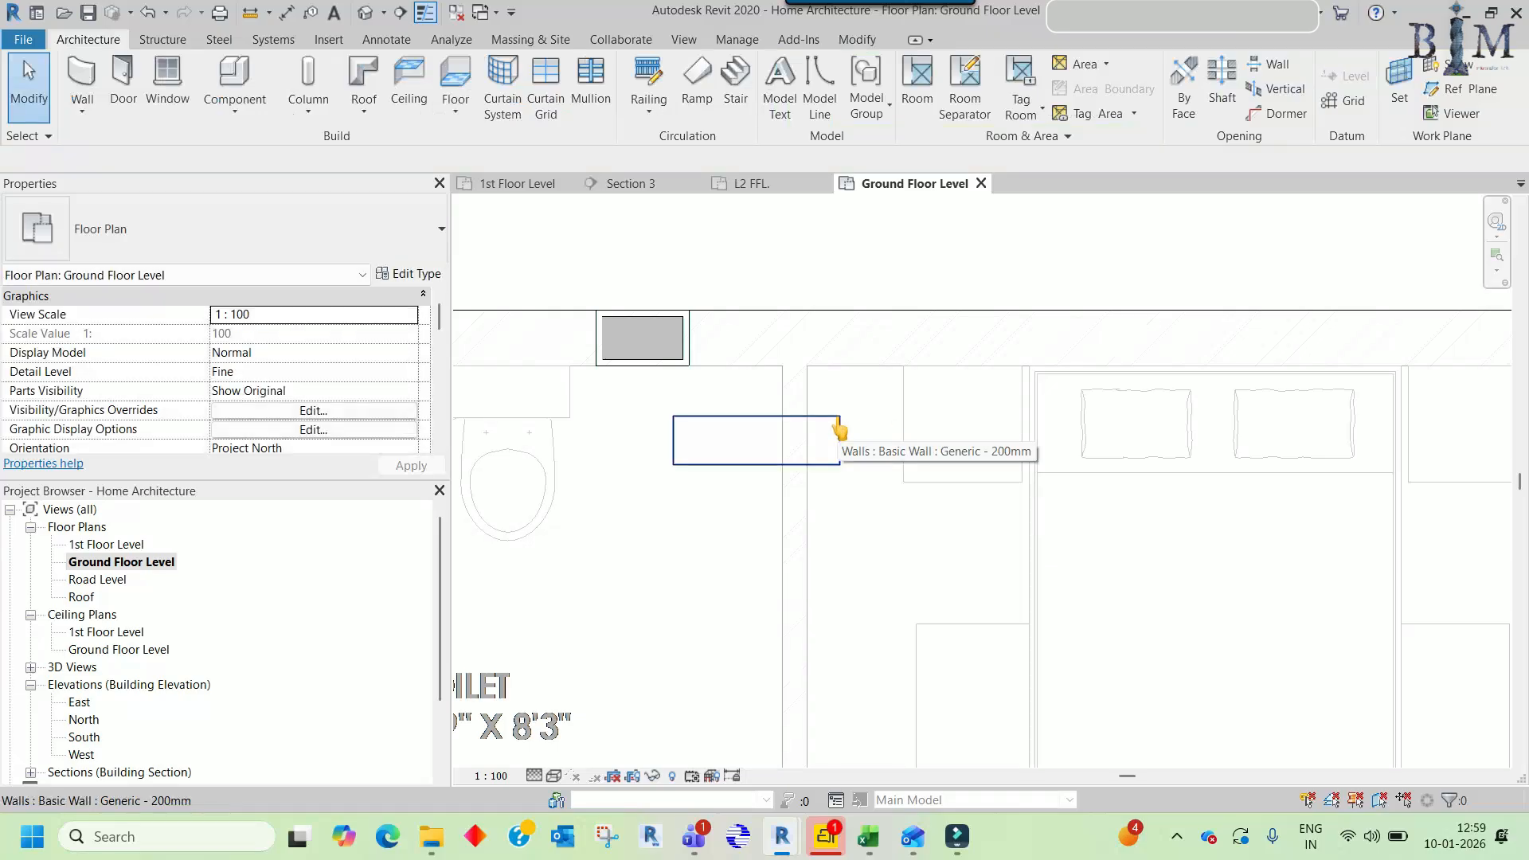
- Set the project's length units to feet and fractional inches
key("n")
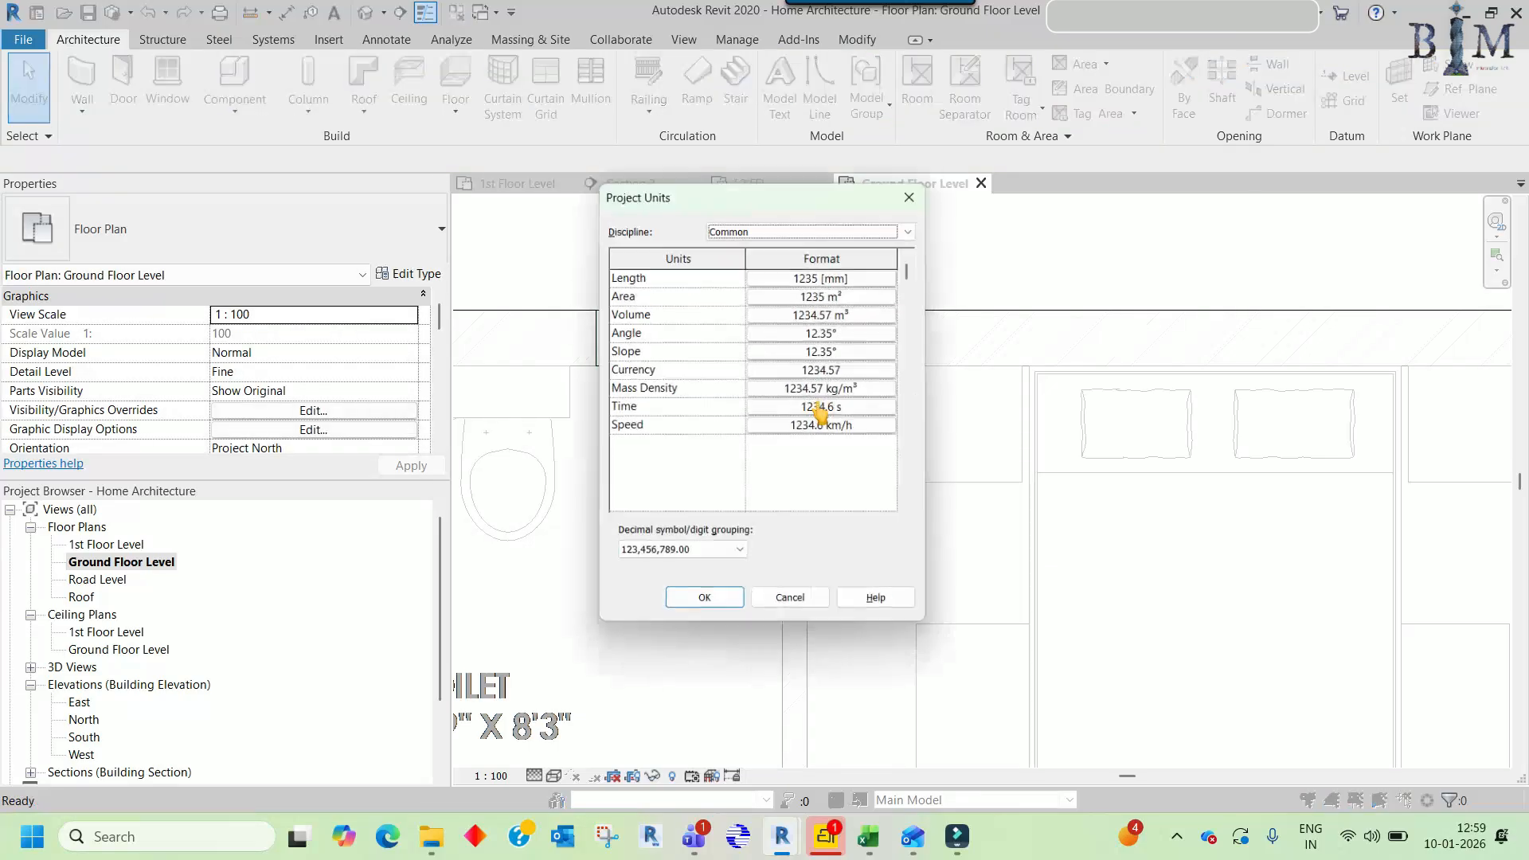
left_click(813, 274)
left_click(765, 307)
left_click(769, 335)
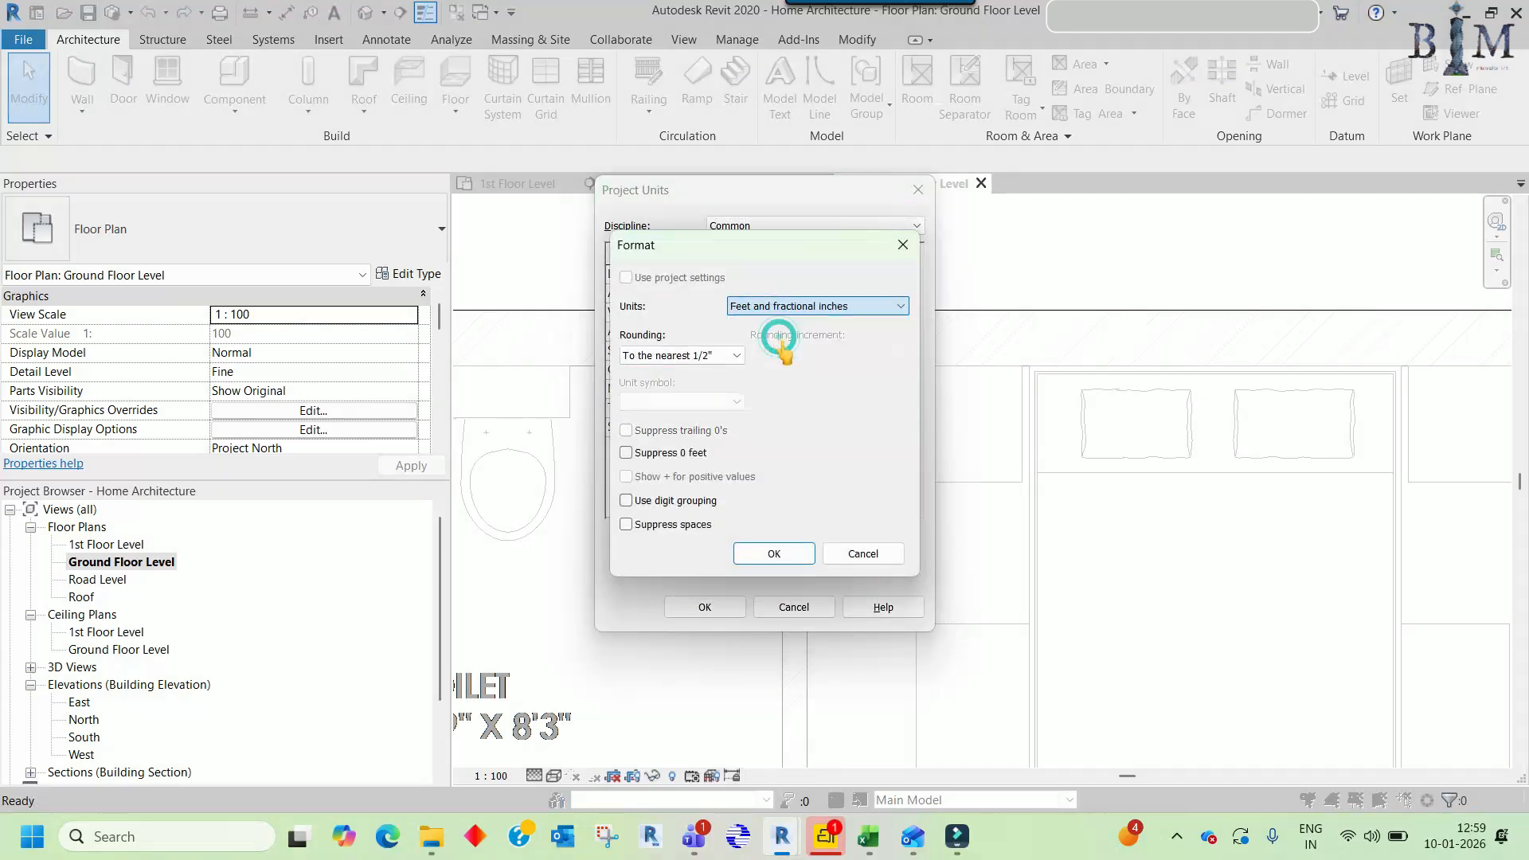
left_click(773, 555)
left_click(704, 606)
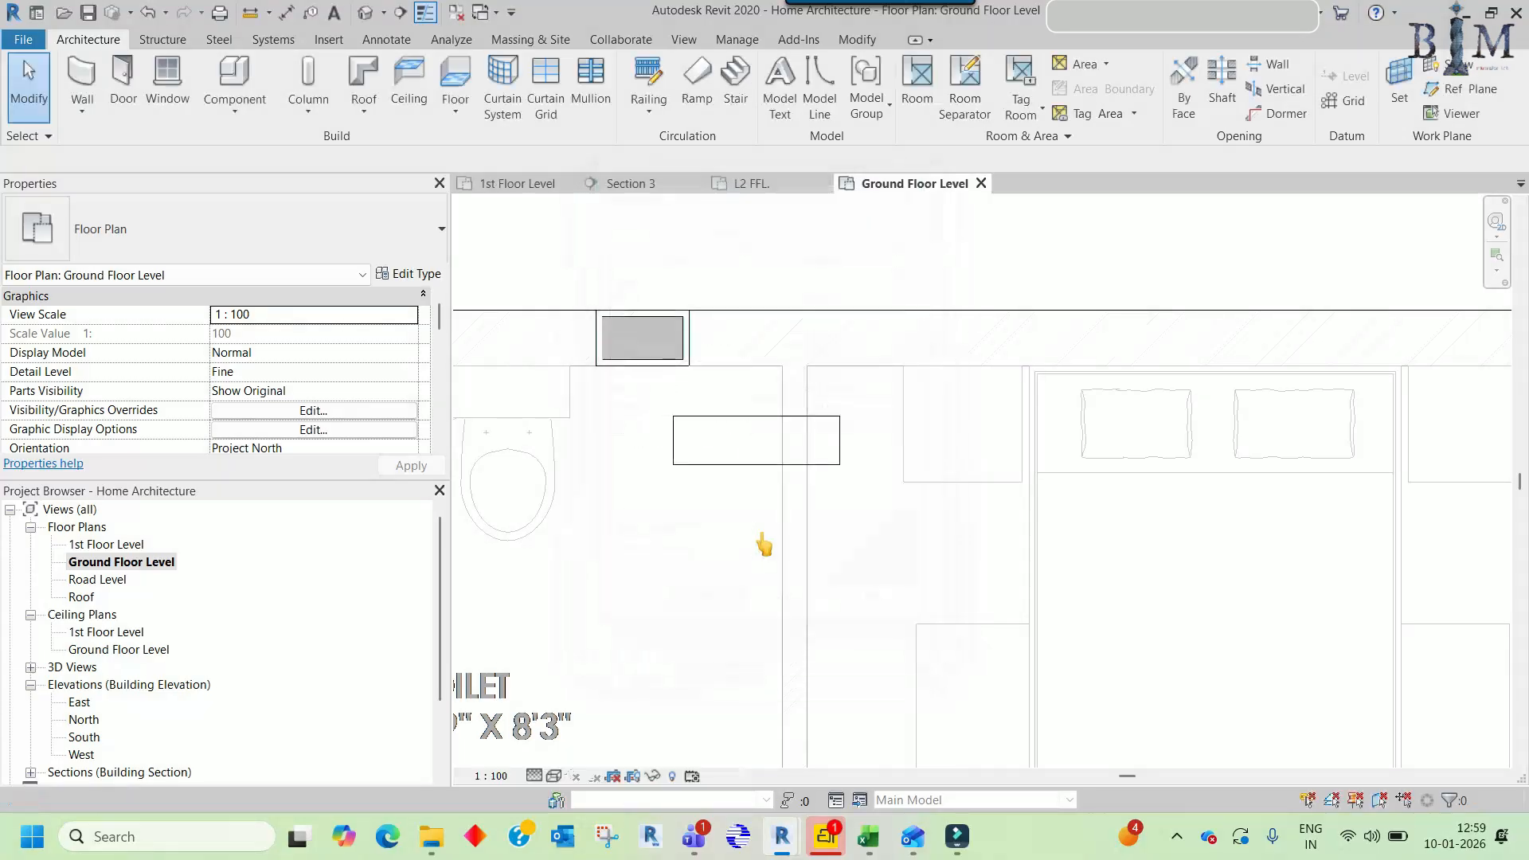
- Check the outer wall's thickness in feet and inches with an aligned dimension across its two faces, then discard the dimension
key("d")
key("i")
left_click(852, 309)
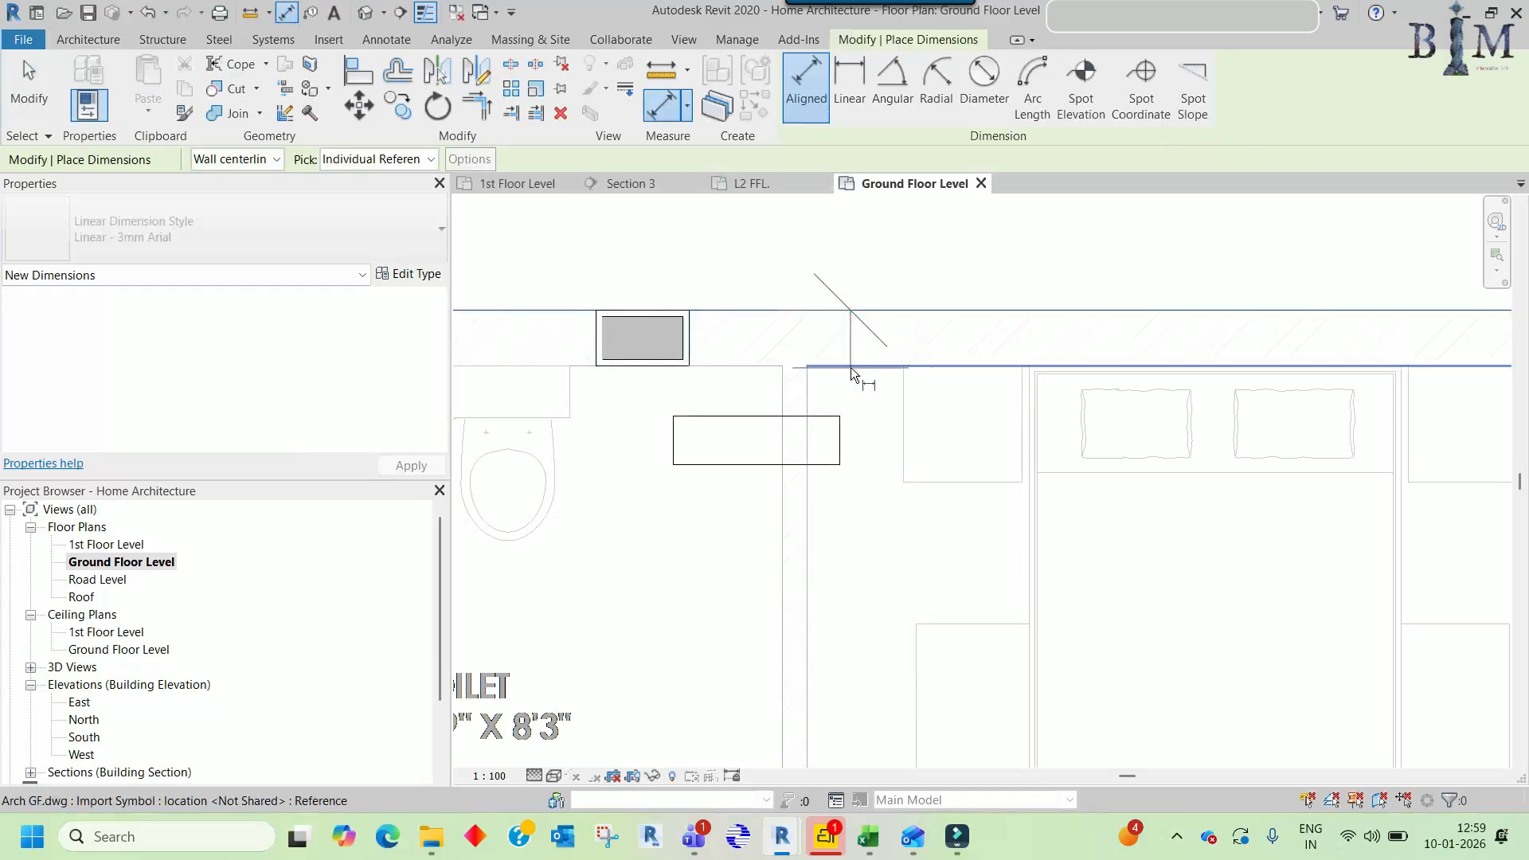
left_click(851, 366)
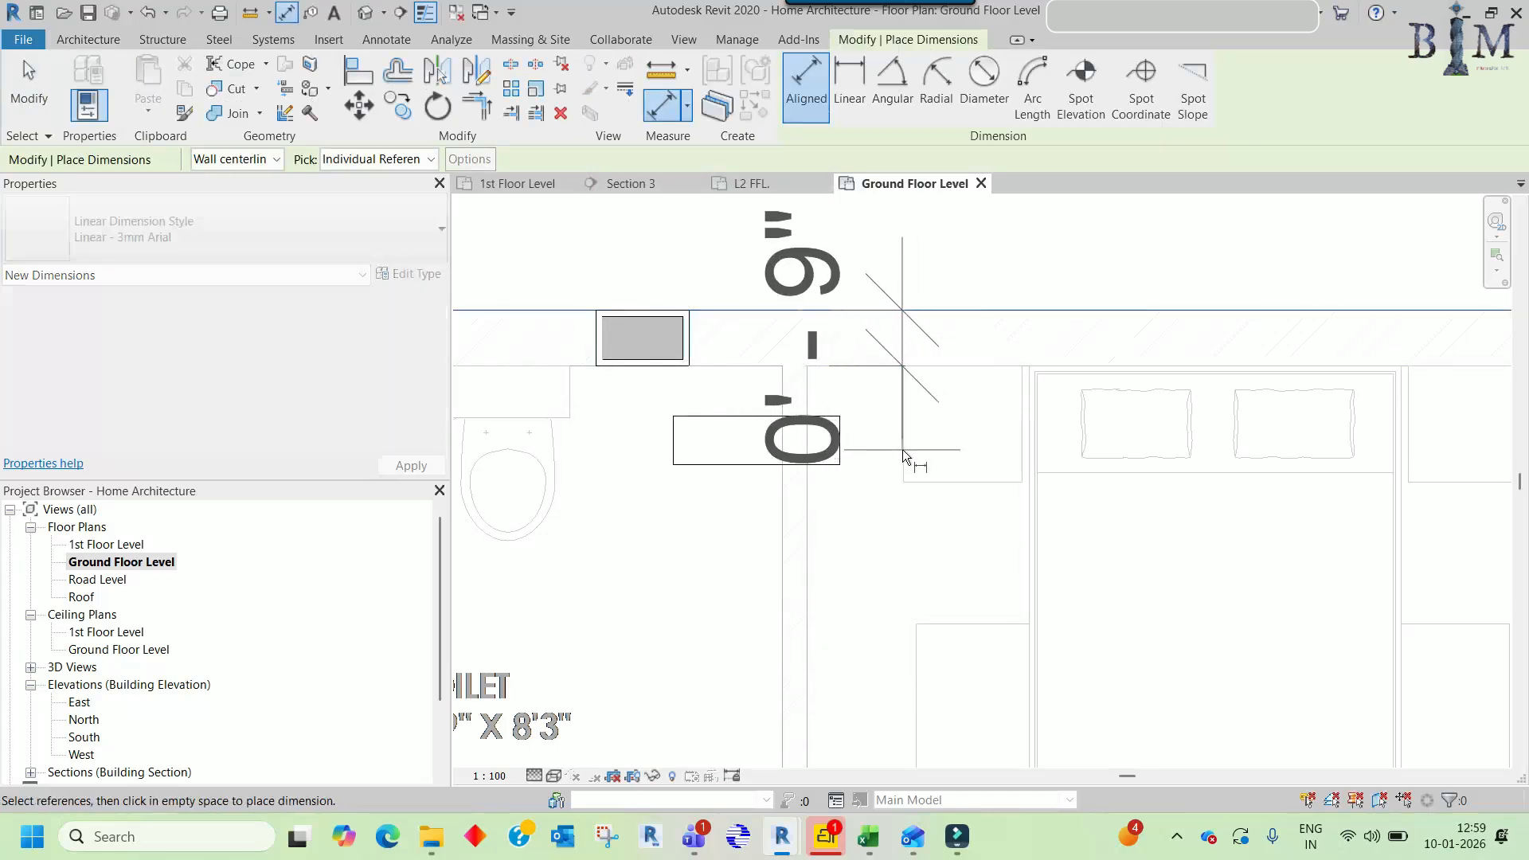
middle_click_drag(898, 434, 891, 479)
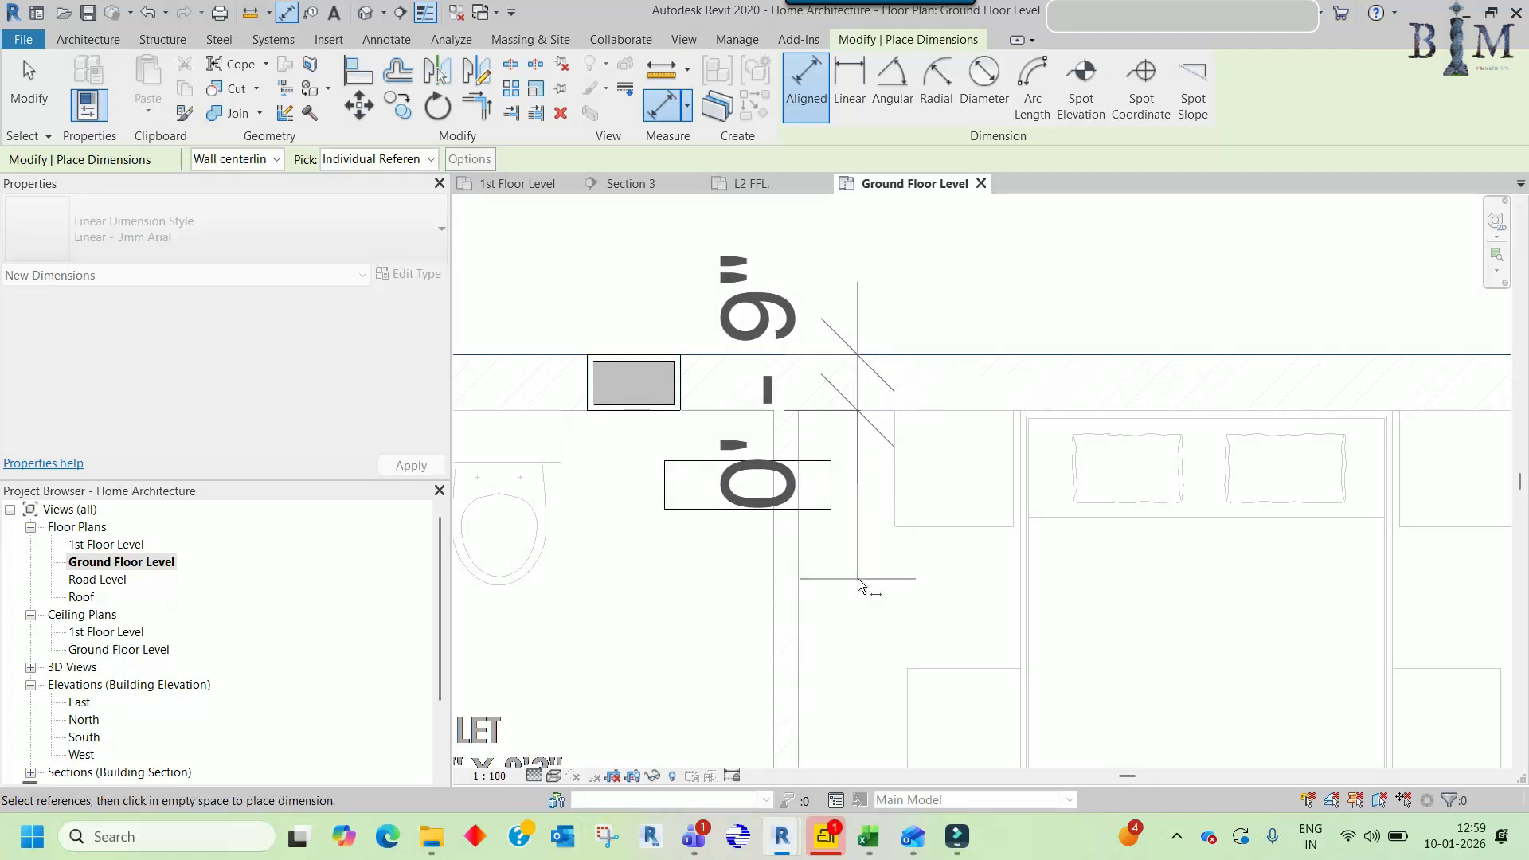
key("Escape")
key("Escape")
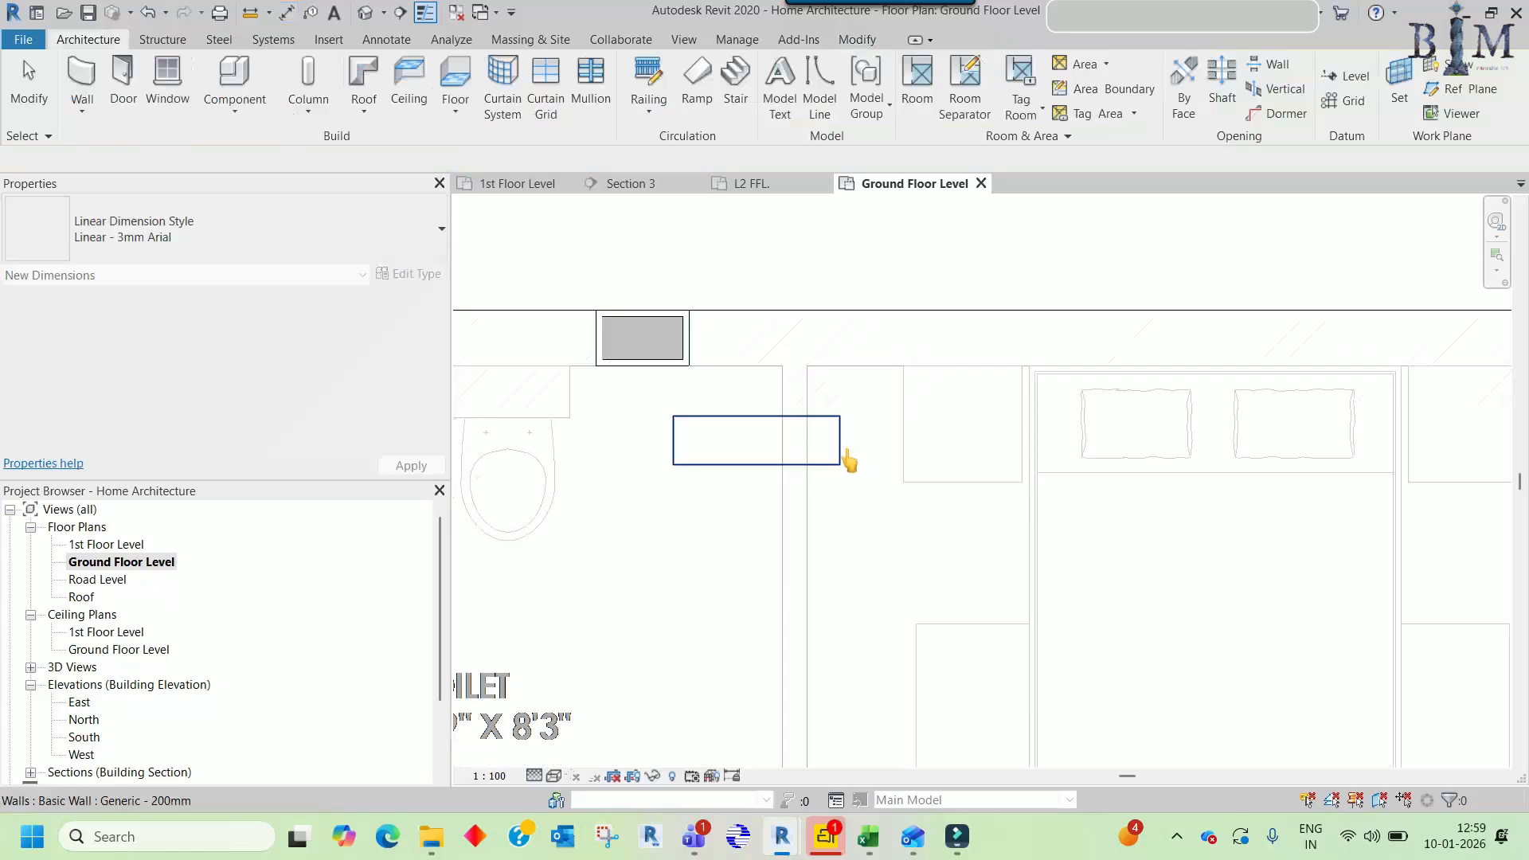
- Duplicate the short wall's type as Generic - 9" and set its structure layer thickness to 9 inches
left_click(843, 452)
scroll(846, 454, "down", 2)
middle_click_drag(847, 452, 869, 523)
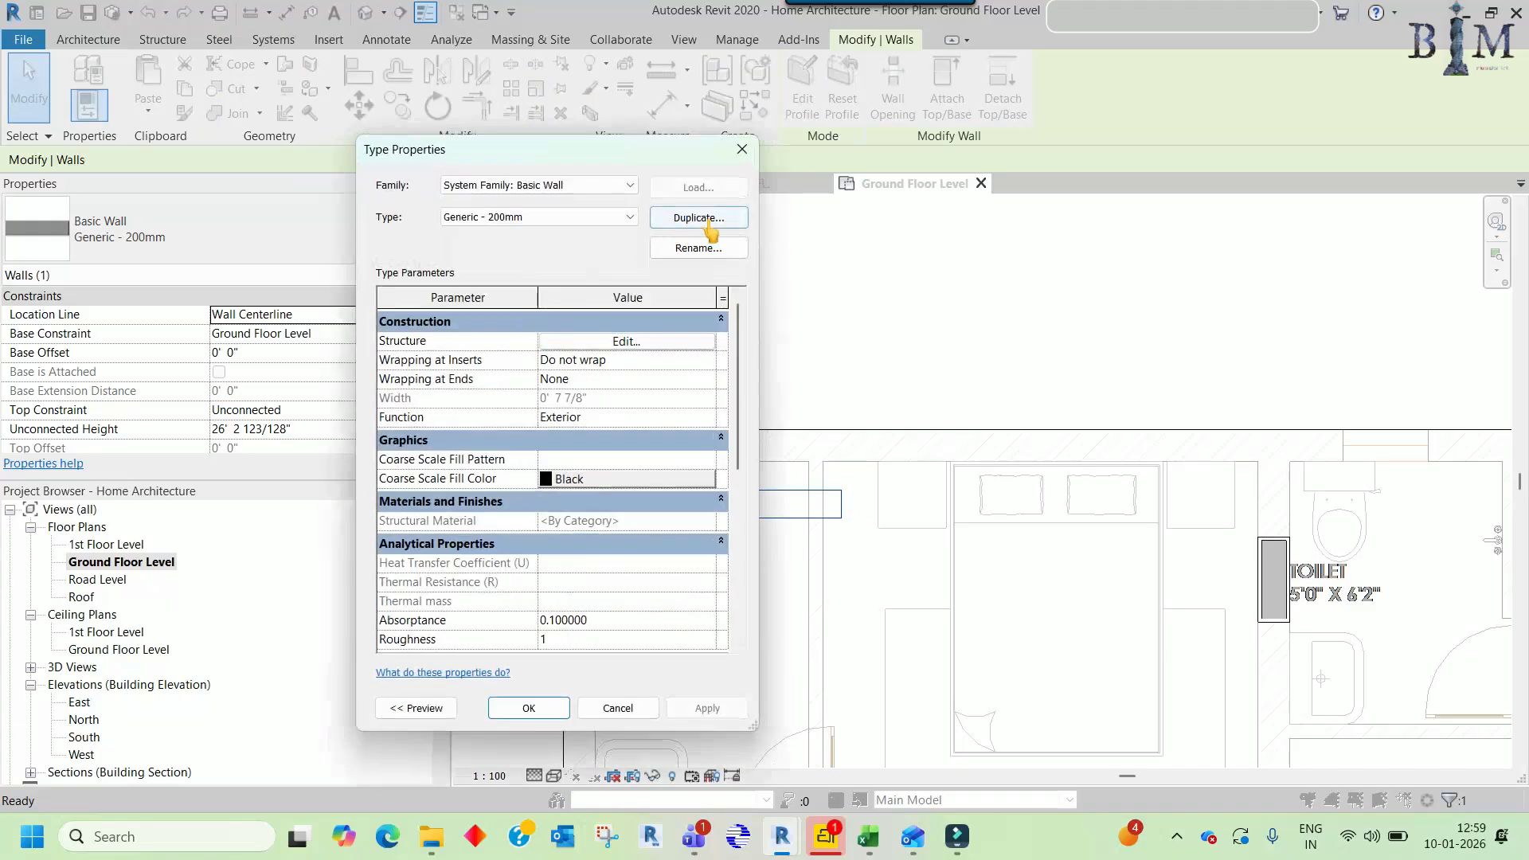
left_click(701, 218)
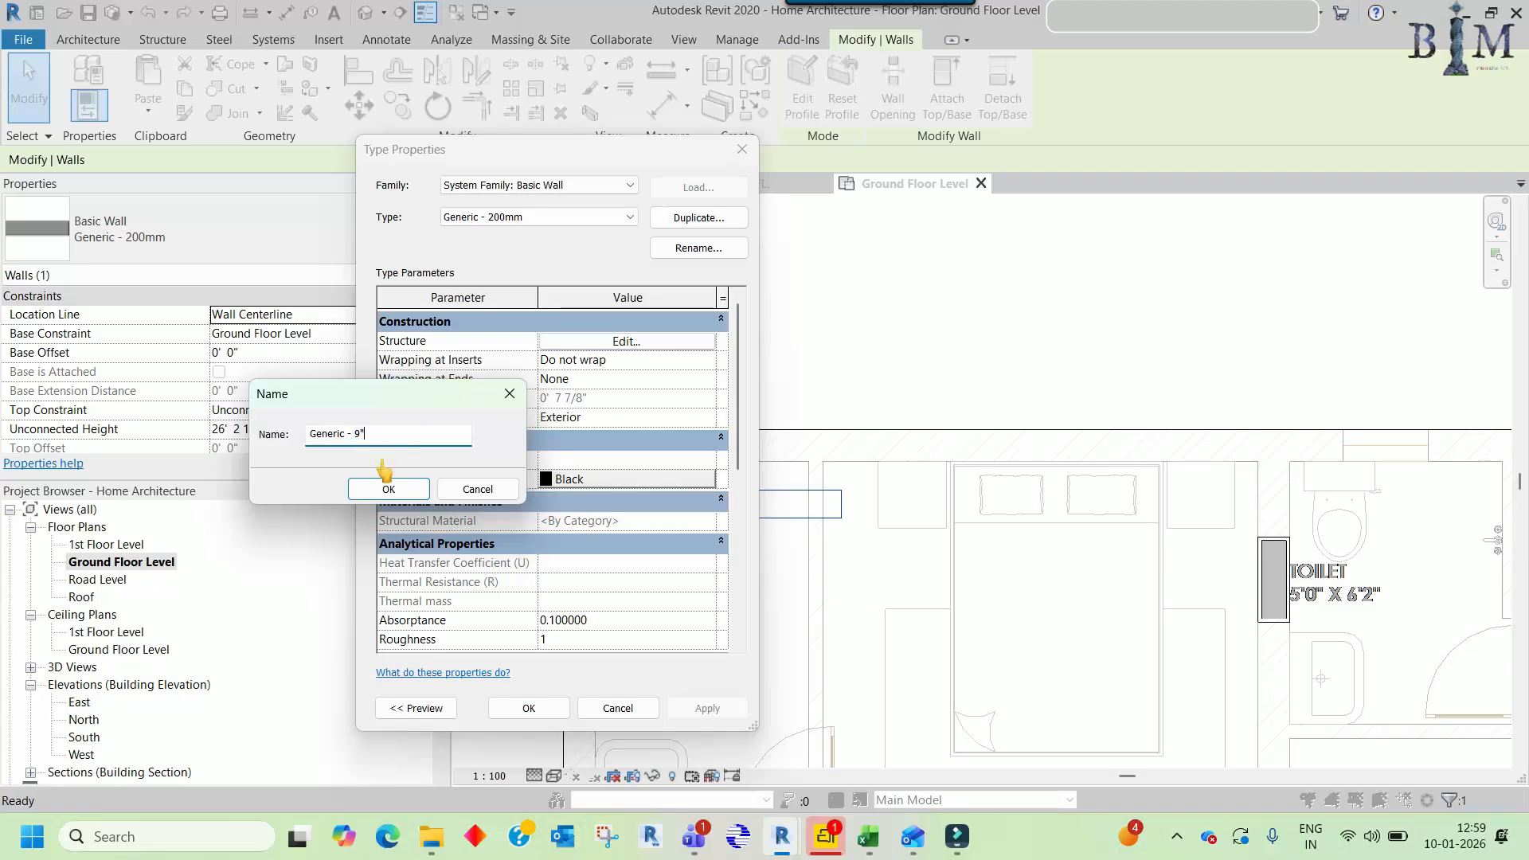
left_click(387, 489)
left_click(613, 342)
left_click(612, 353)
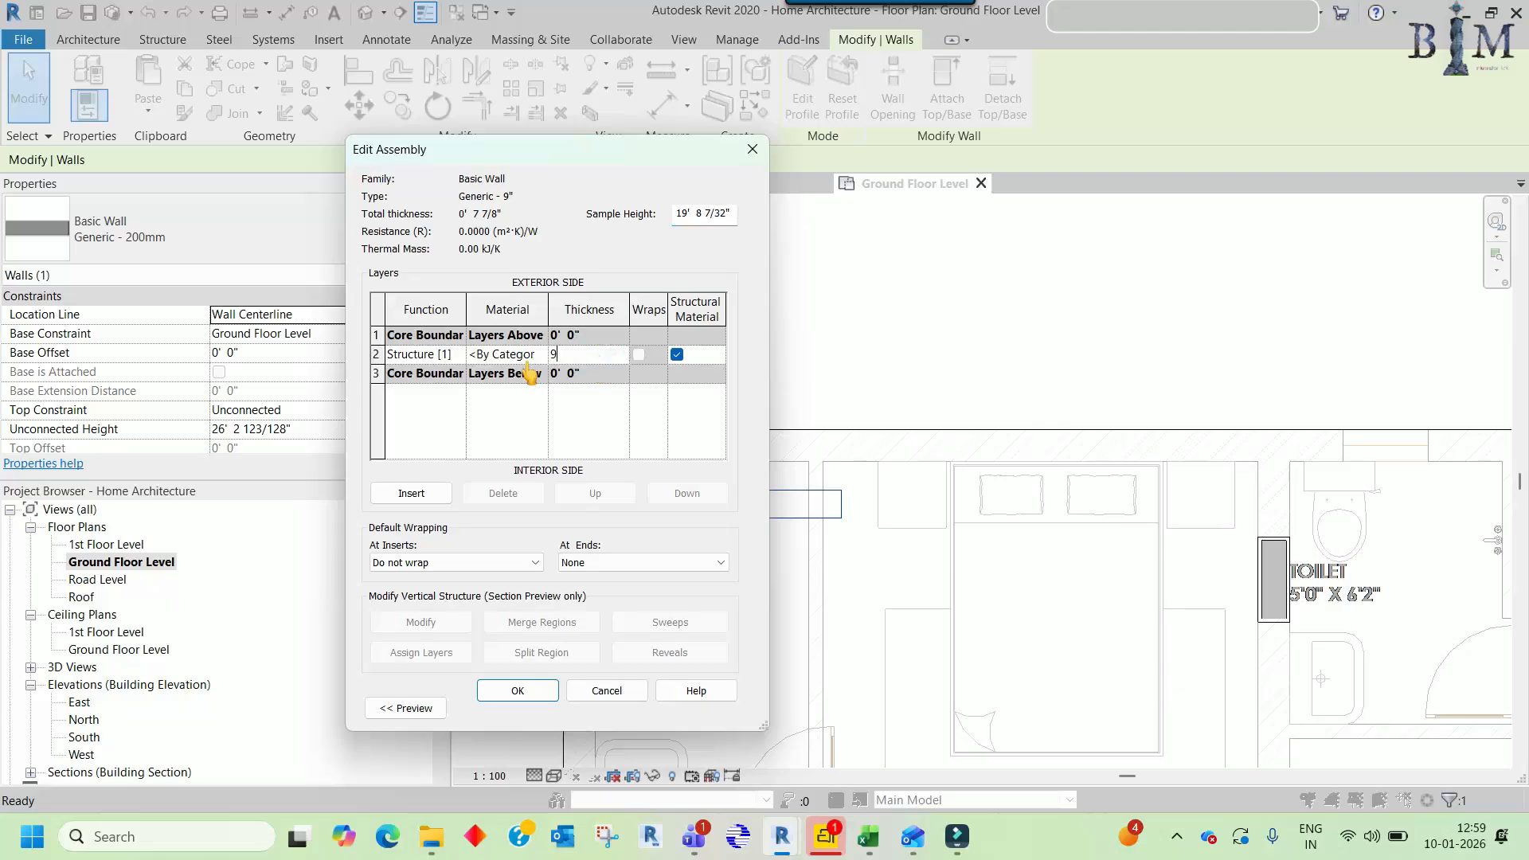
left_click(532, 697)
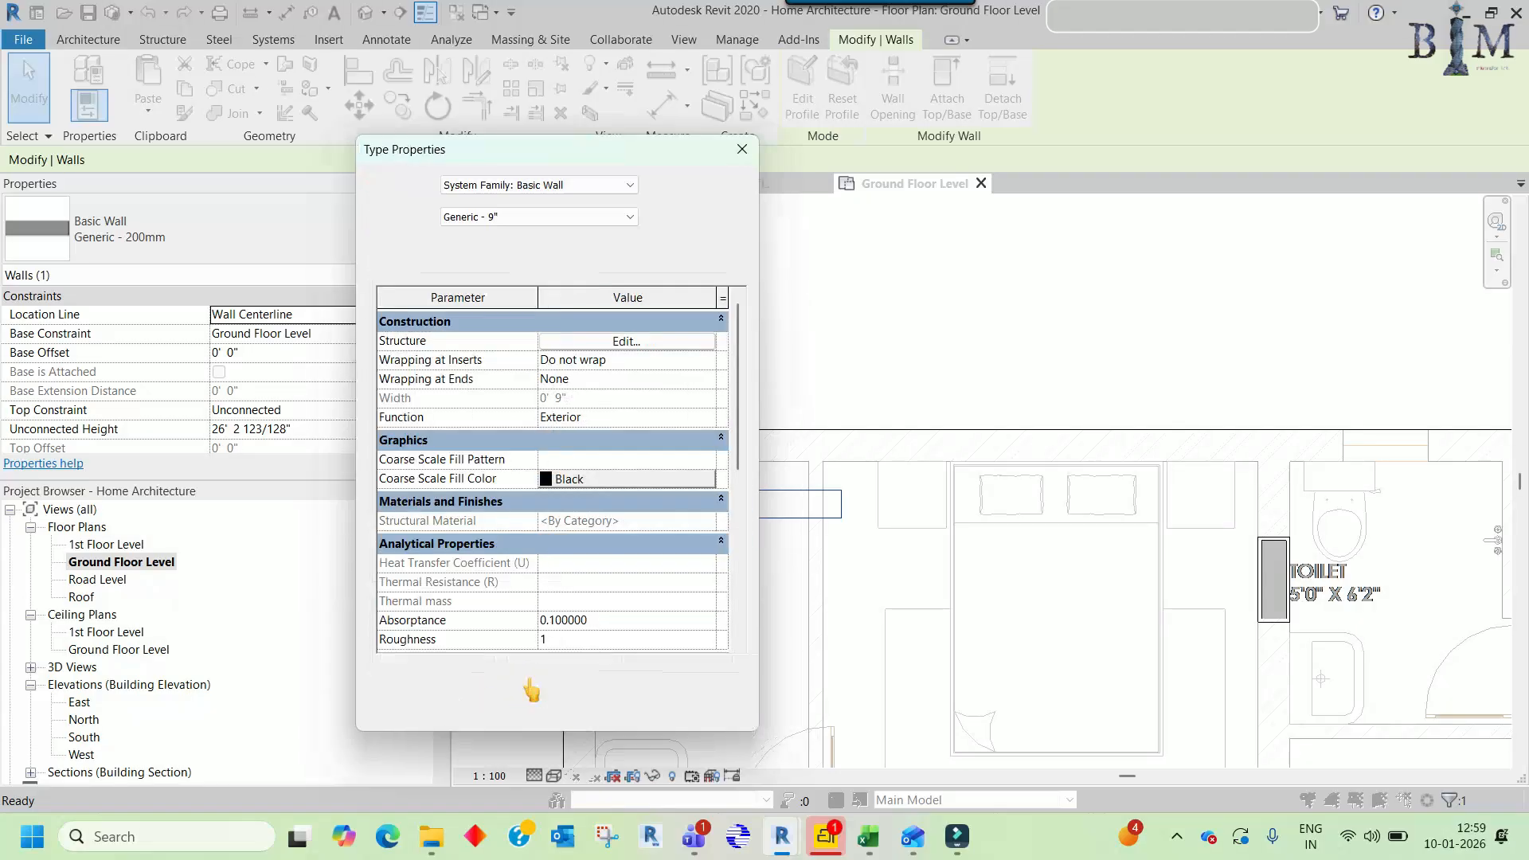
left_click(519, 707)
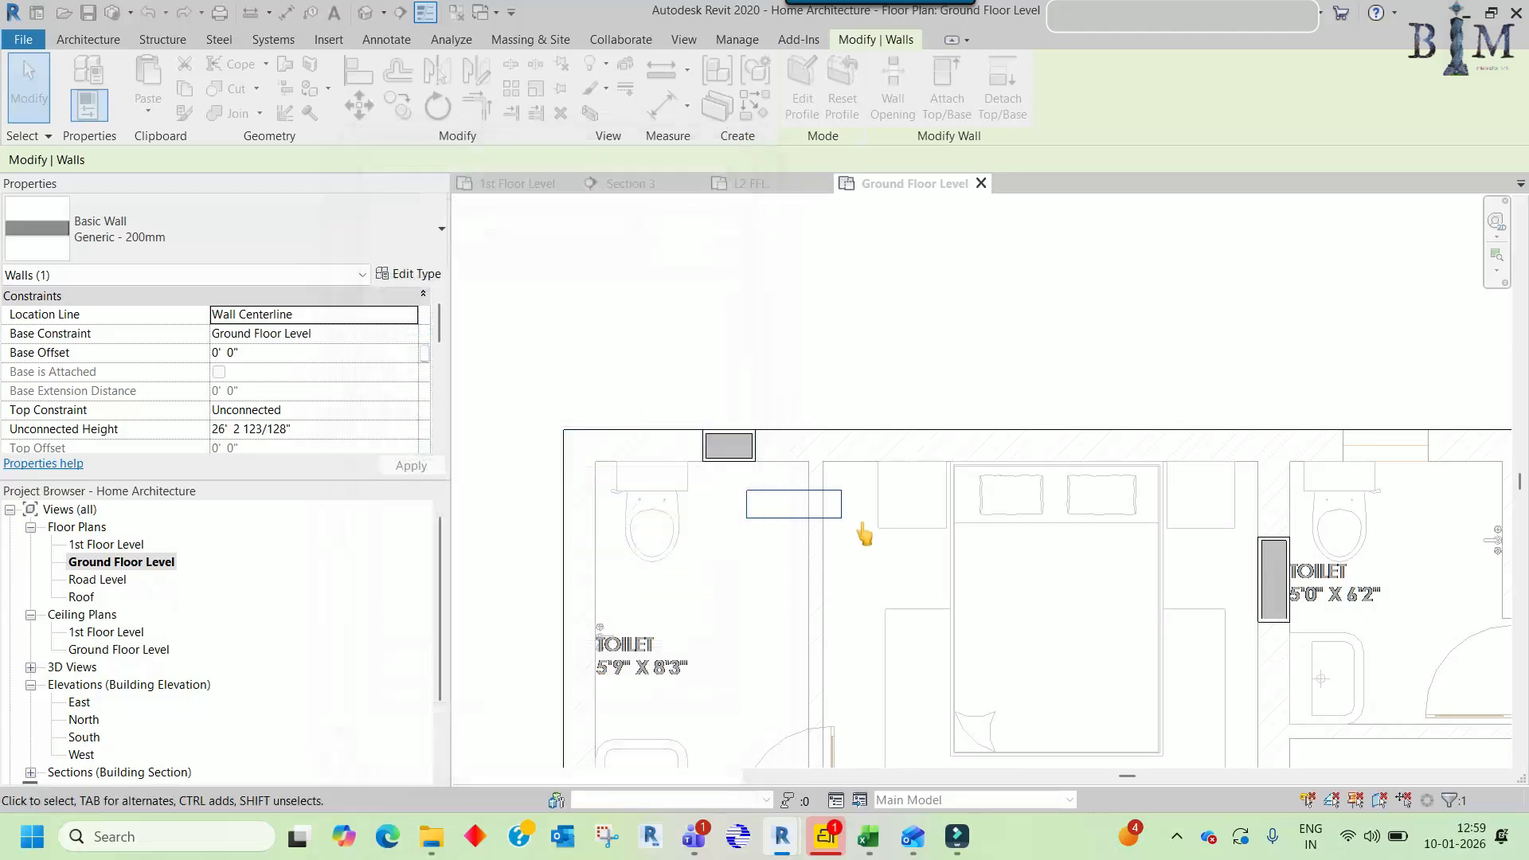
- Align the short wall's upper face with the outer wall line and its end with the adjacent column's edge
scroll(814, 475, "up", 3)
key("Escape")
key("a")
key("l")
left_click(765, 363)
left_click(752, 521)
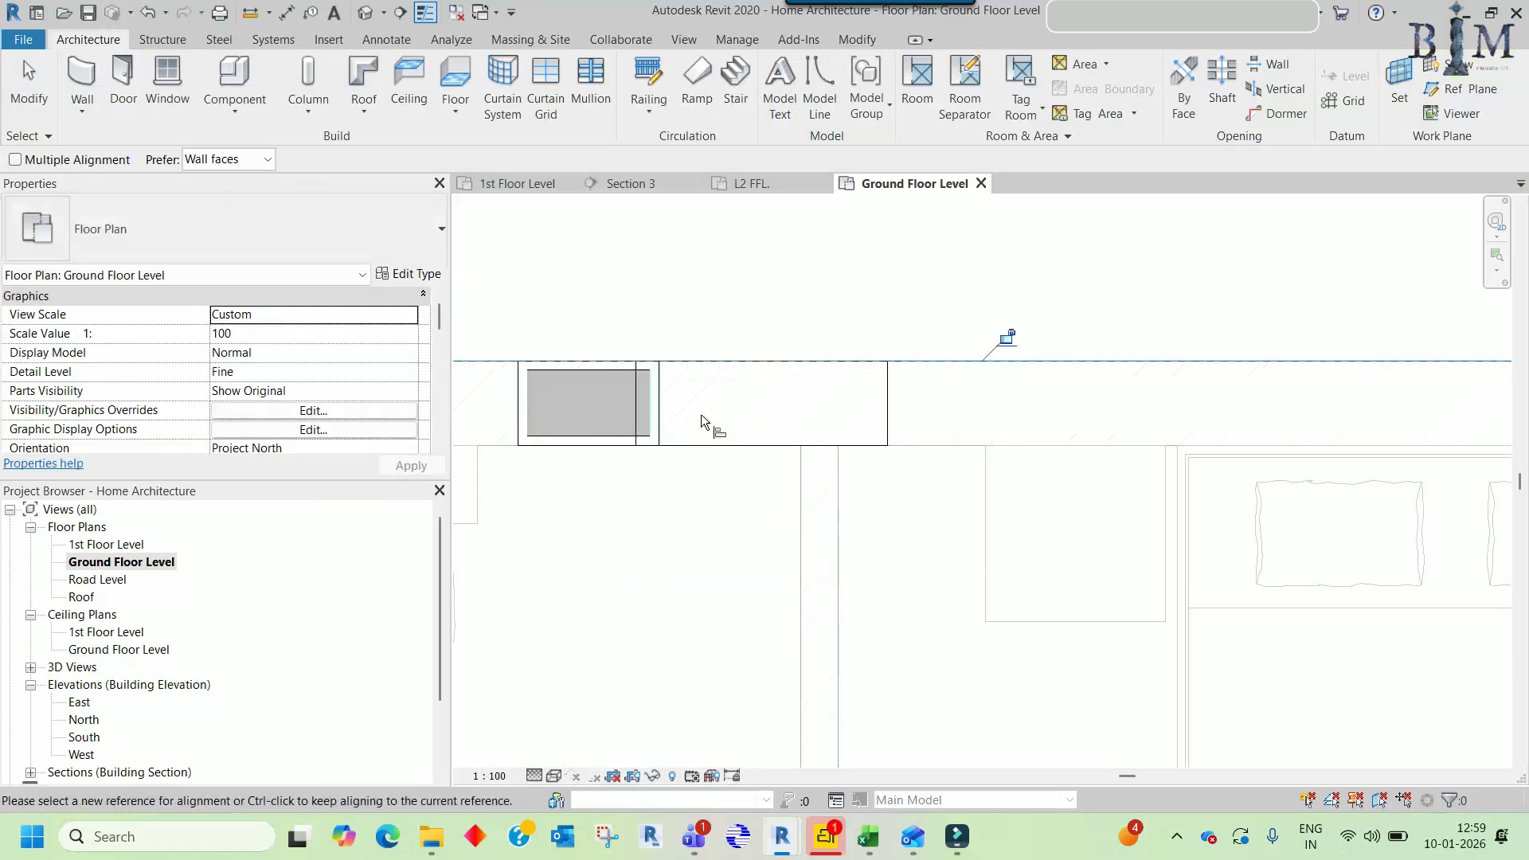
scroll(661, 384, "up", 3)
left_click(661, 382)
left_click(587, 381)
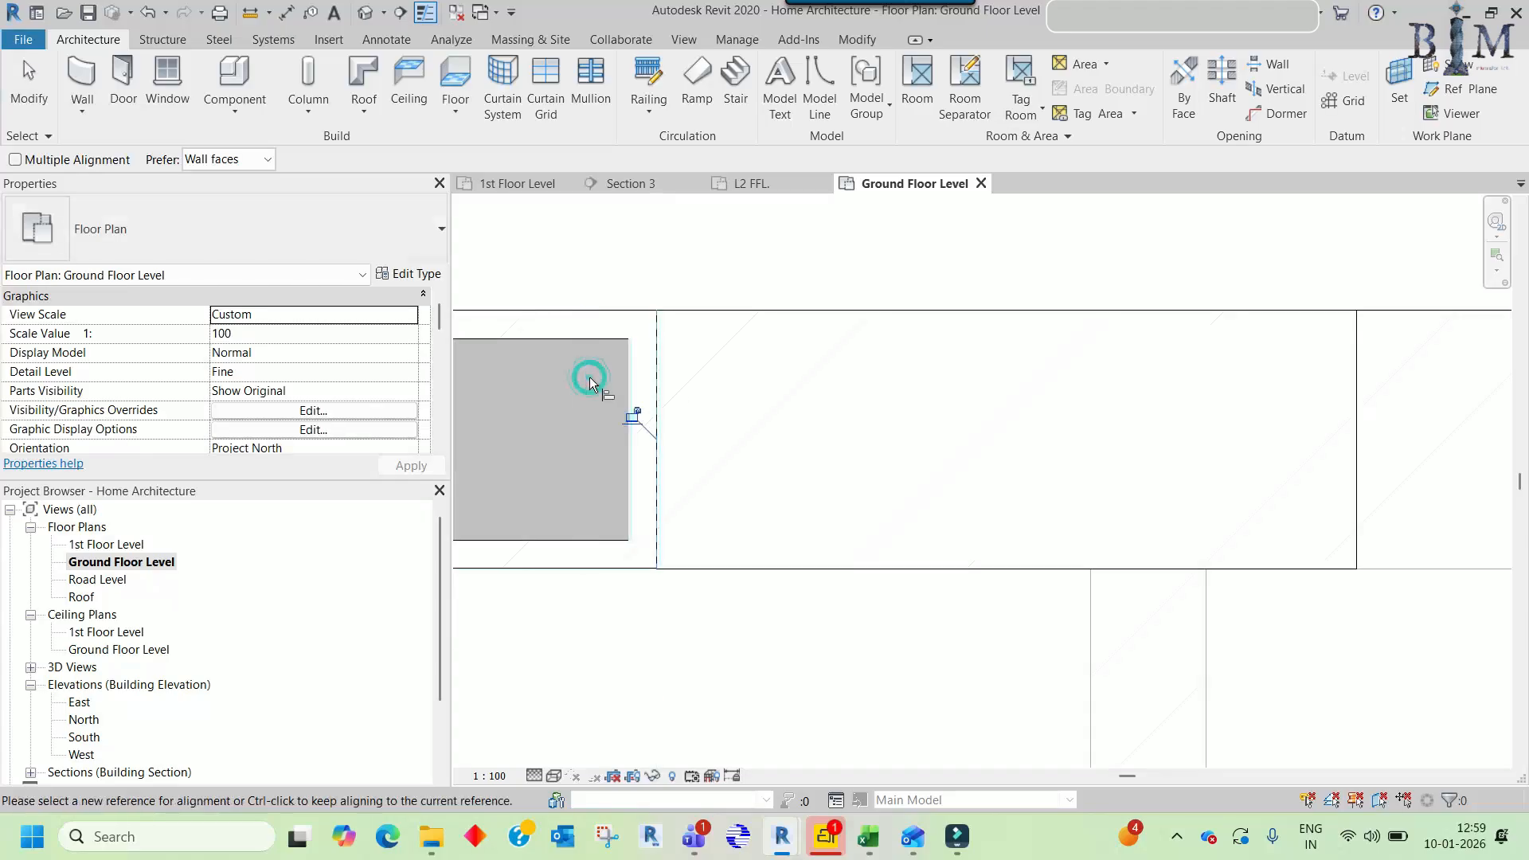
key("Escape")
- Create a new material named Wall from the structure layer's material setting in the Generic - 9" wall type
scroll(747, 367, "down", 5)
left_click(906, 402)
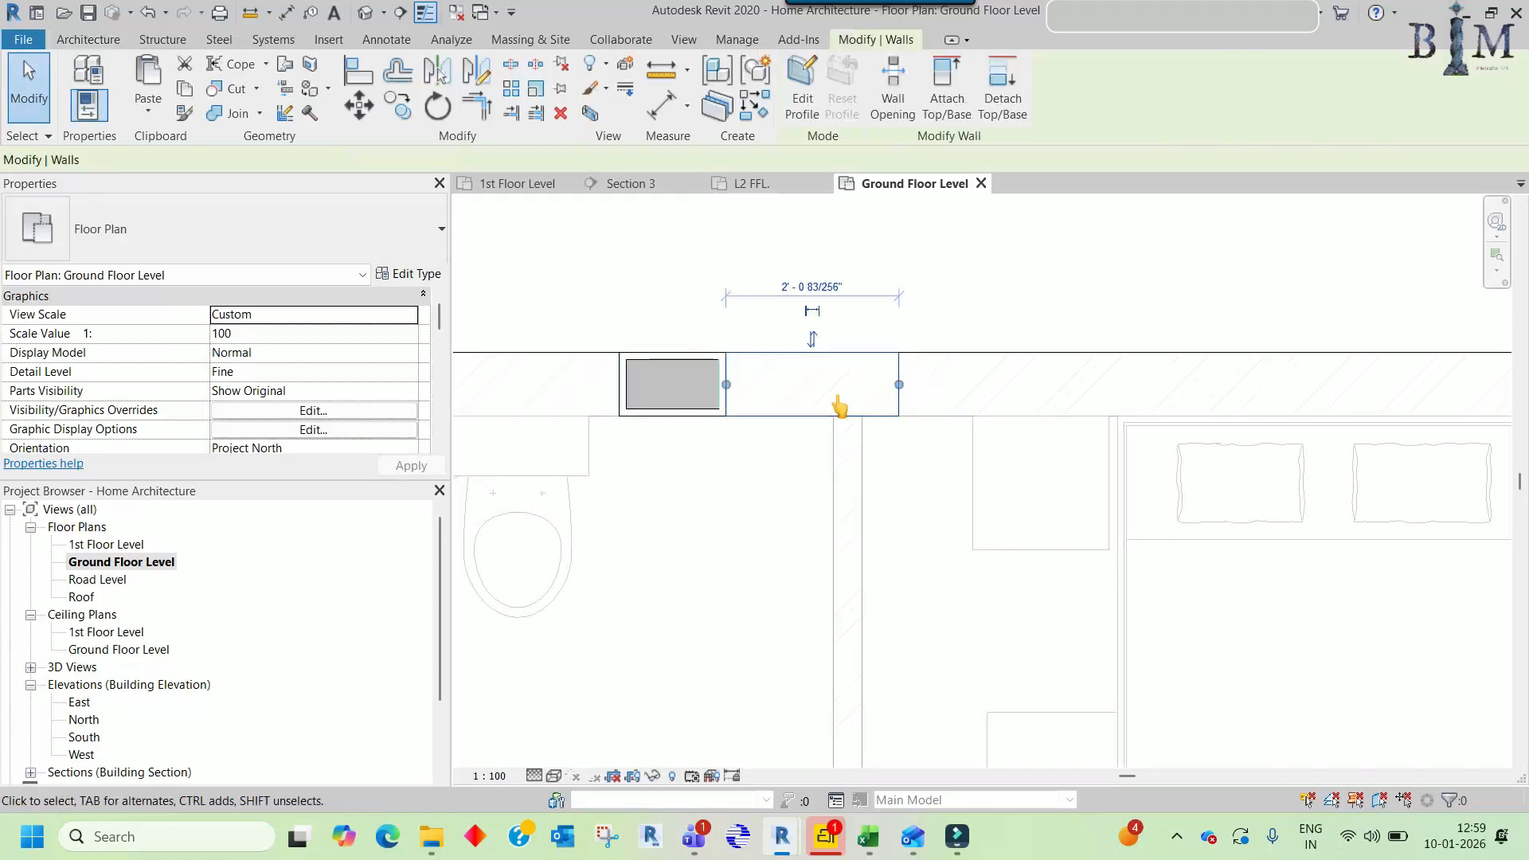
scroll(840, 403, "up", 2)
middle_click_drag(850, 406, 868, 429)
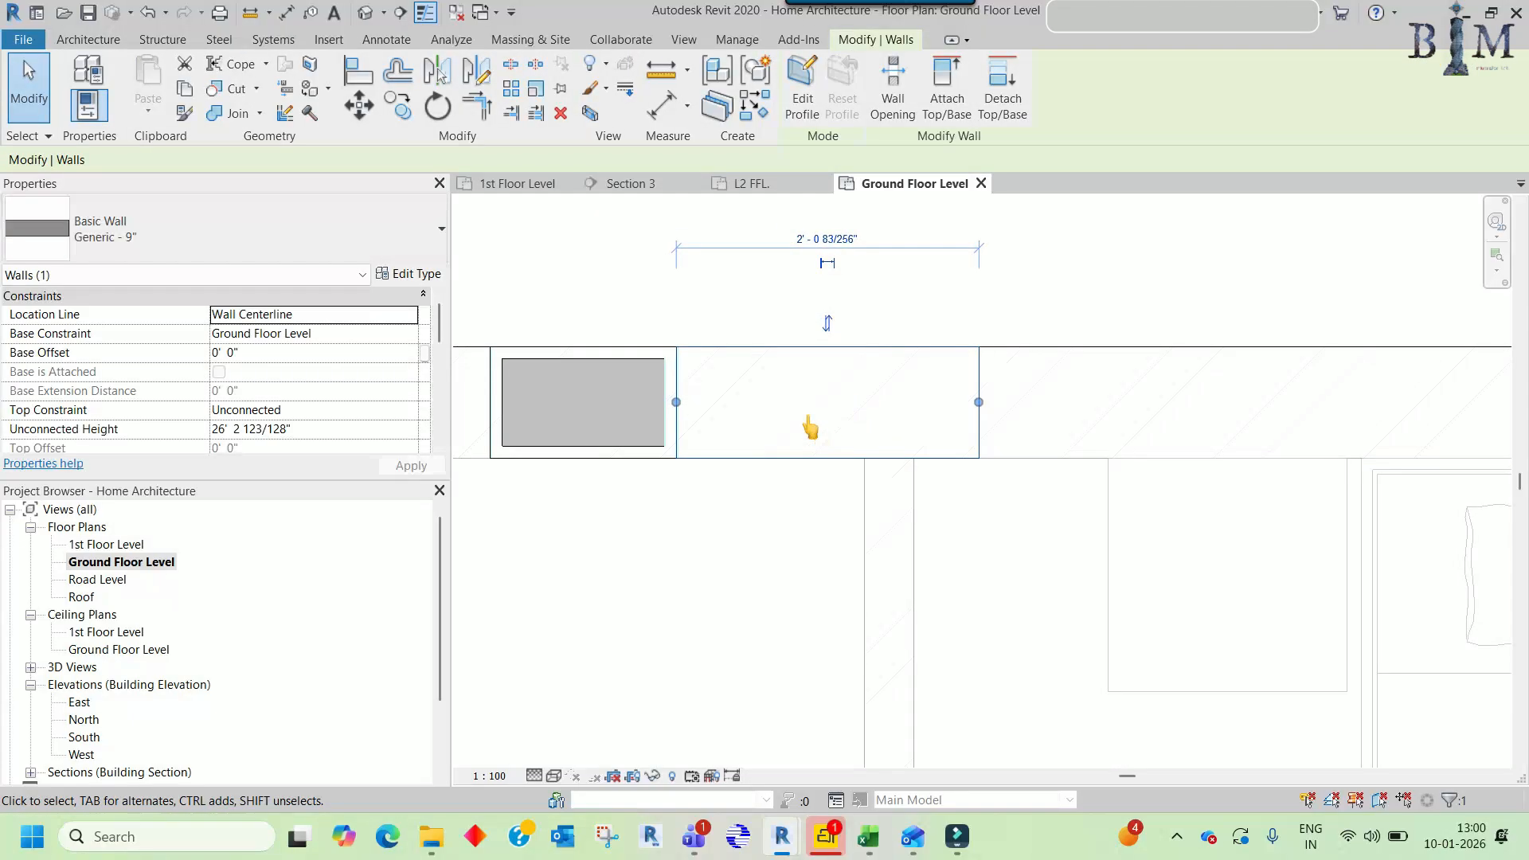
left_click(416, 275)
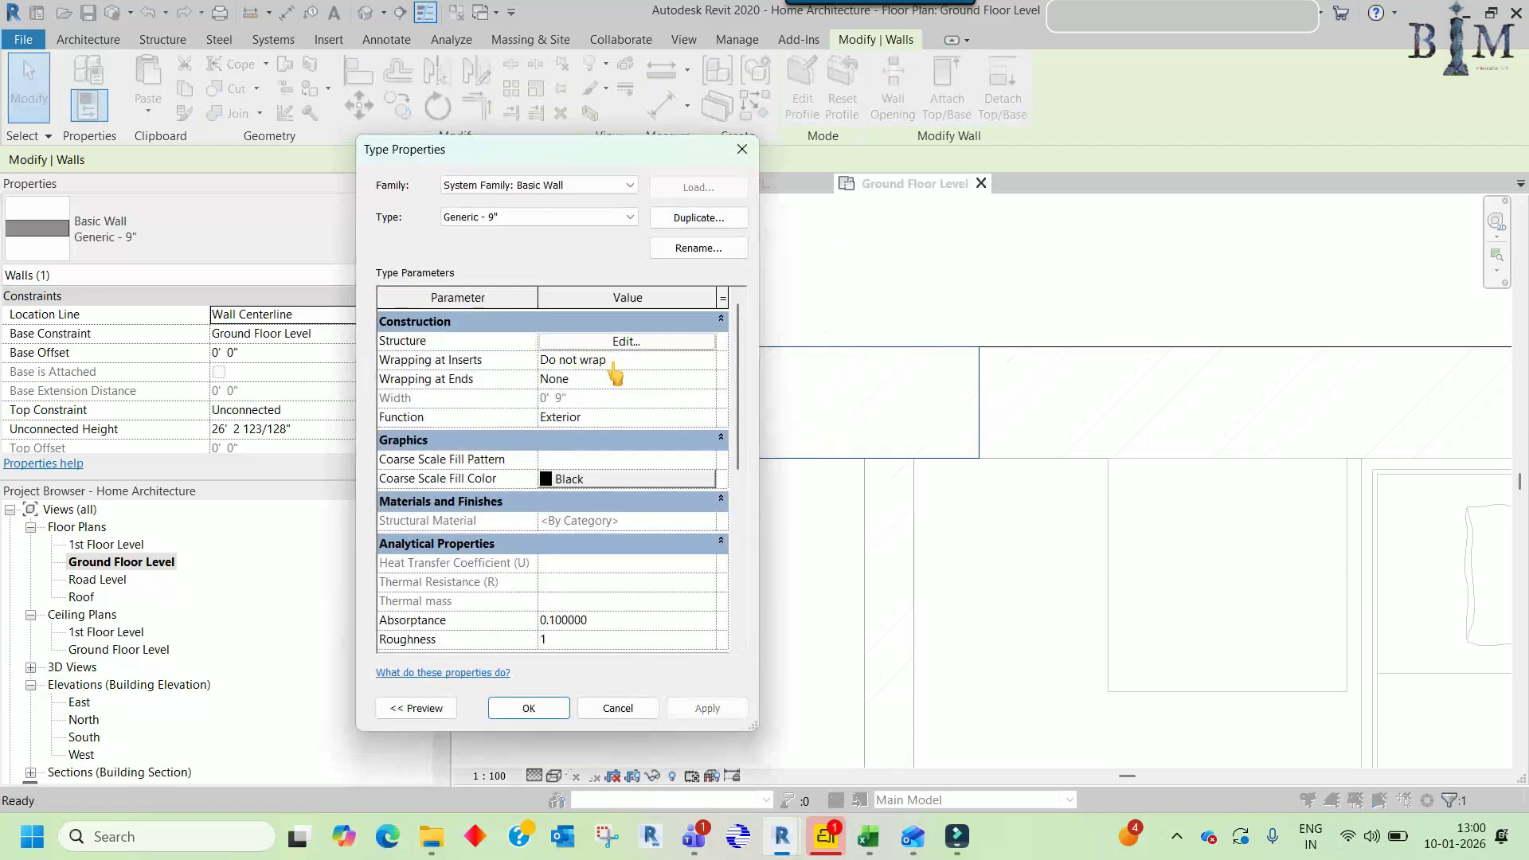
left_click(612, 365)
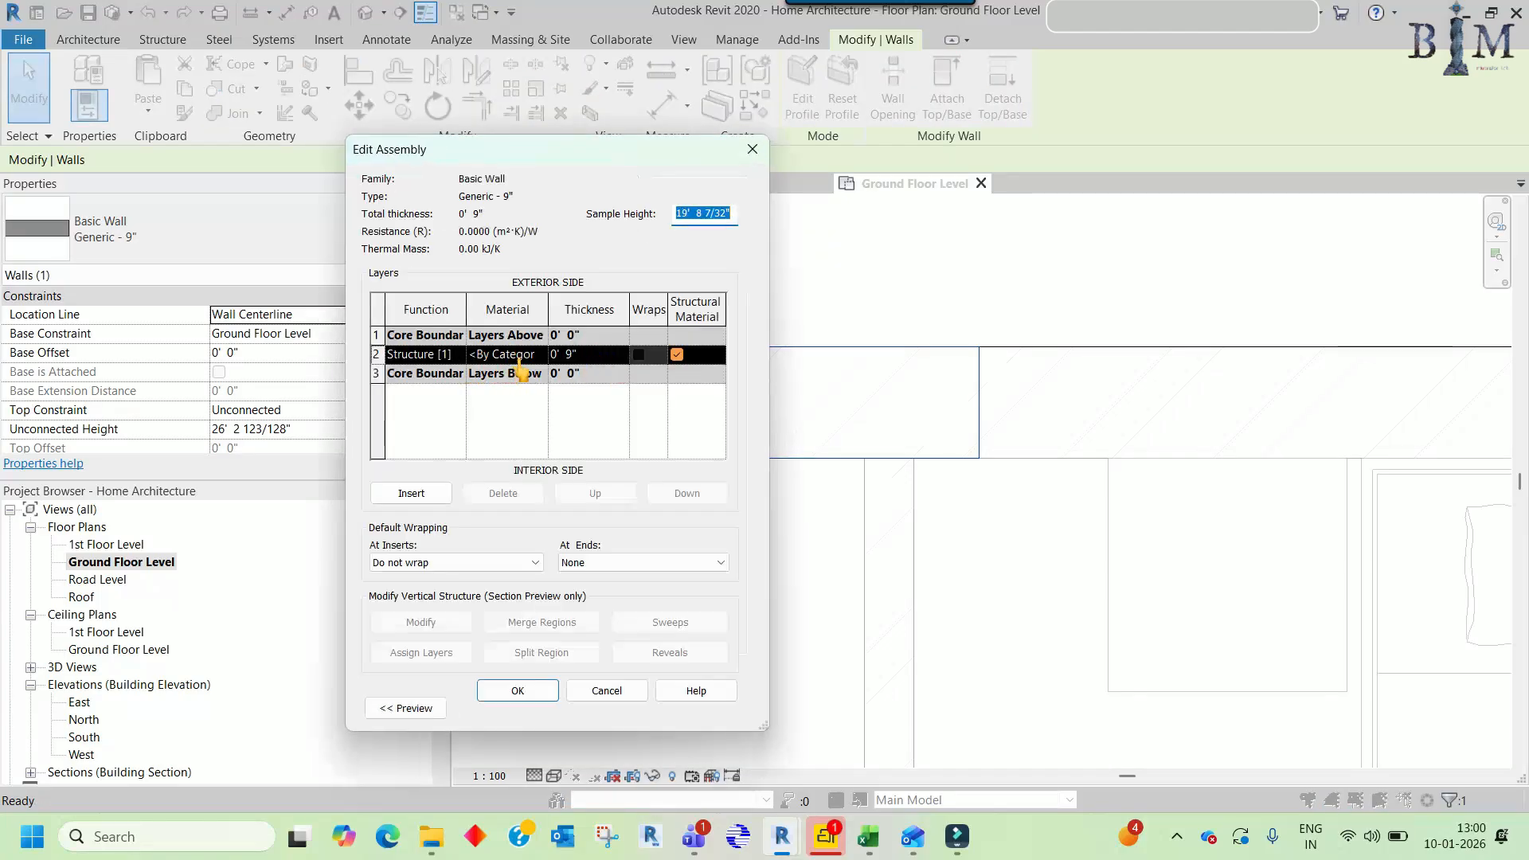
left_click(539, 355)
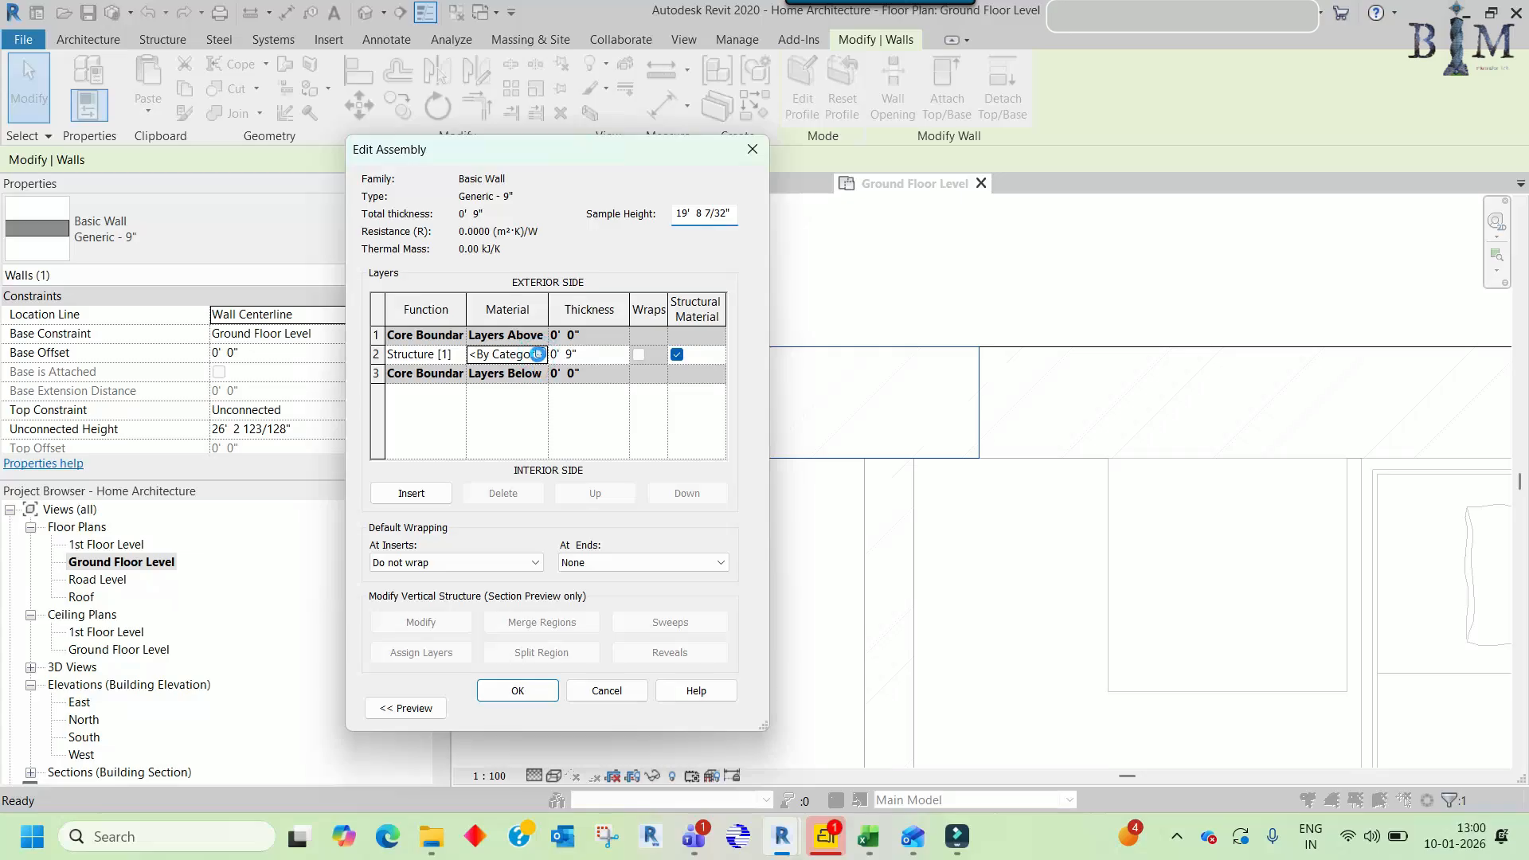
left_click(538, 354)
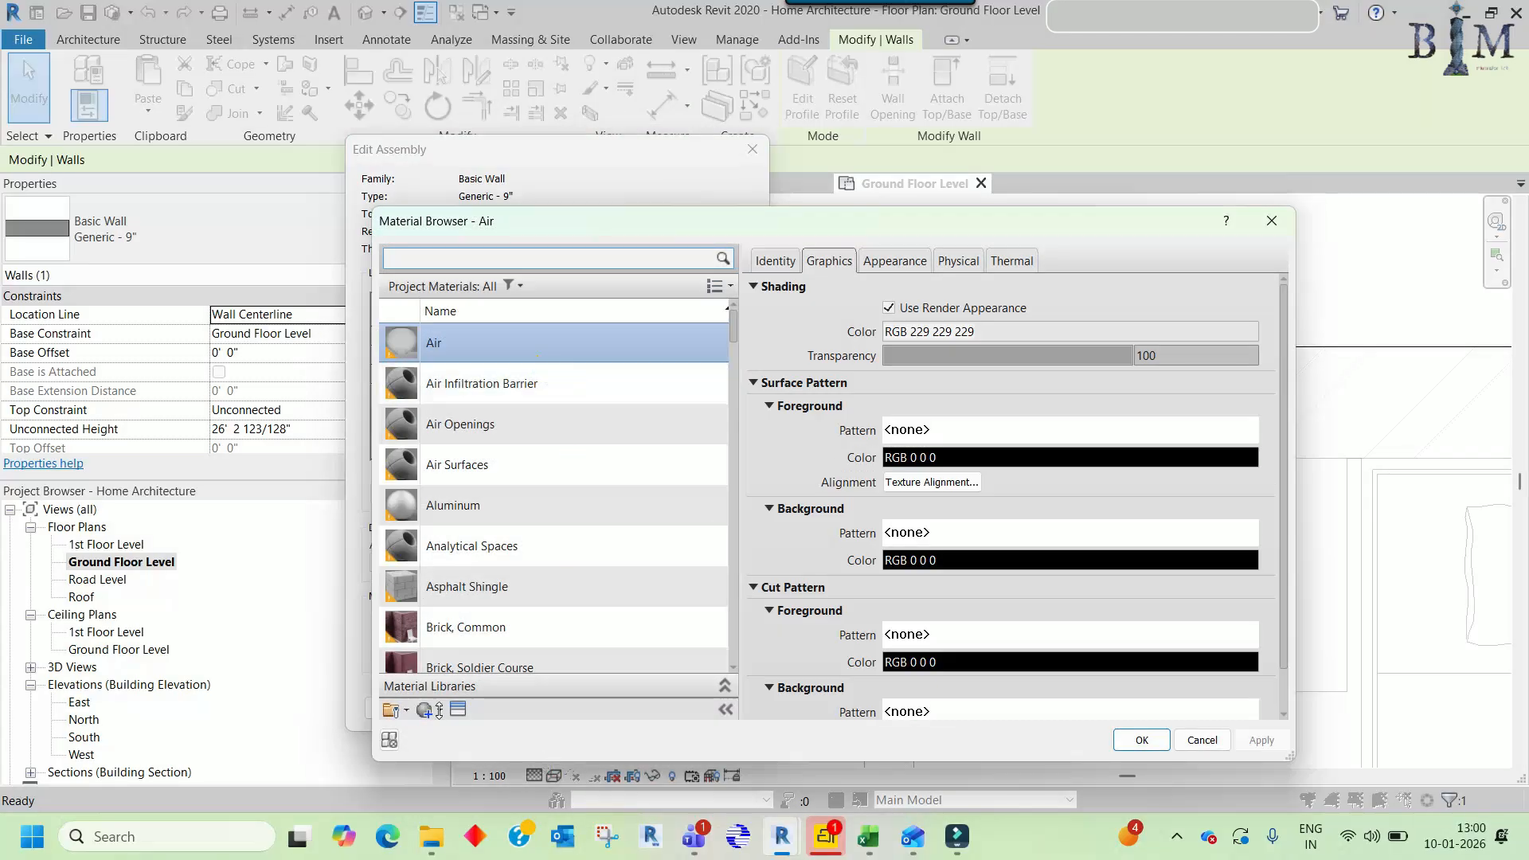
left_click(439, 710)
left_click(460, 732)
right_click(470, 501)
left_click(519, 551)
type("Wall")
key("Return")
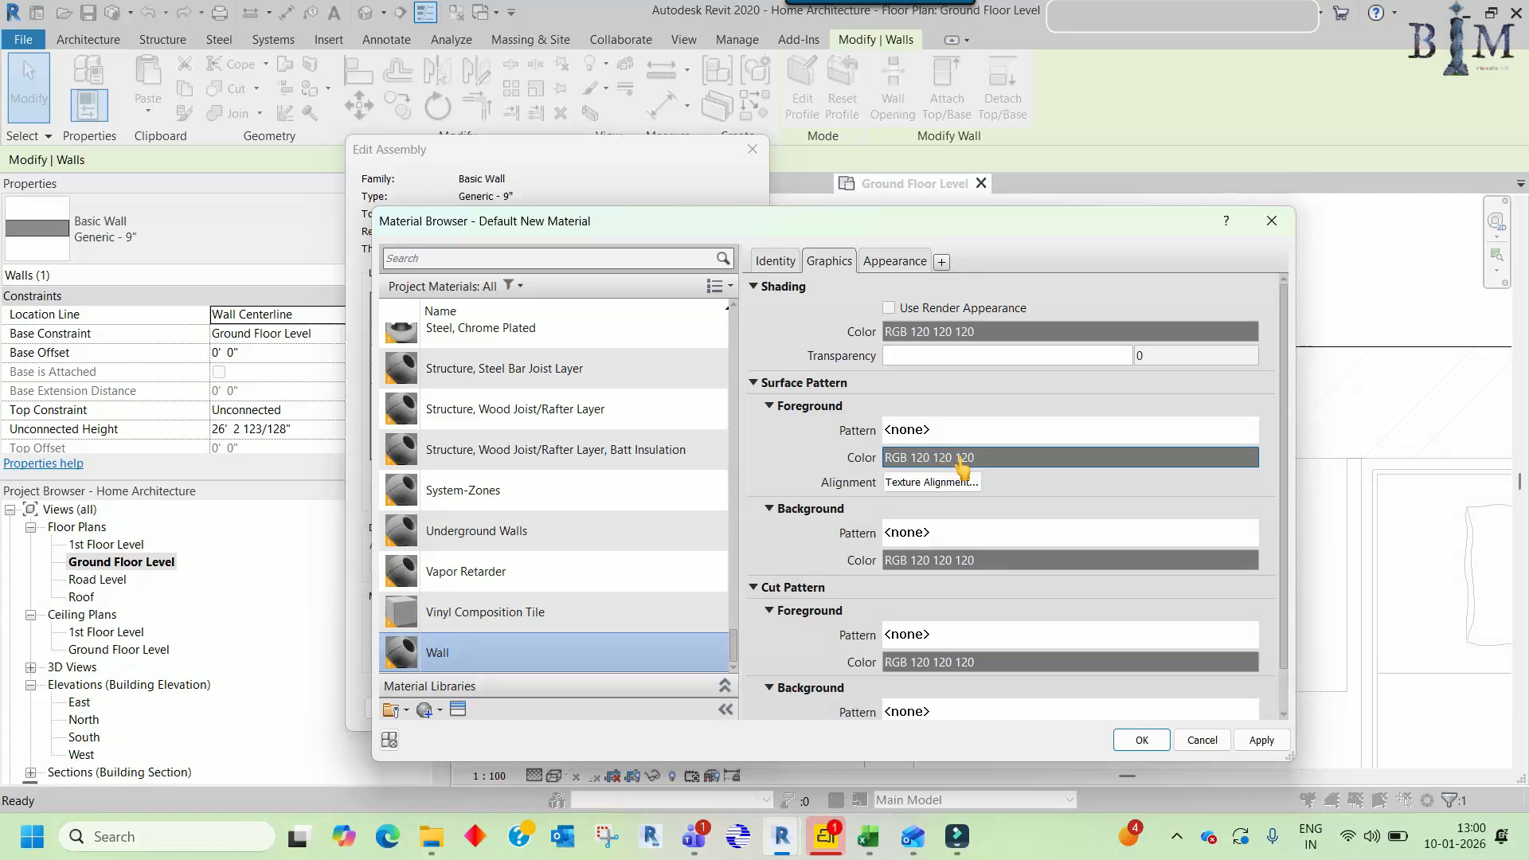
- Set the Wall material's appearance colour to RGB 213 213 170 and use the render appearance for its shading
left_click(893, 262)
left_click(907, 448)
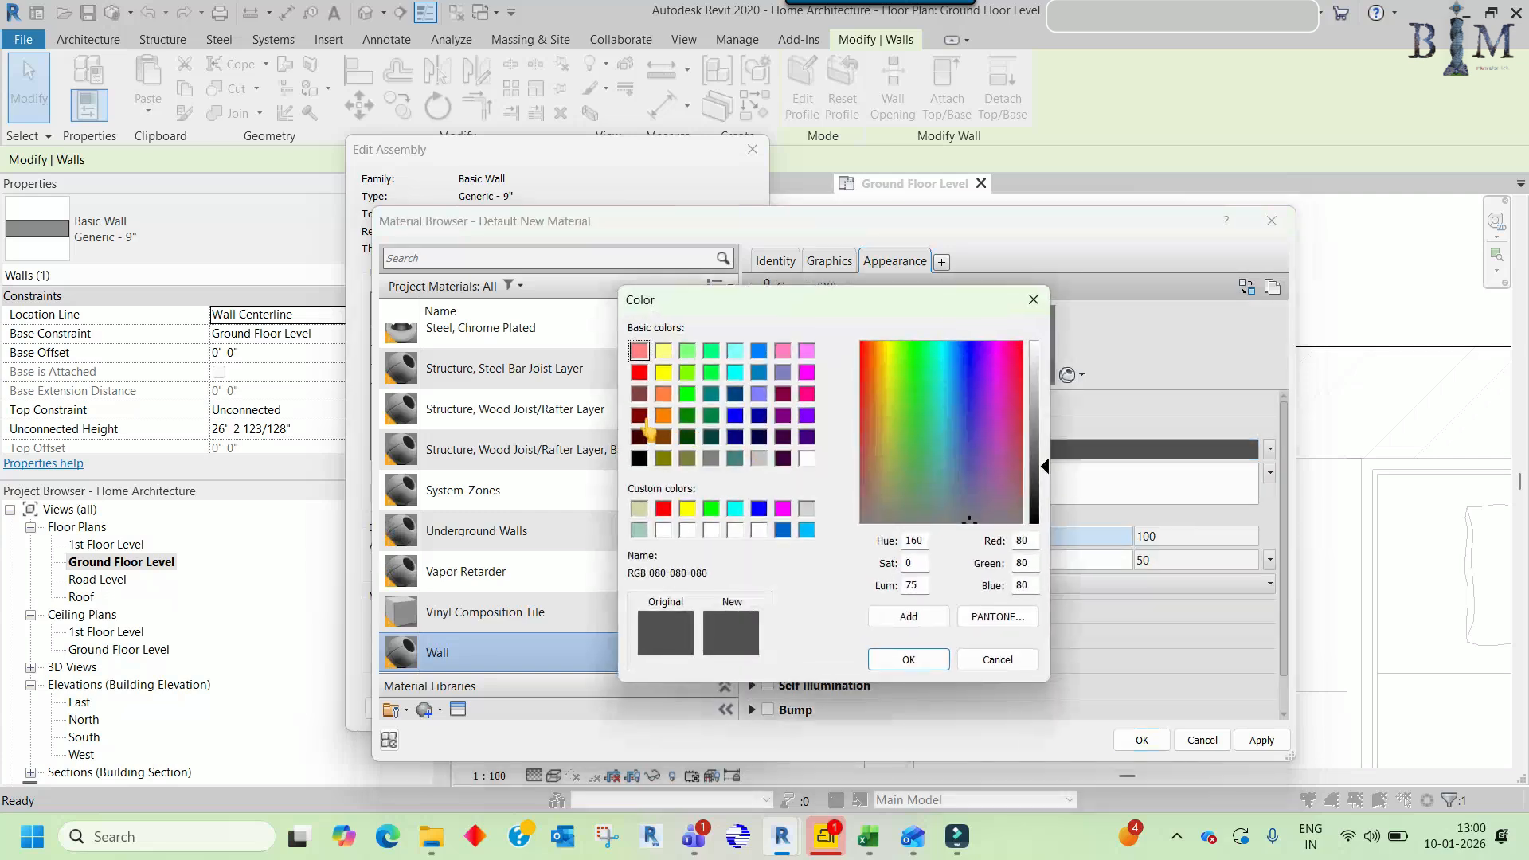
left_click(640, 508)
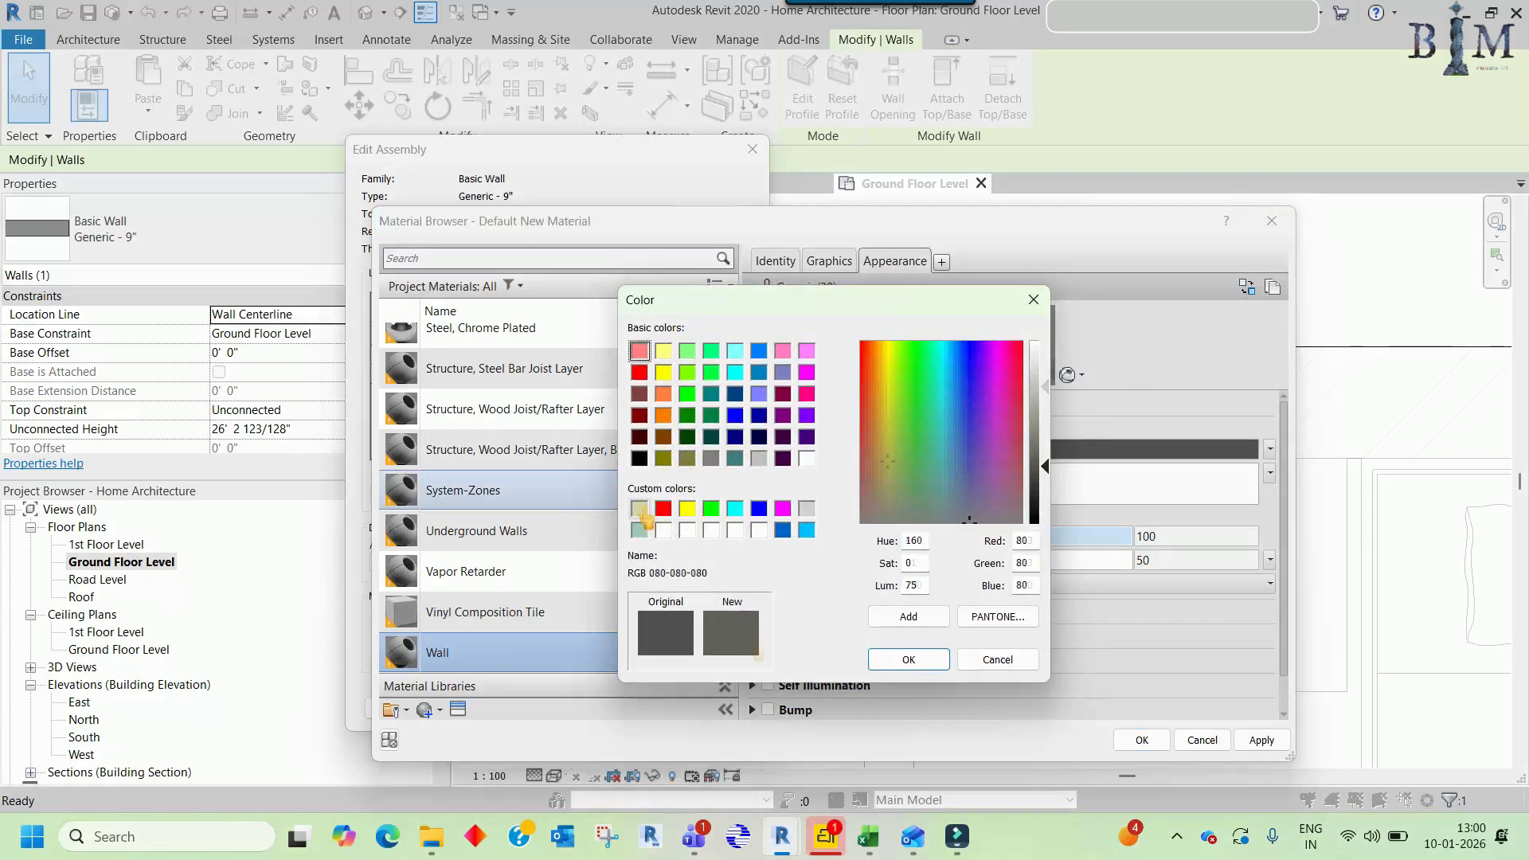
left_click(883, 660)
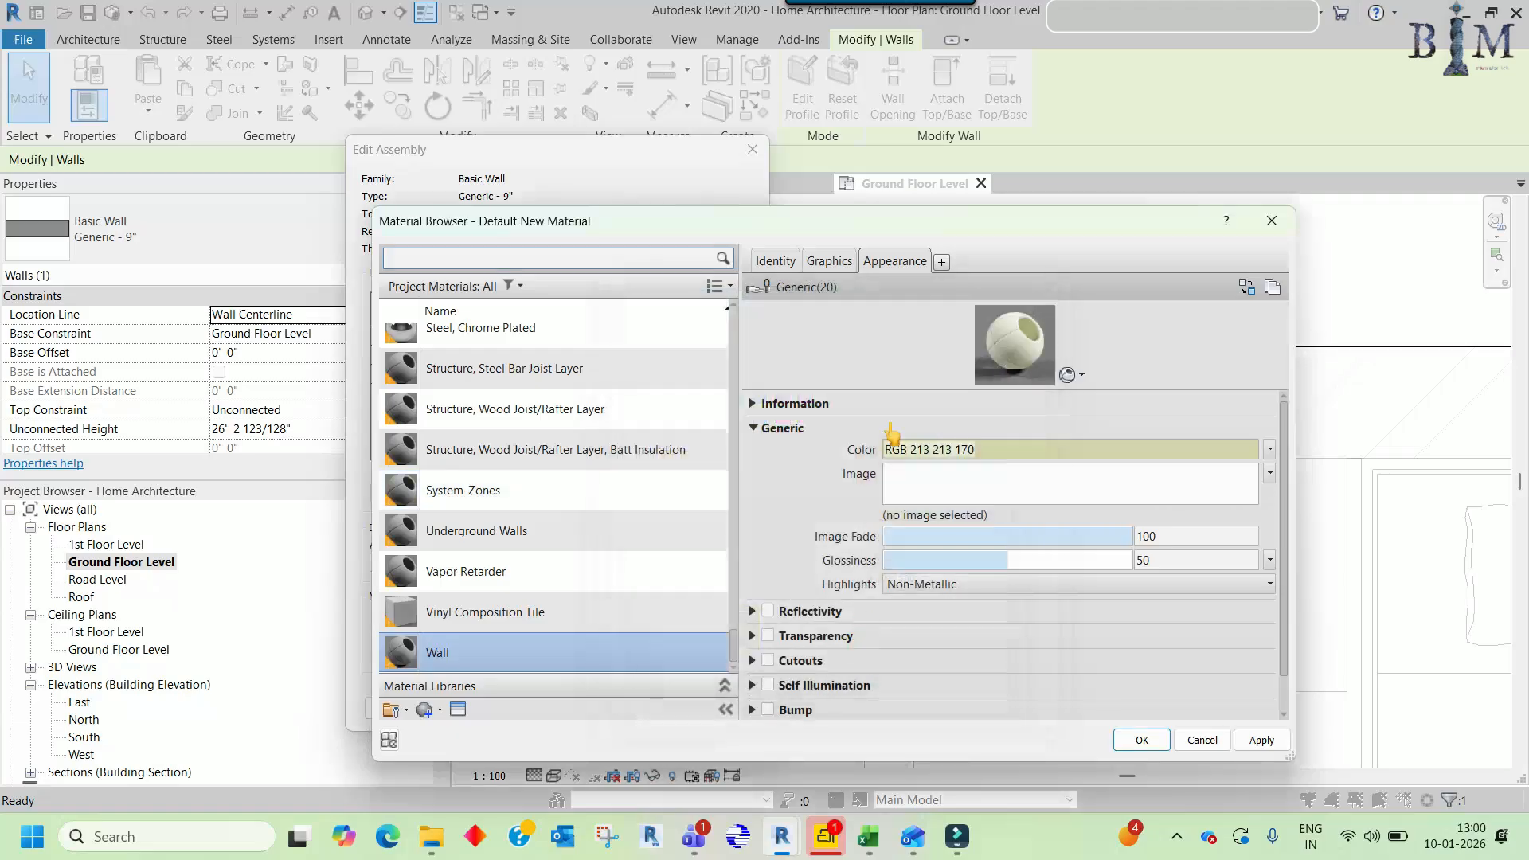
left_click(828, 263)
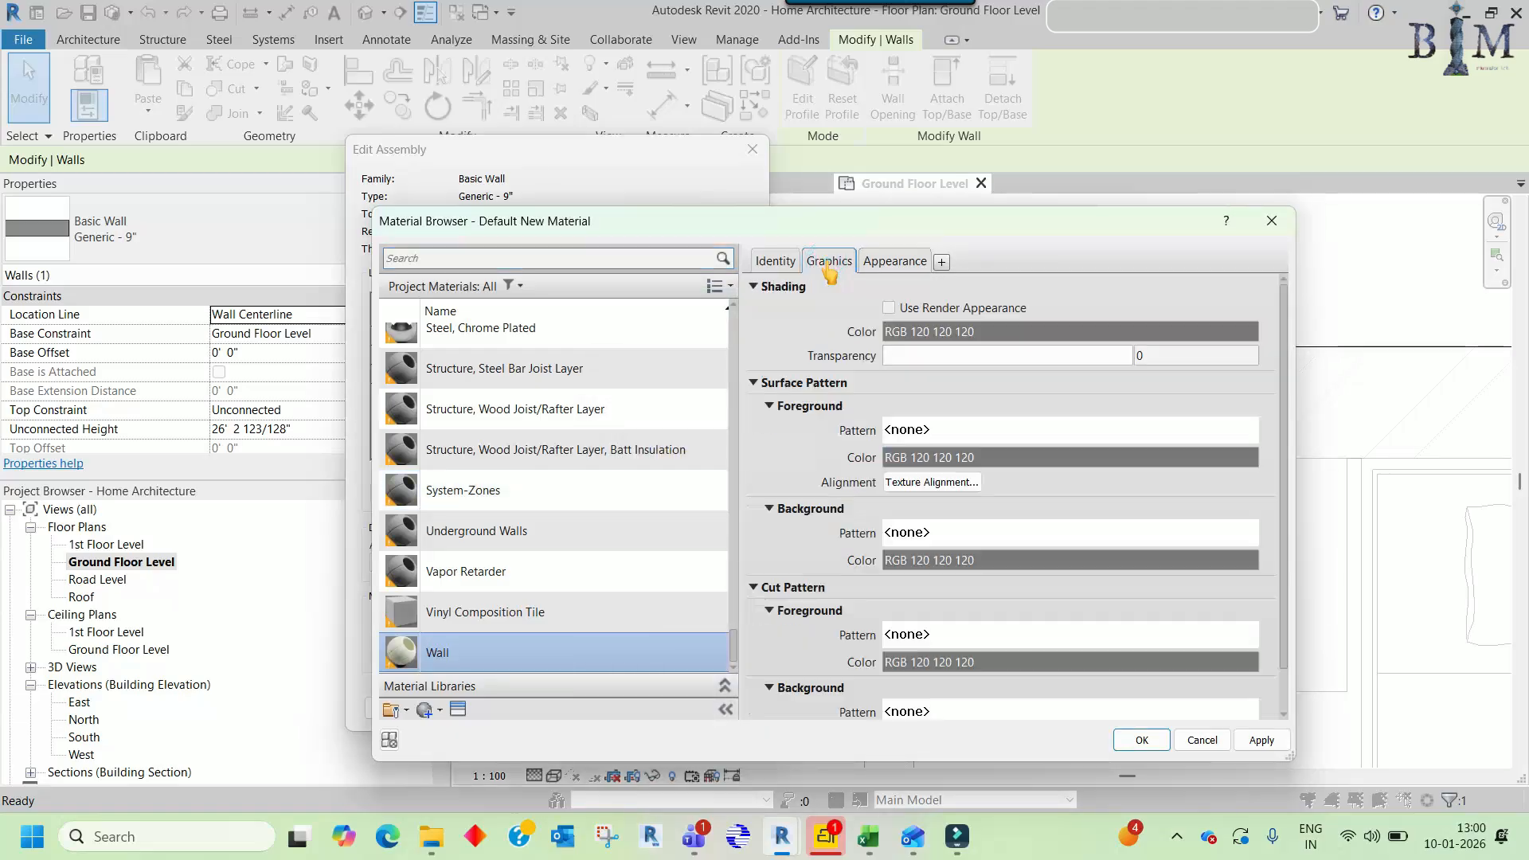
left_click(887, 308)
left_click(882, 261)
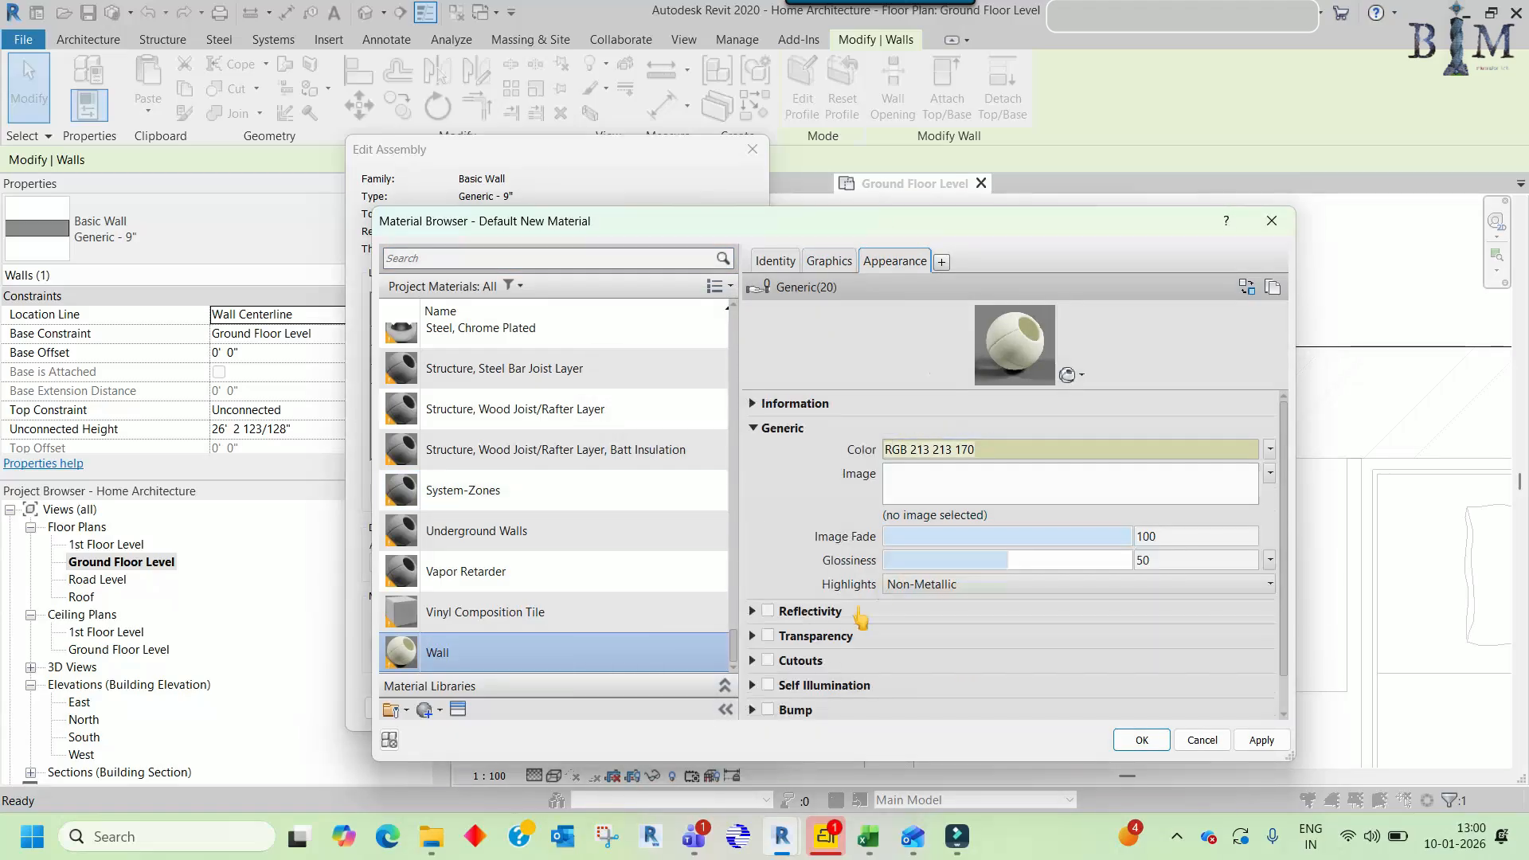
left_click(828, 263)
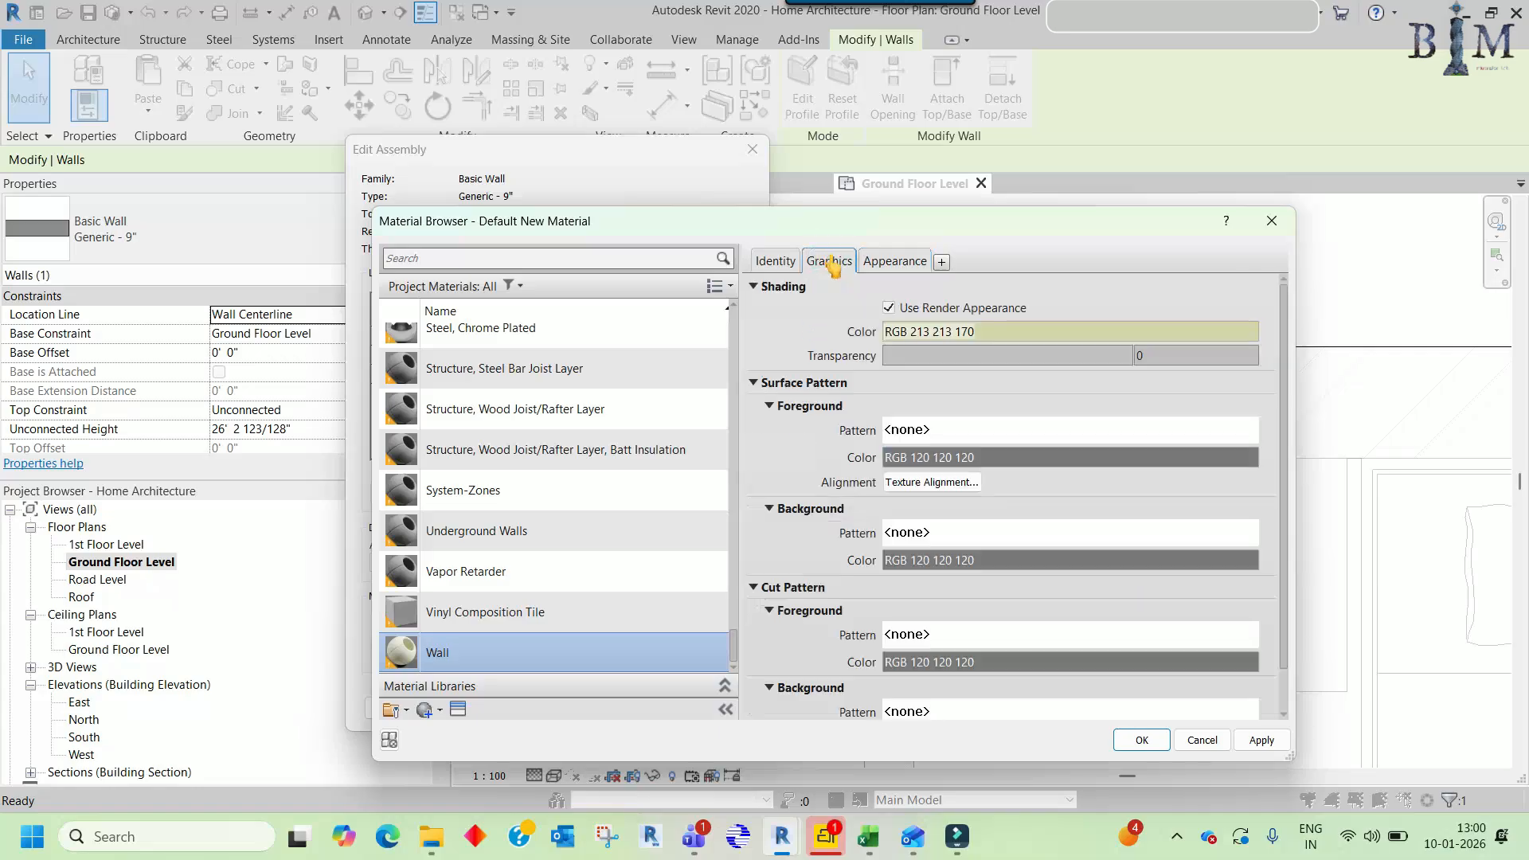
- Set the Wall material's surface foreground pattern to Brickwork with the colour RGB 213 213 213
left_click(968, 460)
left_click_drag(828, 299, 422, 297)
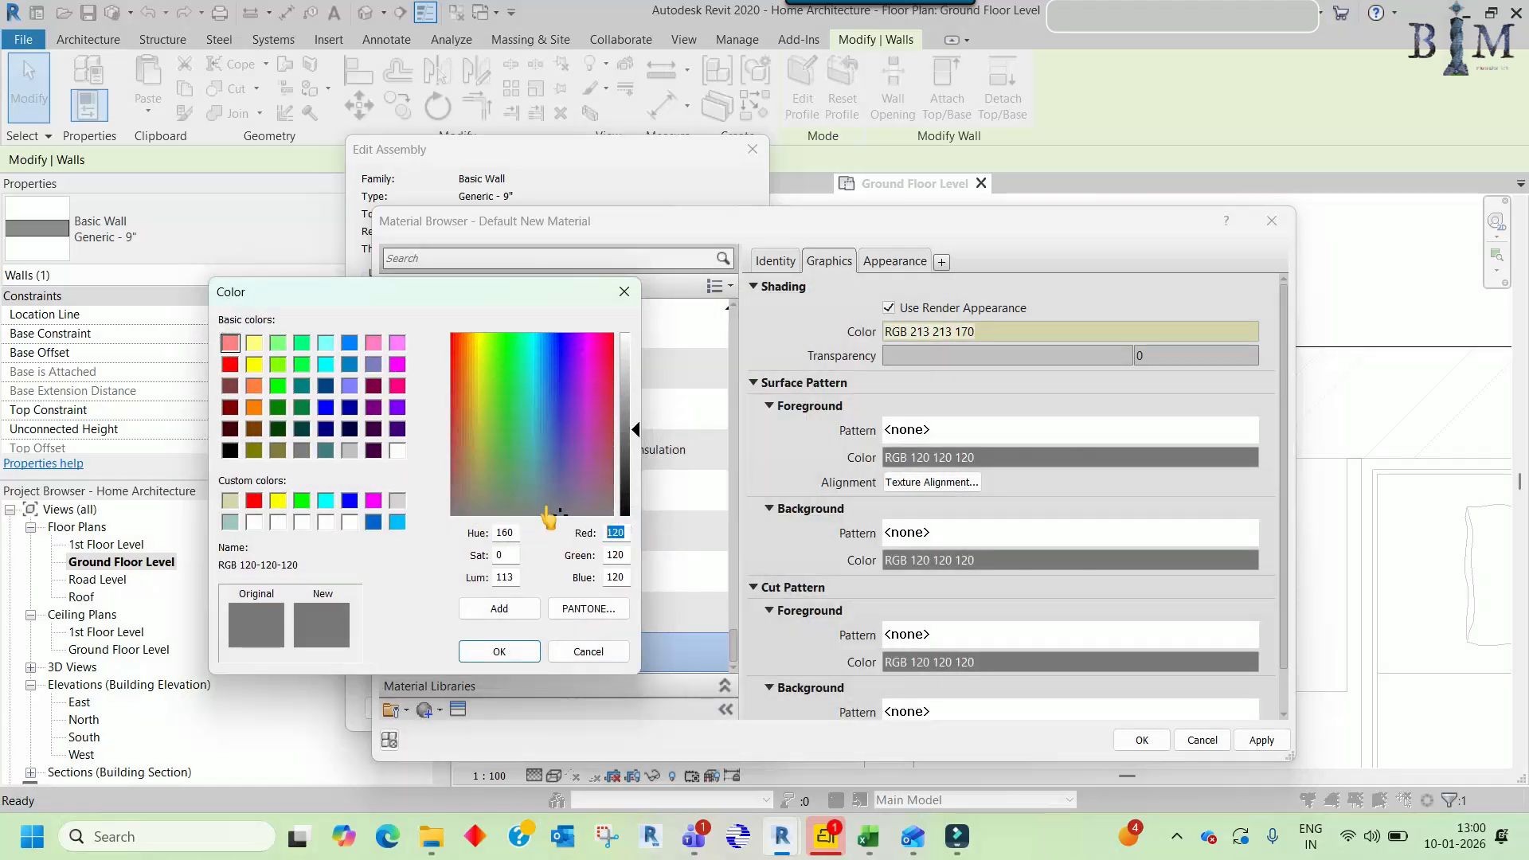
type("213")
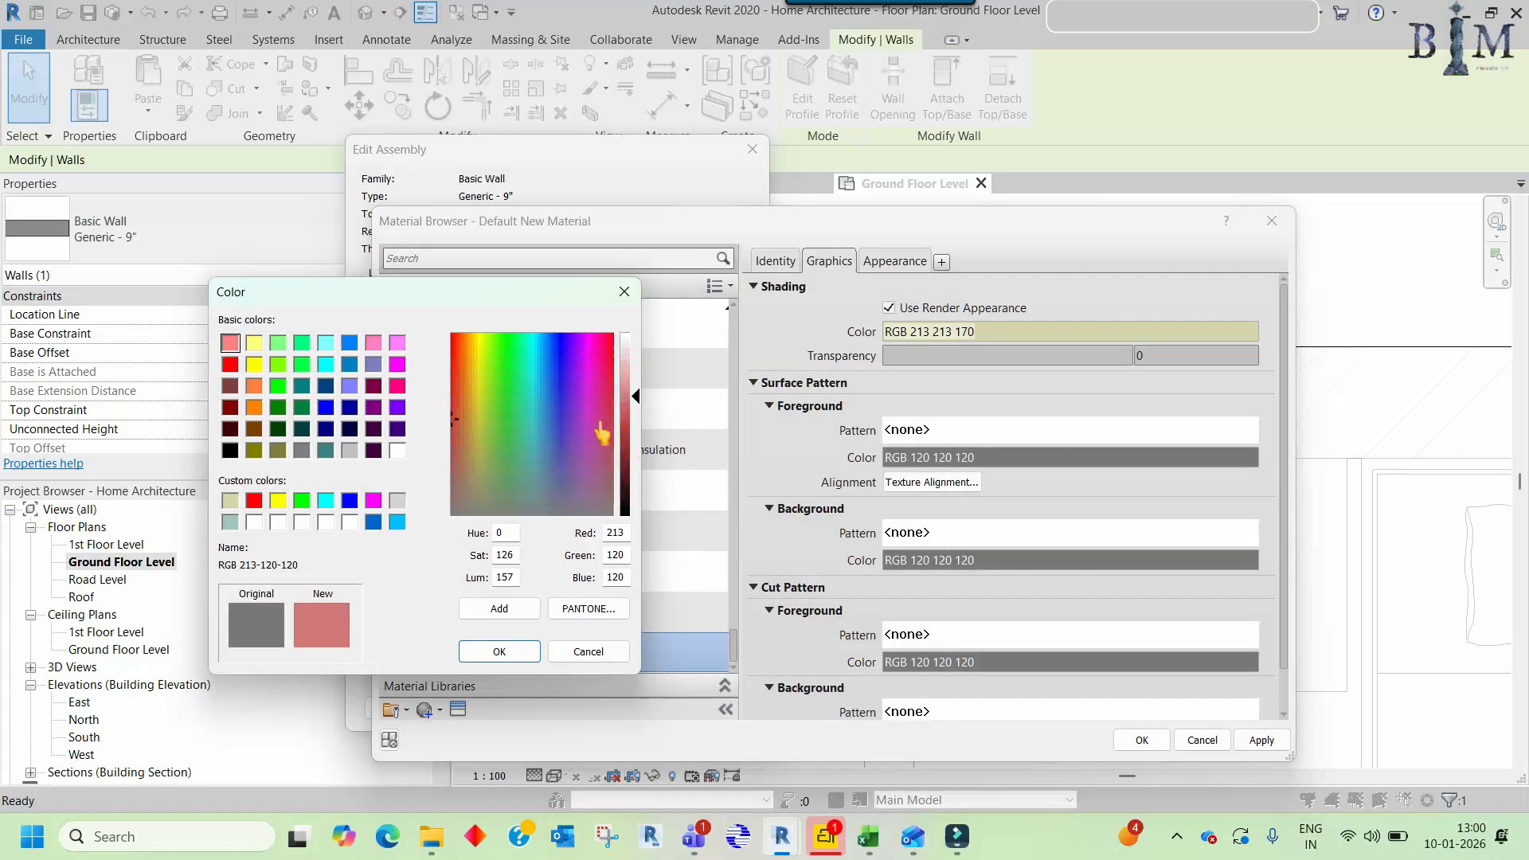
double_click(620, 555)
type("213")
key("Tab")
type("213")
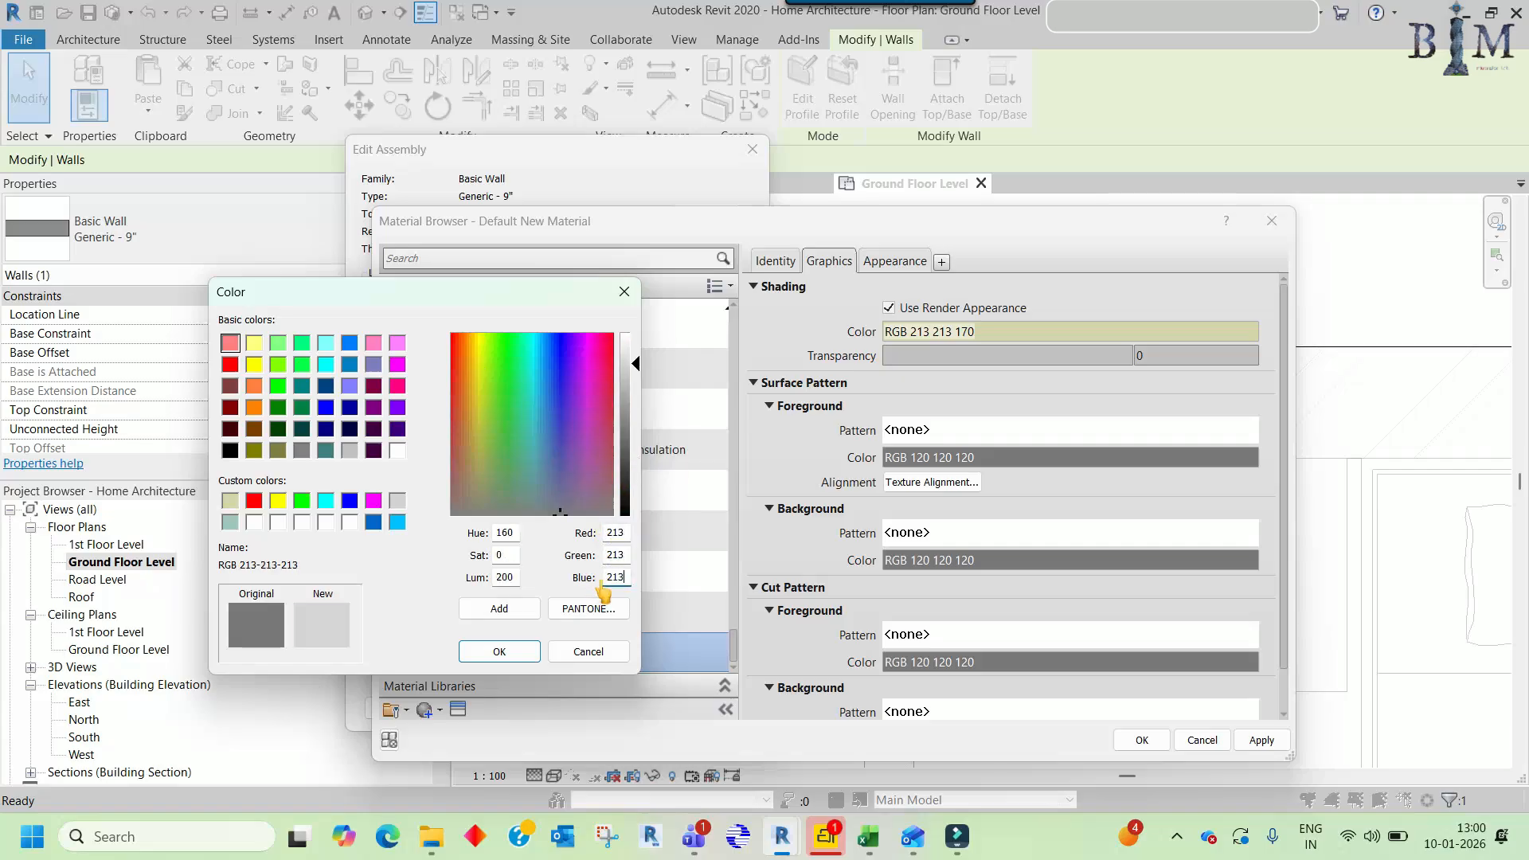
left_click(500, 653)
left_click(964, 434)
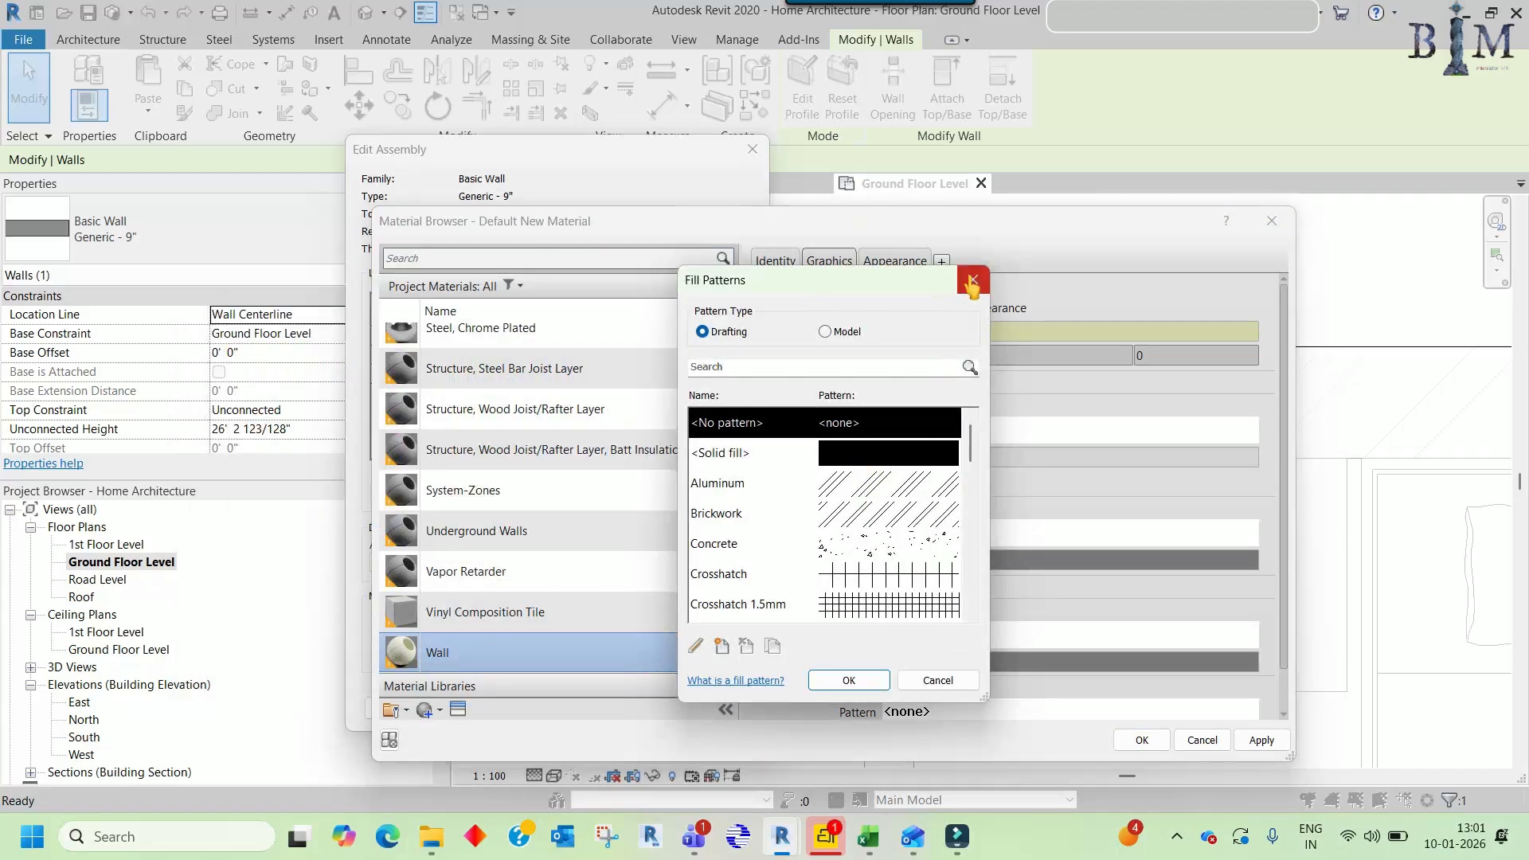
left_click(894, 519)
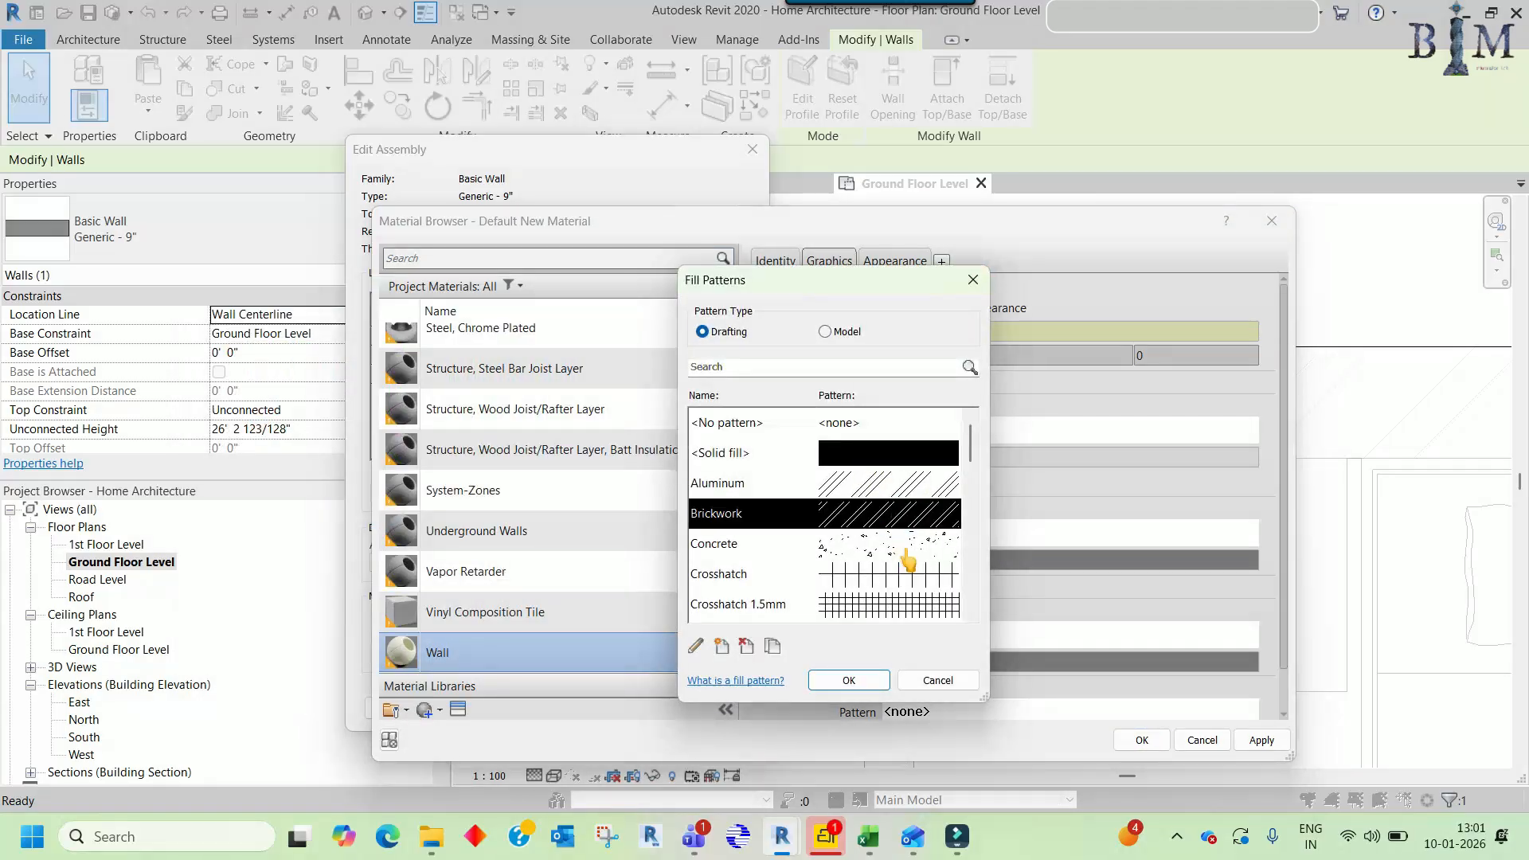
left_click(848, 680)
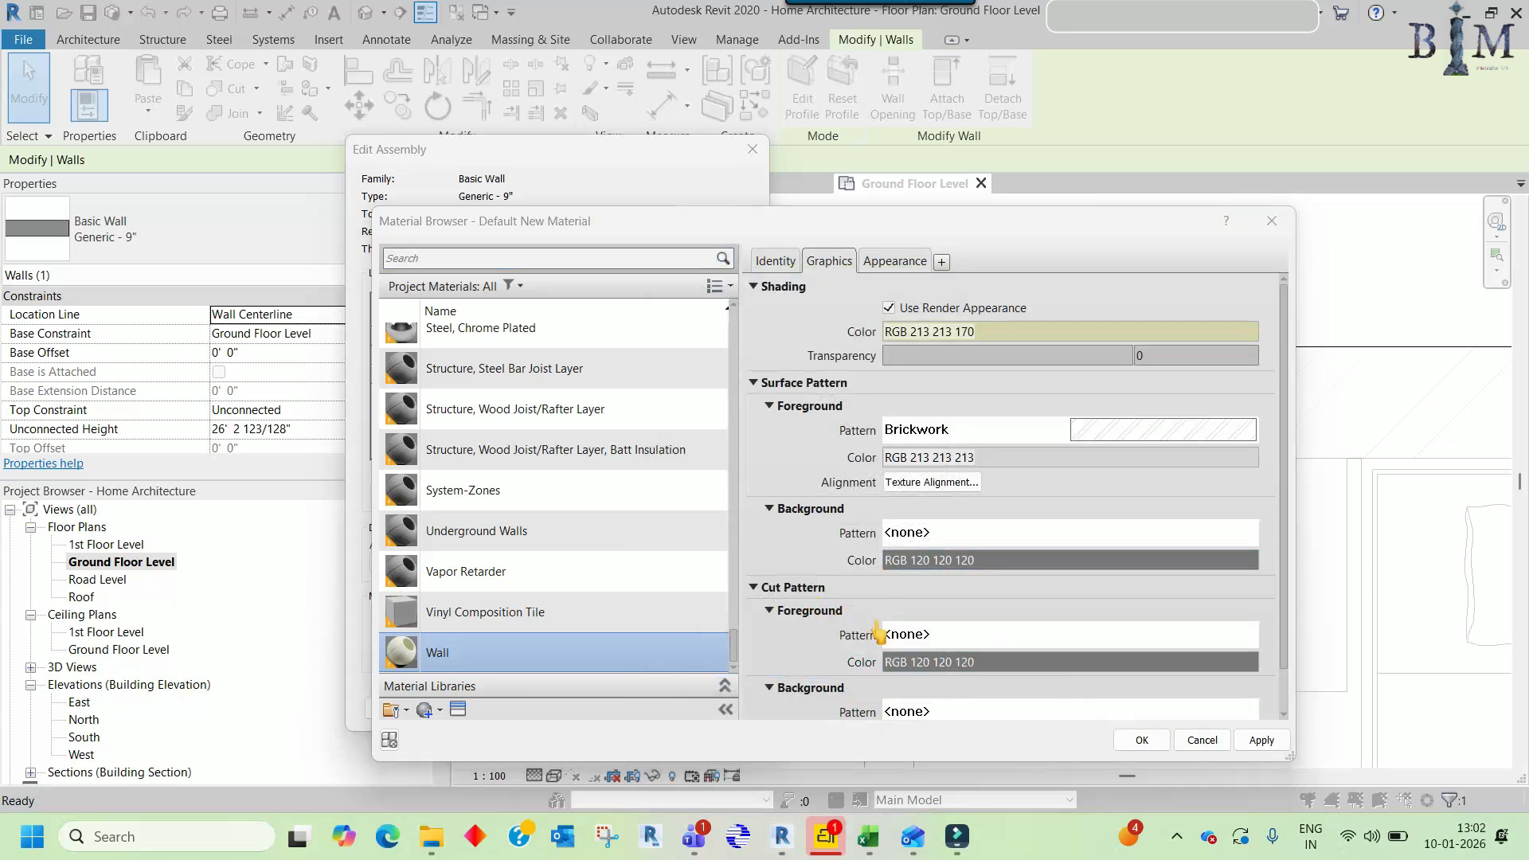
- Set the Wall material's cut foreground pattern to Brickwork with the colour RGB 213 213 213
left_click(924, 635)
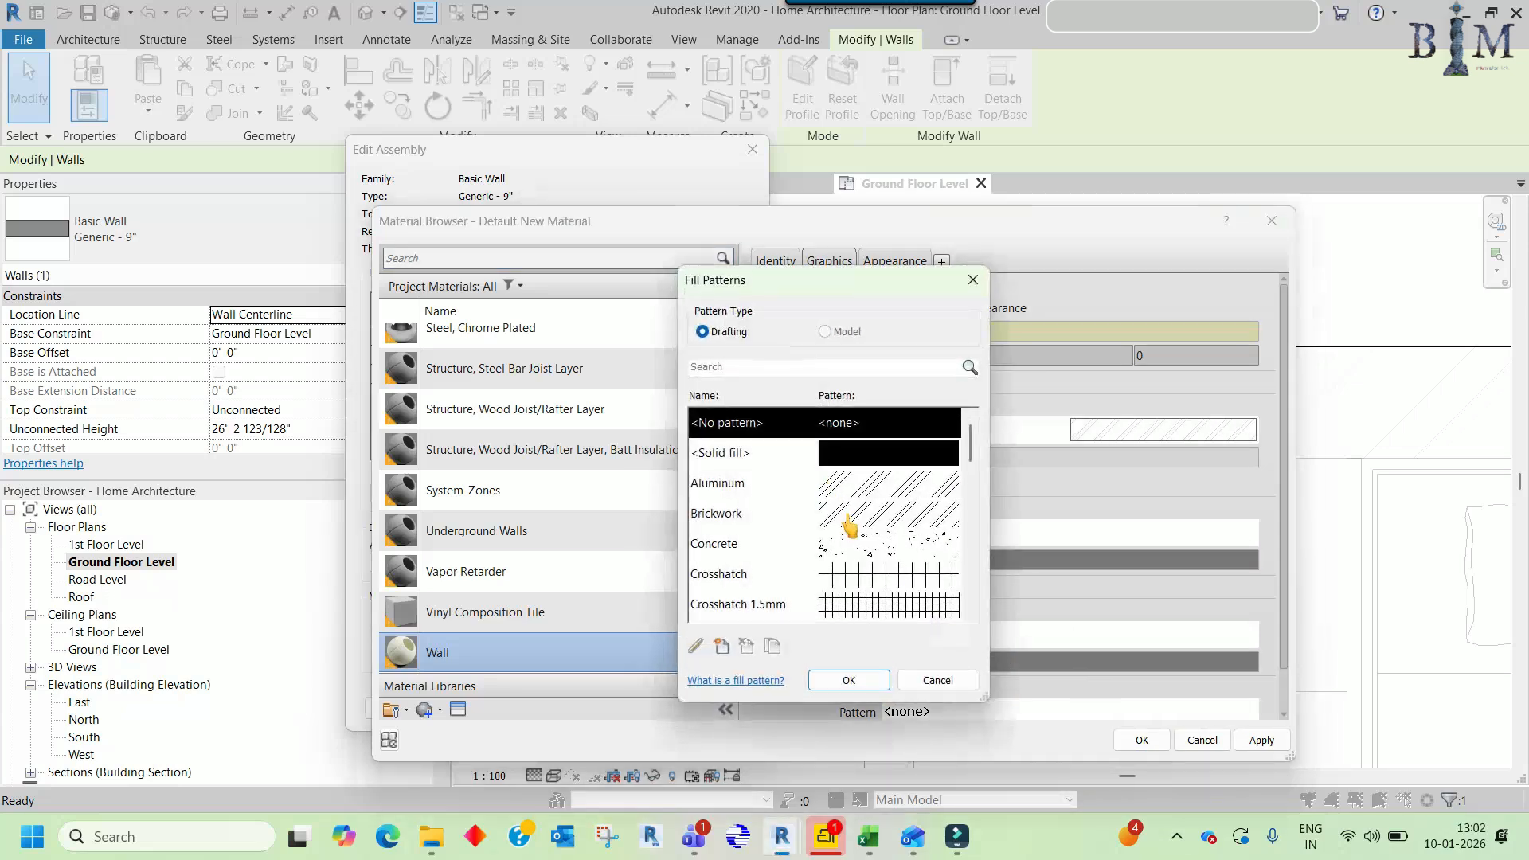
left_click(850, 519)
left_click(833, 680)
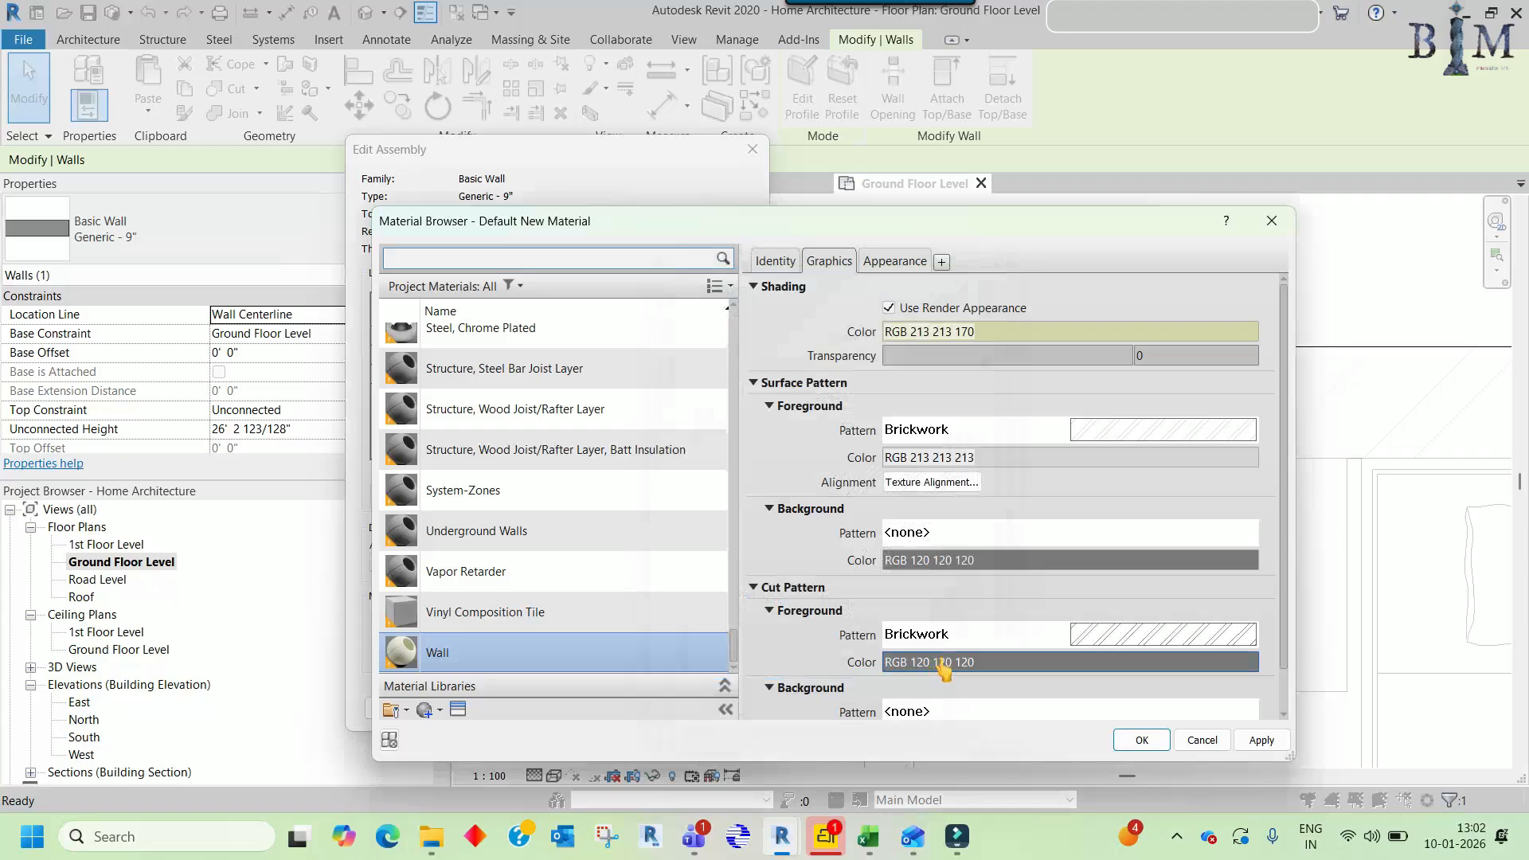
left_click(946, 665)
left_click_drag(840, 306, 523, 256)
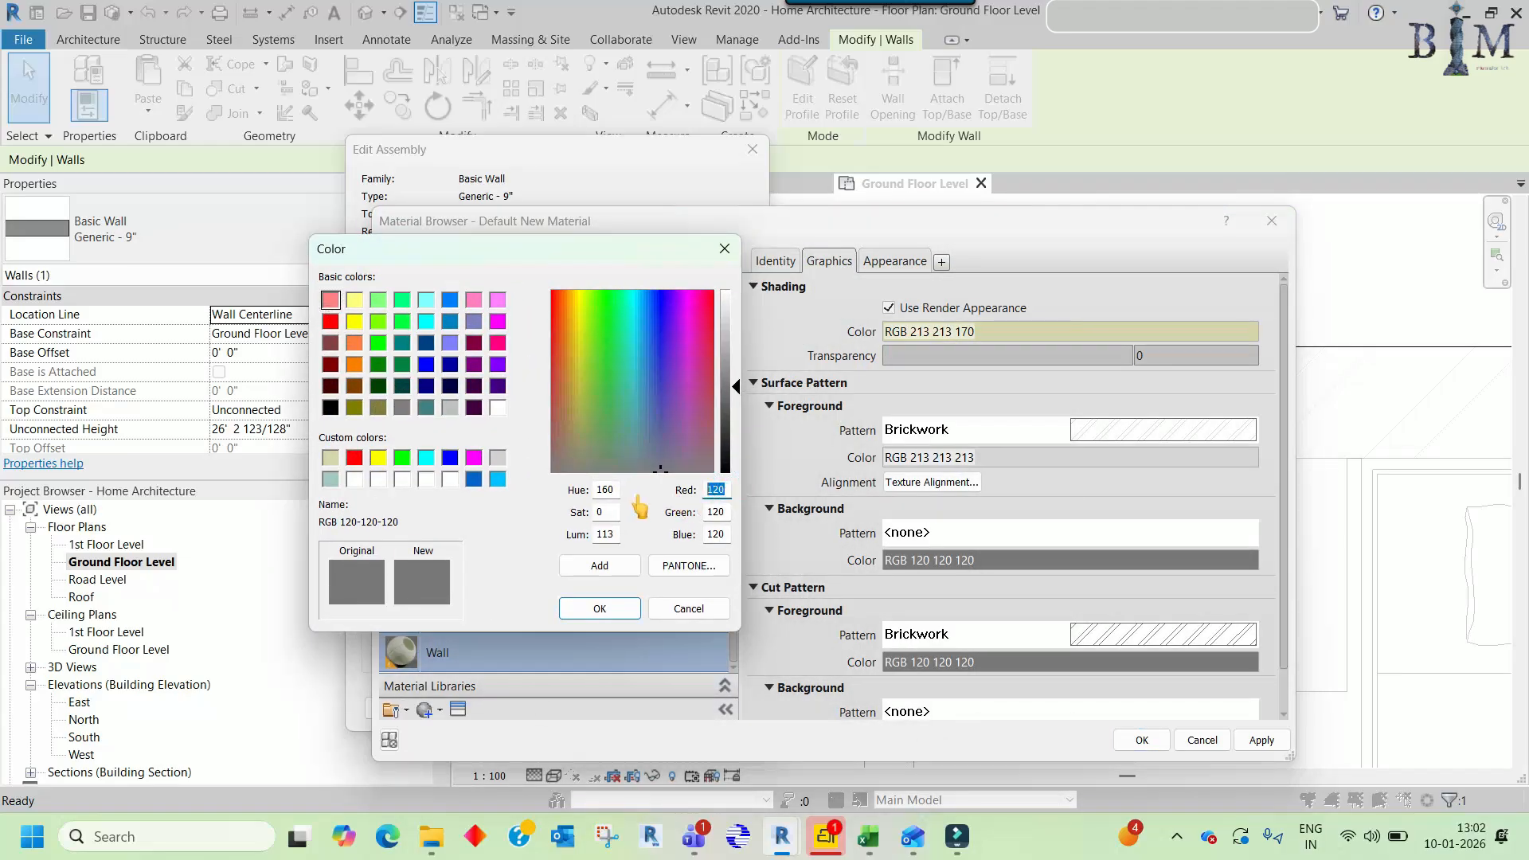
type("213")
key("Tab")
type("213")
type("213")
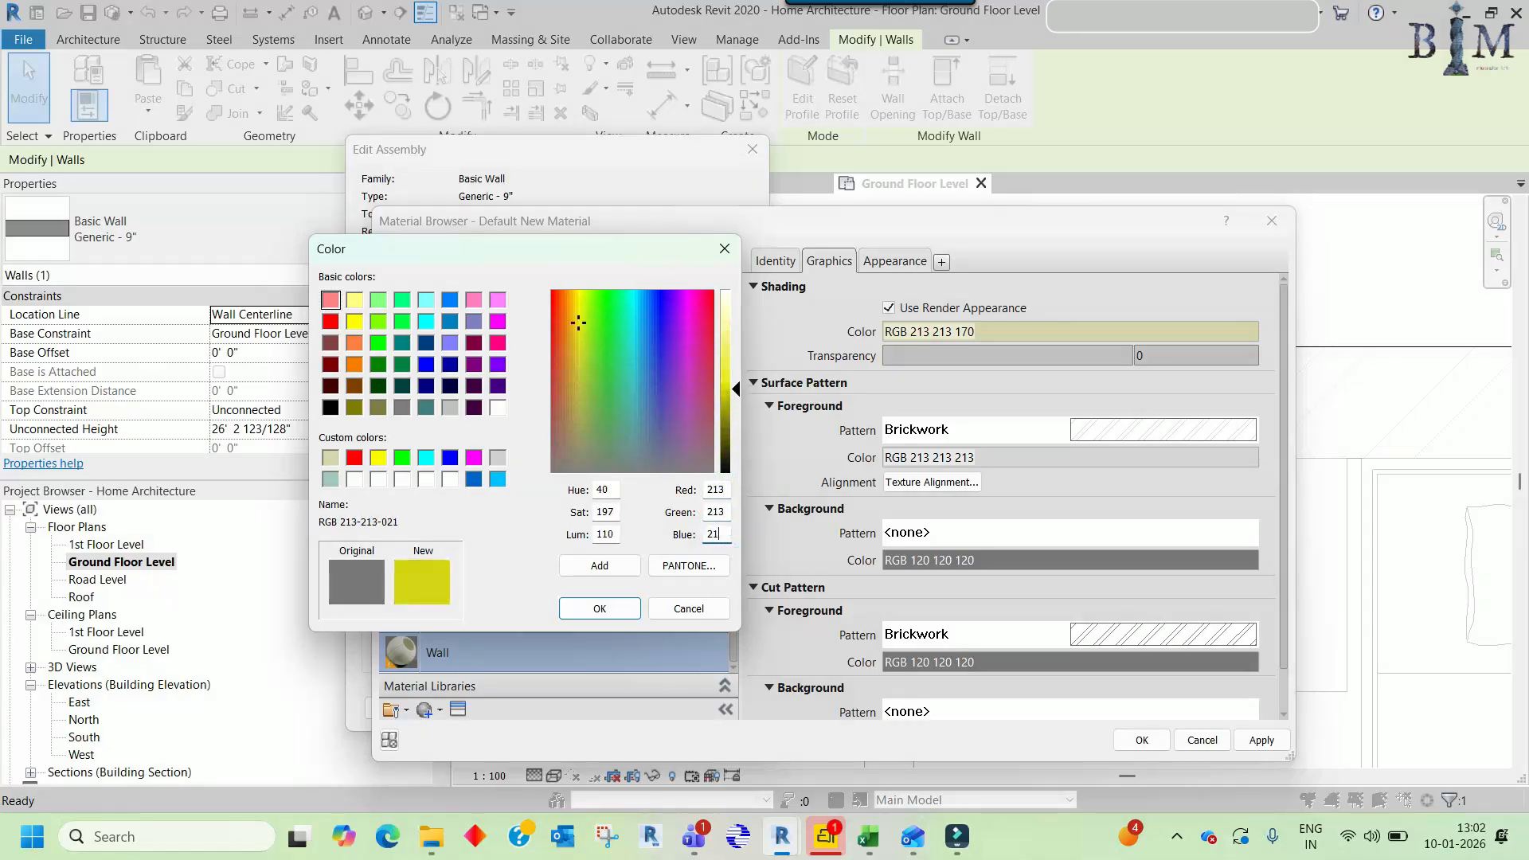
left_click(599, 608)
scroll(1099, 609, "down", 1)
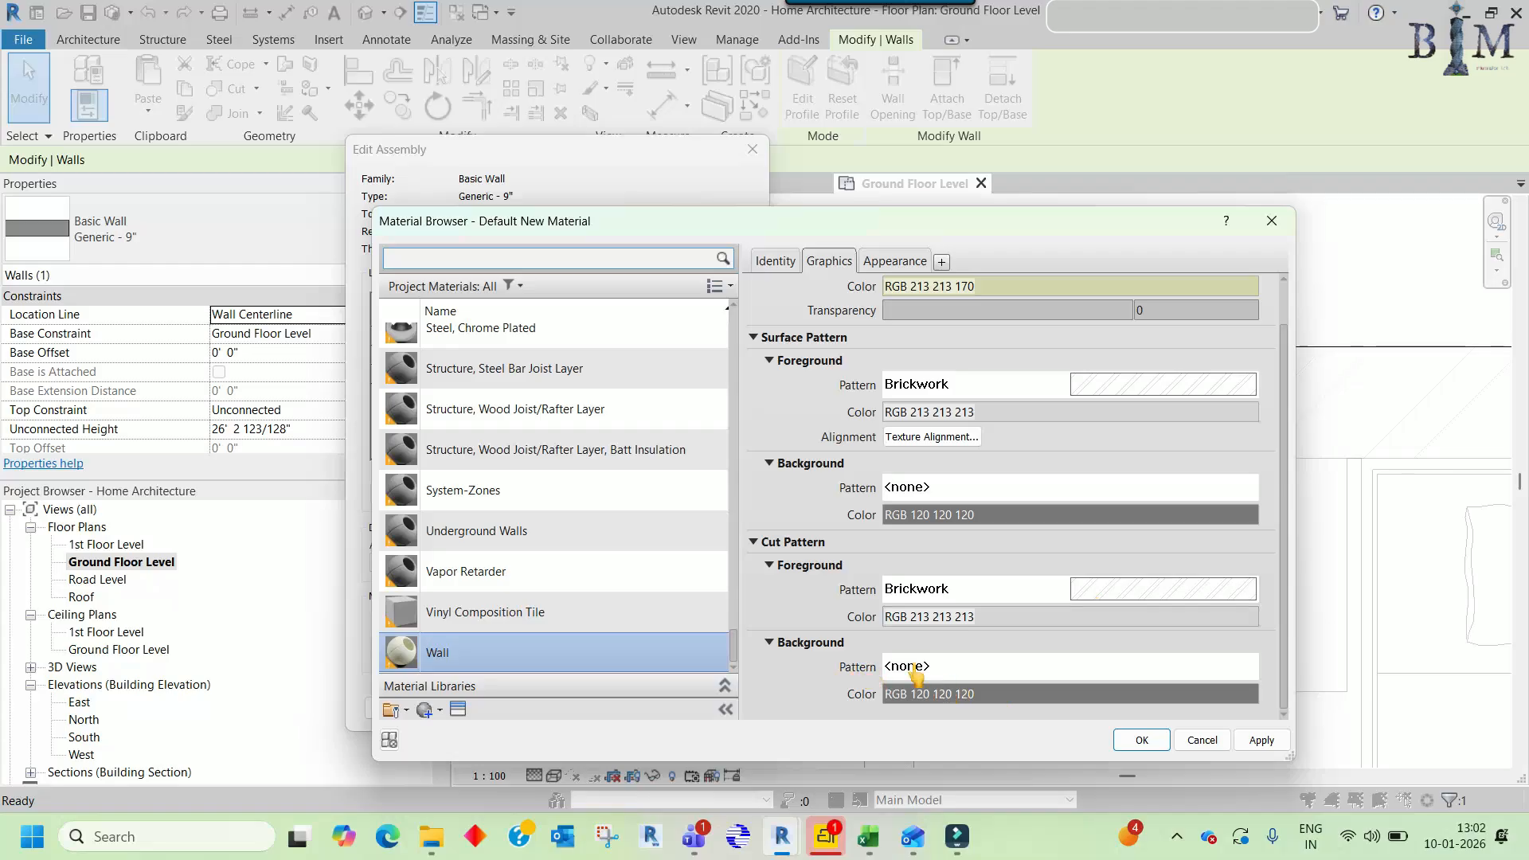
- Apply the Wall material to the Generic - 9" wall type's structure layer and accept the type changes
scroll(1051, 653, "up", 1)
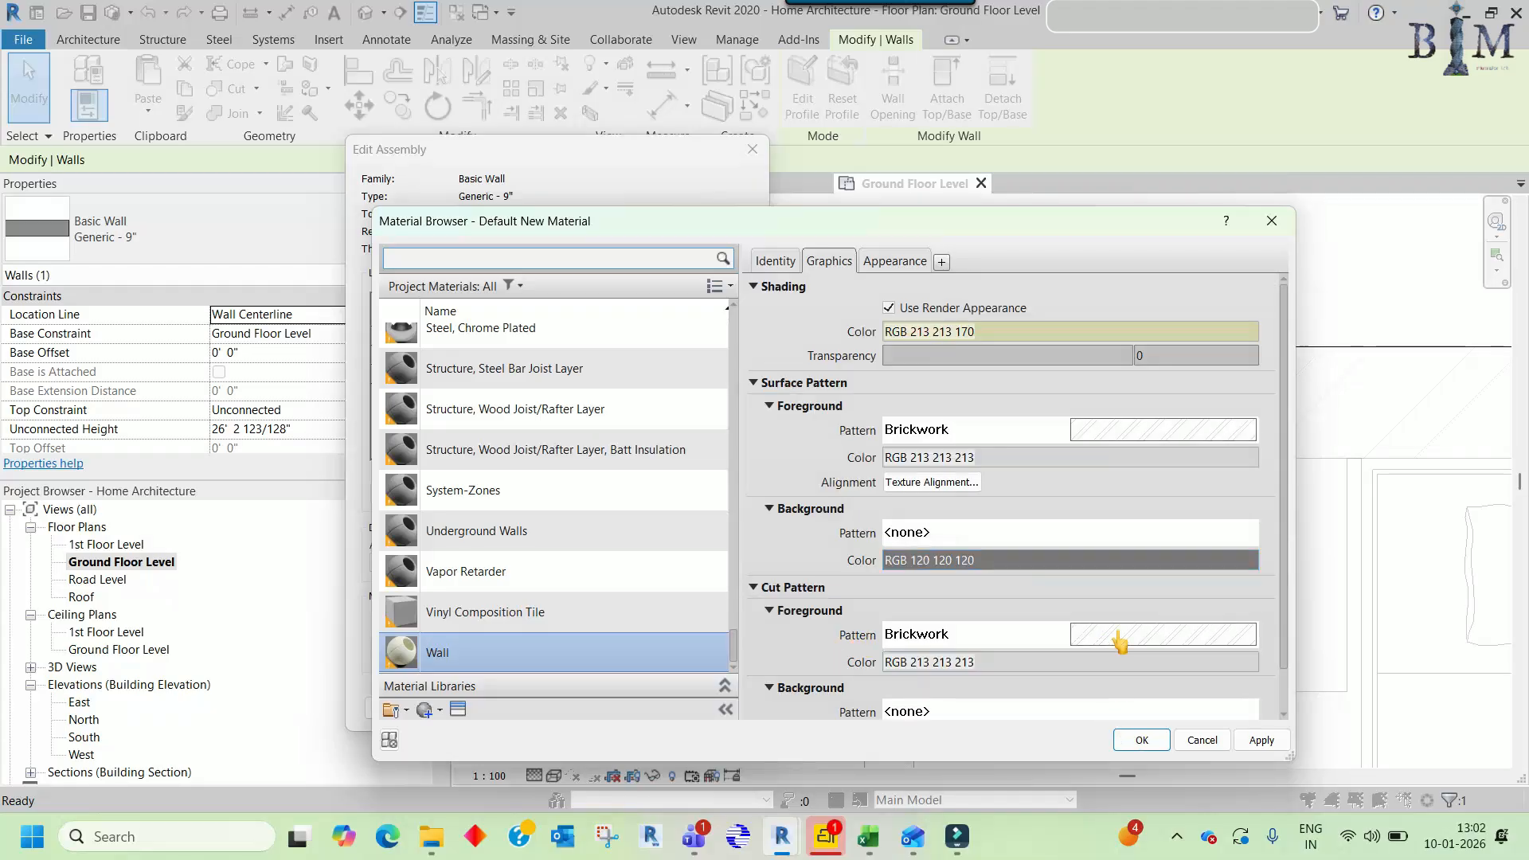
left_click(1141, 740)
left_click(517, 690)
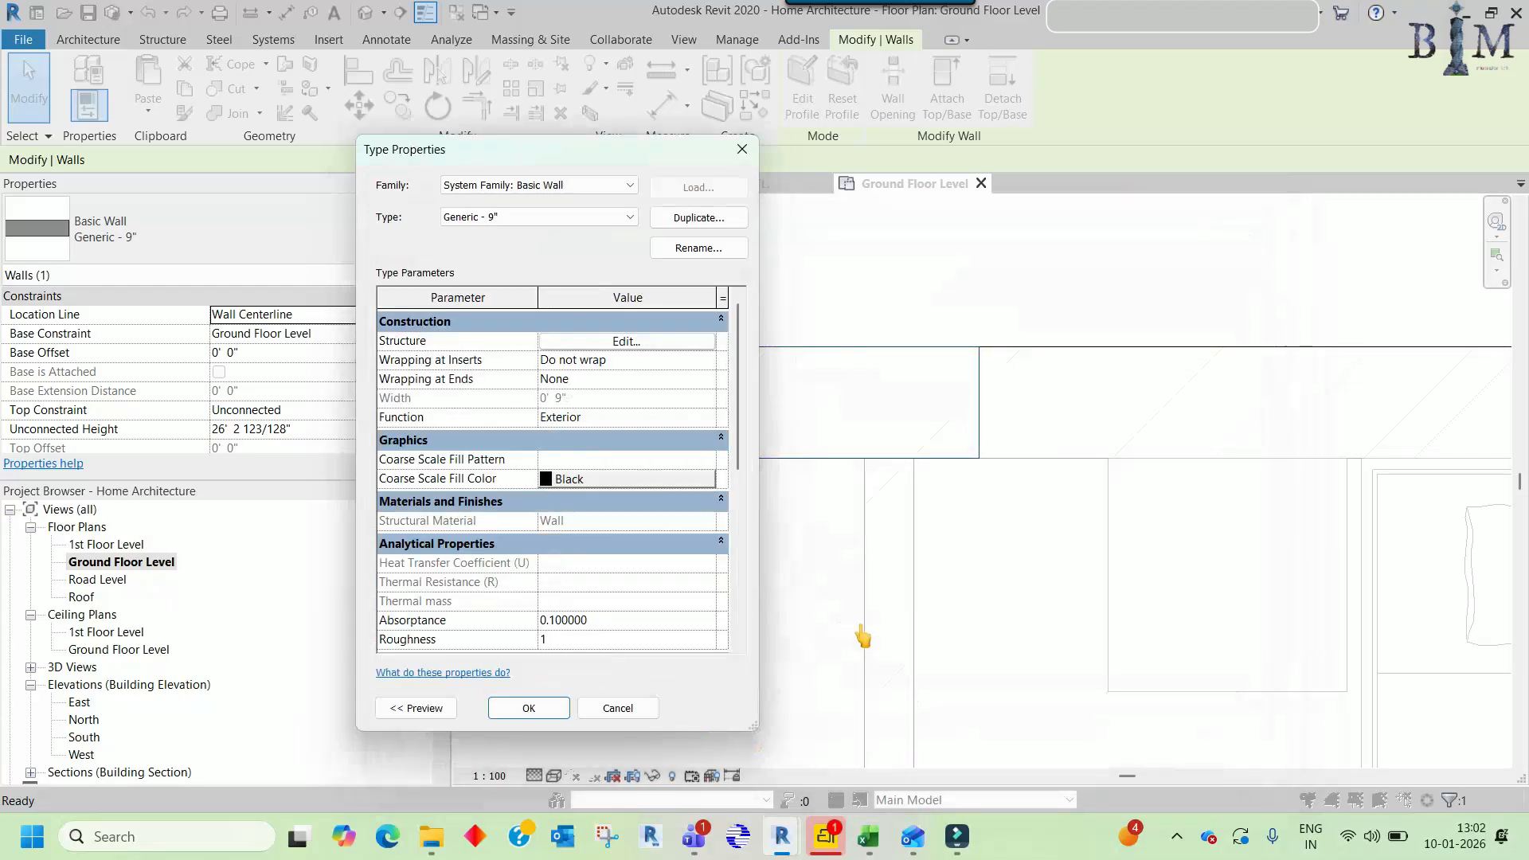
left_click(529, 706)
- Stretch the 9-inch wall's end along the linked plan to the toilet's far side, for a length of 17' 9"
middle_click_drag(840, 416, 861, 444)
left_click_drag(999, 431, 1383, 431)
middle_click_drag(1382, 438, 752, 478)
scroll(850, 447, "down", 3)
left_click_drag(676, 449, 1288, 451)
middle_click_drag(1288, 456, 970, 455)
scroll(971, 455, "up", 2)
left_click_drag(971, 451, 1412, 450)
middle_click_drag(1414, 457, 888, 458)
scroll(607, 459, "down", 3)
left_click(762, 465)
left_click(633, 457)
scroll(888, 458, "up", 2)
left_click_drag(885, 450, 970, 451)
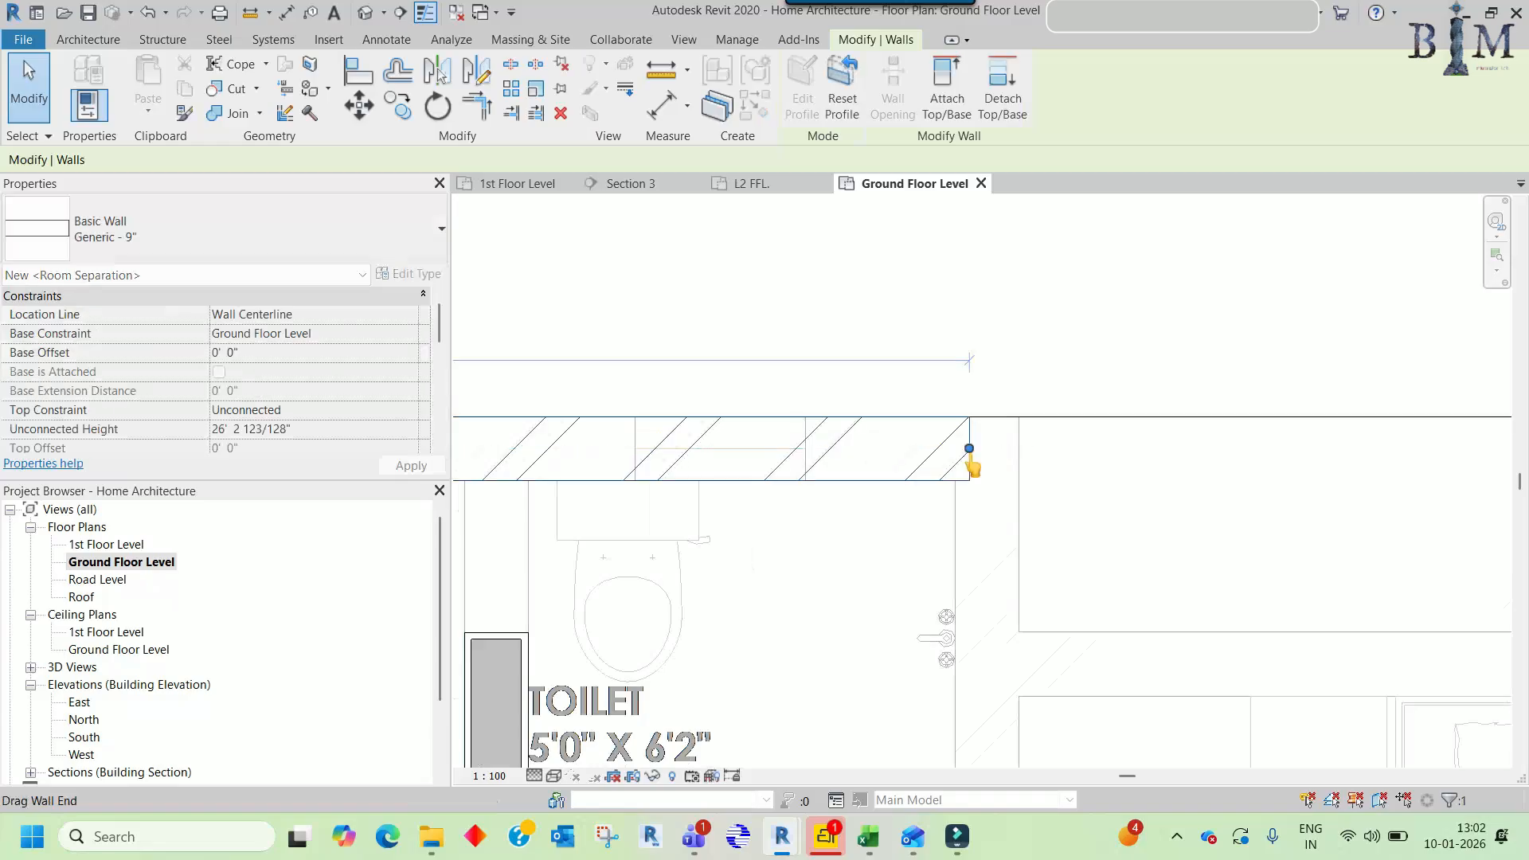
- Examine the Wall material's surface and cut patterns in the Generic - 9" wall type's structure layer
scroll(970, 453, "down", 3)
middle_click_drag(876, 485, 1074, 485)
scroll(637, 457, "up", 4)
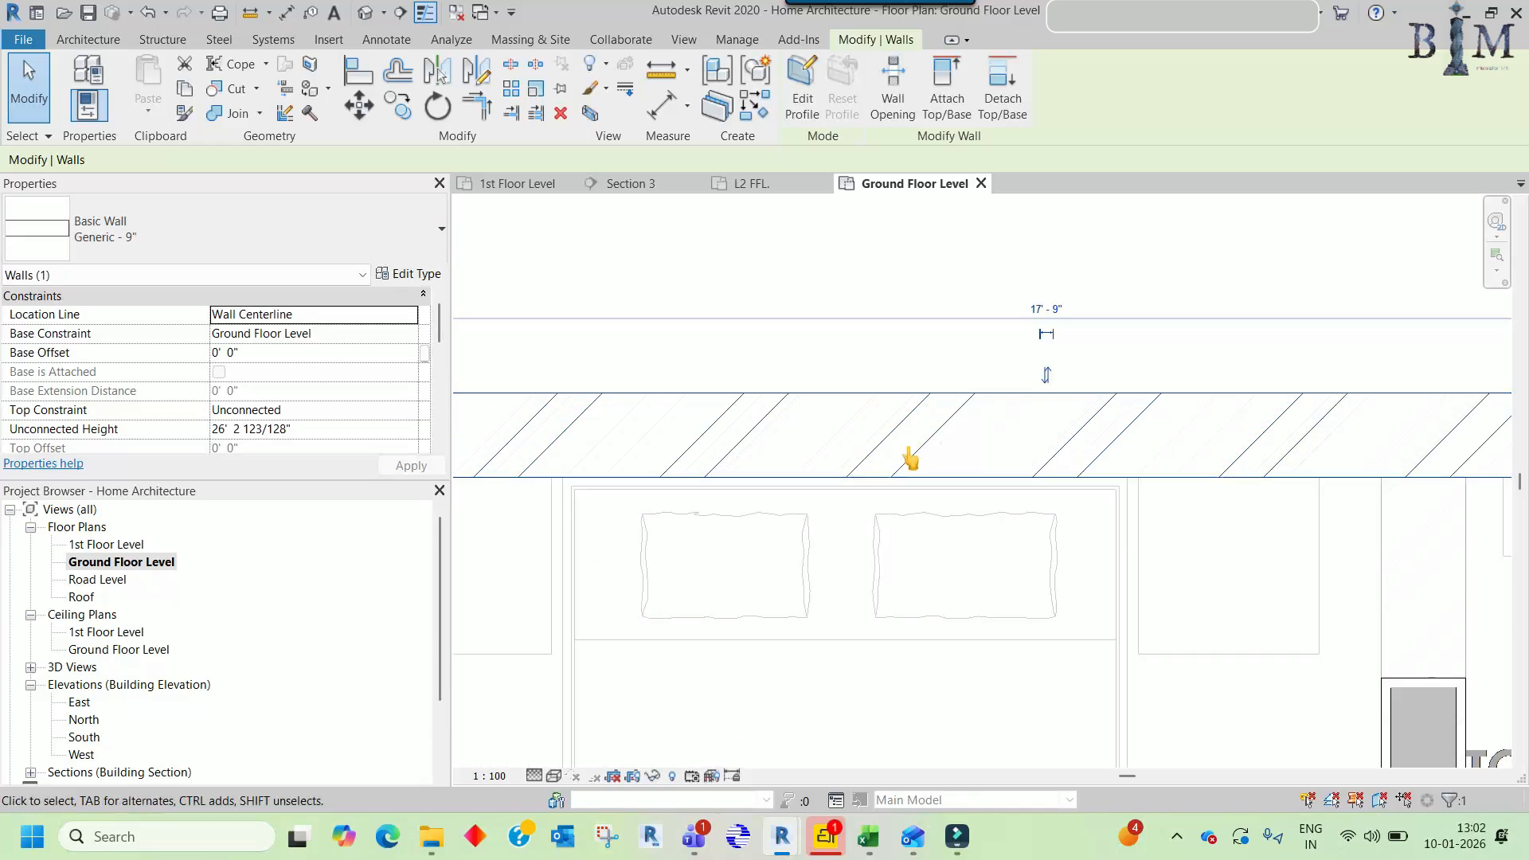
left_click(406, 274)
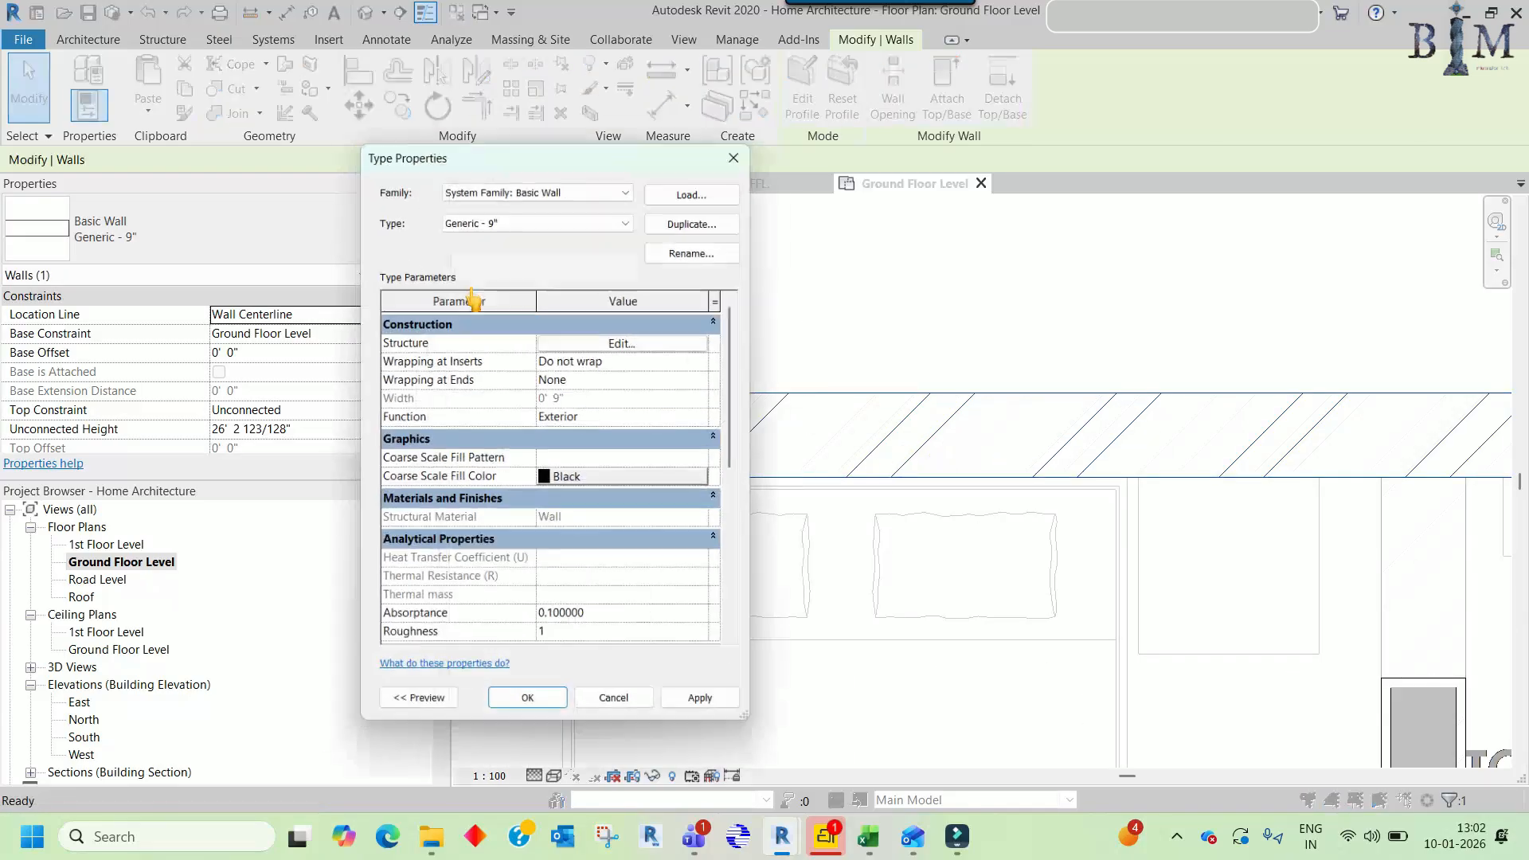
left_click(639, 345)
left_click(539, 354)
left_click(540, 355)
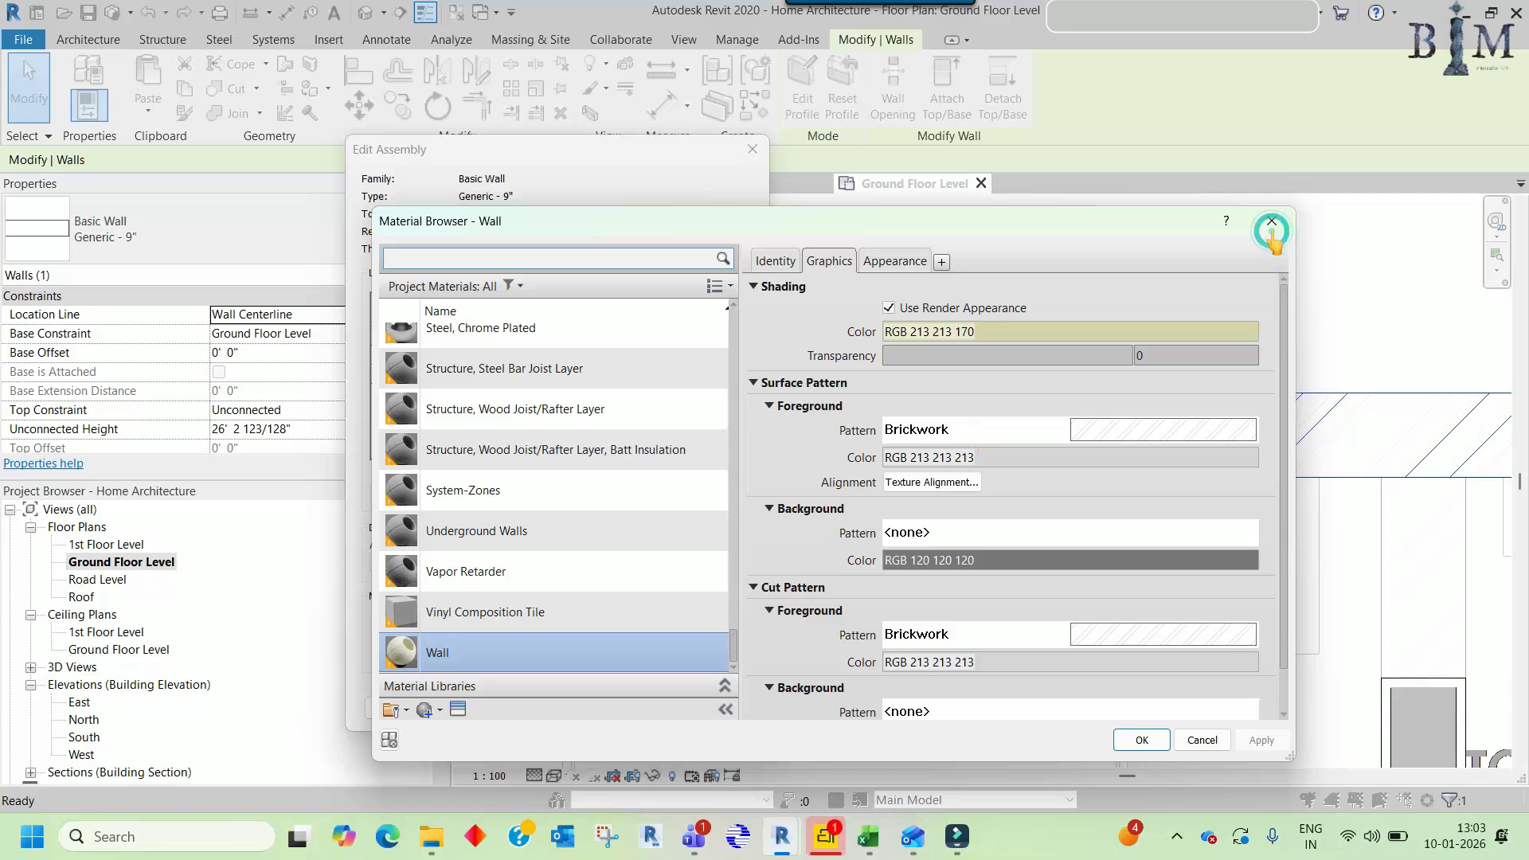
left_click(1272, 221)
left_click(752, 149)
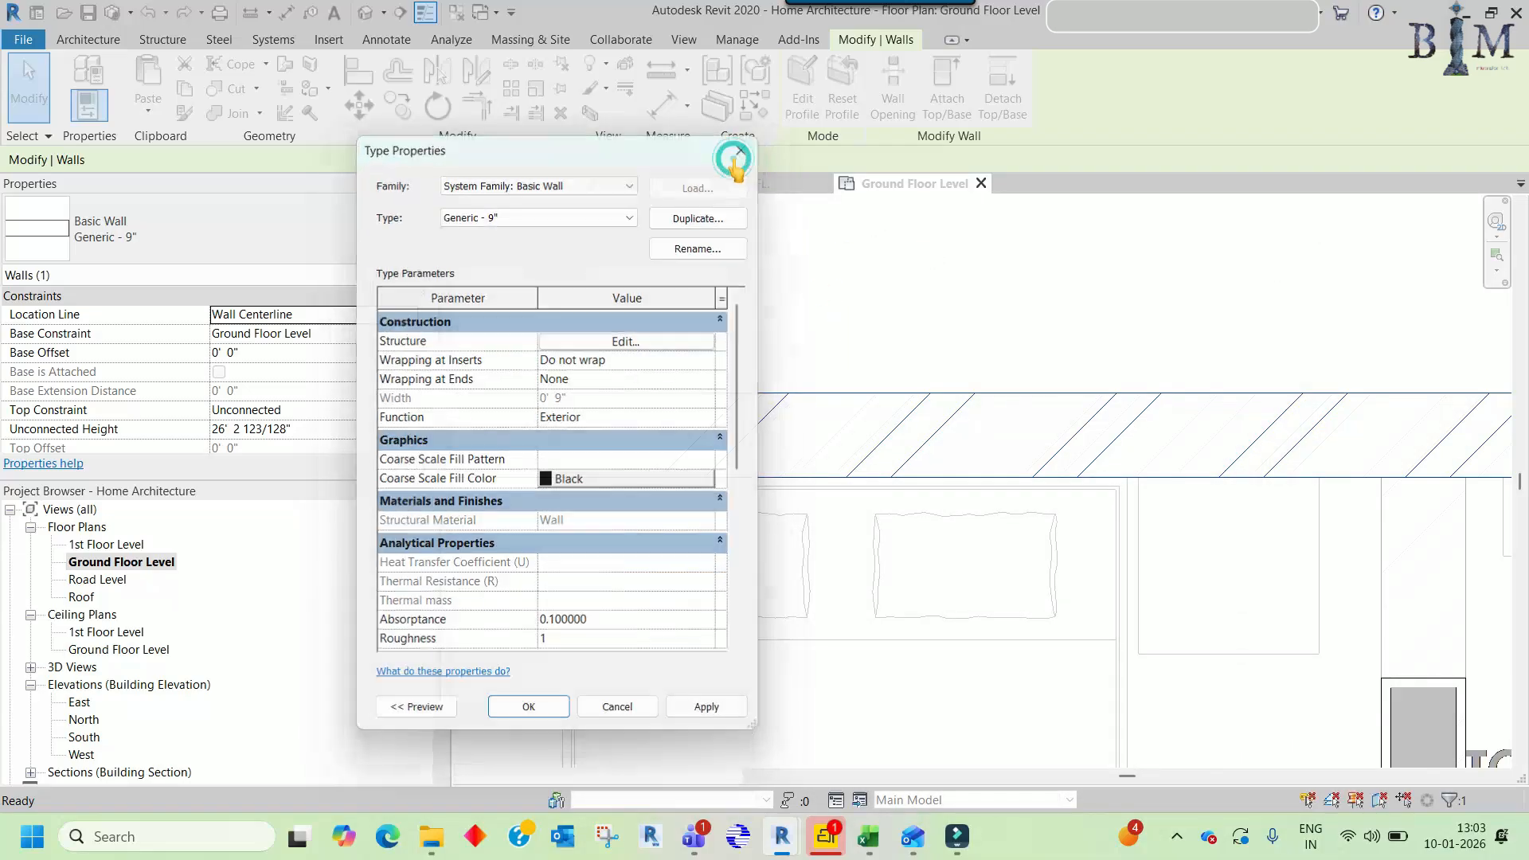
left_click(742, 149)
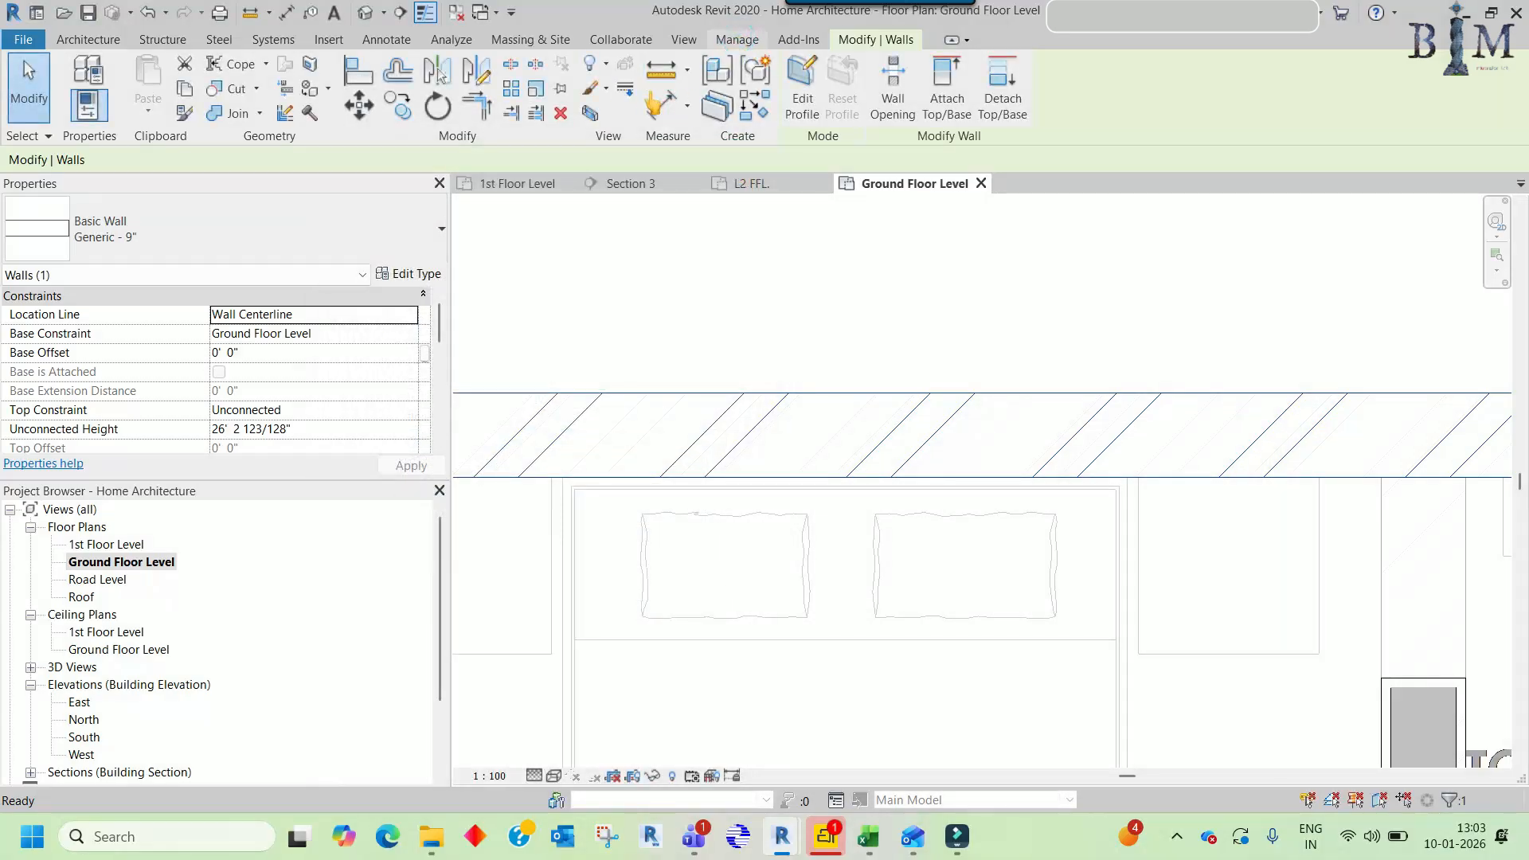
- Set the import scale of the Brickwork drafting fill pattern to 0.5
left_click(736, 39)
left_click(638, 88)
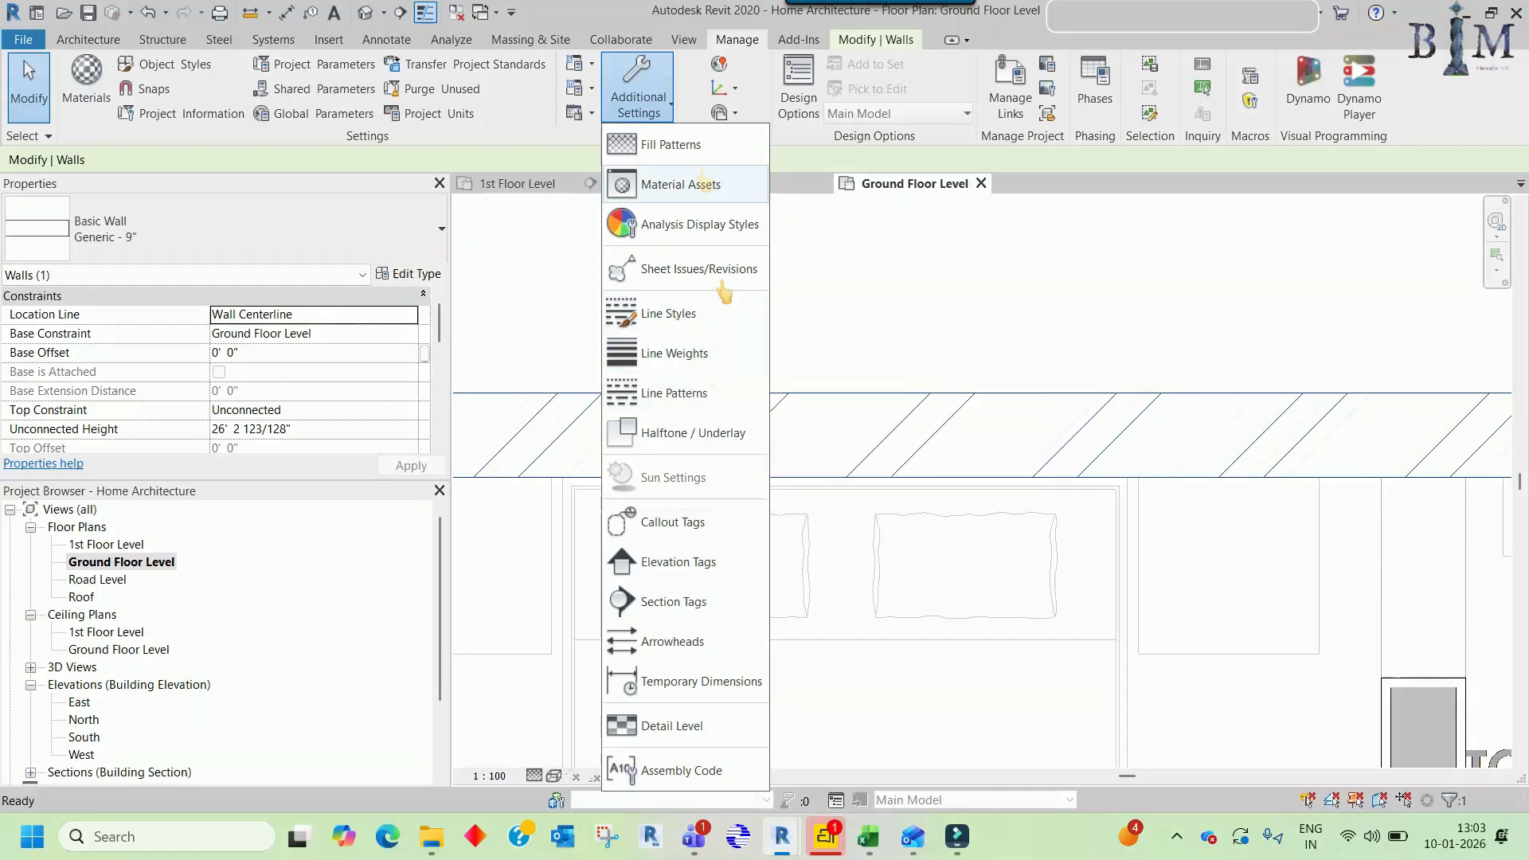
left_click(677, 157)
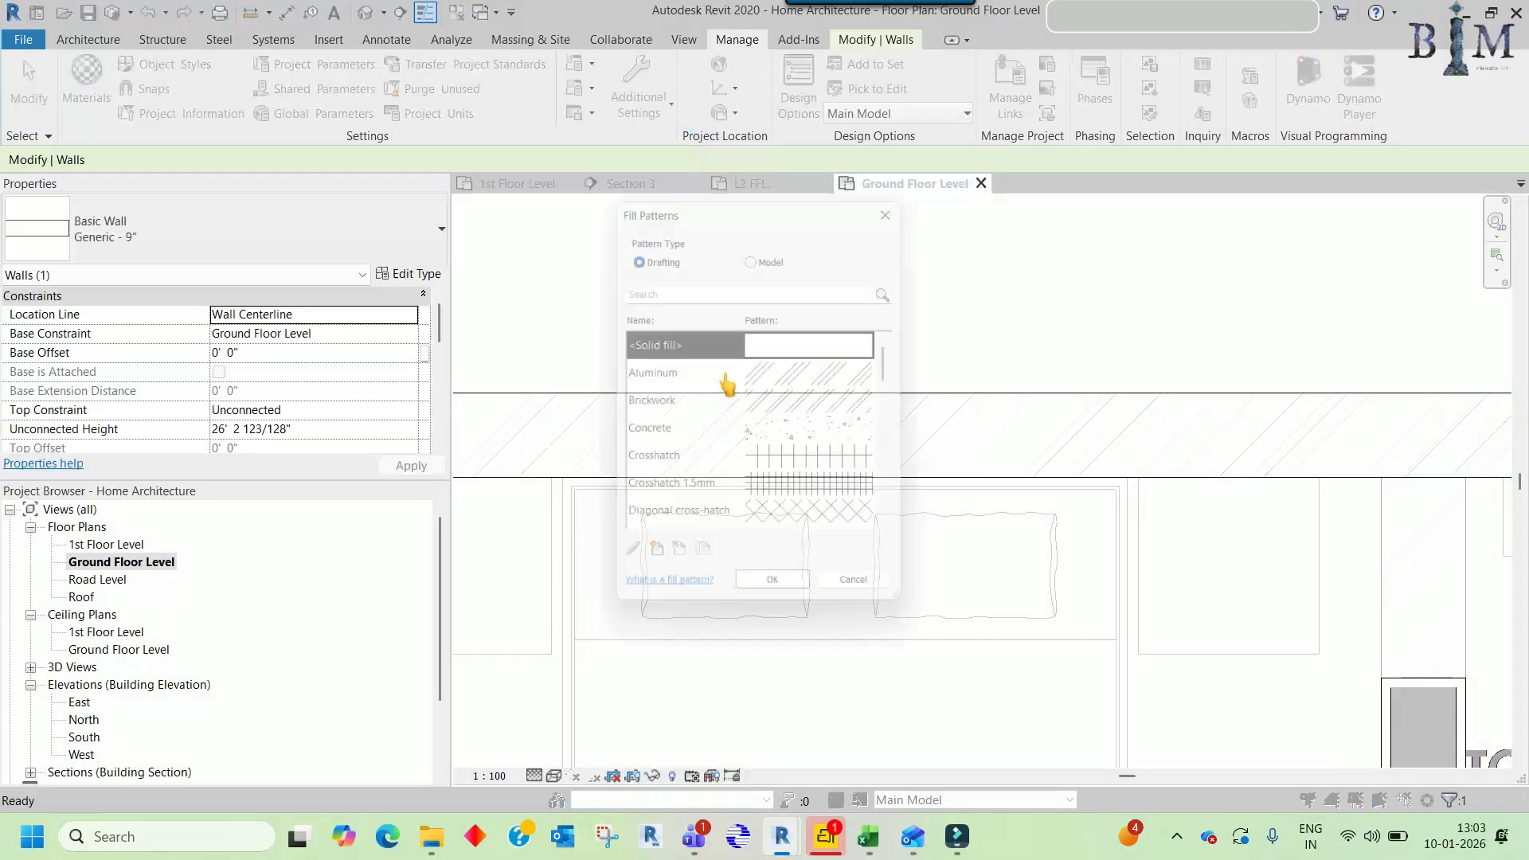
left_click(742, 404)
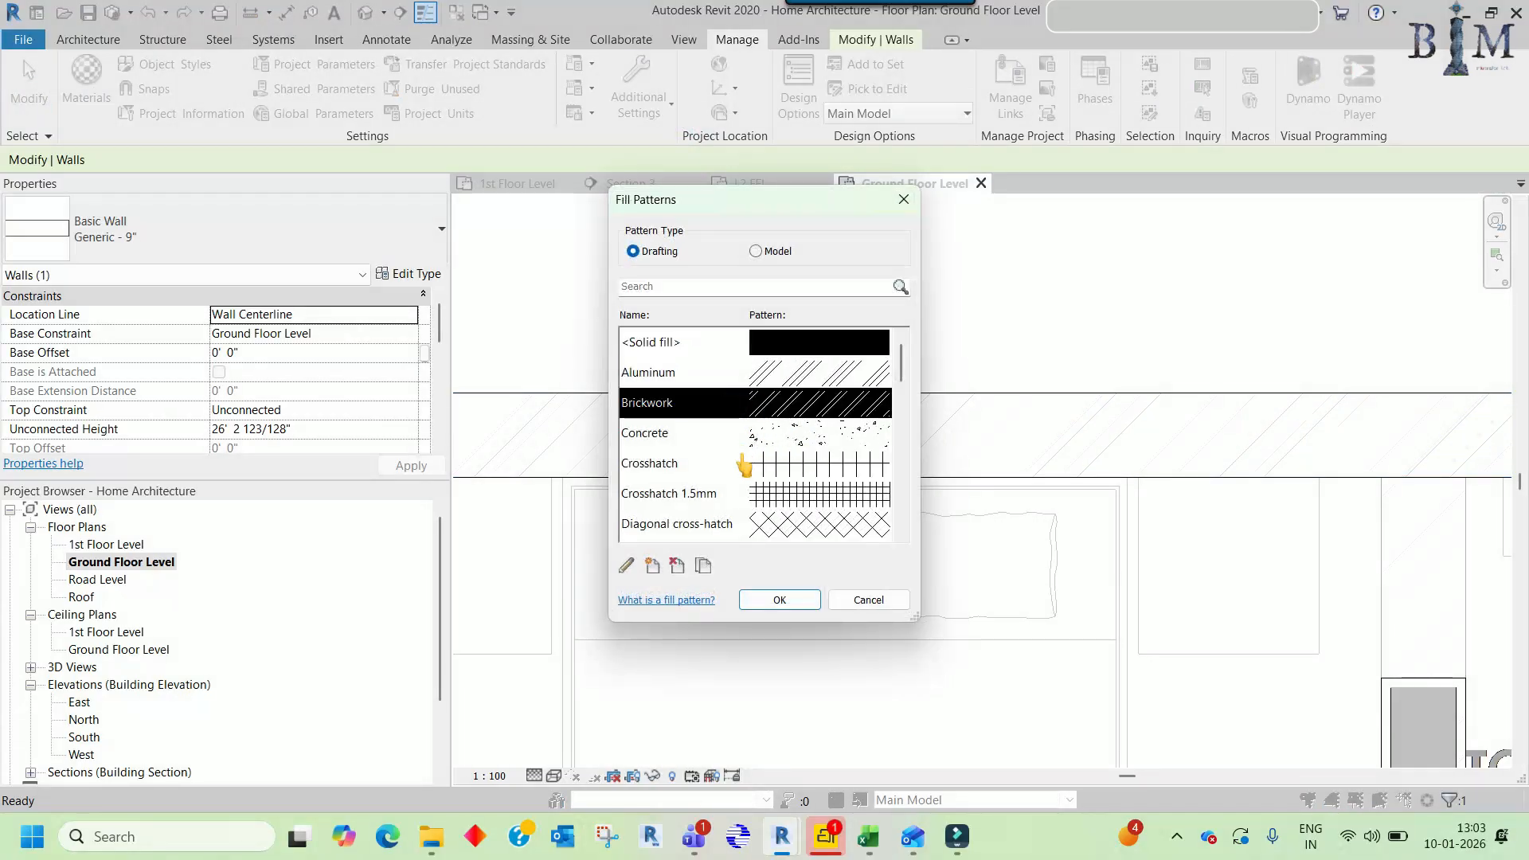
left_click(627, 566)
double_click(812, 542)
type("0.5")
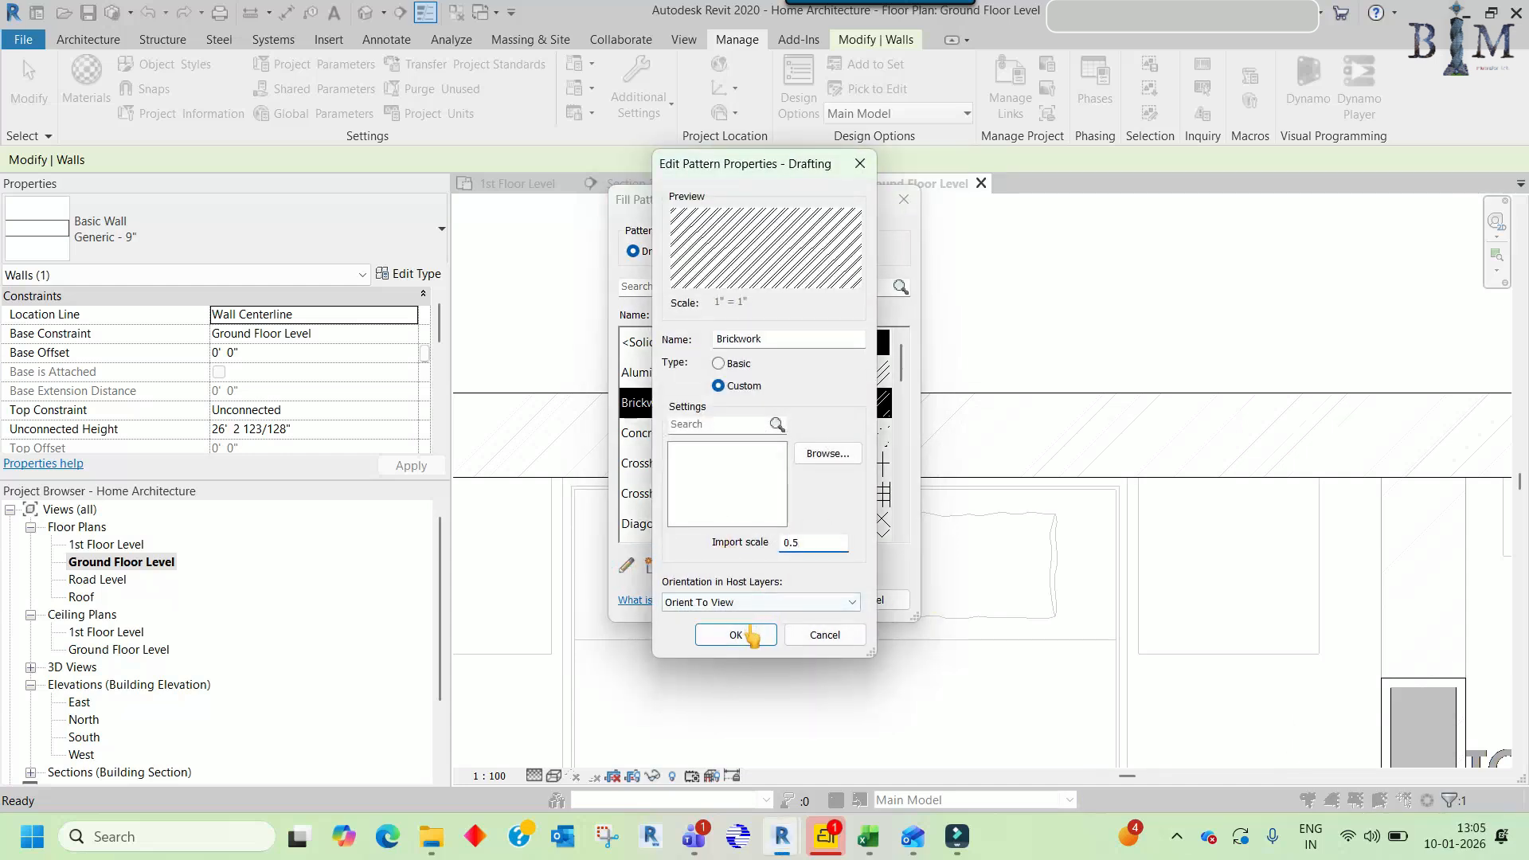
left_click(736, 634)
left_click(778, 601)
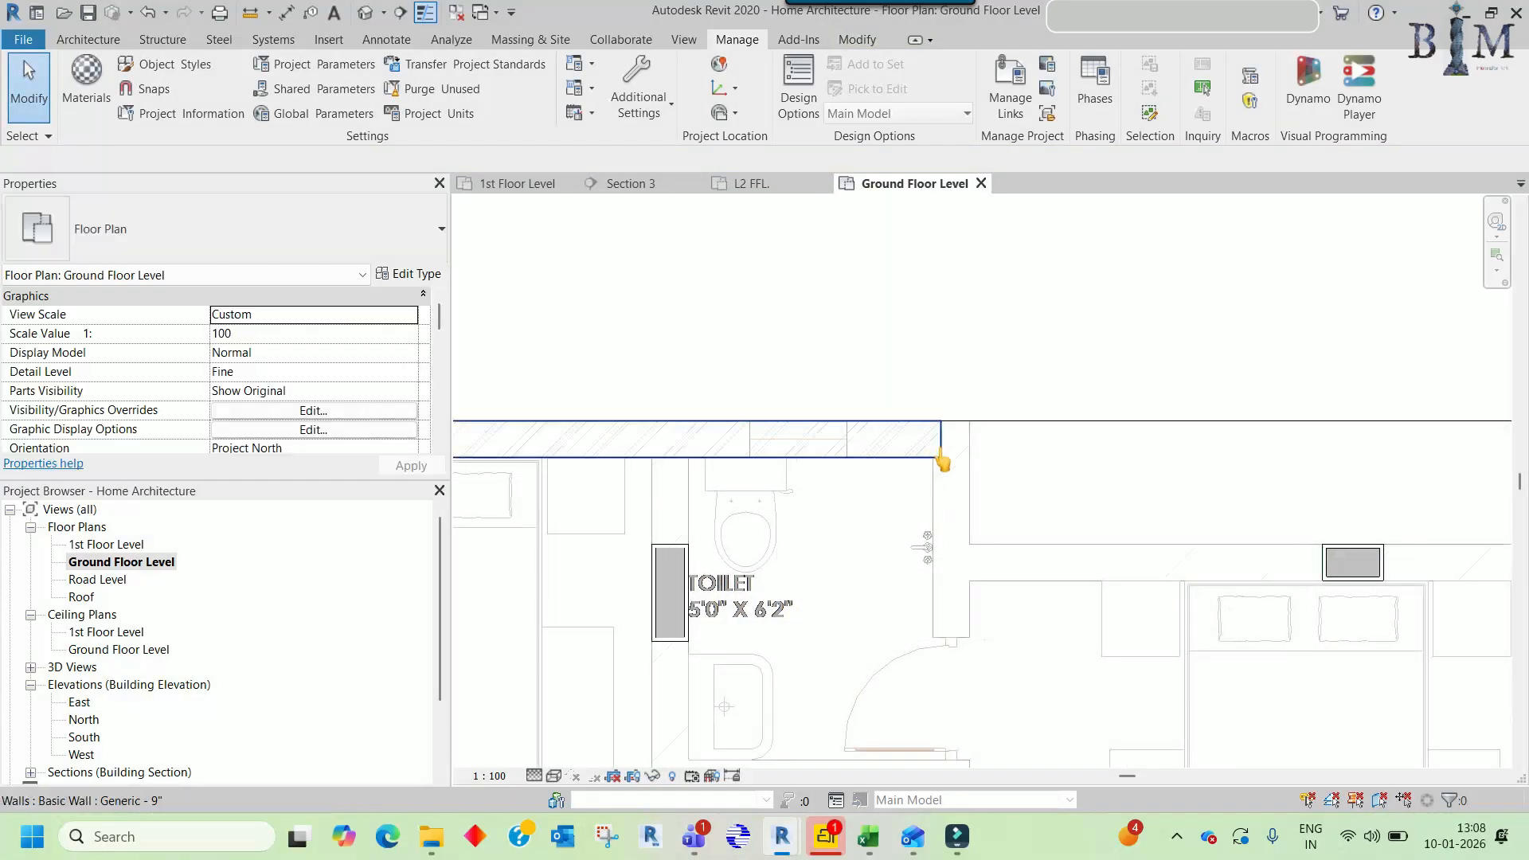
- Draw a short Generic - 9" wall along the toilet's side wall in the plan, matching the existing wall's type
left_click(942, 460)
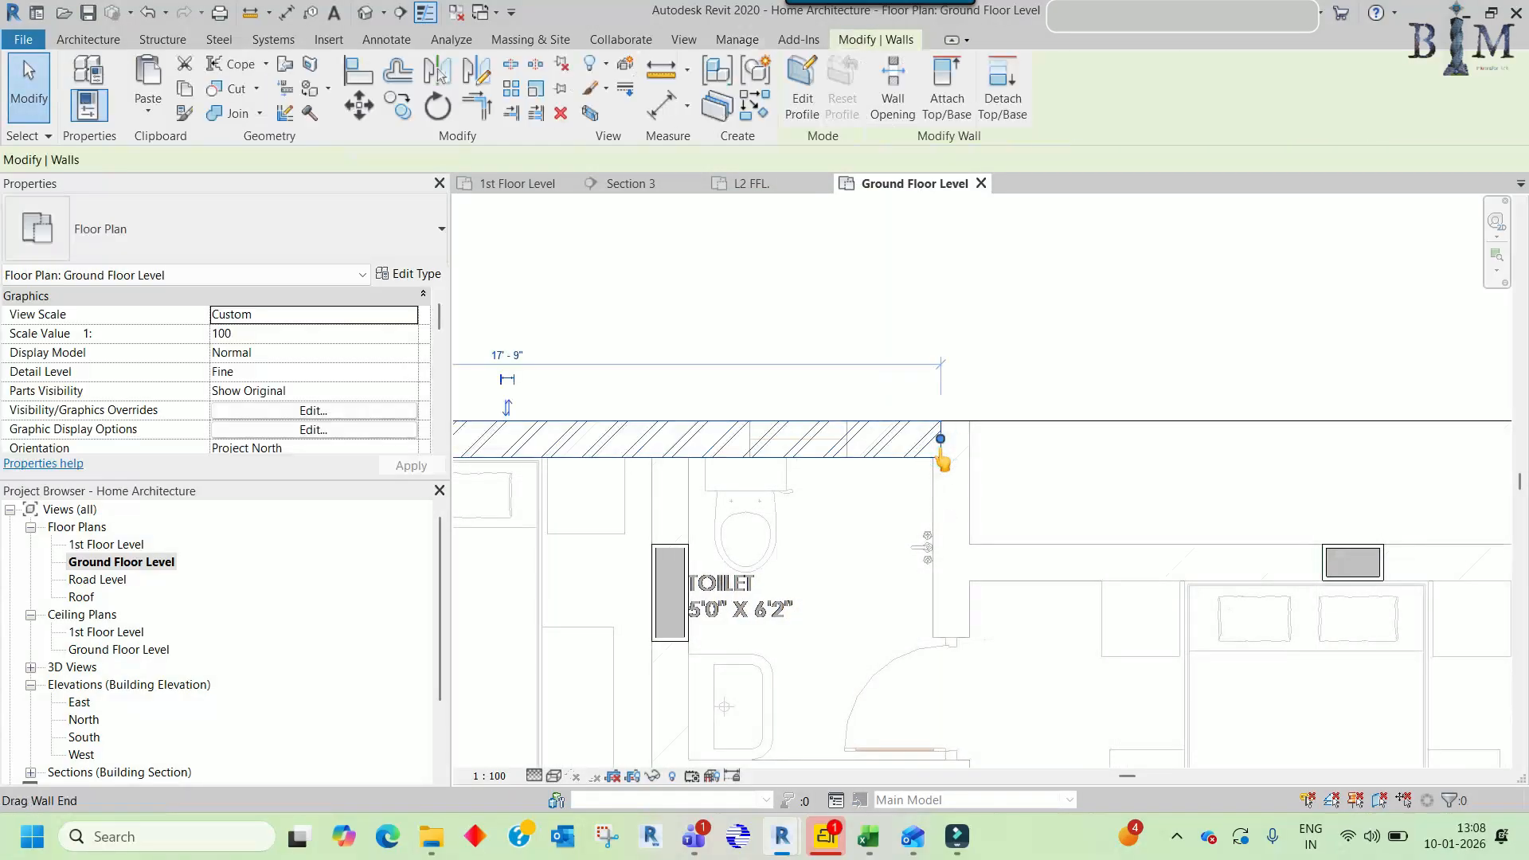
key("c")
key("s")
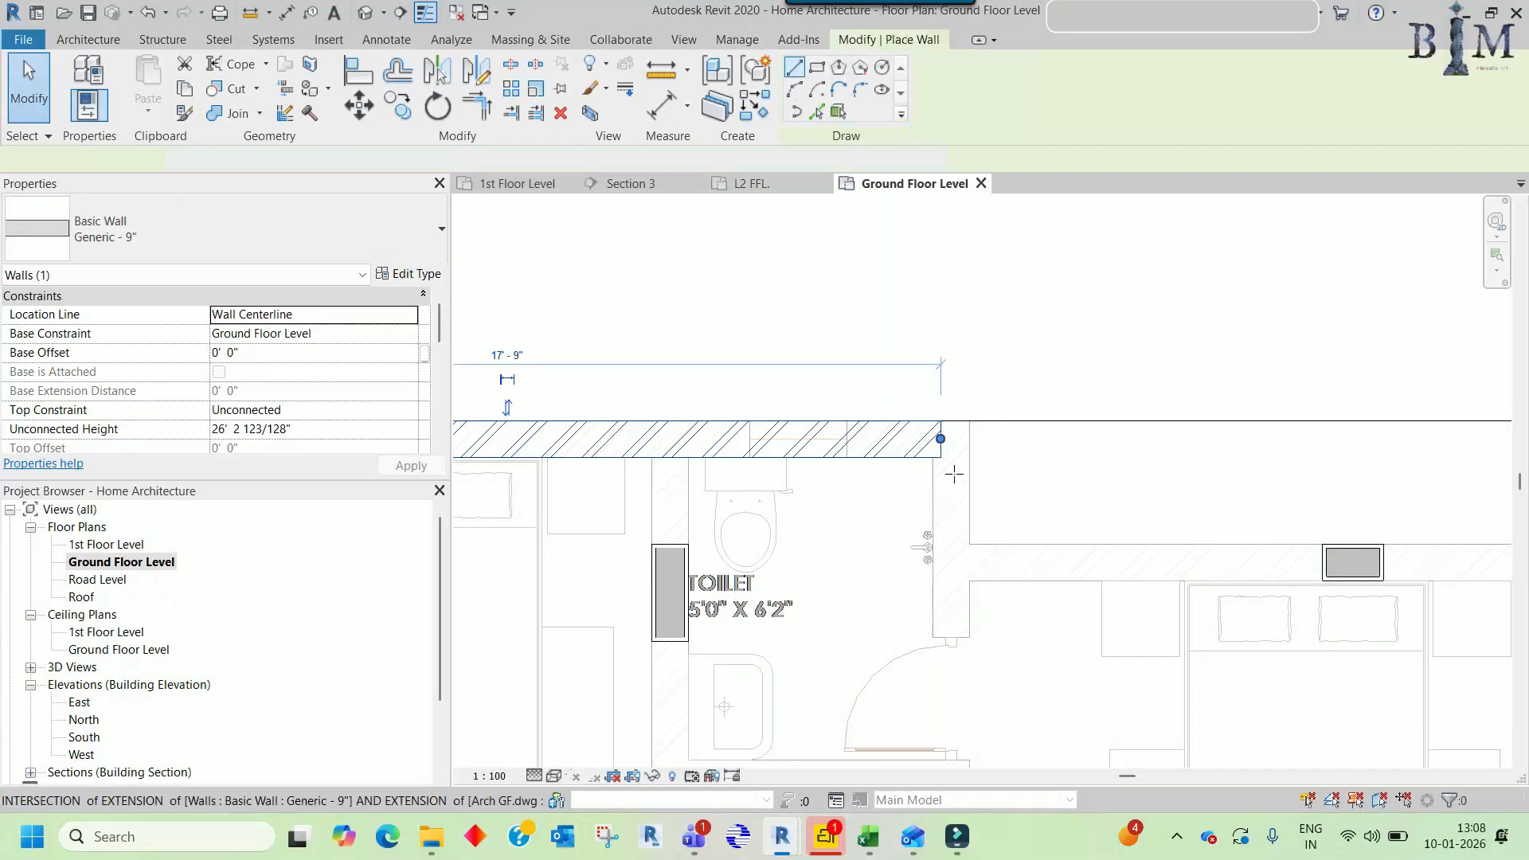
scroll(947, 472, "up", 2)
left_click(956, 484)
left_click(955, 616)
key("Escape")
key("Escape")
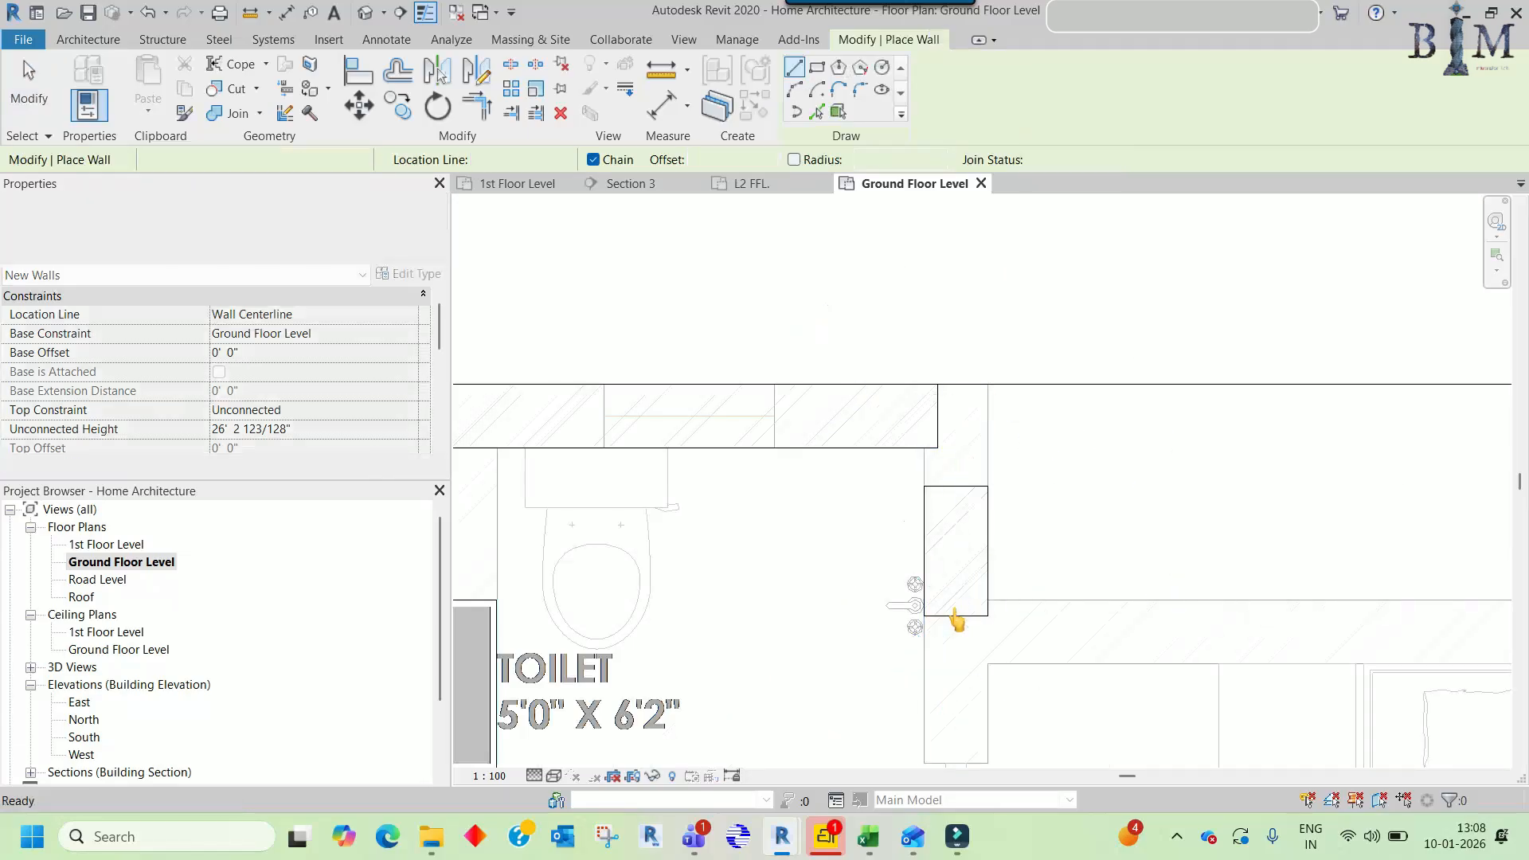
- Trim the short side wall and the long wall together into a corner at the toilet
key("t")
key("r")
left_click(930, 510)
left_click(880, 444)
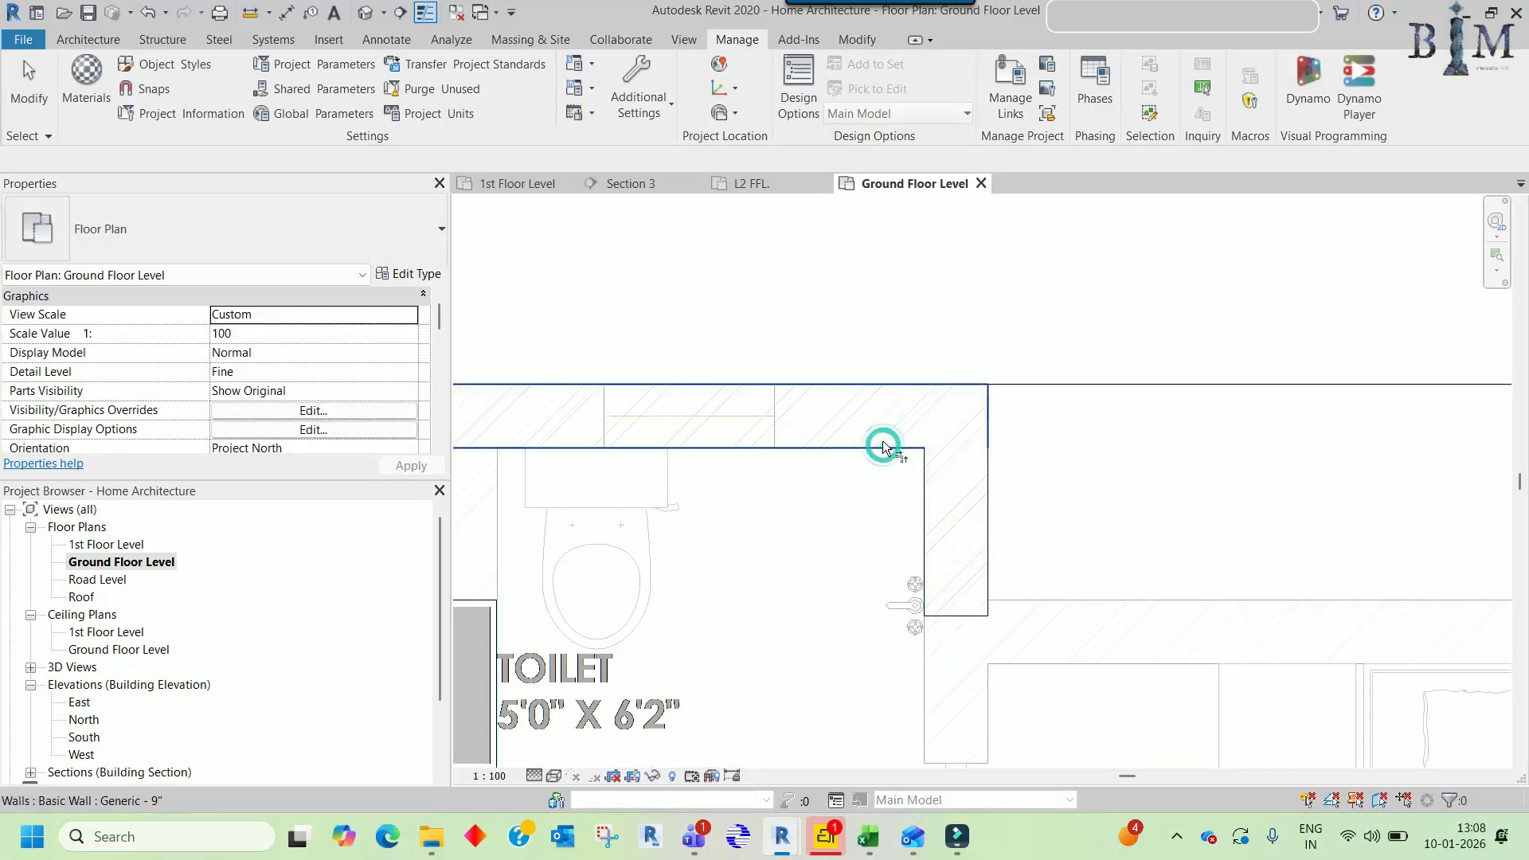
- Extend the toilet's side wall past the door and align its end to the near face of the crossing partition wall
scroll(872, 444, "down", 3)
left_click(733, 464)
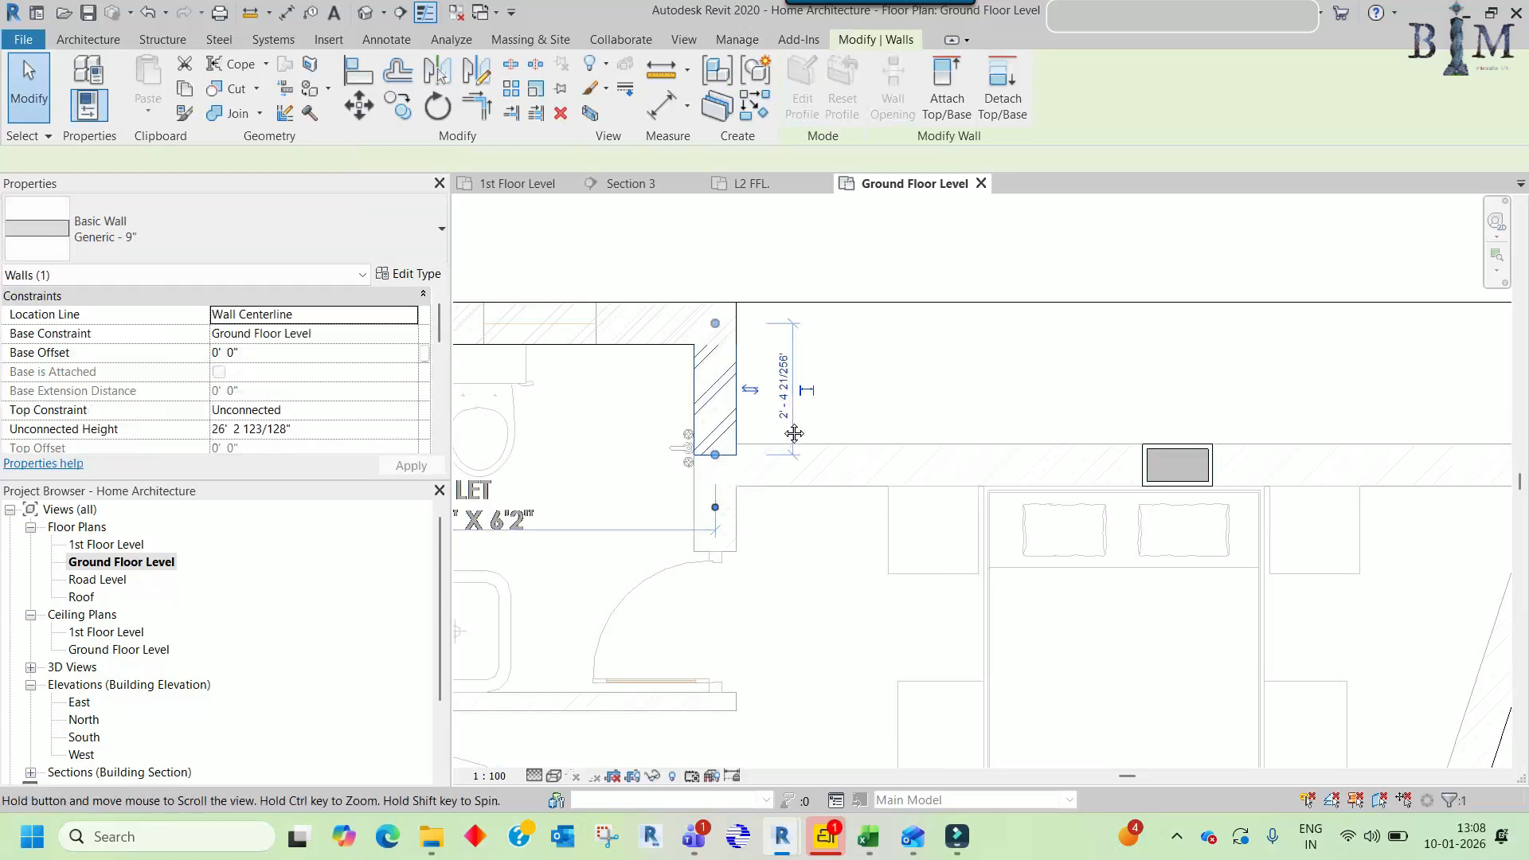
middle_click_drag(717, 472, 778, 393)
key("Escape")
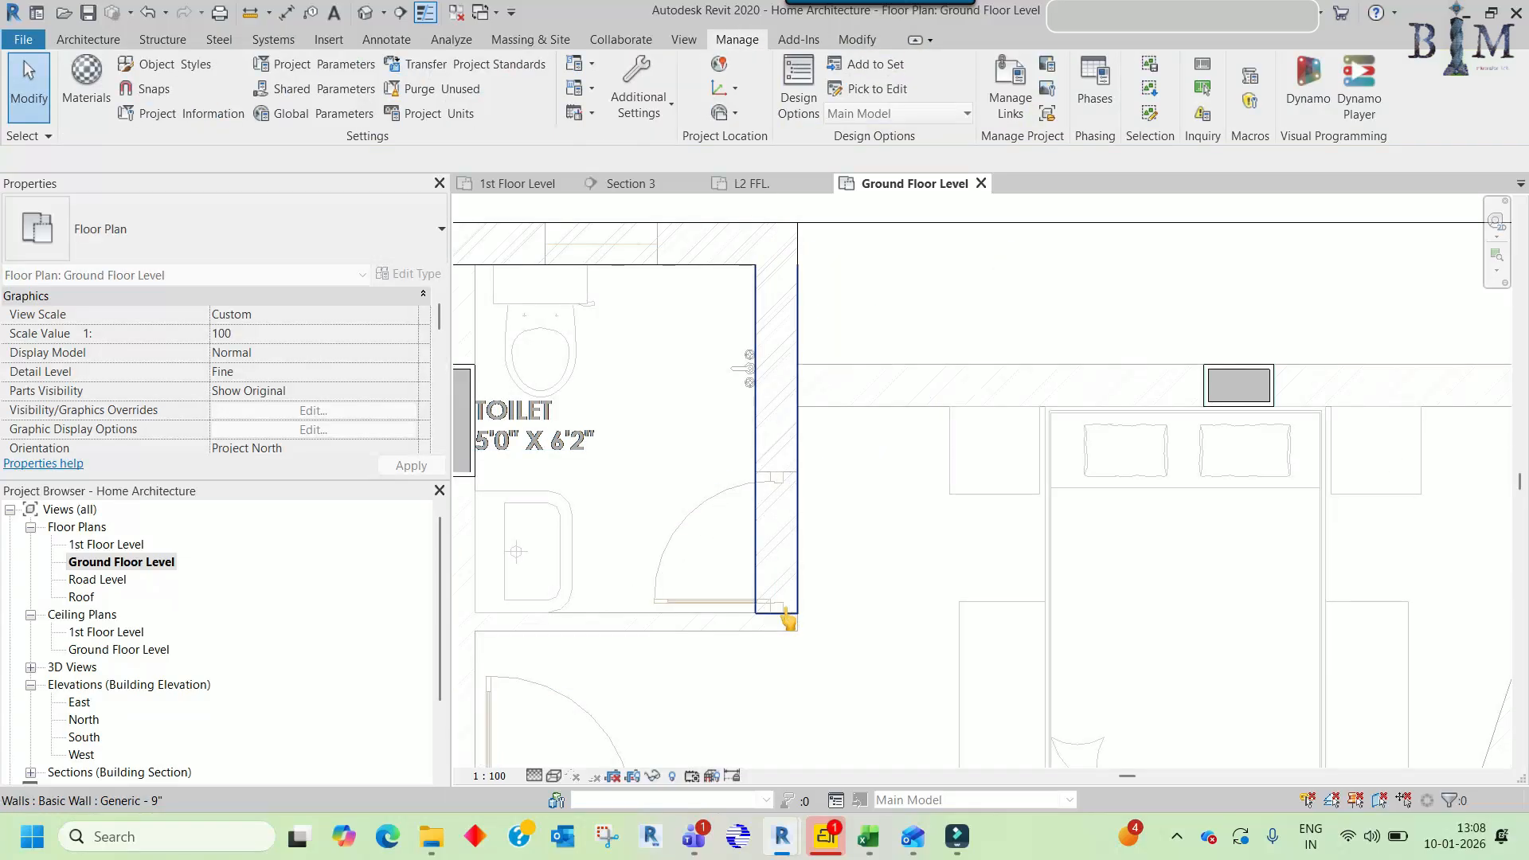
scroll(789, 609, "up", 3)
key("a")
key("l")
left_click(734, 614)
left_click(775, 613)
key("Escape")
key("Escape")
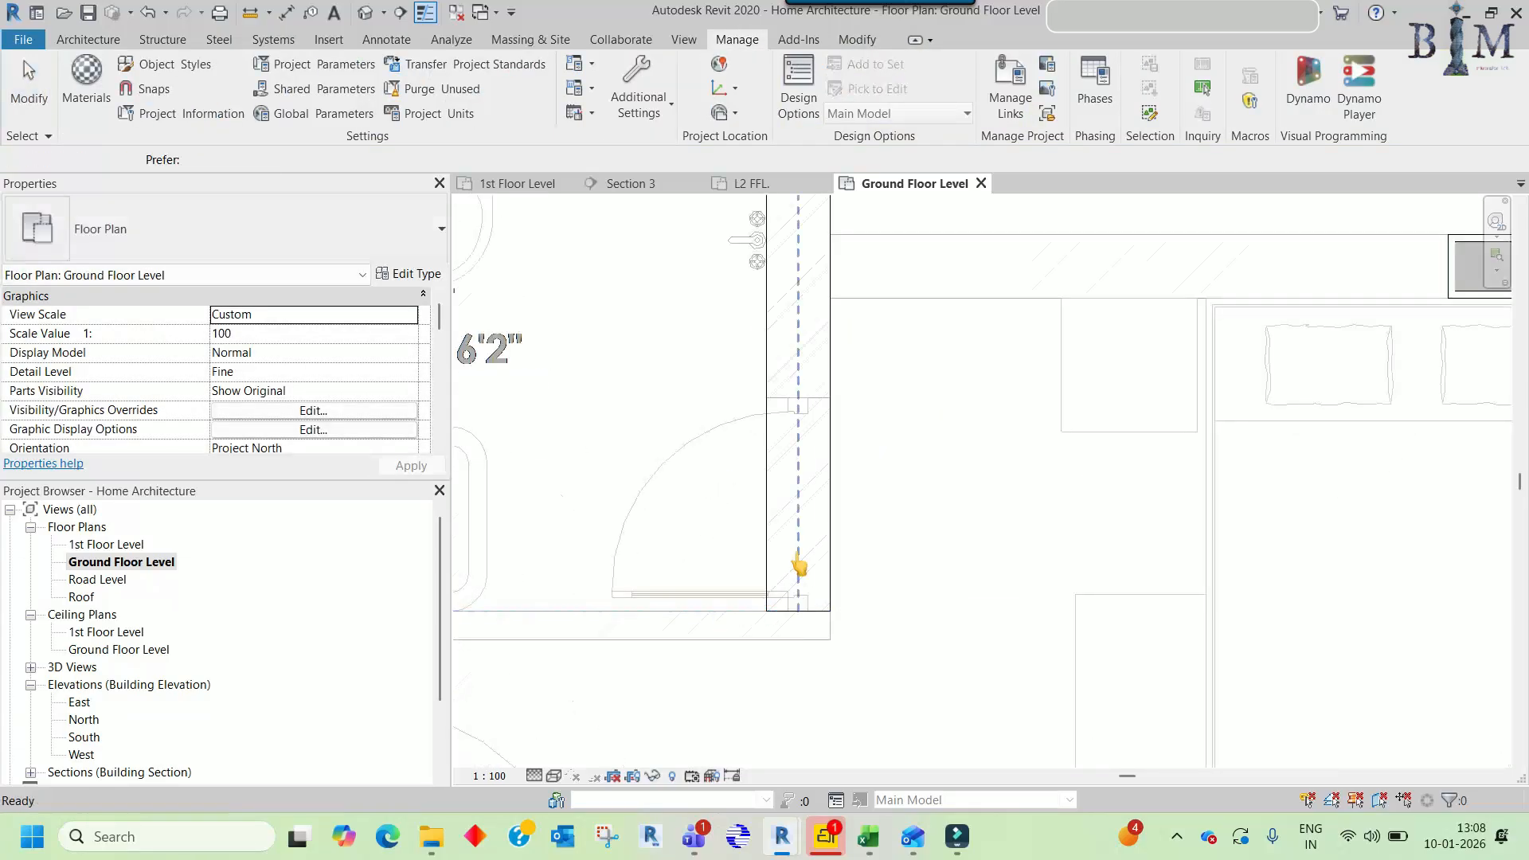
scroll(796, 549, "down", 2)
left_click(806, 446)
key("c")
key("o")
scroll(828, 462, "down", 1)
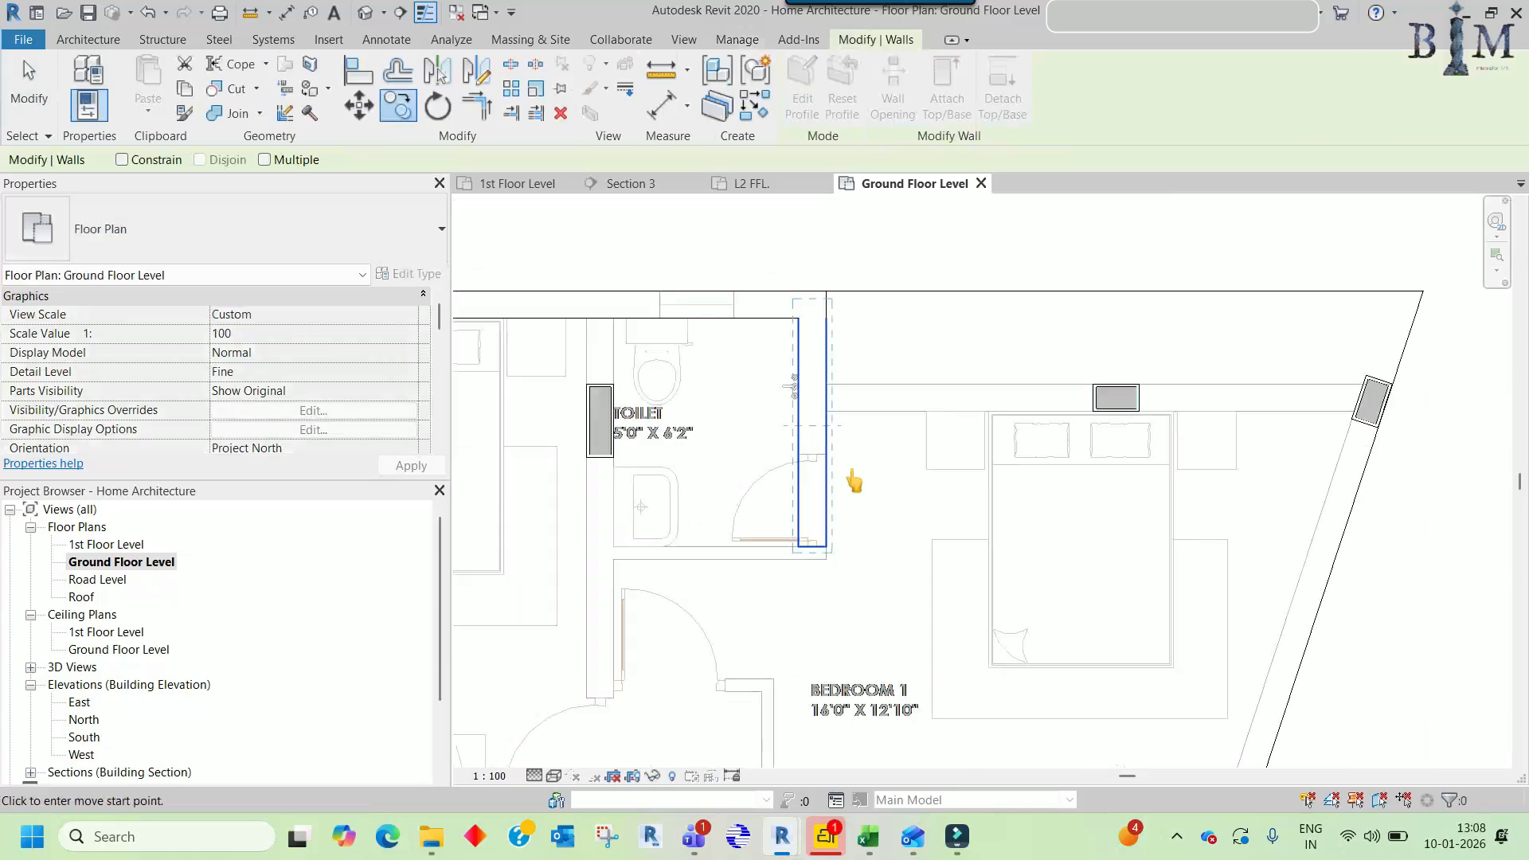
key("Escape")
key("Escape")
- Create a building section through the toilet facing its side wall and open that section view
scroll(895, 486, "down", 3)
middle_click_drag(771, 531, 814, 544)
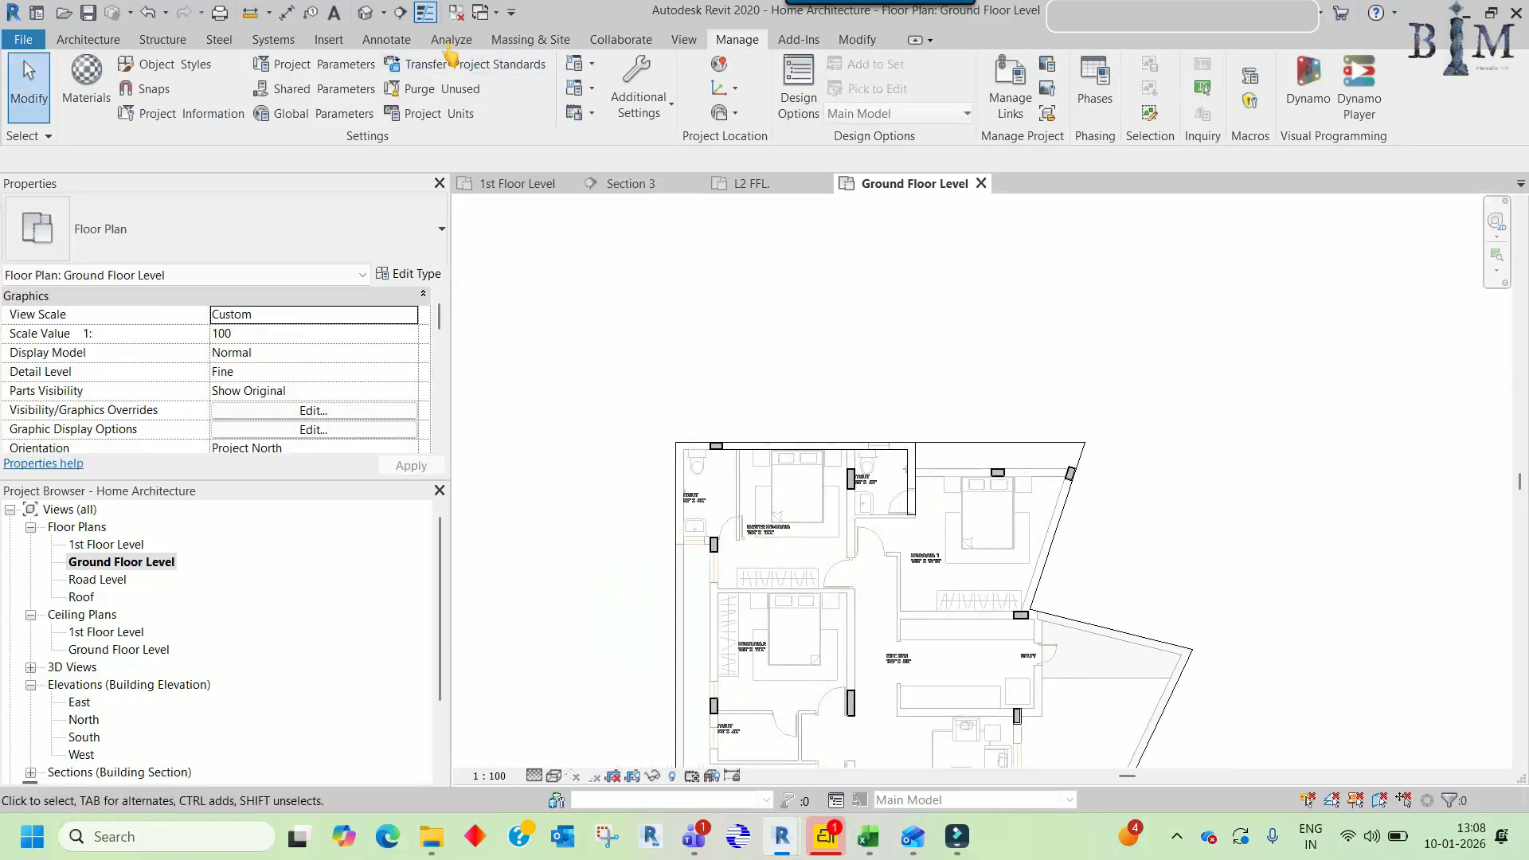
left_click(401, 11)
scroll(893, 412, "up", 3)
left_click(916, 396)
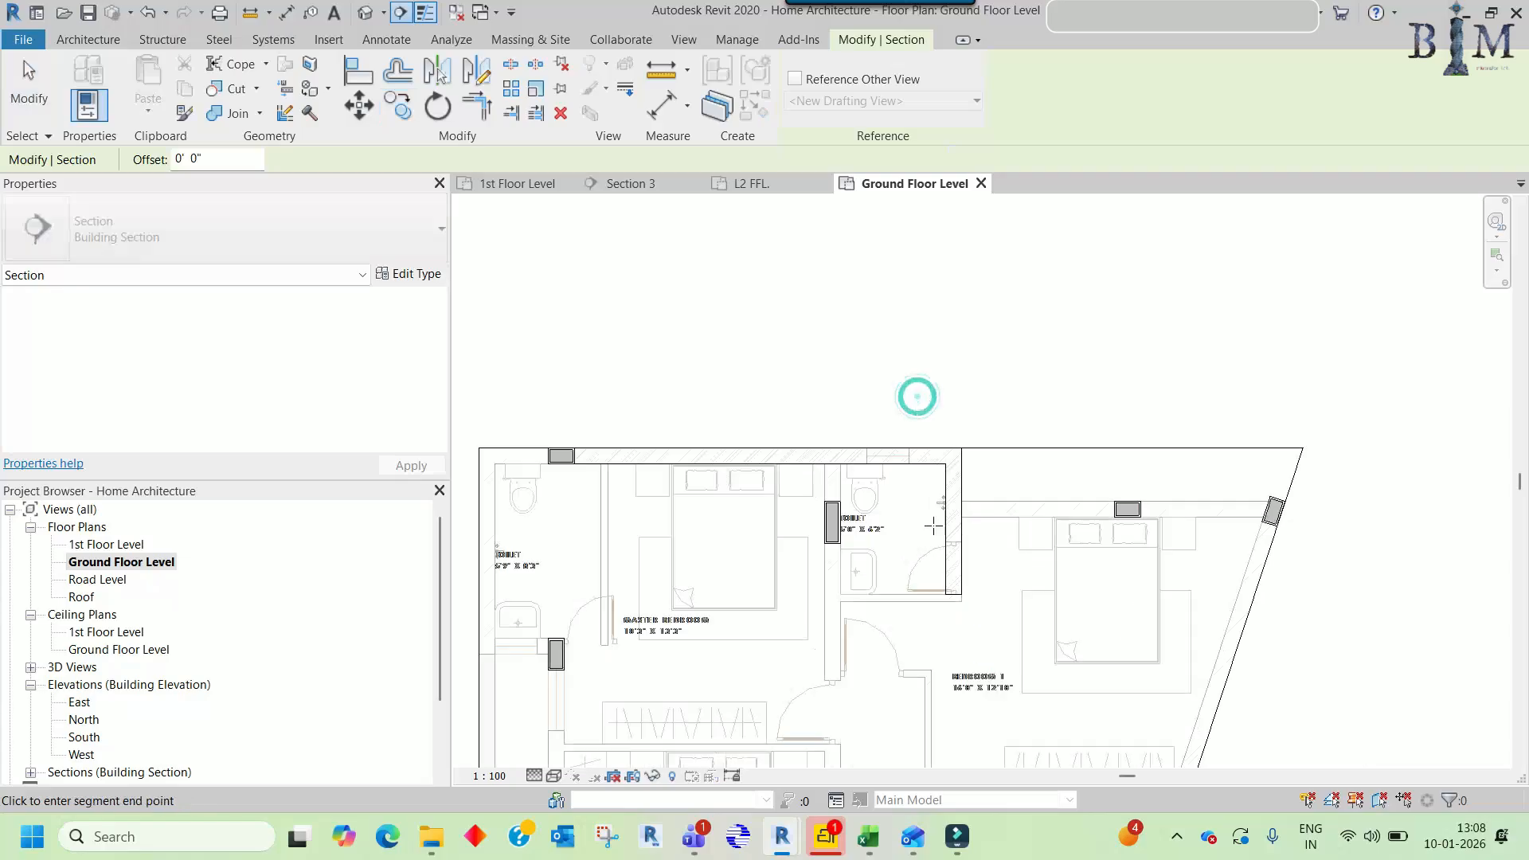
left_click(919, 654)
key("Escape")
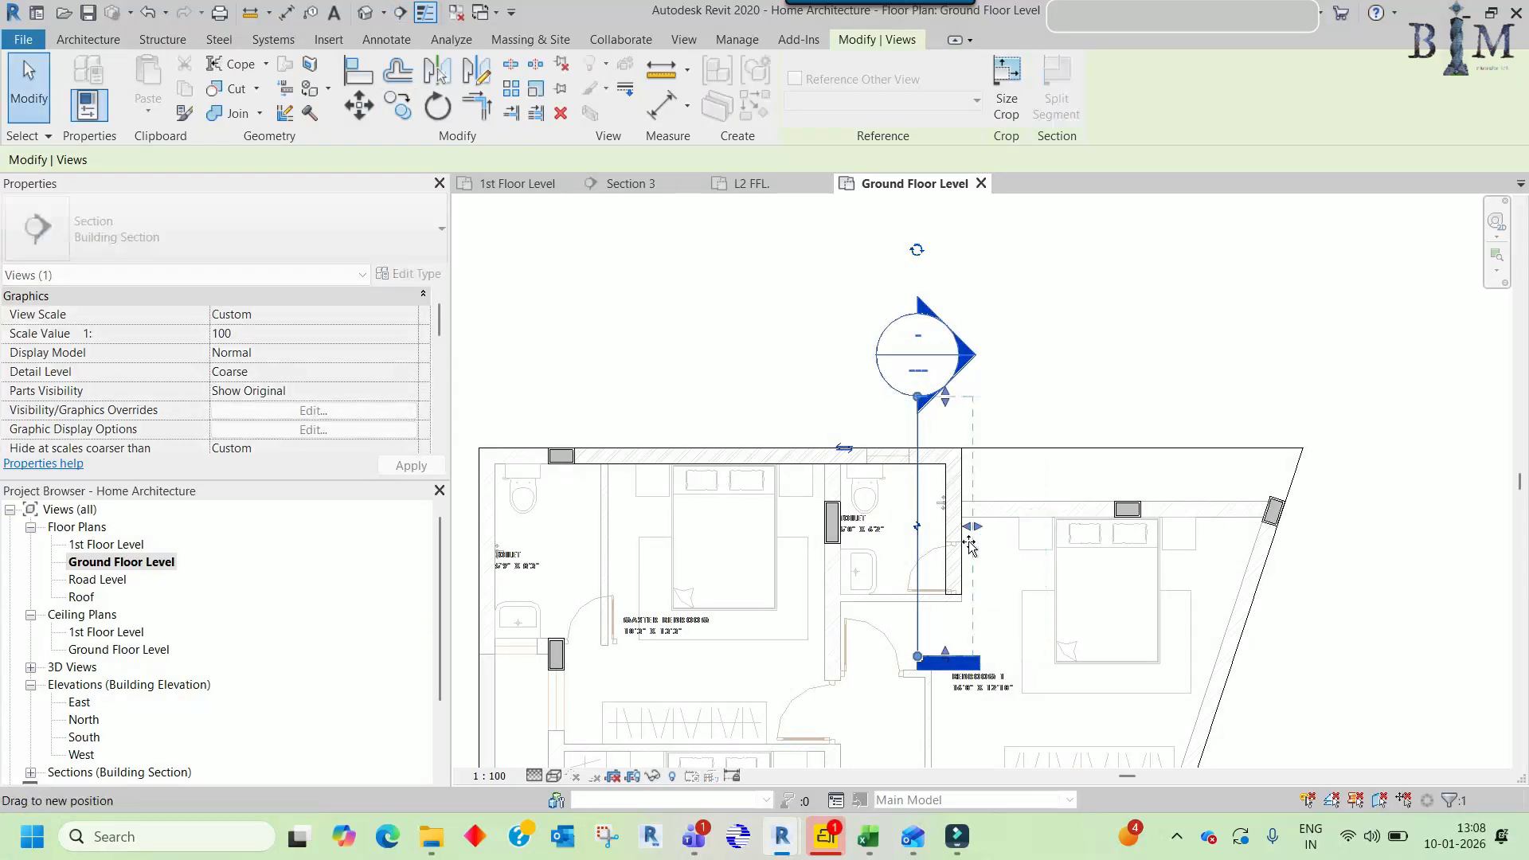
right_click(917, 484)
left_click(996, 416)
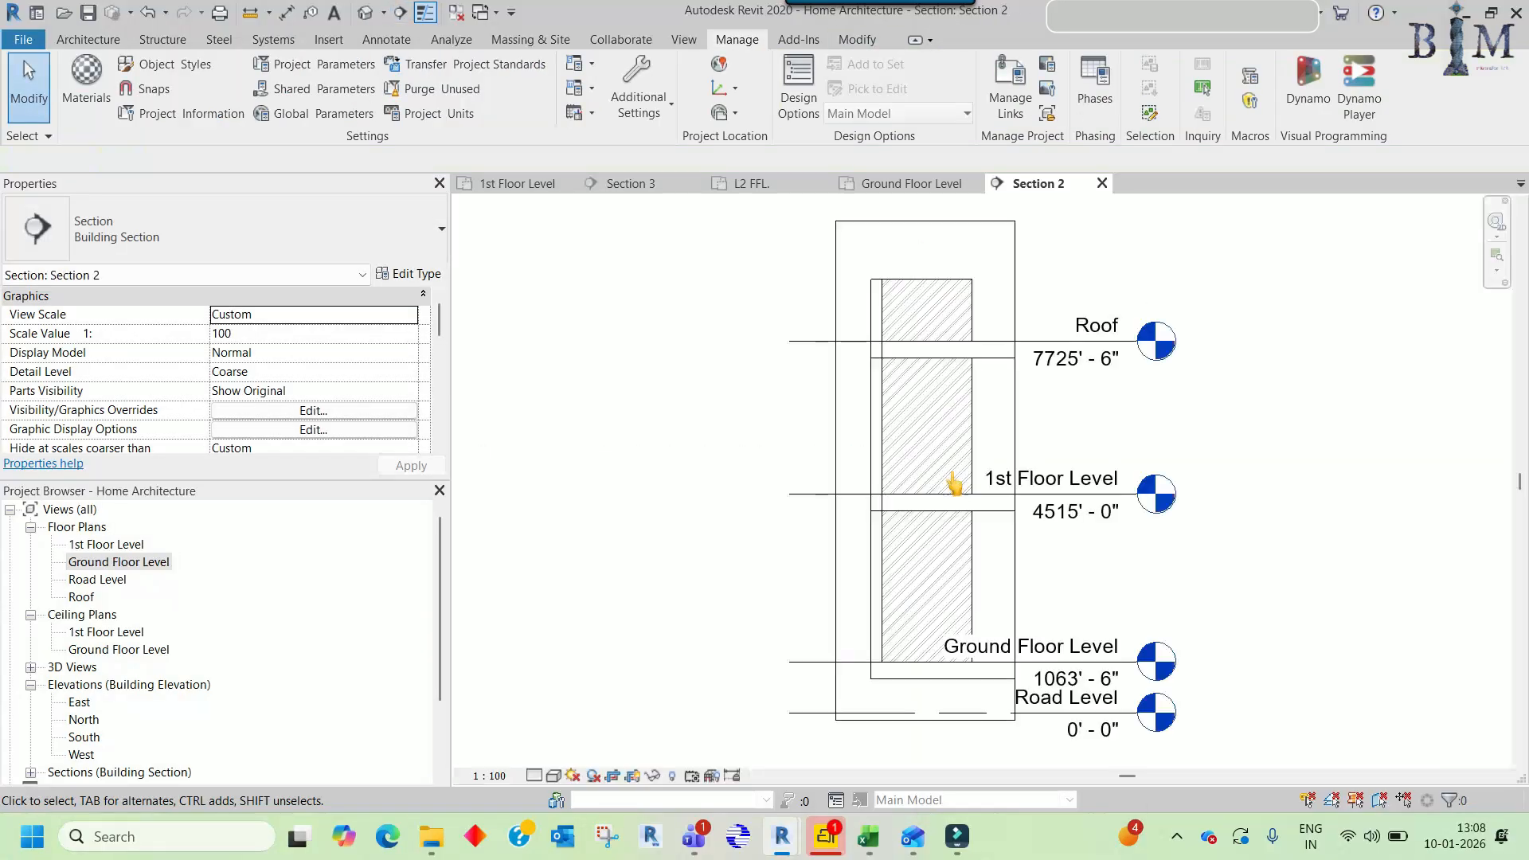
- Lower the top of the toilet's side wall to the underside of the 1st floor slab
left_click(942, 307)
scroll(939, 303, "up", 2)
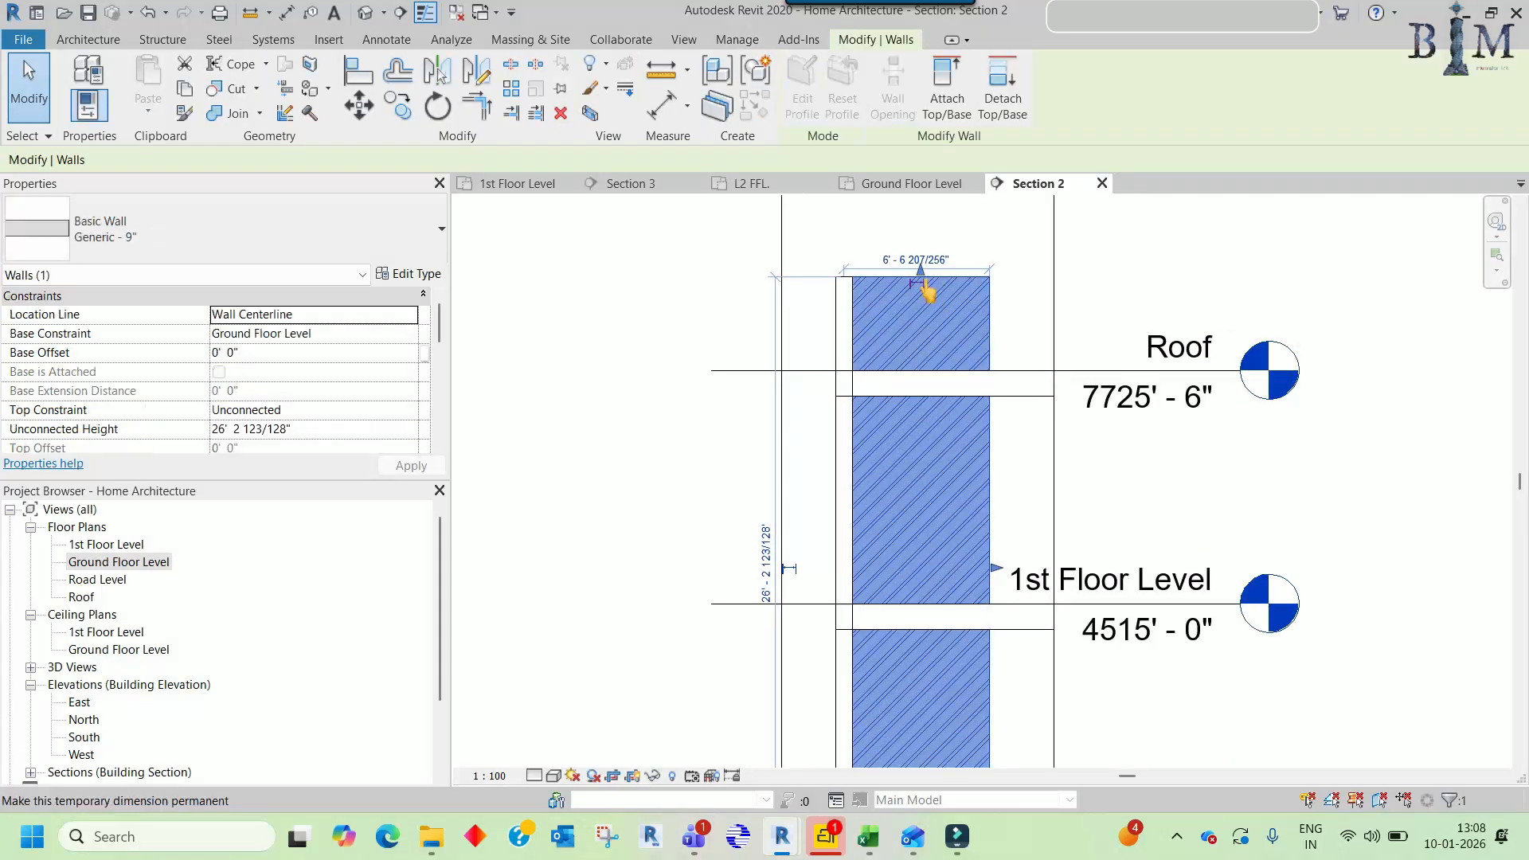
middle_click_drag(975, 479, 970, 423)
scroll(968, 537, "down", 4)
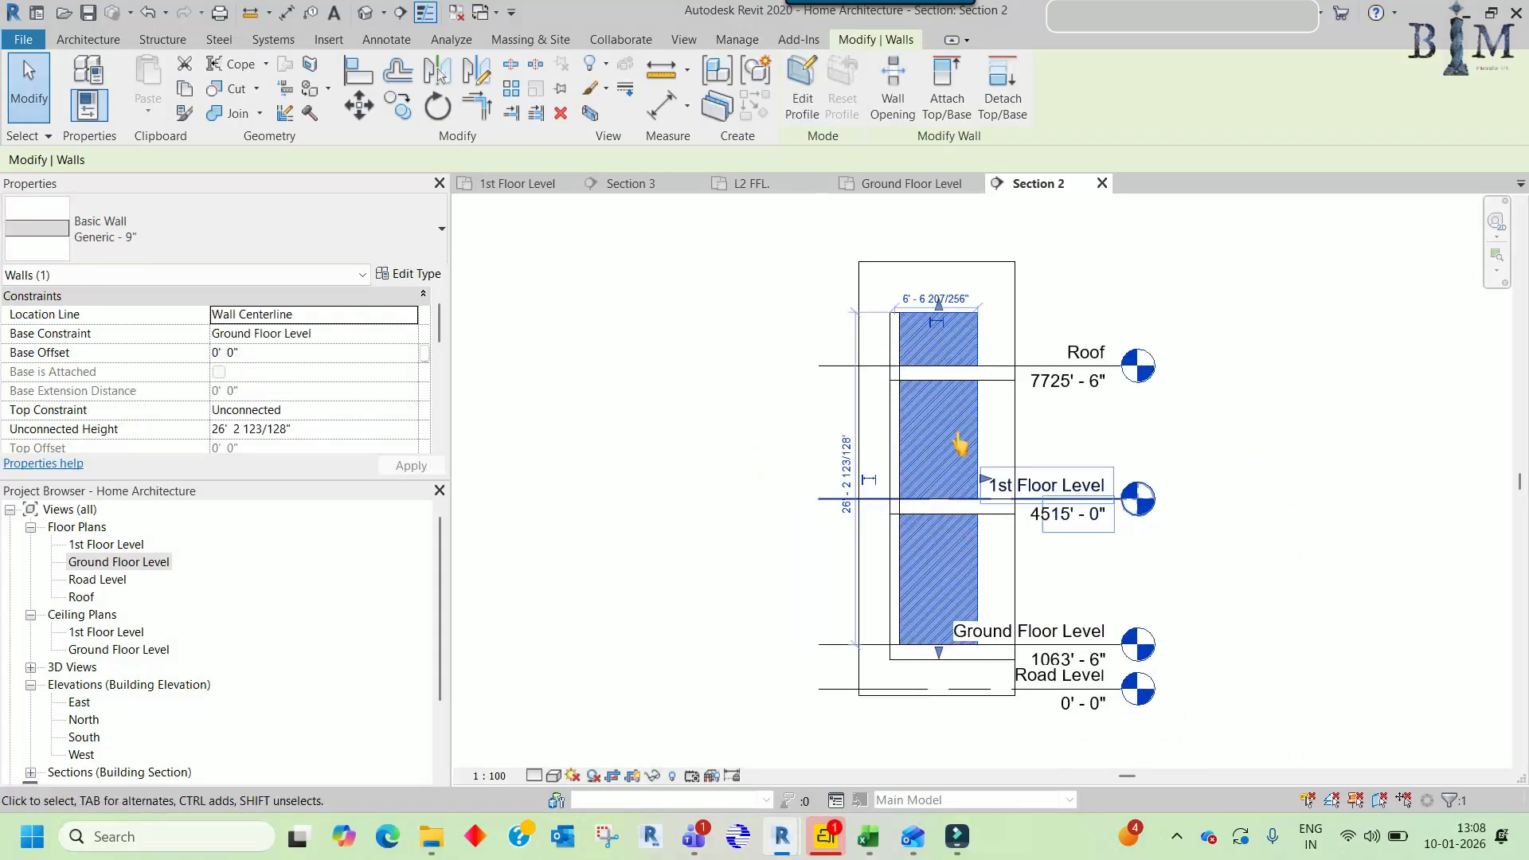
scroll(934, 303, "up", 1)
scroll(939, 323, "up", 3)
scroll(948, 323, "up", 3)
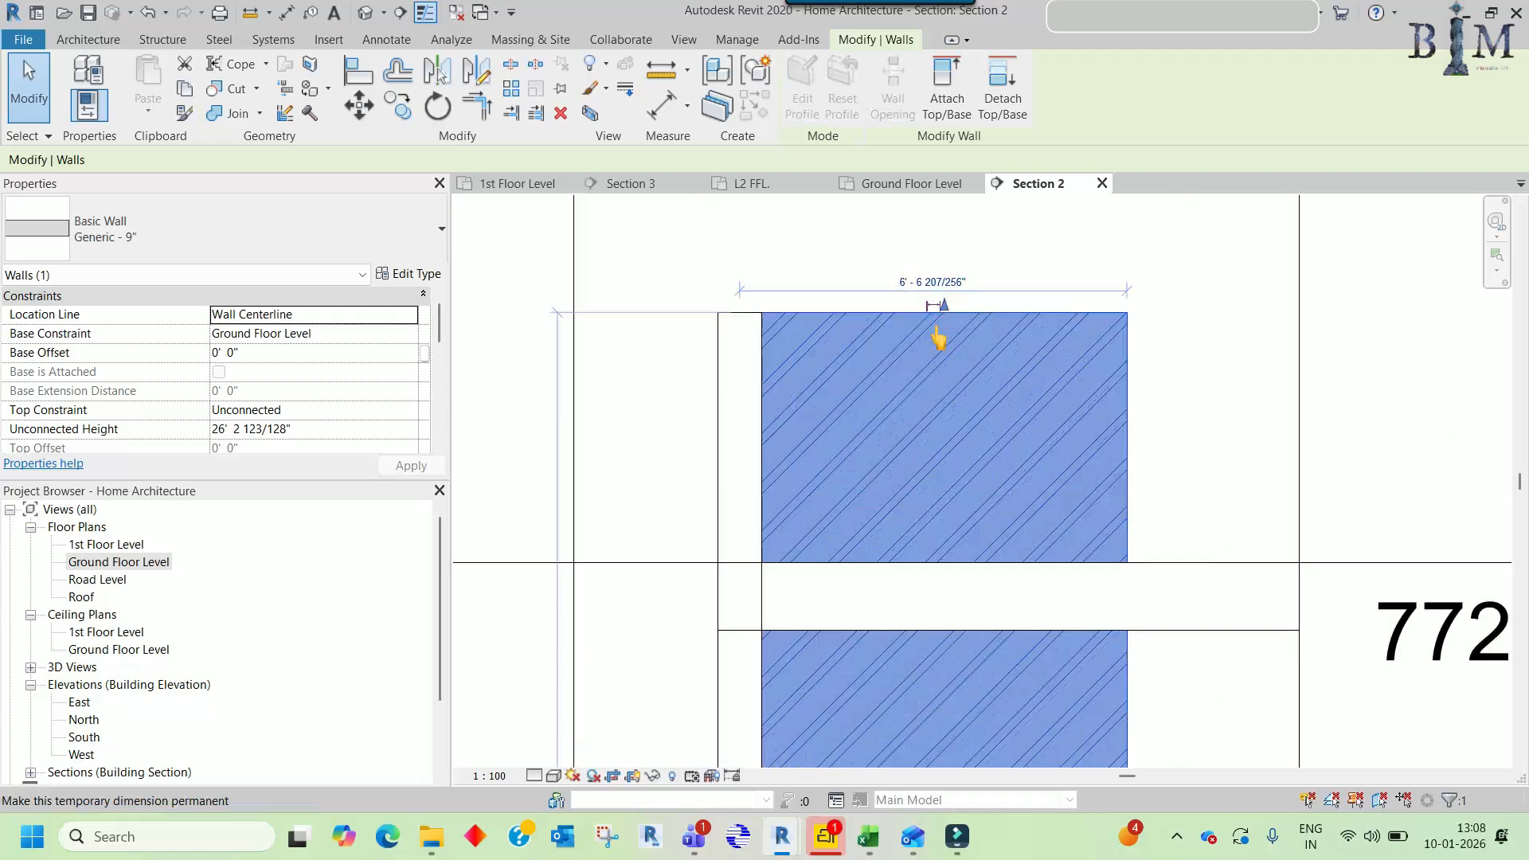
left_click_drag(950, 317, 948, 503)
scroll(948, 374, "down", 4)
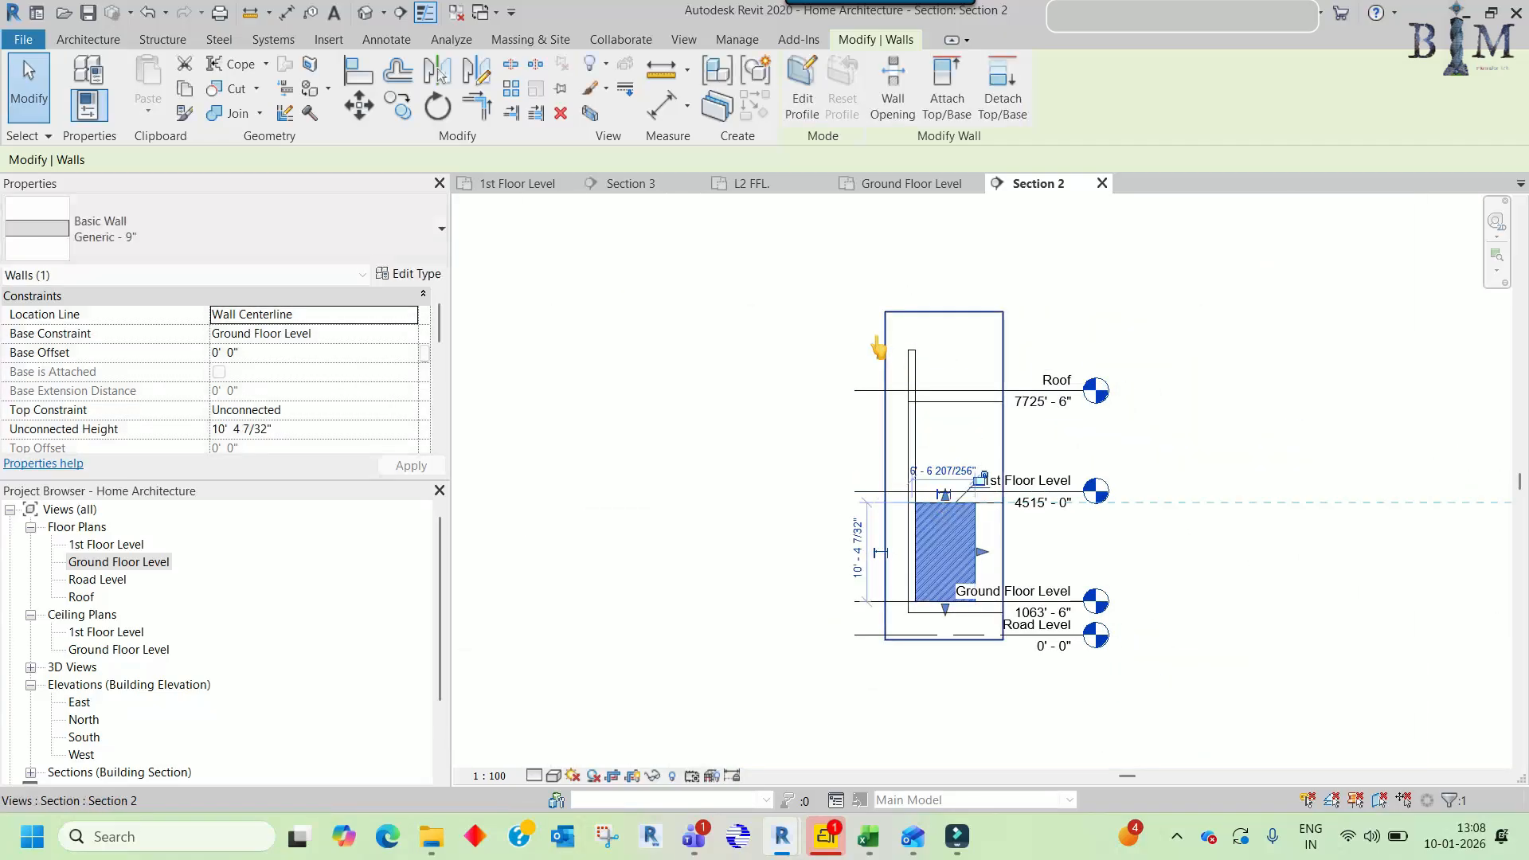
- Set the section view's detail level to Fine and choose its visual style
left_click(813, 516)
left_click(534, 776)
left_click(563, 750)
left_click(554, 776)
left_click(591, 675)
- Lower the top of the cut long wall to the underside of the 1st floor slab in the section
left_click(912, 398)
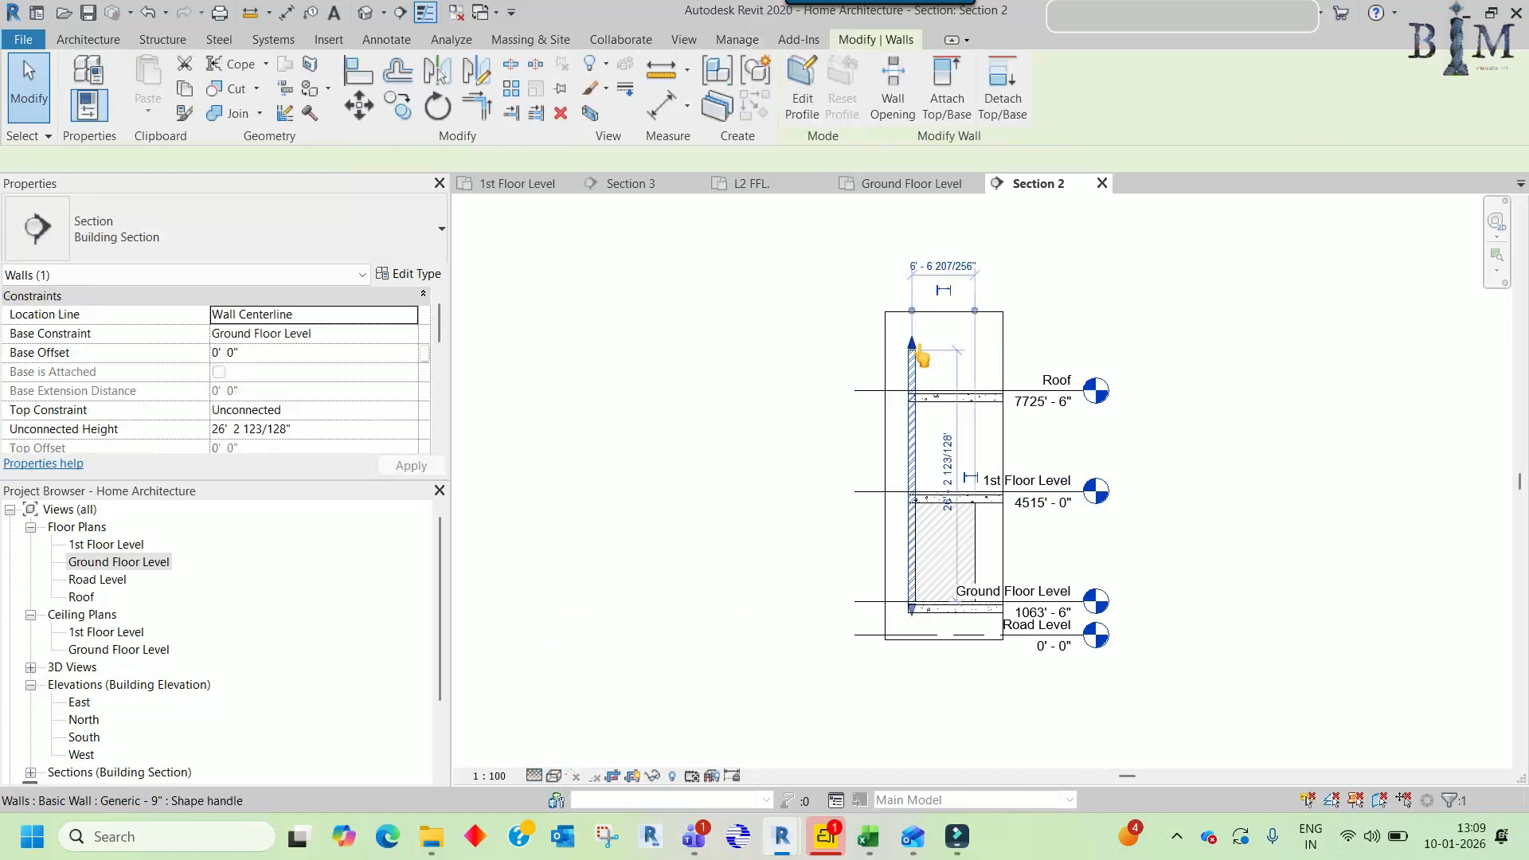
left_click_drag(914, 488, 912, 494)
scroll(923, 489, "up", 5)
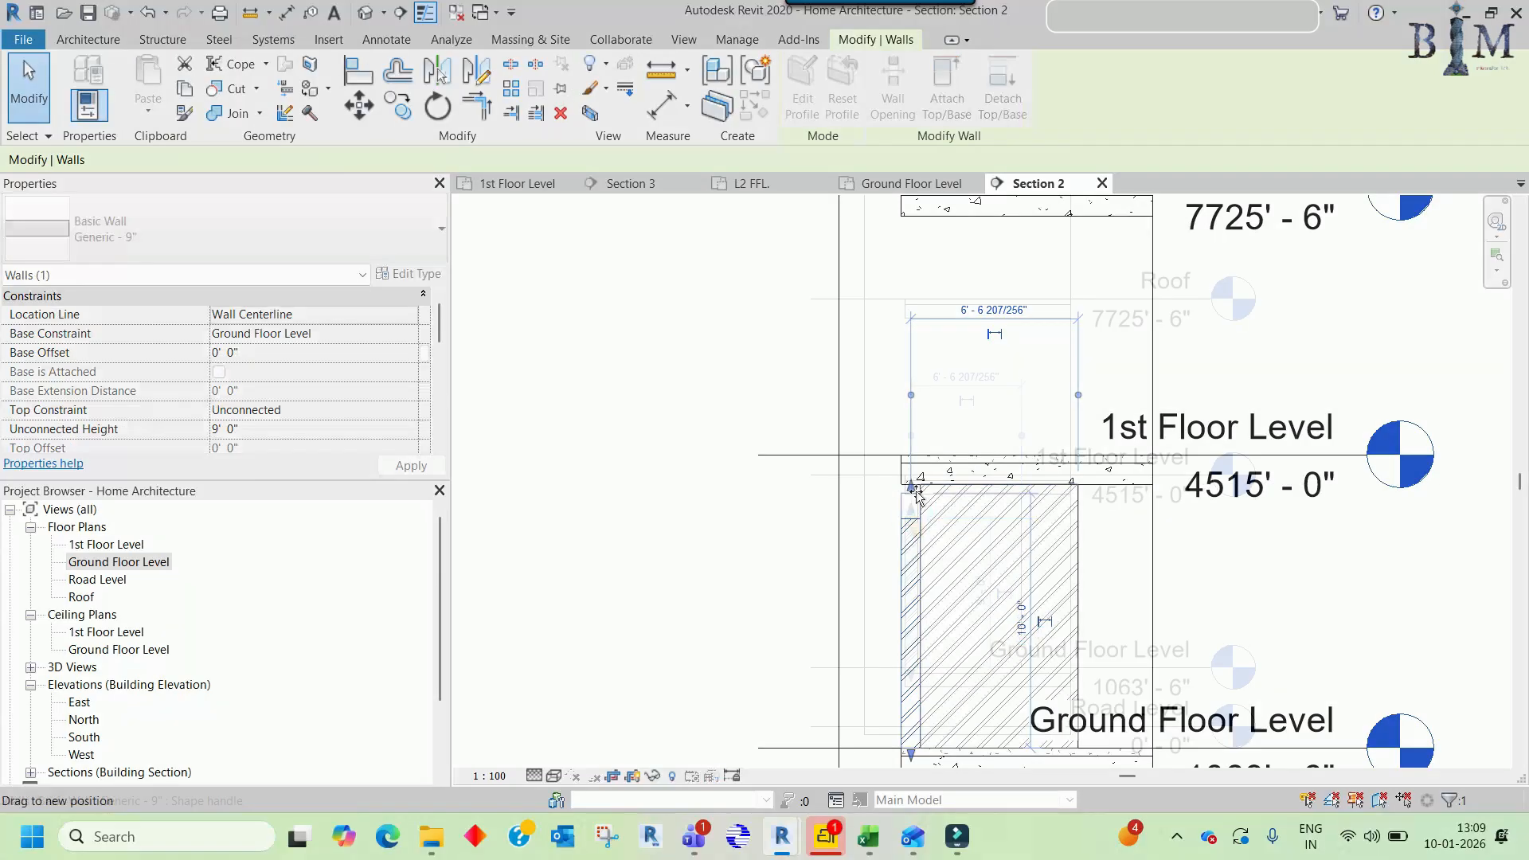
key("Escape")
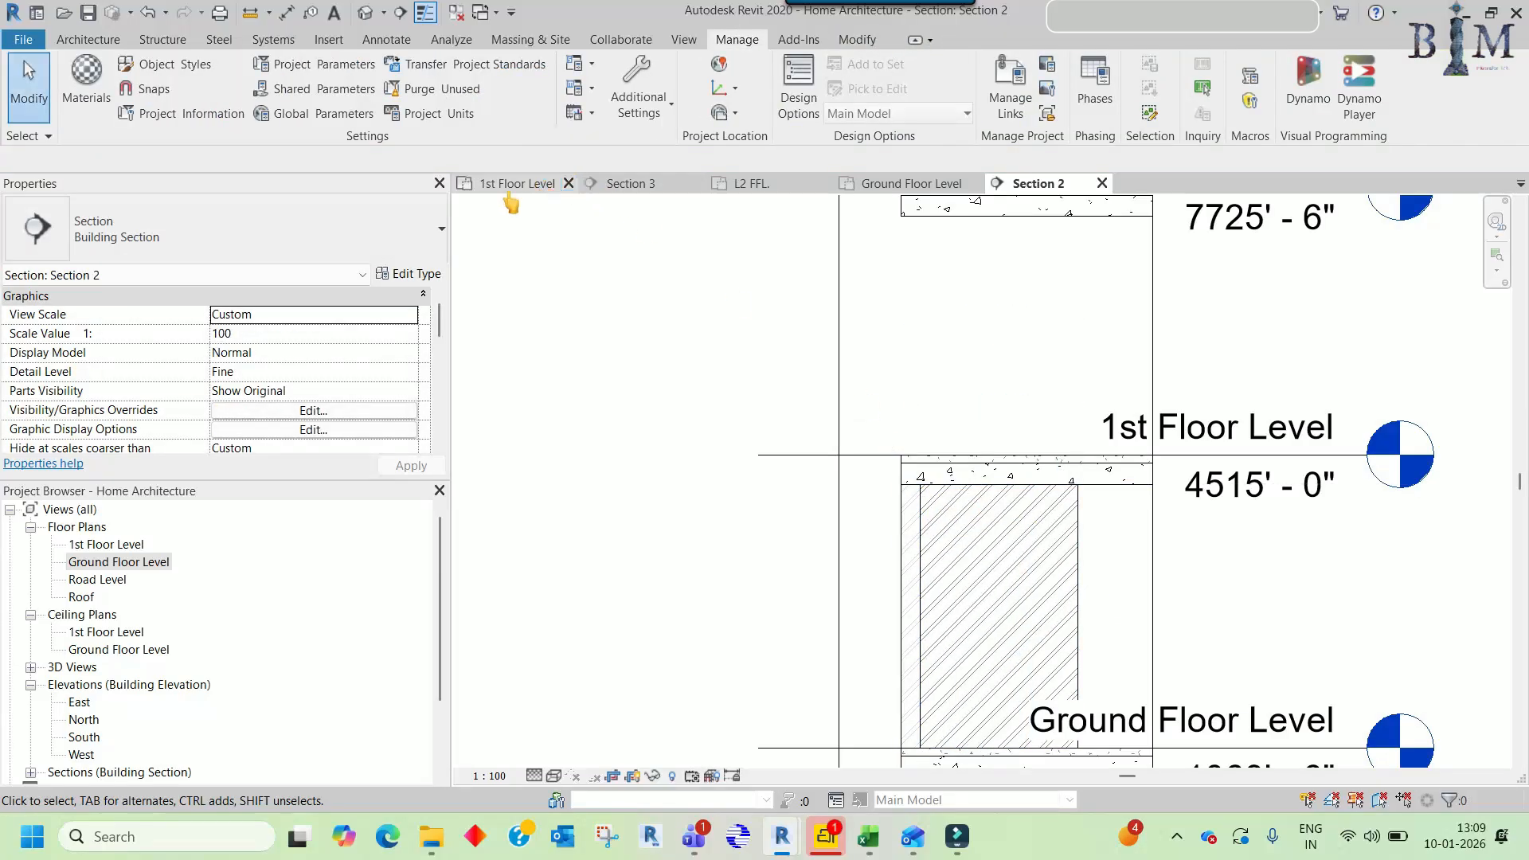
left_click(1080, 535)
key("Escape")
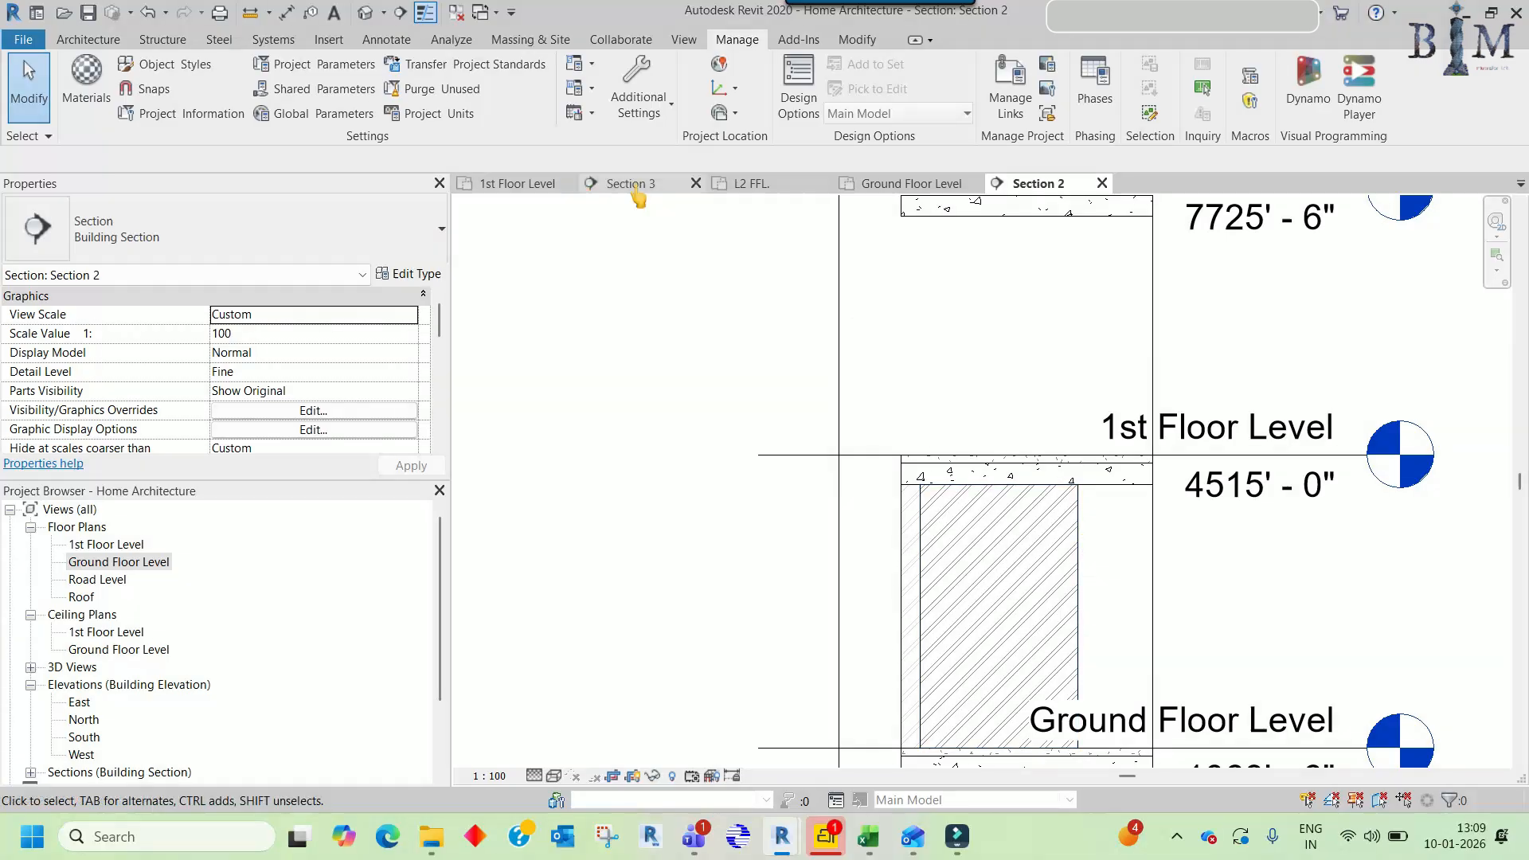
- Return to the ground floor plan and reopen the toilet's section view from its section marker
left_click(885, 186)
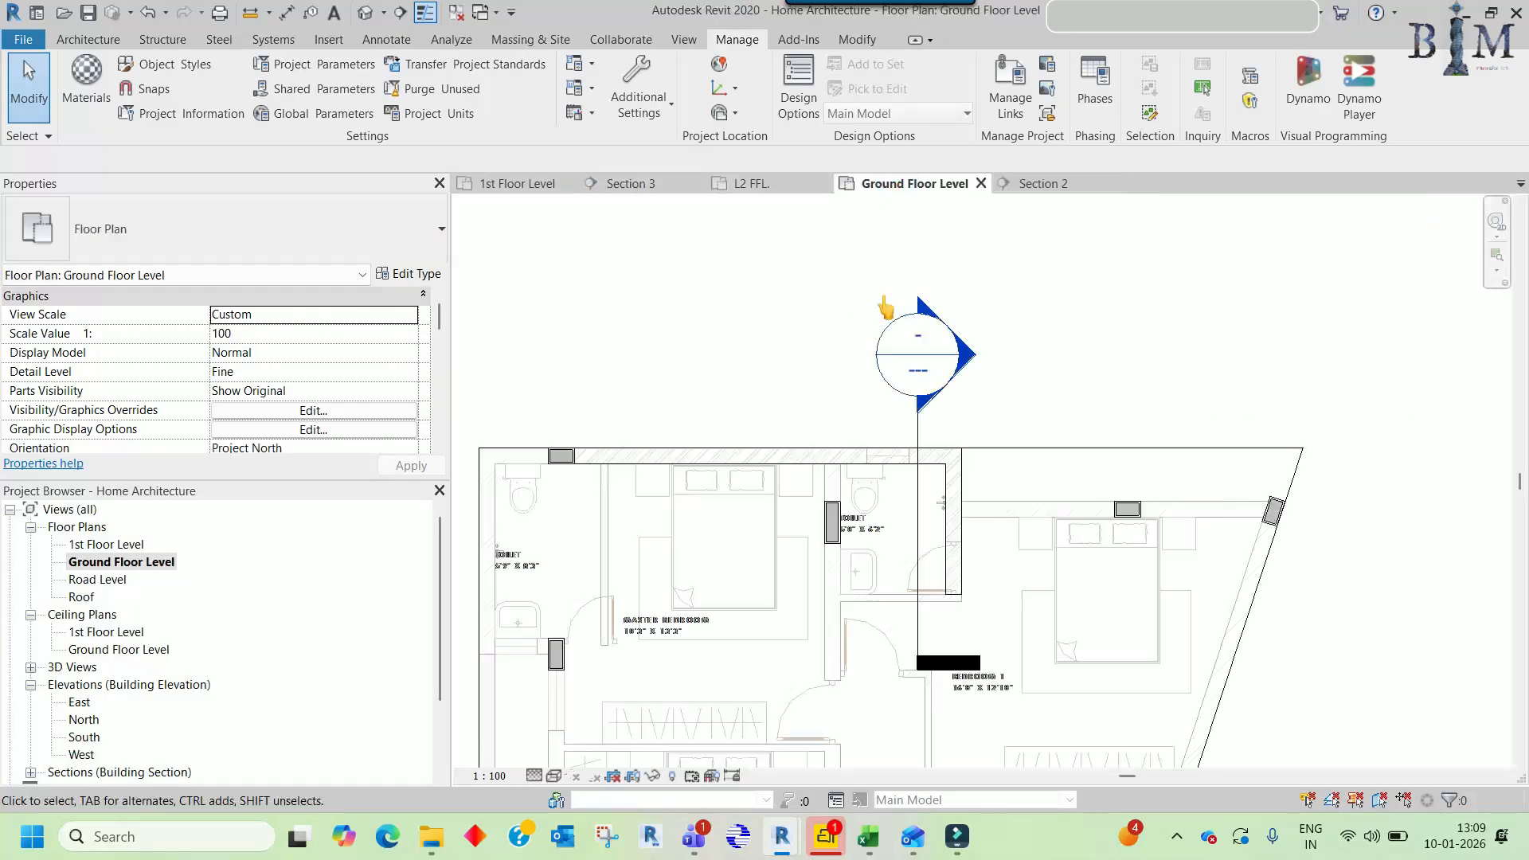
left_click(917, 496)
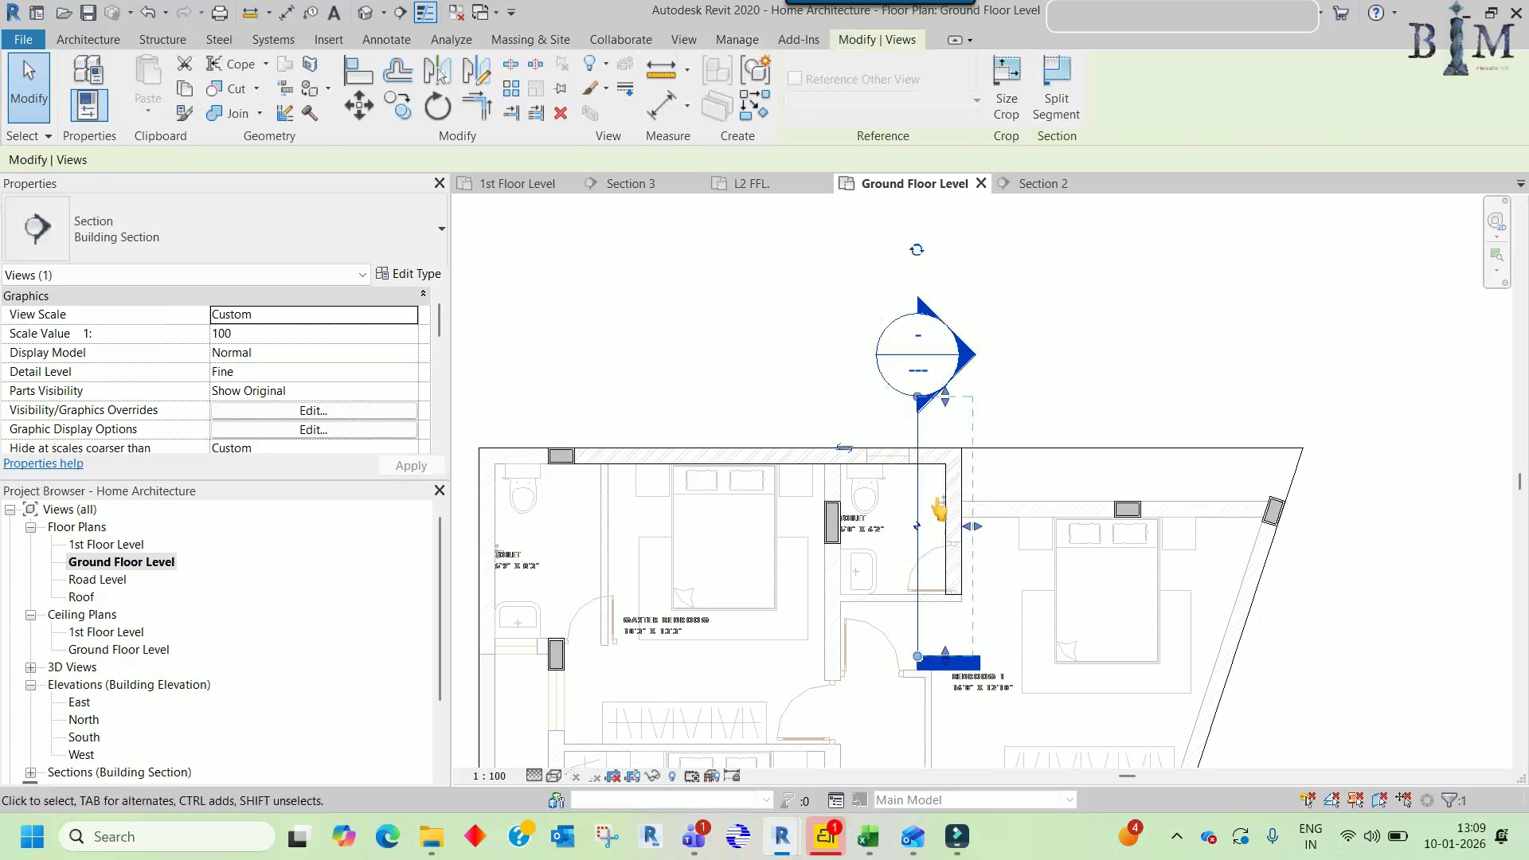
scroll(939, 508, "up", 1)
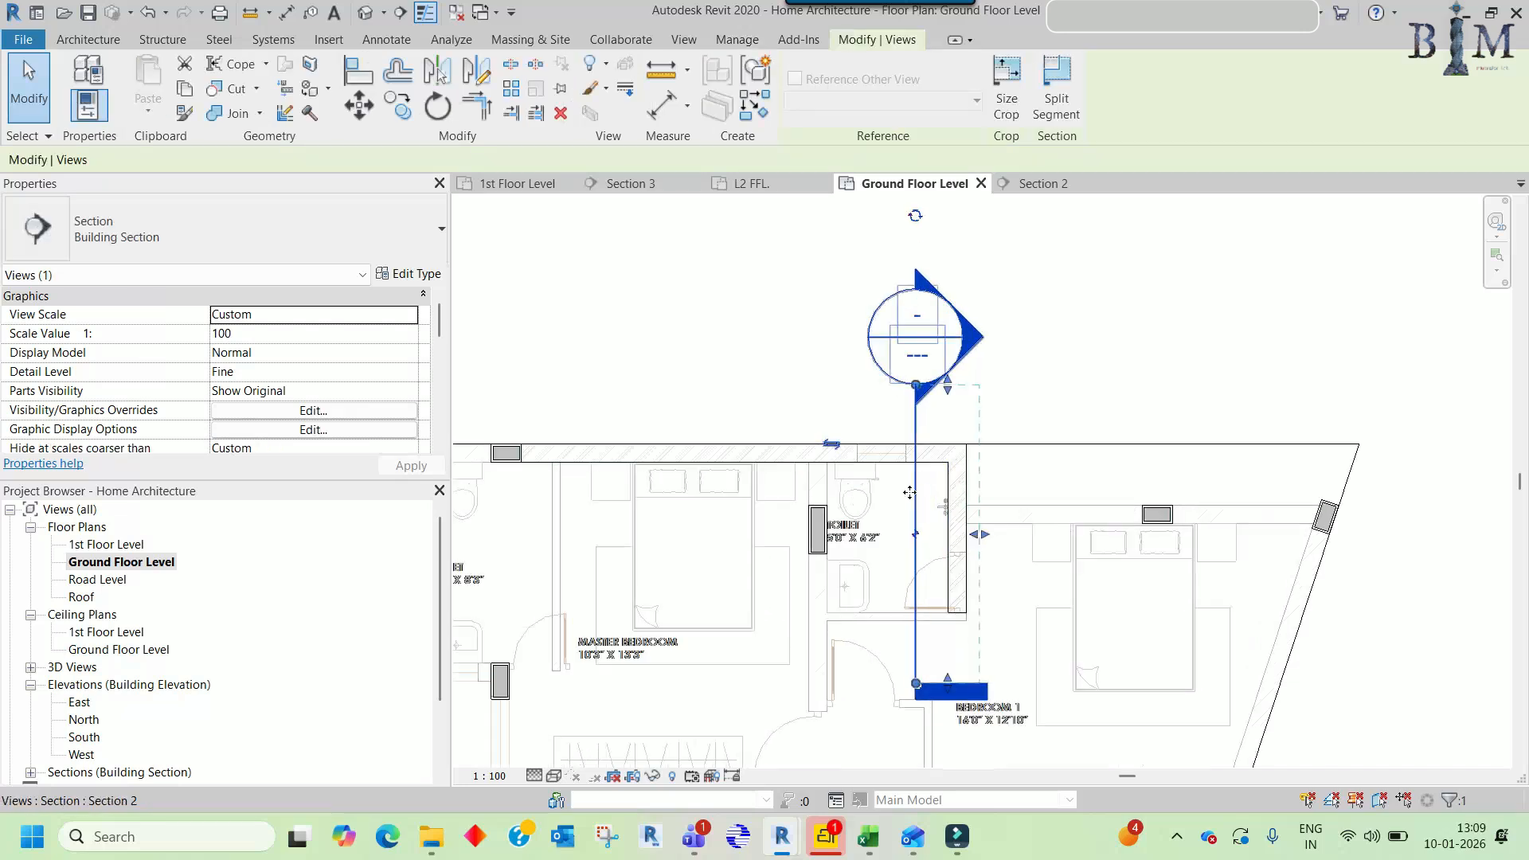
left_click(955, 498)
right_click(918, 478)
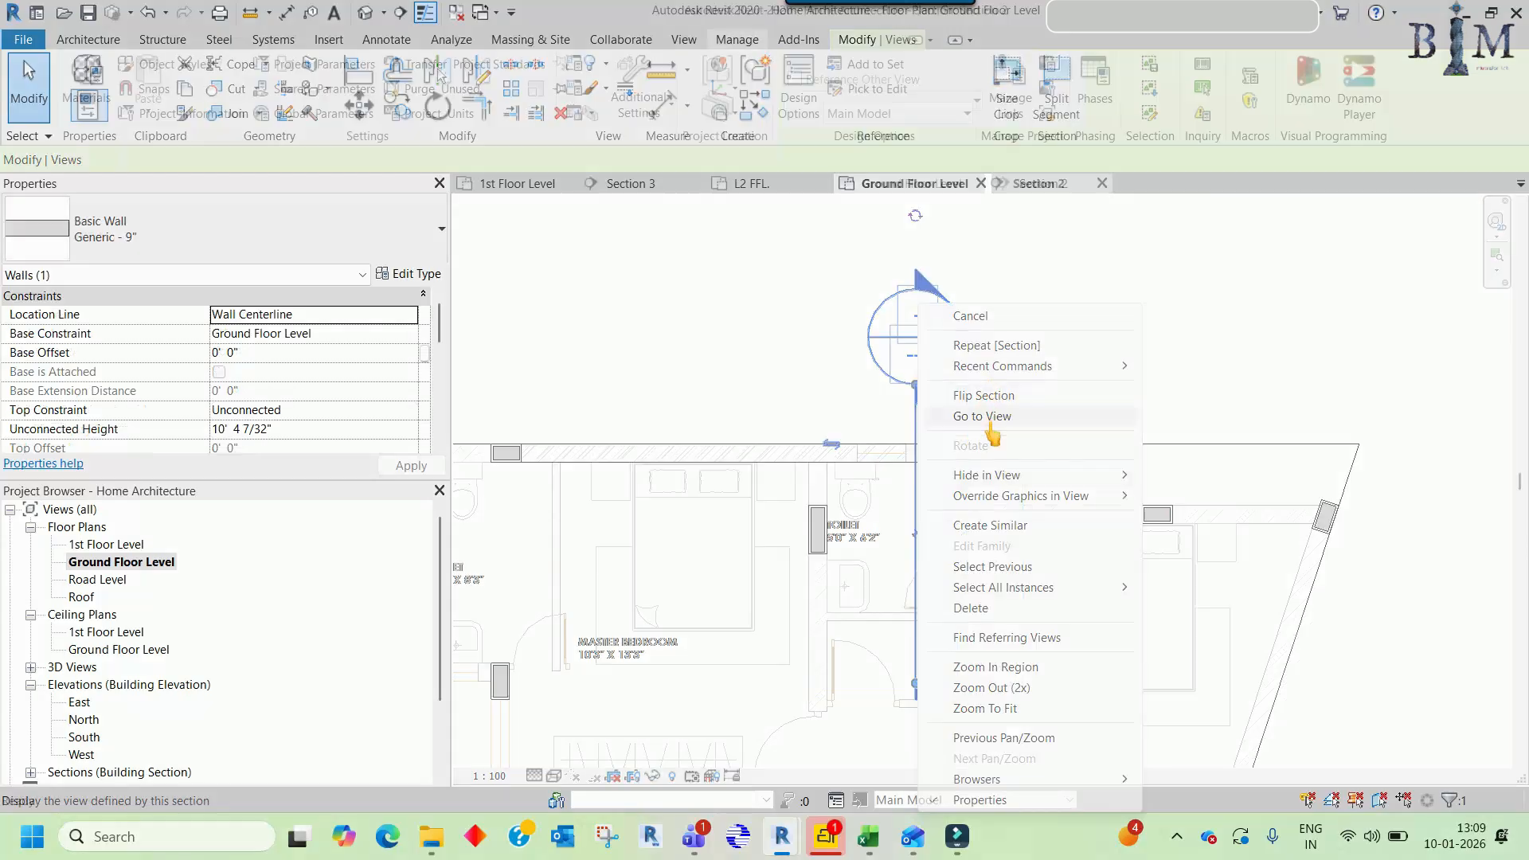
left_click(983, 417)
- Remove the surface foreground pattern from the Wall material of the Generic - 9" wall type by setting it to none
left_click(1015, 498)
left_click(407, 275)
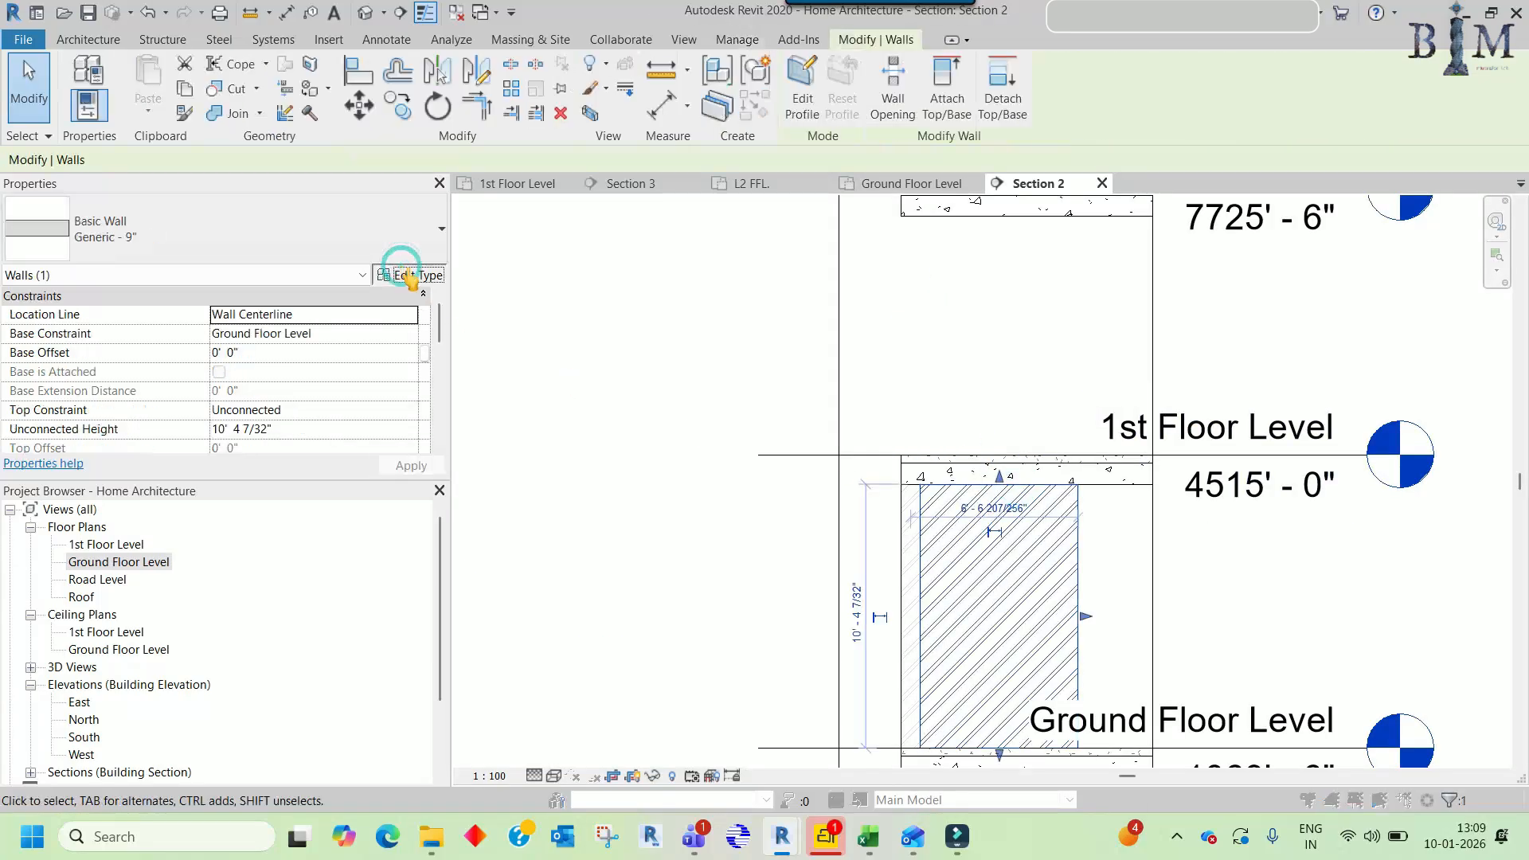
left_click(680, 340)
left_click(508, 354)
left_click(540, 353)
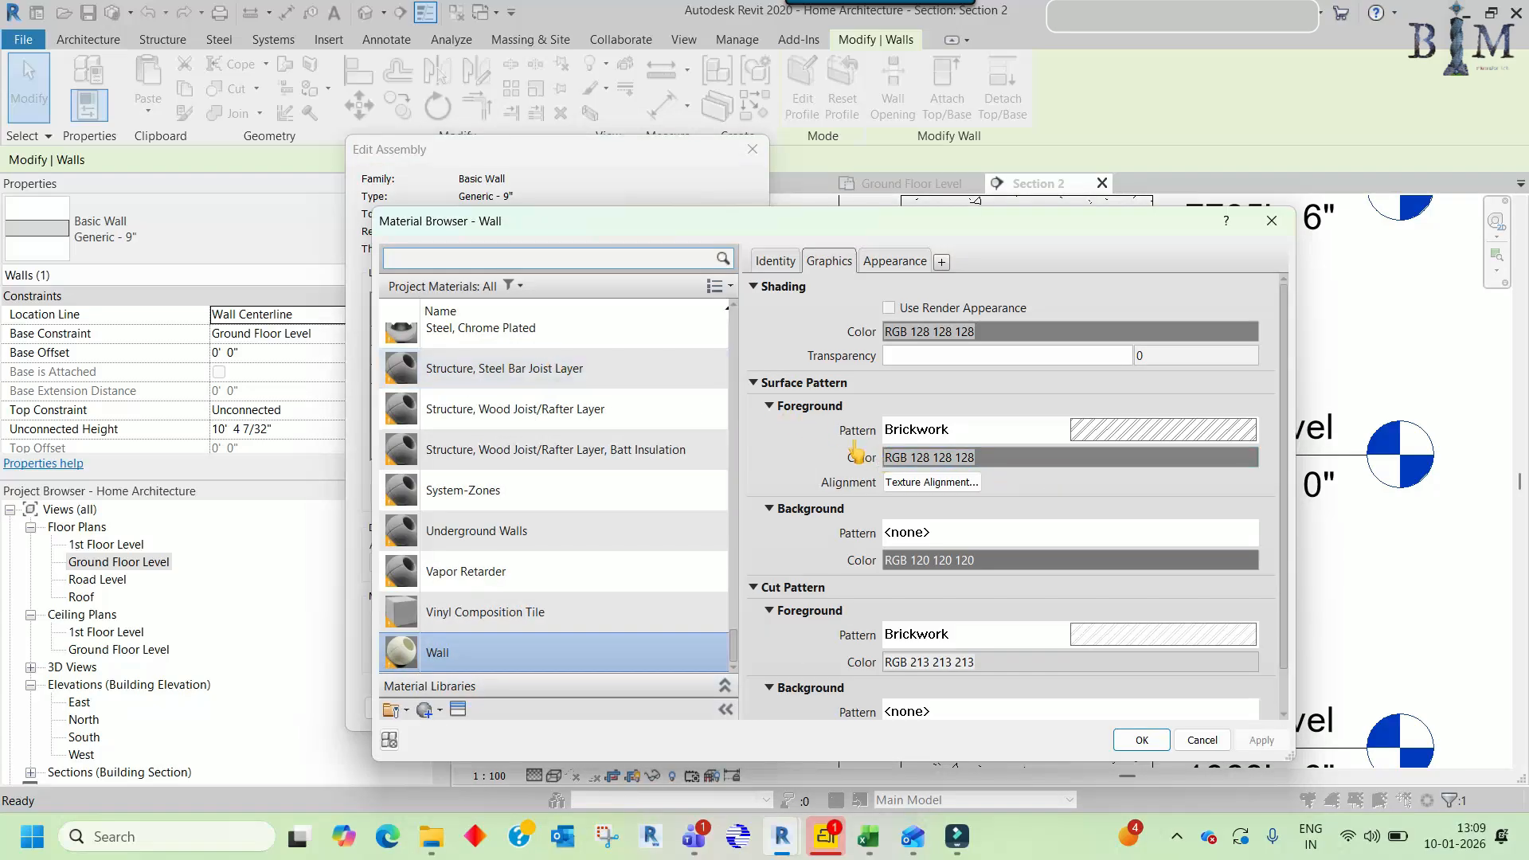
left_click(1140, 430)
left_click(768, 422)
left_click(846, 685)
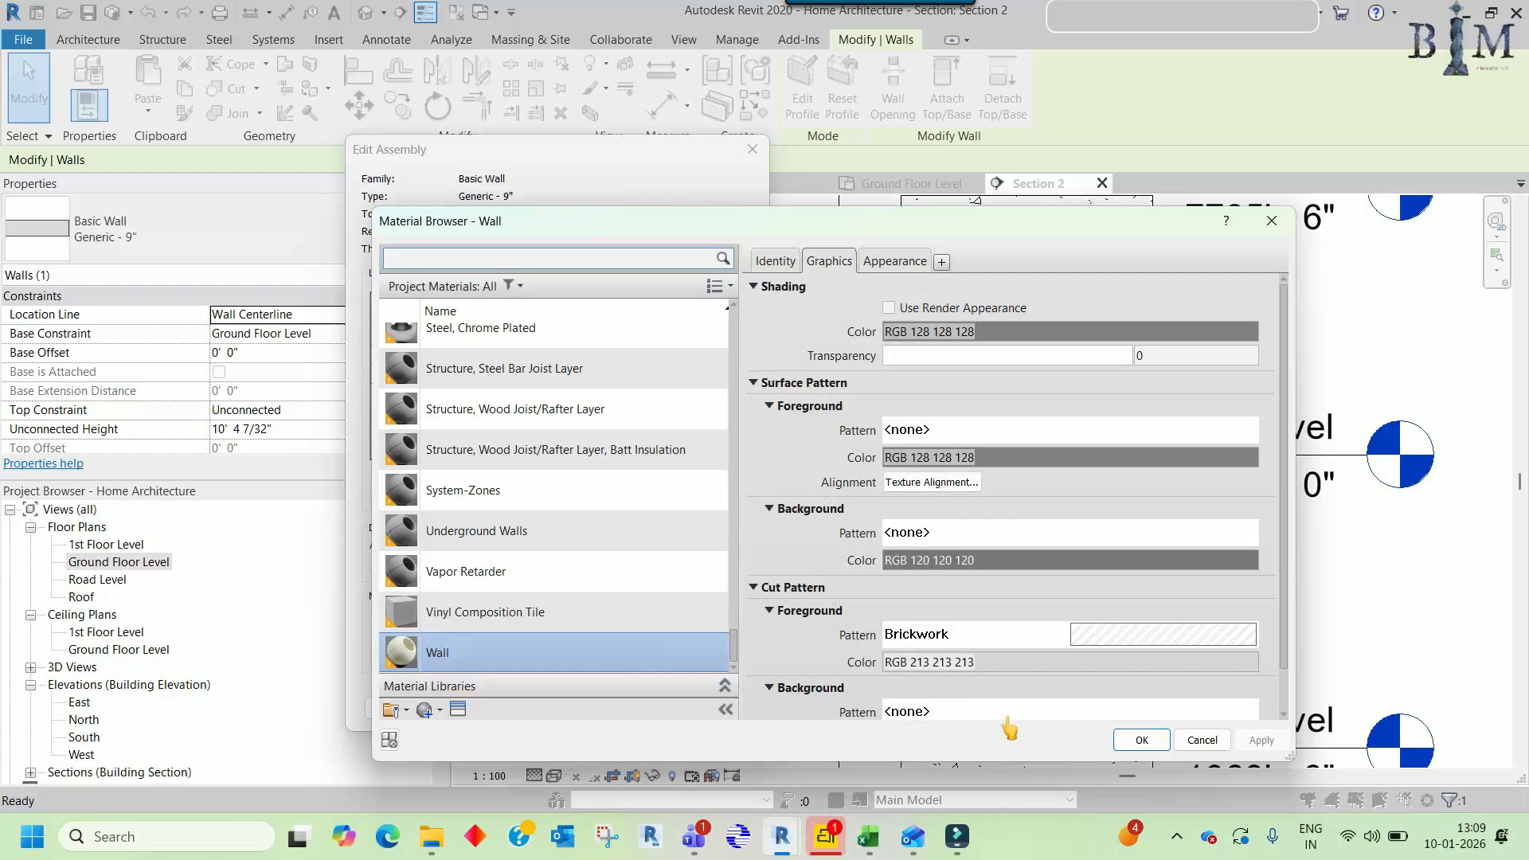
left_click(1140, 739)
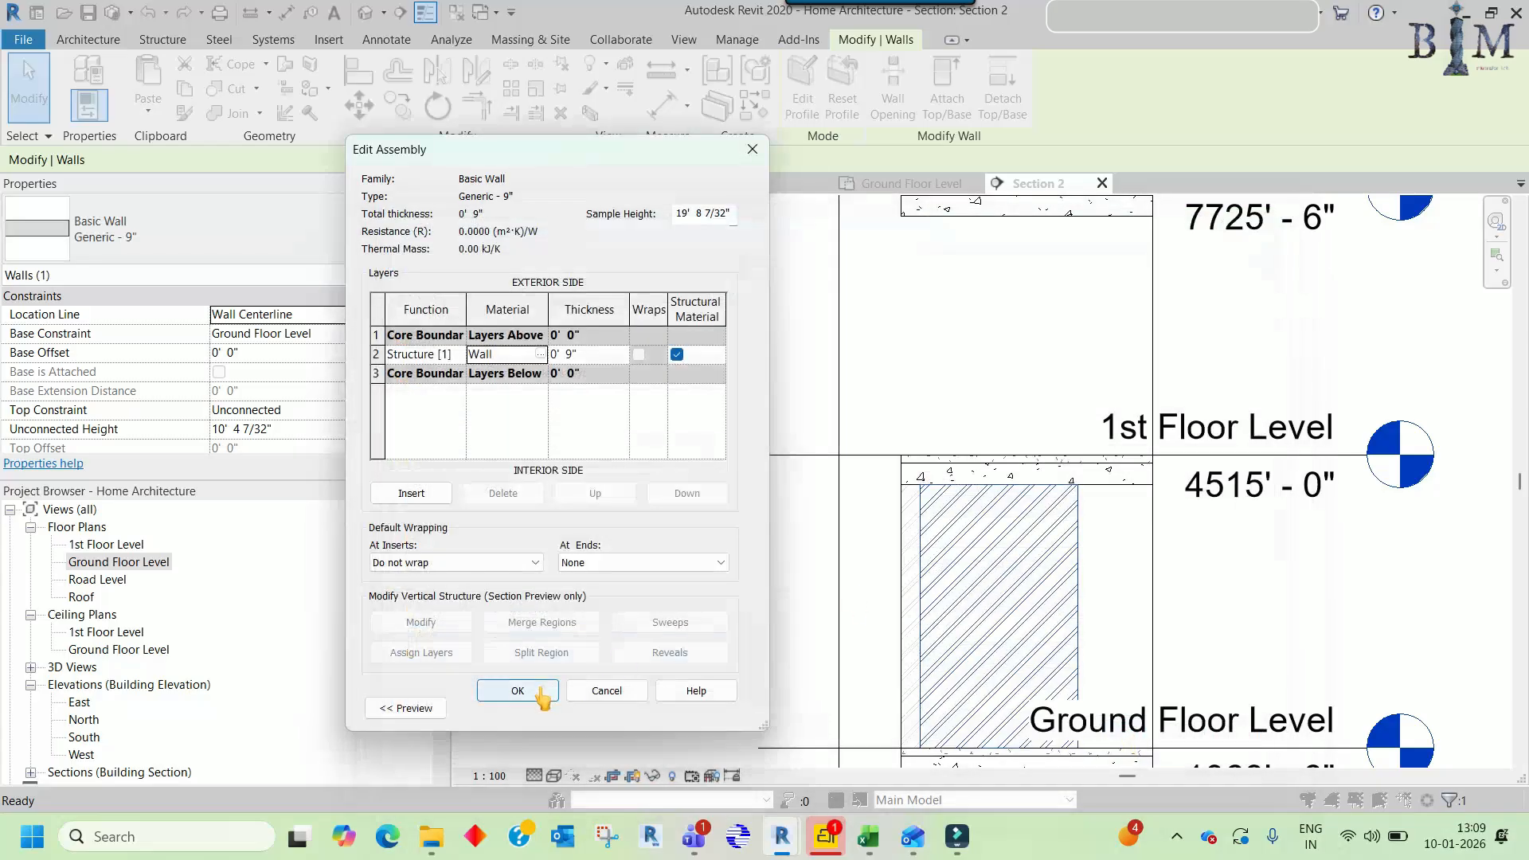
left_click(518, 692)
left_click(526, 708)
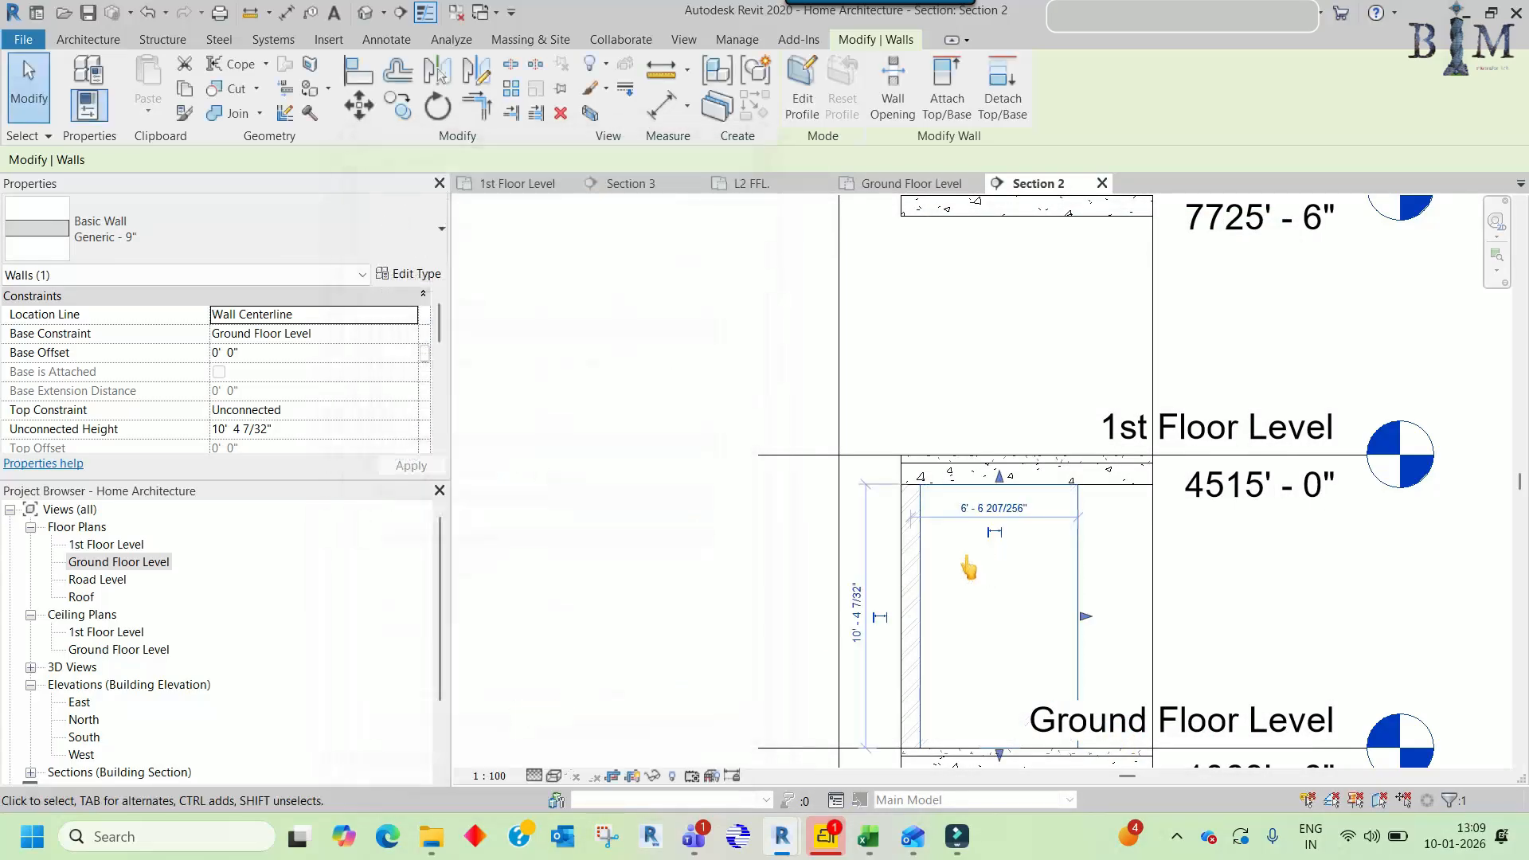
left_click(715, 528)
- In the ground floor plan, draw a matching 9-inch wall from the toilet's side wall along Bedroom 1 towards the rectangular column
scroll(910, 531, "up", 3)
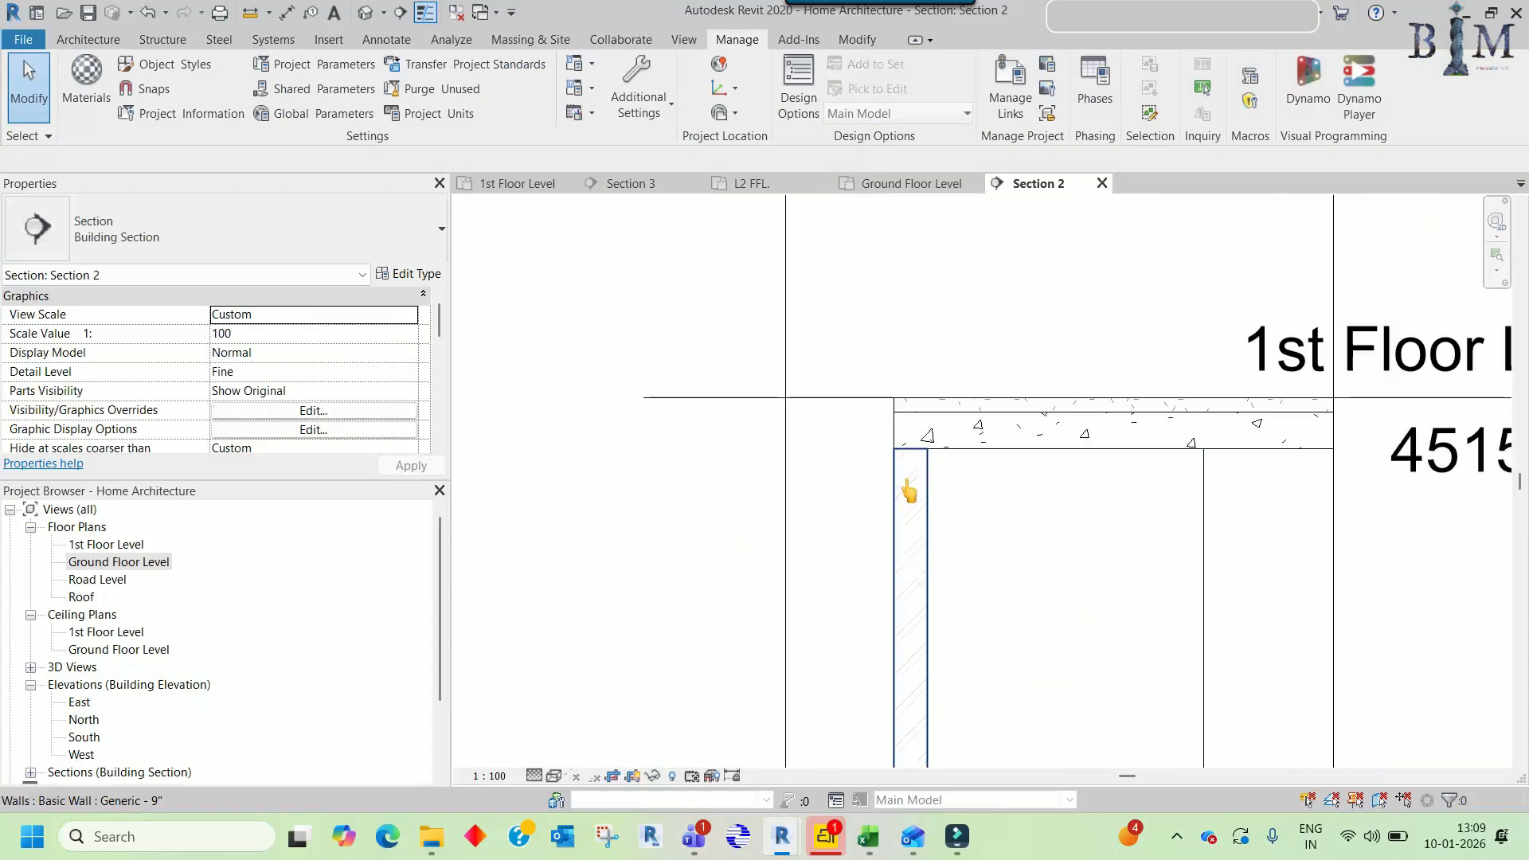
scroll(867, 437, "down", 2)
middle_click_drag(922, 589, 853, 444)
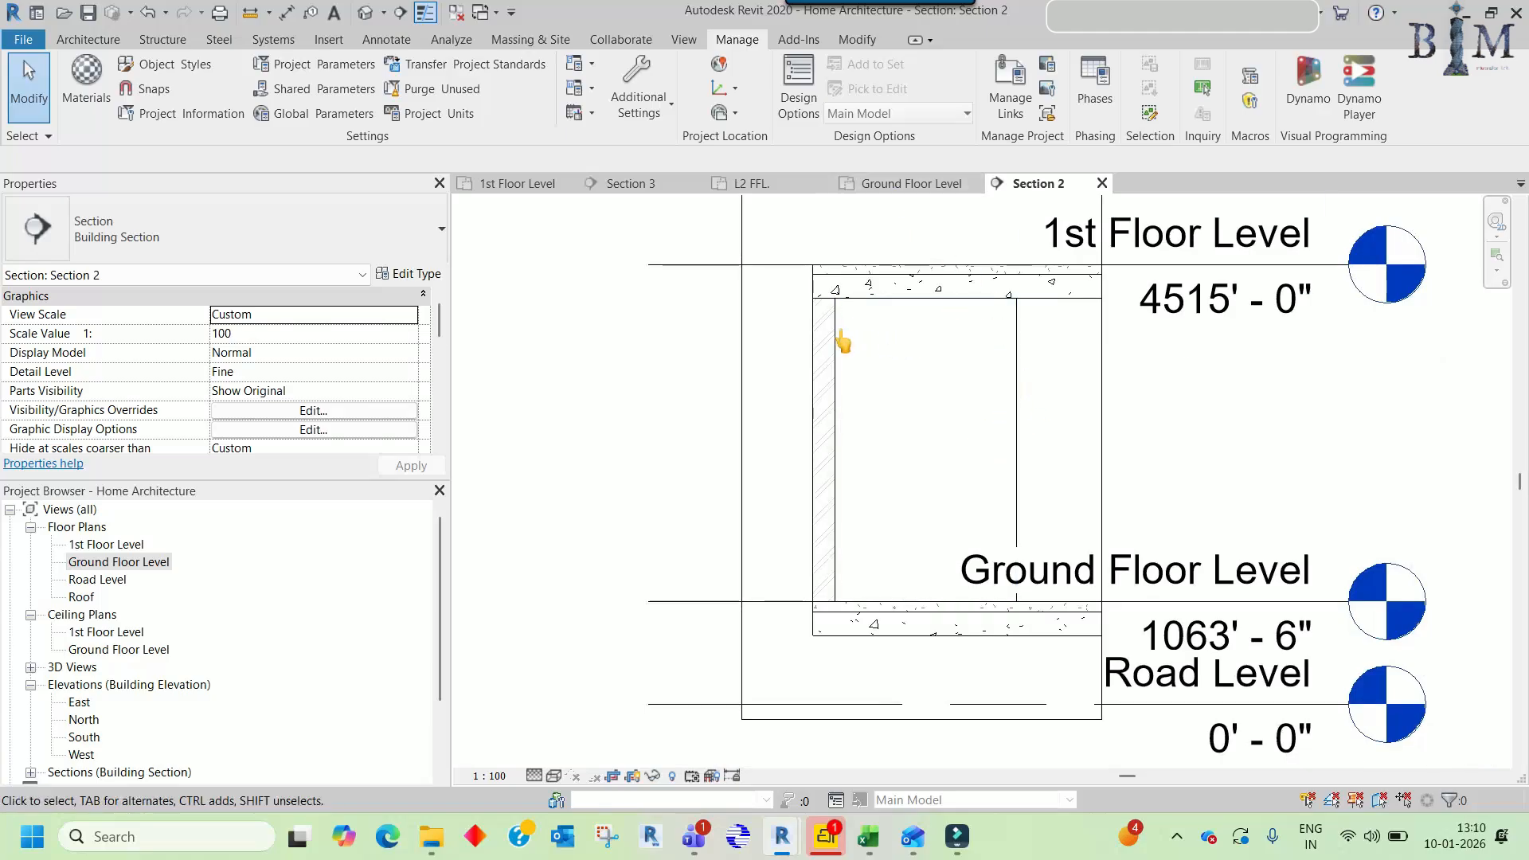
left_click(911, 184)
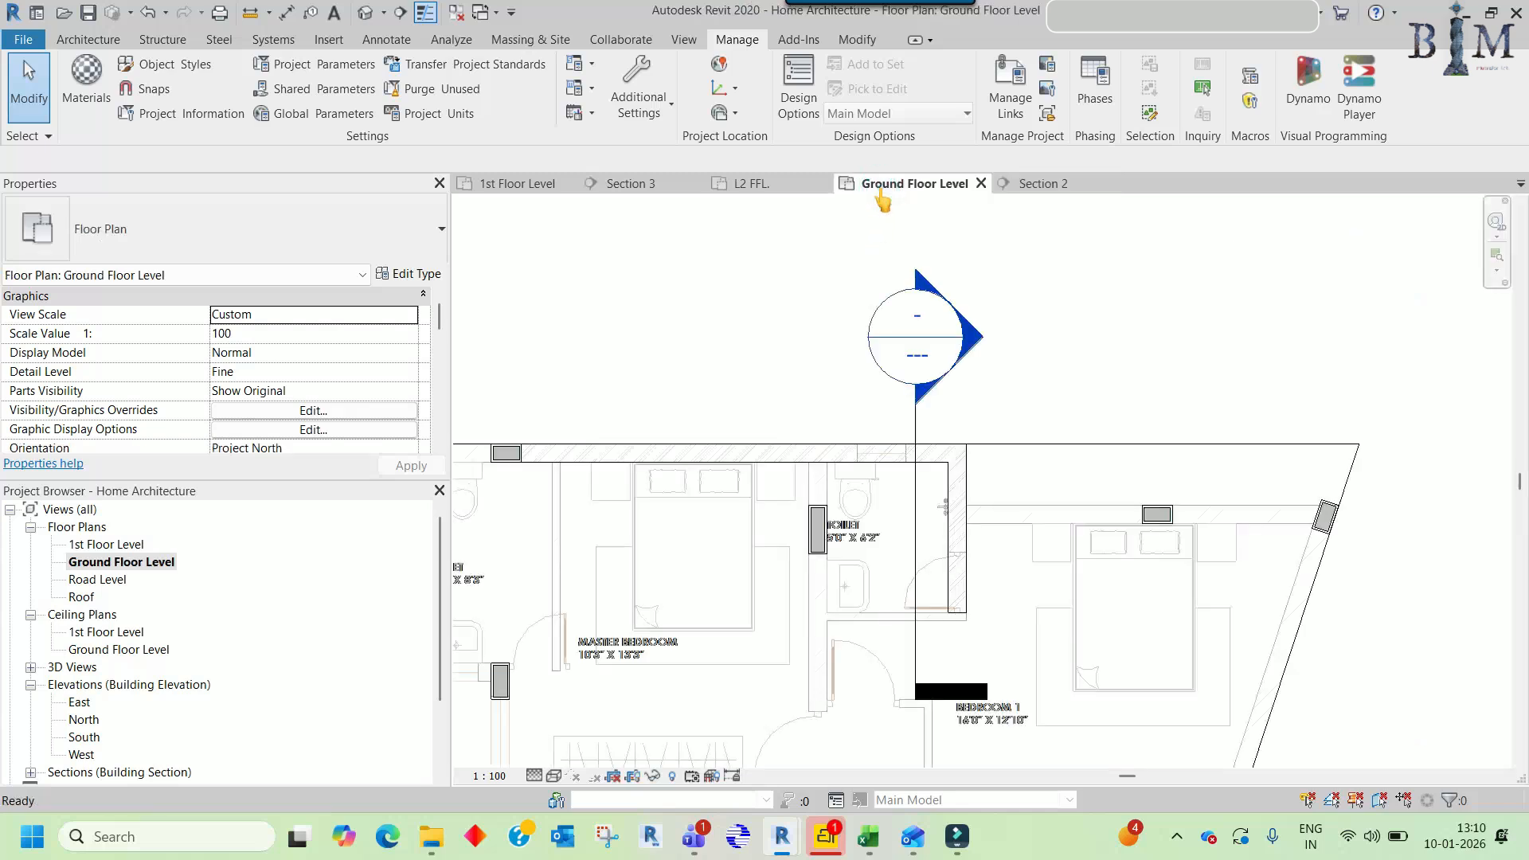
left_click(959, 506)
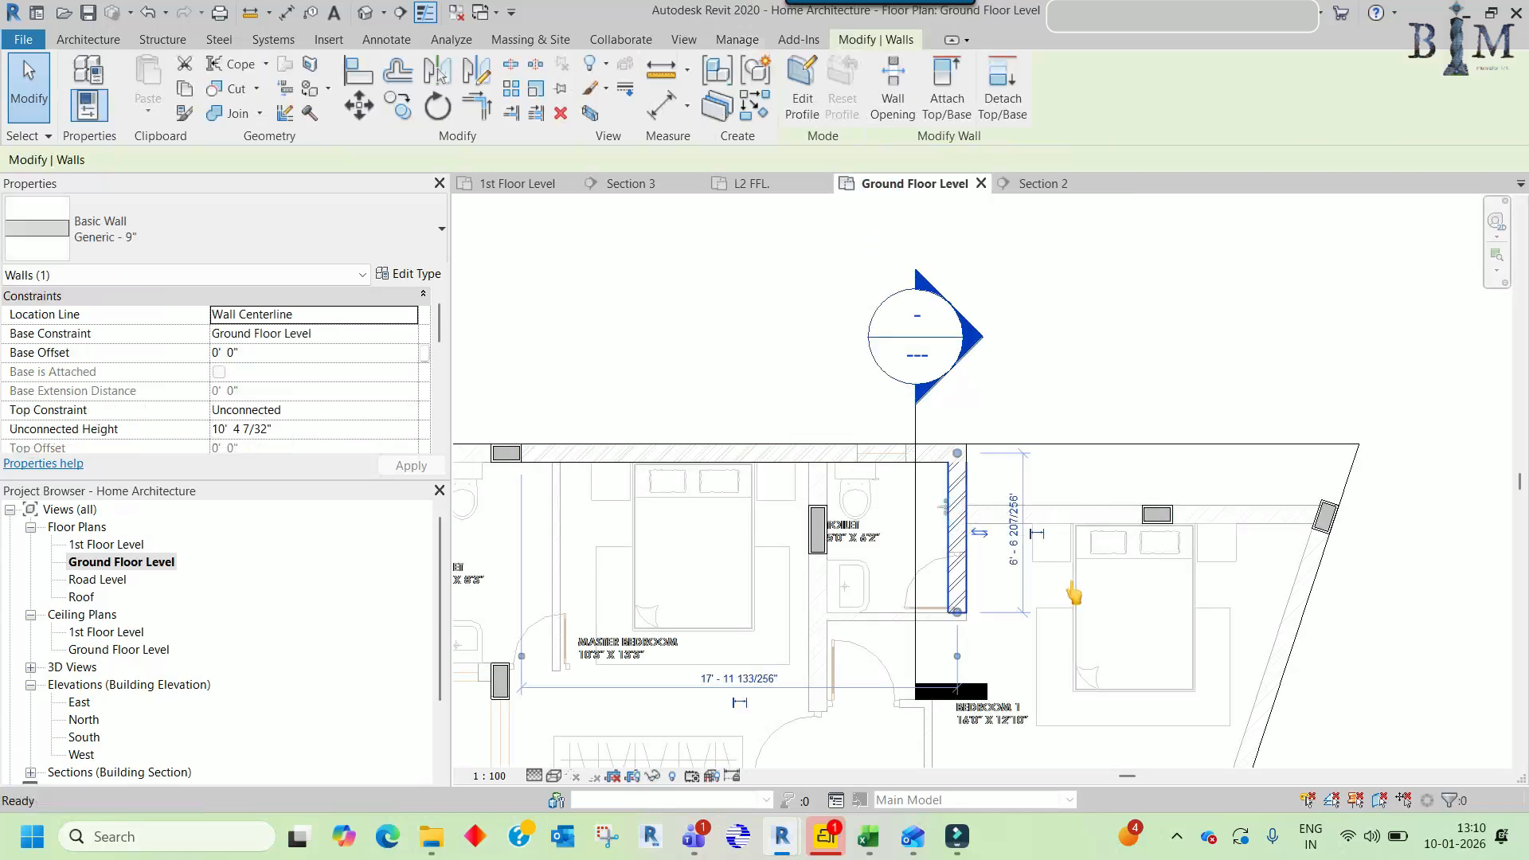
key("c")
key("s")
middle_click_drag(1089, 574, 826, 533)
scroll(806, 475, "up", 2)
left_click(701, 478)
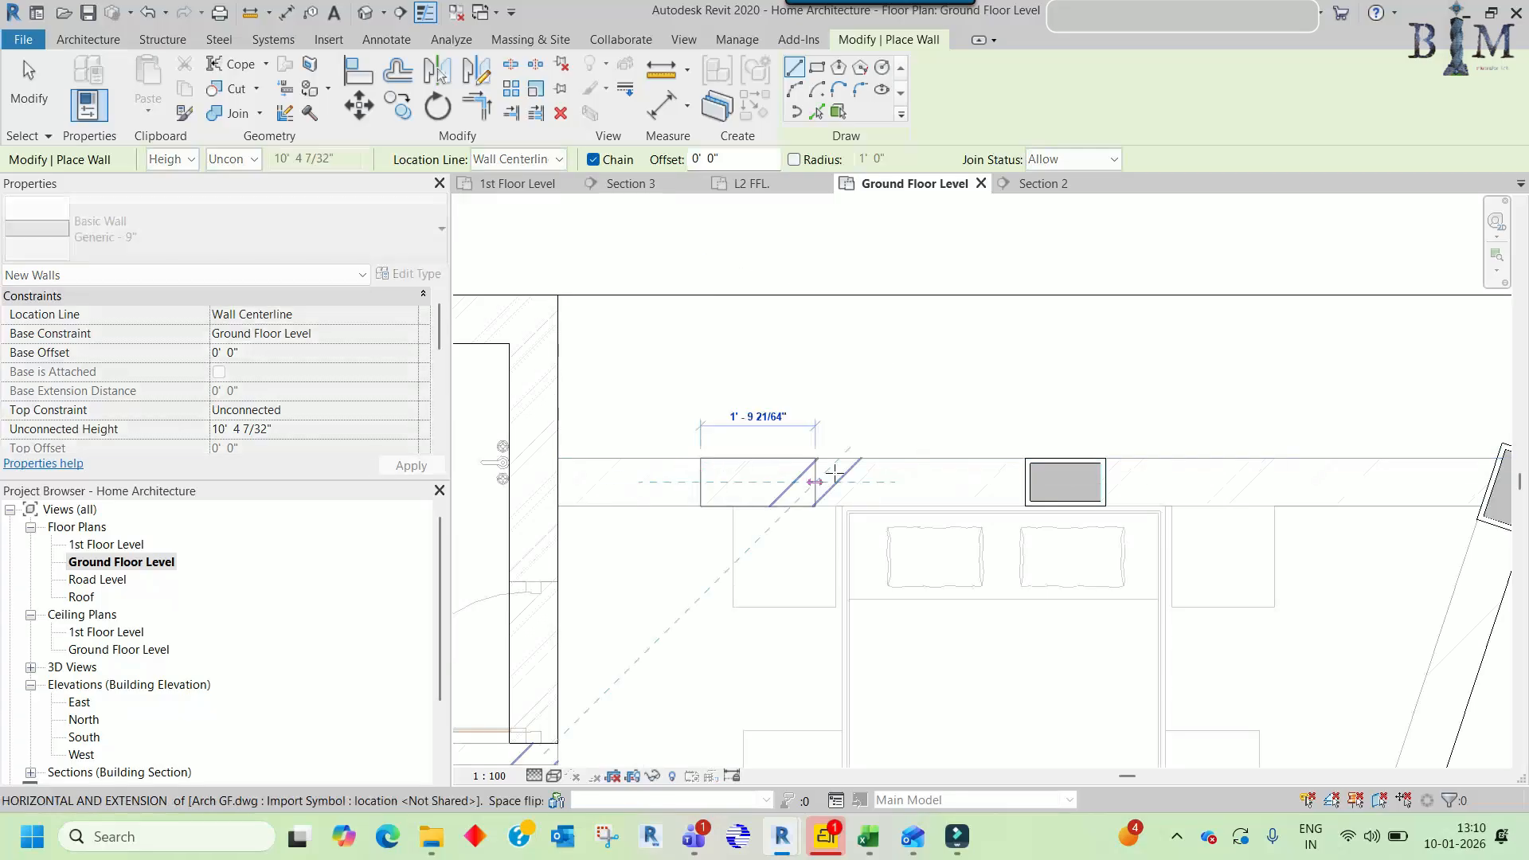
left_click(847, 481)
key("Escape")
key("Escape")
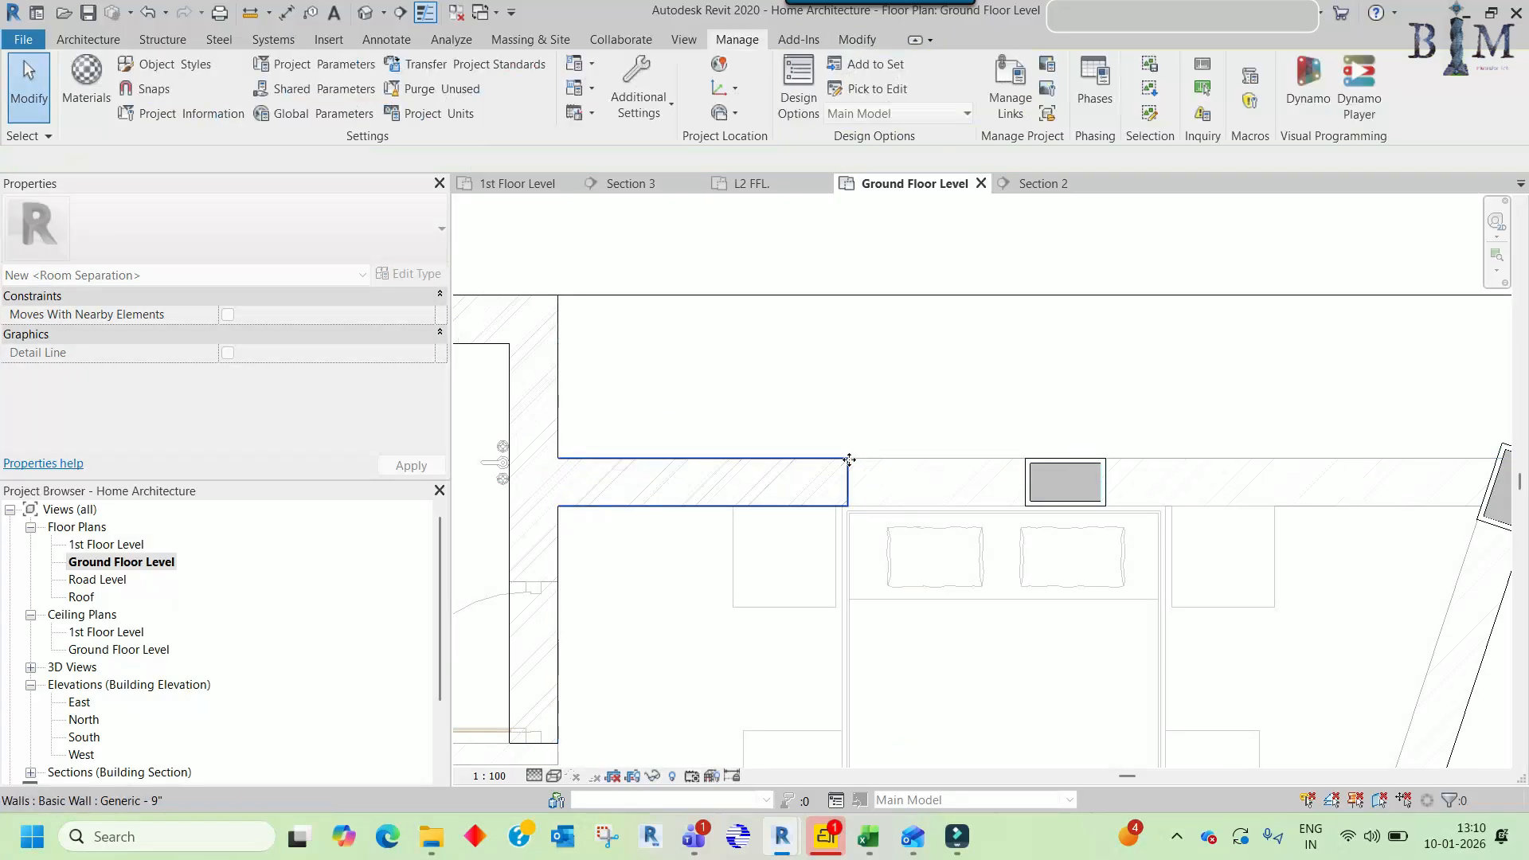
- Align the free end of the new Bedroom 1 wall with the near face of the rectangular column
middle_click_drag(820, 485, 653, 485)
left_click(653, 485)
key("a")
key("l")
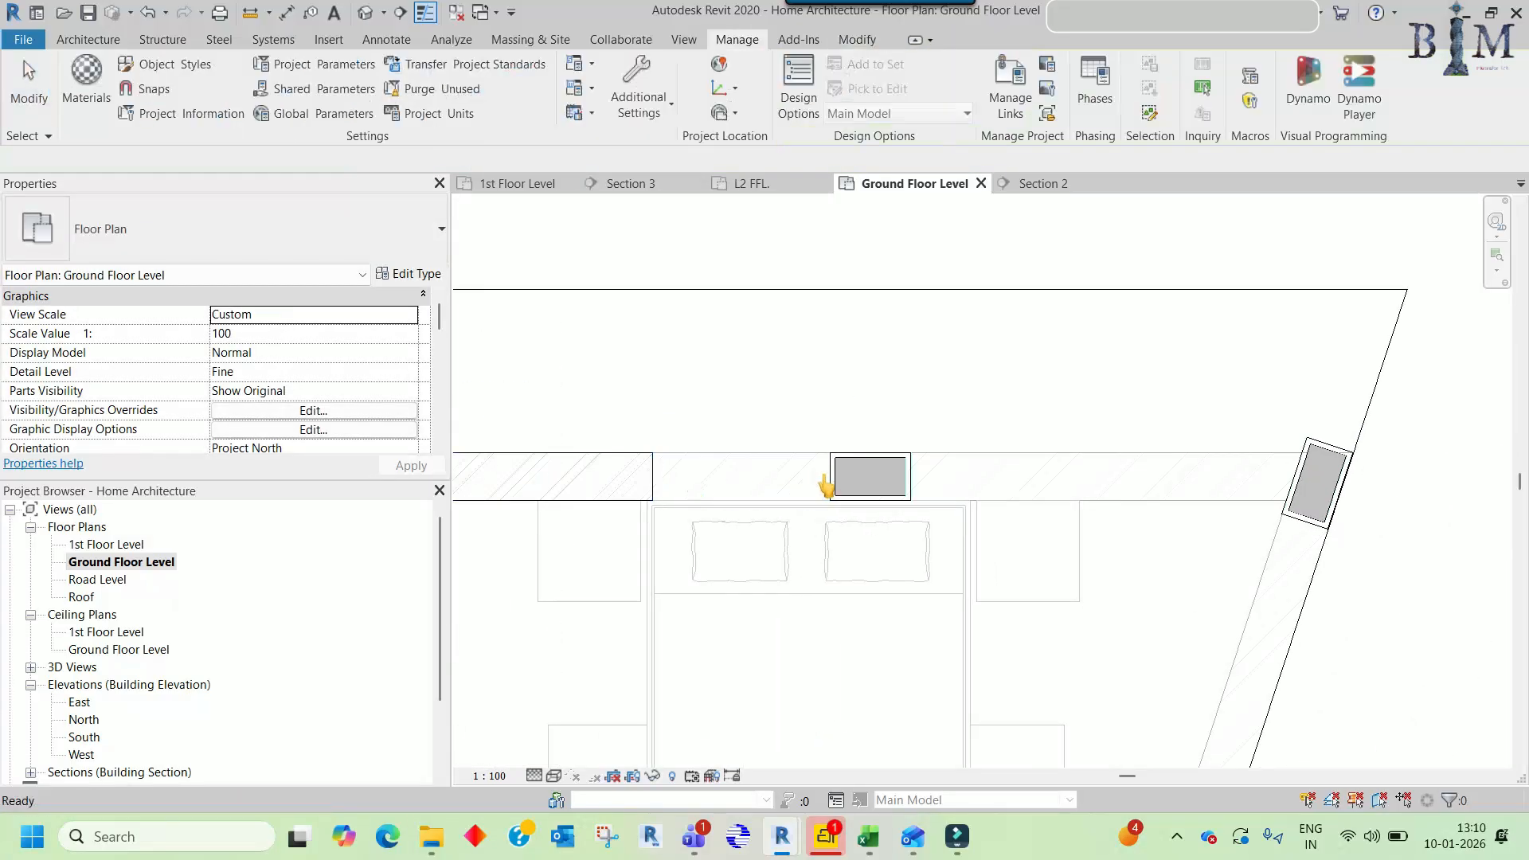
left_click(648, 481)
- Draw another matching 9-inch wall on the far side of the rectangular column, running towards the inclined column
middle_click_drag(738, 482, 764, 487)
key("c")
key("s")
scroll(1013, 490, "up", 2)
left_click(958, 481)
left_click(1155, 481)
key("Escape")
key("Escape")
- Align the near end of the second Bedroom 1 wall with the far face of the rectangular column
key("a")
key("l")
left_click(885, 471)
left_click(958, 472)
key("Escape")
key("Escape")
- Shorten the second wall slightly at its free end and copy it to the empty area above, about 2' away
middle_click_drag(1037, 488, 634, 470)
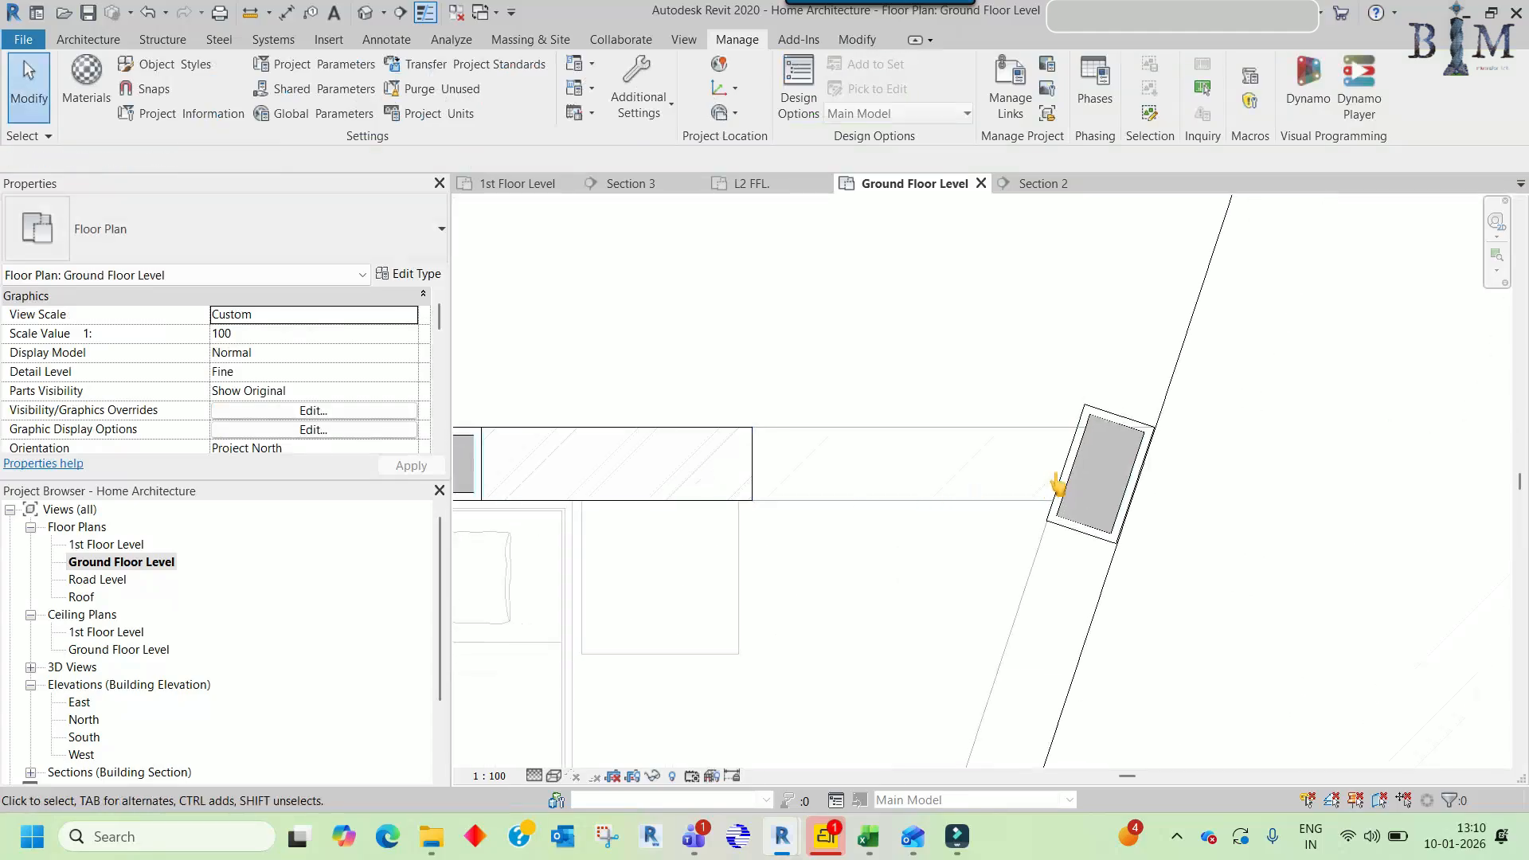
left_click(760, 480)
left_click_drag(752, 464, 710, 472)
key("c")
key("o")
left_click(711, 473)
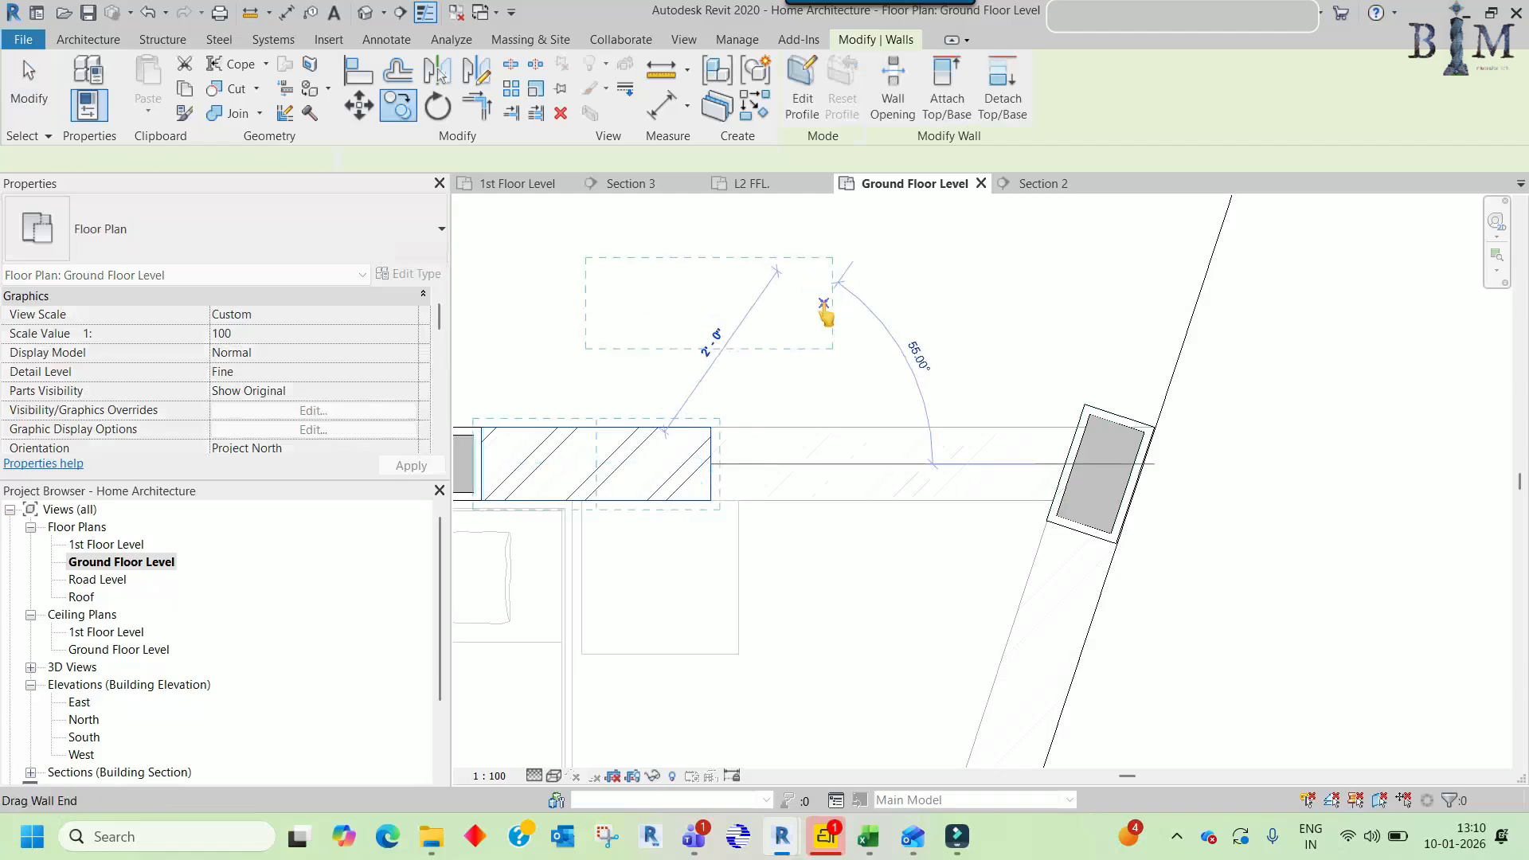
left_click(823, 310)
- Align the copied wall's end with the inclined column's face so that the copy turns to the column's angle
key("a")
key("l")
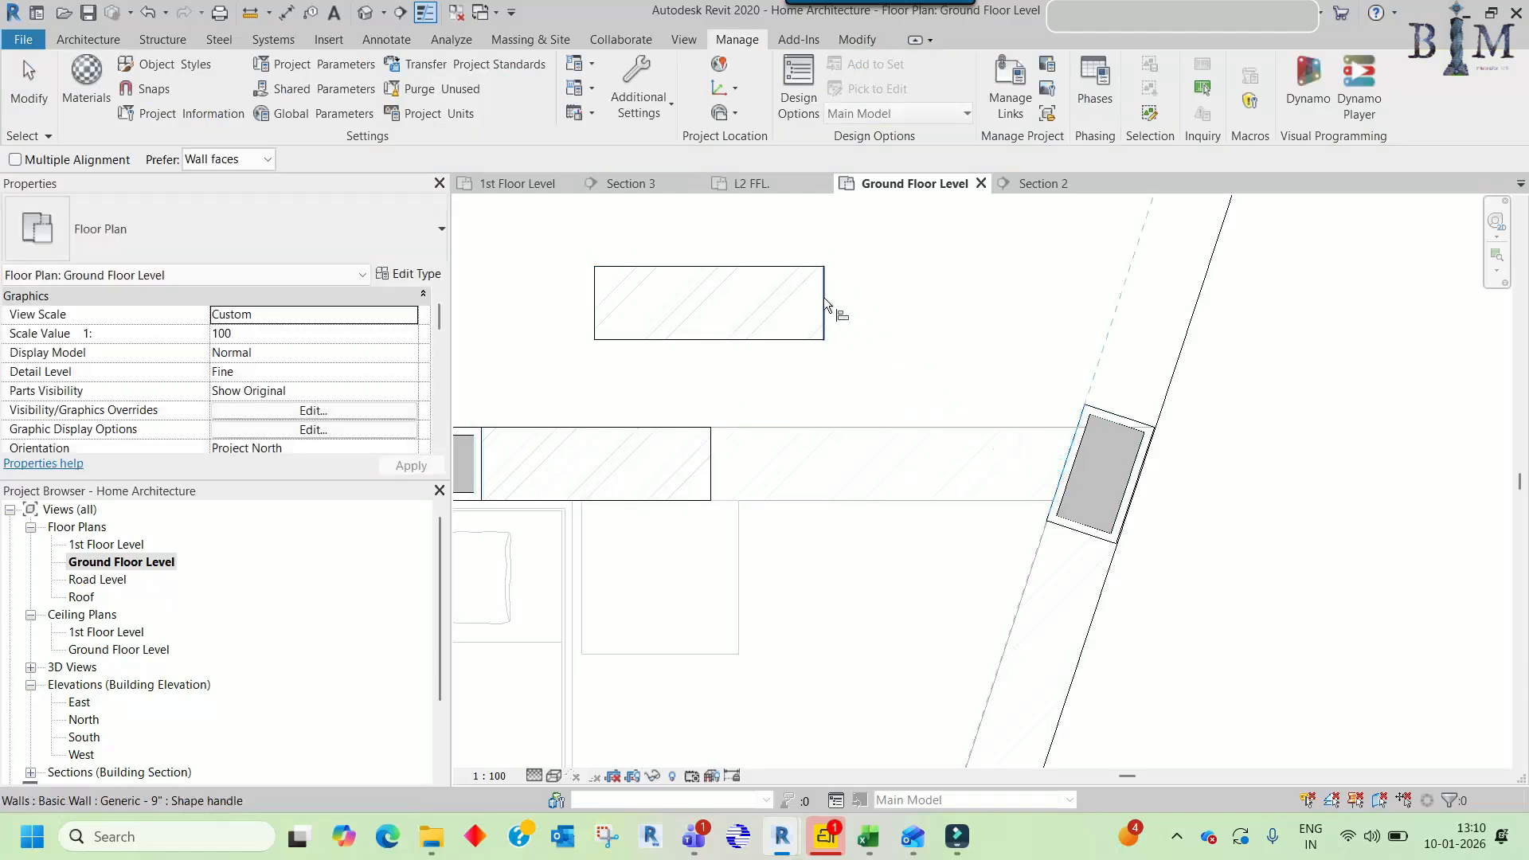
left_click(825, 304)
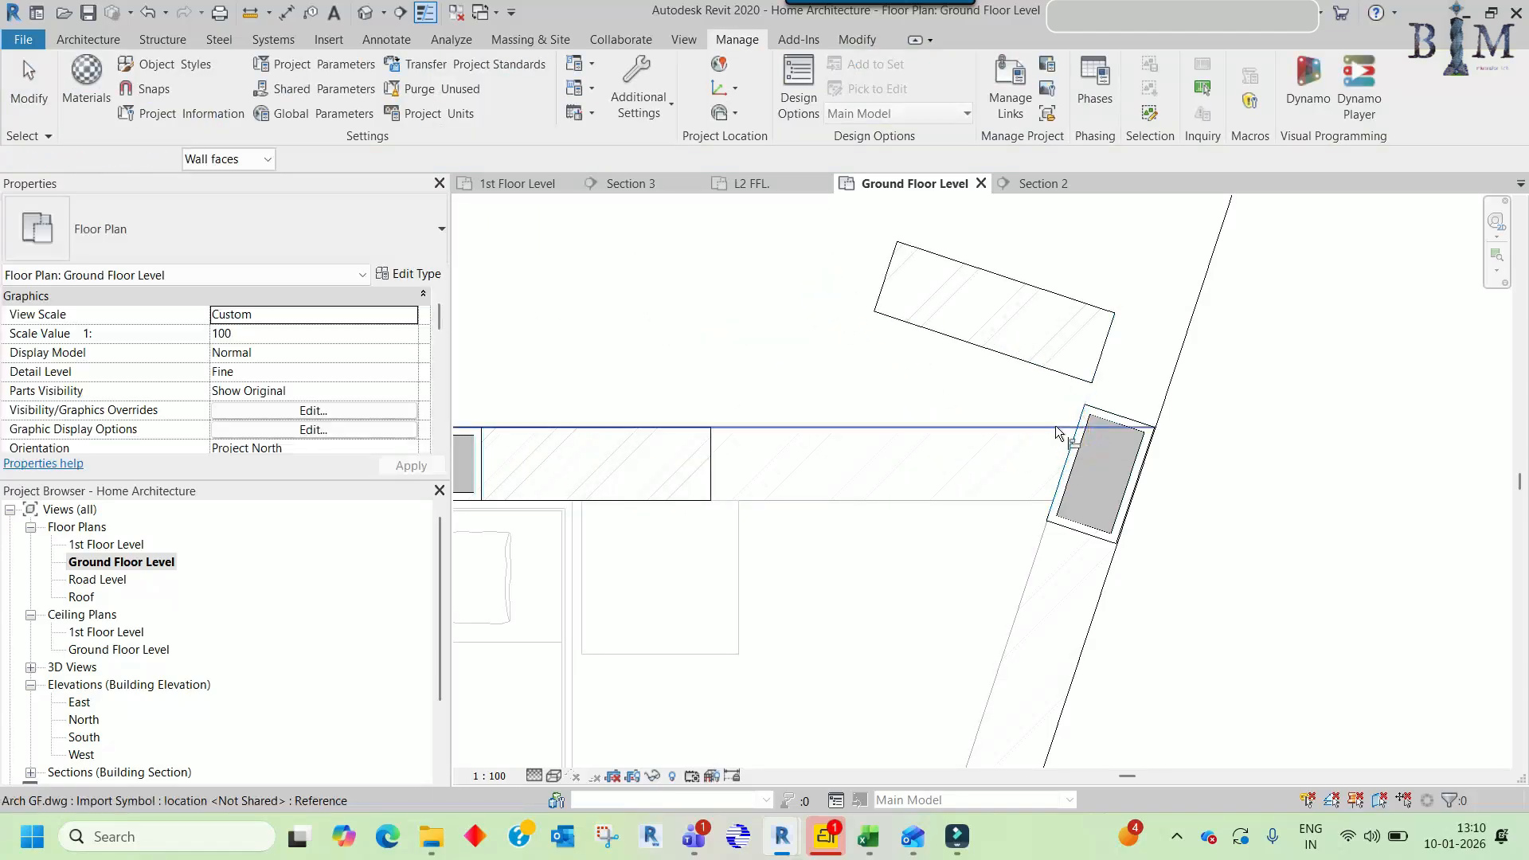
key("Escape")
key("Escape")
- Move the angled wall copy by its end corner onto the near face of the inclined column
left_click(1057, 375)
scroll(1135, 367, "up", 2)
key("m")
key("v")
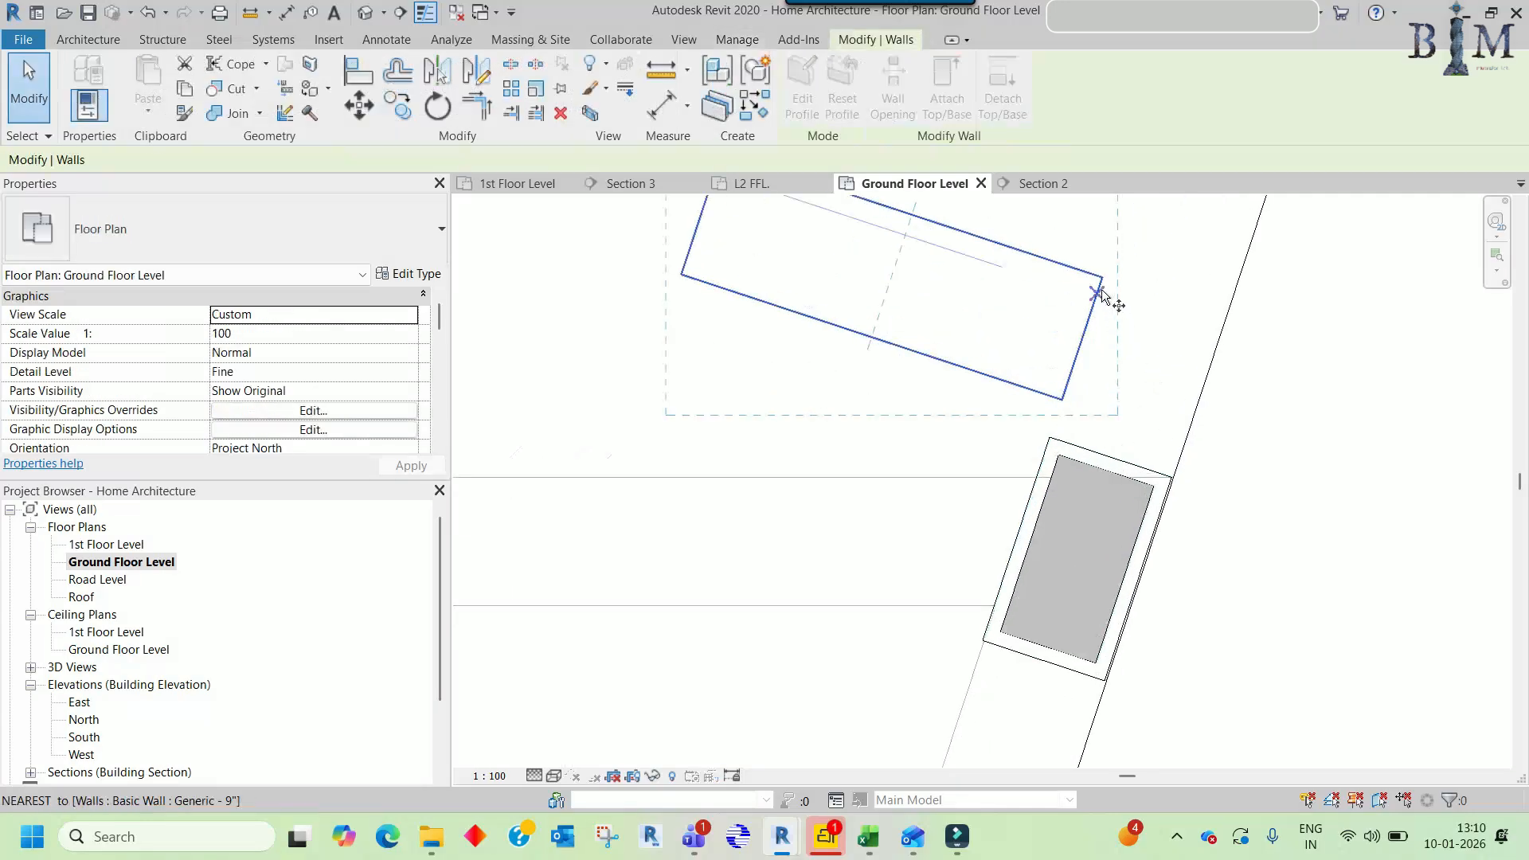
left_click(1099, 284)
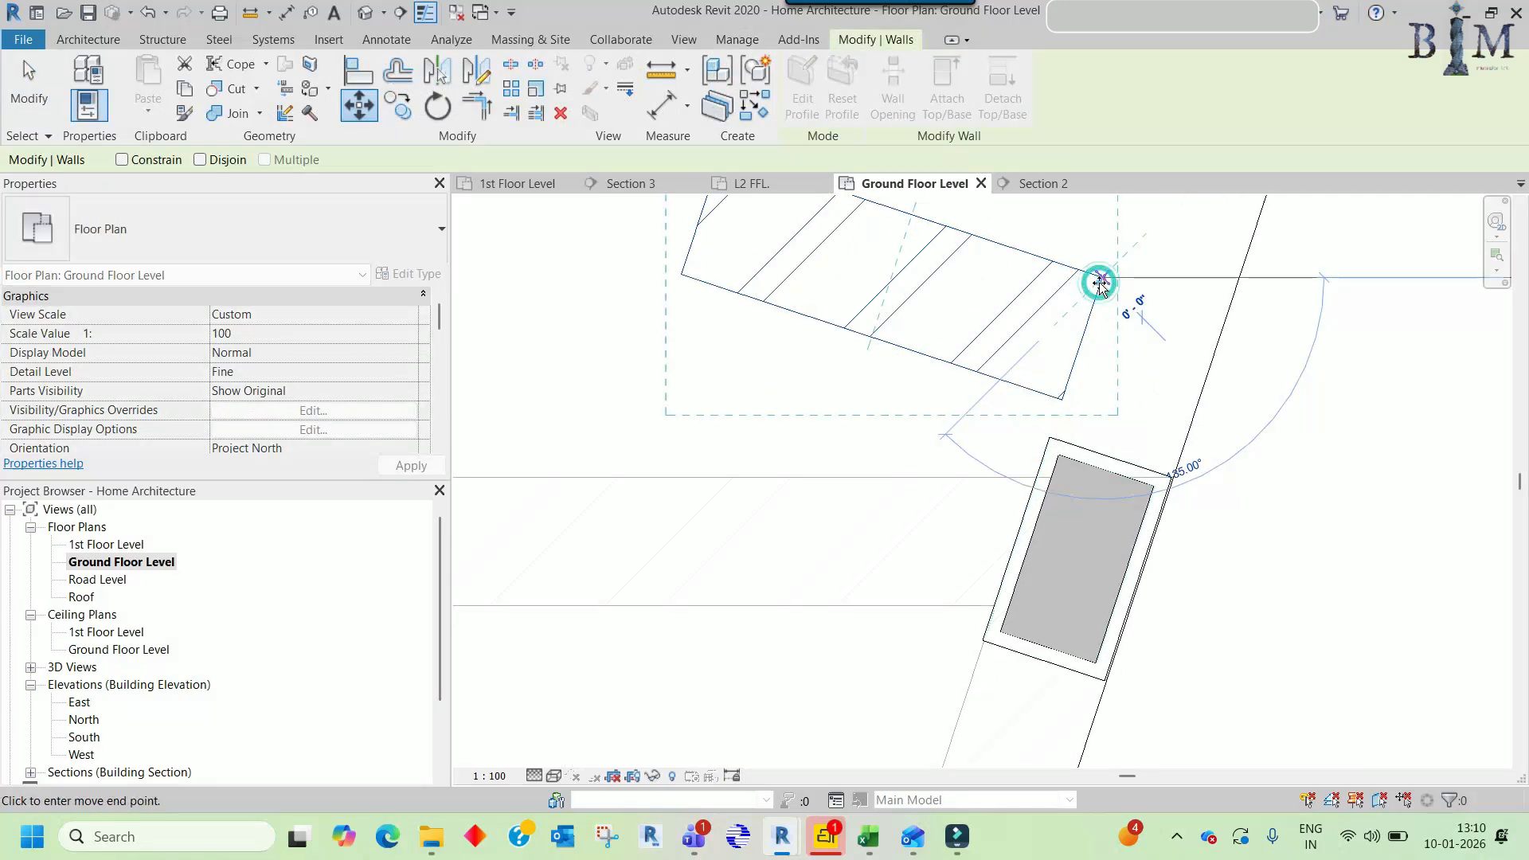
left_click(1052, 478)
key("Escape")
scroll(1073, 490, "down", 2)
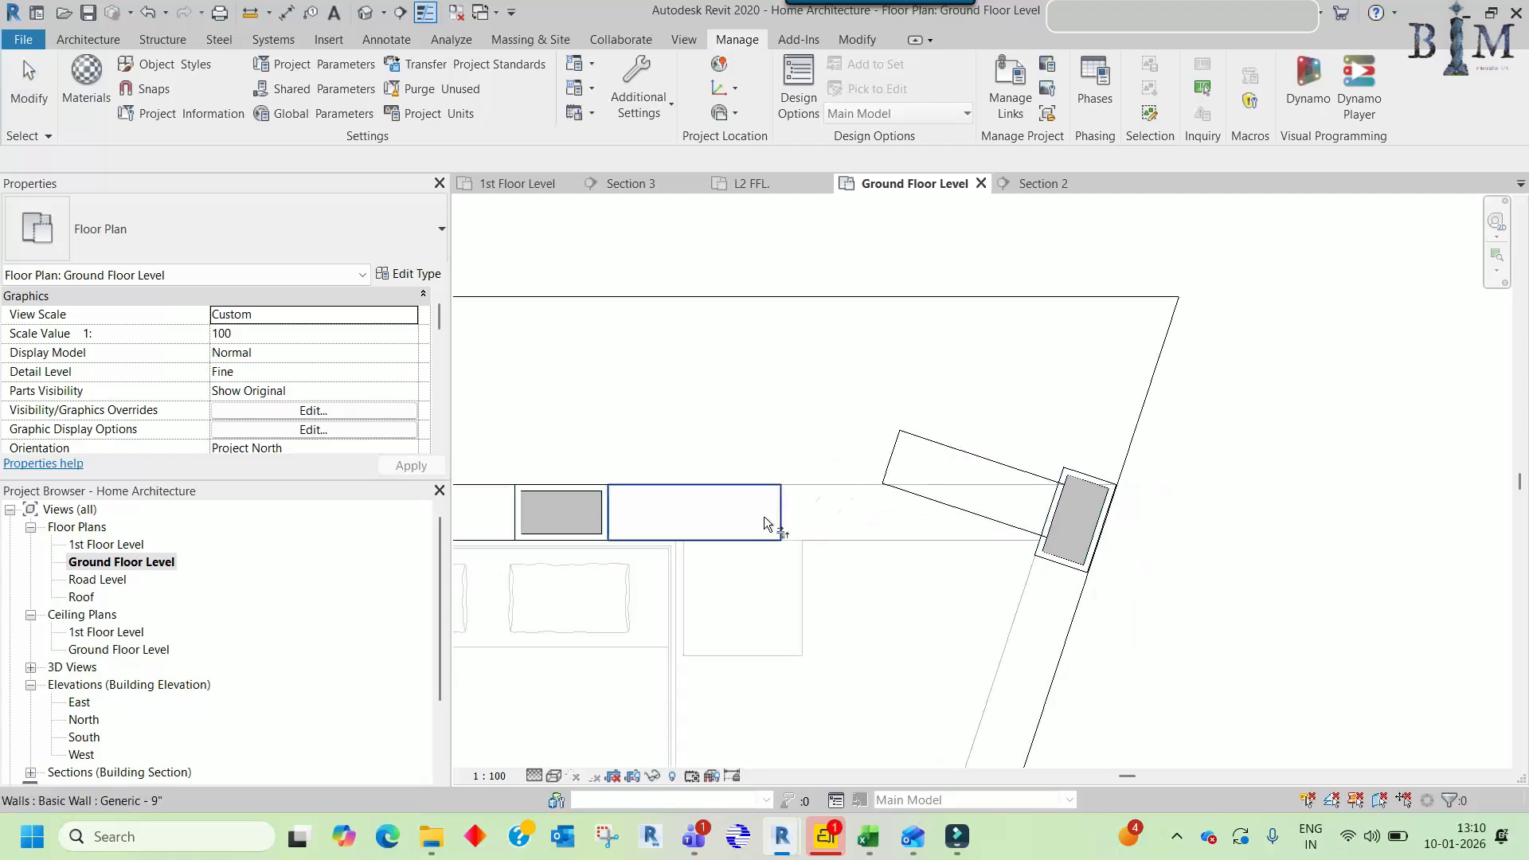
- Shift the angled wall across the inclined column and trim it to a corner with the horizontal Bedroom 1 wall
left_click(1024, 529)
scroll(1005, 524, "up", 2)
left_click_drag(1007, 523, 1200, 598)
left_click(1117, 564)
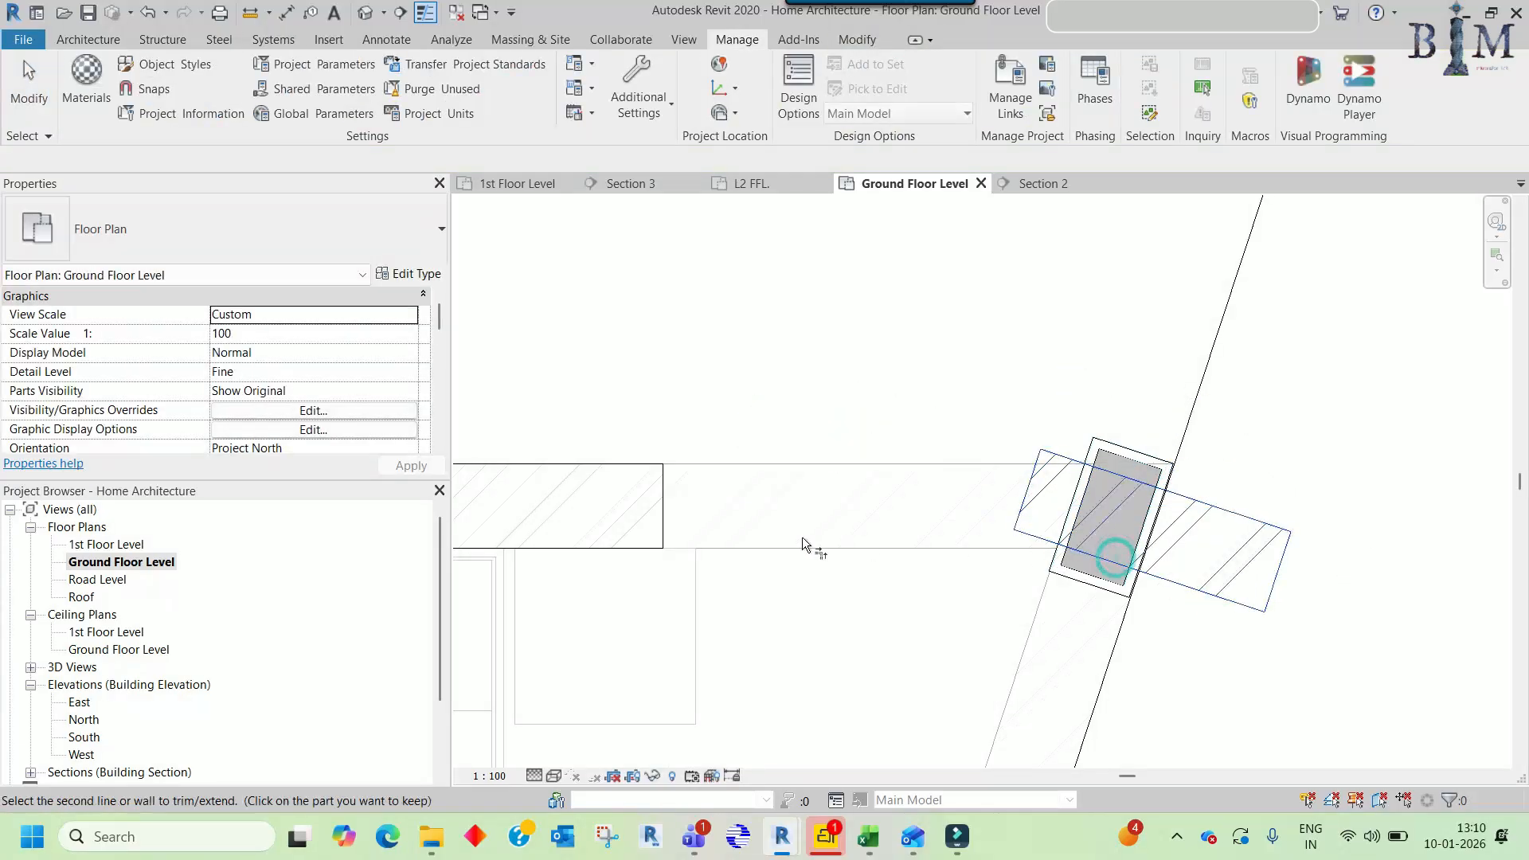
key("Escape")
key("Escape")
scroll(1091, 446, "up", 5)
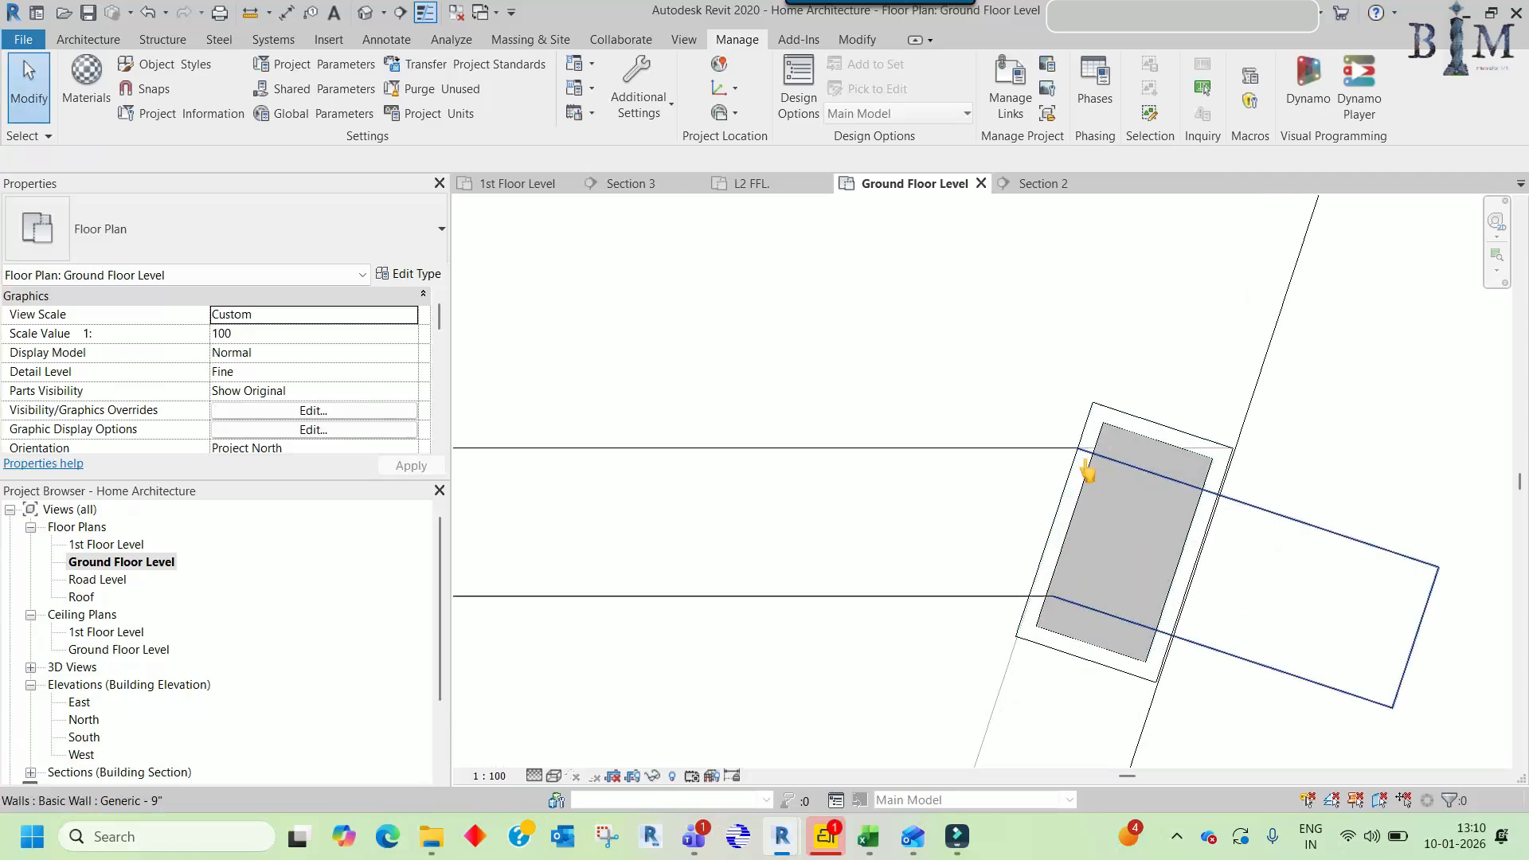
- Try to align the angled wall's outer end with the inclined column's face, and delete the angled wall
key("a")
key("l")
left_click(838, 367)
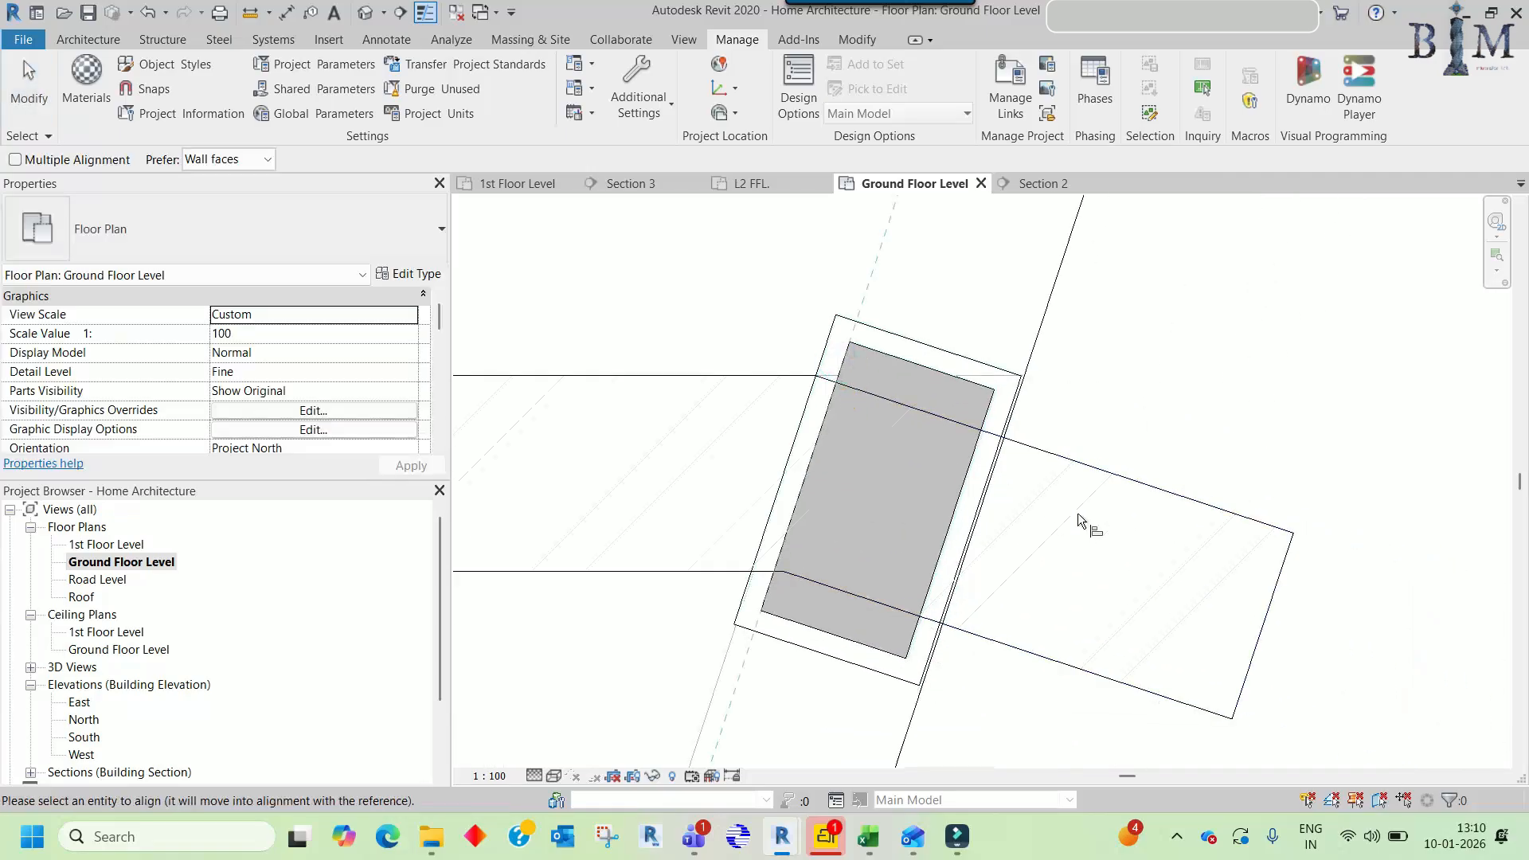
left_click(1279, 574)
key("Escape")
key("Escape")
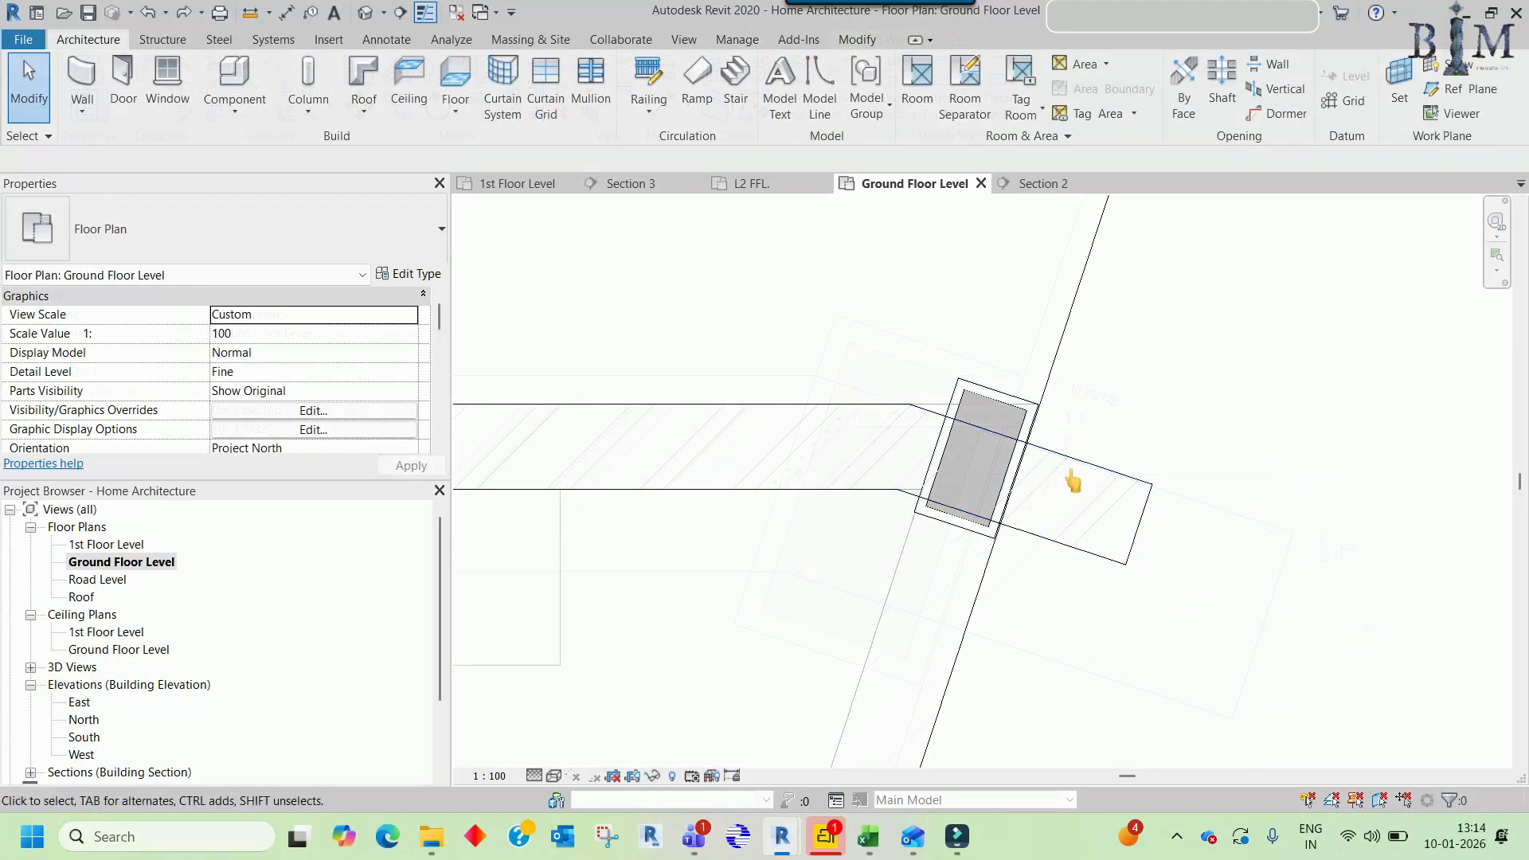
left_click(1073, 472)
key("Delete")
- Extend the horizontal Bedroom 1 wall until its lower corner meets the inclined column's near face
scroll(899, 446, "up", 2)
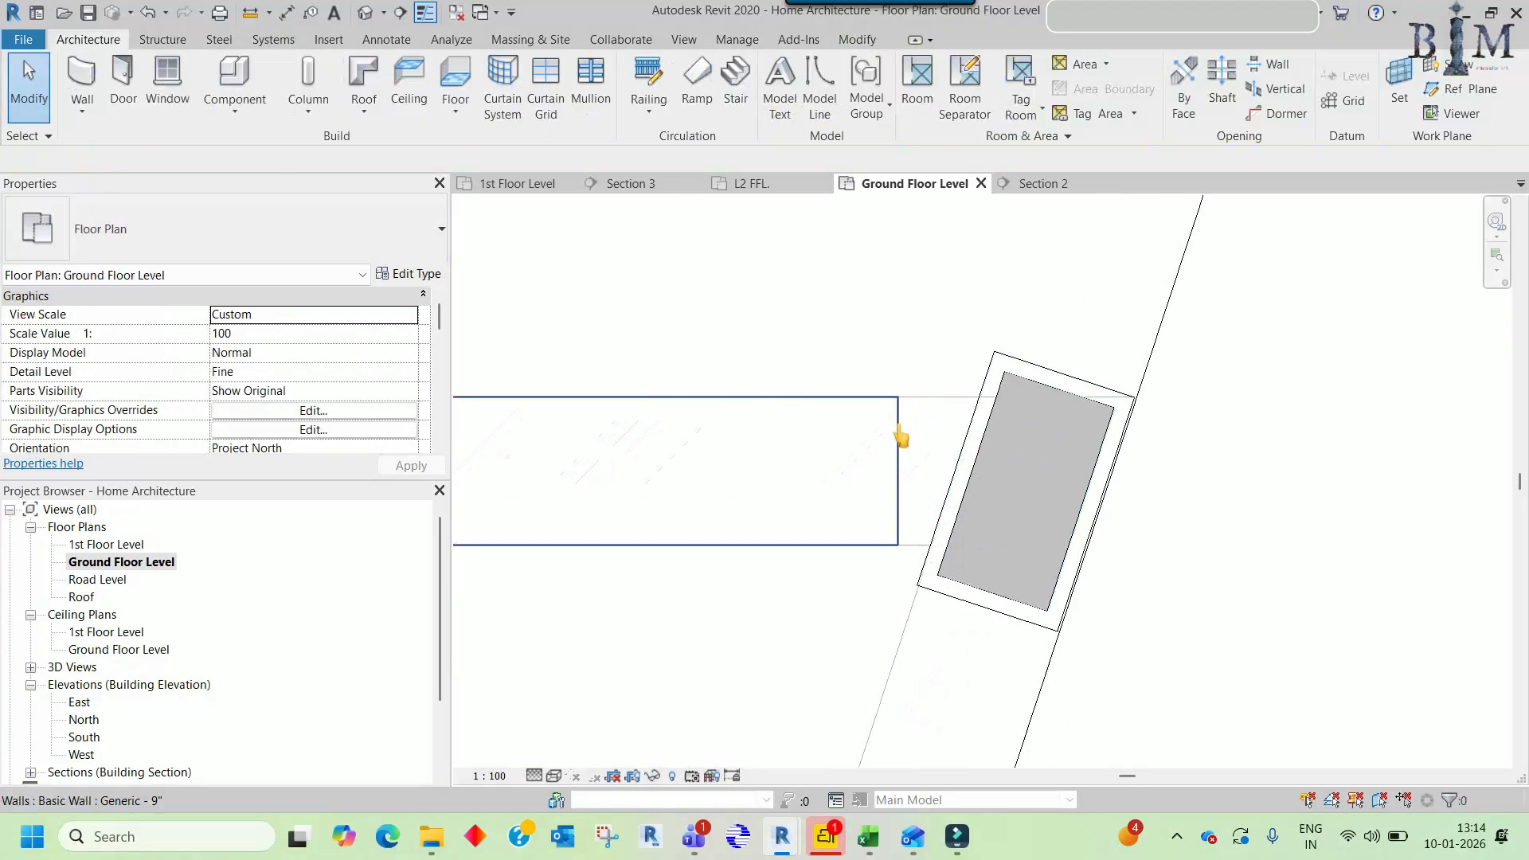
left_click(900, 475)
scroll(900, 470, "up", 2)
left_click_drag(895, 479, 958, 491)
key("Escape")
scroll(956, 481, "down", 2)
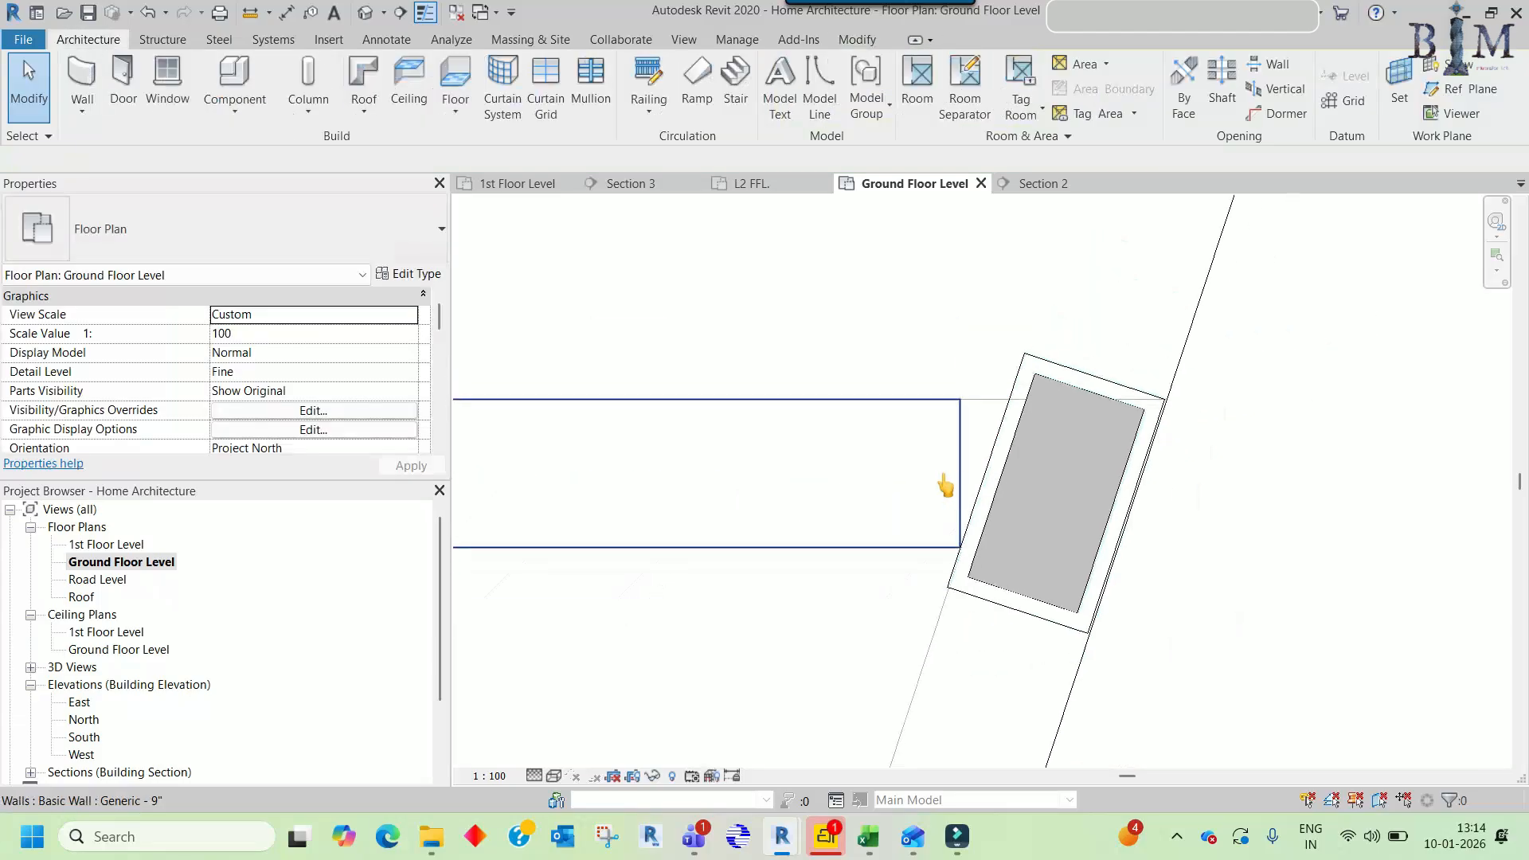
- Start an in-place model in the Walls category with the name Walls 1
left_click(233, 111)
left_click(267, 190)
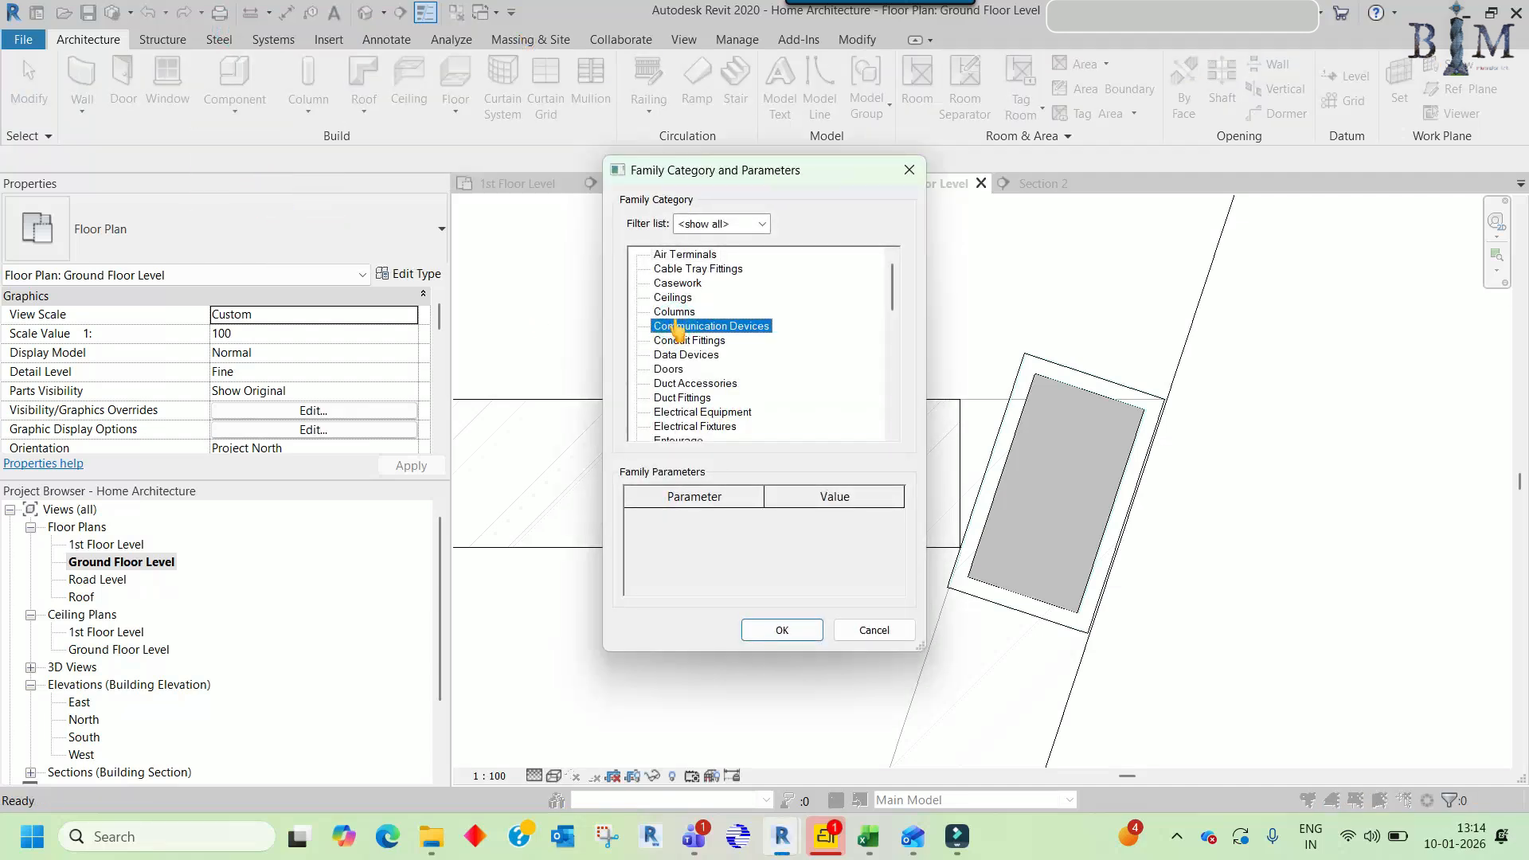
key("w")
left_click(780, 629)
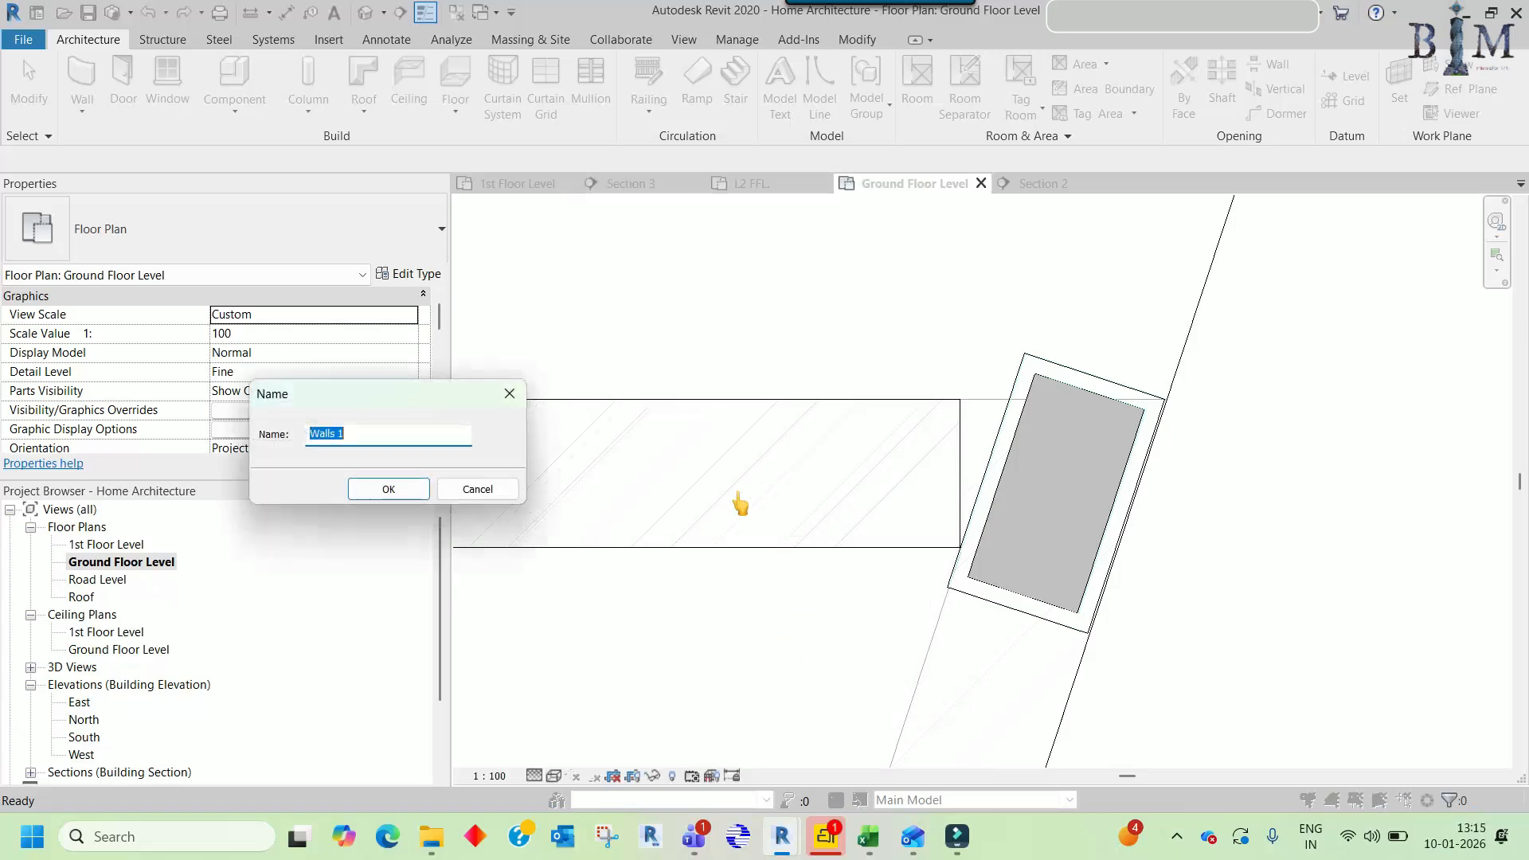
left_click(377, 489)
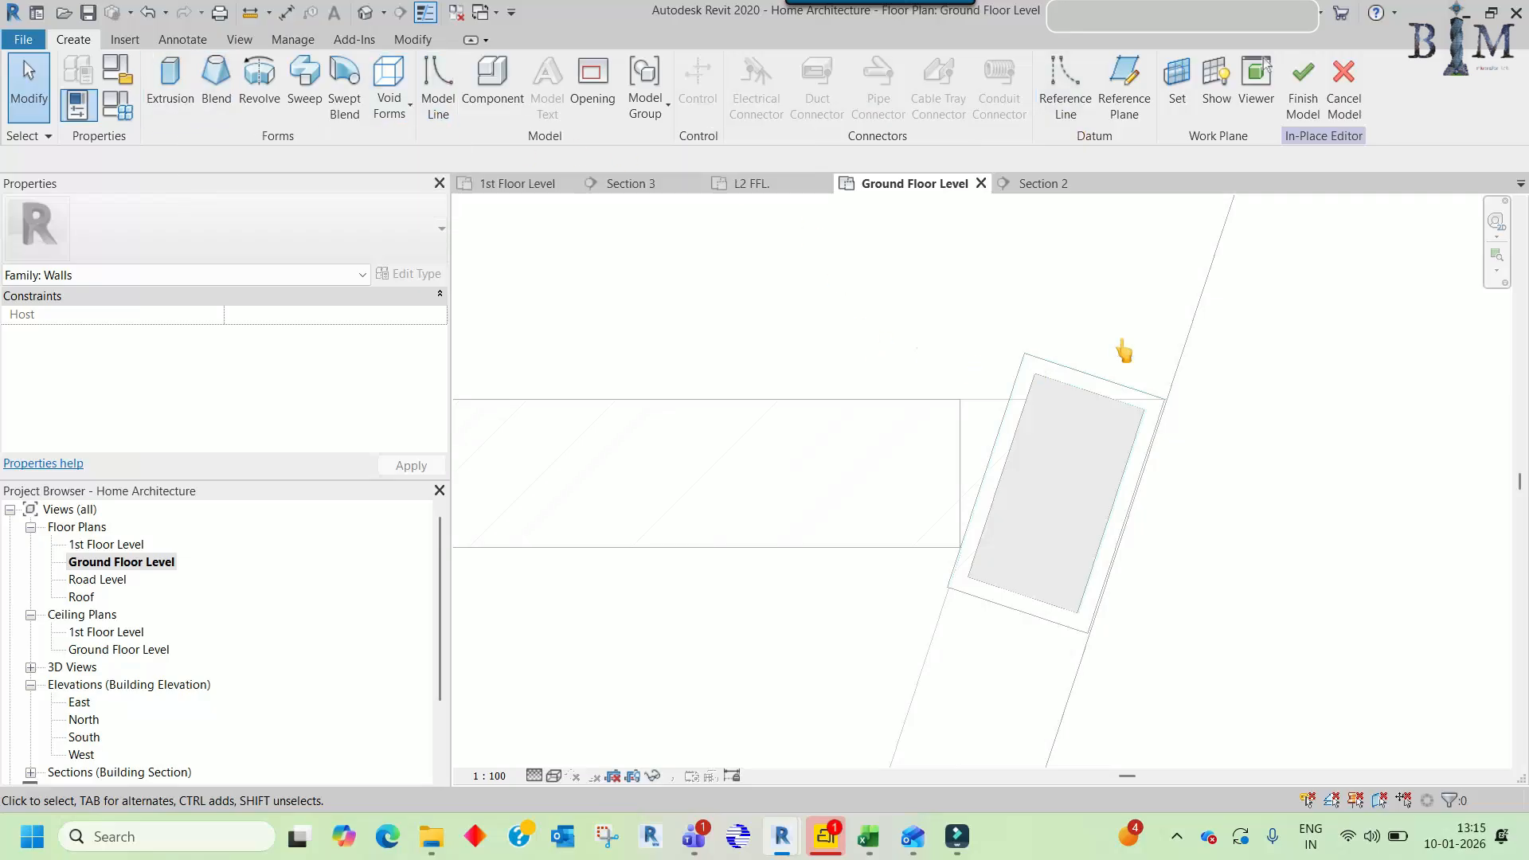
- Sketch a closed triangular extrusion profile filling the gap between the wall's end and the inclined column's face
left_click(959, 399)
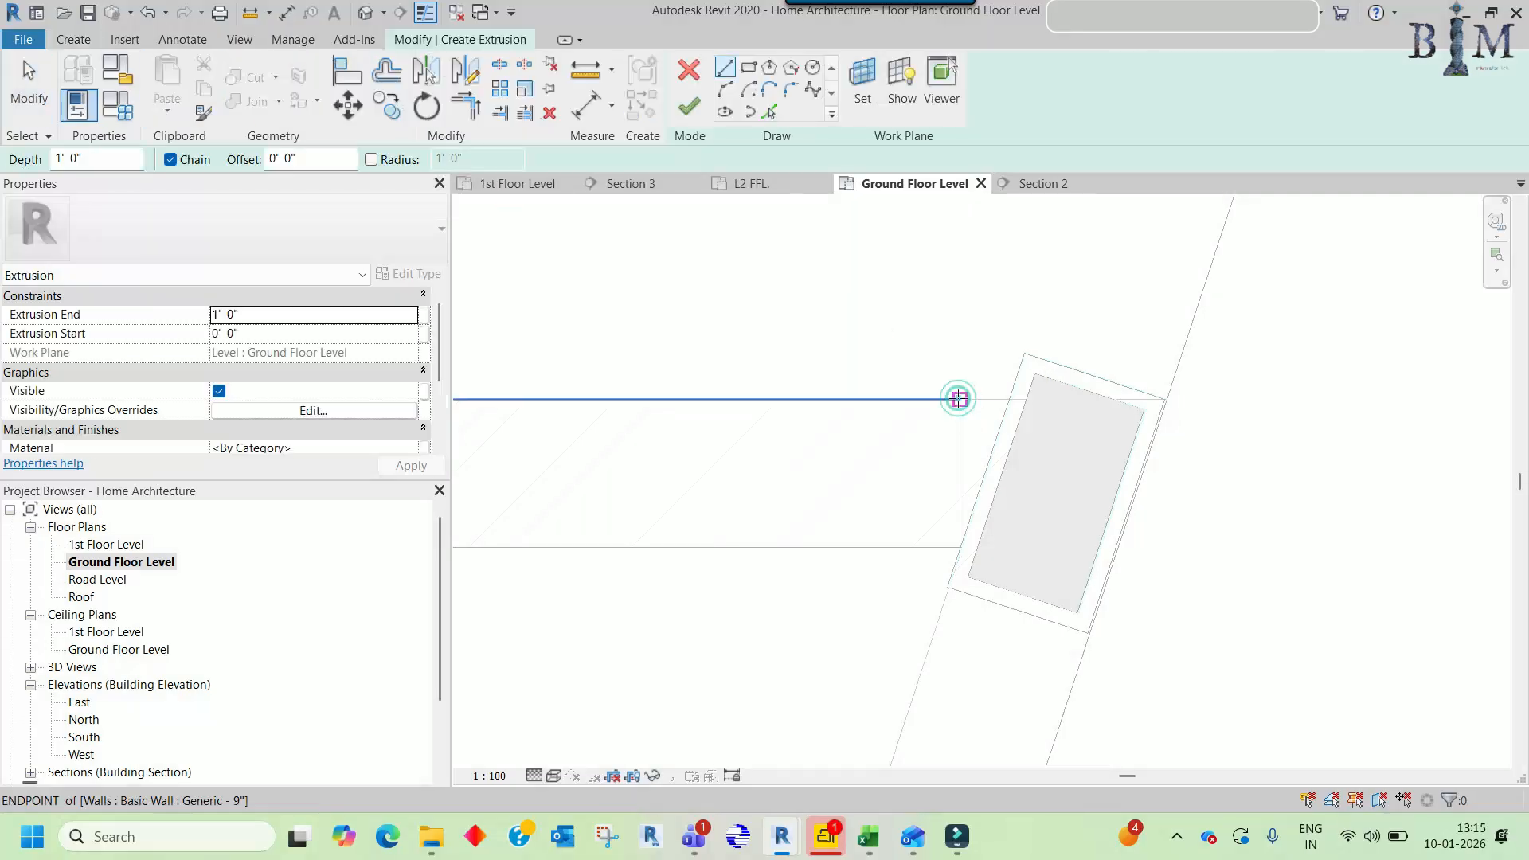
left_click(1008, 398)
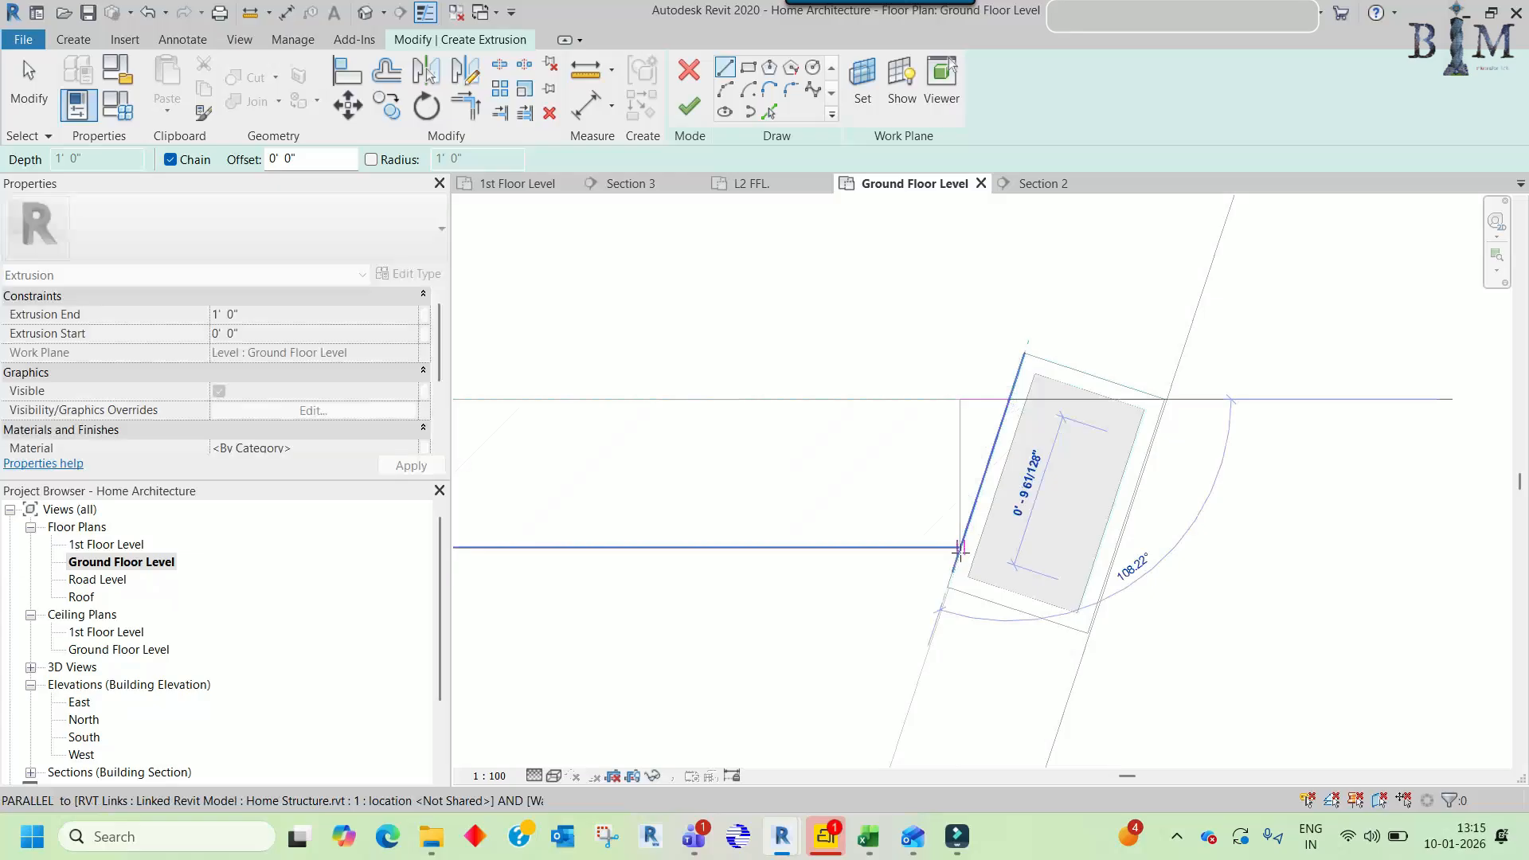
left_click(959, 547)
left_click(959, 399)
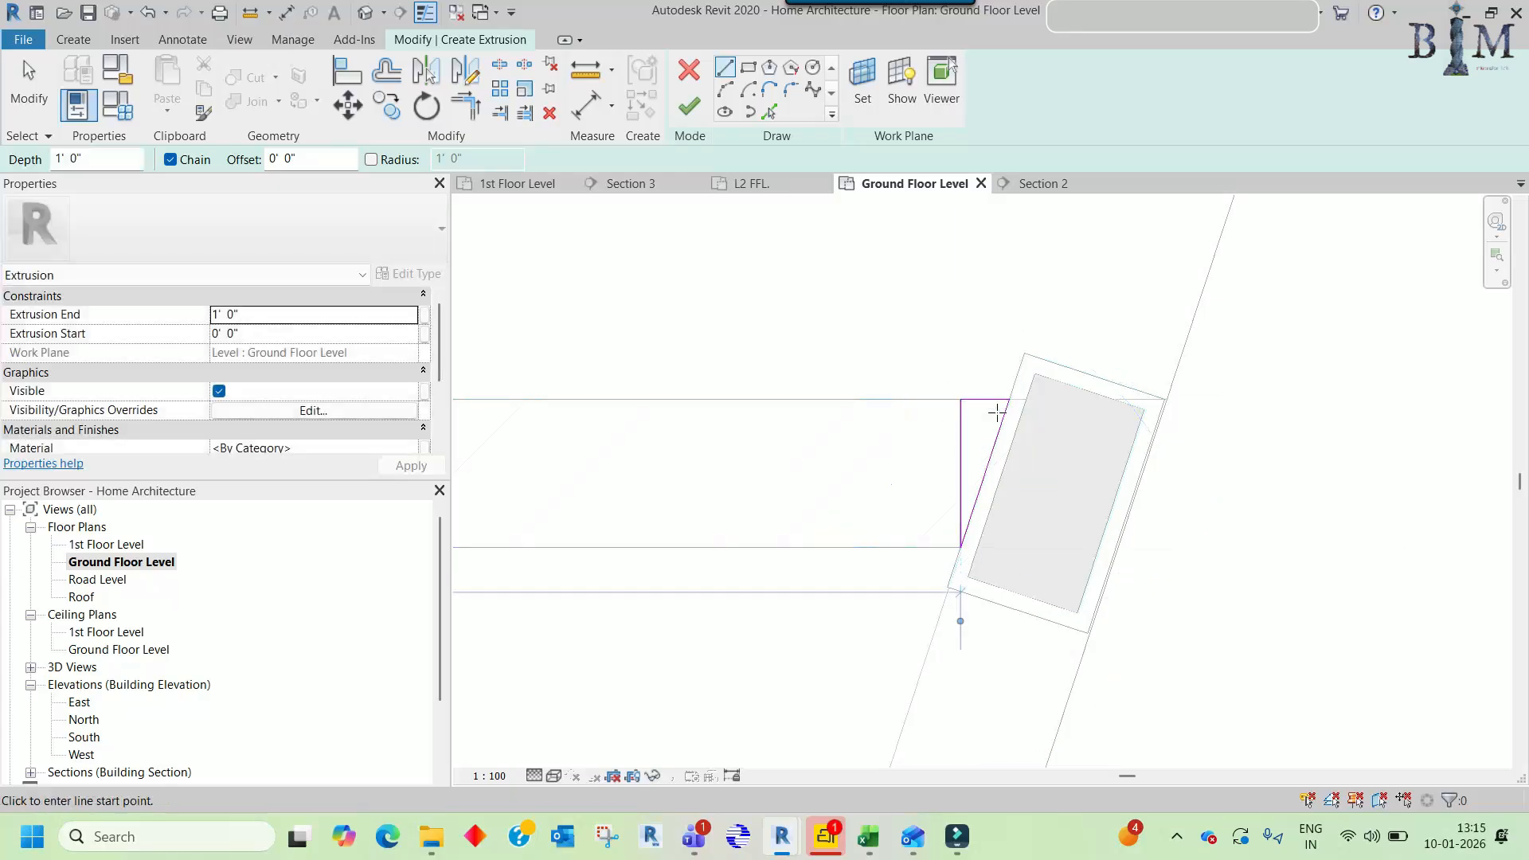
- Complete the triangular extrusion sketch and finish the in-place wall model
key("Escape")
left_click(687, 111)
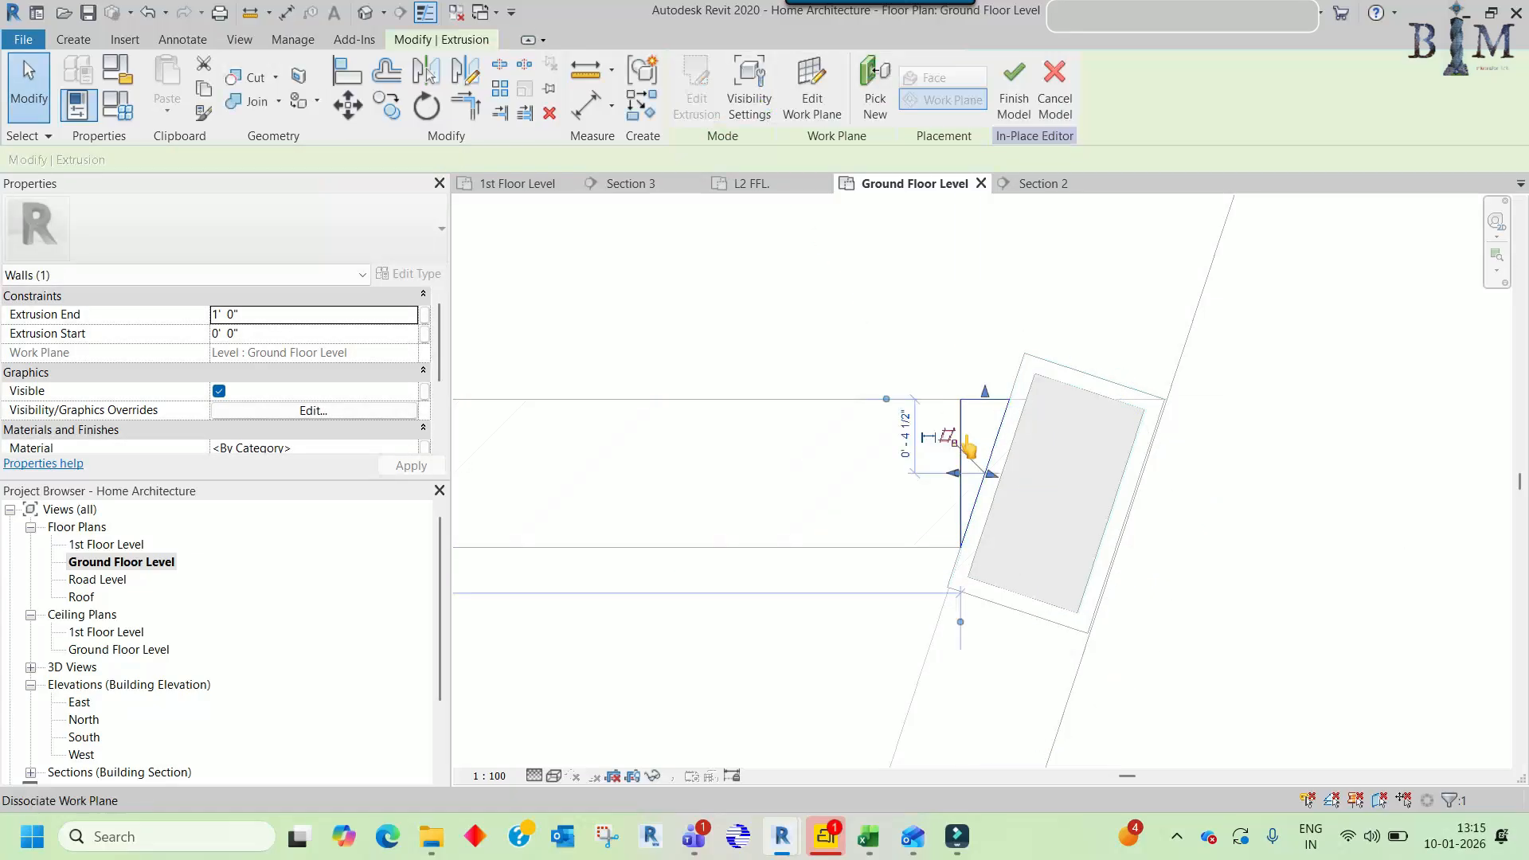
left_click(1010, 114)
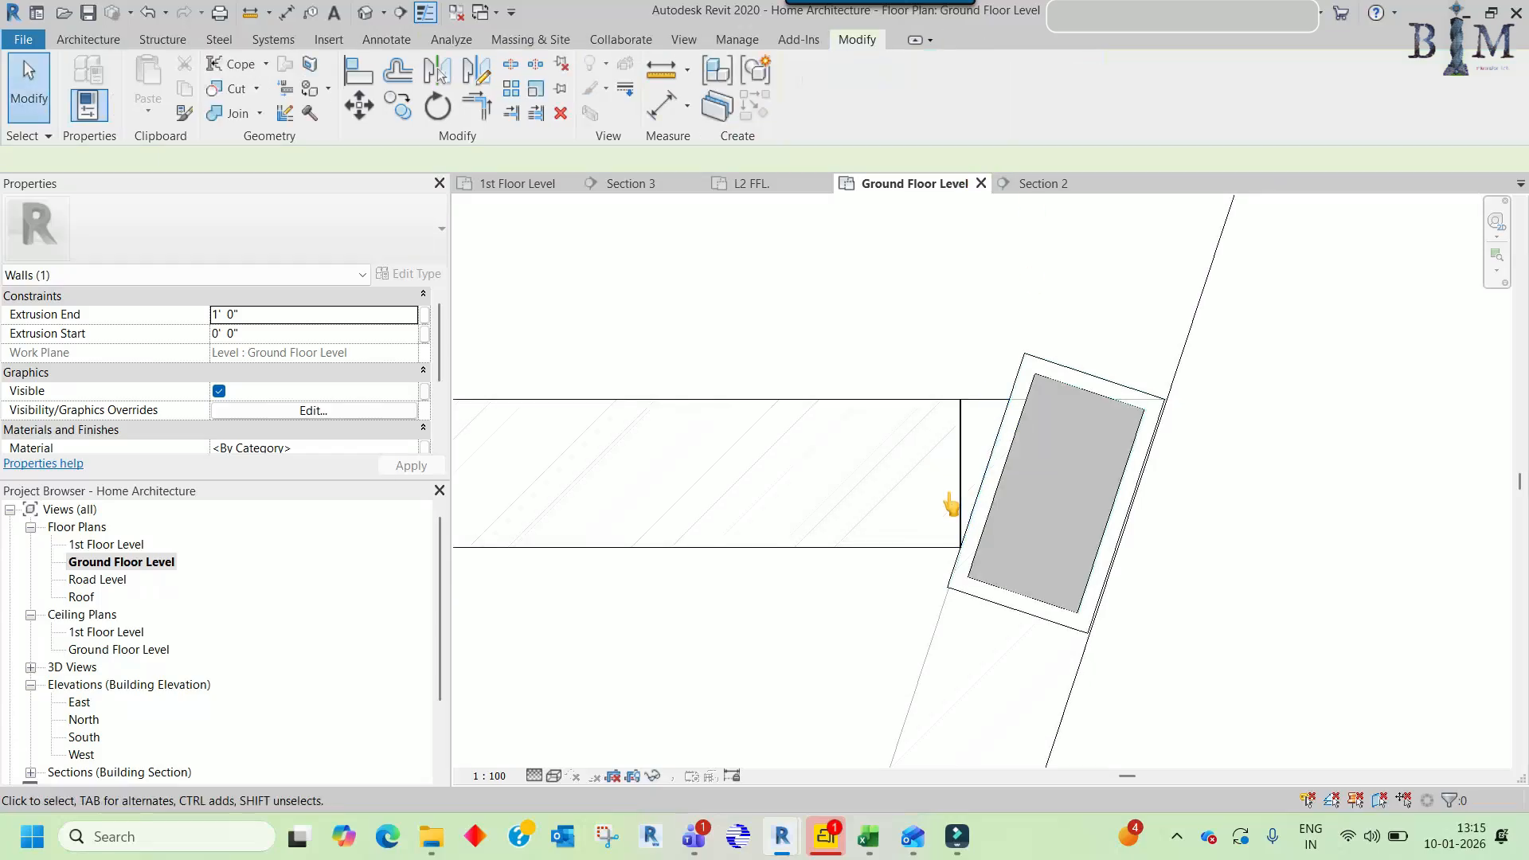
- Move the section marker near the wedge beside the inclined column and rotate it by 90 degrees
scroll(948, 503, "down", 3)
scroll(948, 501, "down", 1)
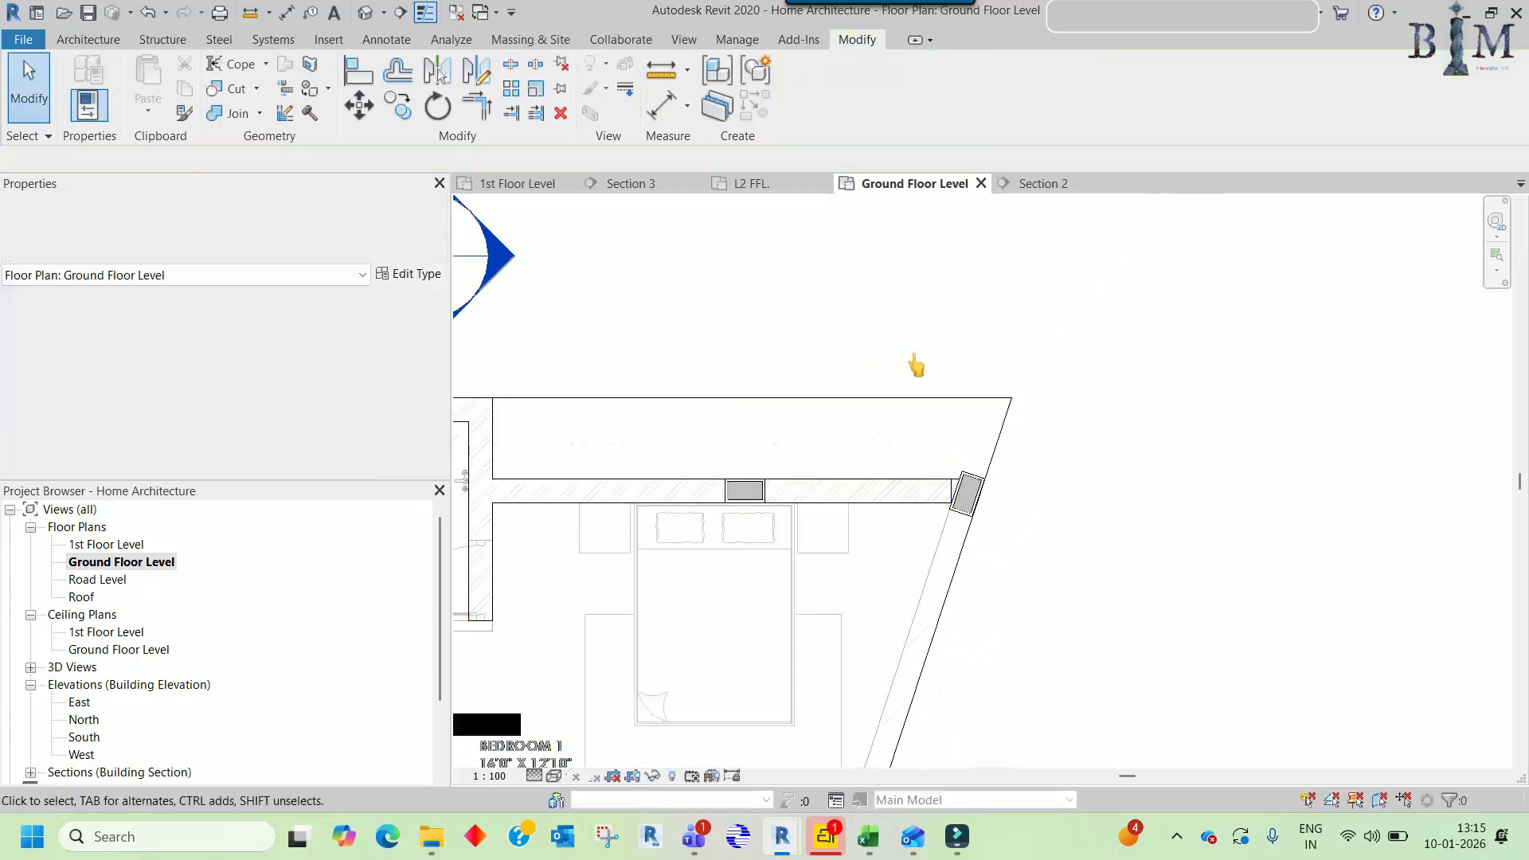
scroll(804, 478, "down", 1)
middle_click_drag(804, 477, 887, 430)
left_click(602, 444)
left_click_drag(602, 444, 1039, 447)
key("o")
left_click(935, 358)
type("90")
key("Return")
- Shift the section line so it cuts through the wedge, and open its section view
scroll(1047, 468, "up", 3)
left_click_drag(923, 299, 925, 390)
scroll(995, 422, "up", 2)
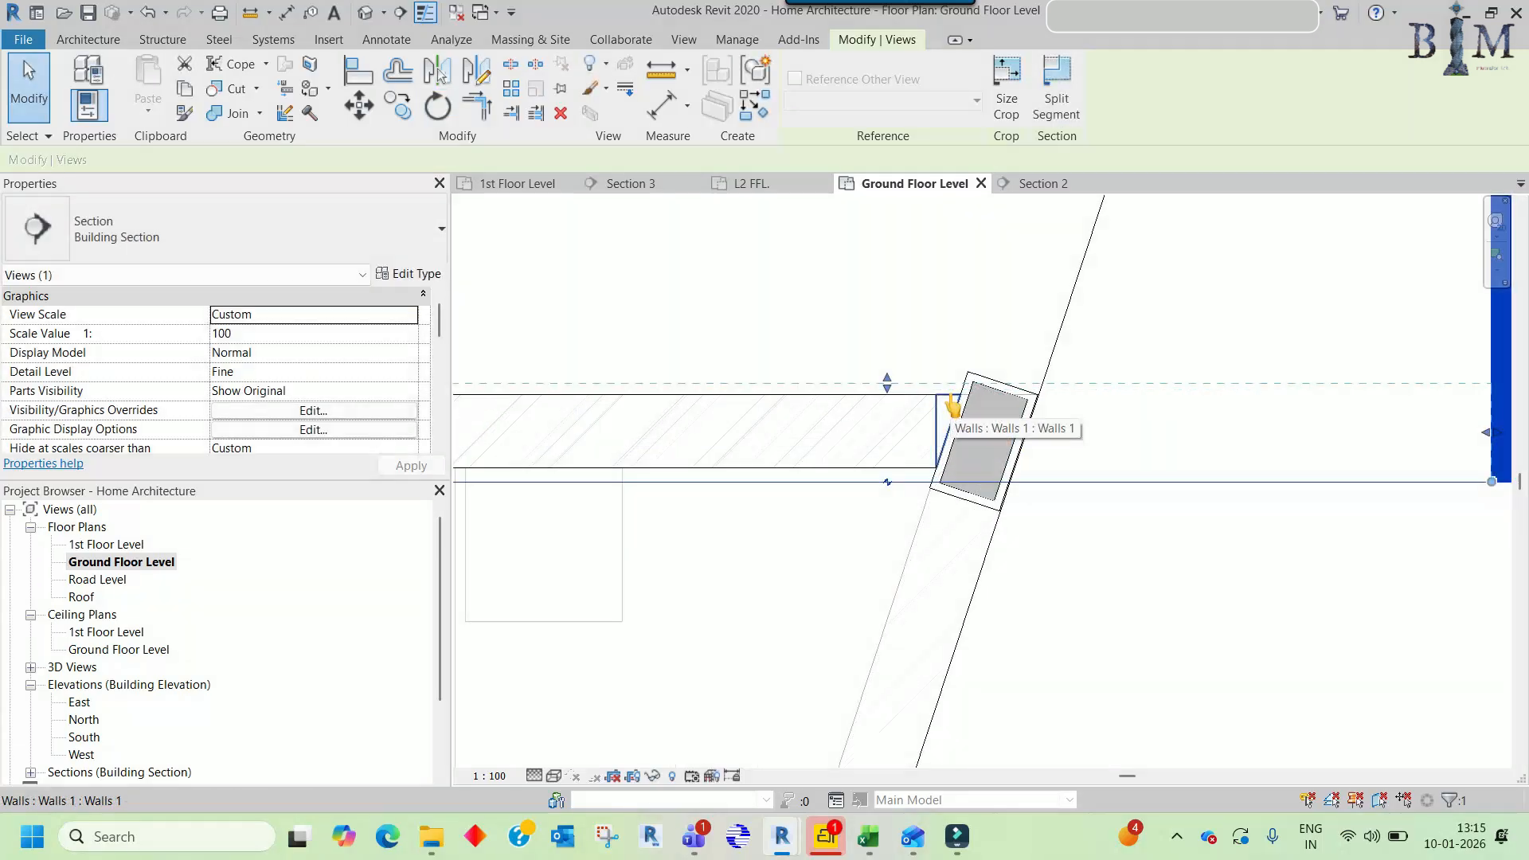
right_click(1067, 496)
left_click(1121, 417)
right_click(1084, 384)
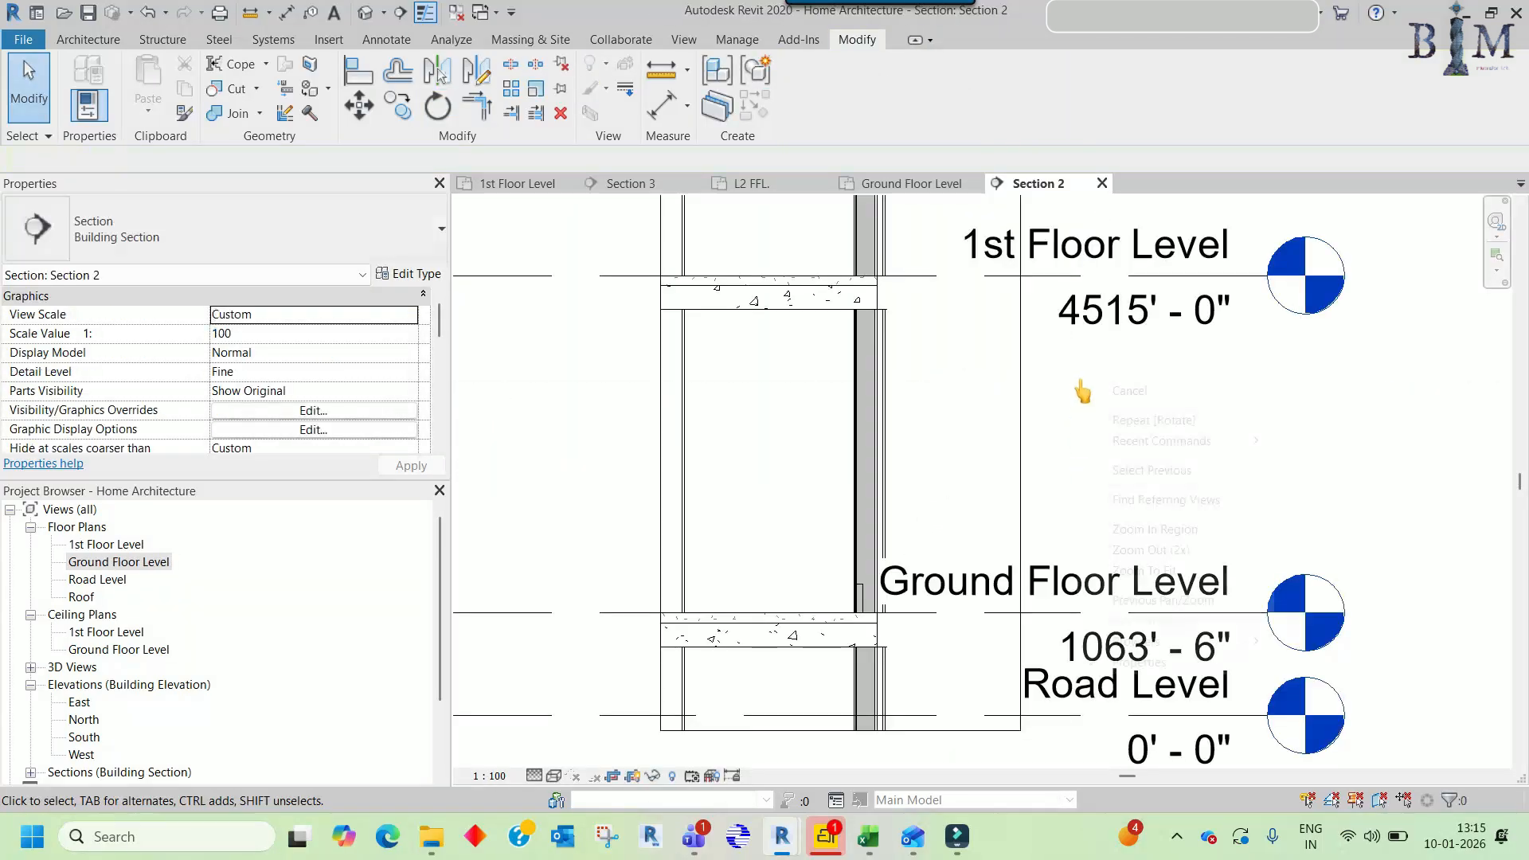
left_click(1126, 470)
- Stretch the top of the in-place wedge wall up to the underside of the 1st Floor beam
scroll(852, 569, "up", 2)
left_click_drag(863, 599, 873, 280)
middle_click_drag(873, 279, 865, 528)
left_click_drag(857, 373, 857, 376)
middle_click_drag(872, 475, 874, 307)
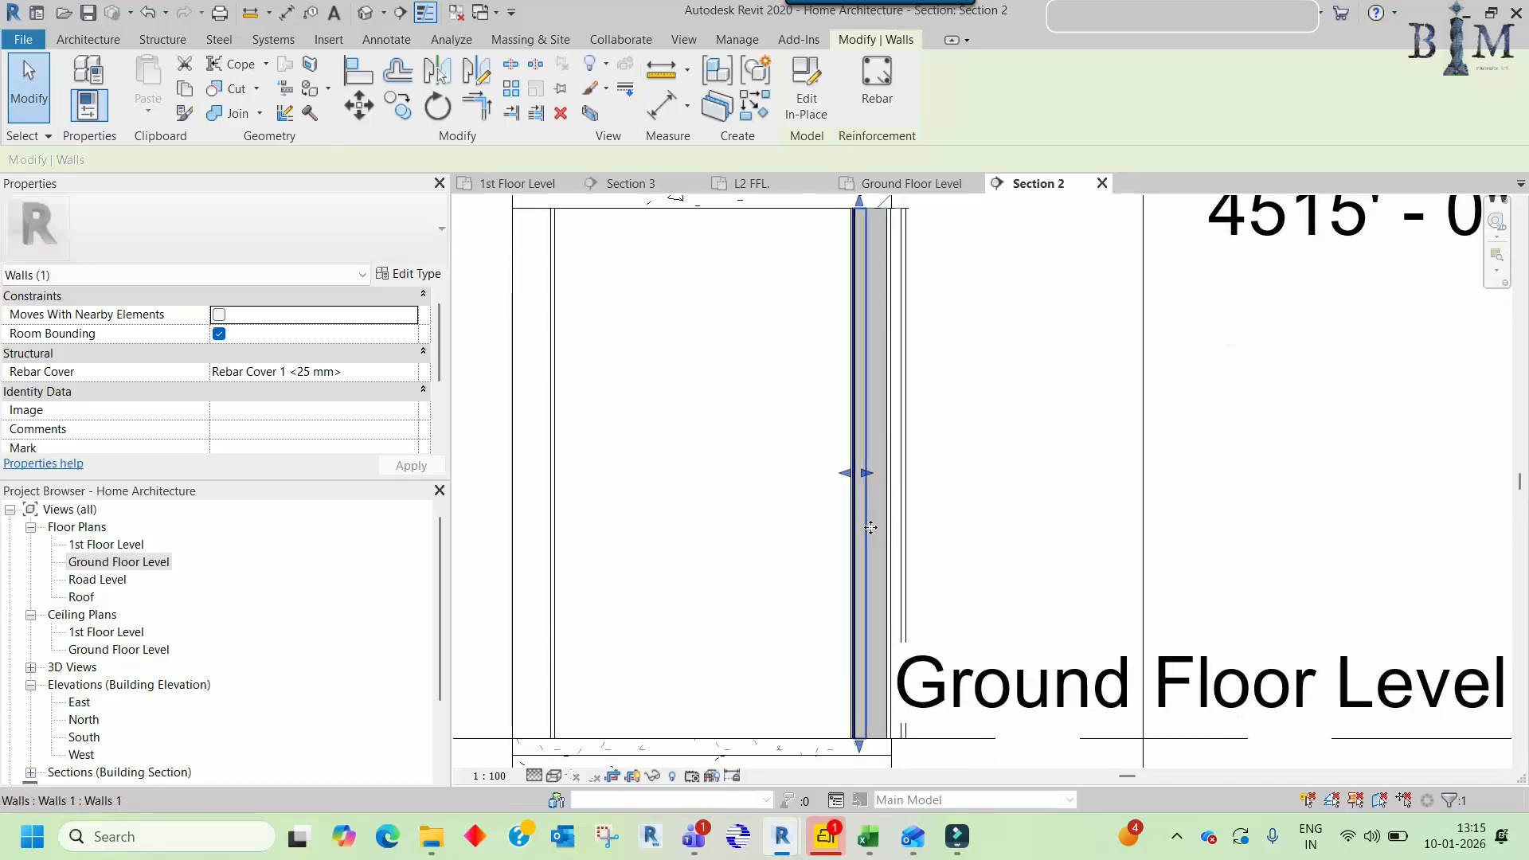
- In the Ground Floor Level plan, edit the wedge in place, assign the Wall material to its extrusion, and finish the model
left_click(891, 183)
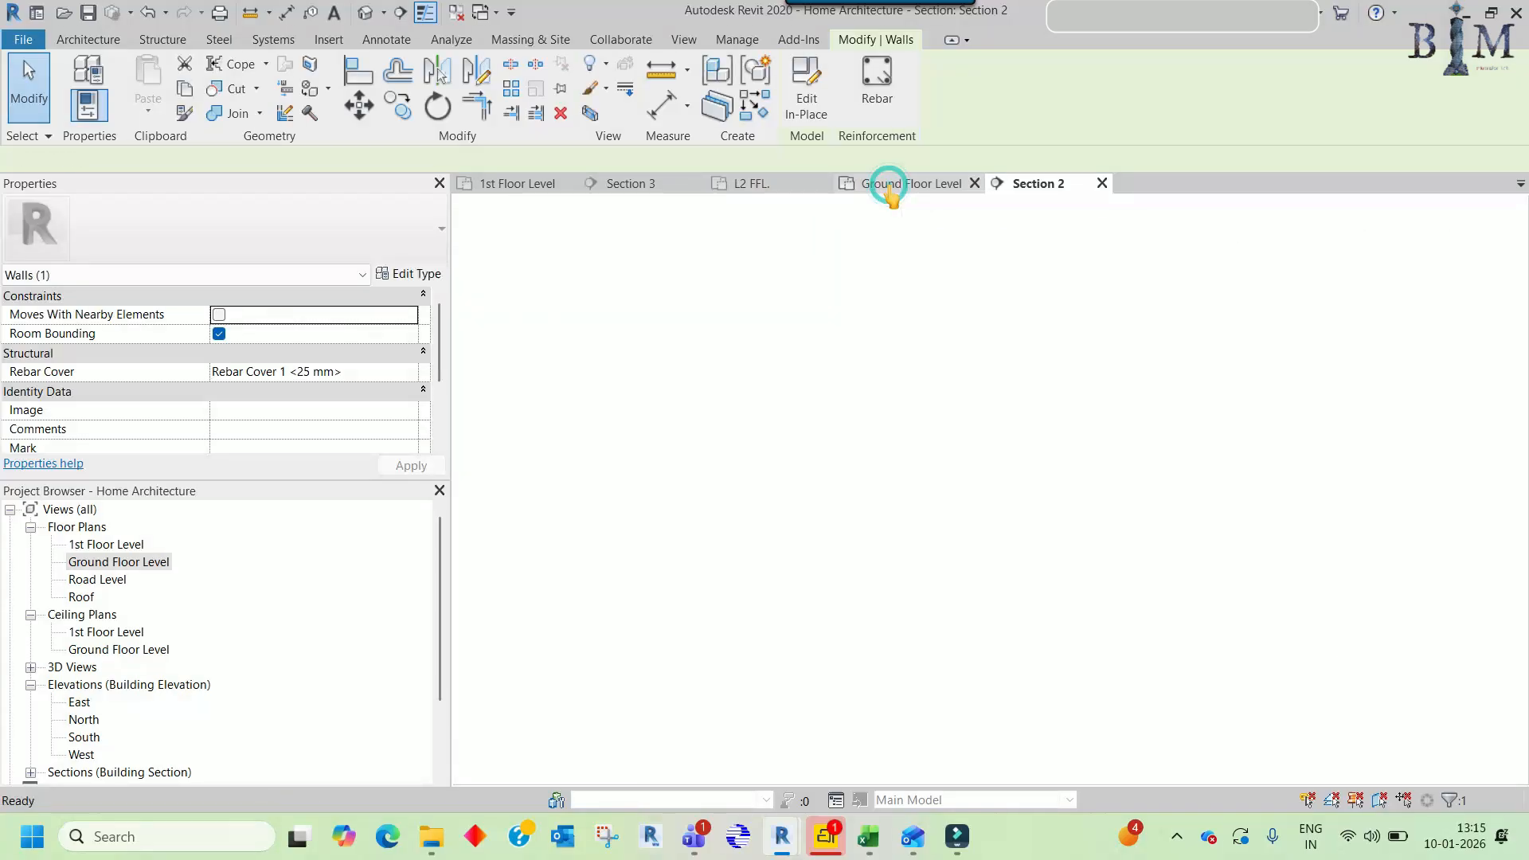
scroll(942, 417, "up", 2)
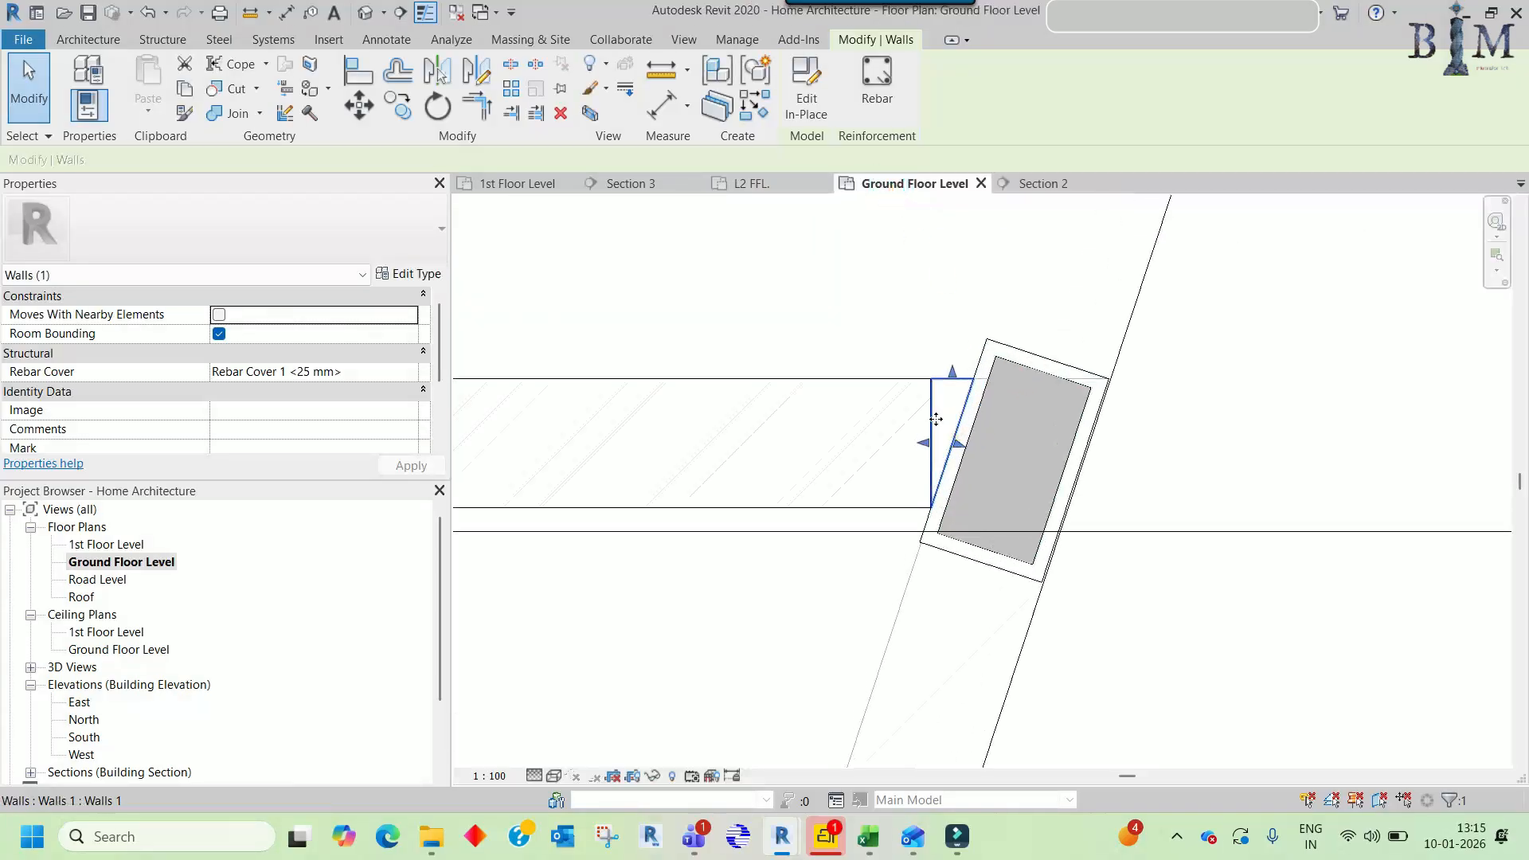
key("Escape")
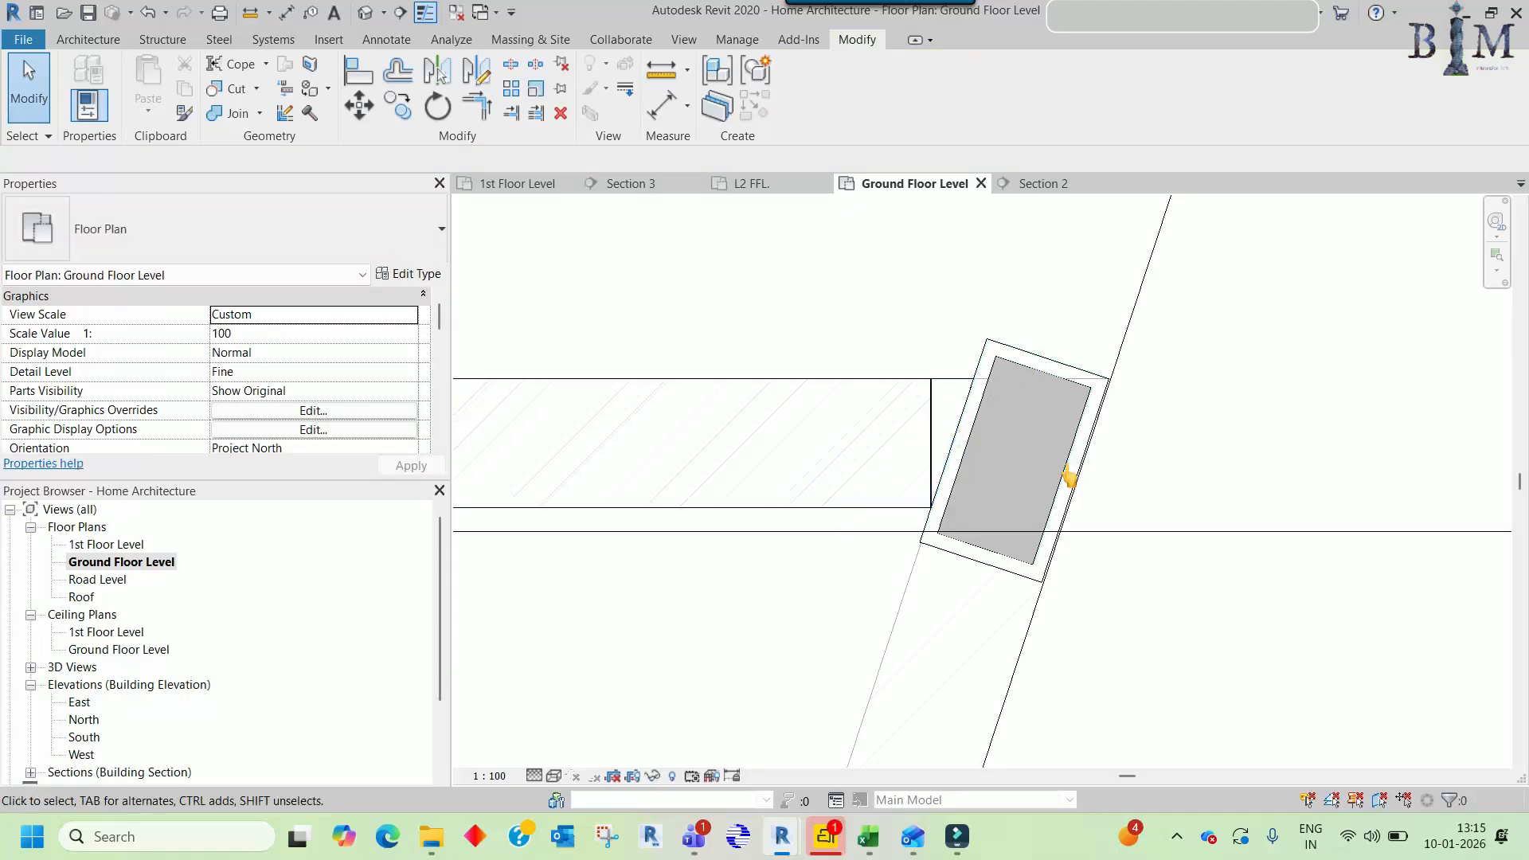
scroll(1121, 426, "down", 2)
left_click(1013, 425)
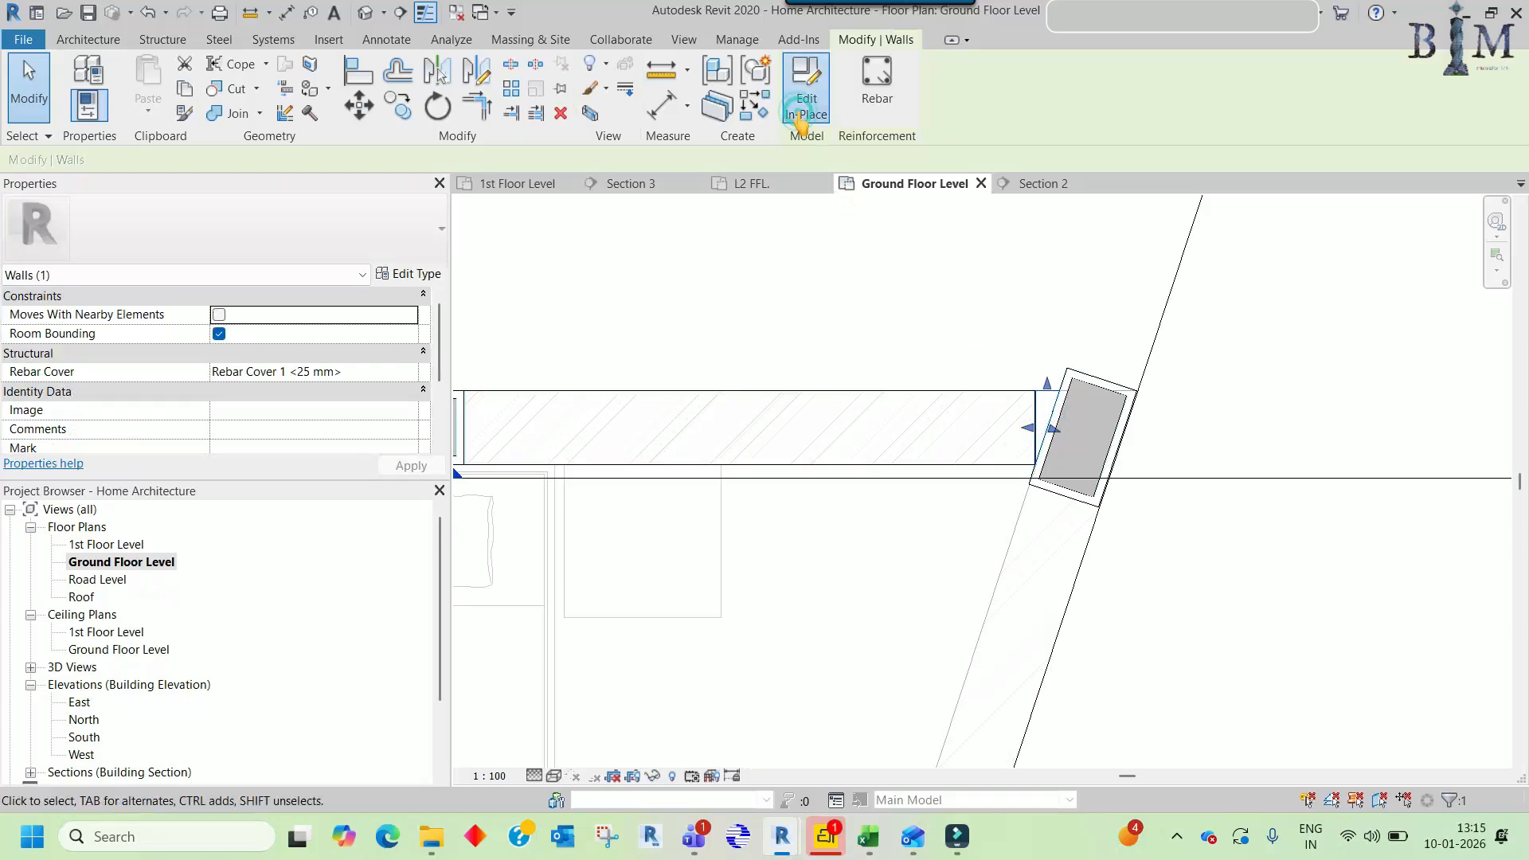
left_click(800, 119)
left_click(863, 399)
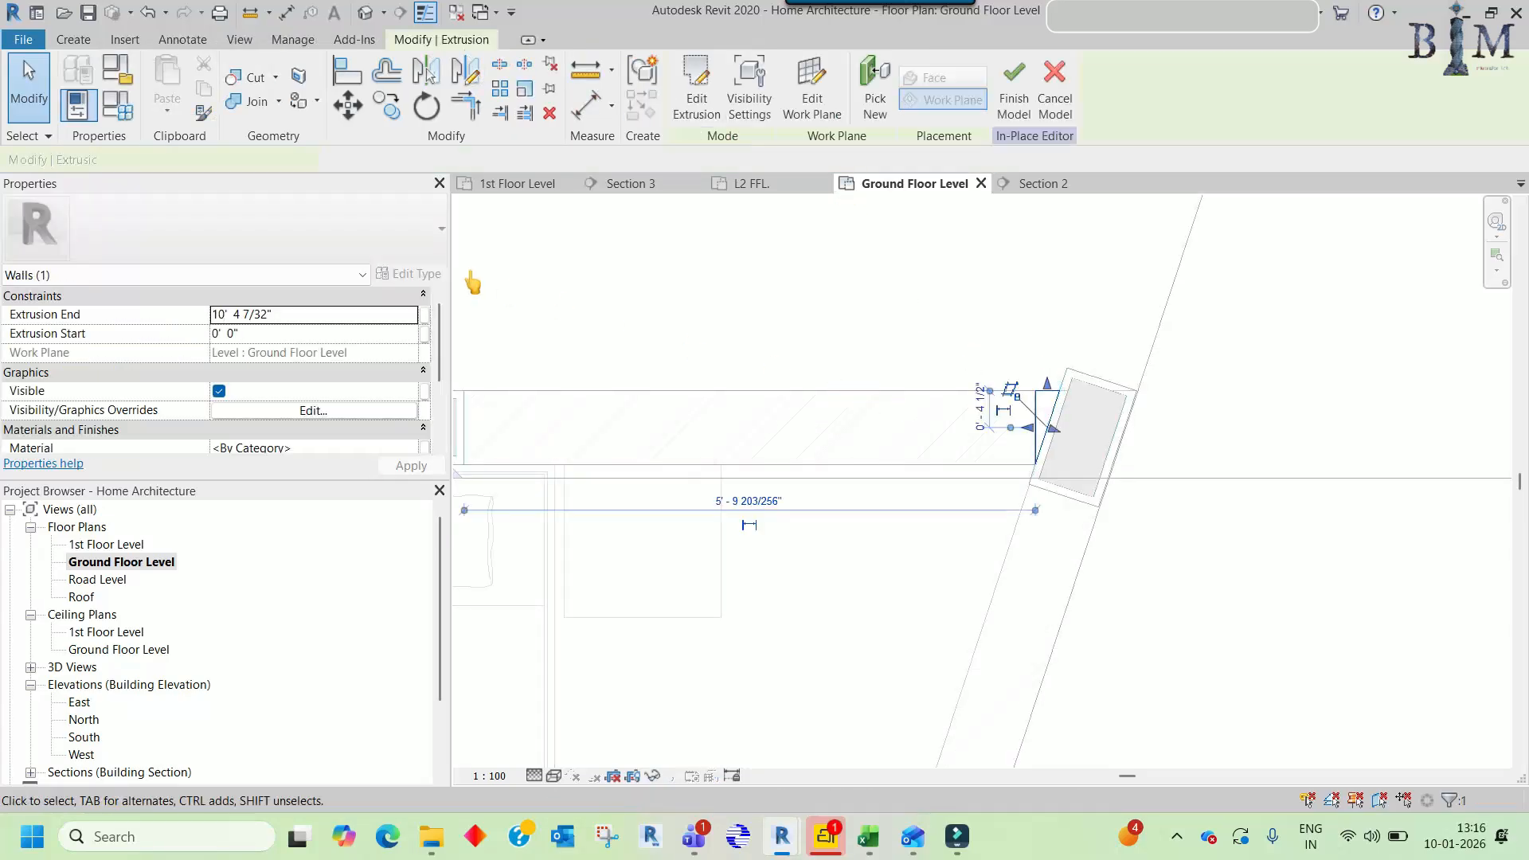
scroll(390, 400, "down", 2)
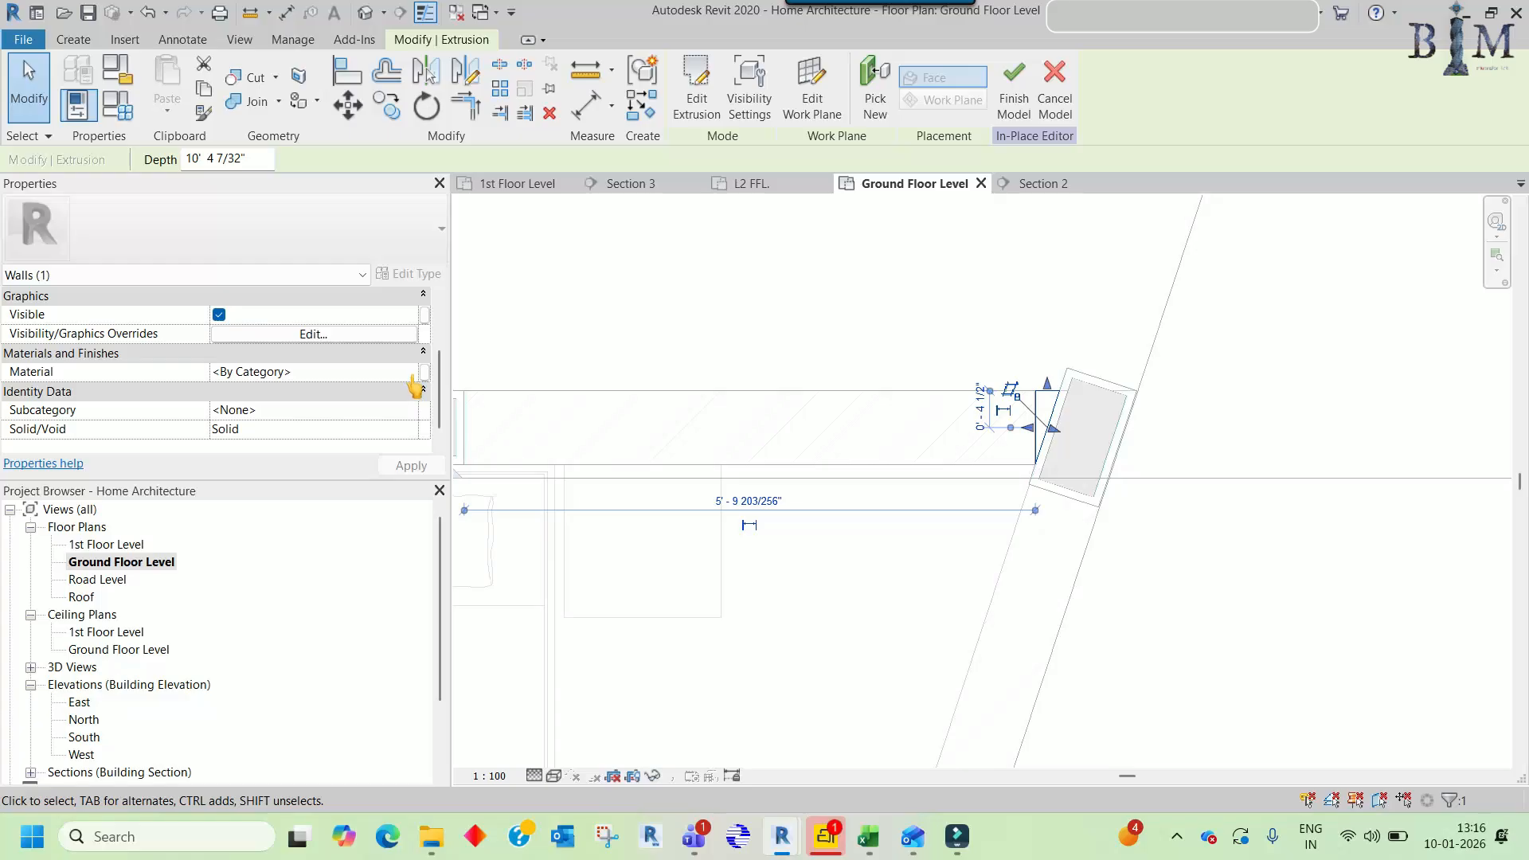
left_click(410, 372)
left_click(411, 372)
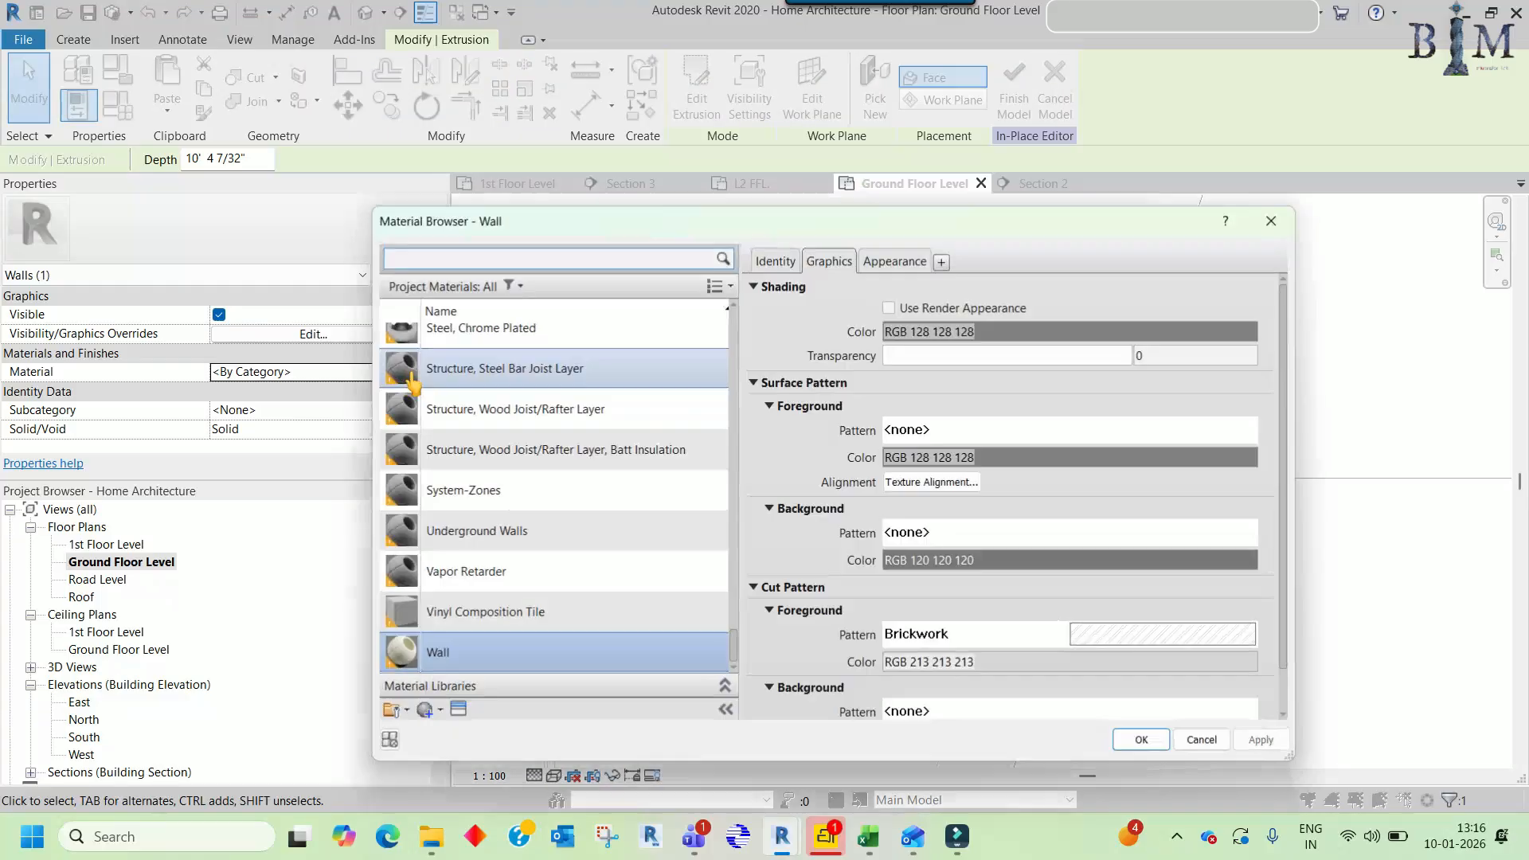
left_click(1142, 740)
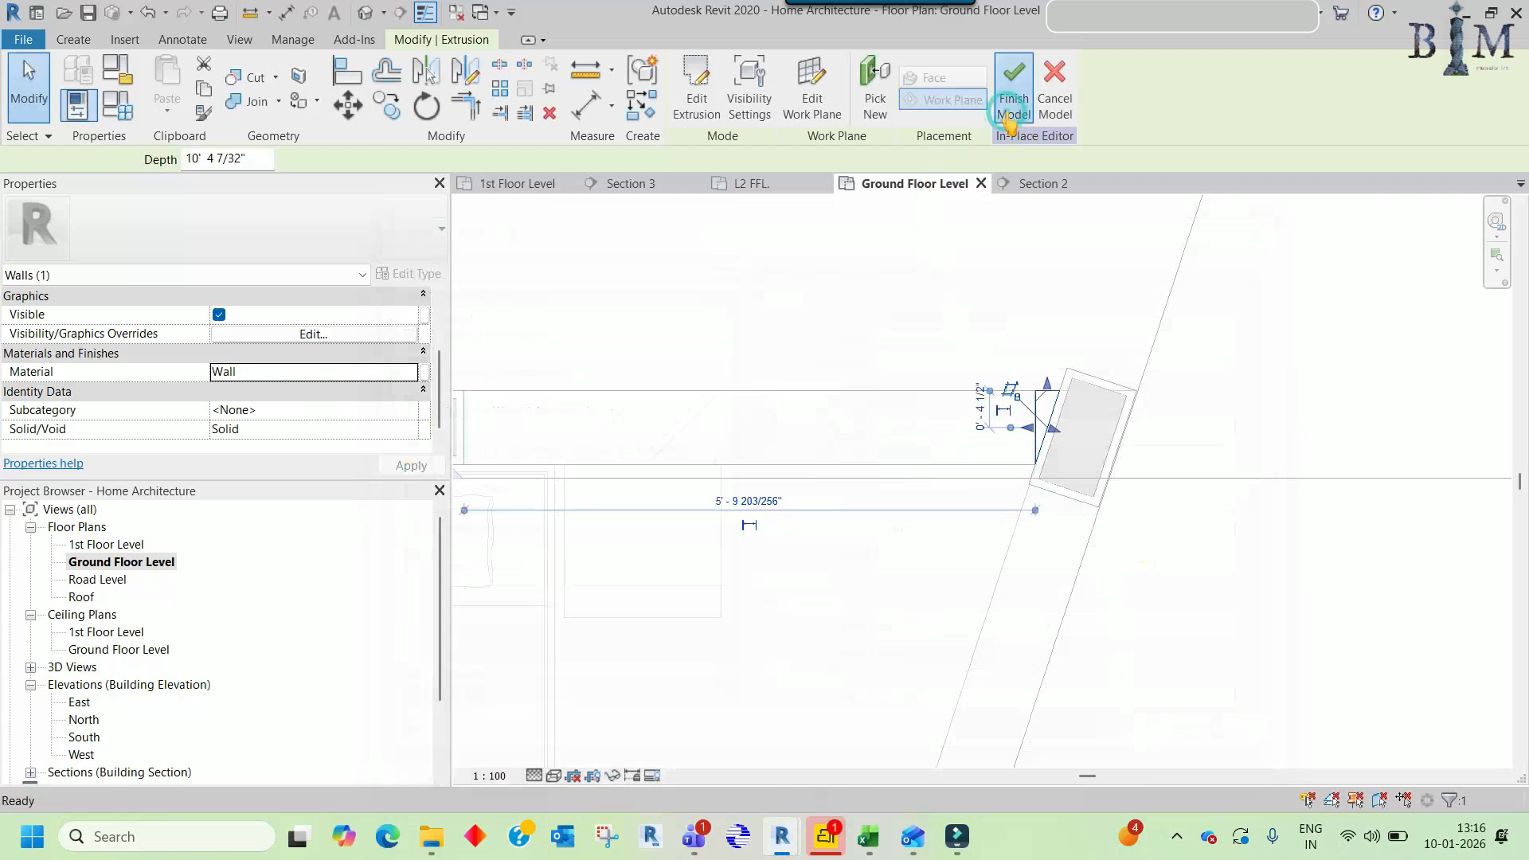
left_click(1010, 118)
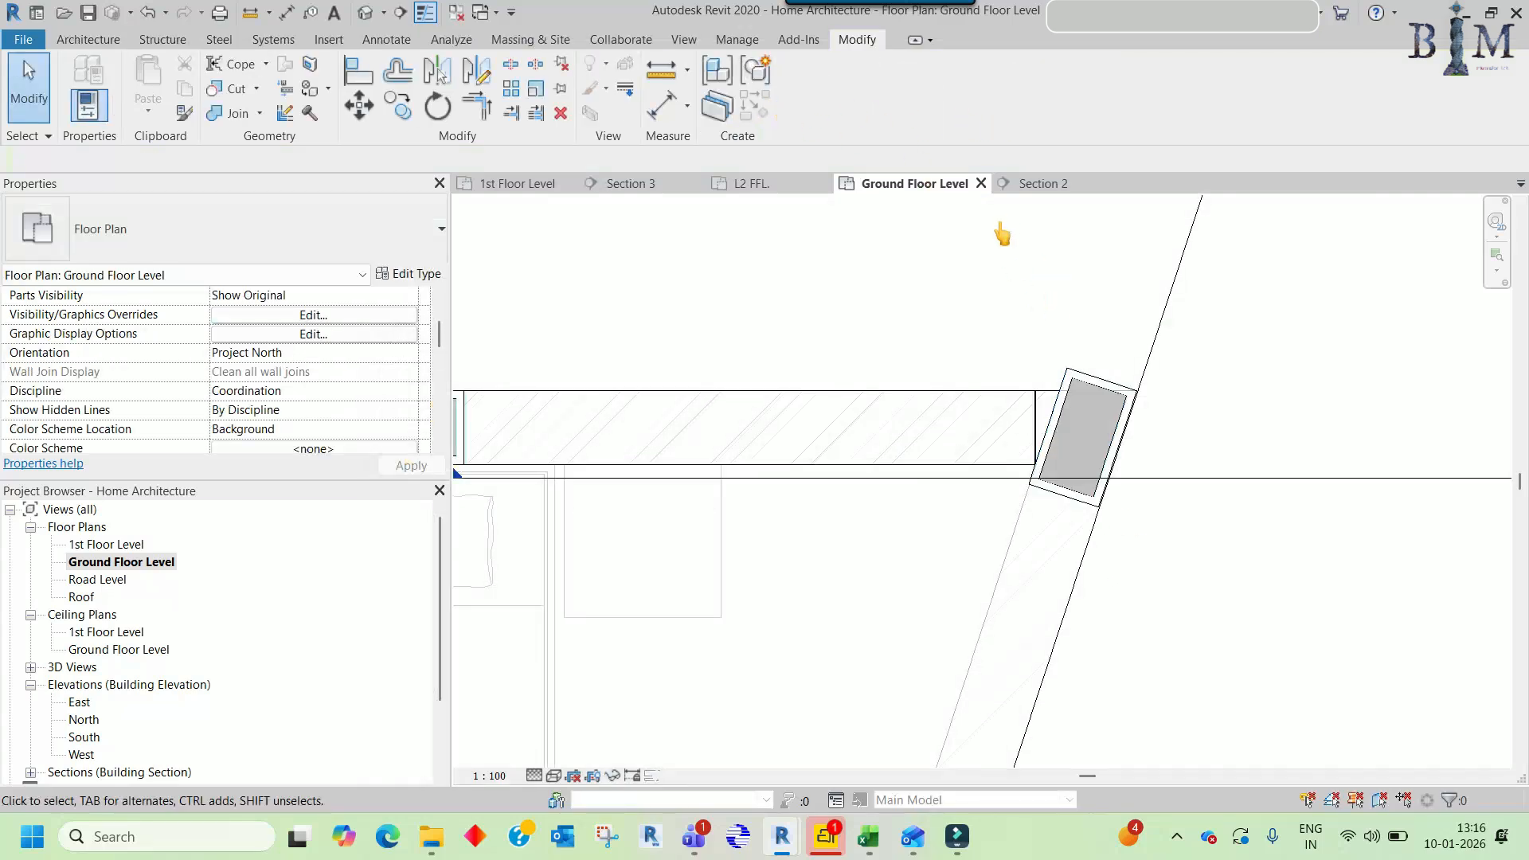
- Open the default 3D view and display the model with a shaded visual style
scroll(1064, 478, "up", 3)
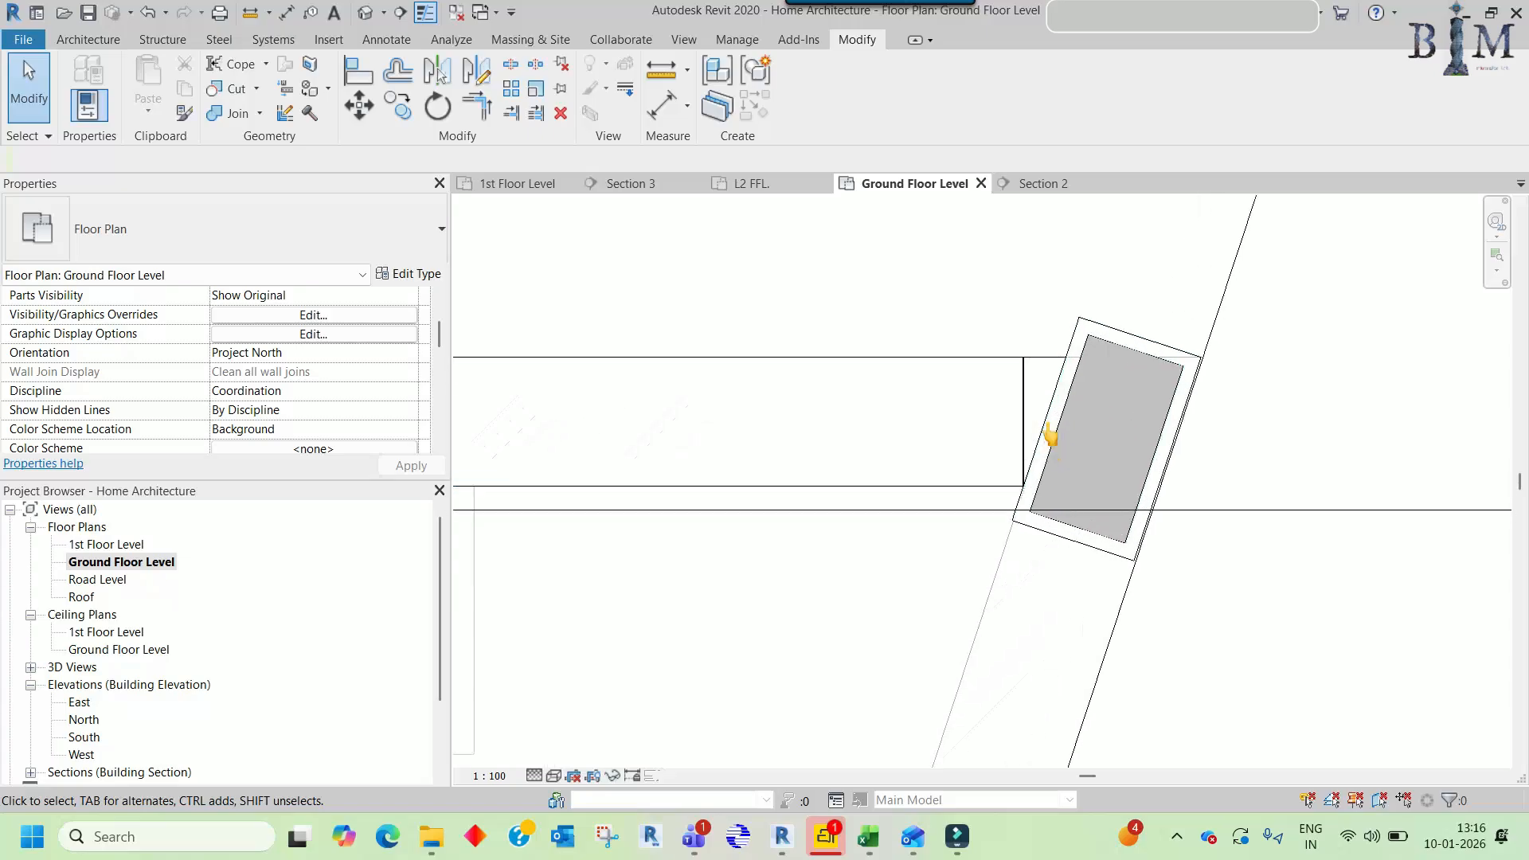
left_click(1063, 350)
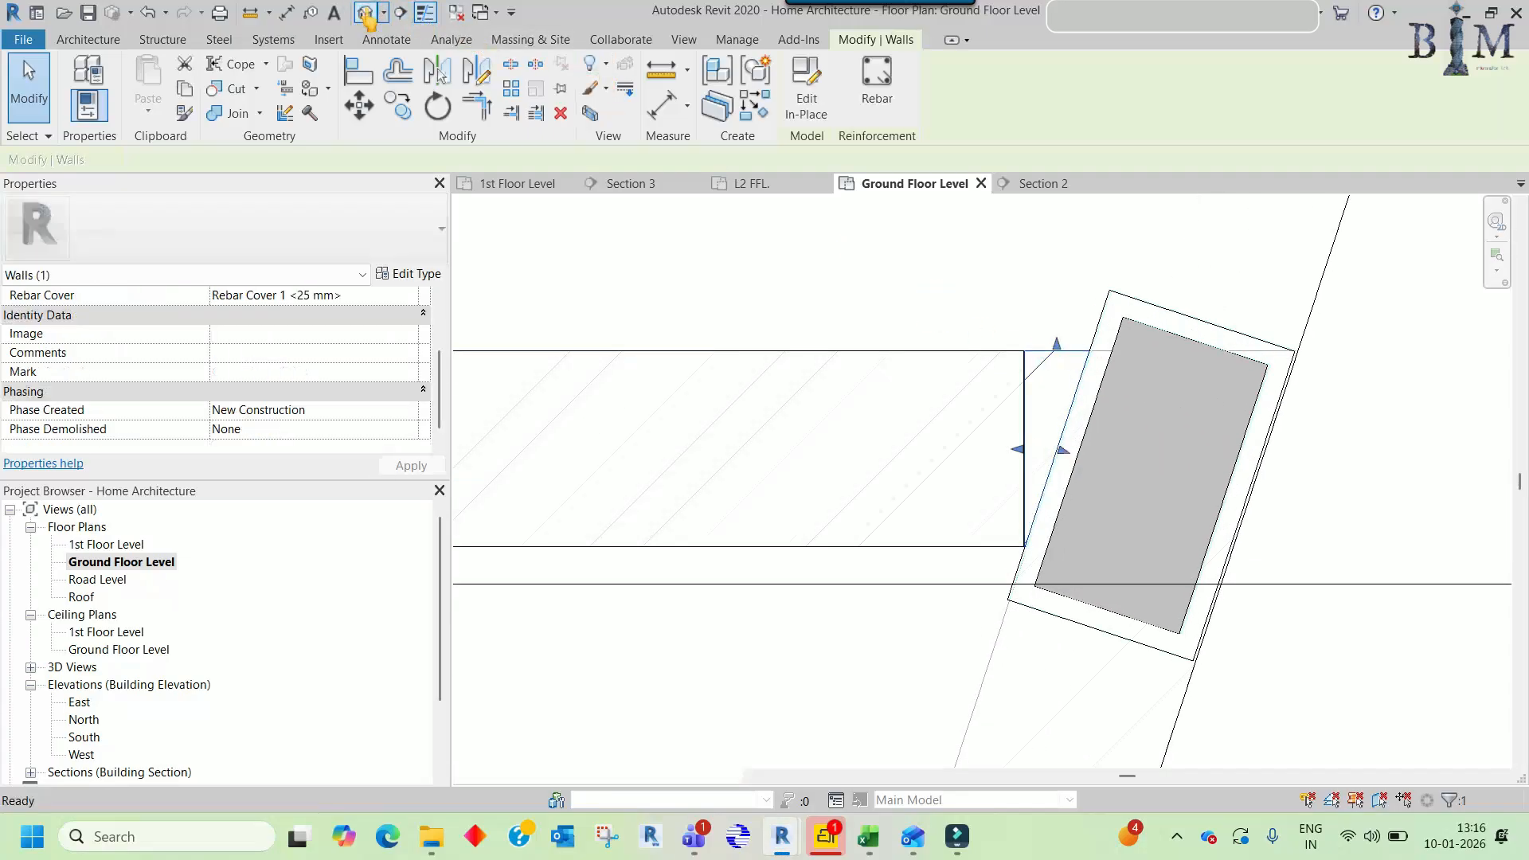
left_click(365, 13)
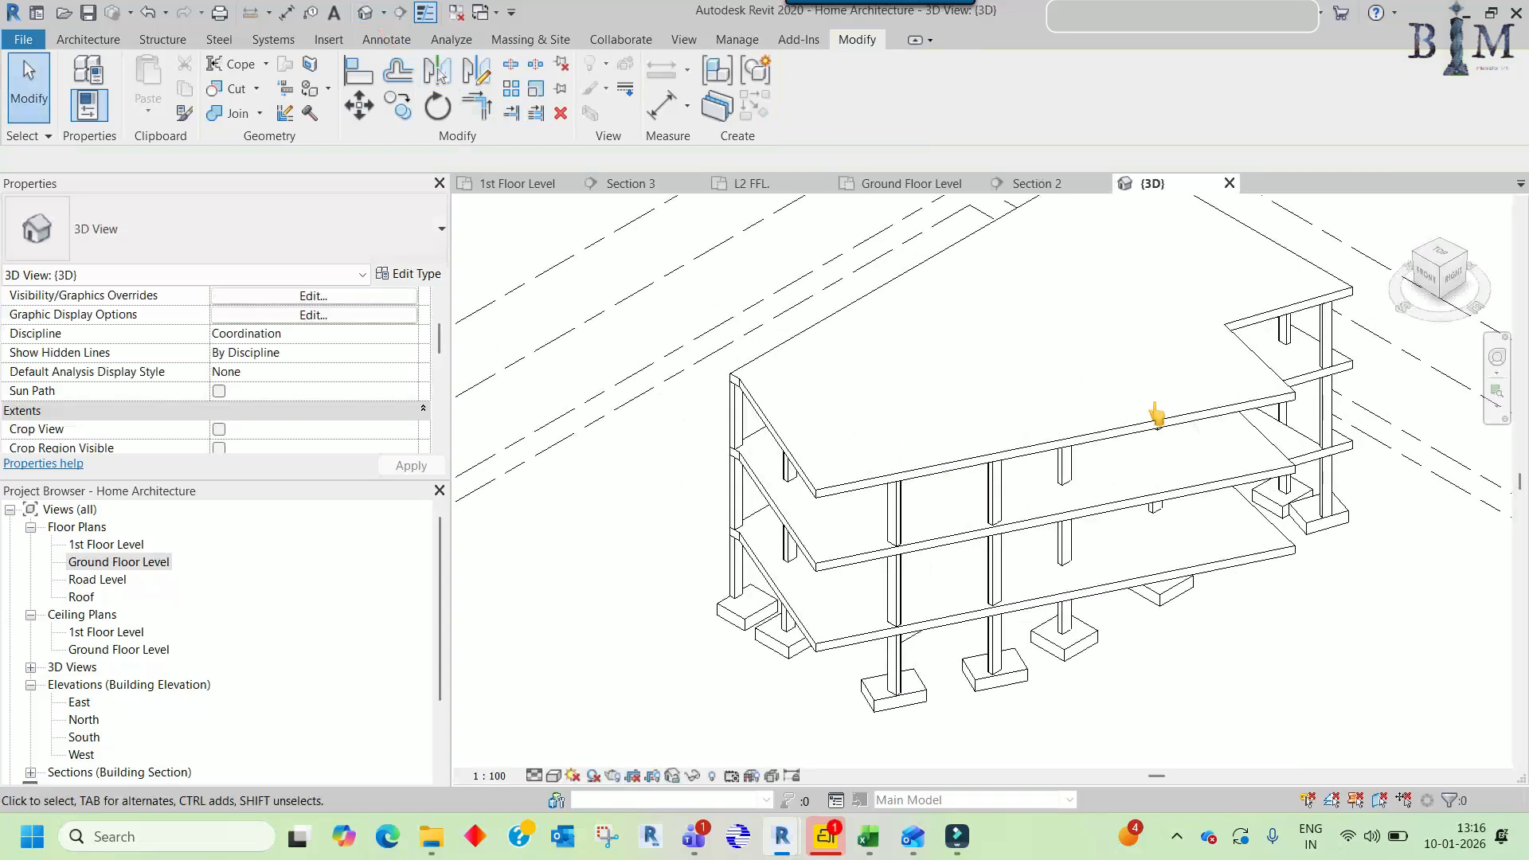
left_click(553, 776)
left_click(587, 713)
- Examine in 3D how the in-place wedge meets the brick wall and the inclined column
middle_click_drag(666, 676, 963, 629, "shift")
scroll(966, 632, "up", 6)
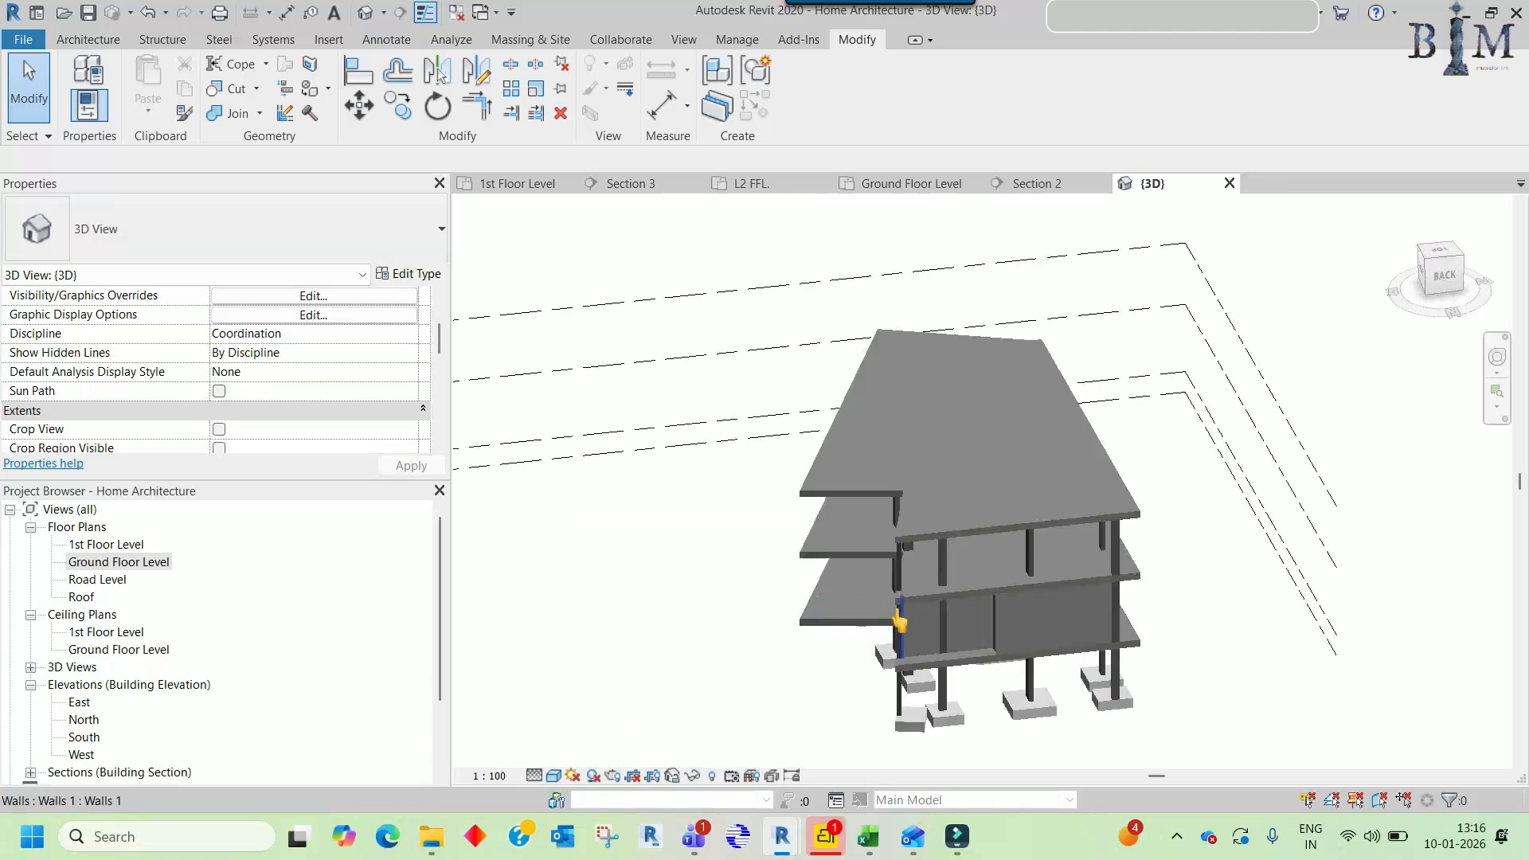
scroll(1035, 520, "up", 2)
scroll(1034, 519, "down", 2)
middle_click_drag(617, 631, 858, 581)
scroll(788, 601, "up", 3)
left_click(758, 619)
key("Escape")
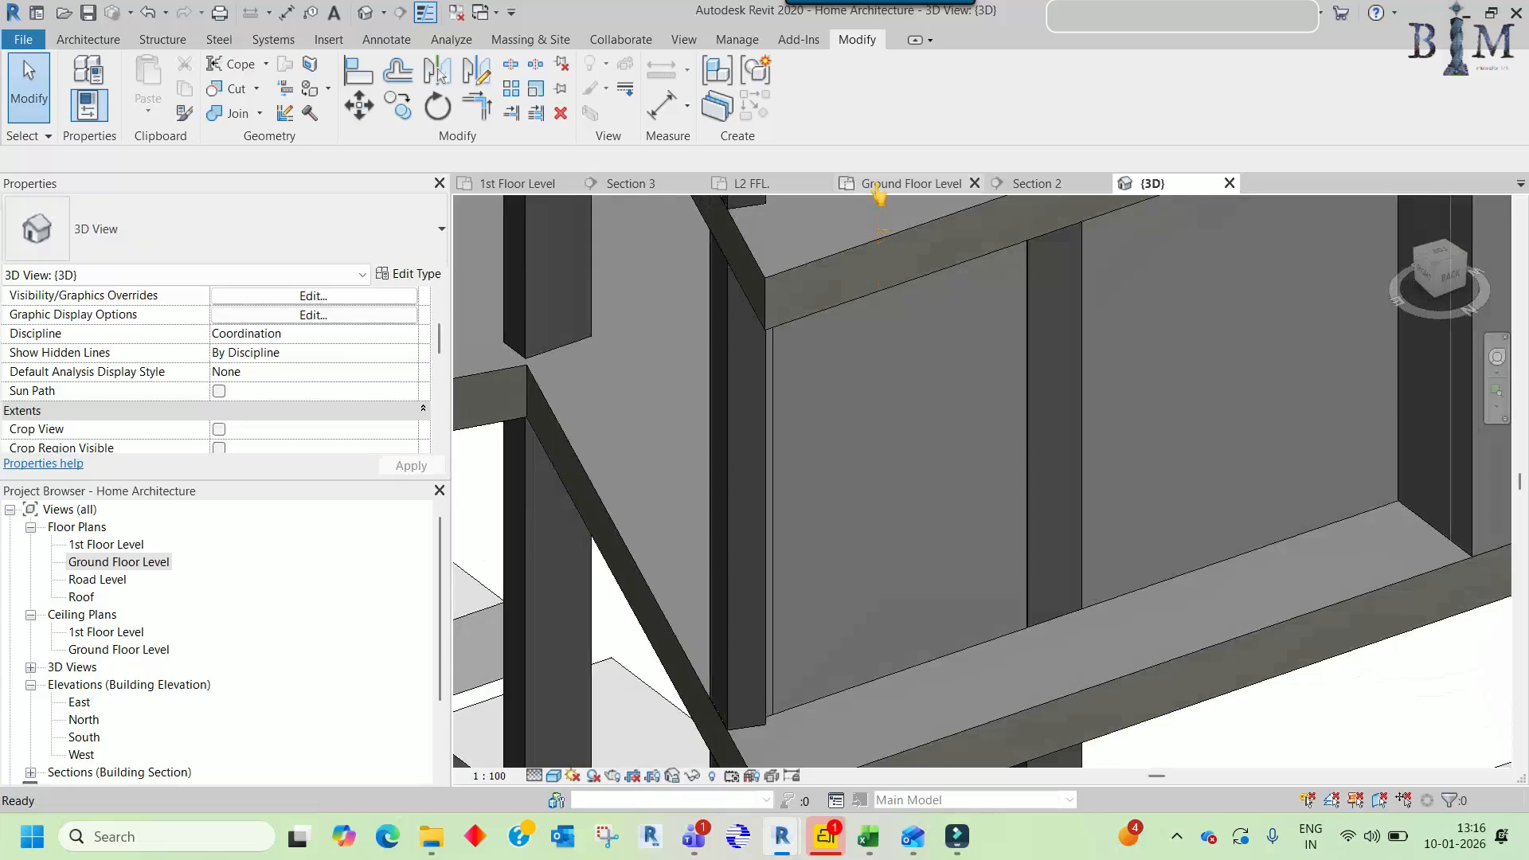
- In the Ground Floor Level plan, copy the short horizontal Generic - 9" wall beside the inclined column down into Bedroom 1
left_click(876, 183)
scroll(1059, 402, "down", 6)
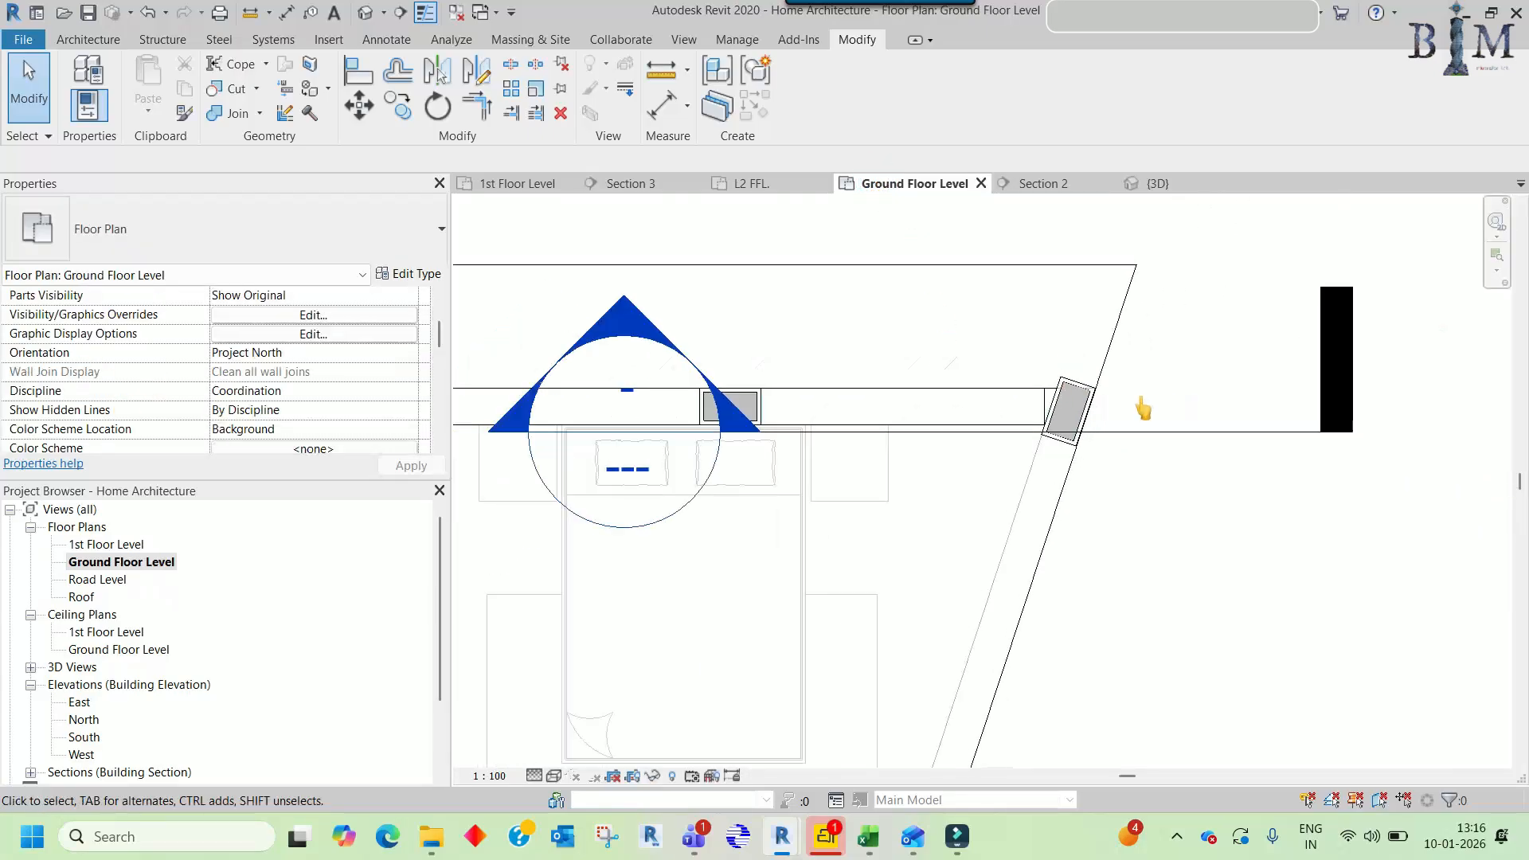
left_click(1033, 408)
key("c")
key("o")
left_click(1048, 402)
left_click(1058, 521)
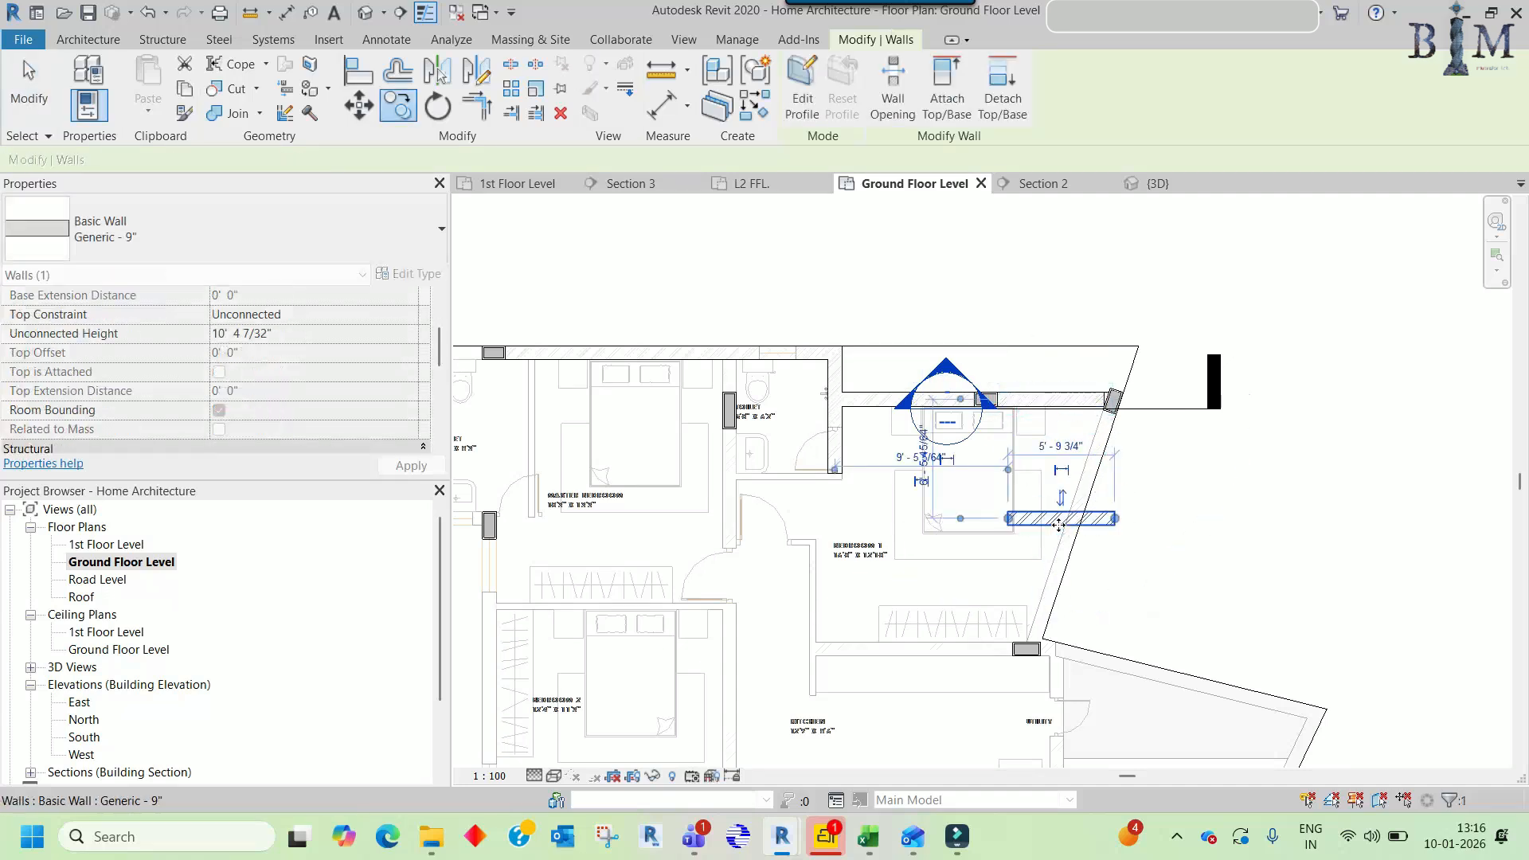
- Align the copied wall with the inclined outer wall line of Bedroom 1 in the linked plan
scroll(1058, 524, "up", 4)
key("a")
key("l")
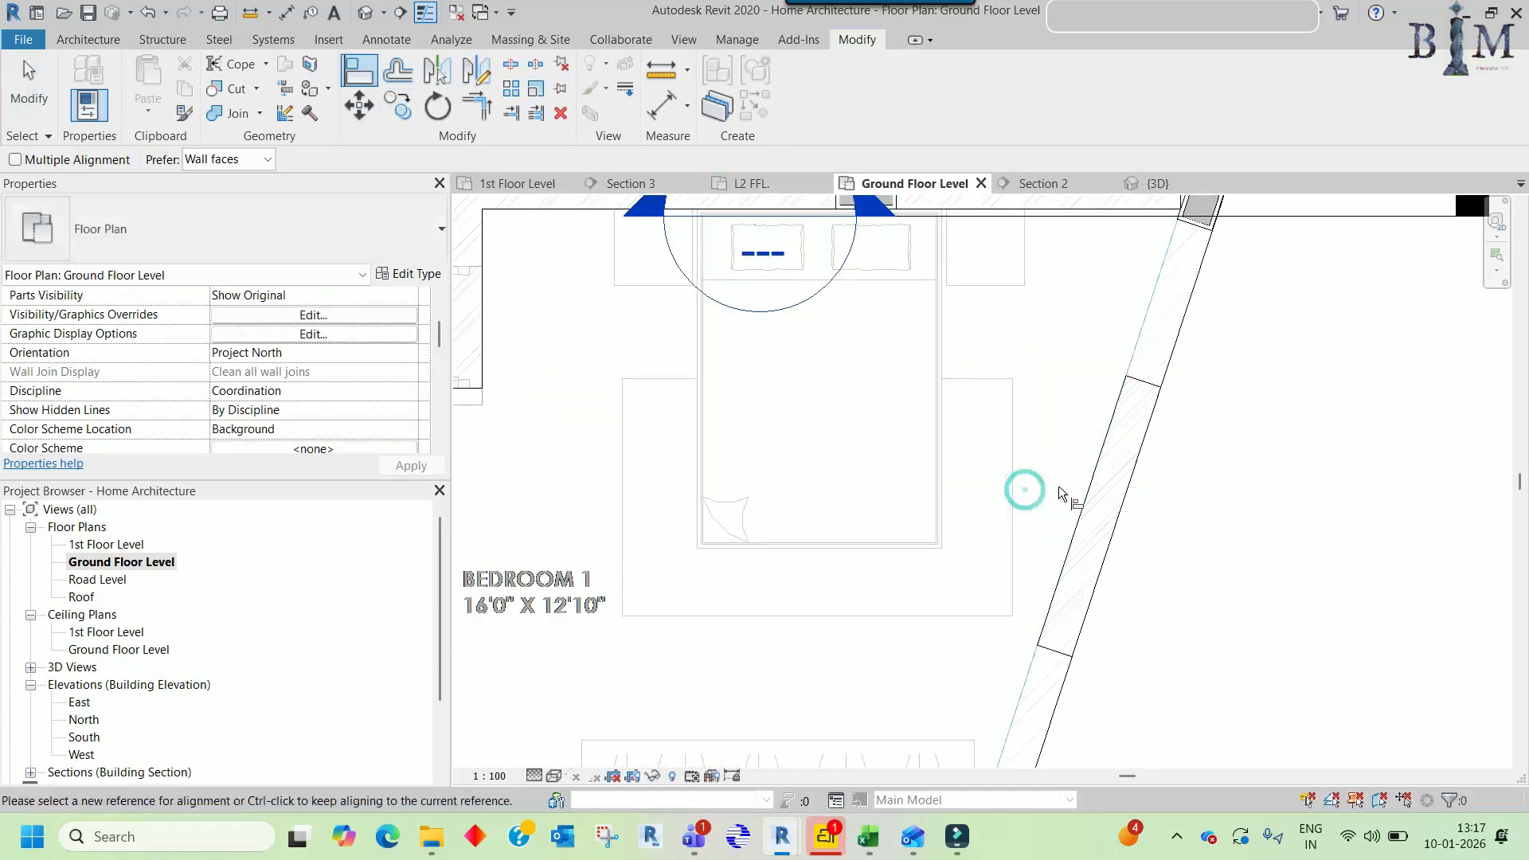
key("Escape")
middle_click_drag(1143, 351, 1061, 517)
- Move the inclined wall up along its line and align its upper end with the inclined column's lower face
left_click(1057, 501)
scroll(1056, 502, "up", 2)
left_click_drag(1053, 504, 1130, 273)
key("Escape")
key("a")
key("l")
left_click(1143, 233)
left_click(1126, 269)
key("Escape")
- Copy the inclined Bedroom 1 wall to the open area outside the building, above the utility area's sloping edge
scroll(1126, 265, "down", 2)
middle_click_drag(1096, 489, 1094, 229)
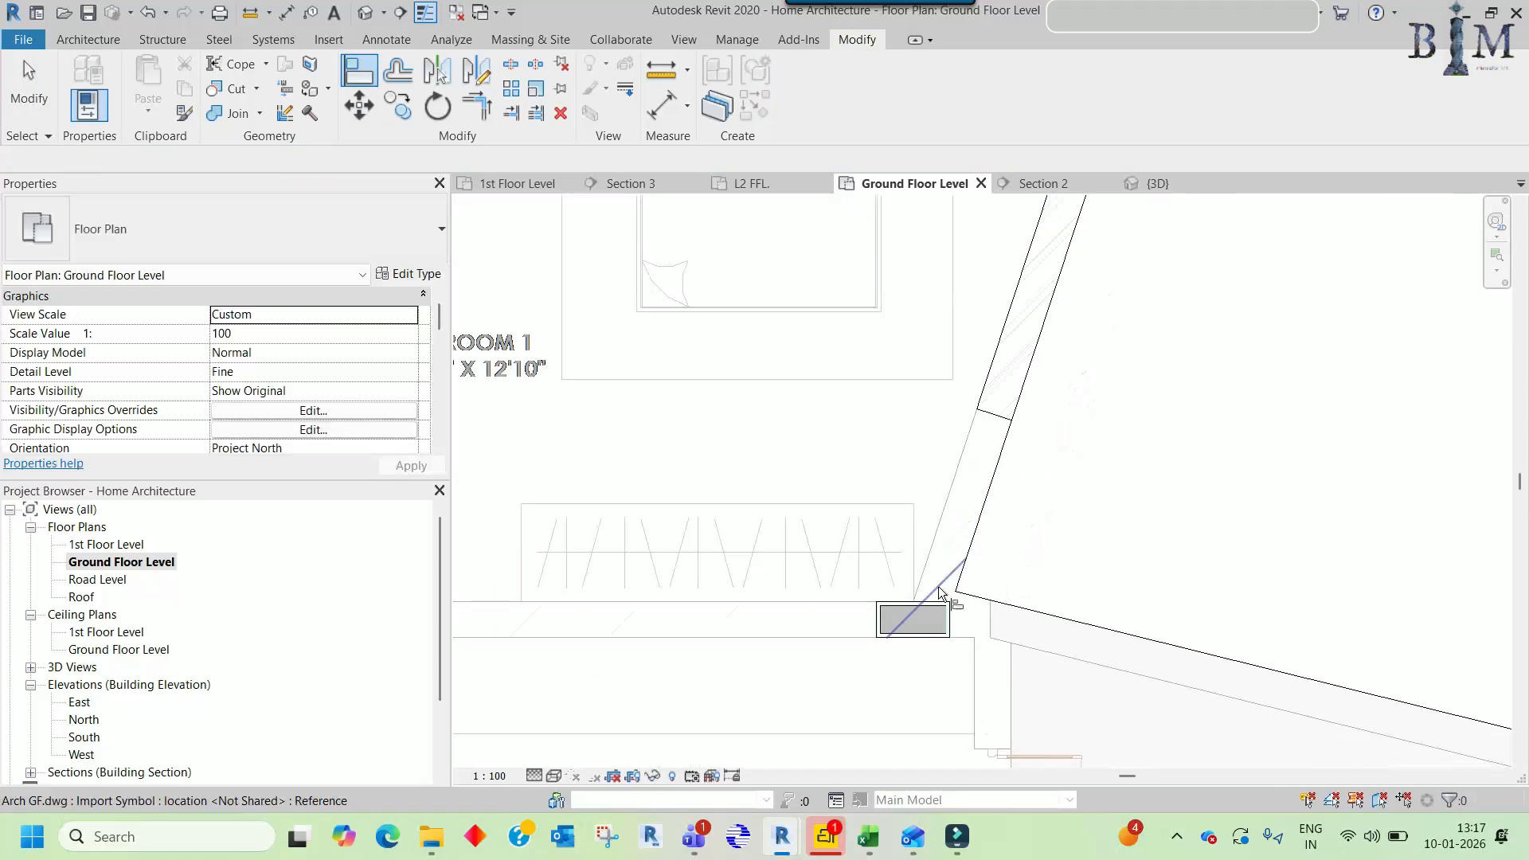
scroll(948, 588, "up", 2)
middle_click_drag(948, 588, 826, 588)
left_click(898, 334)
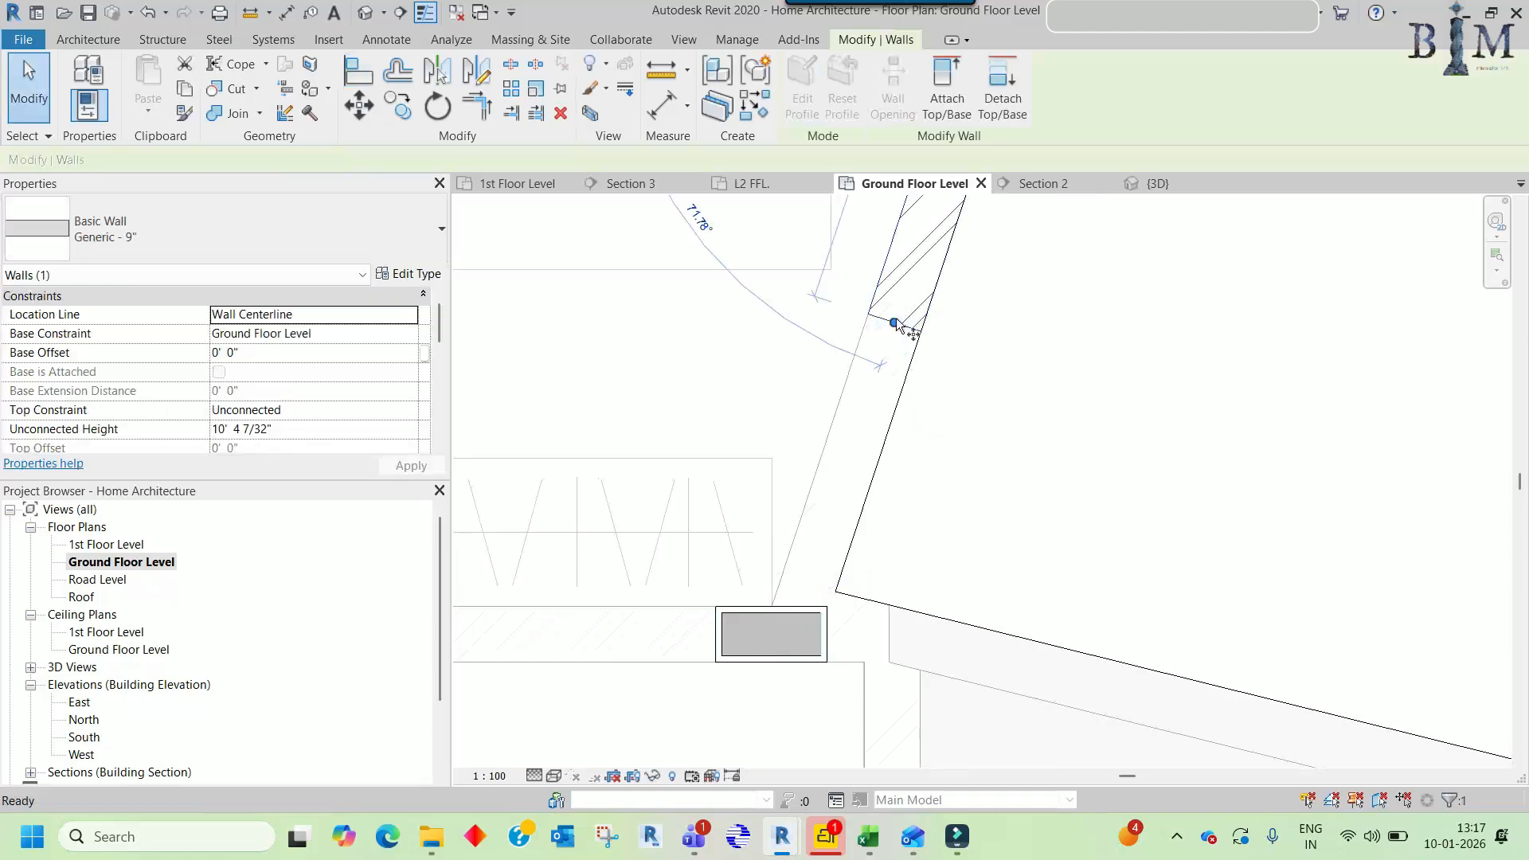
key("c")
key("o")
left_click(897, 324)
scroll(960, 472, "down", 1)
left_click(1160, 598)
scroll(1202, 539, "down", 2)
middle_click_drag(1202, 539, 1065, 395)
key("Escape")
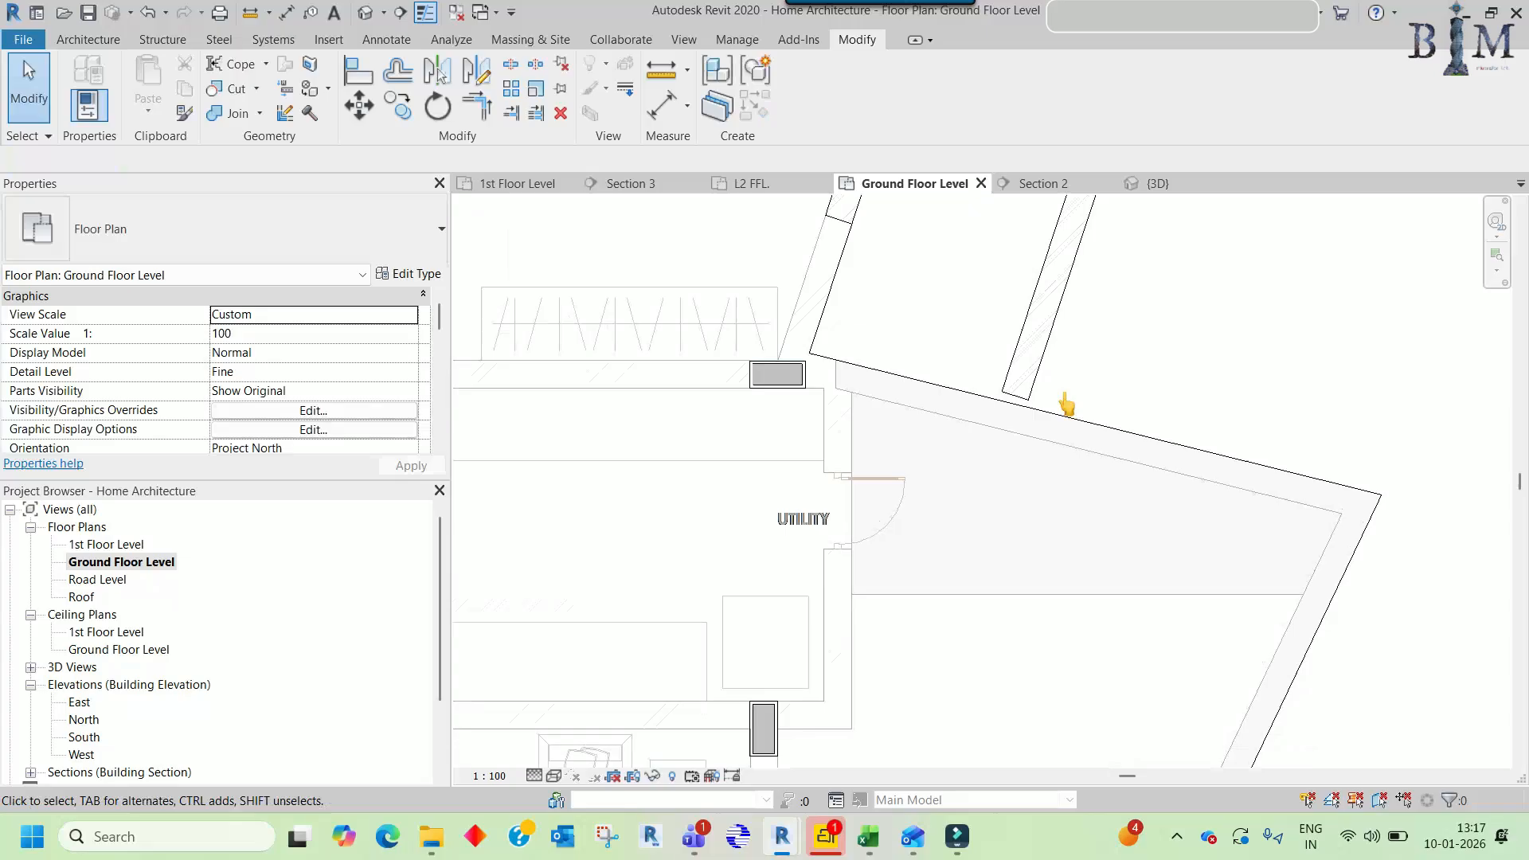
- Move the copied inclined wall to the Utility door wall and align it with that vertical wall line of the plan
left_click(1033, 347)
left_click_drag(1027, 342, 843, 625)
key("a")
key("l")
left_click(825, 581)
left_click(922, 578)
key("Escape")
key("Escape")
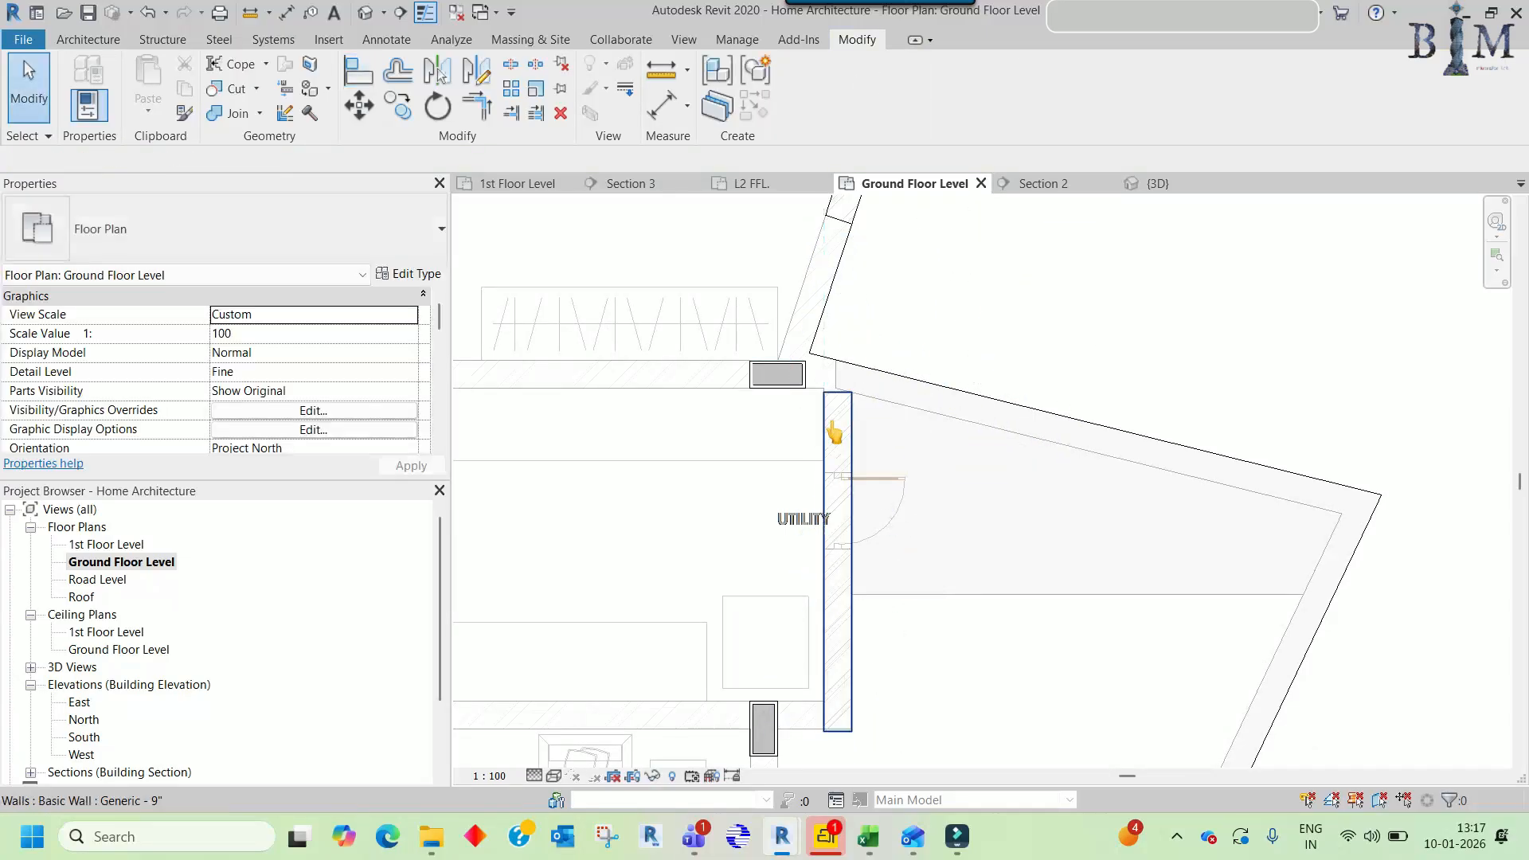
- Copy the vertical Utility wall a short distance outward, beyond the door swing
scroll(797, 386, "up", 3)
left_click(844, 429)
key("c")
key("c")
left_click(842, 464)
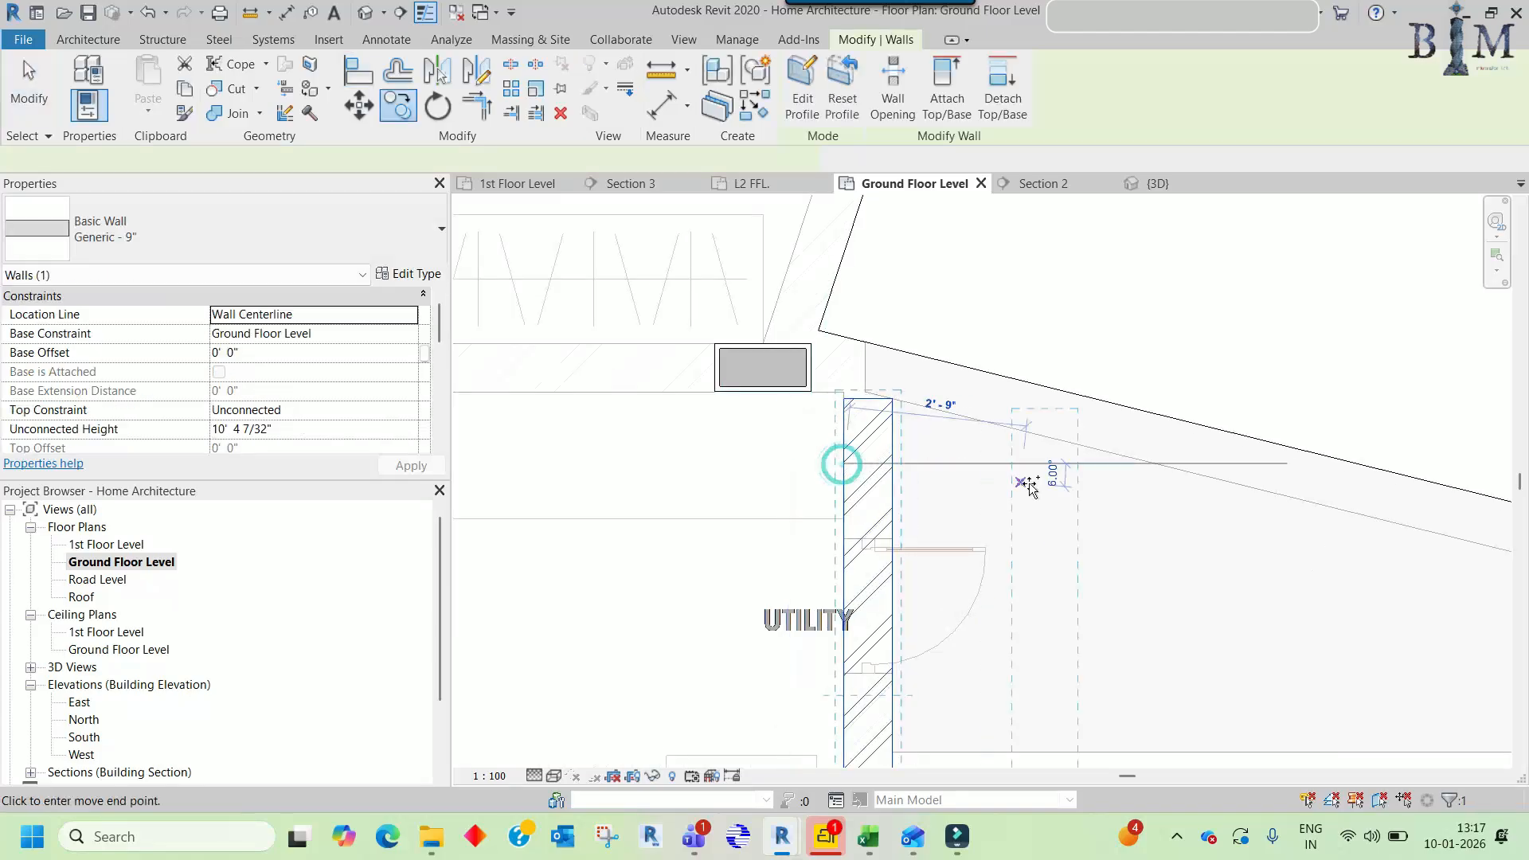
left_click(1029, 484)
- Rotate the copied Utility wall by 90 degrees and move it outside the corner, near the column below Bedroom 1
left_click(1085, 494)
key("r")
key("o")
left_click(1149, 345)
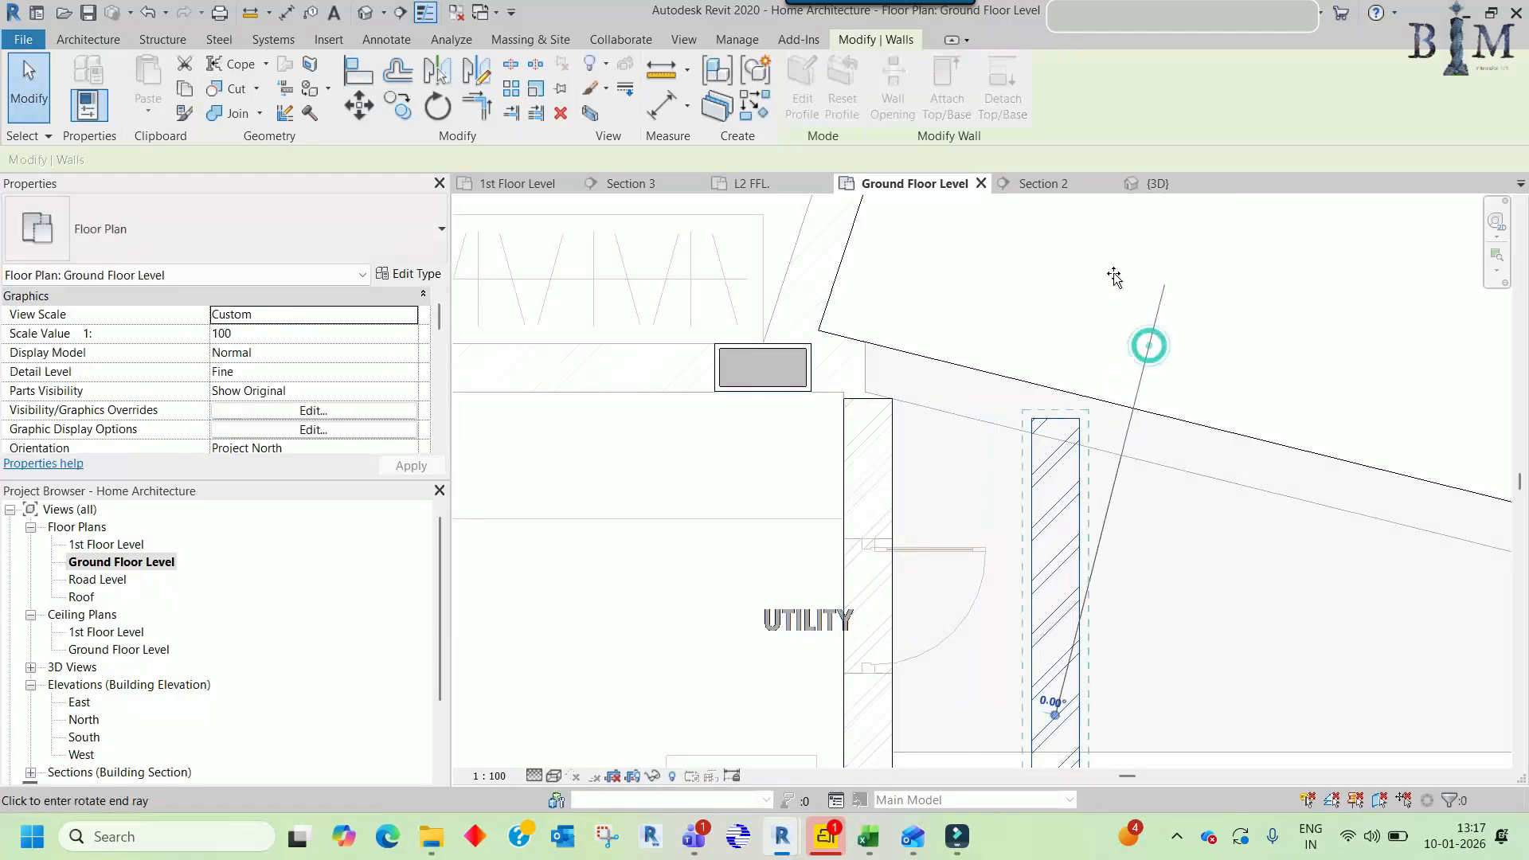
type("90")
key("Return")
scroll(1095, 390, "down", 3)
left_click_drag(930, 548, 1057, 343)
scroll(1009, 353, "up", 2)
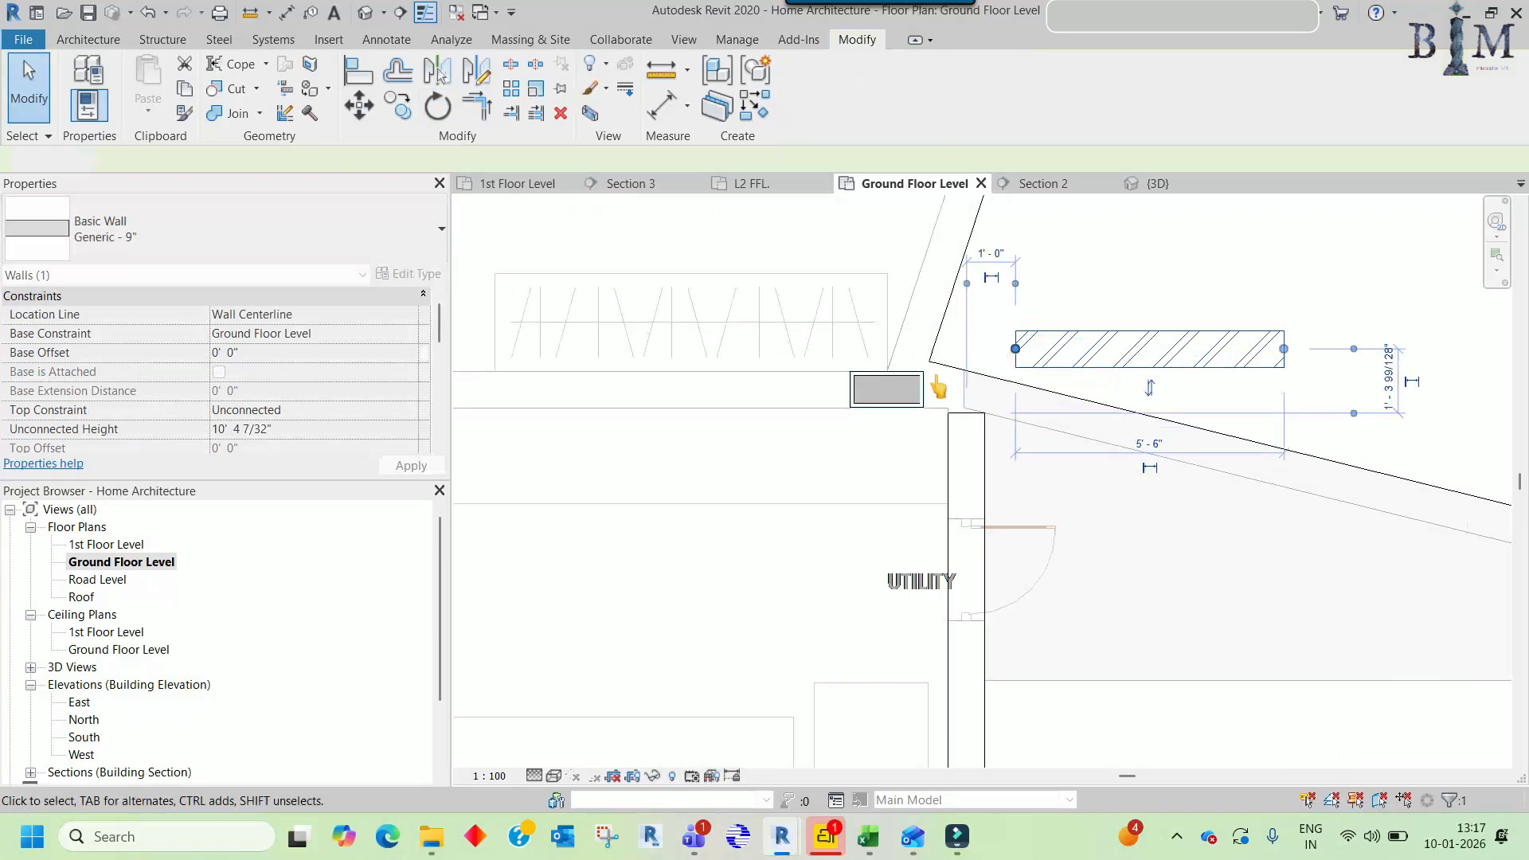
- Align the rotated wall's upper face with the horizontal wall line between Bedroom 1 and the Utility
key("a")
key("l")
left_click(766, 371)
left_click(1091, 331)
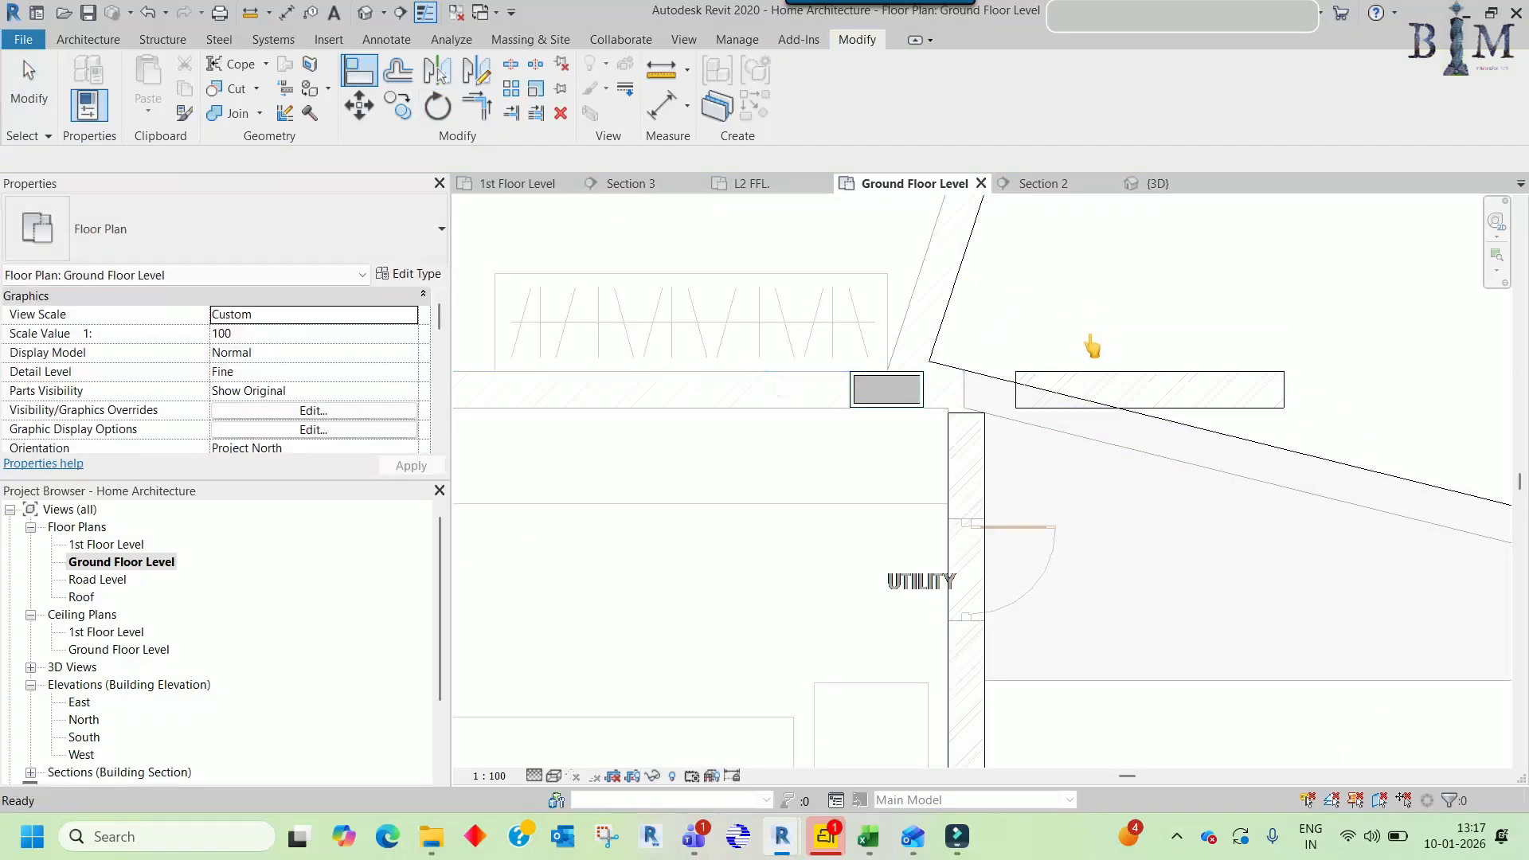
key("Escape")
- Slide the horizontal wall toward the column and align its near end with the column's face
left_click(1068, 378)
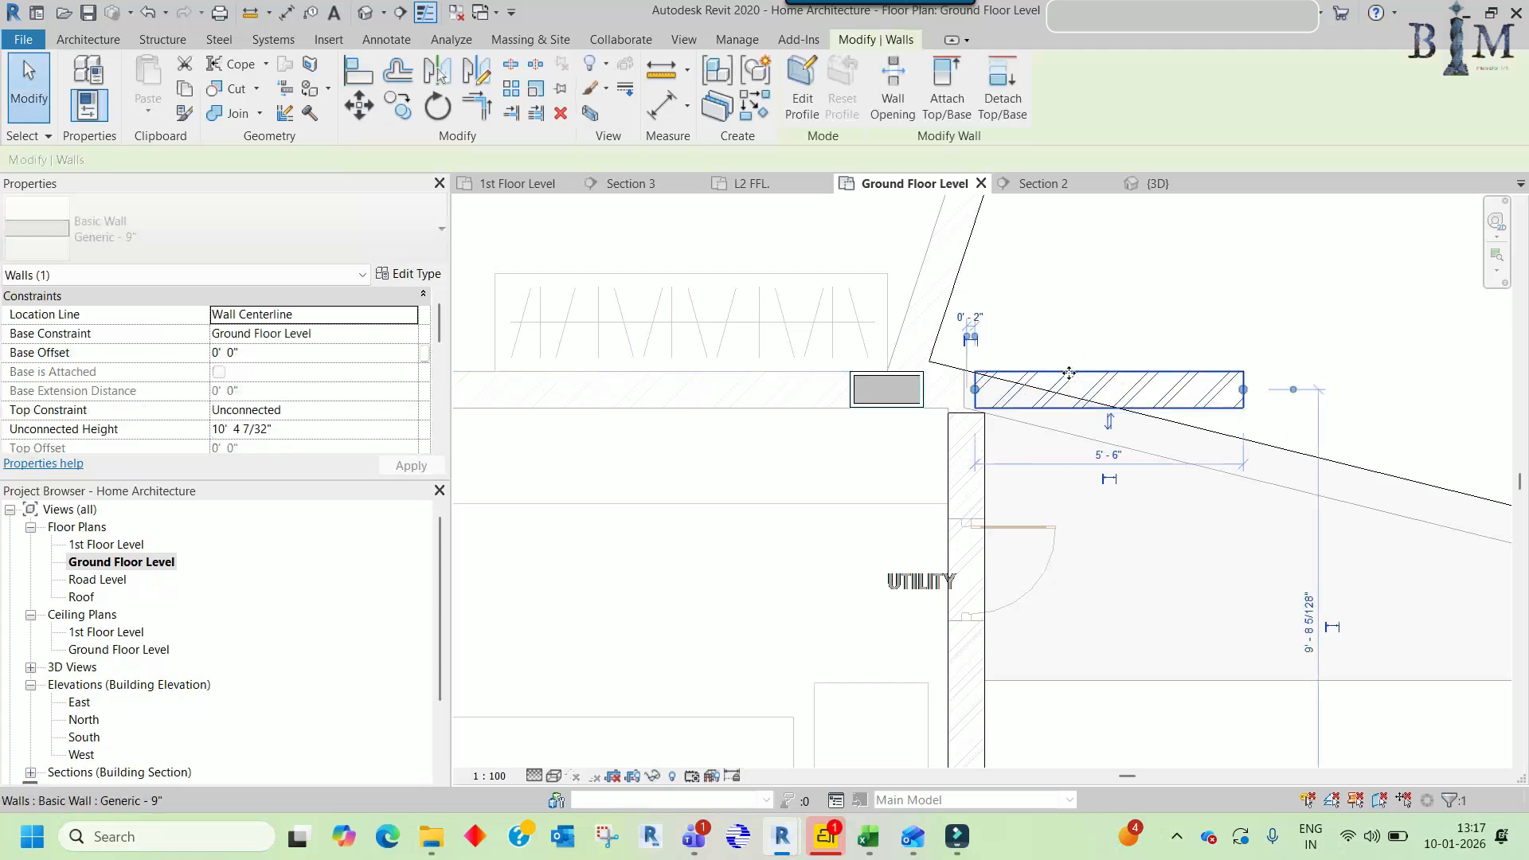
scroll(973, 391, "up", 6)
key("Escape")
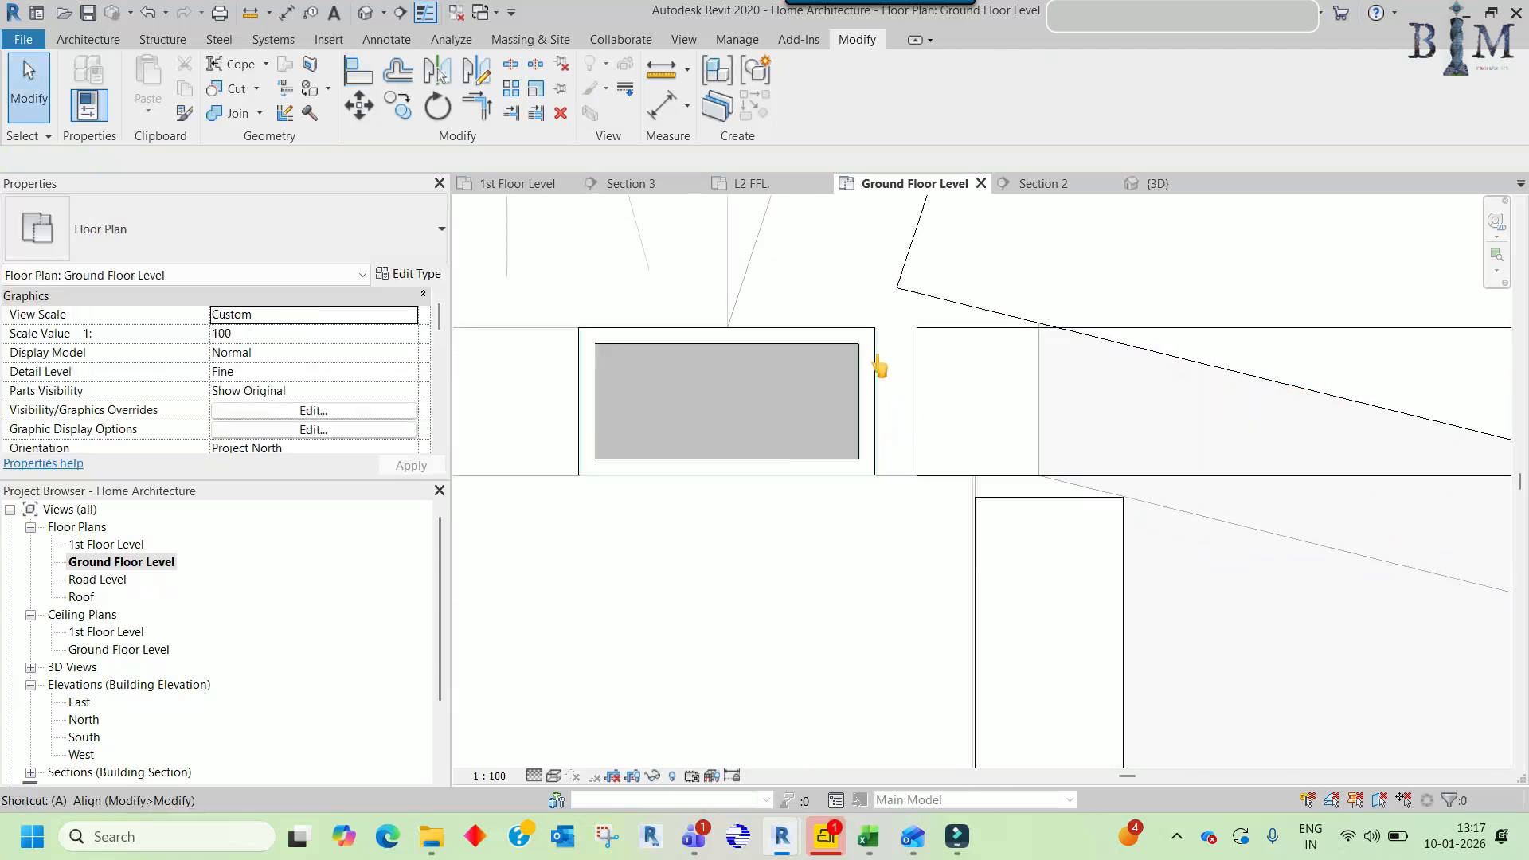
key("a")
key("l")
scroll(915, 364, "down", 2)
key("Escape")
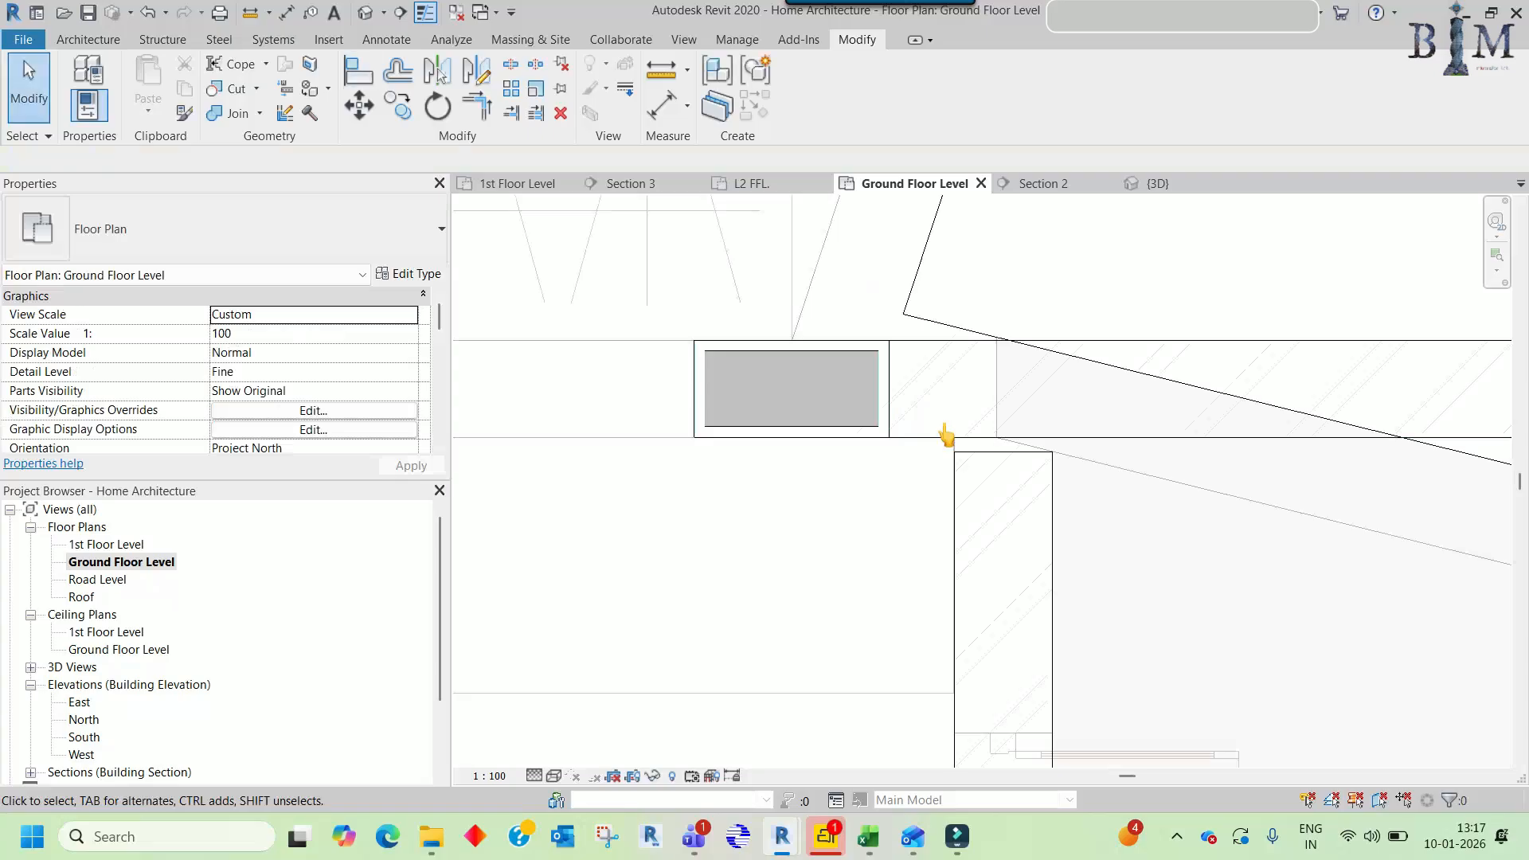
- Trim the short horizontal wall and the vertical Utility wall into a corner beside the column
key("t")
key("r")
left_click(912, 429)
left_click(956, 467)
key("Escape")
scroll(949, 394, "down", 2)
middle_click_drag(952, 390, 984, 481)
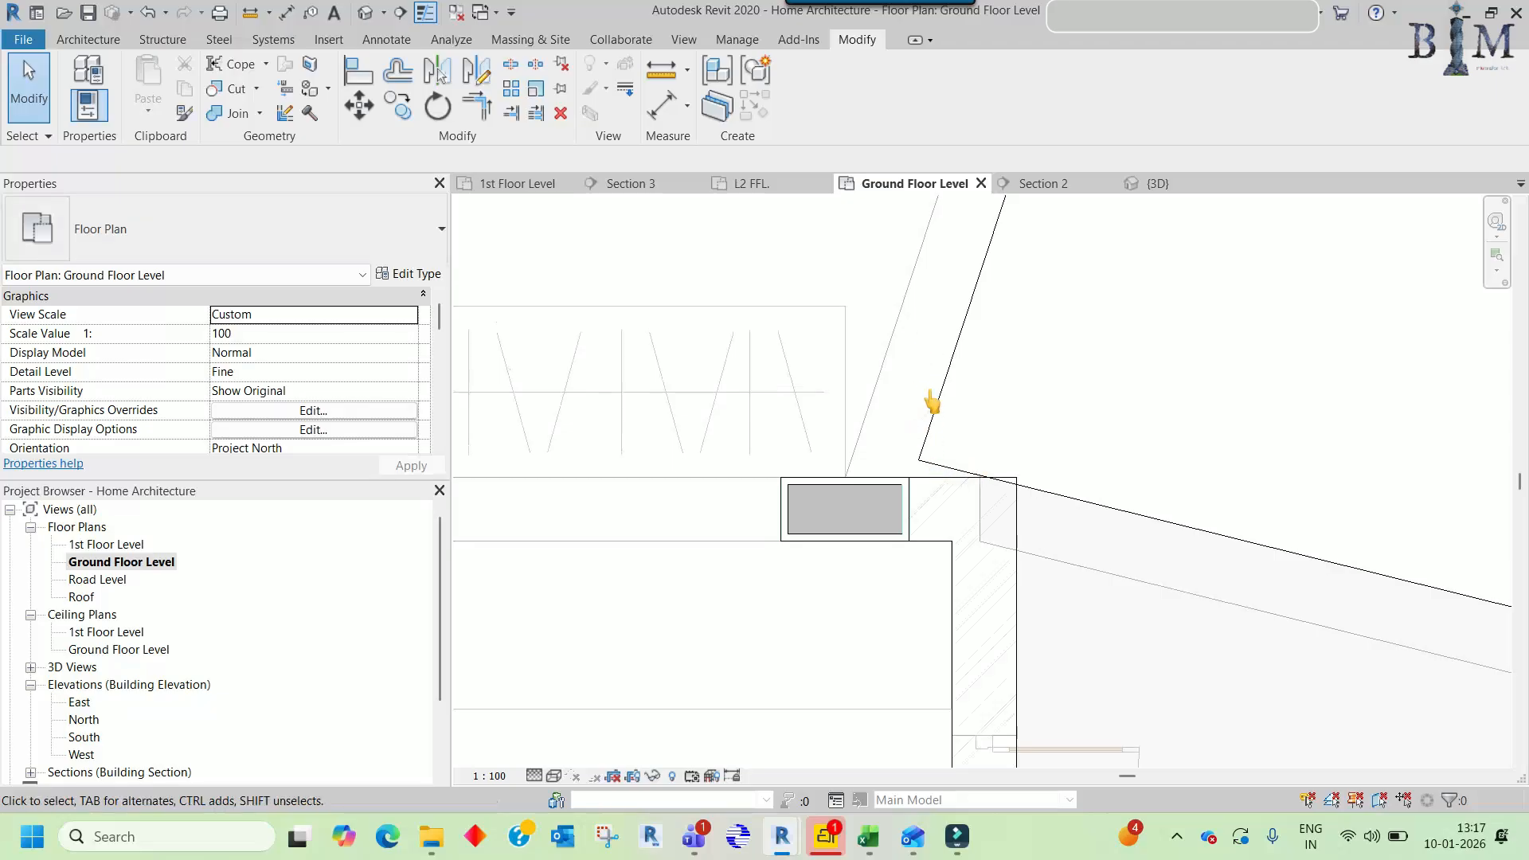
- Try to extend the slanted wall's lower end down into the column beside the Utility, and undo the extension
middle_click_drag(932, 402, 972, 533)
scroll(975, 529, "down", 1)
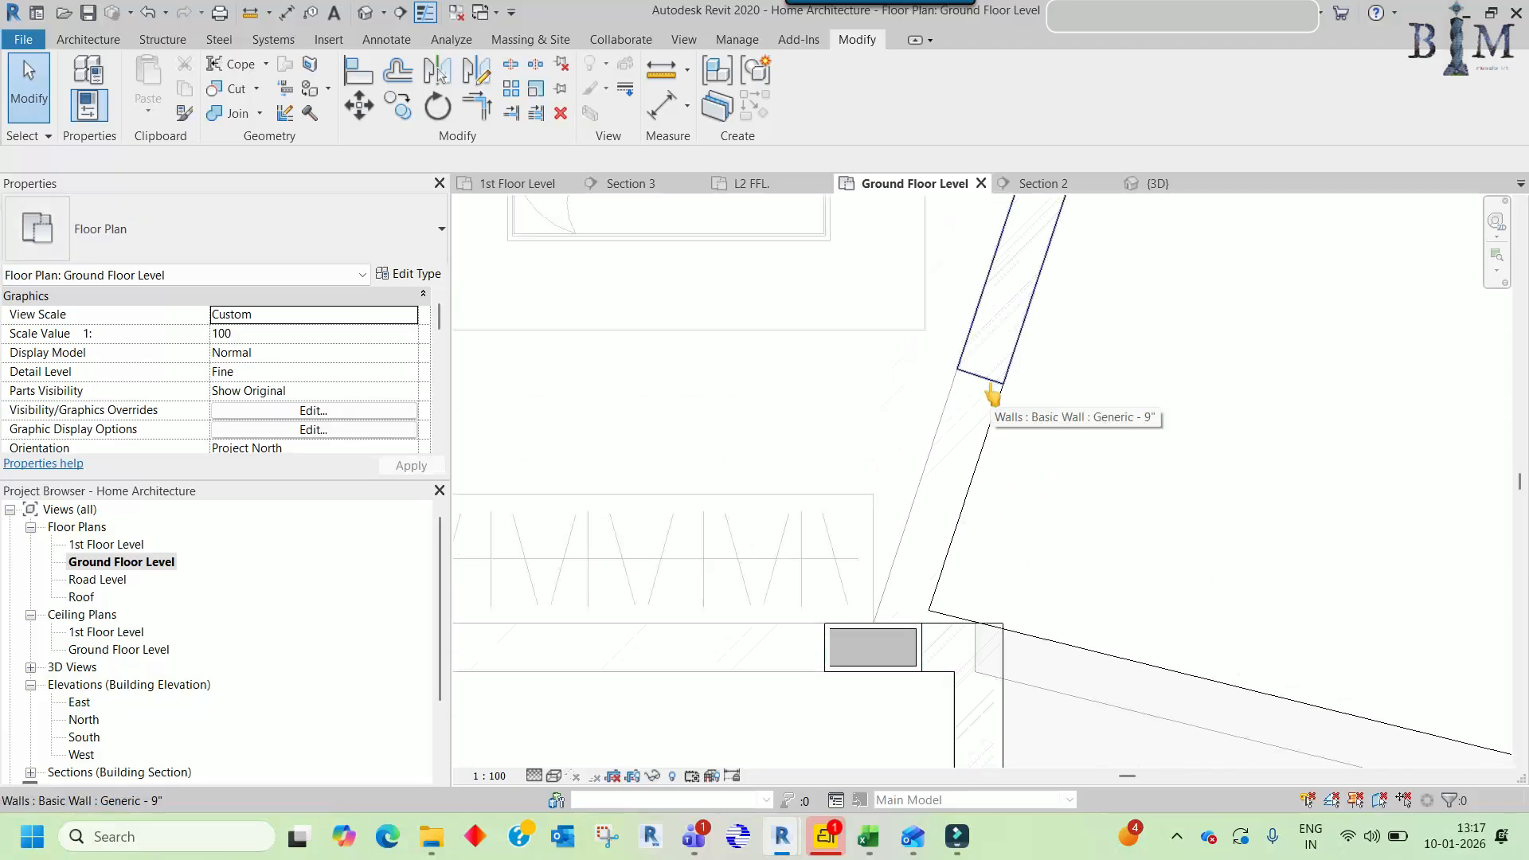
left_click(978, 379)
left_click_drag(978, 379, 899, 622)
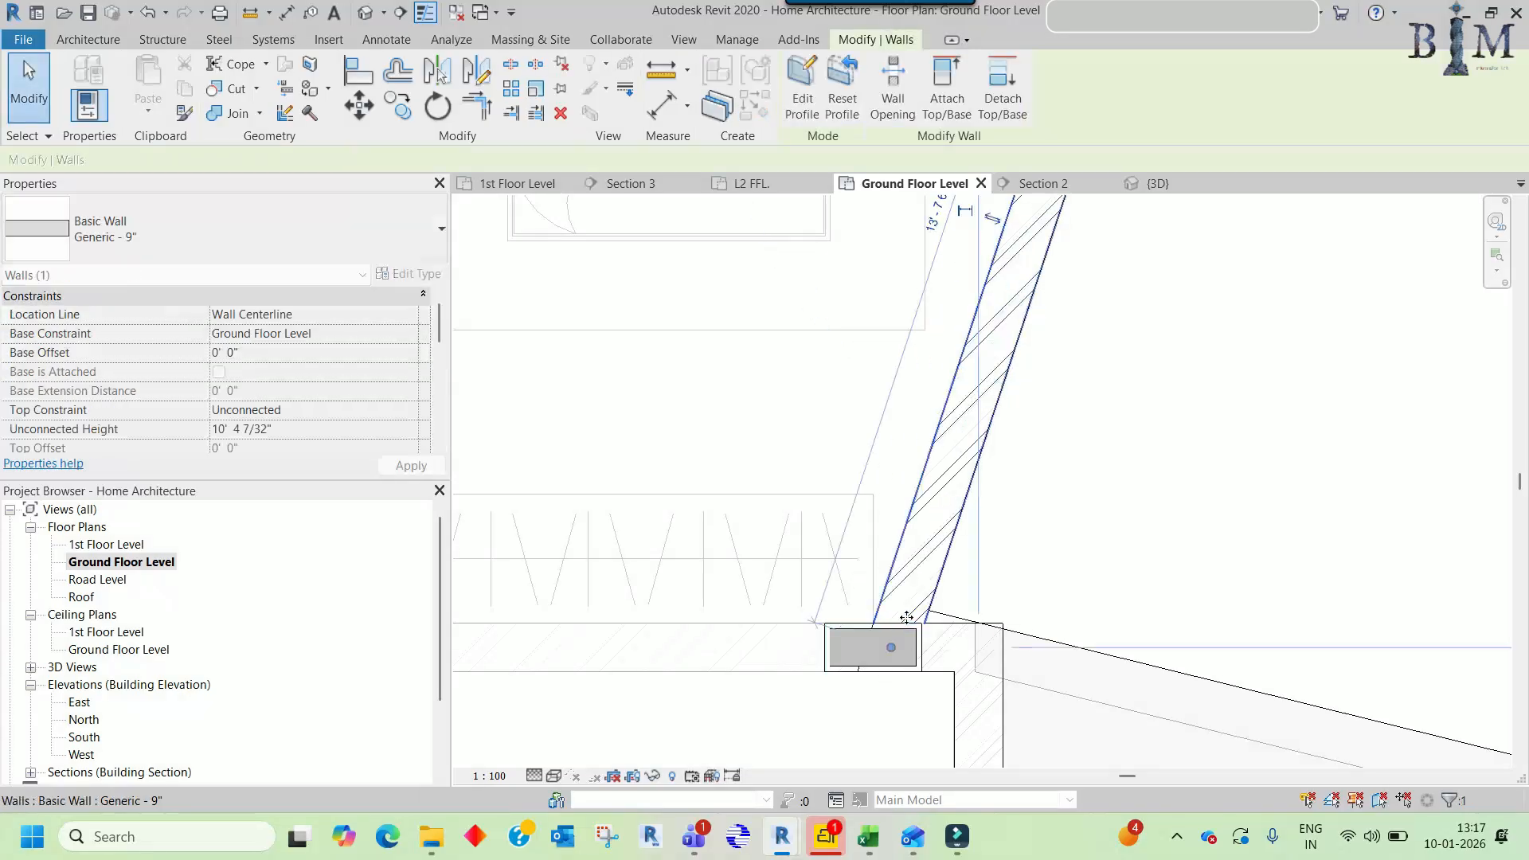
key("Escape")
scroll(923, 633, "up", 3)
middle_click_drag(915, 673, 969, 530)
scroll(897, 573, "up", 2)
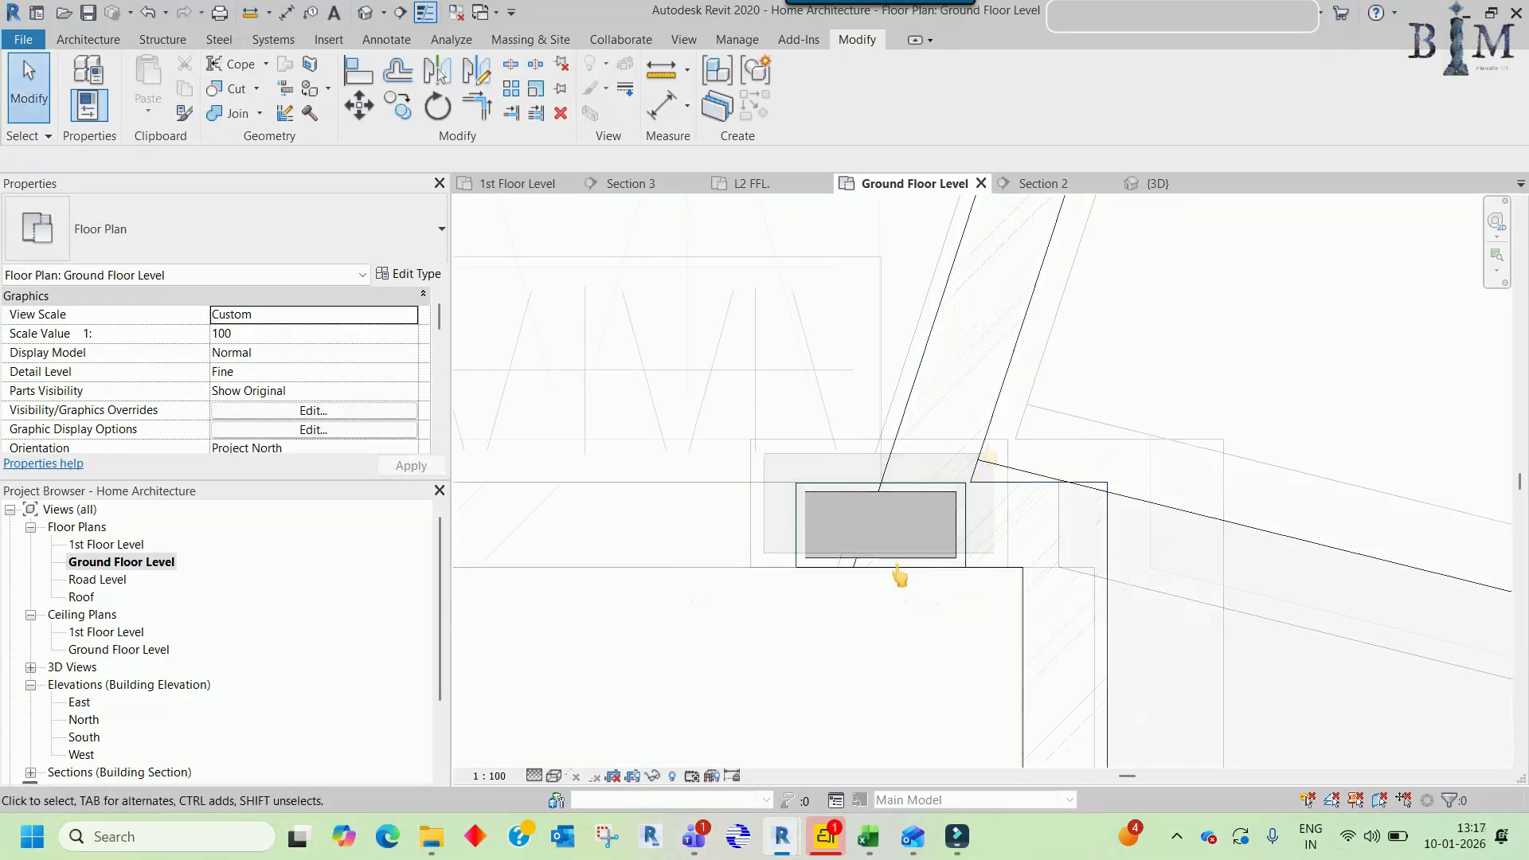
key("ctrl+z")
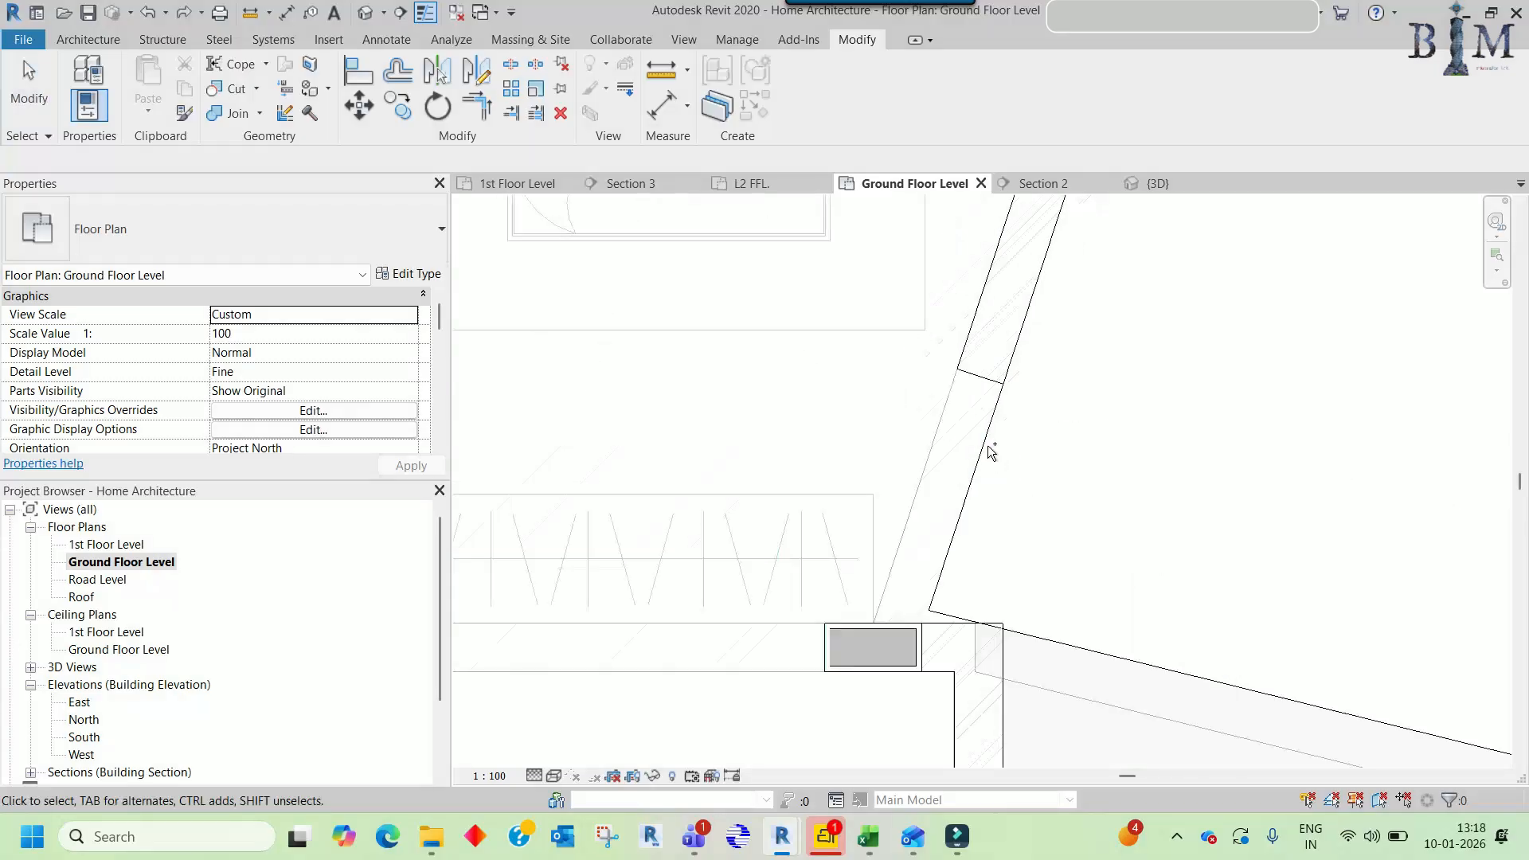
key("a")
key("l")
left_click(941, 614)
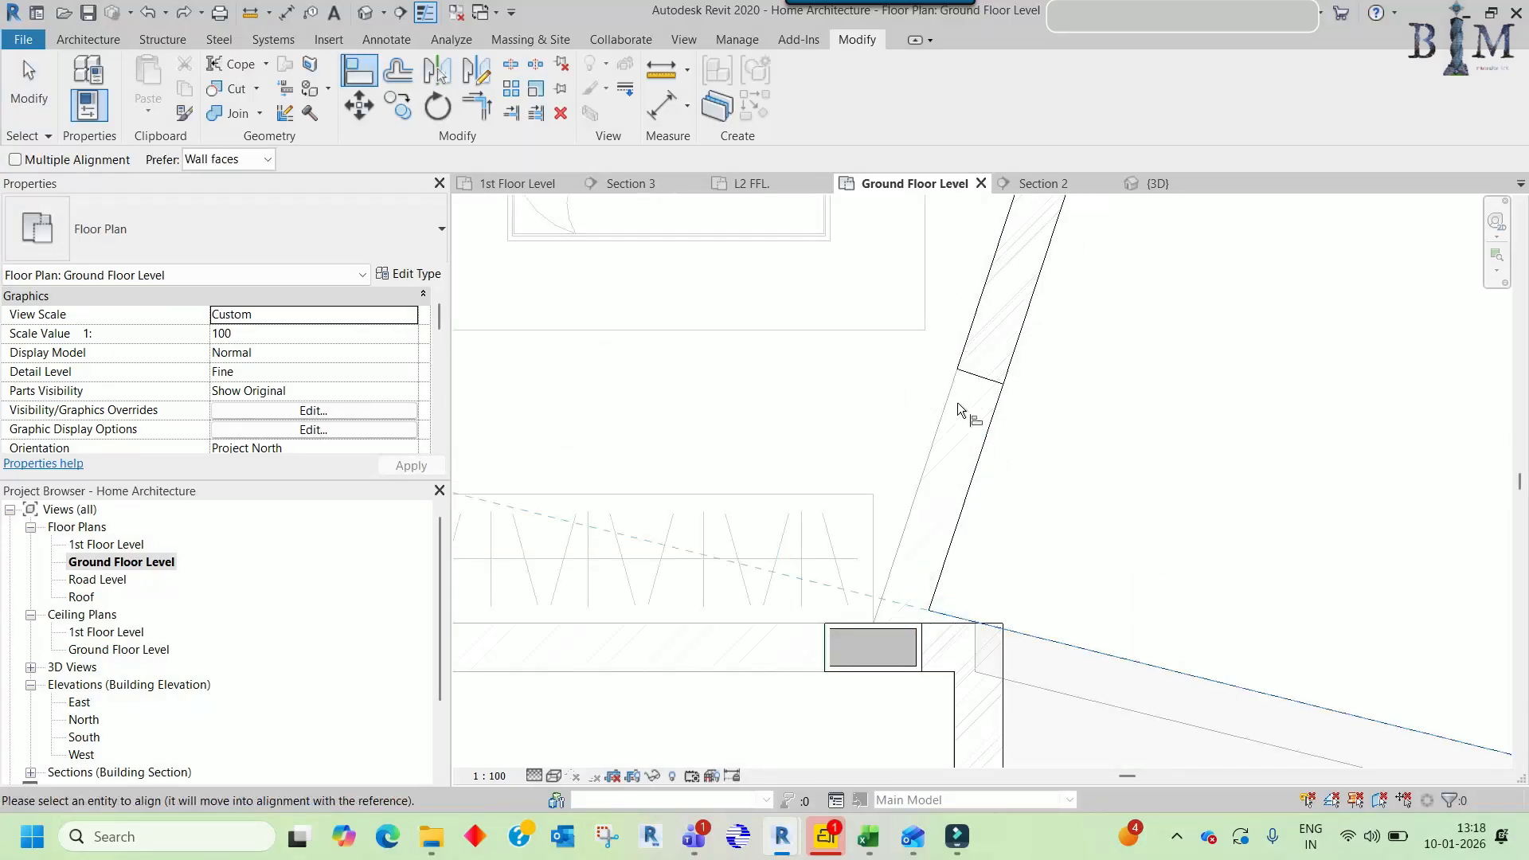
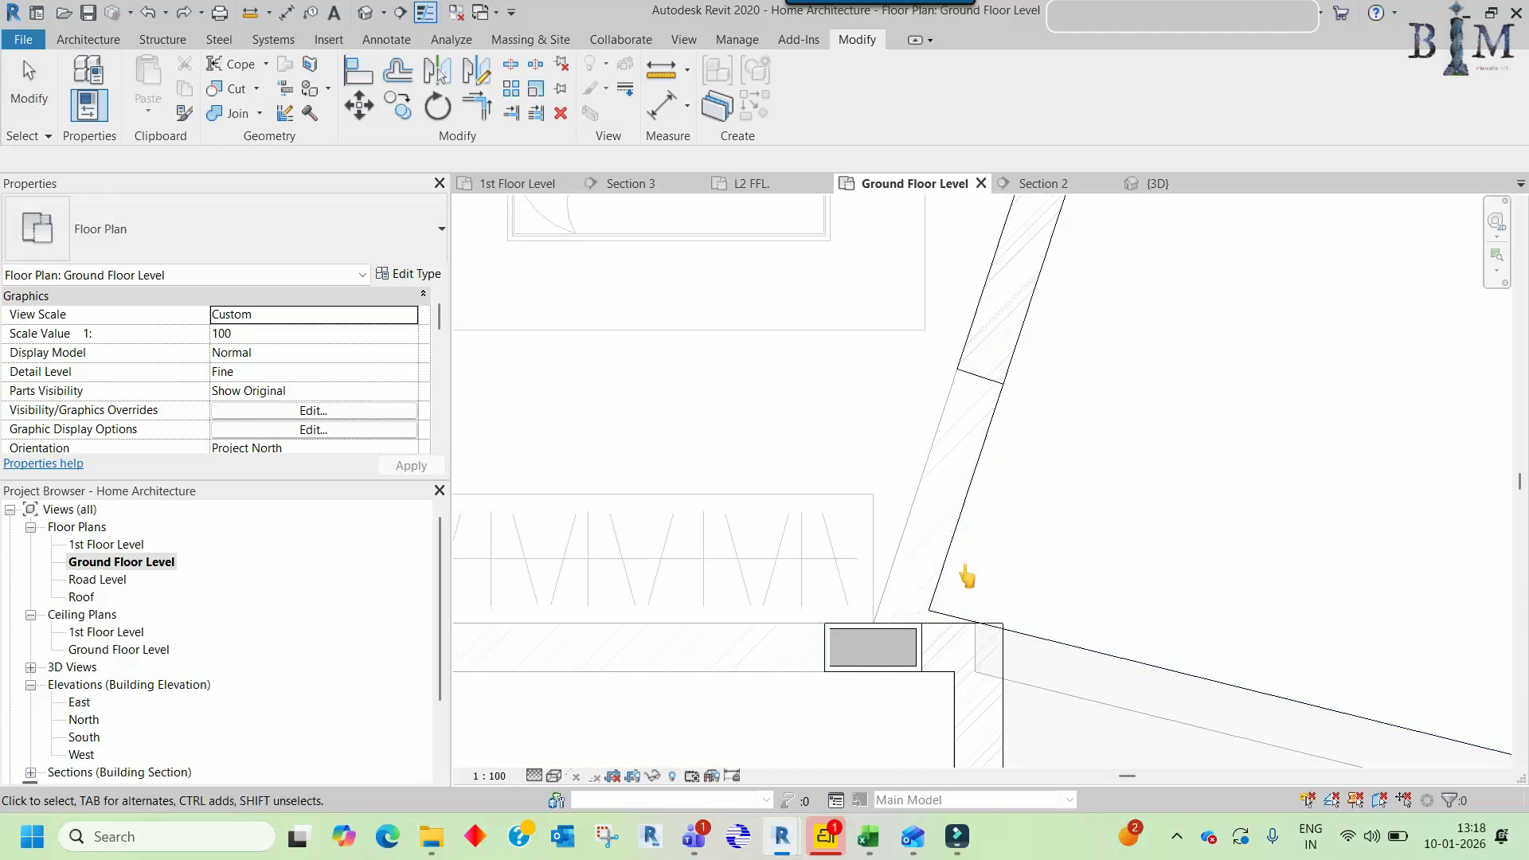
- Stretch the slanted wall's lower end down until its outer corner meets the corner of the site boundary line
left_click(984, 382)
scroll(984, 382, "up", 2)
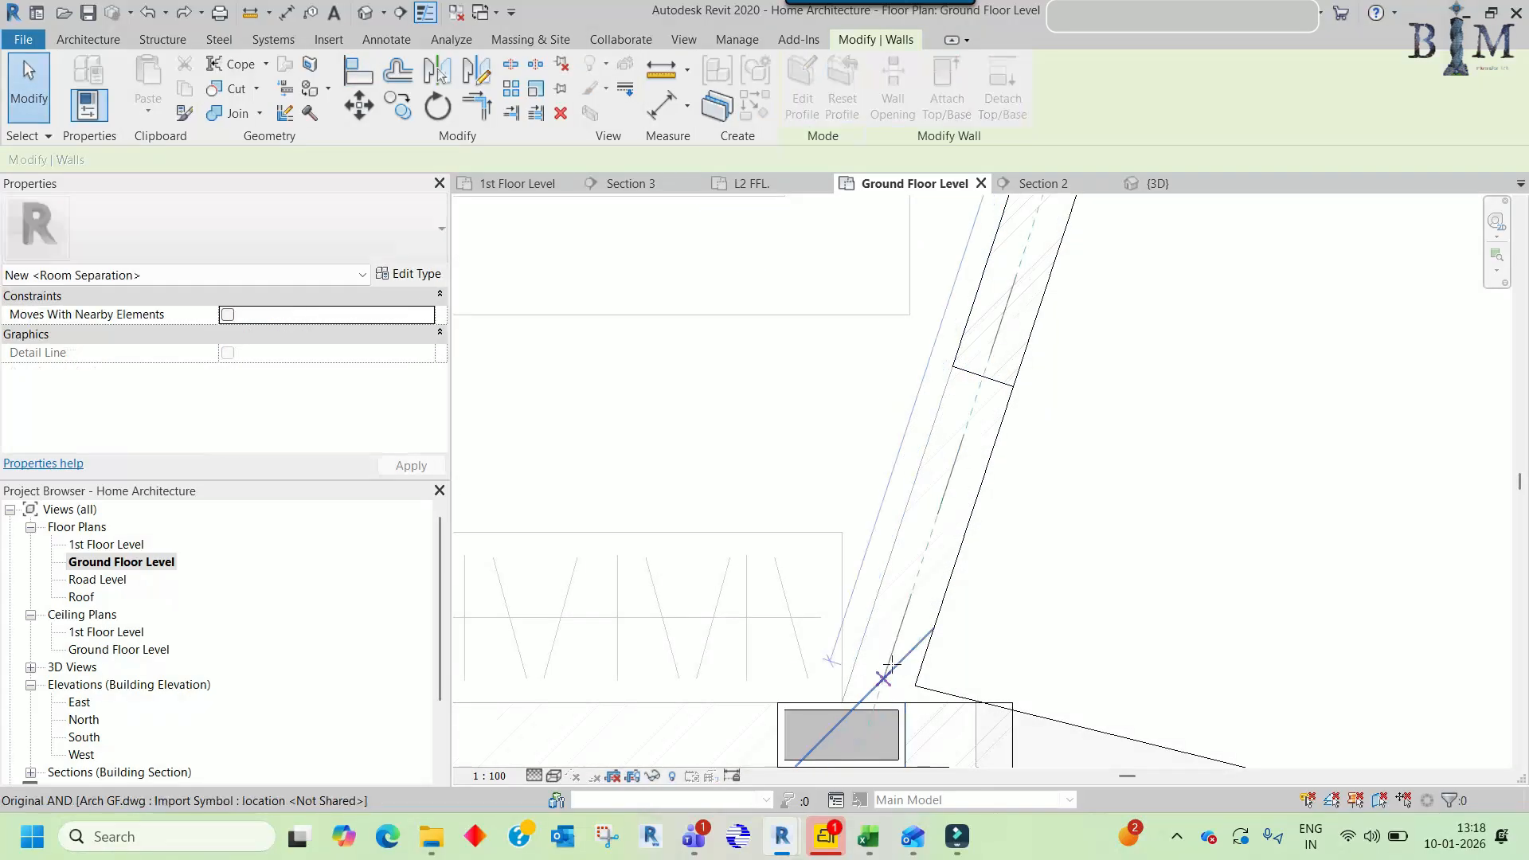
scroll(886, 669, "up", 2)
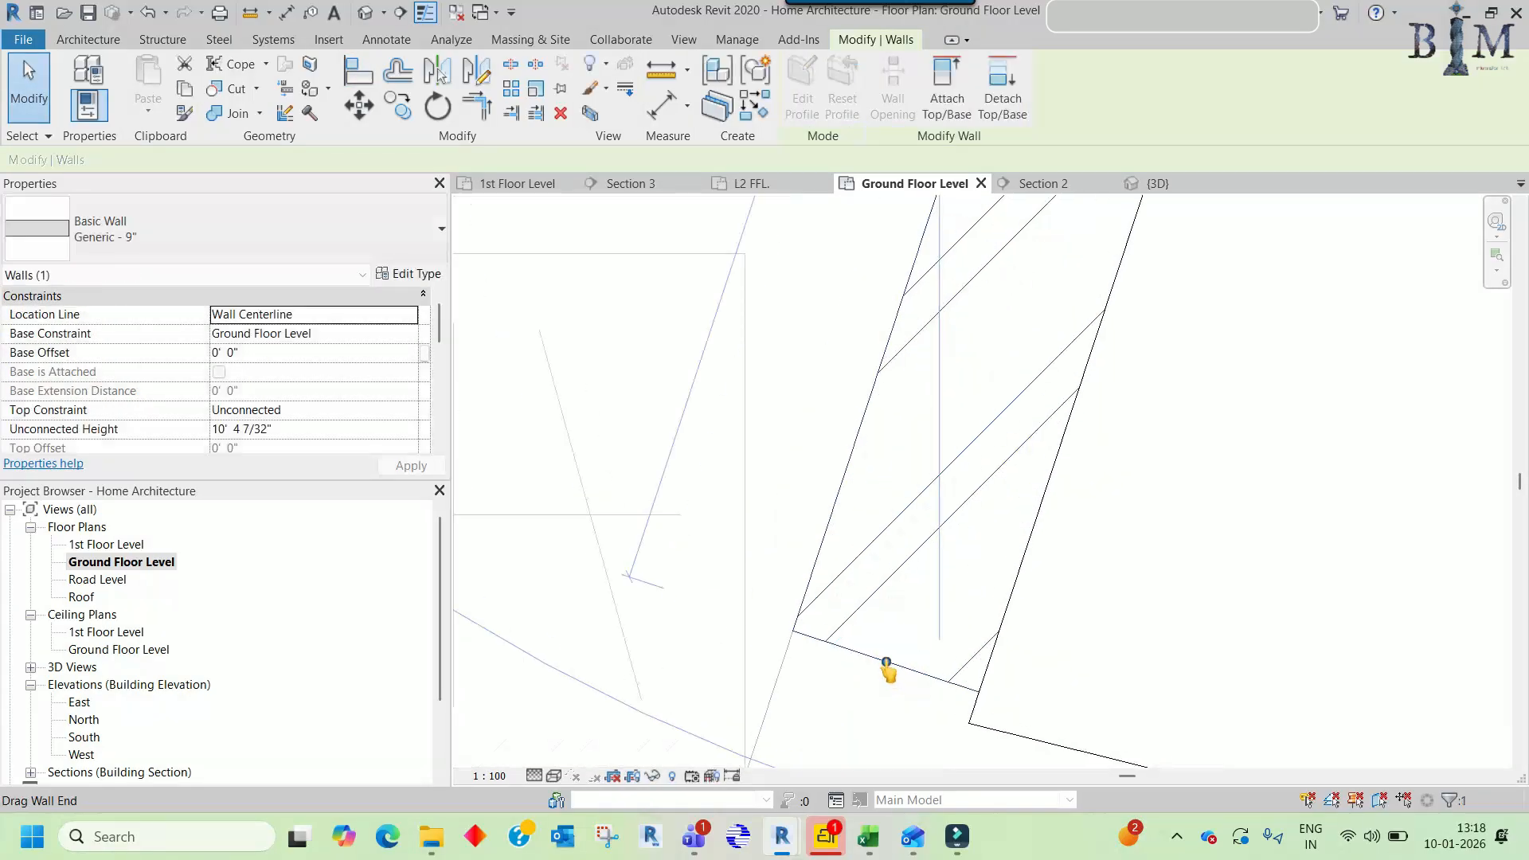
left_click_drag(879, 681, 878, 687)
scroll(878, 688, "down", 2)
middle_click_drag(880, 687, 890, 492)
scroll(887, 488, "up", 6)
left_click_drag(881, 477, 875, 492)
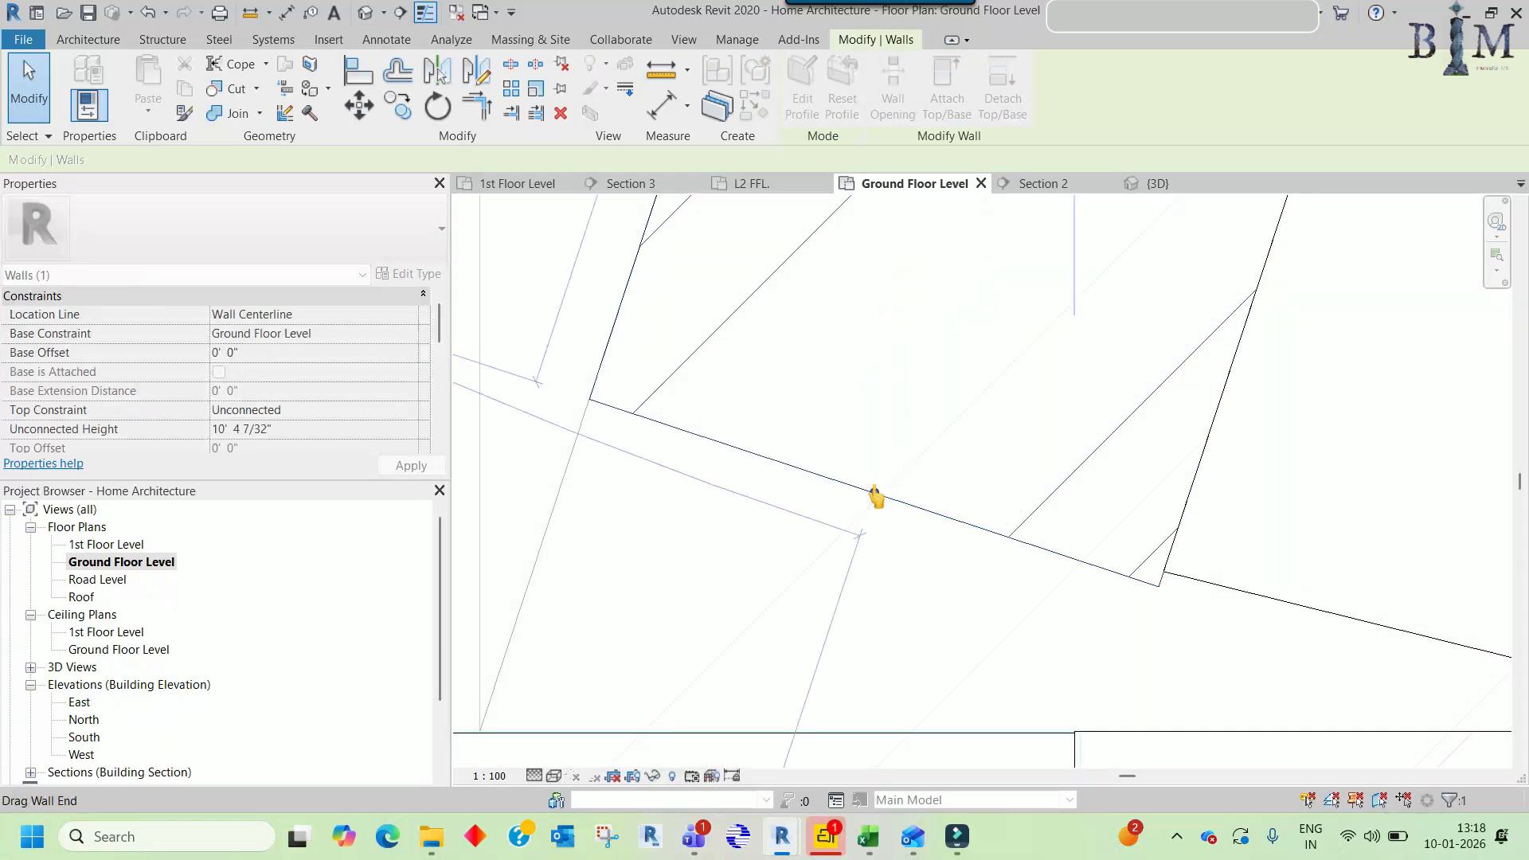
scroll(874, 496, "down", 2)
scroll(966, 533, "up", 5)
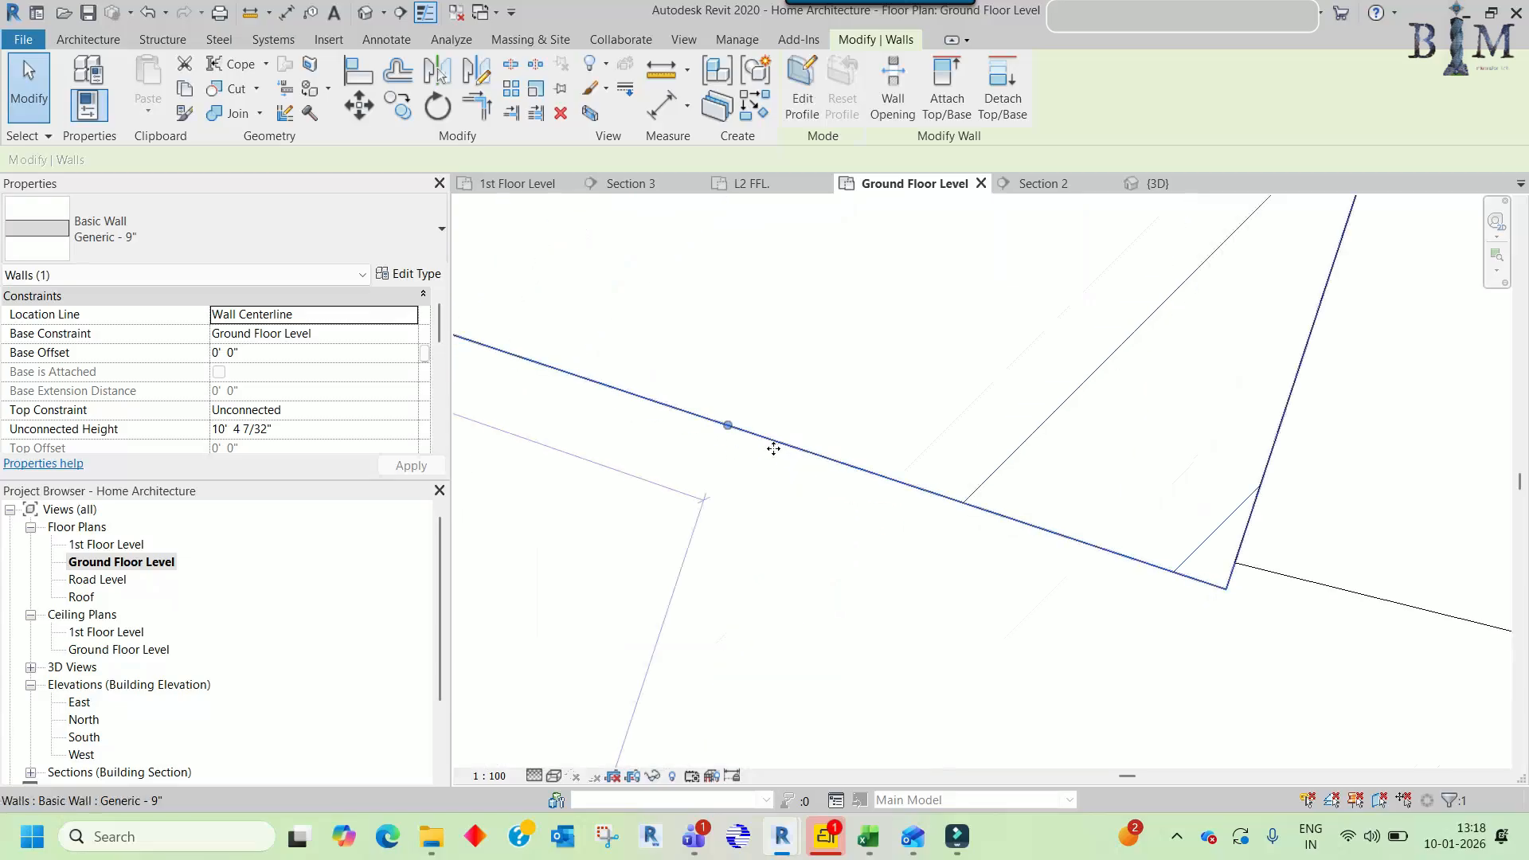
left_click_drag(717, 421, 720, 400)
scroll(845, 455, "down", 5)
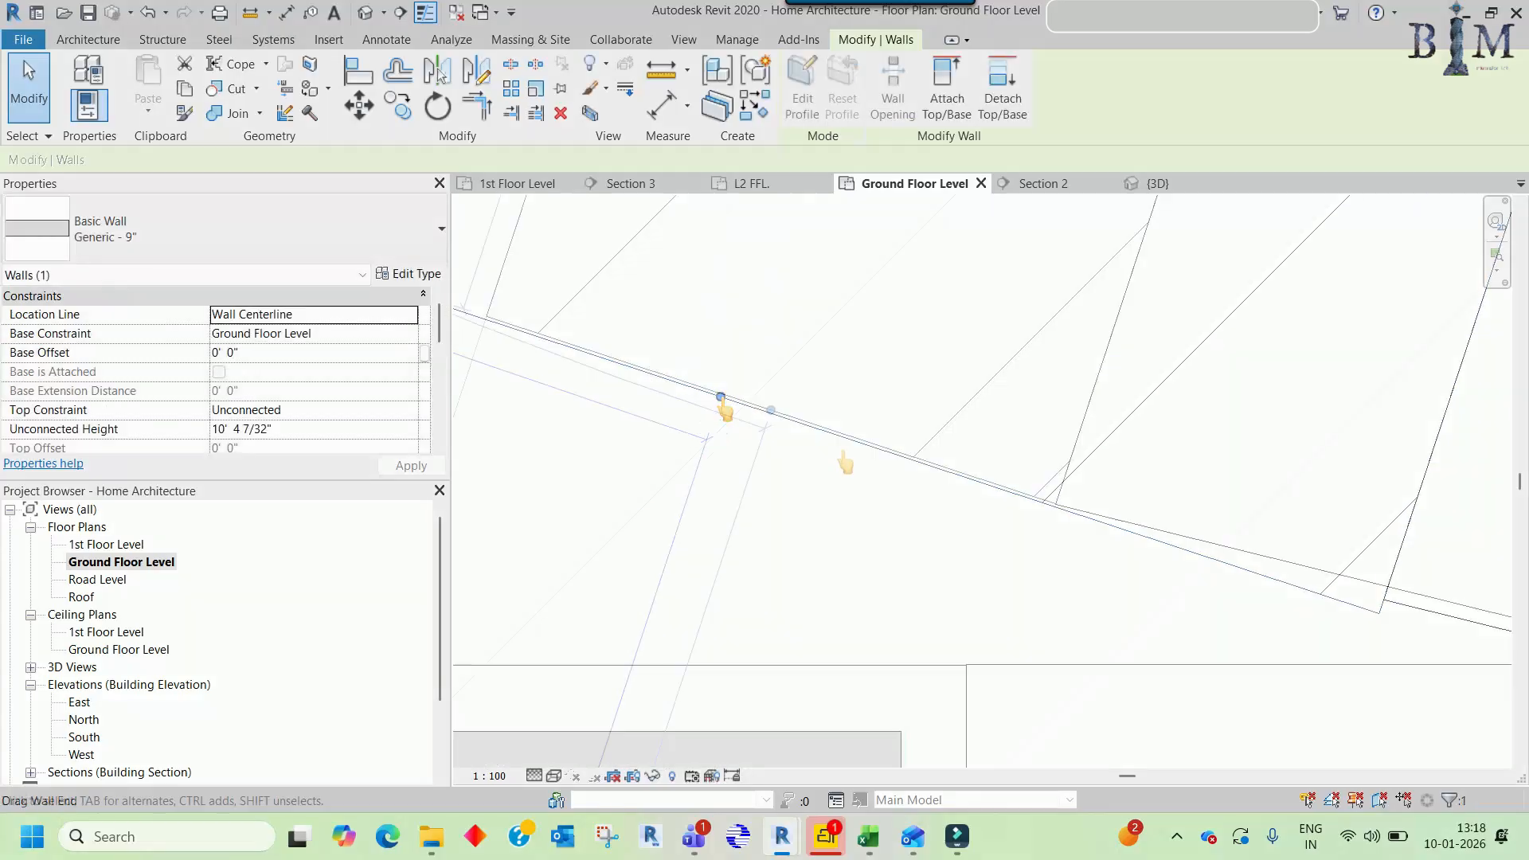
scroll(851, 468, "down", 3)
key("Escape")
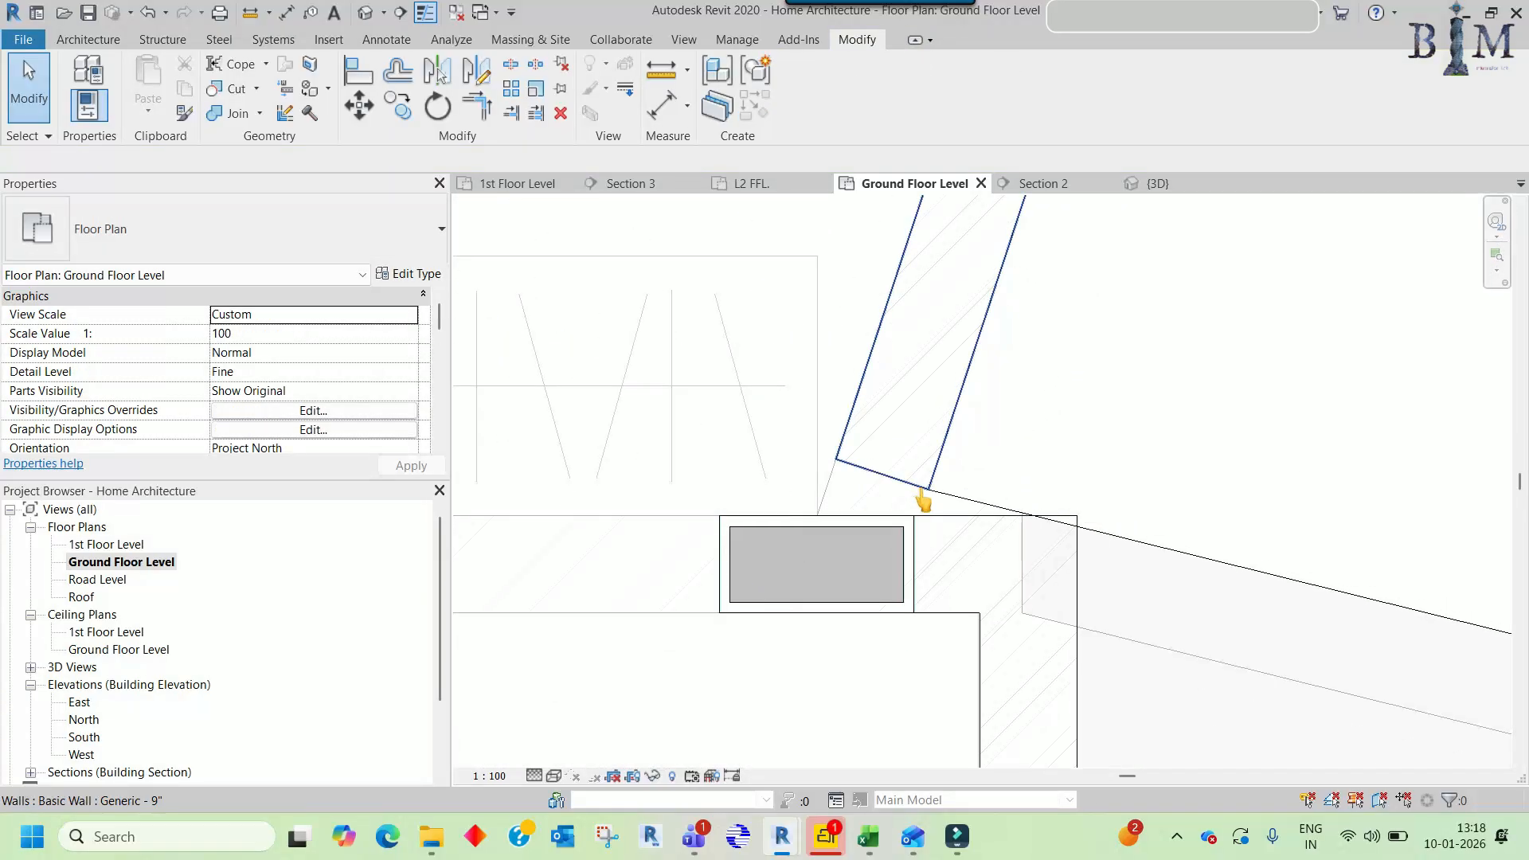
- Delete the short horizontal 9-inch wall between the column and the vertical Utility wall
left_click(1061, 522)
scroll(1055, 498, "up", 2)
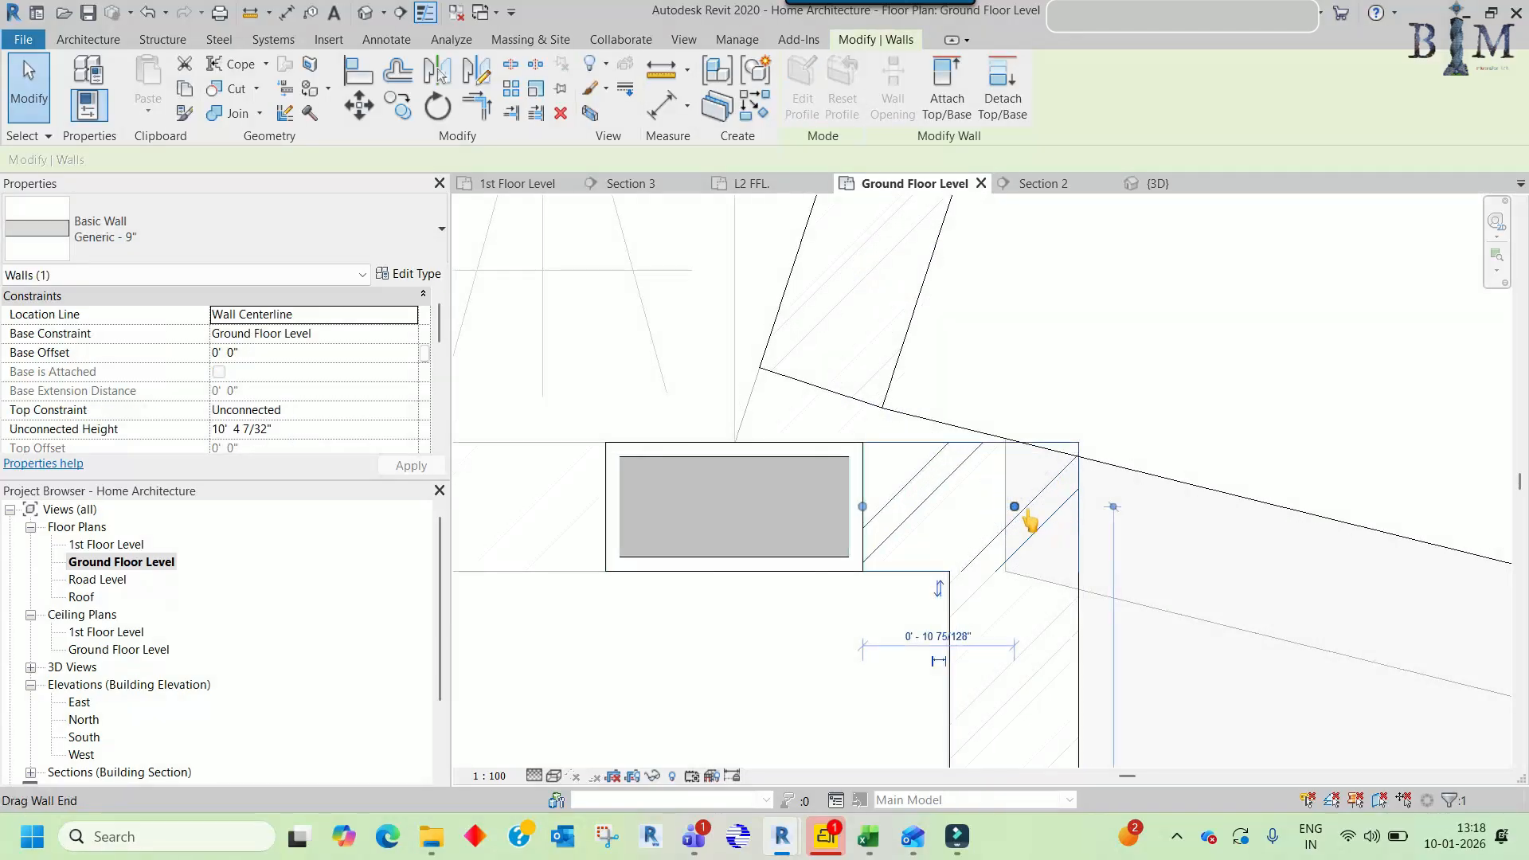
scroll(1024, 521, "up", 2)
key("Escape")
left_click(1107, 442)
scroll(1051, 472, "down", 2)
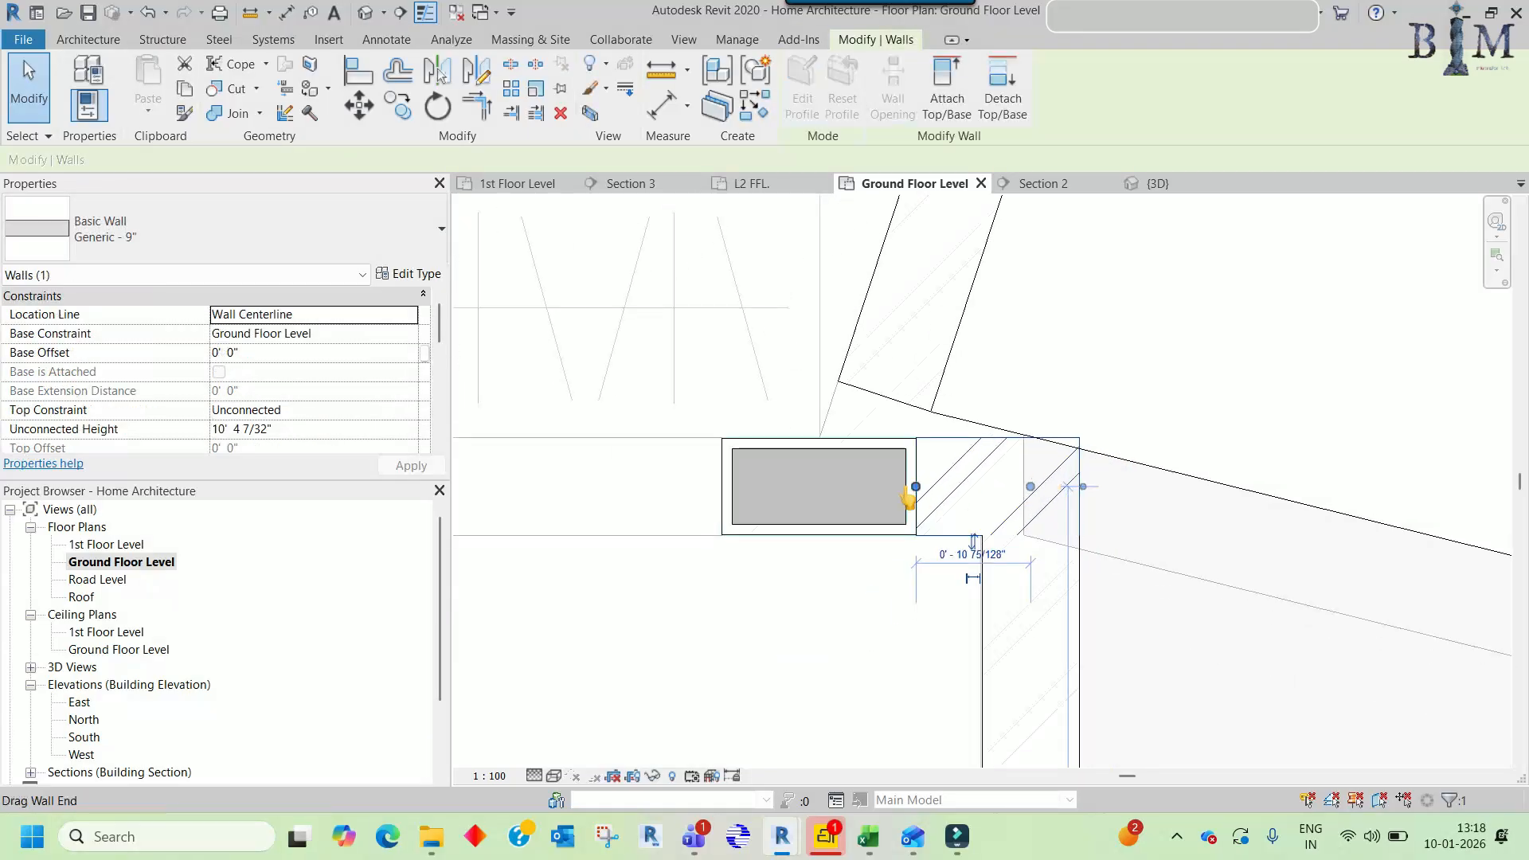
scroll(907, 497, "down", 3)
scroll(937, 453, "up", 2)
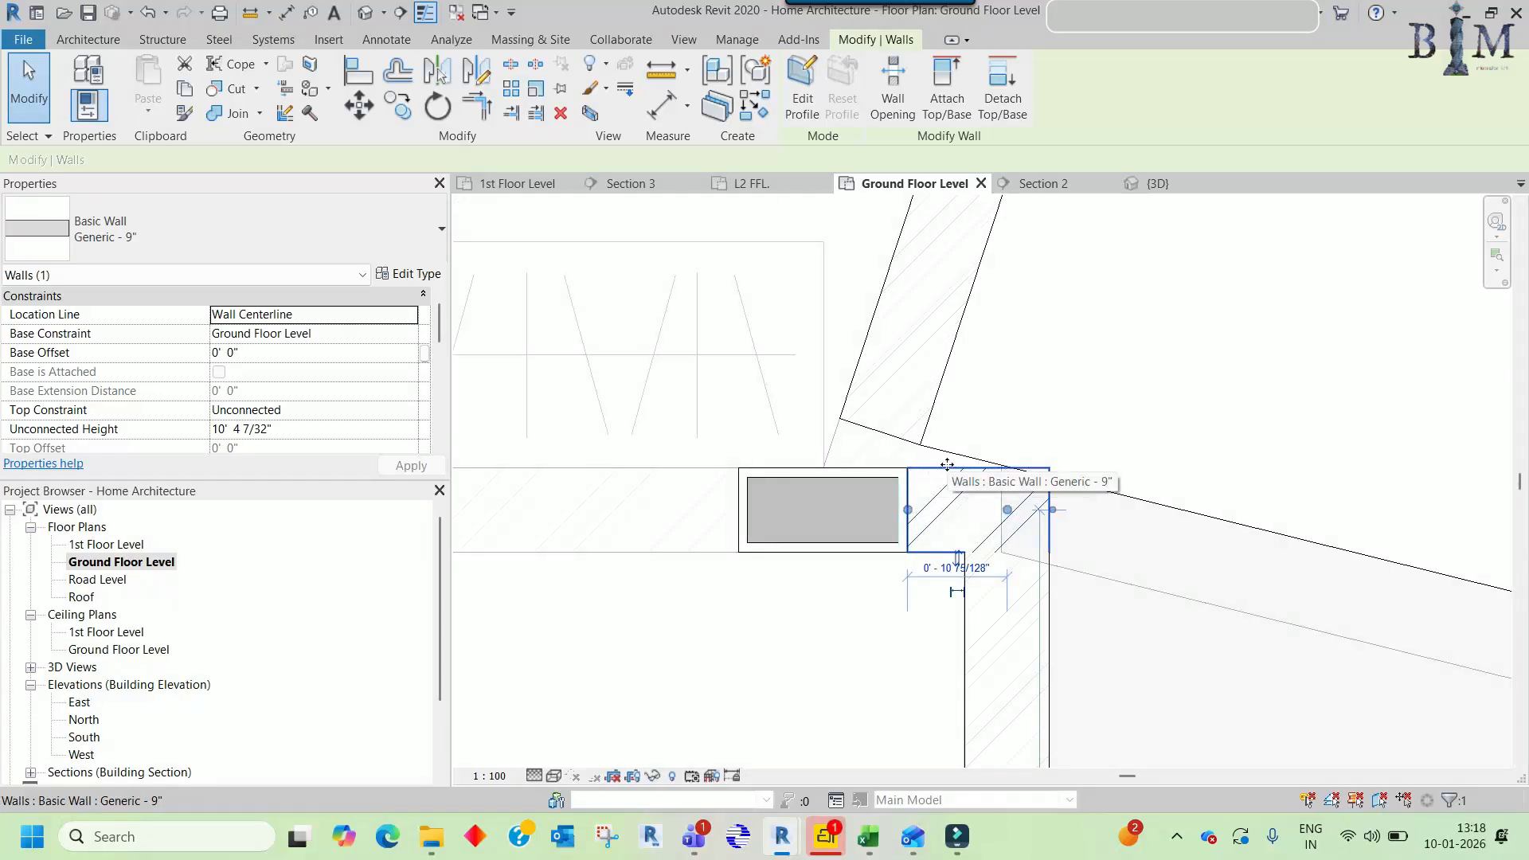
left_click(964, 477)
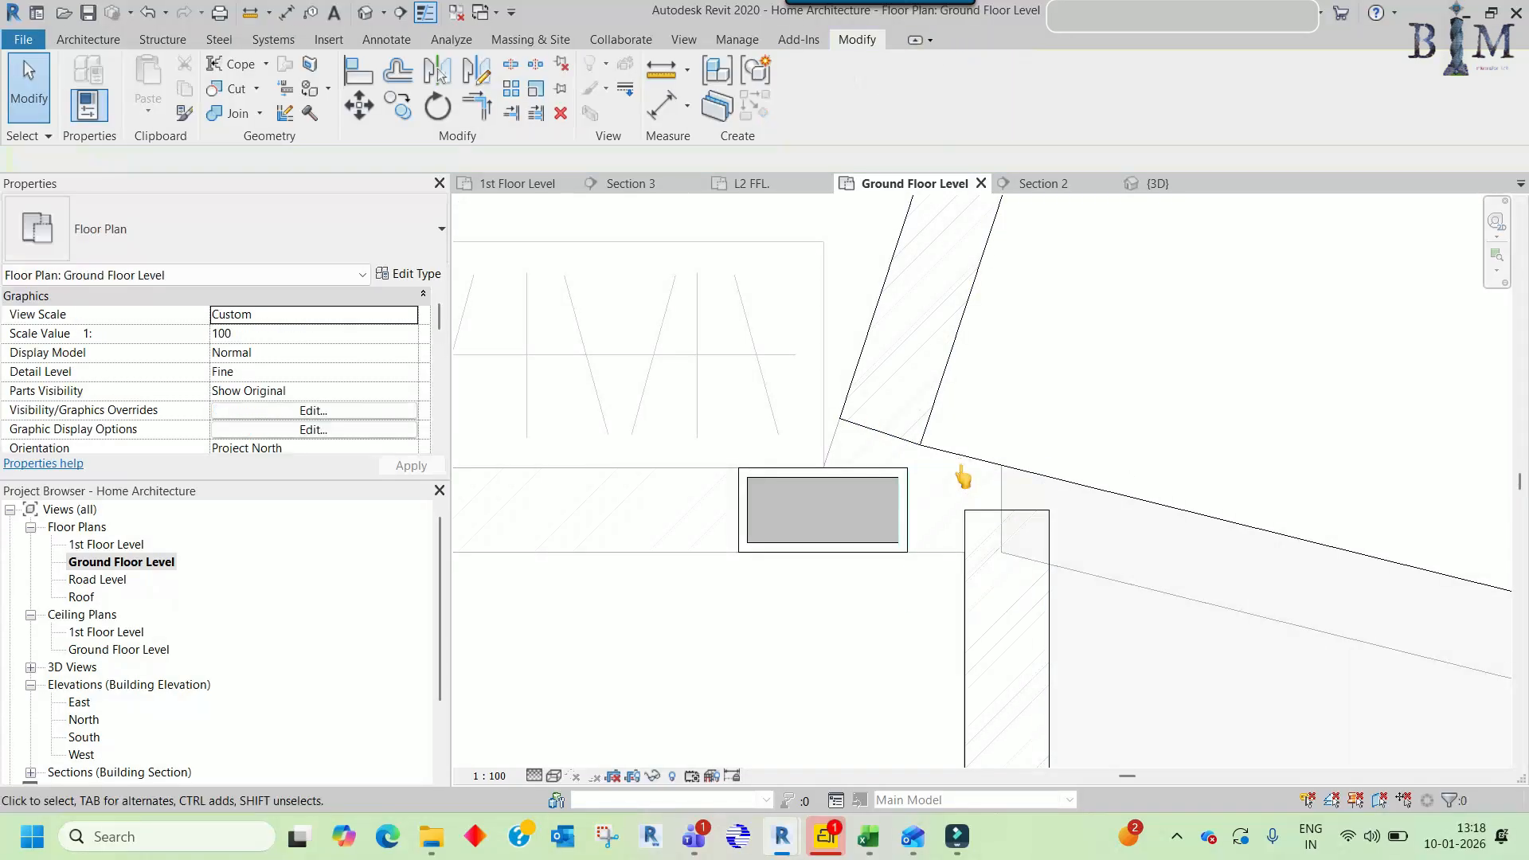
- Align the vertical Utility wall's upper end with the lower face line of the horizontal wall and column
key("a")
key("l")
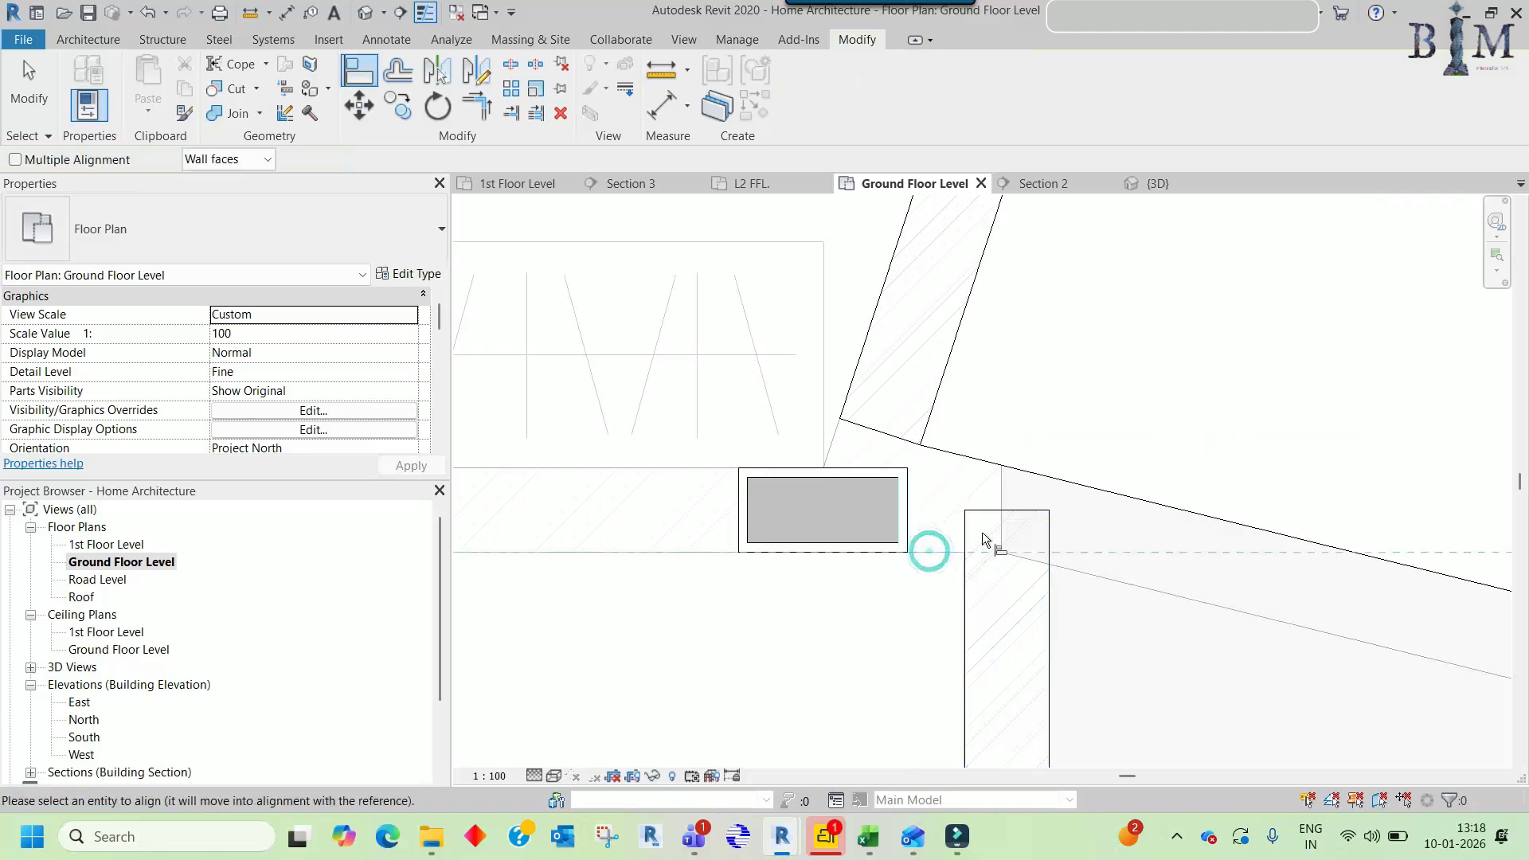
key("Escape")
scroll(1000, 530, "down", 6)
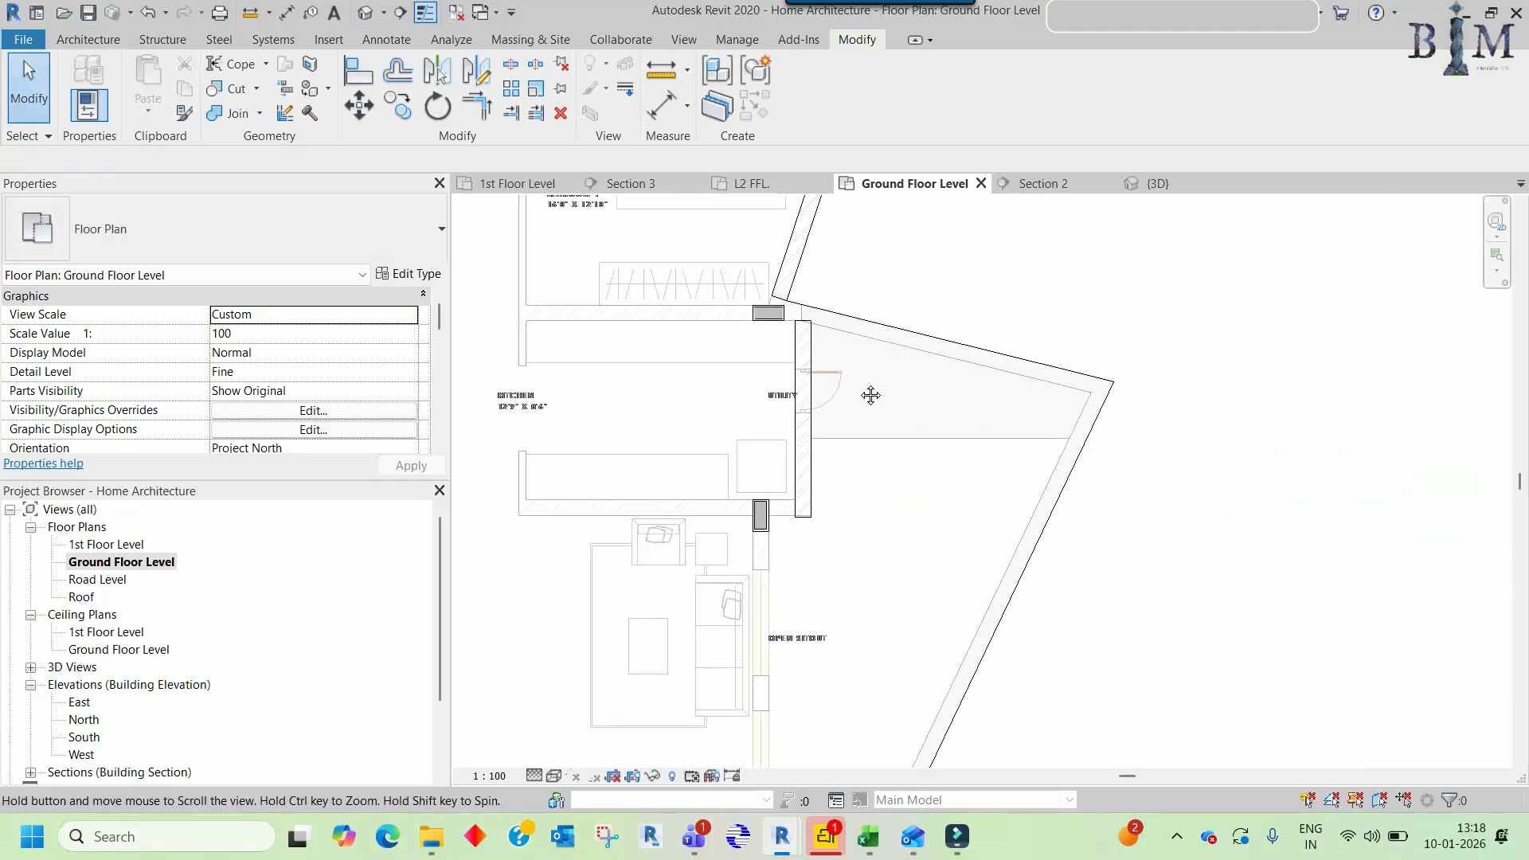
scroll(864, 394, "up", 5)
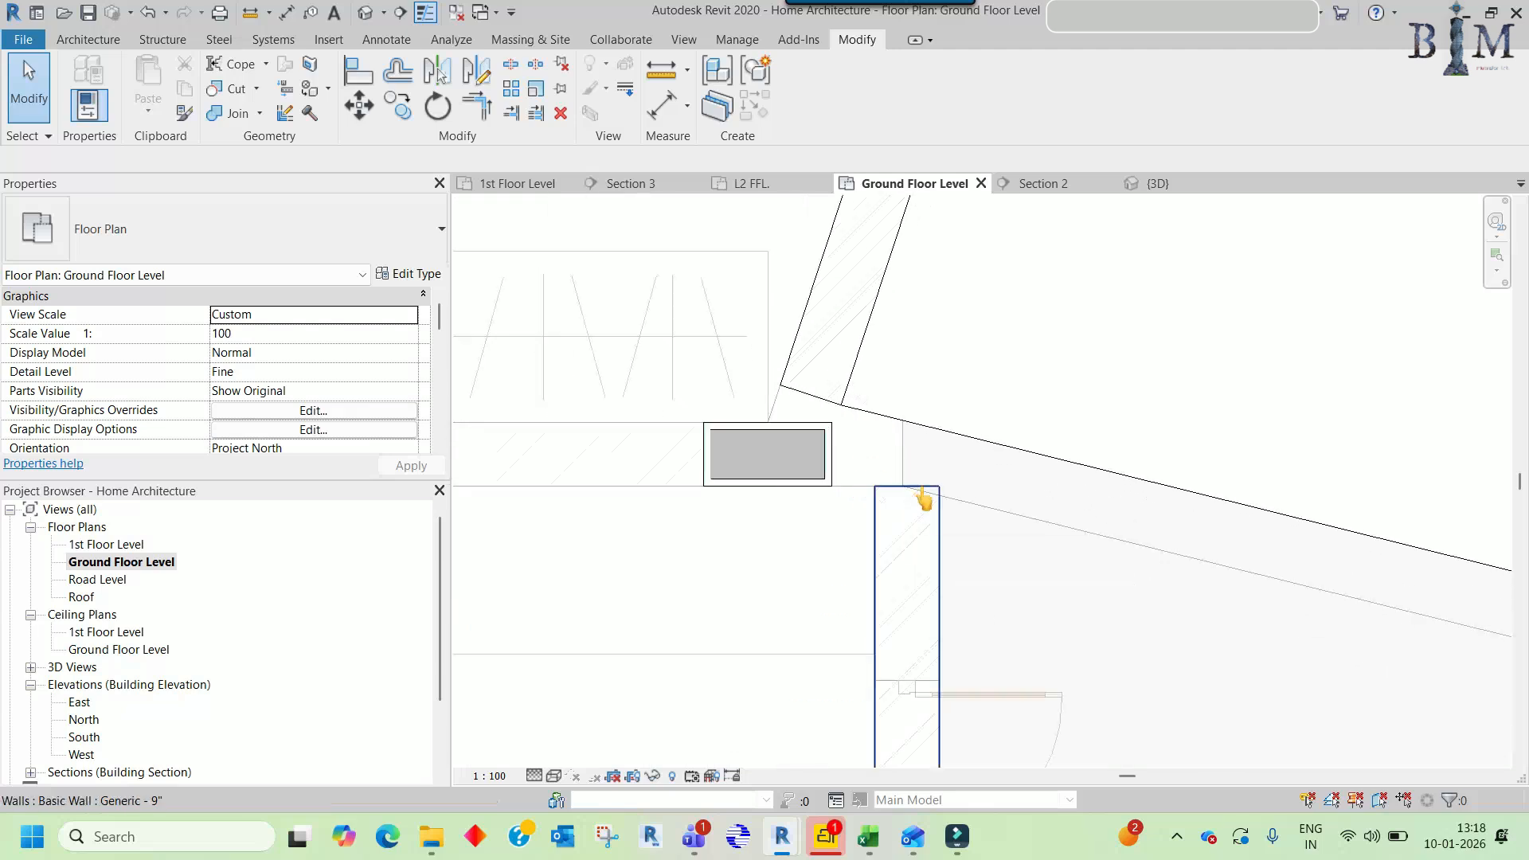
- Copy the in-place wedge wall from the upper slanted column to the gap beside the column at the Utility corner
scroll(892, 450, "down", 4)
middle_click_drag(962, 342, 849, 760)
scroll(880, 430, "up", 1)
scroll(875, 381, "up", 2)
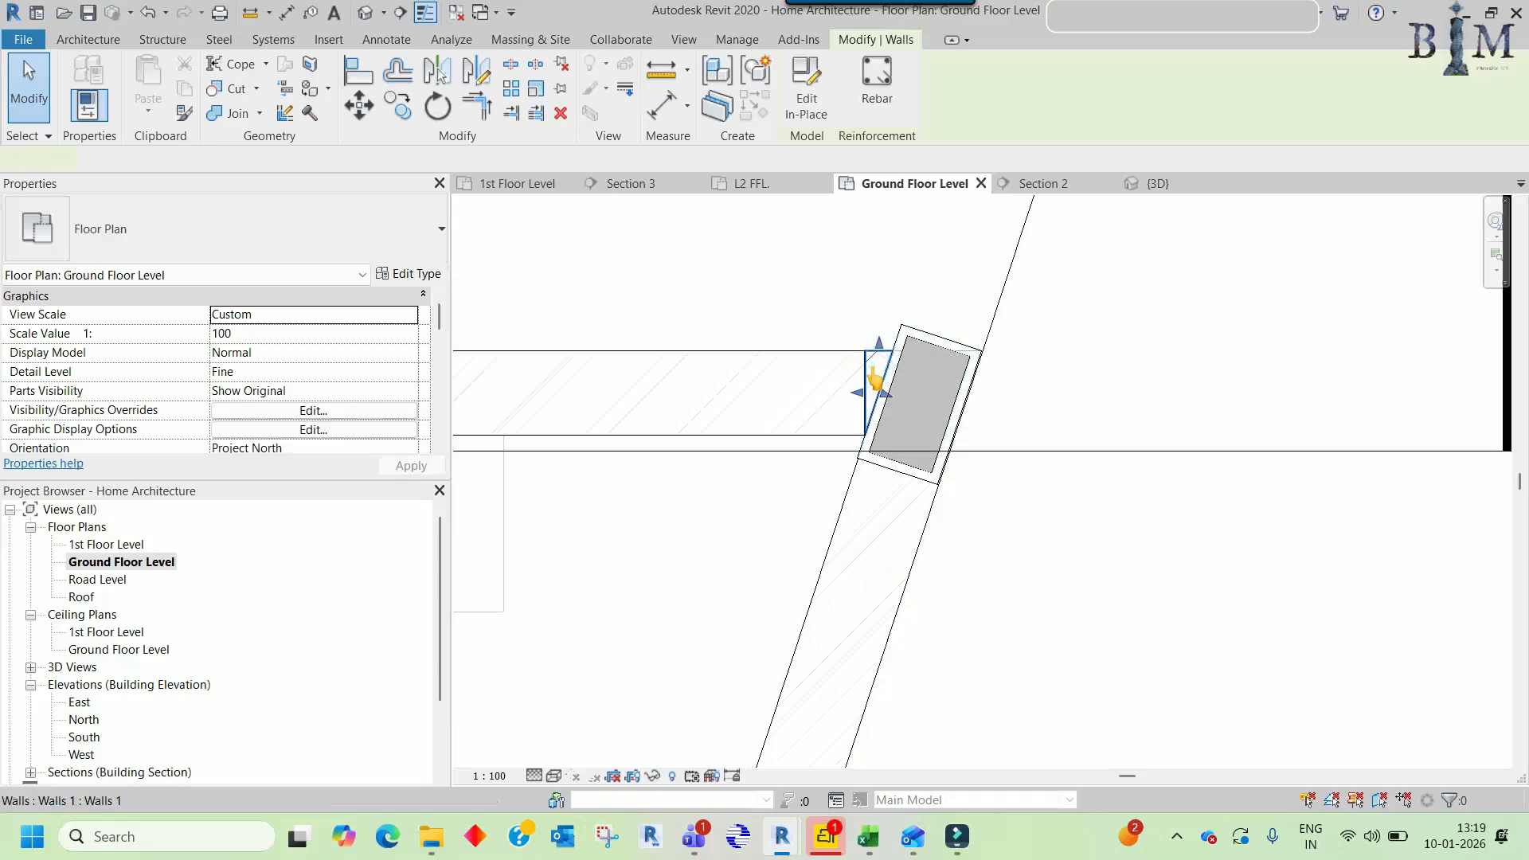
key("c")
key("o")
middle_click_drag(863, 297, 989, 166)
middle_click_drag(870, 477, 937, 342)
scroll(817, 444, "up", 5)
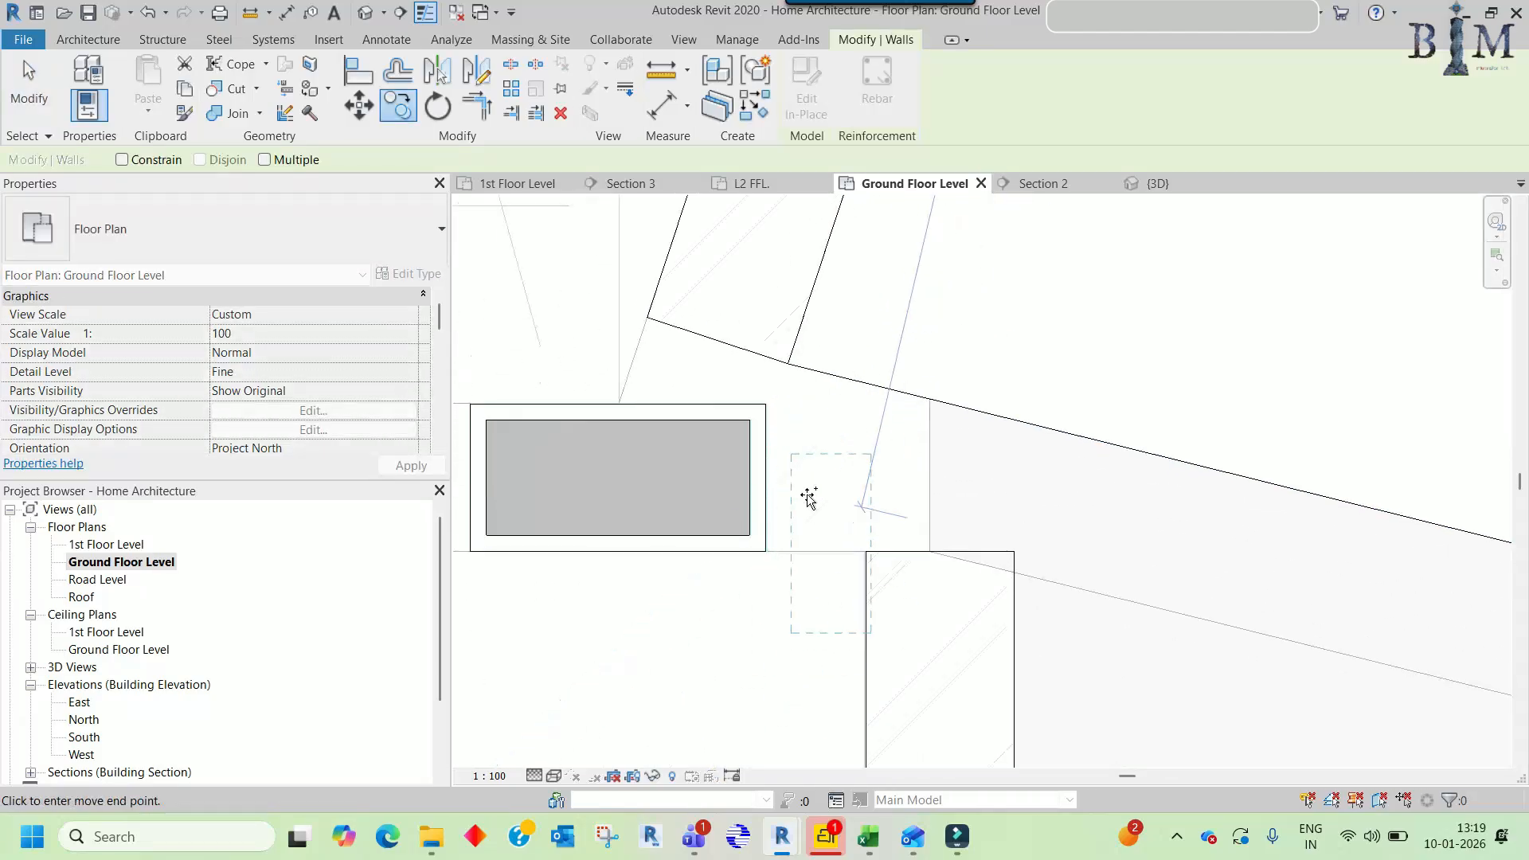
left_click(808, 497)
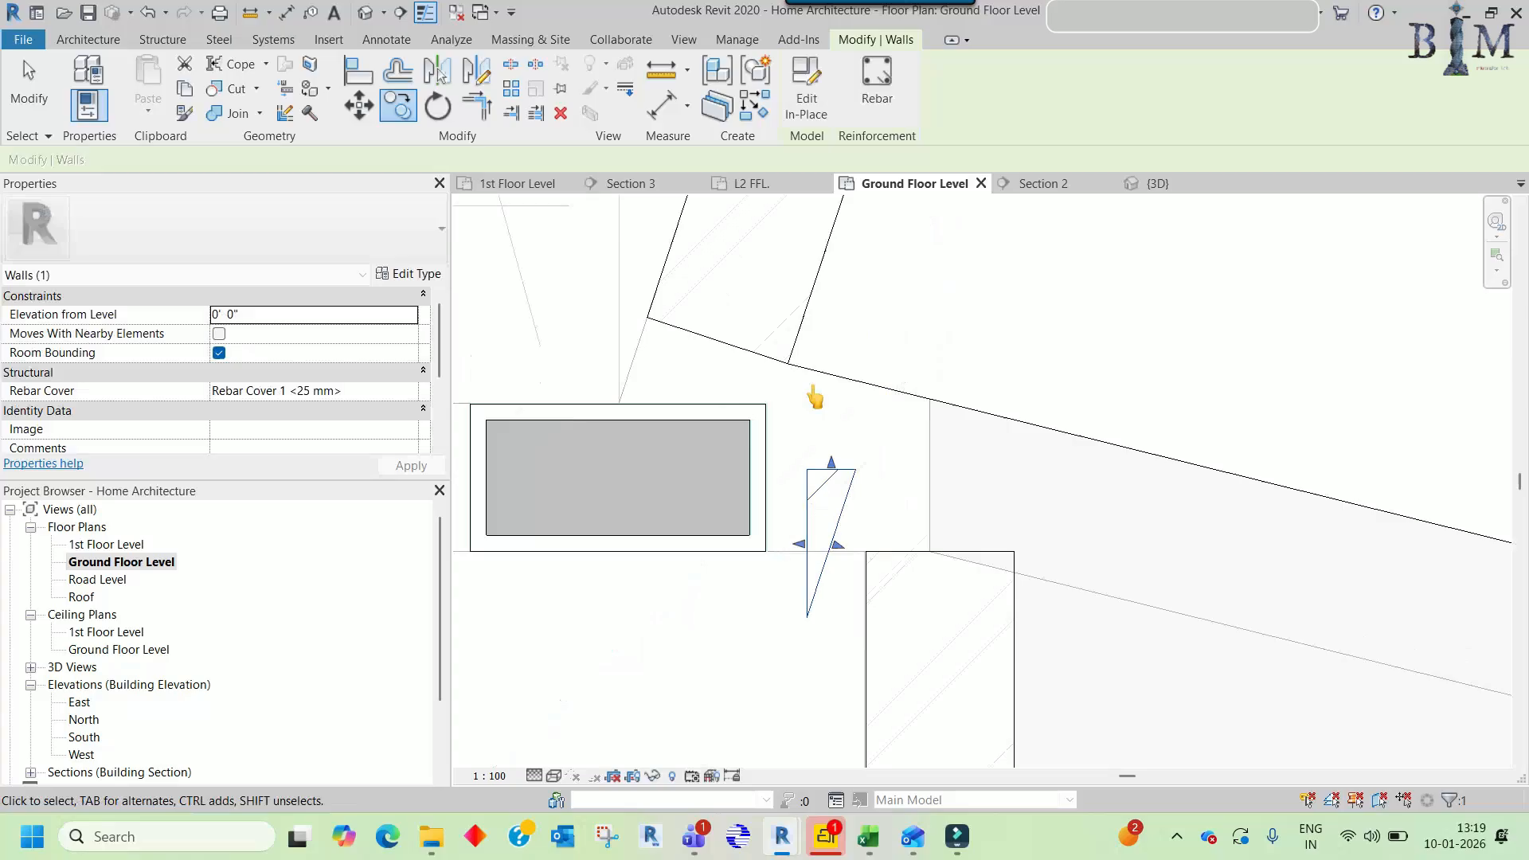
- Edit the copied wedge wall in place and delete the old triangular profile from its extrusion sketch
left_click(804, 111)
left_click(849, 481)
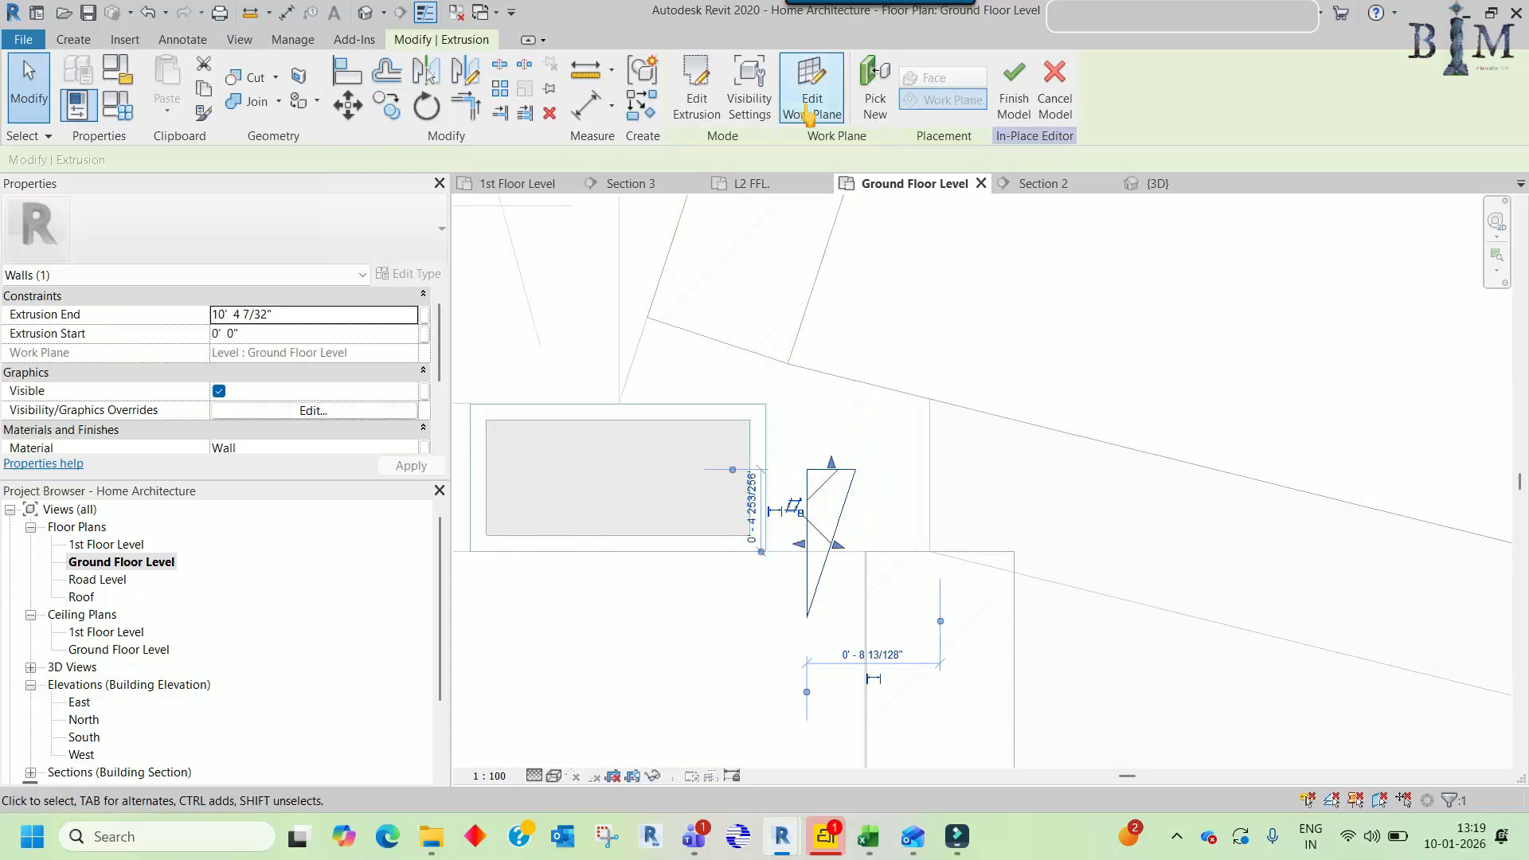
left_click(835, 467)
key("Delete")
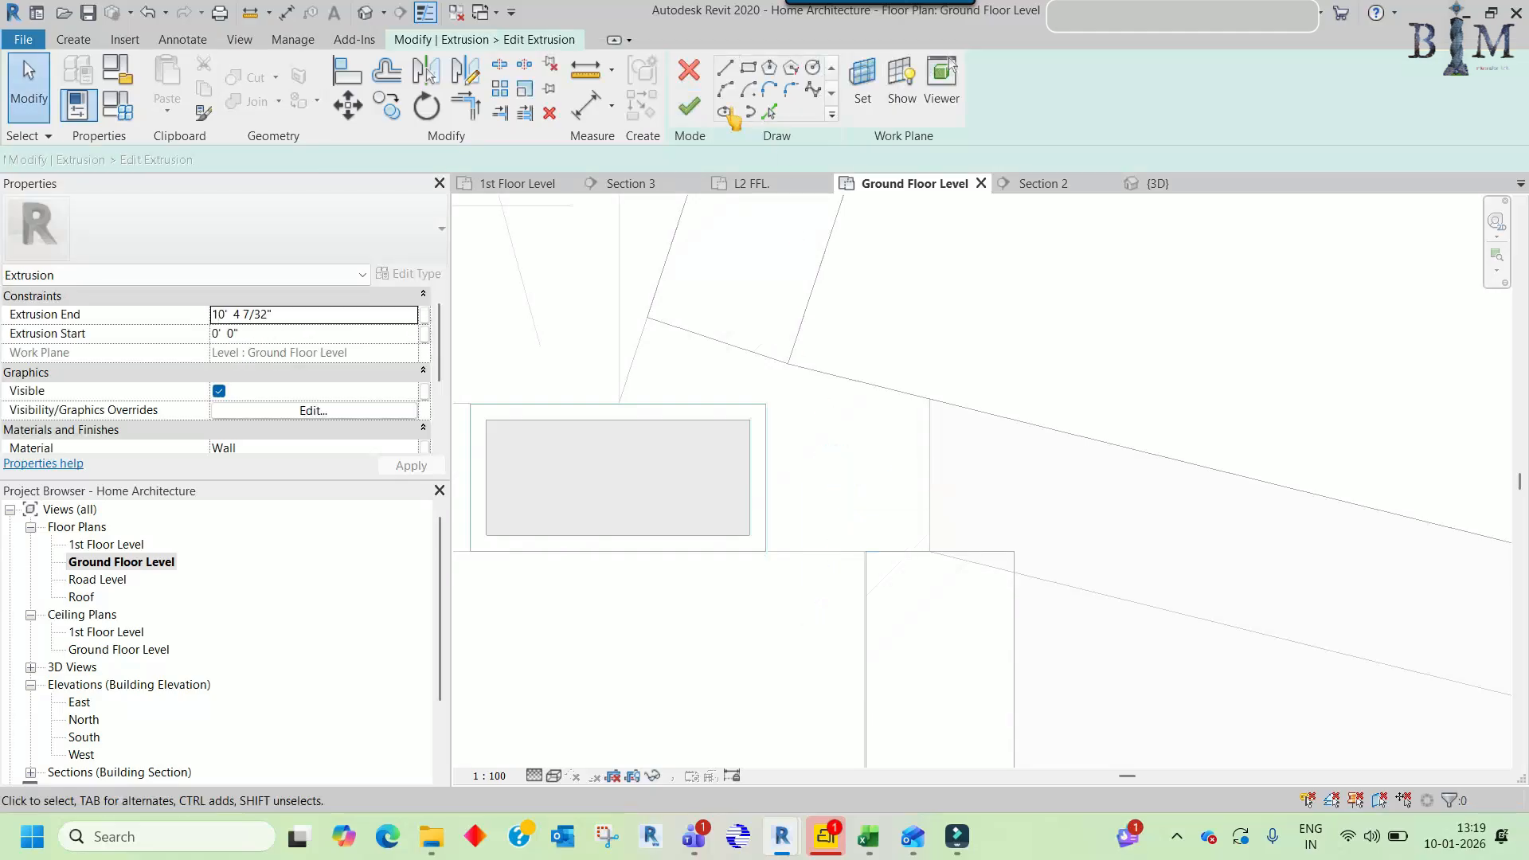
- Sketch a closed infill outline along the slanted wall's end, column faces, plan corner and boundary line, and finish the in-place wall
left_click(646, 316)
left_click(620, 403)
left_click(765, 403)
left_click(766, 550)
left_click(929, 550)
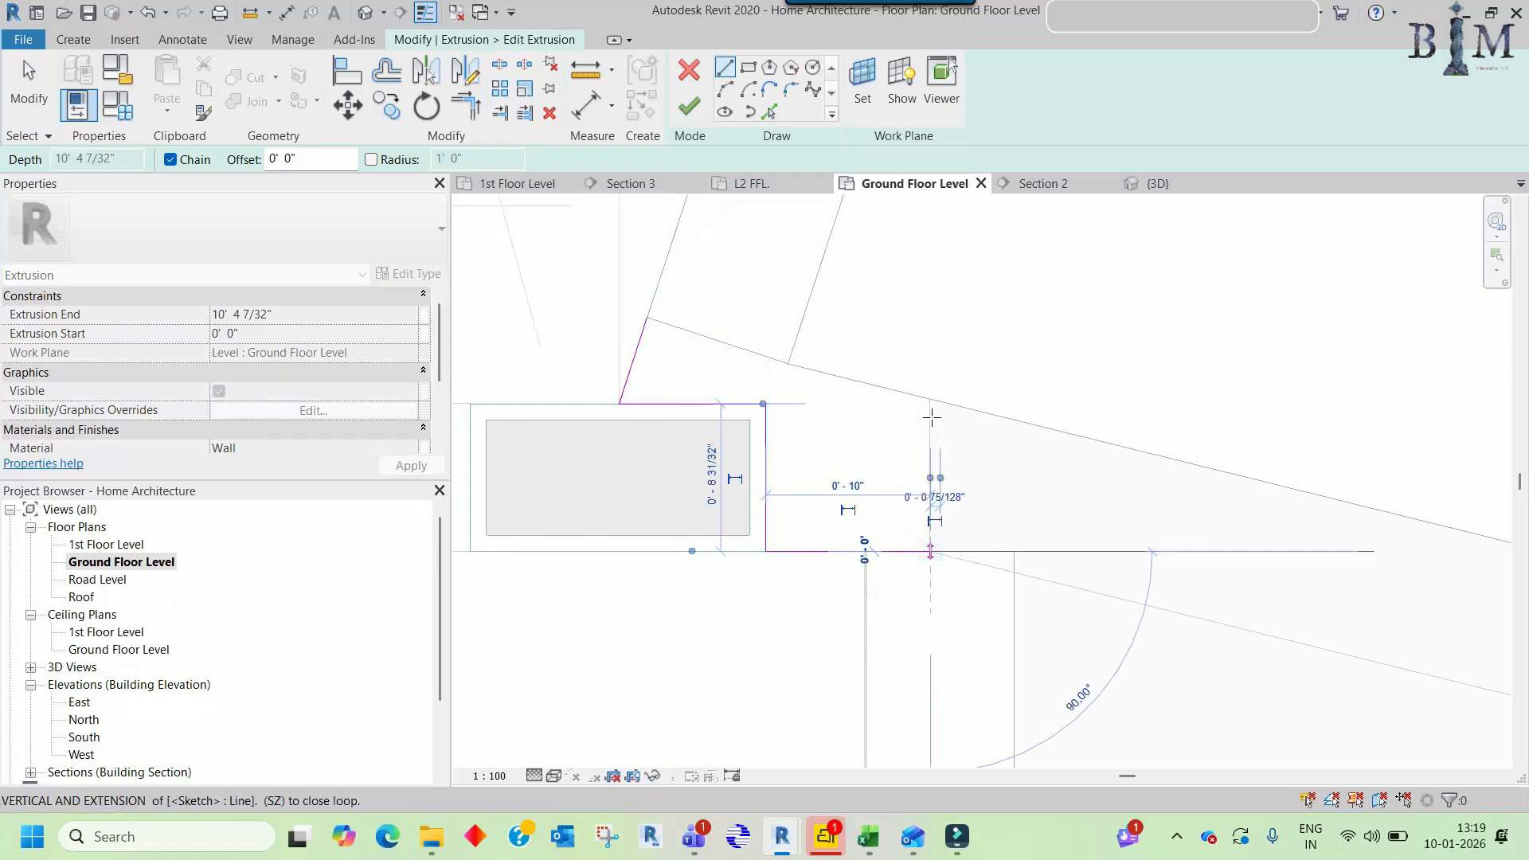
left_click(929, 398)
left_click(787, 364)
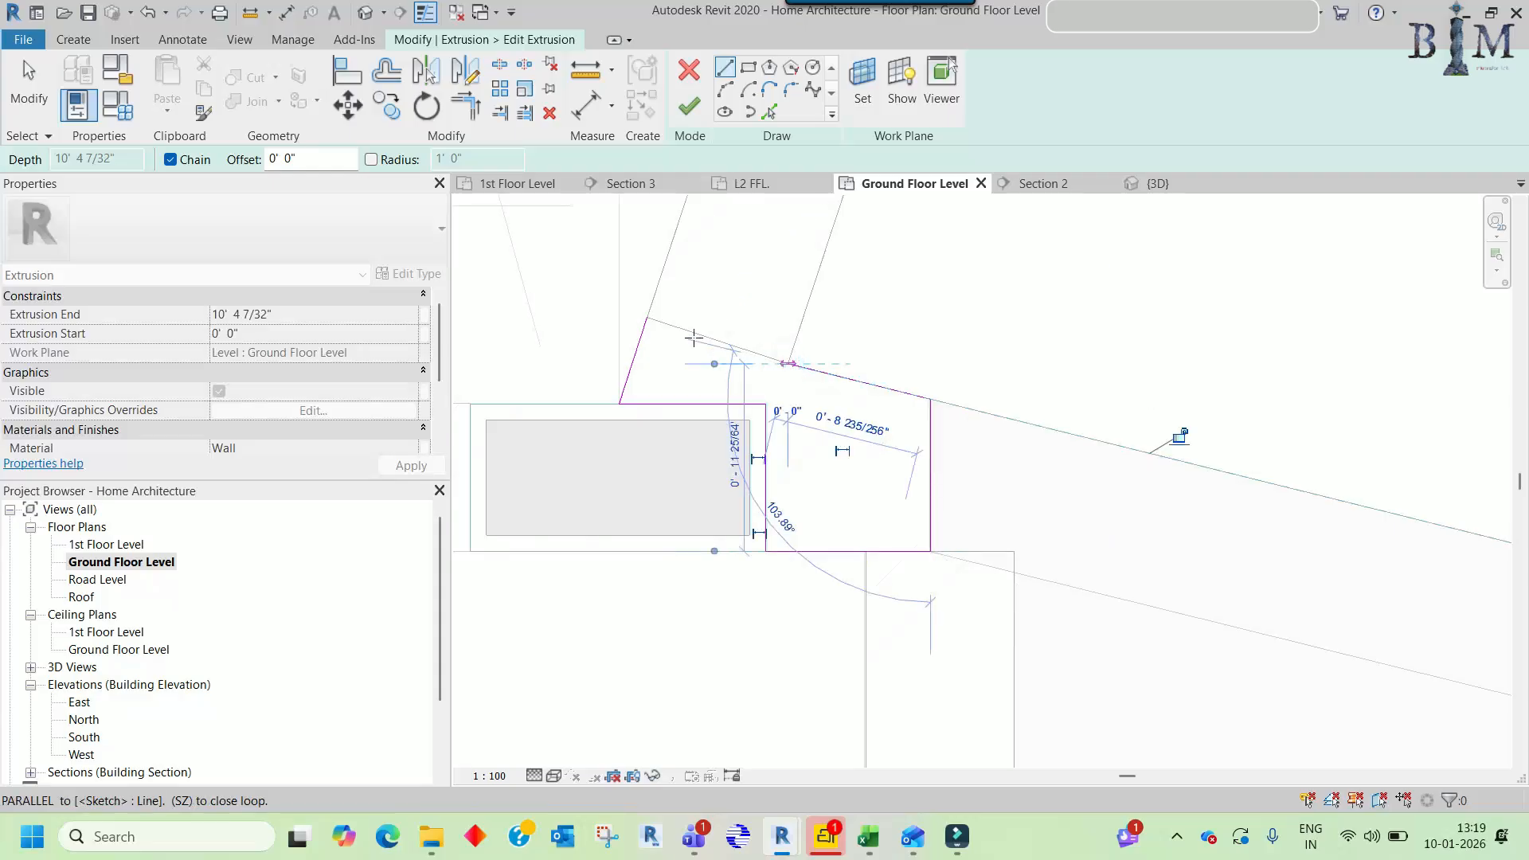
left_click(647, 319)
key("Escape")
key("Escape")
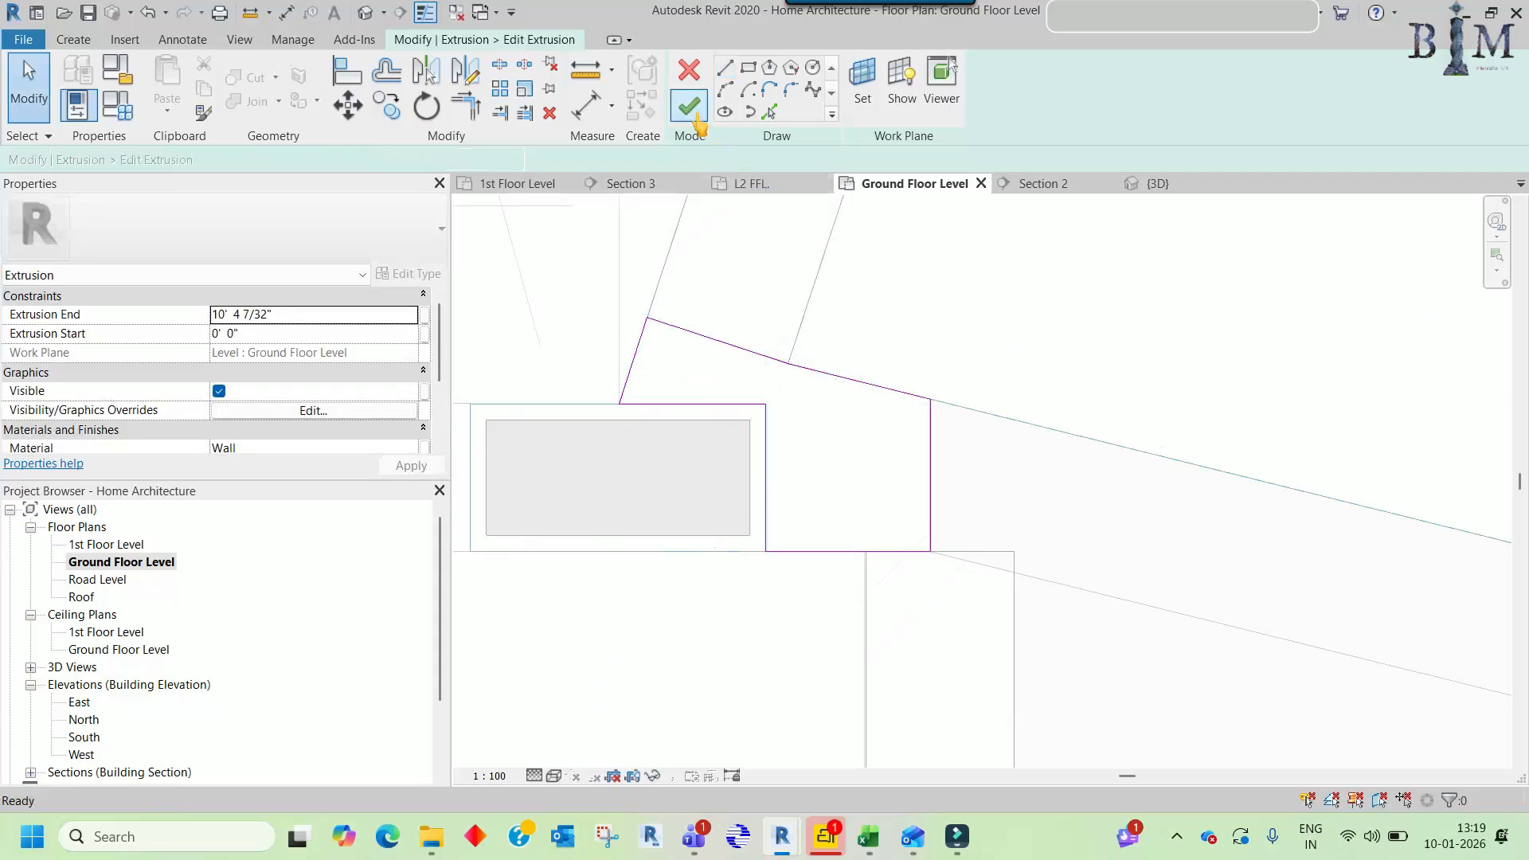
left_click(689, 107)
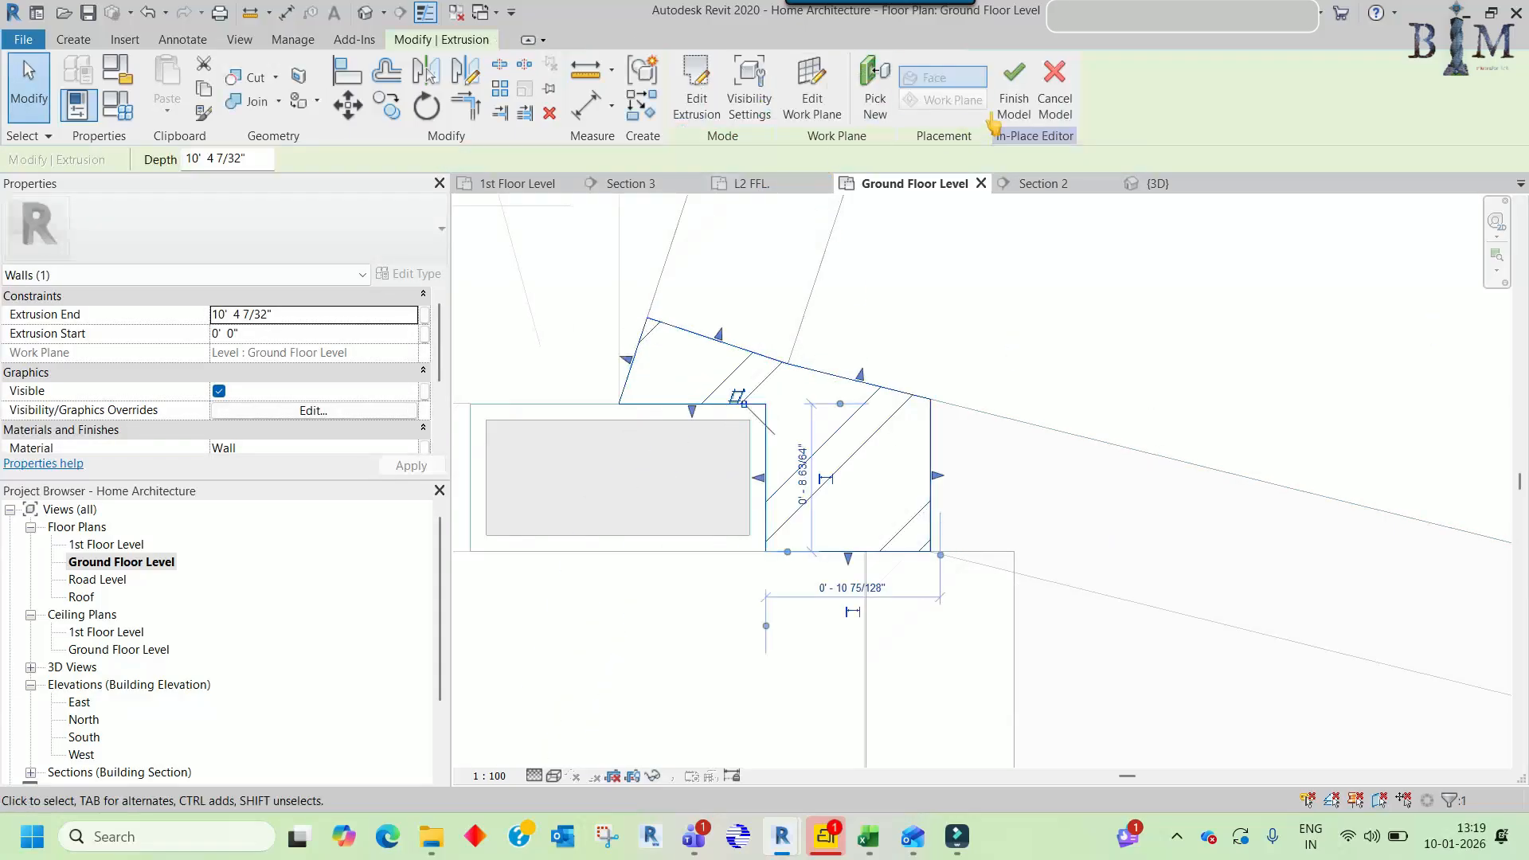
left_click(1015, 107)
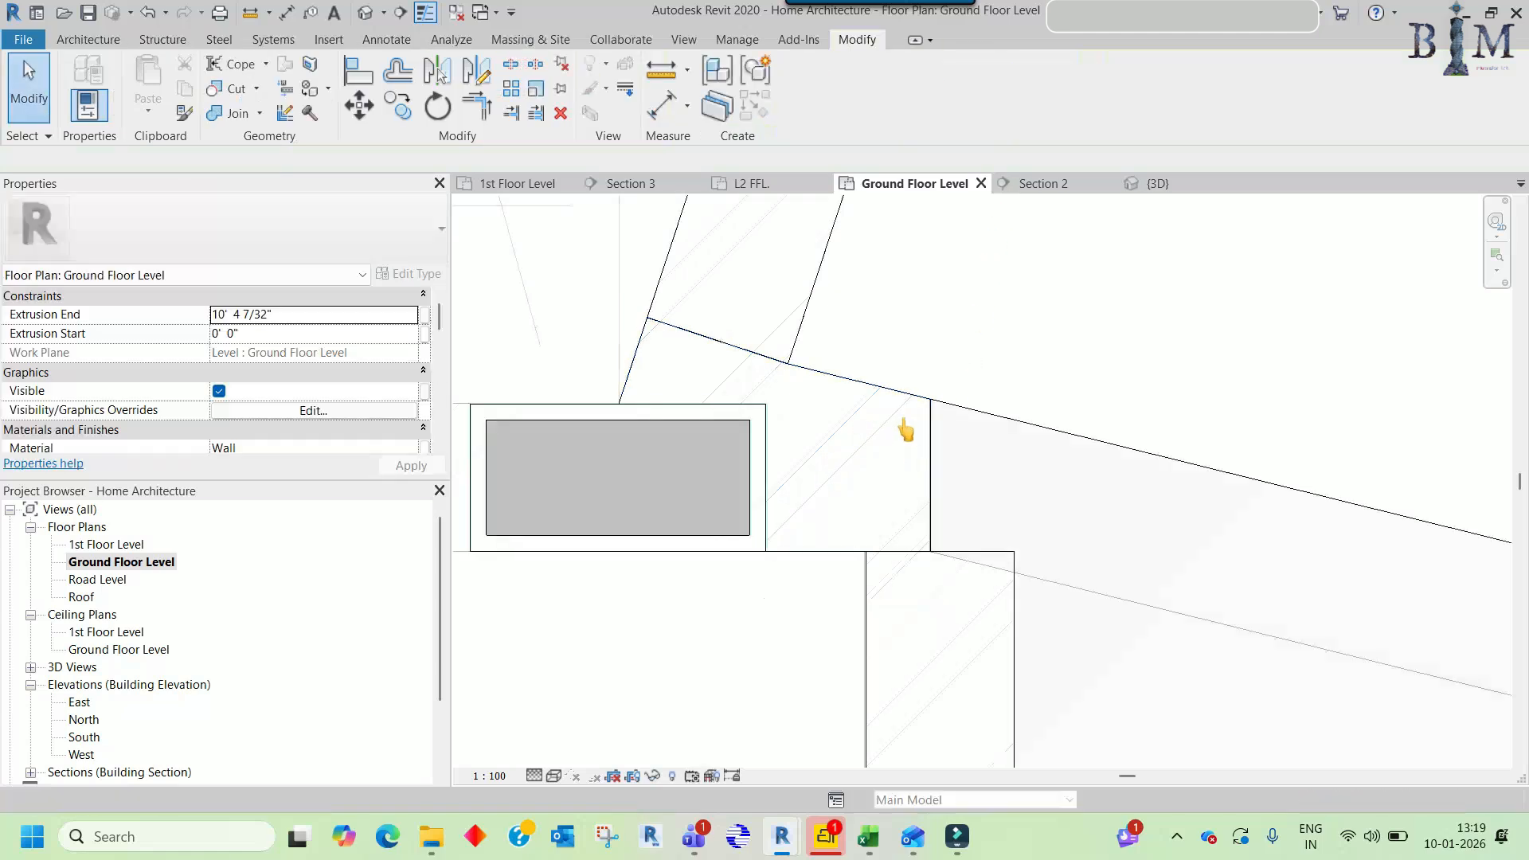
- Shorten the vertical Utility wall so the outer corner of its upper end meets the slanted plan line
scroll(923, 419, "down", 3)
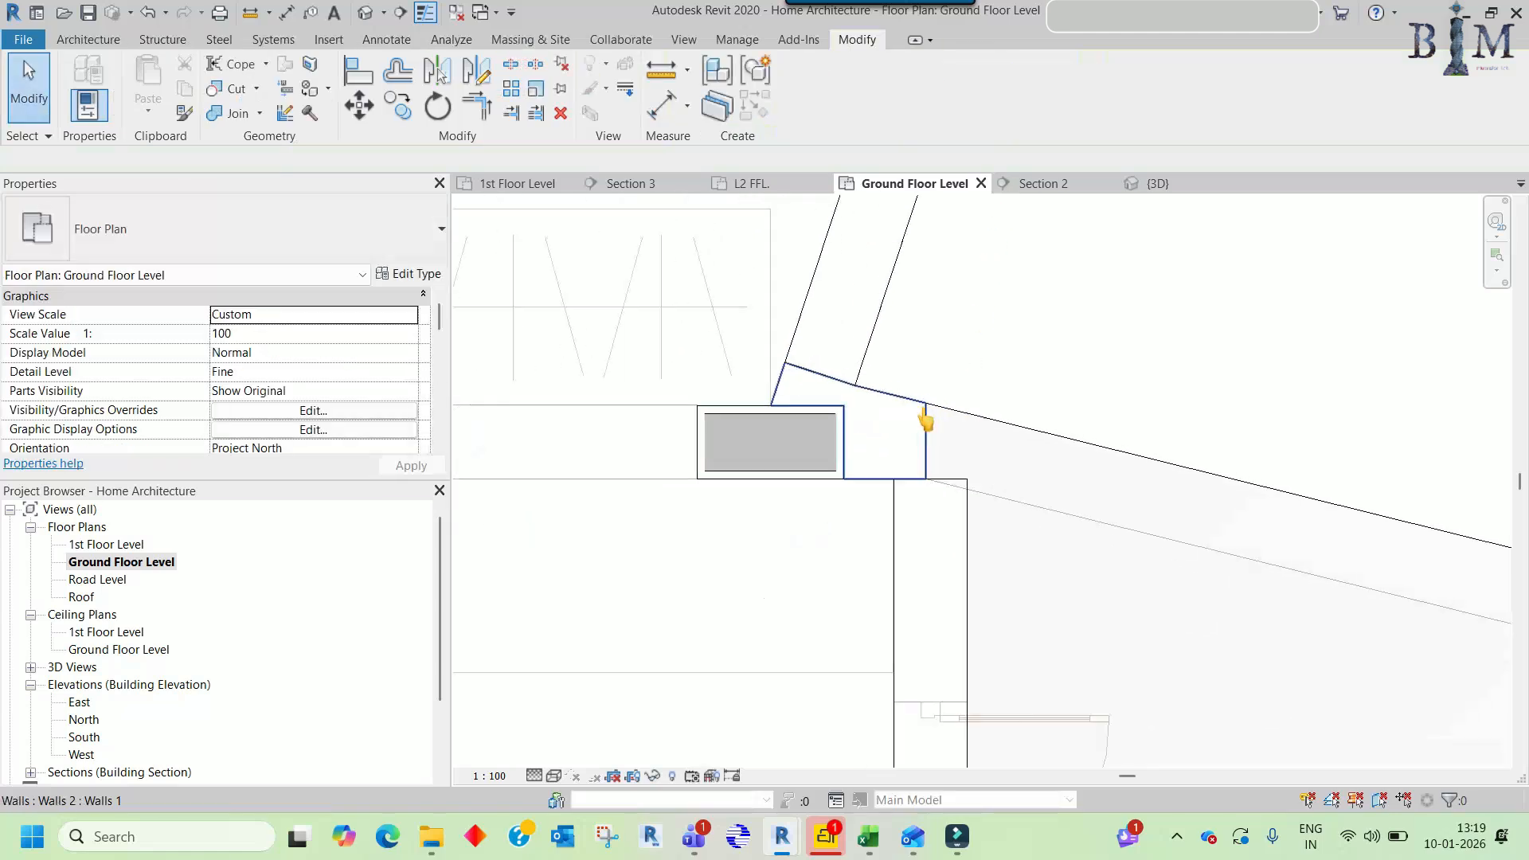
left_click(963, 489)
scroll(930, 481, "up", 4)
mouse_move(932, 475)
left_mouse_down()
mouse_move(936, 525)
mouse_move(926, 487)
left_mouse_up()
scroll(938, 522, "up", 2)
scroll(935, 504, "up", 2)
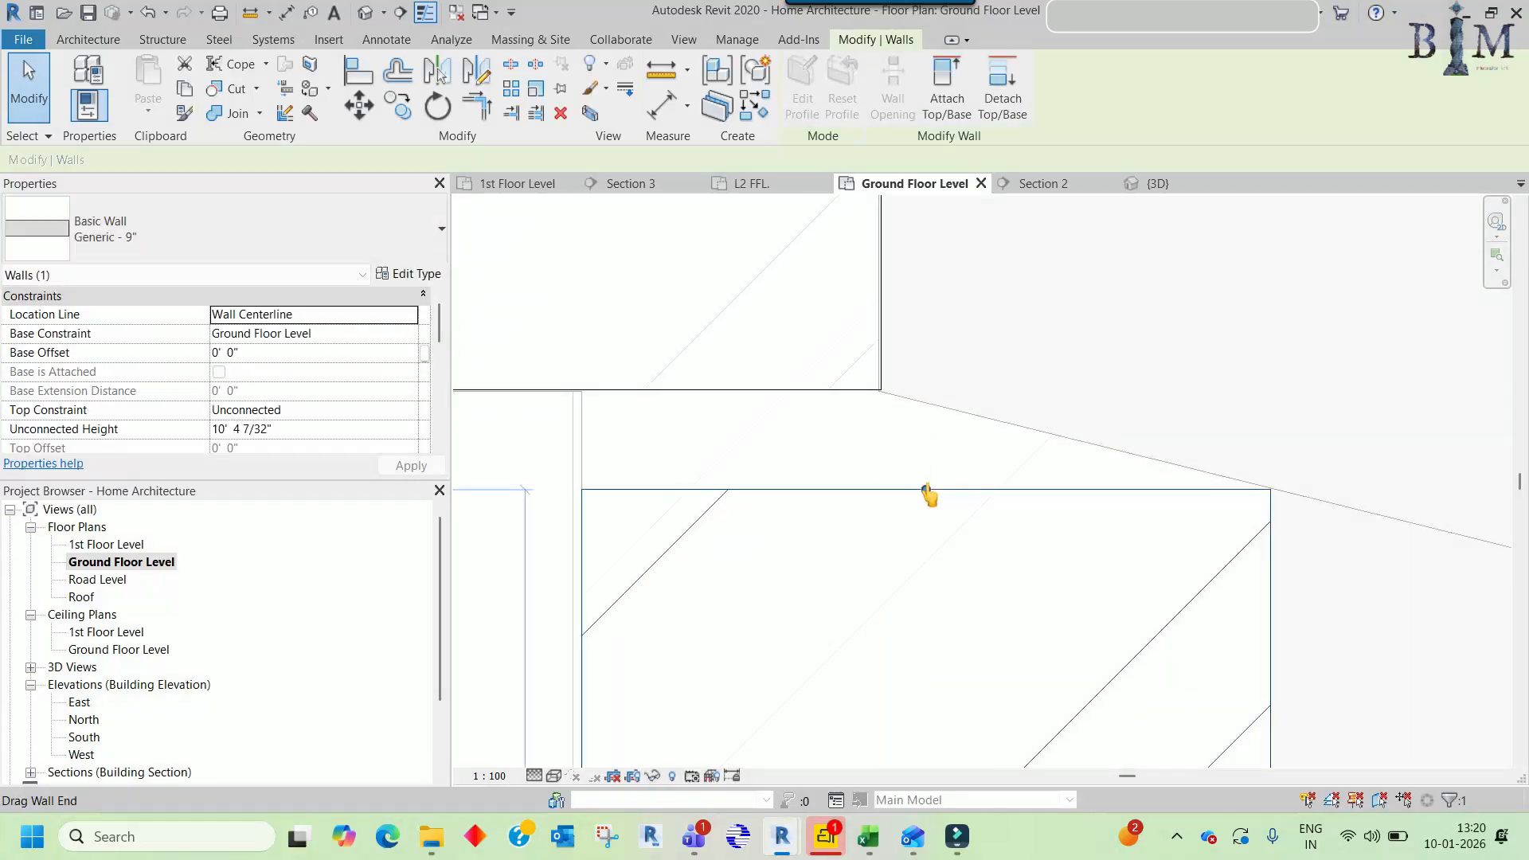
scroll(929, 495, "down", 4)
- Open the extrusion sketch of the in-place corner wall and shorten its lower line to the inner face of the vertical Utility wall
left_click(895, 468)
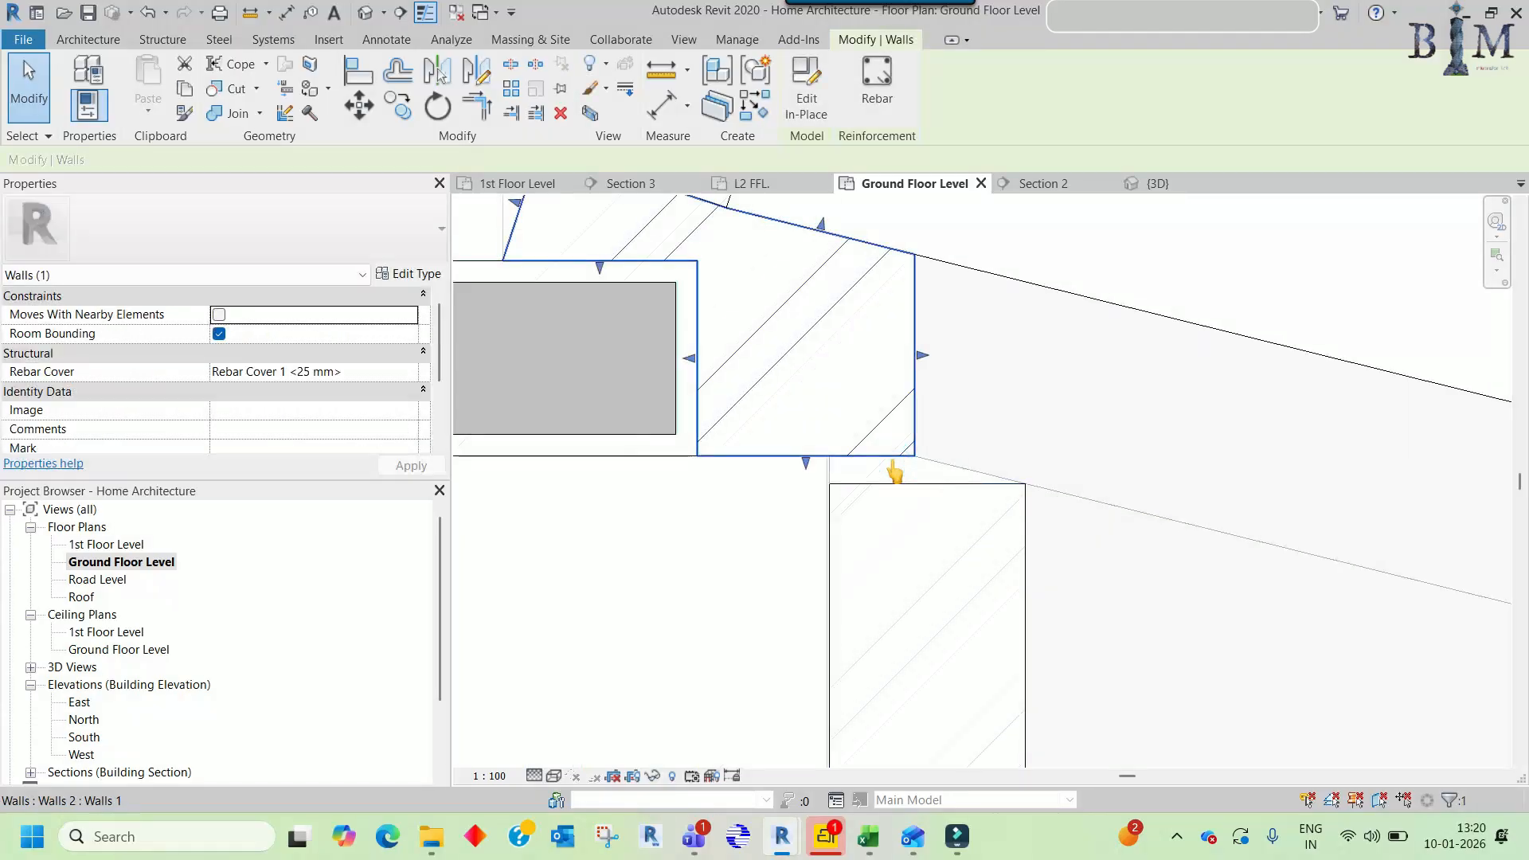
left_click(807, 120)
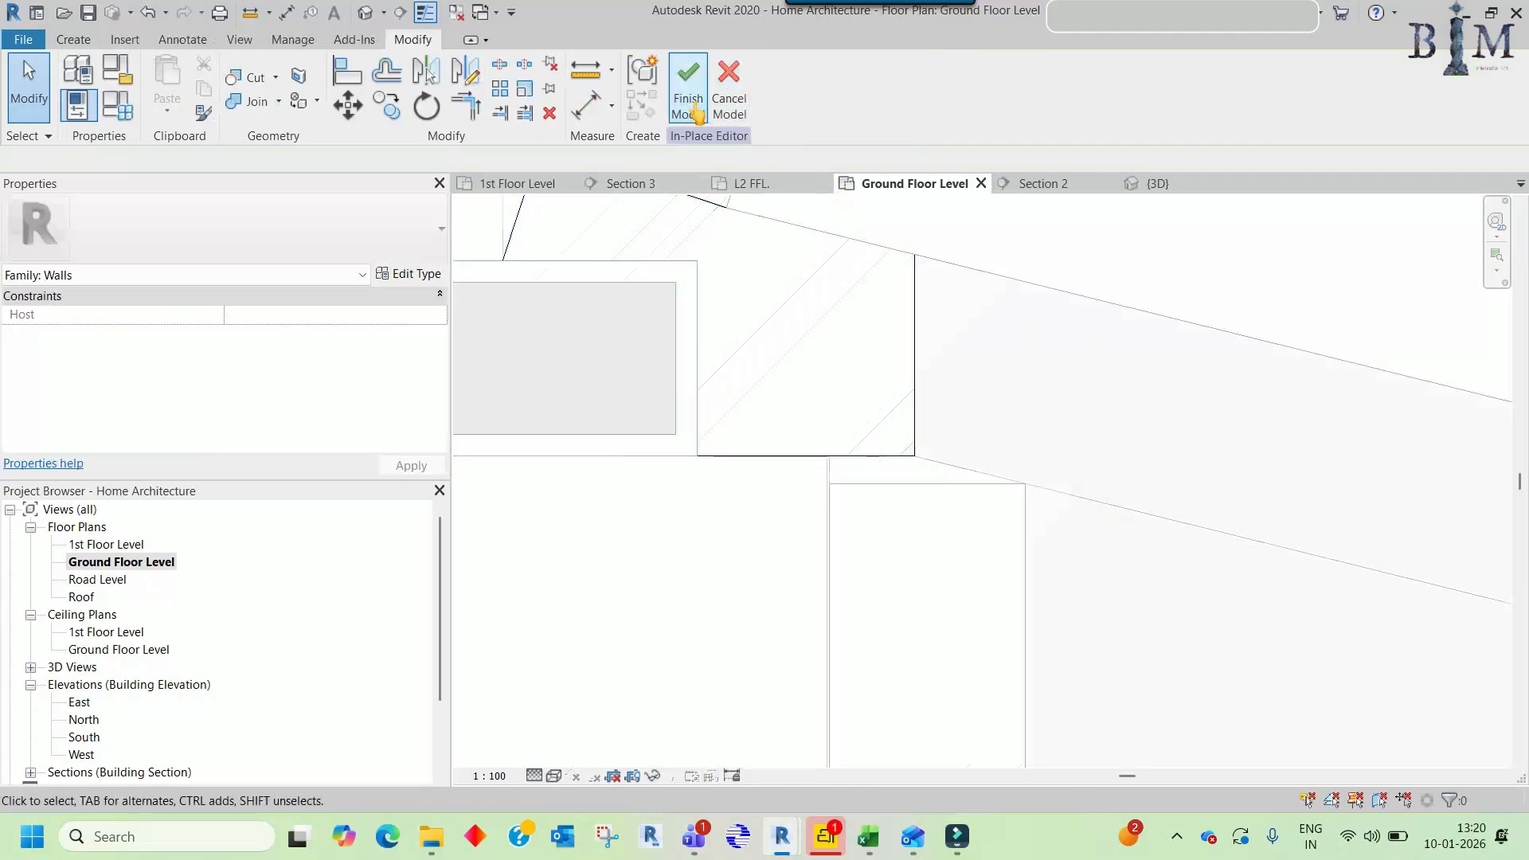
left_click(910, 327)
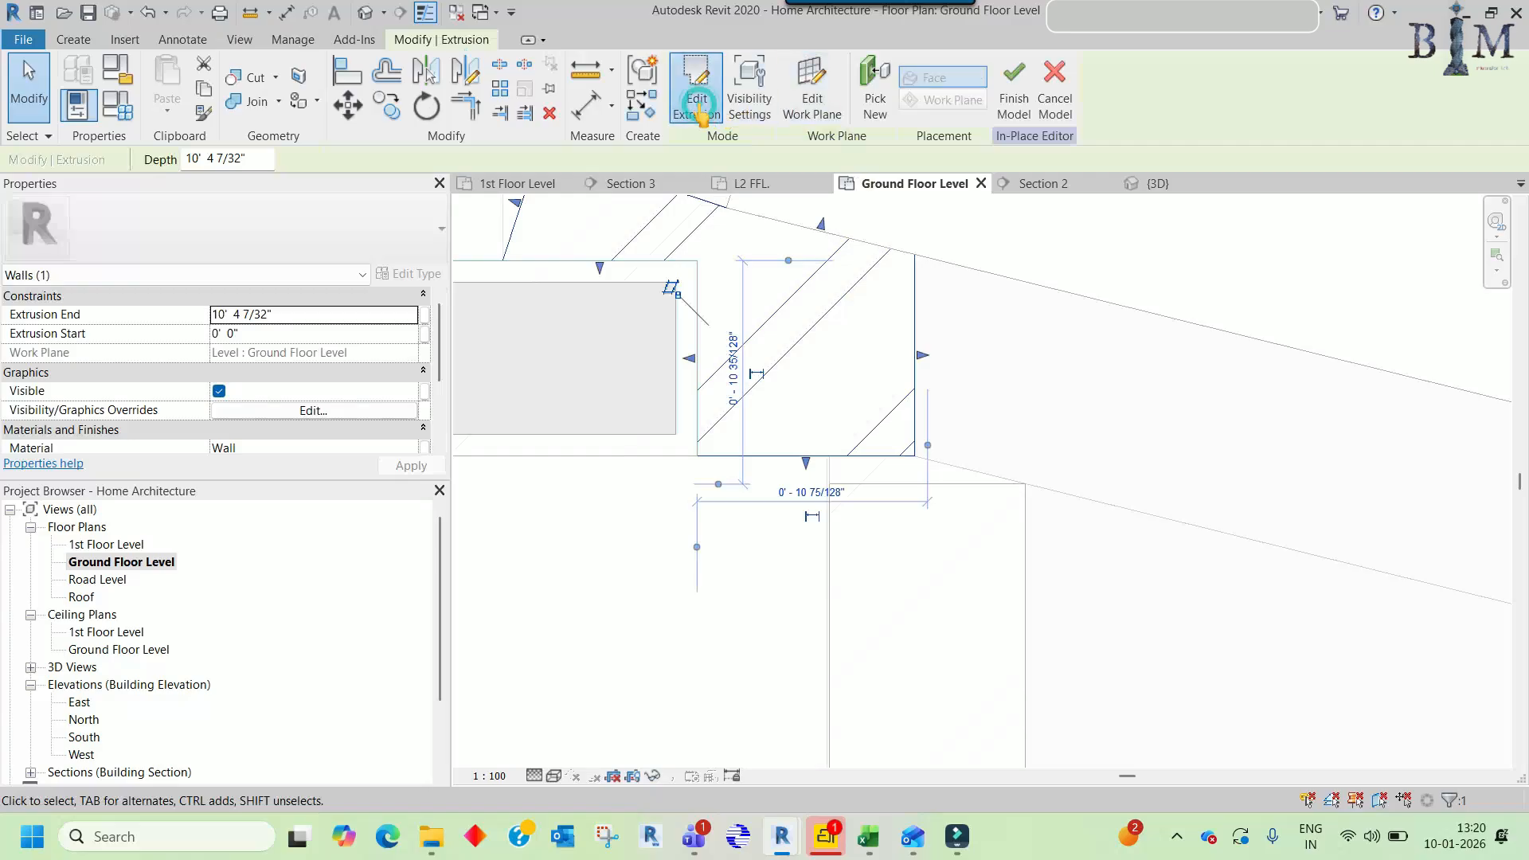
left_click(698, 111)
scroll(915, 455, "up", 2)
left_click(916, 455)
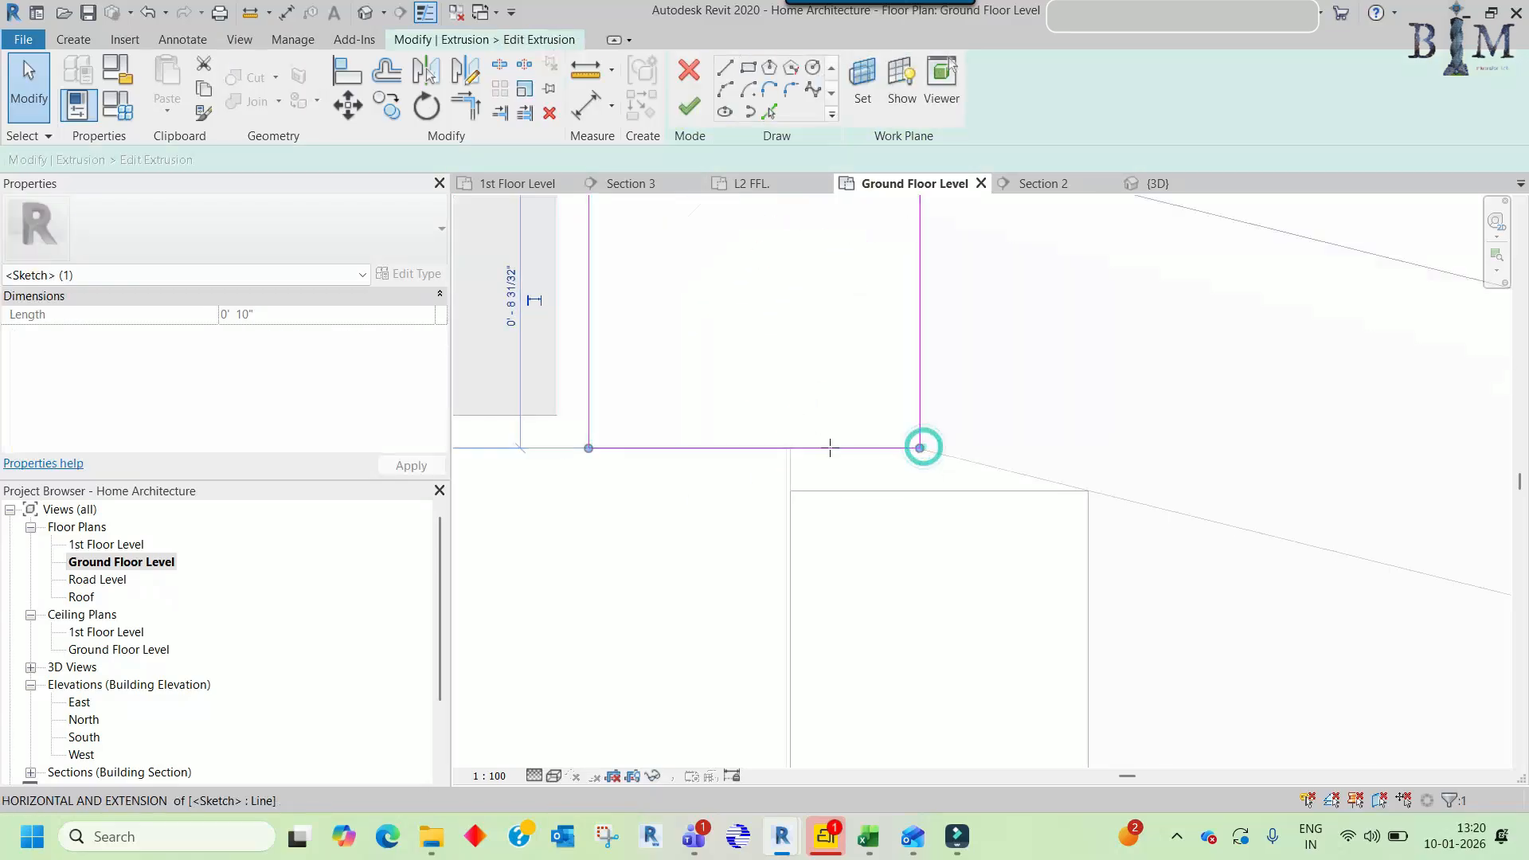
left_click_drag(830, 448, 790, 448)
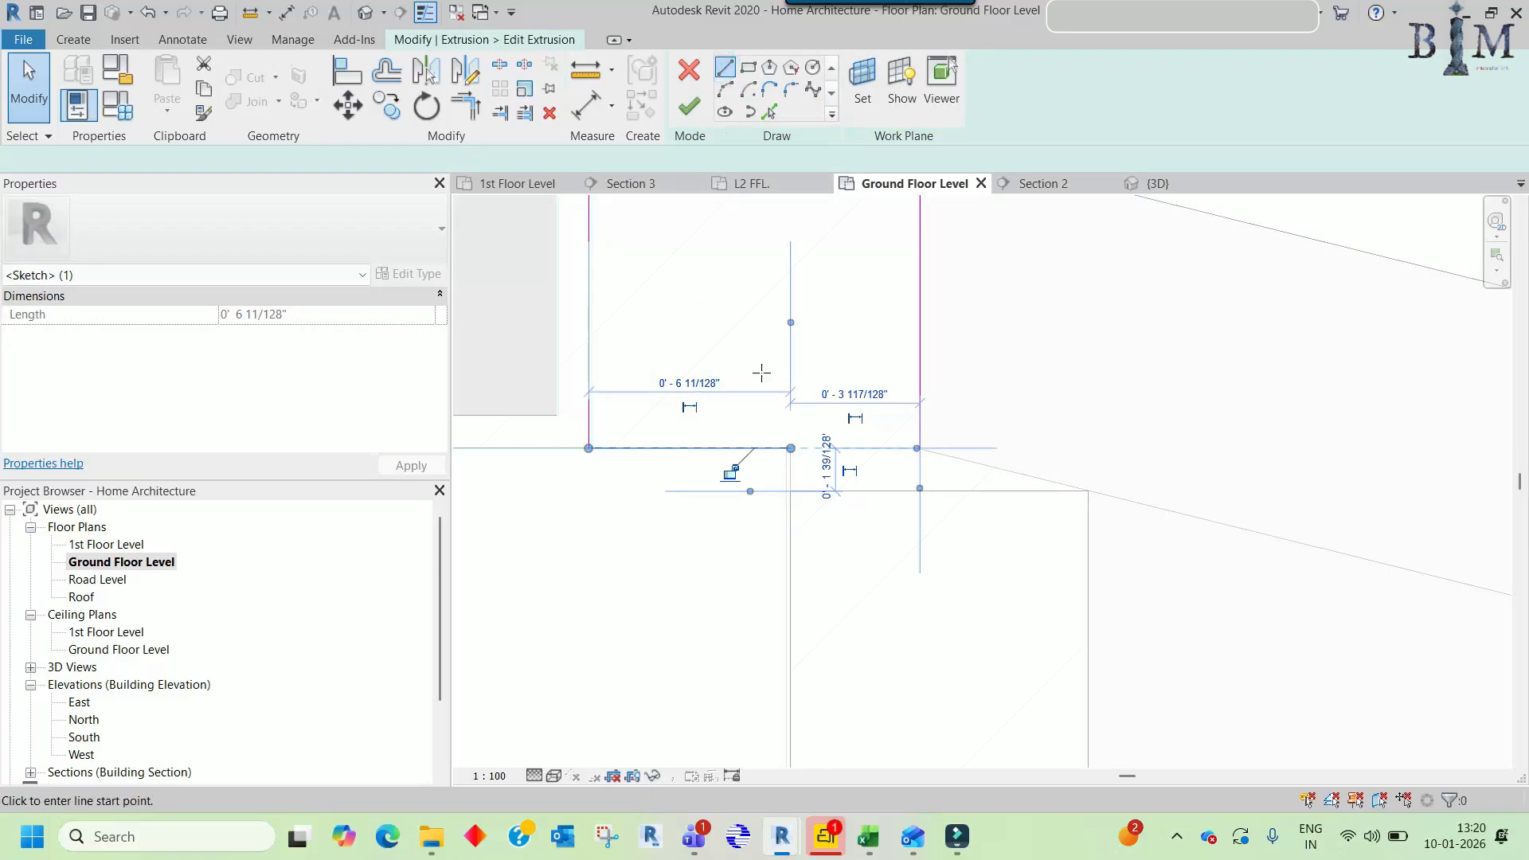
- Close the sketch along the Utility wall's upper end and the slanted plan line, and finish the in-place wall
left_click(791, 491)
left_click(1081, 492)
left_click(920, 448)
key("Escape")
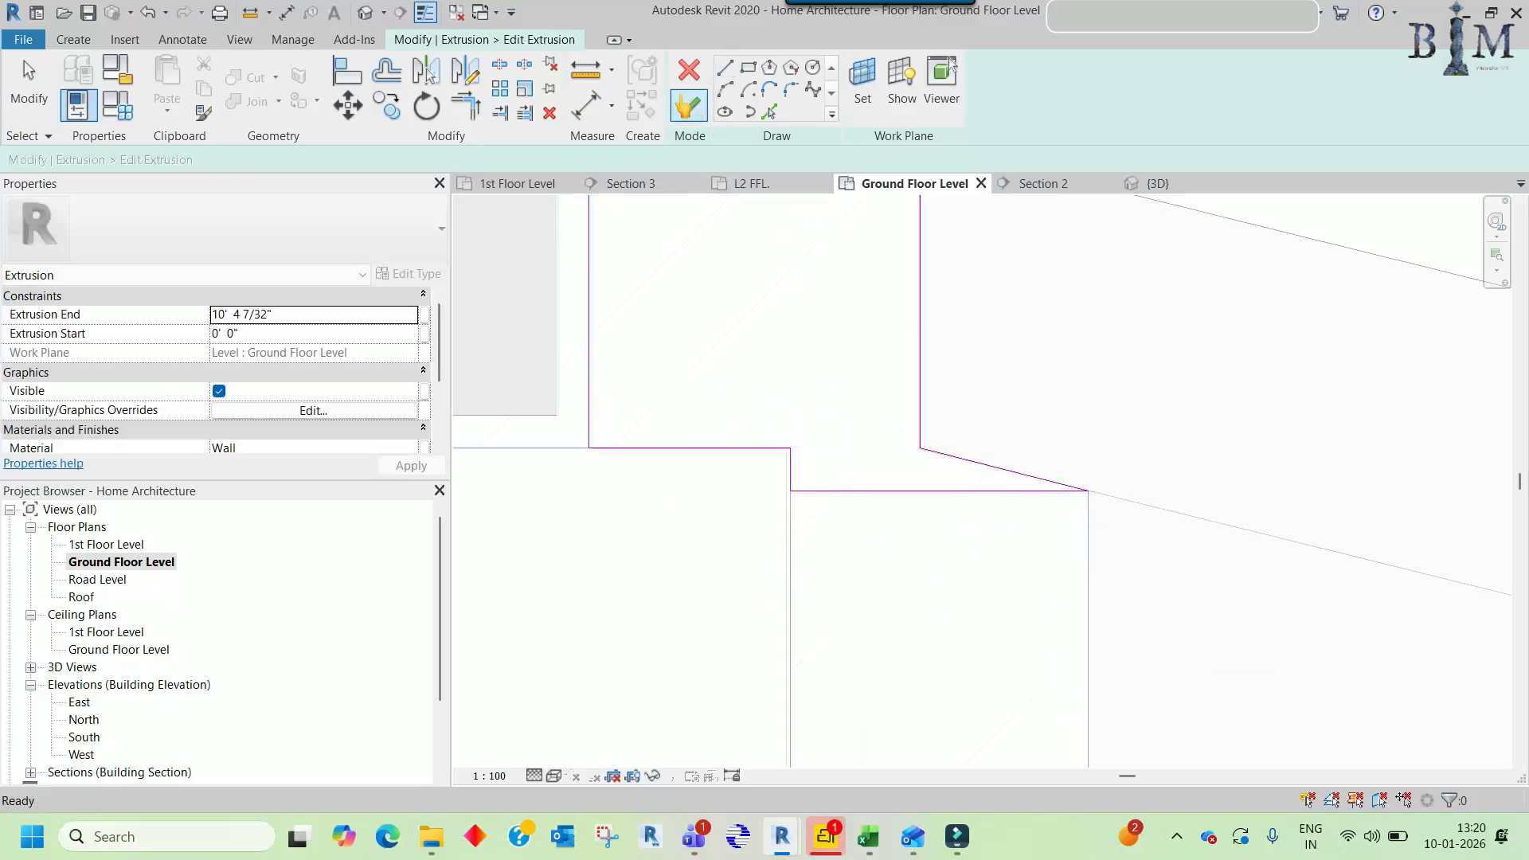
left_click(689, 106)
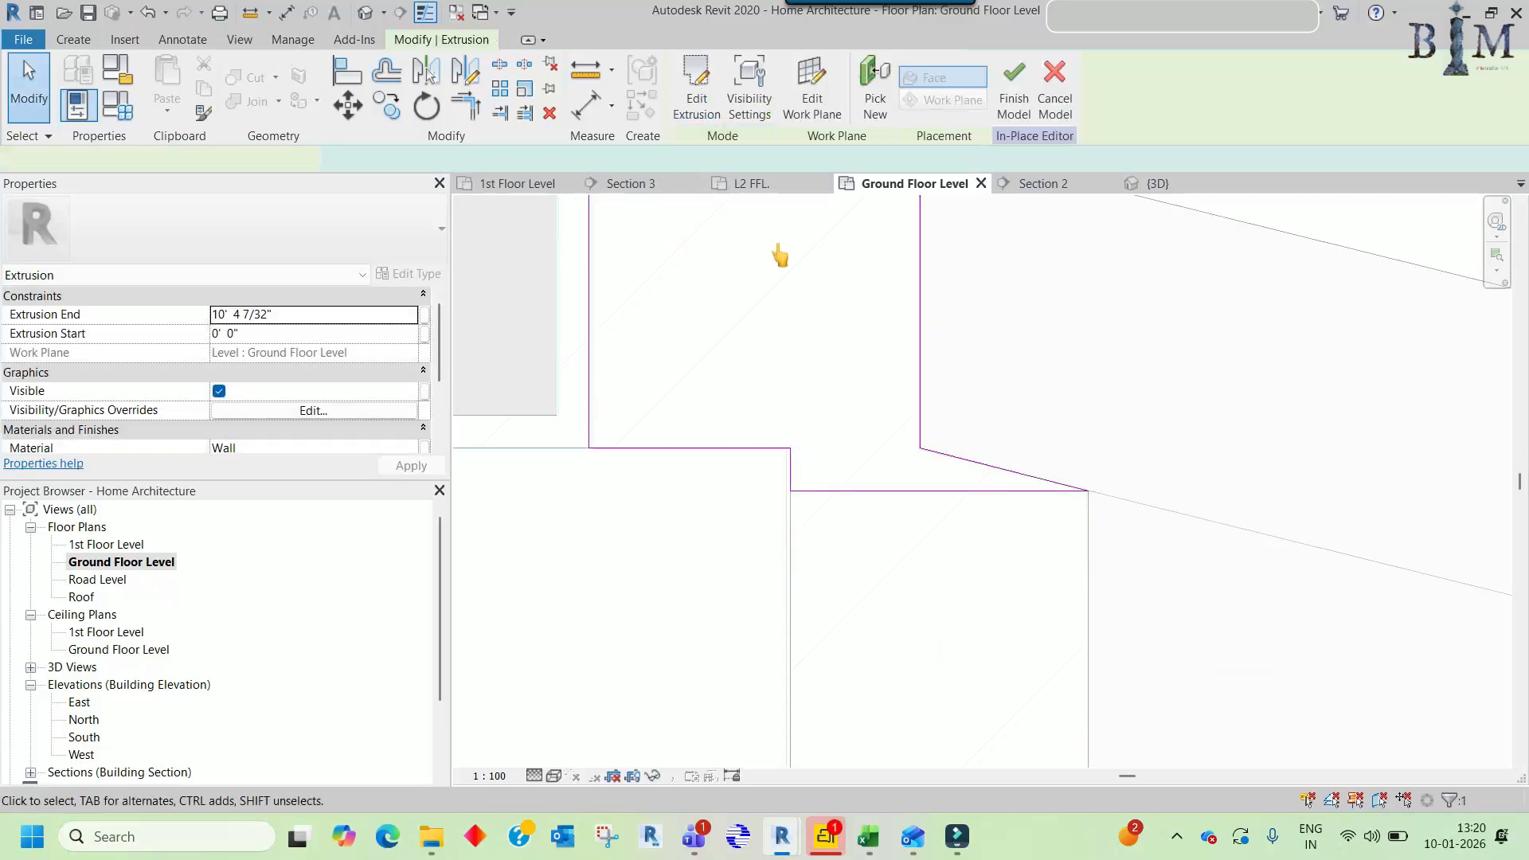
left_click(1025, 298)
scroll(973, 416, "down", 3)
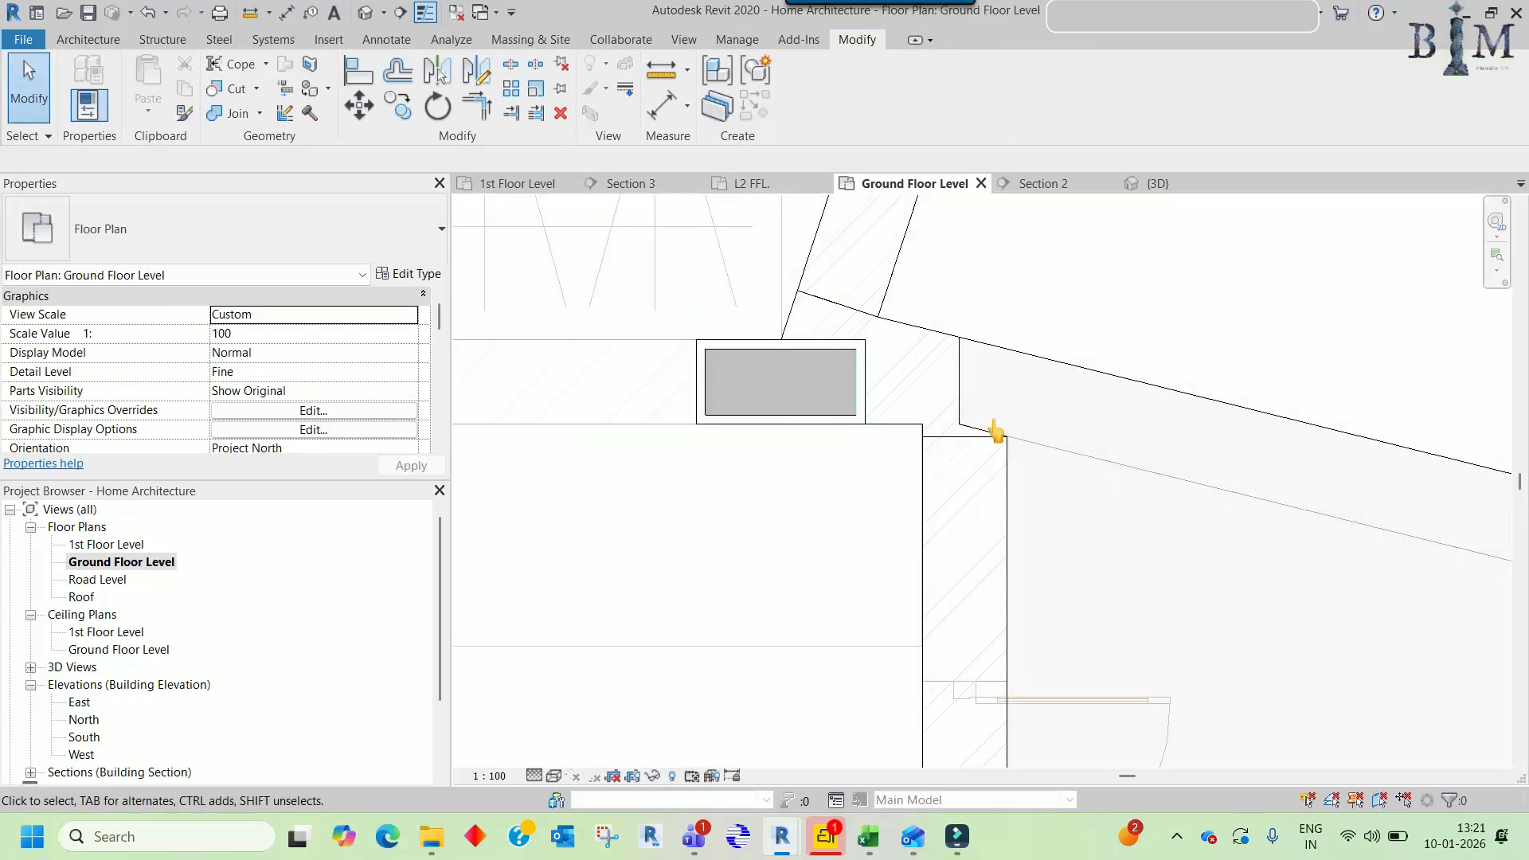
- Copy the vertical Utility wall into the middle of the Kitchen
middle_click_drag(931, 349, 966, 375)
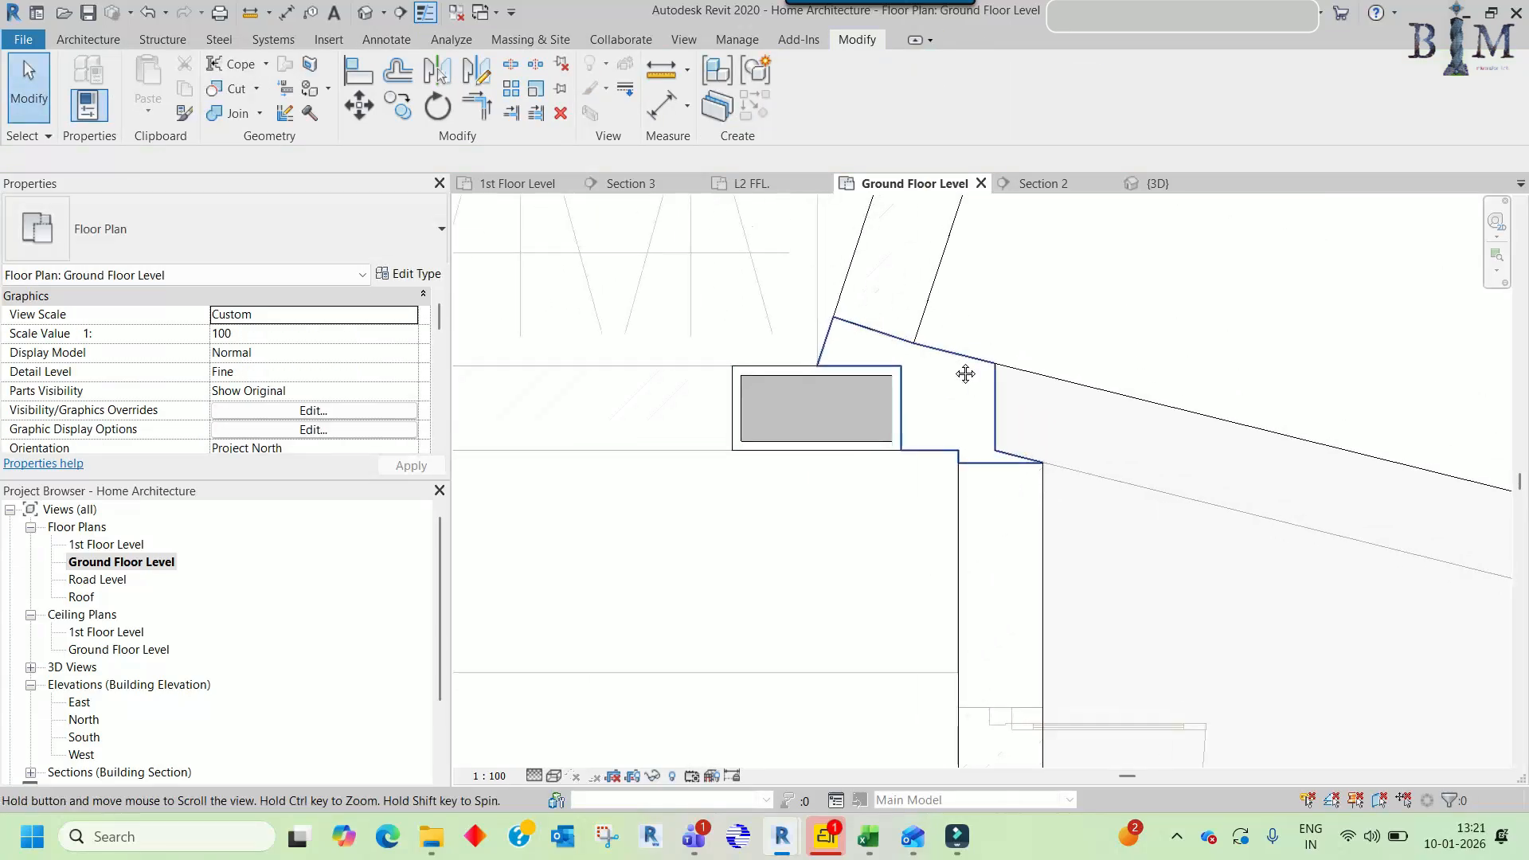
scroll(1005, 379, "down", 3)
middle_click_drag(809, 397, 1056, 411)
scroll(1059, 422, "down", 4)
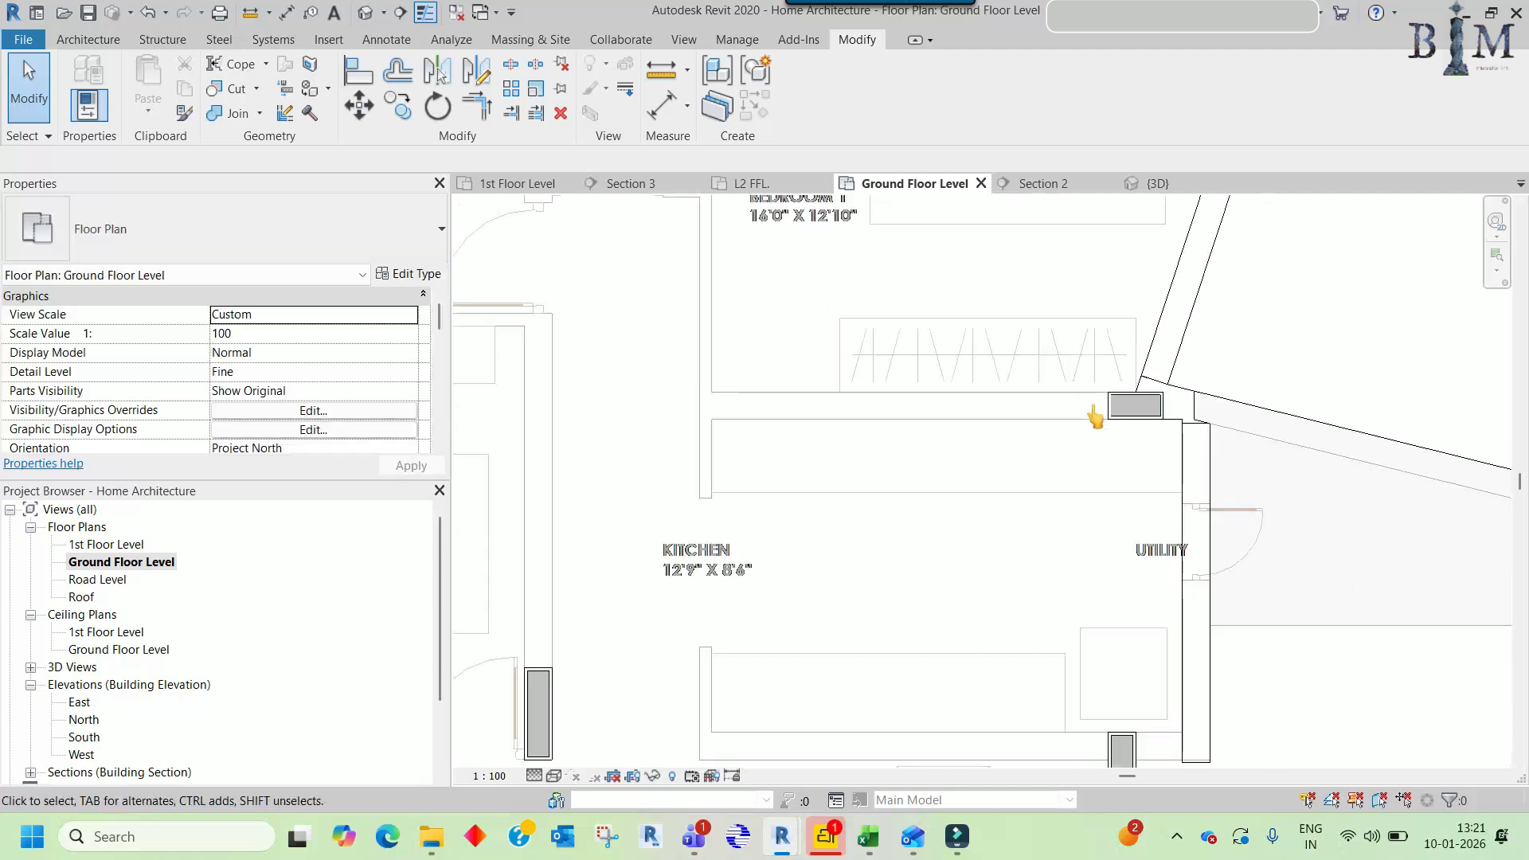
left_click(1161, 323)
left_click(1197, 510)
key("c")
key("o")
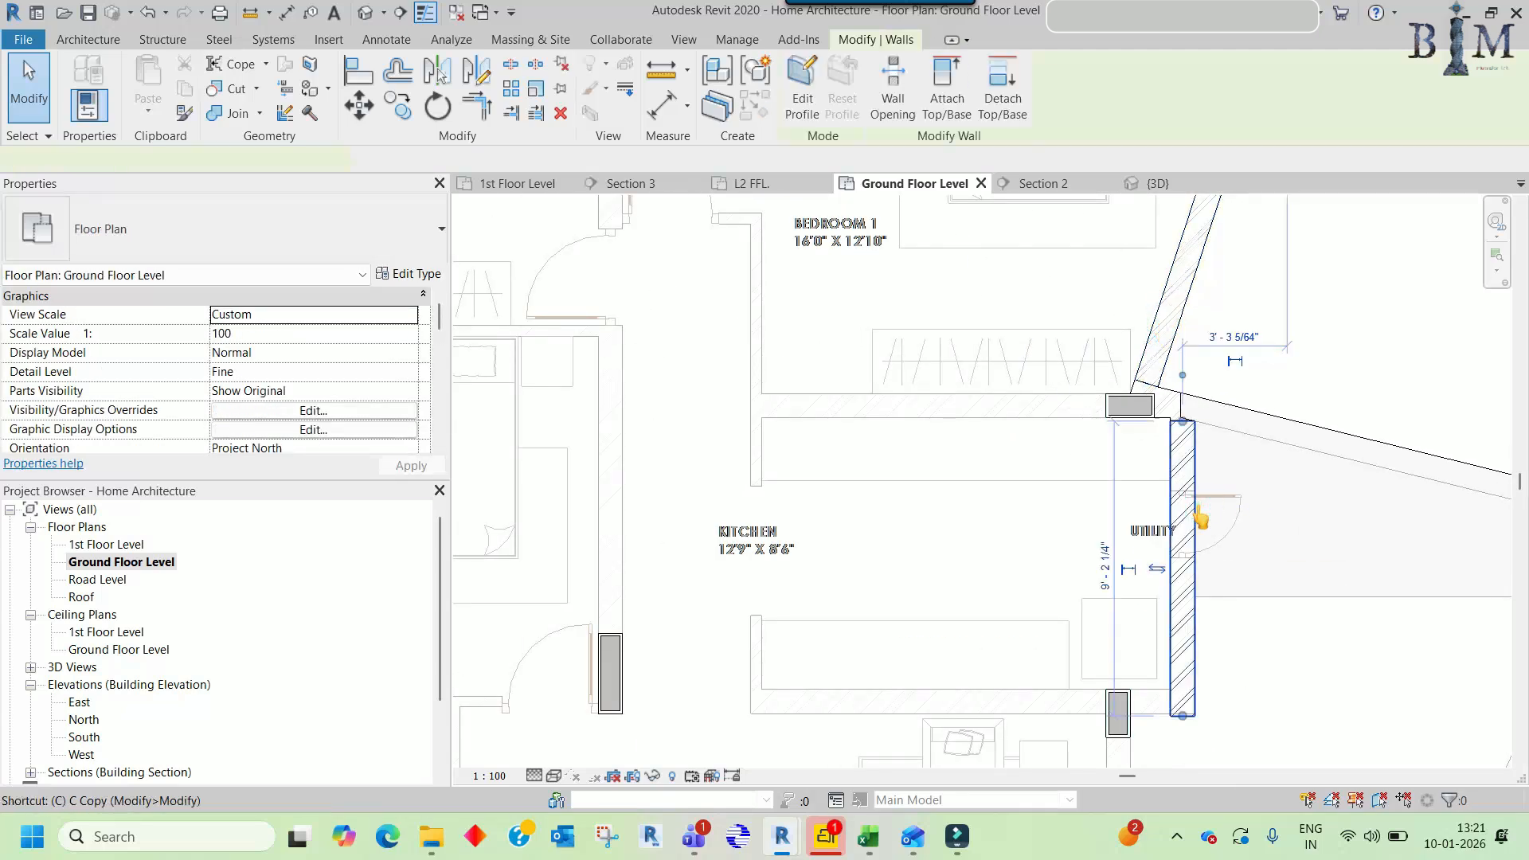
left_click(1195, 518)
left_click(970, 487)
key("Escape")
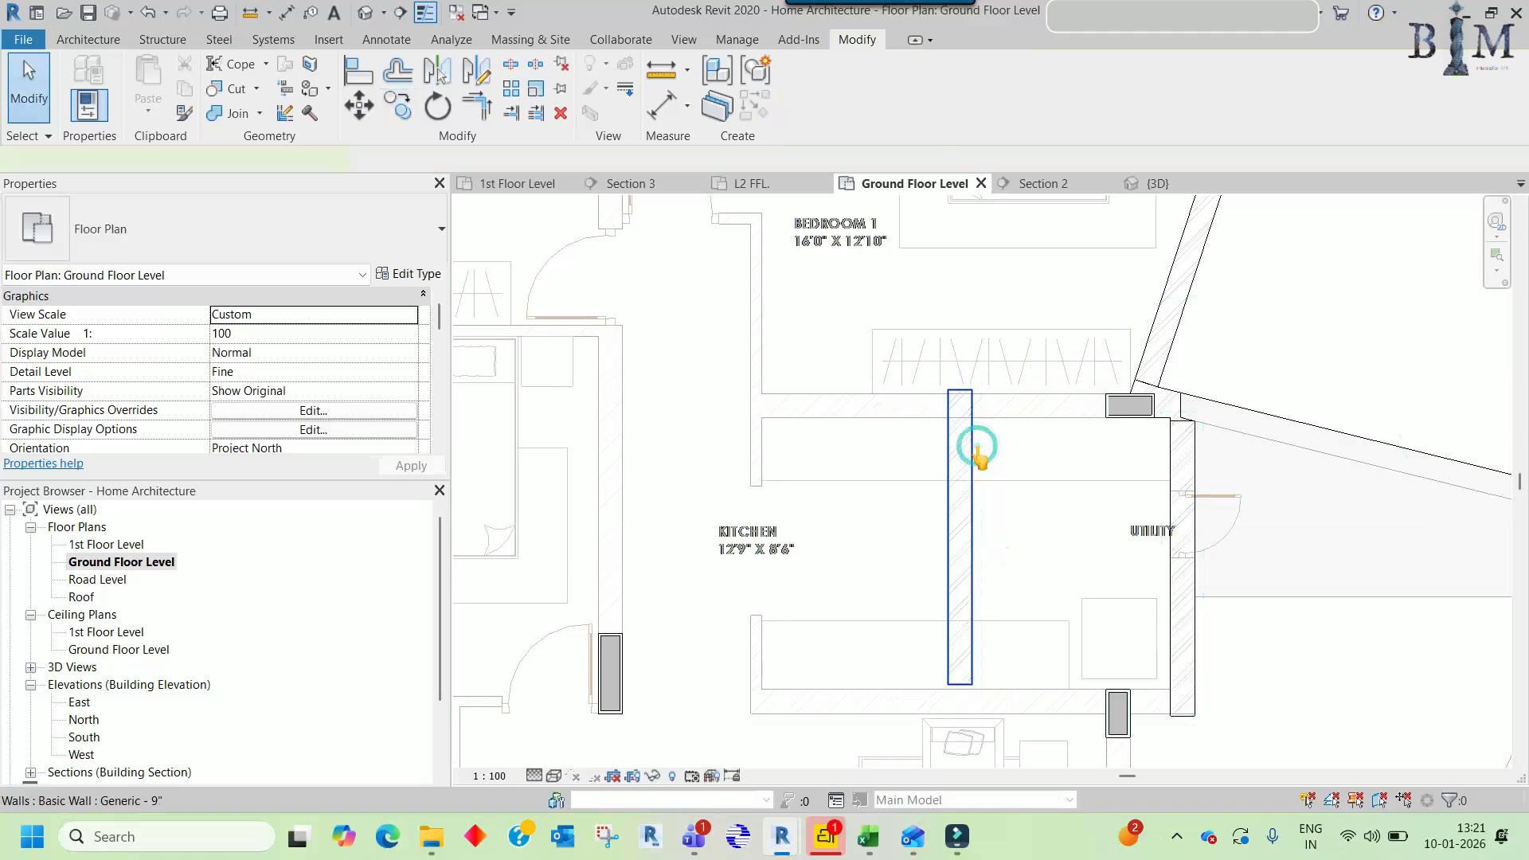
- Rotate the copied Kitchen wall by 90 degrees so it runs horizontally
left_click(978, 452)
key("r")
key("o")
left_click(942, 400)
type("90")
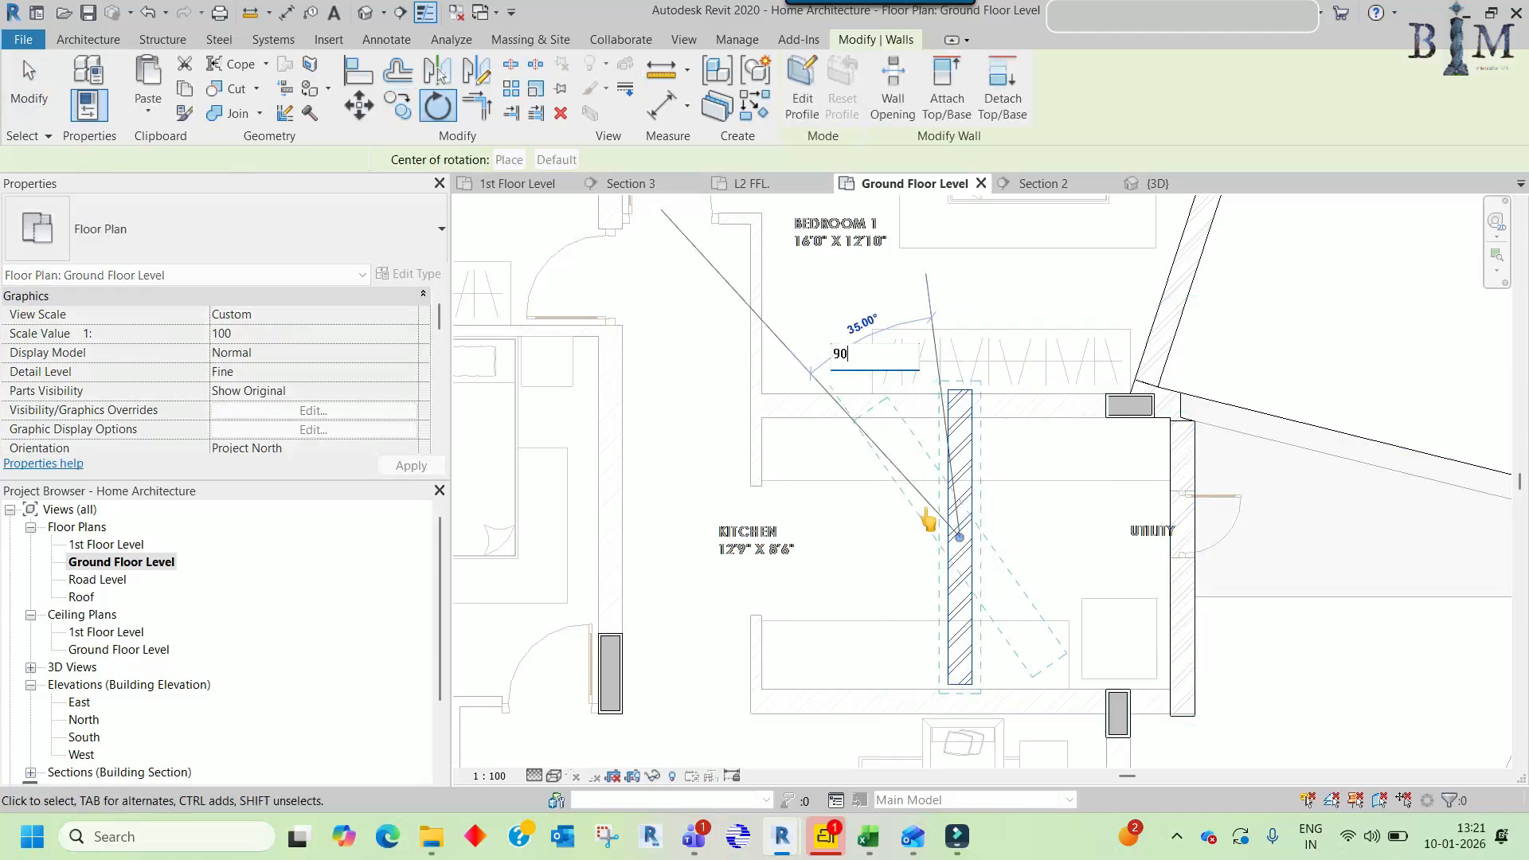
key("Return")
- Move the rotated wall up between Kitchen and Bedroom 1 and align it with the linked plan's wall line
scroll(928, 521, "up", 3)
left_click_drag(931, 526, 893, 373)
key("a")
key("l")
left_click(786, 380)
key("Escape")
- Align the wall's column-side end with the facing side of the column near the Utility corner
left_click(740, 365)
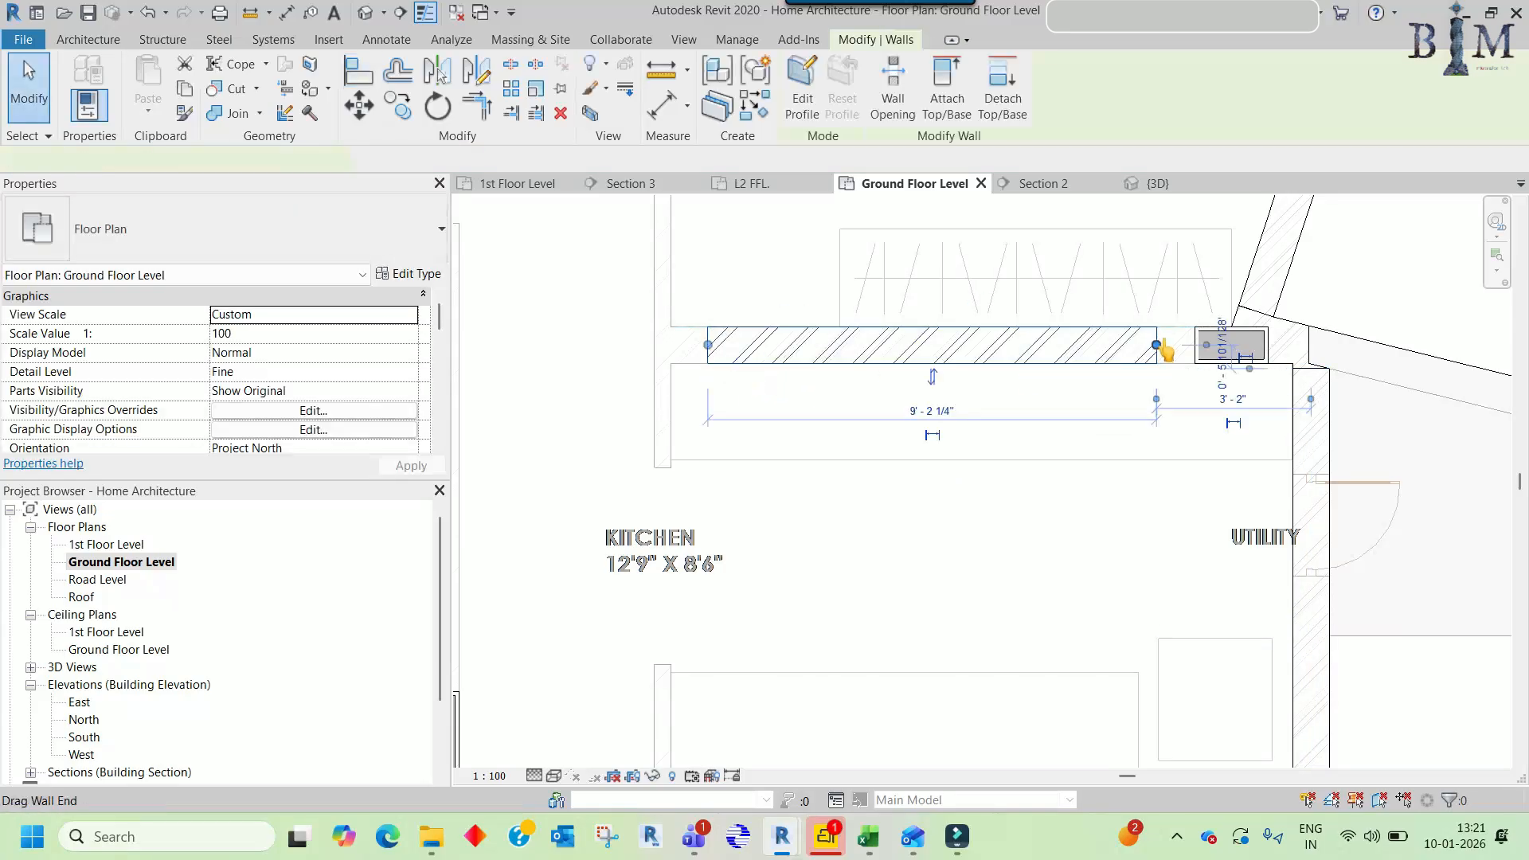
scroll(1162, 339, "up", 2)
key("Escape")
key("a")
key("l")
left_click(1159, 349)
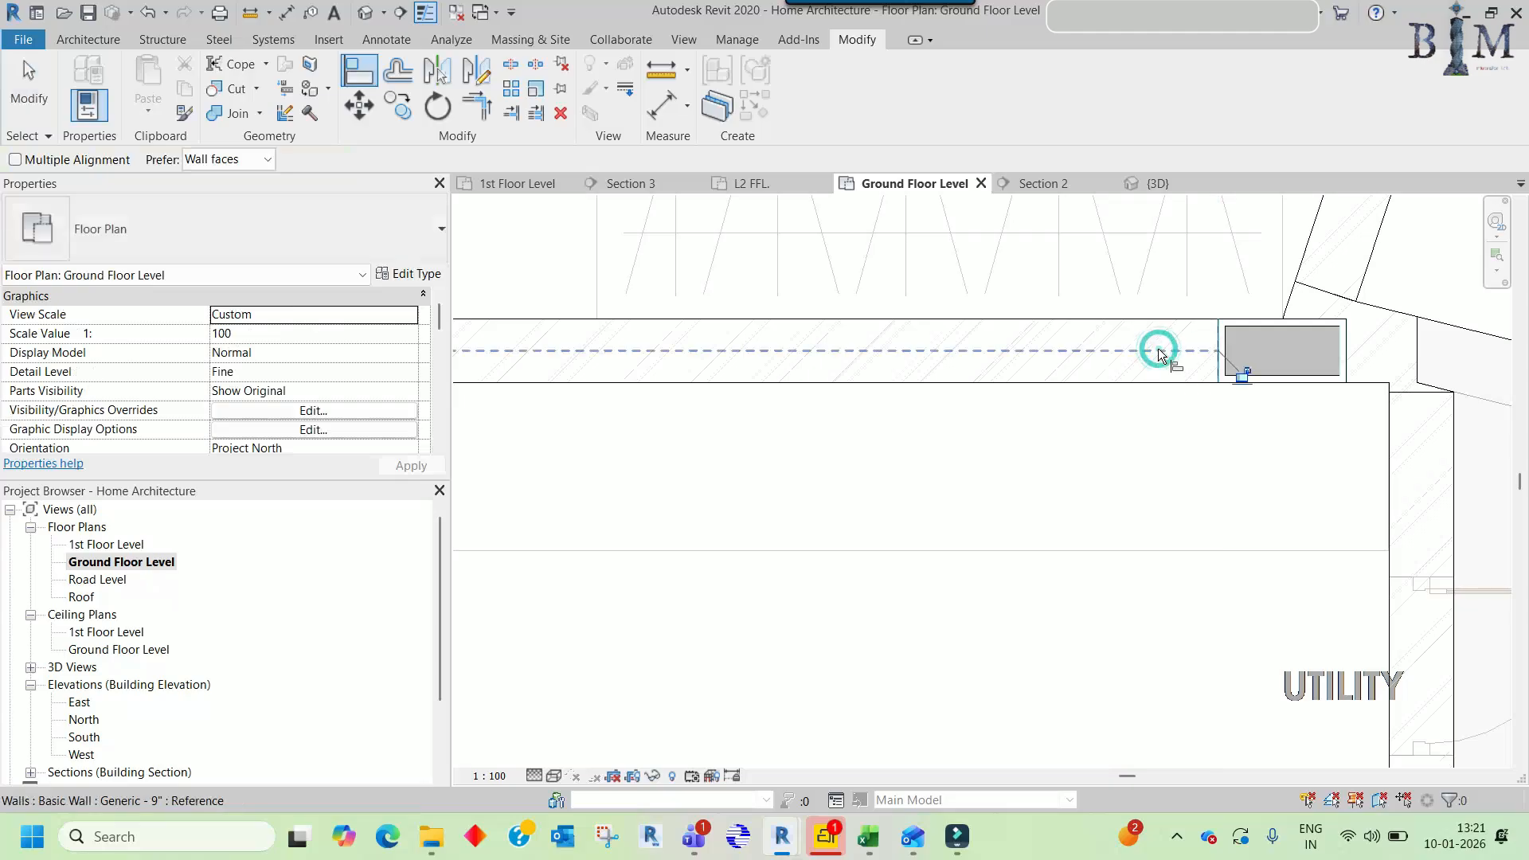
scroll(1159, 350, "down", 2)
key("Escape")
- Copy the wall between Kitchen and Bedroom 1 down to the Kitchen's lower side
left_click(973, 359)
key("c")
key("c")
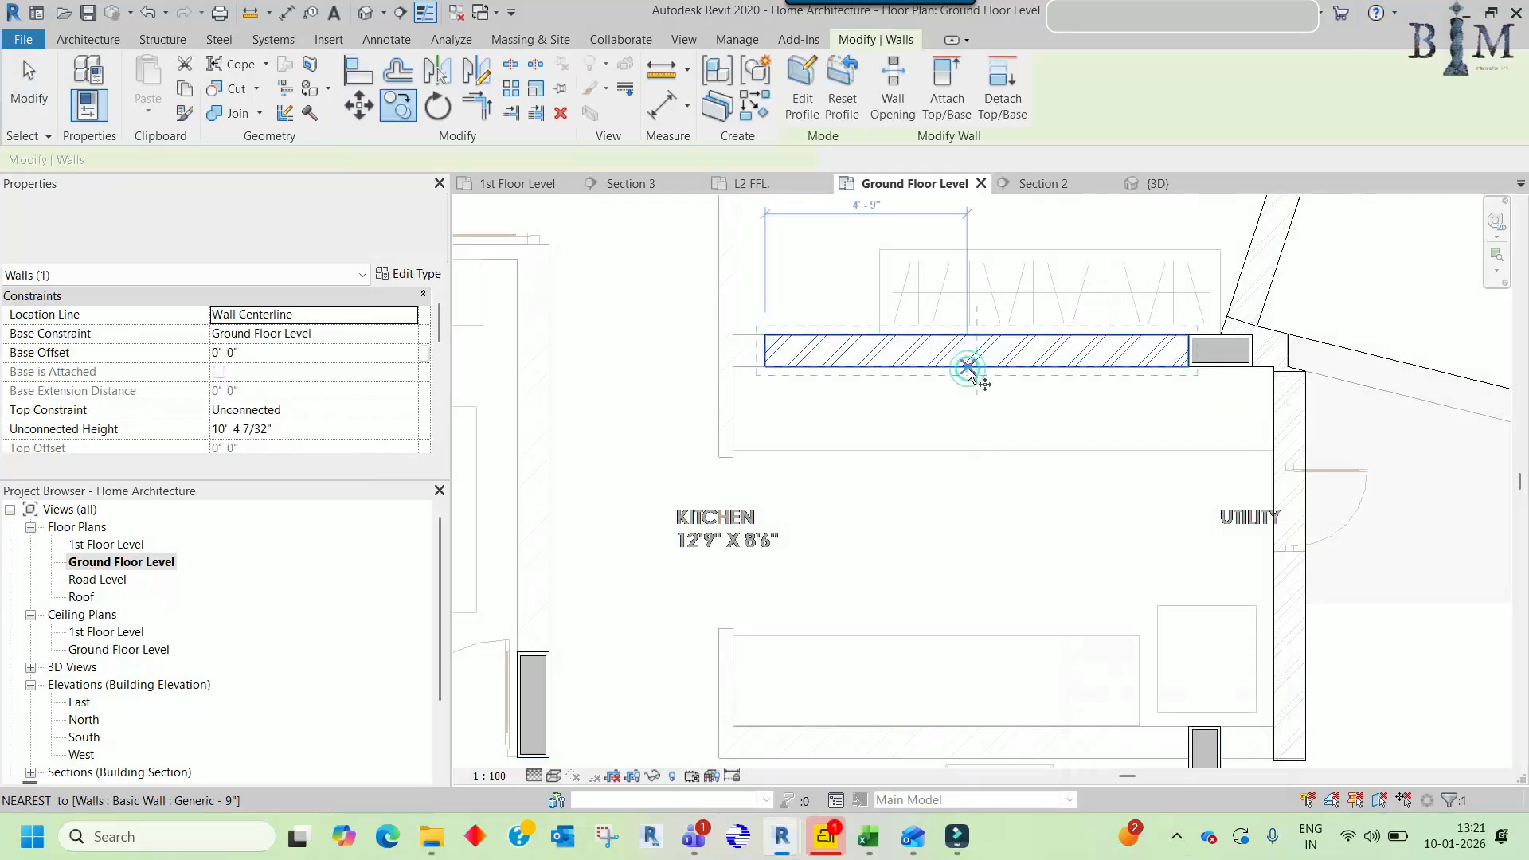
left_click(970, 367)
middle_click_drag(975, 554, 952, 286)
scroll(897, 431, "up", 2)
left_click(917, 432)
scroll(805, 512, "up", 2)
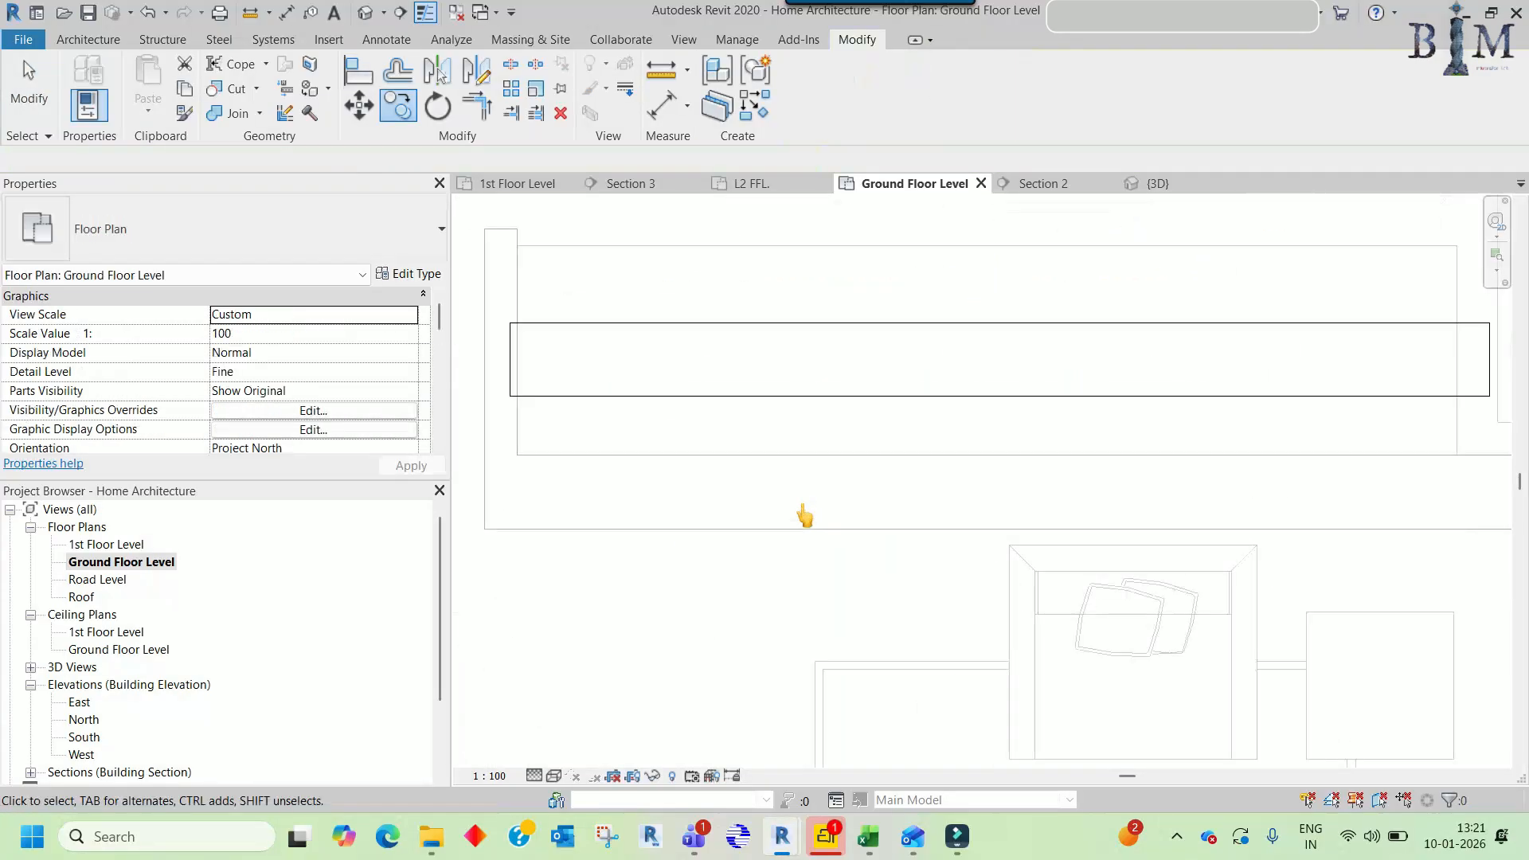
- Align the copied wall's face with the plan line of the Kitchen's lower wall
key("a")
key("l")
left_click(794, 403)
scroll(796, 405, "down", 5)
key("Escape")
- Align the end of the Kitchen's lower wall with the near face of the column beside the Utility
middle_click_drag(929, 446, 633, 469)
scroll(863, 490, "up", 4)
key("a")
key("l")
left_click(905, 459)
left_click(836, 469)
key("Escape")
- Copy the Kitchen's lower wall past the column toward the Utility wall and shorten the copy to a stub
left_click(868, 438)
scroll(877, 435, "down", 2)
key("c")
key("c")
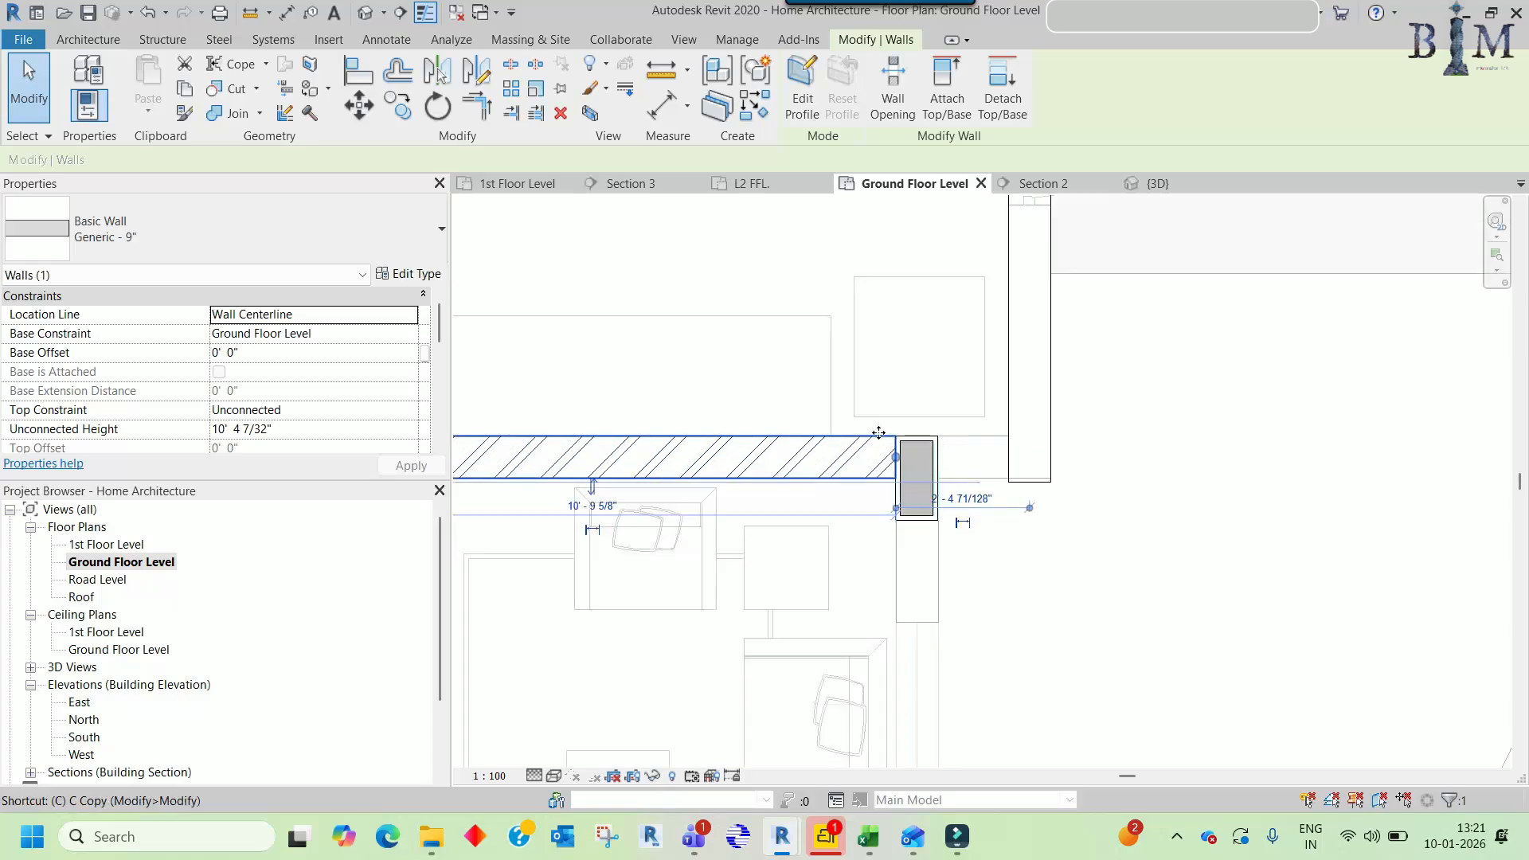
left_click(829, 455)
left_click(1162, 575)
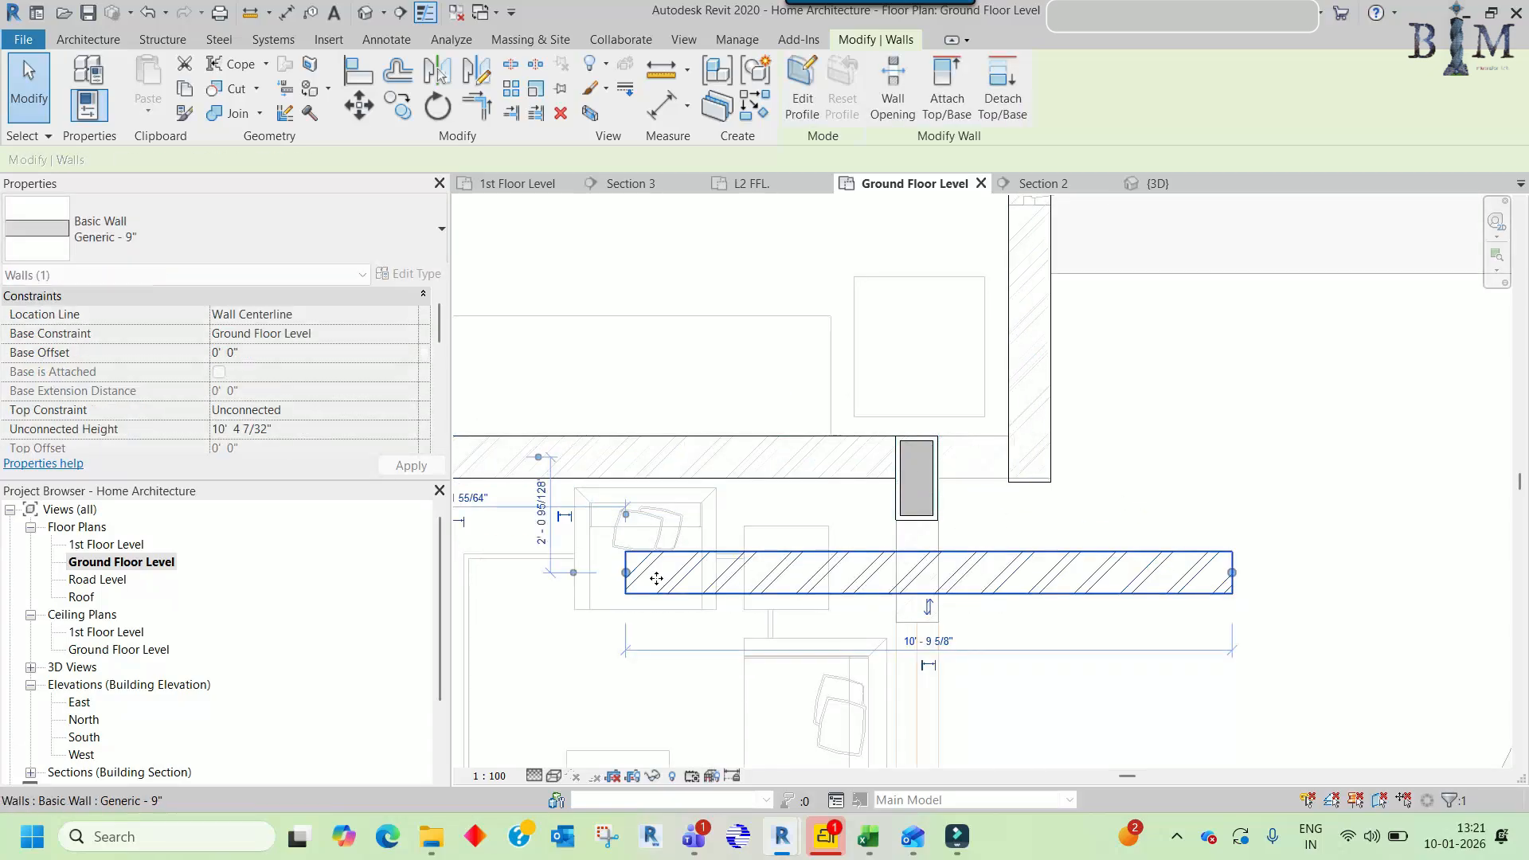
left_click_drag(1083, 563, 980, 591)
key("Escape")
scroll(1011, 554, "up", 3)
- Align the short wall's face with the Kitchen's lower wall line and its end with the column's outer face
left_click(987, 555)
key("a")
key("l")
left_click(958, 349)
left_click(954, 553)
left_click(928, 392)
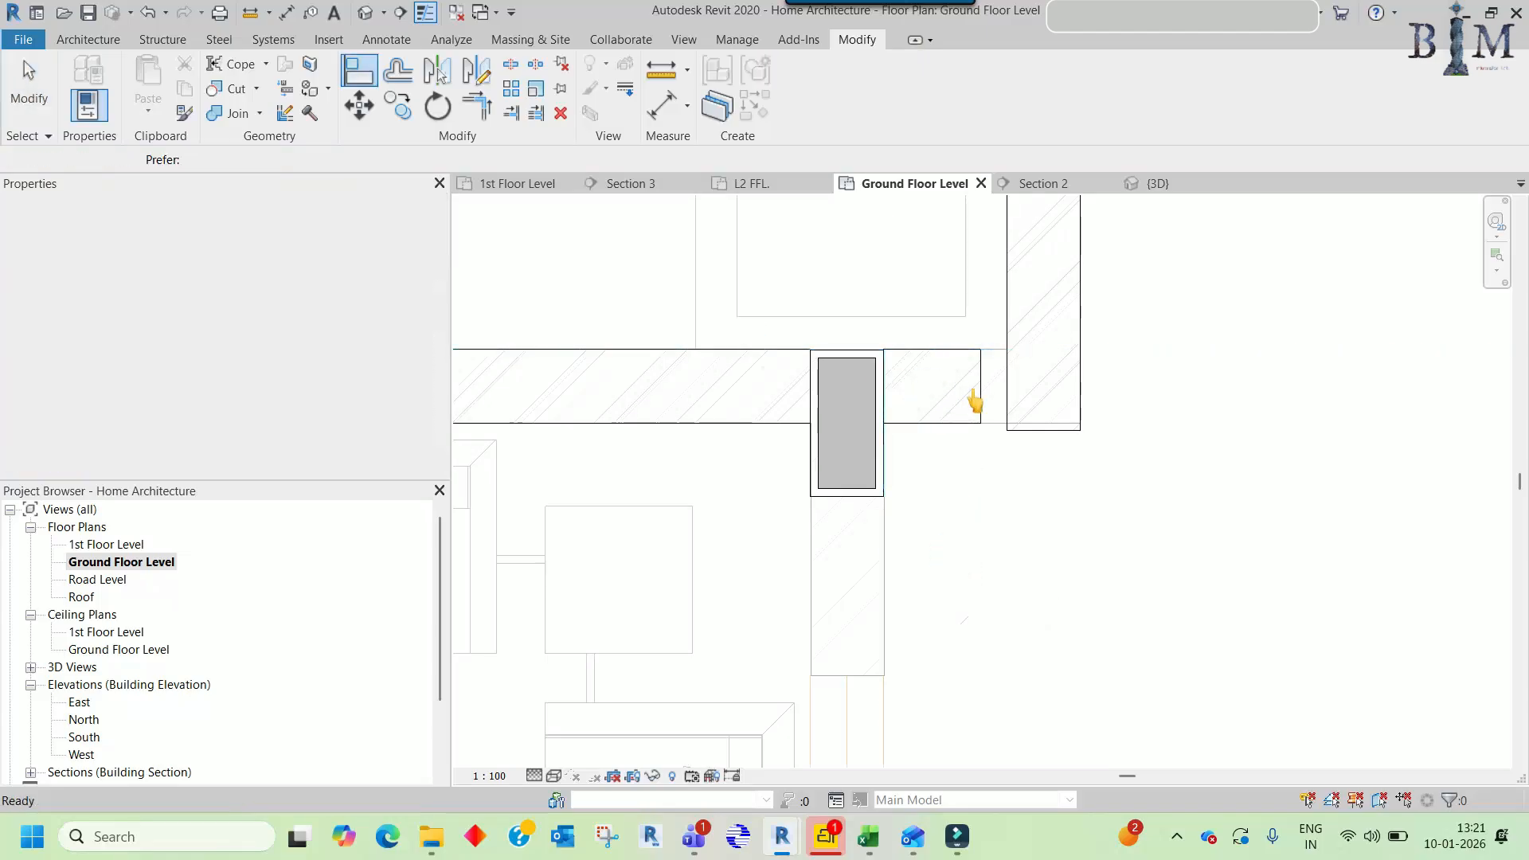
- Trim the short wall and the vertical Utility wall to meet in a corner
key("t")
key("r")
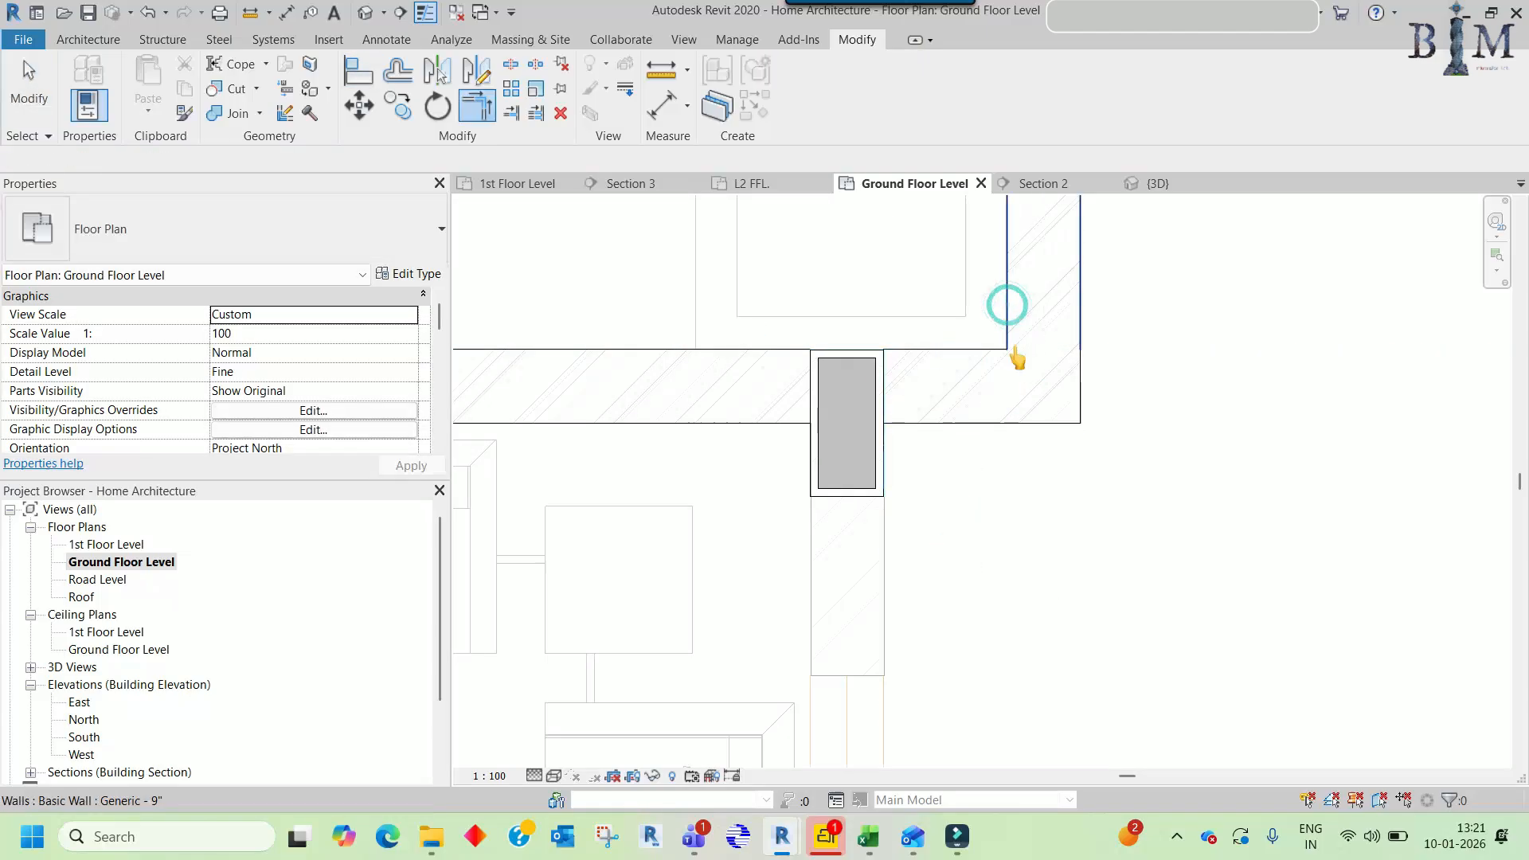
key("Escape")
- Copy the Kitchen's lower wall toward the Open Sitout and turn the copy into a short vertical wall near the column
scroll(1018, 363, "down", 9)
scroll(996, 391, "up", 3)
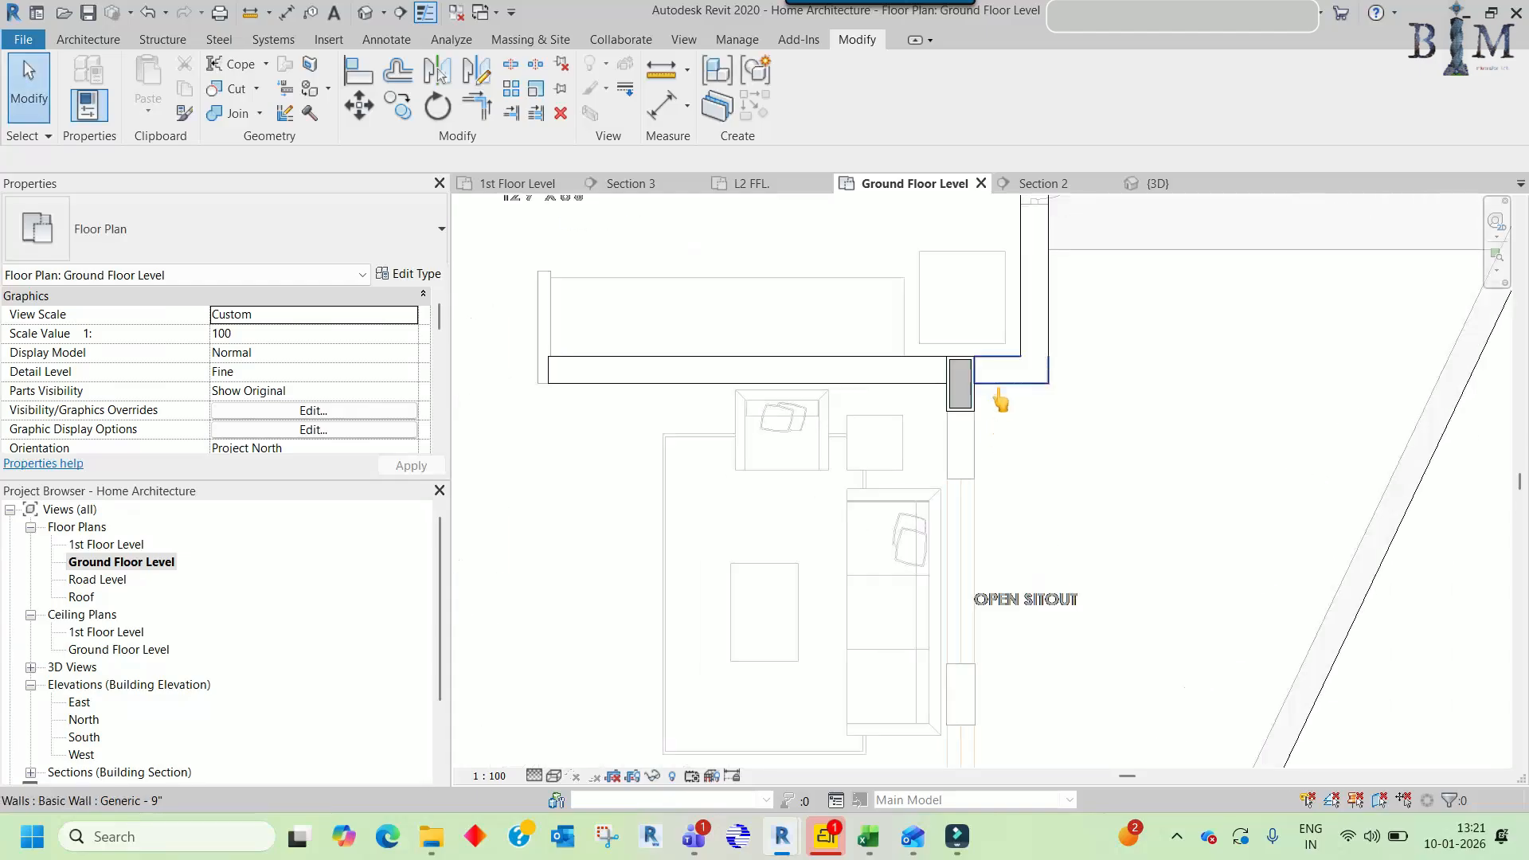
left_click(871, 380)
key("c")
key("o")
left_click(829, 382)
left_click(1099, 550)
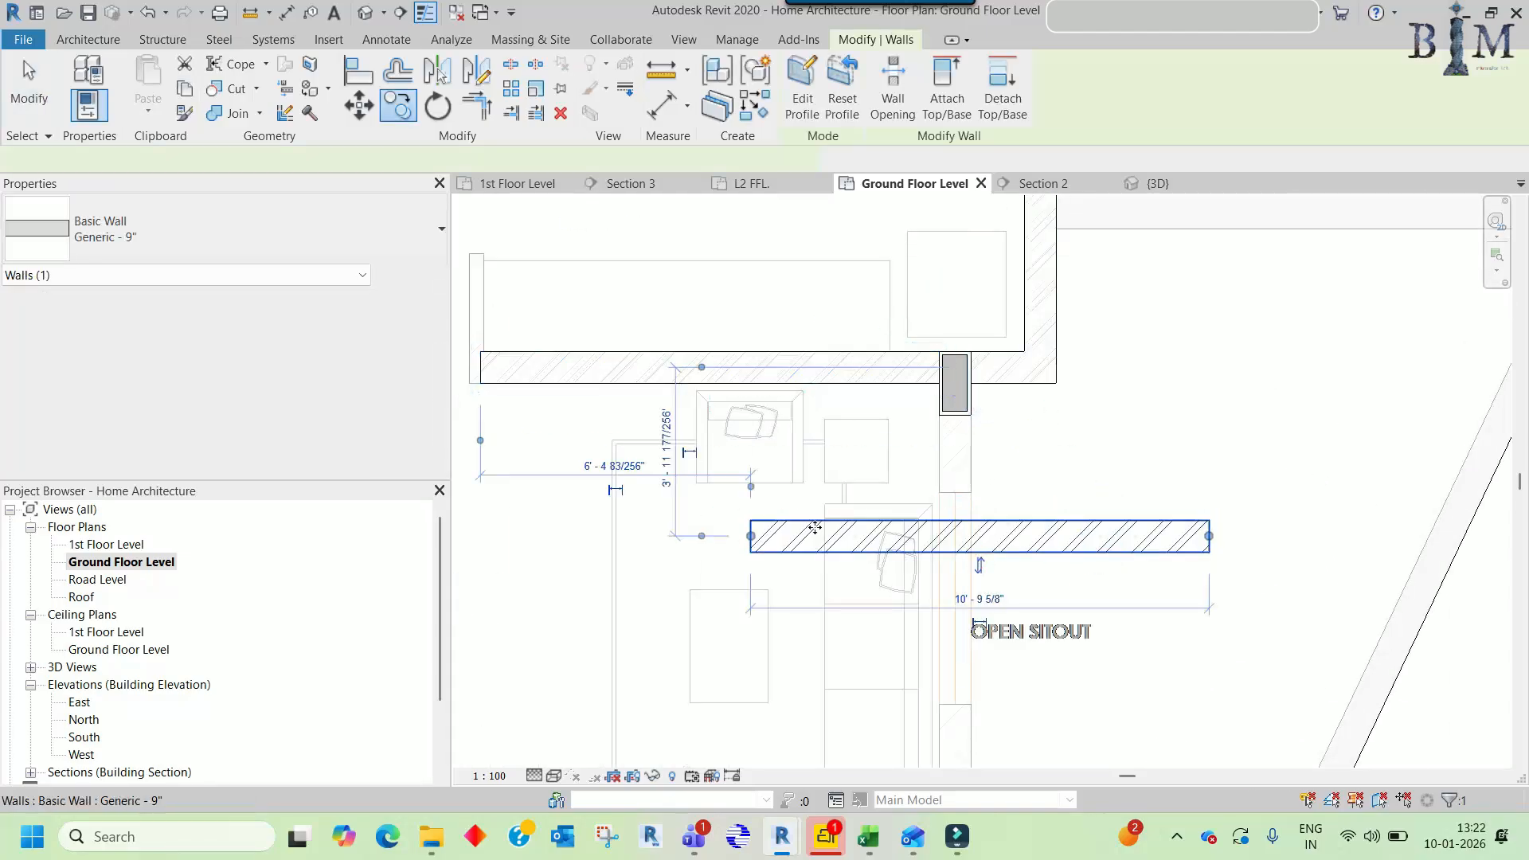
left_click_drag(750, 536, 934, 483)
scroll(1206, 476, "up", 3)
- Align the vertical wall's face with the Open Sitout plan wall and its upper end with the column's lower face
key("a")
key("l")
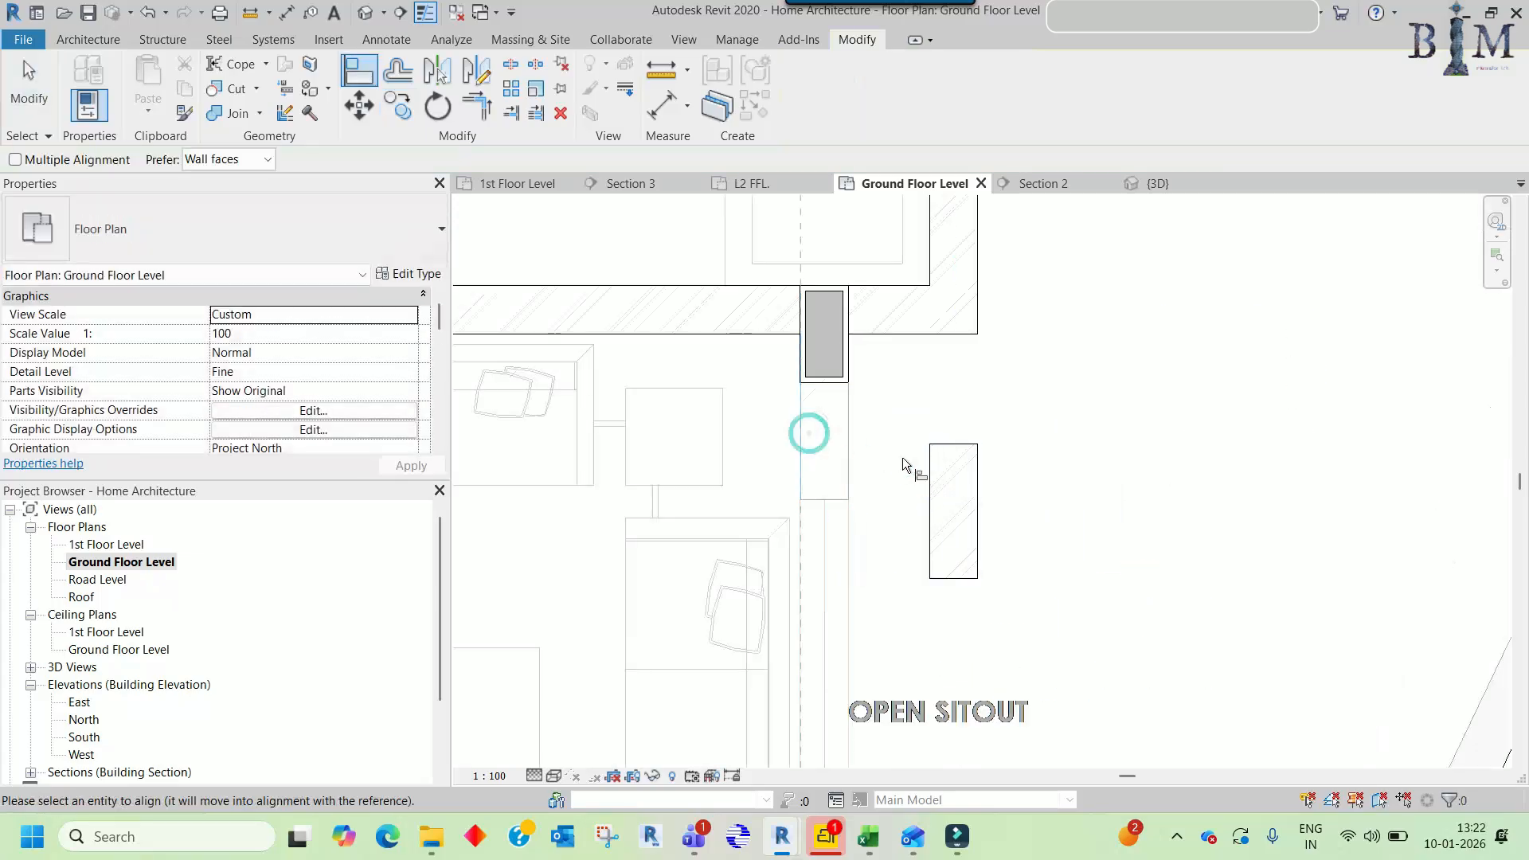
key("Escape")
key("a")
key("l")
scroll(831, 428, "up", 2)
left_click(831, 429)
left_click(830, 475)
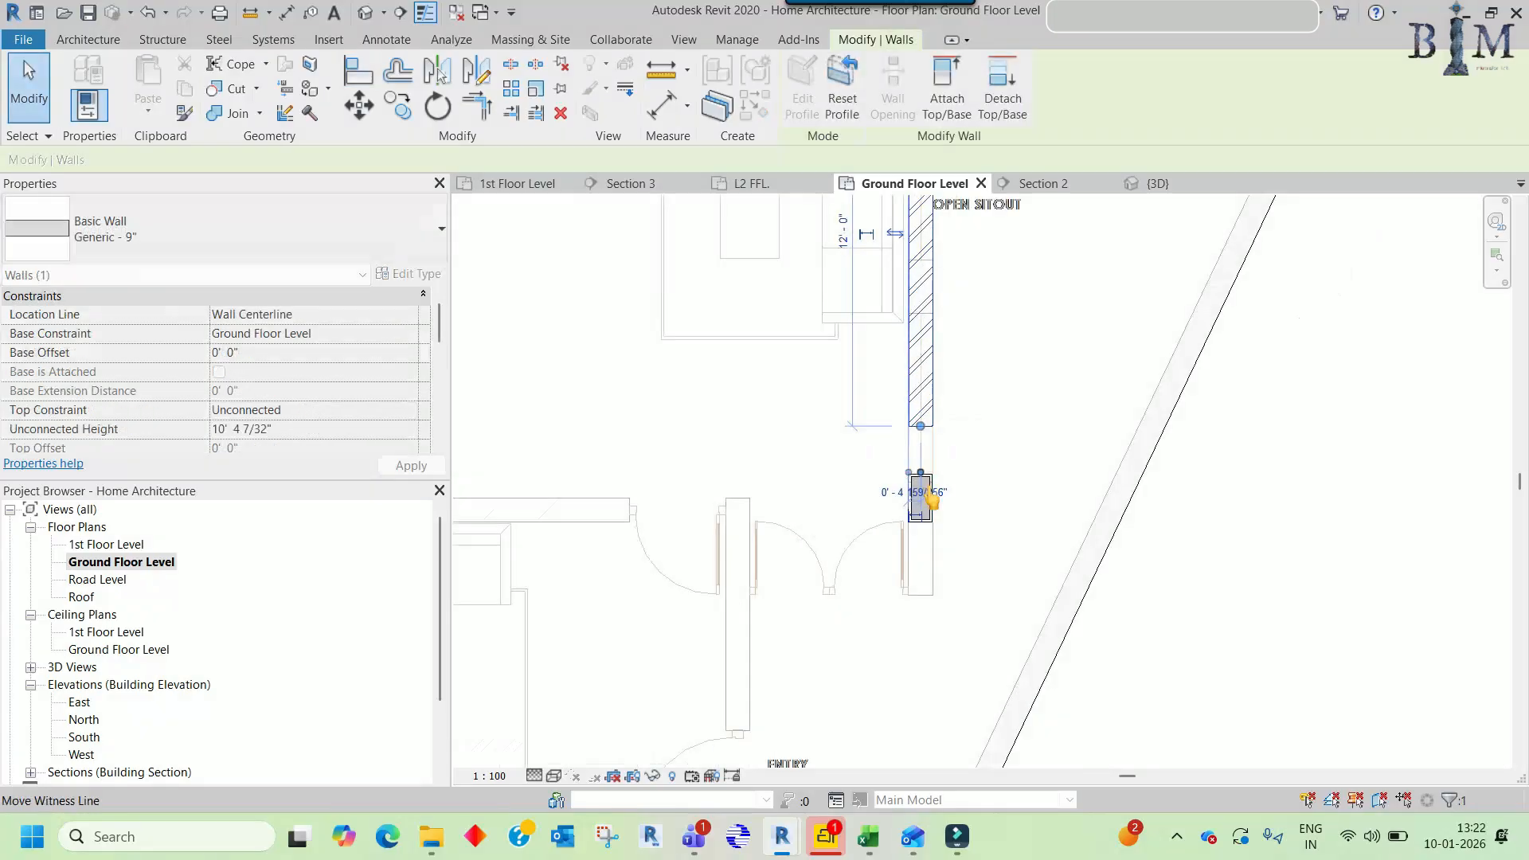
- Align the vertical wall's lower end with the upper face of the column beside the entrance double door
scroll(900, 477, "up", 3)
key("a")
key("l")
left_click(919, 461)
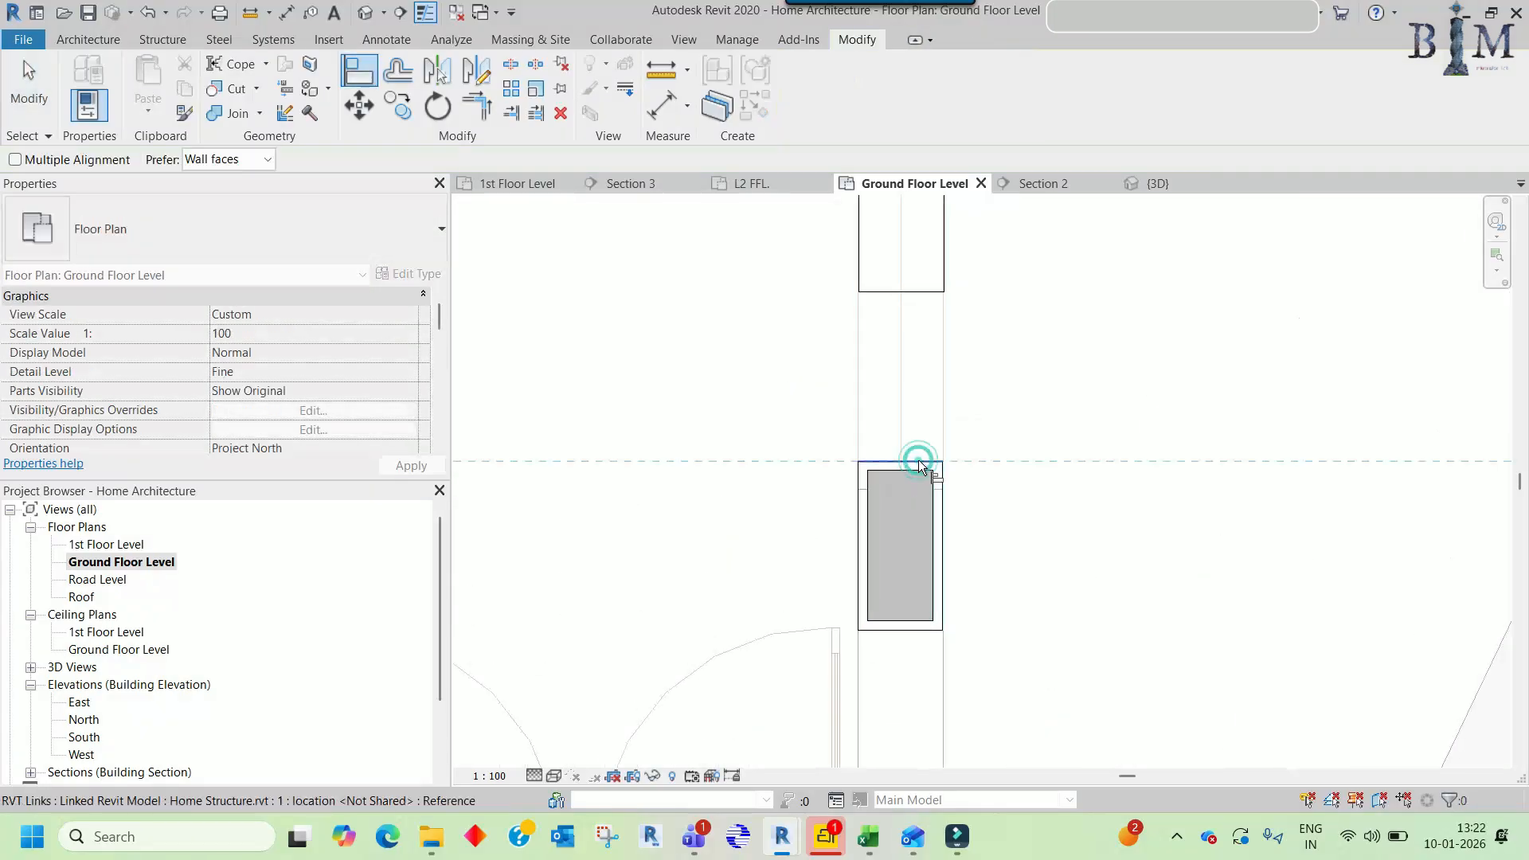
left_click(917, 296)
scroll(960, 405, "down", 3)
key("Escape")
- Copy the long Open Sitout wall downward beside the entrance column and shorten the copy from its upper end
left_click(955, 411)
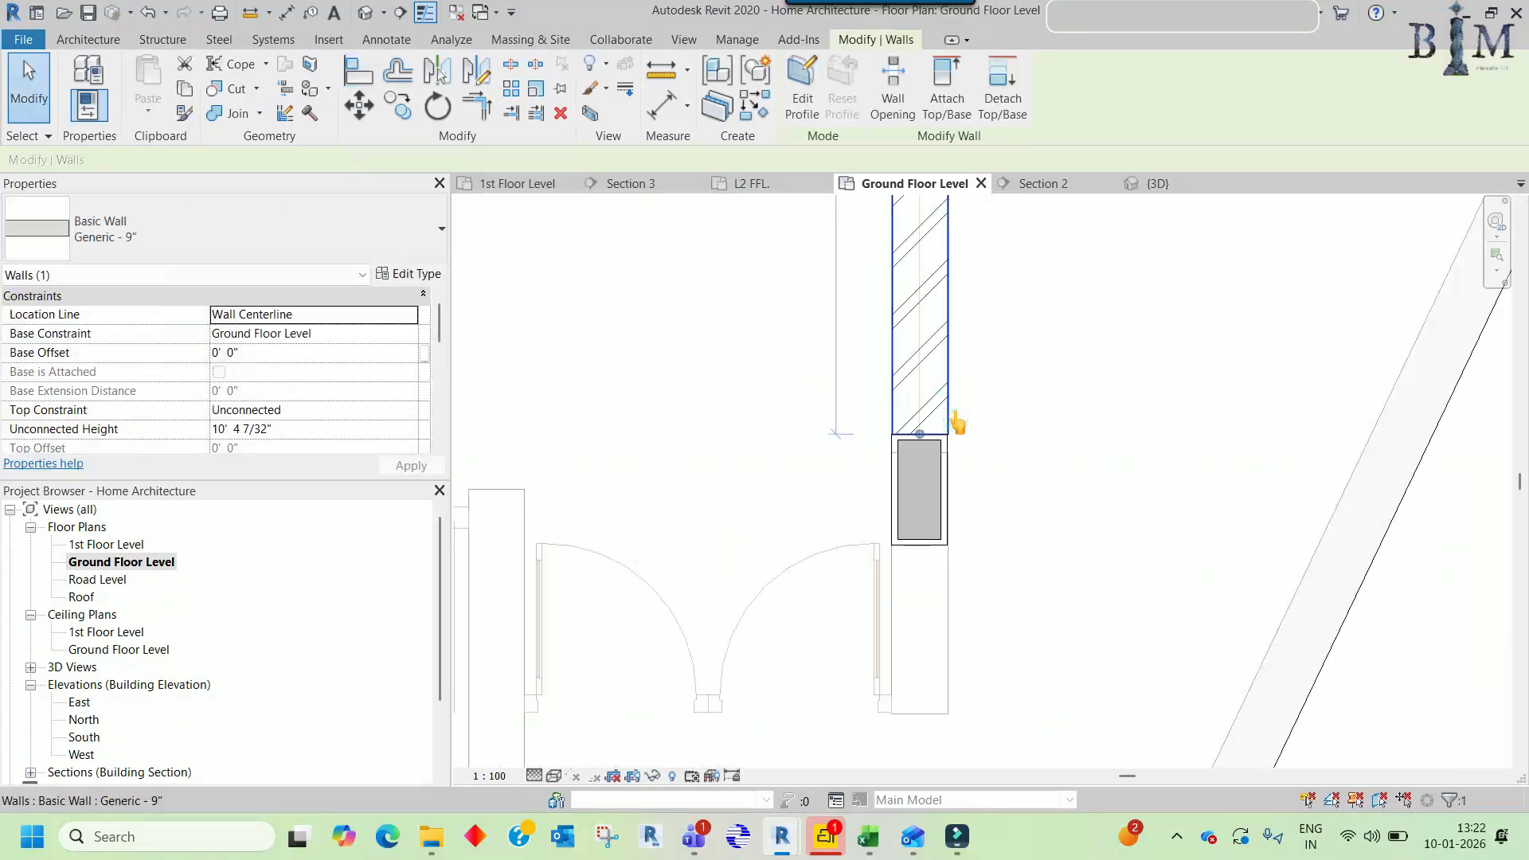
key("c")
key("o")
left_click(952, 408)
left_click(1012, 668)
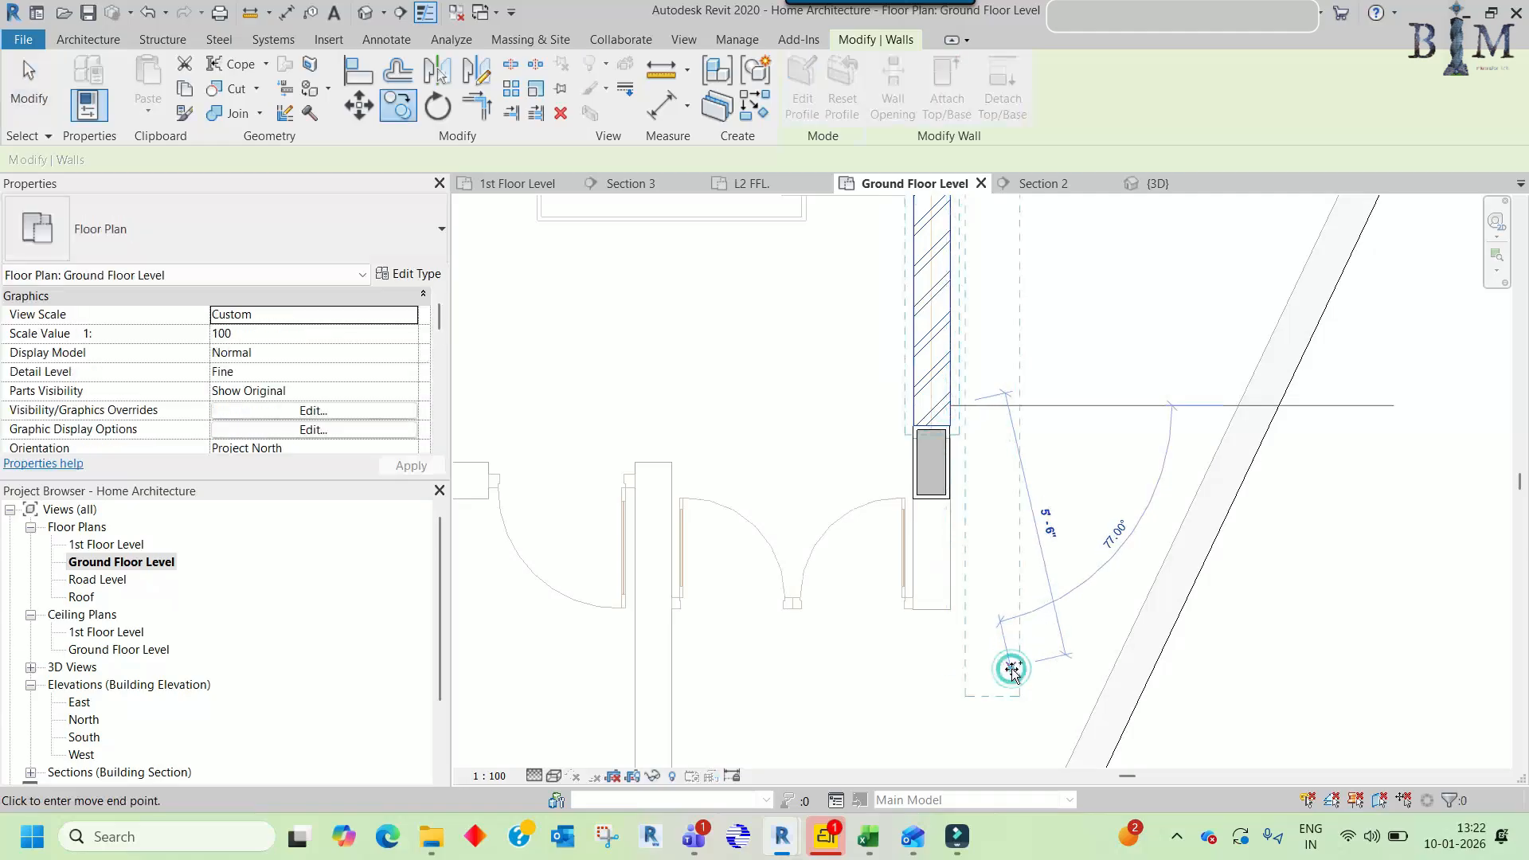
left_click(978, 545)
scroll(987, 523, "down", 2)
left_click_drag(990, 240, 991, 547)
key("Escape")
- Align the copied wall's face with the plan wall and its upper end with the entrance column's lower face
scroll(976, 546, "up", 5)
key("a")
key("l")
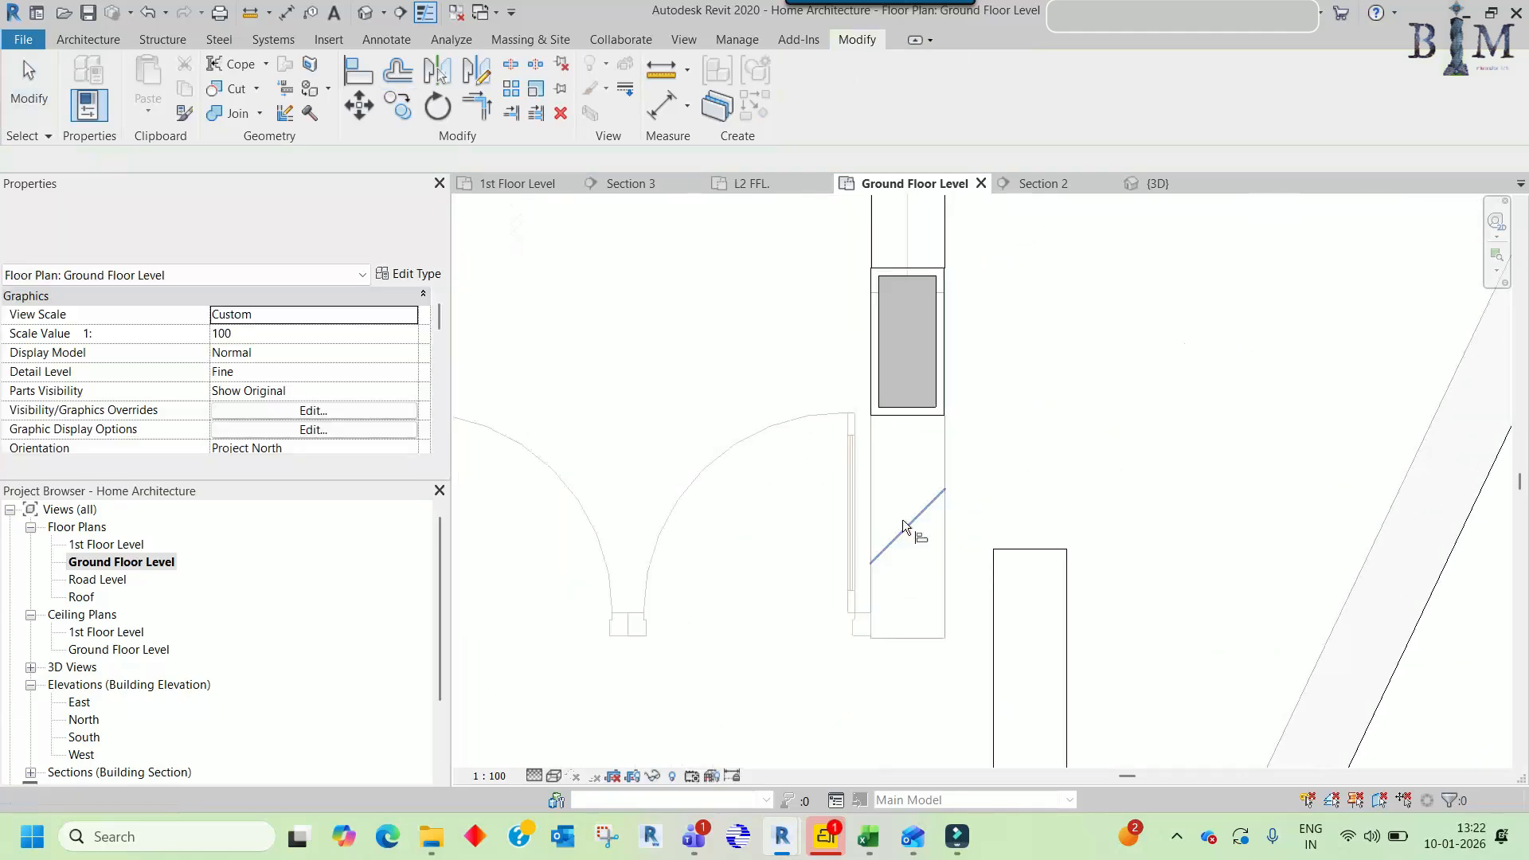
left_click(867, 495)
left_click(992, 567)
key("Escape")
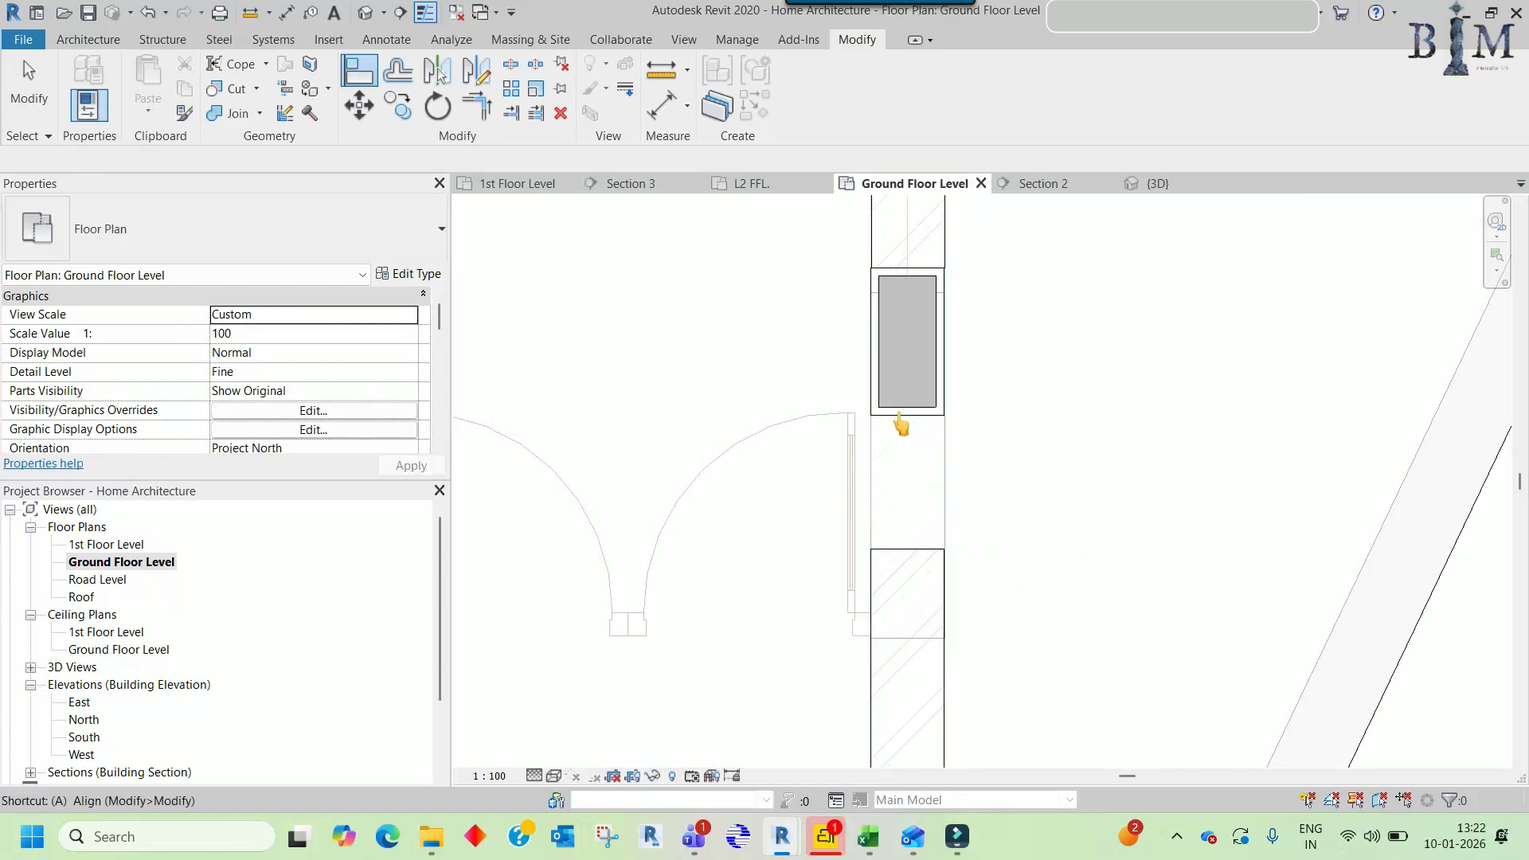
scroll(953, 443, "down", 2)
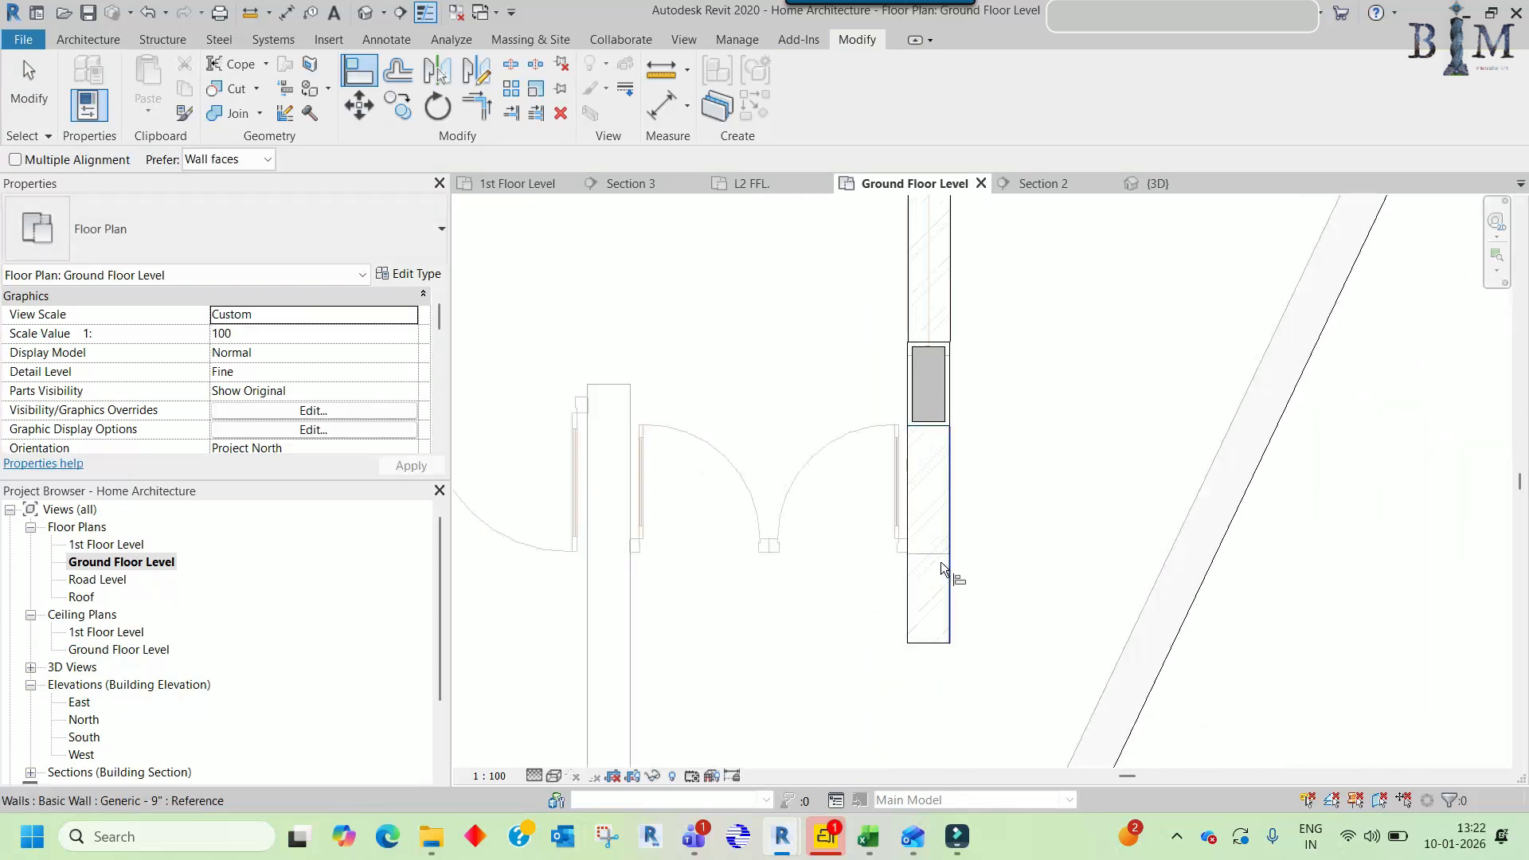
- Align the wall's lower end with the end of the plan wall beside the double door
middle_click_drag(953, 576, 986, 471)
scroll(986, 471, "down", 2)
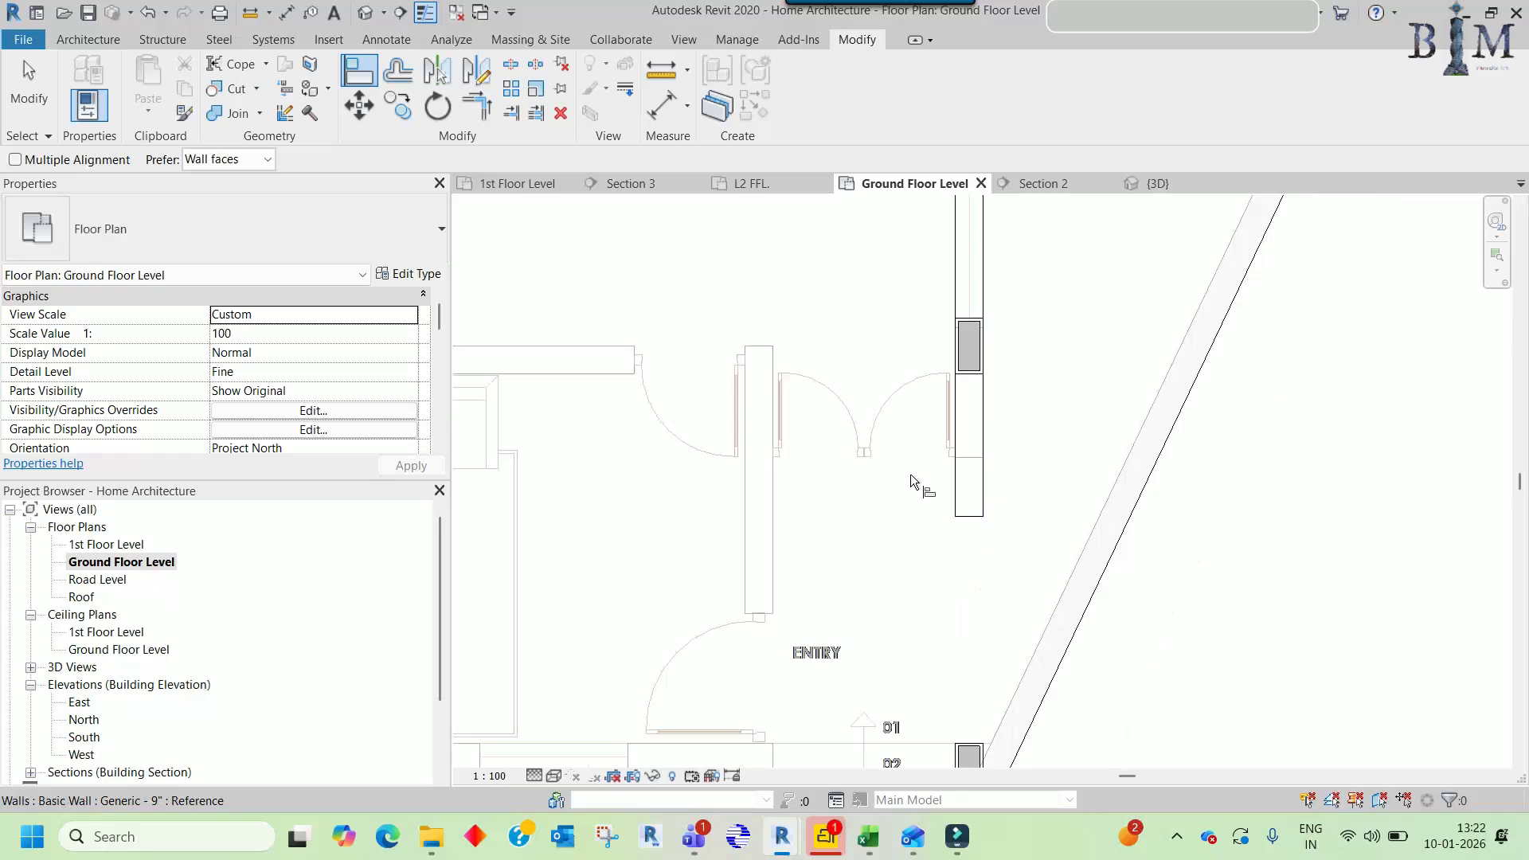
scroll(979, 467, "up", 2)
scroll(979, 467, "up", 1)
left_click(974, 468)
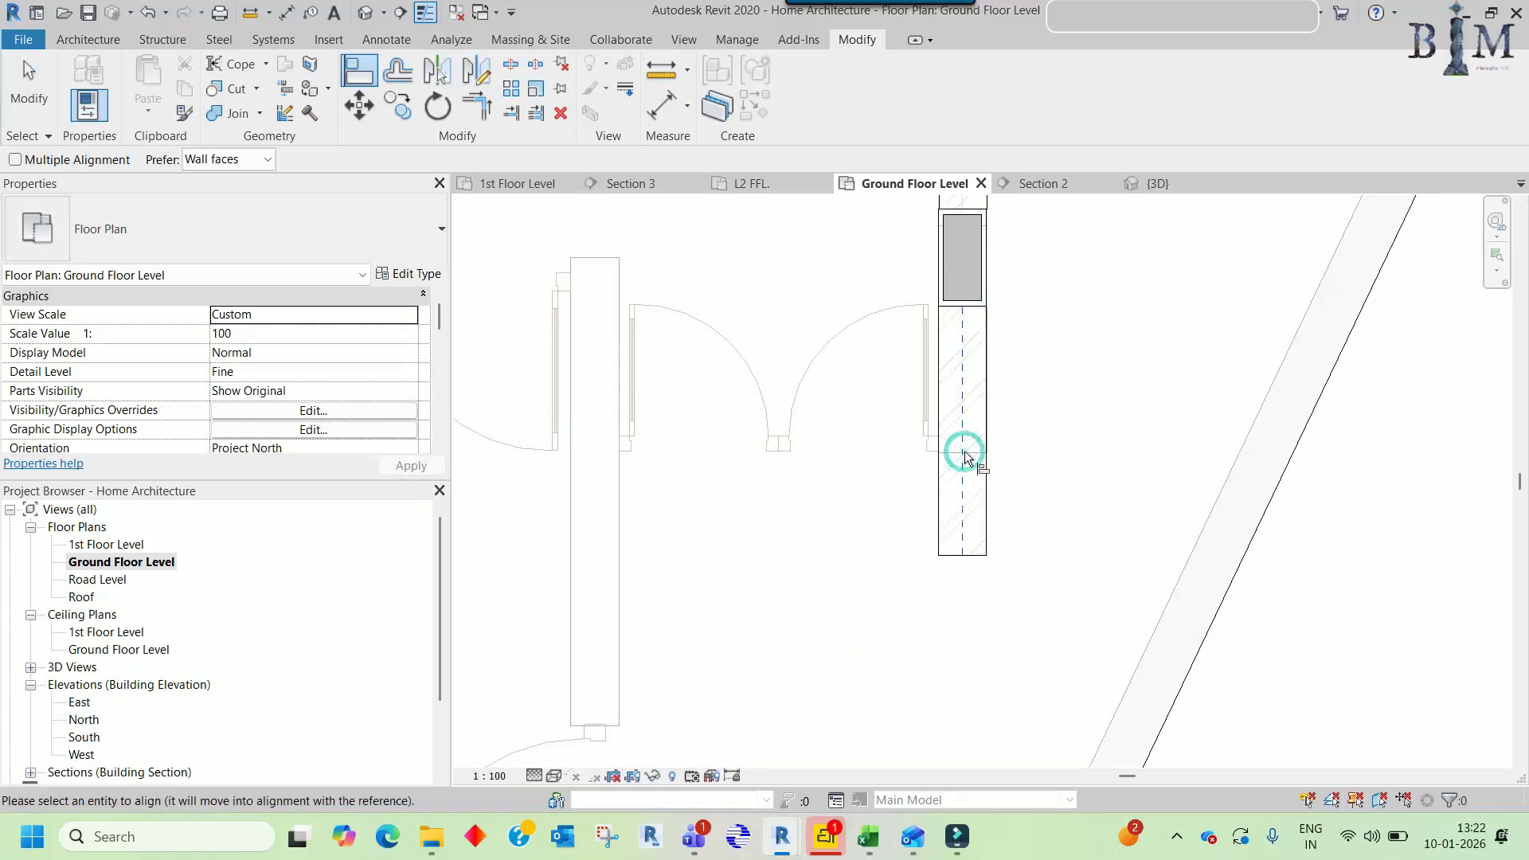
scroll(968, 453, "up", 2)
left_click(958, 631)
scroll(1039, 434, "down", 6)
key("Escape")
key("Escape")
scroll(1045, 426, "up", 3)
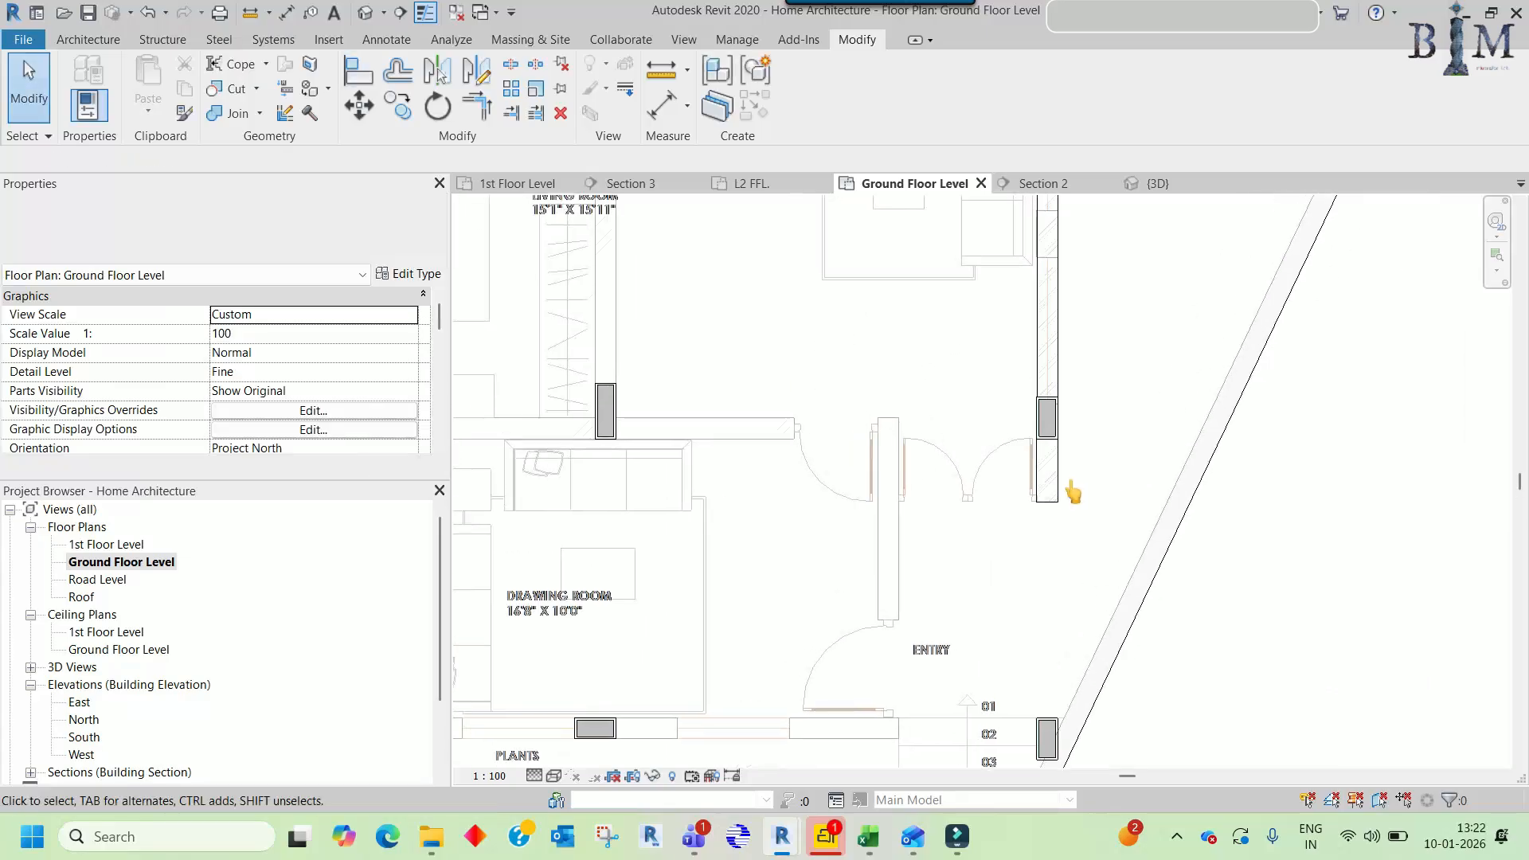
- Copy the short wall below the entrance column to the opposite side of the double door
left_click(1032, 470)
left_click_drag(892, 478, 842, 485, "ctrl")
scroll(813, 446, "up", 2)
- Align the copied wall's face and upper end with the linked plan wall between the two entry doors
key("a")
key("l")
left_click(753, 489)
left_click(840, 495)
left_click(774, 354)
left_click(782, 446)
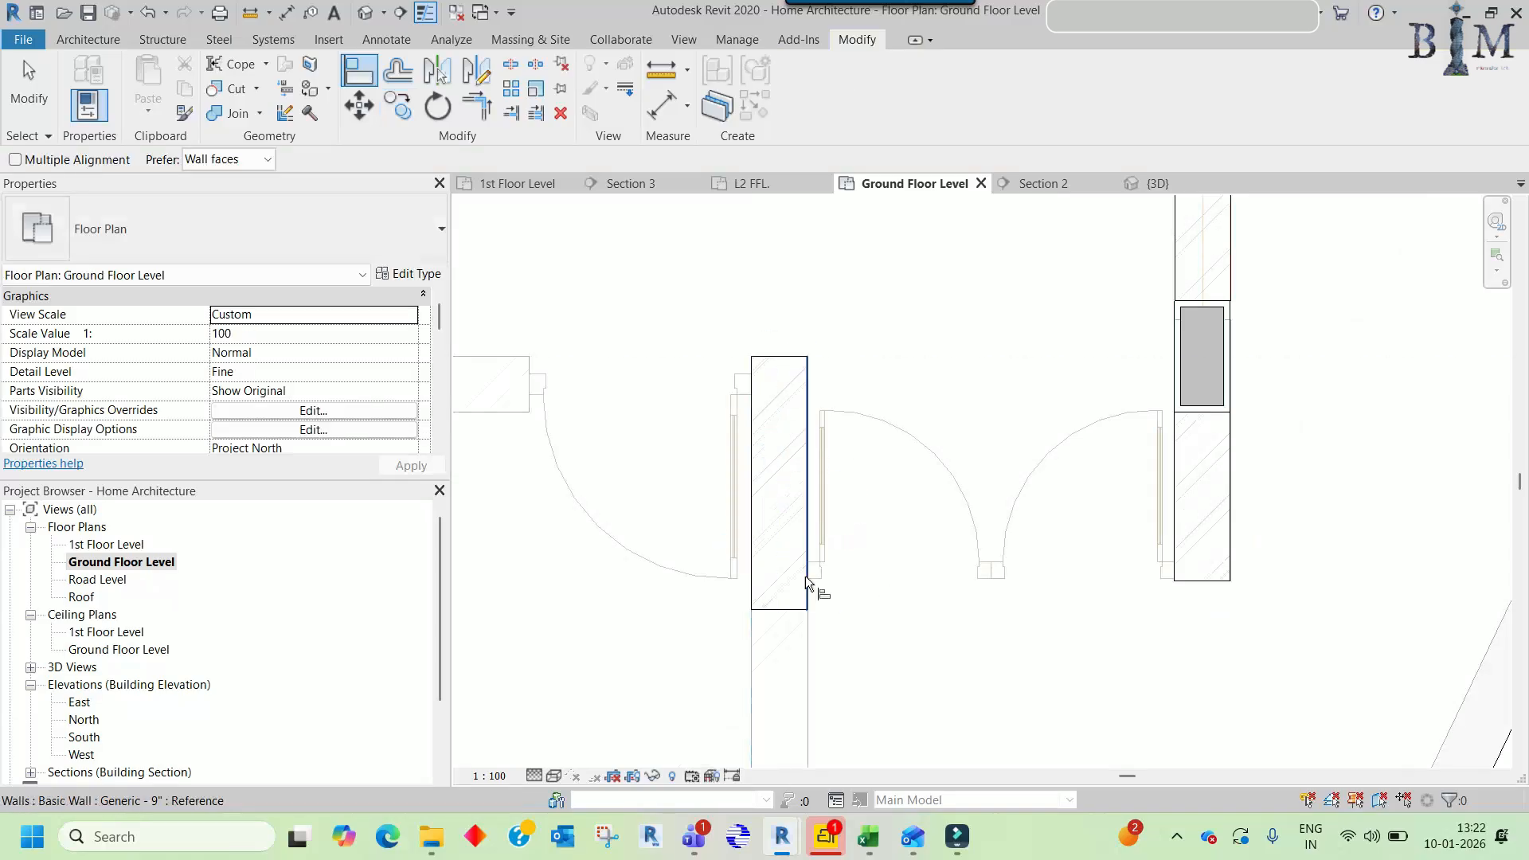
key("Escape")
middle_click_drag(805, 575, 809, 382)
scroll(828, 378, "down", 3)
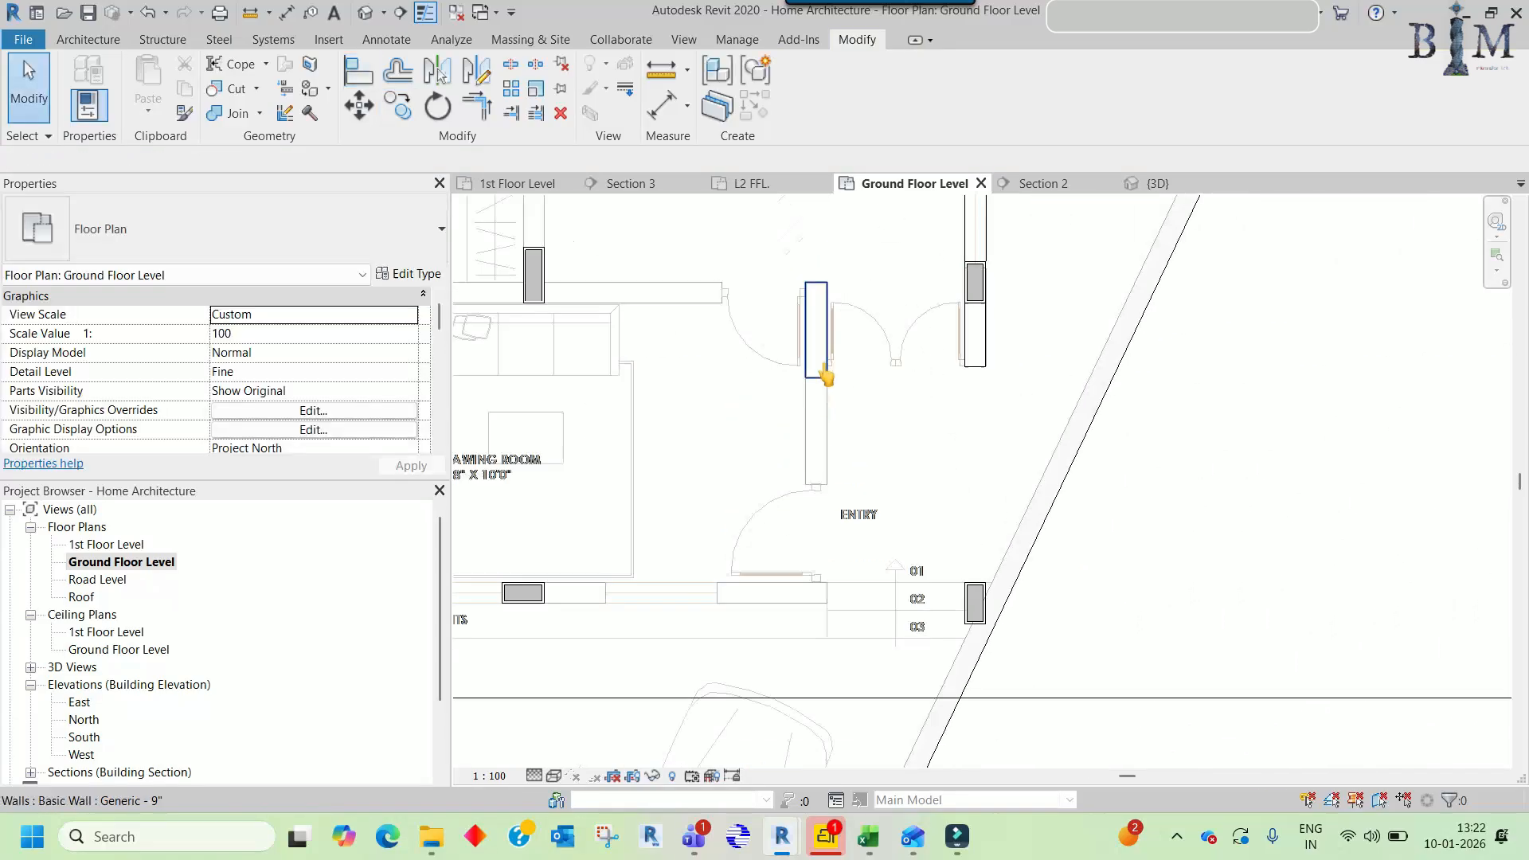
left_click(819, 376)
scroll(820, 398, "up", 2)
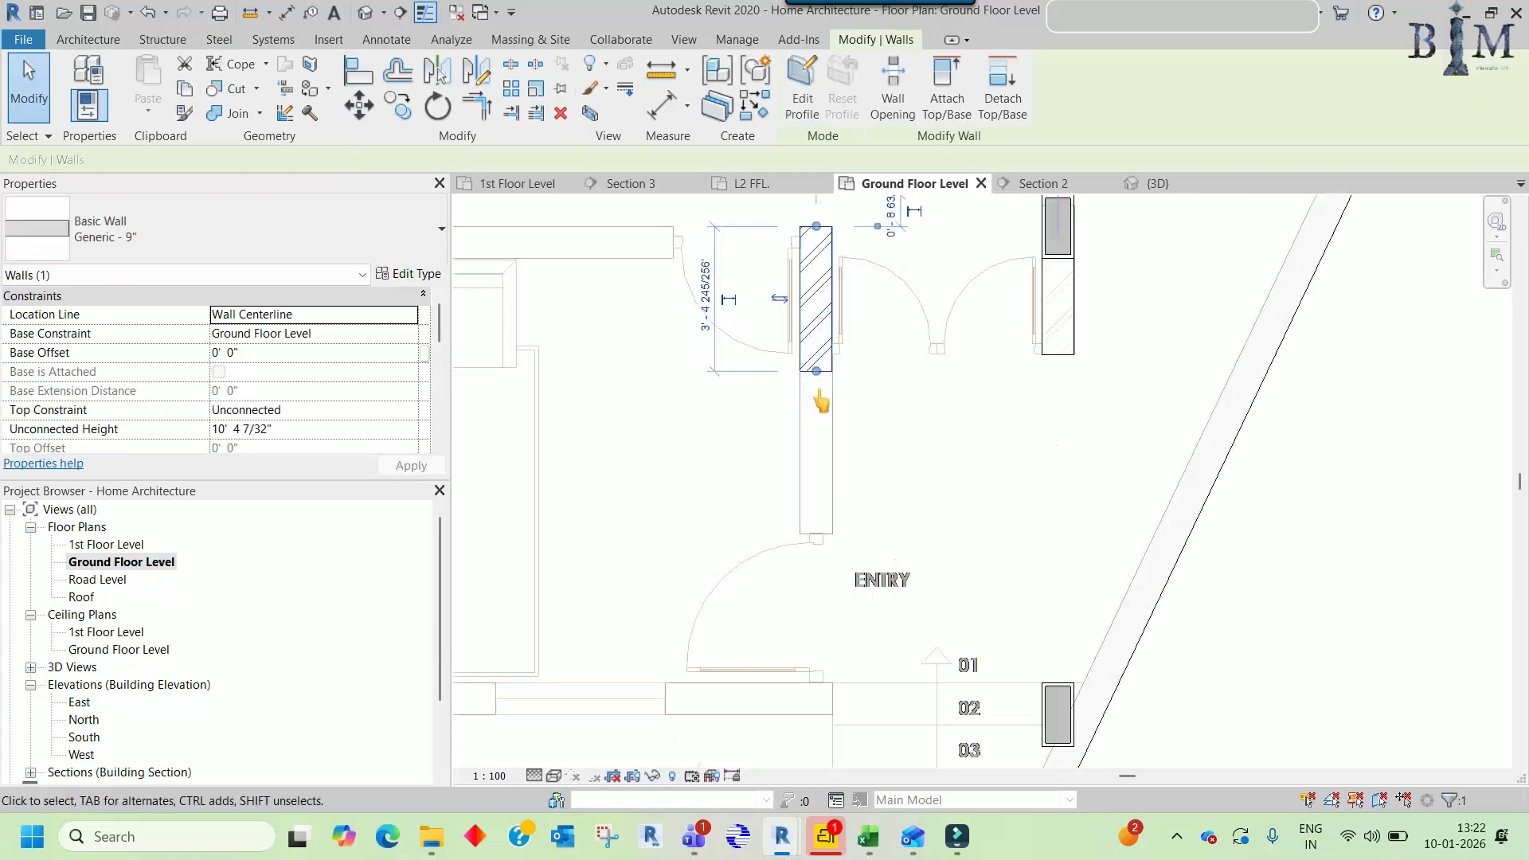
left_click(846, 631)
middle_click_drag(869, 407, 856, 509)
left_click(820, 460)
middle_click_drag(774, 559, 859, 565)
scroll(1178, 382, "down", 1)
middle_click_drag(1179, 382, 1110, 696)
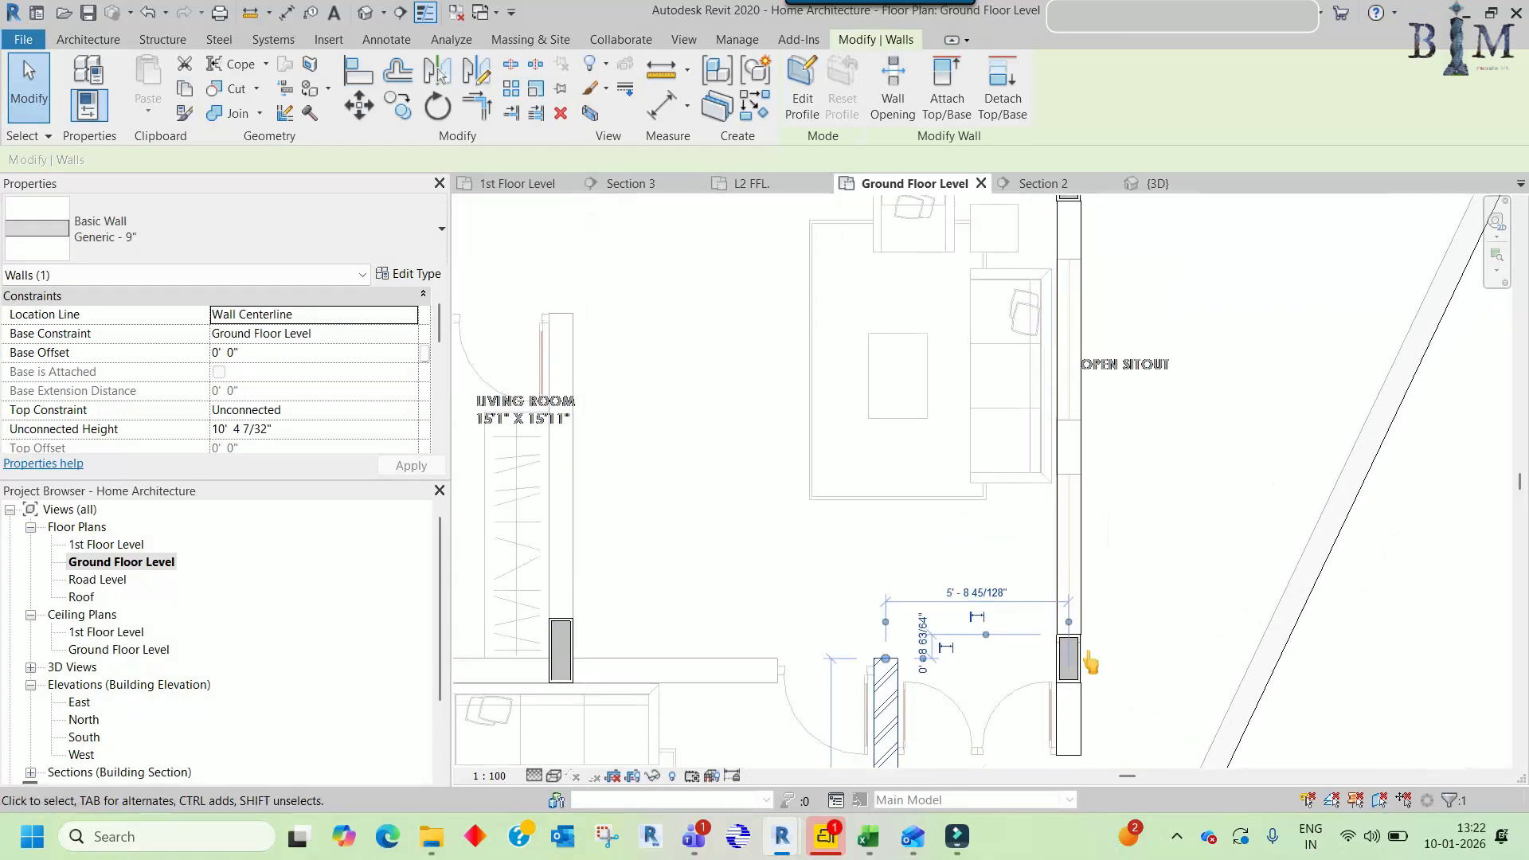
key("Escape")
- Check the thickness of the linked plan partition at the kitchen's open end with an aligned dimension
scroll(992, 471, "up", 2)
middle_click_drag(1011, 419, 980, 775)
middle_click_drag(969, 512, 974, 786)
scroll(583, 605, "up", 2)
key("d")
key("i")
left_click(500, 553)
middle_click_drag(538, 550, 886, 558)
scroll(886, 550, "down", 4)
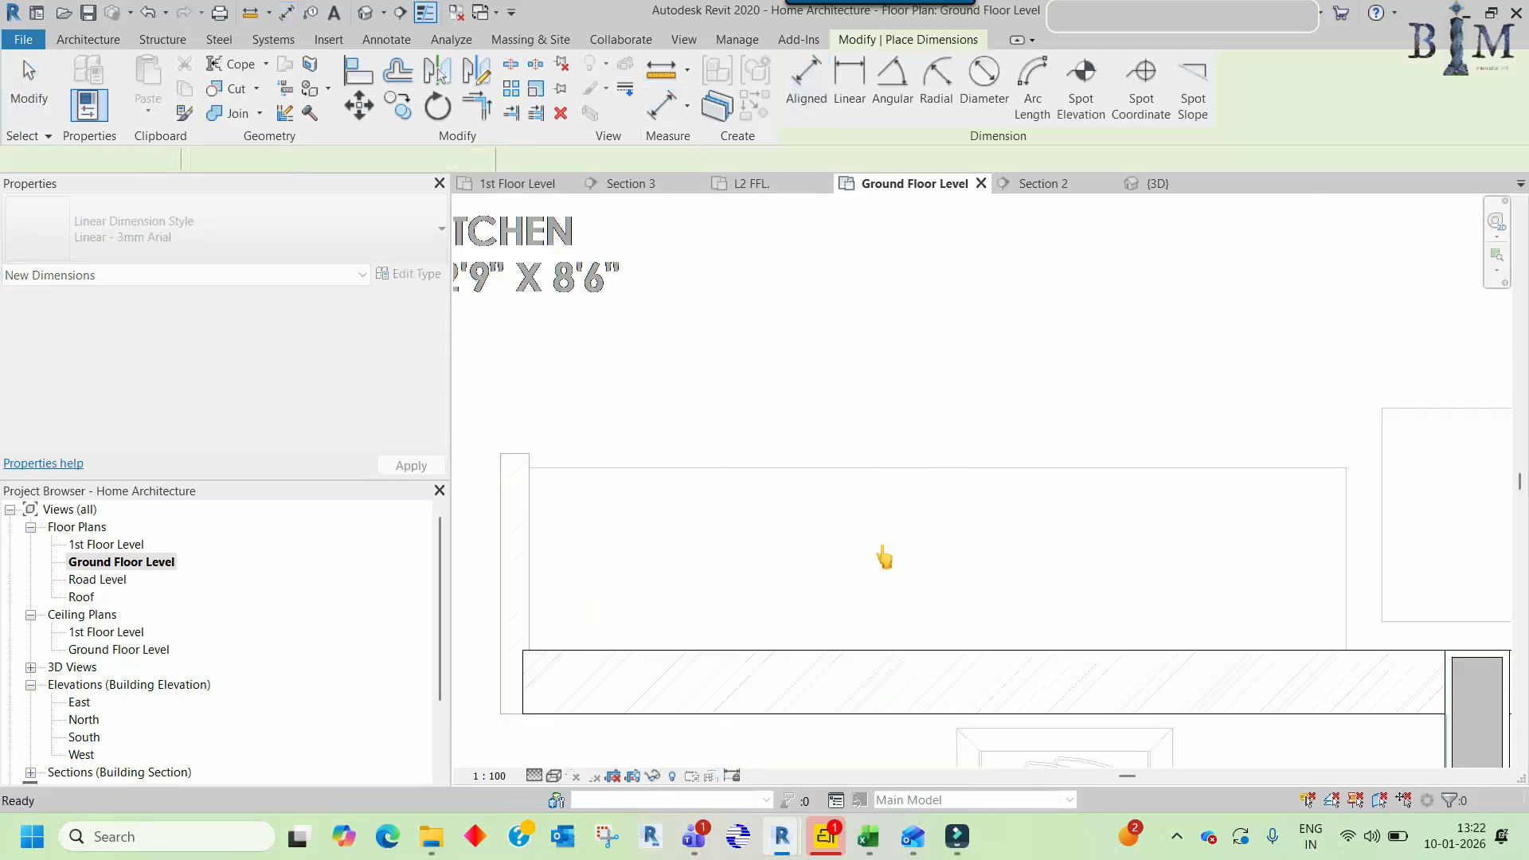
key("Escape")
key("Escape")
- Copy the kitchen's lower 9-inch wall up into the middle of the kitchen and duplicate its wall type as Generic - 4"
left_click(892, 597)
left_click_drag(891, 597, 853, 439)
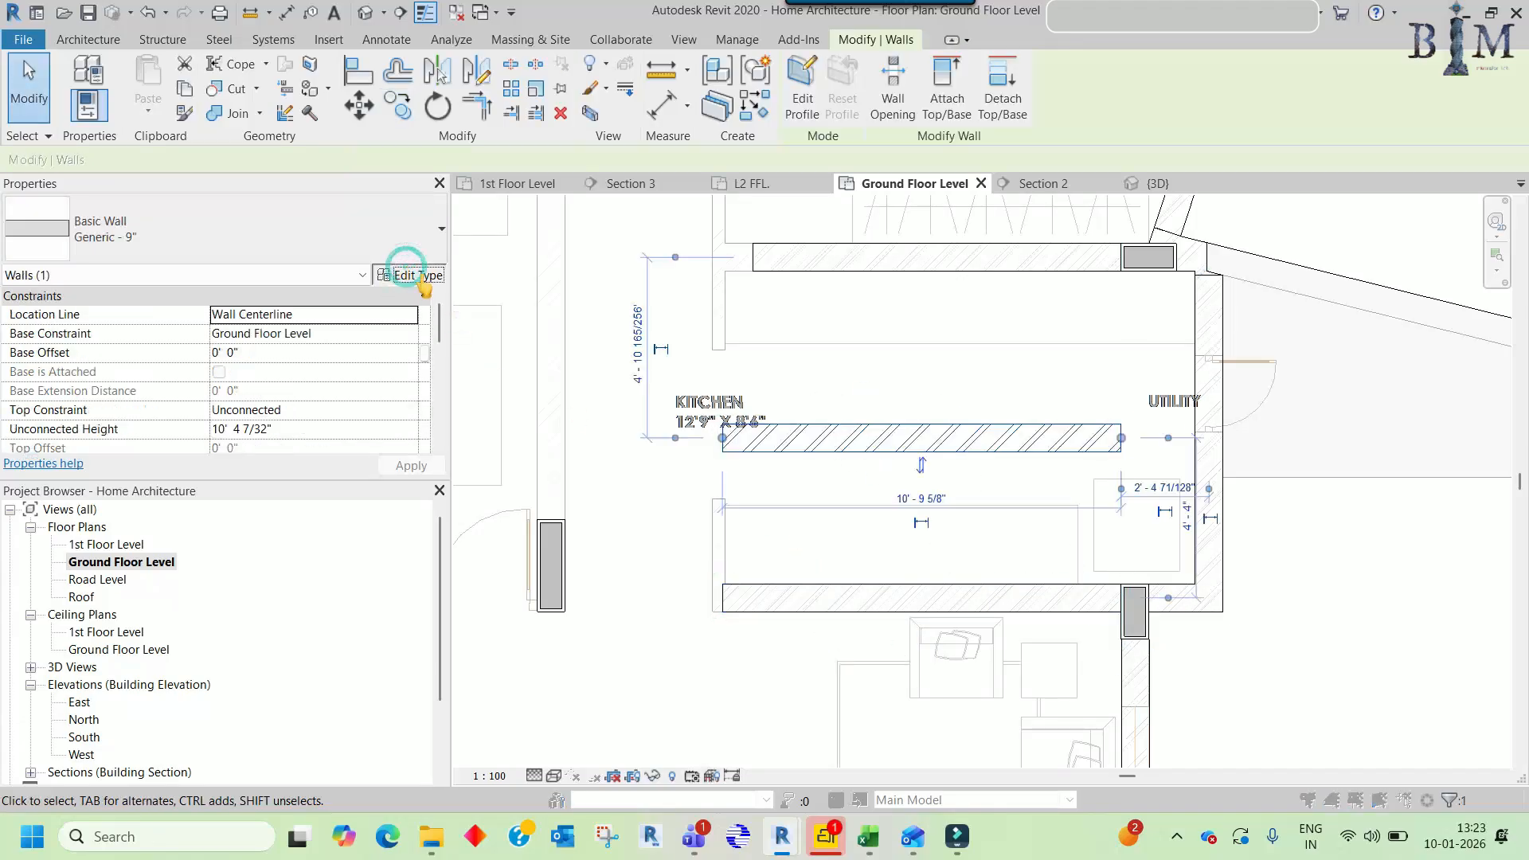
left_click(419, 279)
left_click(679, 216)
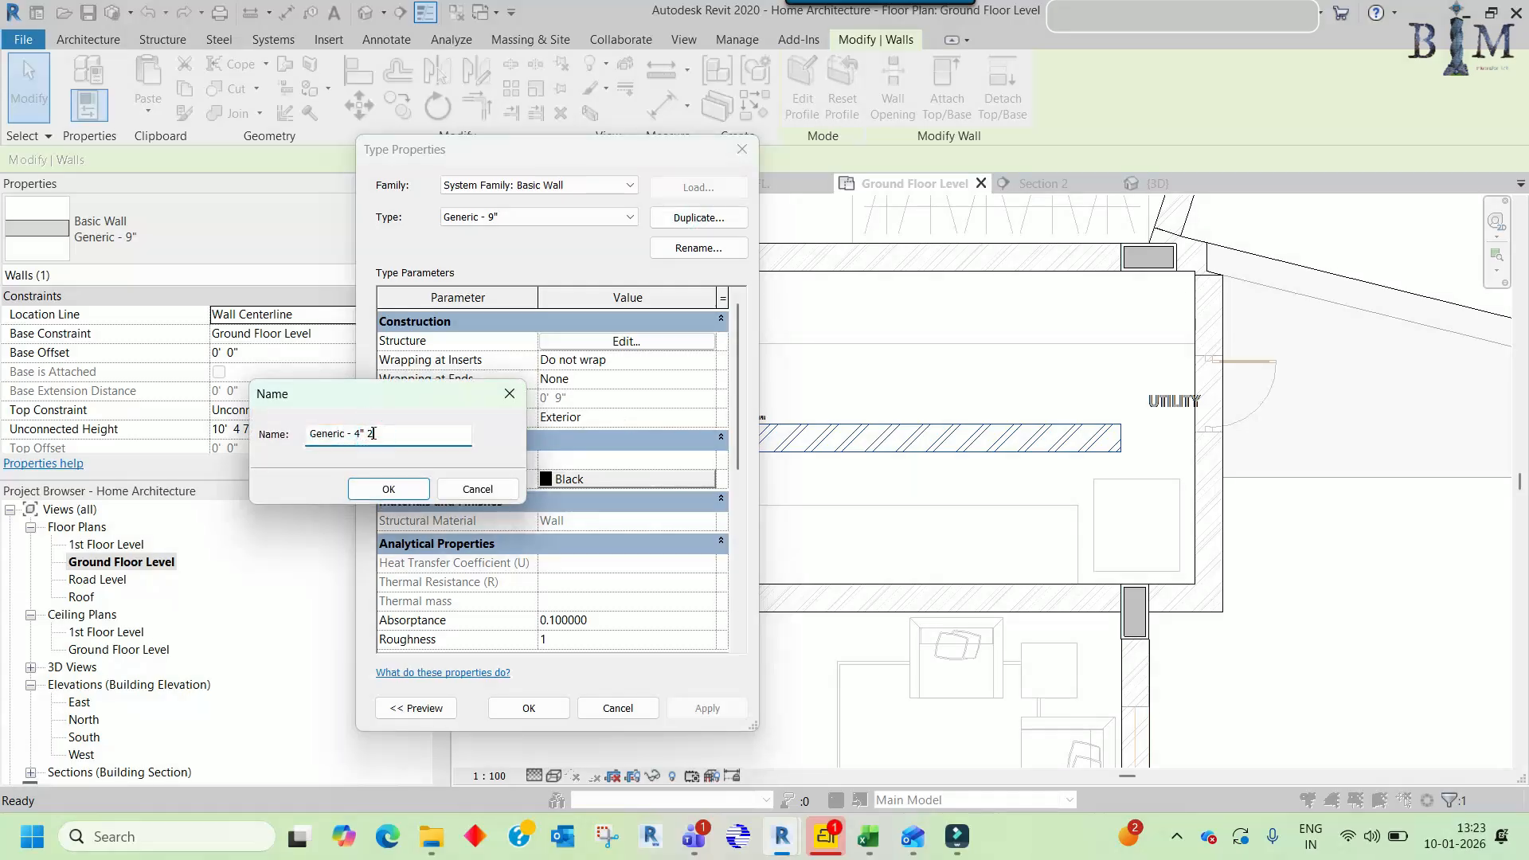
type("Generic - 4\"")
left_click(385, 487)
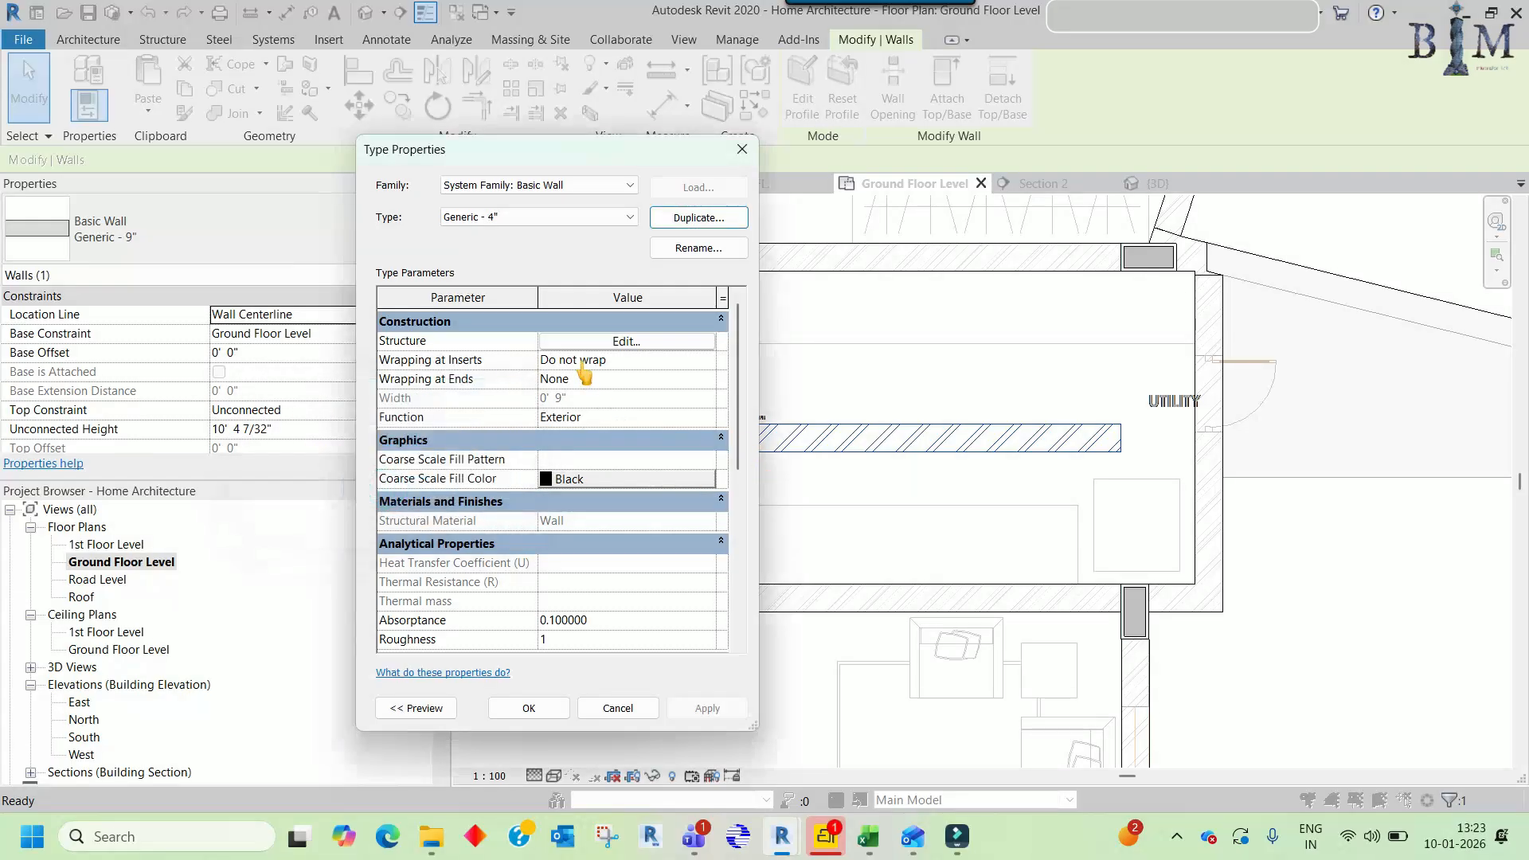
- Set the structure layer thickness of the Generic - 4" wall type to 4 inches and apply the type to the copied wall
left_click(635, 345)
left_click(595, 357)
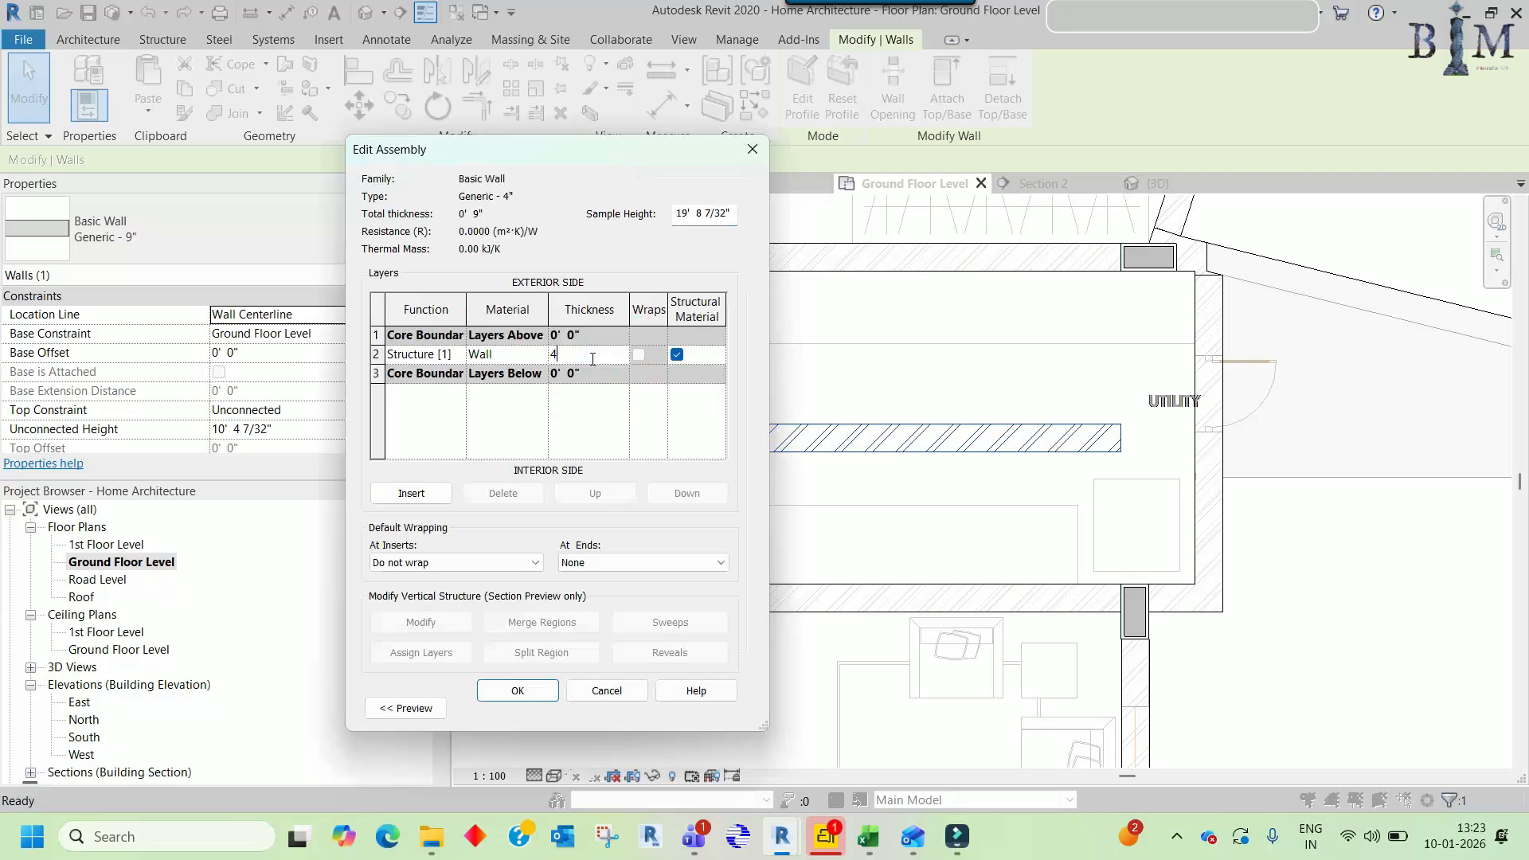
left_click(544, 690)
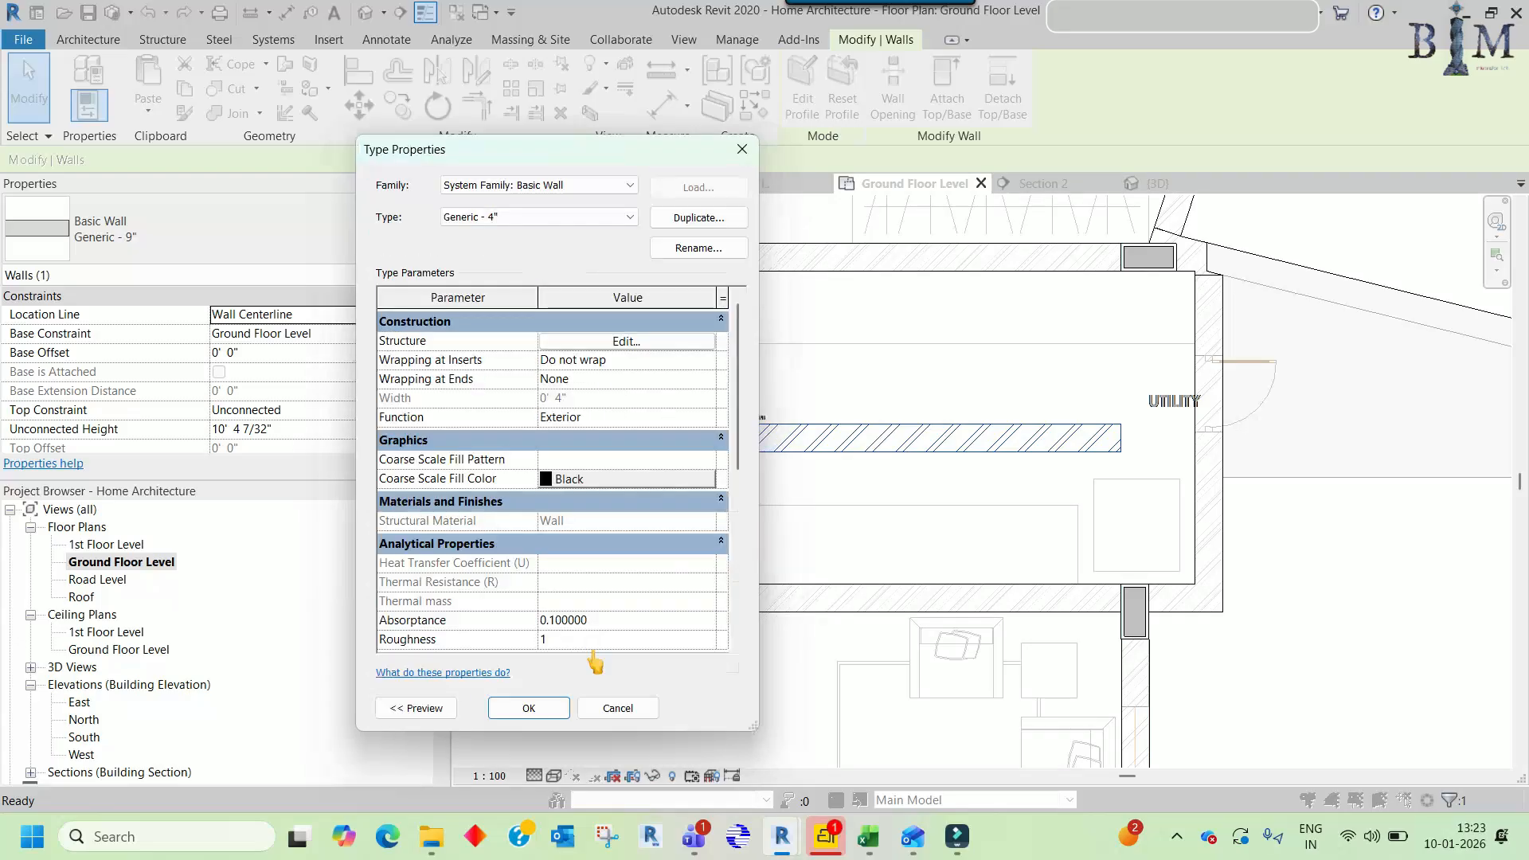
left_click(525, 708)
left_click(847, 464)
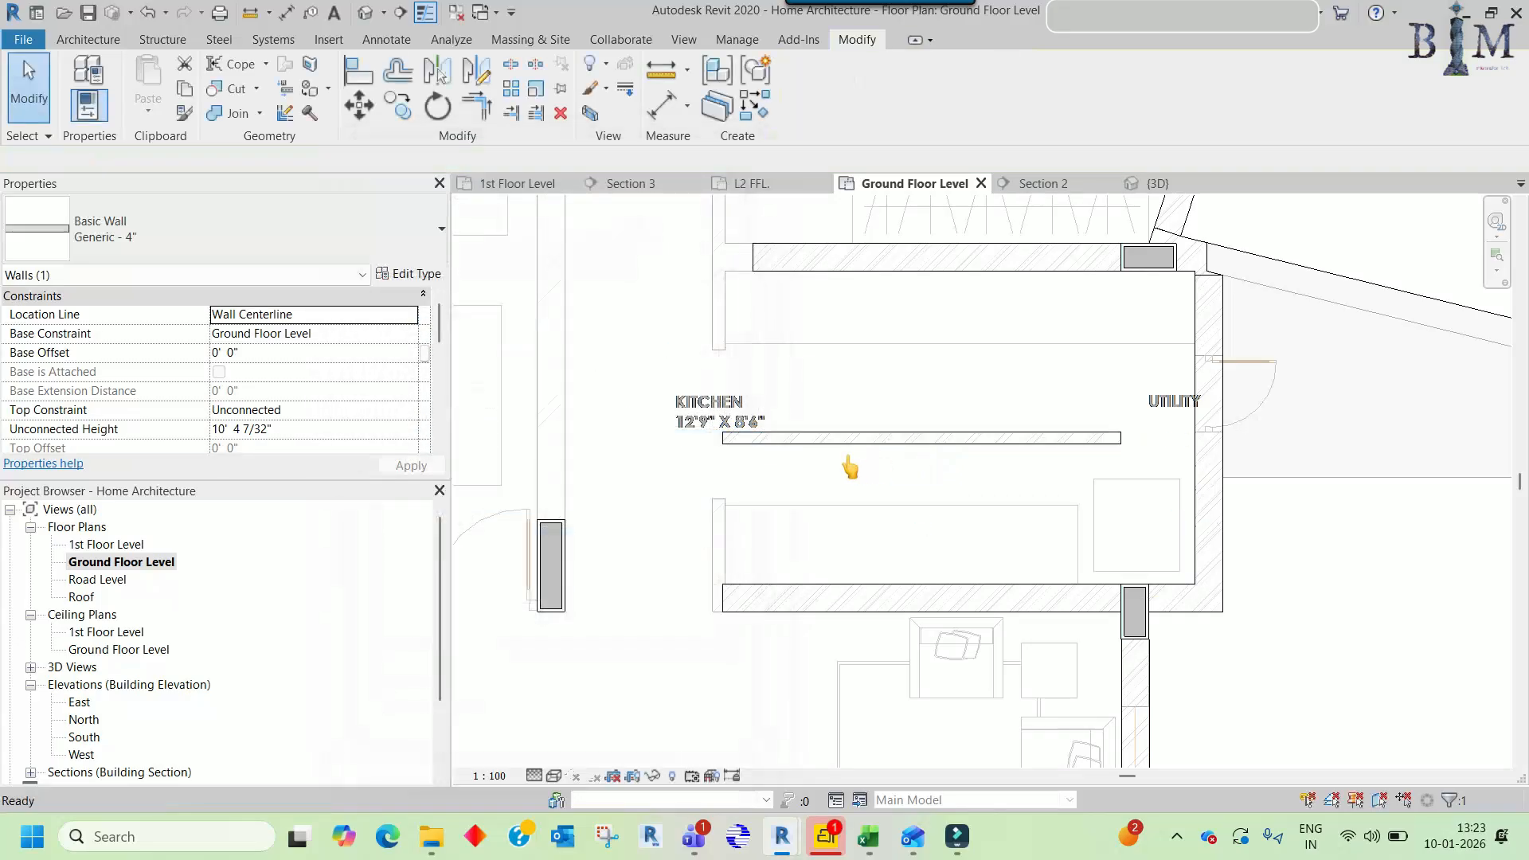
- Reshape the 4-inch wall into a short vertical piece above the plan partition at the kitchen's open end
left_click(847, 443)
left_click_drag(725, 546, 722, 477)
key("Escape")
scroll(723, 476, "up", 3)
scroll(688, 558, "up", 4)
- Align the short 4-inch wall's outer face with the outer face of the plan partition at the kitchen
key("a")
key("l")
left_click(720, 546)
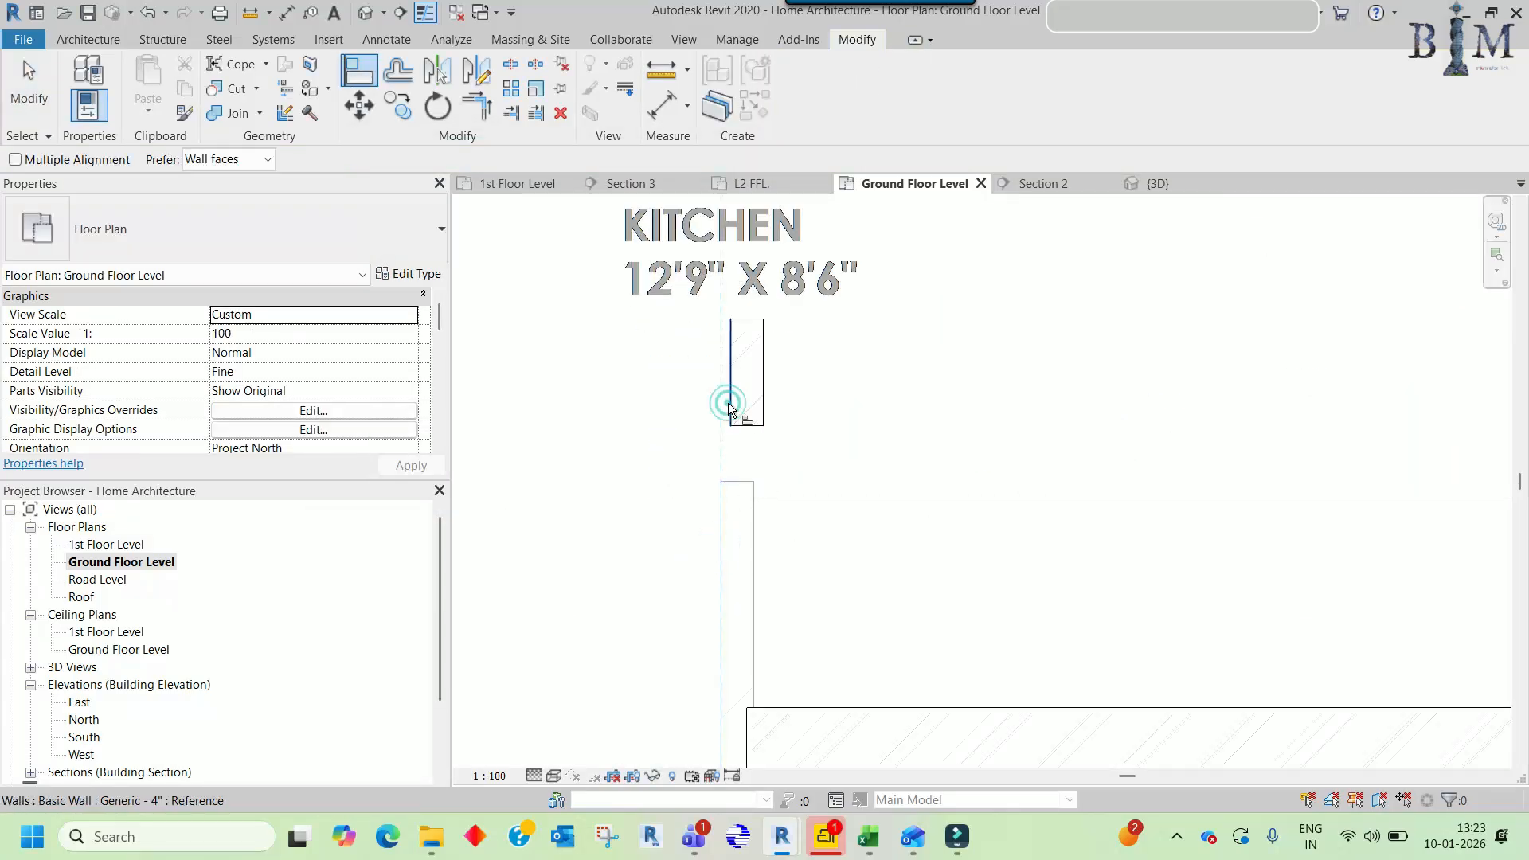
left_click(728, 403)
- Trim the vertical 4-inch wall and the kitchen's lower 9-inch wall into a corner
scroll(732, 406, "down", 3)
scroll(734, 415, "down", 2)
key("Escape")
left_click(749, 573)
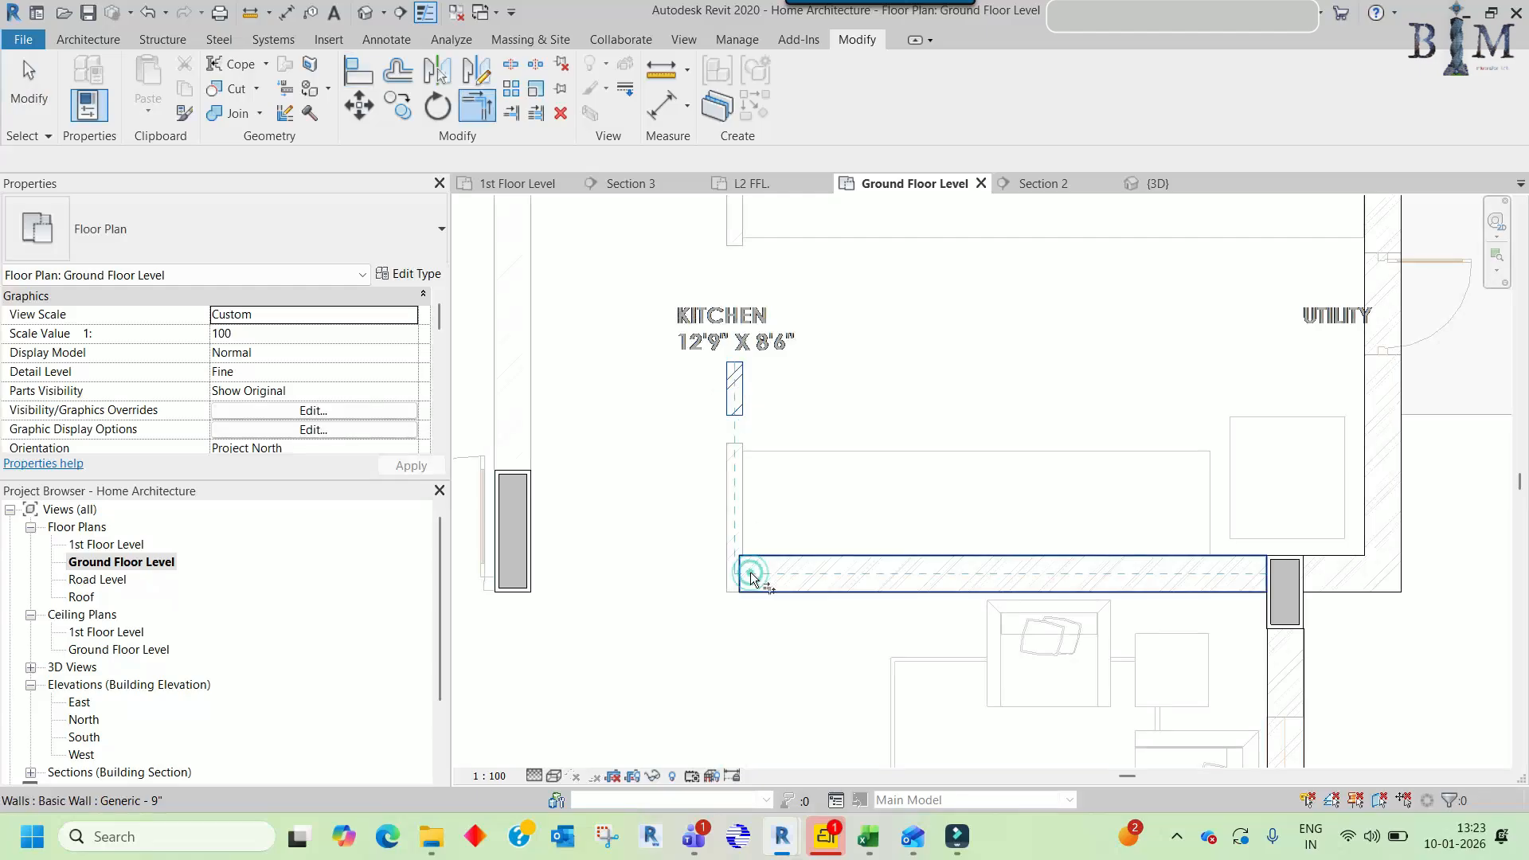
key("Escape")
middle_click_drag(776, 296, 754, 502)
scroll(748, 478, "down", 2)
key("Escape")
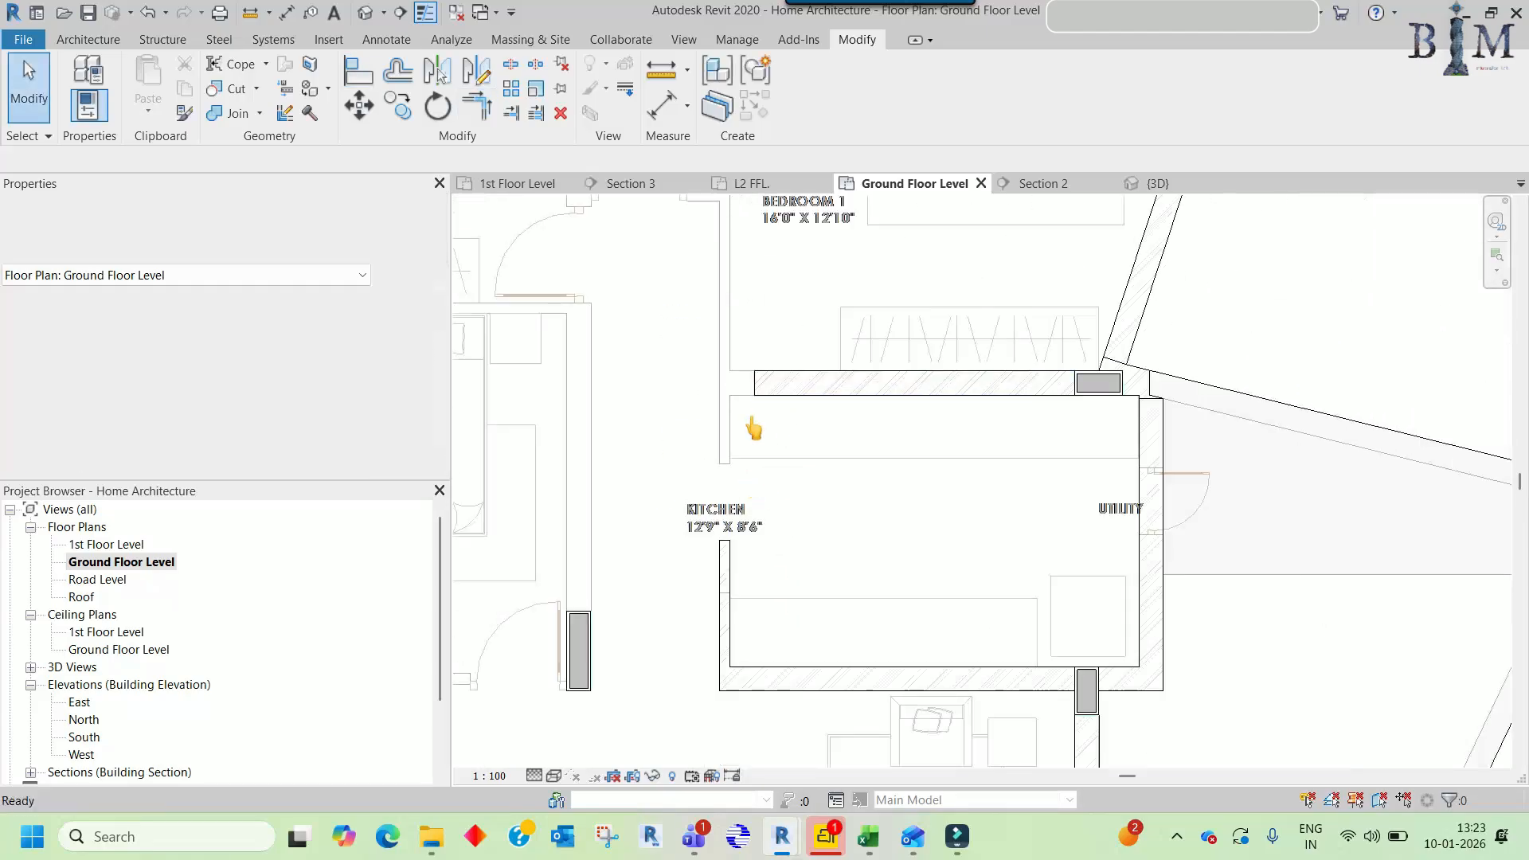
- Stretch the 4-inch partition's upper end to the Bedroom 1 doorway, making the wall about 15' 6" long
scroll(750, 426, "down", 2)
middle_click_drag(752, 435, 743, 579)
left_click_drag(726, 643, 725, 405)
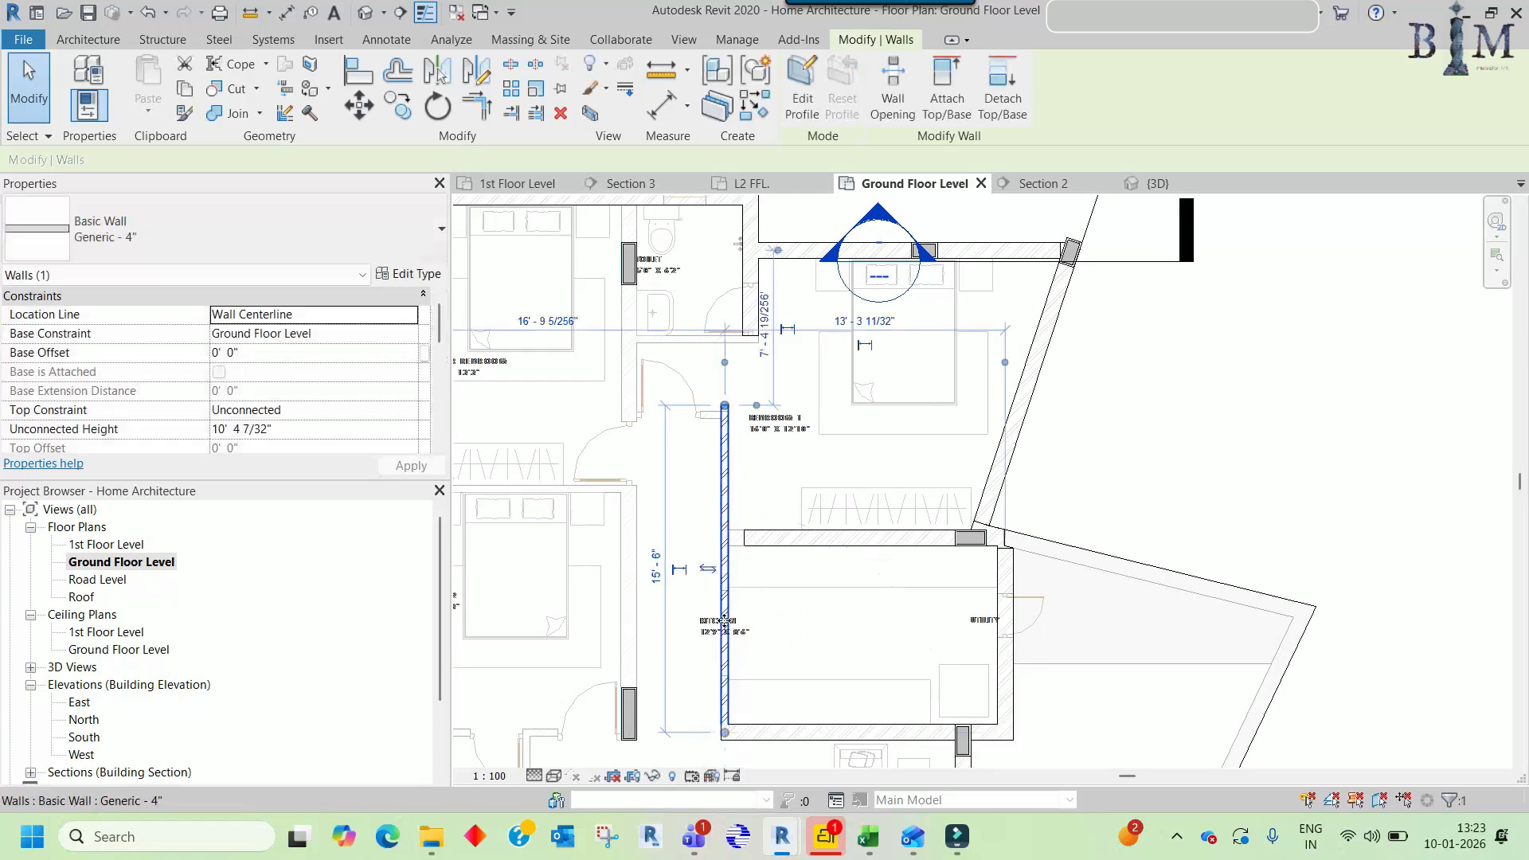
key("Escape")
scroll(721, 637, "up", 4)
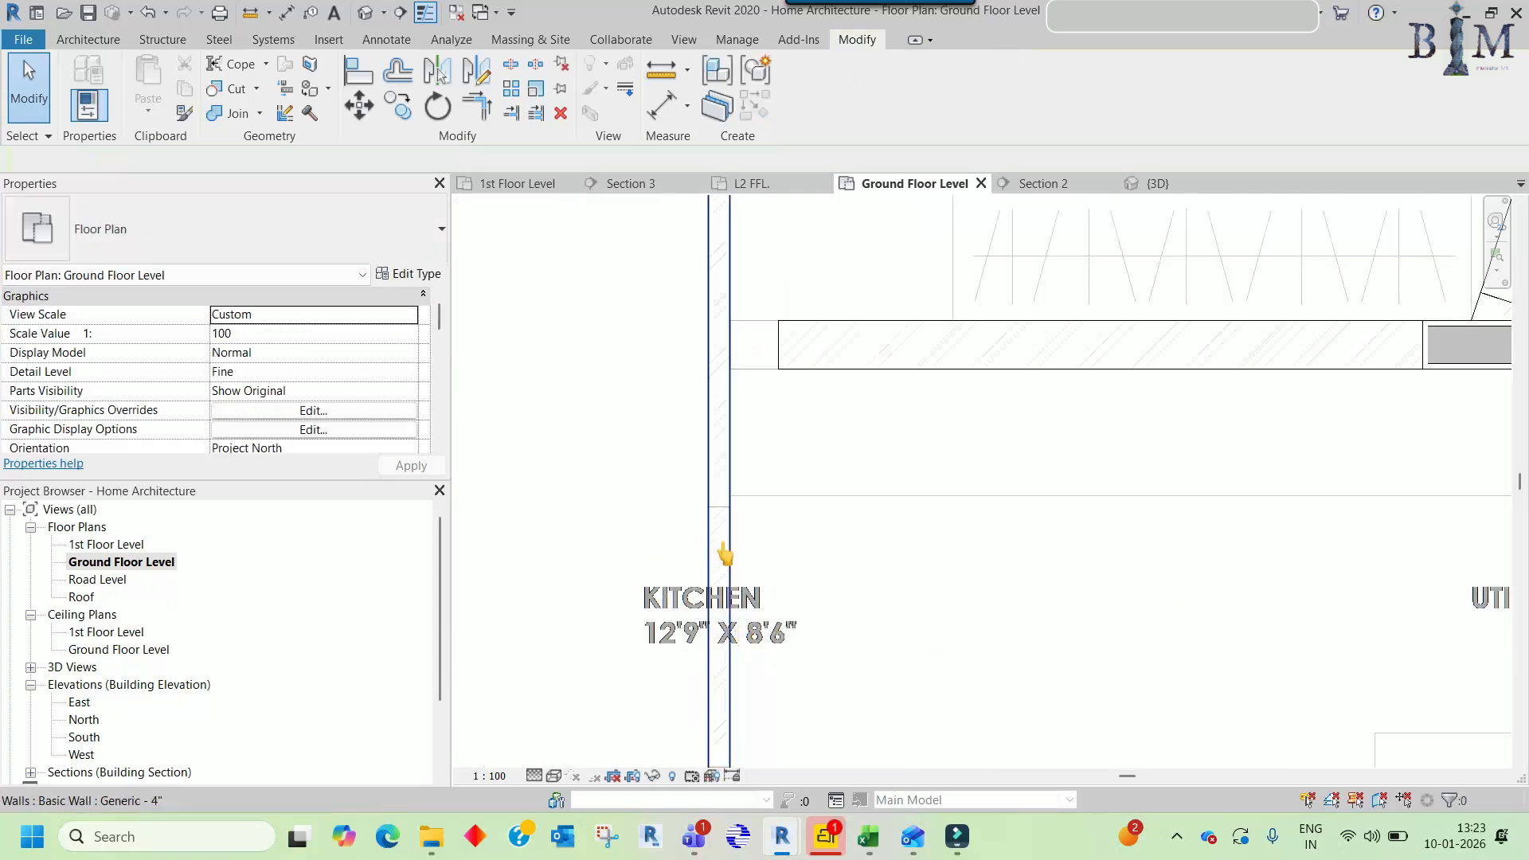
scroll(752, 483, "down", 4)
middle_click_drag(787, 592, 796, 731)
left_click(744, 496)
middle_click_drag(759, 596, 755, 429)
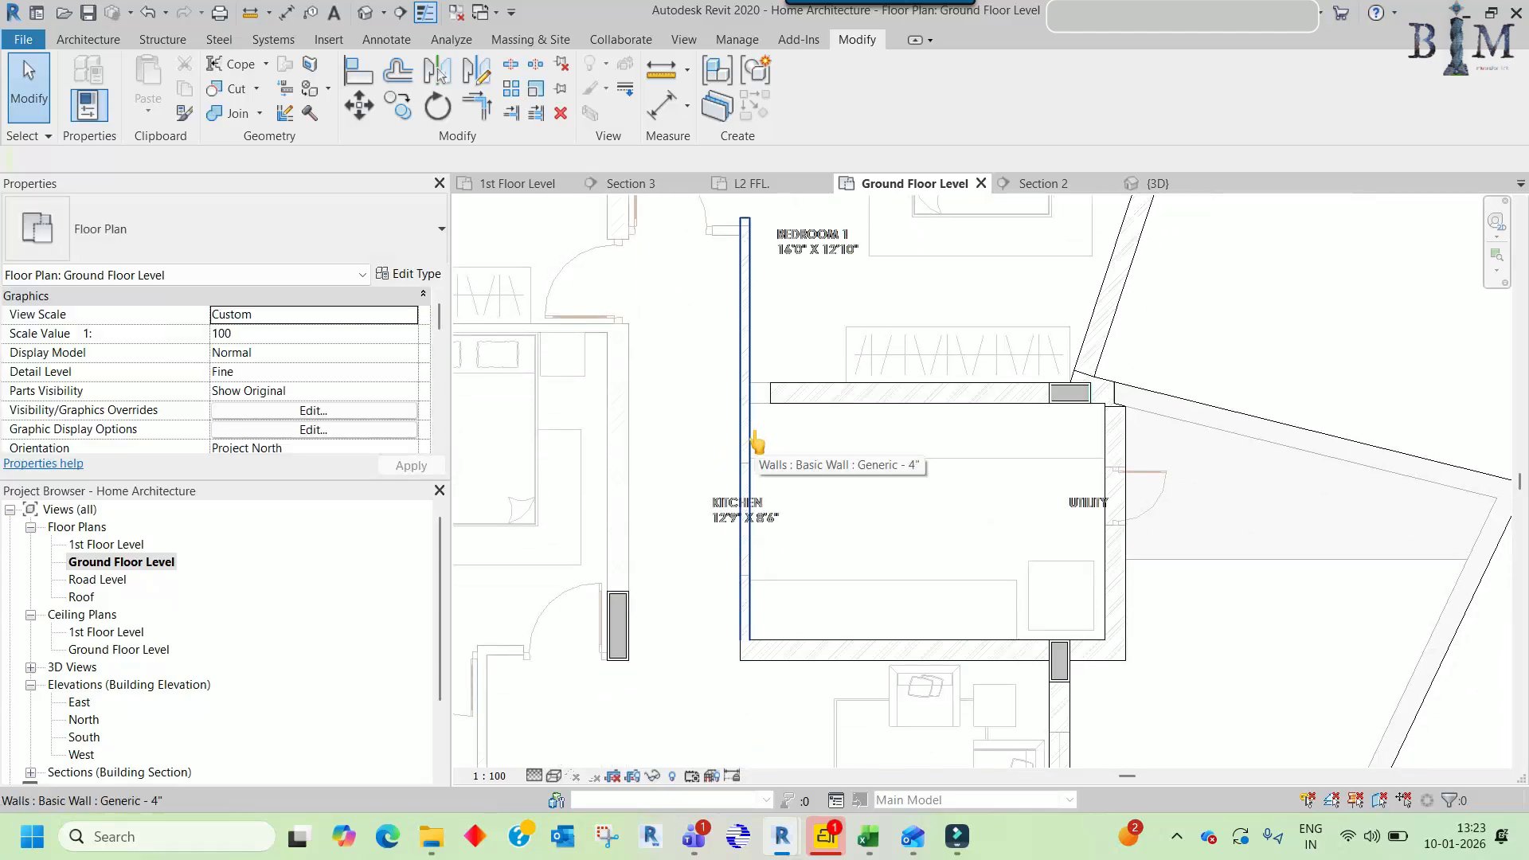
left_click(740, 253)
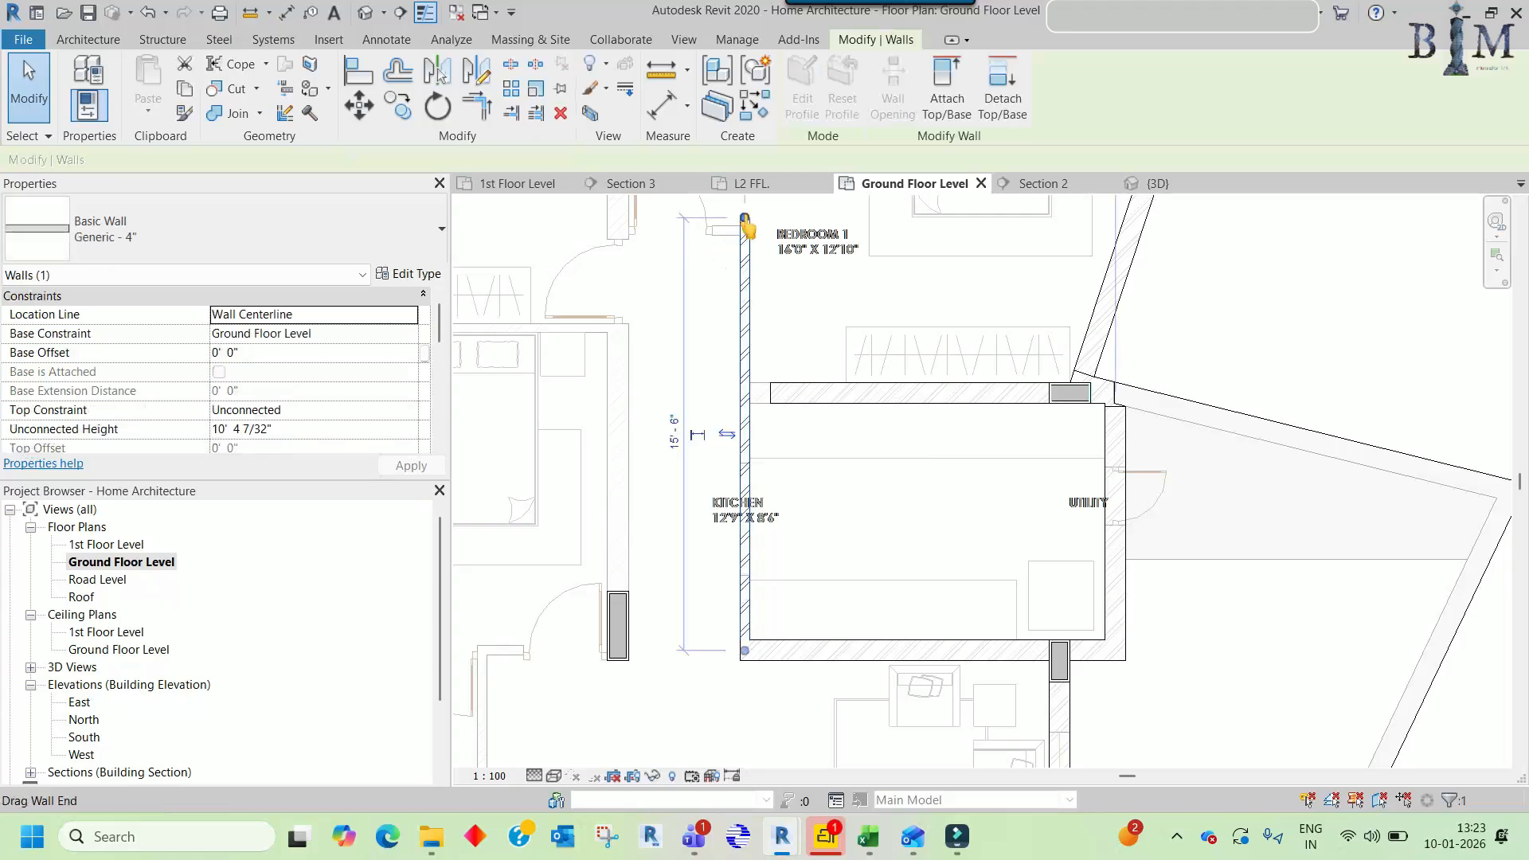
left_click(775, 308)
- Move the section marker from Bedroom 1 down to the kitchen and rotate it 90 degrees
scroll(915, 488, "down", 5)
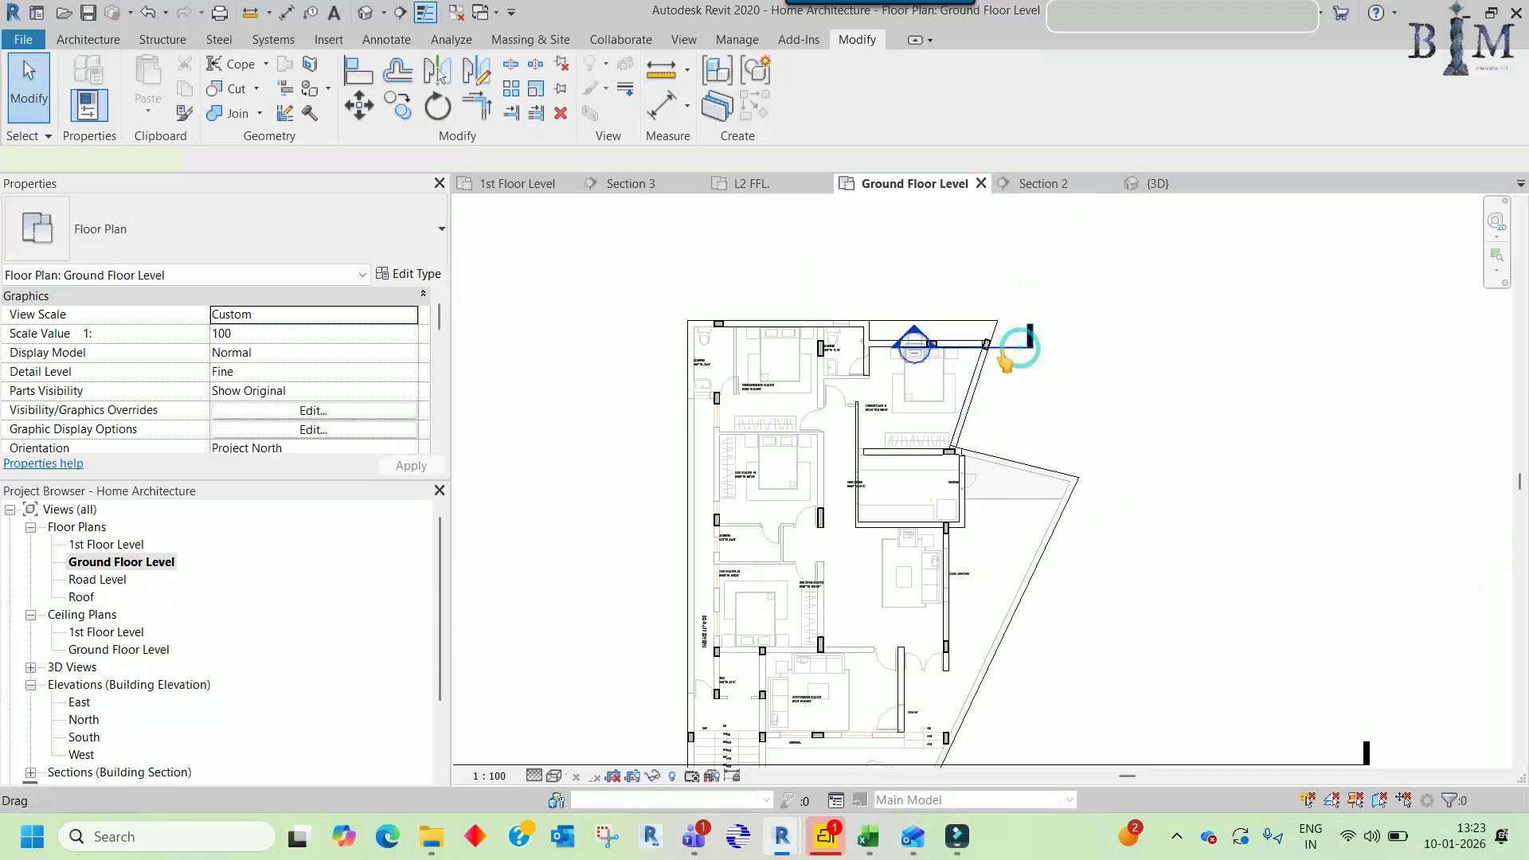
left_click(1001, 349)
scroll(1001, 348, "up", 3)
left_click_drag(1002, 347, 860, 584)
key("r")
key("o")
left_click(853, 482)
type("90")
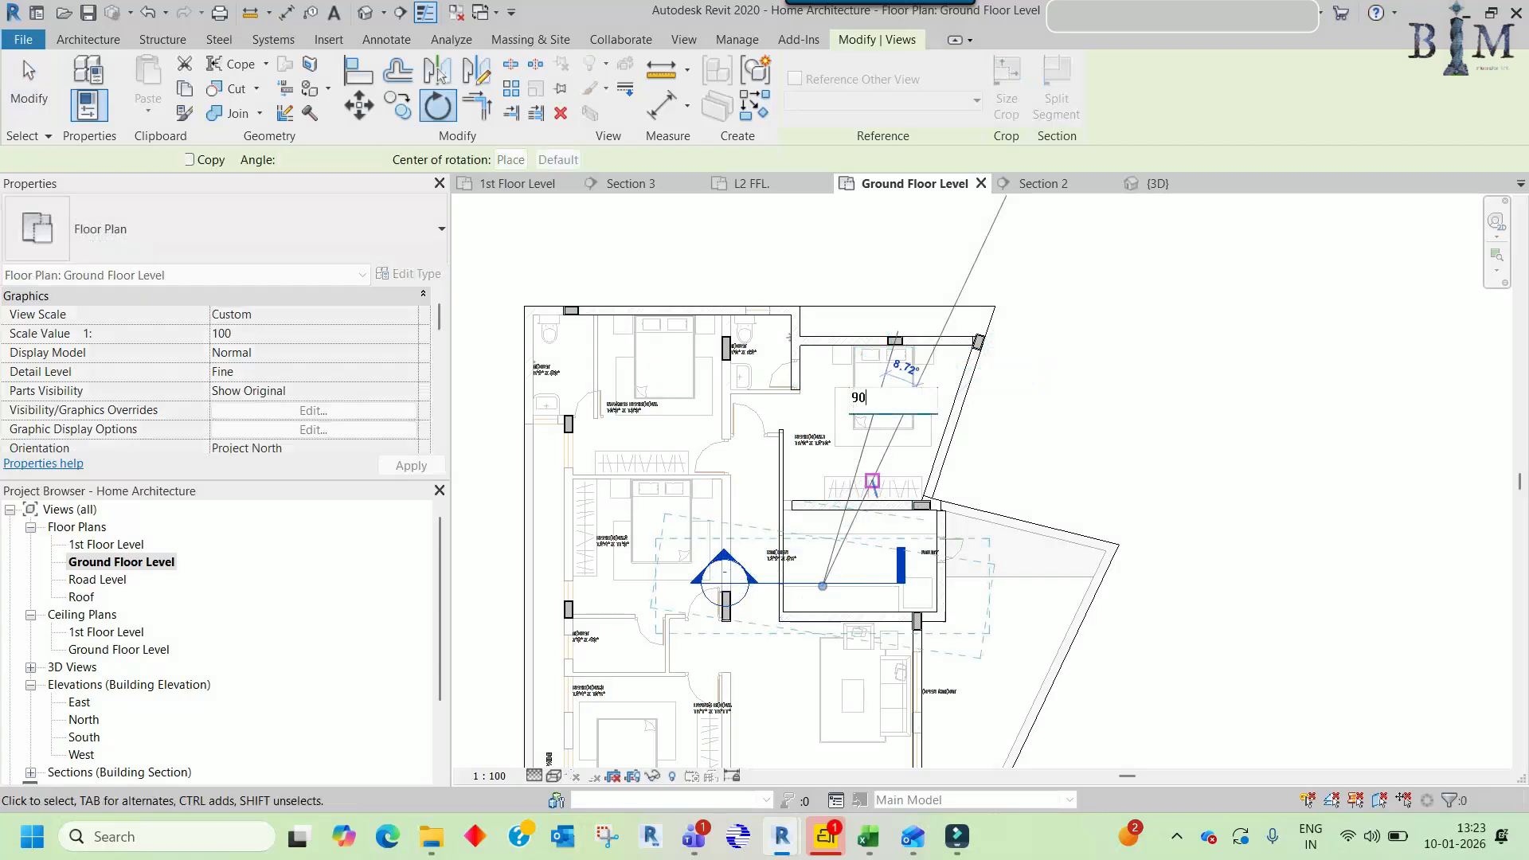
key("Return")
scroll(822, 557, "up", 4)
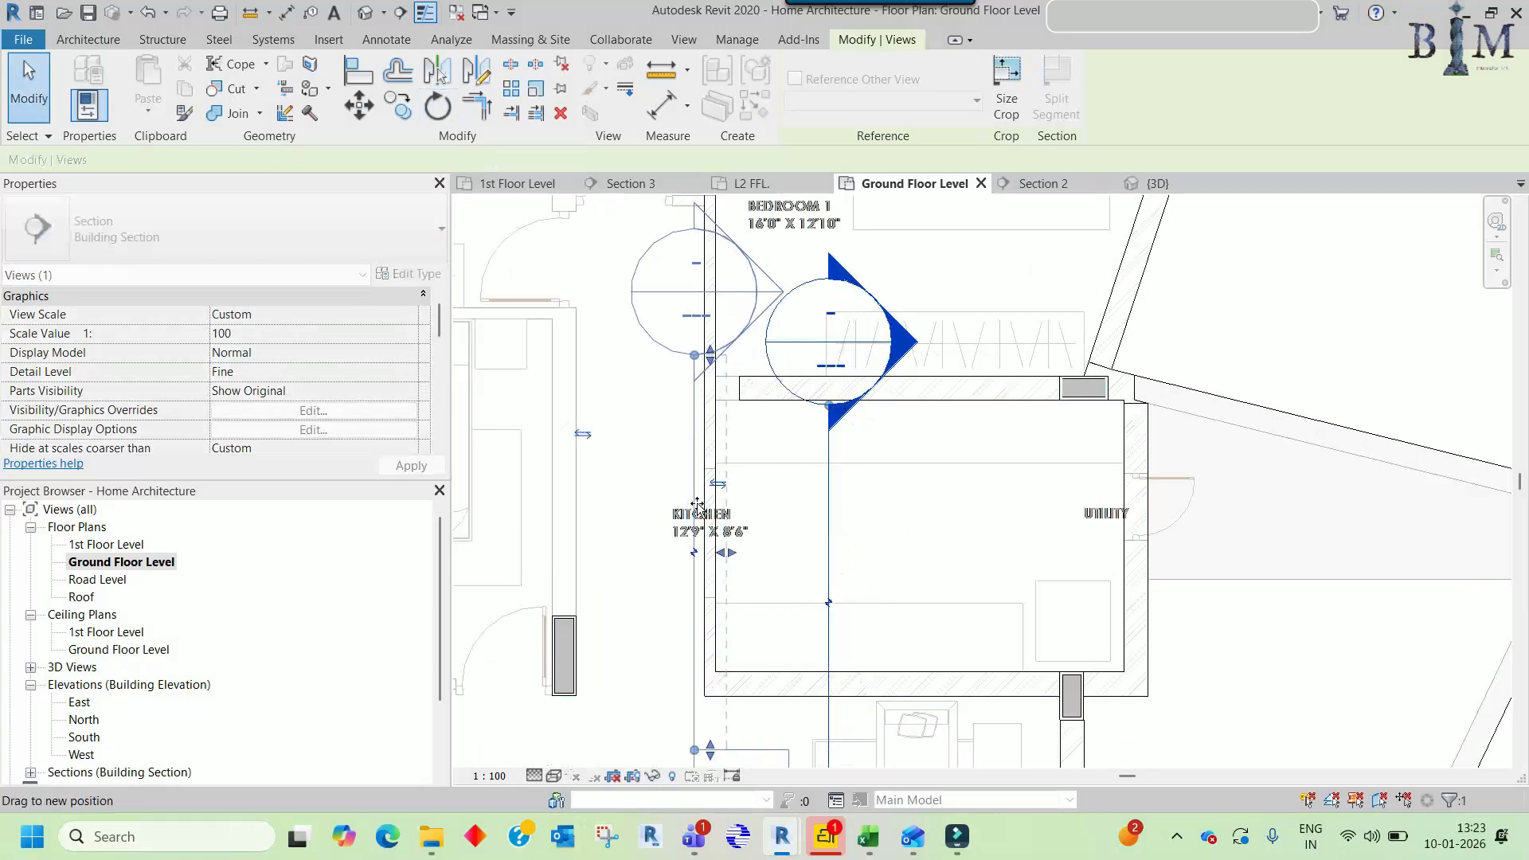
- Place the rotated section line beside the kitchen partition and shift it across to Bedroom 2
left_click_drag(701, 505, 702, 505)
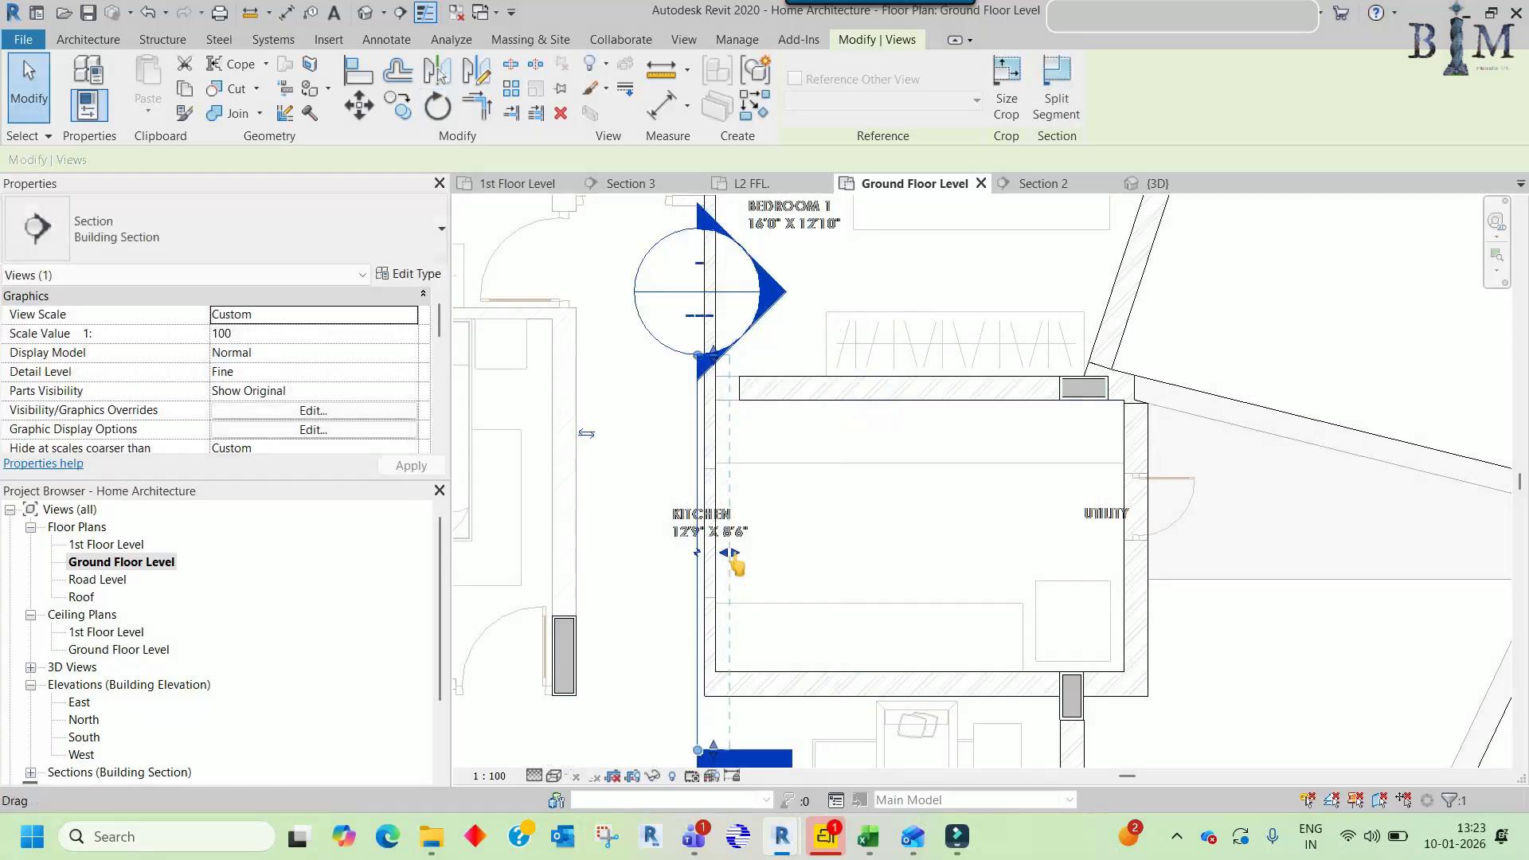
scroll(736, 561, "up", 2)
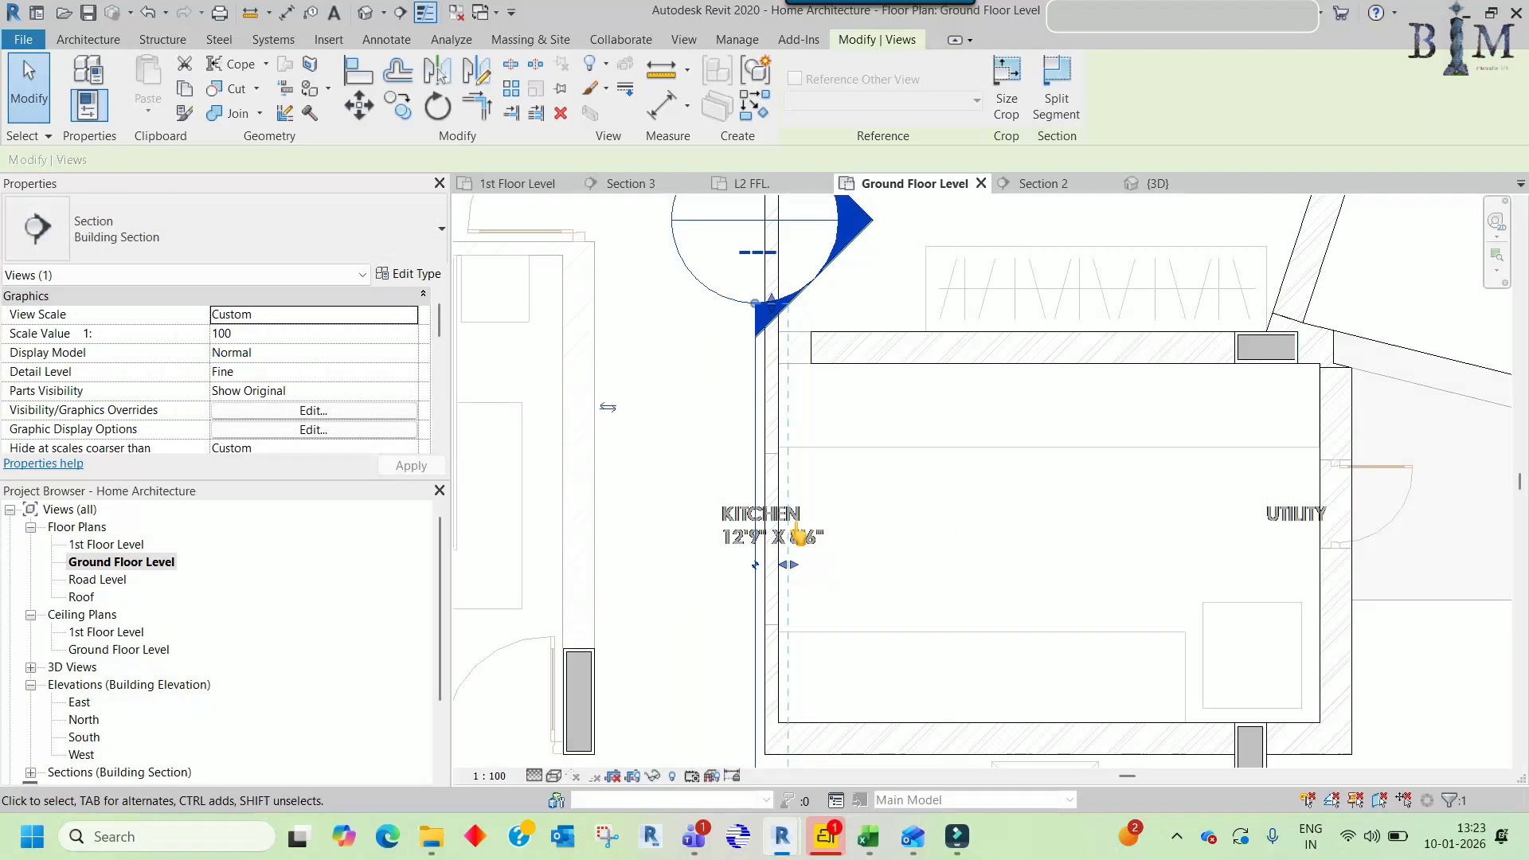
scroll(916, 524, "down", 2)
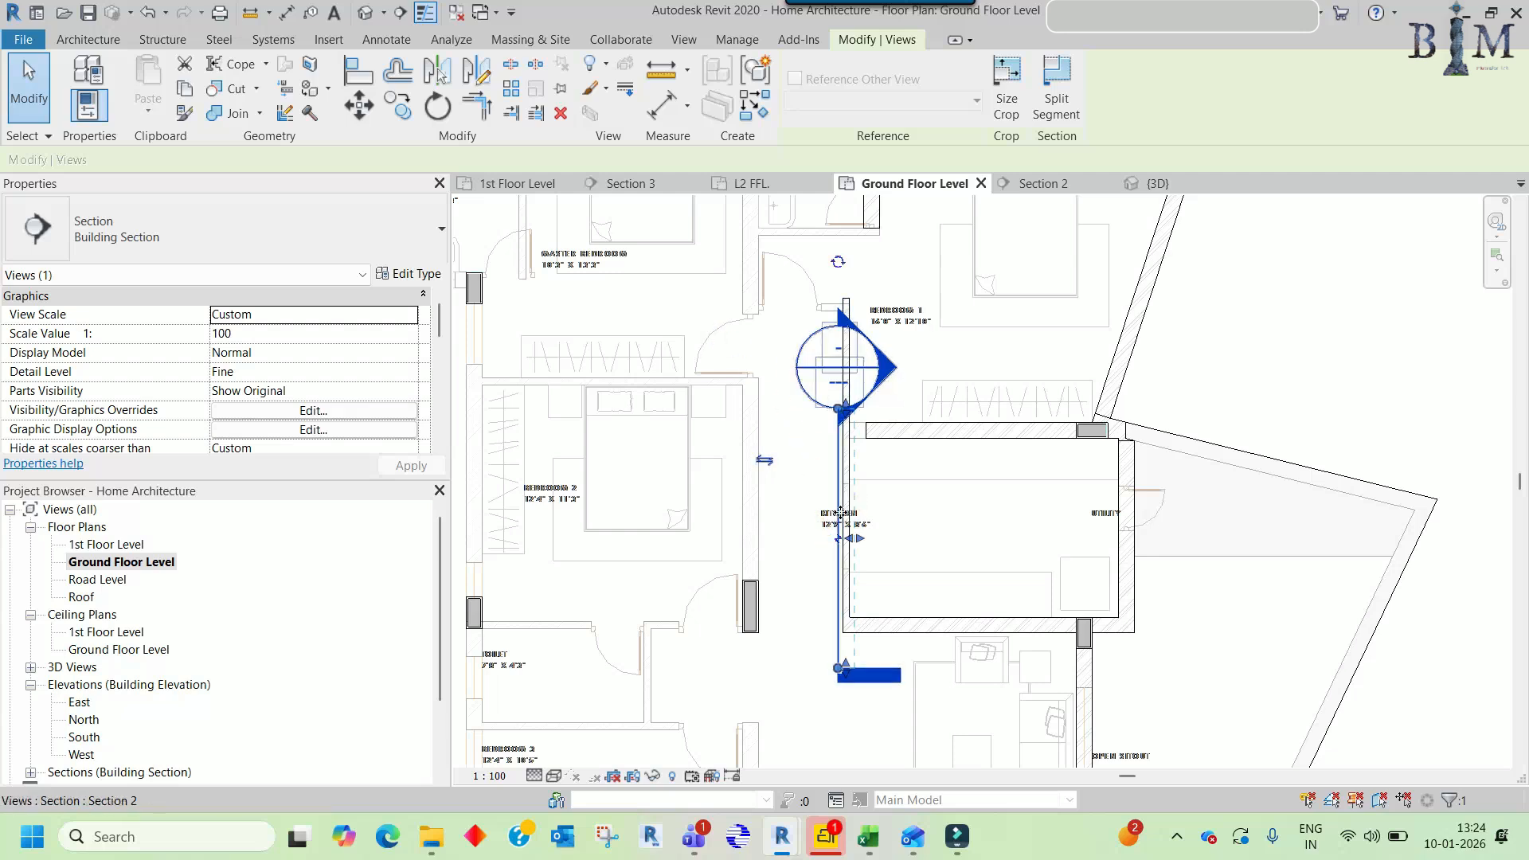
left_click_drag(839, 466, 618, 488)
key("ctrl+z")
scroll(847, 422, "up", 3)
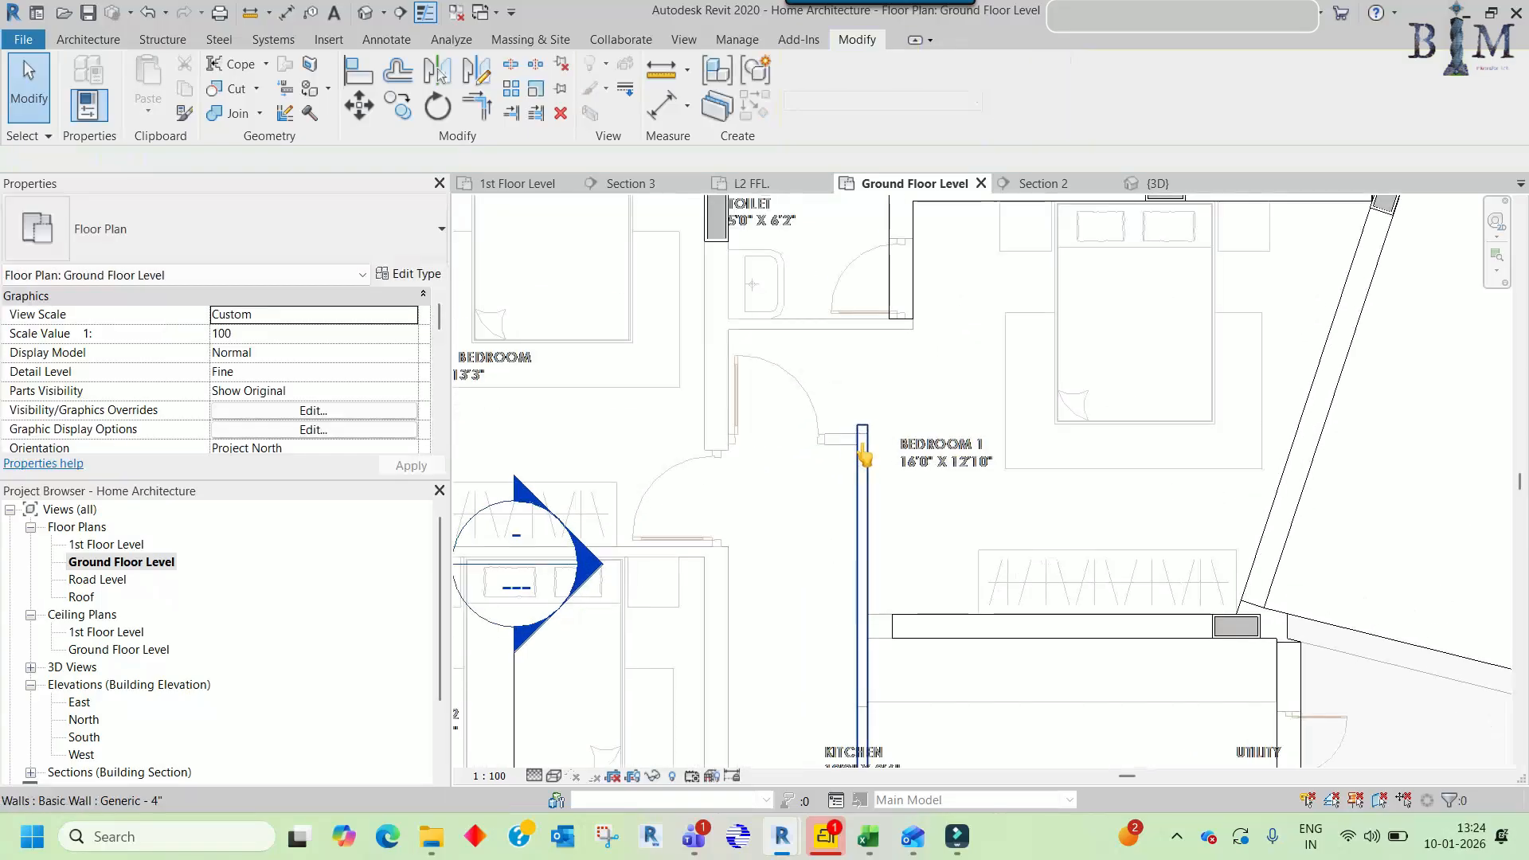
- Copy the 4-inch partition toward the passage and reshape the copy into a short horizontal wall at the Bedroom 1 doorway
left_click(859, 478)
left_click_drag(857, 477, 809, 476, "ctrl")
scroll(786, 435, "down", 4)
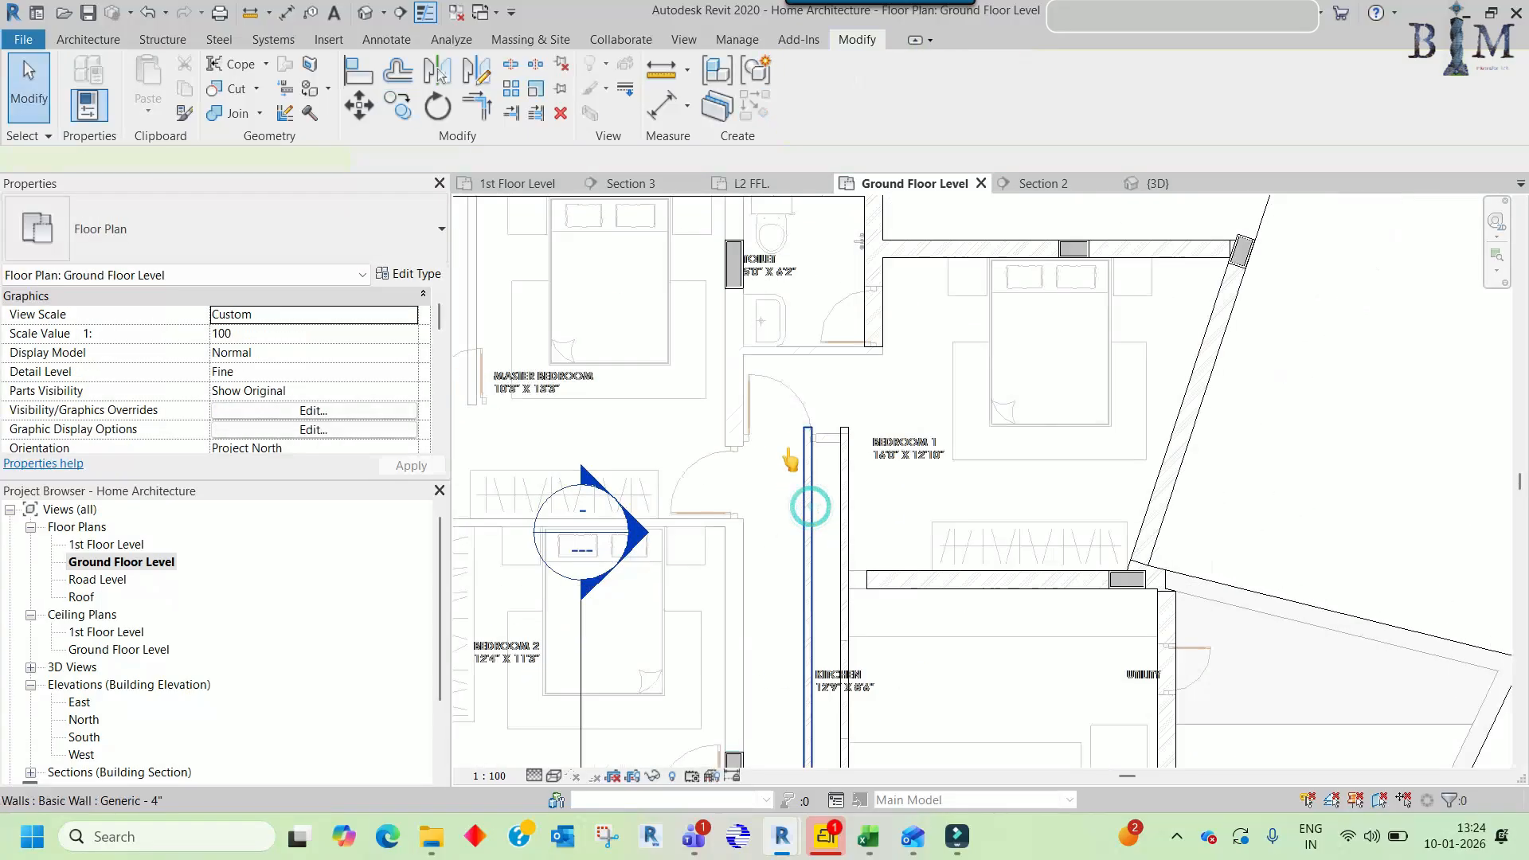
left_click_drag(800, 677, 769, 429)
scroll(789, 430, "up", 4)
key("Escape")
- Align the short wall's lower face with the plan wall at the Bedroom 1 doorway and trim it to a corner with the vertical partition
scroll(821, 439, "up", 2)
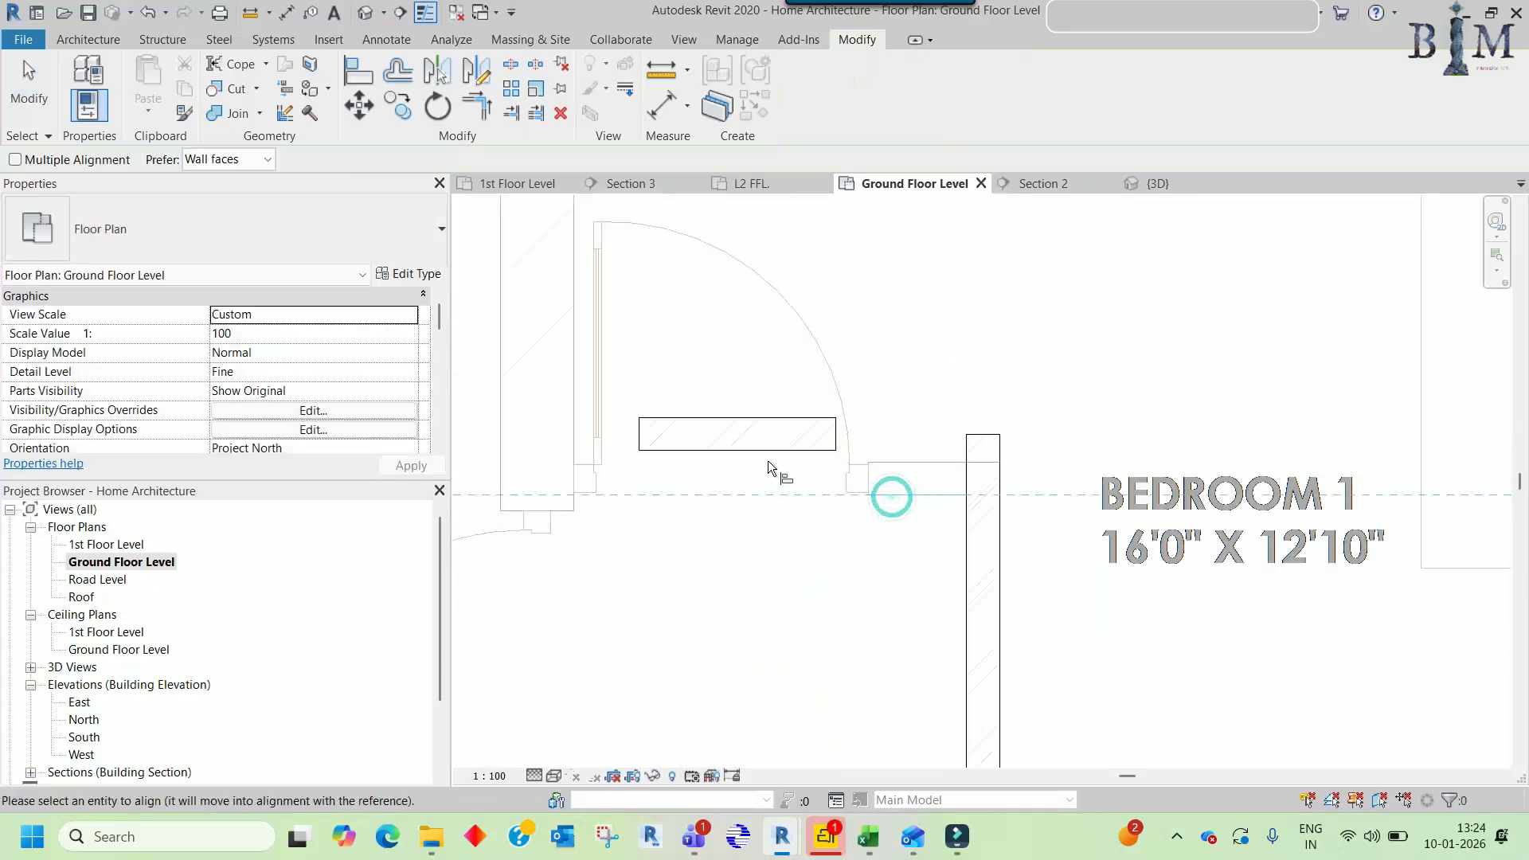
left_click(809, 468)
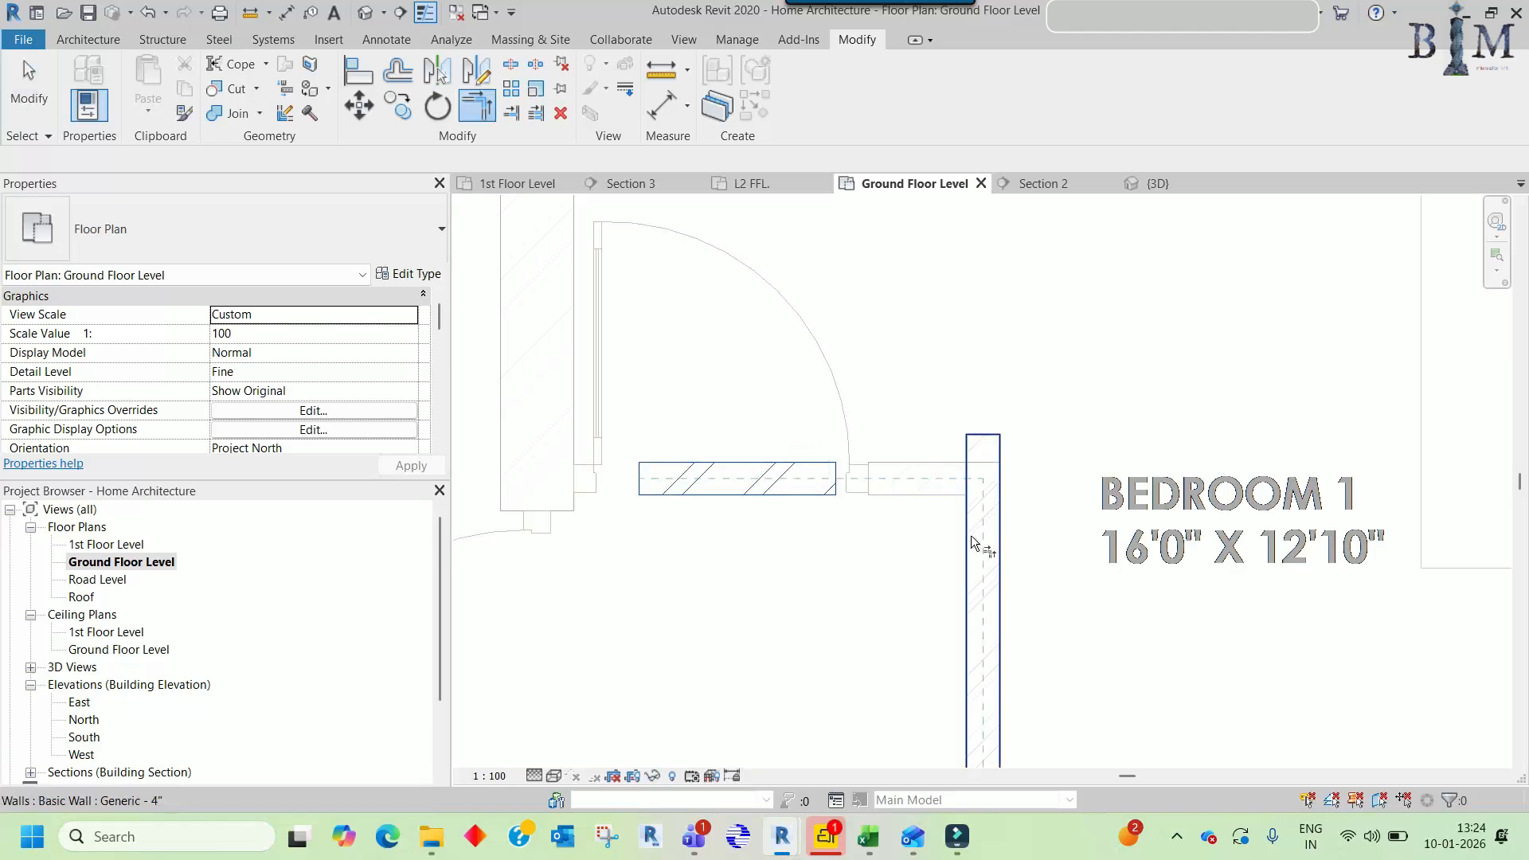
scroll(748, 442, "down", 4)
left_click(766, 441)
scroll(729, 441, "up", 4)
key("Escape")
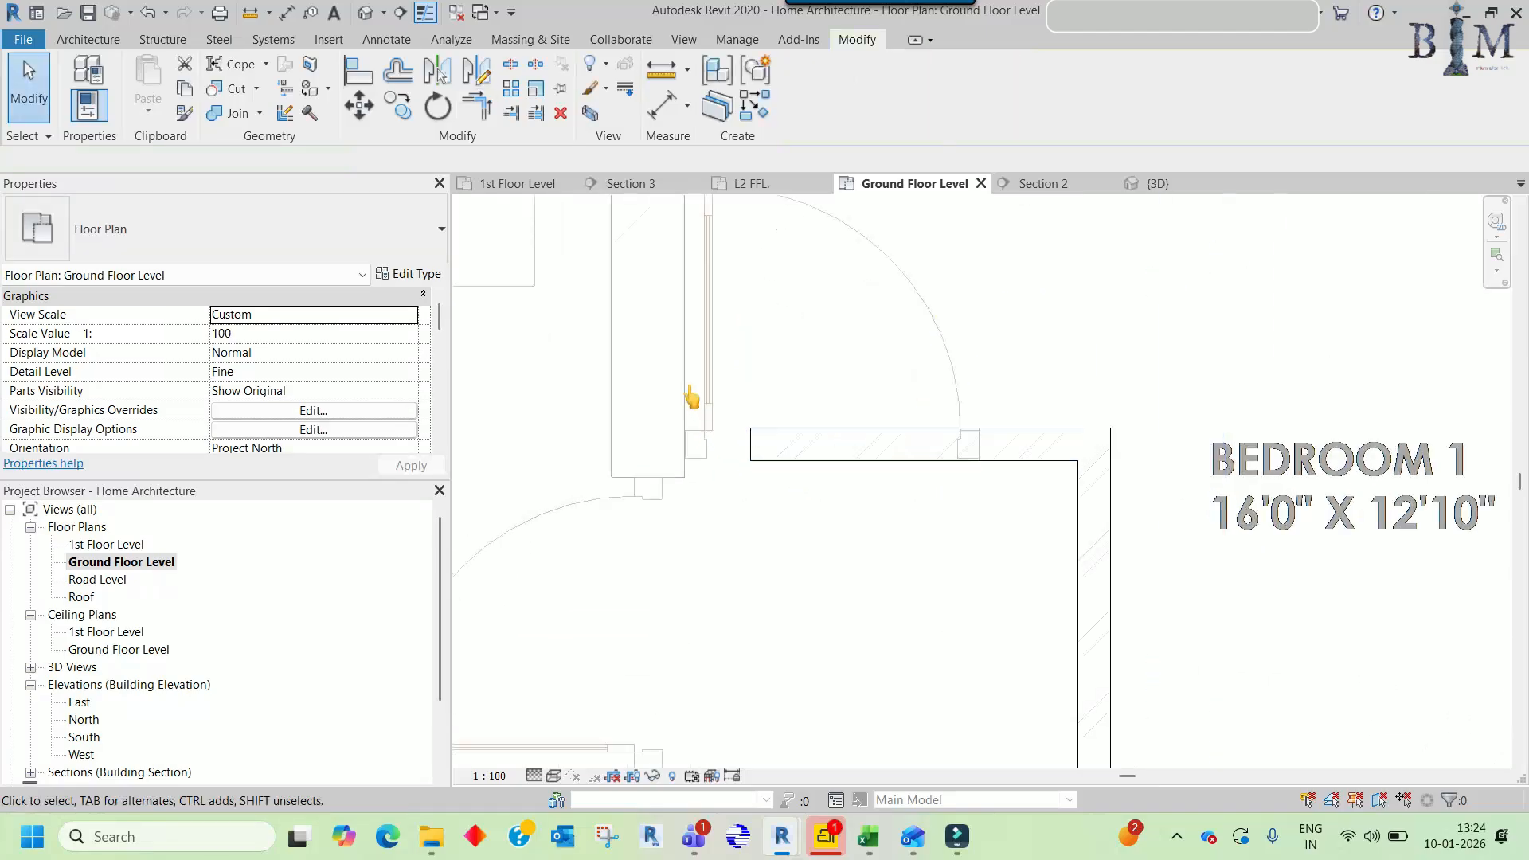
- Align the short wall's free end with the face of the plan wall on the opposite side of the Bedroom 1 doorway
key("a")
key("l")
left_click(685, 381)
left_click(752, 443)
key("Escape")
key("Escape")
scroll(832, 398, "down", 4)
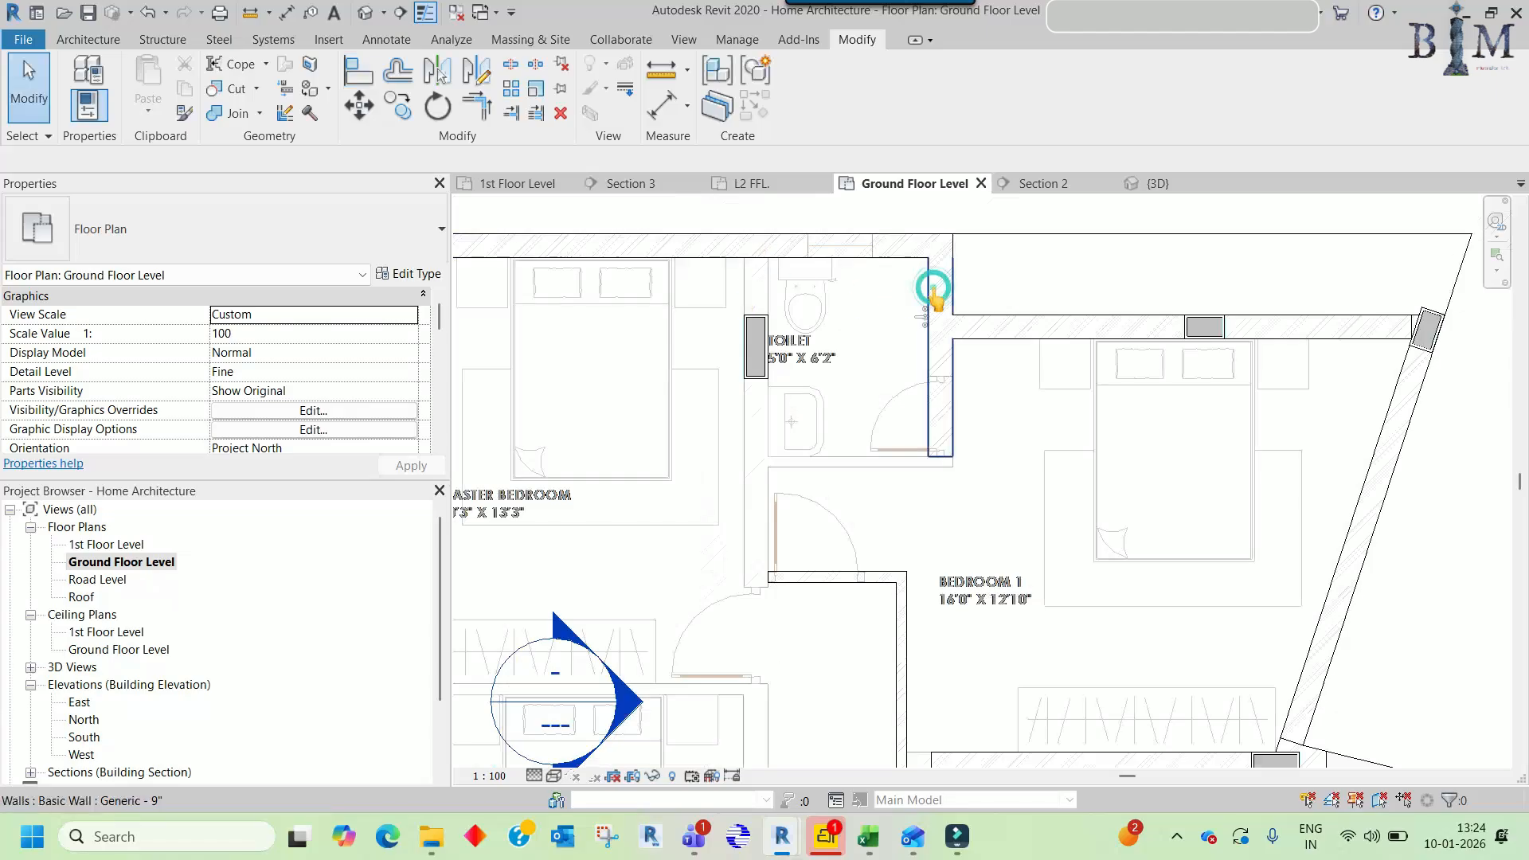
- Copy the 9-inch wall between the toilet and Bedroom 1 into the middle of the toilet
left_click(933, 288)
key("c")
key("o")
left_click(929, 331)
left_click(829, 379)
key("Escape")
scroll(785, 287, "up", 2)
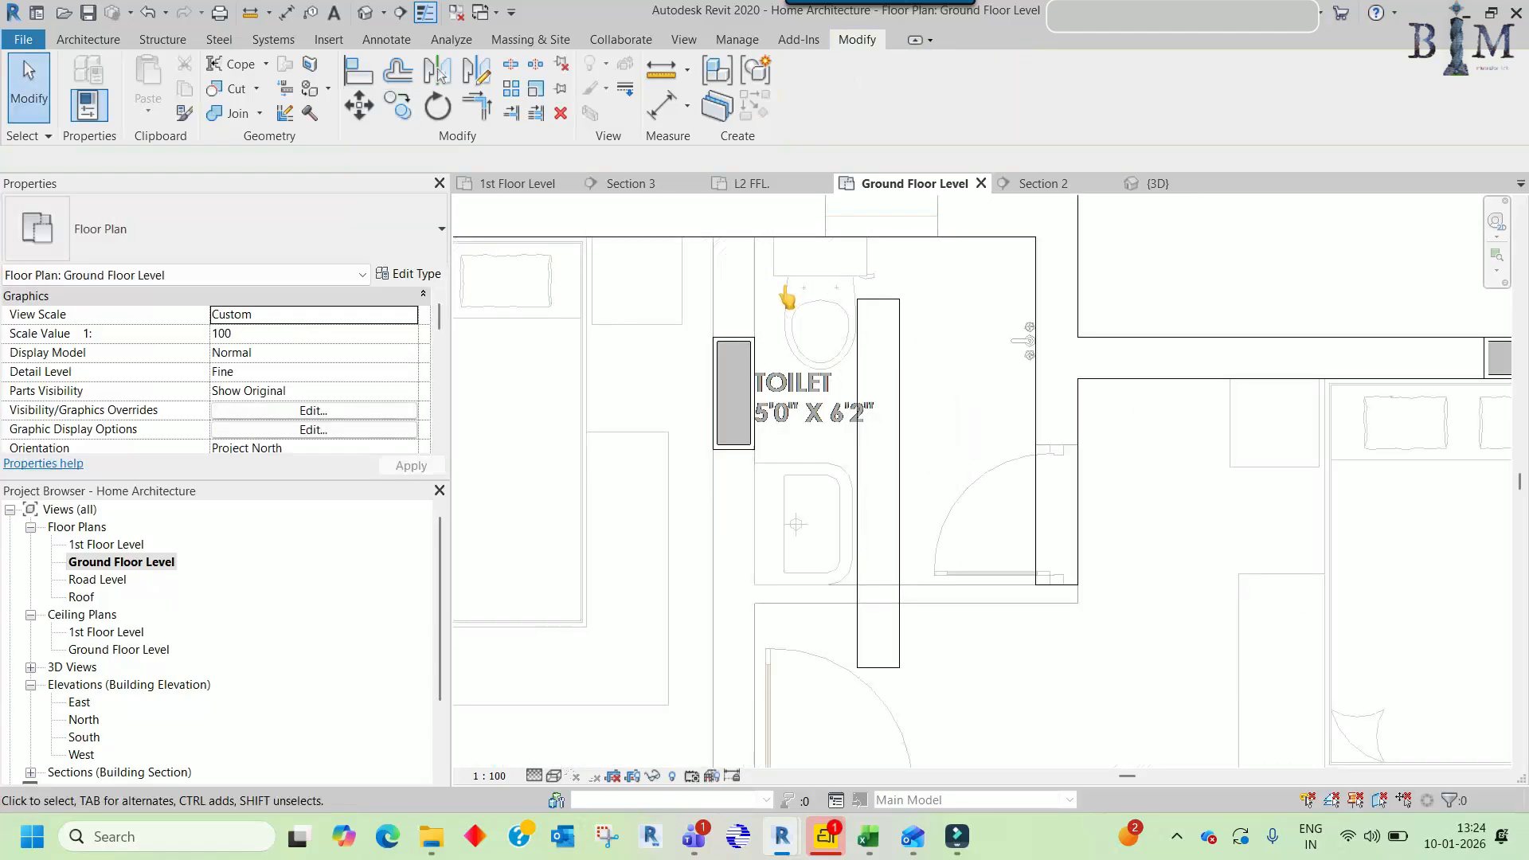
- Align the copied wall's upper end with the inner face of the outer wall and its side face with the toilet column
scroll(787, 298, "up", 1)
key("a")
left_click(900, 224)
left_click(891, 301)
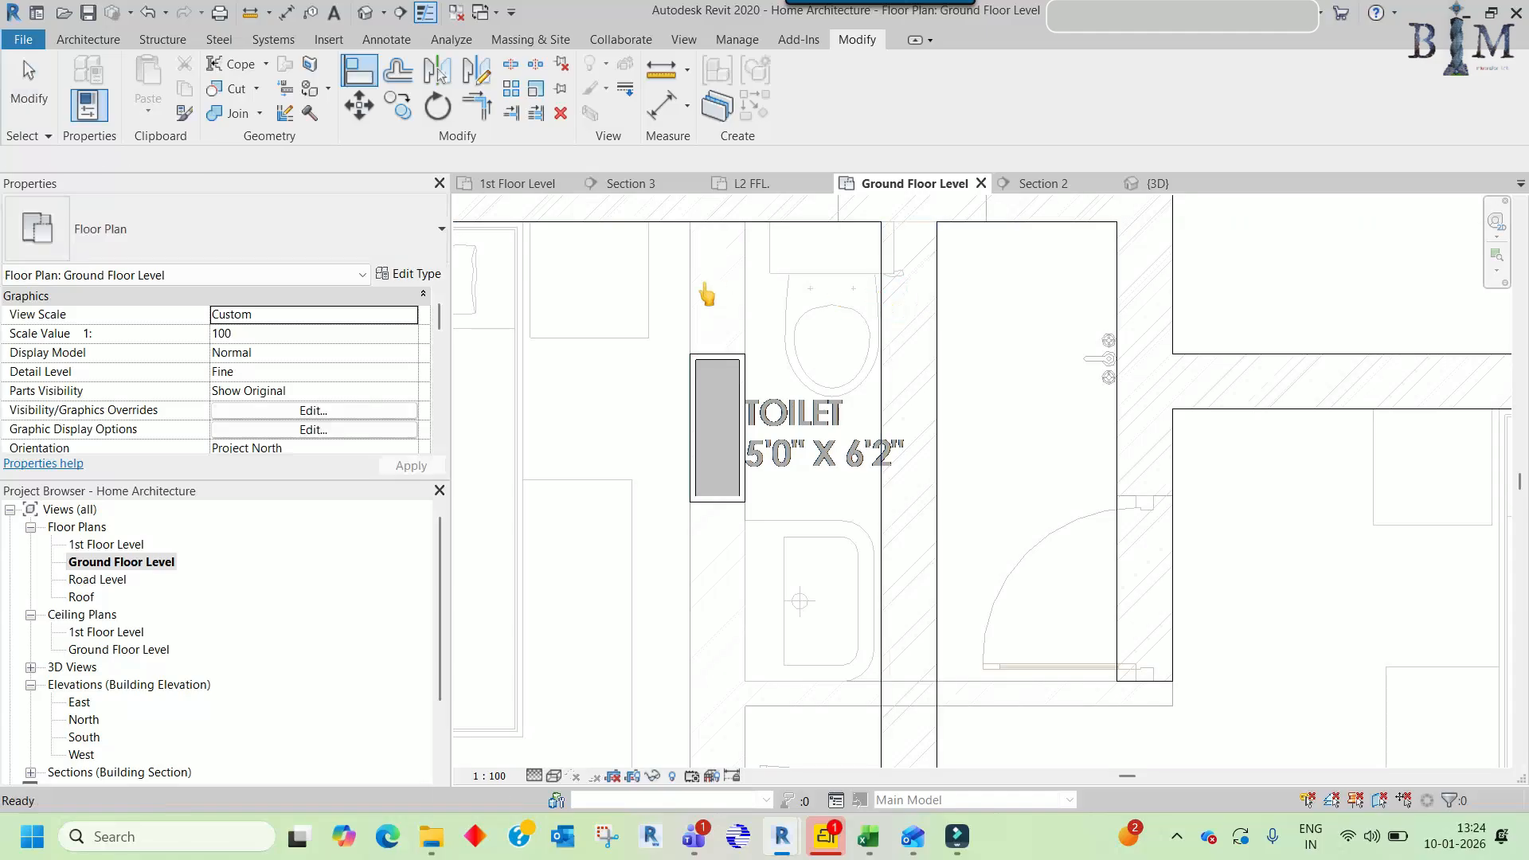
left_click(885, 299)
- Align the copied wall's lower end with the upper face of the column between the master bedroom and the toilet
scroll(885, 298, "down", 2)
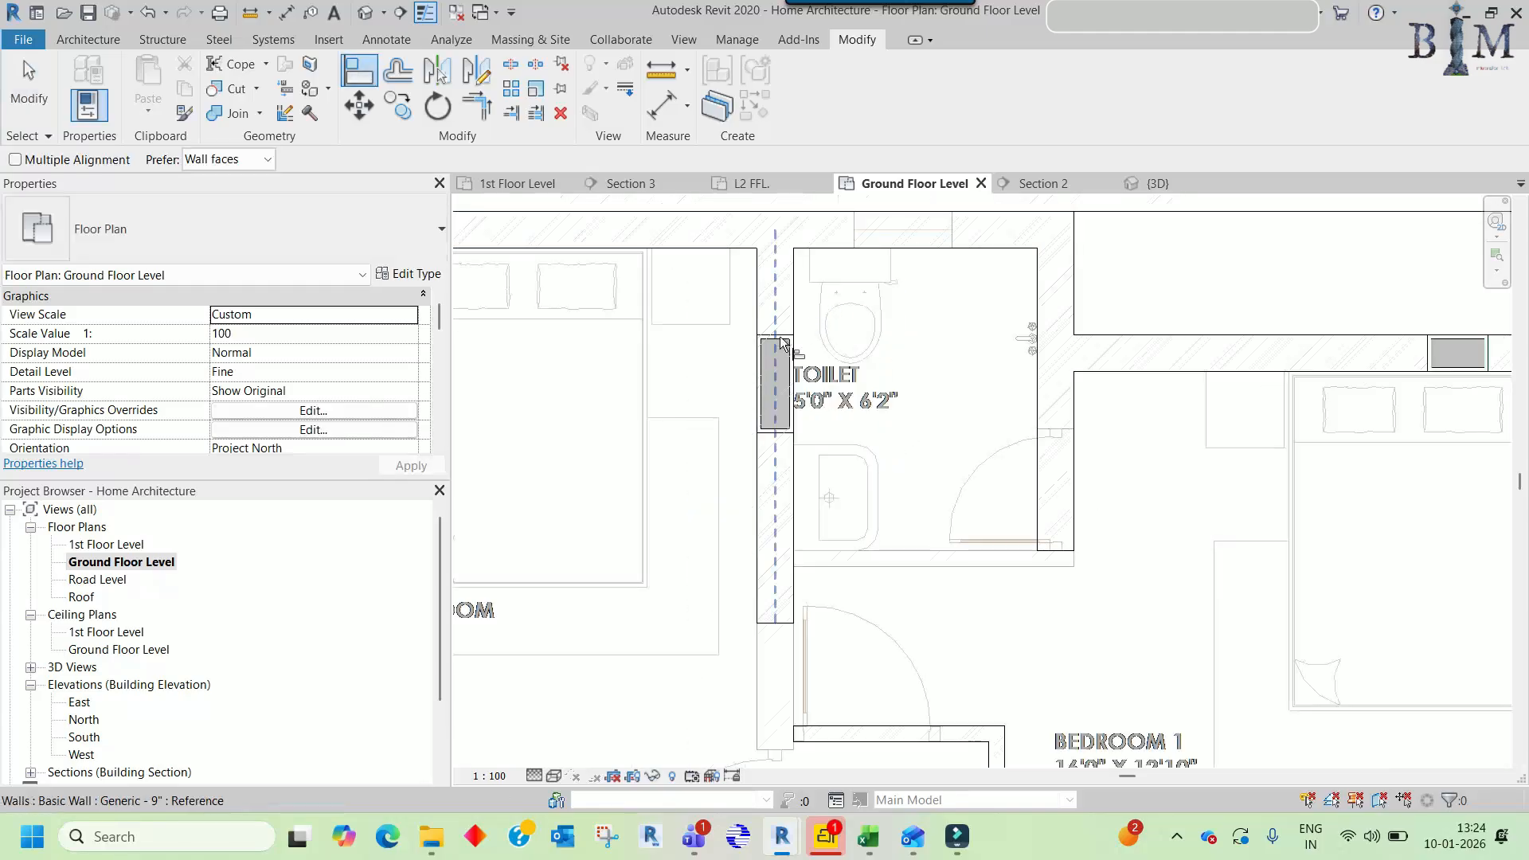
scroll(783, 342, "up", 1)
left_click(783, 337)
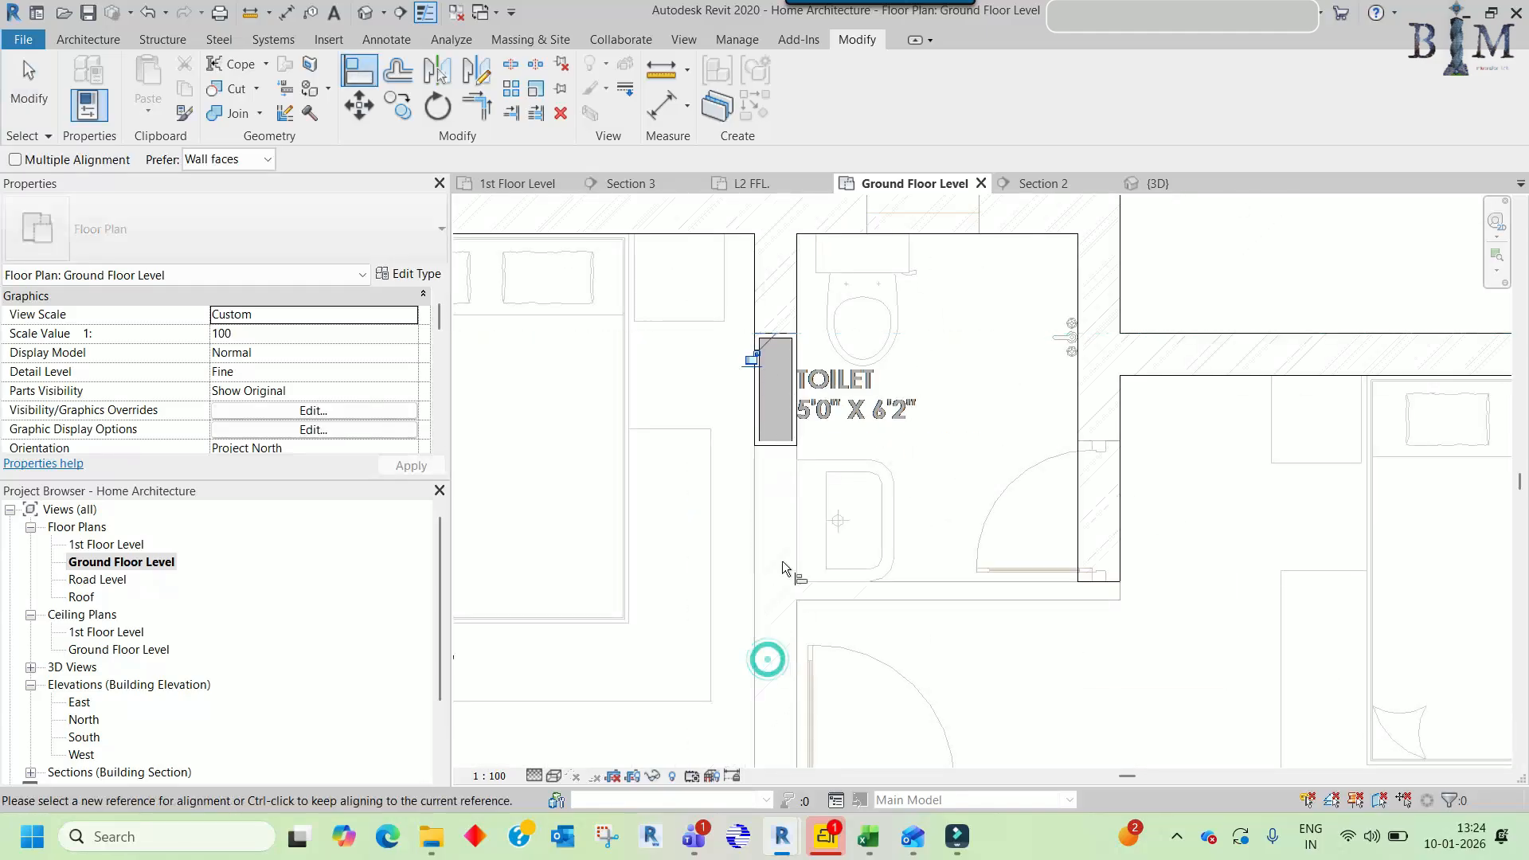
key("Escape")
key("Escape")
- Copy the short 9-inch wall above the toilet column to the plan wall position directly below the column
left_click(792, 314)
key("c")
key("o")
left_click(792, 314)
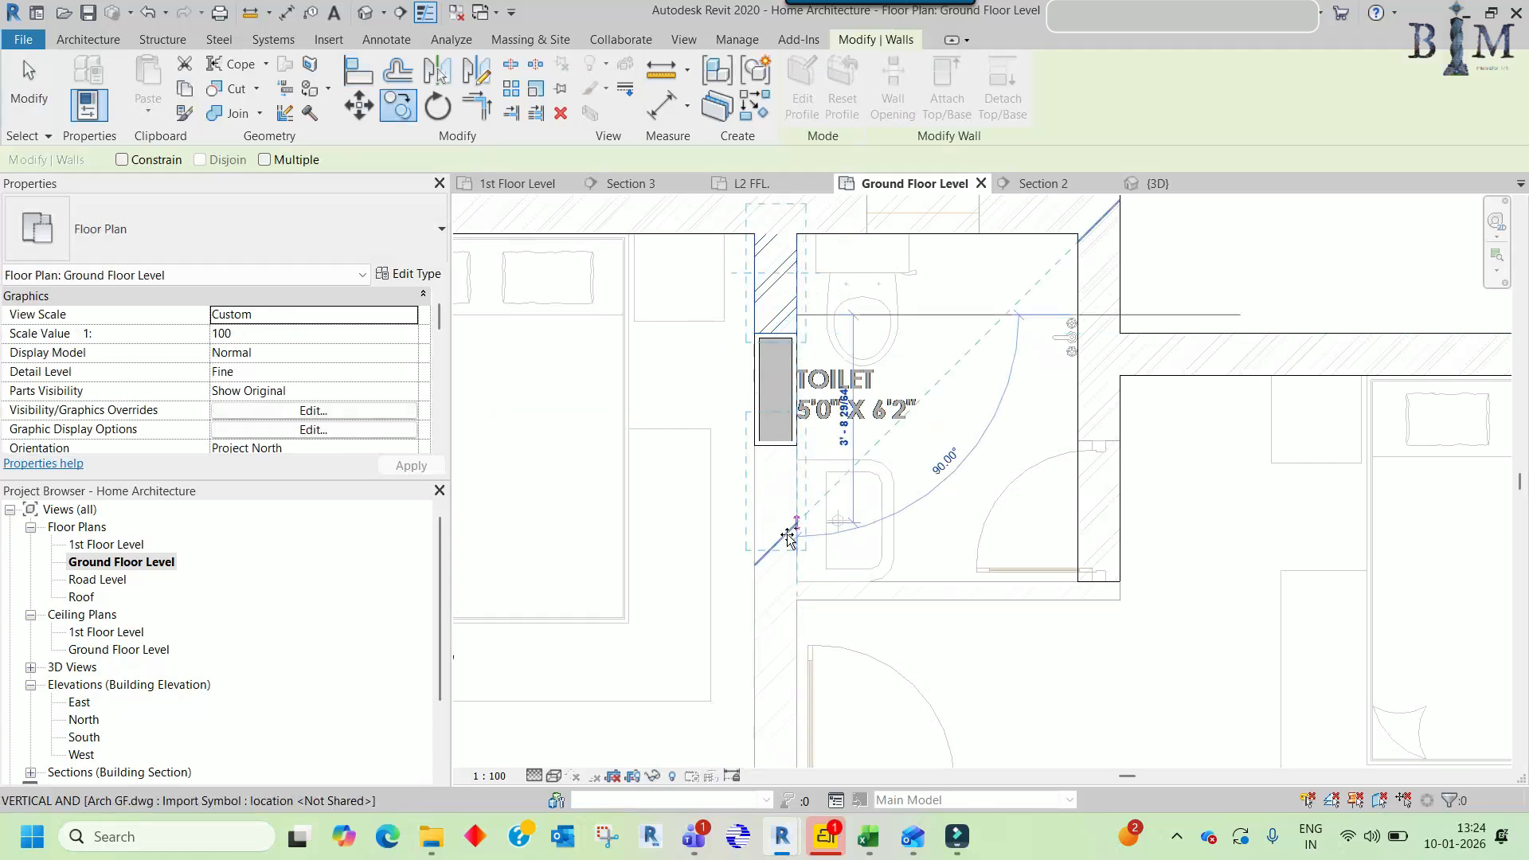
left_click(799, 551)
scroll(792, 478, "up", 5)
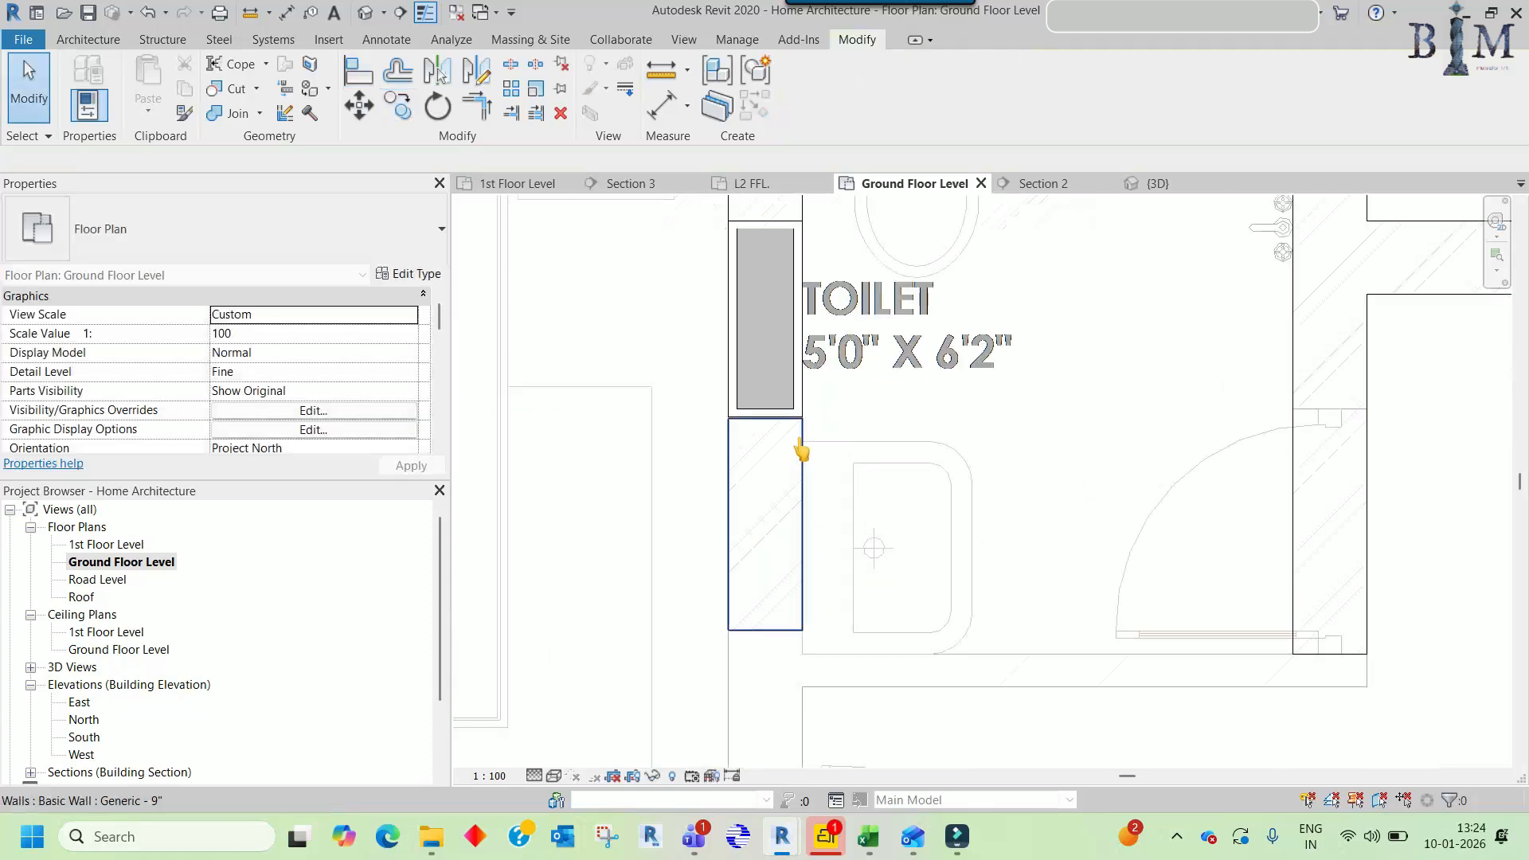
- Pull back the upper end of the copied 9-inch wall and align it with the lower face of the toilet column
left_click_drag(761, 411, 760, 455)
key("Escape")
key("a")
key("l")
left_click(761, 414)
left_click(752, 452)
key("Escape")
key("Escape")
- Extend that wall's lower end past the toilet and trim it to a corner with the horizontal 4-inch wall by the Bedroom 1 door
scroll(770, 402, "down", 3)
middle_click_drag(759, 540, 784, 374)
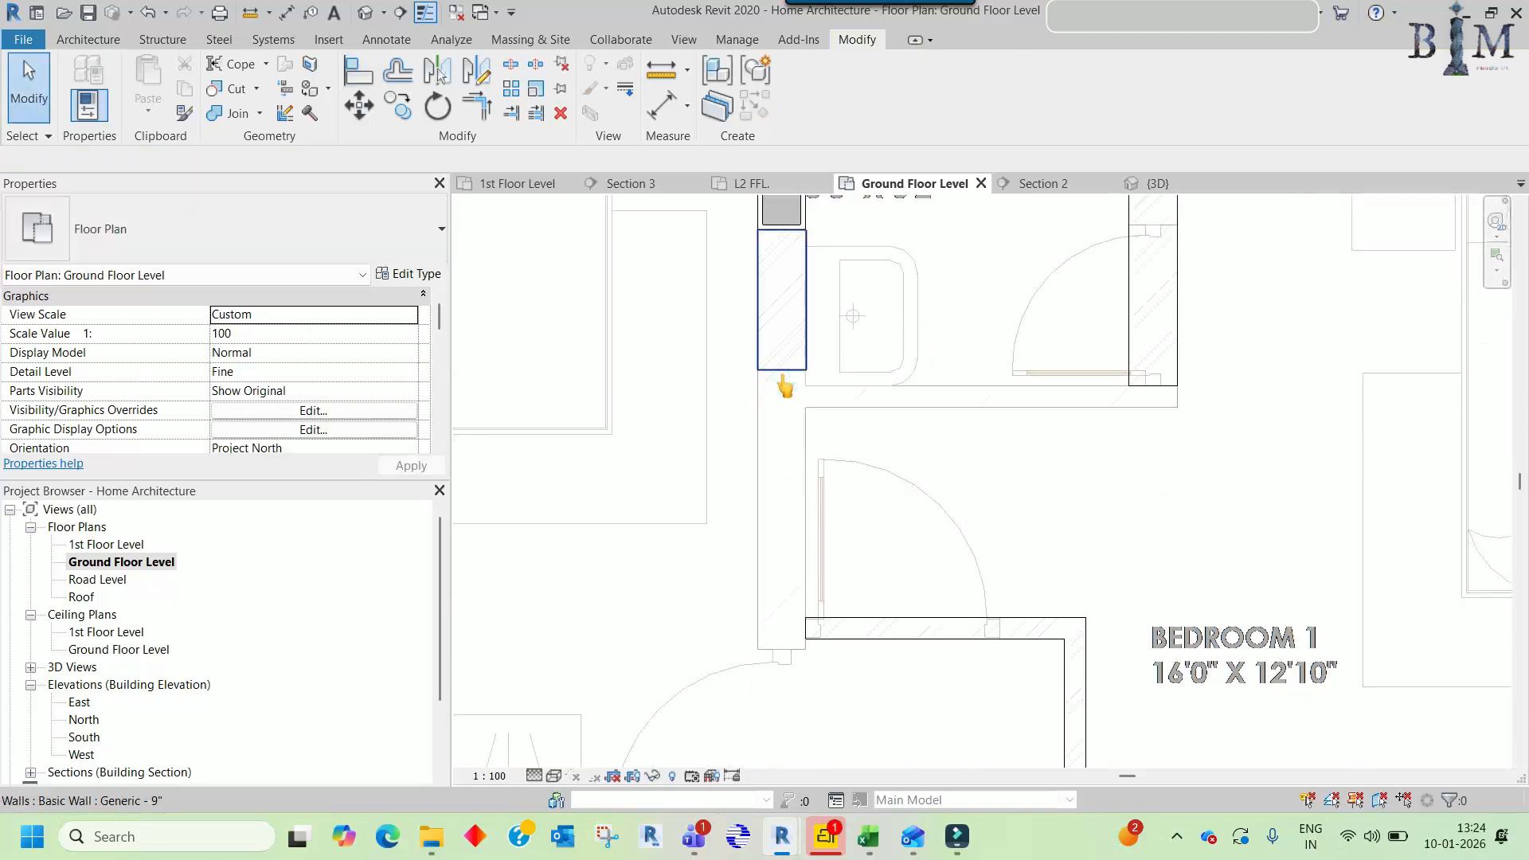
left_click(783, 380)
left_click_drag(781, 372, 784, 609)
key("Escape")
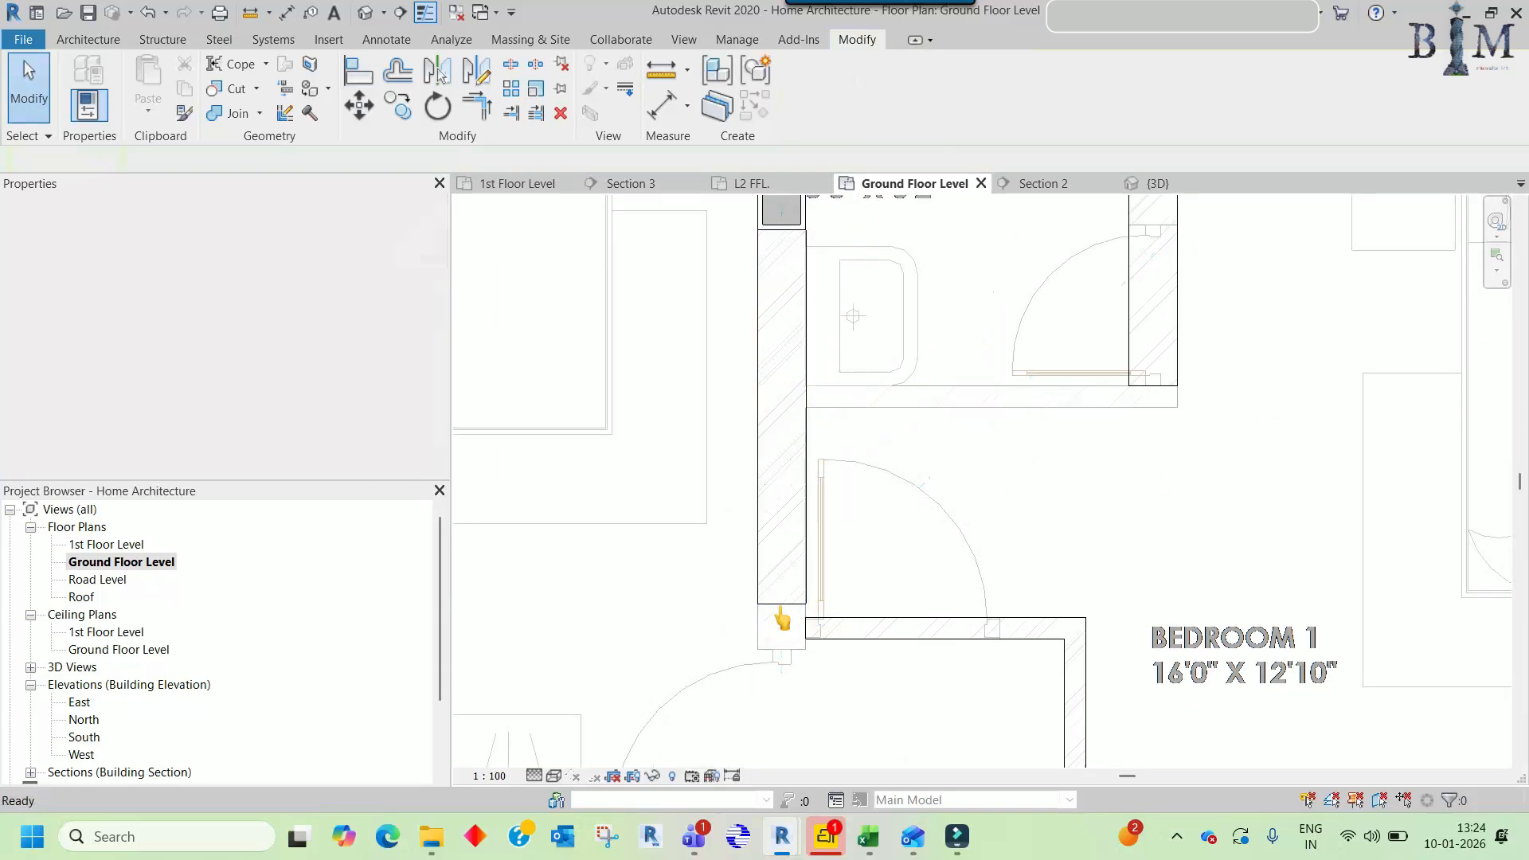
key("t")
key("r")
left_click(788, 573)
scroll(842, 510, "down", 4)
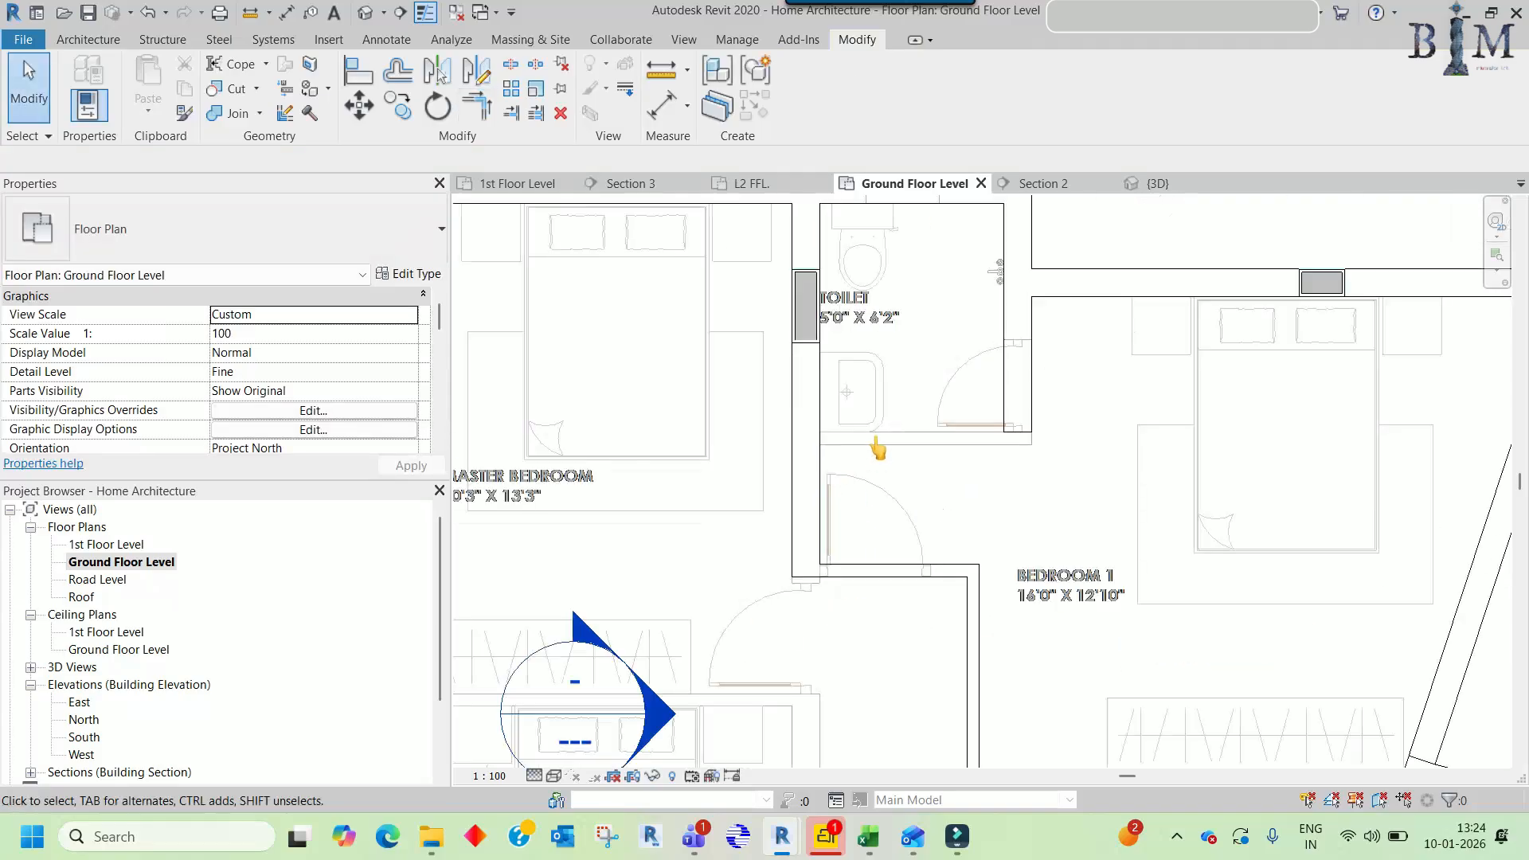
- Copy the horizontal 4-inch wall by the Bedroom 1 door upward toward the toilet's lower plan wall
scroll(832, 621, "up", 2)
left_click(828, 626)
- Align the copied wall's lower face with the toilet's lower plan line and trim it to a corner with the 9-inch wall beside Bedroom 1
key("a")
key("l")
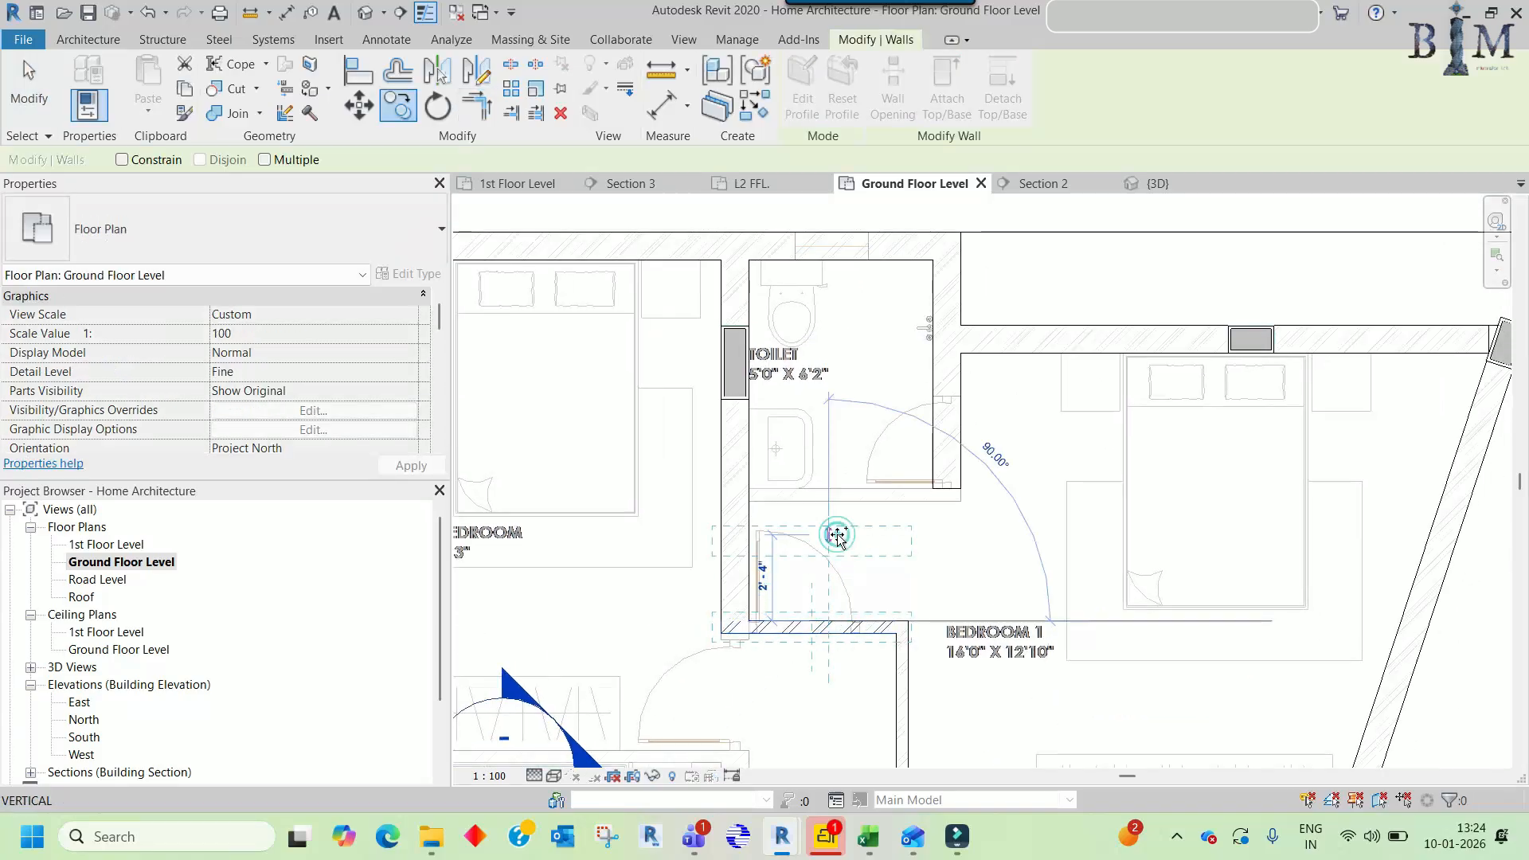
scroll(833, 628, "up", 5)
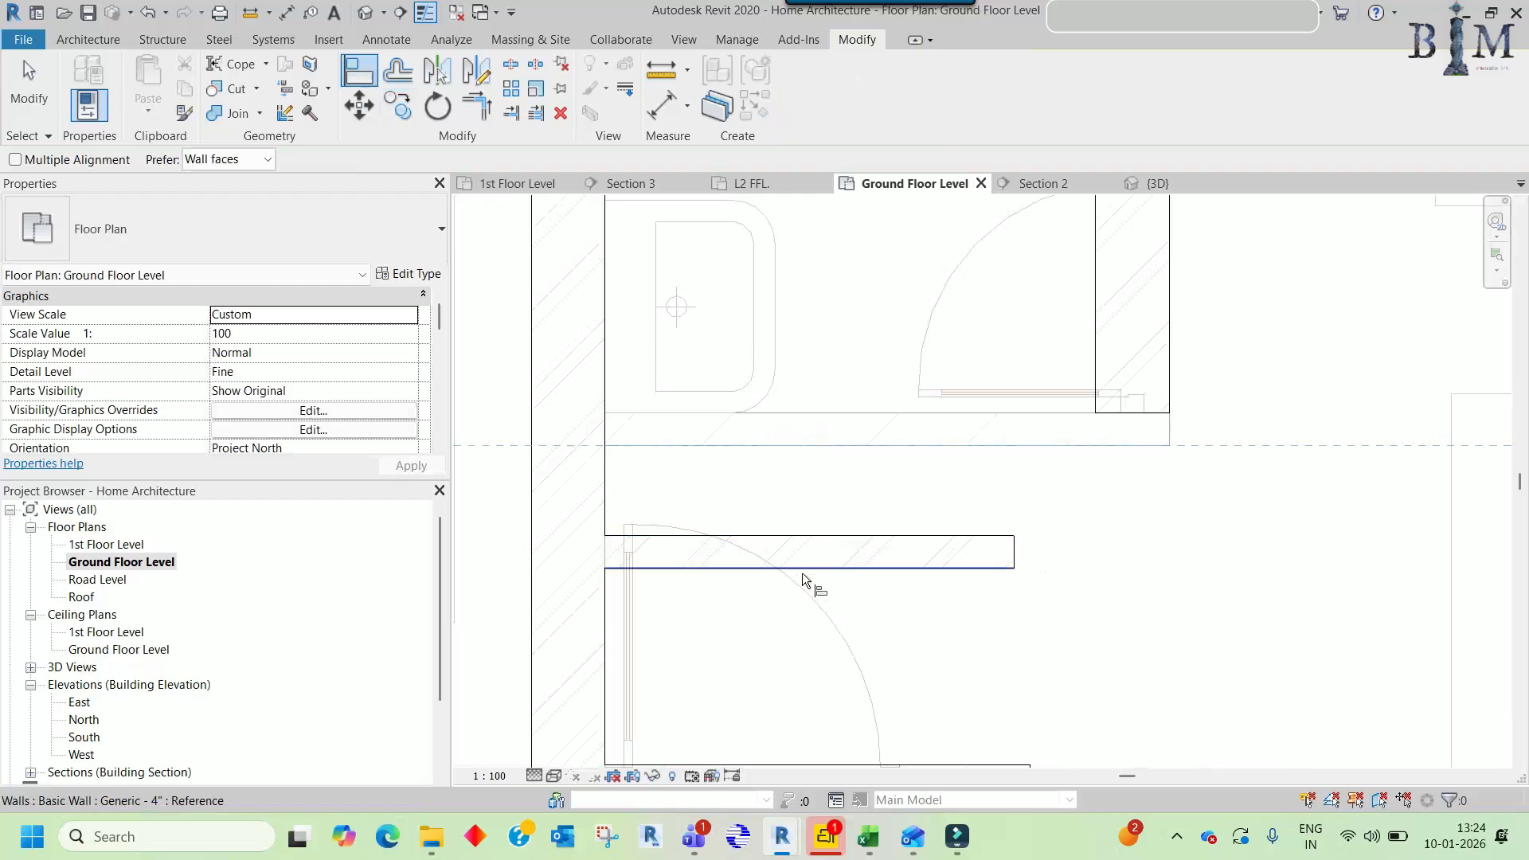
left_click(801, 570)
key("Escape")
key("Escape")
key("Escape")
scroll(1011, 469, "down", 5)
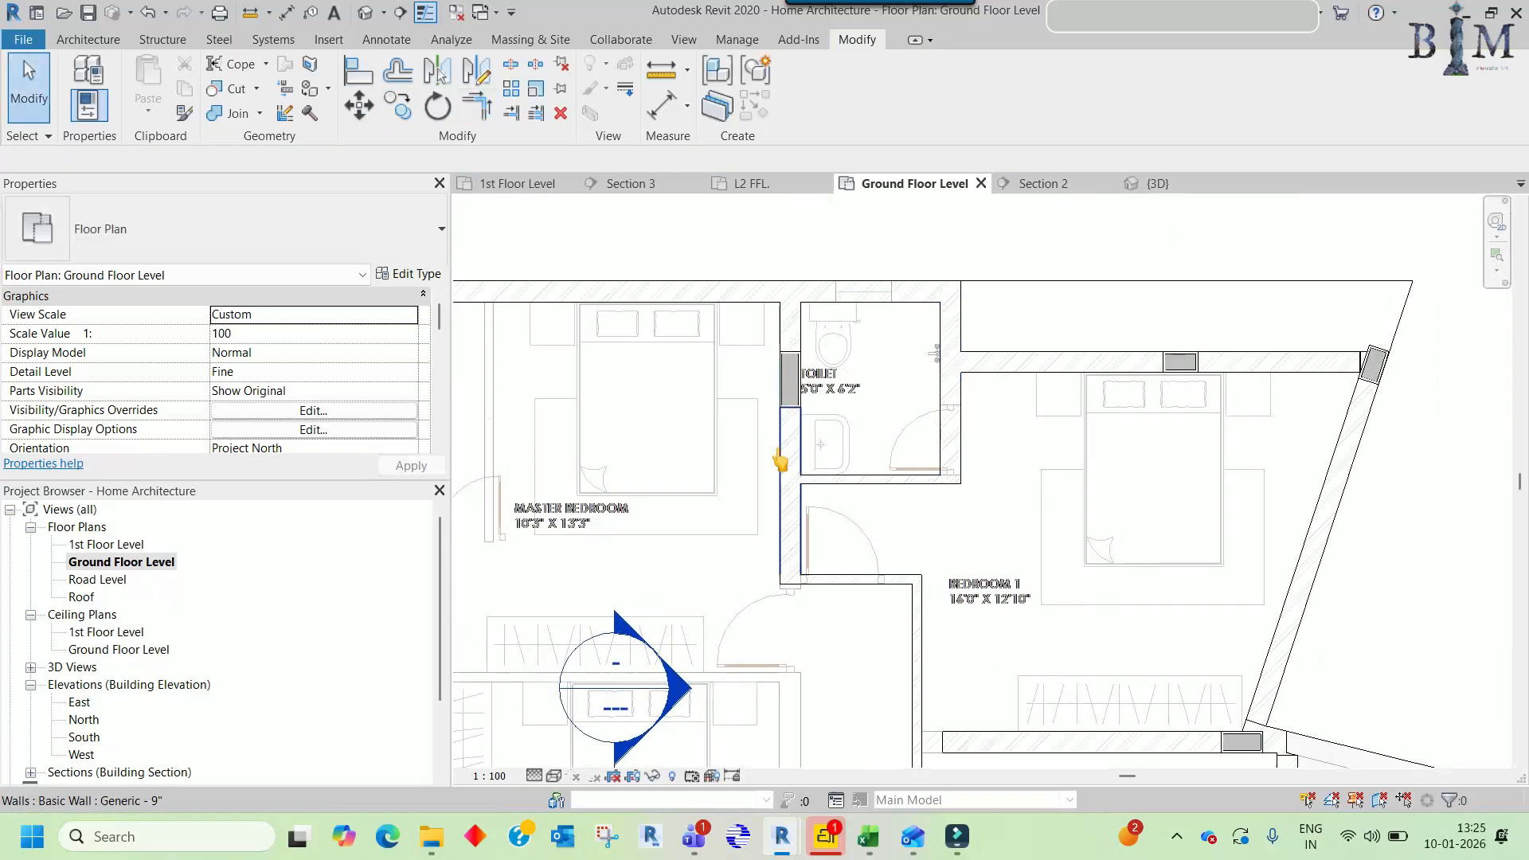
- Copy the vertical 4-inch wall beside Bedroom 1 to the boundary between the master bedroom and its toilet
middle_click_drag(737, 454, 1080, 414)
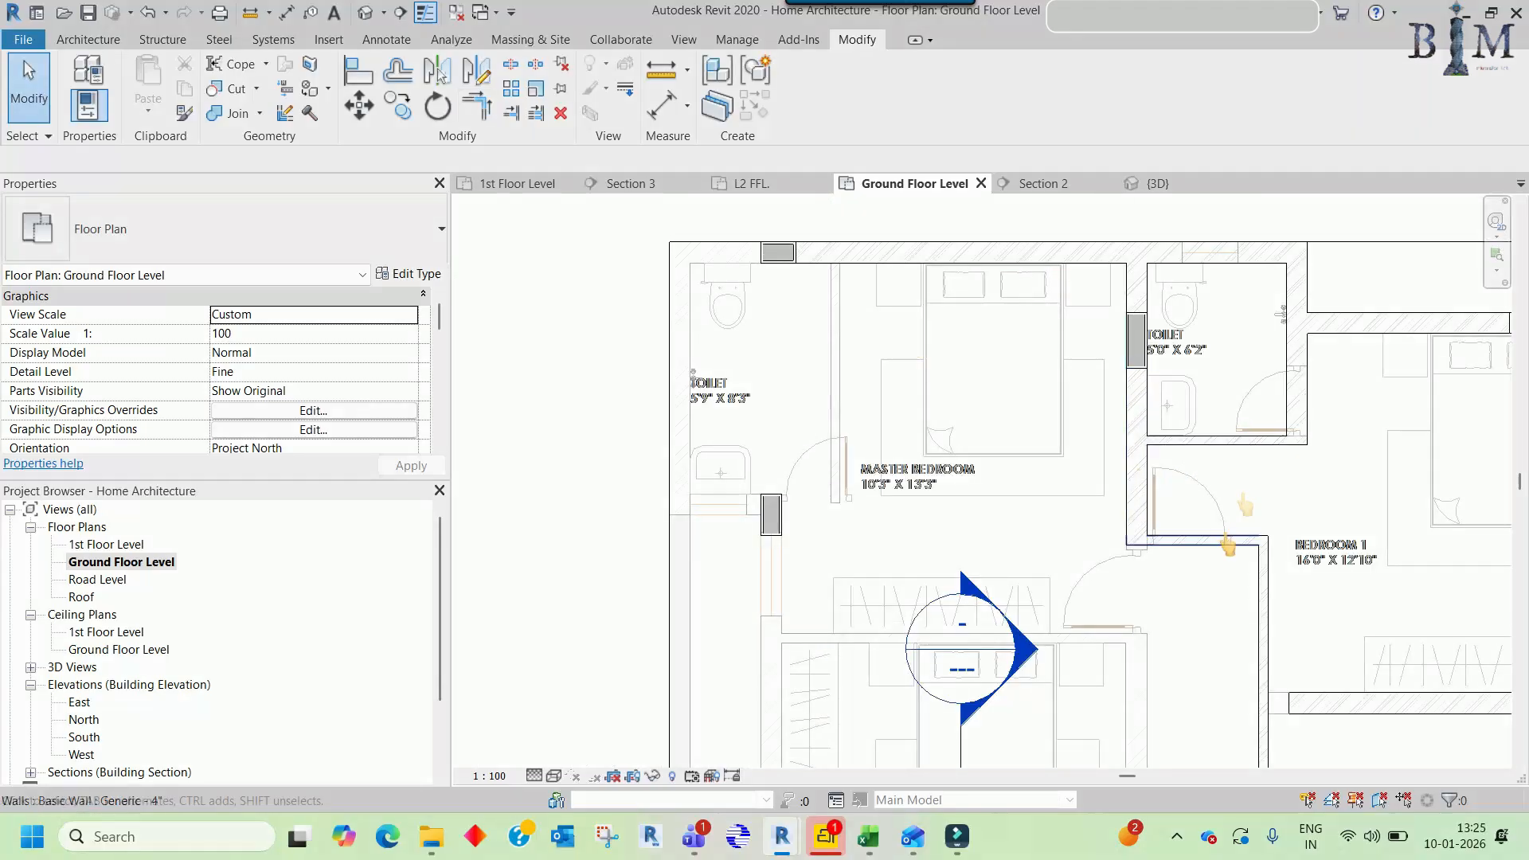
left_click(1262, 609)
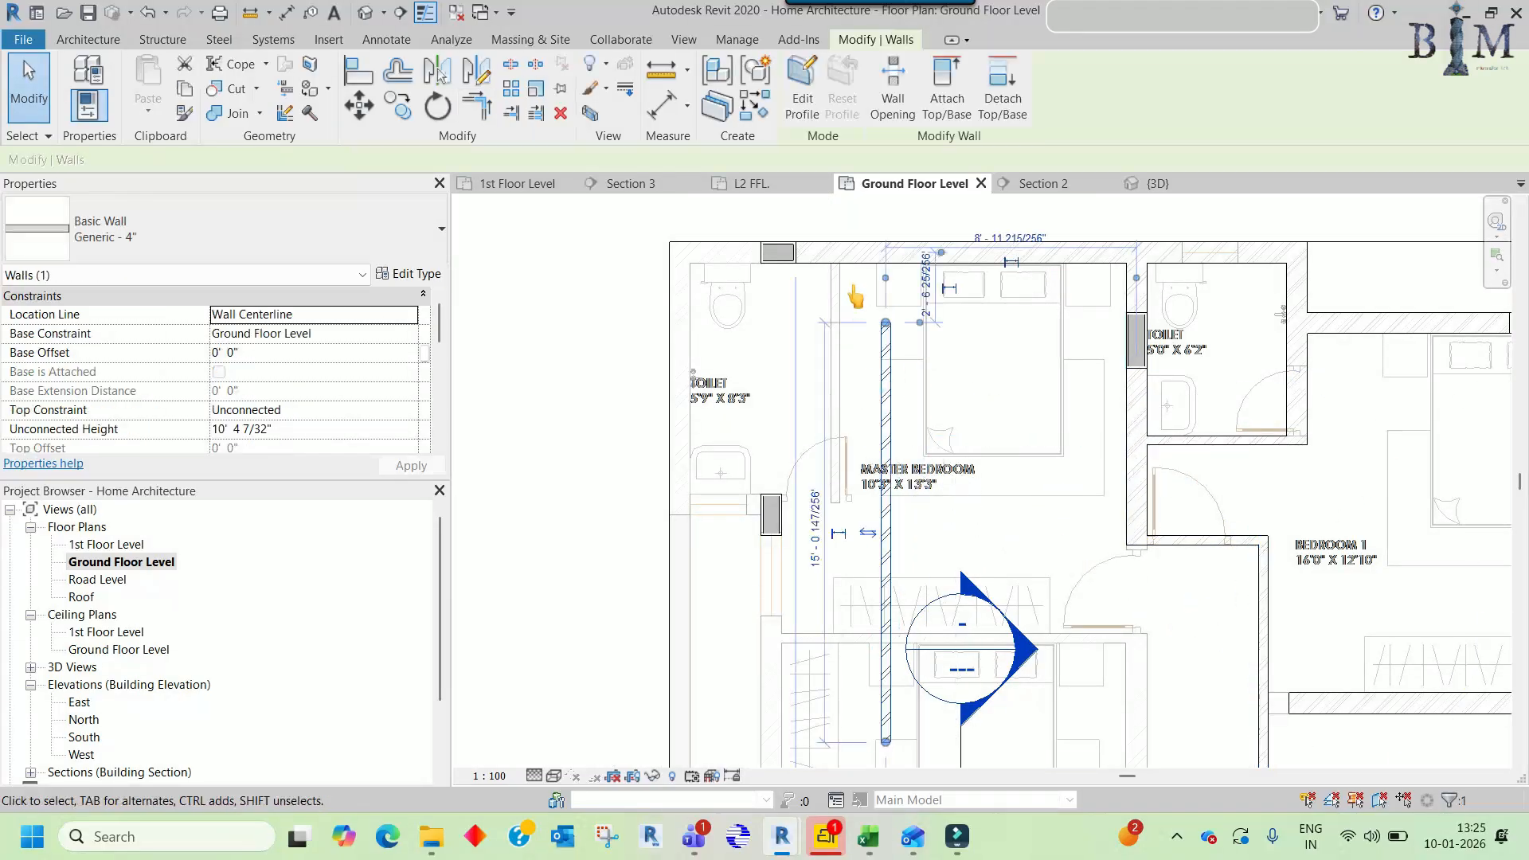
scroll(850, 299, "up", 4)
key("Escape")
- Align the copied vertical wall with the plan wall beside the master toilet and extend its upper end to the outer wall
key("a")
key("l")
left_click(921, 438)
left_click(846, 235)
key("Escape")
left_click(818, 388)
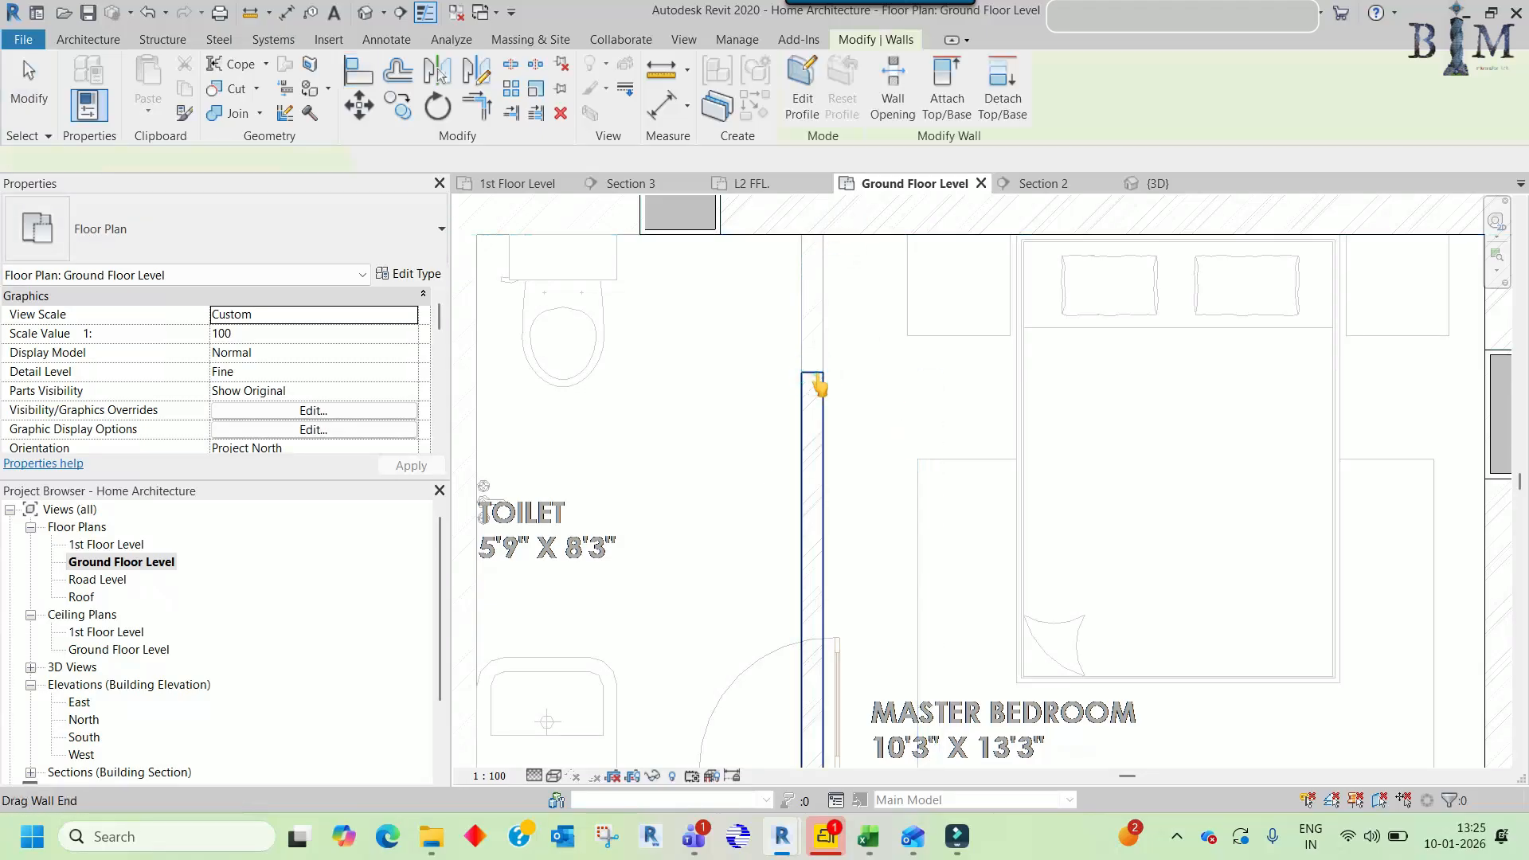
- Shorten the vertical 4-inch wall by raising its lower end to the master toilet door
scroll(813, 233, "down", 2)
middle_click_drag(884, 579, 886, 437)
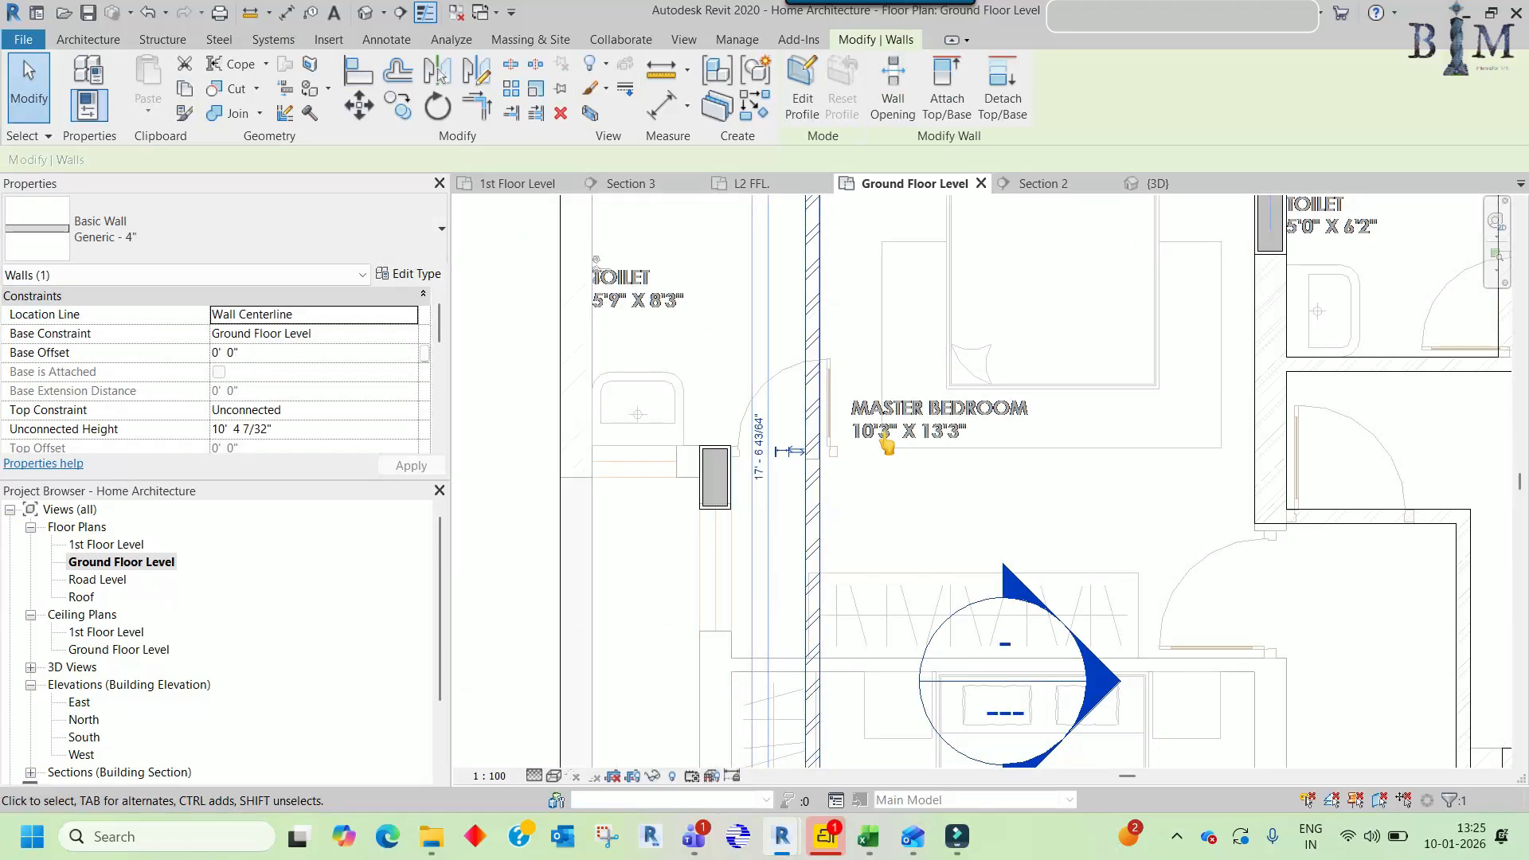
scroll(886, 437, "down", 1)
scroll(804, 452, "up", 3)
scroll(836, 439, "down", 2)
middle_click_drag(862, 608, 847, 472)
scroll(845, 471, "down", 1)
left_click_drag(842, 662, 845, 299)
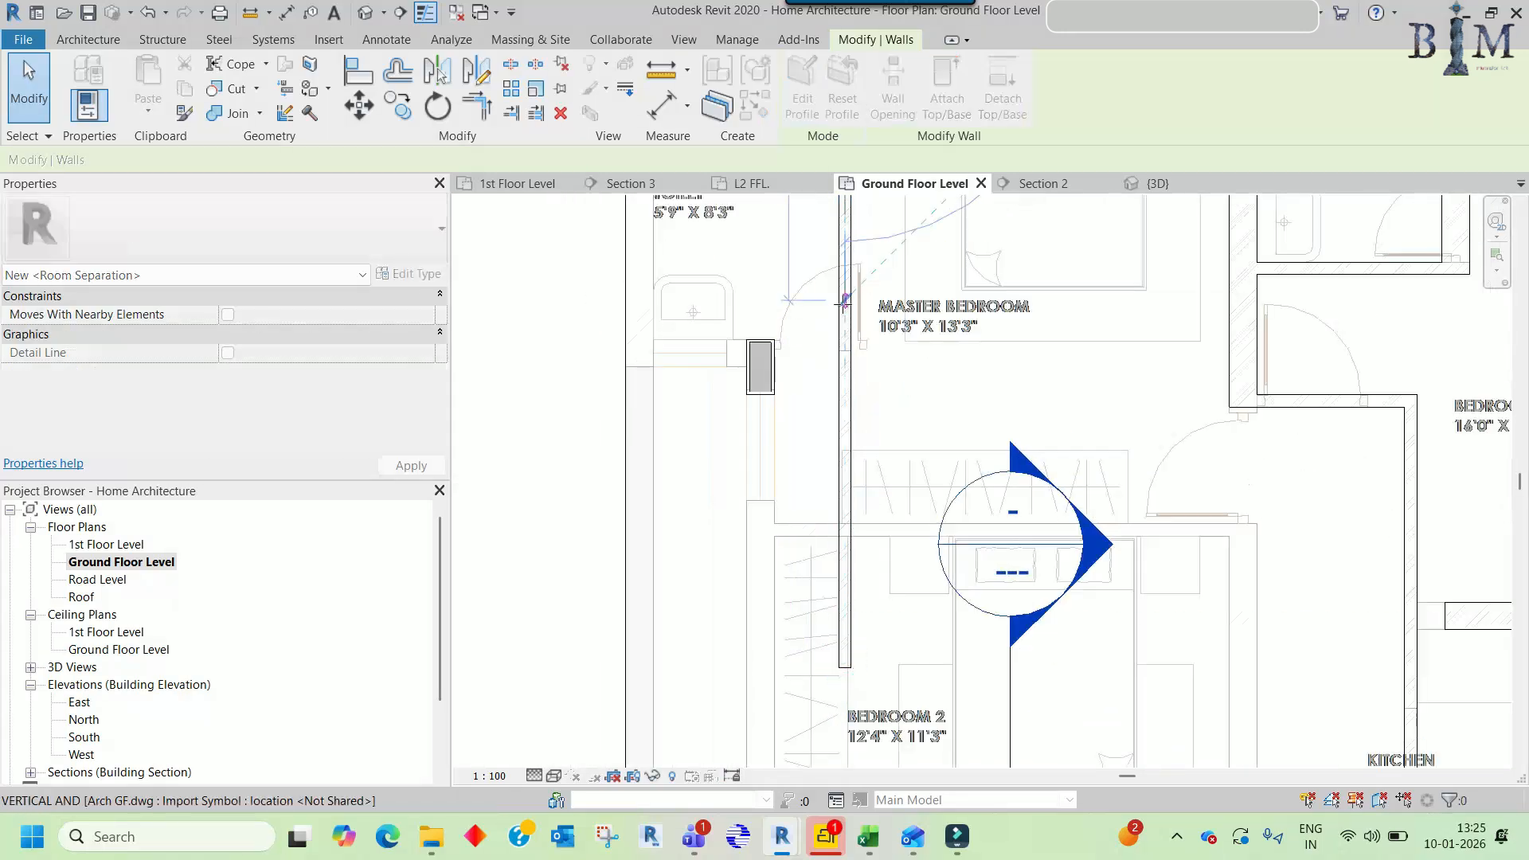
scroll(846, 310, "up", 3)
middle_click_drag(849, 311, 875, 571)
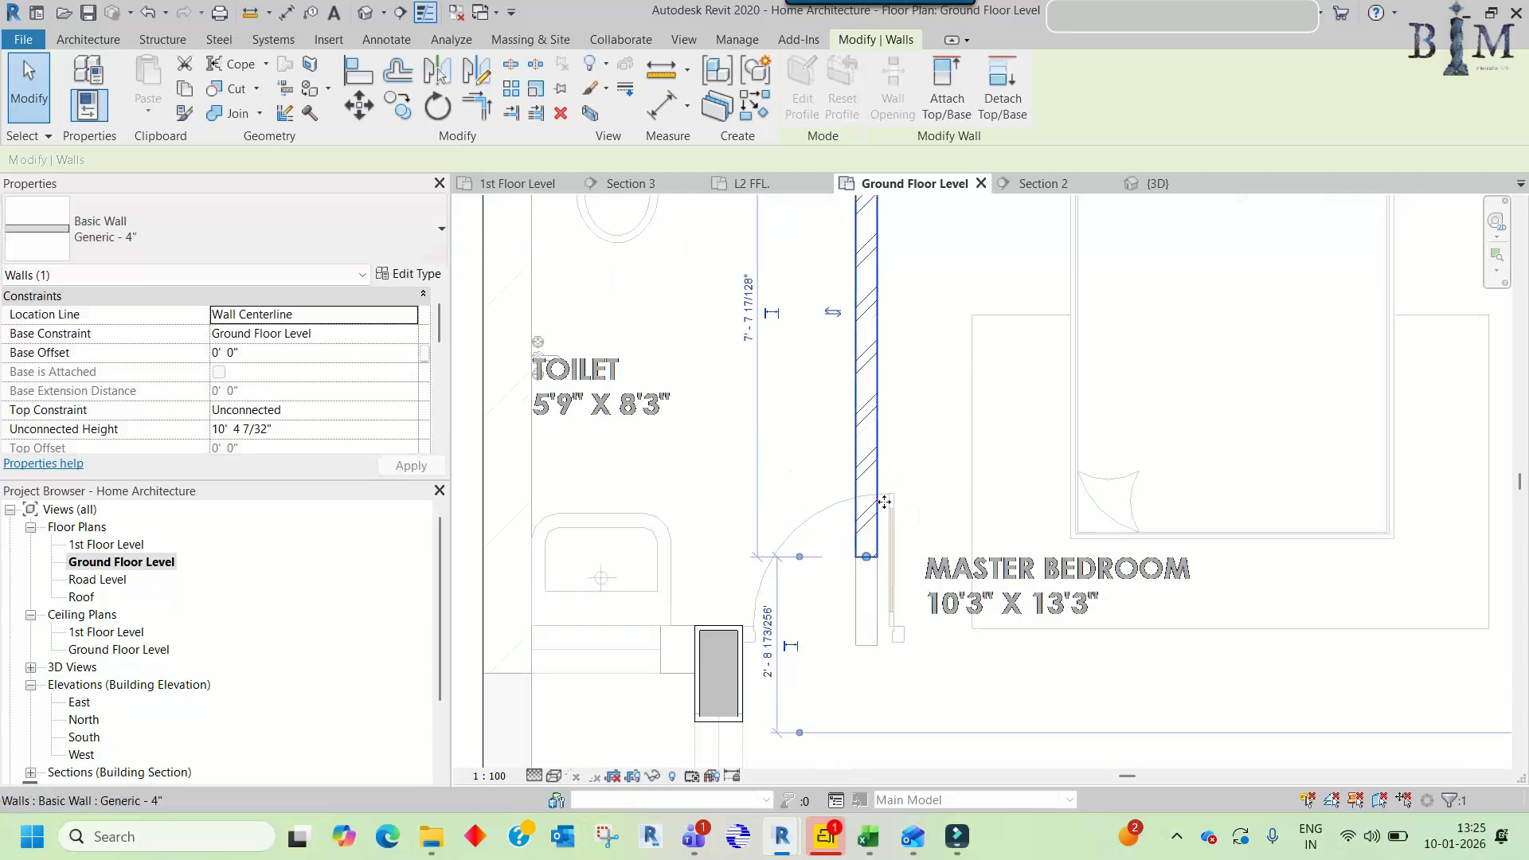
scroll(875, 513, "down", 2)
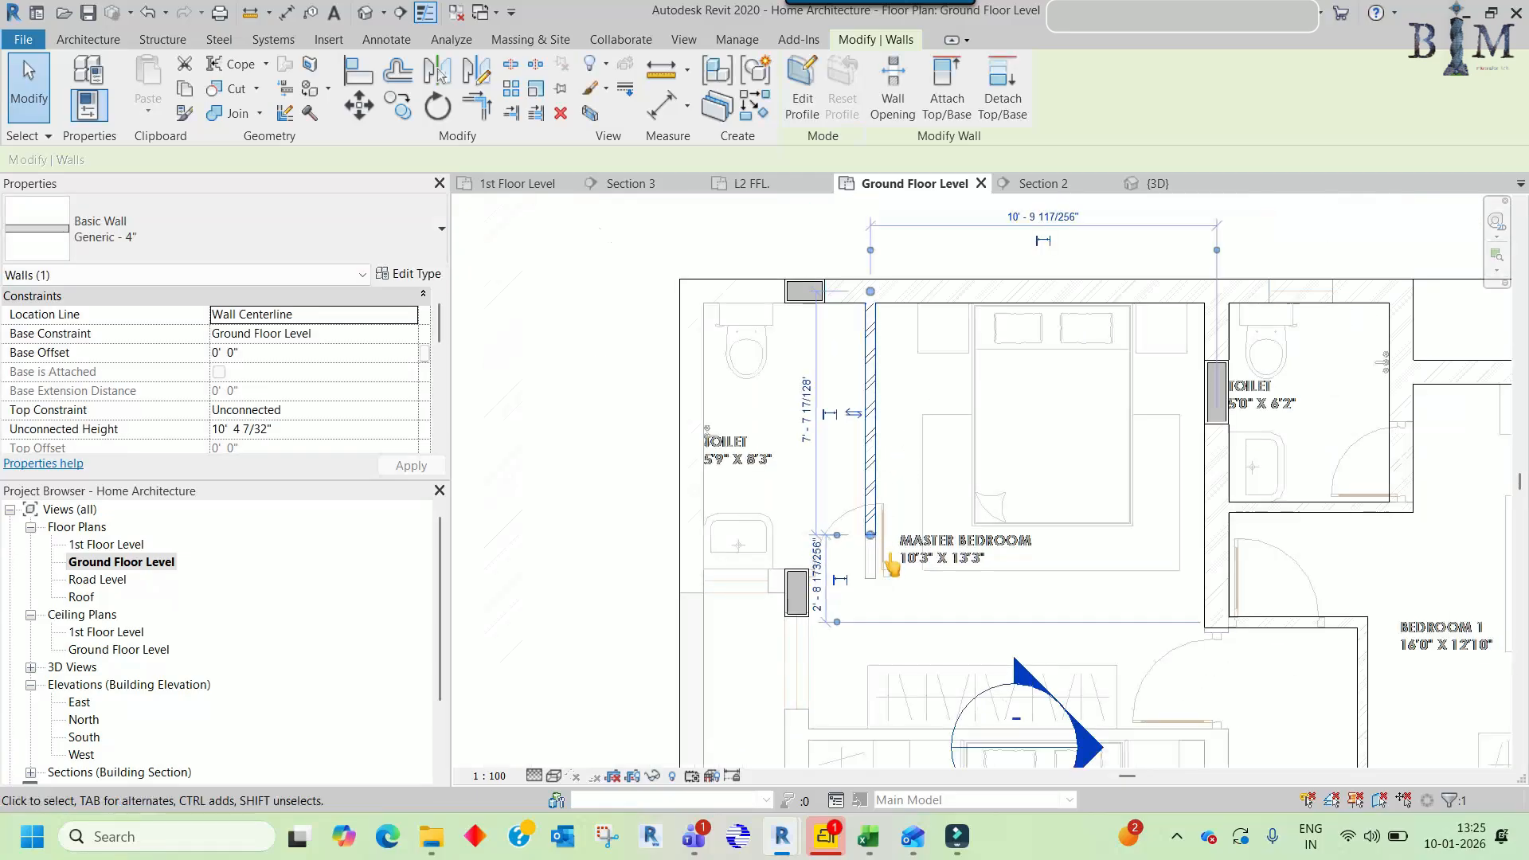
- Align the vertical wall's toilet-side face with the outer edge of the door frame and extend its lower end to the frame's bottom
scroll(890, 565, "up", 6)
key("Escape")
key("a")
key("l")
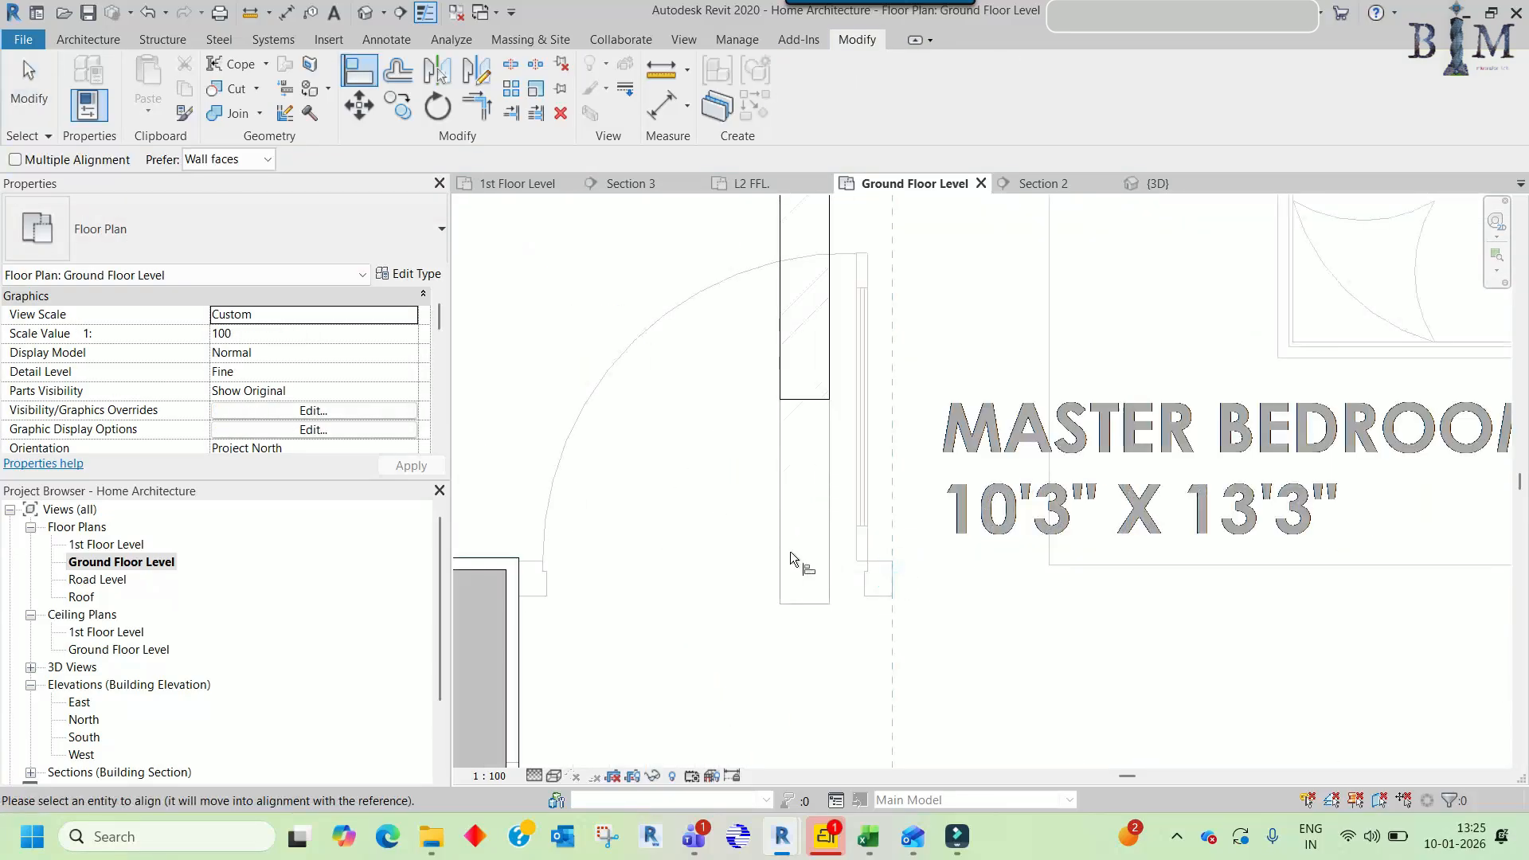
left_click(790, 553)
key("Escape")
left_click(920, 396)
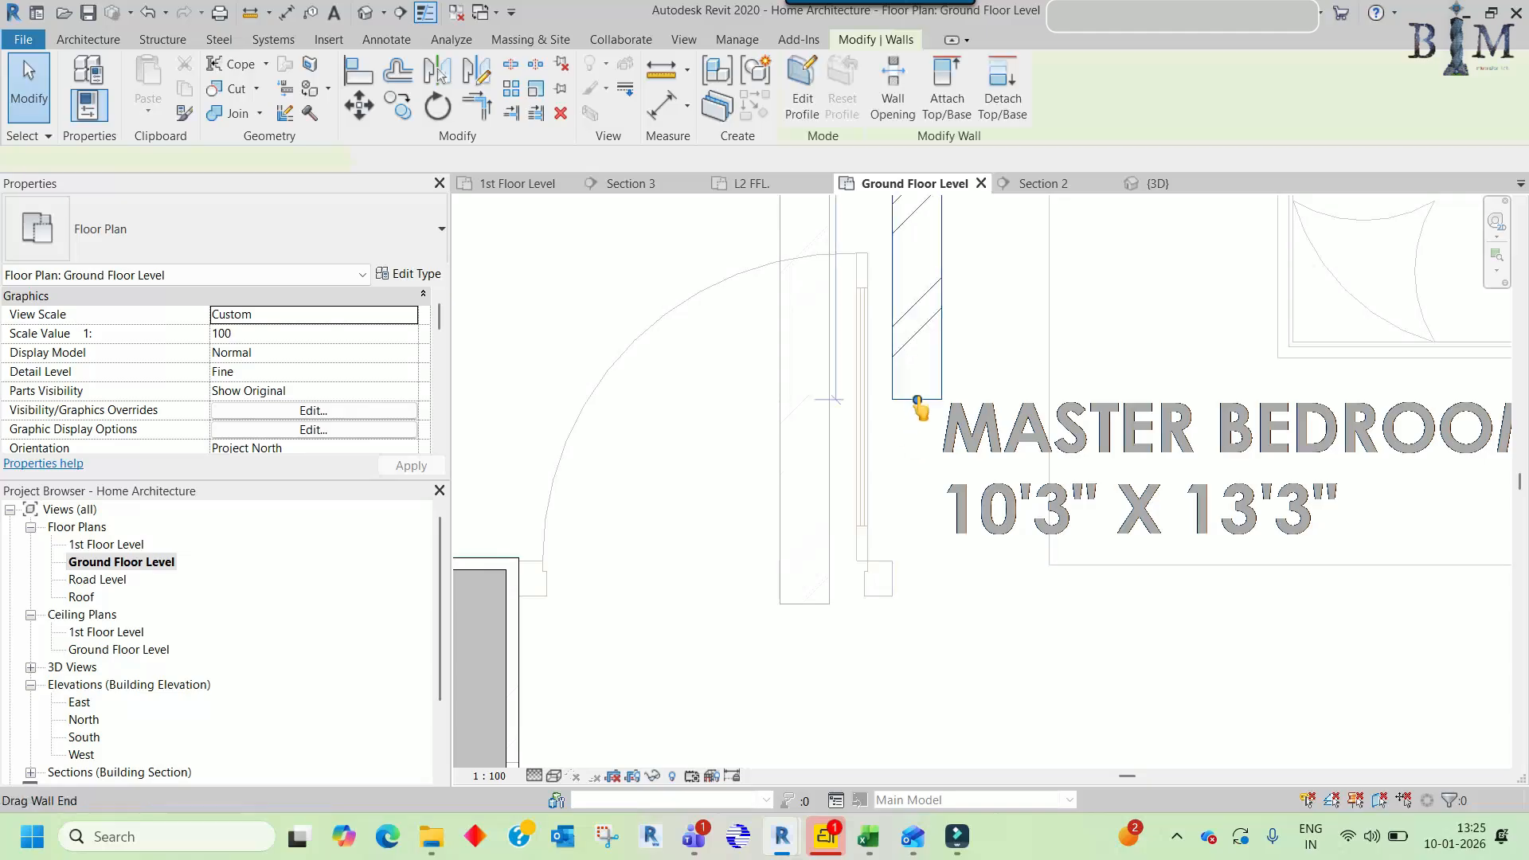
left_click(905, 599)
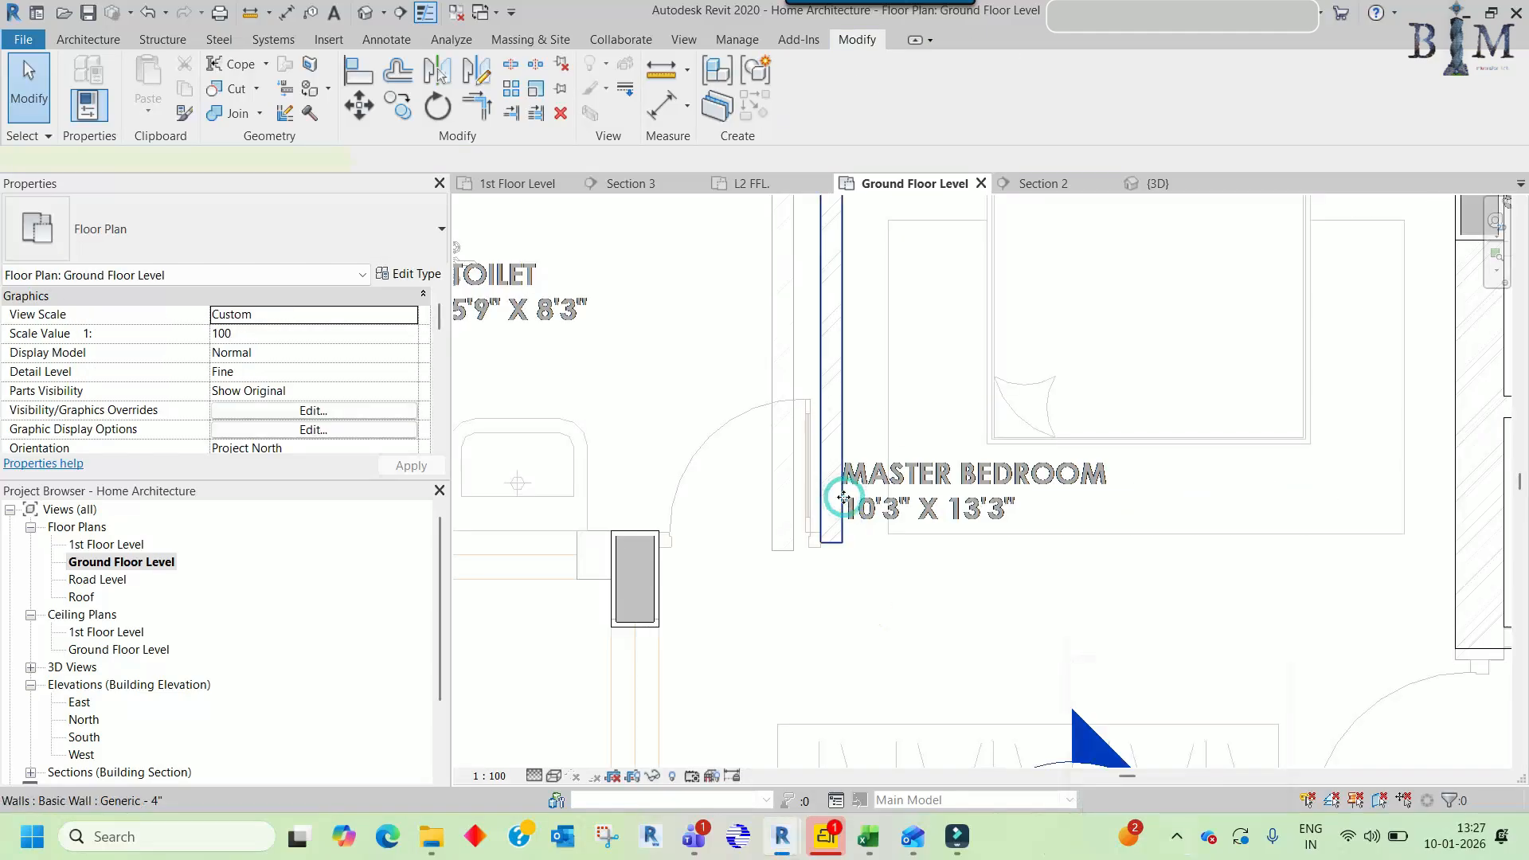
- Copy the vertical 4-inch wall down and left, toward the column below the master toilet
left_click(843, 498)
key("c")
key("o")
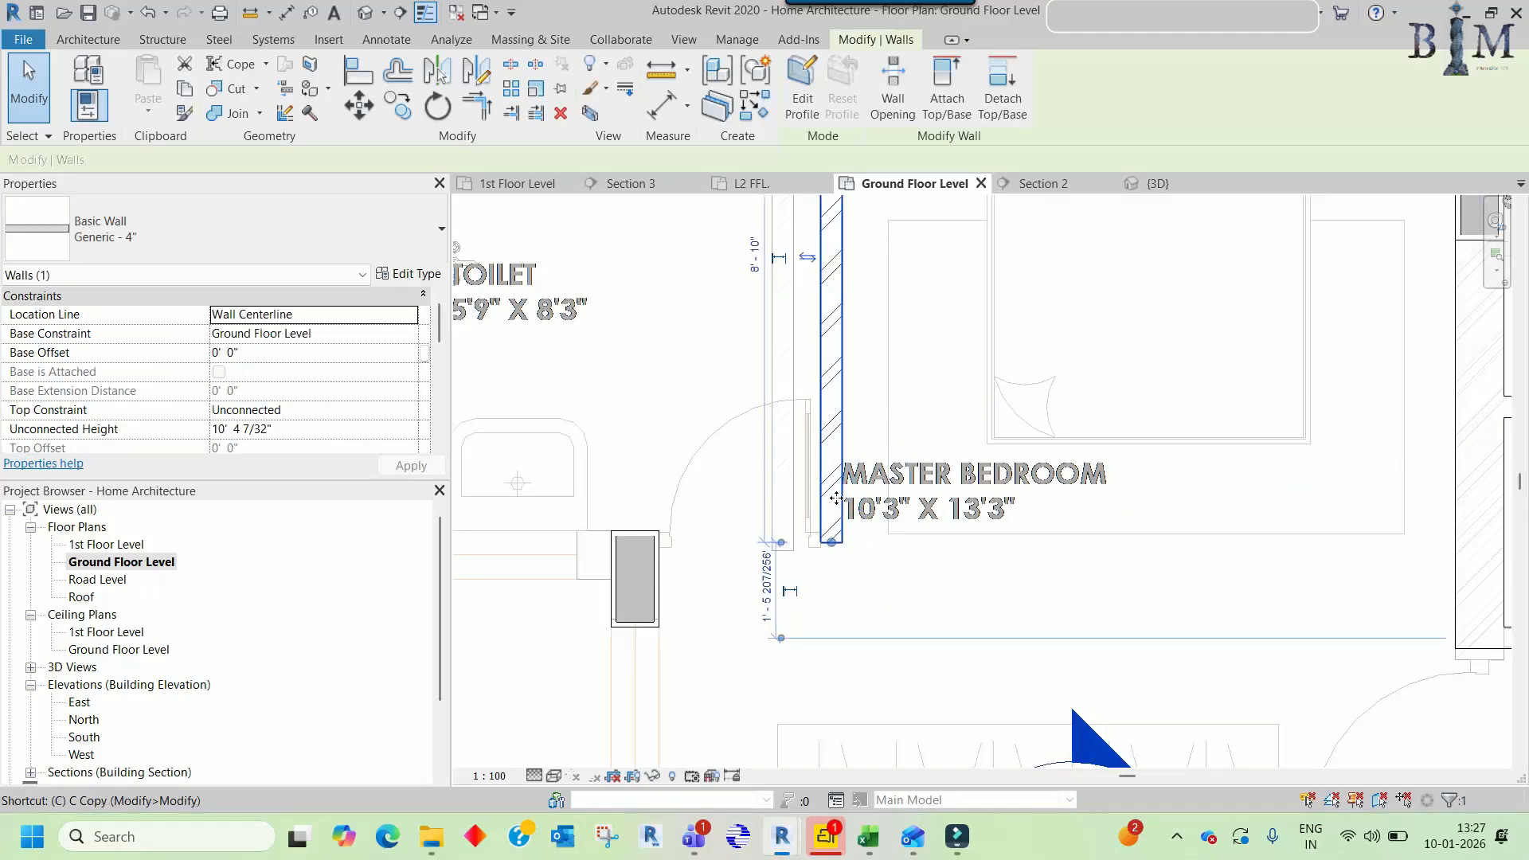
left_click(834, 498)
scroll(836, 497, "down", 2)
left_click(812, 621)
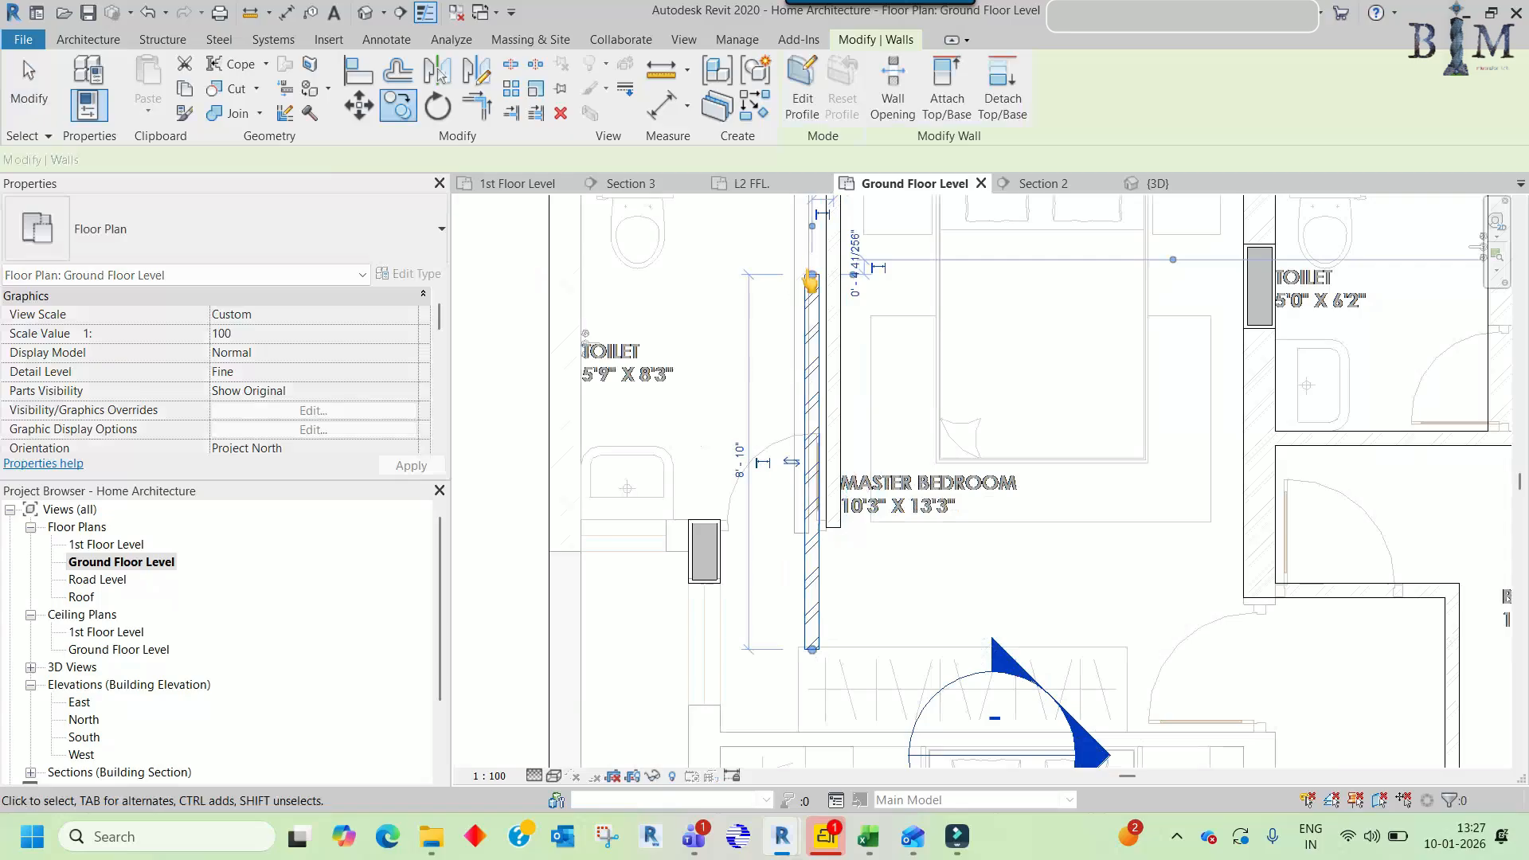
- Reshape the copied 4-inch wall into a short horizontal wall beside the master toilet column
left_click_drag(811, 281, 779, 523)
scroll(784, 657, "up", 2)
key("Escape")
scroll(721, 463, "up", 2)
- Align the short horizontal wall with the column's upper and right faces and trim it to a corner with the vertical 4-inch wall
key("a")
key("l")
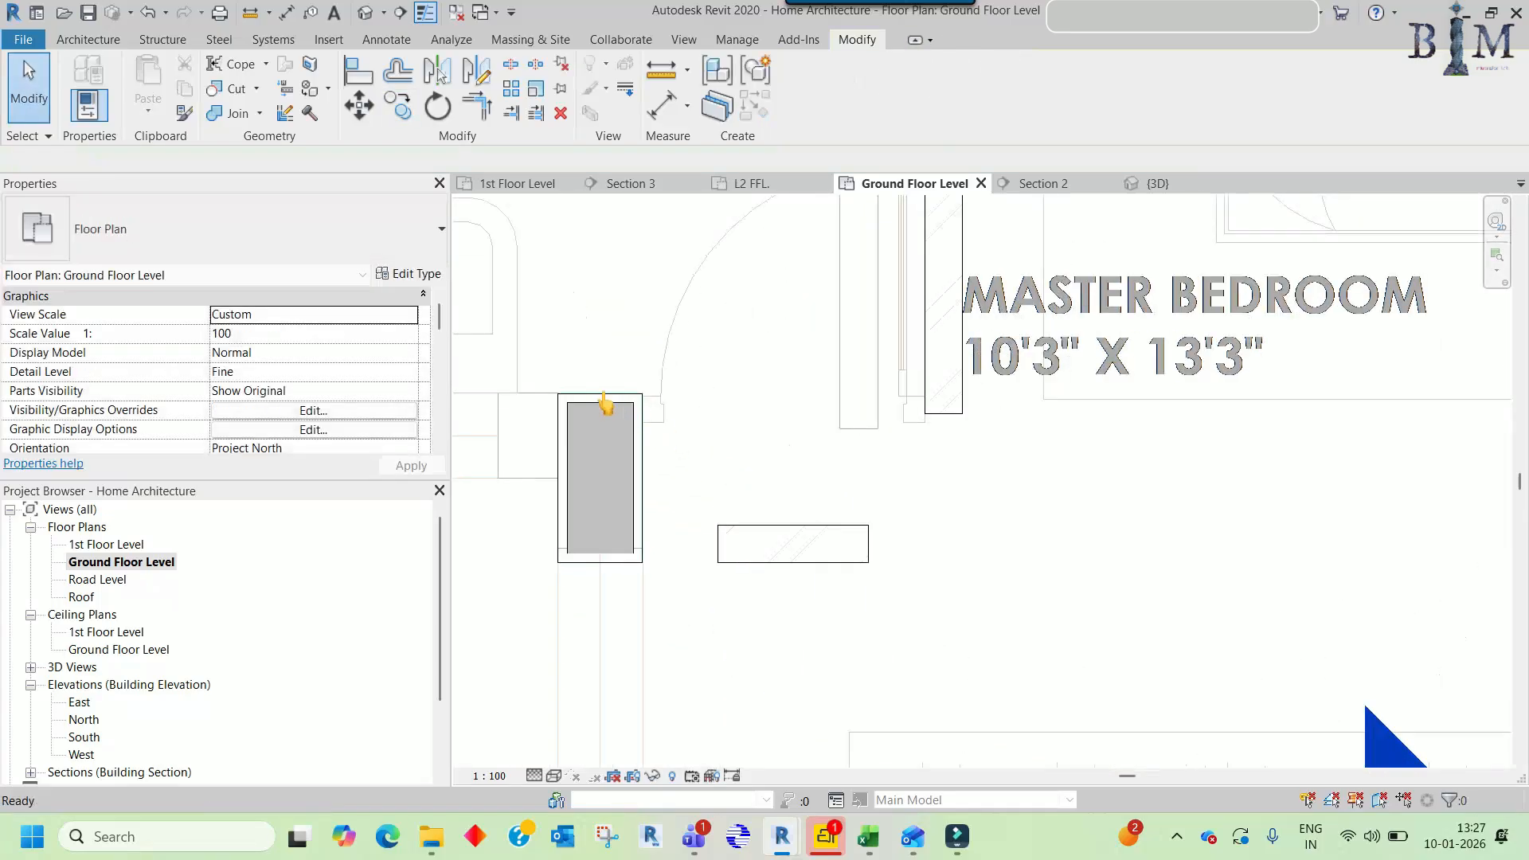
left_click(771, 529)
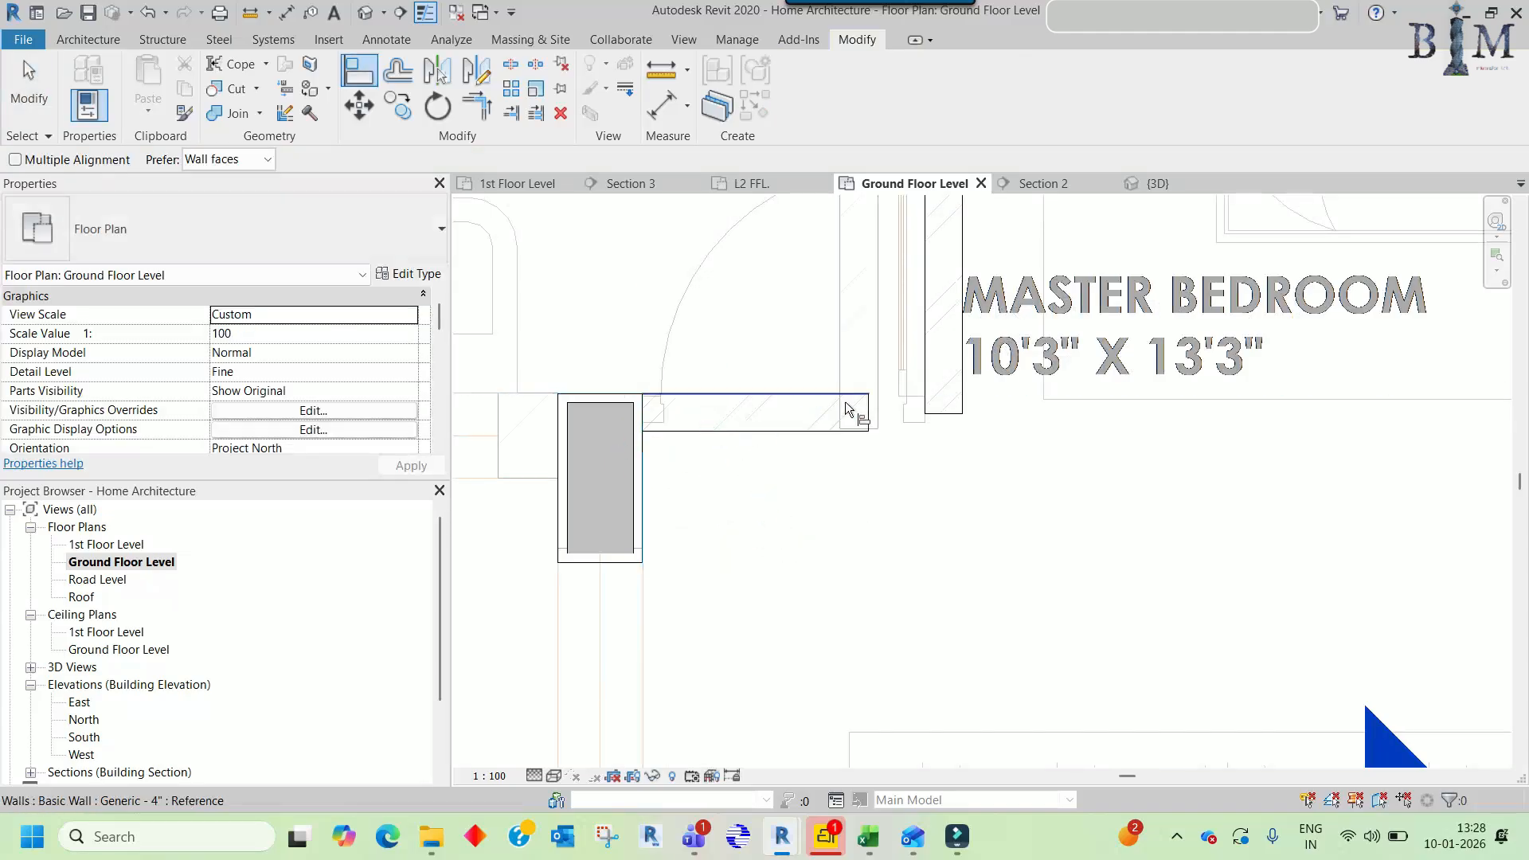
key("Escape")
scroll(946, 462, "down", 4)
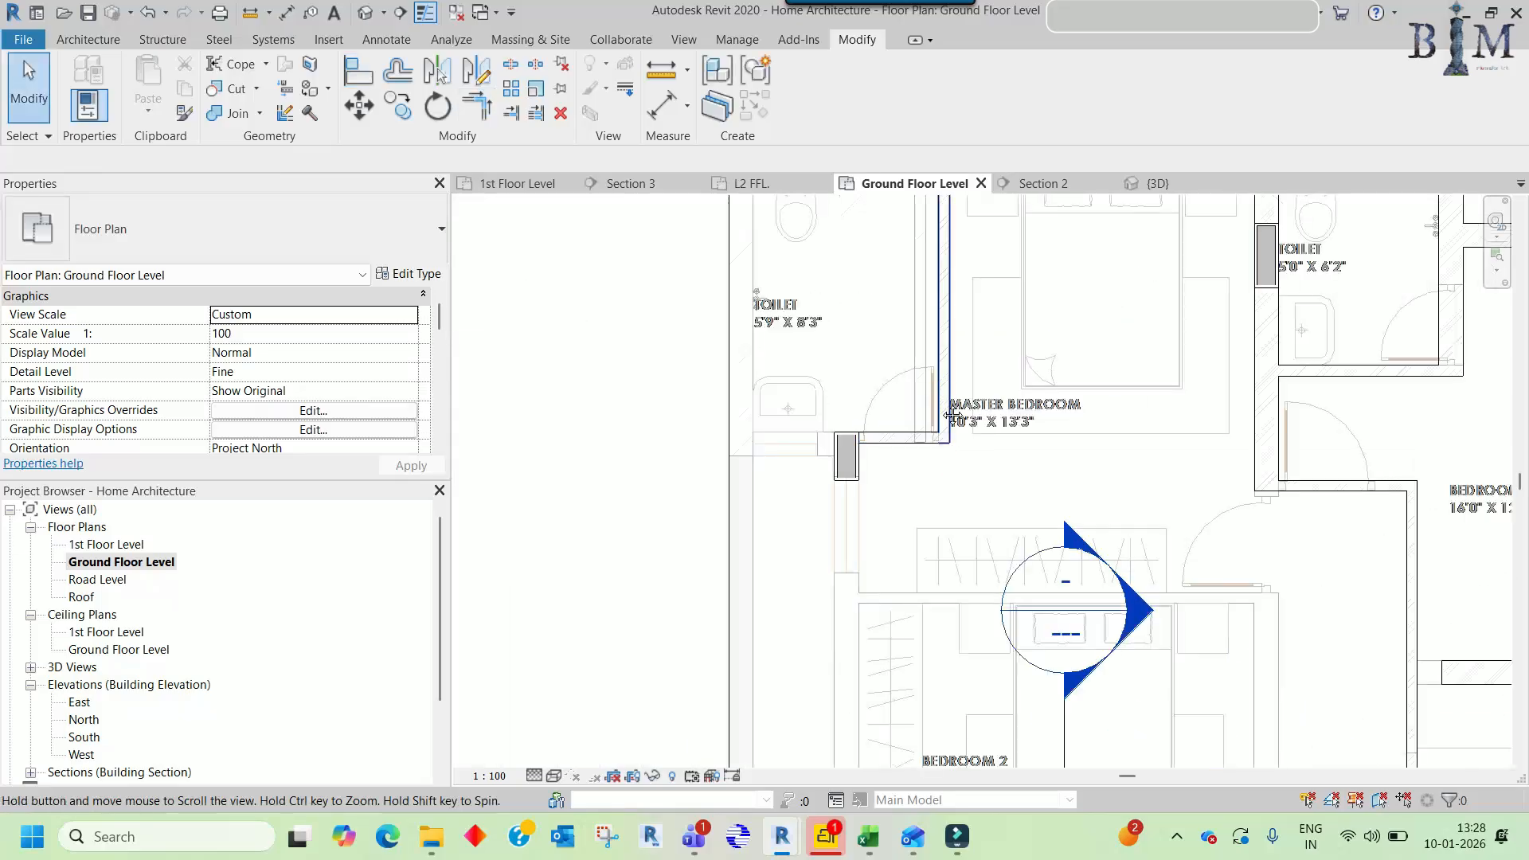
- Copy the short horizontal 4-inch wall to the left side of the column, below the washbasin
scroll(953, 415, "up", 3)
left_click(907, 492)
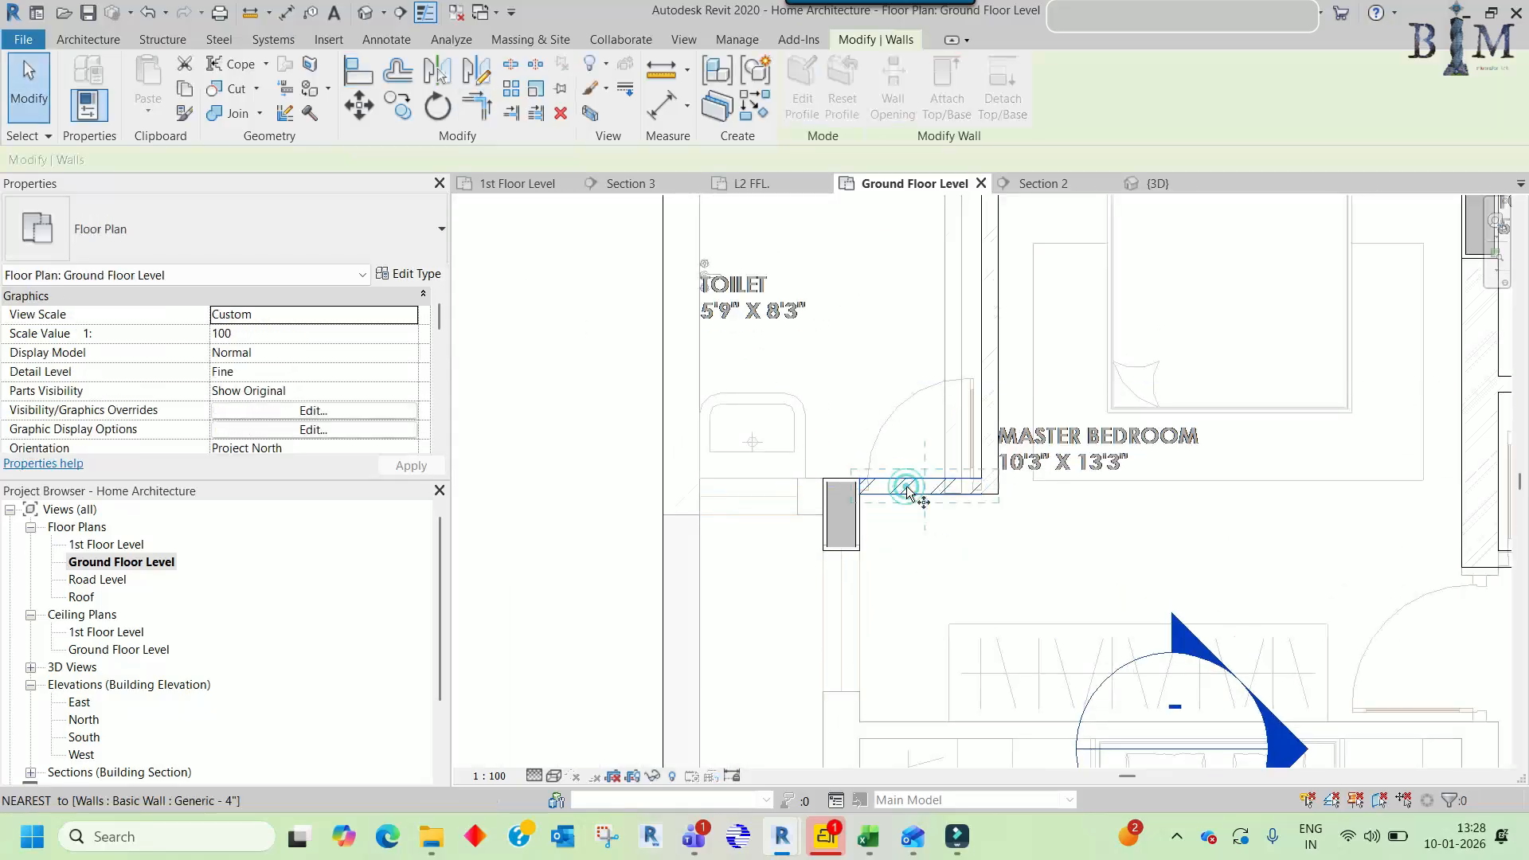
key("c")
key("o")
scroll(740, 484, "up", 3)
left_click(736, 477)
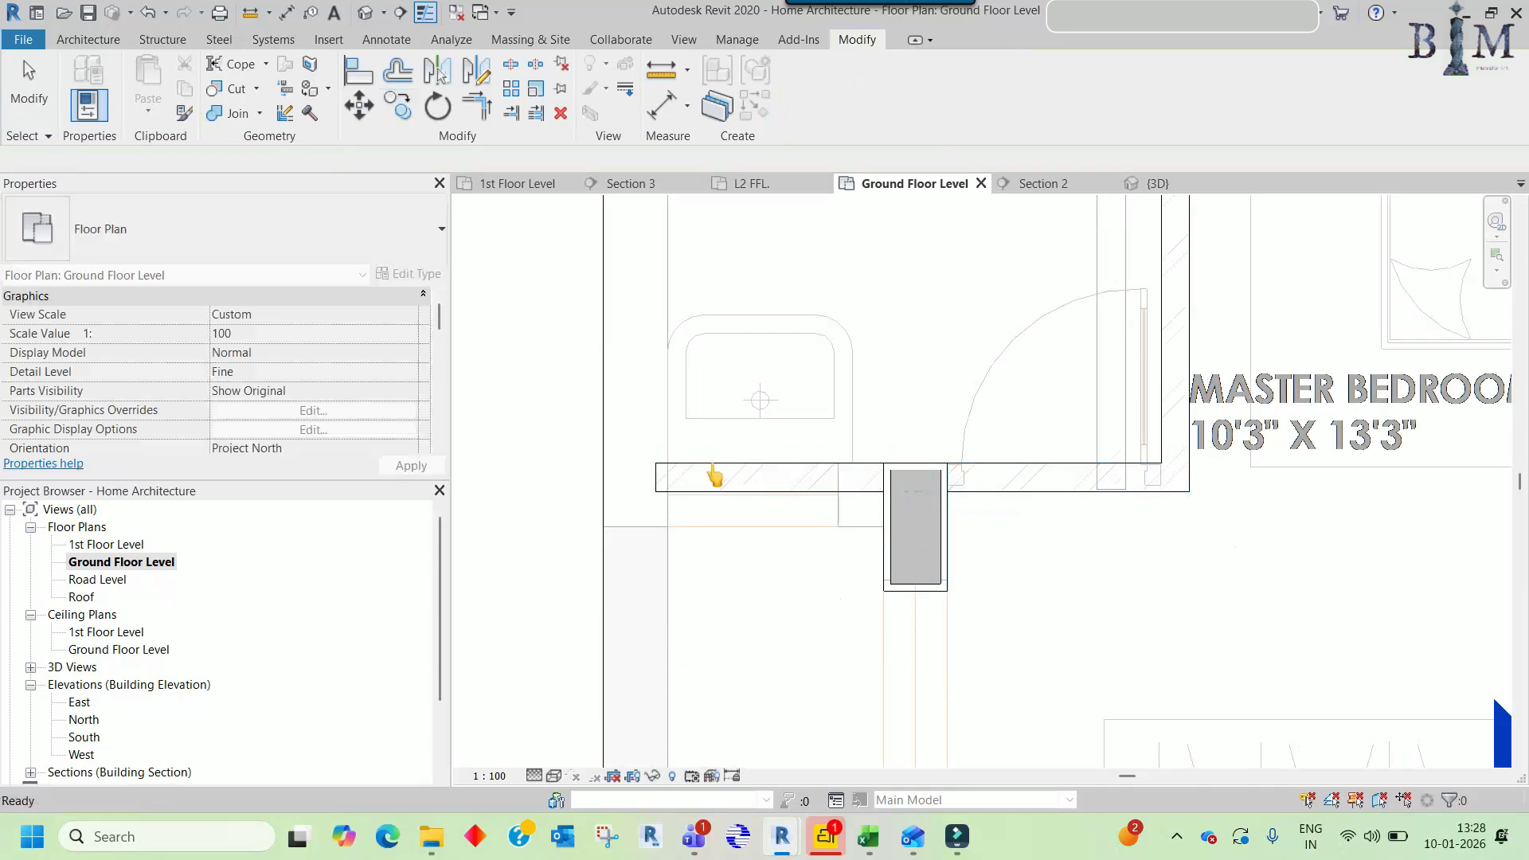
- Pull the copied 4-inch wall's right end back from the column, shortening the wall to about 2'-5"
left_click(895, 491)
key("a")
key("l")
scroll(844, 485, "up", 1)
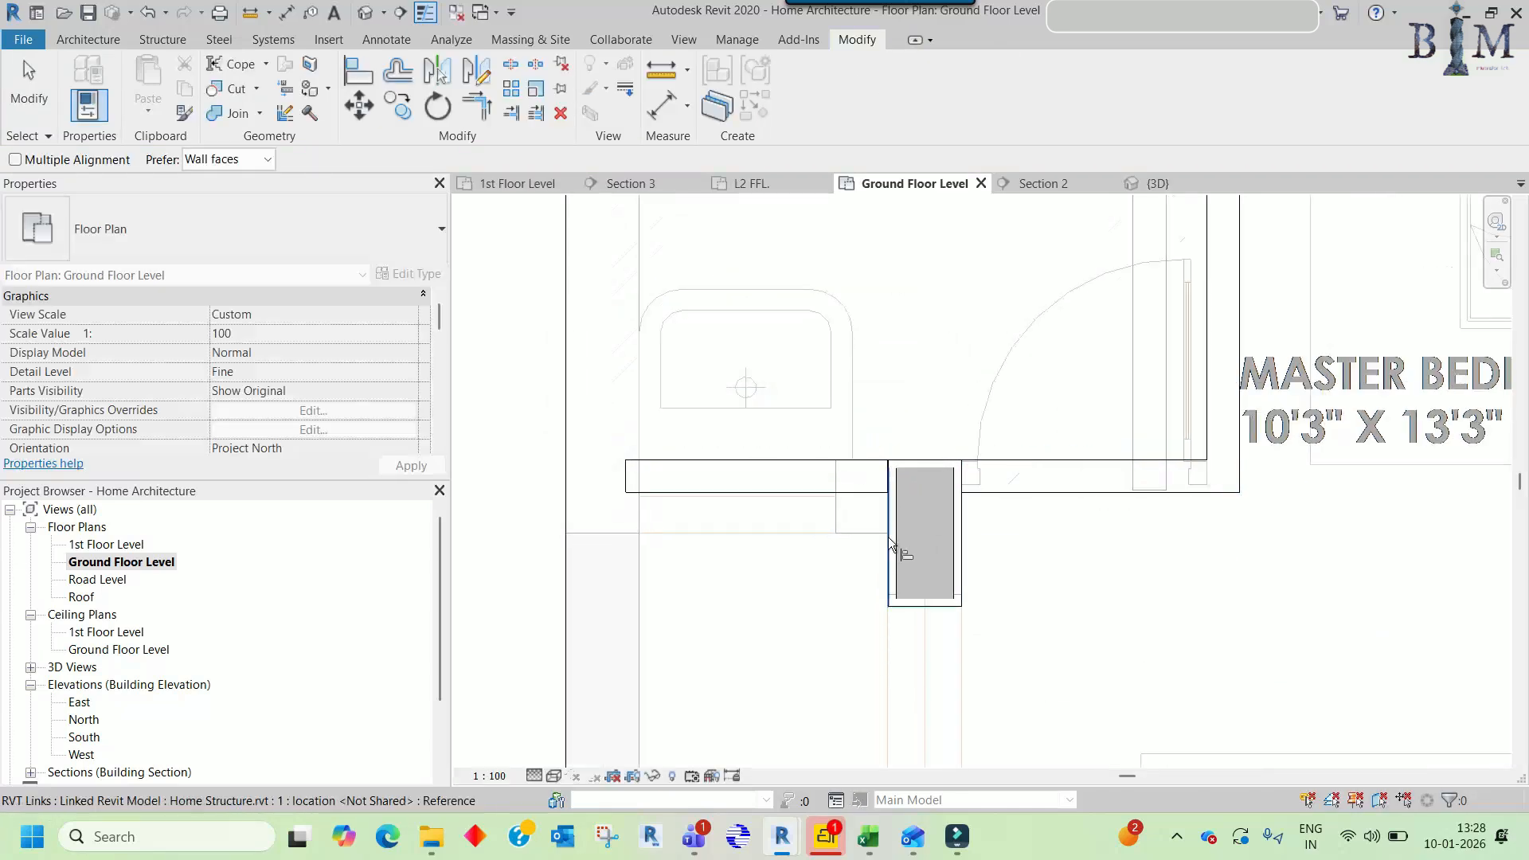
key("Escape")
left_click(870, 489)
scroll(891, 480, "up", 3)
left_click_drag(894, 475, 857, 476)
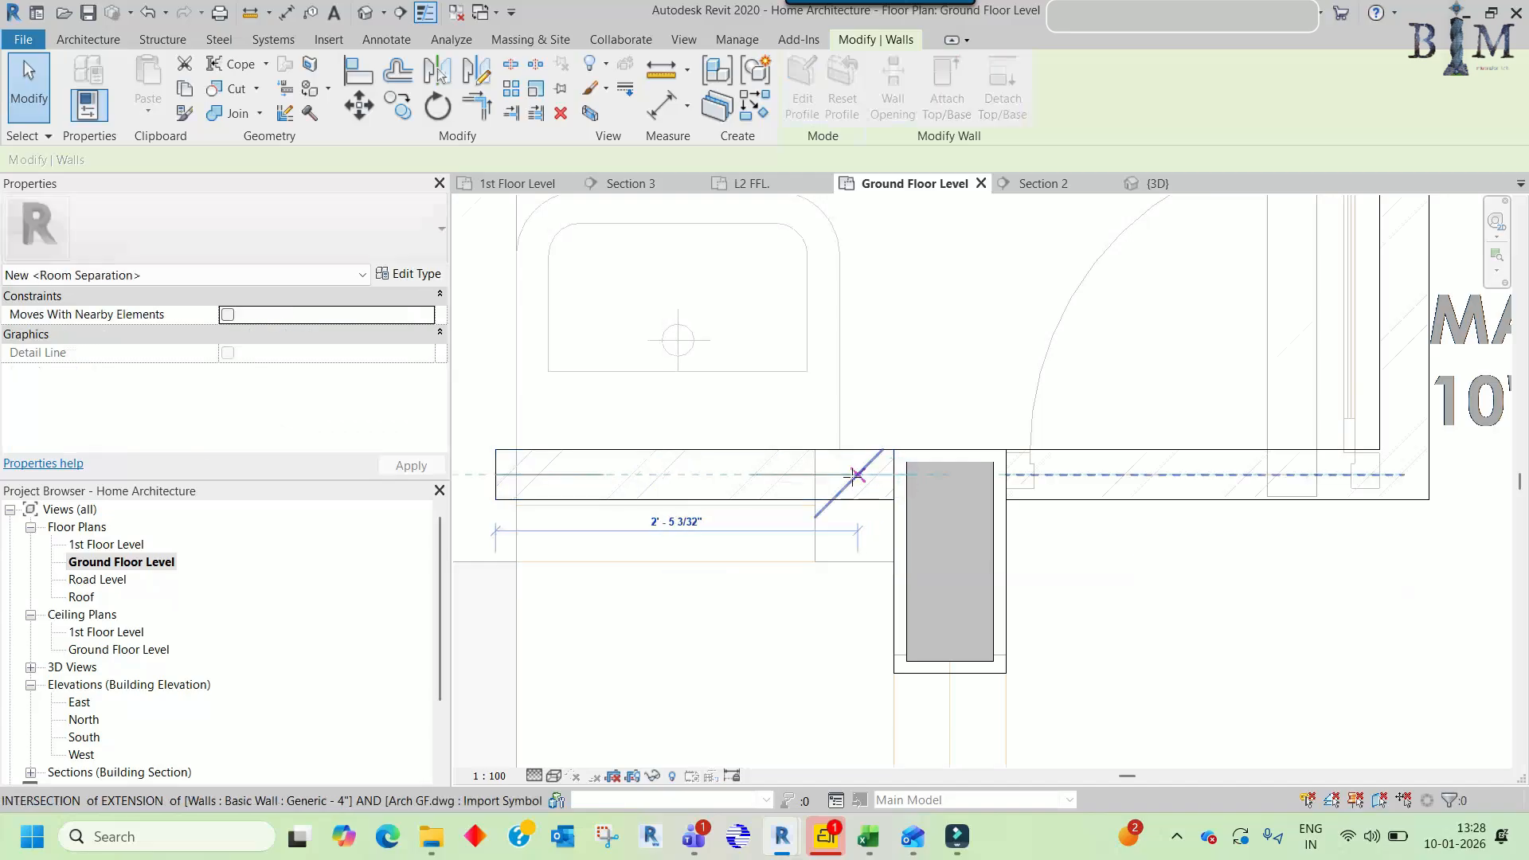
- Align the right end of the wall below the washbasin with the column's left face
key("a")
key("l")
left_click(893, 525)
left_click(858, 480)
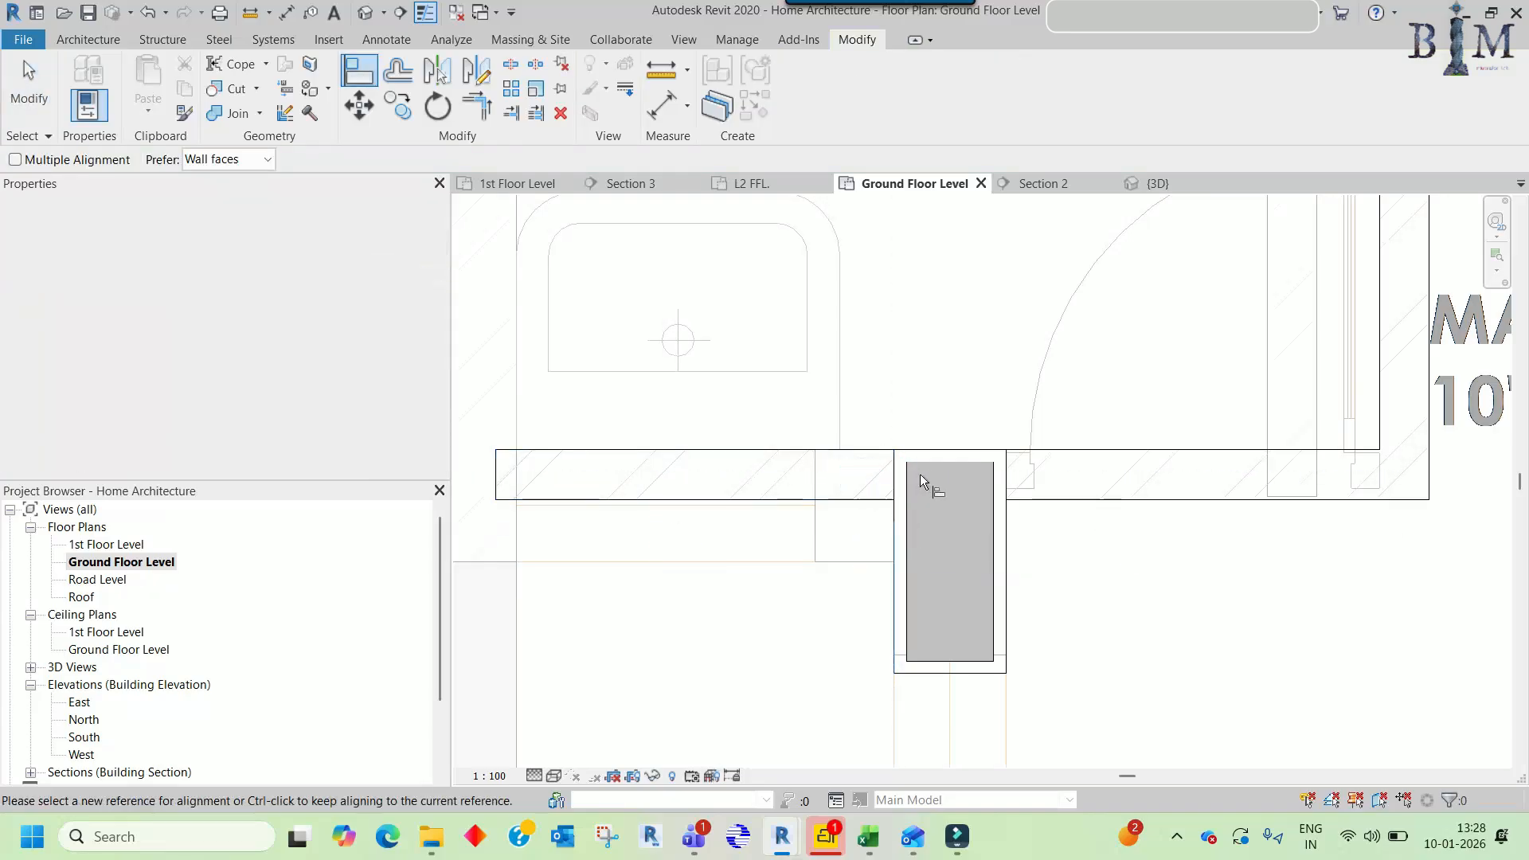
key("Escape")
- Copy the upper 9-inch outer wall about 10'-6" to the left and shorten the copy to about 5'-0"
scroll(920, 474, "down", 6)
scroll(936, 366, "up", 2)
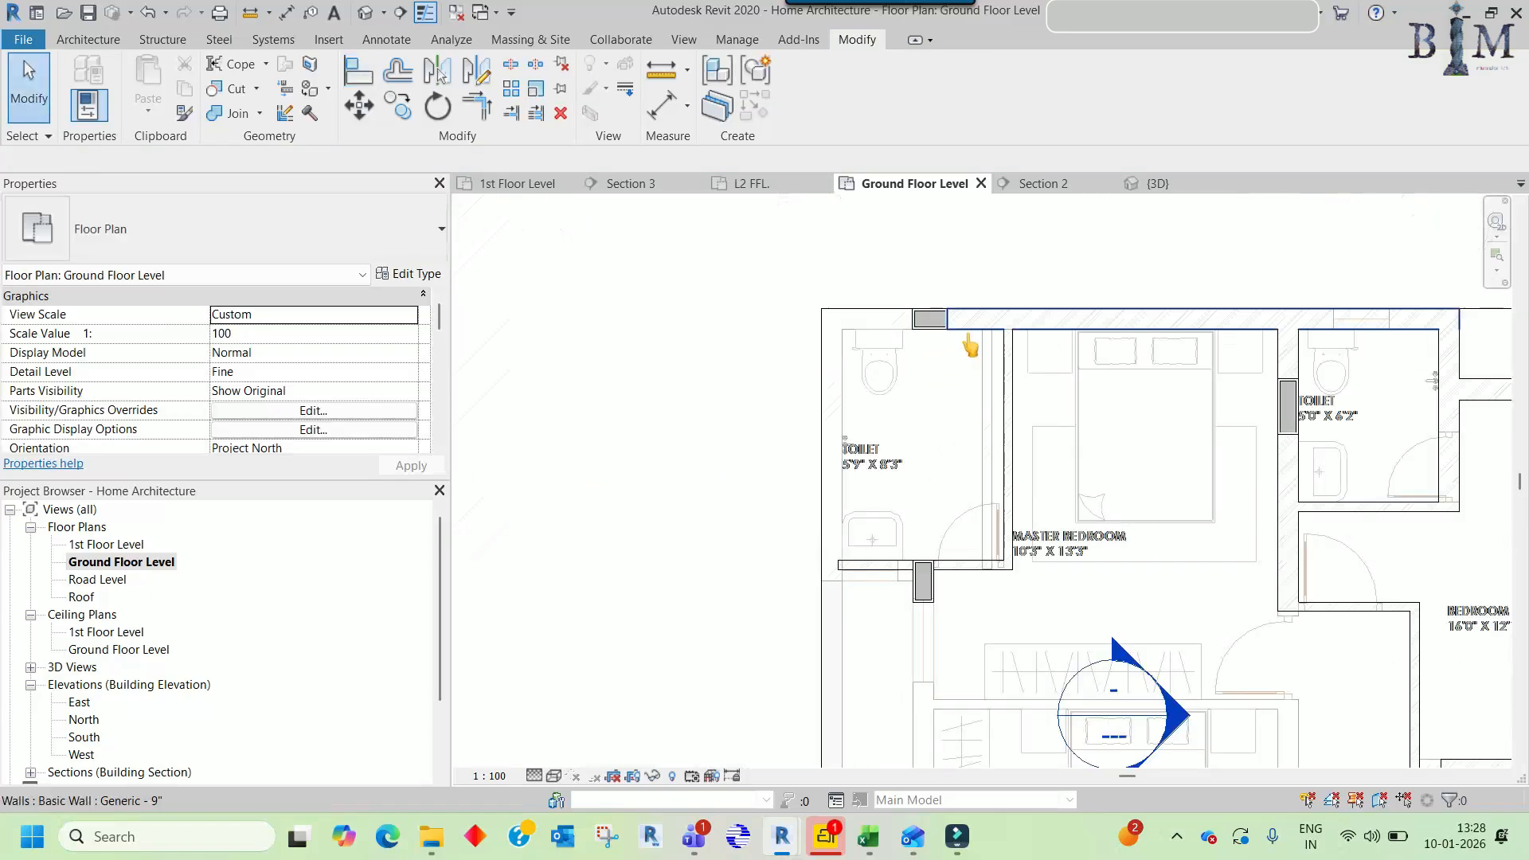
left_click(979, 319)
key("c")
key("o")
left_click(1002, 332)
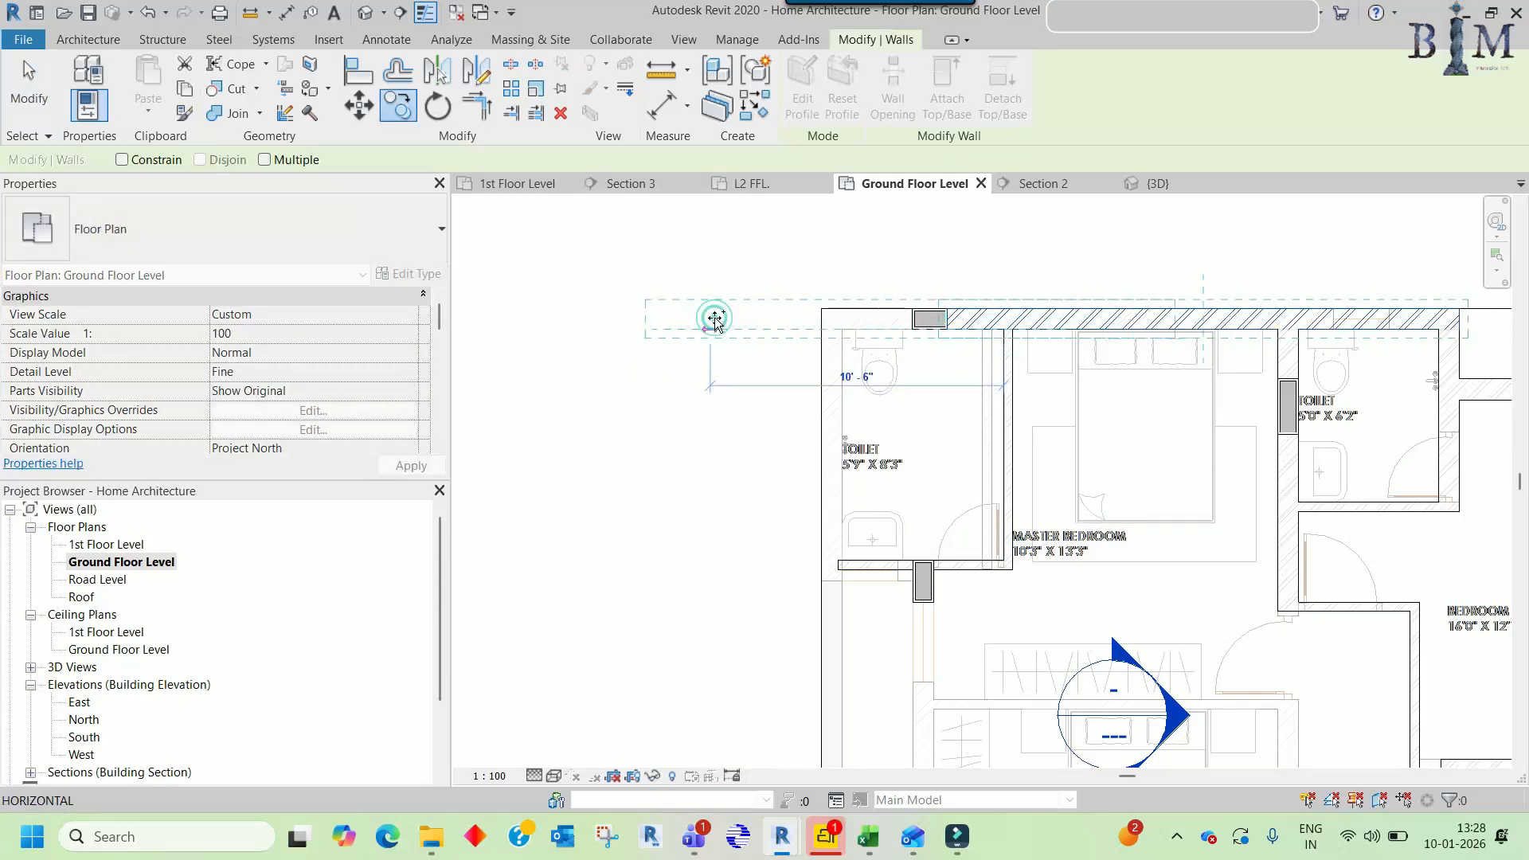
left_click(714, 319)
left_click_drag(1152, 326, 792, 332)
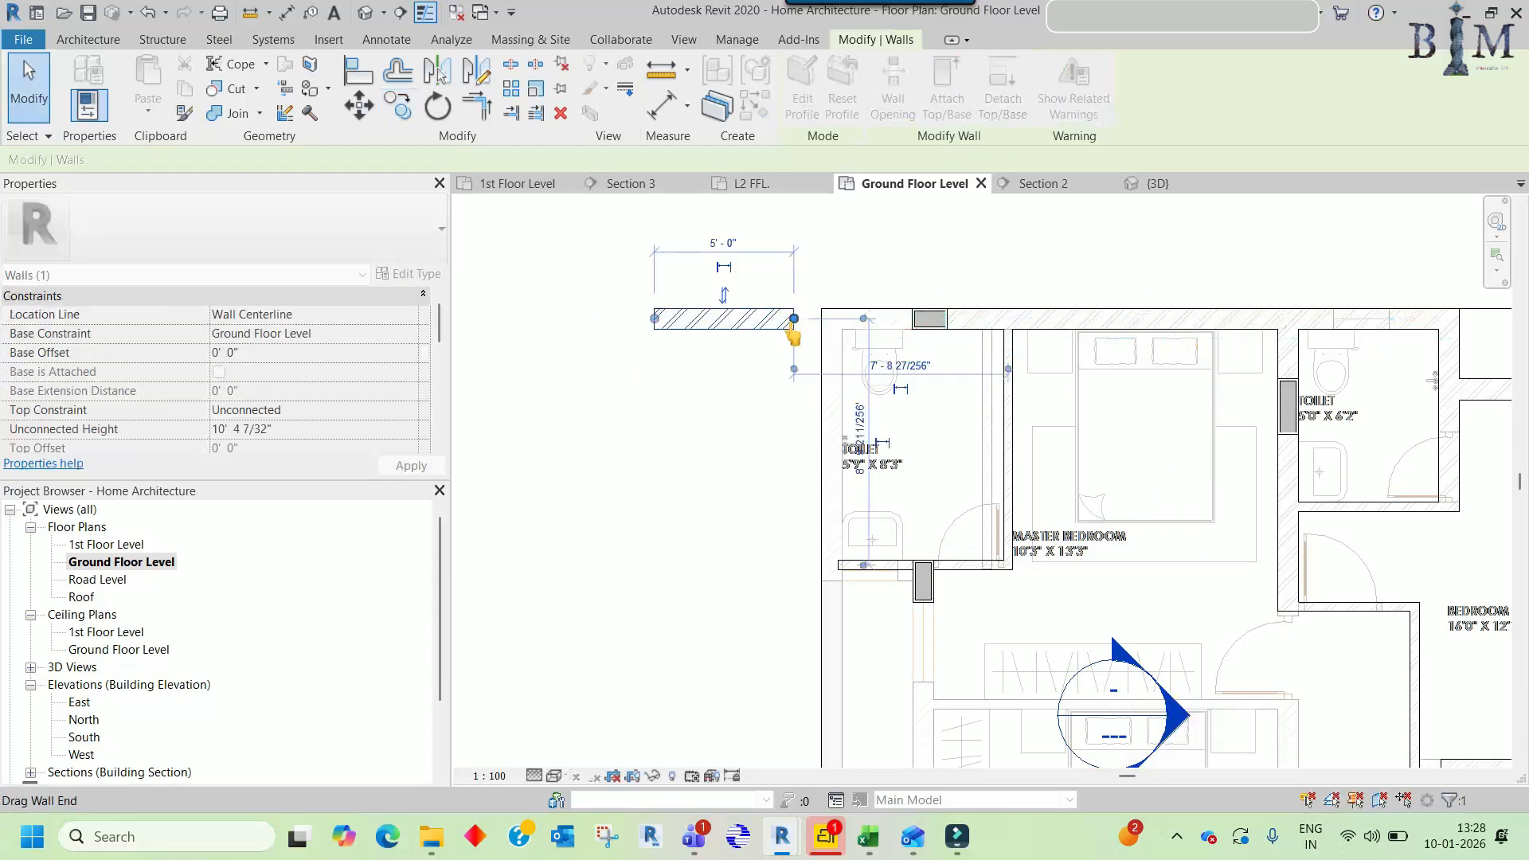
key("Escape")
- Align the right end of the copied 9-inch wall with the left face of the column above the master toilet
scroll(923, 335, "up", 3)
left_click(925, 334)
left_click(652, 328)
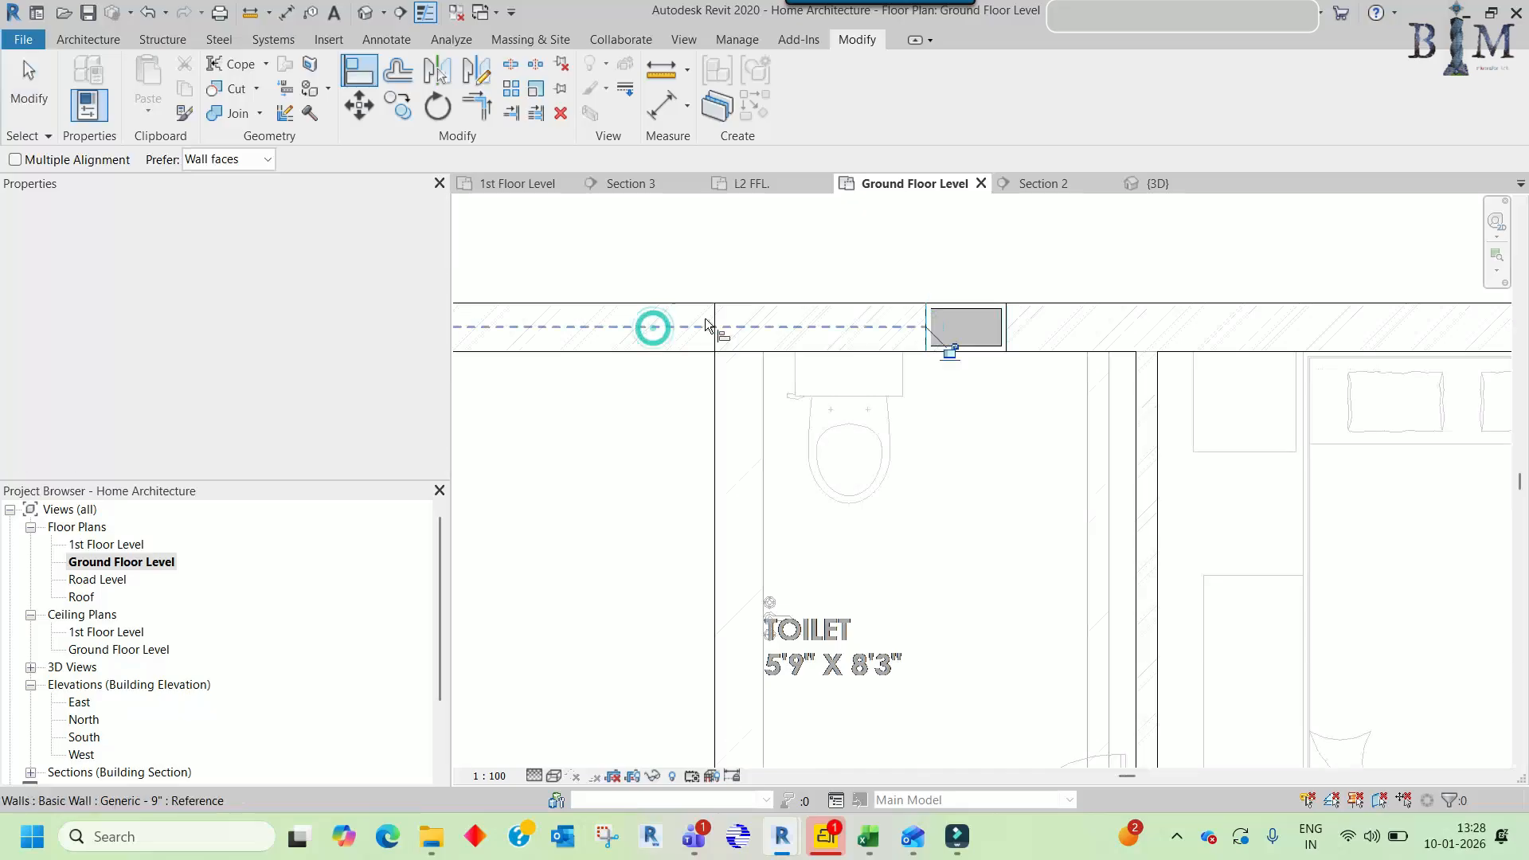
key("Escape")
- Copy the 9-inch wall above the master toilet diagonally down to the left, outside the building
scroll(835, 315, "down", 2)
left_click(835, 314)
key("c")
key("c")
left_click(813, 321)
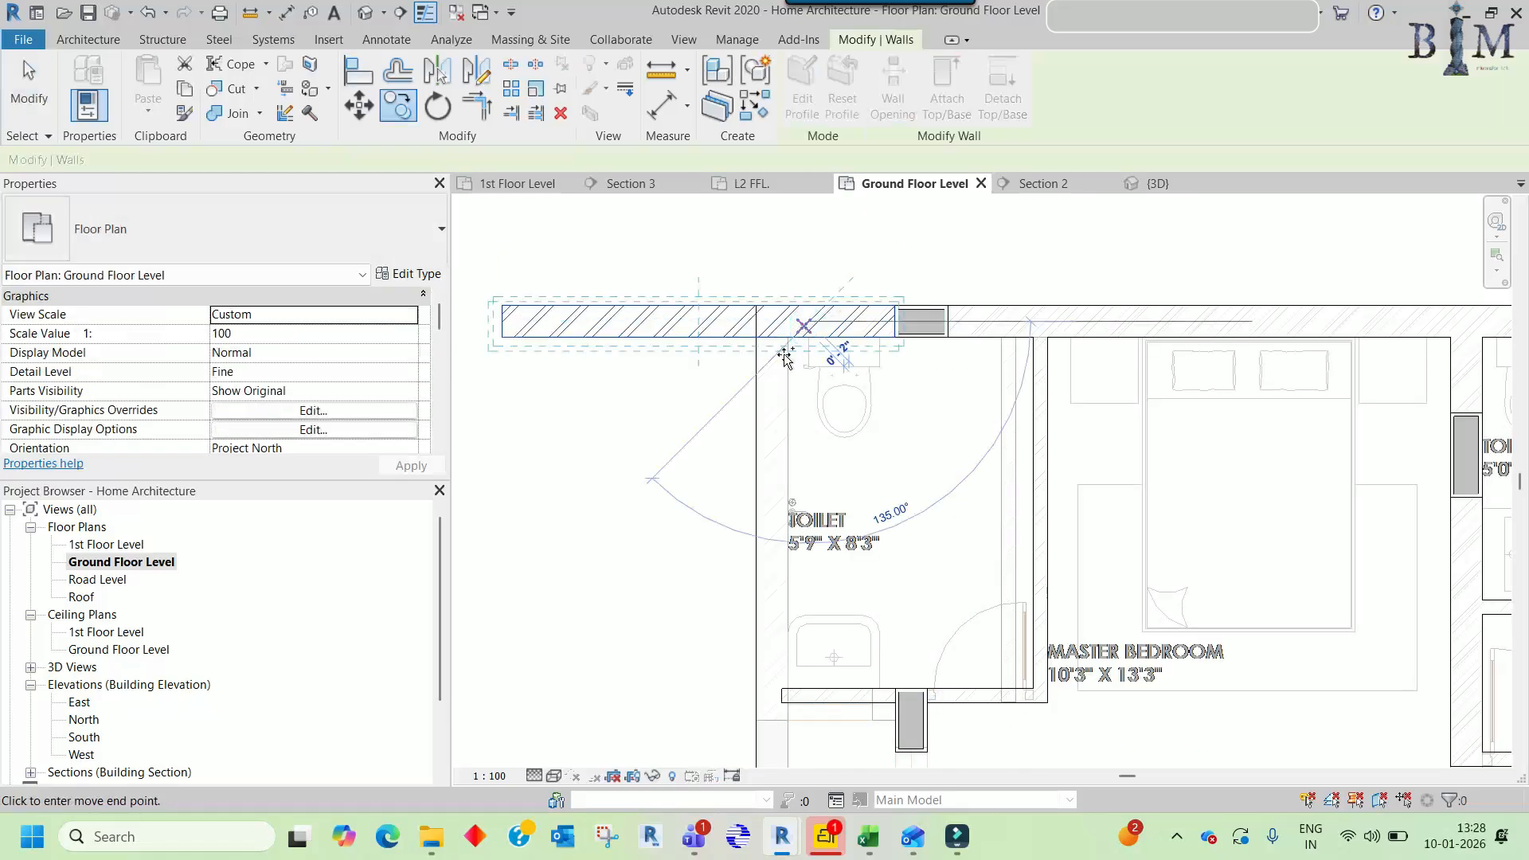
scroll(794, 333, "down", 1)
left_click(696, 437)
key("Escape")
- Reshape the copied 9-inch wall into a short vertical wall left of the master toilet
scroll(785, 406, "down", 1)
left_click(753, 430)
mouse_move(764, 430)
left_mouse_down()
mouse_move(535, 516)
mouse_move(758, 454)
left_mouse_up()
scroll(529, 484, "up", 2)
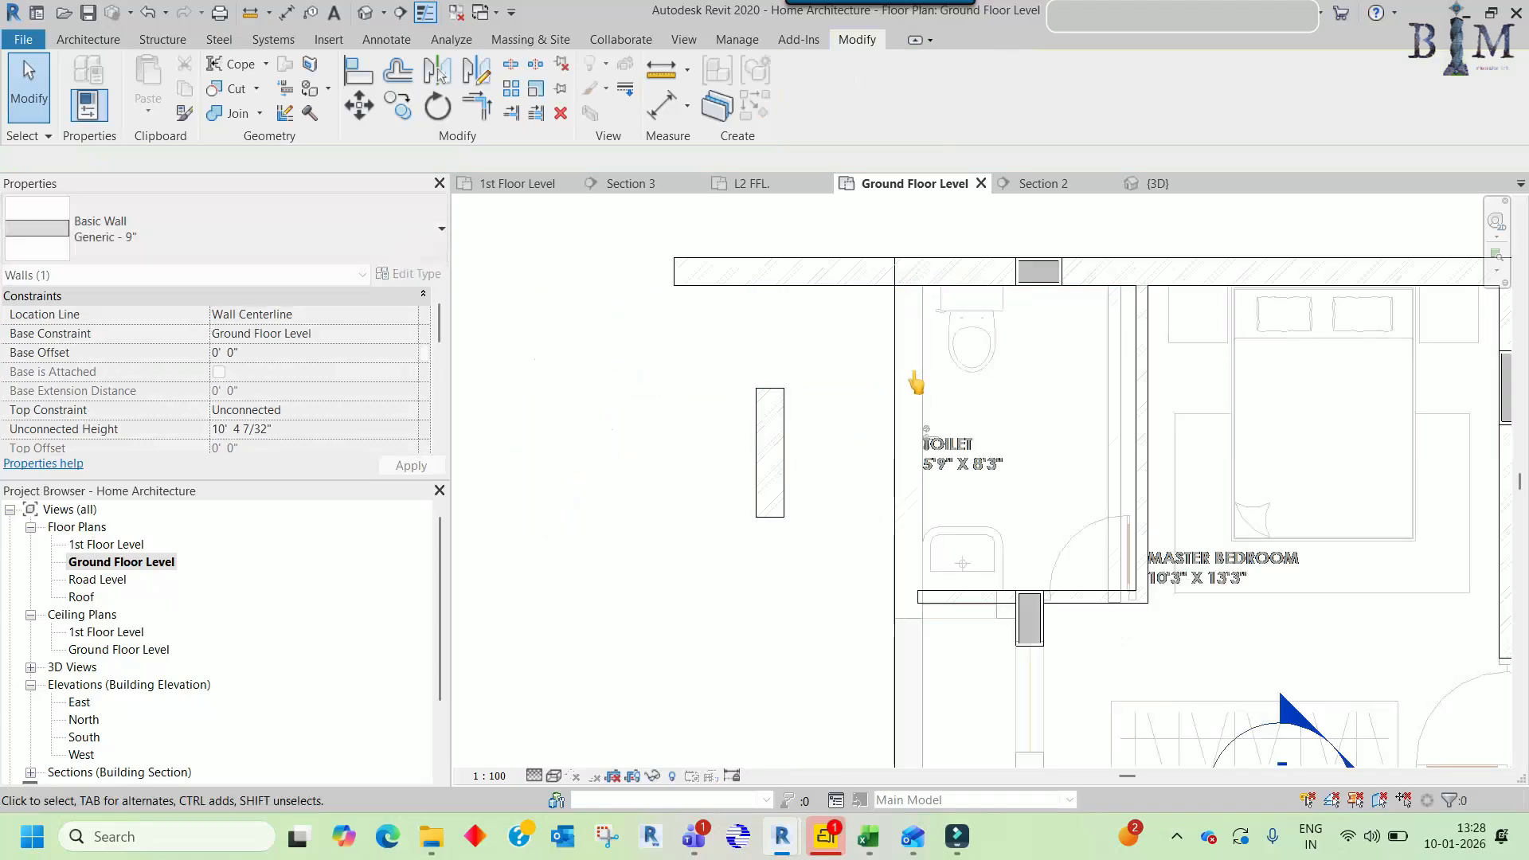
- Align the short vertical wall with the master toilet's outer plan wall and trim it to a corner with the upper outer wall
key("a")
key("l")
left_click(758, 446)
key("Escape")
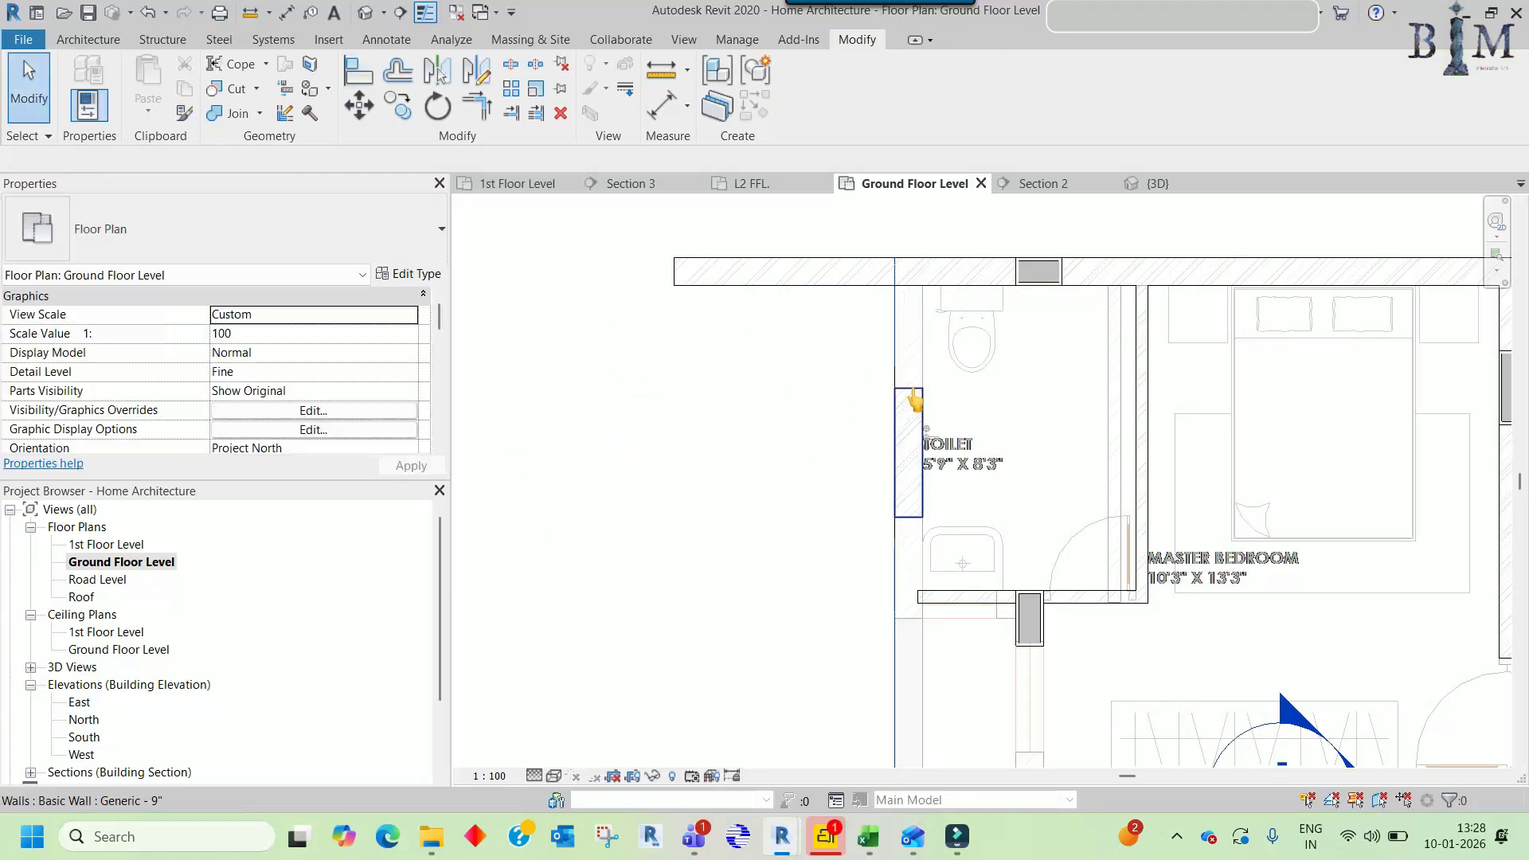
middle_click_drag(959, 599, 929, 329)
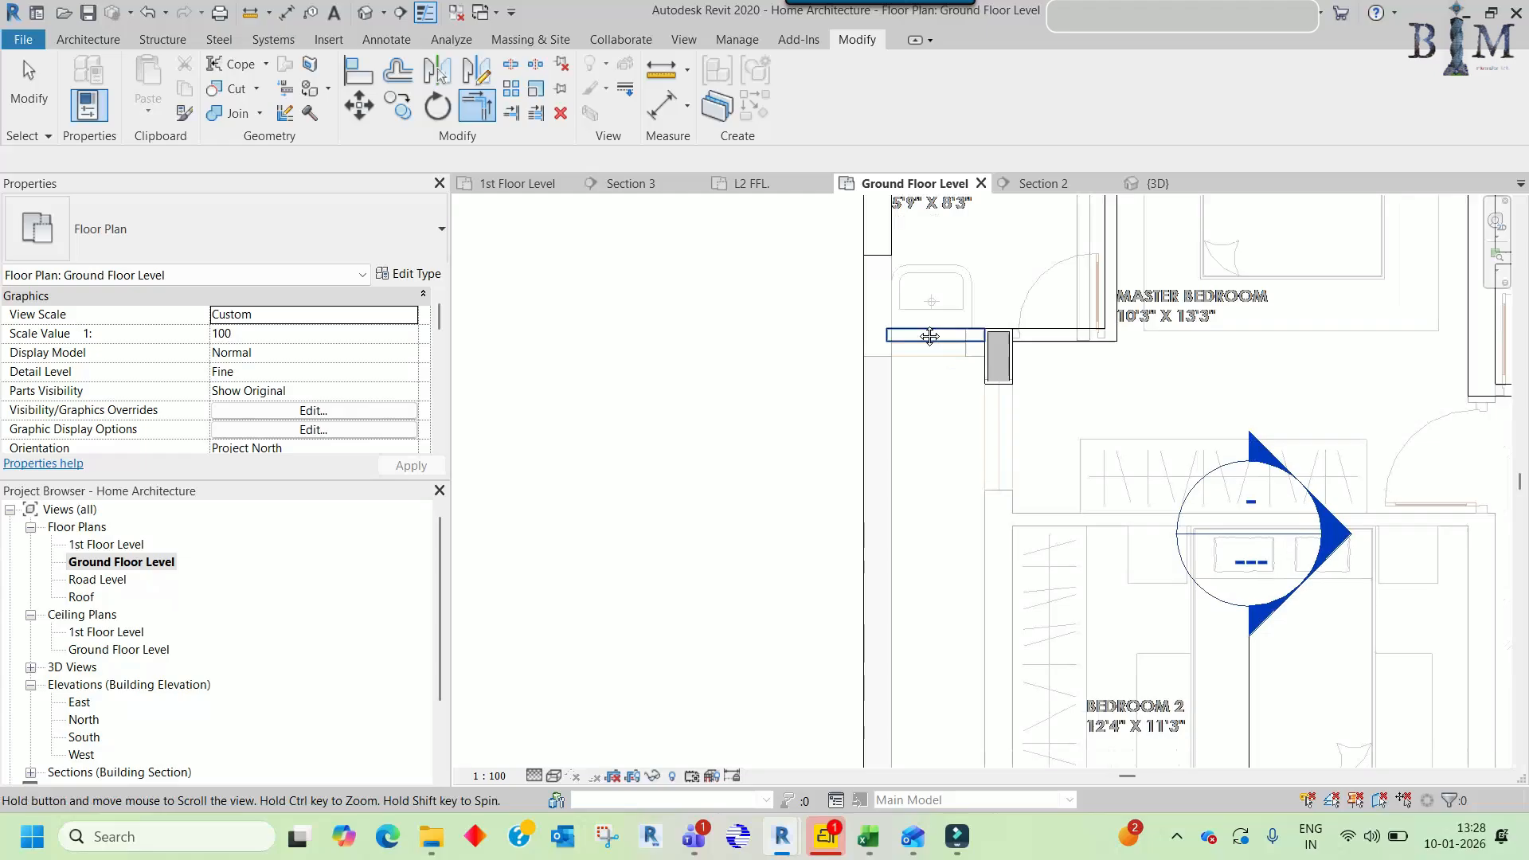
key("Escape")
- Extend the vertical 9-inch outer wall's lower end past the toilet's lower wall, making it about 11'-8" long
left_click(889, 246)
left_click_drag(888, 246, 879, 431)
key("Escape")
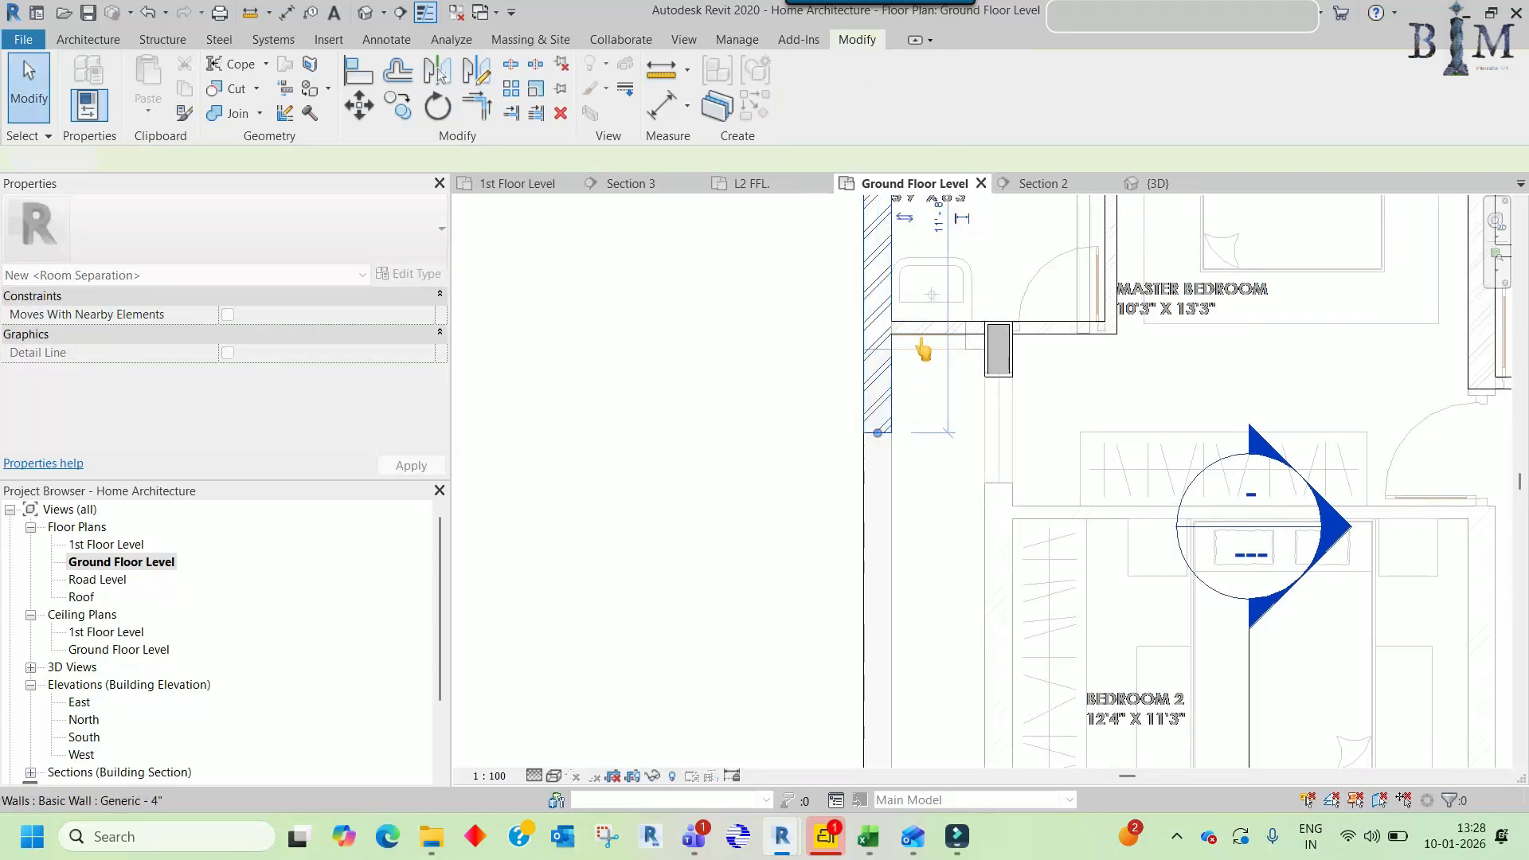
- Examine the ground floor PDF plan along the passage, from the master toilet to the lift, stairs and garage
scroll(921, 550, "down", 2)
middle_click_drag(922, 561, 915, 446)
middle_click_drag(909, 595, 917, 320)
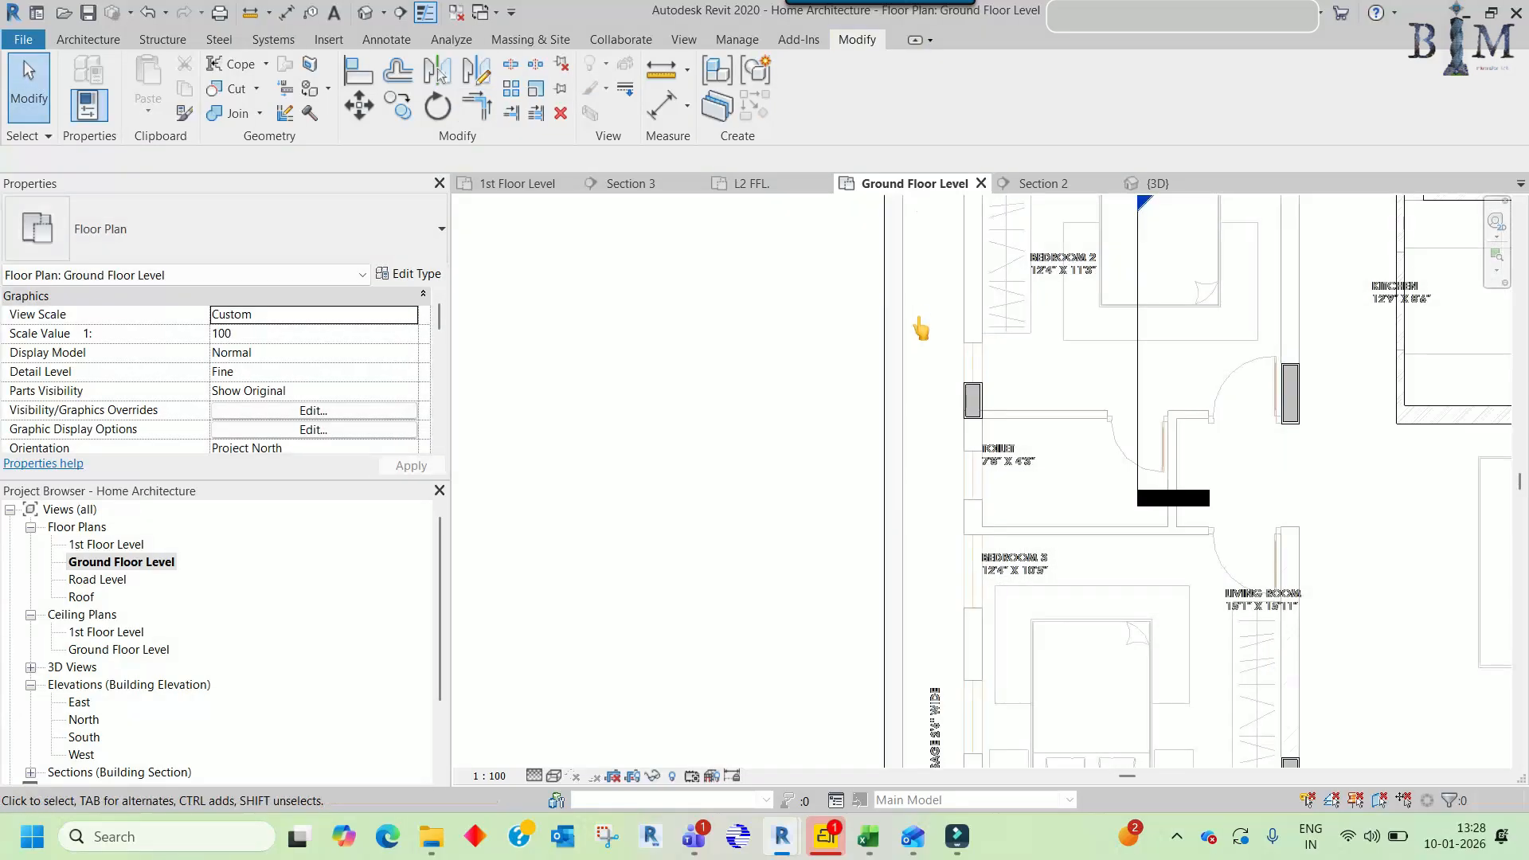
scroll(917, 320, "down", 2)
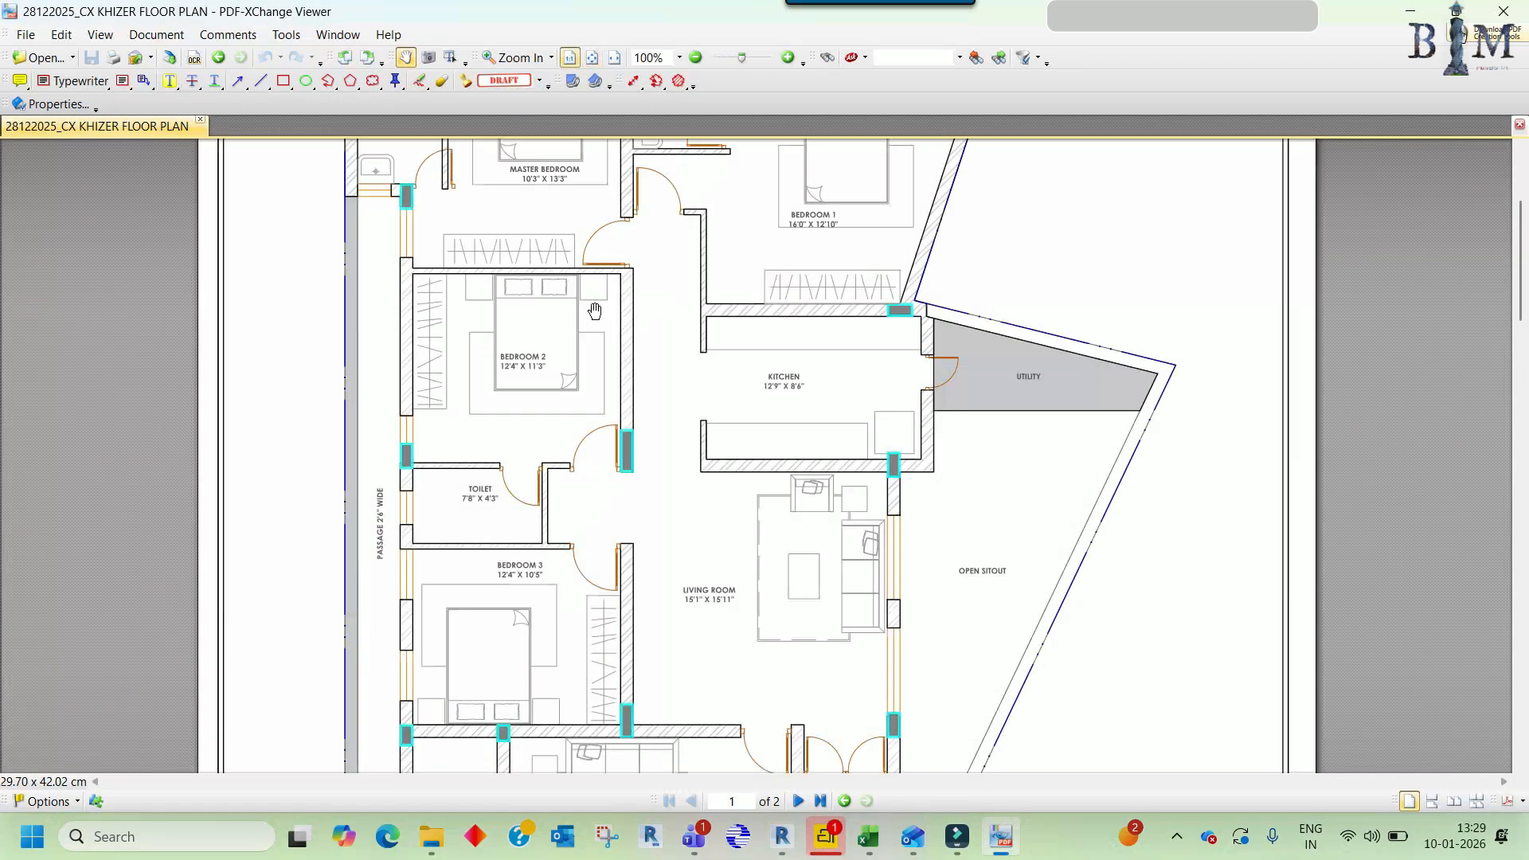
left_click_drag(494, 318, 653, 224)
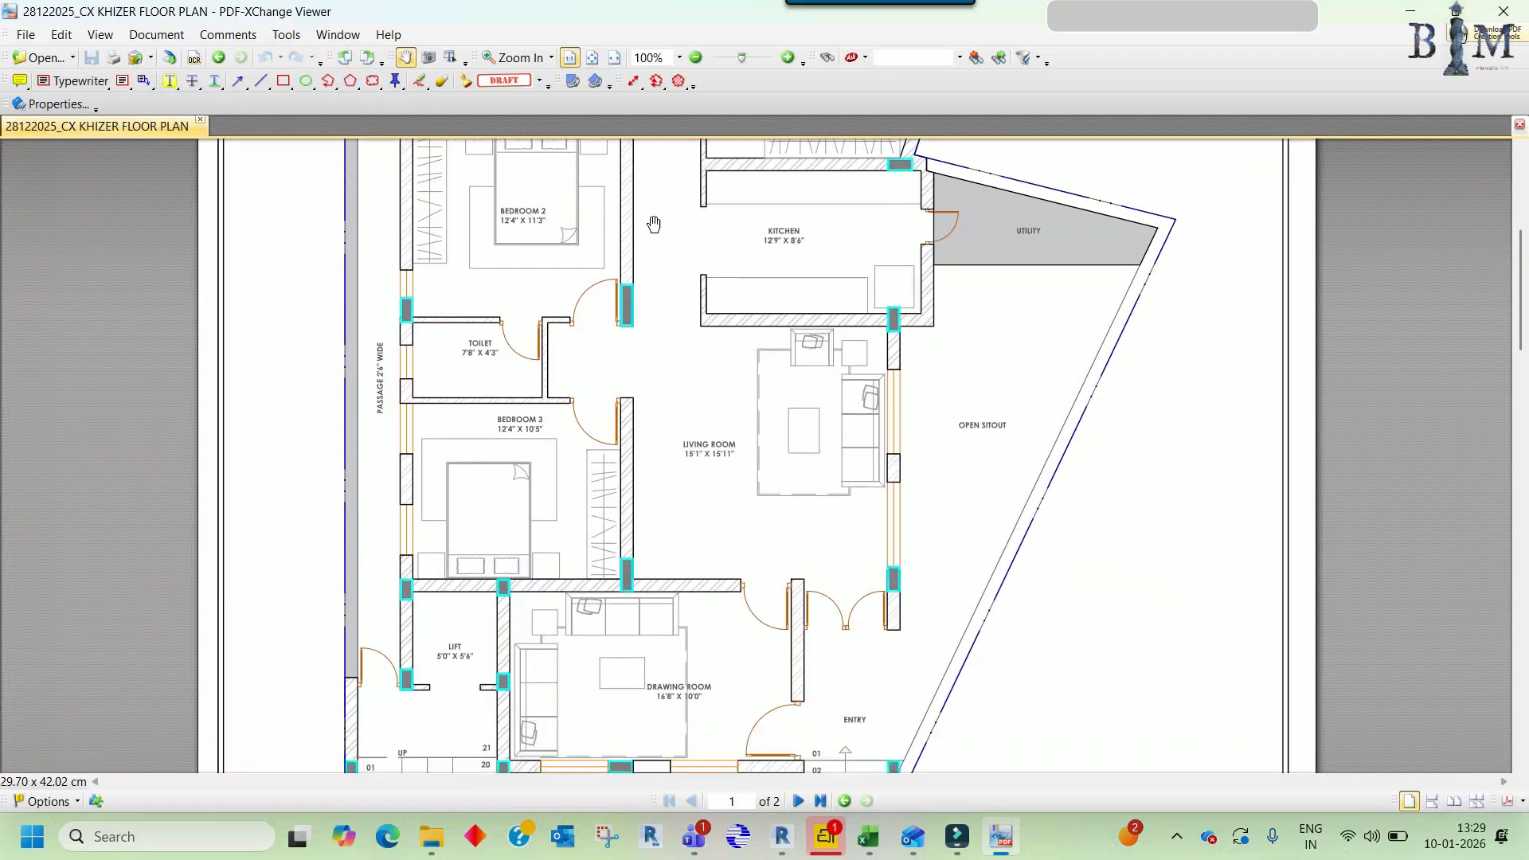
scroll(398, 379, "up", 4)
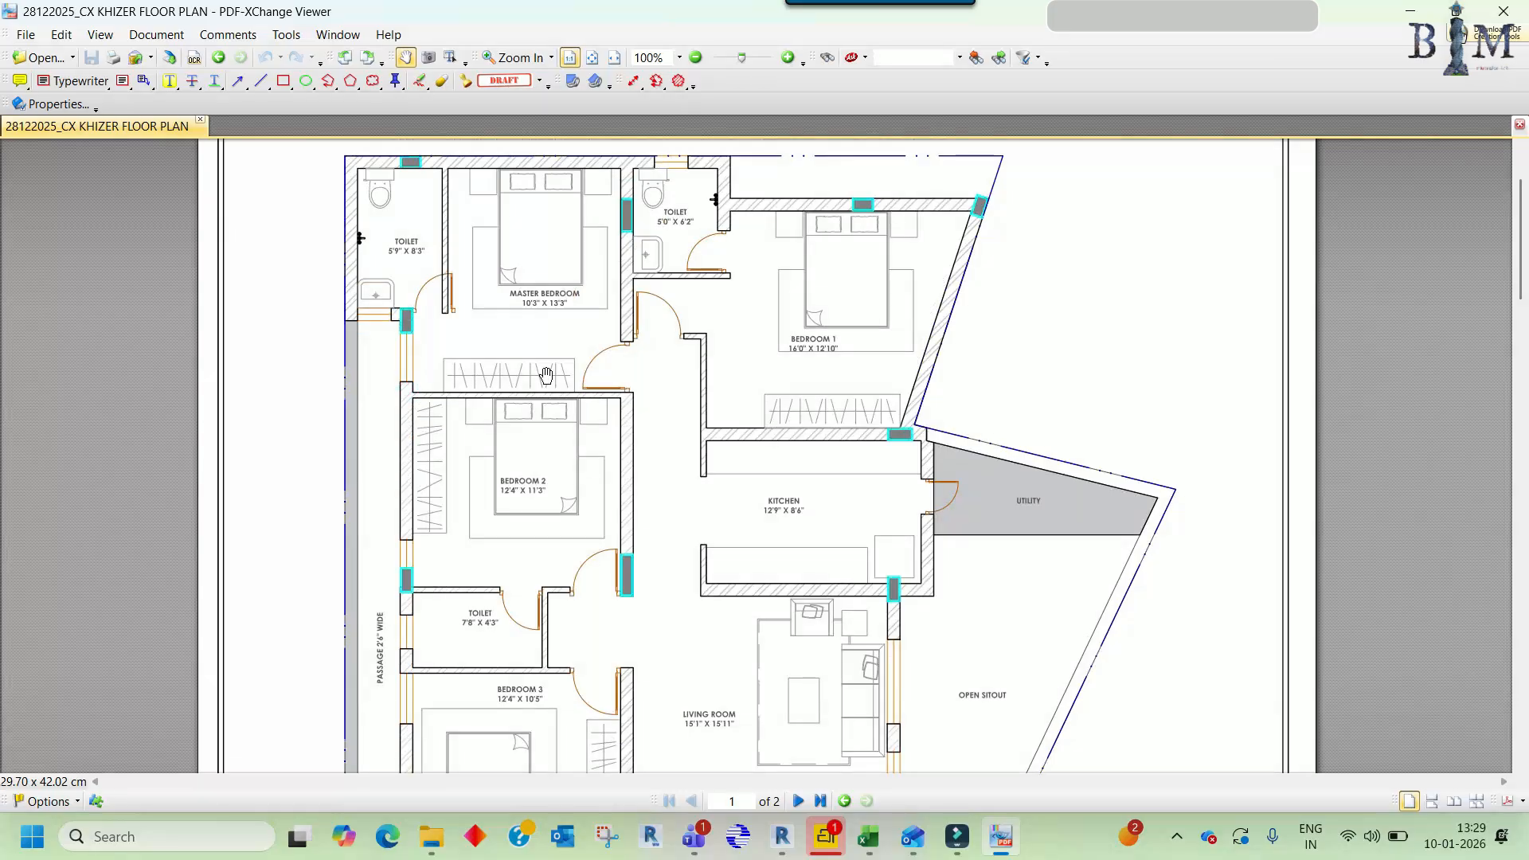
left_click_drag(658, 616, 658, 358)
scroll(656, 357, "down", 6)
scroll(776, 402, "up", 3)
scroll(754, 451, "down", 3)
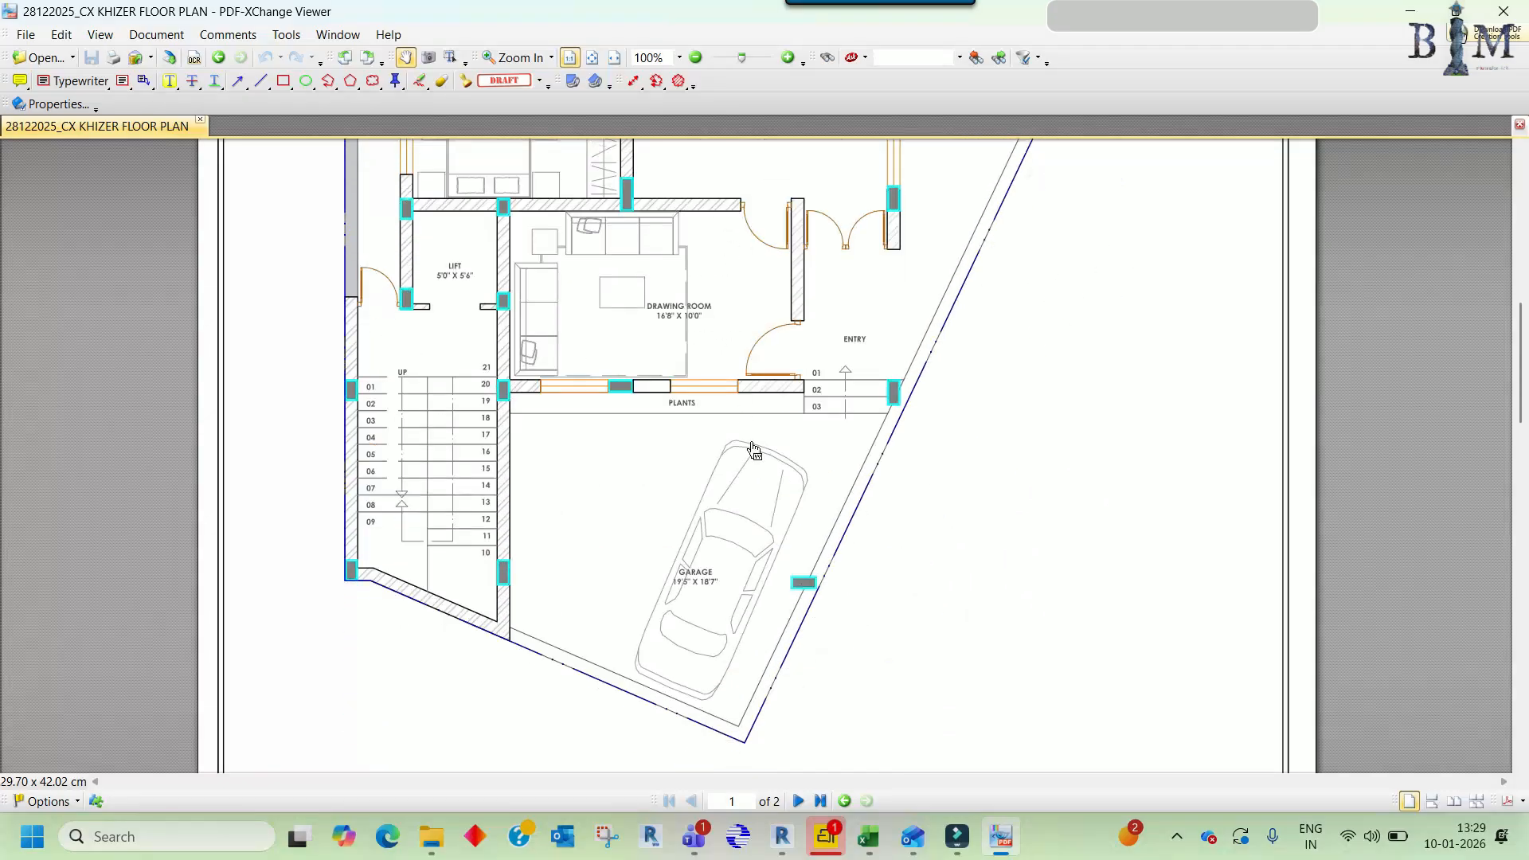
- Check the wall layout on page 2 of the PDF, from the study room up to the master bedroom
scroll(753, 481, "down", 10)
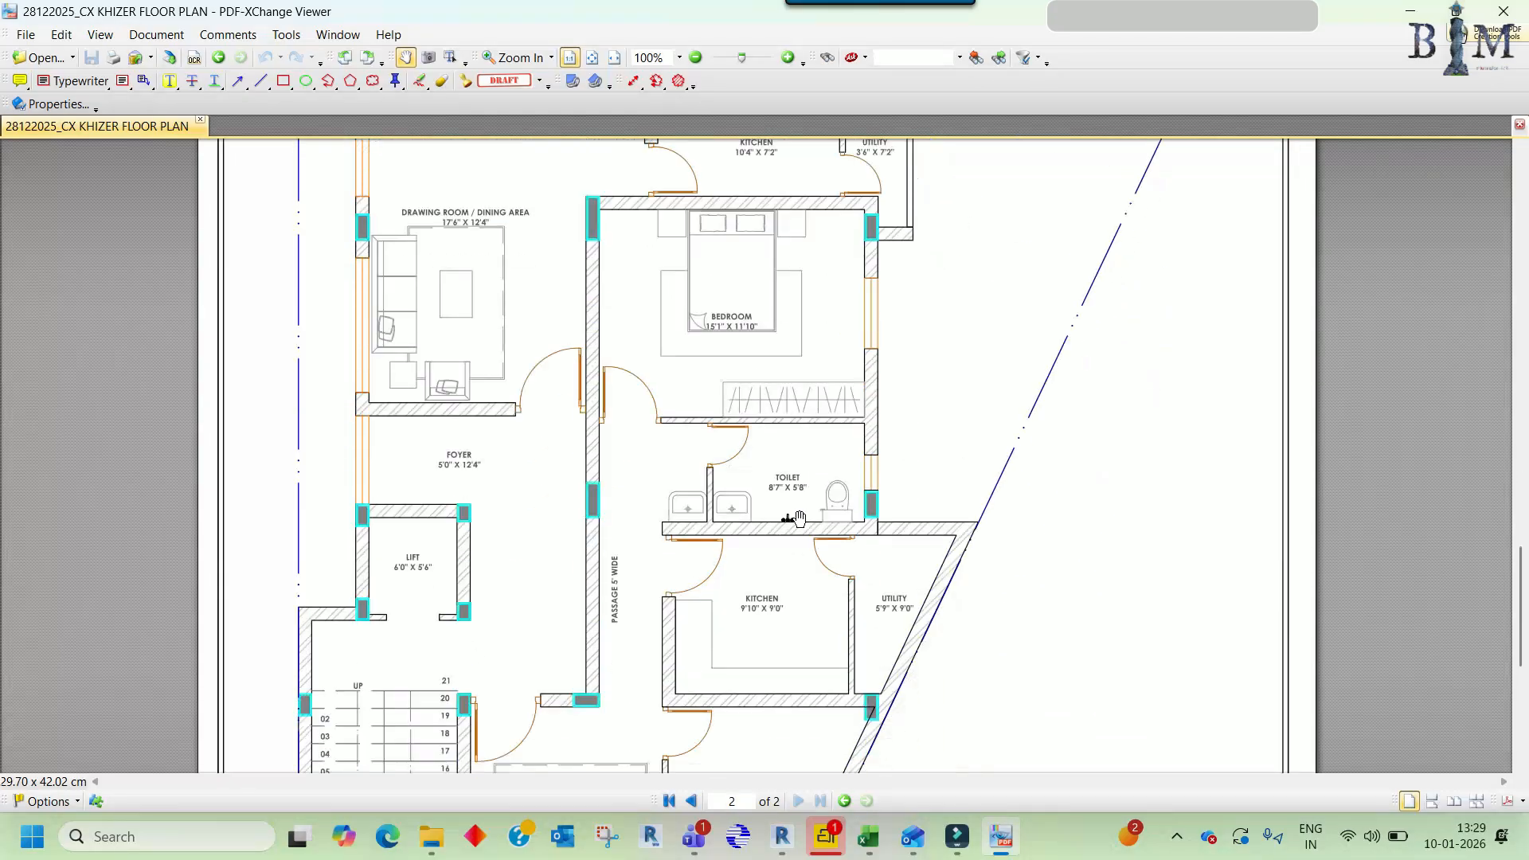
scroll(800, 519, "up", 3)
scroll(765, 519, "down", 4)
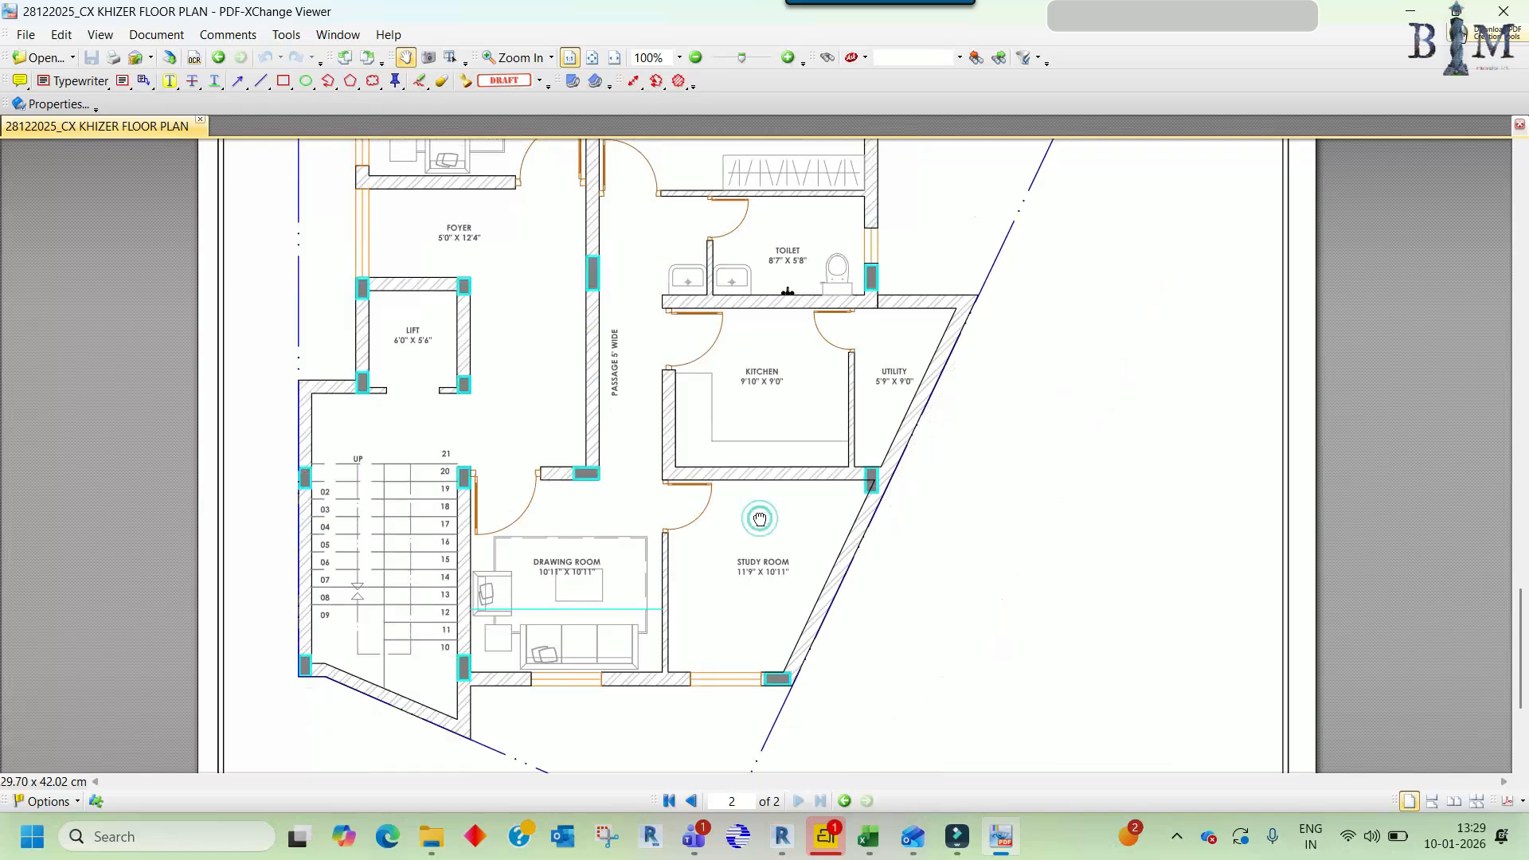
scroll(757, 518, "down", 3)
scroll(756, 234, "up", 8)
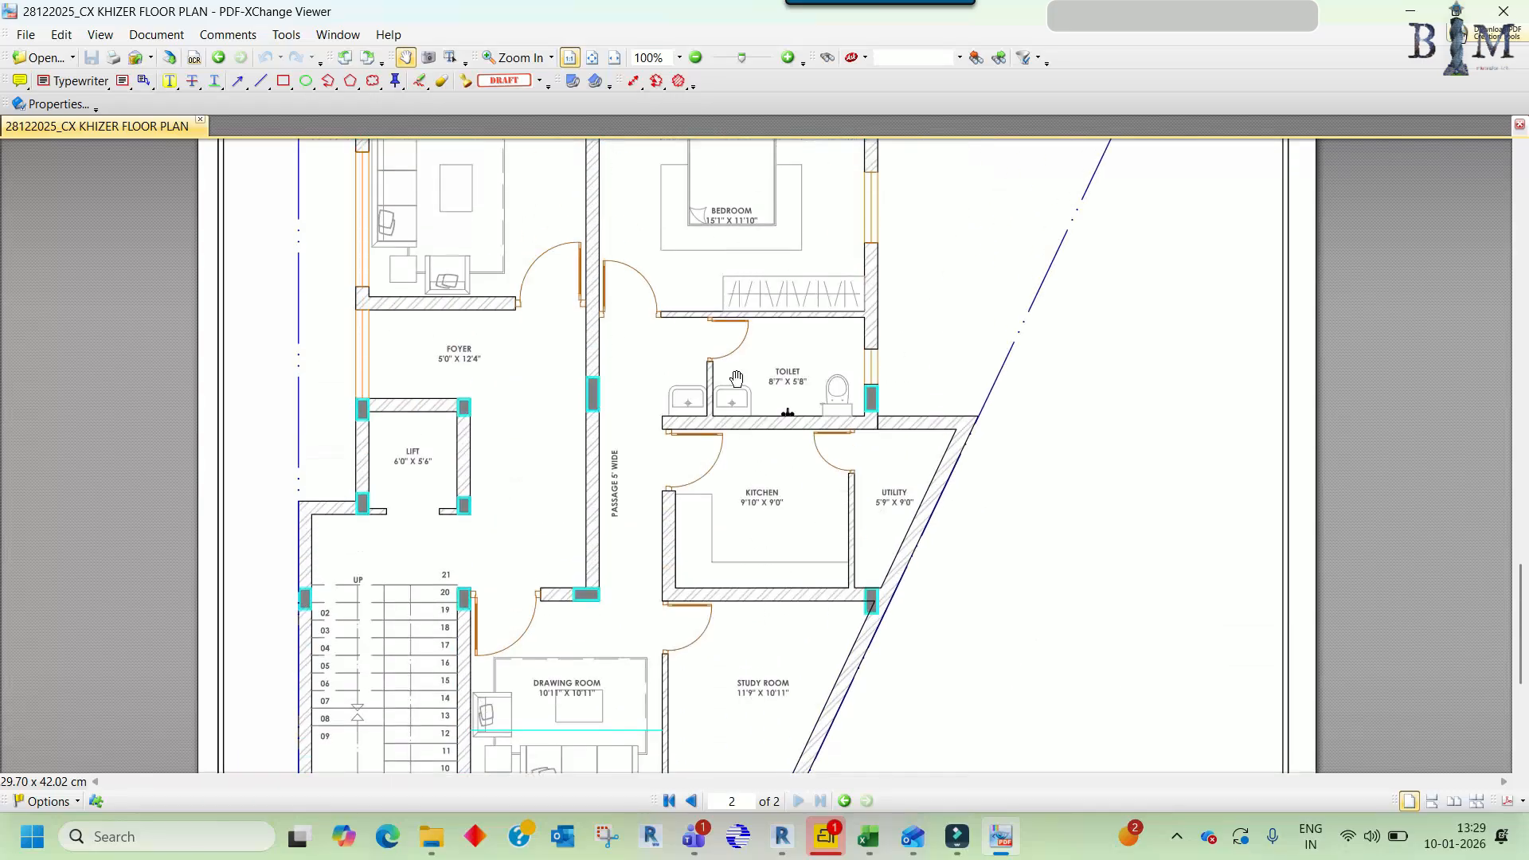
mouse_move(743, 418)
left_mouse_down()
mouse_move(743, 672)
mouse_move(743, 432)
left_mouse_up()
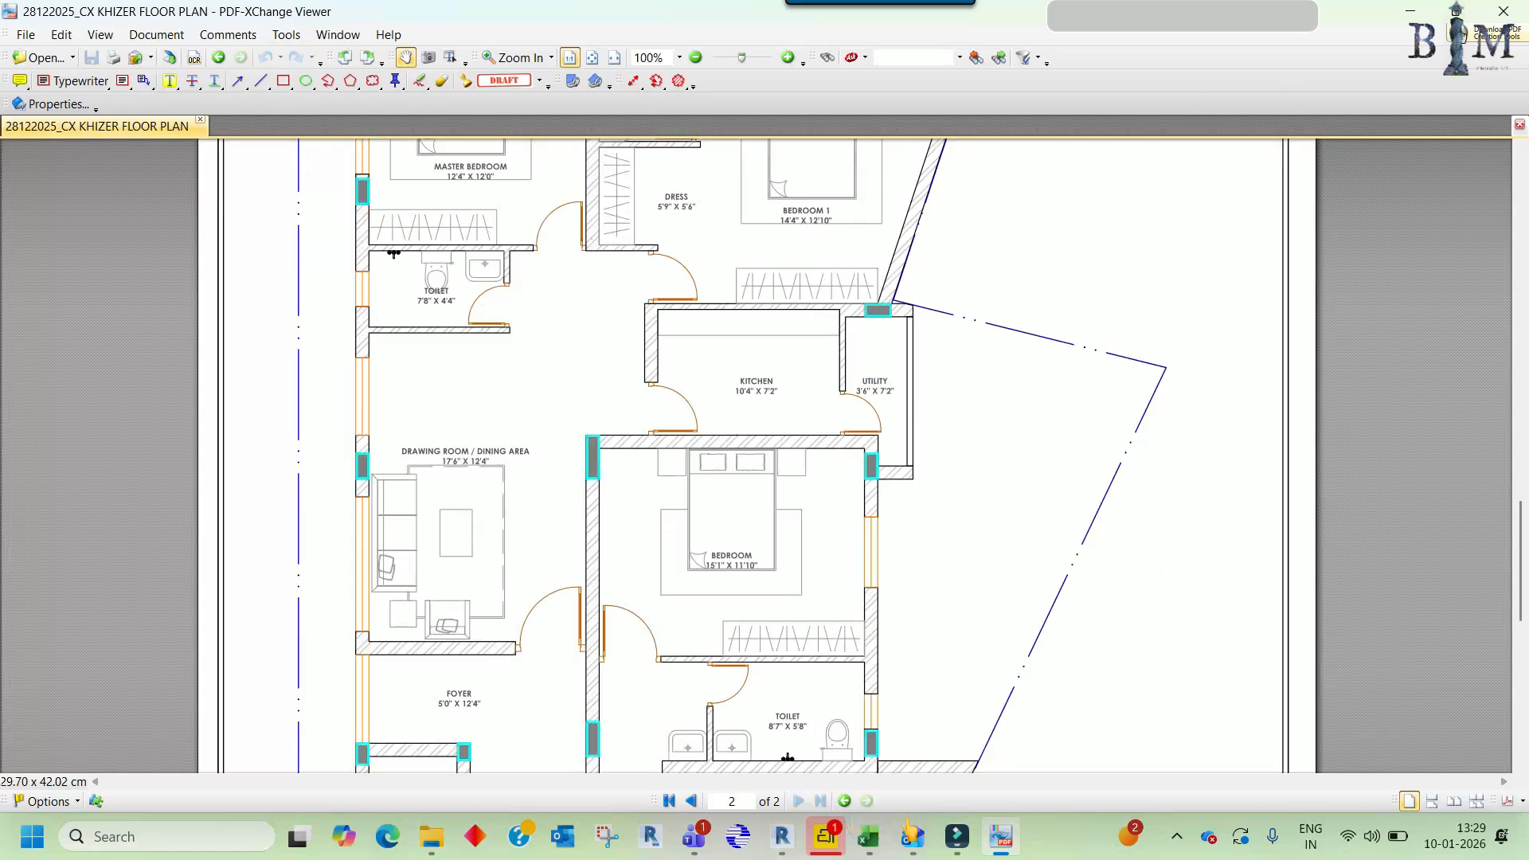
- Switch to the Home Structure model in Revit and open its Ground Floor Level floor plan
mouse_move(781, 836)
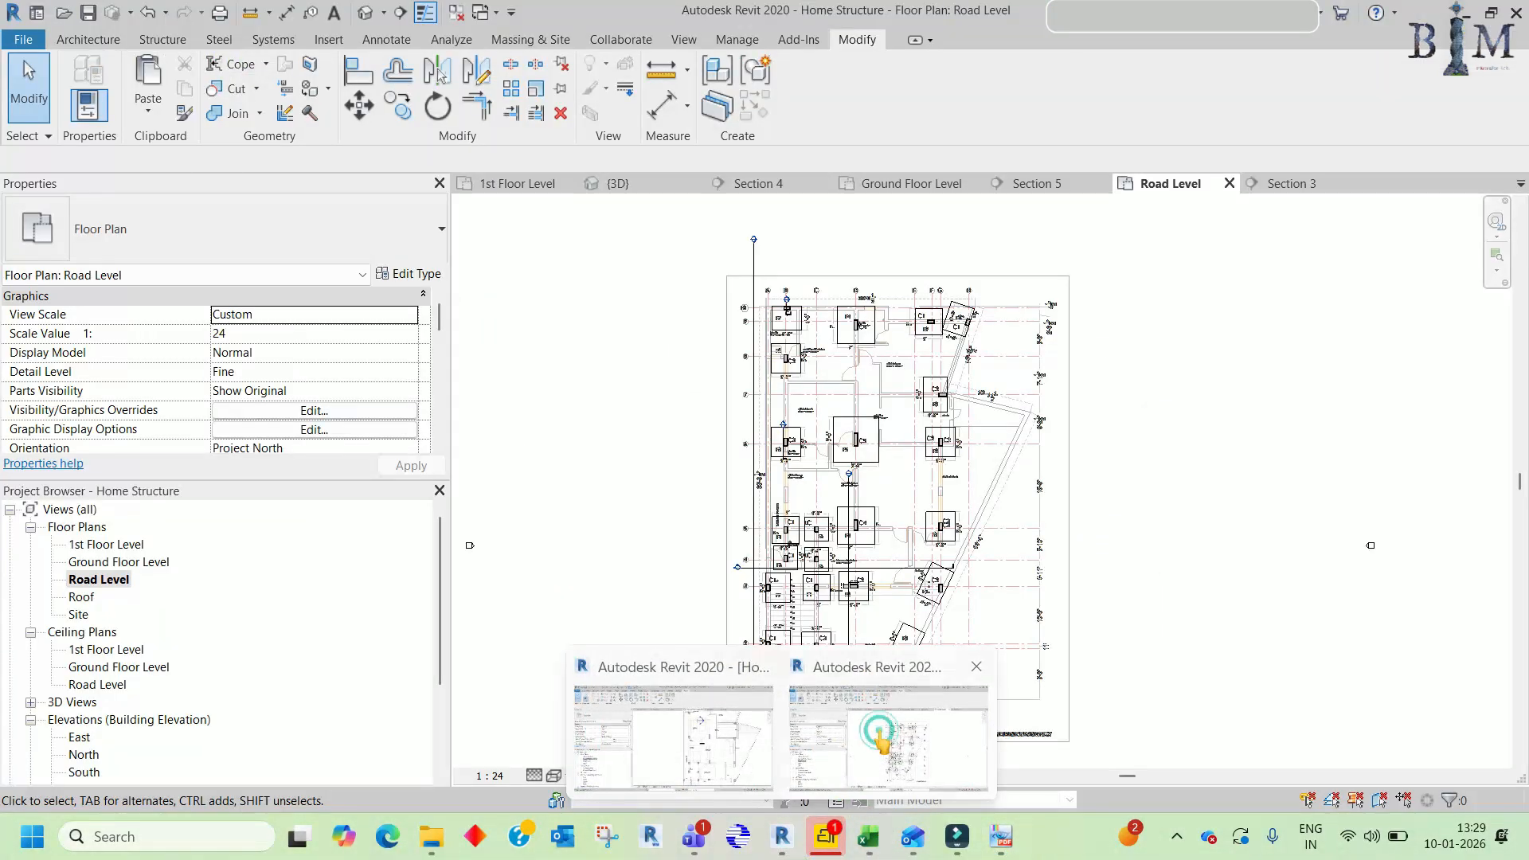
left_click(882, 737)
scroll(789, 466, "up", 6)
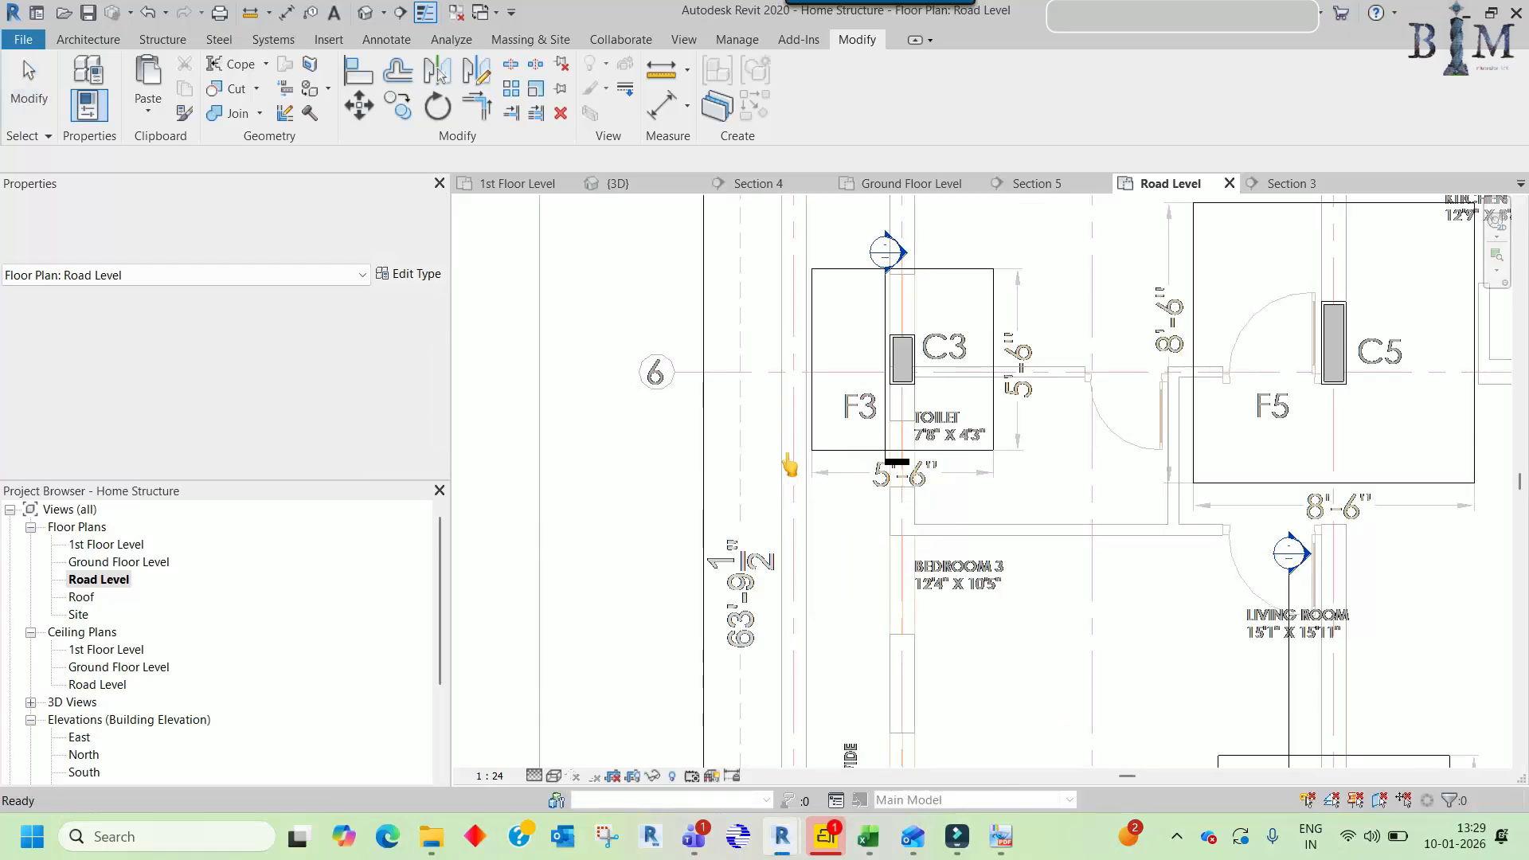
scroll(789, 465, "down", 6)
middle_click_drag(809, 365, 807, 438)
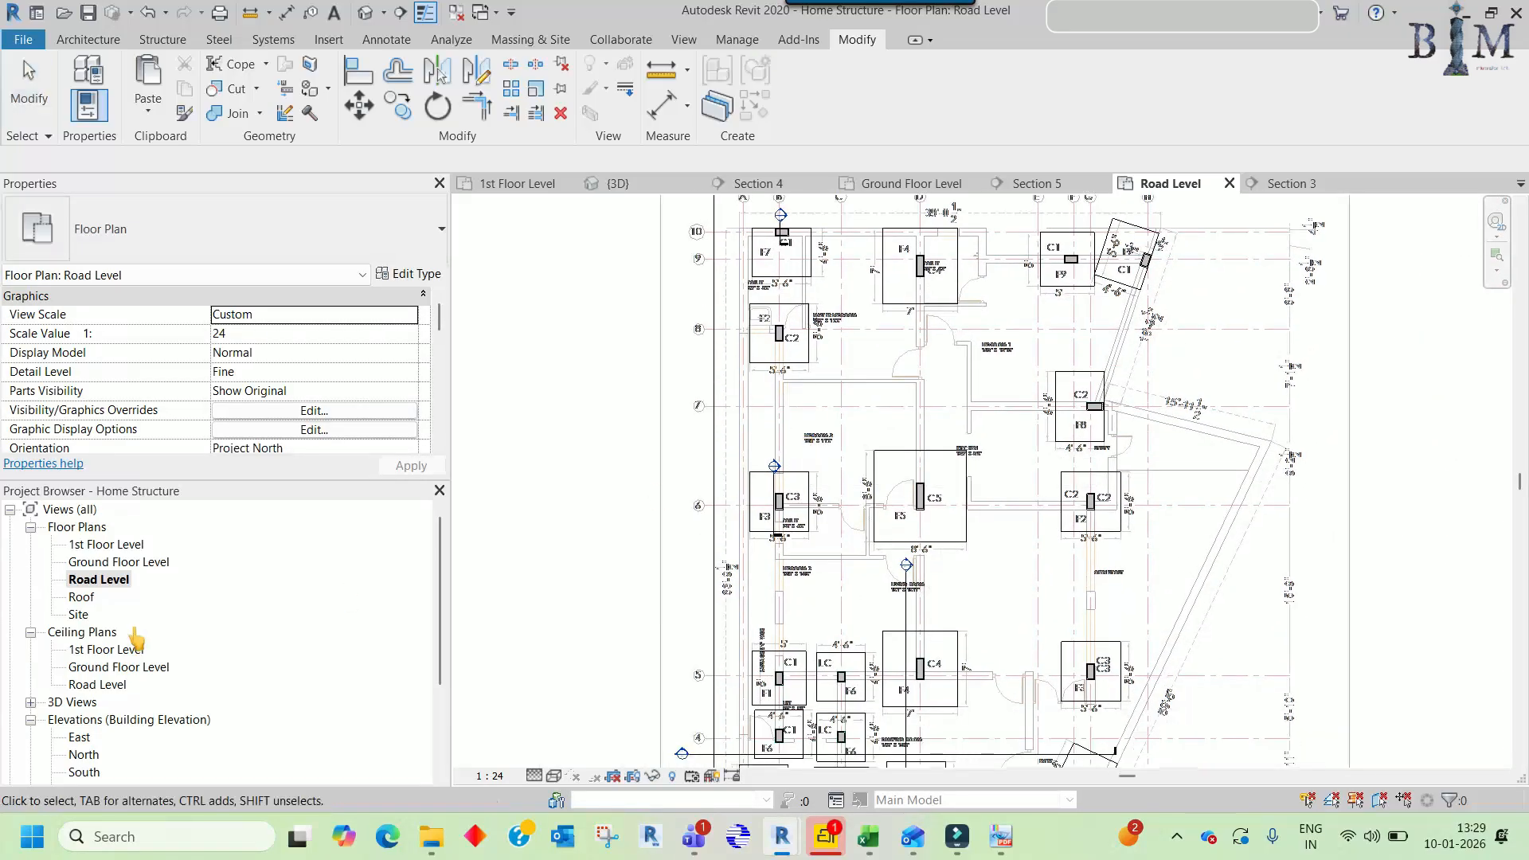
double_click(102, 561)
- Copy the 7" thick wall at the column below the master toilet about 960 mm diagonally down-left into the passage
scroll(716, 263, "up", 4)
middle_click_drag(717, 267, 726, 531)
scroll(722, 350, "up", 2)
scroll(832, 249, "up", 6)
left_click(831, 235)
key("Escape")
key("c")
key("o")
left_click(825, 267)
scroll(805, 366, "down", 2)
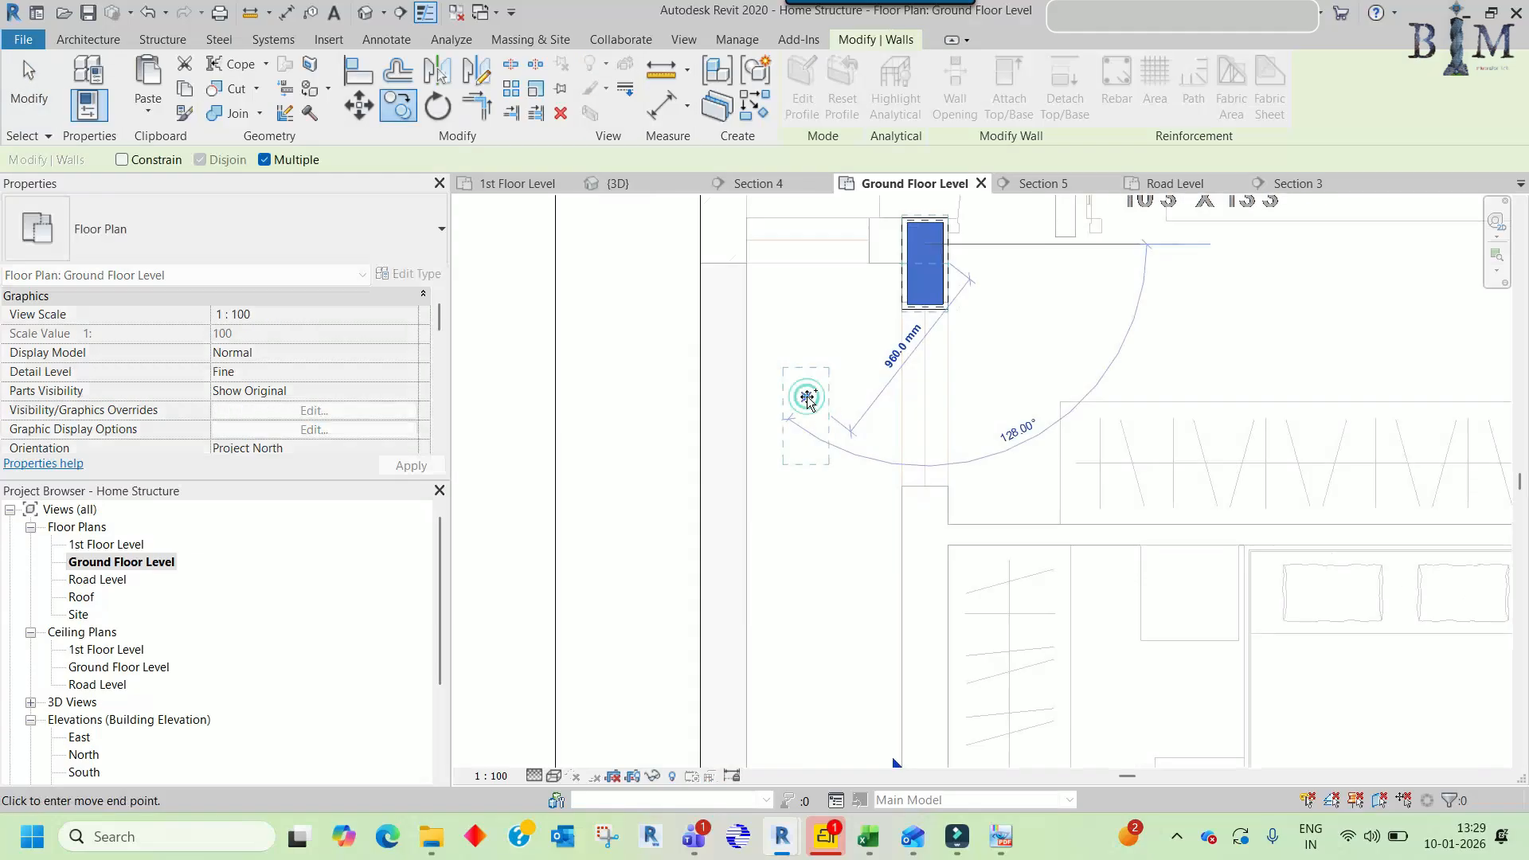
left_click(805, 397)
middle_click_drag(805, 354, 787, 477)
key("Escape")
key("Escape")
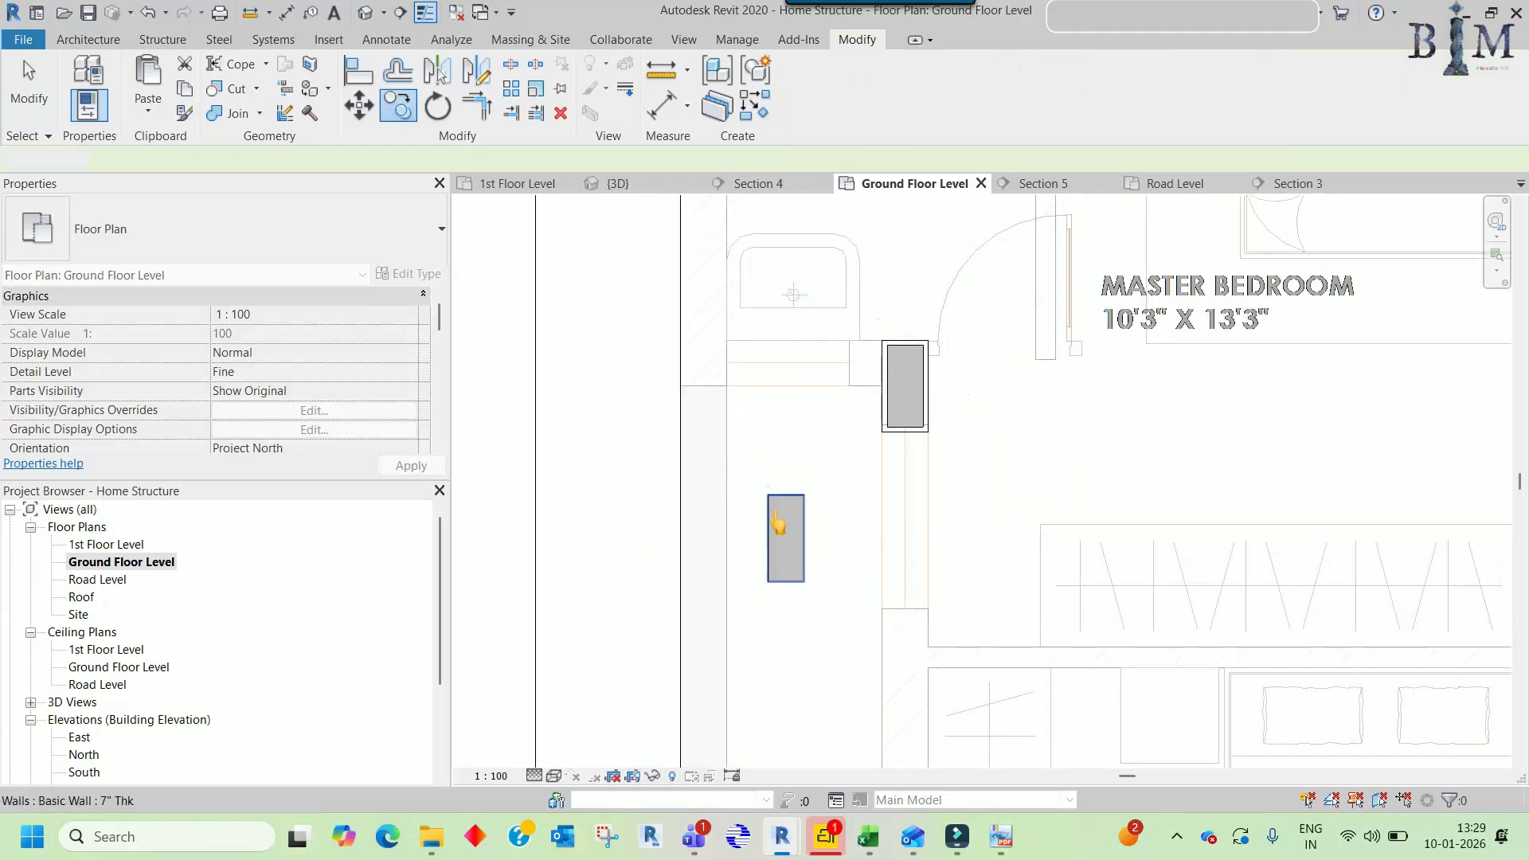
left_click(777, 506)
key("Escape")
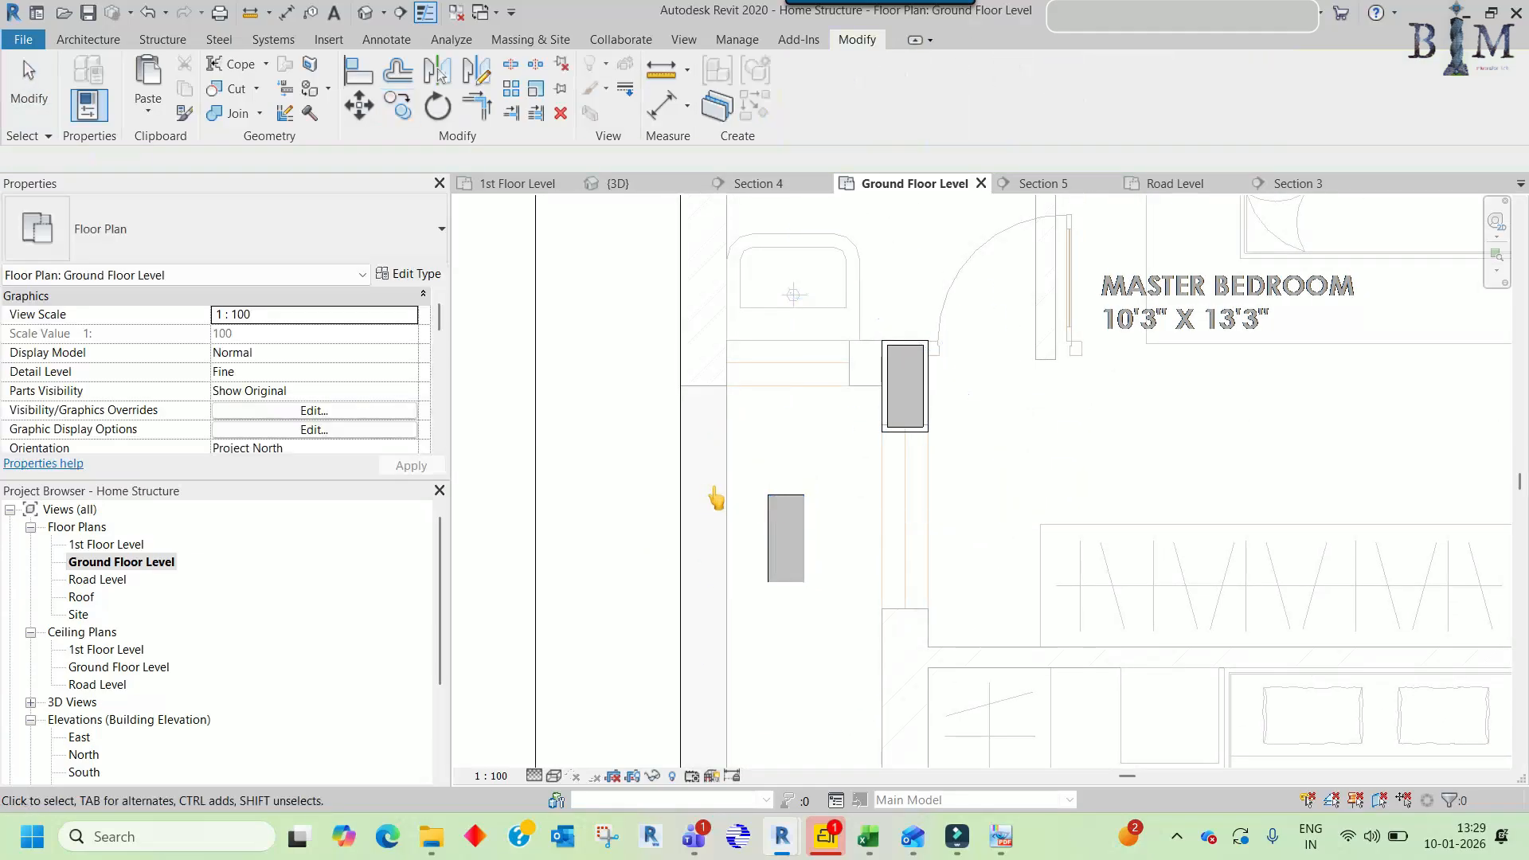
- Measure the outer wall's thickness in the plan beside the passage with an aligned dimension
key("d")
key("i")
left_click(687, 485)
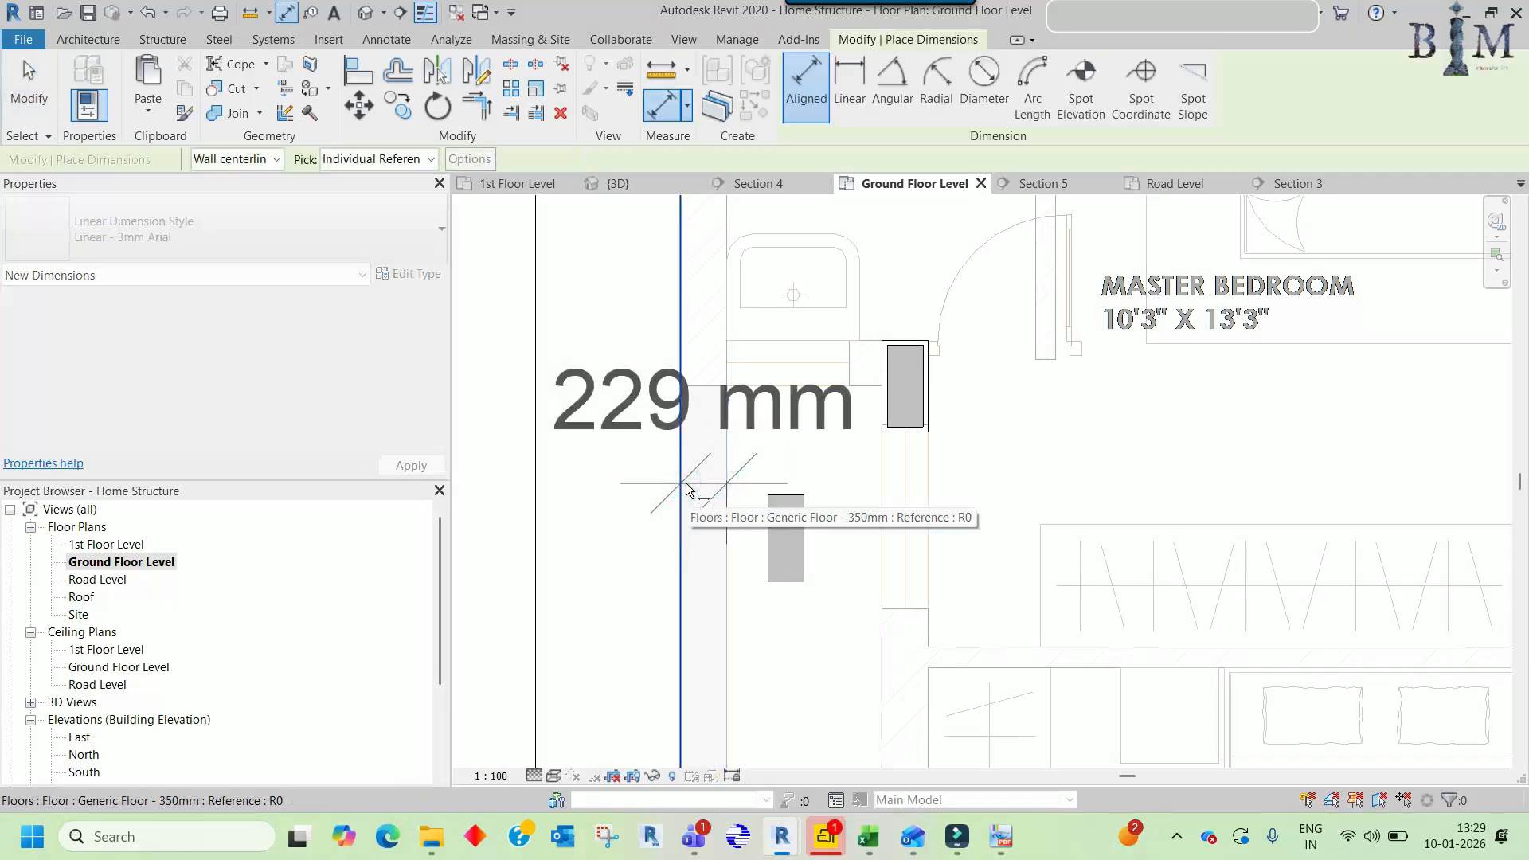
key("Escape")
key("Escape")
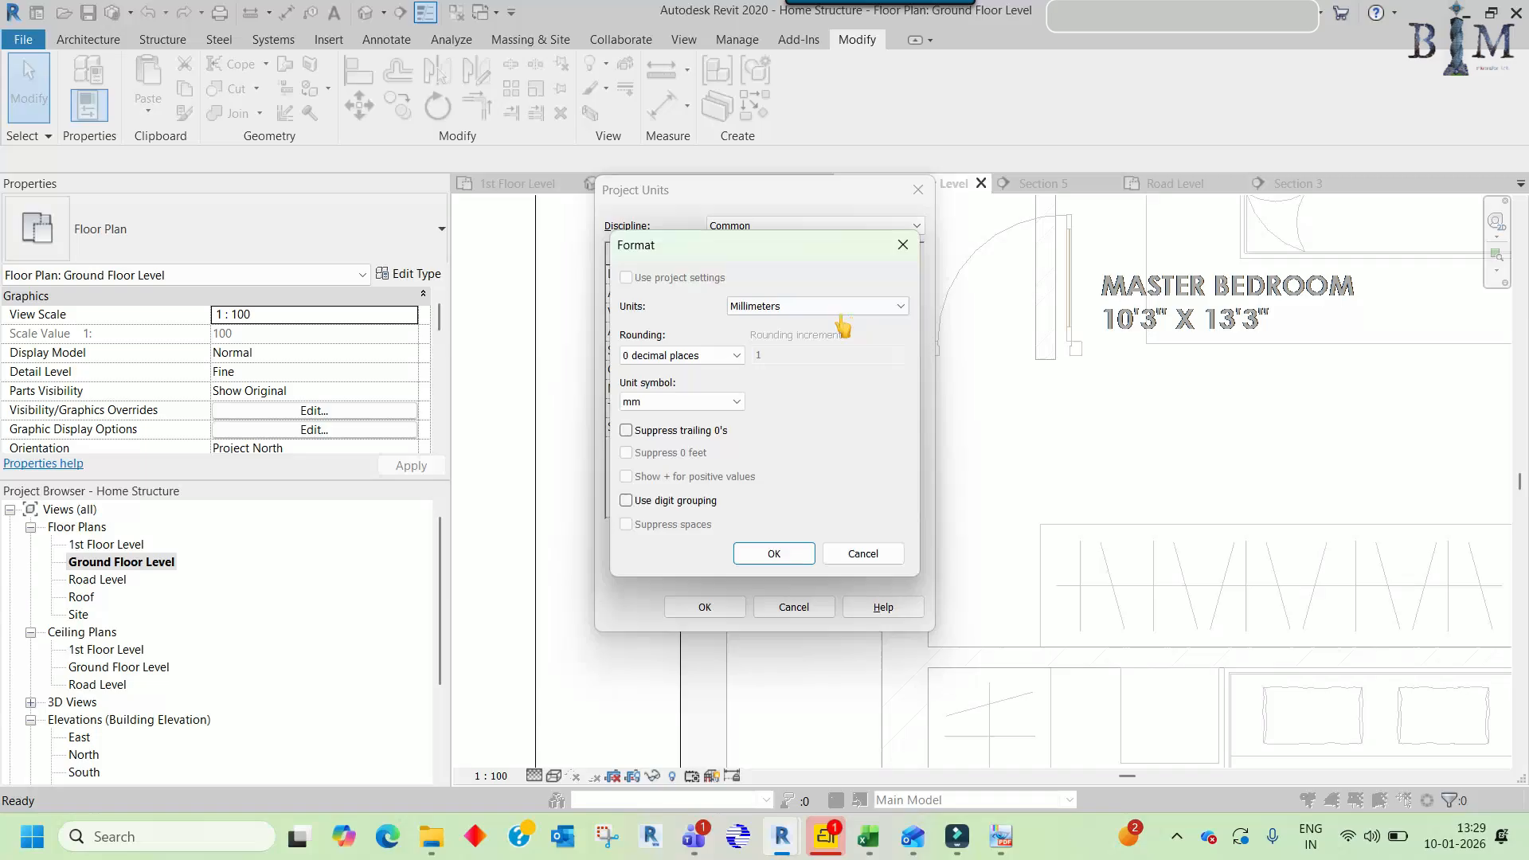
- Set the project's length units to feet and fractional inches
left_click(816, 306)
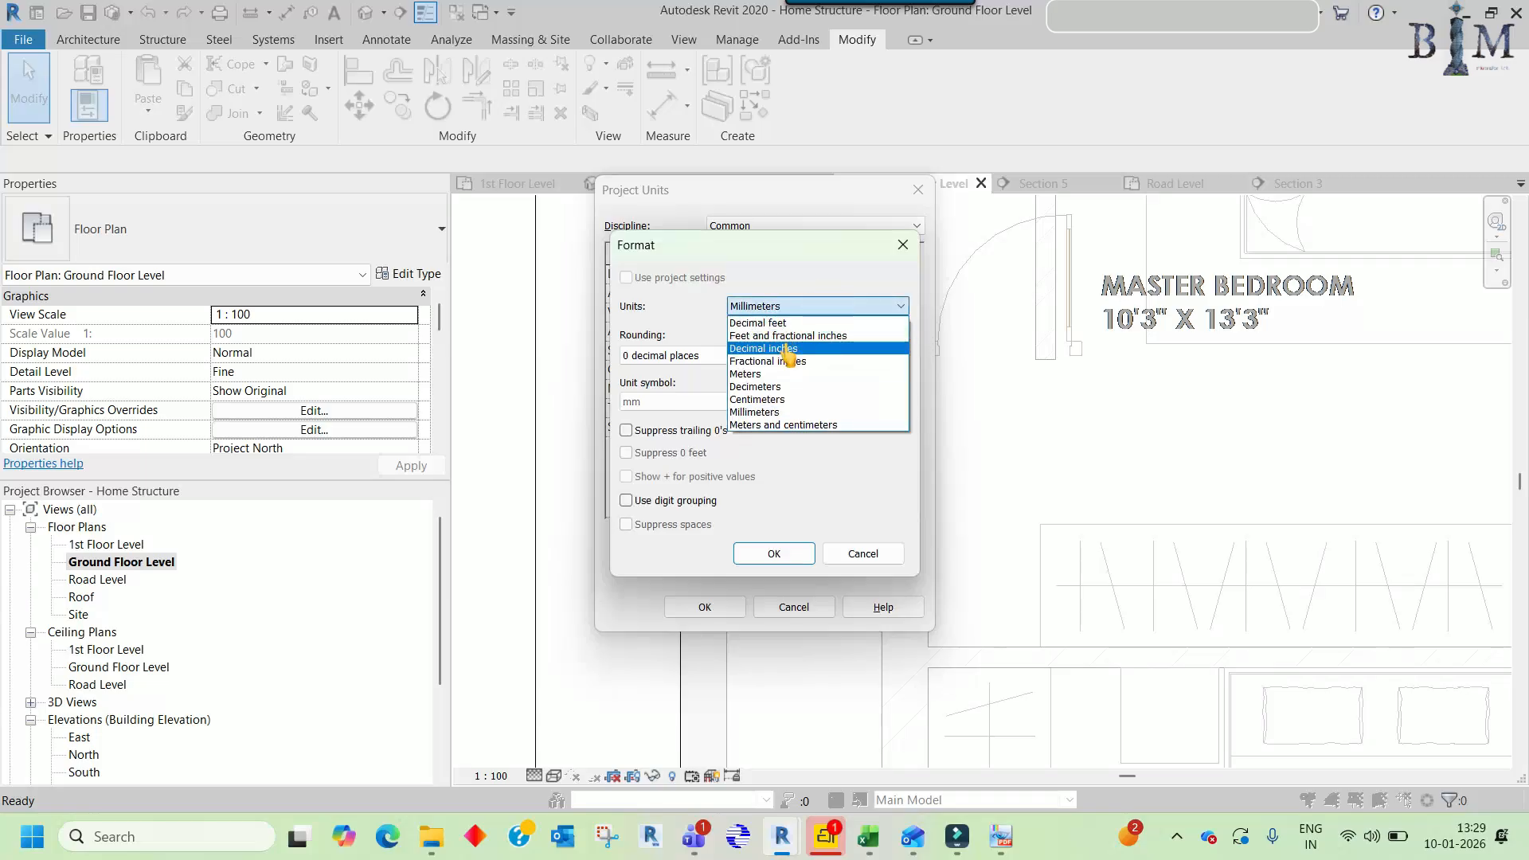
left_click(784, 344)
left_click(772, 553)
left_click(706, 606)
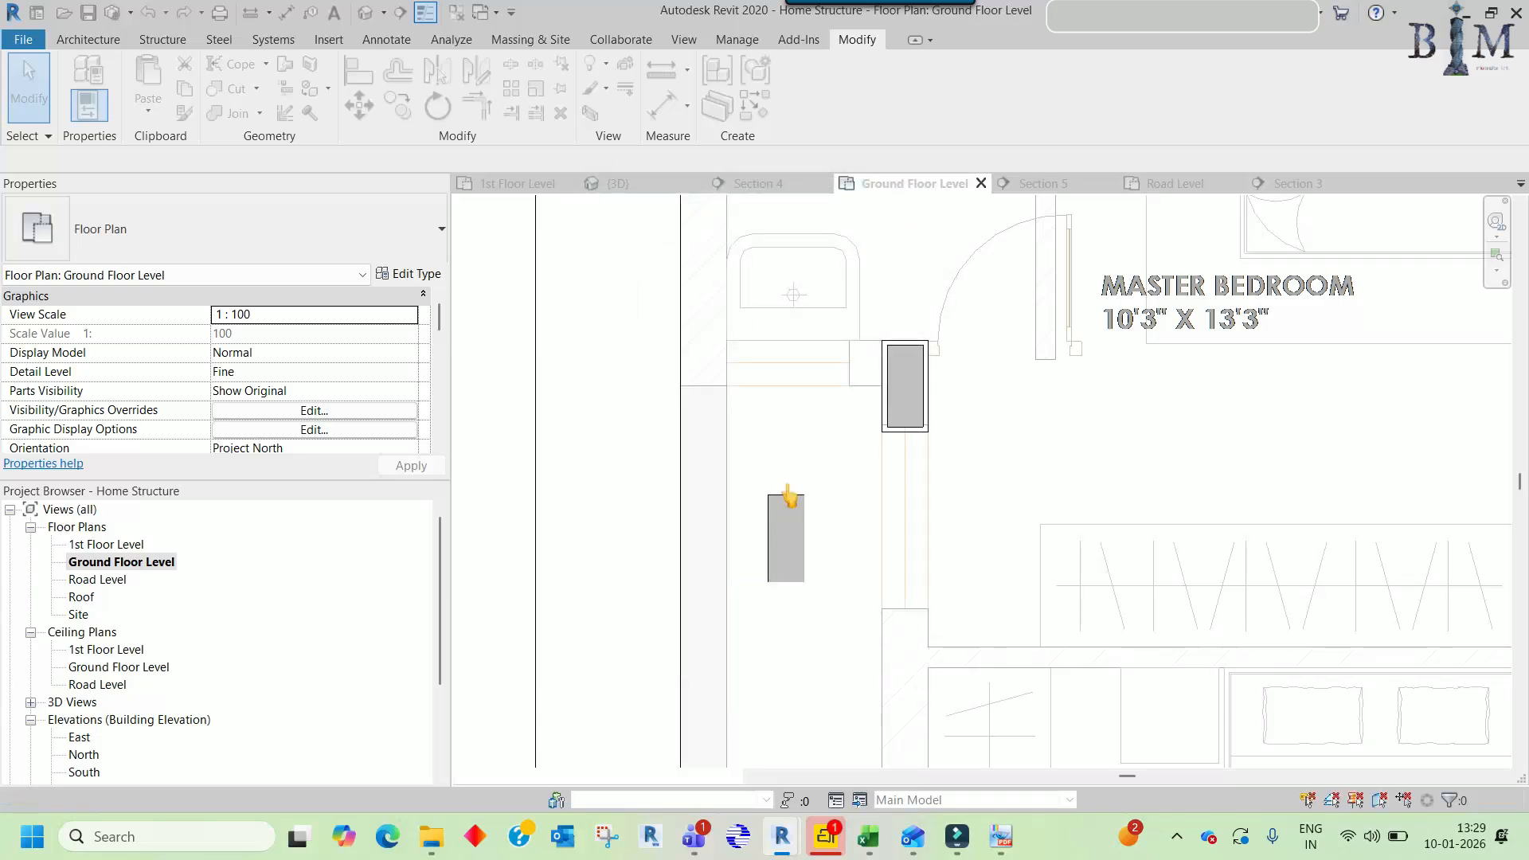
- Measure the plan's outer passage wall thickness again in feet and inches
key("i")
left_click(680, 441)
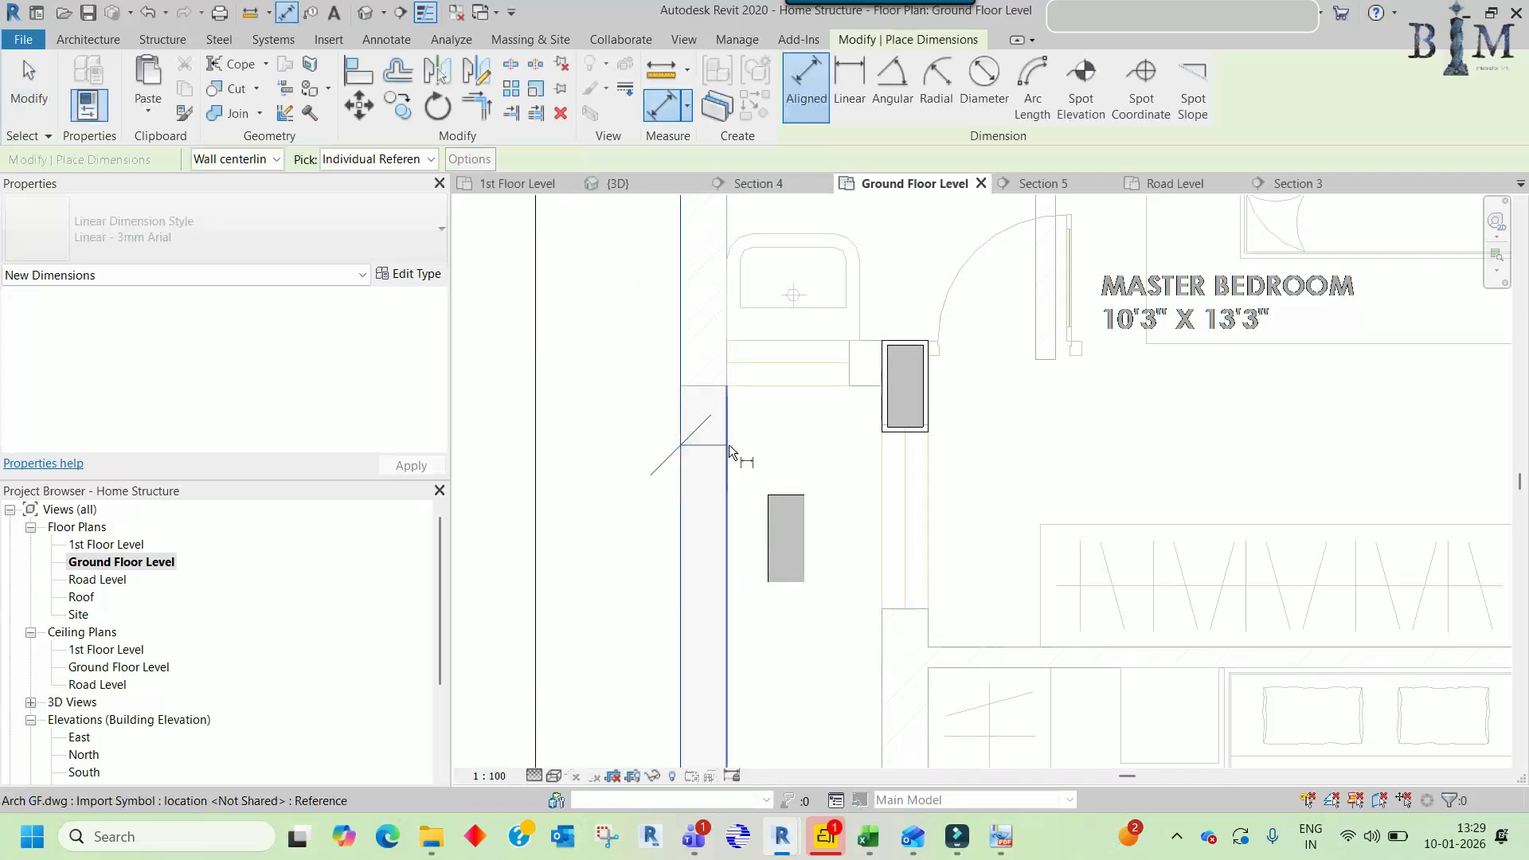
left_click(727, 444)
key("Escape")
key("Escape")
- Duplicate the copied wall's type as 9" Thk and set its structure layer thickness to 9 inches
left_click(784, 506)
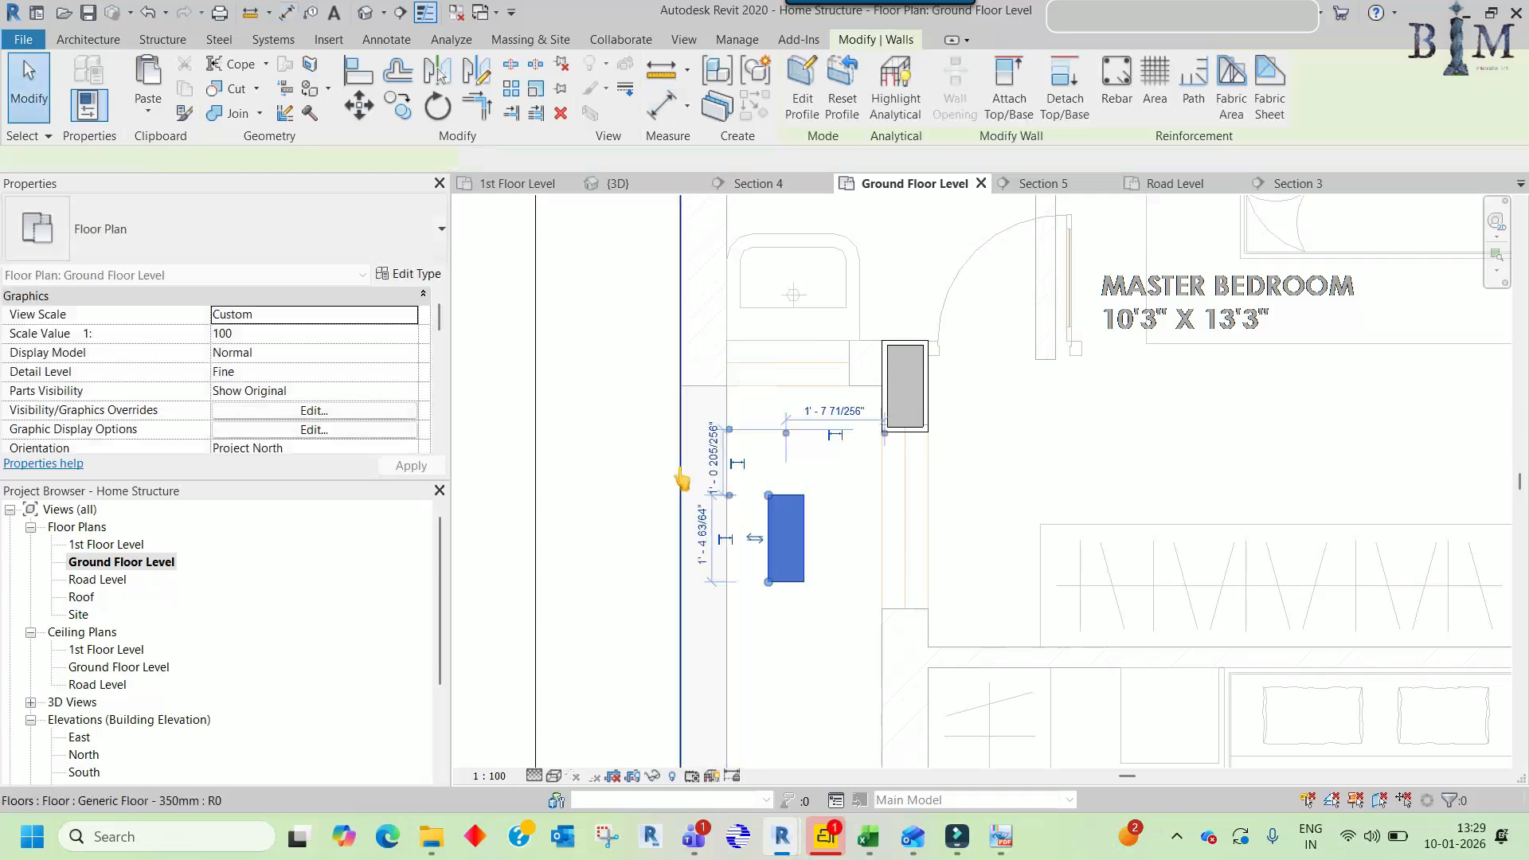
left_click(409, 275)
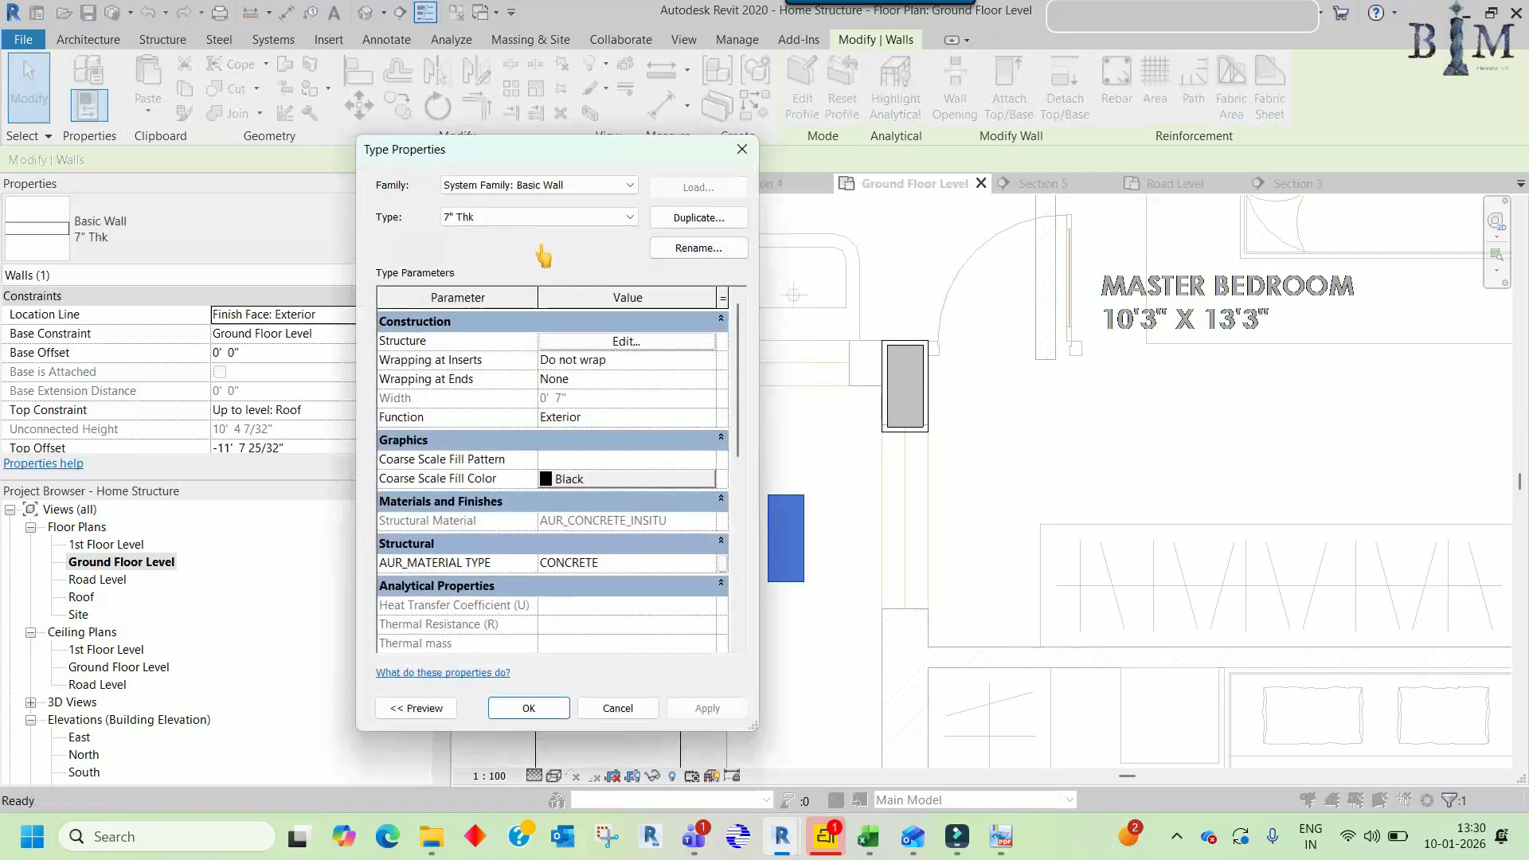
left_click(699, 218)
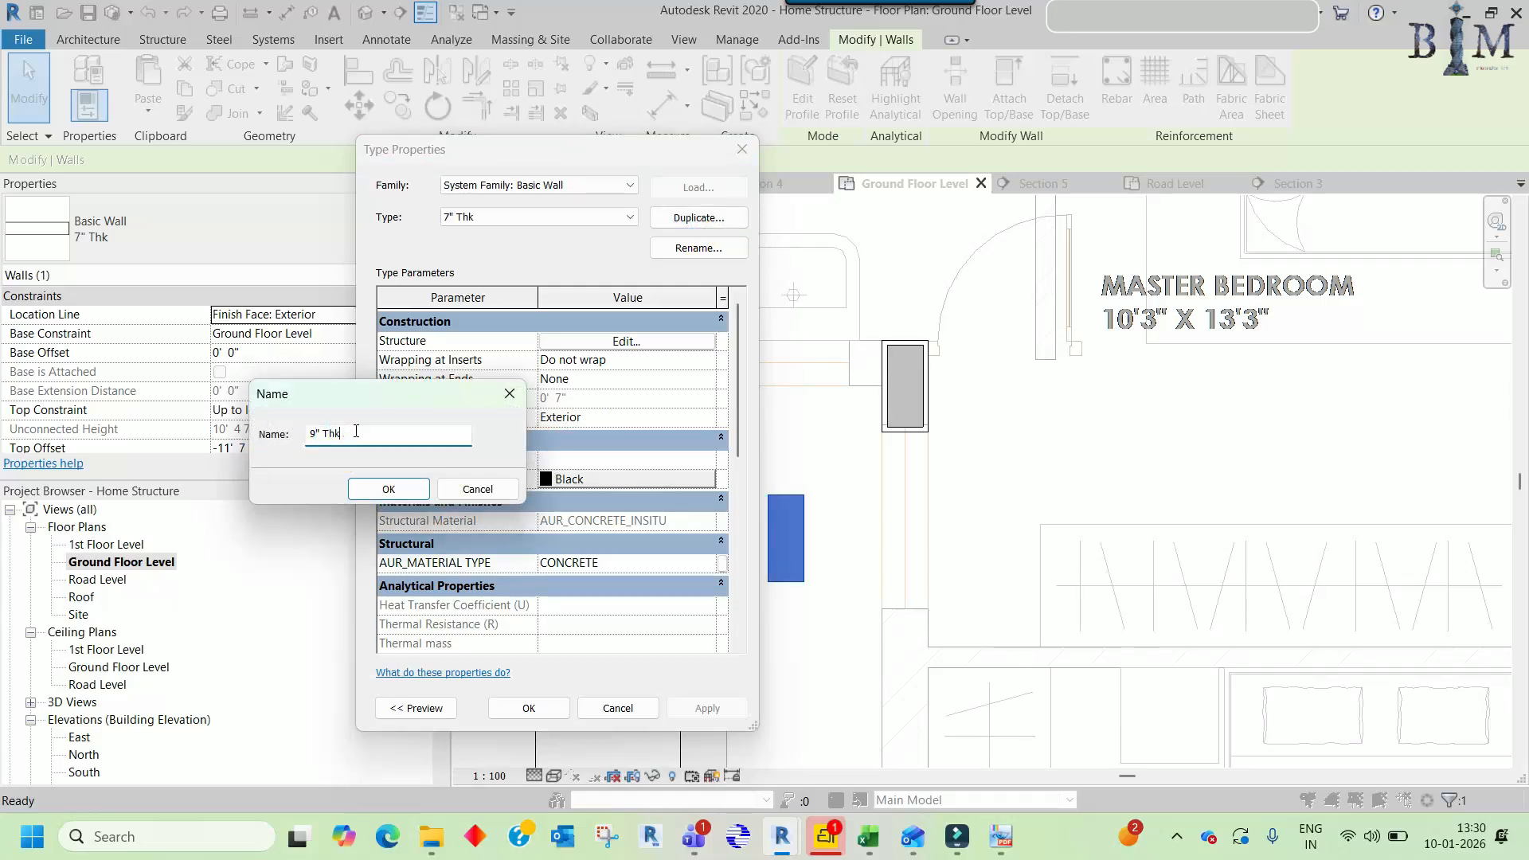
left_click(364, 489)
left_click(593, 341)
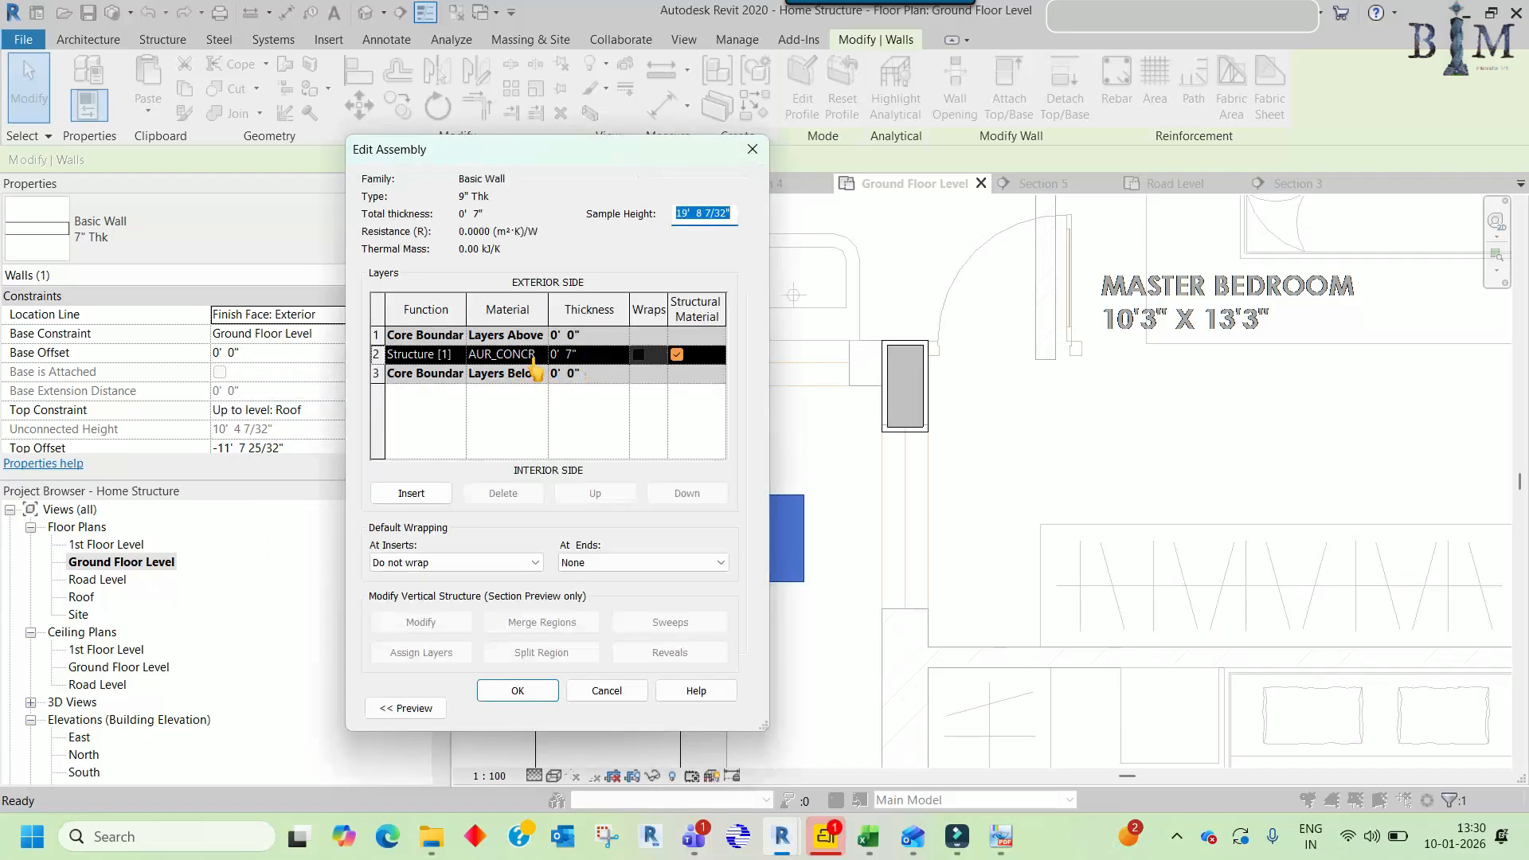
left_click(511, 354)
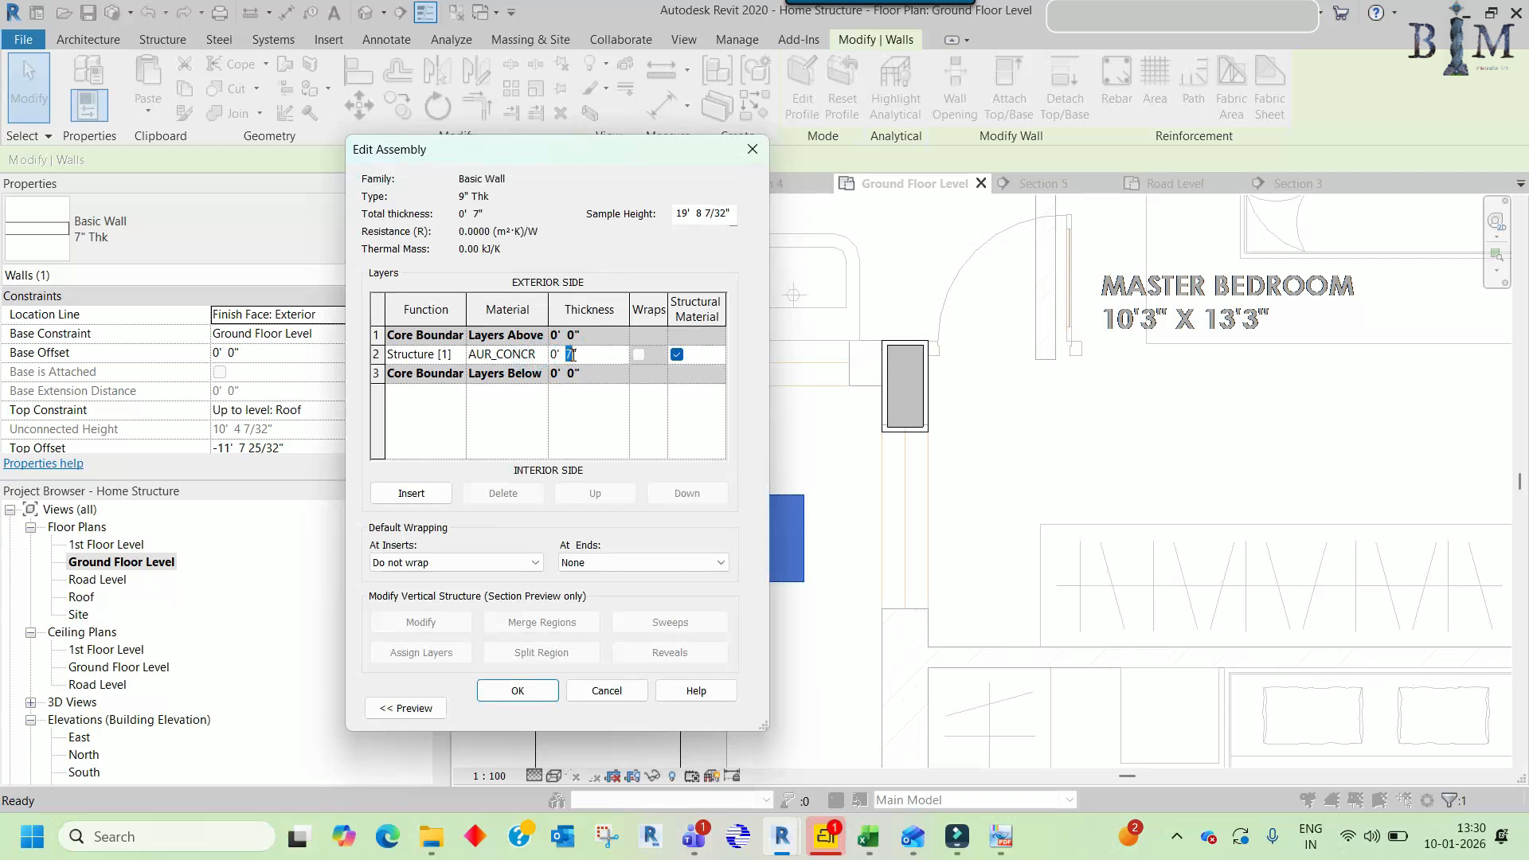
left_click(520, 686)
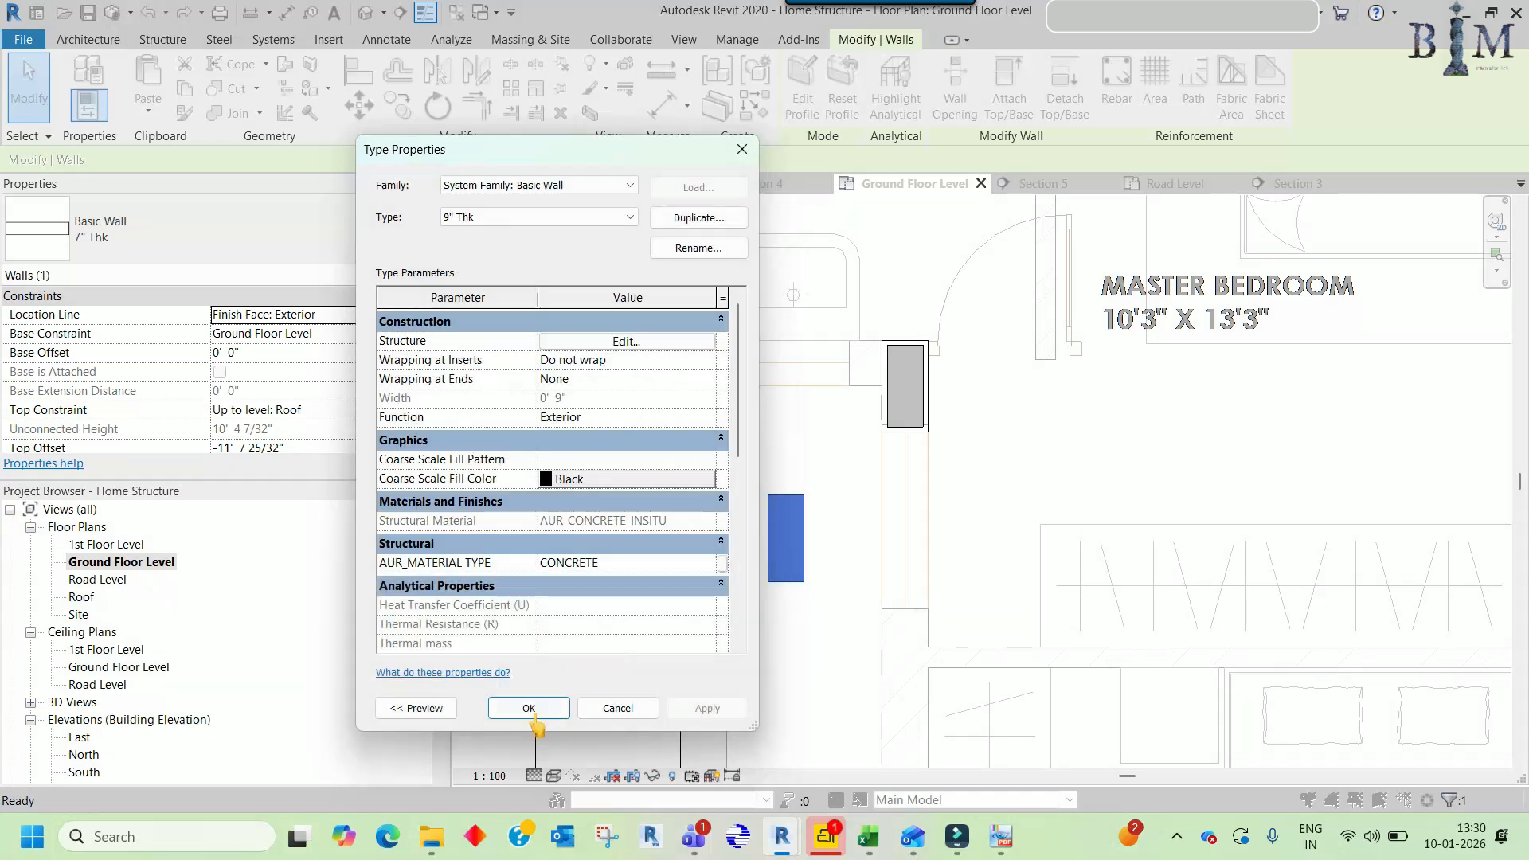
left_click(535, 710)
left_click(856, 514)
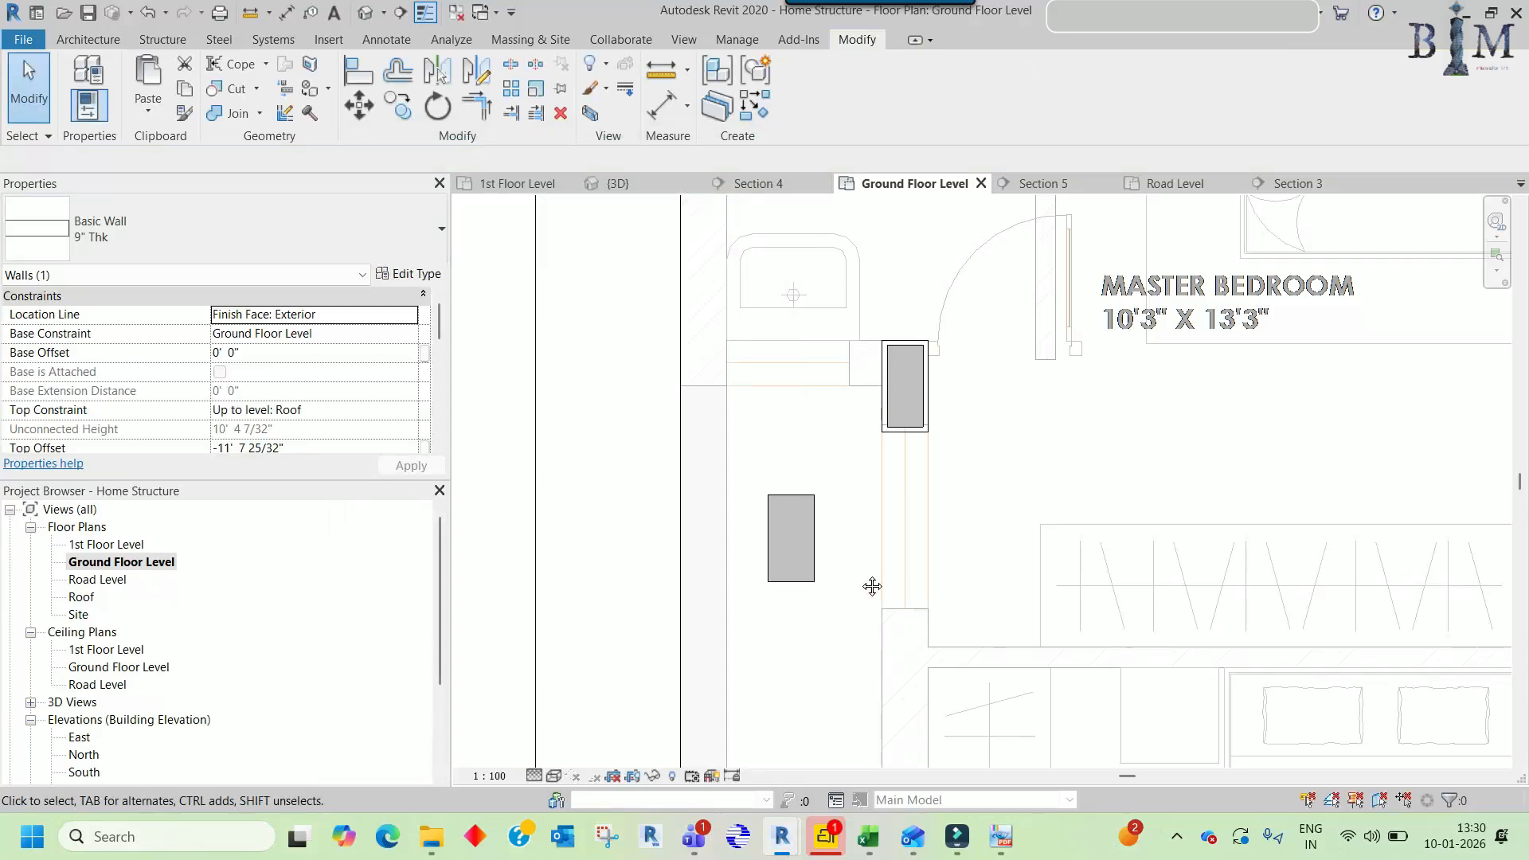
- Align the 9" Thk wall's outer face with the slab edge on the outer side of the passage
middle_click_drag(871, 587, 806, 512)
key("a")
key("l")
left_click(618, 398)
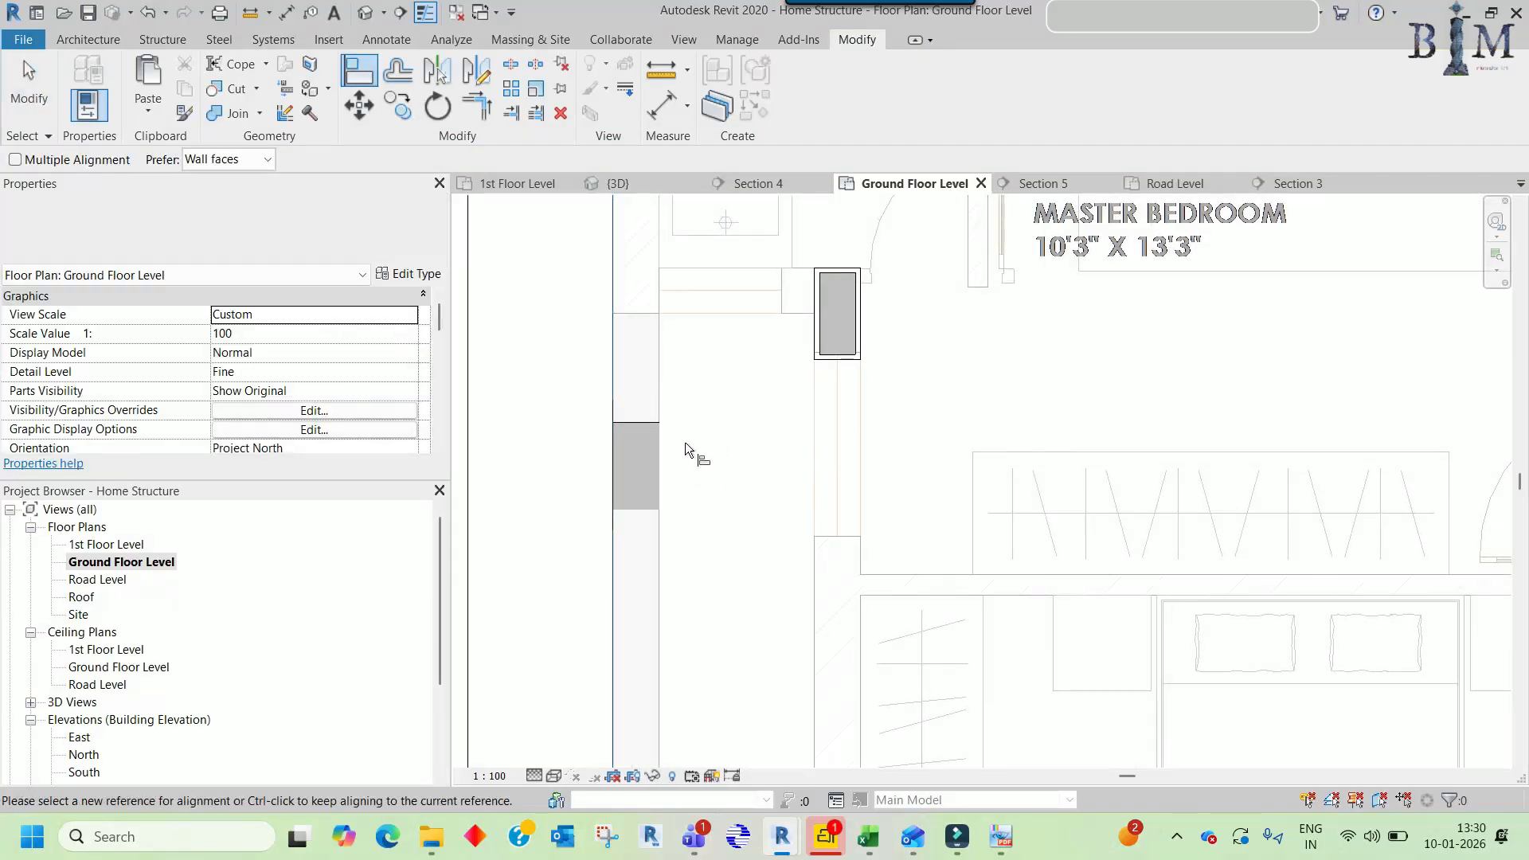
left_click(684, 443)
- Stretch the 9" Thk wall from the master toilet's lower wall down to the passage door beside the lift
left_click(611, 422)
left_click_drag(611, 422, 613, 313)
scroll(613, 314, "down", 2)
scroll(612, 314, "down", 2)
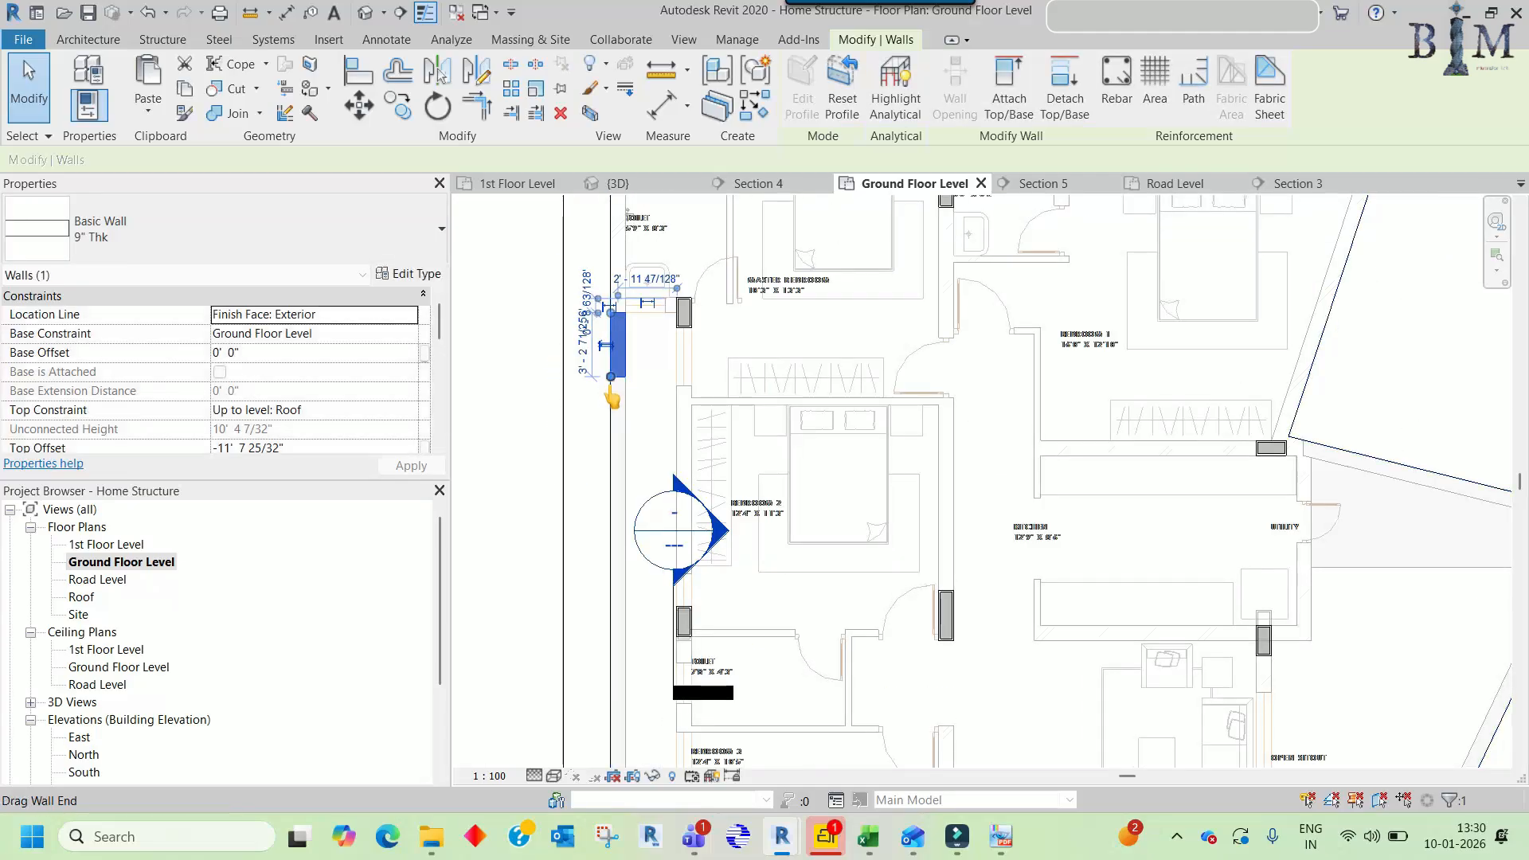
left_click_drag(606, 655, 608, 668)
middle_click_drag(608, 669, 608, 352)
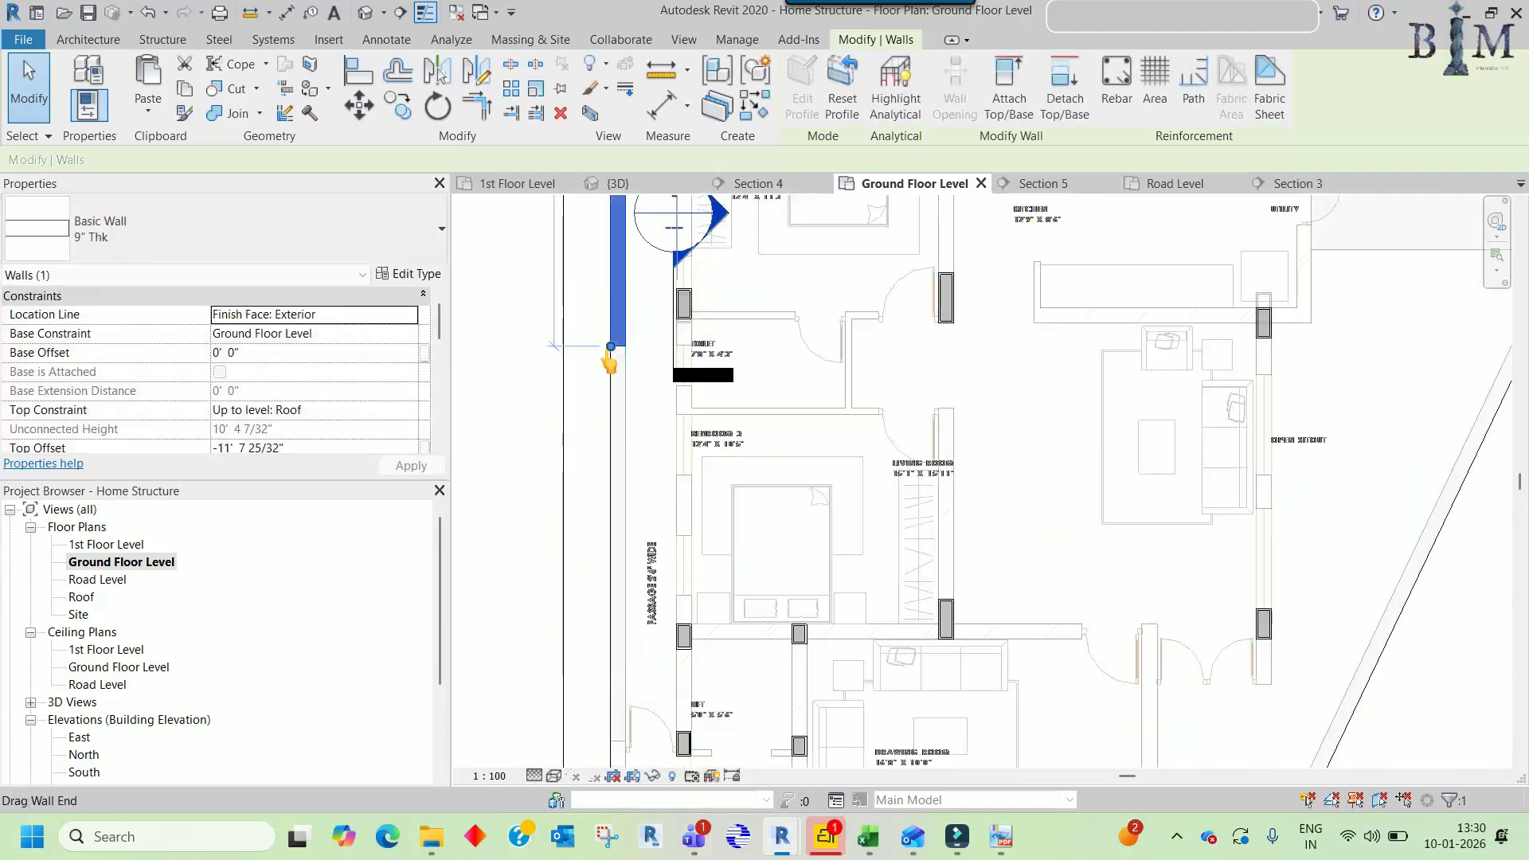
scroll(610, 347, "up", 5)
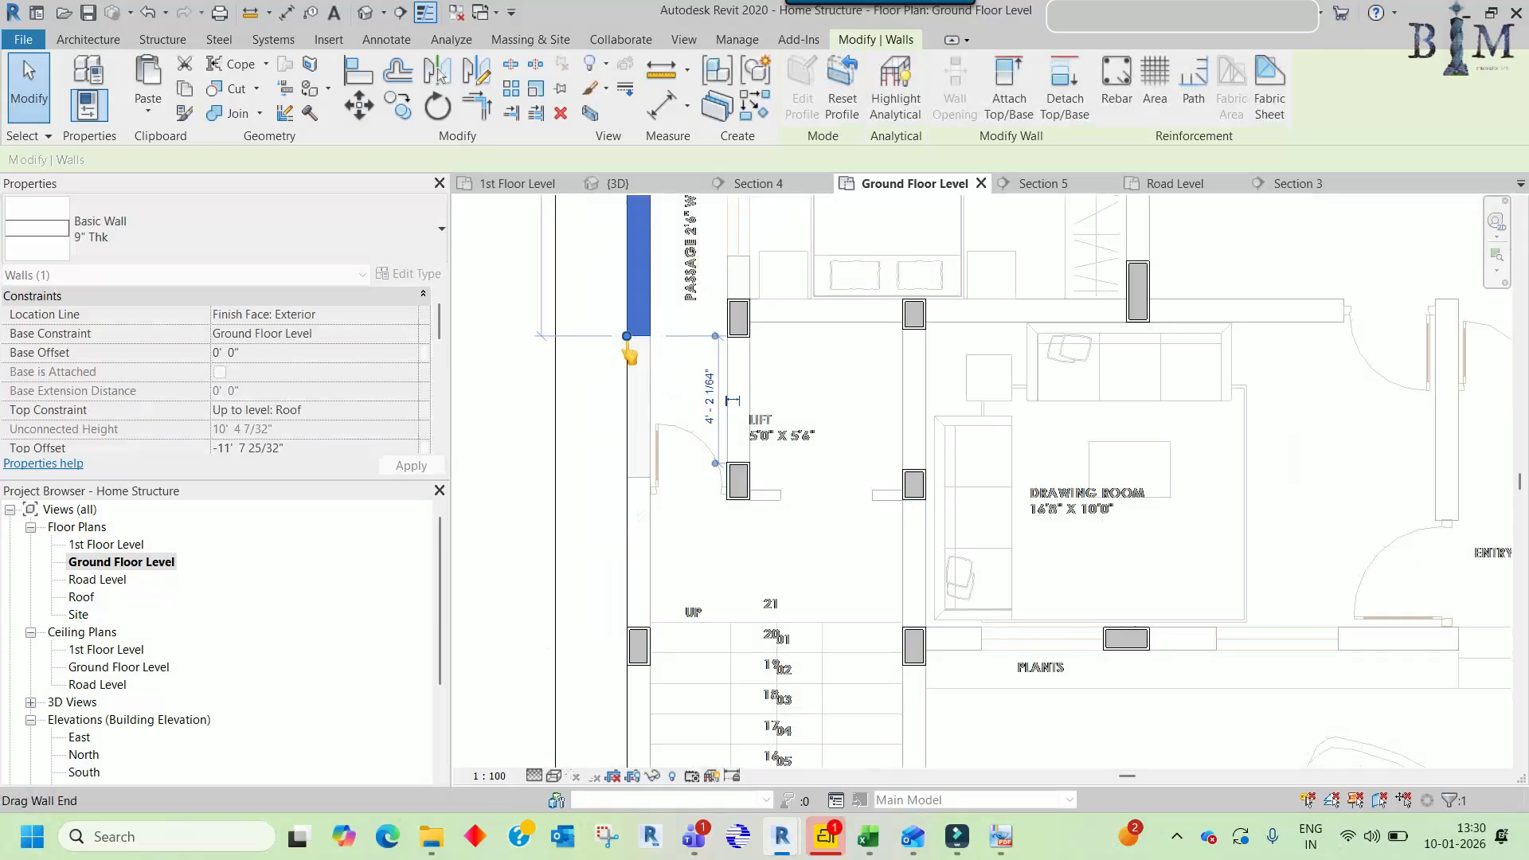
left_click_drag(629, 486, 630, 579)
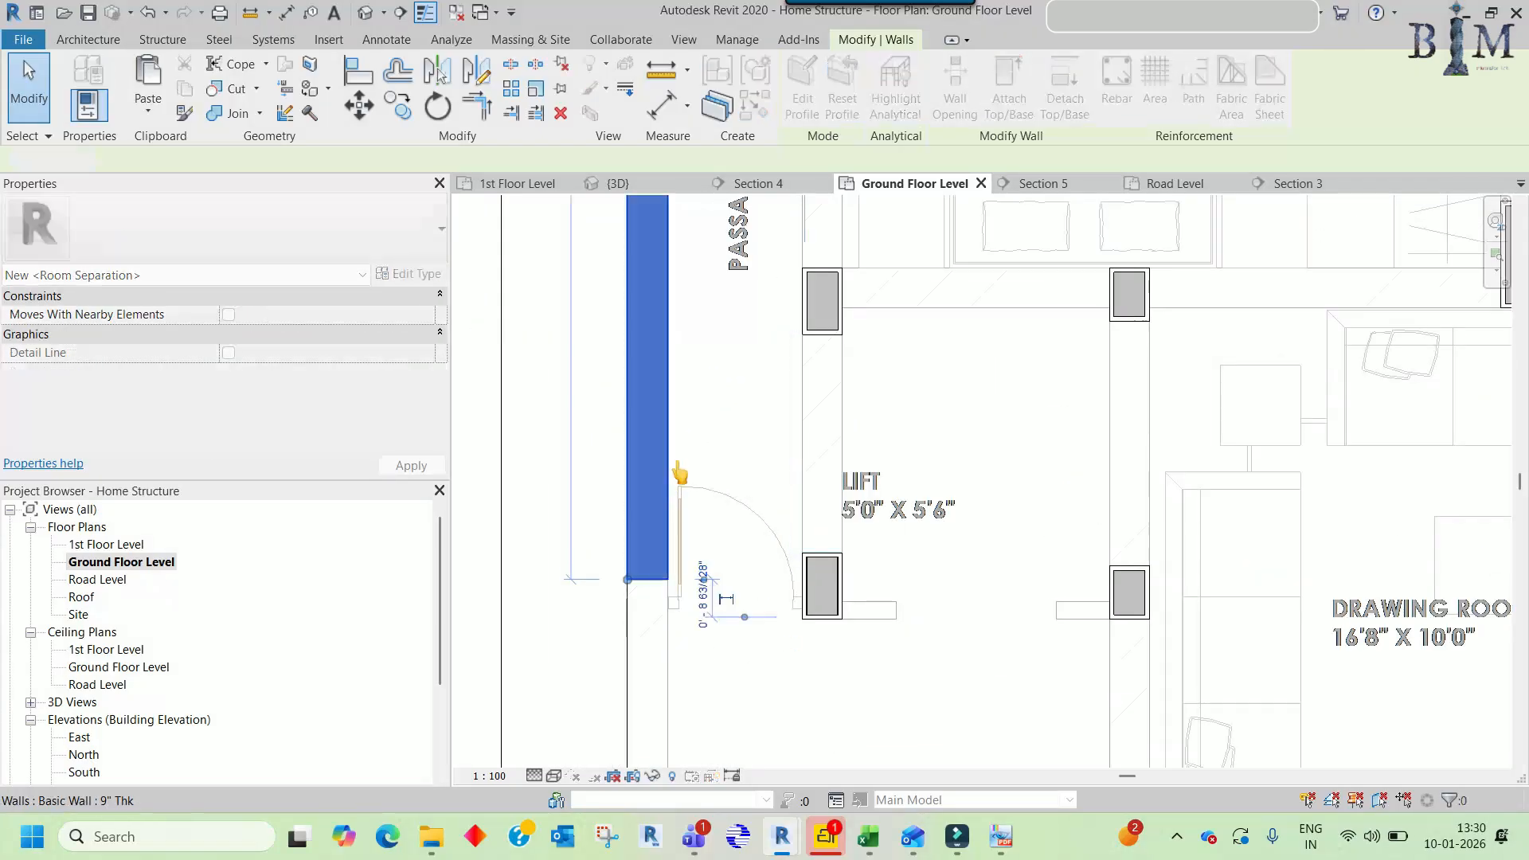
left_click(682, 453)
- Inspect the 9" Thk passage wall between the floor slabs in the 3D view
scroll(681, 453, "down", 2)
scroll(684, 463, "down", 3)
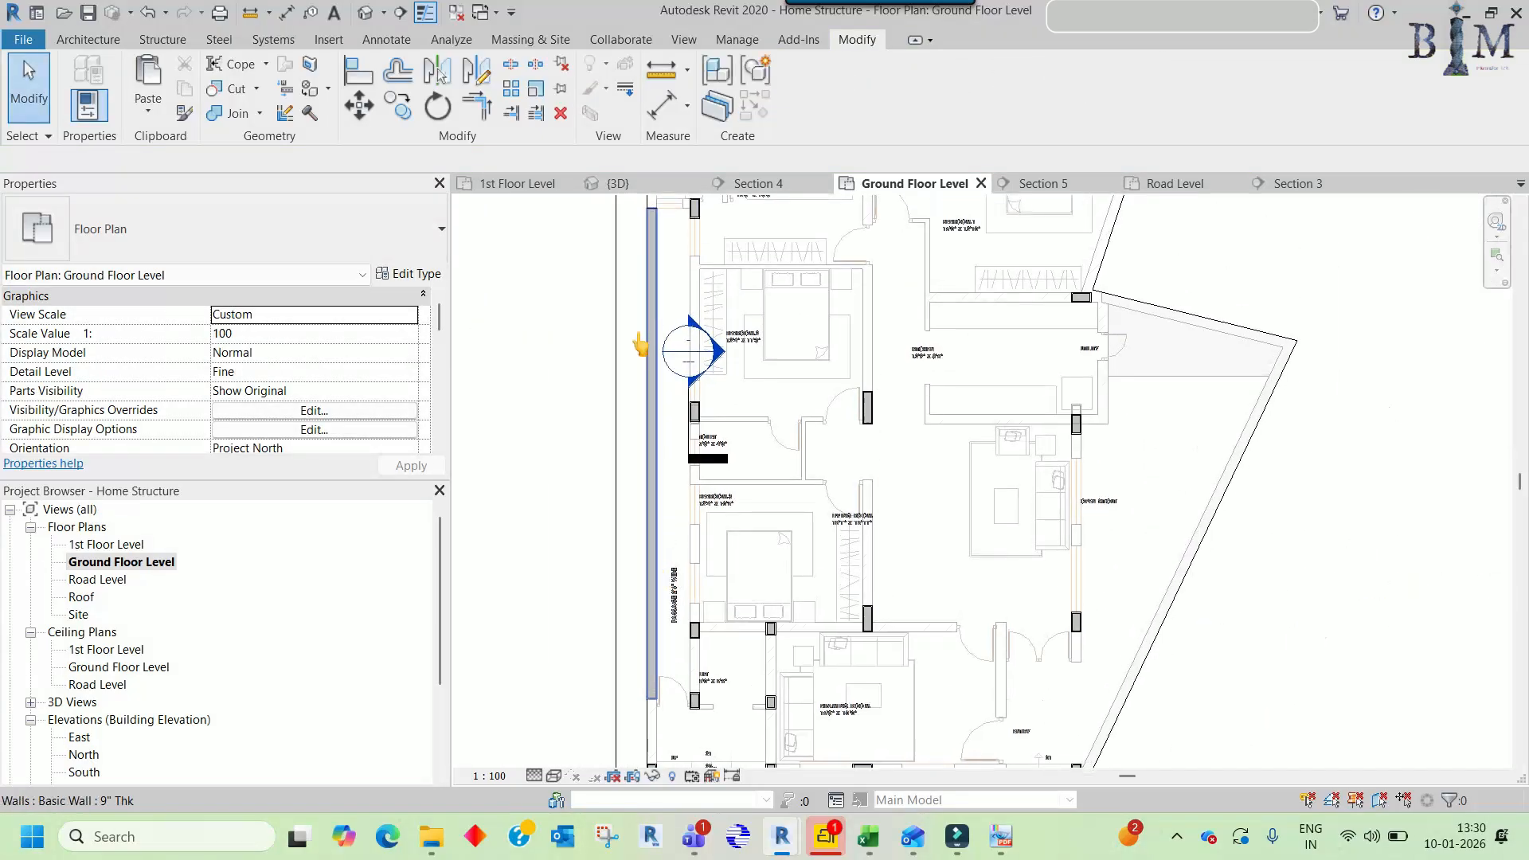
left_click(620, 182)
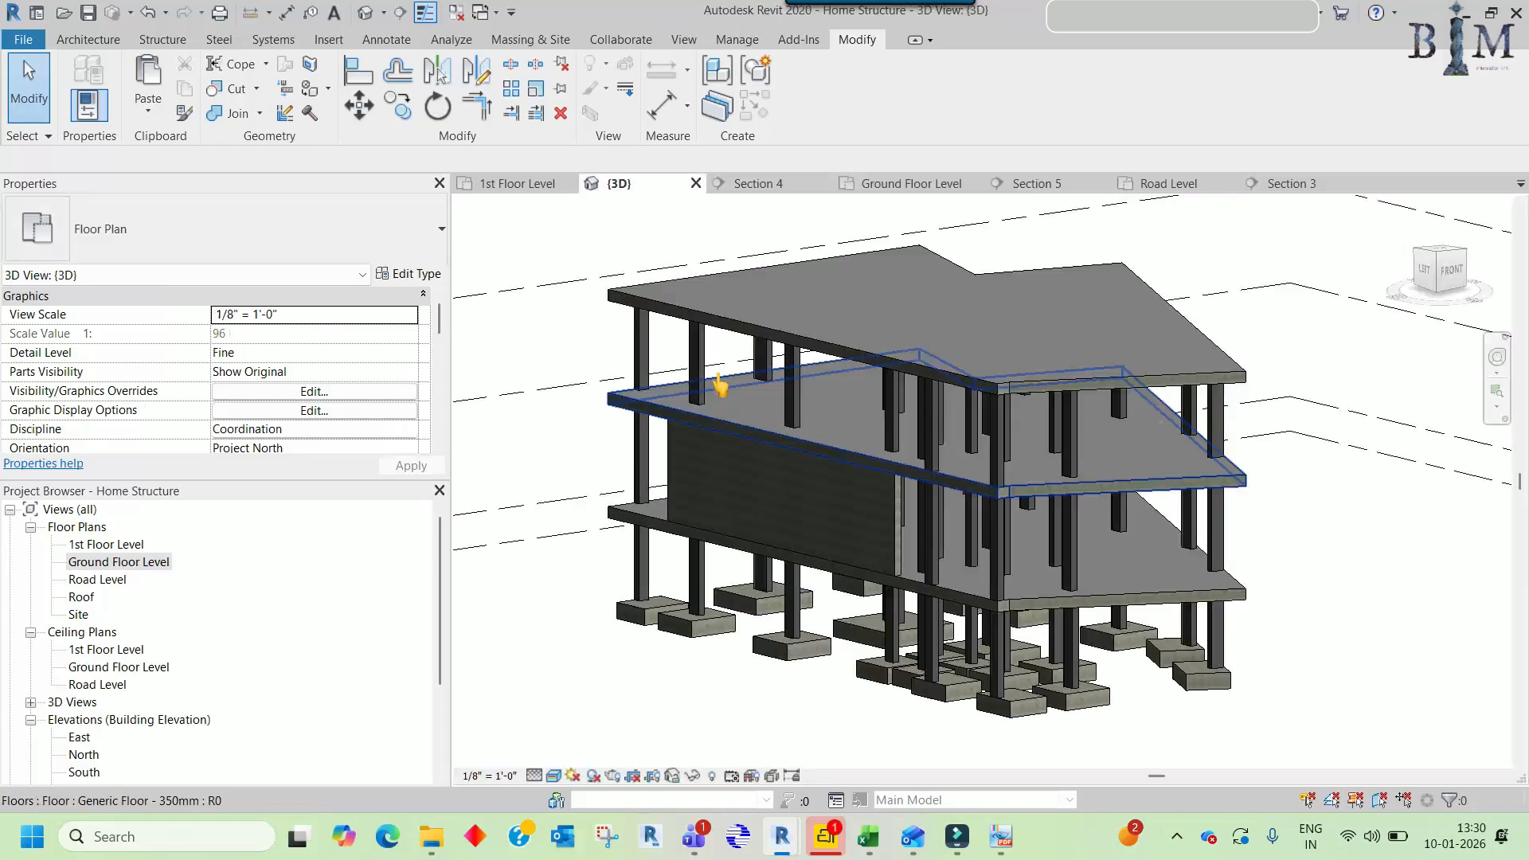
scroll(885, 522, "up", 2)
mouse_move(892, 522)
middle_mouse_down("shift")
mouse_move(722, 504)
mouse_move(893, 549)
middle_mouse_up("shift")
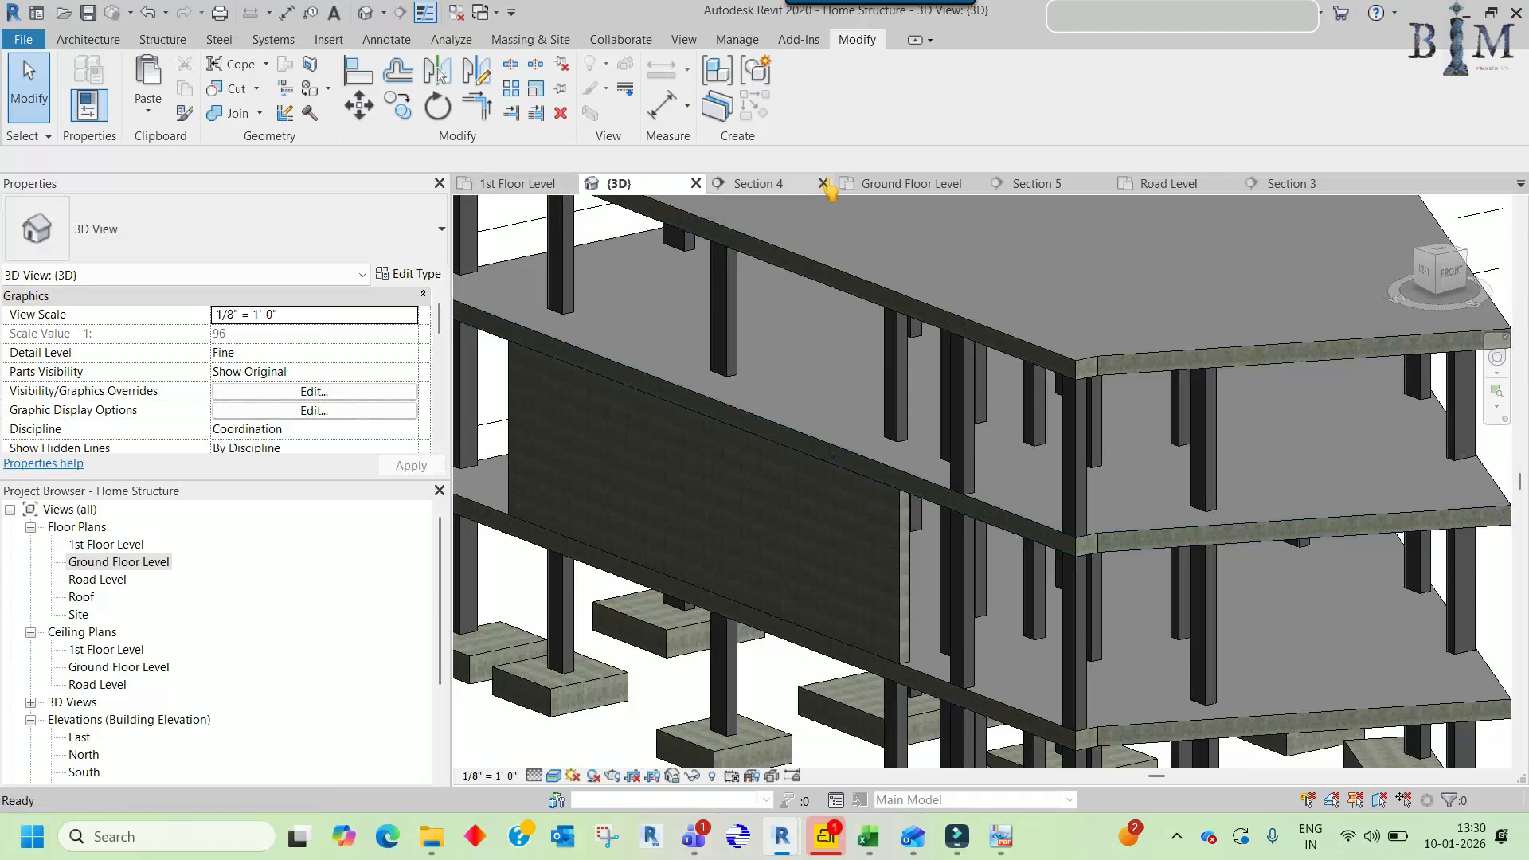
- Bring up the structural Ground Floor Level plan, then switch to the Home Architecture project
left_click(519, 190)
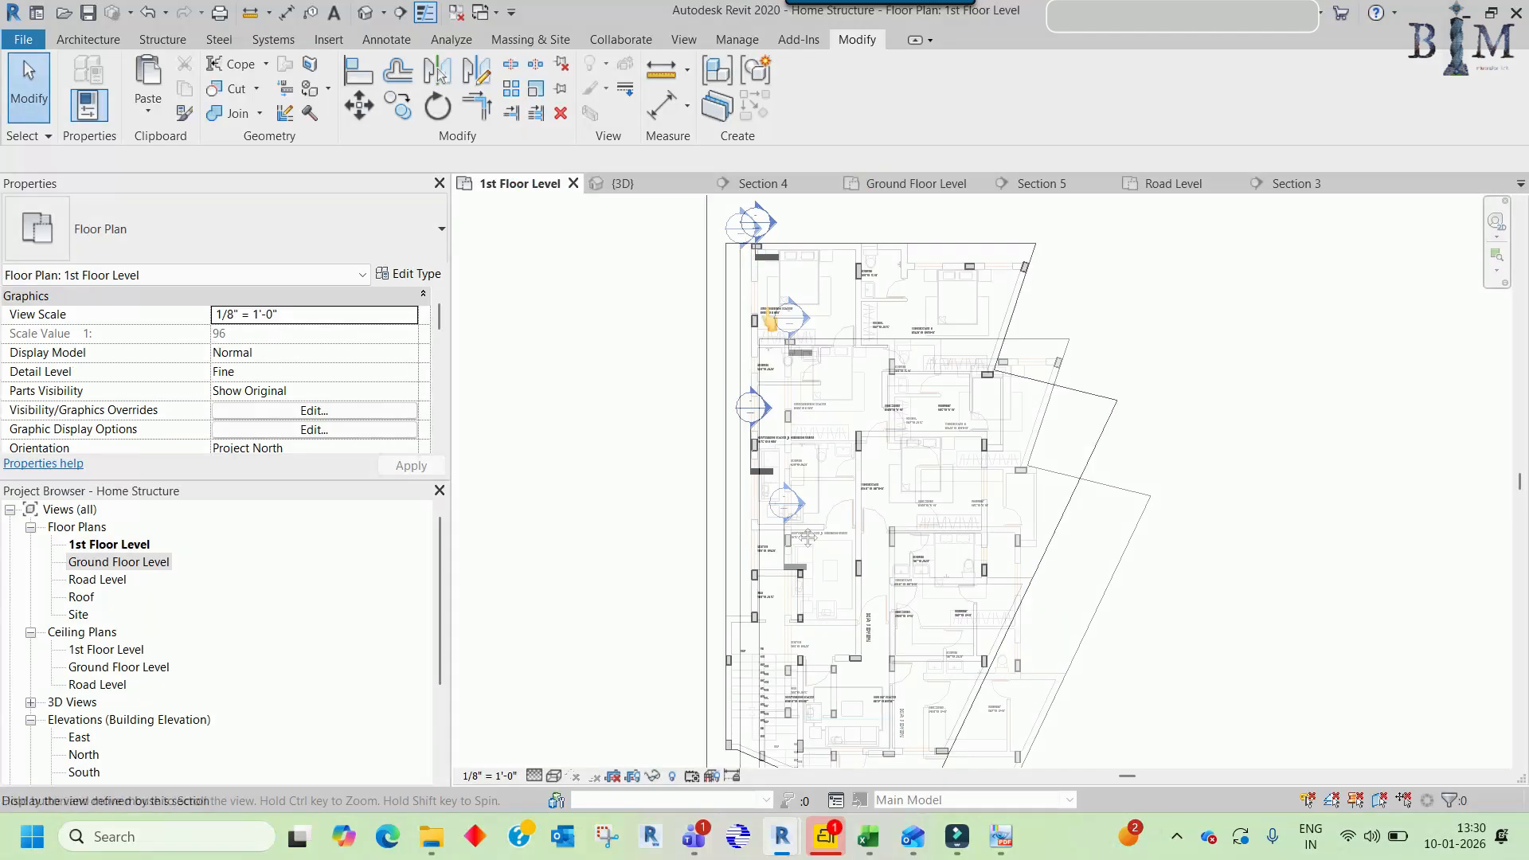
left_click(862, 190)
scroll(899, 444, "down", 3)
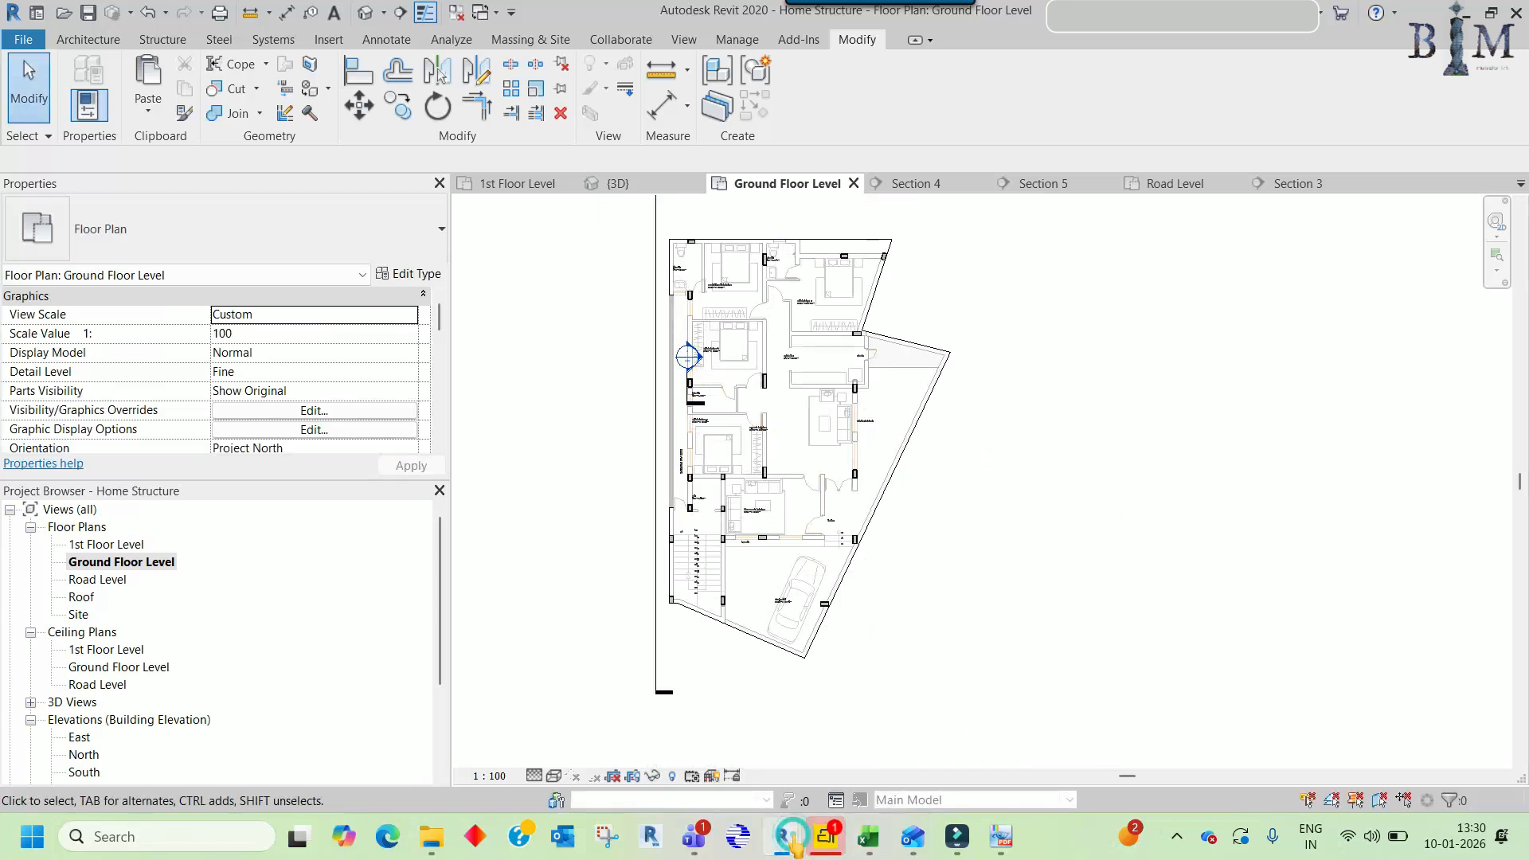
mouse_move(790, 838)
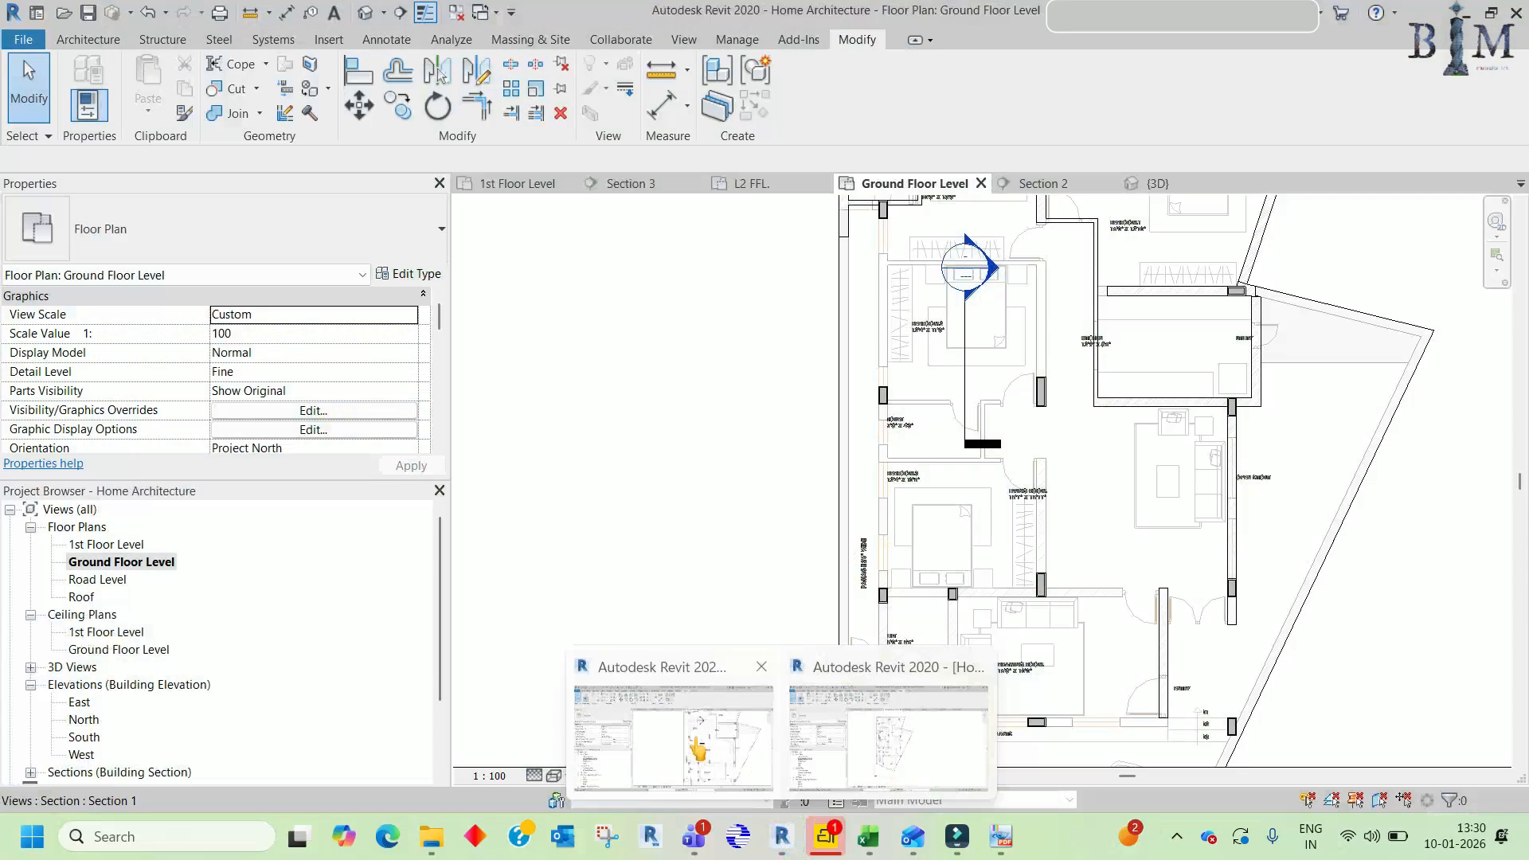
left_click(695, 744)
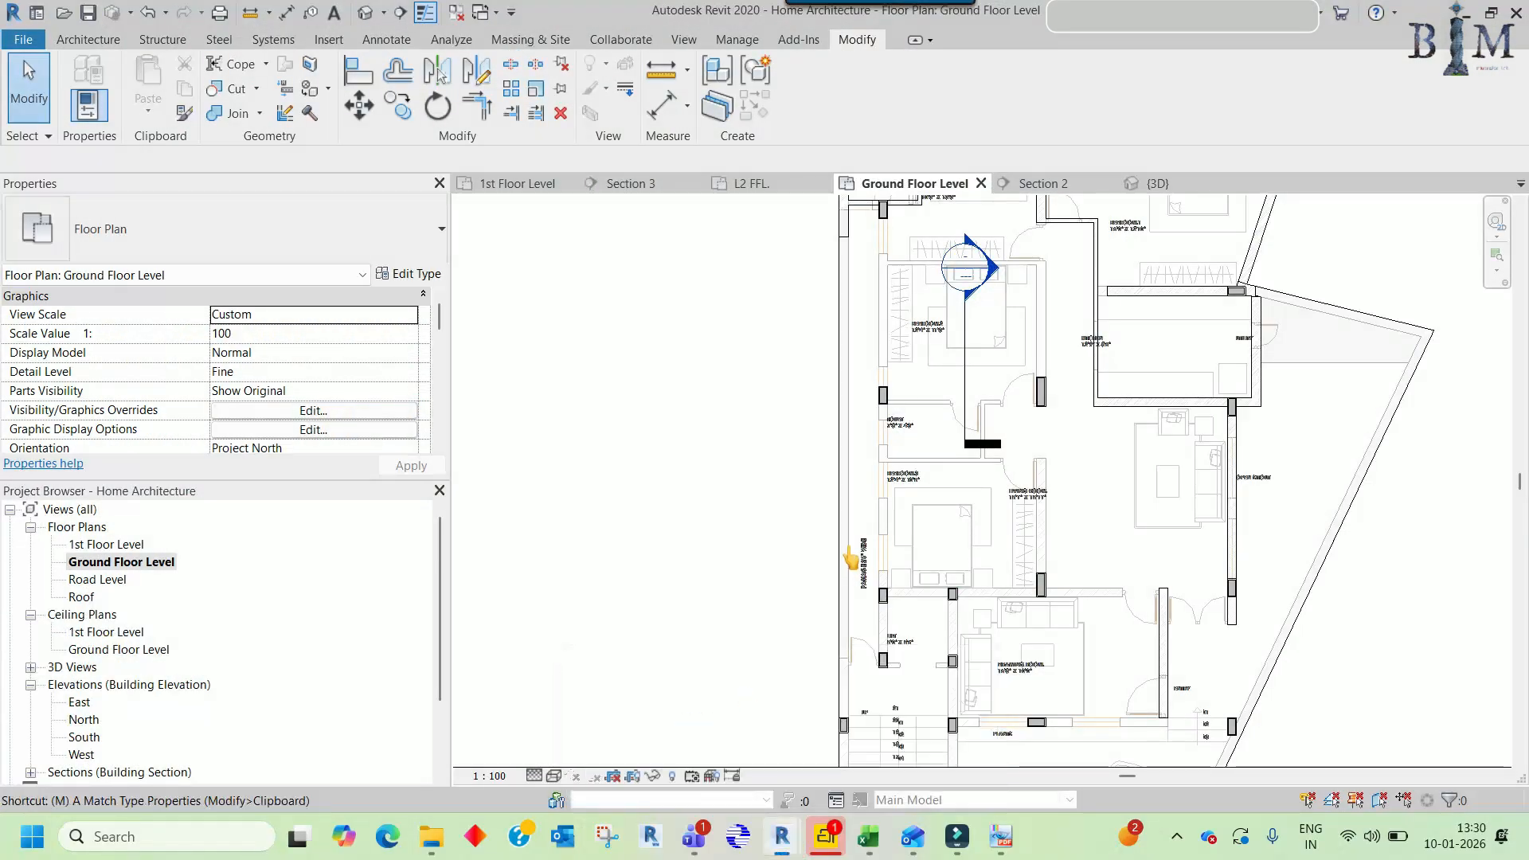
- Reload the Home Structure.rvt link in the architectural project
key("l")
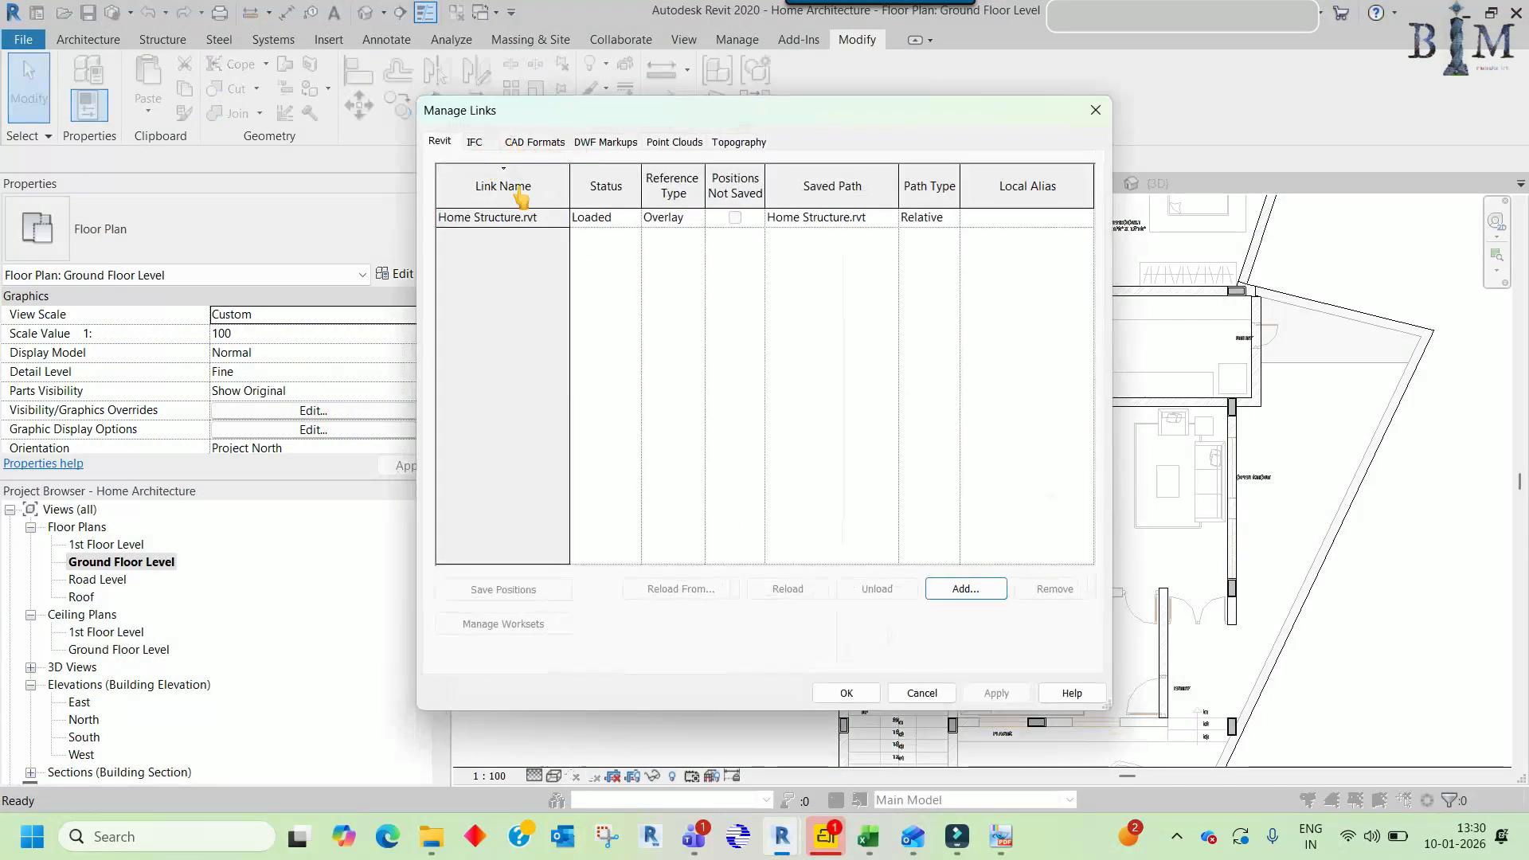
left_click(513, 216)
left_click(780, 587)
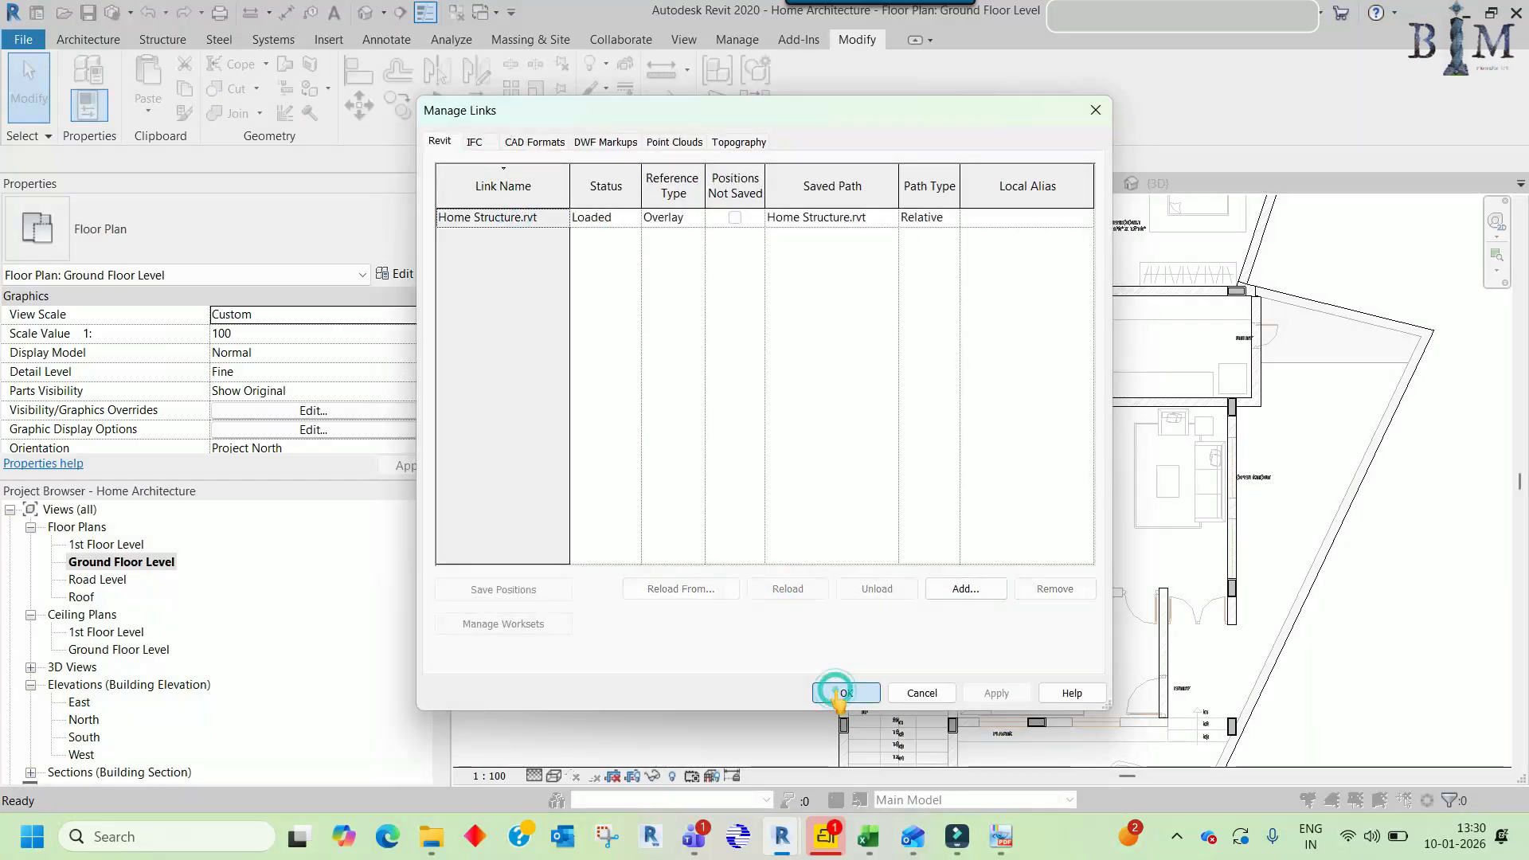
- Align the lower end of the 9-inch outer brick wall beside the master toilet with the upper end of the linked structural passage wall
middle_click_drag(820, 303, 823, 471)
scroll(837, 299, "up", 3)
left_click(806, 401)
scroll(794, 531, "up", 2)
left_click_drag(798, 580, 789, 388)
key("ctrl+z")
key("a")
key("l")
scroll(794, 481, "up", 2)
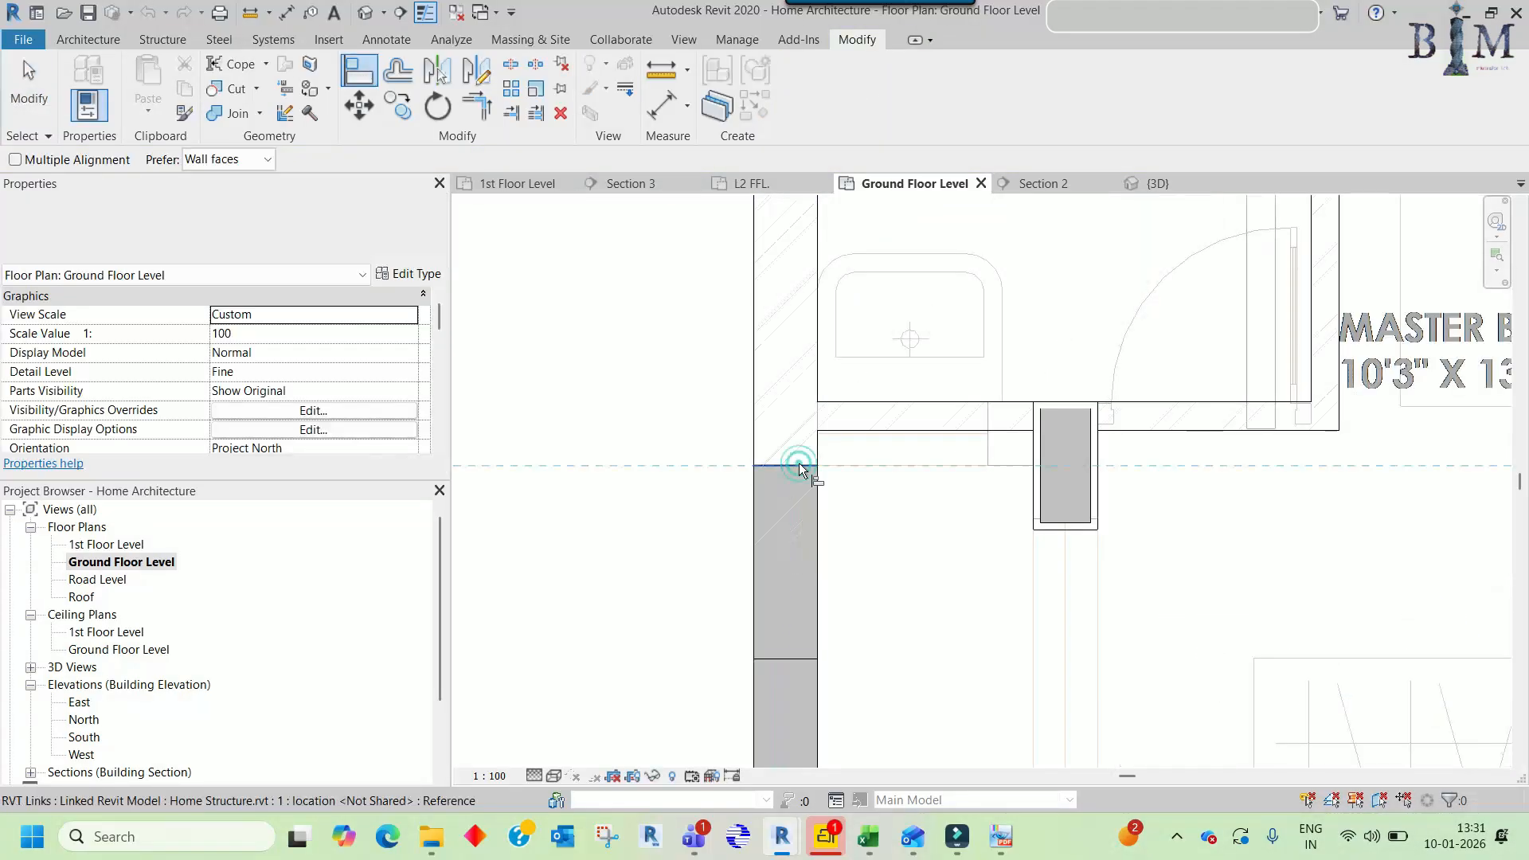
key("Escape")
- Copy the Generic - 9" outer wall down to the outer side of the staircase
scroll(799, 459, "down", 6)
middle_click_drag(808, 544, 814, 358)
middle_click_drag(823, 658, 818, 433)
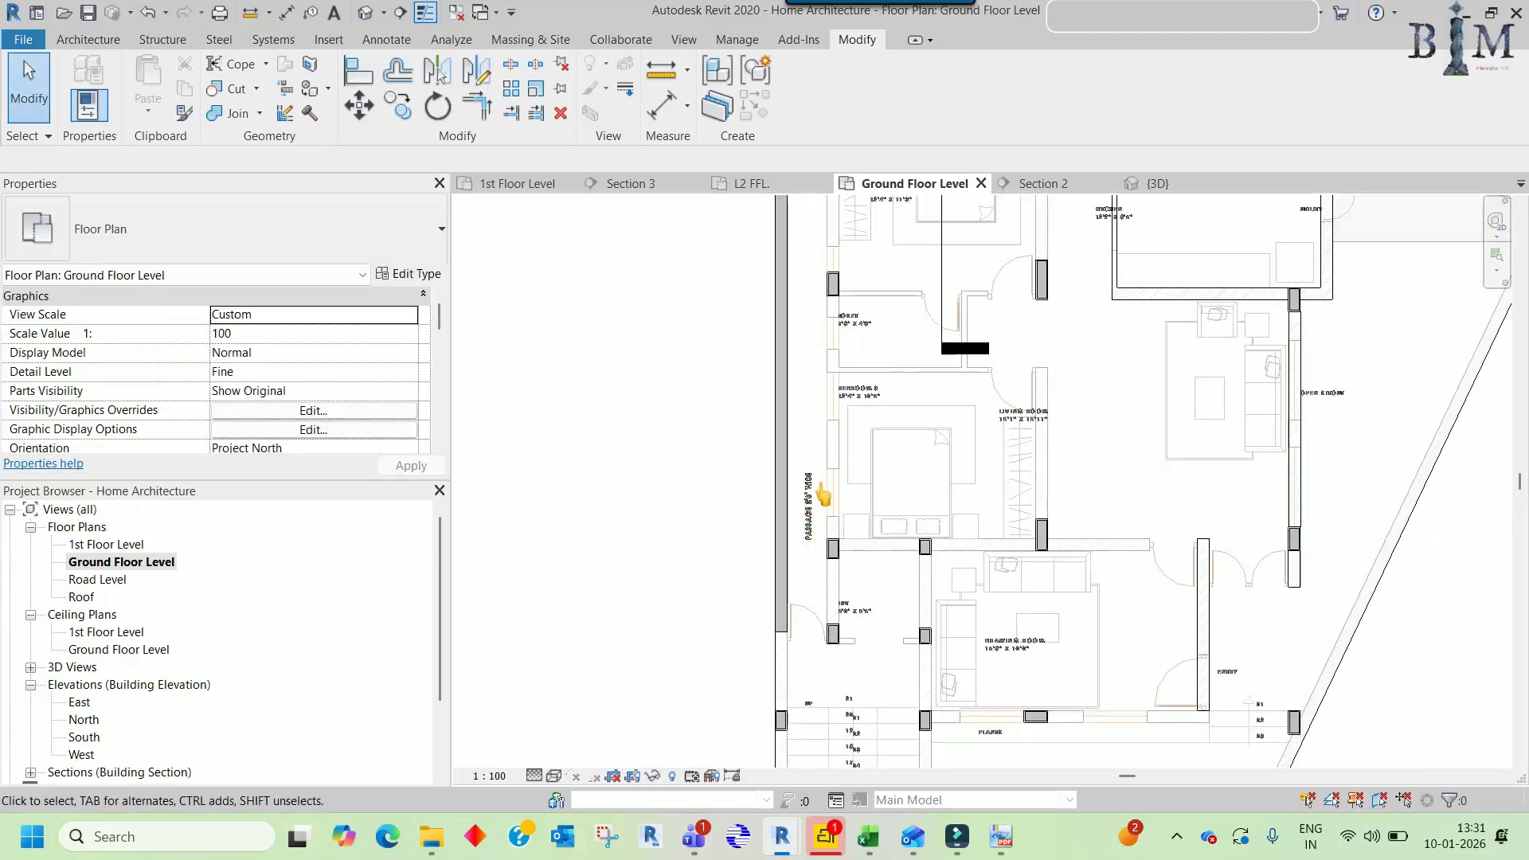
scroll(824, 495, "down", 2)
left_click(790, 259)
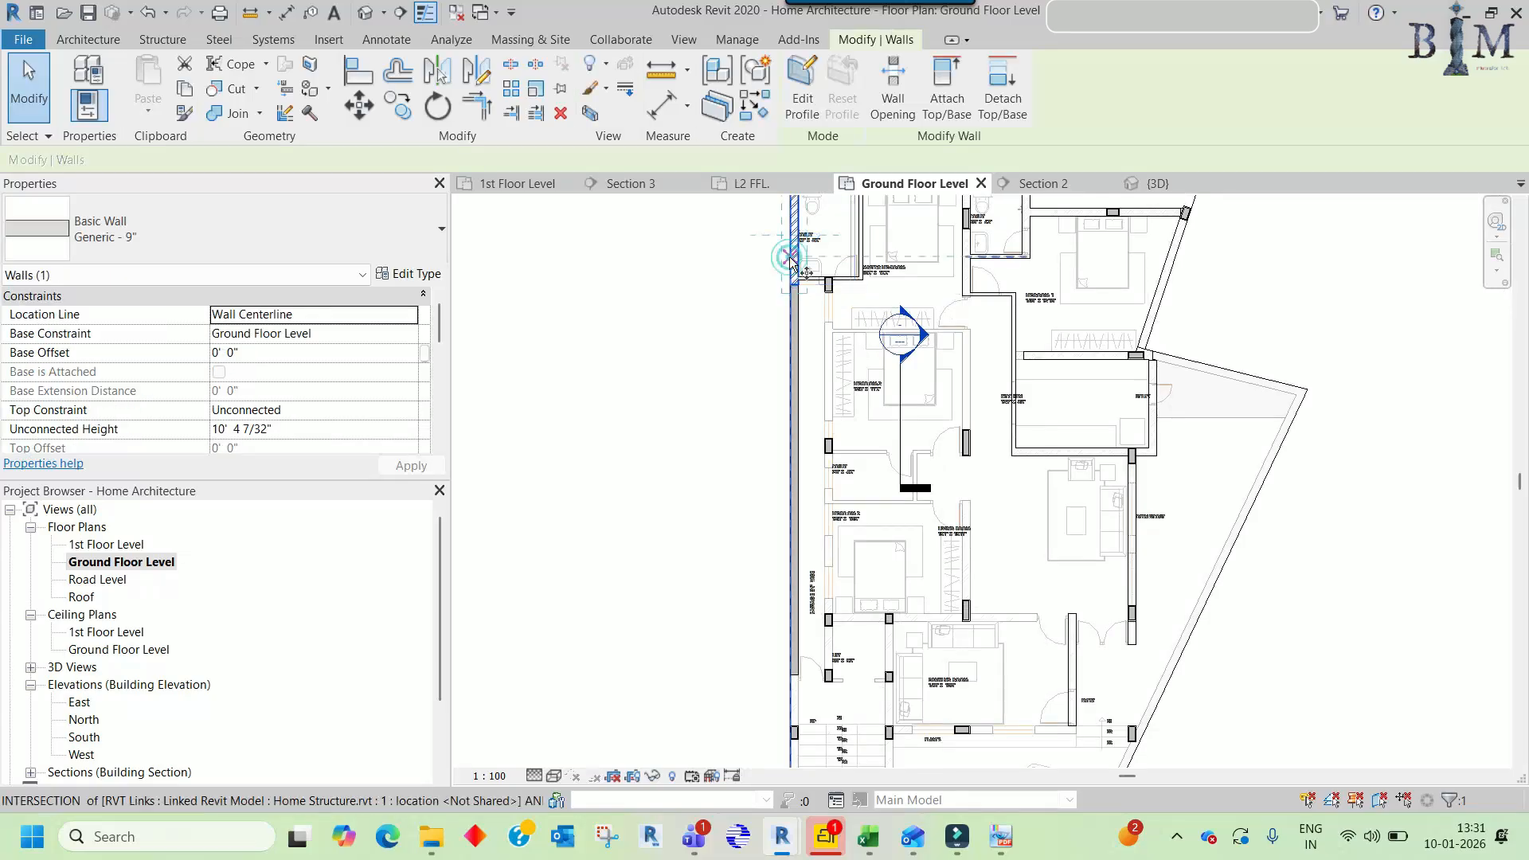
key("c")
key("o")
scroll(799, 445, "up", 4)
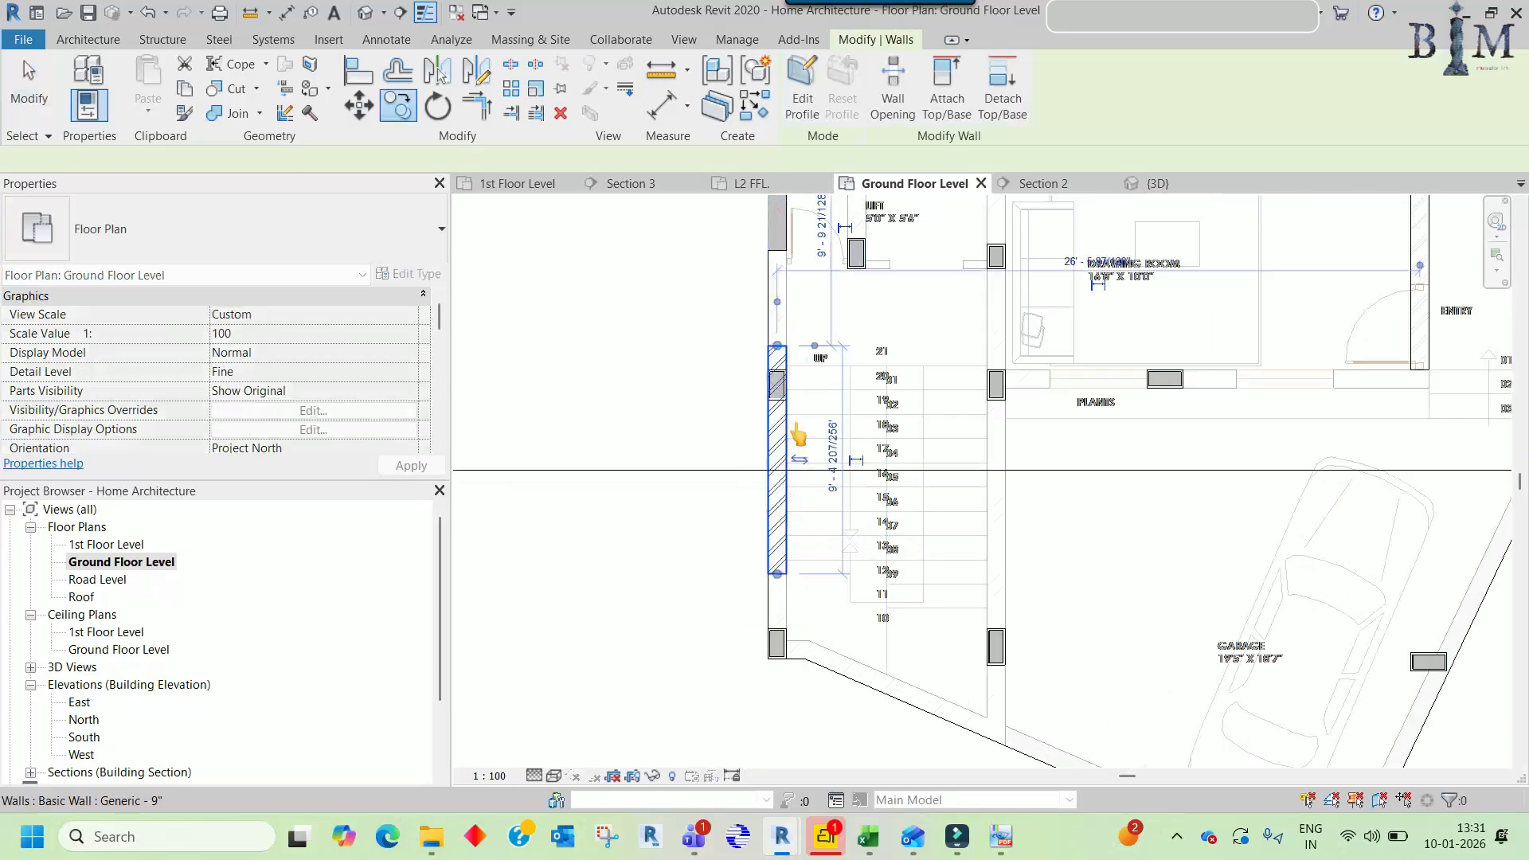
key("Escape")
key("Escape")
- Align the upper end of the copied staircase wall with the lower end of the linked structural passage wall
scroll(778, 319, "up", 3)
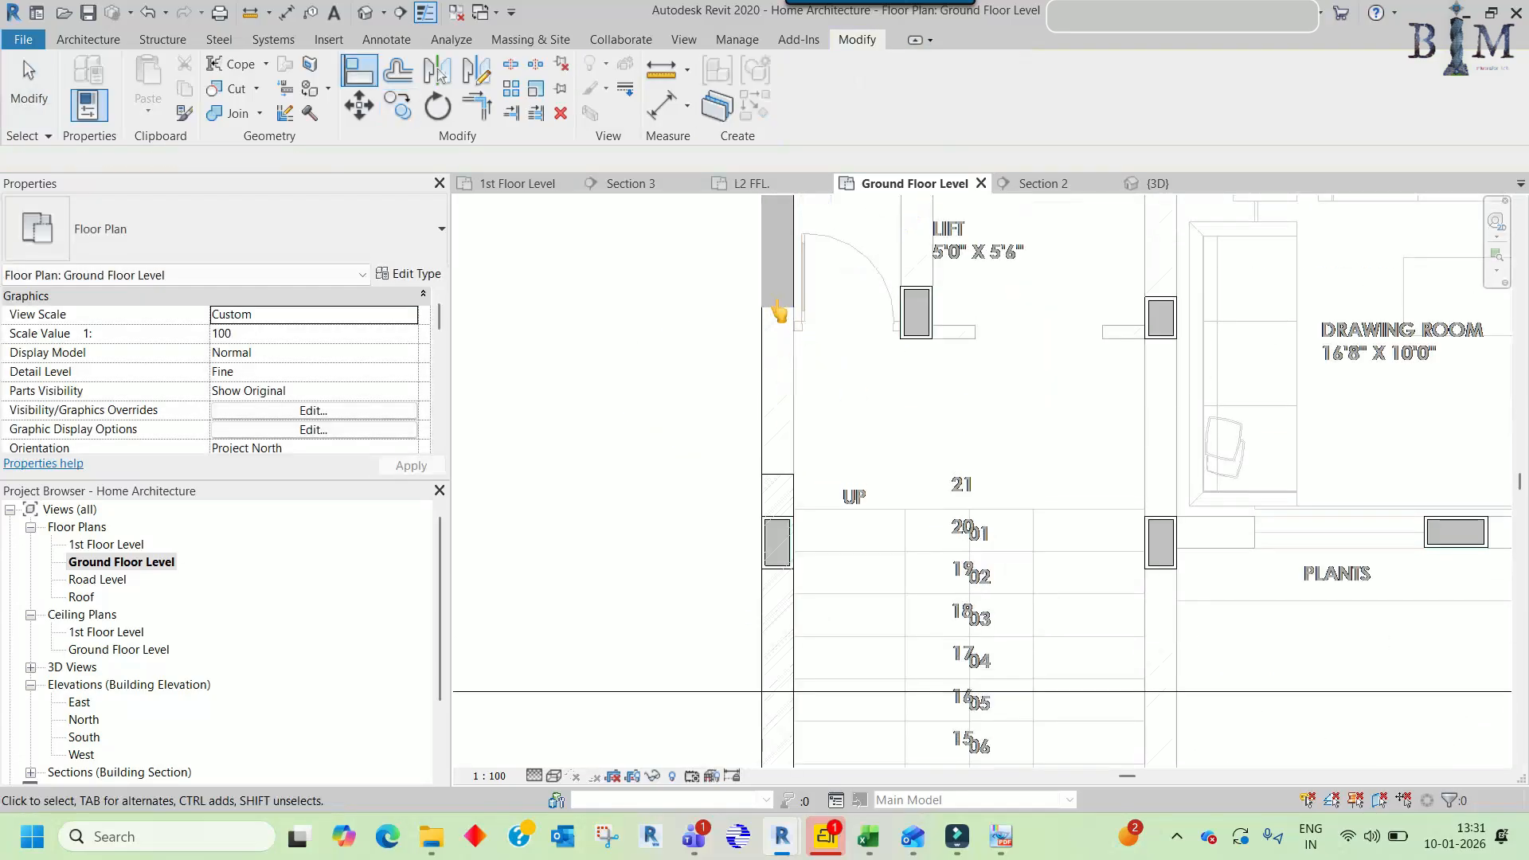
key("a")
key("l")
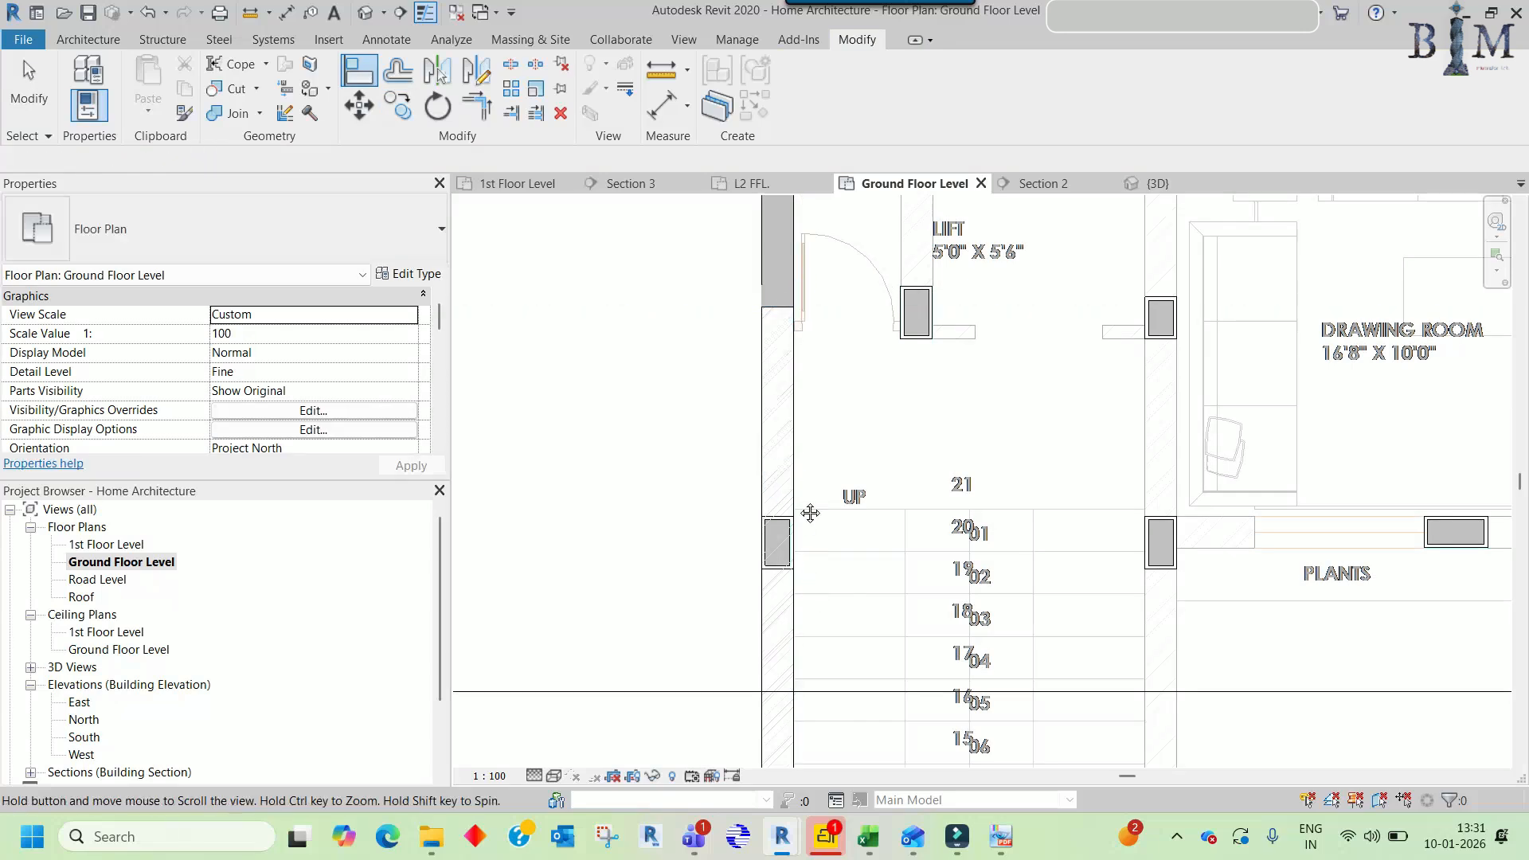
middle_click_drag(809, 512, 754, 343)
key("Escape")
- Align the lower end of the copied wall with the upper face of the structural column beside the stair
key("a")
key("l")
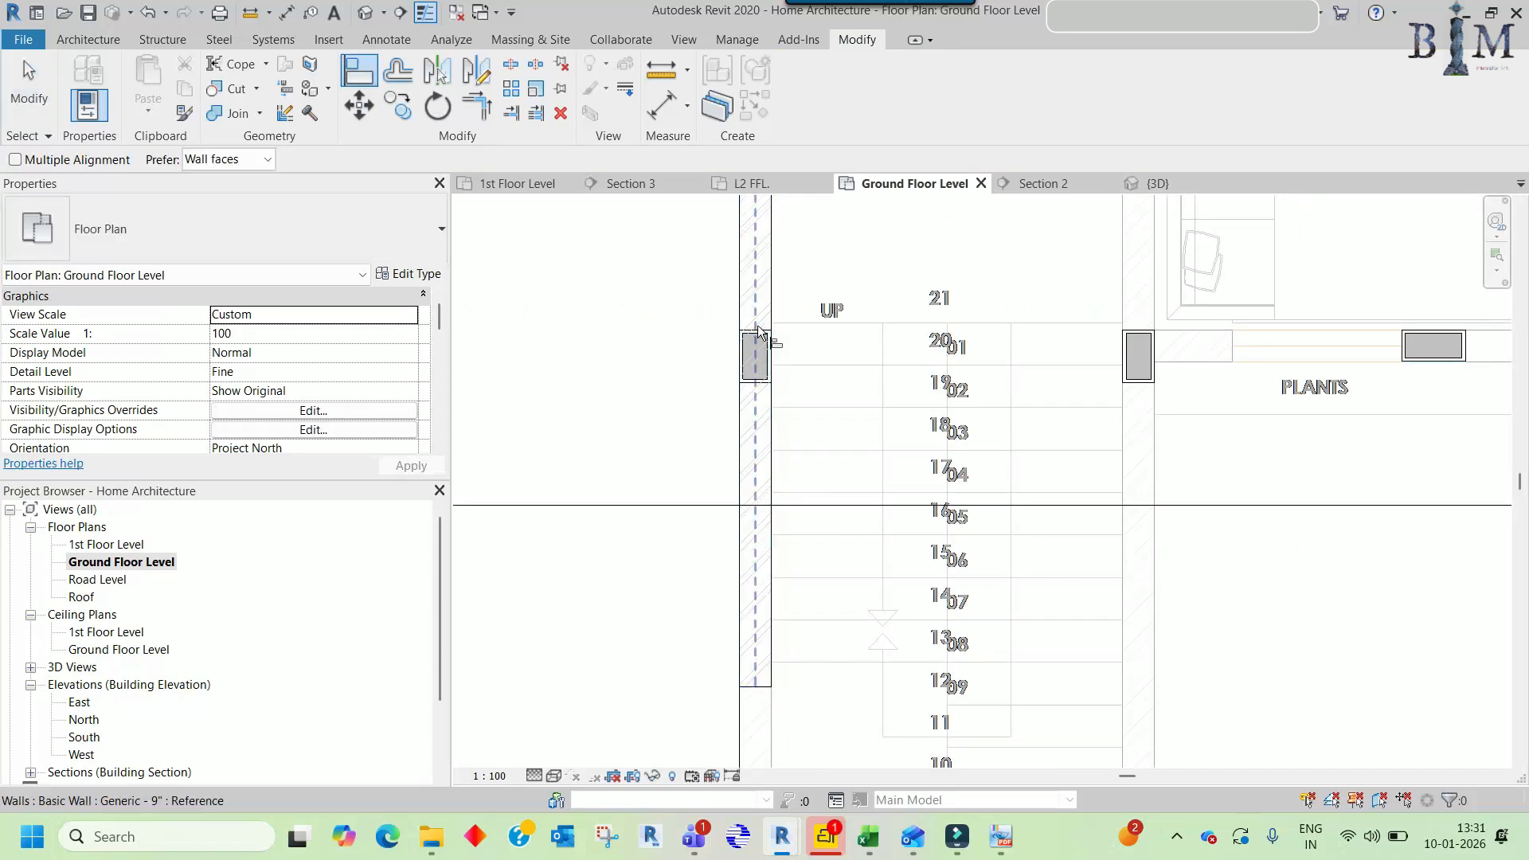
scroll(762, 335, "up", 2)
left_click(762, 330)
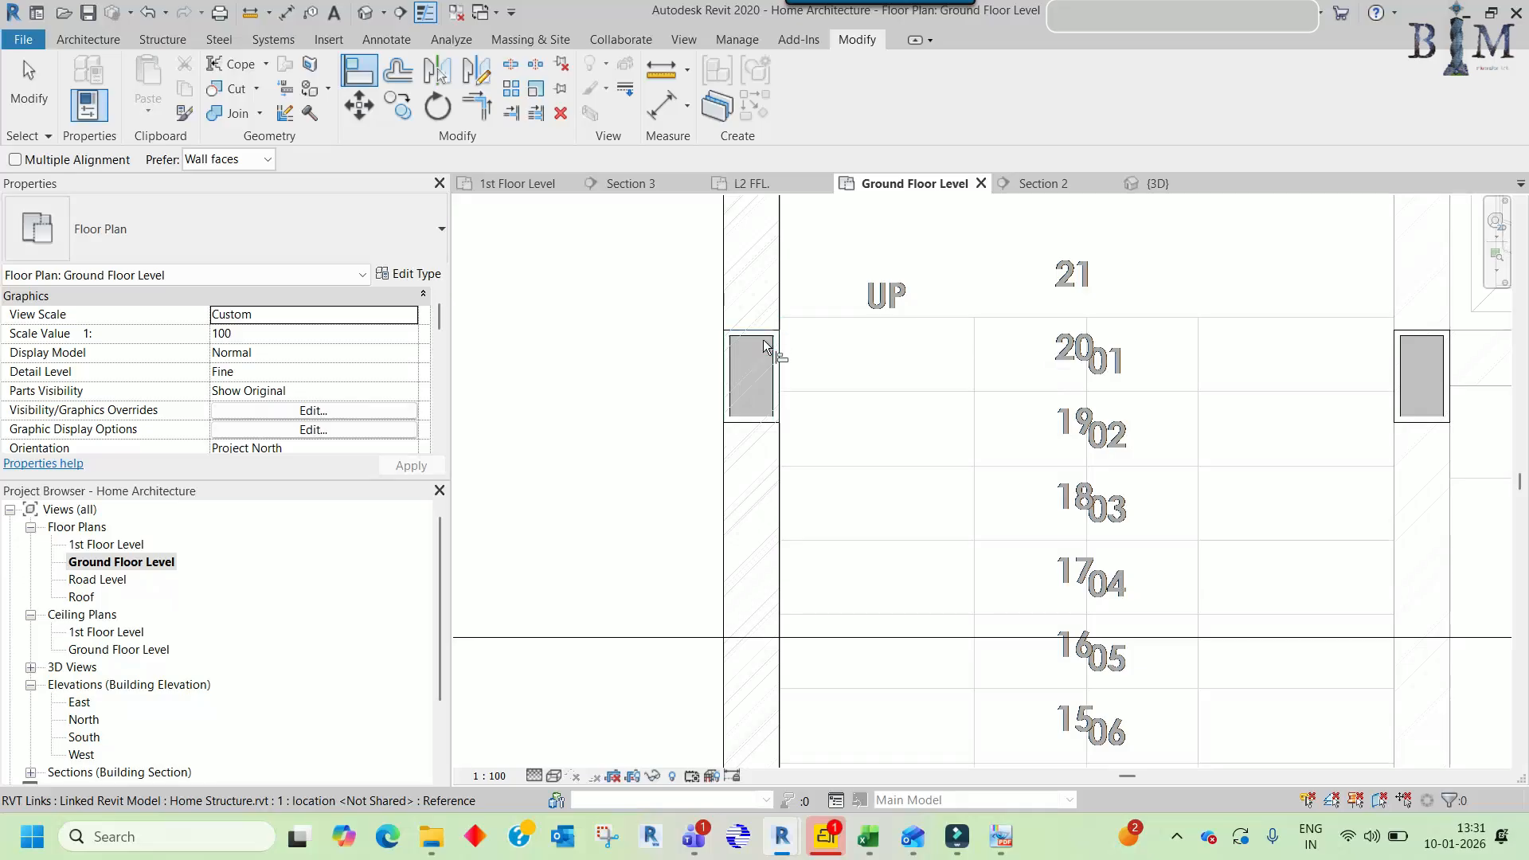
scroll(764, 330, "down", 2)
middle_click_drag(787, 661, 787, 496)
left_click(758, 575)
scroll(764, 557, "down", 2)
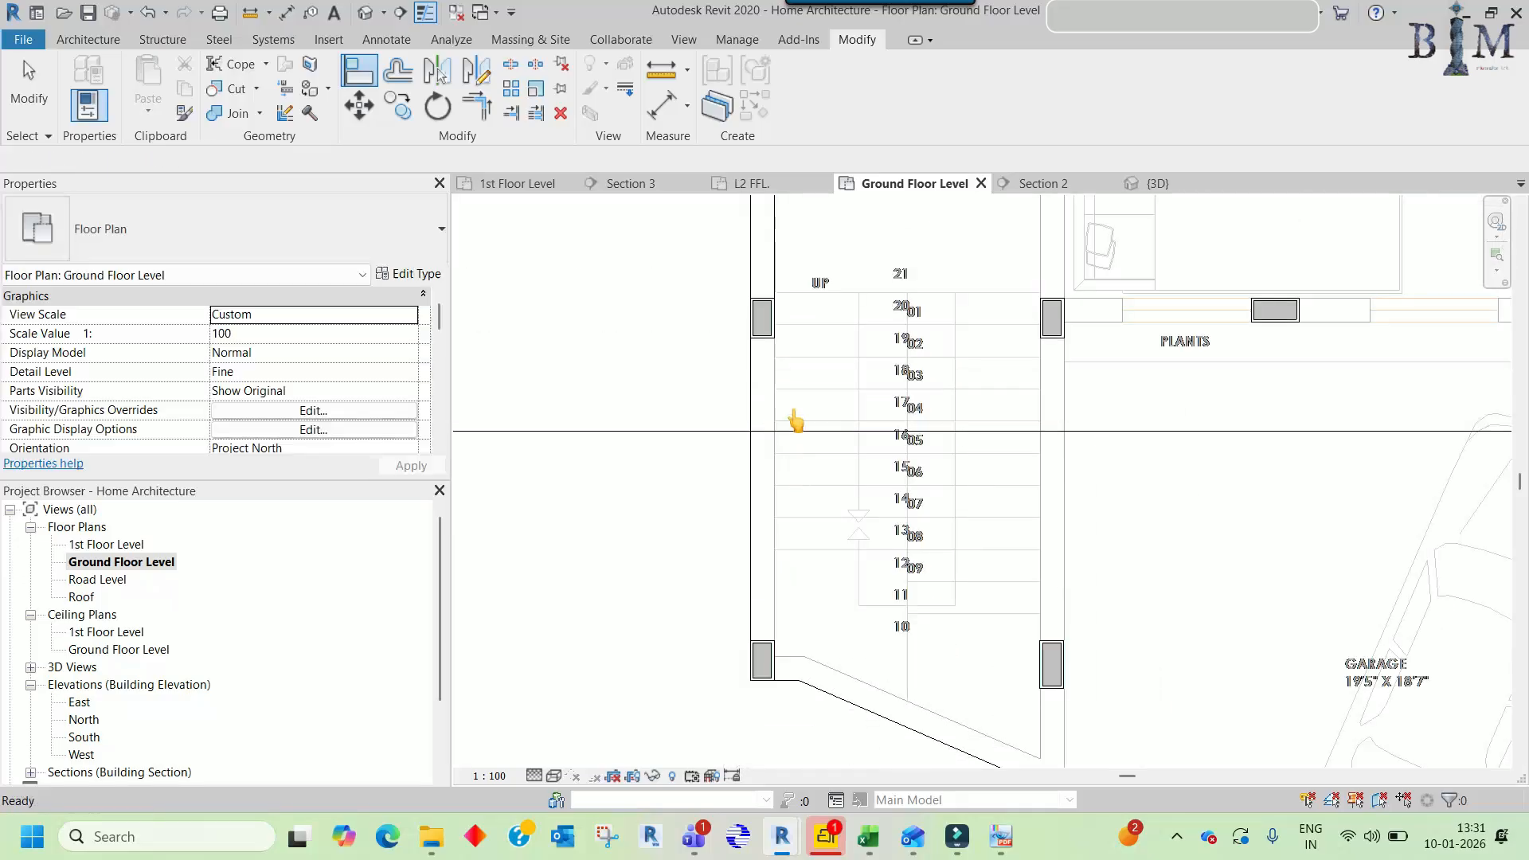
- Copy the 9" wall above the staircase's left column down onto the left side of the staircase
key("Escape")
left_click(772, 280)
key("c")
key("o")
left_click(772, 280)
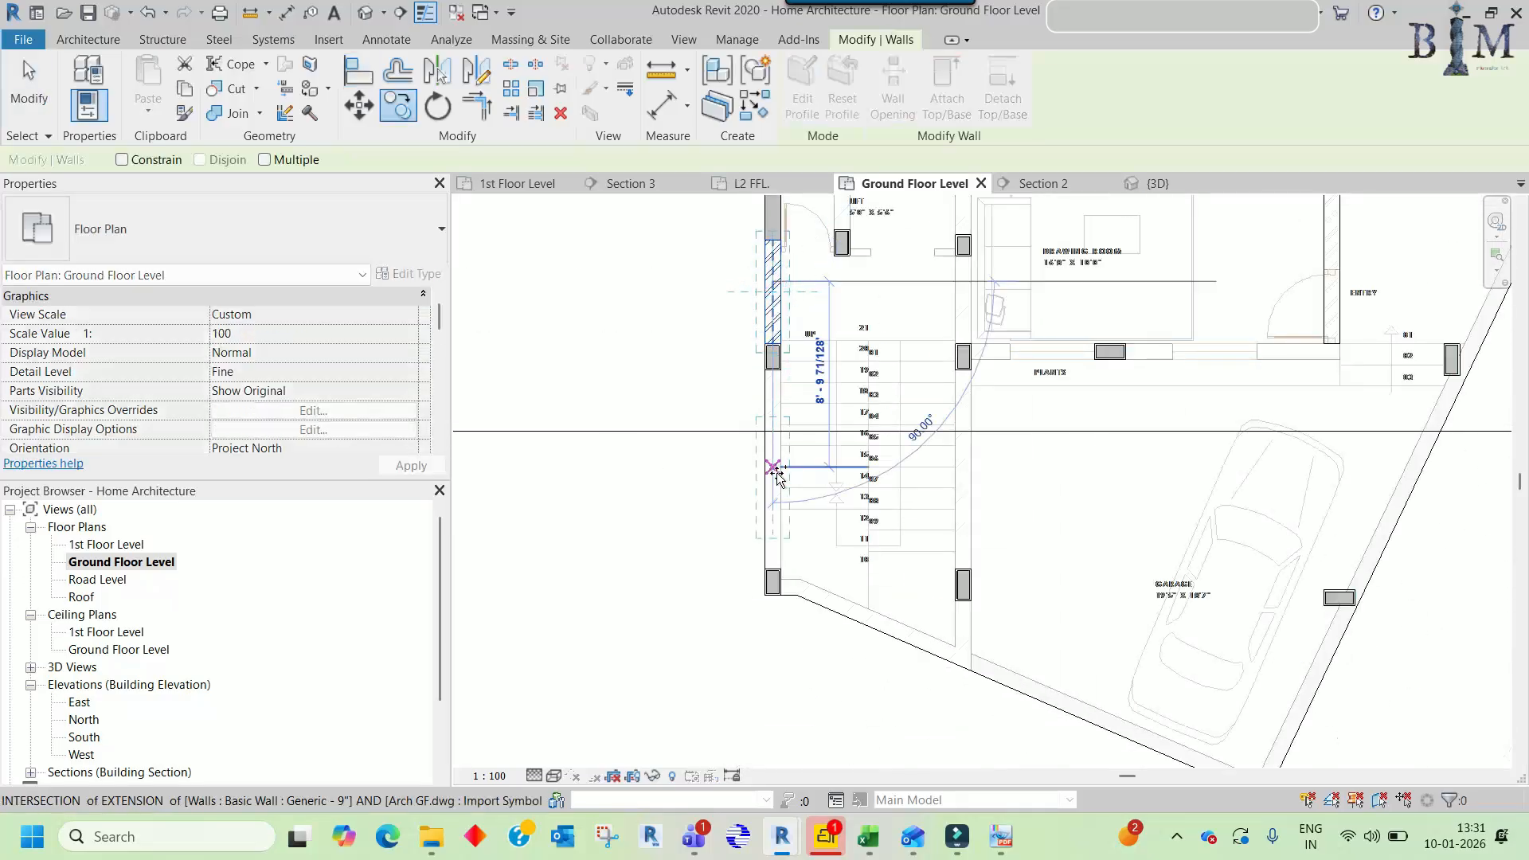
left_click(772, 466)
- Align the copied wall's upper end with the lower face of the staircase's upper-left column
scroll(782, 391, "up", 3)
key("a")
key("l")
left_click(758, 337)
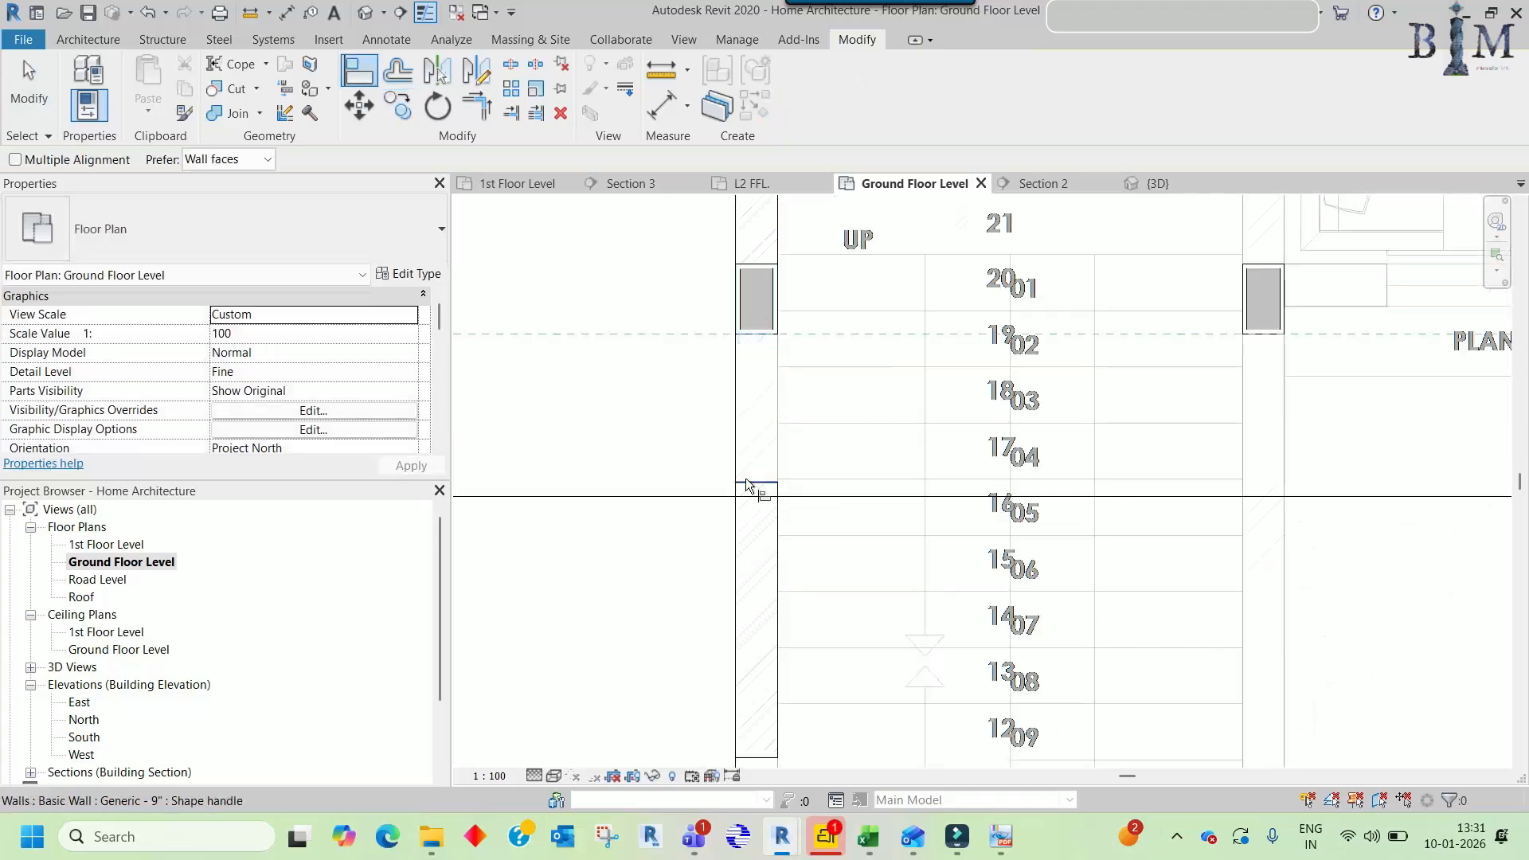
left_click(746, 479)
scroll(765, 446, "down", 2)
key("Escape")
- Align the left staircase wall's lower end with the upper face of the lower-left column
middle_click_drag(764, 694, 762, 496)
scroll(761, 492, "up", 2)
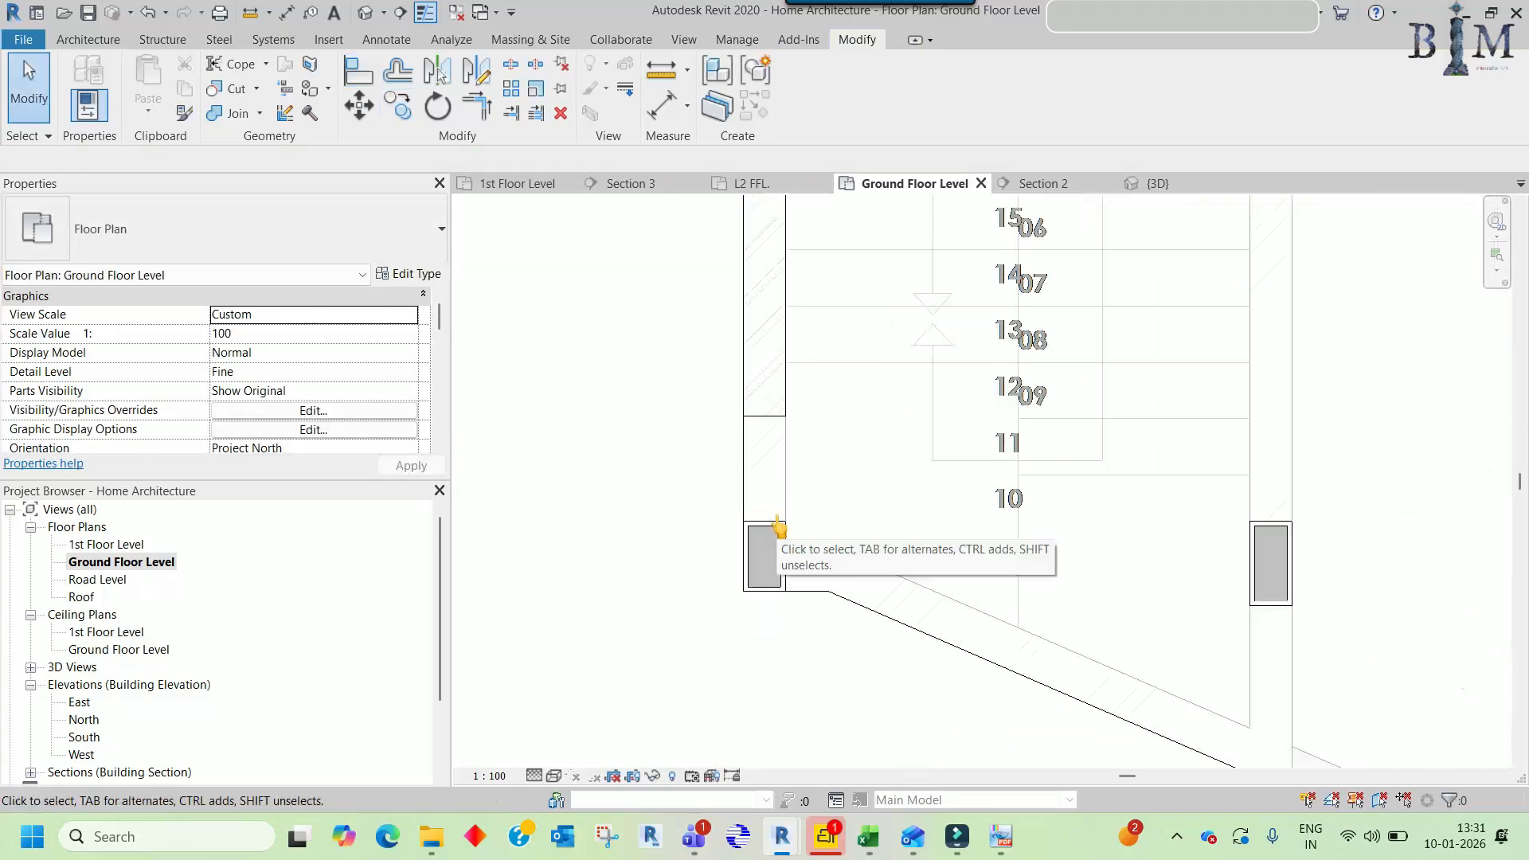
key("a")
key("l")
scroll(779, 526, "up", 3)
left_click(762, 342)
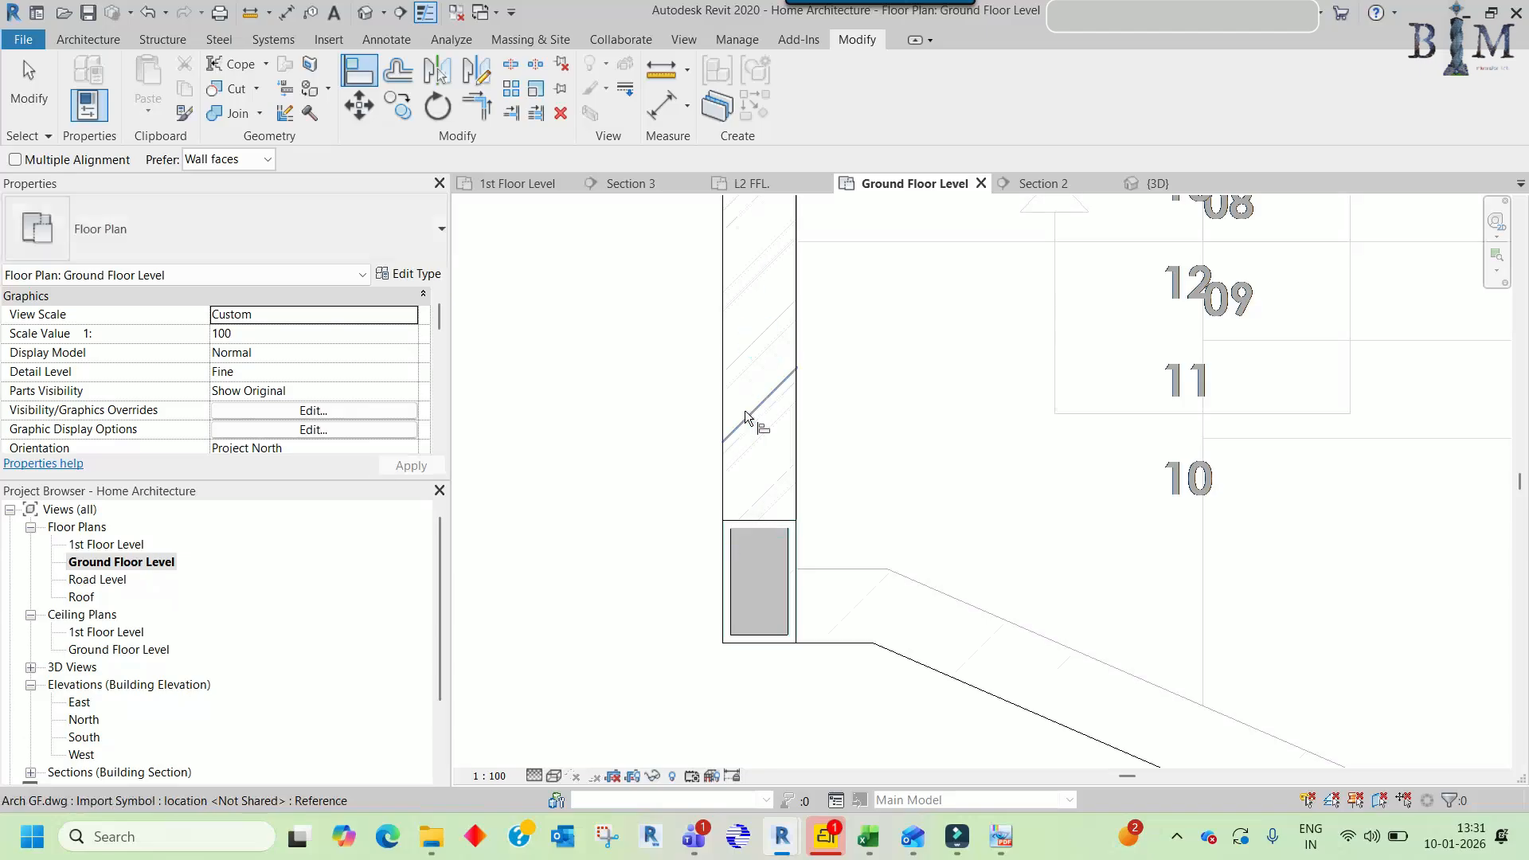
scroll(746, 414, "down", 3)
key("Escape")
- Copy the left staircase wall to the middle of the stairs, crossing the sloped boundary line
left_click(769, 384)
key("c")
key("c")
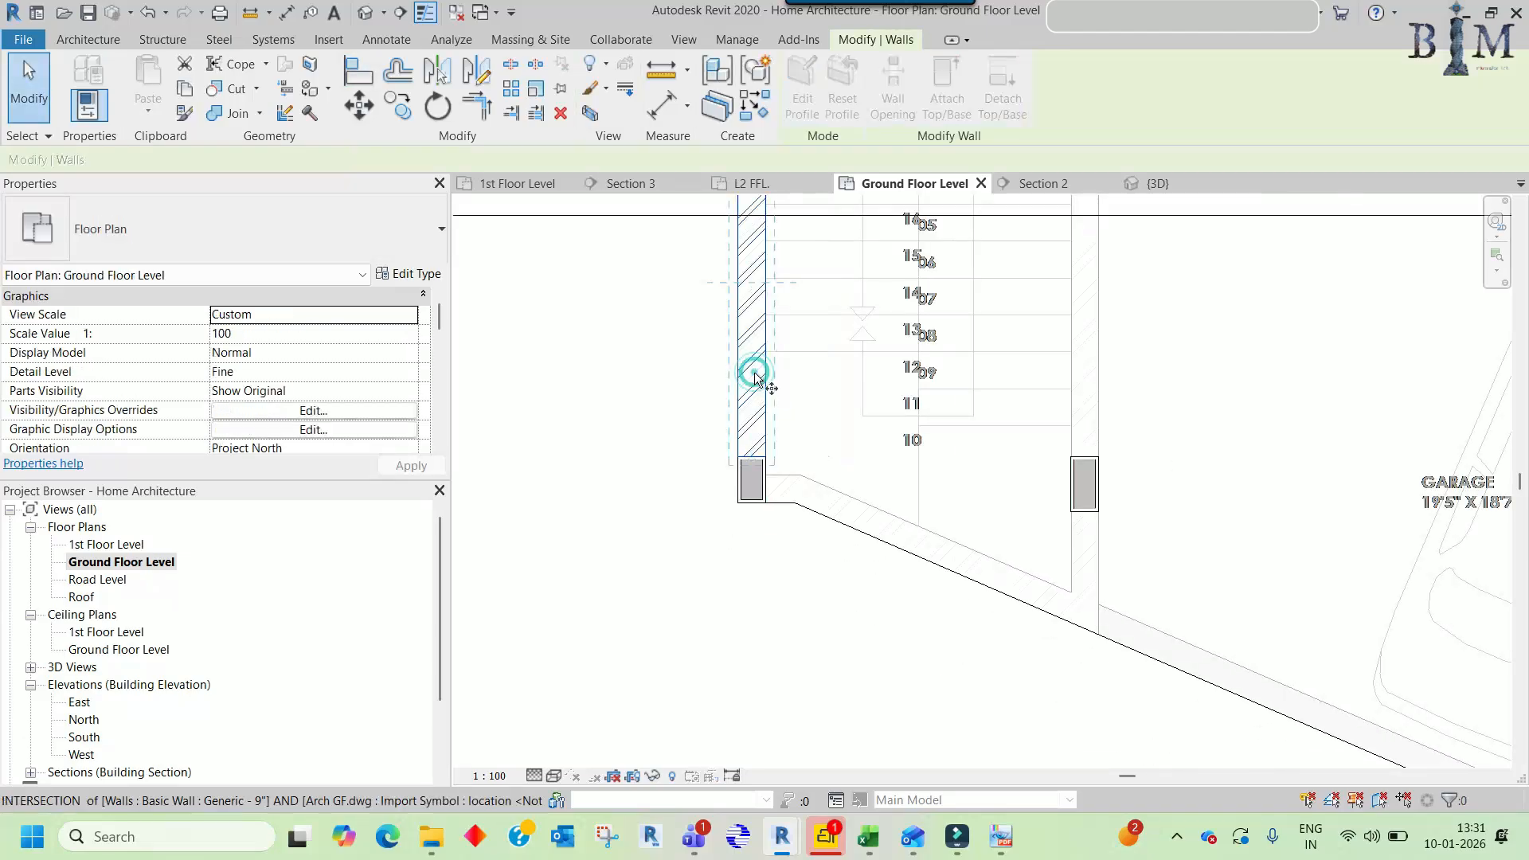
left_click(753, 371)
left_click(890, 511)
key("Escape")
scroll(878, 481, "up", 2)
key("a")
key("l")
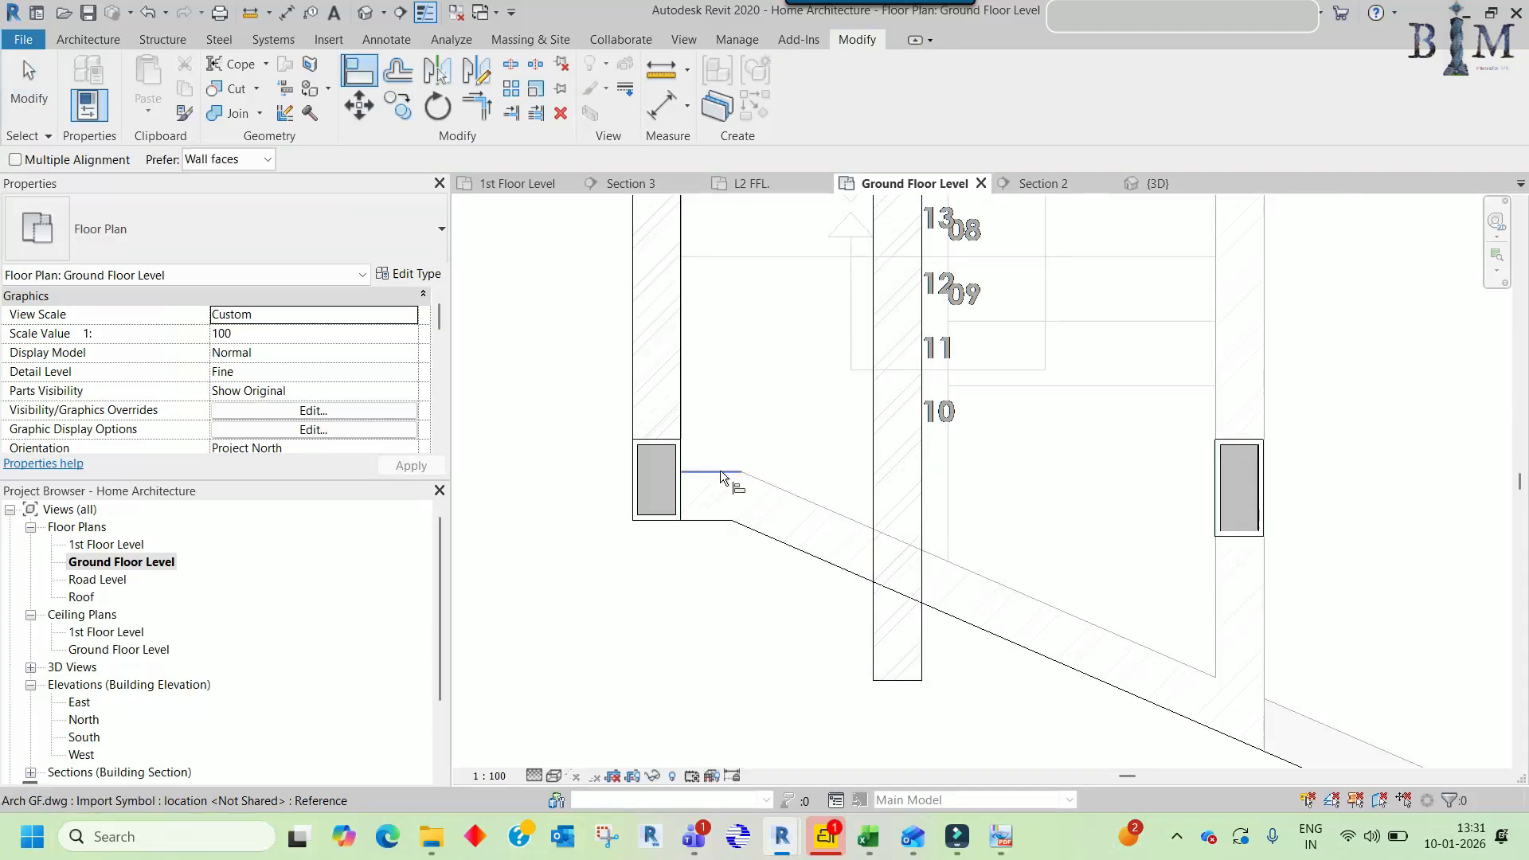
key("Escape")
- Turn the copied wall into a short horizontal segment just above the wall line beside the lower-left column
scroll(884, 546, "down", 2)
left_click(885, 533)
key("m")
key("v")
left_click(891, 276)
mouse_move(825, 285)
left_mouse_down()
mouse_move(821, 623)
mouse_move(845, 446)
left_mouse_up()
scroll(839, 285, "up", 2)
left_click_drag(837, 310, 800, 599)
- Align the short horizontal wall with the plan's wall line and its end with the lower-left column
scroll(762, 617, "up", 2)
key("a")
key("l")
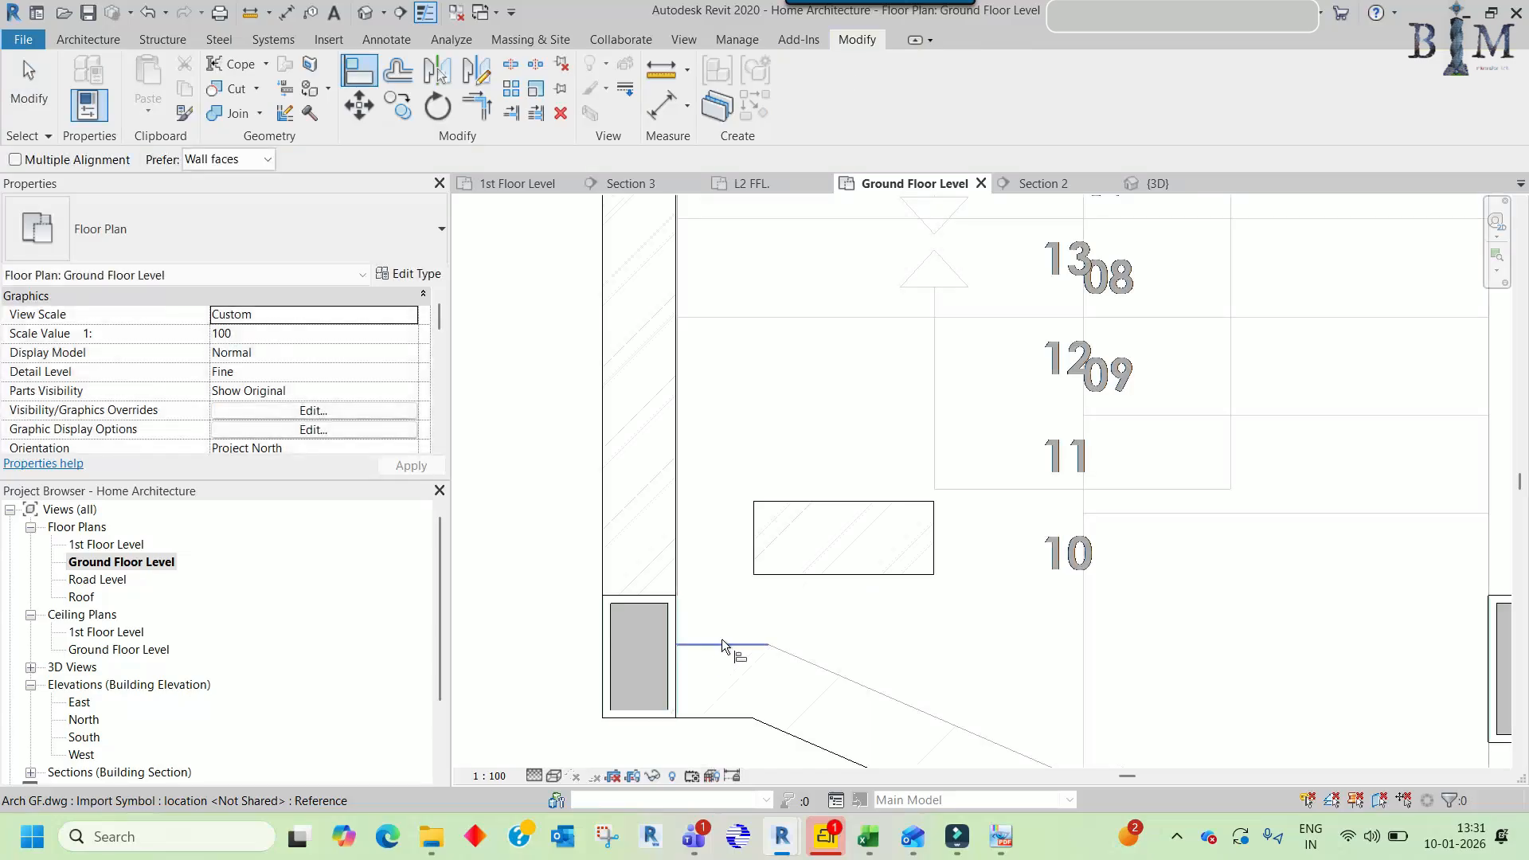
left_click(802, 503)
left_click(681, 626)
left_click(751, 667)
scroll(765, 653, "down", 2)
middle_click_drag(830, 647, 720, 443)
key("Escape")
- Copy the short horizontal wall to the empty area below the sloped boundary line
left_click_drag(721, 443, 718, 442)
left_click(718, 441)
middle_click_drag(755, 580, 695, 427)
left_click(773, 570)
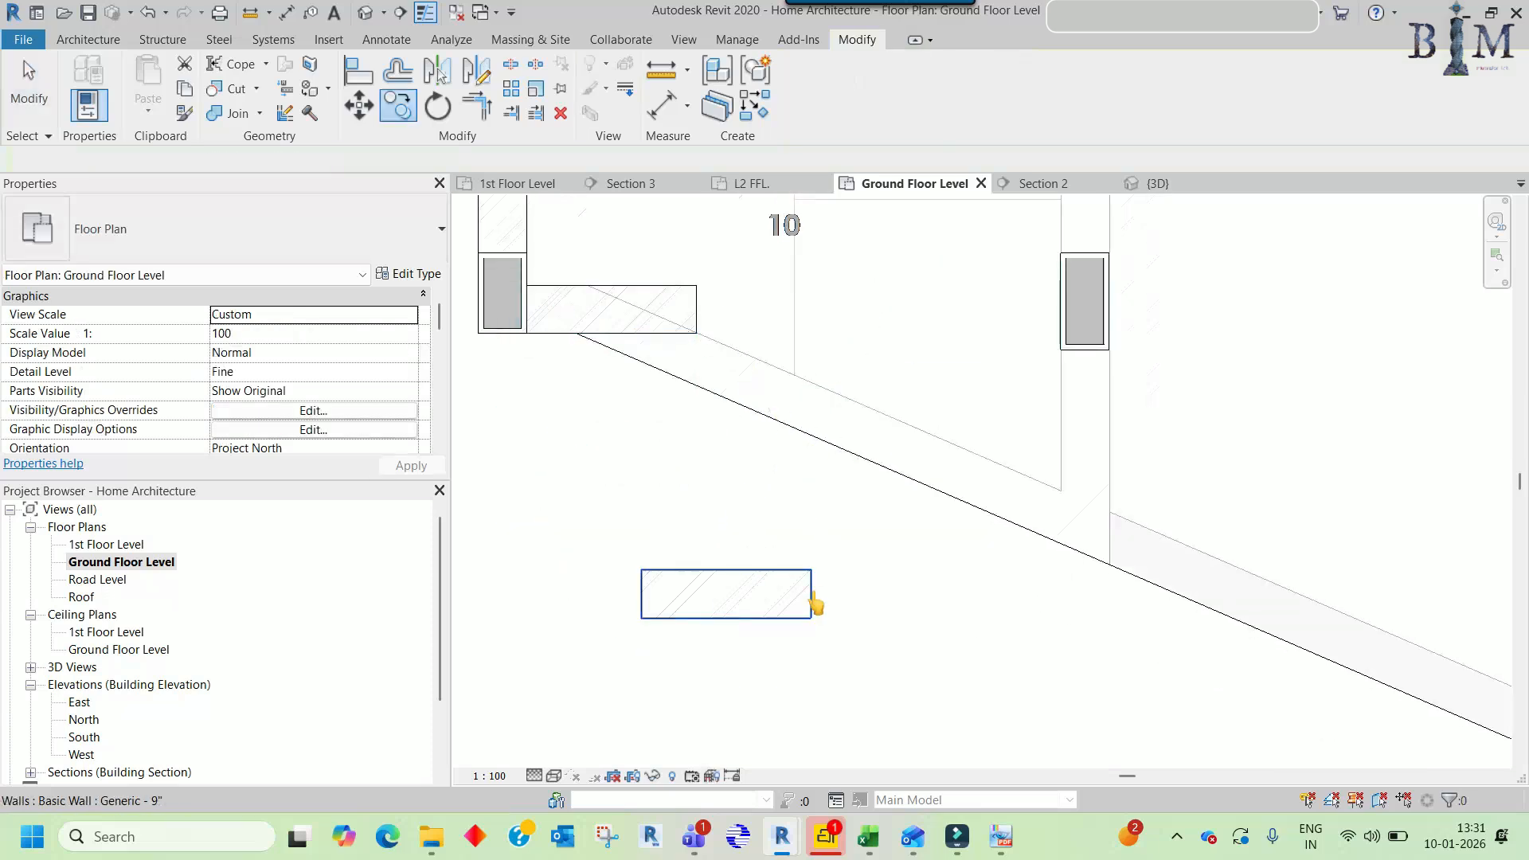
- Align the lower wall copy with the sloped boundary line below the staircase
key("a")
key("l")
left_click(880, 413)
left_click(751, 570)
key("Escape")
- Trim the sloped wall and the short horizontal wall to a corner beside the lower-left column
middle_click_drag(789, 428, 809, 526)
key("t")
key("r")
left_click(759, 470)
left_click(577, 396)
scroll(662, 395, "down", 1)
key("Escape")
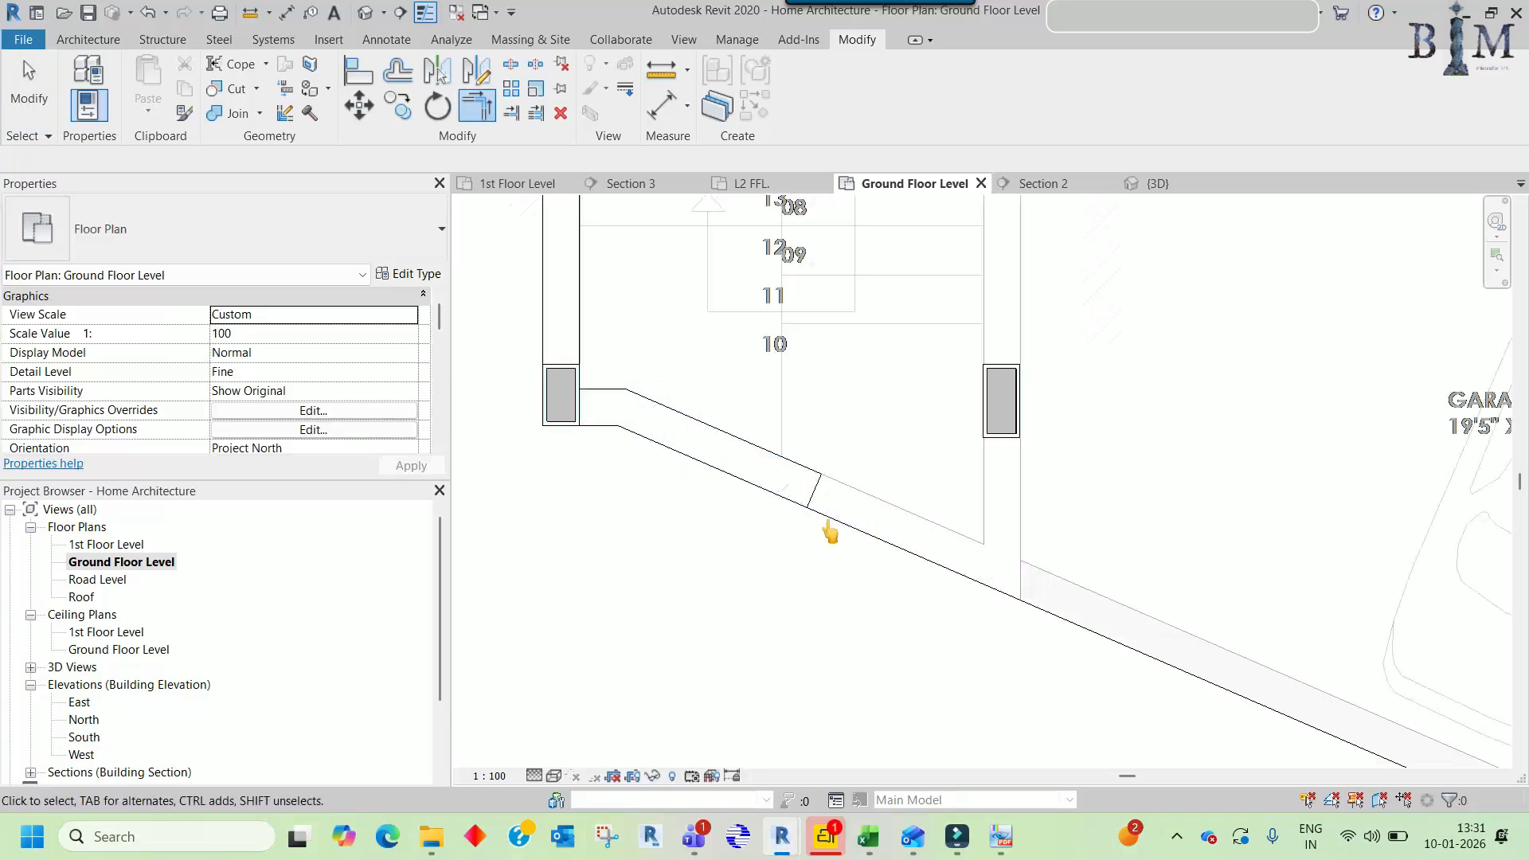
- Stretch the sloped wall's end along the boundary below the garage to about 15' 11" long
left_click(796, 496)
middle_click_drag(872, 556, 692, 477)
left_click_drag(633, 425, 1163, 653)
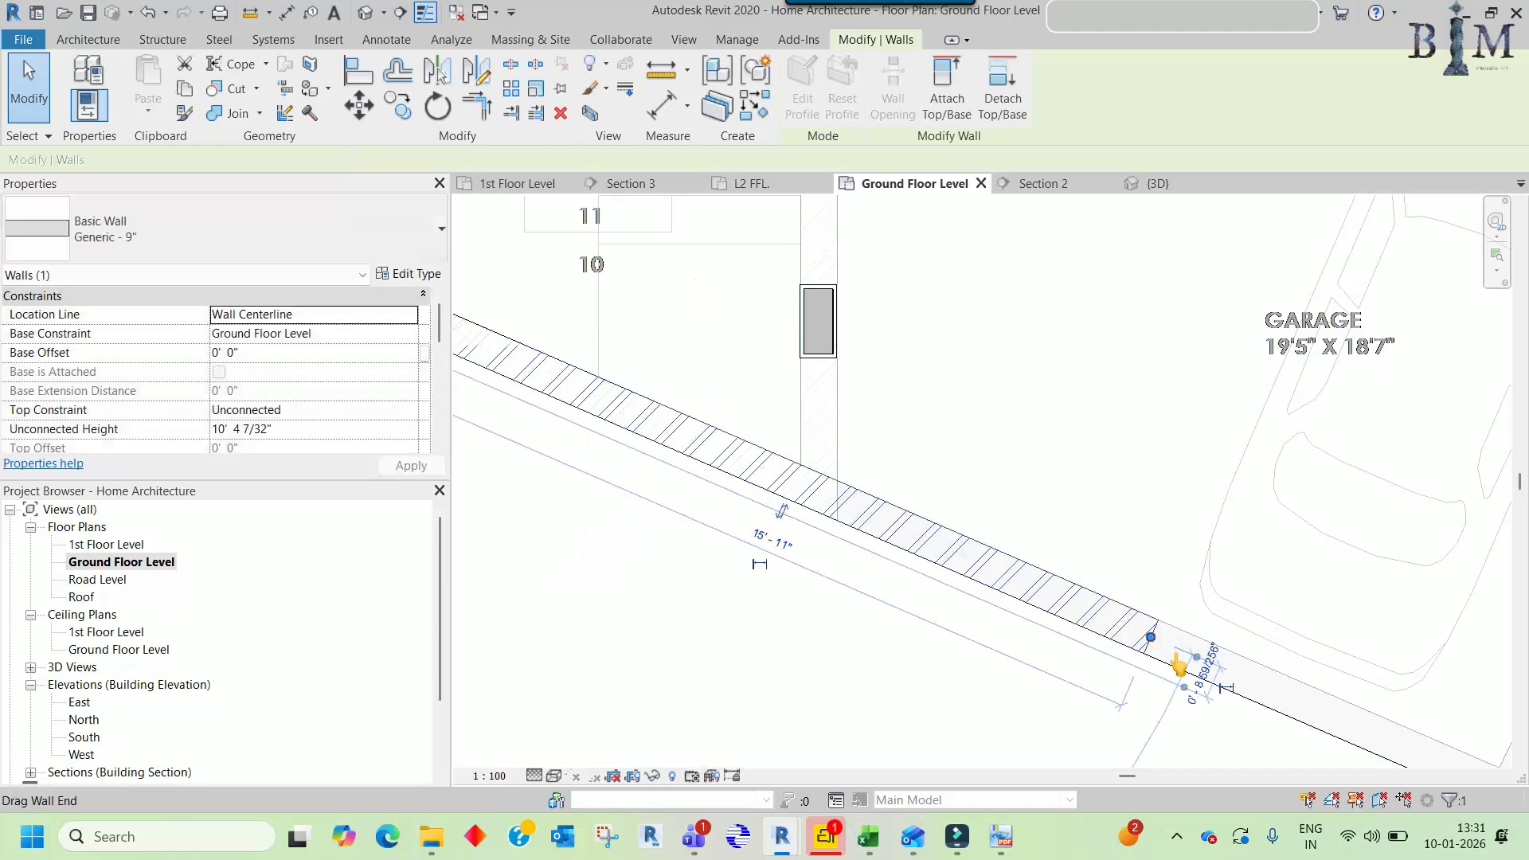
- Switch to the floor plan PDF in PDF-XChange Viewer and examine the ground-floor walls around the staircase, entry and garage
scroll(921, 519, "down", 5)
middle_click_drag(1153, 364, 1087, 625)
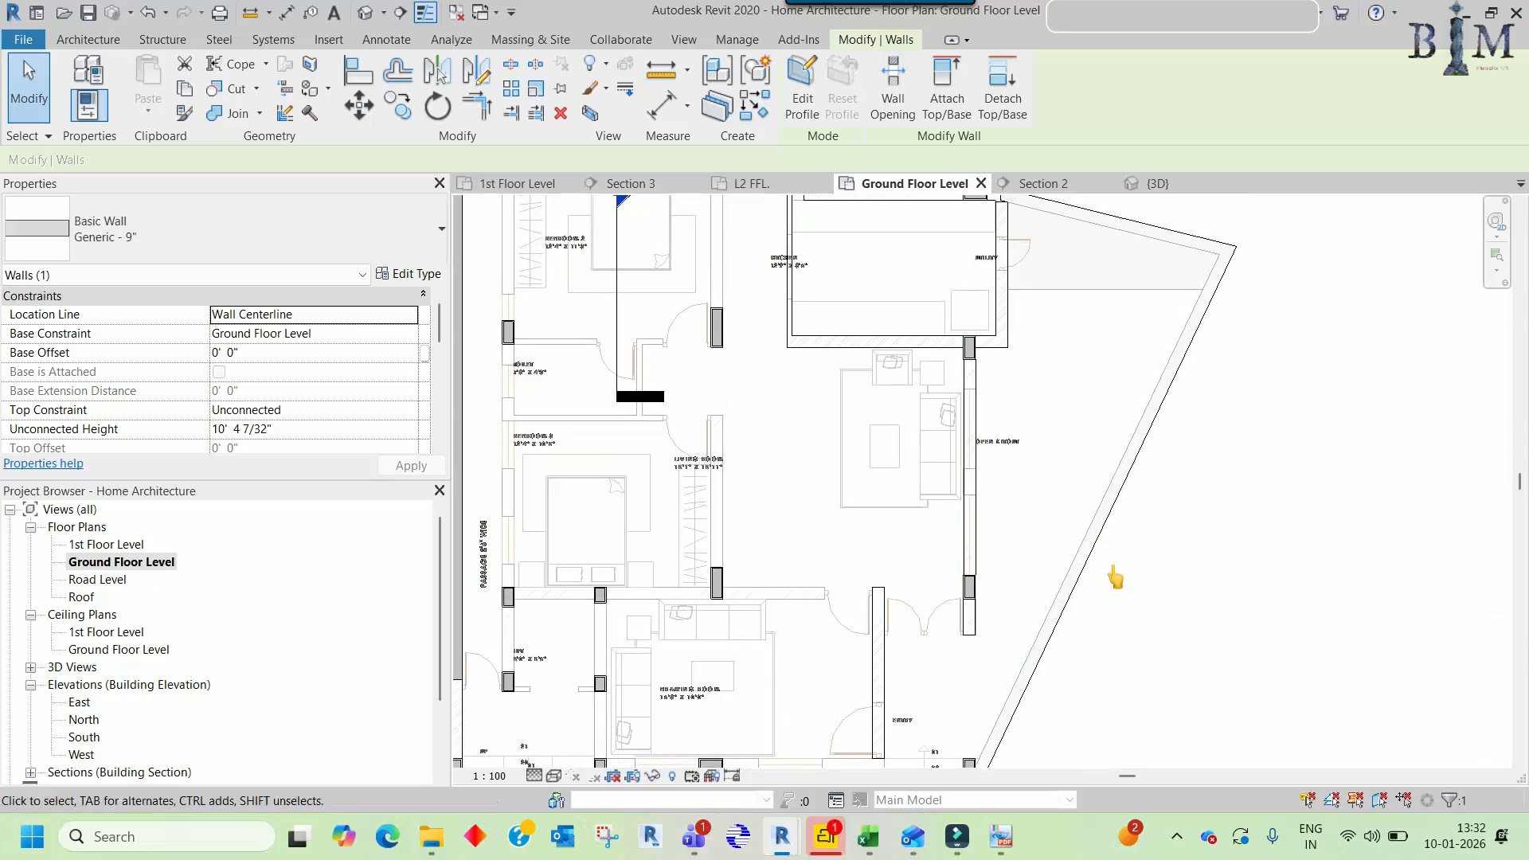
scroll(1115, 576, "down", 1)
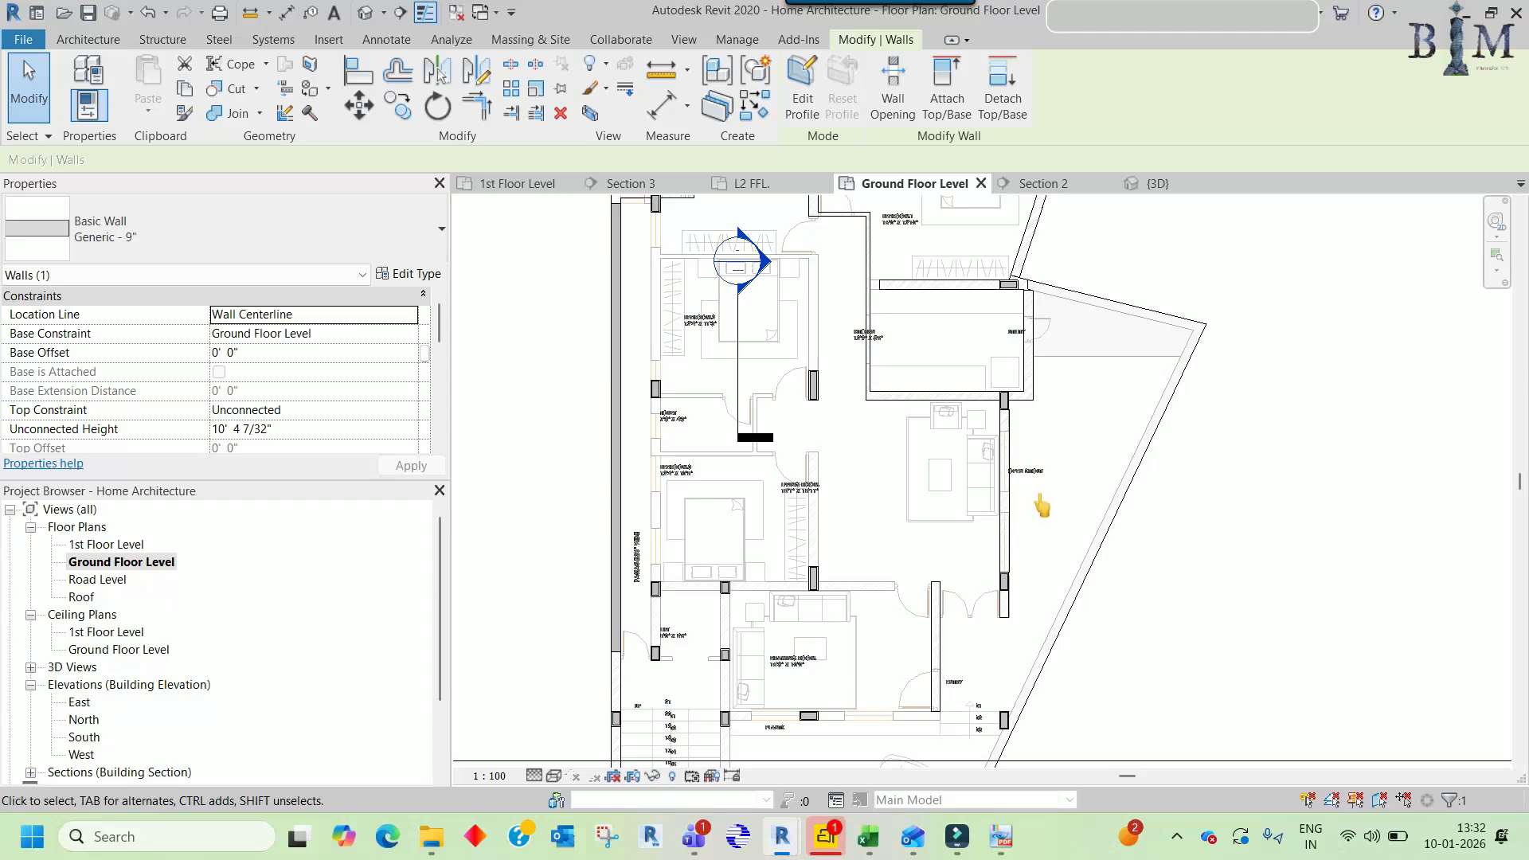
left_click(1011, 832)
scroll(894, 493, "down", 5)
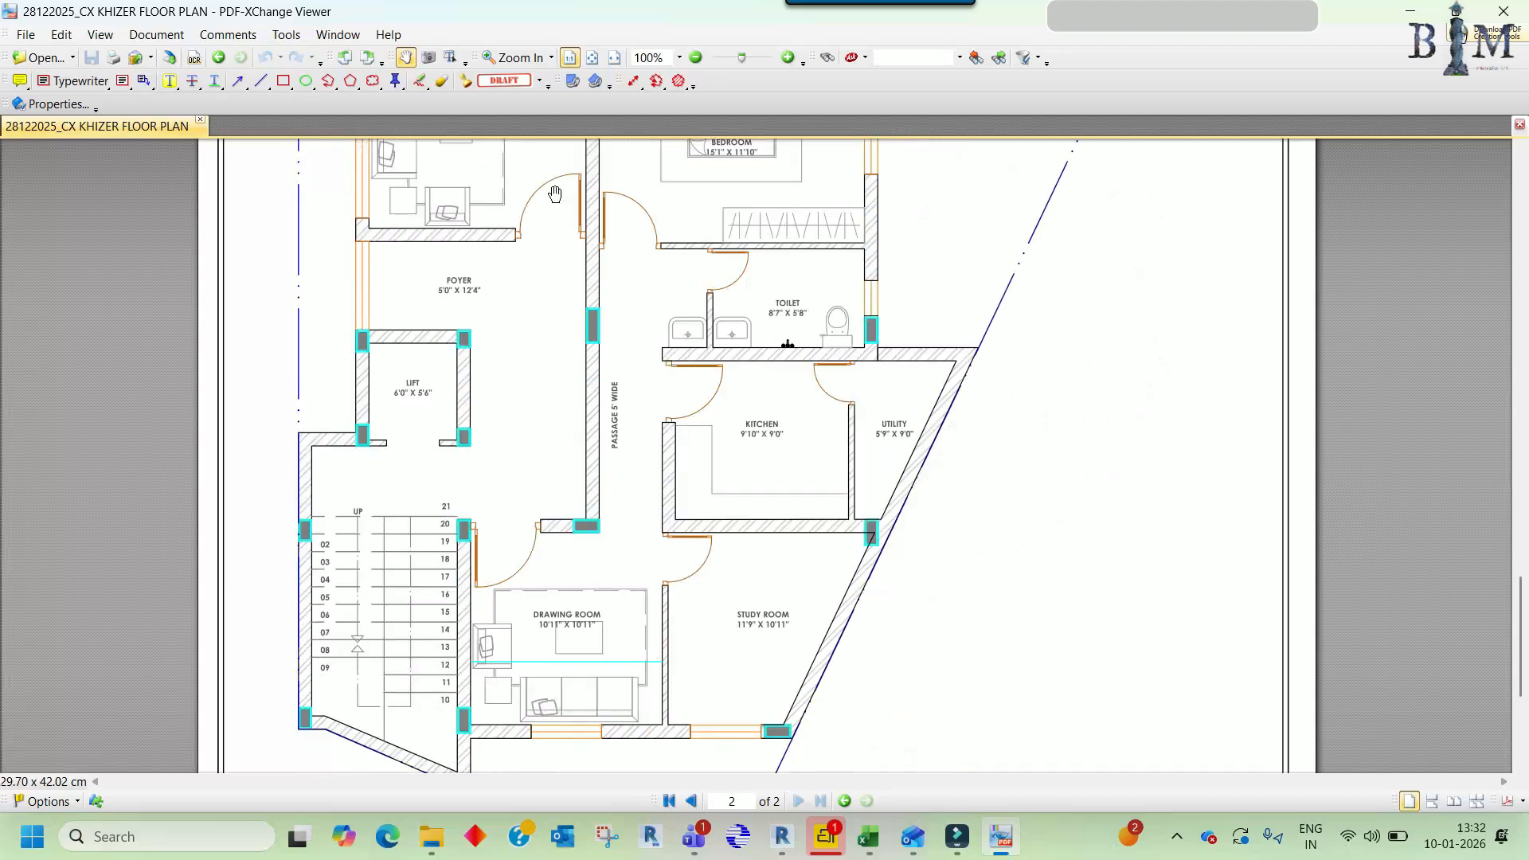
scroll(633, 459, "up", 15)
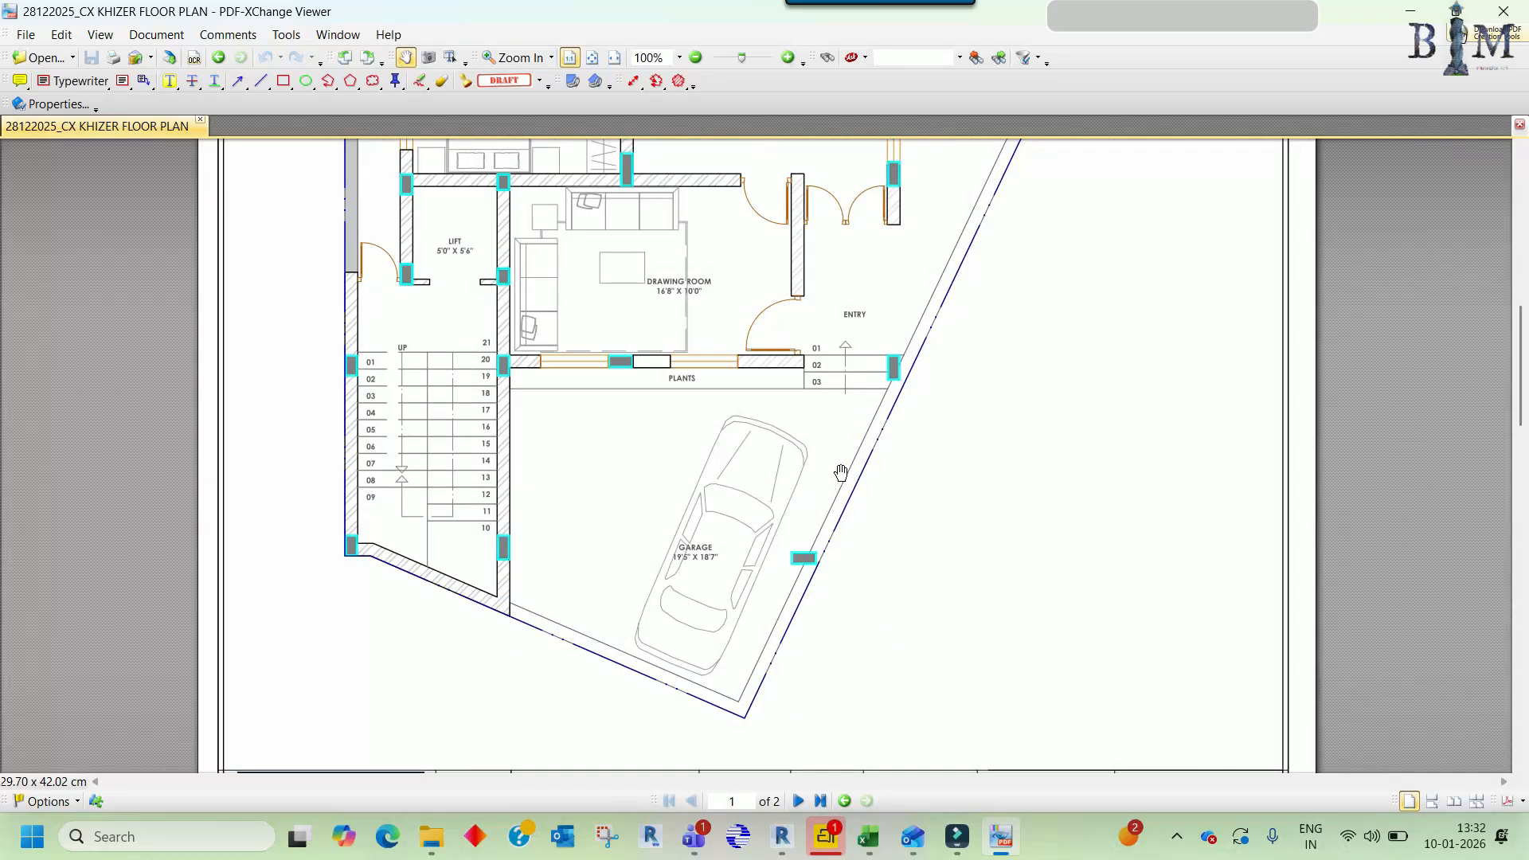
scroll(886, 378, "up", 5)
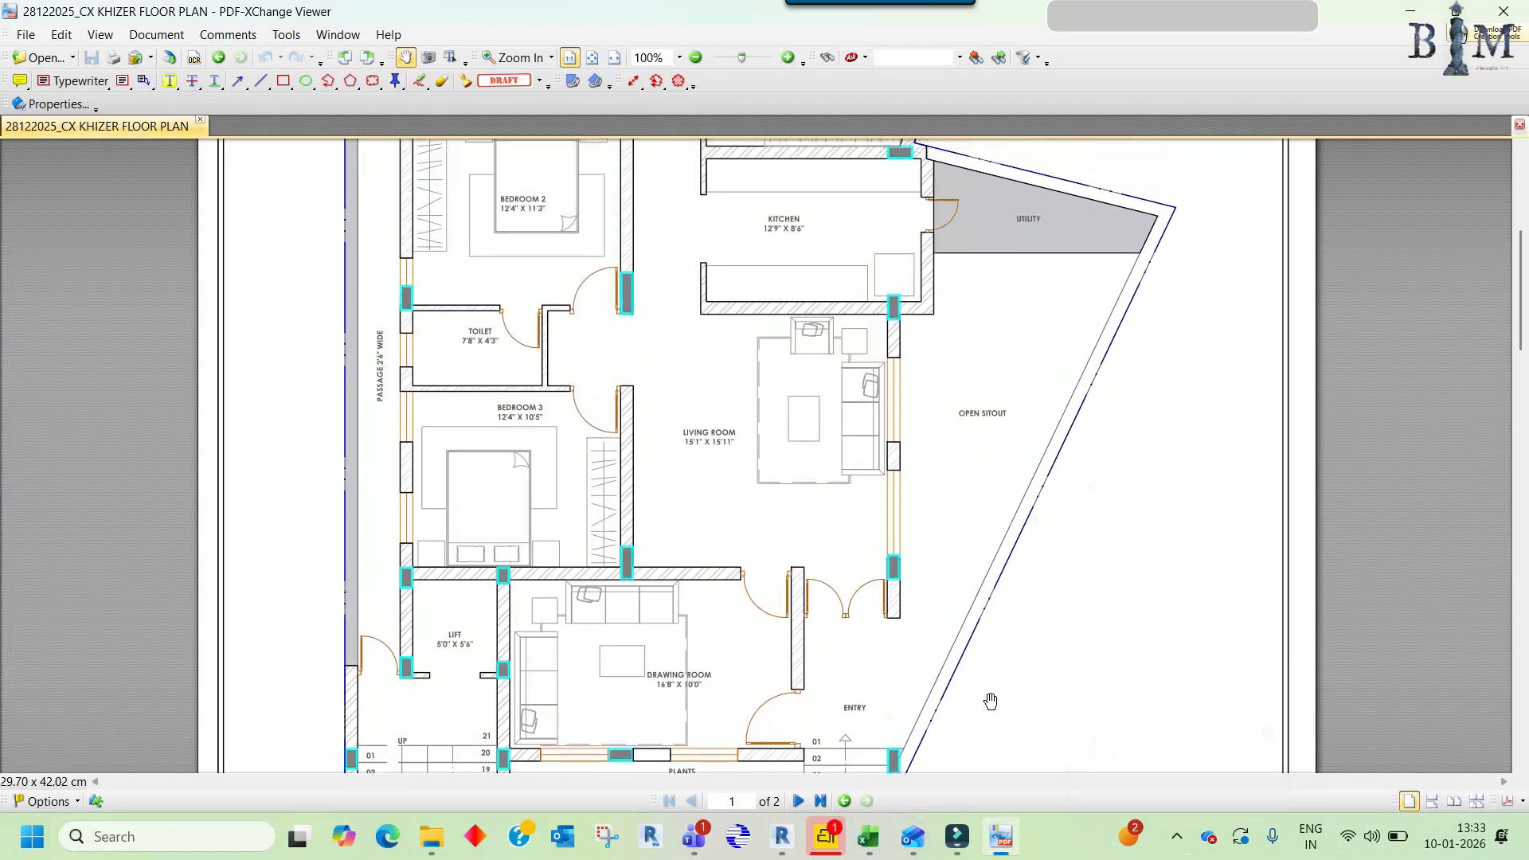
scroll(1115, 325, "down", 5)
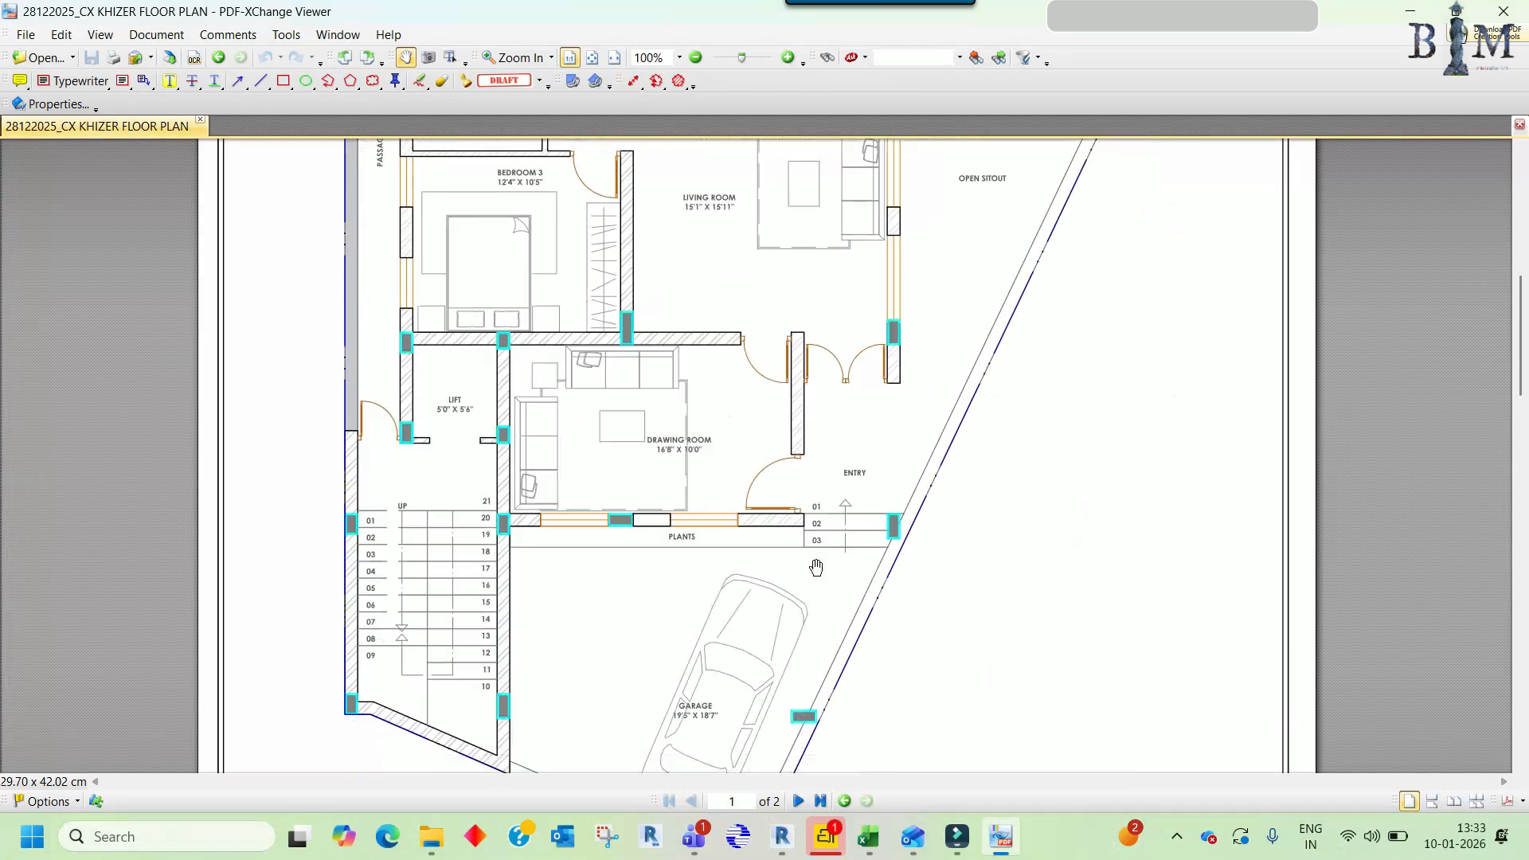
left_click_drag(803, 434, 798, 410)
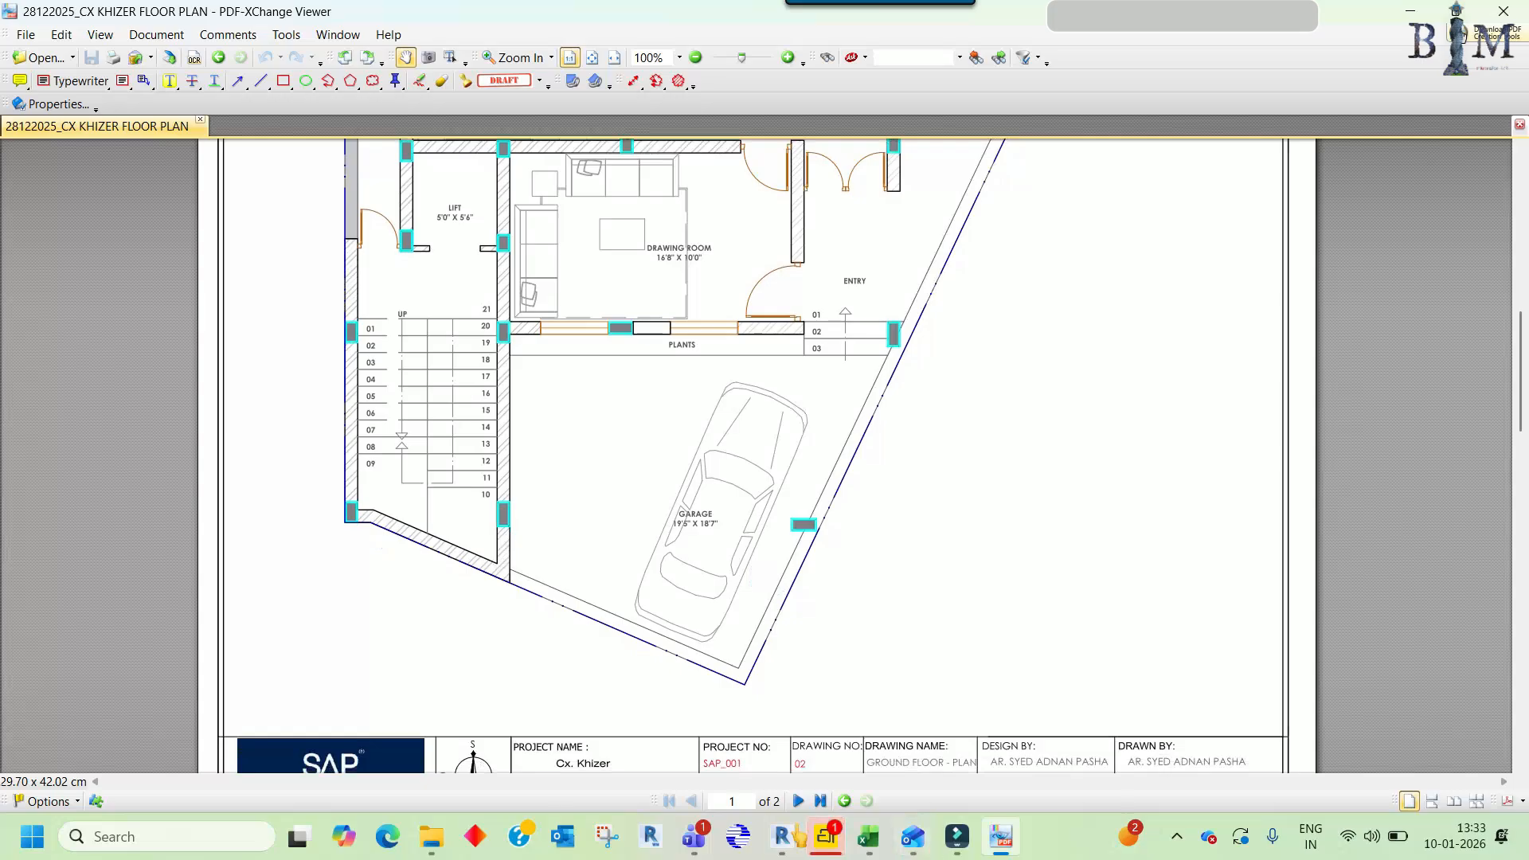
- Return to Revit and shorten the sloped wall to about 8' 6" so it ends at the staircase's right wall line
mouse_move(781, 834)
left_click(716, 764)
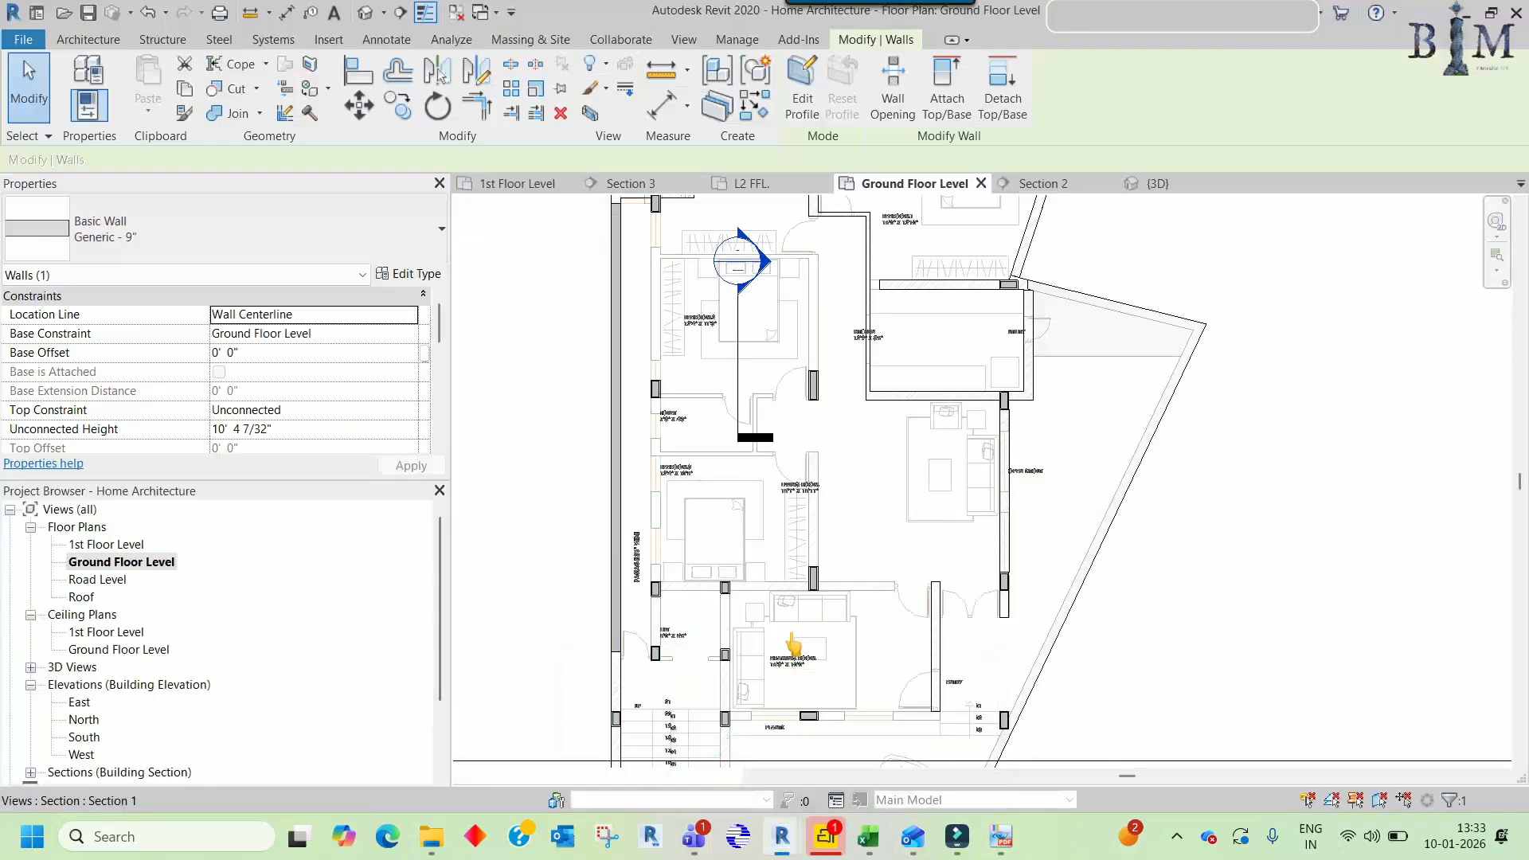
scroll(794, 645, "down", 4)
scroll(819, 620, "up", 5)
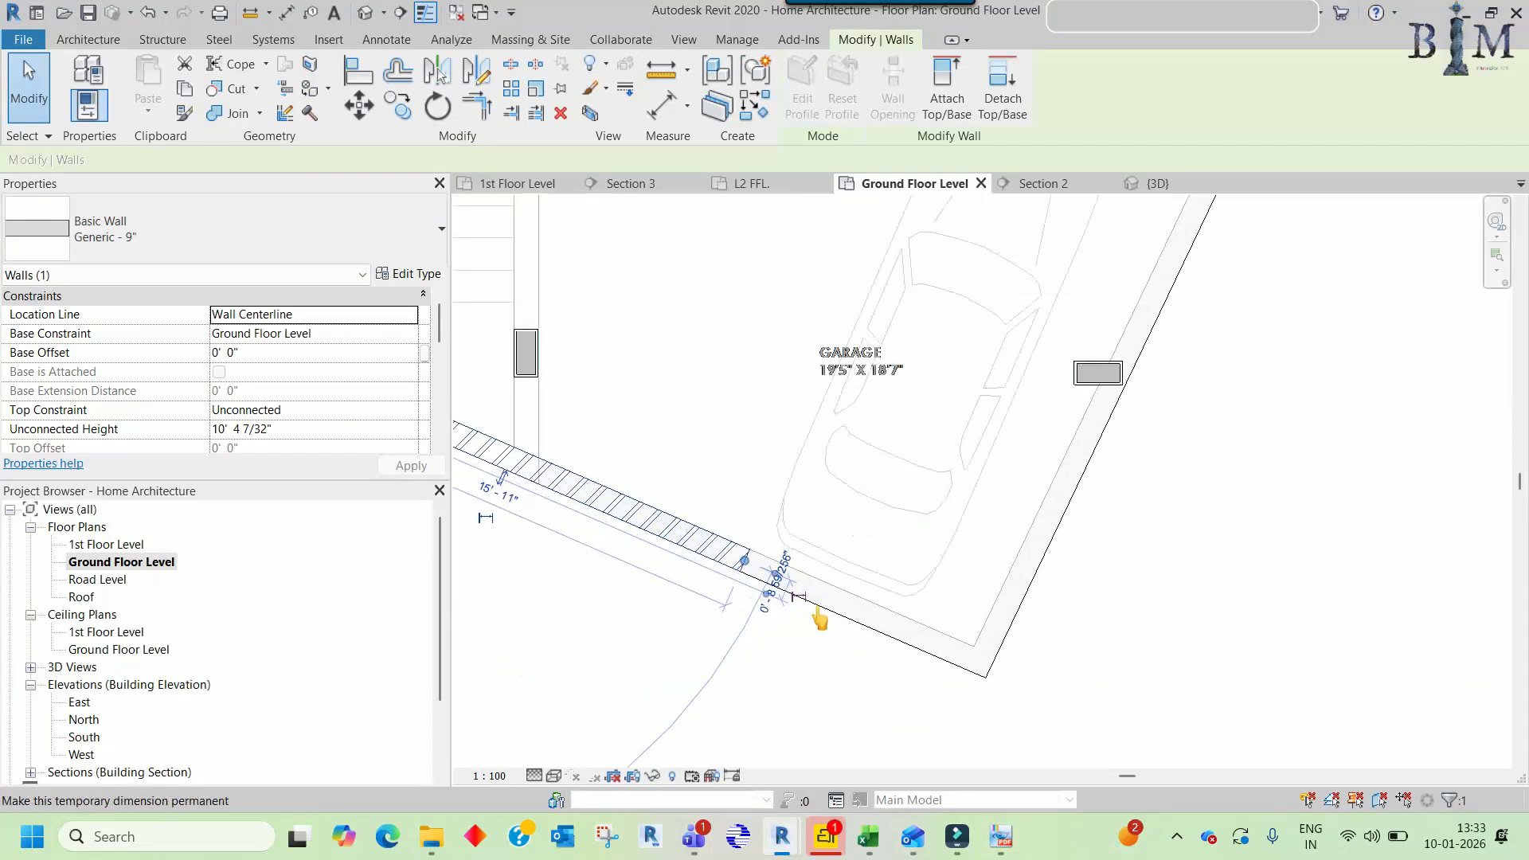
left_click_drag(932, 701, 600, 553)
scroll(602, 555, "down", 2)
middle_click_drag(603, 555, 711, 605)
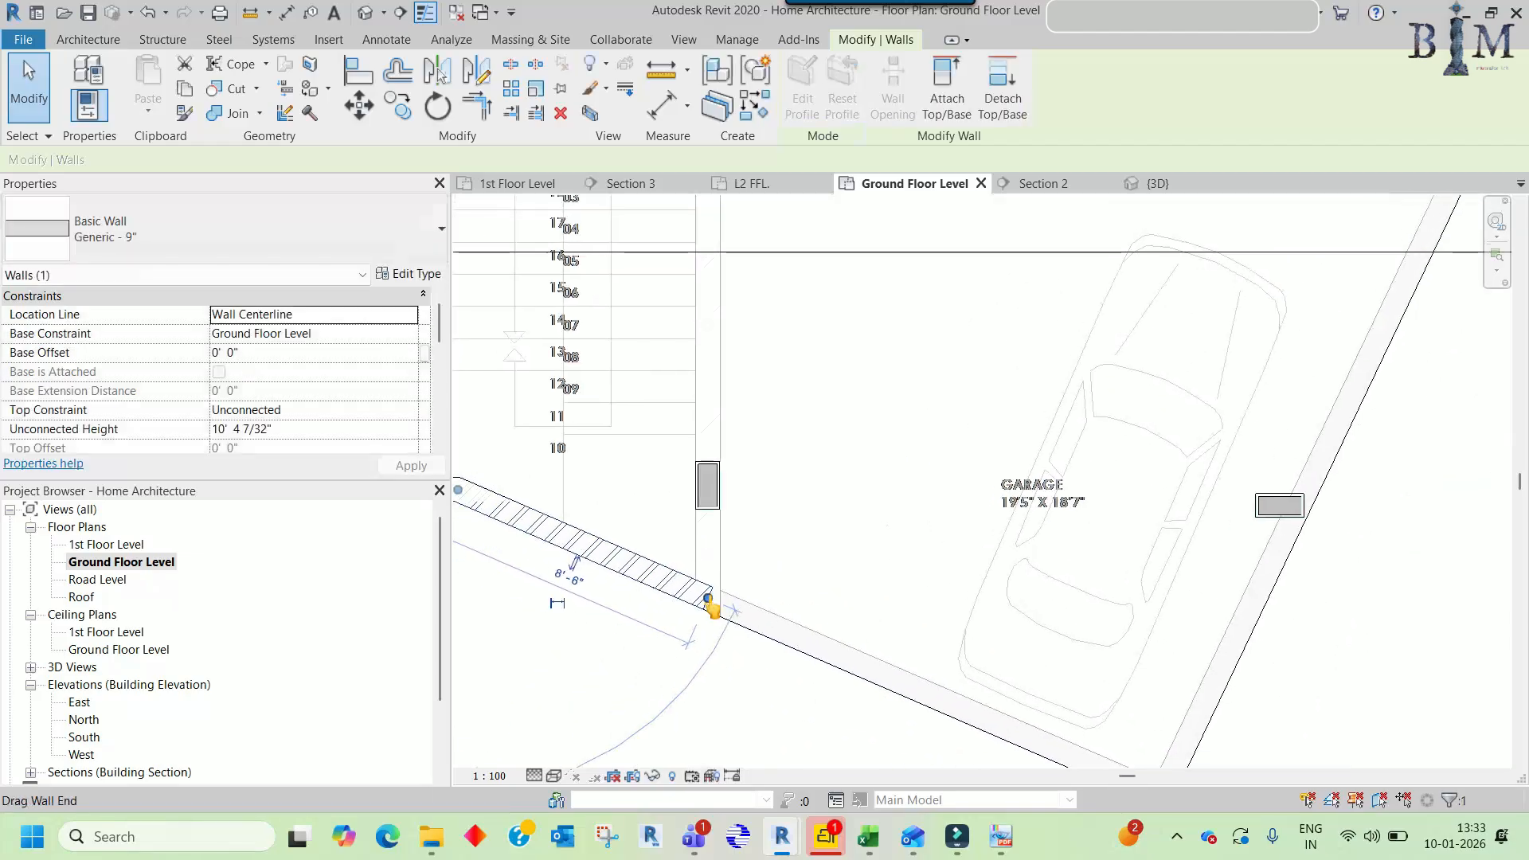
- Add a short vertical wall copy in the garage beside the staircase's lower-right column
key("c")
key("o")
left_click(661, 591)
left_click(959, 476)
left_click_drag(1008, 486, 758, 507)
key("Escape")
- Align the short vertical wall's face with the plan's right staircase wall line
scroll(720, 545, "up", 2)
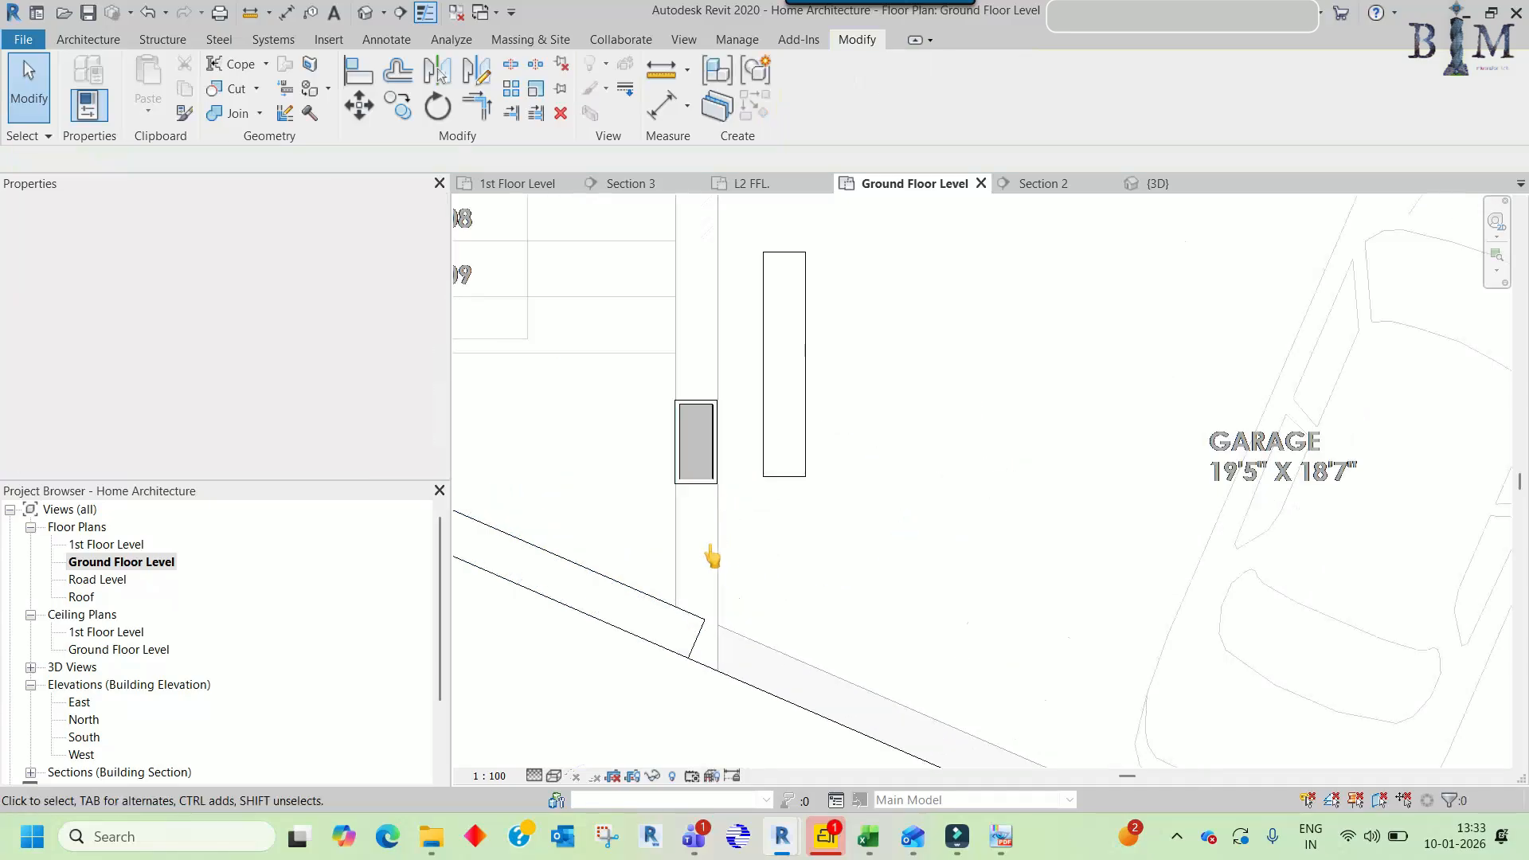
key("a")
key("l")
left_click(678, 531)
left_click(760, 412)
key("Escape")
key("Escape")
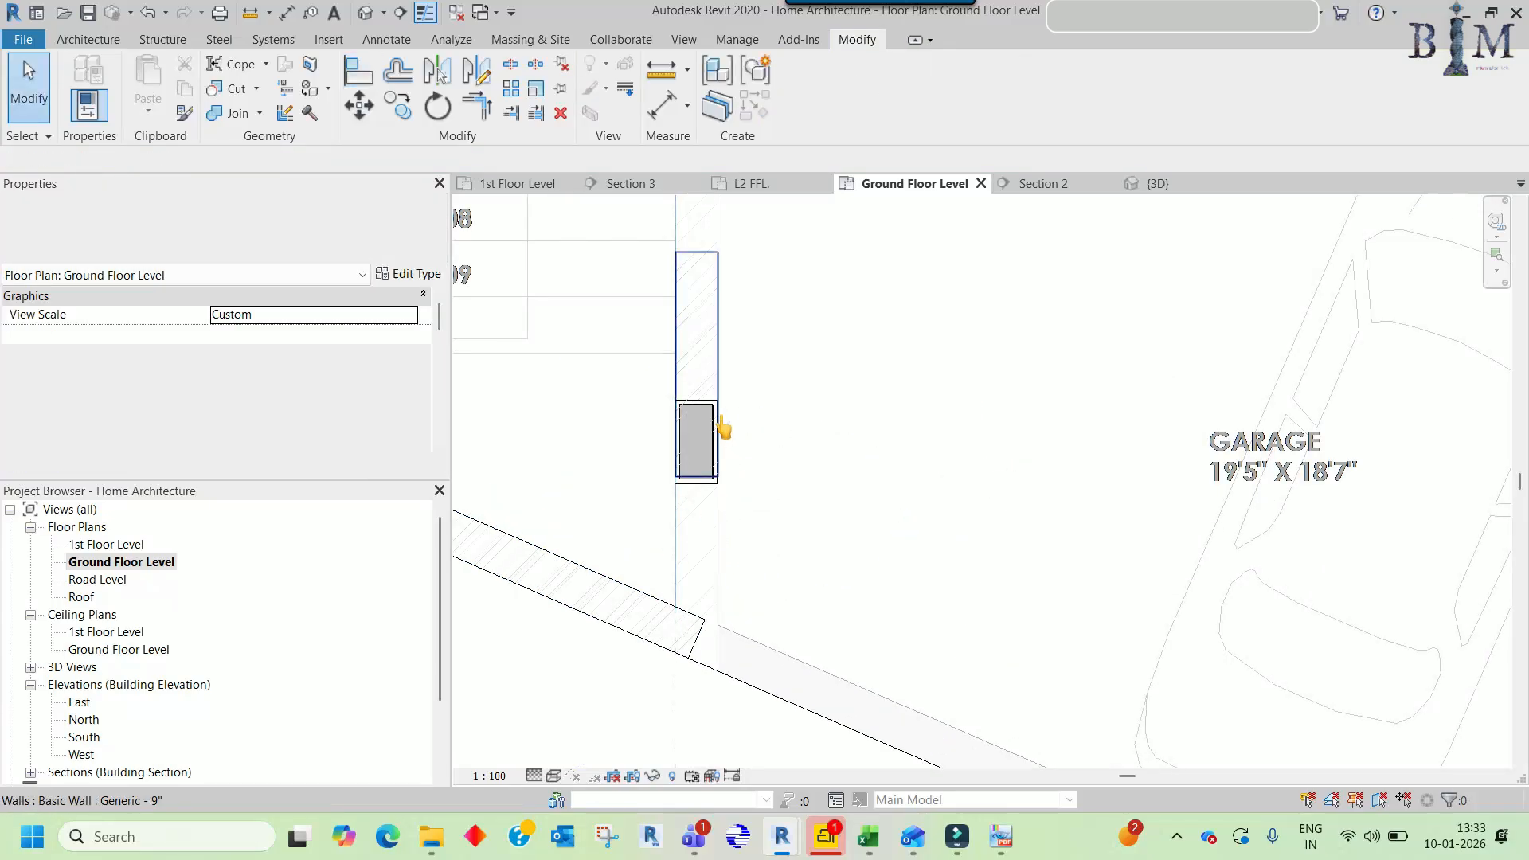
- Trim the vertical wall and the sloped wall to a corner below the lower-right staircase column
key("t")
key("r")
left_click(715, 387)
left_click(718, 374)
key("Escape")
- Align the vertical wall's upper end with the lower face of the lower-right staircase column
scroll(703, 490, "up", 1)
key("a")
key("l")
key("Escape")
scroll(710, 483, "up", 1)
key("a")
key("l")
scroll(733, 500, "down", 2)
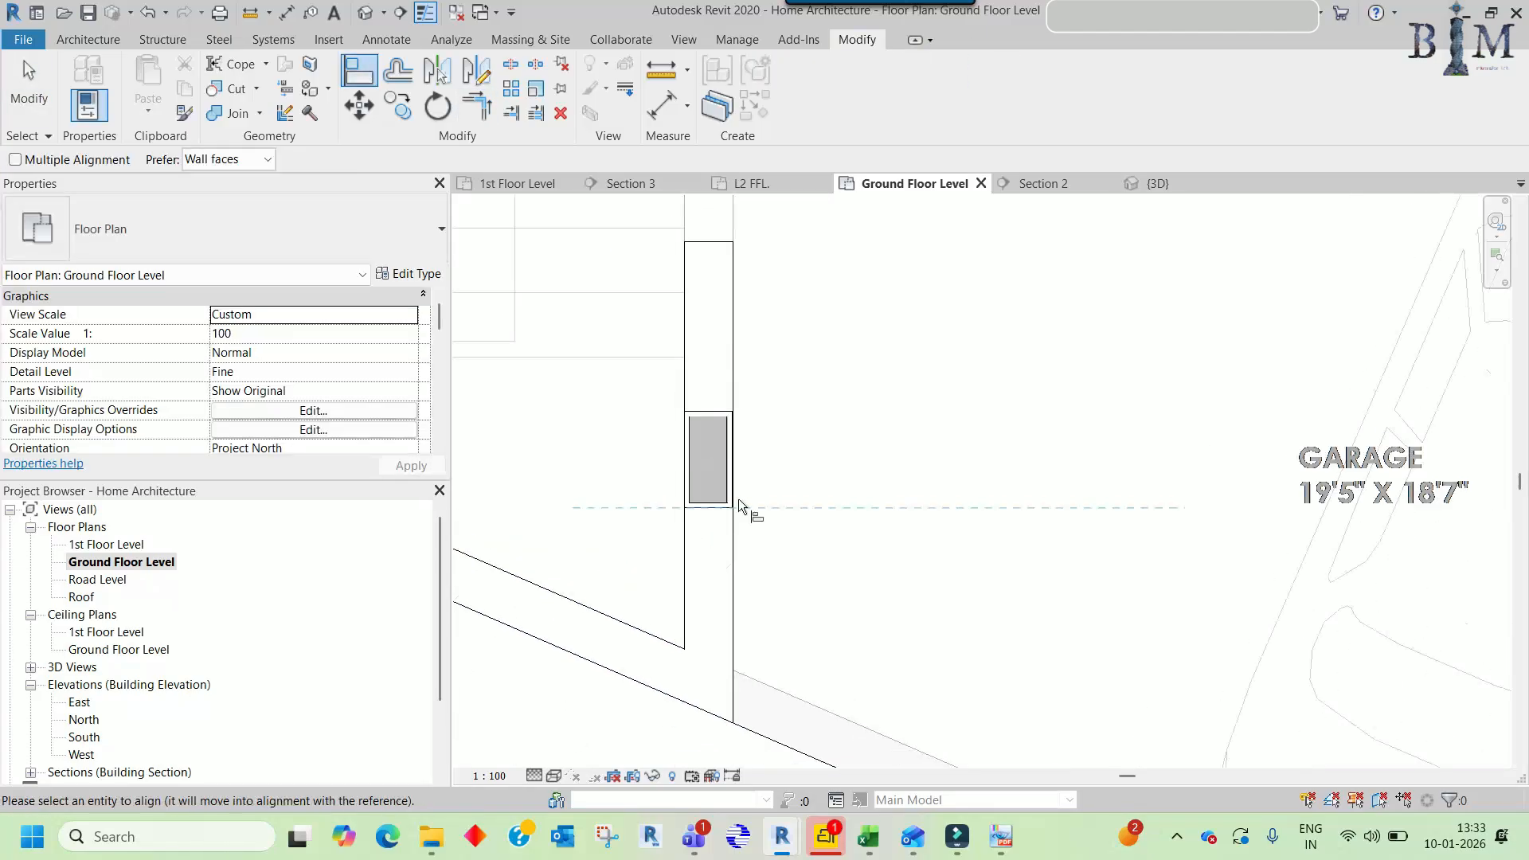
- Copy the short vertical wall upward along the right side of the staircase, above the lower-right column
left_click(734, 553)
key("c")
key("o")
left_click(733, 556)
left_click(737, 237)
key("Escape")
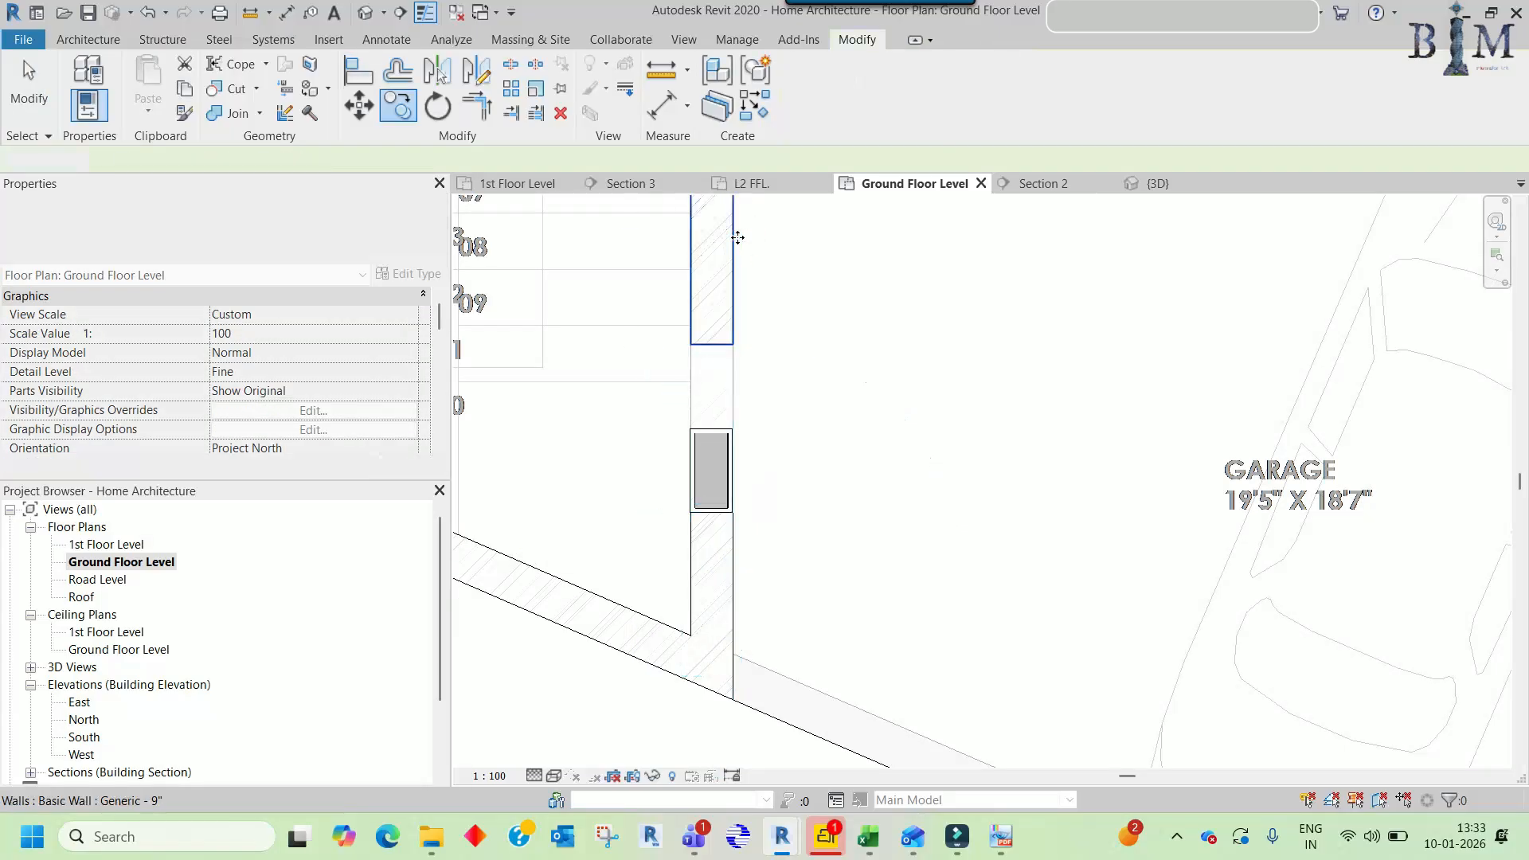
- Align the upper wall copy's lower end with the upper face of the lower-right staircase column
key("a")
key("l")
left_click(711, 346)
scroll(727, 344, "down", 2)
middle_click_drag(769, 424, 778, 681)
key("Escape")
- Align the right staircase wall's upper end with the lower face of the column beside the plants strip
key("a")
key("l")
scroll(724, 318, "up", 2)
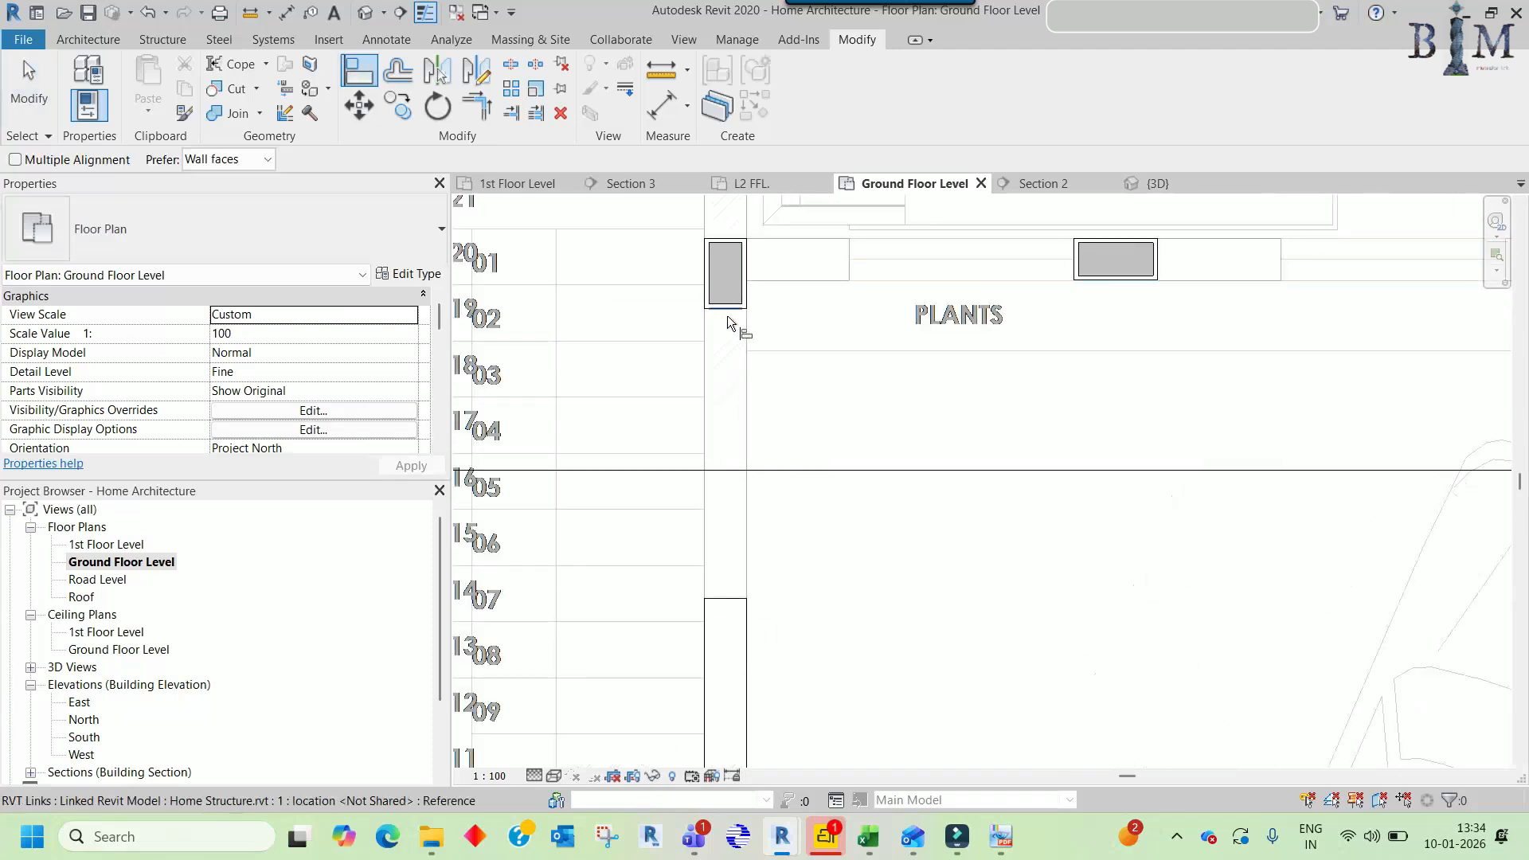
left_click(714, 595)
scroll(734, 371, "down", 2)
middle_click_drag(742, 370, 726, 494)
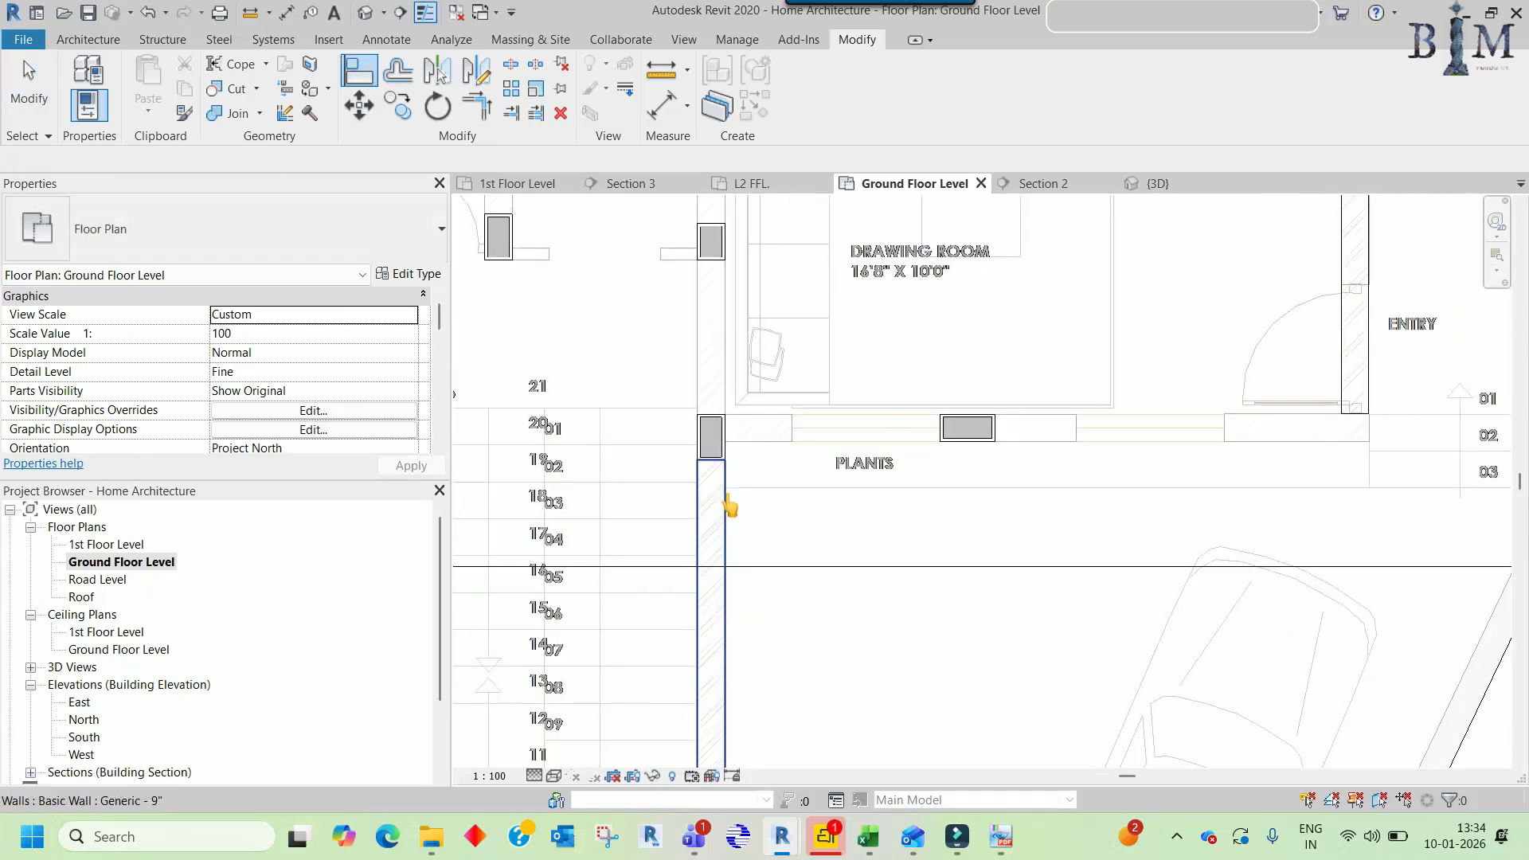
key("Escape")
- Copy the right staircase wall into the garage area below the plants strip
left_click(726, 491)
key("c")
key("o")
left_click(726, 505)
left_click(934, 540)
scroll(933, 526, "down", 2)
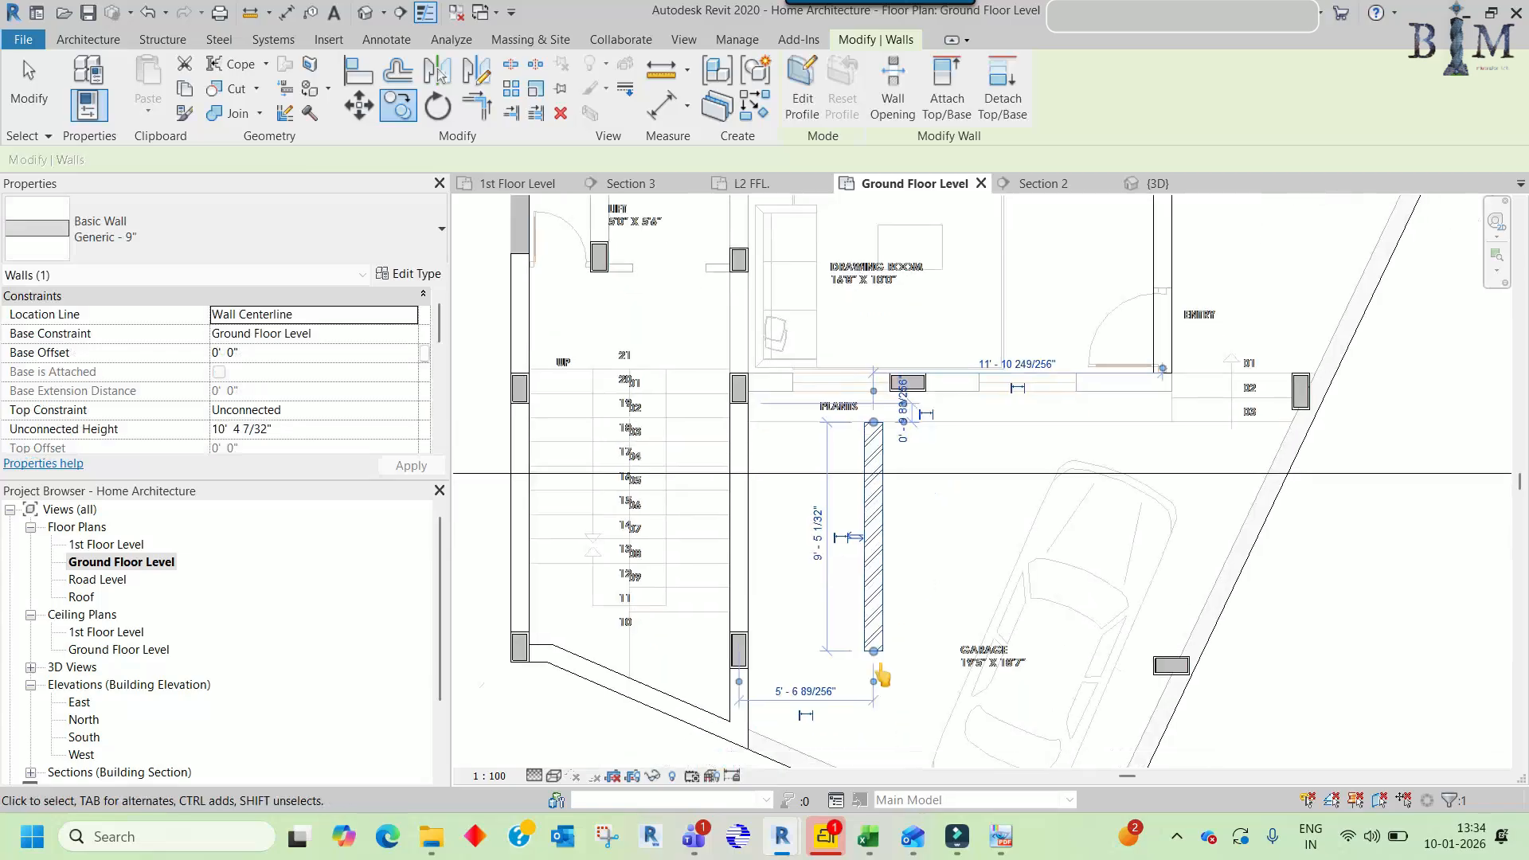
- Place the copy horizontally on the drawing room's front wall line and align its left end with the staircase column
key("Escape")
key("a")
key("l")
scroll(788, 385, "up", 4)
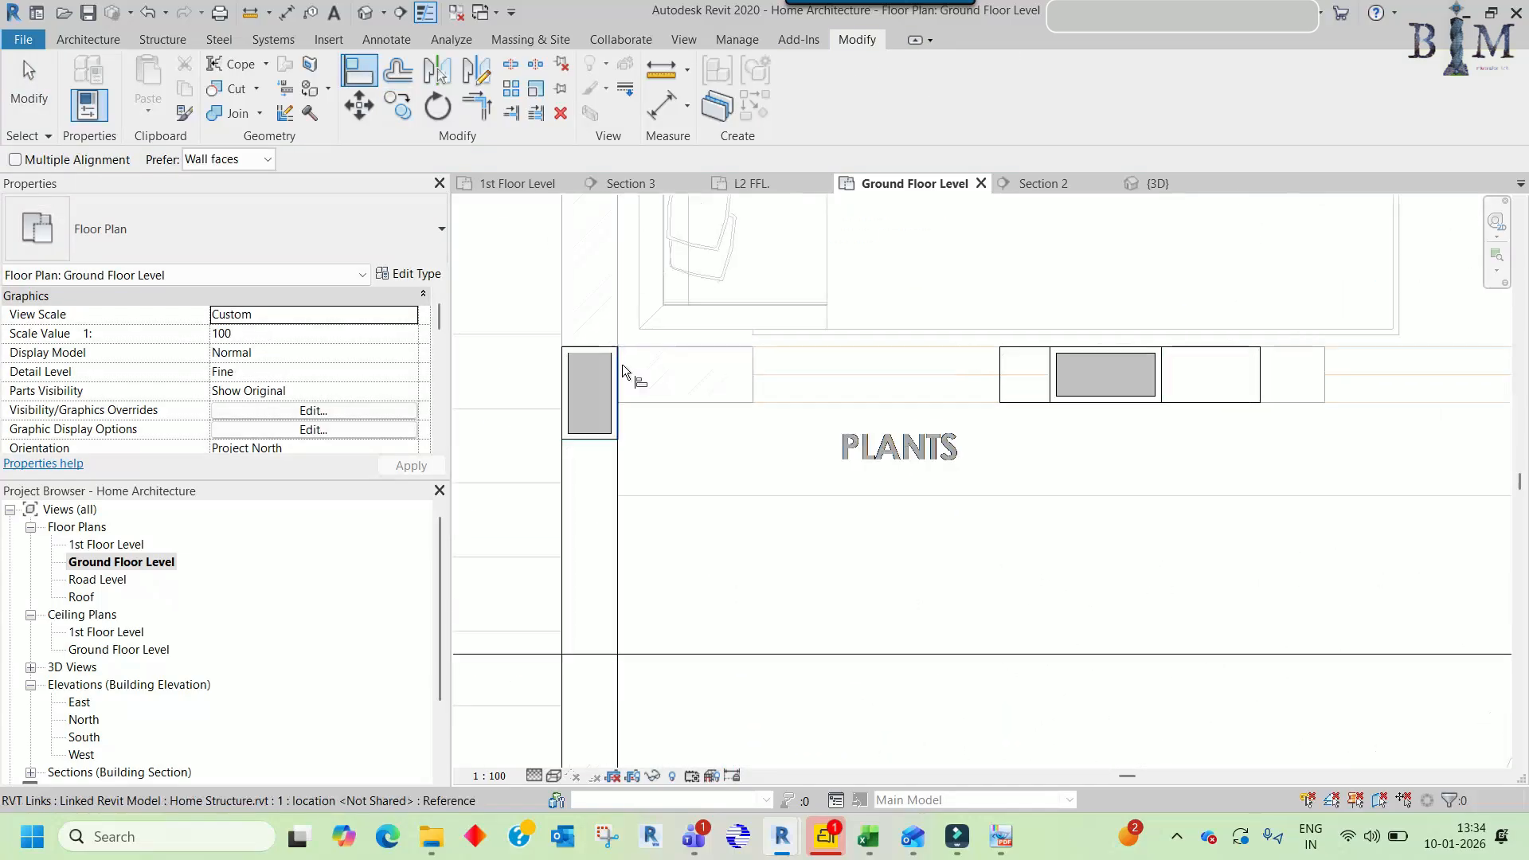
left_click(1056, 377)
scroll(843, 403, "down", 2)
key("Escape")
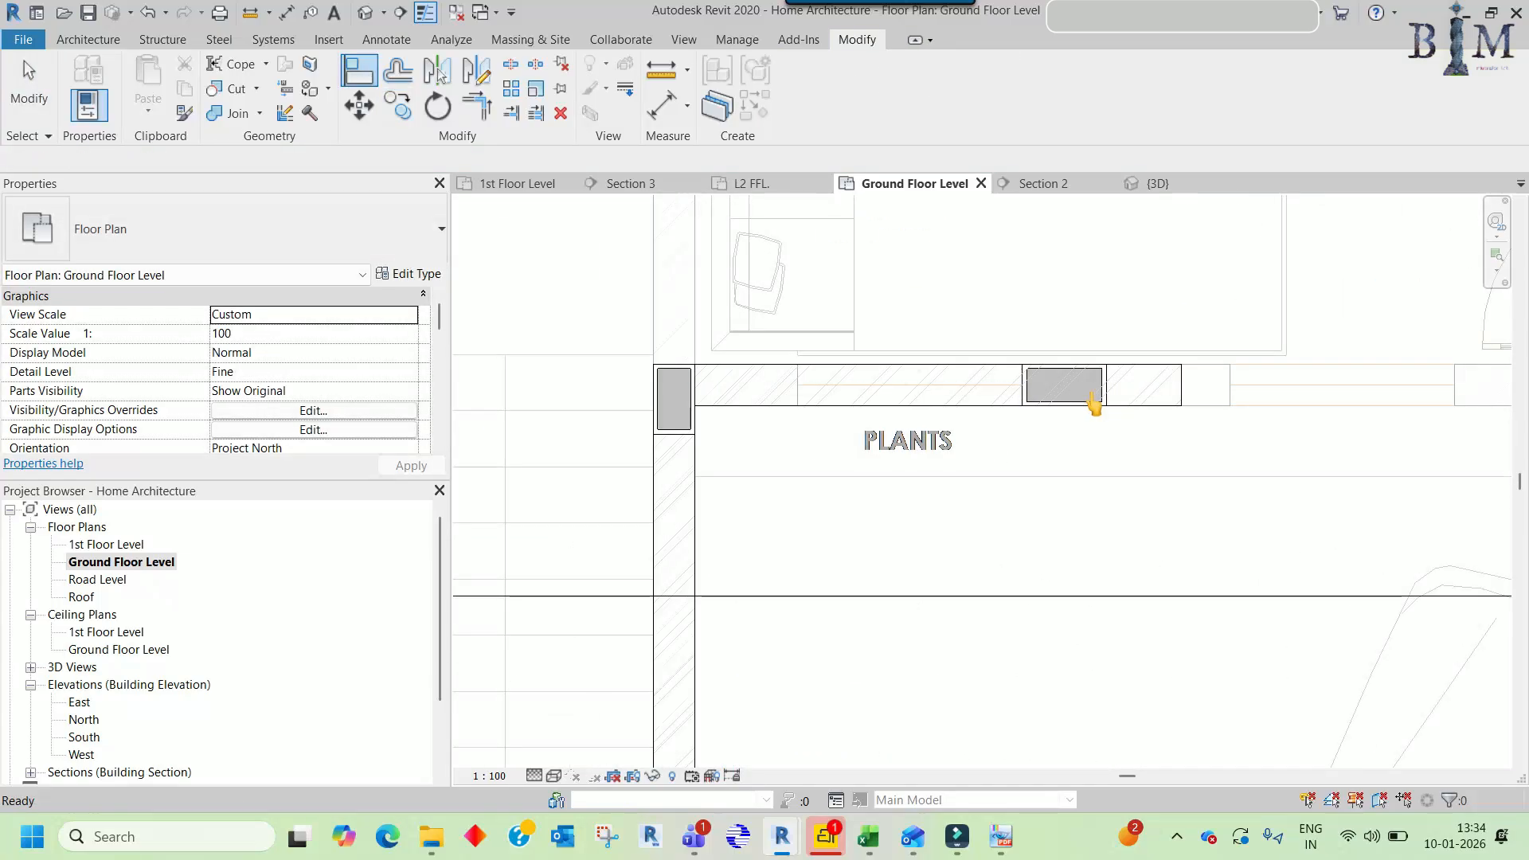
- Align the front wall's right end with the left face of the middle column above the plants strip
left_click(1054, 387)
key("a")
key("l")
scroll(1056, 394, "up", 2)
left_click(1252, 389)
scroll(1117, 389, "down", 2)
middle_click_drag(1169, 418, 767, 436)
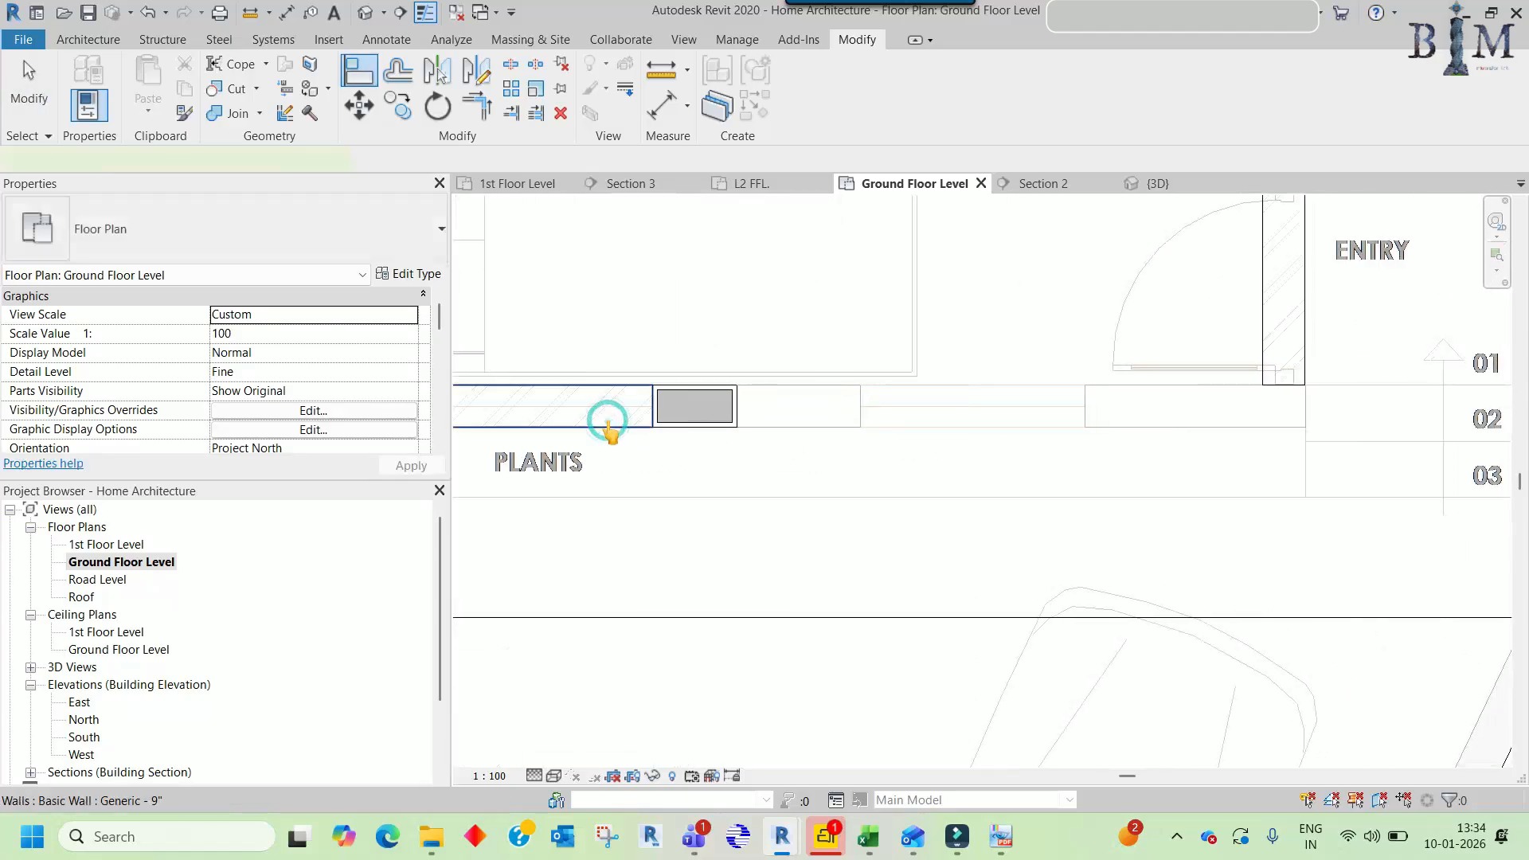
- Copy the drawing room's front wall along its line to the other side of the middle column, toward the entry
left_click(607, 422)
key("m")
key("v")
left_click(574, 420)
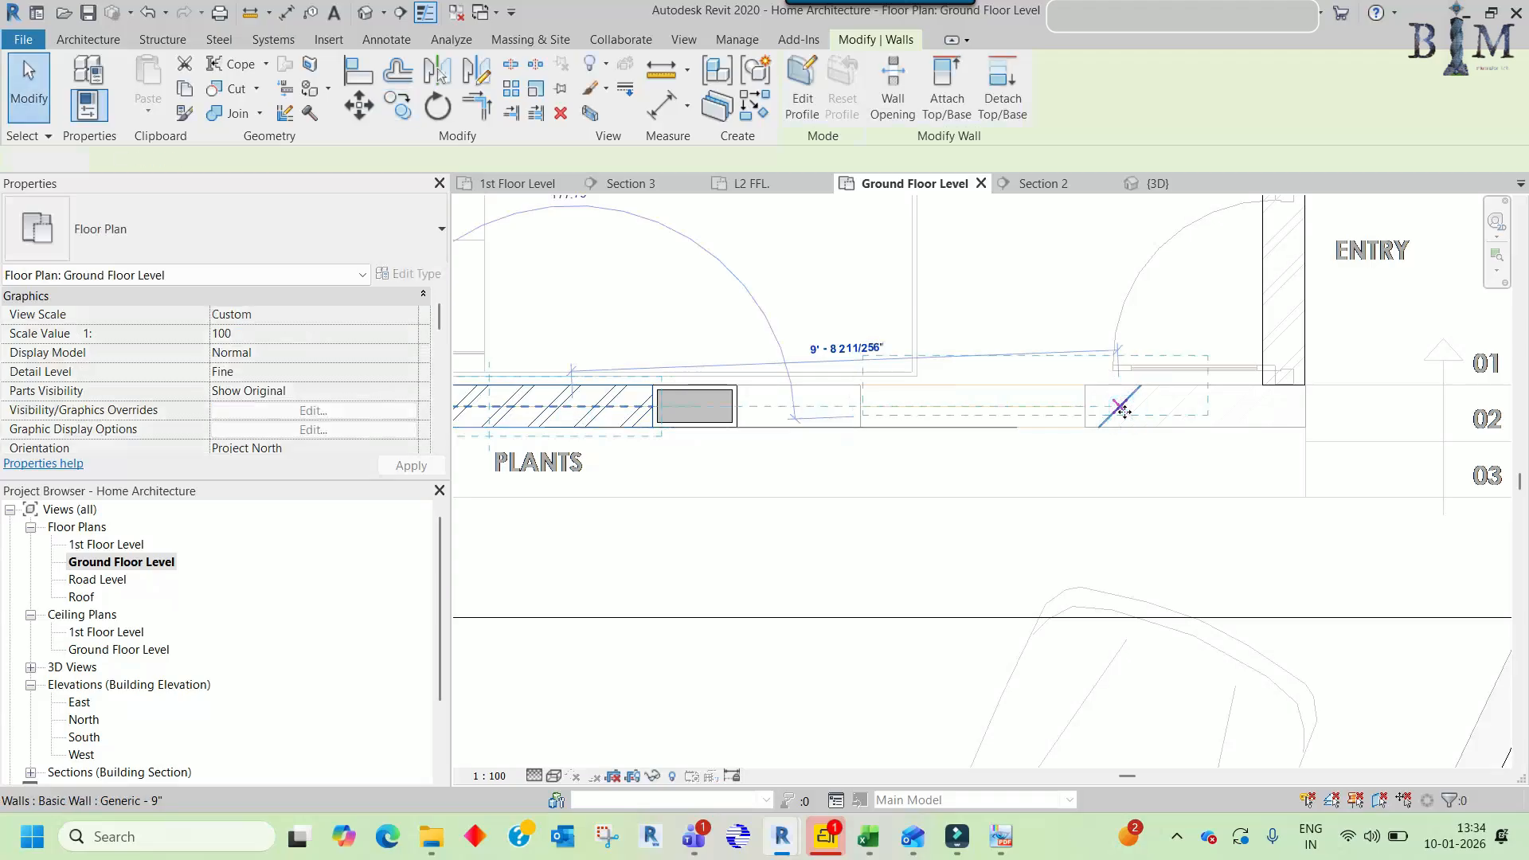
left_click(1123, 409)
- Align the new front wall's left end with the right face of the middle column
key("a")
key("l")
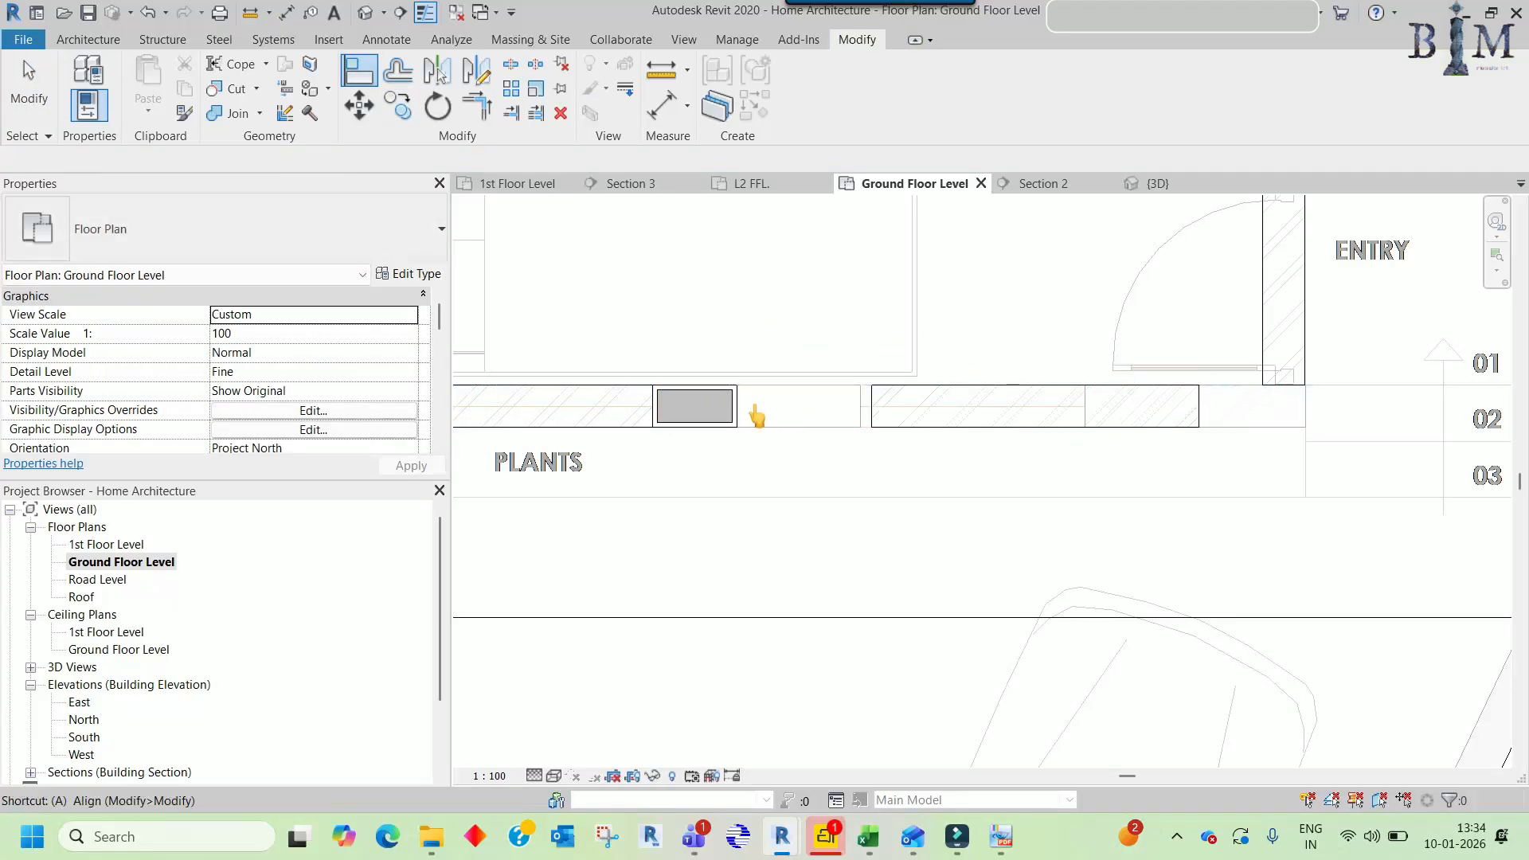
key("Escape")
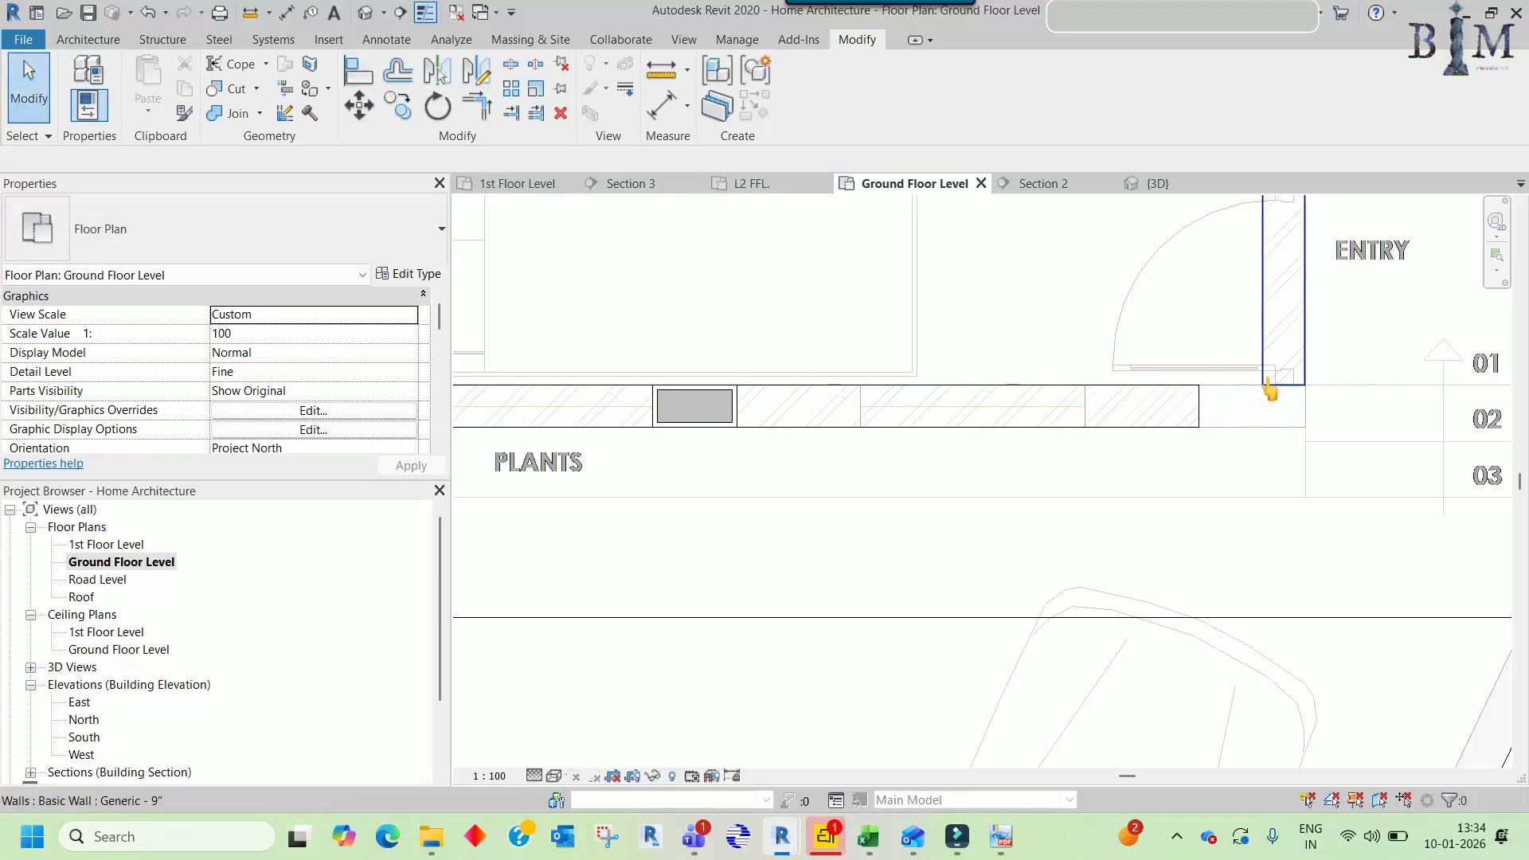
- Trim the drawing room's front wall and the entry-side wall to meet in a corner
left_click(1265, 367)
left_click(1147, 410)
key("Escape")
- Copy the front wall segment beside the staircase column up into the drawing room
scroll(1130, 494, "down", 6)
scroll(995, 462, "up", 4)
scroll(987, 457, "down", 2)
mouse_move(1011, 457)
middle_mouse_down()
mouse_move(1028, 457)
mouse_move(1085, 361)
middle_mouse_up()
scroll(812, 560, "up", 4)
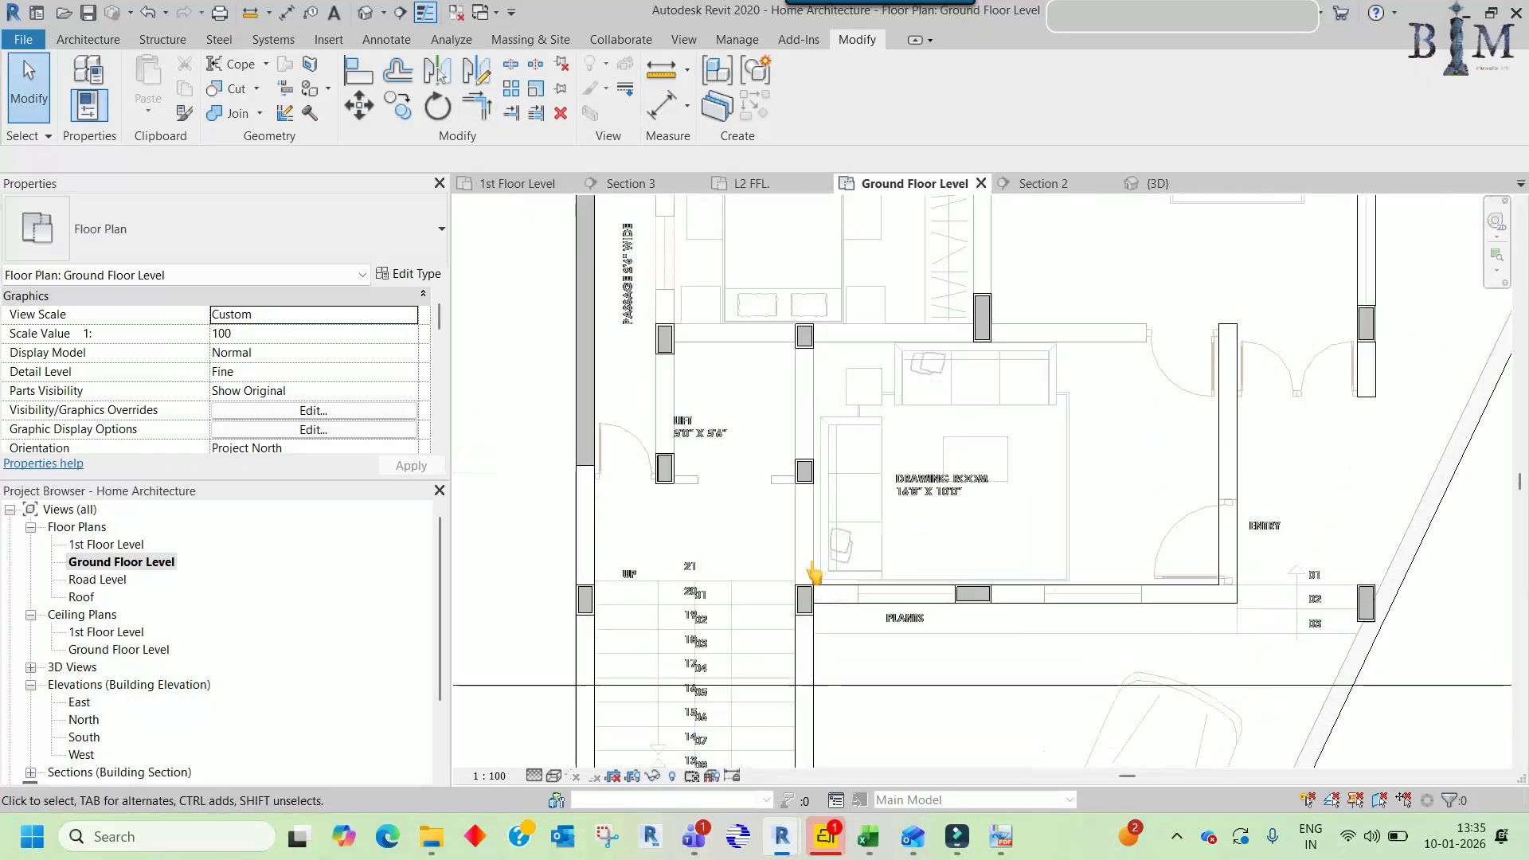
left_click(874, 605)
left_click_drag(883, 611, 895, 478, "ctrl")
- Rotate the copied wall 90 degrees so it runs vertically
left_click(894, 478)
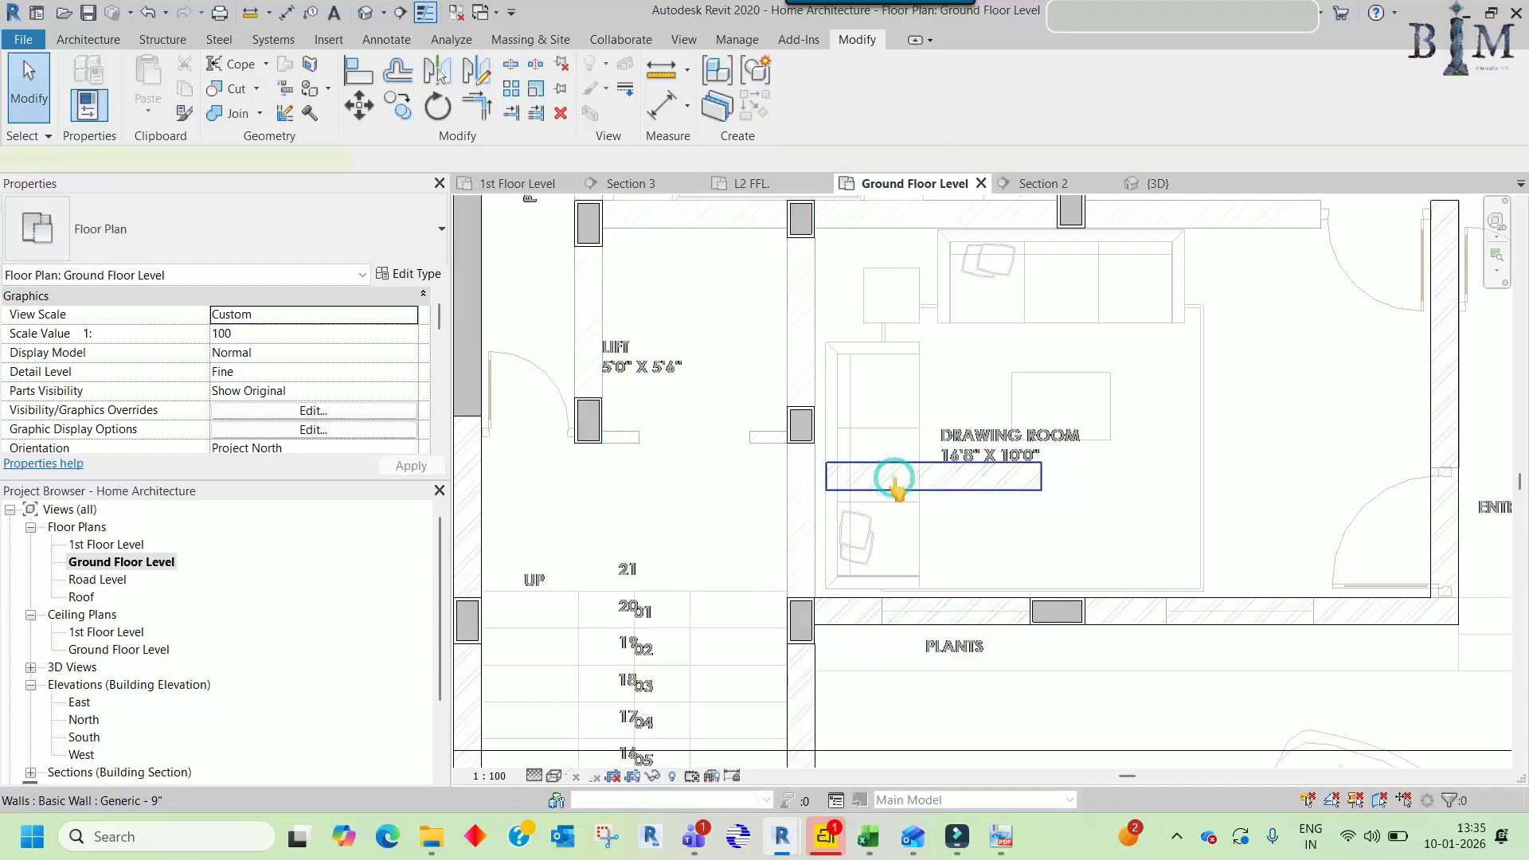
key("r")
key("o")
left_click(998, 323)
type("90")
key("Return")
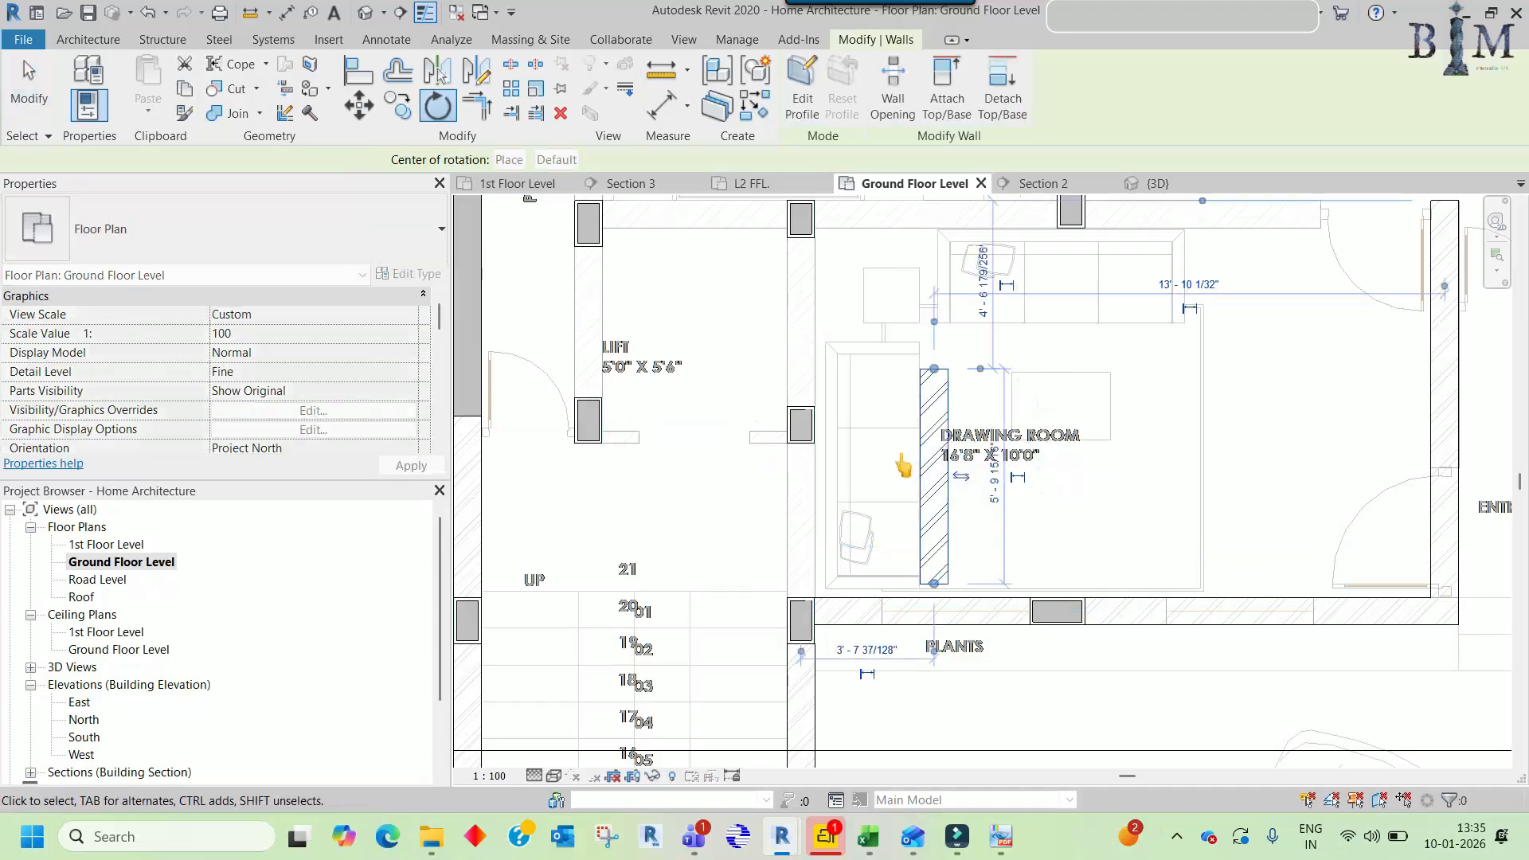
key("Escape")
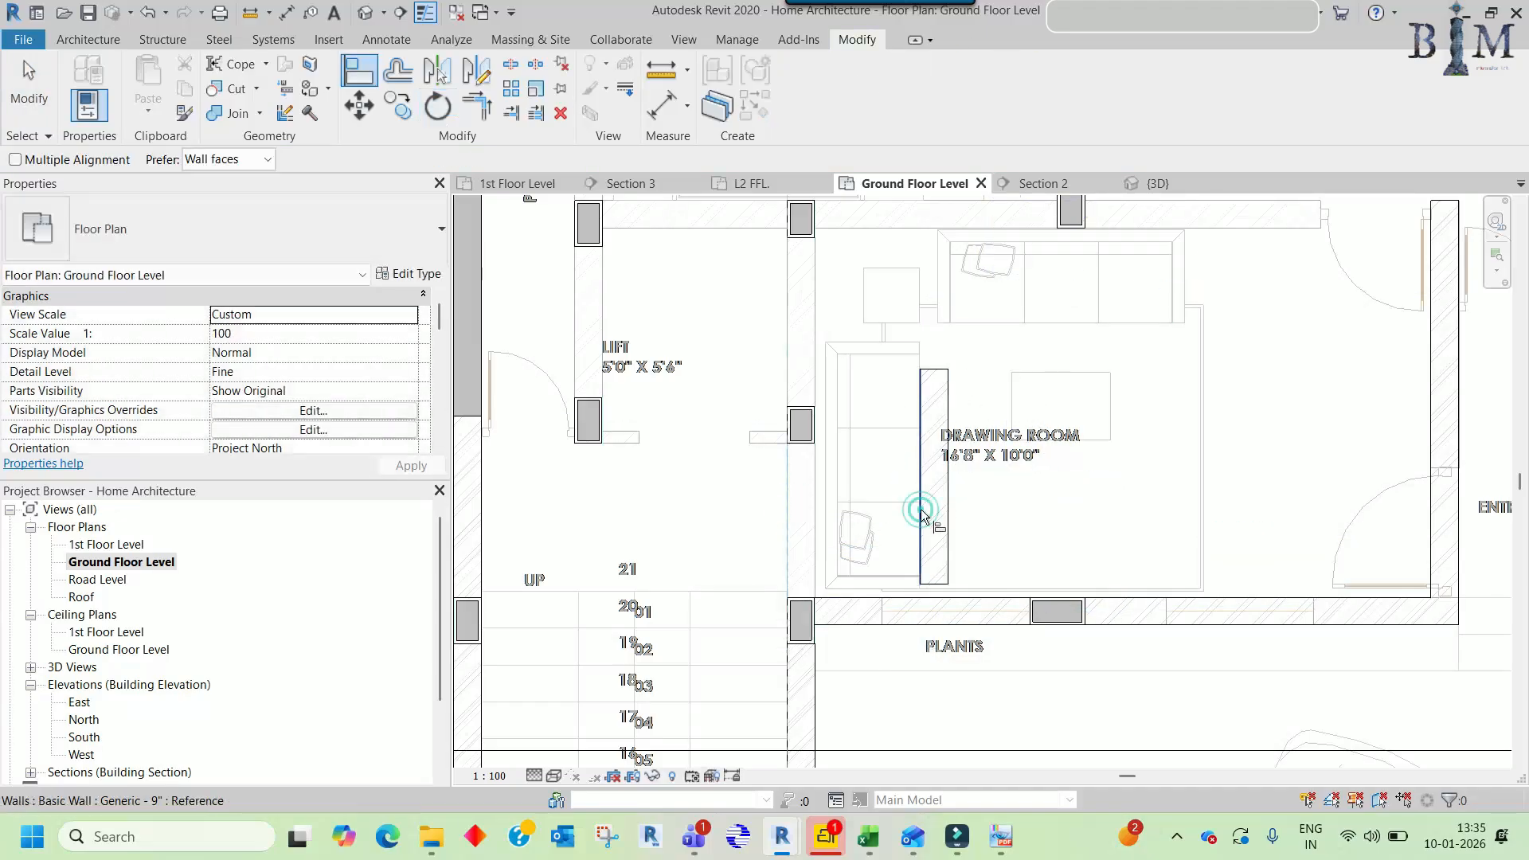
- Align the rotated wall with the line between staircase and drawing room, and its lower end with the corner column's top face
key("Escape")
scroll(805, 607, "up", 5)
key("a")
key("l")
left_click(804, 607)
scroll(830, 400, "down", 1)
middle_click_drag(848, 350, 845, 554)
key("a")
key("l")
key("Escape")
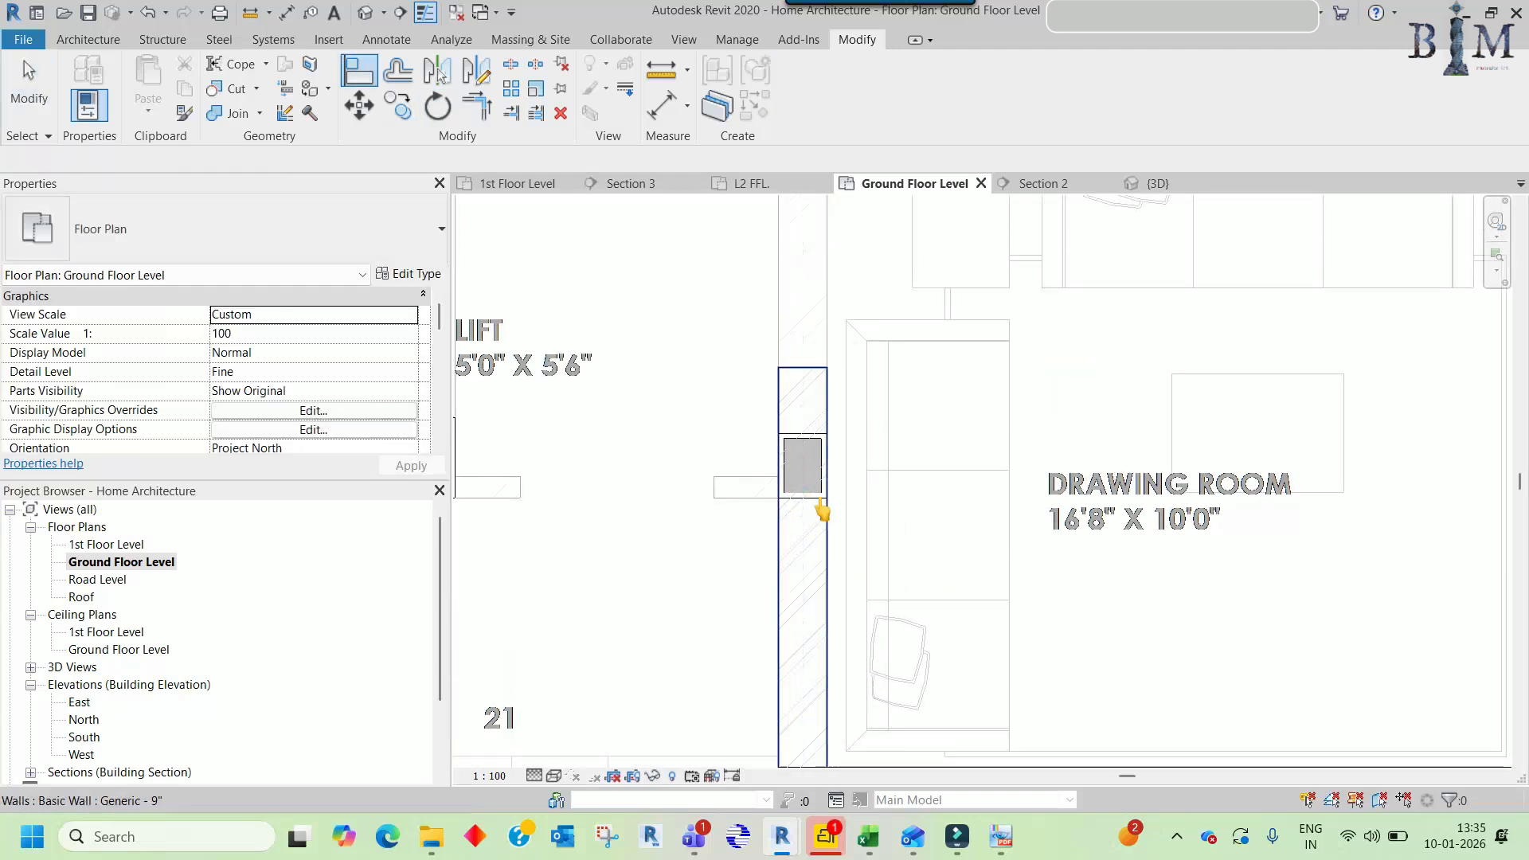
- Align this wall's upper end with the bottom face of the column at the lift's front right corner
scroll(820, 500, "up", 2)
key("a")
key("l")
left_click(809, 499)
left_click(799, 266)
key("Escape")
scroll(832, 453, "down", 3)
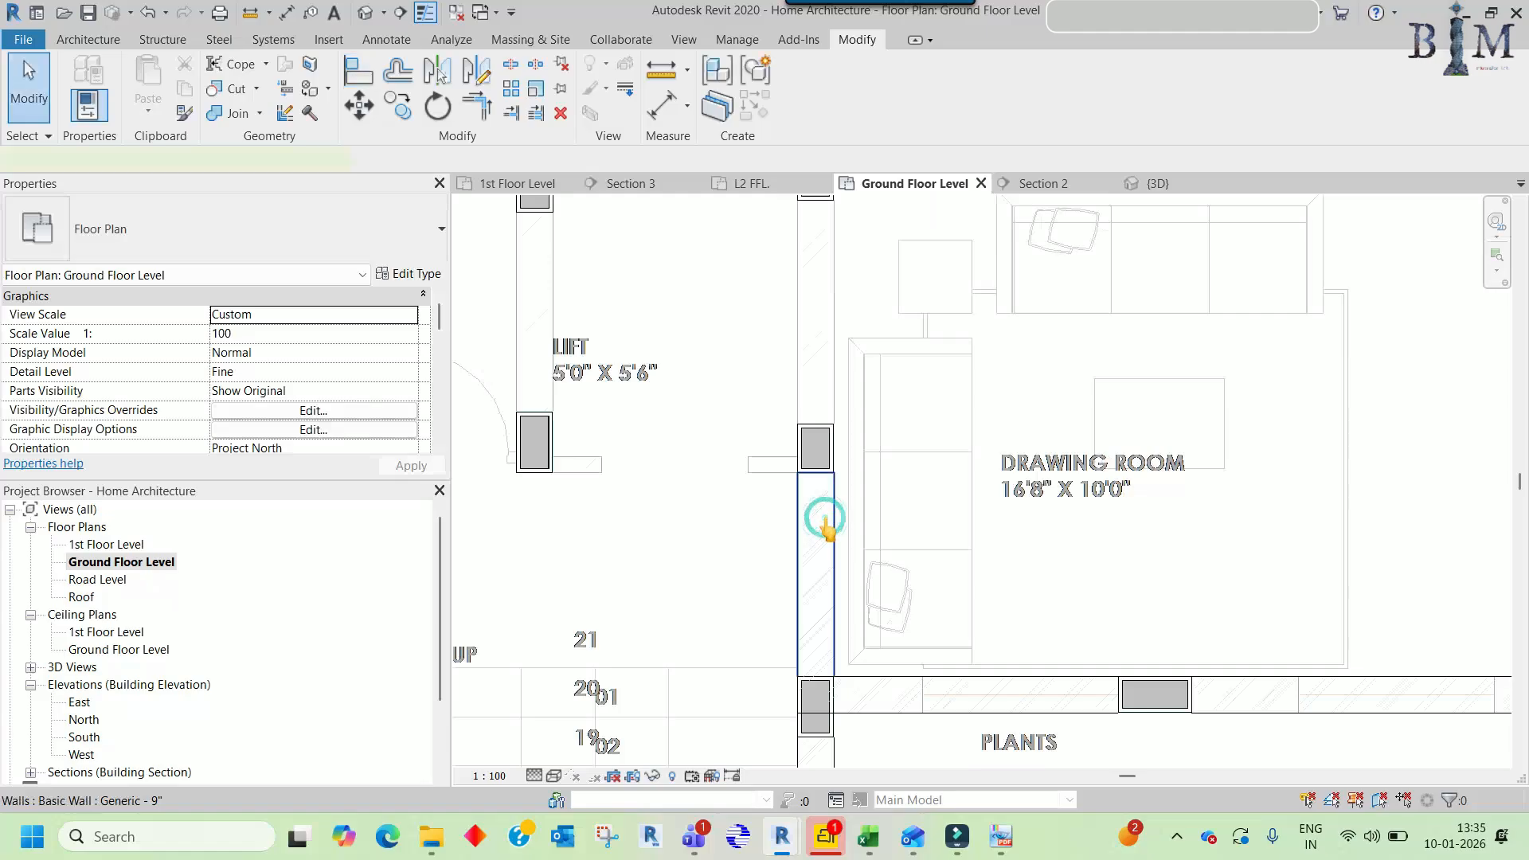
- Copy this wall straight up along its line to the side between the lift and the drawing room
left_click(825, 519)
key("c")
key("o")
left_click(815, 542)
left_click(821, 260)
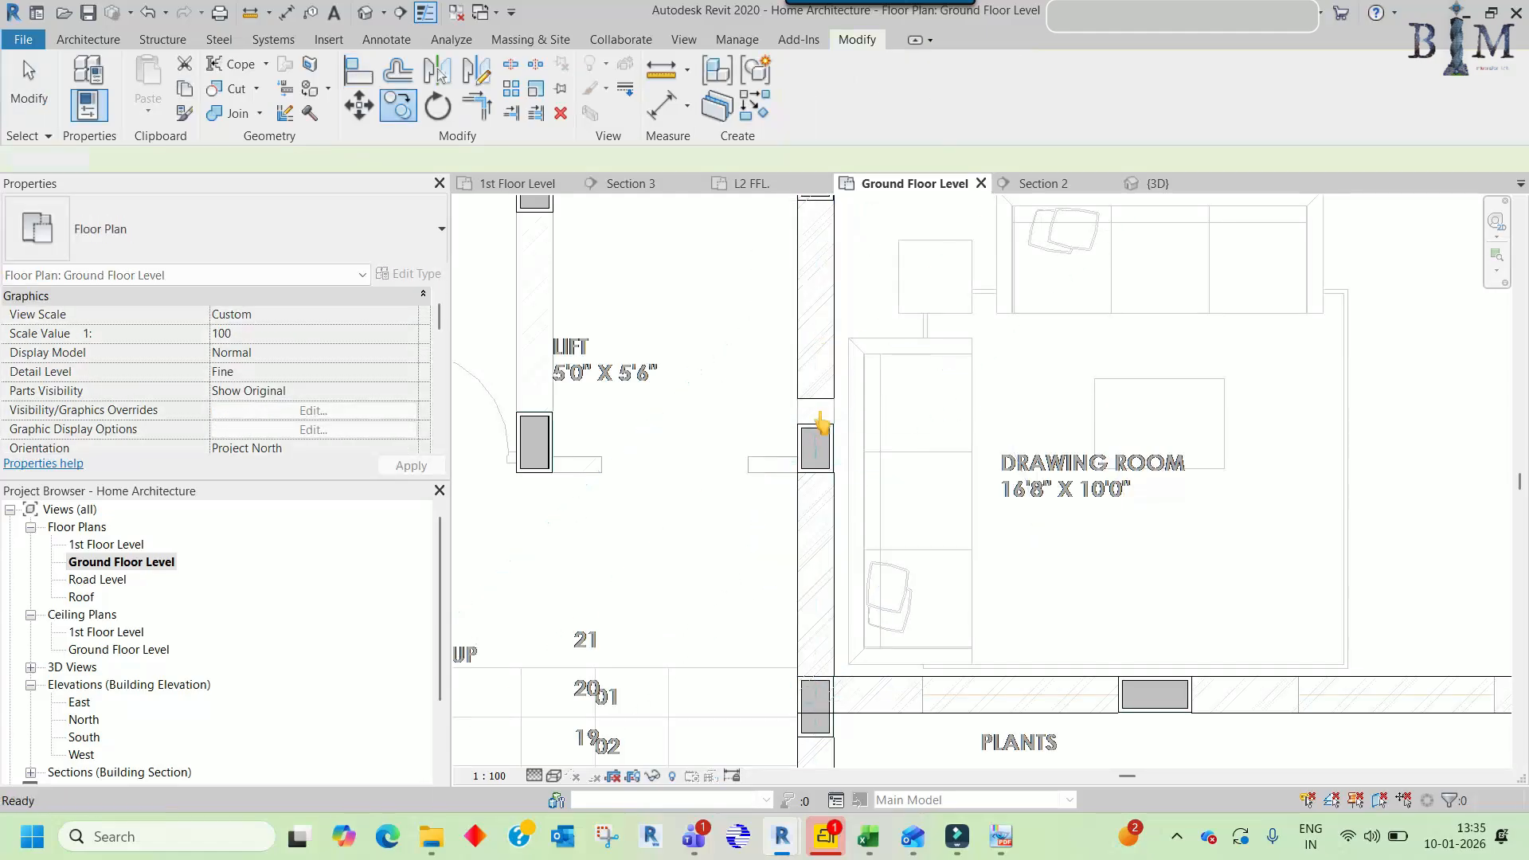
- Align the new lift-side wall's lower end with the top face of the column beneath it
scroll(816, 423, "up", 2)
key("a")
key("l")
key("Escape")
- Align the lift-side wall's upper end with the bottom face of the column at the lift's rear right corner
key("a")
key("l")
scroll(825, 441, "down", 2)
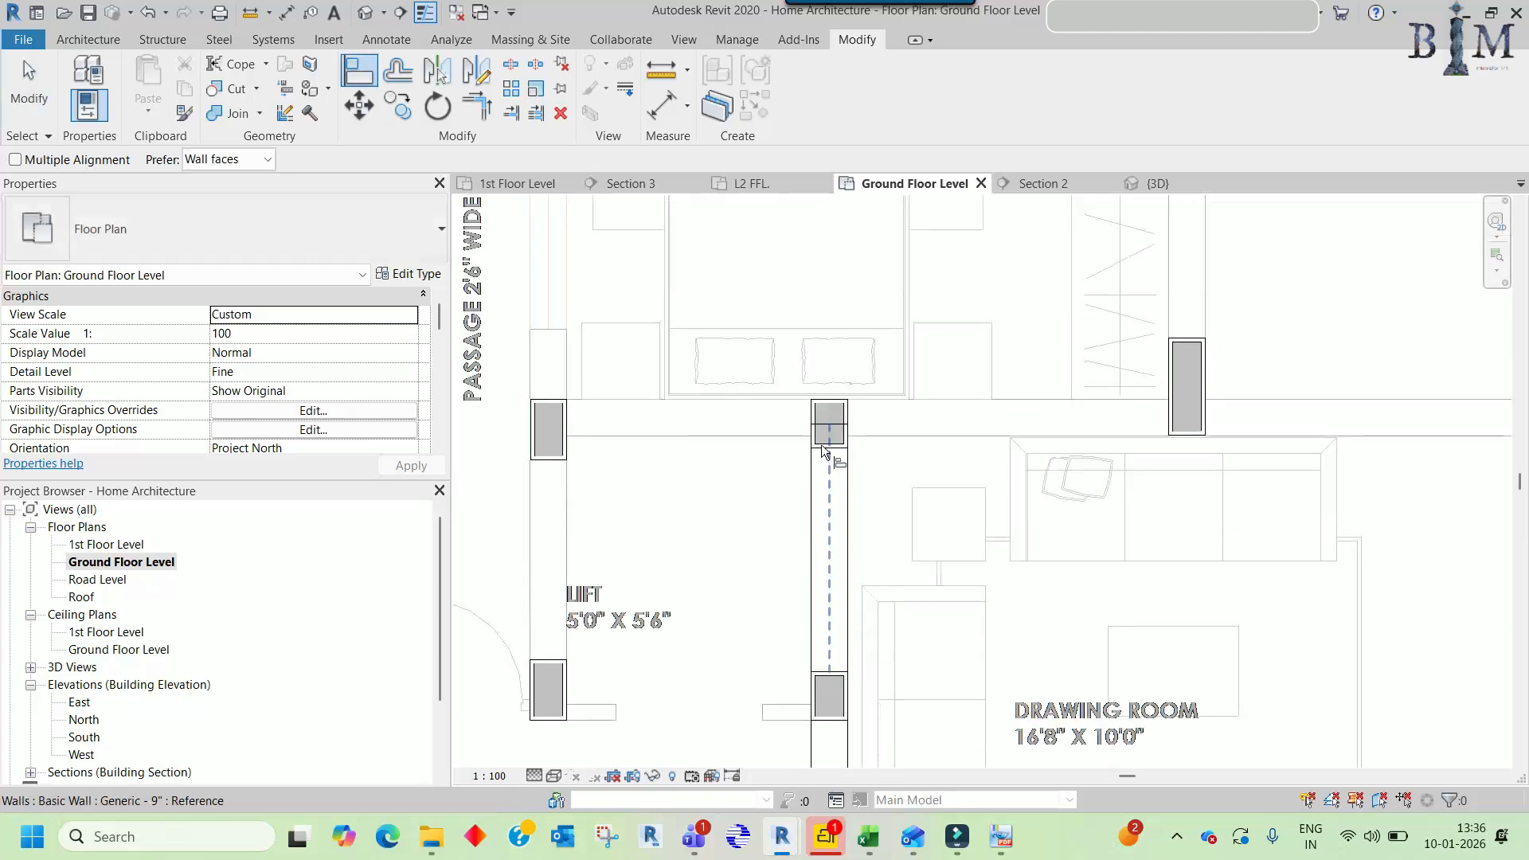
scroll(824, 451, "up", 3)
key("Escape")
key("a")
key("l")
left_click(838, 440)
key("Escape")
key("Escape")
key("a")
key("l")
left_click(851, 441)
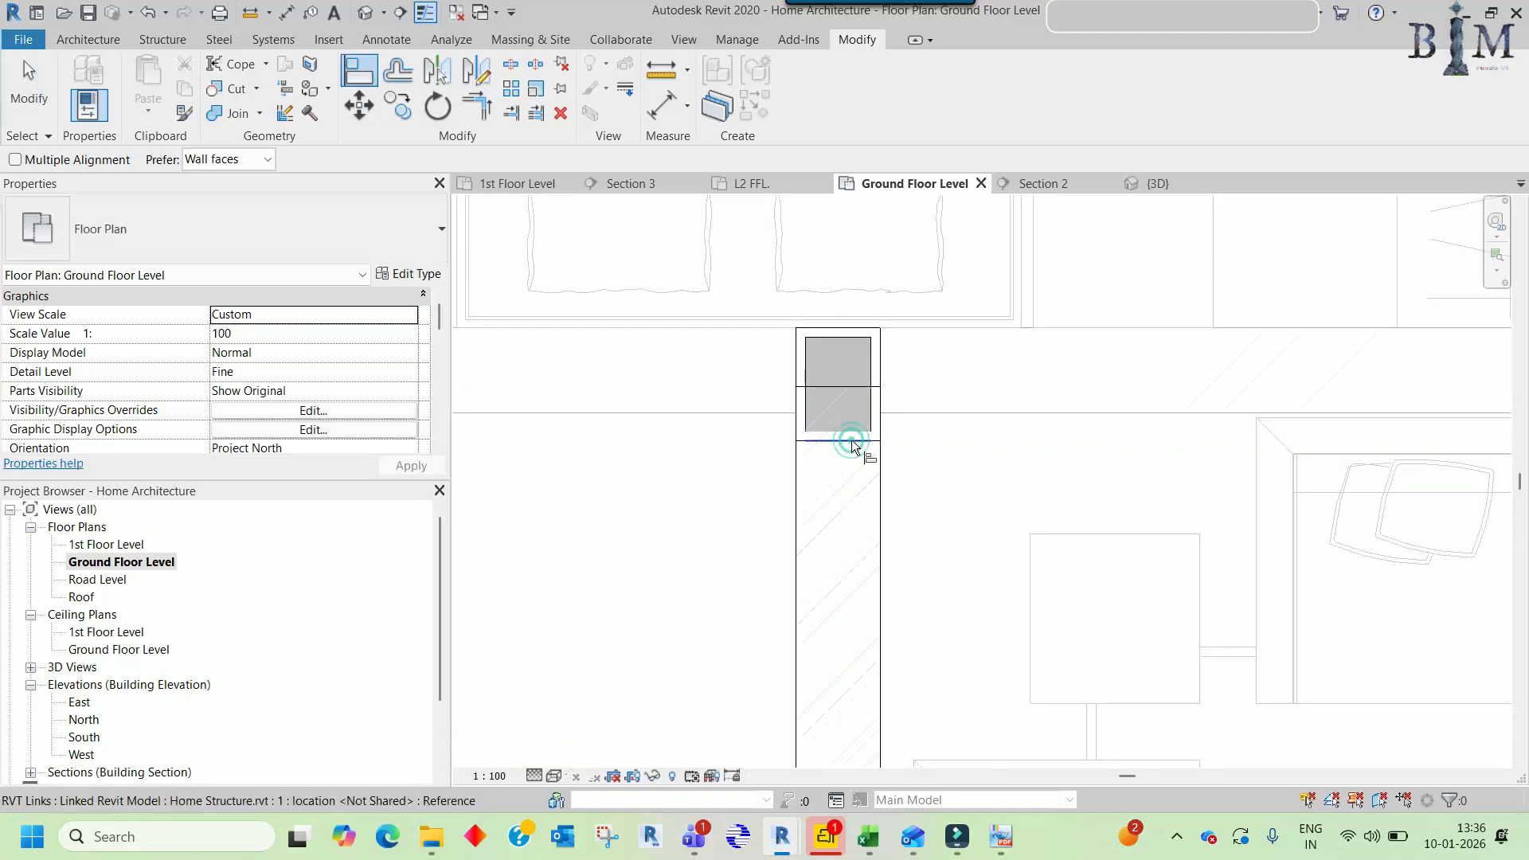
left_click(845, 389)
key("Escape")
- Copy the lift-side wall into the drawing room and move its upper end to make it a short horizontal wall
scroll(852, 392, "down", 4)
middle_click_drag(928, 549, 845, 501)
left_click(777, 458)
mouse_move(776, 458)
left_mouse_down()
mouse_move(784, 442)
mouse_move(1102, 422)
left_mouse_up()
left_click_drag(1106, 348, 1029, 495)
- Align the short wall with the drawing room's rear wall line and its left end with the tall column's right face
key("a")
key("l")
left_click(1119, 336)
left_click(1067, 484)
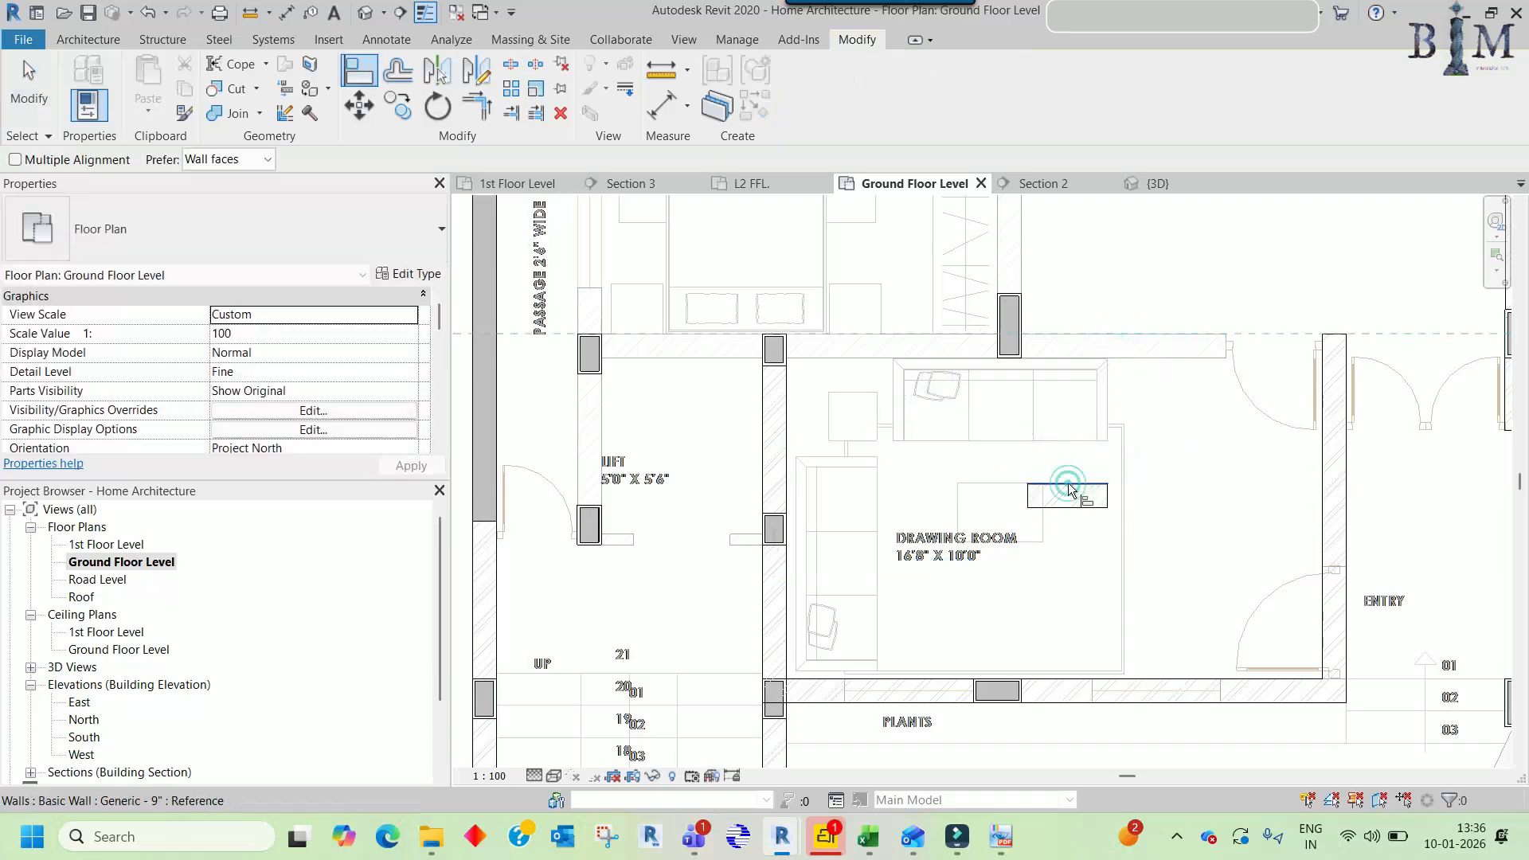
scroll(1027, 330, "up", 4)
left_click(1007, 383)
key("Escape")
key("Escape")
- Trim the drawing room's rear wall and the entry-side wall to meet in a corner
scroll(1011, 386, "down", 3)
middle_click_drag(1391, 410, 1201, 413)
key("t")
key("r")
left_click(1208, 408)
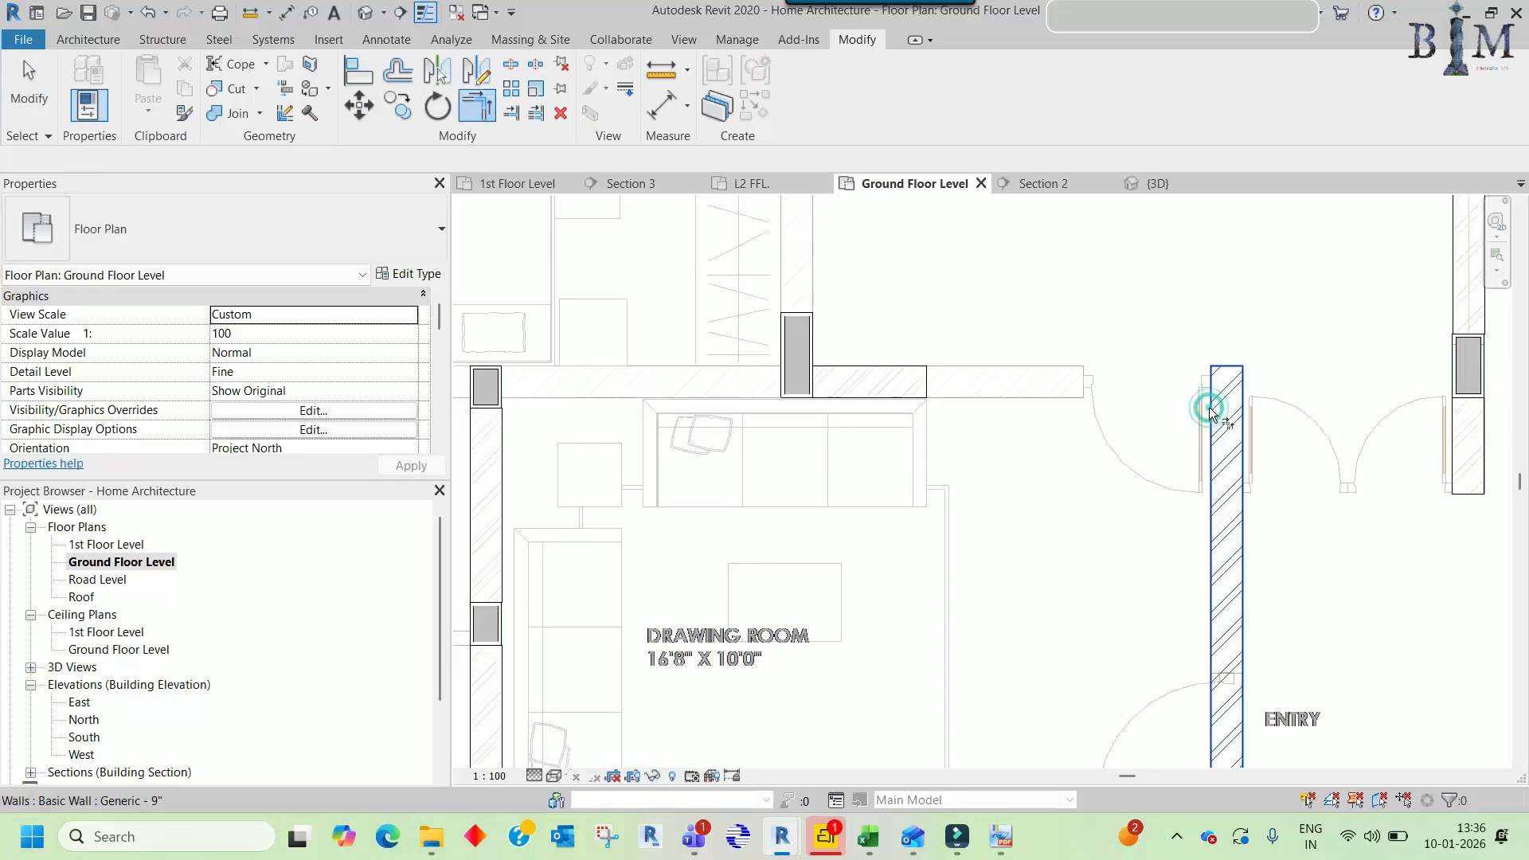
left_click(929, 398)
scroll(928, 402, "down", 2)
key("Escape")
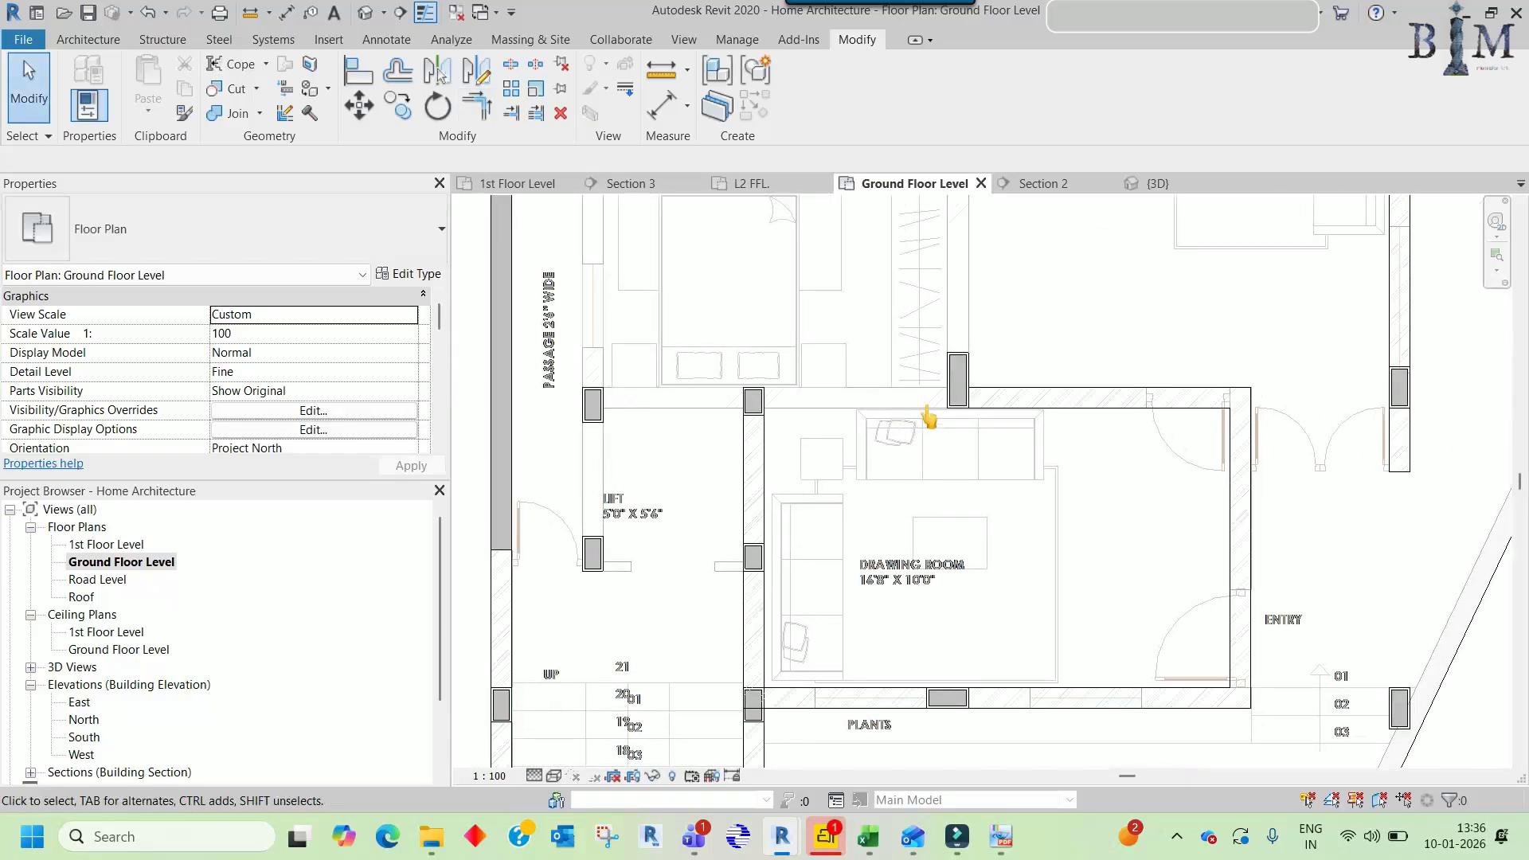
- Copy the rear wall segment to the other side of the tall column and shorten the copy at both ends
scroll(926, 407, "up", 2)
left_click(1115, 400)
key("c")
key("o")
left_click(1140, 409)
left_click(801, 468)
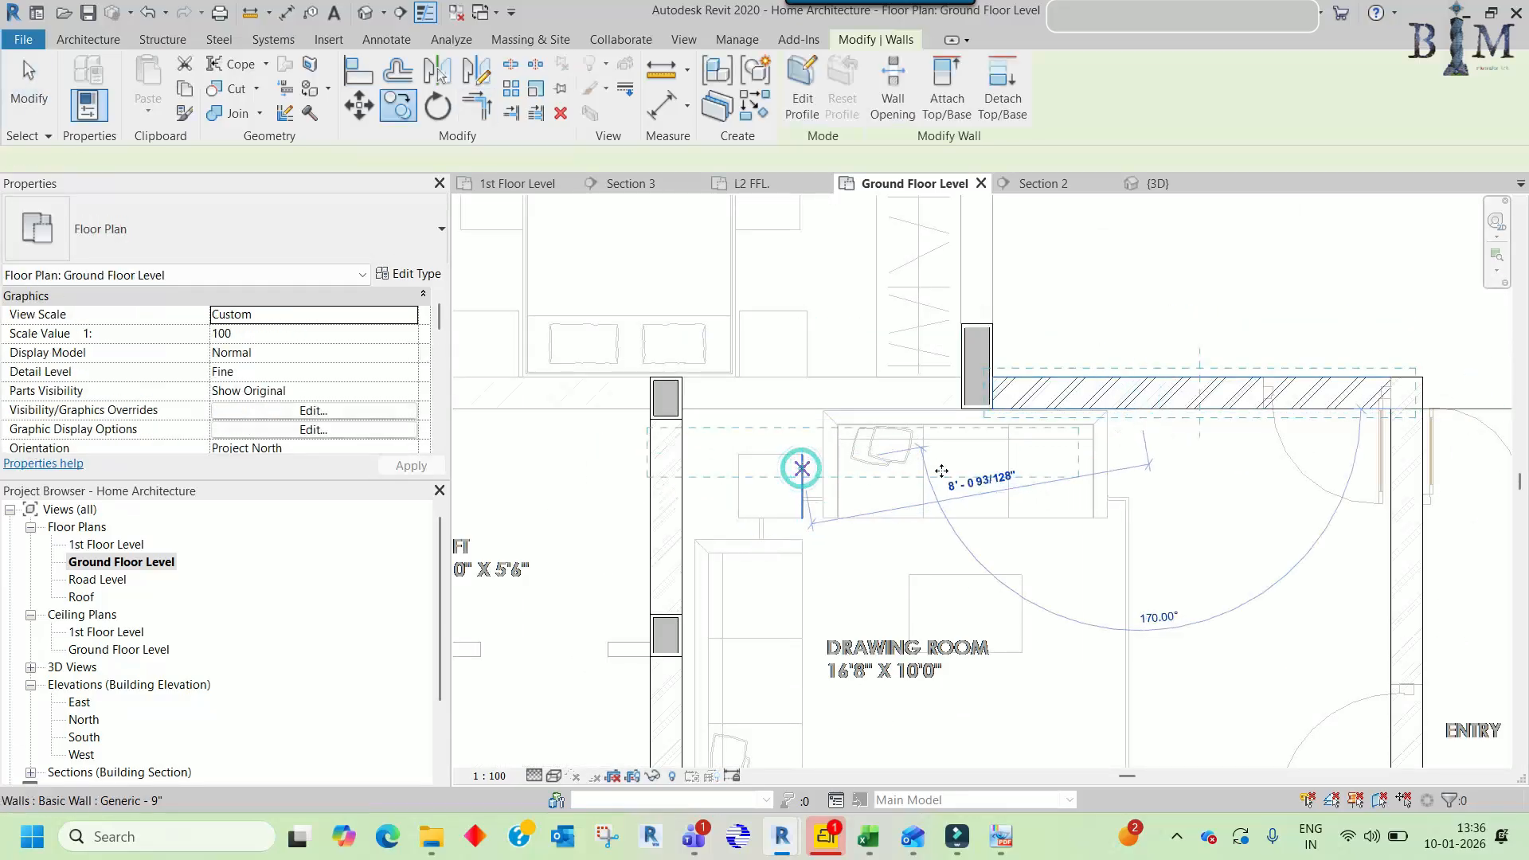
scroll(752, 464, "up", 2)
left_click_drag(622, 447, 810, 446)
left_click_drag(1235, 446, 990, 446)
- Align the shortened copy's upper face with the drawing room's rear wall line on the floor plan
key("a")
key("l")
scroll(928, 359, "up", 2)
left_click(898, 332)
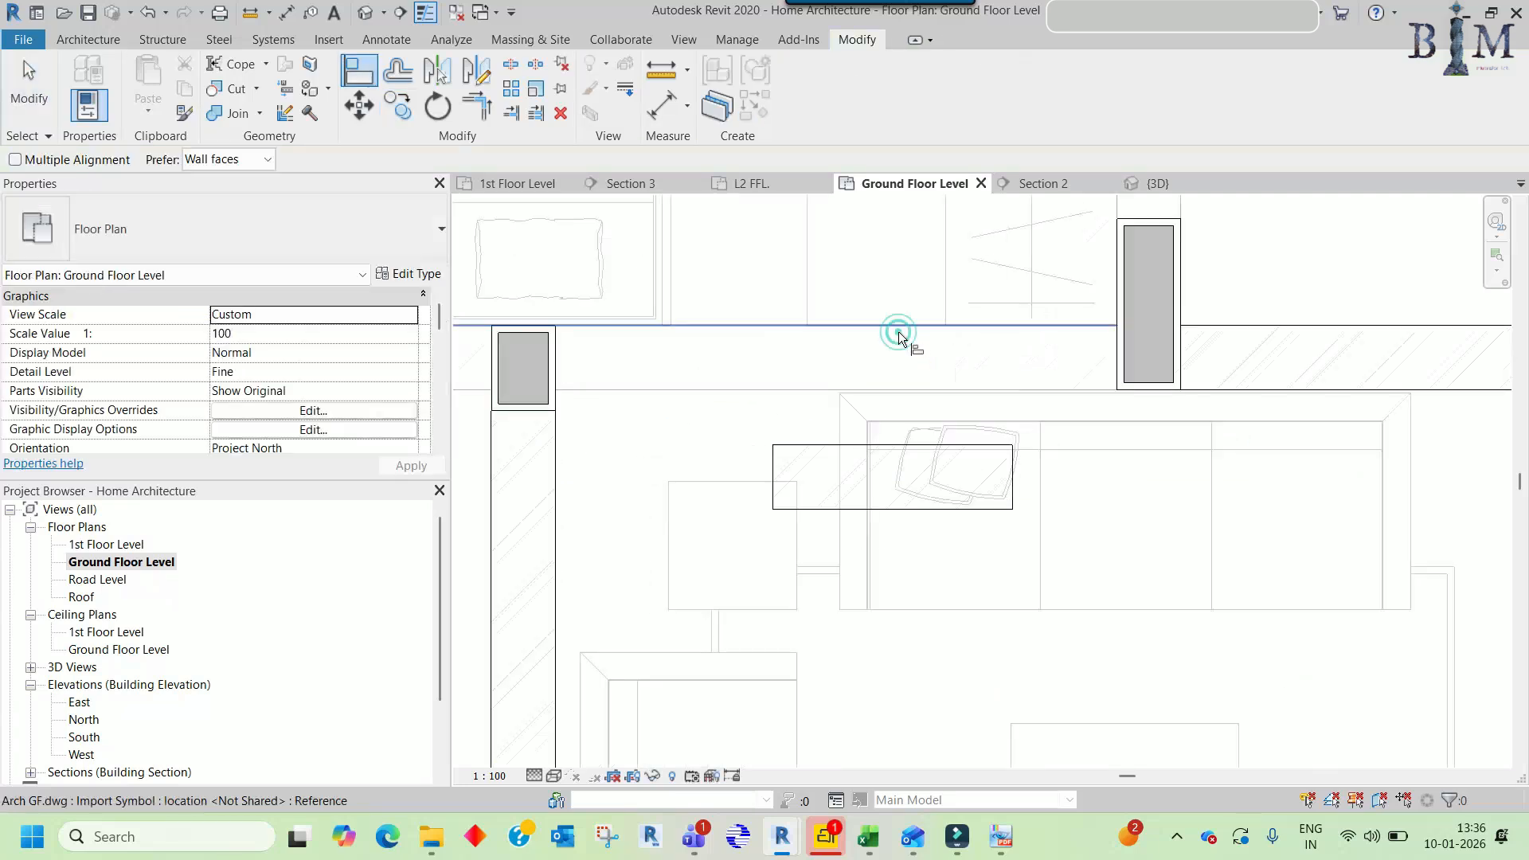
left_click(897, 445)
key("Escape")
key("Escape")
- Align both ends of the new rear wall with the facing sides of the lift's corner column and the tall column
scroll(558, 365, "up", 2)
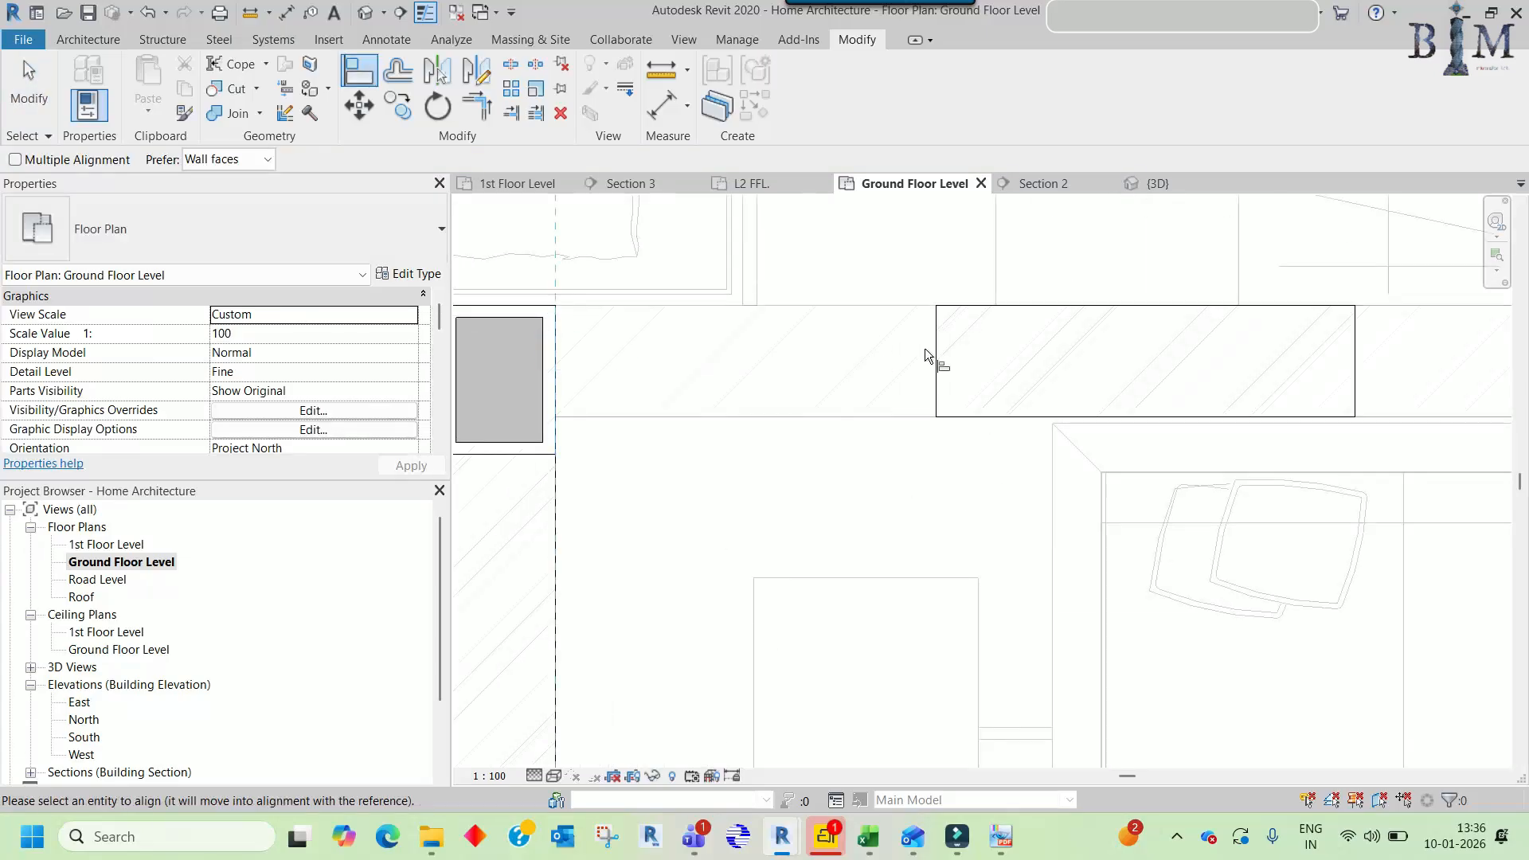
key("Escape")
scroll(795, 394, "down", 2)
key("a")
key("l")
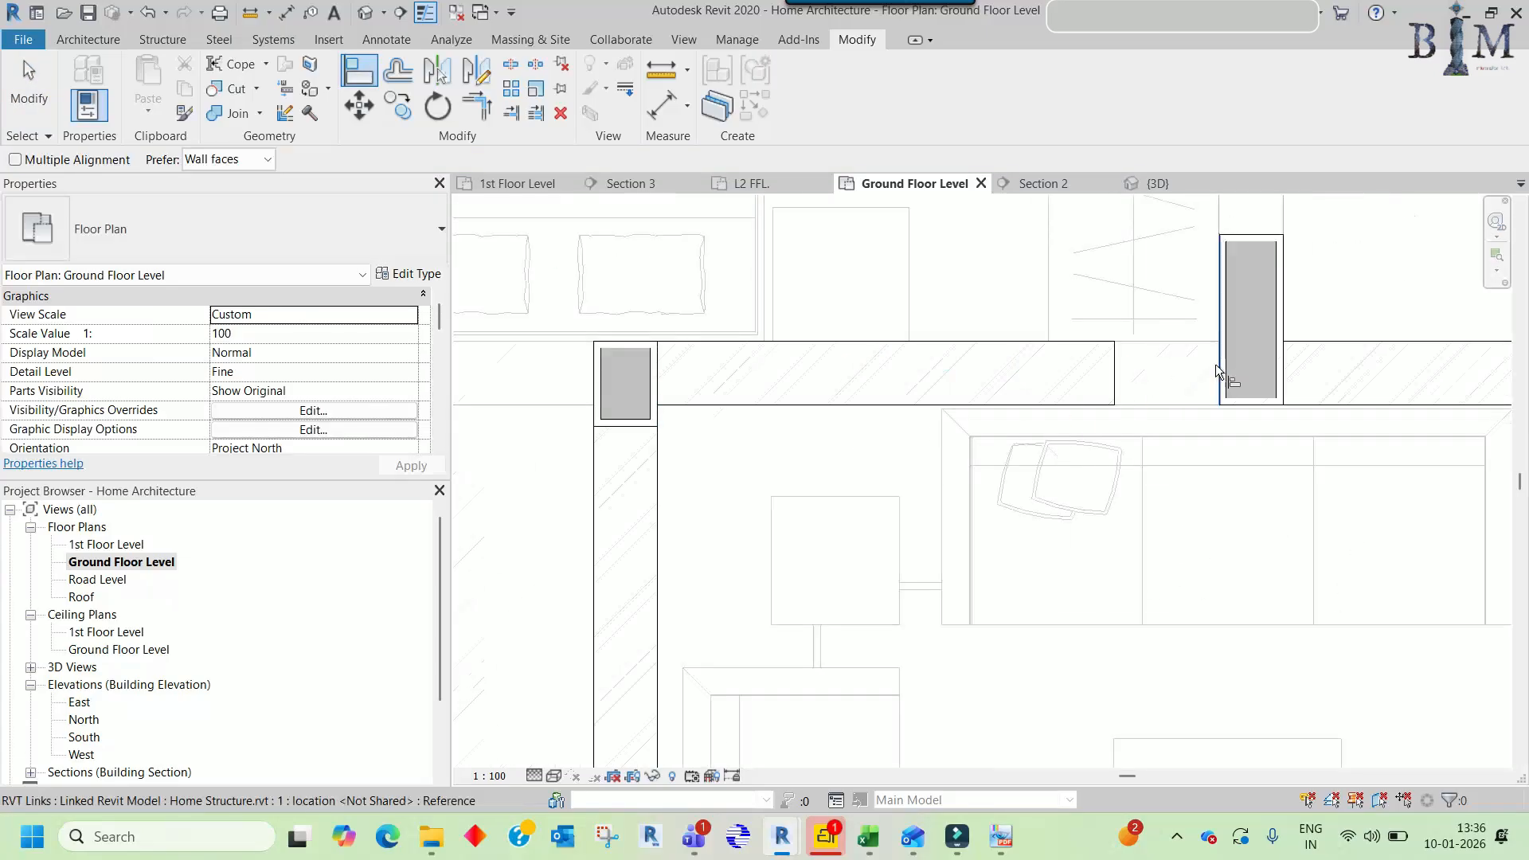
left_click(1218, 362)
scroll(1028, 406, "down", 3)
key("Escape")
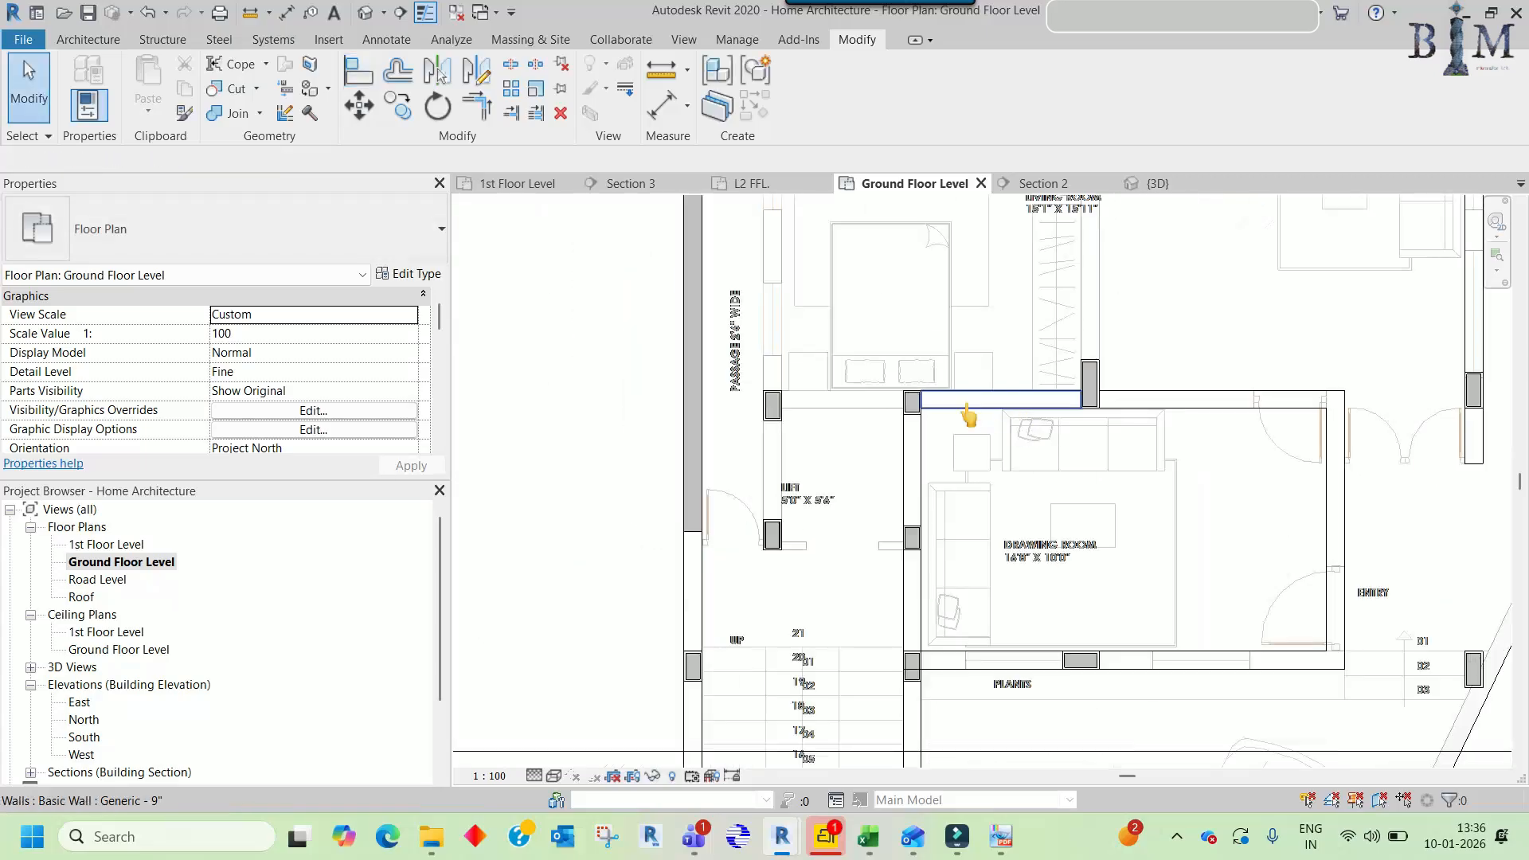
- Copy this rear wall along its line to the lift's rear side and pull its right end back from the column
scroll(966, 398, "up", 1)
left_click(967, 406)
key("c")
left_click(973, 410)
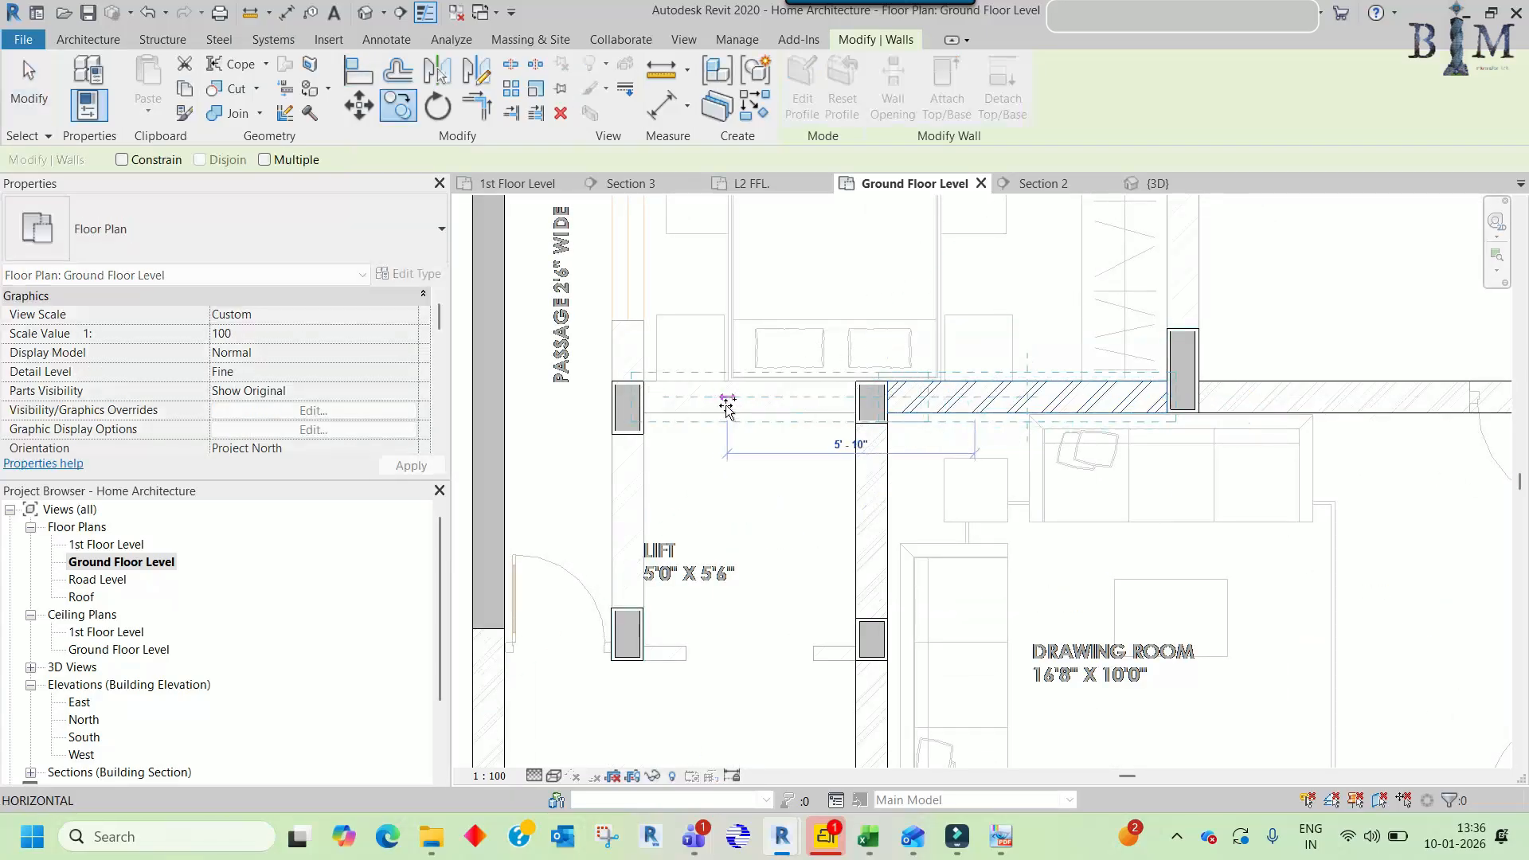
left_click(726, 407)
middle_click_drag(907, 413, 957, 406)
scroll(957, 406, "up", 2)
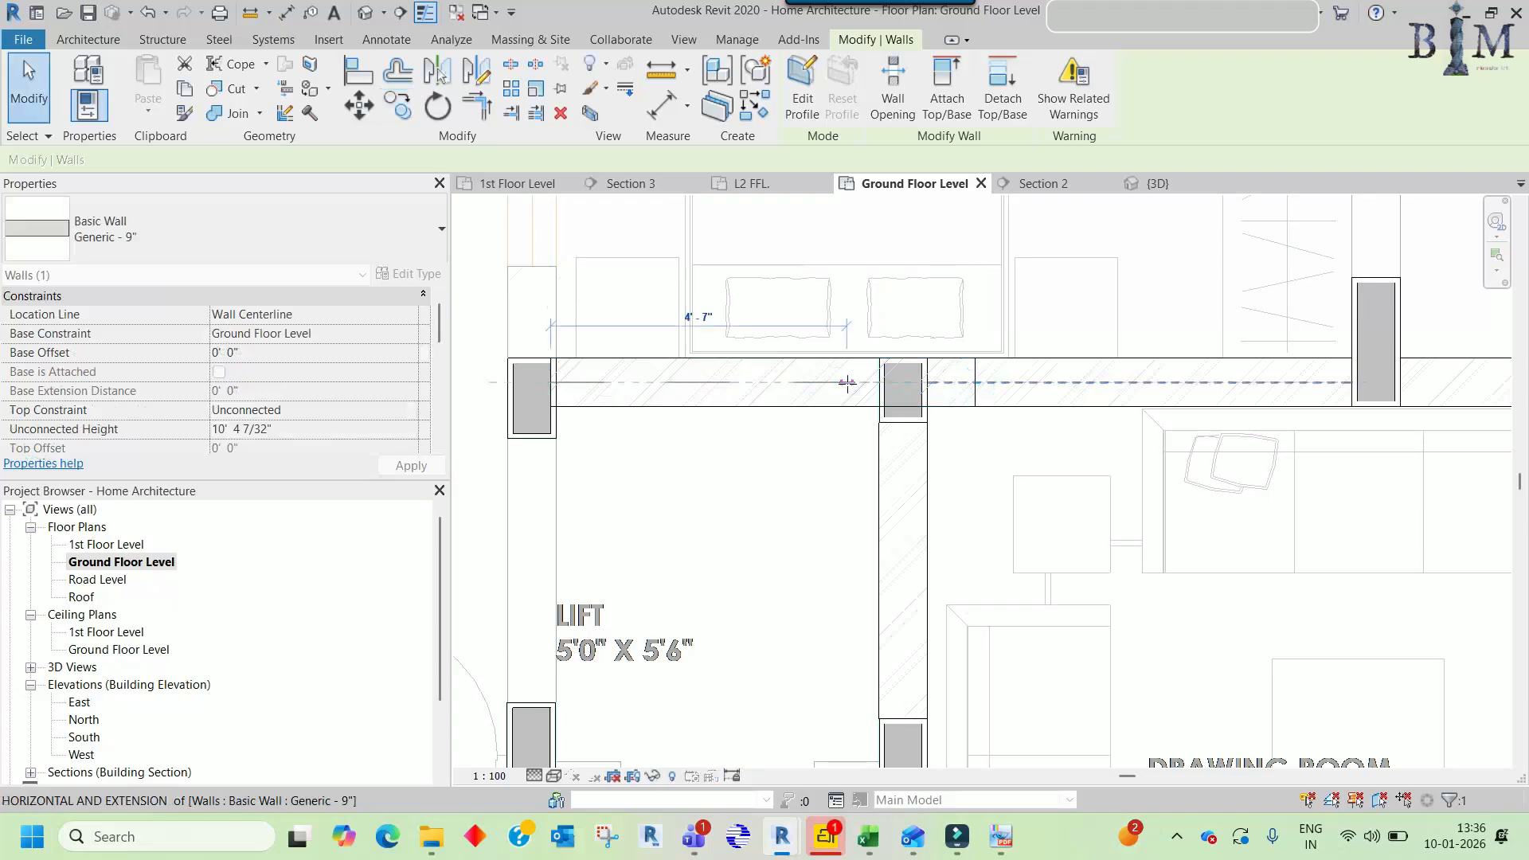
key("Escape")
- Align both ends of the lift's rear wall with the inner faces of the two rear lift columns
key("l")
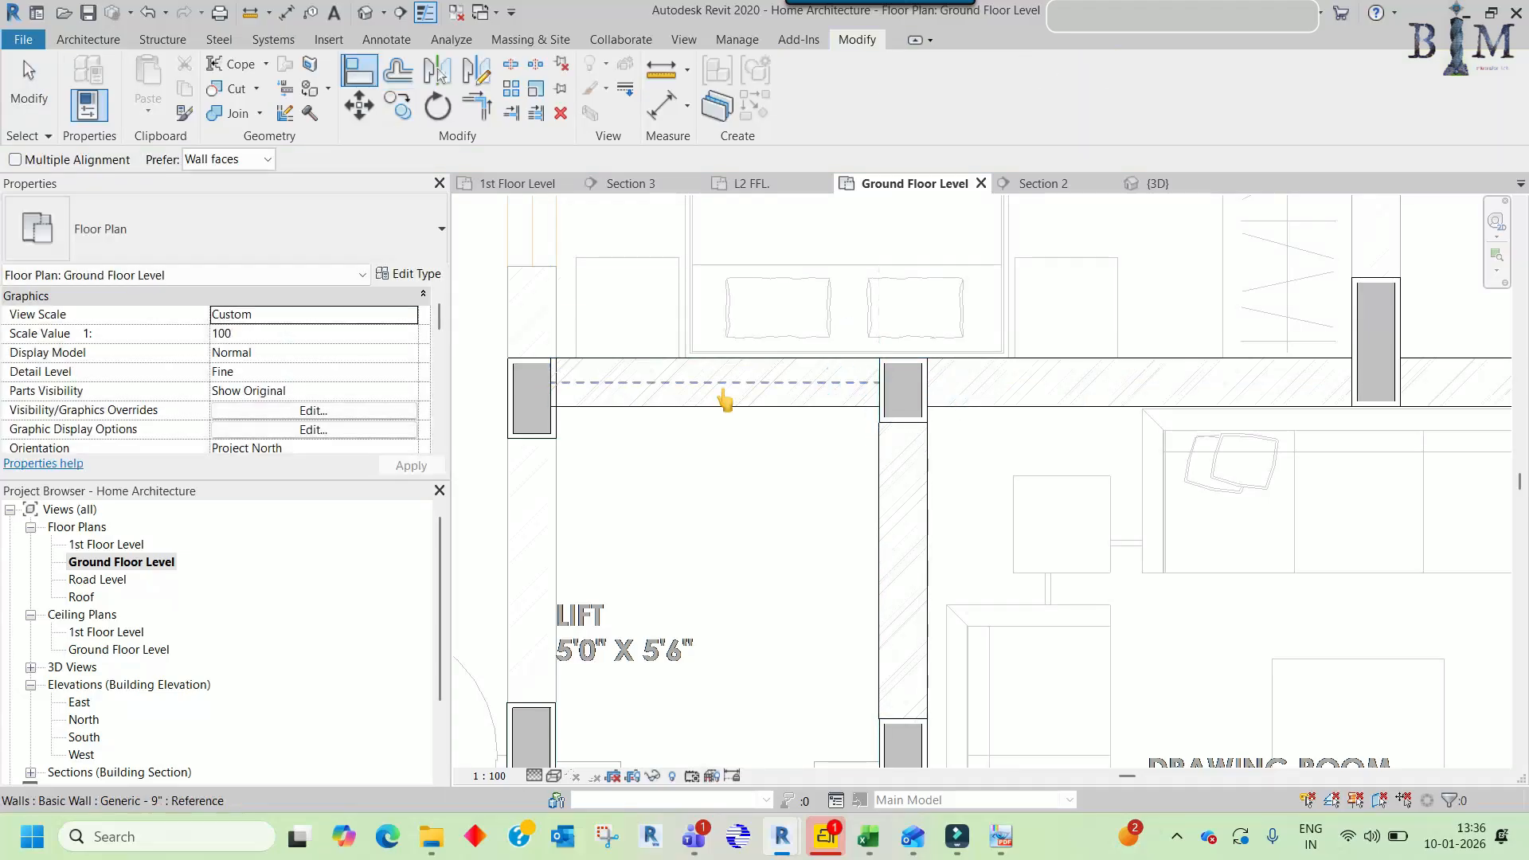
scroll(568, 389, "up", 3)
left_click(547, 389)
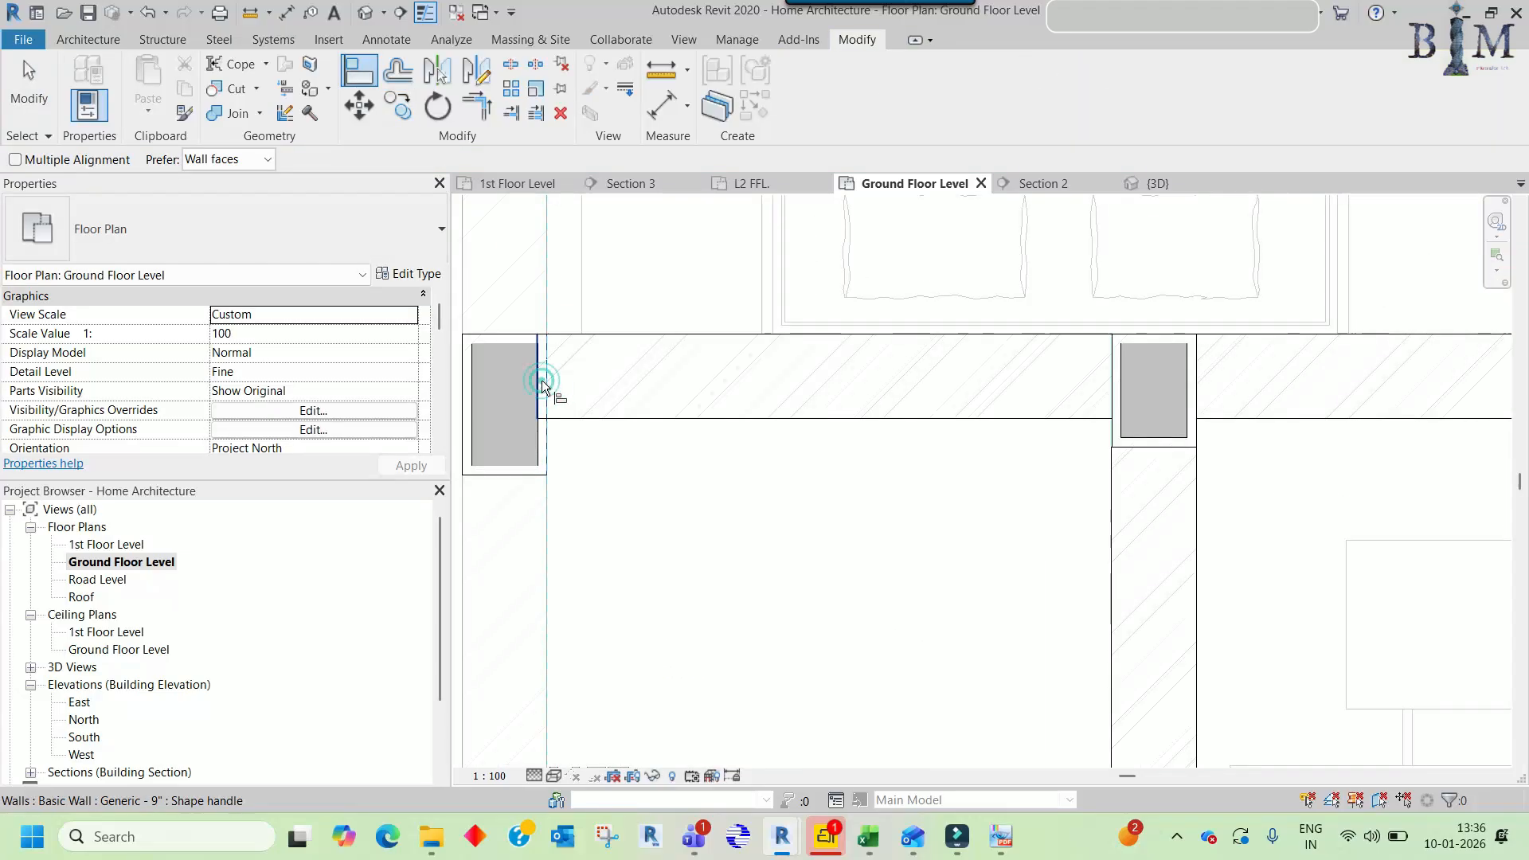
left_click(541, 381)
key("Escape")
- Copy the lift's rear wall to the passage side of the lift and reshape it into a short vertical wall
scroll(716, 402, "down", 5)
middle_click_drag(751, 400, 799, 367)
scroll(799, 367, "up", 2)
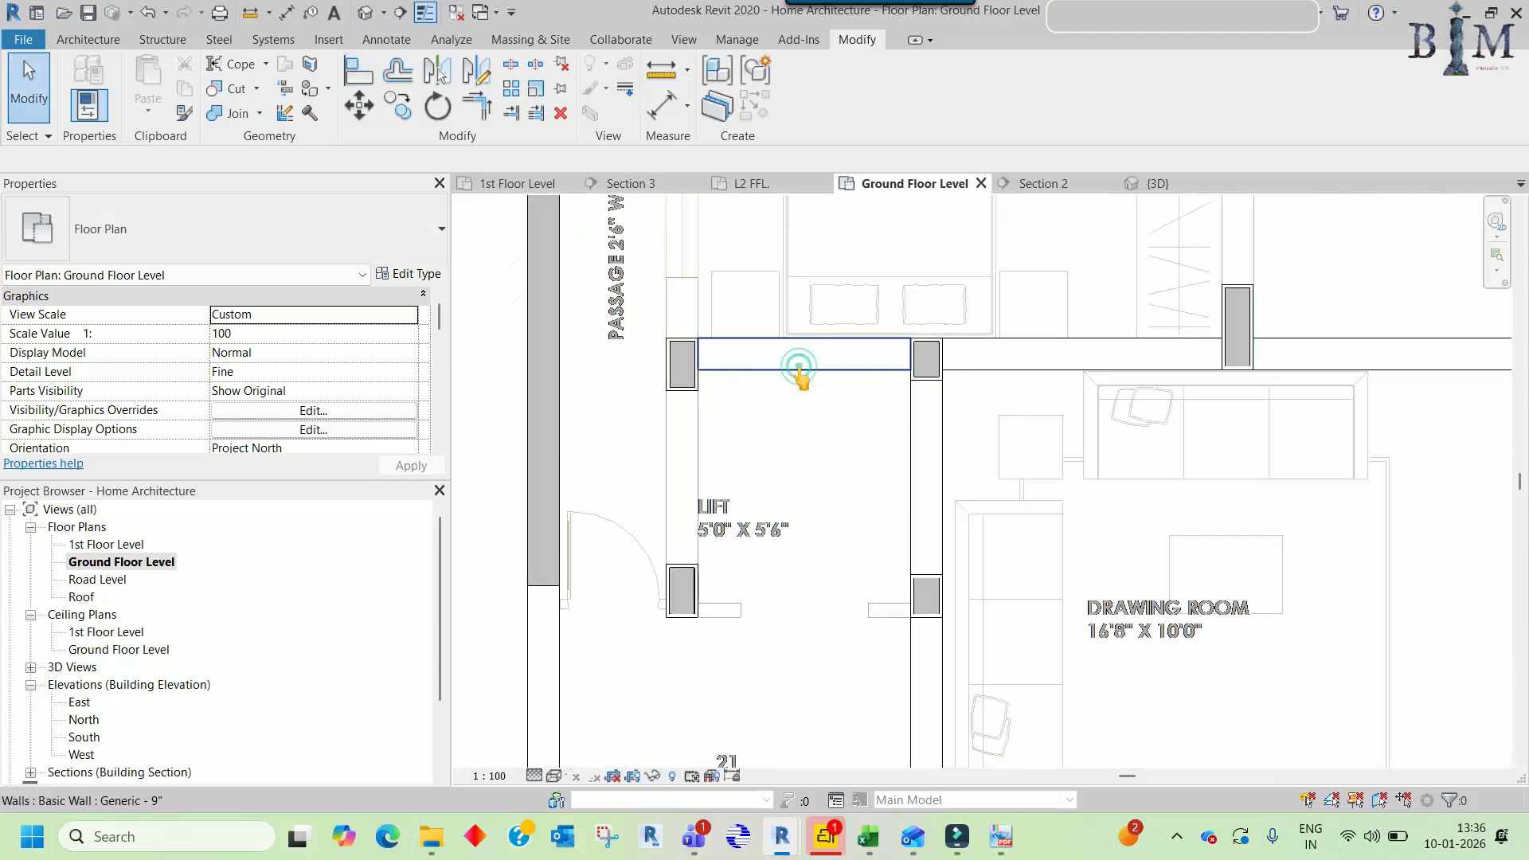
left_click(799, 366)
left_click_drag(799, 368, 660, 490)
- Align the short vertical wall's right face with the lift's left wall line on the floor plan
key("a")
key("l")
scroll(683, 448, "up", 3)
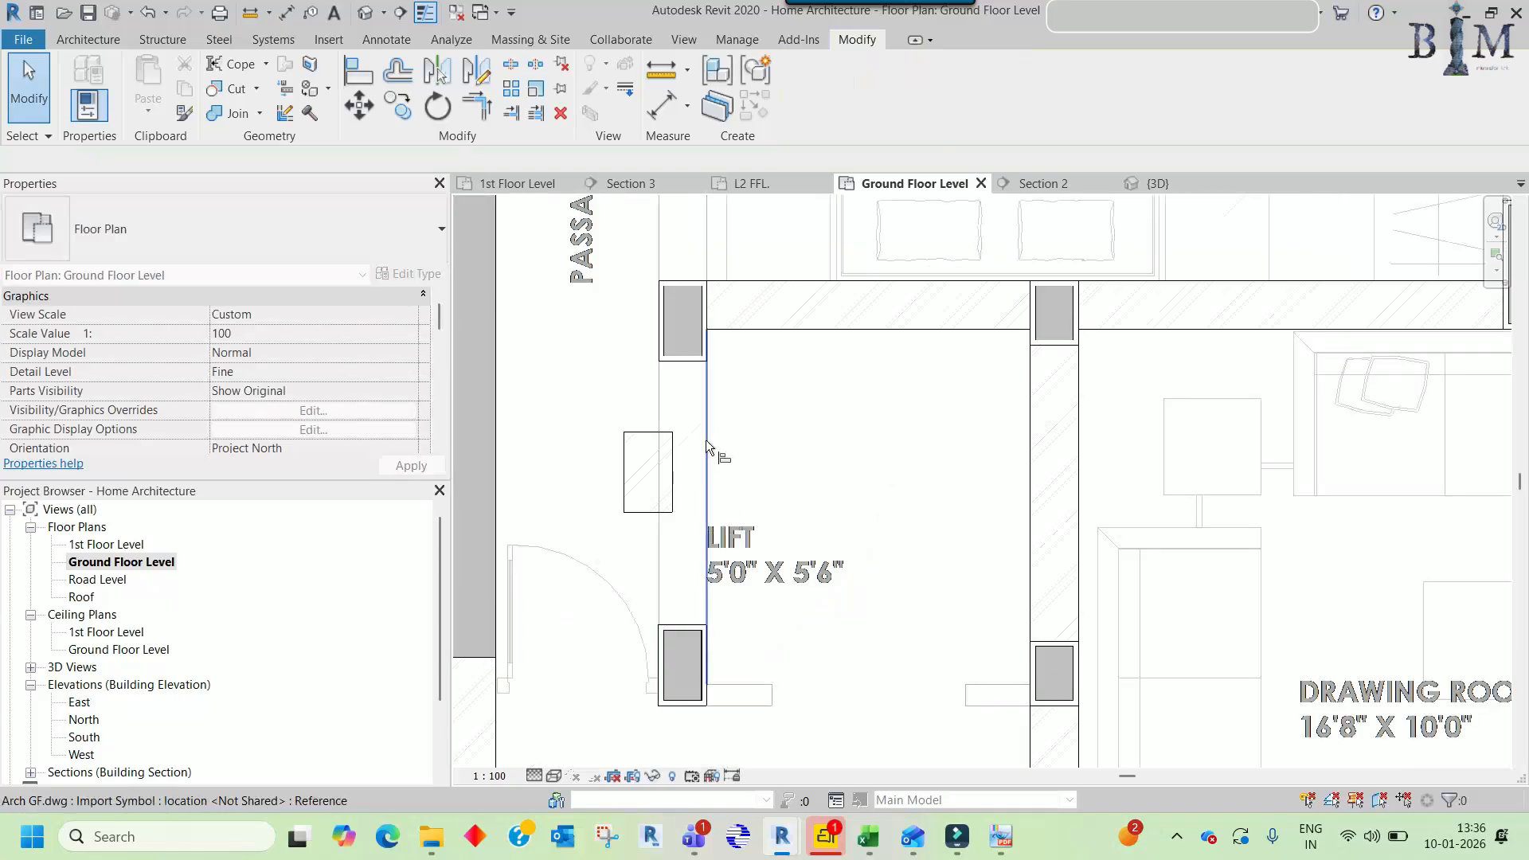
left_click(706, 439)
left_click(672, 462)
- Align the upper and lower ends of the lift's left wall with the facing sides of its two columns
left_click(674, 360)
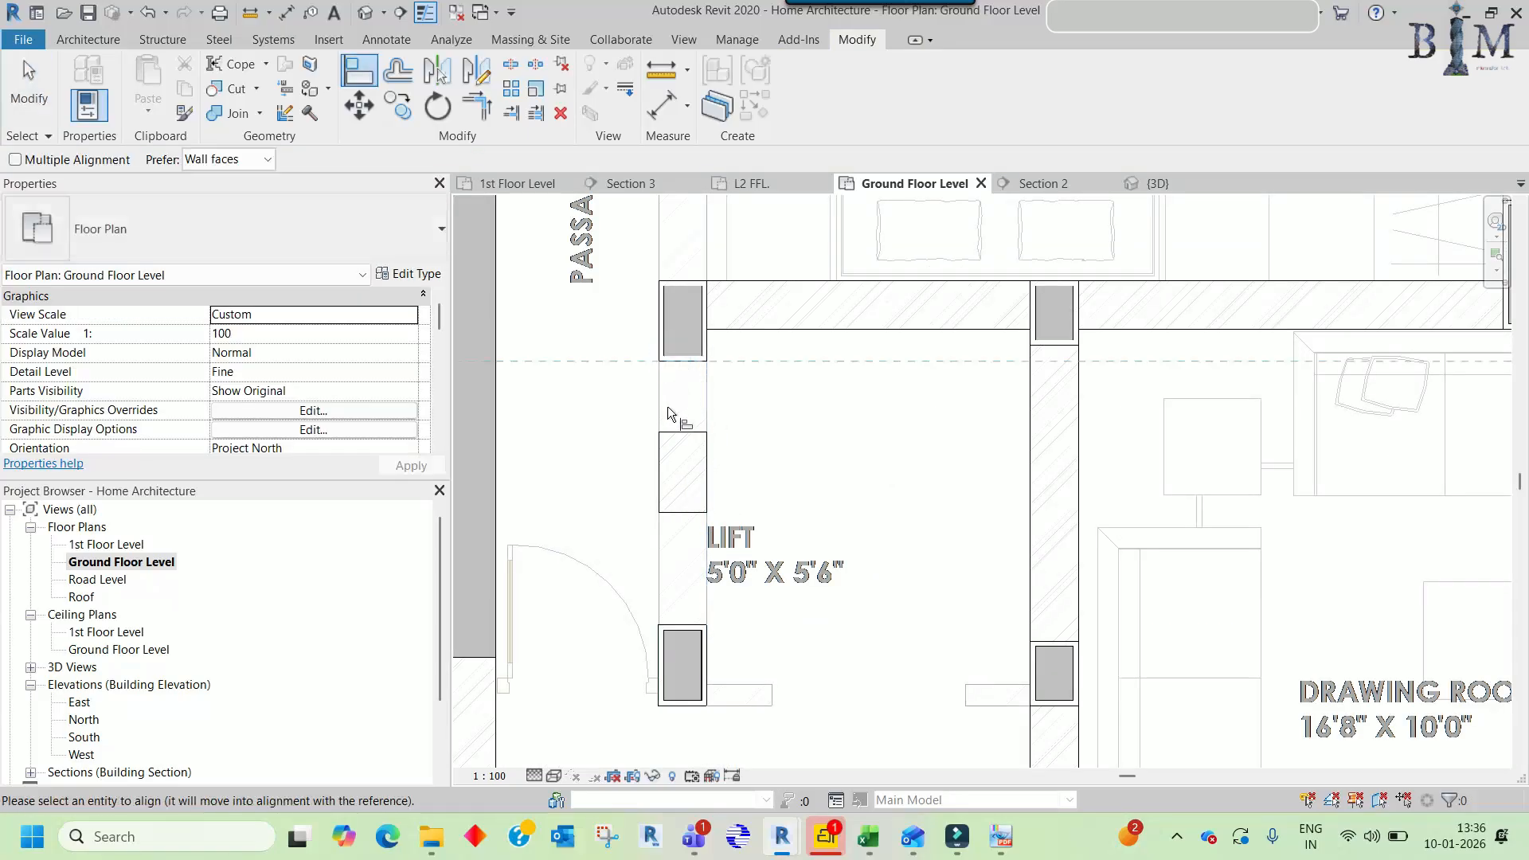
key("Escape")
key("Escape")
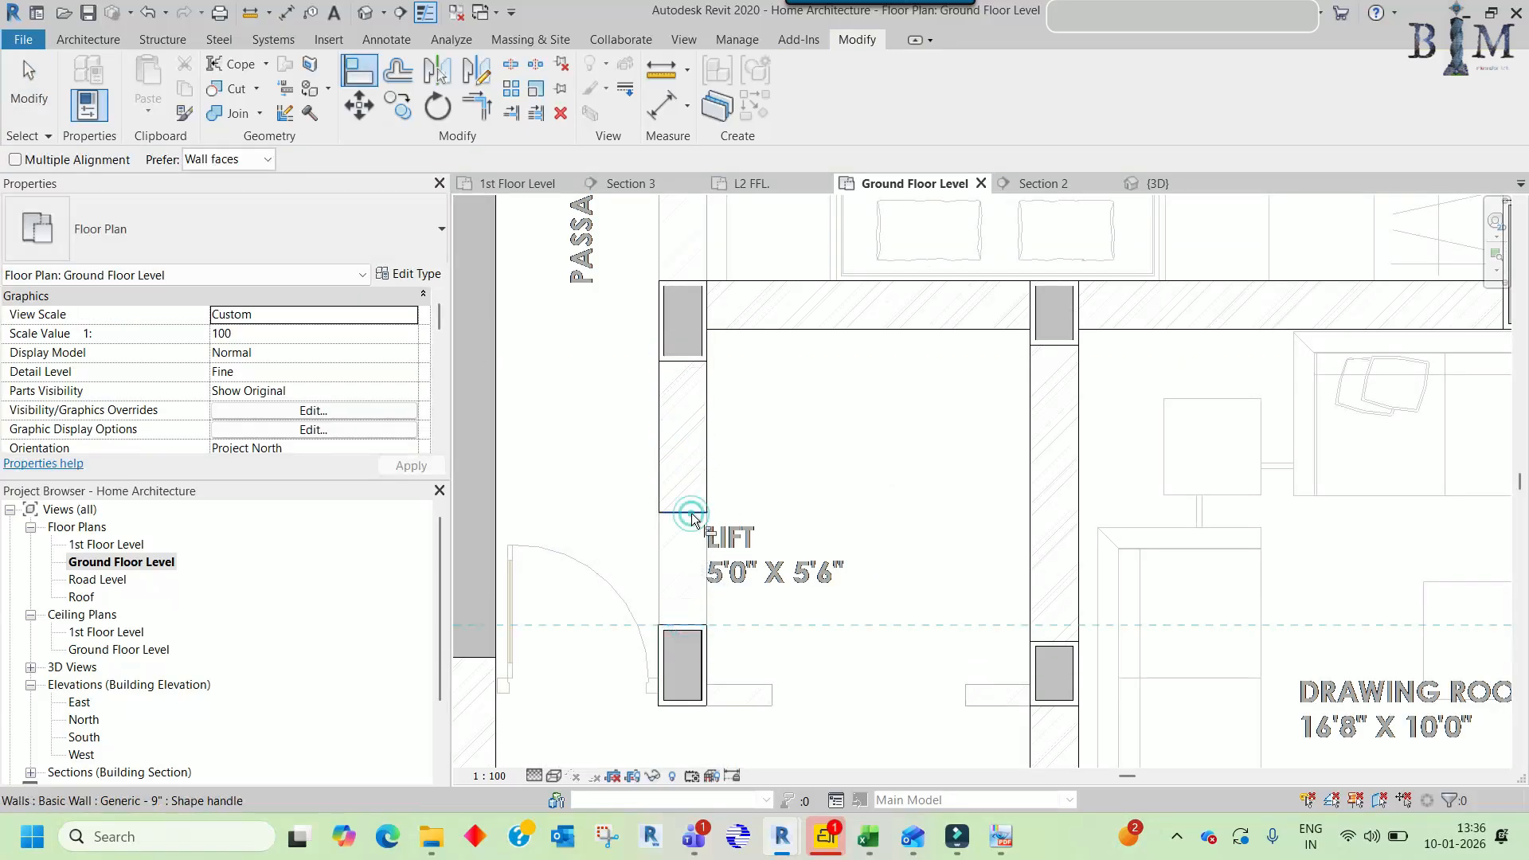
left_click(691, 513)
key("Escape")
key("Escape")
- Pull the front wall's left end and the adjoining vertical wall's lower end out of the staircase corner column beside the plants strip
scroll(763, 342, "down", 5)
middle_click_drag(793, 487, 801, 363)
scroll(742, 398, "up", 4)
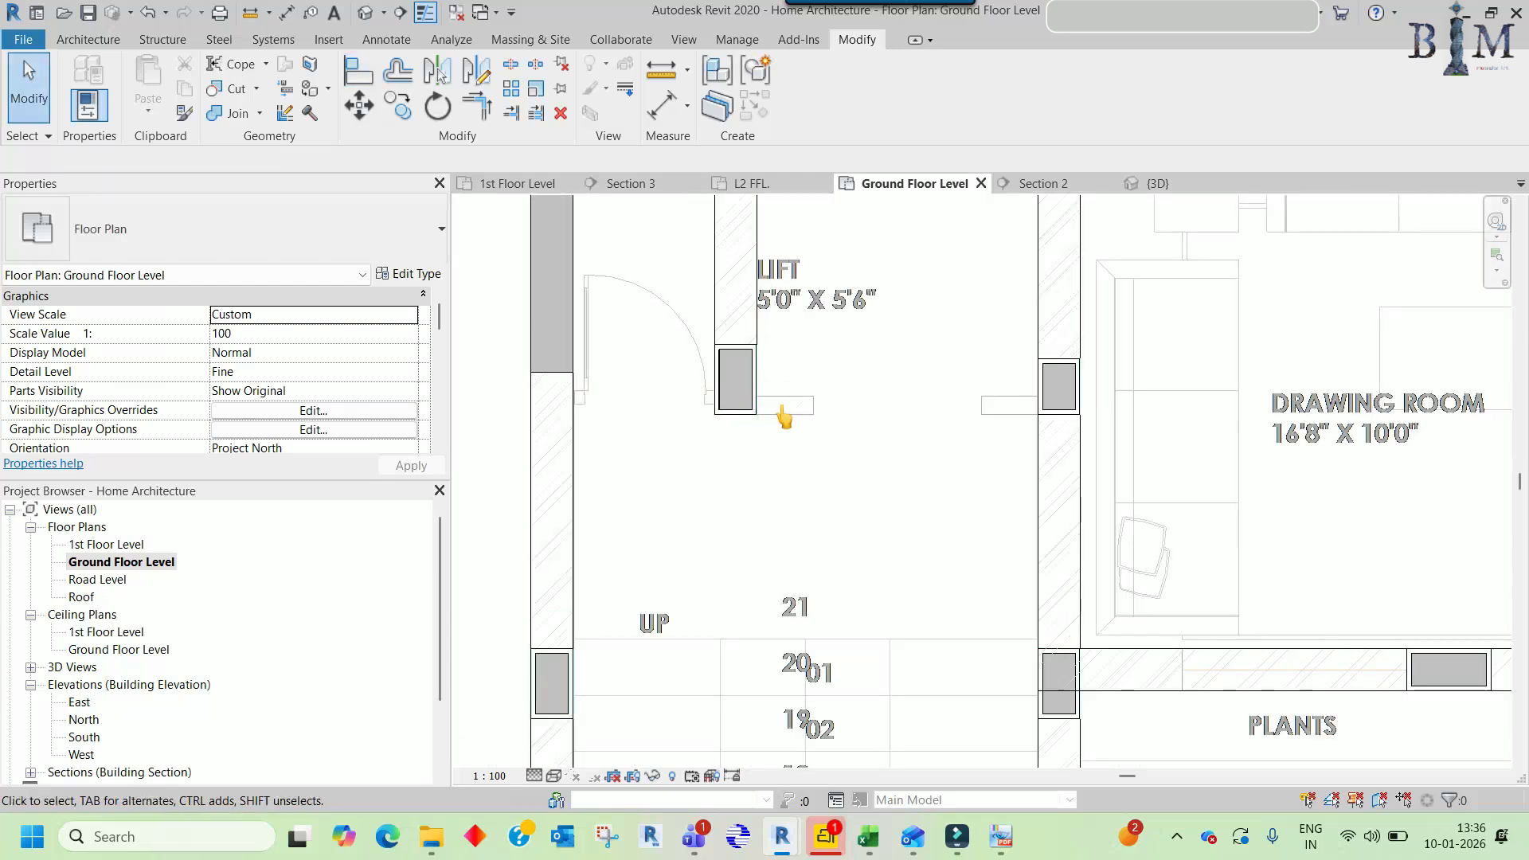
scroll(797, 418, "down", 2)
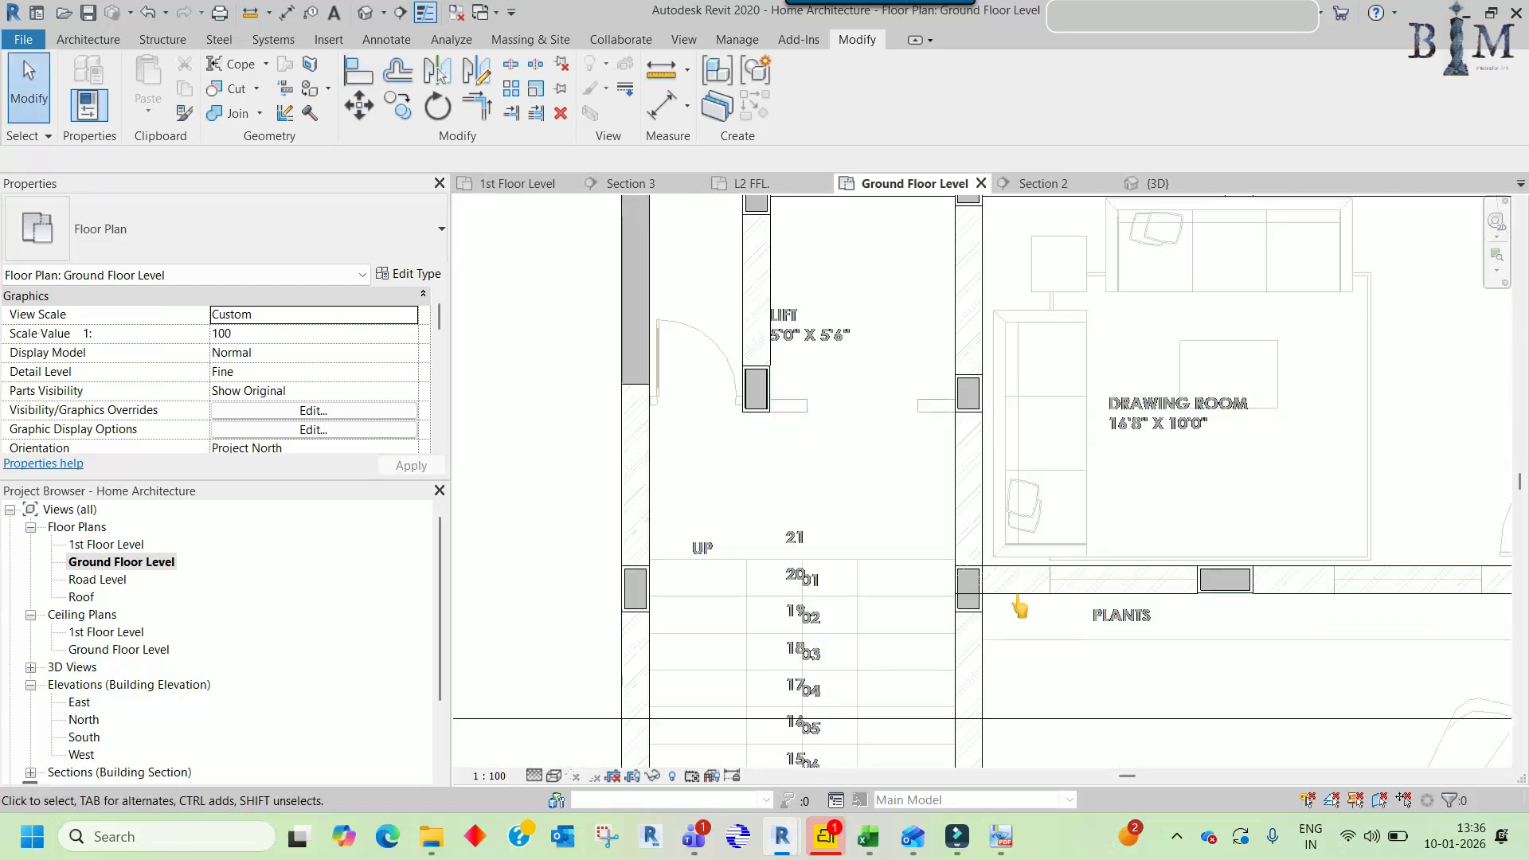
scroll(809, 477, "up", 3)
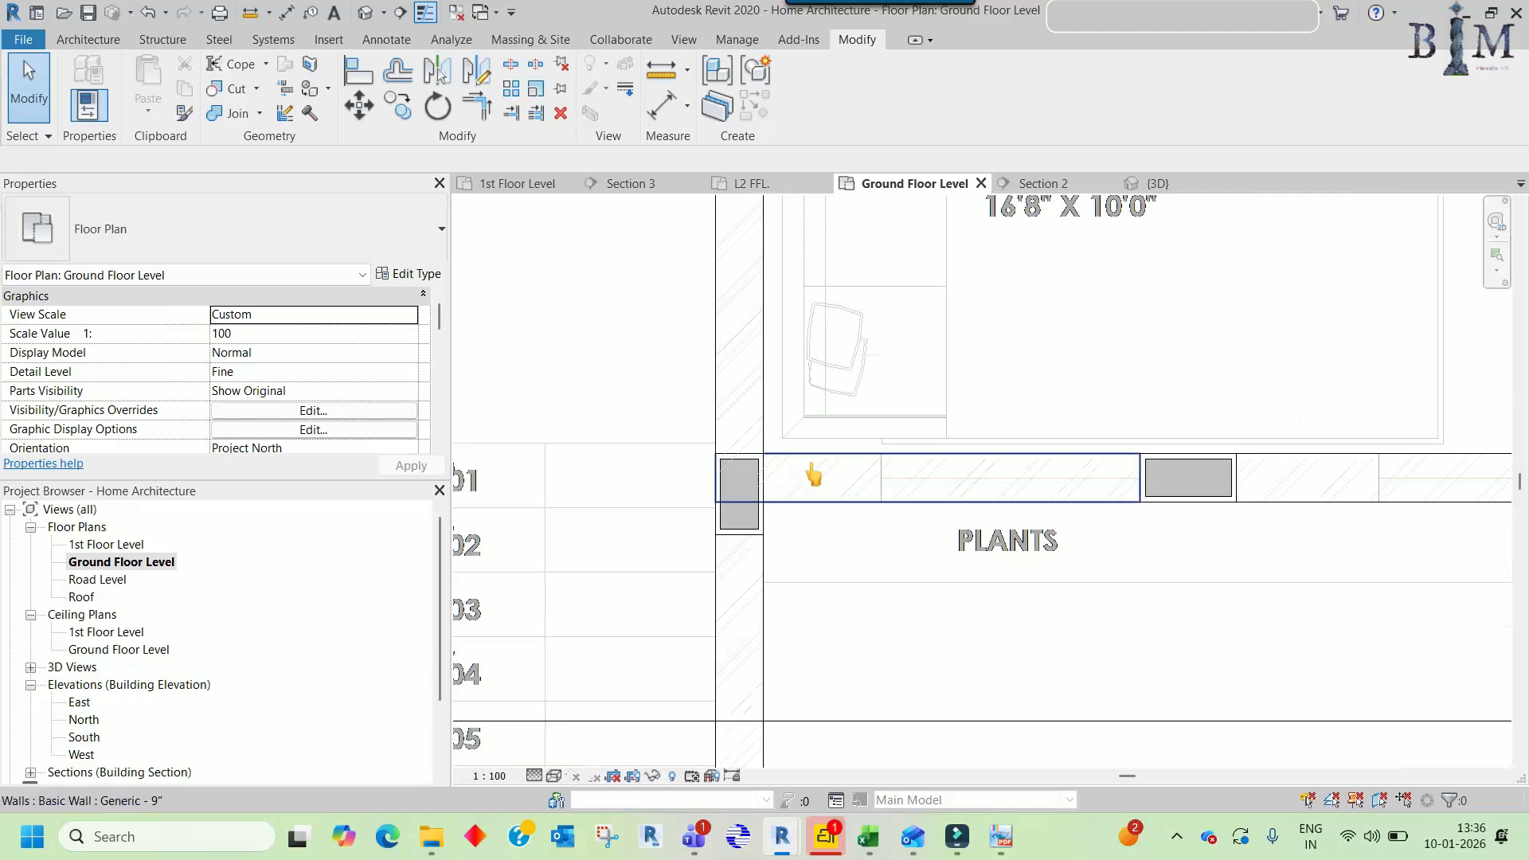
left_click(728, 479)
scroll(728, 479, "up", 2)
left_click_drag(744, 477, 881, 478)
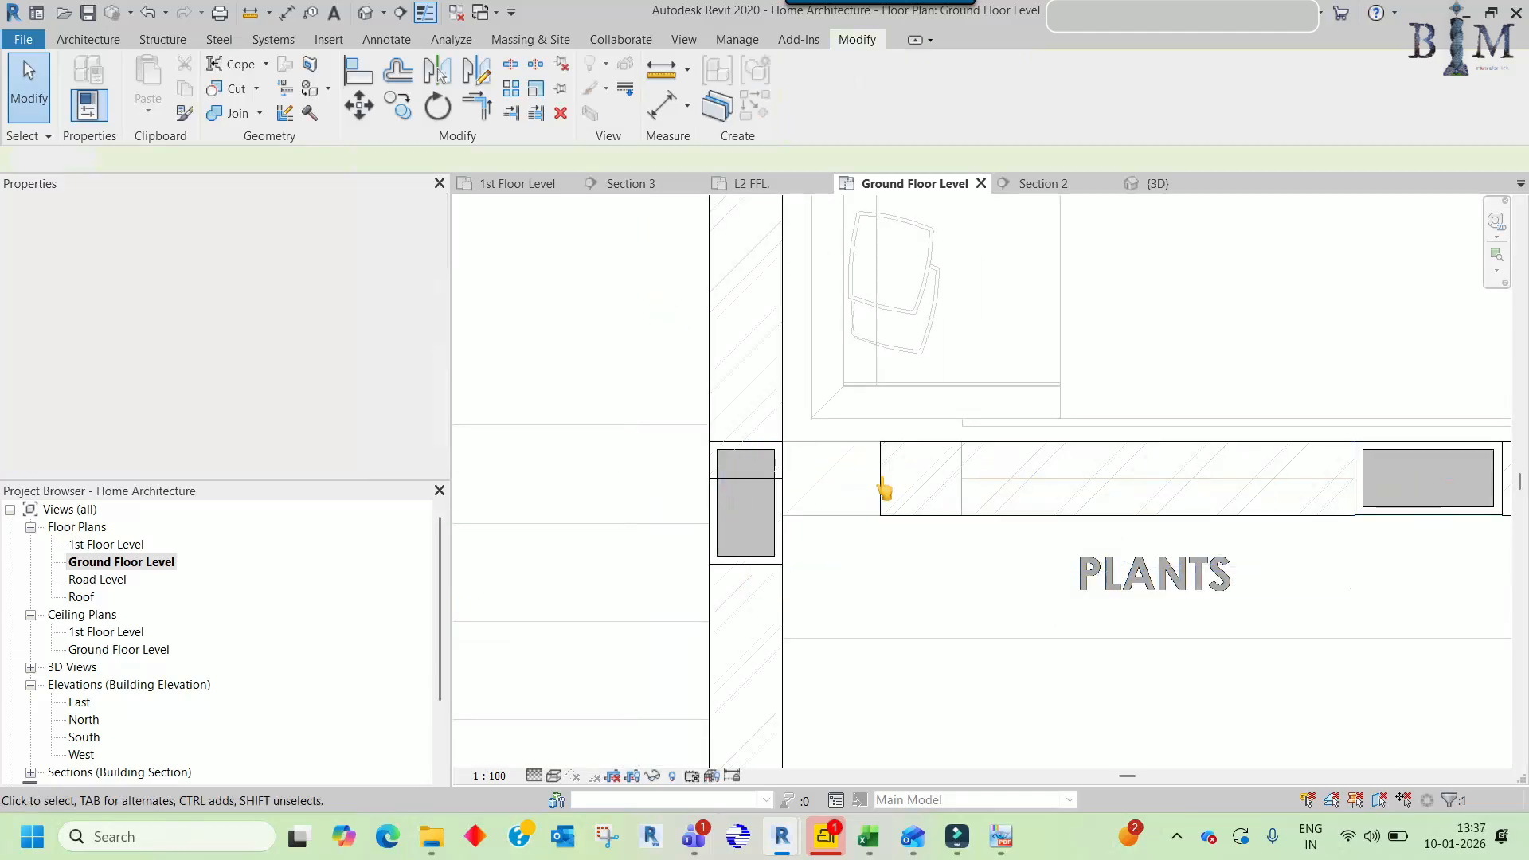
left_click(781, 477)
left_click_drag(746, 478, 747, 392)
key("Escape")
- Align the vertical wall's lower end with the top face of the staircase corner column
key("a")
key("l")
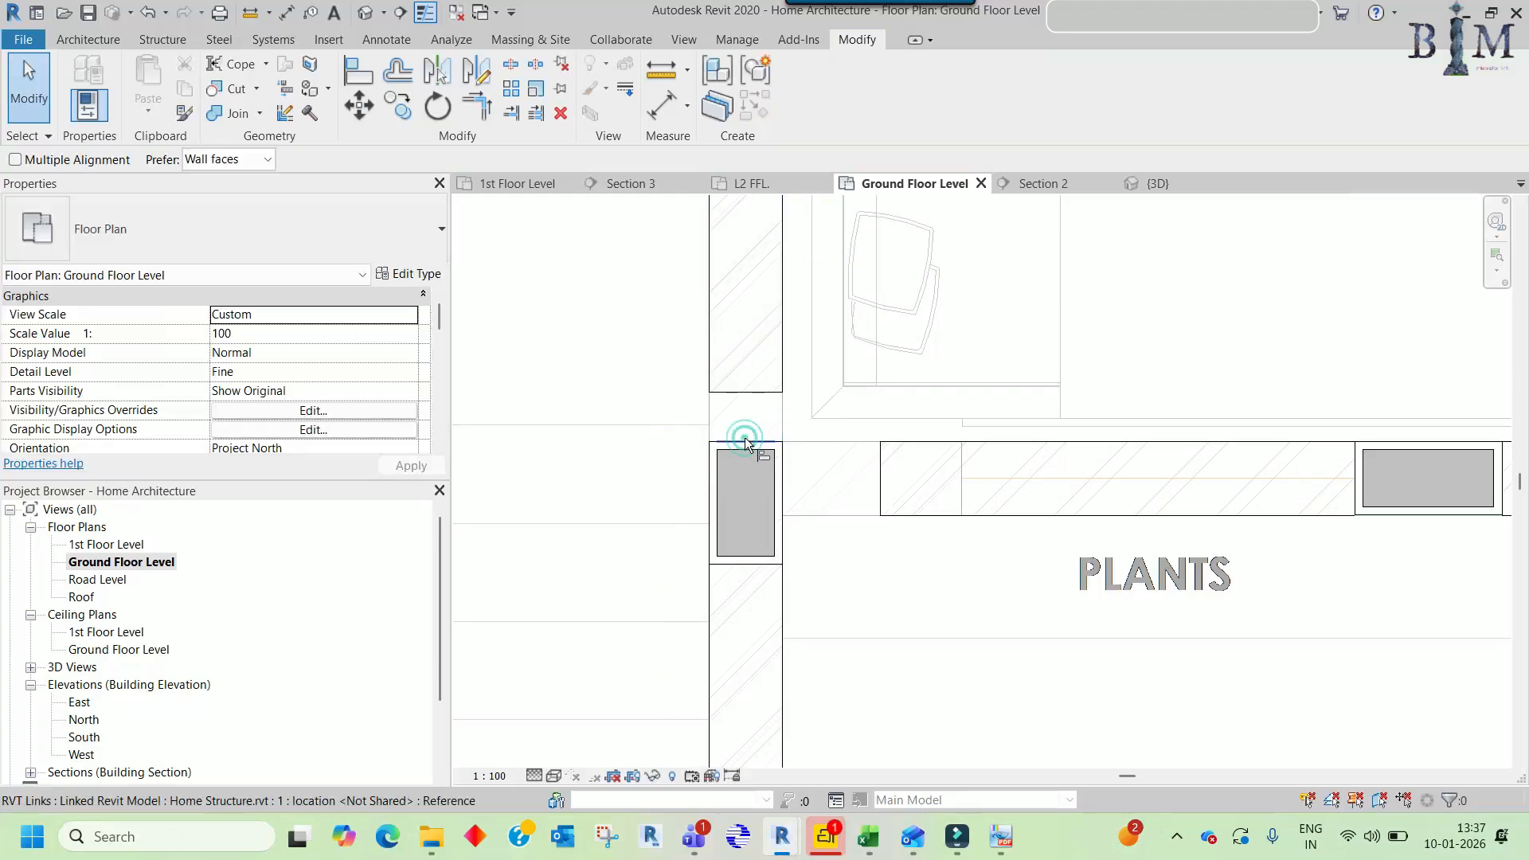
left_click(747, 394)
- Try to align the front wall's left end with the right face of the staircase corner column
left_click(784, 468)
left_click(879, 478)
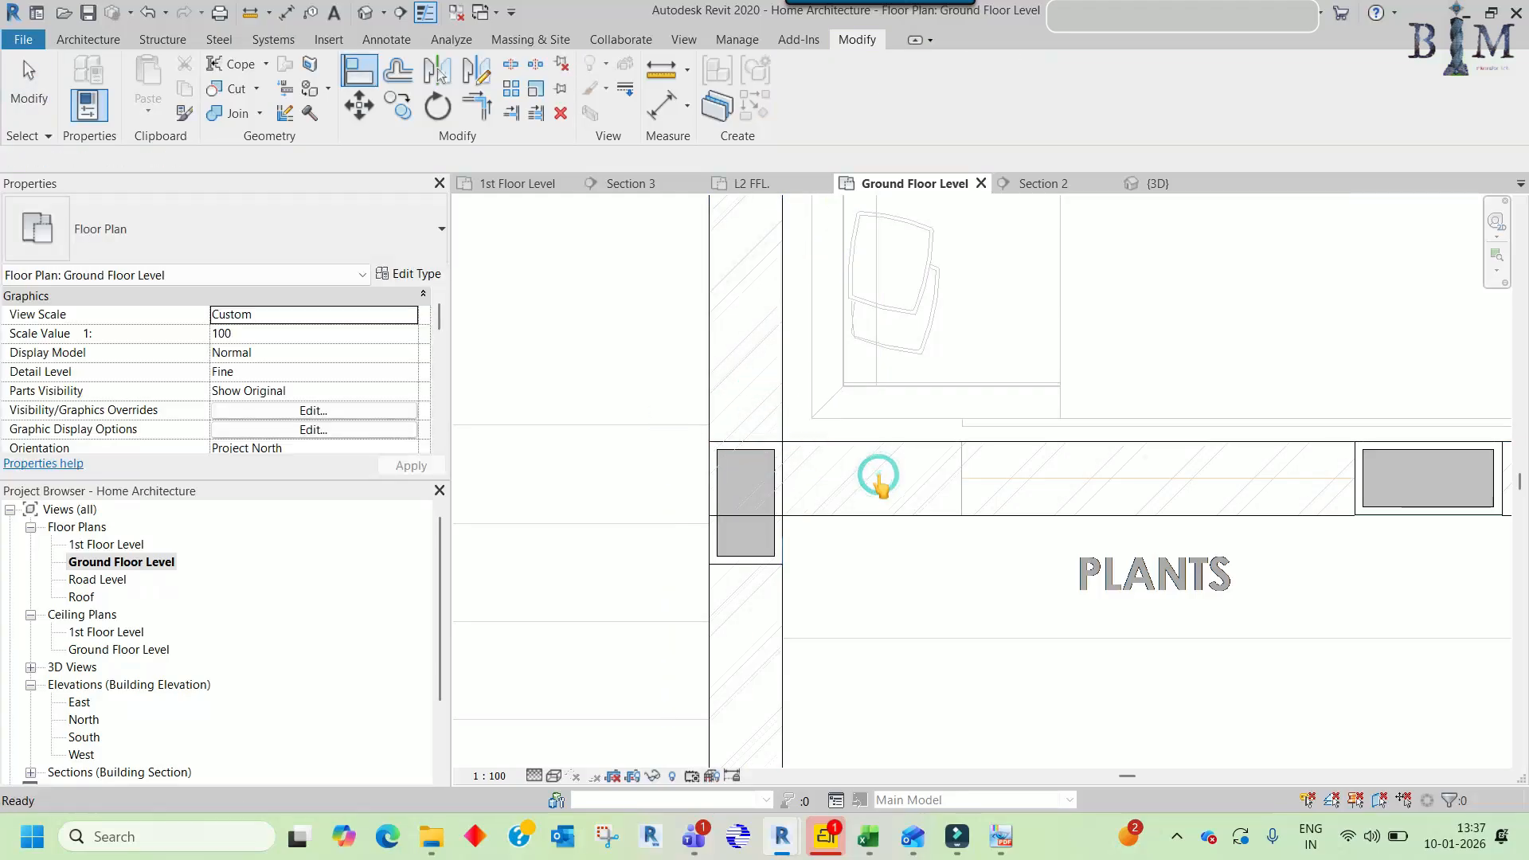
key("Escape")
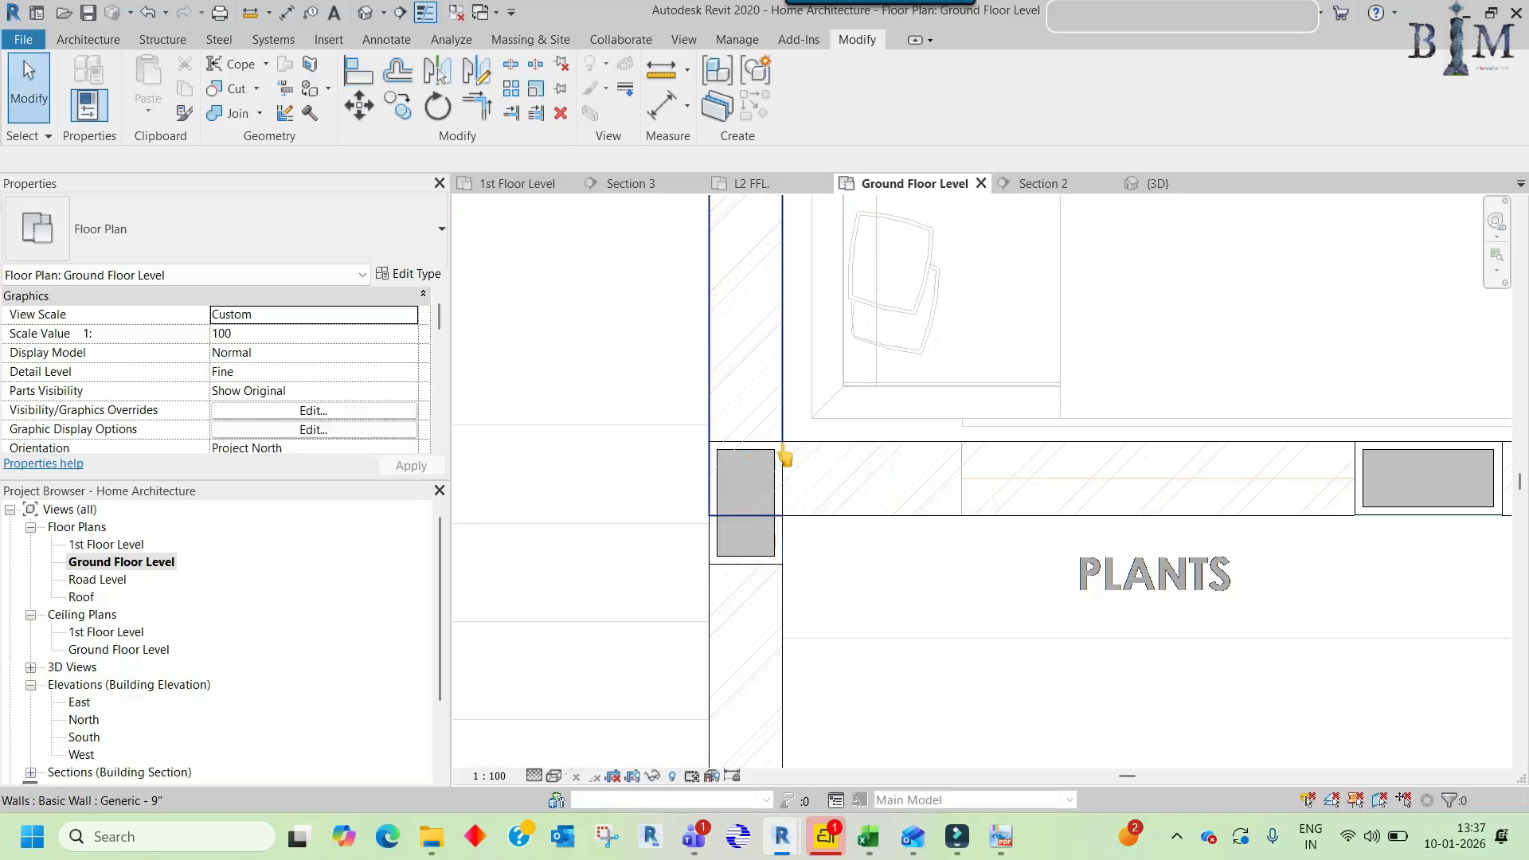
left_click(881, 457)
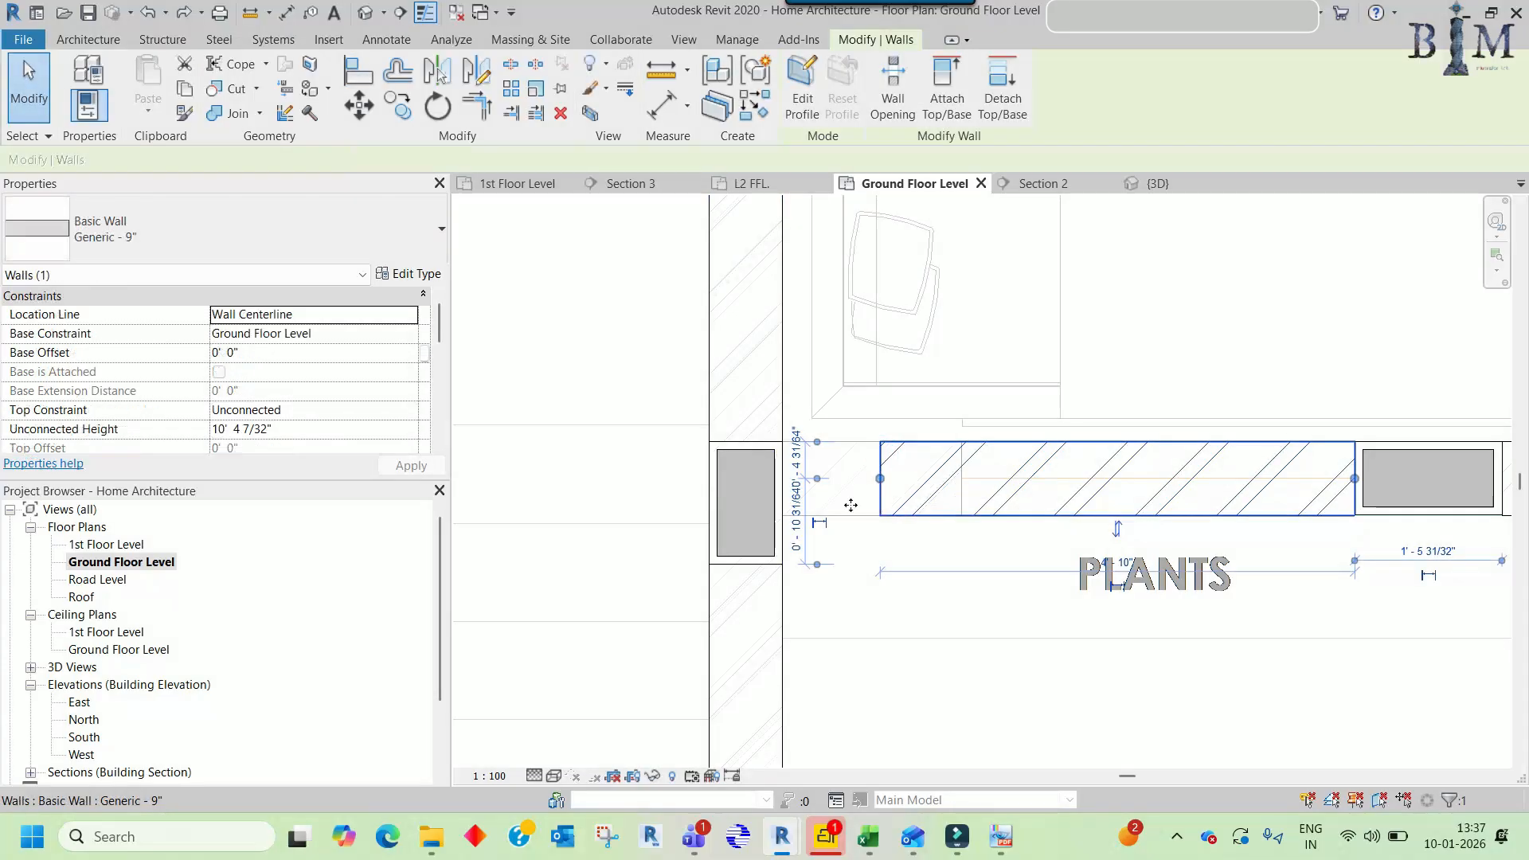
- Examine the wall and column junctions around bedroom 1, the kitchen and the utility
scroll(806, 487, "down", 5)
middle_click_drag(1224, 527, 1031, 588)
middle_click_drag(1034, 390, 1089, 709)
key("Escape")
scroll(1121, 327, "up", 4)
scroll(1133, 313, "down", 4)
middle_click_drag(1172, 234, 1137, 597)
scroll(1128, 432, "up", 5)
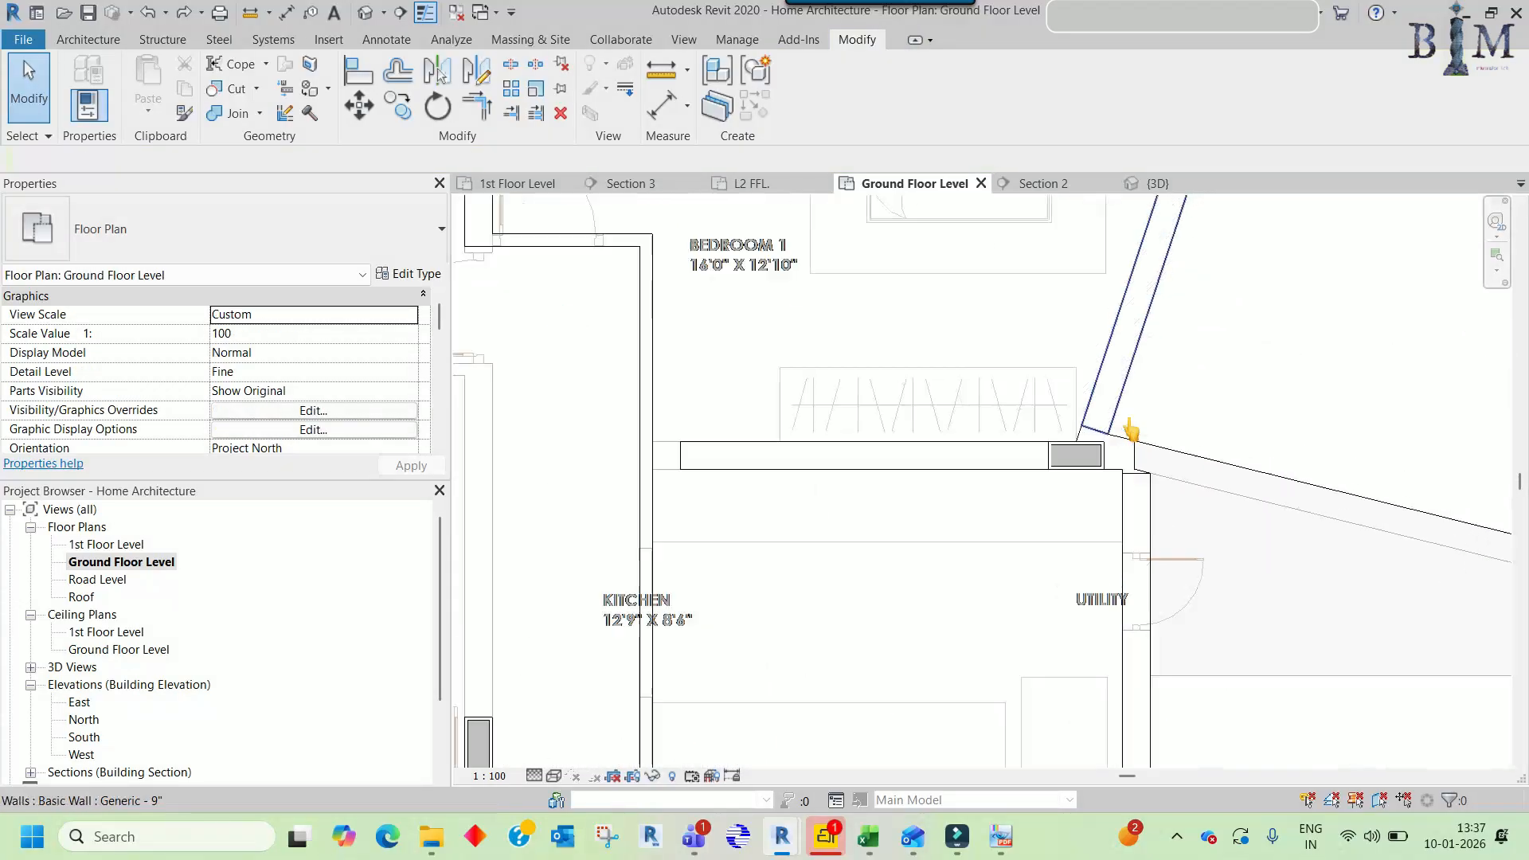
- Copy the small in-place wall beside the utility column to just below the front wall's left end, next to the plants strip
scroll(1121, 459, "down", 4)
scroll(1145, 444, "up", 4)
left_click(1121, 479)
key("c")
key("o")
left_click(1110, 480)
scroll(1059, 414, "down", 3)
middle_click_drag(768, 583, 1096, 324)
middle_click_drag(865, 565, 1151, 358)
scroll(1146, 344, "down", 2)
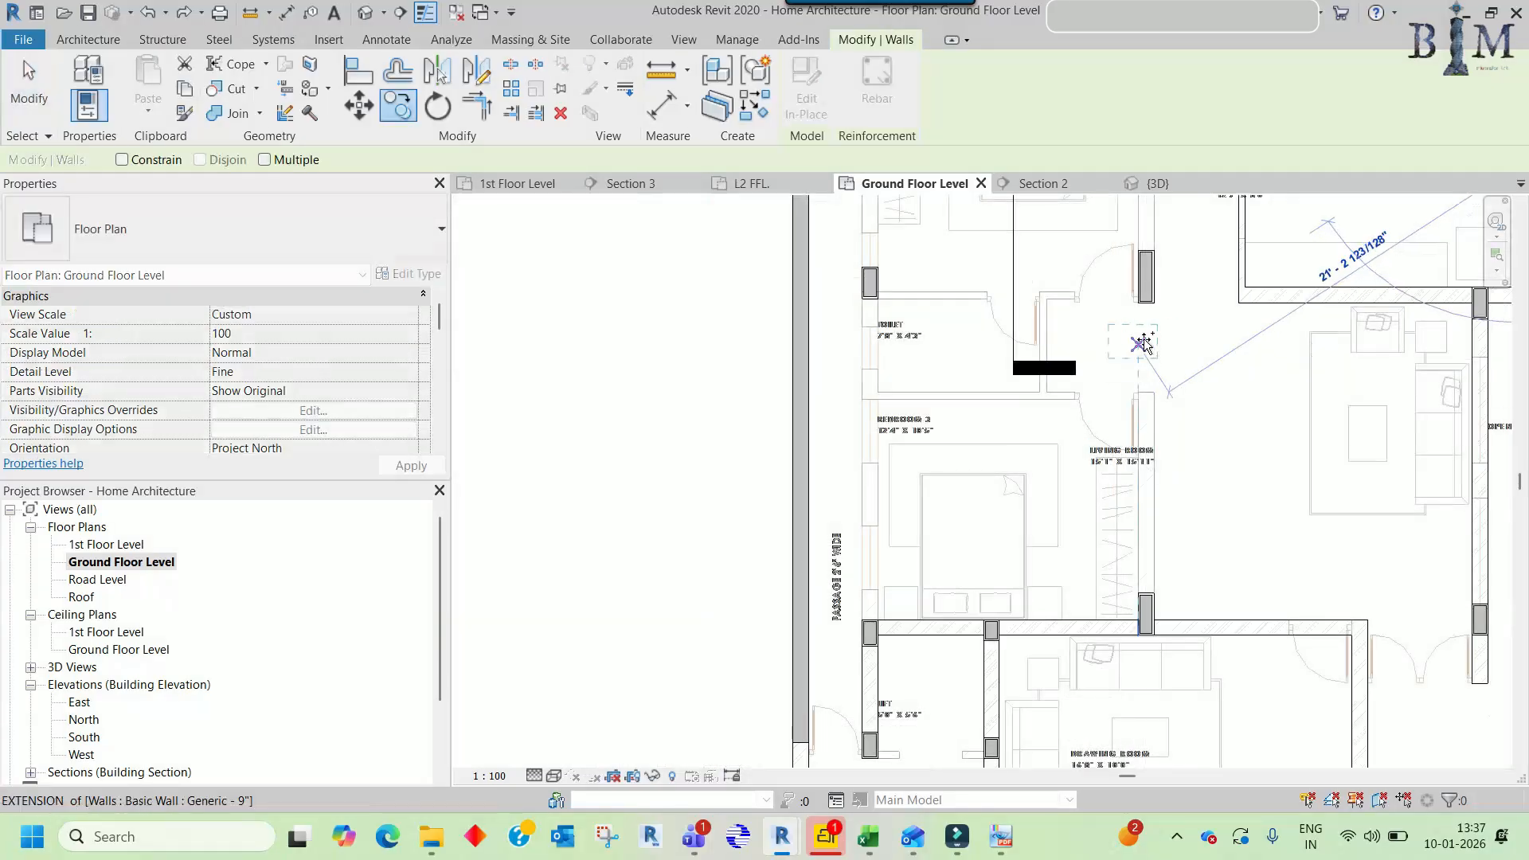
middle_click_drag(1206, 402, 1201, 417)
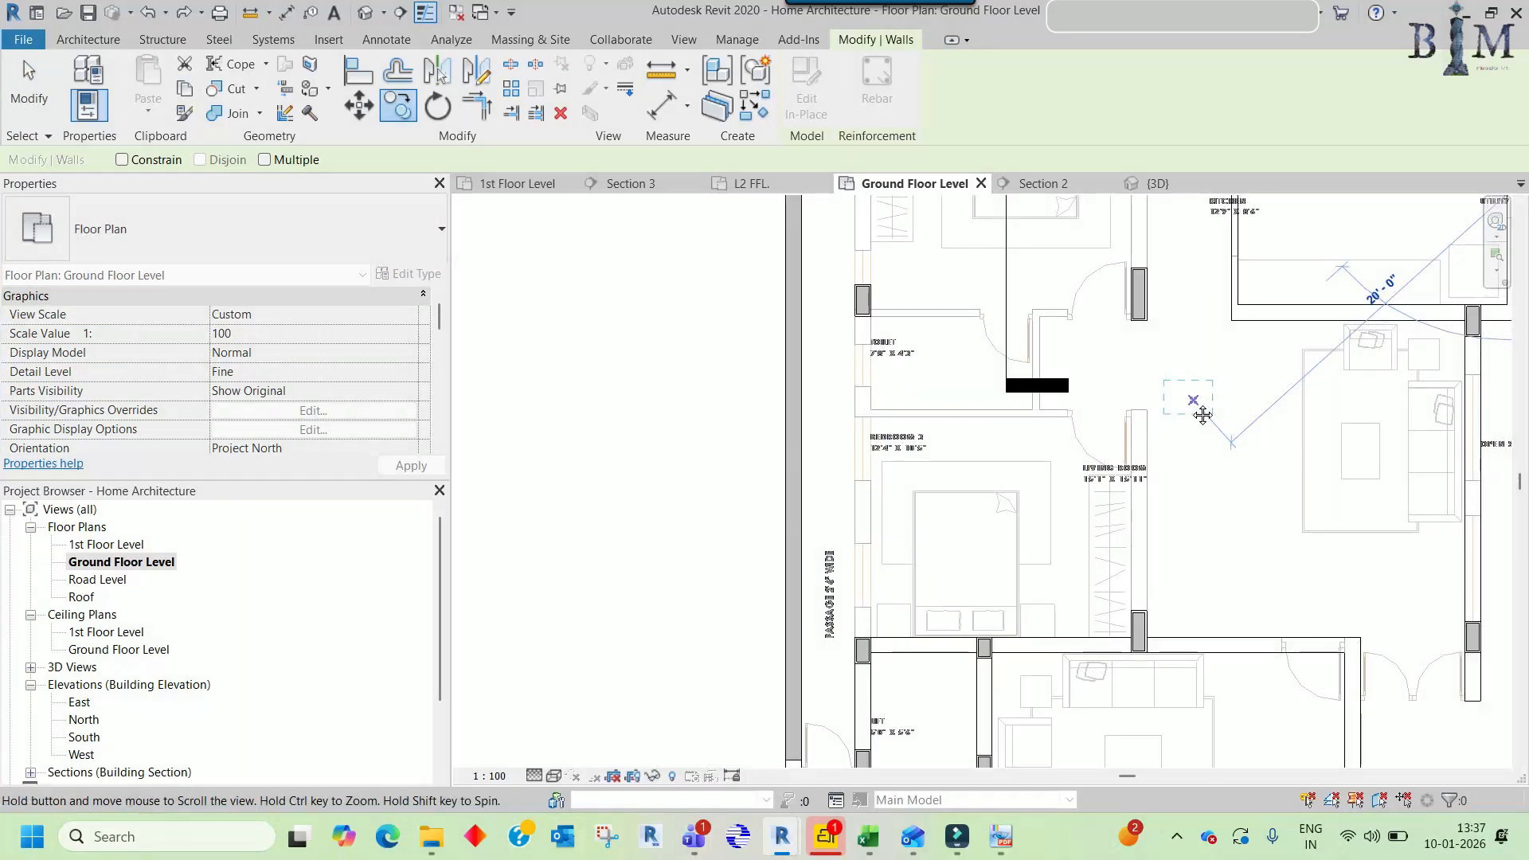
scroll(1016, 473, "up", 1)
middle_click_drag(1018, 474, 929, 675)
middle_click_drag(929, 674, 924, 684)
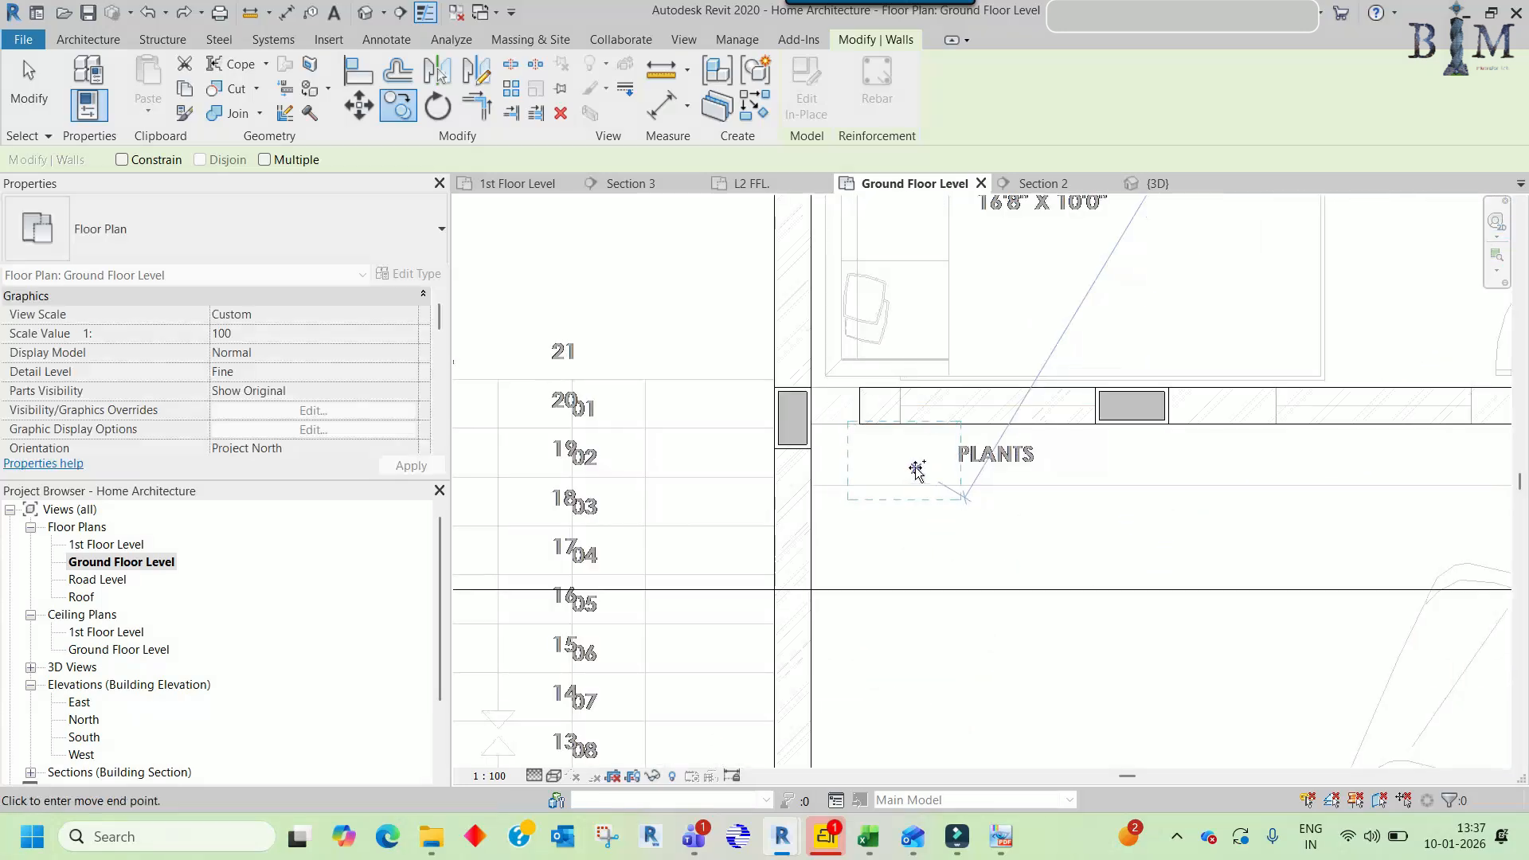
left_click(915, 468)
scroll(846, 410, "up", 1)
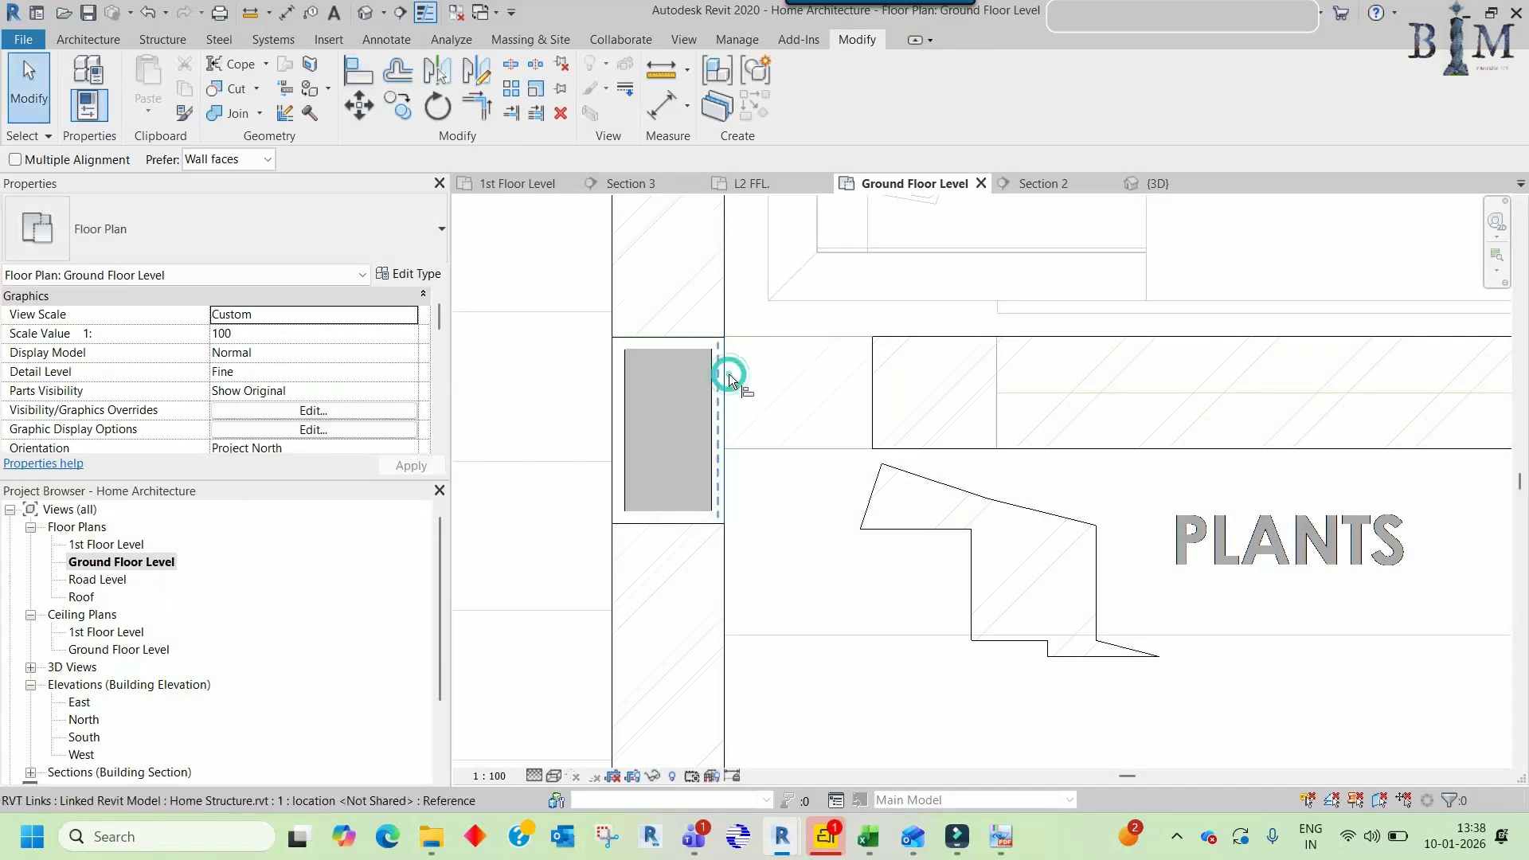
- Try to align the front wall's left end with the right face of the staircase corner column
key("ctrl+z")
key("Escape")
scroll(727, 345, "up", 2)
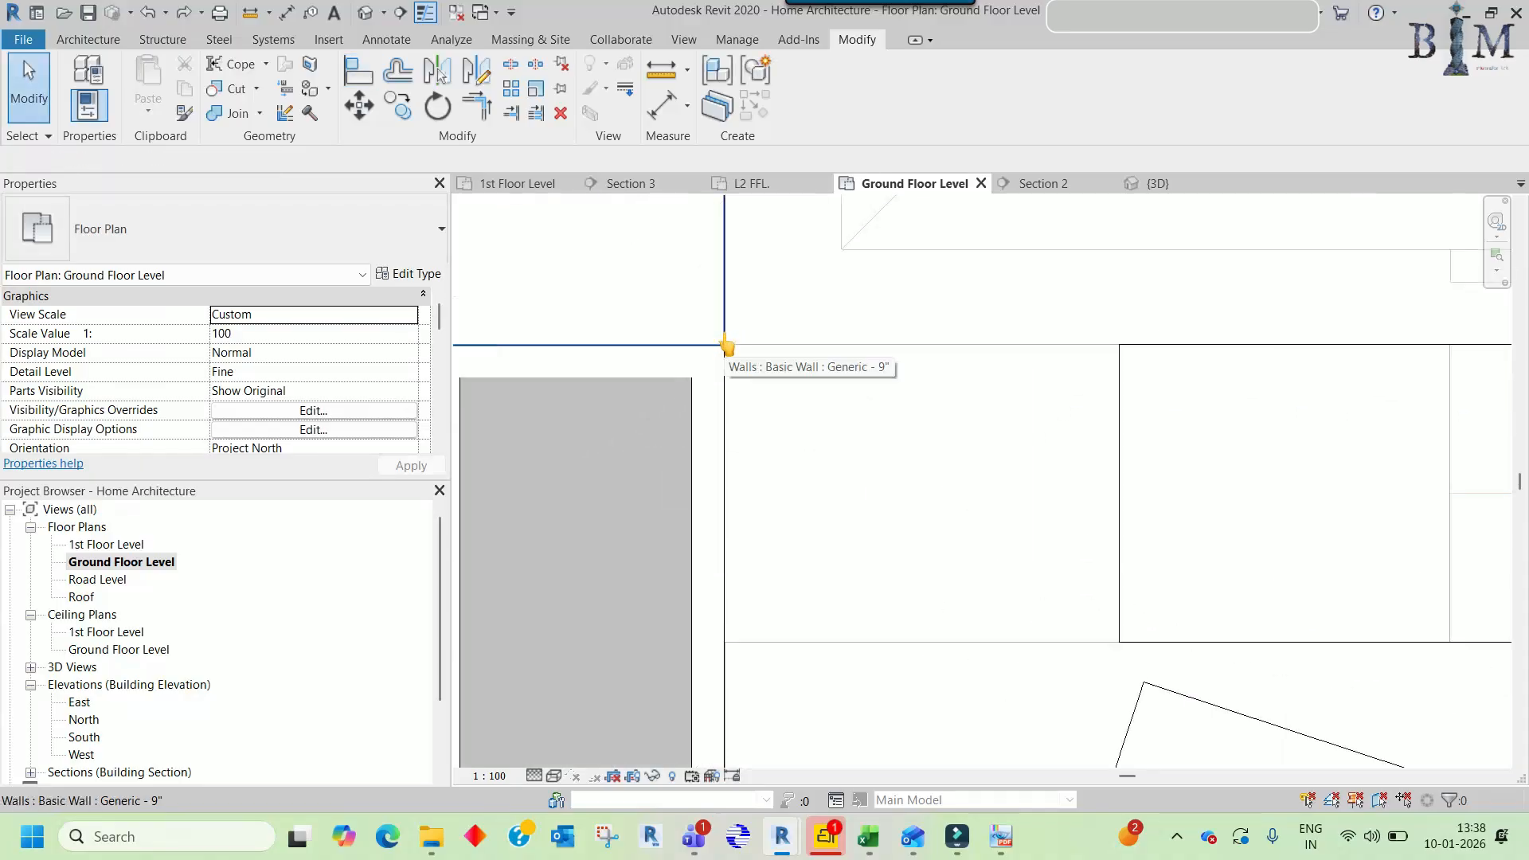
left_click(1120, 370)
scroll(860, 334, "down", 3)
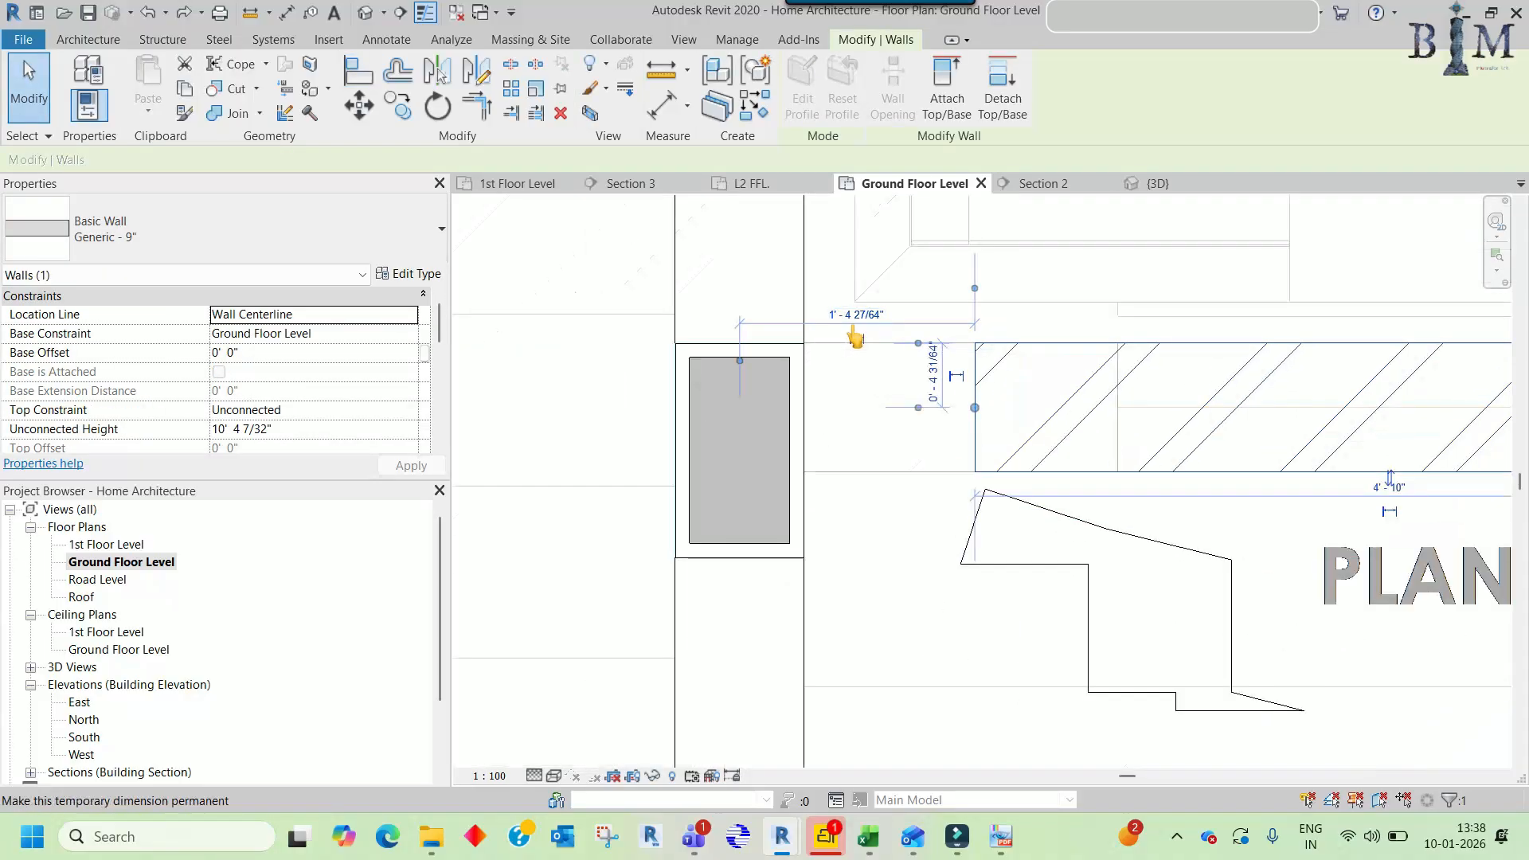
key("Escape")
- Redraw the copied in-place wall's extrusion profile as a narrow rectangle along the staircase corner column's right face, spanning the front wall's thickness
left_click(998, 450)
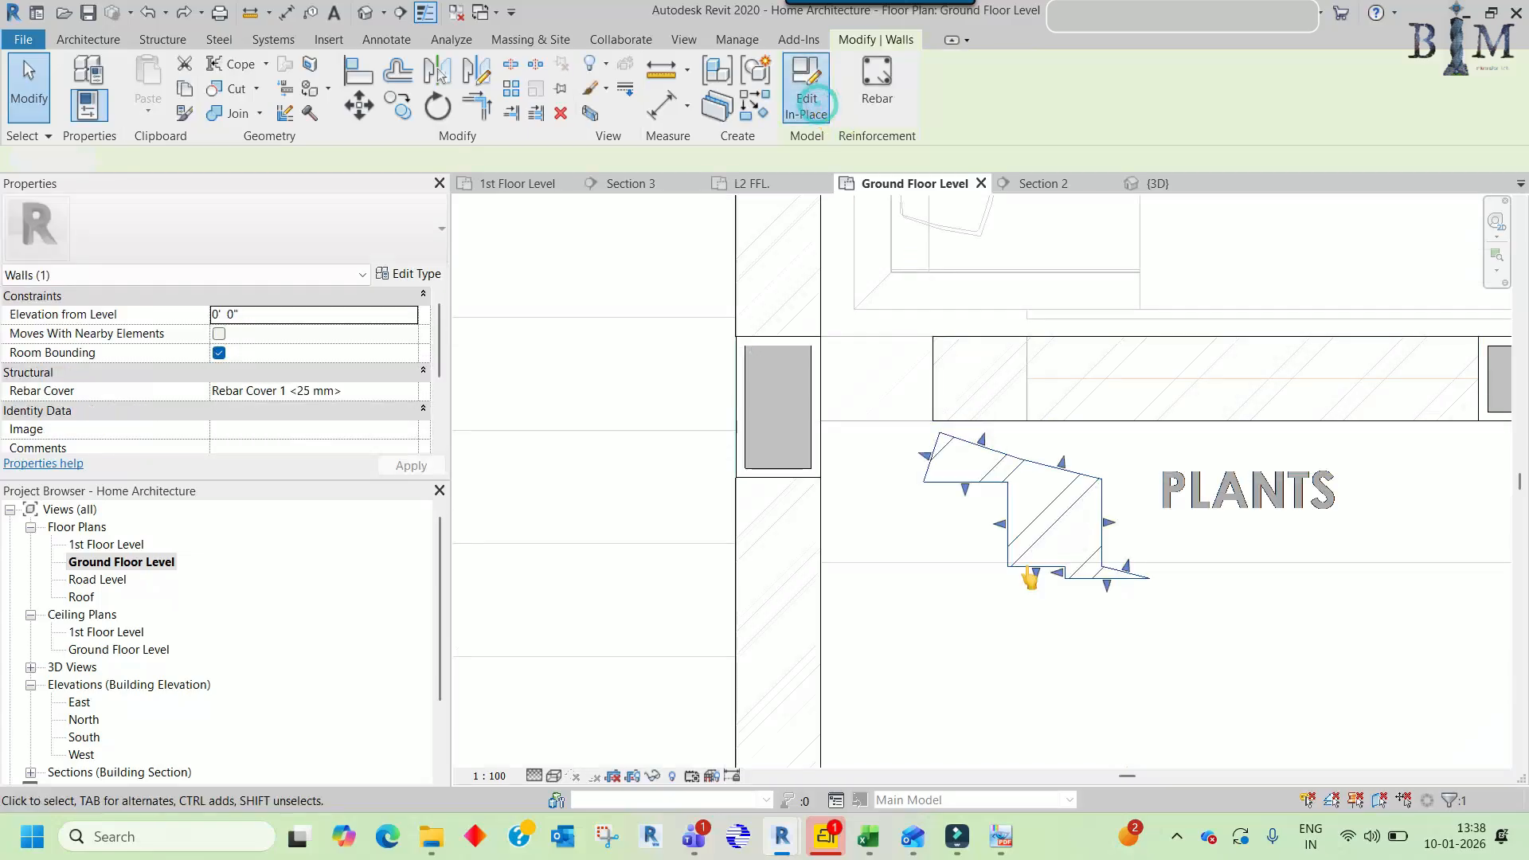
left_click(807, 102)
left_click(1002, 462)
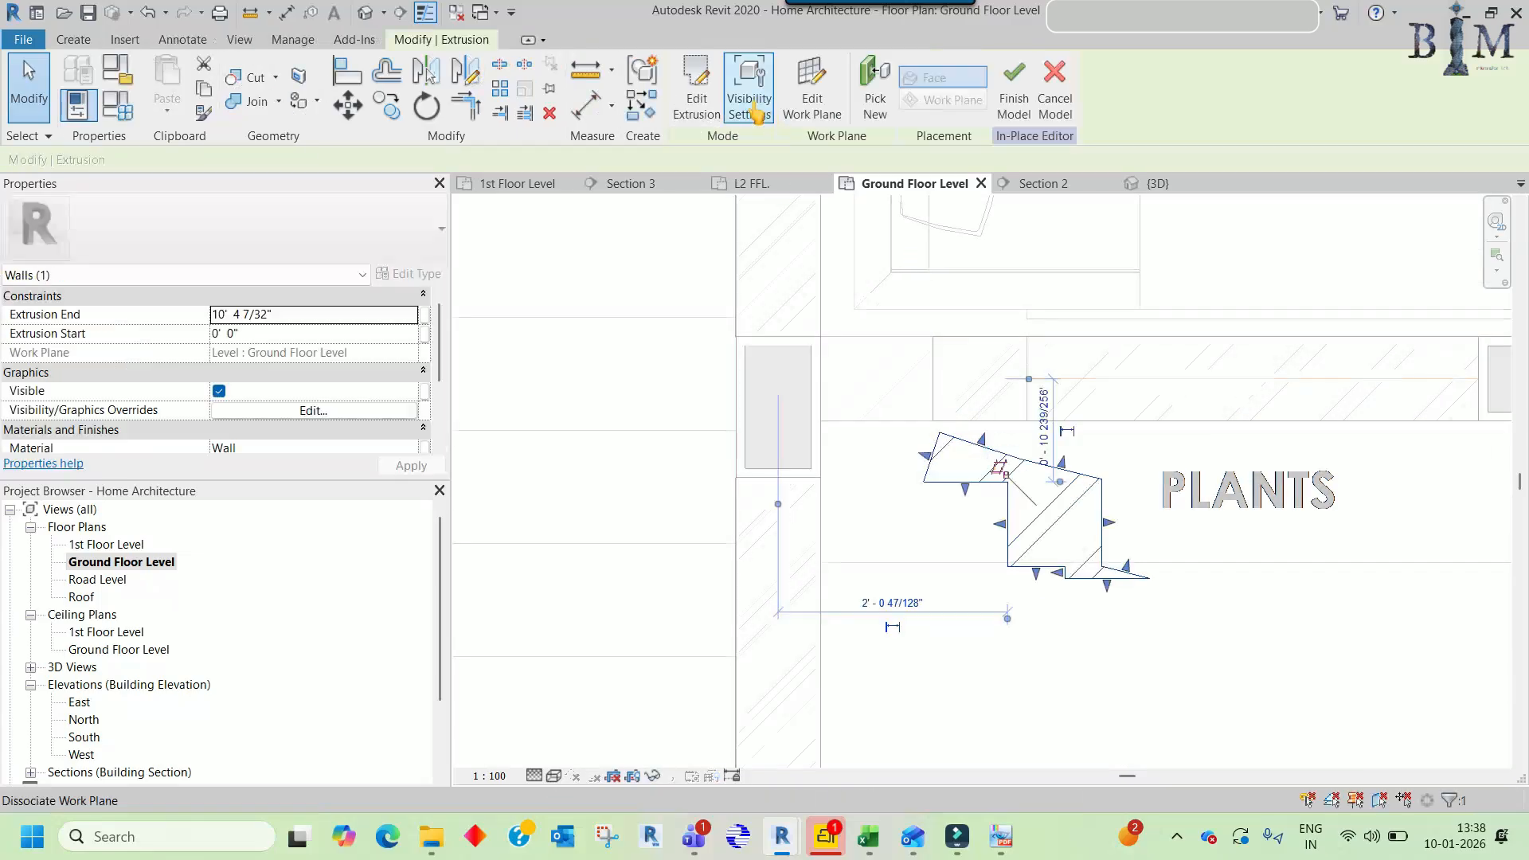
left_click(700, 106)
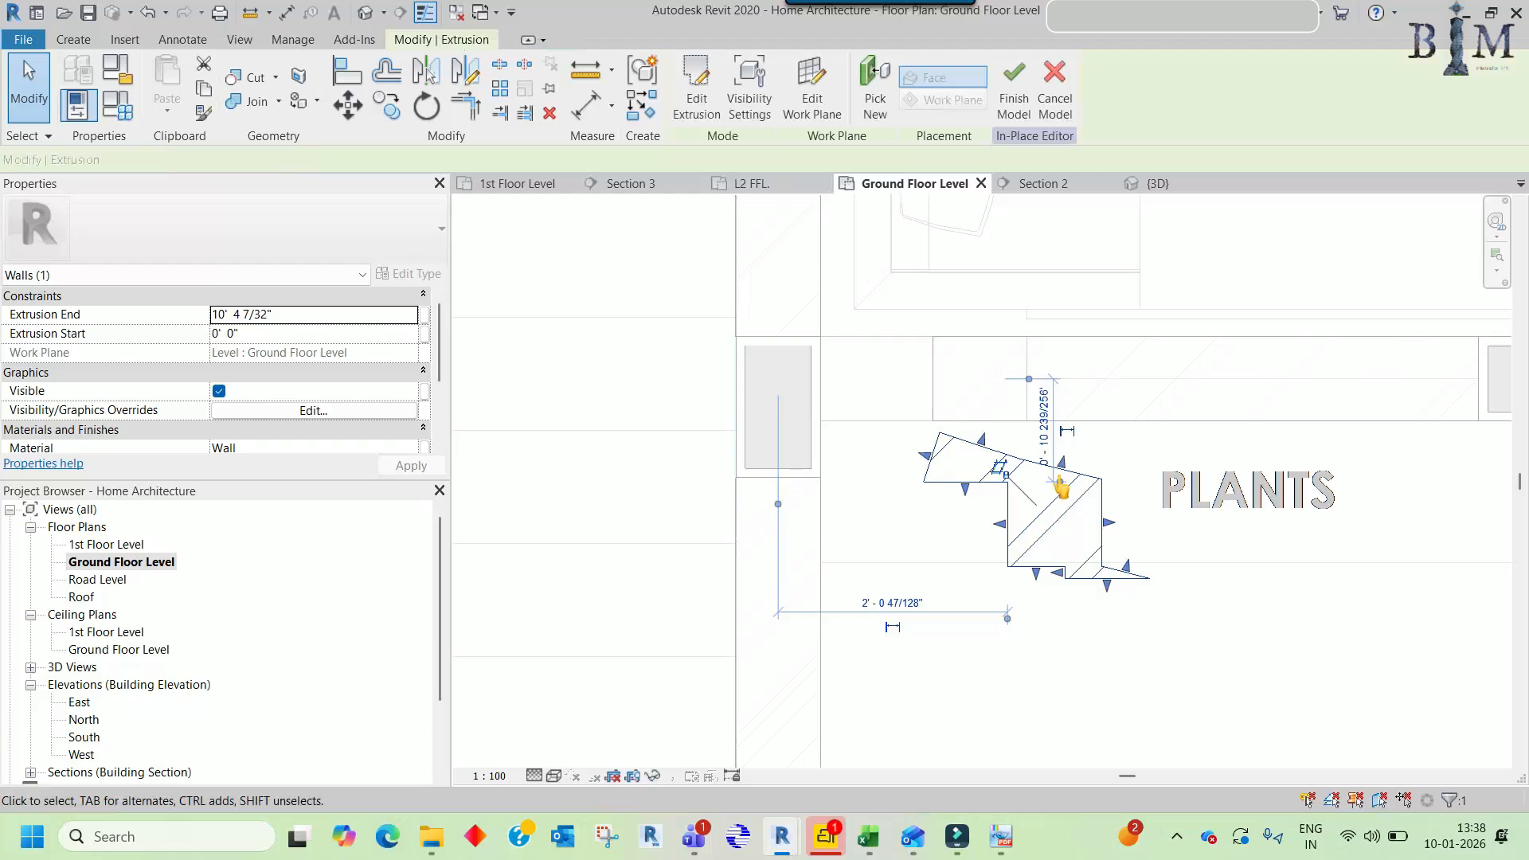
left_click(699, 107)
key("Tab")
left_click(1049, 465)
key("Delete")
left_click(745, 66)
scroll(822, 345, "up", 8)
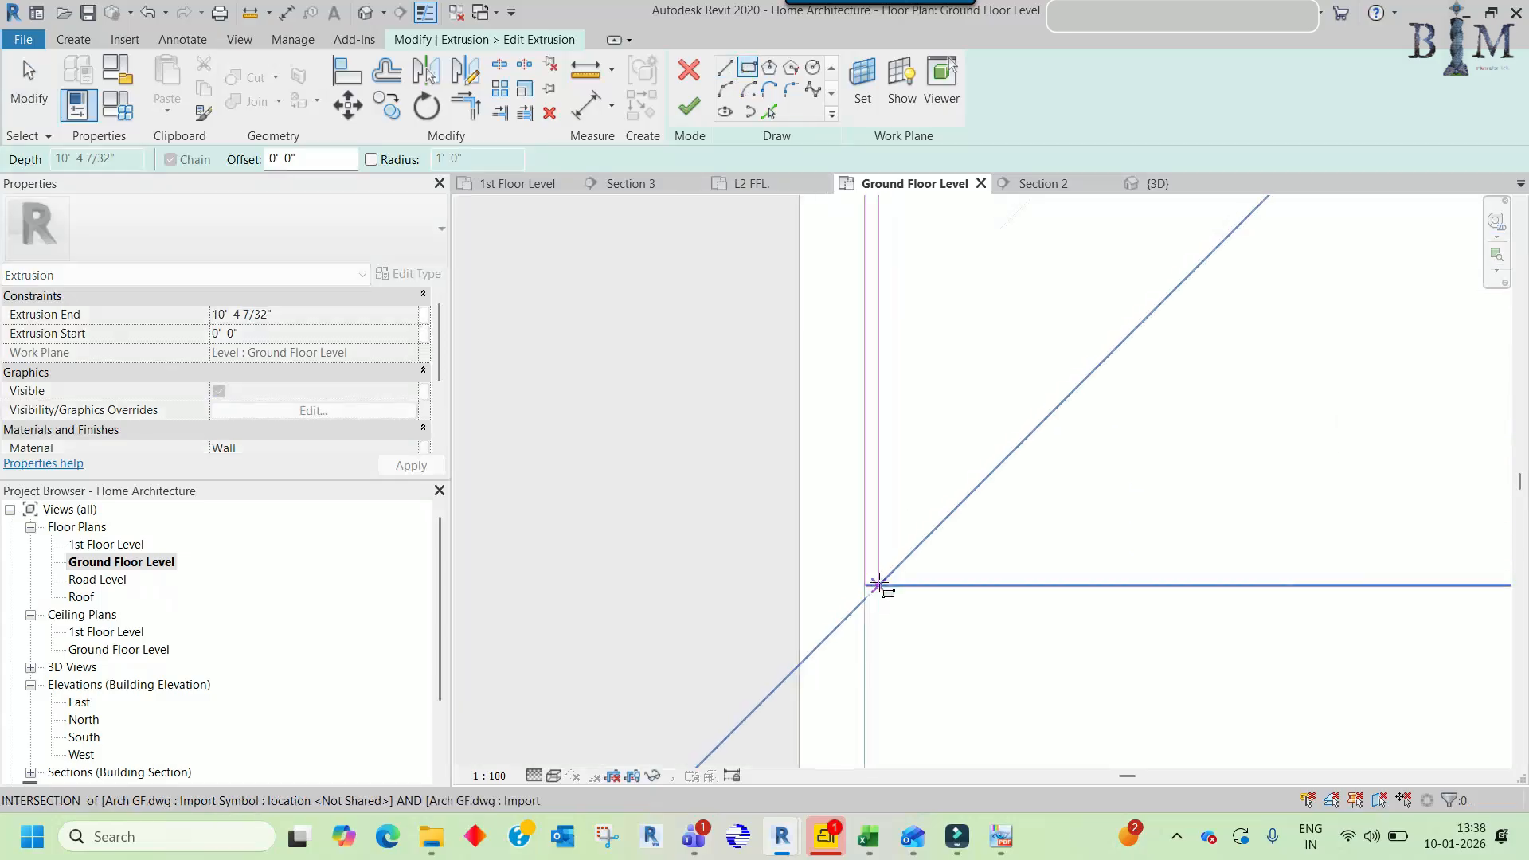
key("Escape")
scroll(820, 471, "down", 6)
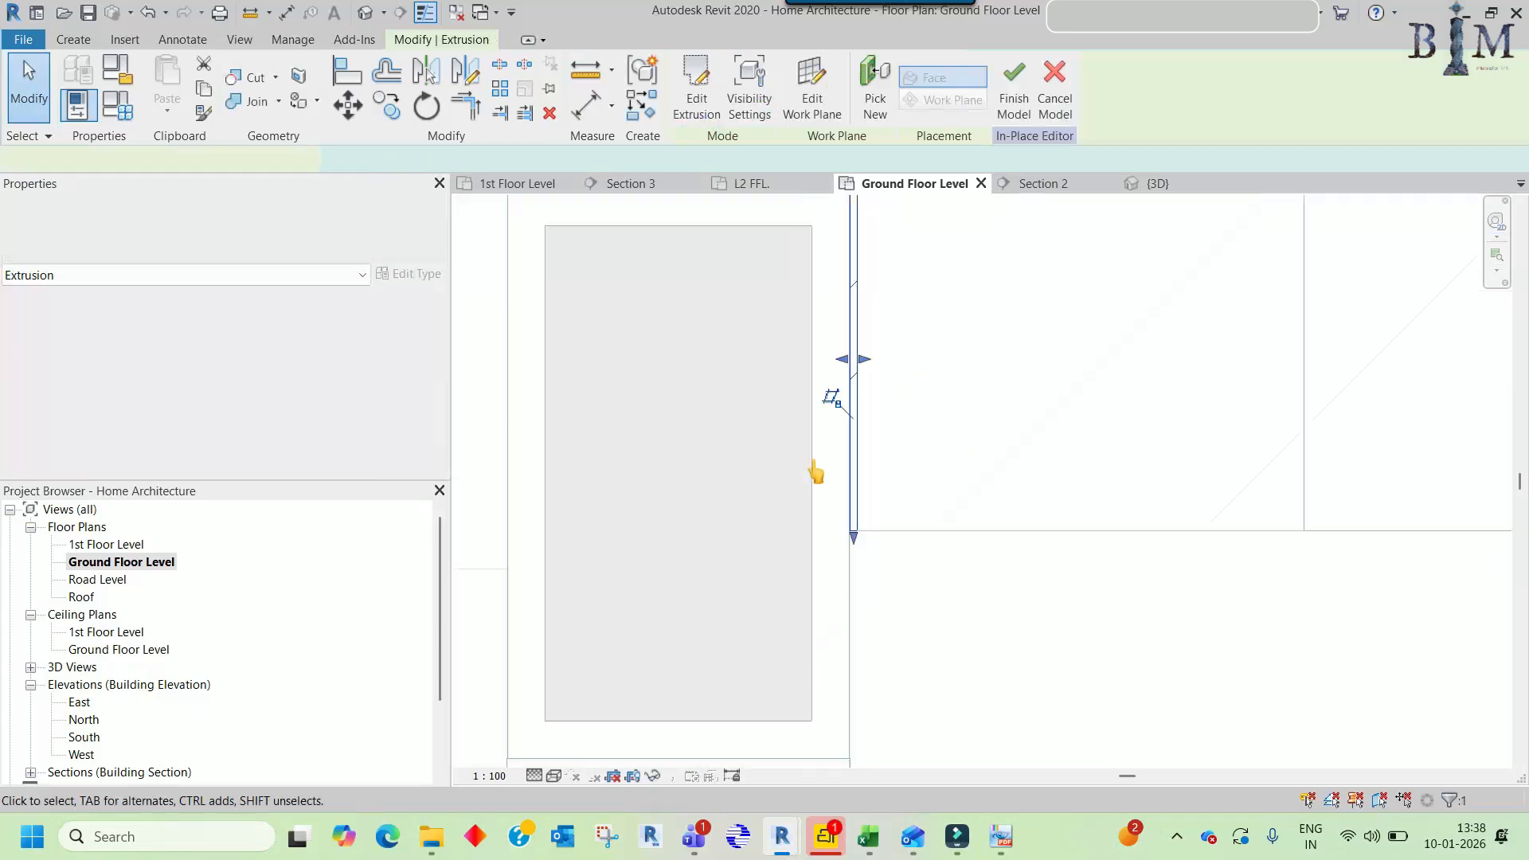
- Try to align the front wall's left end with the narrow strip while still editing the in-place model
scroll(844, 412, "up", 2)
key("a")
key("l")
left_click(834, 382)
key("Escape")
scroll(835, 382, "up", 3)
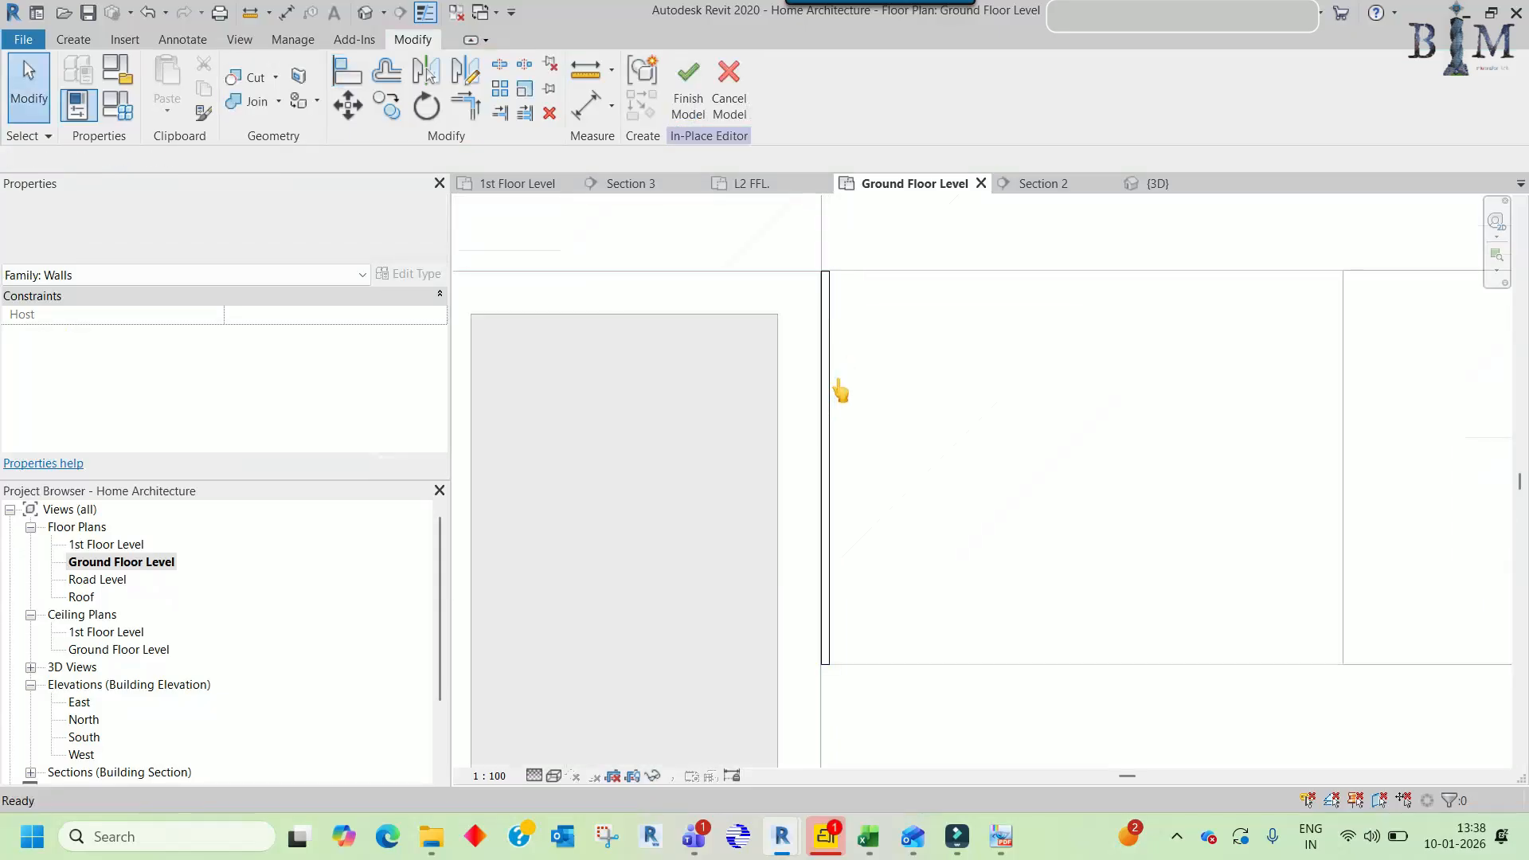
key("a")
key("l")
left_click(837, 380)
scroll(838, 380, "down", 4)
scroll(1000, 422, "down", 3)
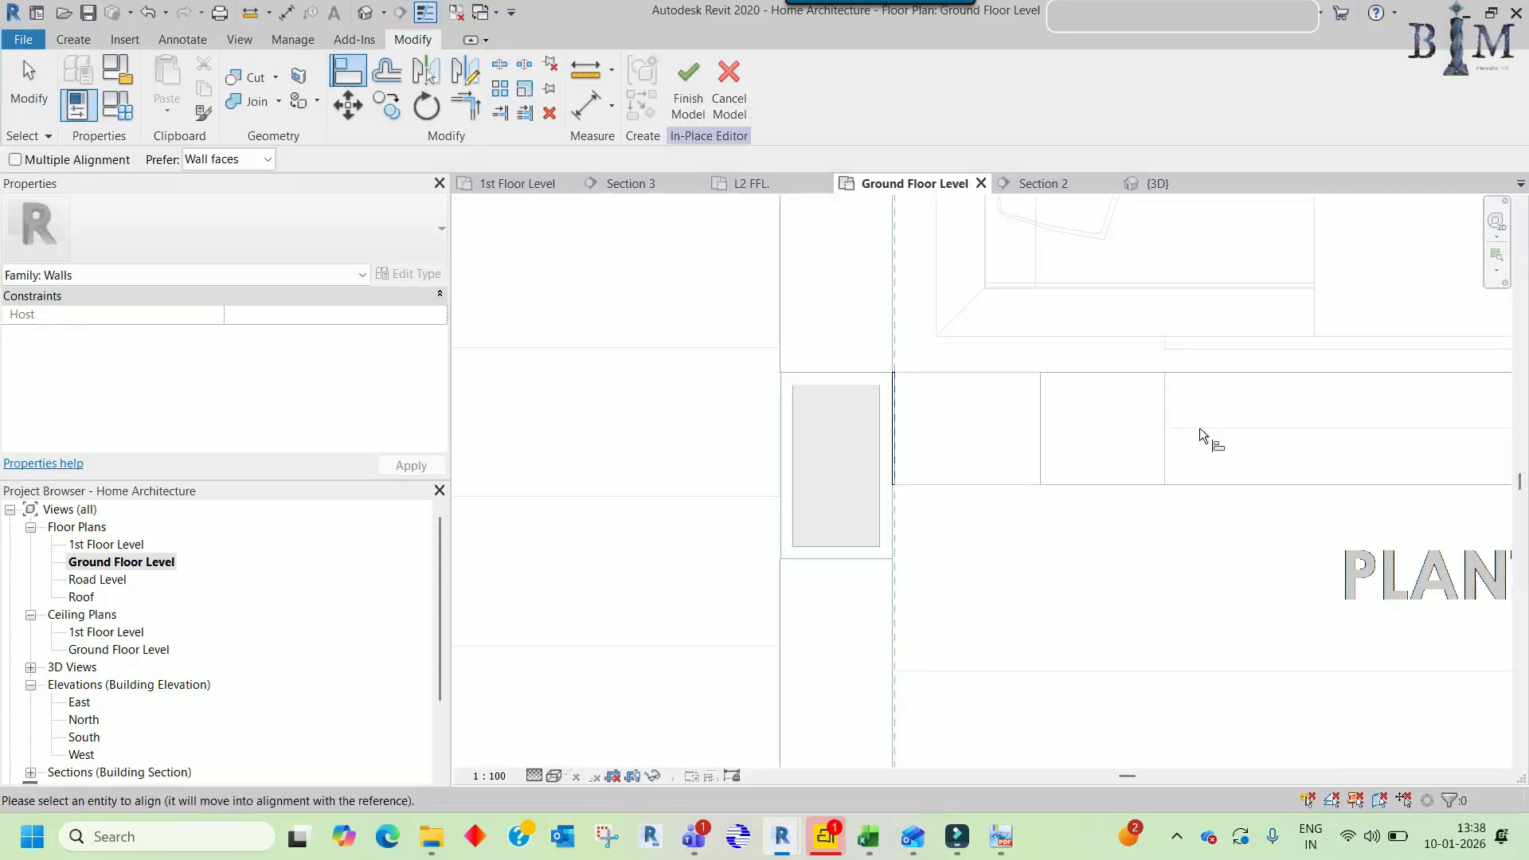
key("Escape")
- Finish the in-place model and align the front wall's left end with the narrow strip's right face
left_click(689, 102)
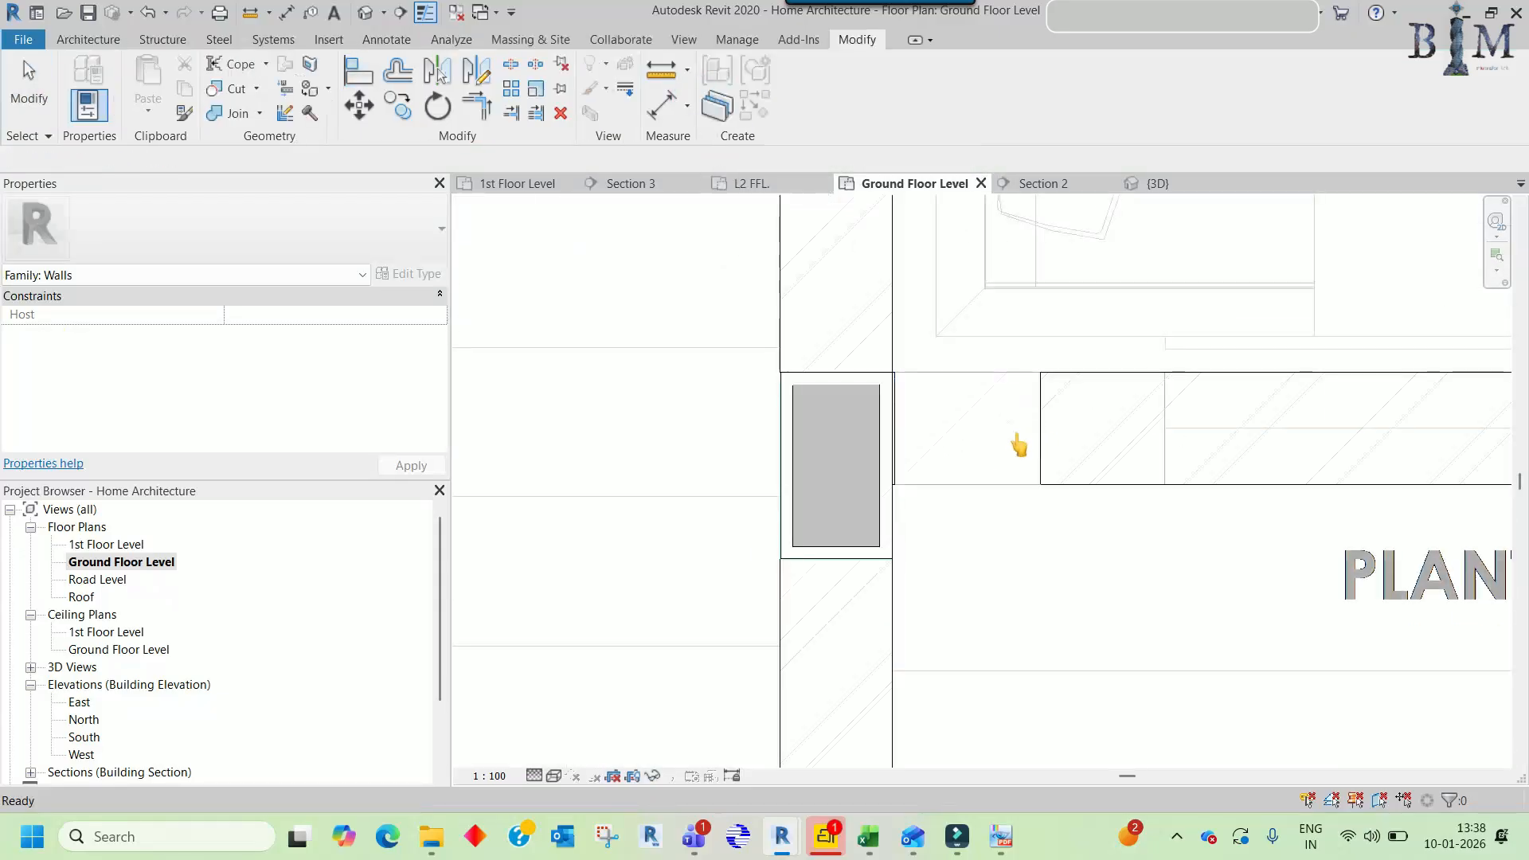
scroll(898, 417, "up", 2)
left_click(894, 417)
left_click(989, 410)
scroll(889, 408, "up", 2)
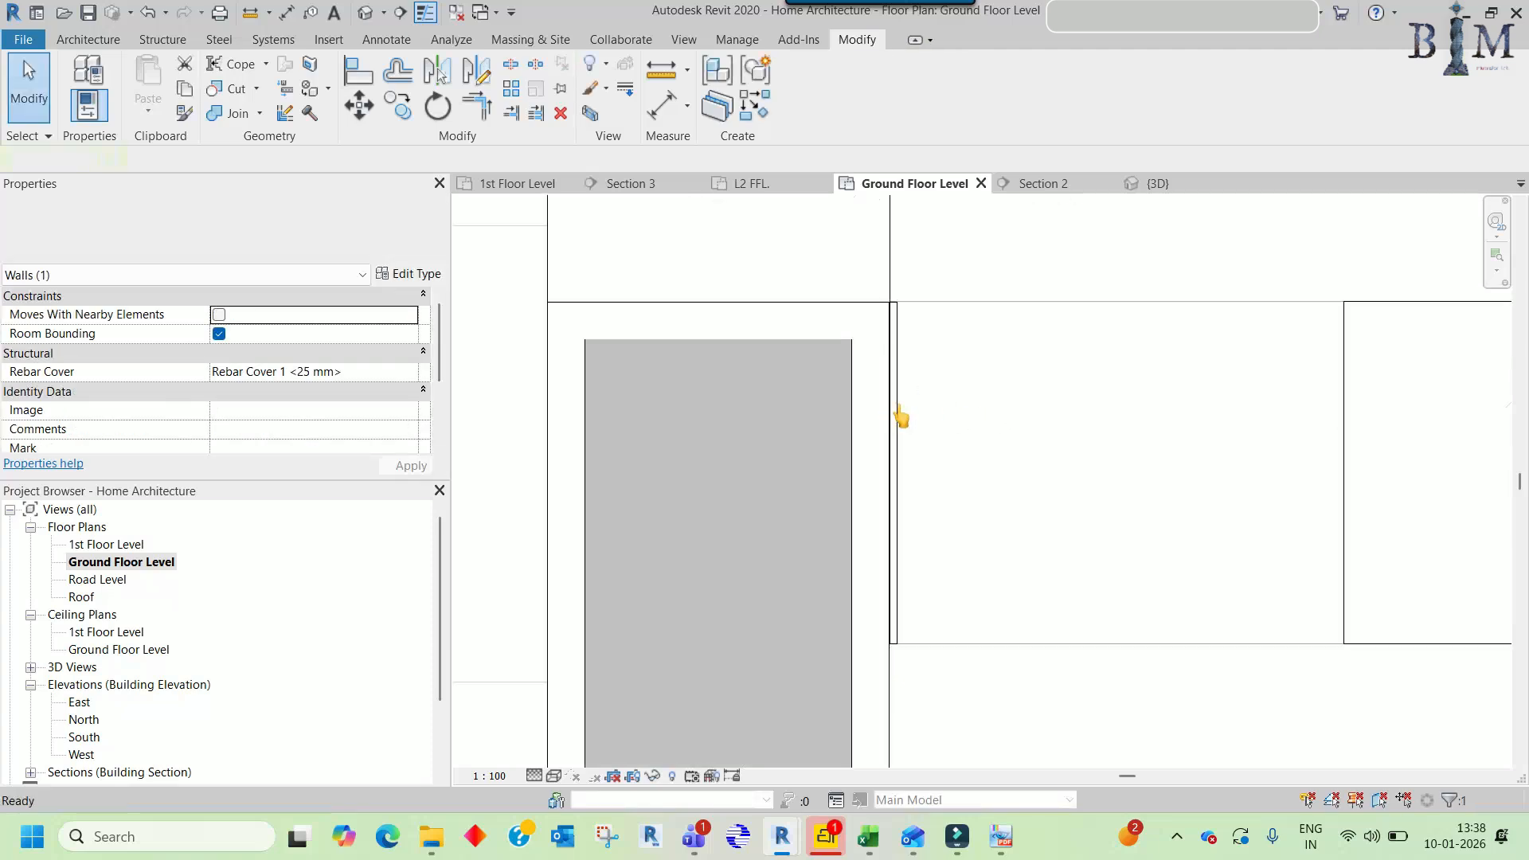
key("a")
key("l")
left_click(903, 399)
left_click(1341, 403)
scroll(987, 446, "down", 5)
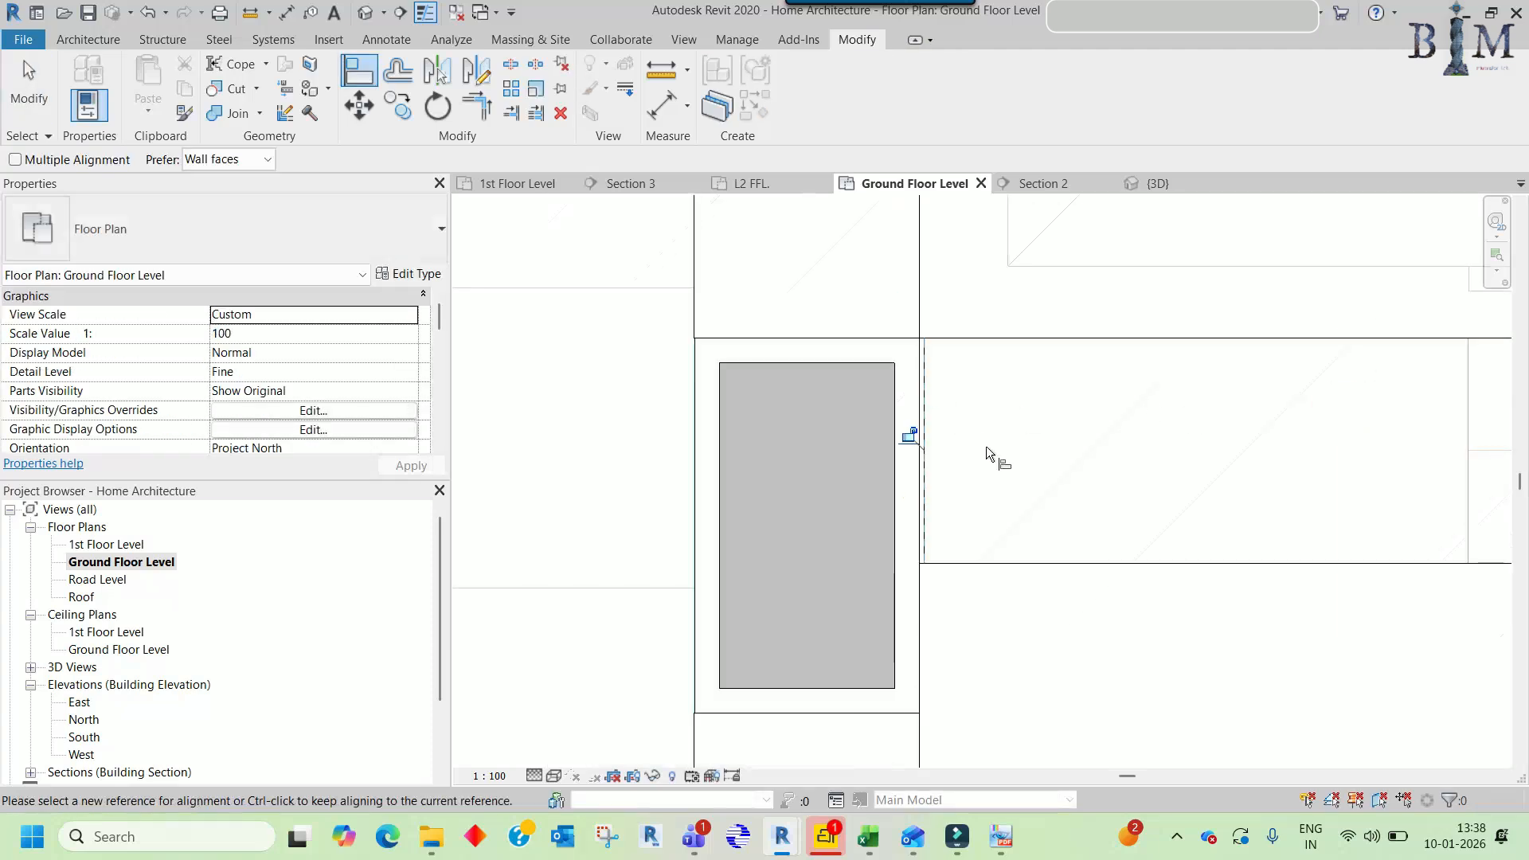
key("Escape")
key("Escape")
- Copy a 9" wall segment to the passage side of bedroom 3, above the corner column
scroll(988, 398, "down", 4)
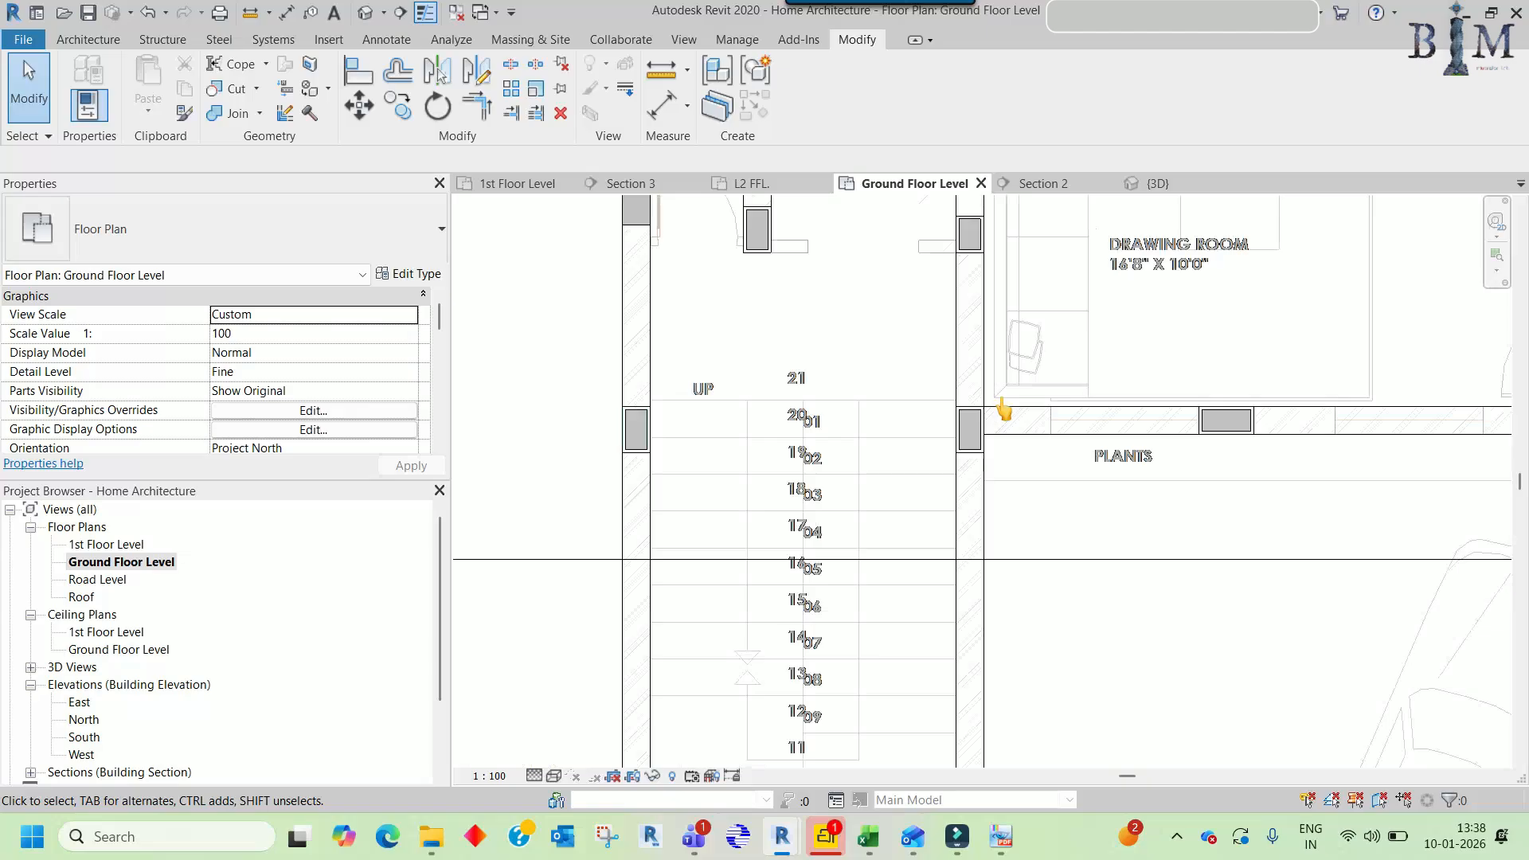
middle_click_drag(1097, 413, 1111, 512)
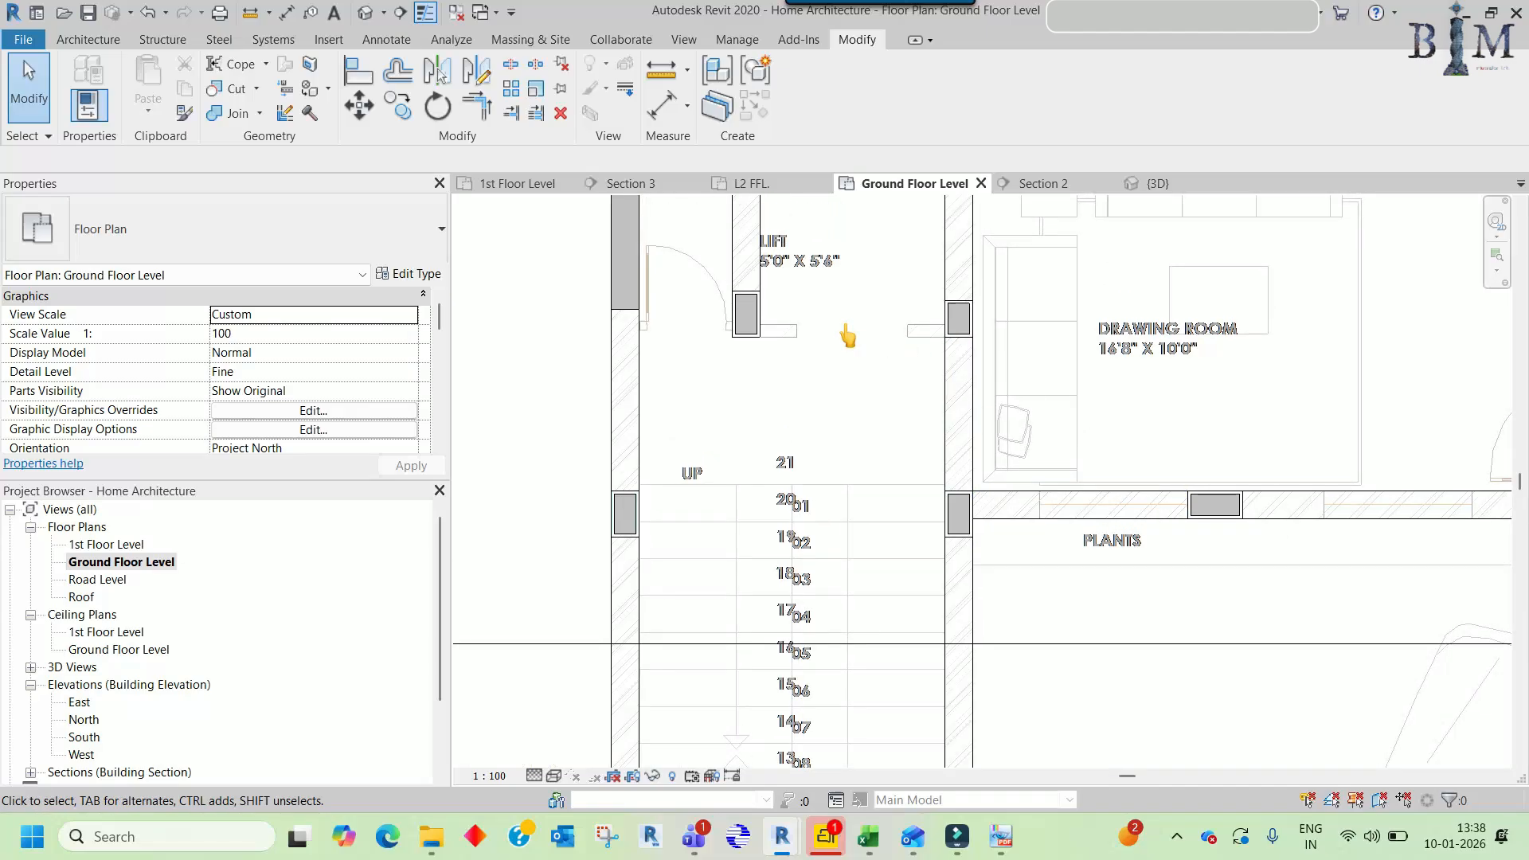
middle_click_drag(847, 336, 937, 508)
left_click(913, 414)
middle_click_drag(938, 361, 914, 573)
key("c")
key("o")
left_click(914, 573)
left_click(949, 443)
left_click(922, 477)
left_click_drag(1062, 487, 879, 359)
- Align the copied 9" wall with the plan's wall line along the passage beside bedroom 3
key("a")
key("l")
scroll(829, 480, "up", 3)
left_click(807, 493)
left_click(891, 455)
key("Escape")
- Try to align the passage wall's lower end with the top face of bedroom 3's corner column
scroll(859, 400, "down", 2)
scroll(842, 577, "up", 2)
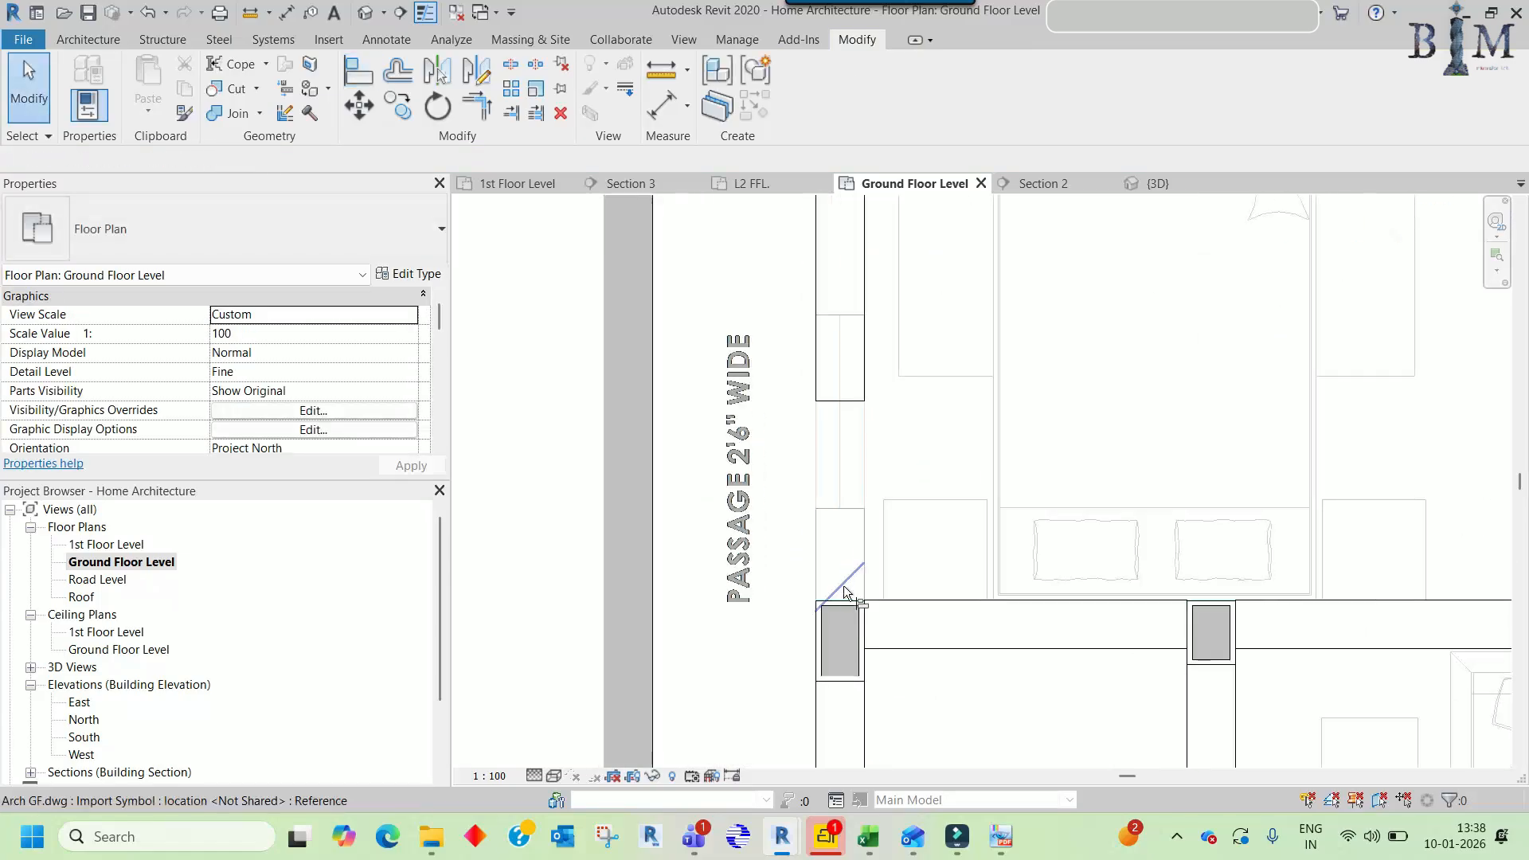
key("a")
key("l")
left_click(848, 595)
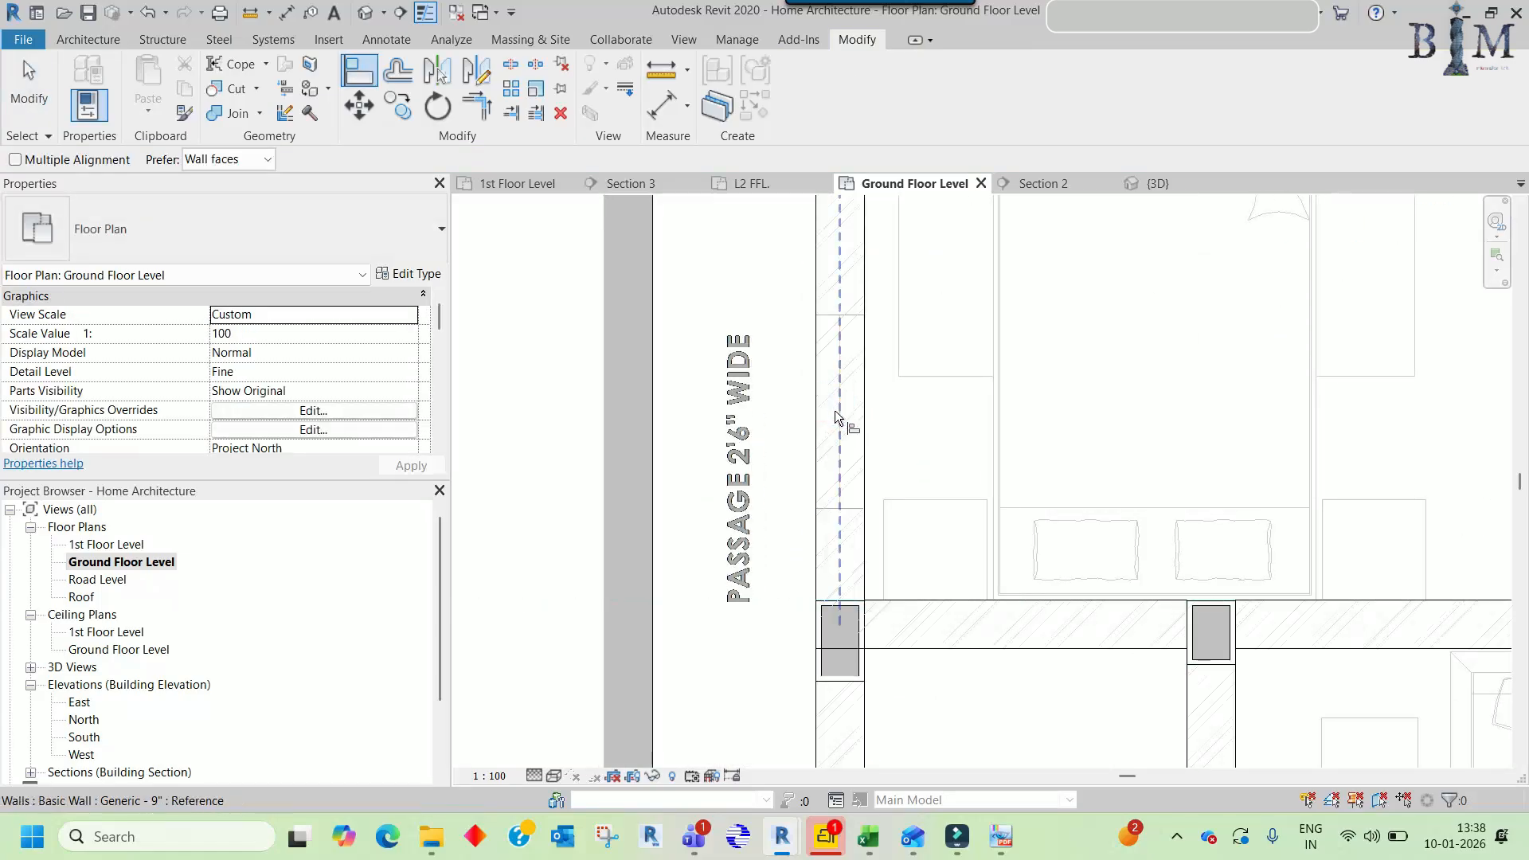
key("Escape")
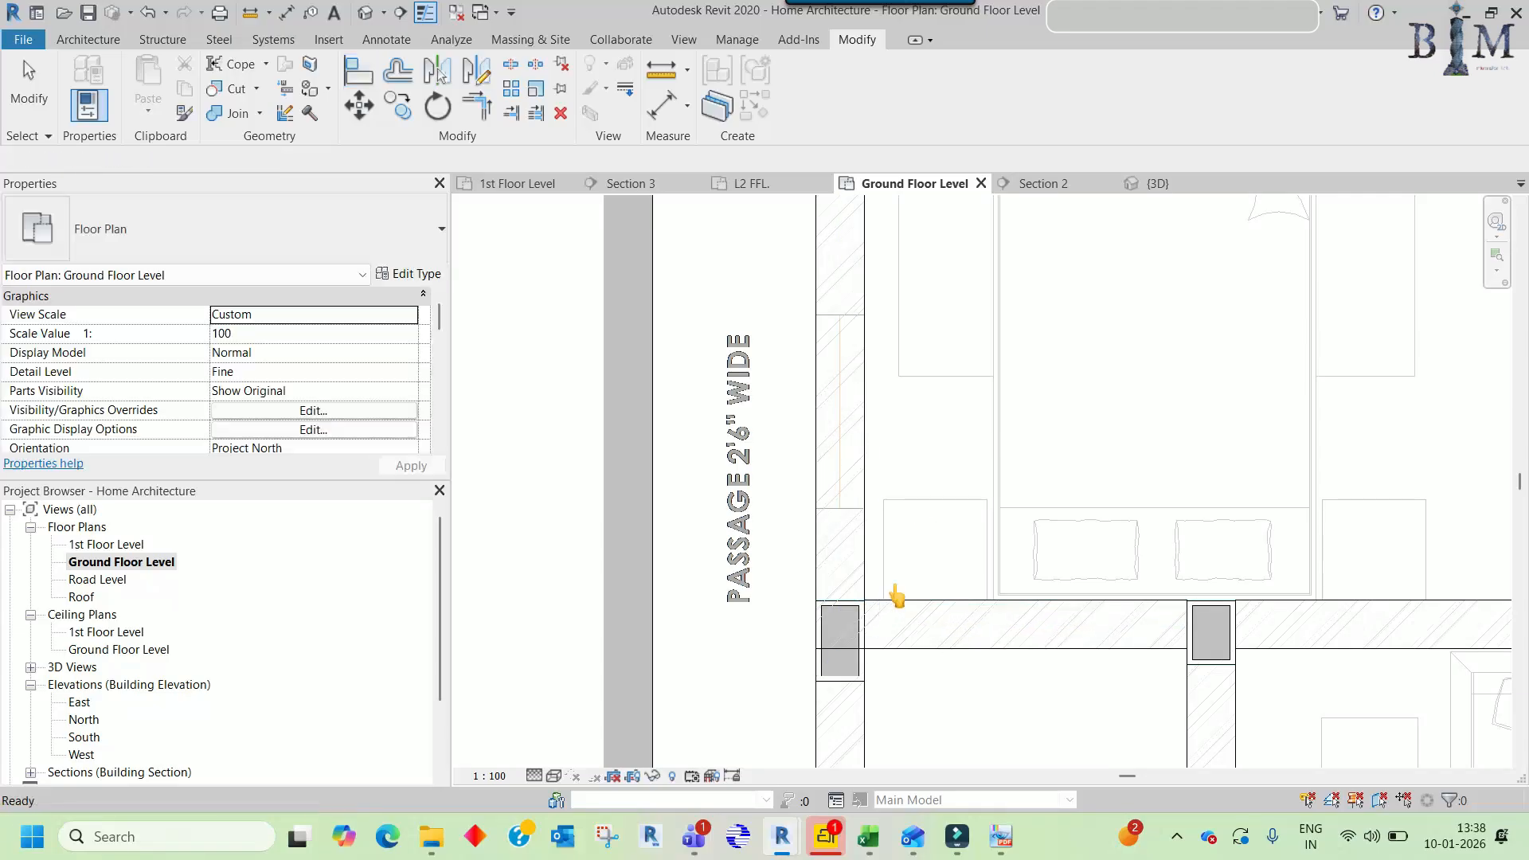
- Copy the narrow in-place strip from the staircase corner column to just above bedroom 3's corner column at the passage
scroll(891, 470, "down", 4)
middle_click_drag(915, 547, 817, 357)
middle_click_drag(965, 613, 910, 440)
scroll(927, 574, "up", 5)
left_click(914, 590)
key("c")
key("o")
left_click(914, 590)
middle_click_drag(804, 352, 908, 665)
scroll(905, 616, "down", 3)
scroll(905, 617, "down", 3)
middle_click_drag(847, 453, 880, 613)
scroll(795, 534, "up", 8)
left_click(831, 499)
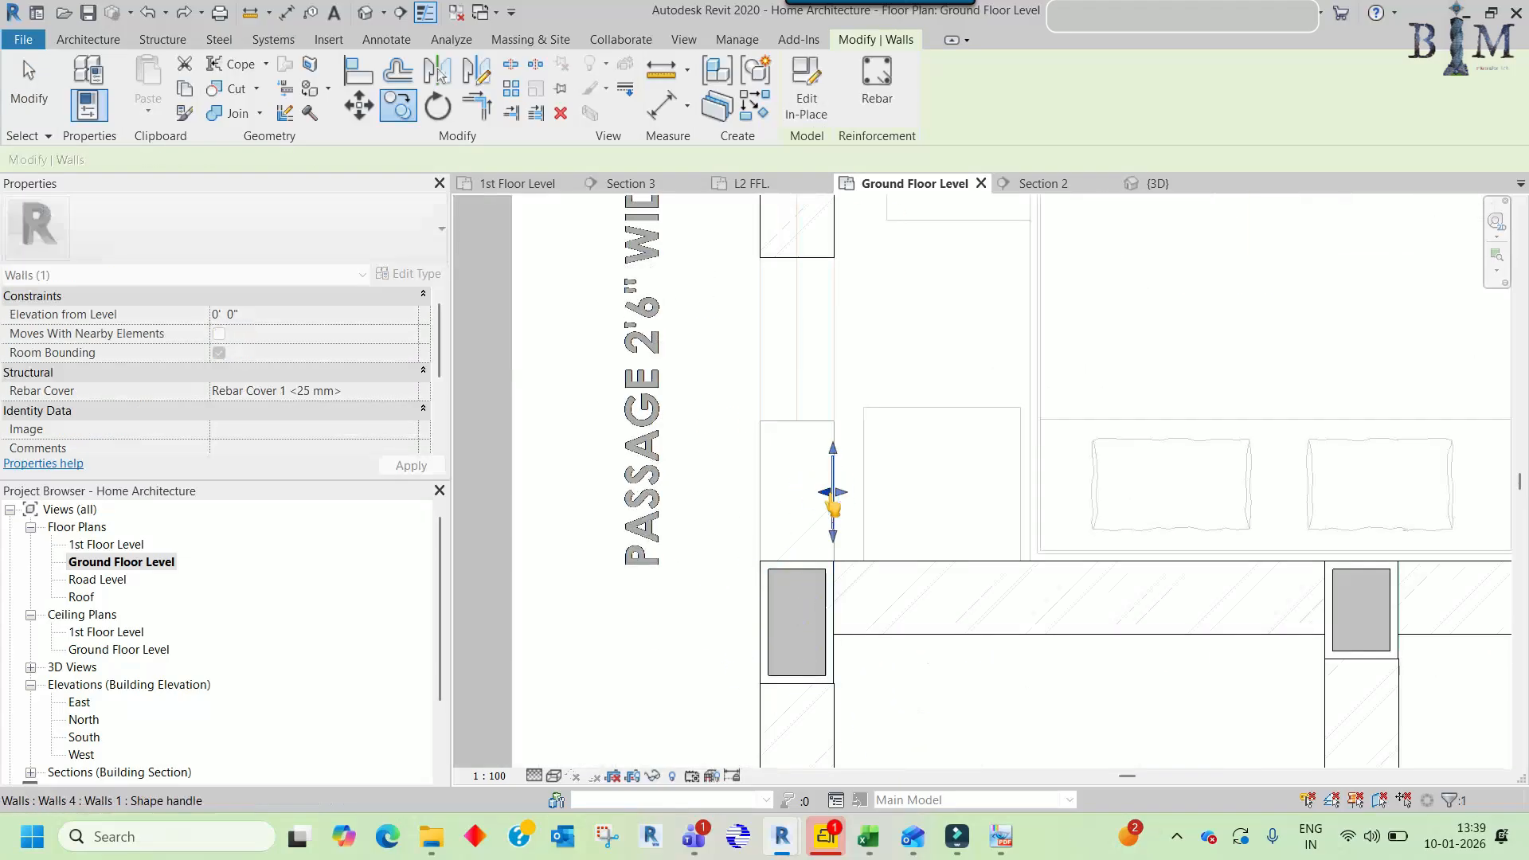
- Rotate the copied in-place strip by 90° so that it lies horizontally
scroll(832, 506, "up", 2)
left_click(854, 392)
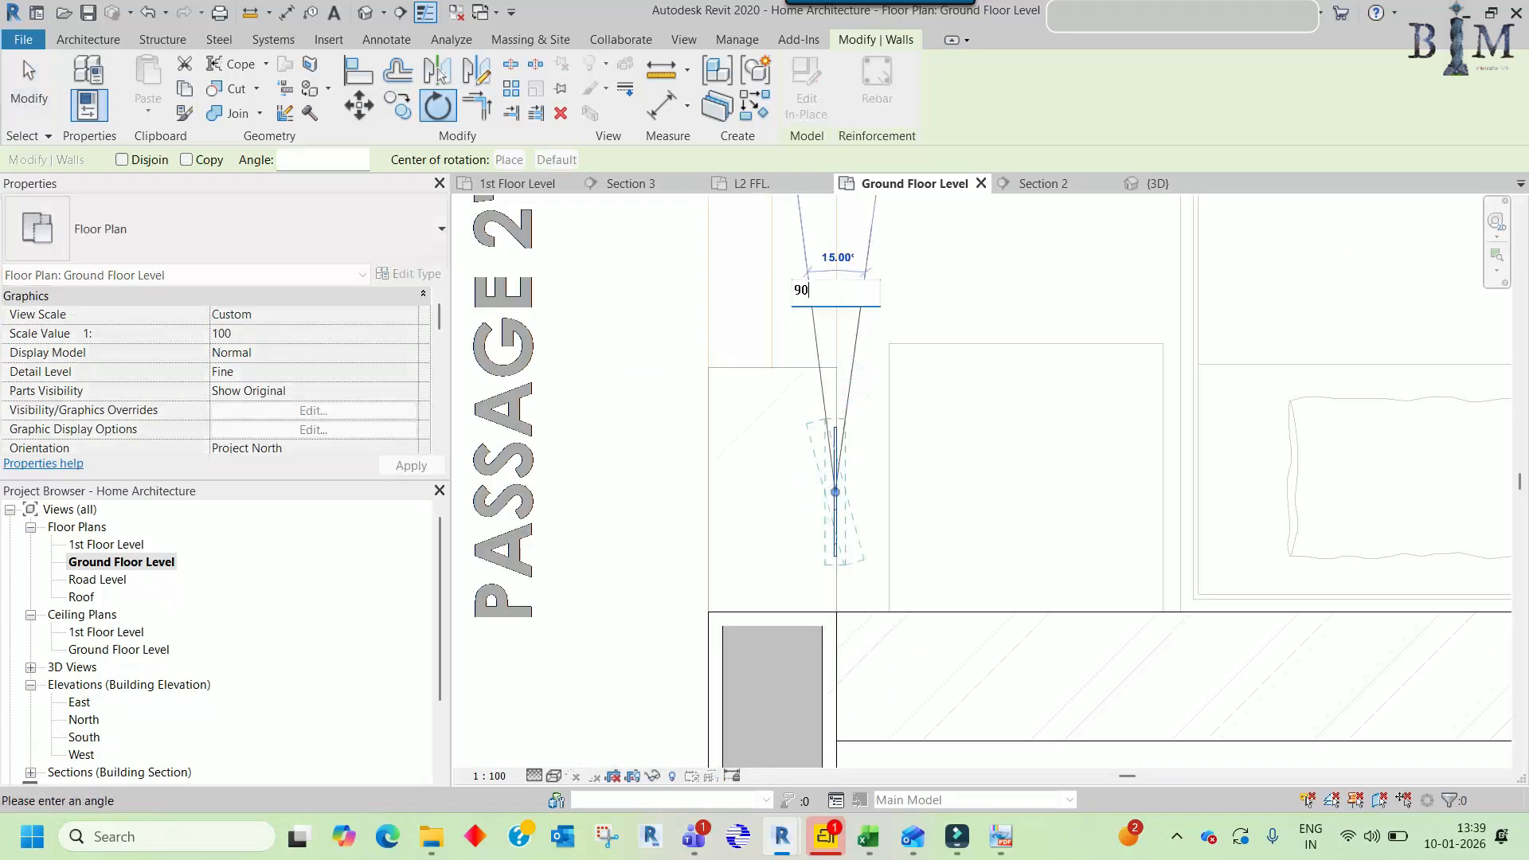
key("Return")
scroll(803, 538, "up", 2)
scroll(820, 541, "up", 2)
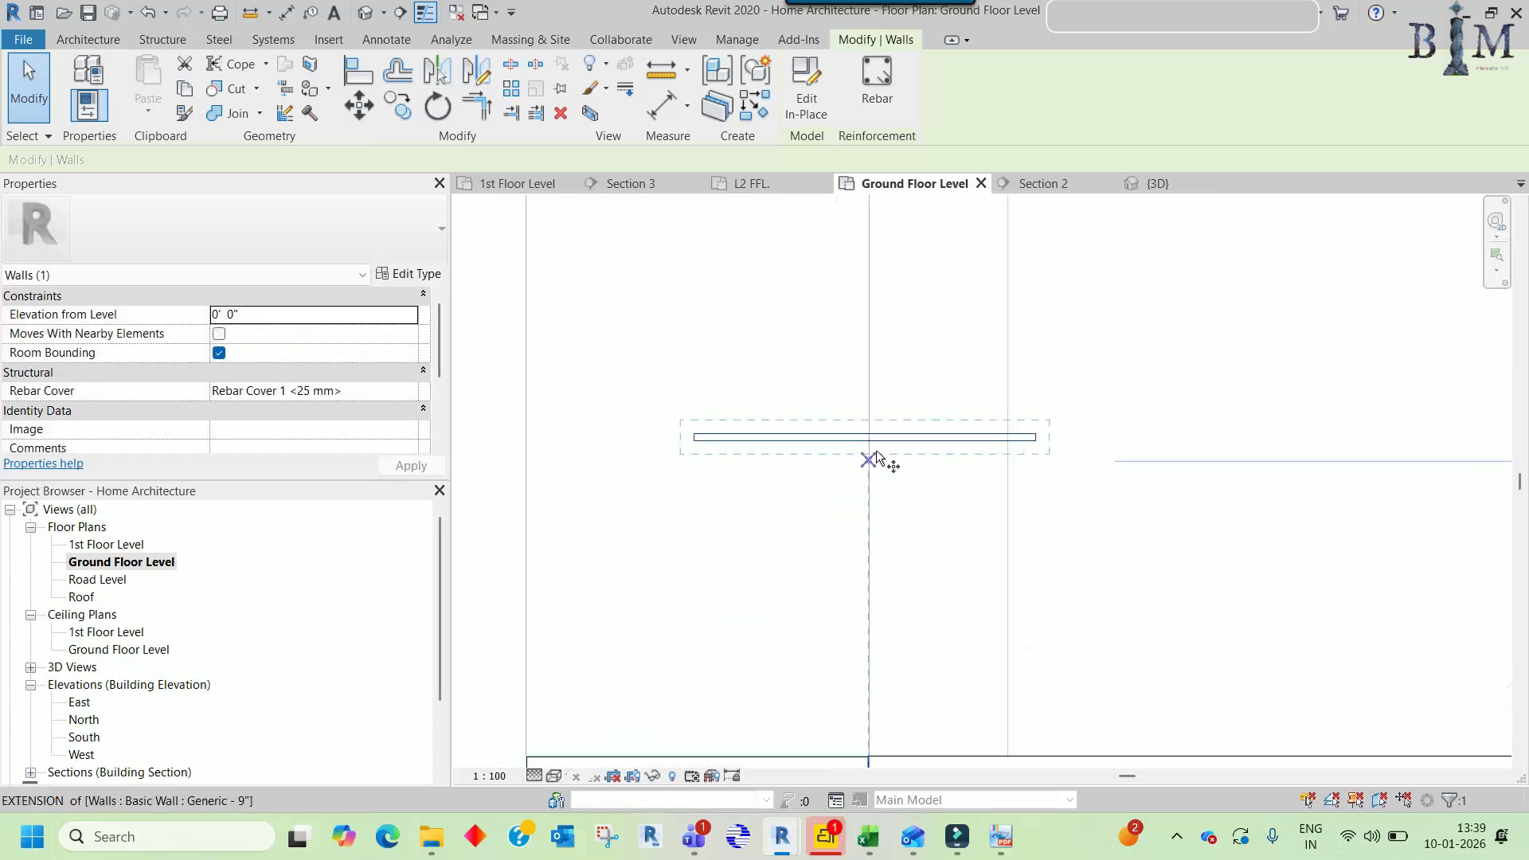
- Move the horizontal strip onto the top face of bedroom 3's corner column, spanning the passage wall's width
key("m")
key("v")
left_click(863, 452)
middle_click_drag(802, 634, 767, 498)
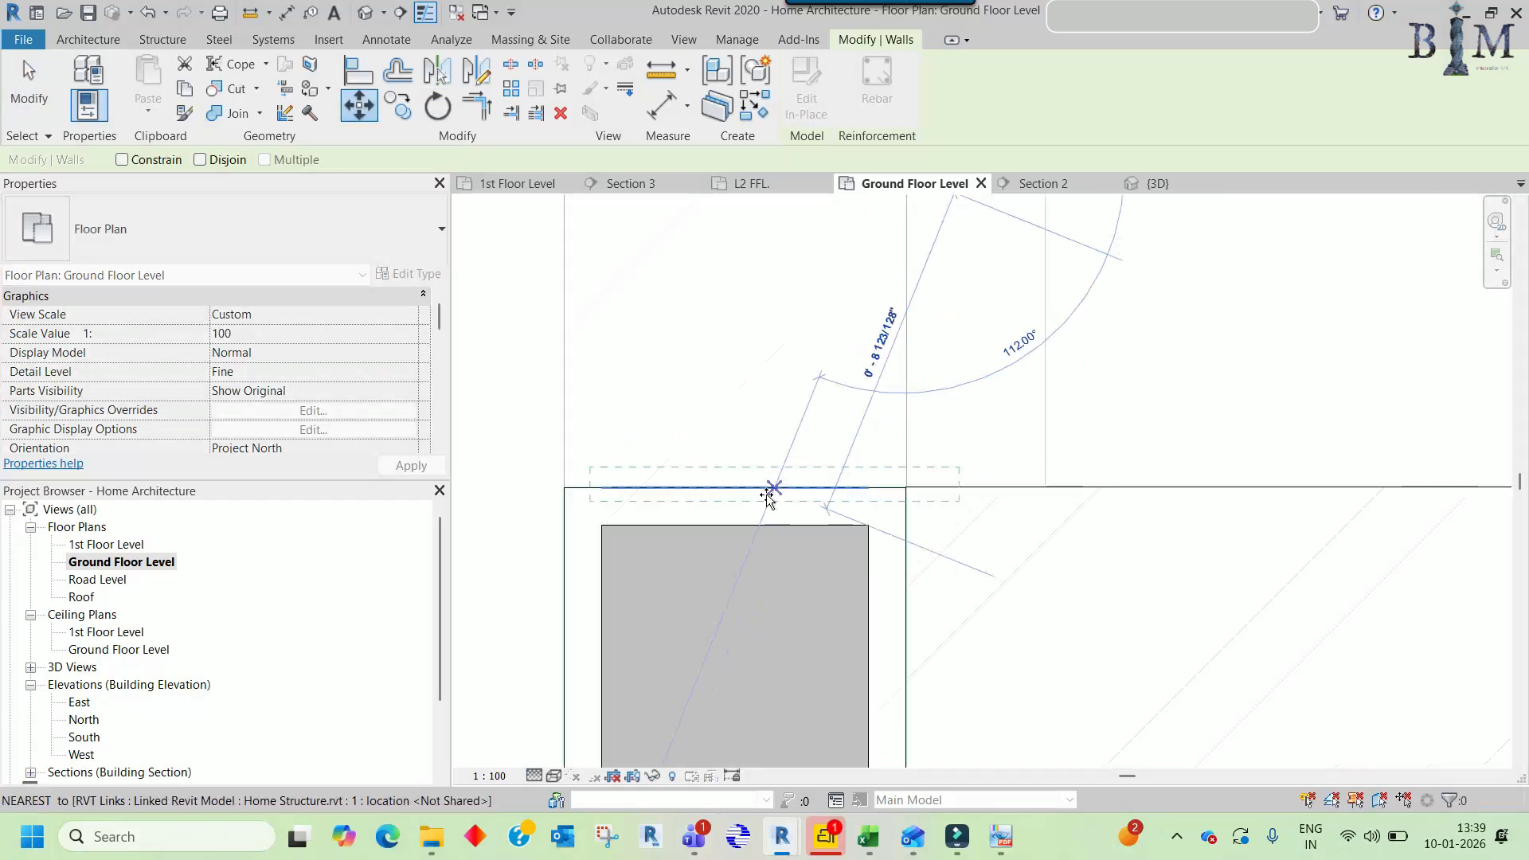
left_click(736, 488)
scroll(735, 487, "down", 2)
key("Escape")
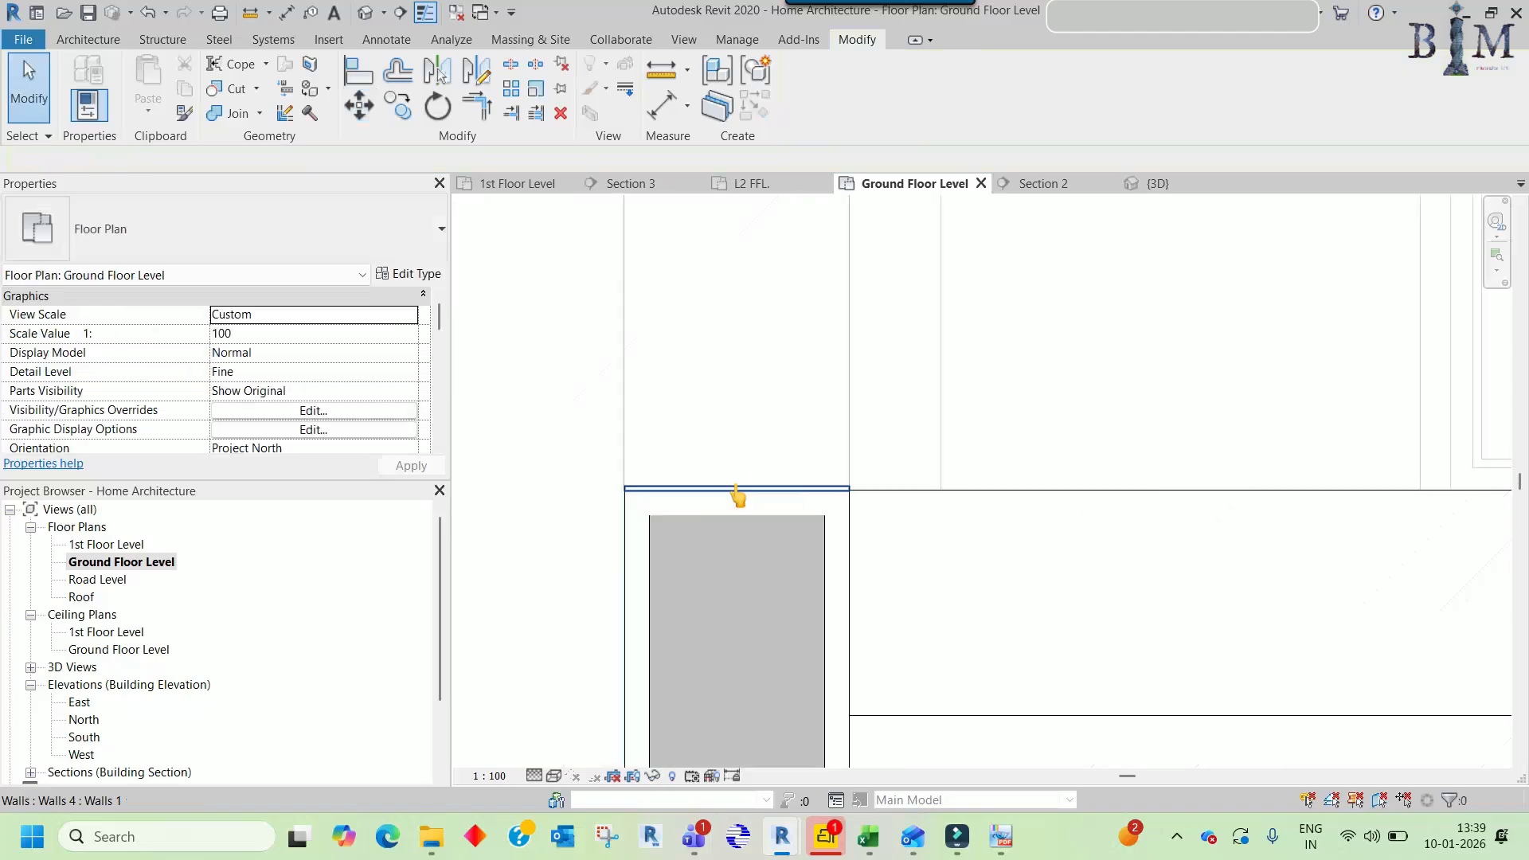
- Align the passage wall's lower end with the horizontal strip on bedroom 3's corner column
key("a")
key("l")
middle_click_drag(731, 484, 769, 614)
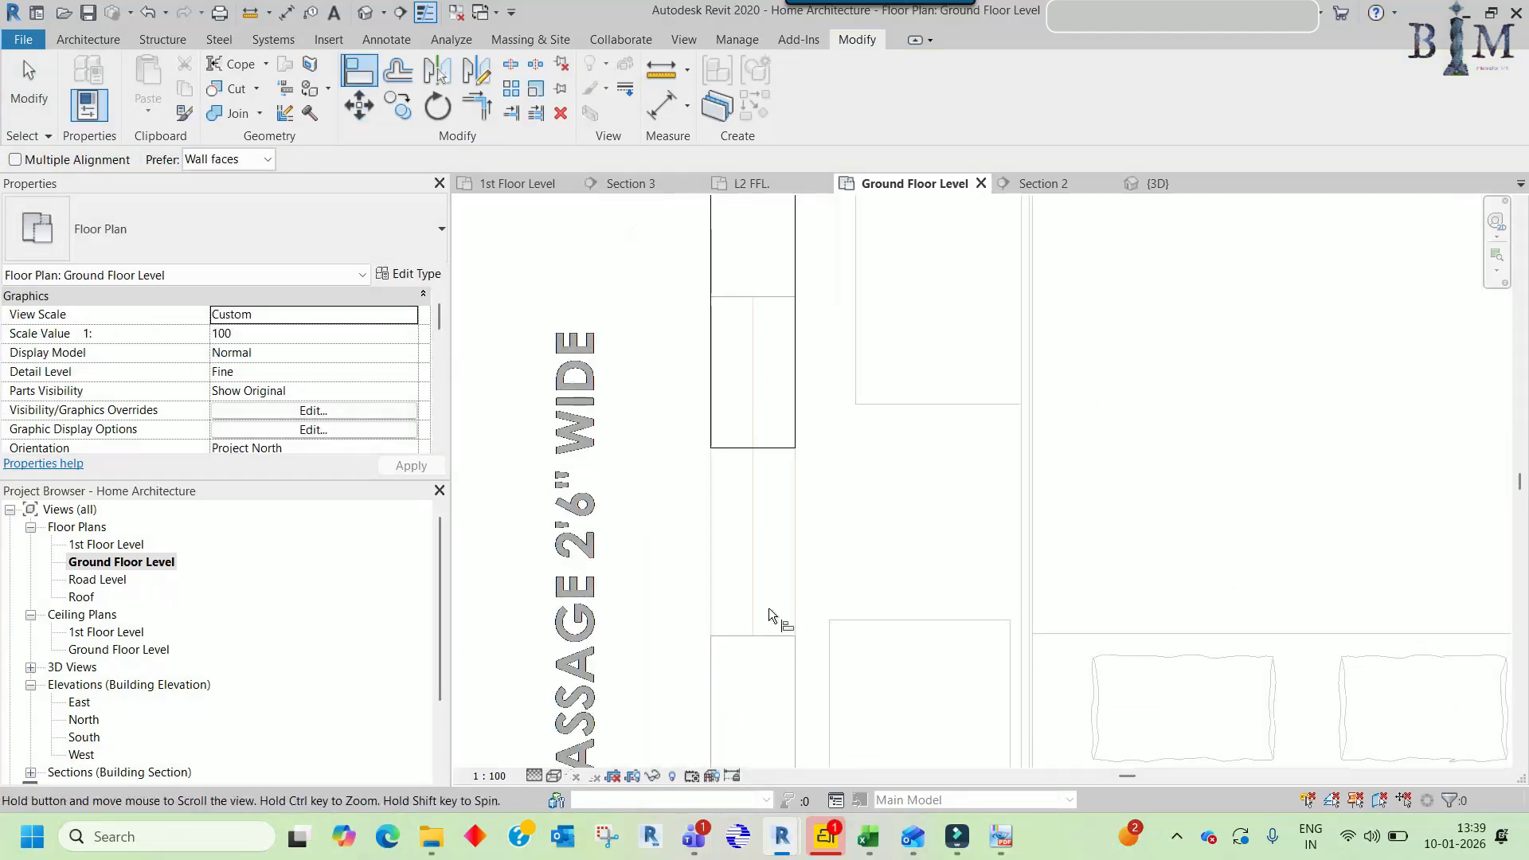
left_click(758, 447)
scroll(758, 449, "down", 3)
key("Escape")
- Align the passage wall's upper end with the lower face of the column at the toilet's outer corner
middle_click_drag(785, 392, 789, 614)
left_click(781, 521)
middle_click_drag(806, 562, 804, 787)
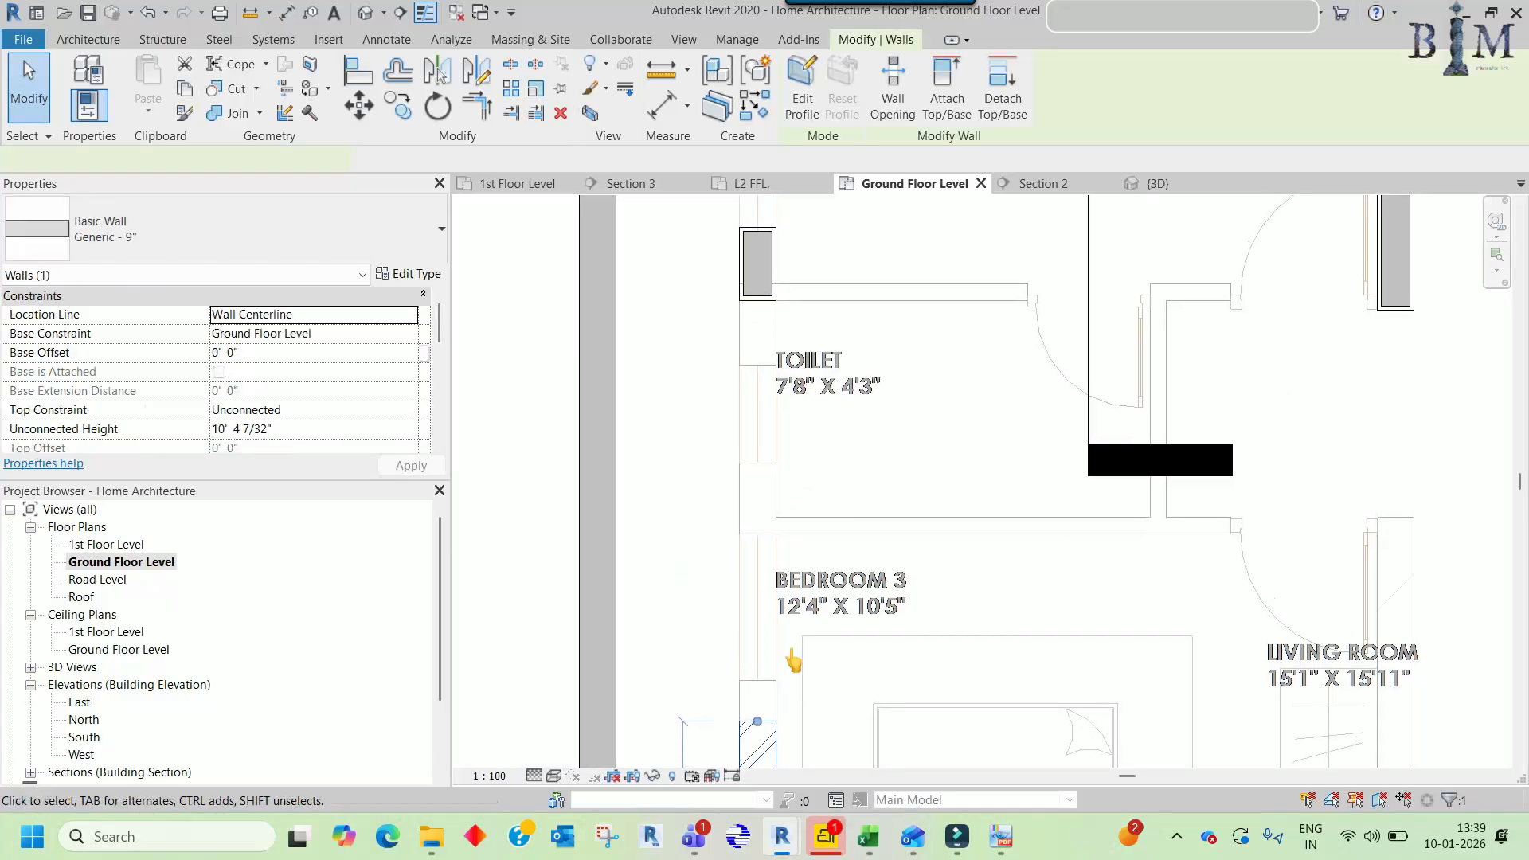
scroll(789, 643, "down", 2)
key("Escape")
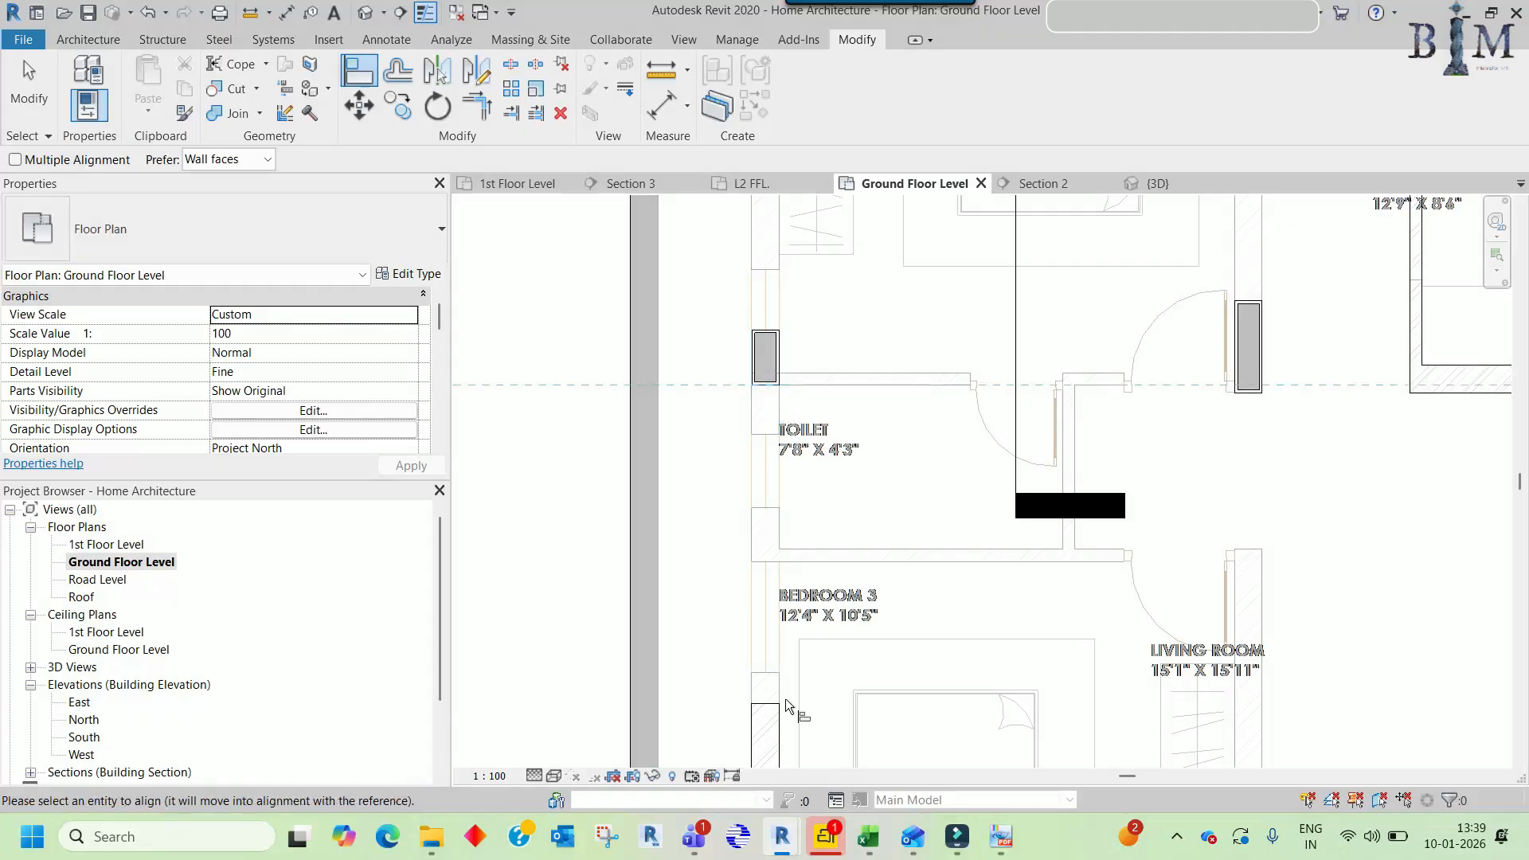
middle_click_drag(893, 549, 791, 553)
scroll(886, 518, "down", 2)
middle_click_drag(895, 507, 814, 428)
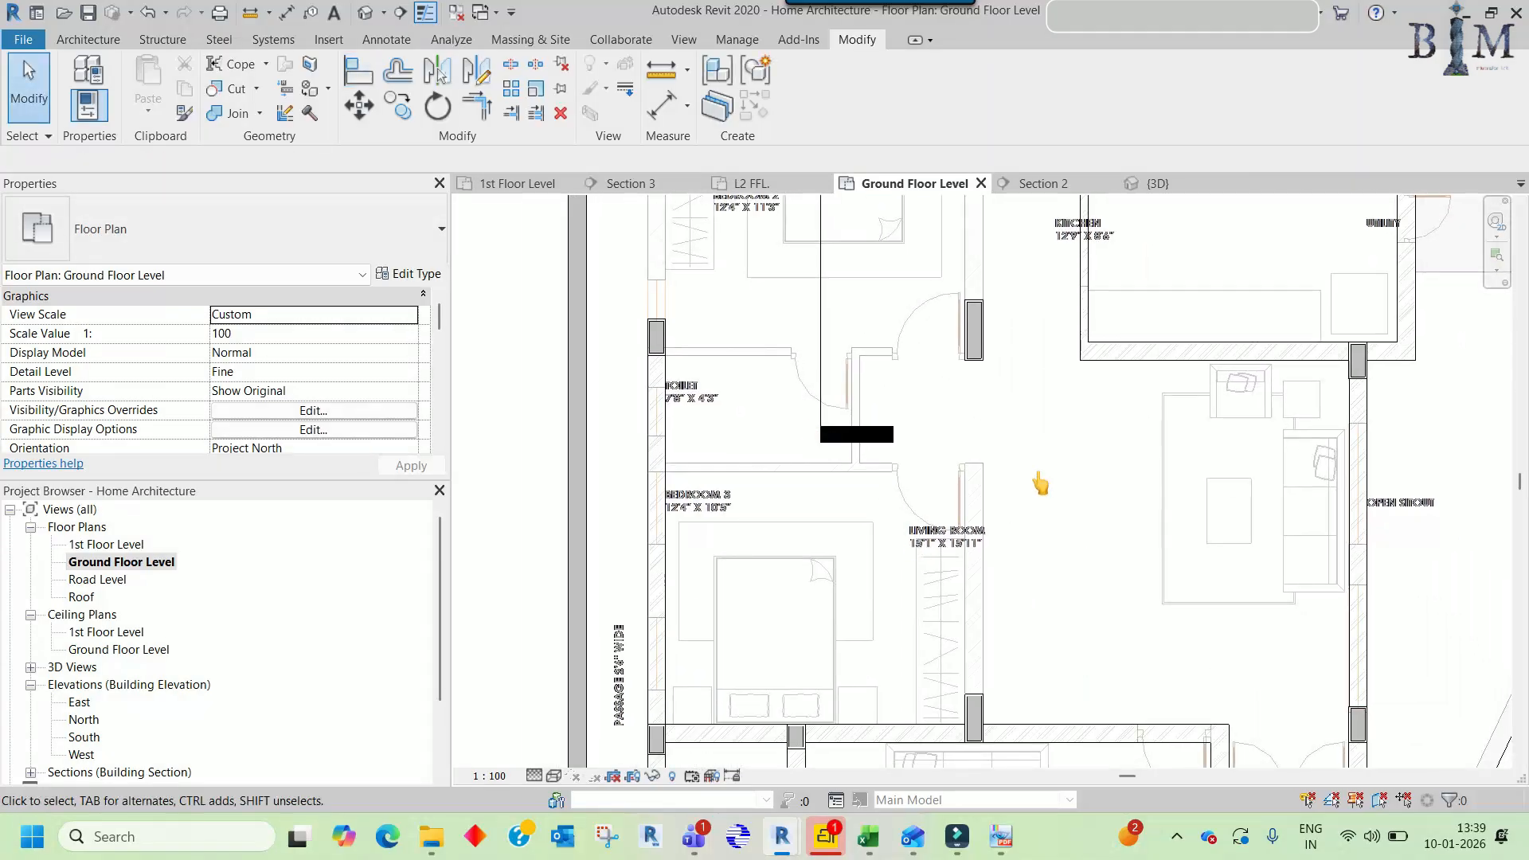
- Copy the kitchen's vertical 4" wall to the partition line between the toilet and bedroom 3
left_click(1093, 279)
key("m")
key("v")
left_click(1088, 298)
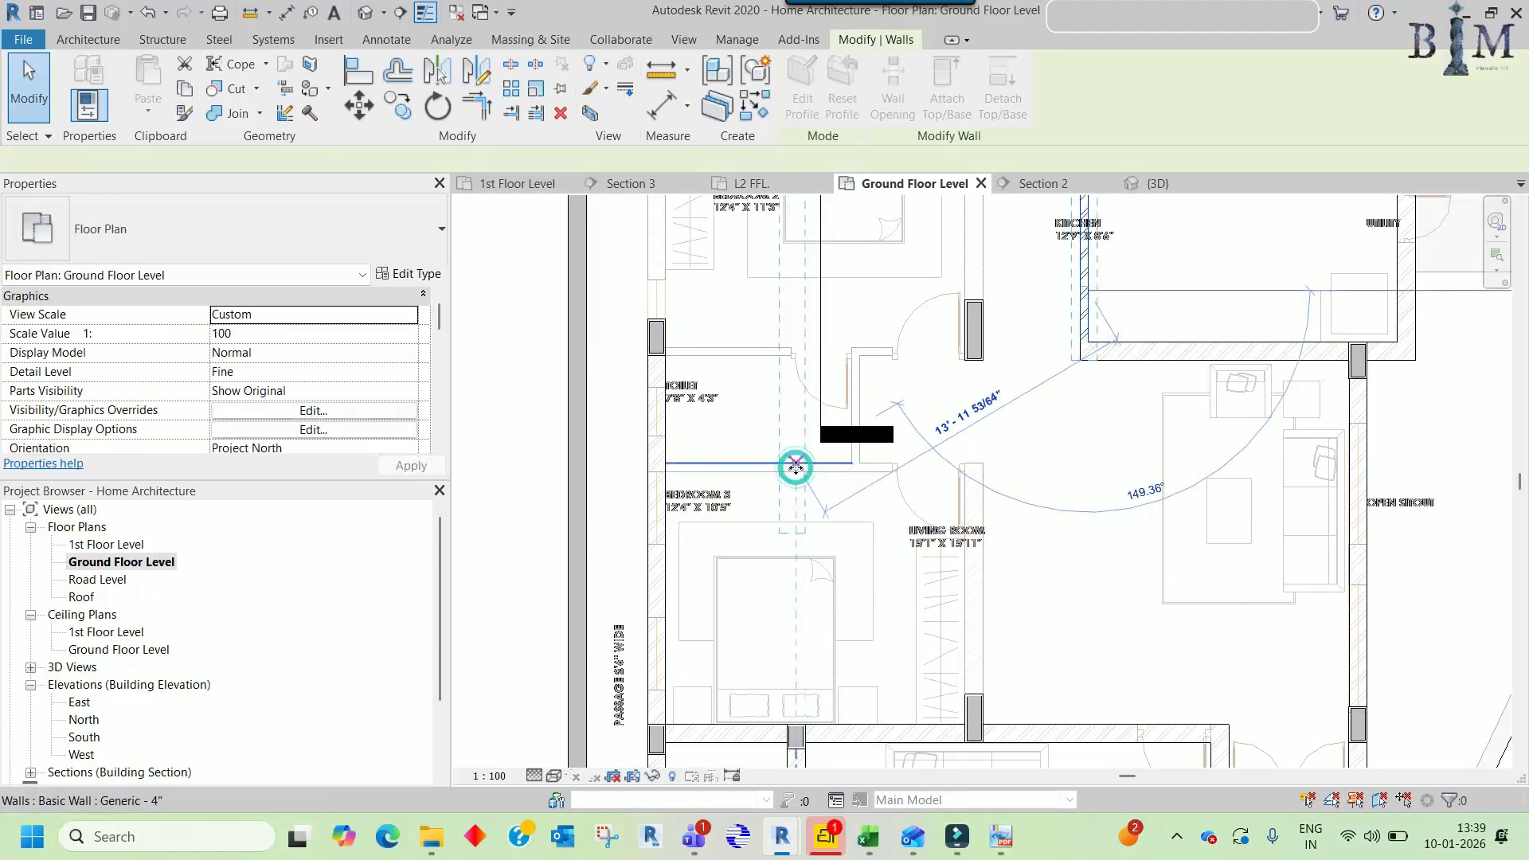
left_click(795, 467)
middle_click_drag(796, 469, 777, 623)
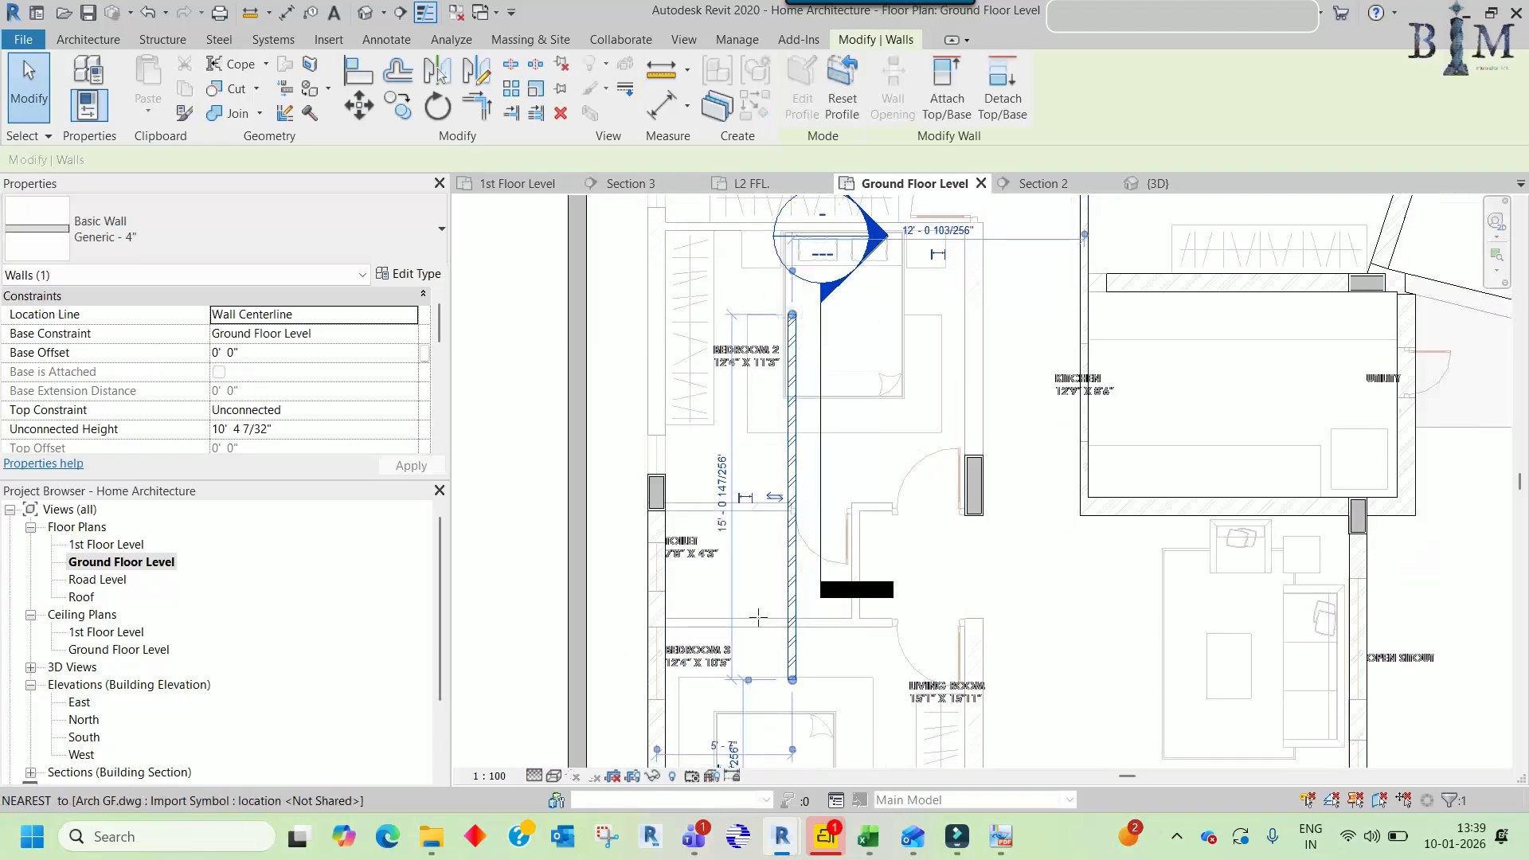
- Shorten the copied 4" wall and rotate it to run horizontally below the toilet
key("r")
key("s")
scroll(729, 693, "up", 5)
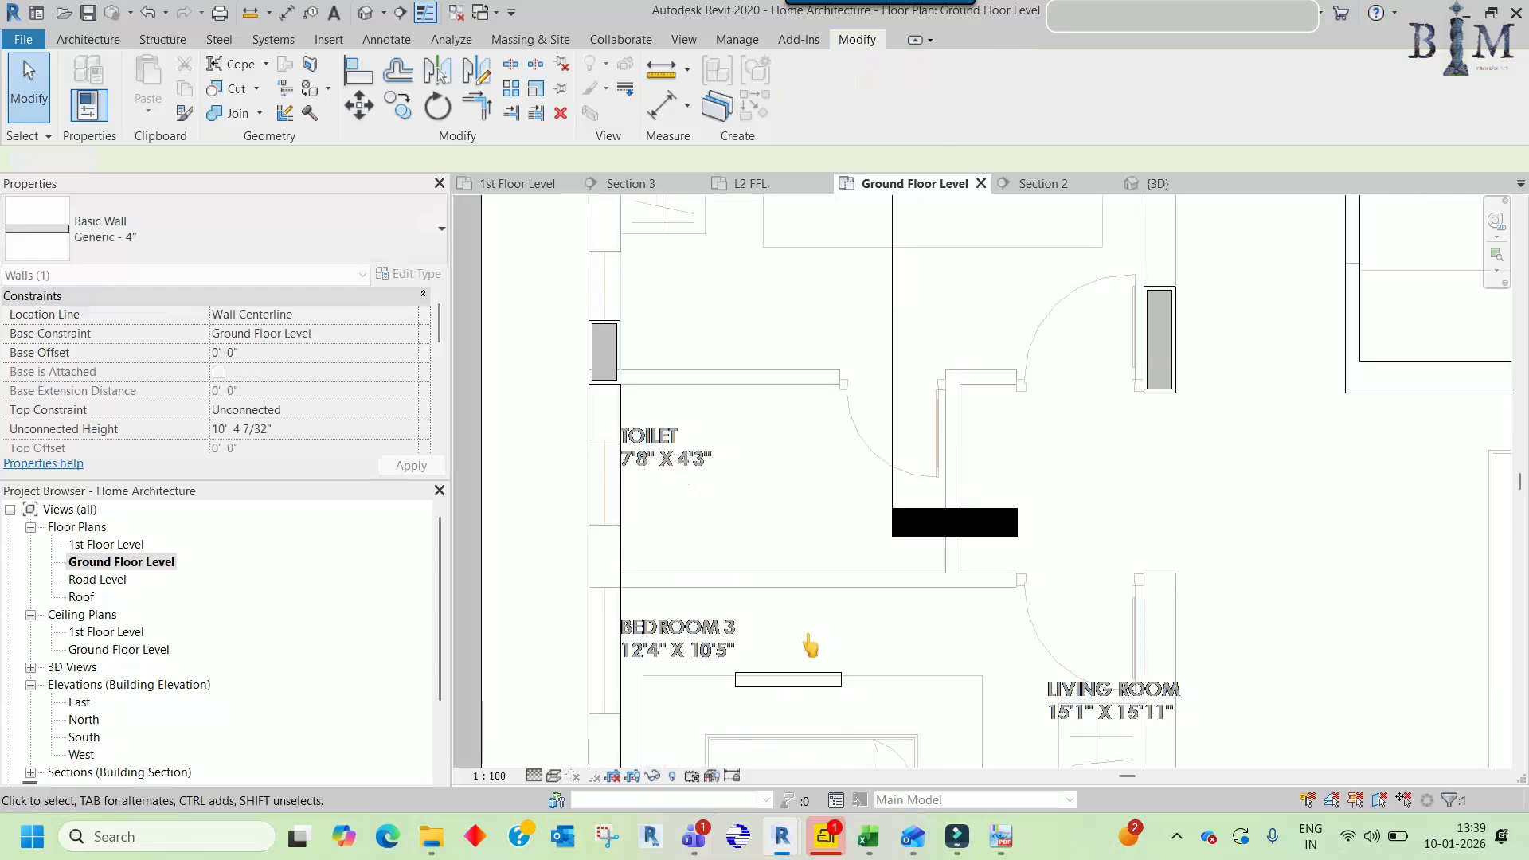
- Align the horizontal 4" wall with the plan's partition line between the toilet and bedroom 3
key("a")
key("l")
left_click(752, 703)
scroll(742, 526, "down", 2)
key("Escape")
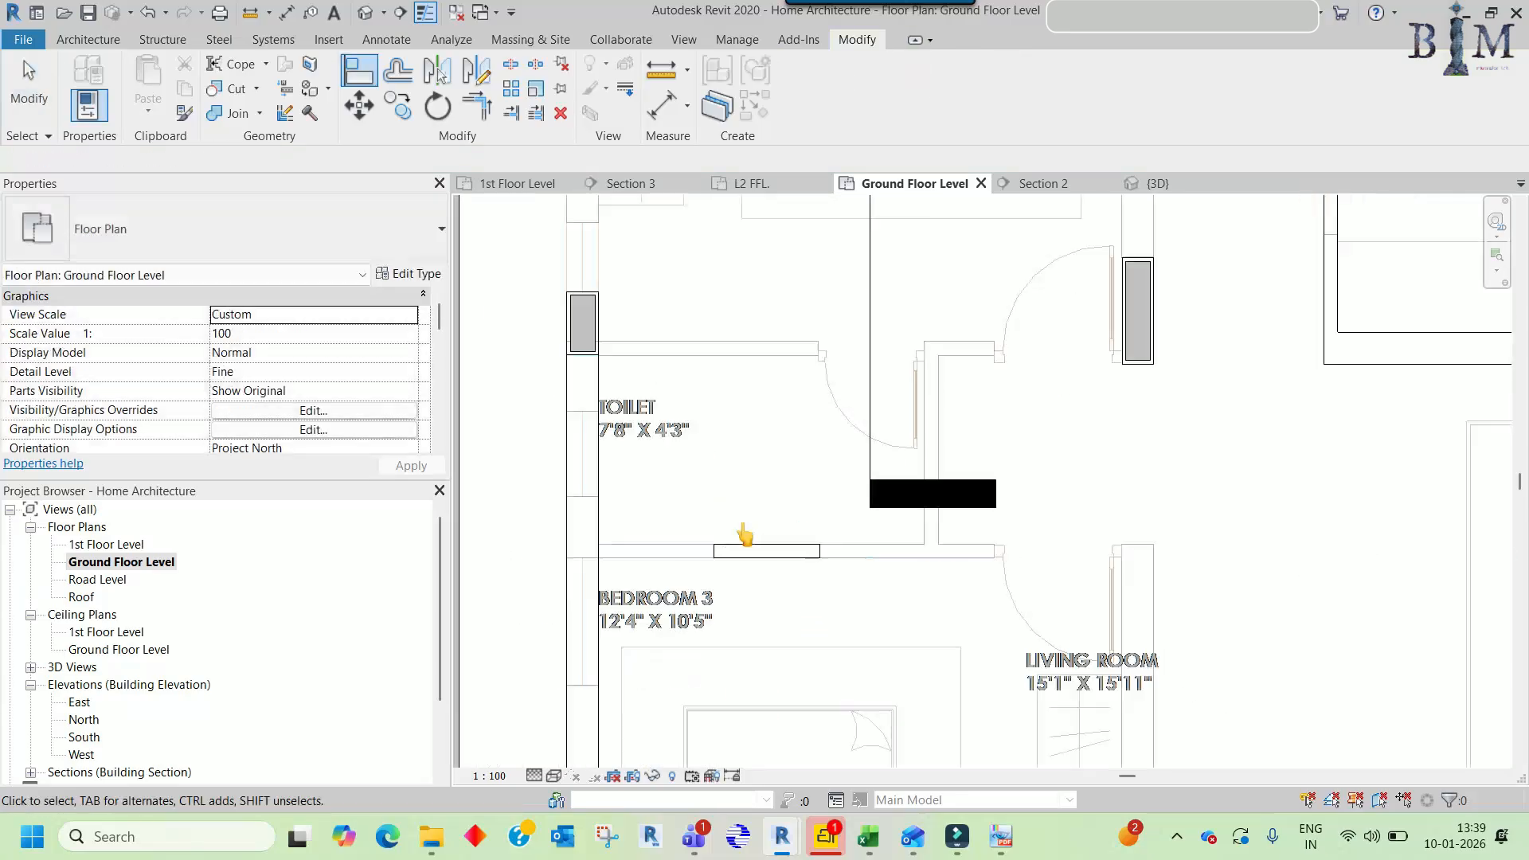
- Extend the 4" partition's left end to the 9" passage wall
left_click(737, 557)
left_click_drag(713, 550, 597, 551)
left_click(674, 535)
scroll(836, 557, "down", 1)
middle_click_drag(837, 557, 697, 556)
left_click(636, 550)
scroll(800, 633, "down", 2)
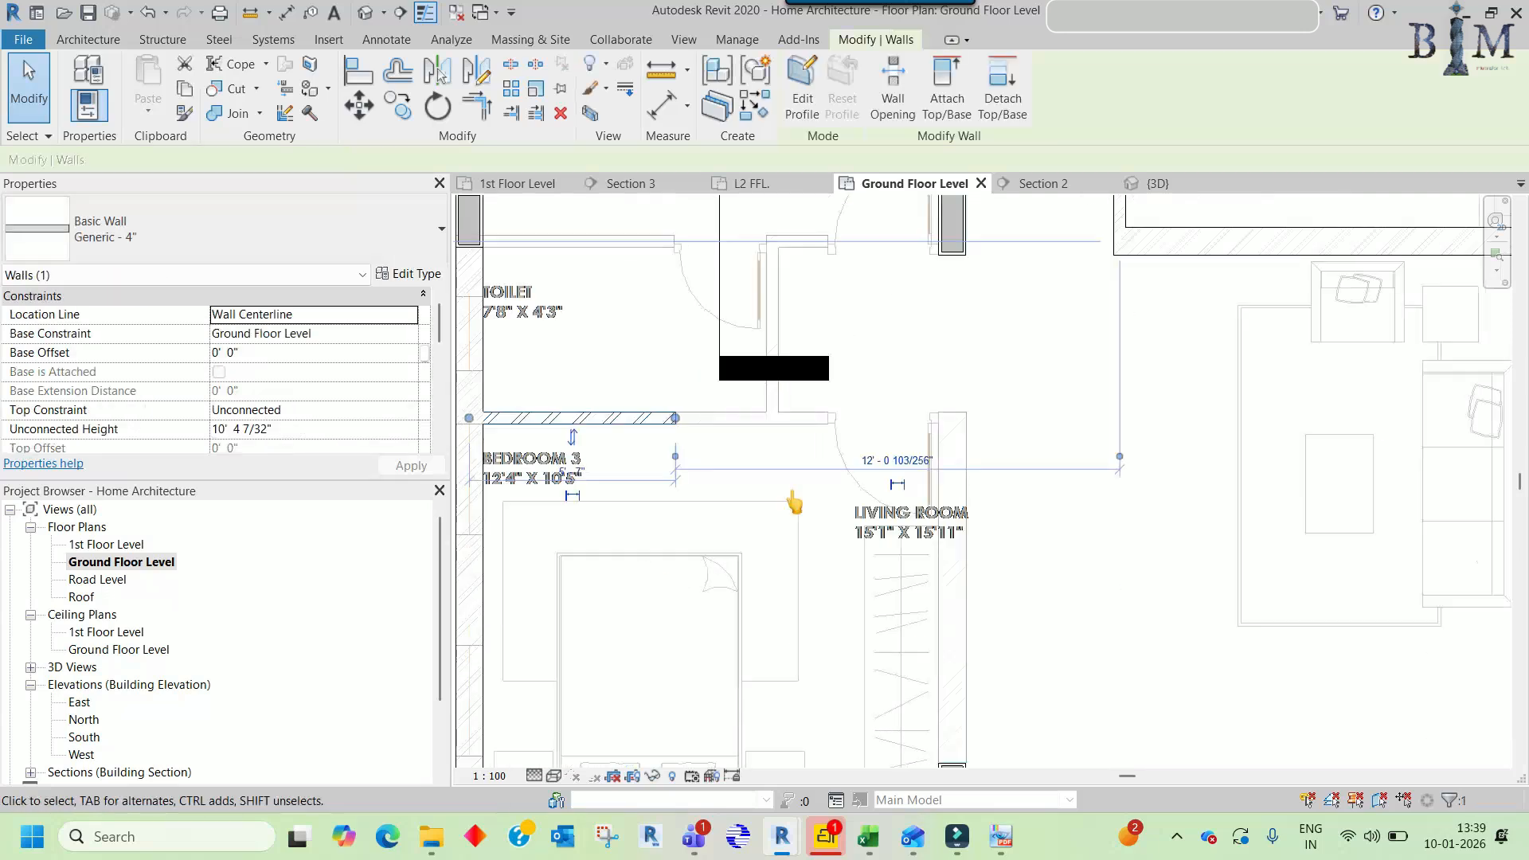
- Copy the horizontal 9" wall below the living room and reorient the copy vertically between bedroom 3 and the living room
left_click(944, 698)
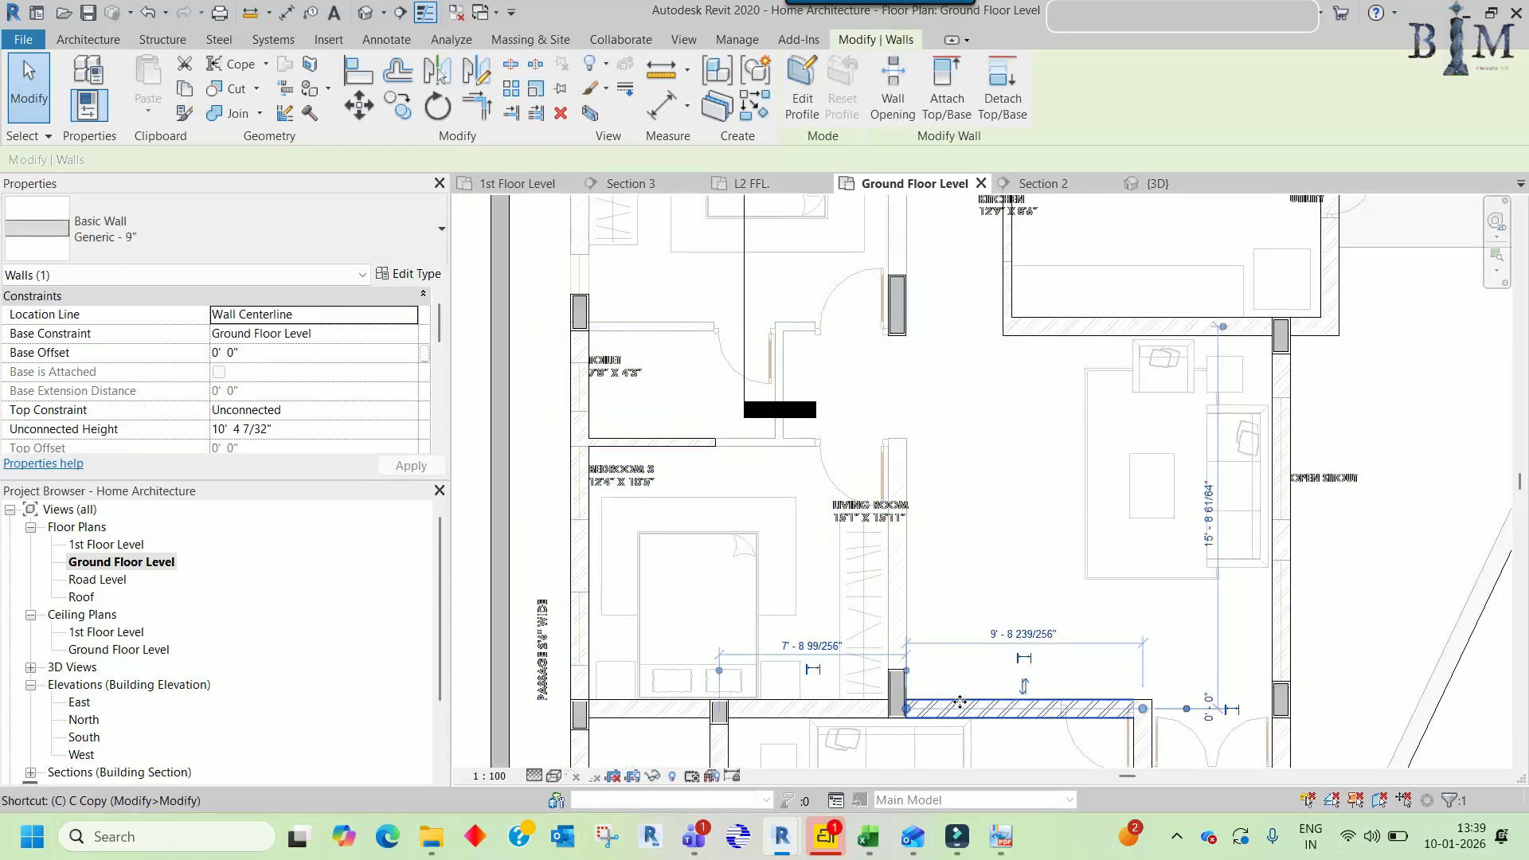
left_click_drag(972, 703, 977, 569)
left_click_drag(1142, 563, 906, 417)
left_click(914, 605)
scroll(914, 605, "up", 2)
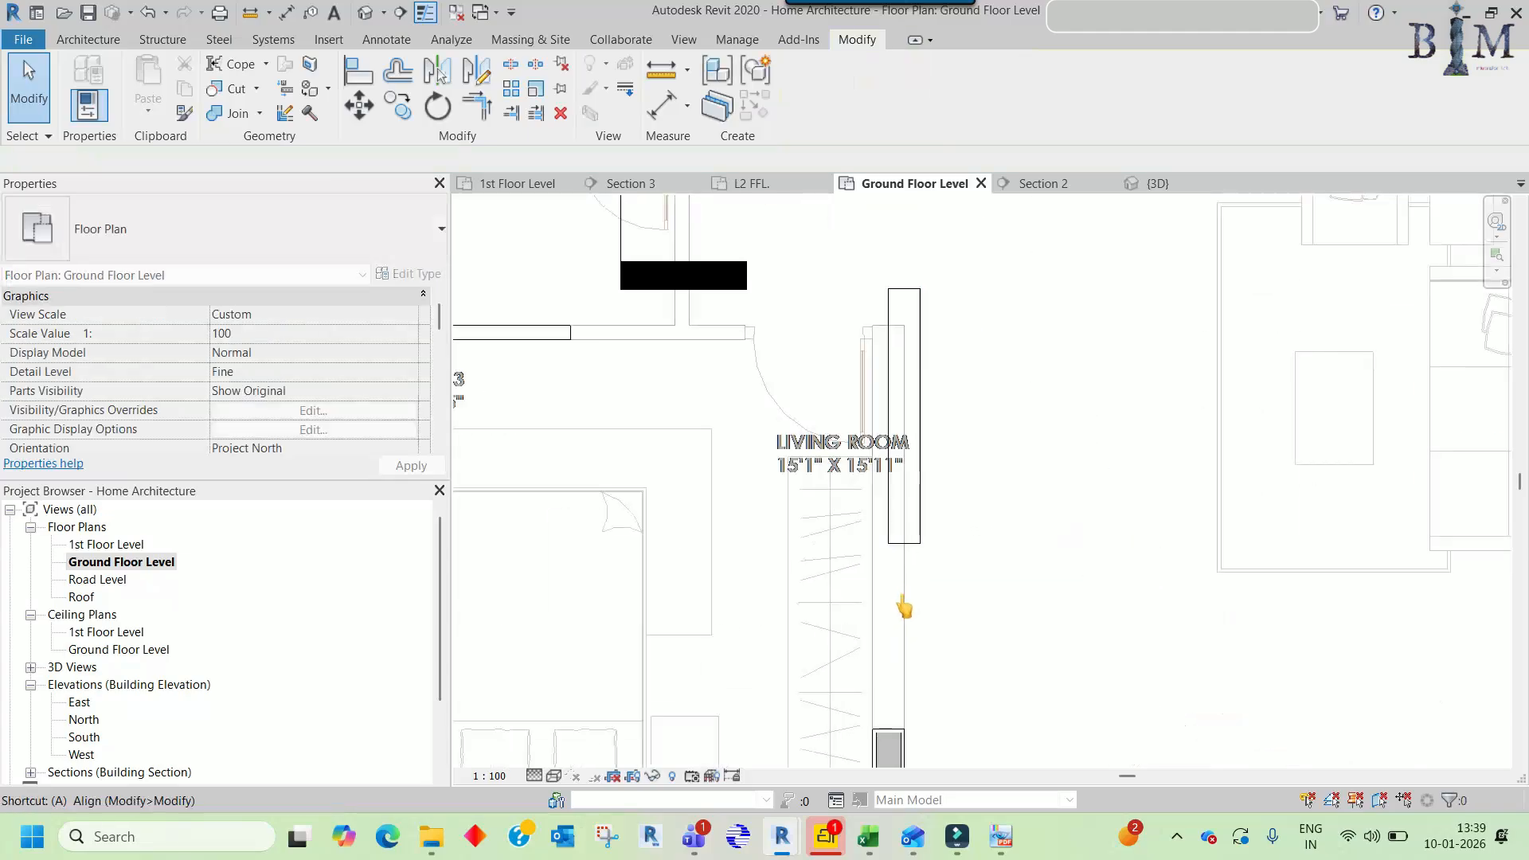
- Align the vertical 9" wall with the plan's bedroom 3 wall line and its lower end with the column
scroll(930, 538, "down", 3)
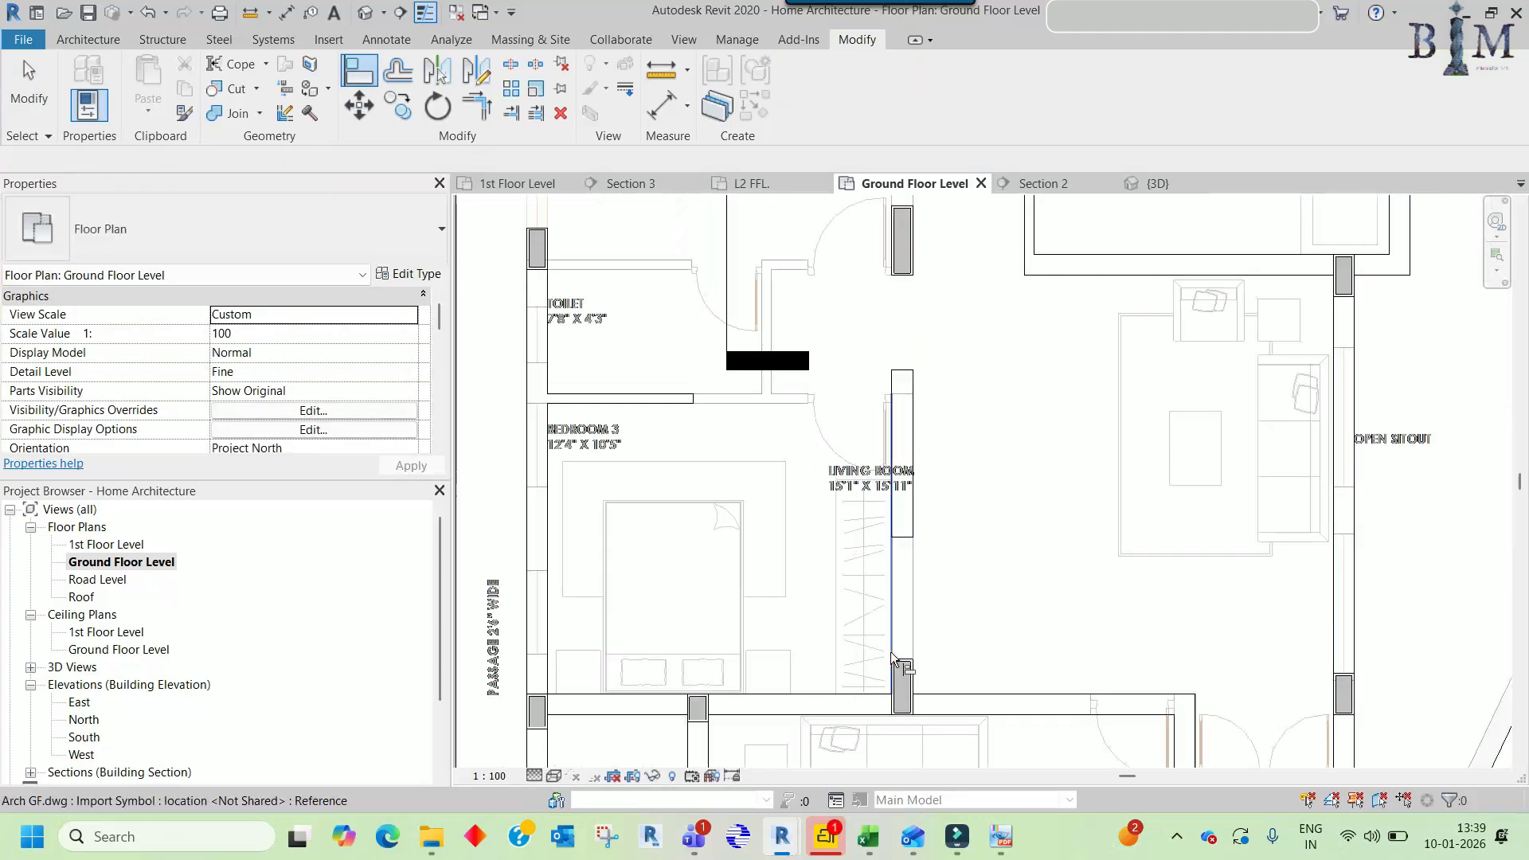
scroll(907, 658, "up", 3)
key("a")
key("l")
left_click(907, 660)
scroll(923, 468, "down", 2)
middle_click_drag(909, 408, 945, 520)
- Trim the vertical 9" wall and the horizontal 4" partition above bedroom 3 into a corner
key("Escape")
key("t")
key("r")
left_click(943, 500)
left_click(701, 408)
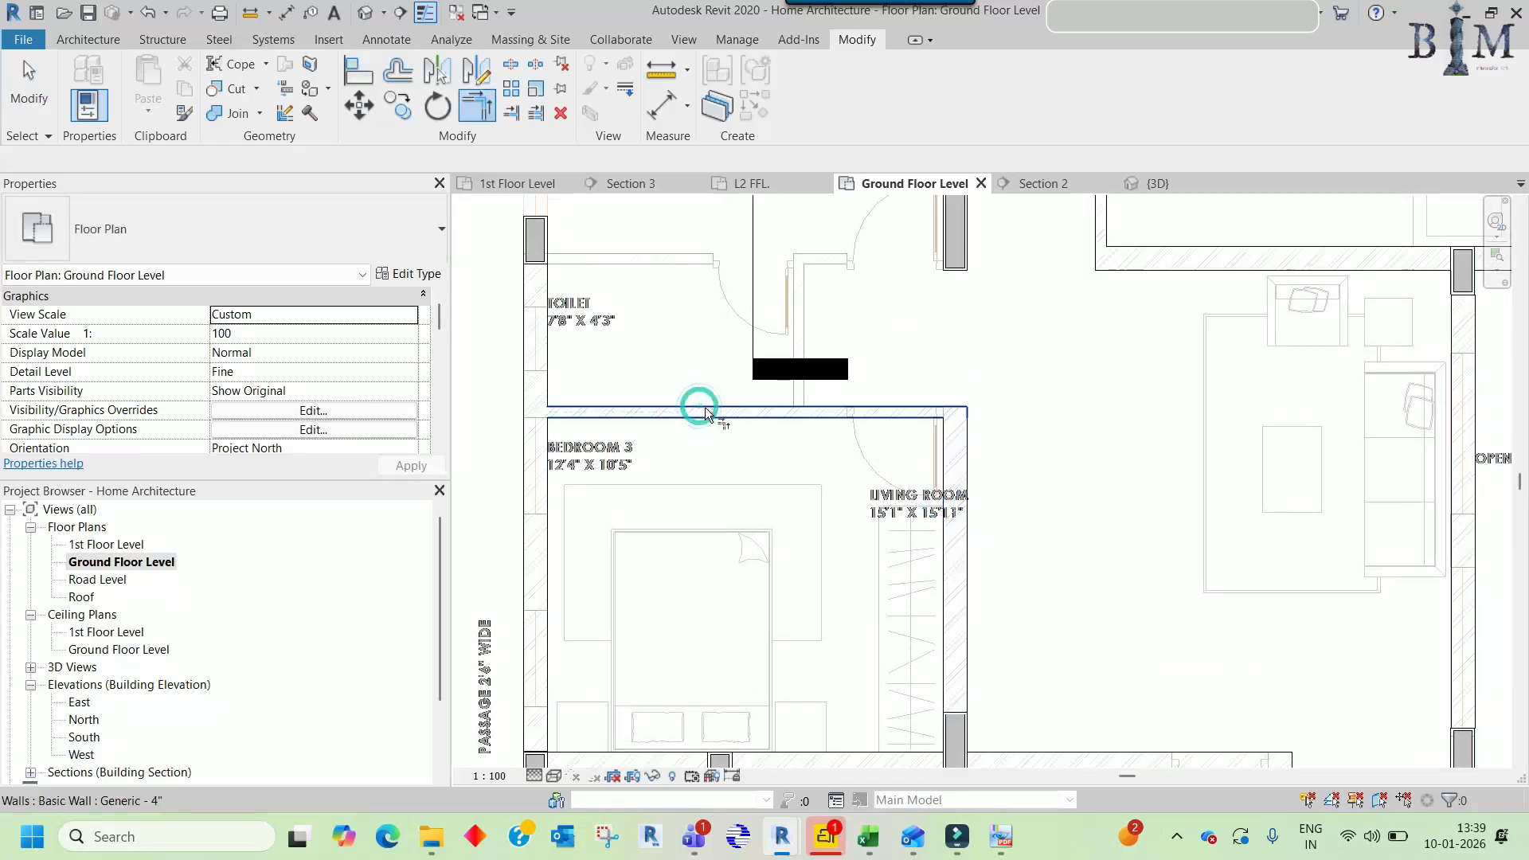
key("Escape")
- Copy the 4" partition above bedroom 3 and reshape the copy into a short vertical wall beside the toilet door
left_click(792, 417)
key("c")
key("o")
middle_click_drag(798, 363, 828, 656)
left_click(821, 512)
left_click_drag(971, 512, 800, 543)
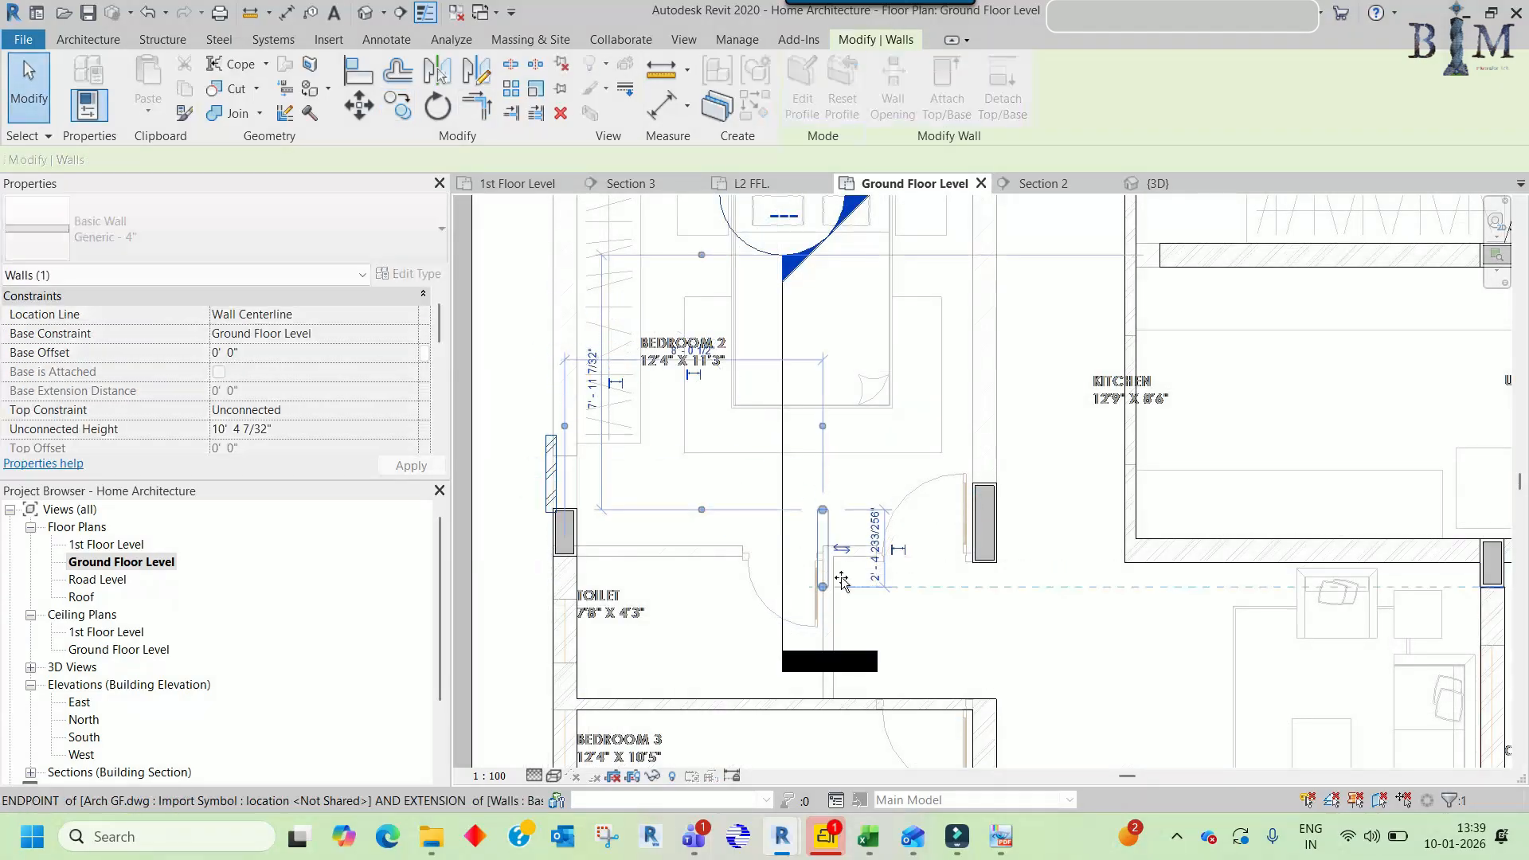
- Align the short vertical 4" wall with the plan's partition line at the toilet door
scroll(816, 593, "up", 5)
key("Escape")
key("a")
key("l")
scroll(813, 455, "down", 2)
middle_click_drag(848, 567, 842, 430)
- Extend the vertical 4" wall's lower end to the horizontal partition above bedroom 3
key("Escape")
key("Escape")
left_click(796, 382)
left_click_drag(809, 387, 810, 563)
key("Escape")
- Copy the toilet's vertical 4" wall across the partition line between the toilet and bedroom 2
left_click(813, 388)
key("c")
key("o")
left_click(811, 387)
middle_click_drag(742, 387, 881, 551)
left_click(791, 444)
- Rotate the copied 4" wall by 90 degrees so that it runs horizontally
key("r")
key("o")
left_click(751, 399)
type("9")
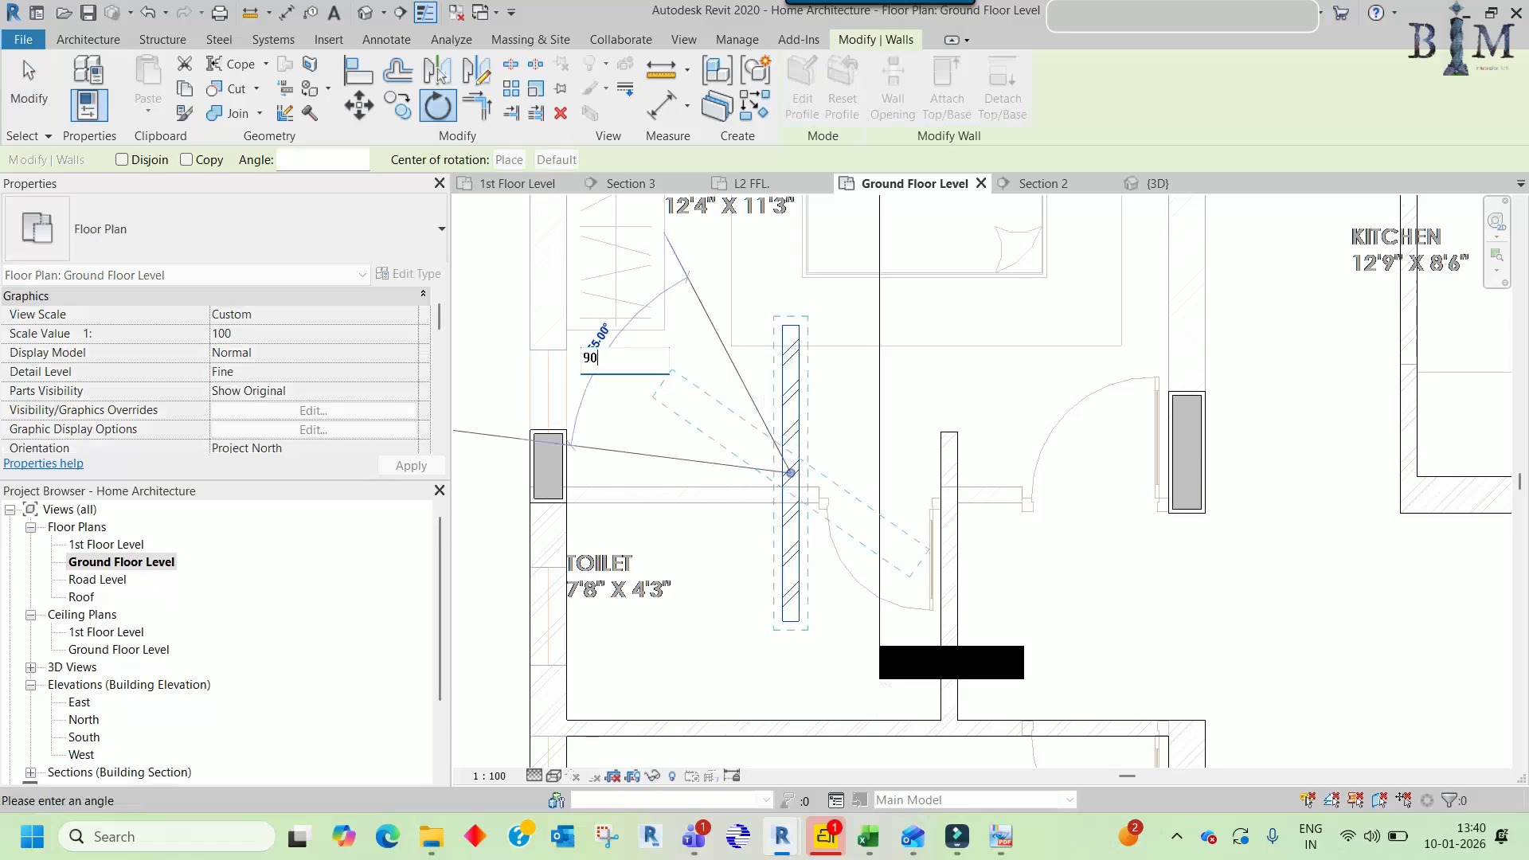
type("0")
key("Return")
- Align the horizontal 4" wall with the plan's partition line between the toilet and bedroom 2
scroll(648, 495, "up", 2)
key("a")
key("l")
key("Escape")
- Stretch the toilet's upper 4" partition to the passage-side column by aligning its end, and undo that extension
key("a")
key("l")
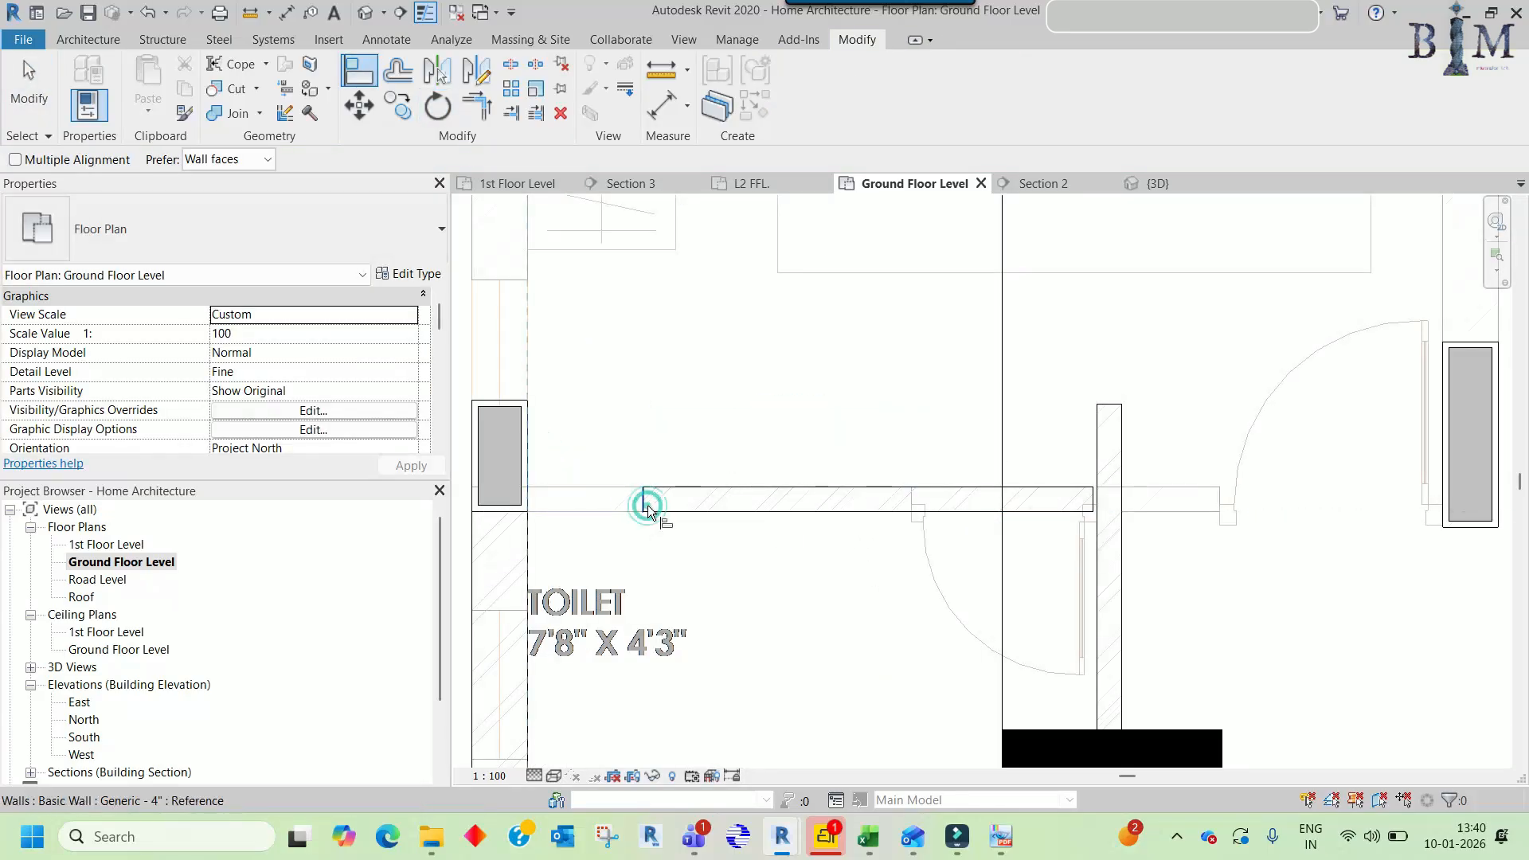
middle_click_drag(516, 501, 617, 467)
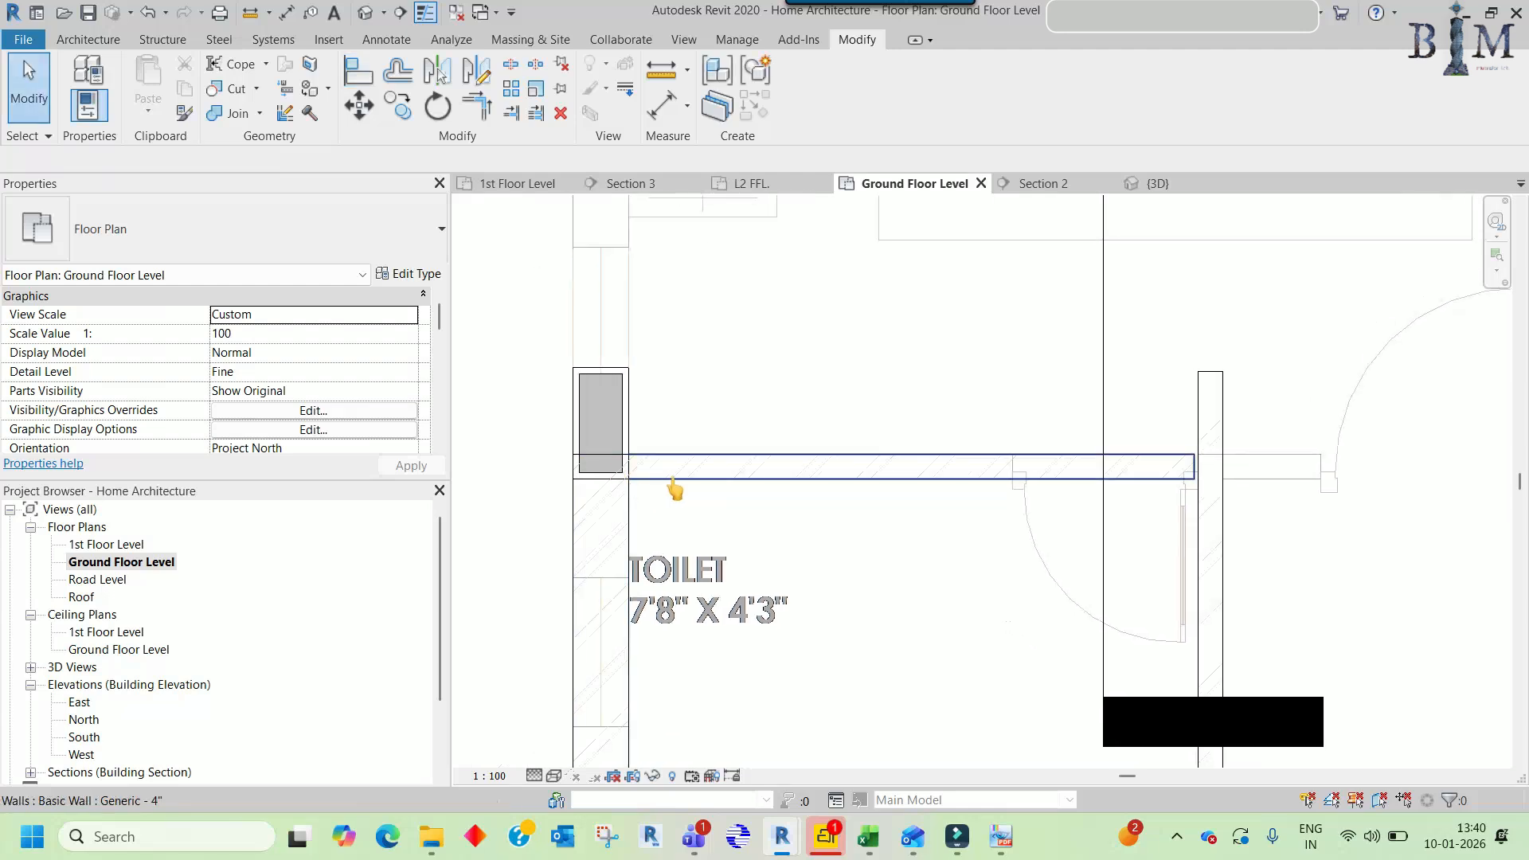
key("ctrl+z")
scroll(697, 430, "down", 2)
- Pull the 9" passage wall's upper end back slightly below the column beside the toilet
left_click(556, 510)
scroll(565, 486, "up", 3)
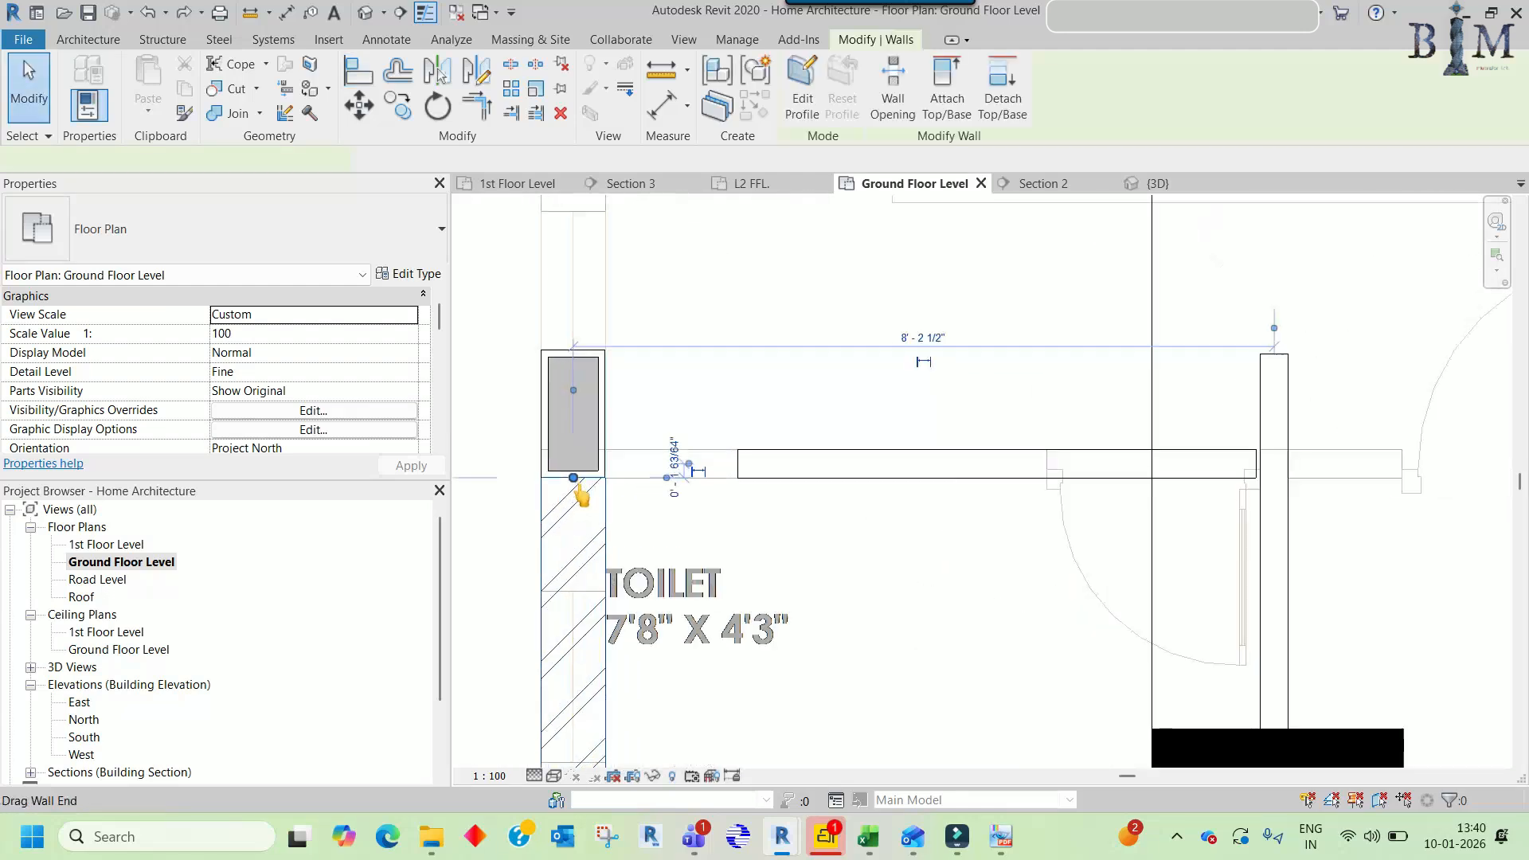
left_click_drag(570, 478, 570, 500)
left_click(705, 370)
scroll(708, 366, "down", 3)
scroll(711, 635, "down", 2)
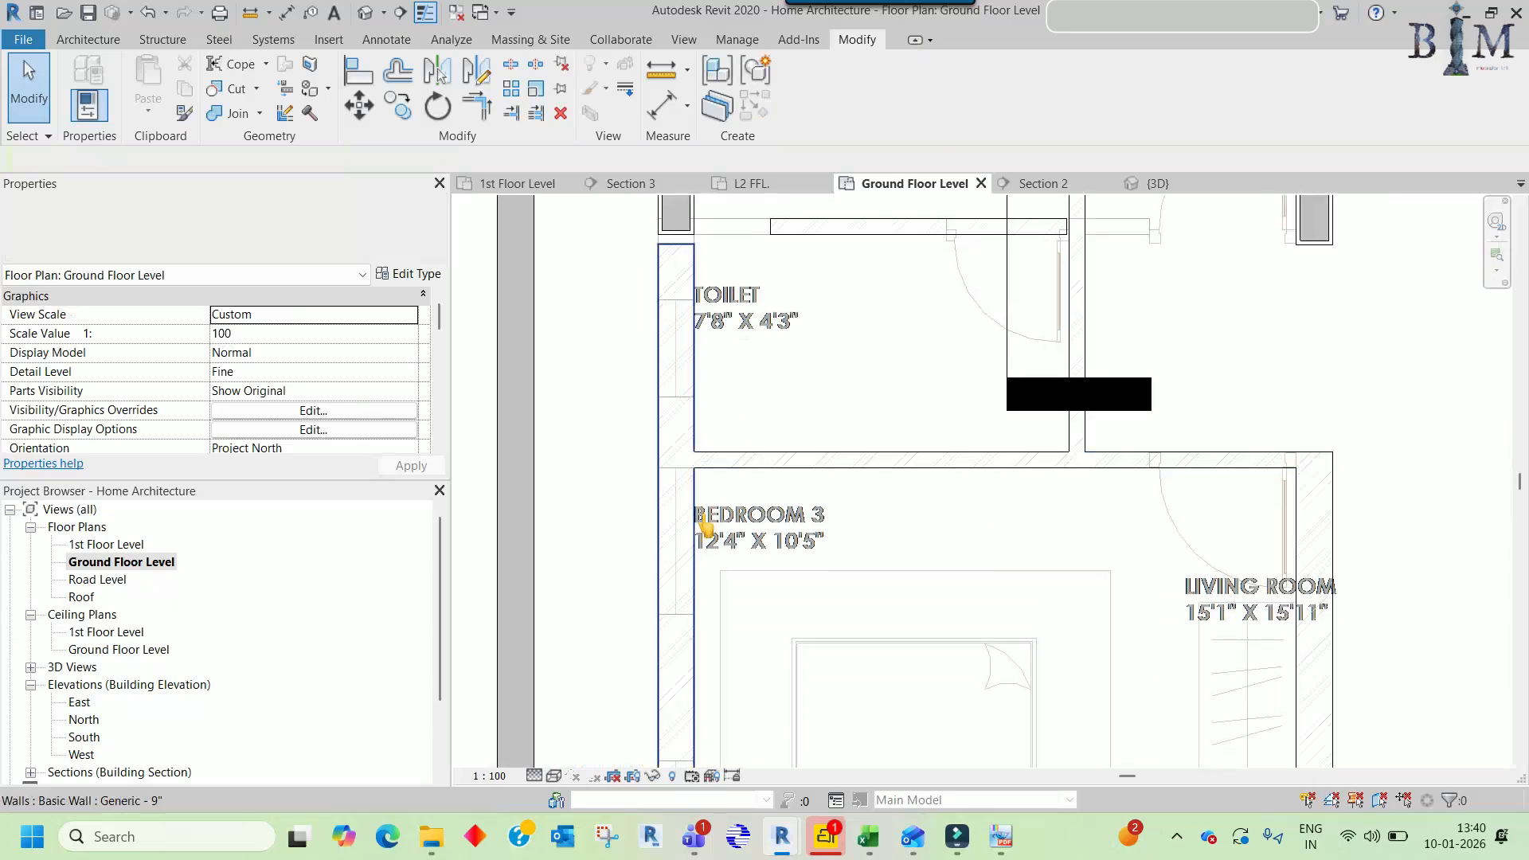
- Copy the thin wall piece on the column at bedroom 3's lower corner to the lower face of the toilet's column
scroll(707, 581, "up", 4)
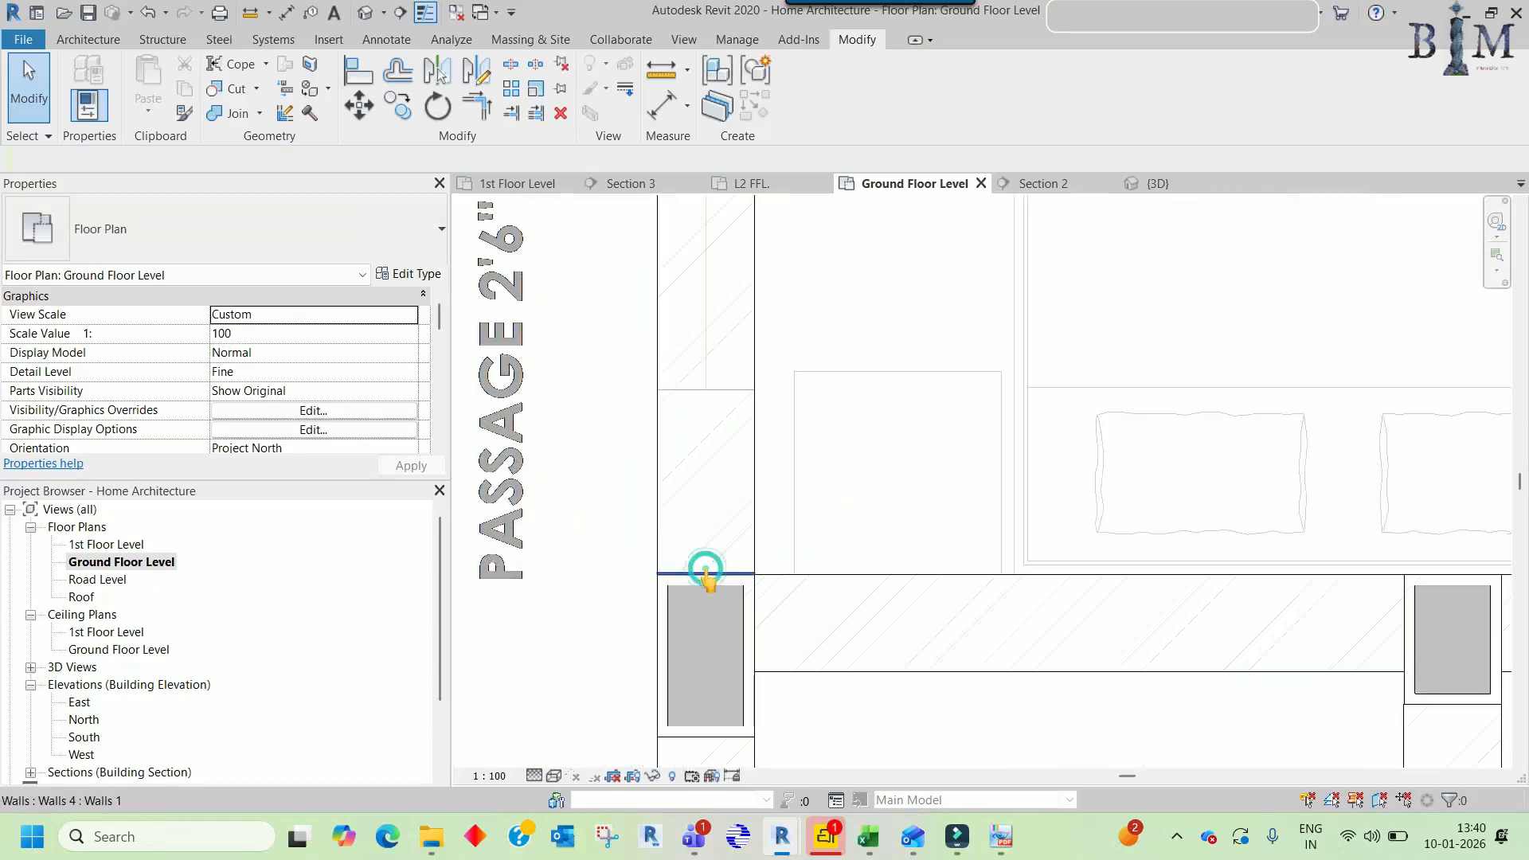
left_click(706, 570)
key("c")
key("c")
scroll(706, 569, "up", 1)
left_click(707, 575)
scroll(729, 518, "down", 3)
middle_click_drag(753, 263, 767, 778)
middle_click_drag(740, 434, 758, 840)
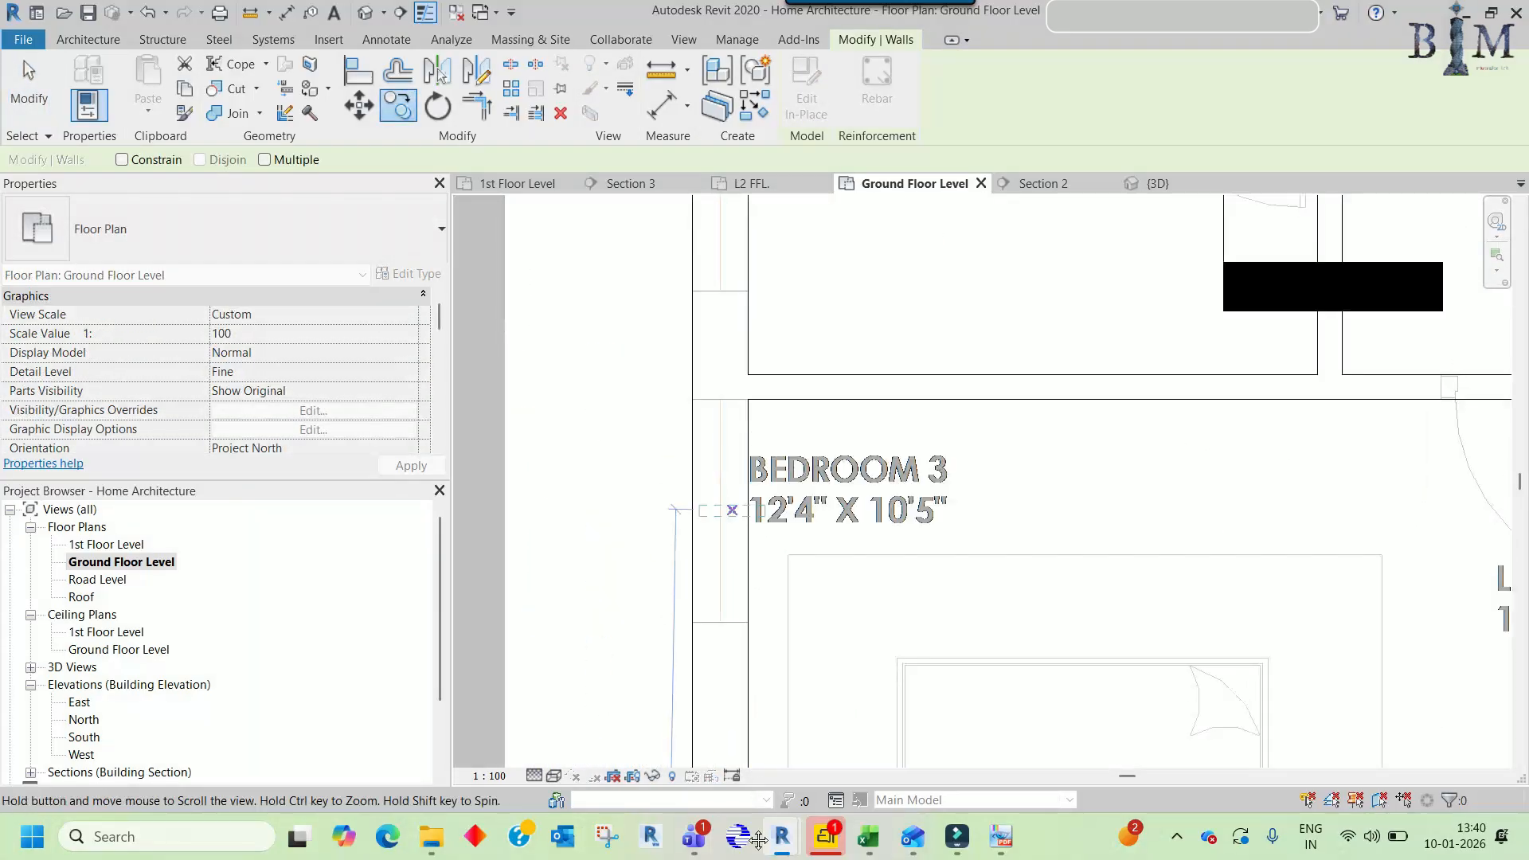
middle_click_drag(725, 319, 730, 659)
scroll(729, 658, "up", 2)
scroll(717, 577, "up", 2)
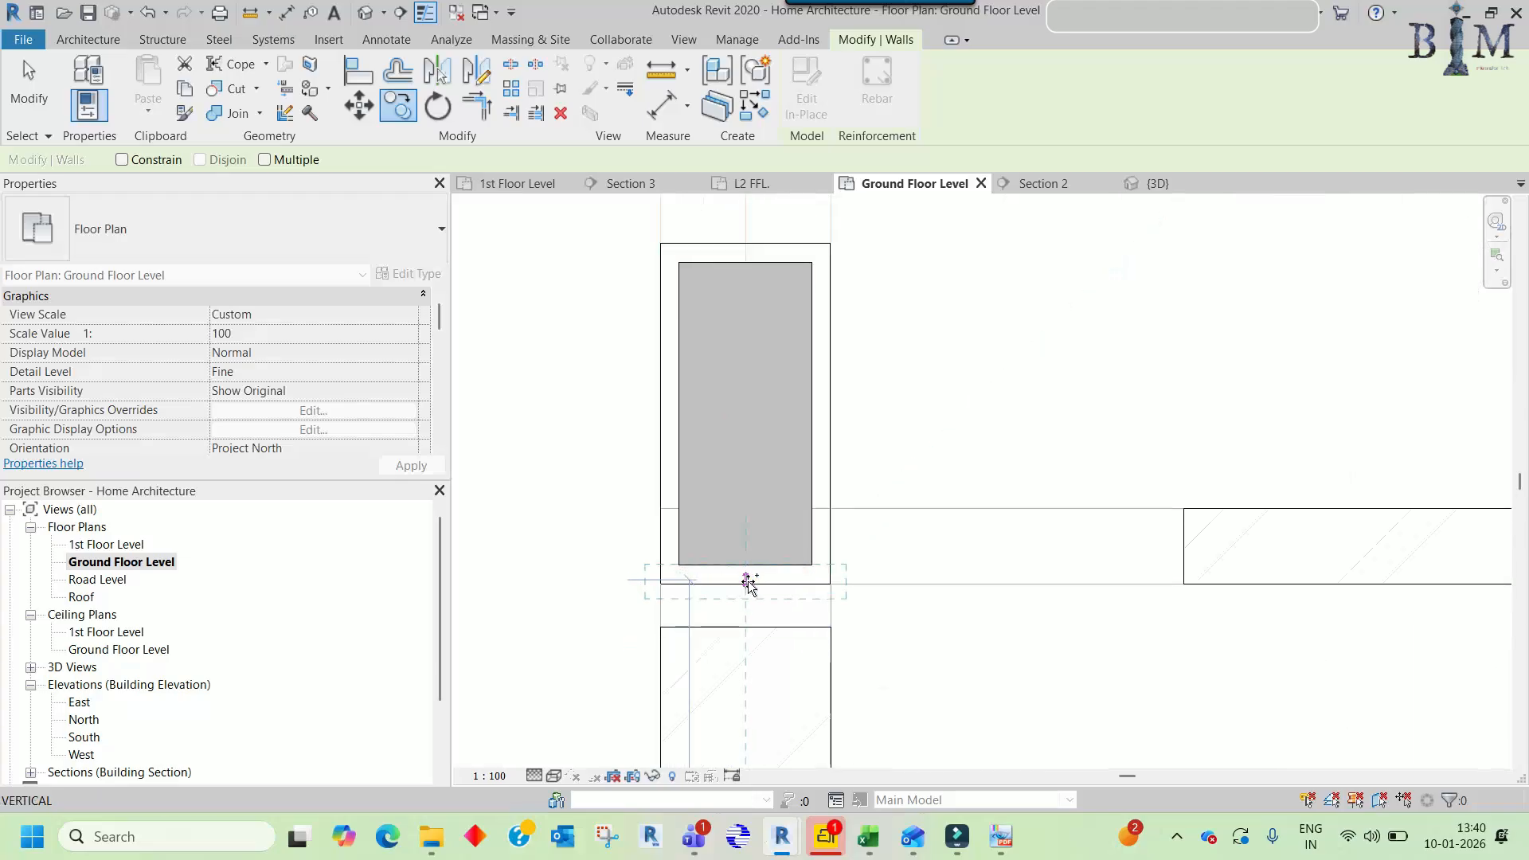
scroll(748, 587, "up", 4)
left_click(749, 580)
- Align the 9" passage wall's upper end with the thin wall piece below the toilet's column
scroll(739, 542, "down", 3)
key("a")
key("l")
scroll(710, 563, "up", 3)
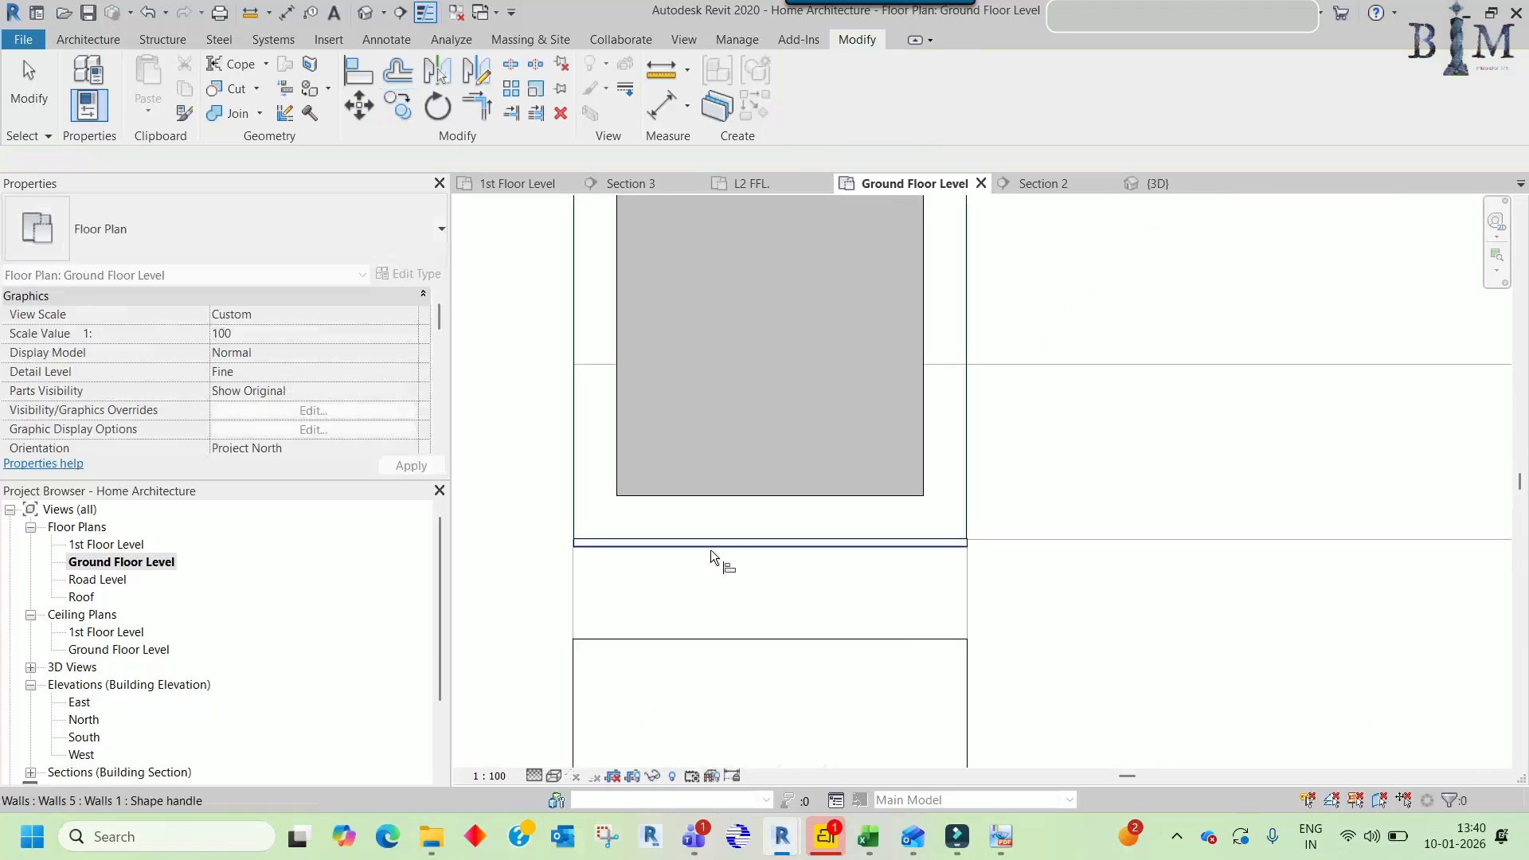
left_click(711, 551)
left_click(694, 639)
key("Escape")
- Extend the 4" partition between the toilet and bedroom 2 to the passage-side wall
scroll(704, 440, "down", 3)
scroll(727, 470, "down", 1)
middle_click_drag(783, 594, 712, 382)
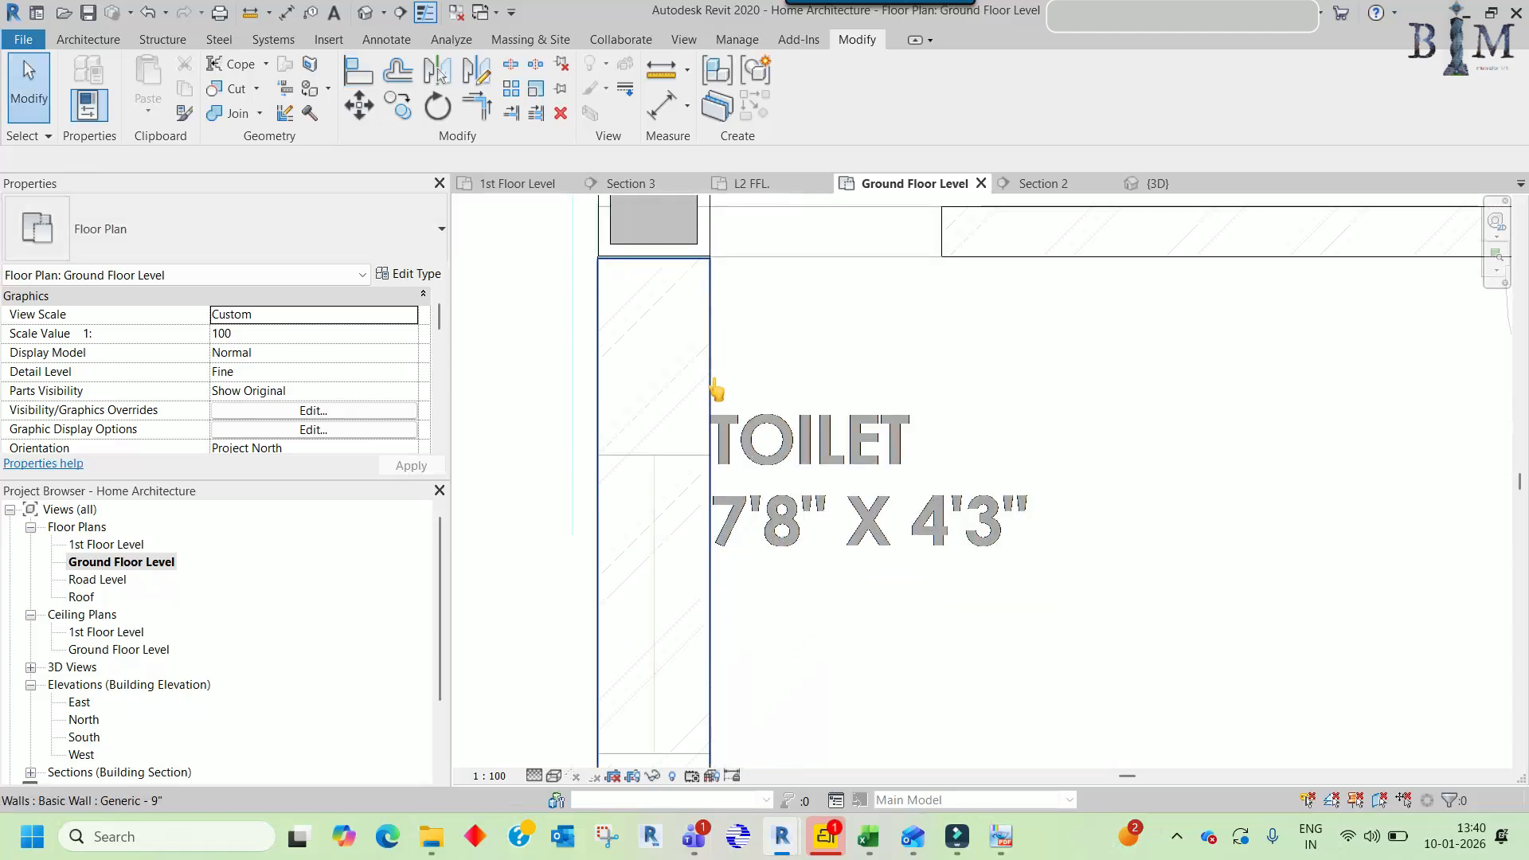
scroll(805, 499, "down", 2)
scroll(719, 421, "up", 3)
left_click(983, 505)
key("Escape")
scroll(789, 499, "down", 3)
middle_click_drag(807, 425, 816, 571)
scroll(788, 414, "down", 2)
- Copy the 9" passage wall from beside the toilet up alongside bedroom 2
left_click(763, 630)
key("c")
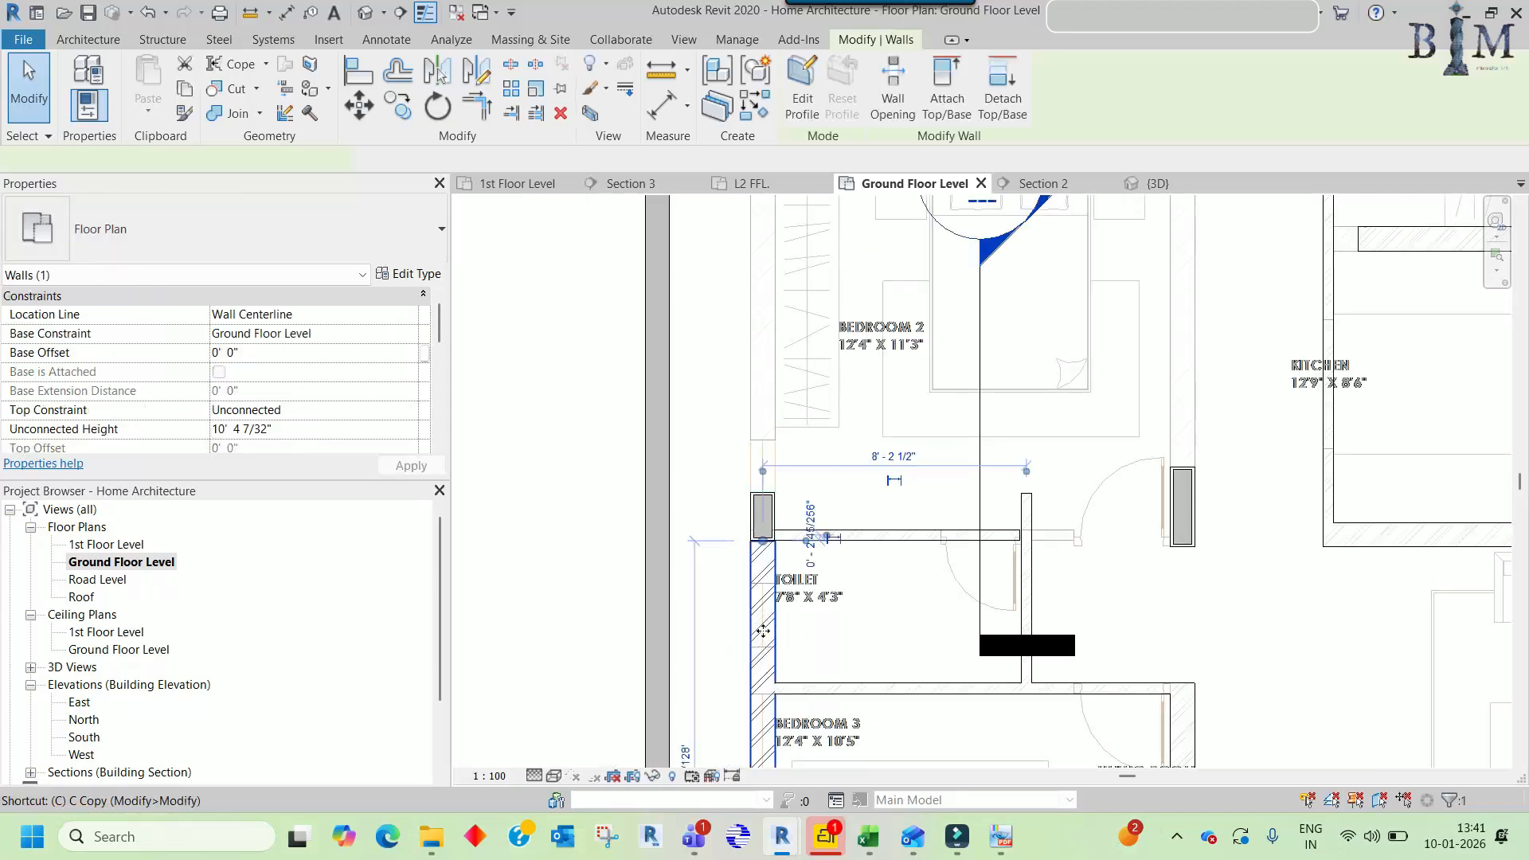
key("o")
left_click(769, 636)
middle_click_drag(792, 461, 791, 693)
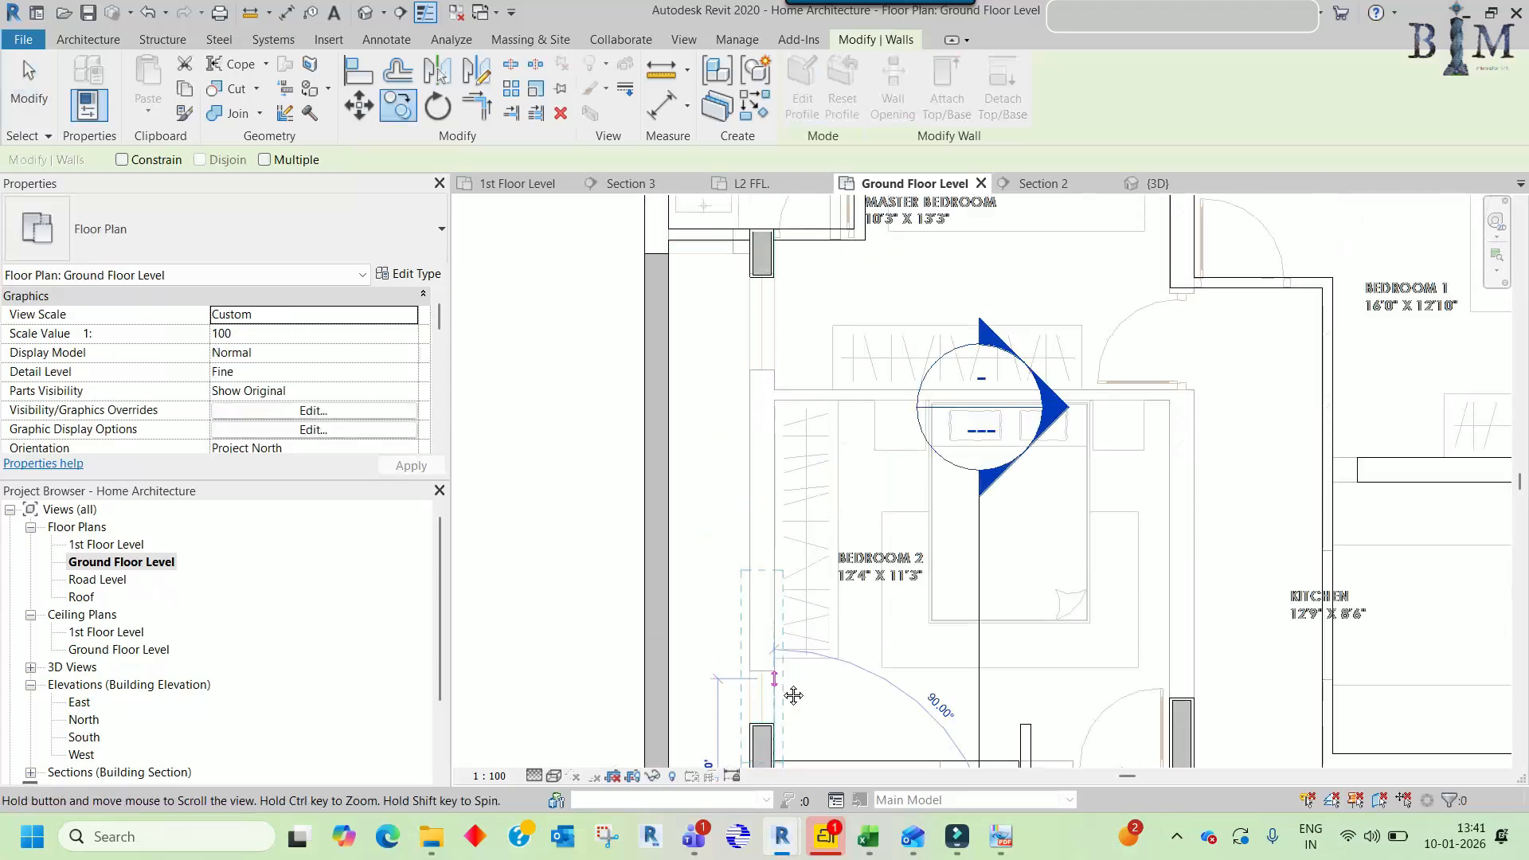
left_click(709, 362)
key("Escape")
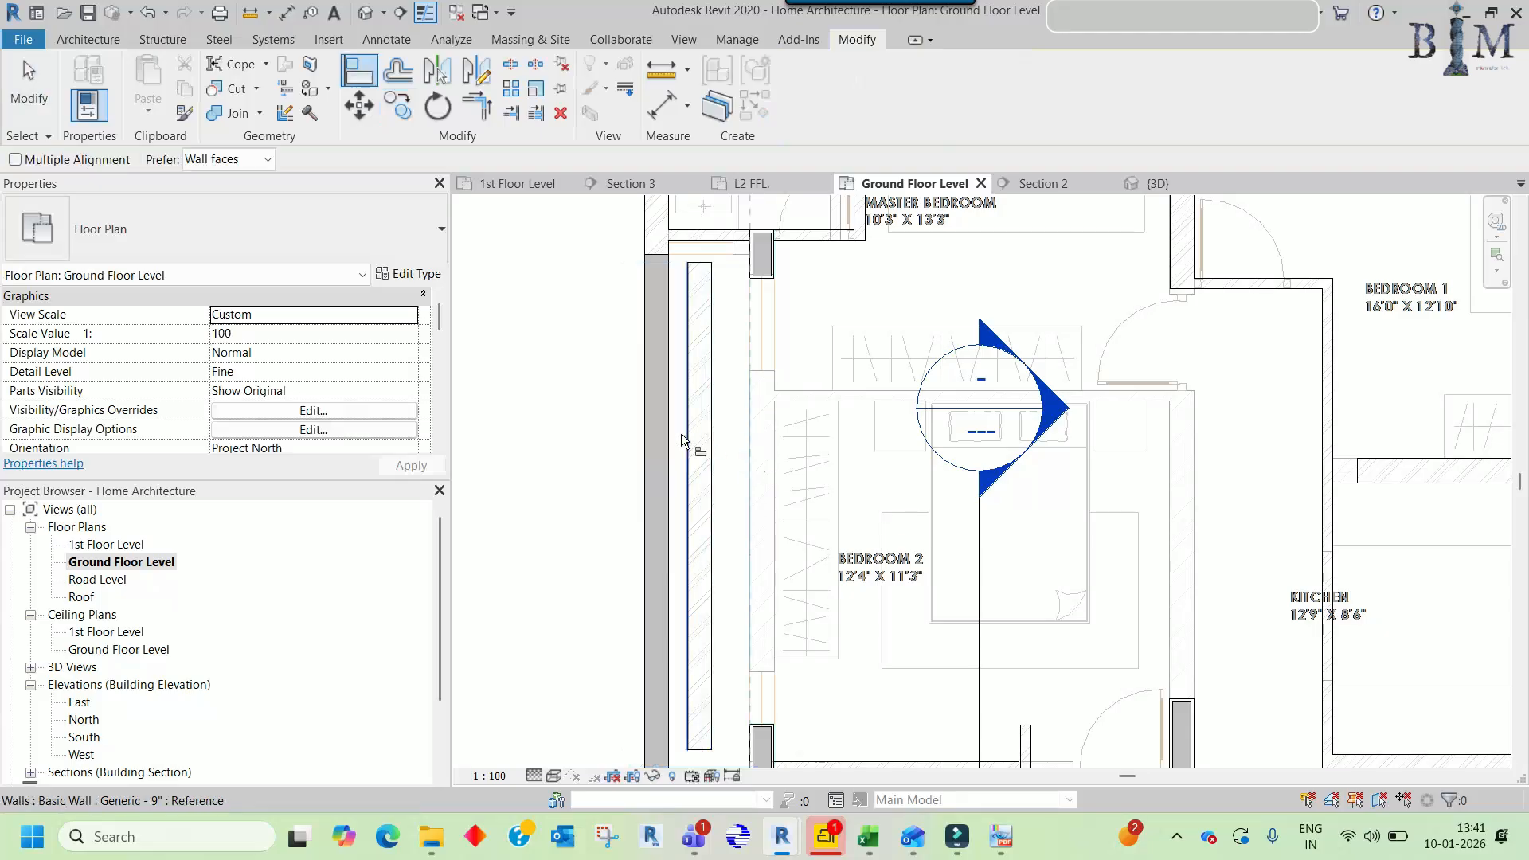
- Align the copied 9" wall with bedroom 2's passage-side wall line and its upper end with the column below the master bedroom
scroll(765, 275, "up", 4)
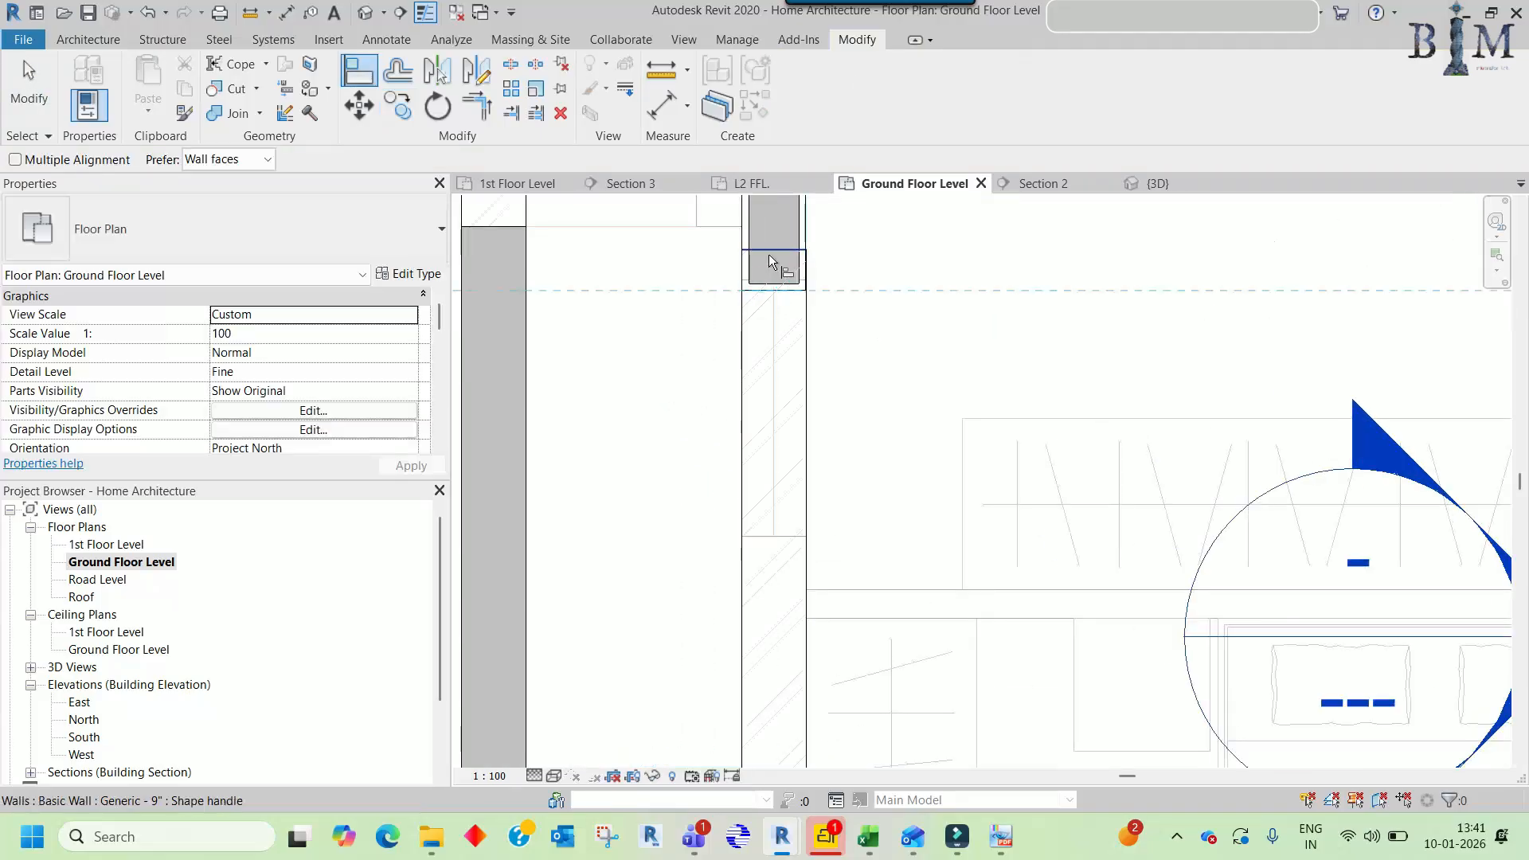
left_click(768, 254)
scroll(770, 261, "down", 4)
key("Escape")
key("Escape")
- Align the lower end of bedroom 2's passage-side 9" wall with the top of the toilet's column
middle_click_drag(815, 505, 836, 327)
scroll(826, 527, "up", 4)
left_click(801, 476)
key("Escape")
key("a")
key("l")
key("Escape")
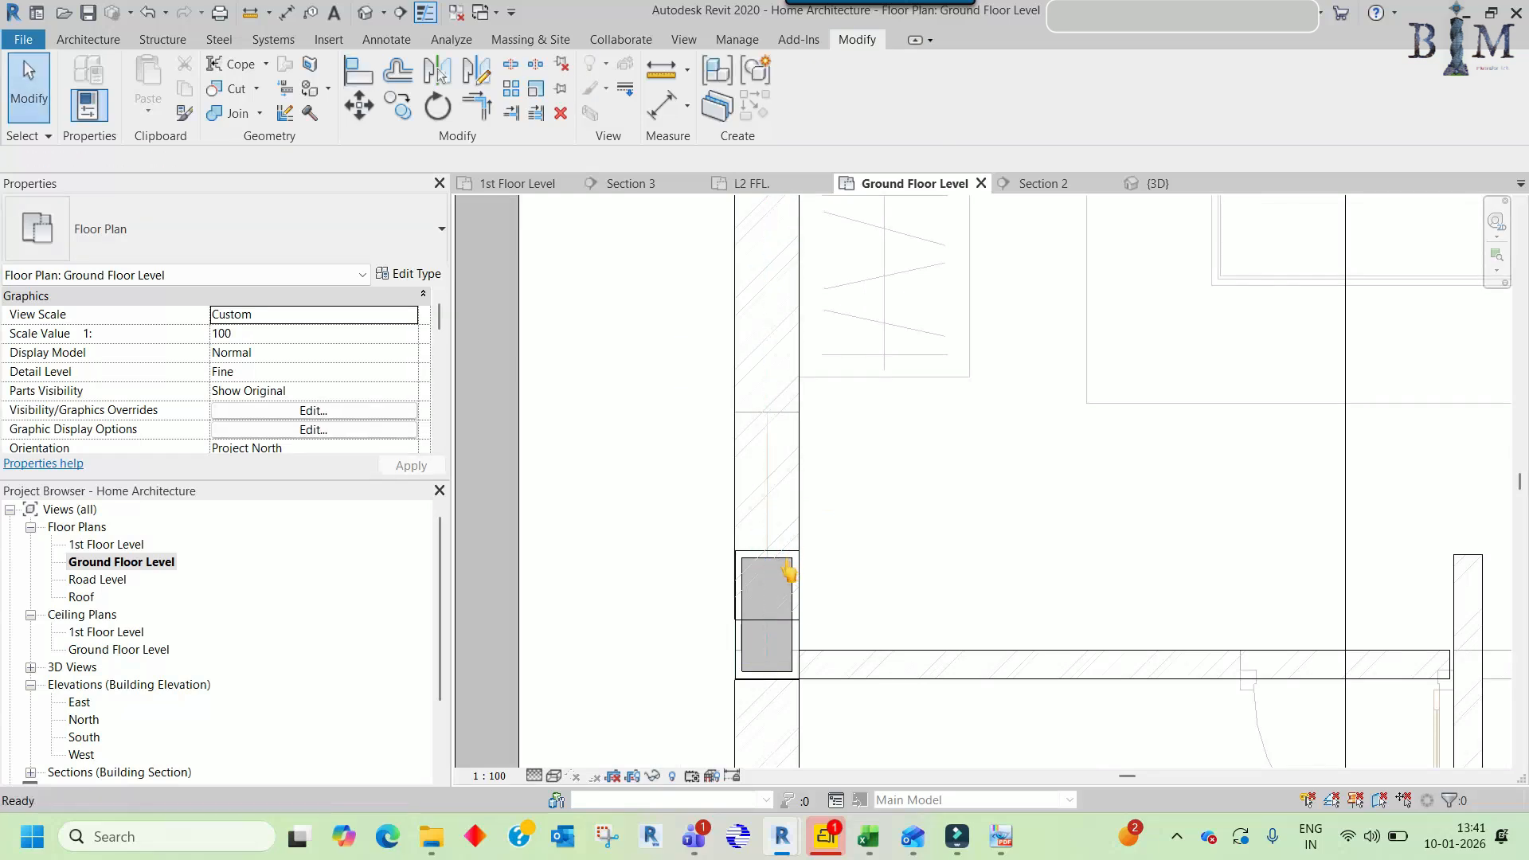
scroll(788, 567, "up", 2)
key("a")
key("l")
left_click(762, 644)
scroll(765, 503, "down", 6)
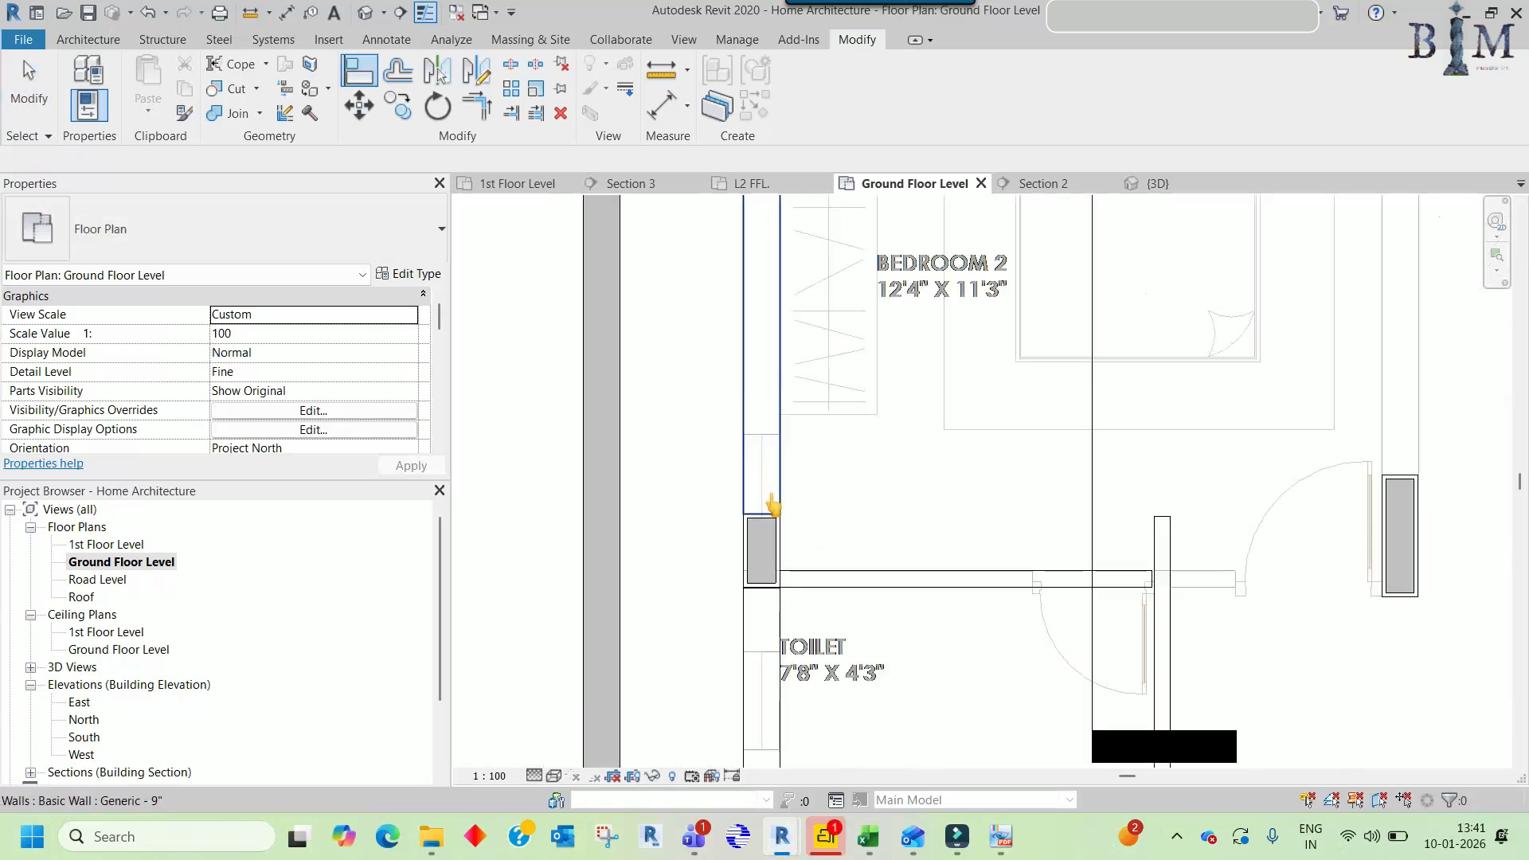
key("Escape")
- Copy bedroom 2's passage-side 9" wall toward the opposite side of the room
left_click(761, 430)
middle_click_drag(810, 346, 826, 426)
scroll(826, 427, "up", 2)
key("c")
key("o")
left_click(739, 543)
left_click(1043, 549)
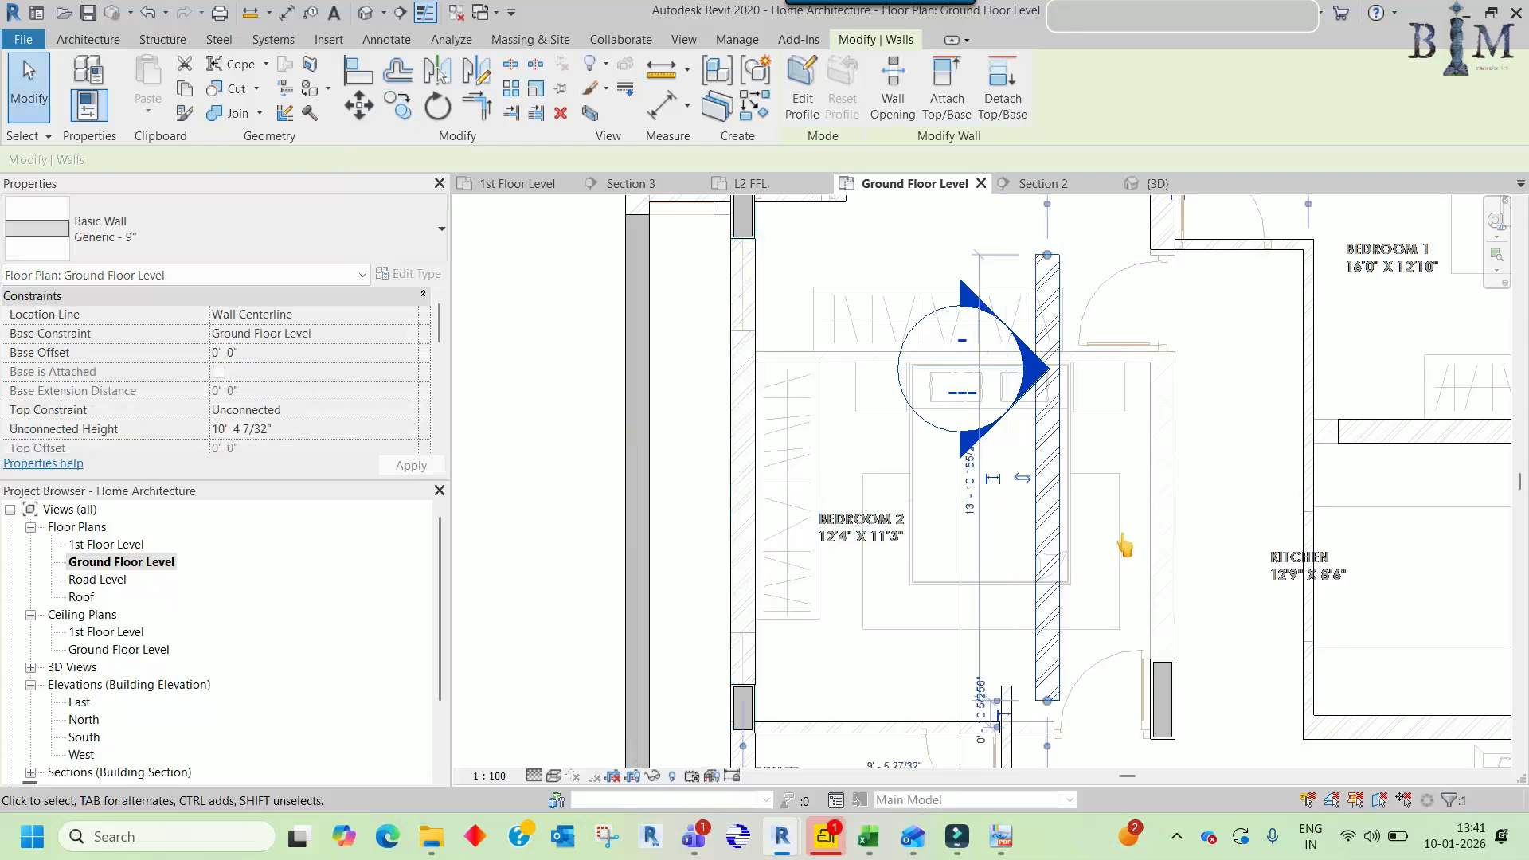
- Align the copied 9" wall with the plan's wall line on bedroom 2's door side and its lower end with the column
scroll(1035, 510, "up", 4)
key("Escape")
key("a")
key("l")
scroll(1028, 498, "up", 5)
left_click(1014, 523)
left_click(1016, 638)
scroll(1047, 613, "down", 5)
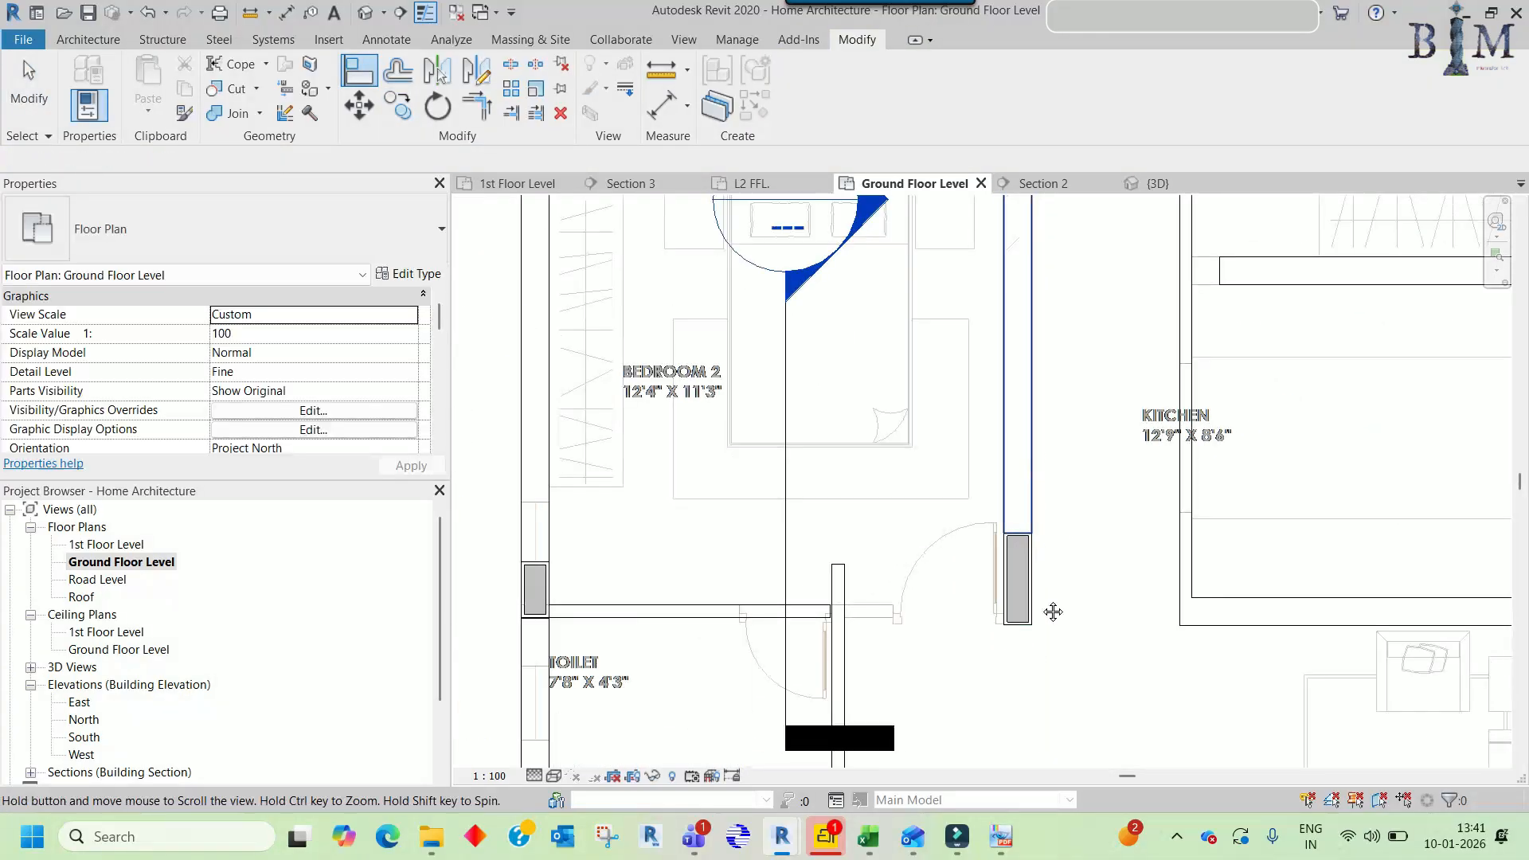
key("Escape")
- Shorten the upper end of bedroom 2's door-side 9" wall to the plan's corner below the master bedroom door
left_click(1044, 392)
middle_click_drag(1047, 406, 1055, 460)
left_click_drag(1035, 362, 1038, 493)
key("Escape")
- Copy the horizontal 4" wall beside bedroom 1 to the partition between the master bedroom and bedroom 2
left_click(1081, 368)
key("m")
key("v")
key("Escape")
key("Escape")
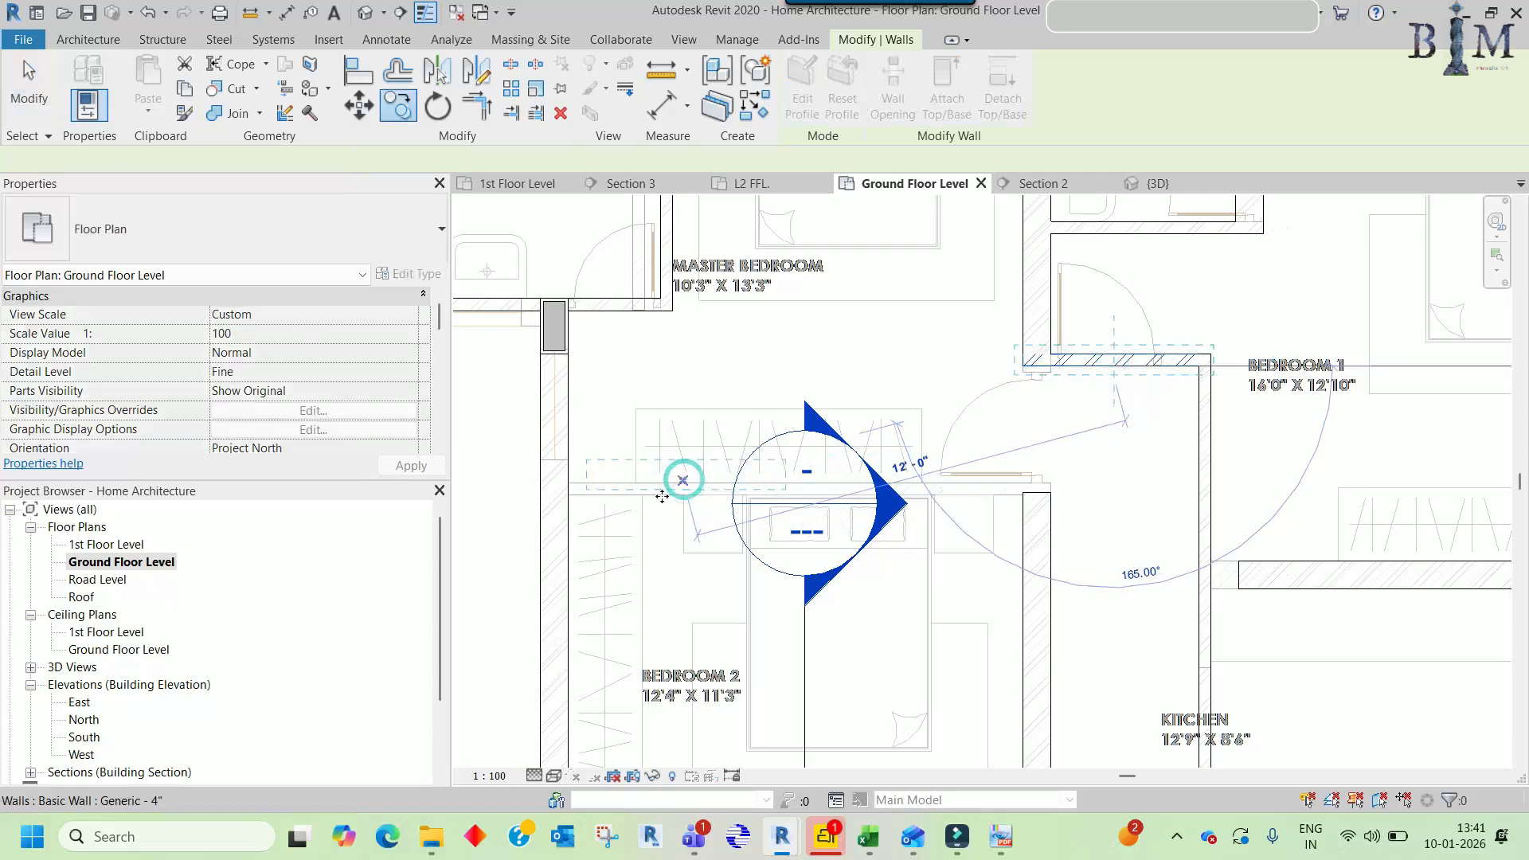
- Align the copied 4" wall with the plan's partition line between the master bedroom and bedroom 2
key("a")
key("l")
scroll(633, 490, "up", 5)
scroll(666, 444, "down", 2)
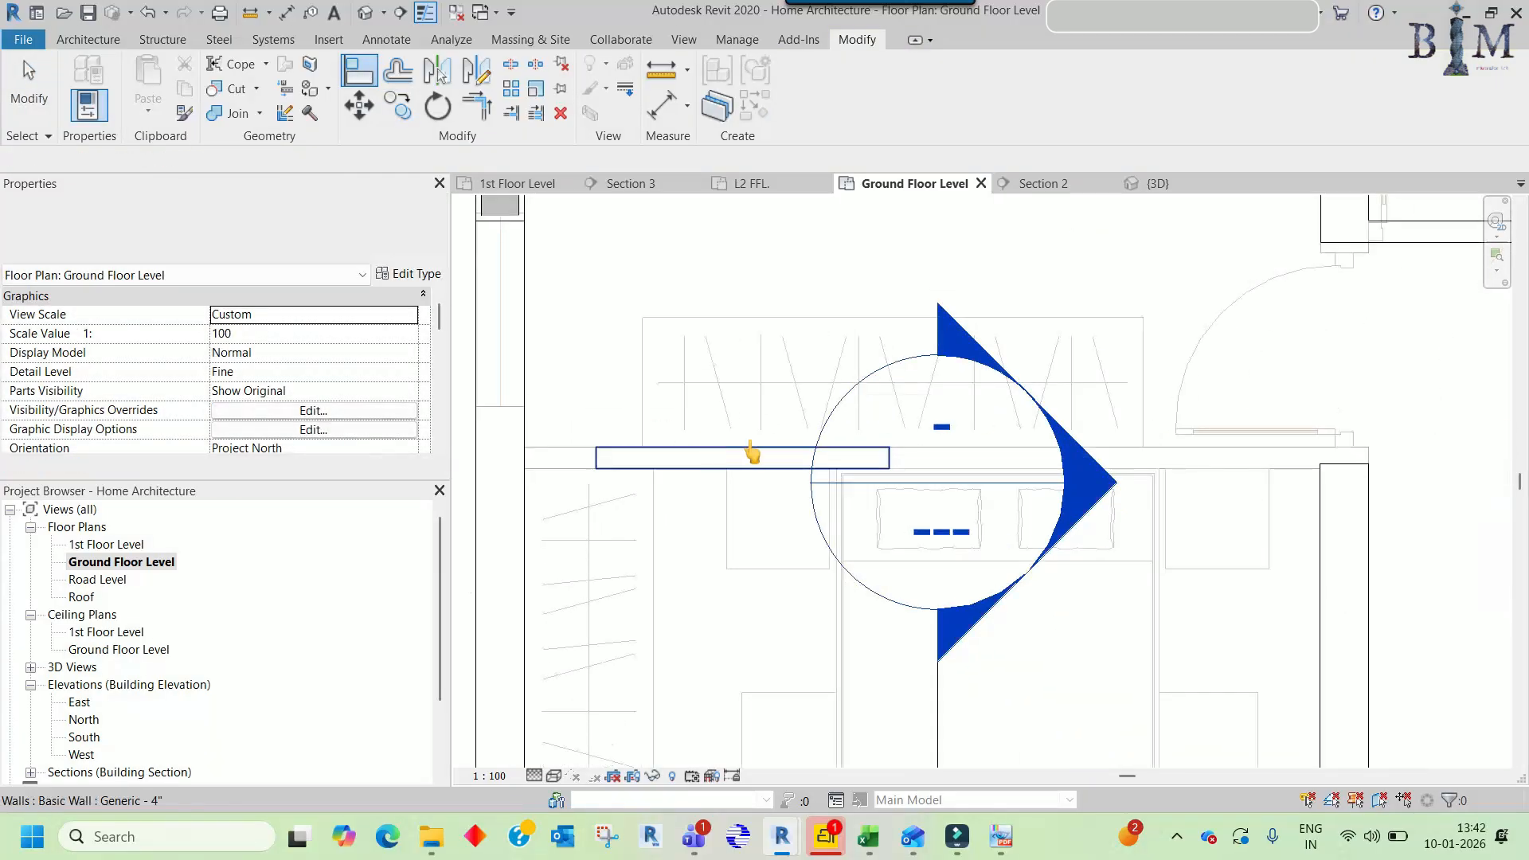
- Trim the 4" partition above bedroom 2 and the room's door-side 9" wall into a corner
key("t")
key("r")
left_click(714, 454)
left_click(1334, 459)
key("Escape")
scroll(1226, 430, "down", 2)
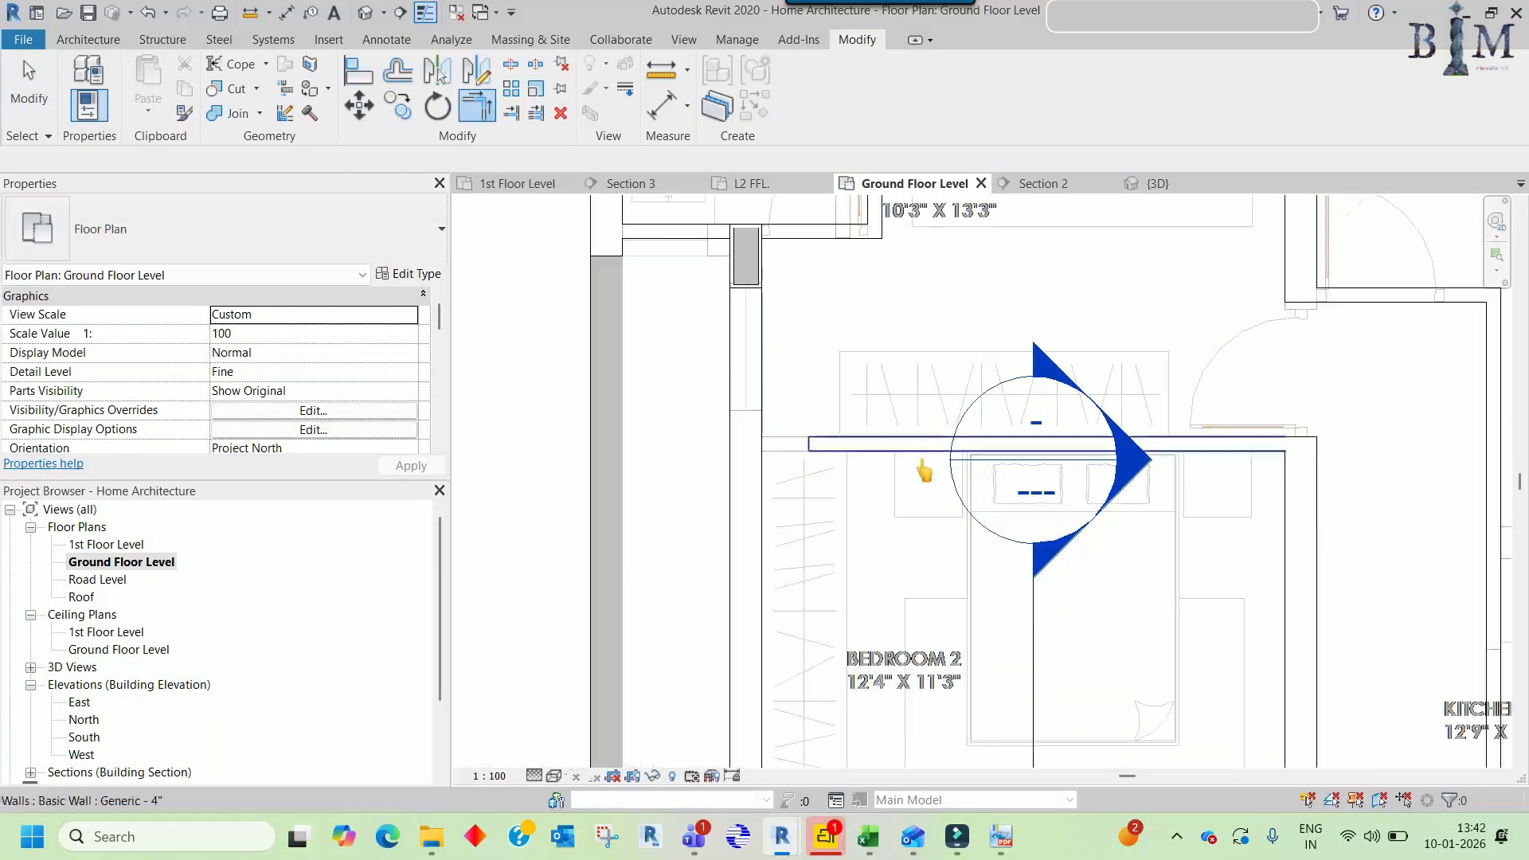
- Extend the free end of the 4" partition above bedroom 2 to the 9" passage wall
scroll(815, 440, "up", 2)
left_click(820, 438)
left_click_drag(807, 448, 726, 445)
key("Escape")
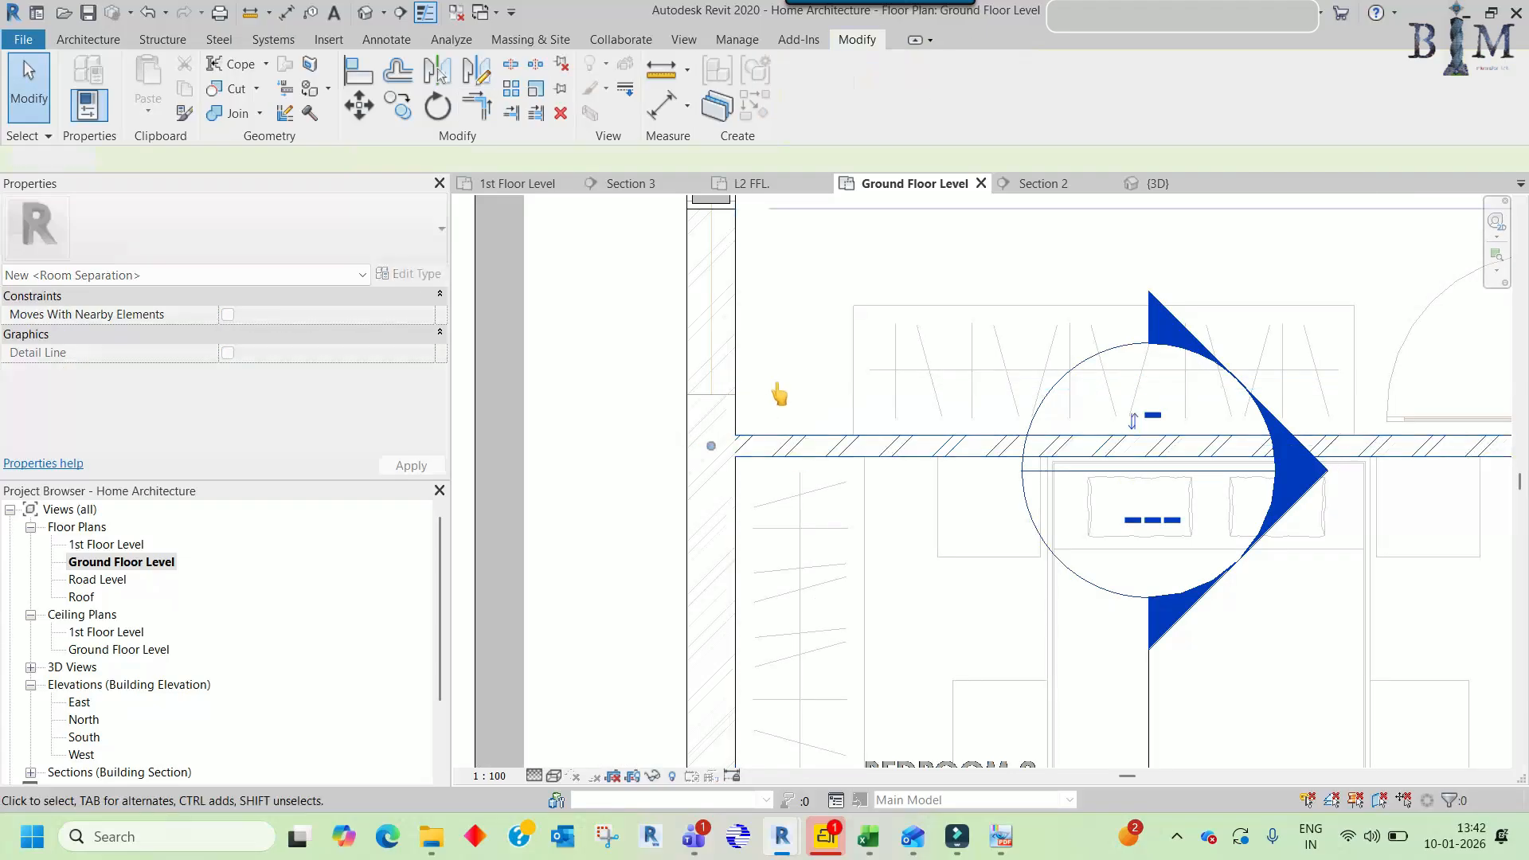
scroll(780, 390, "down", 3)
middle_click_drag(882, 683, 851, 436)
scroll(851, 436, "up", 4)
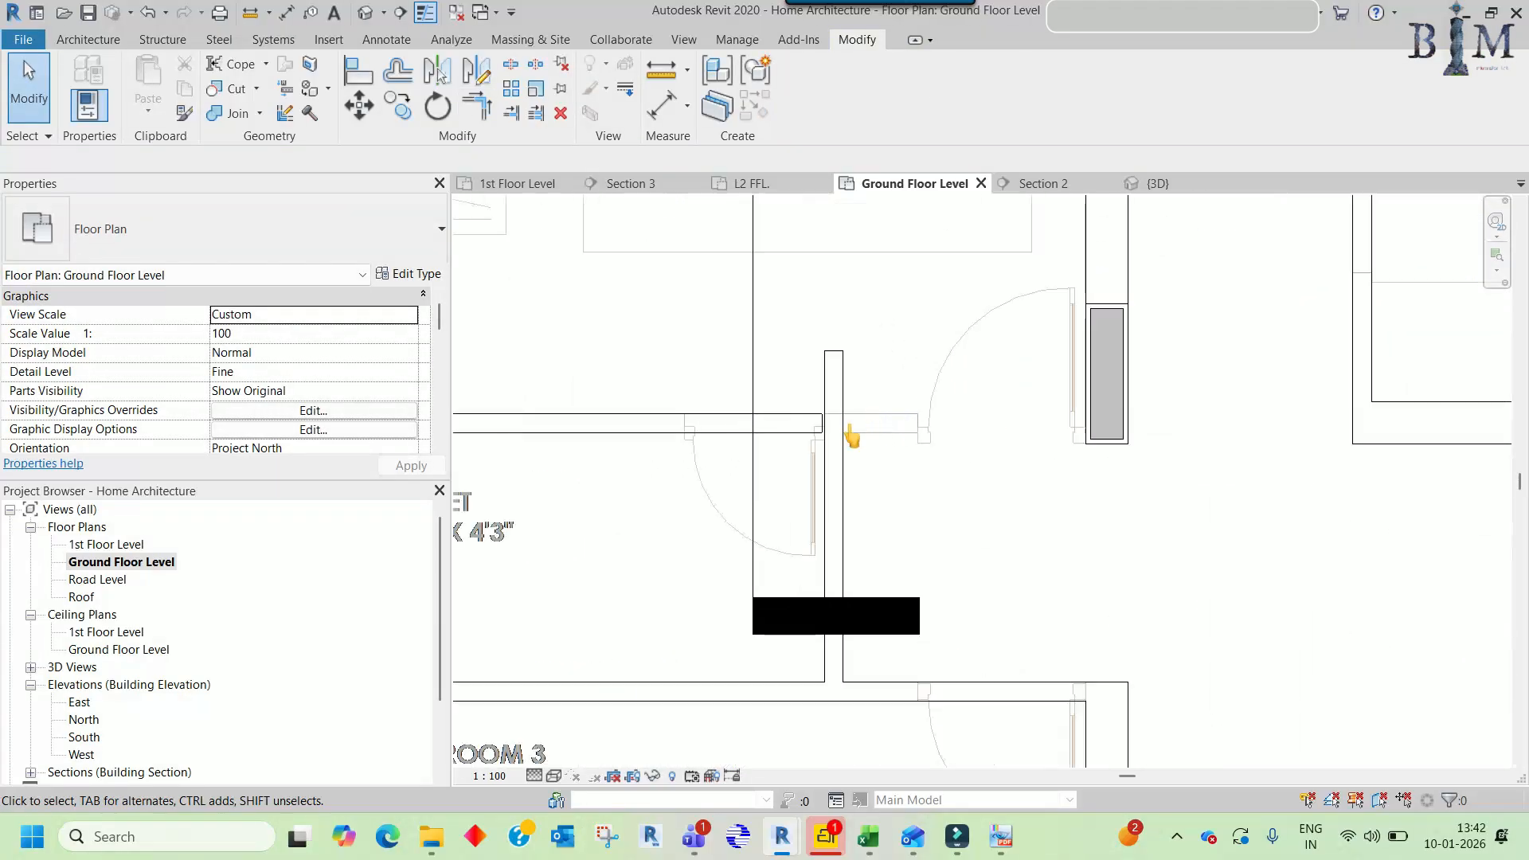
- Pull the end of the toilet's vertical 4" wall back to the horizontal 4" partition below bedroom 2
left_click(828, 399)
left_click_drag(834, 352, 838, 463)
key("Escape")
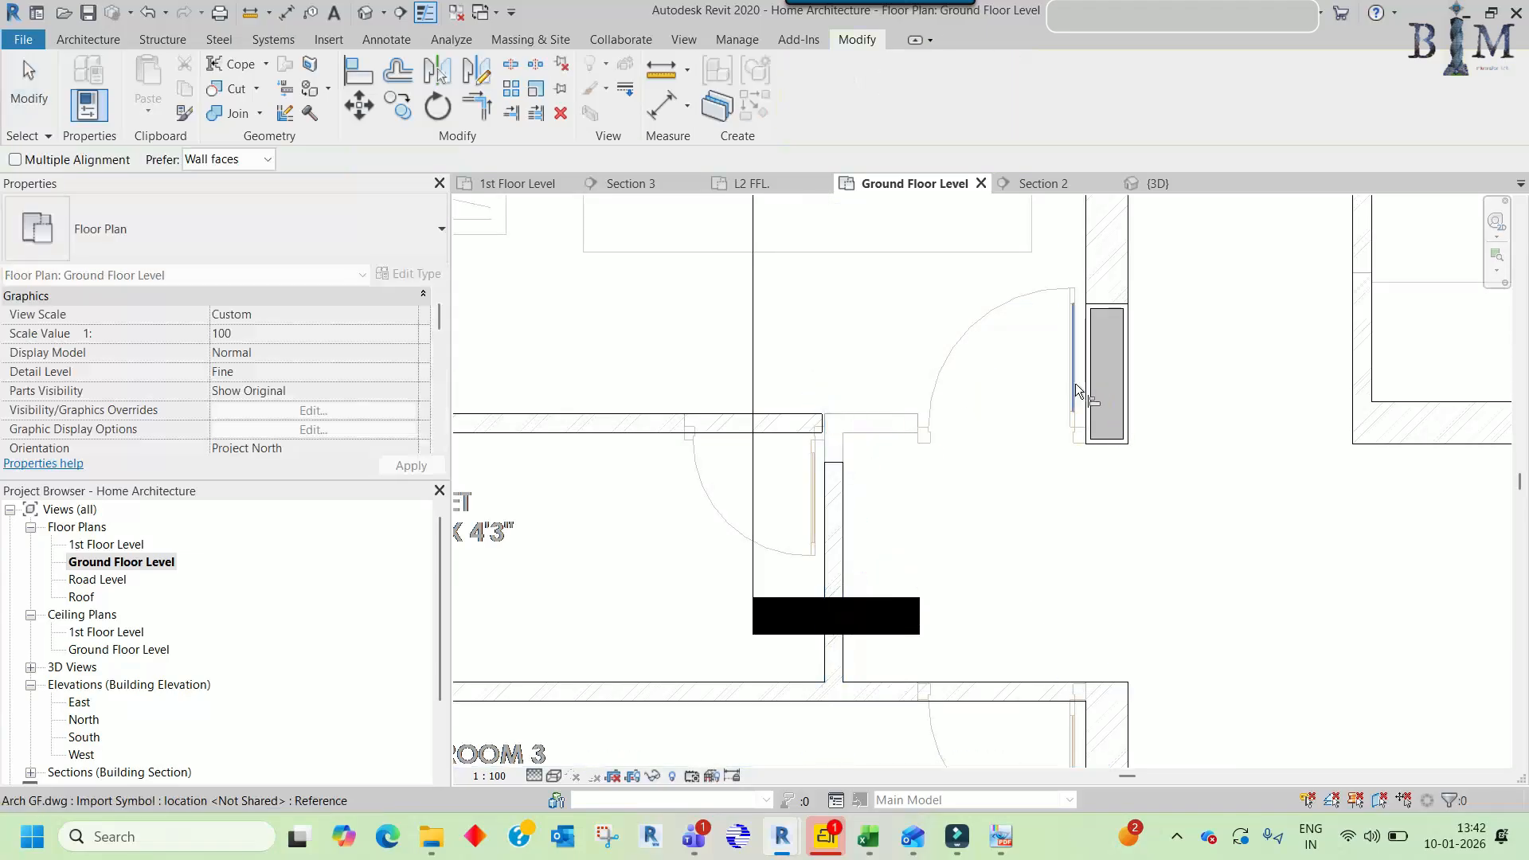
left_click(1084, 384)
key("Escape")
left_click(843, 496)
scroll(836, 459, "up", 3)
left_click_drag(834, 463, 835, 419)
key("Escape")
- Copy the horizontal 4" wall between bedroom 2 and the toilet to the front of the lift and shorten its outer end
scroll(856, 401, "down", 4)
scroll(898, 382, "down", 2)
middle_click_drag(963, 515, 948, 414)
middle_click_drag(849, 606, 856, 447)
middle_click_drag(828, 568, 846, 361)
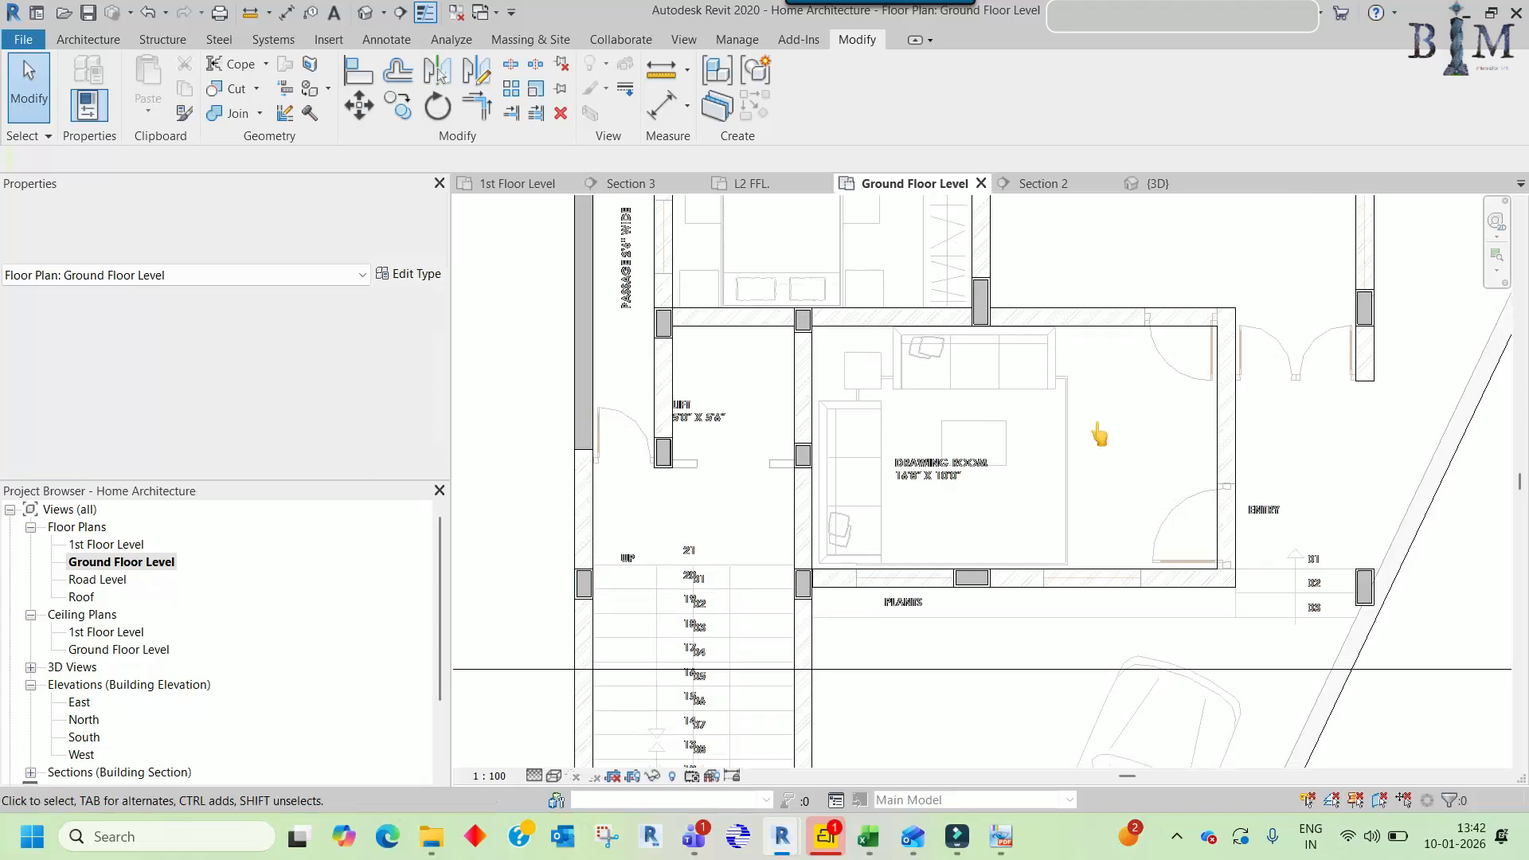
scroll(1222, 417, "down", 1)
scroll(937, 475, "up", 2)
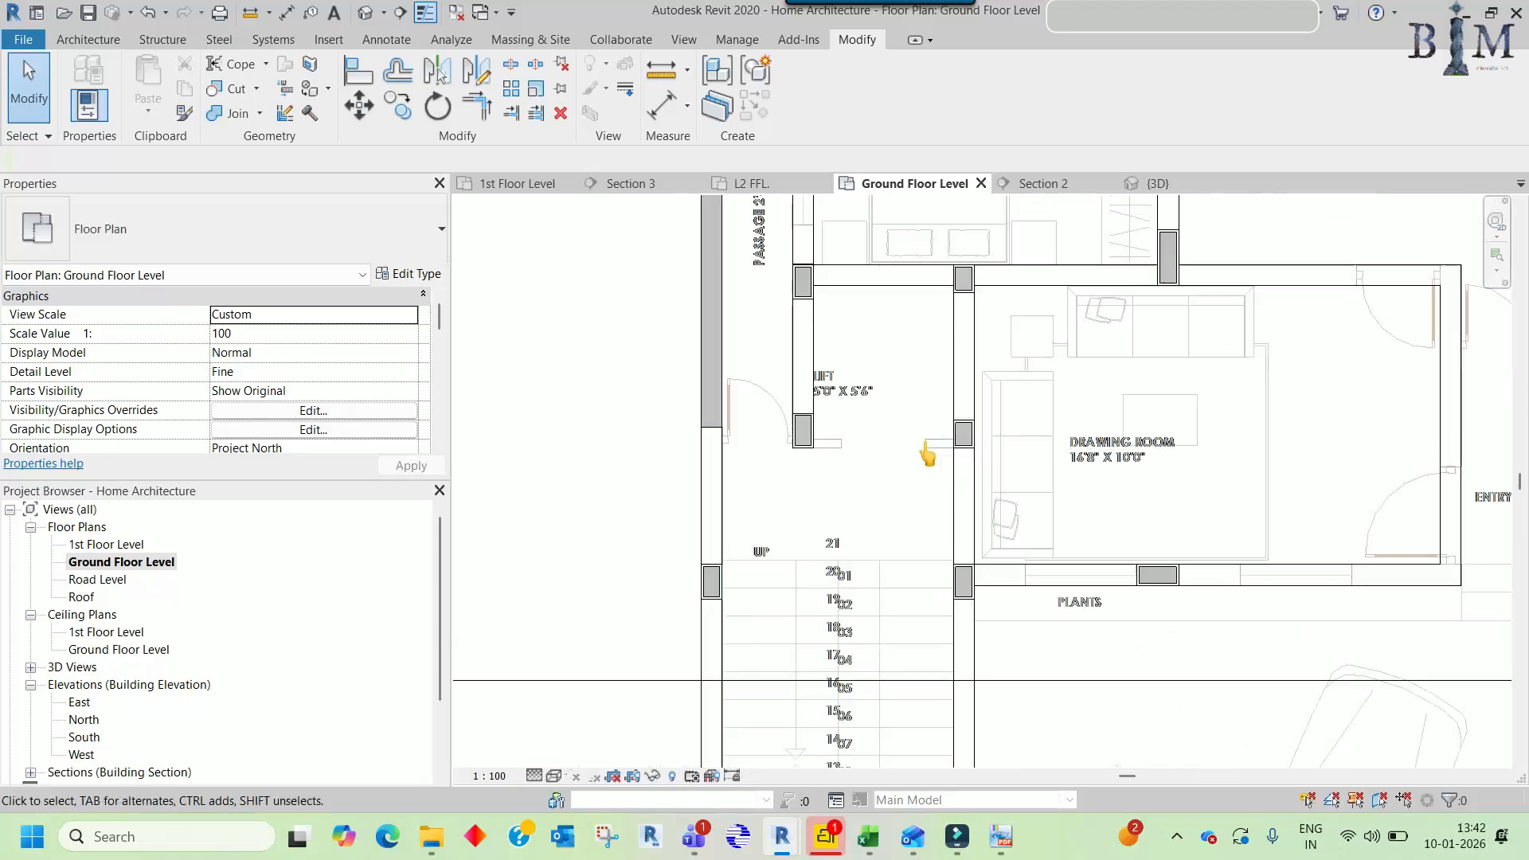
scroll(929, 625, "down", 2)
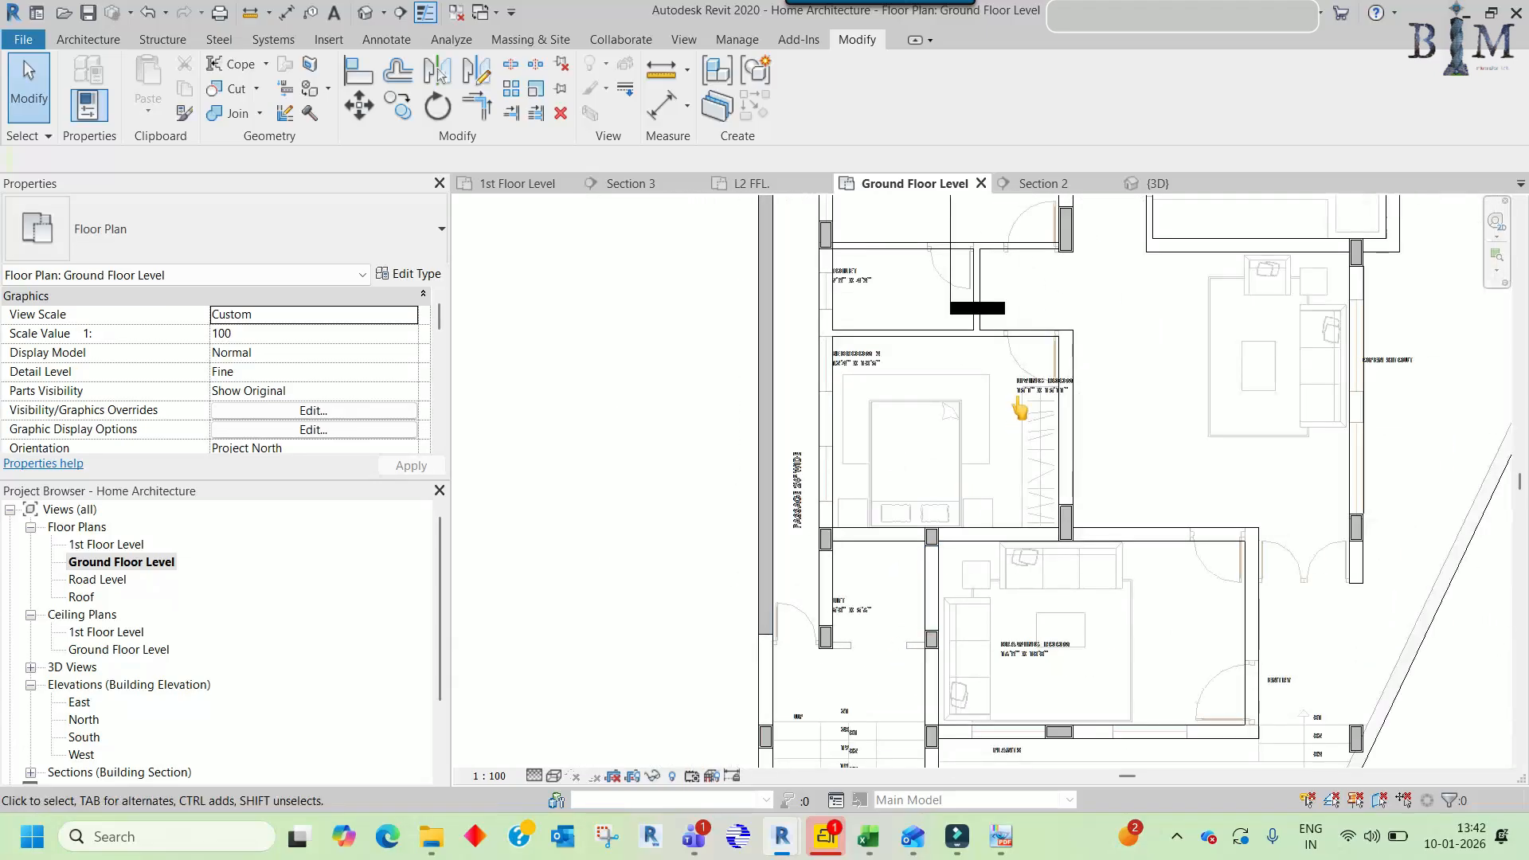
middle_click_drag(1019, 267, 1007, 372)
left_click(1017, 348)
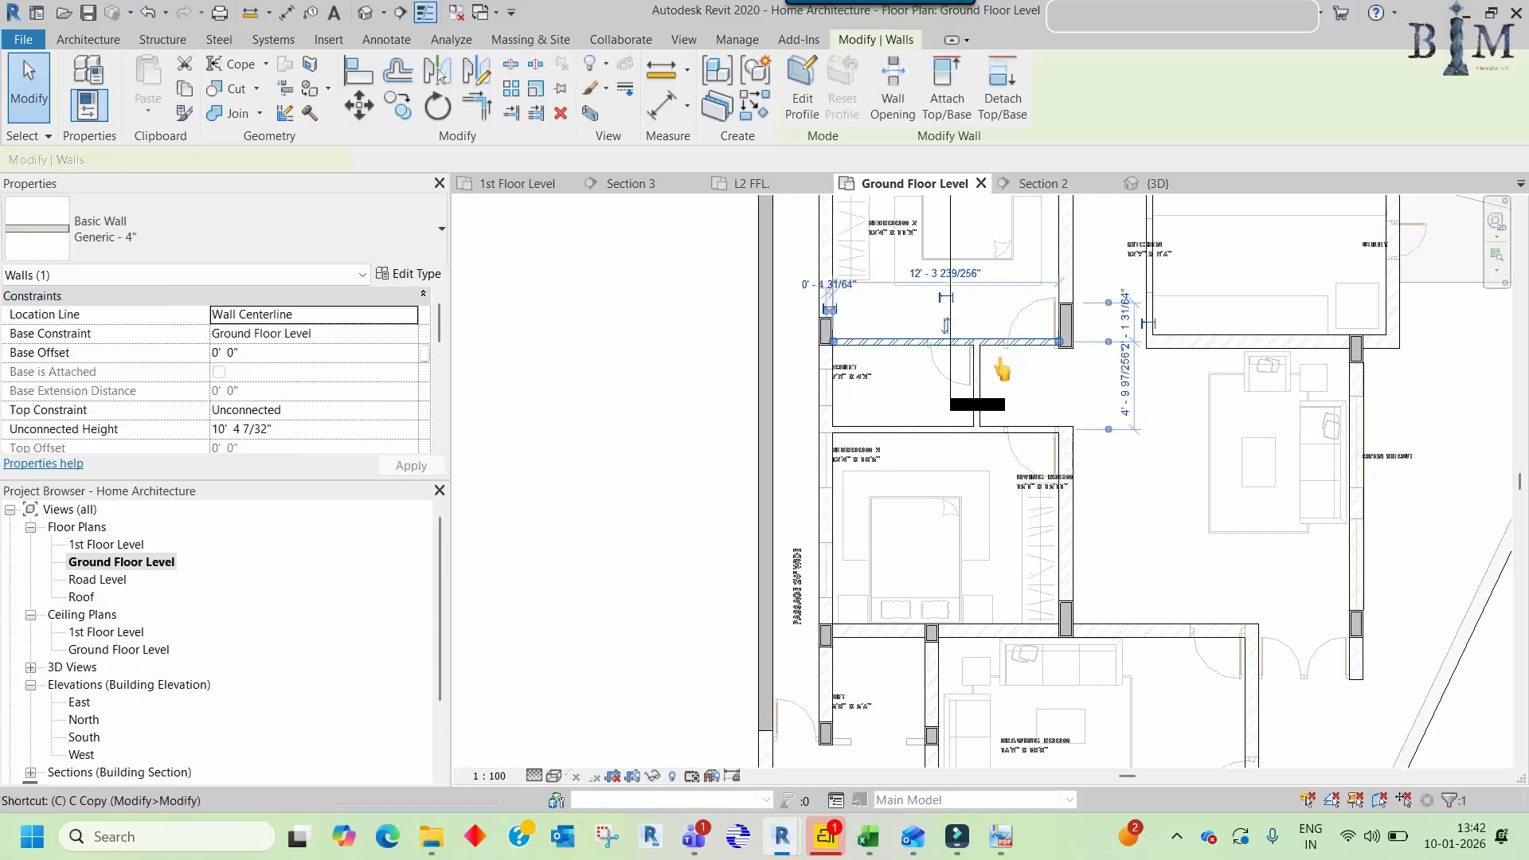
scroll(877, 625, "up", 3)
middle_click_drag(860, 409, 913, 466)
left_click_drag(520, 401, 916, 401)
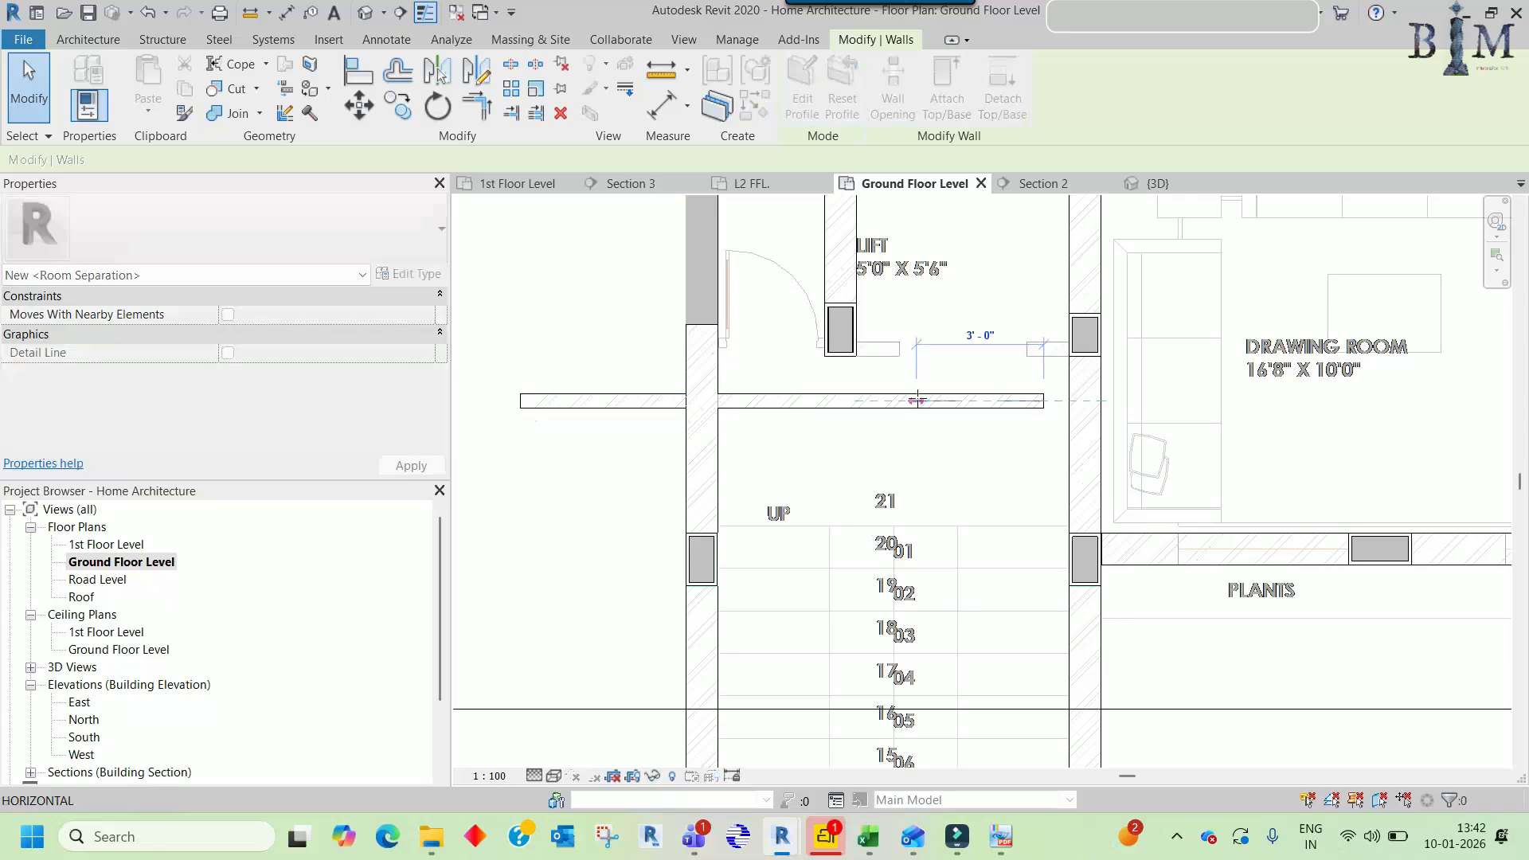
- Align the copied 4" wall with the plan's wall line across the lift front
scroll(930, 354, "up", 3)
key("a")
key("l")
left_click(806, 324)
left_click(938, 463)
key("Escape")
key("Escape")
- Align both ends of the lift's 4" front wall with the inner faces of the 9" walls beside the lift
key("a")
key("l")
scroll(745, 300, "up", 2)
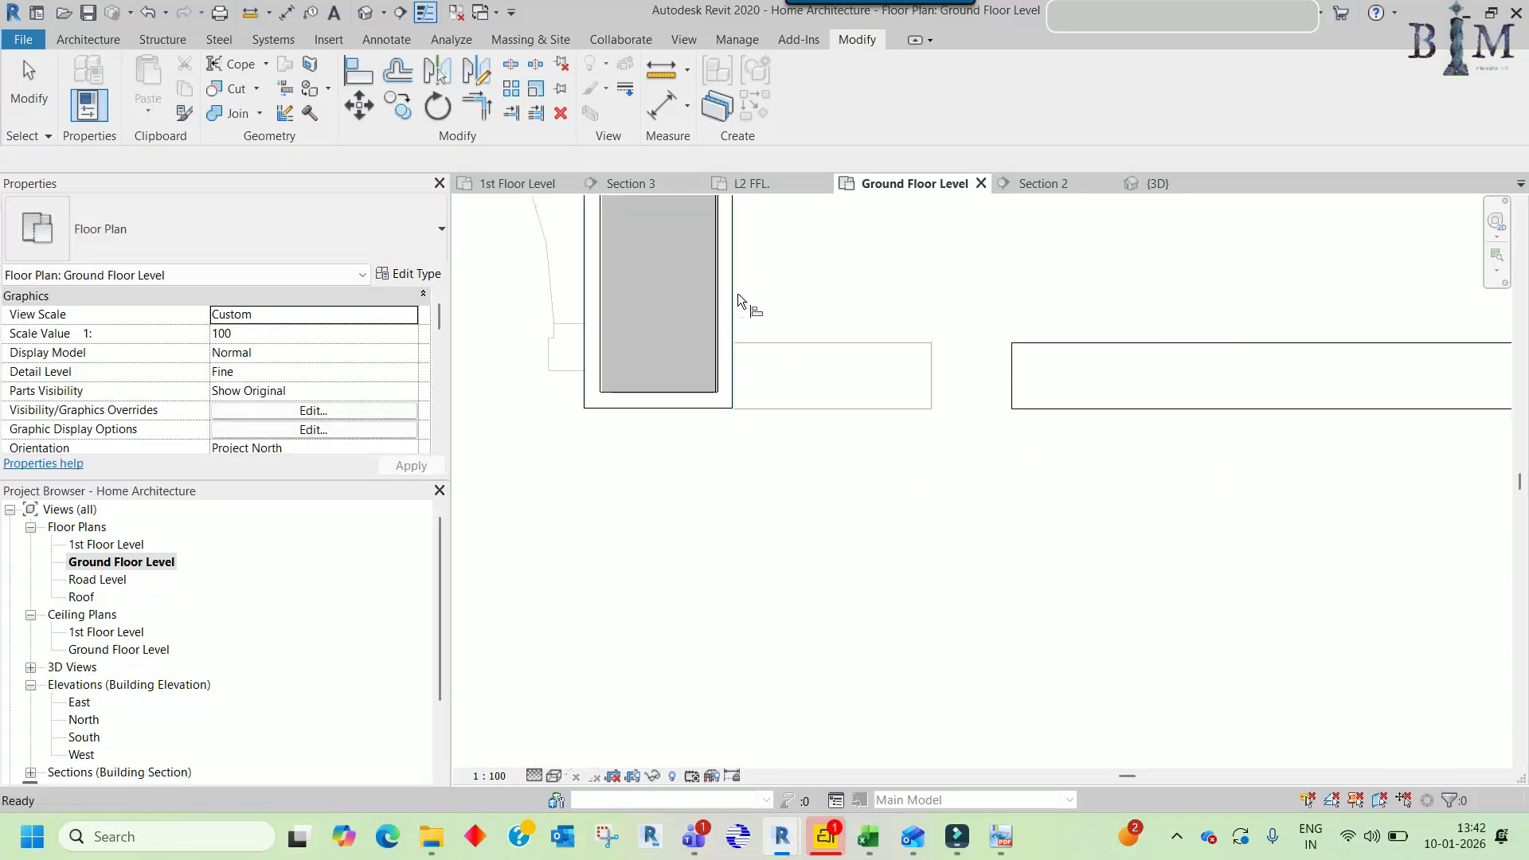
left_click(732, 303)
left_click(1002, 376)
scroll(1005, 377, "down", 2)
middle_click_drag(1204, 423, 794, 433)
key("a")
key("l")
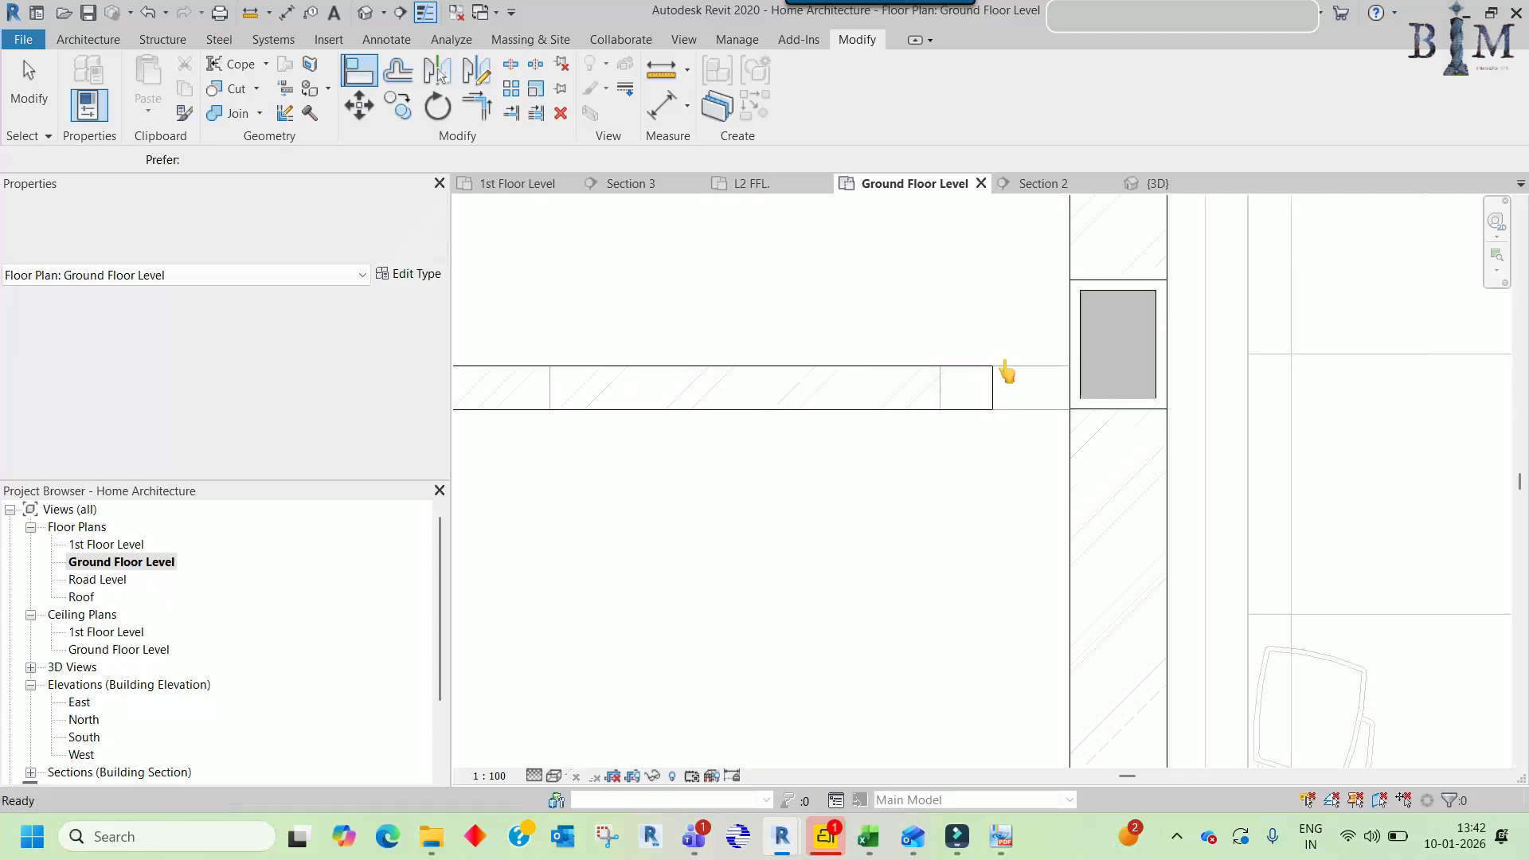
scroll(1020, 360, "up", 2)
left_click(977, 389)
key("Escape")
key("Escape")
- Place an M_Single-Flush 0915 x 2134mm door in the 4" wall between the 5'9" x 8'3" toilet and the master bedroom
scroll(880, 483, "down", 4)
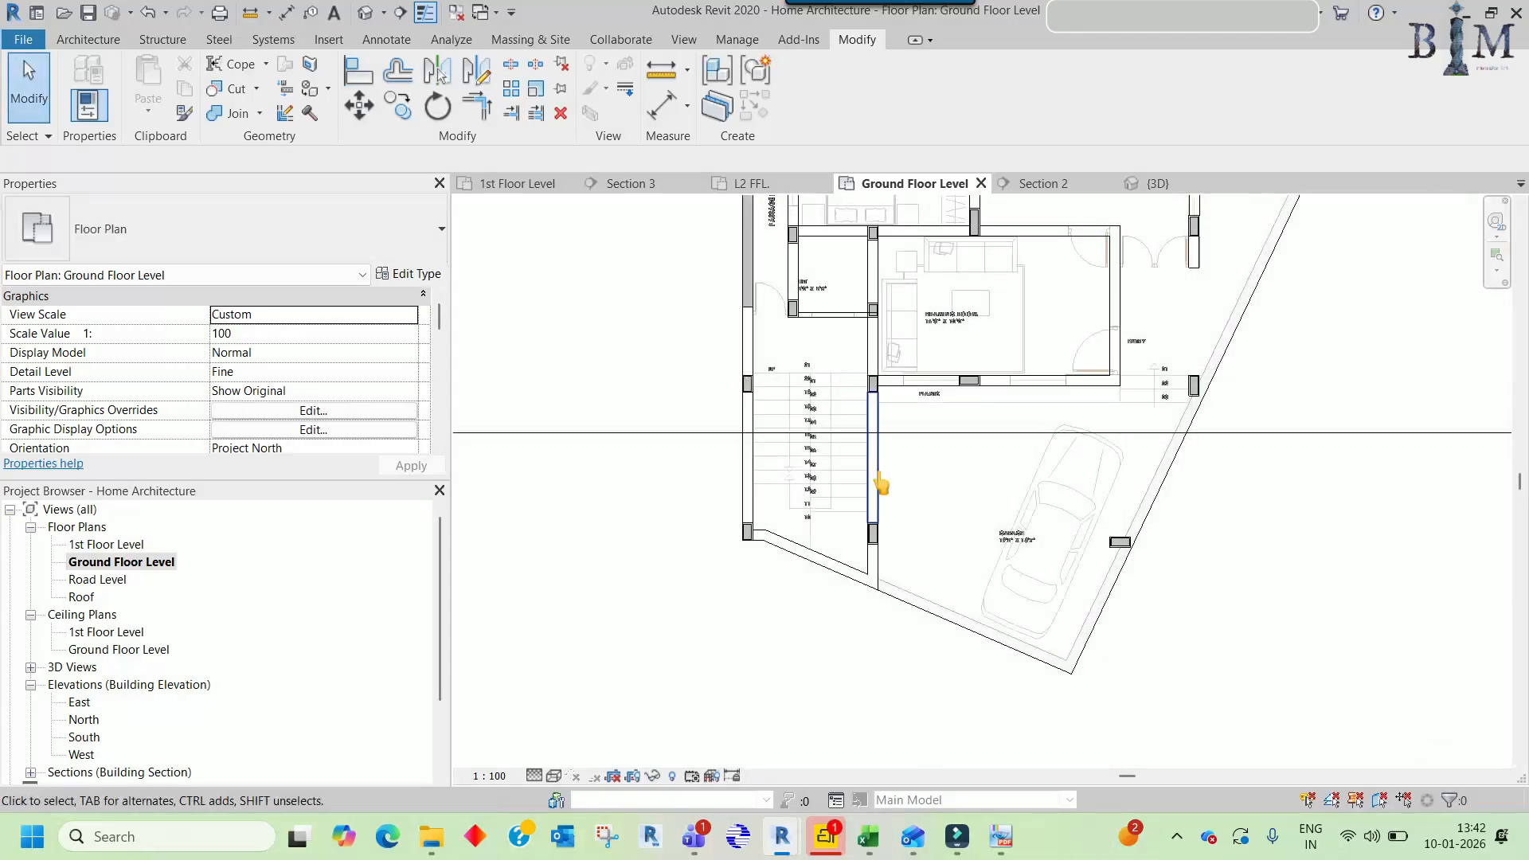
middle_click_drag(1057, 545, 978, 713)
middle_click_drag(1037, 476, 1022, 616)
middle_click_drag(1108, 414, 1095, 603)
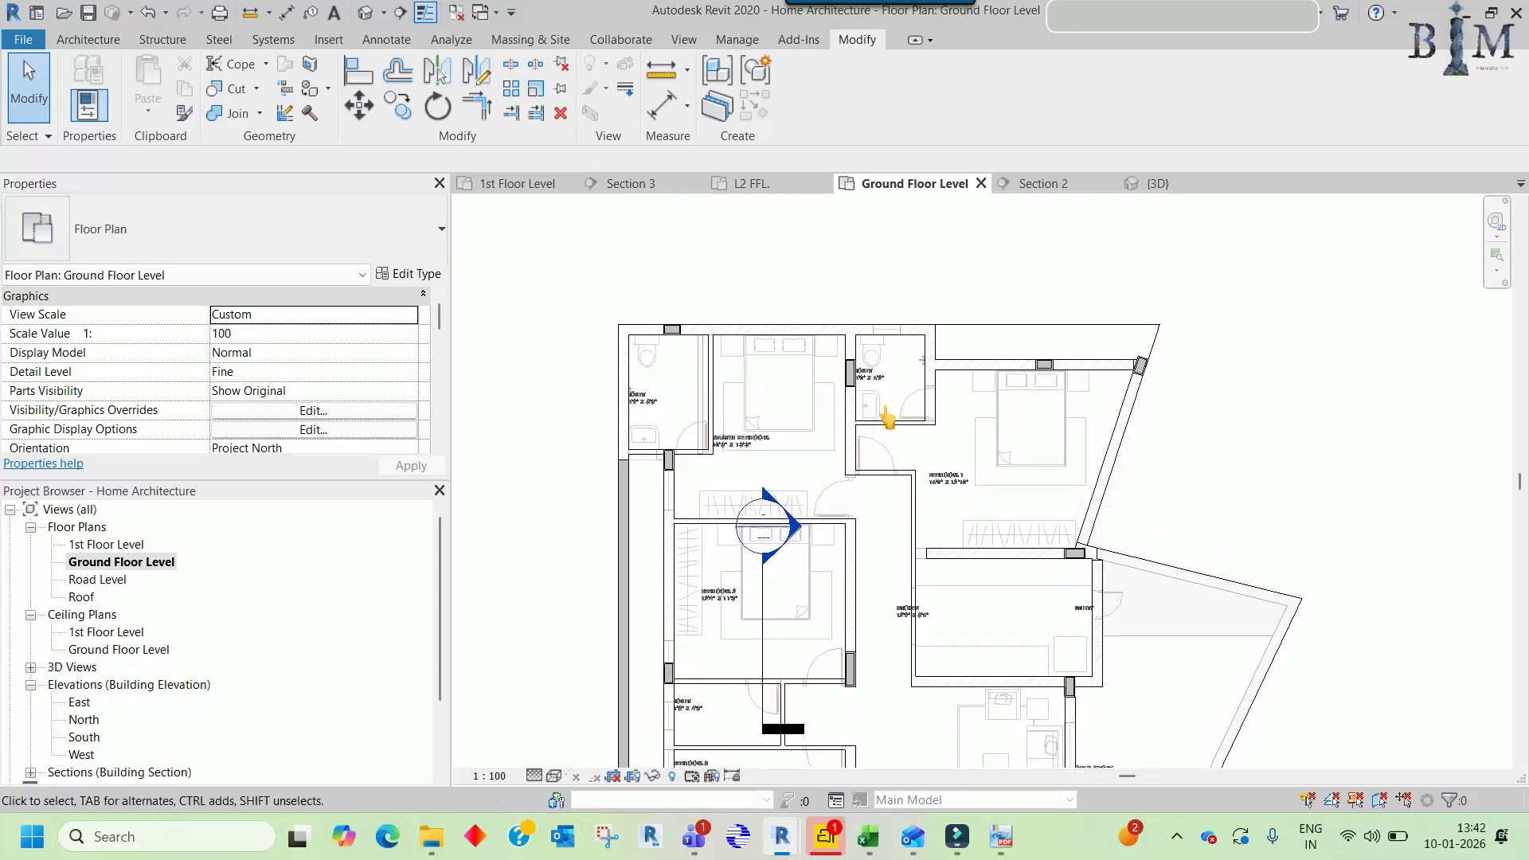
scroll(673, 409, "up", 2)
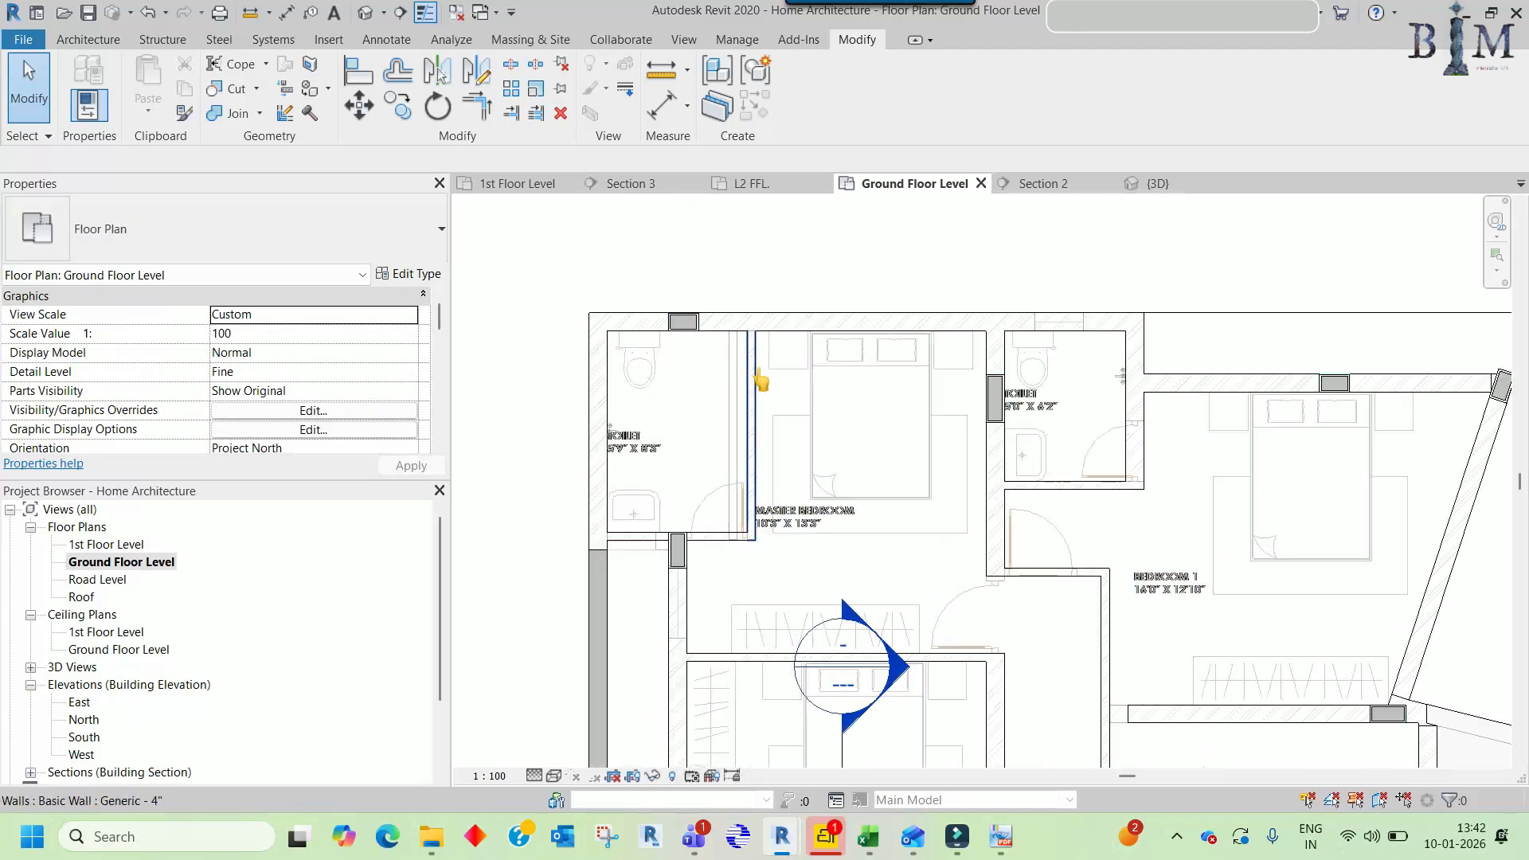
middle_click_drag(890, 444, 877, 442)
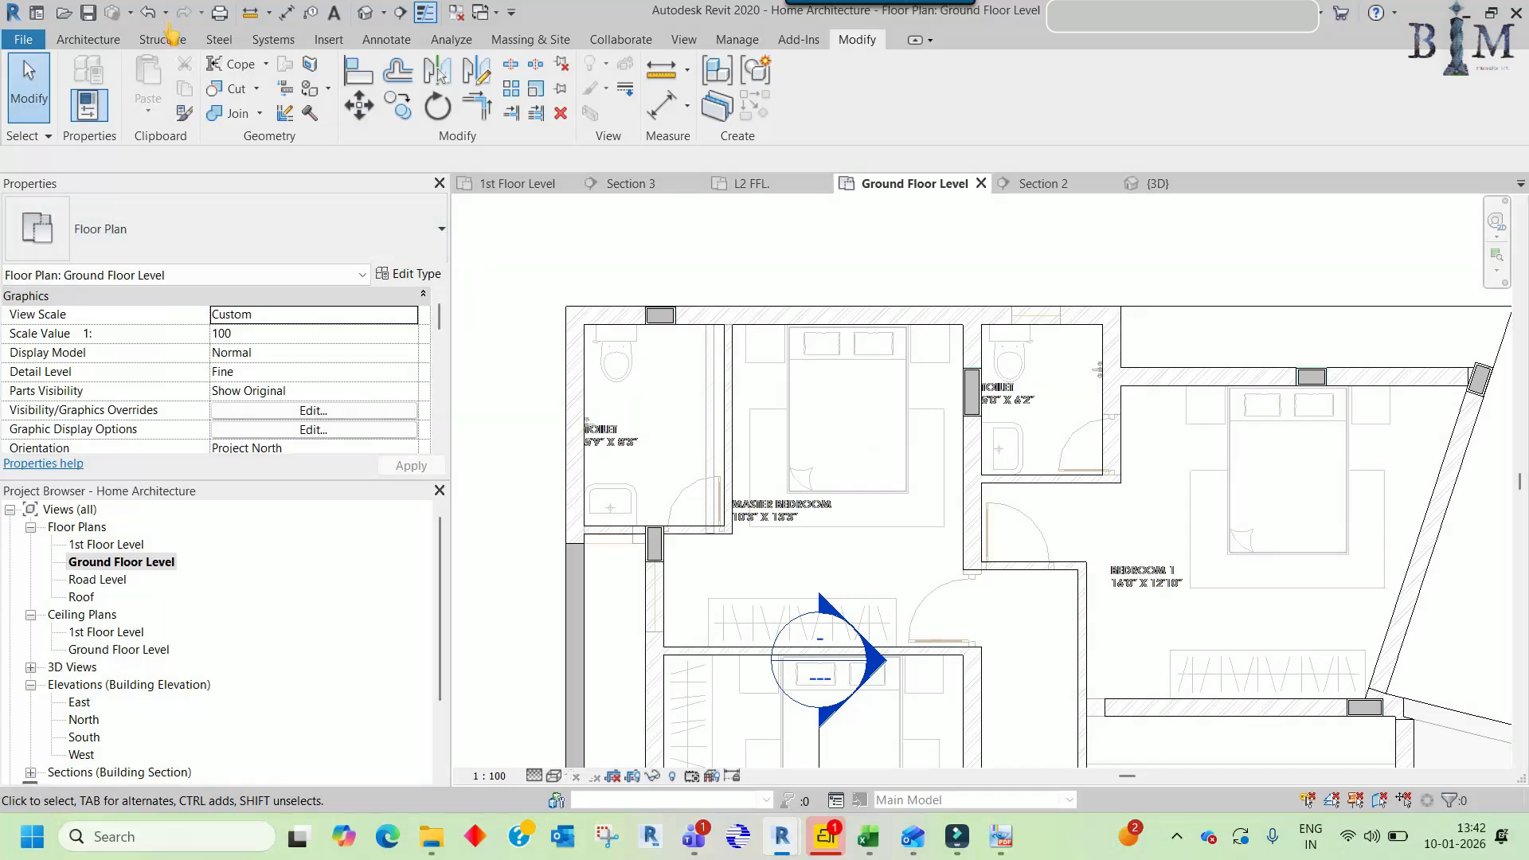
left_click(77, 38)
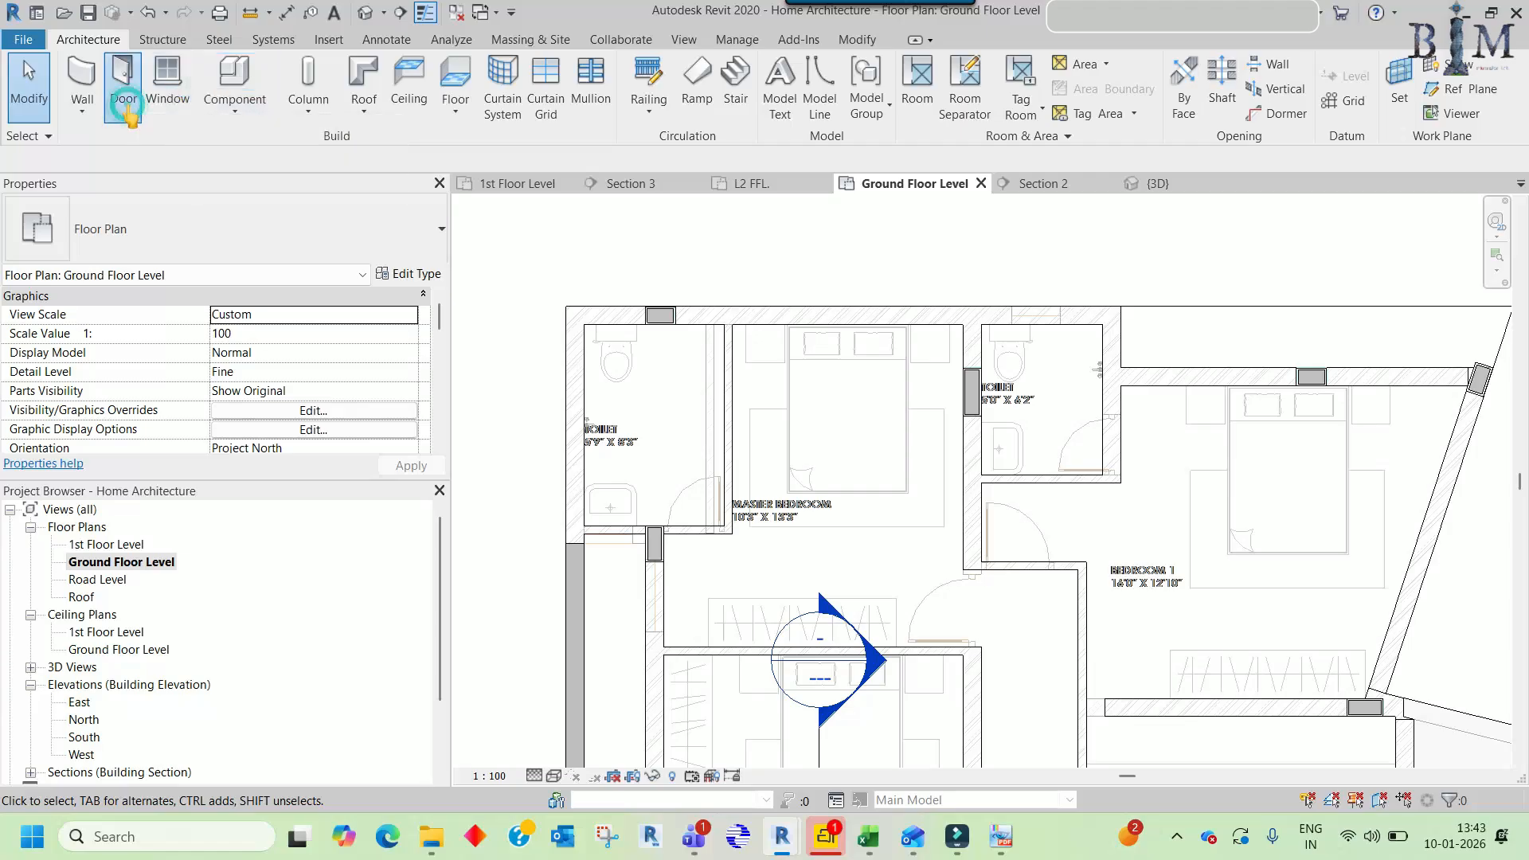
left_click(125, 108)
scroll(693, 523, "up", 3)
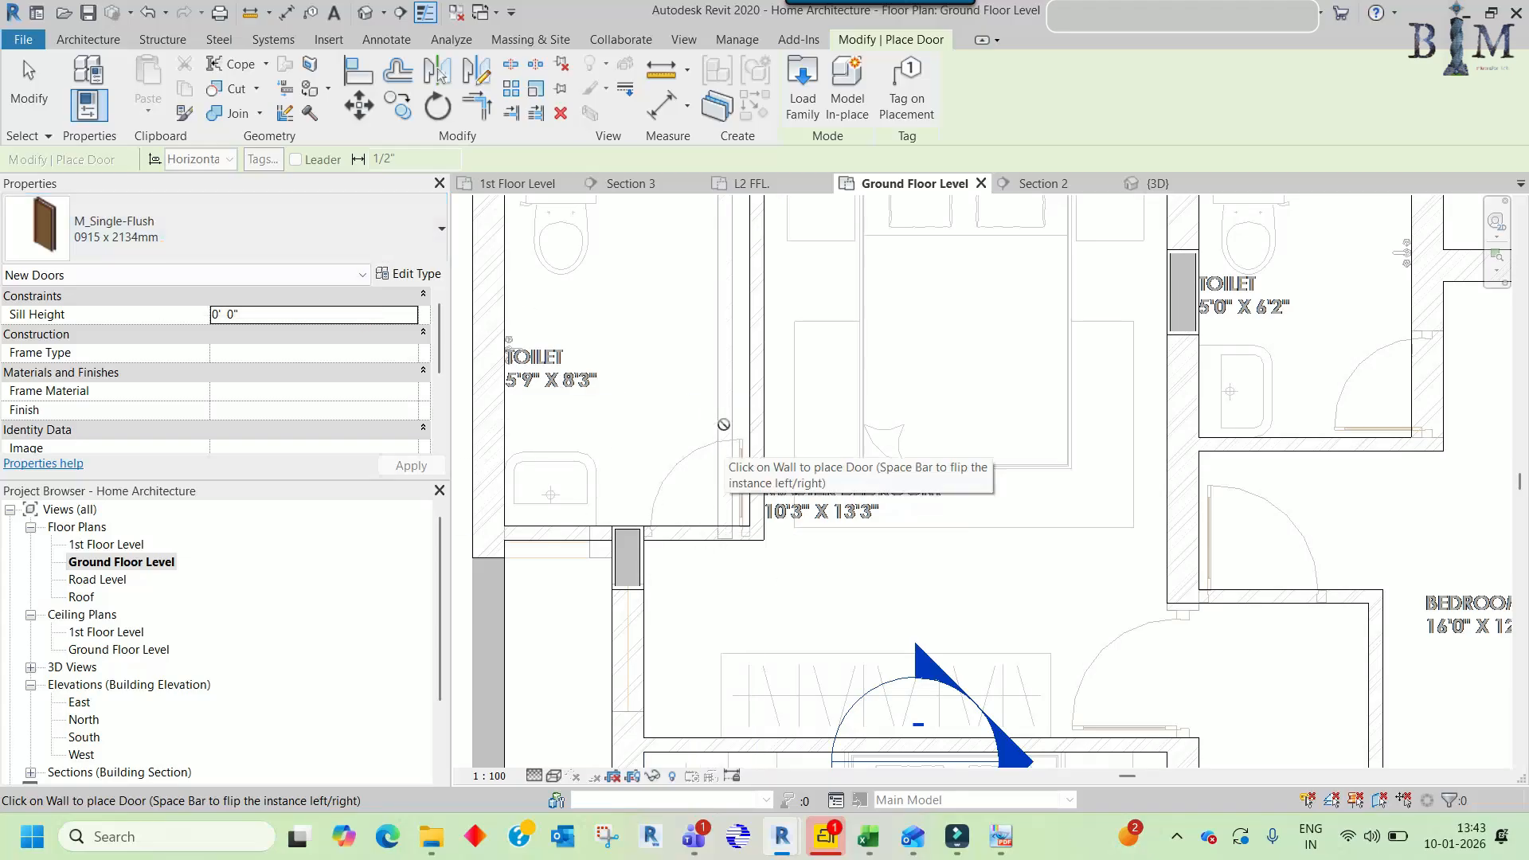
key("Escape")
key("Escape")
- Draw a thin detail line about 2' 1 1/2" long across the plan's toilet door opening and check its length
scroll(701, 550, "up", 3)
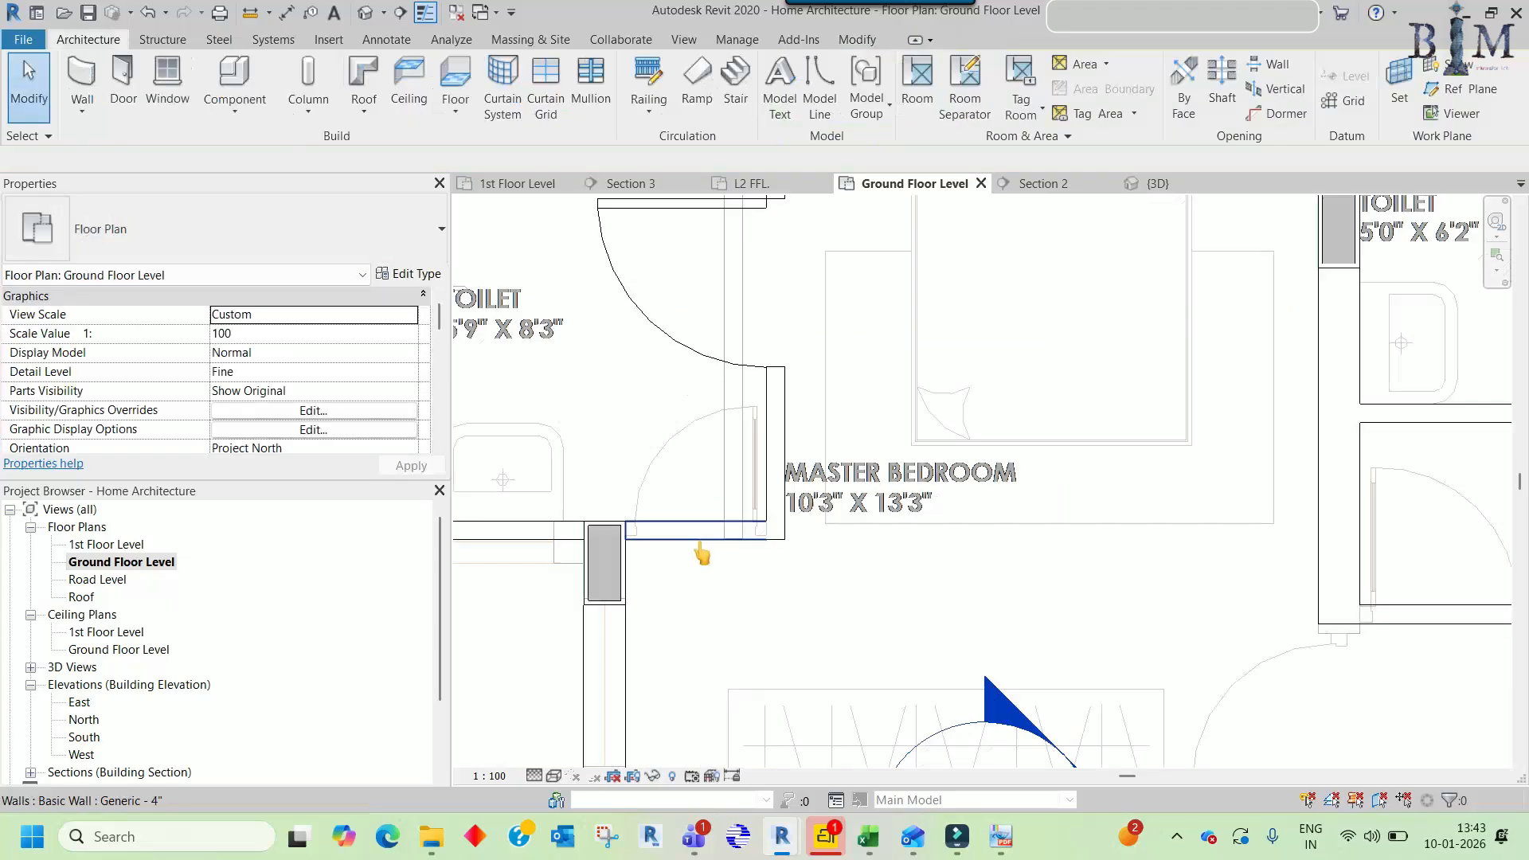
key("d")
key("l")
scroll(645, 529, "up", 3)
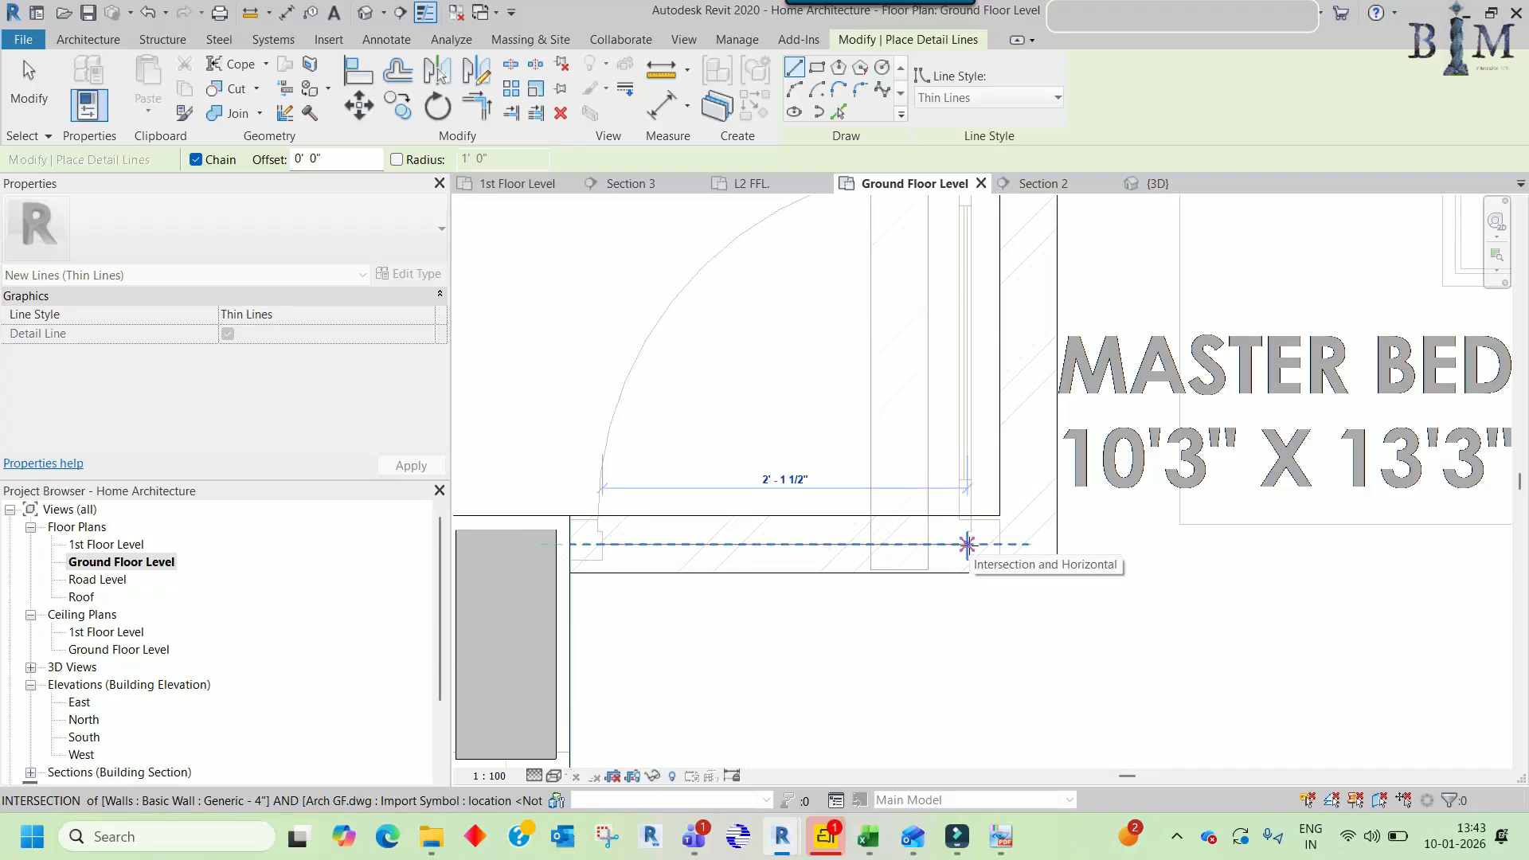
left_click(967, 545)
key("Escape")
key("Escape")
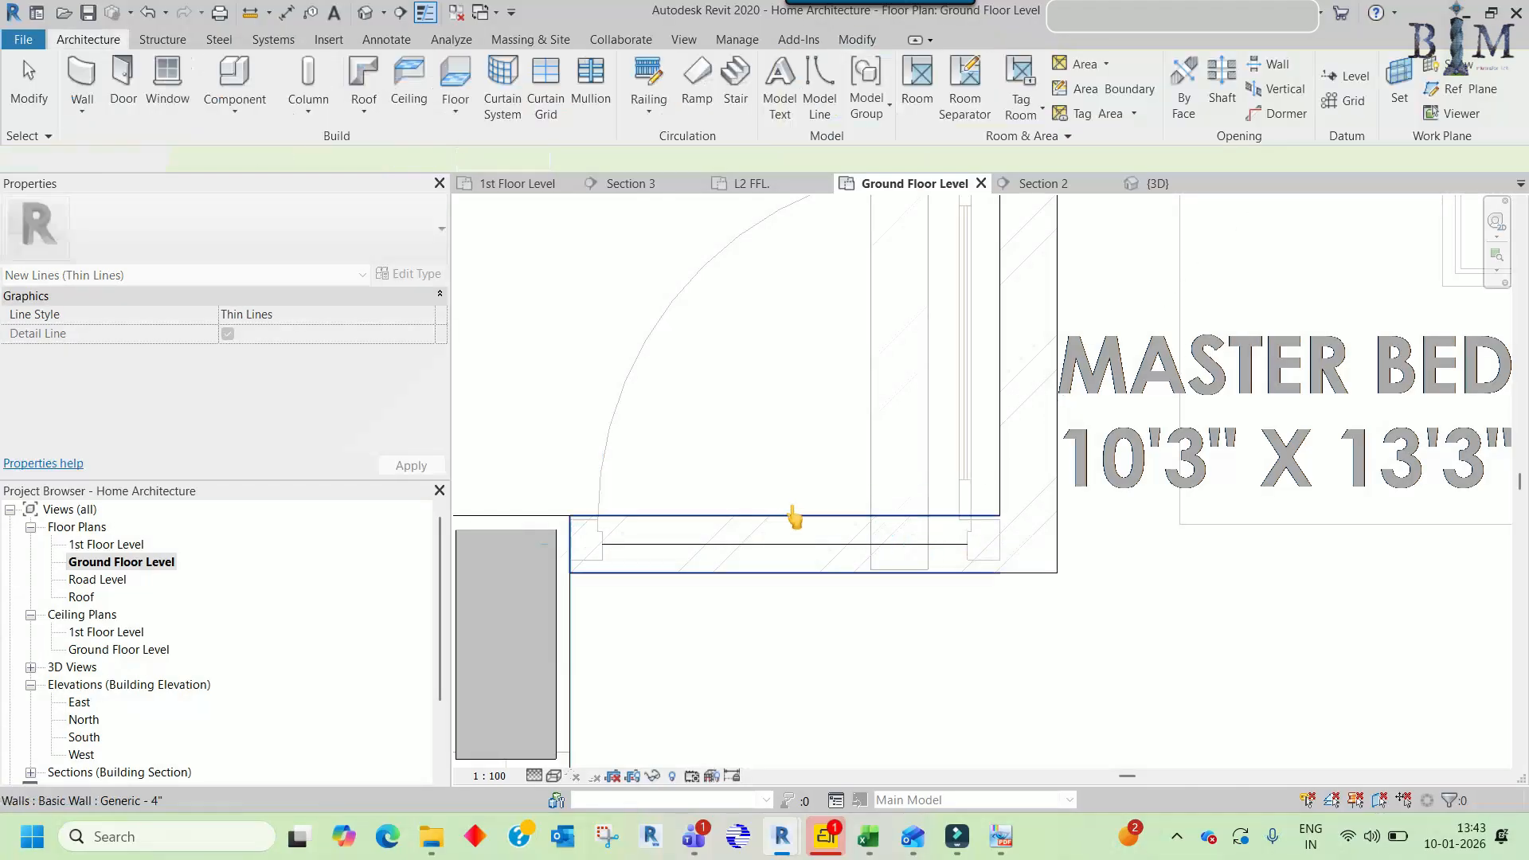
left_click(816, 545)
left_click(796, 482)
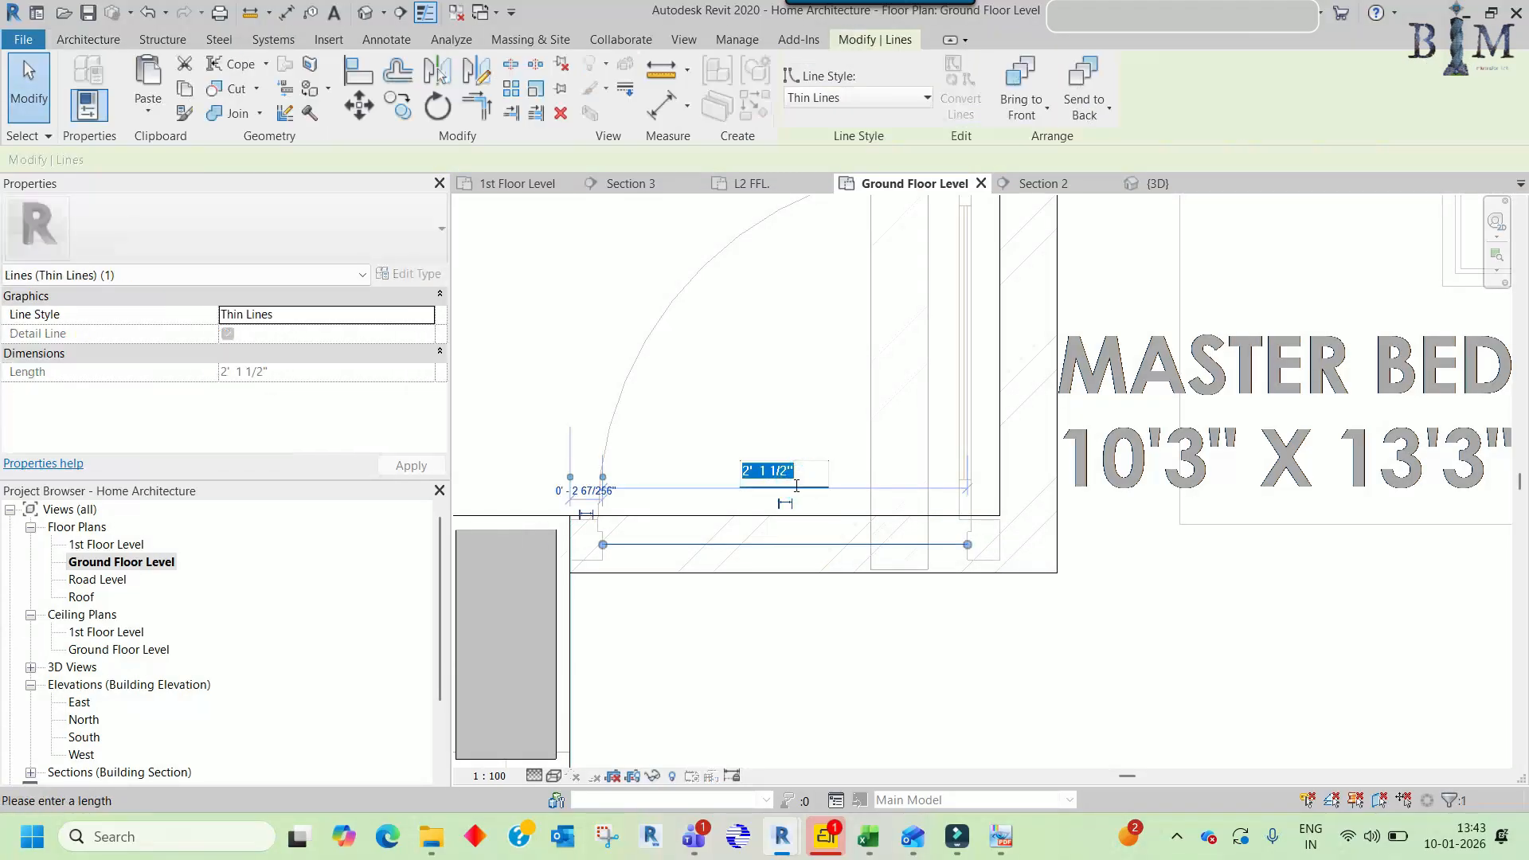
key("Escape")
scroll(874, 614, "down", 3)
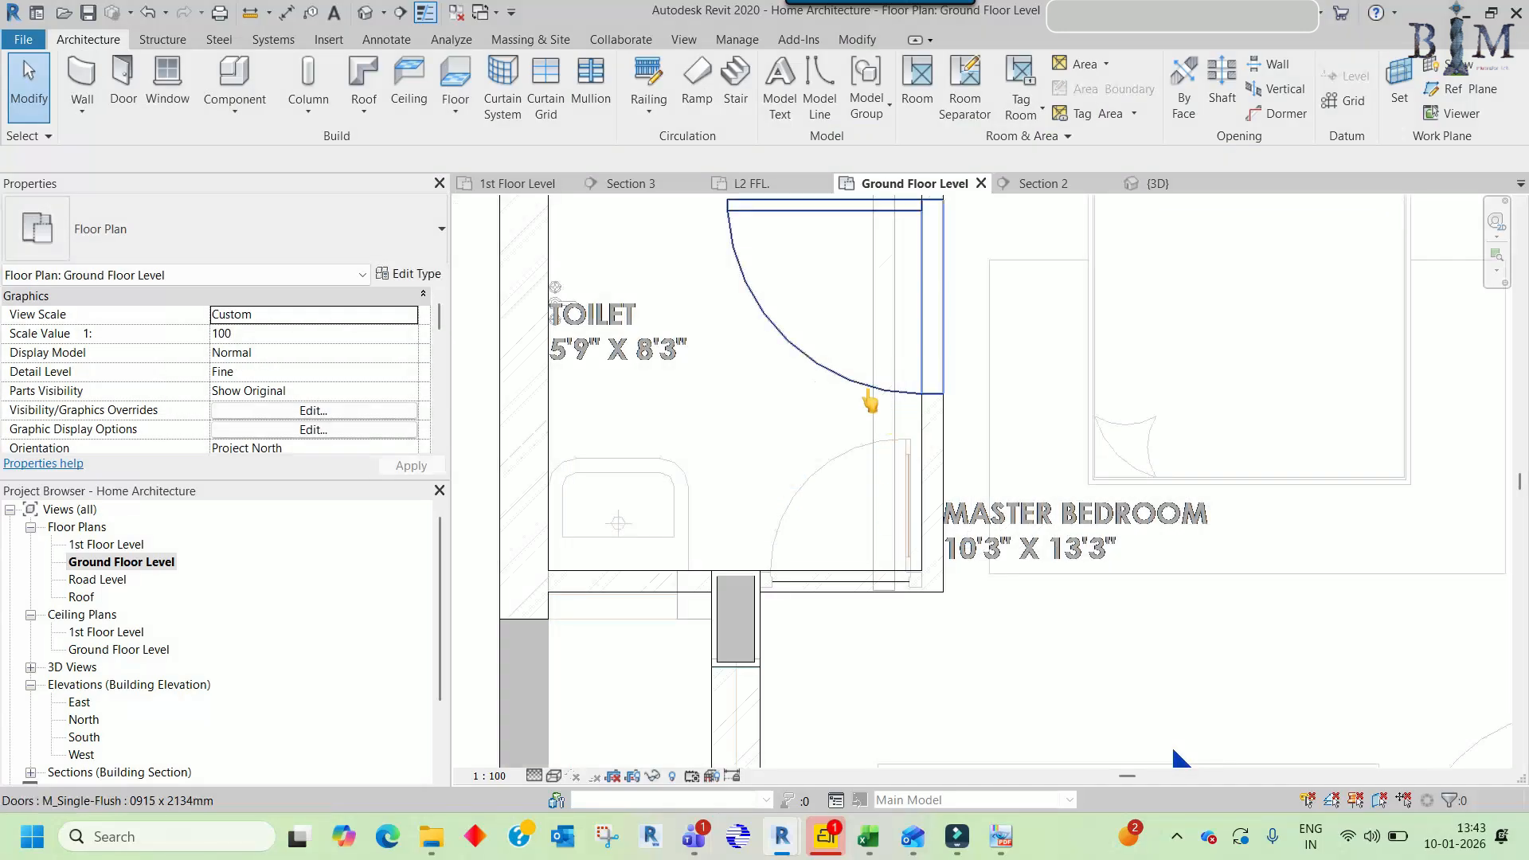
left_click(870, 399)
left_click(407, 273)
left_click(692, 218)
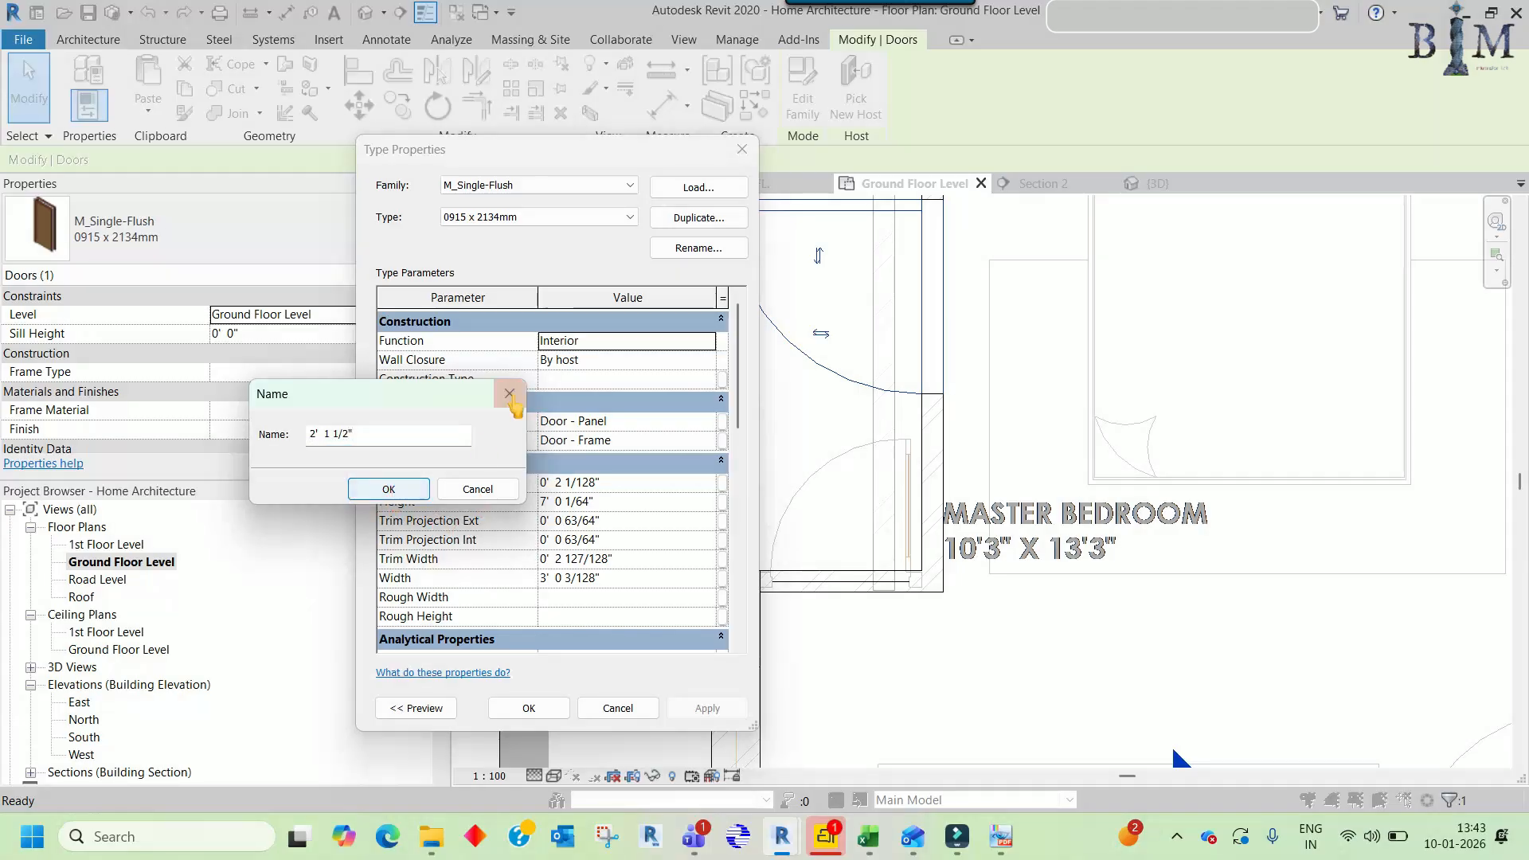
left_click(509, 395)
left_click(741, 148)
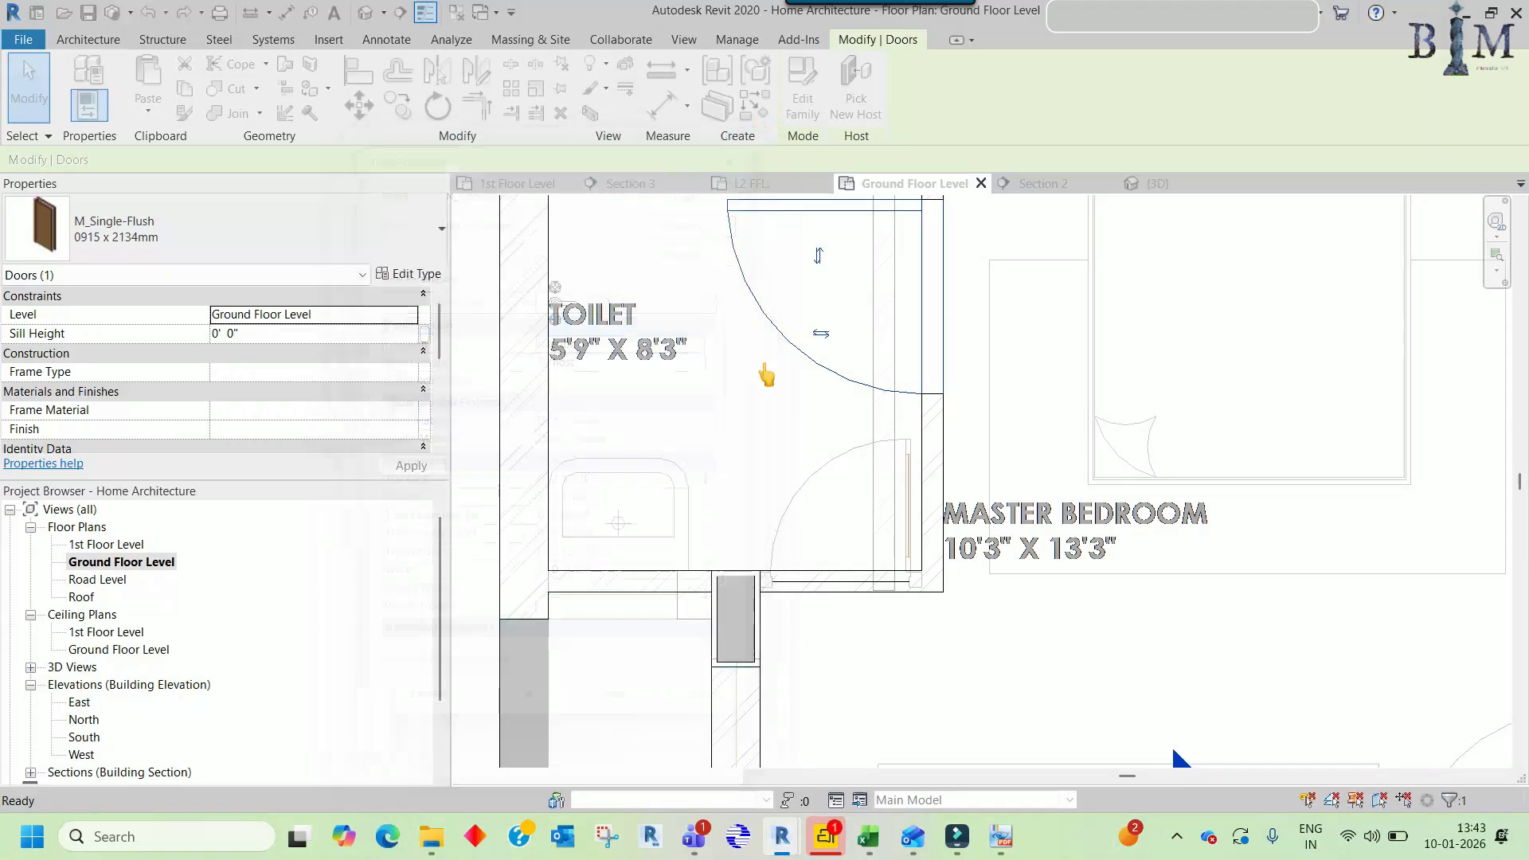
left_click(767, 443)
- Set the project's length units to millimeters with 0 decimal places and the mm symbol
key("u")
key("n")
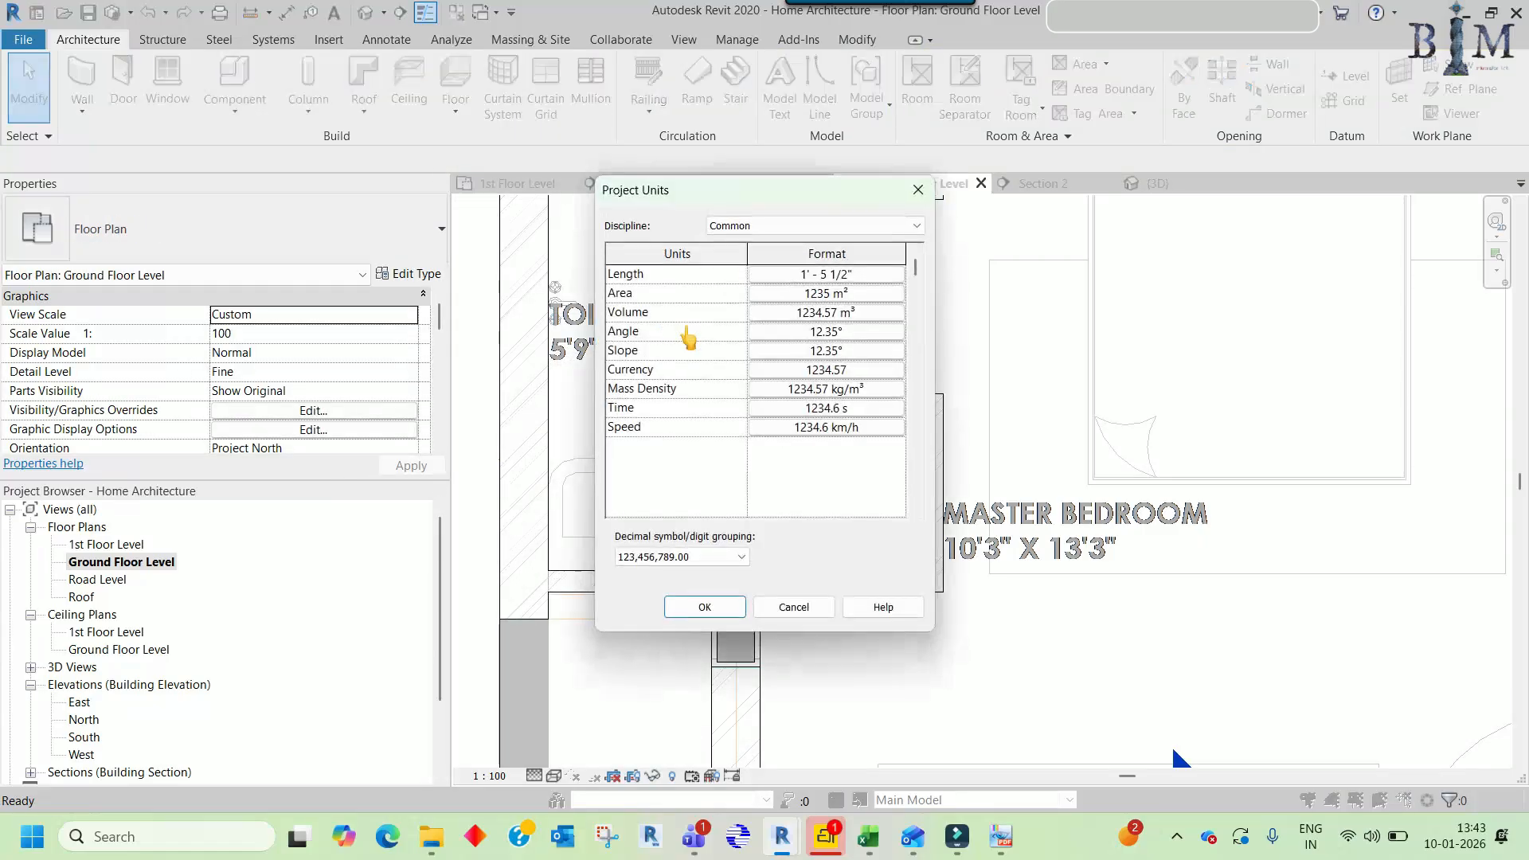
left_click(828, 274)
left_click(816, 305)
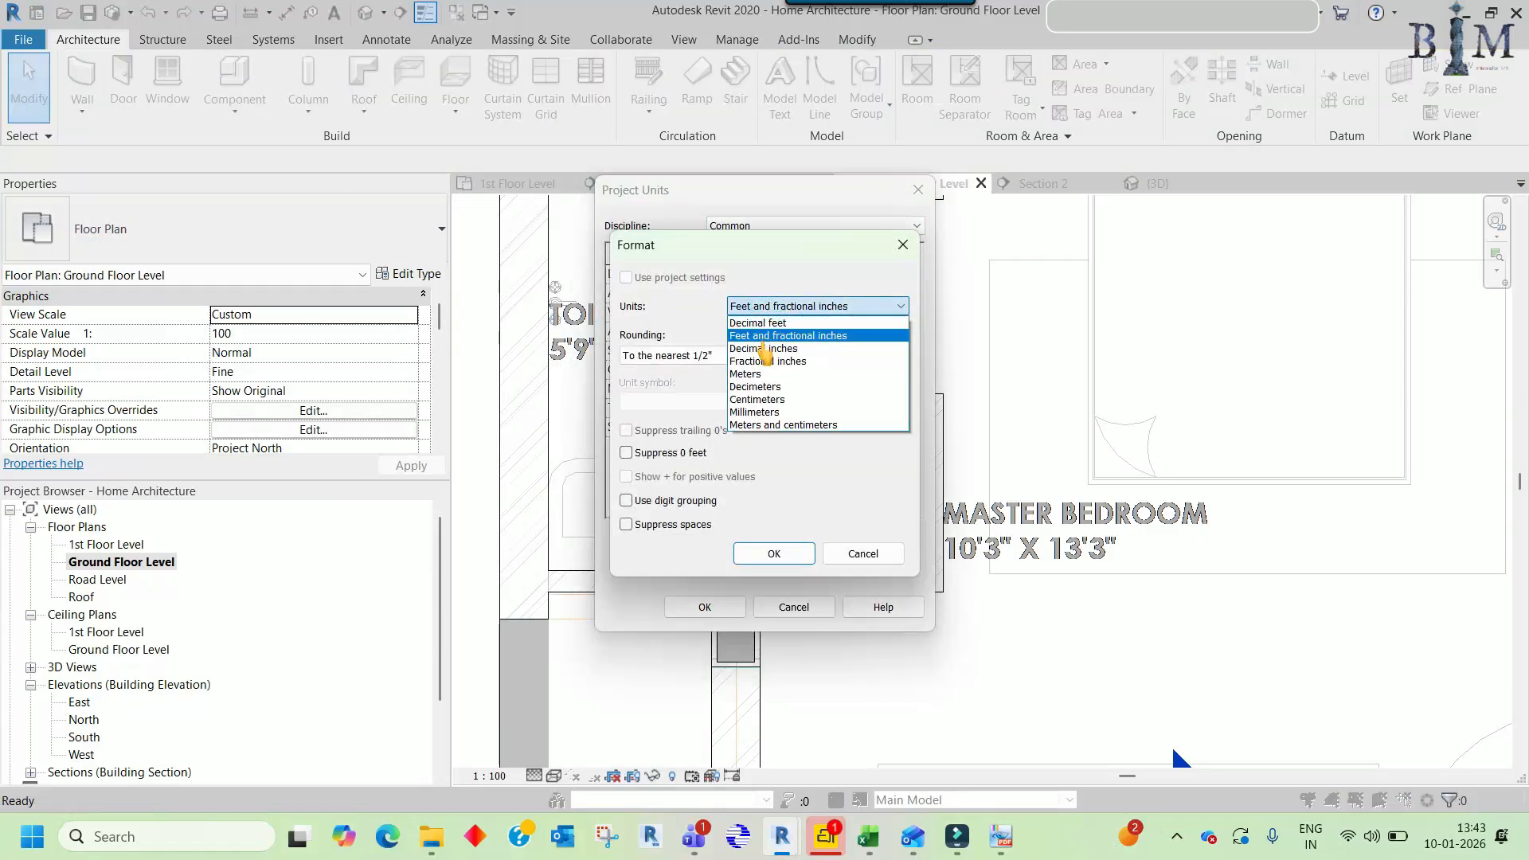
left_click(754, 411)
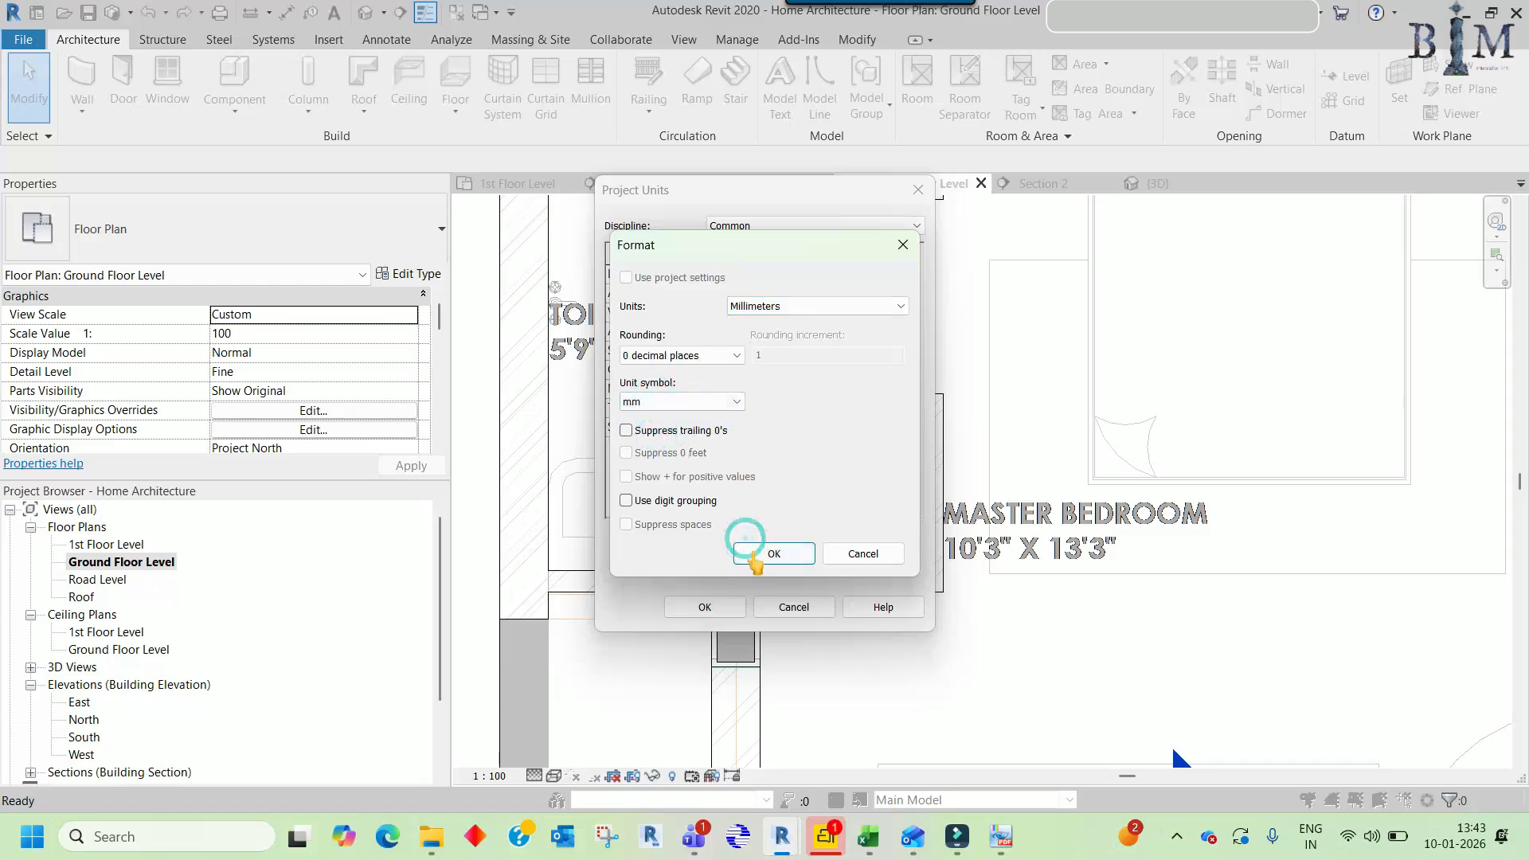
left_click(774, 554)
left_click(705, 606)
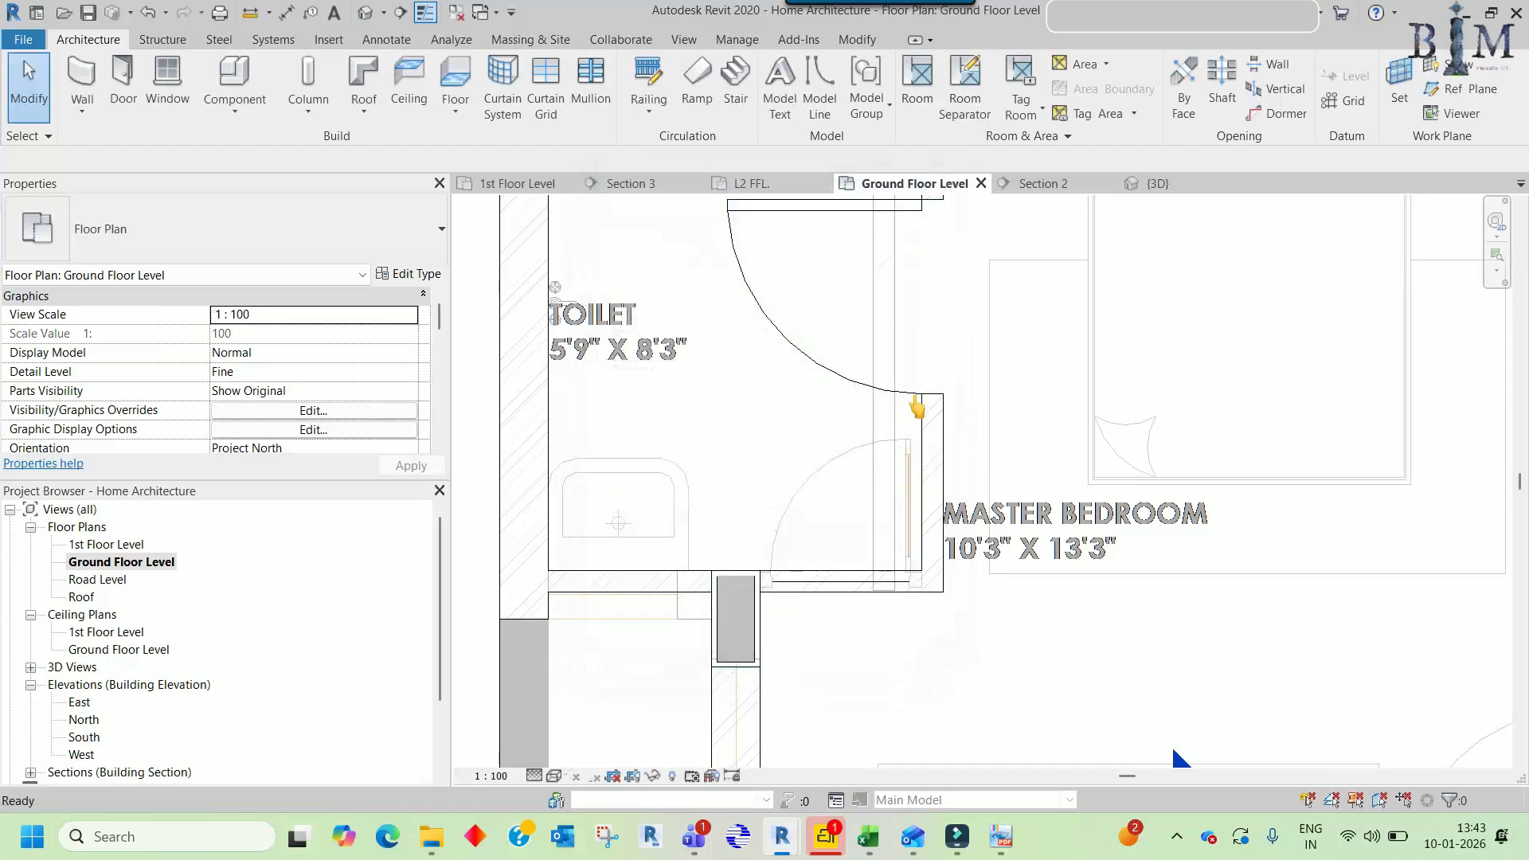
- Measure the placed toilet door's width with an aligned dimension
key("d")
key("i")
middle_click_drag(926, 396, 925, 491)
left_click(843, 297)
left_click(895, 488)
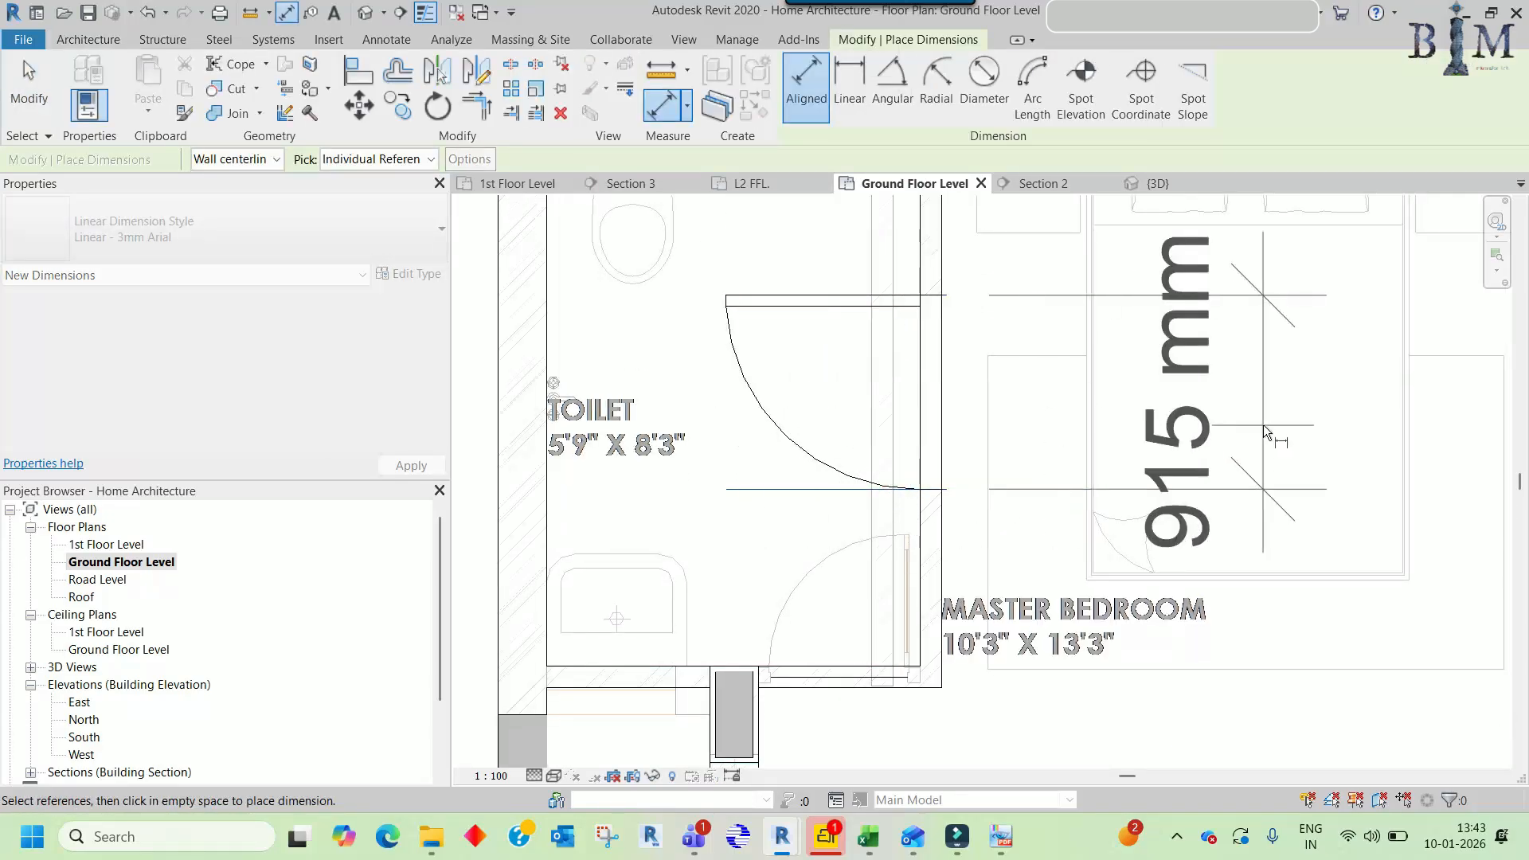
key("Escape")
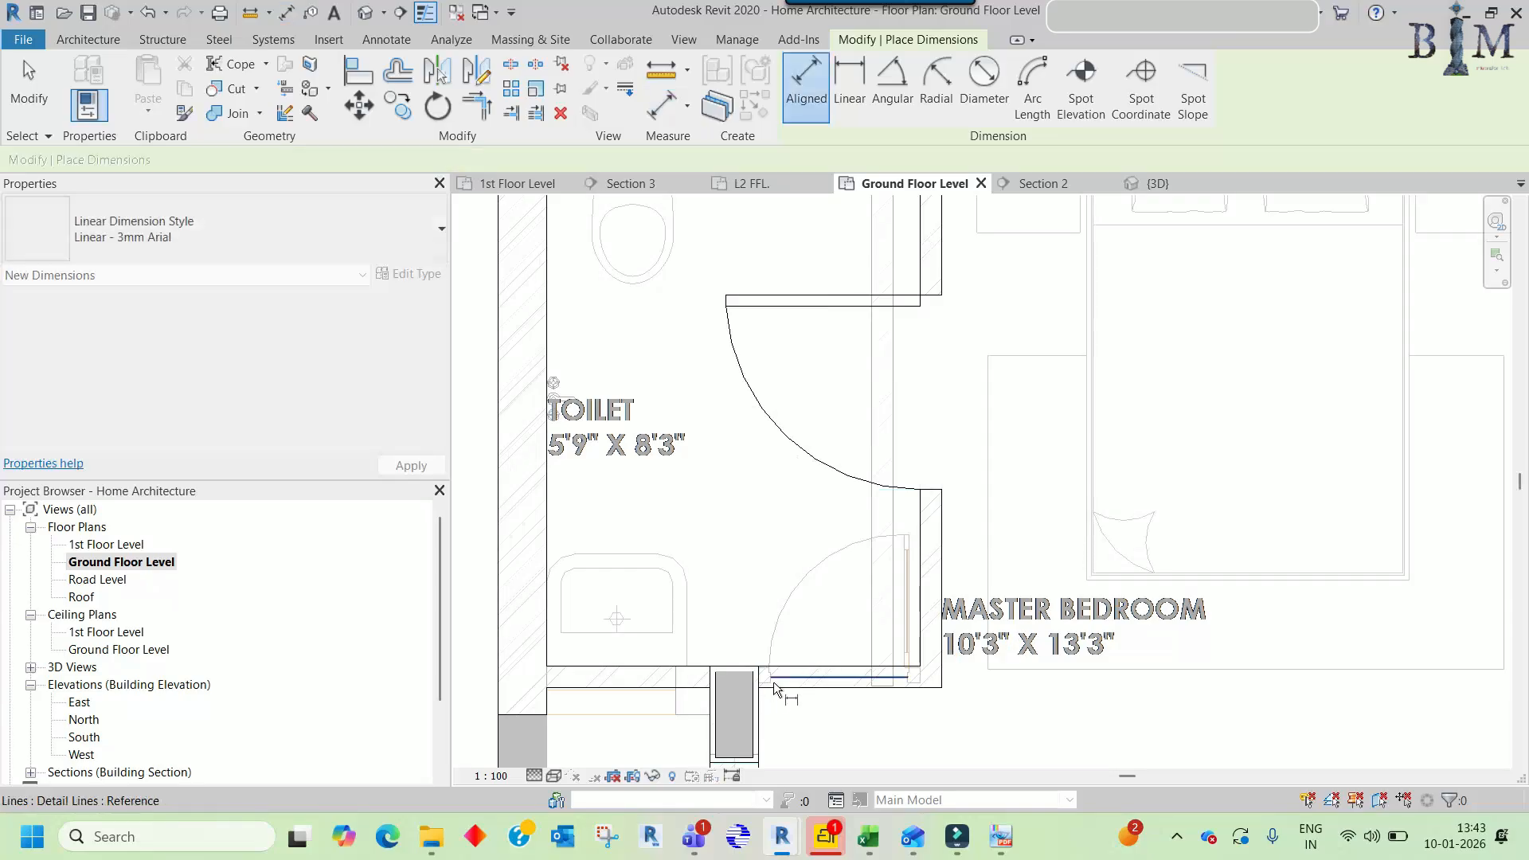
- Measure the plan's toilet door opening in millimeters along the existing detail line
scroll(778, 682, "up", 4)
key("Escape")
key("l")
left_click(766, 673)
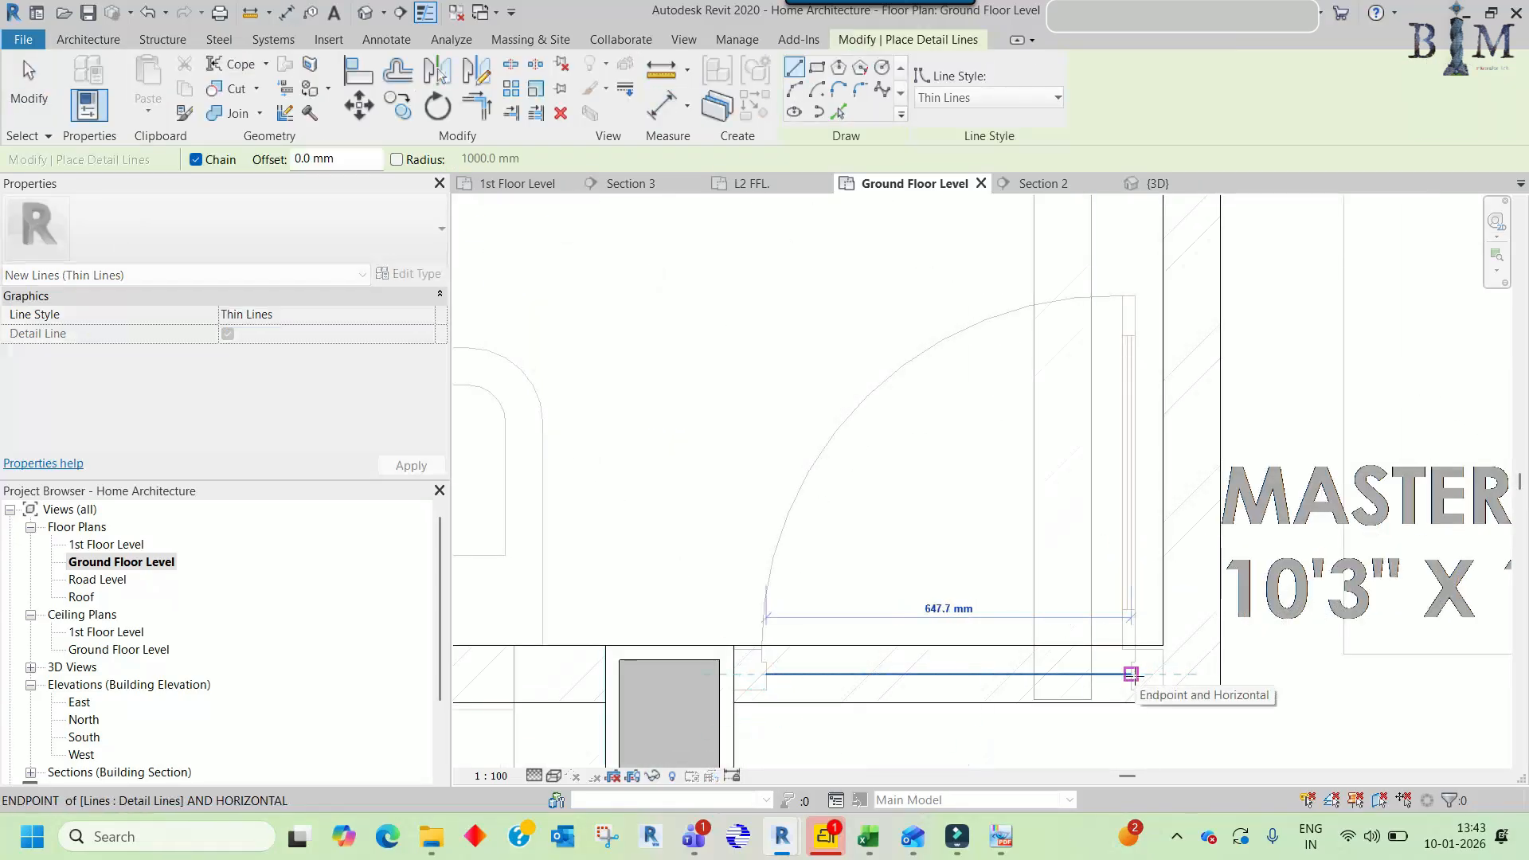
middle_click_drag(1131, 674, 974, 643)
scroll(973, 637, "down", 5)
key("Escape")
key("Escape")
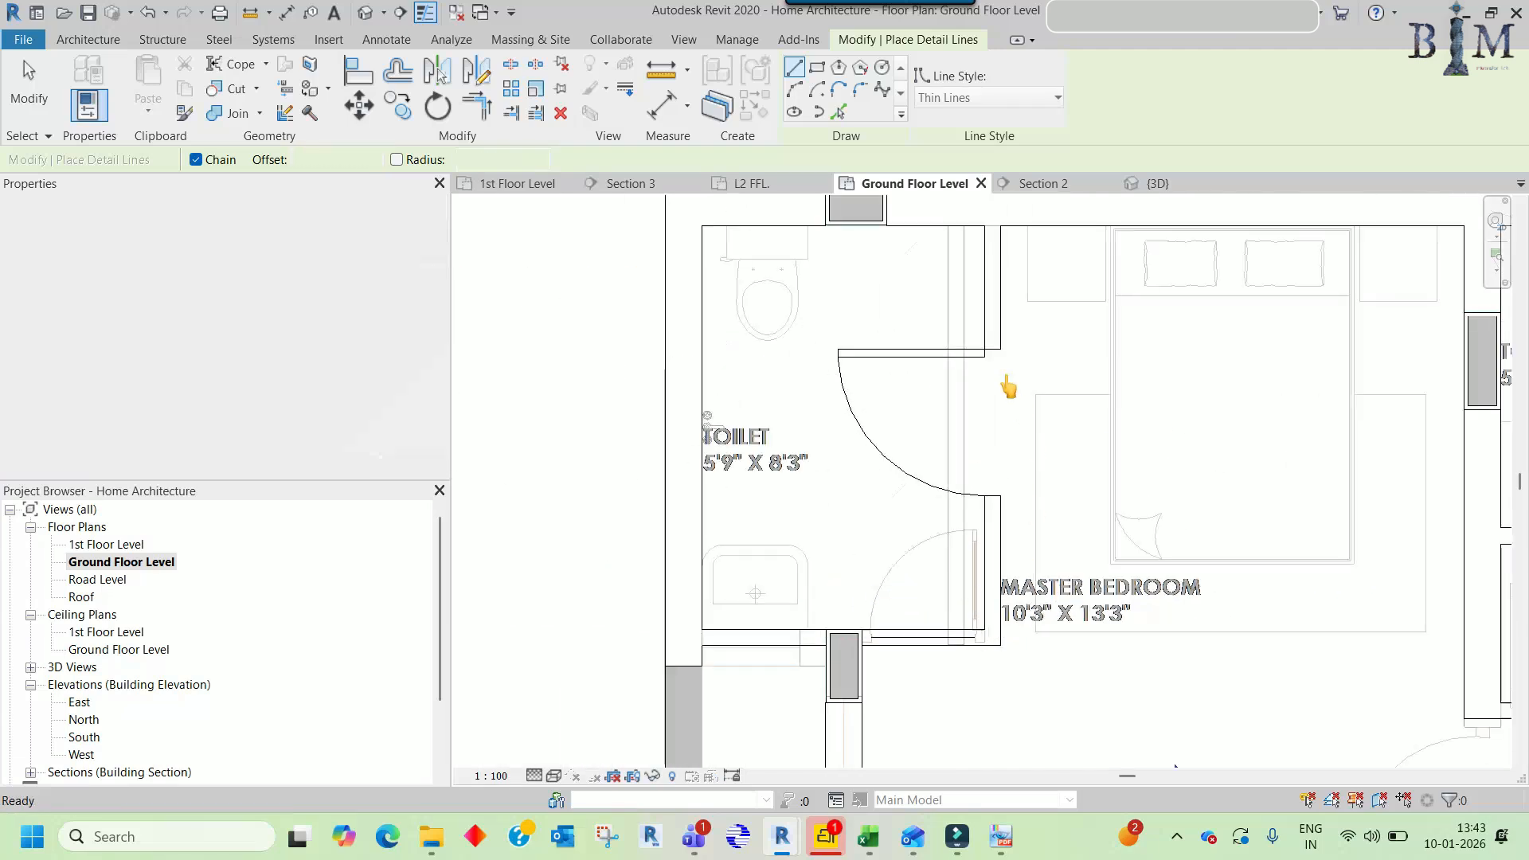
- Duplicate the placed door's type as 0650 x 2134mm and set its width to 650 mm
left_click(956, 352)
left_click(407, 273)
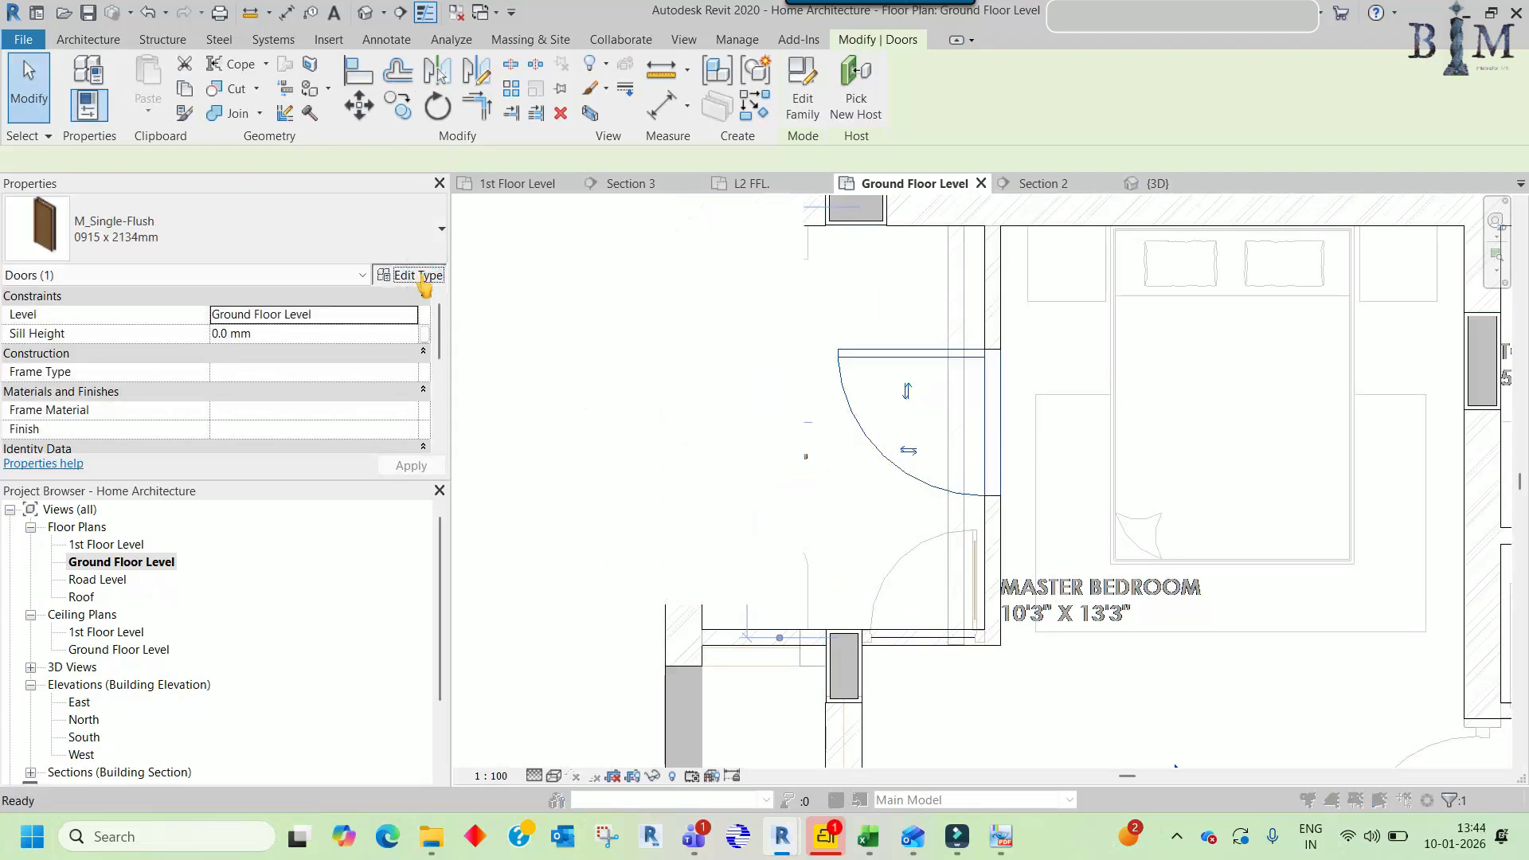
left_click(690, 223)
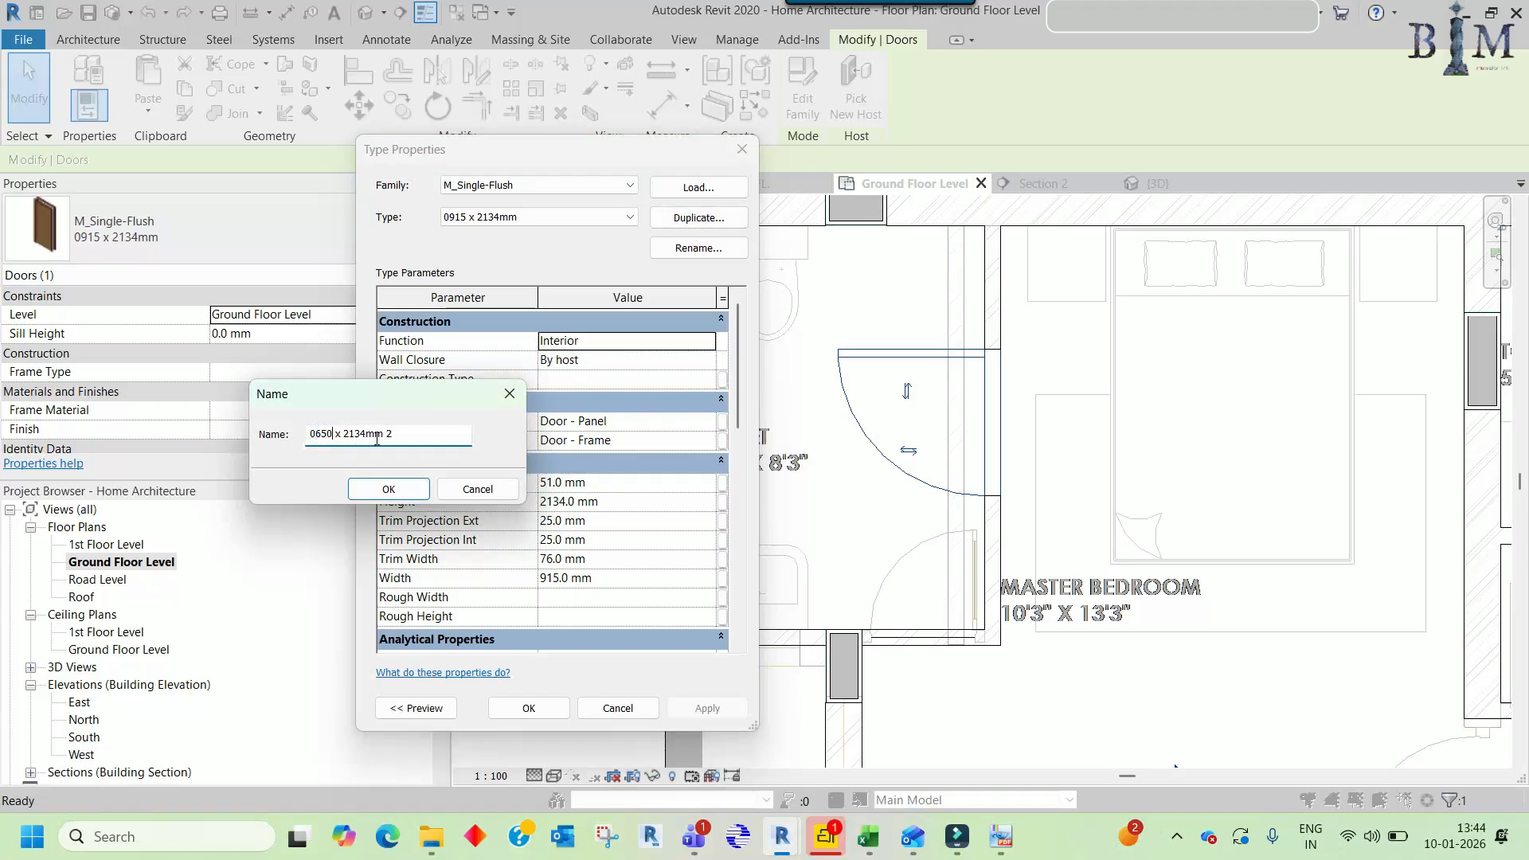
left_click(389, 488)
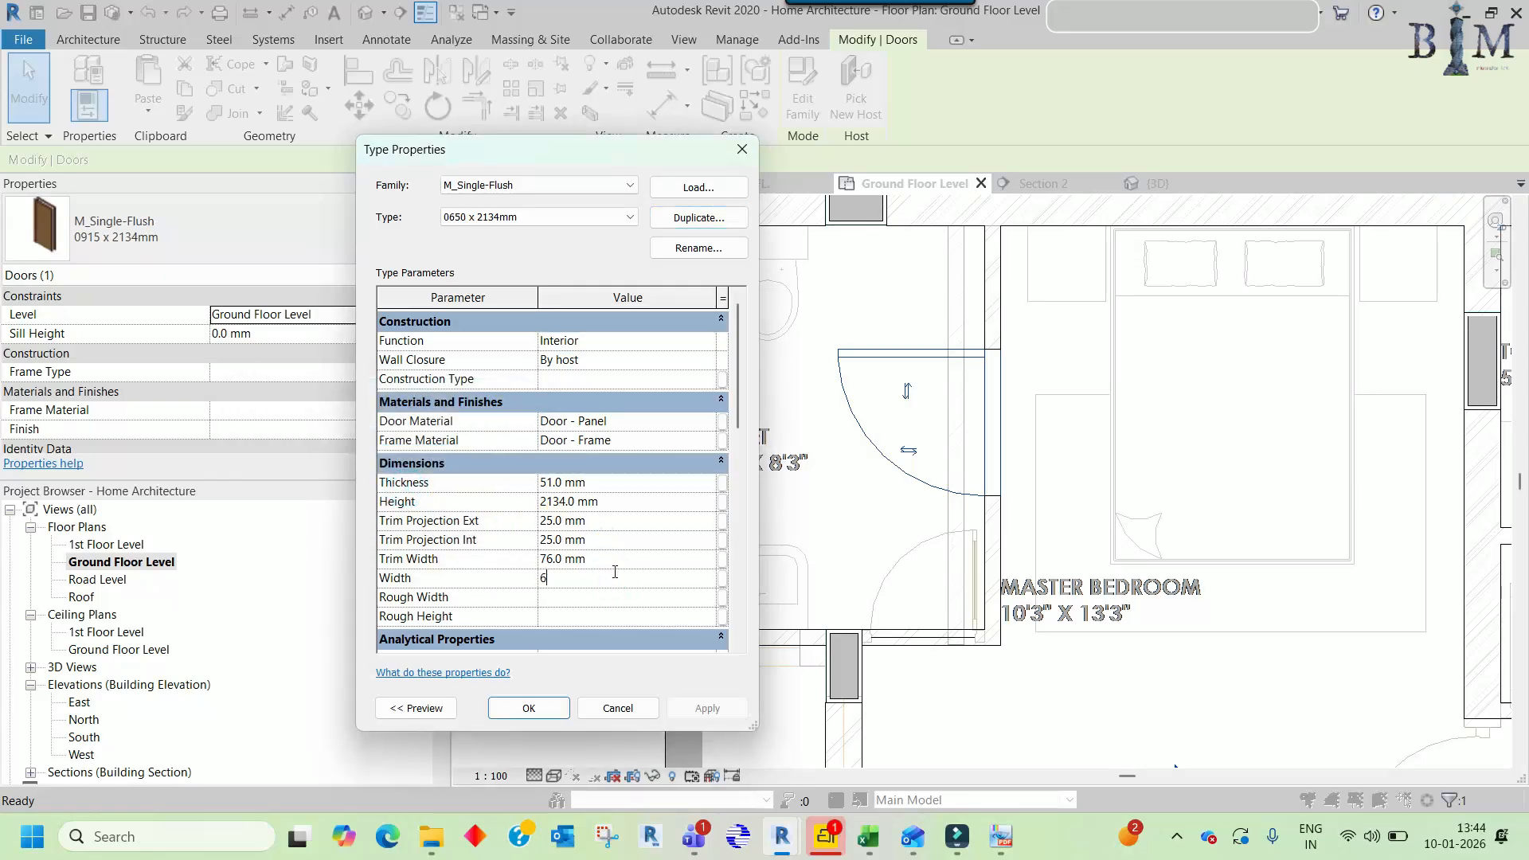
left_click(529, 708)
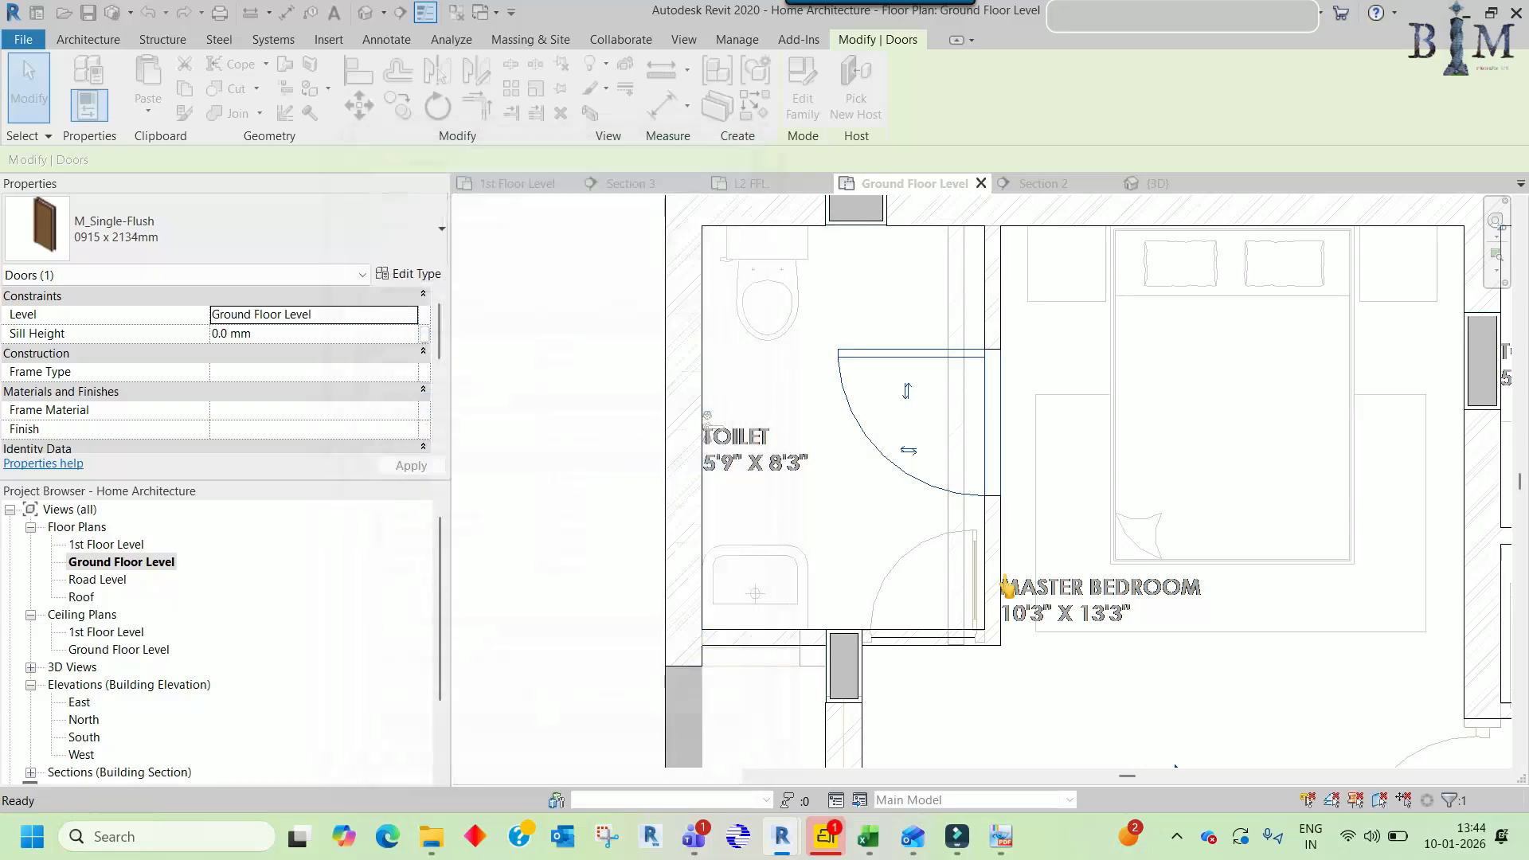
- Place another 0650 x 2134mm door in the toilet's horizontal 4" wall over the plan's door opening
middle_click_drag(1177, 772, 1146, 626)
key("c")
key("s")
scroll(907, 481, "up", 4)
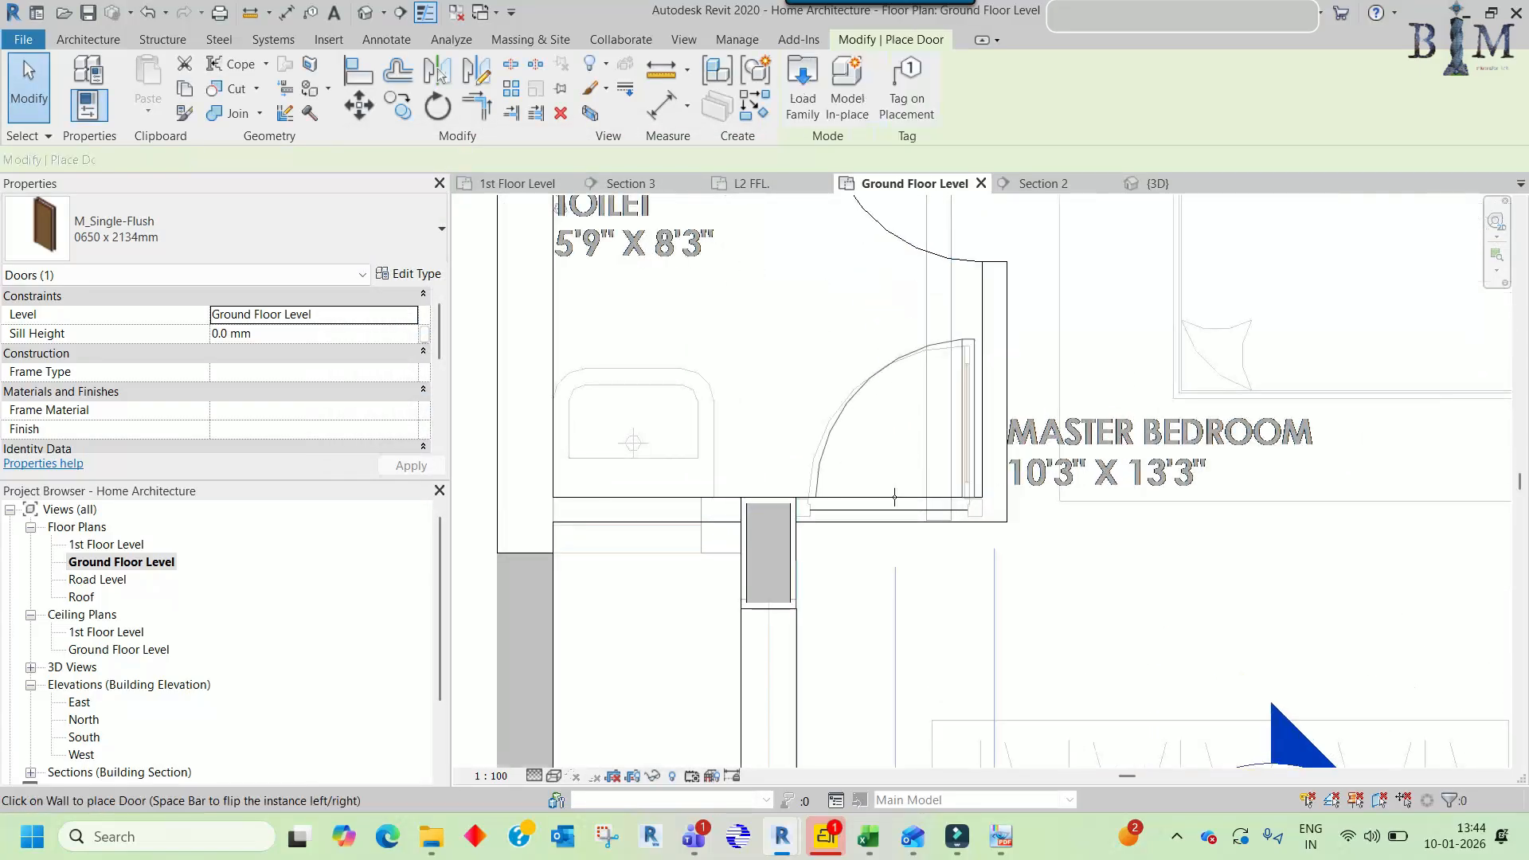
left_click(887, 509)
key("Escape")
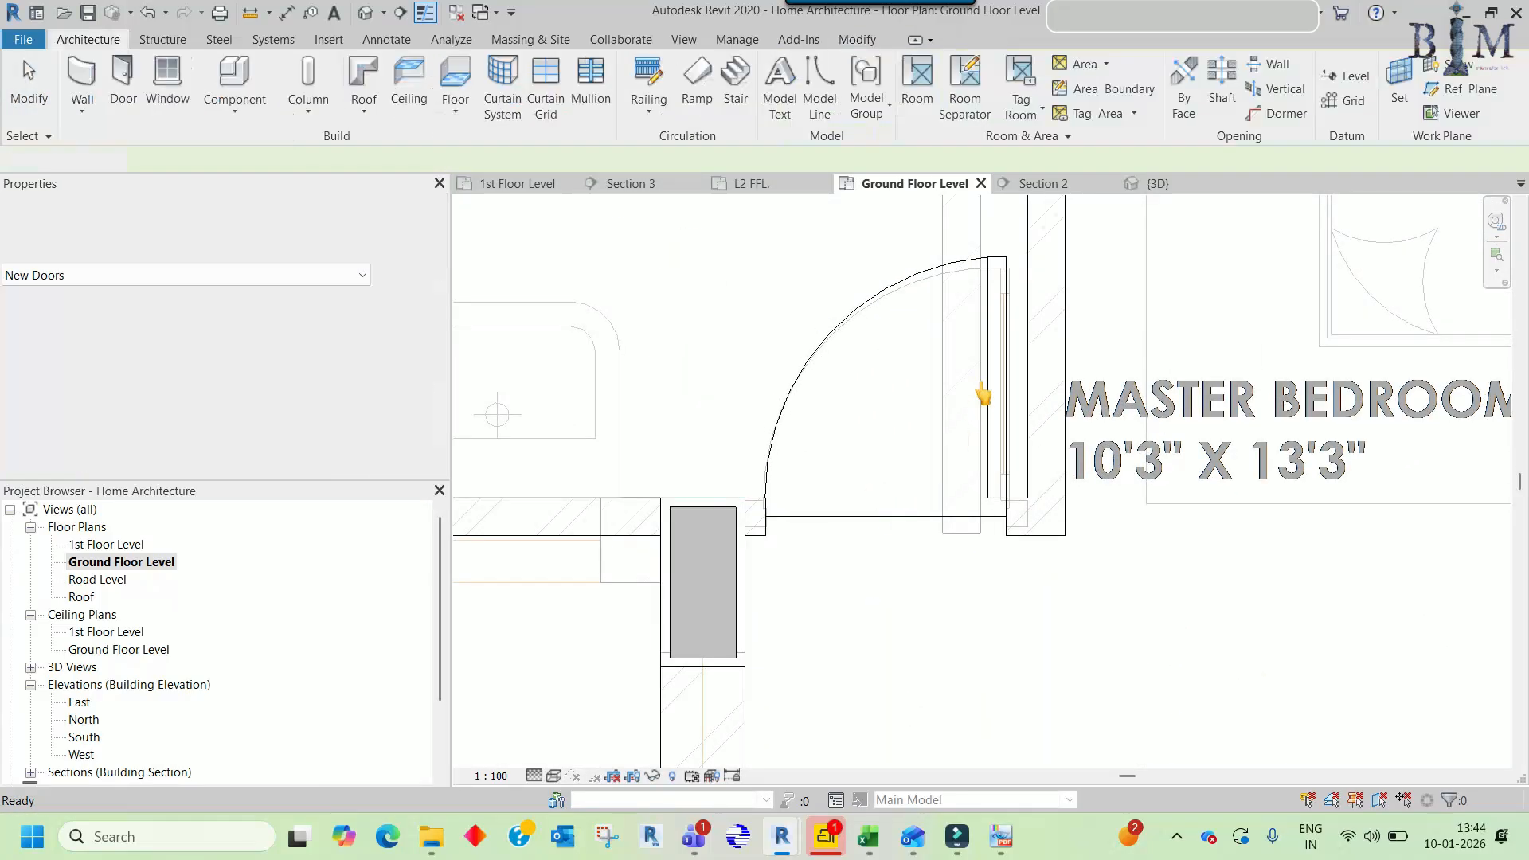
- Check the M_Single-Flush sizes available for the door in the toilet's horizontal wall, keeping type 0650 x 2134mm
left_click(1008, 419)
middle_click_drag(967, 504, 946, 506)
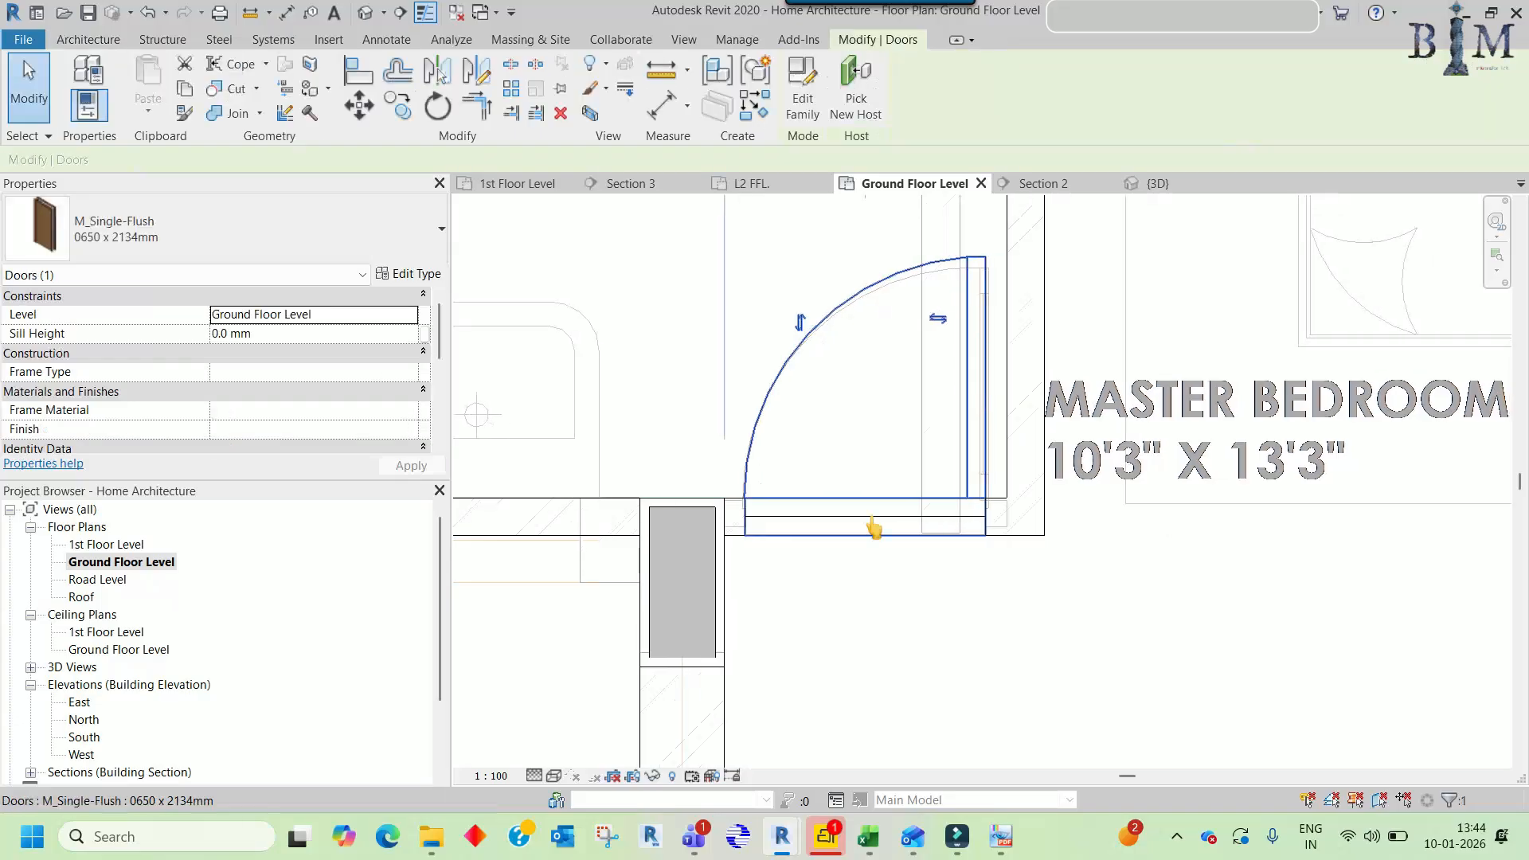
left_click(275, 253)
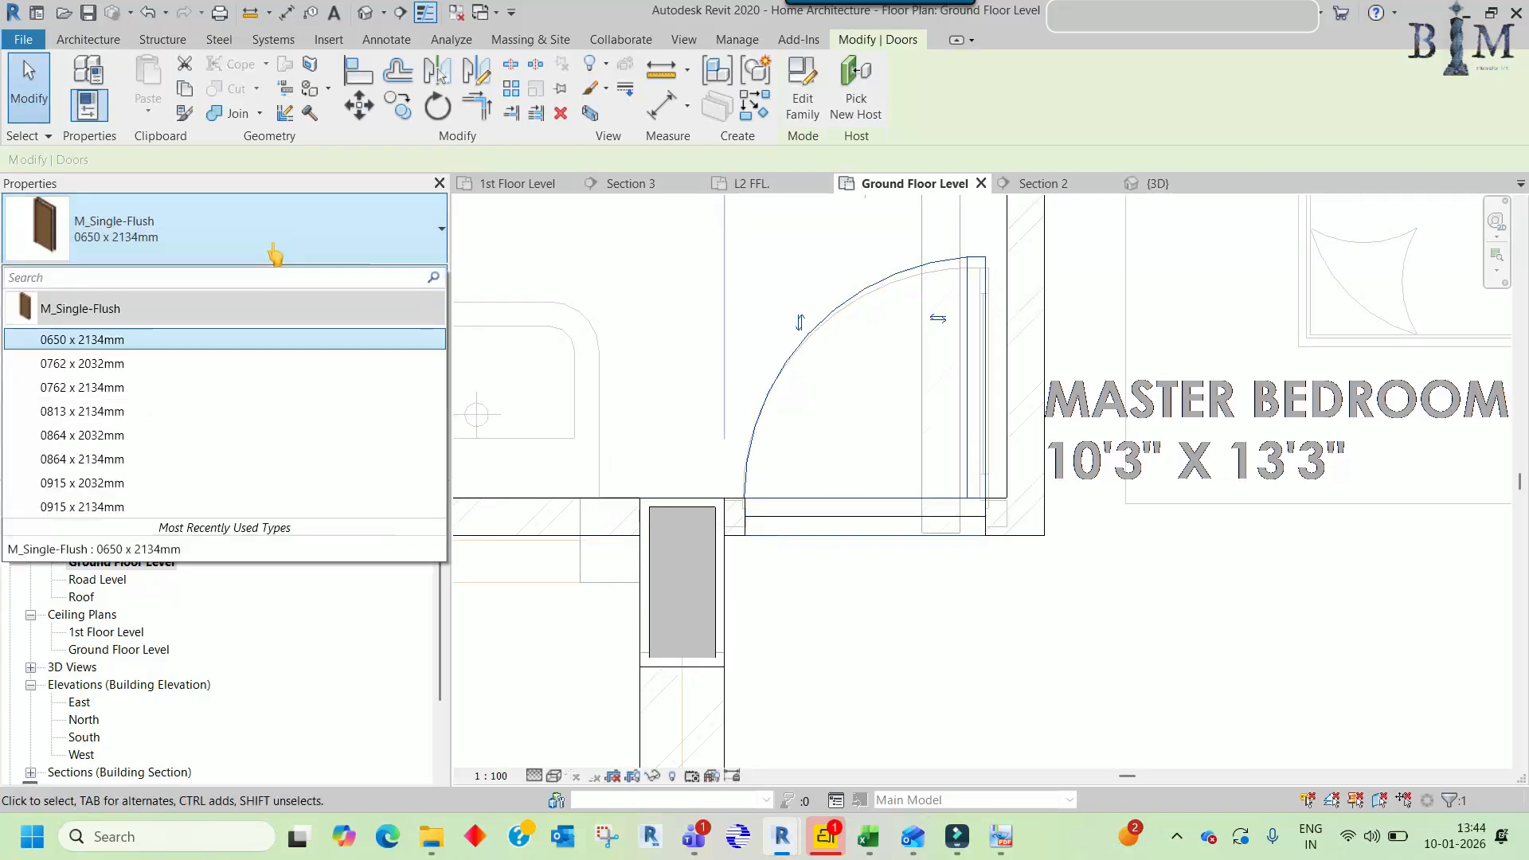
left_click(268, 339)
left_click(618, 254)
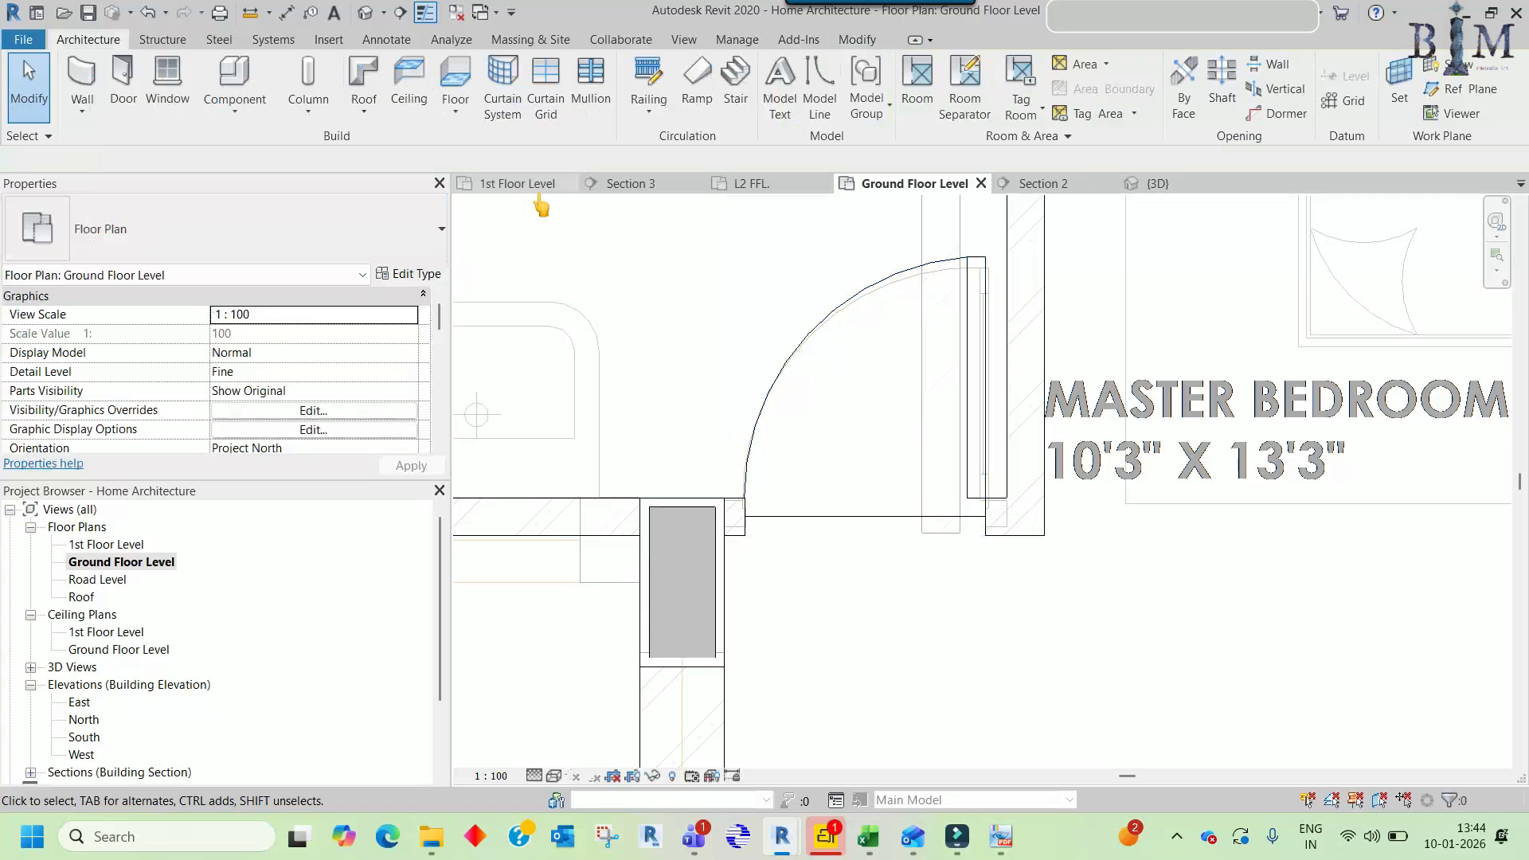
- Close the inactive views and select the Bed Room 1 single leaf door in the Tower Arch project's L2 FFL. plan
left_click(456, 14)
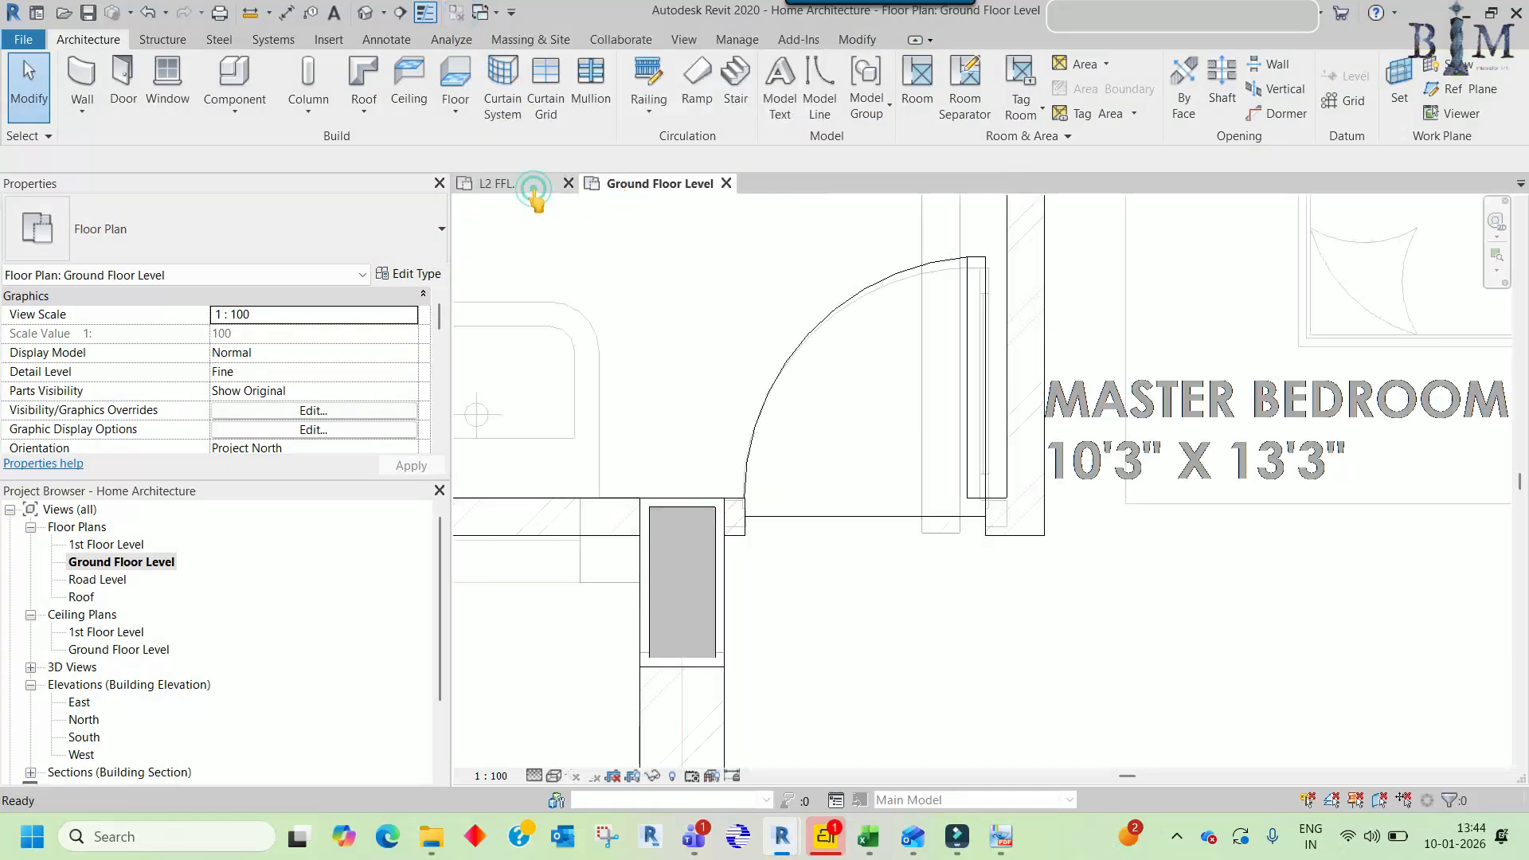
left_click(530, 183)
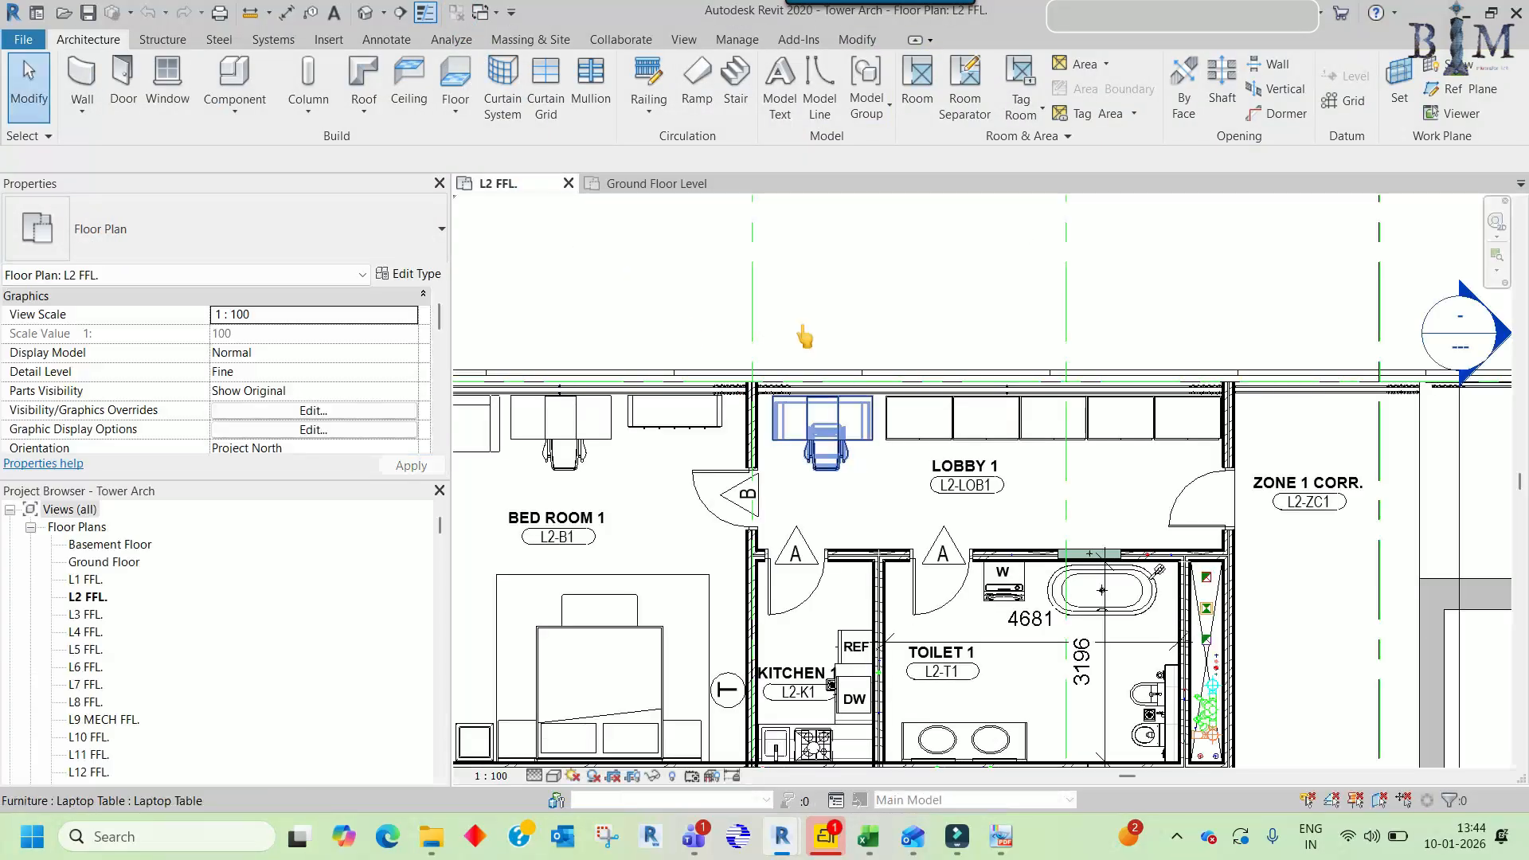
scroll(753, 468, "up", 5)
left_click(777, 375)
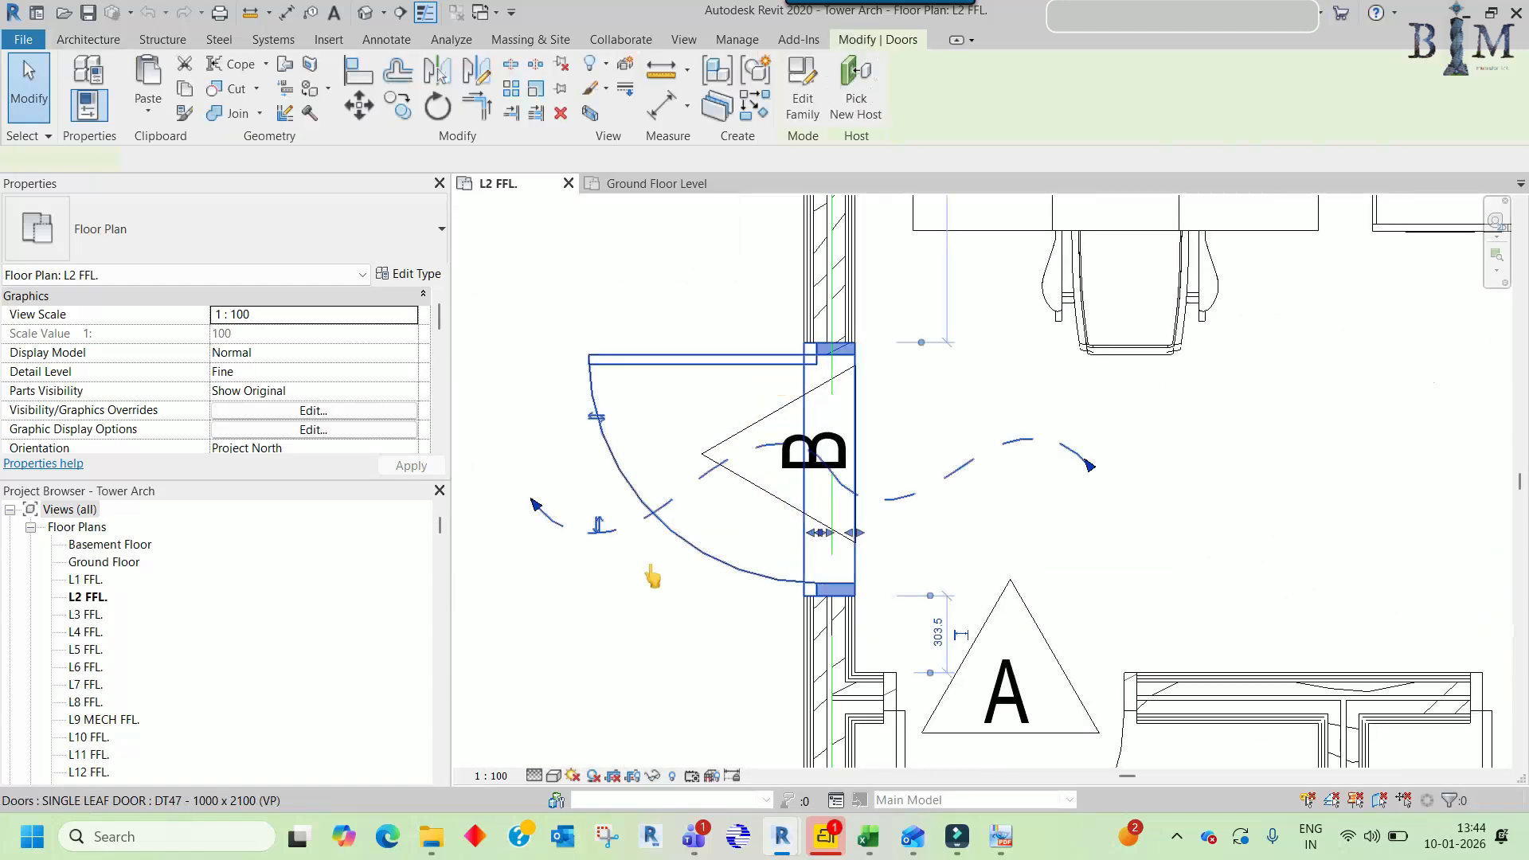
left_click(564, 658)
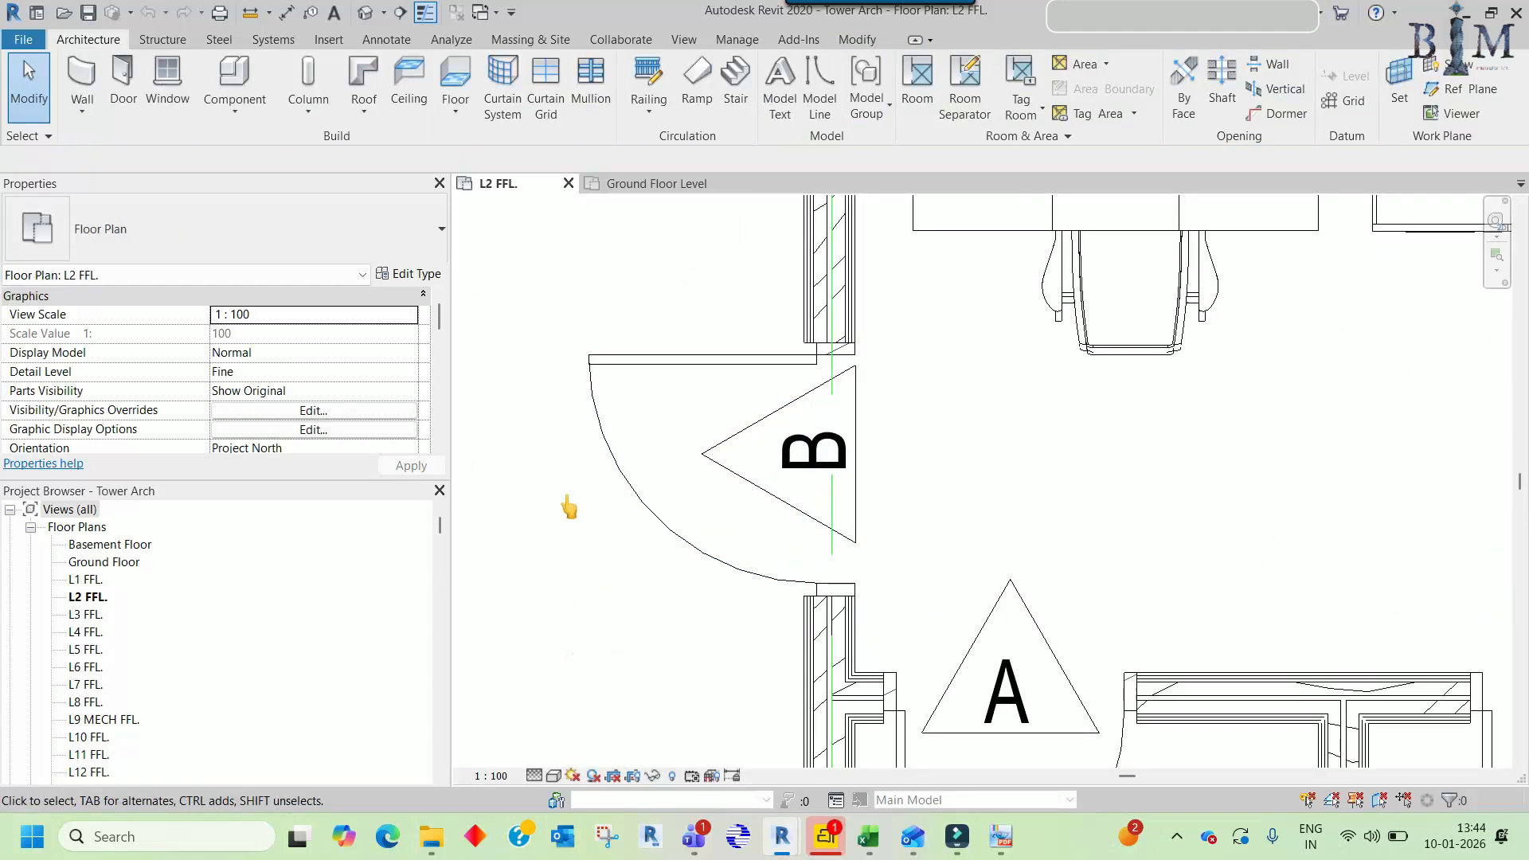
left_click(647, 382)
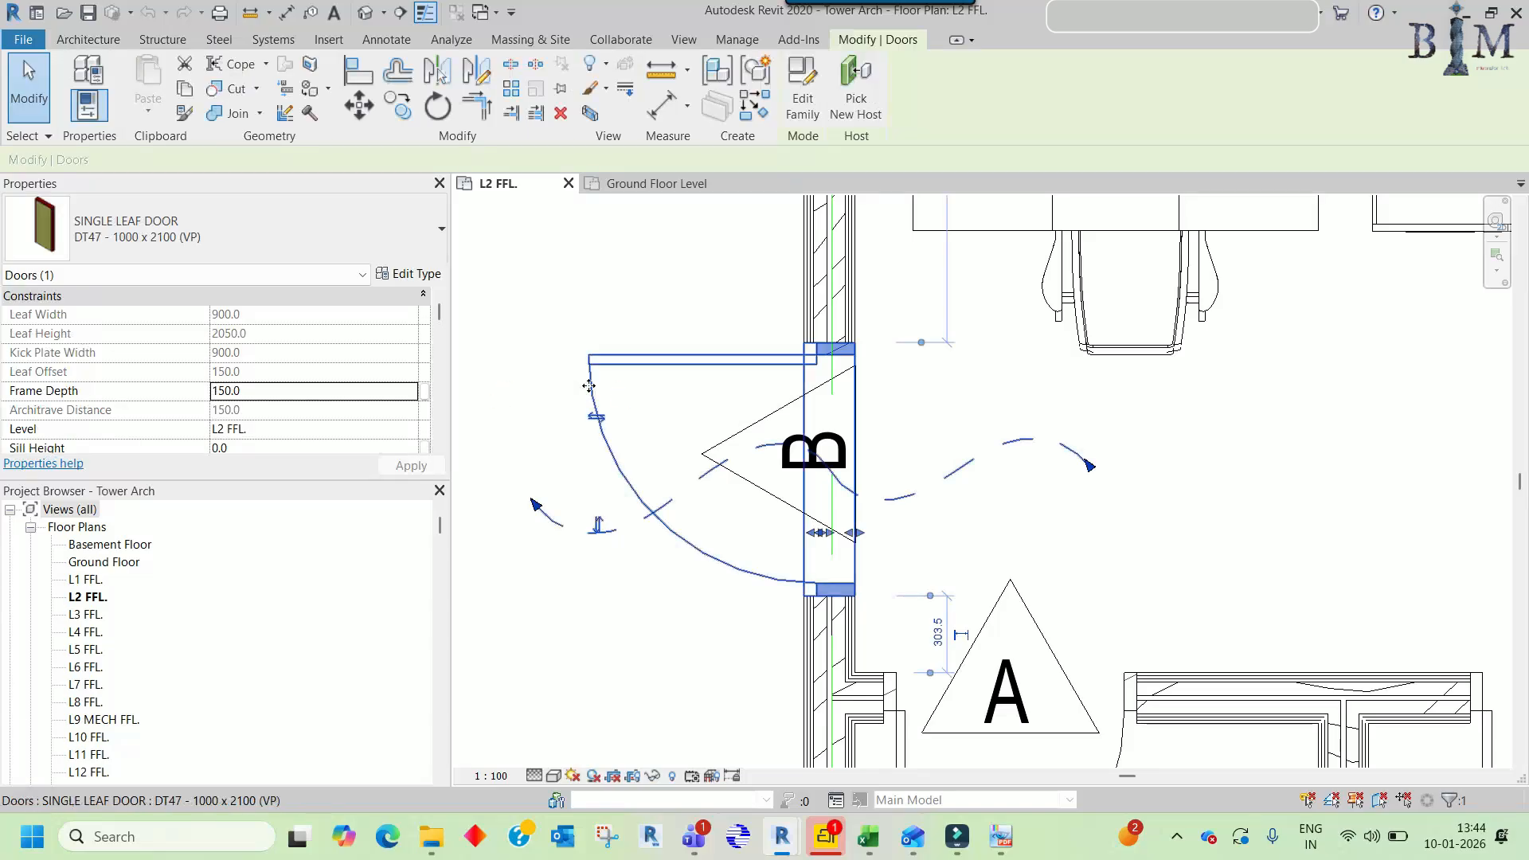
left_click(808, 104)
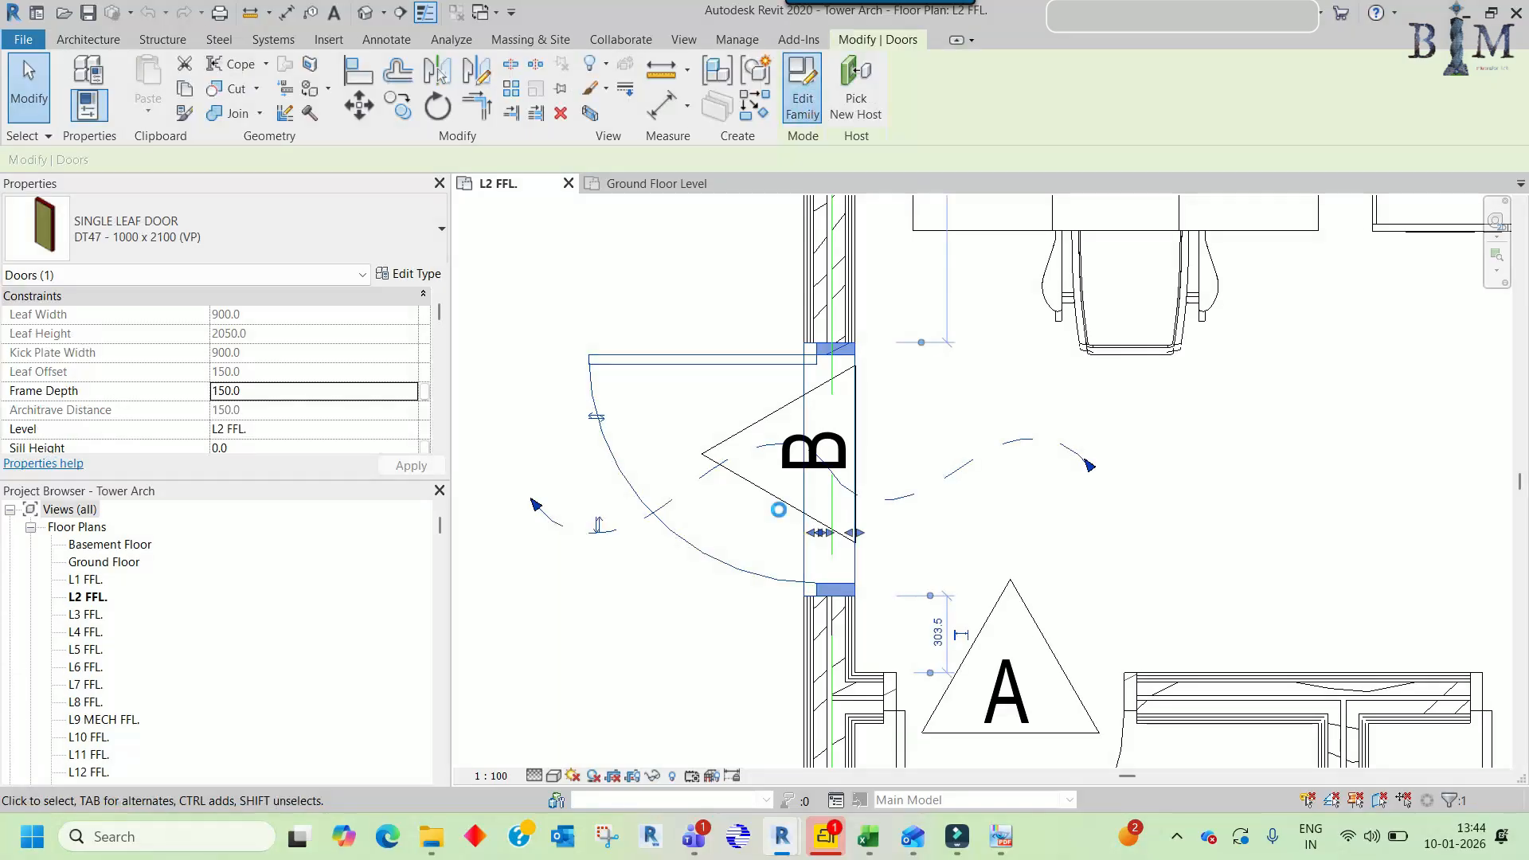
left_click(936, 483)
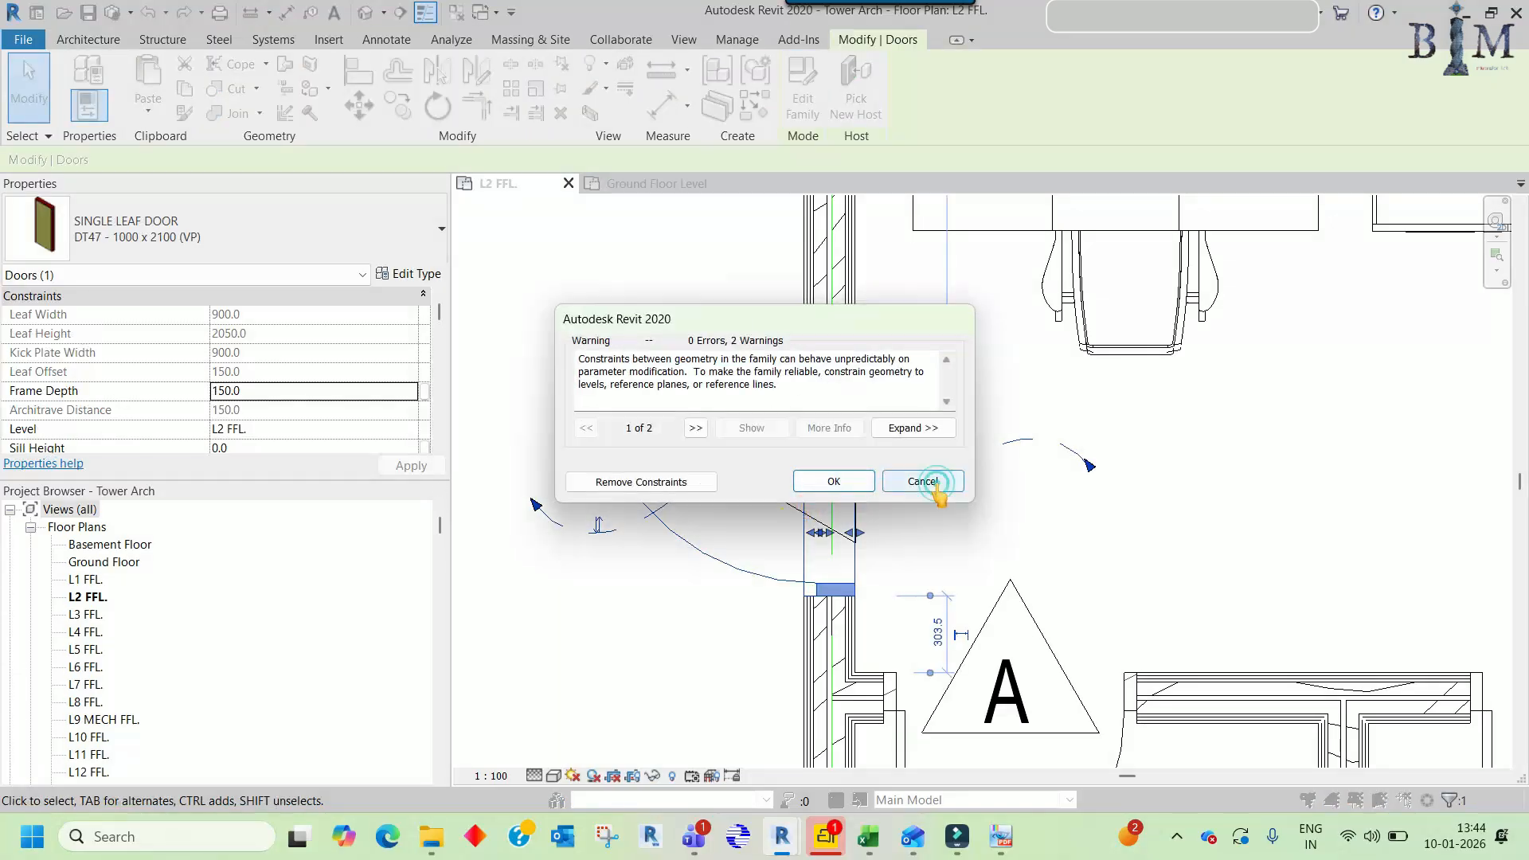
left_click(884, 416)
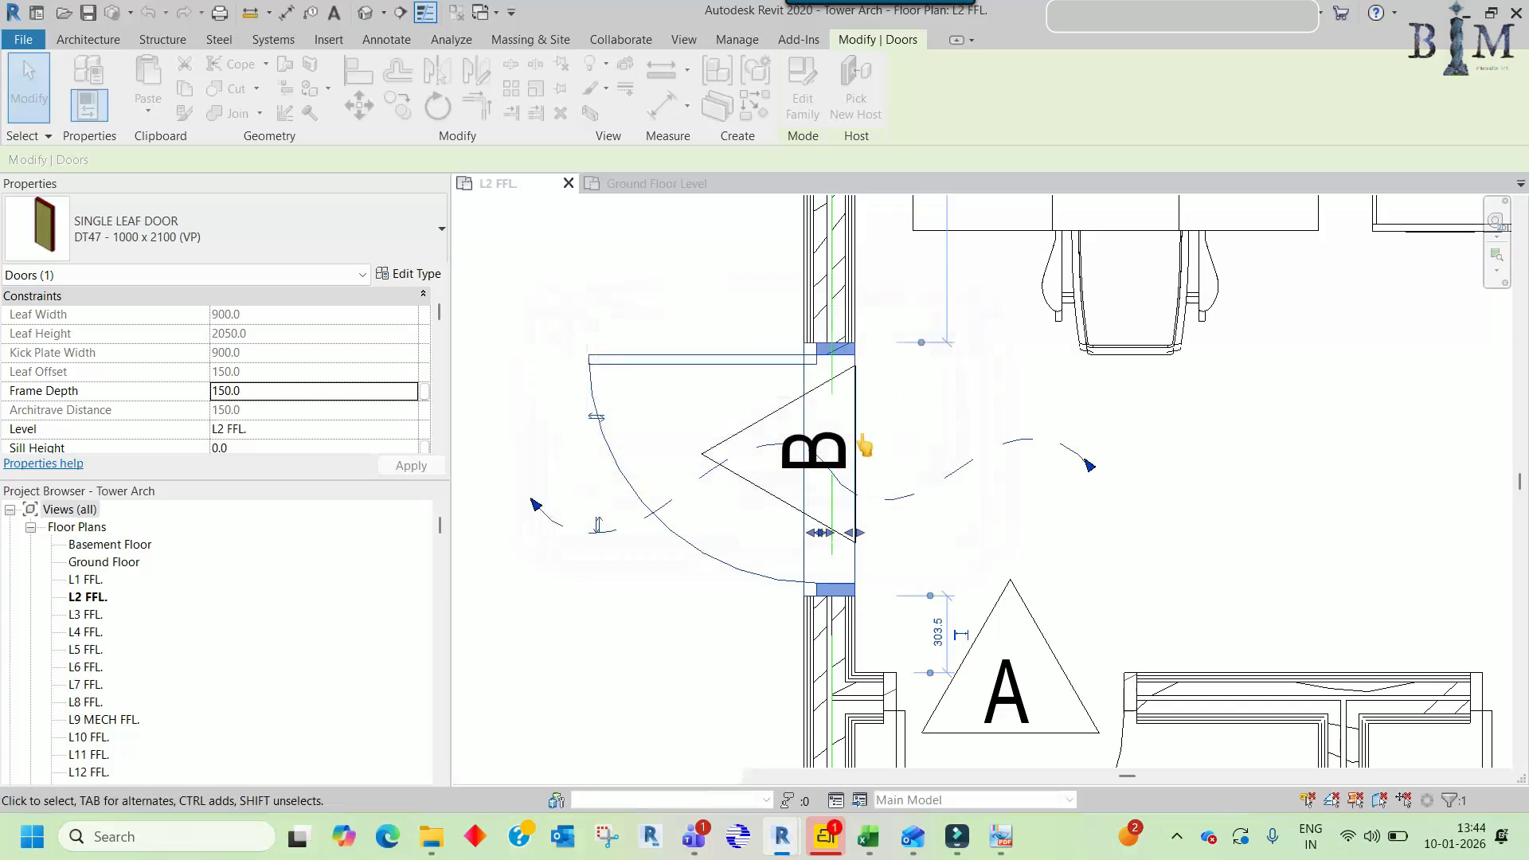
- Copy the single leaf door with its host wall into Home Architecture's Ground Floor Level plan, placing them outside the building beside the toilet
left_click(807, 320, "ctrl")
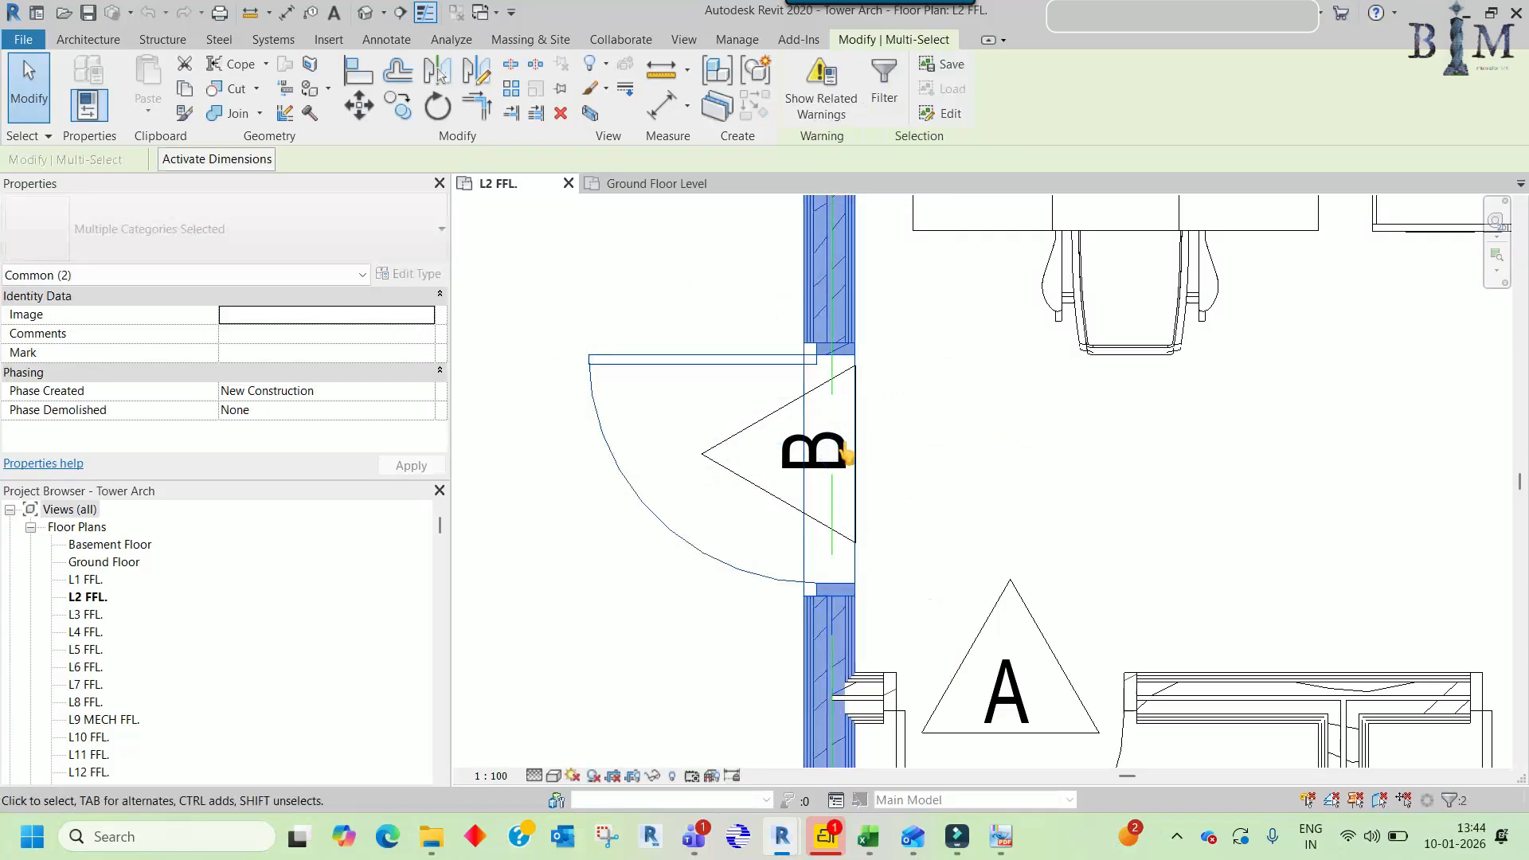
left_click(654, 185)
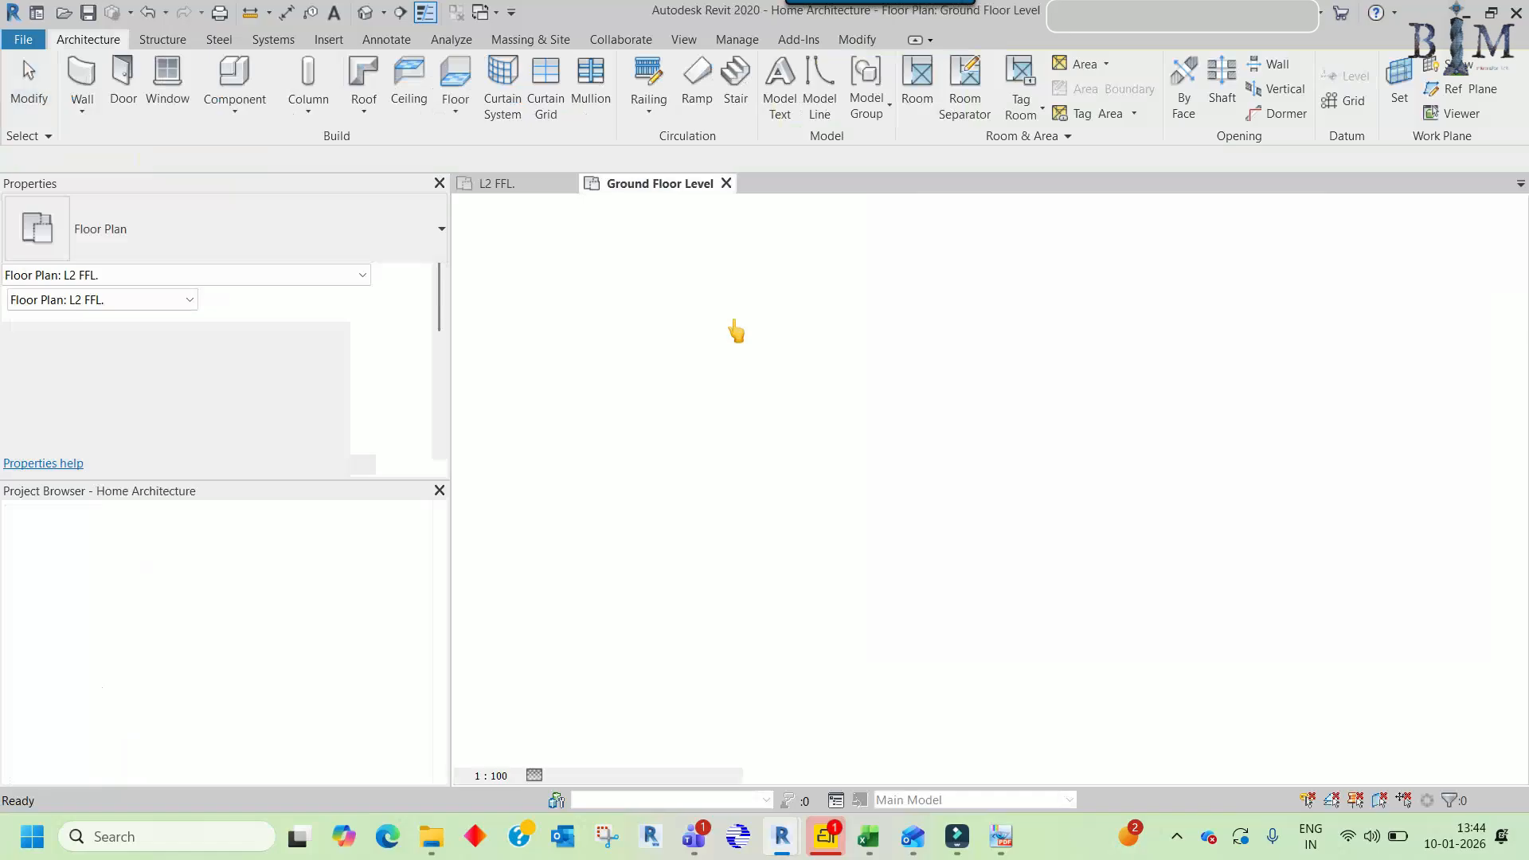
key("ctrl+v")
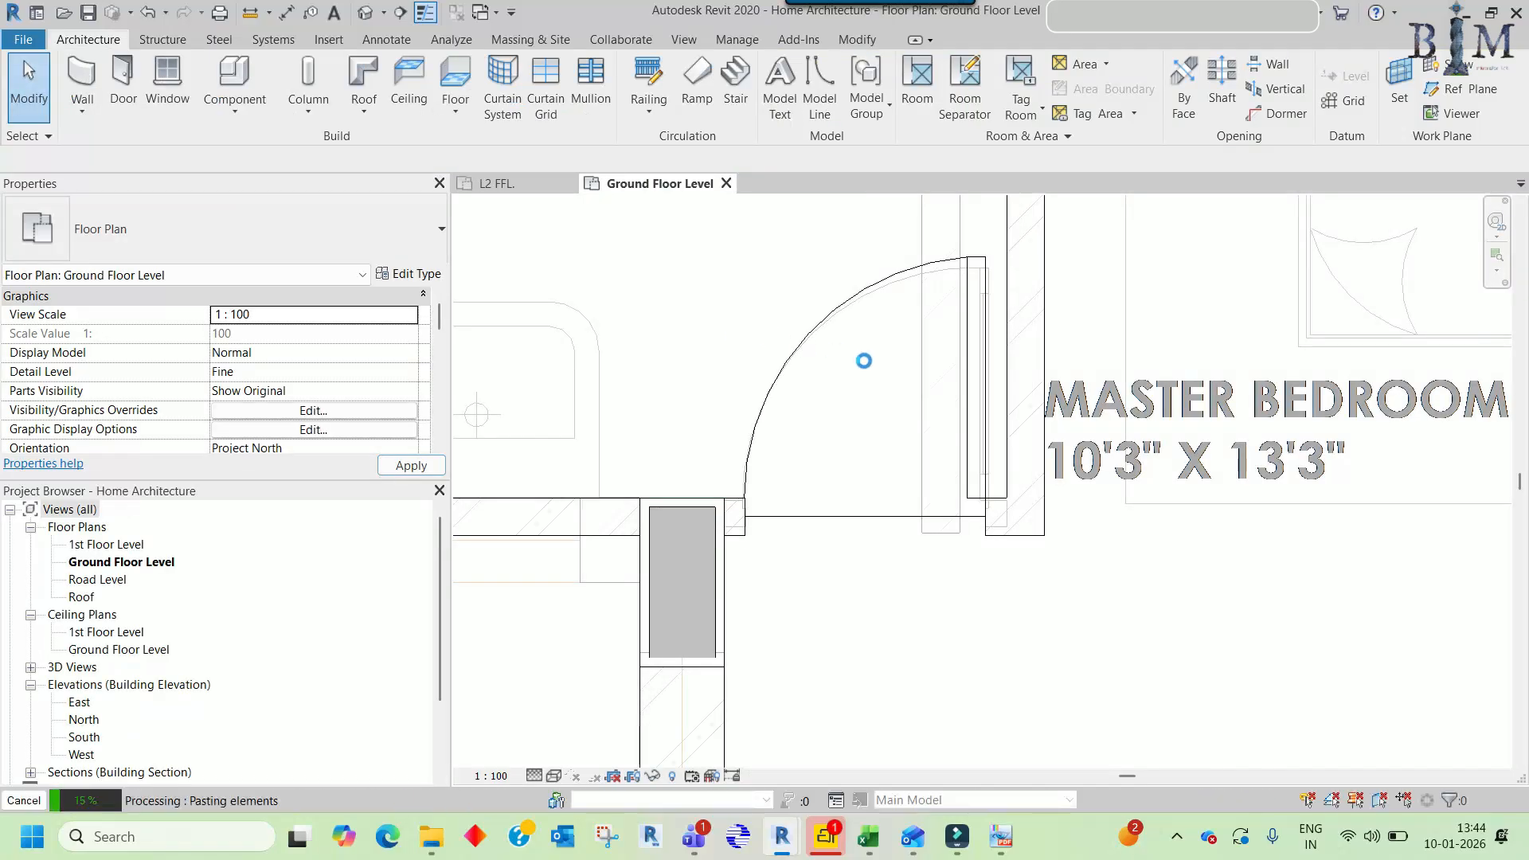
key("Return")
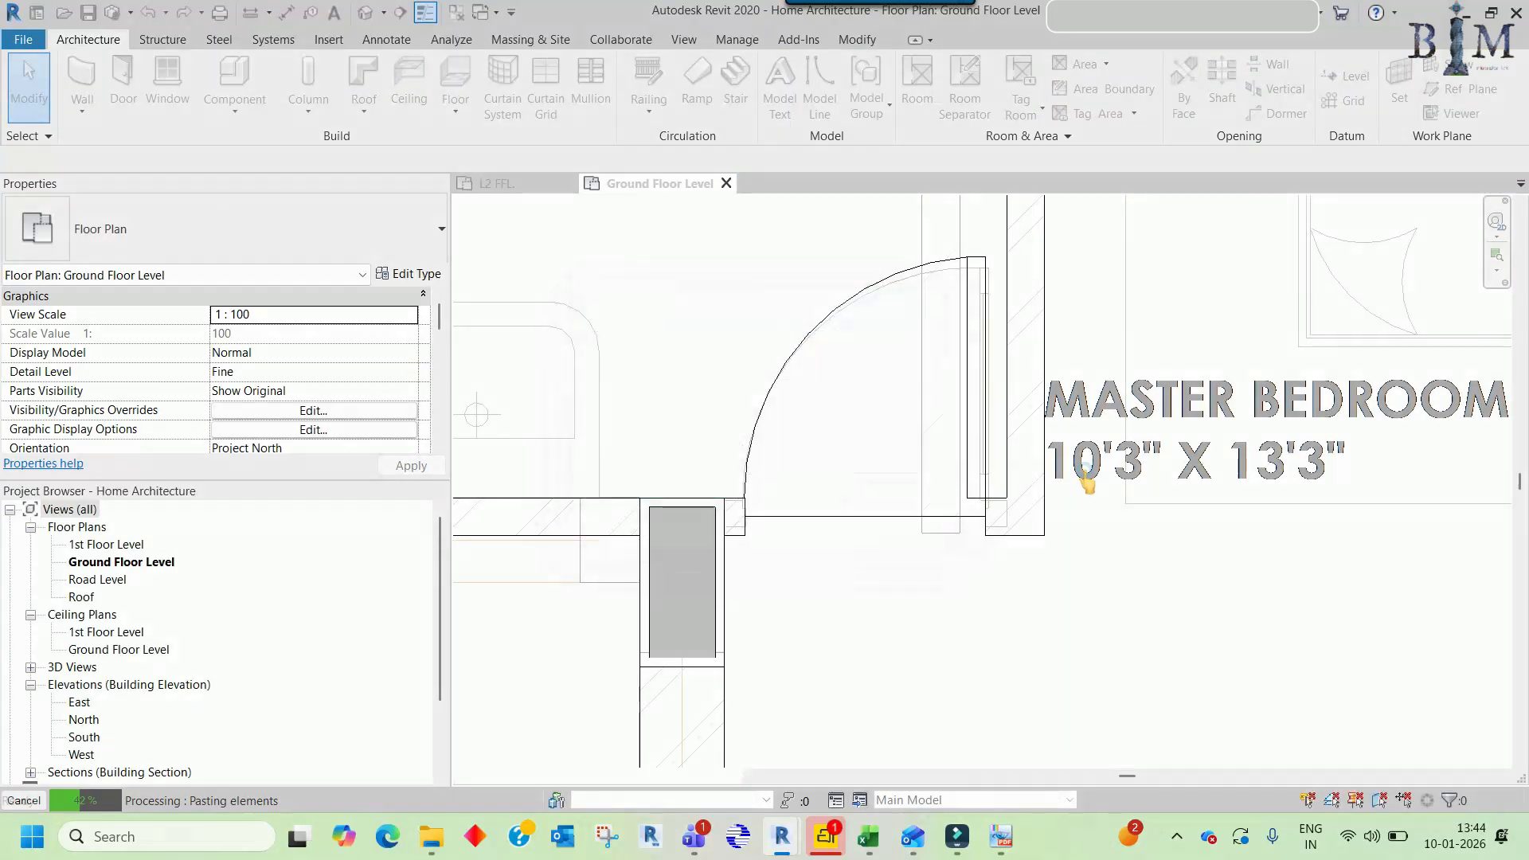
scroll(1084, 470, "down", 6)
left_click(850, 470)
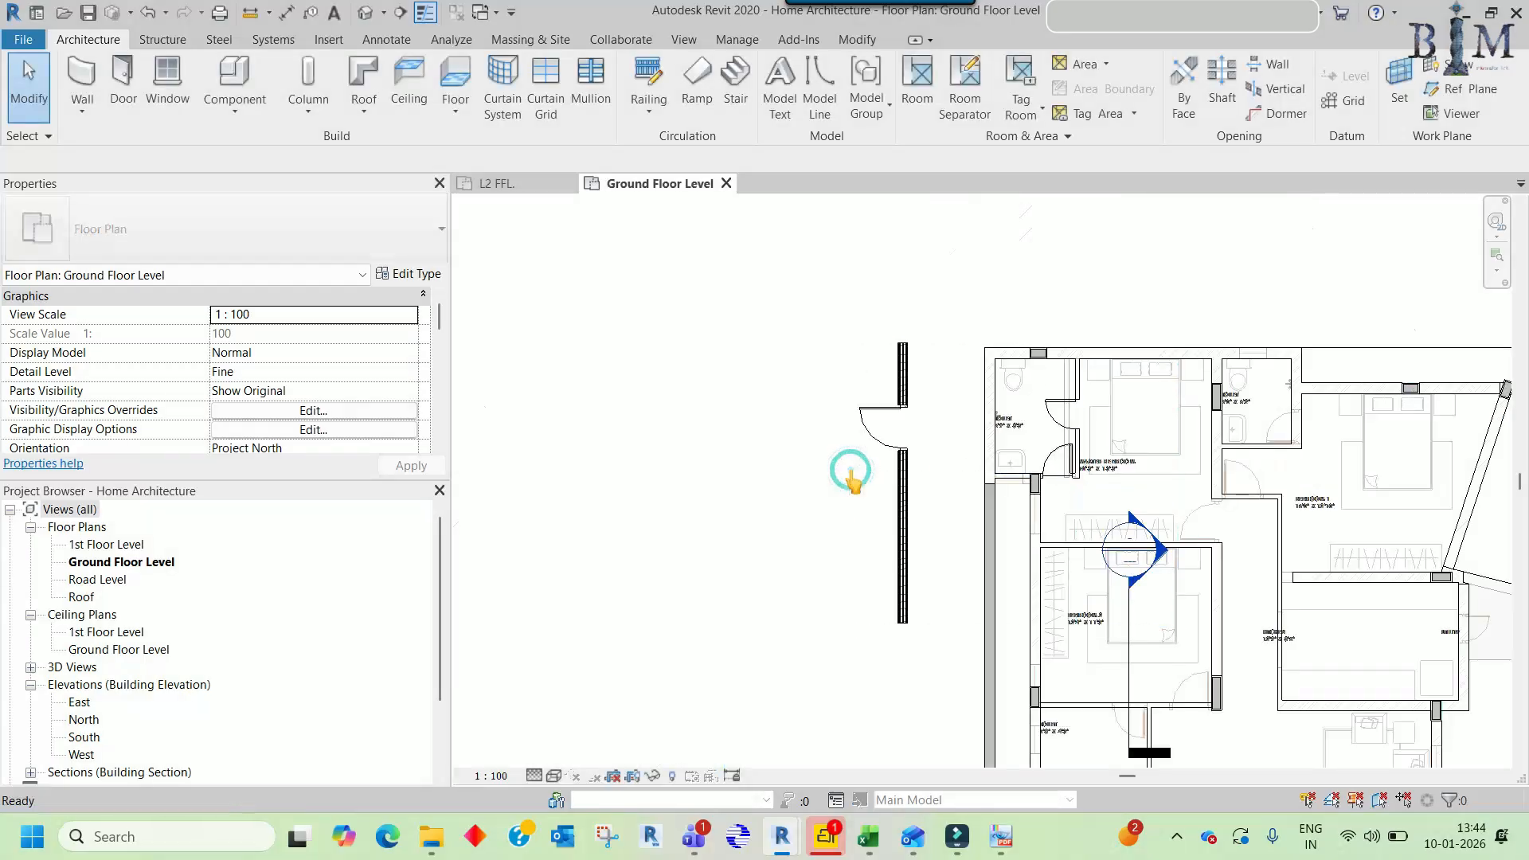
- Duplicate the pasted single leaf door's type as DT47 - 650 x 2100 (VP)
scroll(906, 419, "up", 2)
left_click(891, 400)
middle_click_drag(941, 446, 719, 434)
left_click(705, 436)
left_click(622, 411)
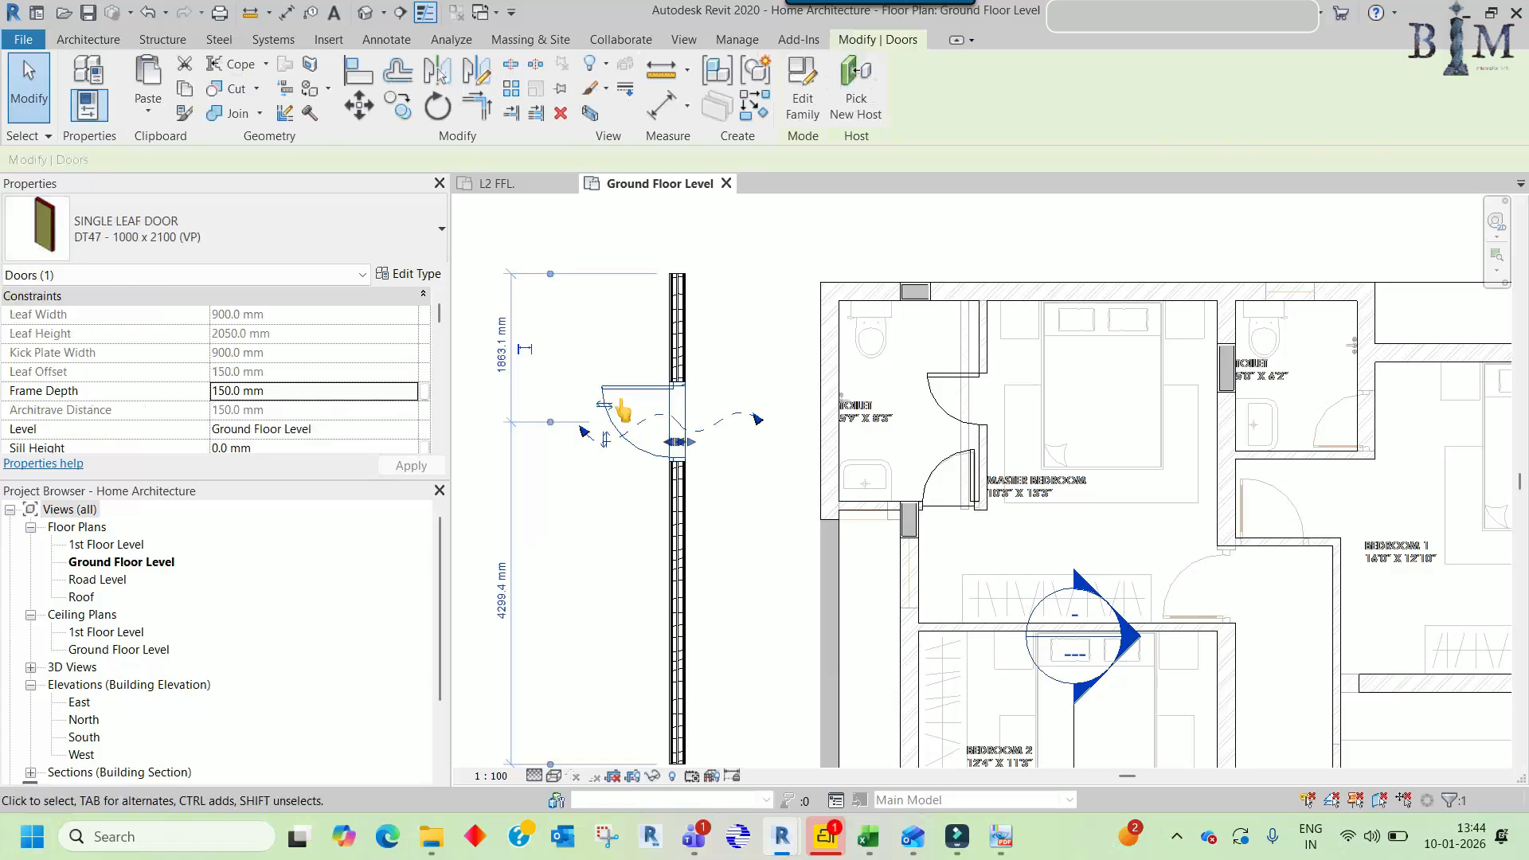
scroll(623, 411, "up", 2)
left_click(626, 361)
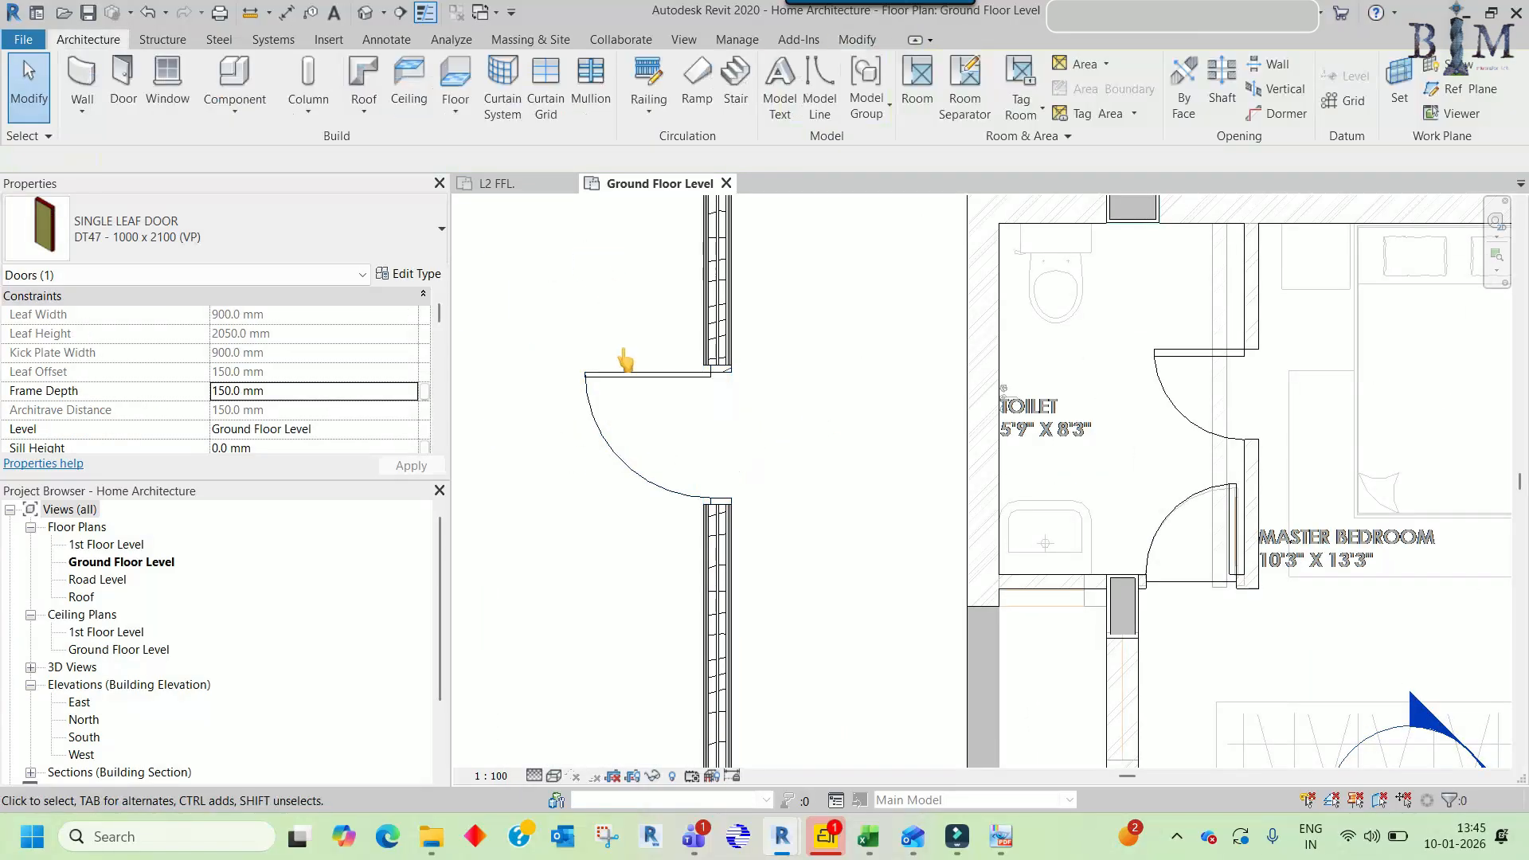
left_click(612, 381)
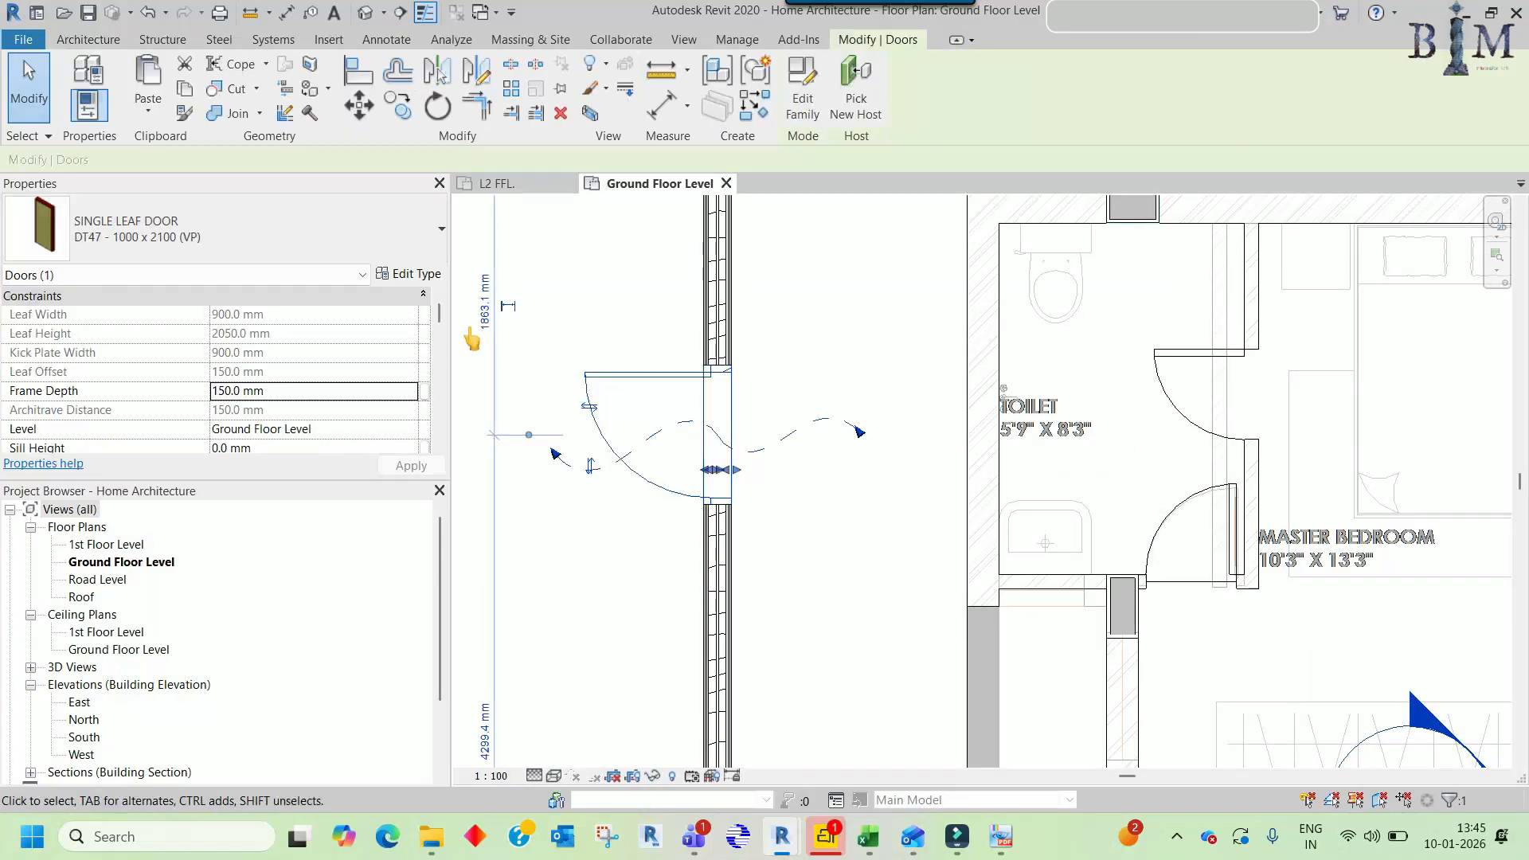
left_click(427, 274)
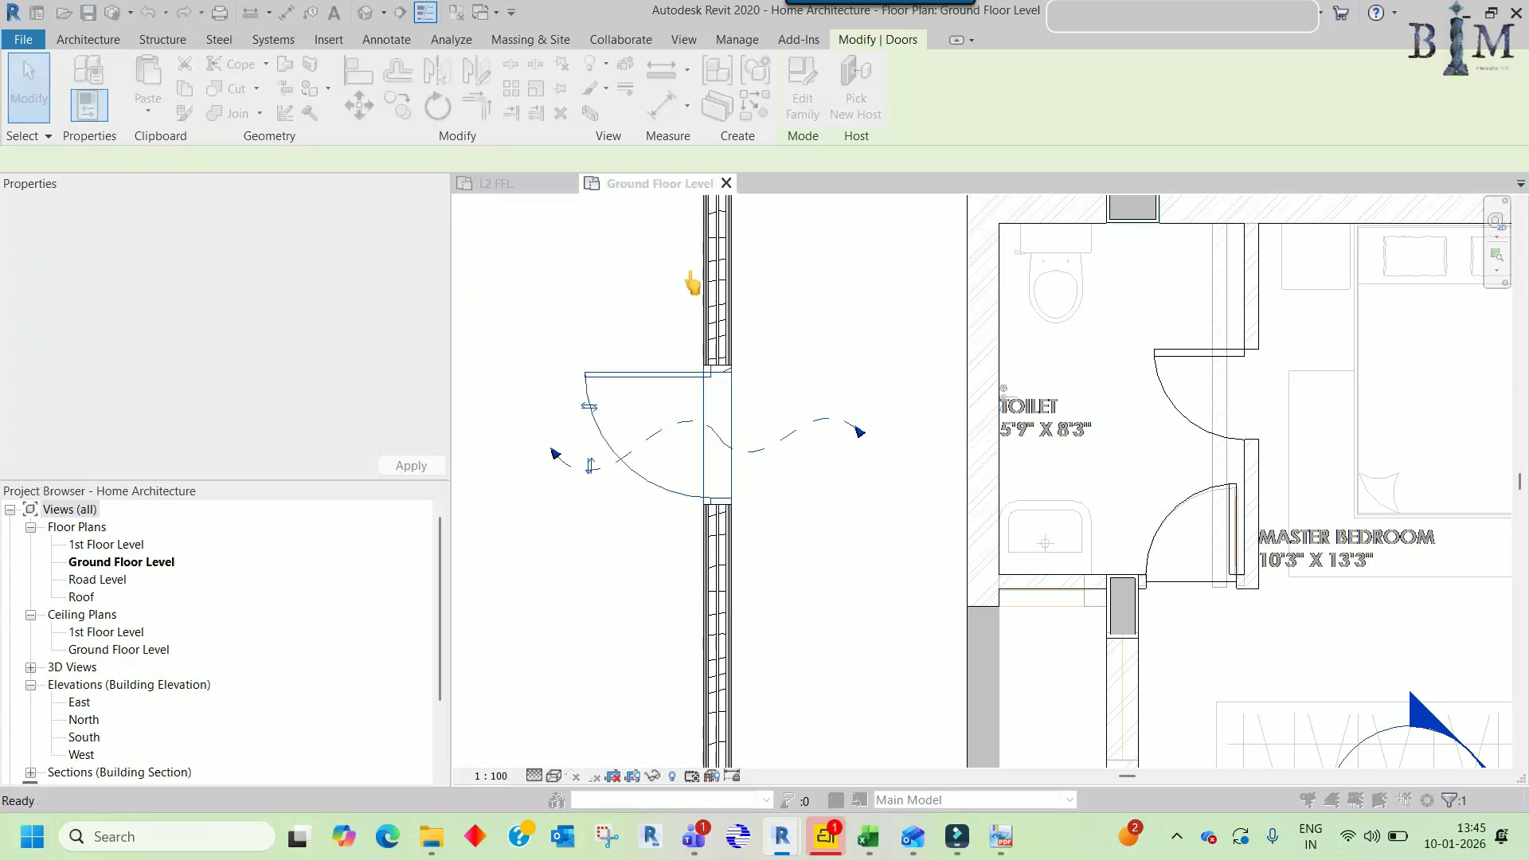
left_click(698, 217)
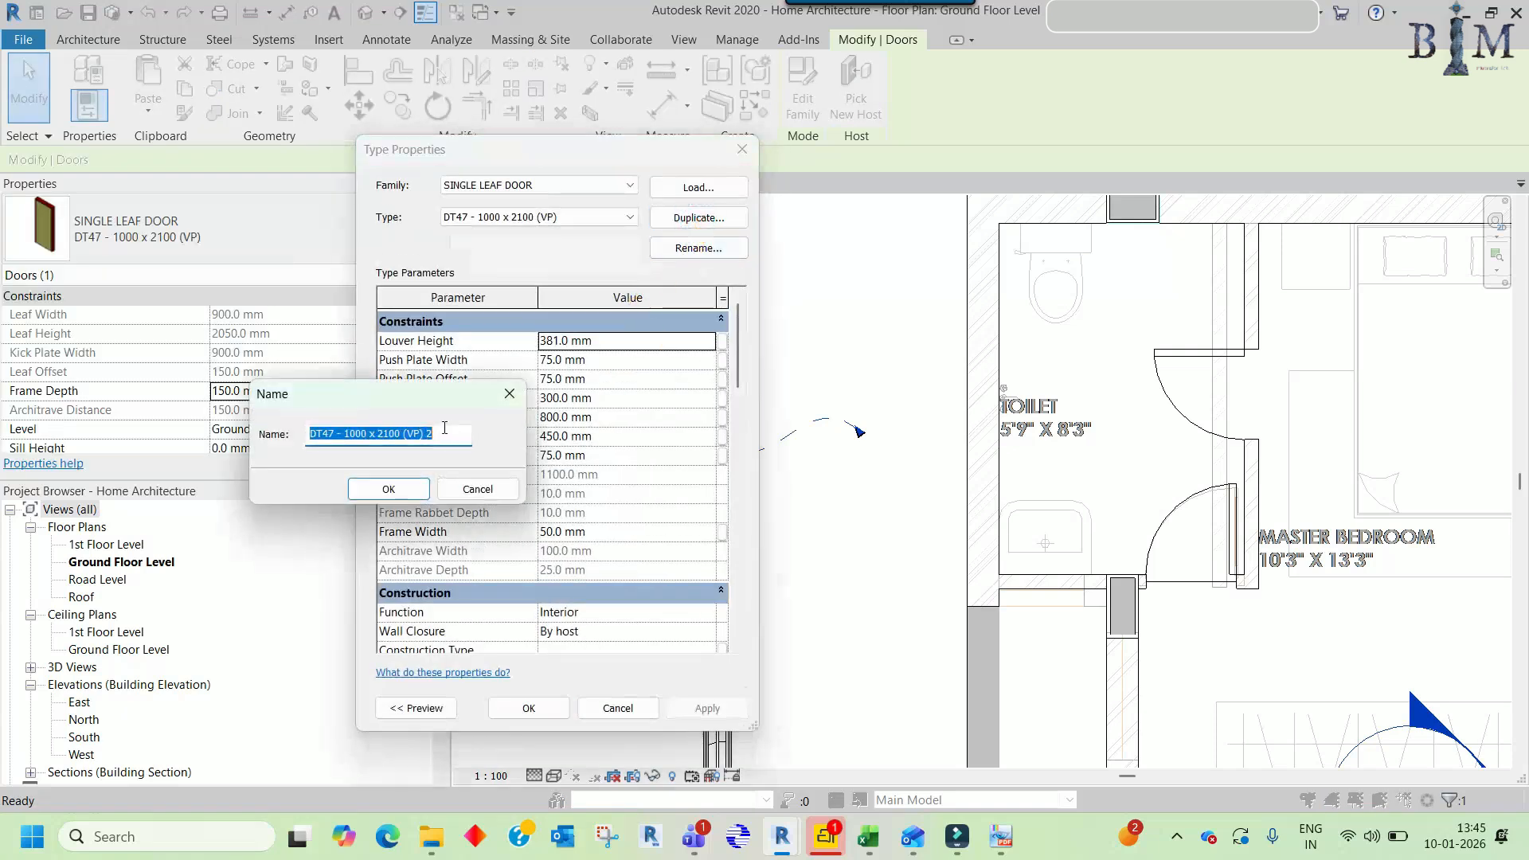
left_click_drag(346, 436, 370, 437)
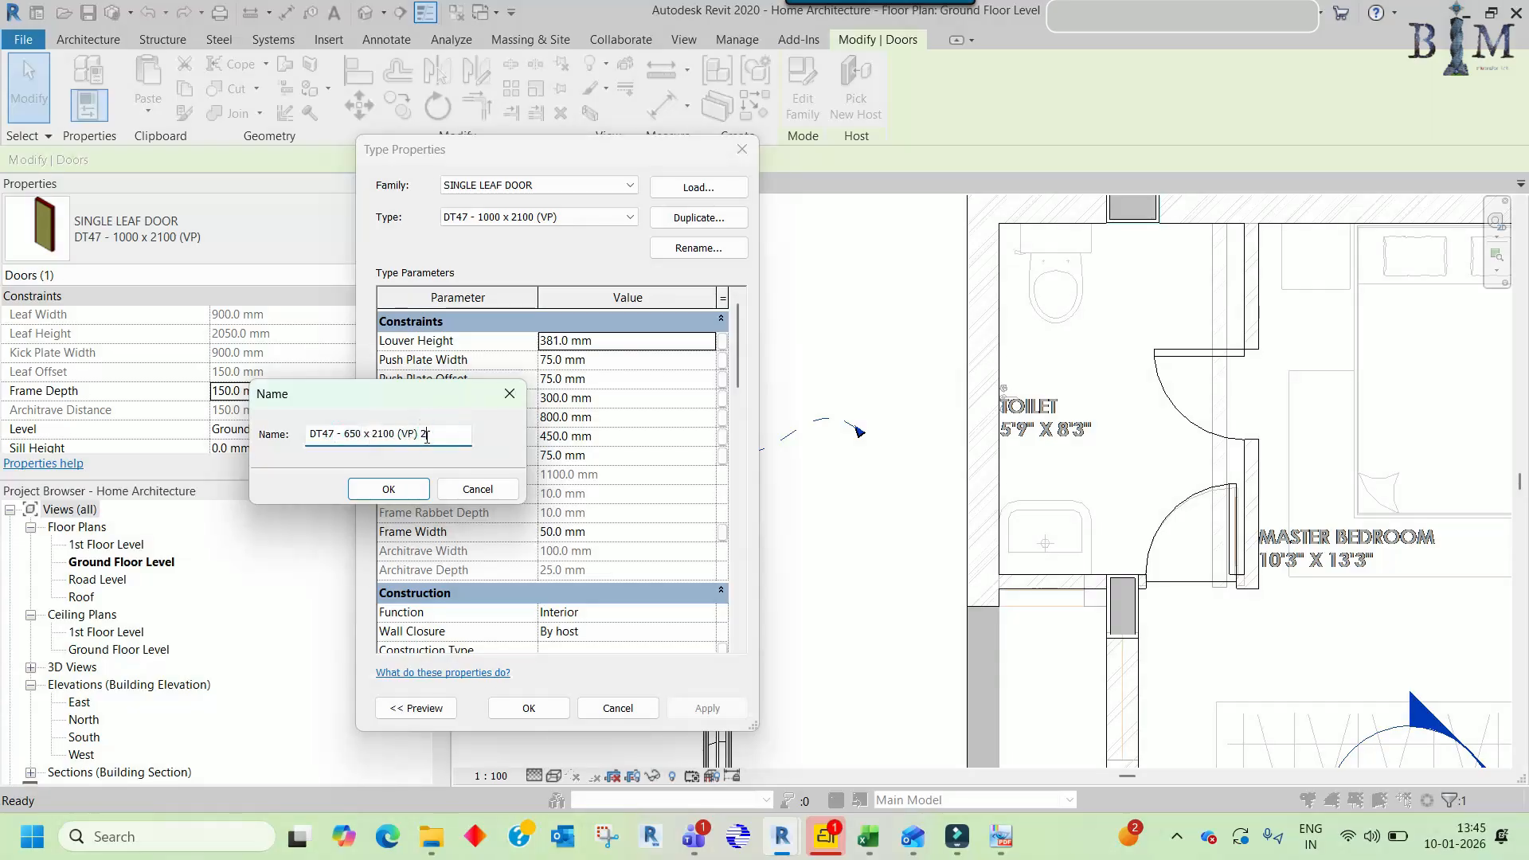
left_click(408, 488)
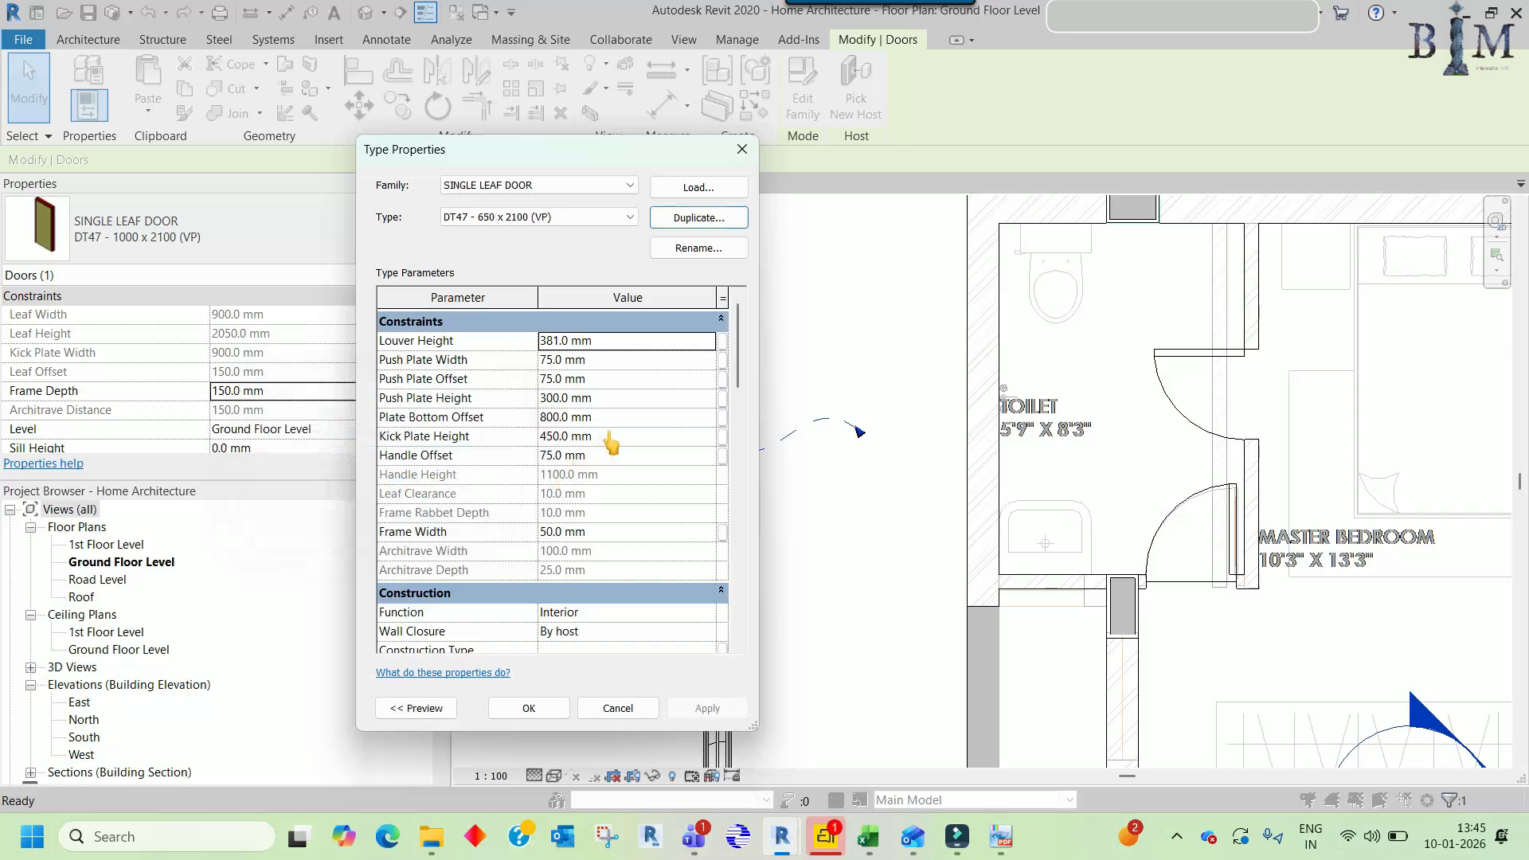
- Set the new door type's structural width to 650 mm and apply it to the pasted door
scroll(613, 532, "down", 4)
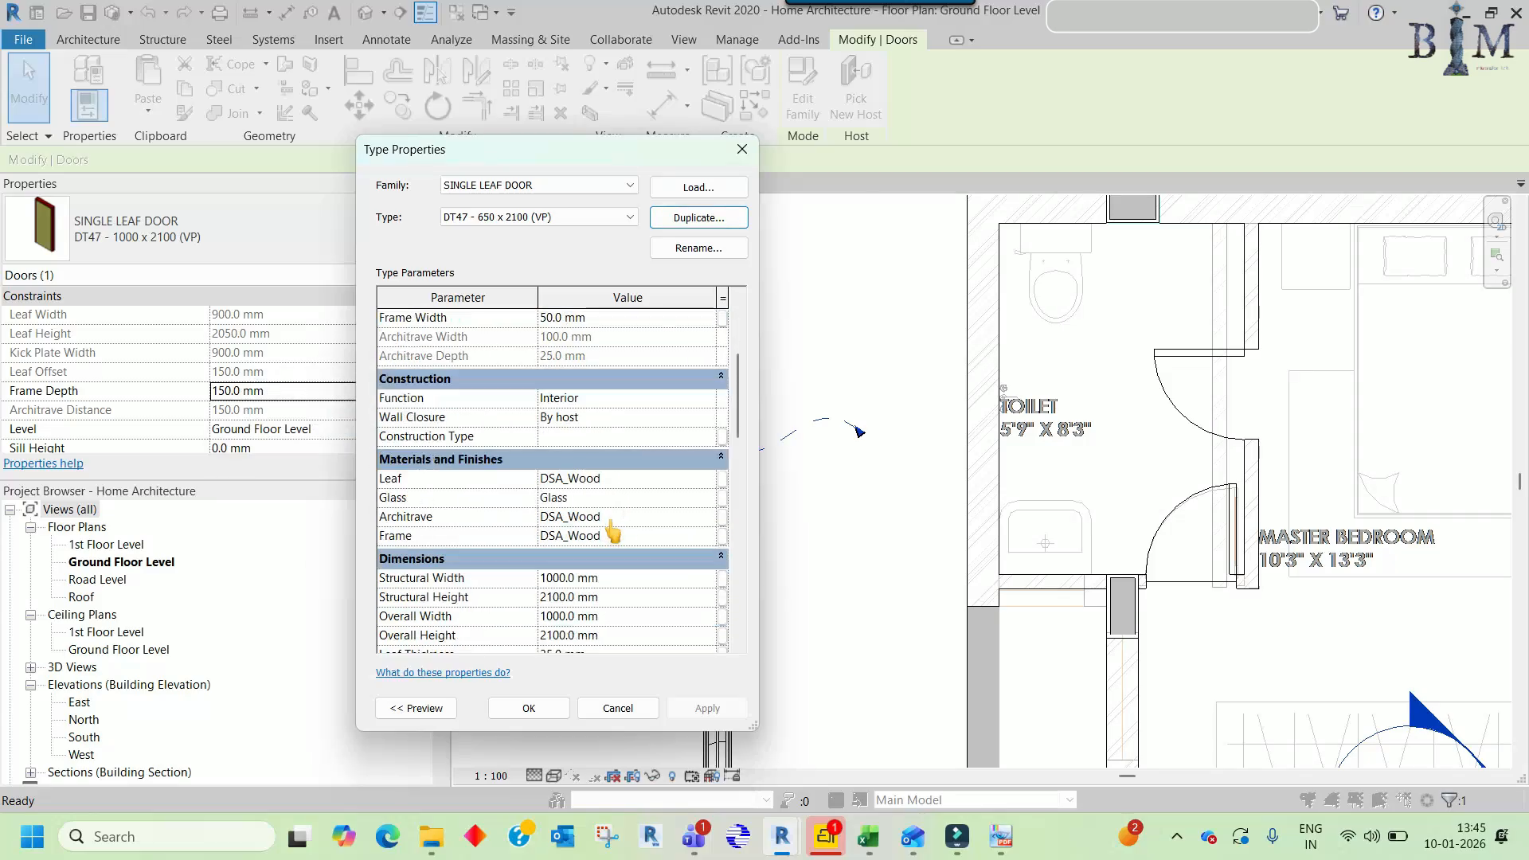
left_click(631, 577)
type("650")
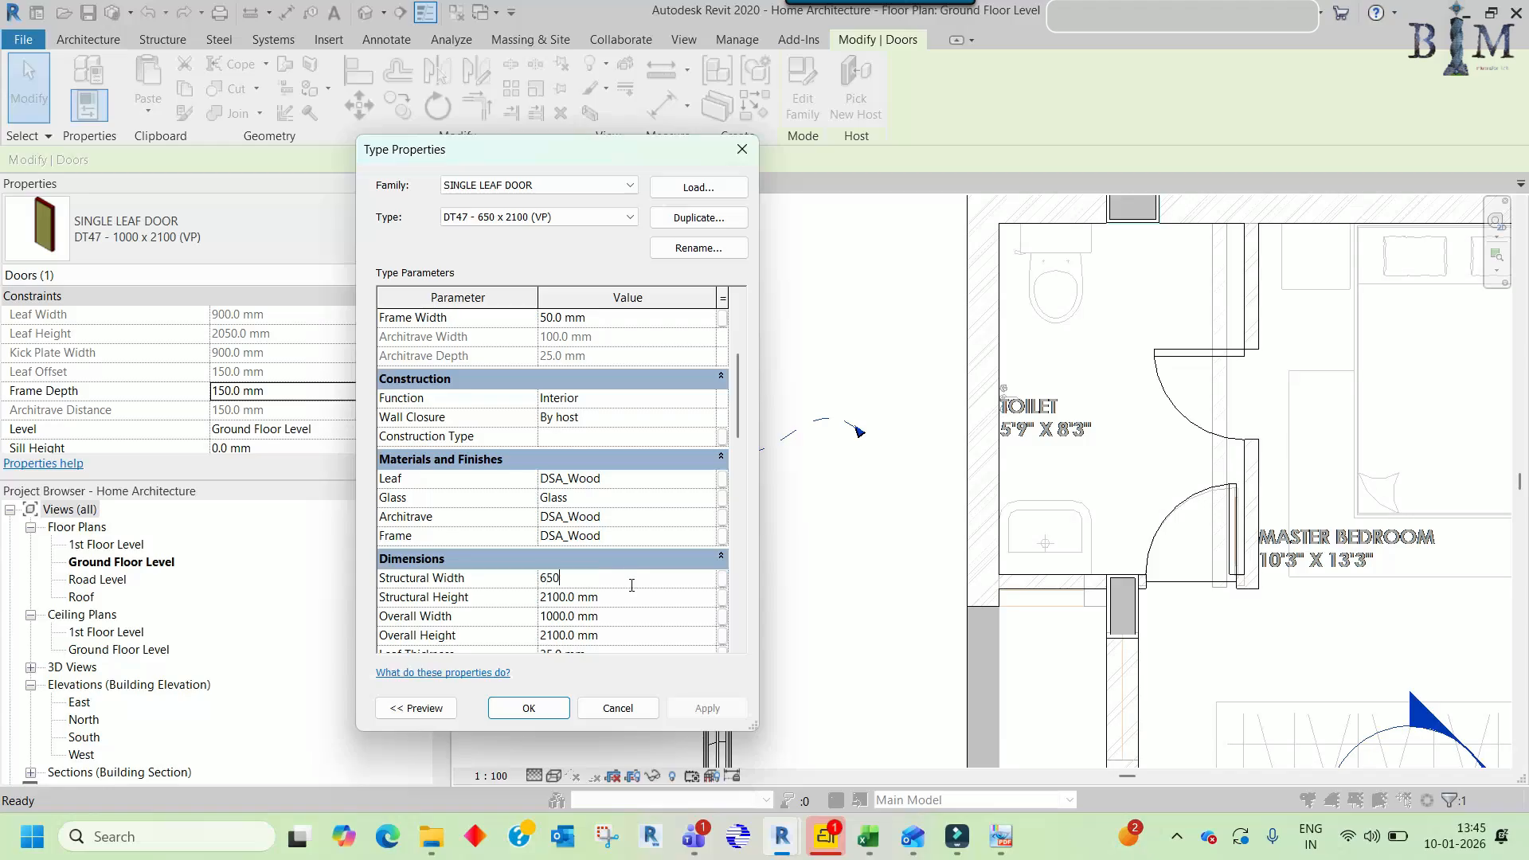
left_click(529, 708)
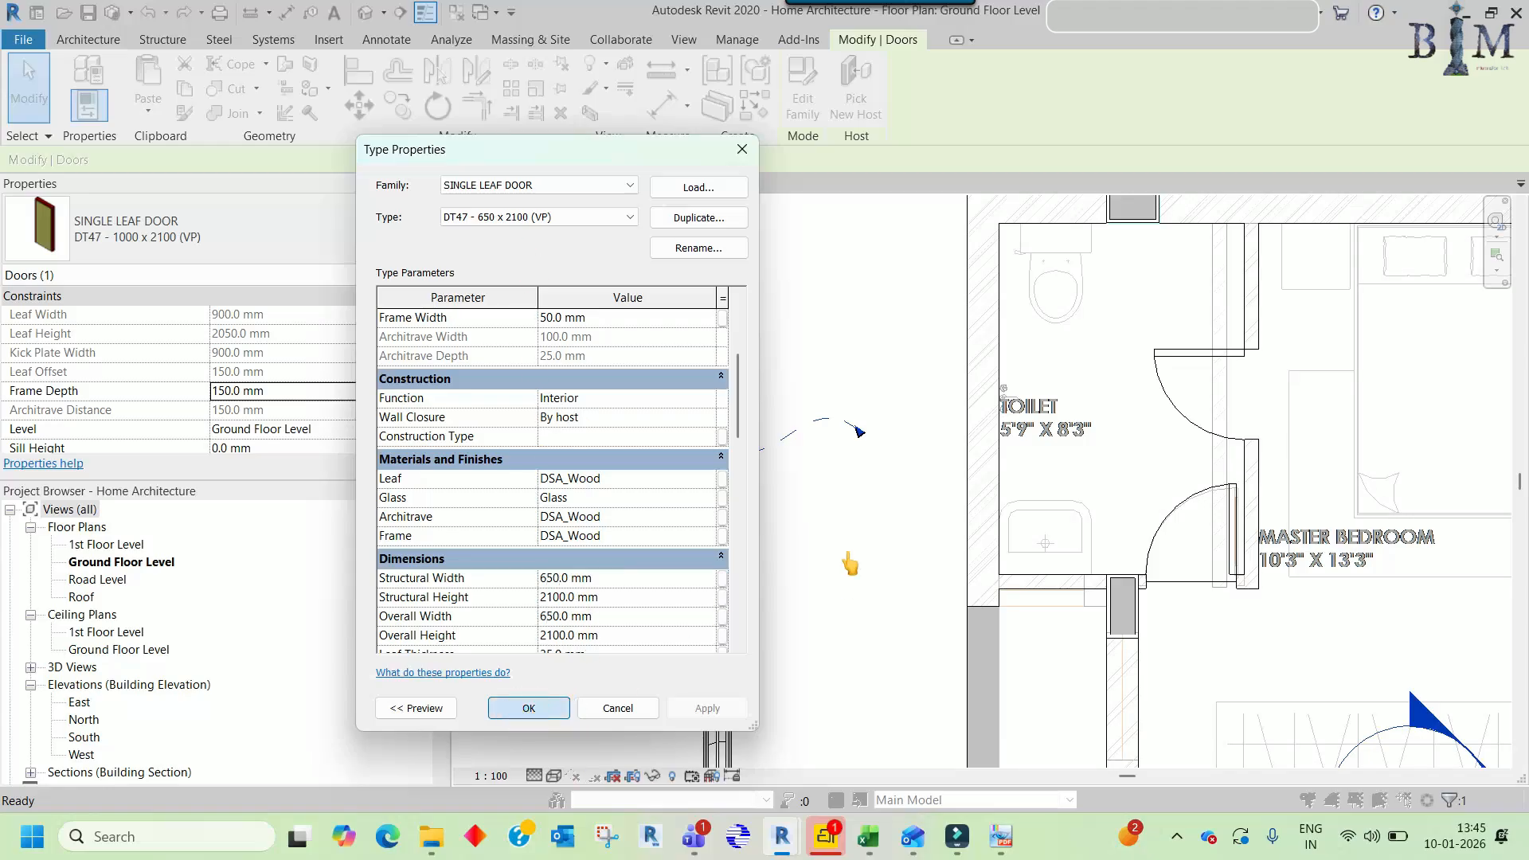
middle_click_drag(869, 582, 879, 618)
key("Escape")
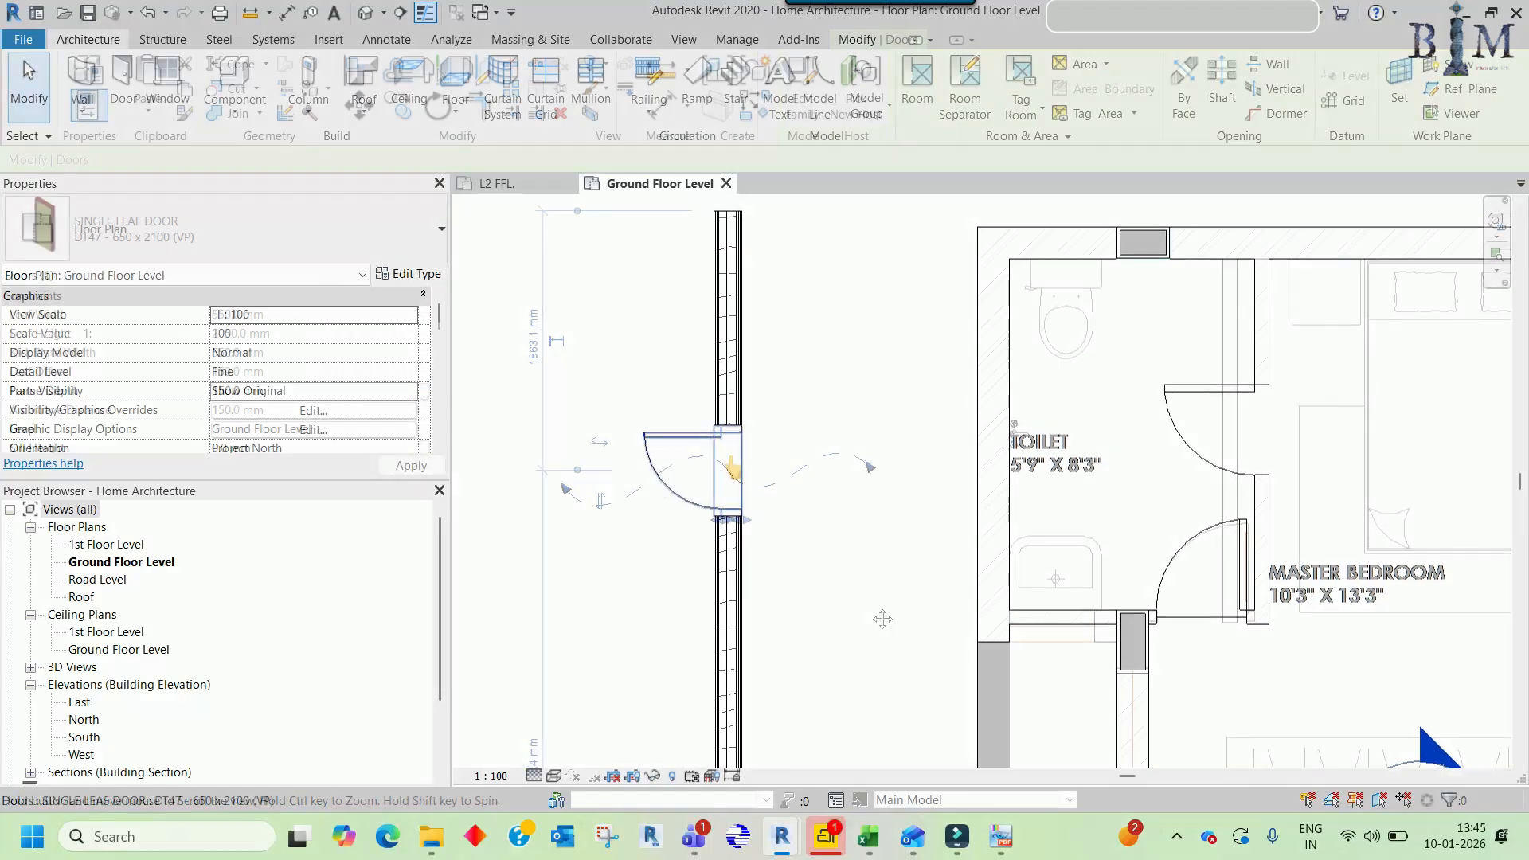
- Delete the two M_Single-Flush doors from the toilet's vertical and horizontal 4" walls
left_click(1214, 406)
key("Delete")
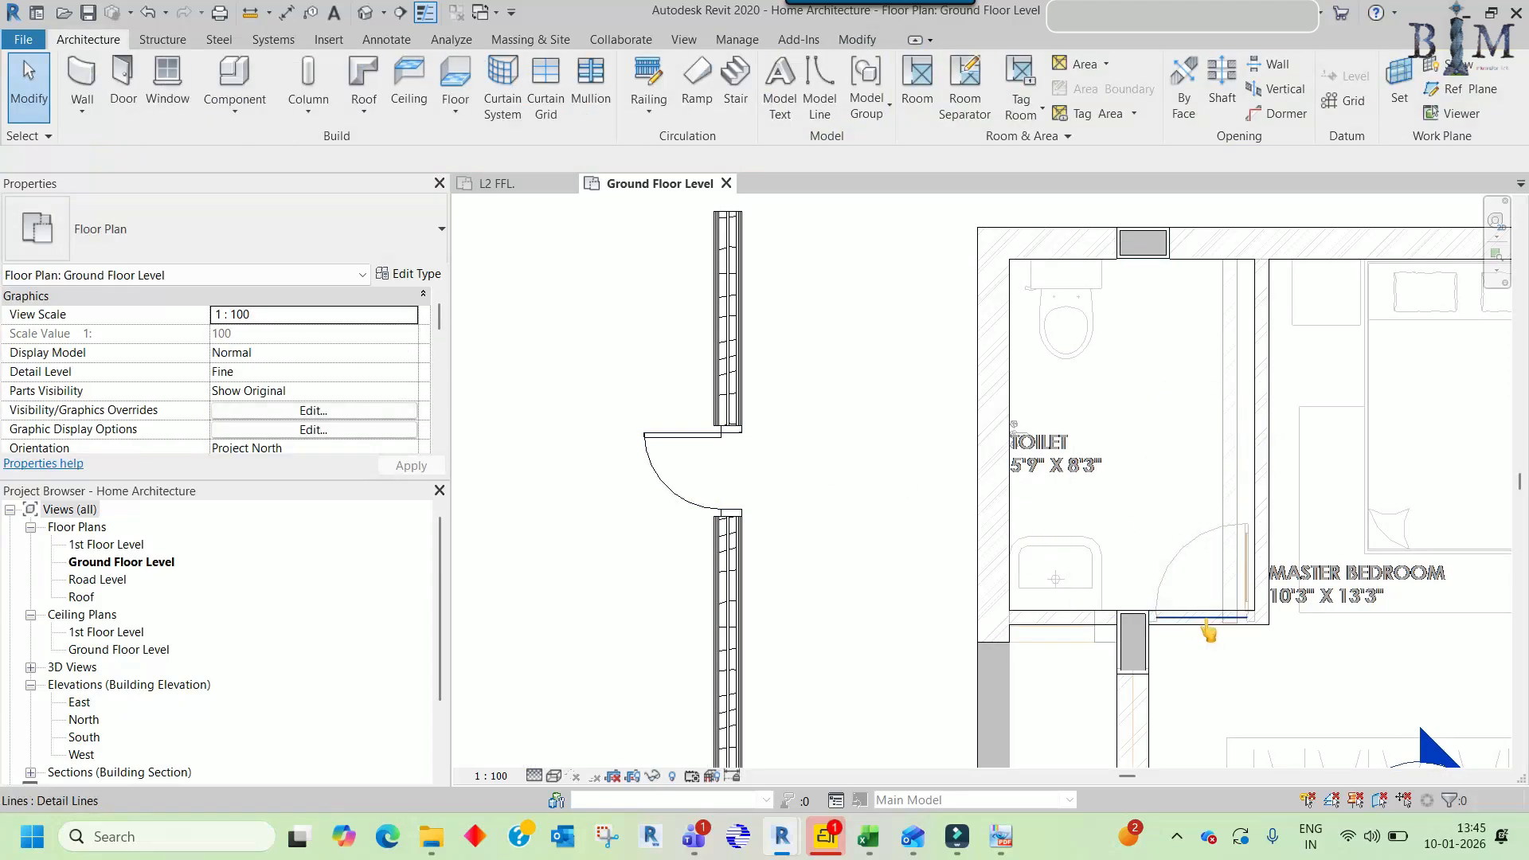
scroll(1210, 625, "up", 2)
scroll(1204, 587, "down", 3)
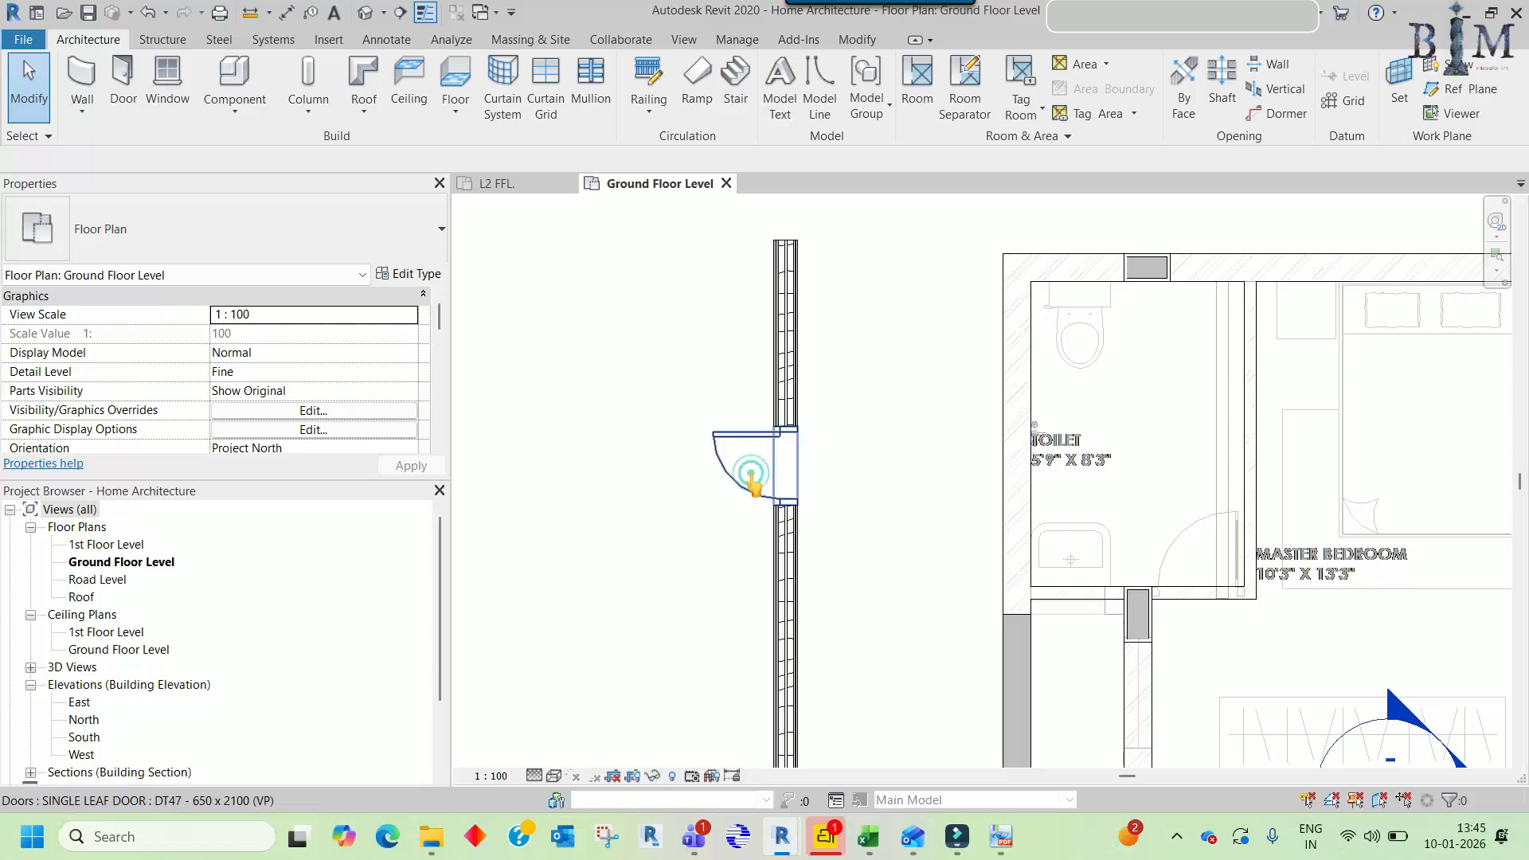
- Place a DT47 - 650 x 2100 (VP) single leaf door in the toilet's horizontal 4" wall at the plan's door opening
key("d")
key("r")
scroll(1189, 592, "up", 2)
scroll(1189, 592, "up", 1)
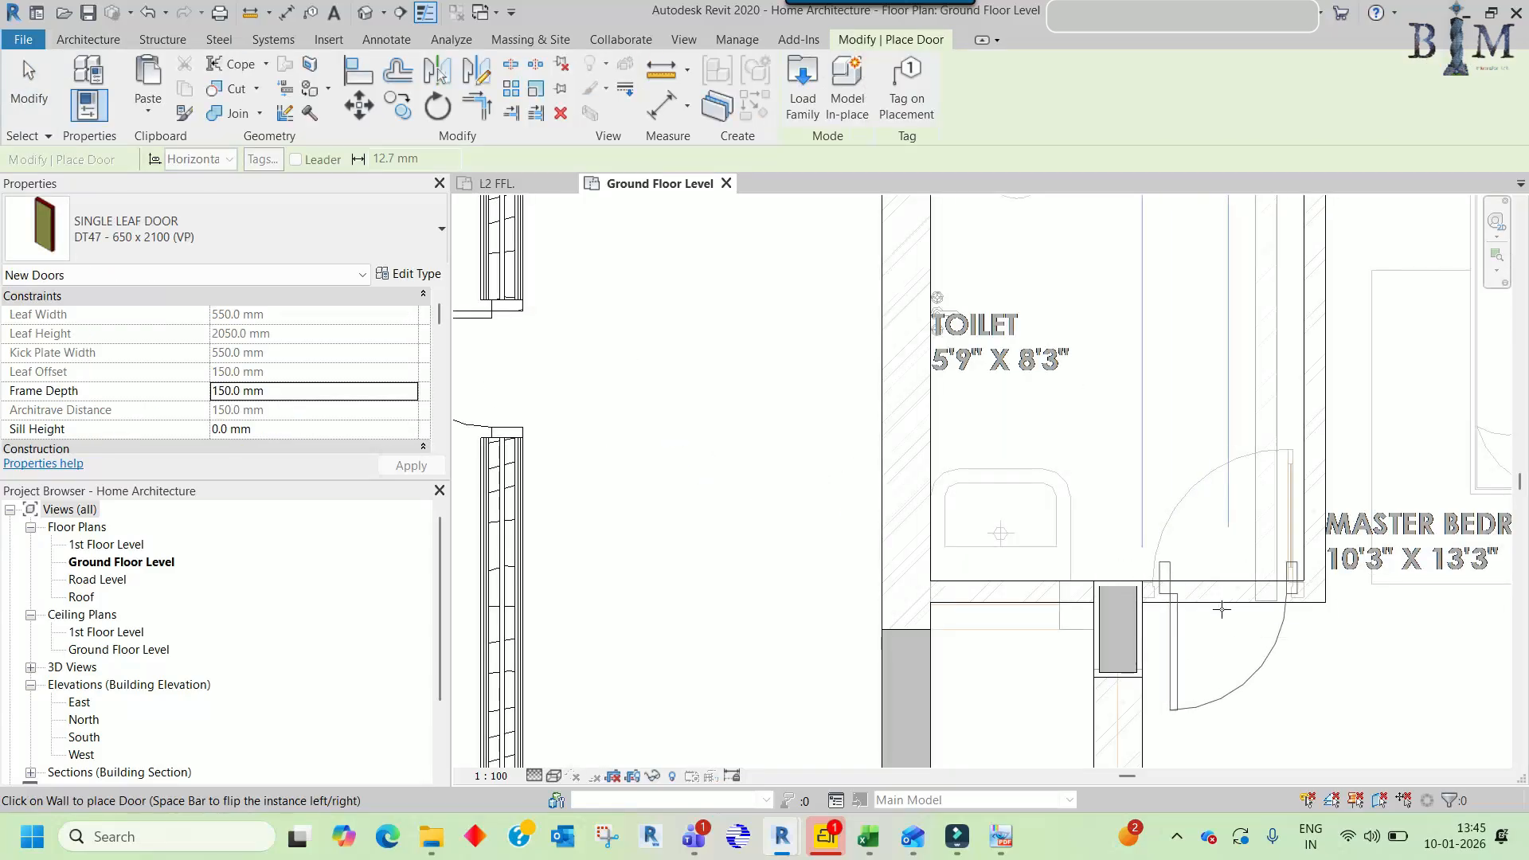
left_click(1218, 607)
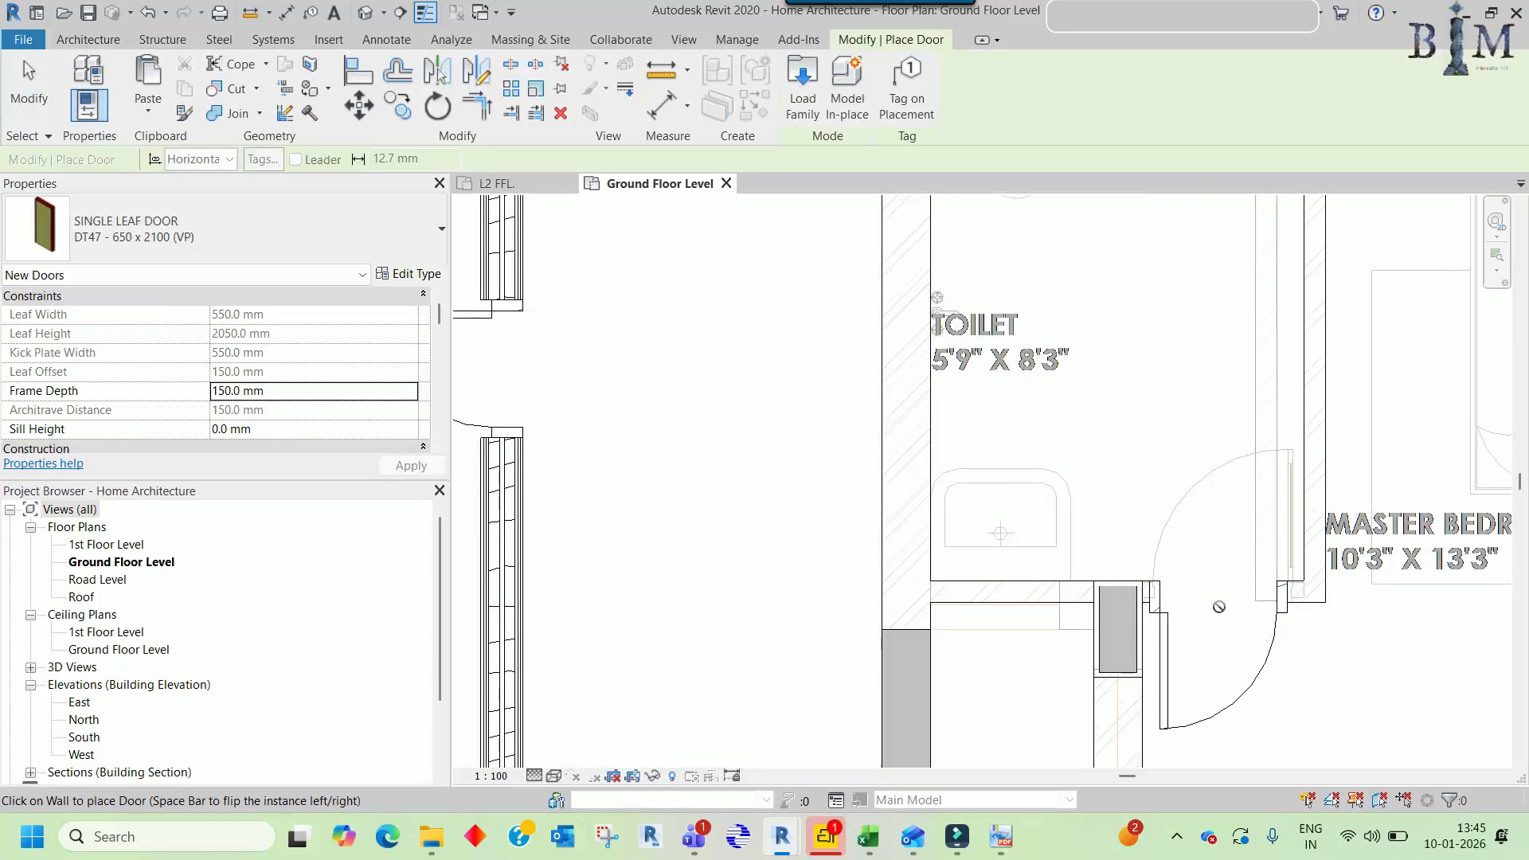
key("Escape")
- Measure the frame depth of the single leaf door placed in the toilet's horizontal 4" wall
left_click(1229, 623)
scroll(1281, 621, "up", 5)
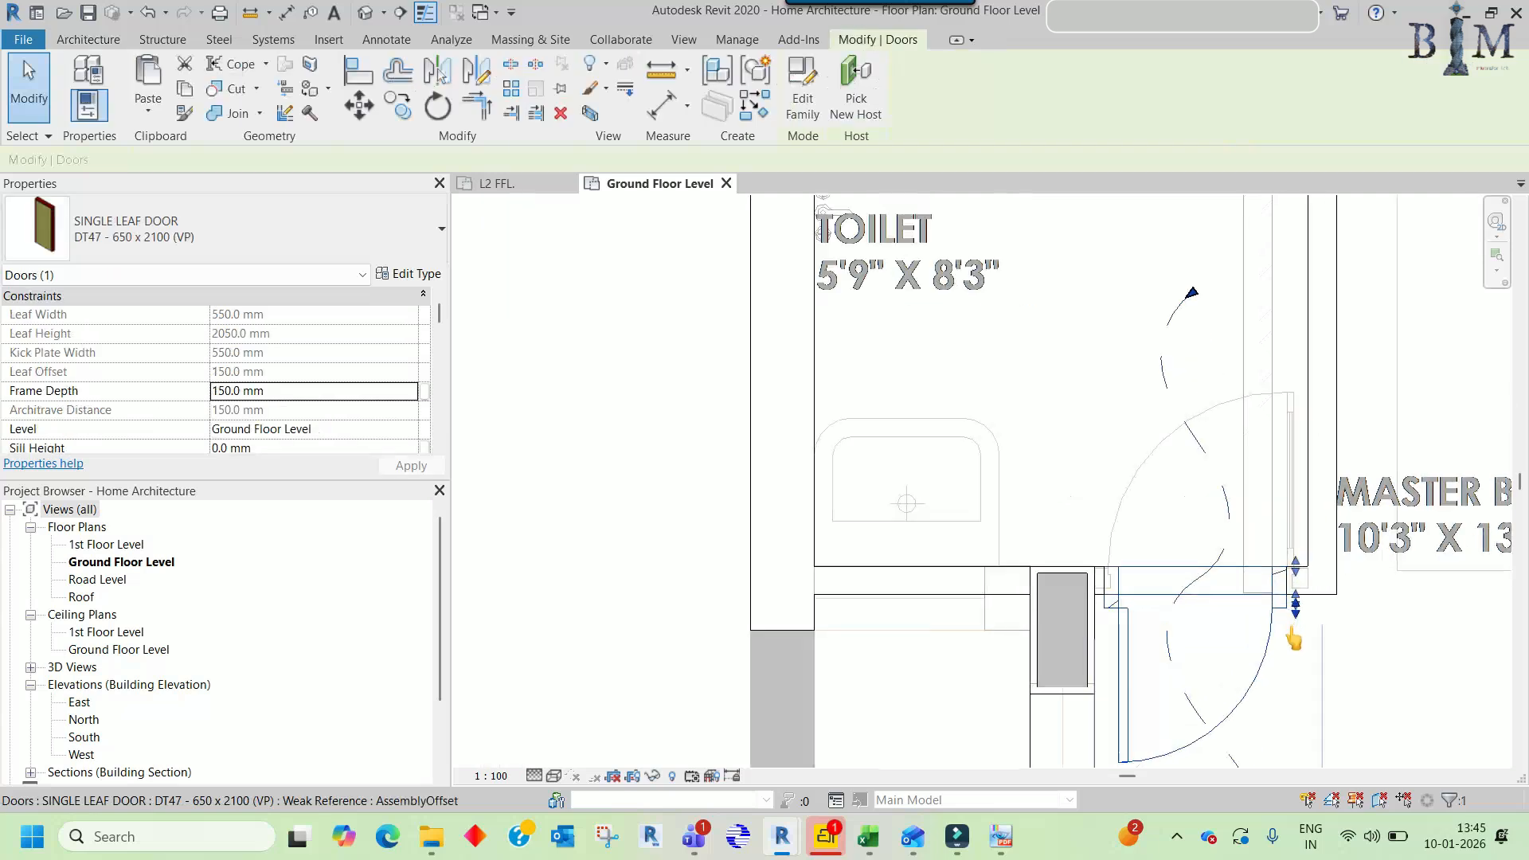
scroll(1194, 558, "down", 4)
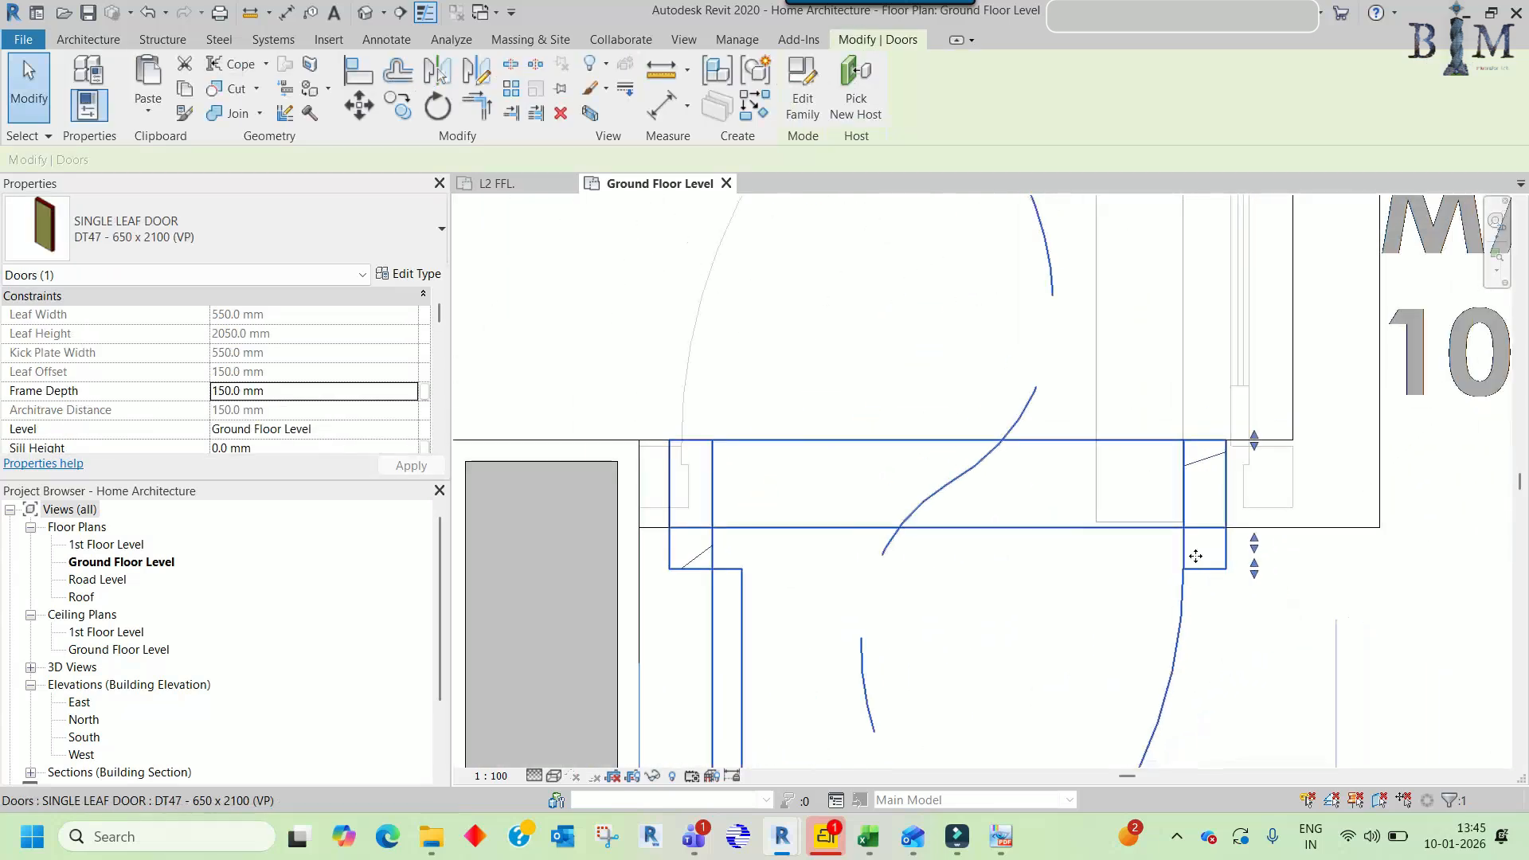
key("Escape")
key("d")
key("i")
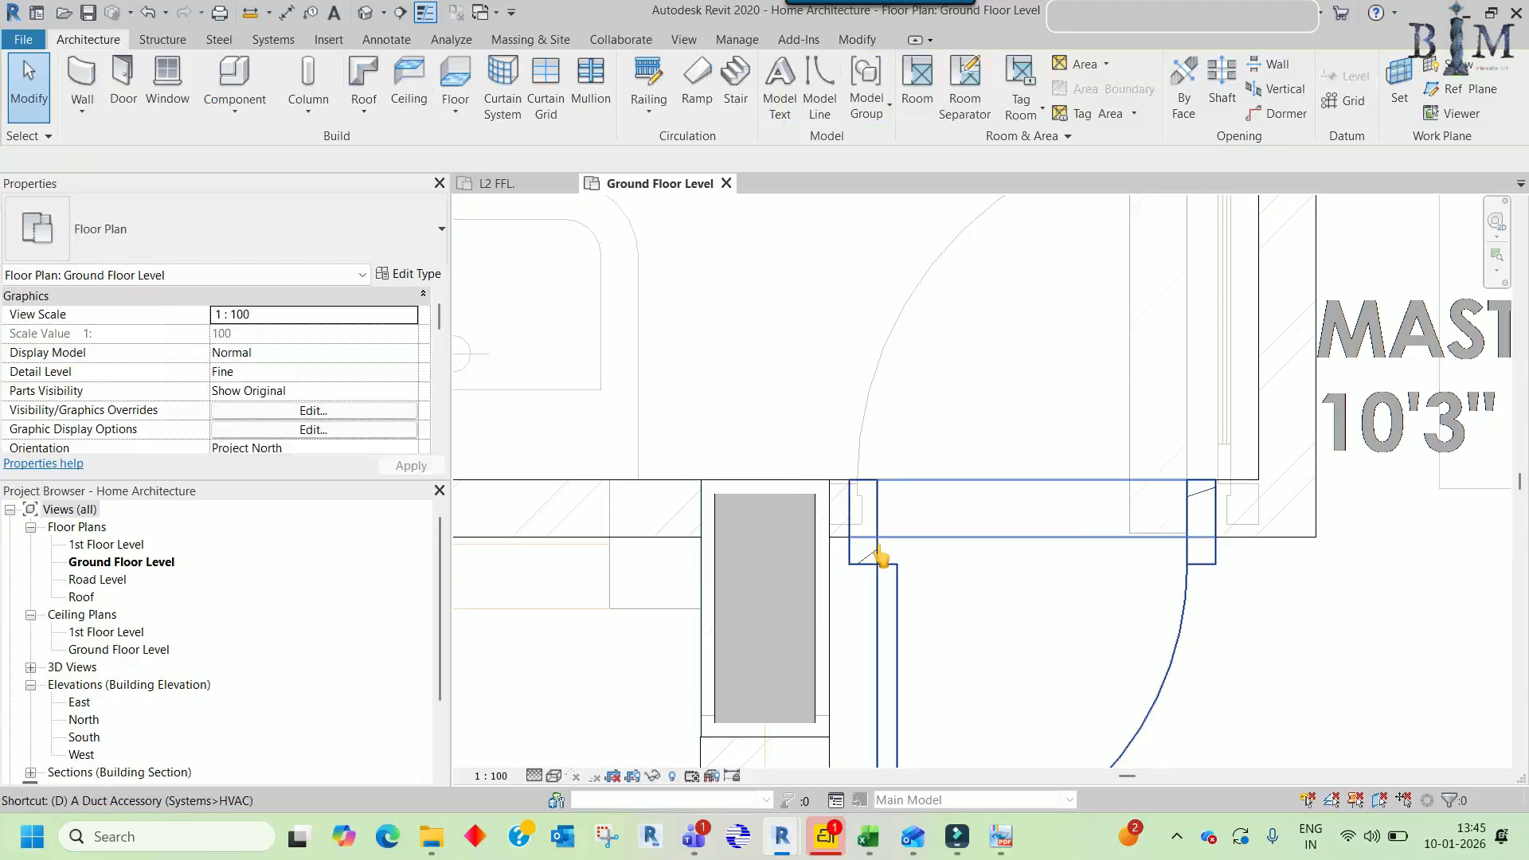
left_click(875, 567)
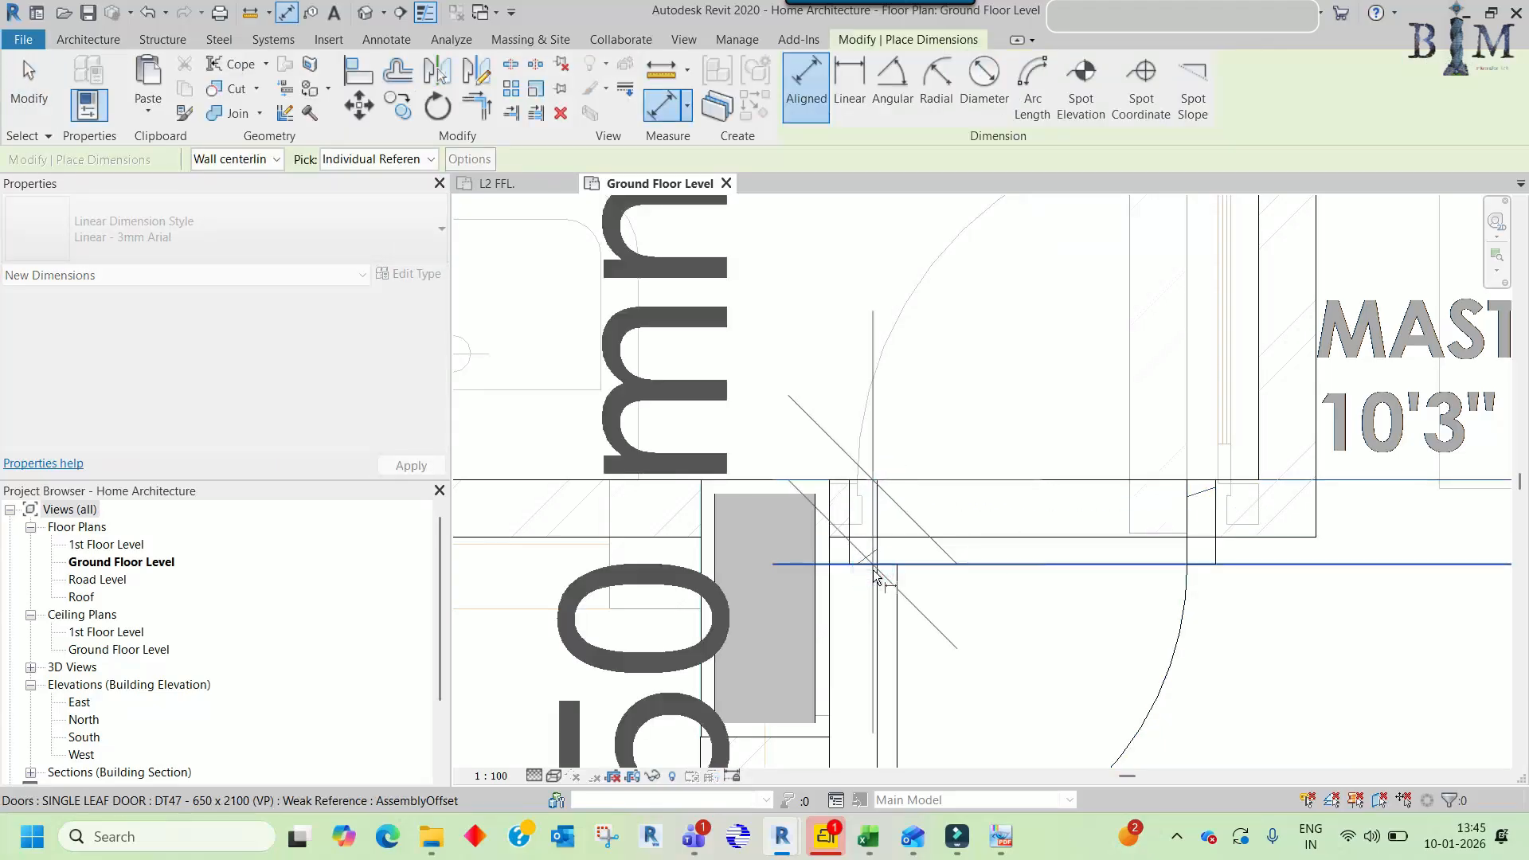
scroll(877, 569, "down", 3)
scroll(877, 569, "up", 4)
key("Escape")
key("Escape")
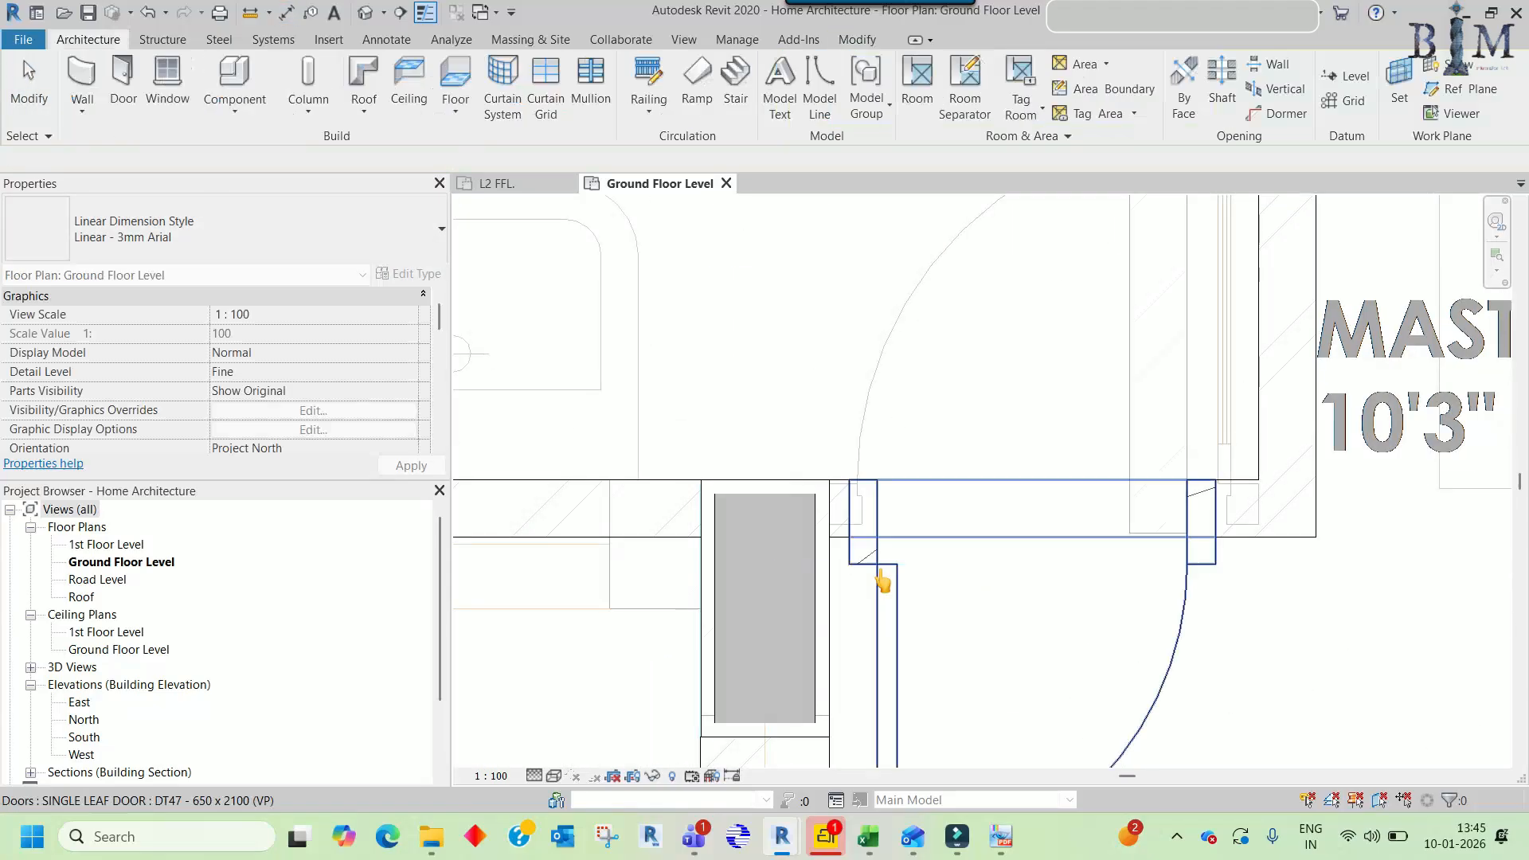
left_click(878, 571)
scroll(910, 541, "down", 2)
key("Escape")
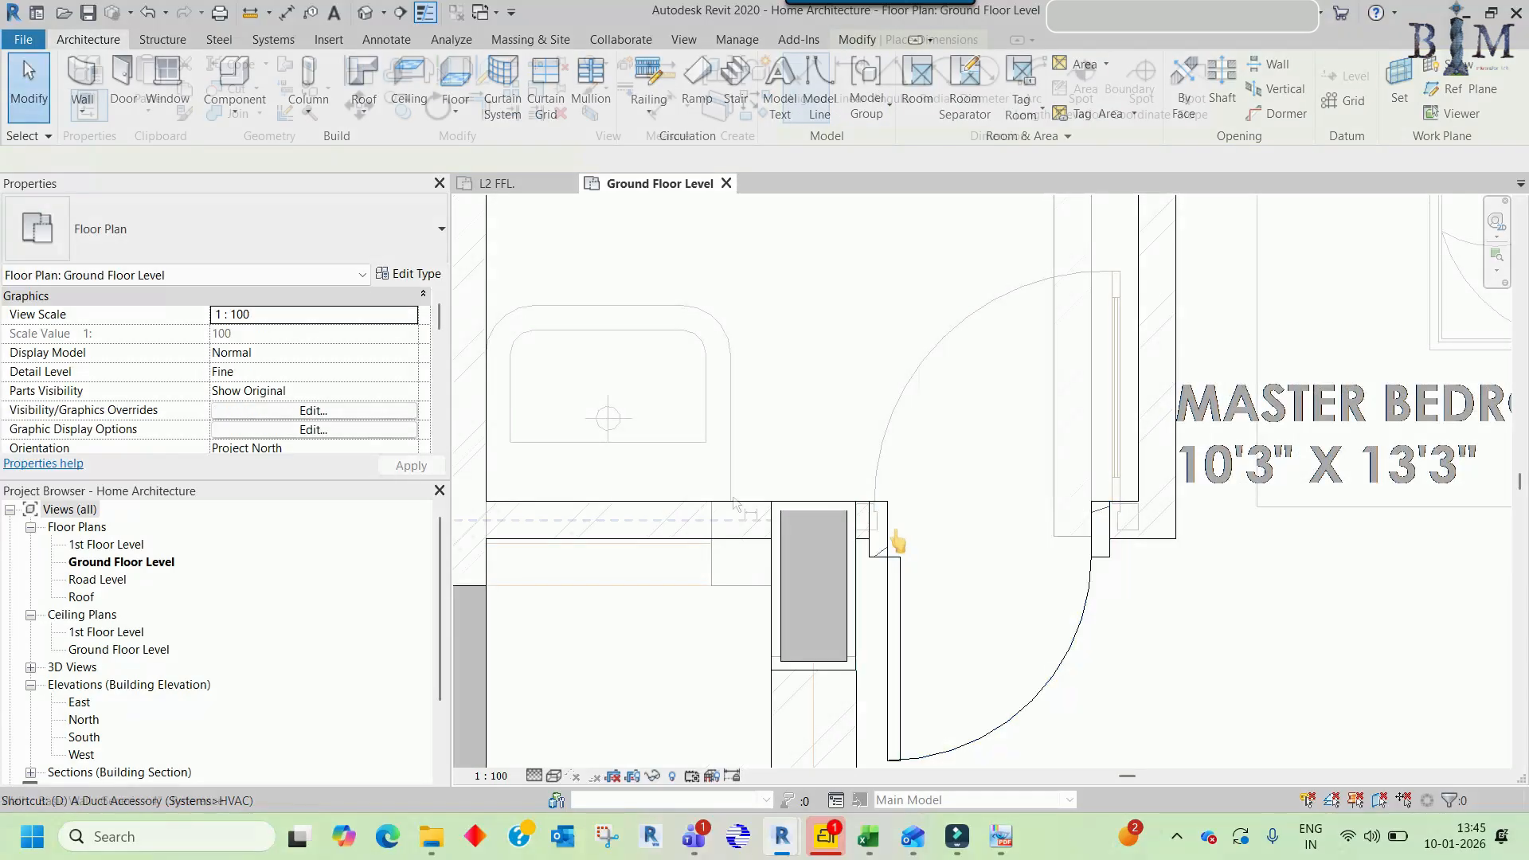
- Measure the thickness of the toilet's horizontal 4" wall beside the door
key("d")
key("i")
left_click(705, 539)
scroll(759, 530, "down", 4)
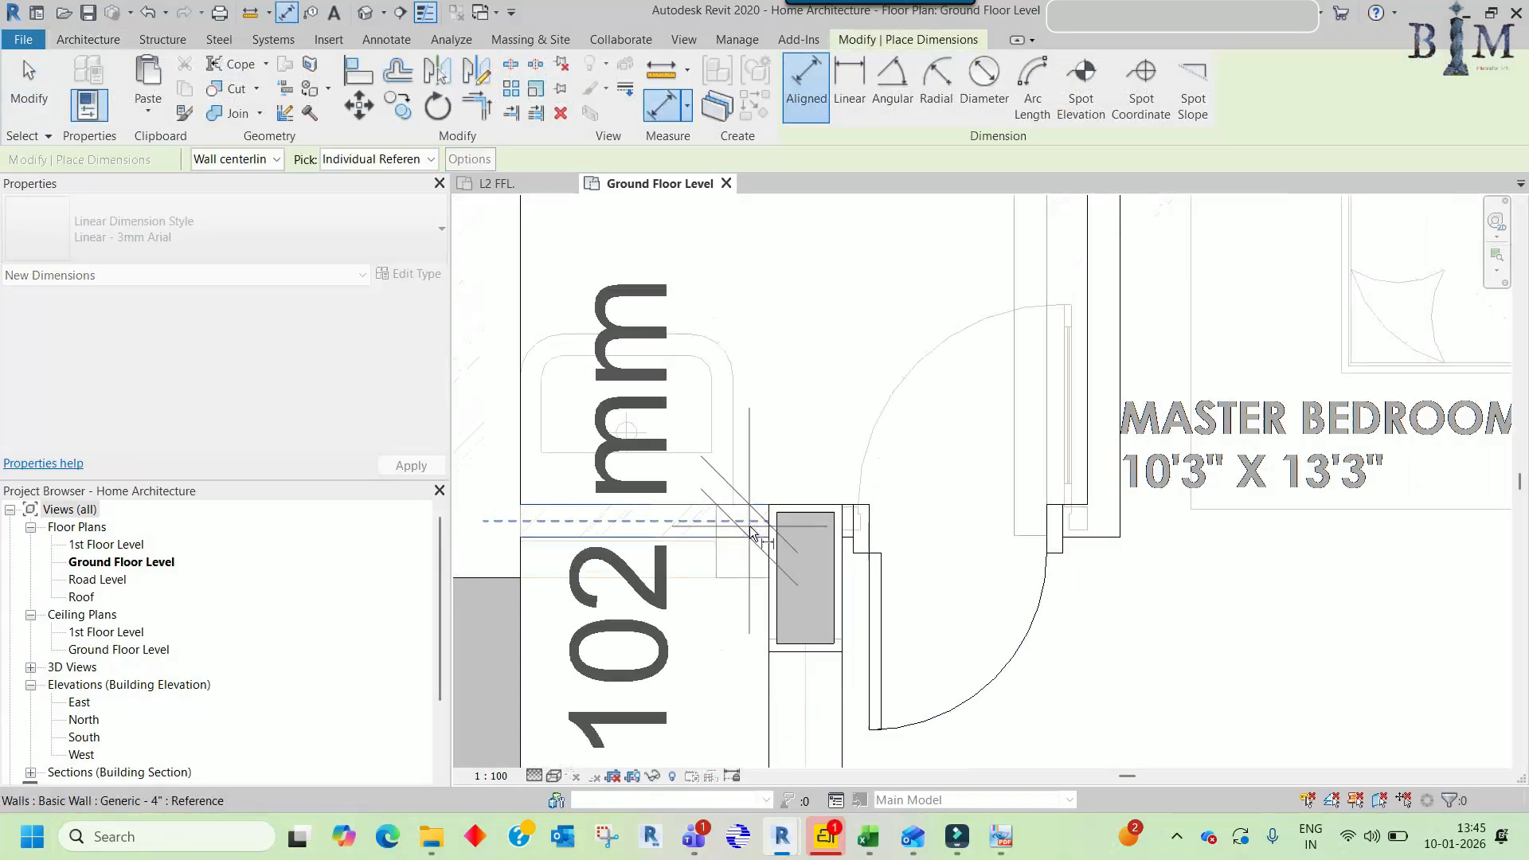
key("Escape")
key("Escape")
- Duplicate the toilet door's type as DT47 - 650 x 2100x102 (VP) and apply it to the door
left_click(876, 563)
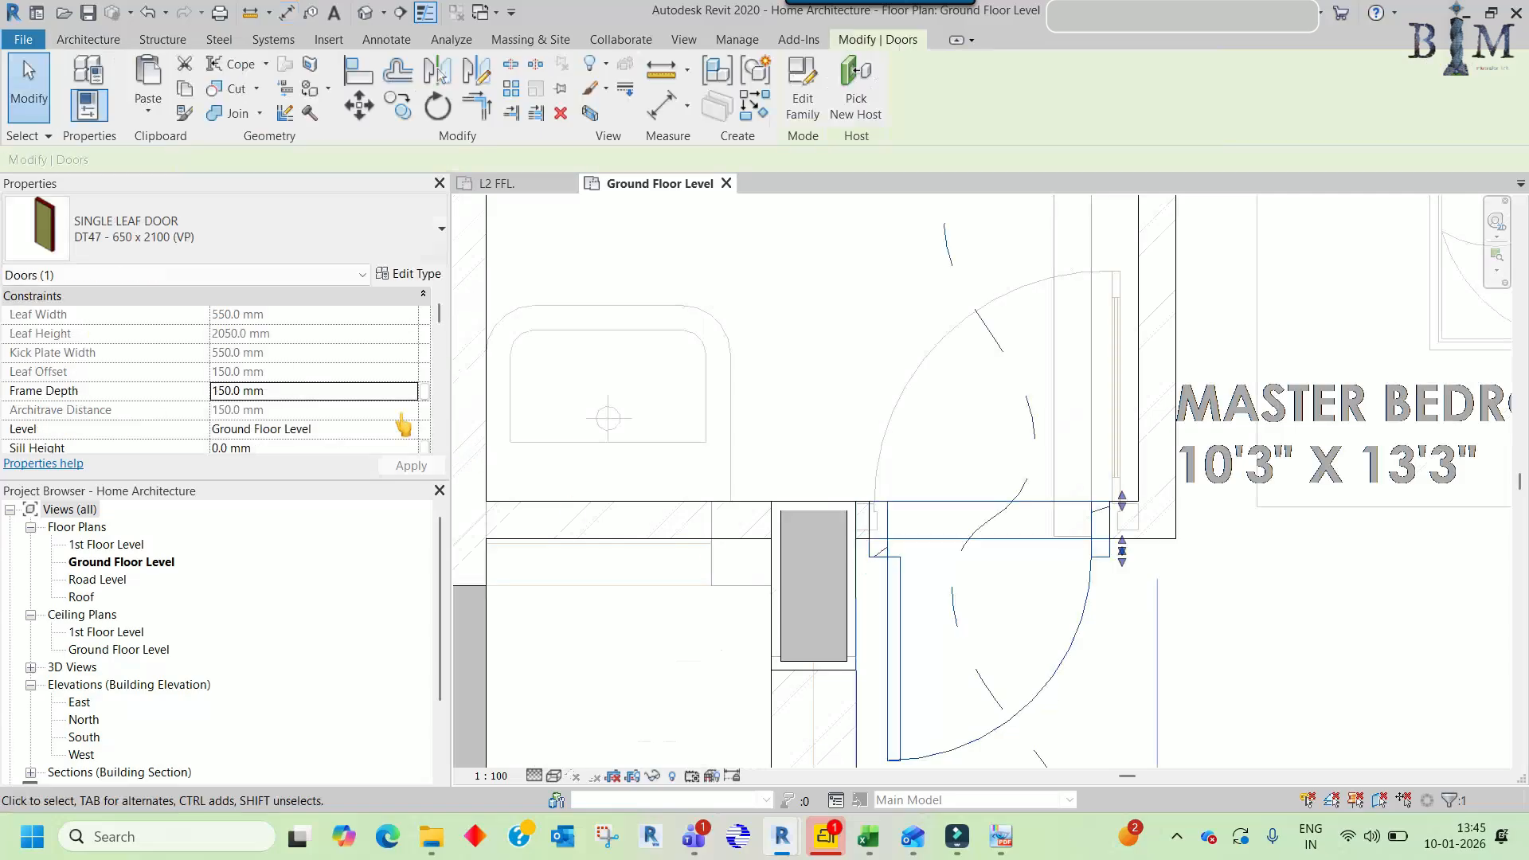
left_click(418, 281)
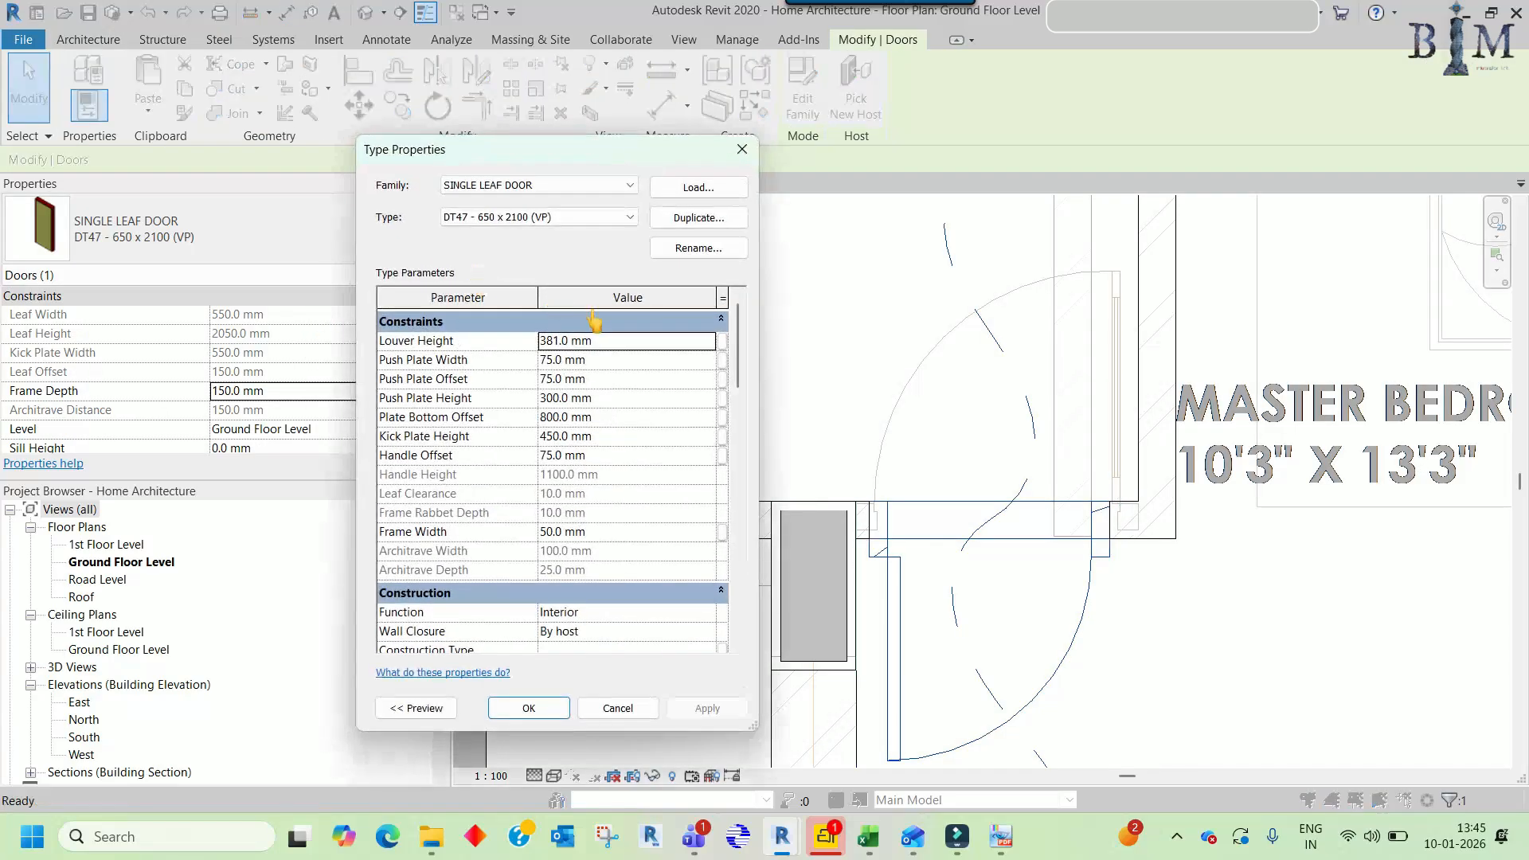
left_click(698, 216)
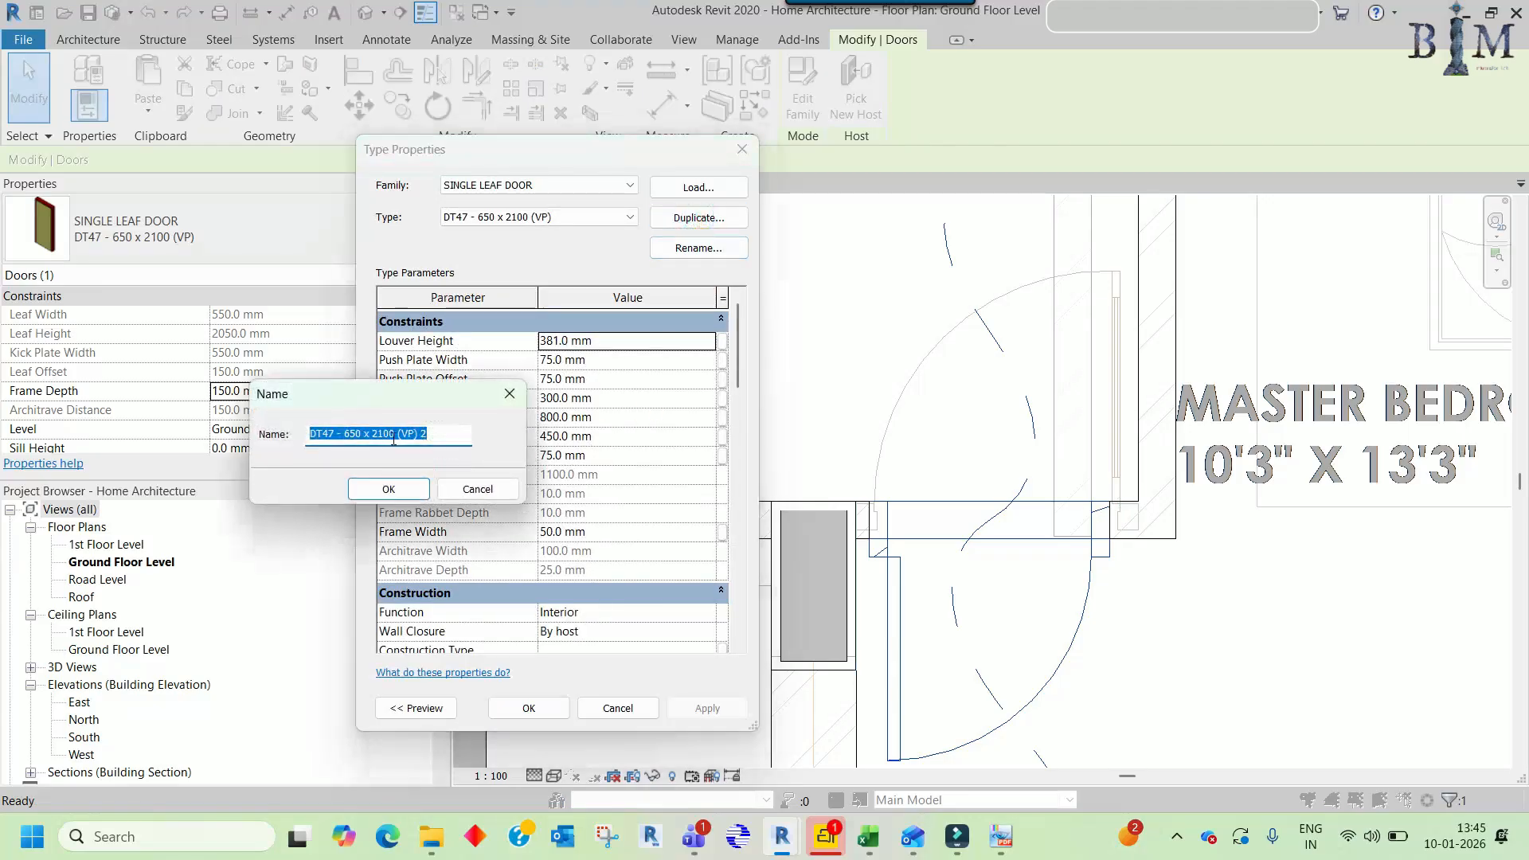
left_click(396, 438)
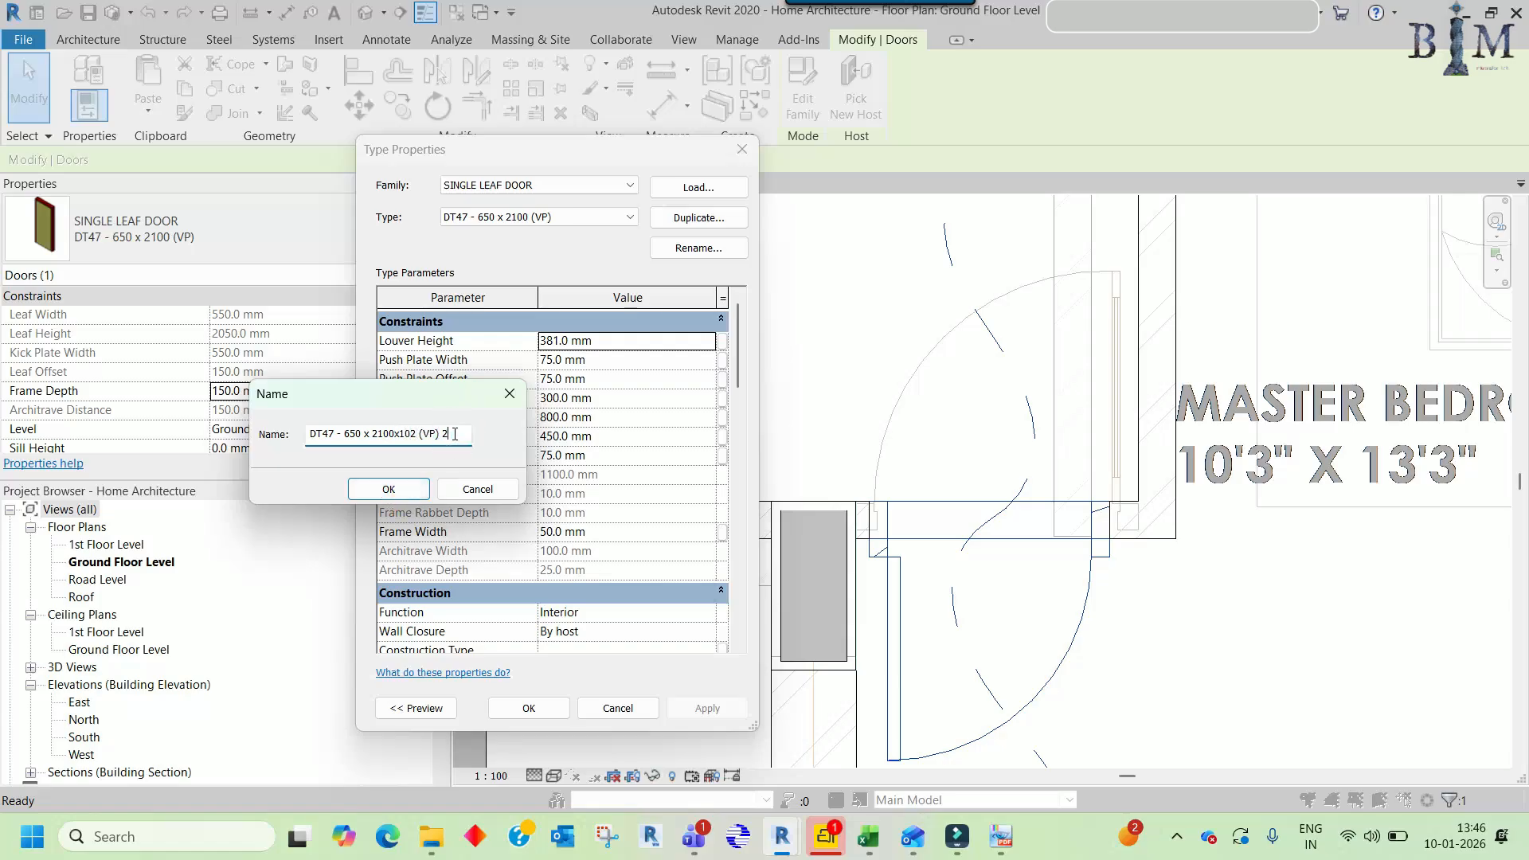
left_click(434, 487)
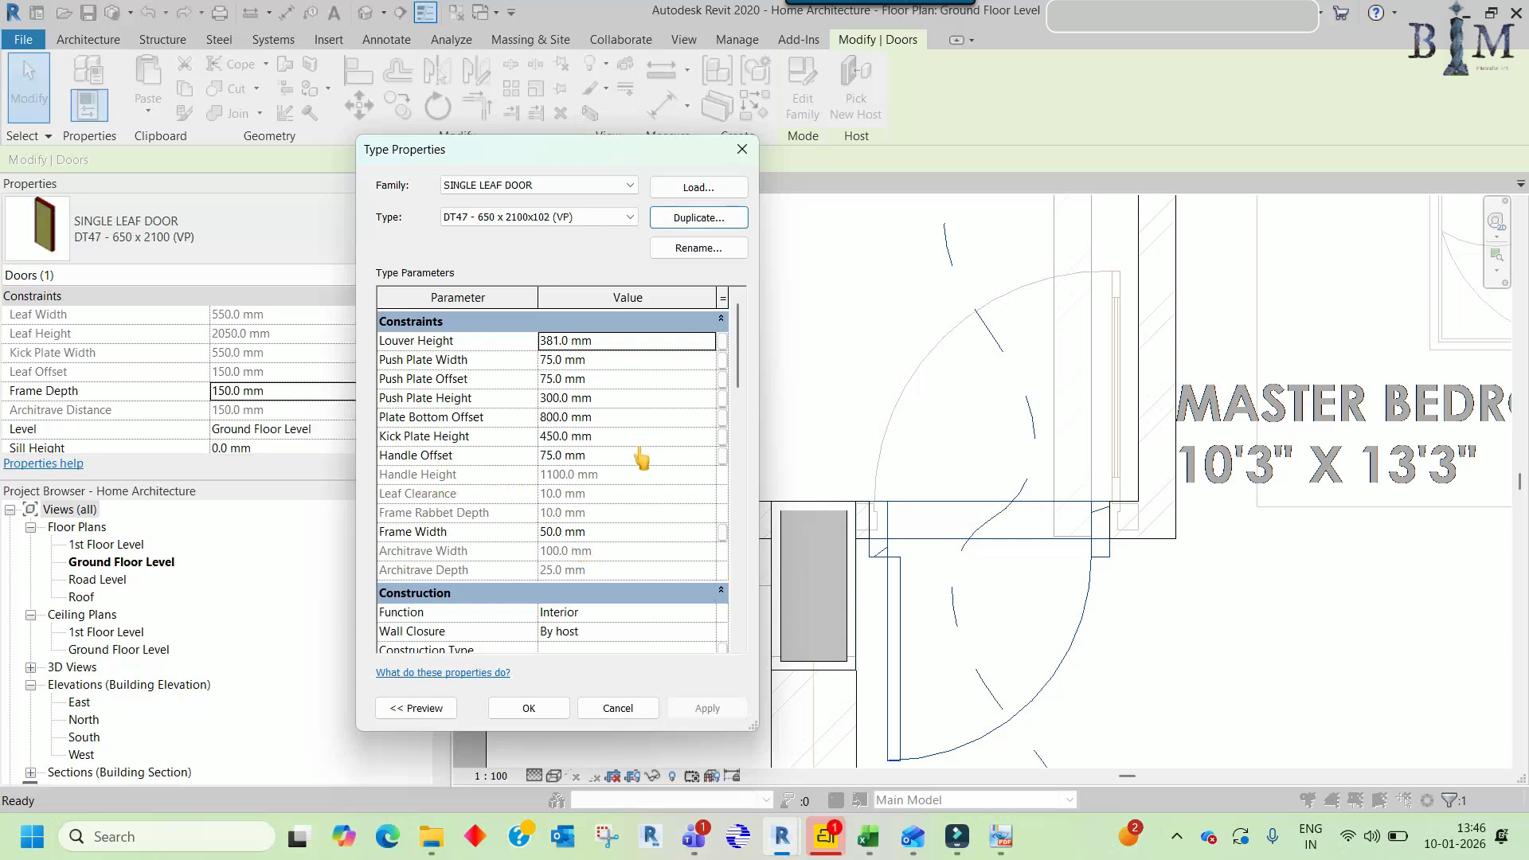
scroll(642, 459, "down", 6)
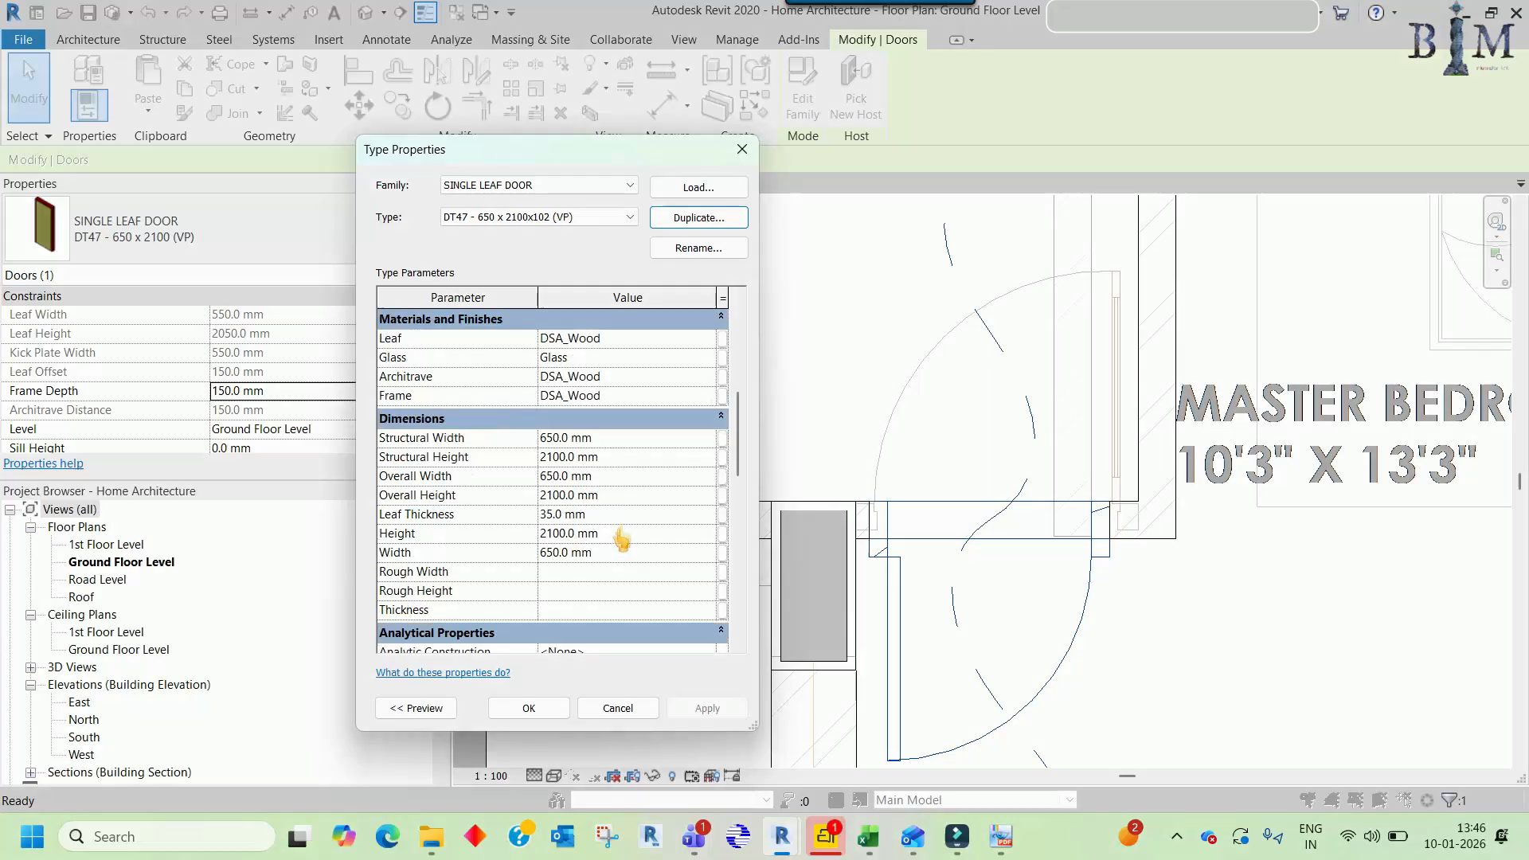
scroll(625, 533, "up", 6)
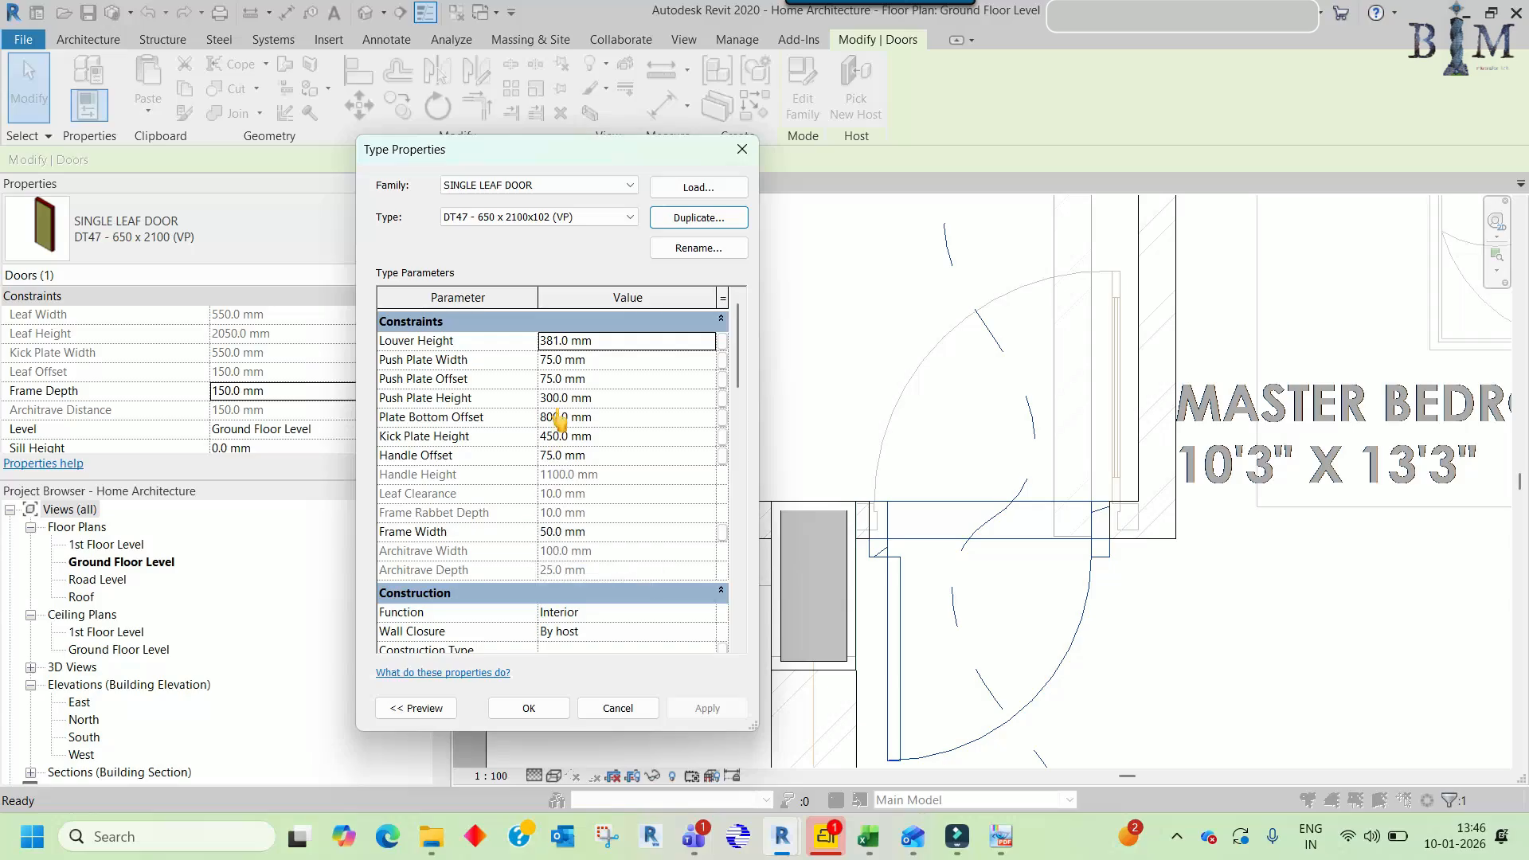
scroll(594, 549, "down", 10)
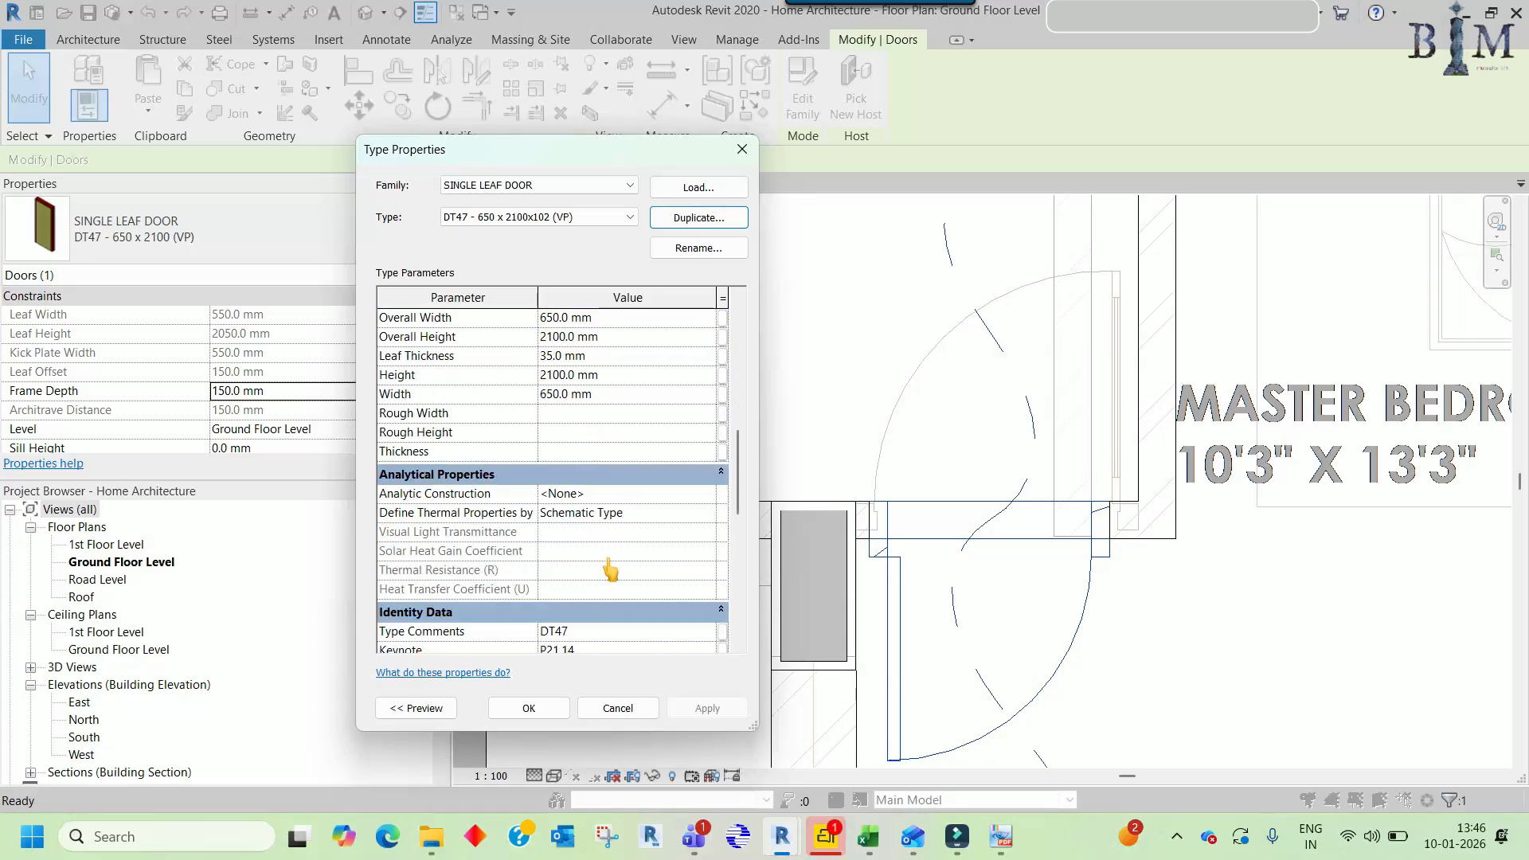
key("Return")
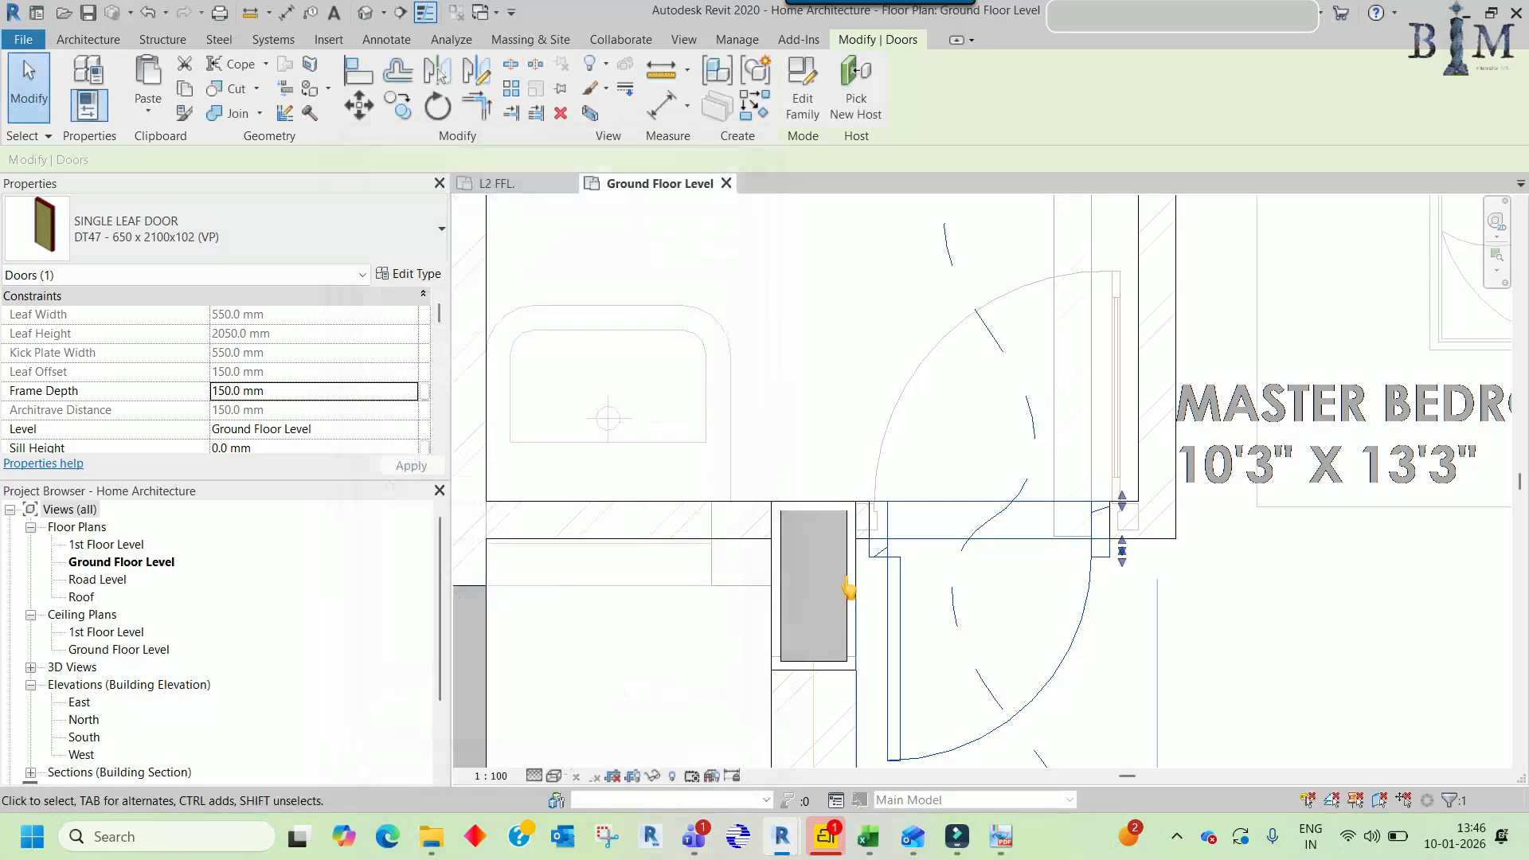
- Open the SINGLE LEAF DOOR family for editing and display its 01_Floor Plan_Working View
left_click(804, 107)
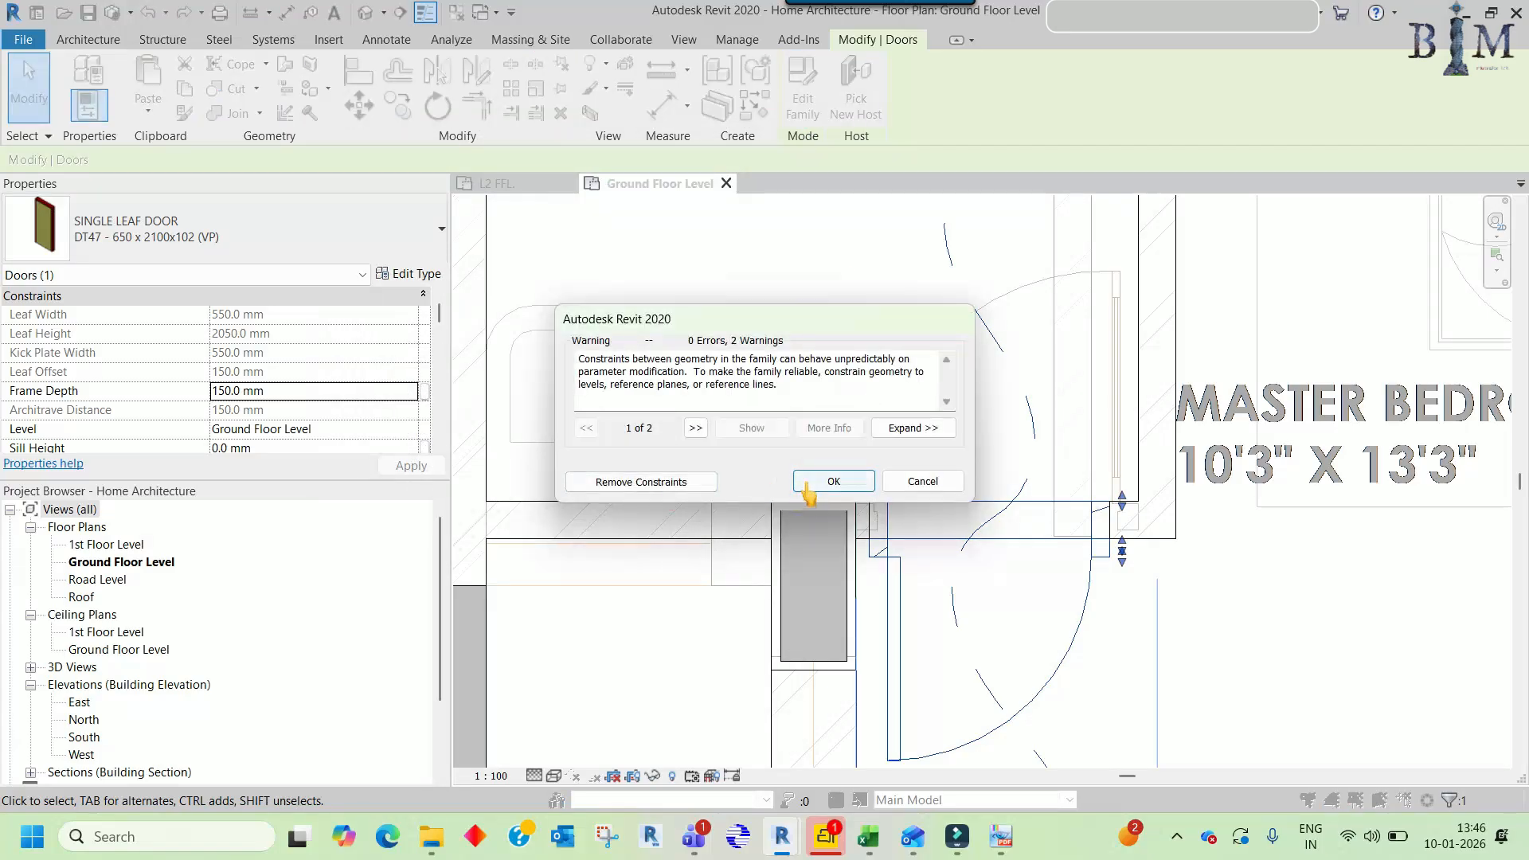
left_click(832, 481)
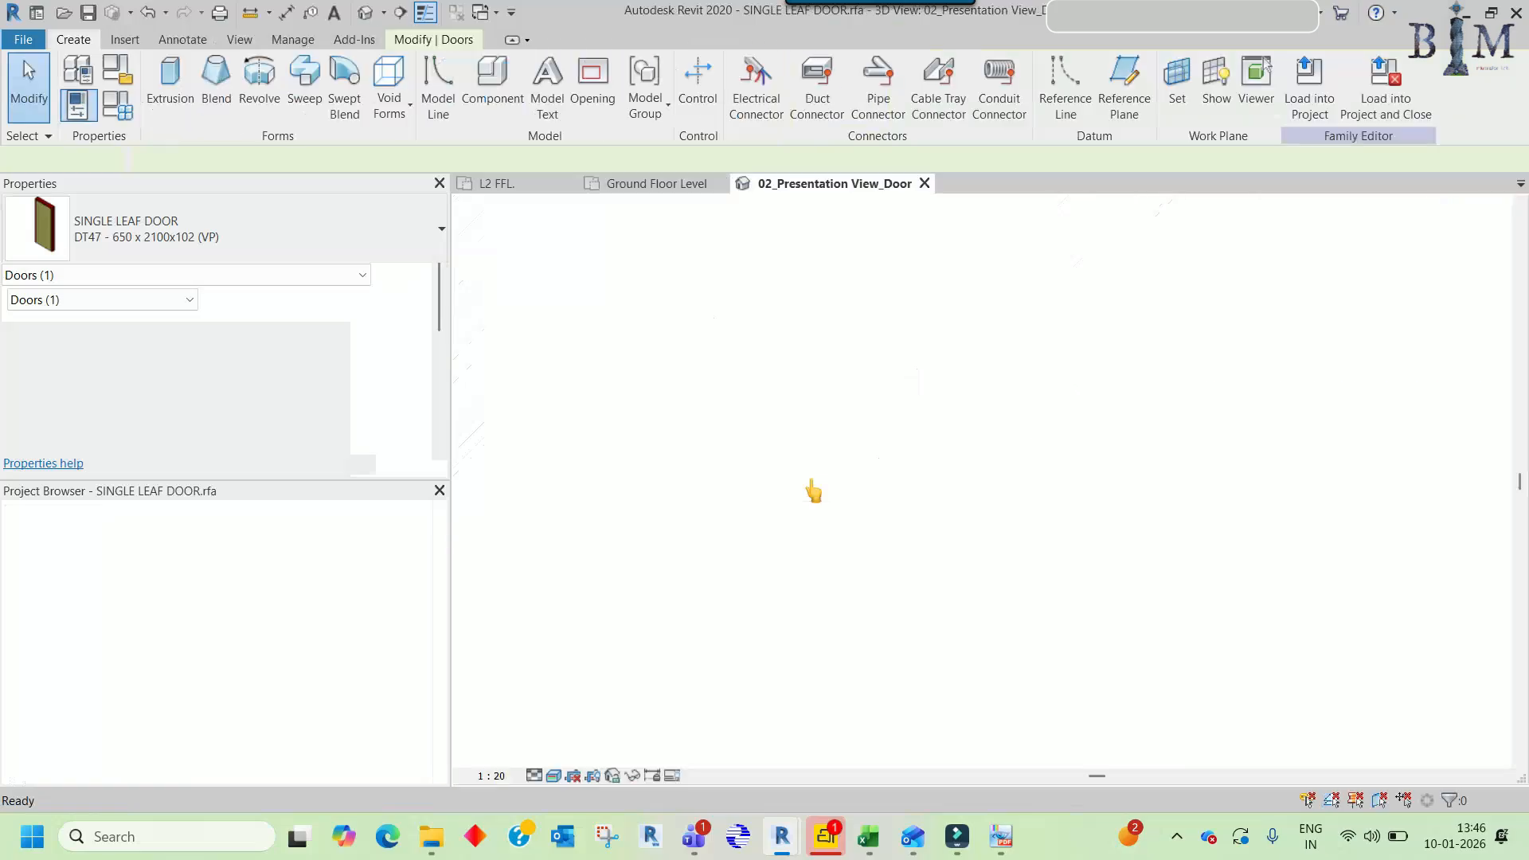
left_click(19, 514)
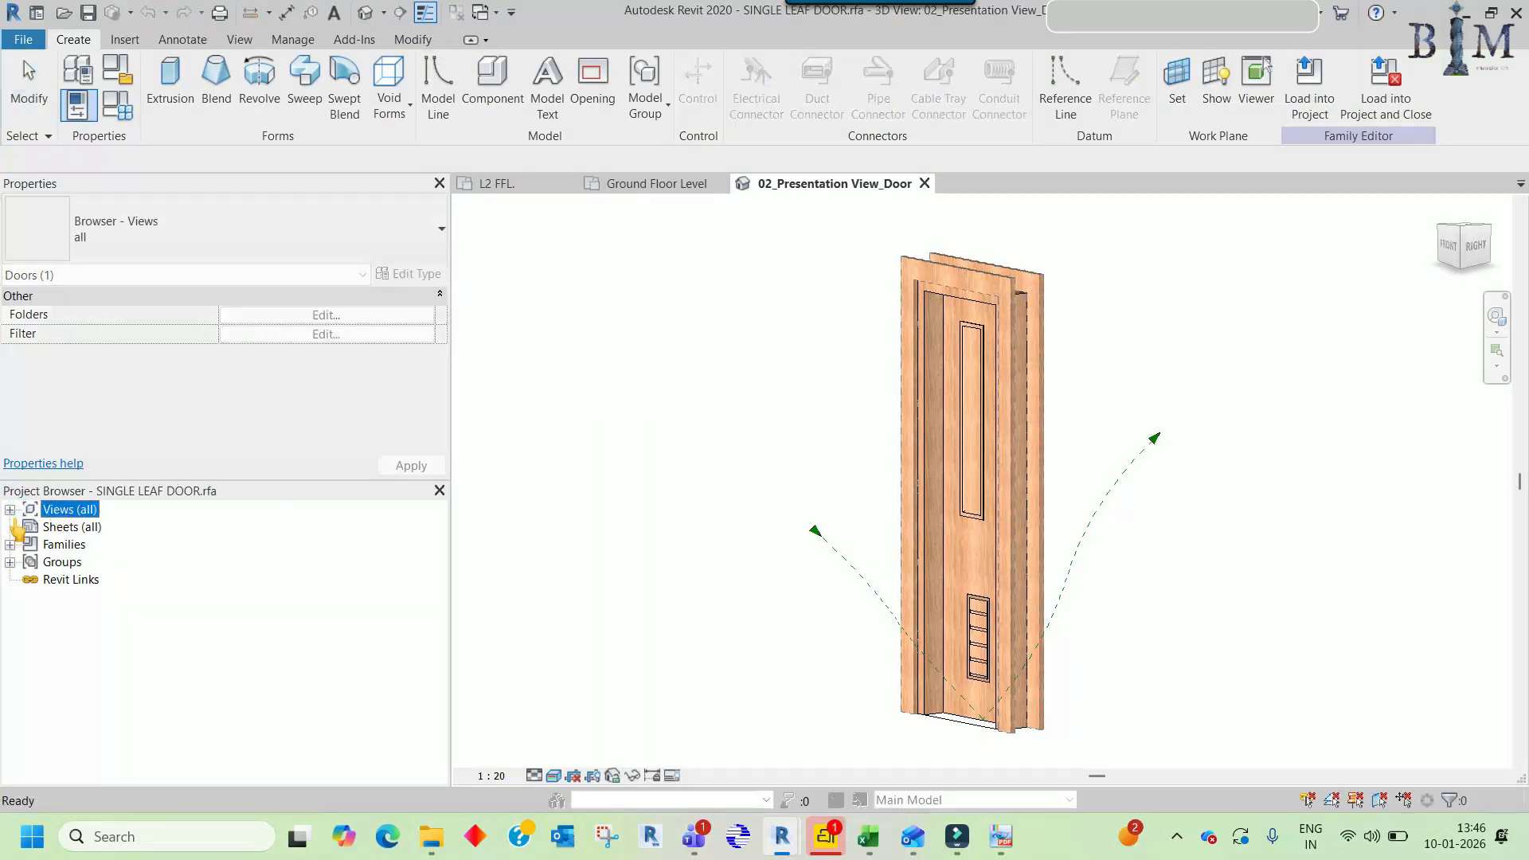
left_click(10, 509)
left_click(30, 527)
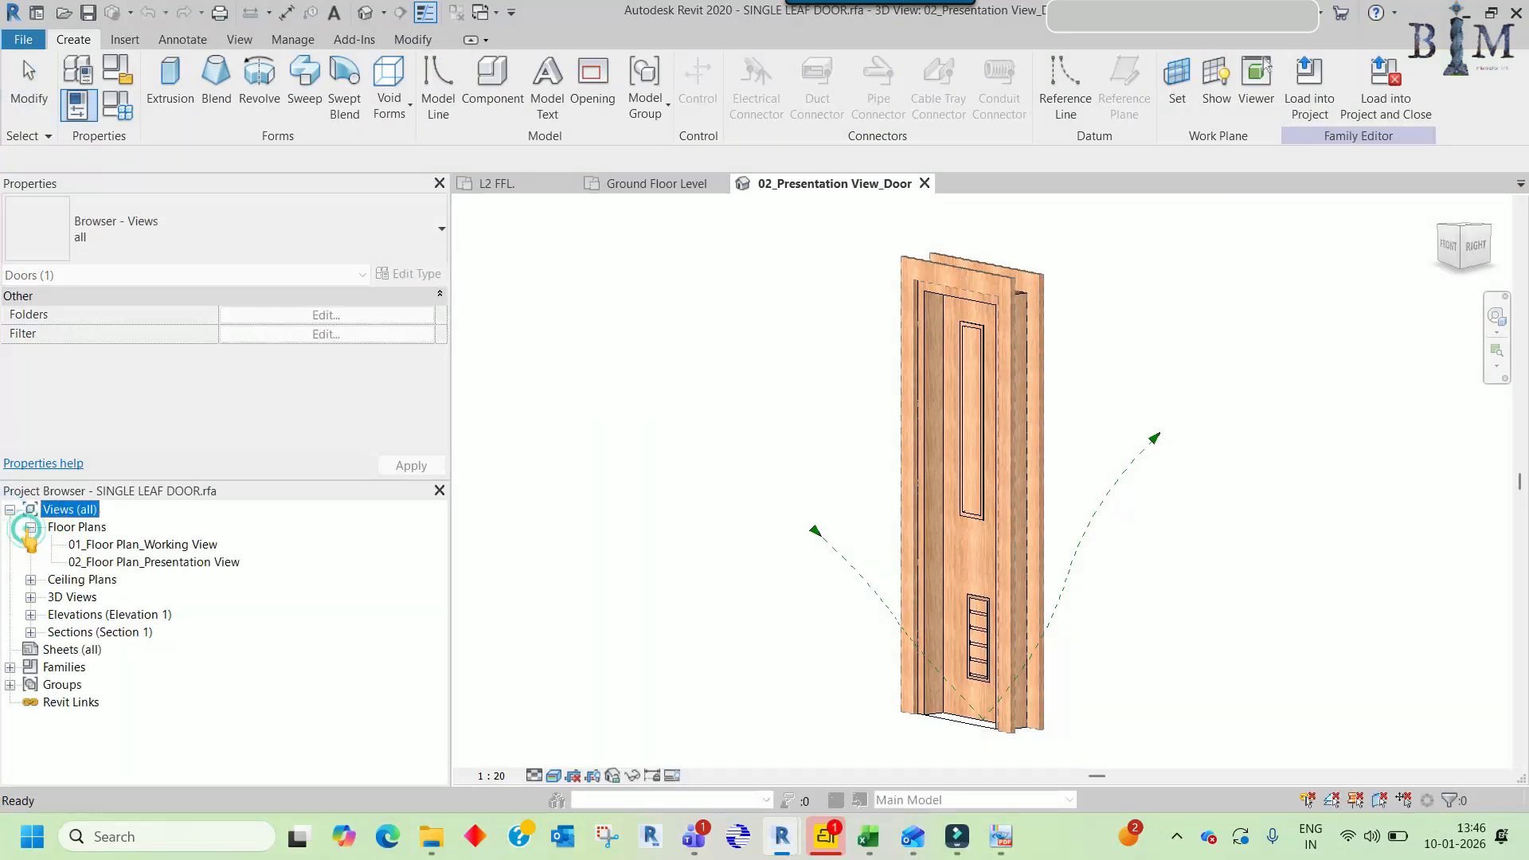
double_click(87, 544)
- Examine the frame, leaf offset, leaf thickness and wall closure dimensions in the door family's working plan
scroll(950, 537, "up", 7)
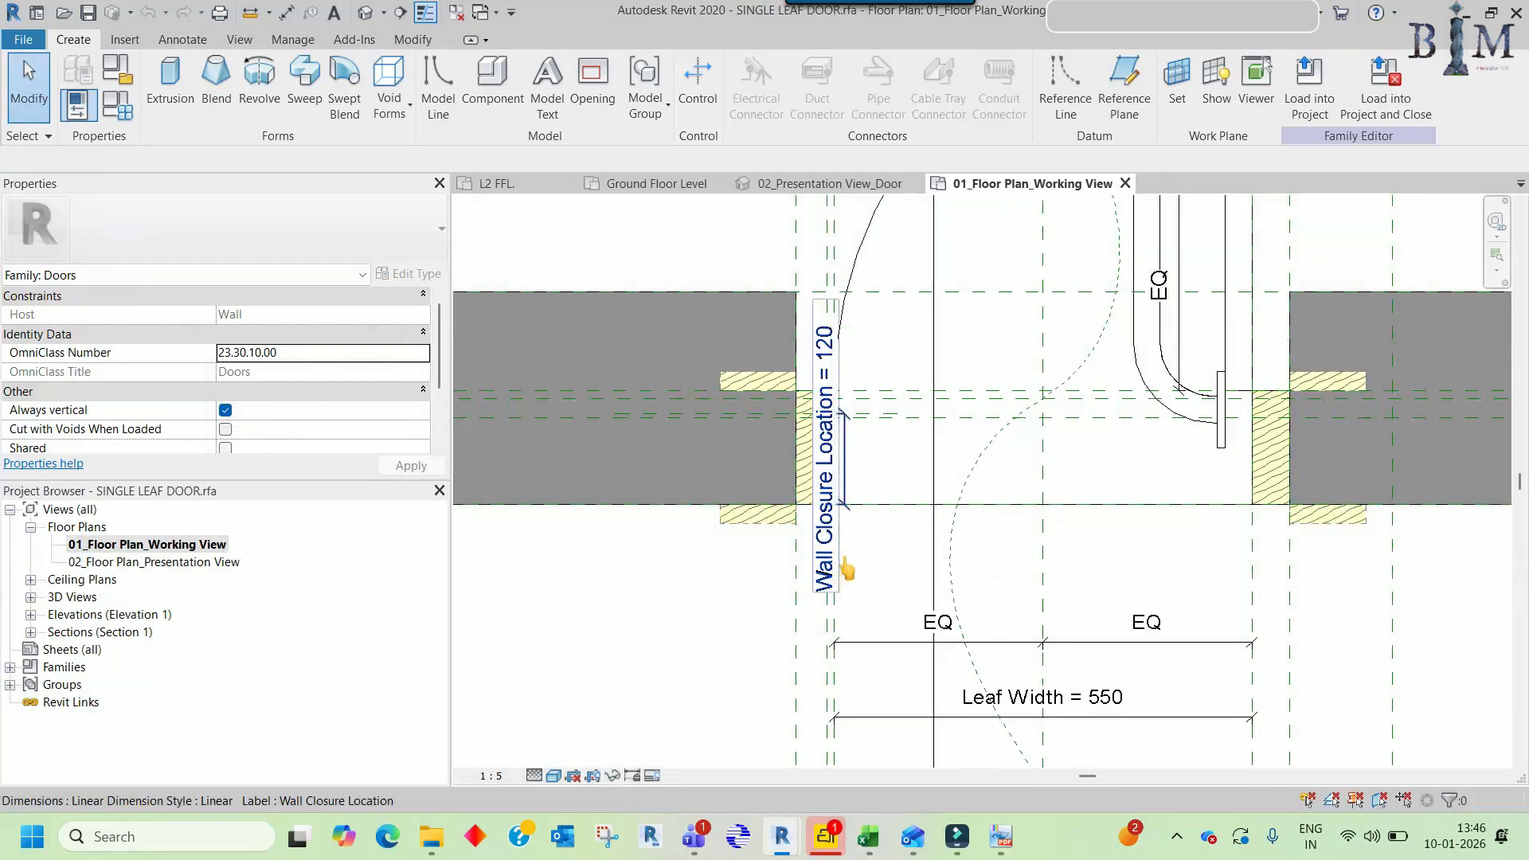
middle_click_drag(854, 565, 823, 570)
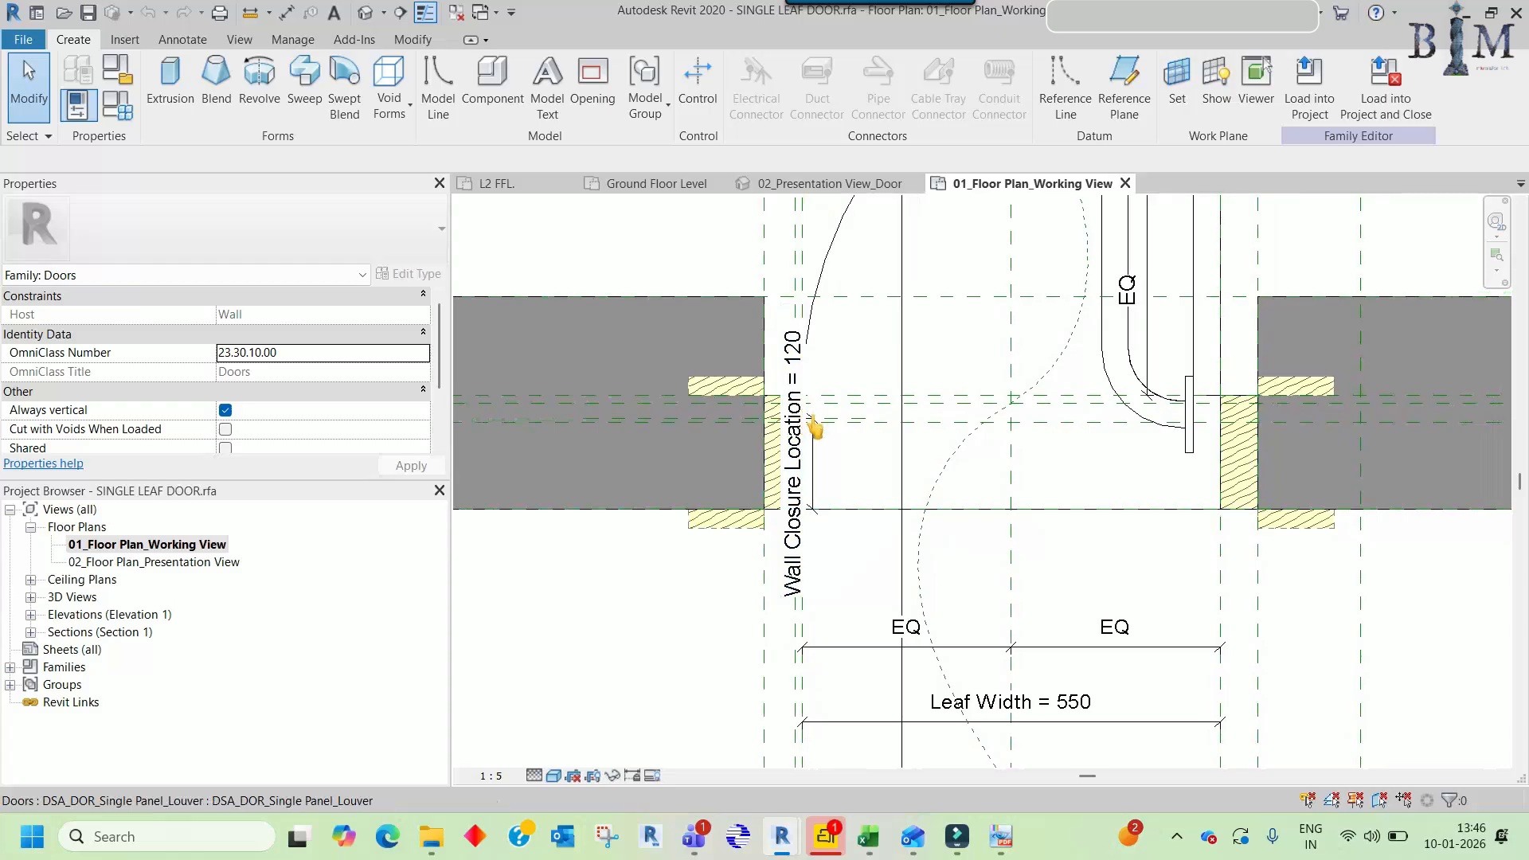
middle_click_drag(1222, 424, 1092, 422)
middle_click_drag(669, 476, 750, 485)
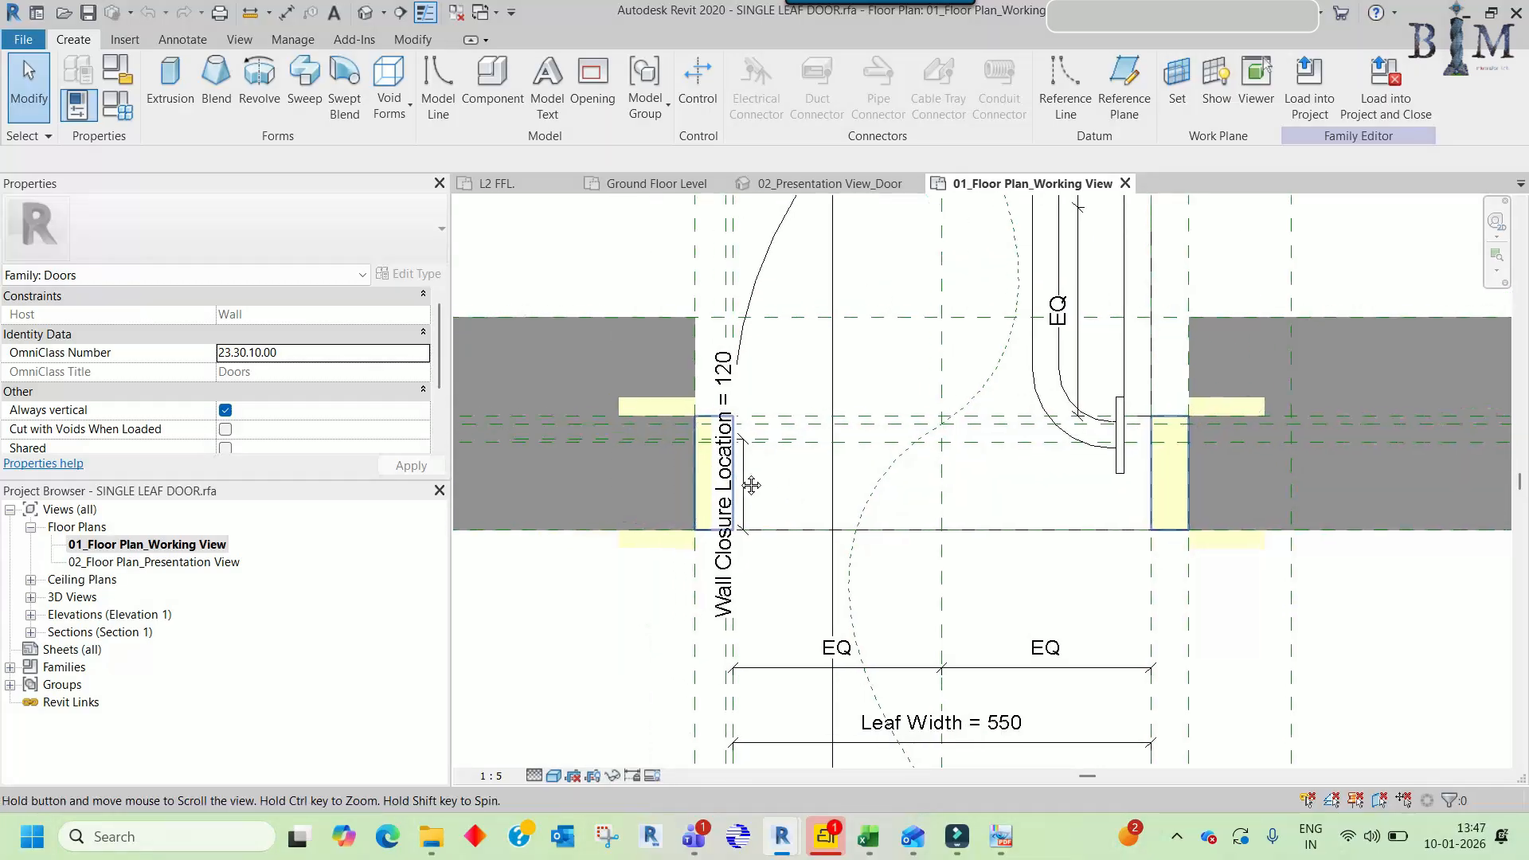
scroll(747, 484, "down", 2)
middle_click_drag(873, 355, 1154, 352)
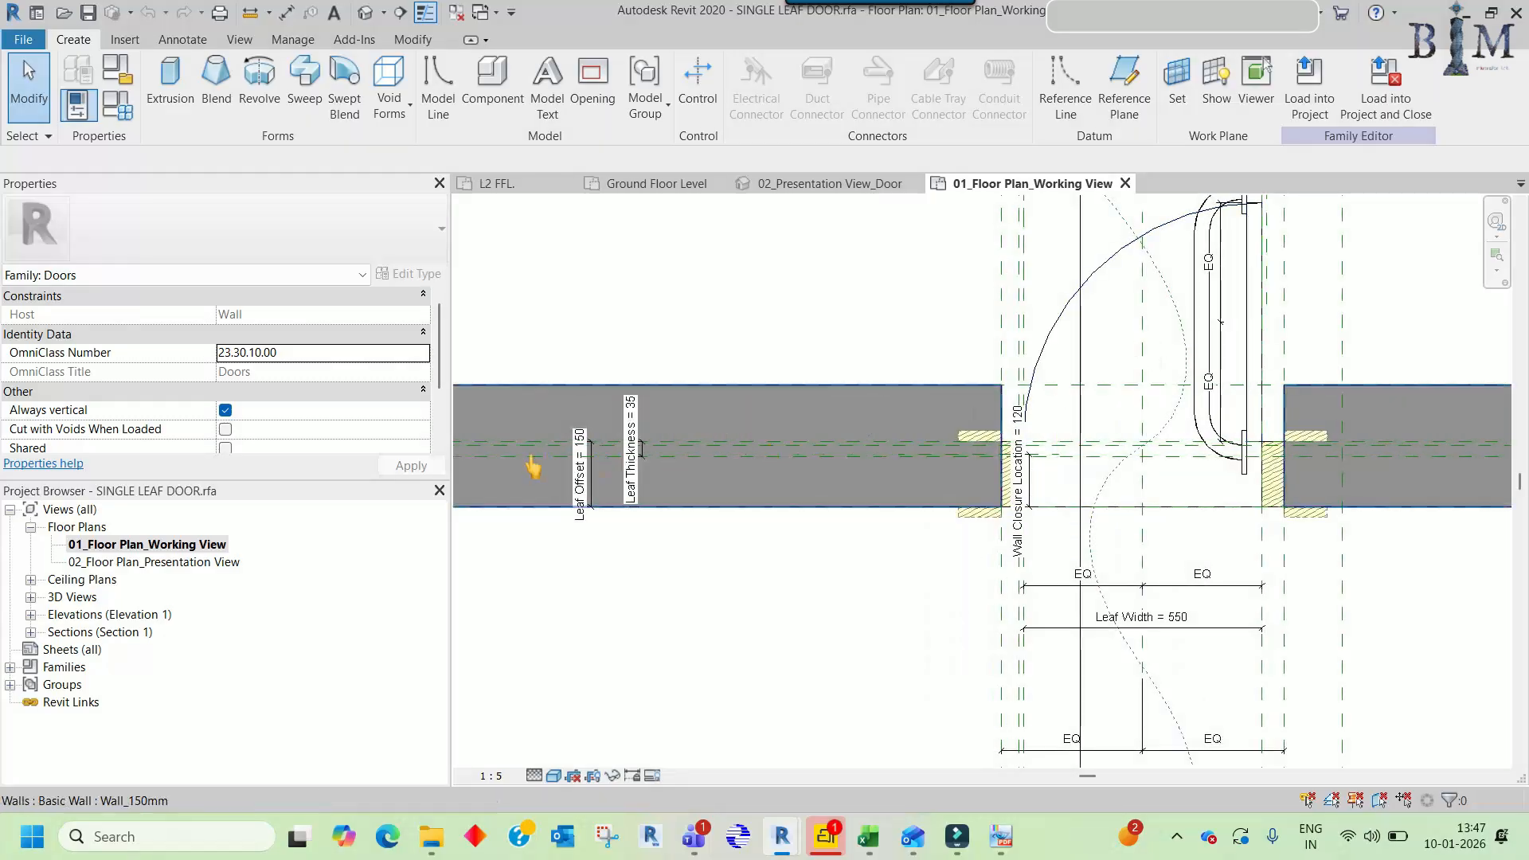
scroll(593, 490, "up", 2)
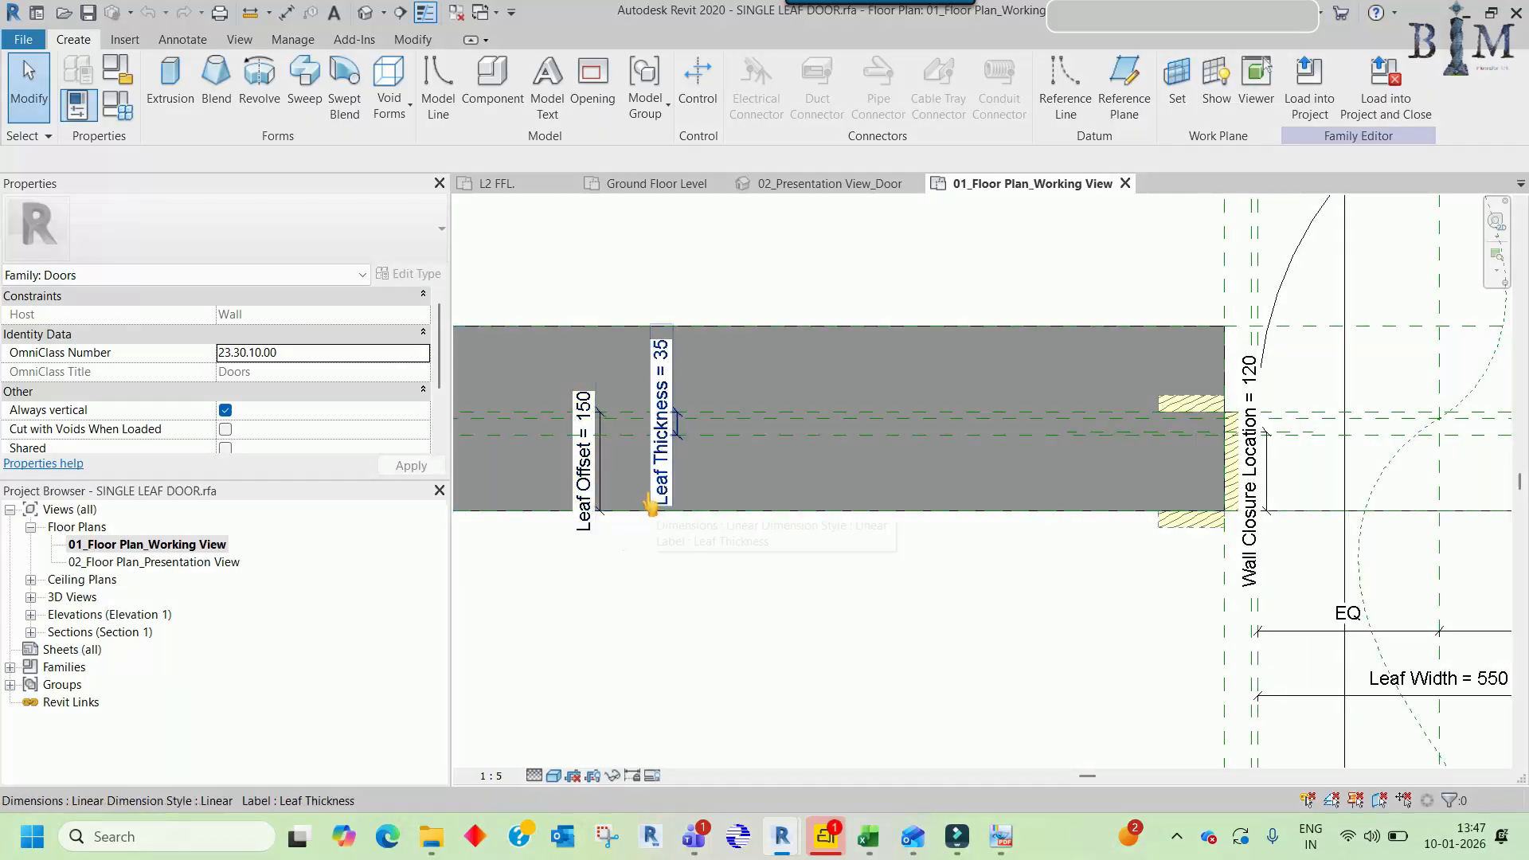
scroll(655, 510, "down", 1)
middle_click_drag(1089, 490, 797, 477)
scroll(1023, 461, "up", 1)
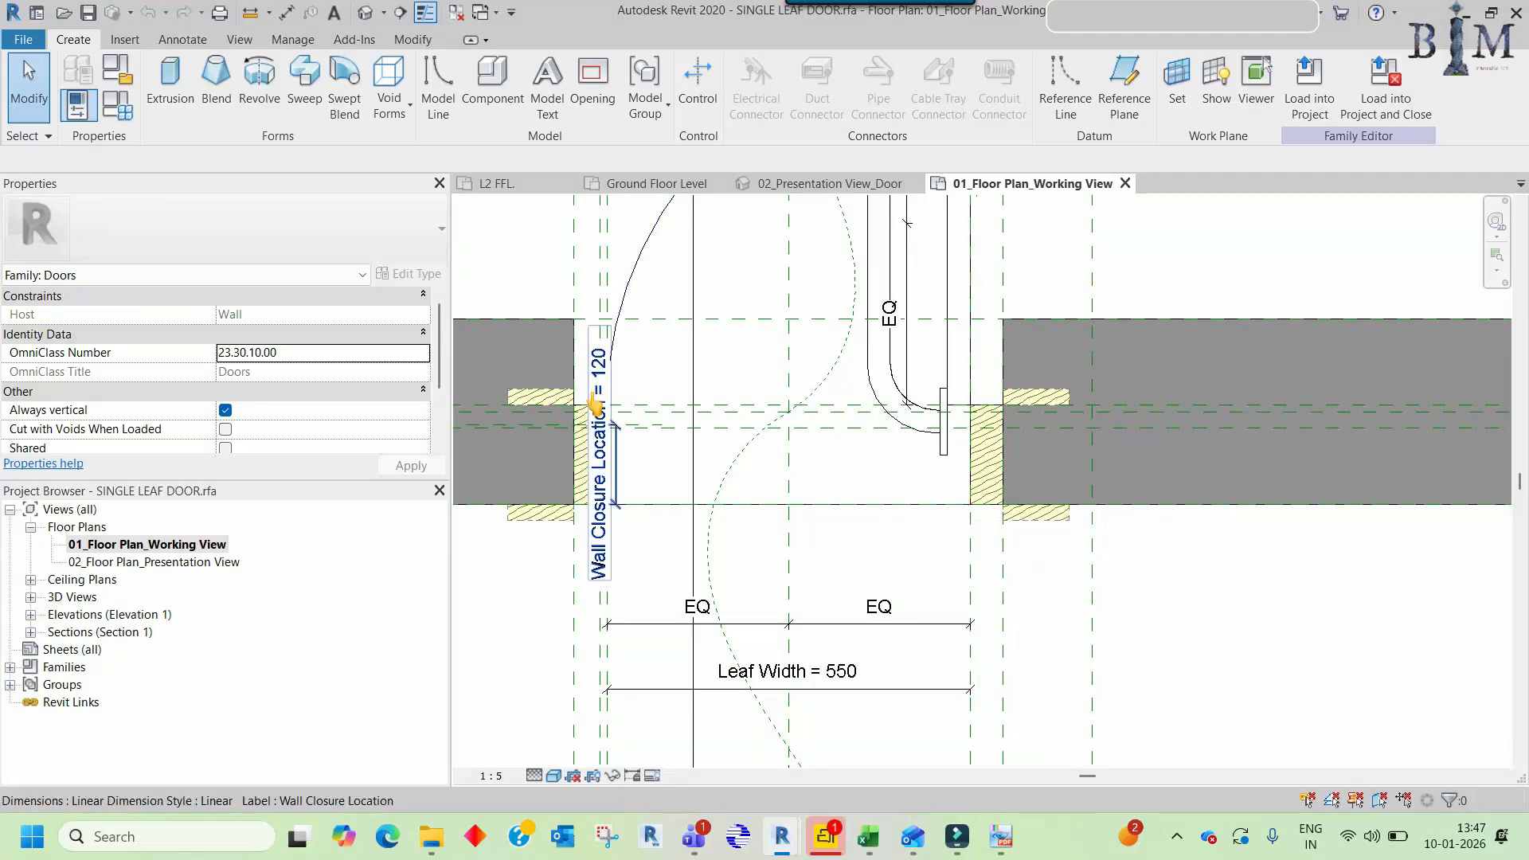
middle_click_drag(649, 487, 719, 528)
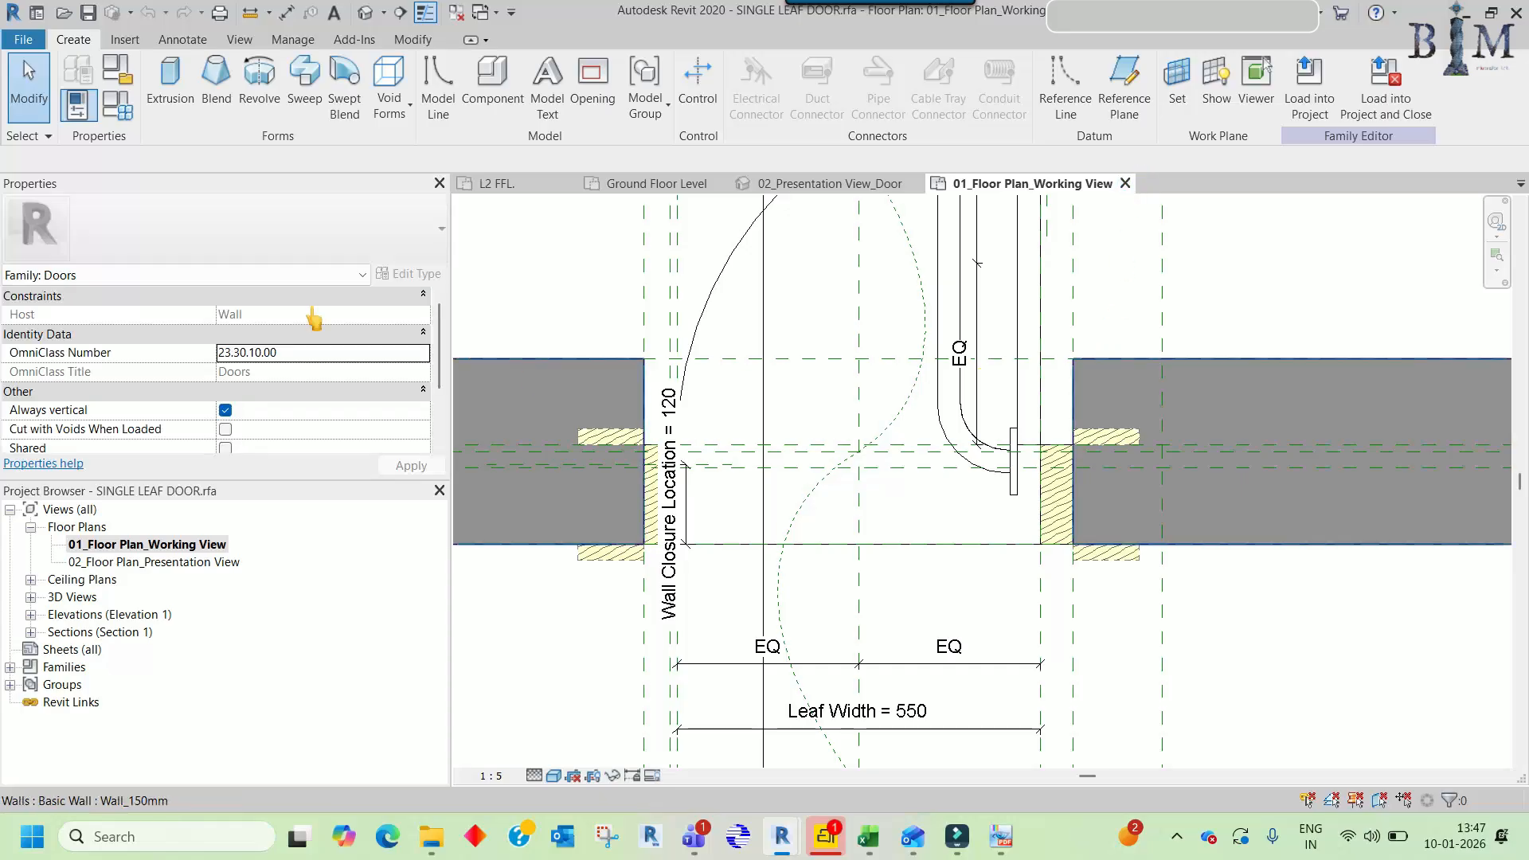
- Check the Frame Depth parameter in the door family's types and close the family without changes
left_click(118, 119)
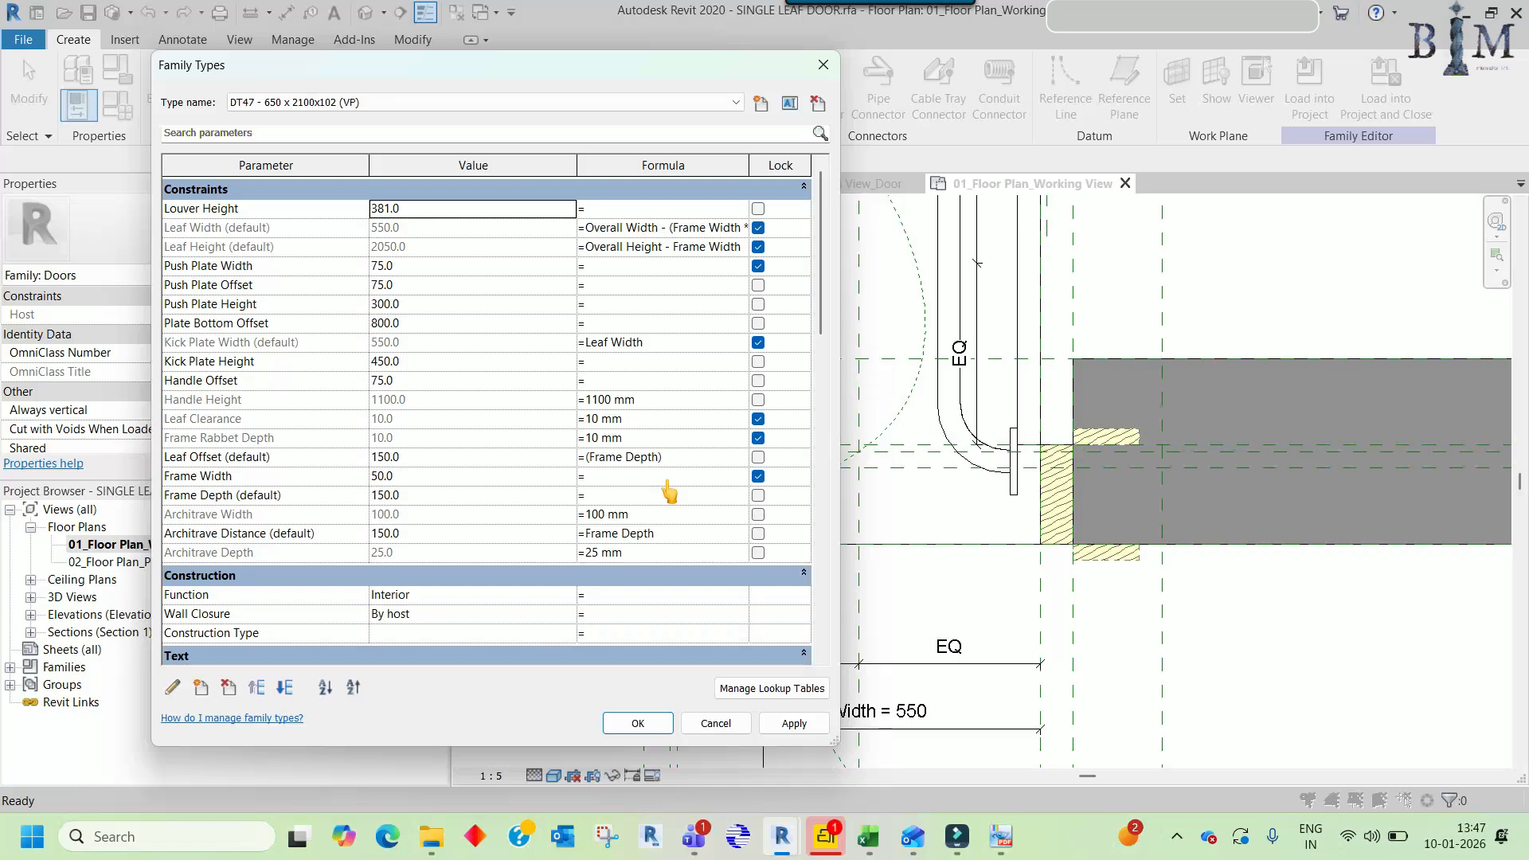
left_click(388, 494)
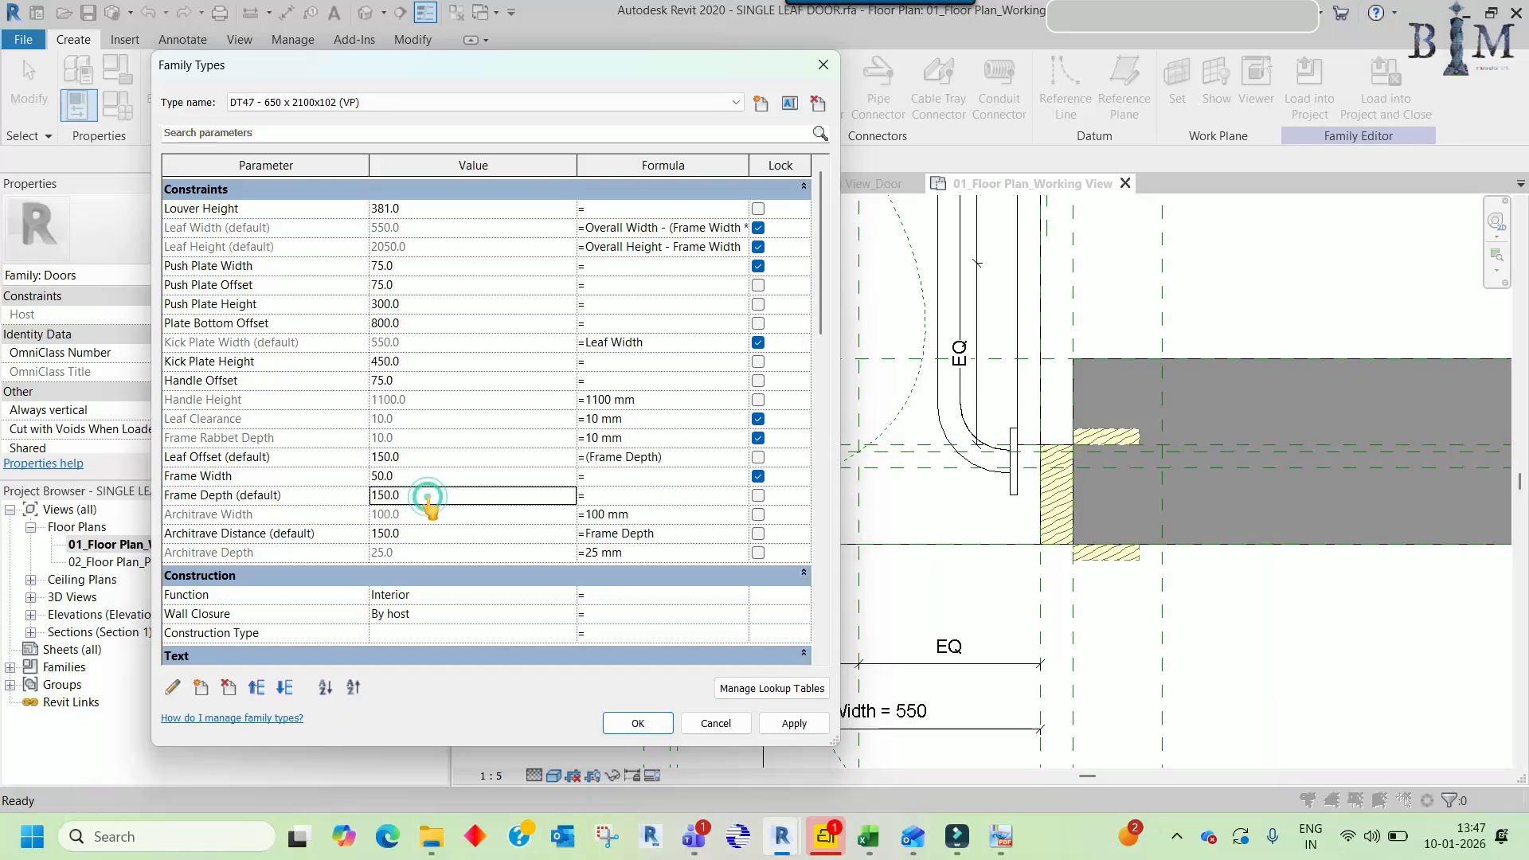
left_click(822, 67)
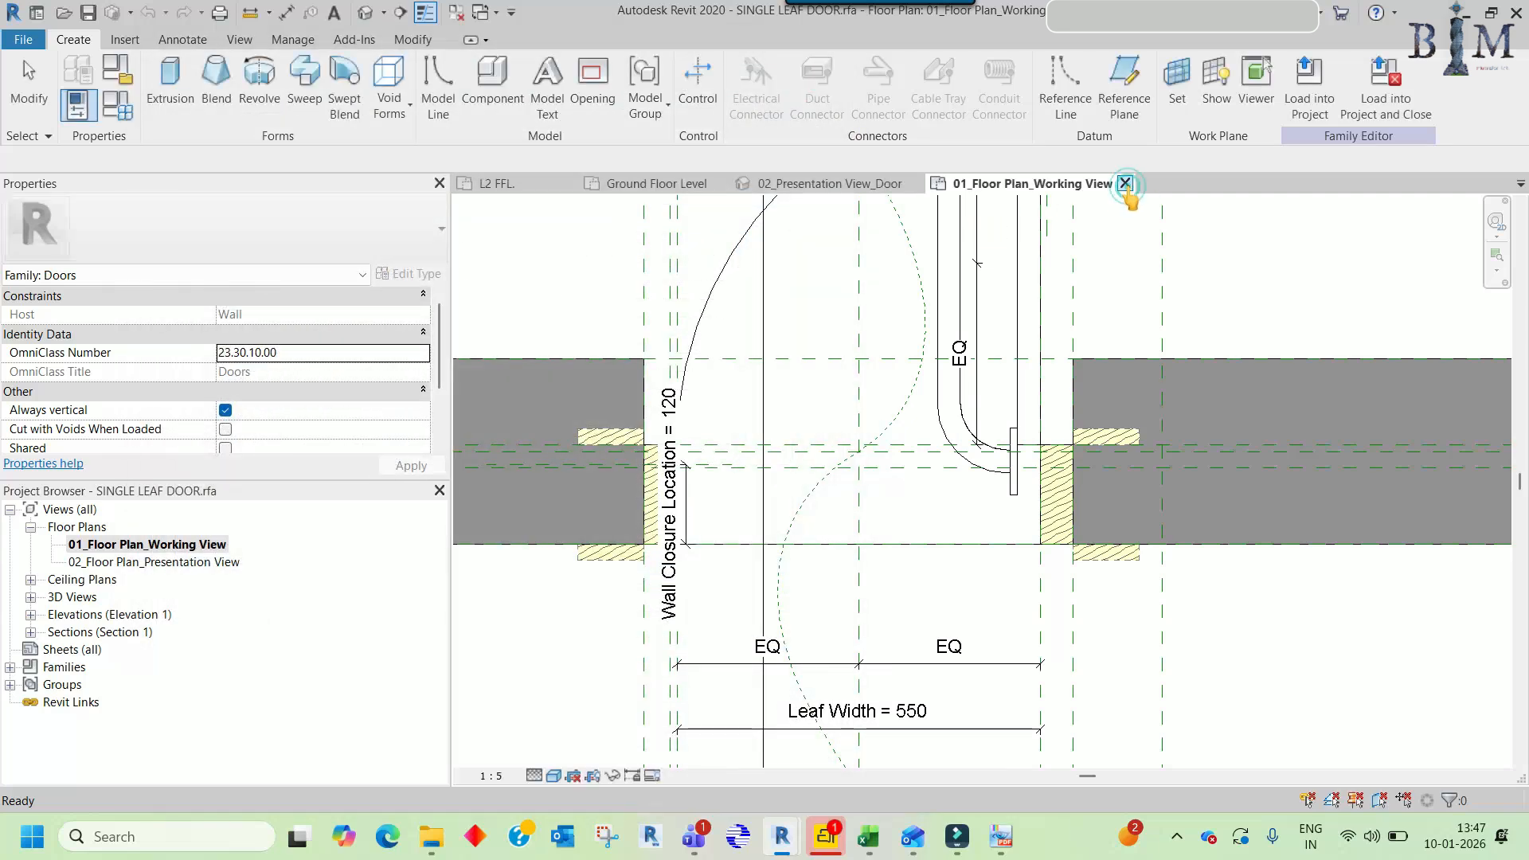
left_click(1125, 183)
left_click(925, 184)
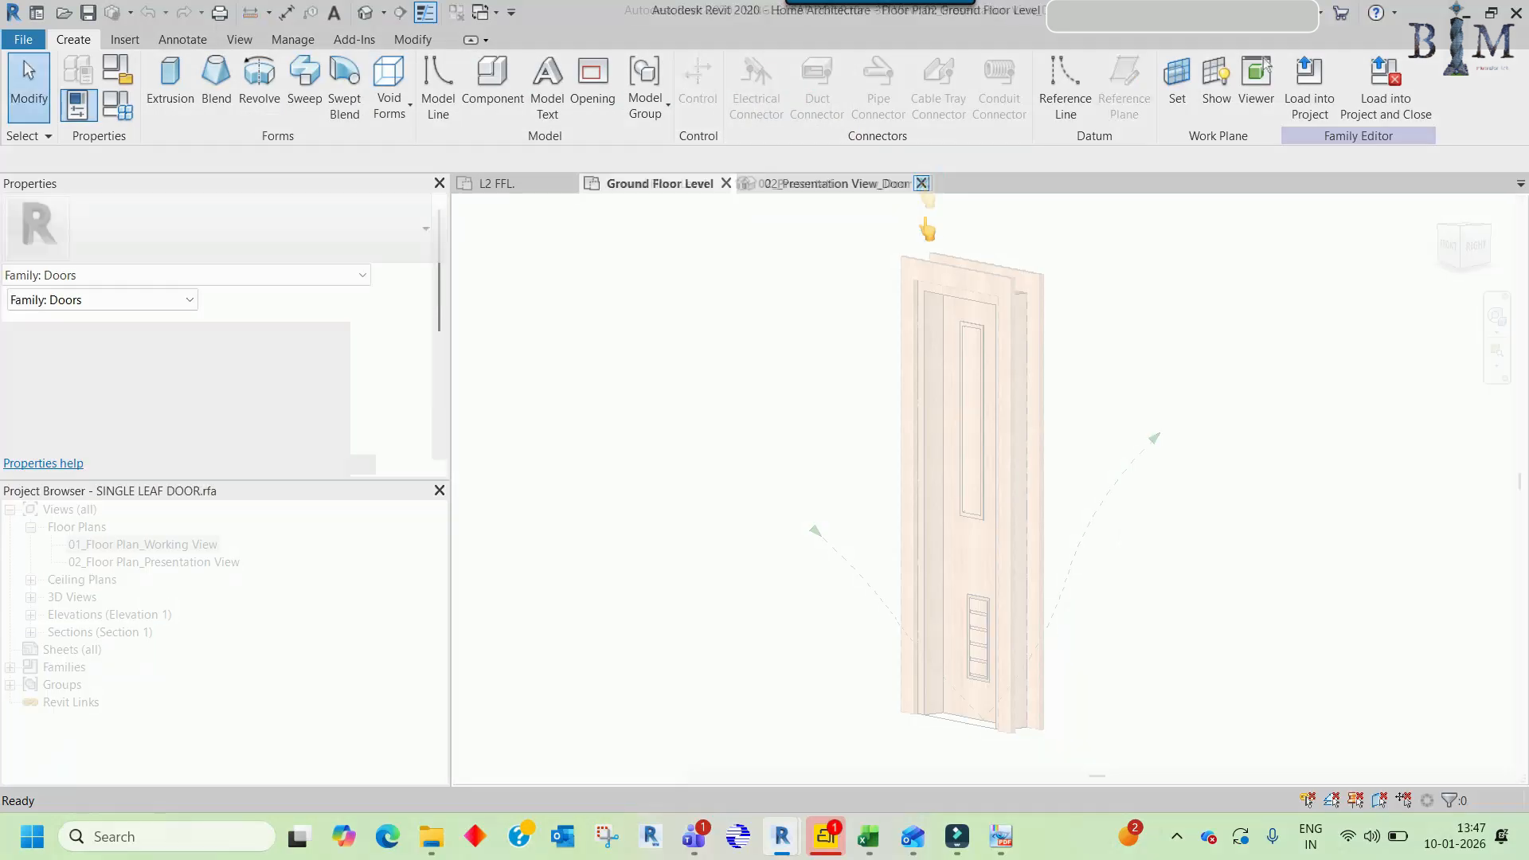
- Try a 25 mm frame width on the DT47 - 650 x 2100x102 (VP) type and set it back to 50 mm
left_click(428, 280)
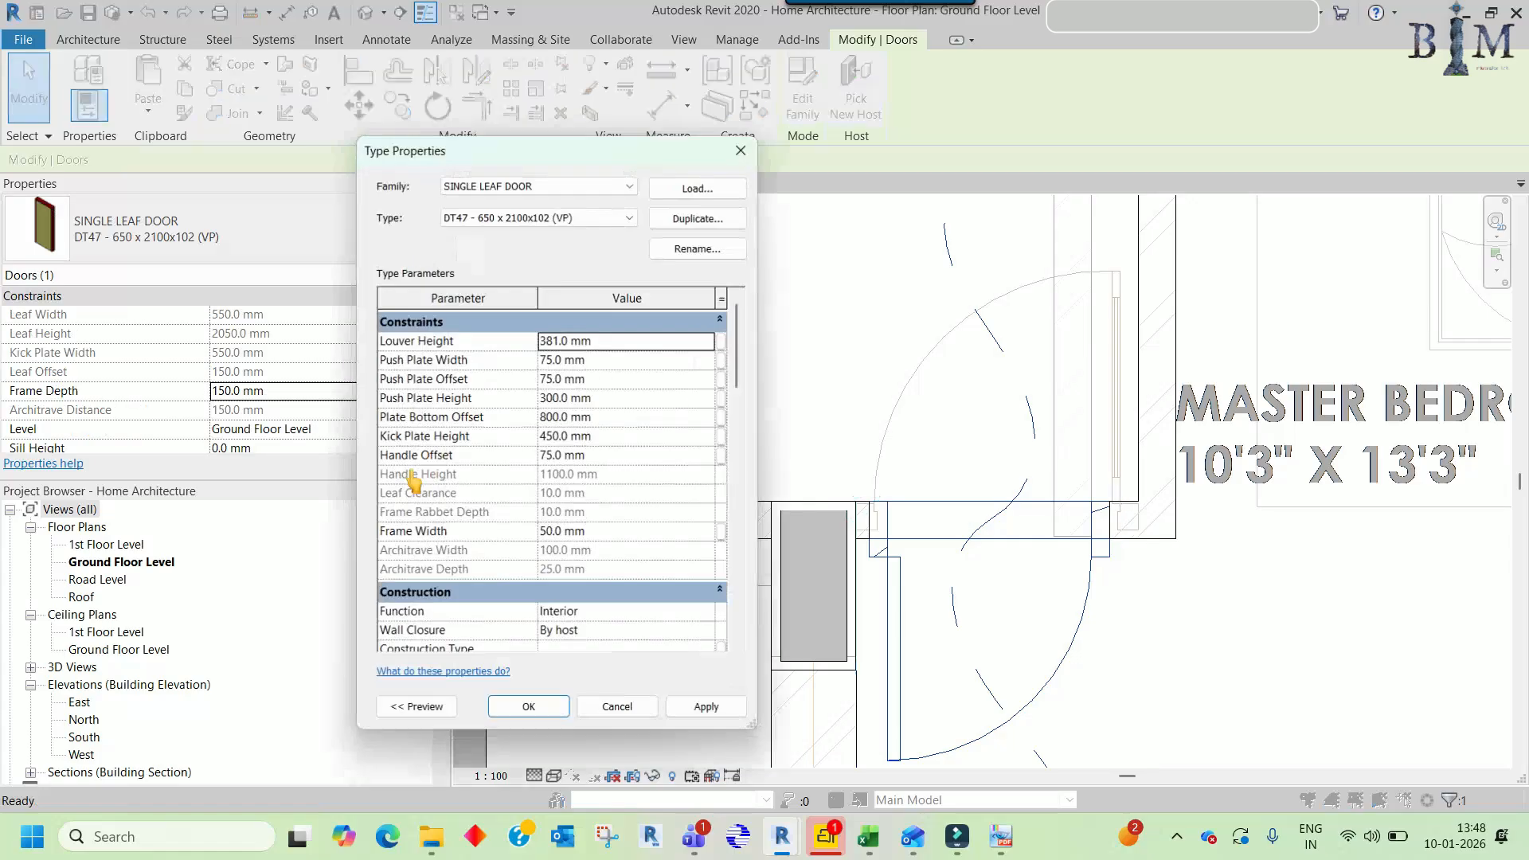
left_click(615, 531)
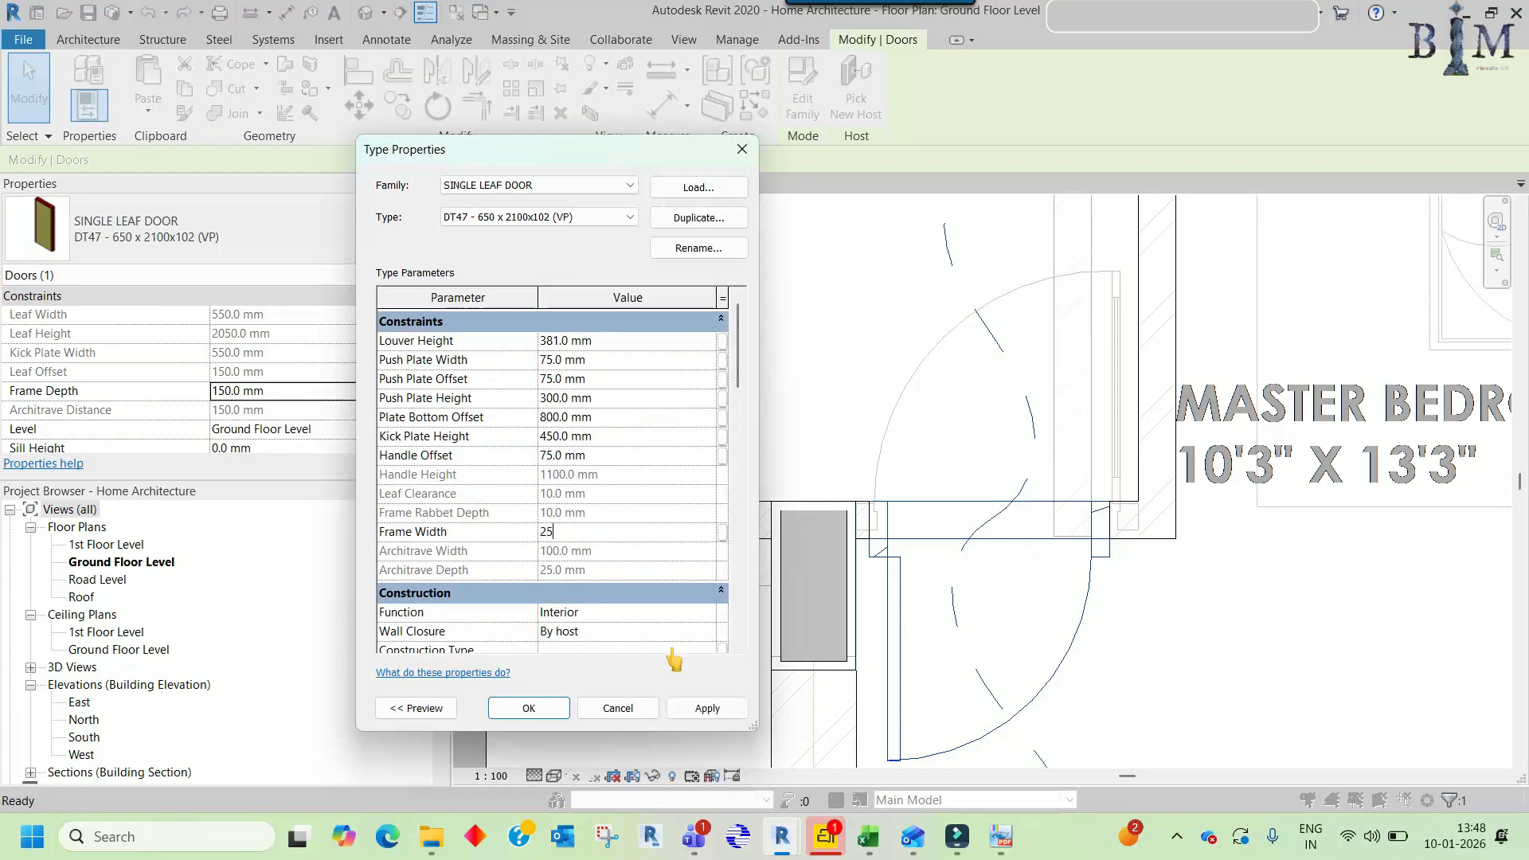
left_click(691, 711)
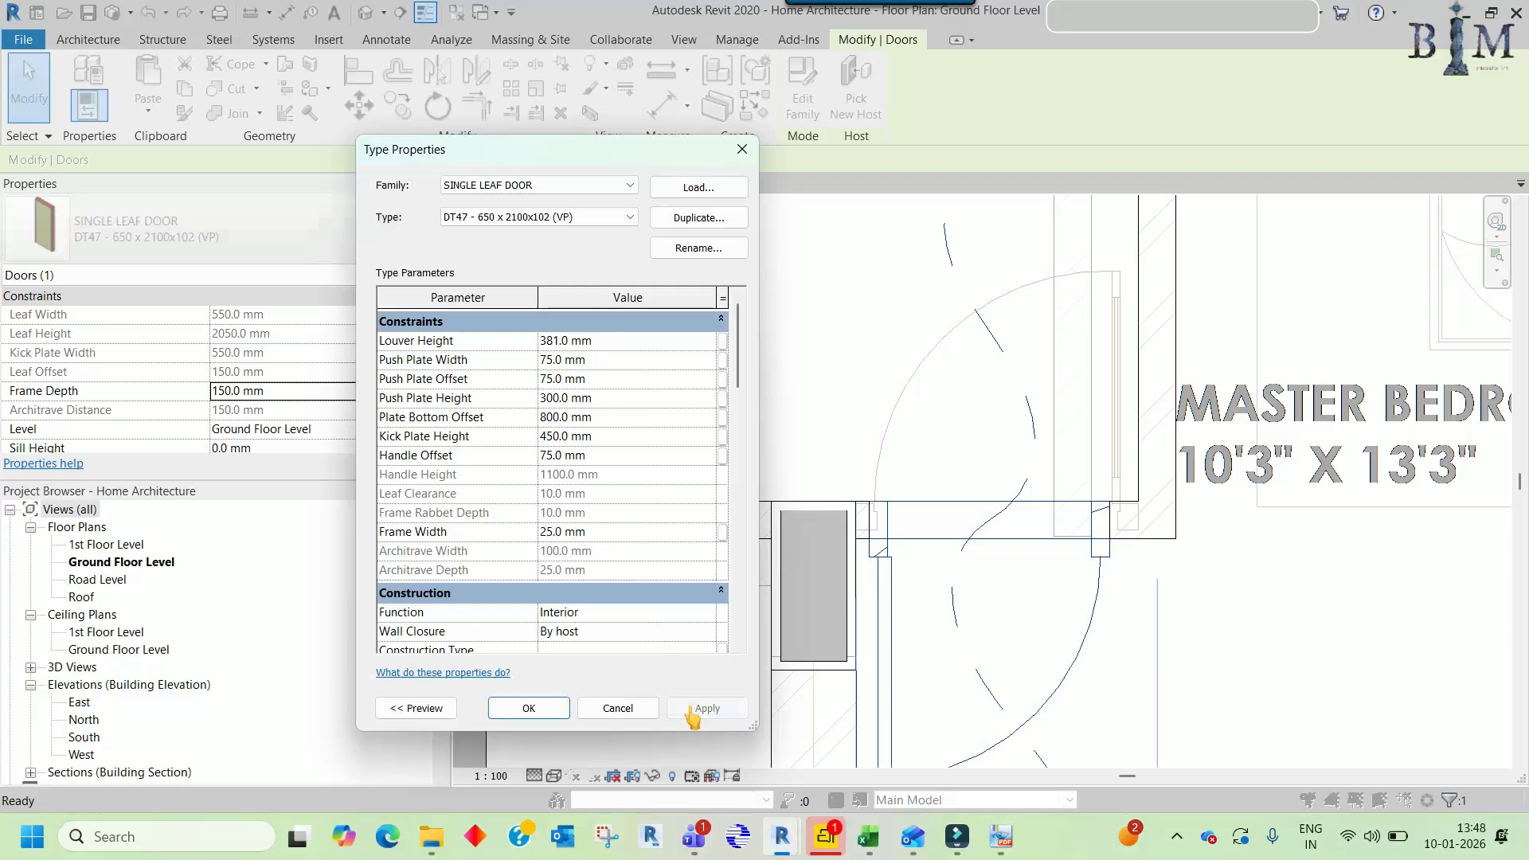
left_click(607, 530)
left_click(714, 710)
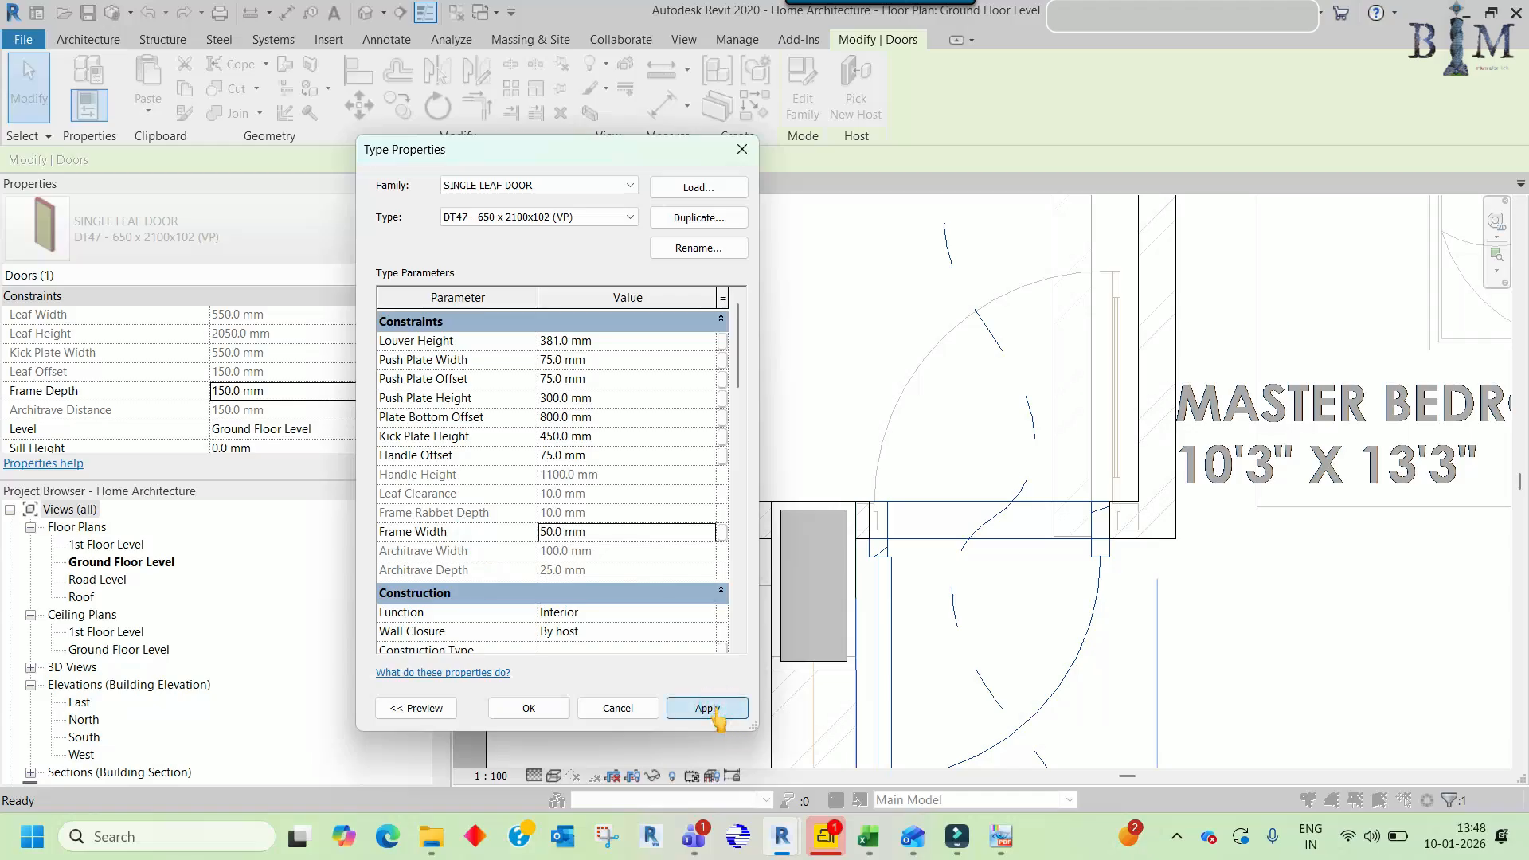
- Retest the door type with a 25 mm frame width, restore 50 mm, and review its remaining type parameters
left_click(607, 530)
type("25")
left_click(701, 707)
left_click(598, 535)
type("50")
key("Return")
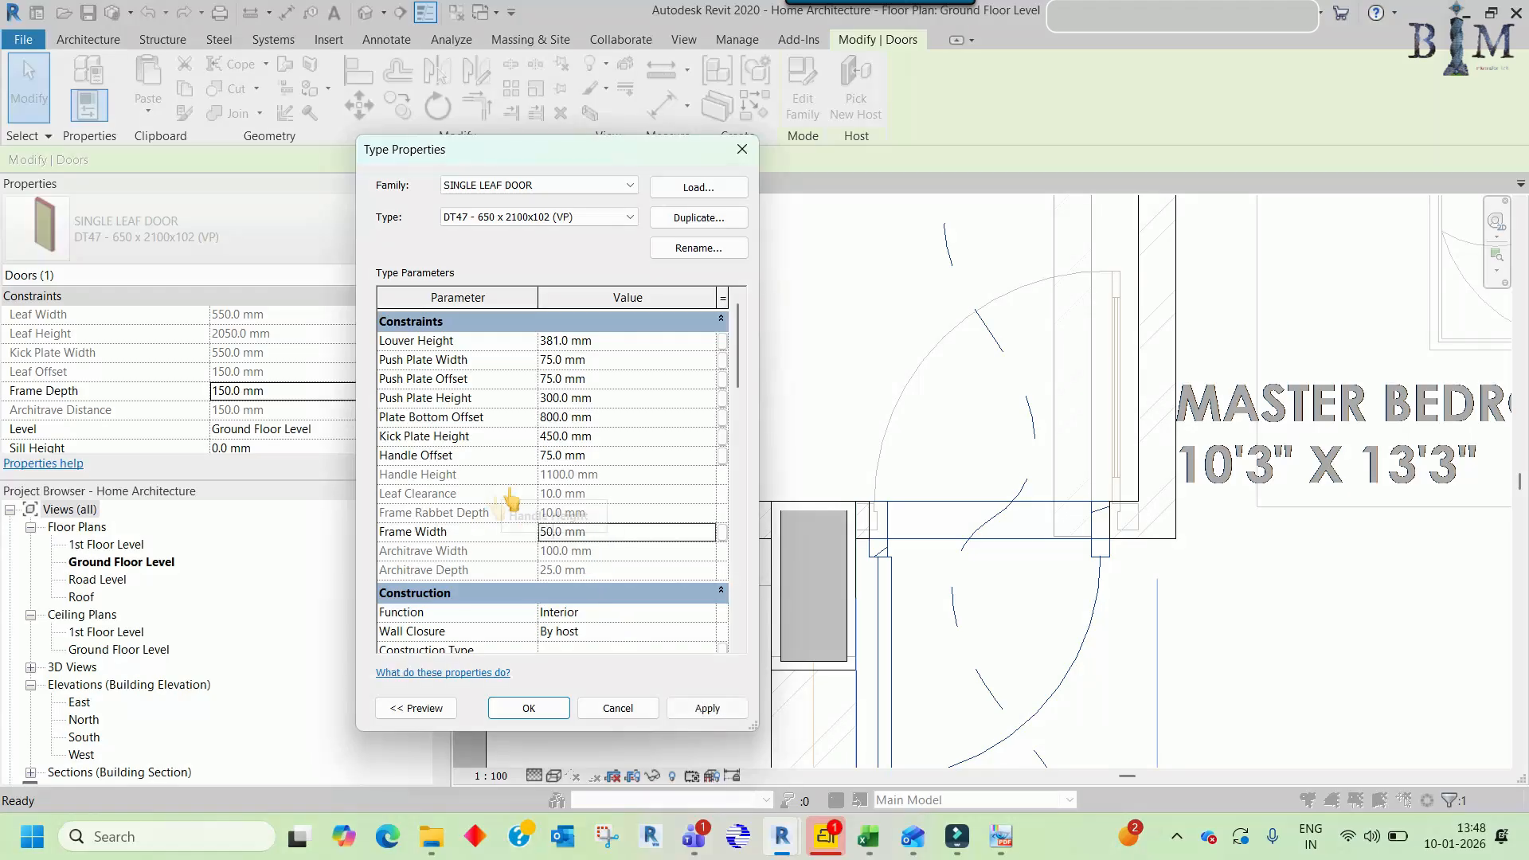
scroll(585, 470, "down", 5)
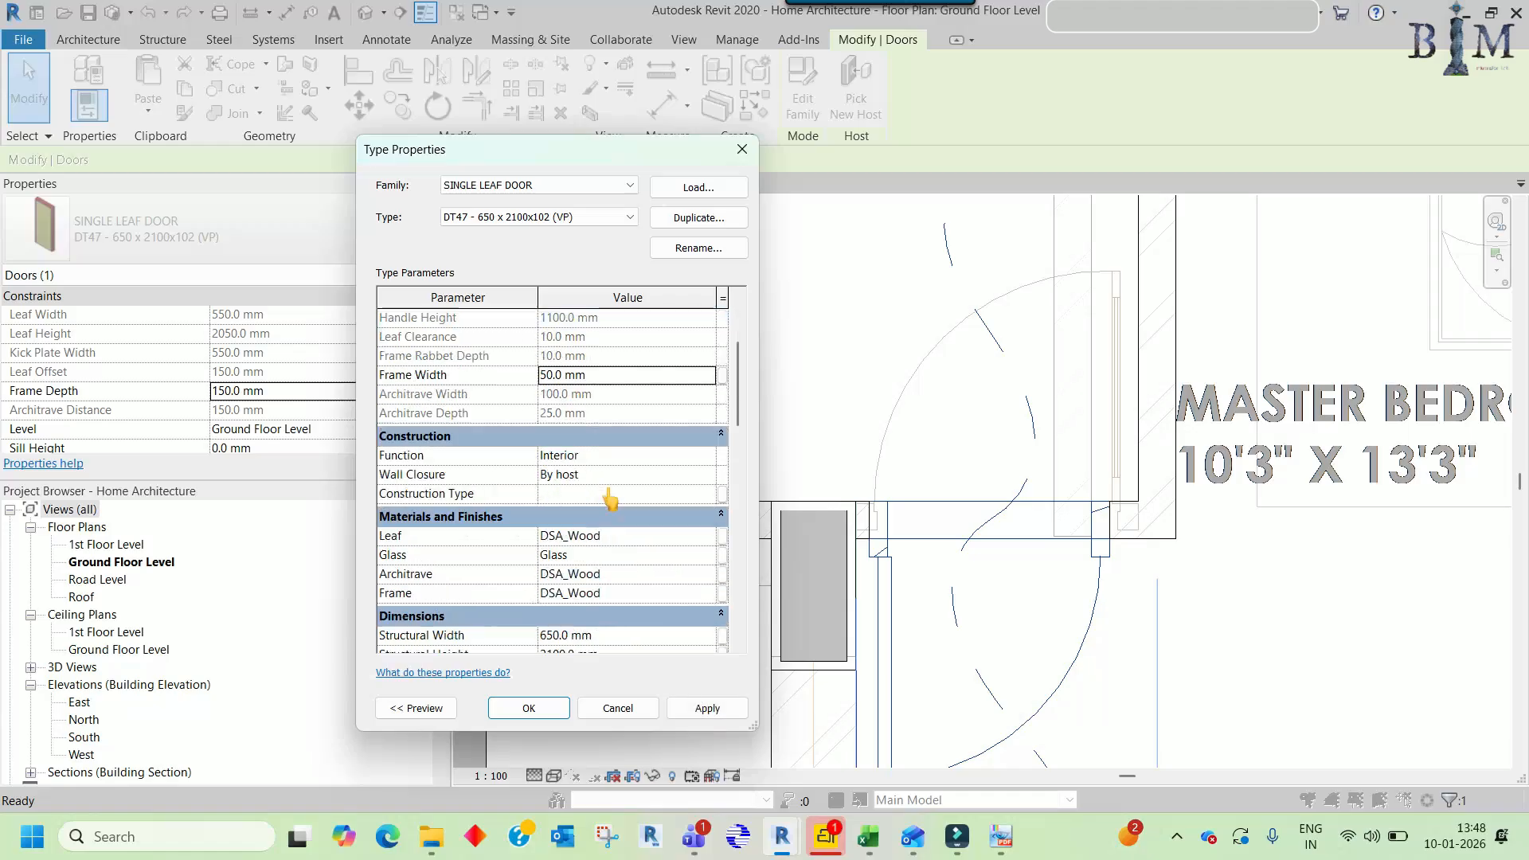
scroll(628, 555, "down", 10)
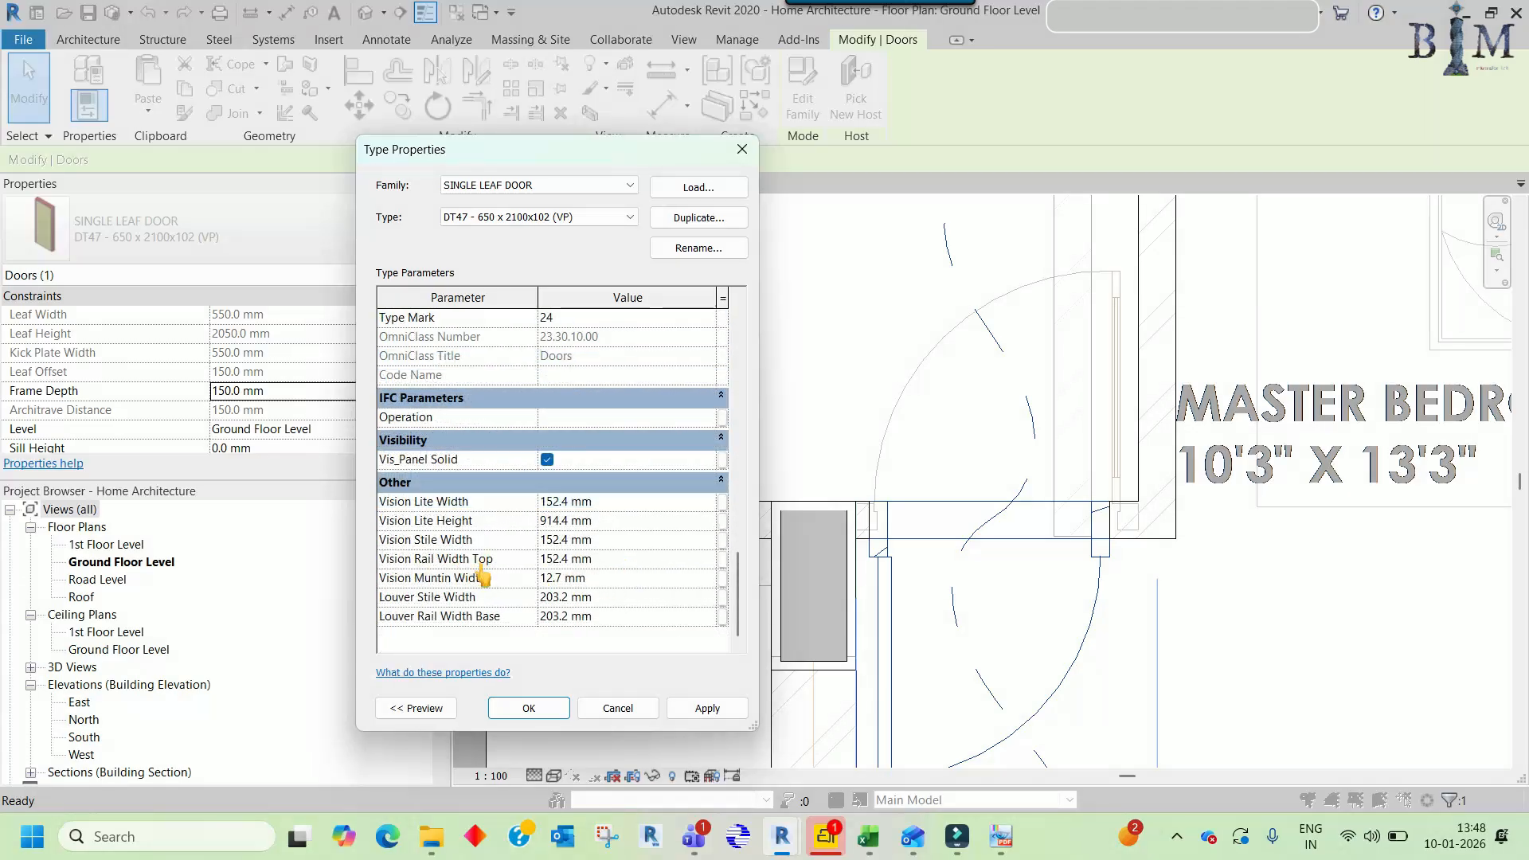
key("Escape")
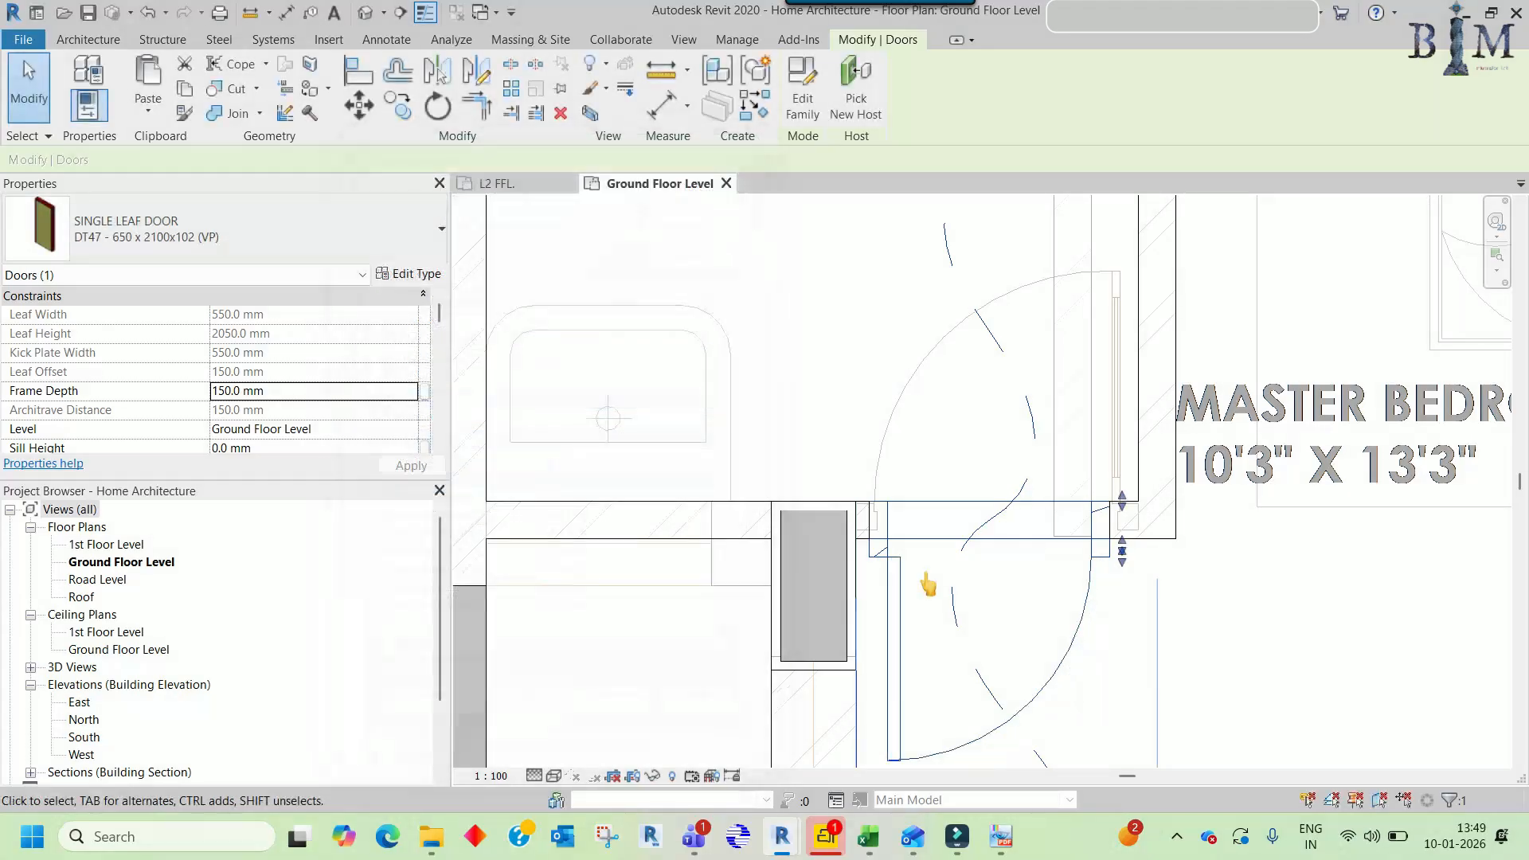
- Check the toilet door's frame depth with a temporary detail line from its upper frame corner, and discard the line
key("Escape")
key("l")
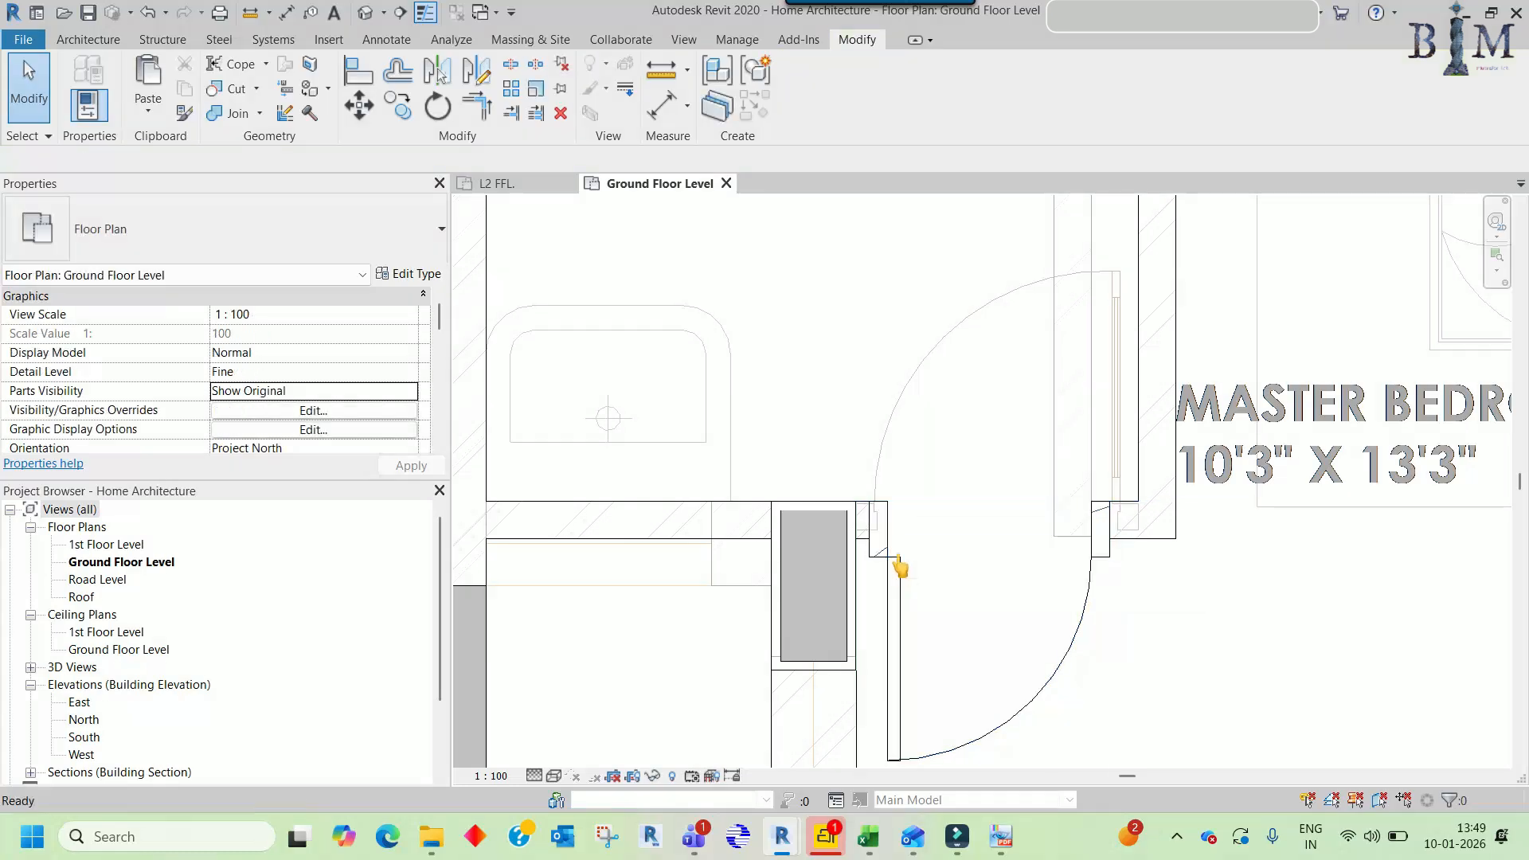
left_click(886, 502)
scroll(888, 566, "up", 2)
scroll(884, 557, "down", 2)
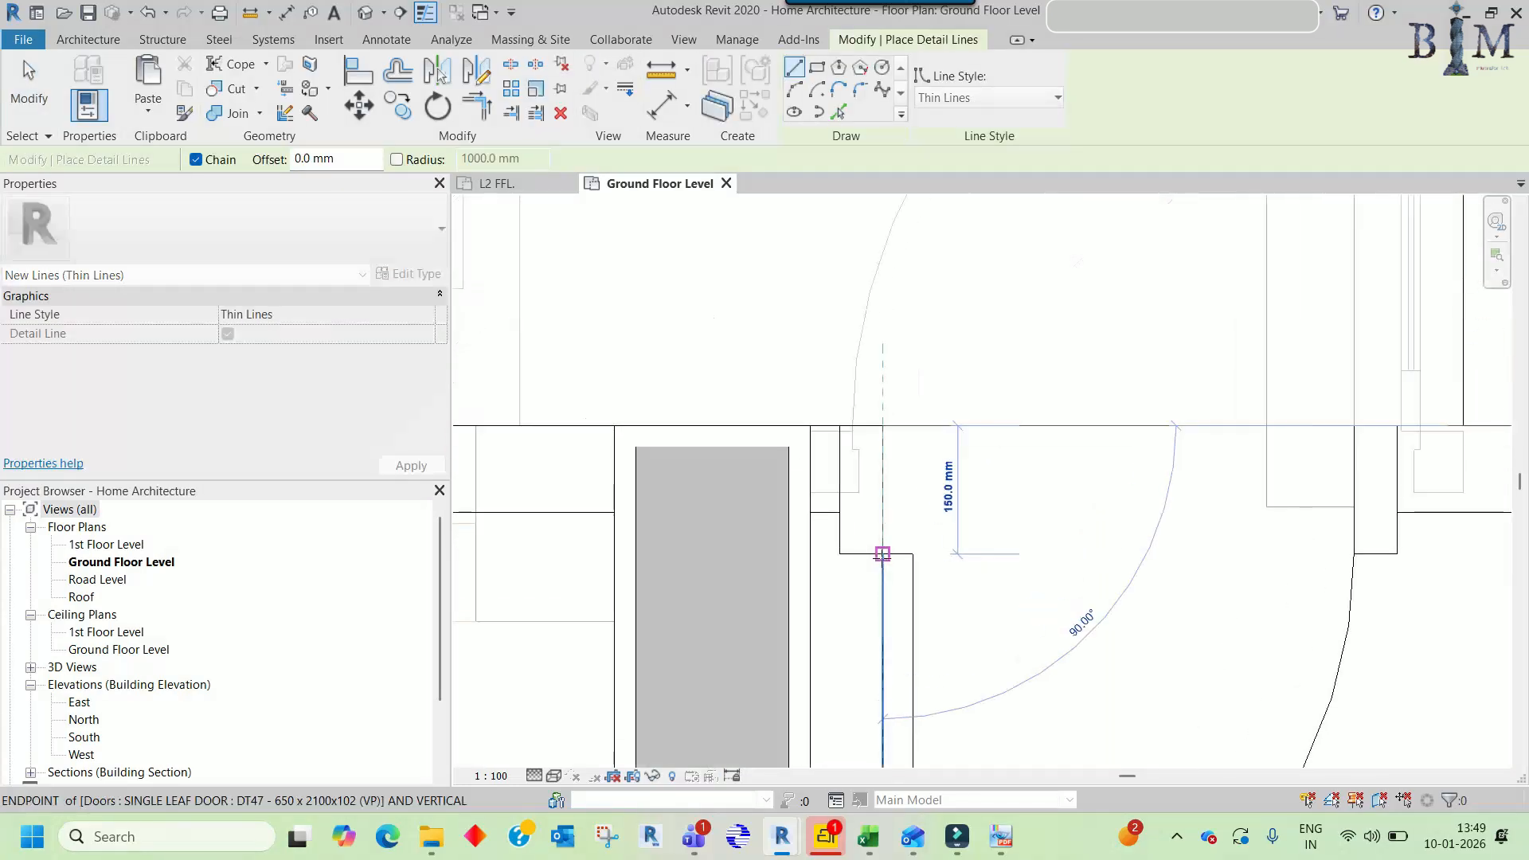
key("Escape")
key("Escape")
scroll(902, 588, "down", 1)
scroll(977, 637, "down", 2)
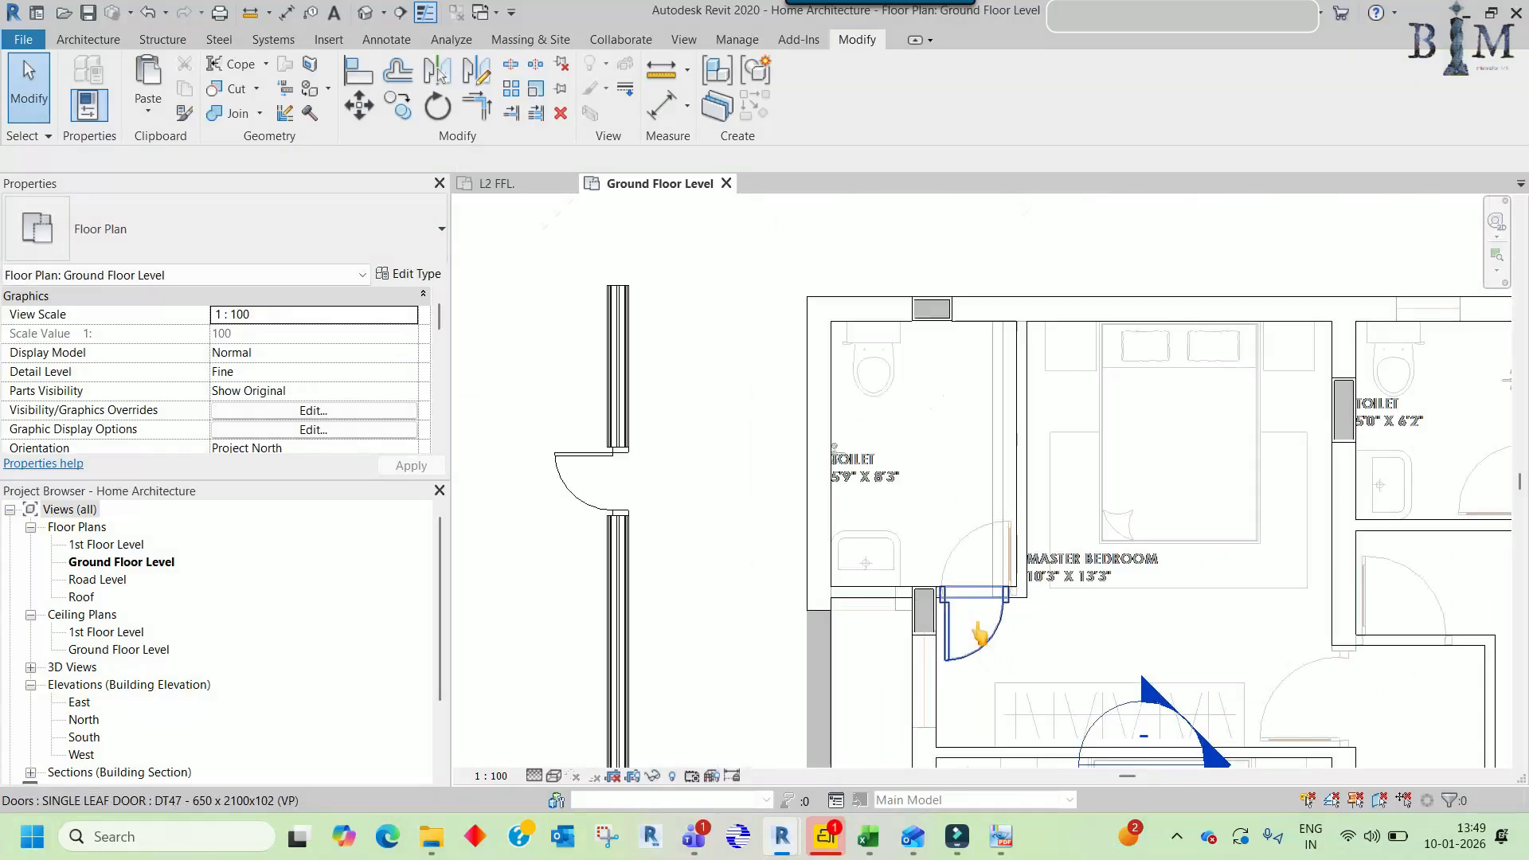
- Change the toilet door to the M_Single-Flush 0650 x 2134mm type and flip its hinge side towards the master bedroom wall
scroll(619, 467, "up", 5)
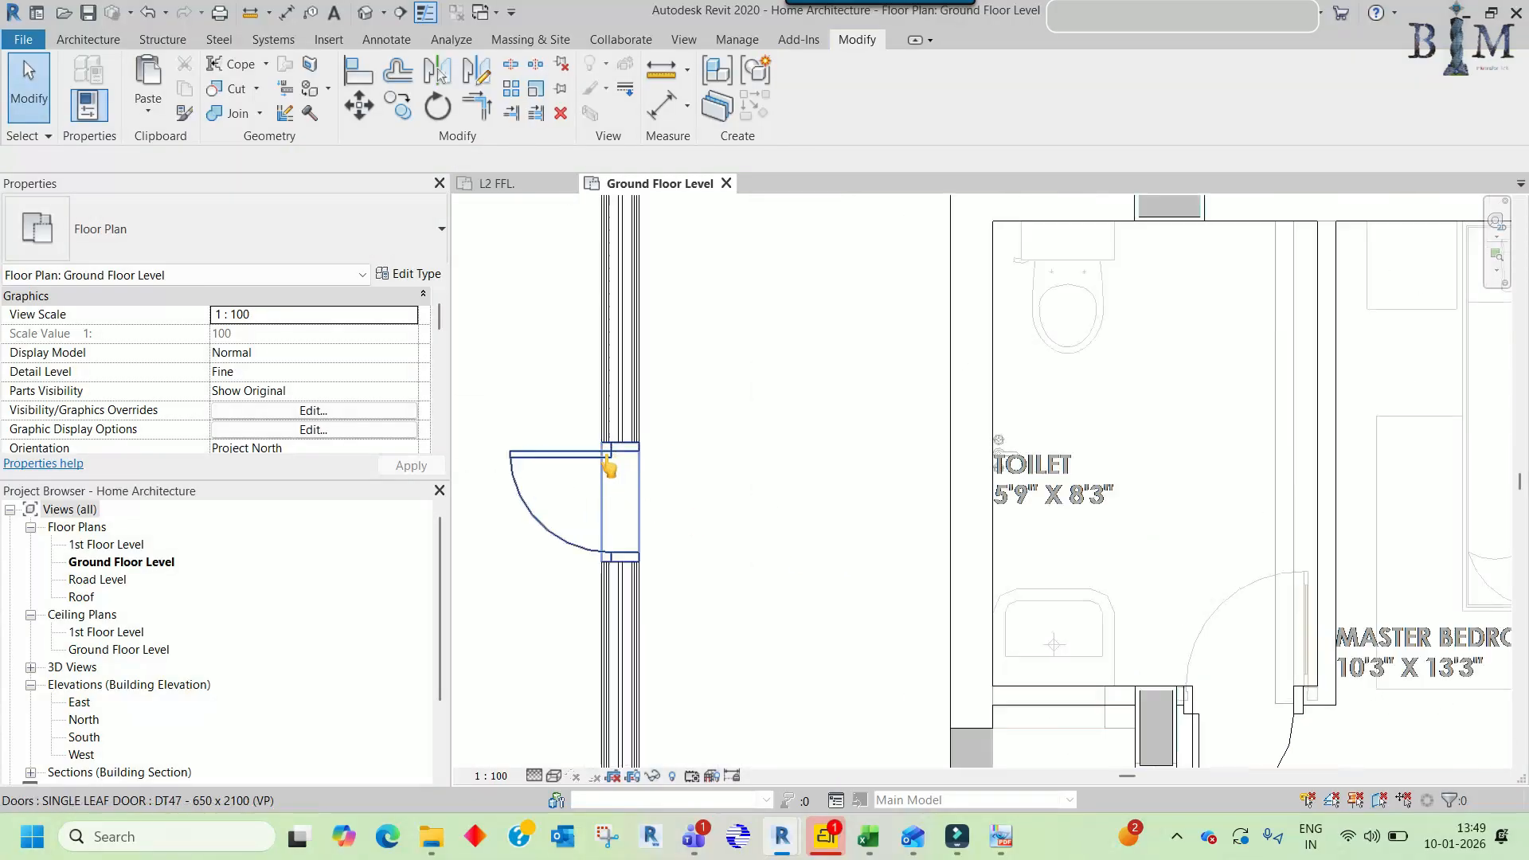
scroll(680, 506, "down", 4)
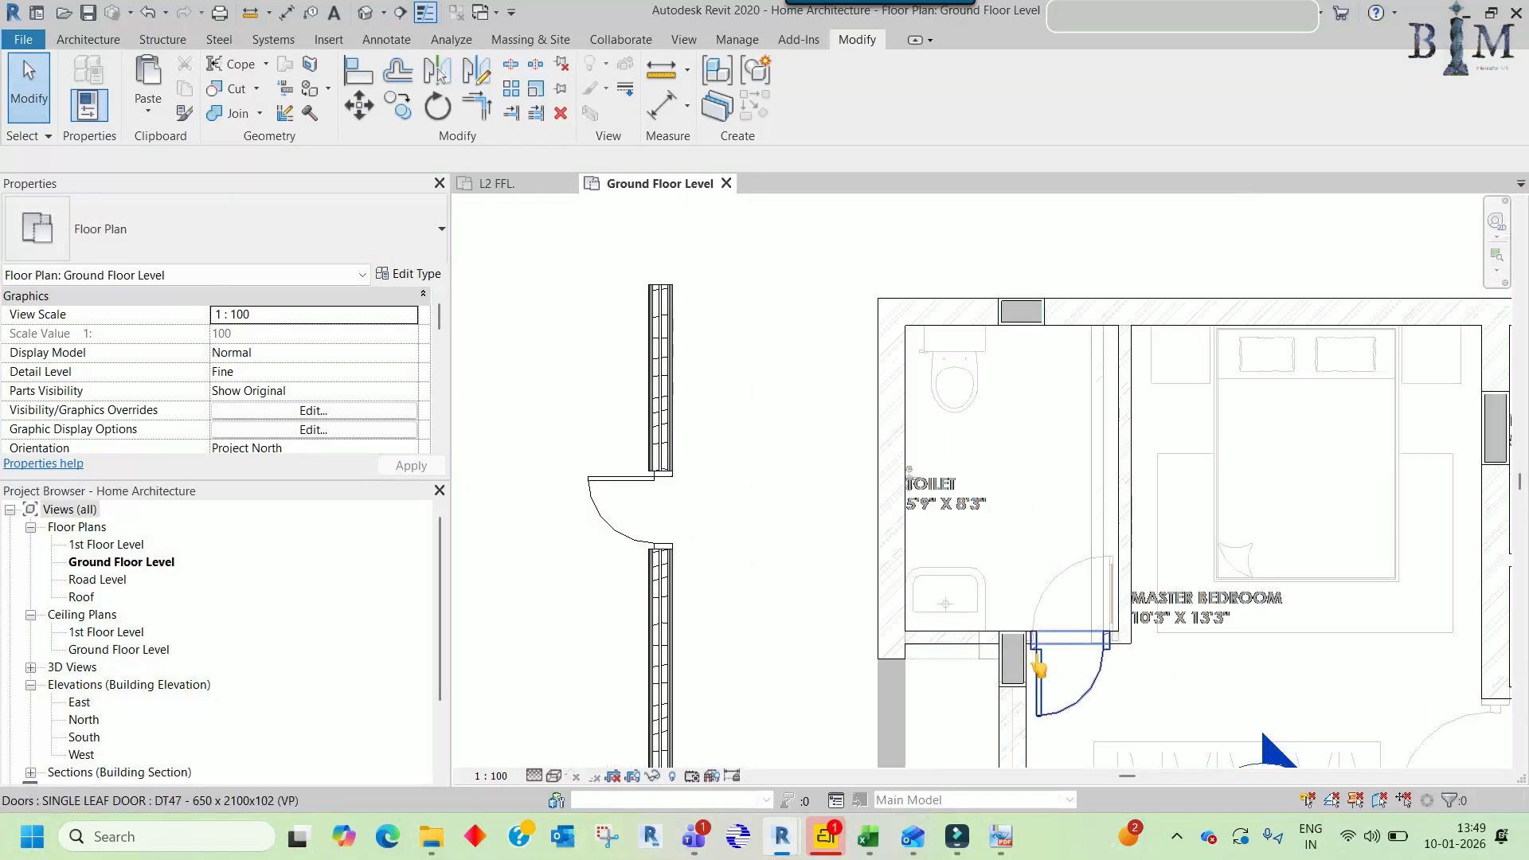
middle_click_drag(1039, 666, 854, 616)
scroll(854, 617, "up", 2)
left_click(851, 621)
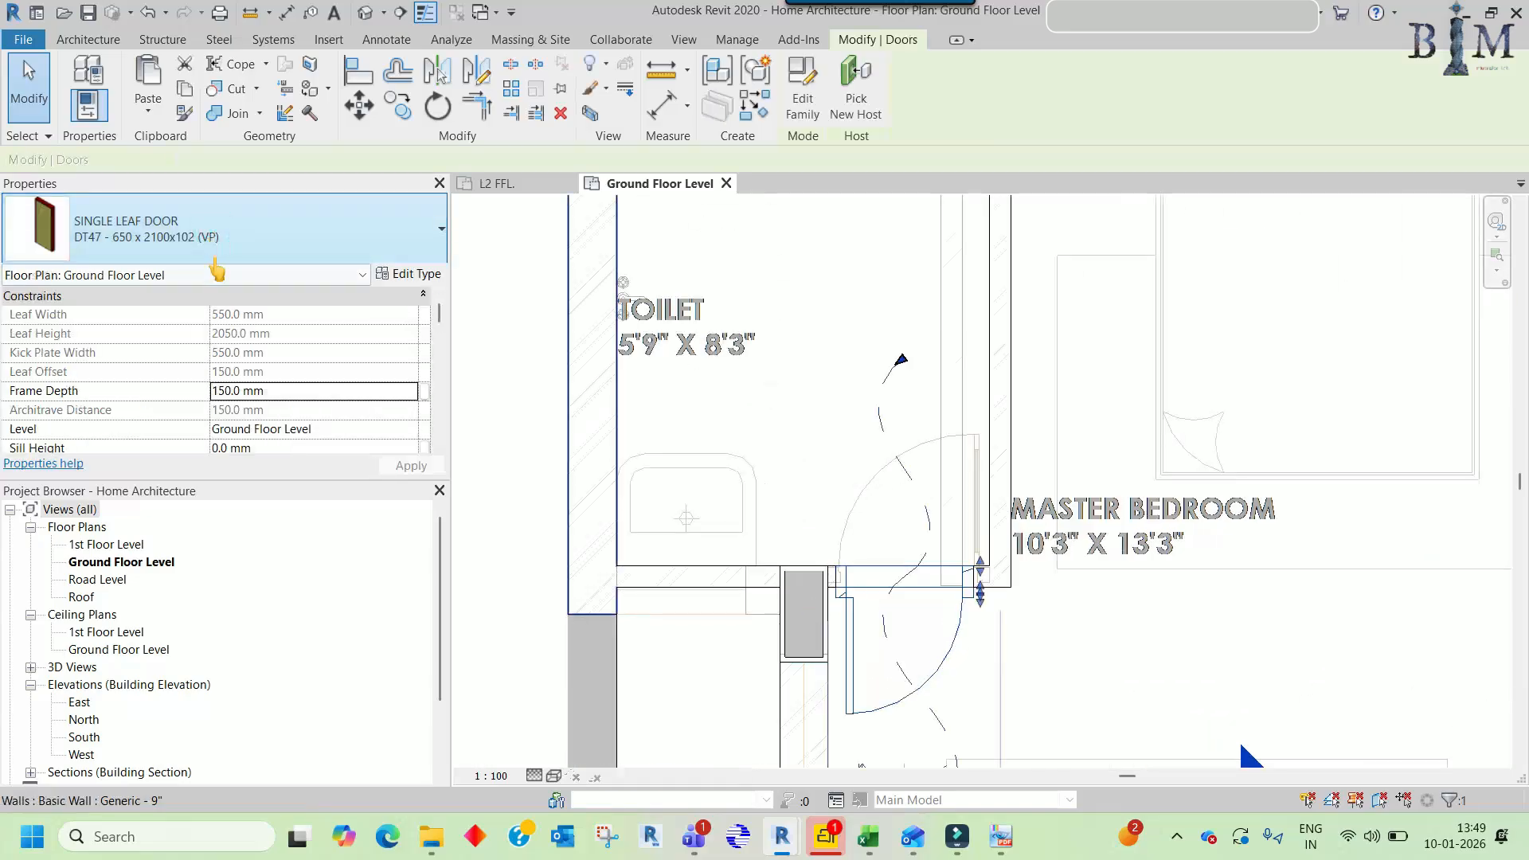
left_click(239, 231)
left_click(112, 340)
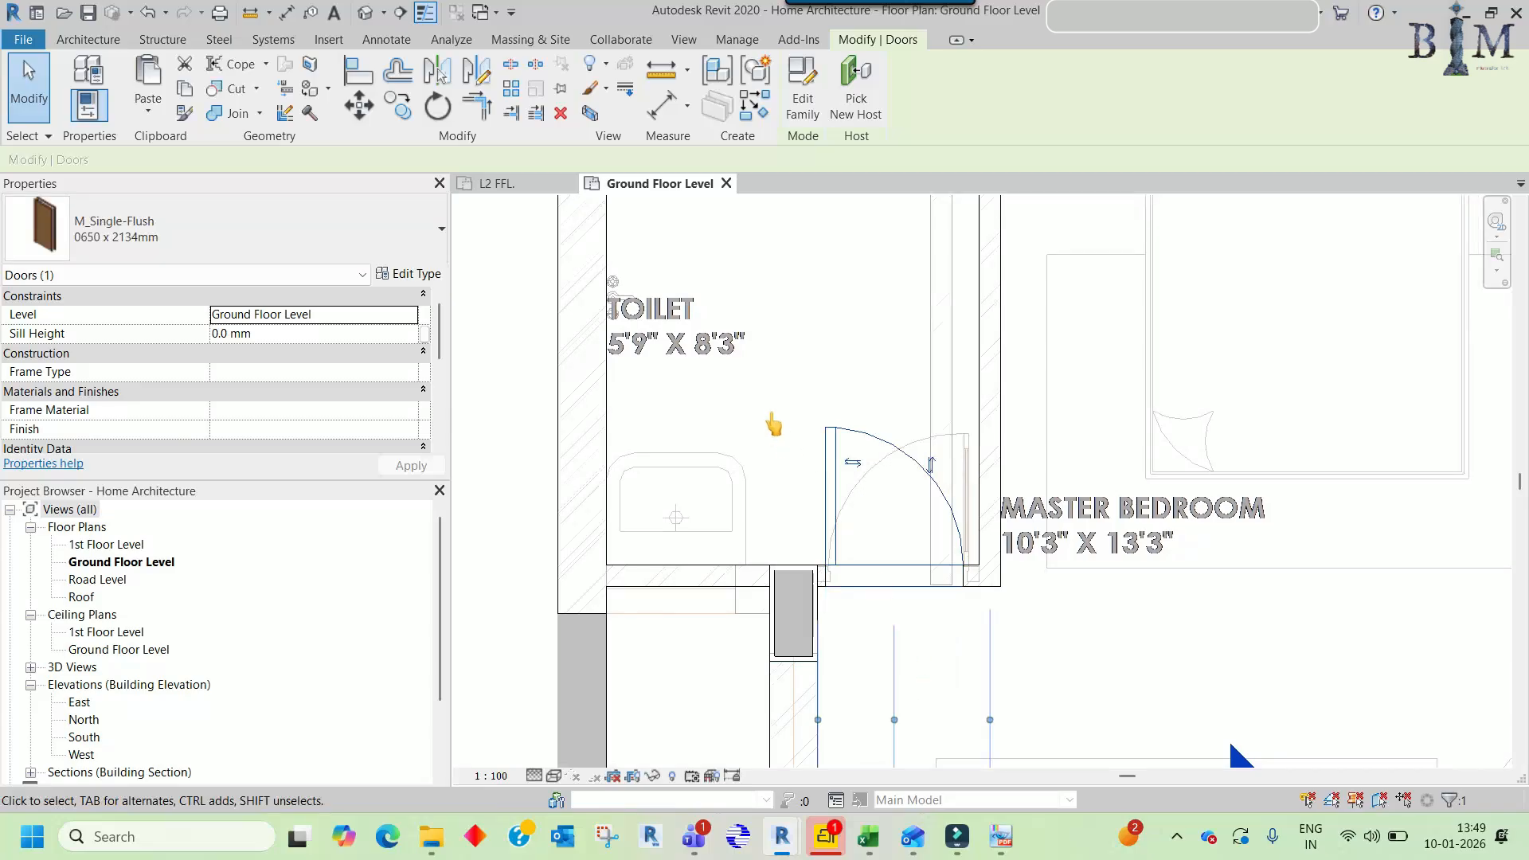
left_click(797, 458)
left_click(928, 510)
left_click(853, 461)
left_click(788, 447)
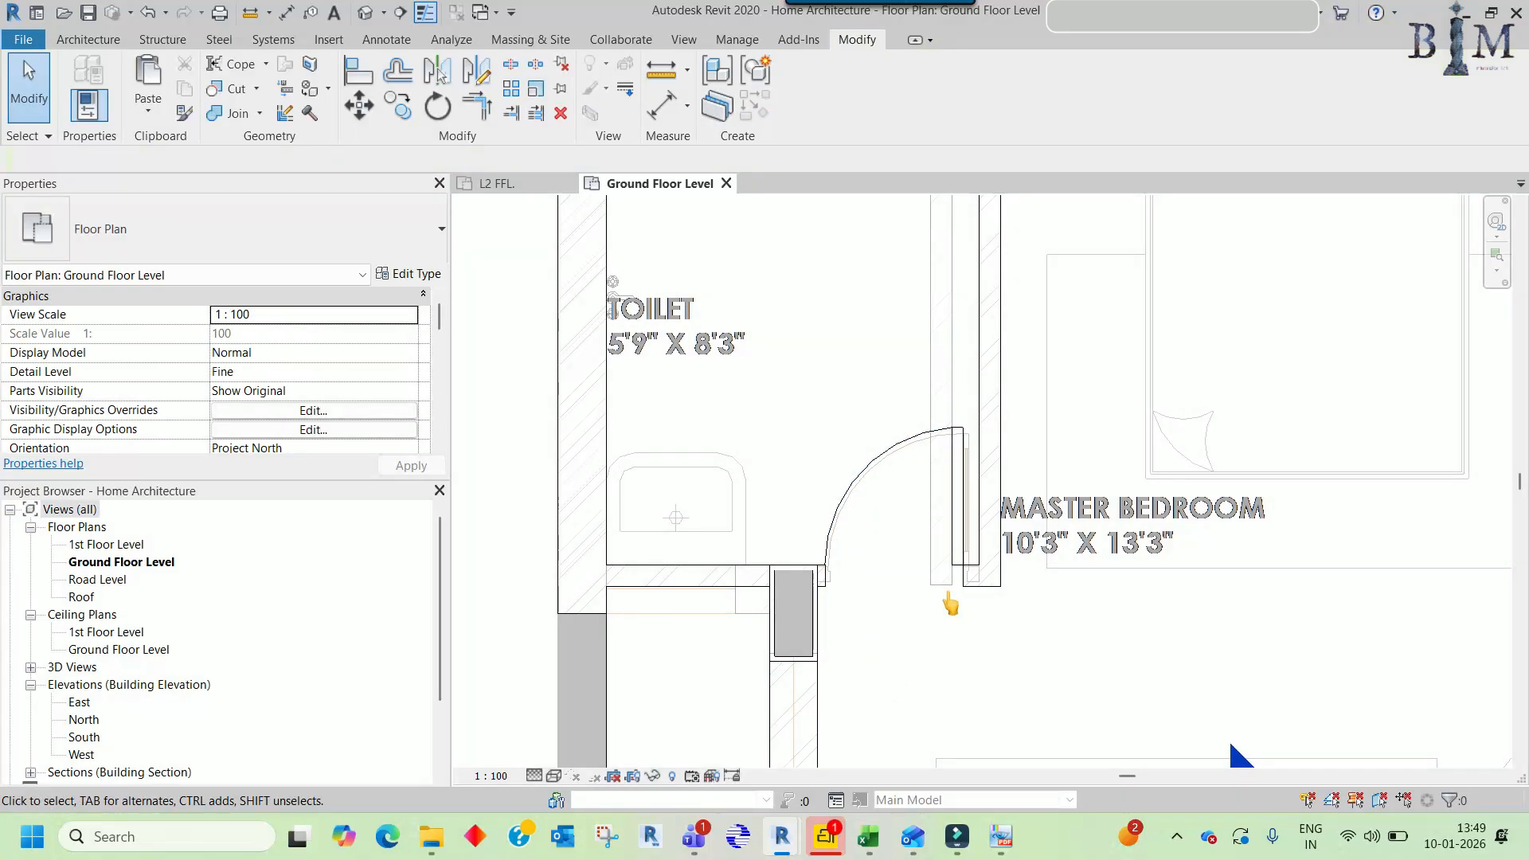
scroll(954, 597, "up", 4)
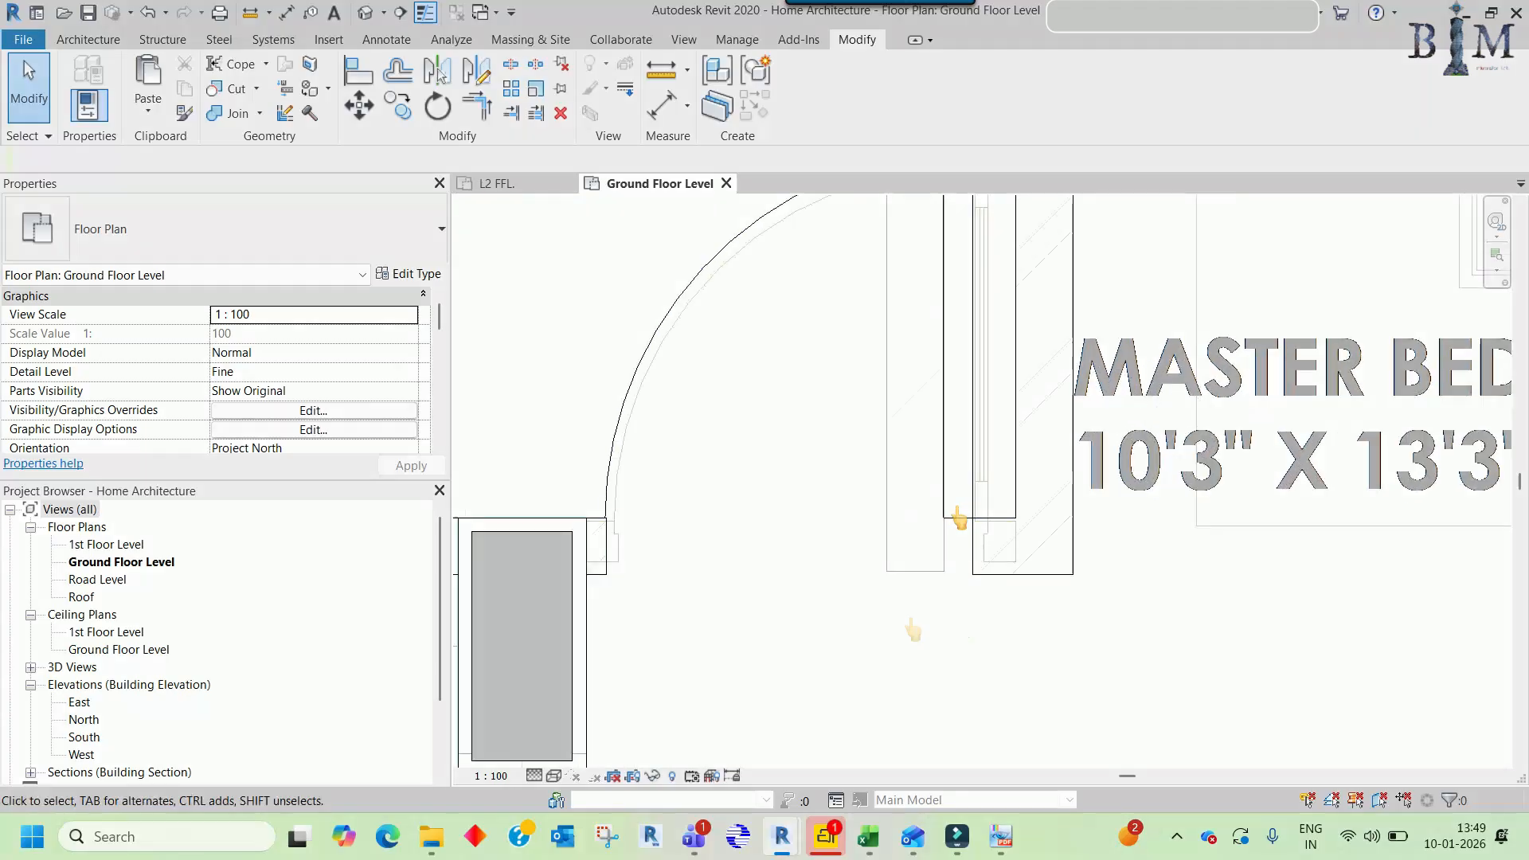
scroll(913, 632, "down", 3)
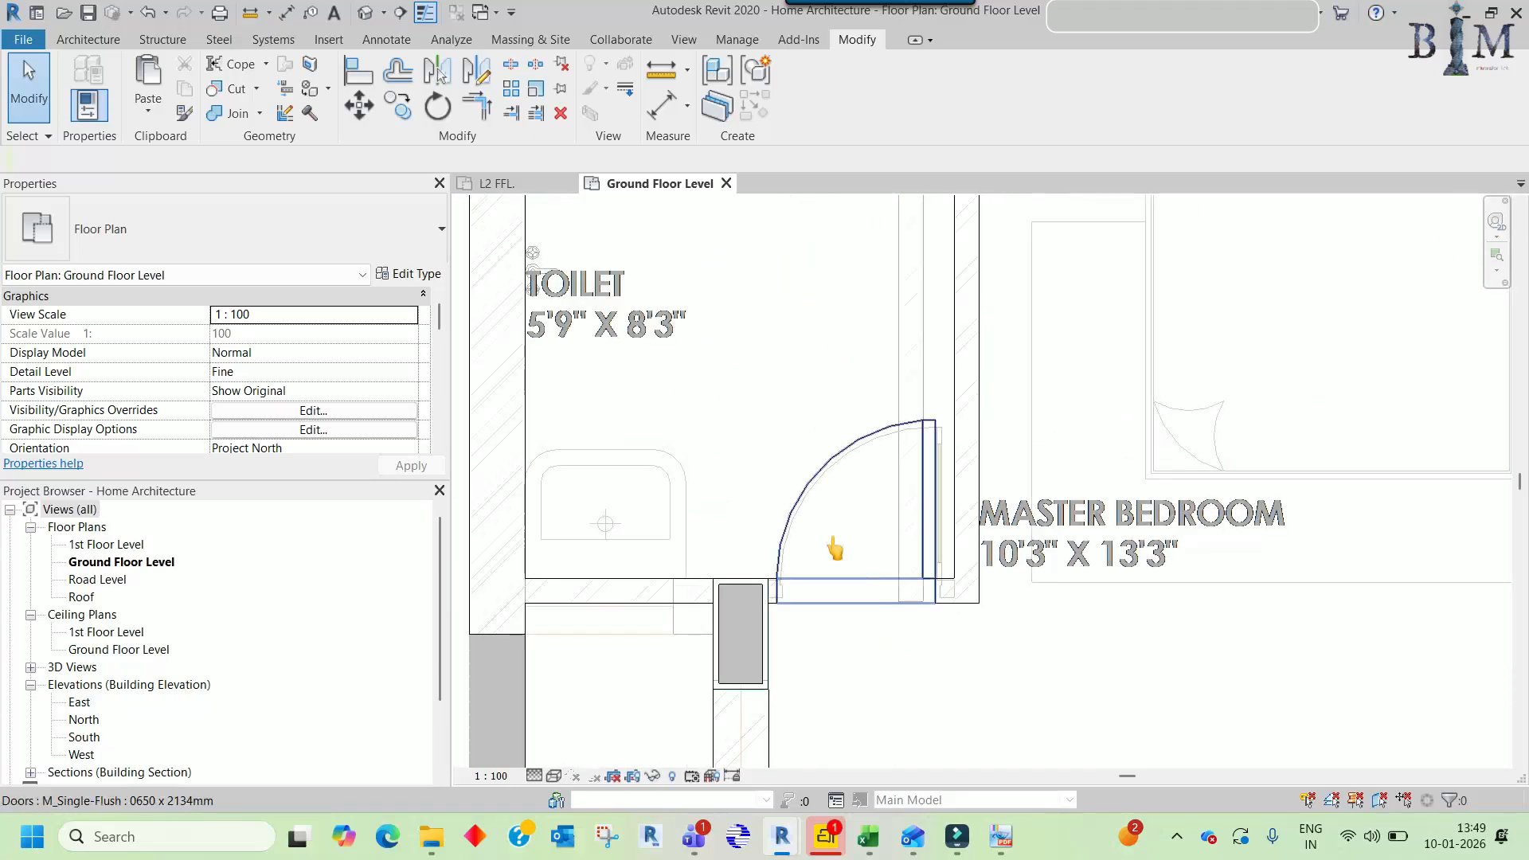
- Load all the door families from the Residential folder into the project
left_click(792, 503)
scroll(792, 518, "up", 2)
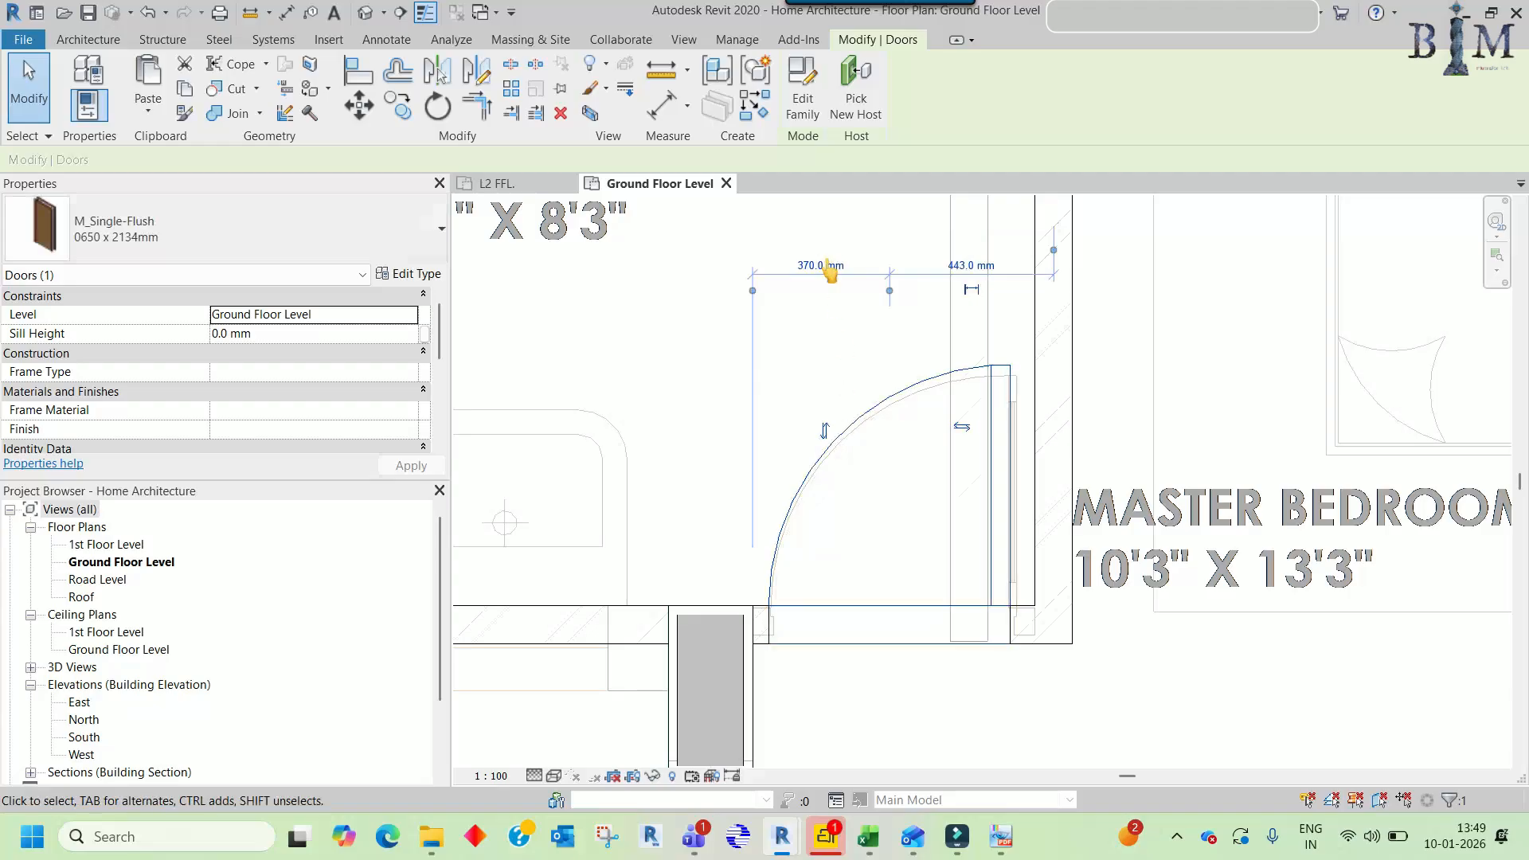
left_click(24, 60)
left_click(88, 39)
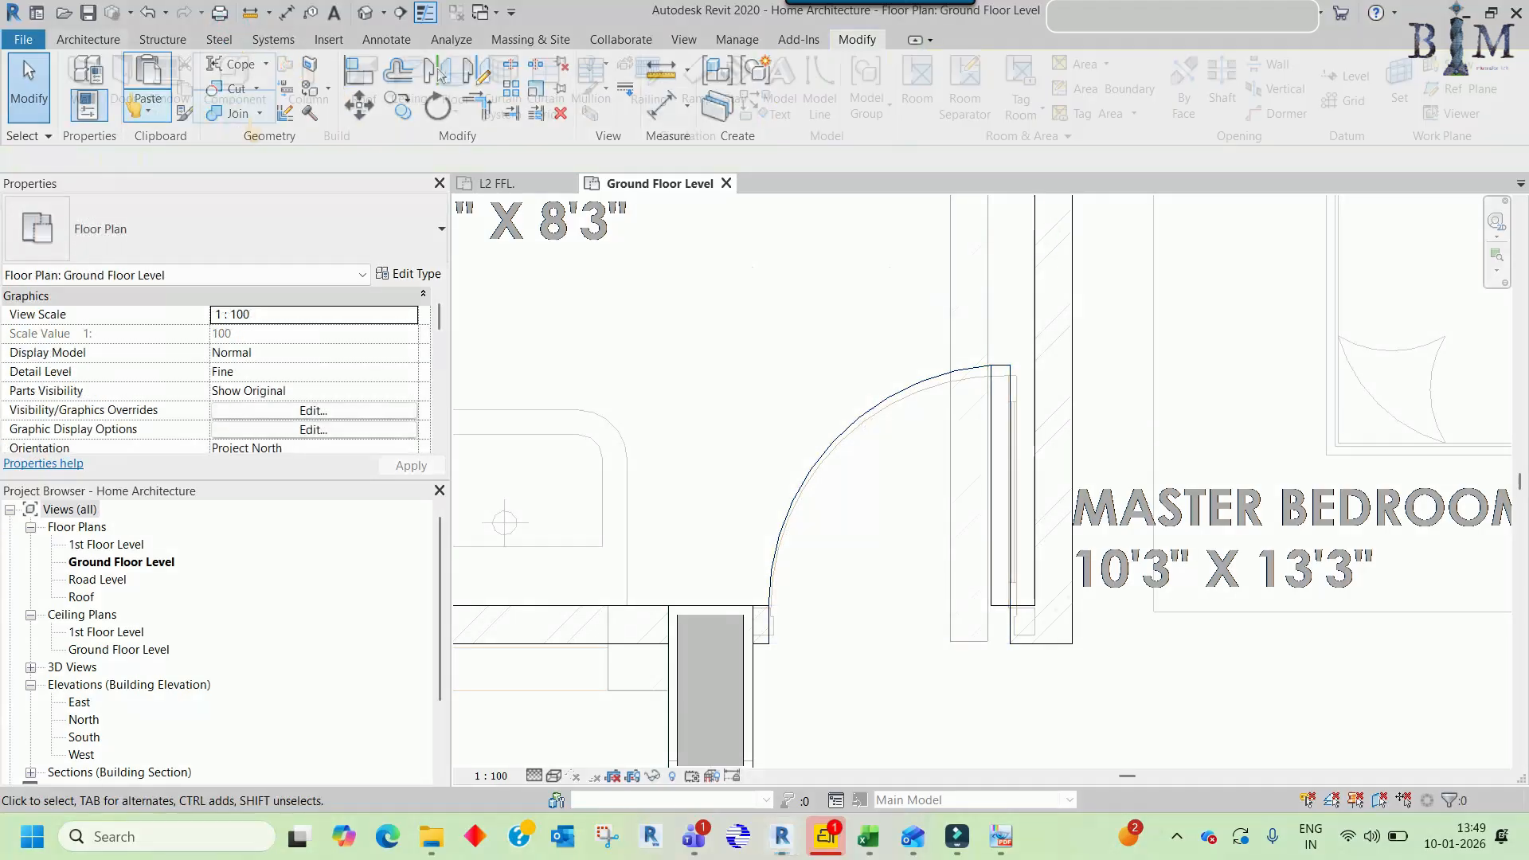
left_click(123, 111)
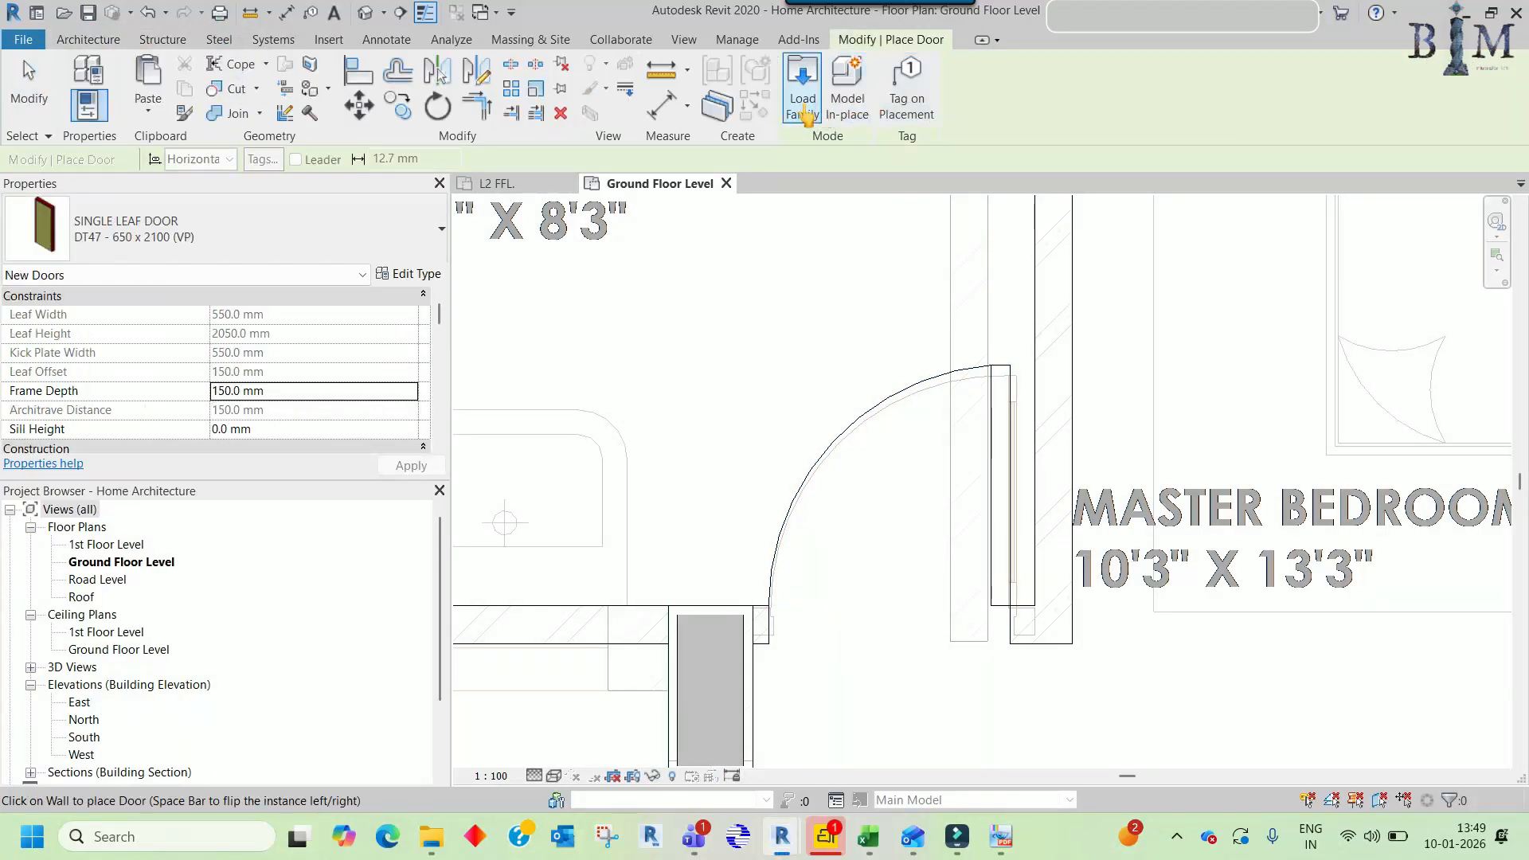
left_click(805, 116)
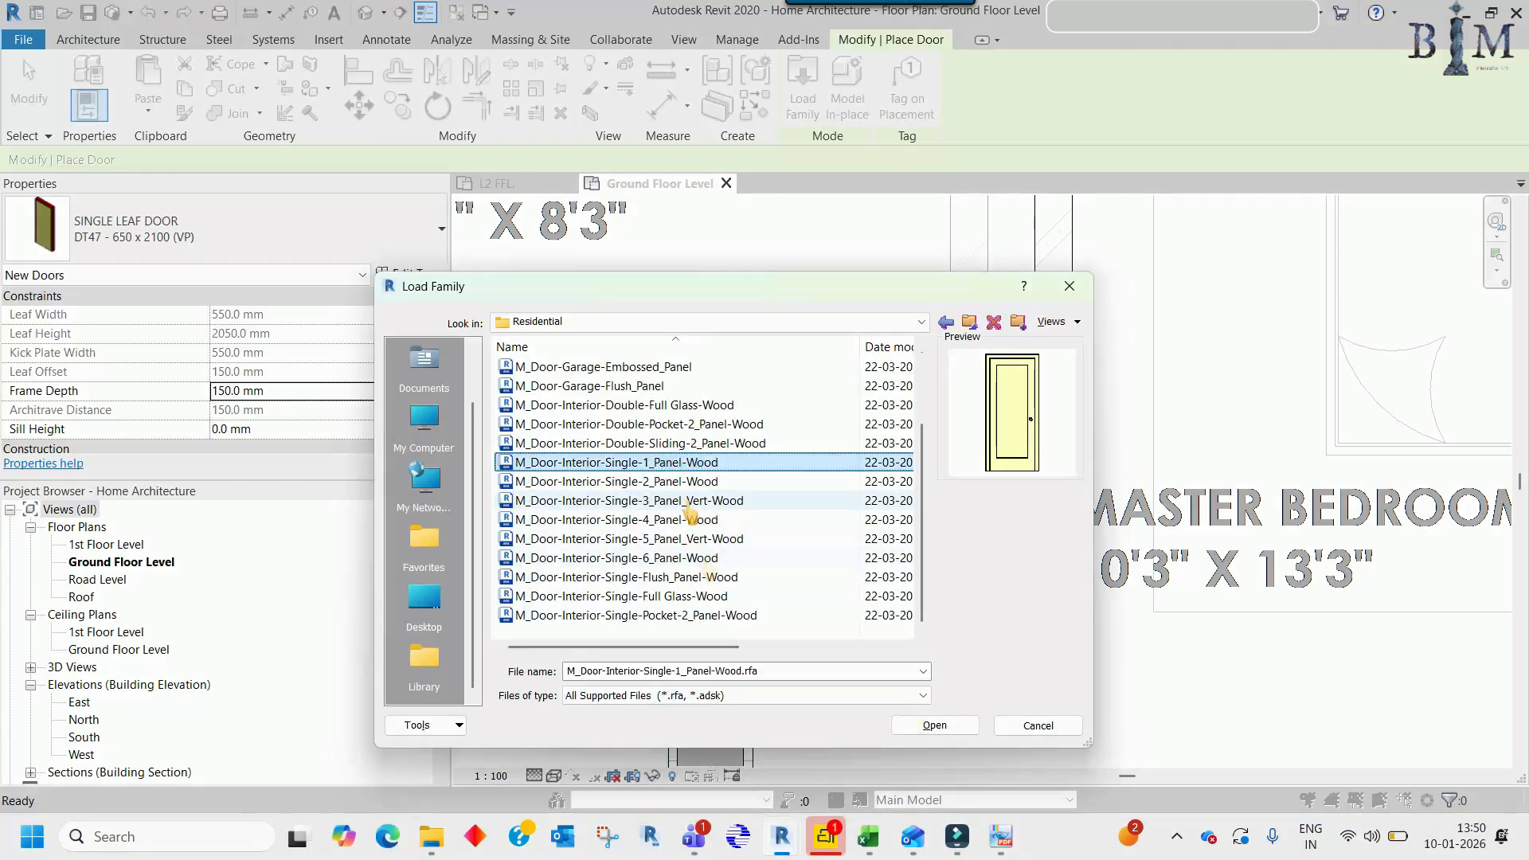
scroll(690, 509, "up", 2)
key("ctrl+a")
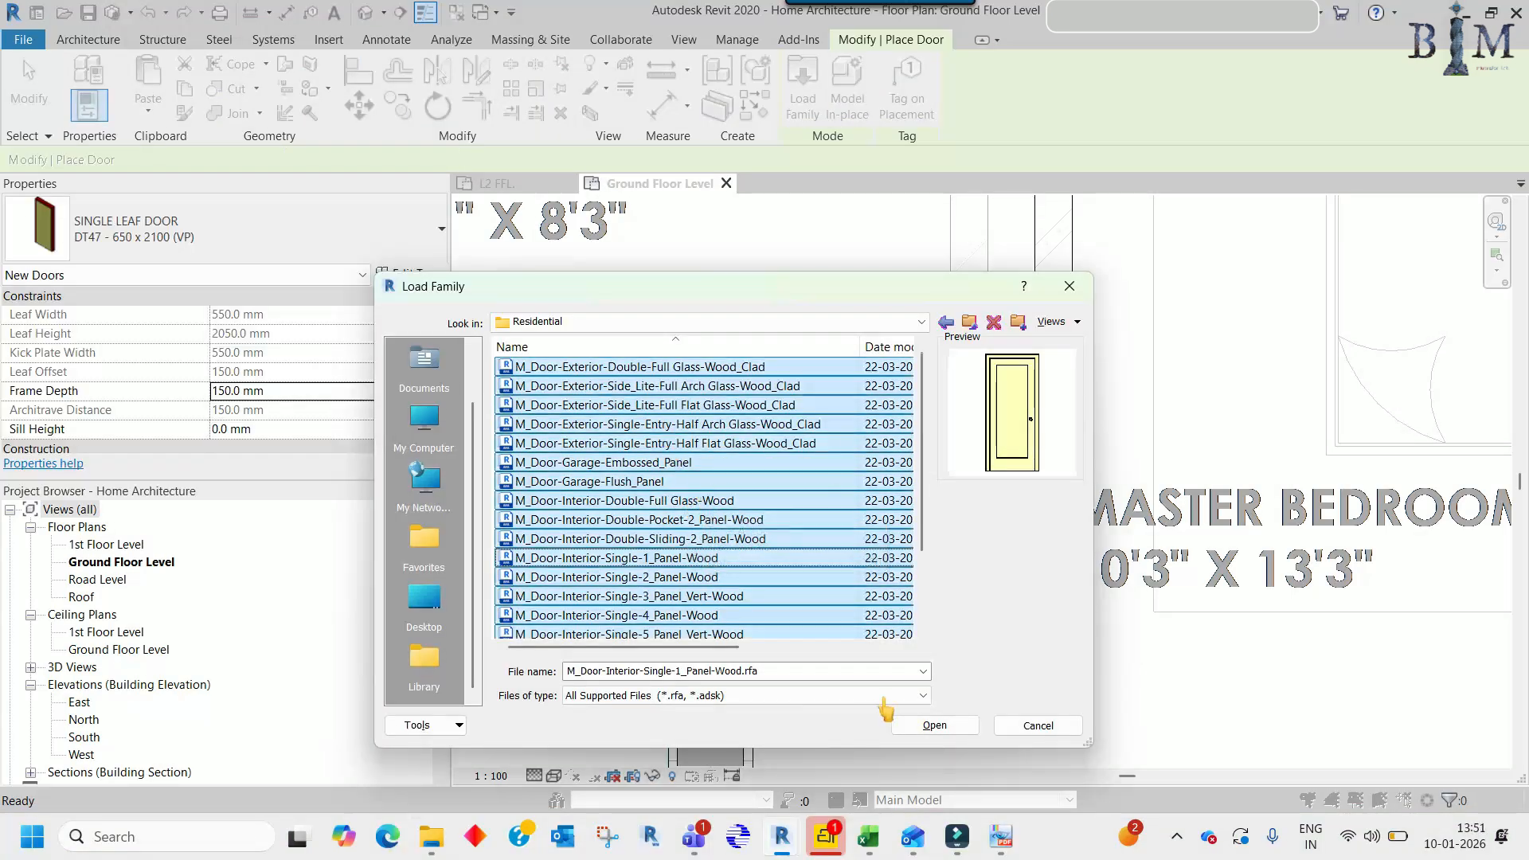
left_click(933, 724)
left_click(845, 519)
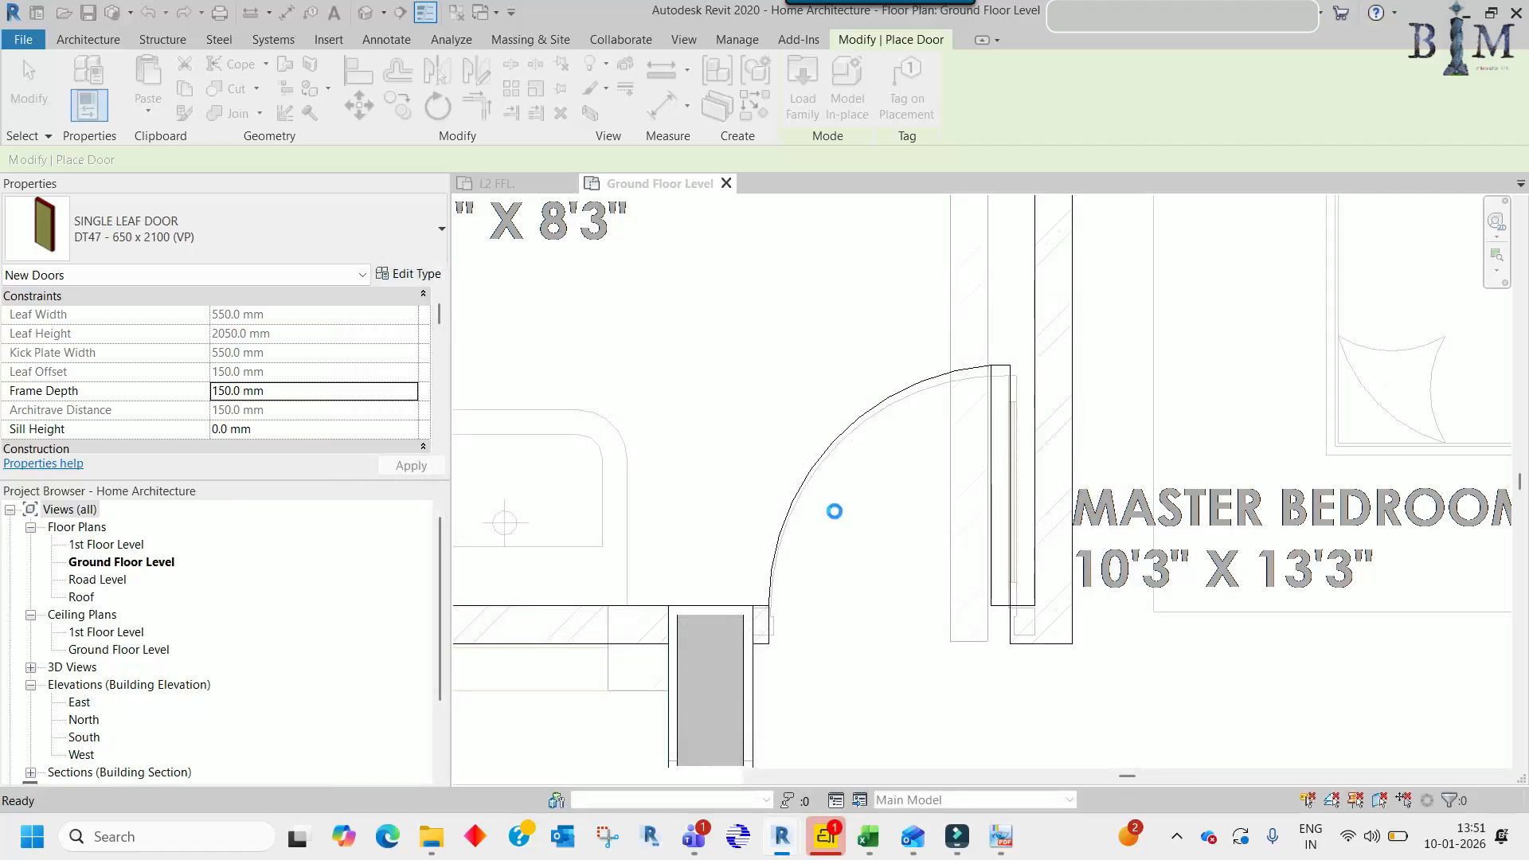
- Try the M_Door-Interior-Single-Flush_Panel-Wood and M_Door-Interior-Single-Pocket-2_Panel-Wood types on the toilet door
key("Escape")
left_click(896, 411)
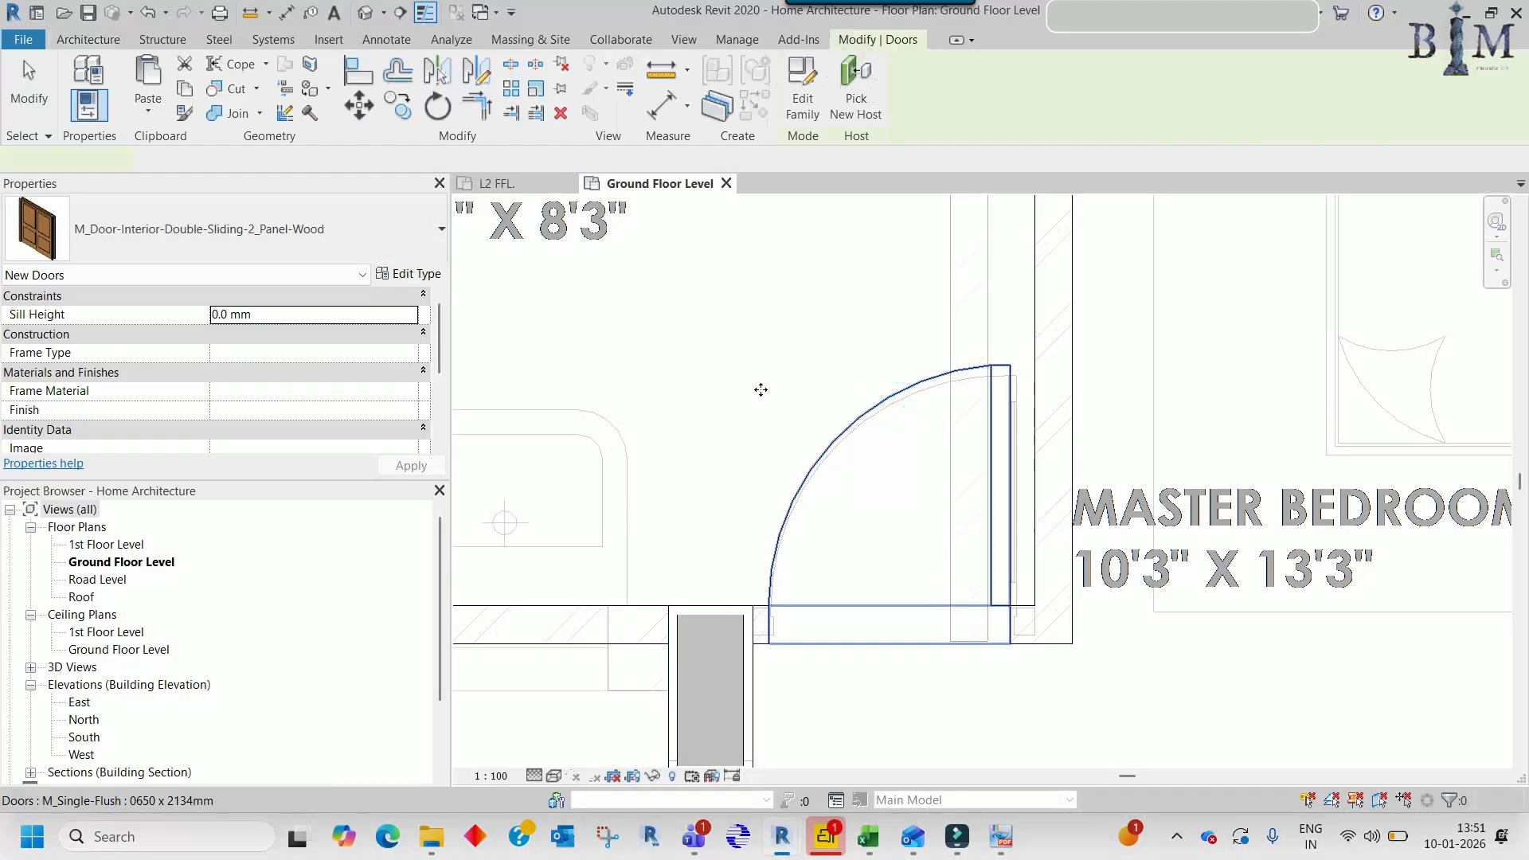
left_click(239, 231)
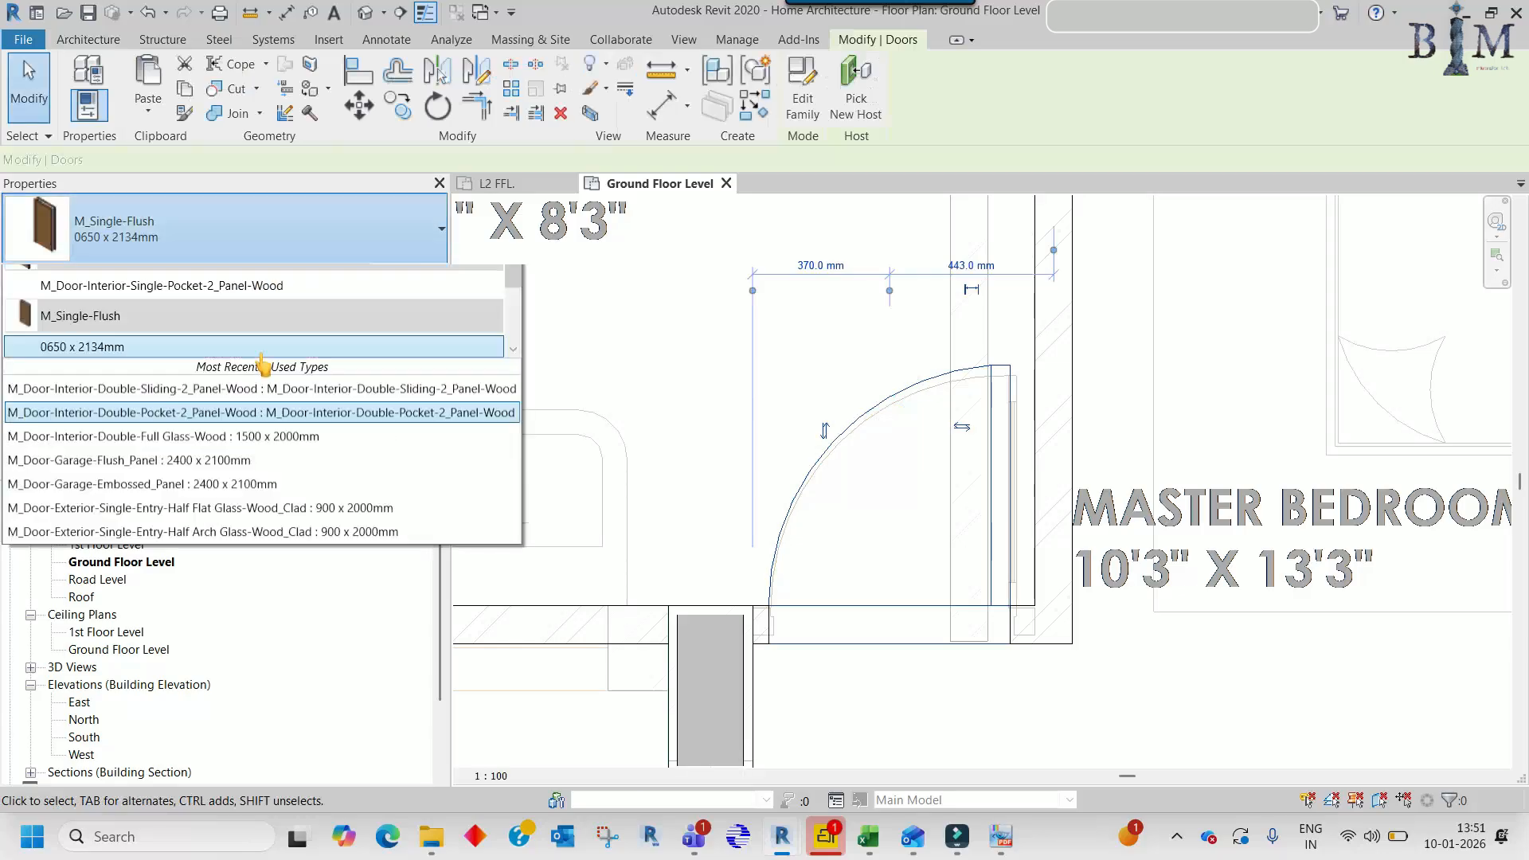
left_click(133, 422)
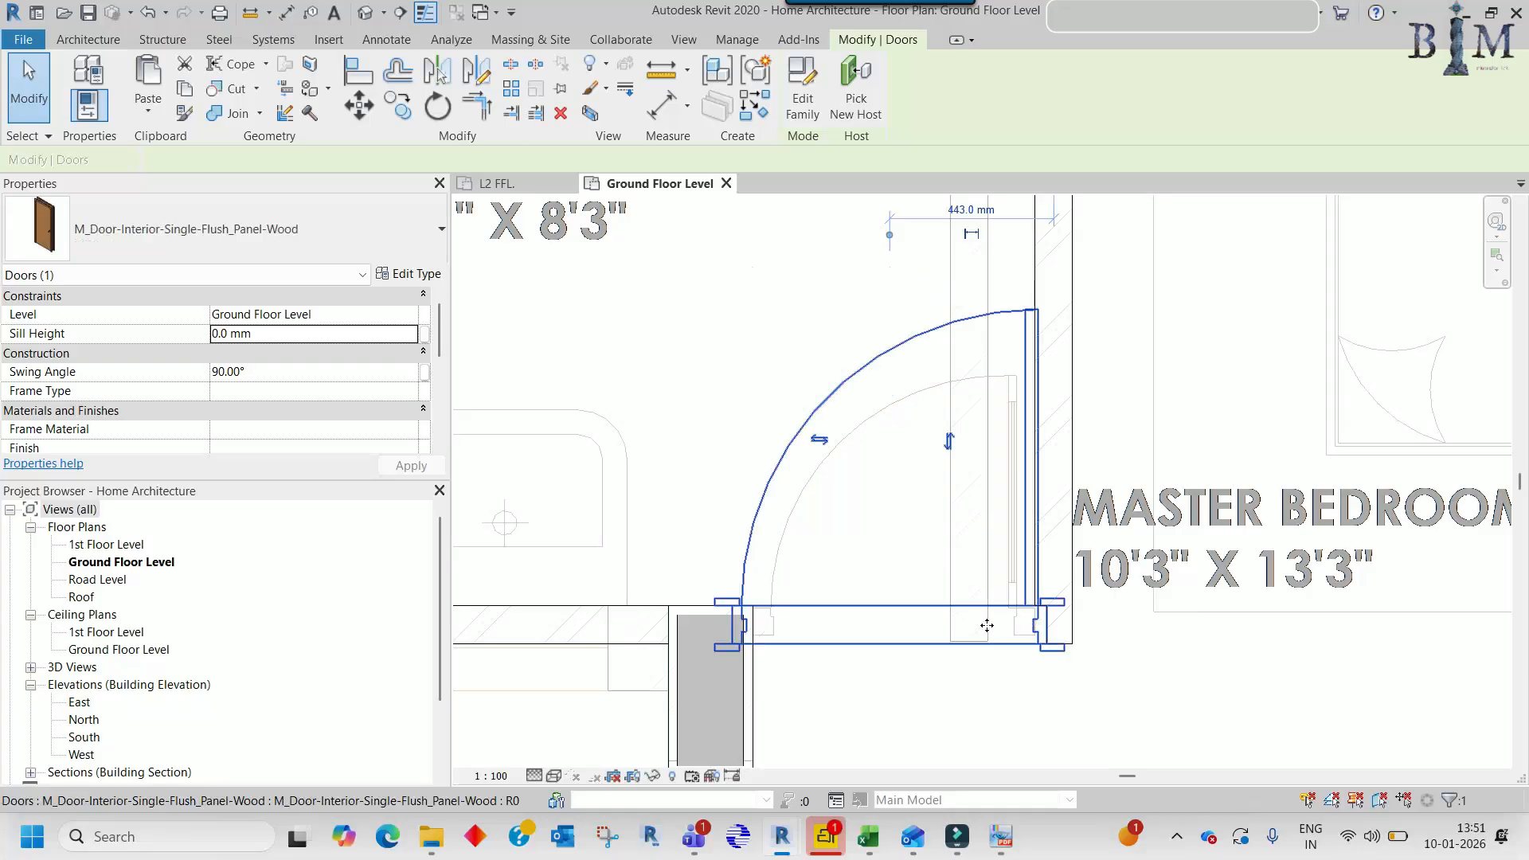
left_click(188, 239)
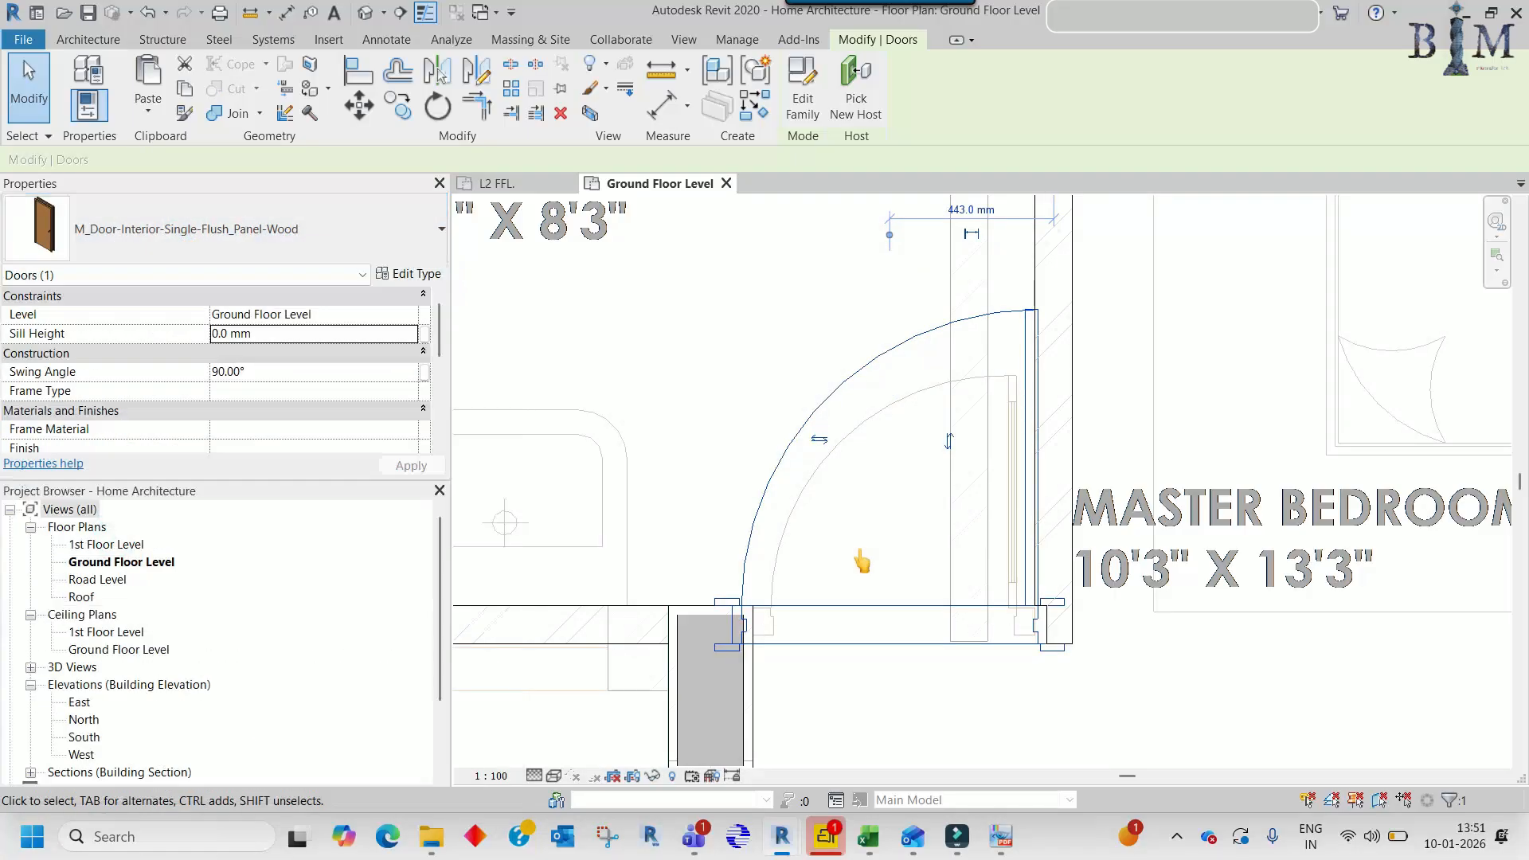
- Try the SINGLE LEAF DOOR DT47 - 650 x 2100 (VP) type on the toilet door and return it to M_Single-Flush 0650 x 2134mm
left_click(199, 238)
scroll(195, 554, "down", 3)
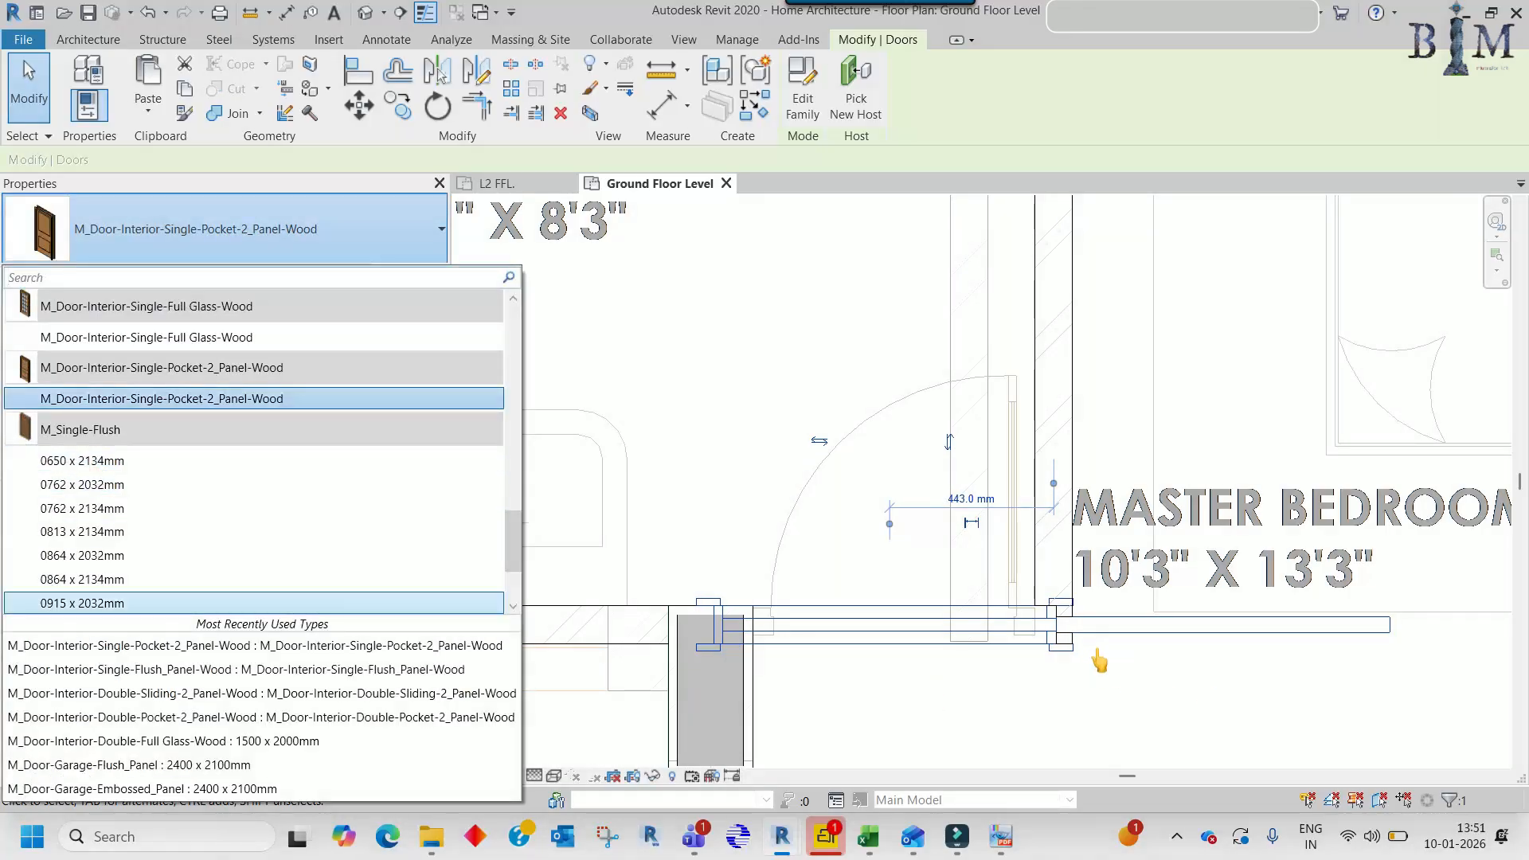
scroll(166, 481, "down", 3)
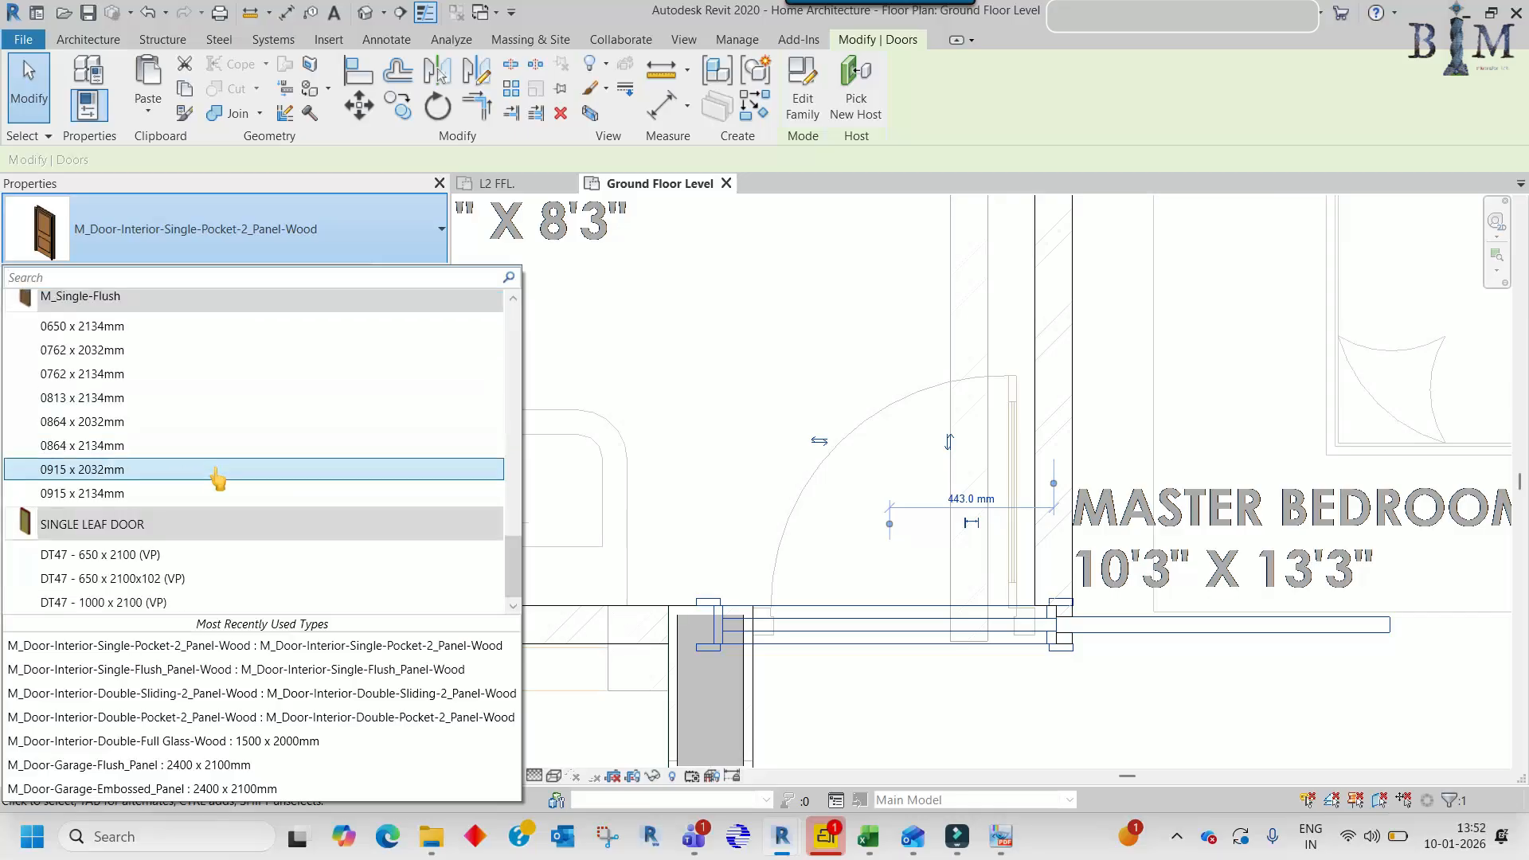
left_click(177, 555)
left_click(199, 239)
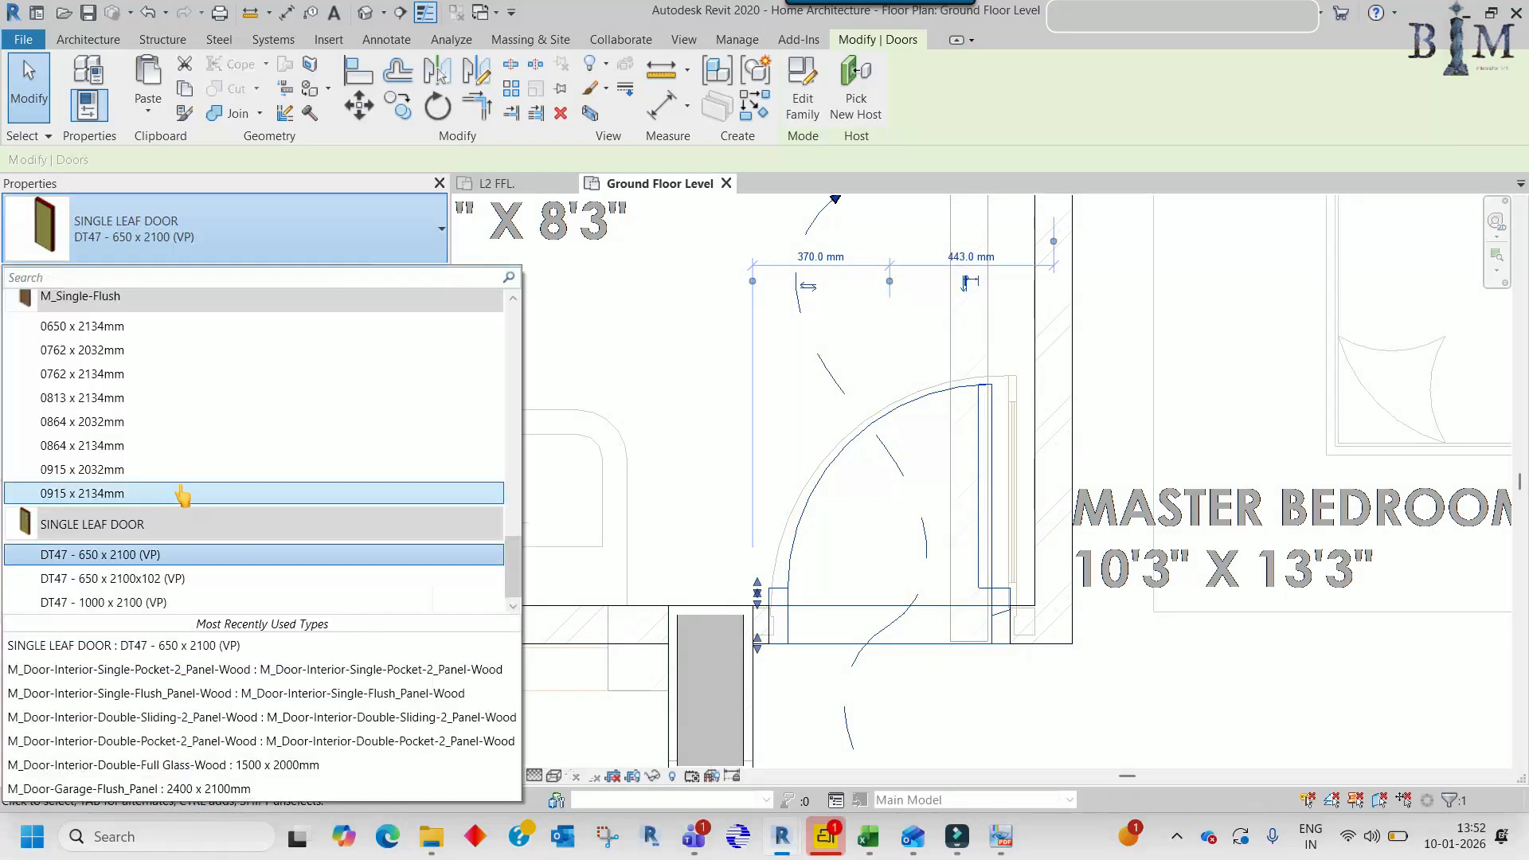
scroll(181, 490, "up", 1)
left_click(79, 376)
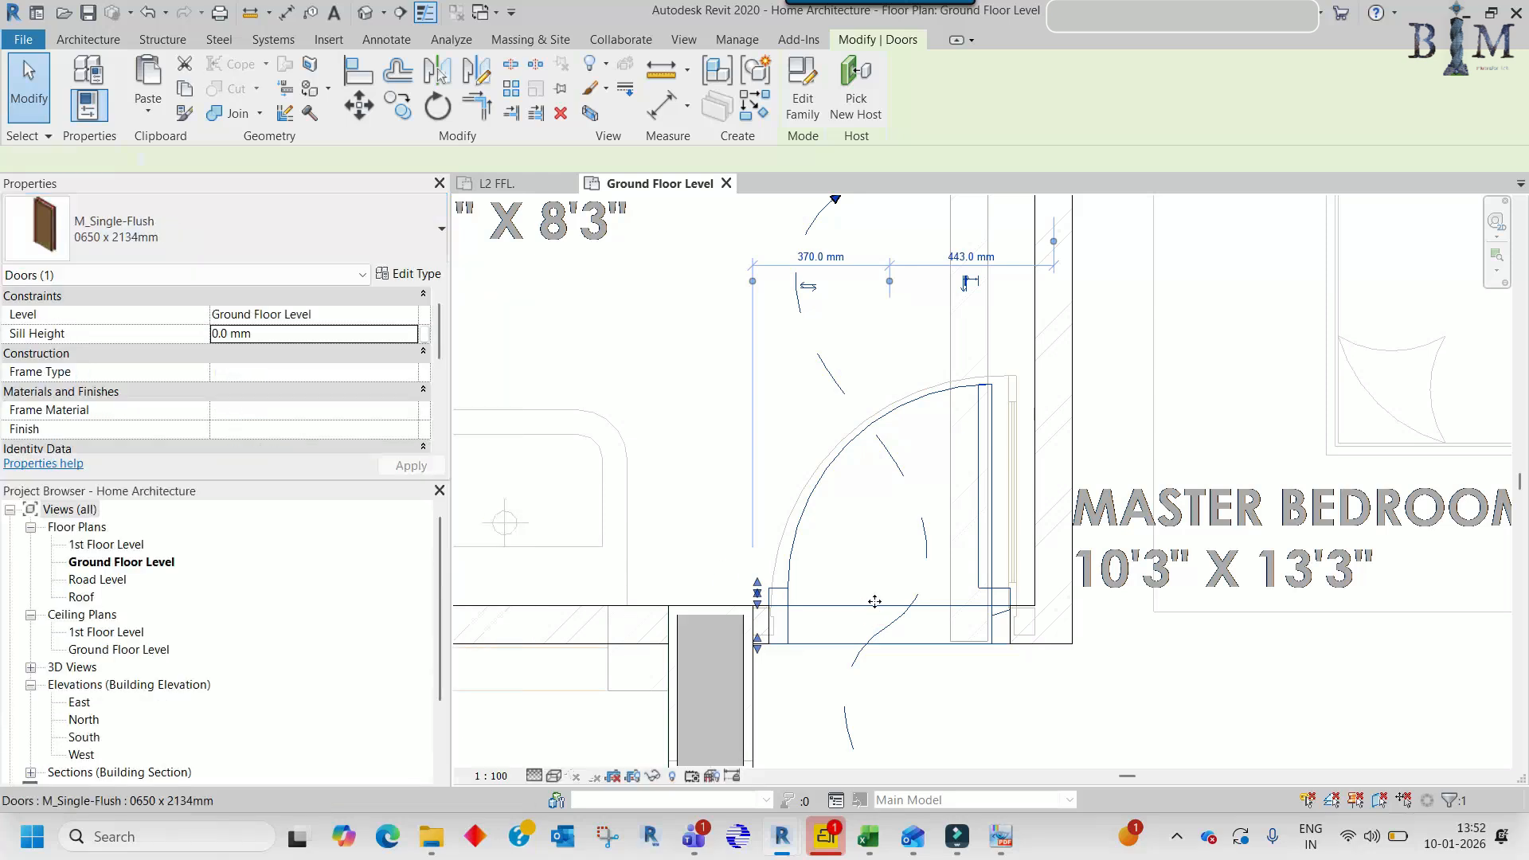
- Try the M_Door-Exterior-Single-Entry-Half Arch Glass-Wood_Clad 900 x 2000mm type on the toilet door
left_click(298, 226)
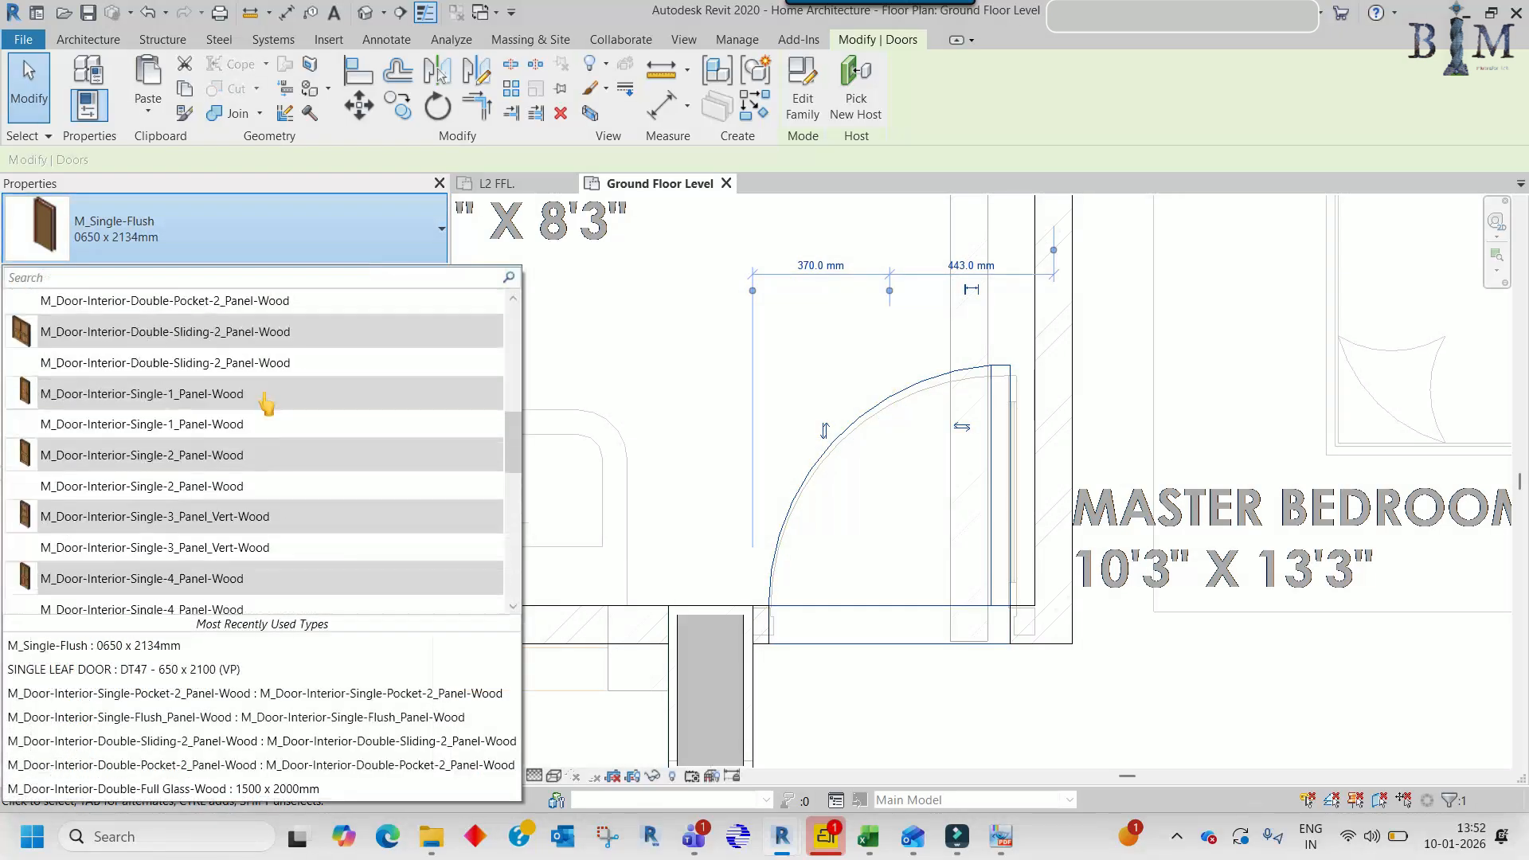
scroll(267, 403, "up", 2)
scroll(267, 404, "up", 2)
scroll(150, 471, "up", 2)
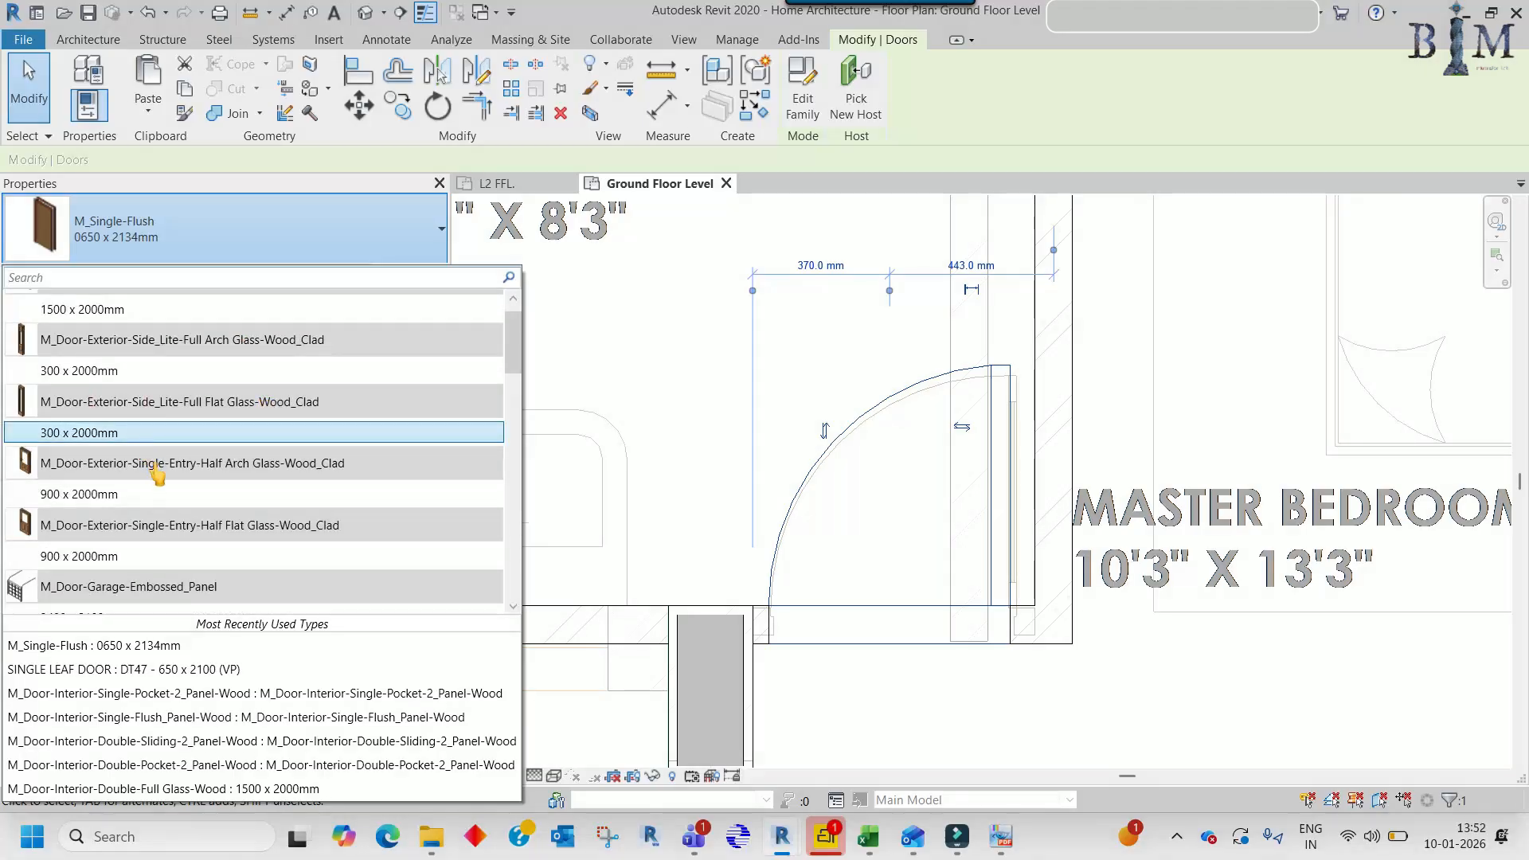
left_click(880, 592)
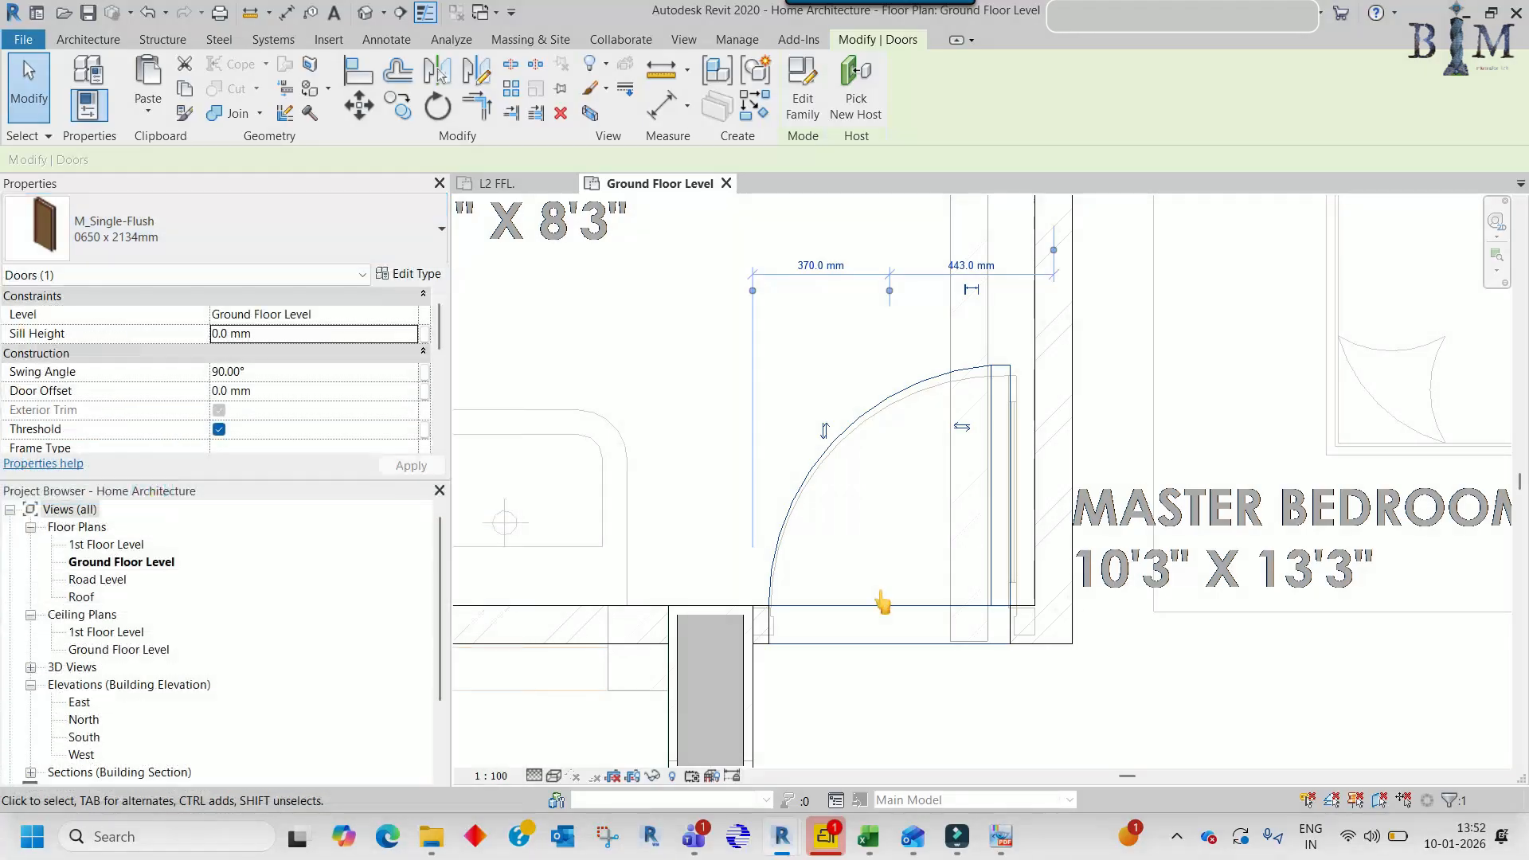
- Change the toilet door to the M_Door-Interior-Single-1_Panel-Wood type
left_click(232, 249)
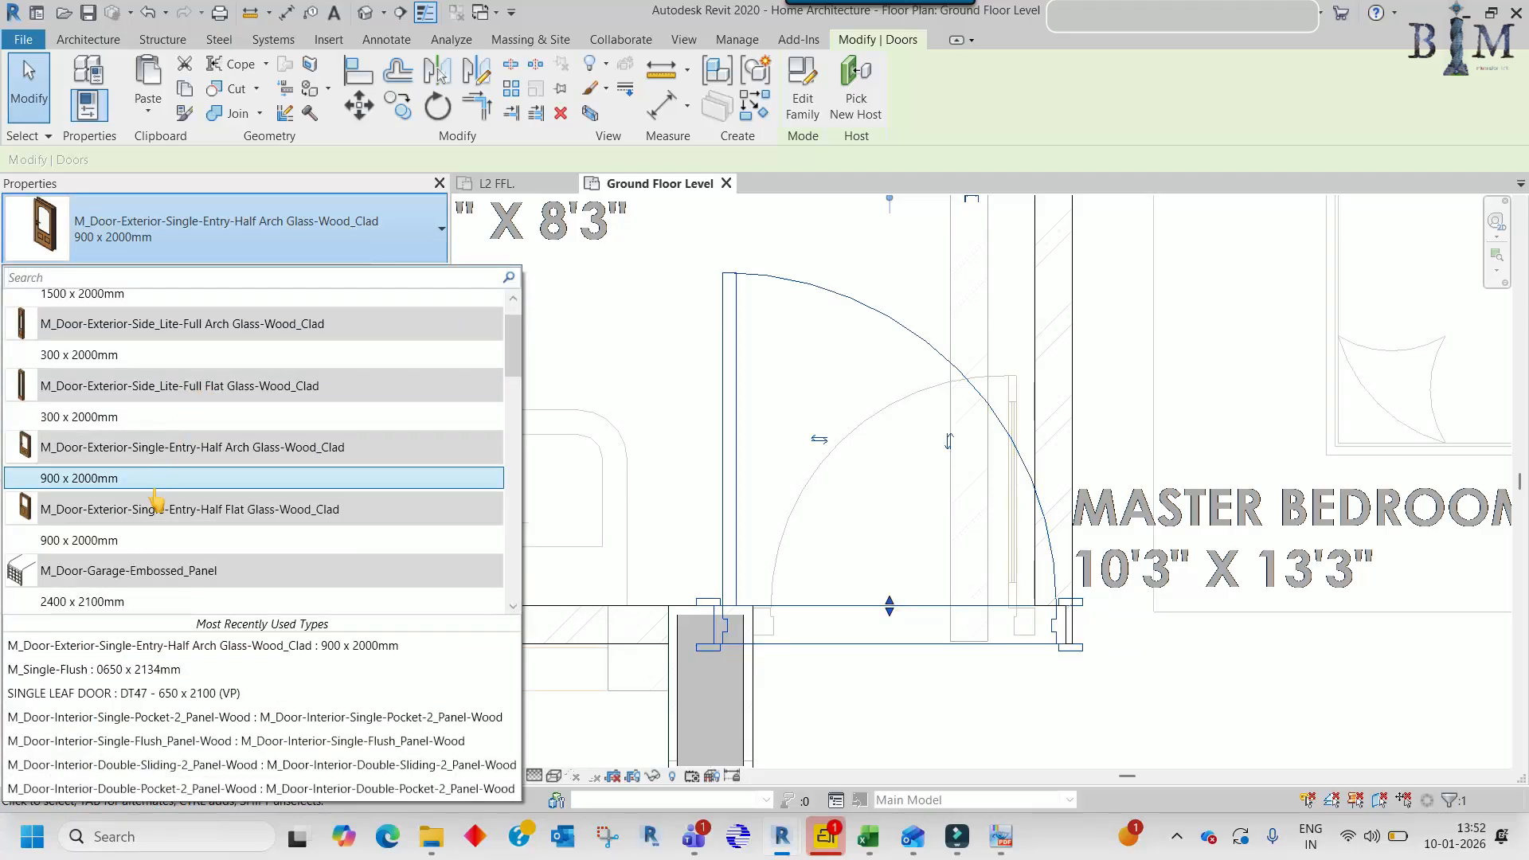
scroll(156, 500, "down", 5)
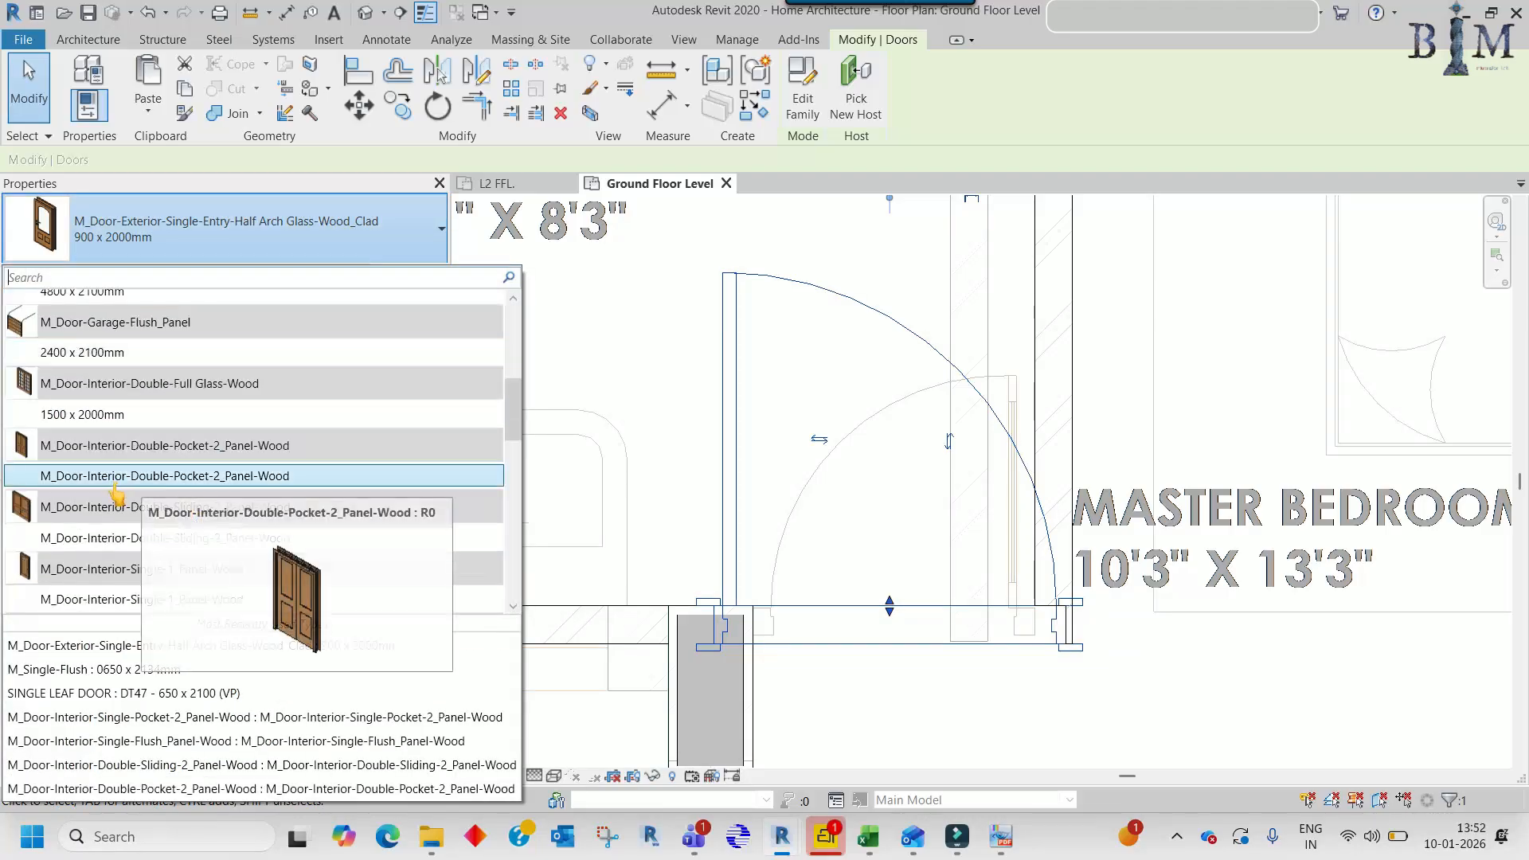
scroll(116, 499, "down", 2)
left_click(118, 501)
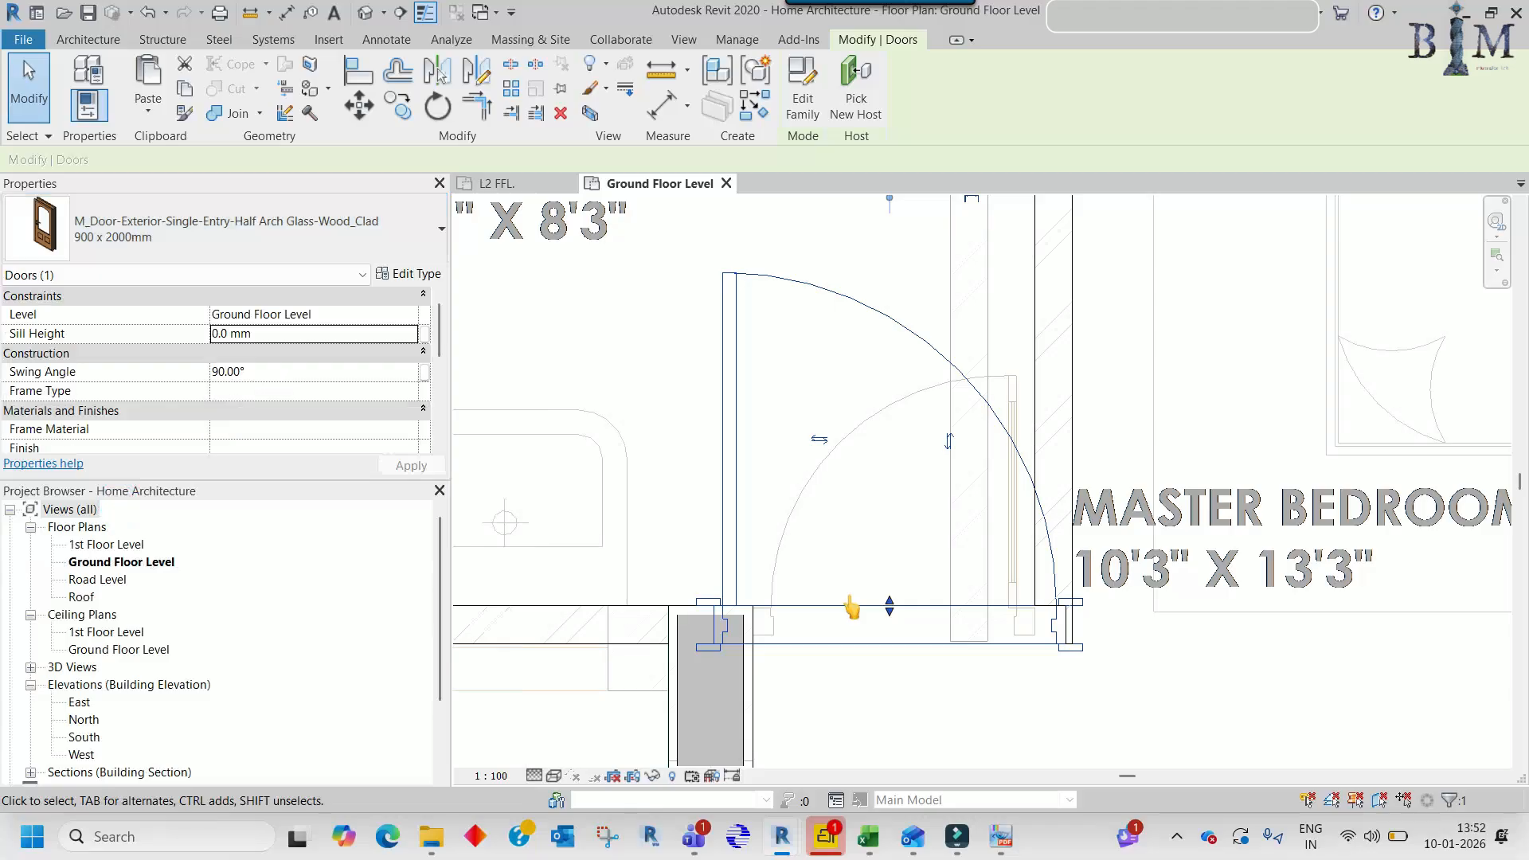
- Set the Rough Width of the M_Door-Interior-Single-1_Panel-Wood type to 650 mm and apply it
left_click(411, 274)
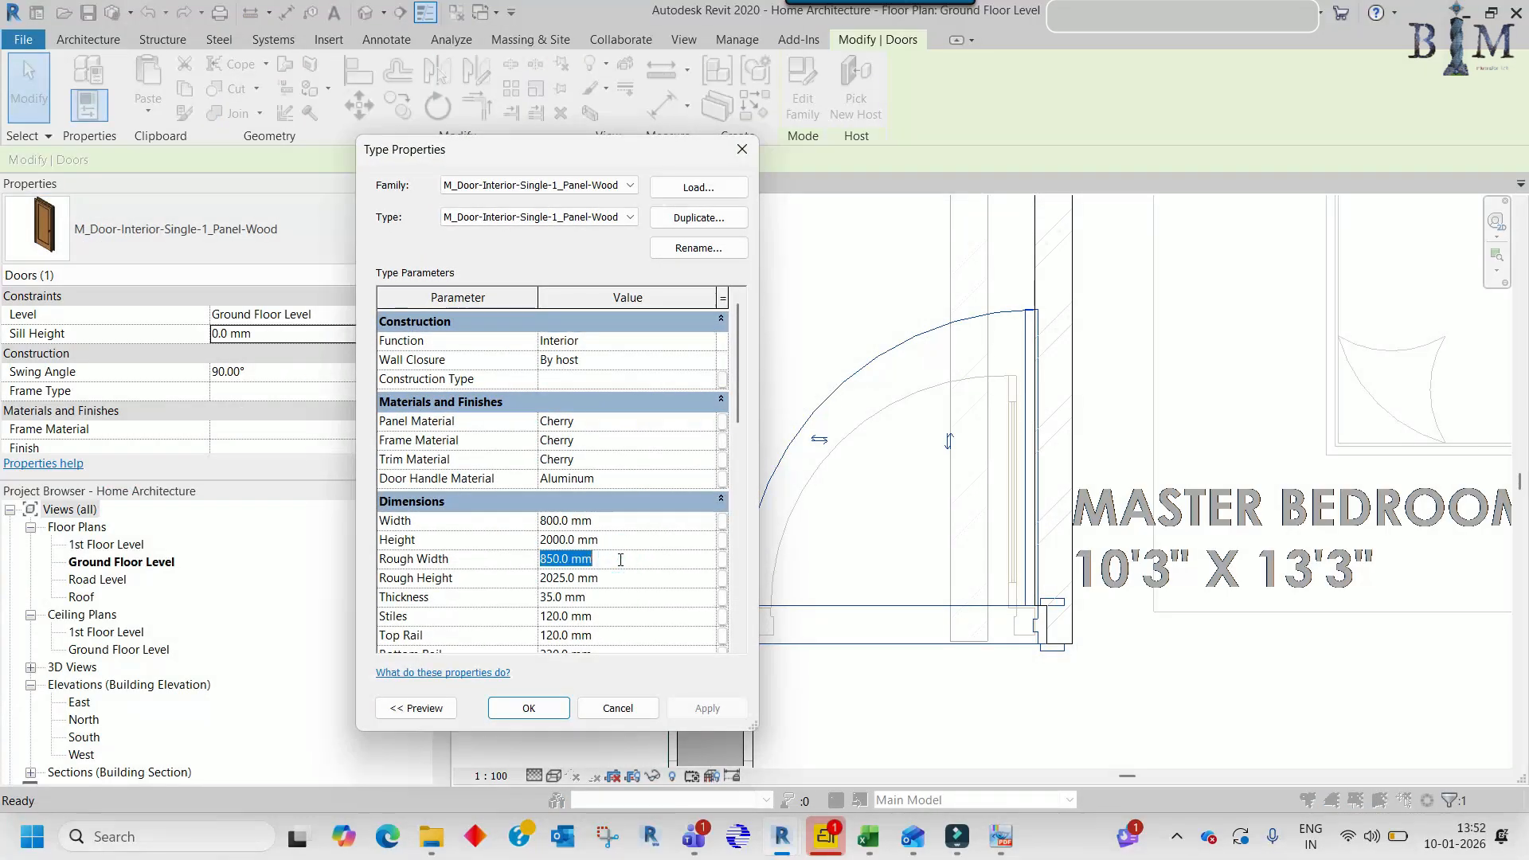
scroll(697, 607, "down", 1)
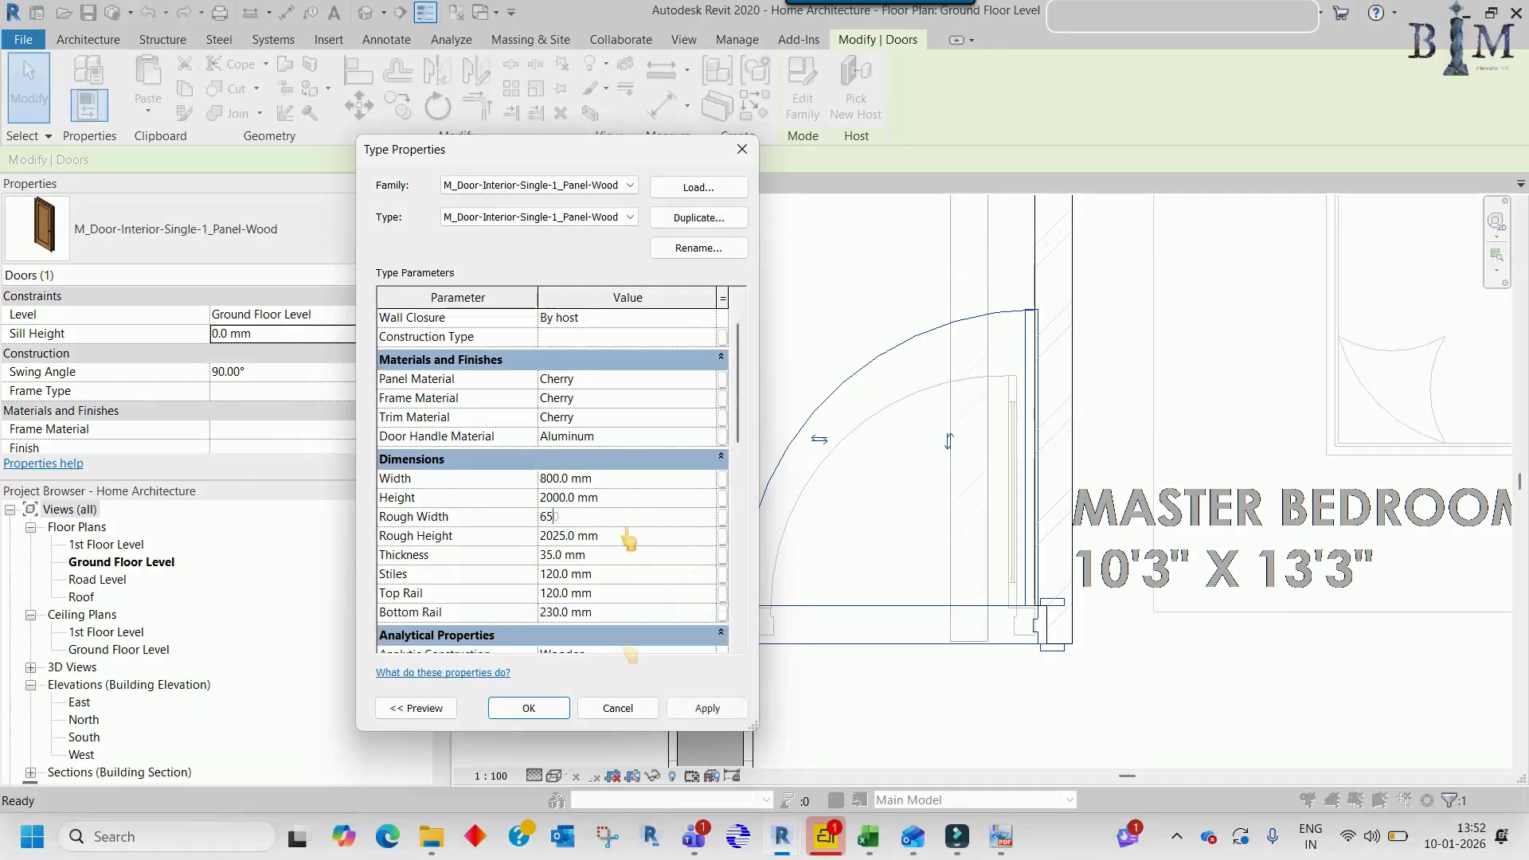
left_click(707, 709)
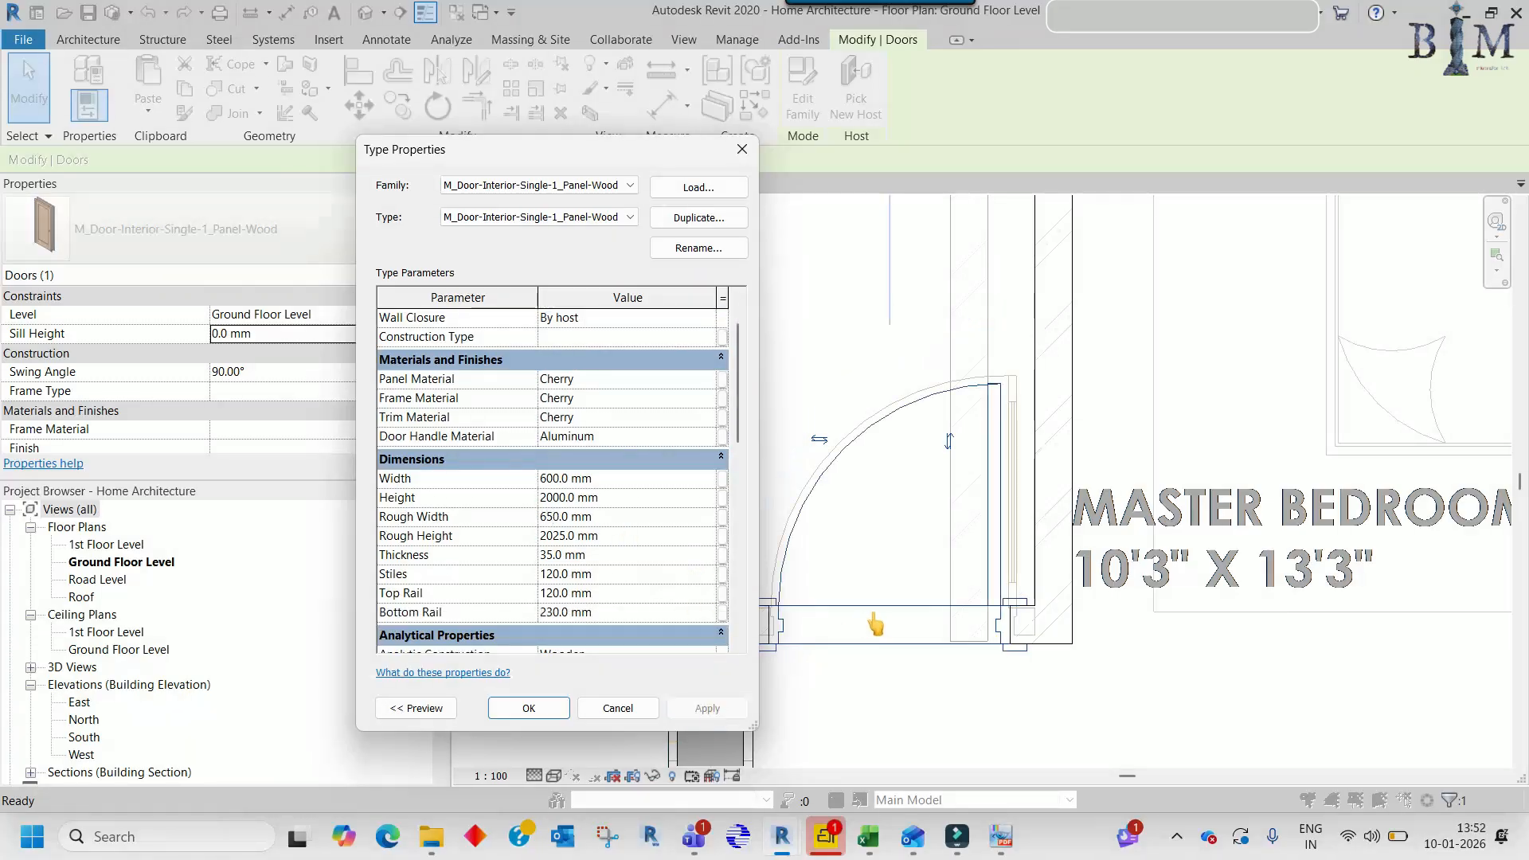
left_click(529, 708)
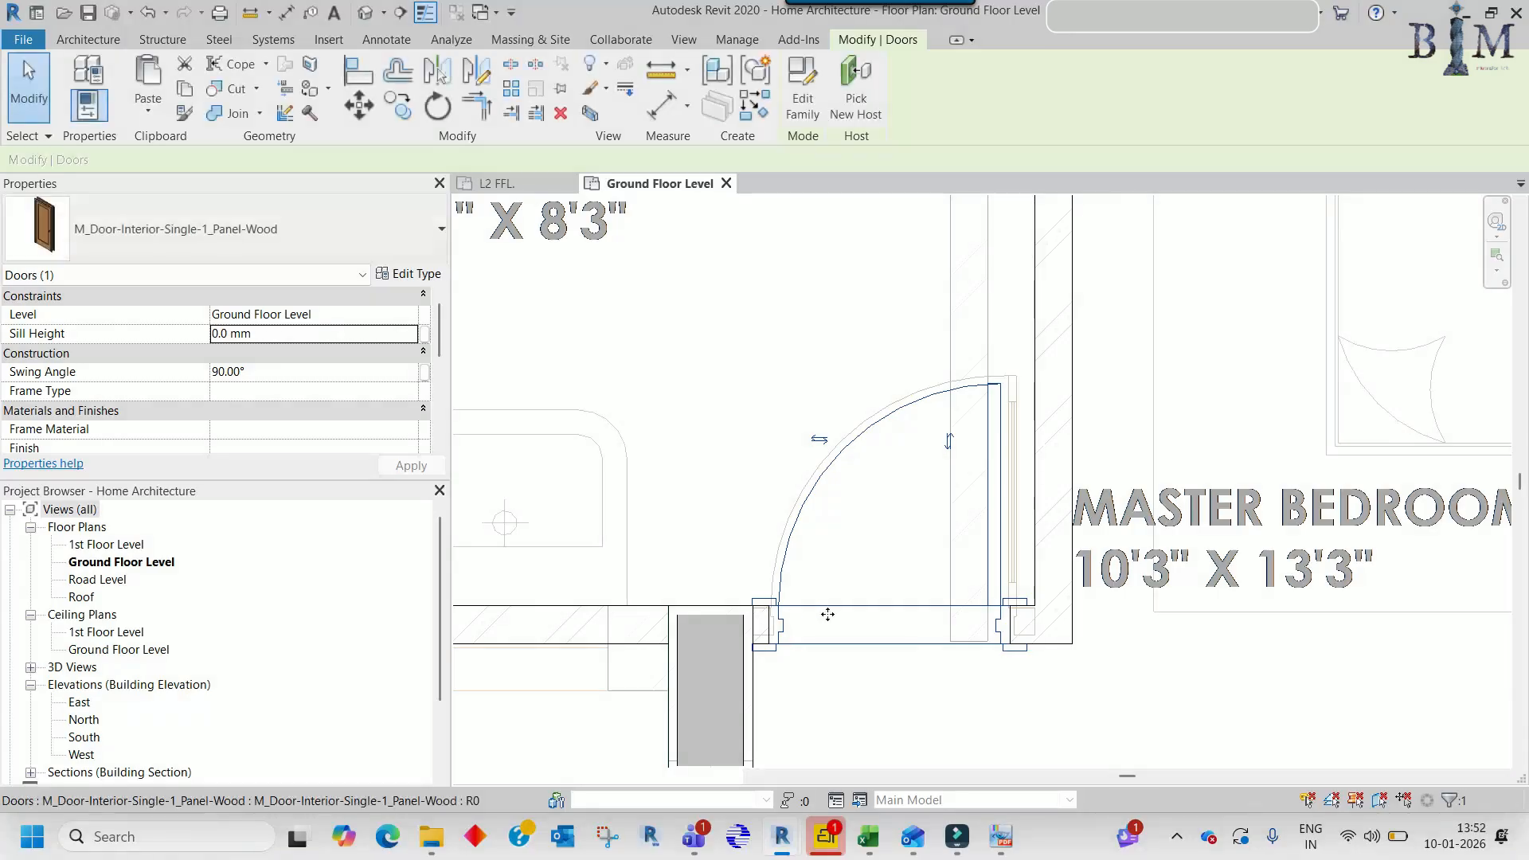
- Nudge the toilet door 10 mm toward the master bedroom wall so it sits better in the opening
middle_click_drag(805, 621, 768, 580)
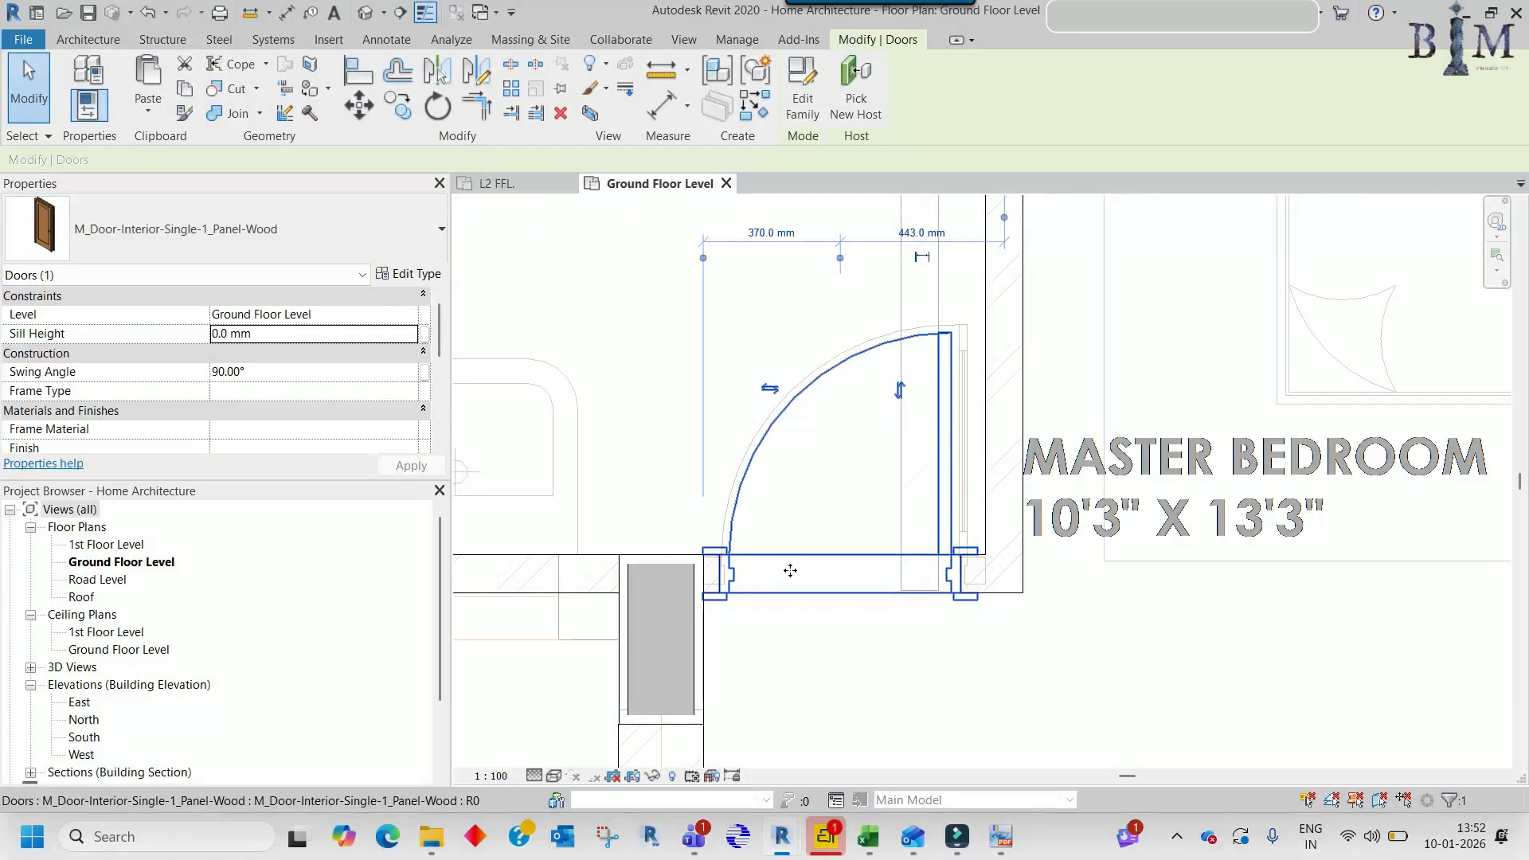
key("Right")
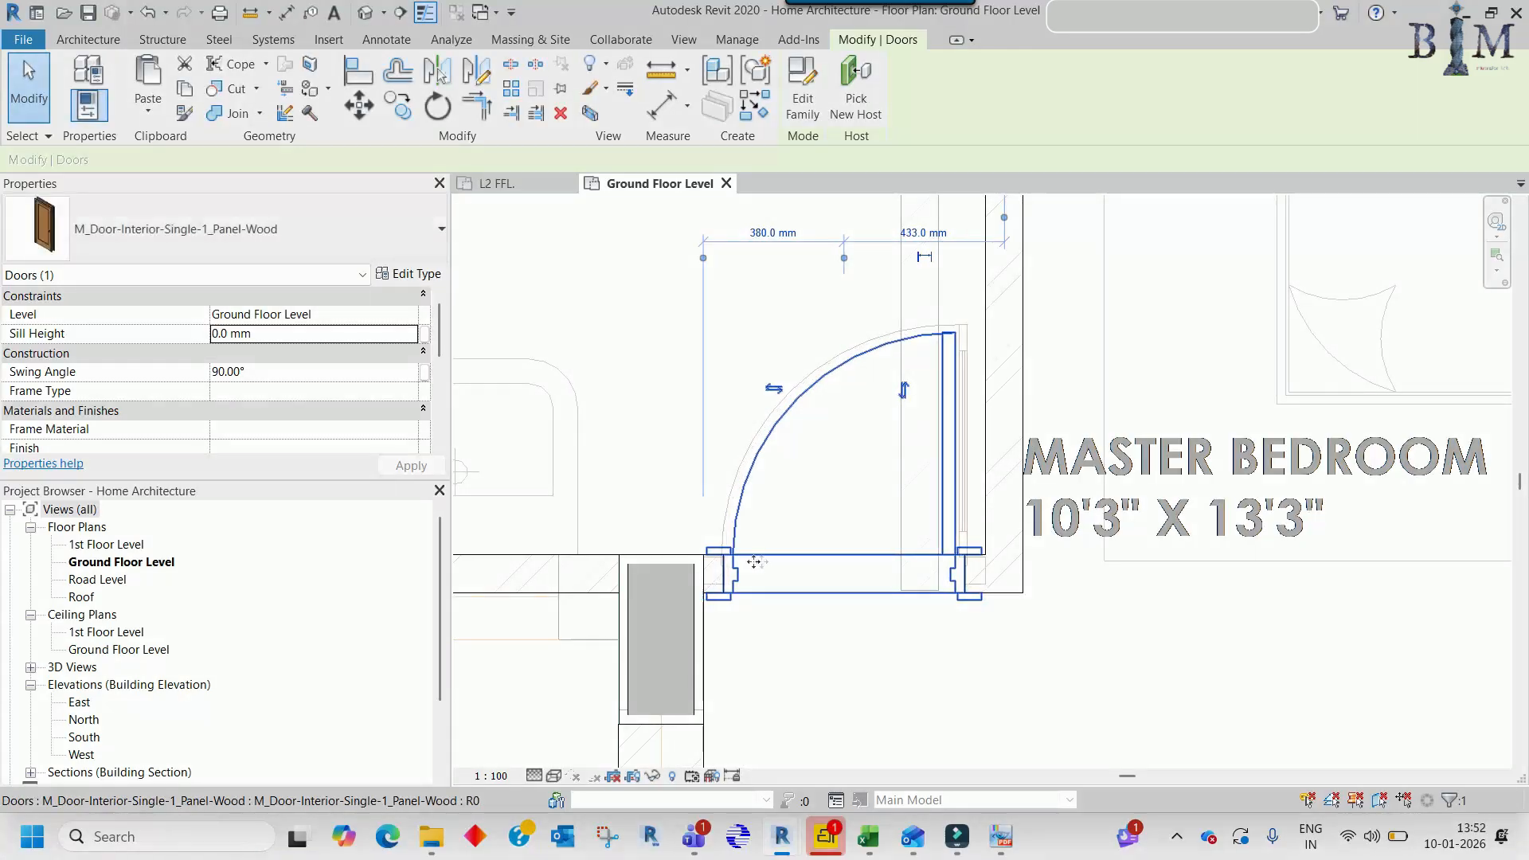
scroll(763, 561, "up", 2)
middle_click_drag(764, 561, 822, 521)
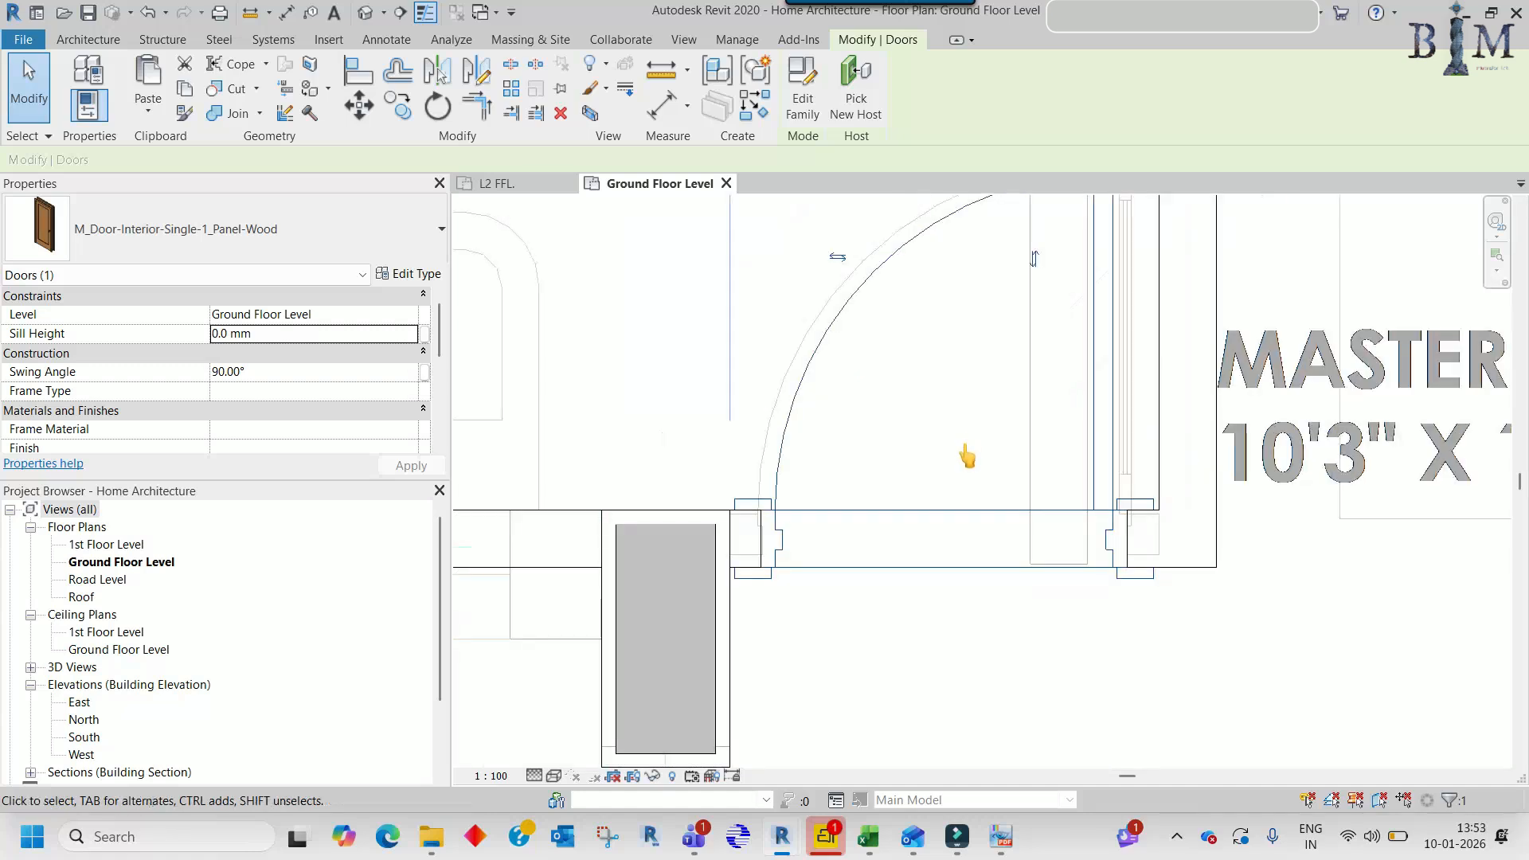
scroll(962, 453, "down", 5)
key("Escape")
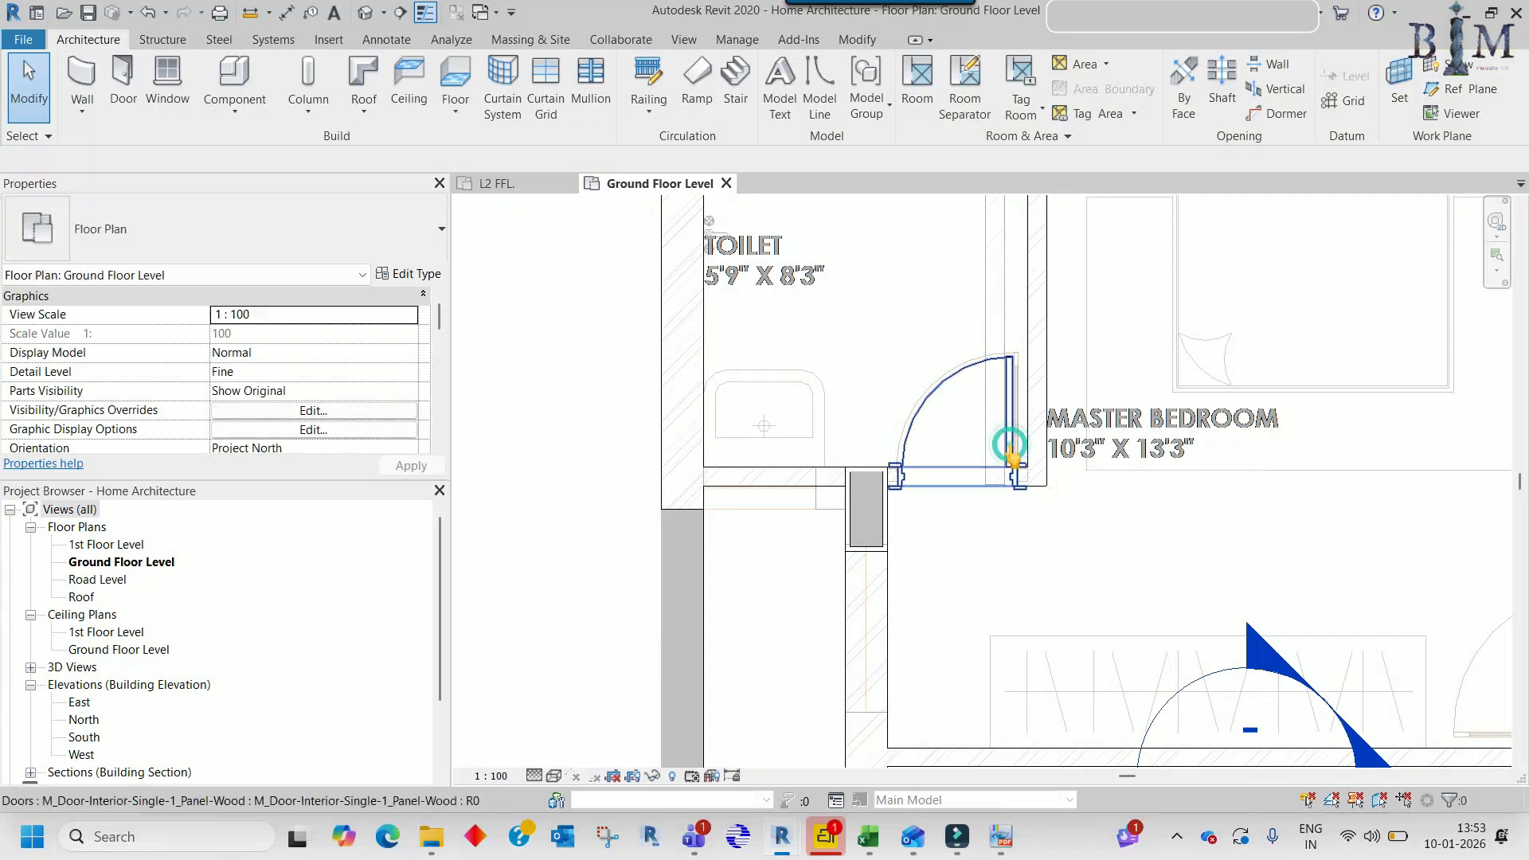
- Open the default 3D view of the building and duplicate it with detailing
left_click(366, 12)
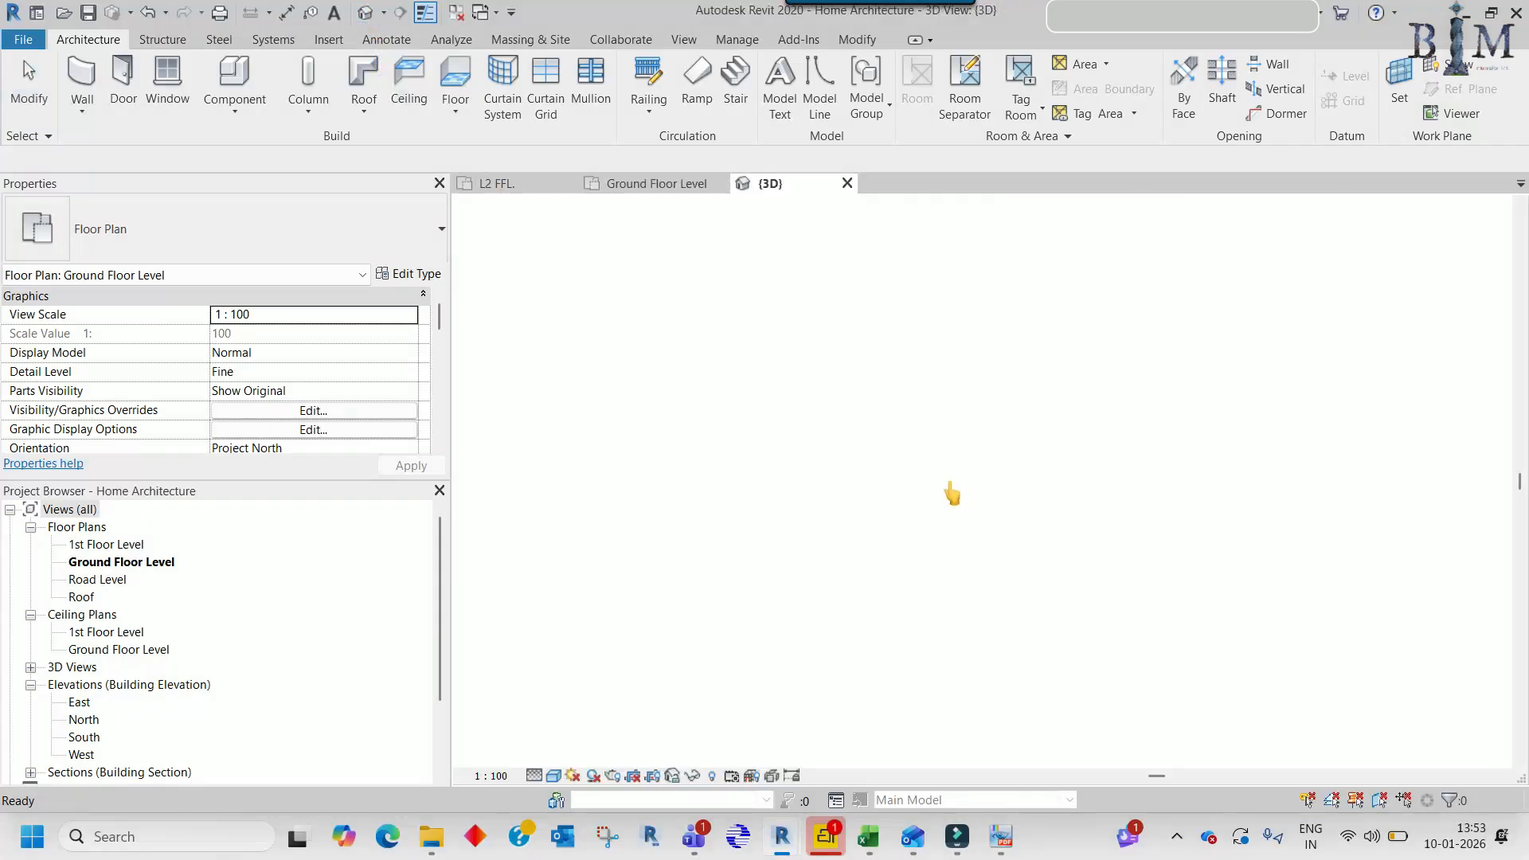
scroll(1007, 456, "up", 3)
middle_click_drag(1078, 574, 1131, 589, "shift")
middle_click_drag(1450, 448, 960, 529, "shift")
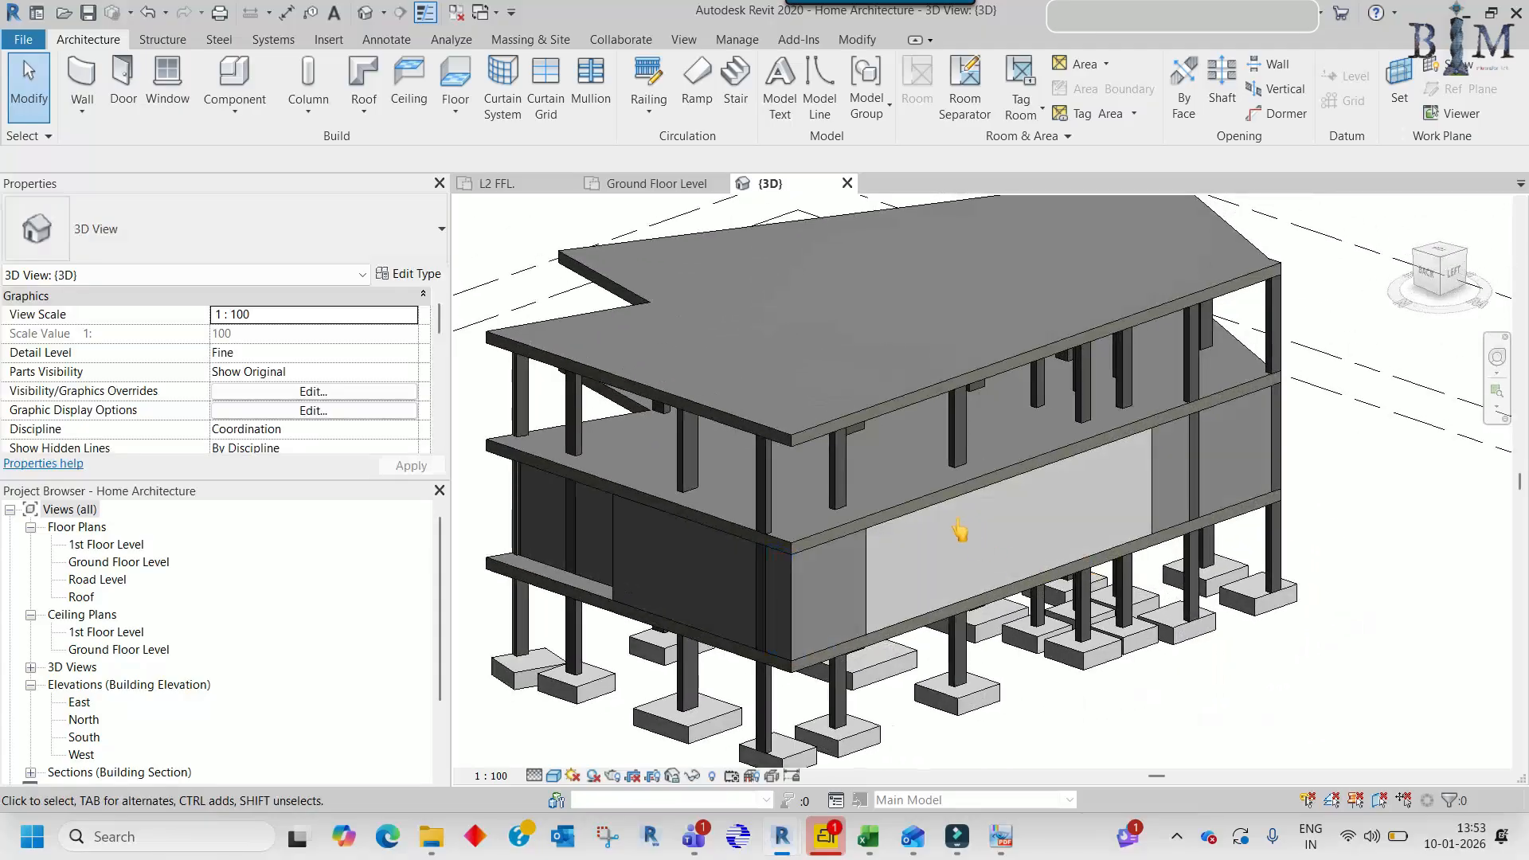
scroll(960, 529, "down", 3)
scroll(278, 663, "down", 2)
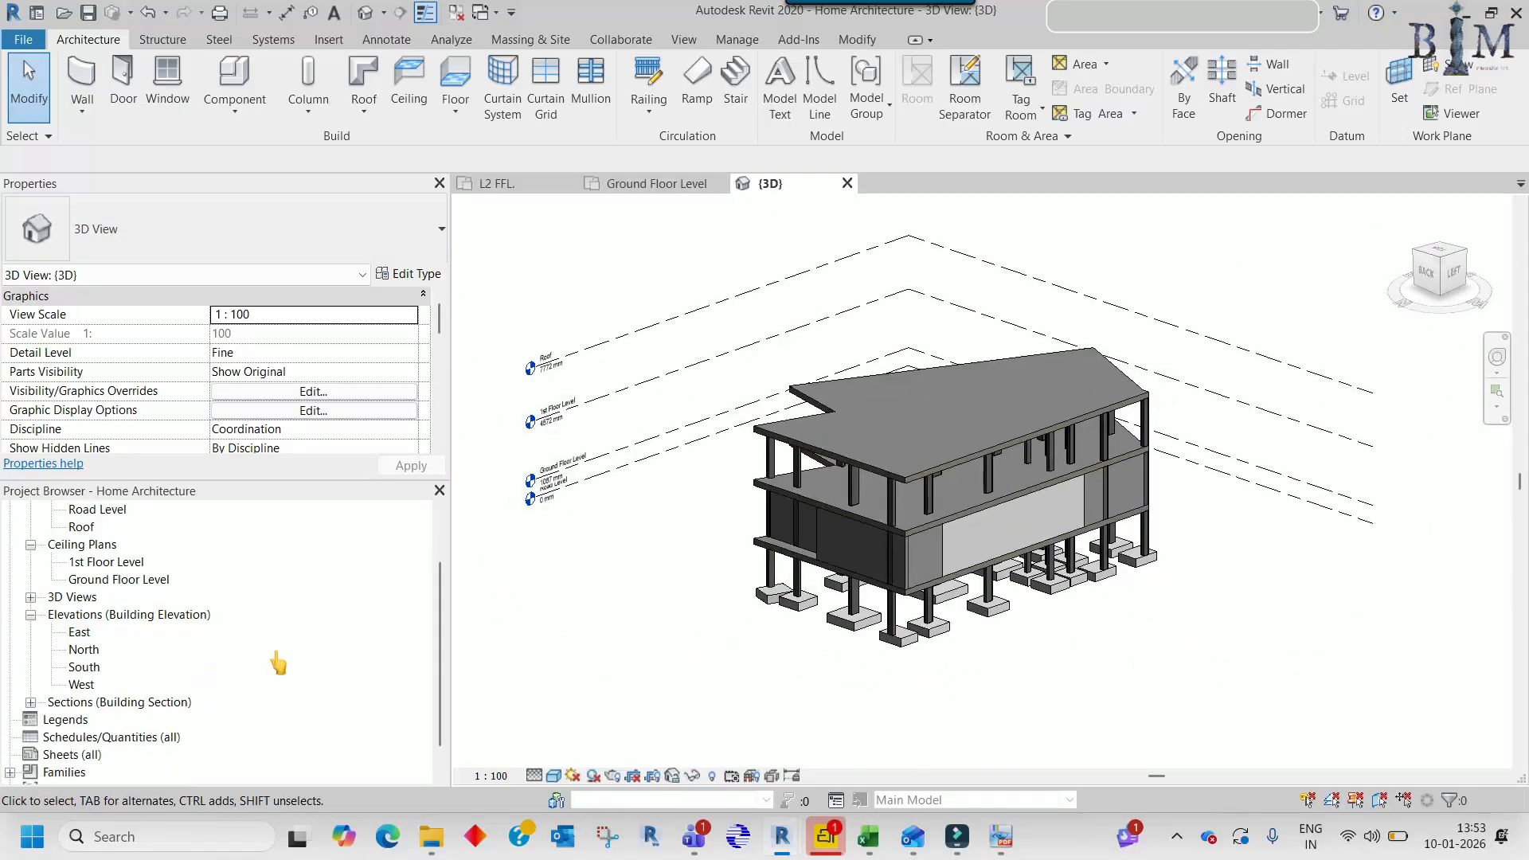
left_click(31, 598)
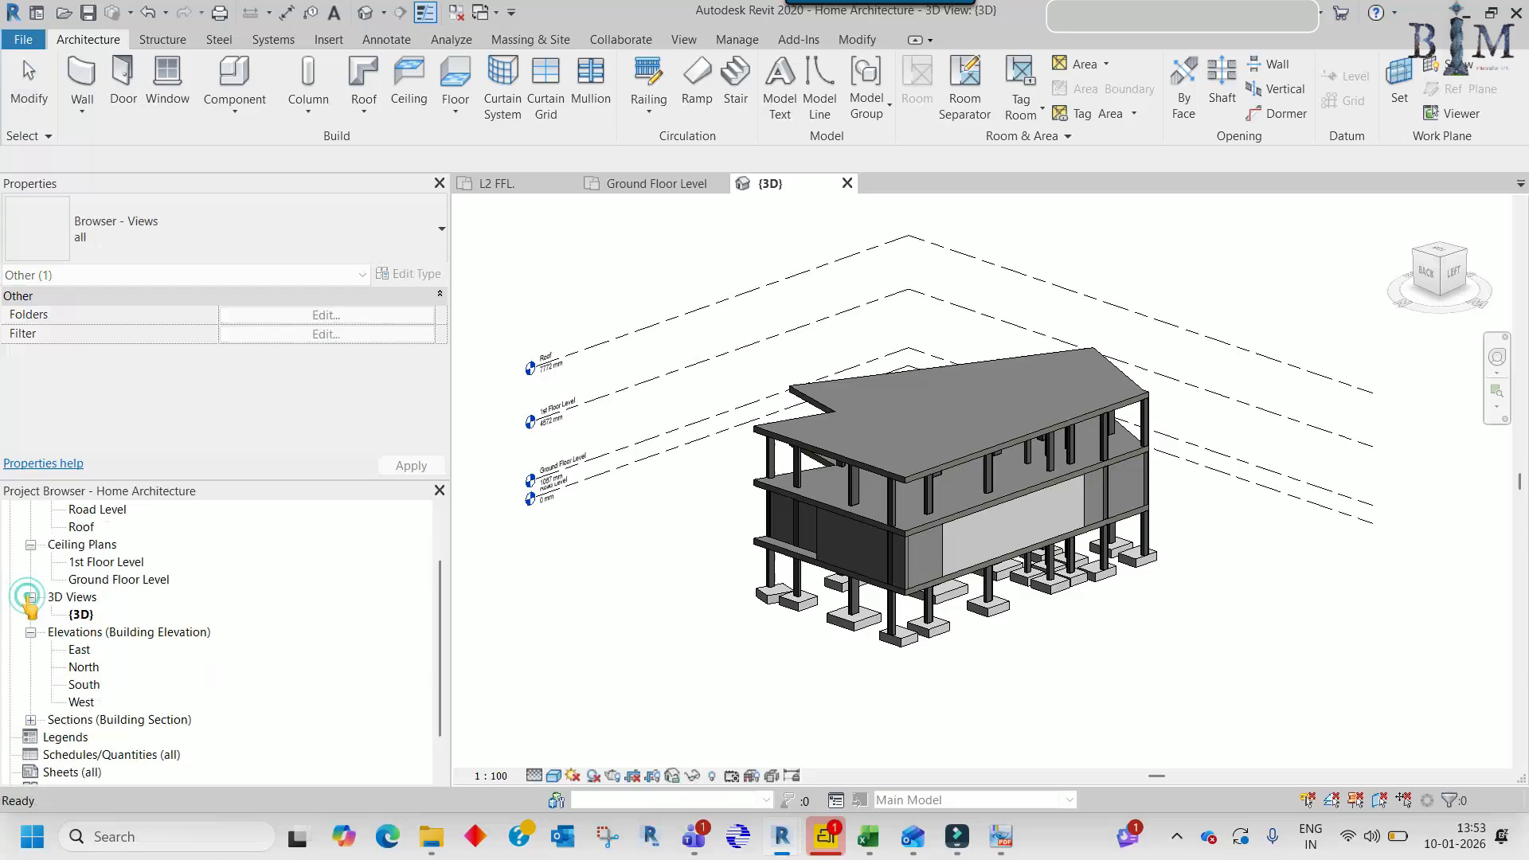
right_click(72, 614)
mouse_move(162, 328)
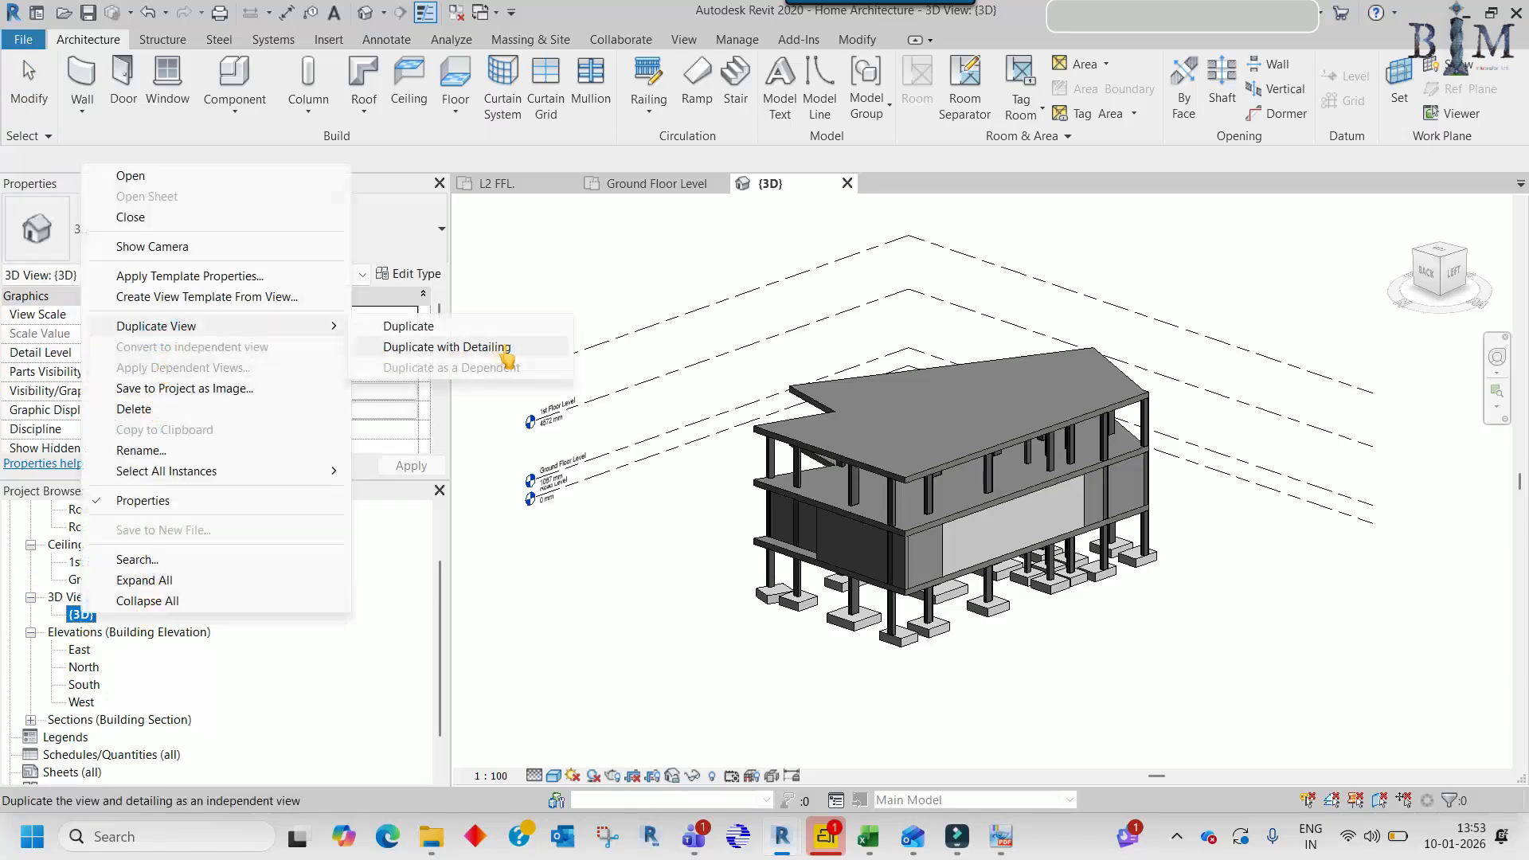
left_click(446, 348)
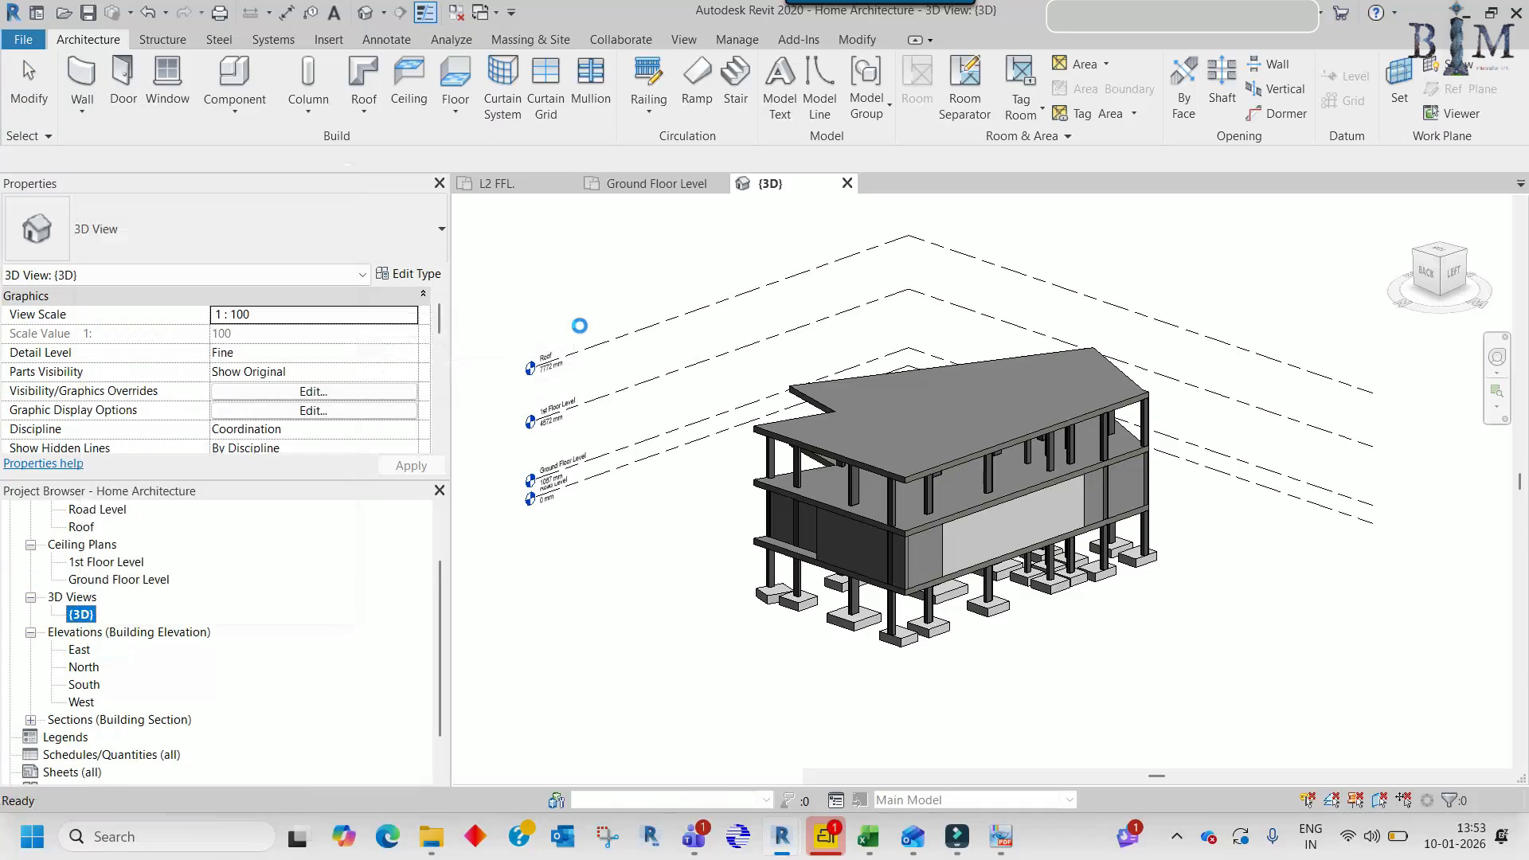
- Select the toilet door and its surrounding walls in the Ground Floor Level plan, box them in 3D with Selection Box, and select the door there
left_click(622, 184)
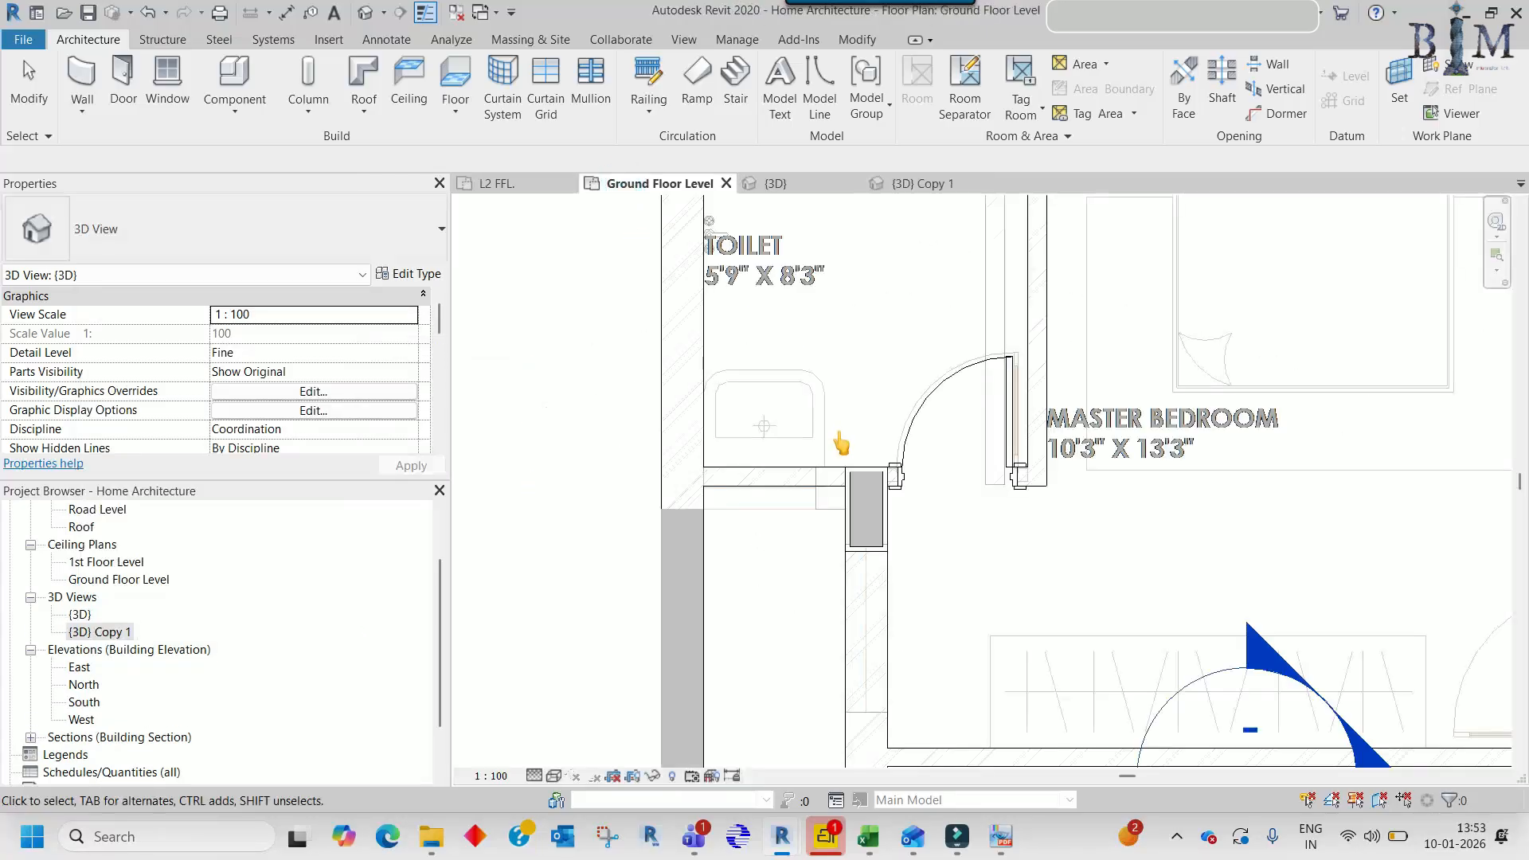
left_click_drag(587, 301, 1154, 624)
left_click(1040, 354, "ctrl")
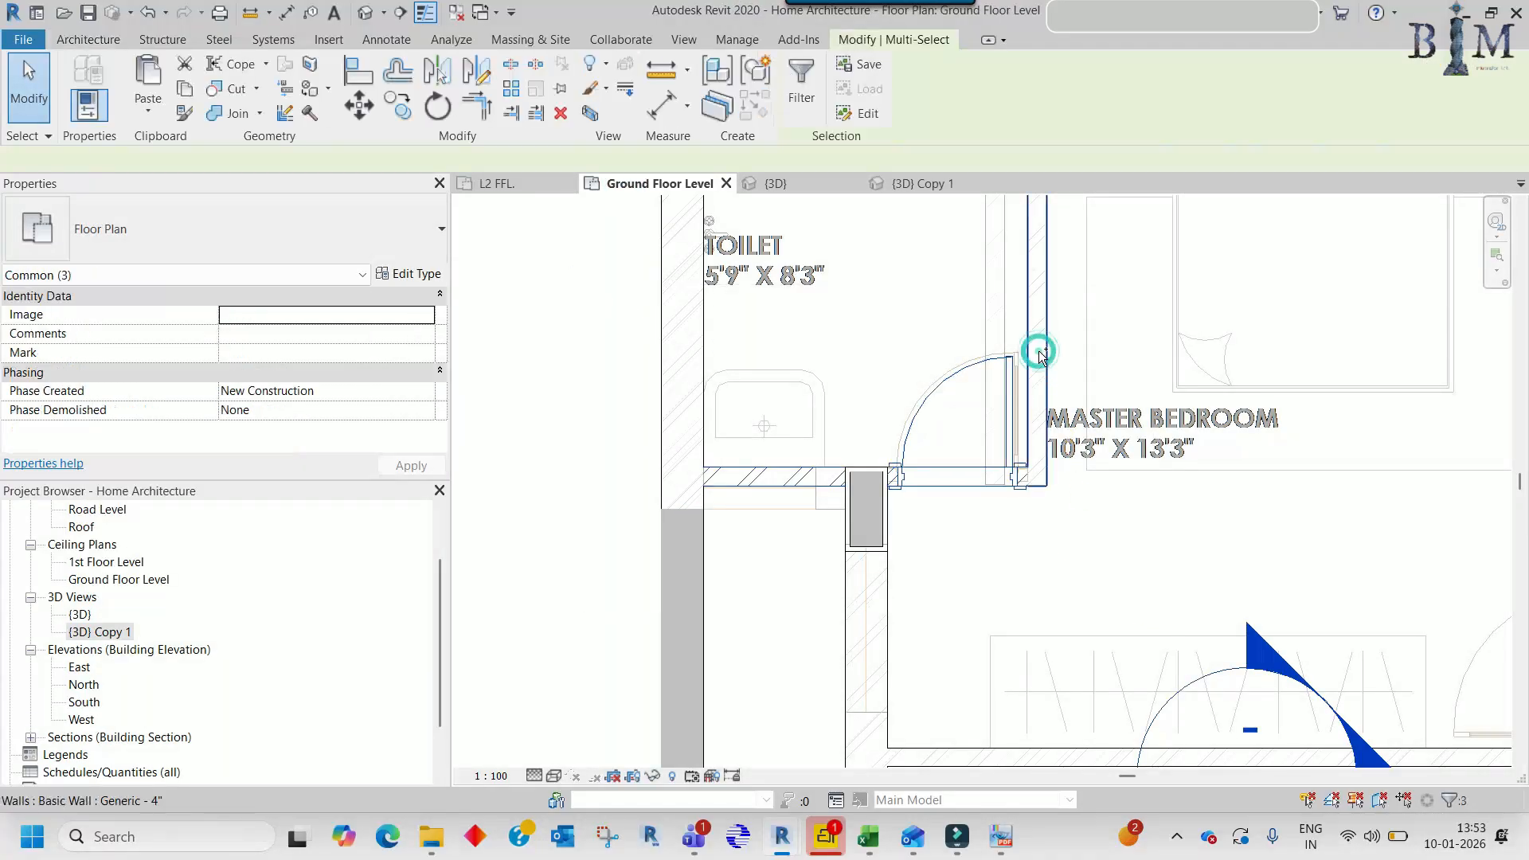
key("x")
scroll(886, 517, "up", 2)
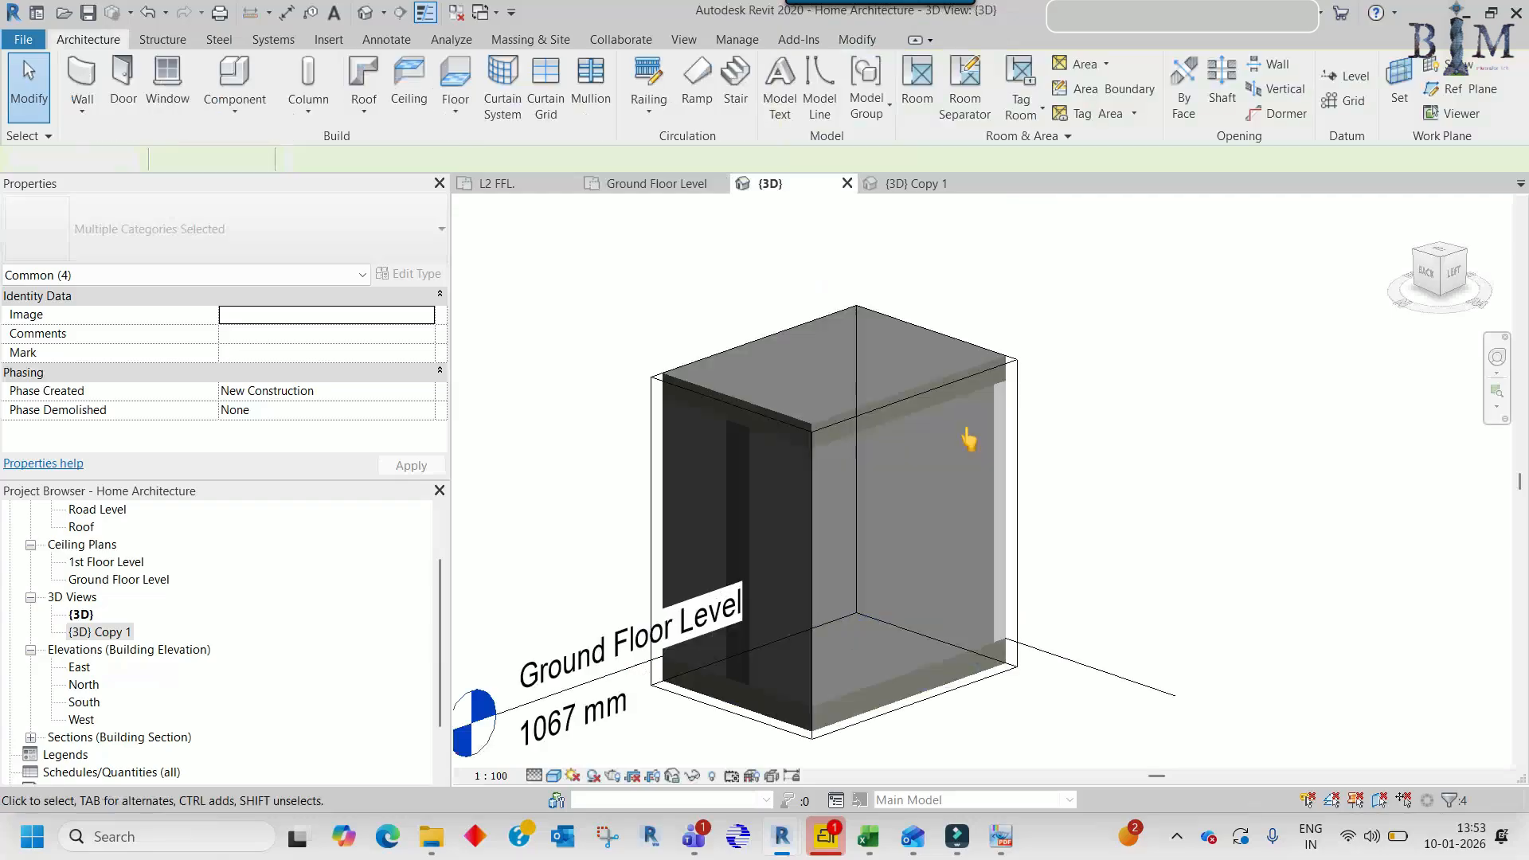
left_click(1021, 416)
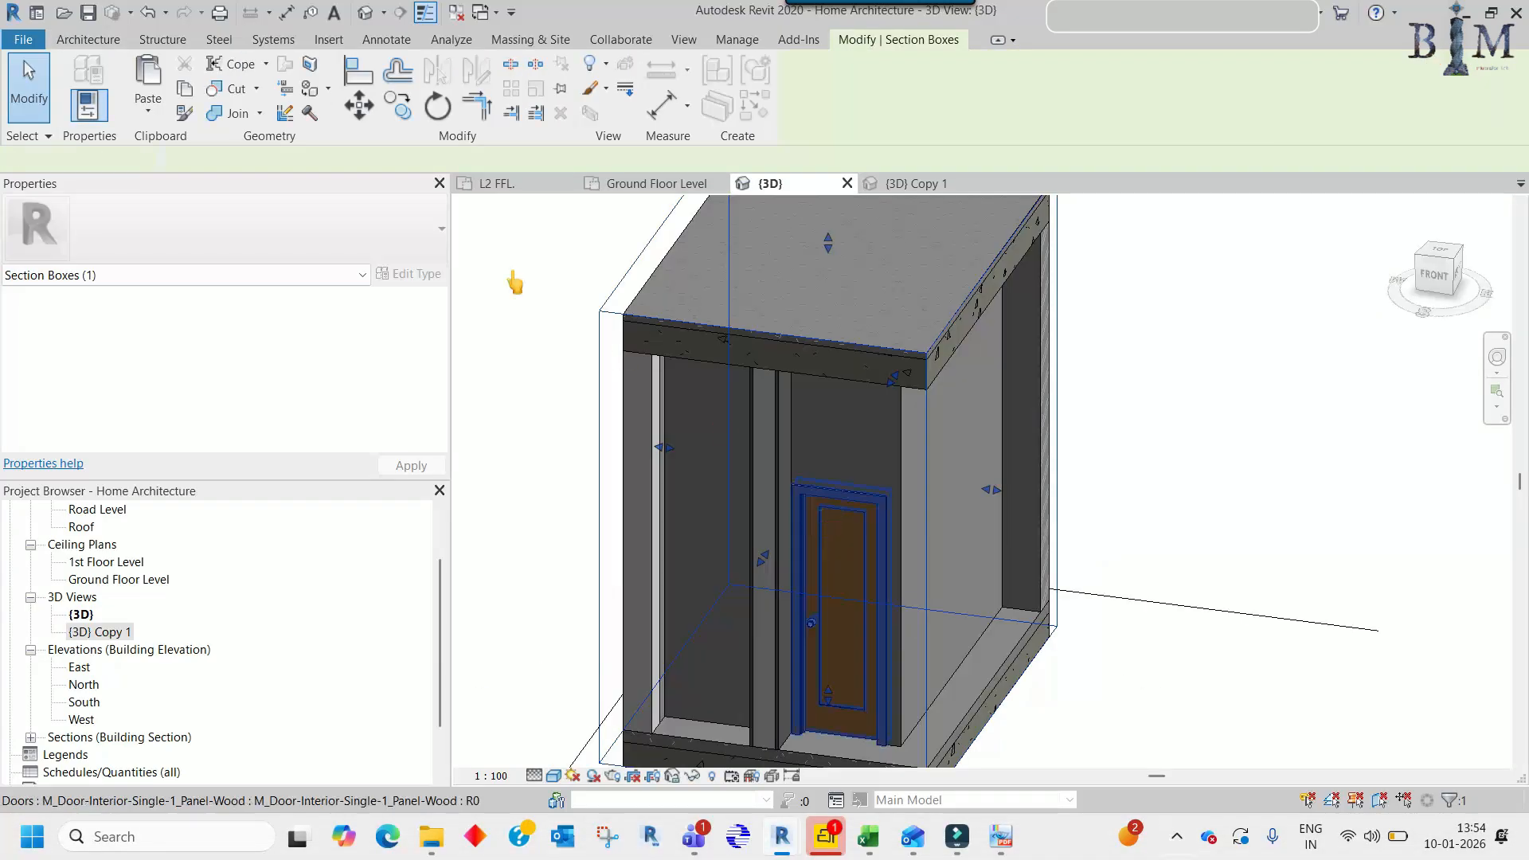
left_click(840, 605)
- Return to the Ground Floor Level plan and open the toilet door's family for editing
left_click(657, 183)
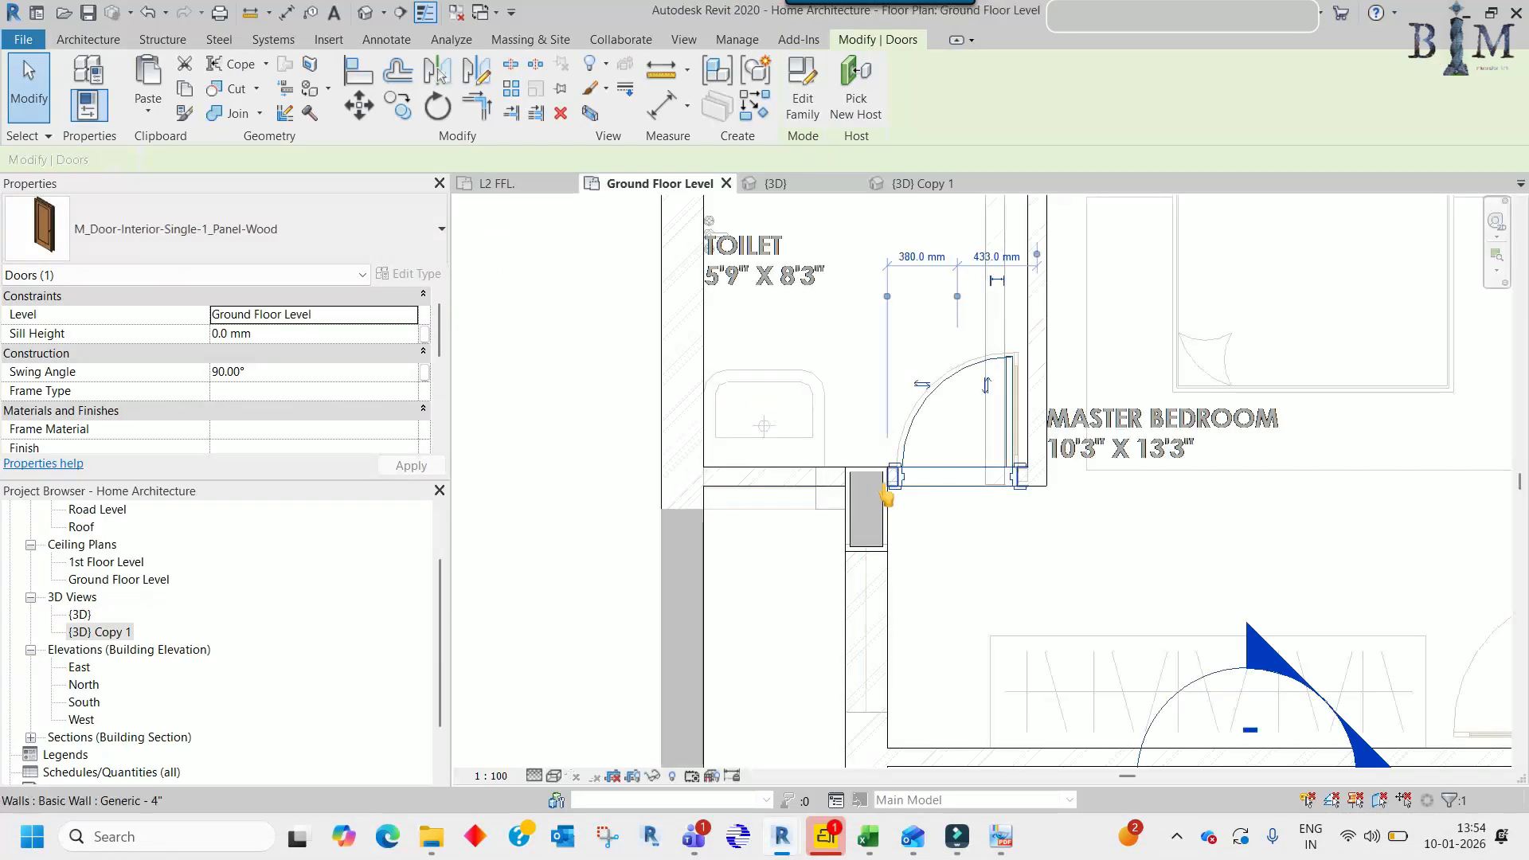
scroll(931, 486, "up", 4)
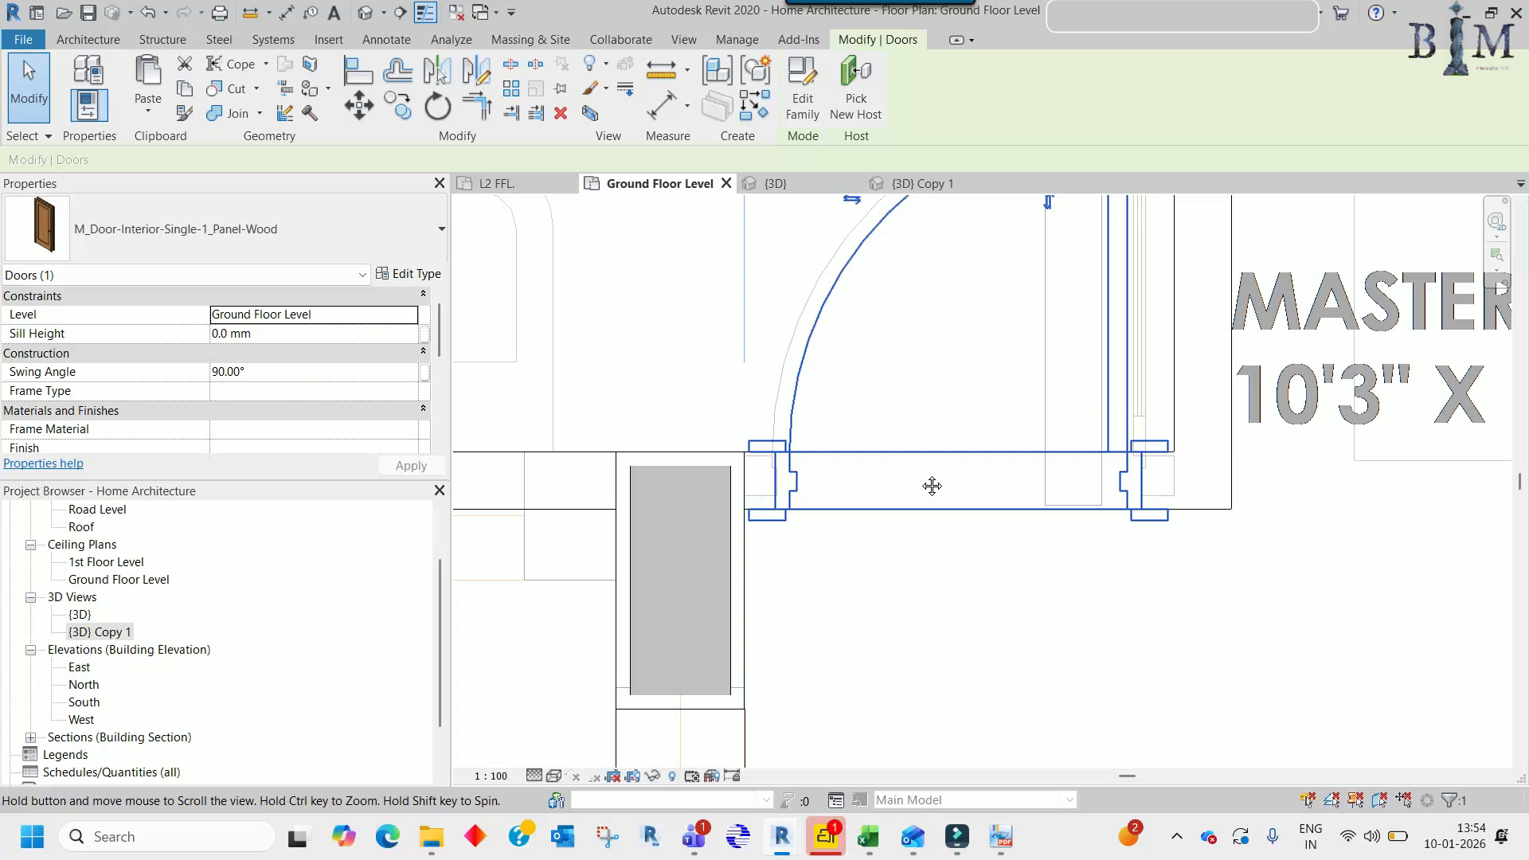
scroll(756, 445, "up", 2)
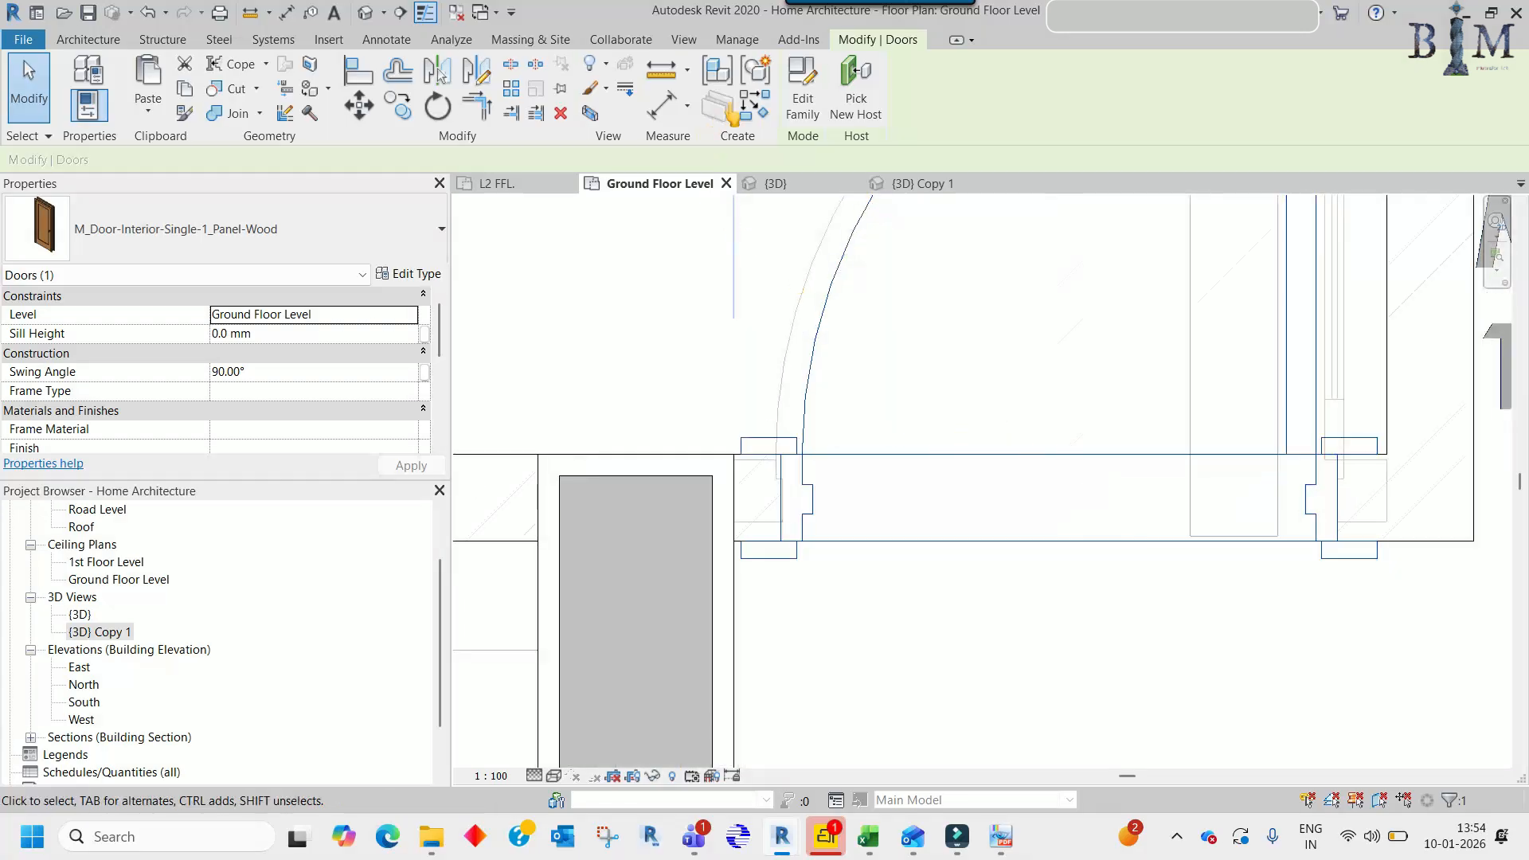
double_click(876, 455)
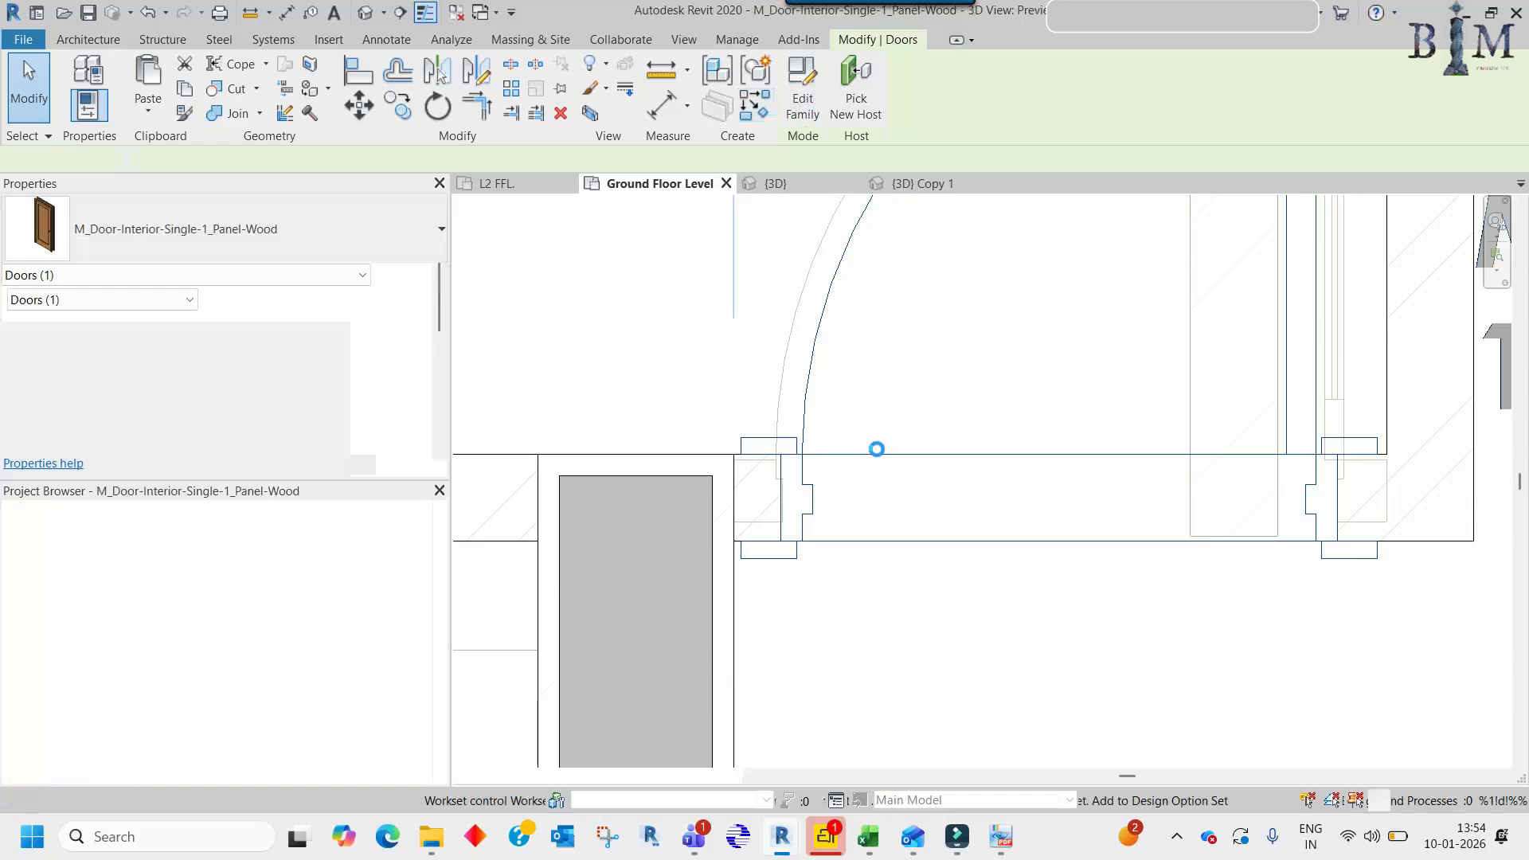
- Delete the trim sweeps on both faces of the door in the family's 3D view
left_click(892, 267)
middle_click_drag(891, 267, 741, 322, "shift")
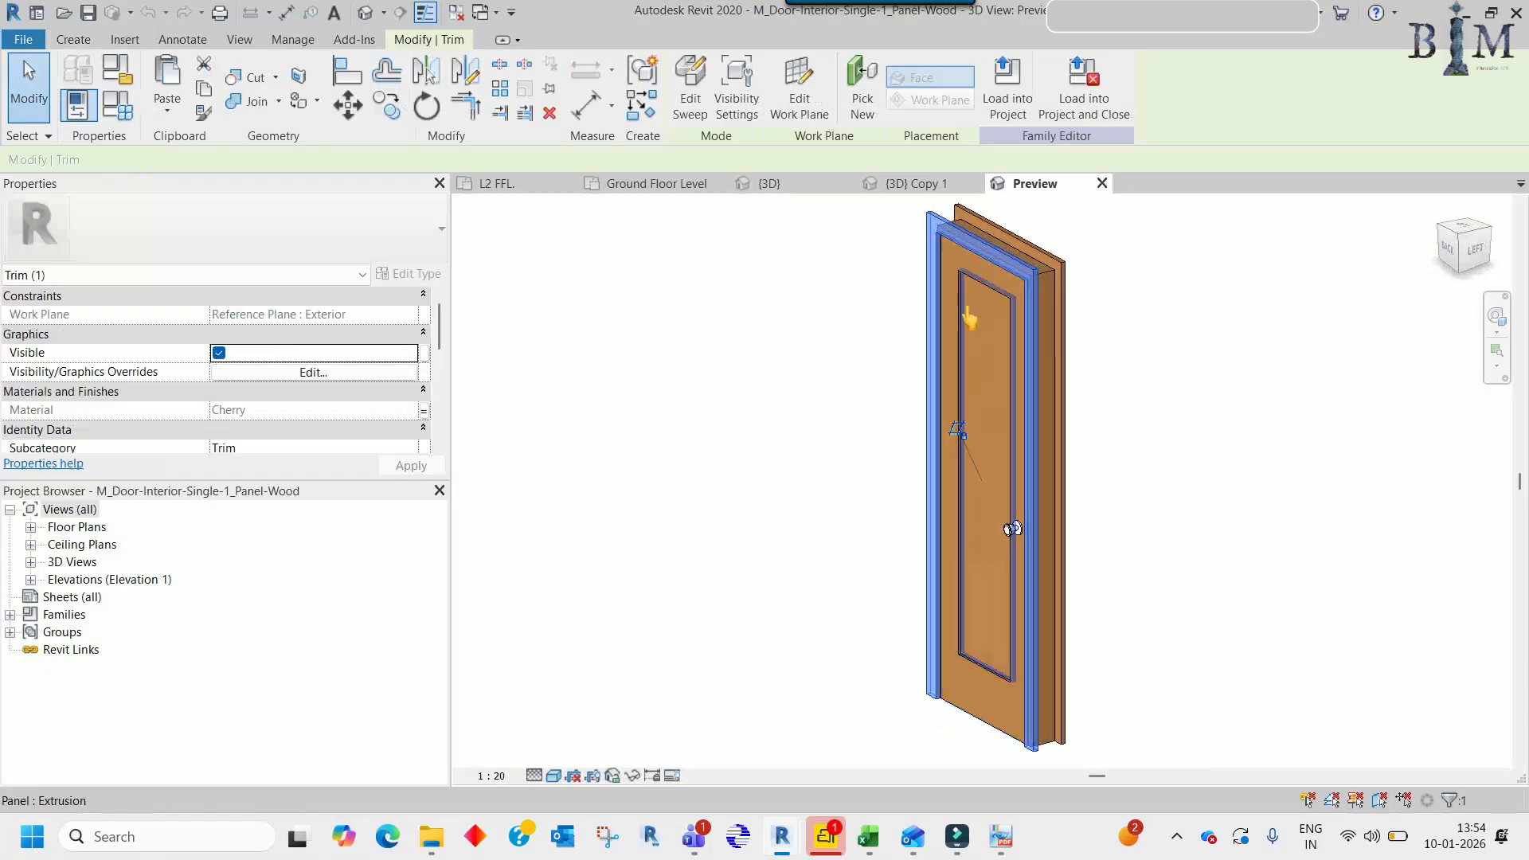
middle_click_drag(966, 309, 945, 437)
scroll(945, 437, "up", 2)
key("Delete")
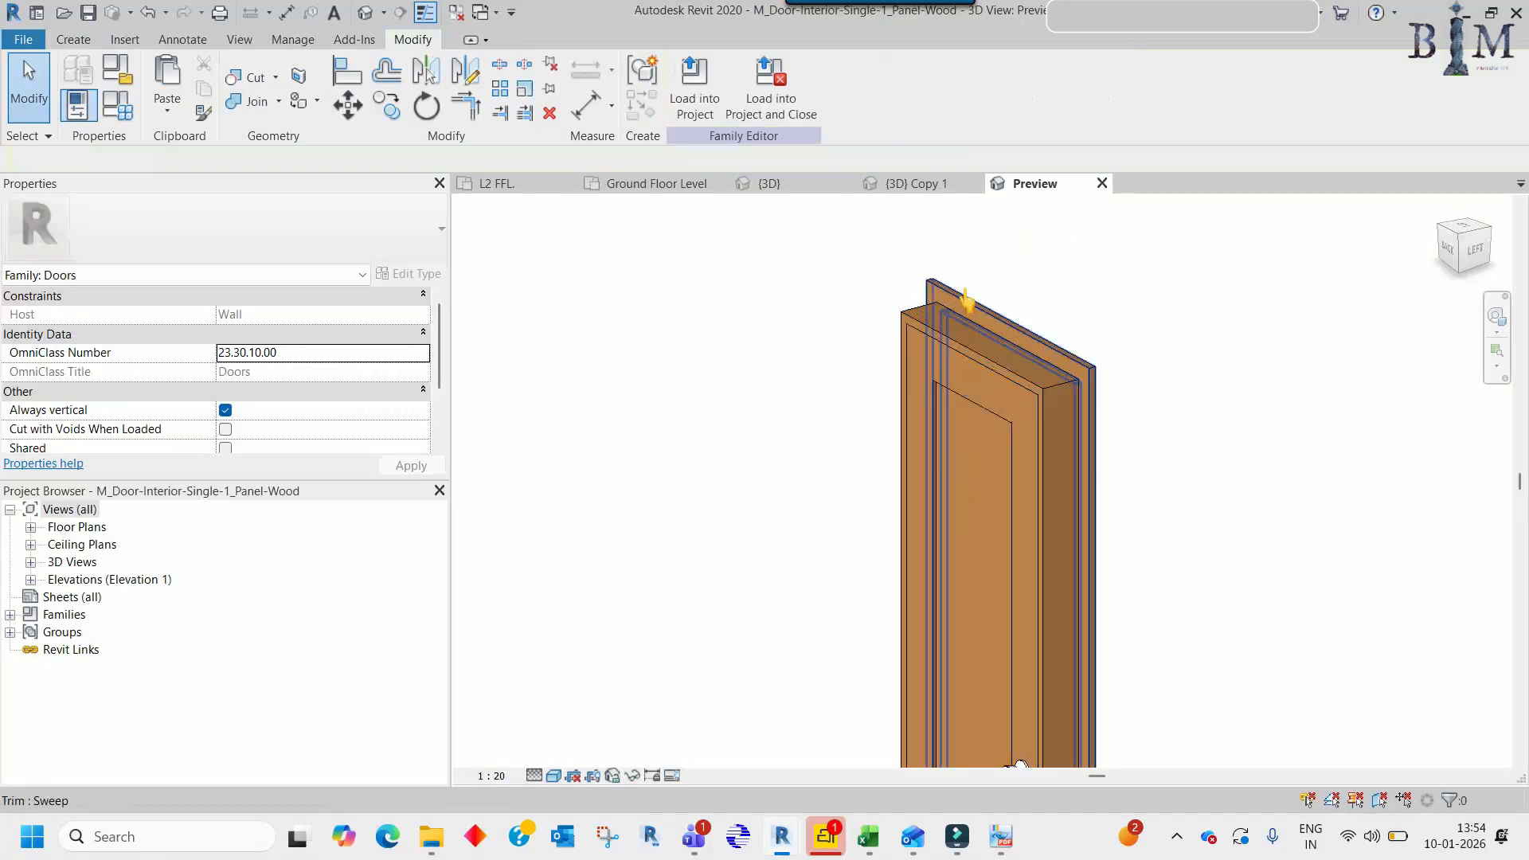
left_click(965, 295)
key("Delete")
scroll(885, 363, "down", 2)
middle_click_drag(896, 390, 893, 478, "shift")
scroll(806, 363, "down", 2)
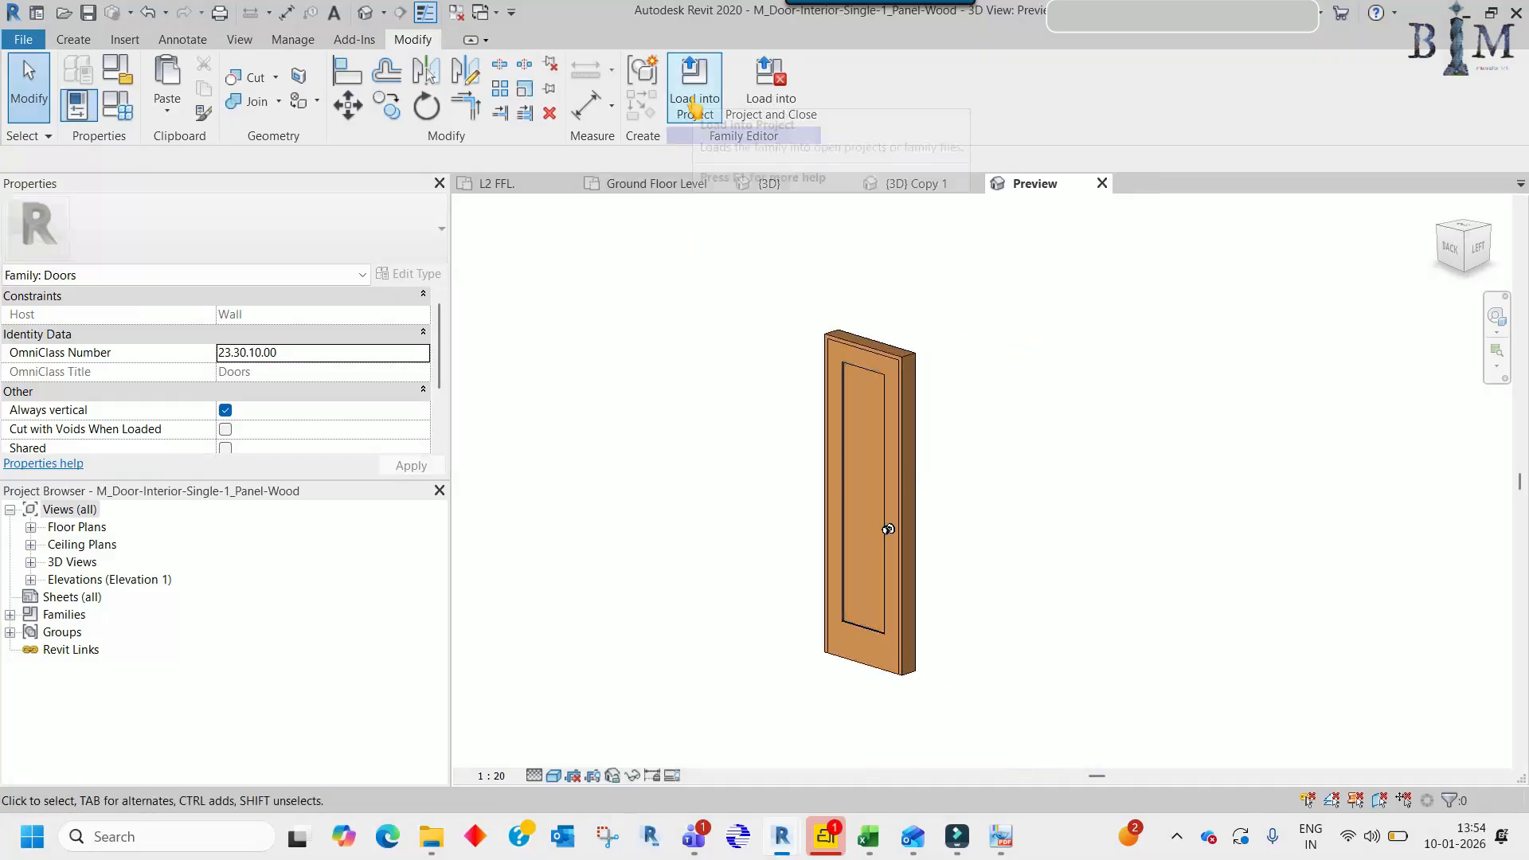
- Load the edited door family into the Home Architecture.rvt project, overwriting the existing version
left_click(694, 106)
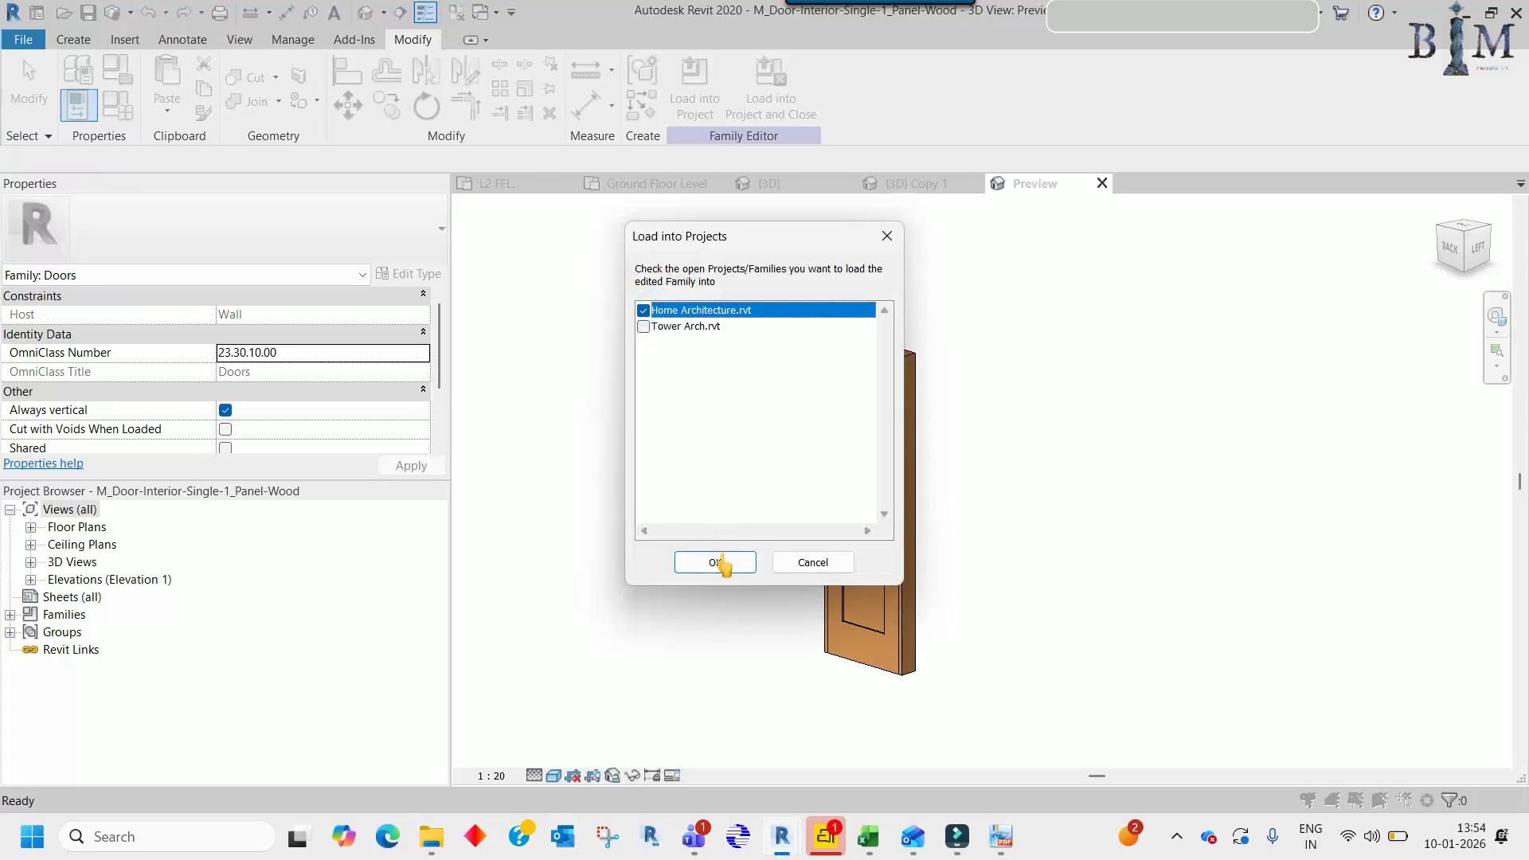
left_click(715, 562)
left_click(727, 416)
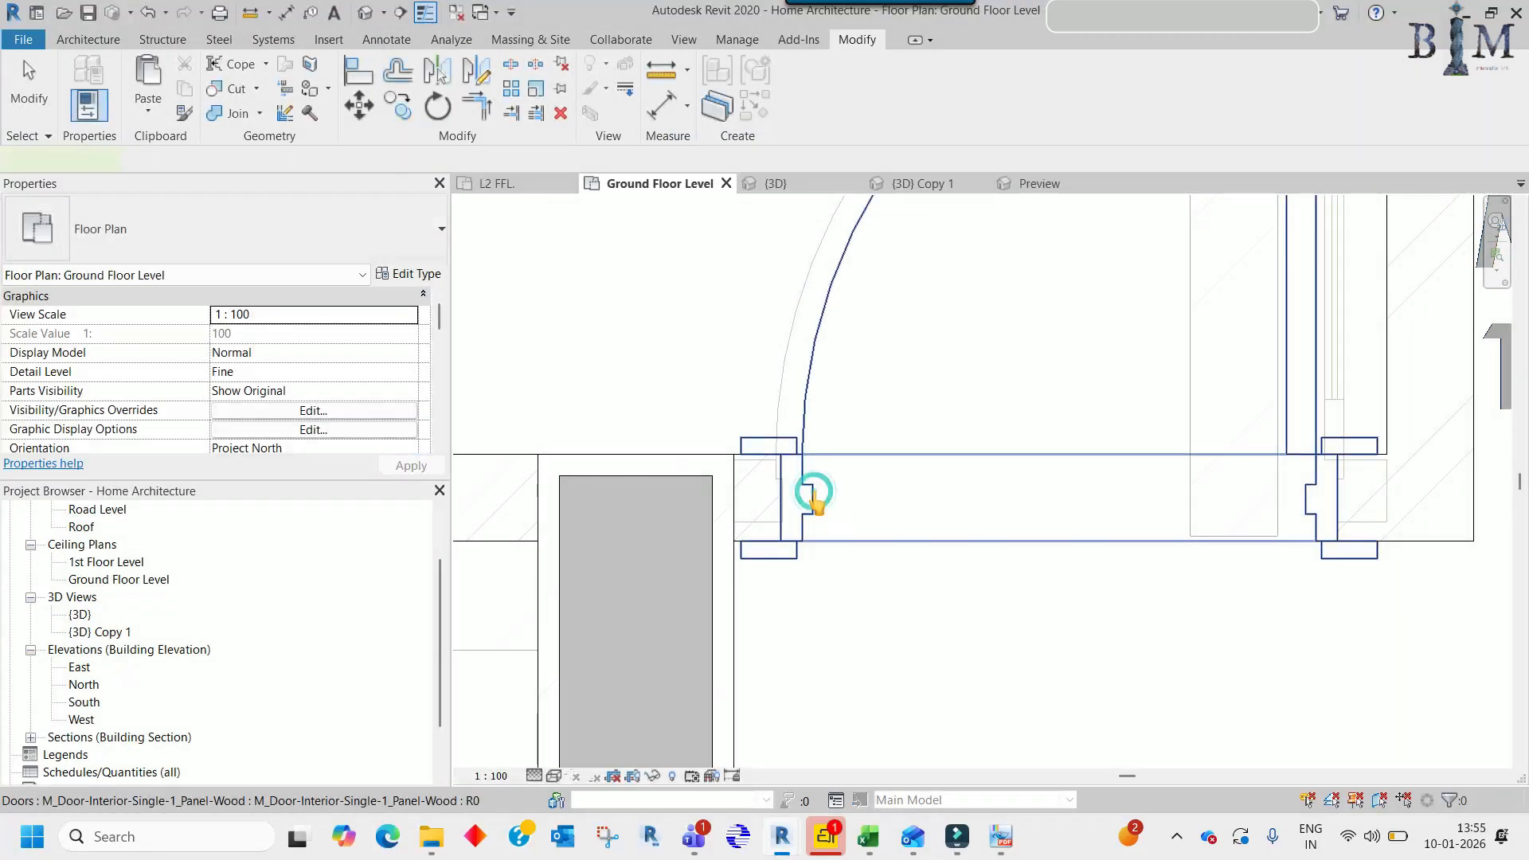
- Reopen the toilet door's family for editing and display its Ref. Level floor plan
left_click(814, 491)
left_click(806, 112)
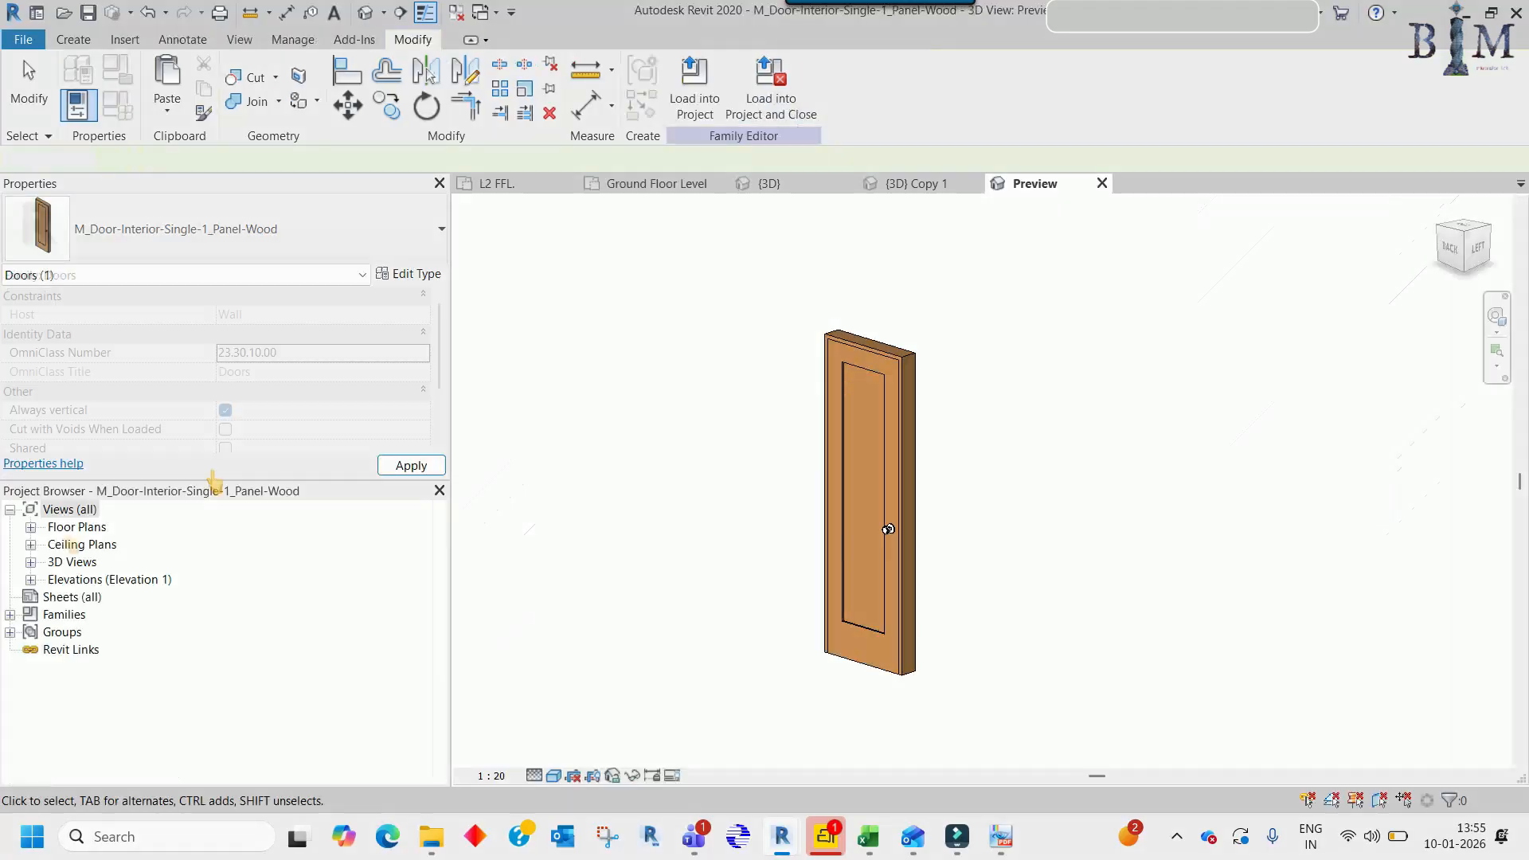
left_click(30, 526)
double_click(93, 544)
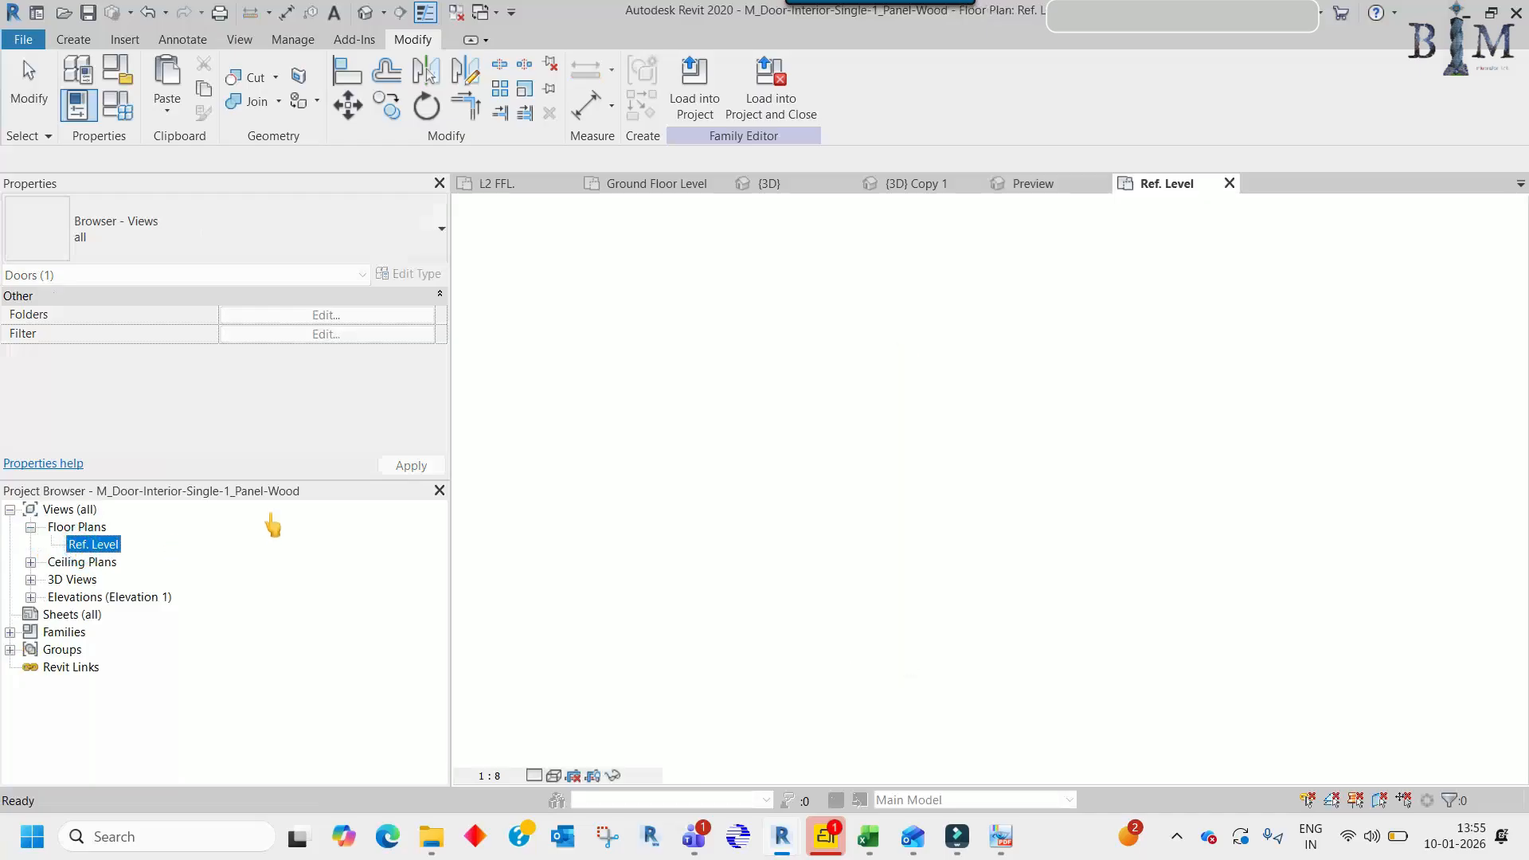
- Delete the masking regions that outline the removed trim on both sides of the door opening in the Ref. Level plan
scroll(935, 478, "up", 10)
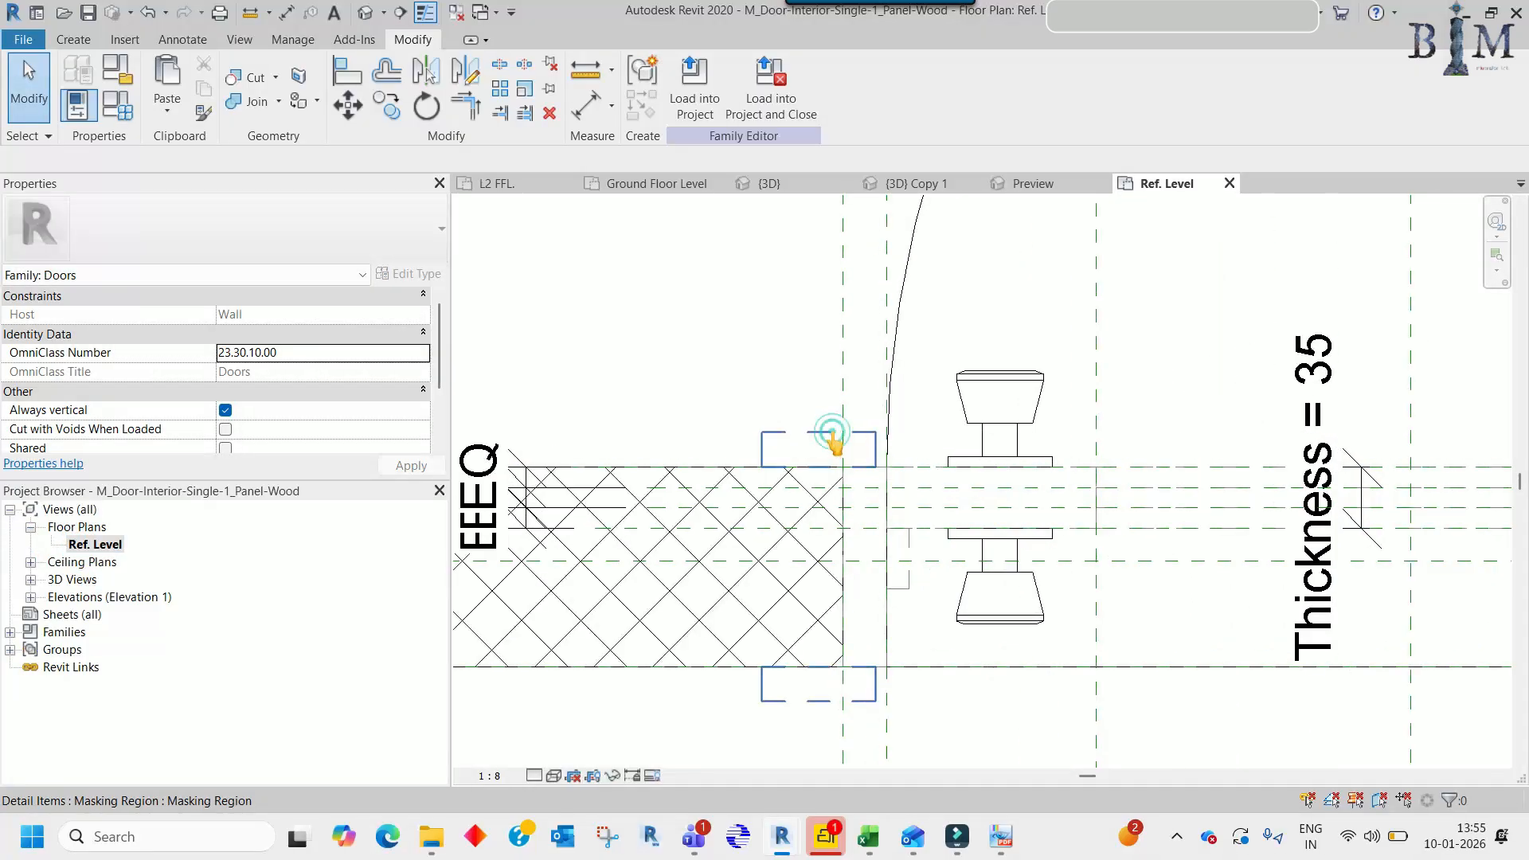
left_click(832, 436)
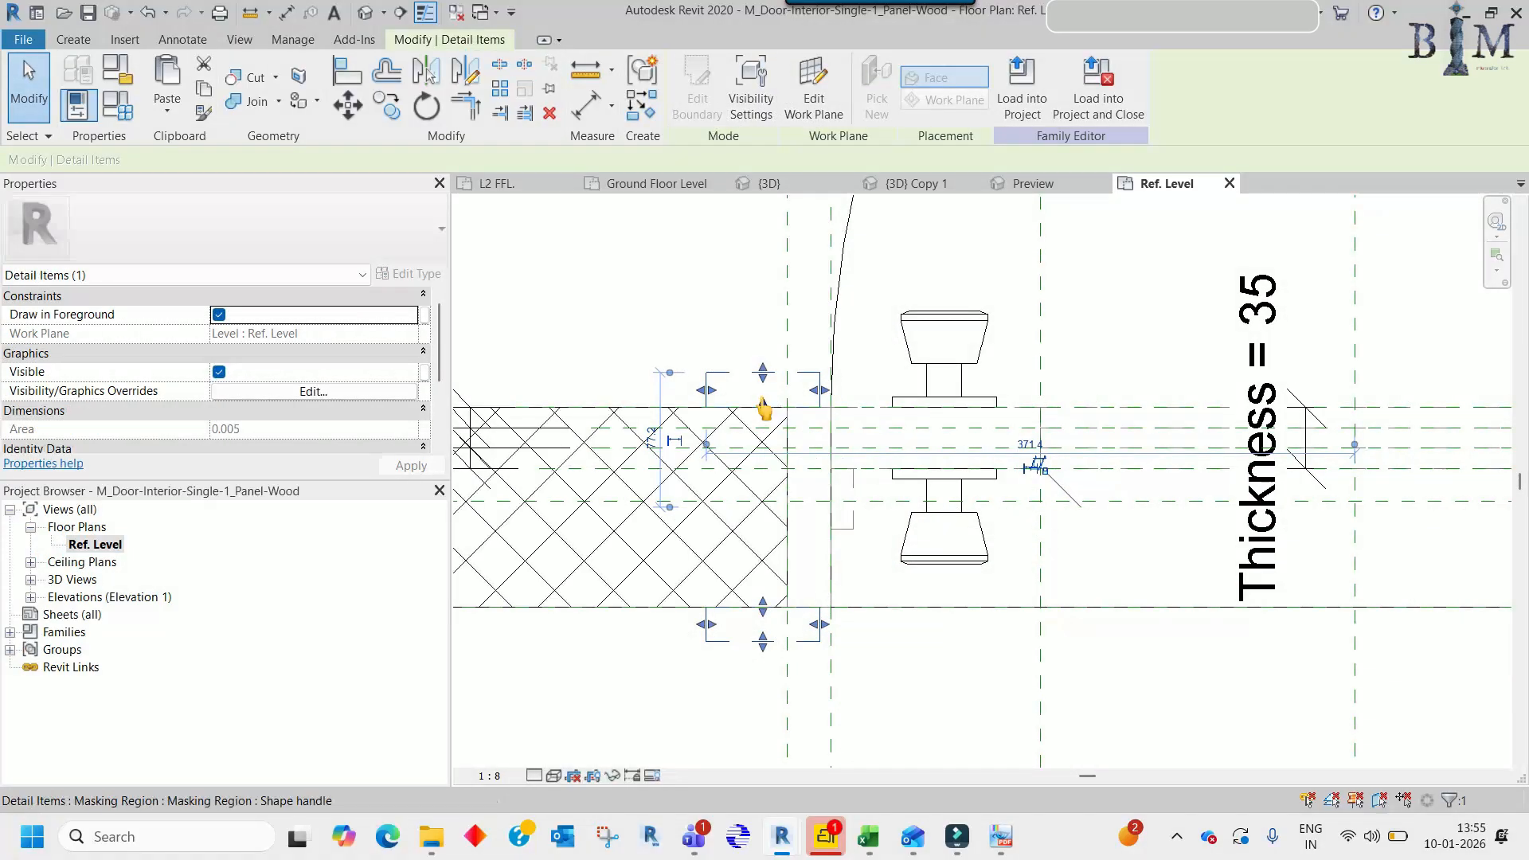
scroll(763, 409, "down", 3)
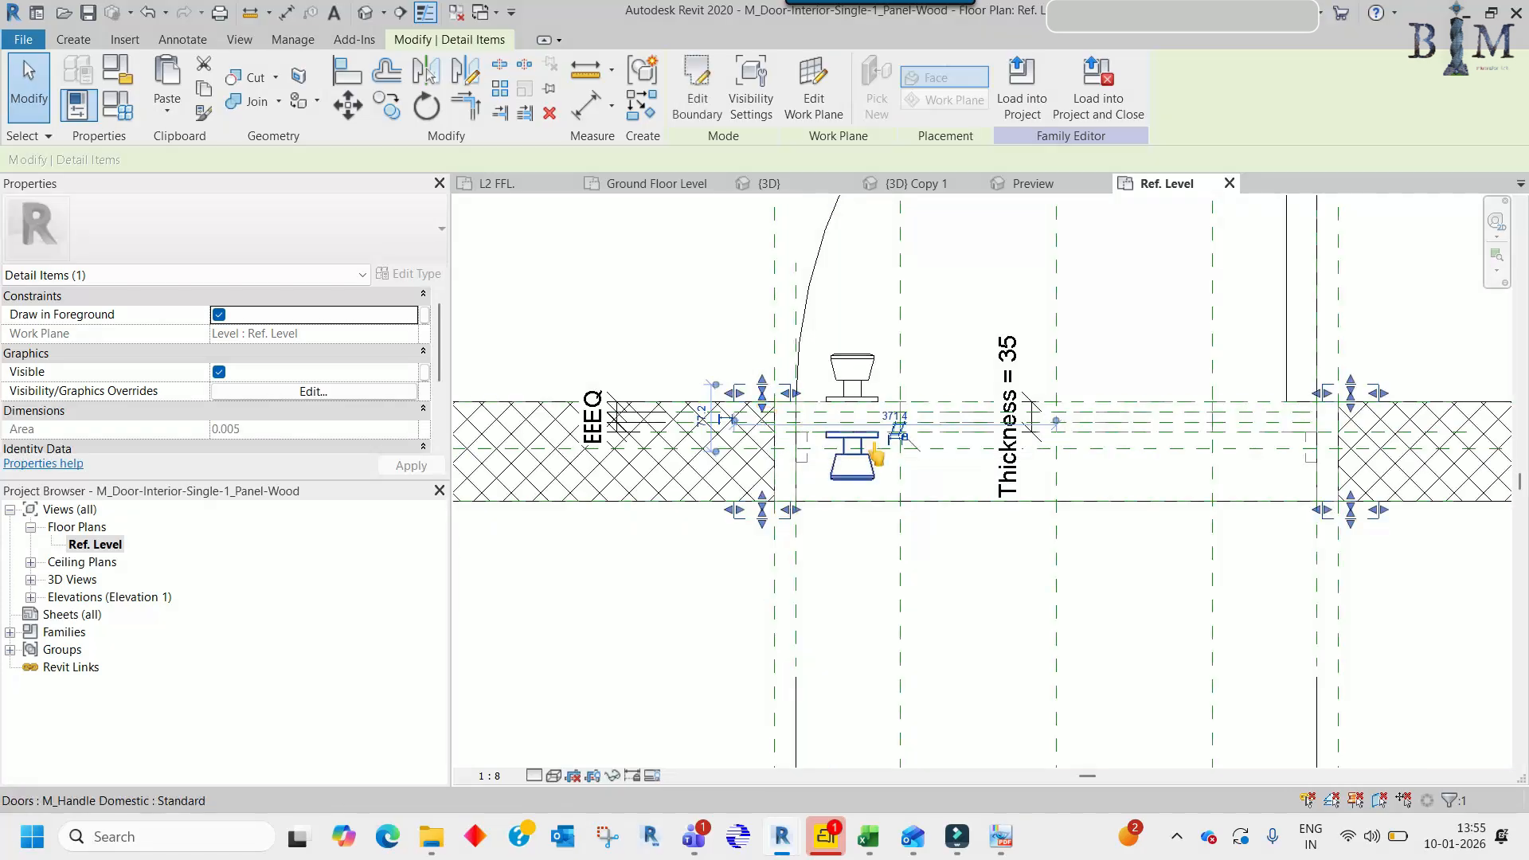
key("Escape")
scroll(757, 403, "down", 3)
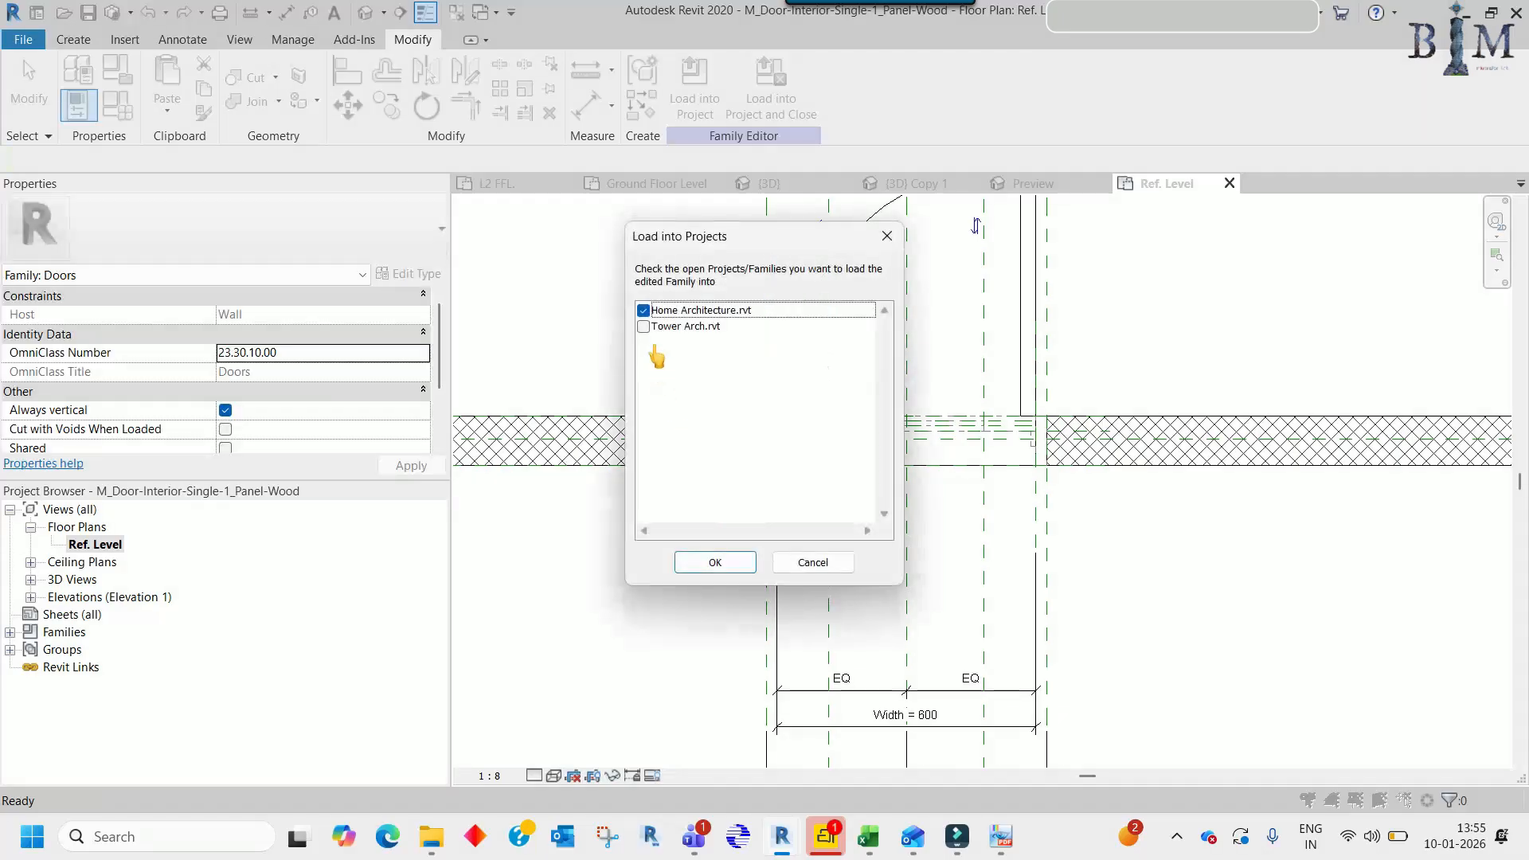
- Load the edited door family into Home Architecture.rvt, overwriting the existing version, and check the toilet door in plan
left_click(713, 563)
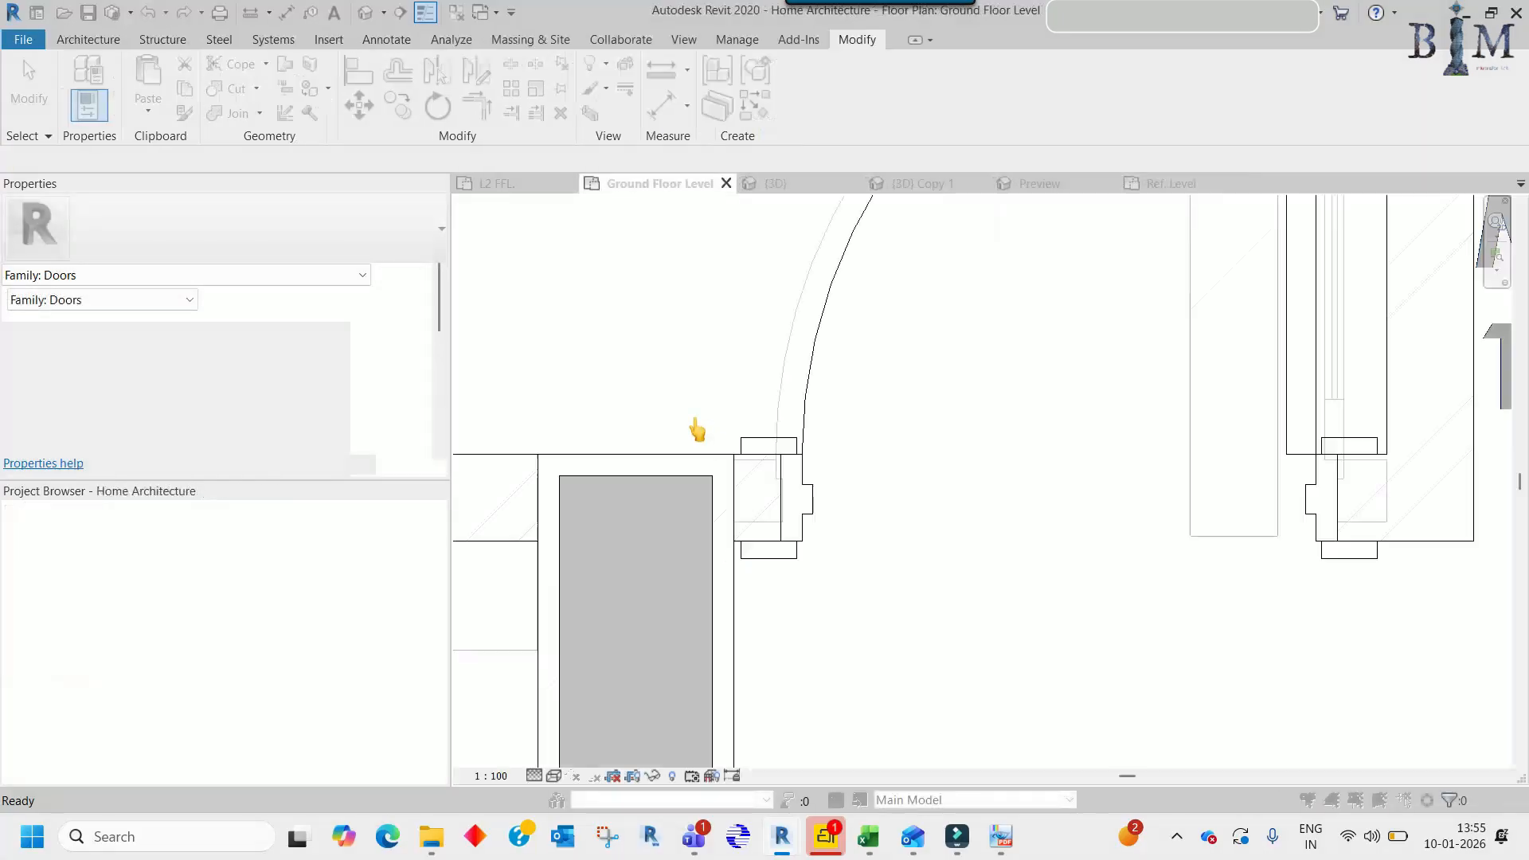
left_click(696, 427)
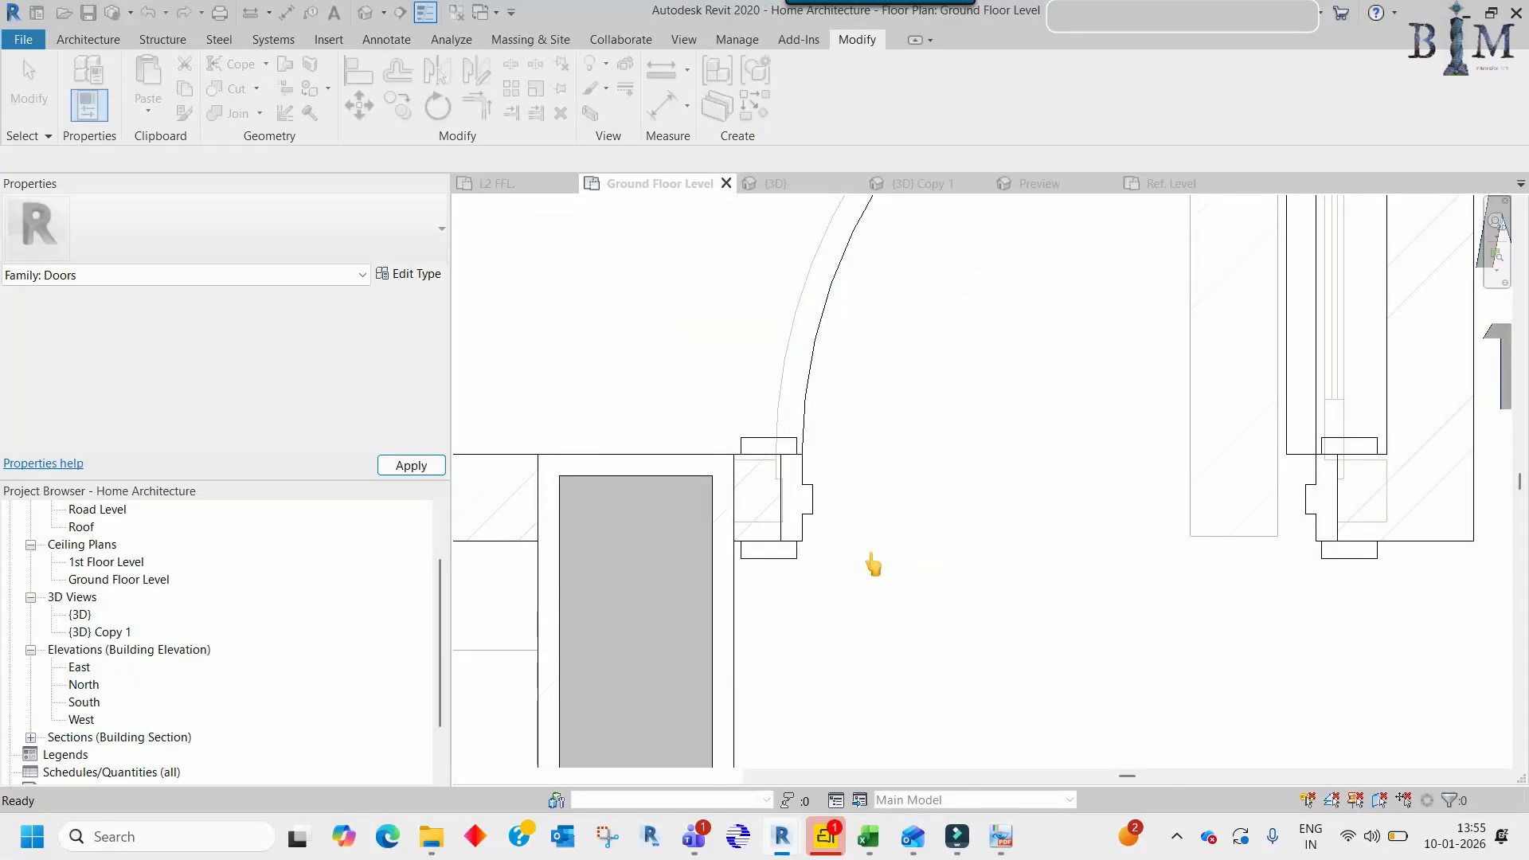
left_click(828, 497)
scroll(847, 498, "down", 3)
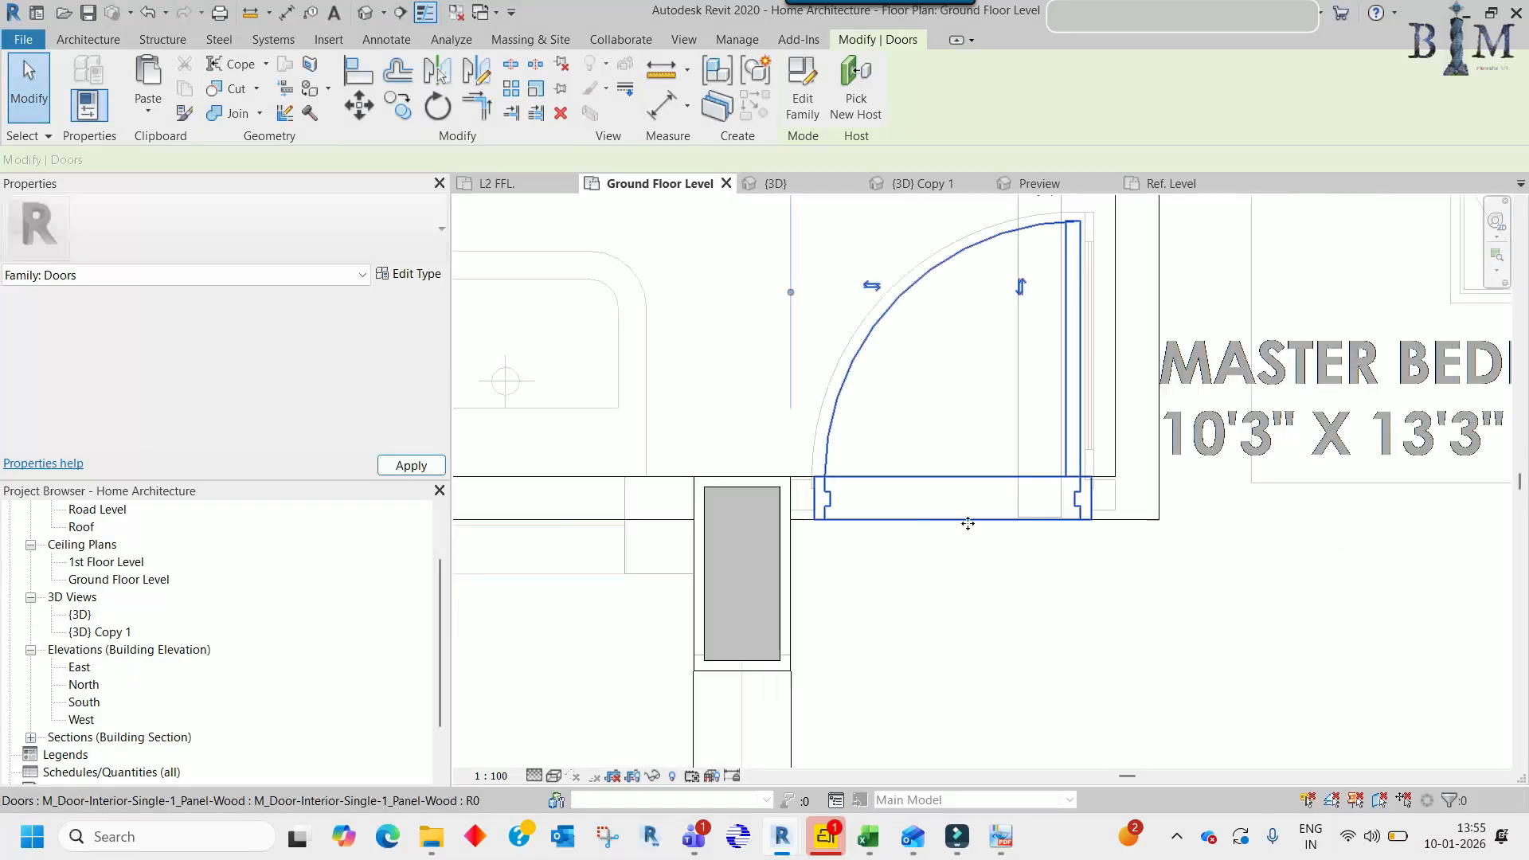
middle_click_drag(987, 577, 956, 551)
scroll(771, 514, "up", 3)
- Set the width of the master bedroom toilet's door type to 650 mm
left_click(1142, 554)
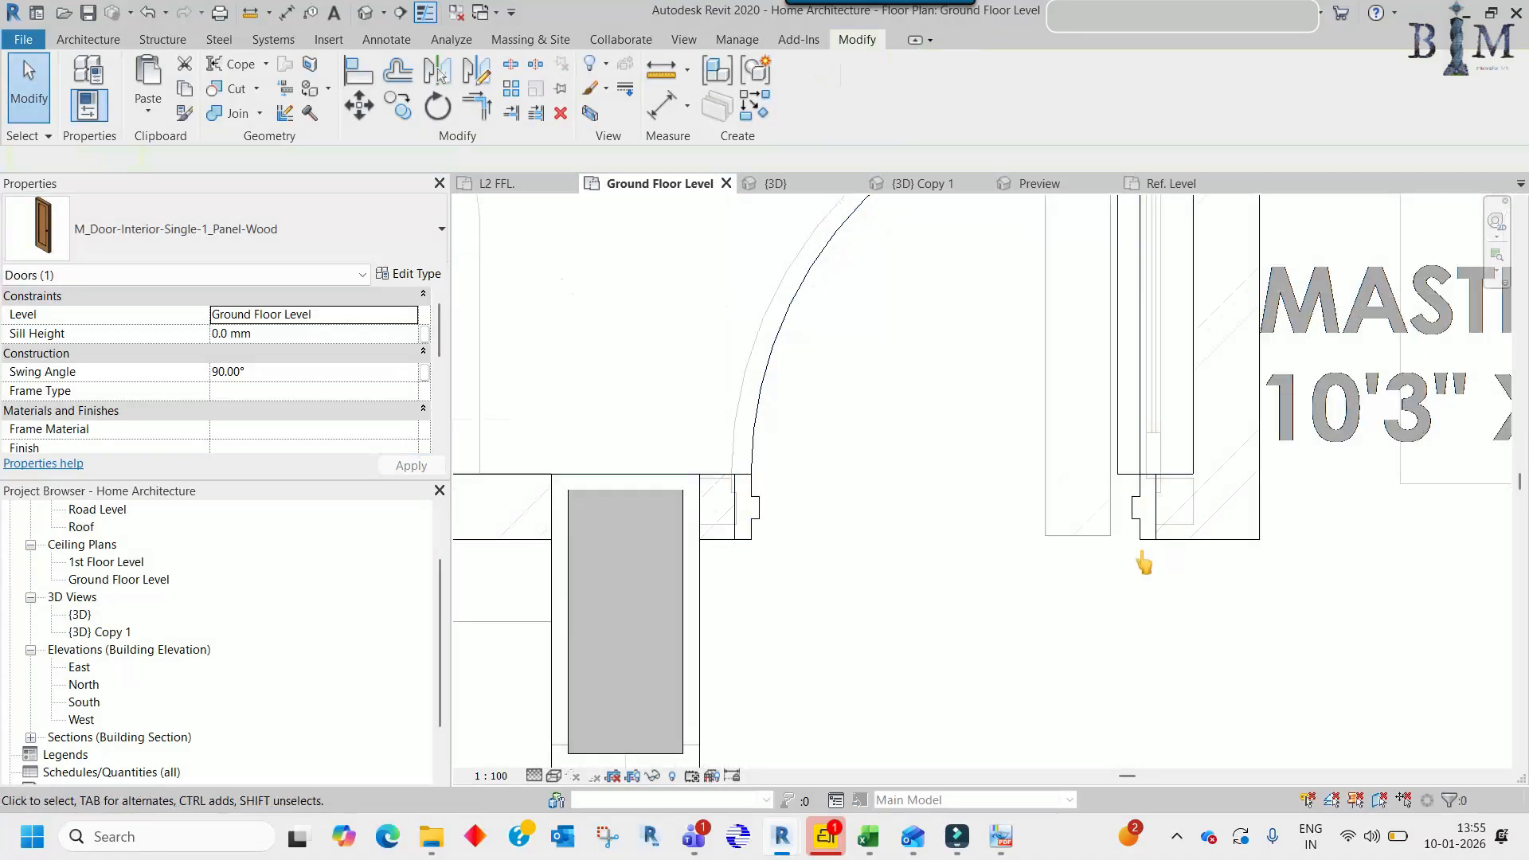
left_click(1147, 541)
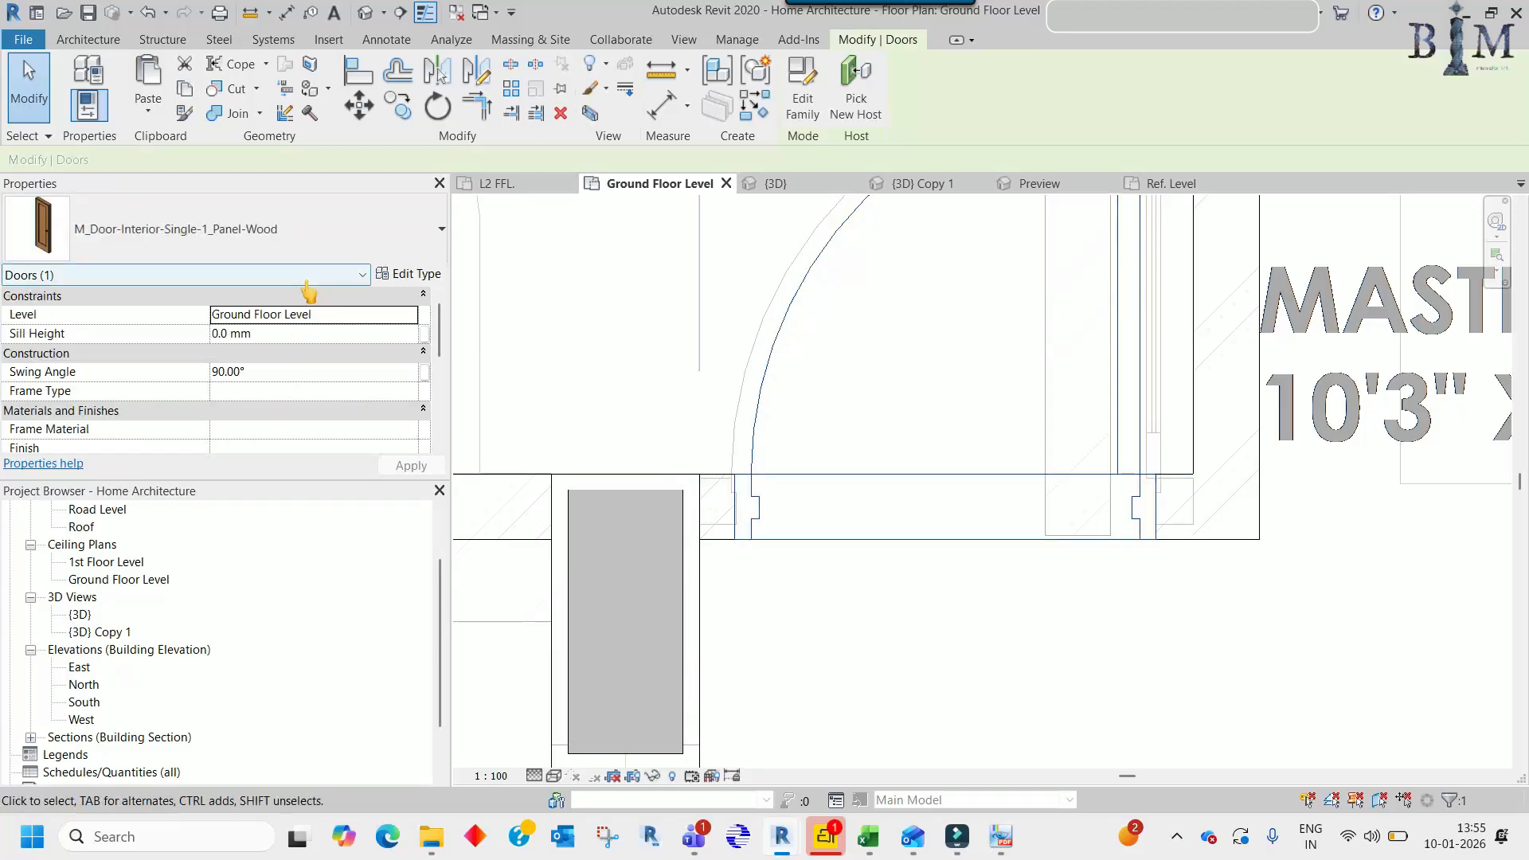
left_click(409, 274)
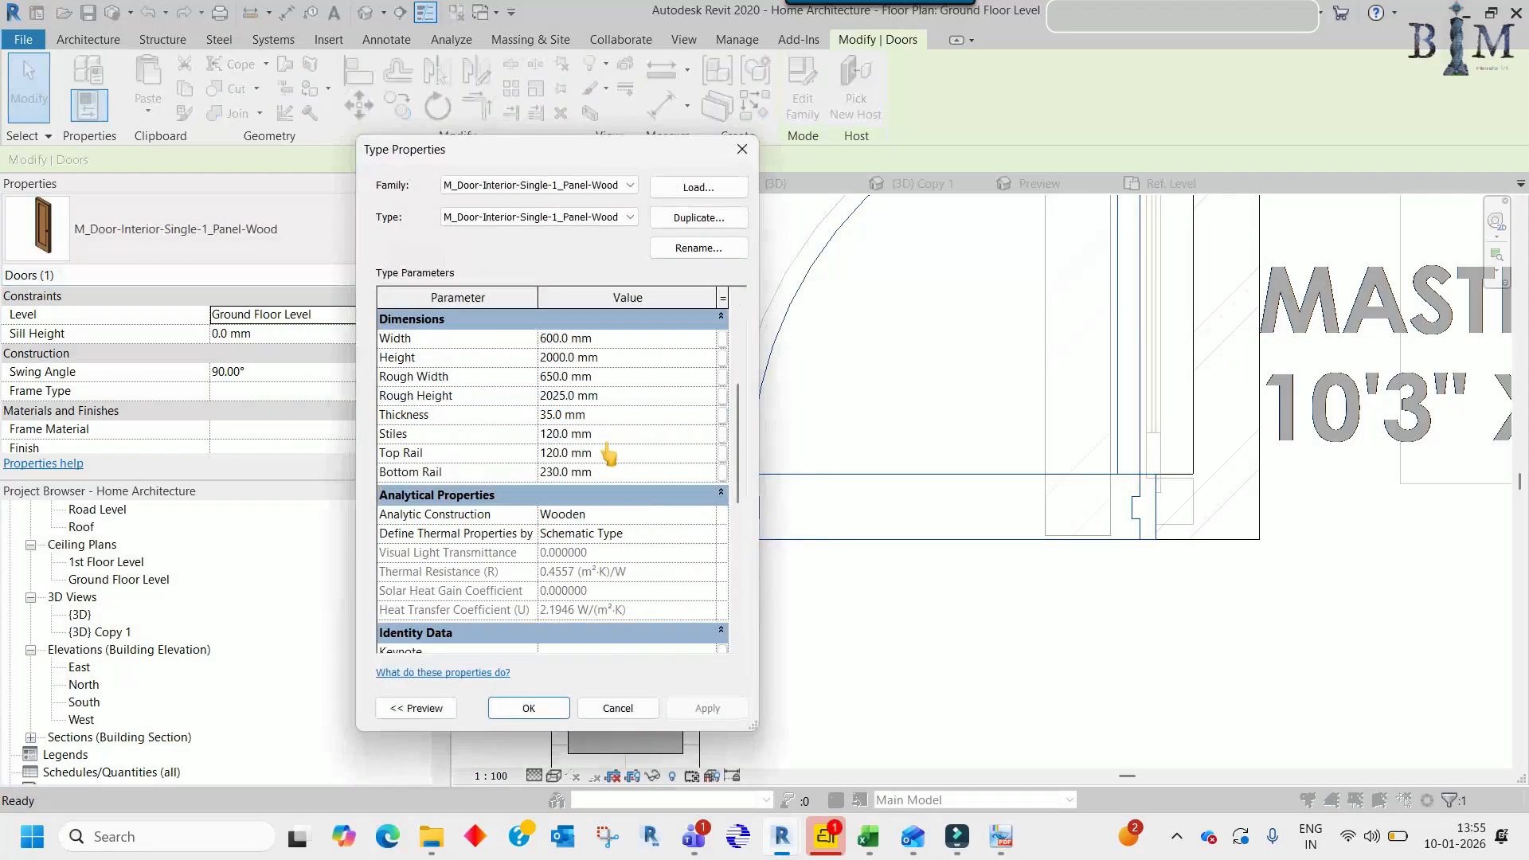
left_click(528, 707)
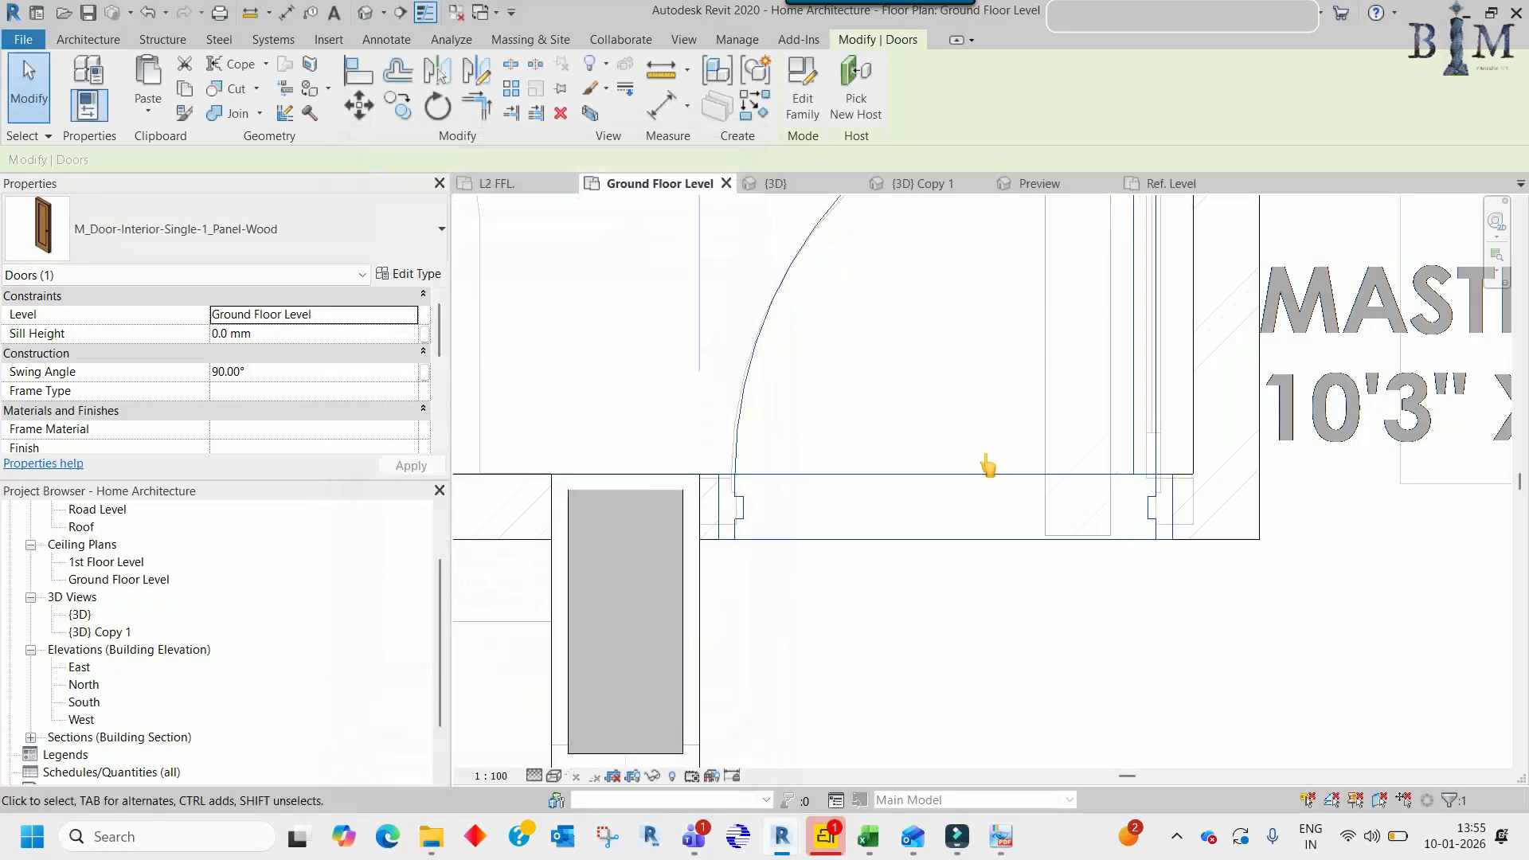
scroll(988, 466, "down", 2)
middle_click_drag(935, 599, 906, 568)
key("Escape")
scroll(930, 527, "down", 5)
middle_click_drag(1000, 532, 975, 528)
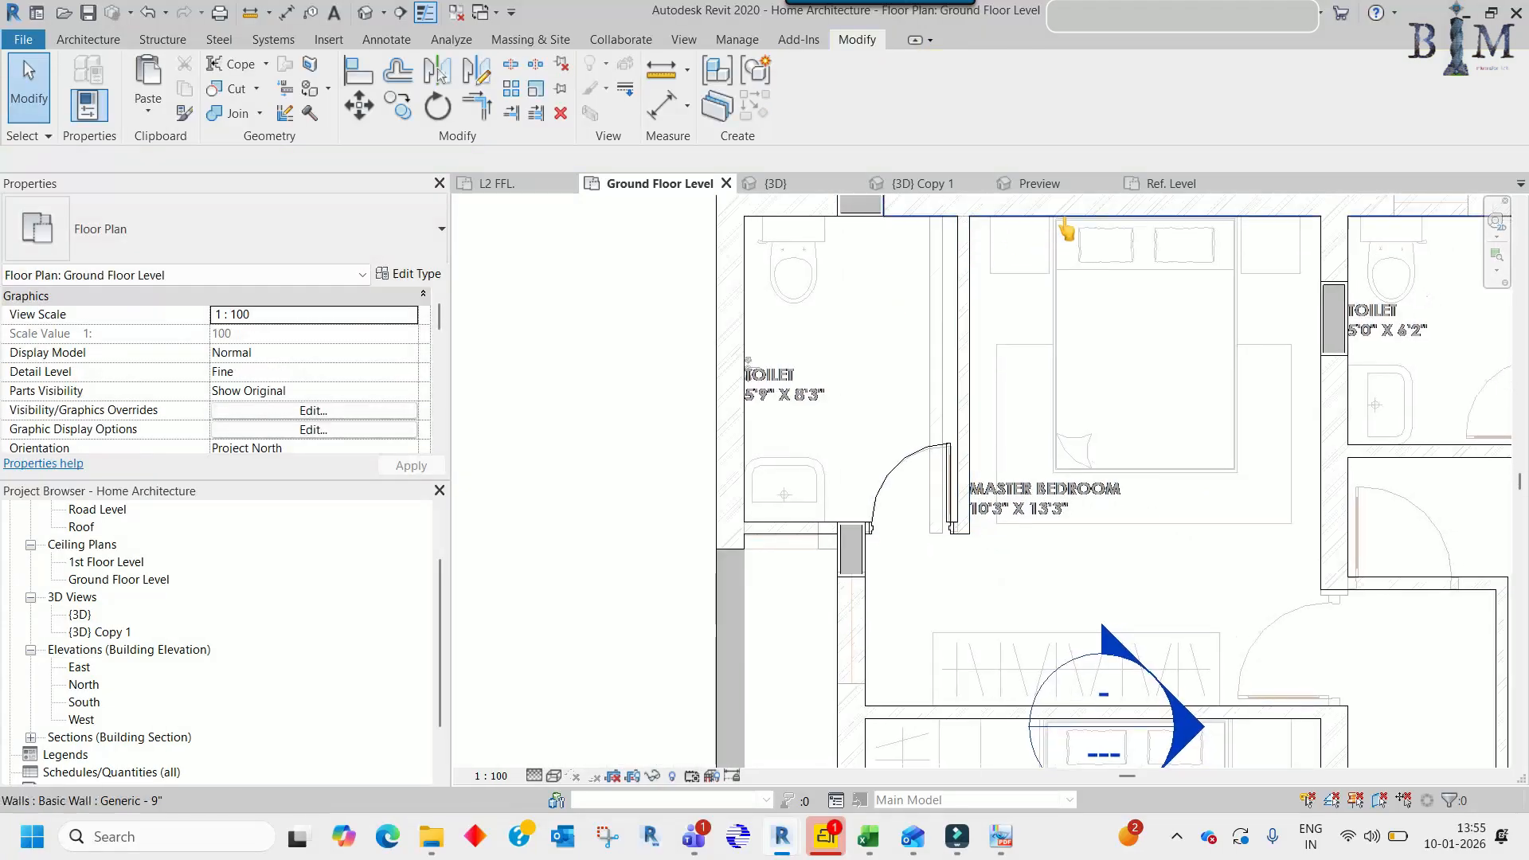
- Close the door family's Preview view and examine the trimless toilet door in the {3D} view
left_click(918, 183)
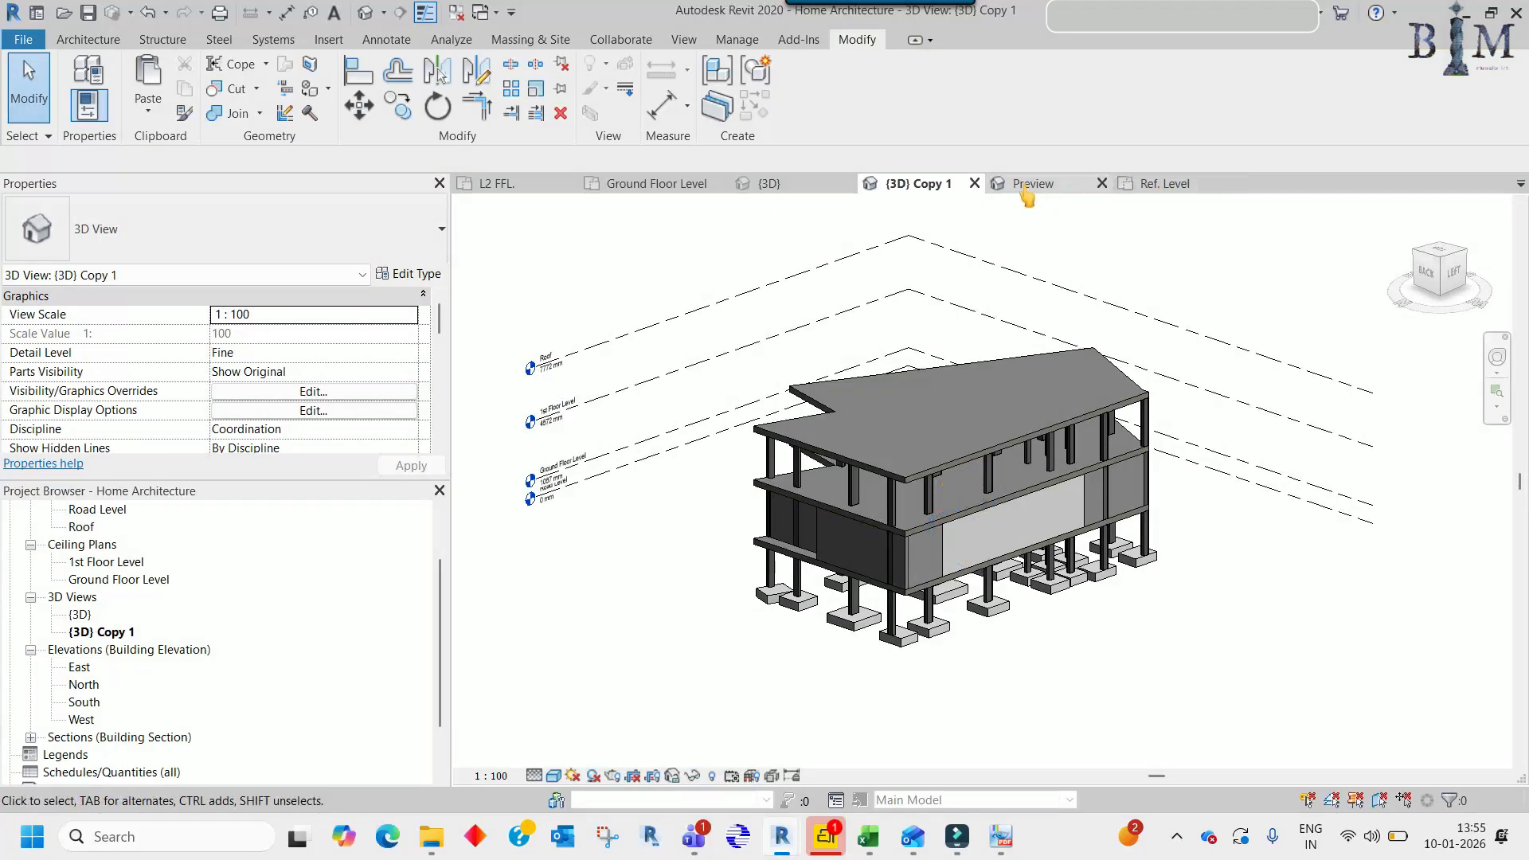
left_click(1017, 189)
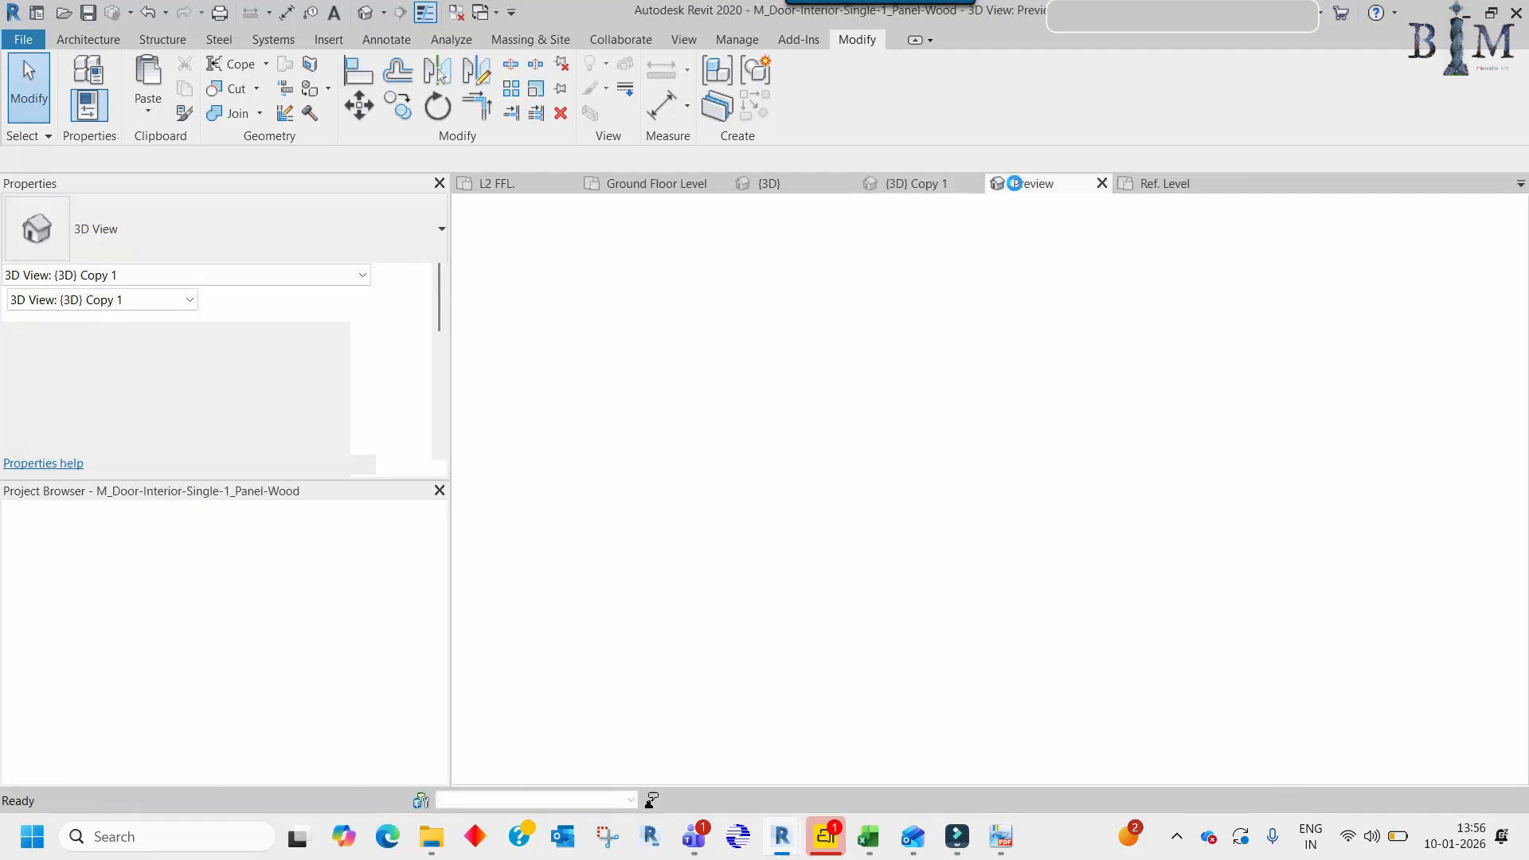
left_click(1102, 184)
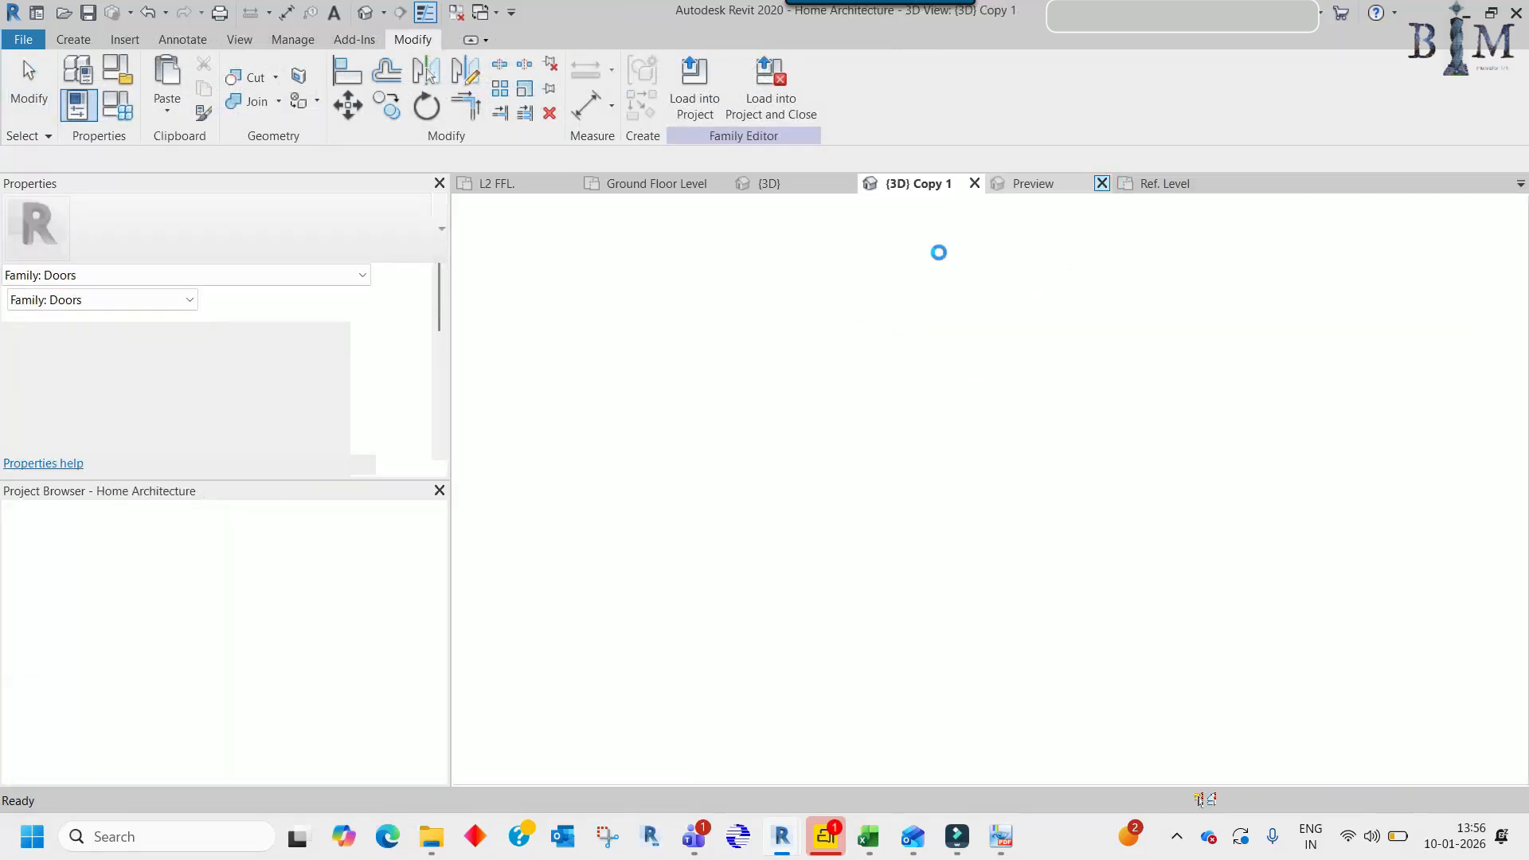
left_click(776, 184)
middle_click_drag(886, 610, 1066, 558, "shift")
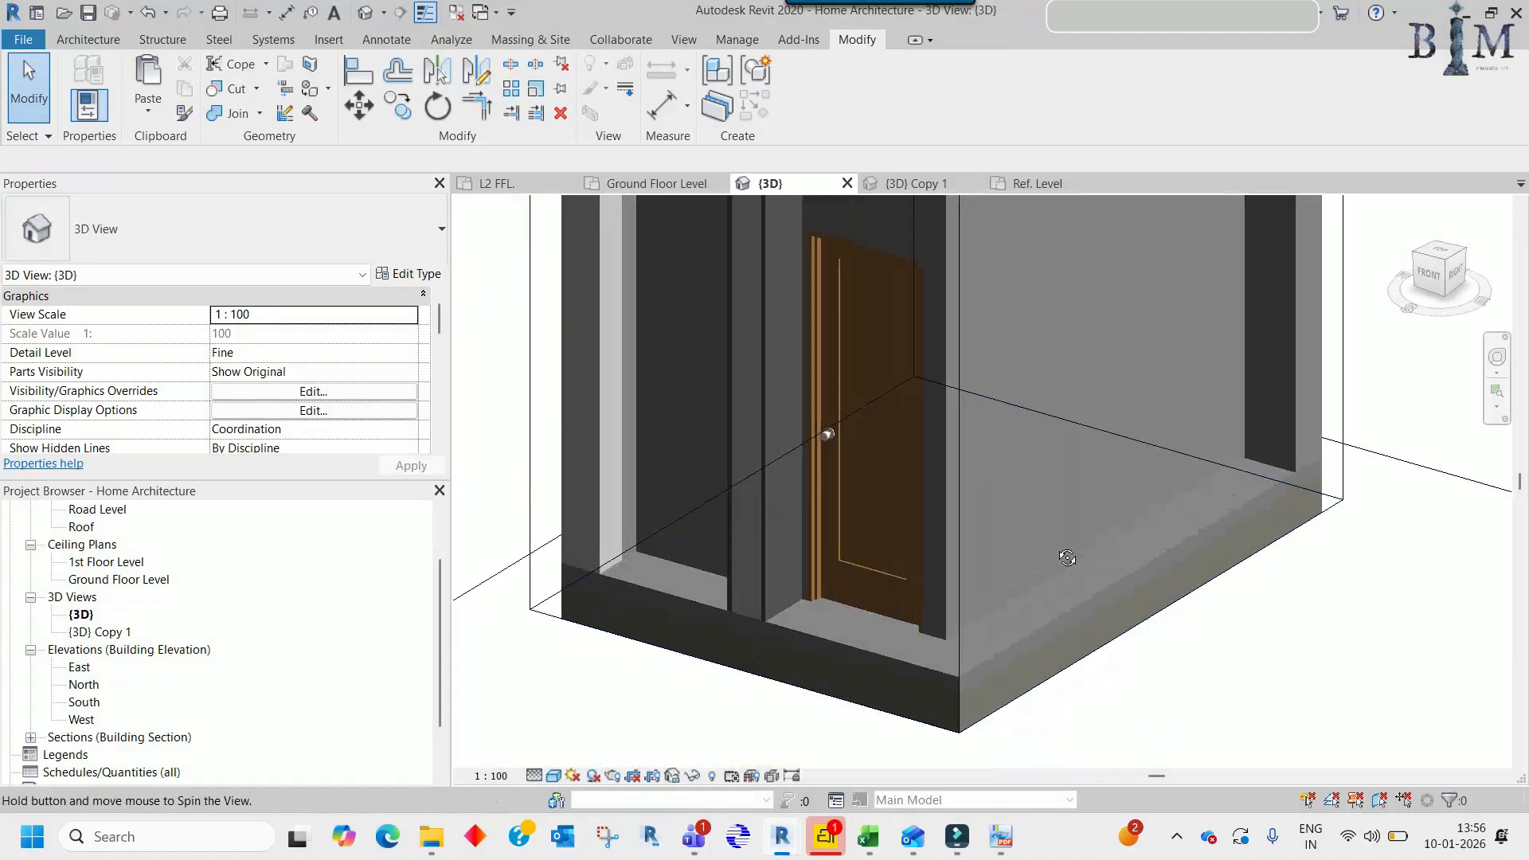
- Return to the Ground Floor Level plan and place a door similar to the toilet door in Bedroom 1's entrance wall
left_click(654, 184)
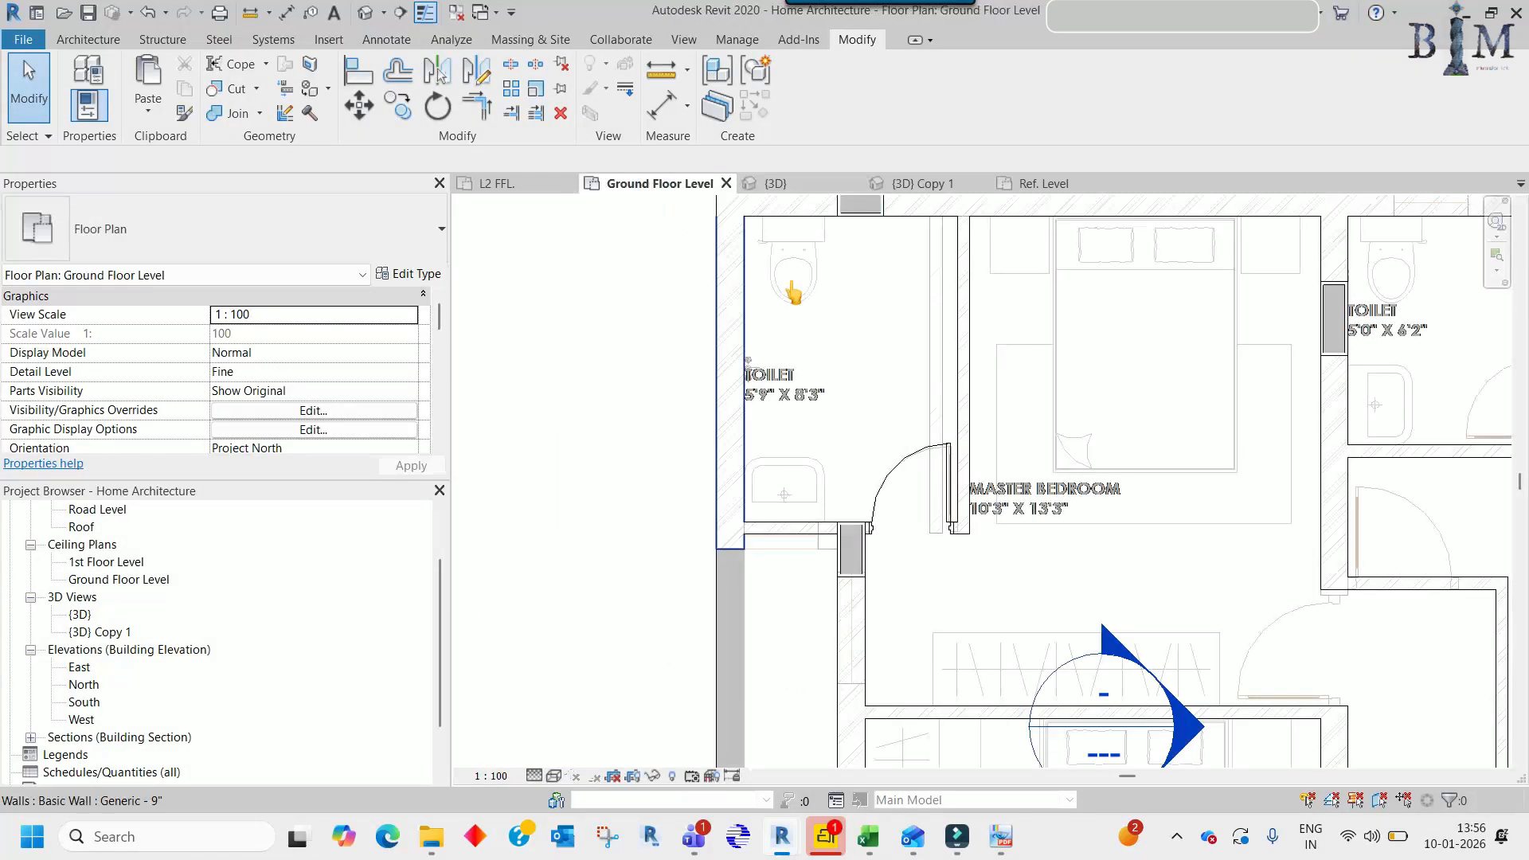
middle_click_drag(891, 511, 811, 475)
left_click(810, 475)
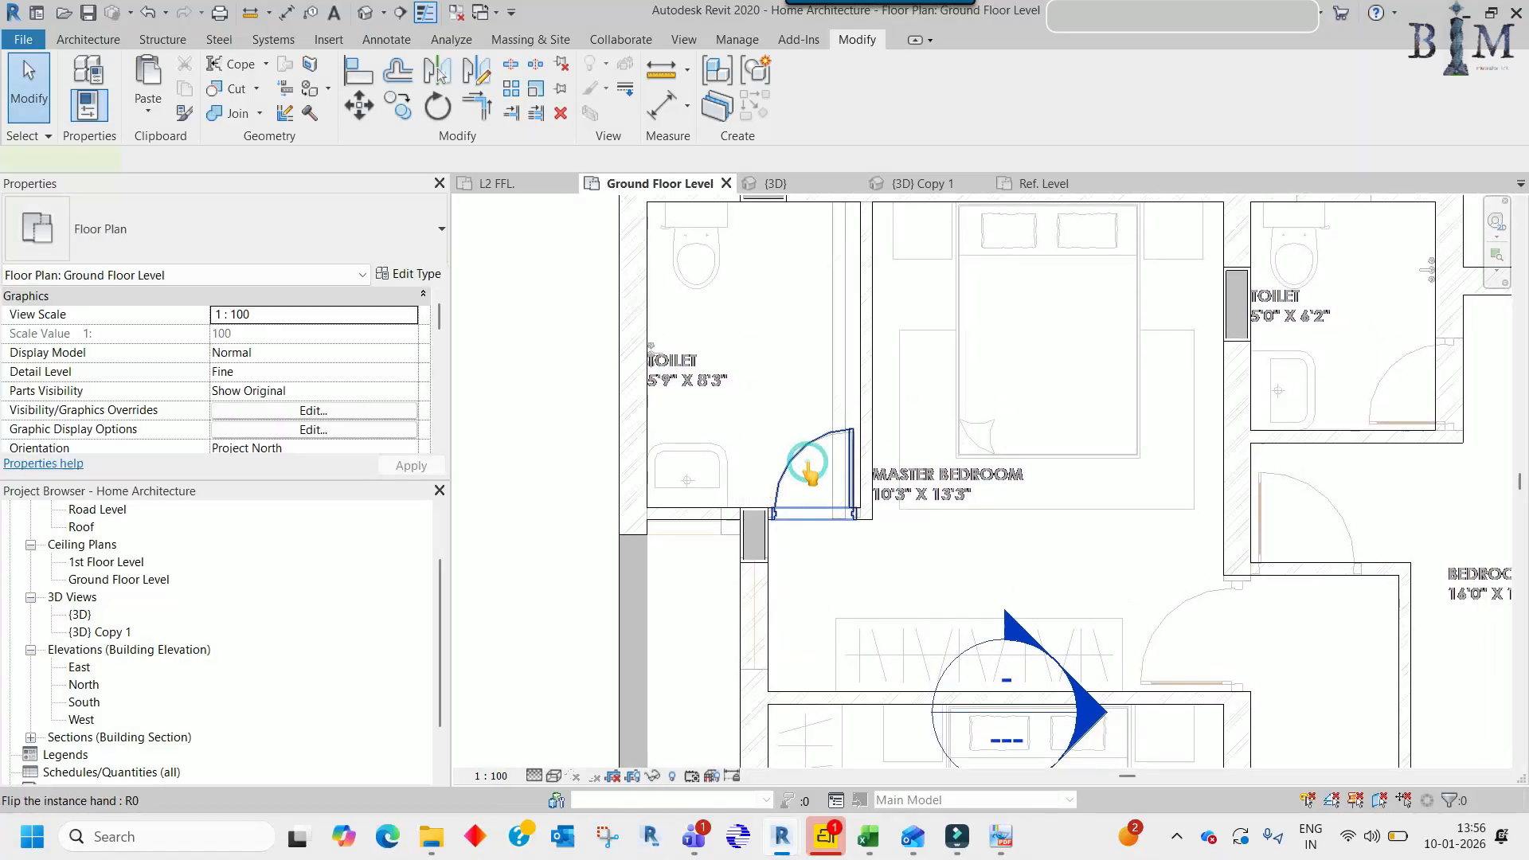
key("c")
key("s")
left_click(1296, 565)
key("Escape")
- Nudge the Bedroom 1 entrance door along its wall, away from the corner, toward the opening in the imported plan
scroll(1184, 478, "up", 4)
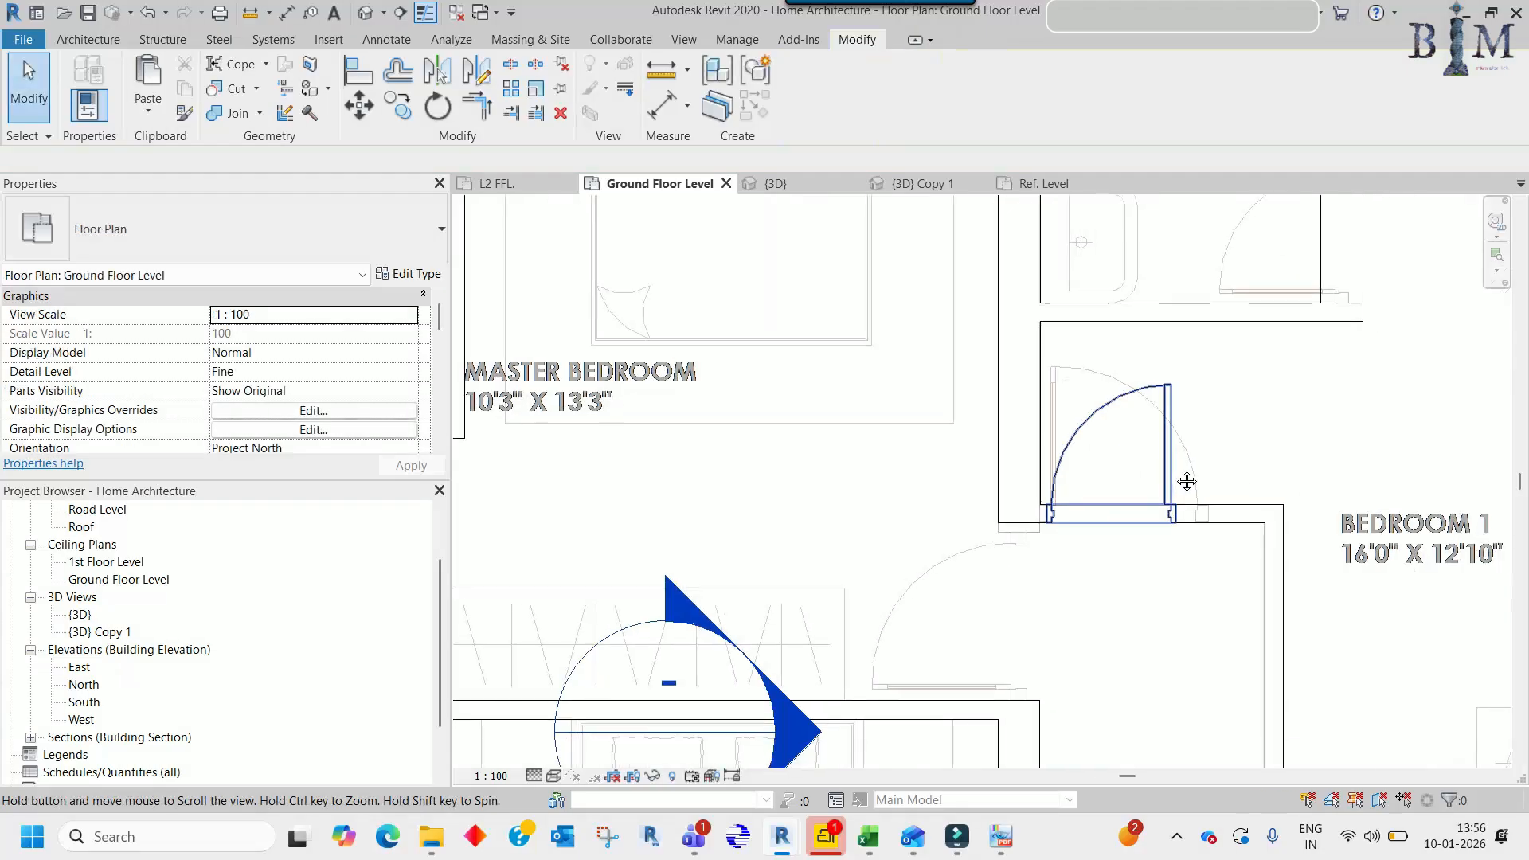
left_click(1176, 478)
key("Right")
key("Right")
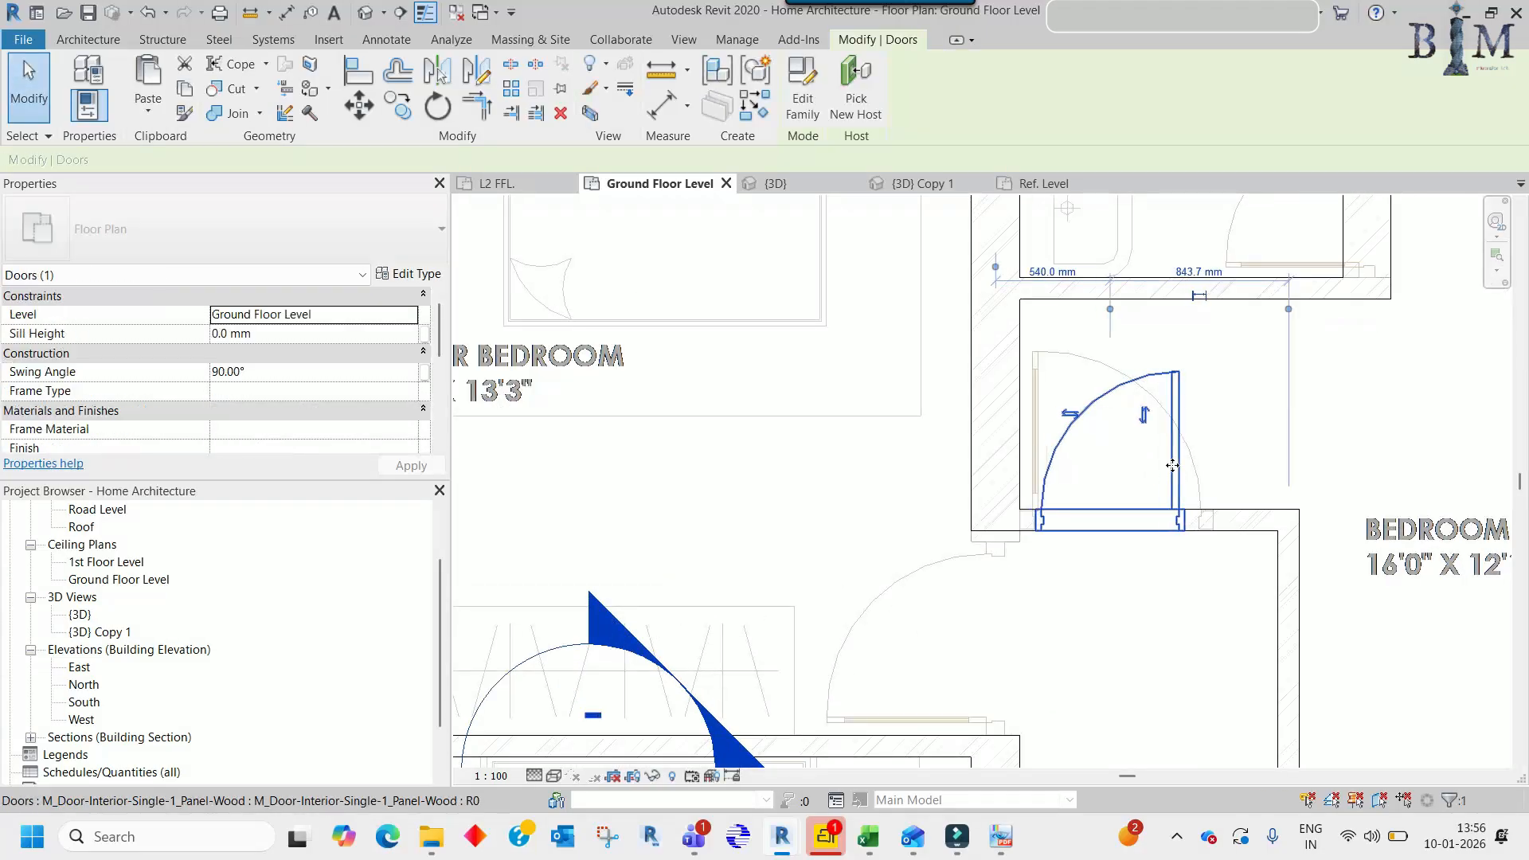
key("Escape")
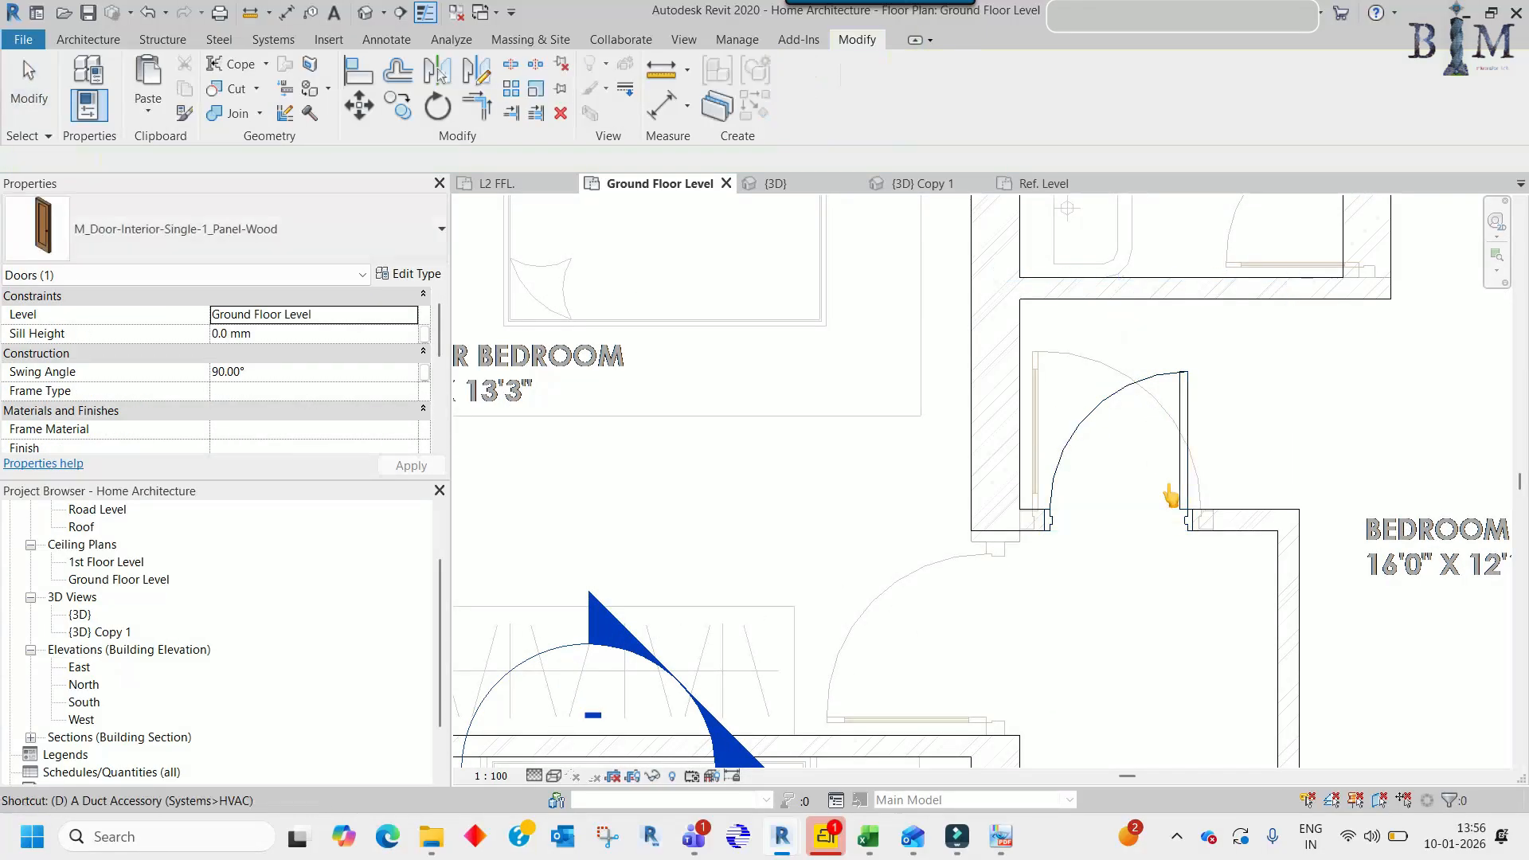
- Measure the width of the imported plan's Bedroom 1 door opening with a trial detail line
key("d")
key("l")
scroll(1035, 498, "up", 2)
left_click(1005, 505)
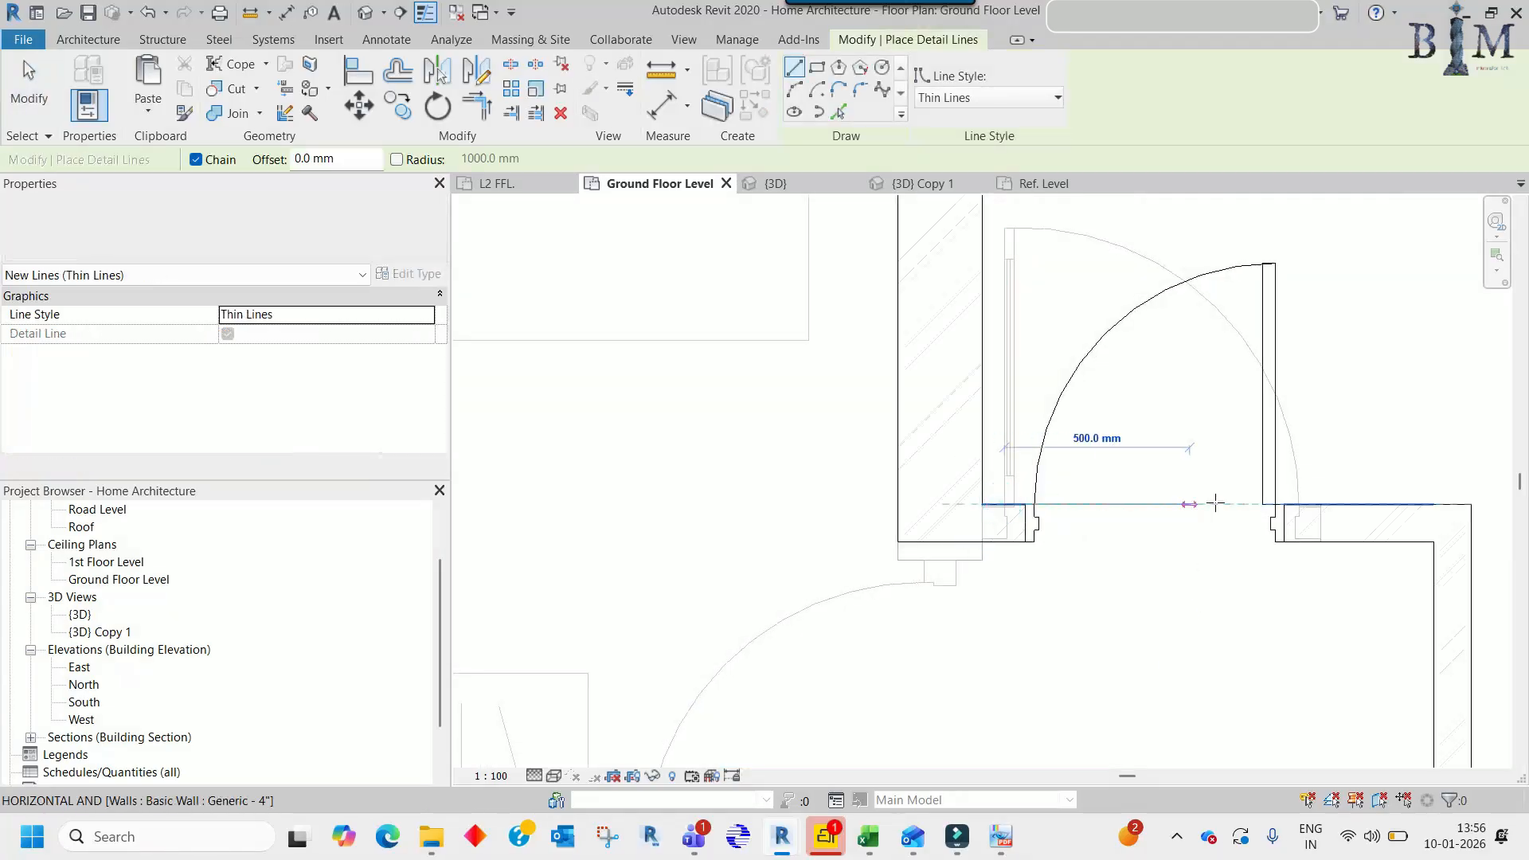
key("Escape")
key("Escape")
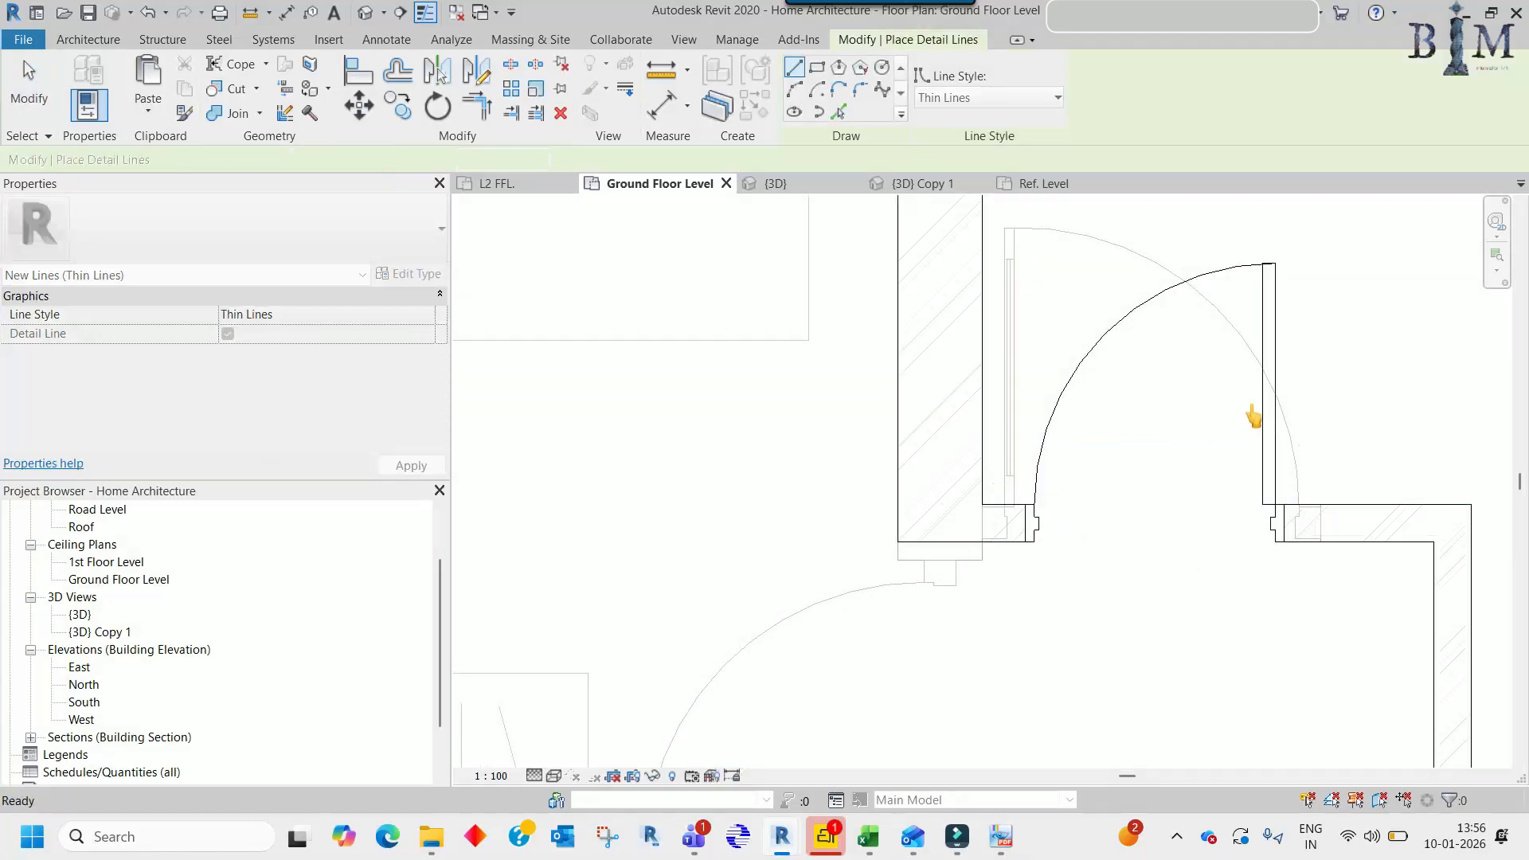
- Duplicate the Bedroom 1 door's type as M_Door-Interior-Single-1_Panel-Wood 800mm, set its width to 800 mm and flip the door to match the imported plan
left_click(1264, 413)
left_click(406, 274)
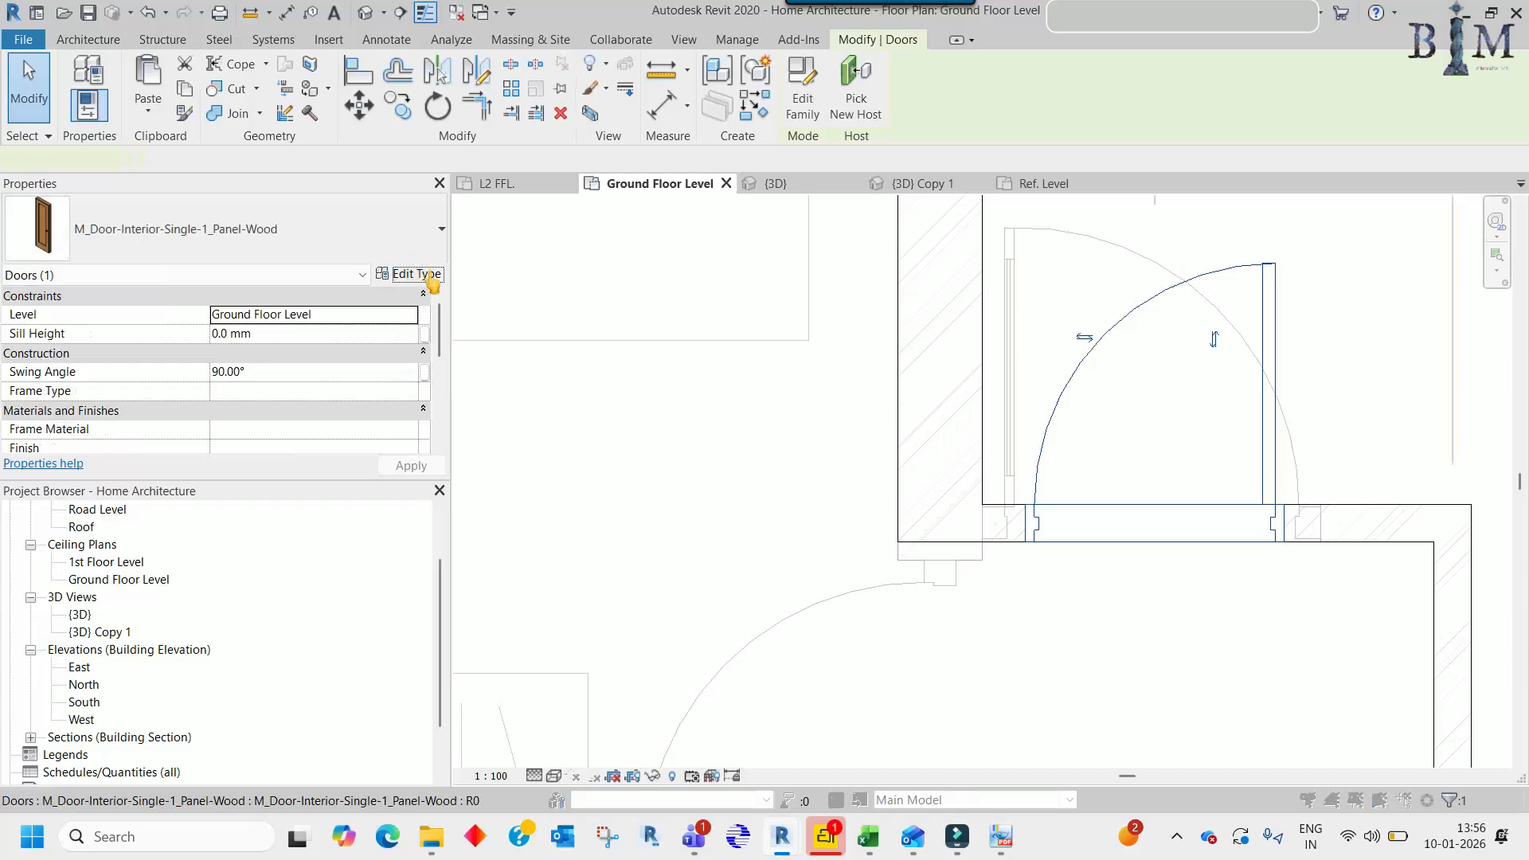
left_click(689, 218)
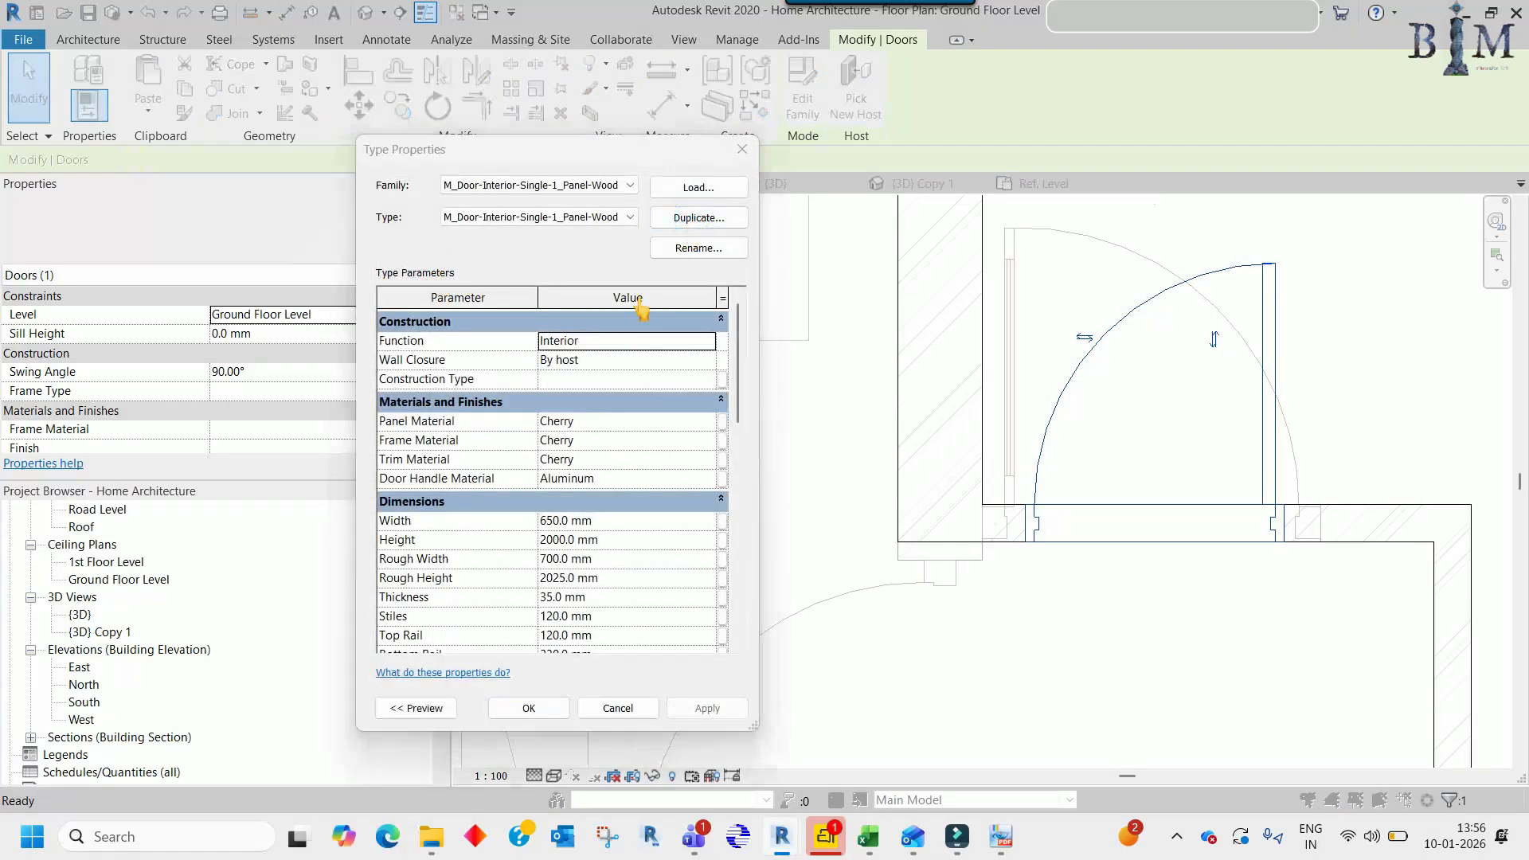
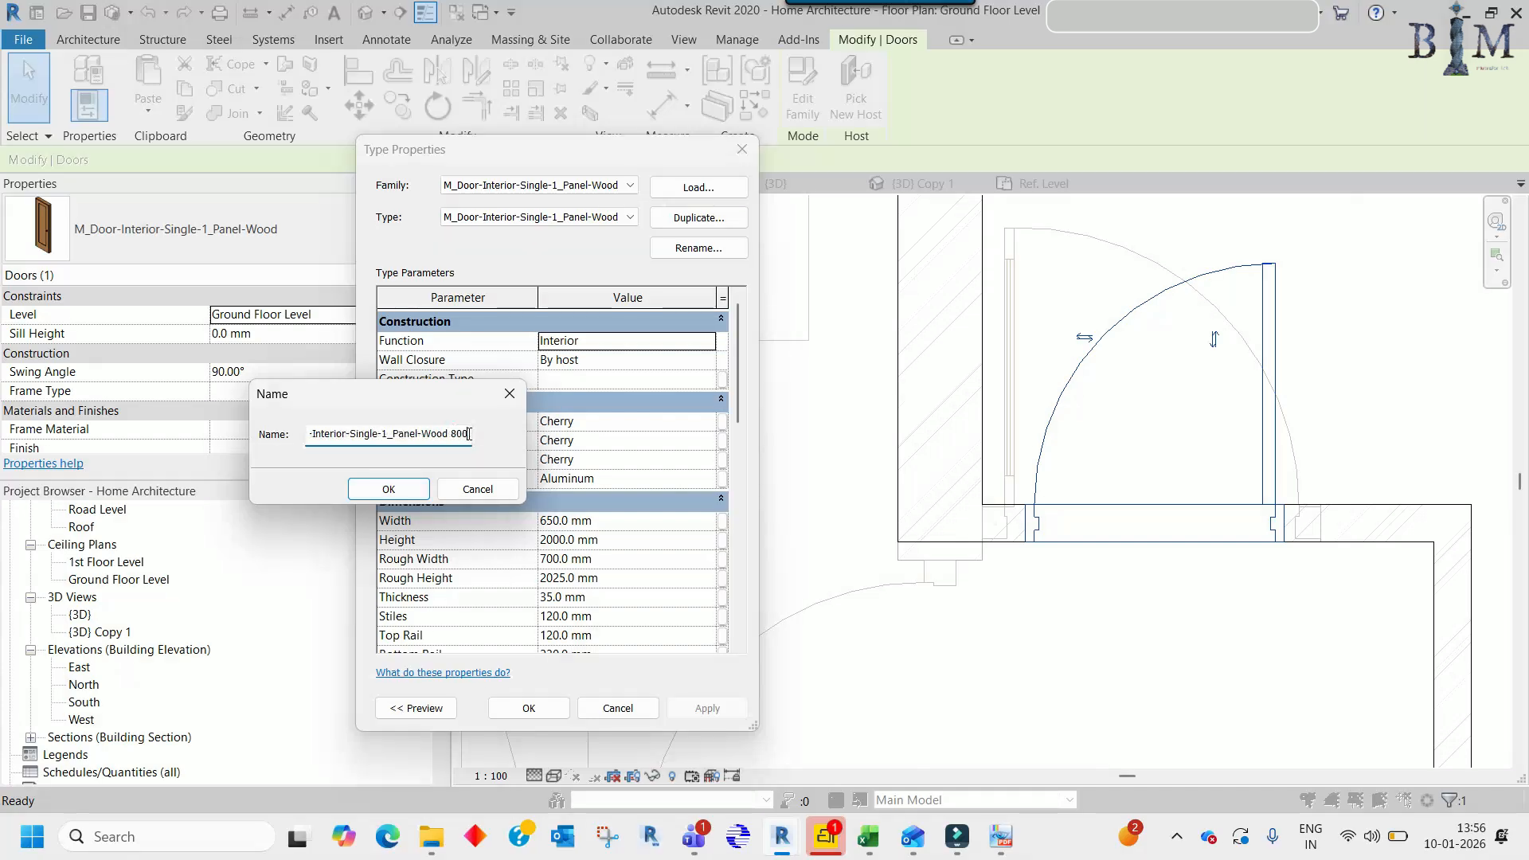
left_click(386, 491)
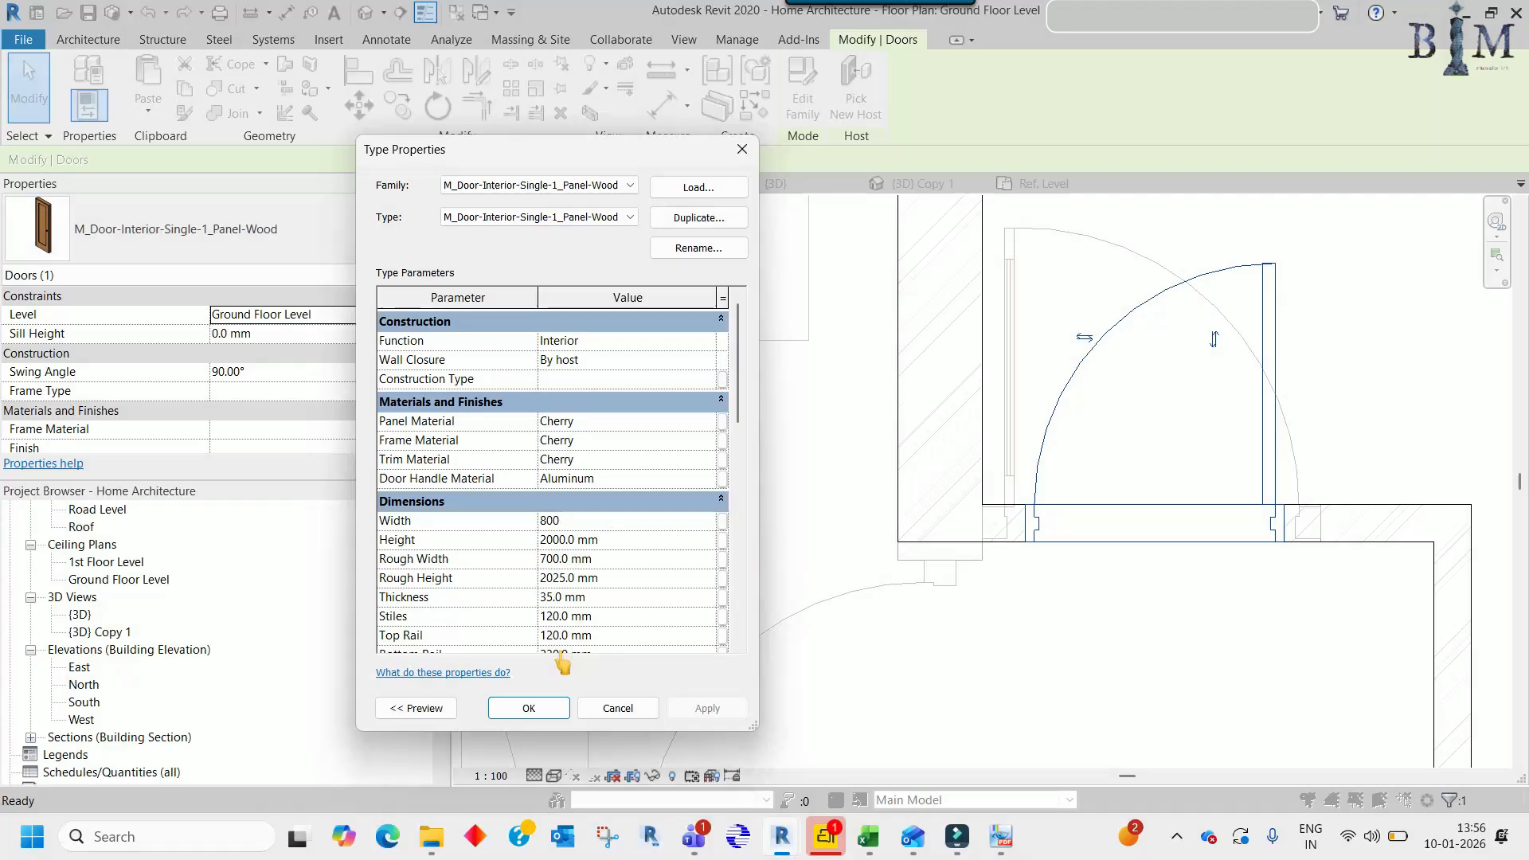
left_click(528, 707)
scroll(1083, 517, "up", 2)
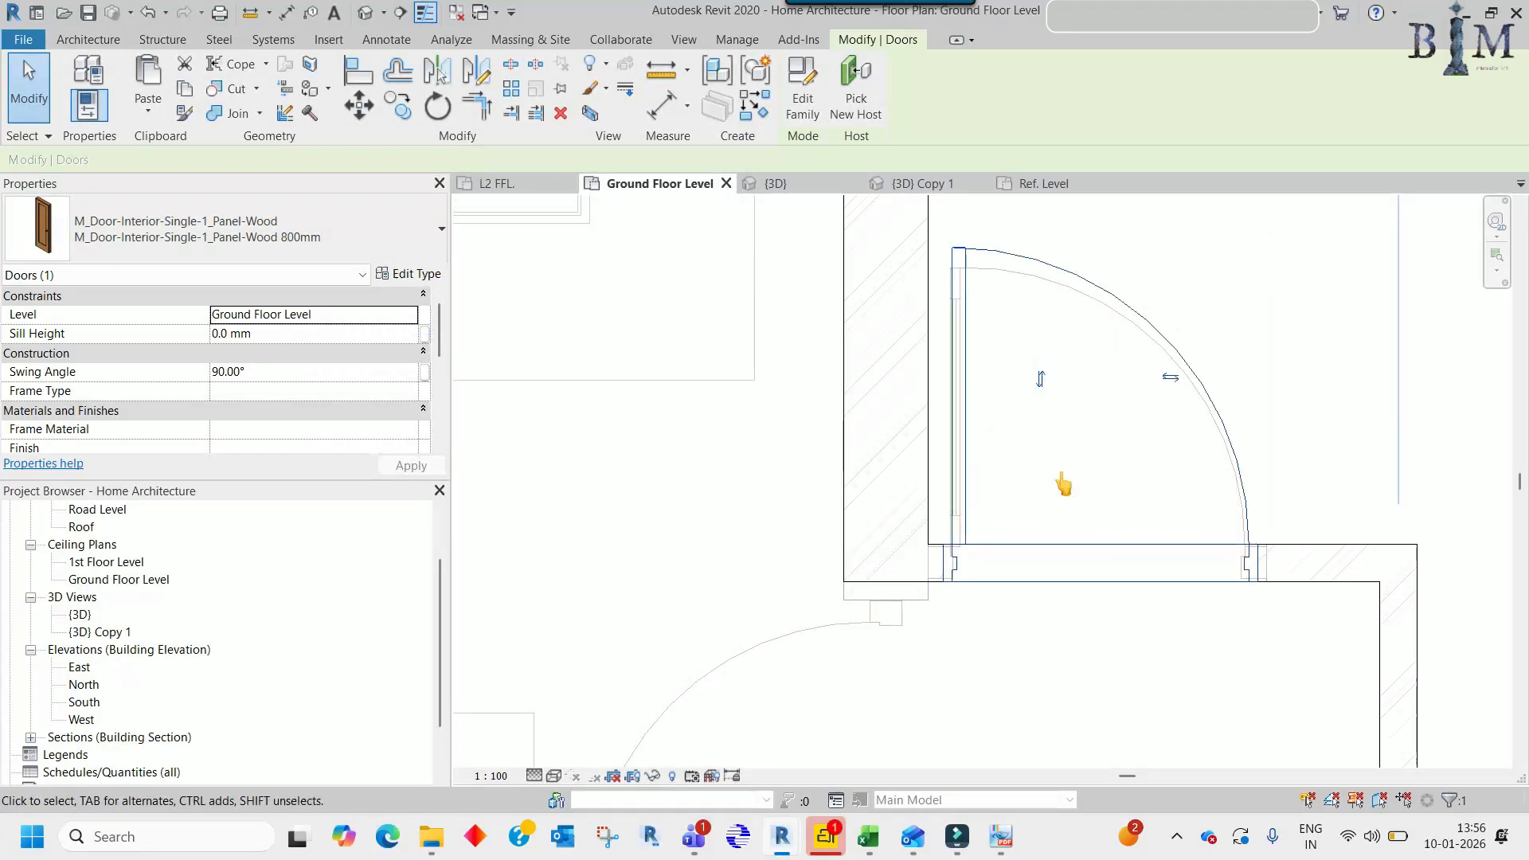
- Place a door similar to the master toilet's door in the wall between Bedroom 1 and the 5'0" x 6'2" toilet
scroll(1063, 484, "down", 4)
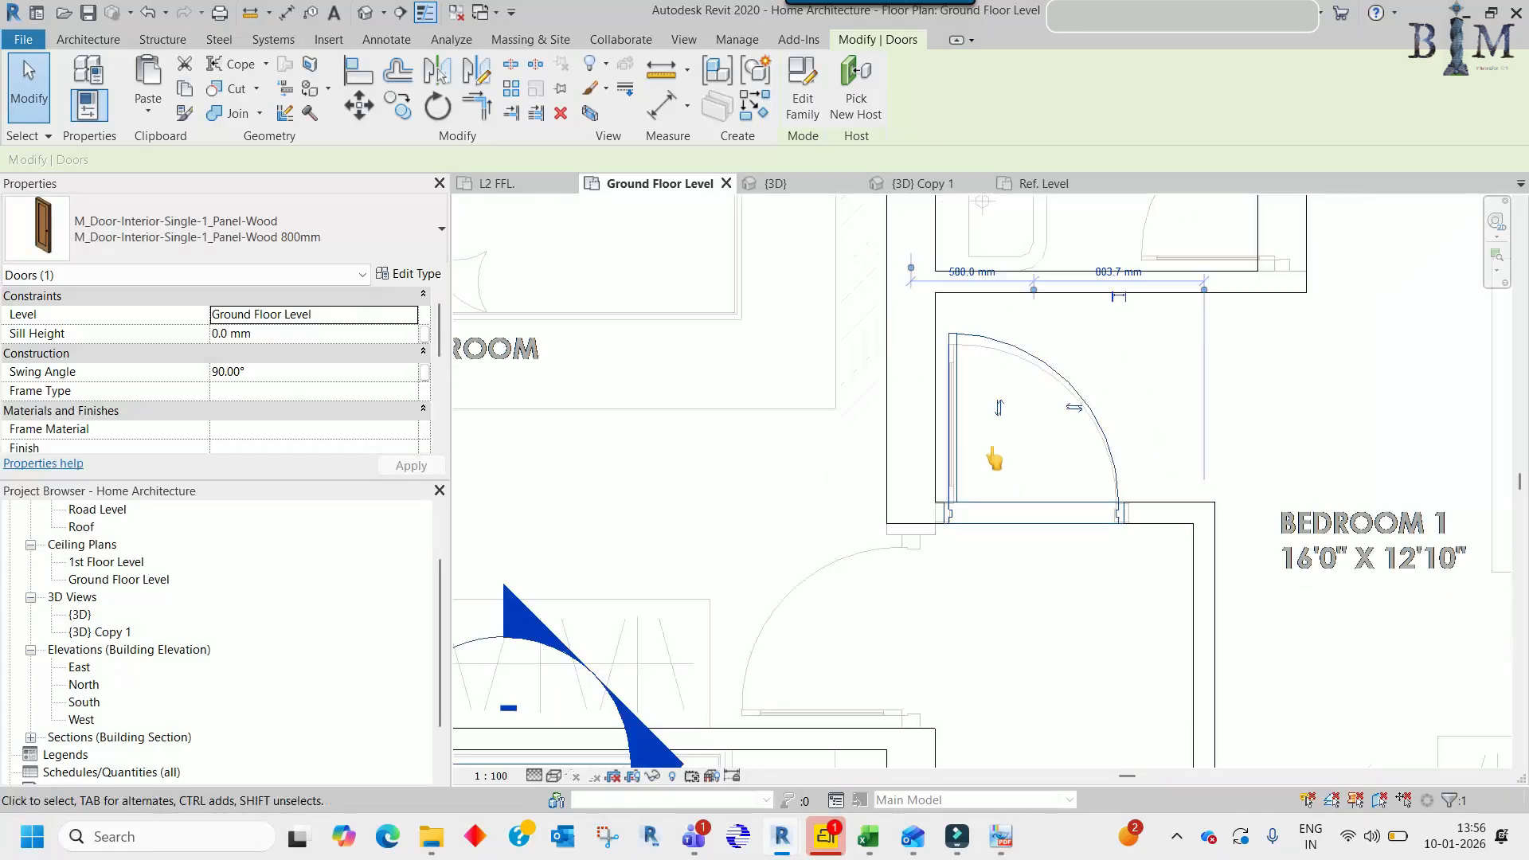
scroll(993, 459, "down", 4)
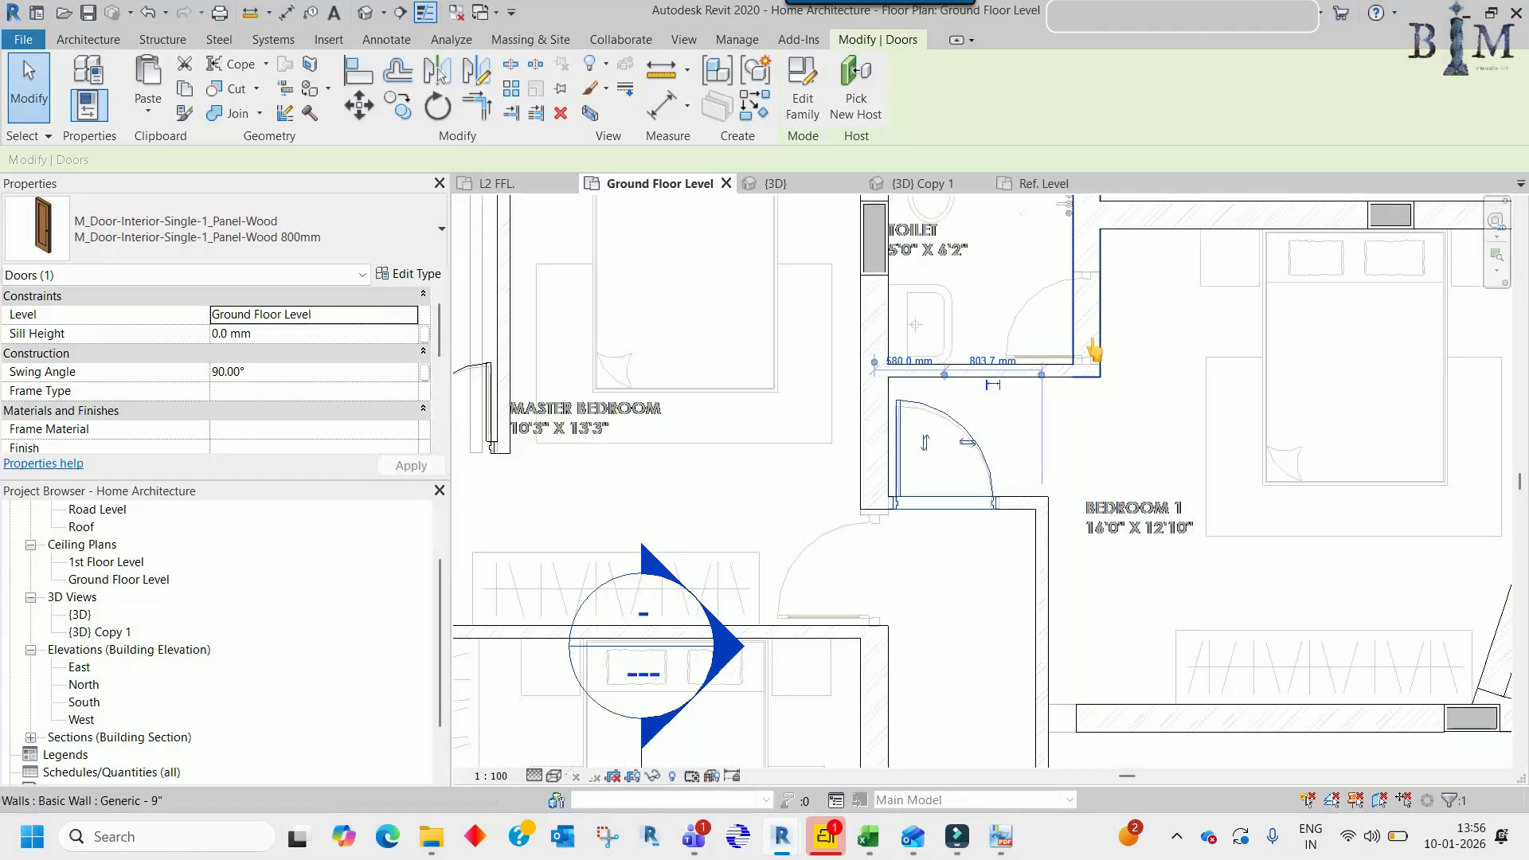
scroll(1095, 351, "down", 3)
left_click(731, 395)
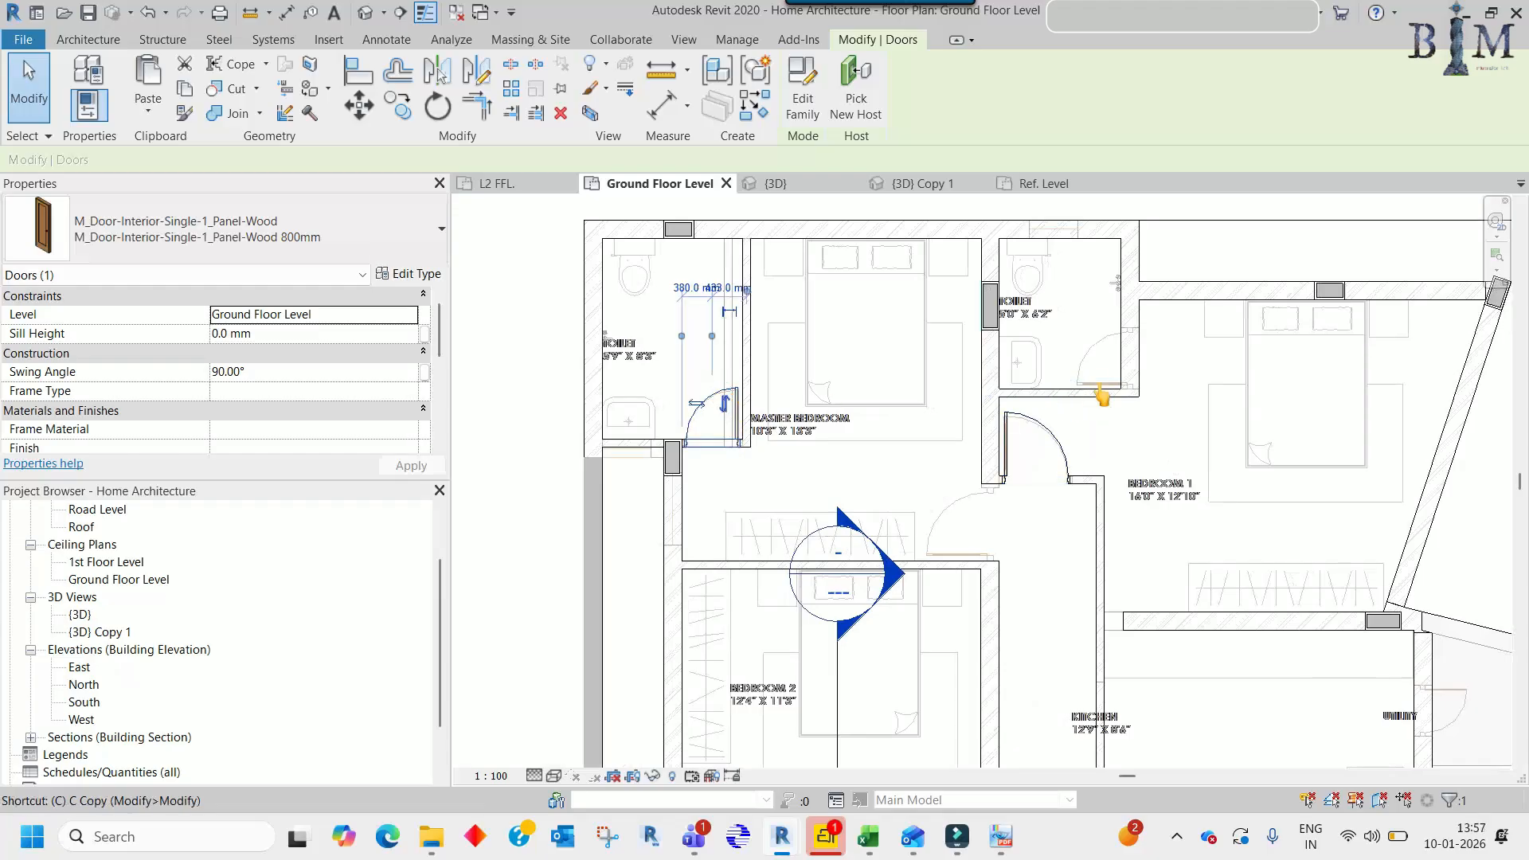
key("c")
key("s")
scroll(1116, 367, "up", 2)
left_click(1133, 348)
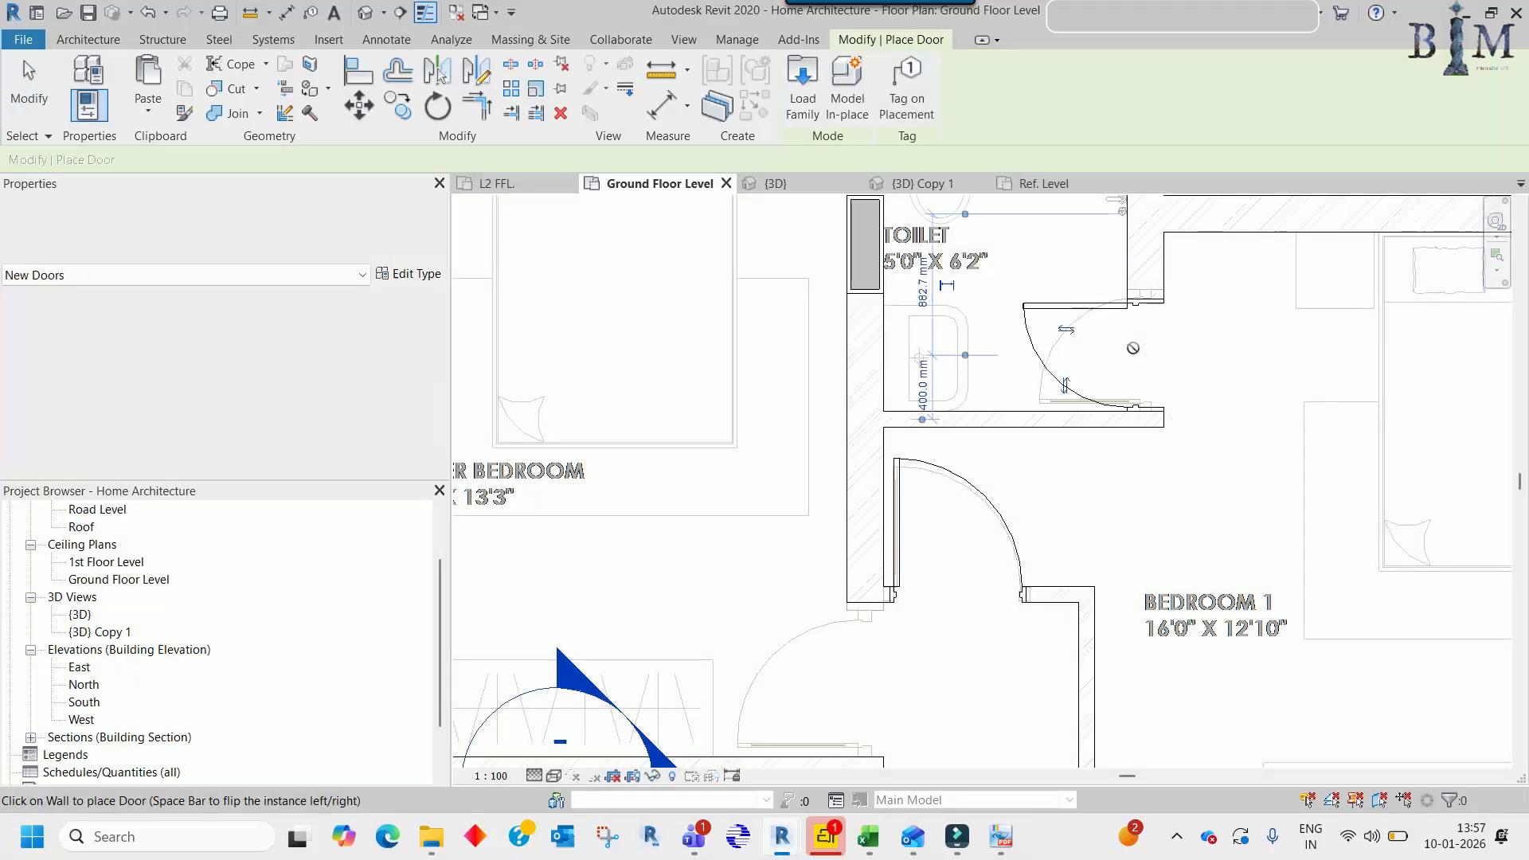
key("Escape")
key("Escape")
- Flip the 5'0" x 6'2" toilet door's hinge side and shift it to 440 mm from the adjacent wall, matching the imported plan
left_click(1109, 307)
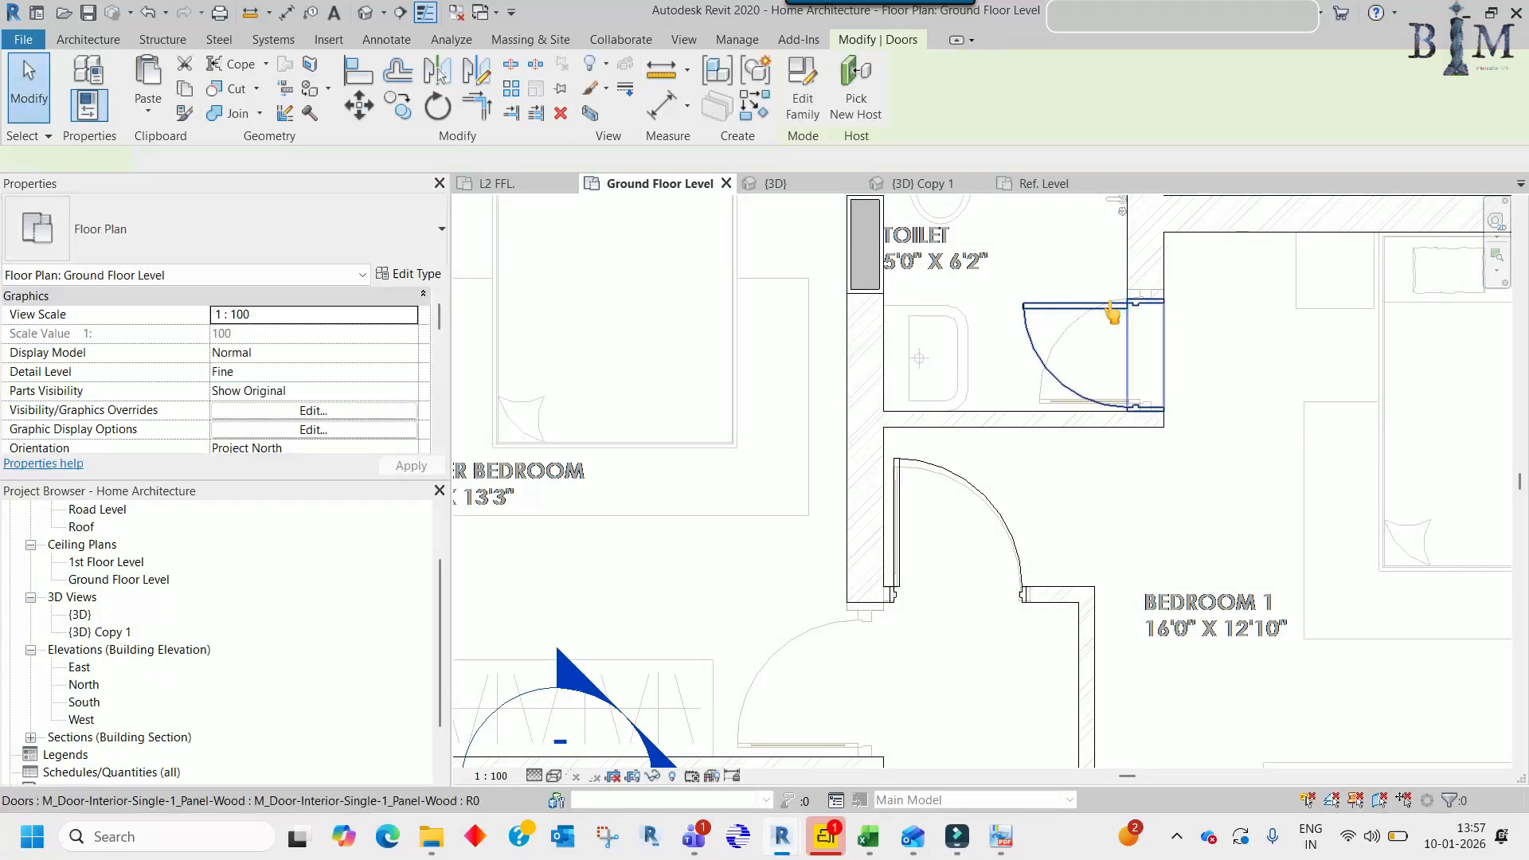
left_click(1067, 375)
scroll(1133, 405, "up", 3)
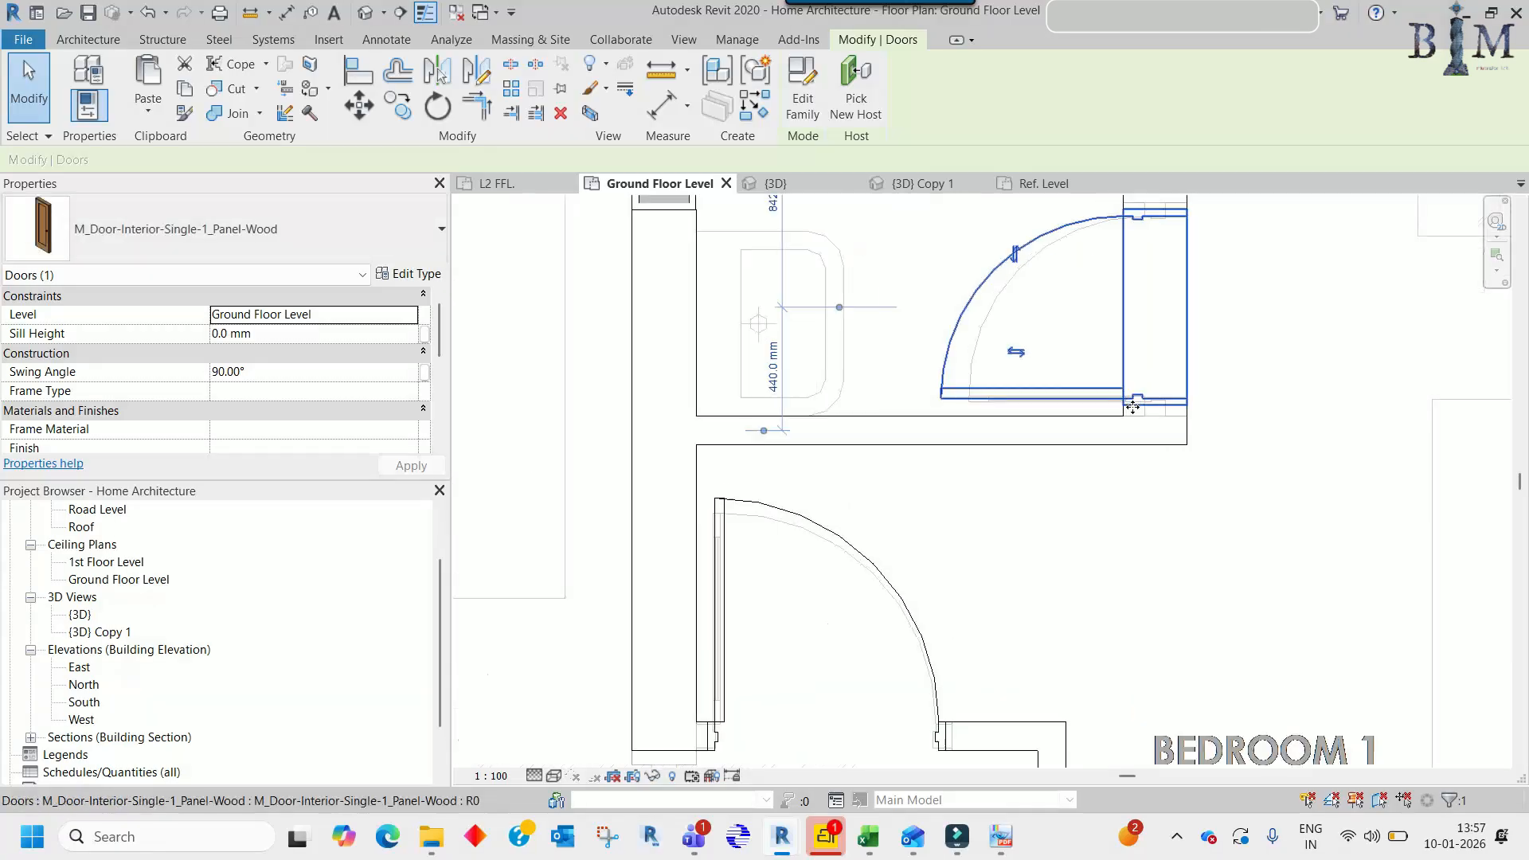
scroll(969, 444, "down", 4)
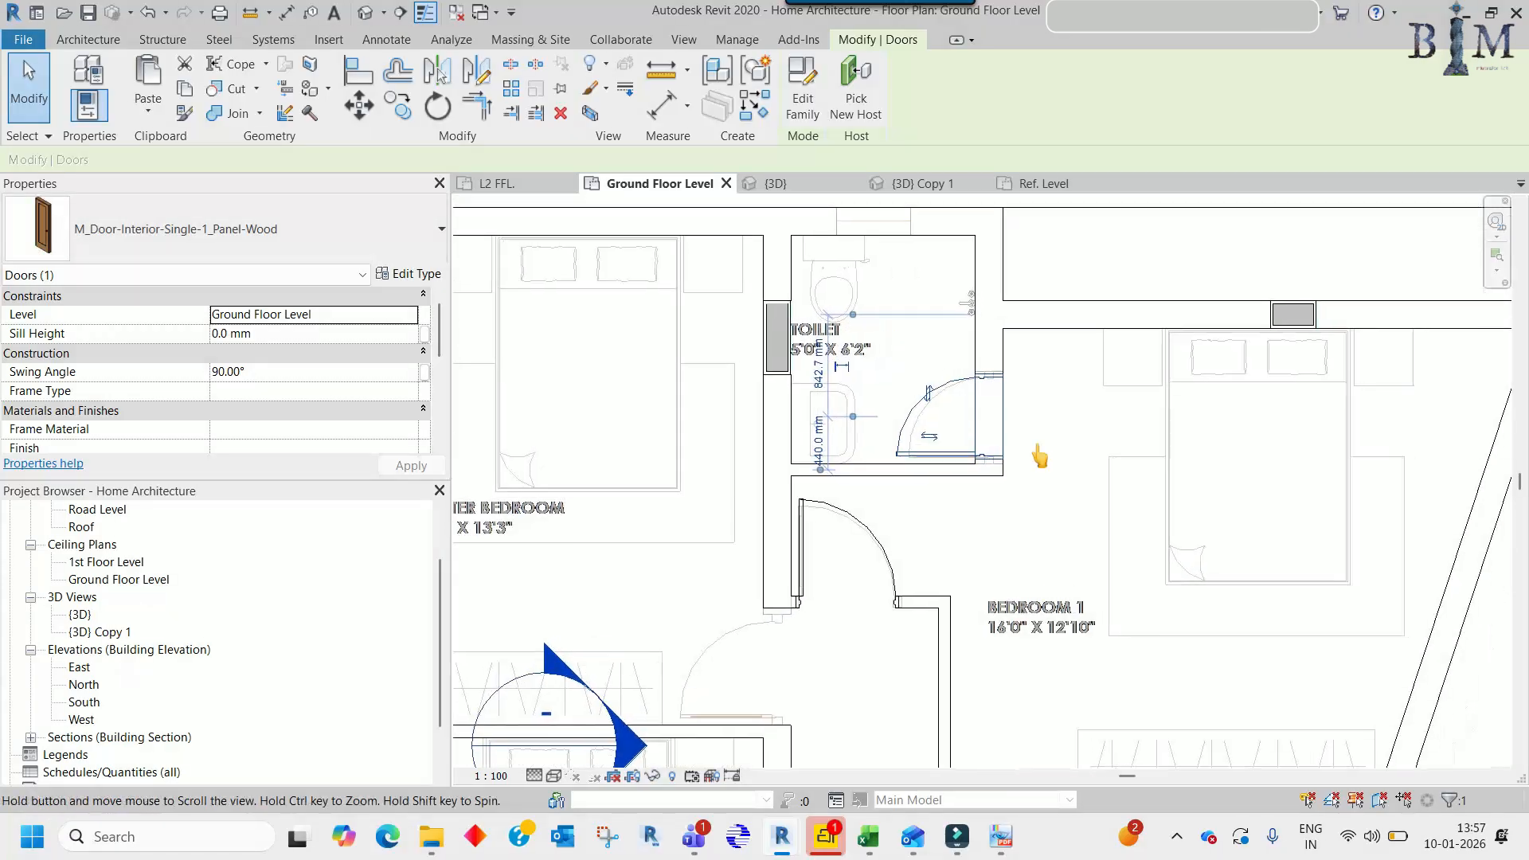
- Extend the 9" wall between Bedroom 1 and the kitchen so it joins the 4" passage wall
key("Escape")
scroll(964, 391, "down", 3)
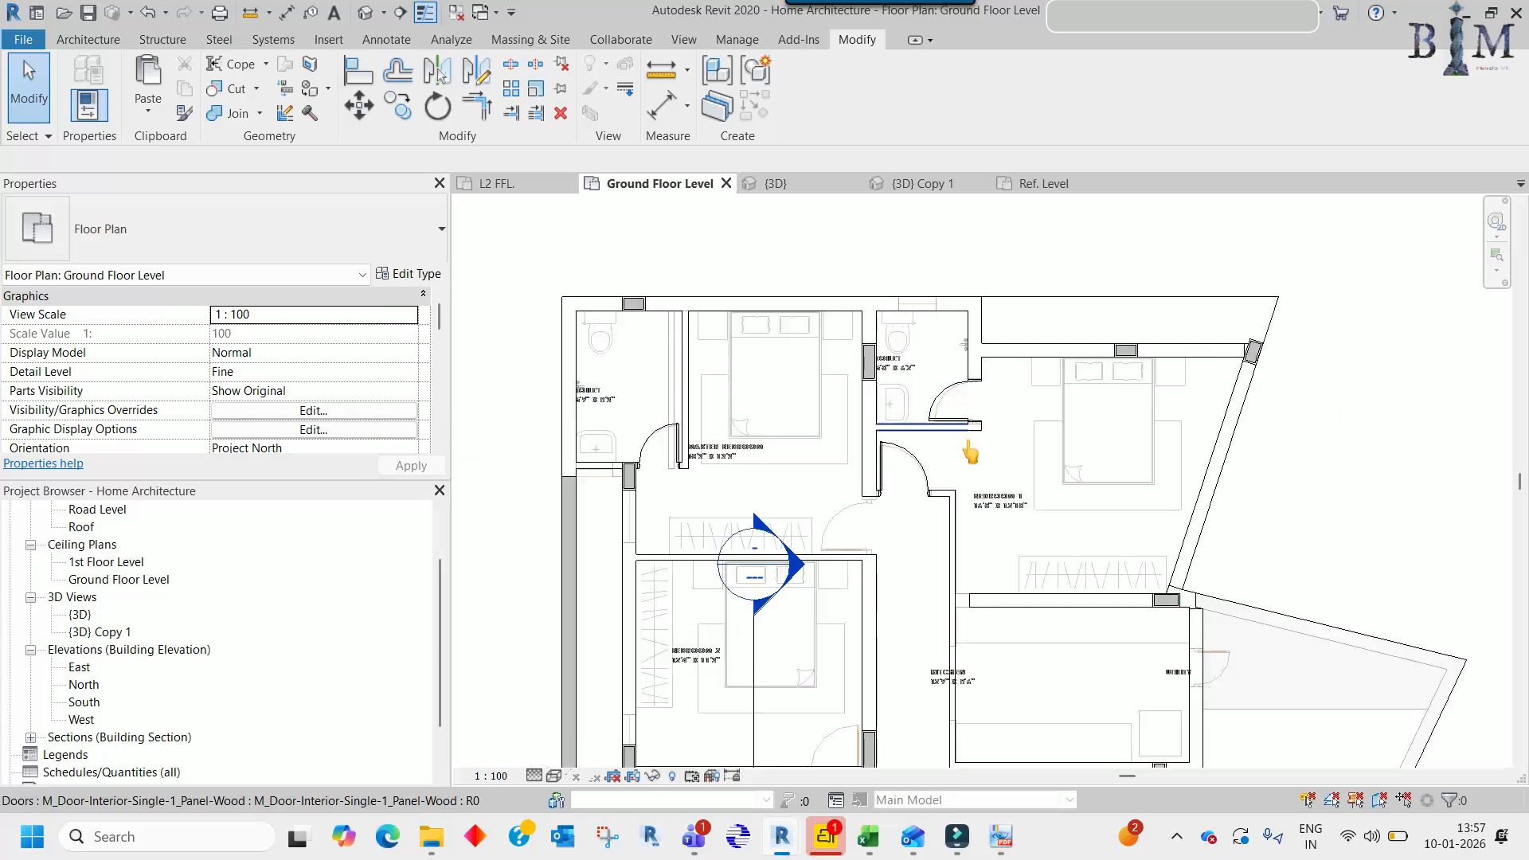
middle_click_drag(1001, 617, 1004, 458)
scroll(1003, 455, "up", 2)
scroll(966, 462, "up", 2)
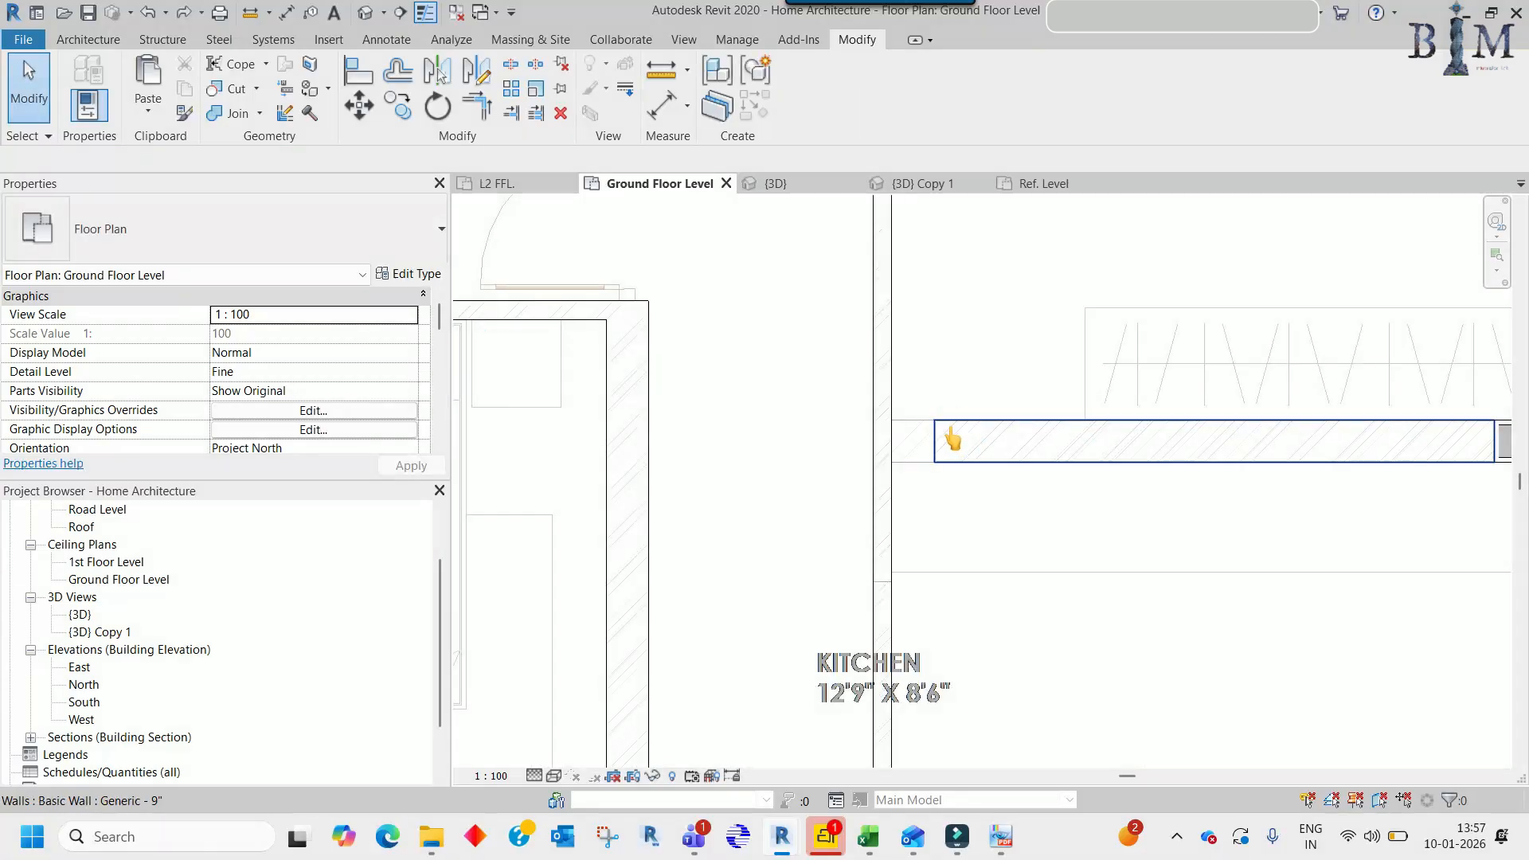
left_click(940, 443)
left_click_drag(934, 441, 881, 441)
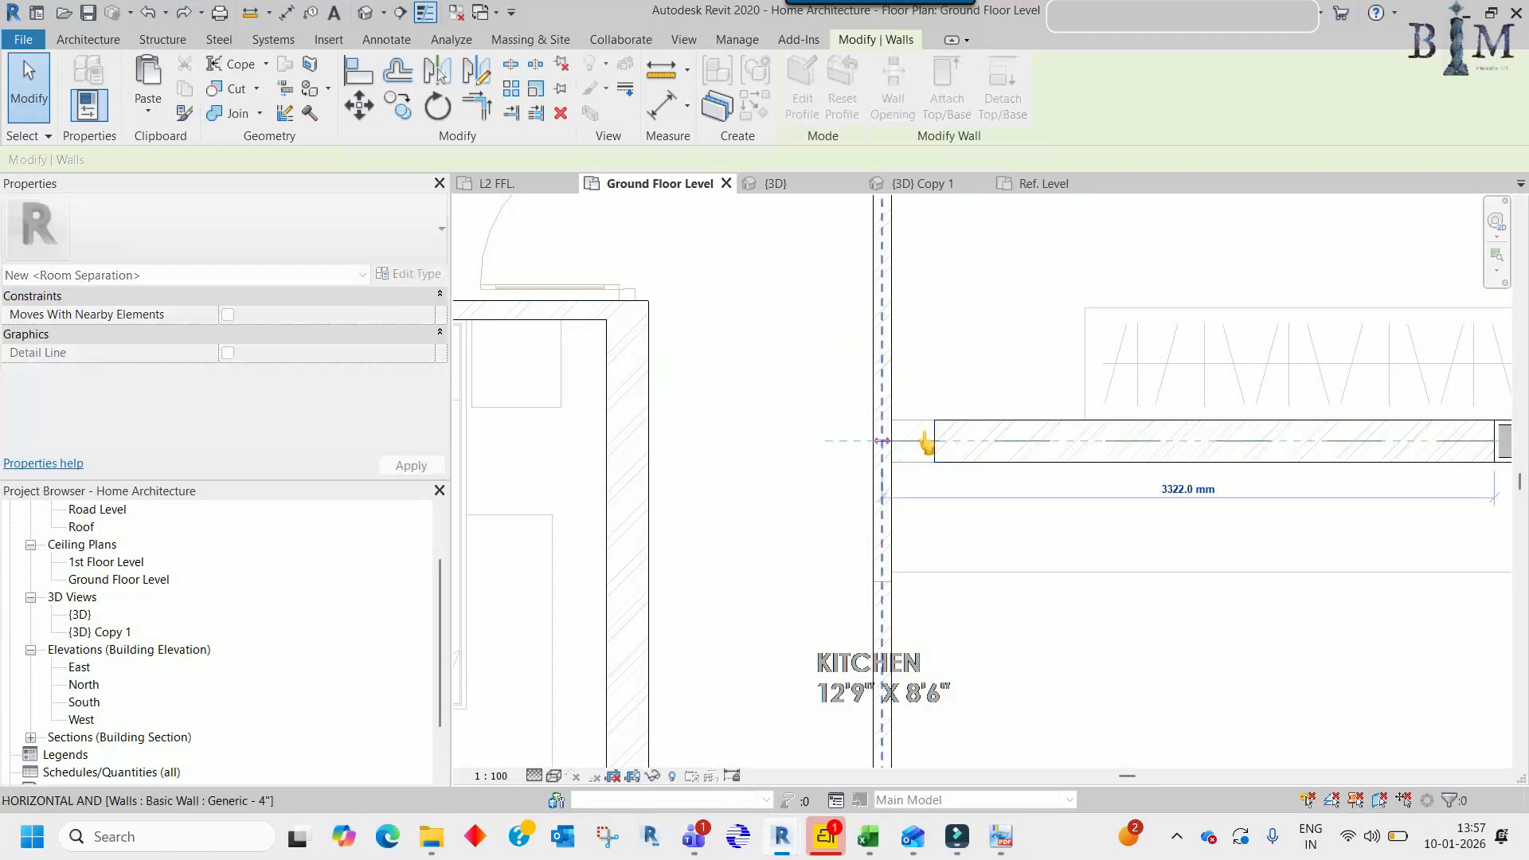
key("Escape")
- Extend the wall between the master bedroom and the passage across the door opening to Bedroom 2's wall
scroll(928, 443, "down", 4)
middle_click_drag(879, 350, 880, 374)
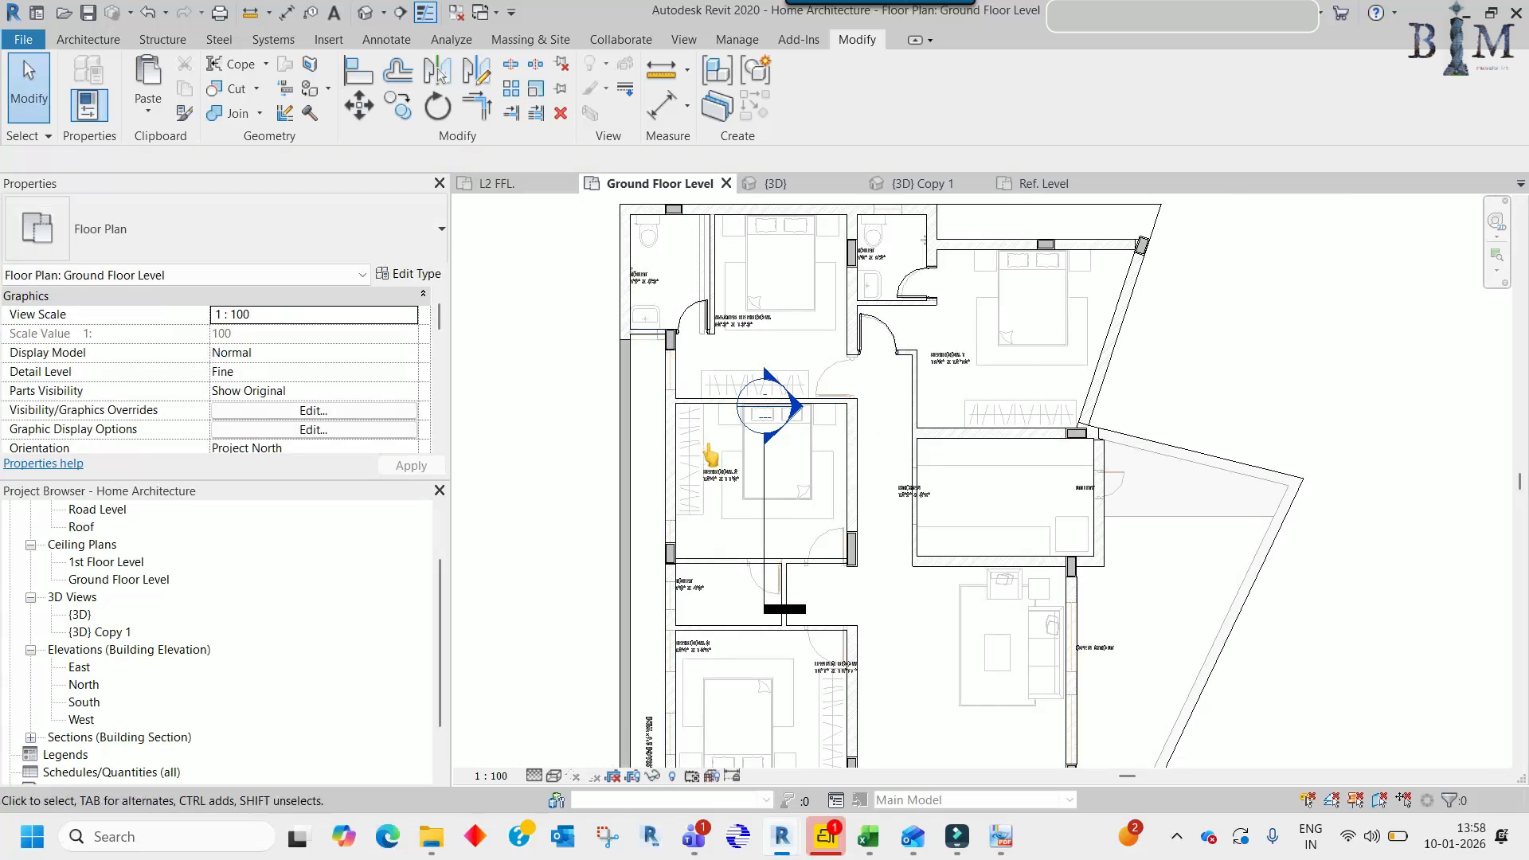
scroll(843, 376, "up", 3)
middle_click_drag(740, 325, 761, 450)
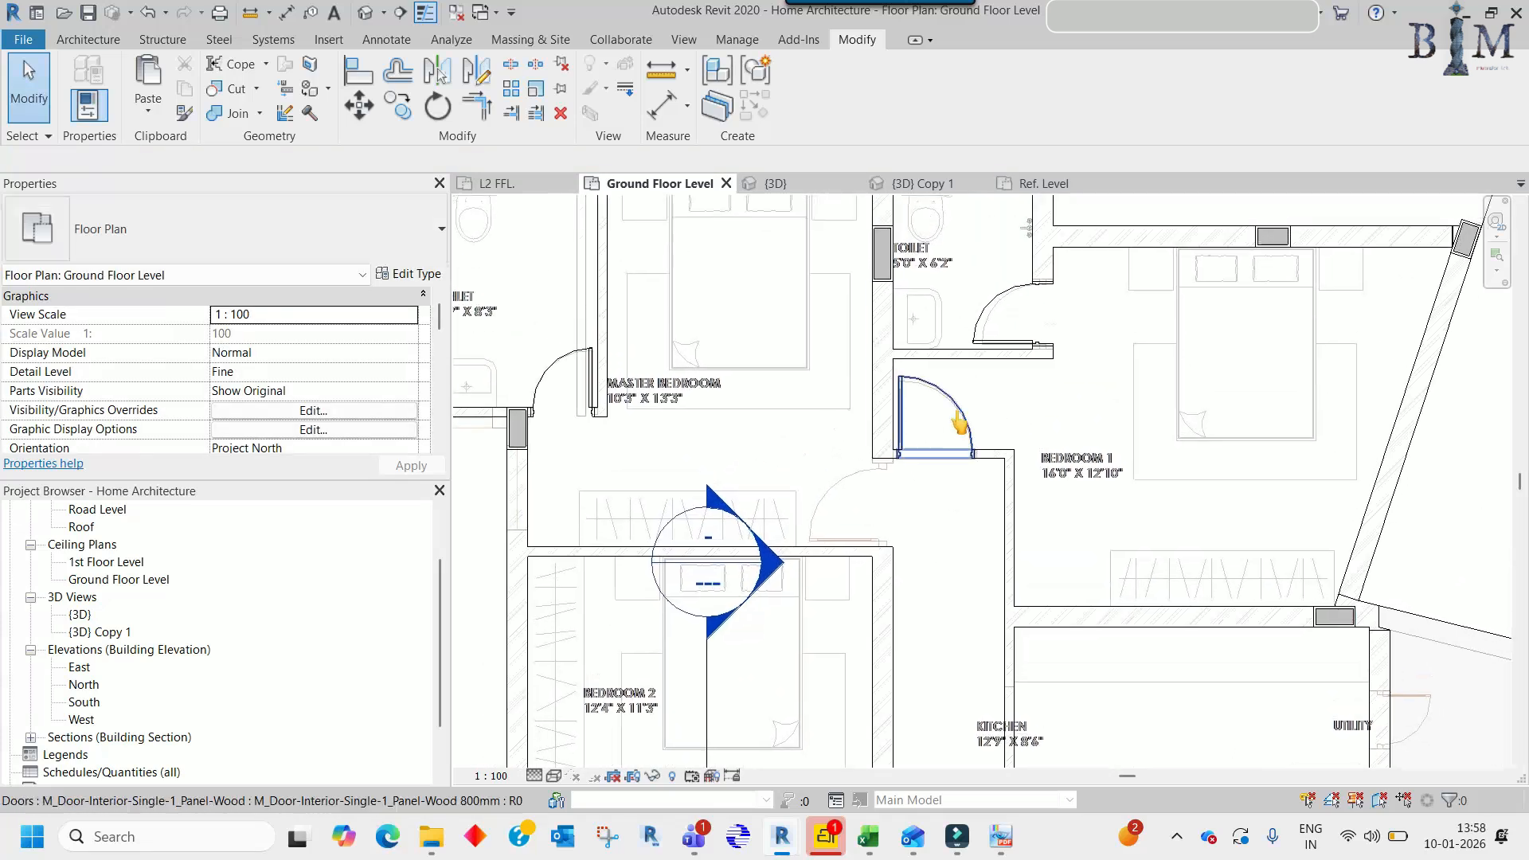
left_click(958, 410)
scroll(916, 613, "up", 2)
key("Escape")
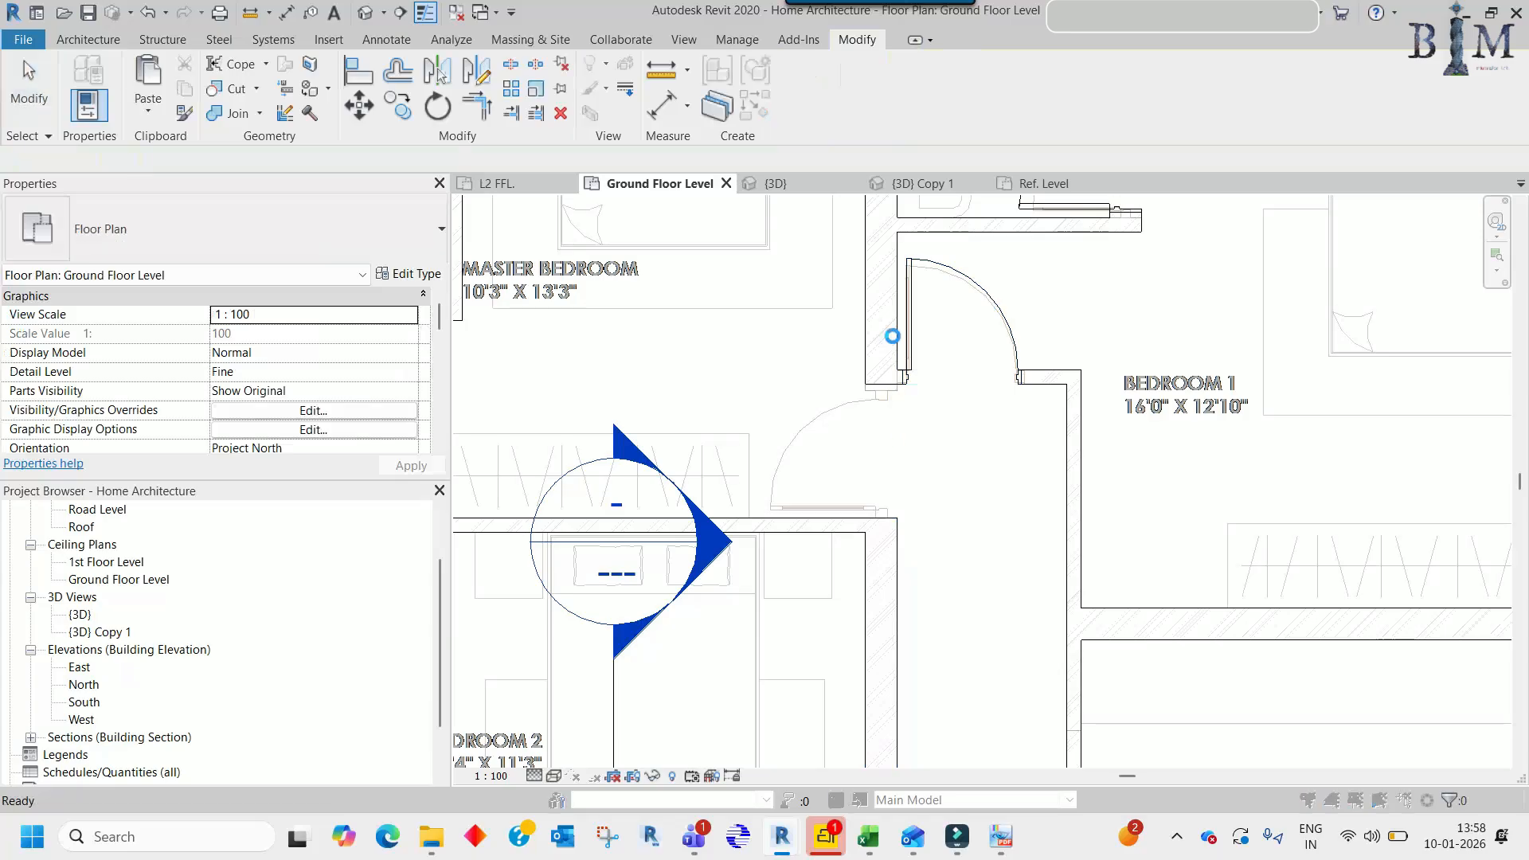
key("Escape")
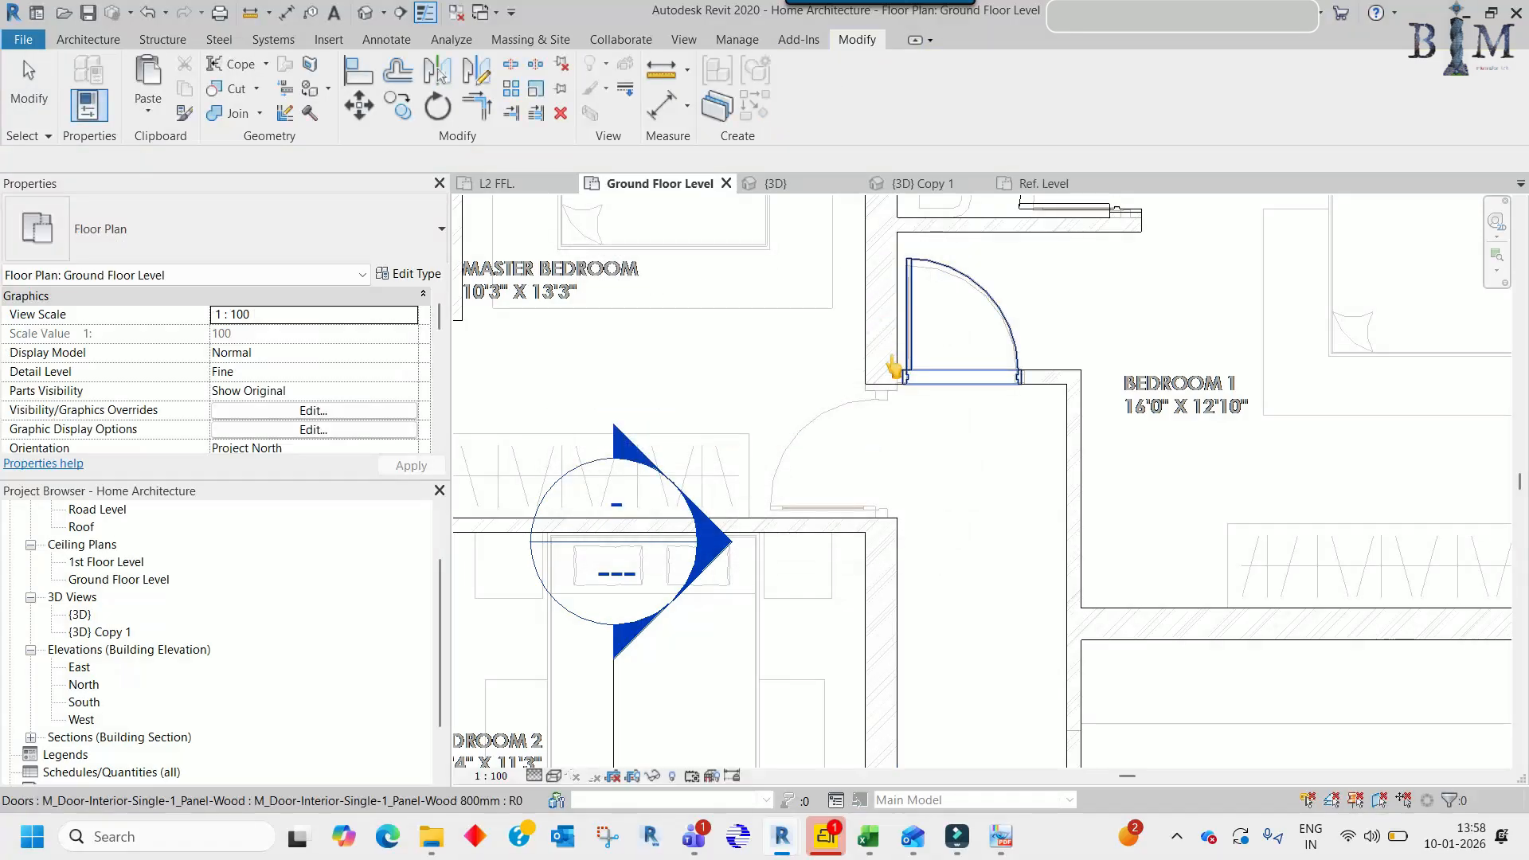
left_click(883, 358)
scroll(884, 446, "up", 3)
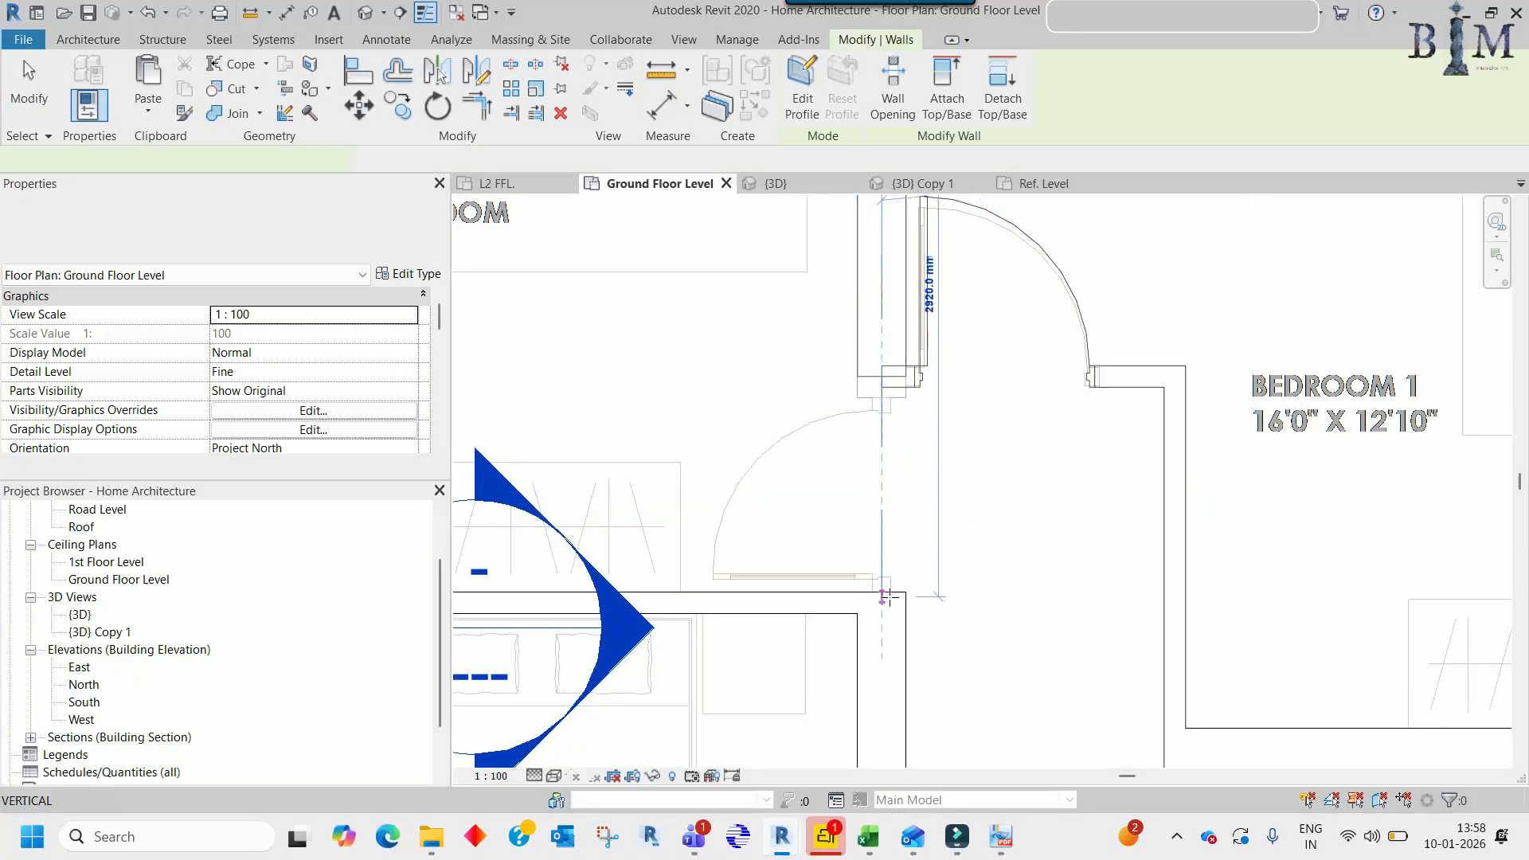
left_click_drag(889, 597, 887, 597)
key("Escape")
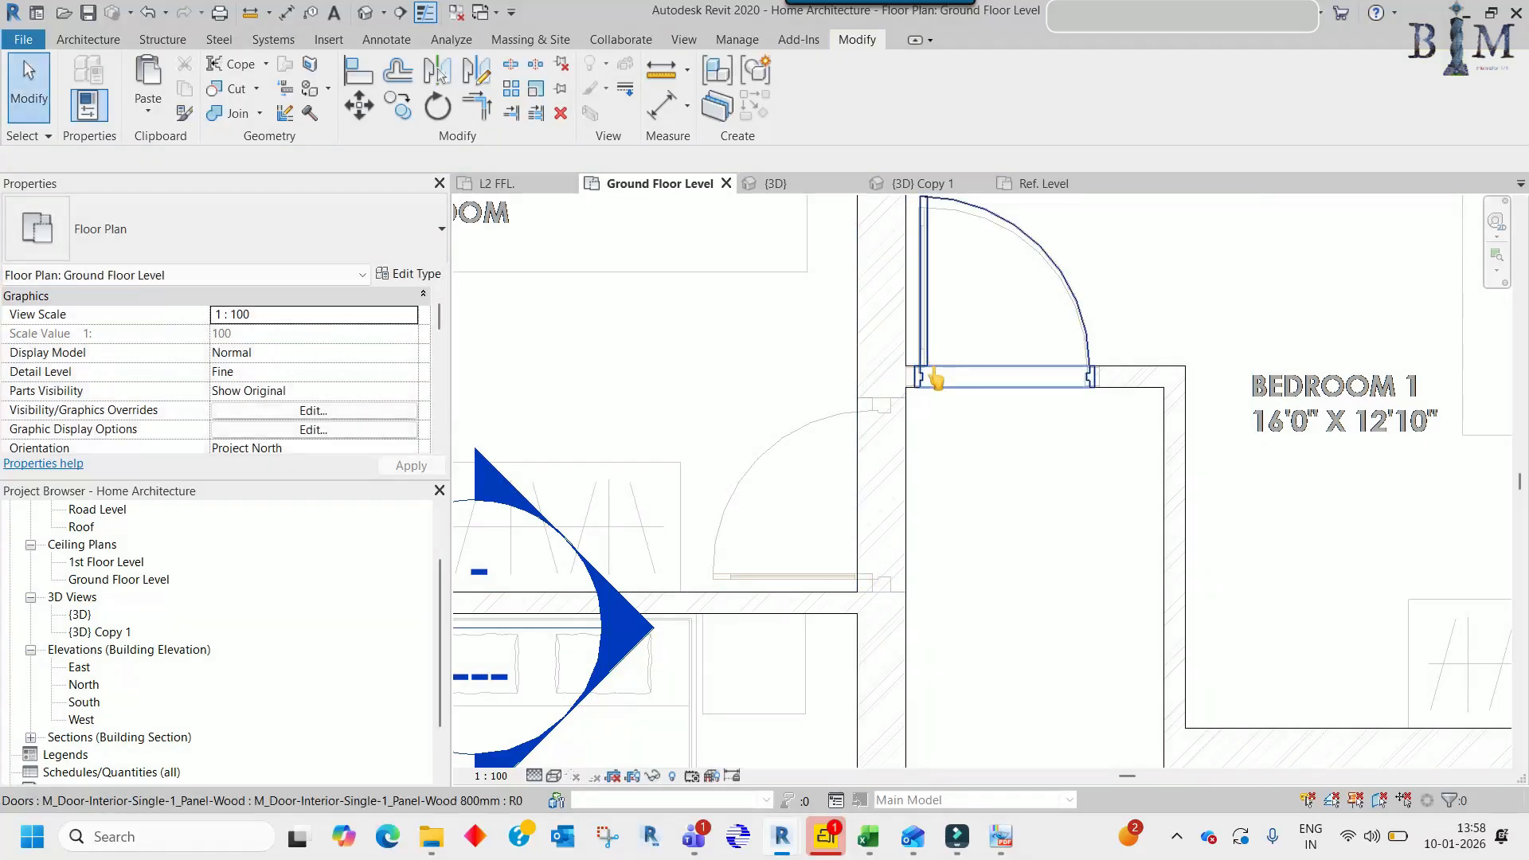
- Place an 800 mm door in the master bedroom's passage wall, flipped to match the imported plan, and shift it to 465 mm from the adjacent wall
left_click(935, 379)
key("c")
key("s")
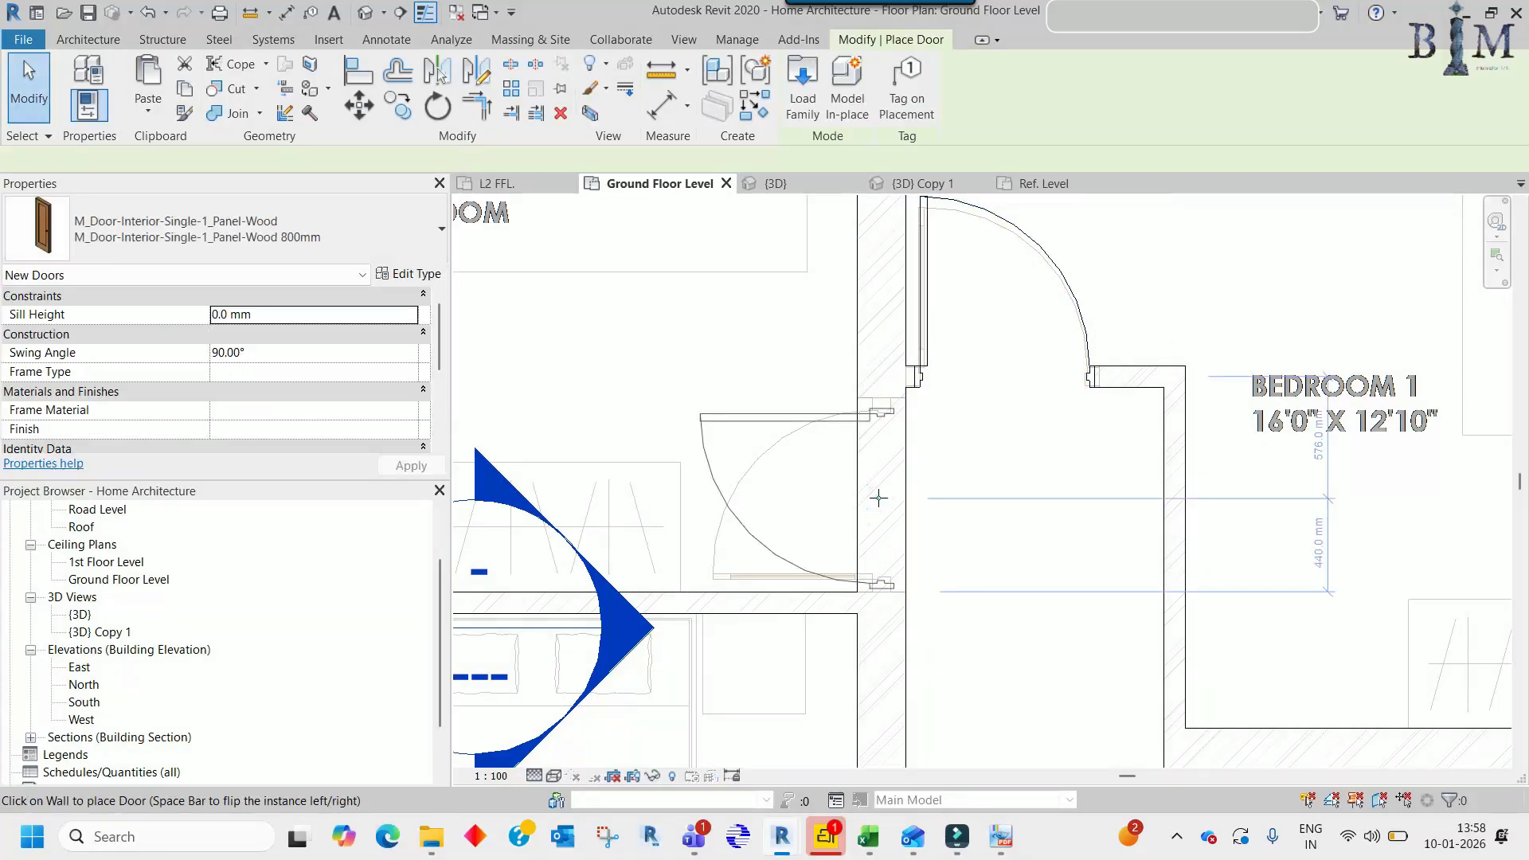
key("Escape")
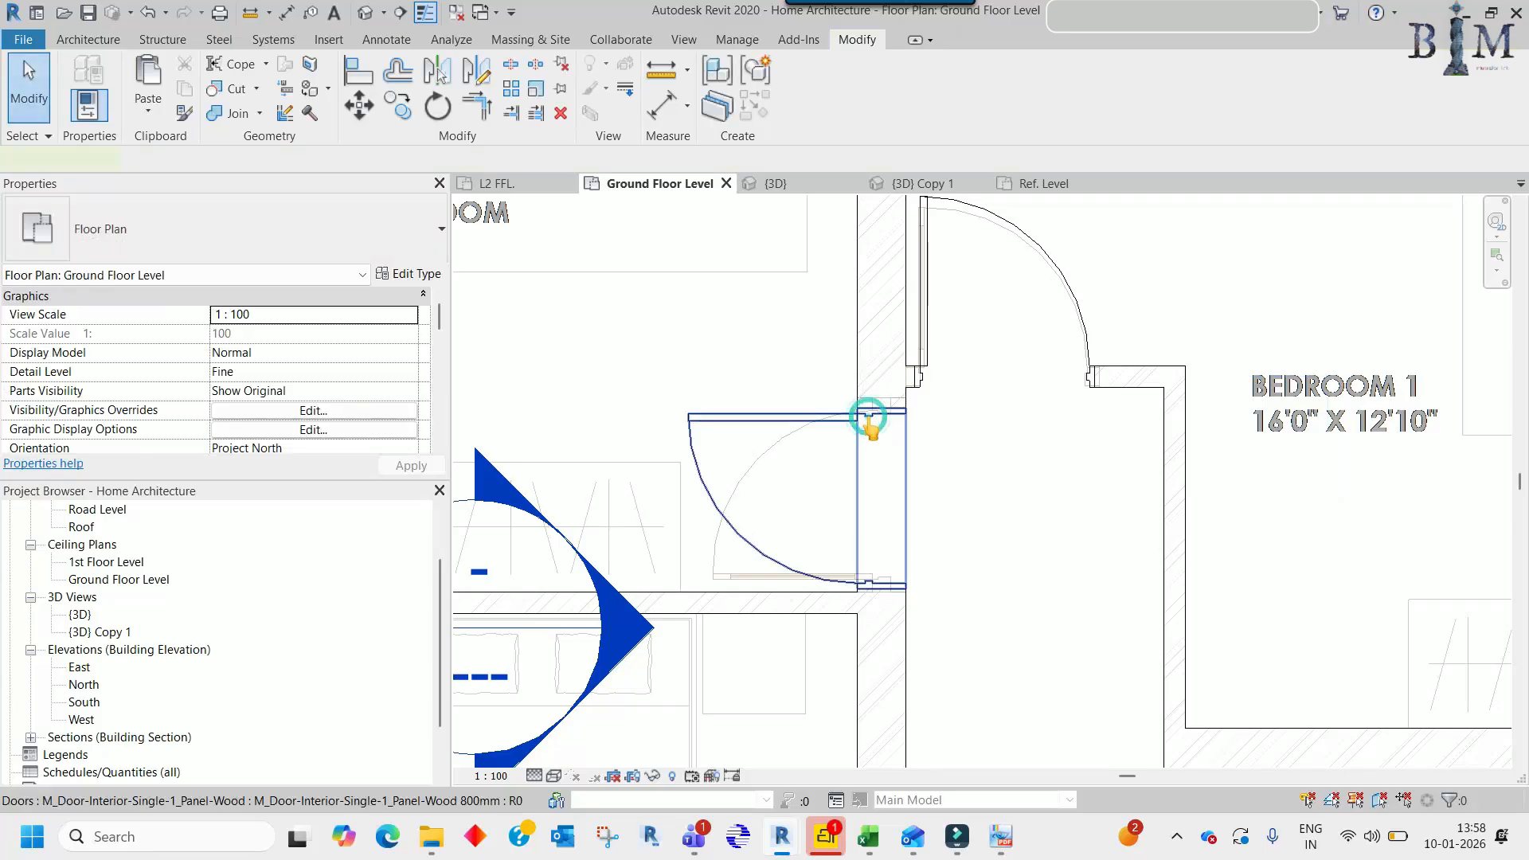
left_click(870, 419)
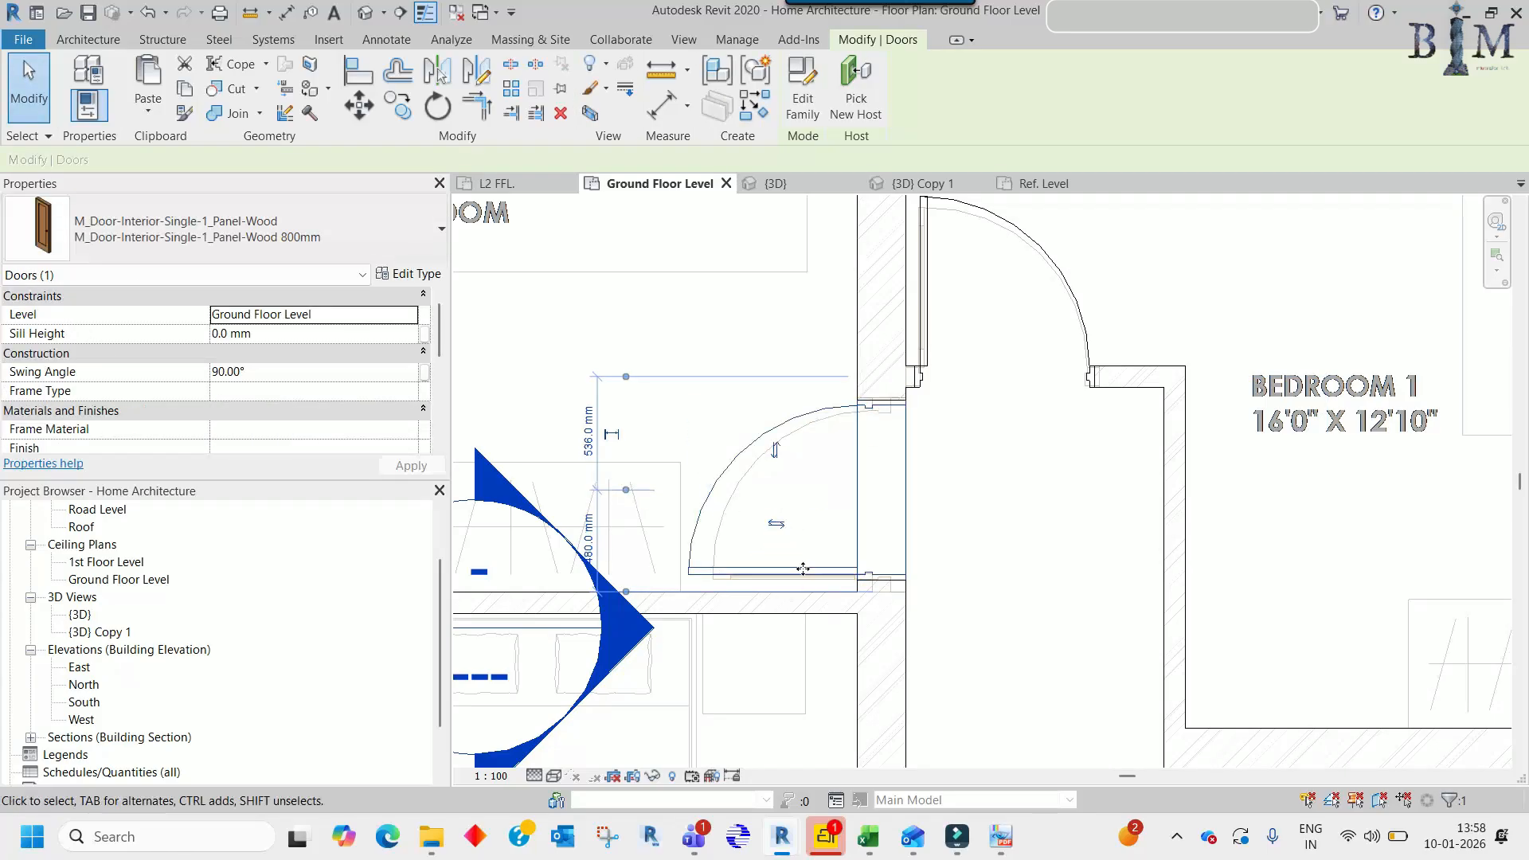
scroll(803, 569, "up", 2)
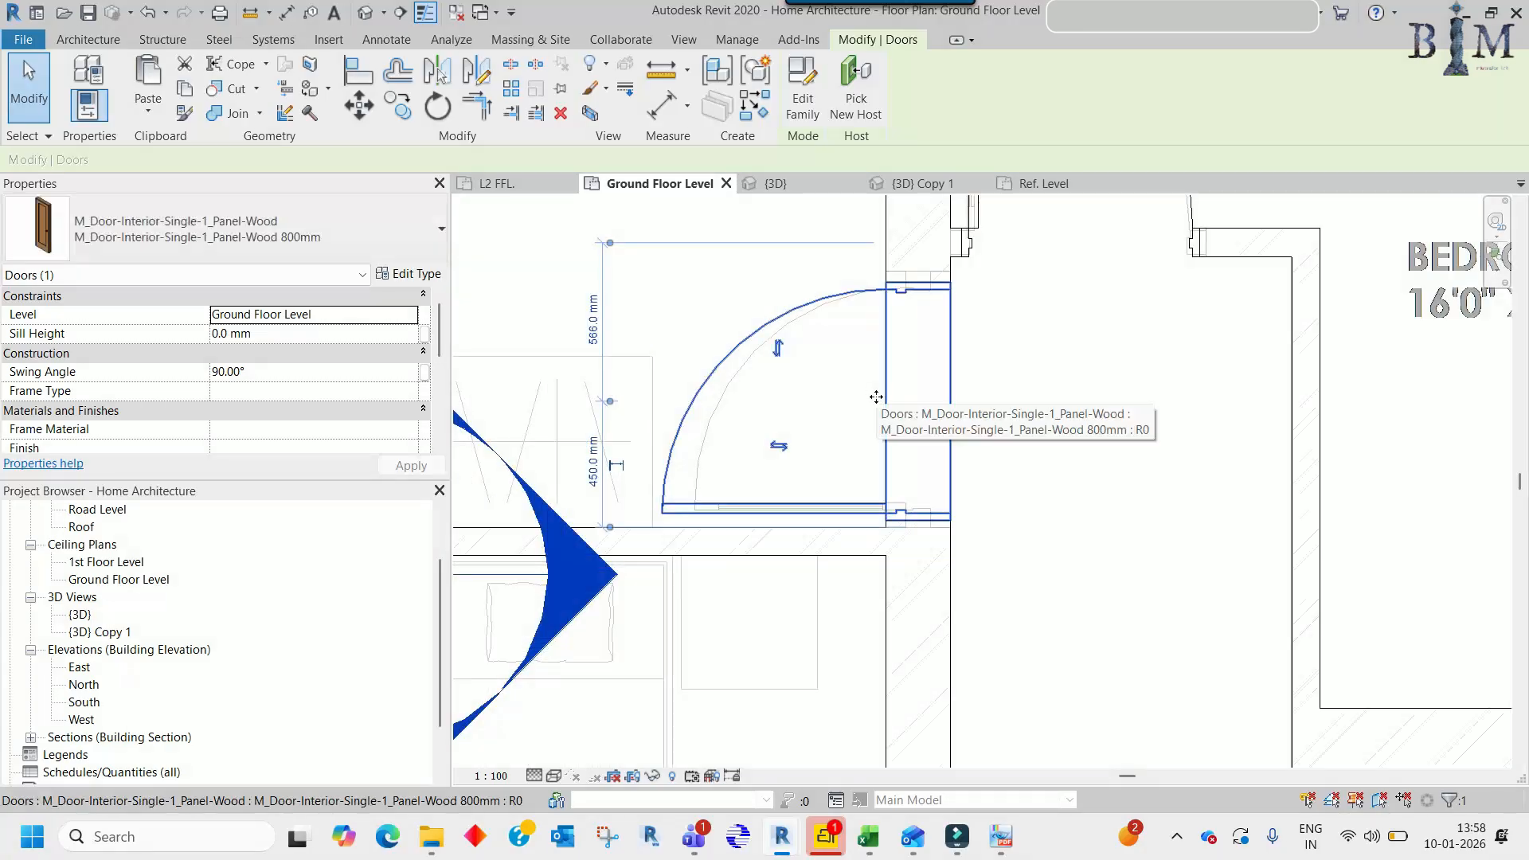
key("Up")
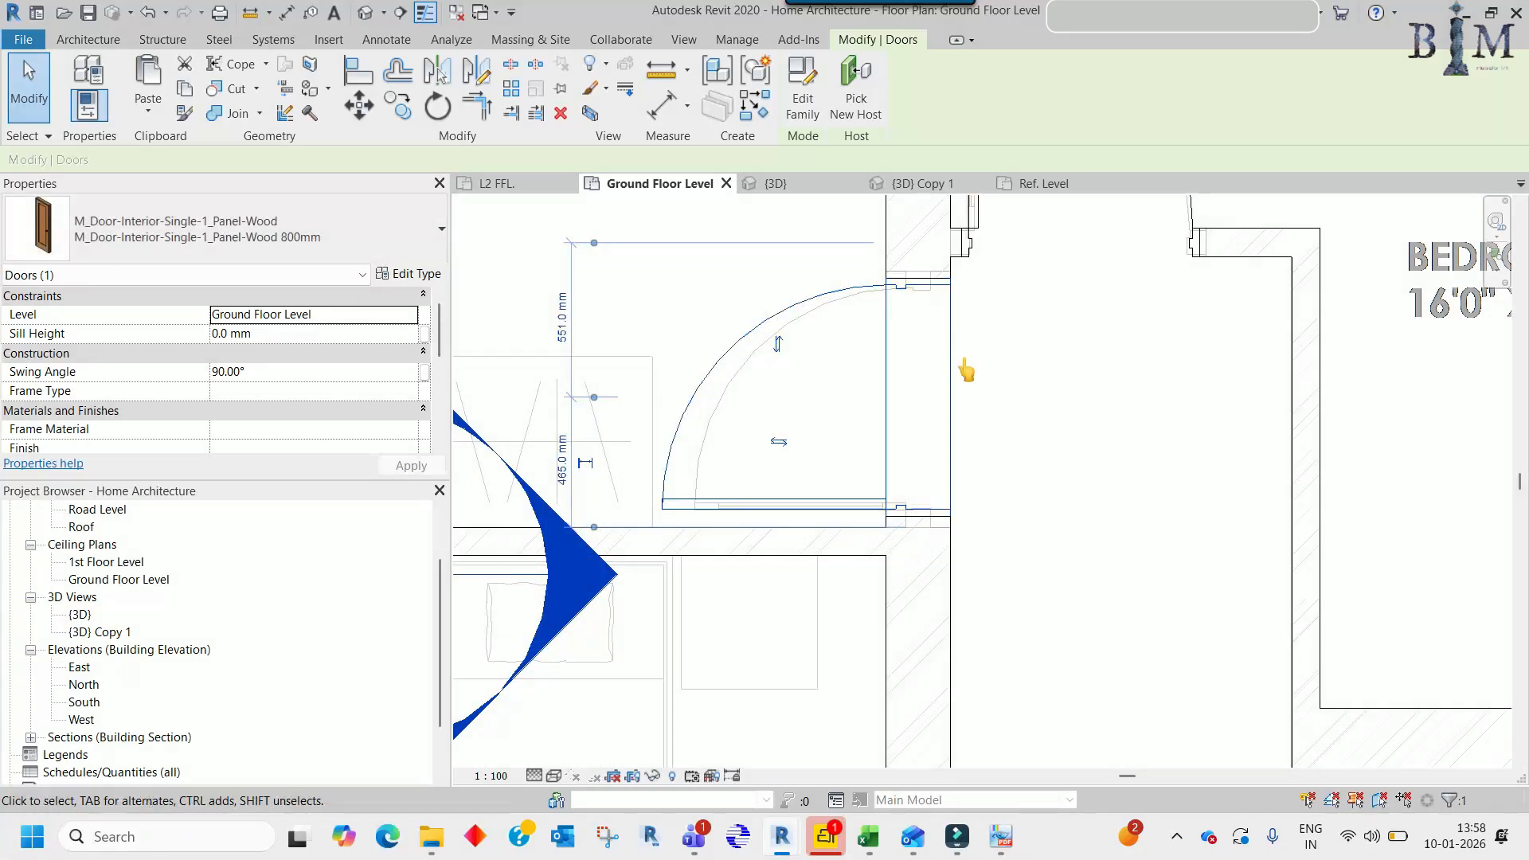
- Place a similar 800 mm door at Bedroom 2's opening and shift it to 480 mm from the adjacent wall
scroll(968, 365, "down", 3)
scroll(1097, 367, "down", 2)
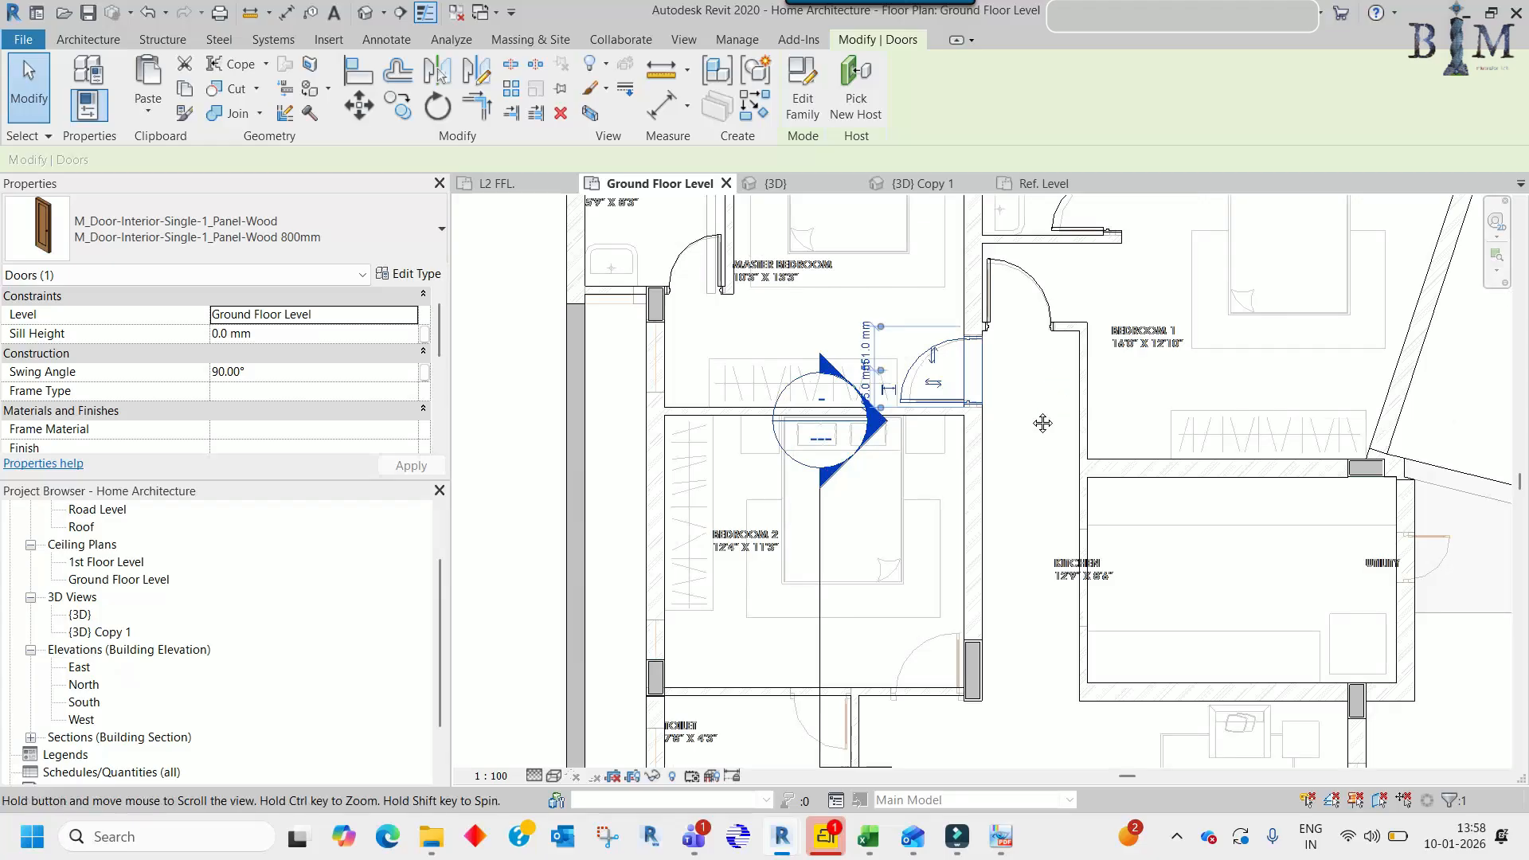
middle_click_drag(1043, 422, 1000, 386)
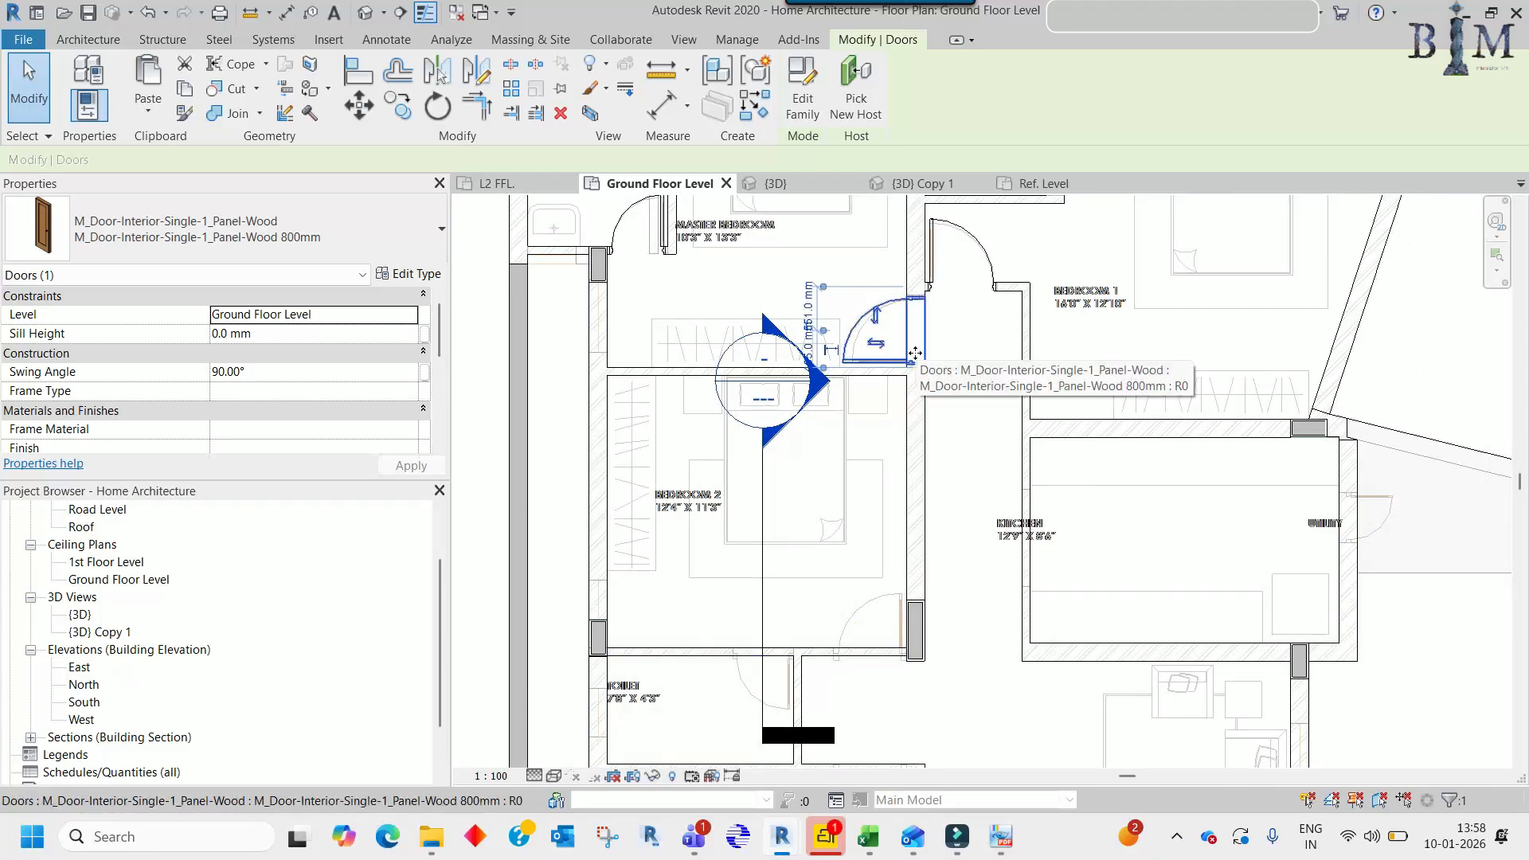
key("c")
key("s")
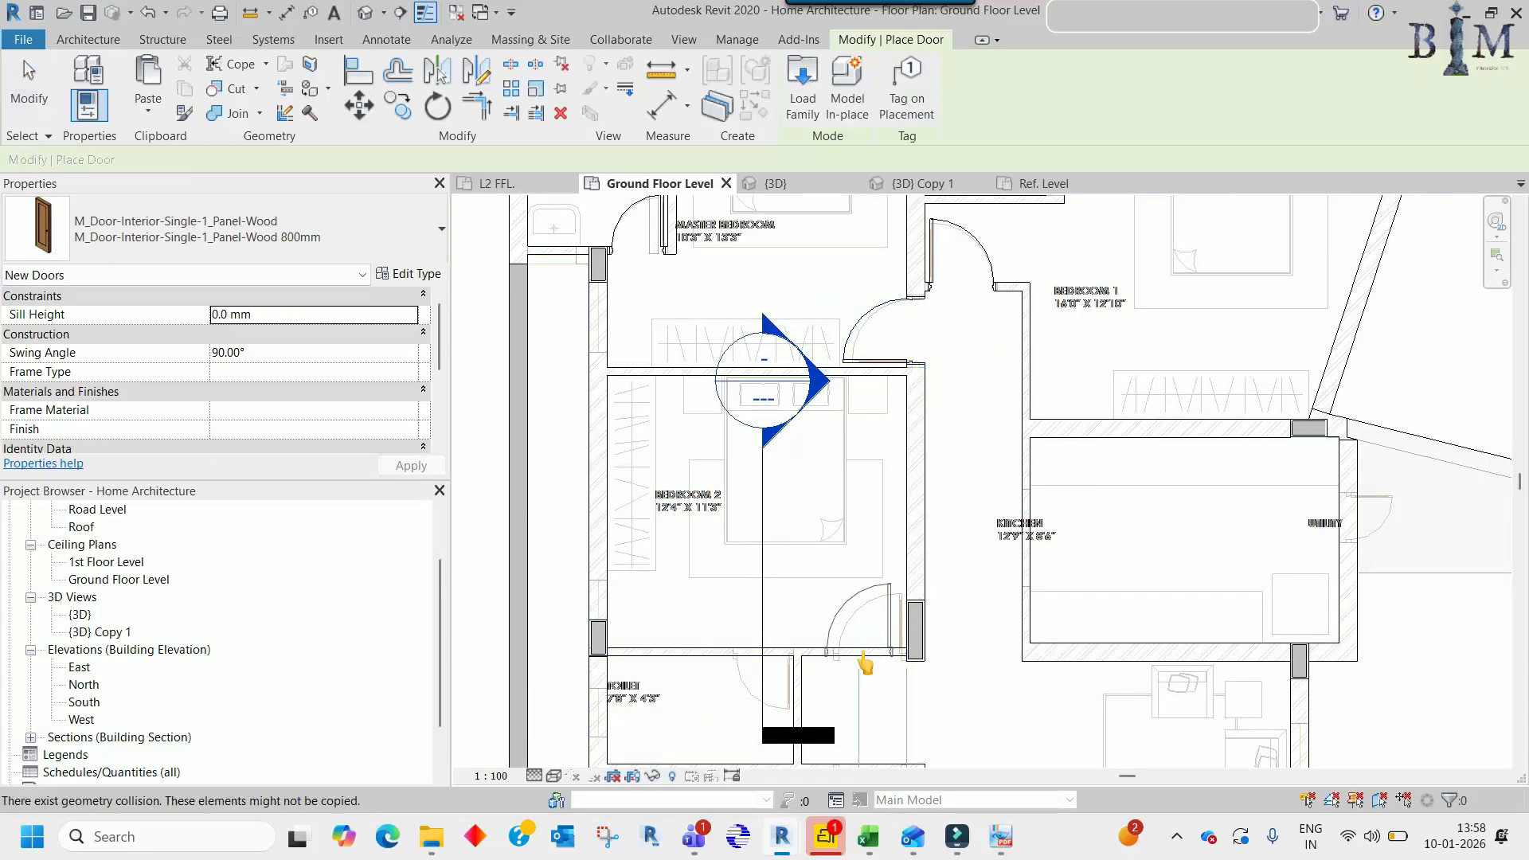
key("Escape")
scroll(864, 660, "up", 3)
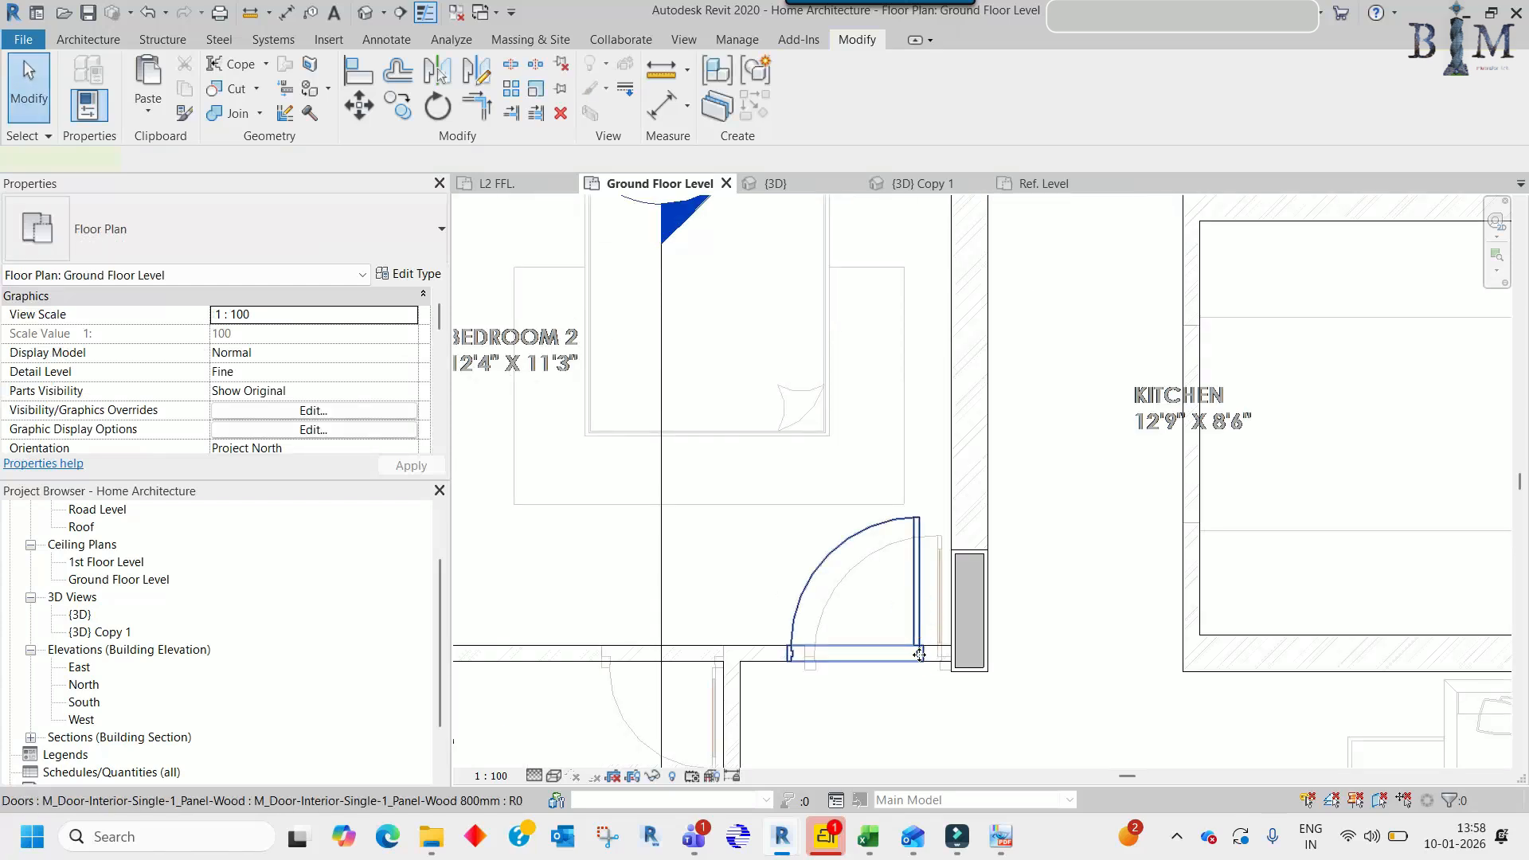
left_click(919, 655)
scroll(919, 654, "up", 4)
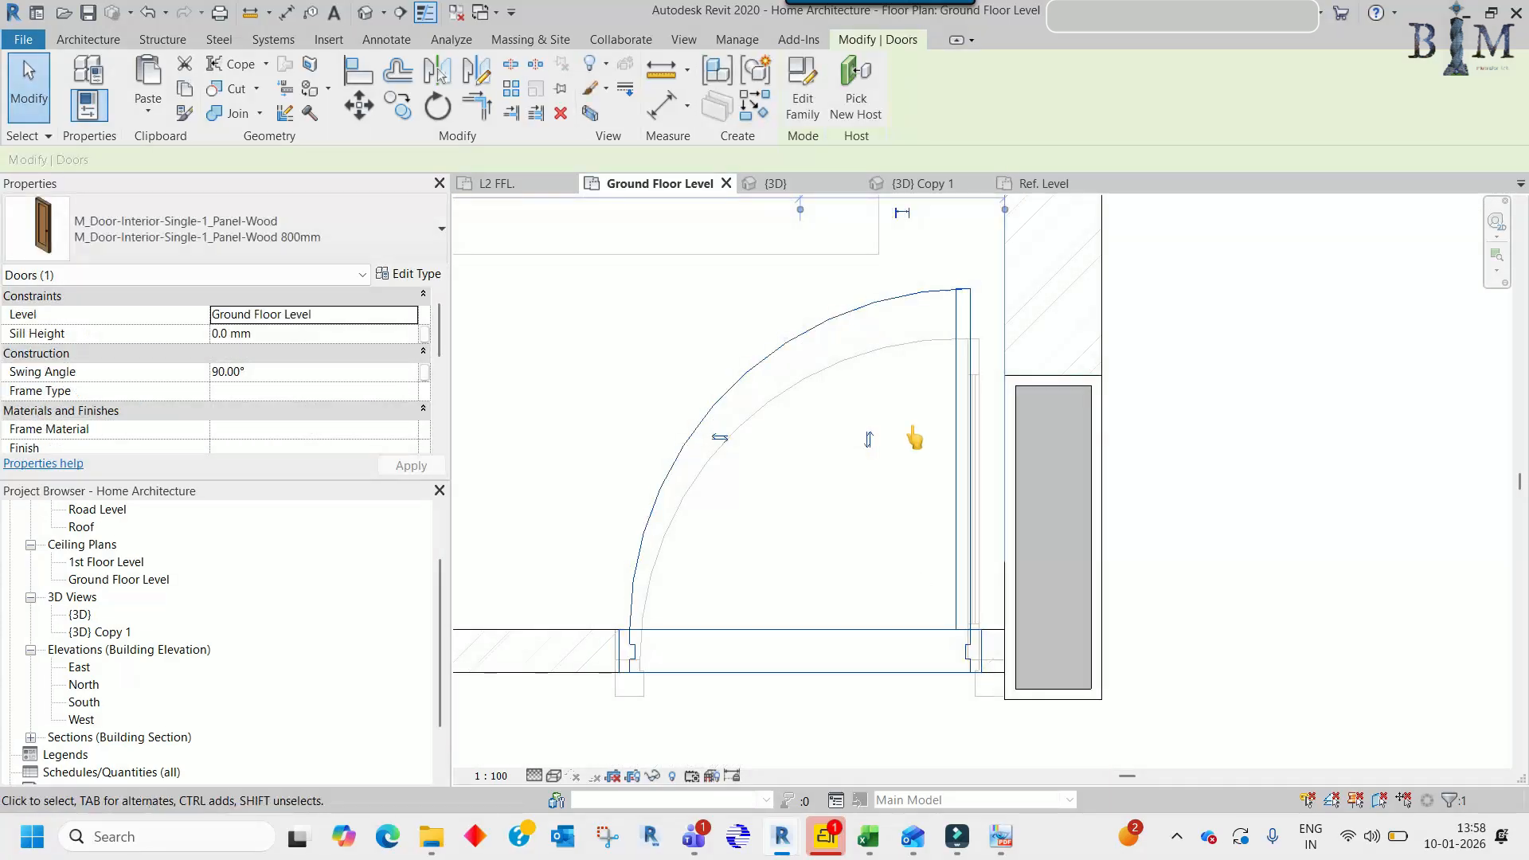
- Place a M_Door-Interior-Single-1_Panel-Wood door in the 7'8" x 4'3" toilet's opening, 440 mm from the adjacent wall, and flip it to swing into the toilet
scroll(913, 430, "down", 6)
scroll(839, 447, "down", 2)
middle_click_drag(853, 393, 873, 441)
scroll(859, 555, "up", 2)
middle_click_drag(866, 332, 905, 658)
scroll(888, 553, "down", 1)
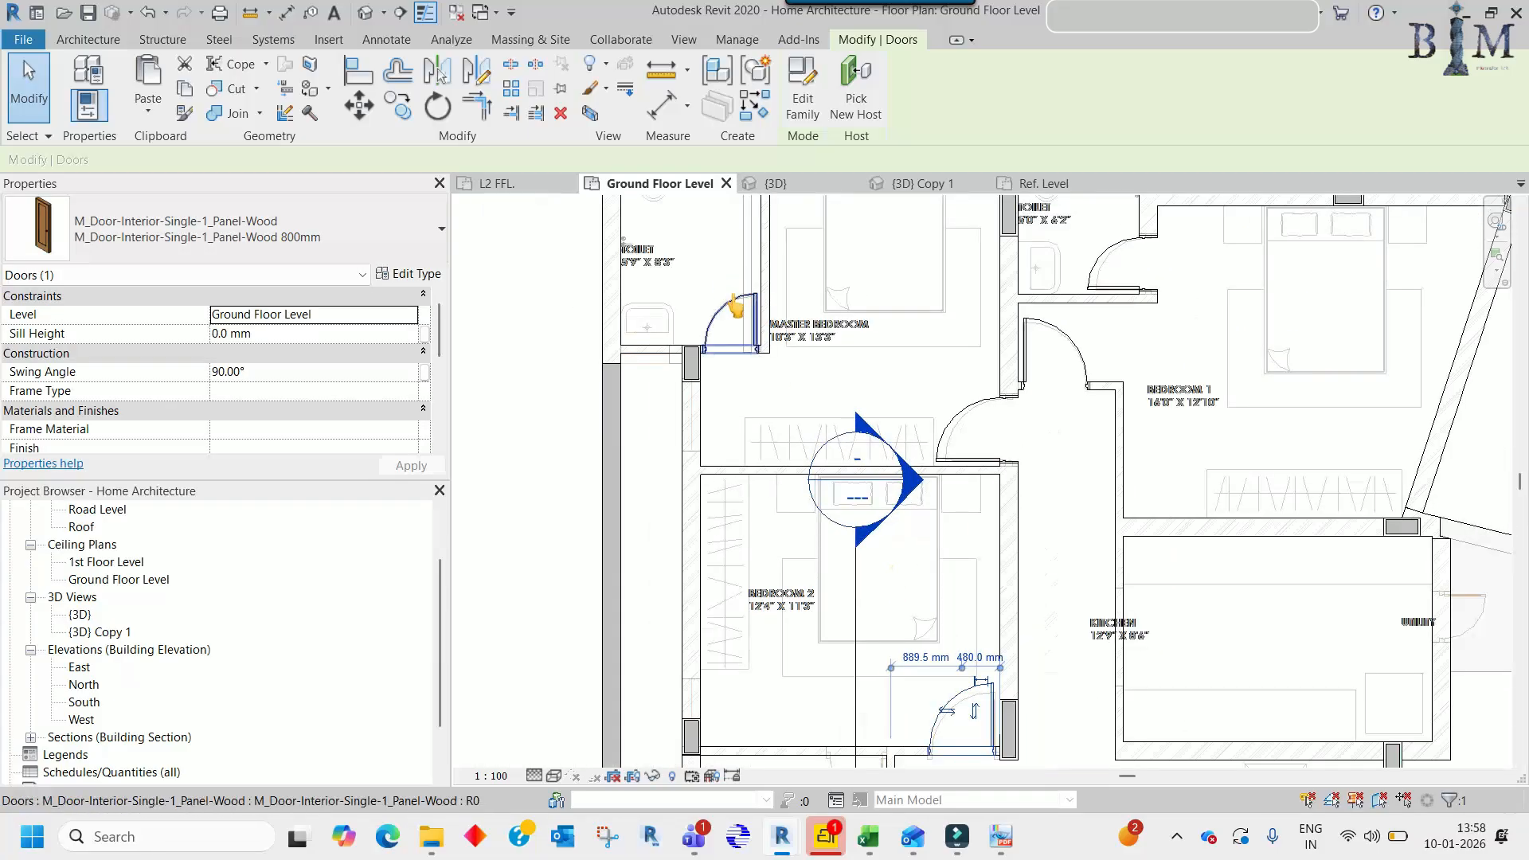
key("d")
key("r")
middle_click_drag(832, 592, 801, 406)
scroll(852, 657, "up", 2)
scroll(816, 538, "up", 2)
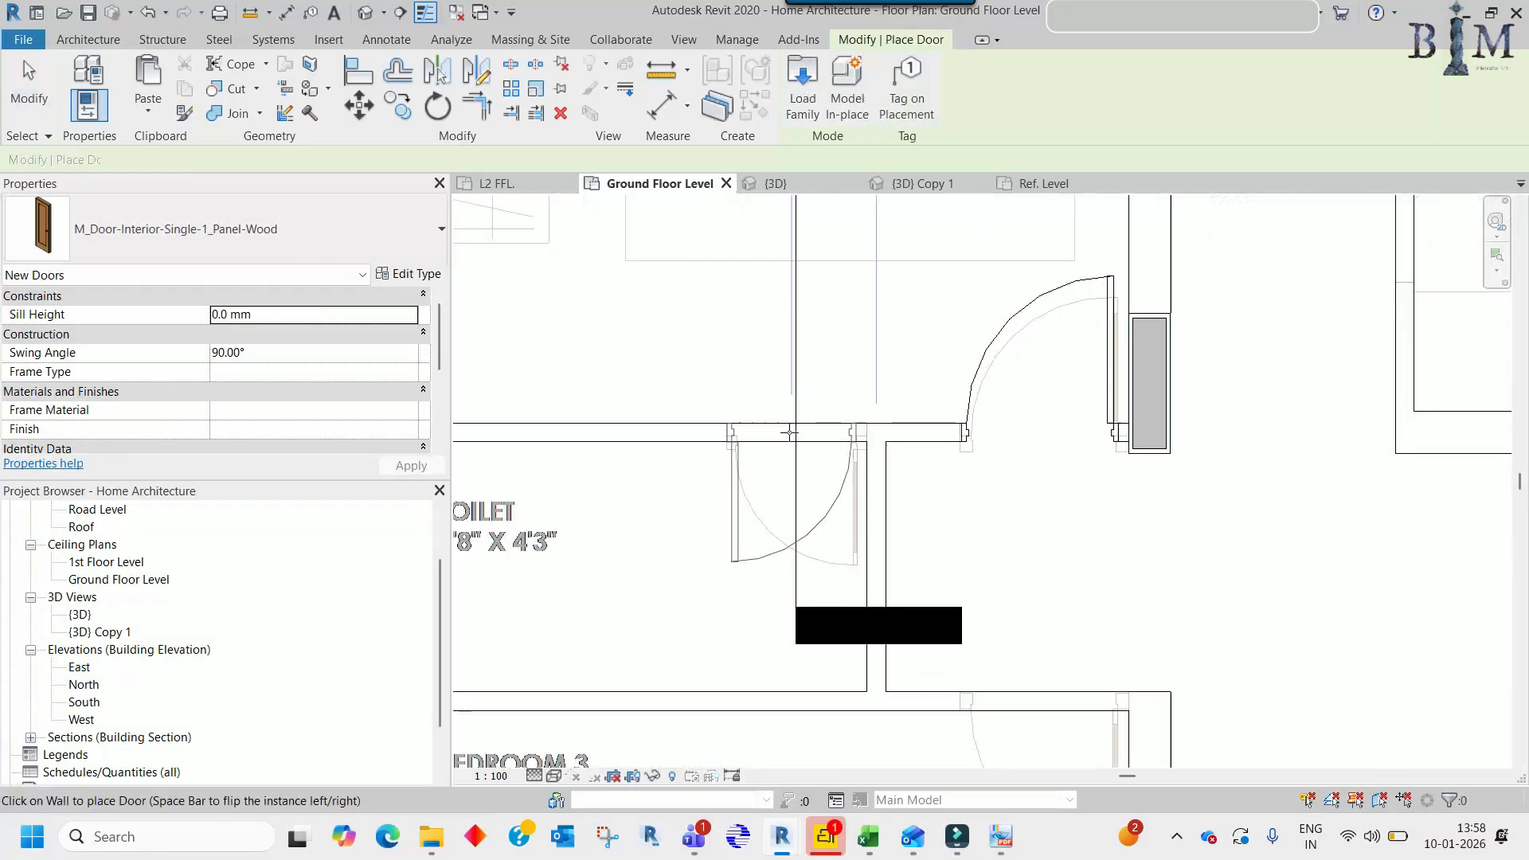
left_click(792, 427)
key("Escape")
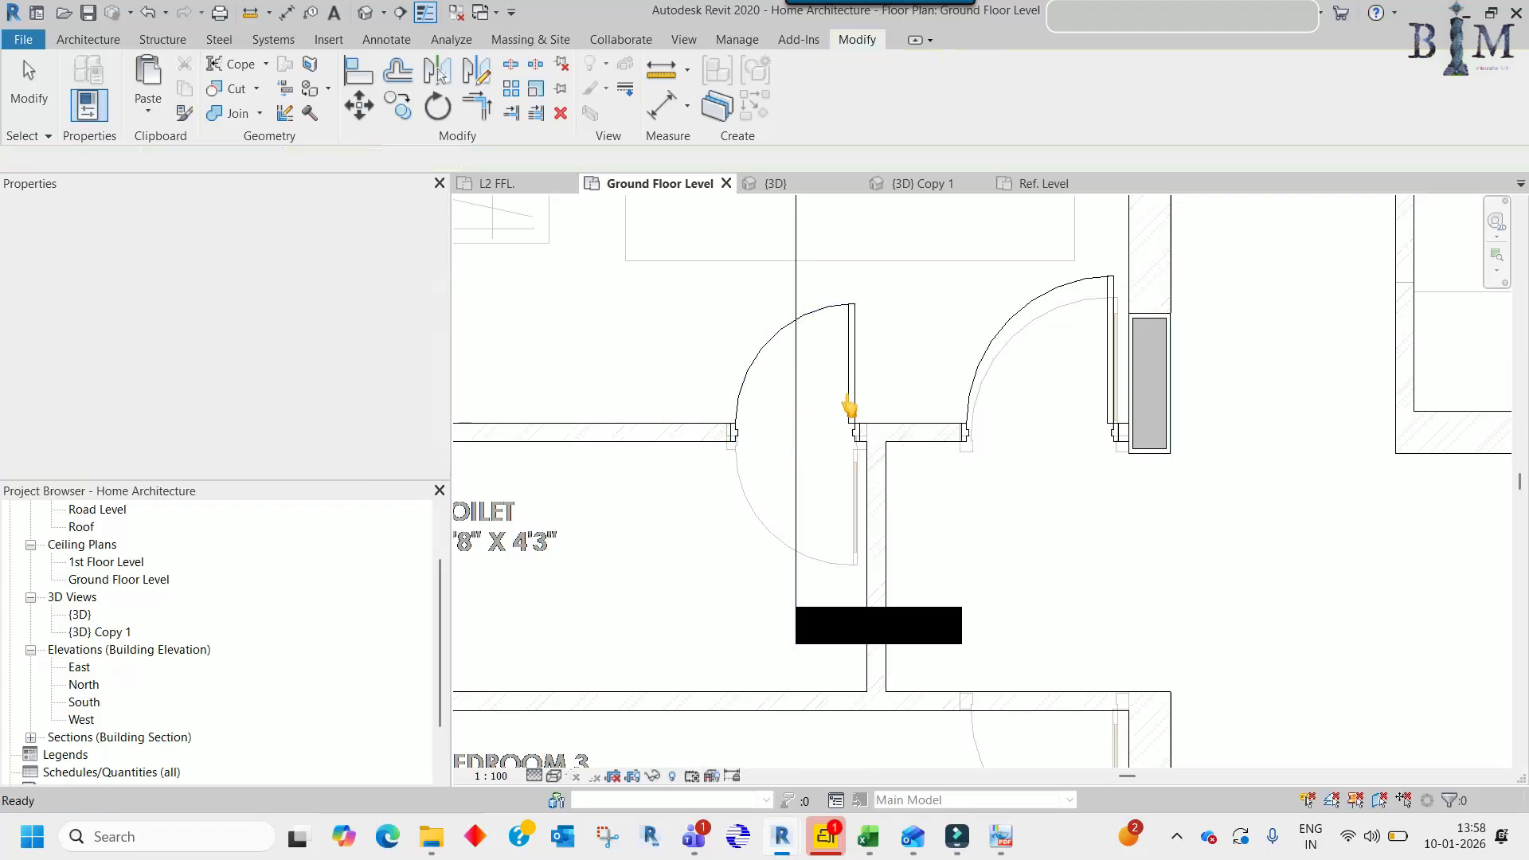
left_click(849, 407)
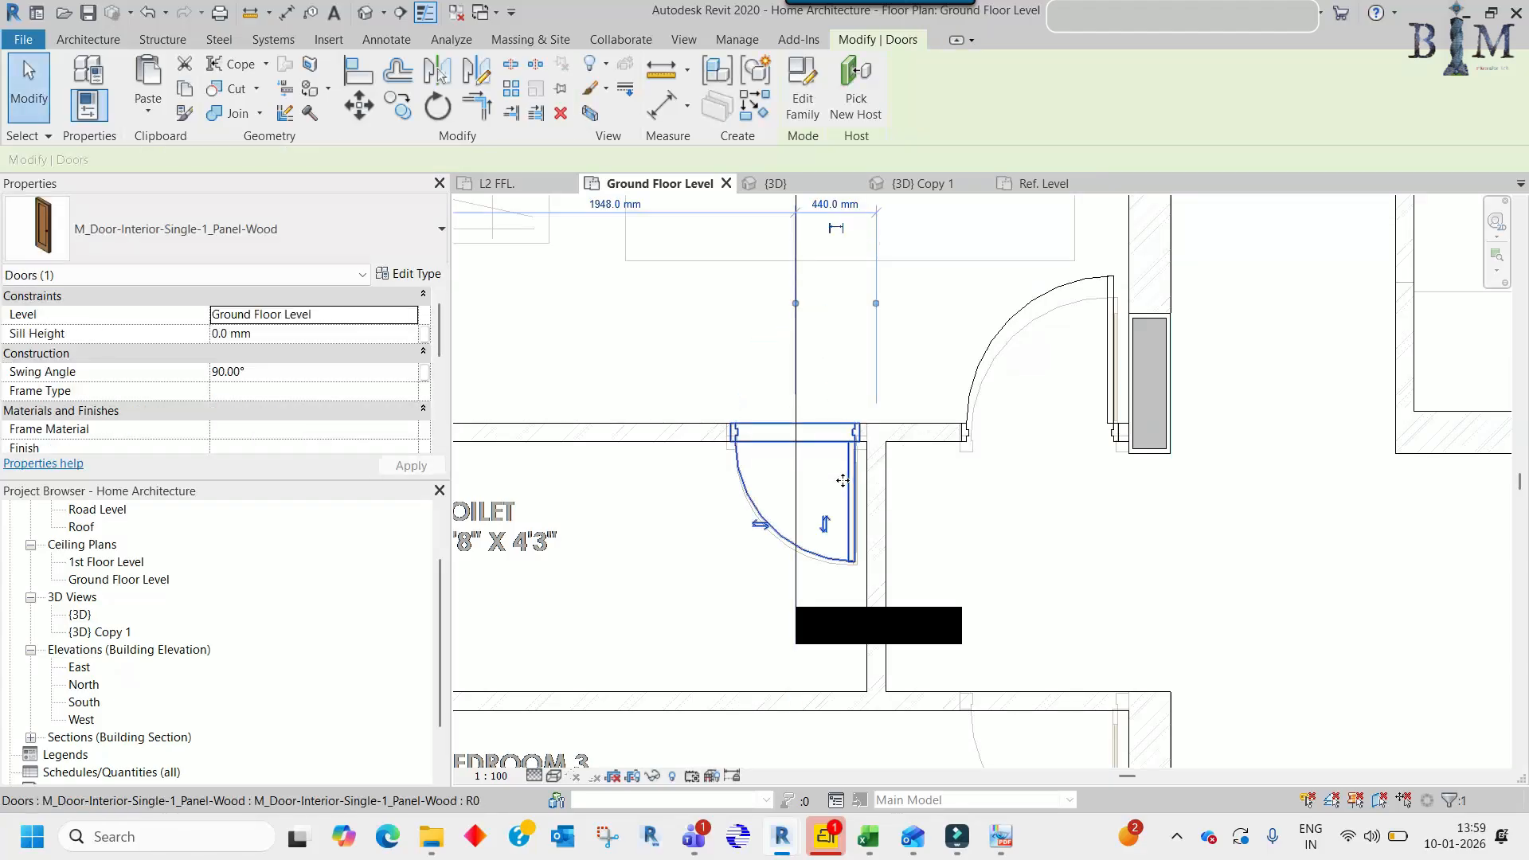
- Place a single door at Bedroom 3's opening and match its type to Bedroom 2's 800 mm door
scroll(798, 541, "down", 3)
scroll(856, 510, "up", 1)
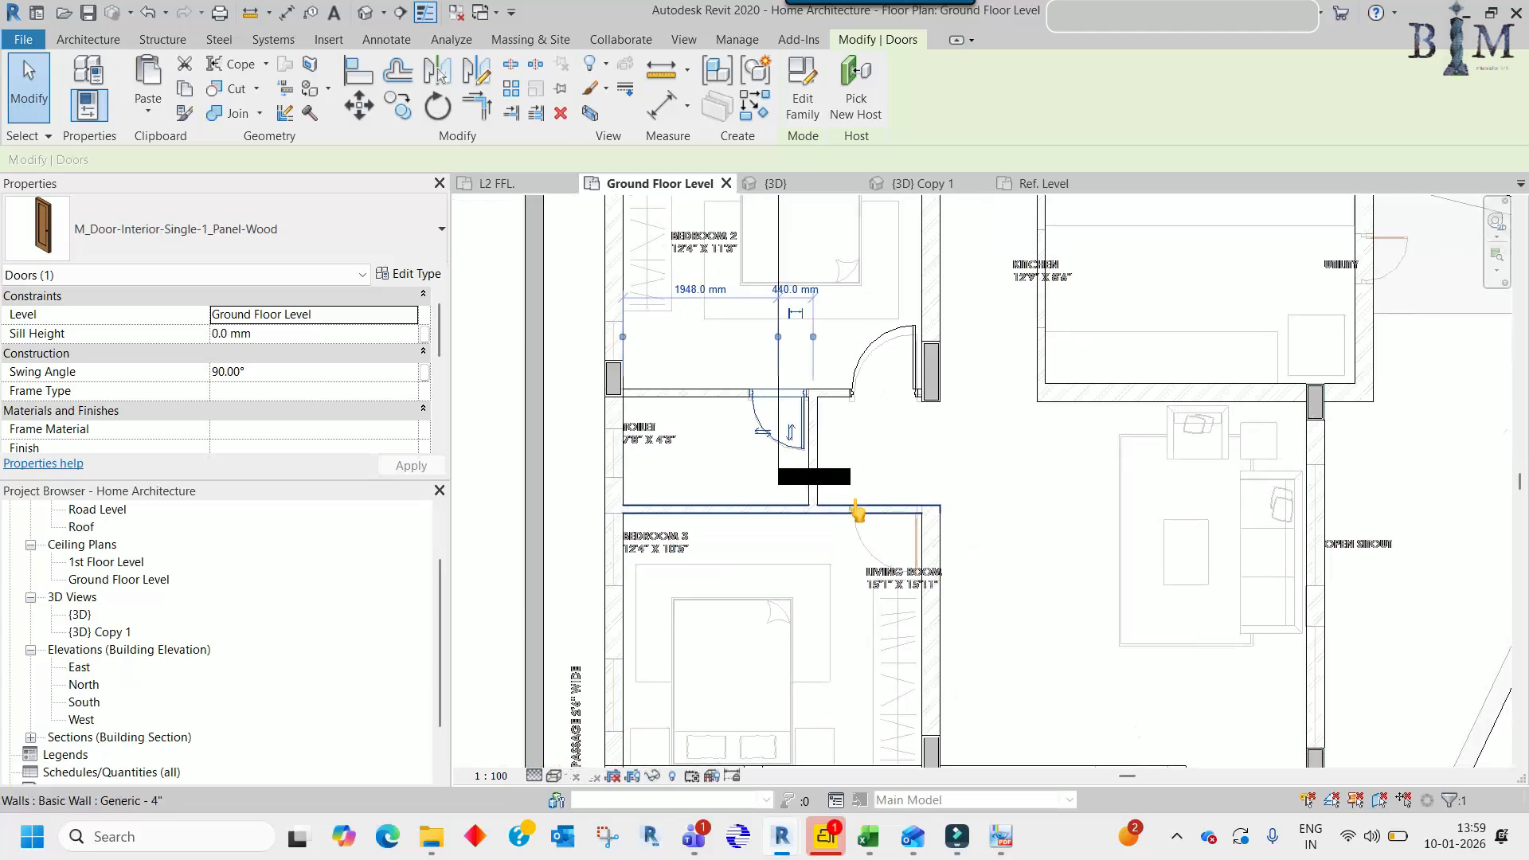
scroll(888, 528, "up", 2)
key("d")
key("r")
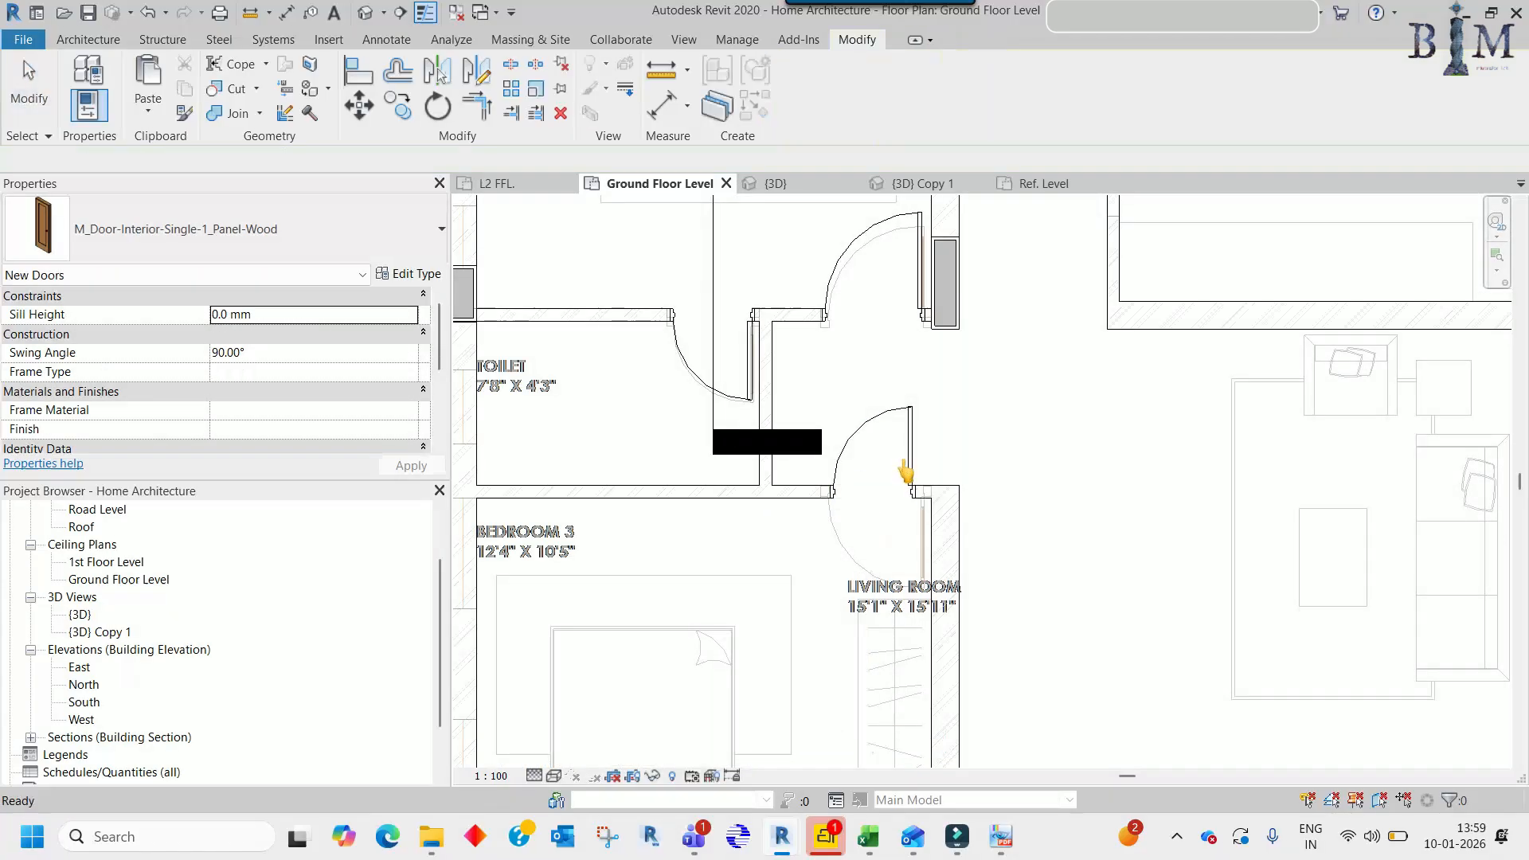
key("Escape")
left_click(909, 446)
key("m")
key("a")
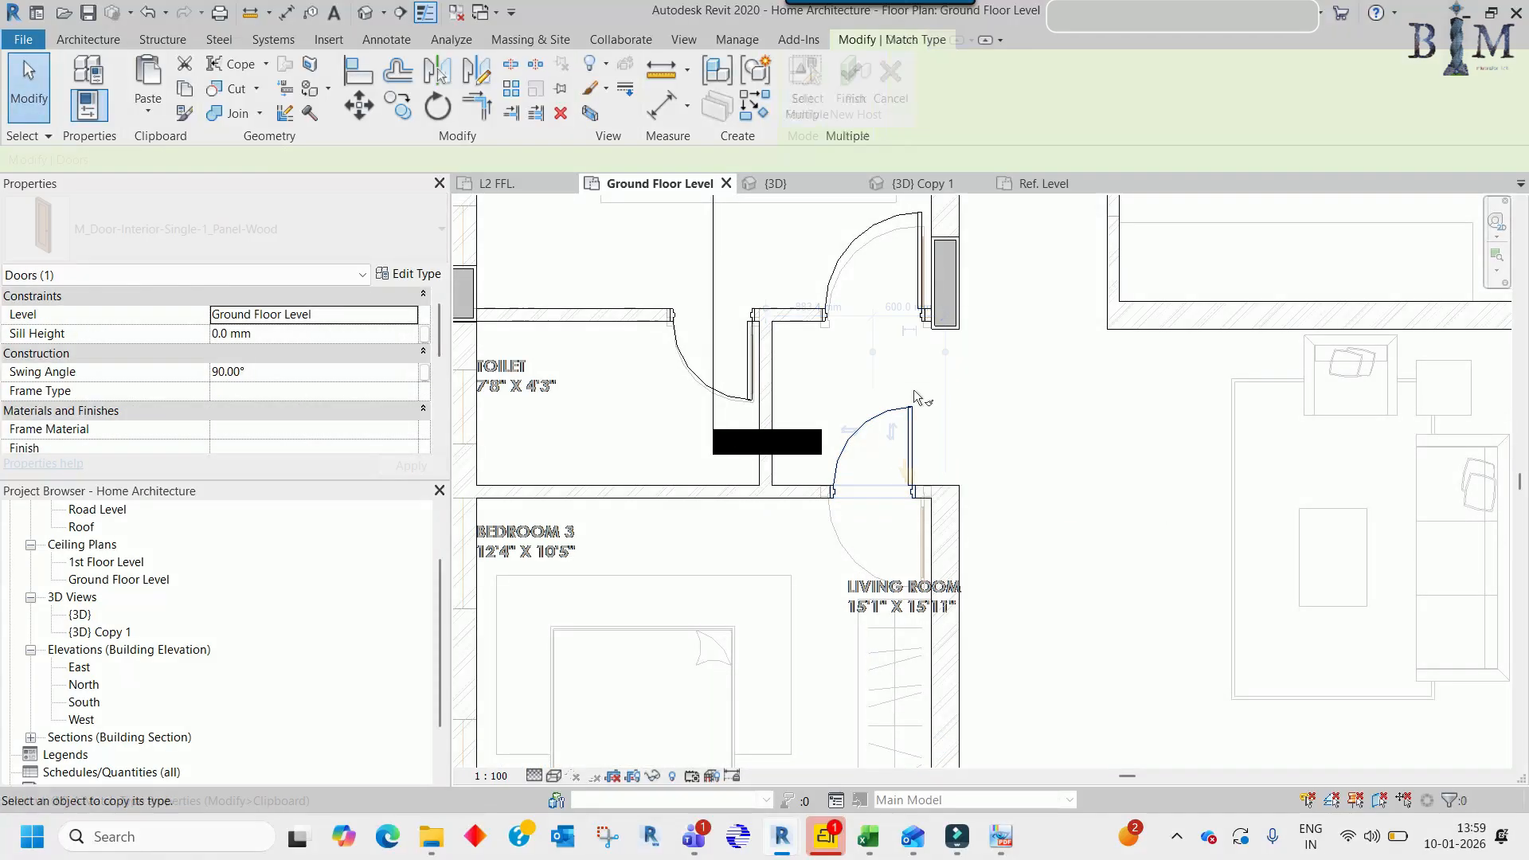
key("Escape")
- Flip the Bedroom 3 door to swing into the room and shift it to 570 mm from the adjacent wall
left_click(915, 424)
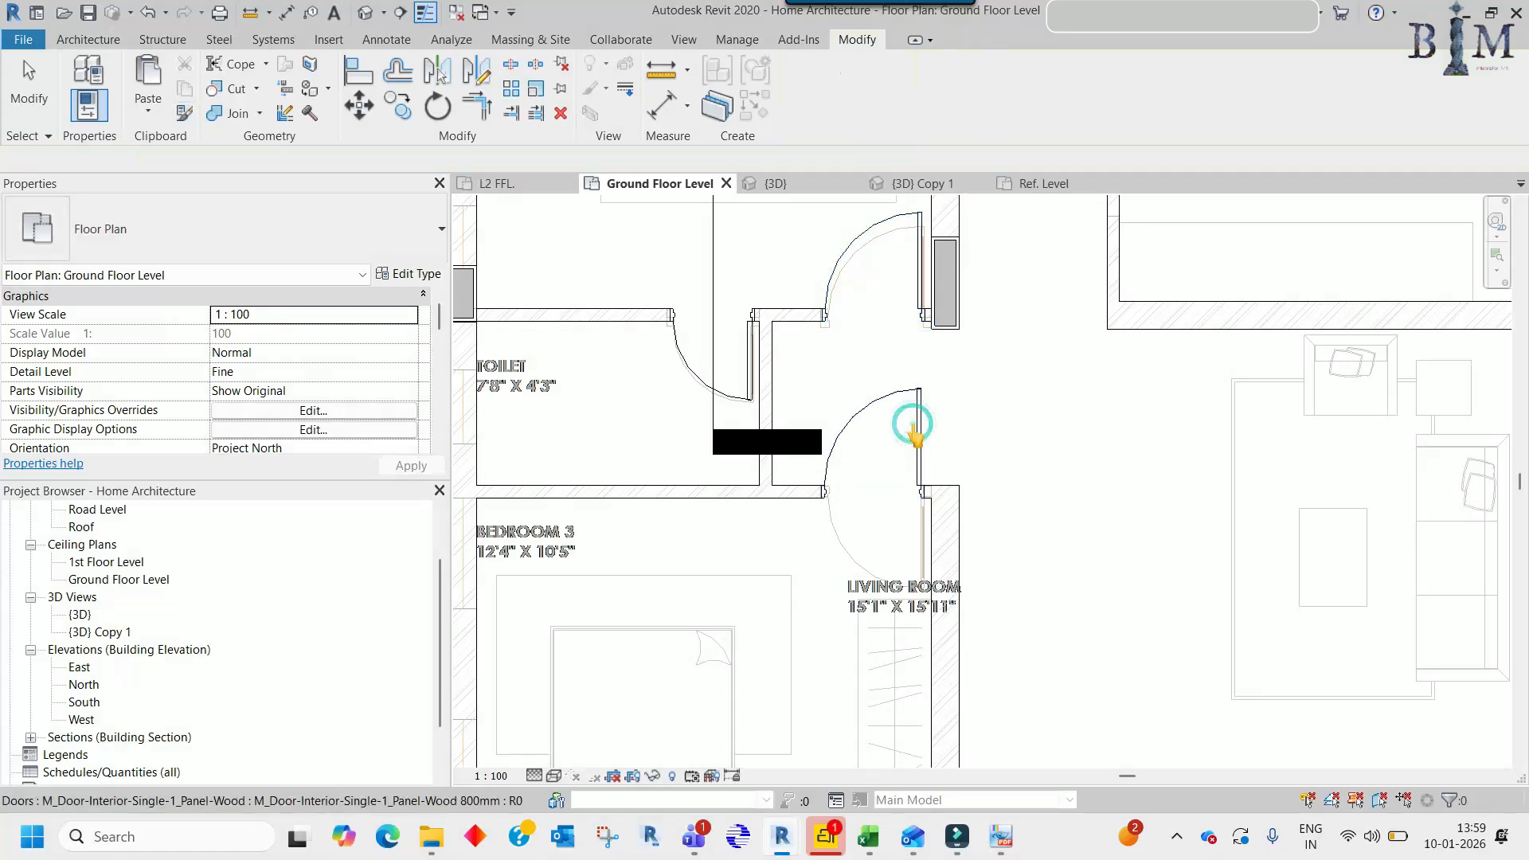
scroll(905, 546, "up", 3)
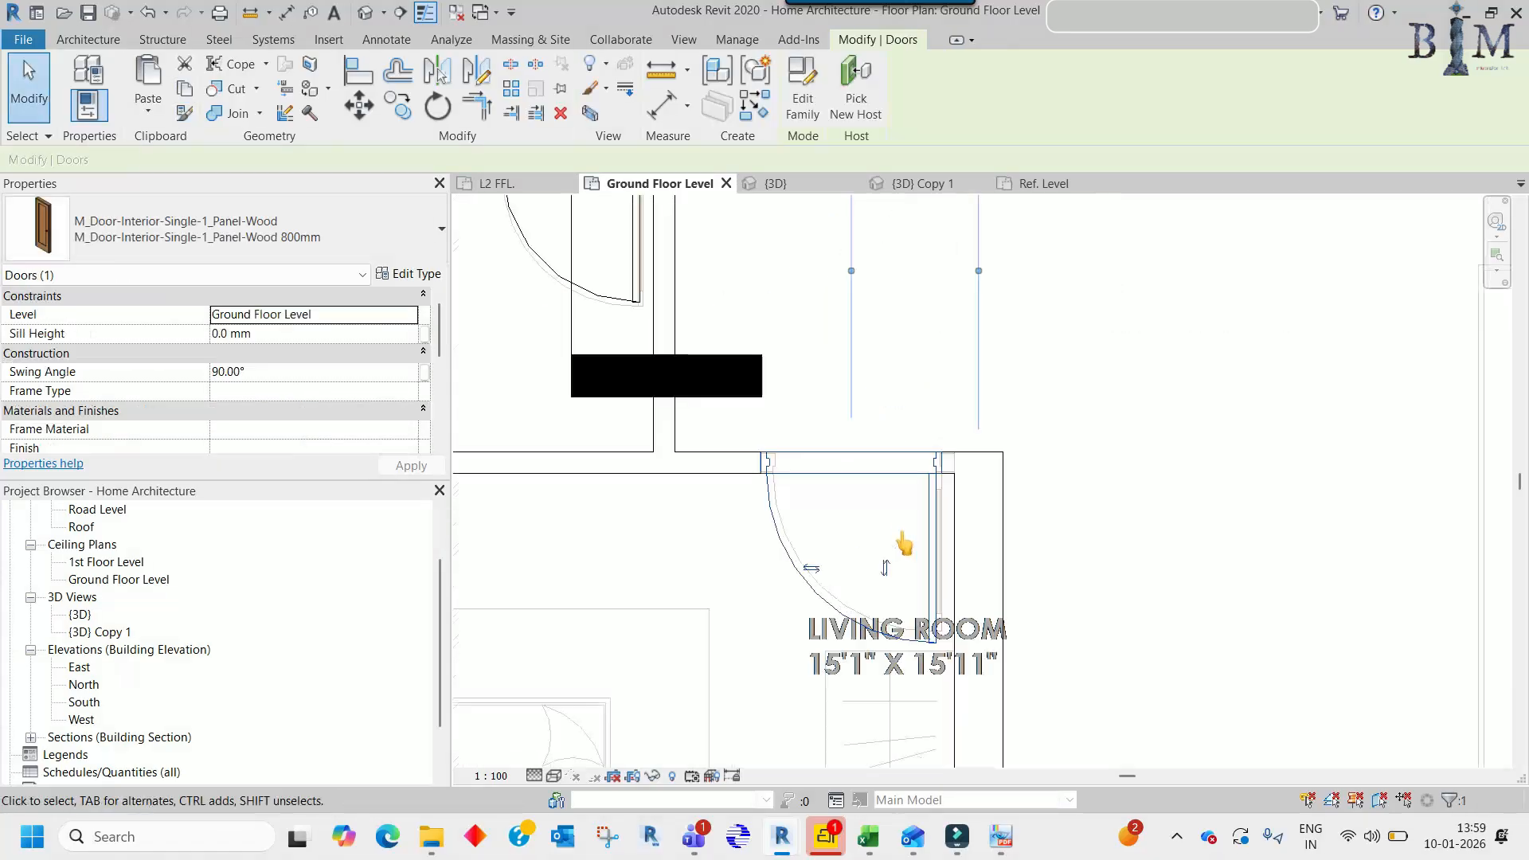
scroll(905, 544, "down", 5)
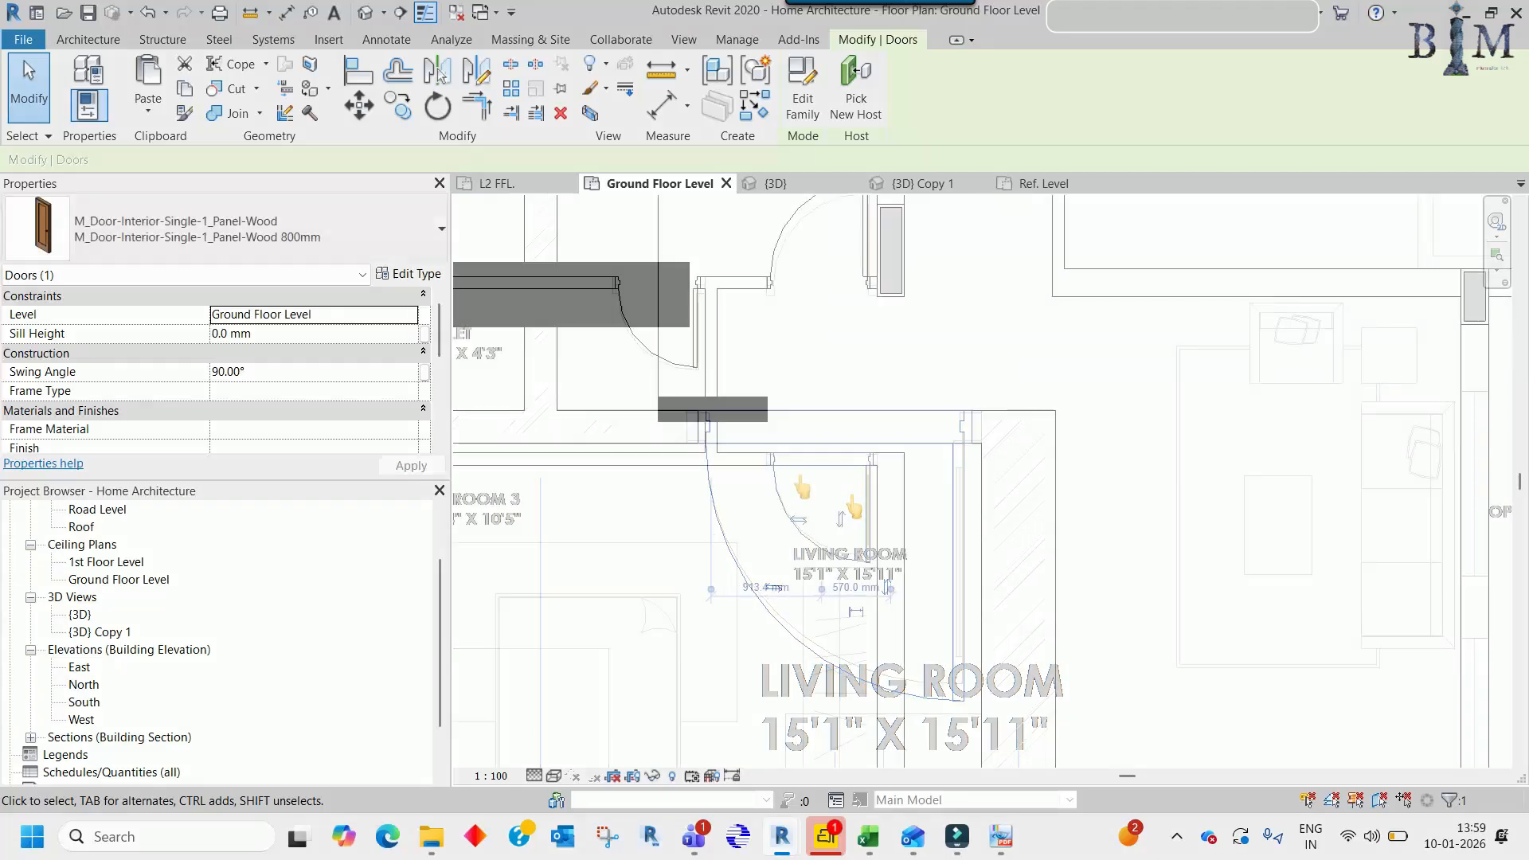
- Place a similar 800 mm door at the opening in the wall between the living room and the drawing room
key("c")
key("s")
middle_click_drag(973, 646, 1037, 433)
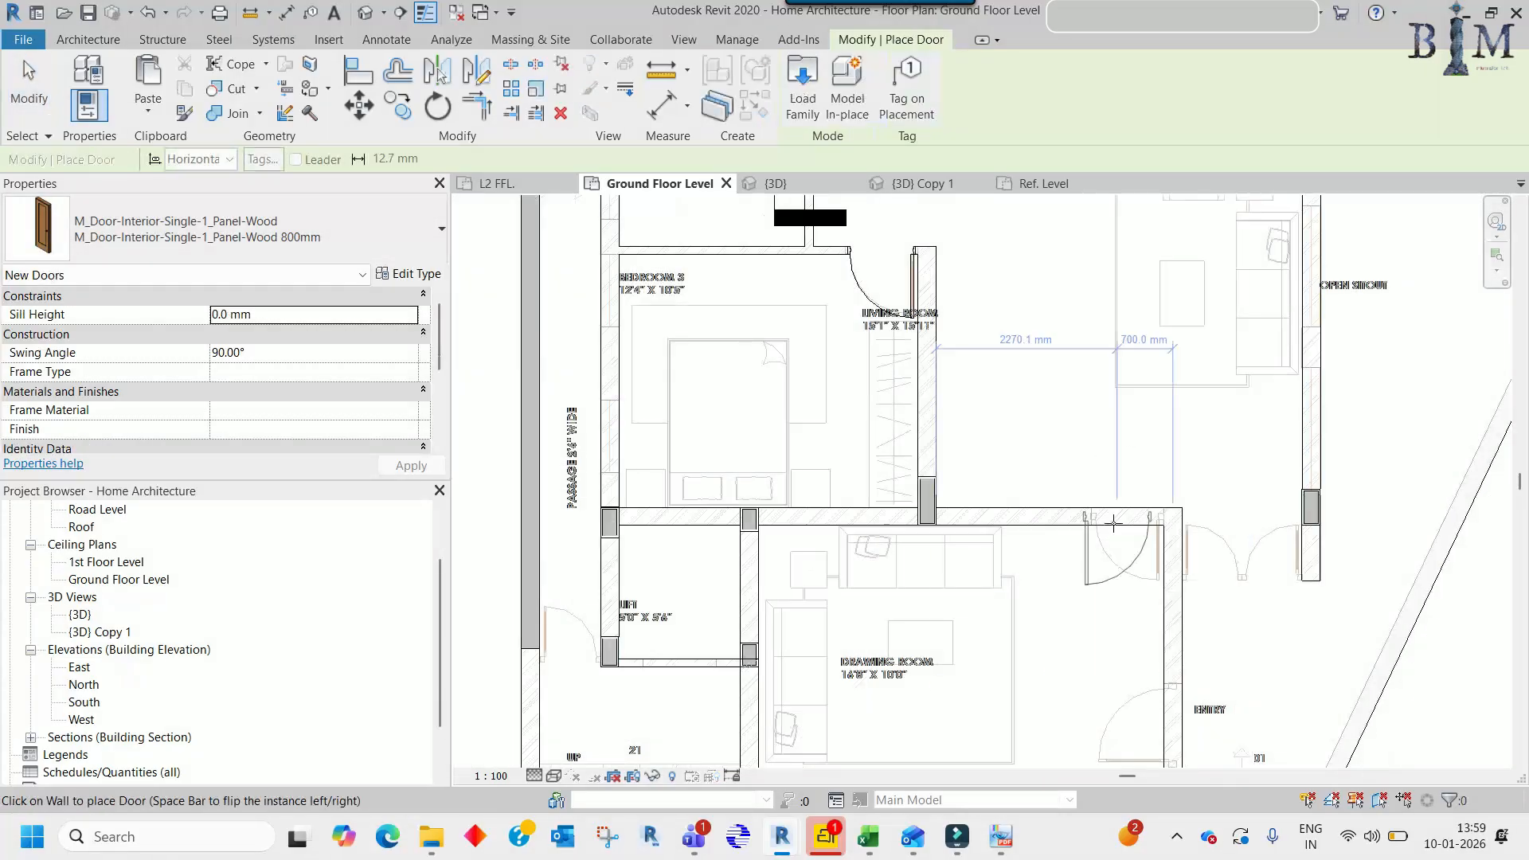
- Place an M_Door-Interior-Single-1_Panel-Wood 800mm door in the wall between the drawing room and living room, near the entry corner
scroll(1112, 522, "up", 3)
left_click(1130, 522)
key("Escape")
middle_click_drag(1120, 571, 776, 528)
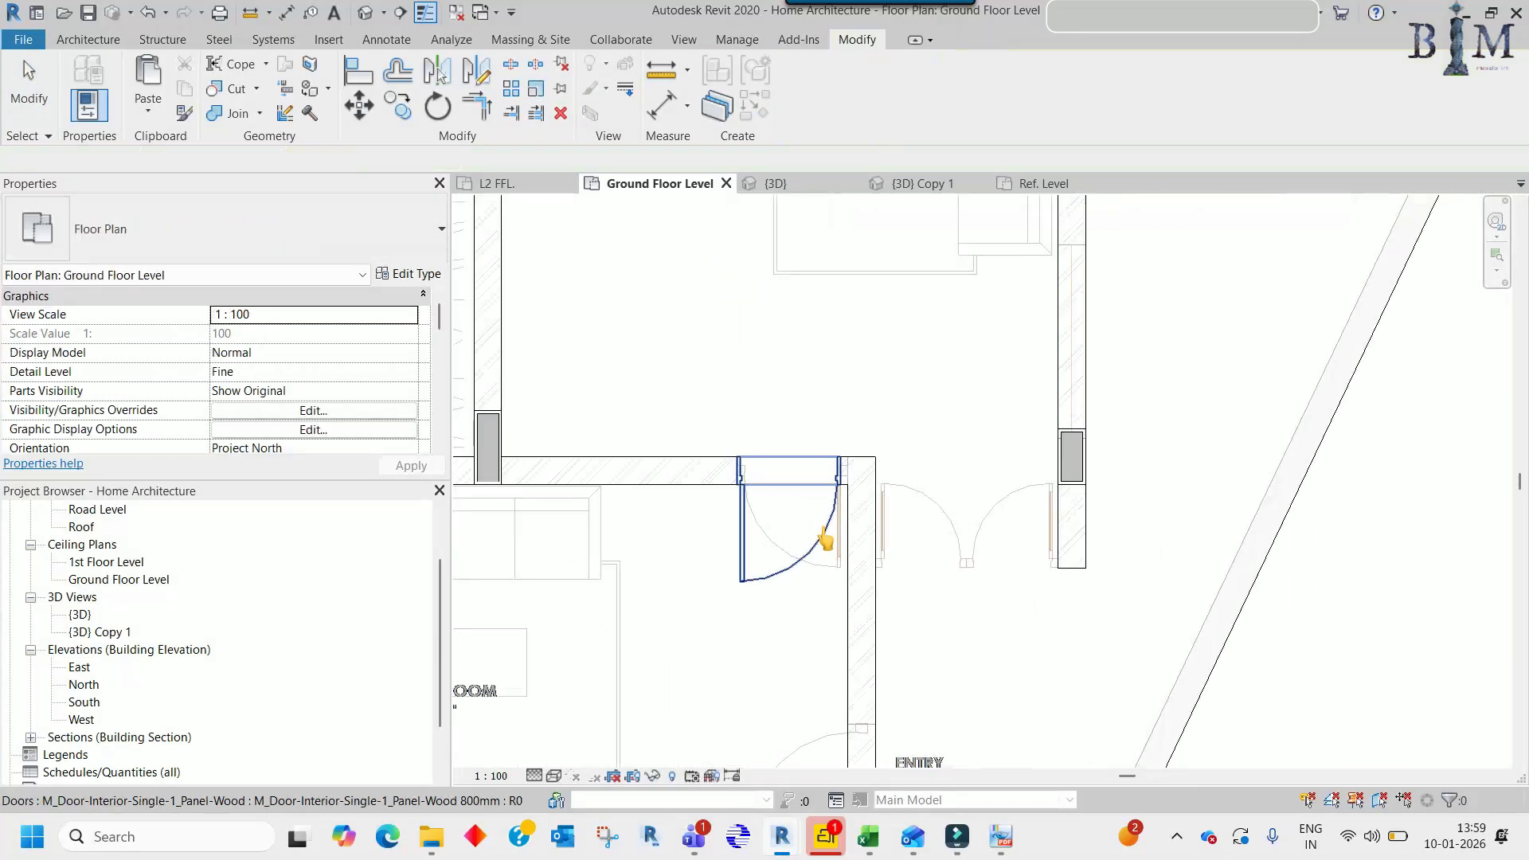
- Flip the new drawing room door's hand so its leaf and swing arc match the underlying plan drawing
left_click(822, 526)
scroll(801, 540, "up", 2)
left_click(820, 522)
scroll(854, 451, "up", 2)
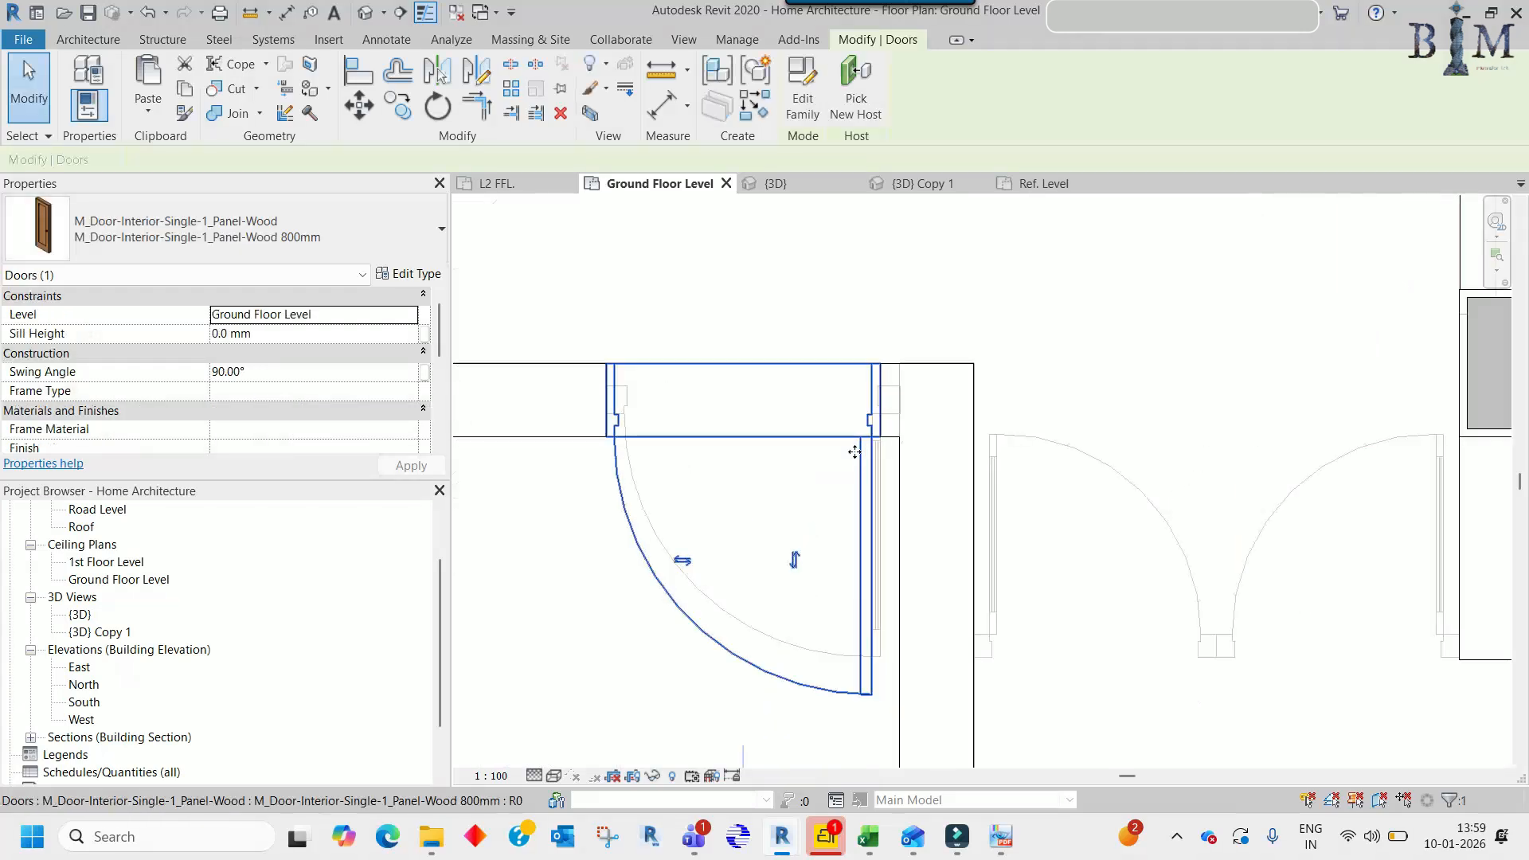
scroll(855, 452, "down", 2)
middle_click_drag(884, 503, 788, 489)
key("Escape")
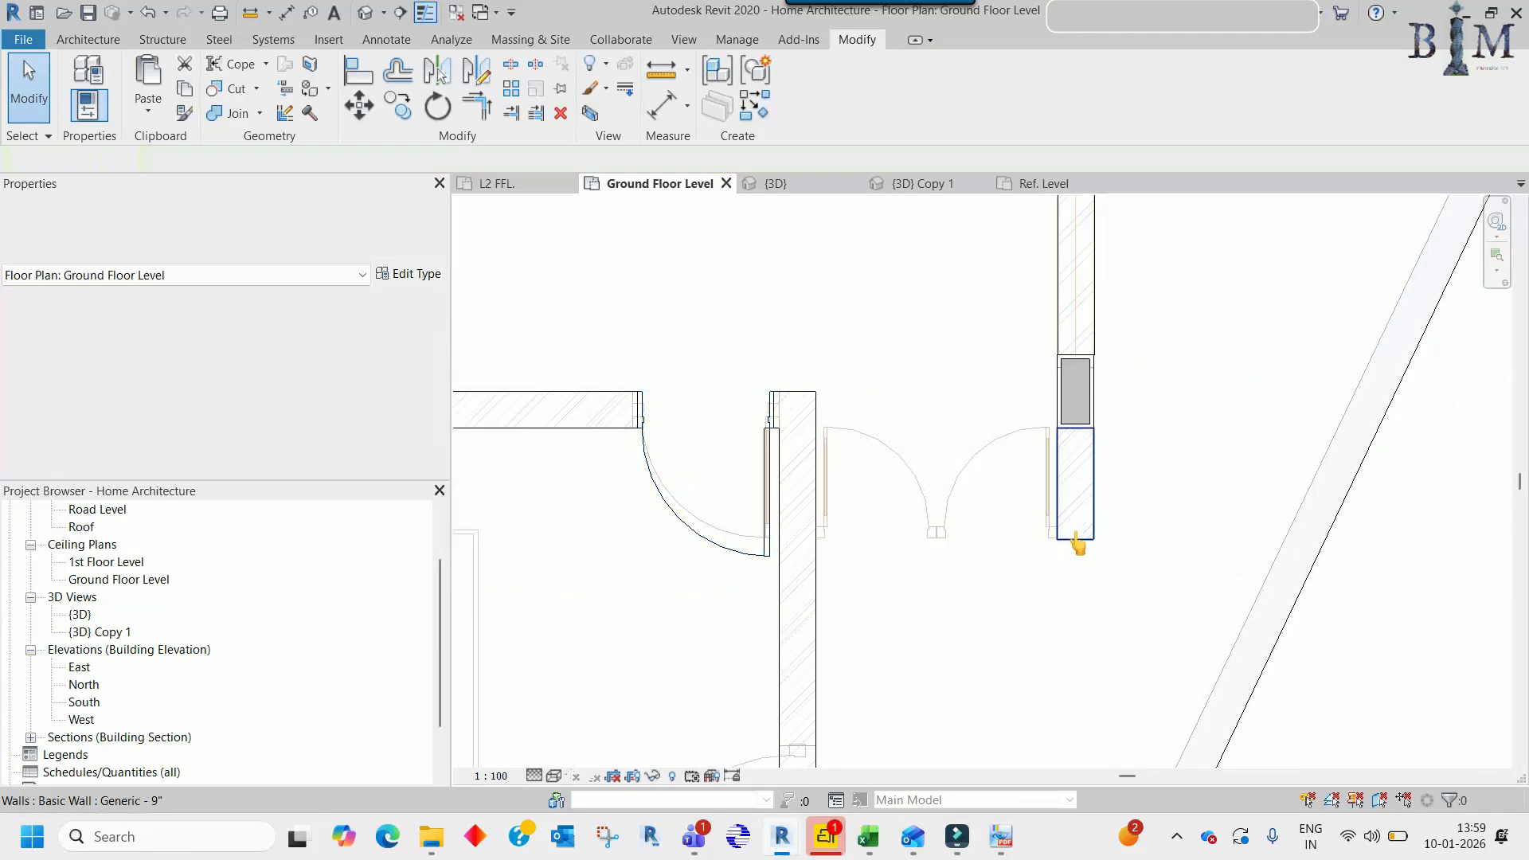
left_click(1075, 532)
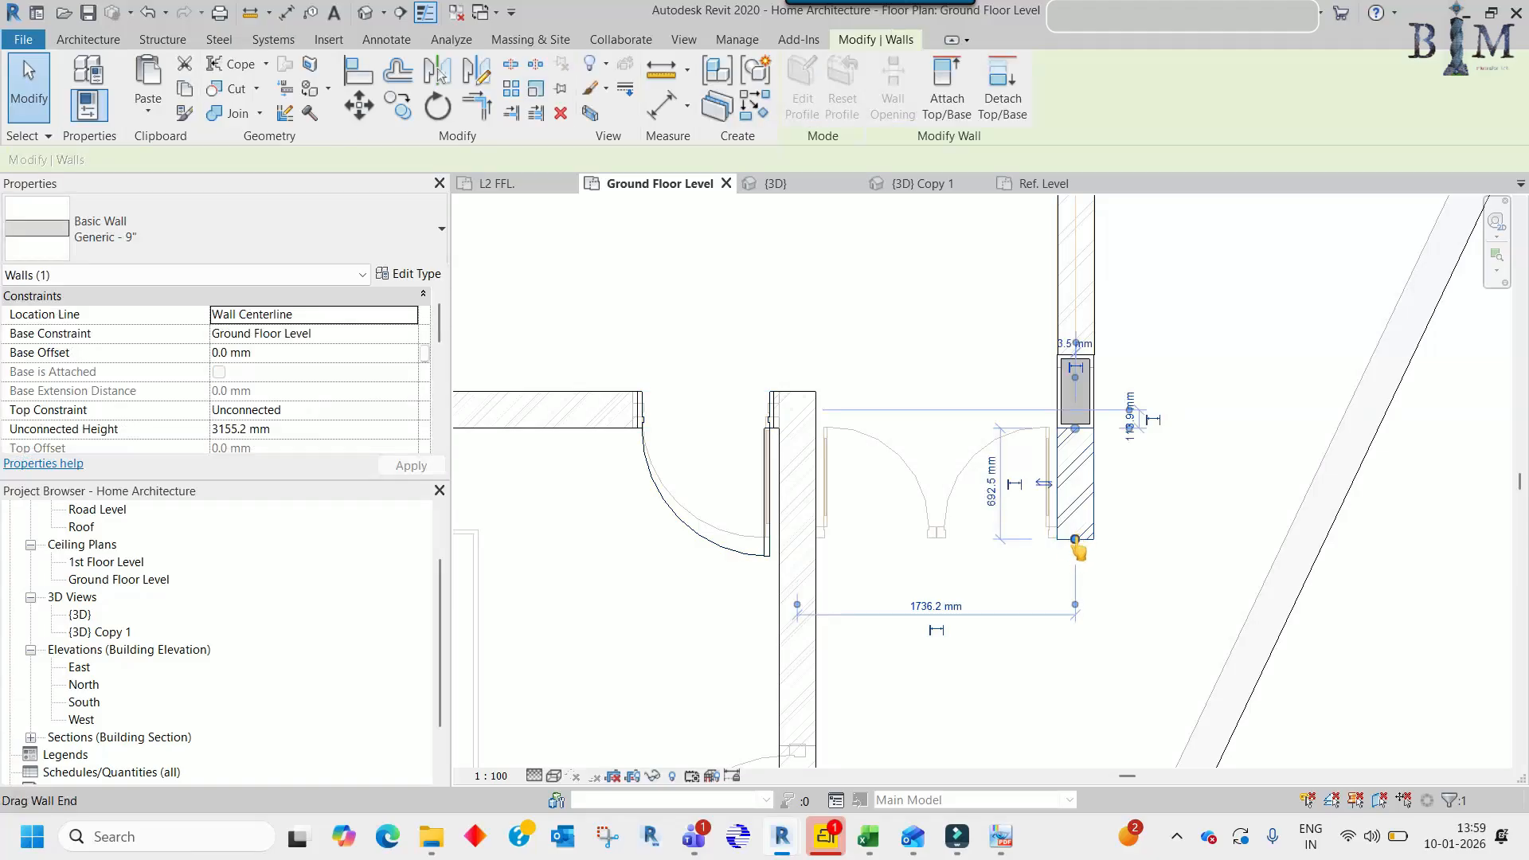
key("Escape")
- Copy the Generic - 4" wall with two doors below the upper bedroom to the area just above the entry
scroll(1098, 542, "down", 3)
middle_click_drag(931, 438, 944, 473)
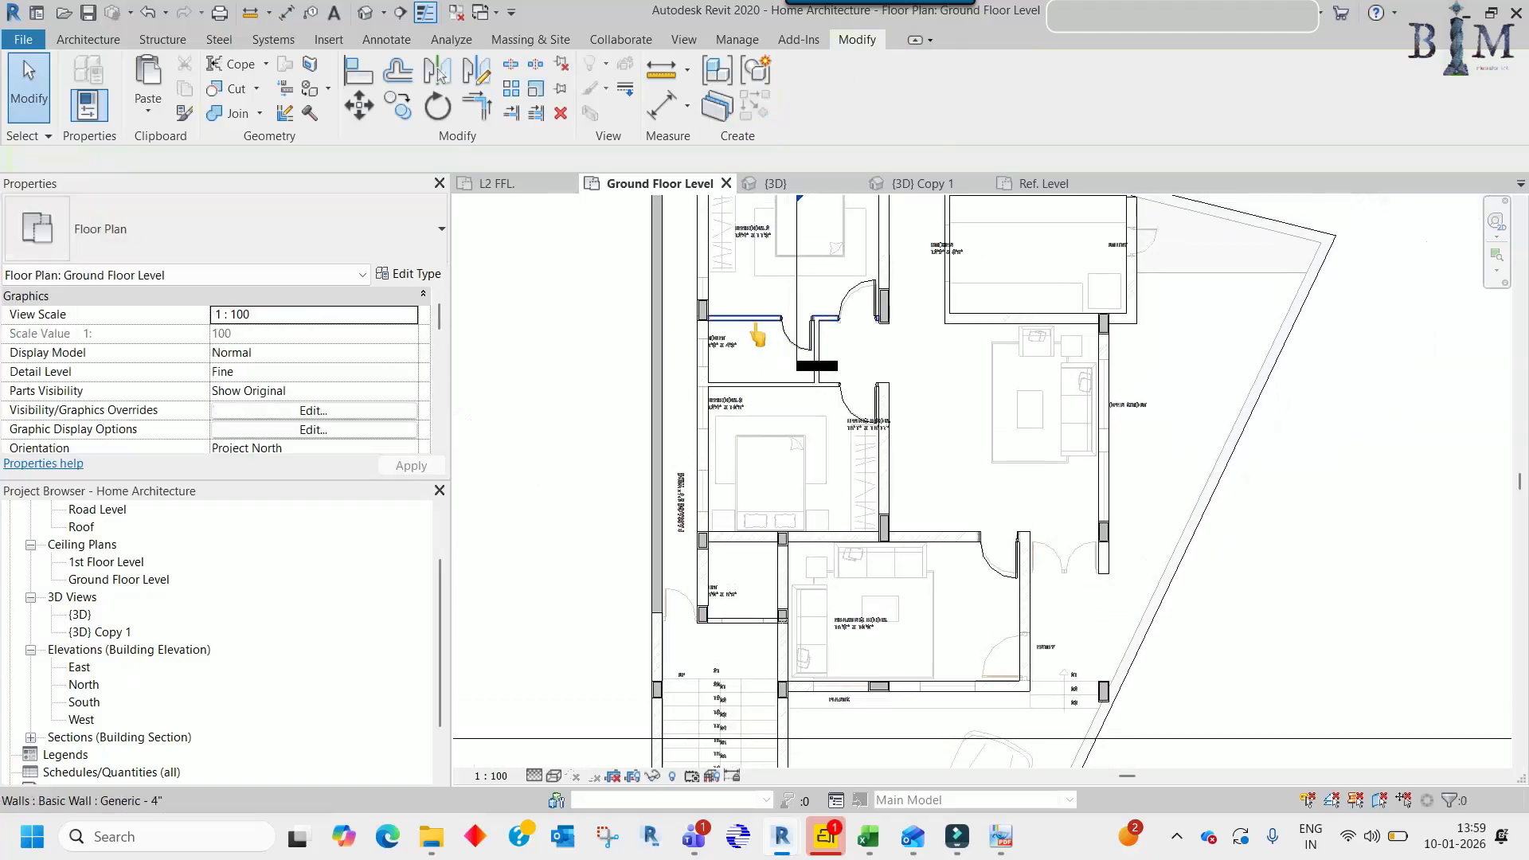
left_click(754, 320)
key("c")
key("o")
left_click(752, 319)
scroll(1067, 606, "up", 3)
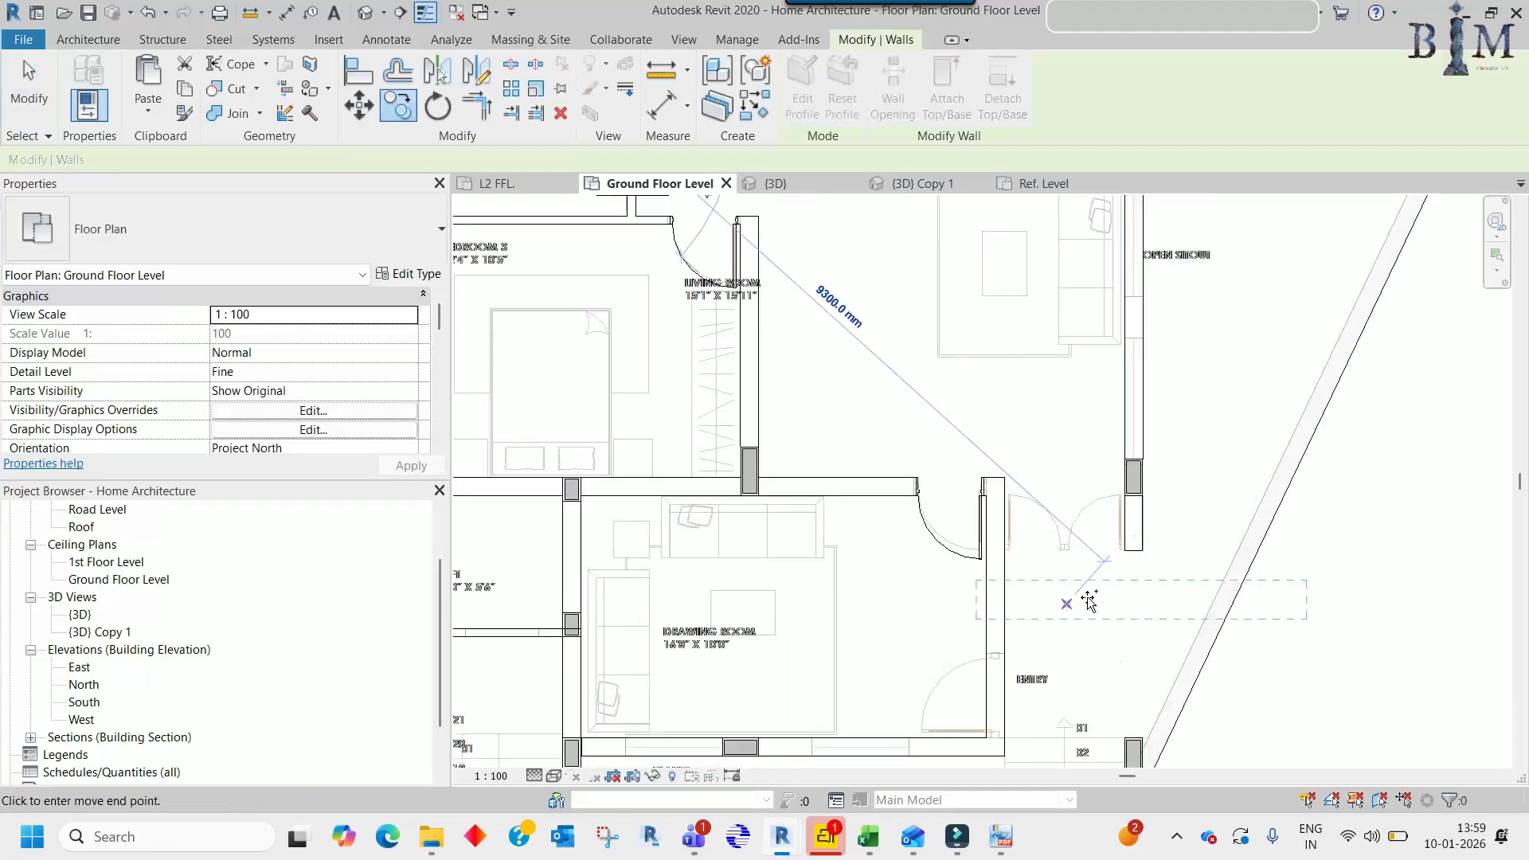
left_click(1088, 601)
scroll(1087, 603, "up", 2)
key("Escape")
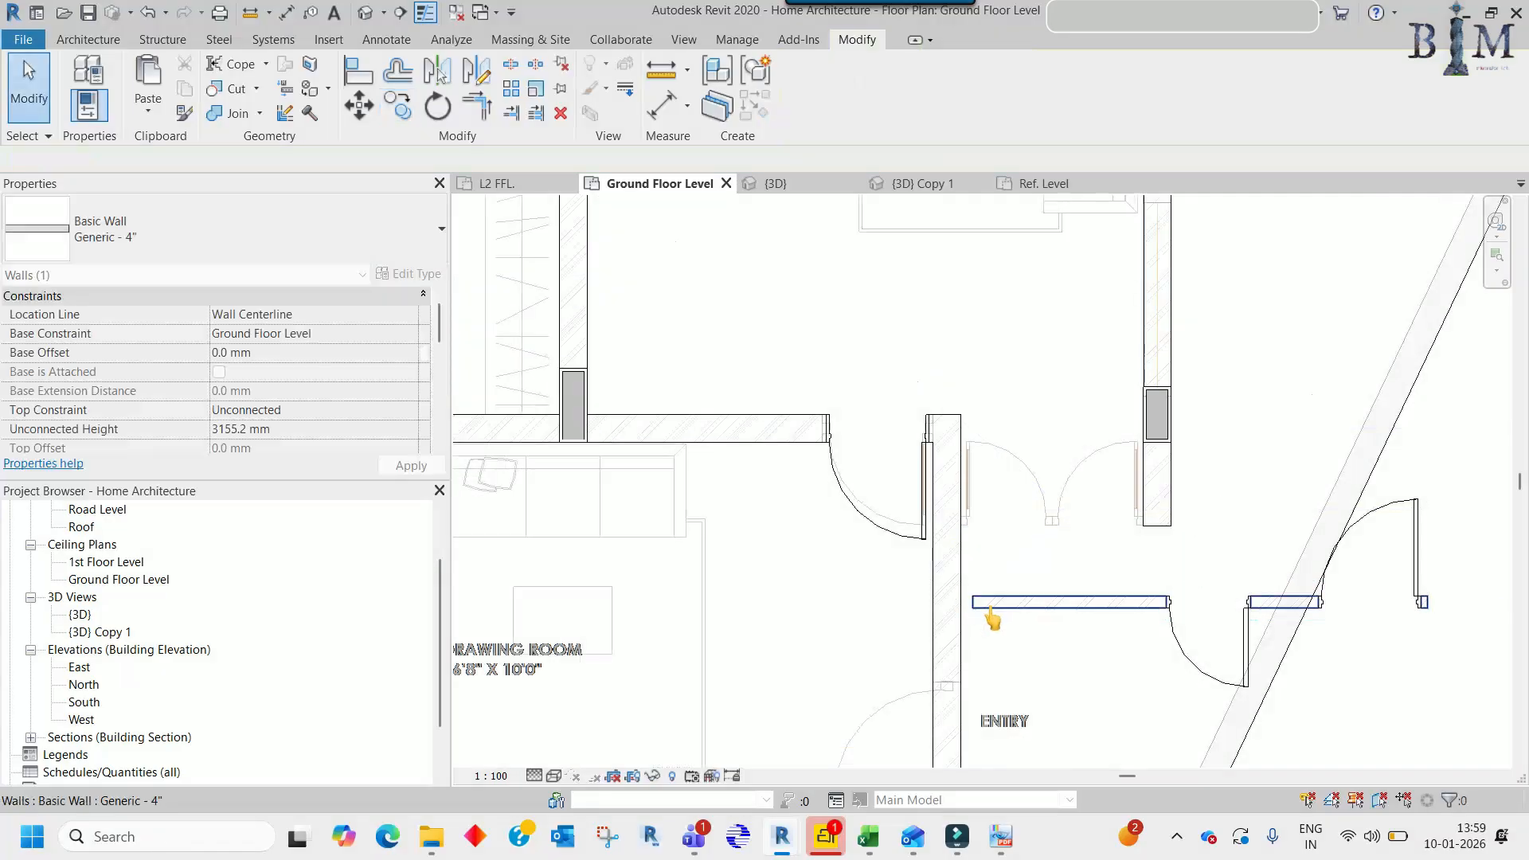
- Extend the near end of the copied 4" wall to meet the drawing room's side wall
left_click(986, 603)
left_click_drag(973, 603, 960, 603)
middle_click_drag(1085, 625, 841, 602)
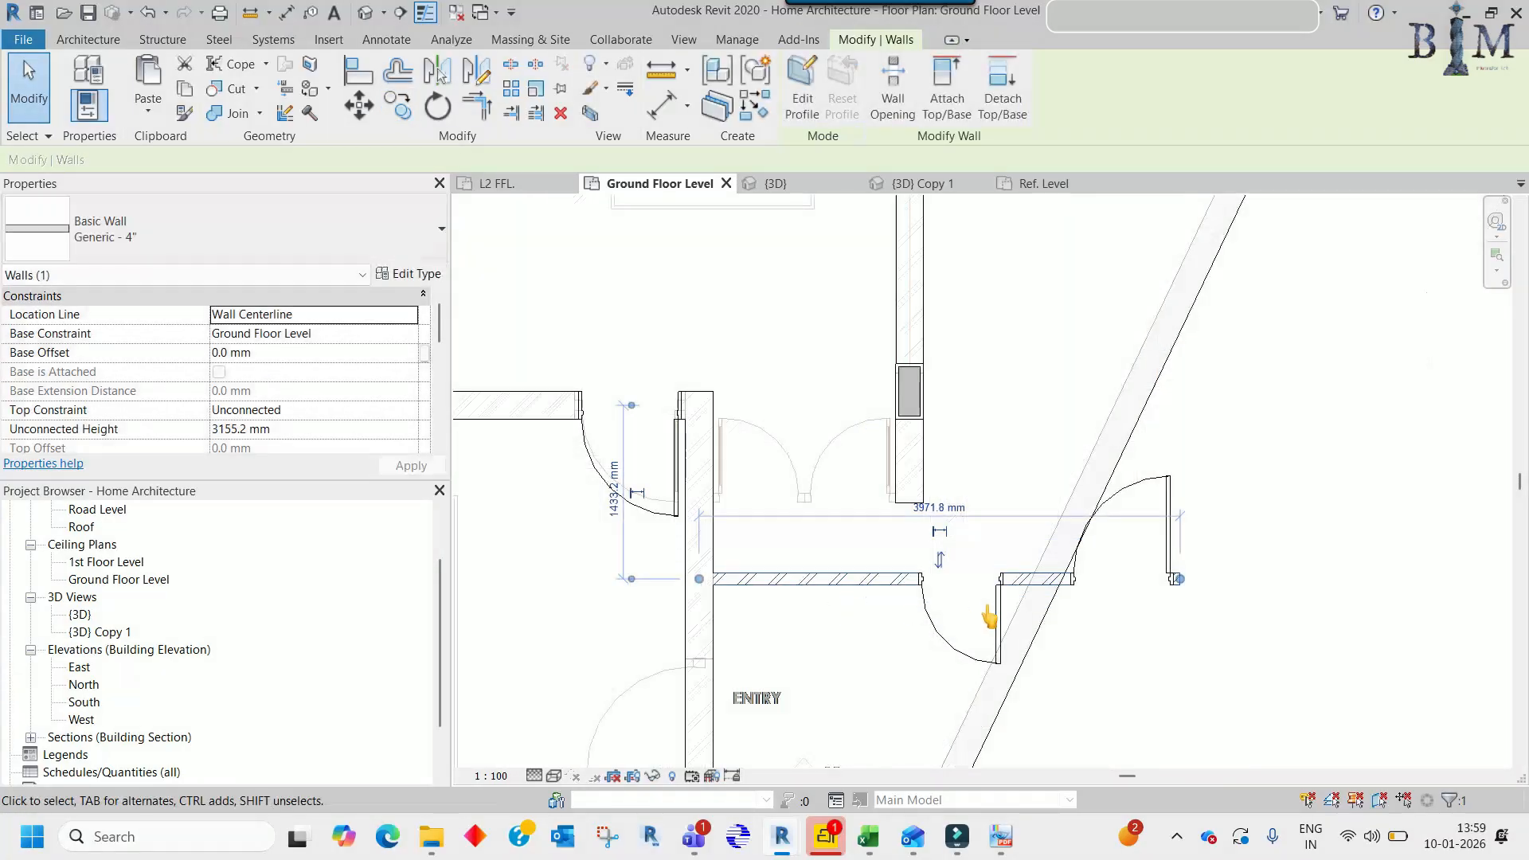
key("Escape")
- Delete both single doors that came along with the copied entry wall
left_click(999, 623)
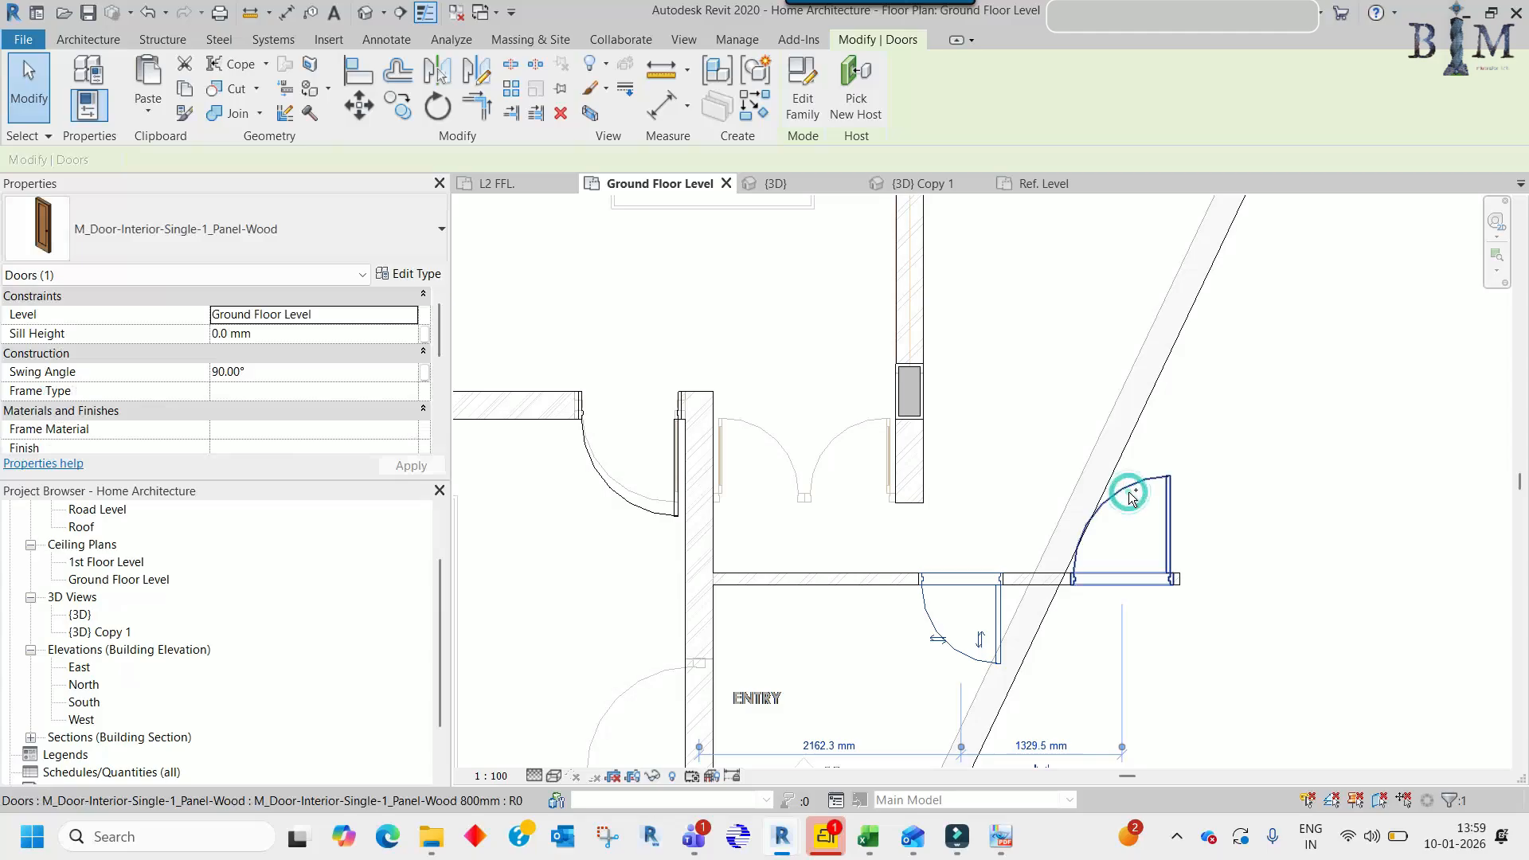
left_click(1131, 495, "ctrl")
key("Delete")
- Shorten the copied entry wall and join it in a corner with the 9" wall below the column
left_click(1159, 578)
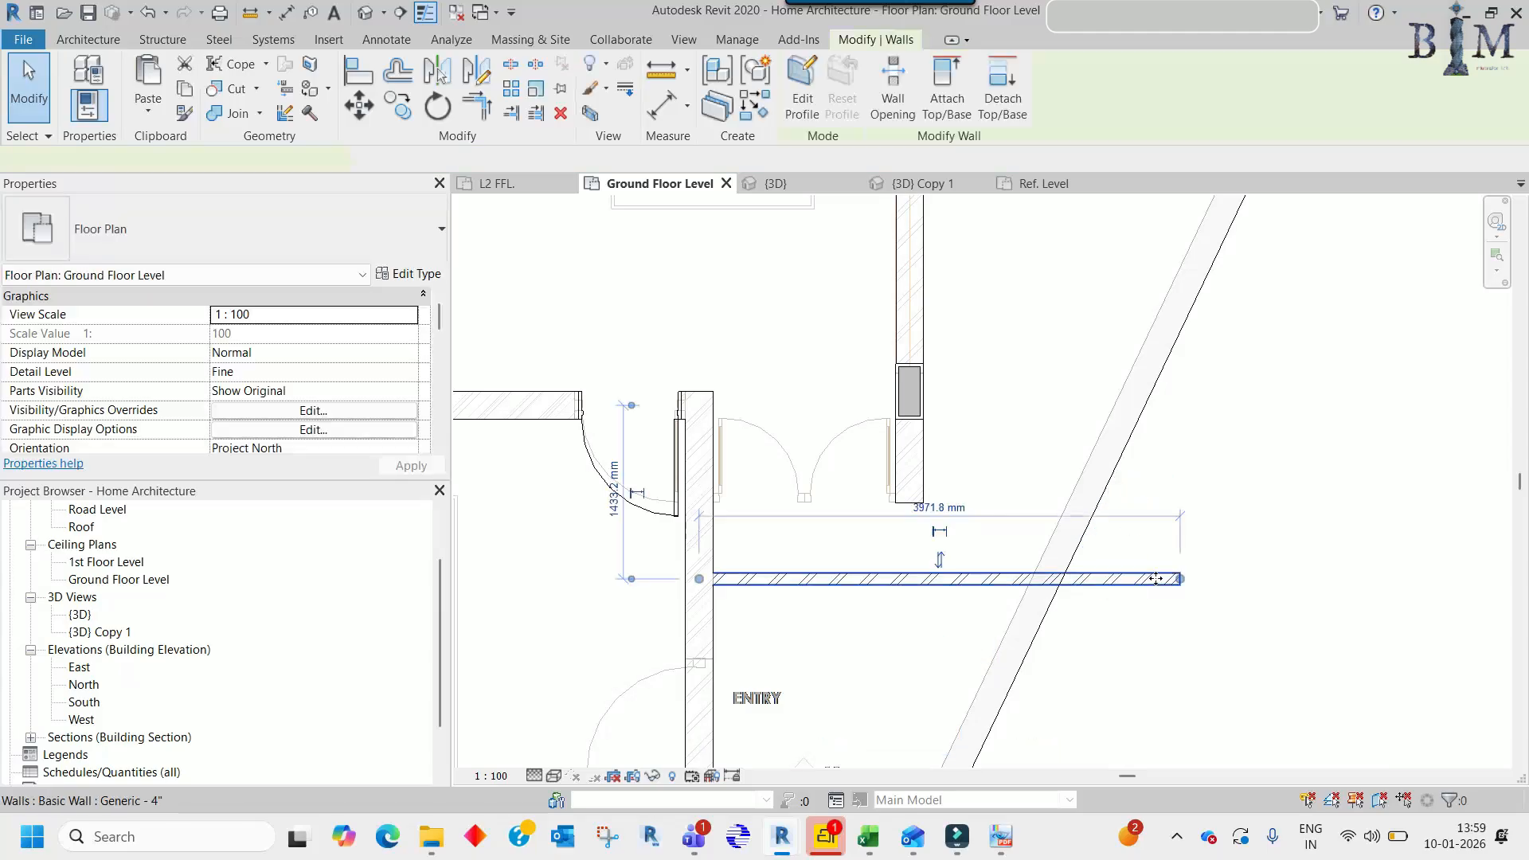
left_click_drag(1179, 579, 894, 597)
key("Escape")
scroll(790, 521, "up", 3)
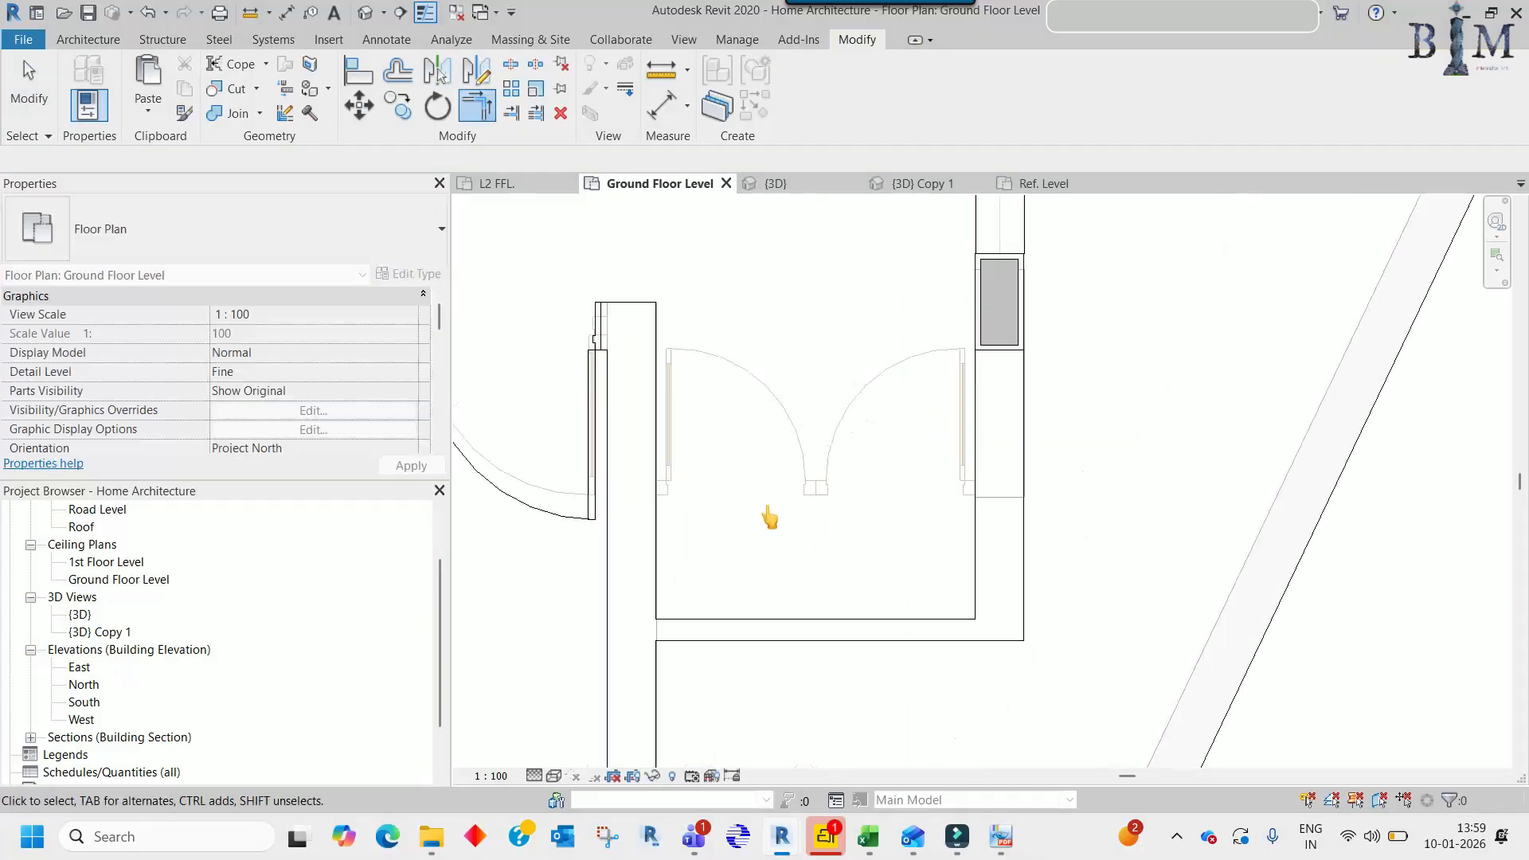
- Move the 4" entry wall up to the double door's closed line on the underlying plan drawing
left_click(794, 639)
left_click_drag(795, 640, 792, 512)
key("Escape")
scroll(717, 505, "down", 2)
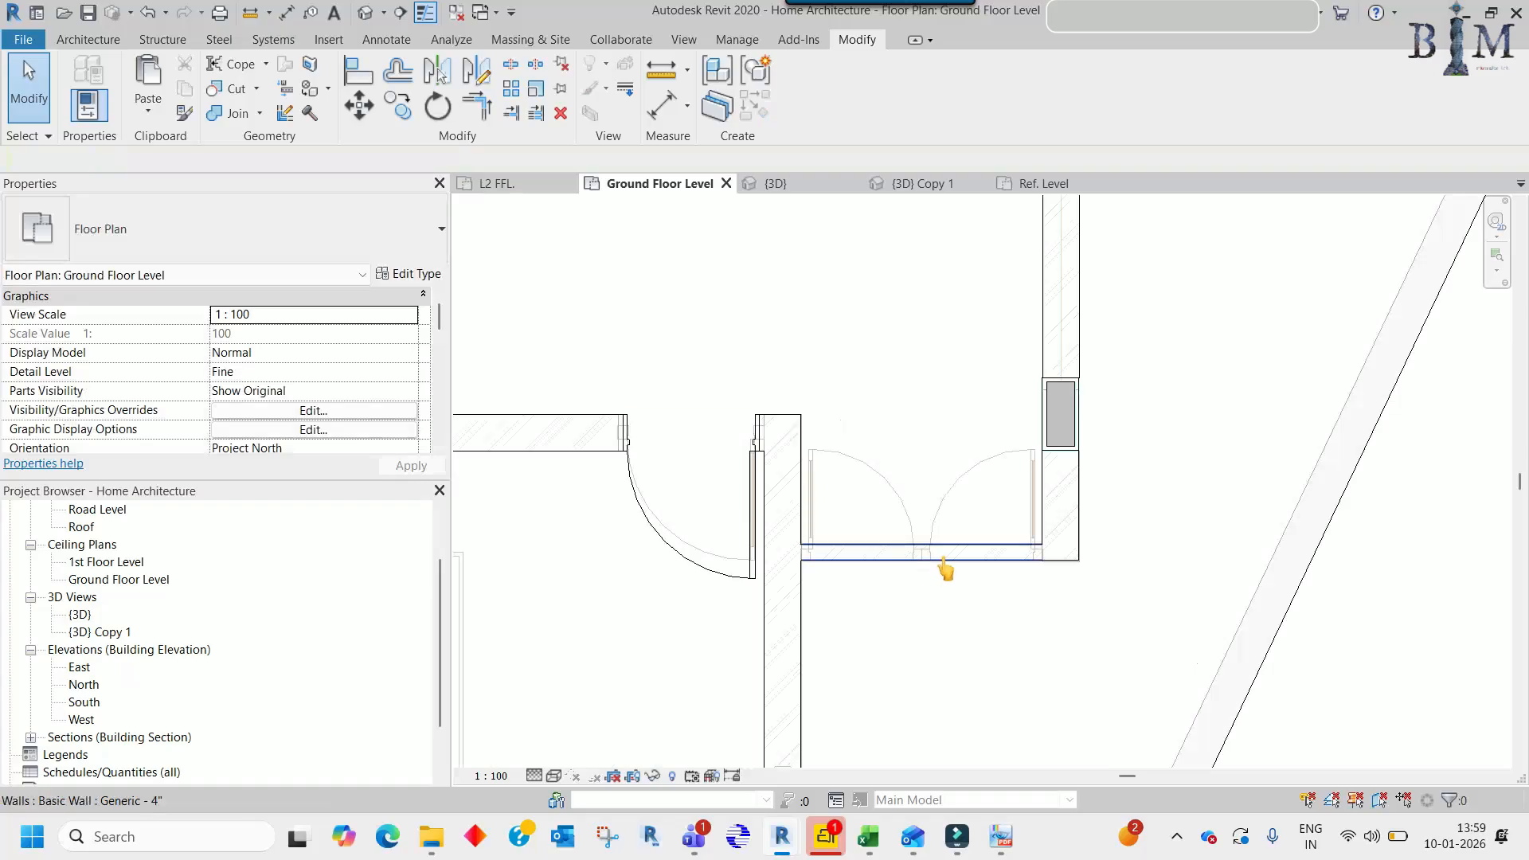
- Place another 800mm single-panel wood door at the middle of the entry wall and flip it to swing inward
scroll(946, 570, "down", 4)
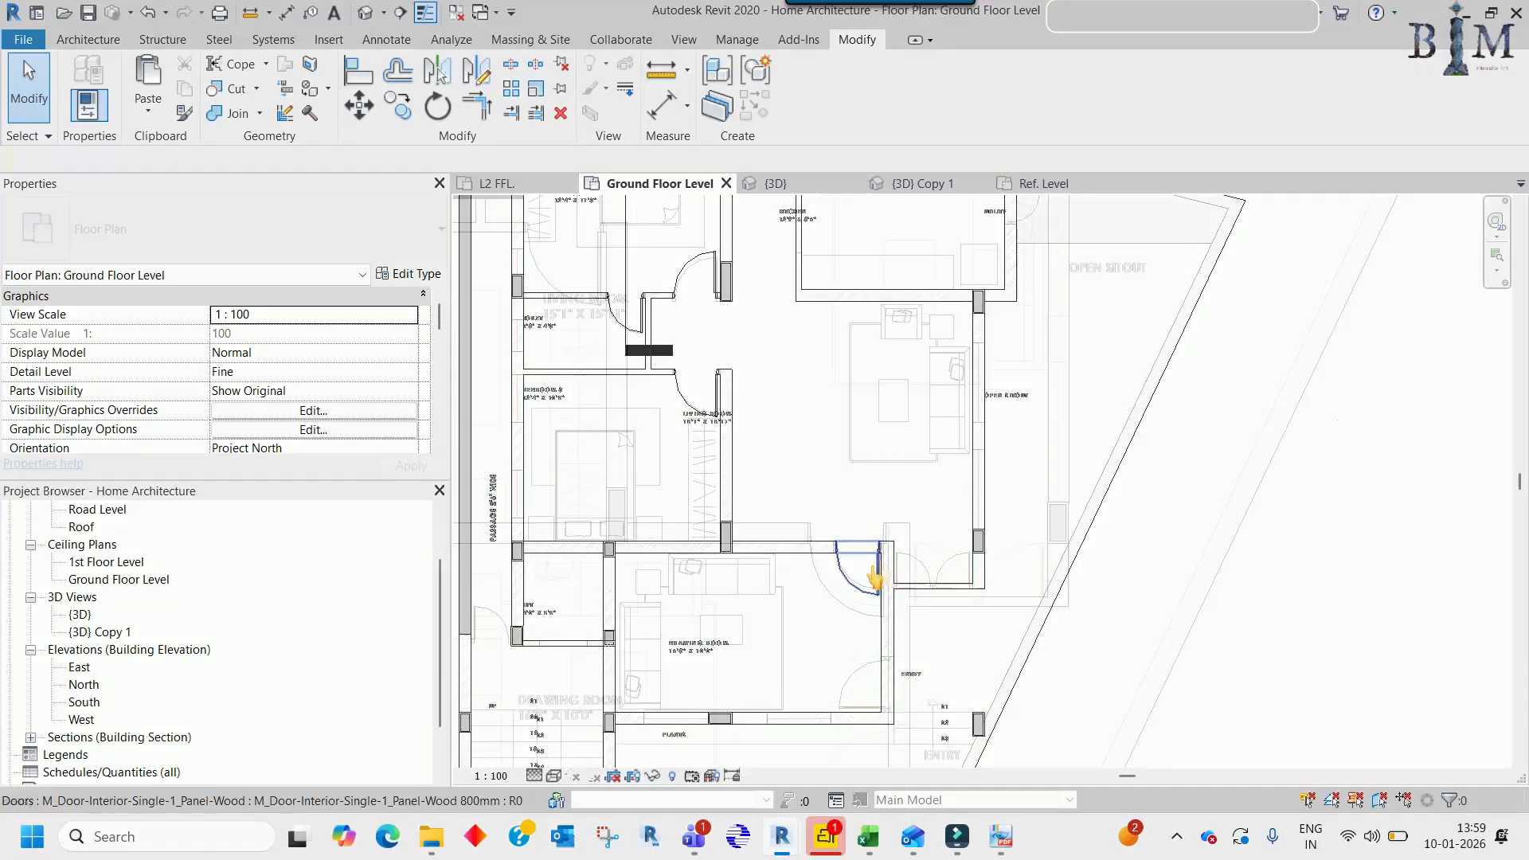
scroll(871, 566, "up", 2)
left_click(882, 562)
key("c")
key("s")
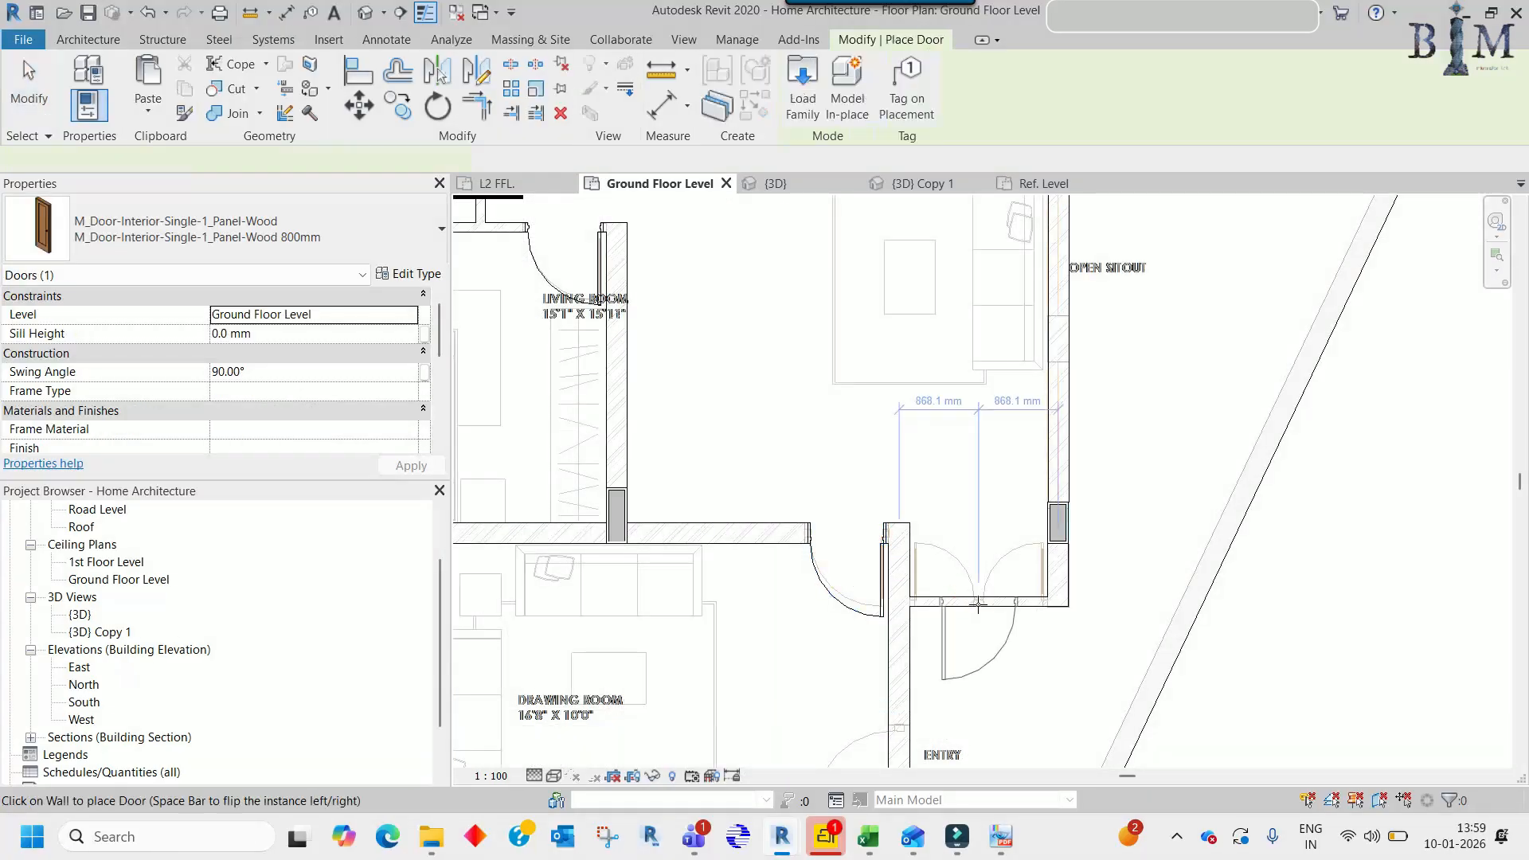
left_click(978, 605)
key("Escape")
left_click(1013, 619)
scroll(1013, 619, "up", 2)
key("space")
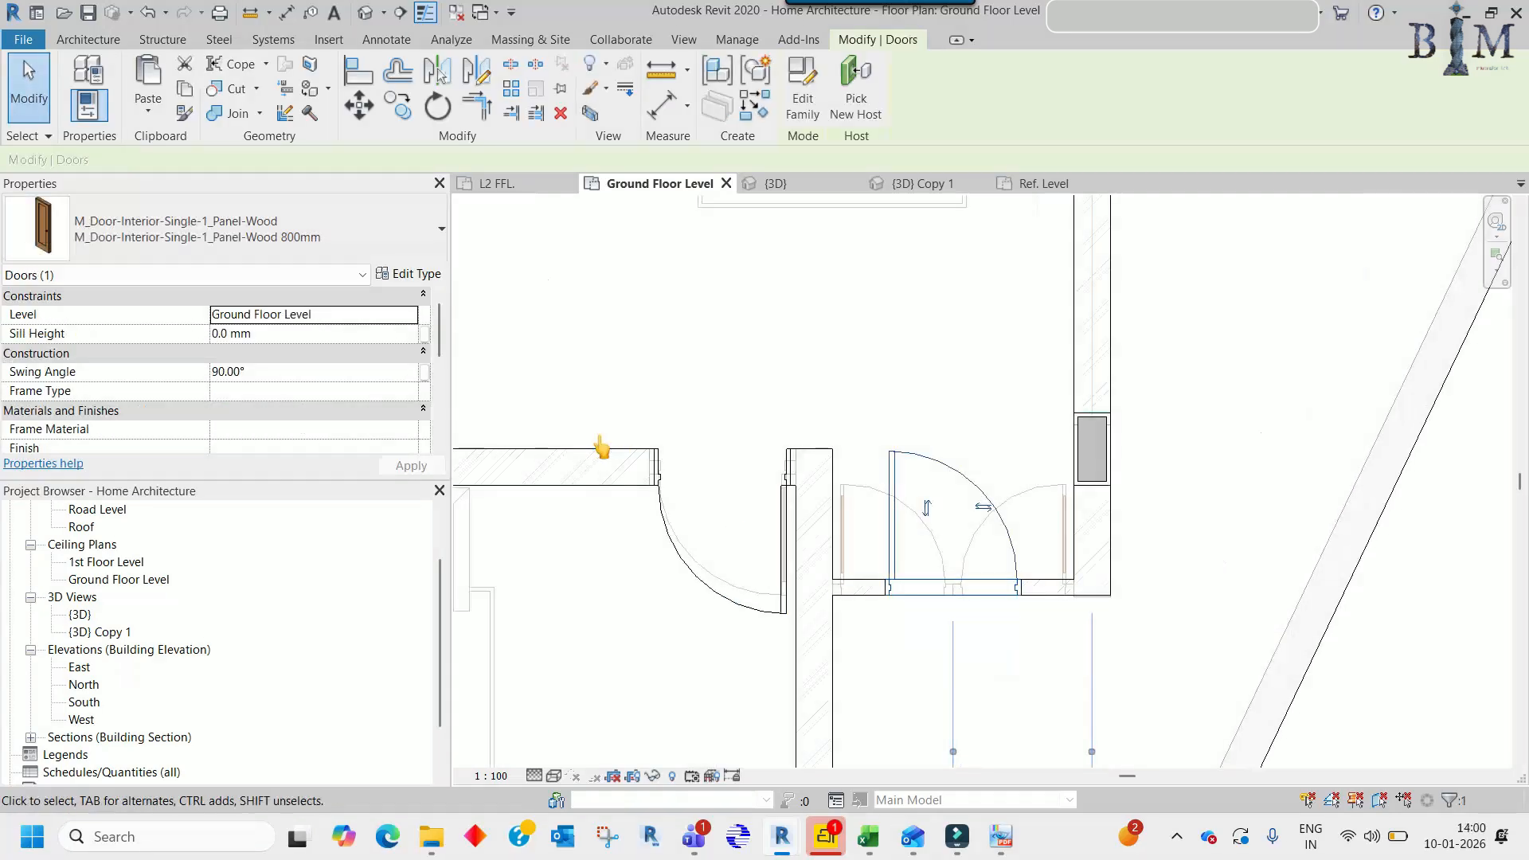
- Try the M_Door-Interior-Double-Sliding-2_Panel-Wood and M_Door-Interior-Double-Pocket-2_Panel-Wood types on the entry door
left_click(223, 251)
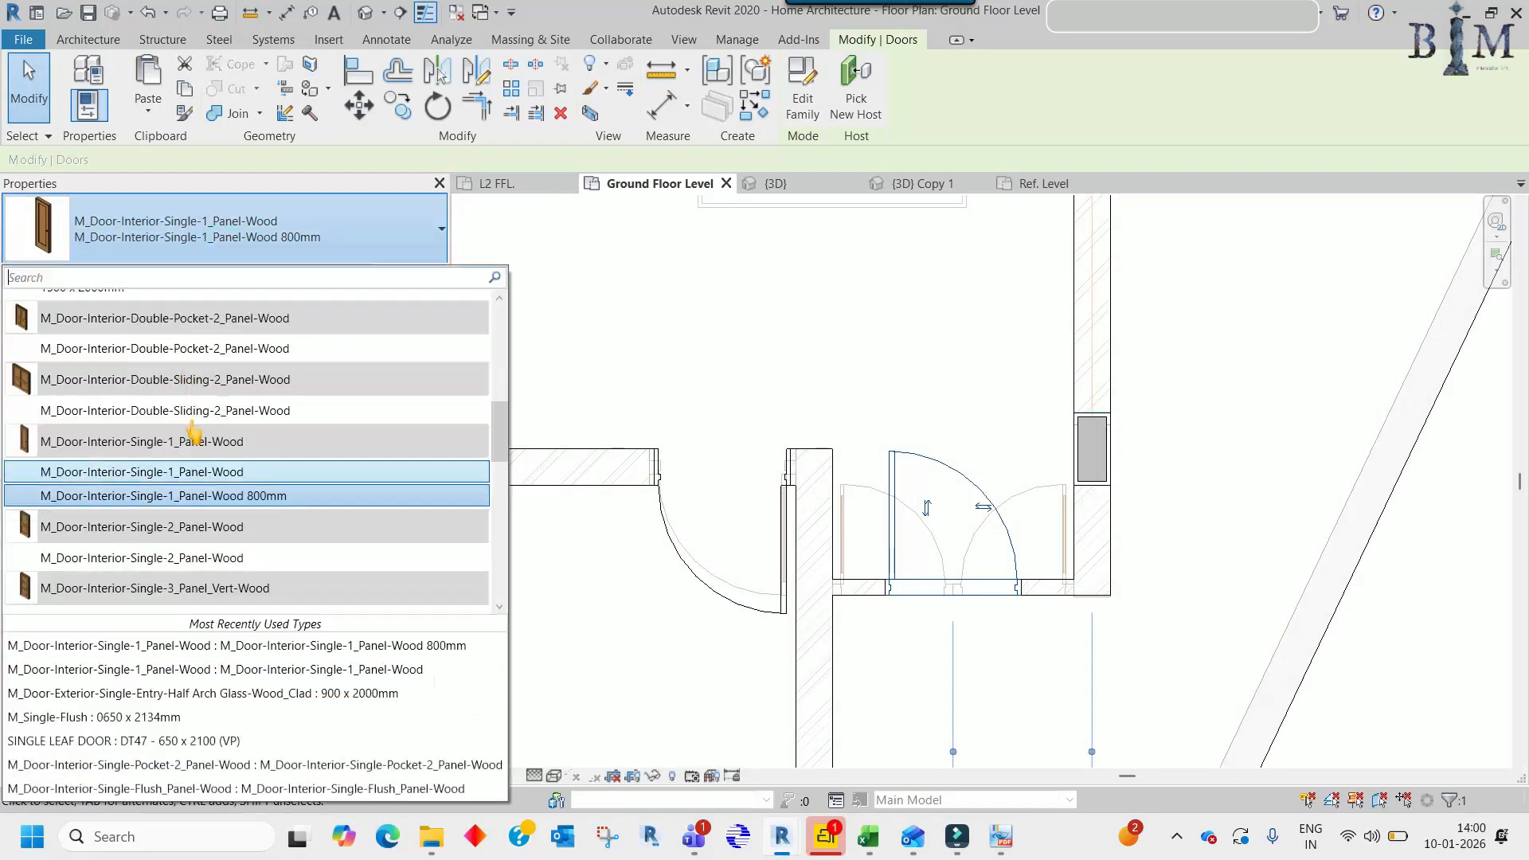
left_click(133, 410)
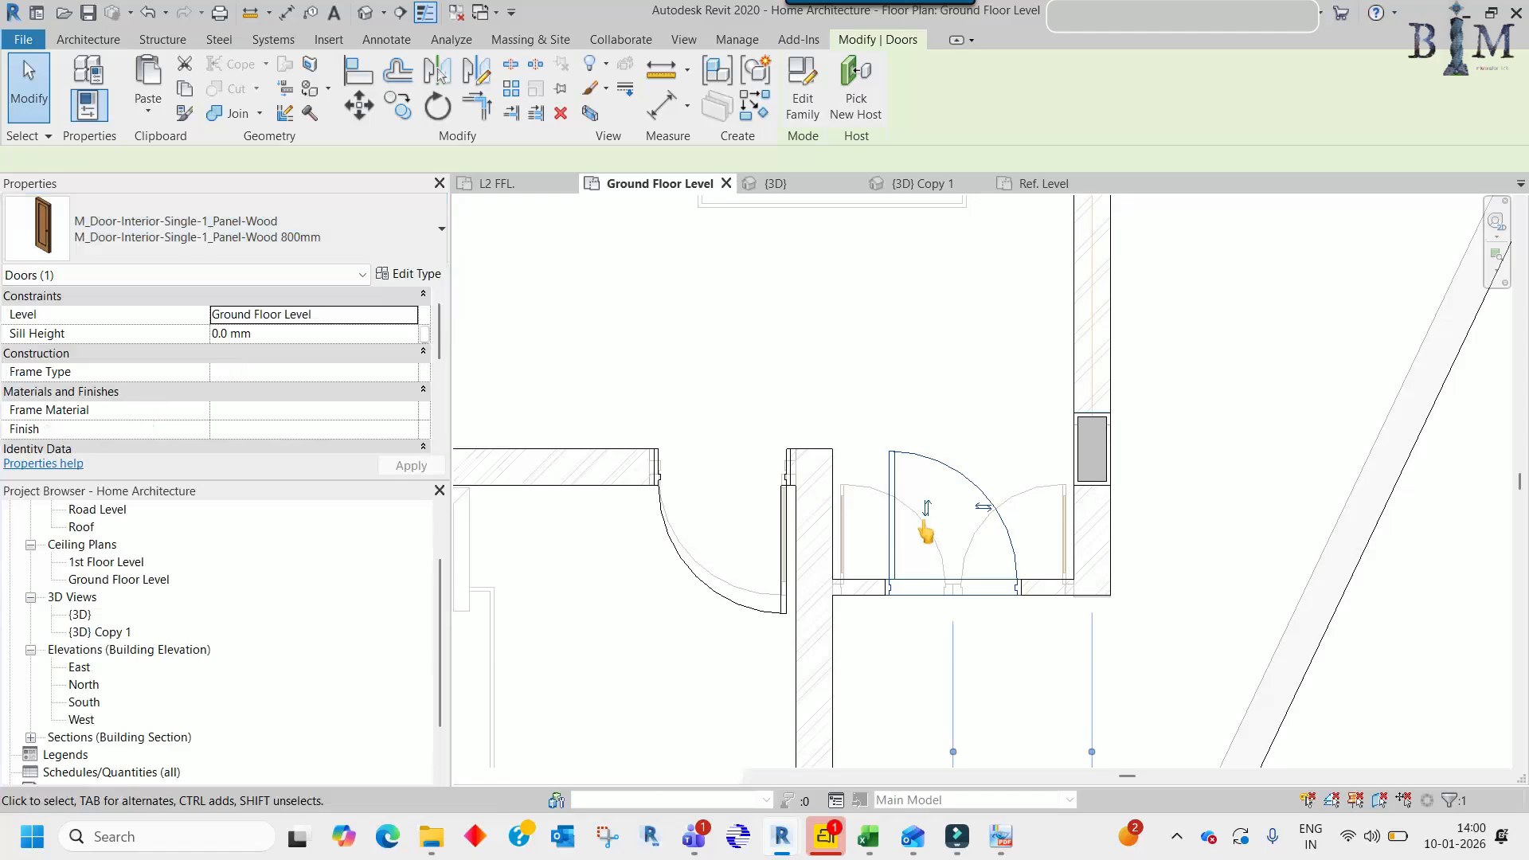
left_click(223, 239)
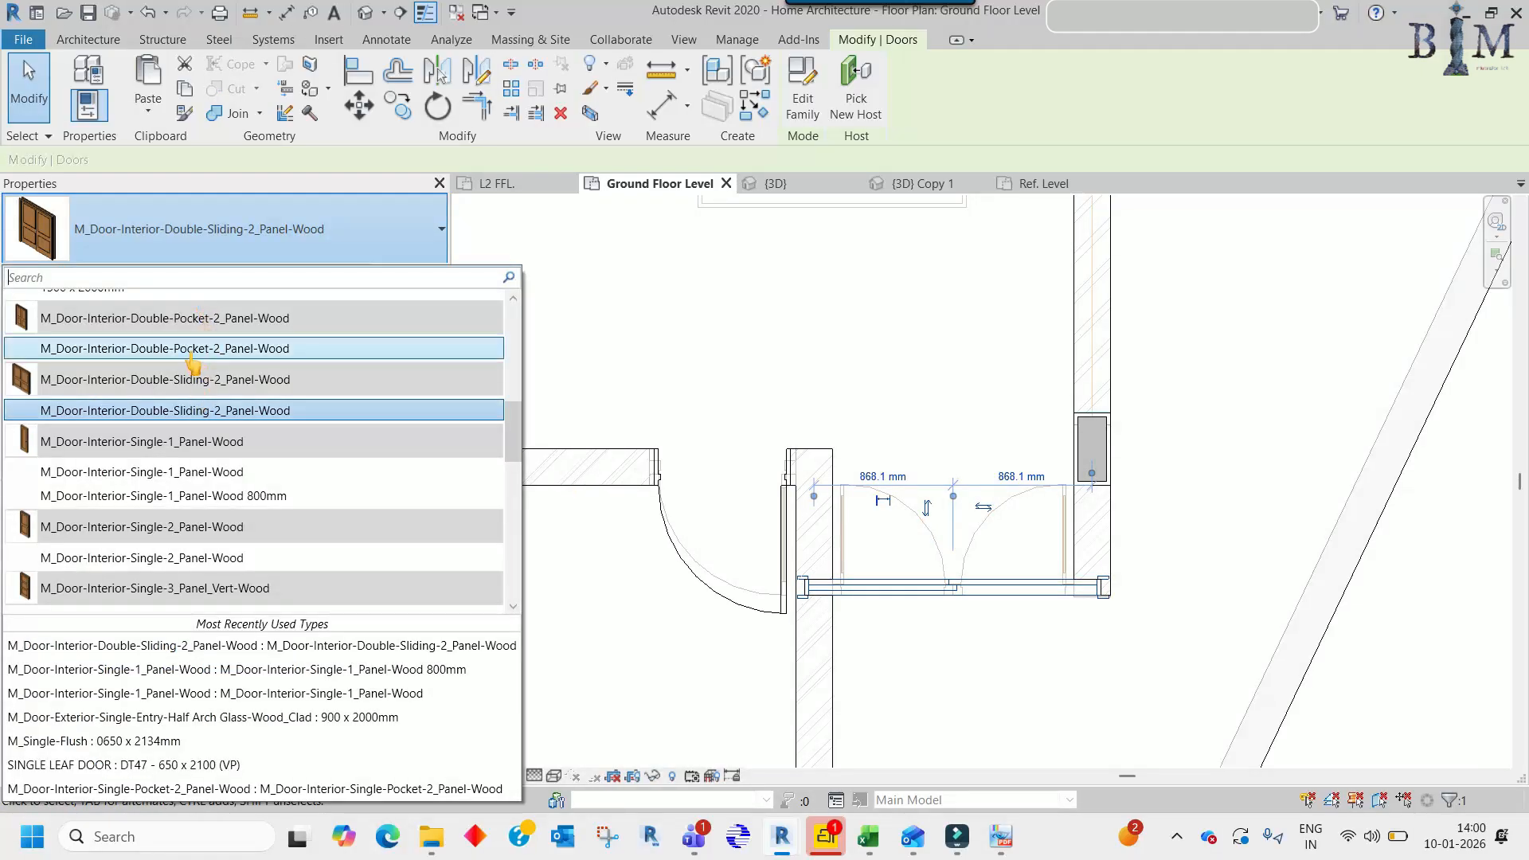
left_click(192, 351)
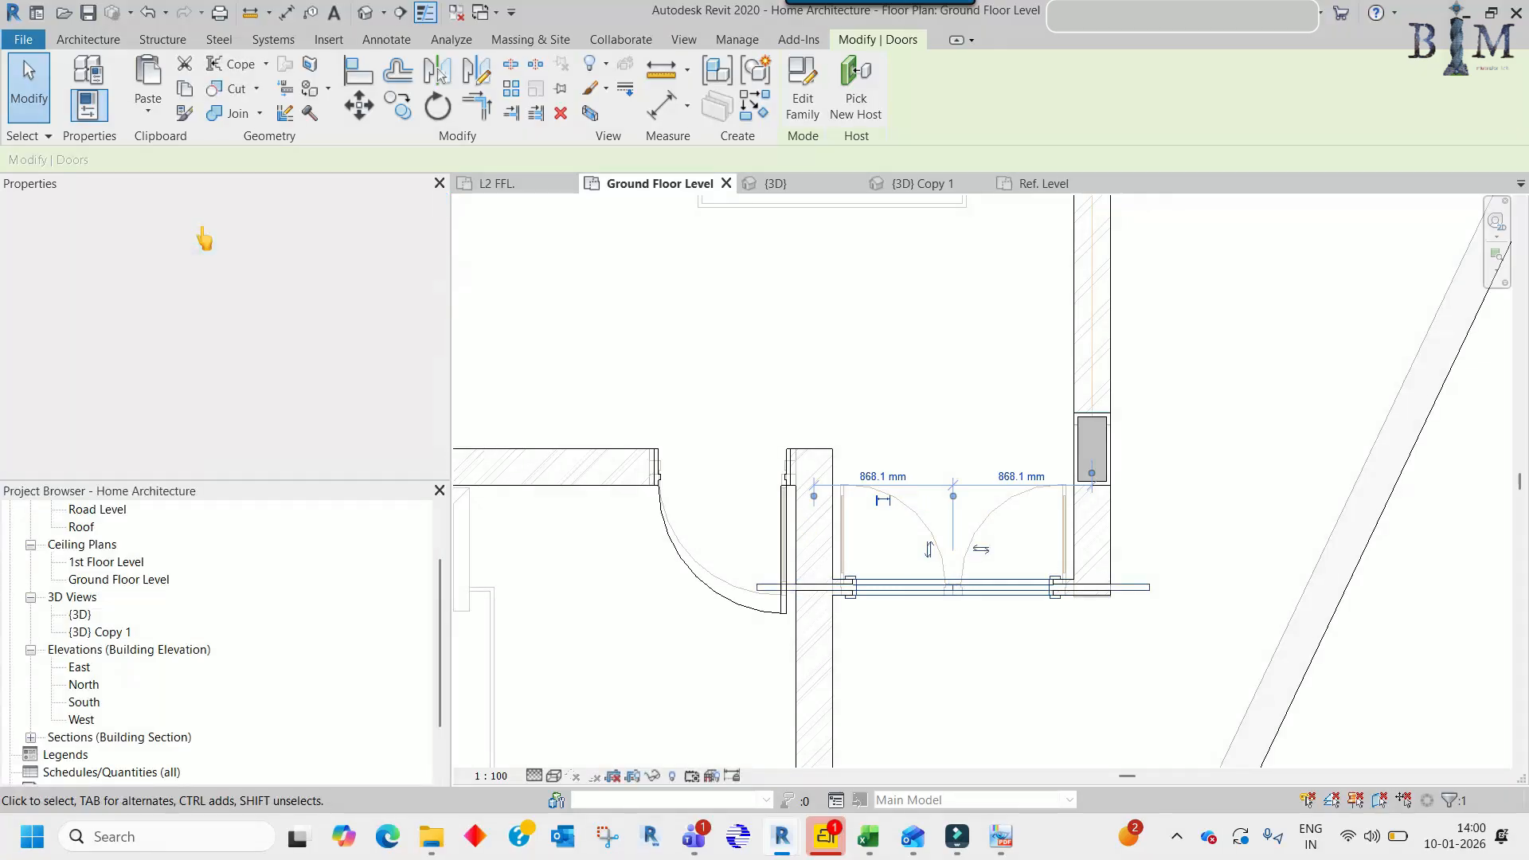
- Change the entry door to the M_Door-Interior-Double-Full Glass-Wood 1500 x 2000mm type
left_click(205, 239)
left_click(179, 430)
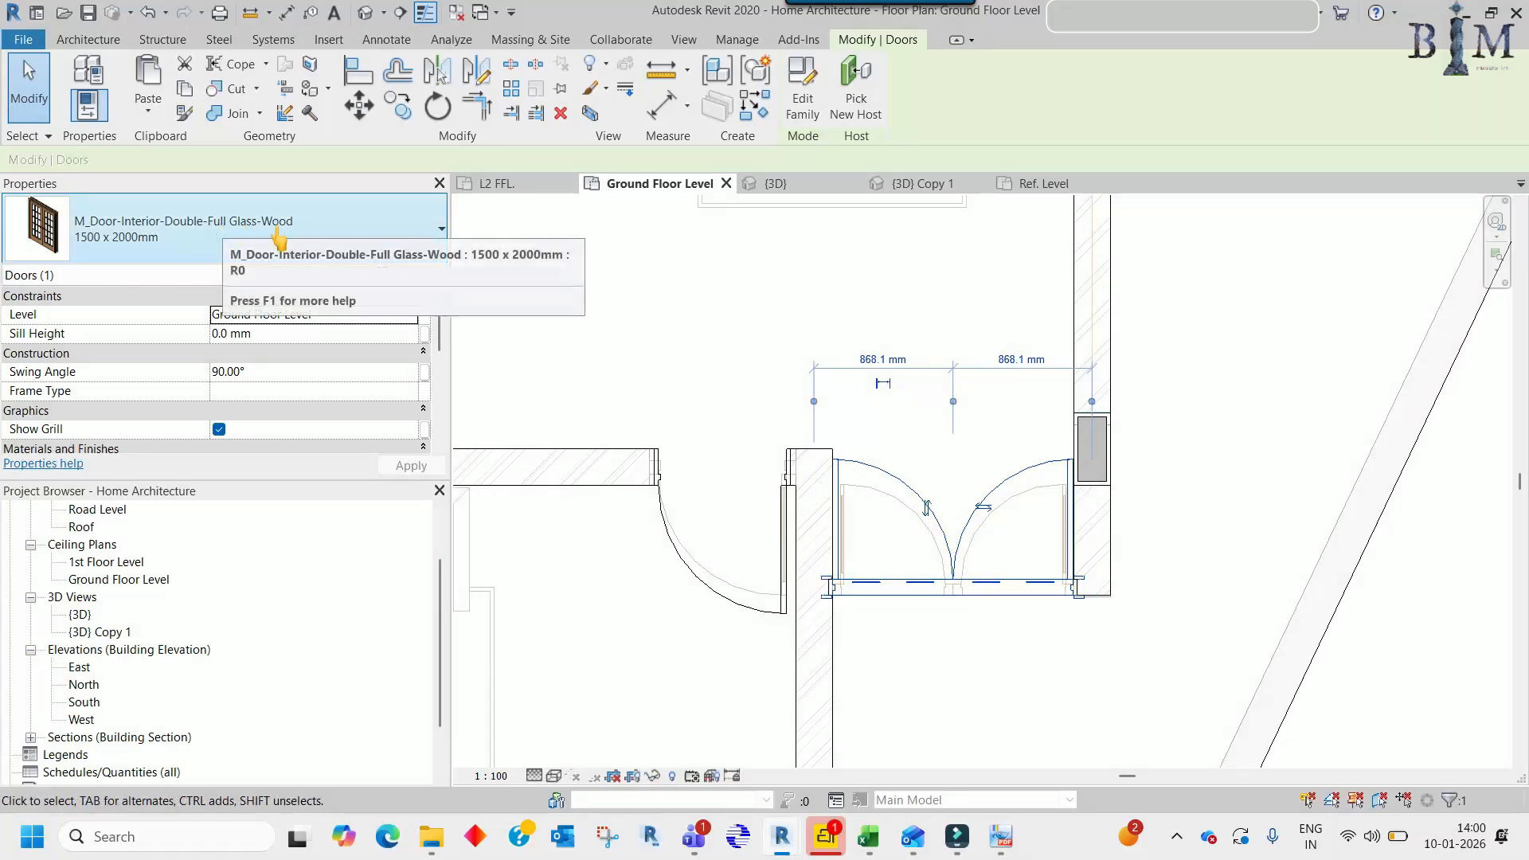
scroll(993, 606, "down", 5)
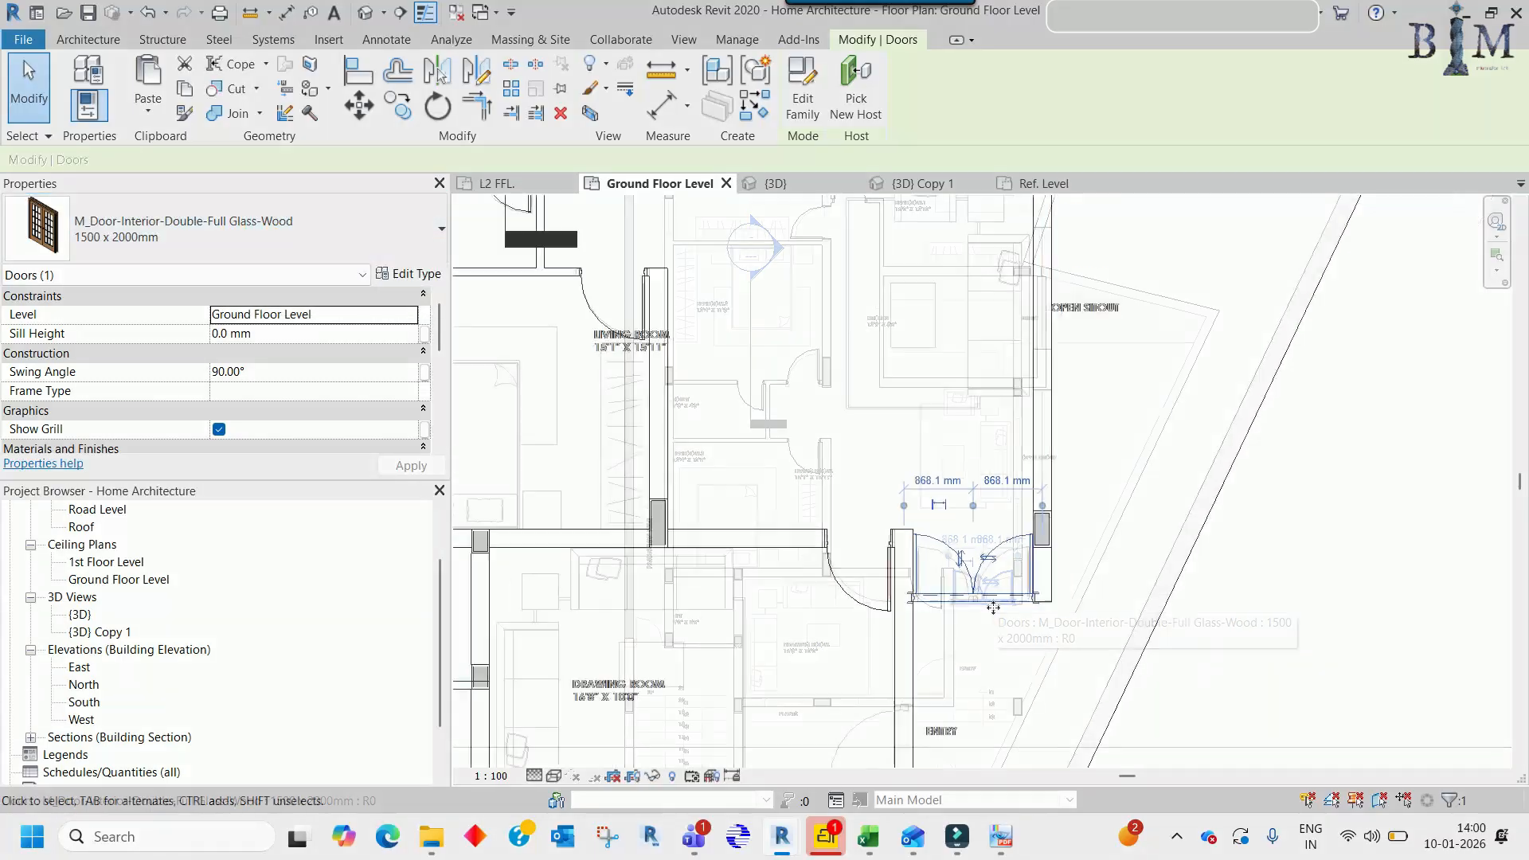
scroll(993, 605, "up", 5)
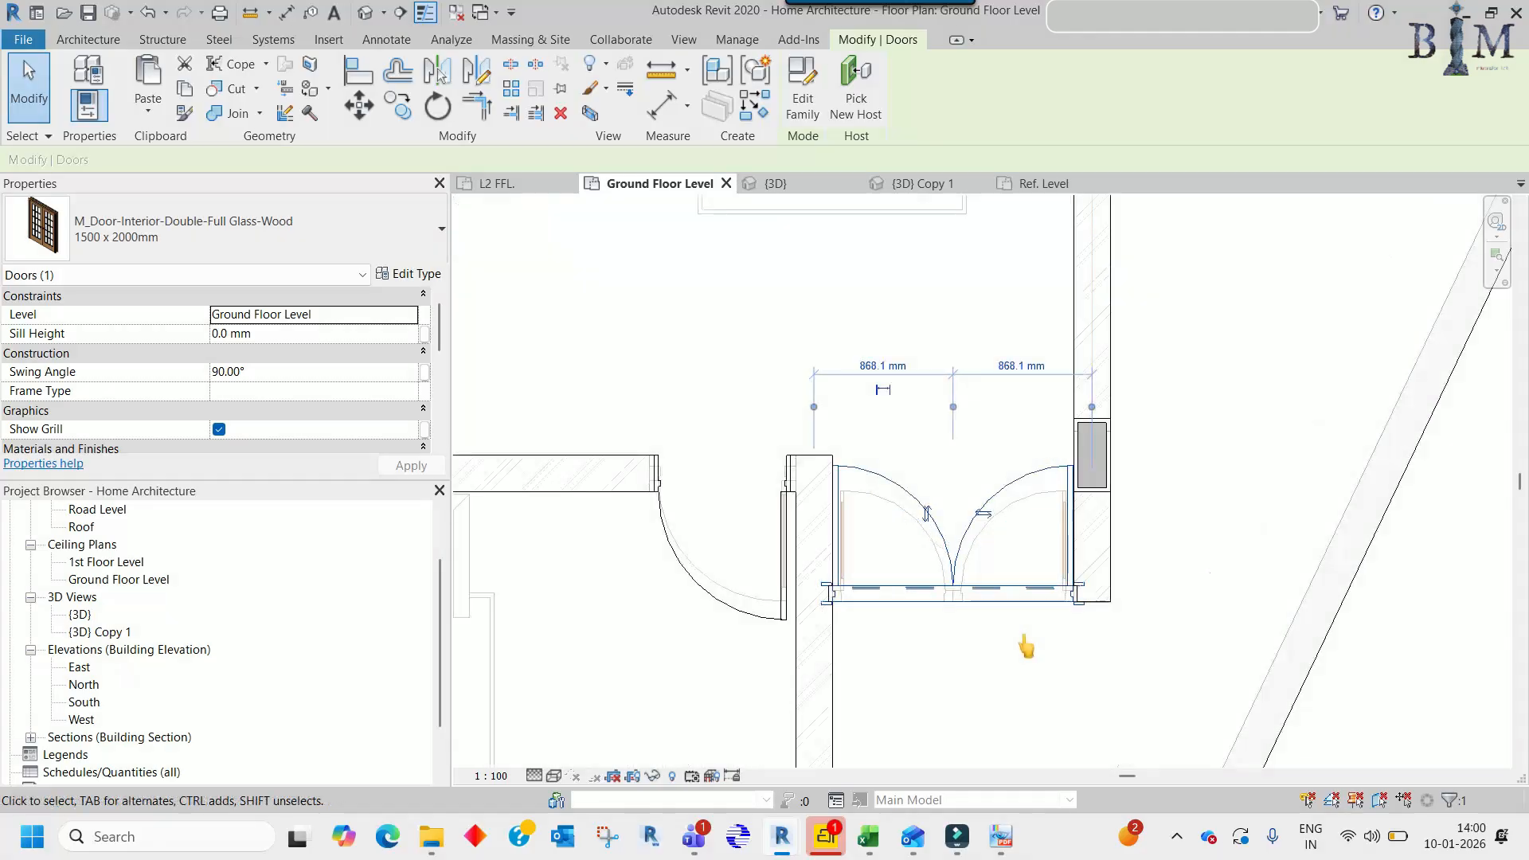
scroll(902, 589, "down", 5)
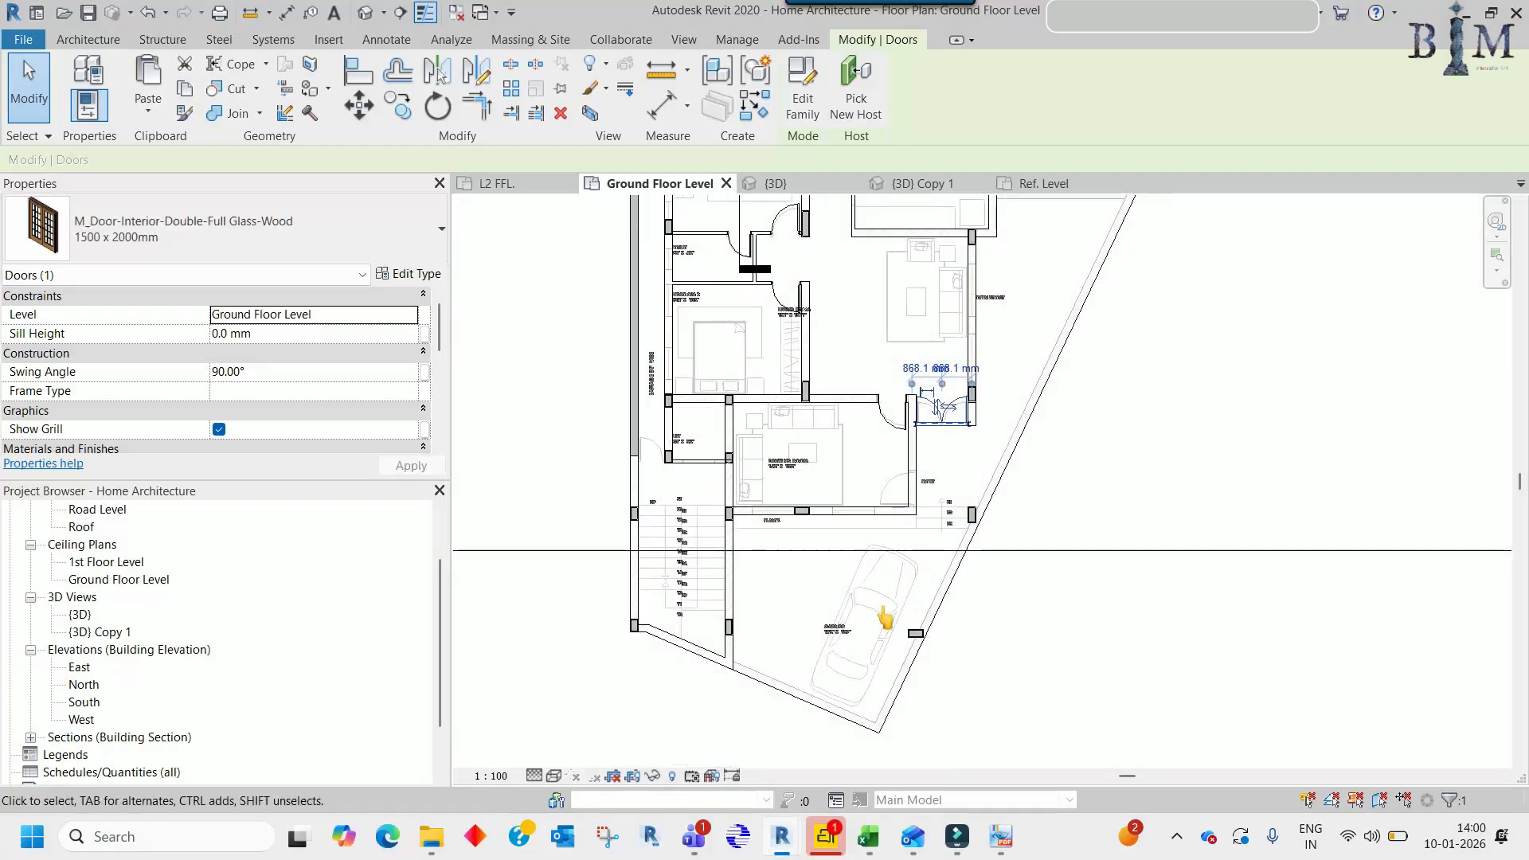
scroll(949, 457, "up", 6)
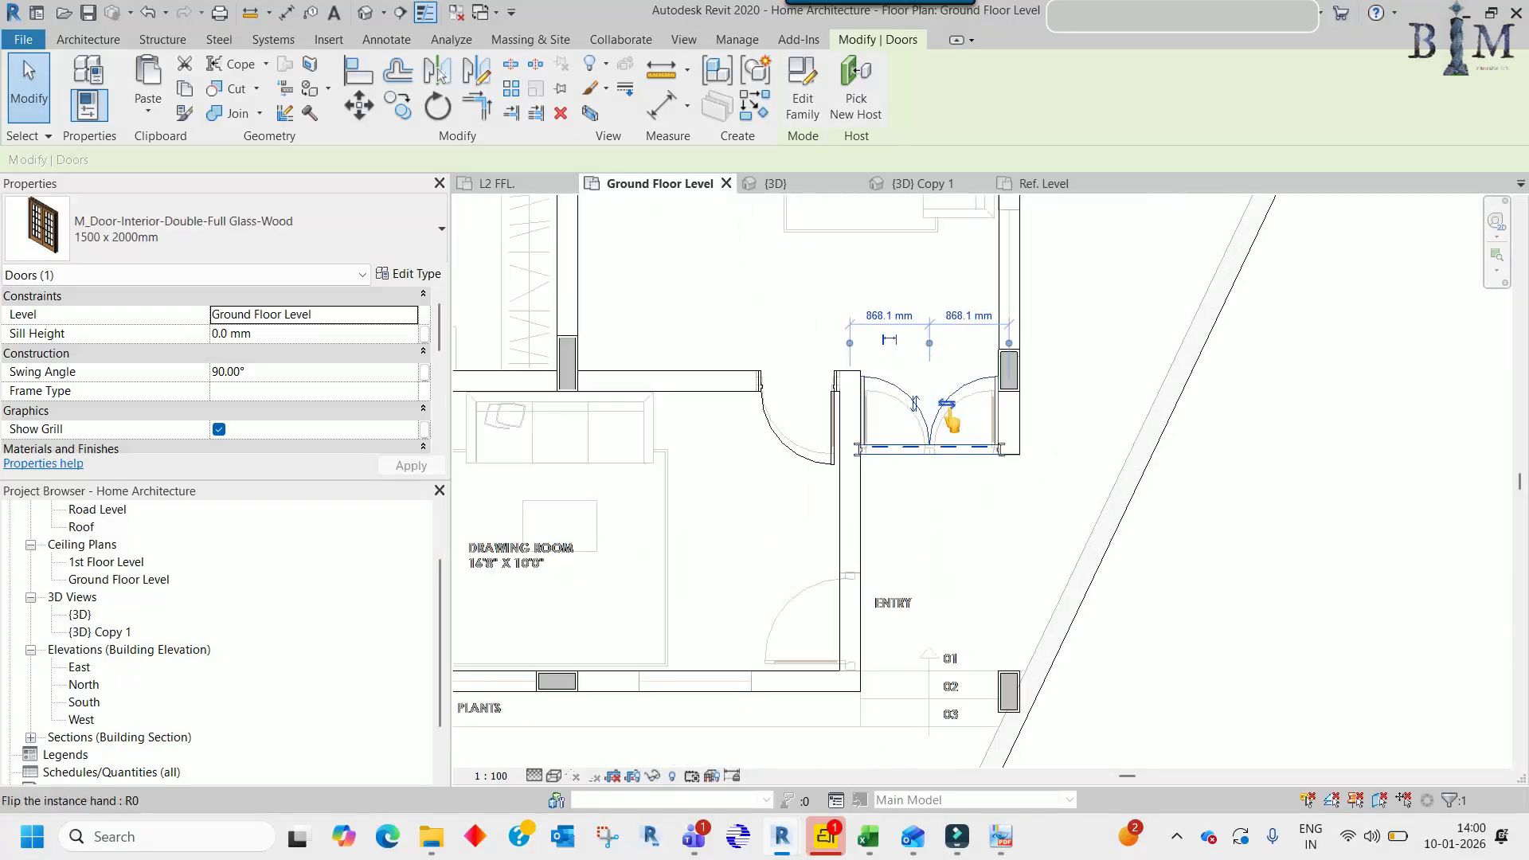
key("Escape")
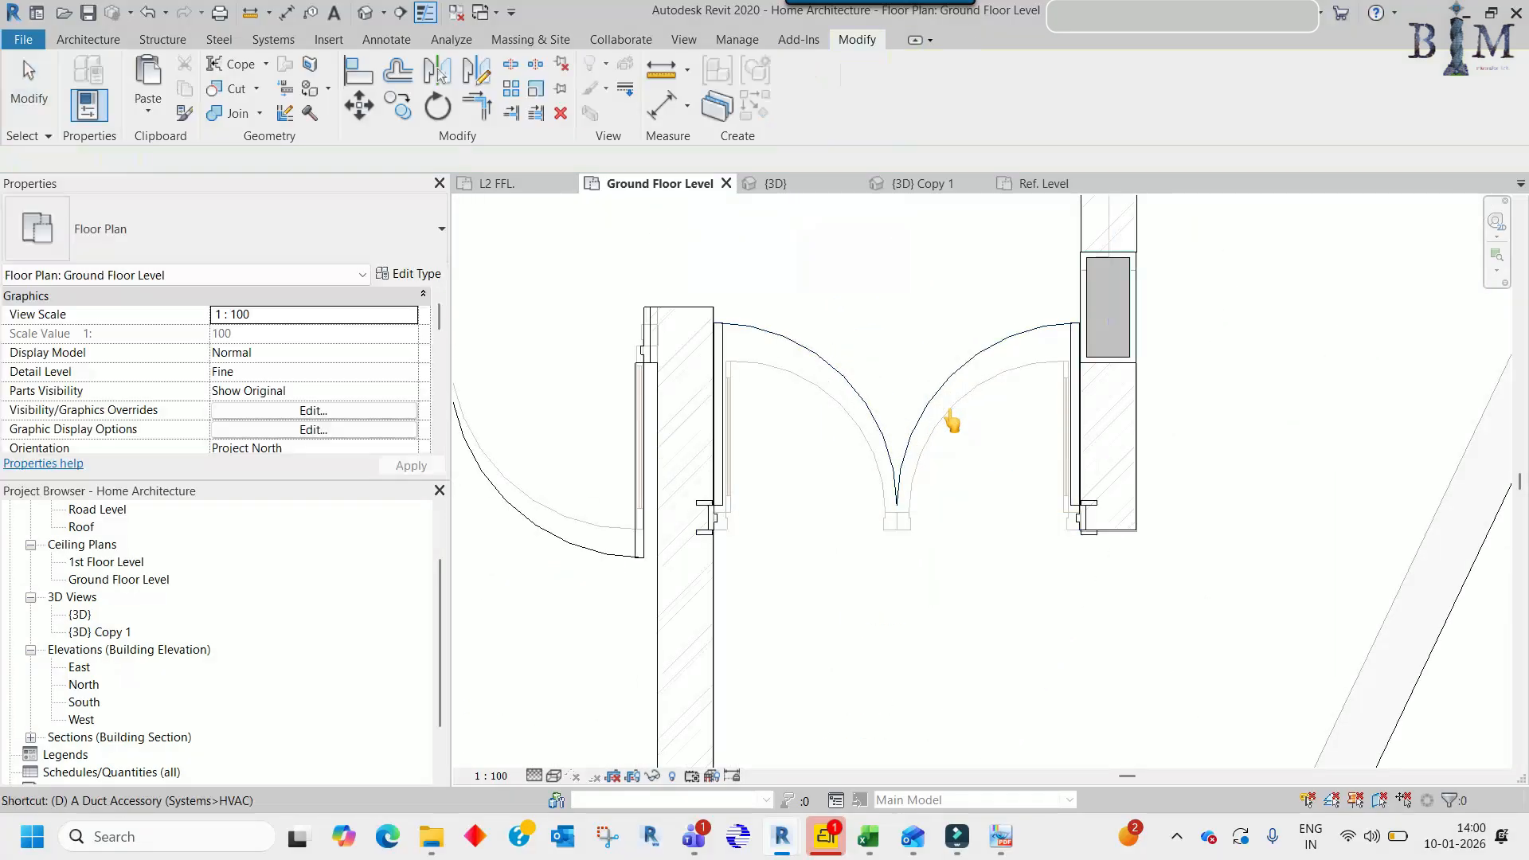
- Use a detail line to measure the double door's opening width between its jambs on the underlying plan
scroll(742, 508, "up", 2)
key("d")
key("l")
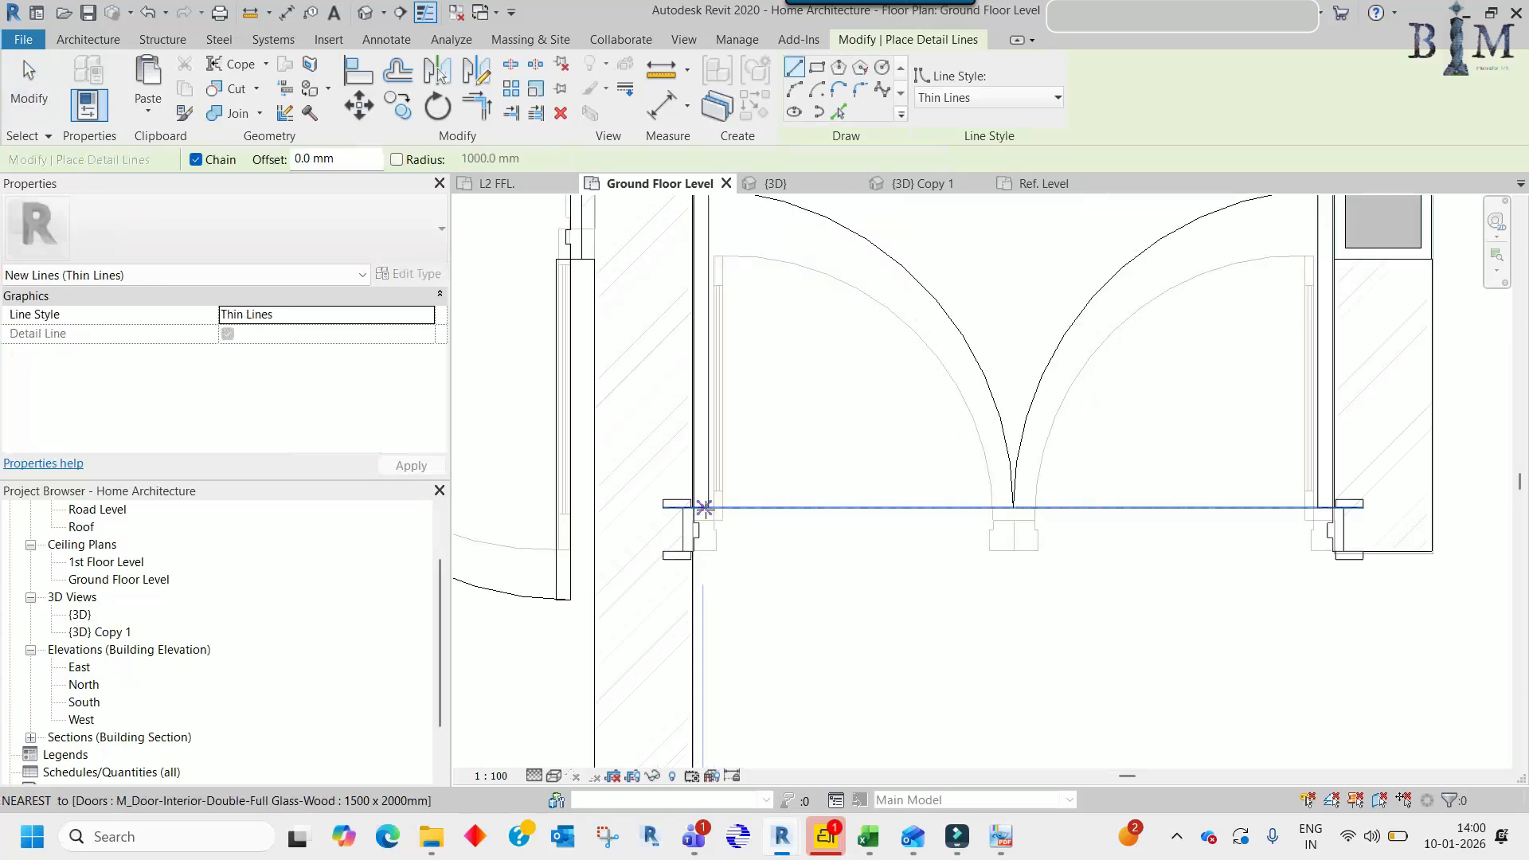
left_click(704, 507)
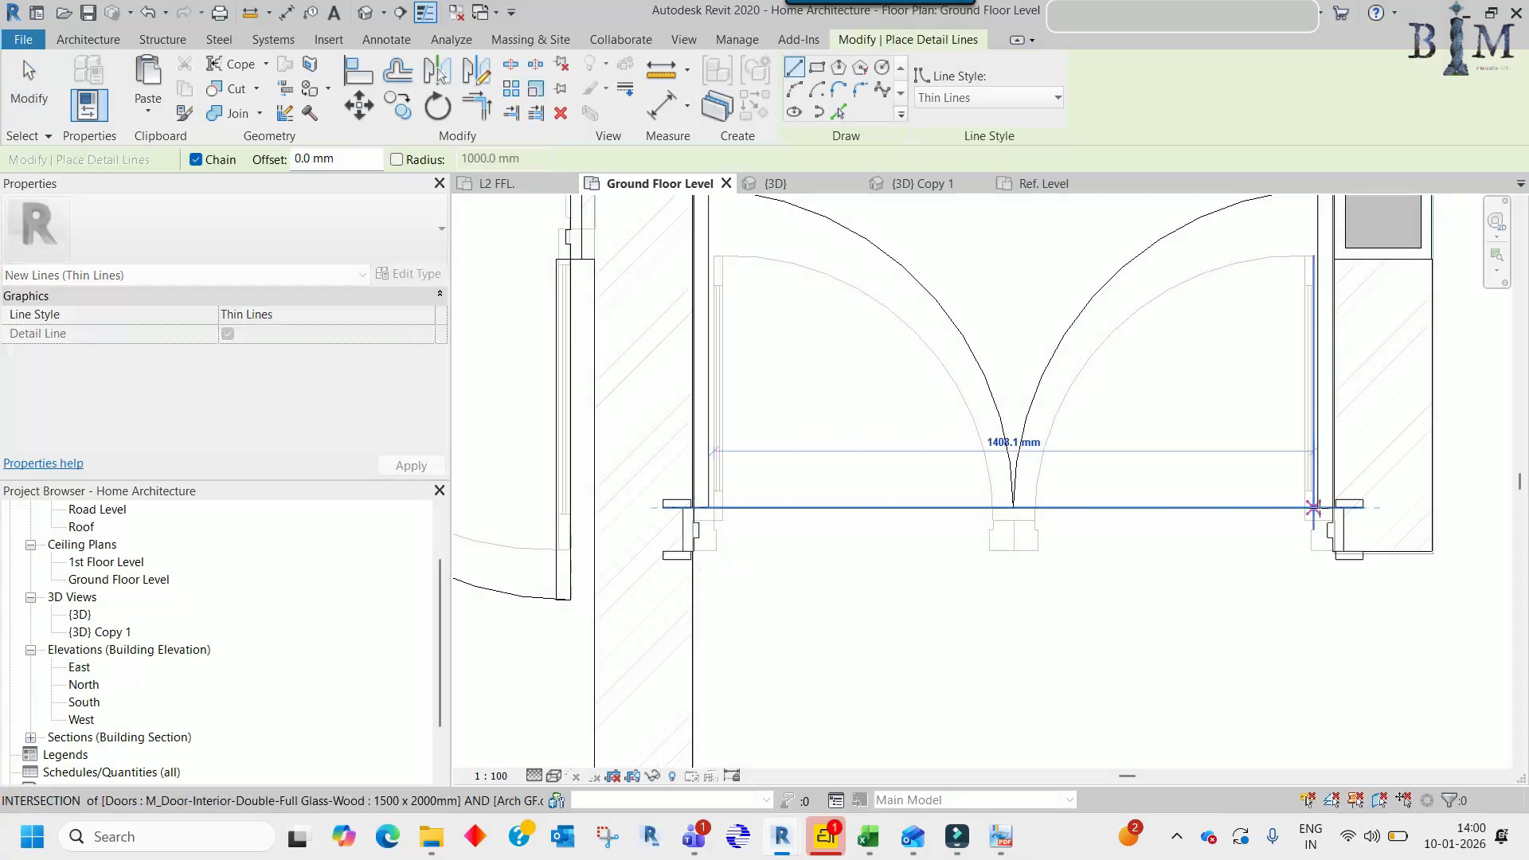
scroll(1313, 507, "up", 2)
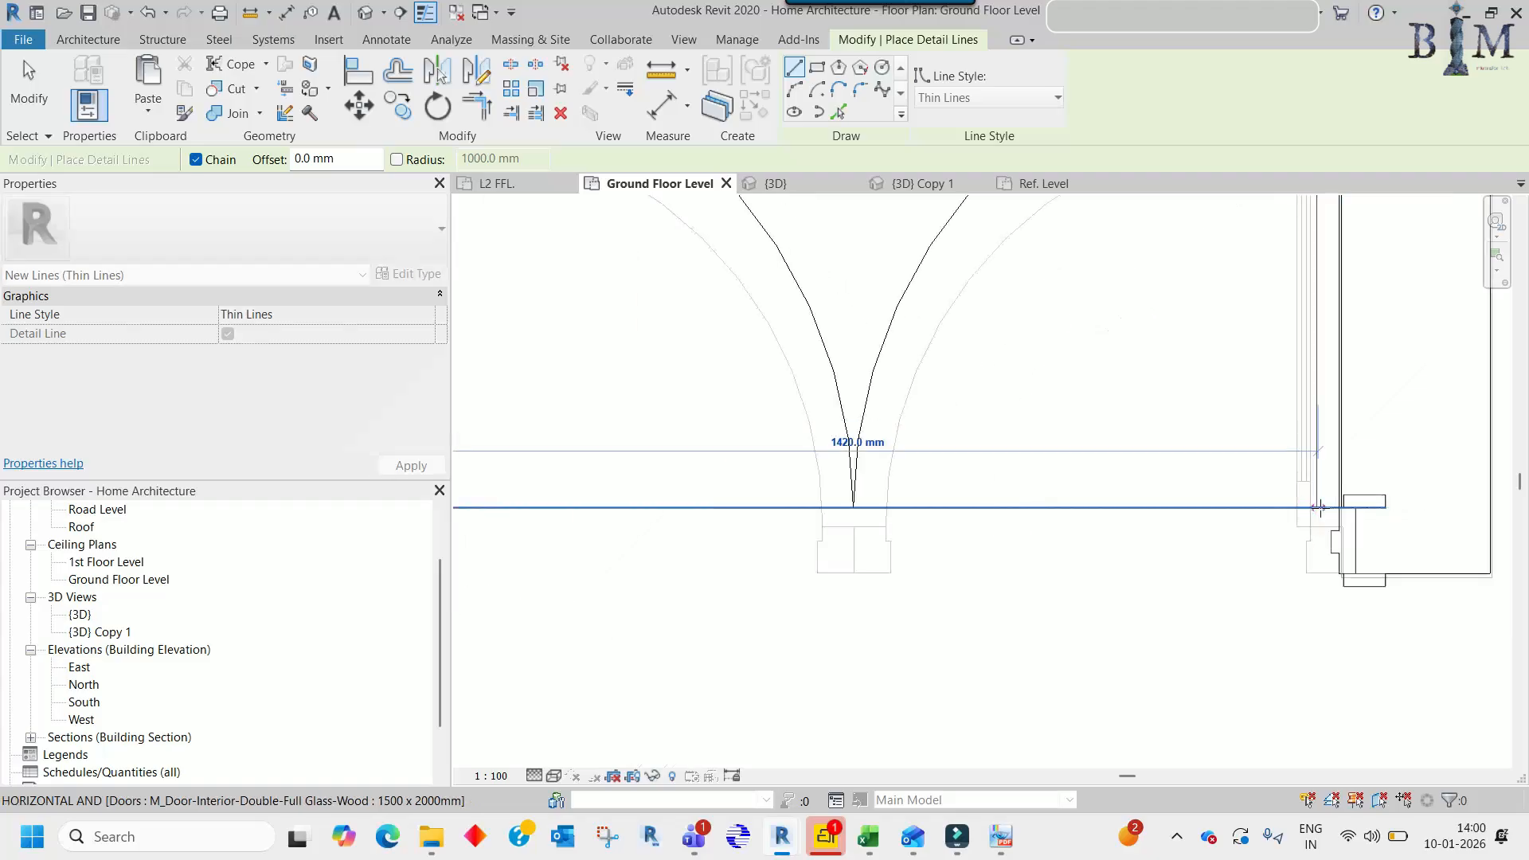
left_click(1319, 508)
scroll(1319, 507, "down", 4)
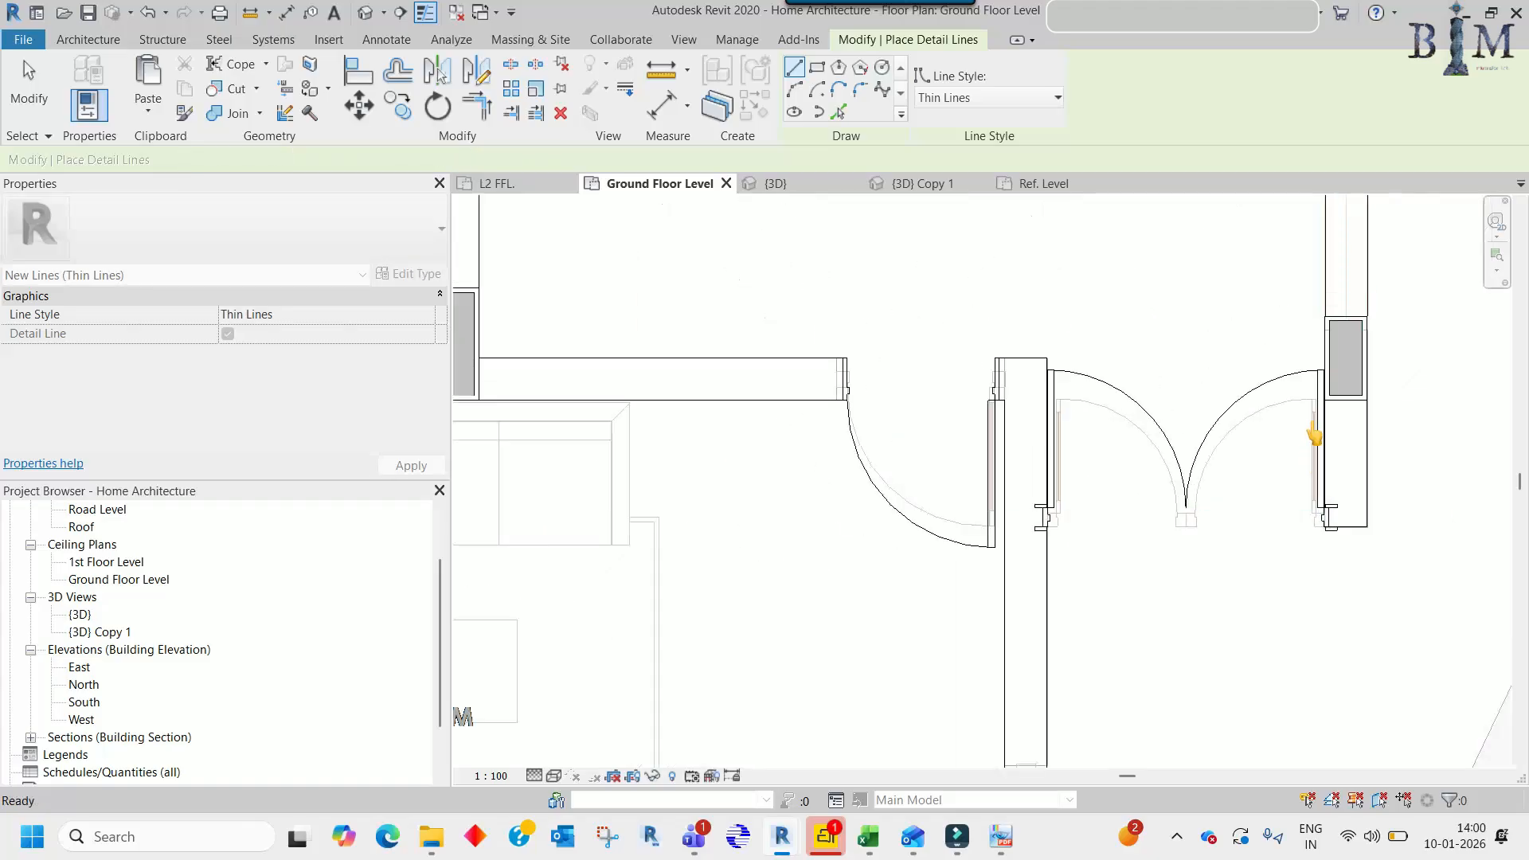
key("Escape")
key("Escape")
- Duplicate the entry double door's type as 1420 x 2000mm and adjust the new type's width to match its name
left_click(1283, 389)
left_click(401, 274)
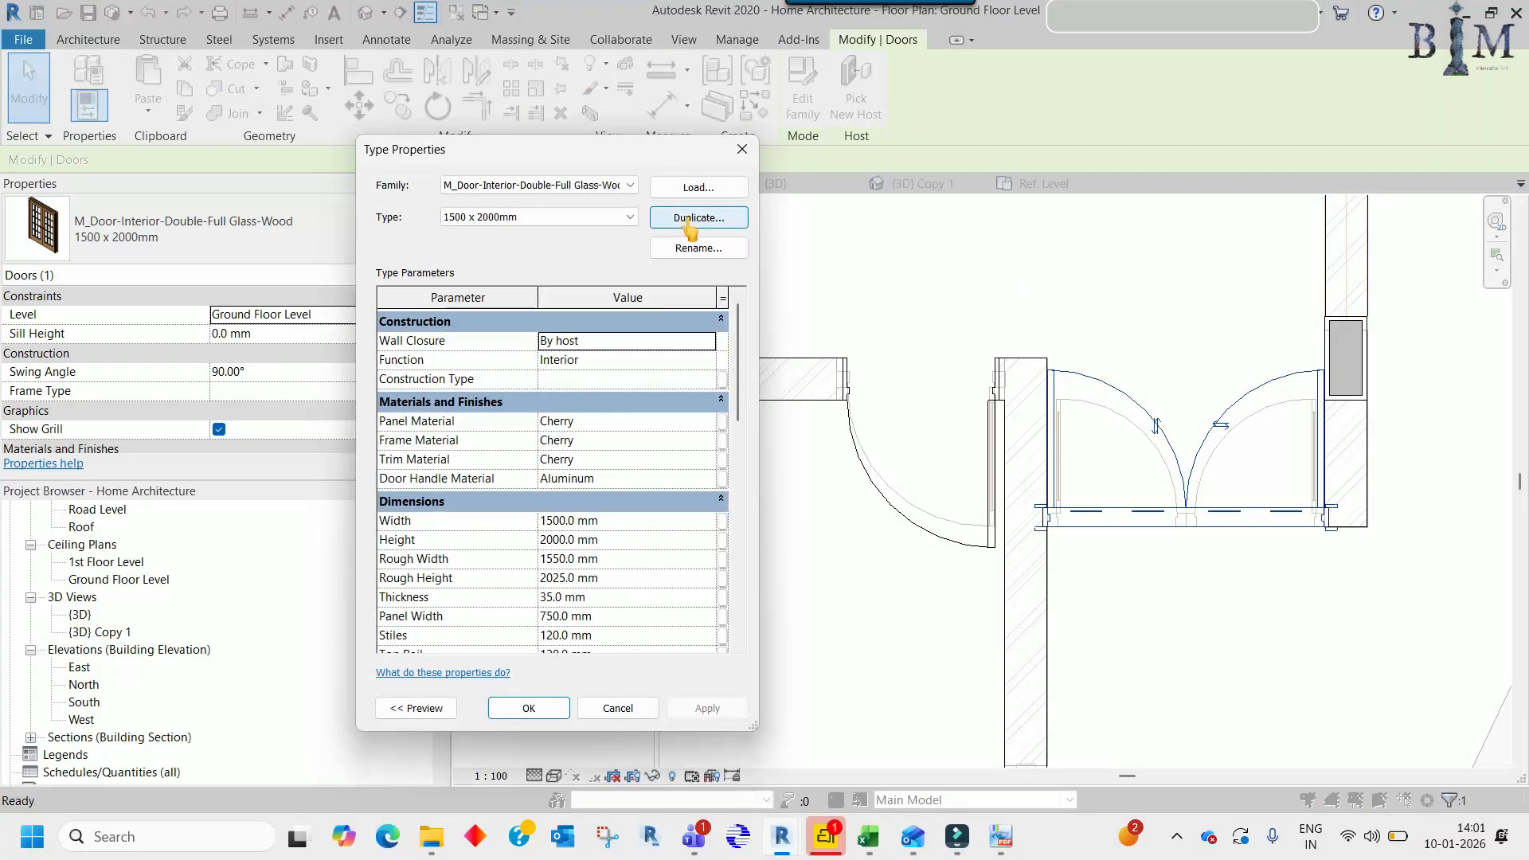
left_click(689, 220)
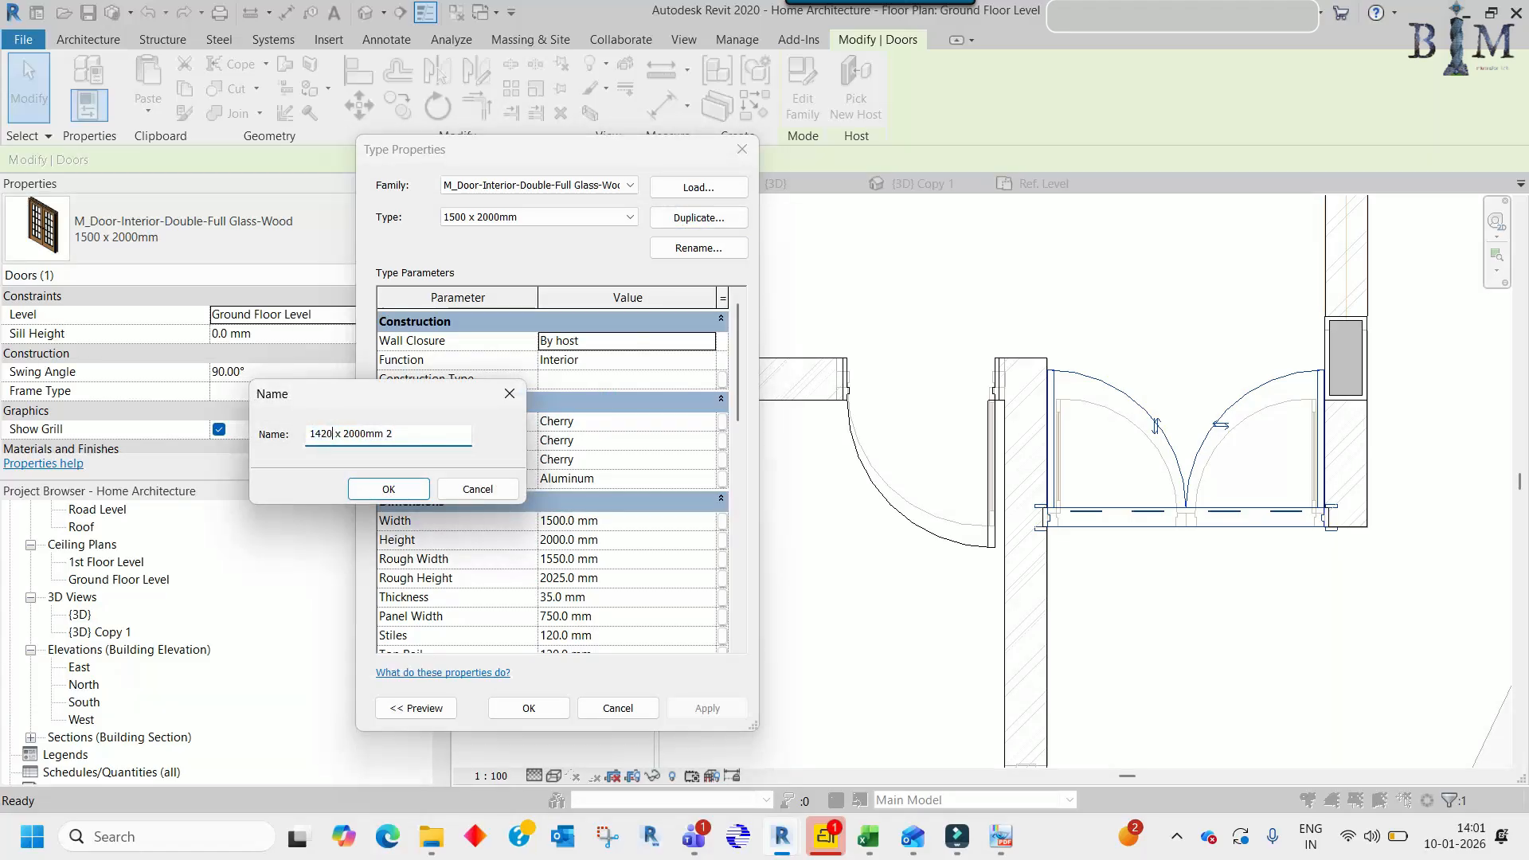
left_click(384, 488)
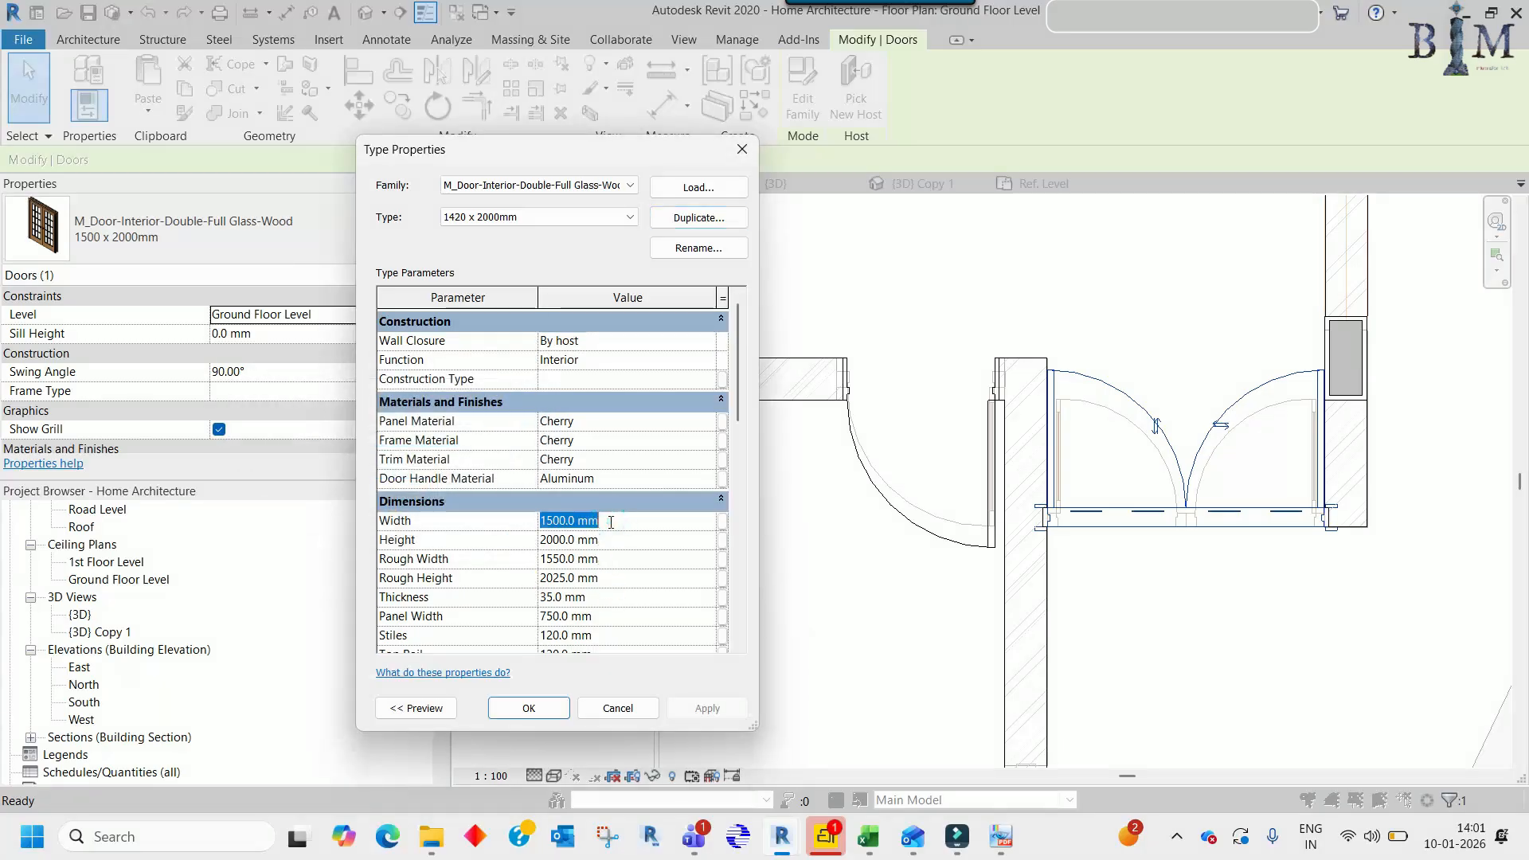
left_click(522, 711)
left_click(1063, 574)
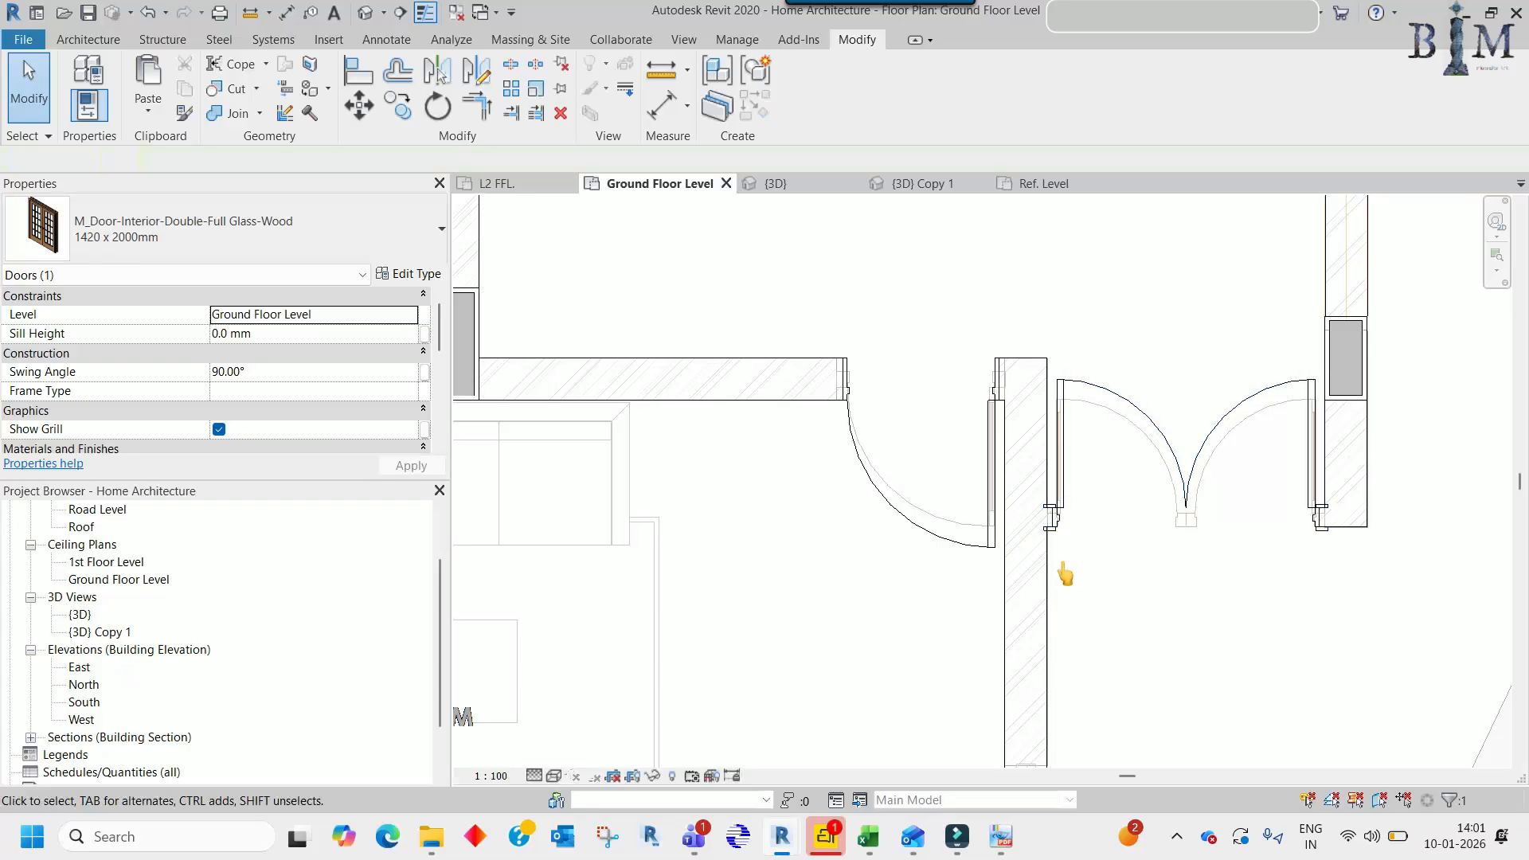
- Open the entry double door's family for editing and delete the trim sweep around its frame
scroll(831, 568, "up", 5)
left_click(824, 510)
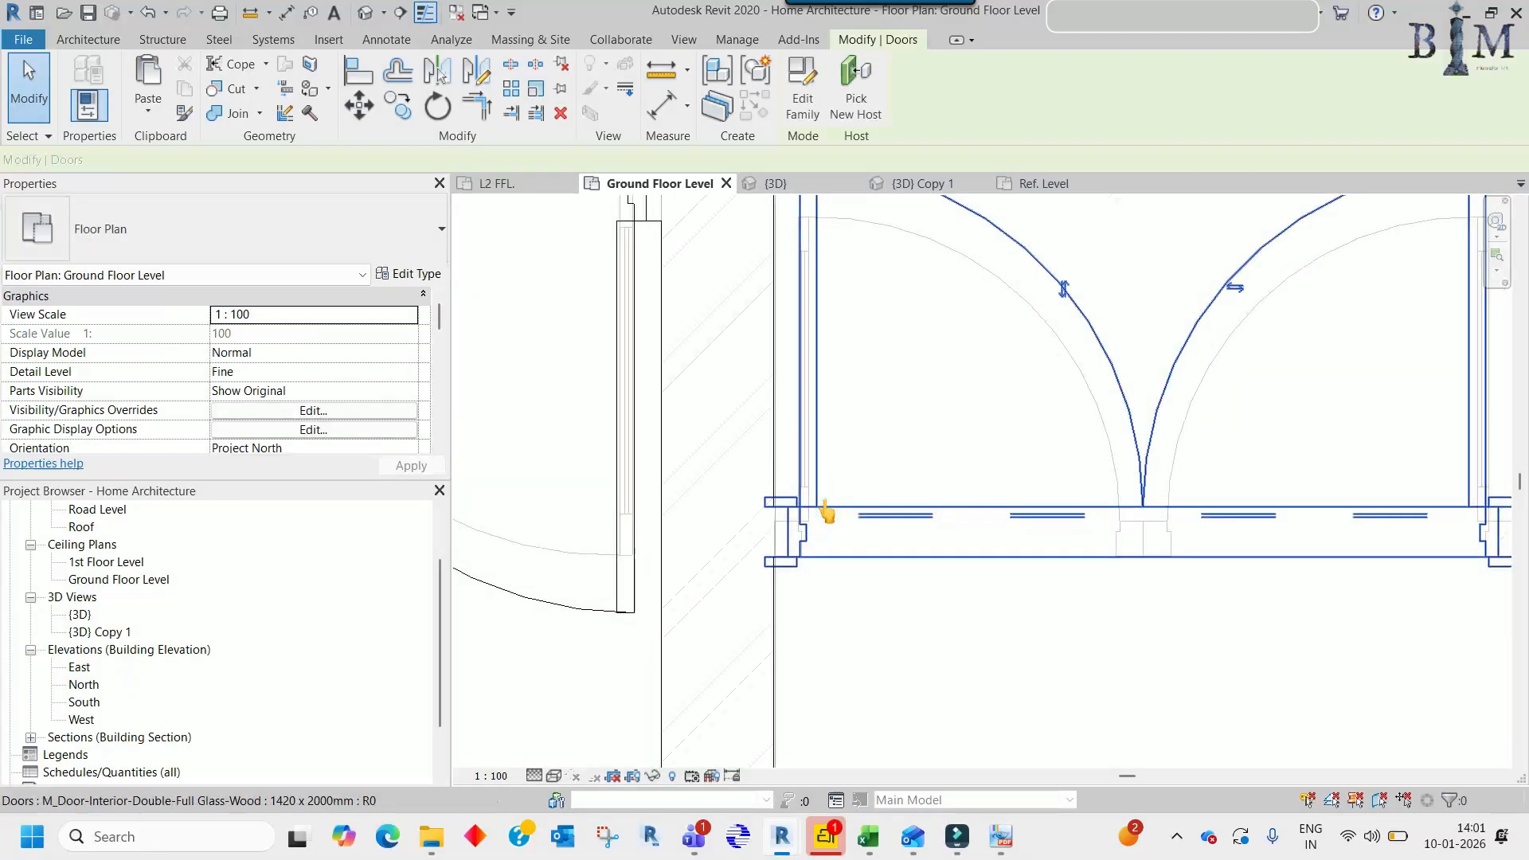
scroll(949, 528, "down", 3)
middle_click_drag(949, 528, 948, 528)
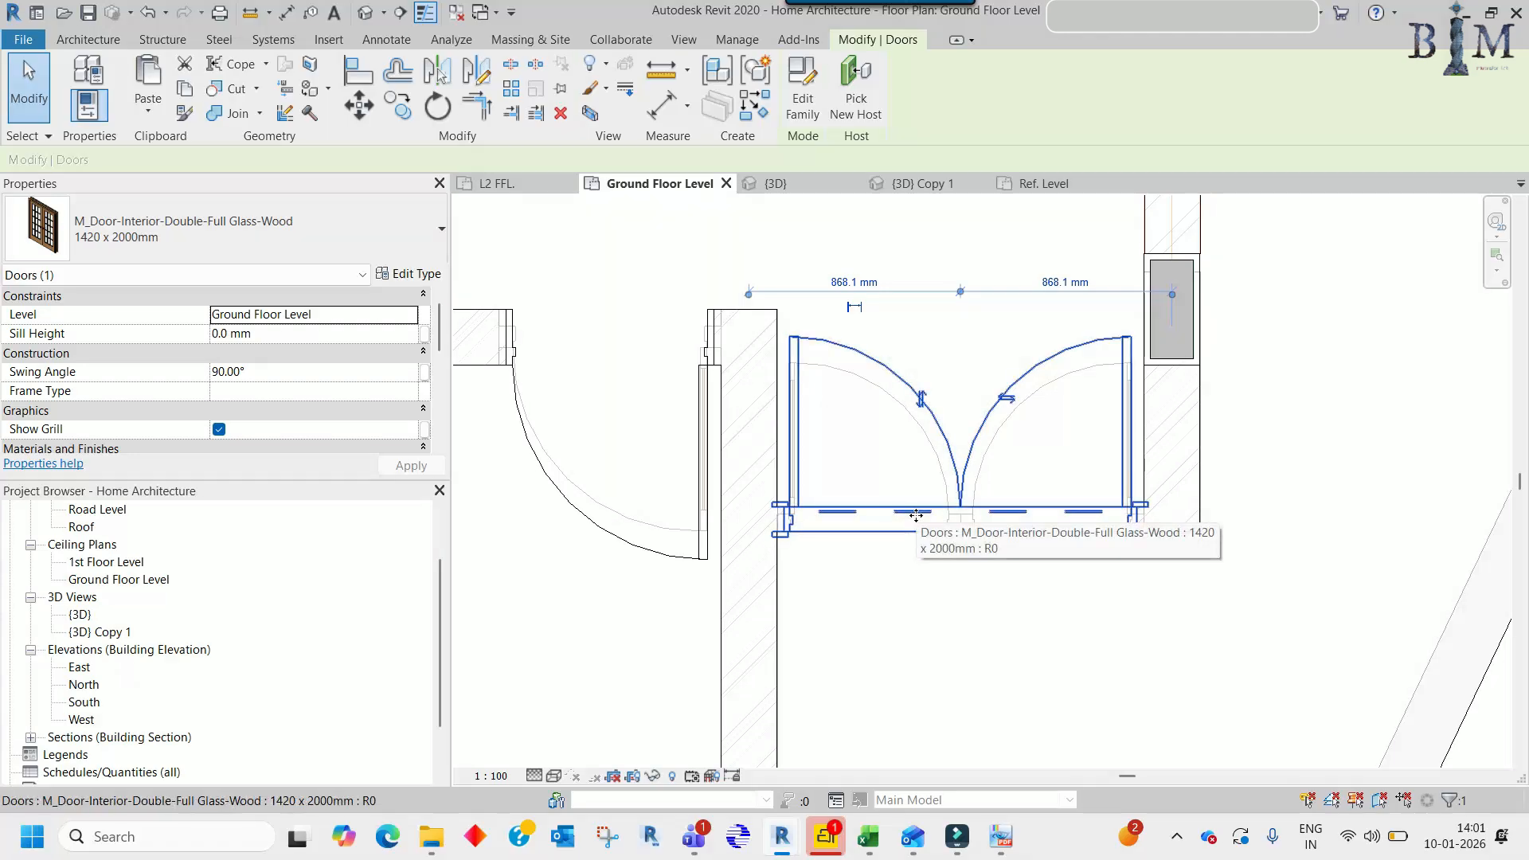
left_click(800, 101)
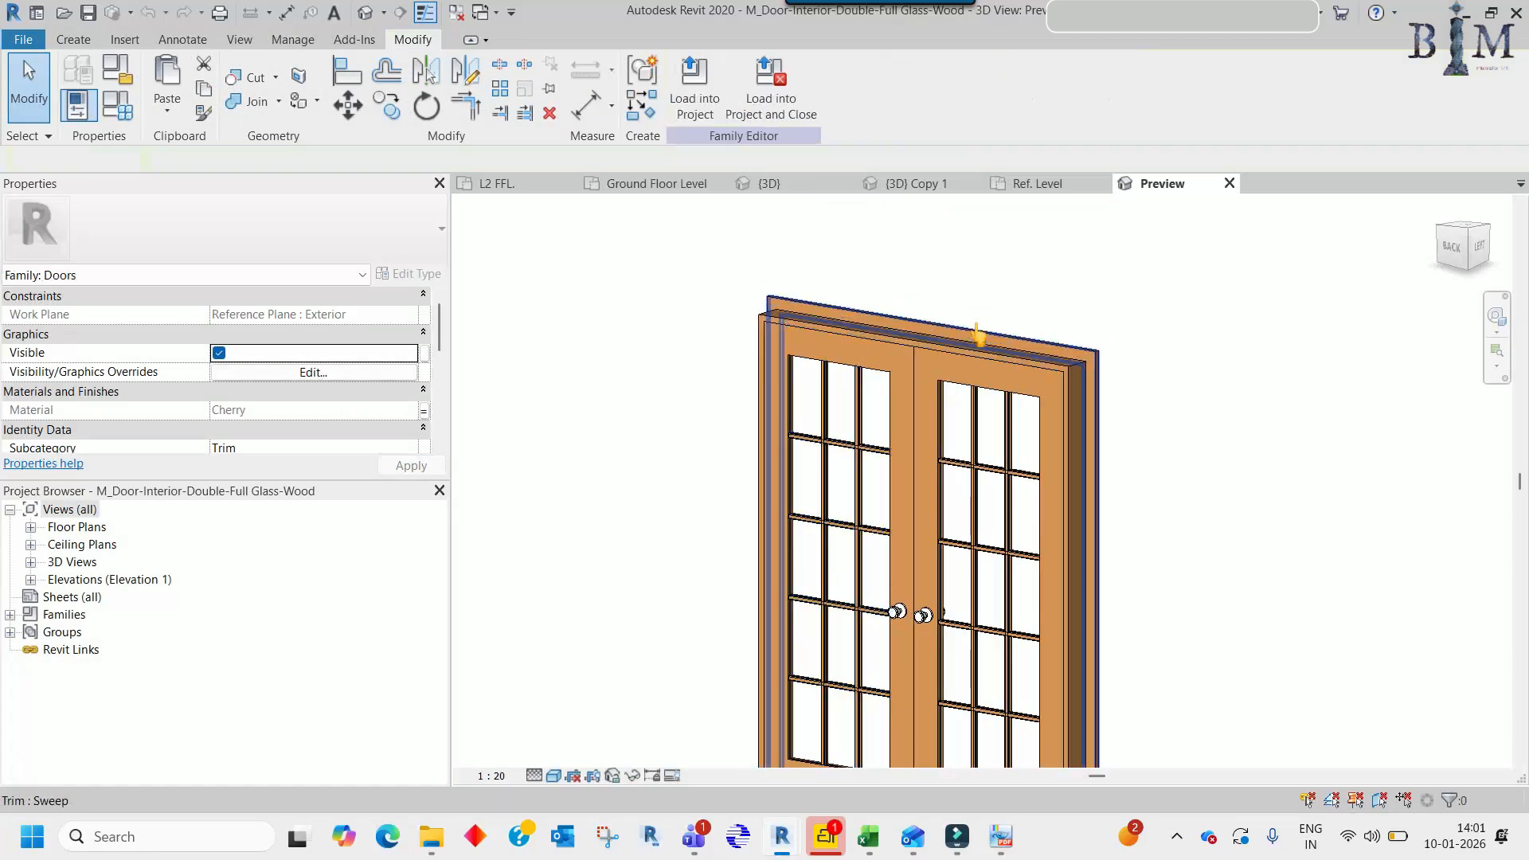
left_click(976, 324)
key("Delete")
- Open the door family's Ref. Level floor plan and load the edited family into the Home Architecture project
left_click(30, 526)
double_click(94, 544)
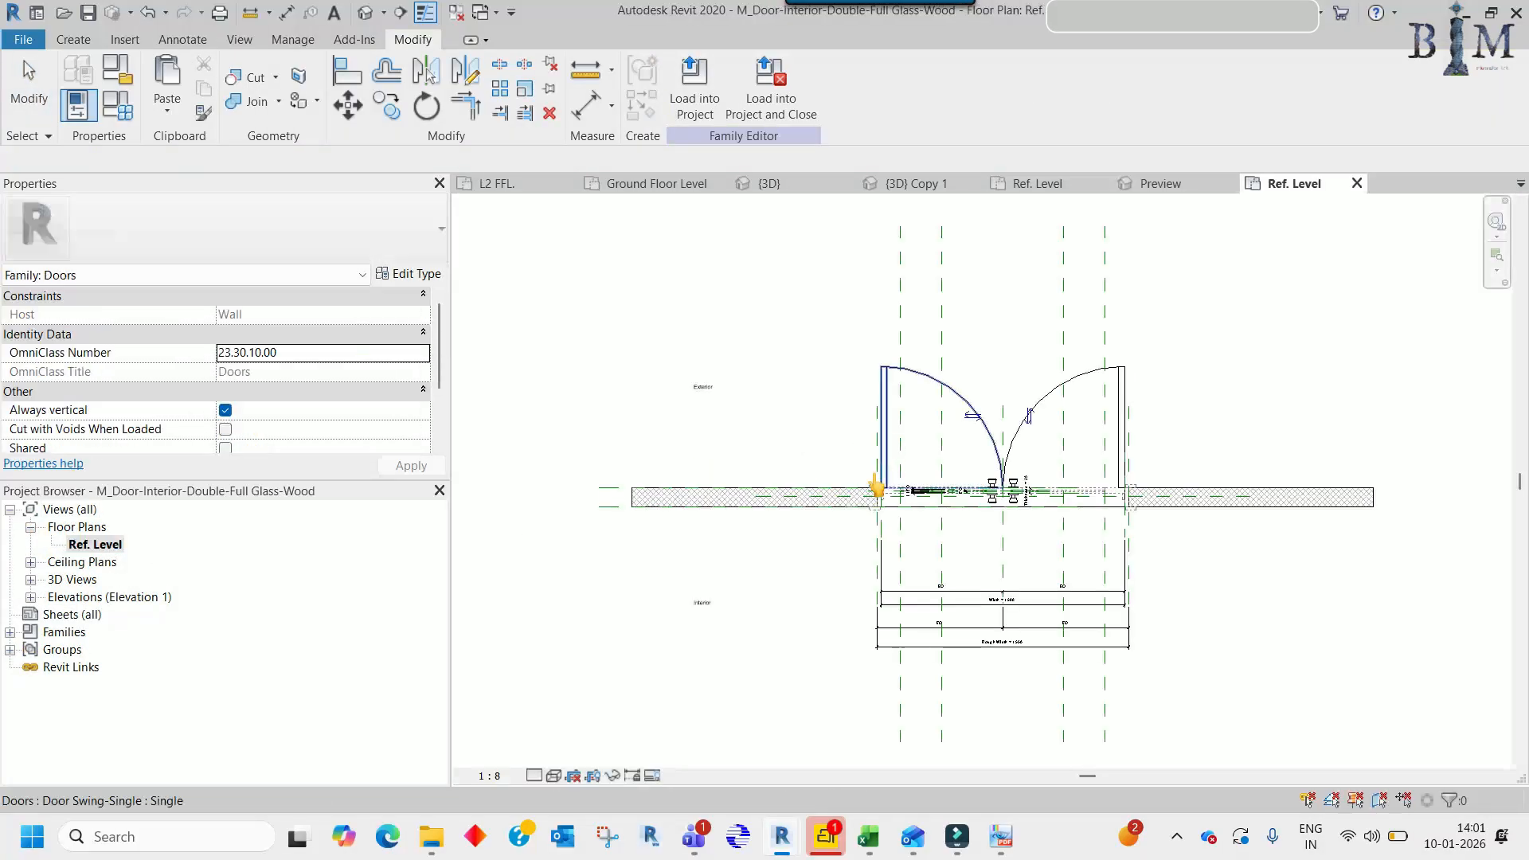
scroll(876, 487, "up", 5)
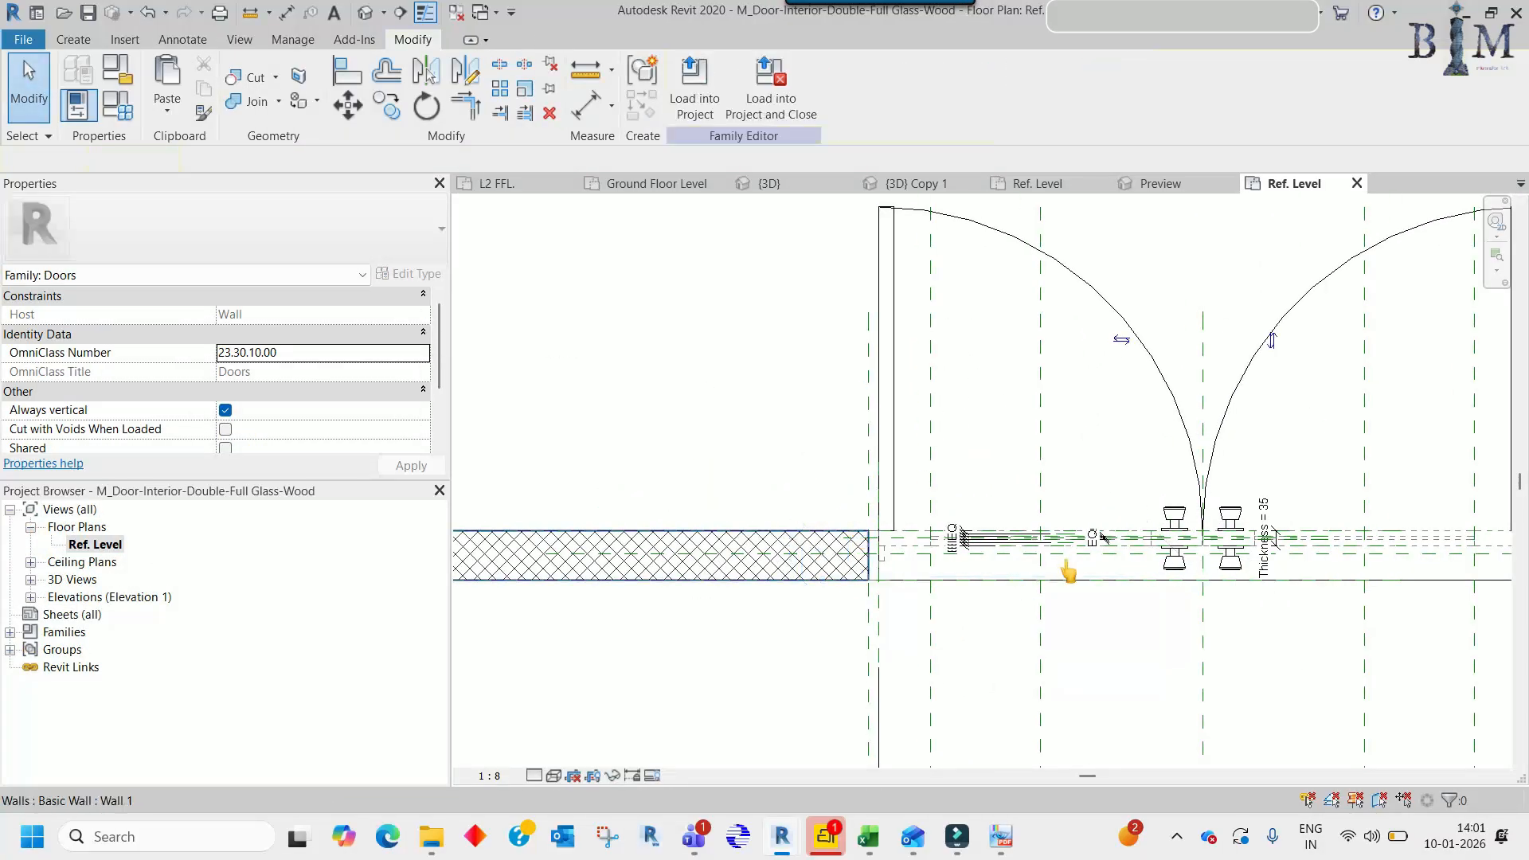
scroll(1066, 562, "down", 2)
middle_click_drag(1065, 562, 816, 534)
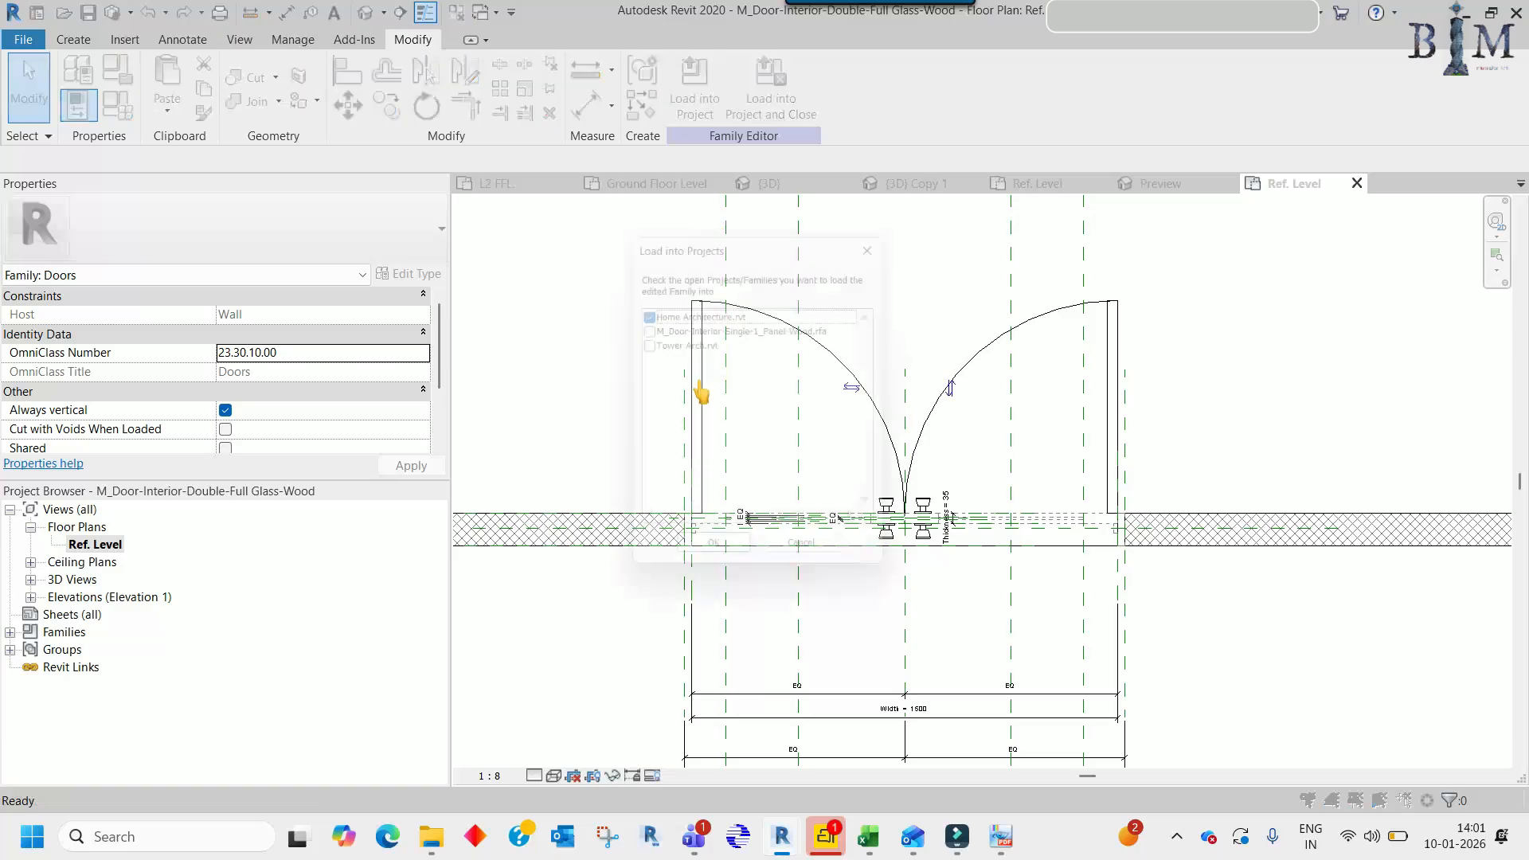
left_click(697, 558)
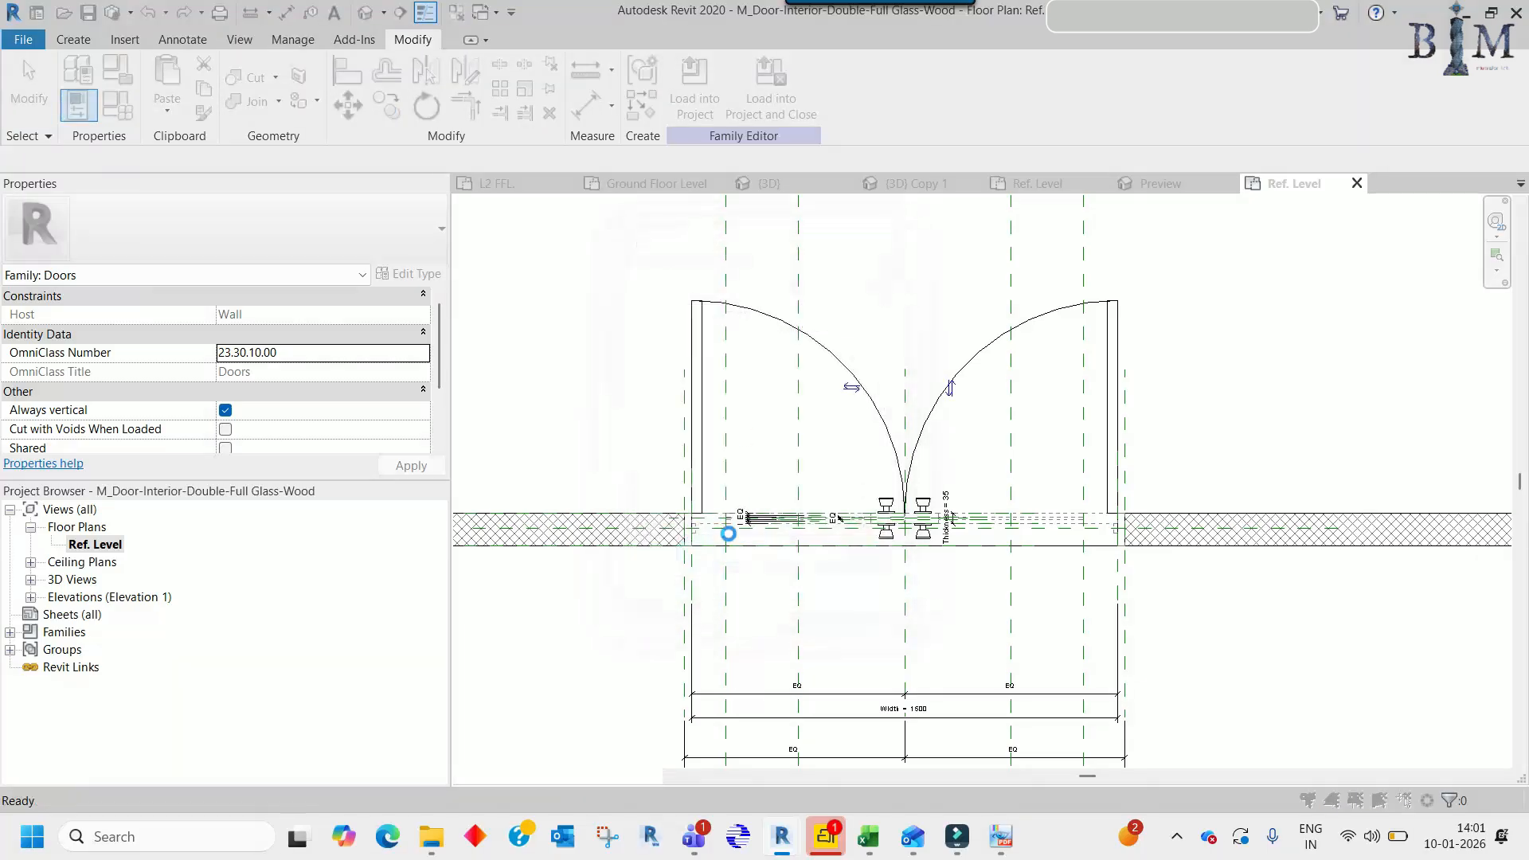
left_click(679, 433)
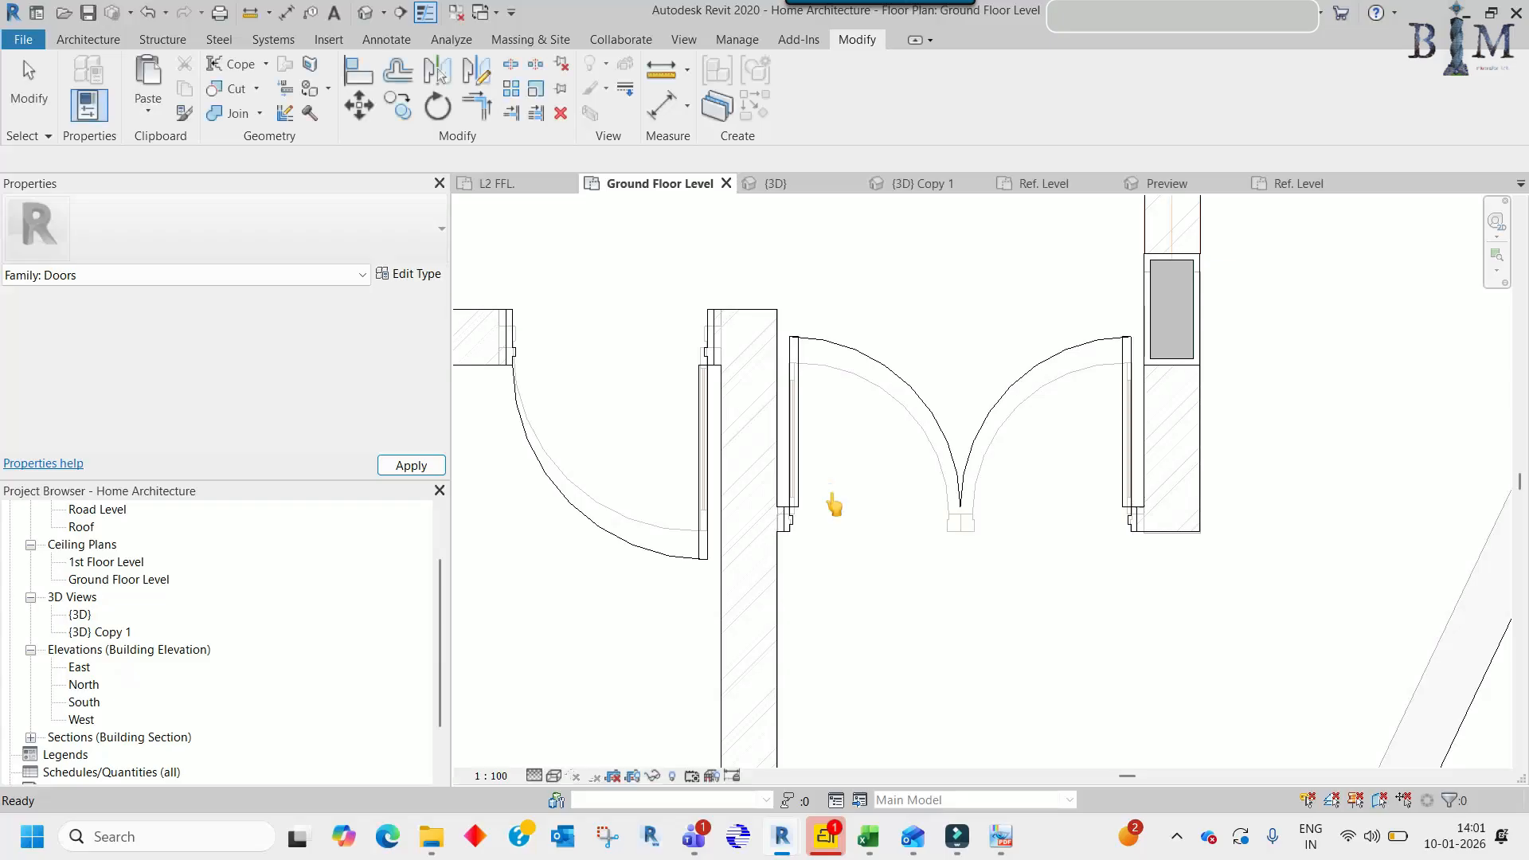
- Inspect the reloaded entry double door in the ground floor plan and in the {3D} and {3D} Copy 1 views
scroll(1135, 539, "up", 4)
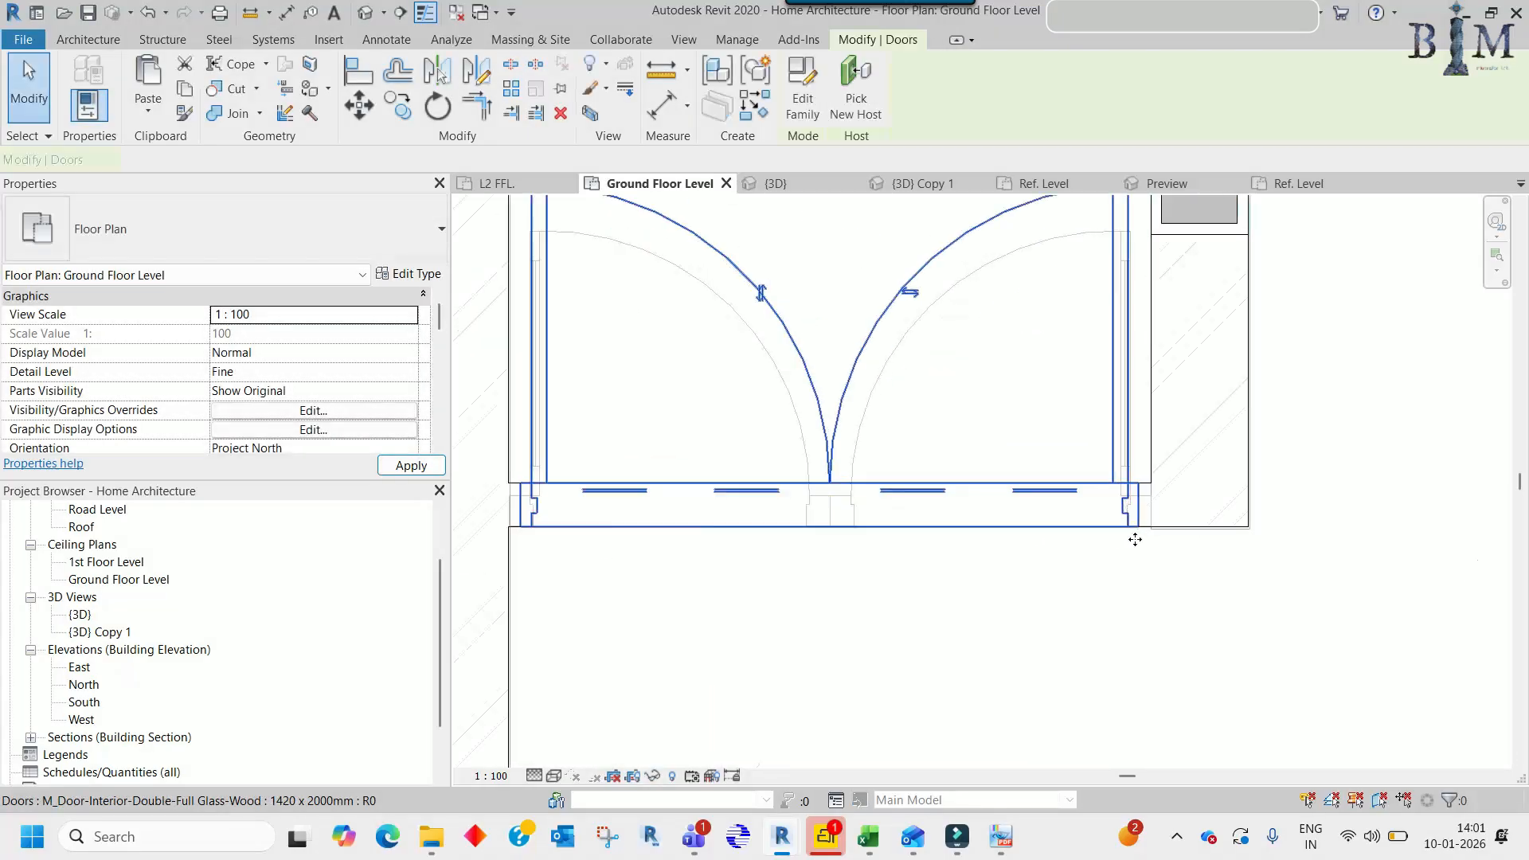
scroll(1136, 544, "down", 6)
scroll(1084, 516, "down", 1)
scroll(1086, 524, "down", 1)
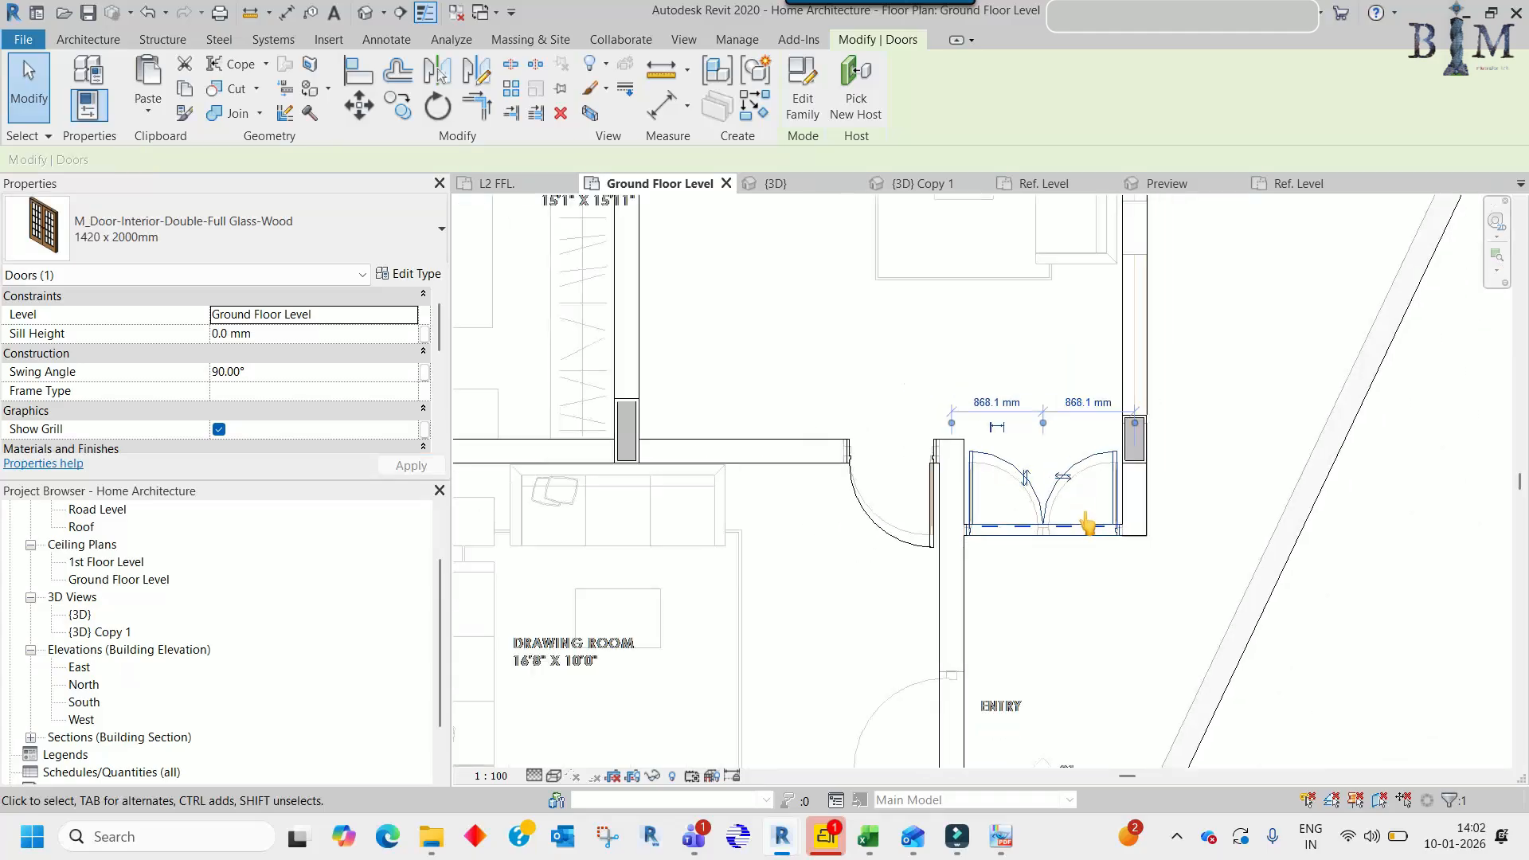
left_click(839, 332)
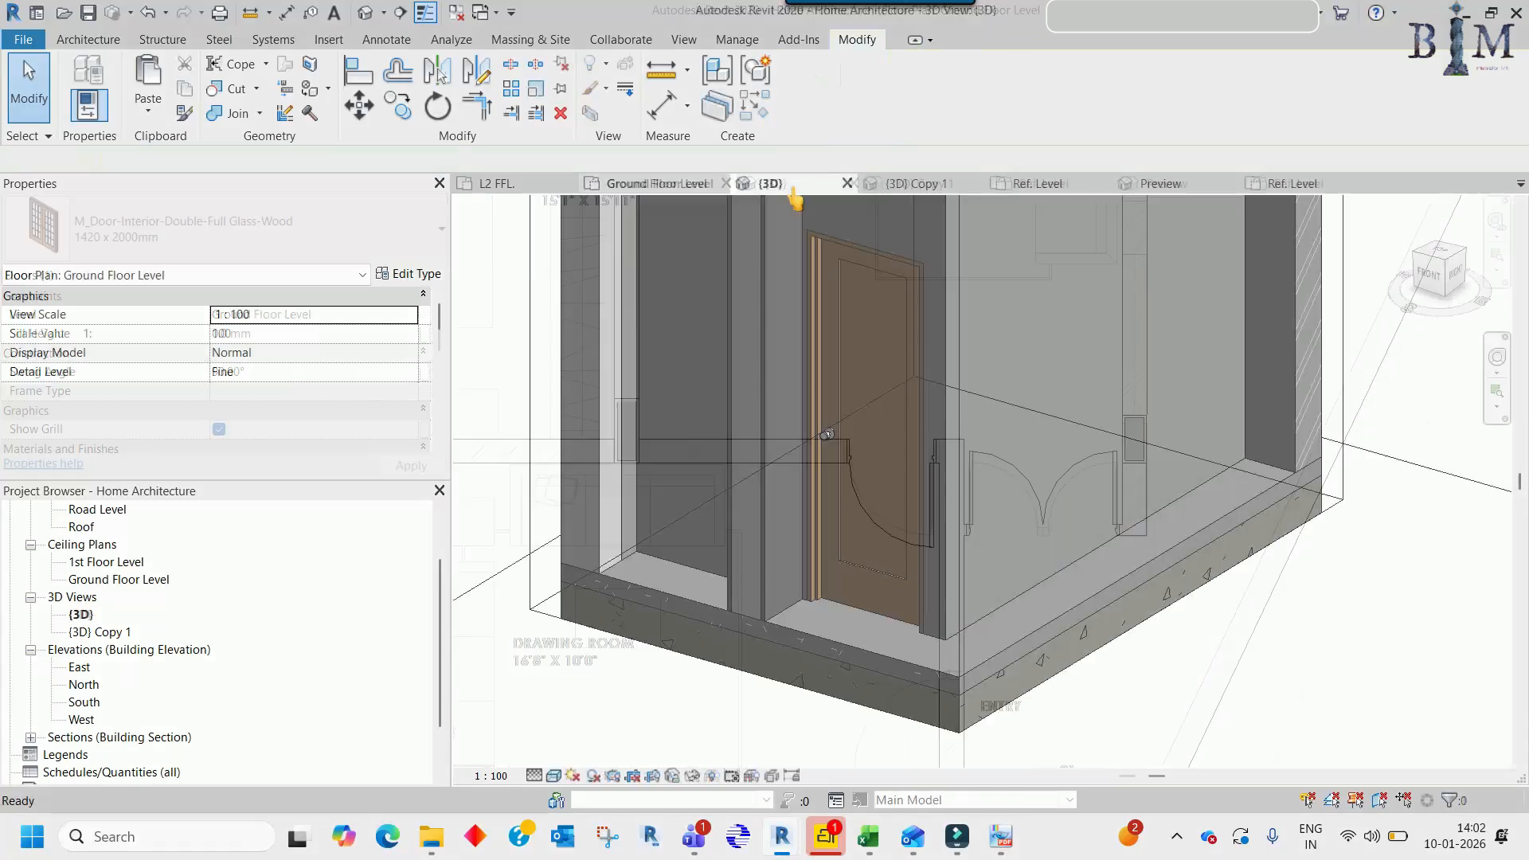
left_click(851, 398)
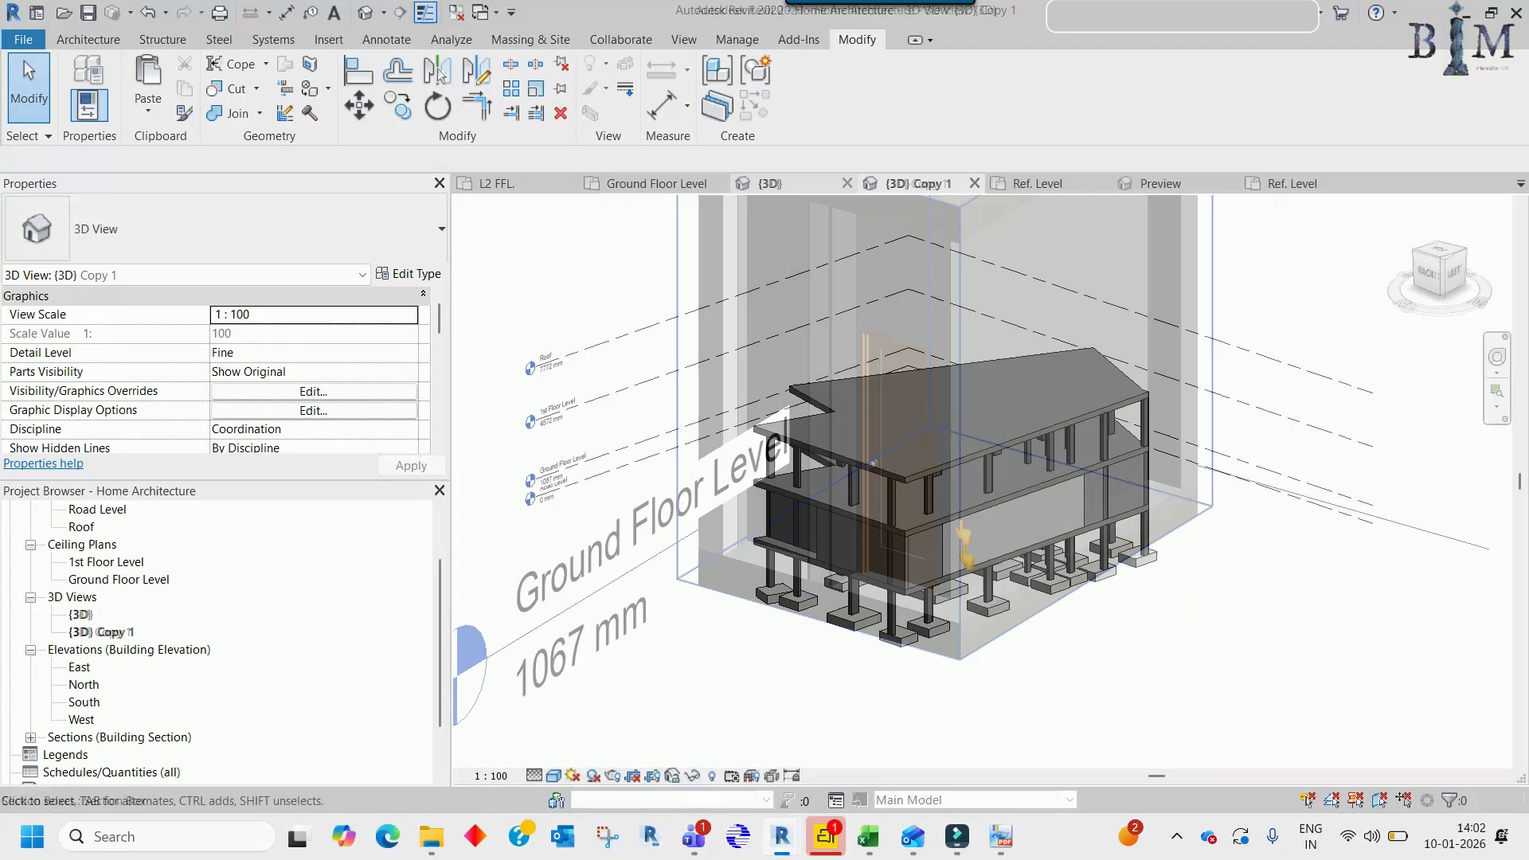
middle_click_drag(621, 493, 584, 514, "shift")
scroll(966, 478, "up", 6)
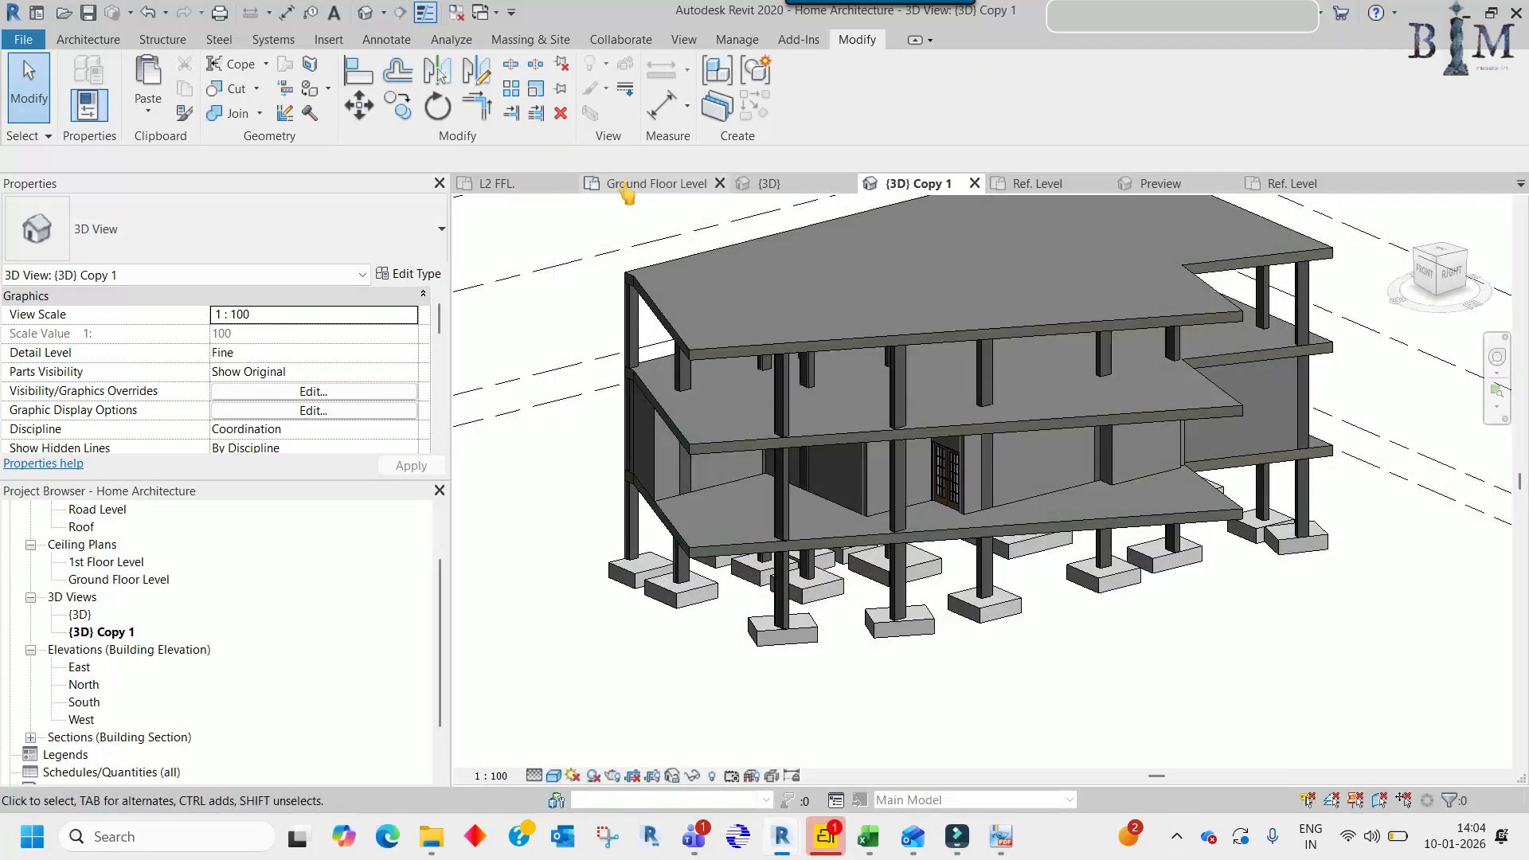
- Place a M_Door-Interior-Single-1_Panel-Wood 800mm door in the wall between the drawing room and the entry on the Ground Floor Level plan
left_click(627, 184)
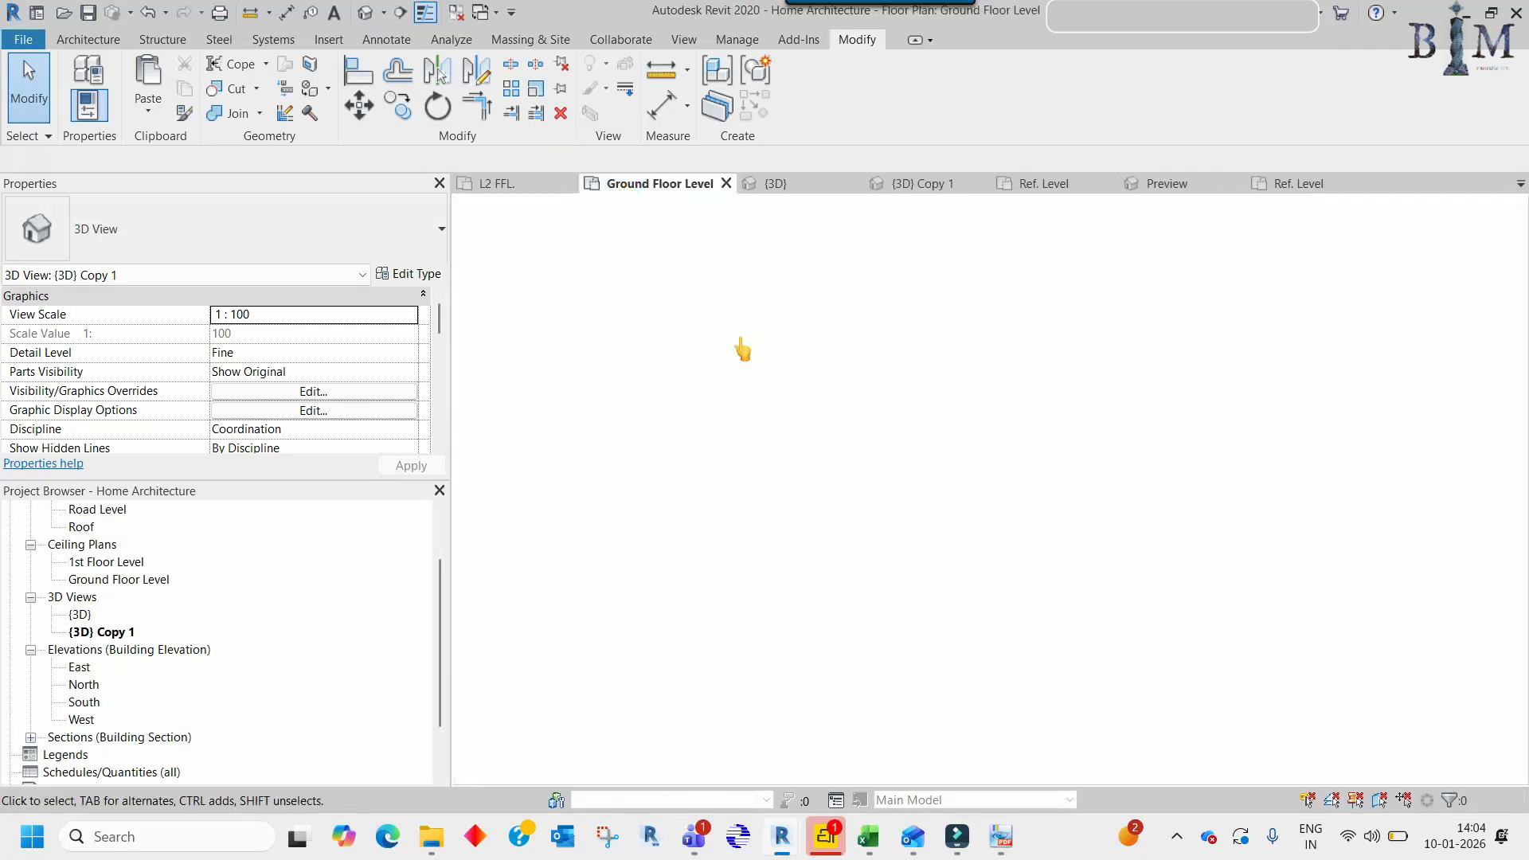
scroll(974, 607, "up", 3)
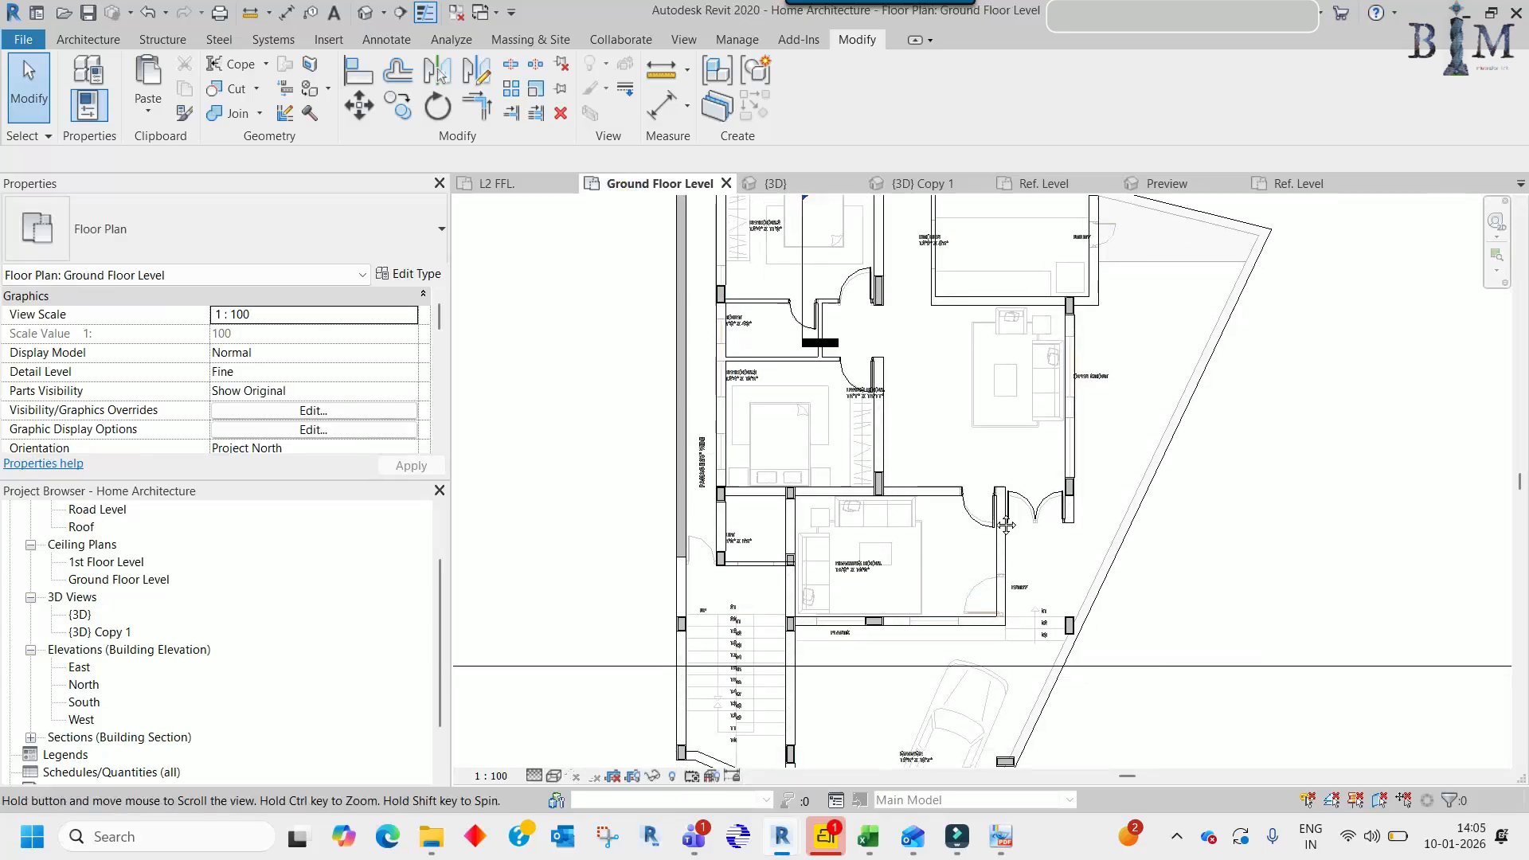
key("d")
key("r")
scroll(1032, 518, "up", 2)
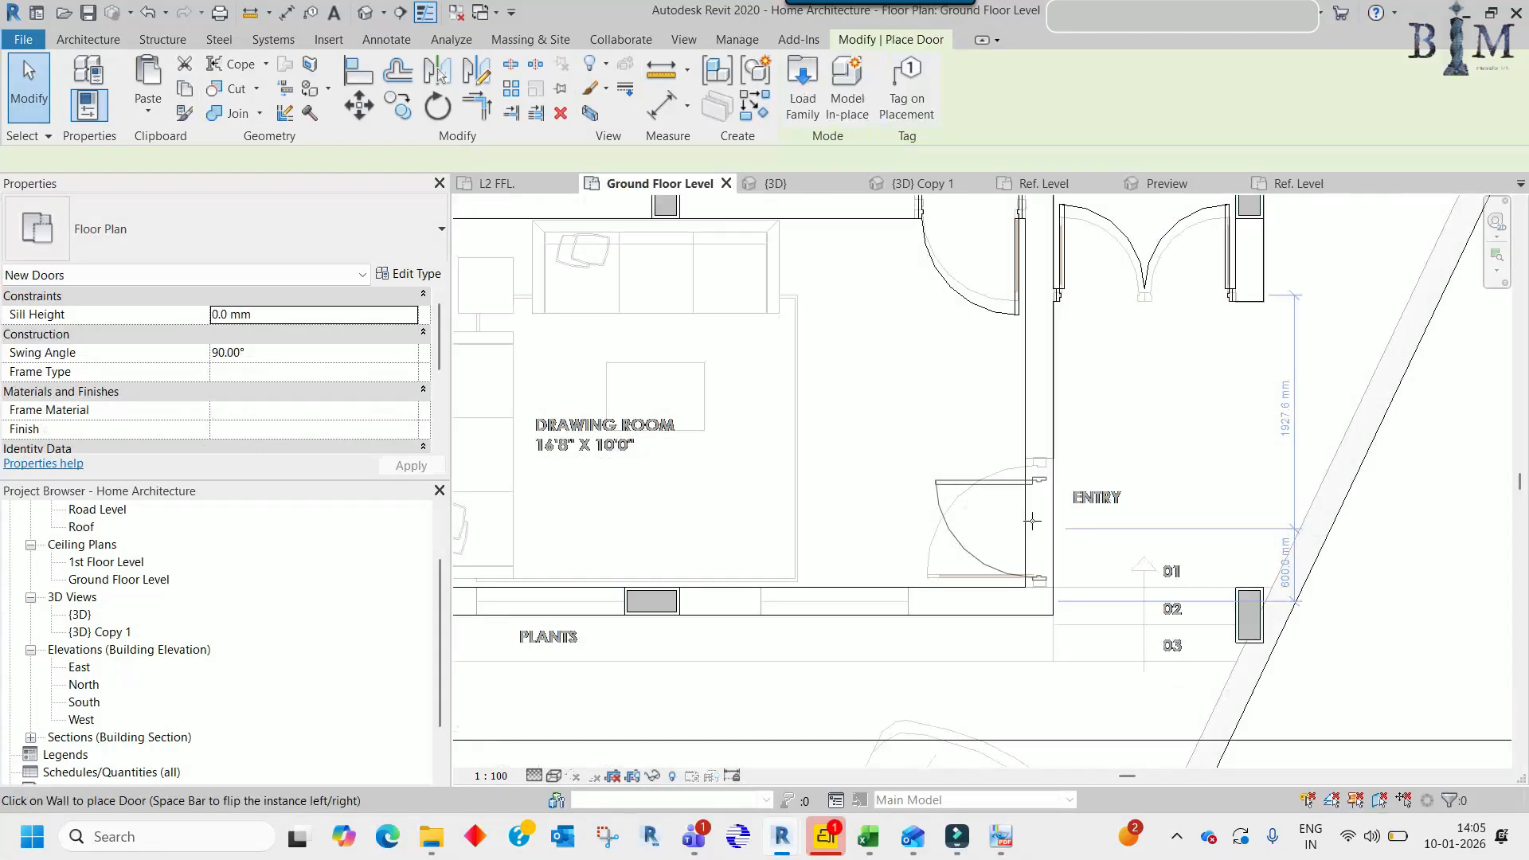
left_click(1032, 516)
key("Escape")
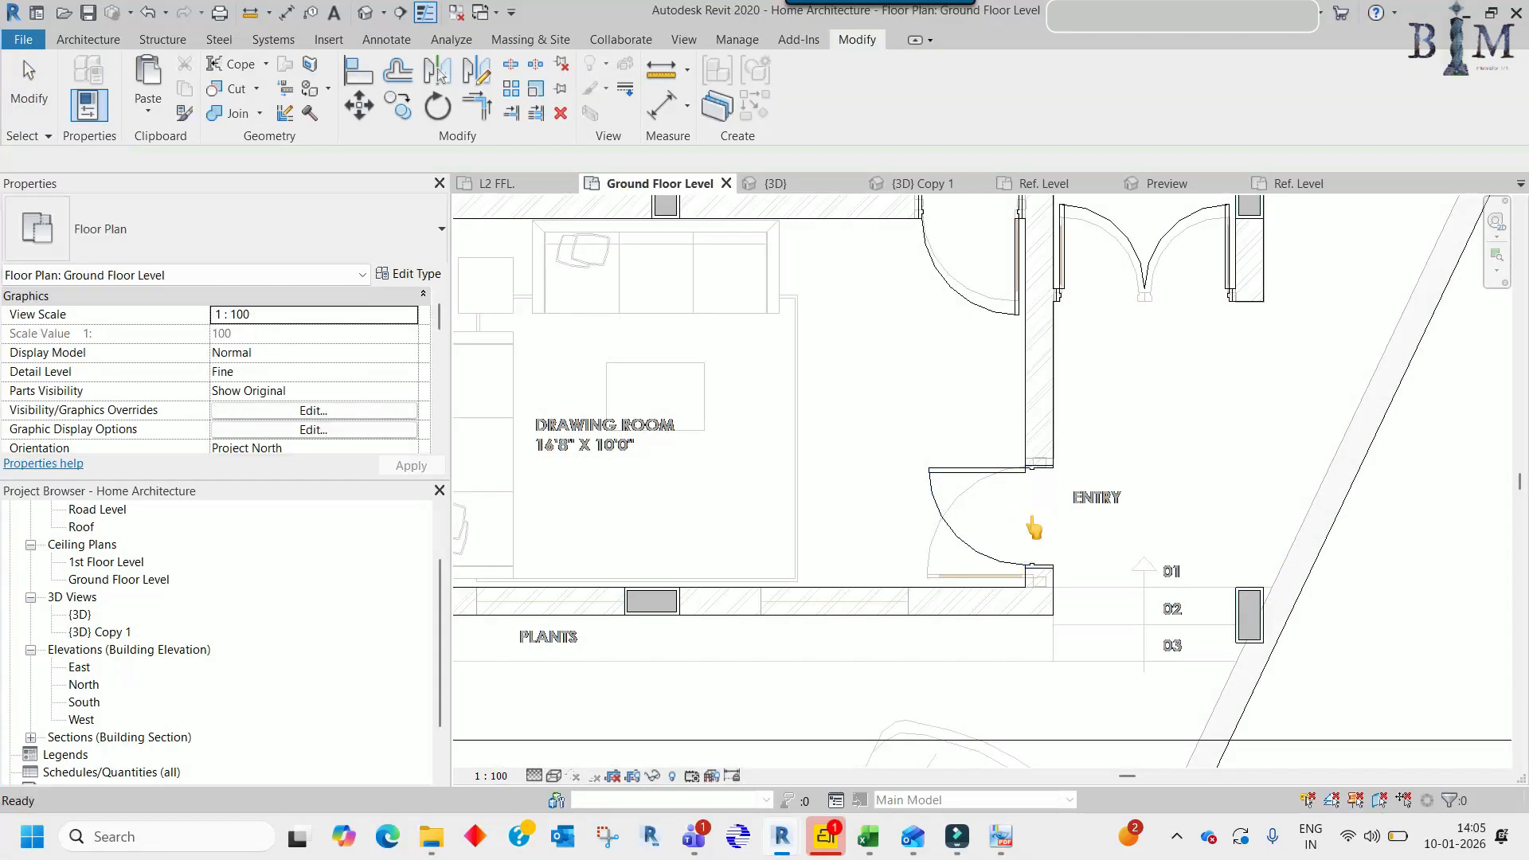
- Use a detail line to measure the drawing room door's opening width on the underlying plan
scroll(1032, 533, "down", 2)
scroll(1033, 535, "down", 2)
middle_click_drag(1067, 531, 1065, 631)
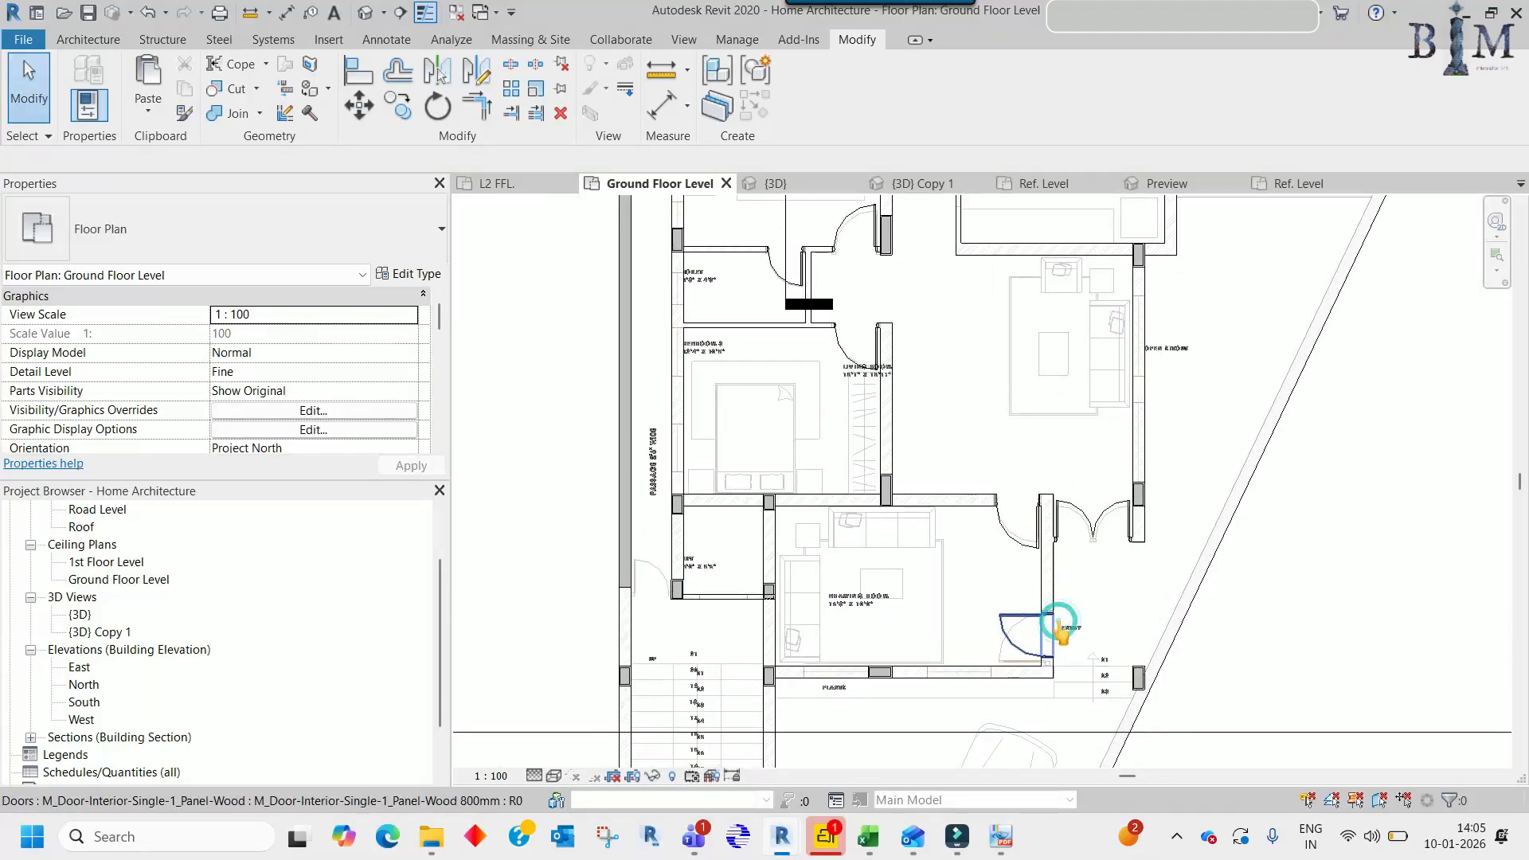
left_click(1061, 629)
scroll(1063, 676, "up", 3)
middle_click_drag(1034, 605, 913, 546)
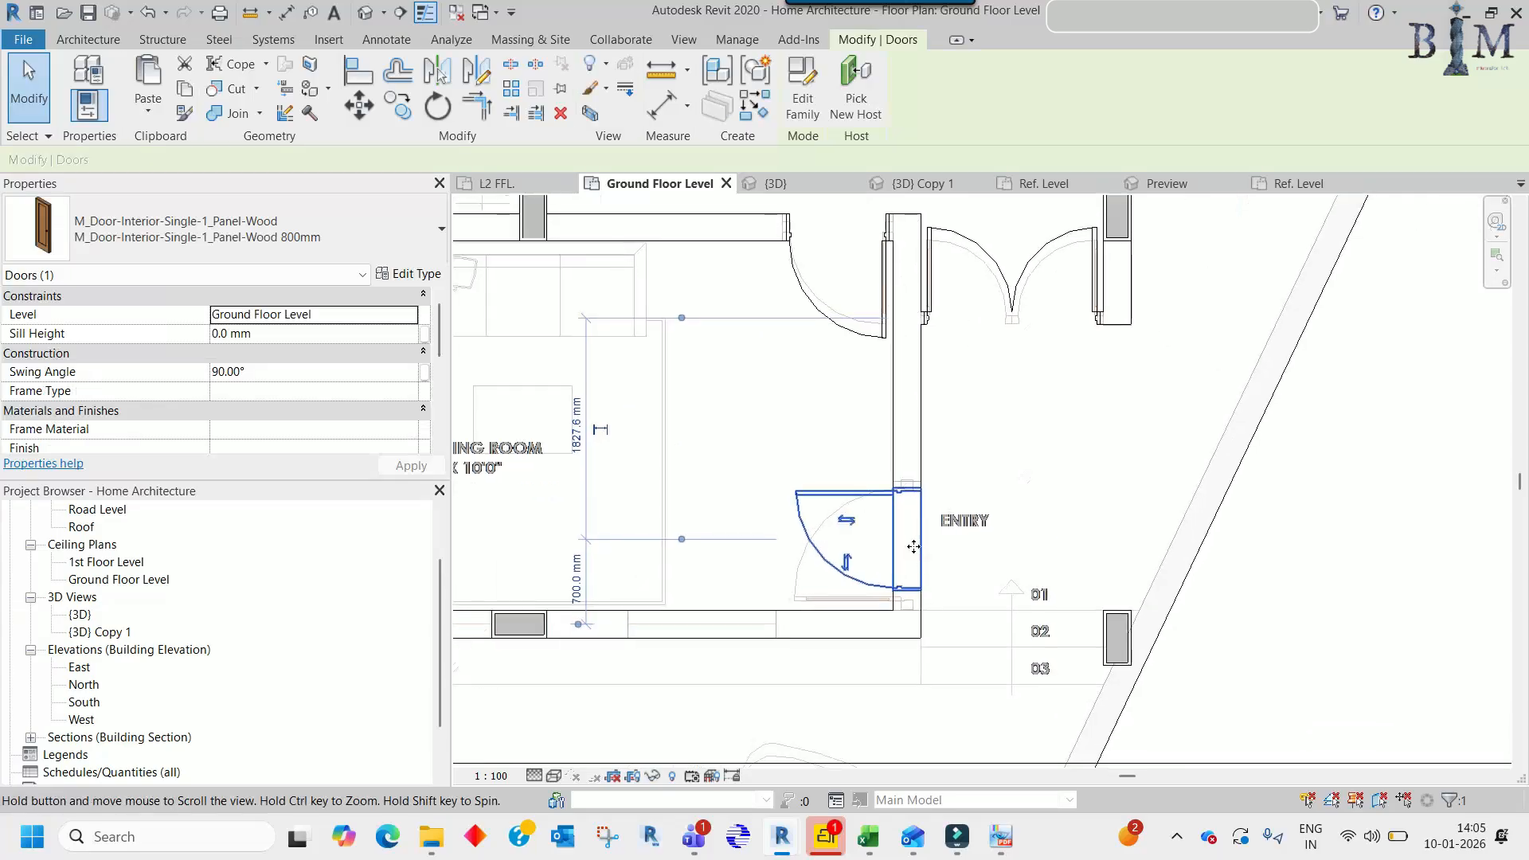
scroll(897, 504, "up", 2)
key("d")
key("l")
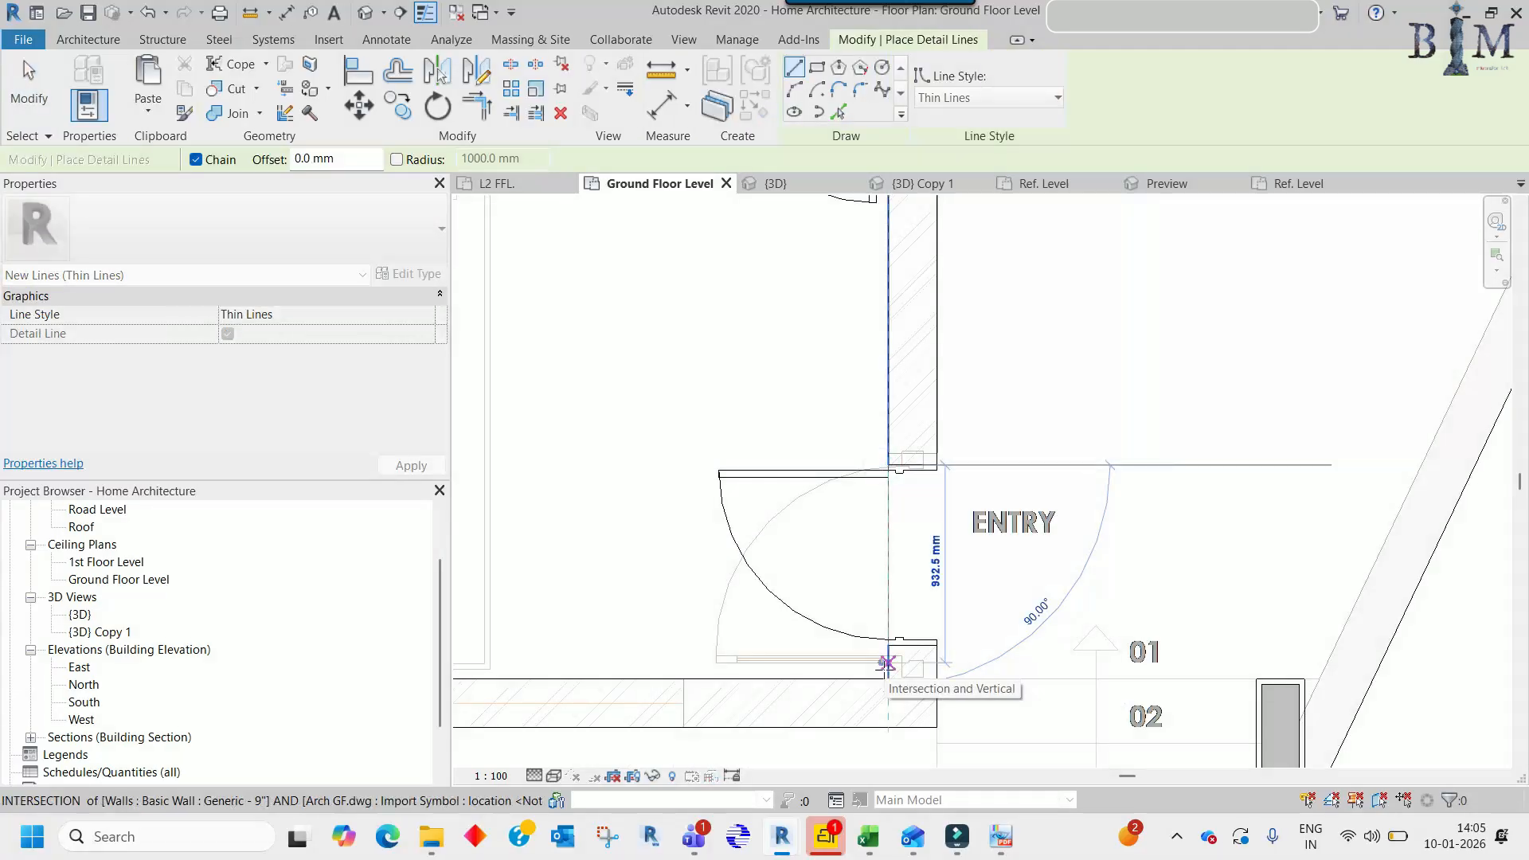
scroll(886, 663, "up", 1)
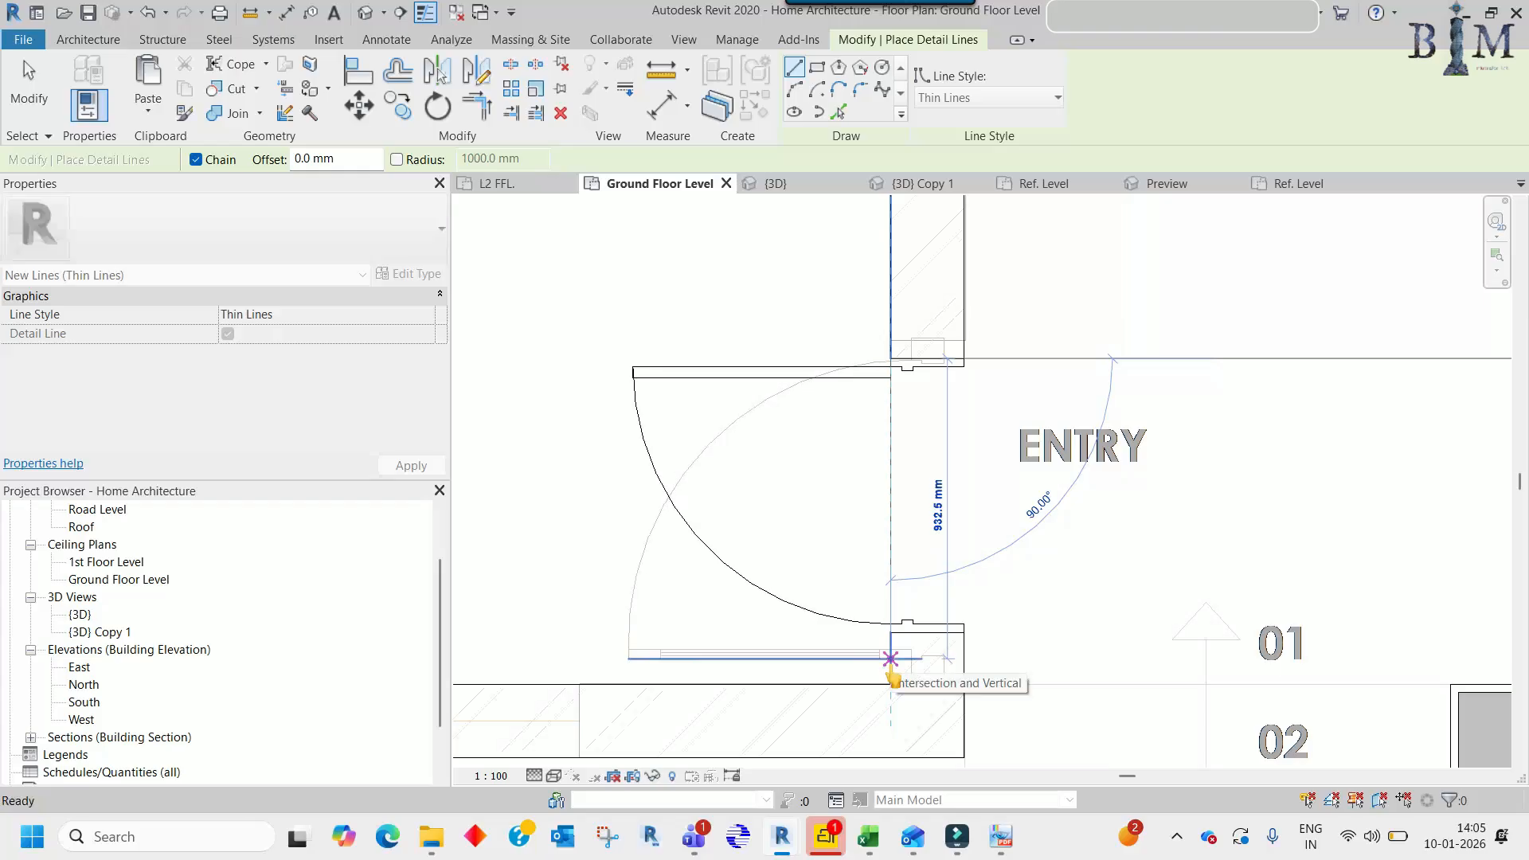
key("Escape")
key("Escape")
- Duplicate the drawing room door's type as M_Door-Interior-Single-1_Panel-Wood 930mm and adjust the new type's width to match its name
left_click(744, 587)
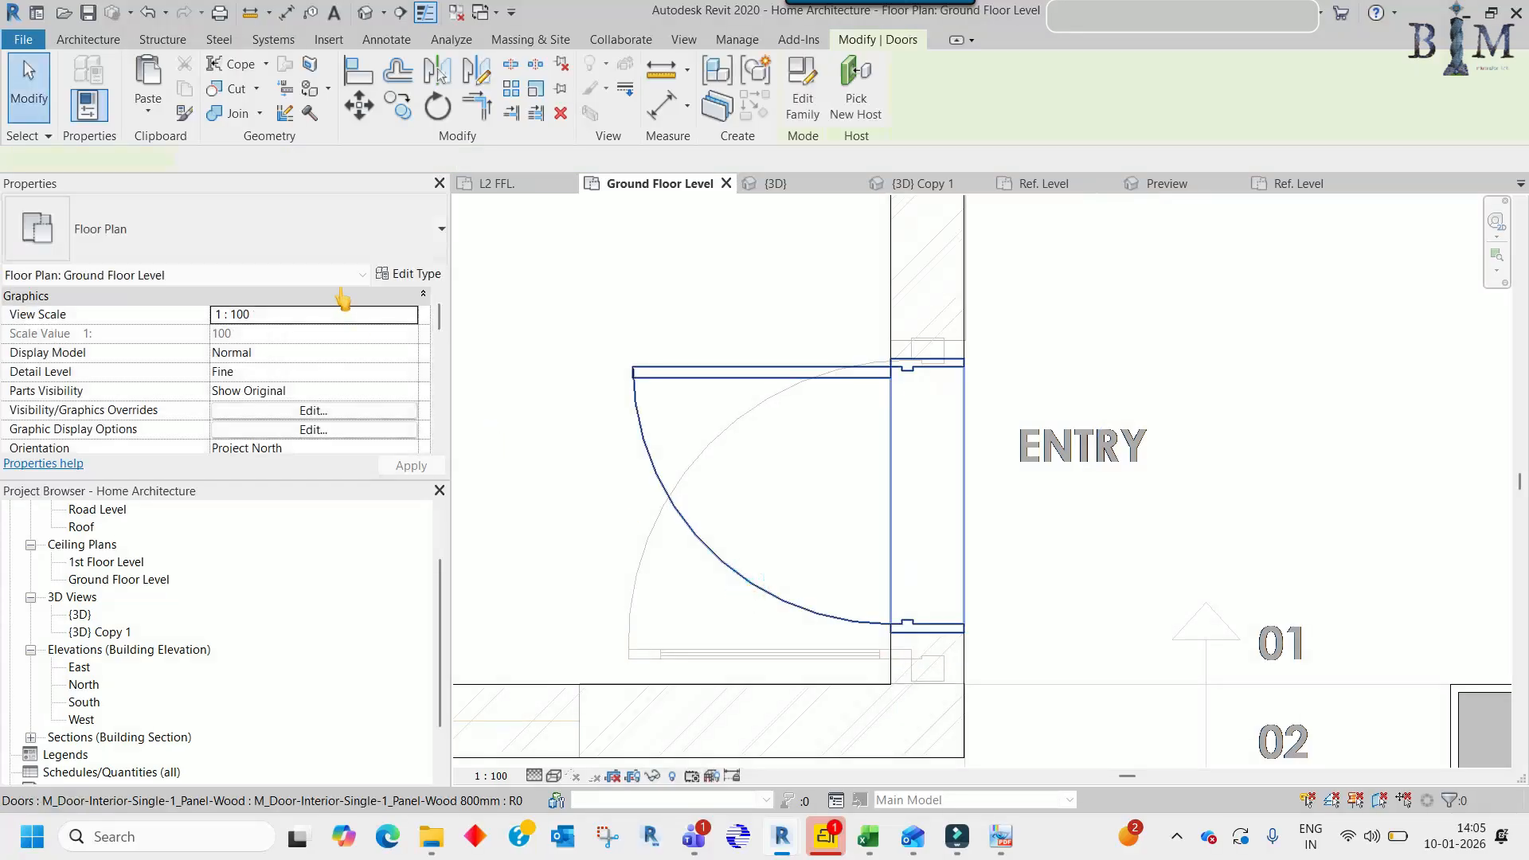
left_click(417, 280)
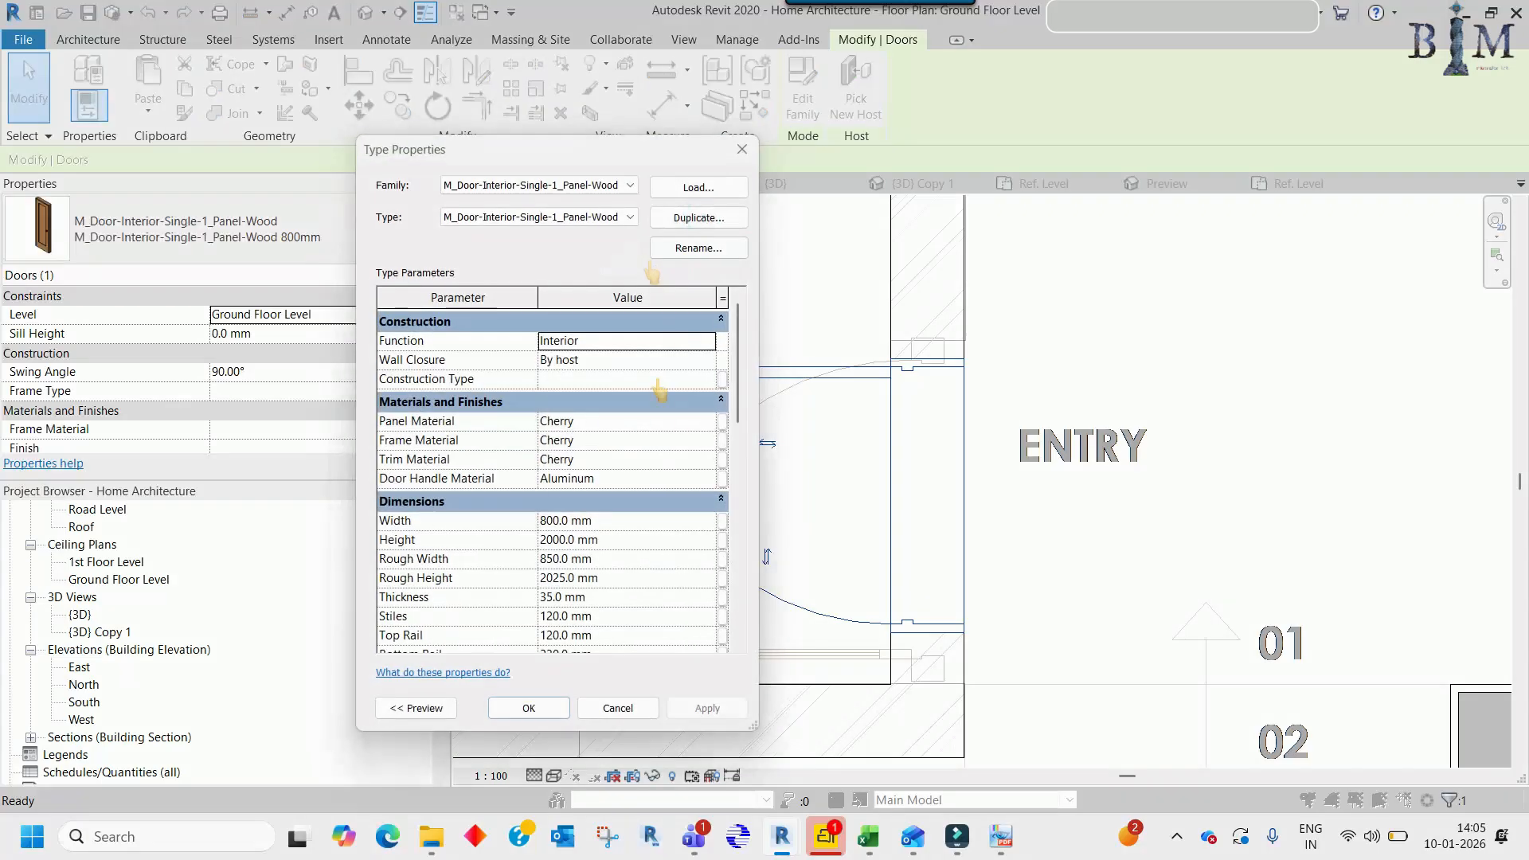
left_click(698, 218)
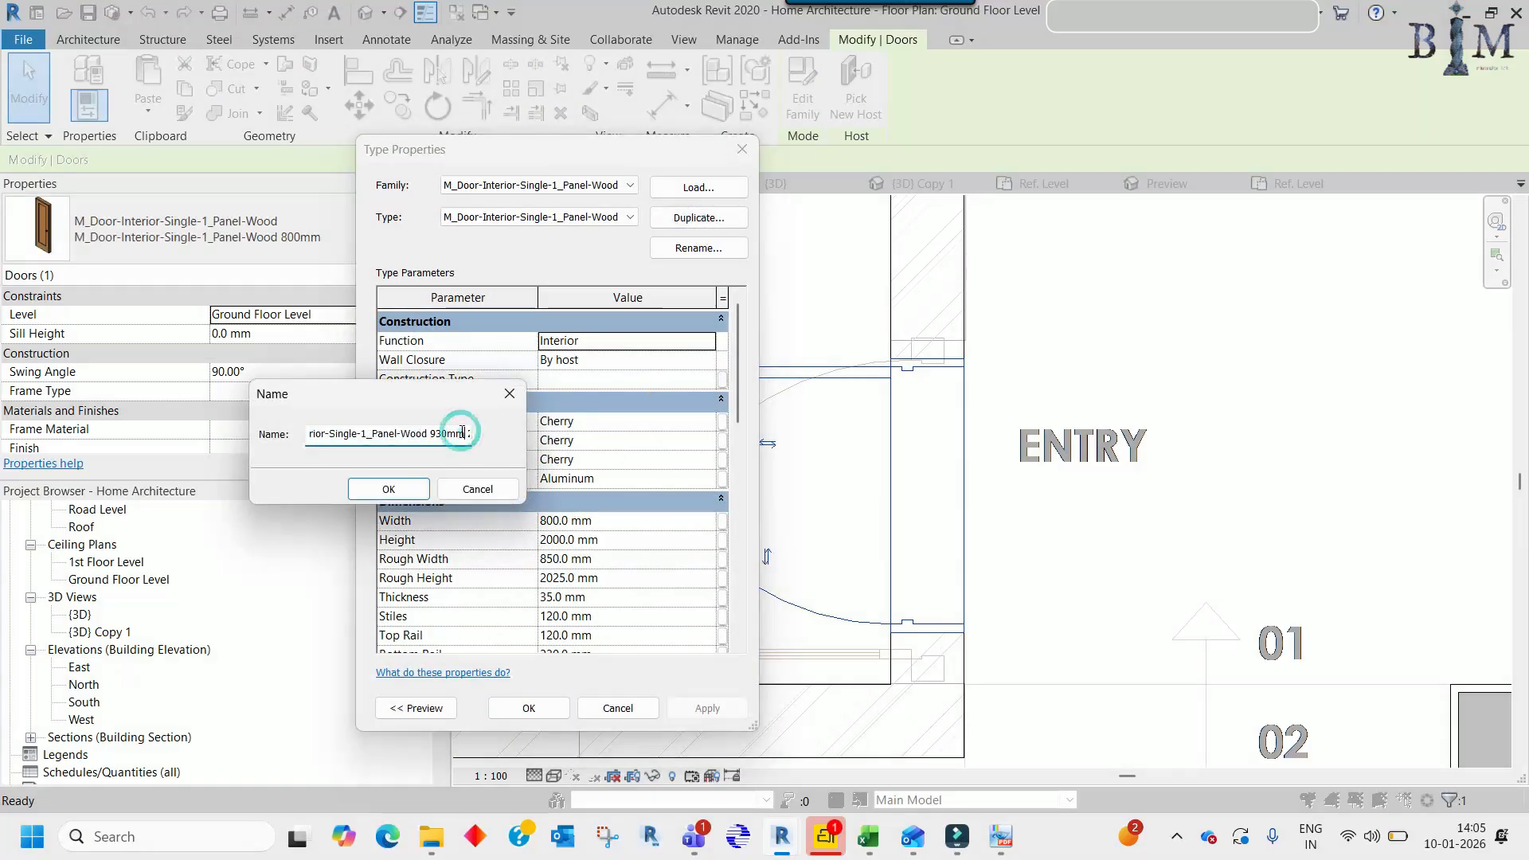
key("BackSpace")
left_click(411, 484)
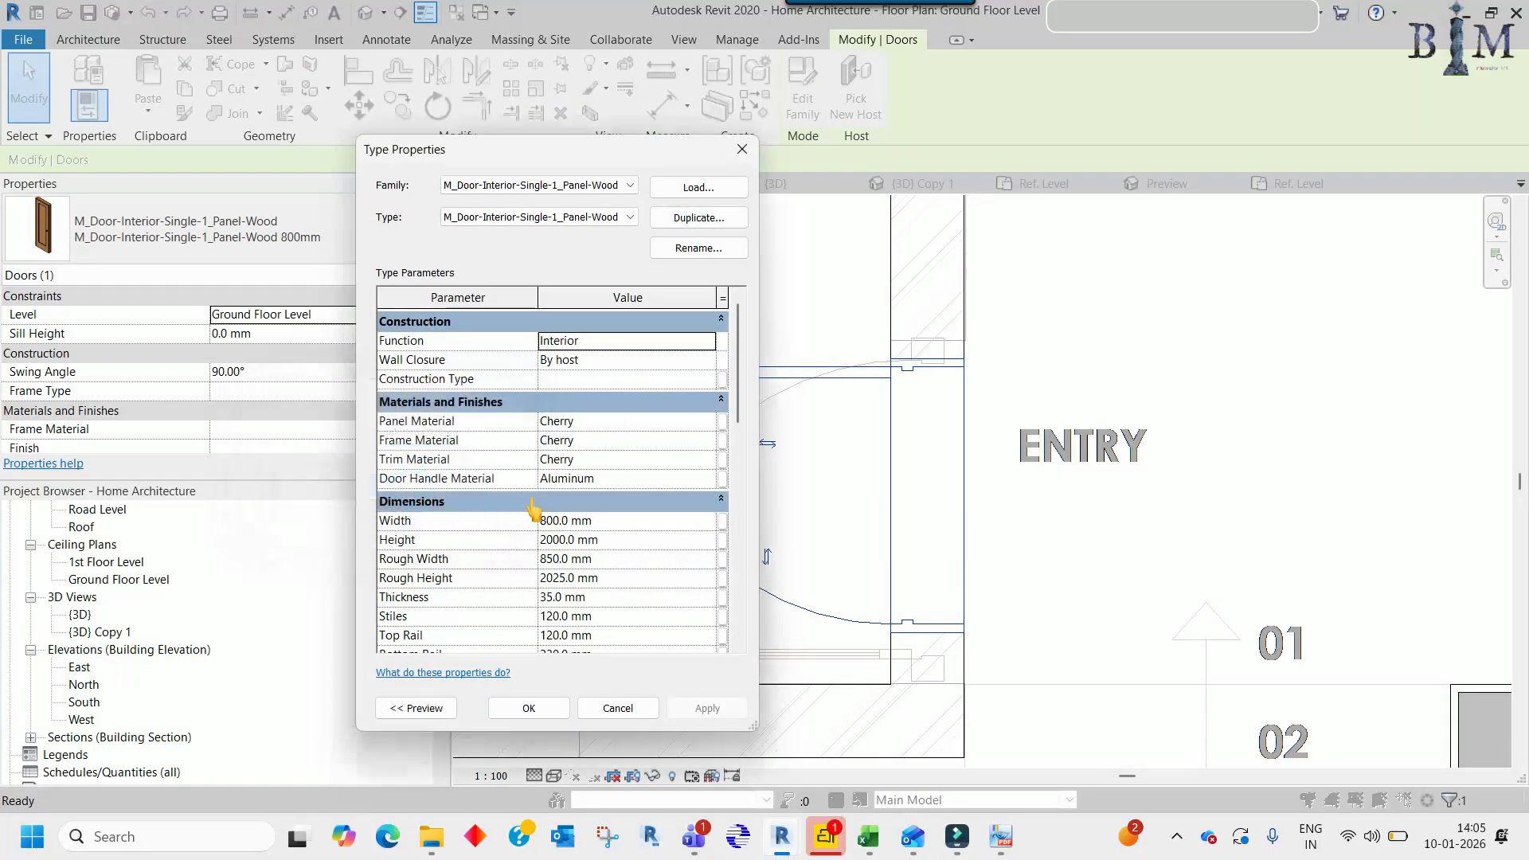
left_click(529, 707)
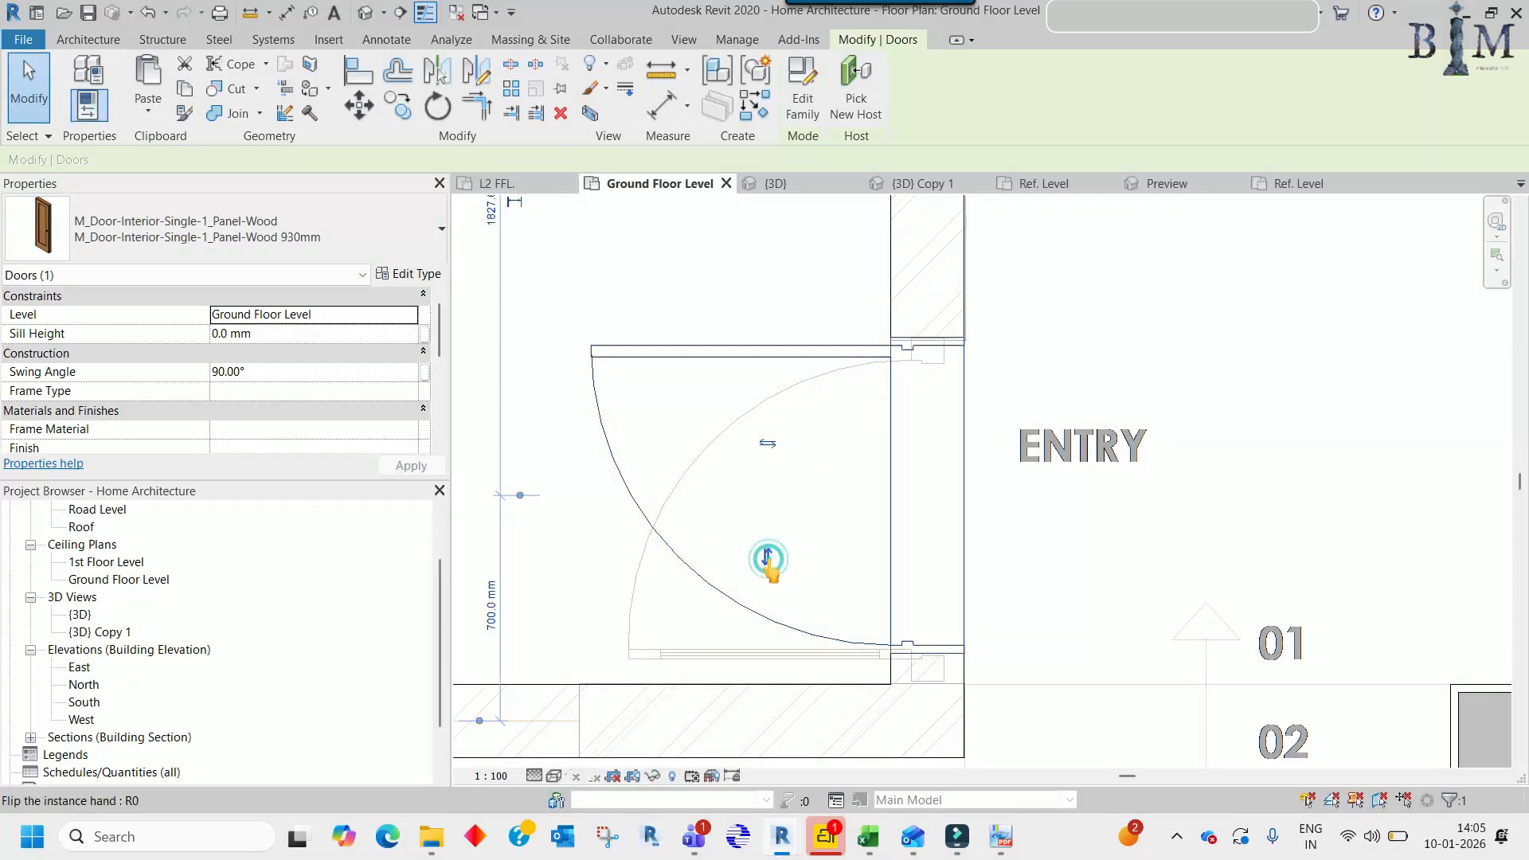
- Flip the hand of the 930 mm drawing room door and nudge it down along the wall to match the underlying plan
left_click(767, 558)
middle_click_drag(814, 547, 816, 425)
key("Down")
key("Down")
key("Down")
key("Down")
key("Down")
key("Down")
key("Down")
key("Down")
key("Down")
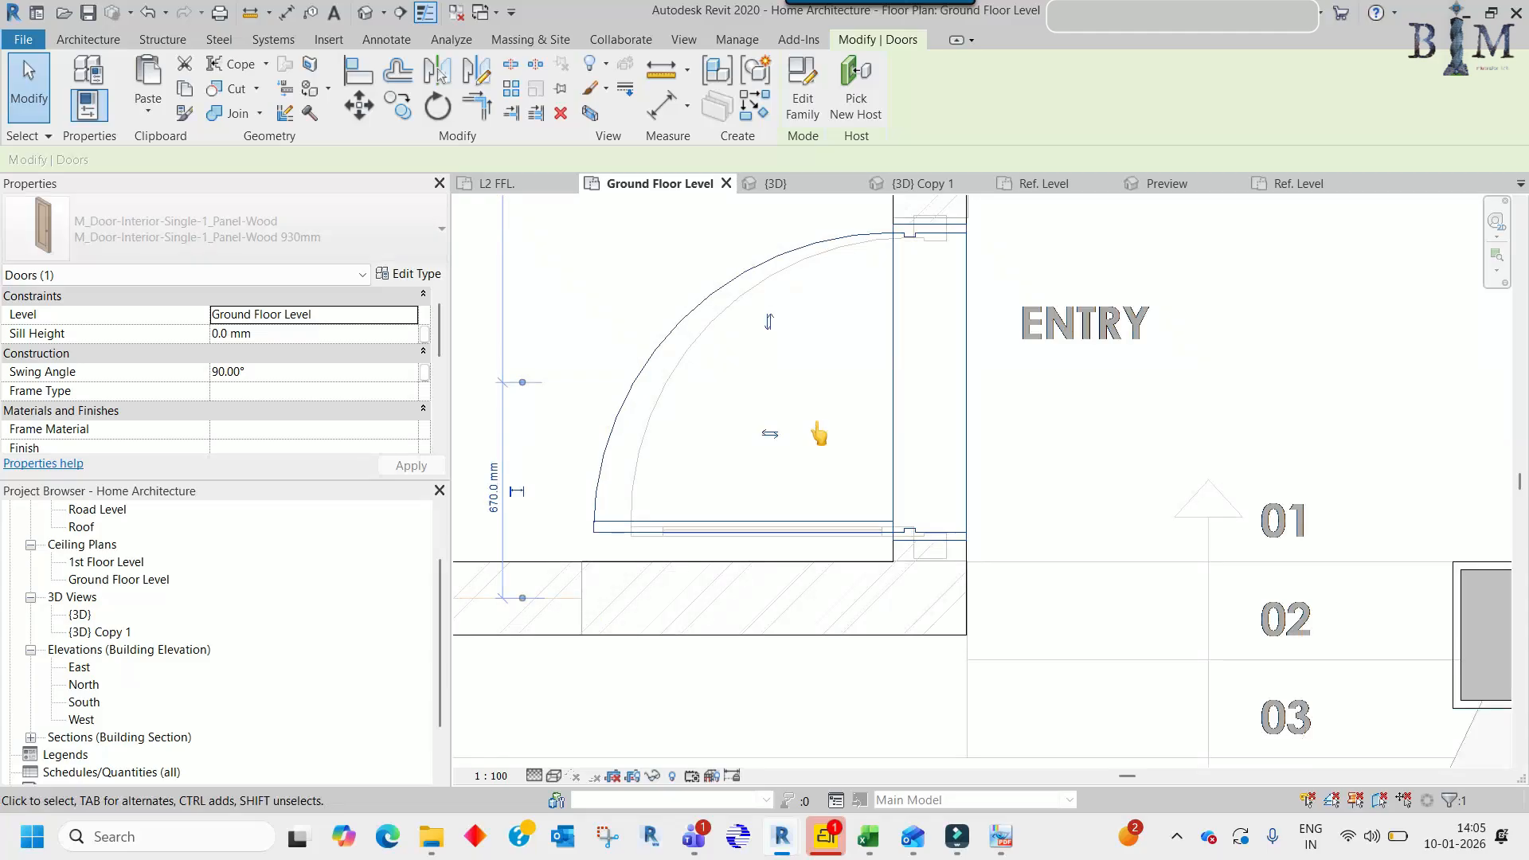
- Copy the Generic - 4" wall below the lift to the area just beneath it and extend the copy's left end to the outer wall
scroll(819, 434, "down", 6)
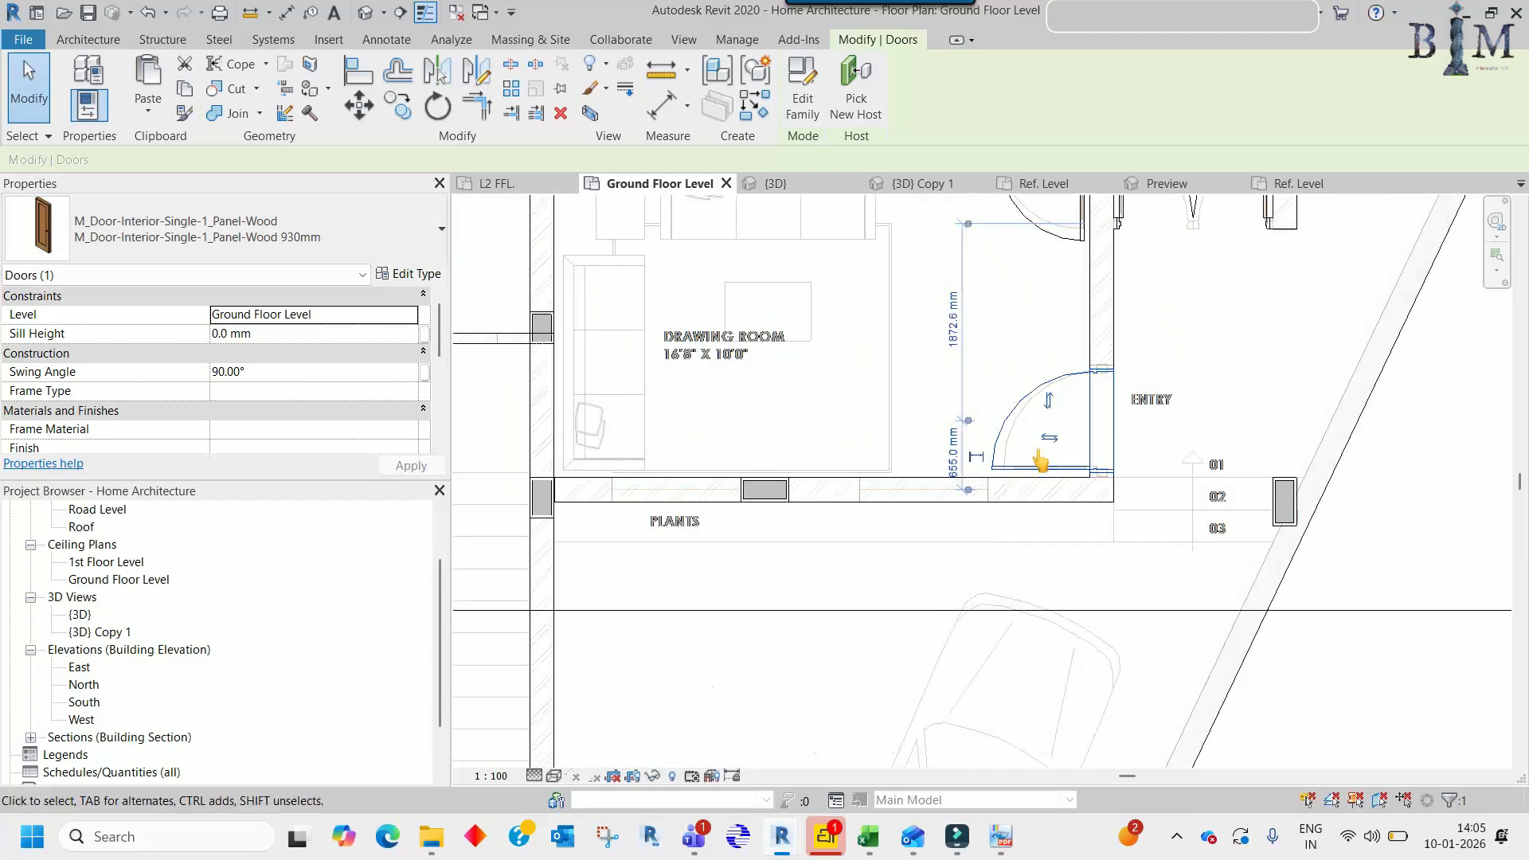
scroll(1040, 460, "down", 2)
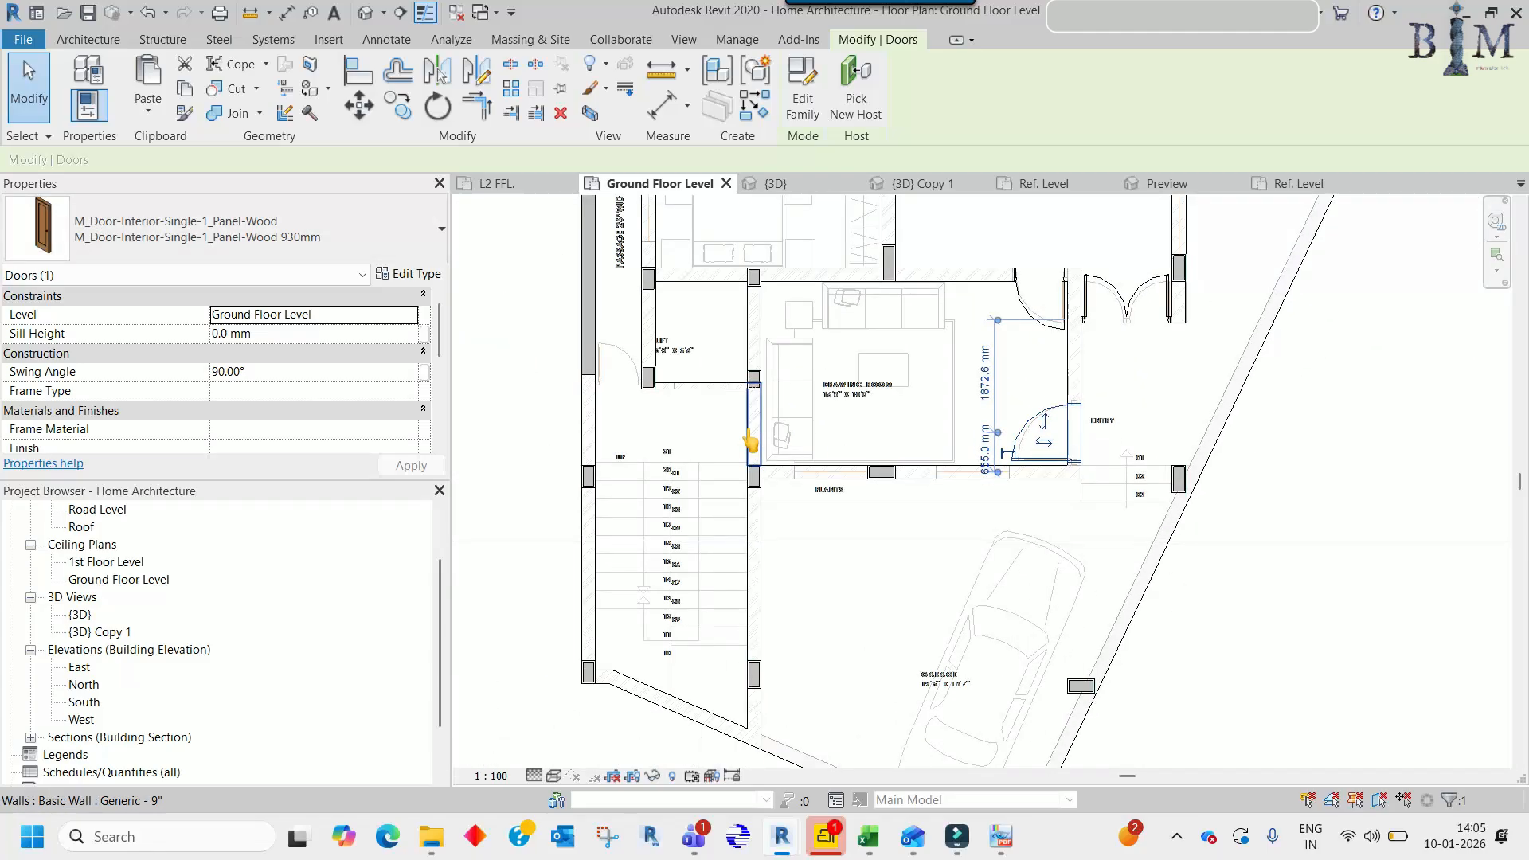
middle_click_drag(849, 440, 916, 492)
scroll(680, 434, "up", 8)
key("Escape")
scroll(960, 463, "down", 2)
left_click(959, 459)
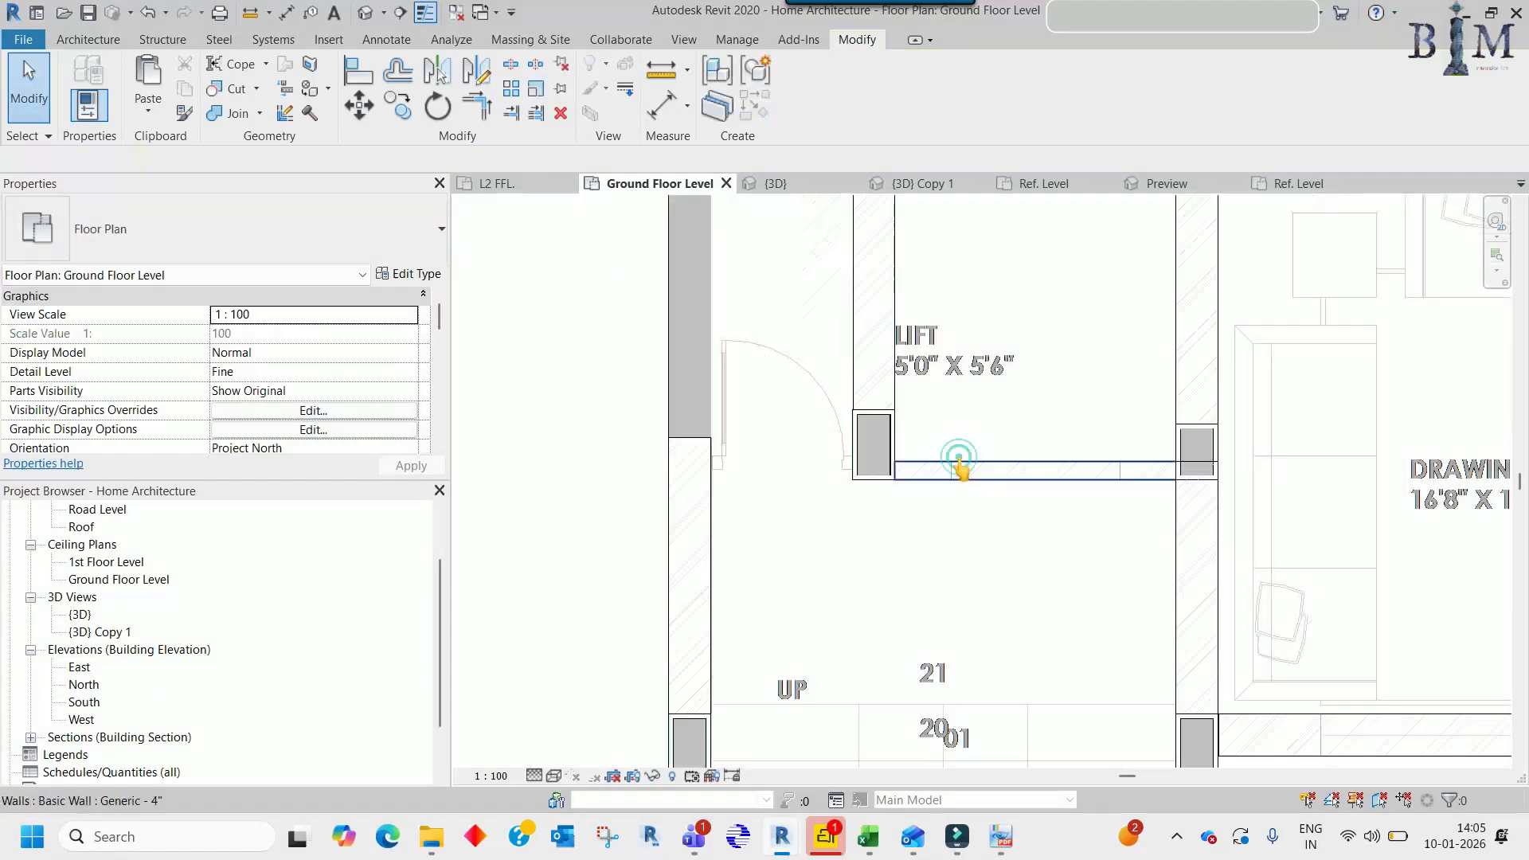
key("c")
key("c")
left_click(963, 459)
left_click(859, 540)
scroll(860, 540, "up", 3)
left_click_drag(744, 574, 634, 573)
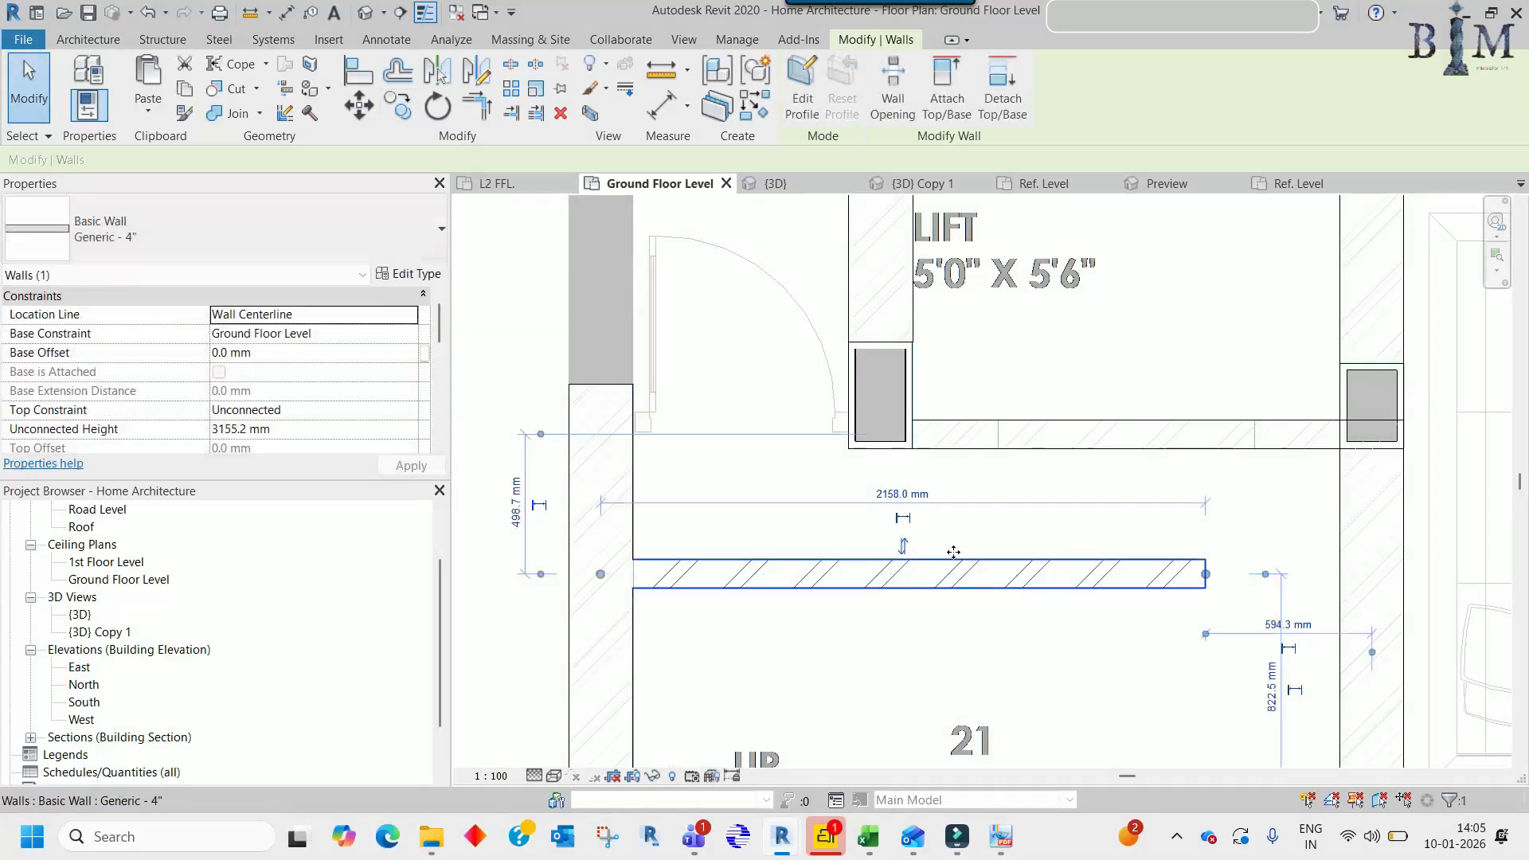
key("Escape")
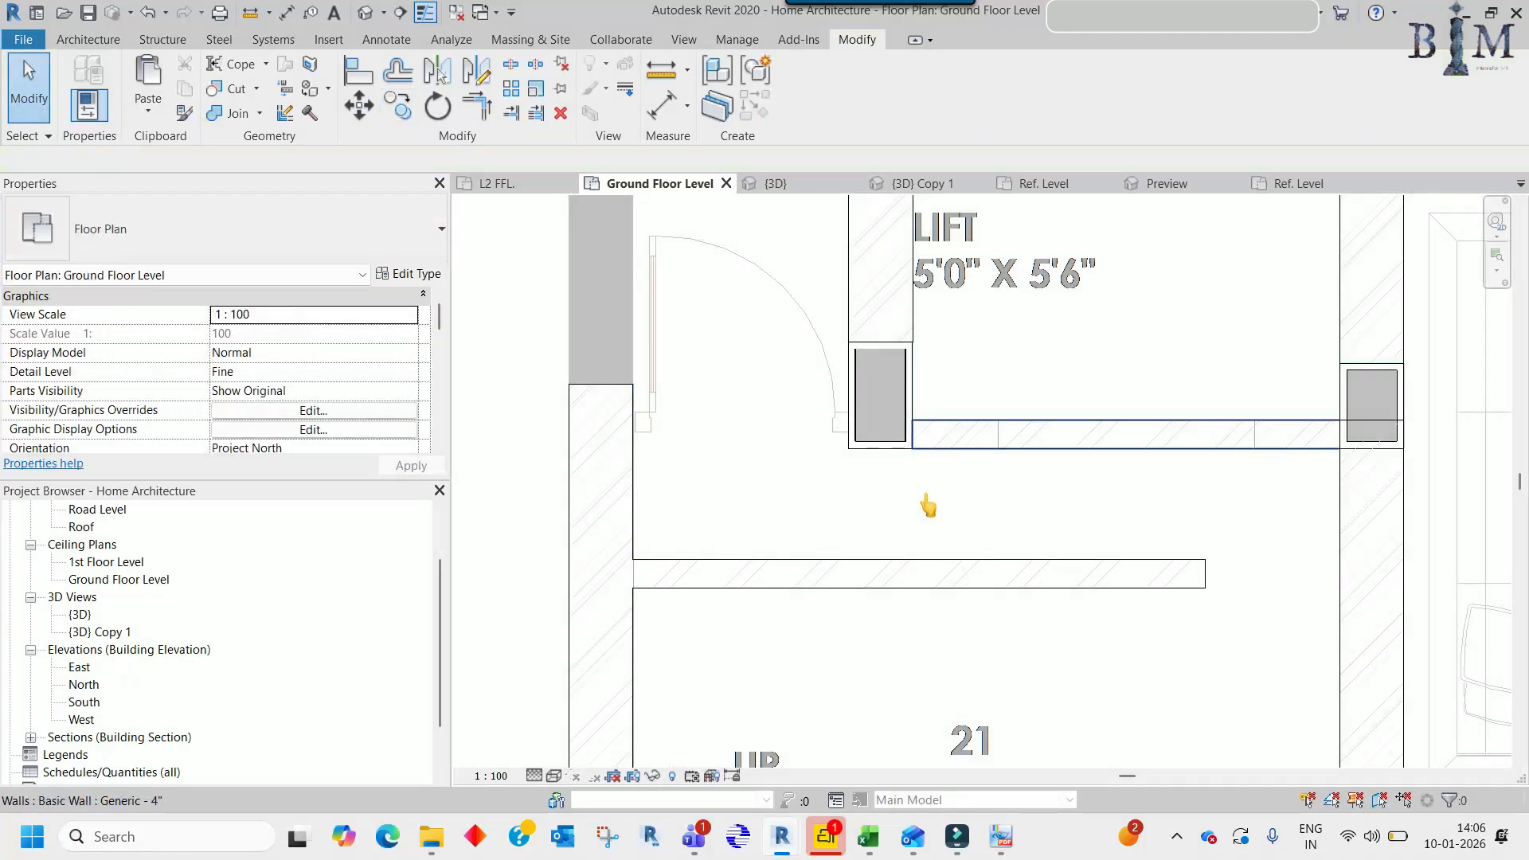
- Shorten the copied 4" wall to the lift column and shift it in line with the passage door on the underlying plan
left_click(1204, 589)
left_click_drag(1206, 573, 902, 419)
scroll(813, 417, "up", 2)
left_click(860, 537)
scroll(850, 536, "down", 3)
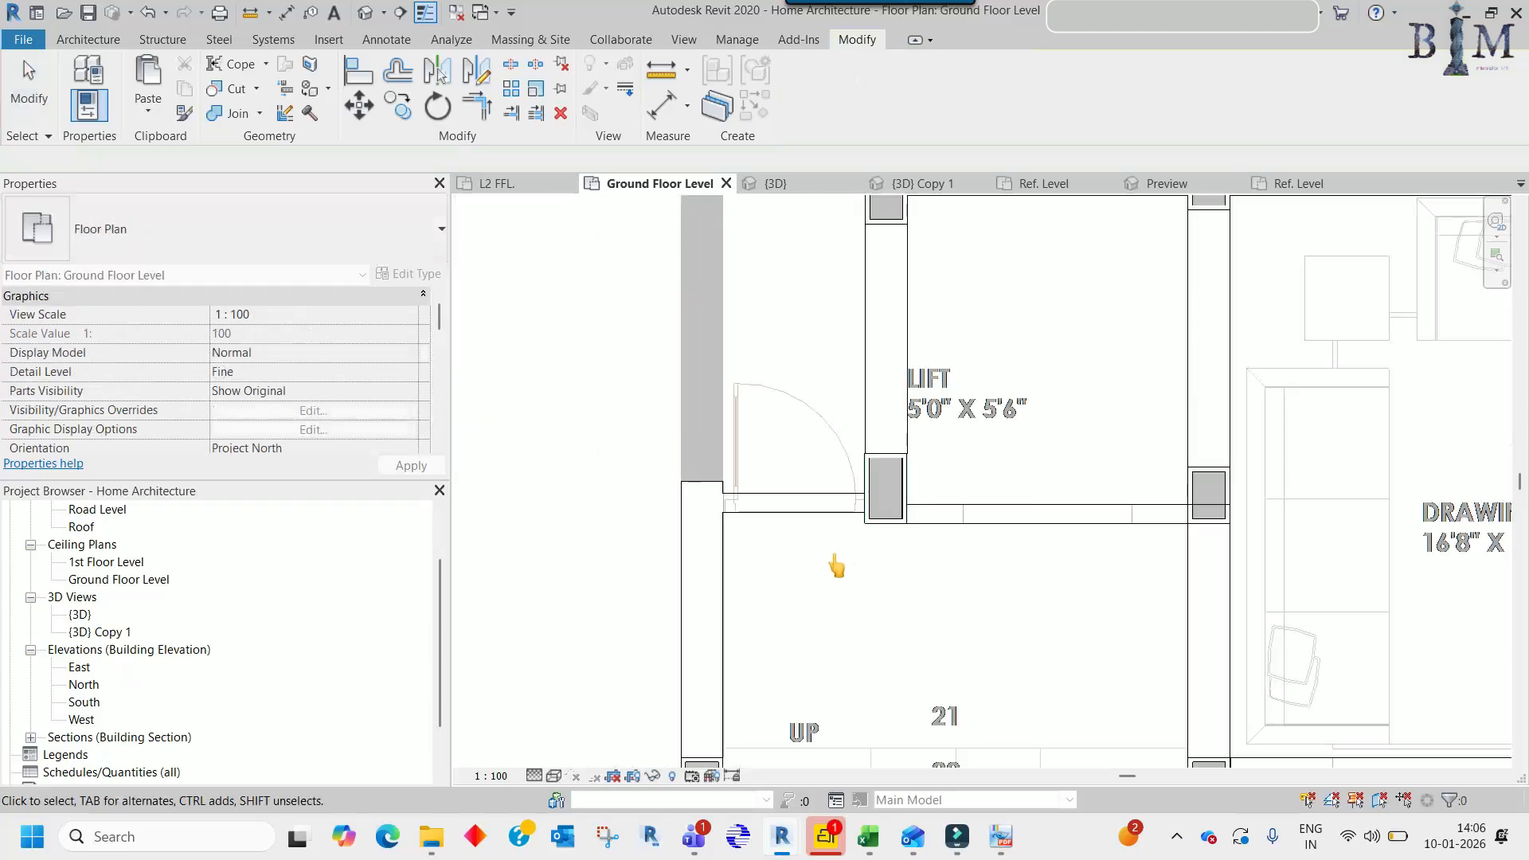
scroll(834, 555, "down", 3)
middle_click_drag(905, 484, 877, 680)
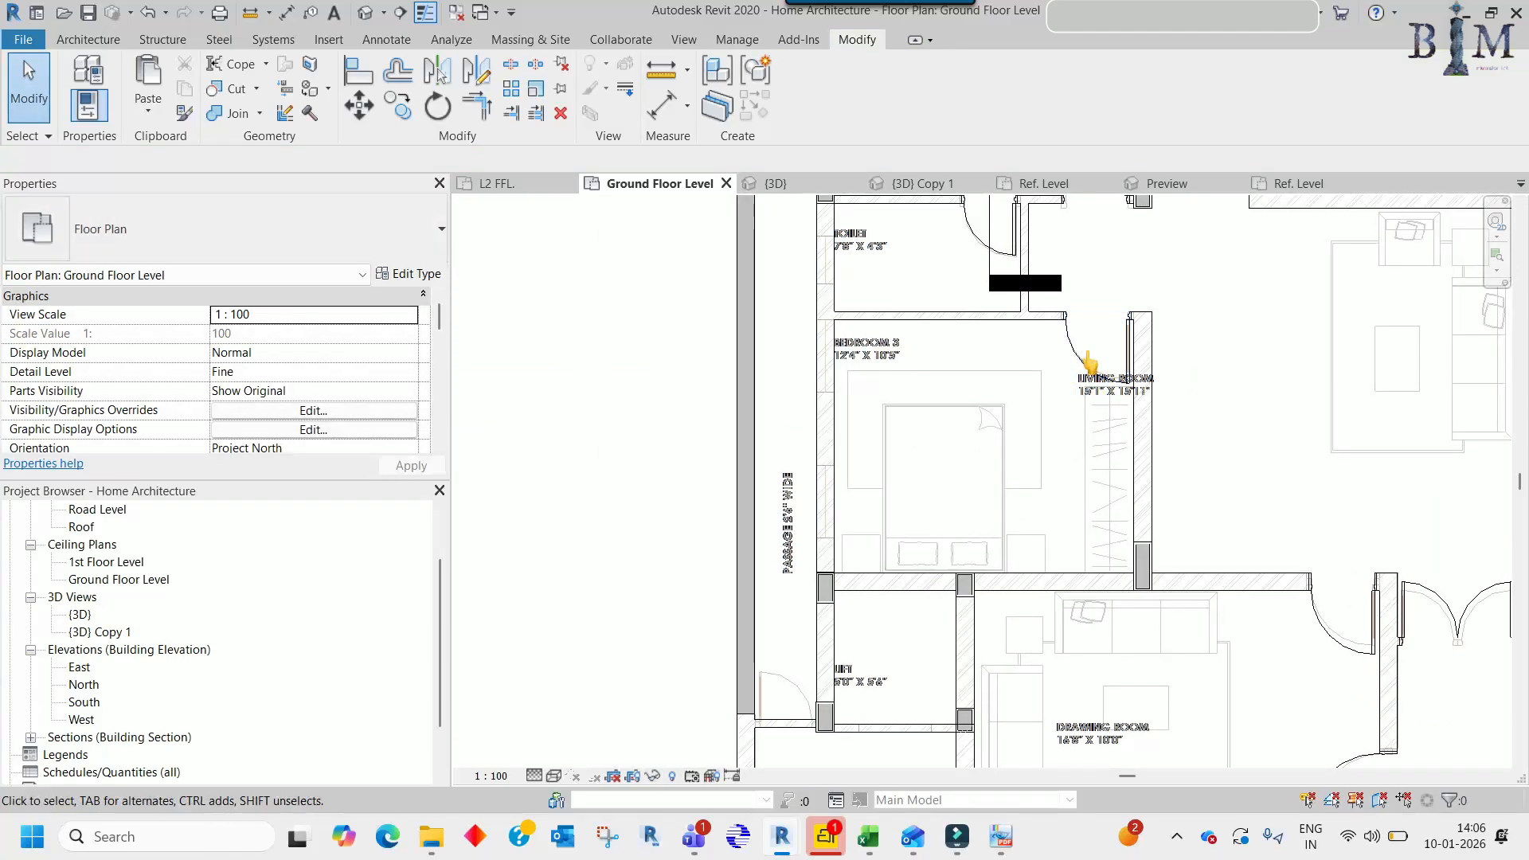
left_click(1085, 366)
key("c")
key("s")
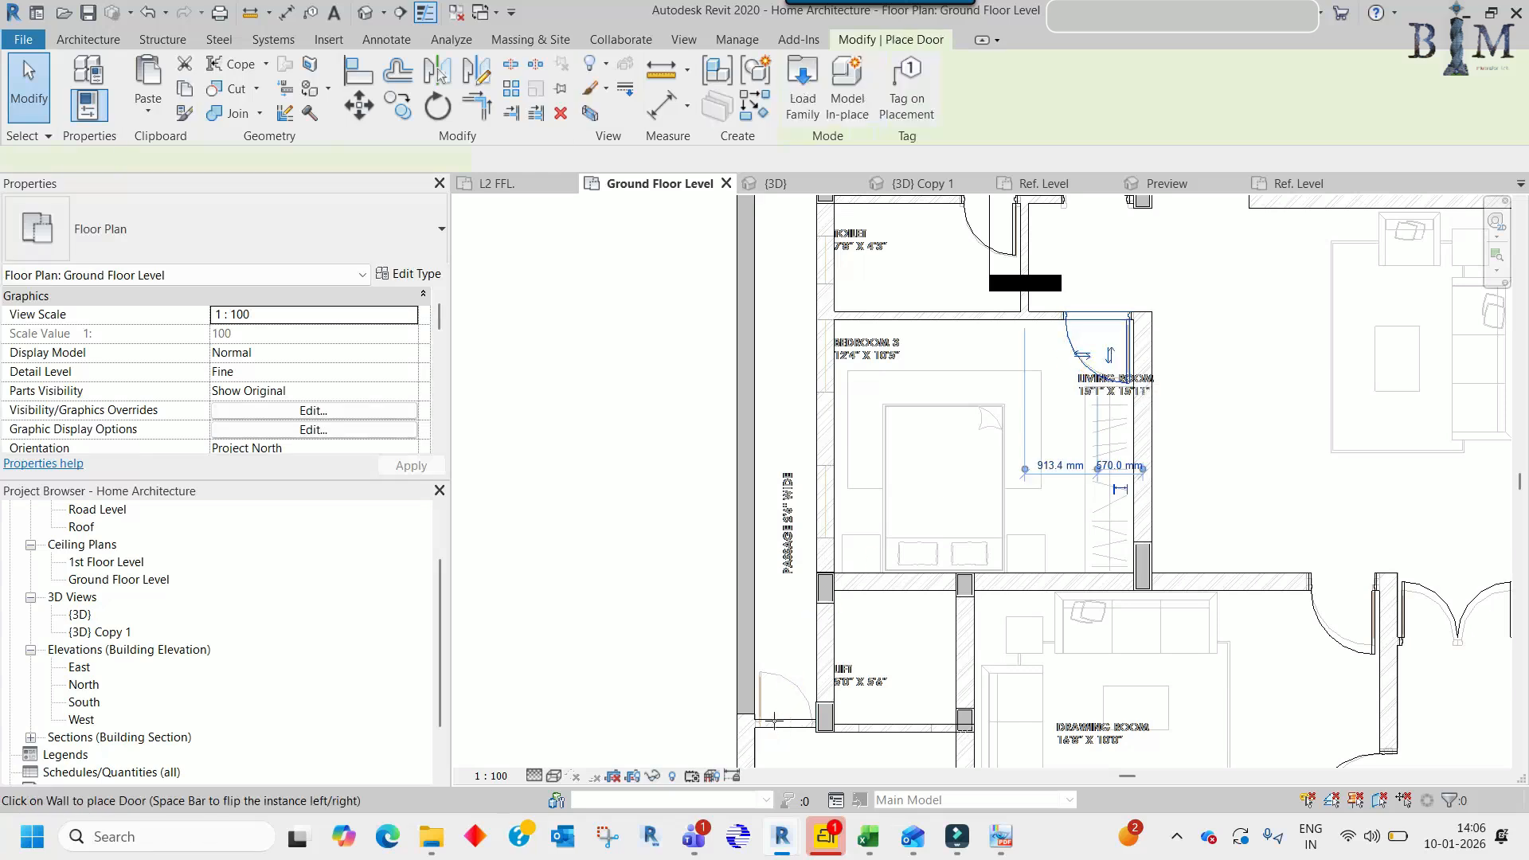
key("Escape")
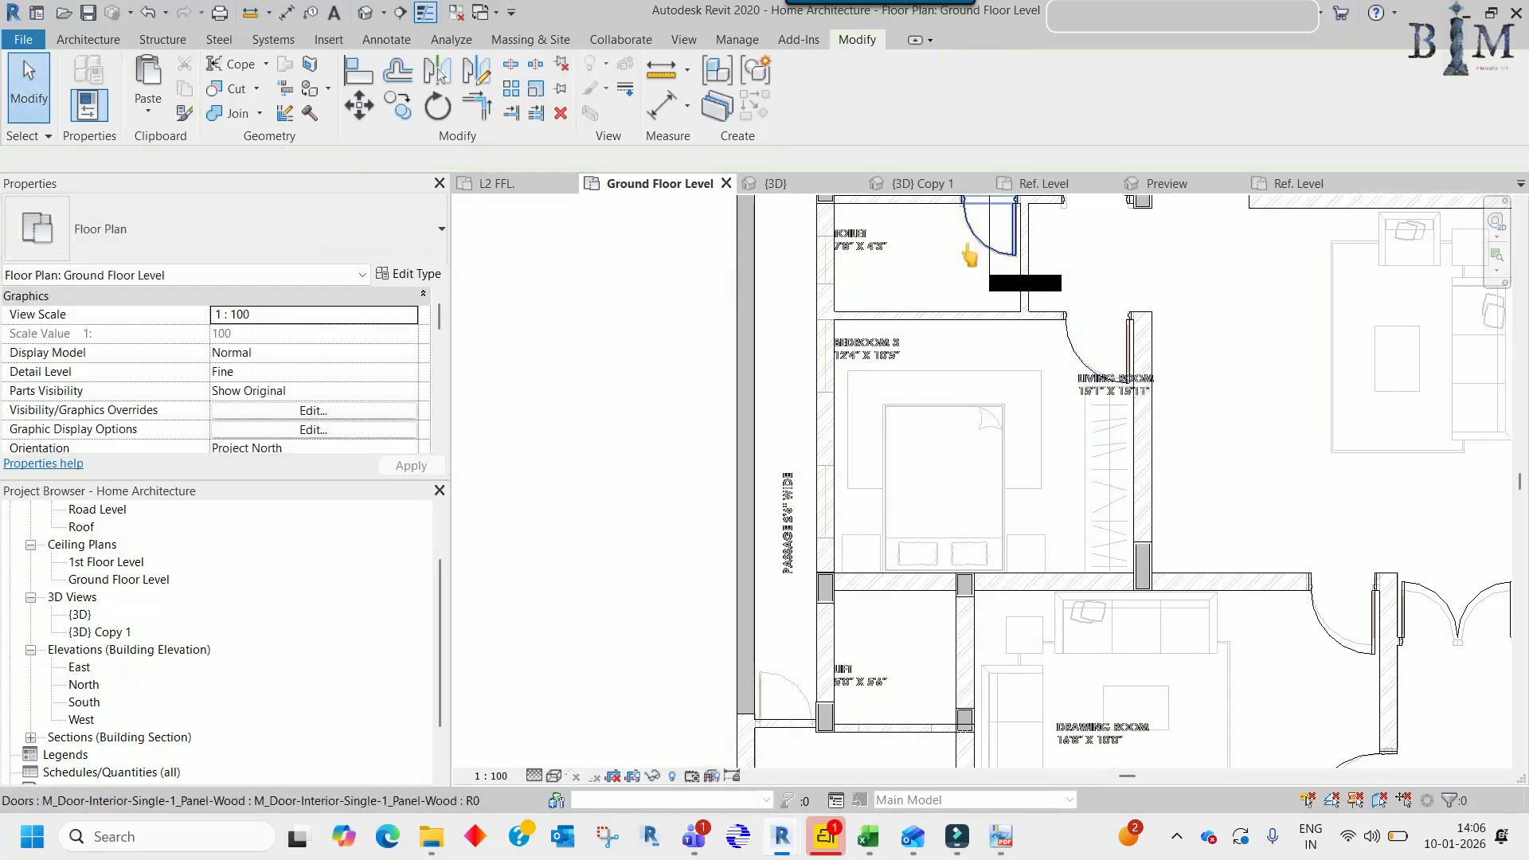
- Place a M_Door-Interior-Single-1_Panel-Wood door, matching the toilet door, in the short wall beside the lift and flip it to swing up into the passage
left_click(972, 251)
key("c")
key("s")
scroll(793, 721, "up", 4)
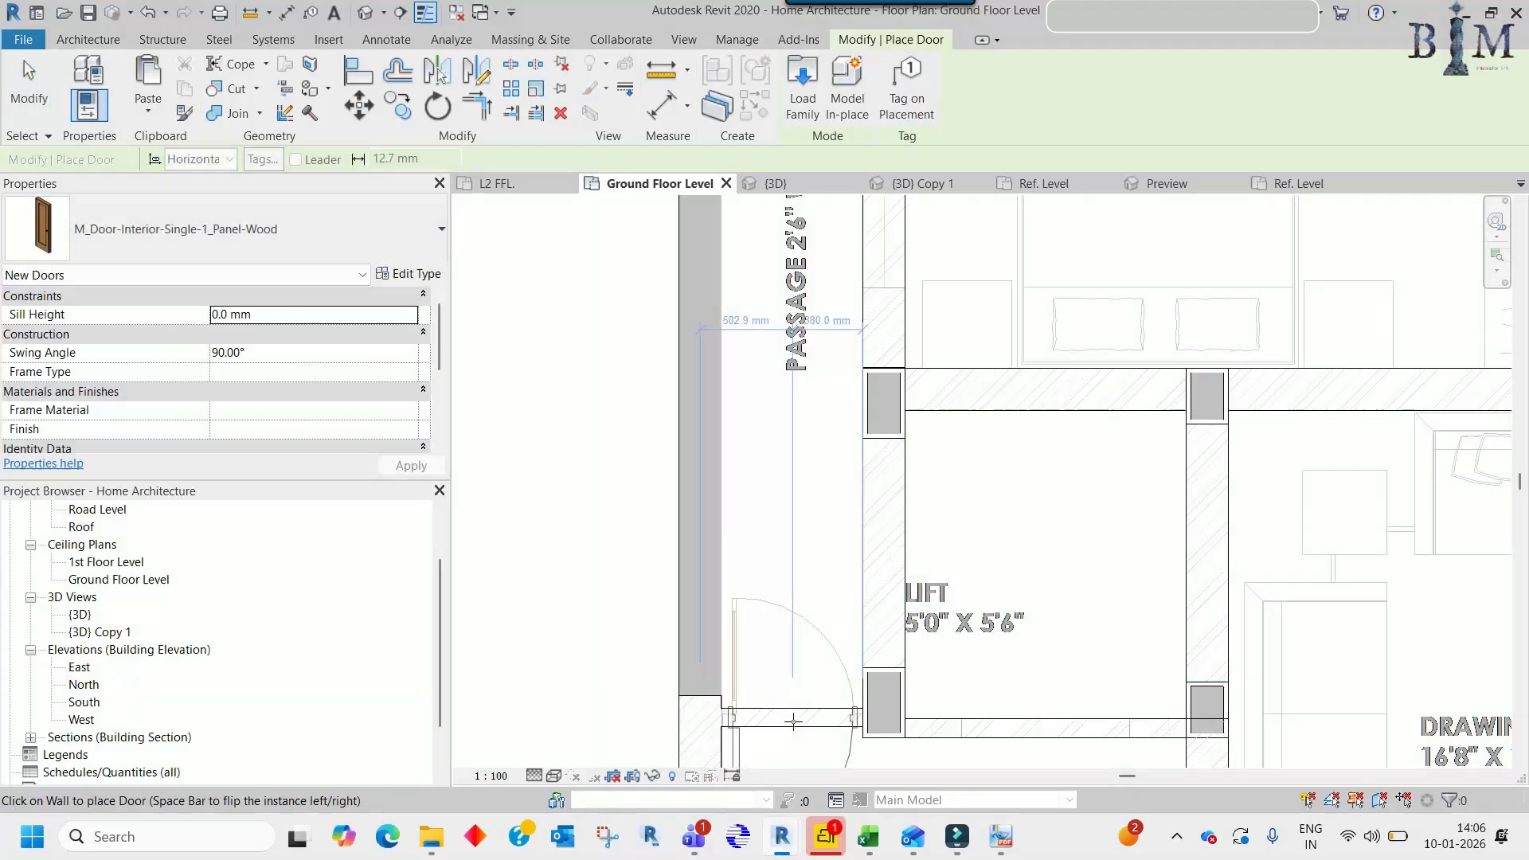
middle_click_drag(793, 706, 802, 524)
left_click(772, 599)
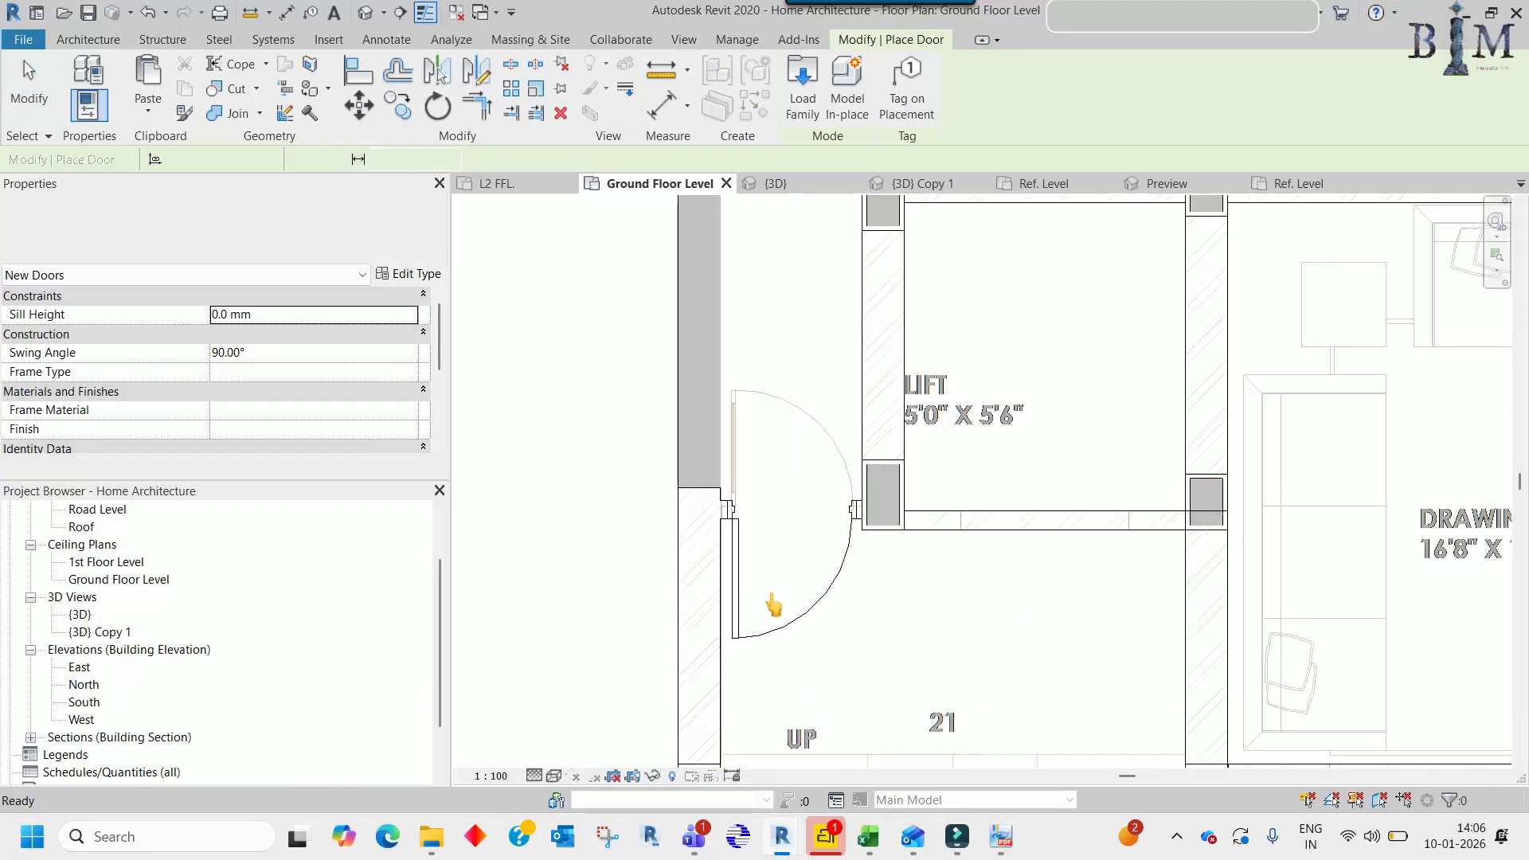
key("Escape")
left_click(776, 590)
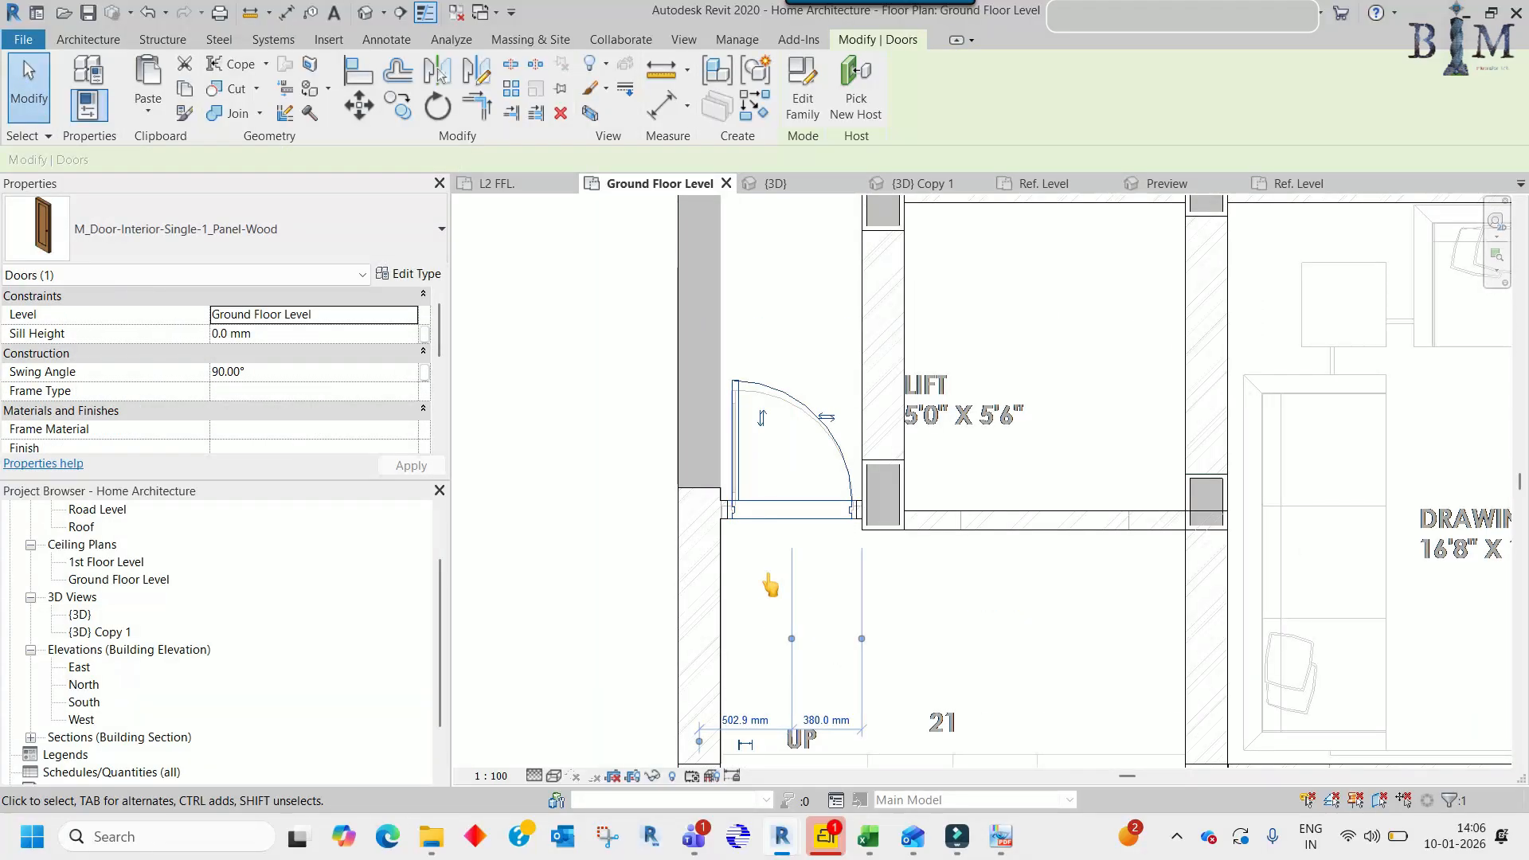
left_click(799, 561)
- Place another door of the toilet door's type in the kitchen's outer wall at the utility, swinging outward
scroll(799, 562, "down", 6)
middle_click_drag(842, 429, 835, 664)
middle_click_drag(836, 342, 846, 530)
scroll(1119, 390, "up", 1)
middle_click_drag(1187, 555, 1153, 290)
scroll(1283, 375, "up", 2)
middle_click_drag(1285, 385, 1301, 443)
left_click(596, 648)
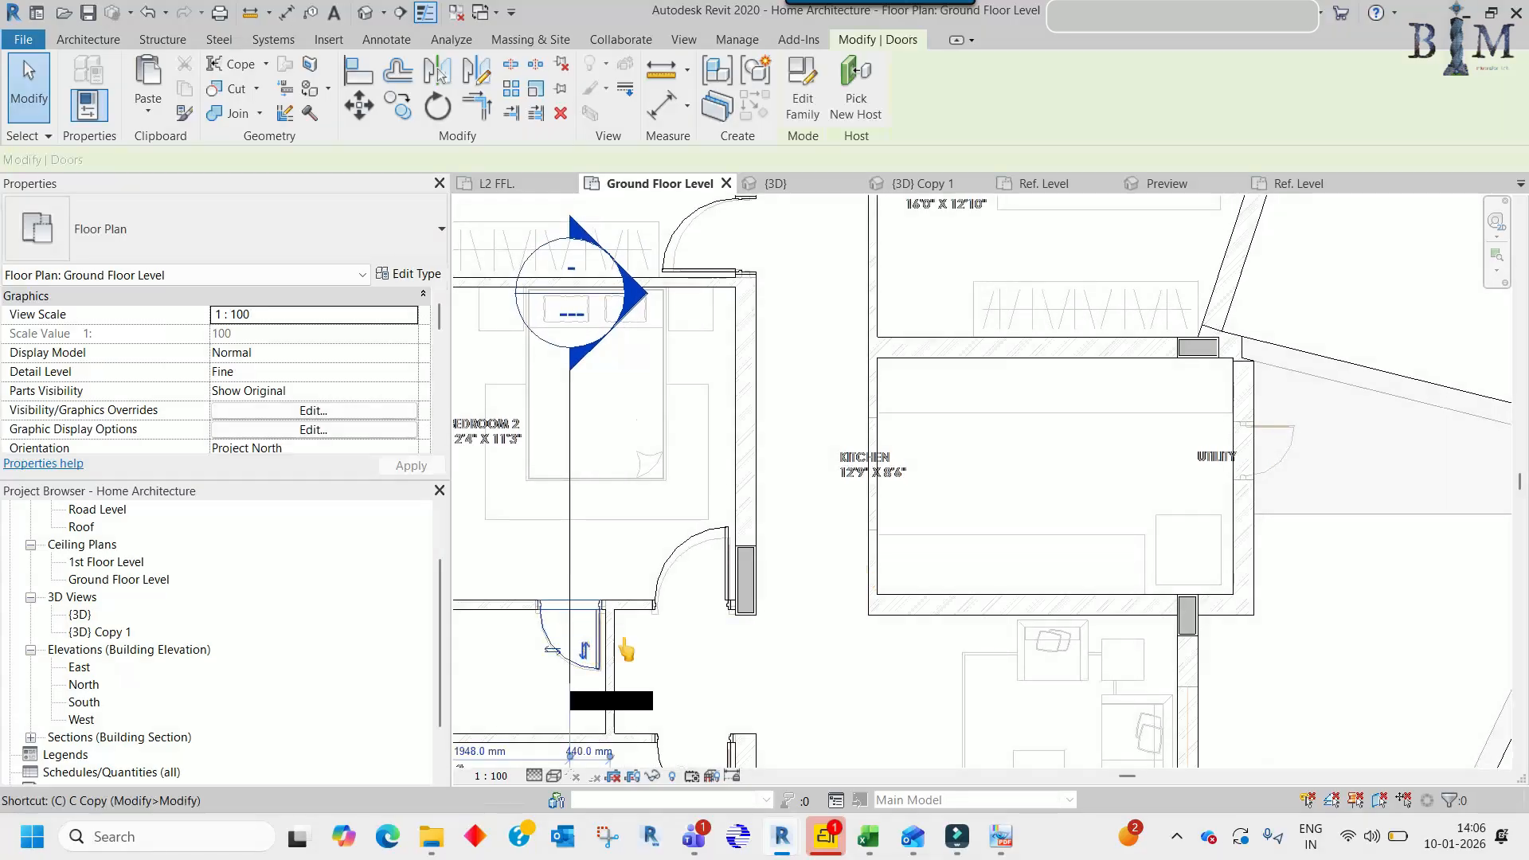
key("s")
left_click(1251, 446)
key("Escape")
scroll(1294, 441, "up", 2)
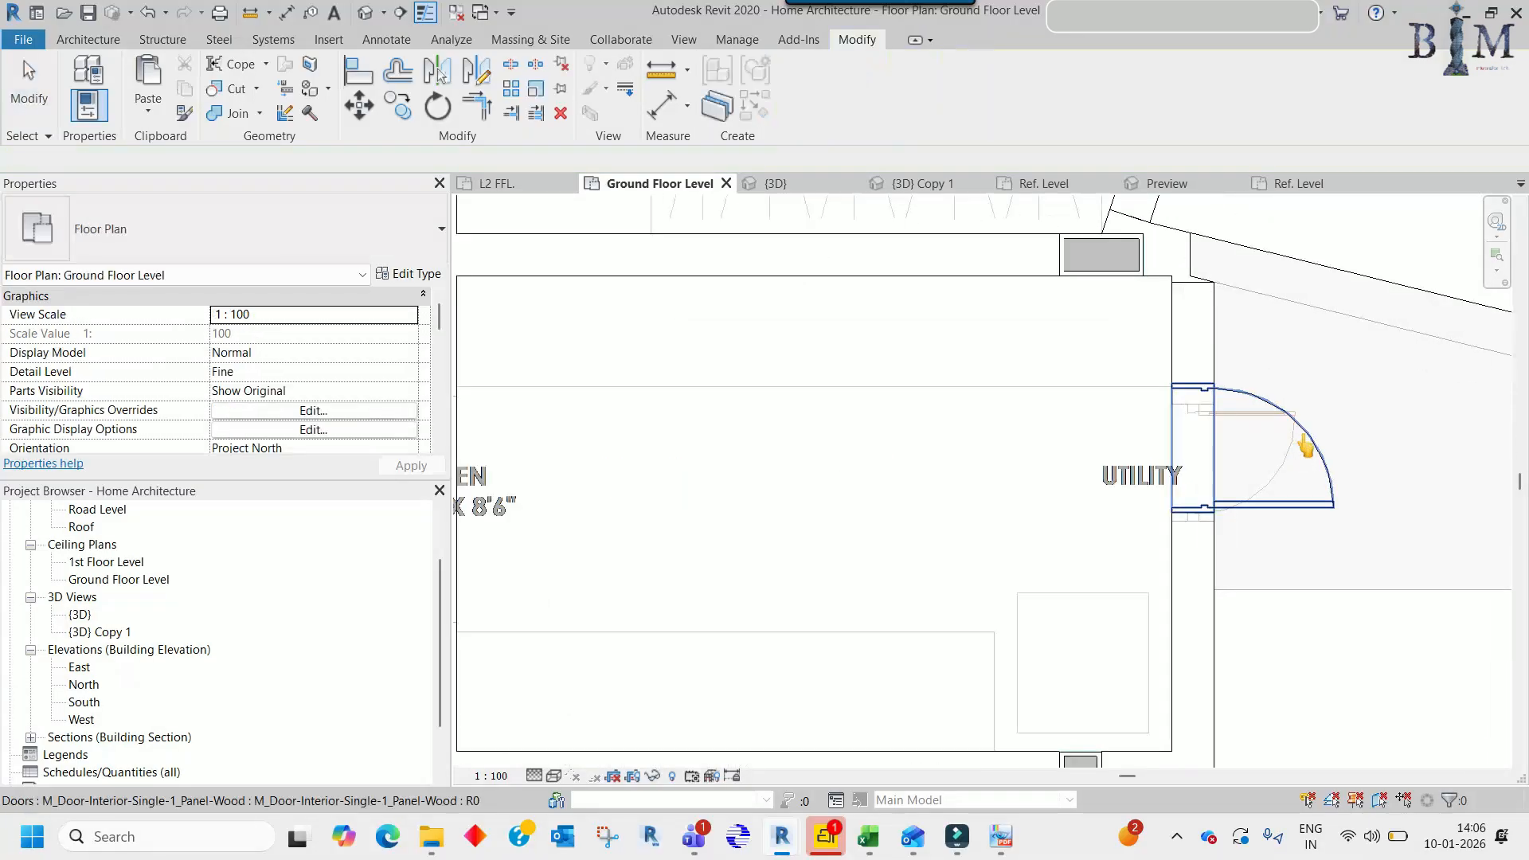
- Flip the utility door's hand so its leaf hinges at the upper end of the opening as on the underlying plan
left_click(1305, 446)
middle_click_drag(1310, 536, 1112, 539)
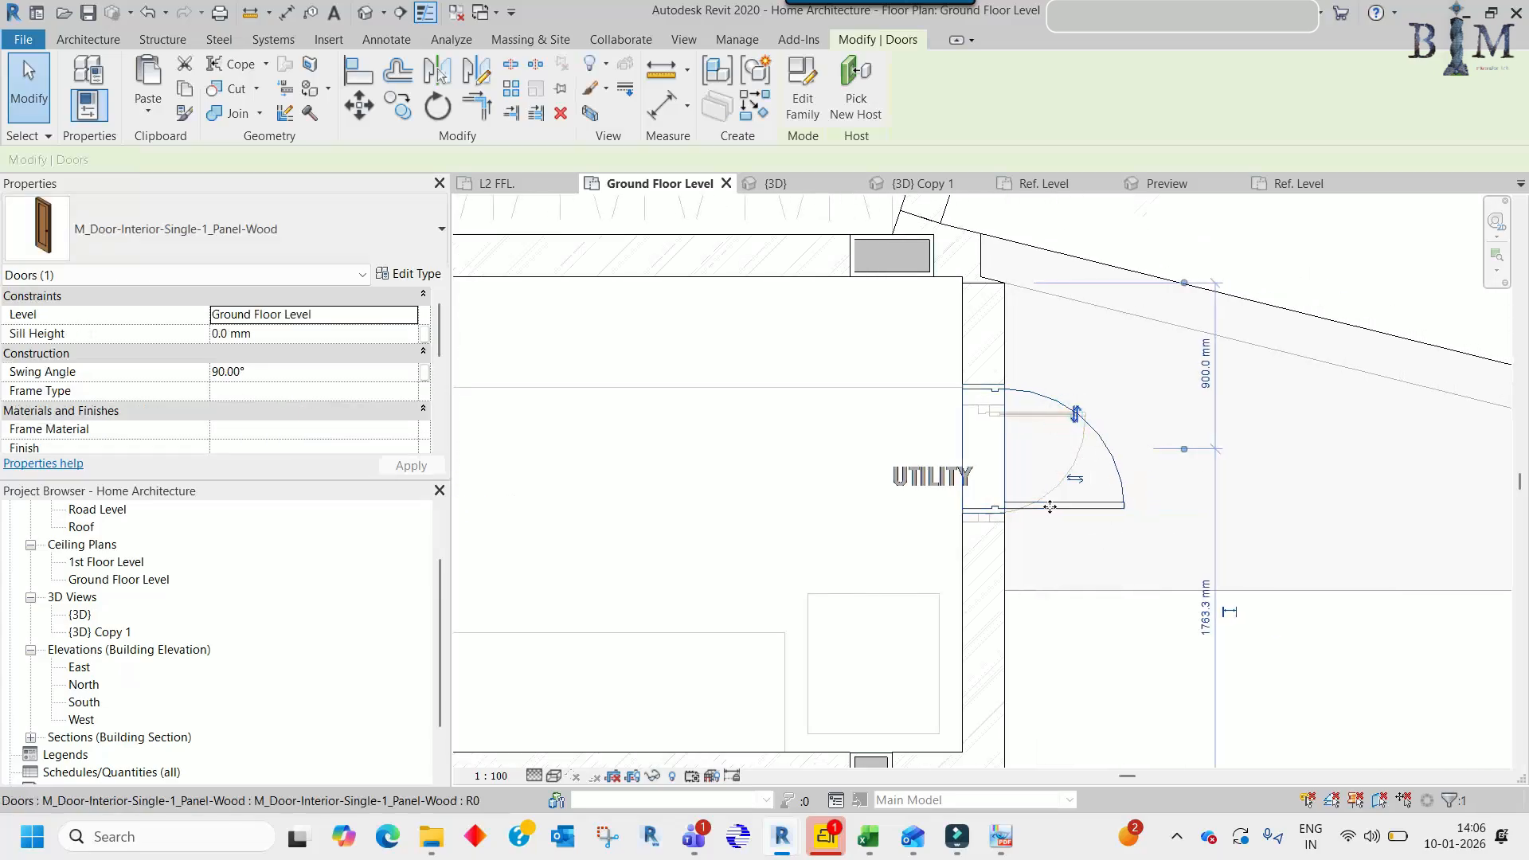
key("space")
scroll(1016, 445, "up", 2)
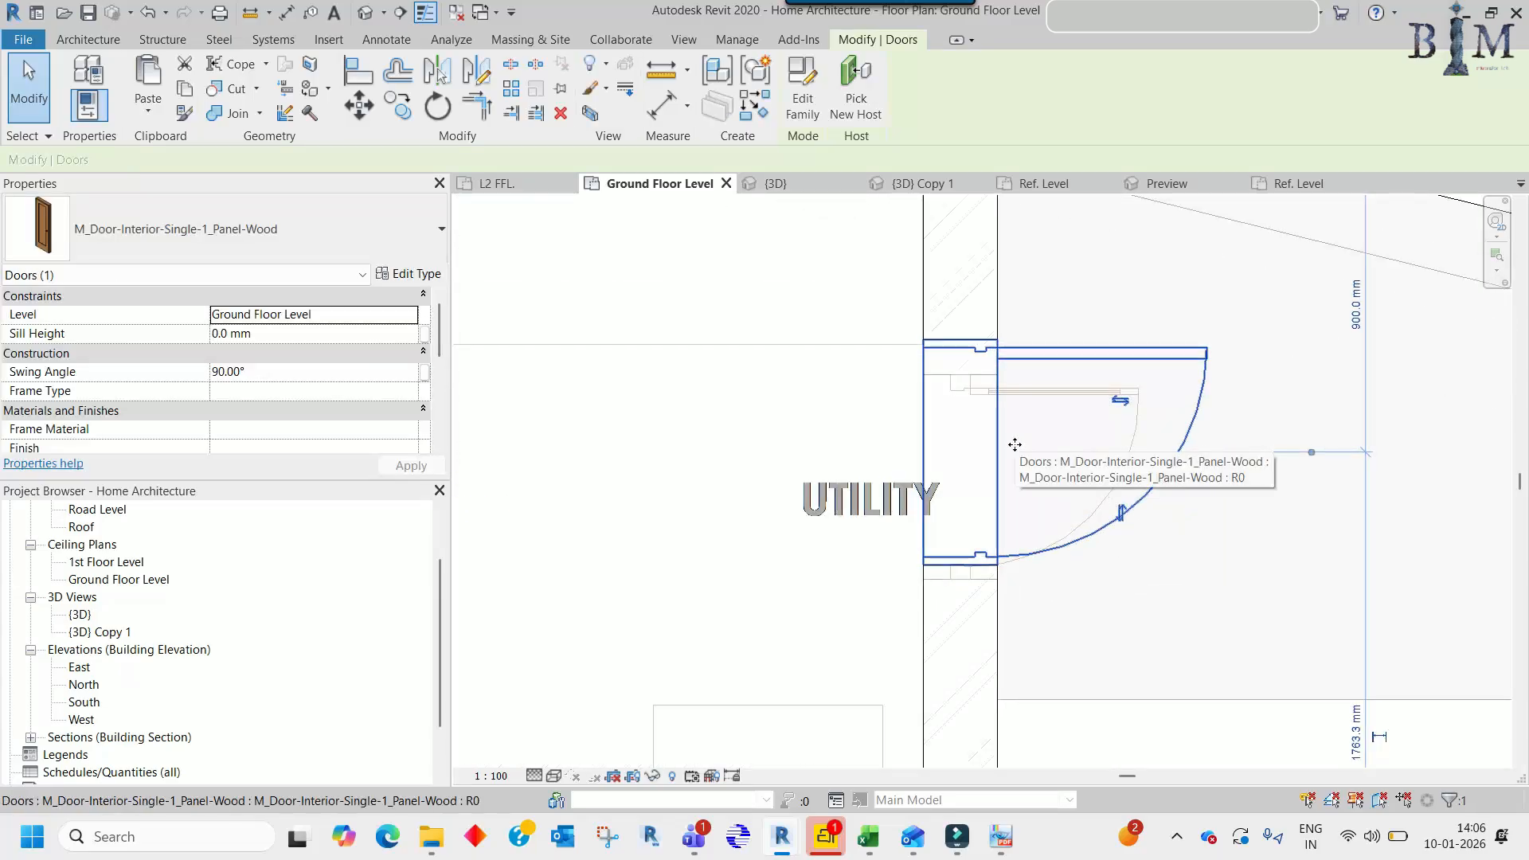
- Measure the utility door opening on the underlying plan with a temporary detail line
key("d")
key("l")
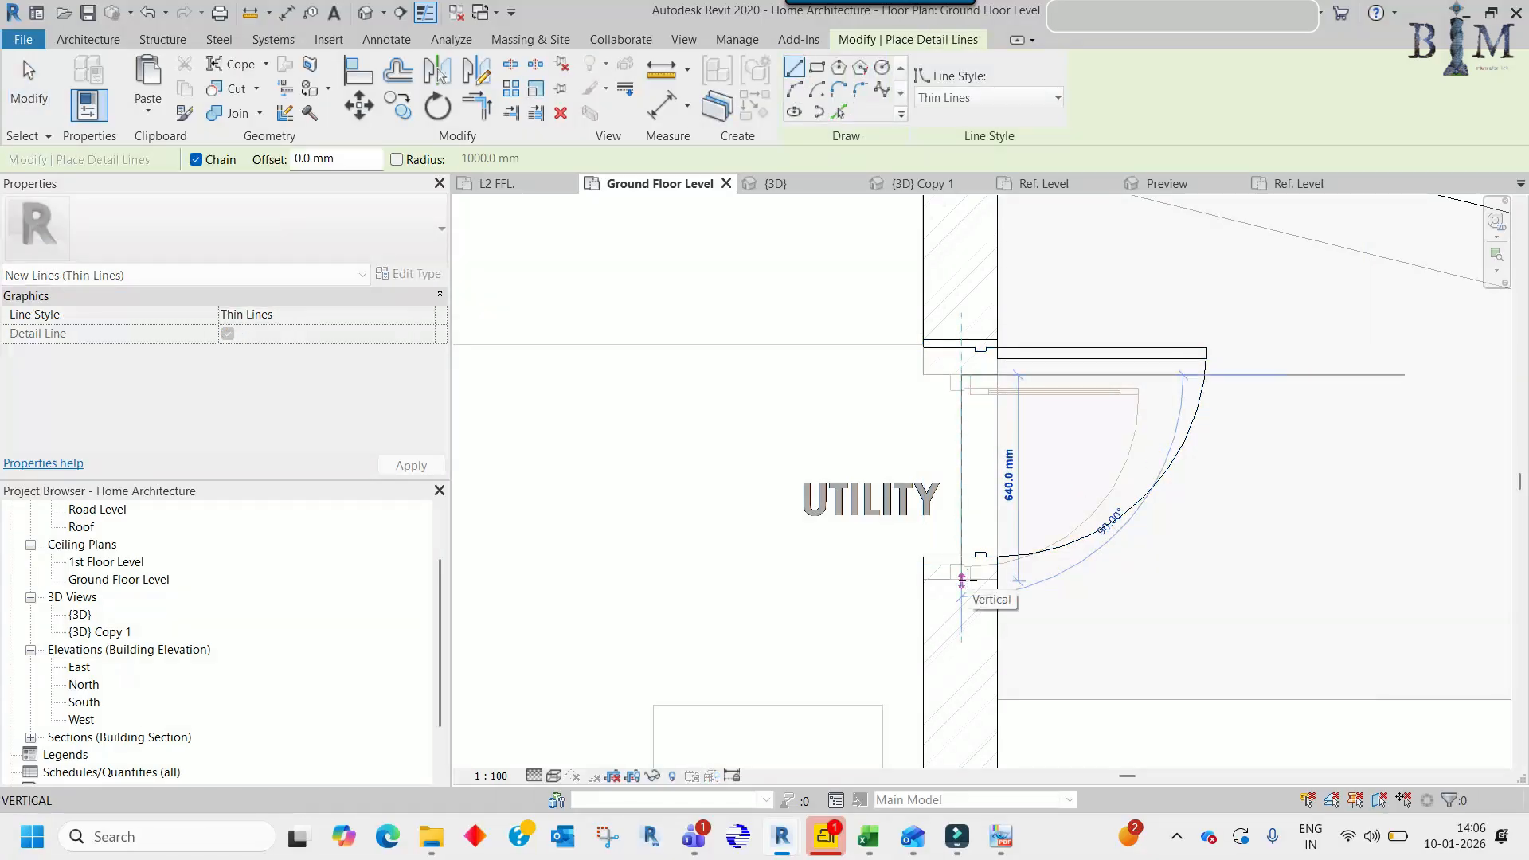
key("Escape")
key("Escape")
- Nudge the utility door down along its wall to line up with the opening on the underlying plan
left_click(999, 461)
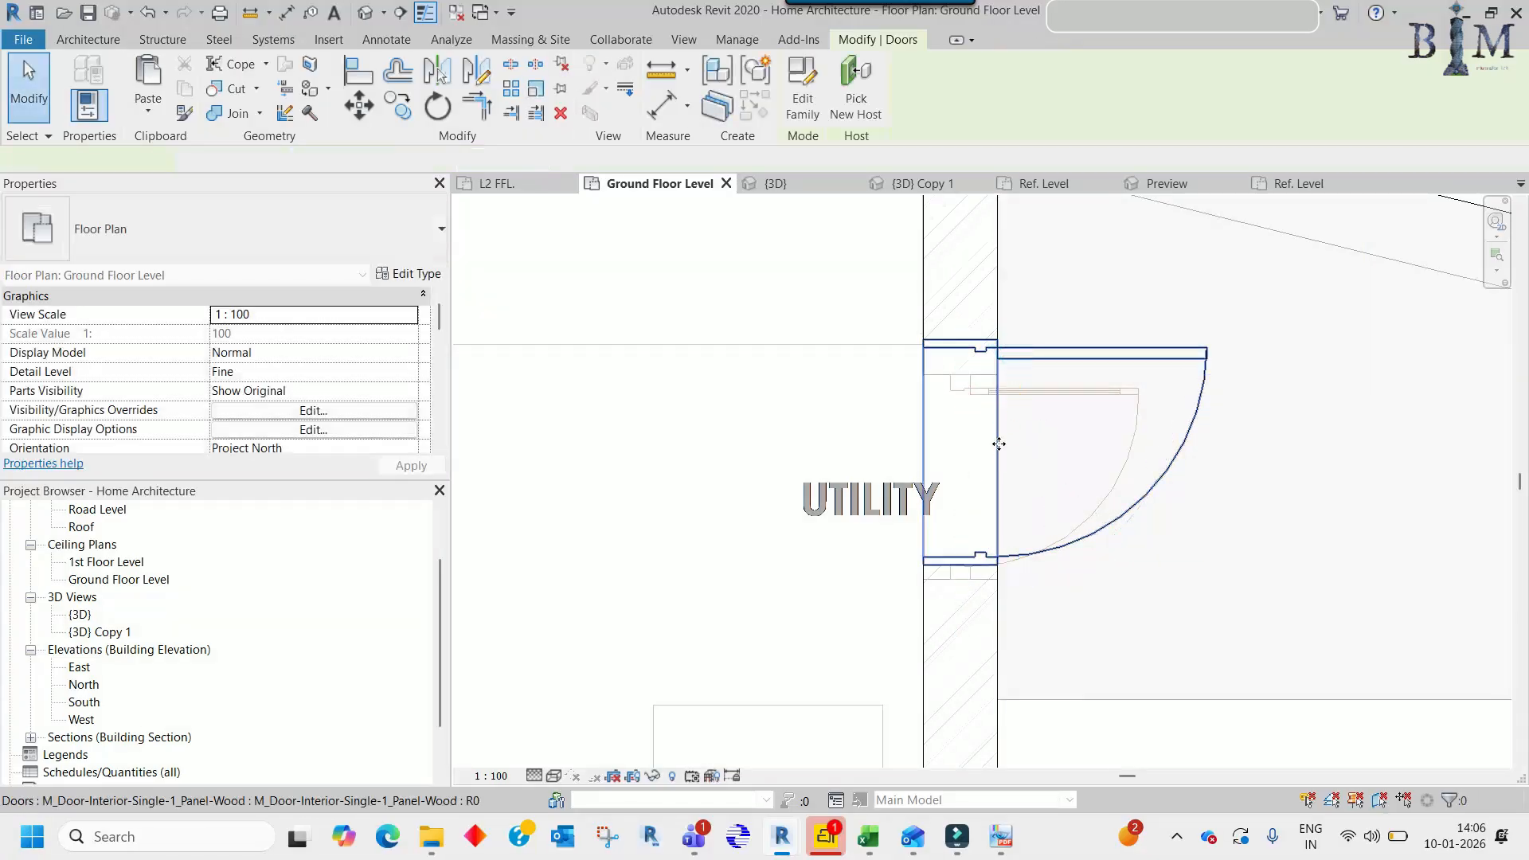
scroll(999, 461, "up", 3)
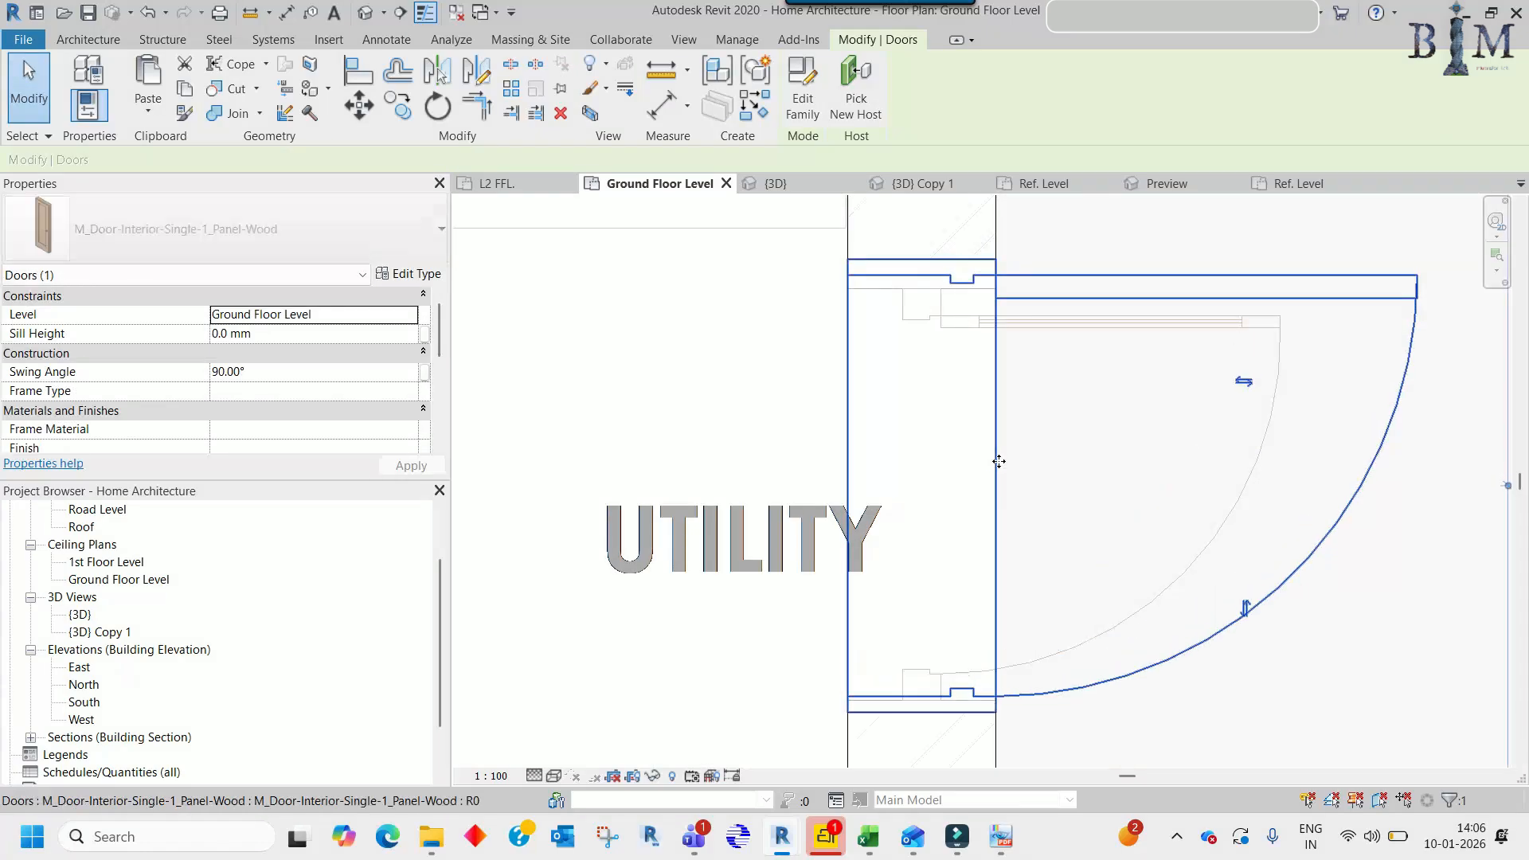
key("Down")
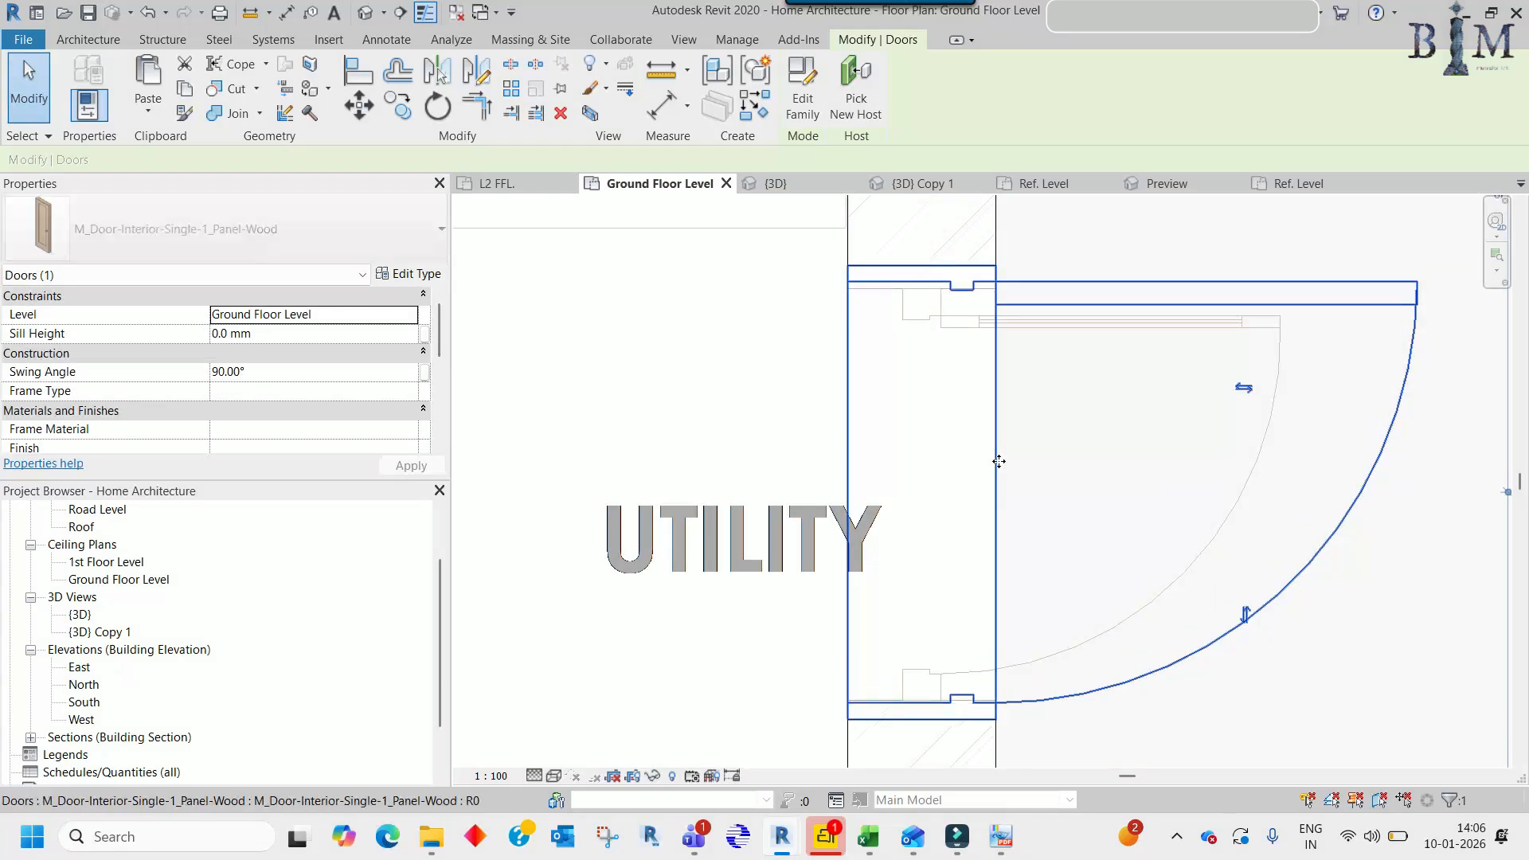
scroll(999, 461, "down", 5)
middle_click_drag(842, 394, 987, 525)
scroll(998, 513, "down", 2)
middle_click_drag(995, 733, 986, 439)
middle_click_drag(992, 529, 987, 308)
middle_click_drag(923, 566, 934, 745)
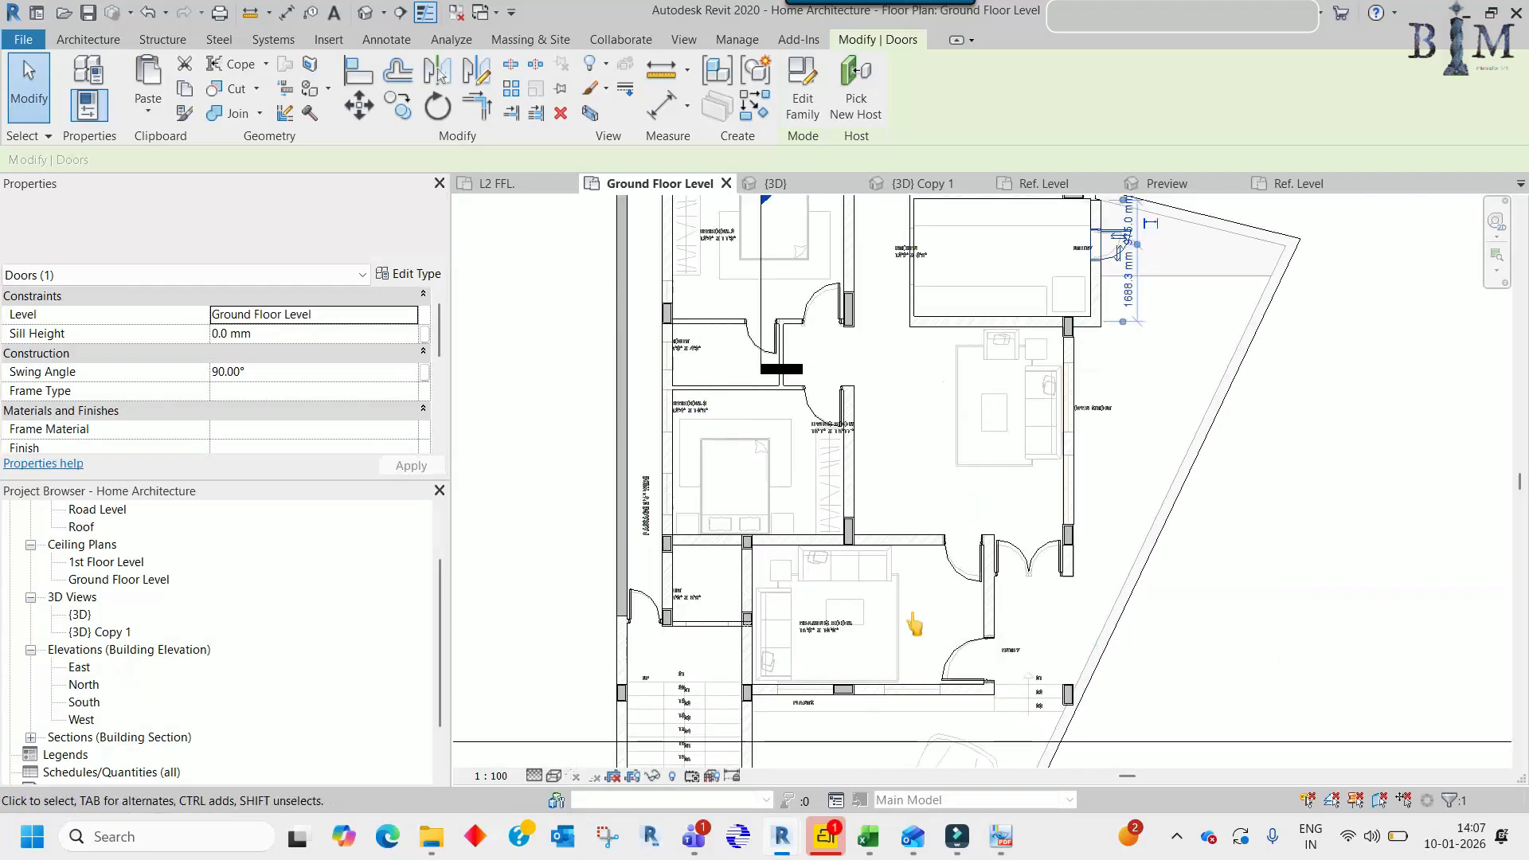
left_click(896, 589)
- Load all the window families from the library's Windows folder into the project
middle_click_drag(805, 429, 828, 585)
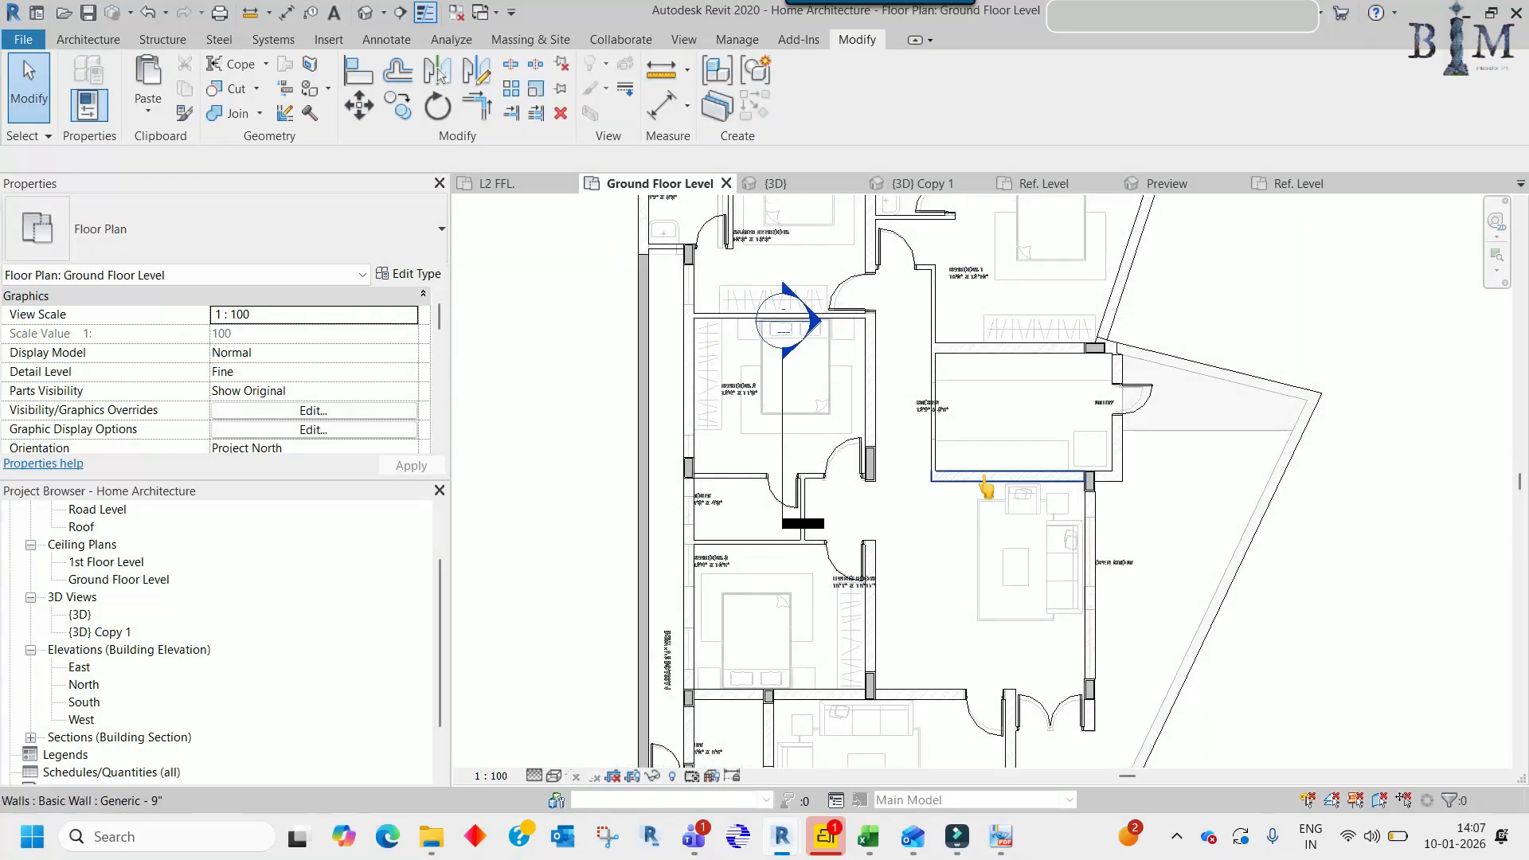
scroll(1093, 567, "up", 4)
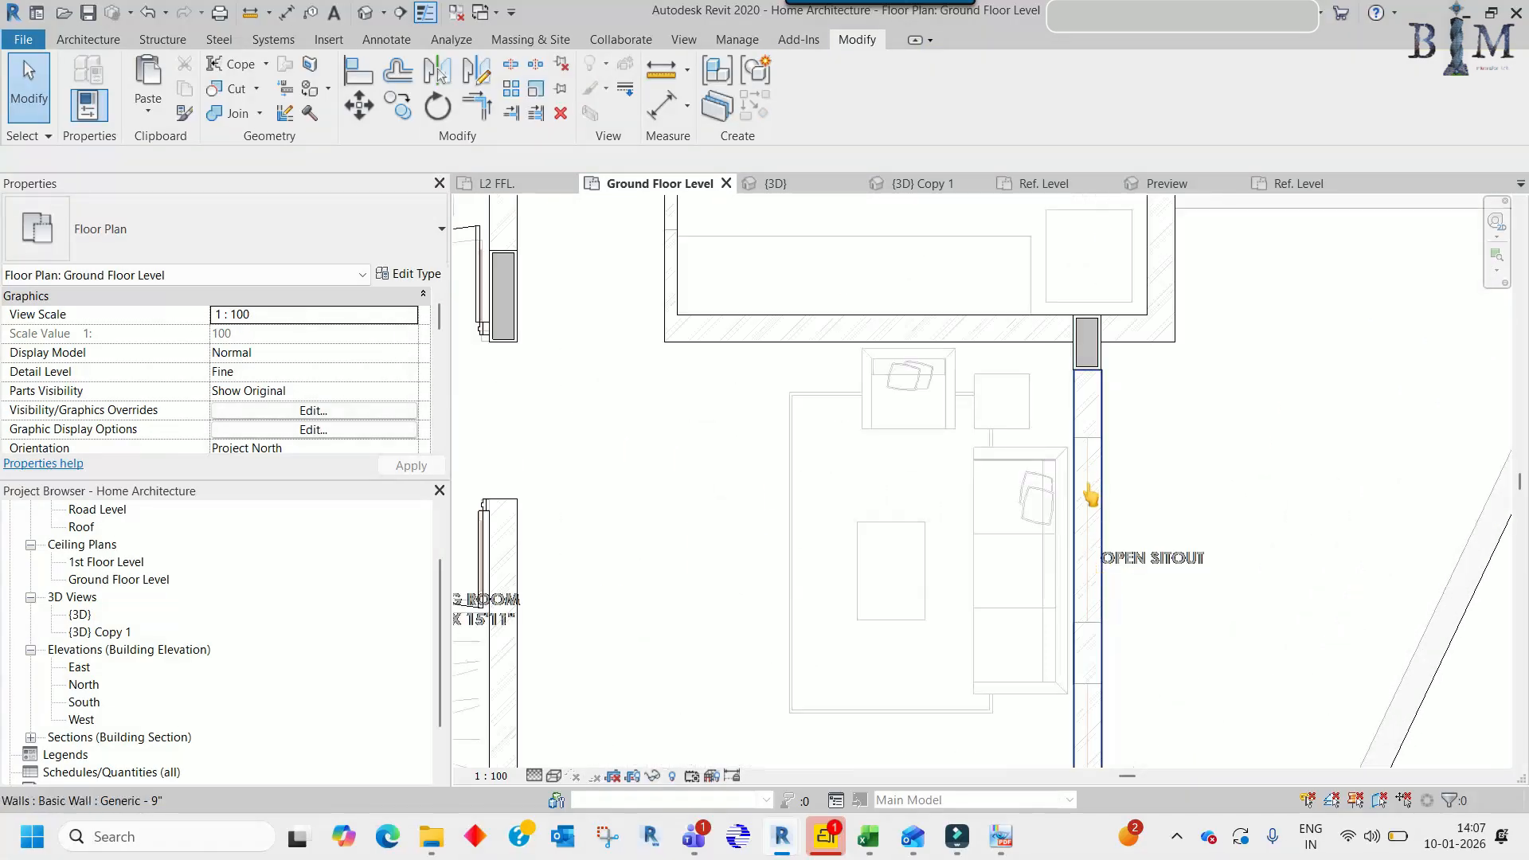
scroll(1038, 487, "down", 3)
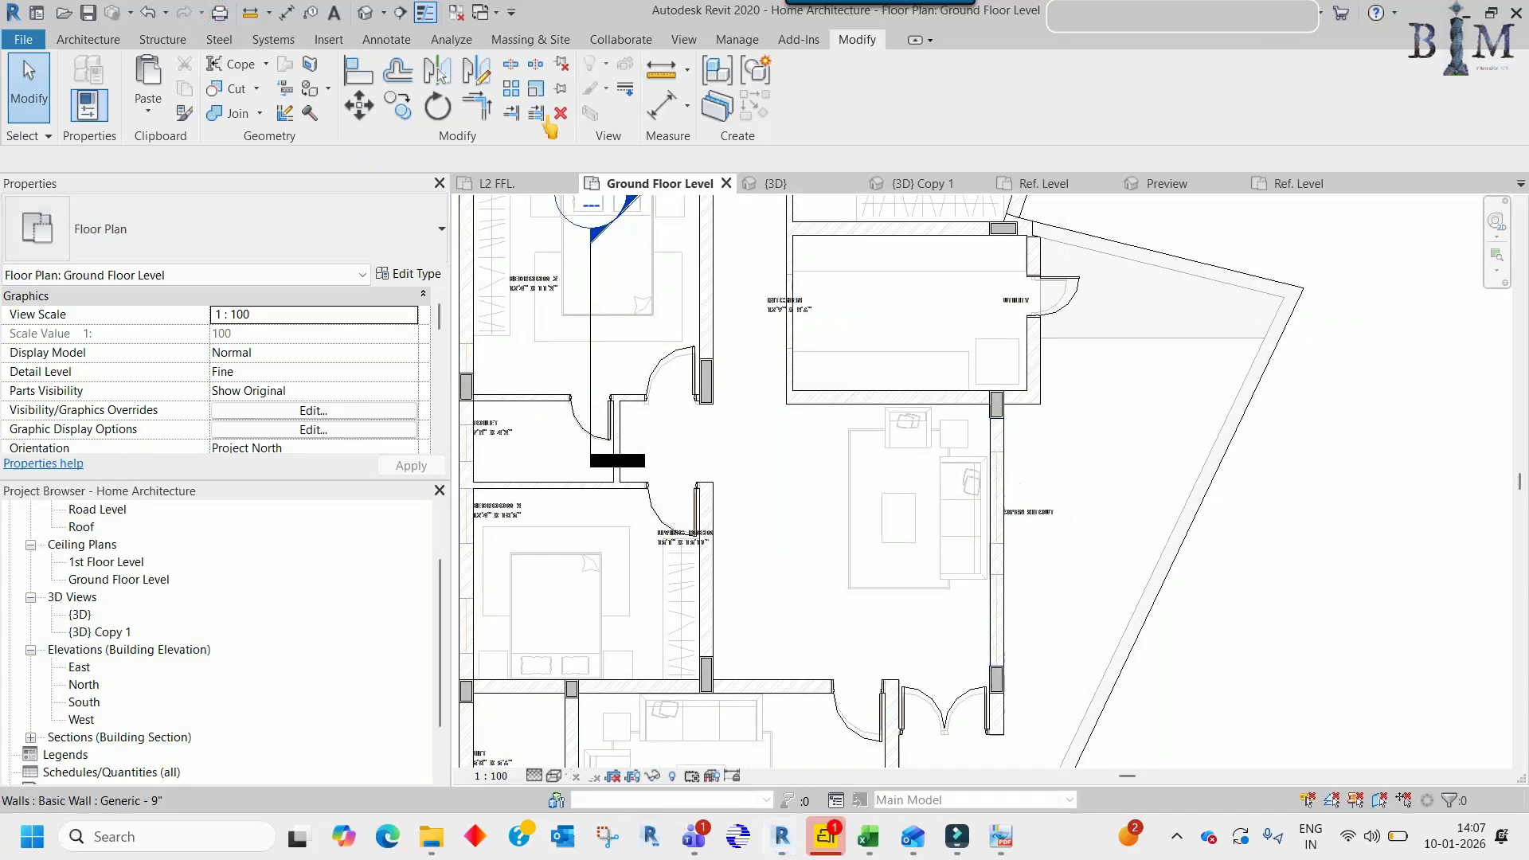
left_click(78, 44)
left_click(165, 79)
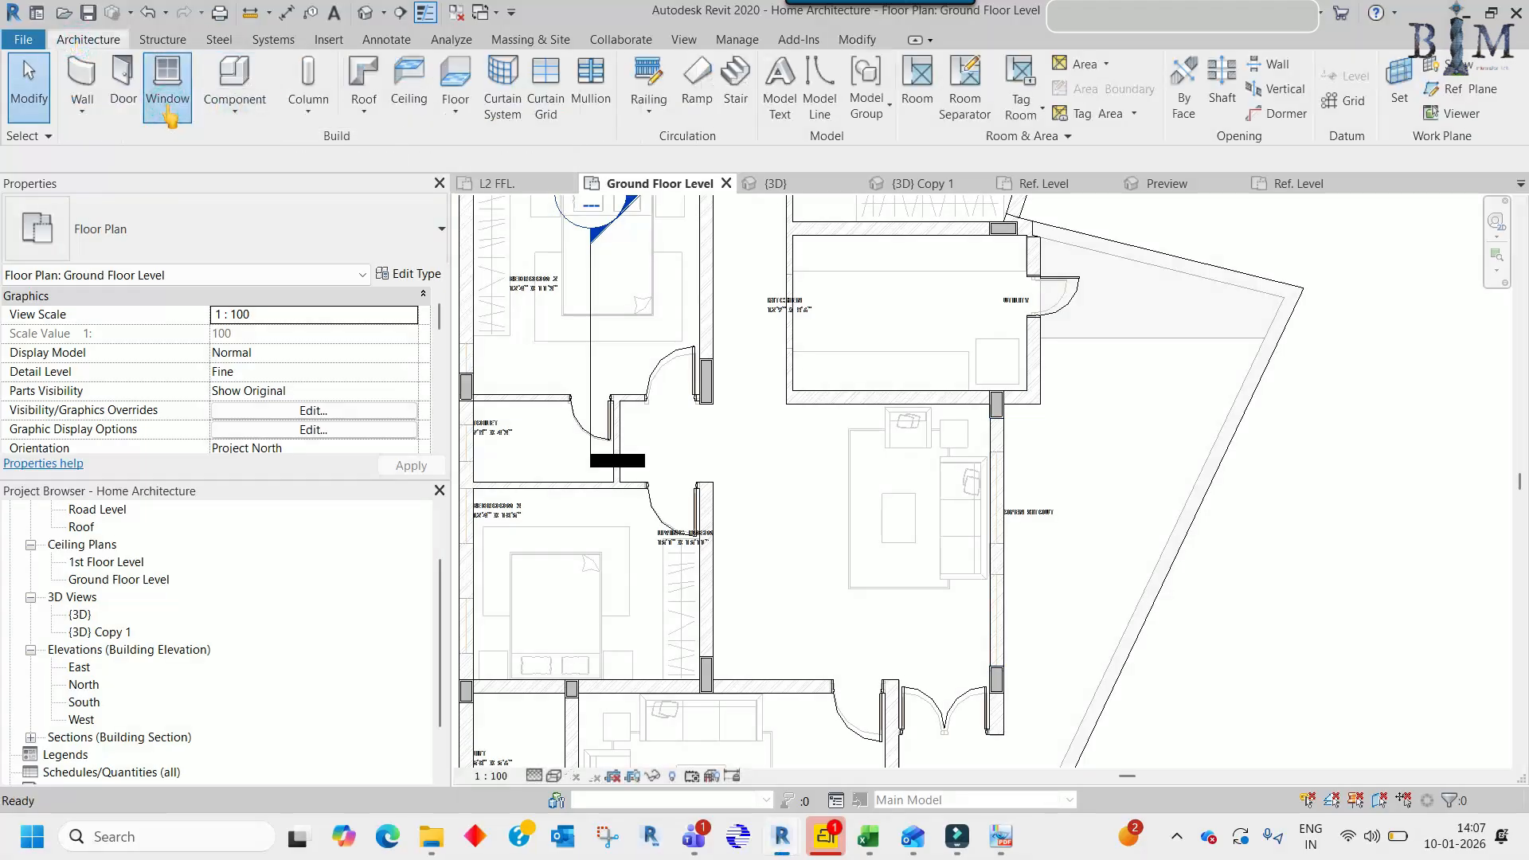
left_click(191, 231)
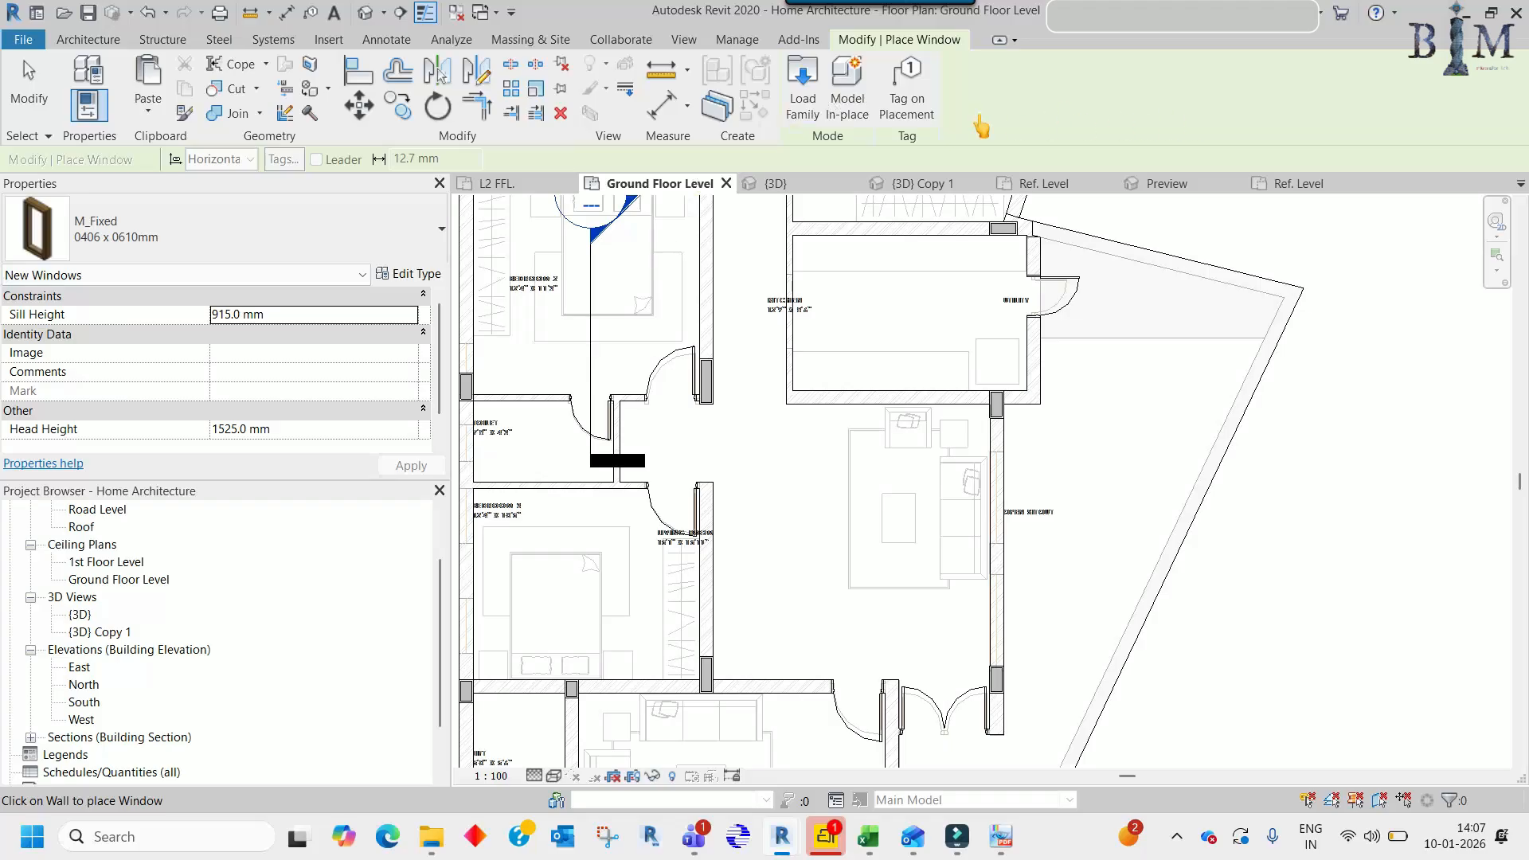
left_click(818, 119)
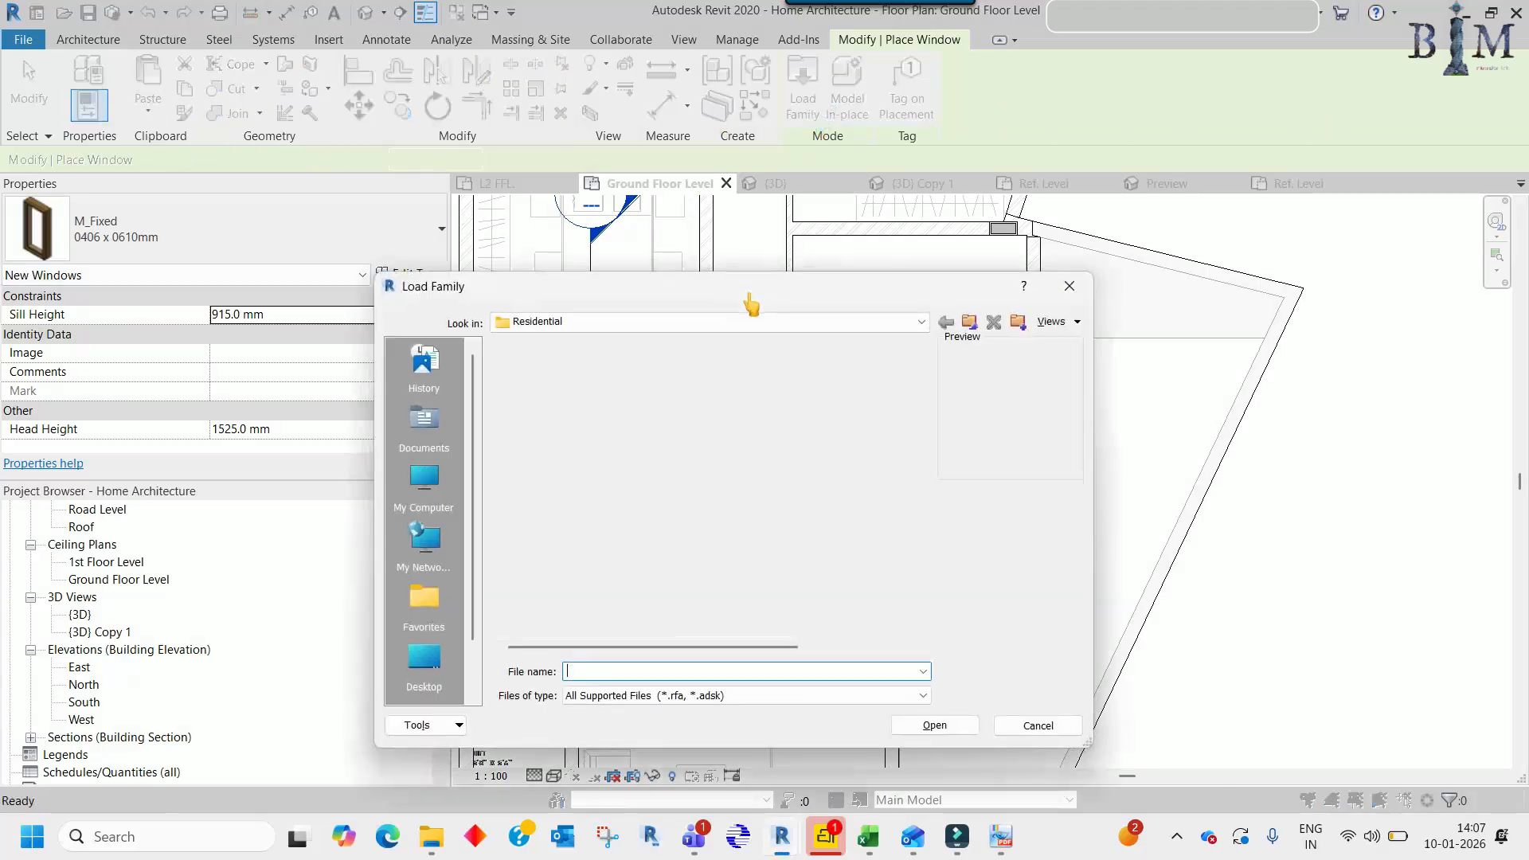
key("ctrl+a")
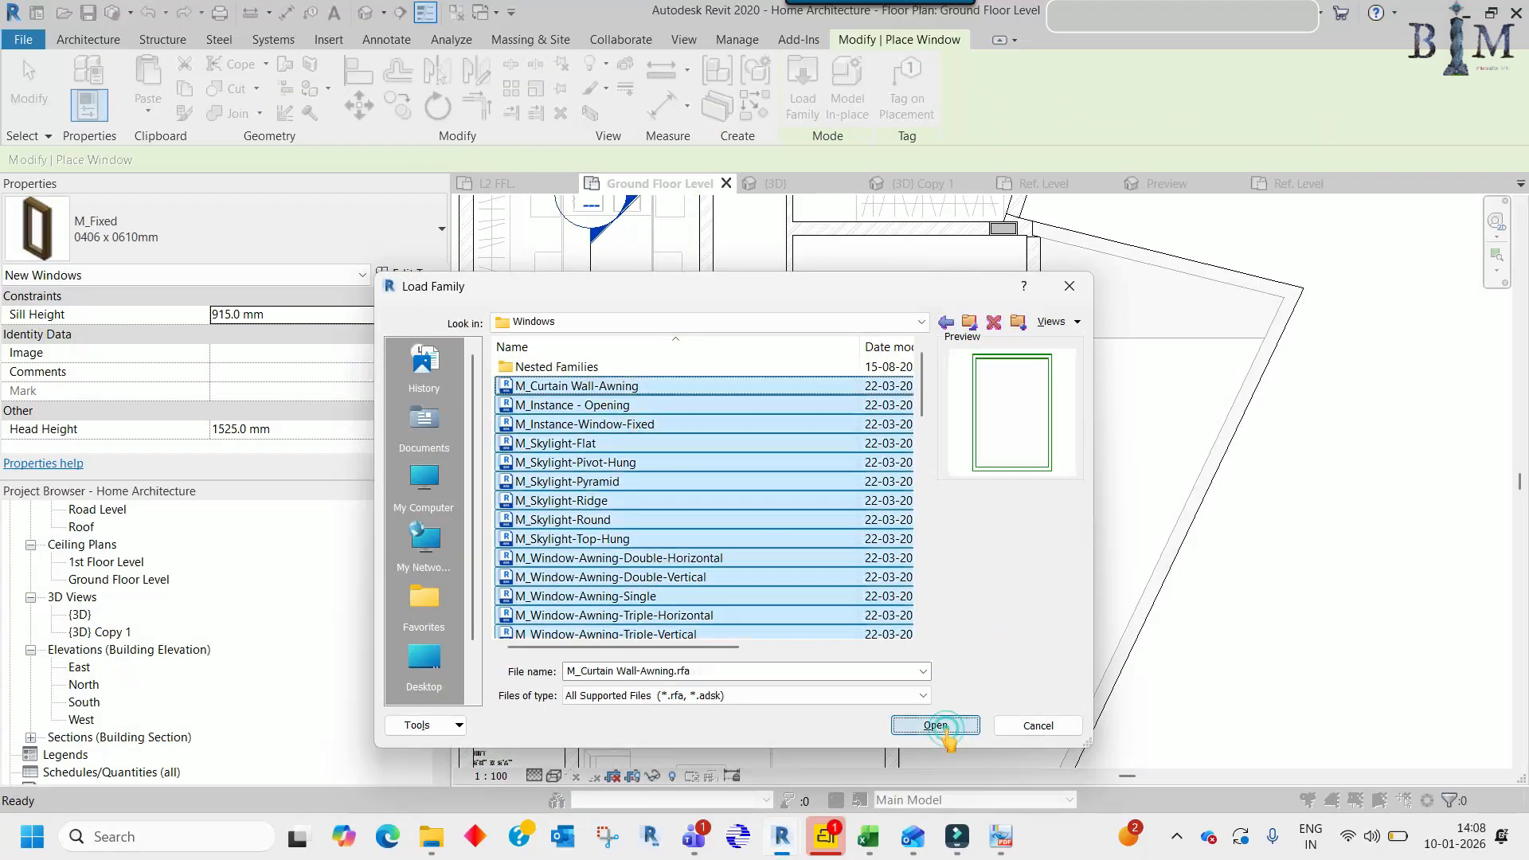
left_click(945, 728)
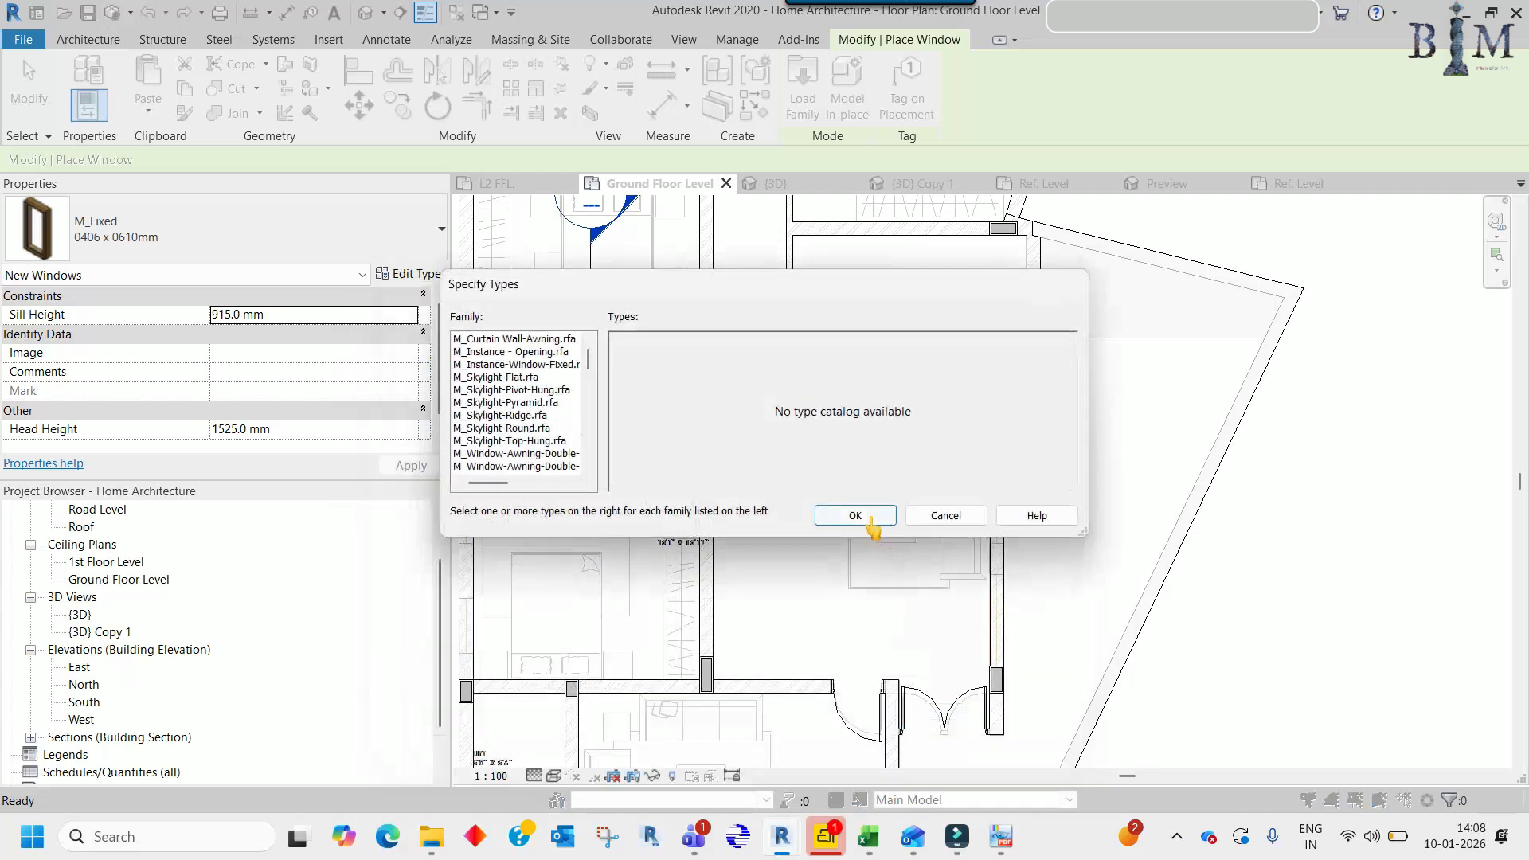
left_click(860, 516)
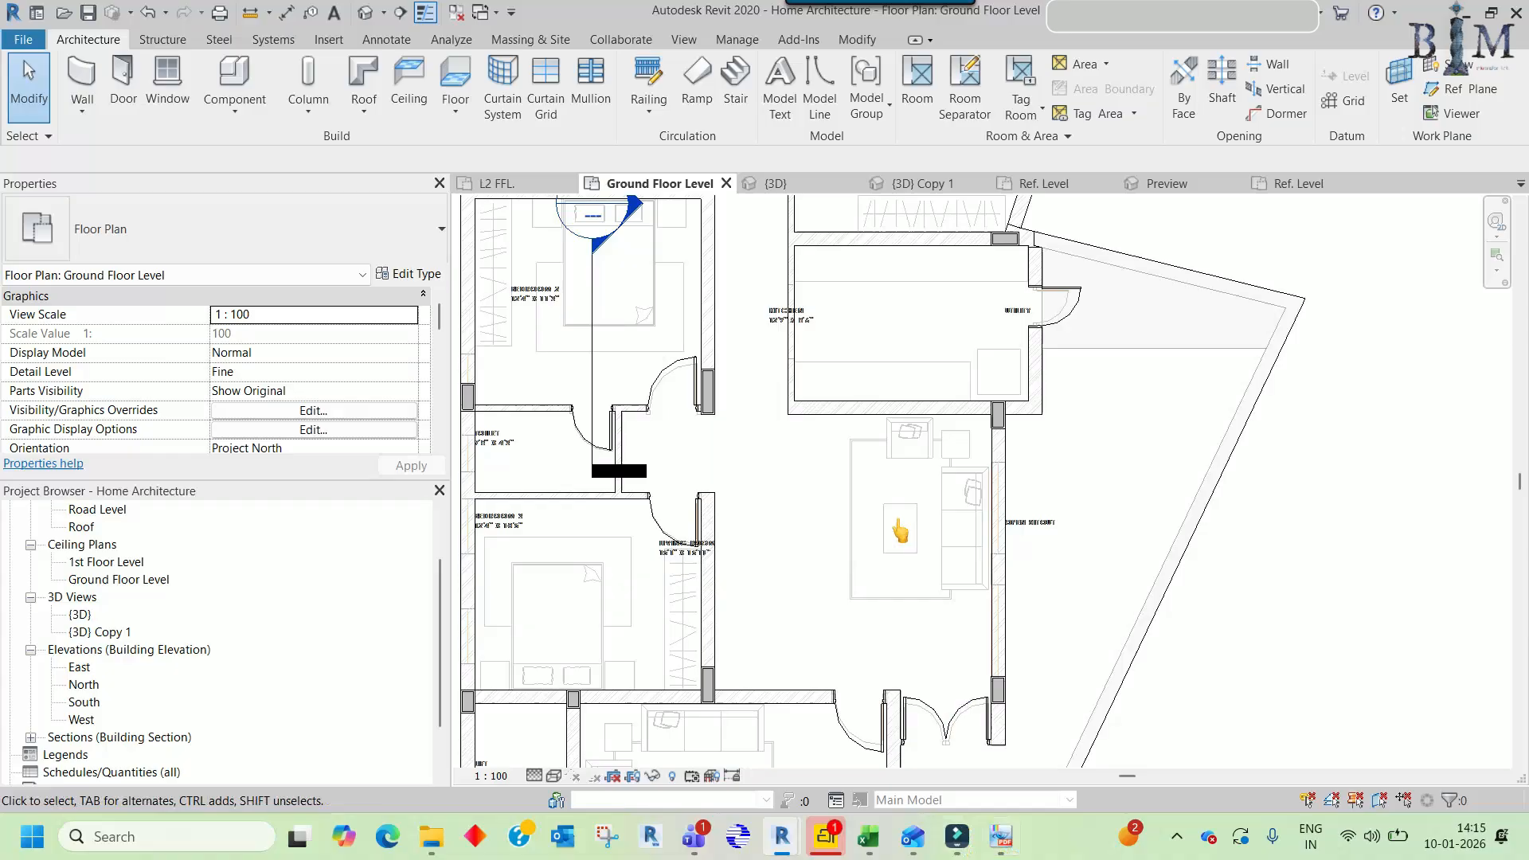
- Start placing a window and examine the loaded window families and their type sizes
key("w")
key("n")
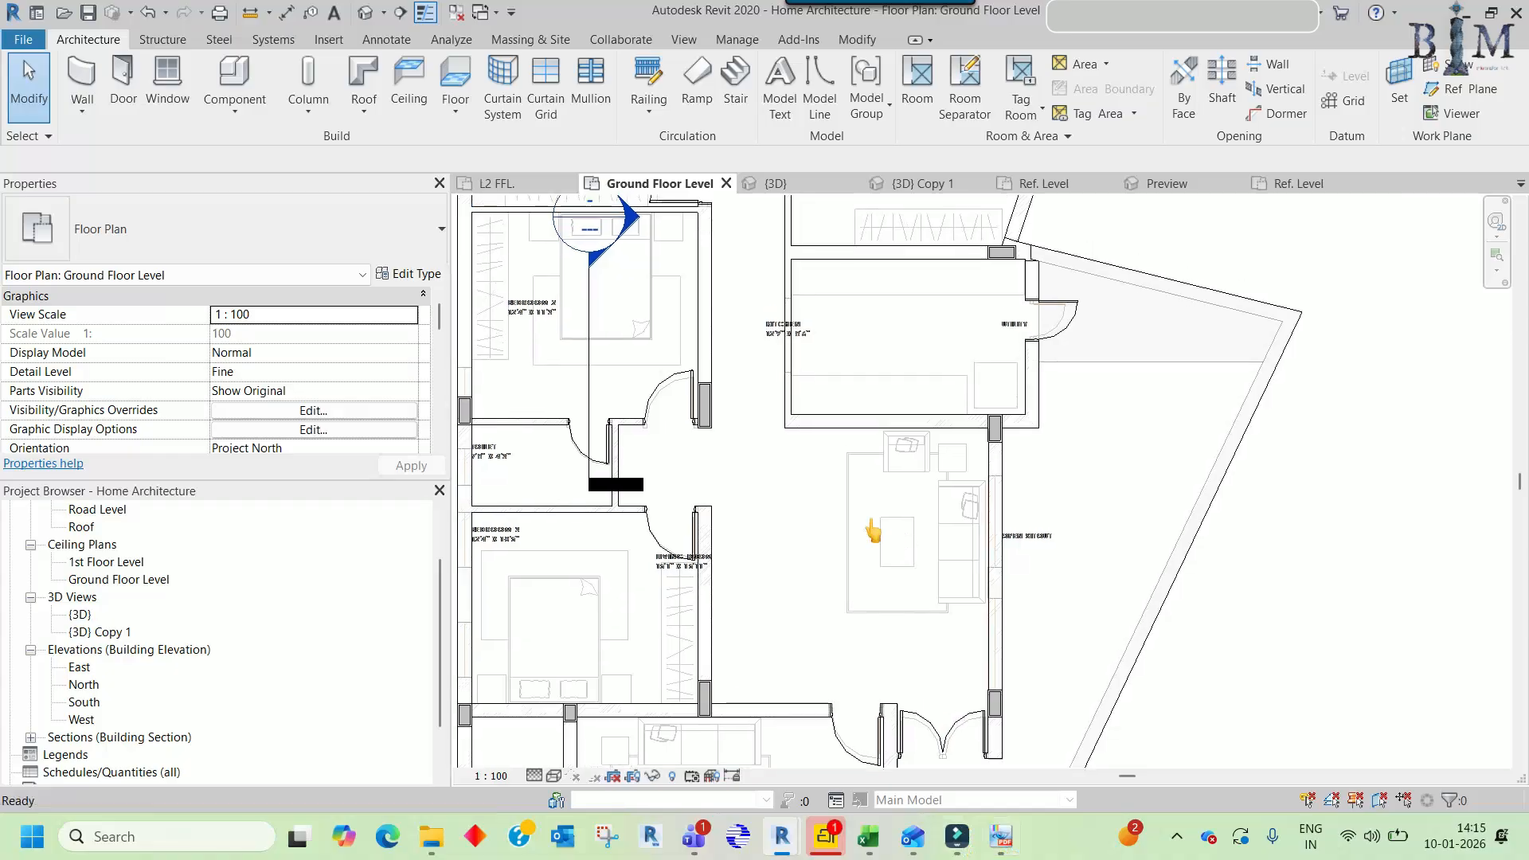
left_click(260, 255)
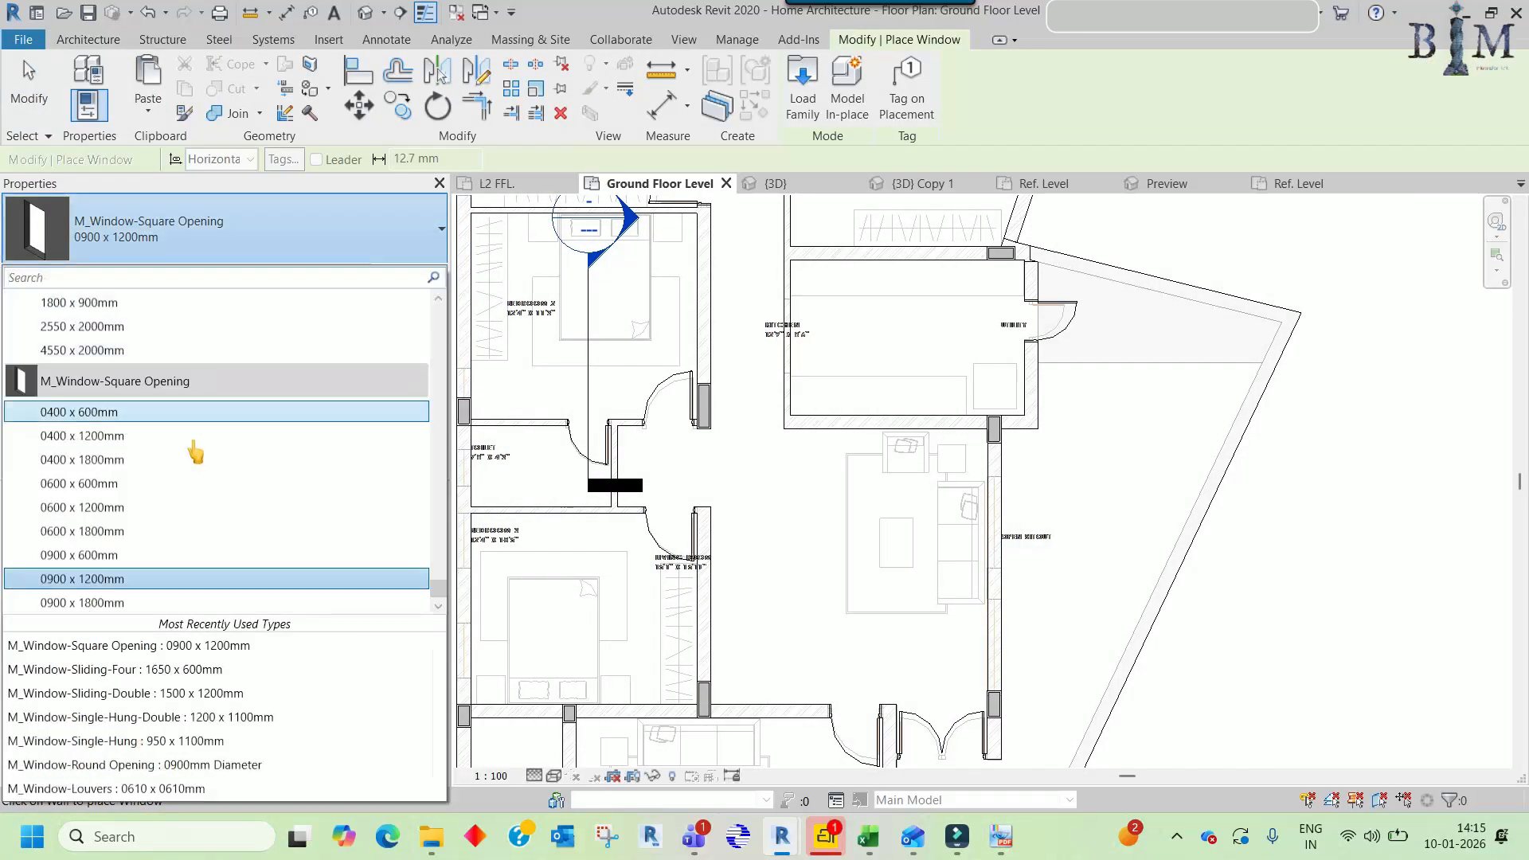
scroll(195, 444, "up", 10)
scroll(121, 464, "up", 10)
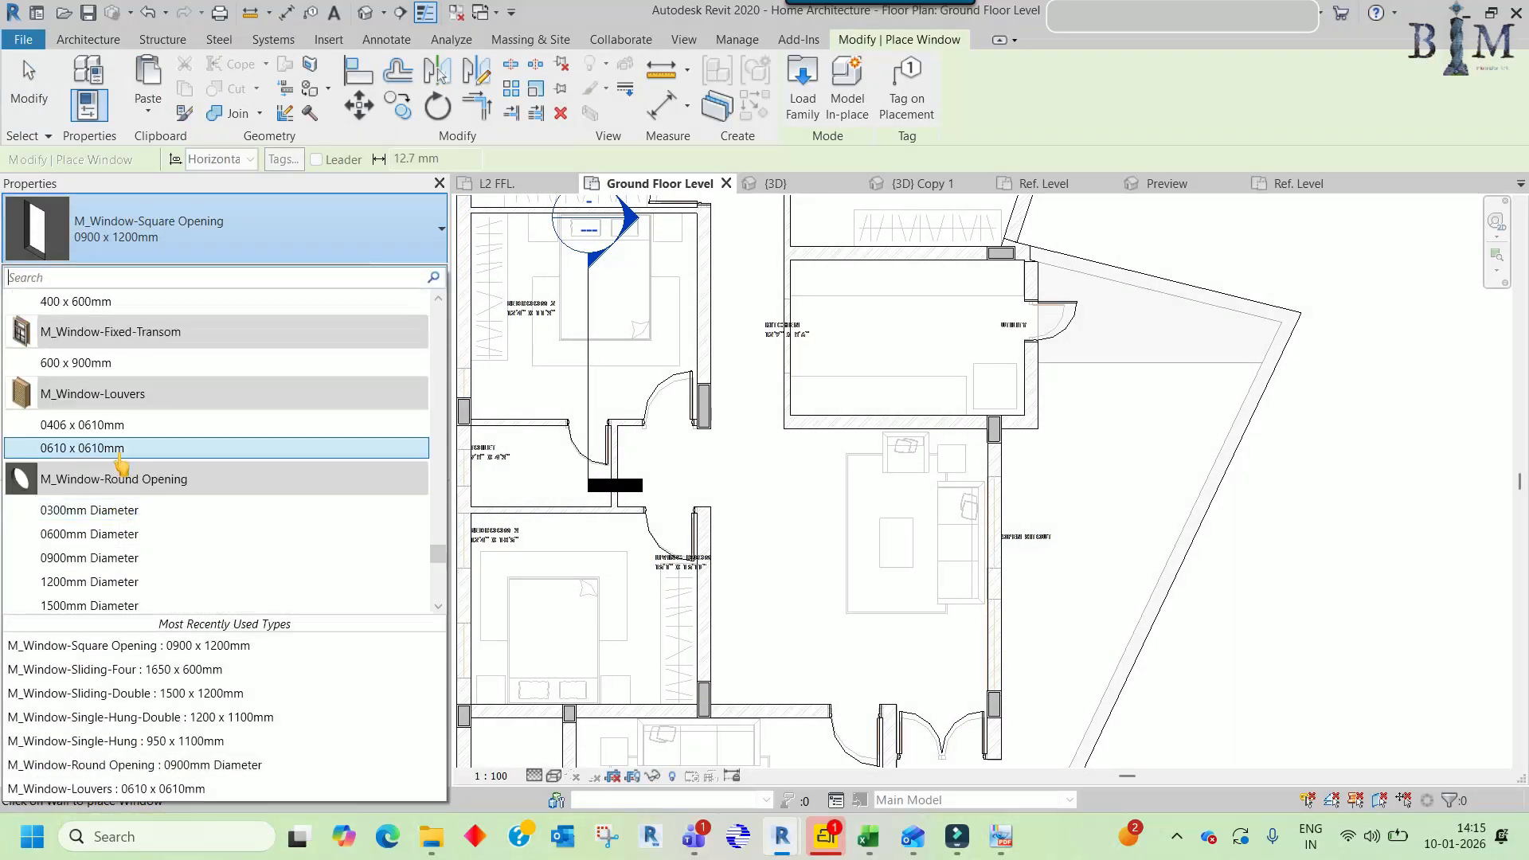
scroll(121, 463, "up", 10)
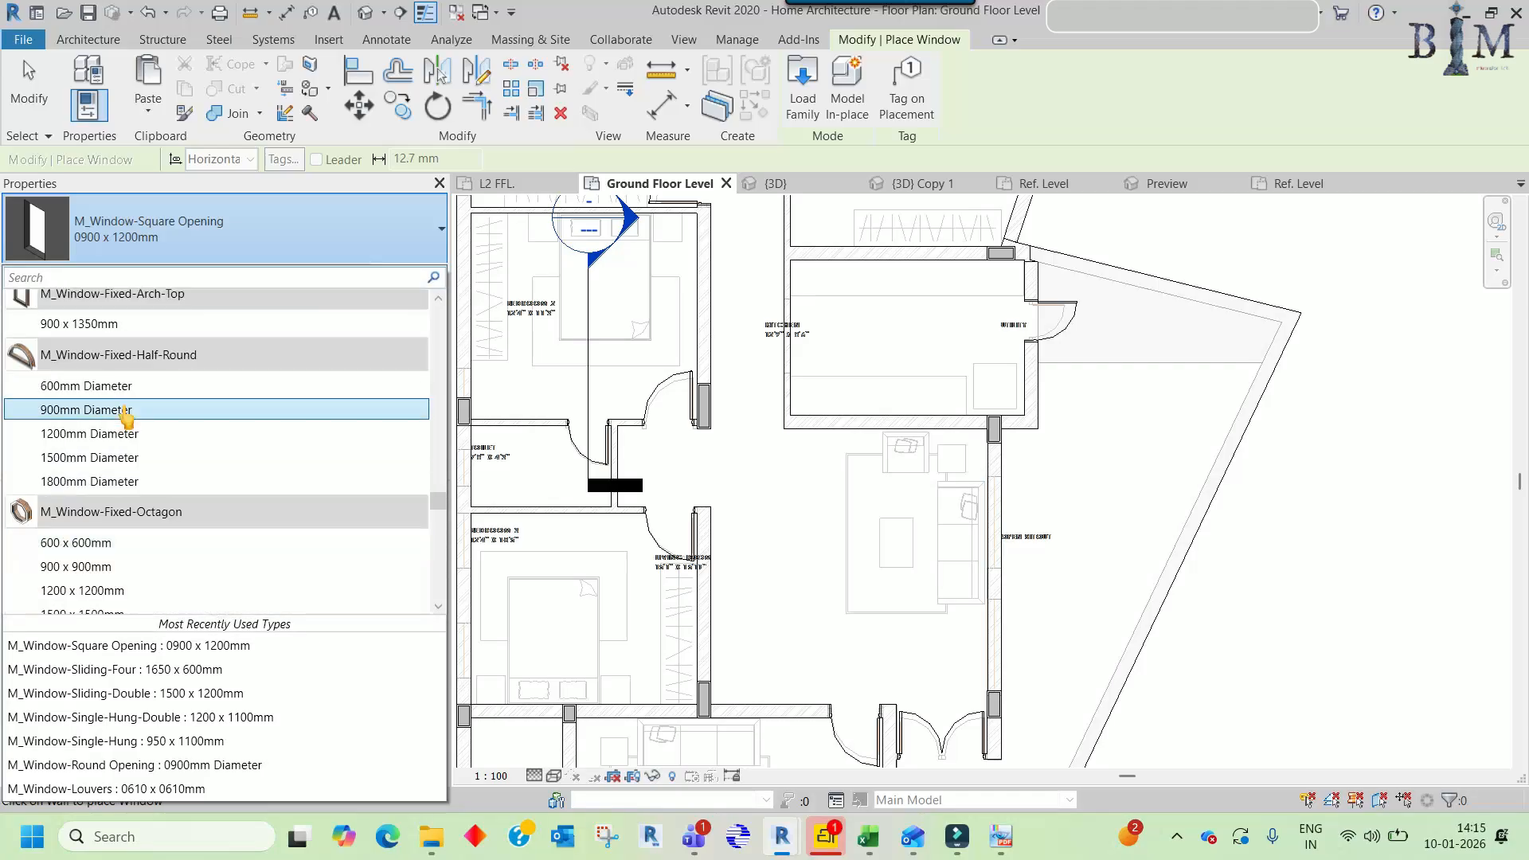
scroll(125, 416, "up", 10)
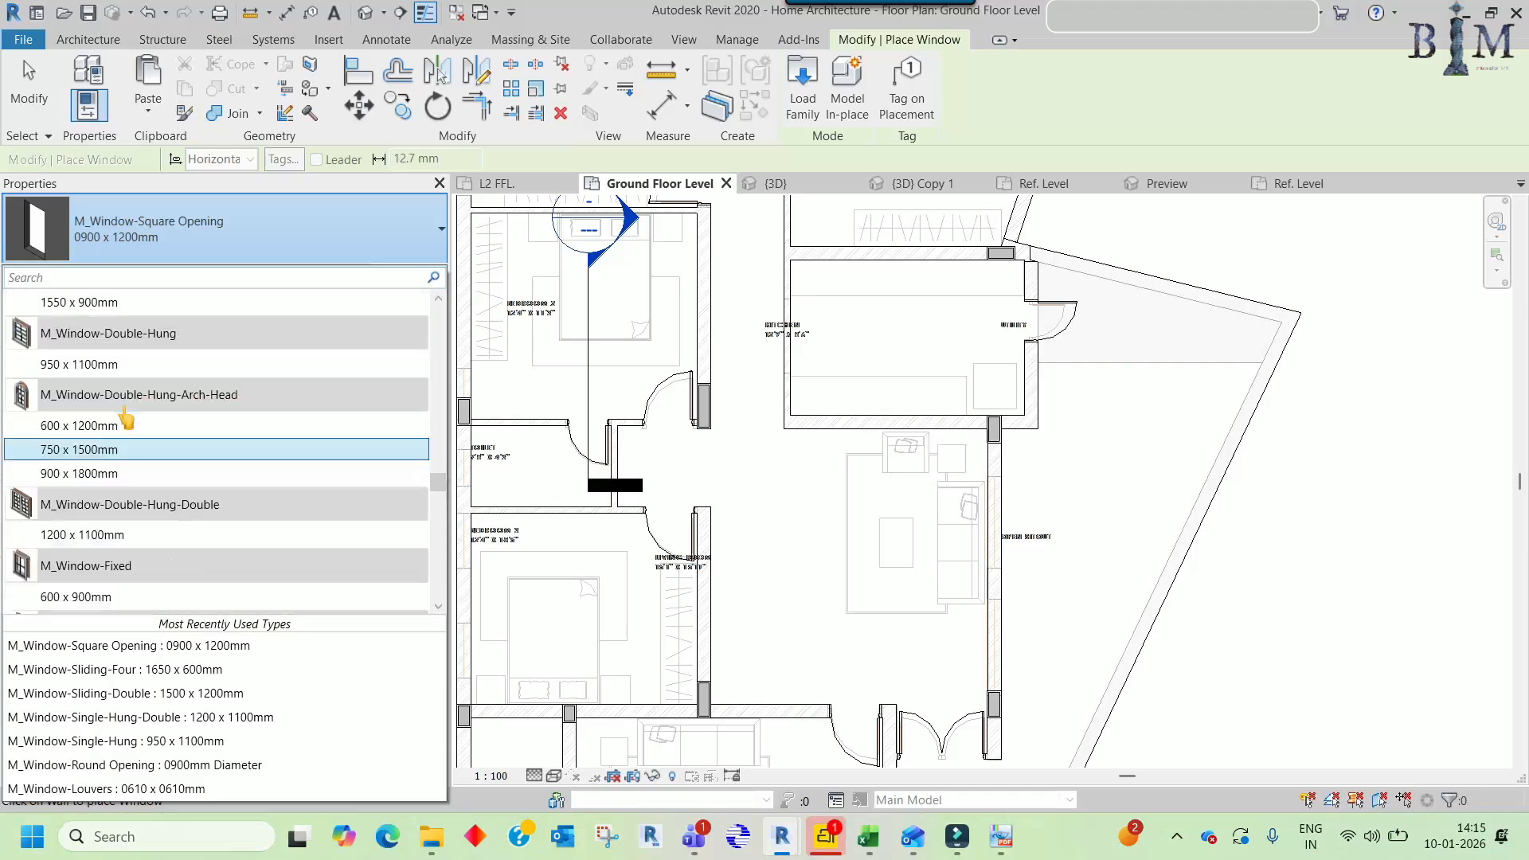
scroll(125, 416, "up", 8)
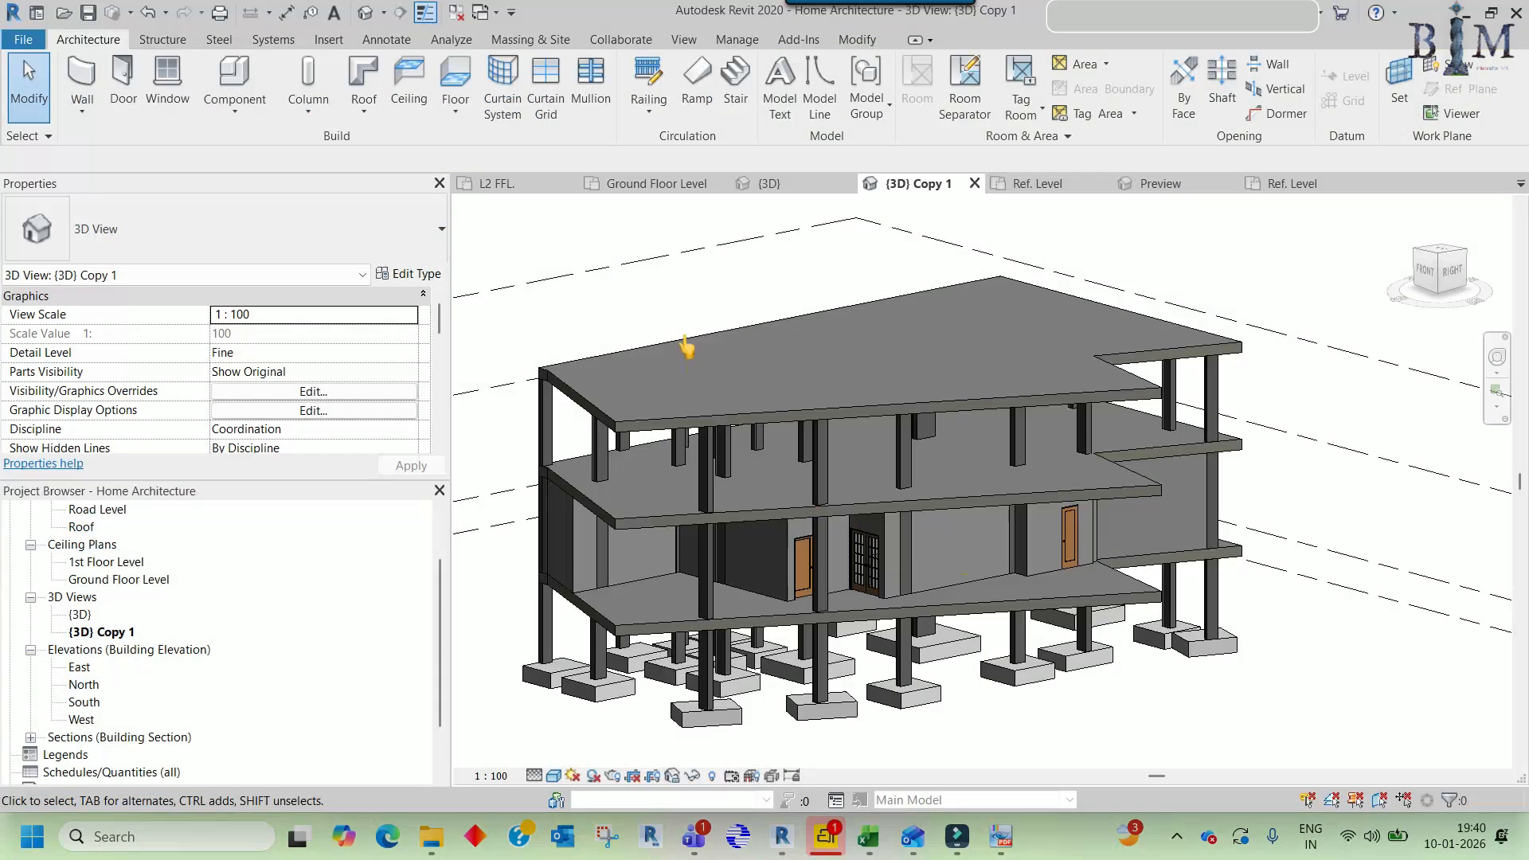
- Return to the Ground Floor Level plan at the living room wall facing the open sitout
left_click(639, 195)
scroll(991, 465, "up", 5)
scroll(992, 466, "up", 5)
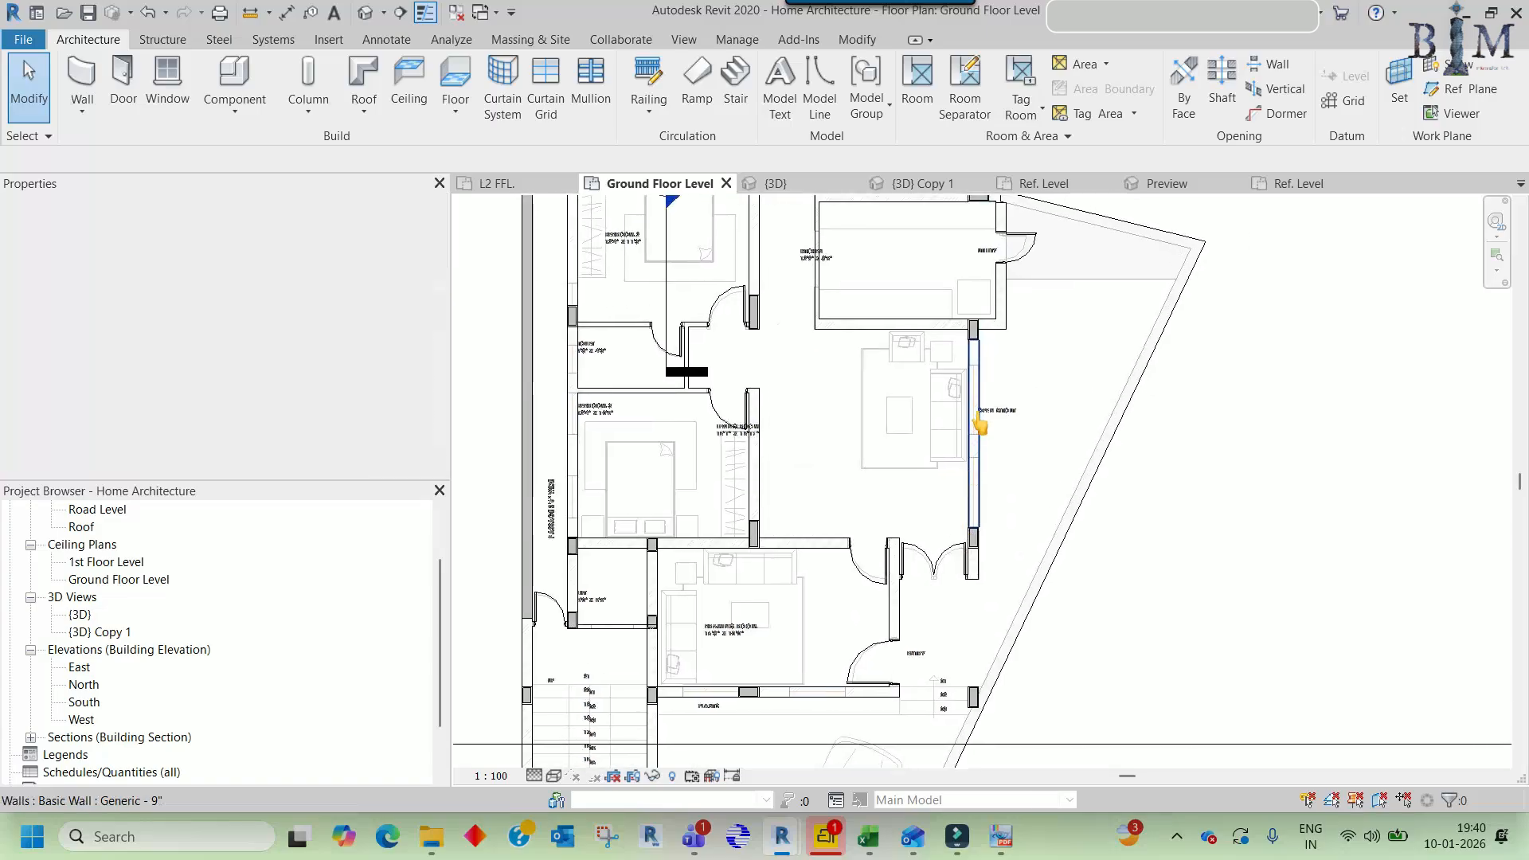
middle_click_drag(991, 358, 995, 398)
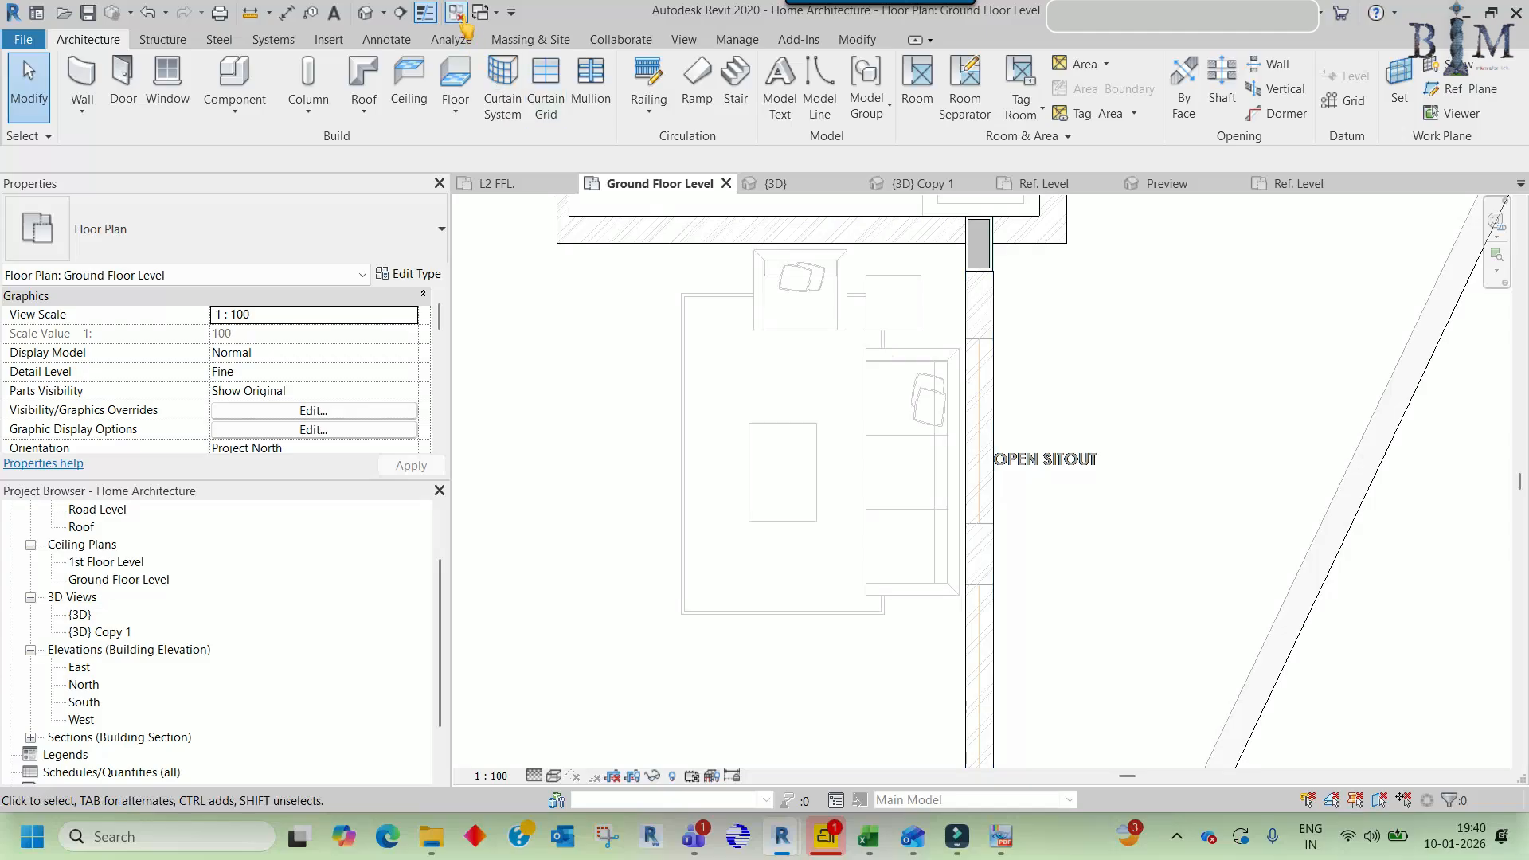
- Close the inactive views and the two open wood door families, M_Door-Interior-Single-1_Panel-Wood and M_Door-Interior-Double-Full Glass-Wood, without saving changes
left_click(456, 14)
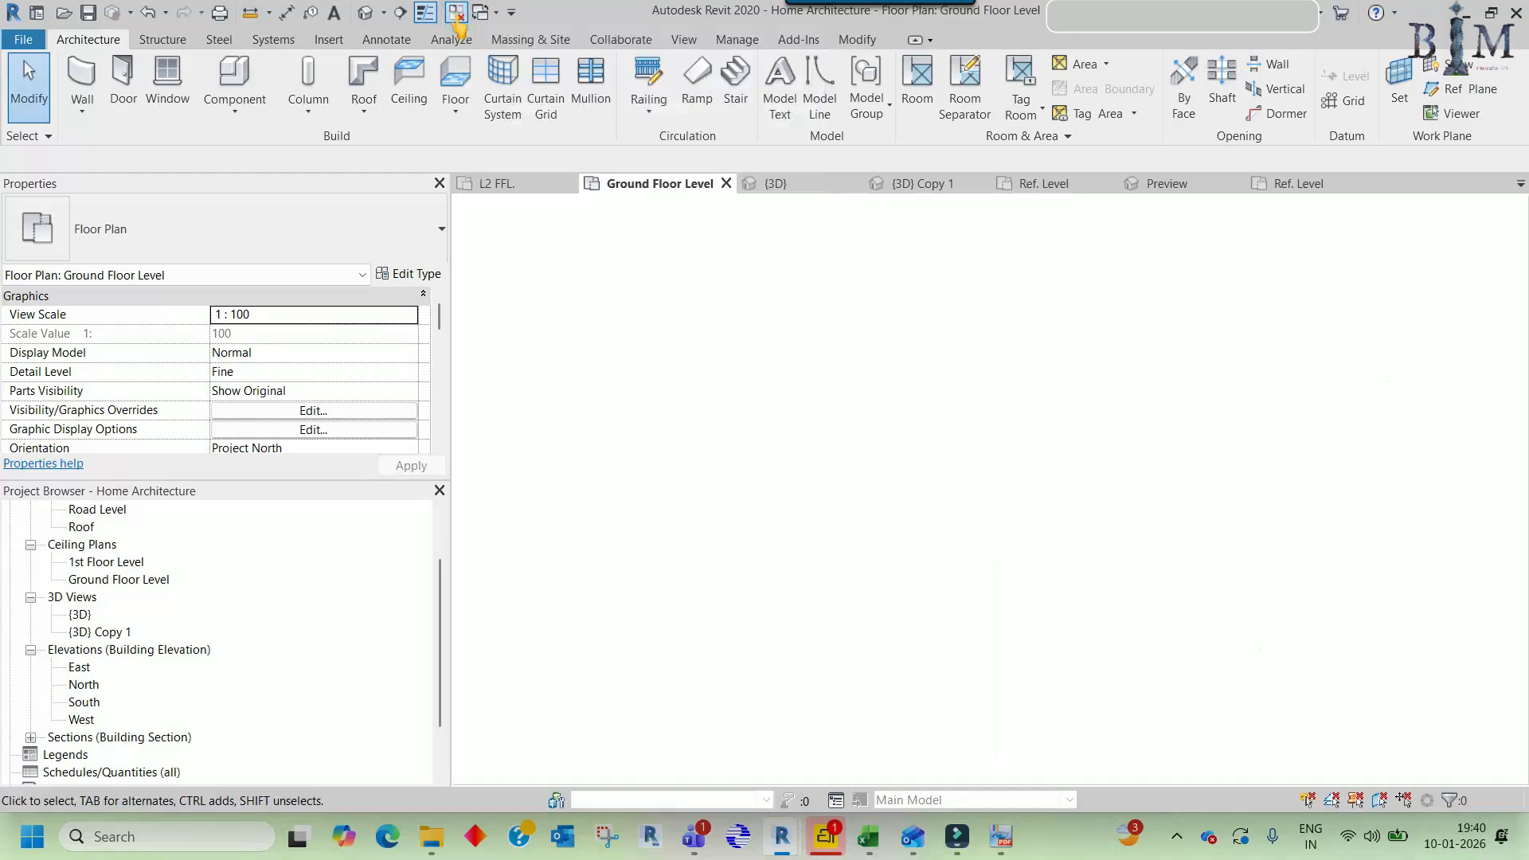
left_click(783, 183)
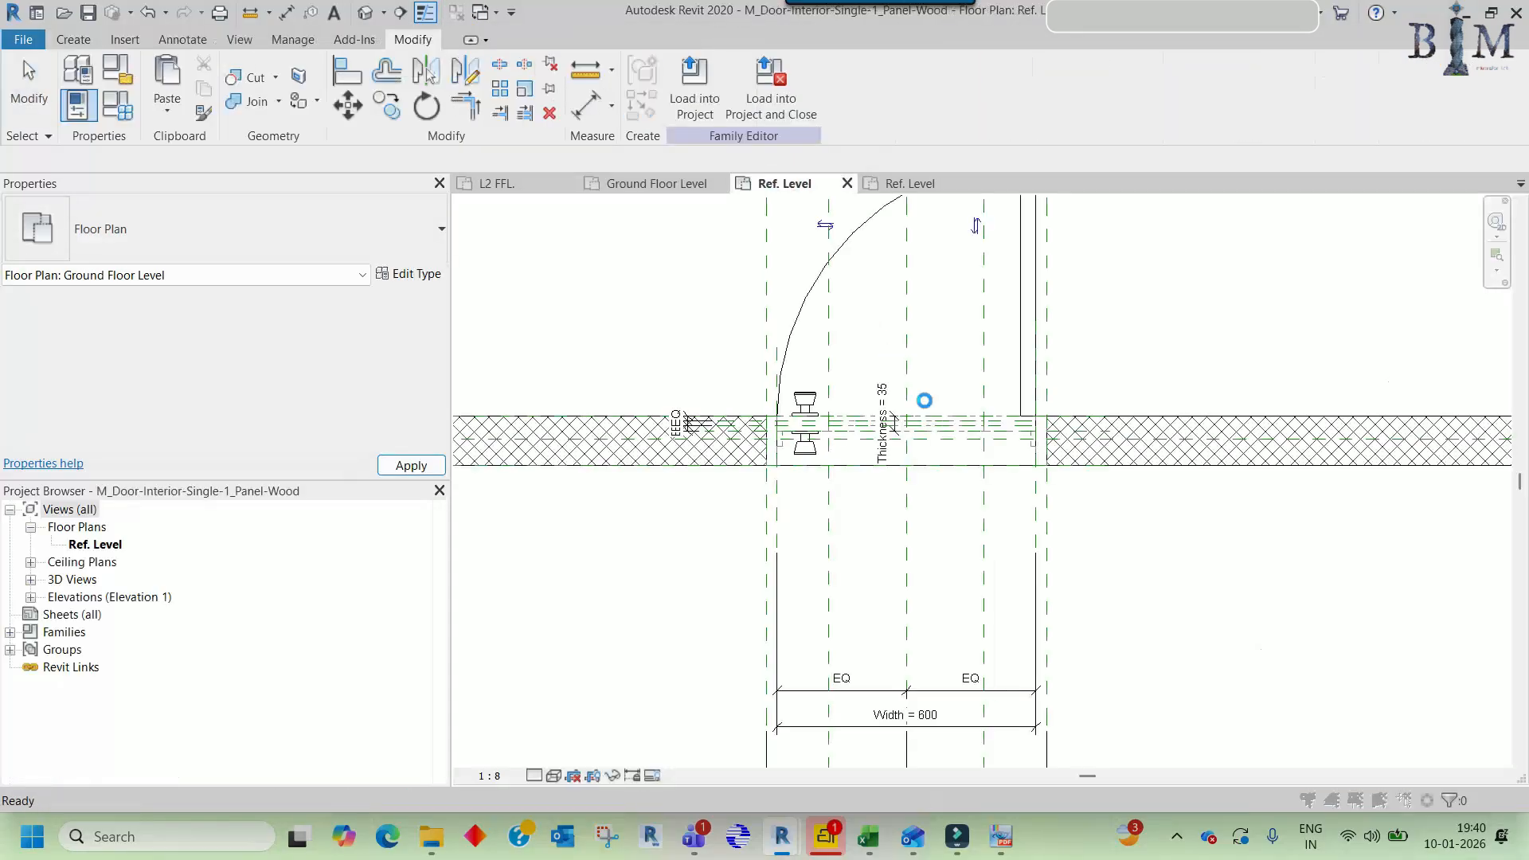
left_click(921, 246)
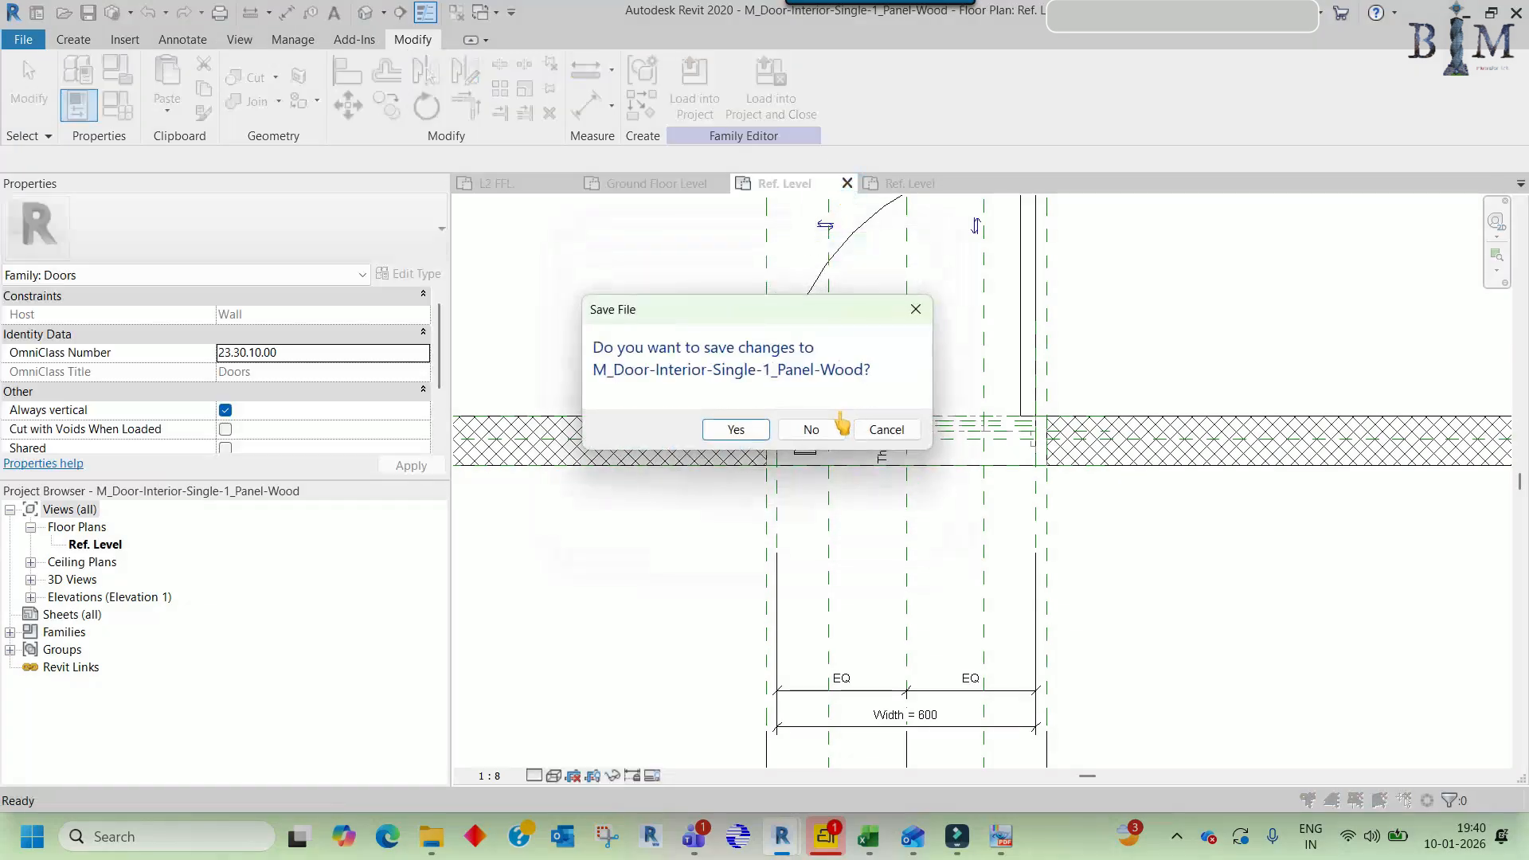
left_click(808, 430)
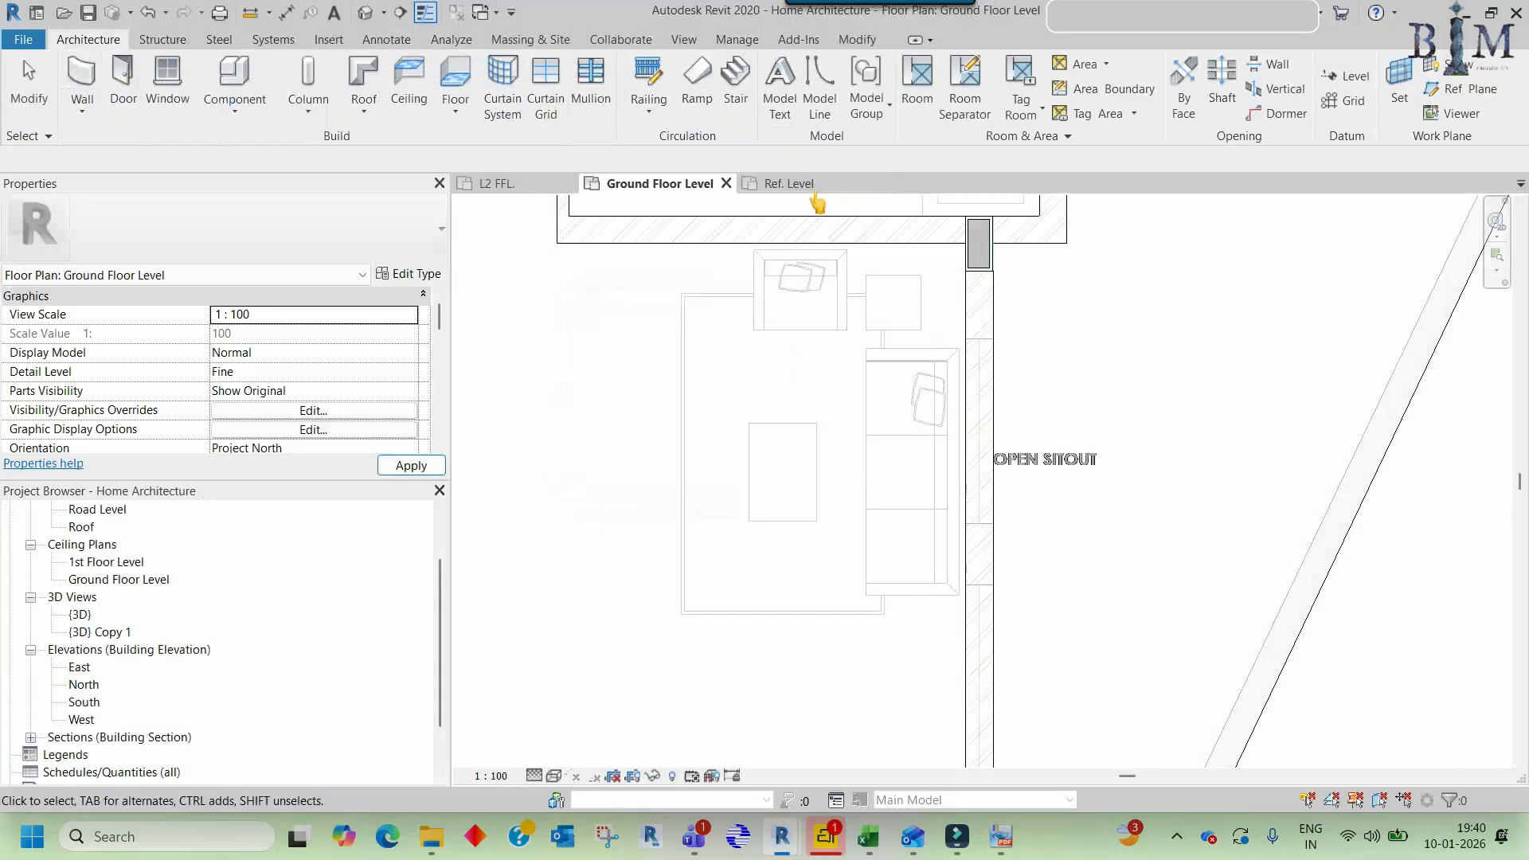
left_click(800, 185)
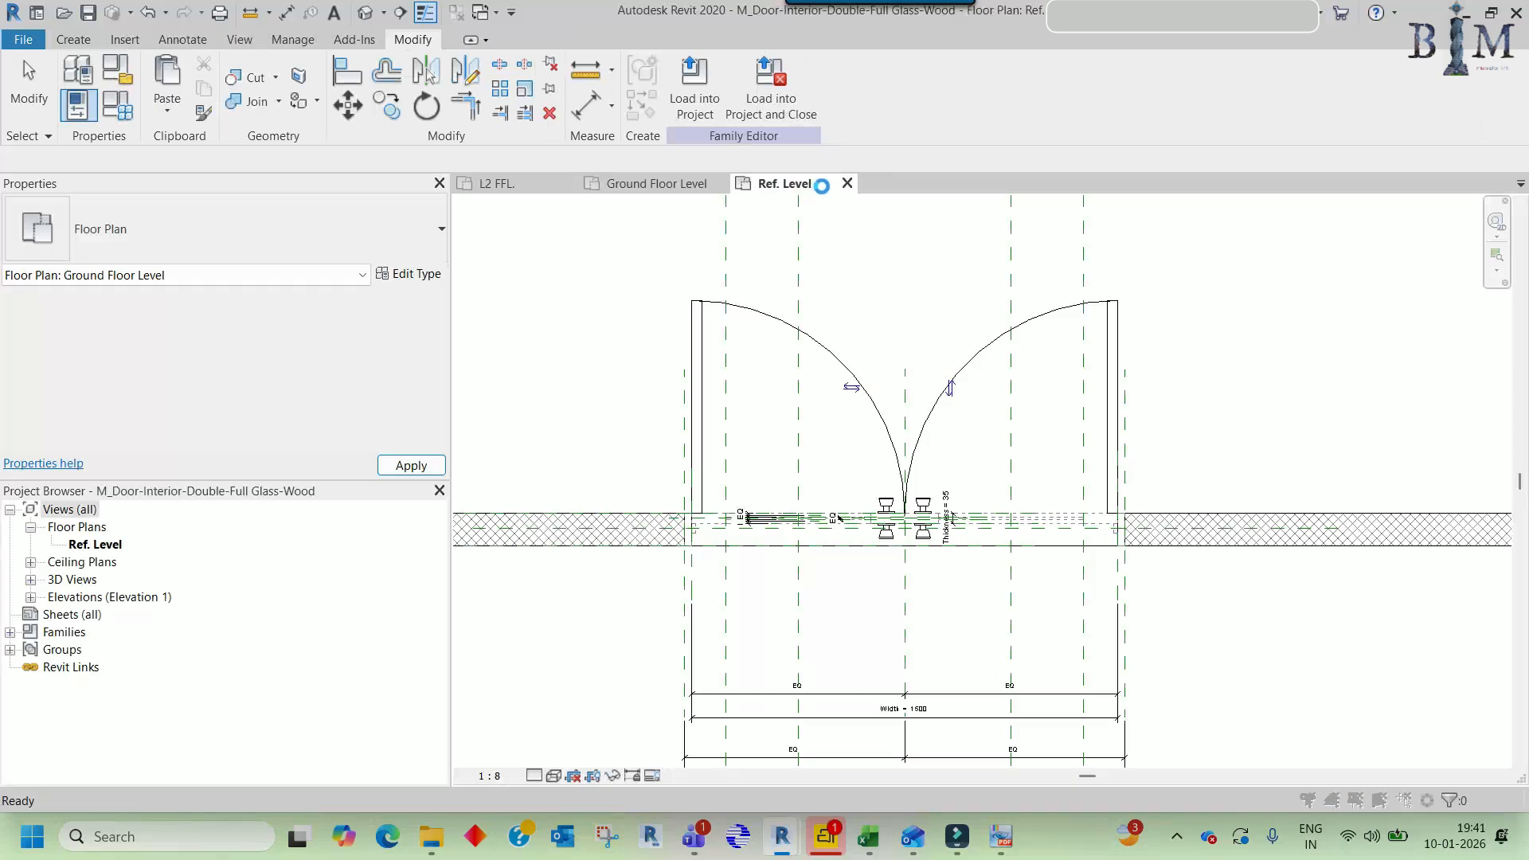
left_click(847, 183)
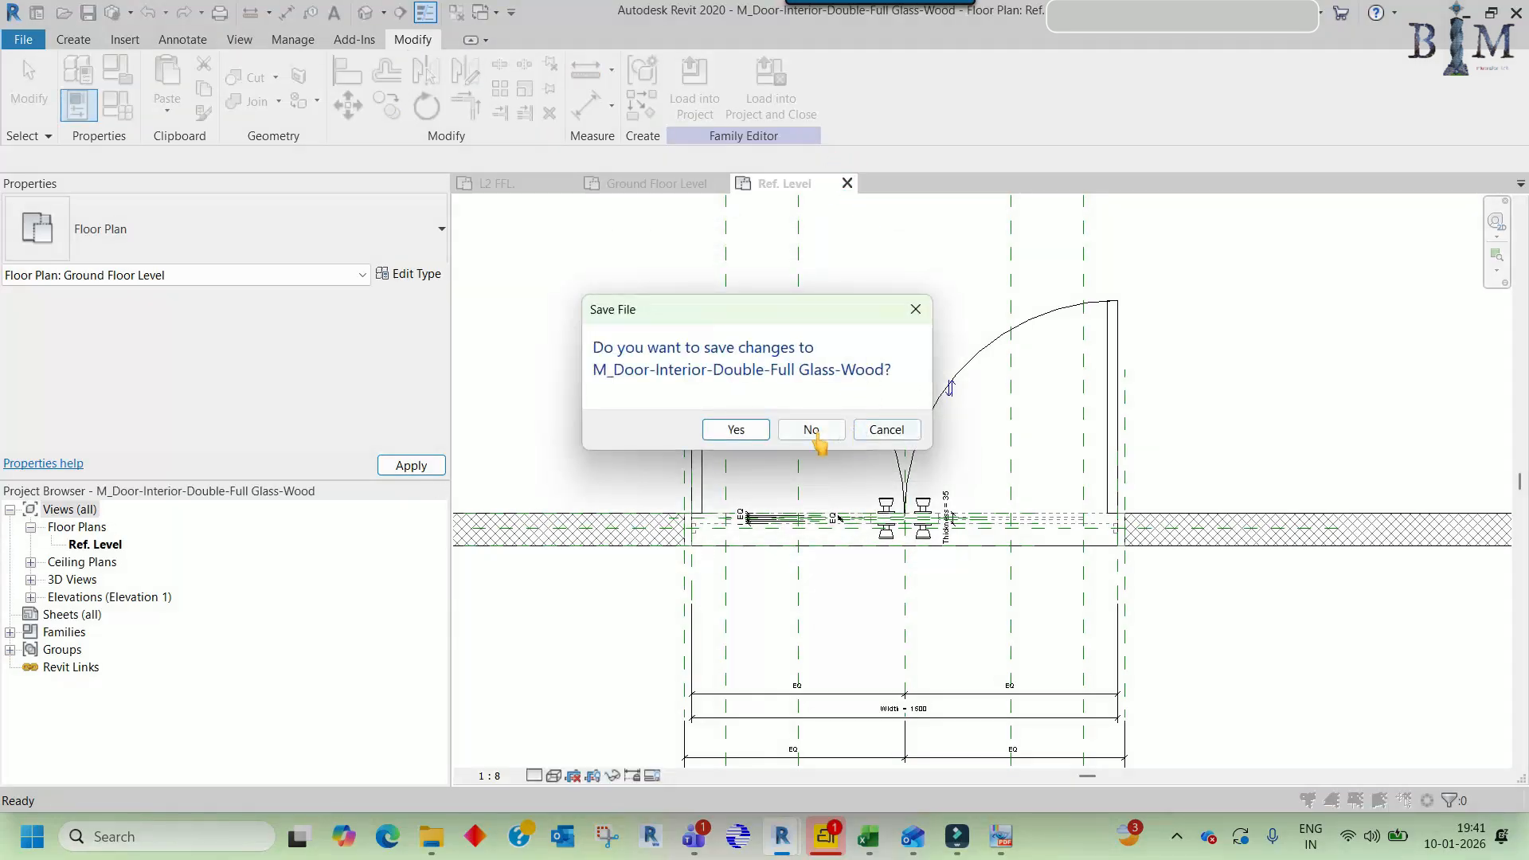
left_click(810, 429)
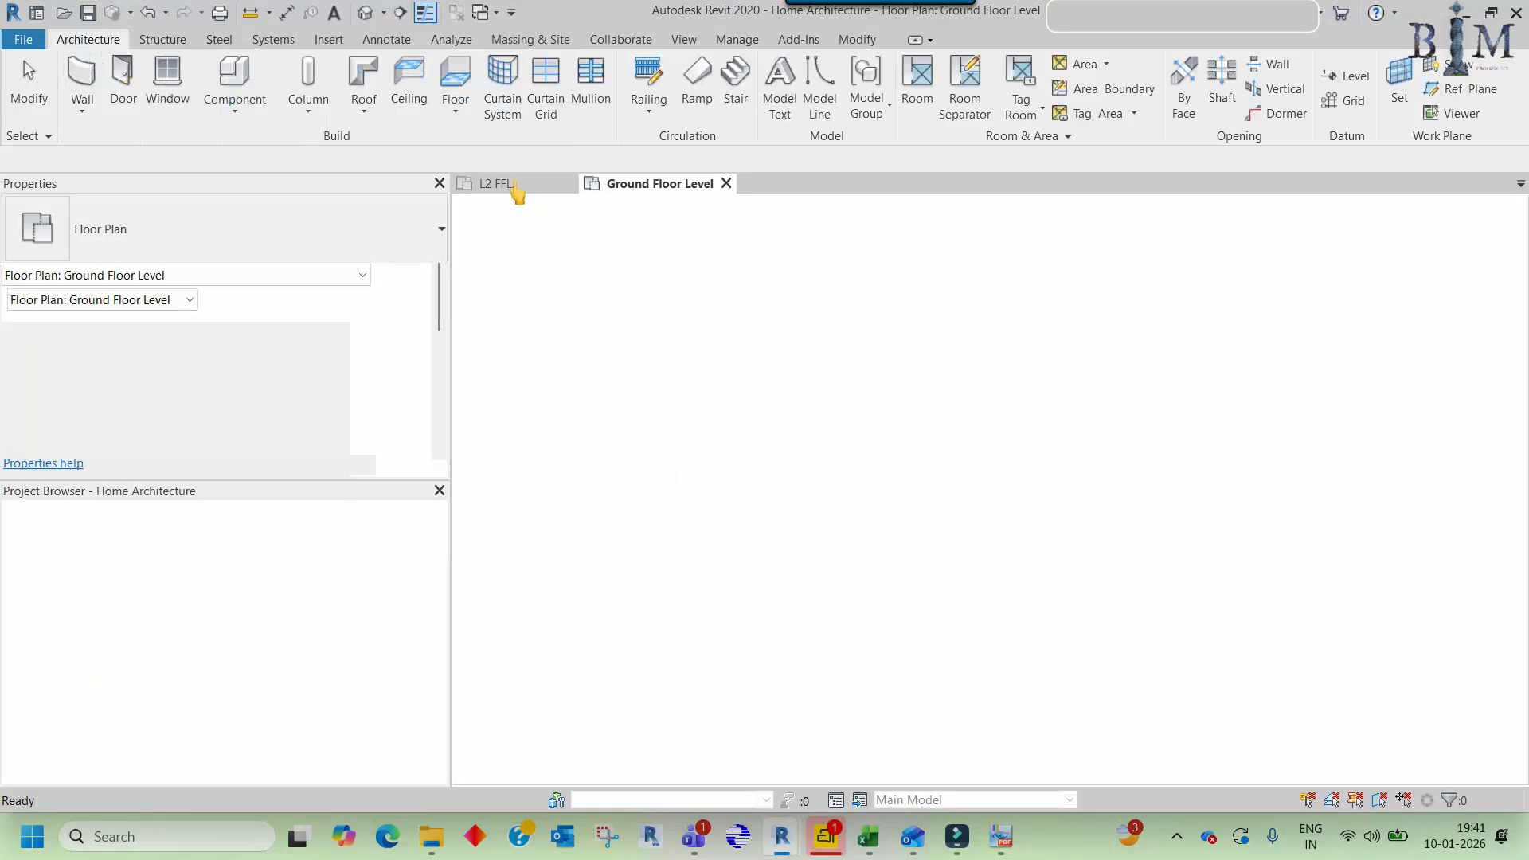
- Examine the available window types in the Tower Arch project's L2 FFL plan, and return to the house's Ground Floor Level plan
left_click(516, 185)
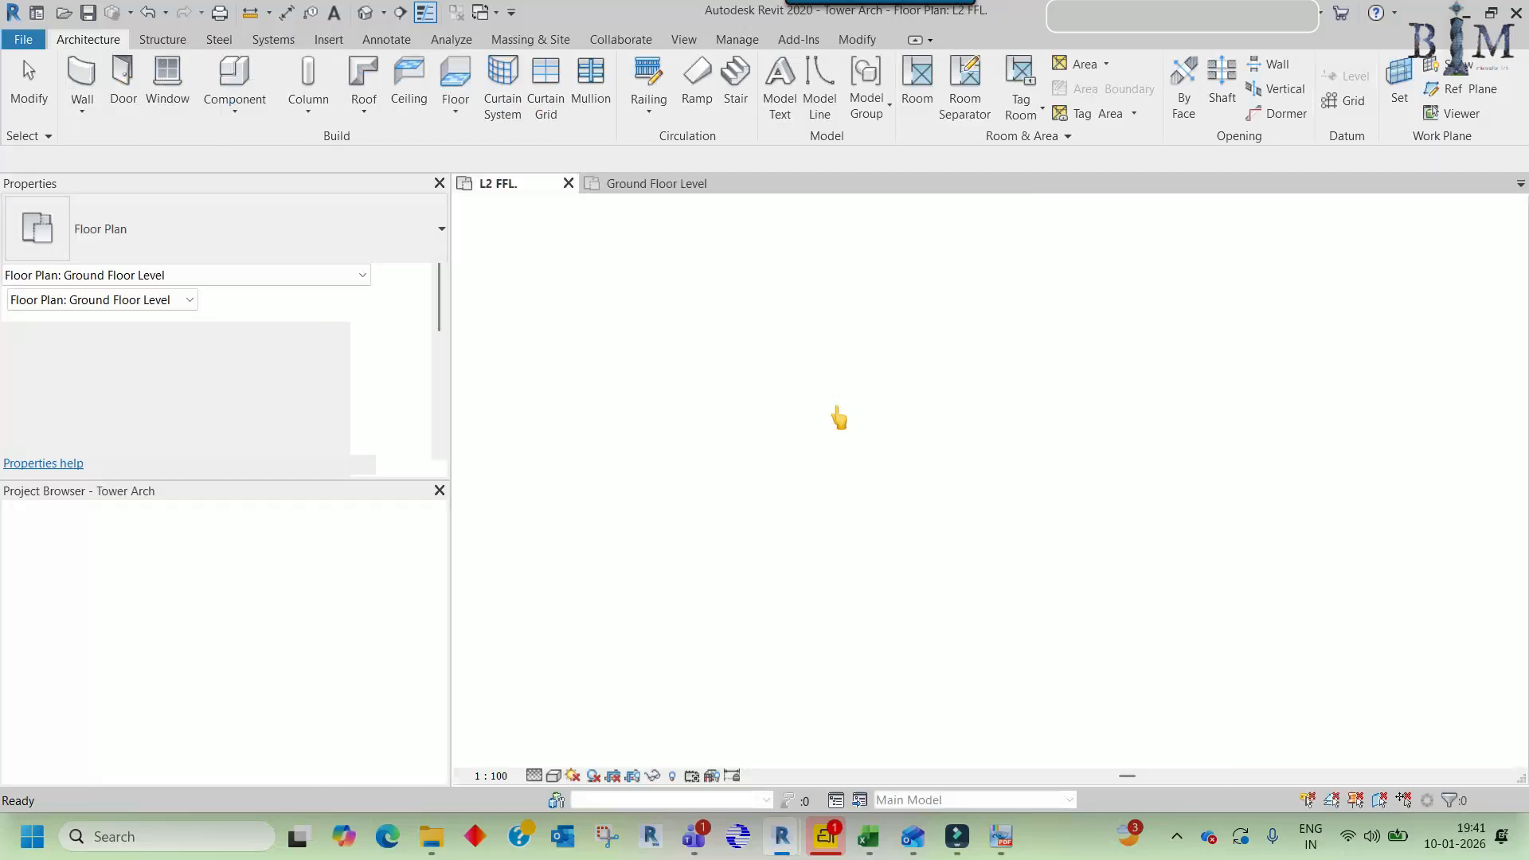
scroll(794, 398, "down", 3)
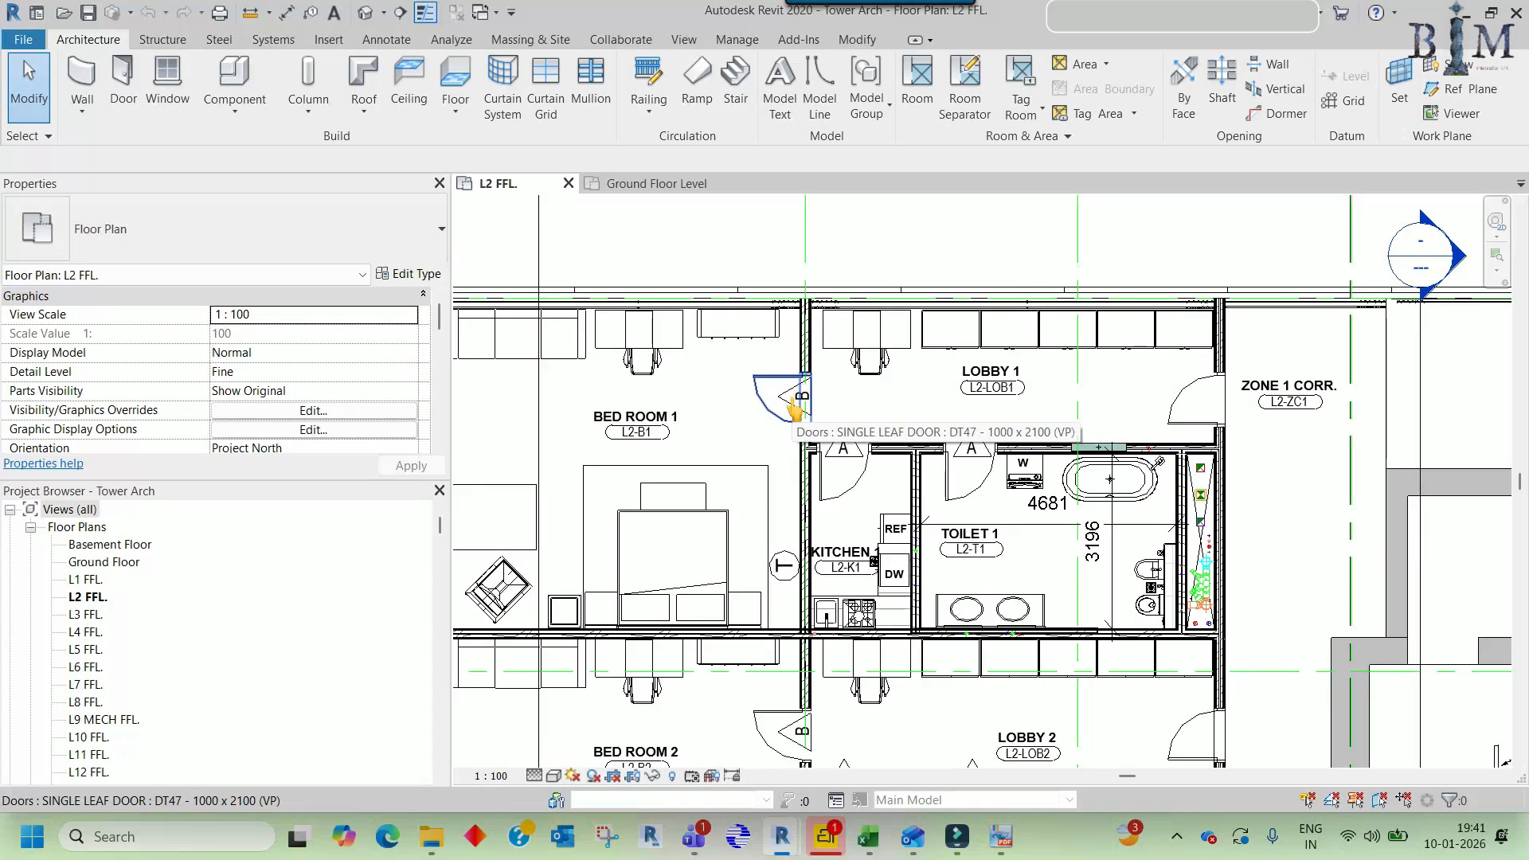
scroll(811, 410, "down", 5)
middle_click_drag(788, 390, 683, 327)
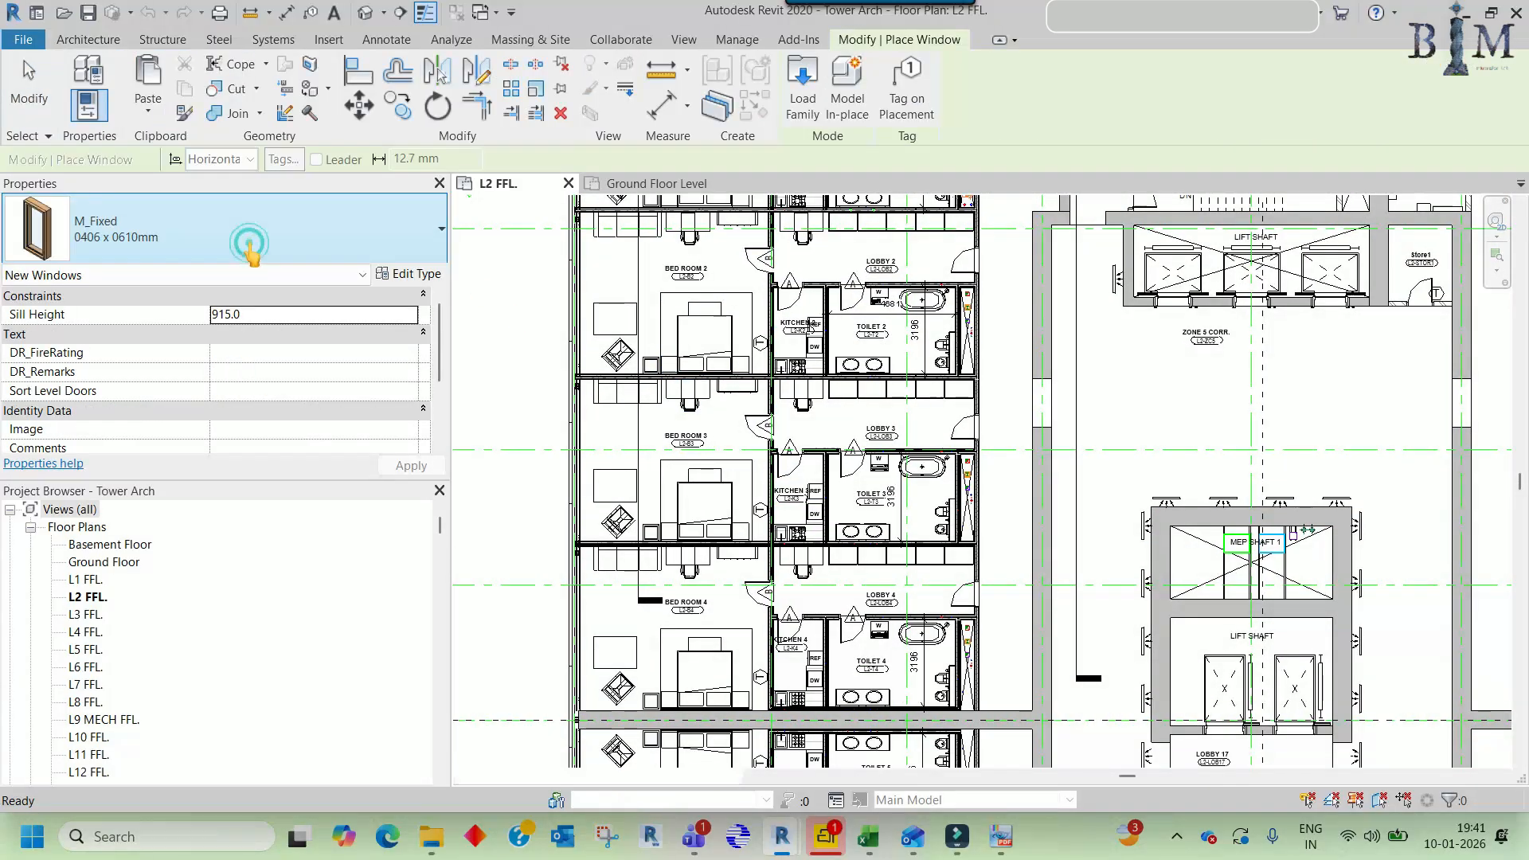
left_click(249, 246)
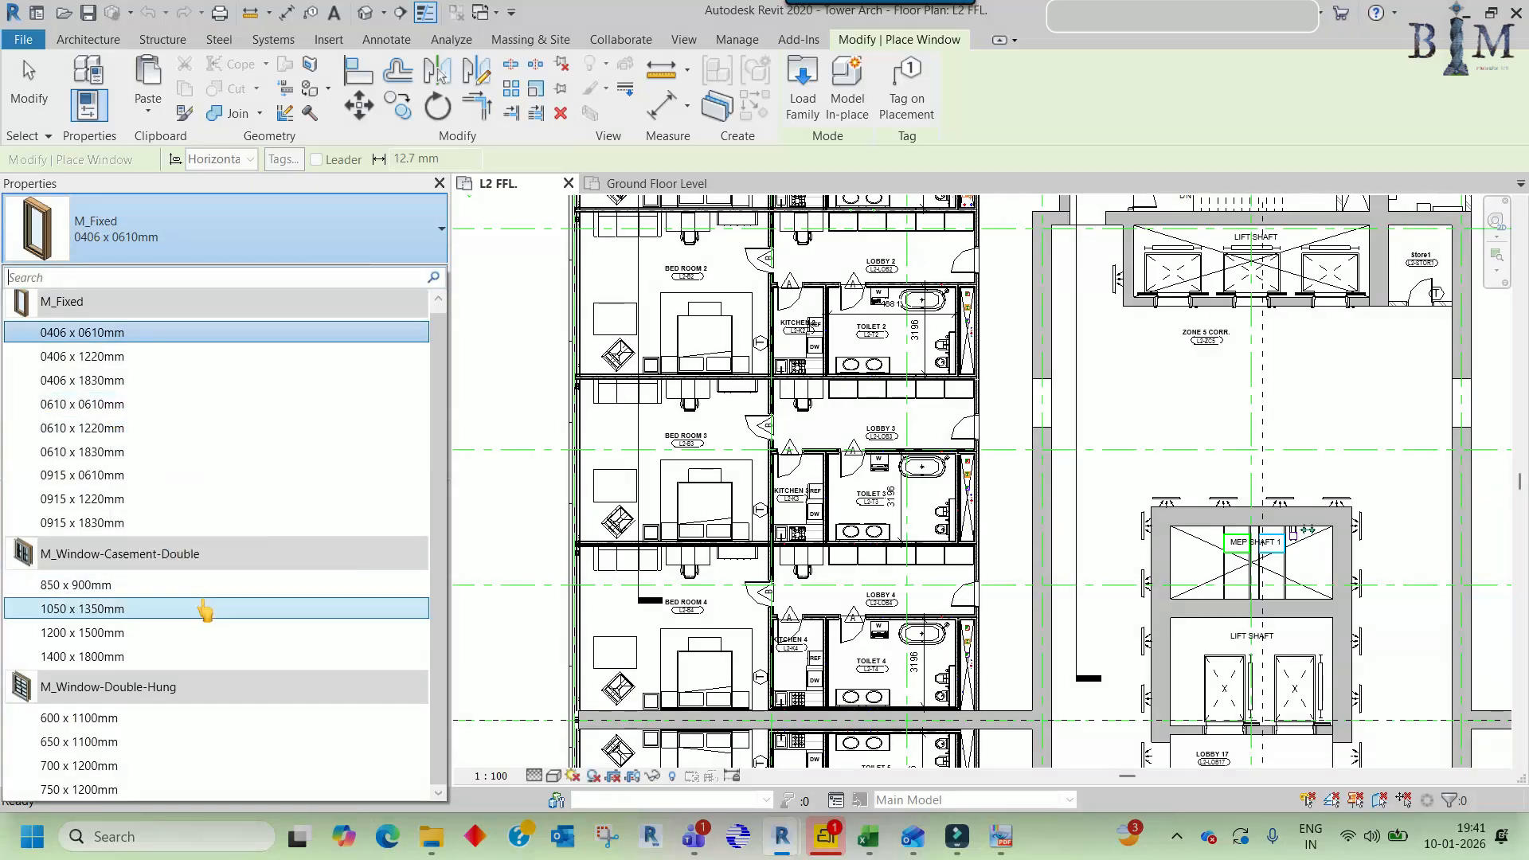
key("Escape")
key("Escape")
left_click(638, 181)
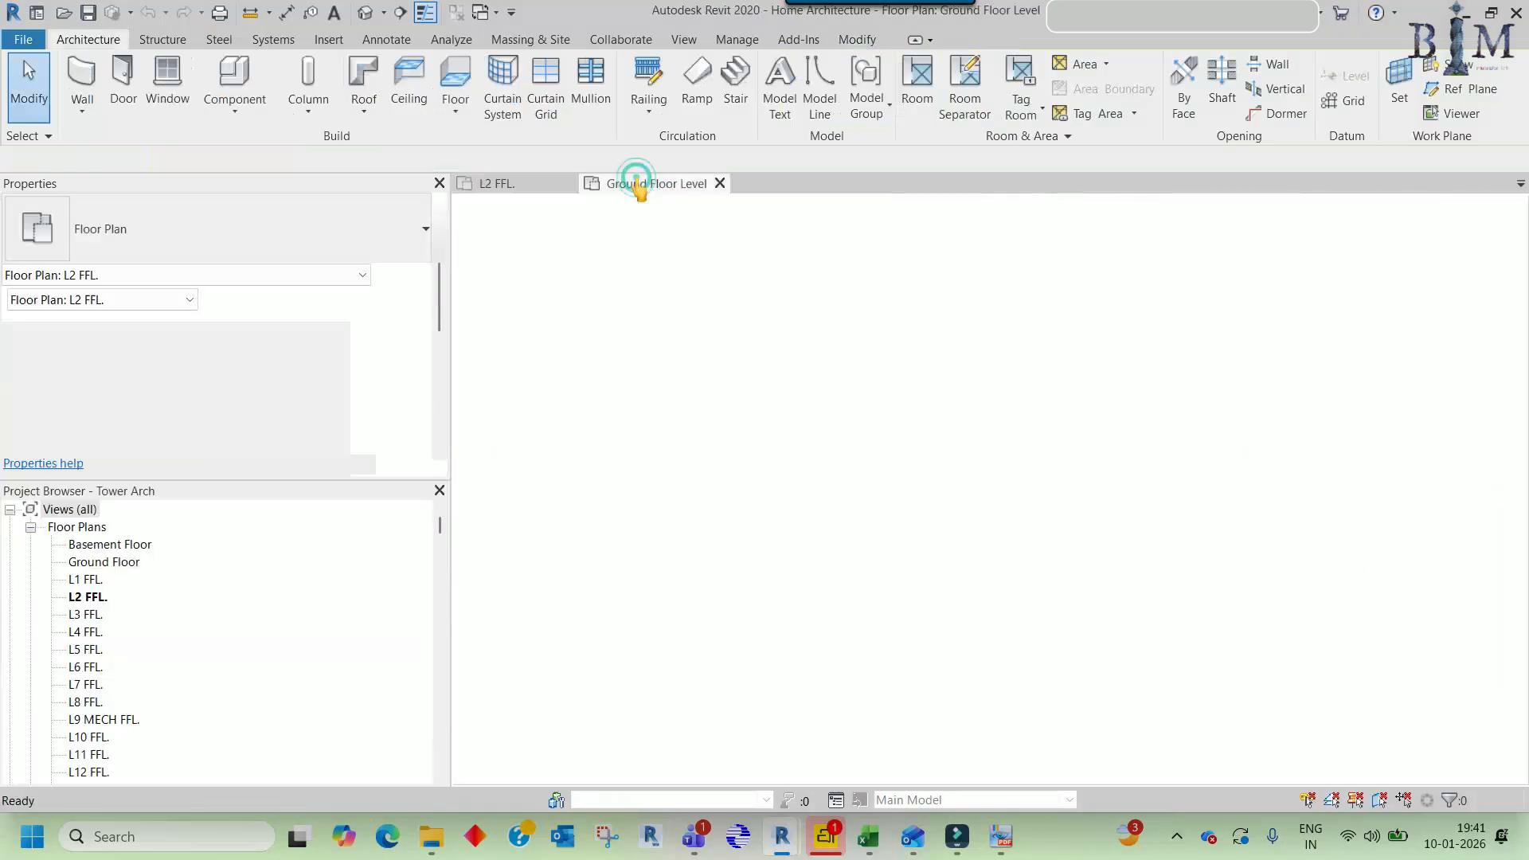
- Place an M_Fixed 0406 x 0610mm window in the living room wall facing the open sitout, within the planned opening
middle_click_drag(984, 418, 912, 426)
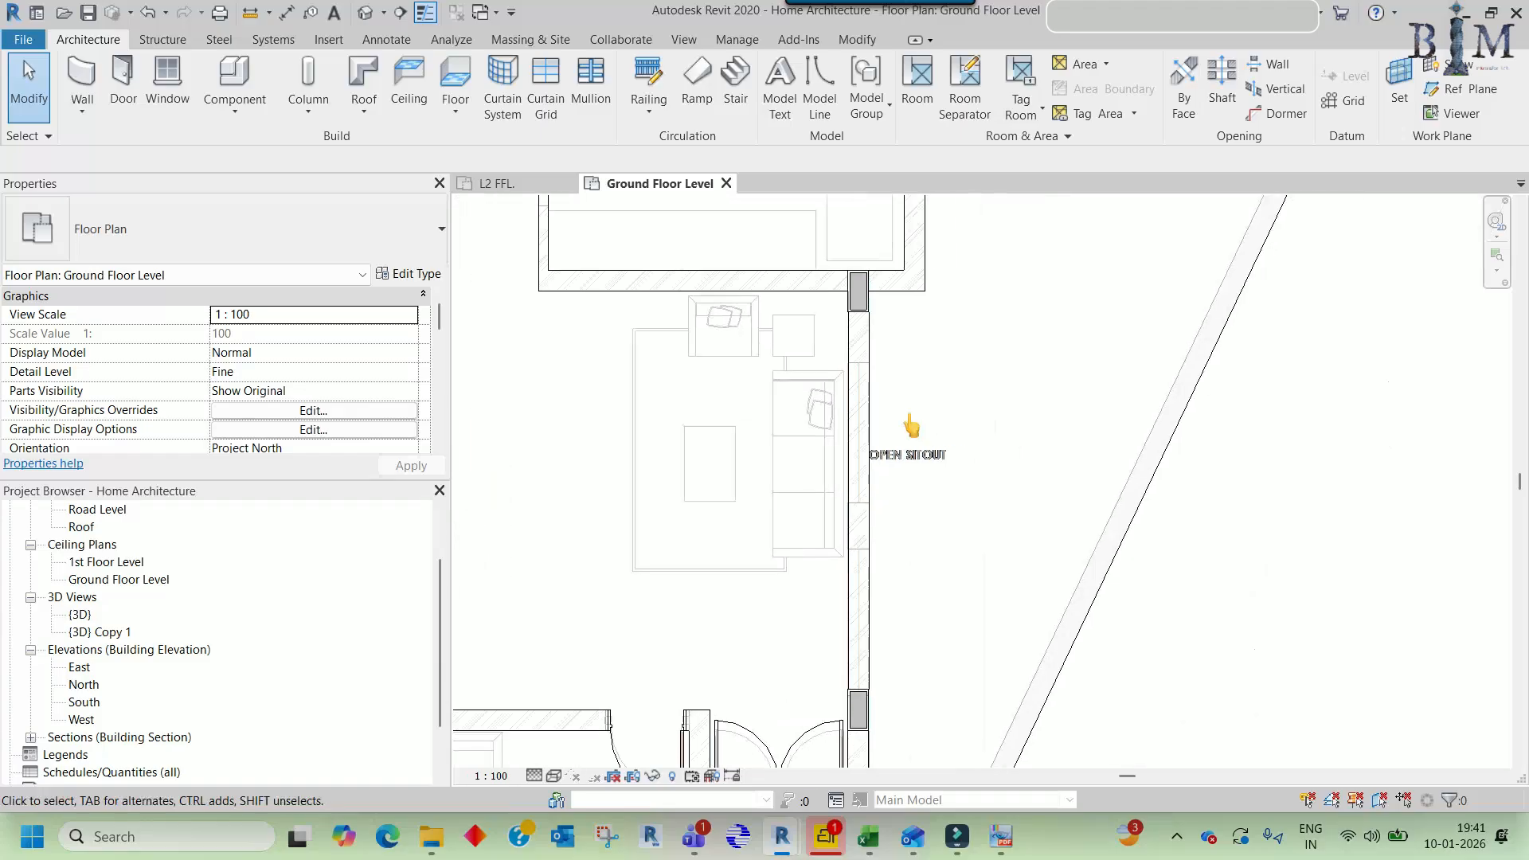
left_click(159, 102)
left_click(318, 240)
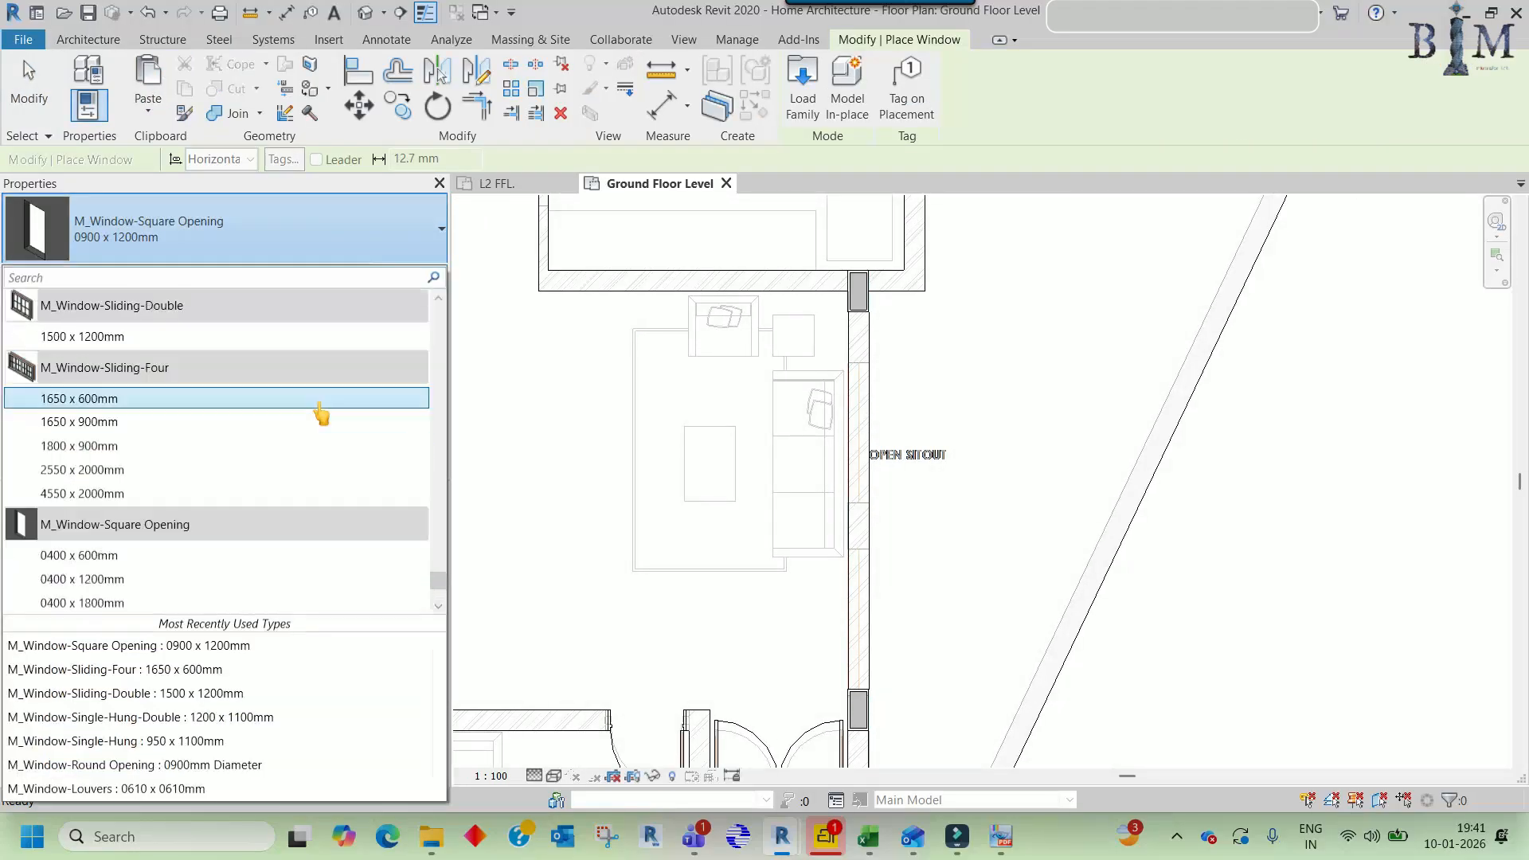
scroll(321, 414, "up", 8)
scroll(321, 414, "up", 10)
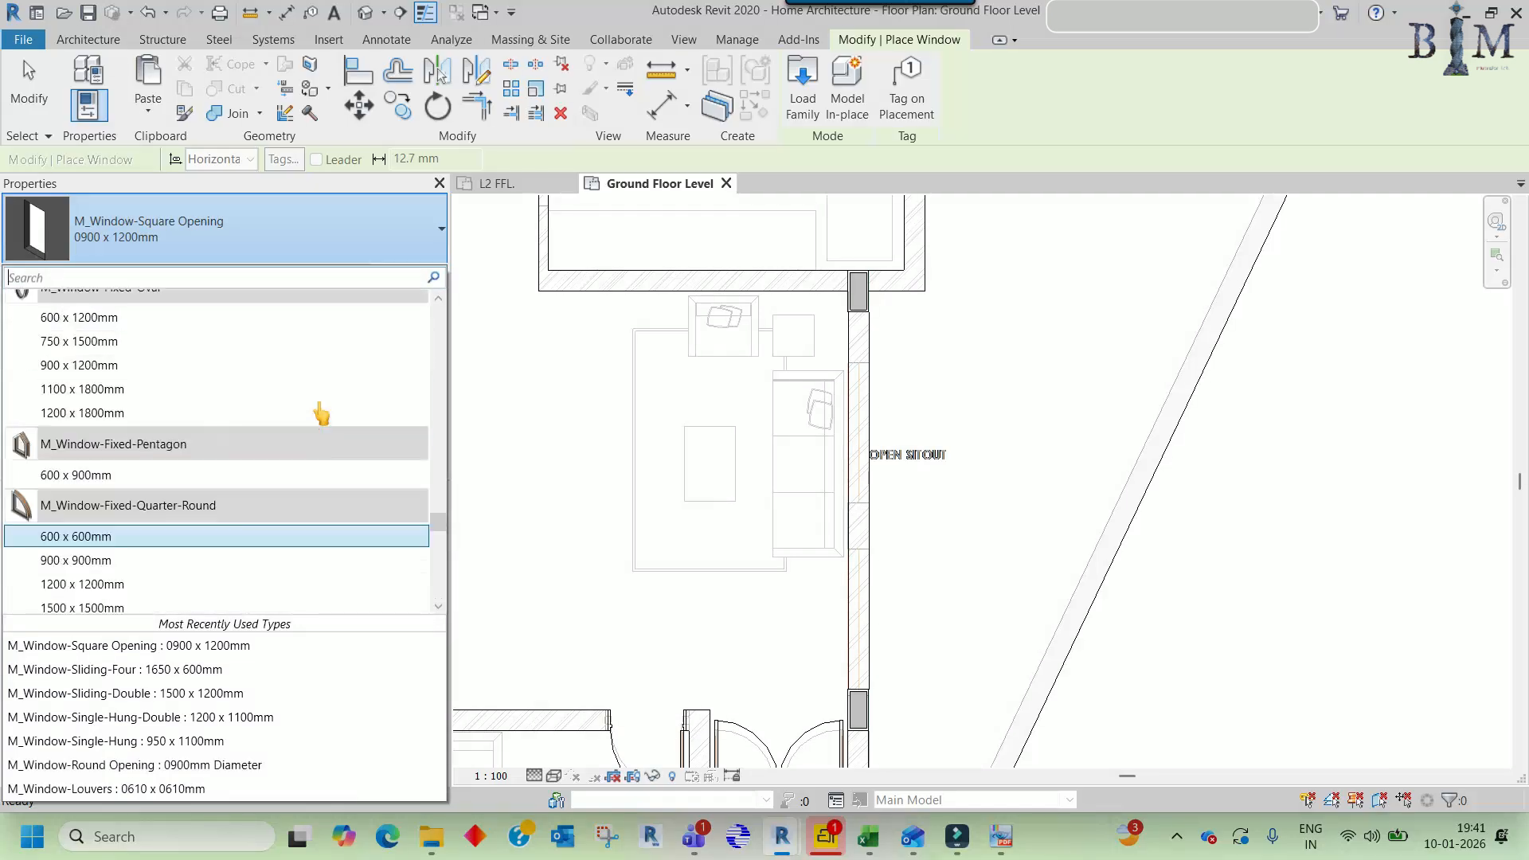
scroll(319, 412, "up", 15)
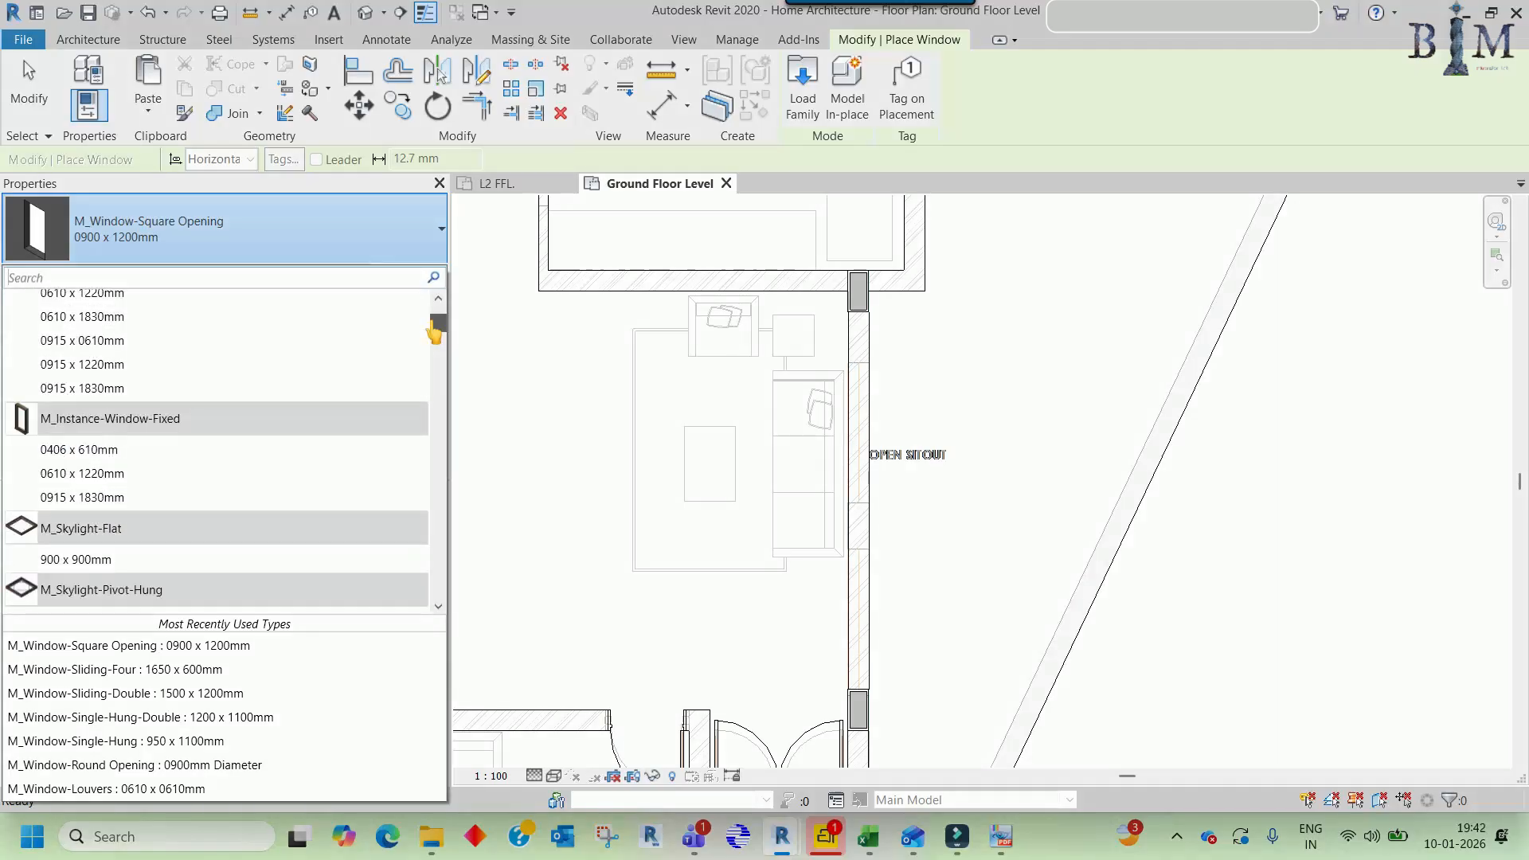
left_click_drag(434, 330, 436, 310)
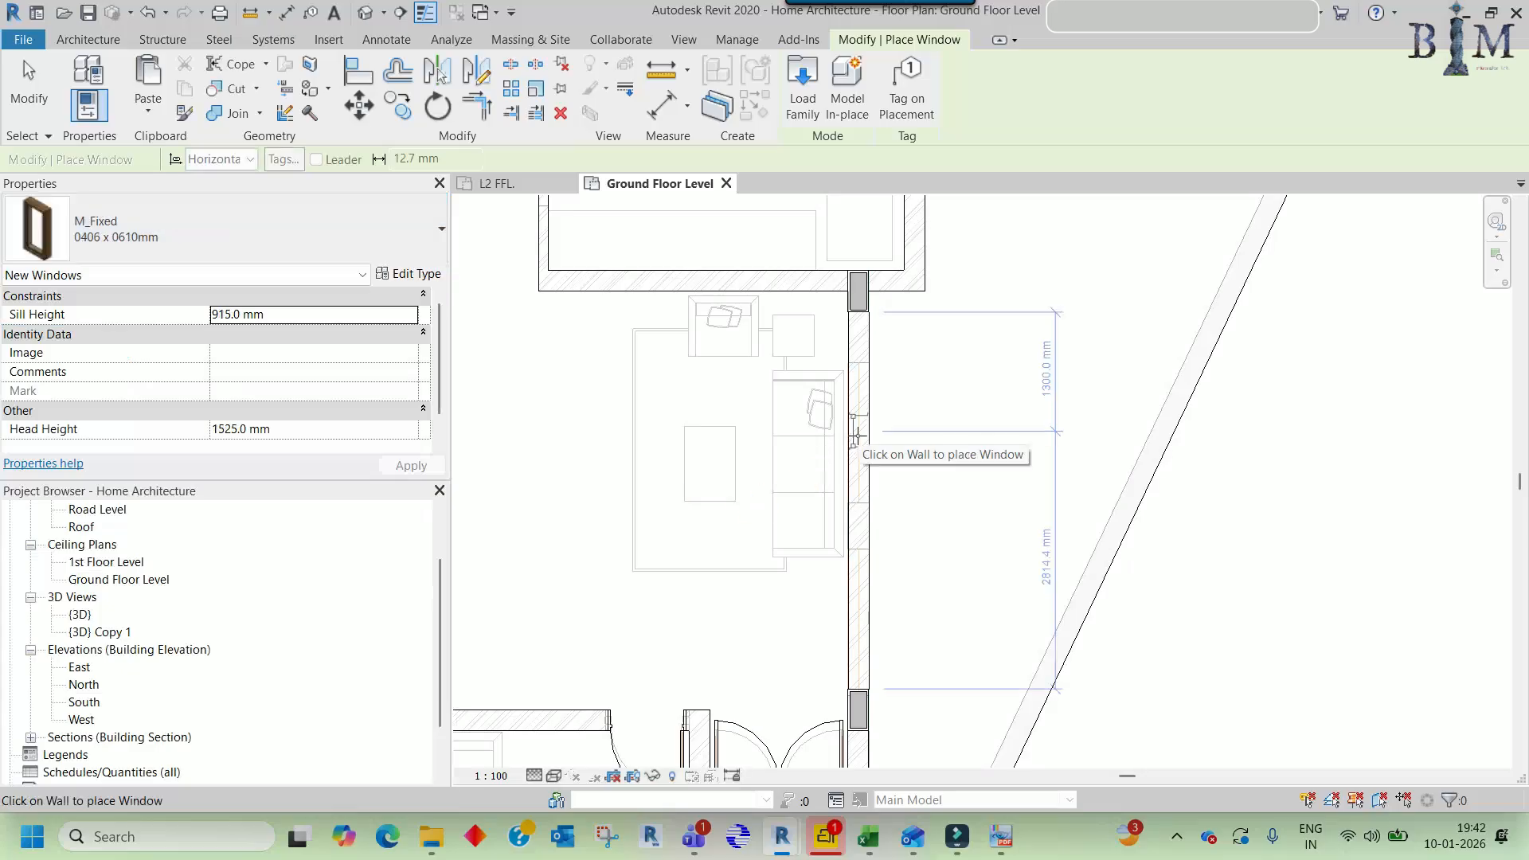
scroll(858, 434, "up", 3)
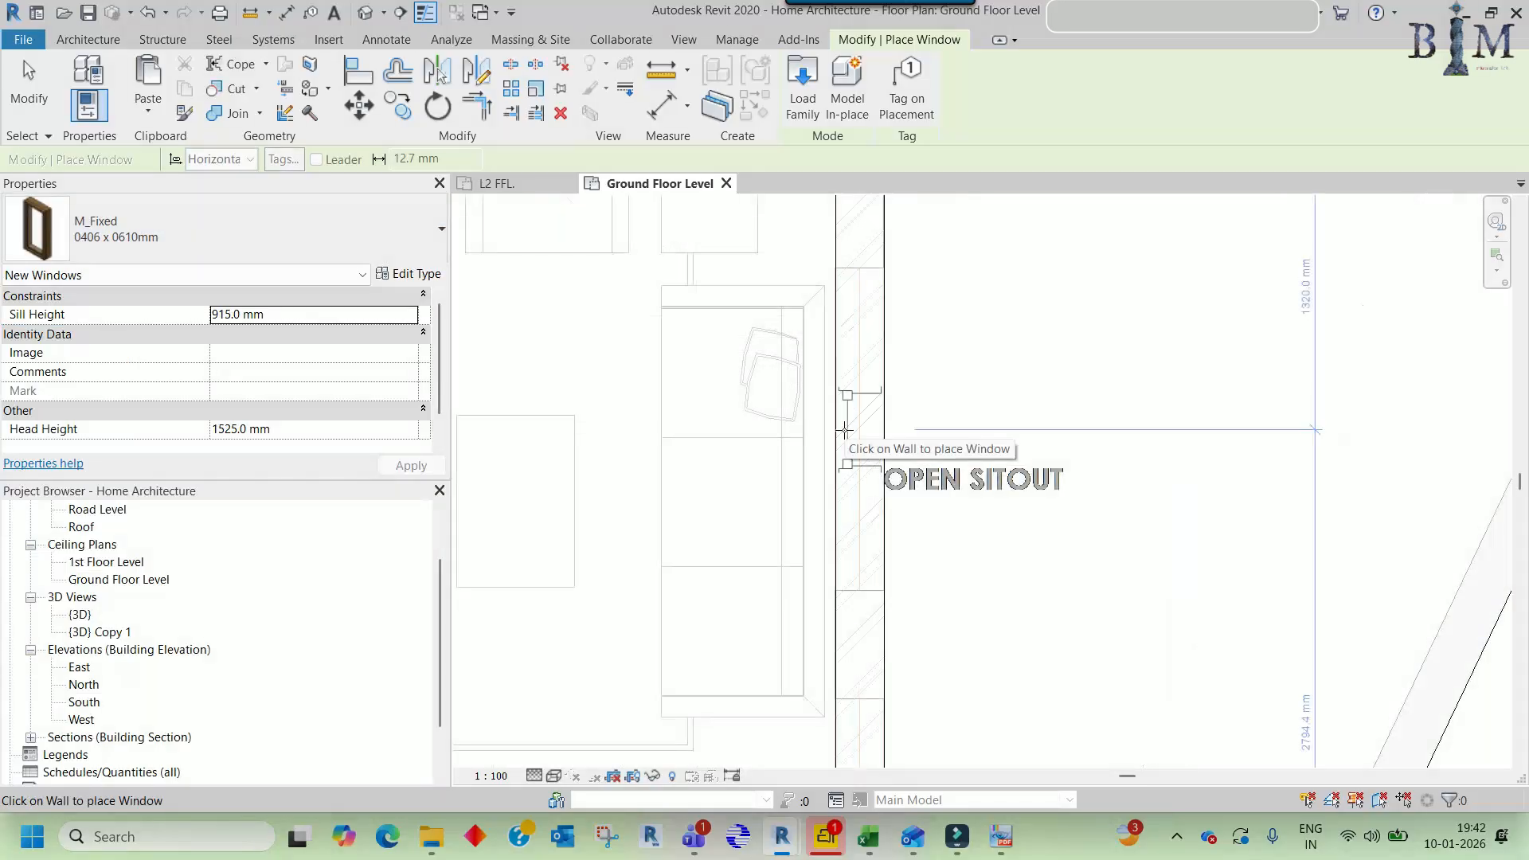
left_click(845, 430)
key("Escape")
scroll(789, 341, "down", 4)
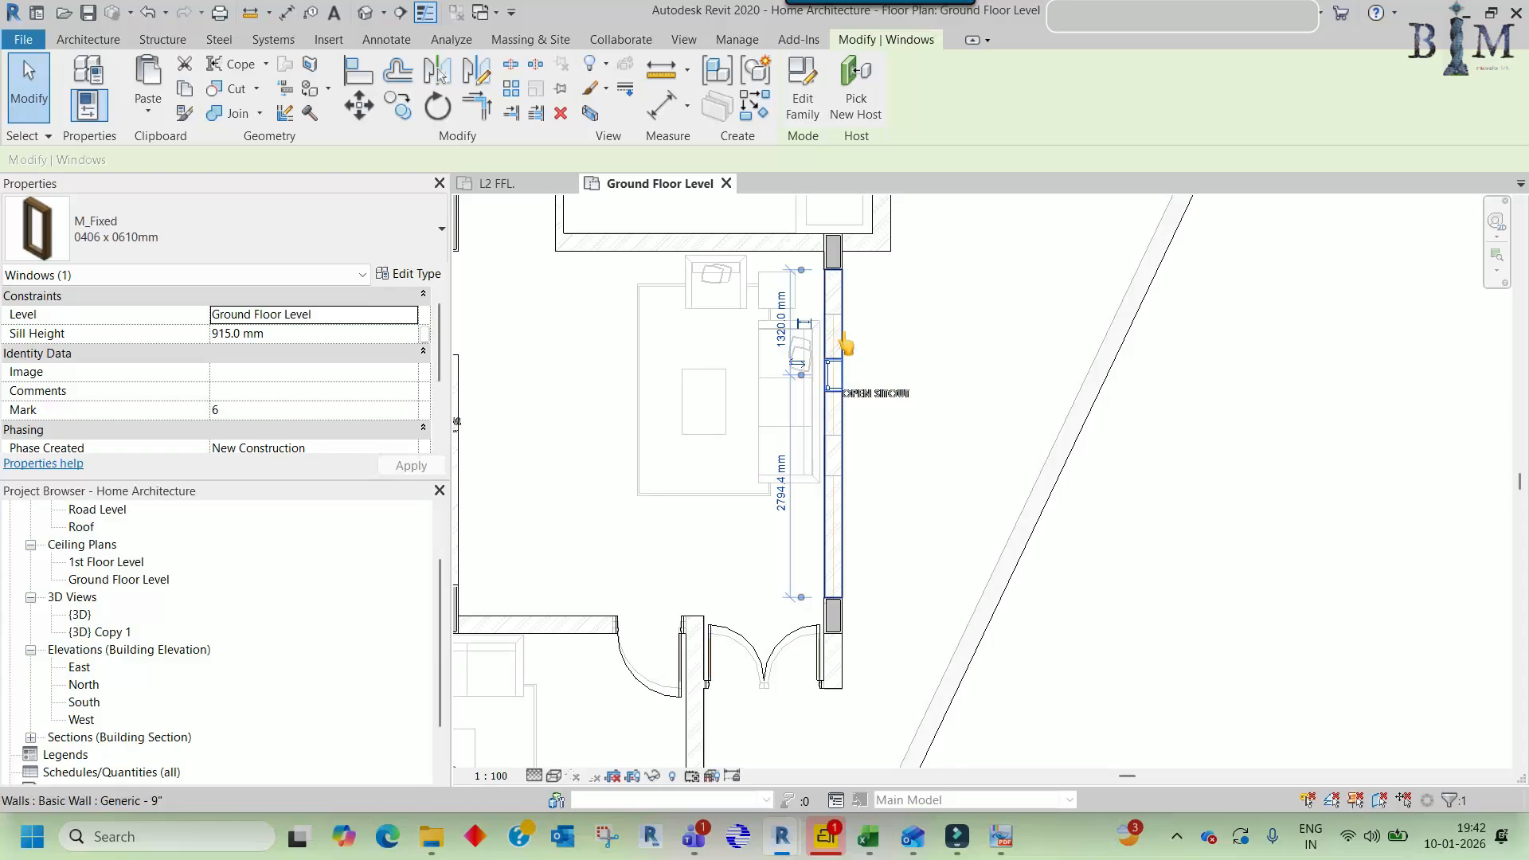
scroll(845, 345, "down", 3)
key("Escape")
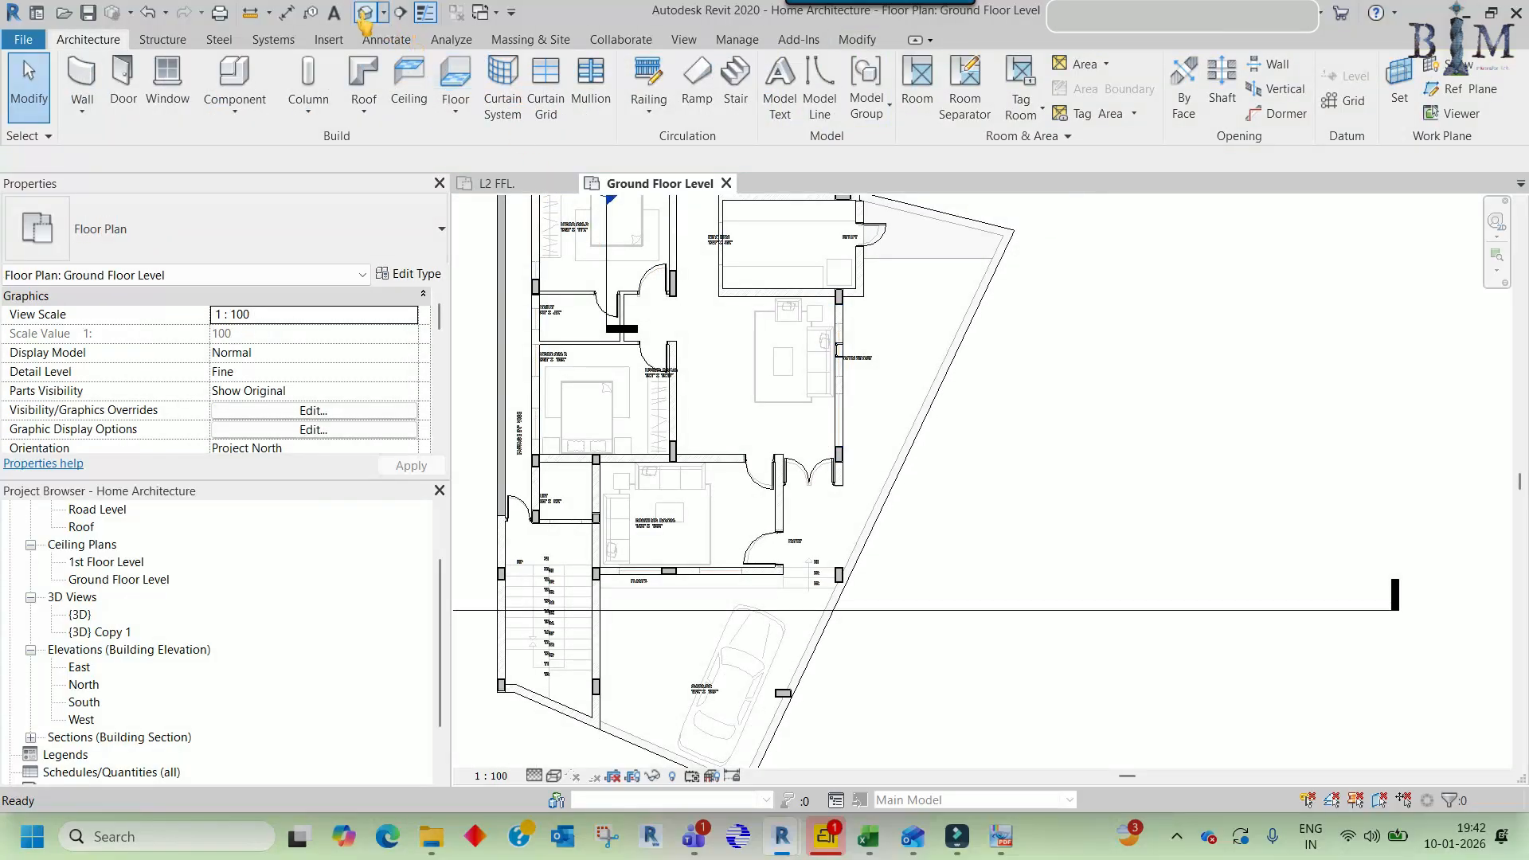
- Inspect the newly placed fixed window in the {3D} Copy 1 view, and go back to the Ground Floor Level plan
left_click(364, 13)
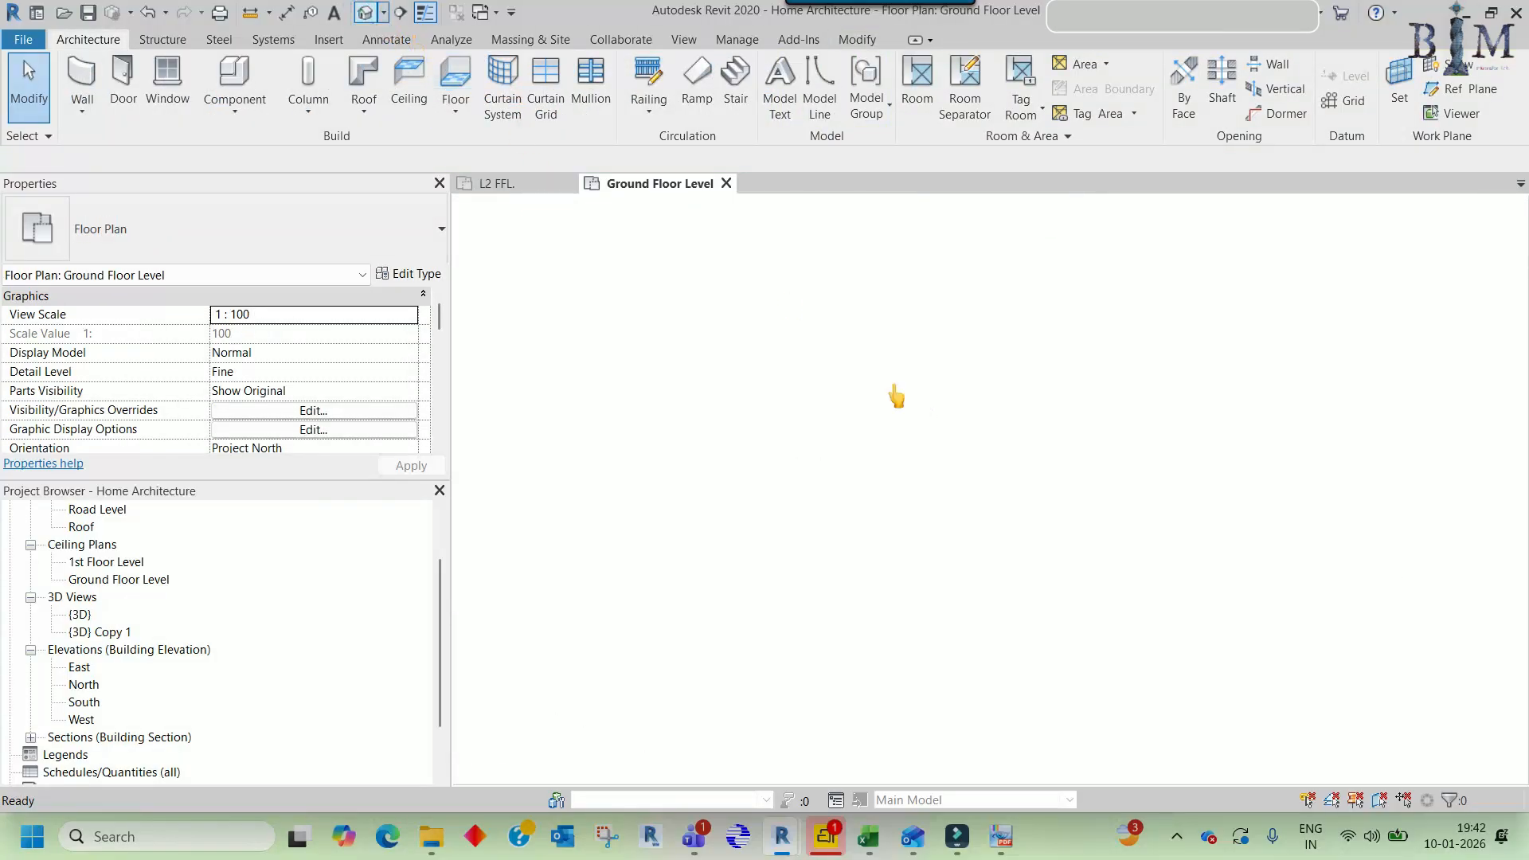
left_click(665, 186)
scroll(151, 635, "up", 1)
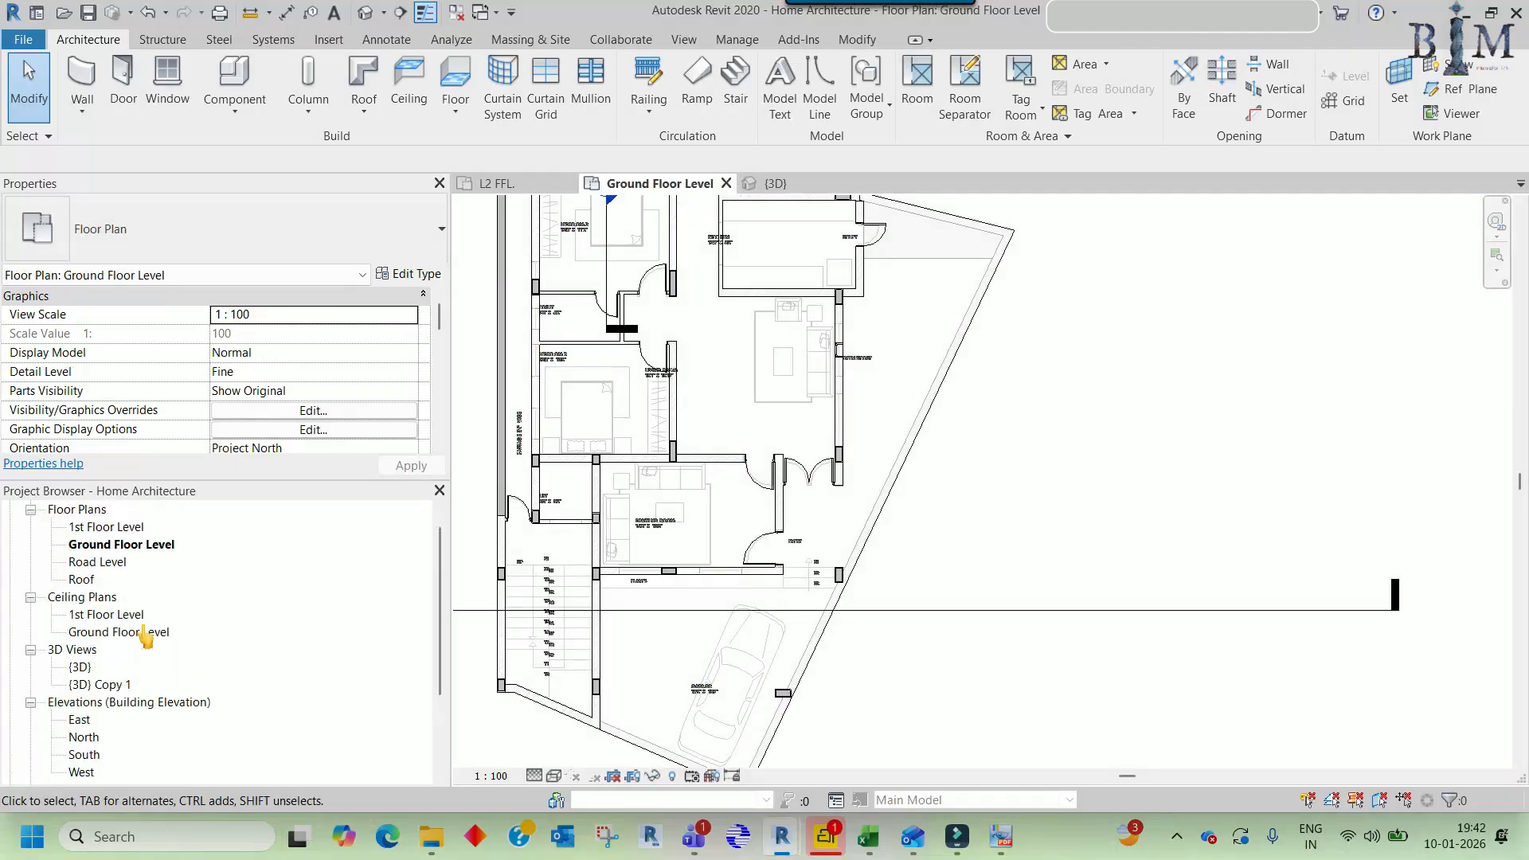
scroll(126, 614, "up", 1)
double_click(96, 703)
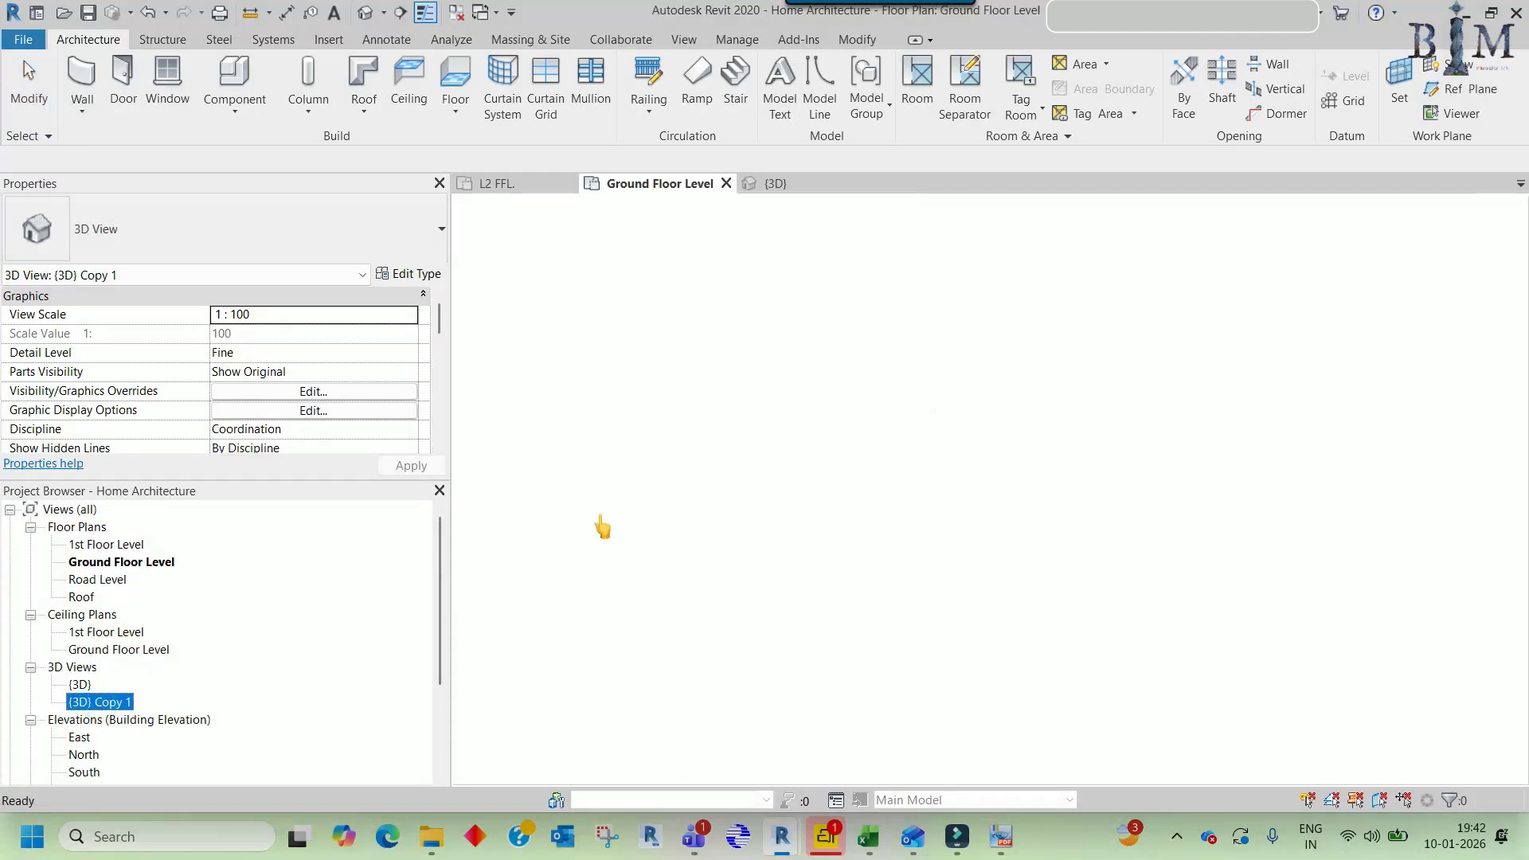
scroll(932, 516, "up", 5)
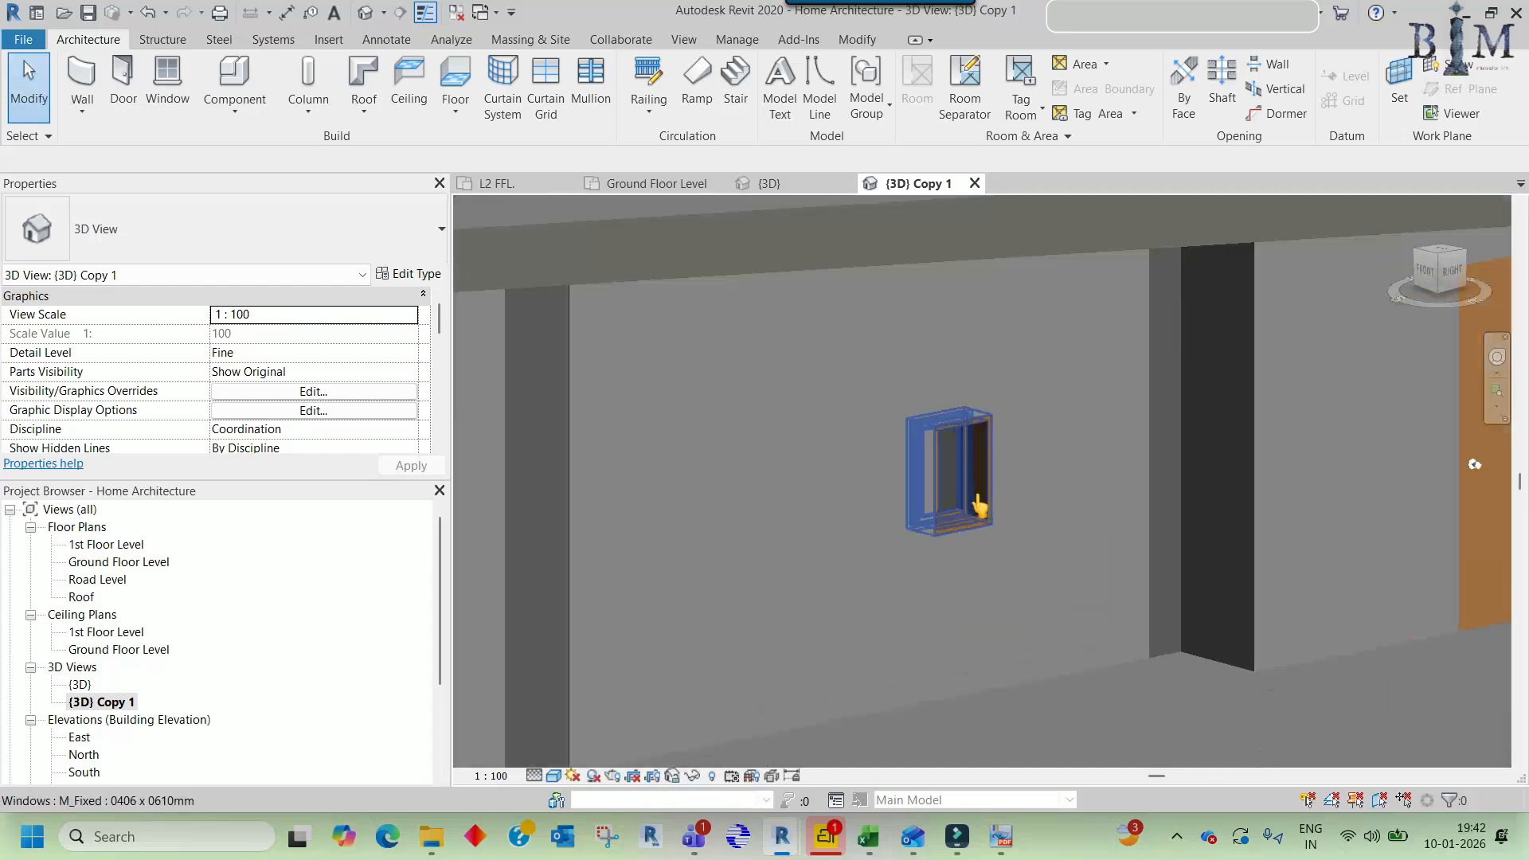
left_click(982, 501)
middle_click_drag(982, 501, 977, 539, "shift")
left_click(1001, 572)
scroll(987, 542, "up", 3)
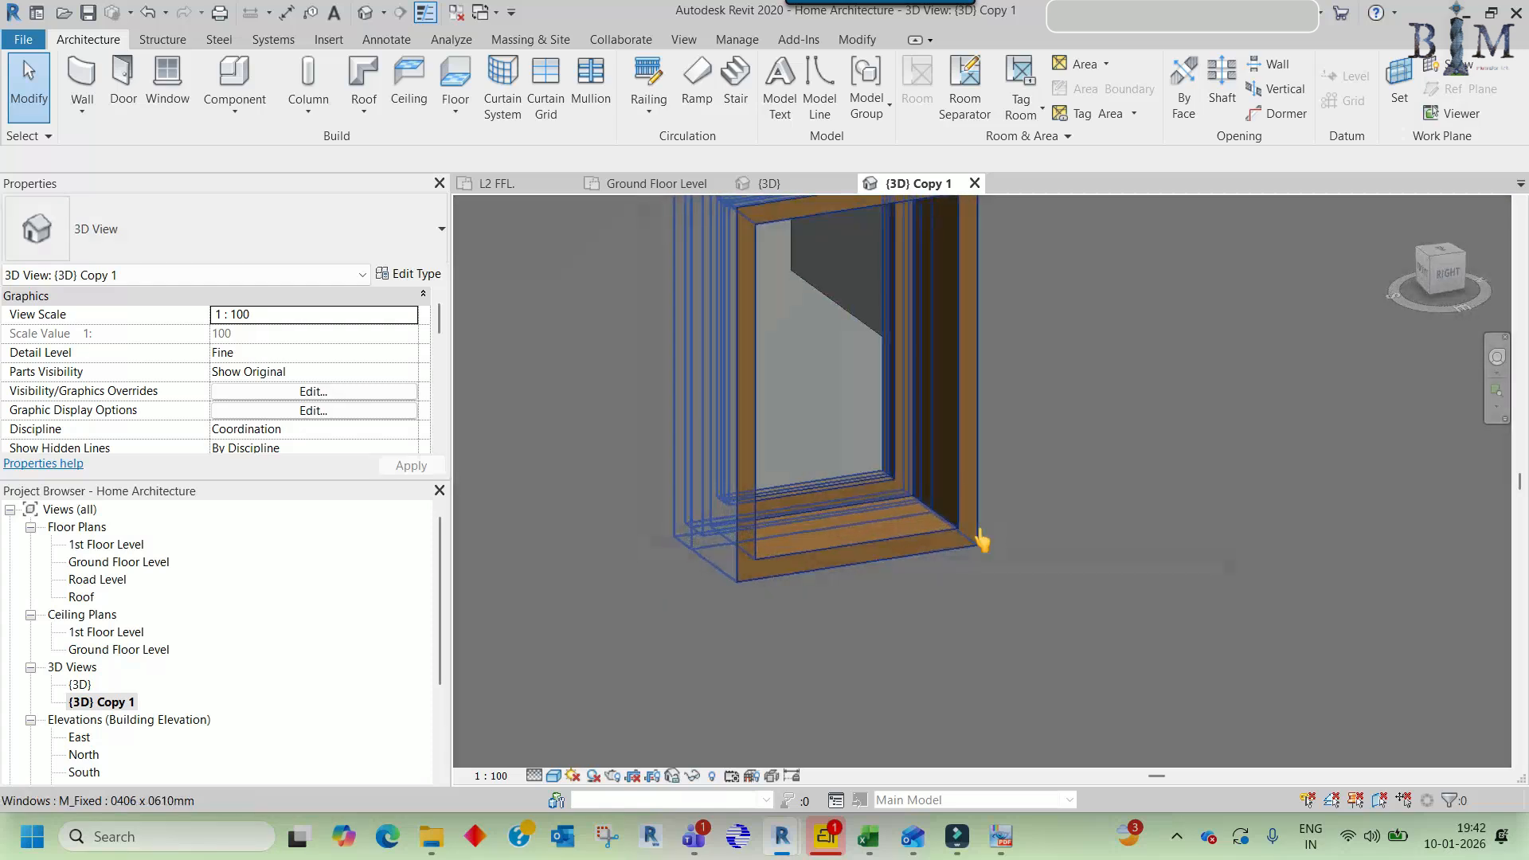
left_click(650, 183)
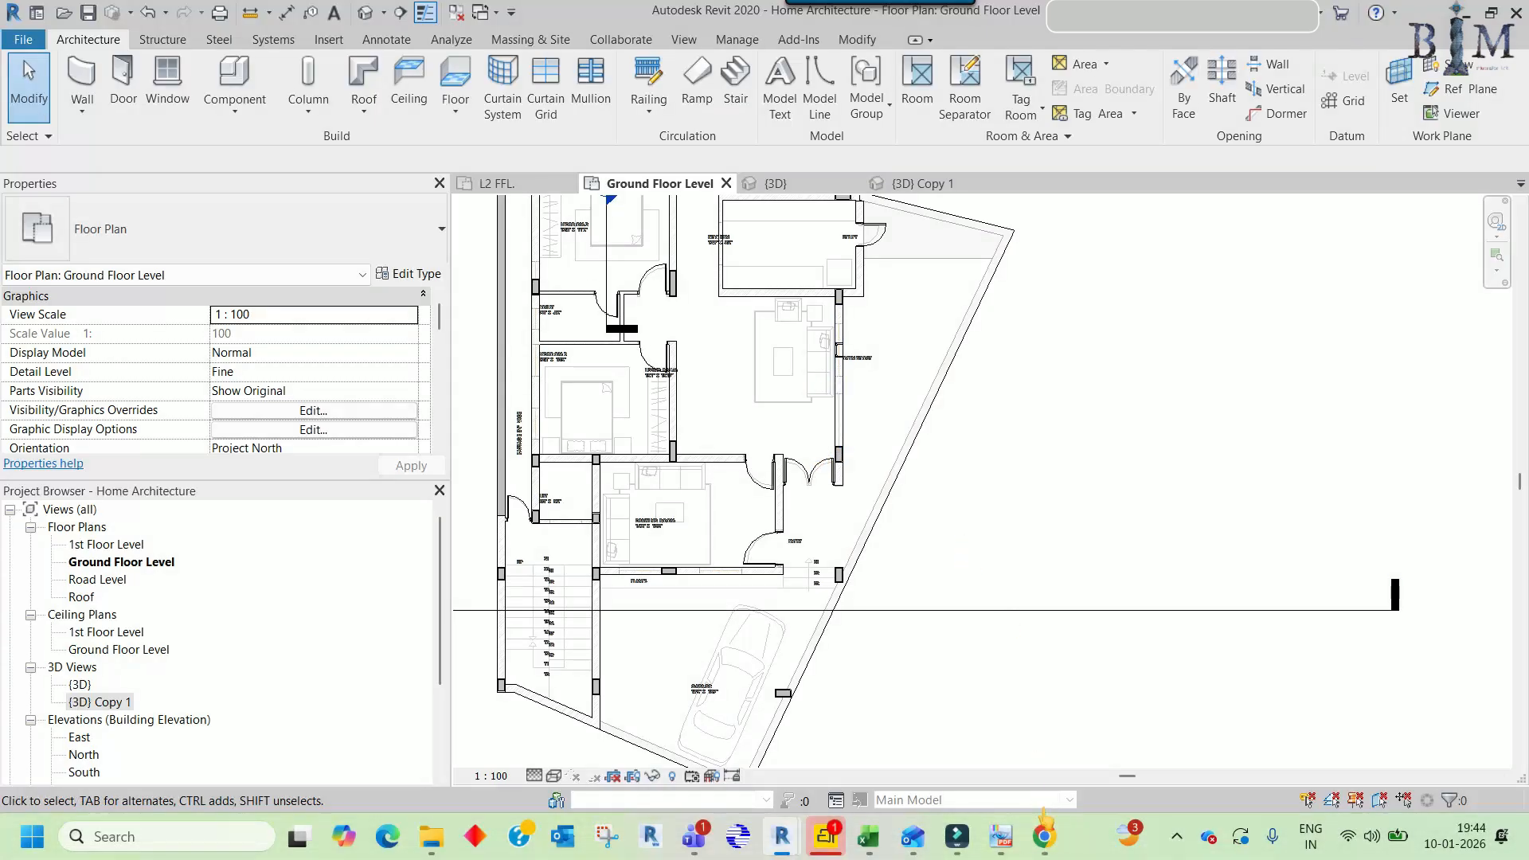
- Switch to Chrome and download the ARMORTEX Sliding Hollow Metal Transaction Window System from the BIMobject Windows category
left_click(1045, 832)
scroll(1236, 519, "down", 2)
scroll(1232, 518, "up", 5)
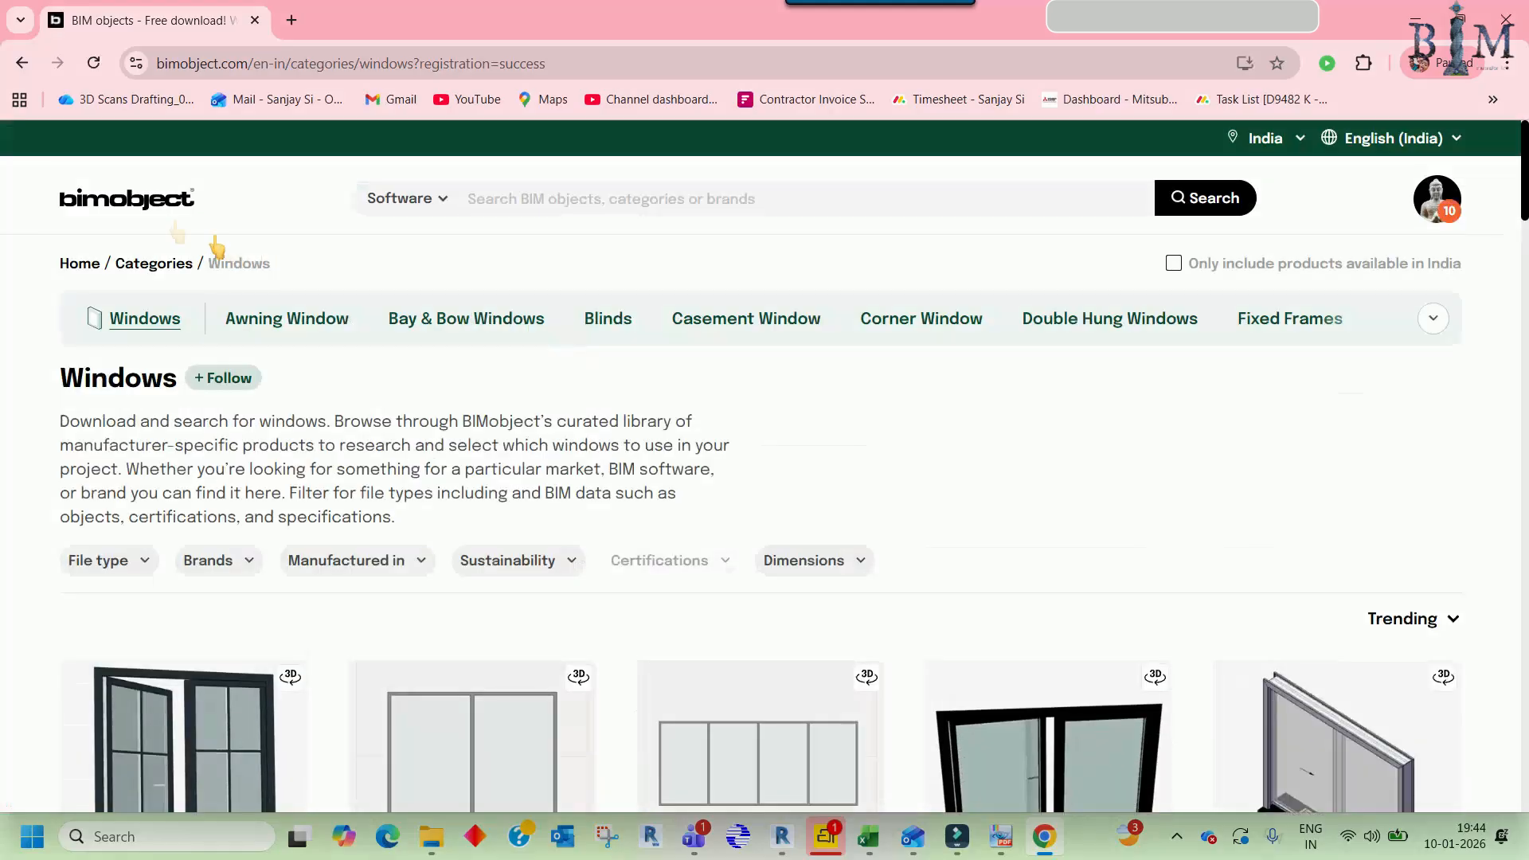
scroll(1043, 575, "down", 5)
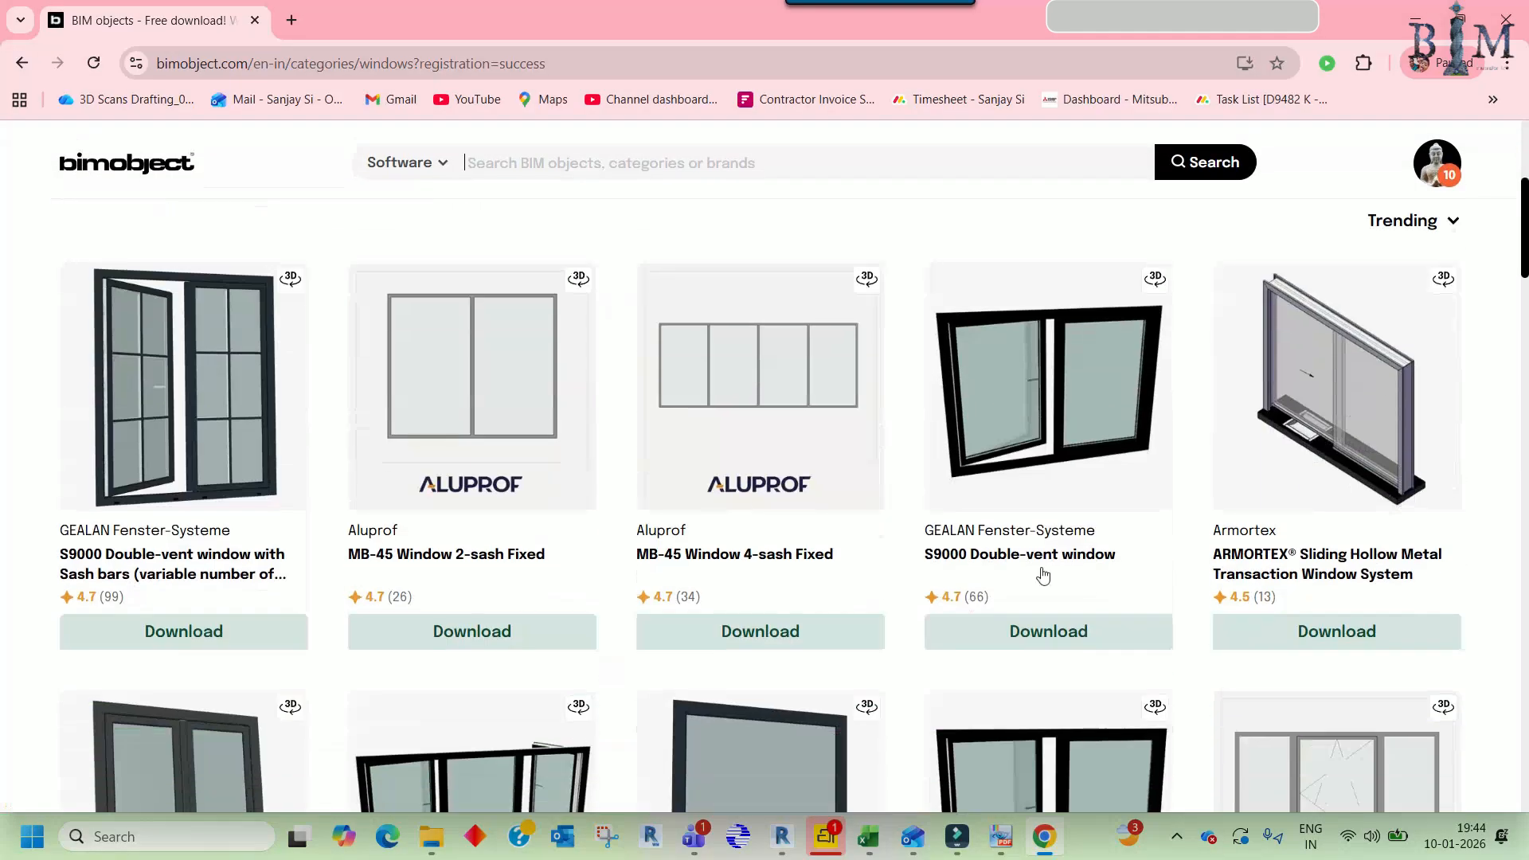
left_click(1328, 641)
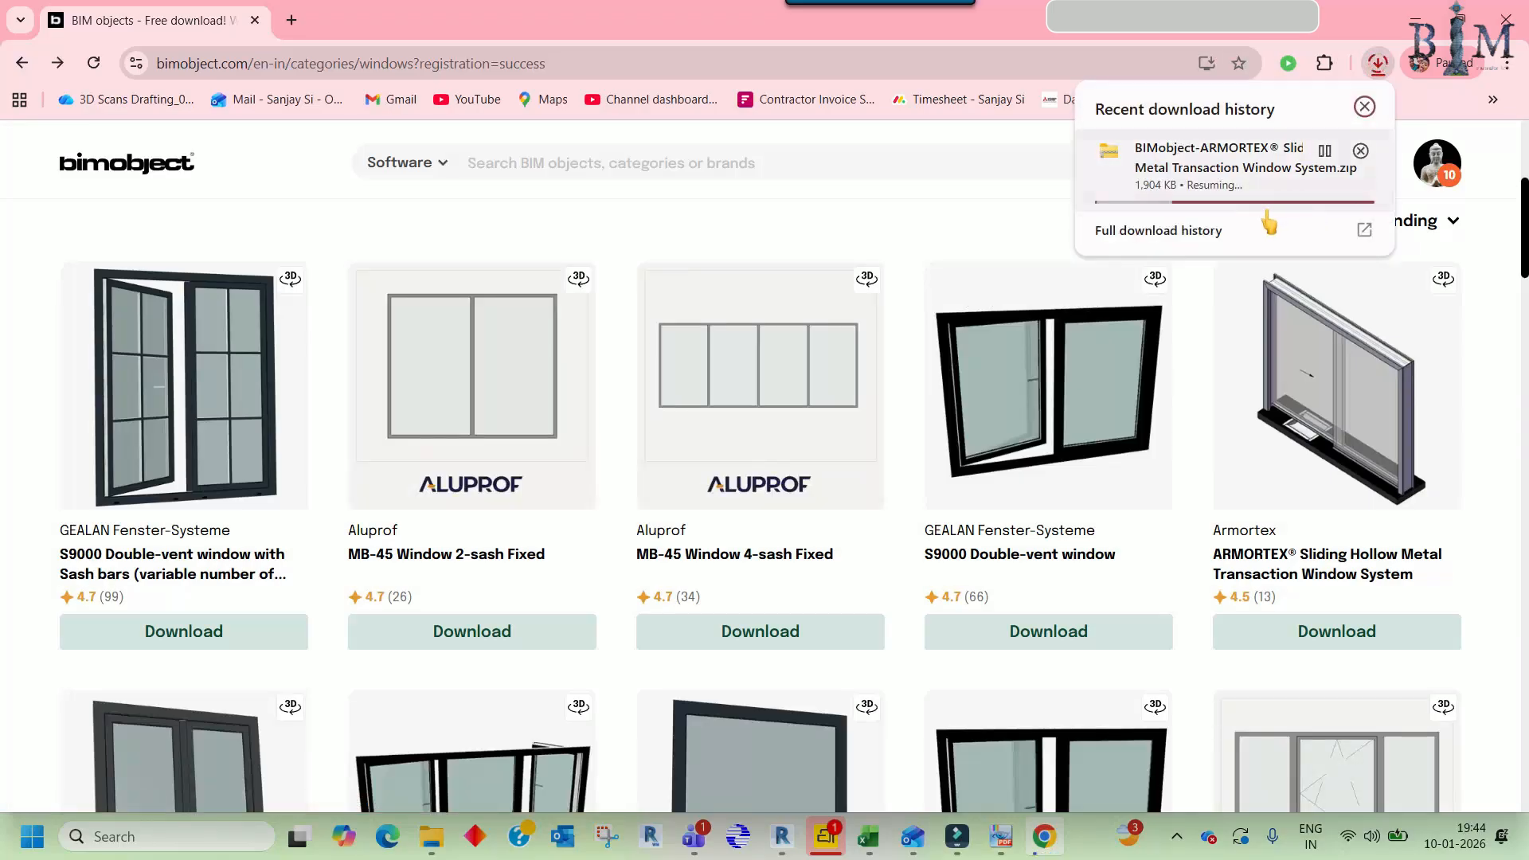
- Locate the downloaded ARMORTEX zip on the D: drive, extract its files with WinRAR, and open the extracted folder
left_click(1358, 235)
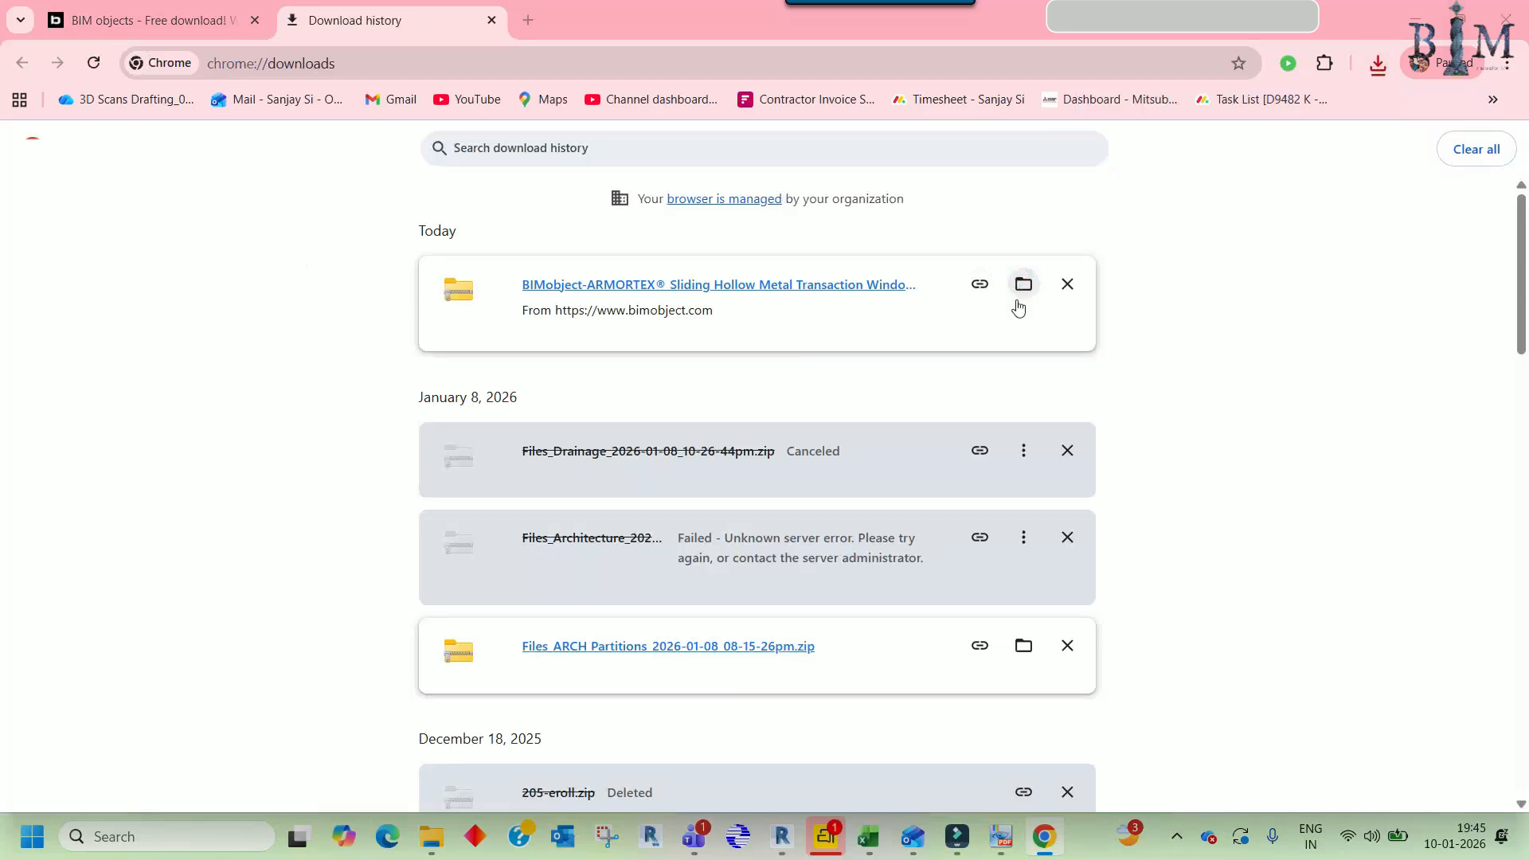
left_click(1022, 287)
right_click(456, 183)
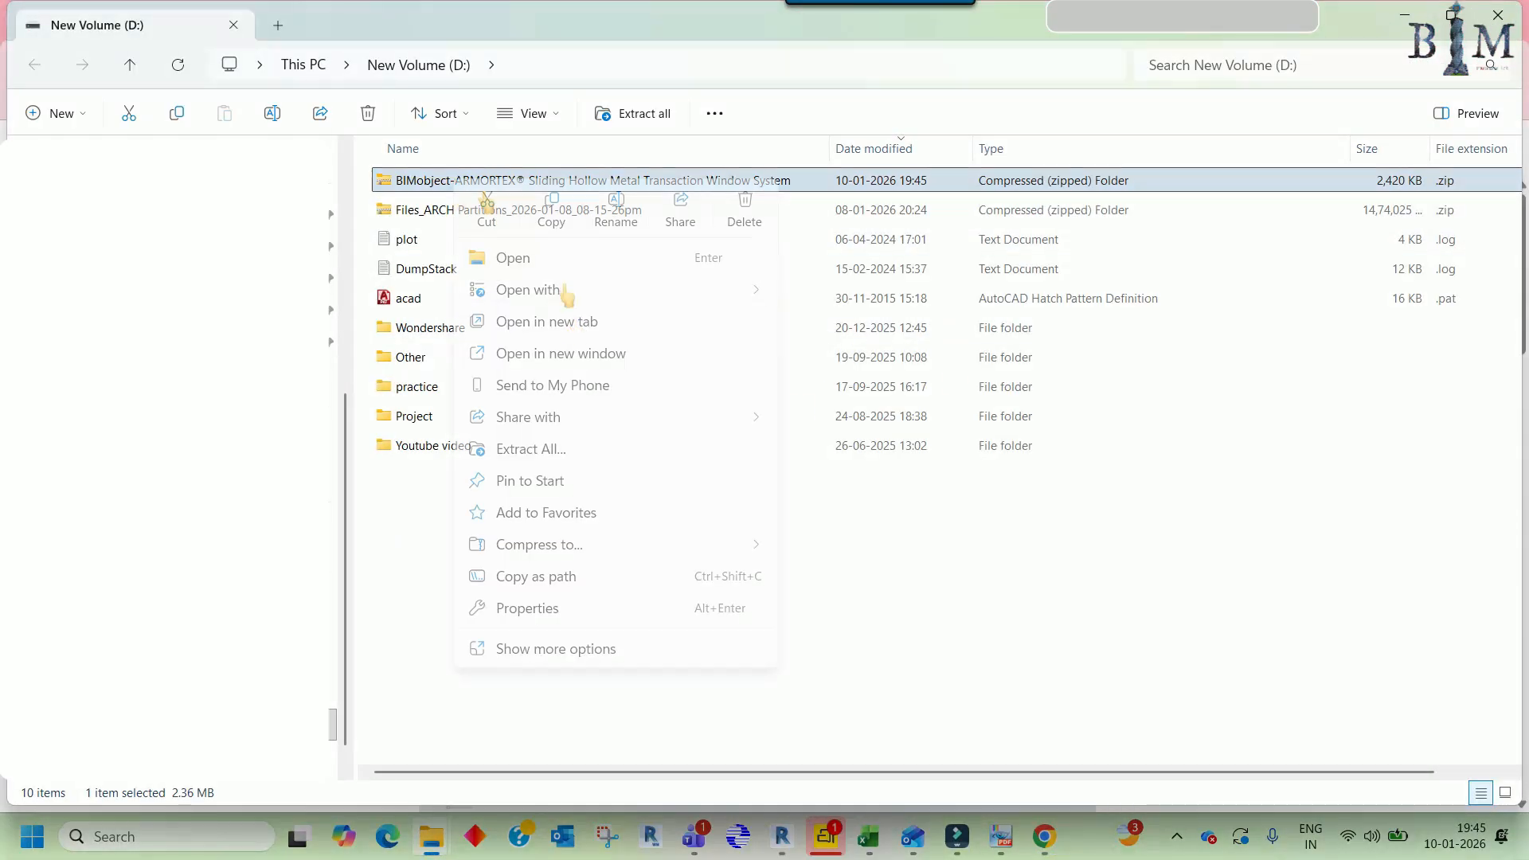
mouse_move(539, 288)
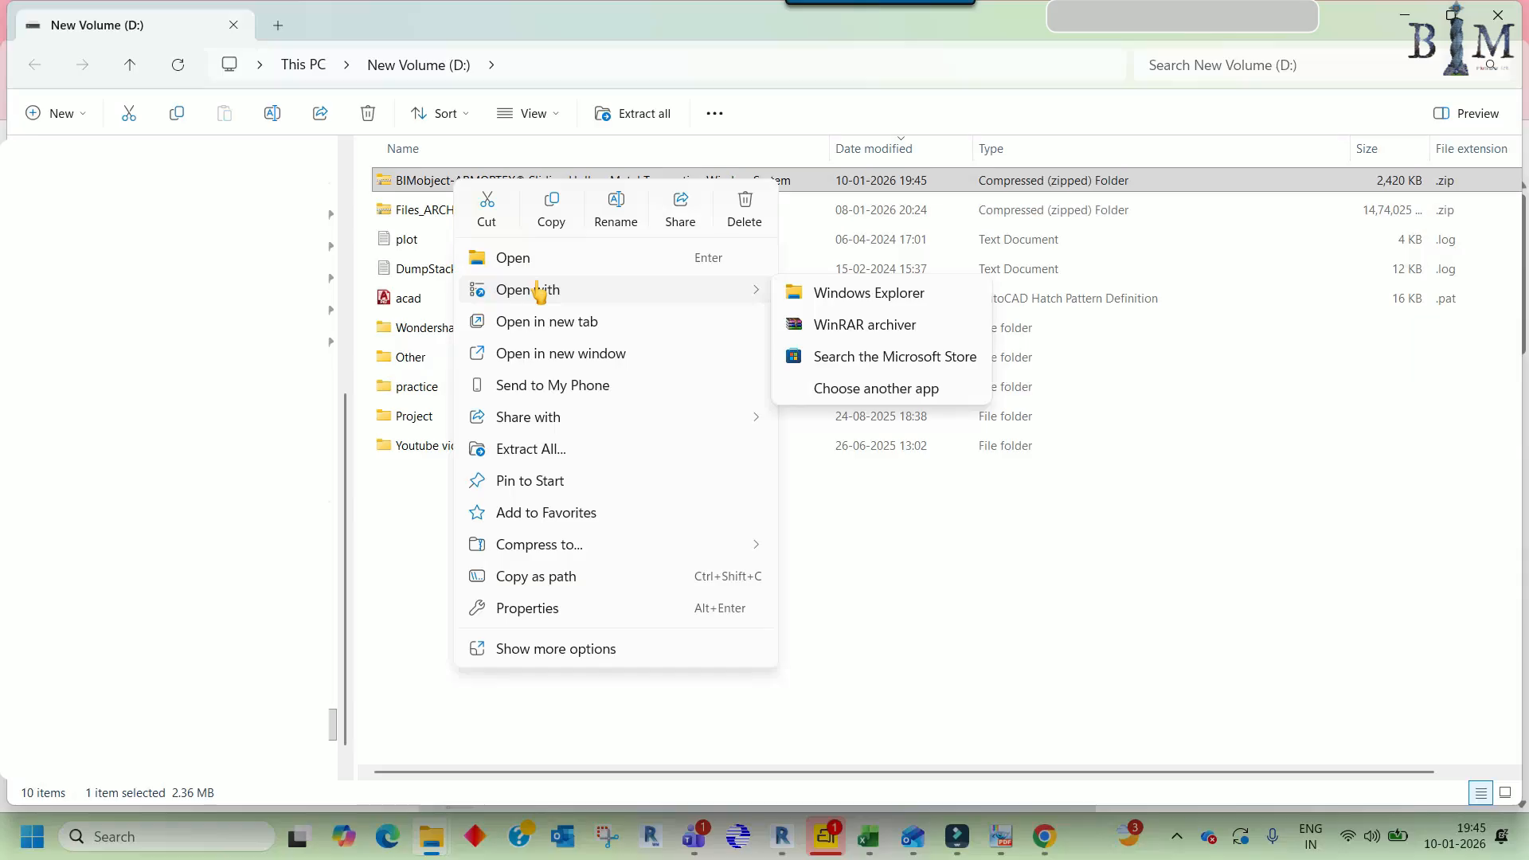
left_click(544, 650)
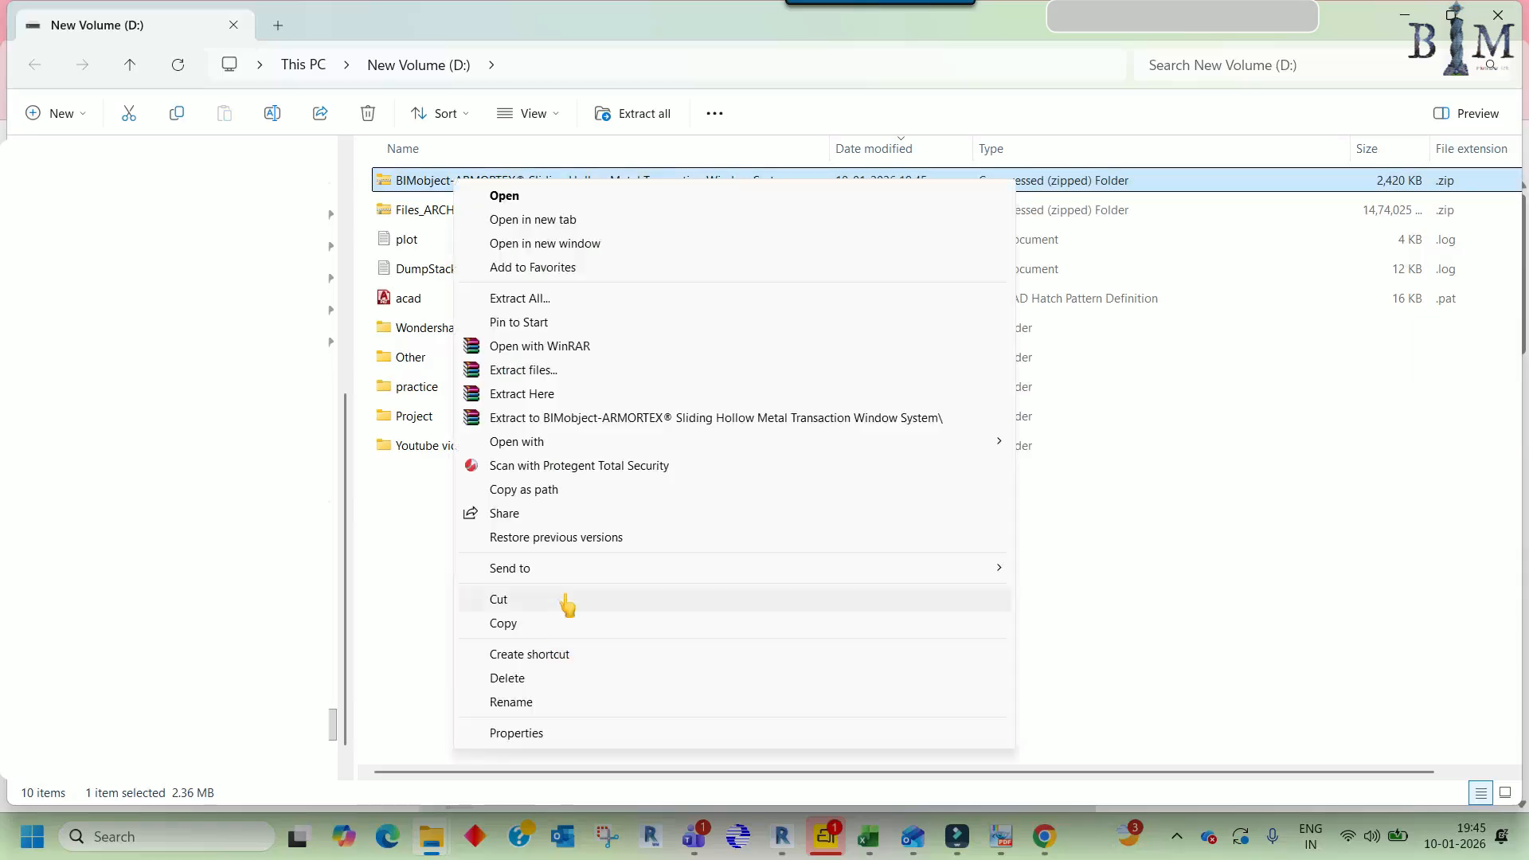
left_click(555, 371)
left_click(802, 616)
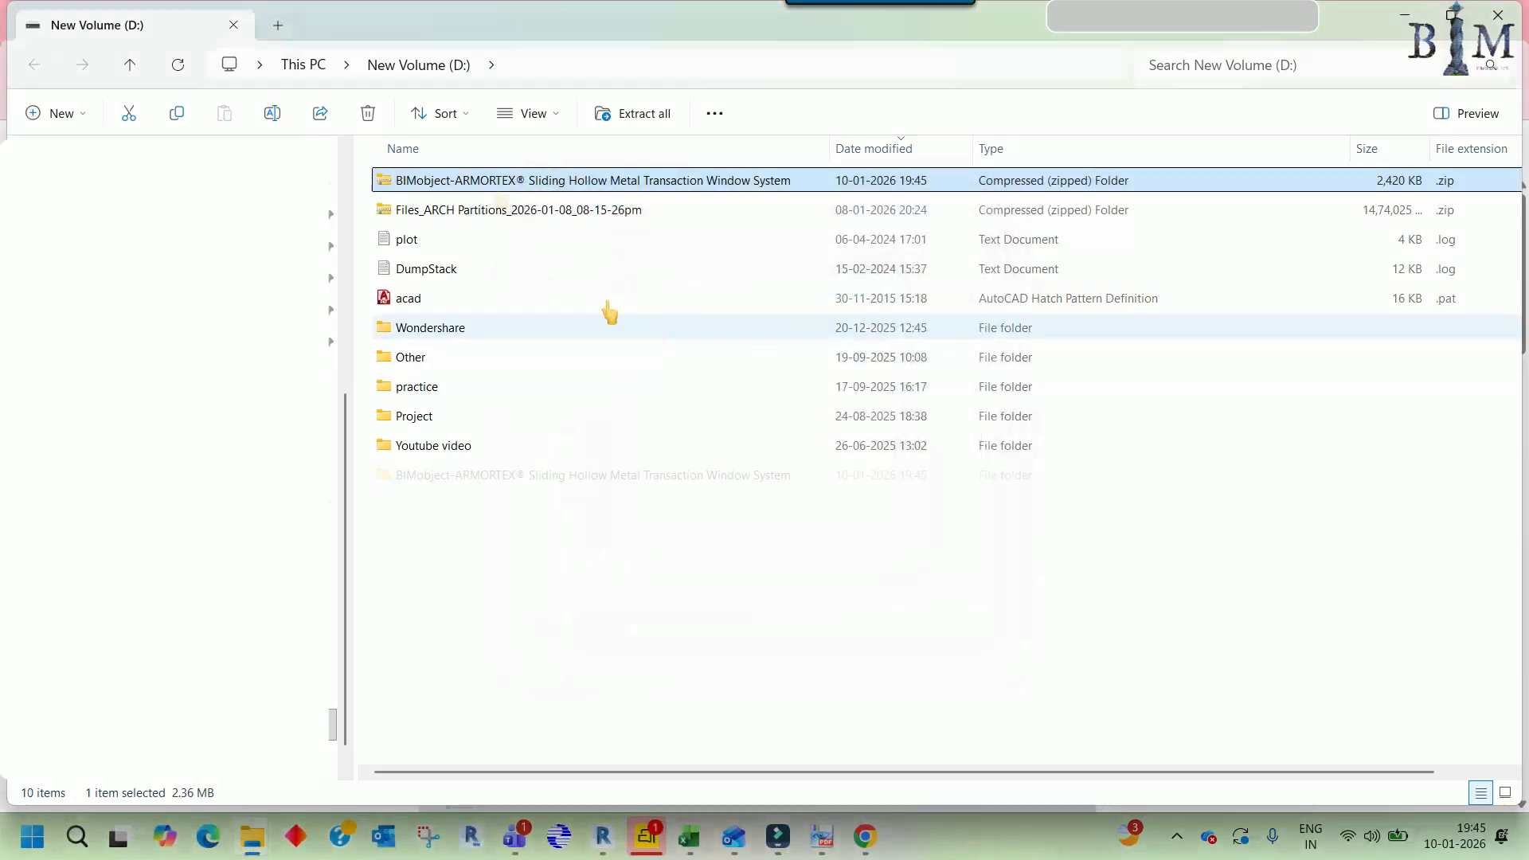
double_click(529, 475)
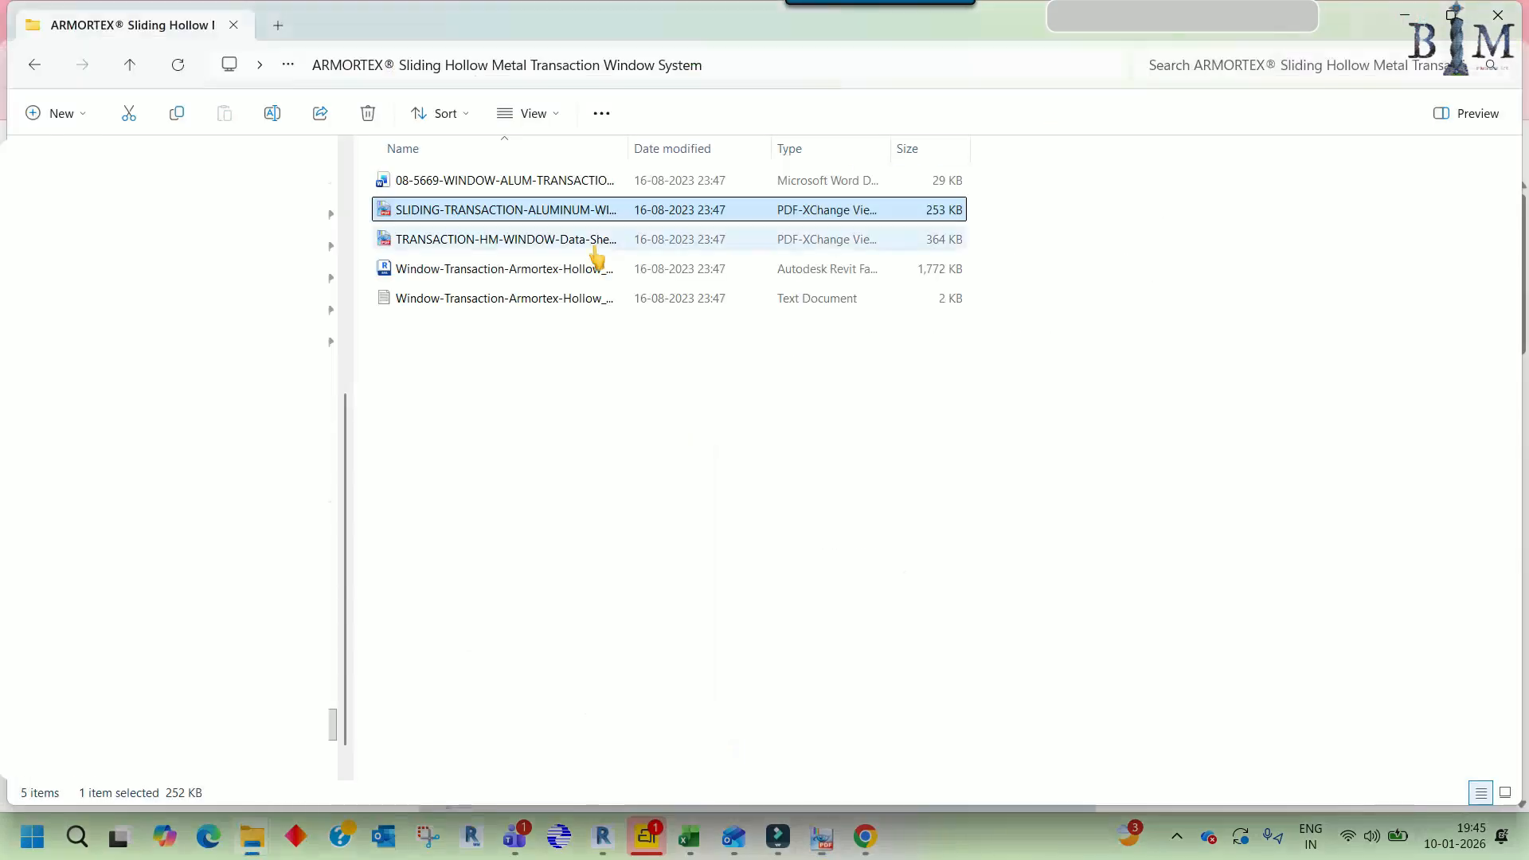
- Load the extracted Window-Transaction-Armortex-Hollow_Metal-Sliding-Deal_Tray family into the Revit project and place one in the living room wall facing the open sitout
left_click(477, 268)
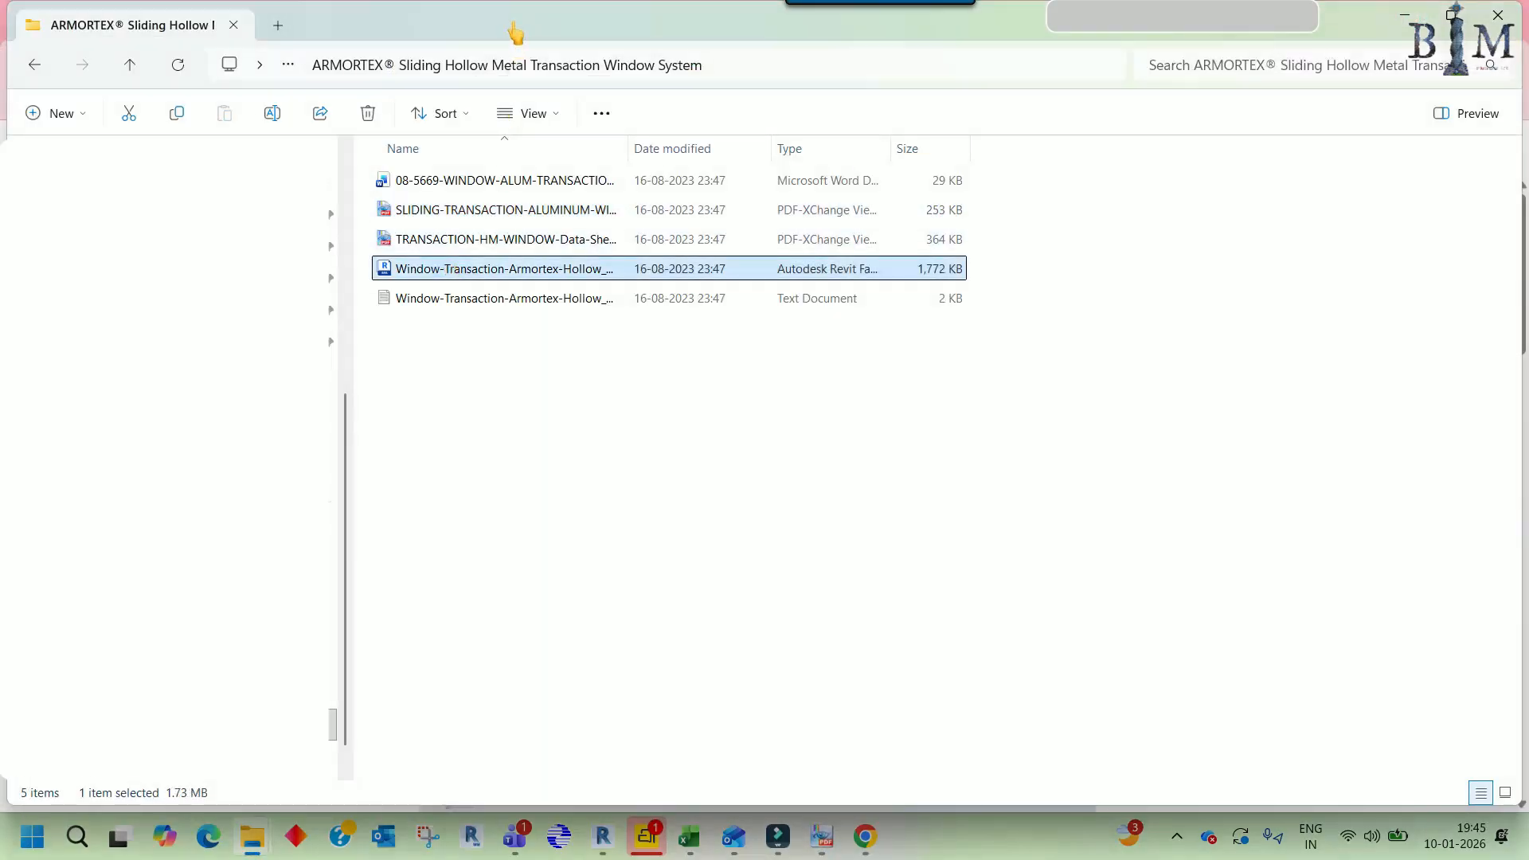
left_click_drag(515, 32, 1318, 307)
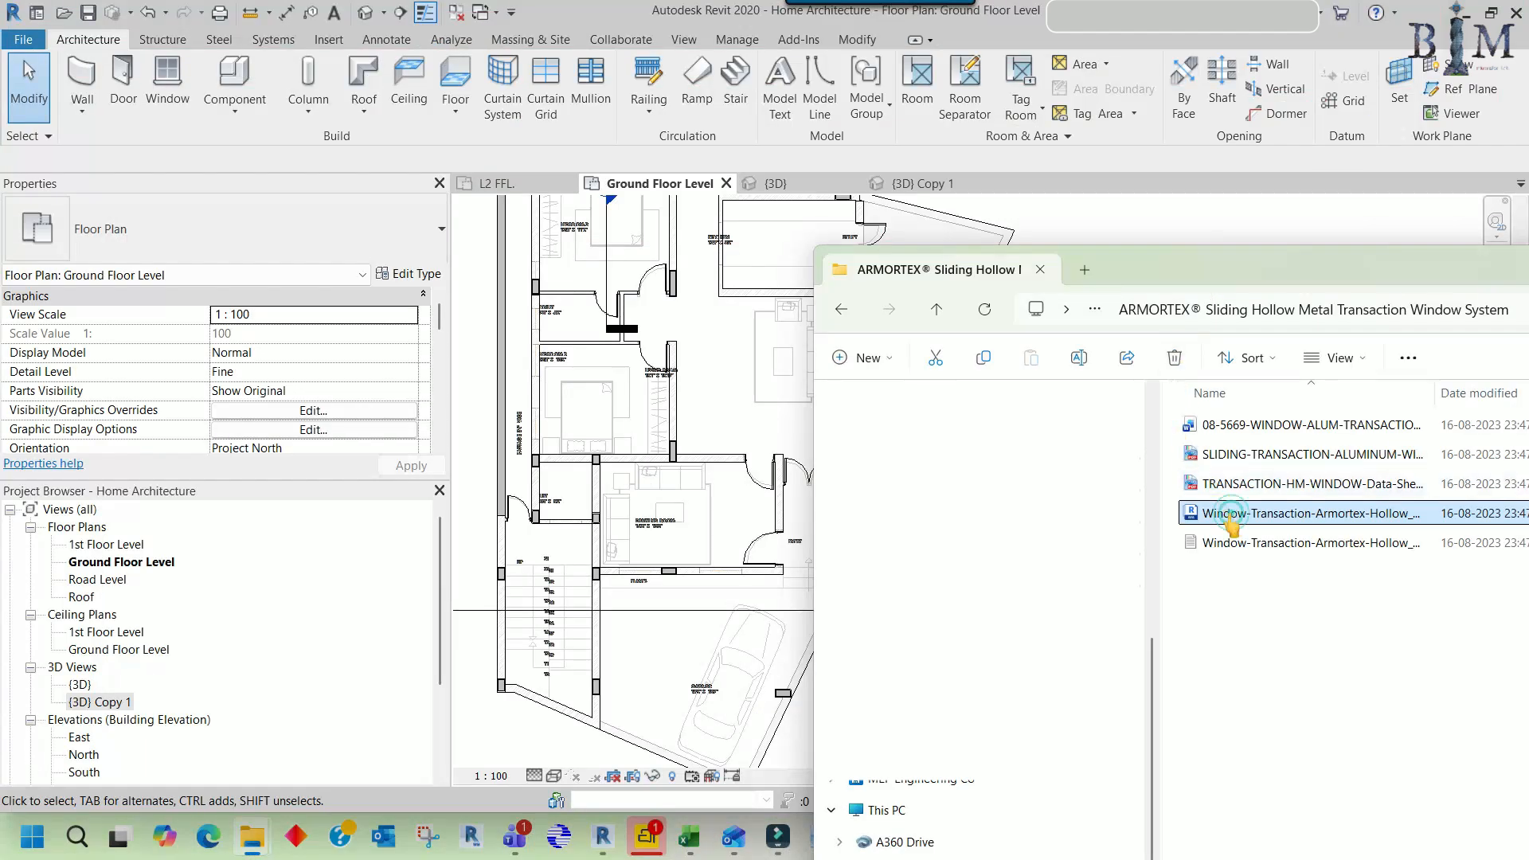
left_click_drag(1230, 513, 766, 442)
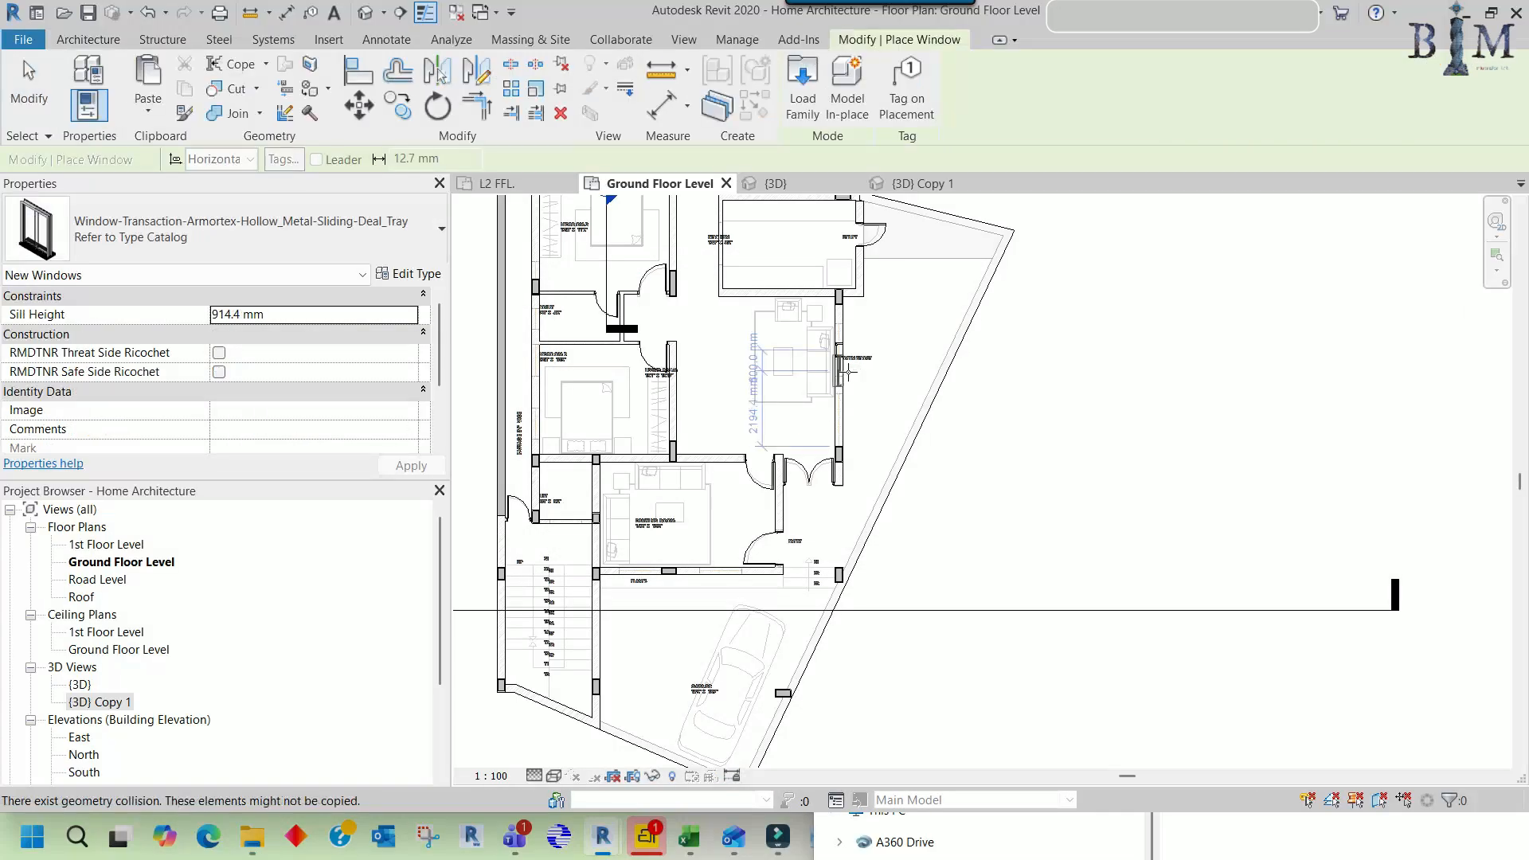
scroll(842, 372, "up", 6)
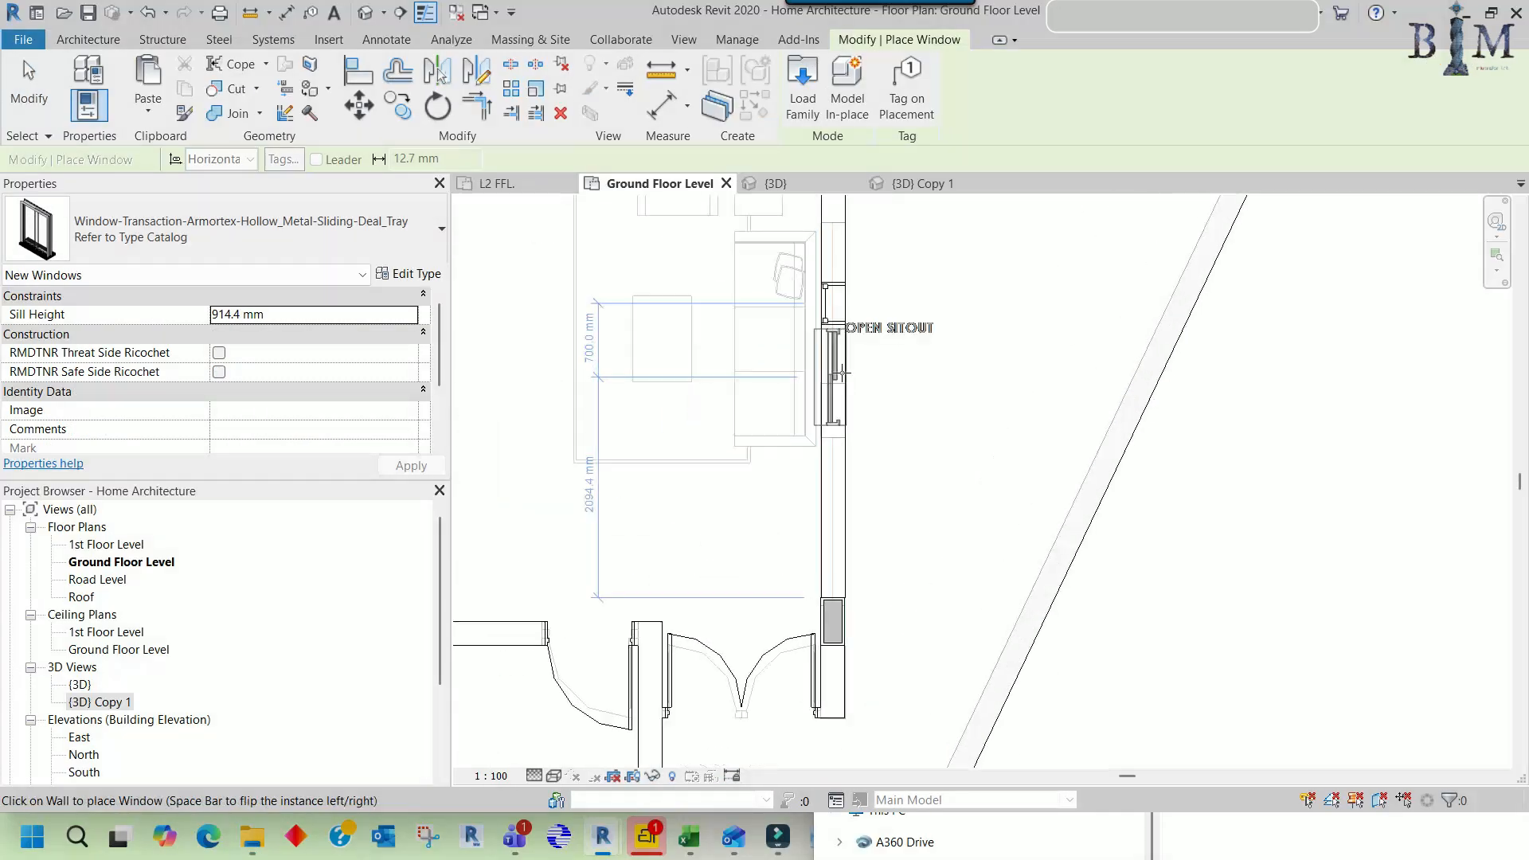
scroll(884, 461, "up", 2)
left_click(844, 500)
key("Escape")
key("Escape")
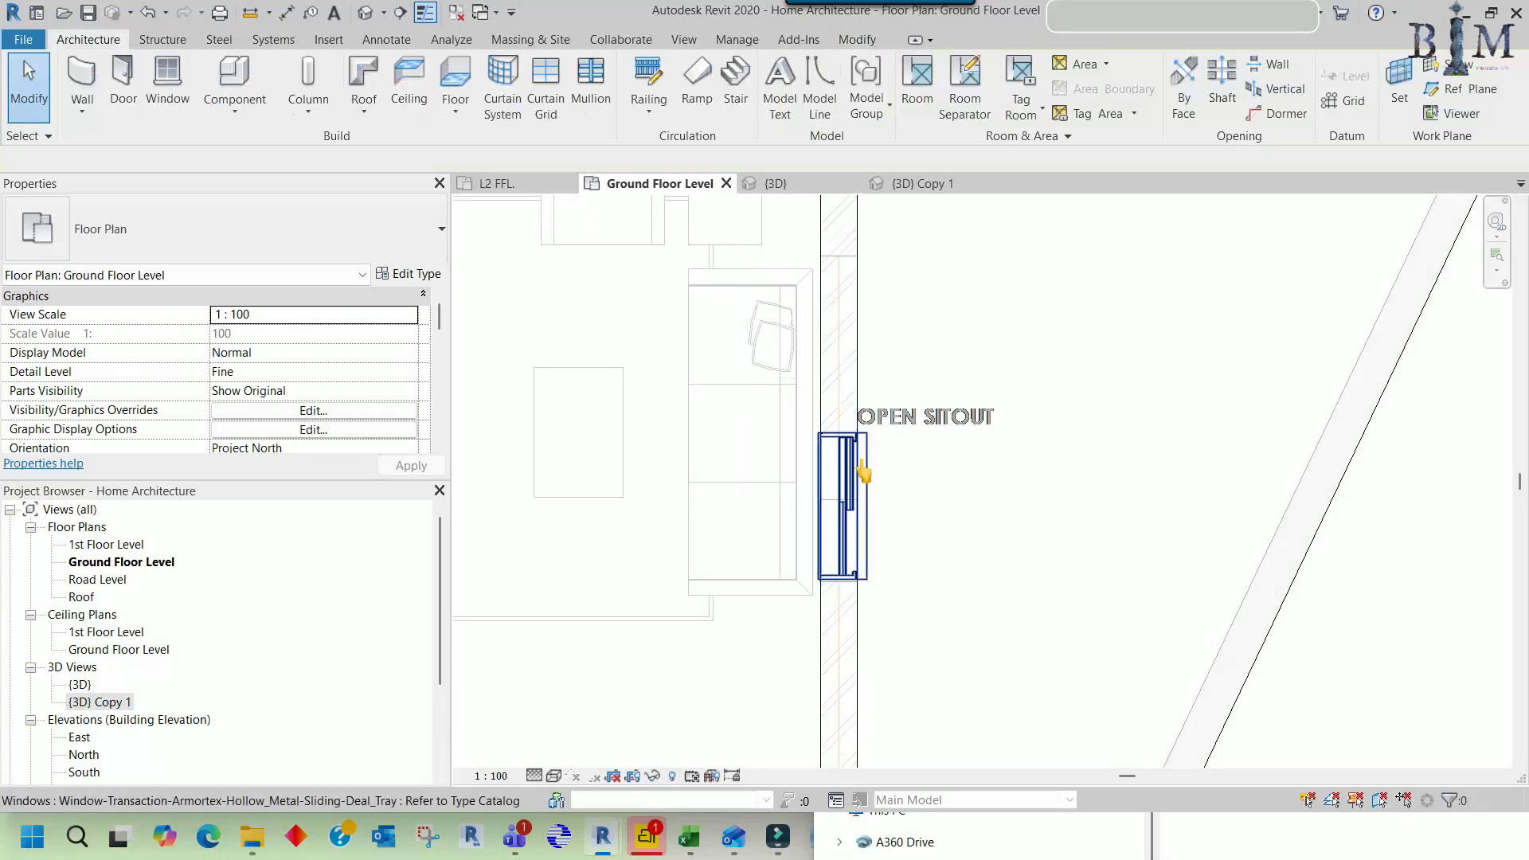
- Nudge the sliding window along the living room wall into the upper planned opening beside the sofa
left_click(862, 483)
middle_click_drag(884, 433, 886, 514)
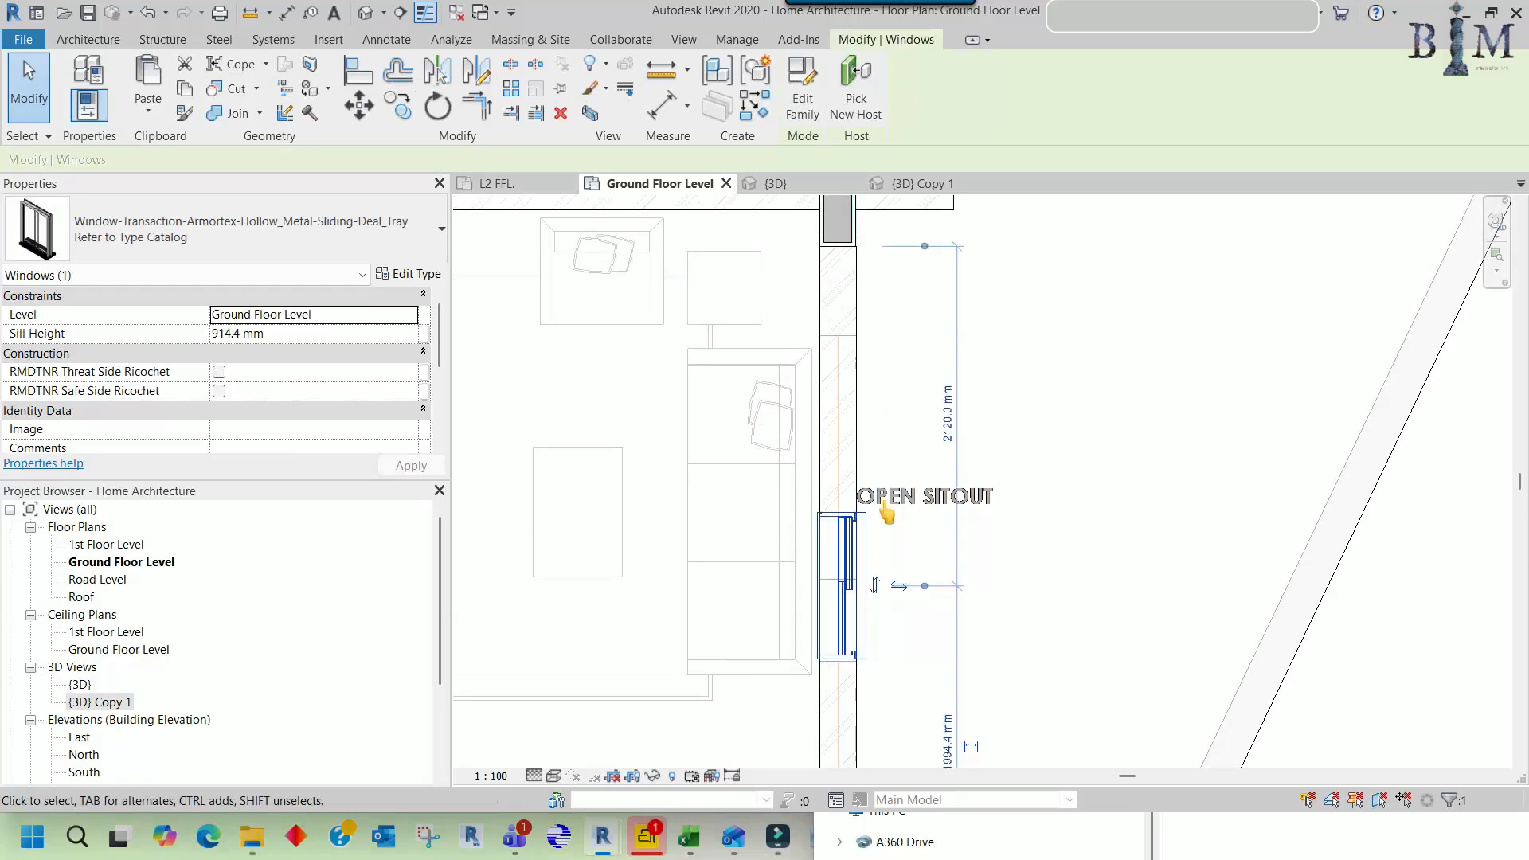
key("Up")
key("Up")
key("Up")
key("Up")
key("Up")
key("Up")
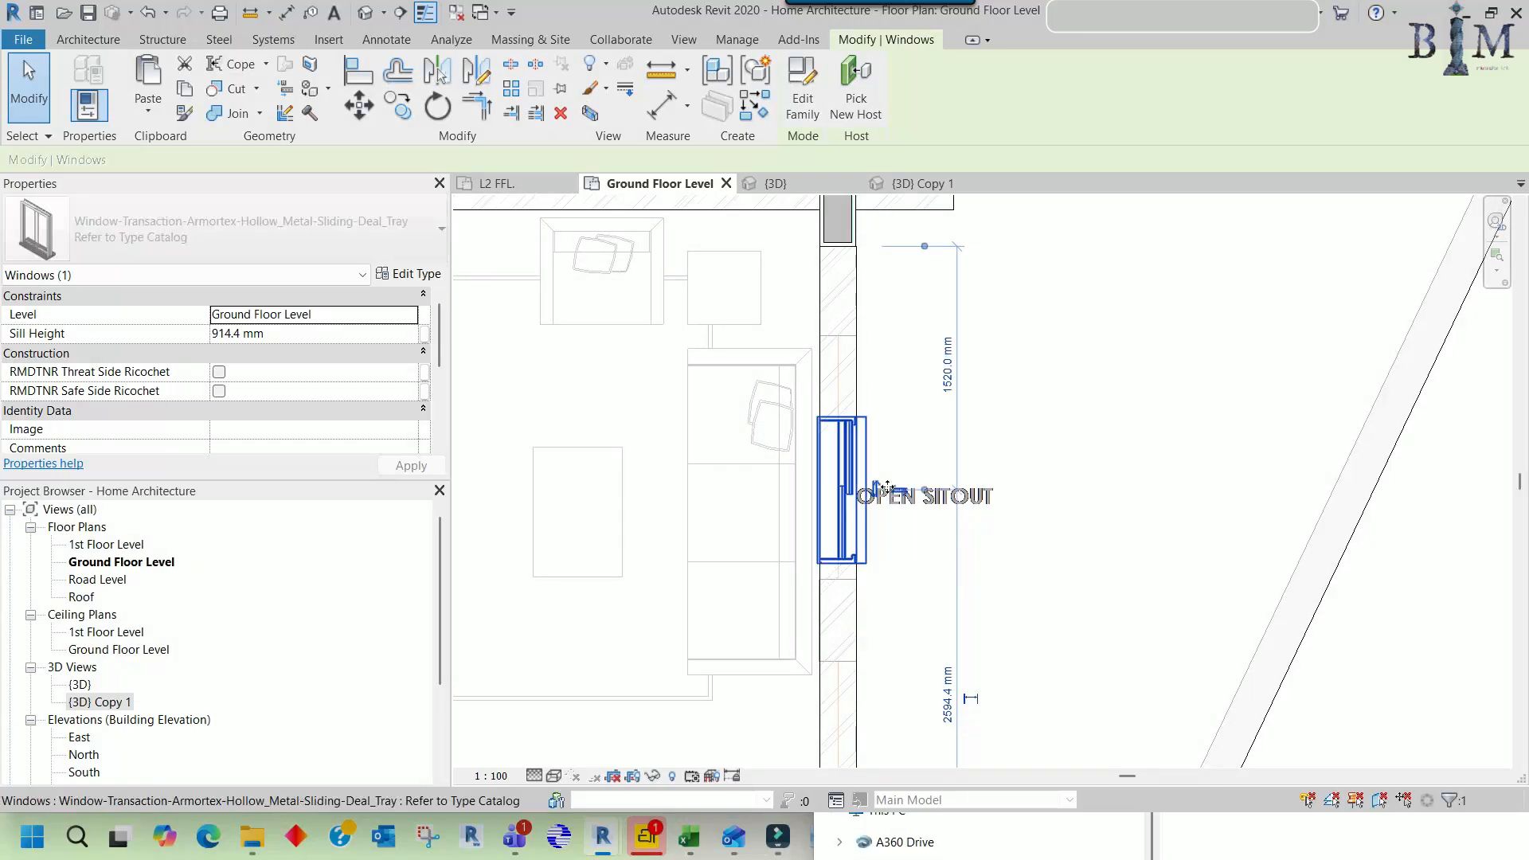
key("Up")
key("Up")
key("Up")
key("Up")
key("Up")
key("Up")
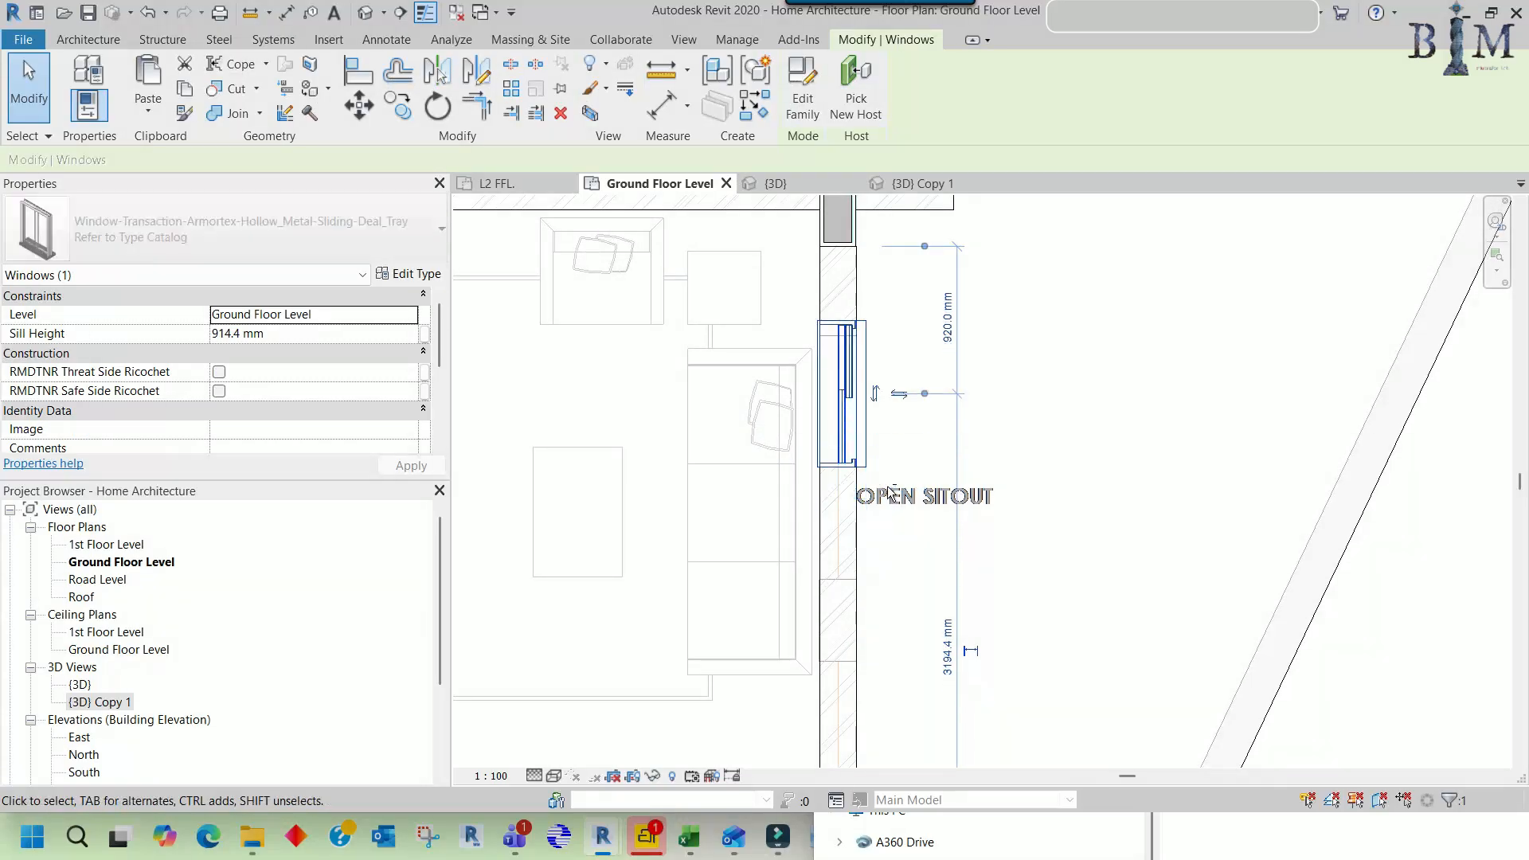
scroll(842, 359, "up", 3)
scroll(844, 362, "down", 3)
middle_click_drag(874, 420, 898, 355)
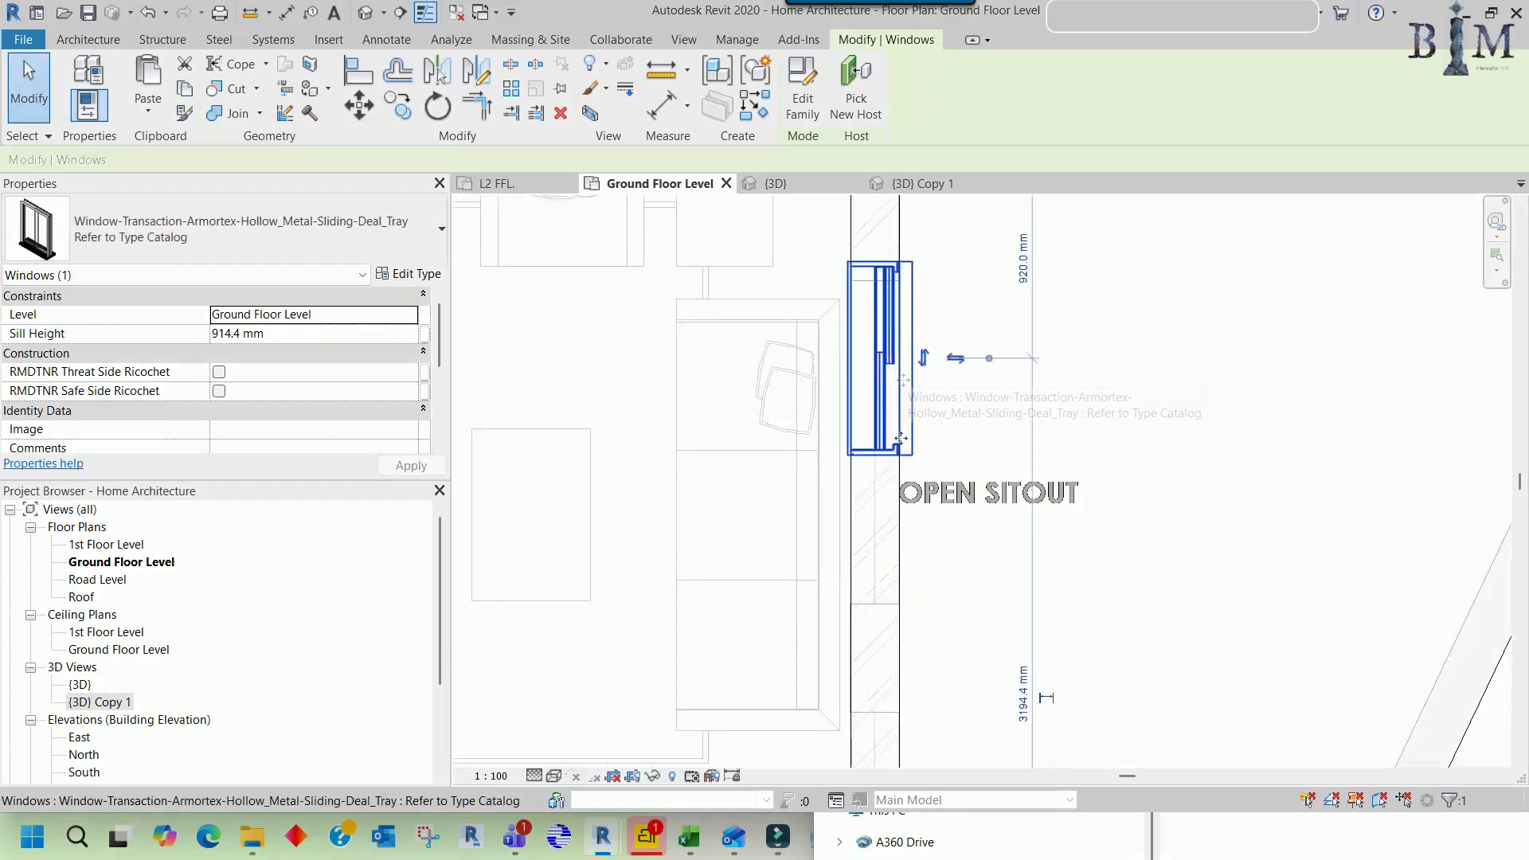
key("Down")
key("Down")
key("Down")
key("Down")
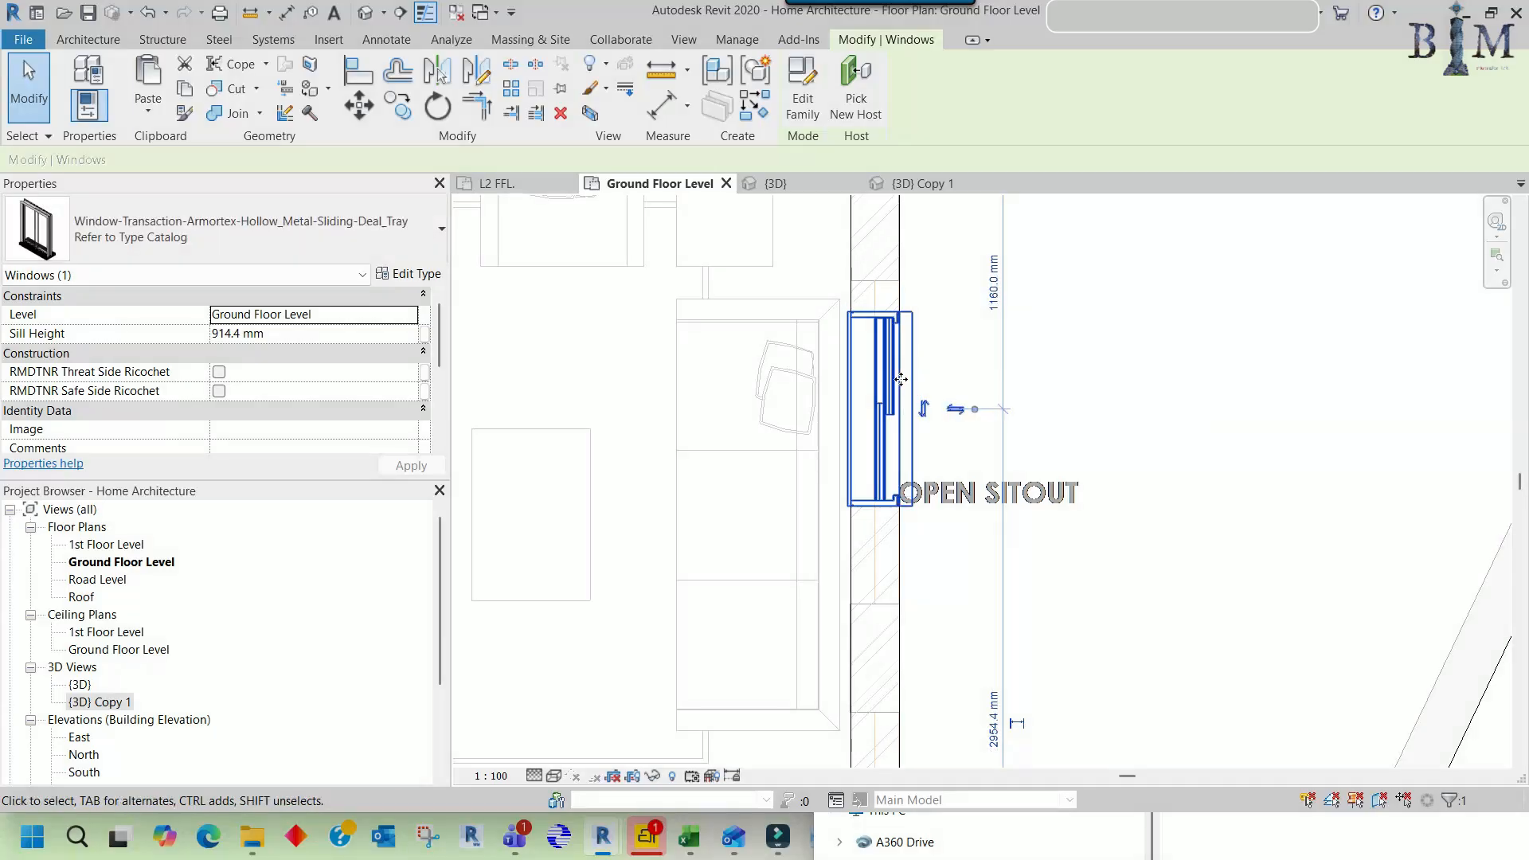
key("Escape")
- Measure the width of the upper planned window opening with an aligned dimension between its two edges
key("d")
key("i")
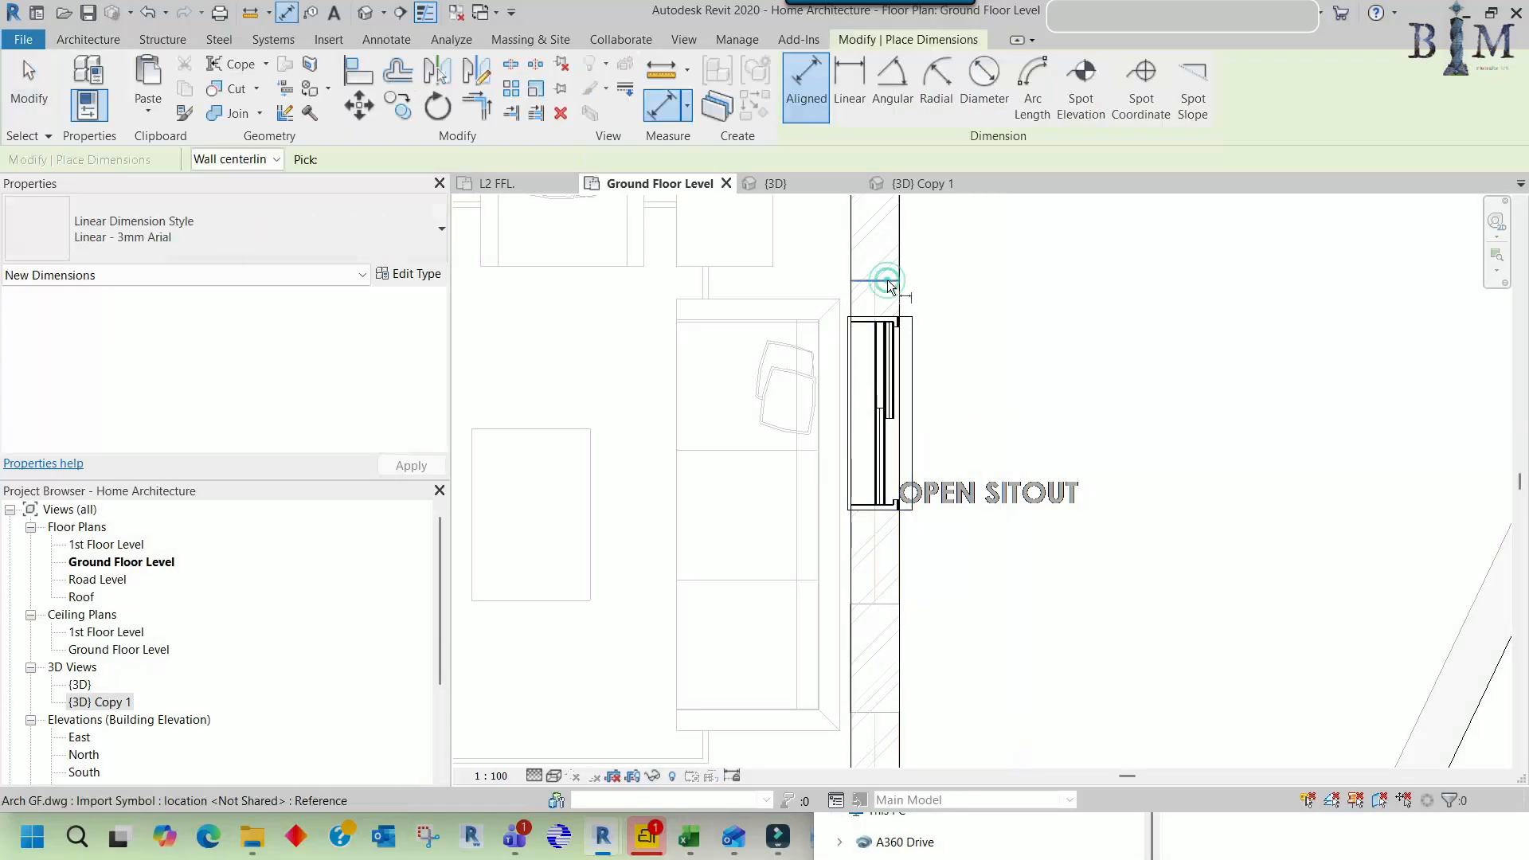
left_click(891, 600)
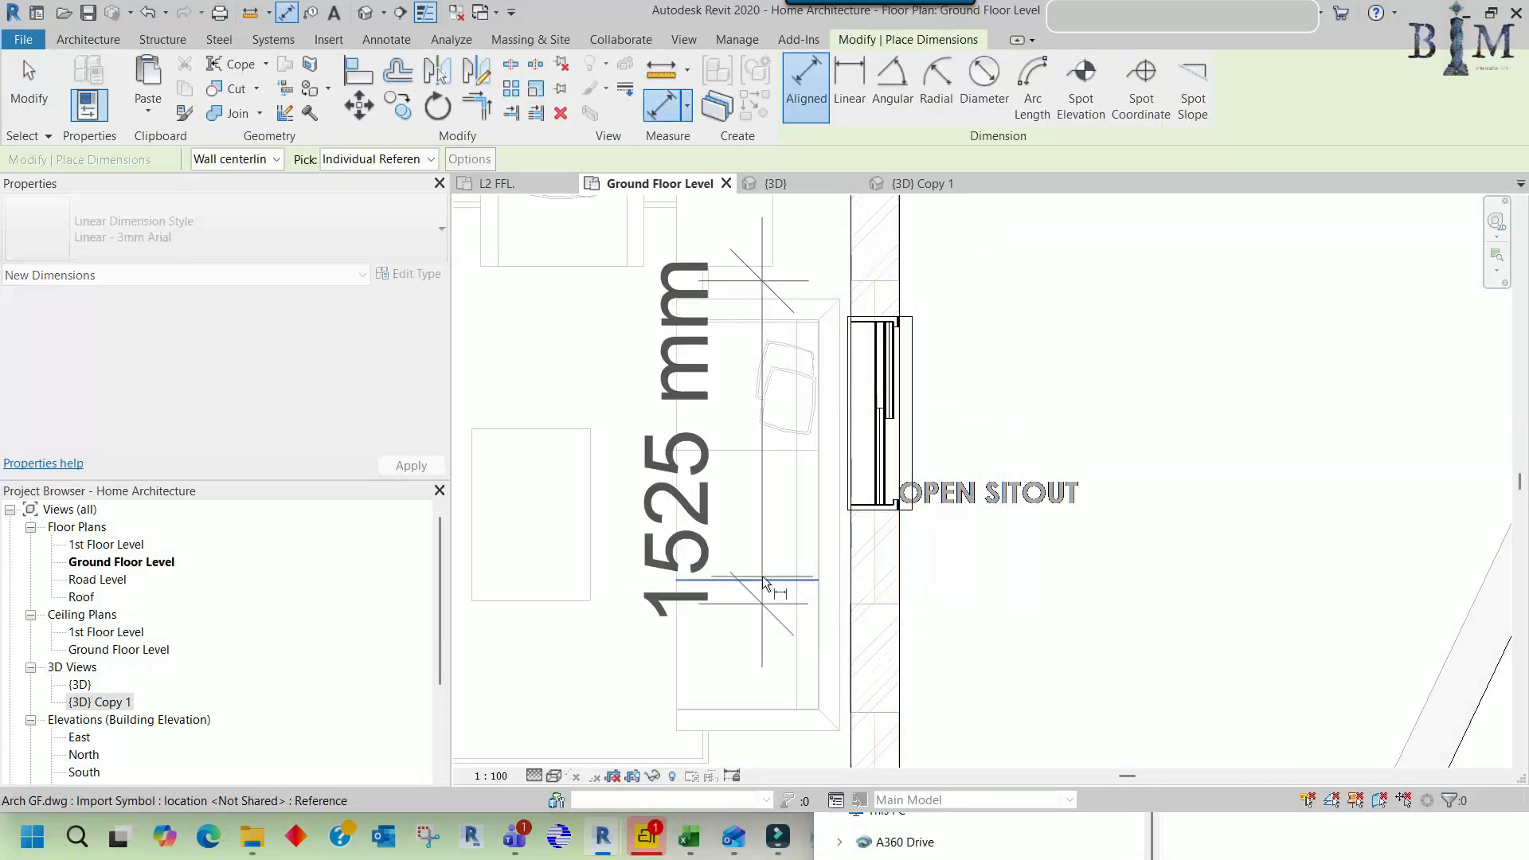
key("Escape")
key("Escape")
- Set the sliding window type's Width to 1525 mm and realign the window with the planned opening
left_click(881, 403)
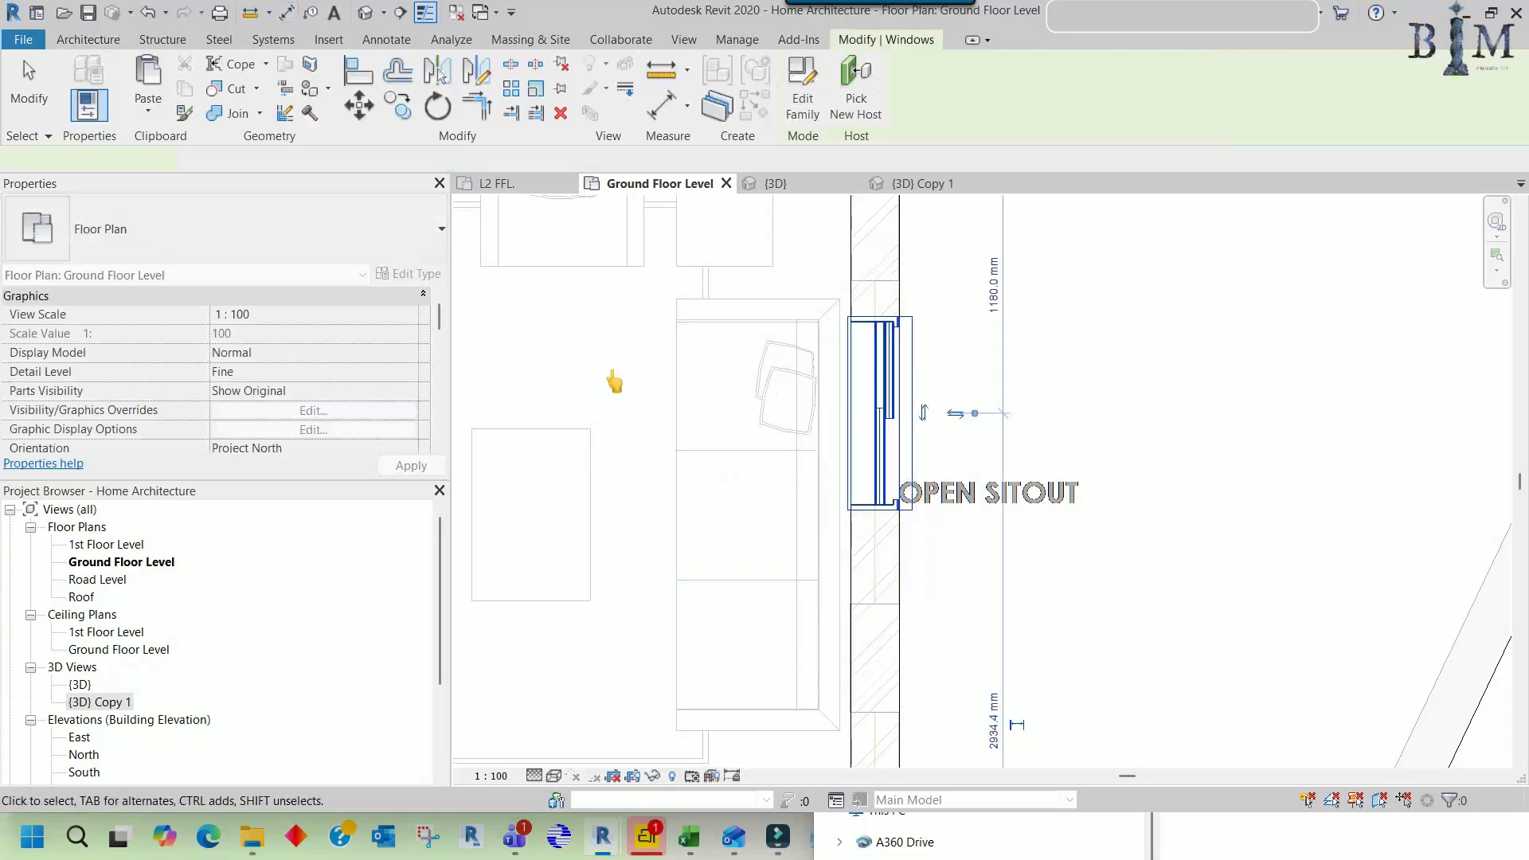
left_click(416, 275)
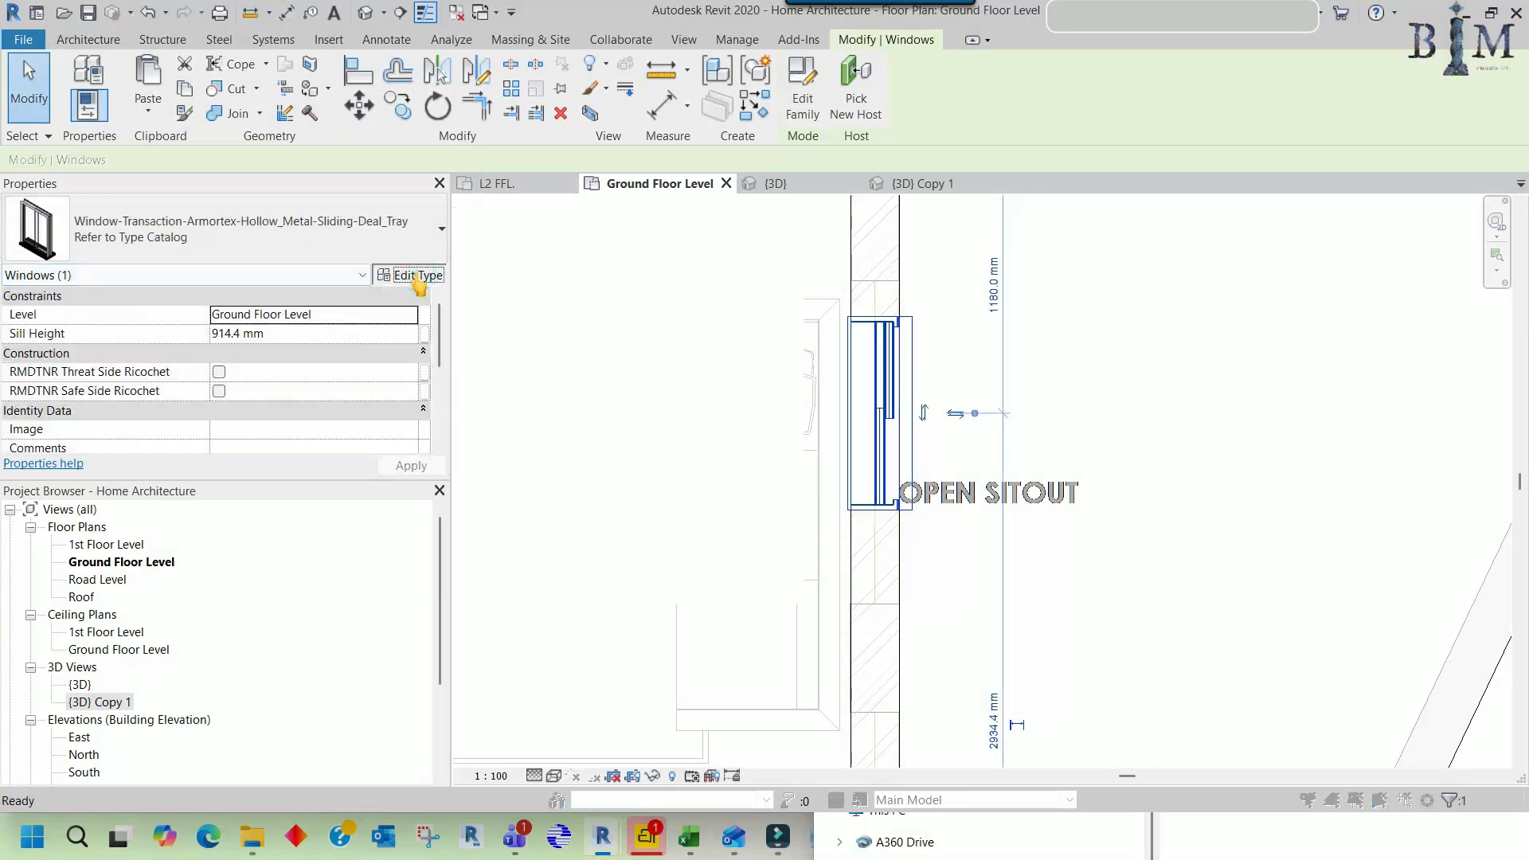
scroll(623, 551, "down", 3)
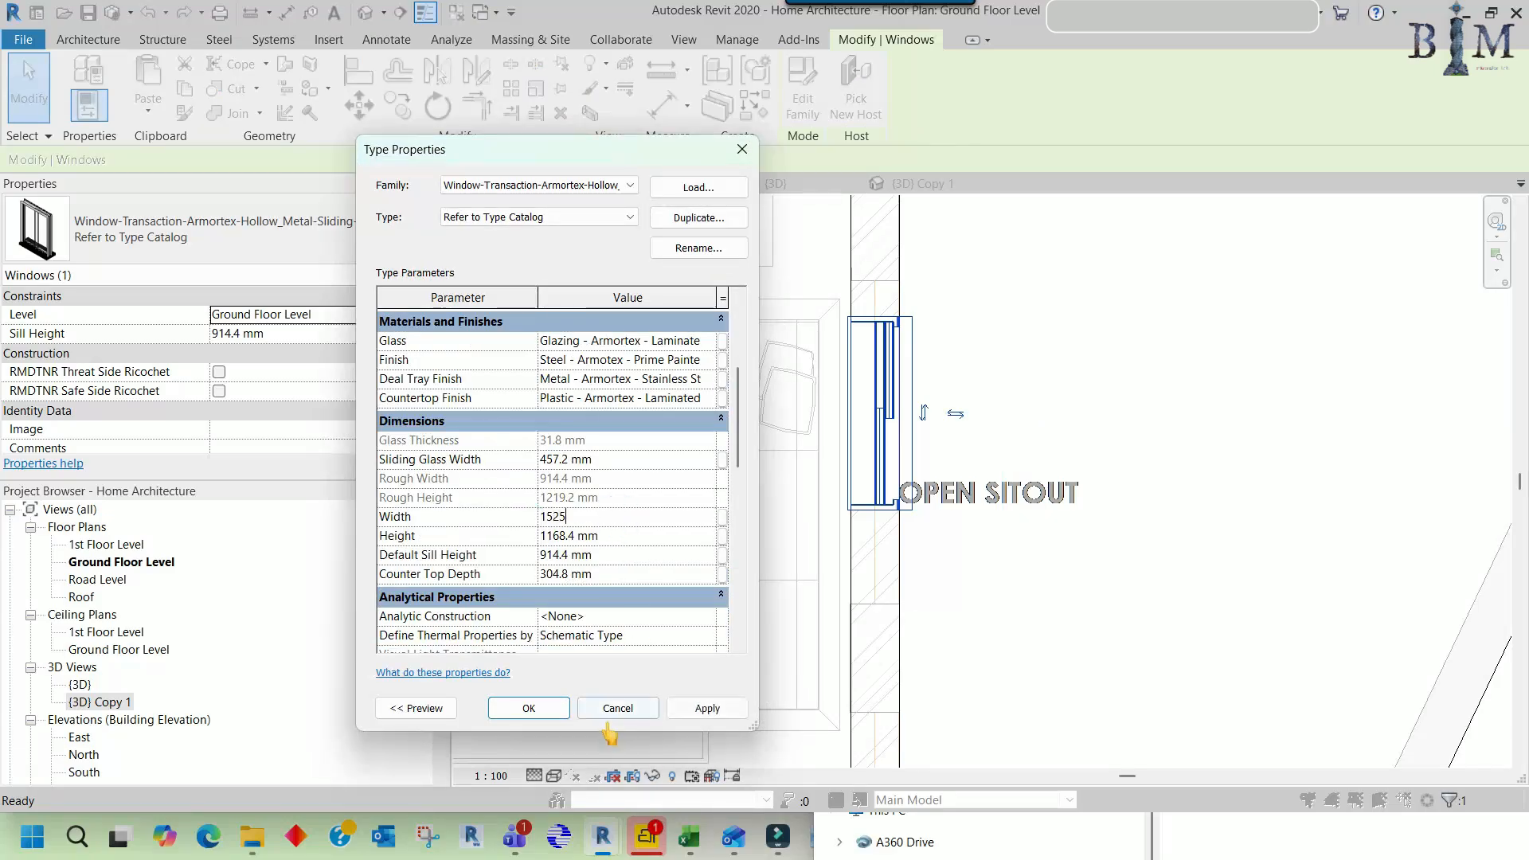
left_click(528, 708)
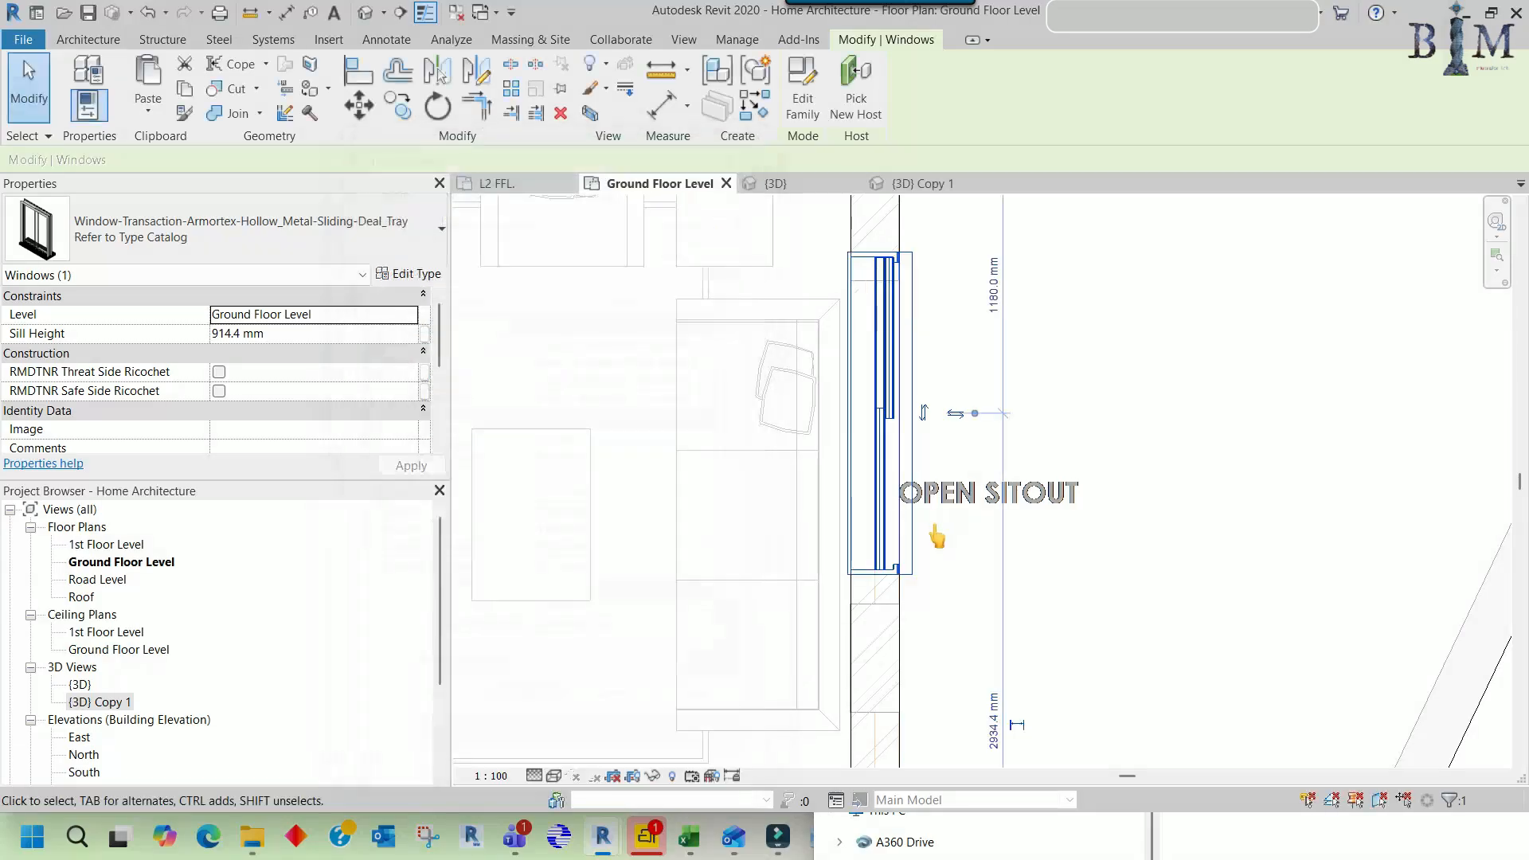
scroll(935, 558, "up", 2)
scroll(876, 584, "up", 2)
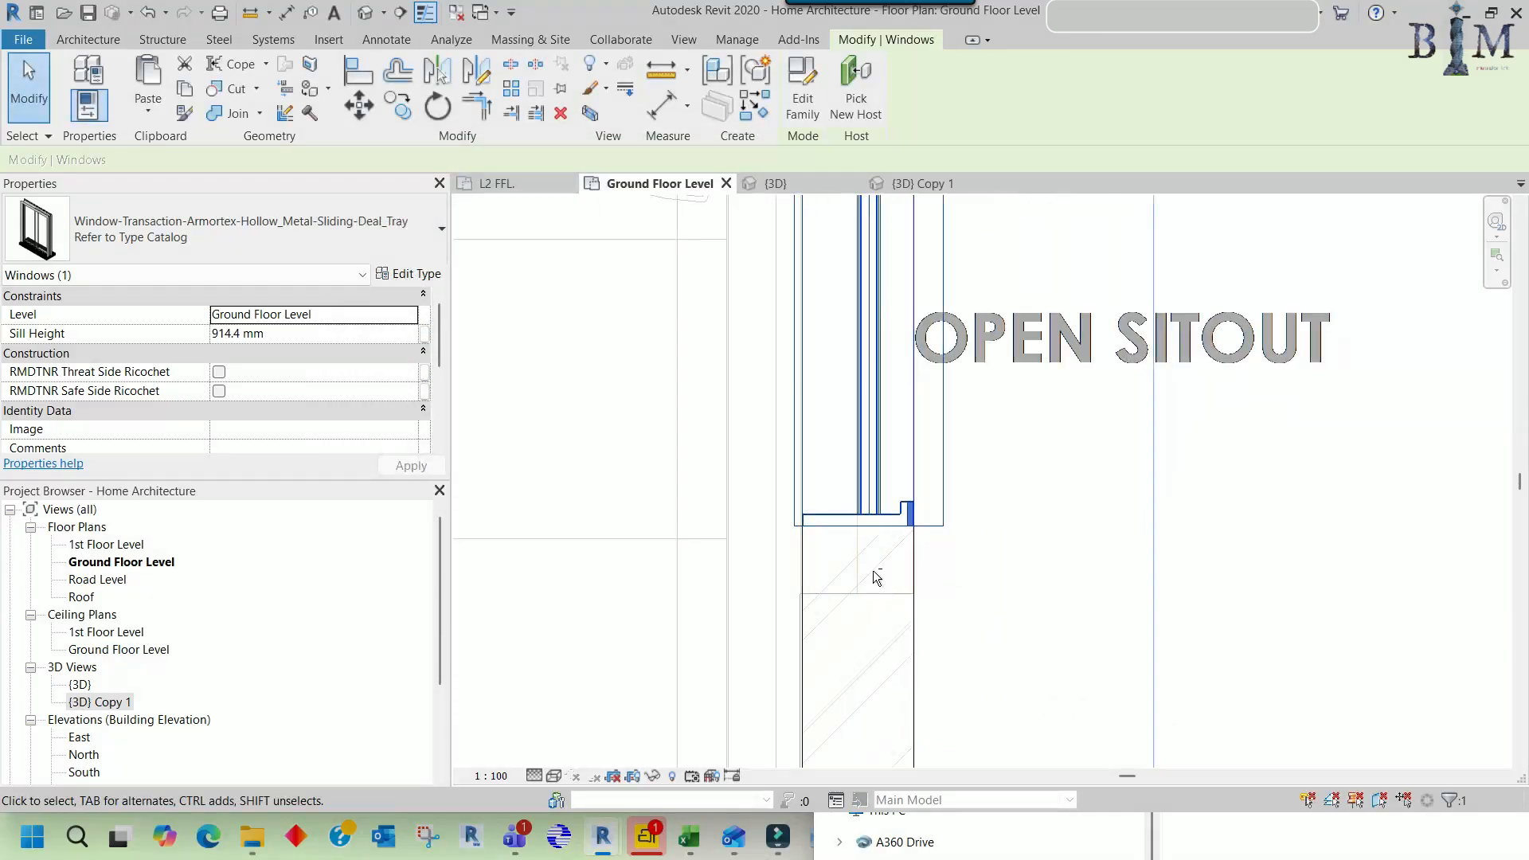
scroll(874, 571, "down", 3)
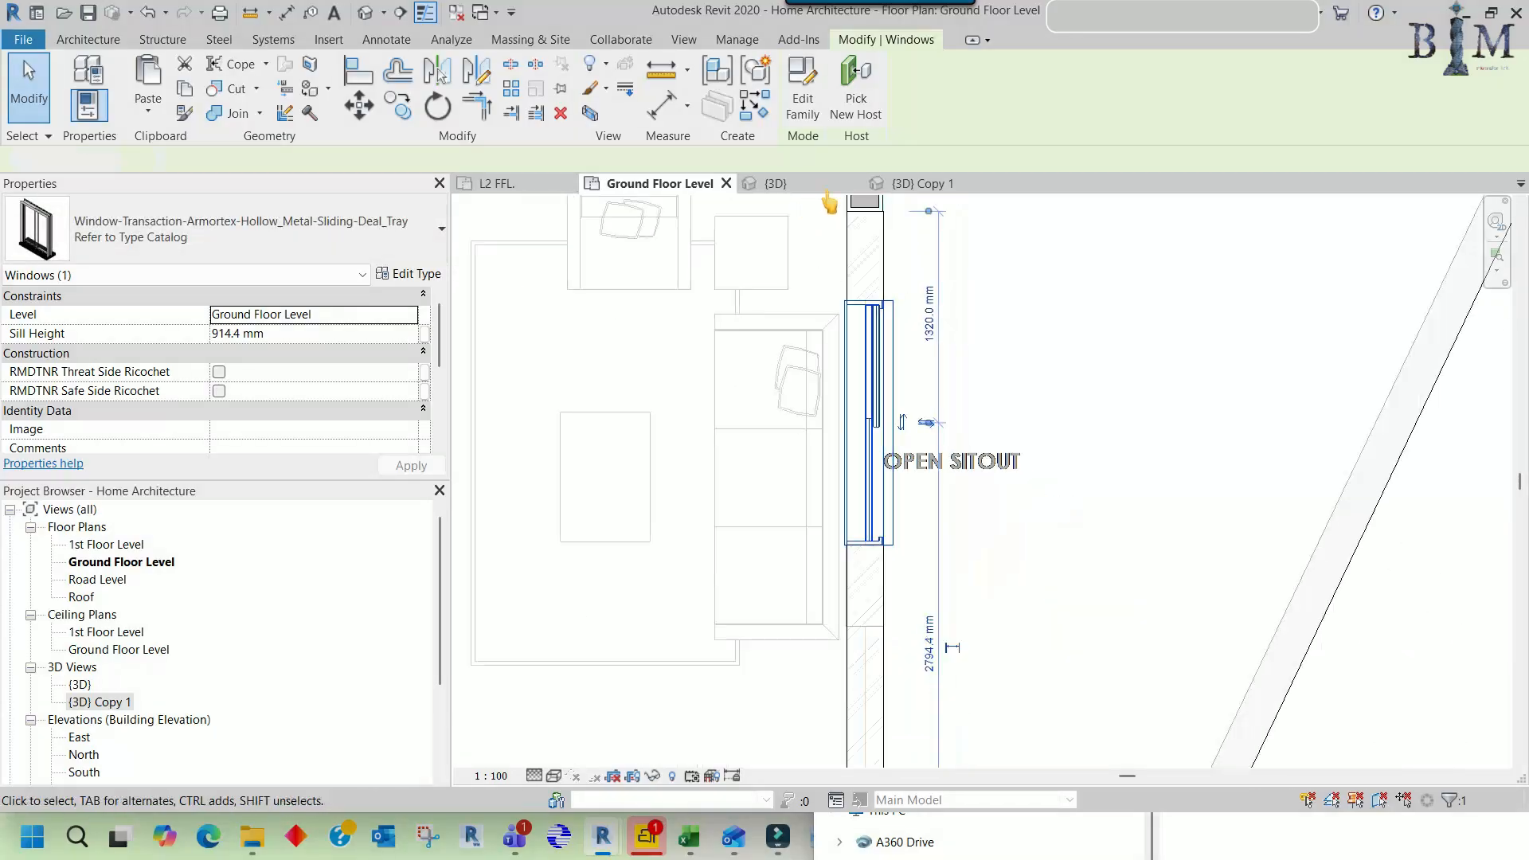
- Inspect the resized sliding window in the {3D} Copy 1 view, and go back to the Ground Floor Level plan
left_click(922, 183)
scroll(921, 543, "down", 3)
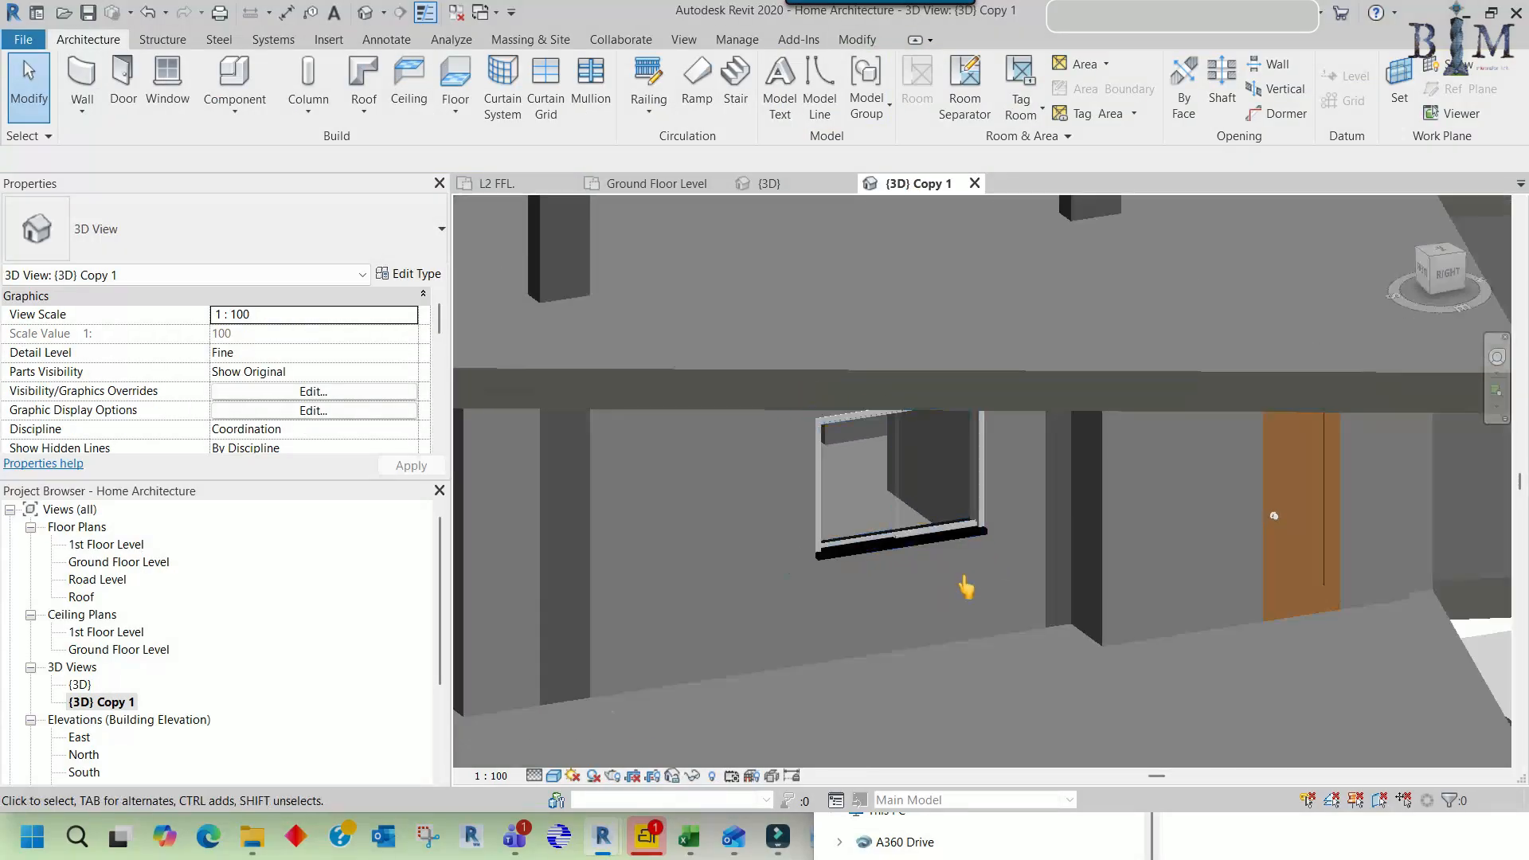
middle_click_drag(965, 585, 915, 550, "shift")
scroll(907, 545, "up", 6)
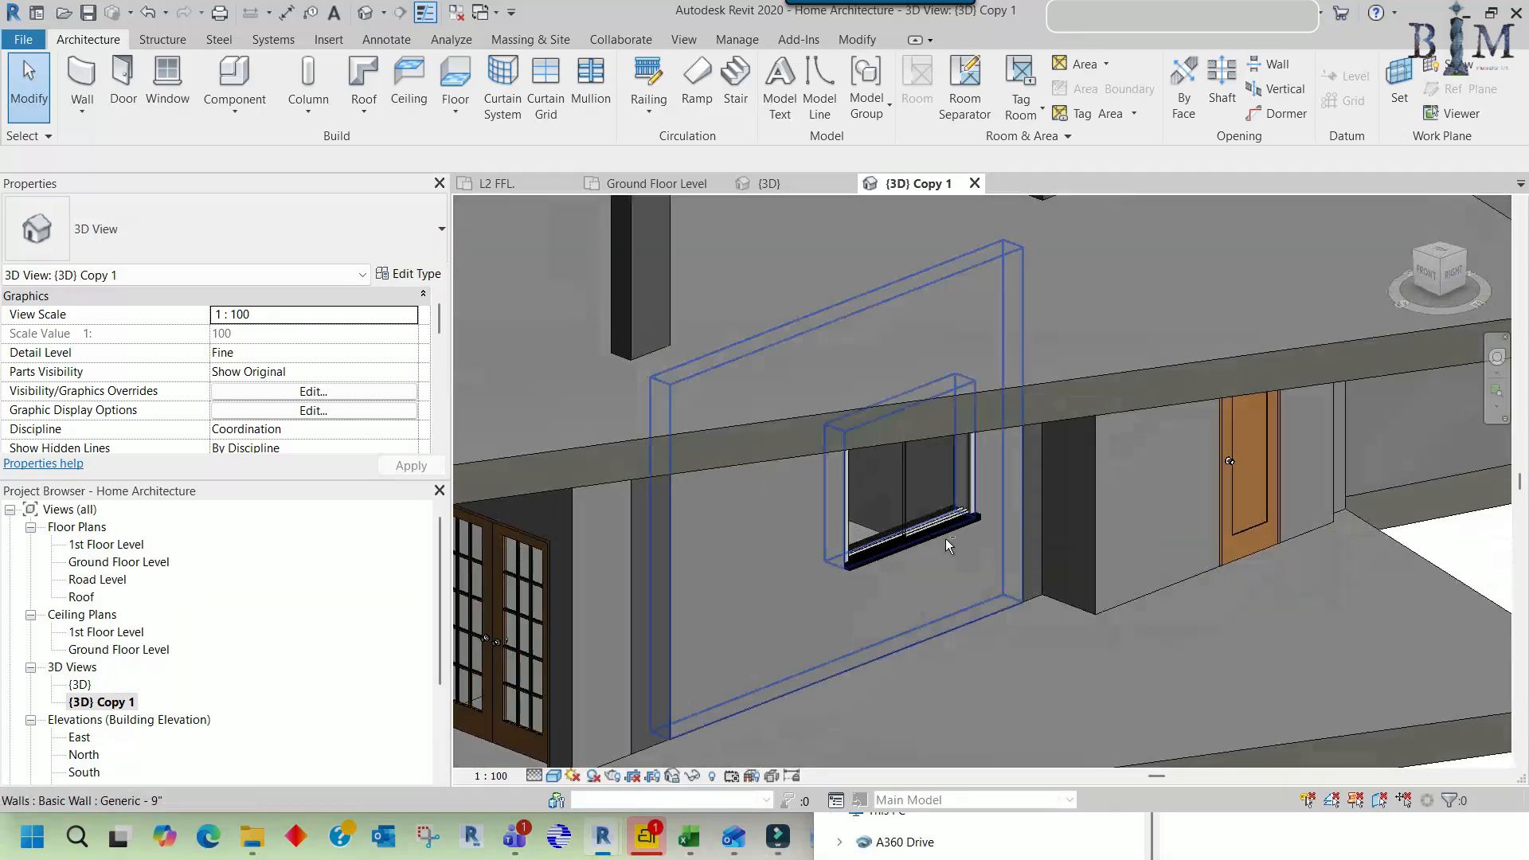
left_click(902, 541)
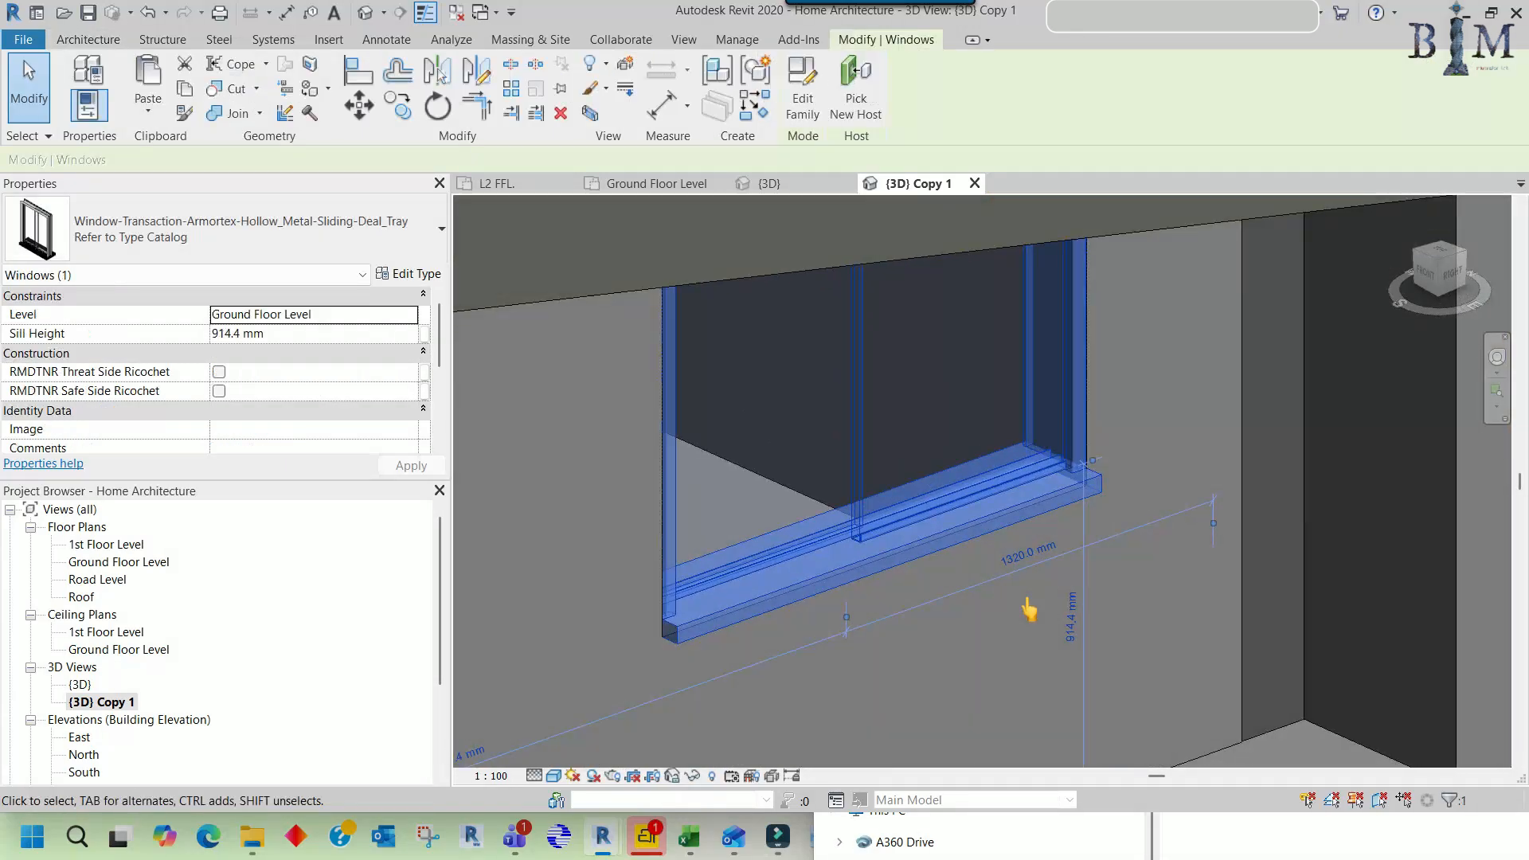
key("Escape")
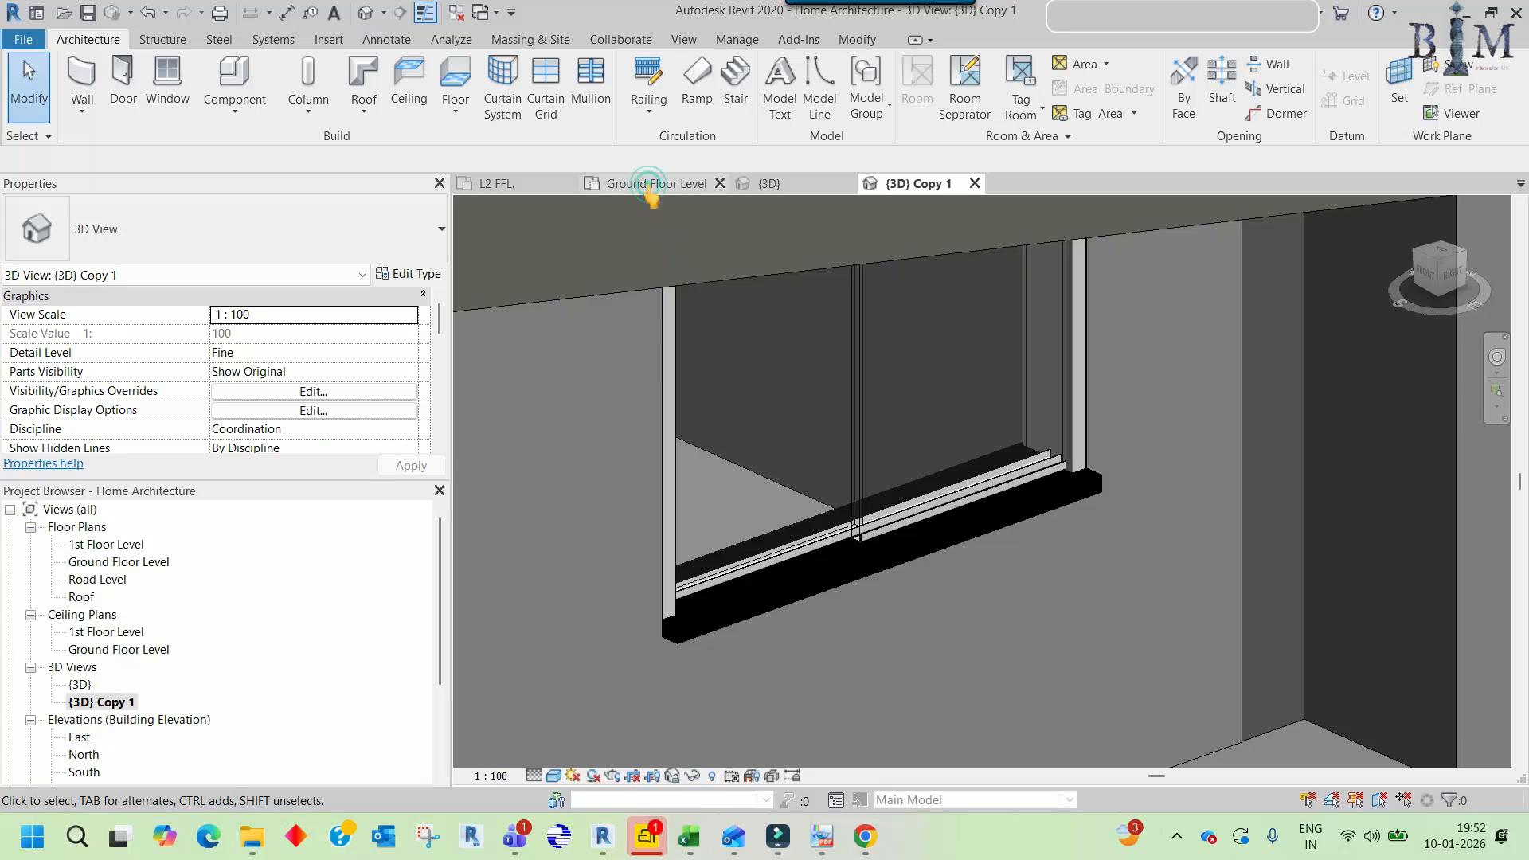
left_click(649, 184)
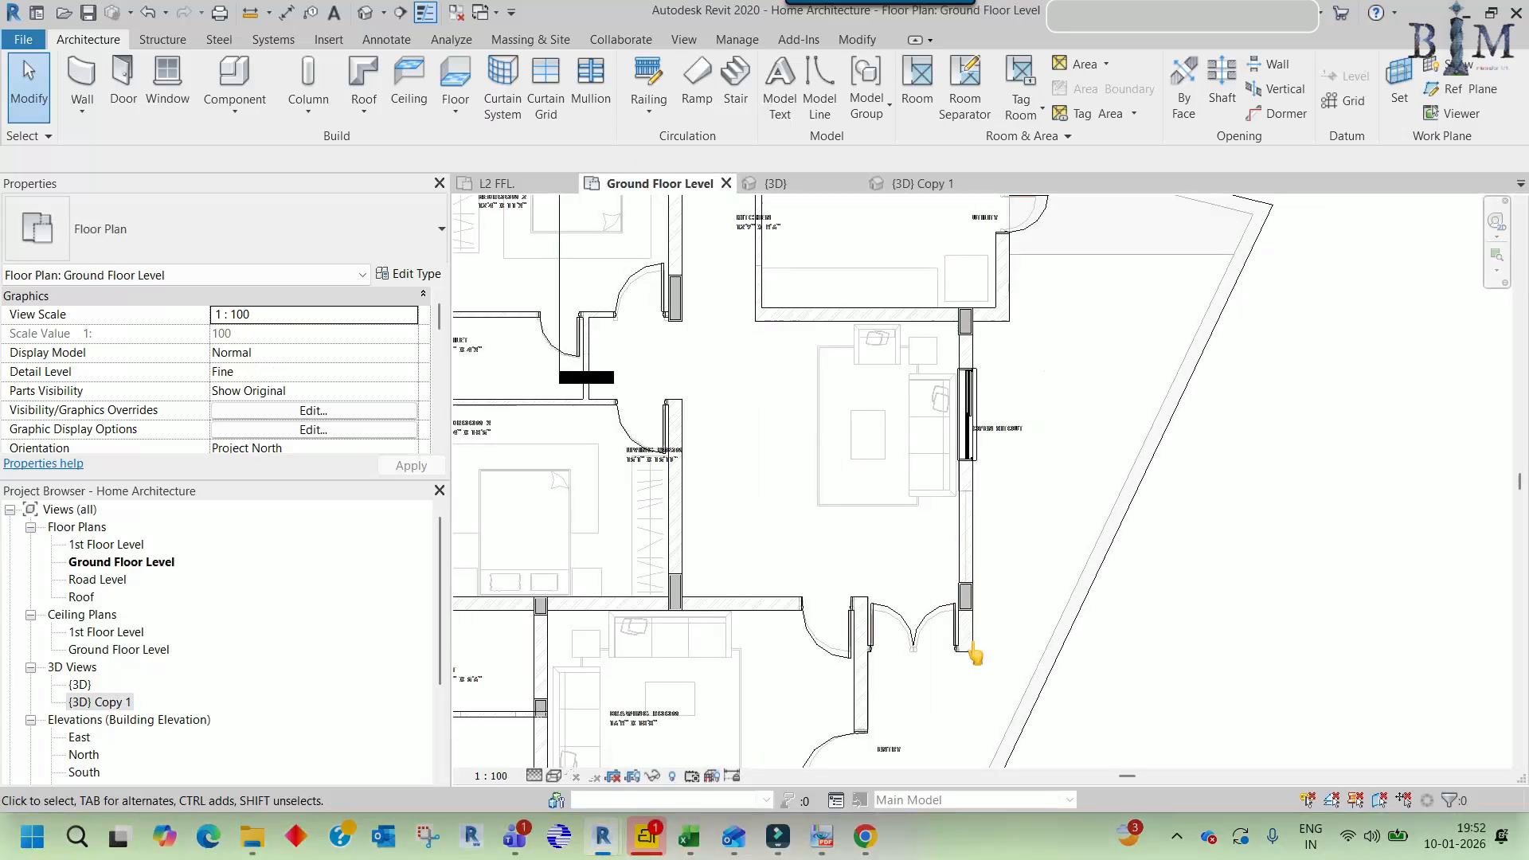
- Check the living room windows in the floor plan PDF and copy the sliding window down the same wall into the second planned opening
key("alt+Tab")
scroll(809, 382, "up", 4, "ctrl")
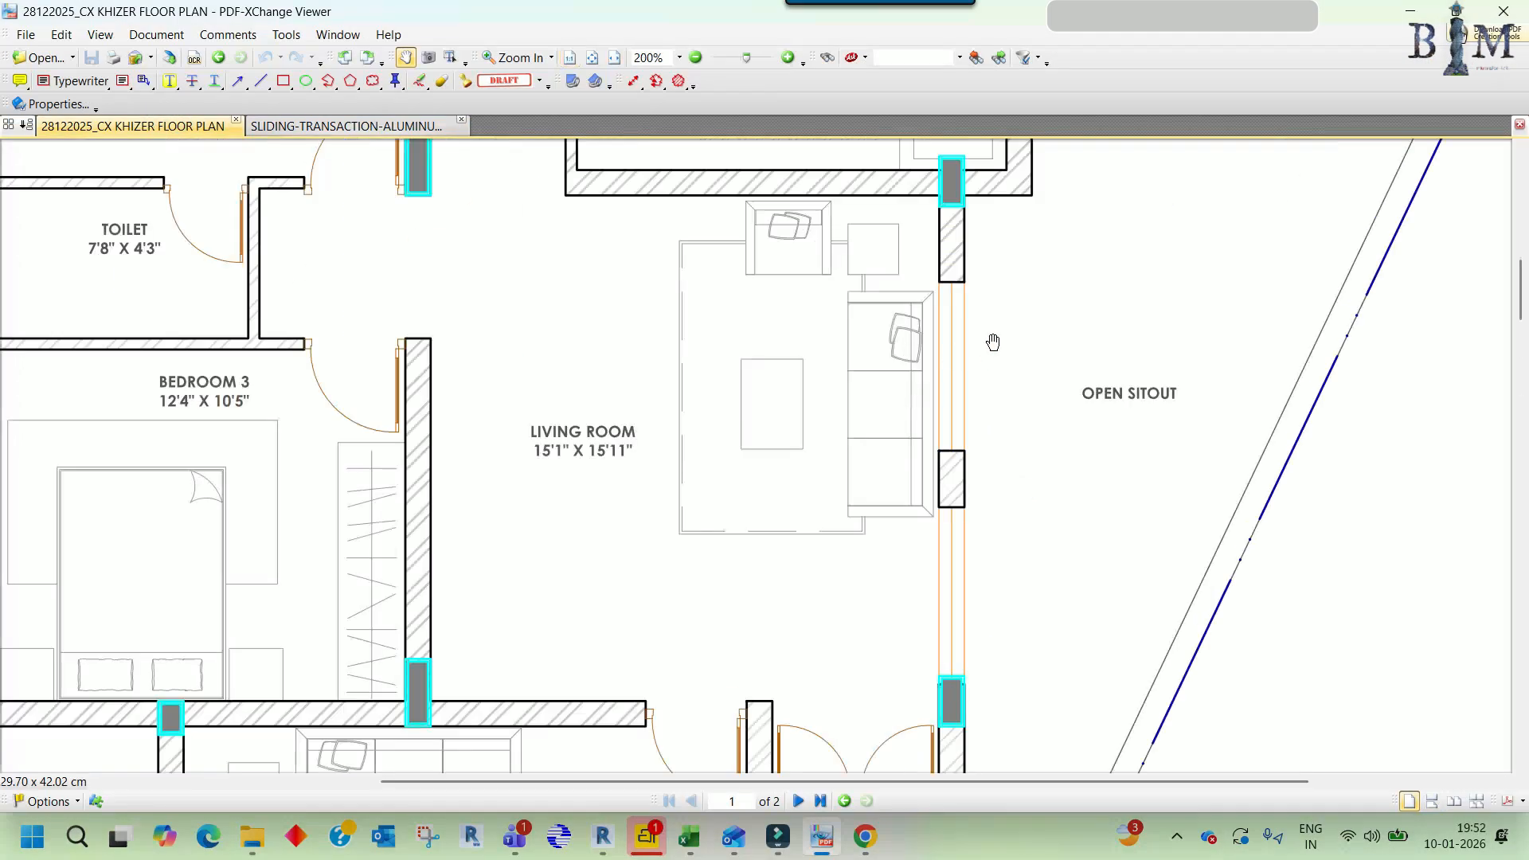
scroll(962, 386, "down", 3)
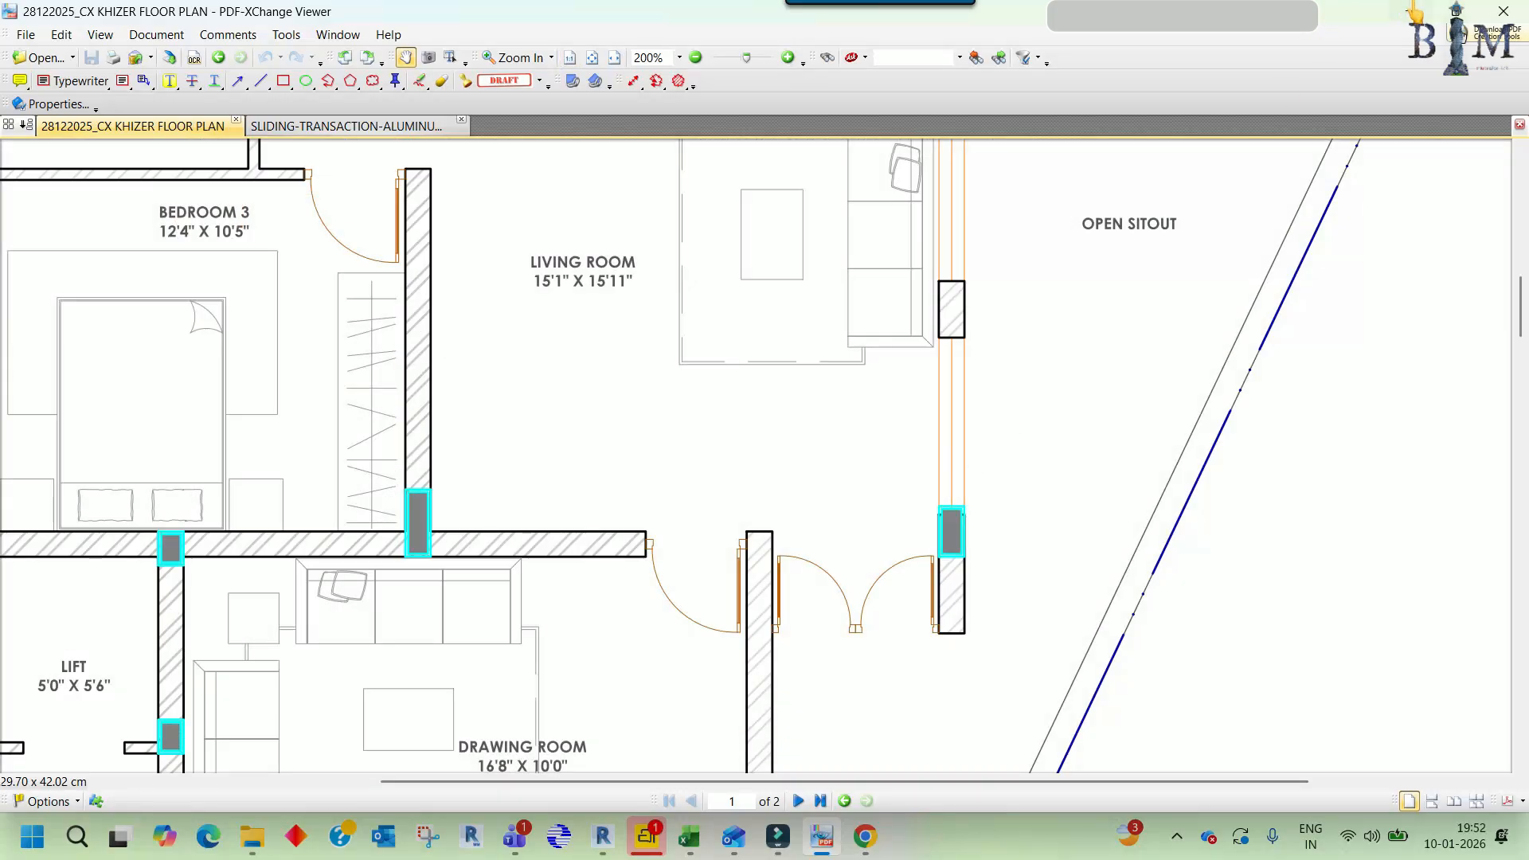
key("alt+Tab")
left_click(947, 334)
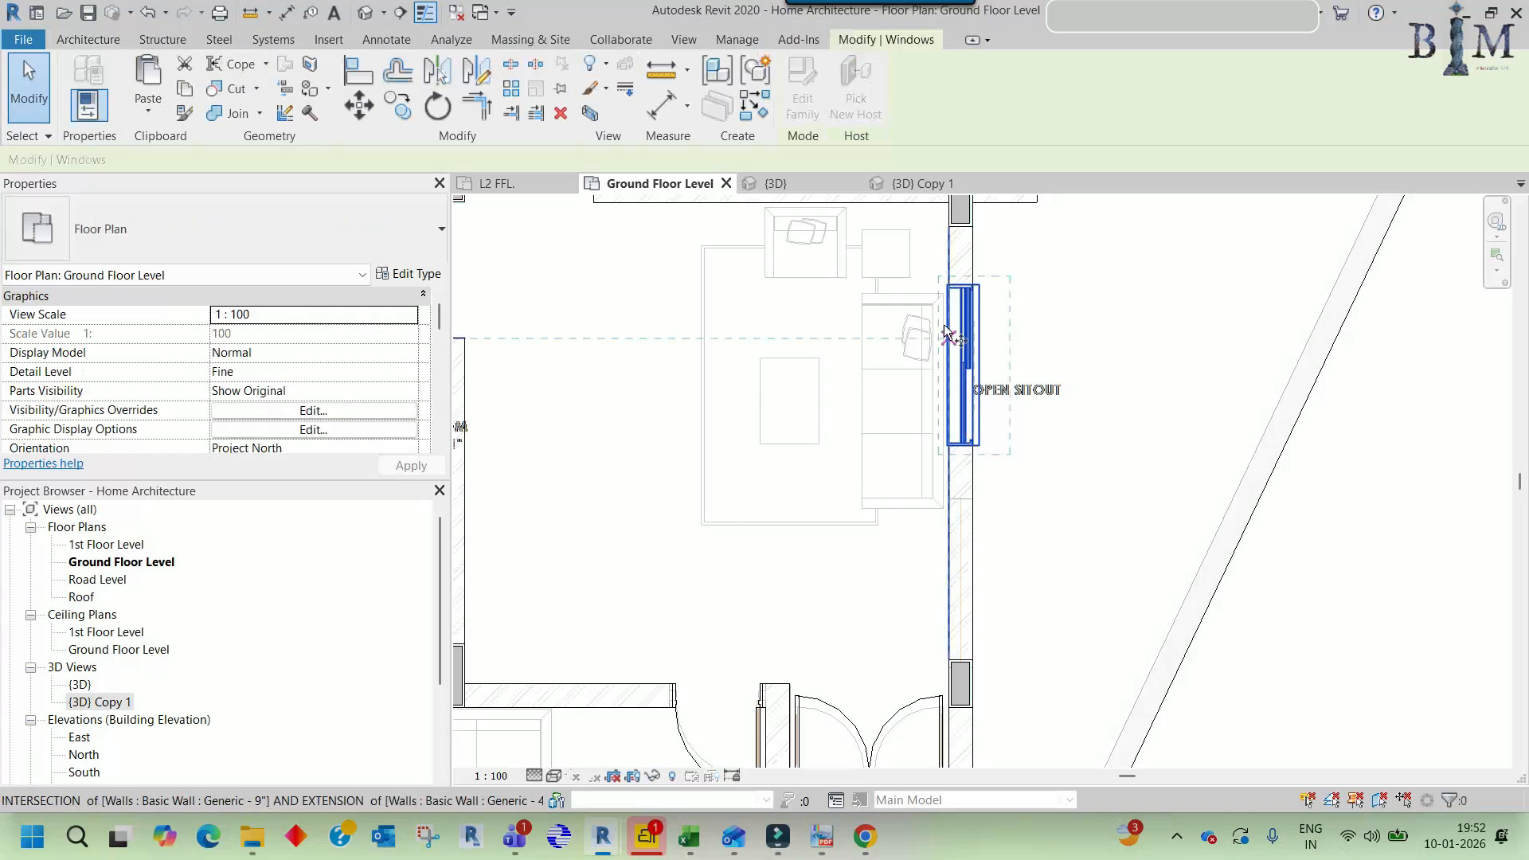
left_click(948, 285)
left_click(961, 500)
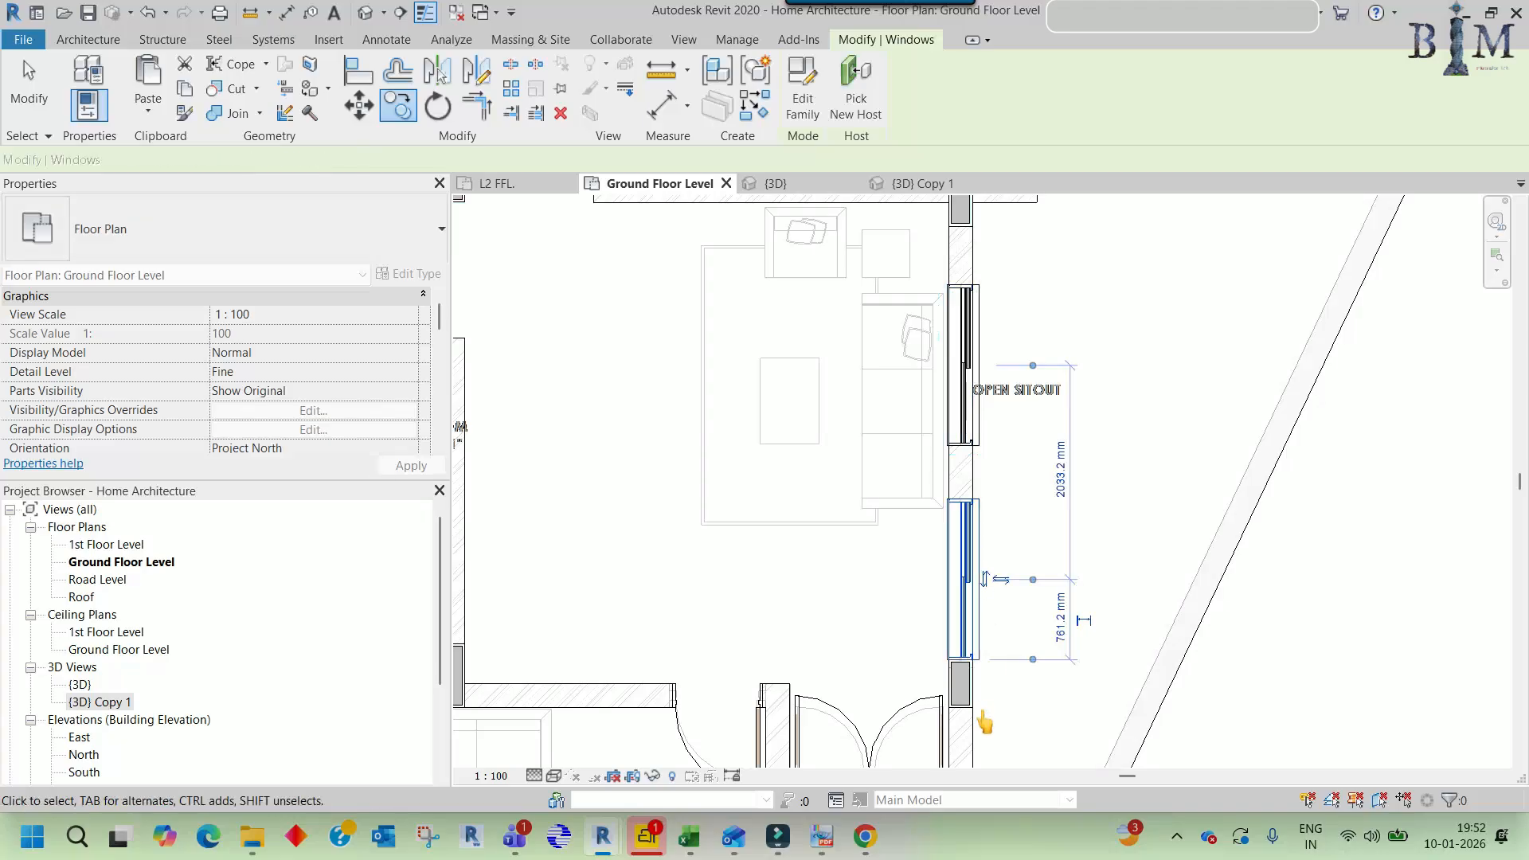
scroll(983, 688, "up", 6)
scroll(1013, 466, "down", 3)
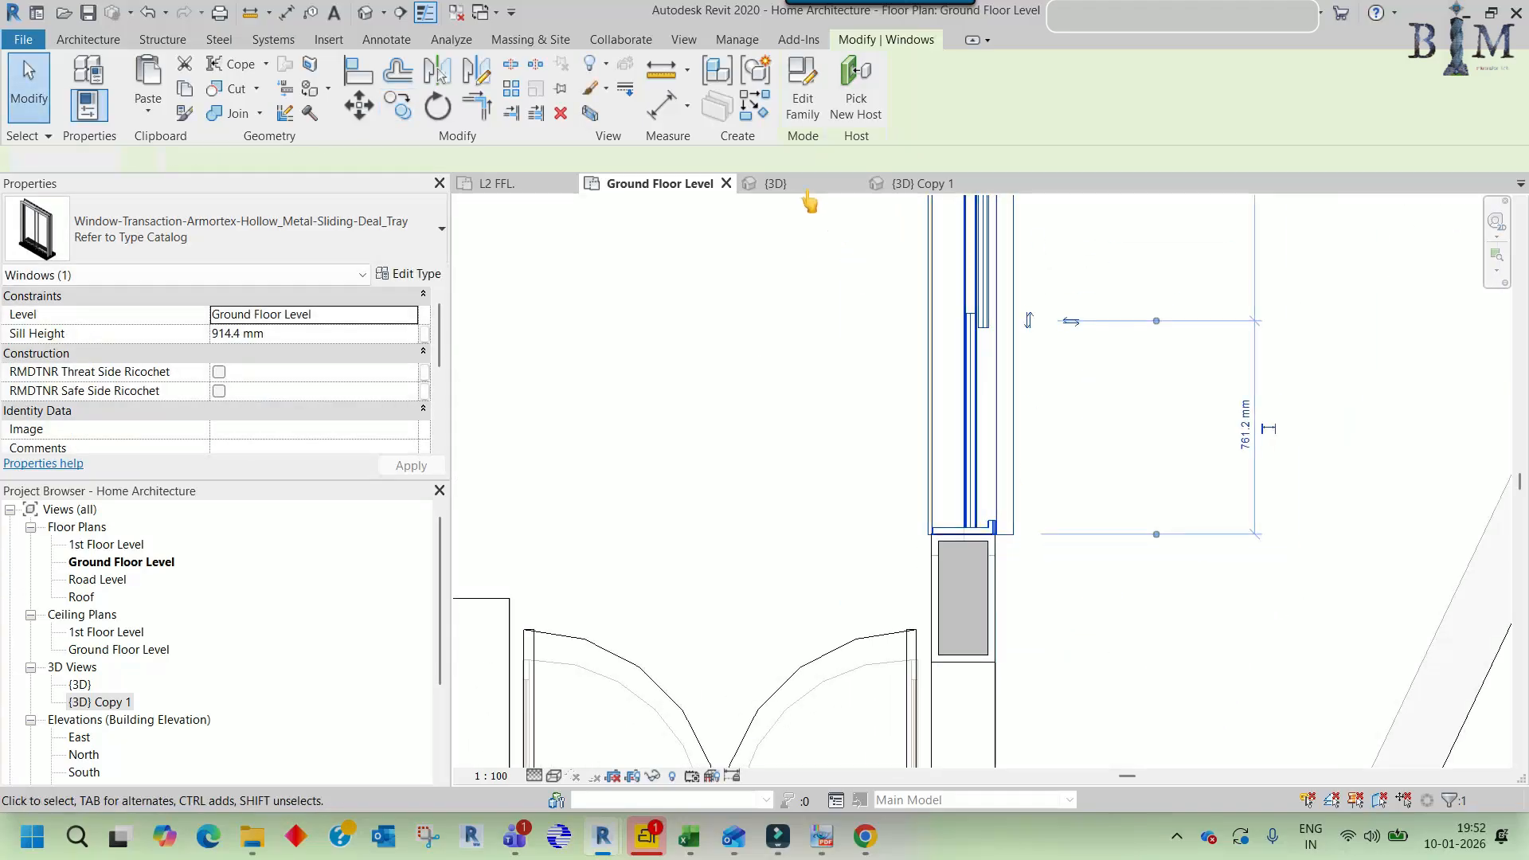
key("Escape")
- Inspect both living room sliding windows from outside in the {3D} Copy 1 view, and return to the Ground Floor Level plan
left_click(911, 186)
scroll(1059, 447, "down", 4)
middle_click_drag(1060, 446, 1175, 526, "shift")
scroll(1177, 529, "down", 5)
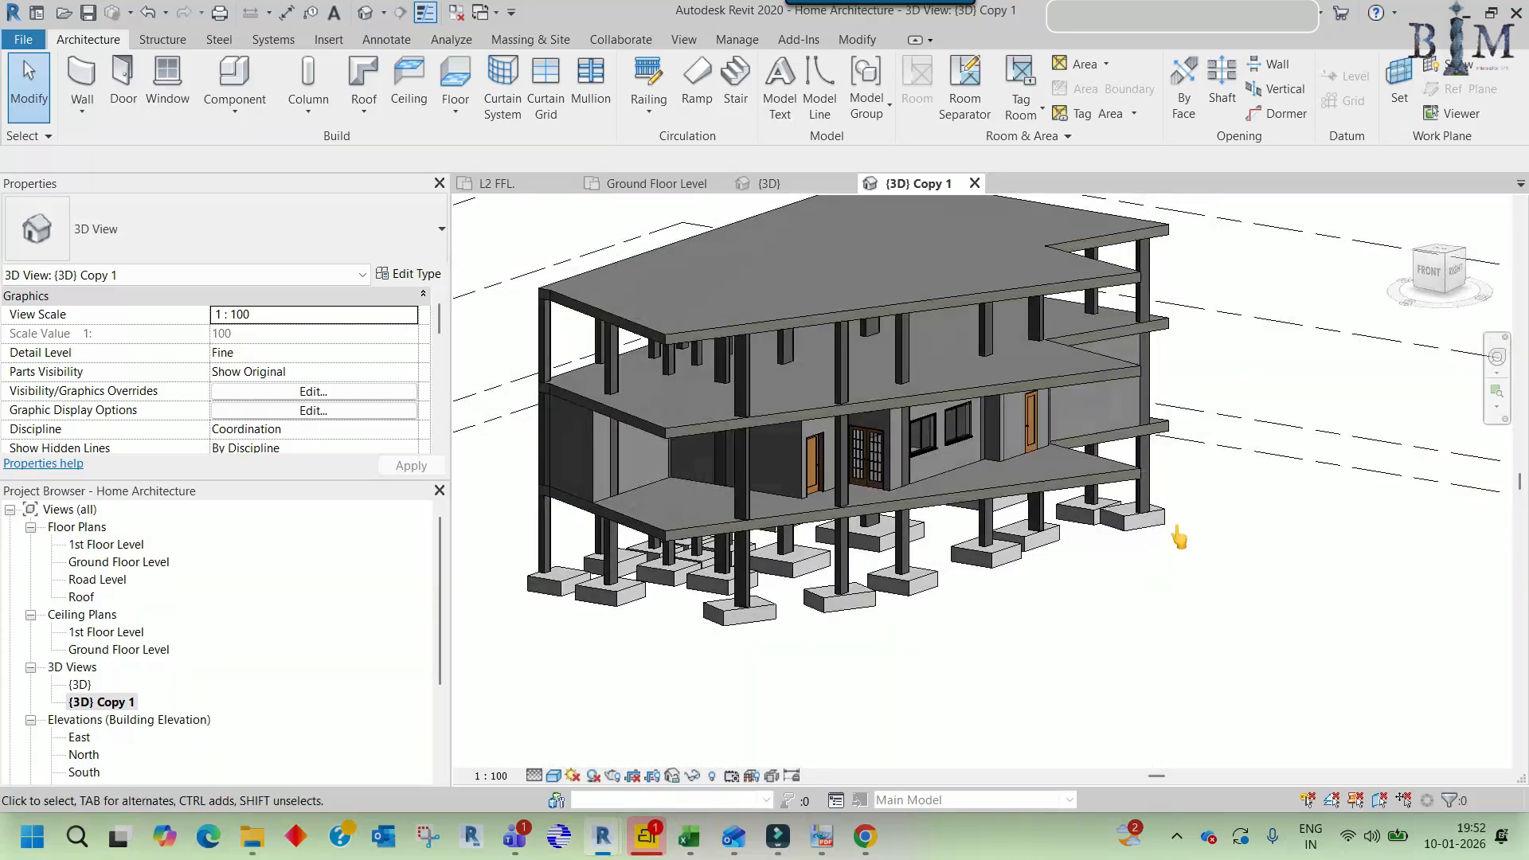
left_click(633, 183)
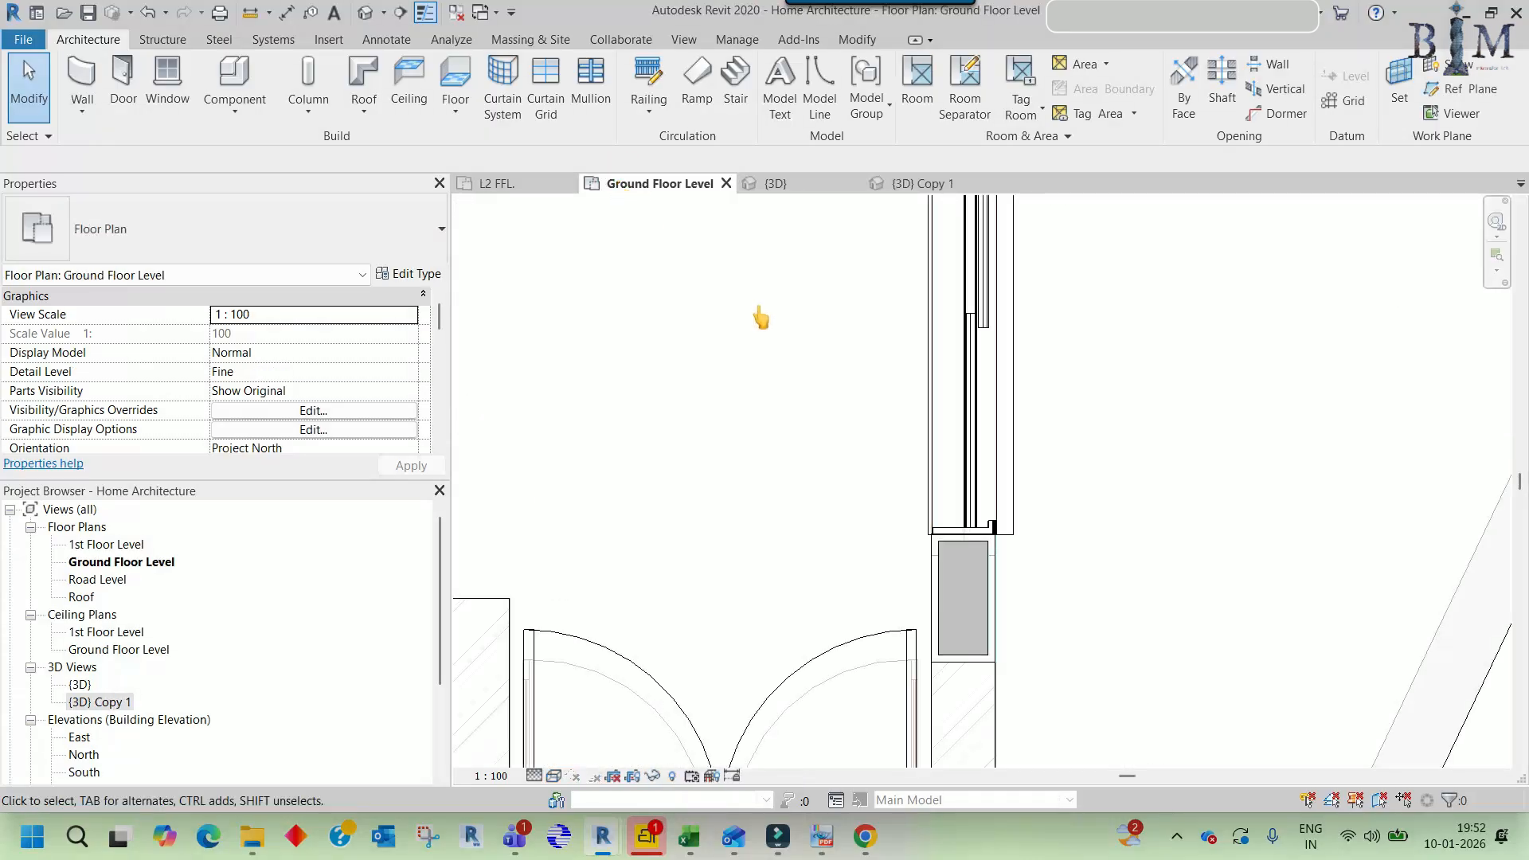
- Review the window locations of the bedrooms, toilets and kitchen in the floor plan PDF, and return to the Revit plan
scroll(1063, 428, "down", 4)
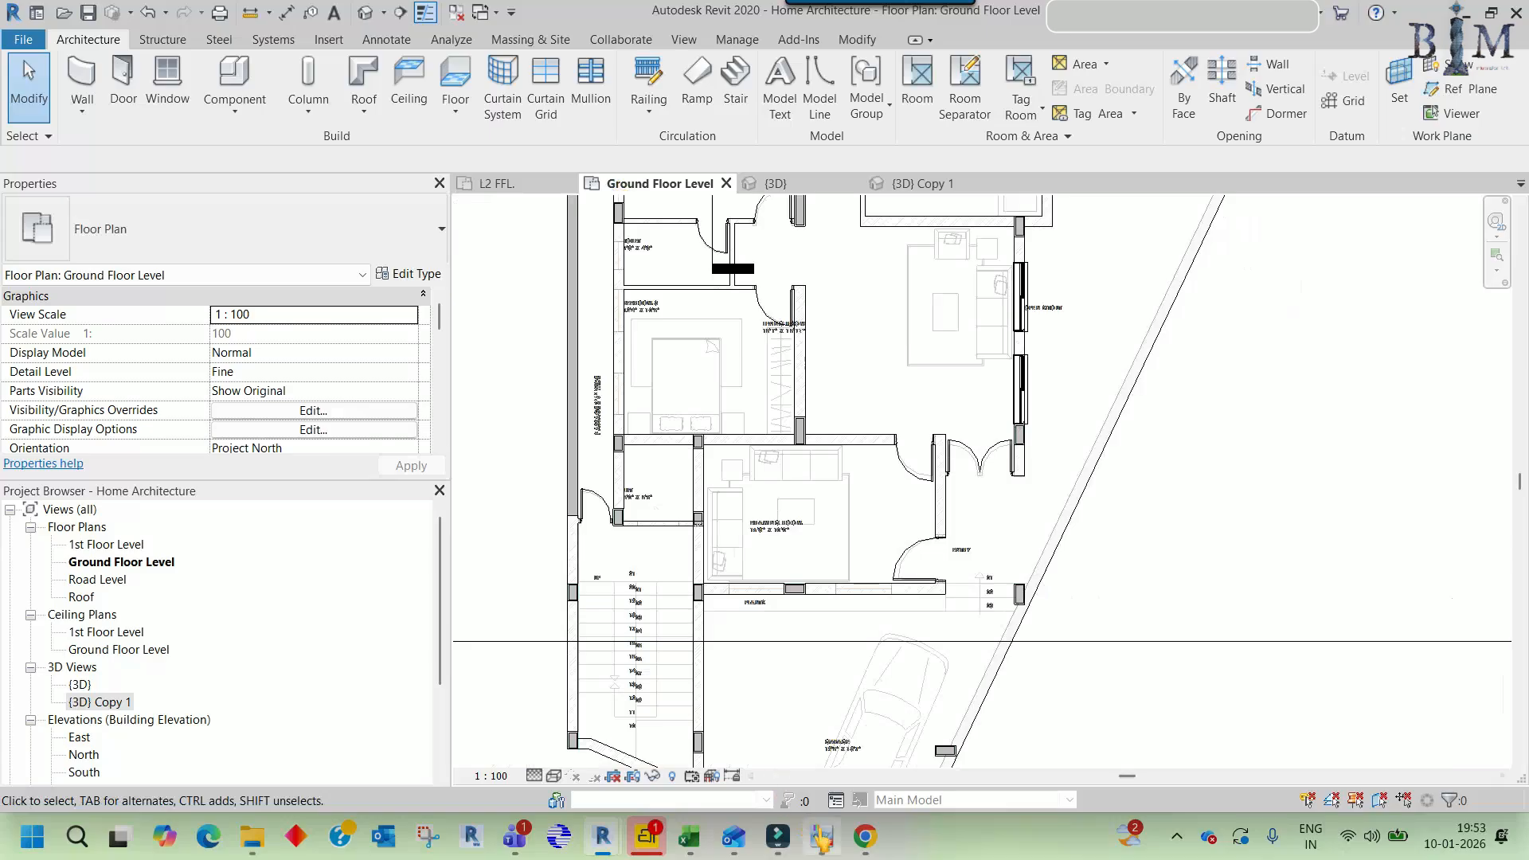
left_click(821, 839)
scroll(861, 466, "down", 2, "ctrl")
left_click_drag(842, 446, 889, 456)
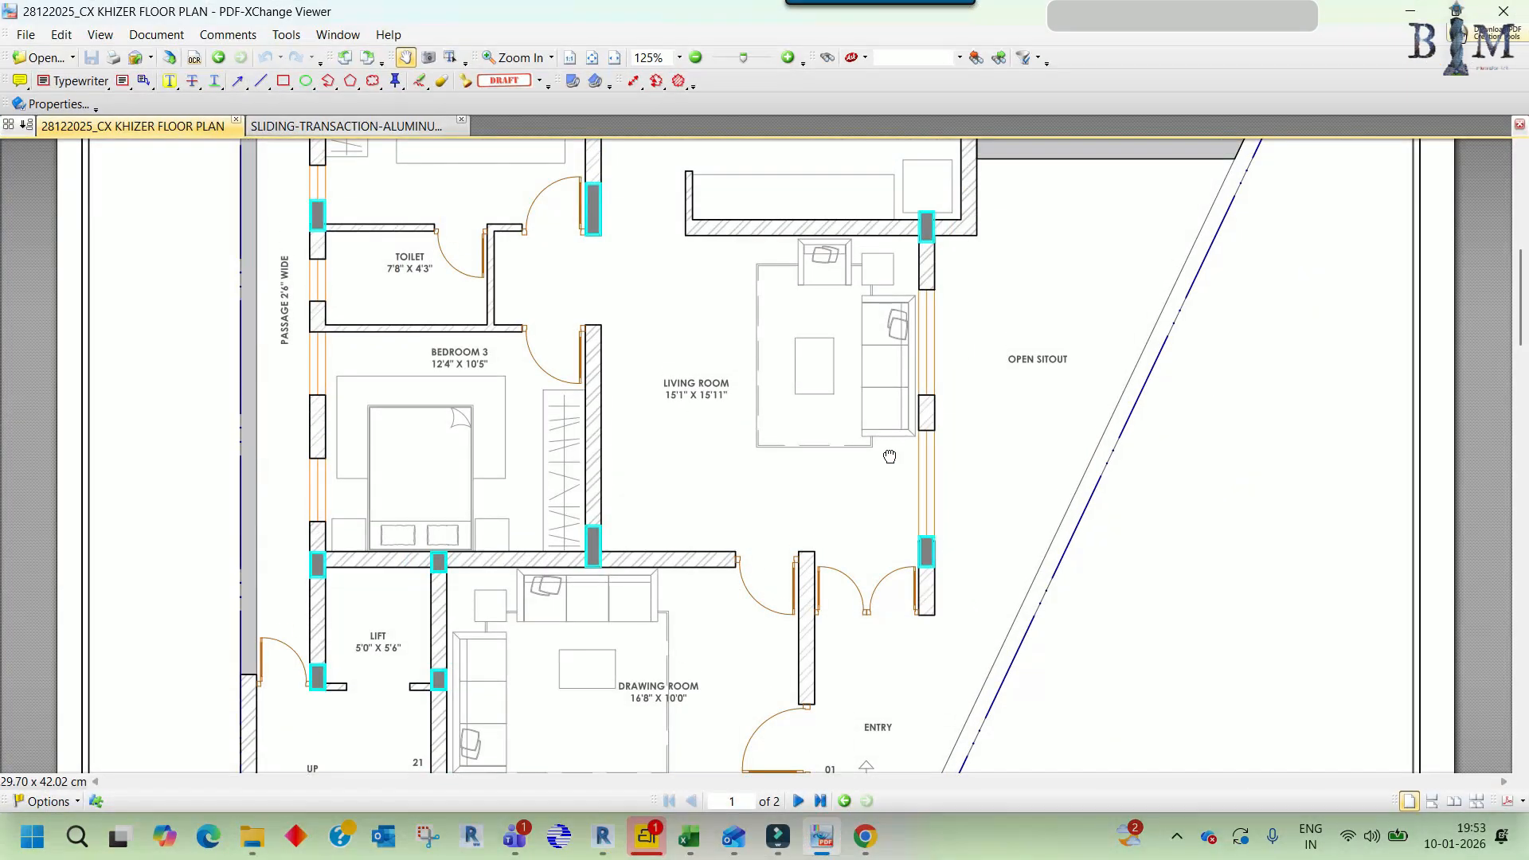
left_click_drag(400, 300, 434, 462)
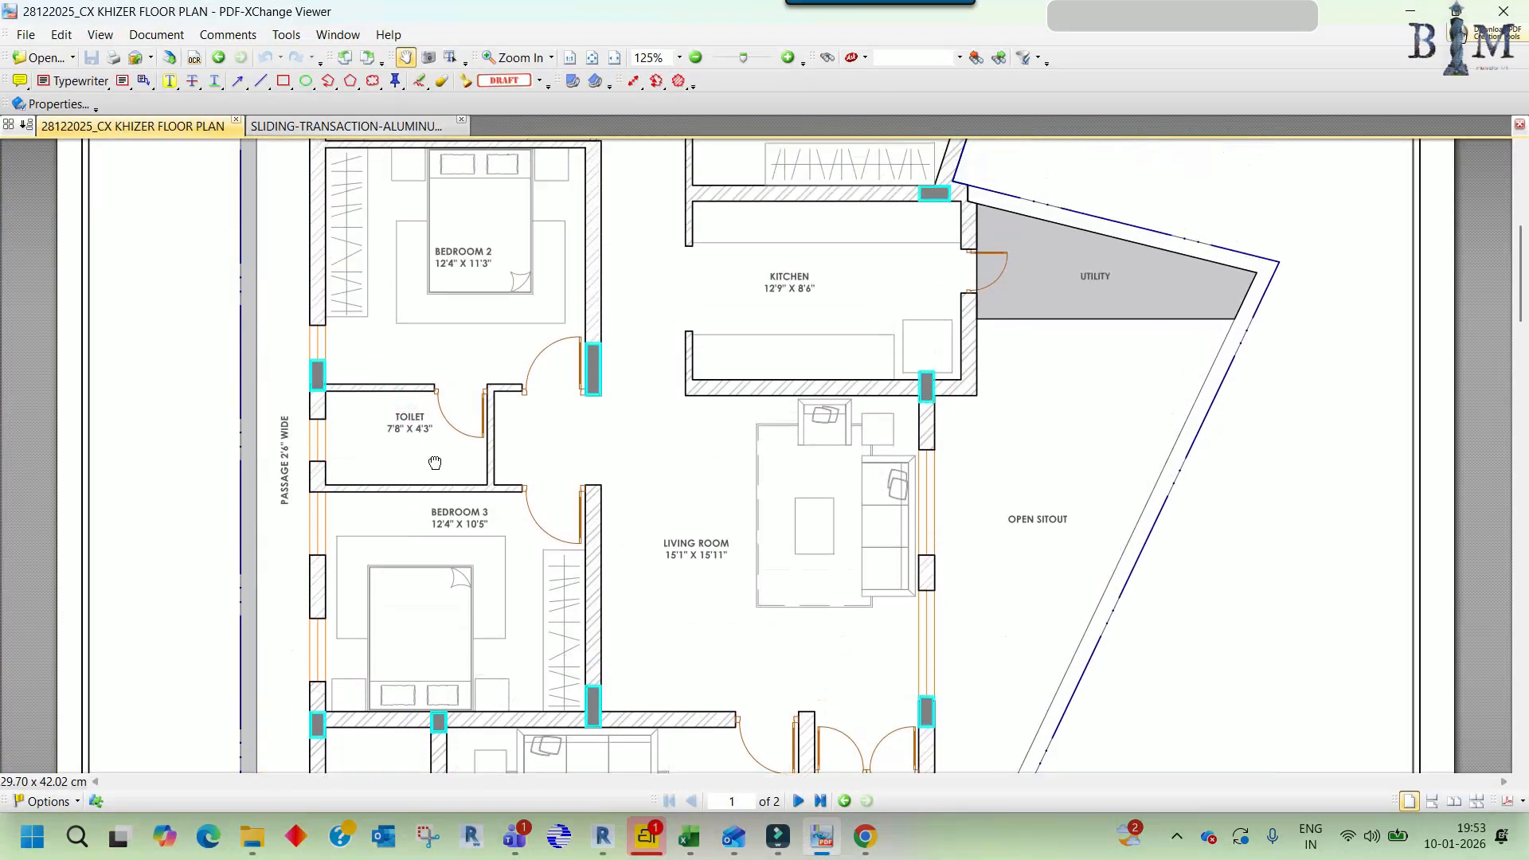
left_click_drag(598, 287, 641, 508)
left_click_drag(696, 312, 712, 448)
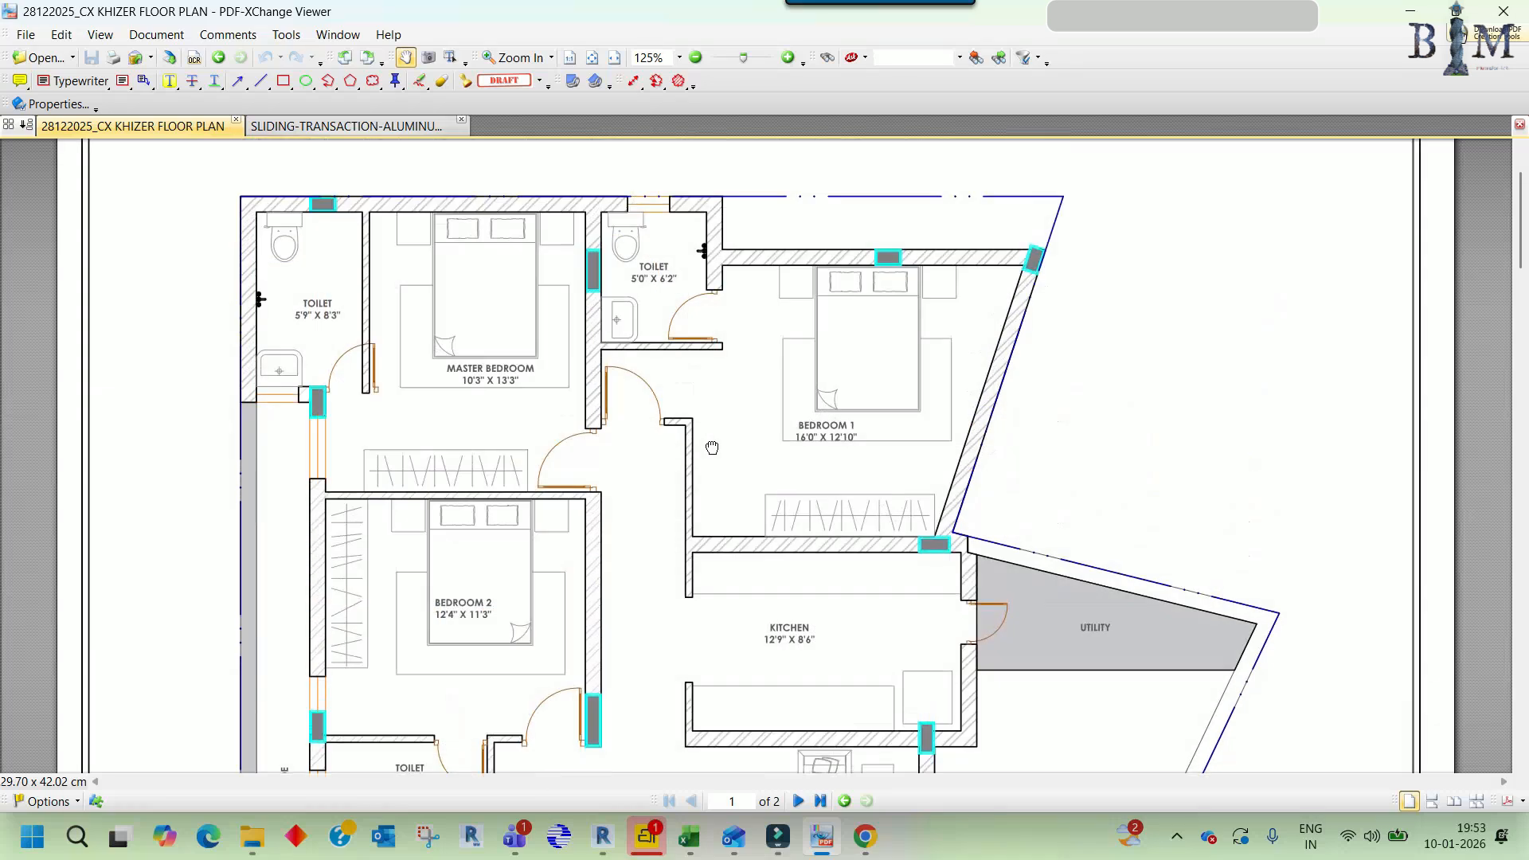
left_click(1400, 16)
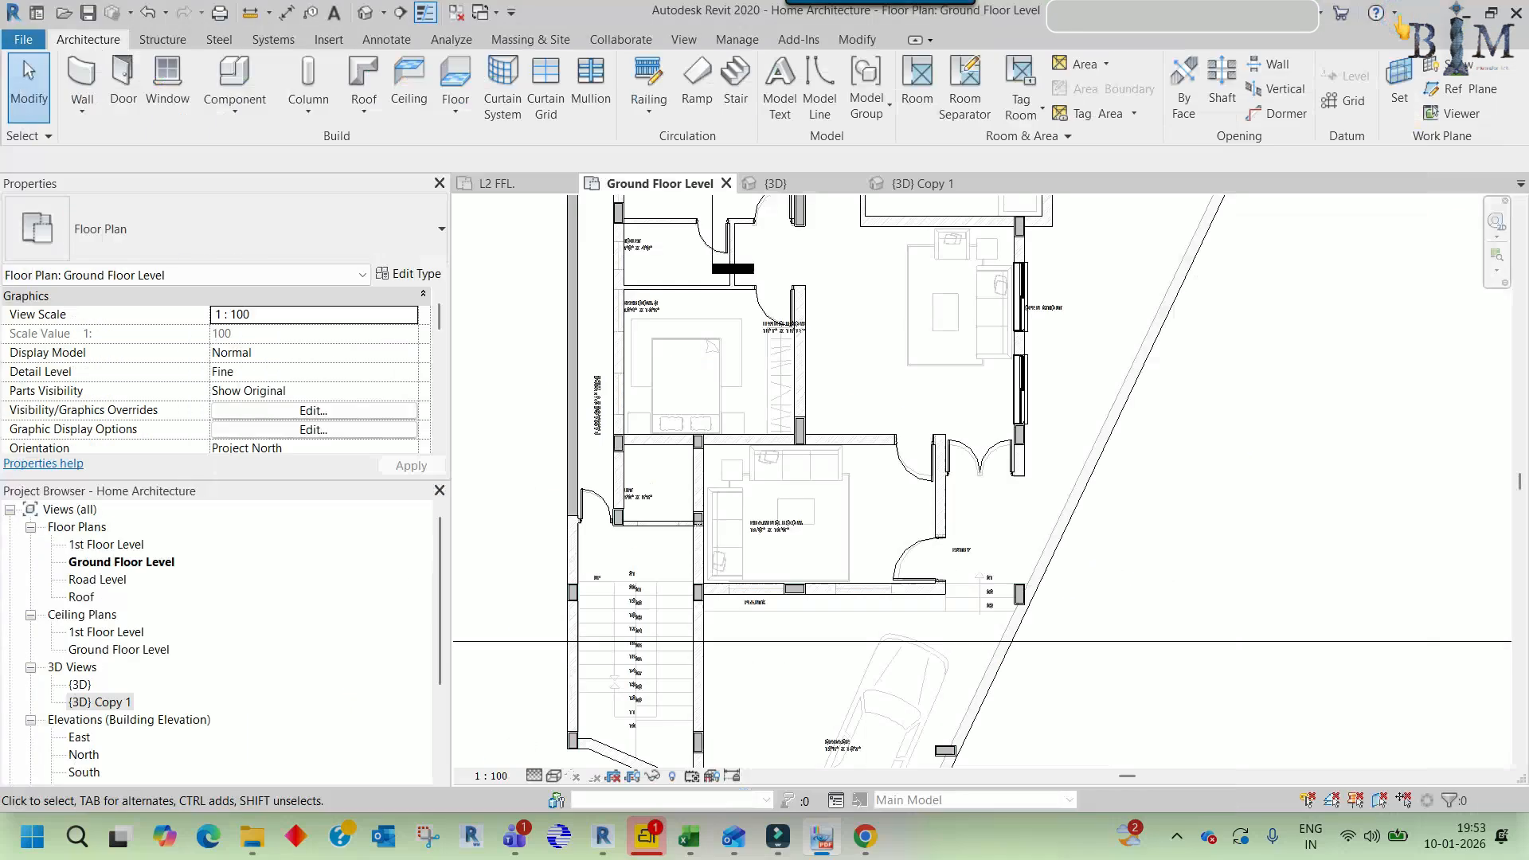
- Flip the facing of both sliding windows in the living room wall beside the open sitout
scroll(1015, 302, "up", 8)
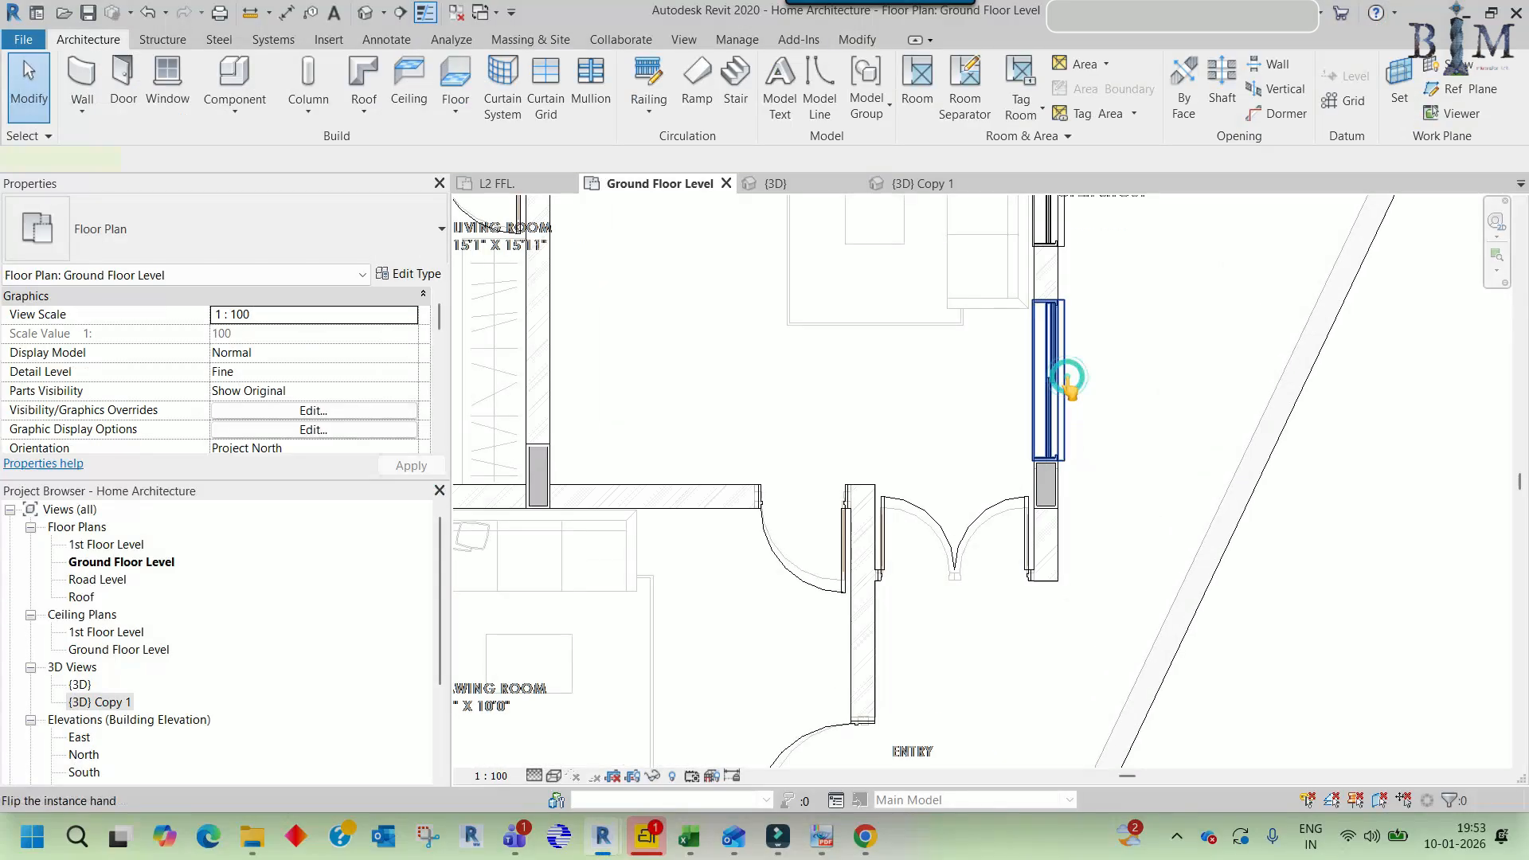
left_click(1019, 291)
key("c")
key("o")
scroll(1094, 384, "up", 2)
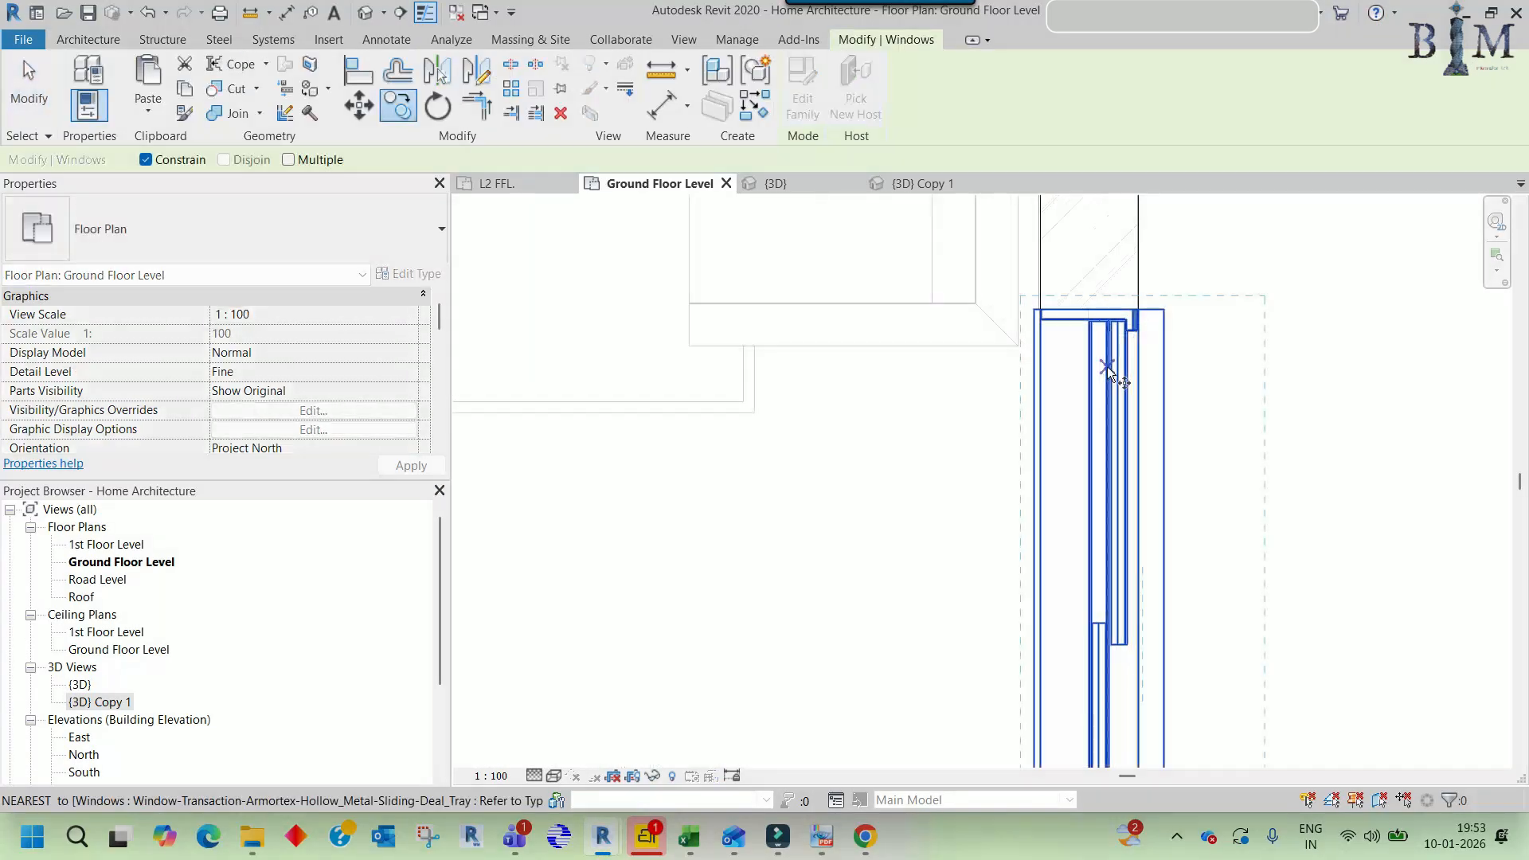
key("Escape")
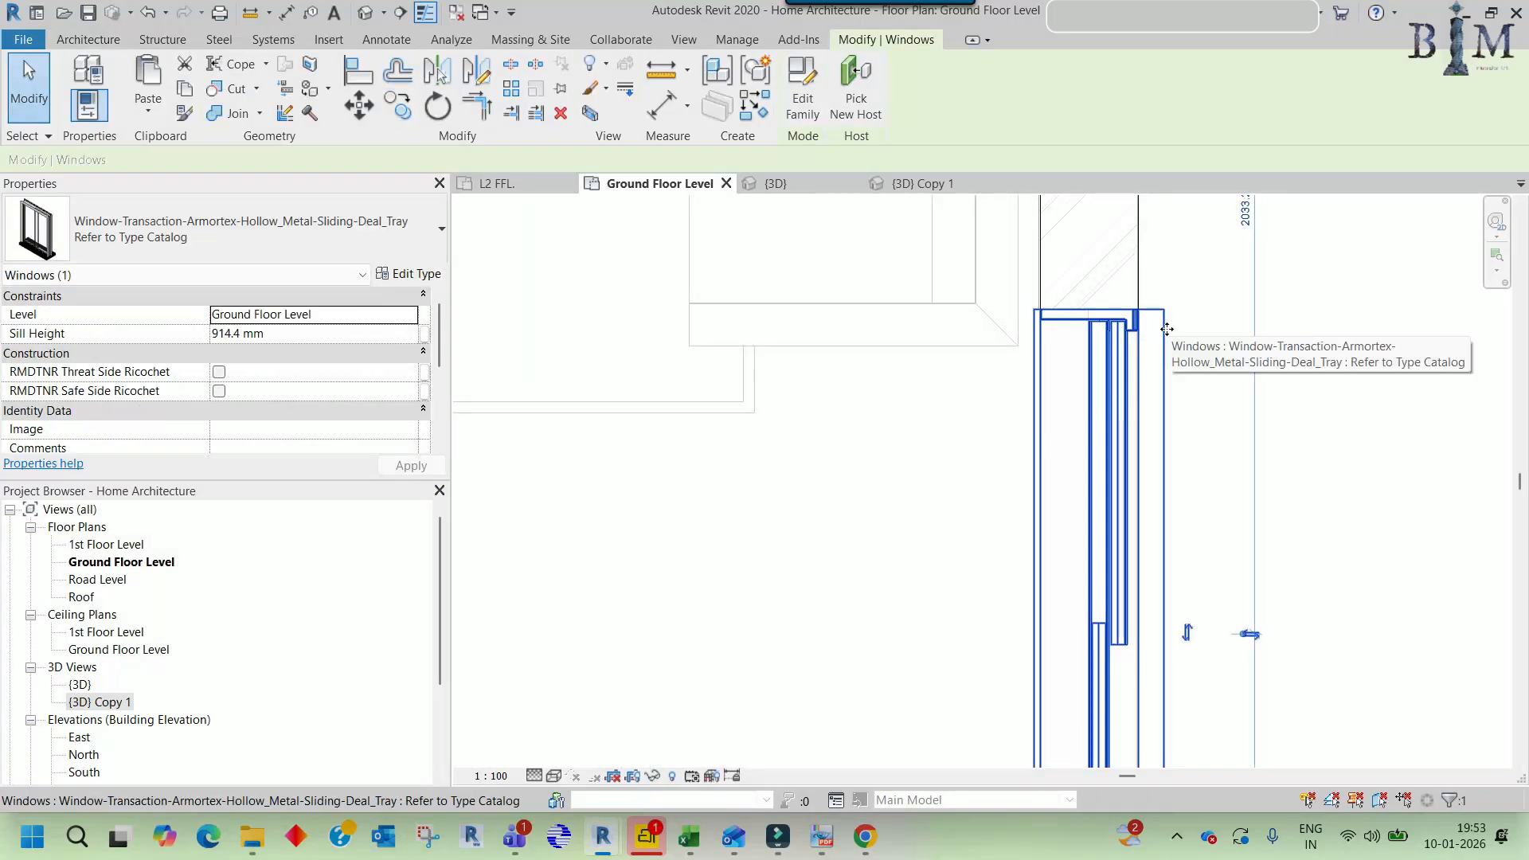
scroll(1152, 343, "down", 2)
scroll(1203, 484, "up", 4)
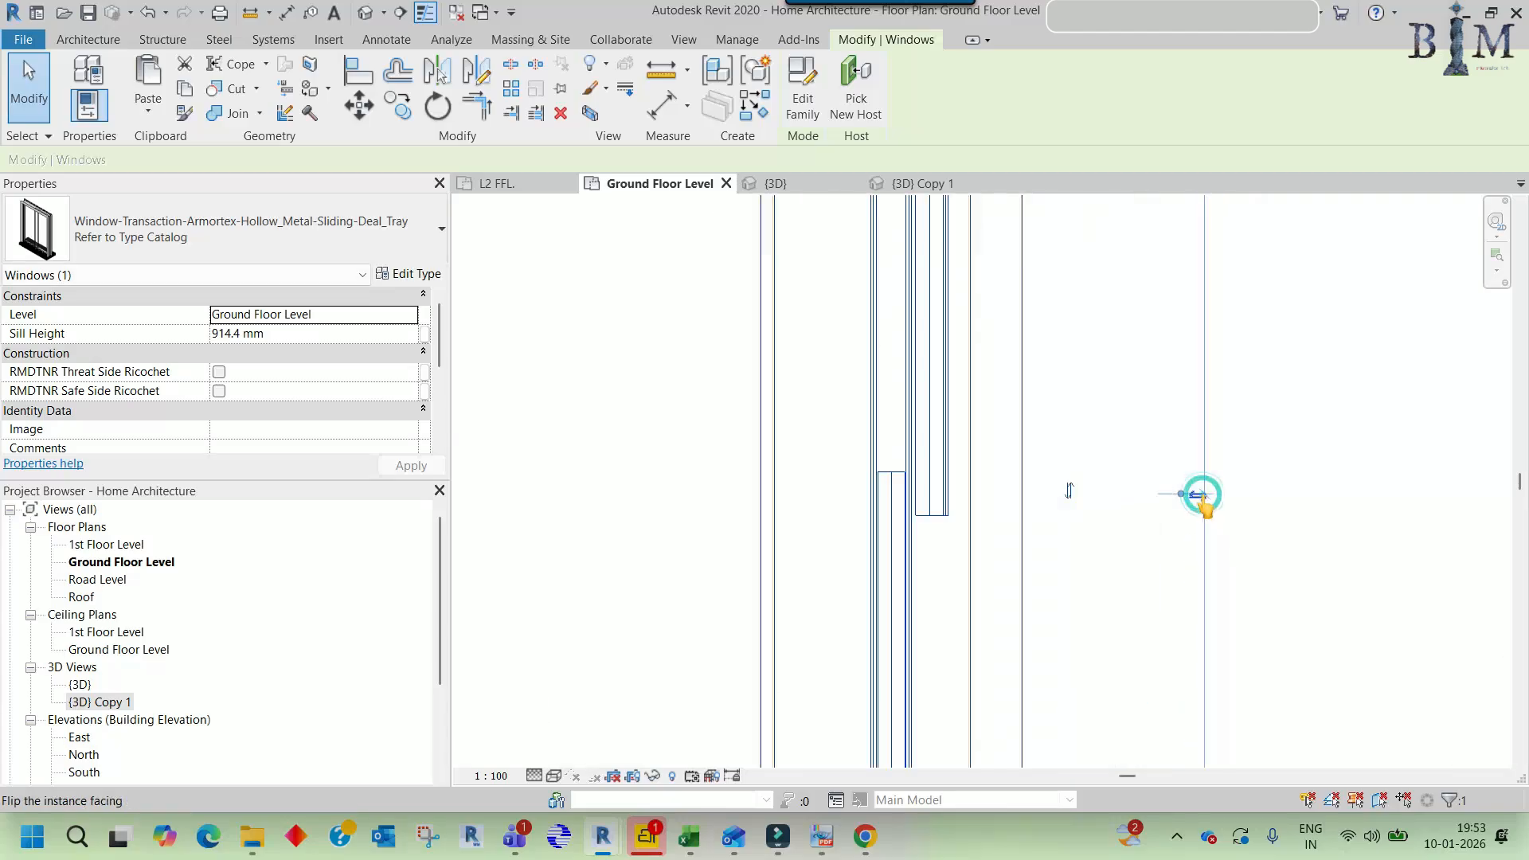
scroll(1112, 426, "down", 5)
left_click(1191, 332)
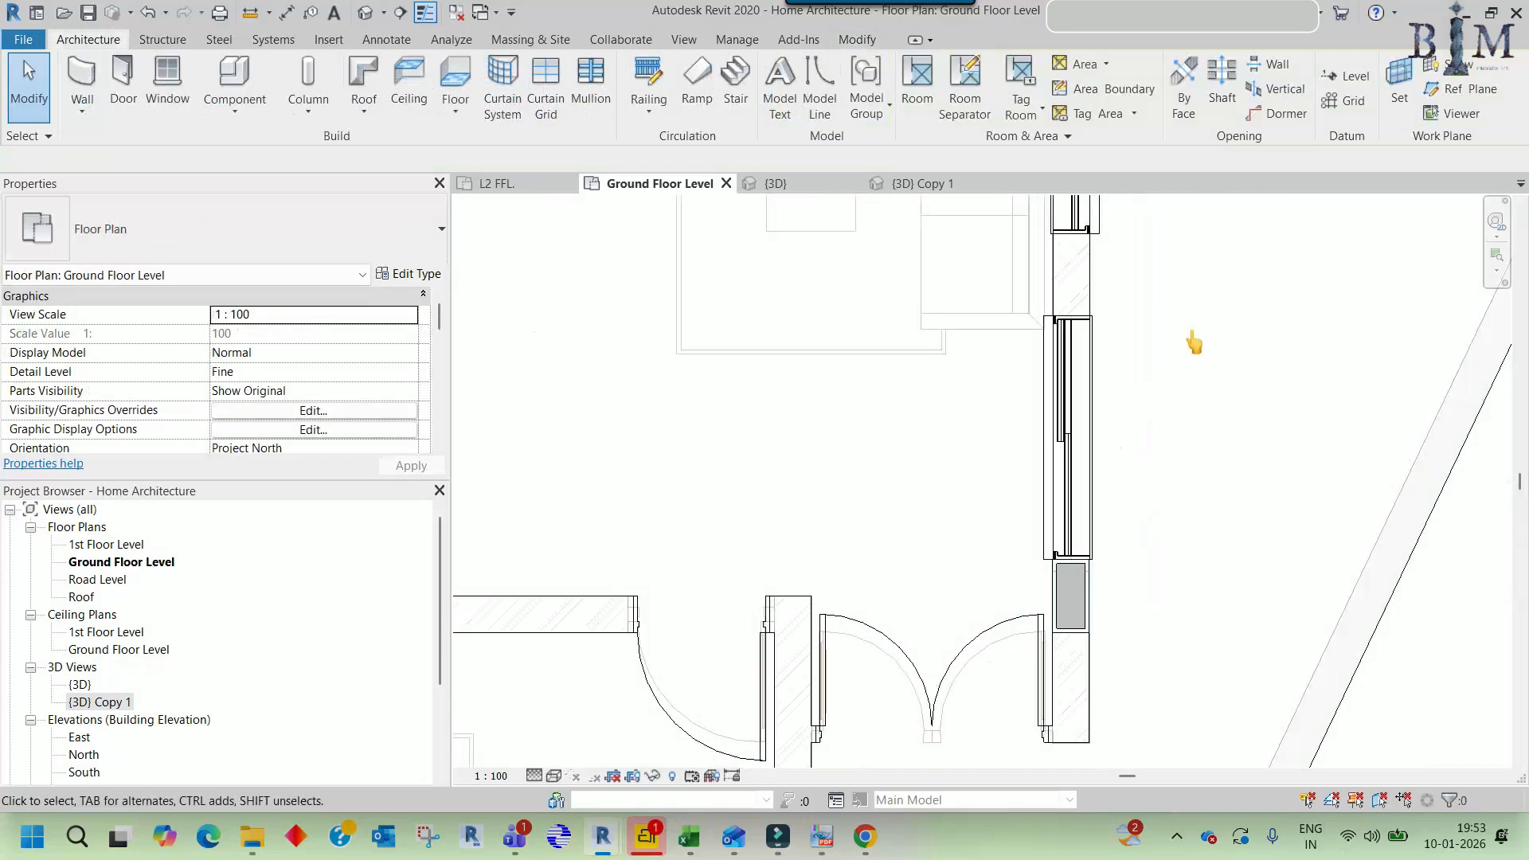
scroll(1198, 351, "down", 3)
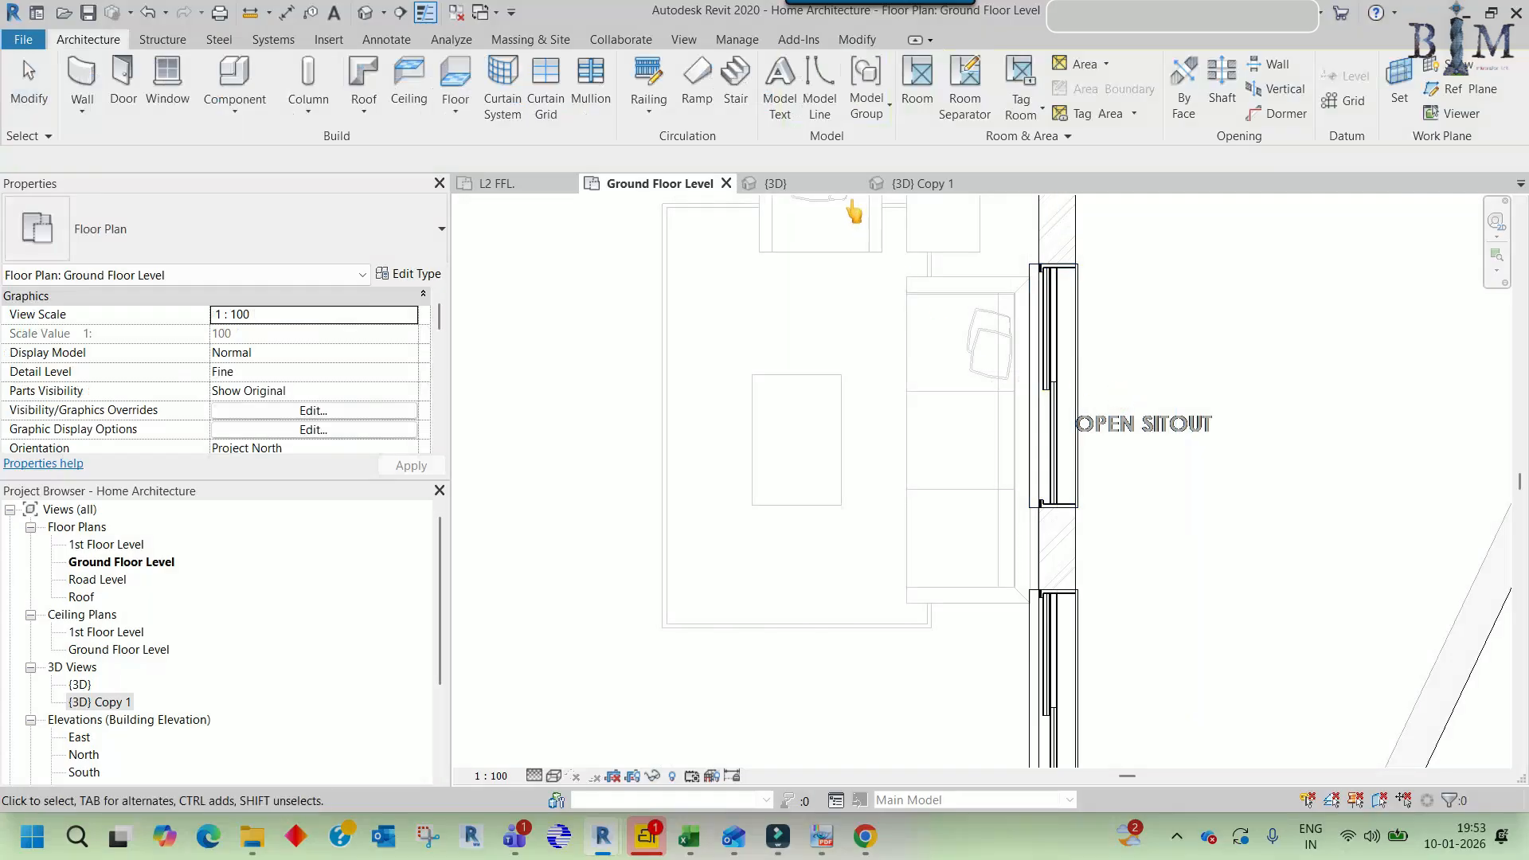
- Inspect the flipped living room windows from outside in the {3D} Copy 1 view, and return to the Ground Floor Level plan
left_click(922, 184)
scroll(914, 396, "up", 10)
left_click(1144, 446)
mouse_move(1144, 446)
middle_mouse_down("shift")
mouse_move(1082, 557)
mouse_move(1102, 500)
mouse_move(1093, 371)
mouse_move(1116, 453)
middle_mouse_up("shift")
key("Escape")
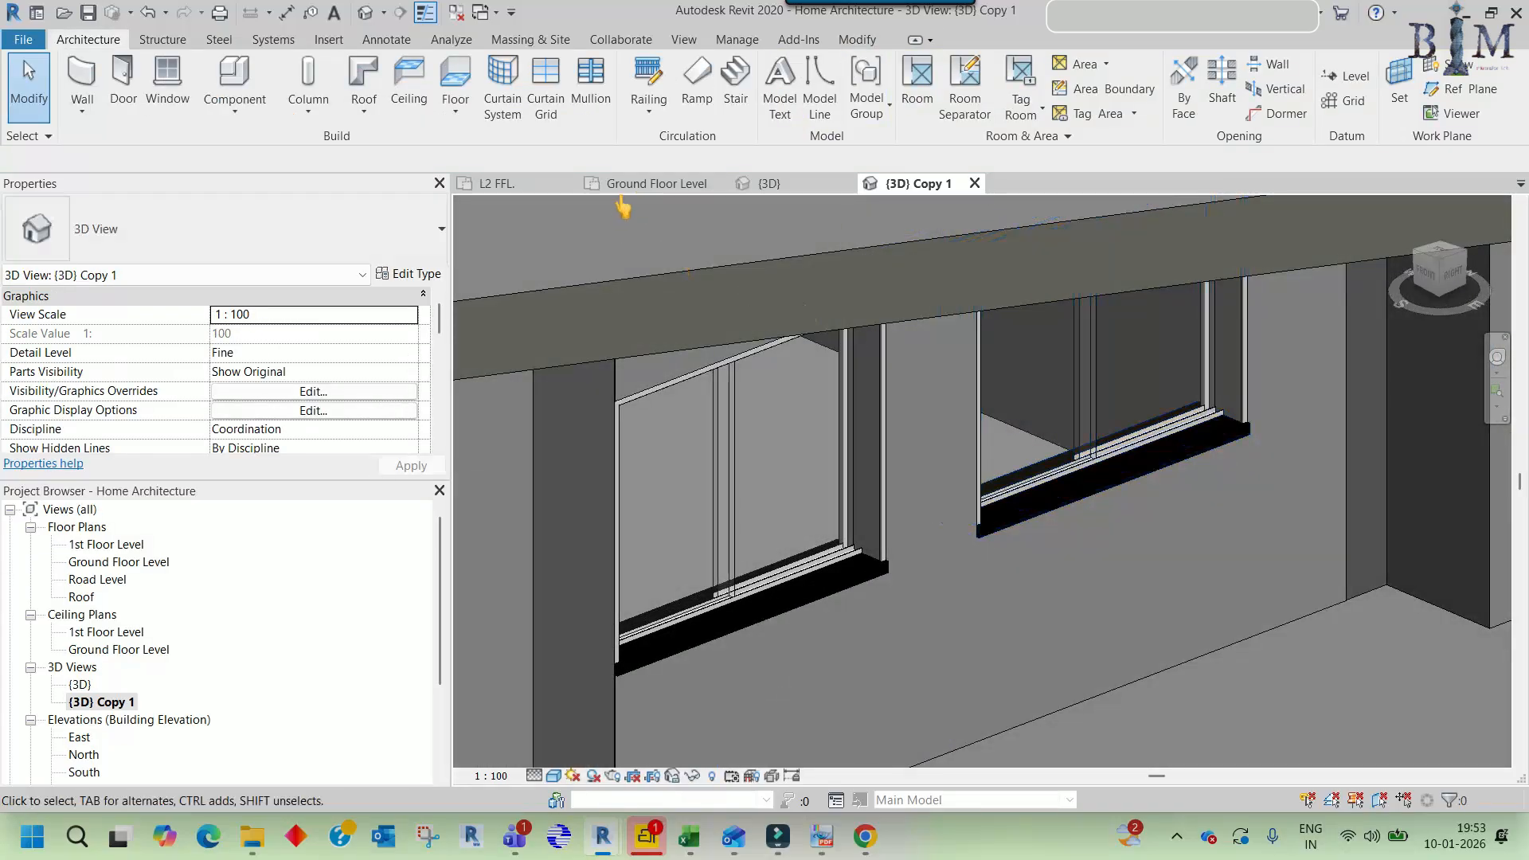
left_click(677, 184)
- Open the upper living room sliding window's family for editing and show its Ref. Level plan
scroll(1048, 286, "up", 3)
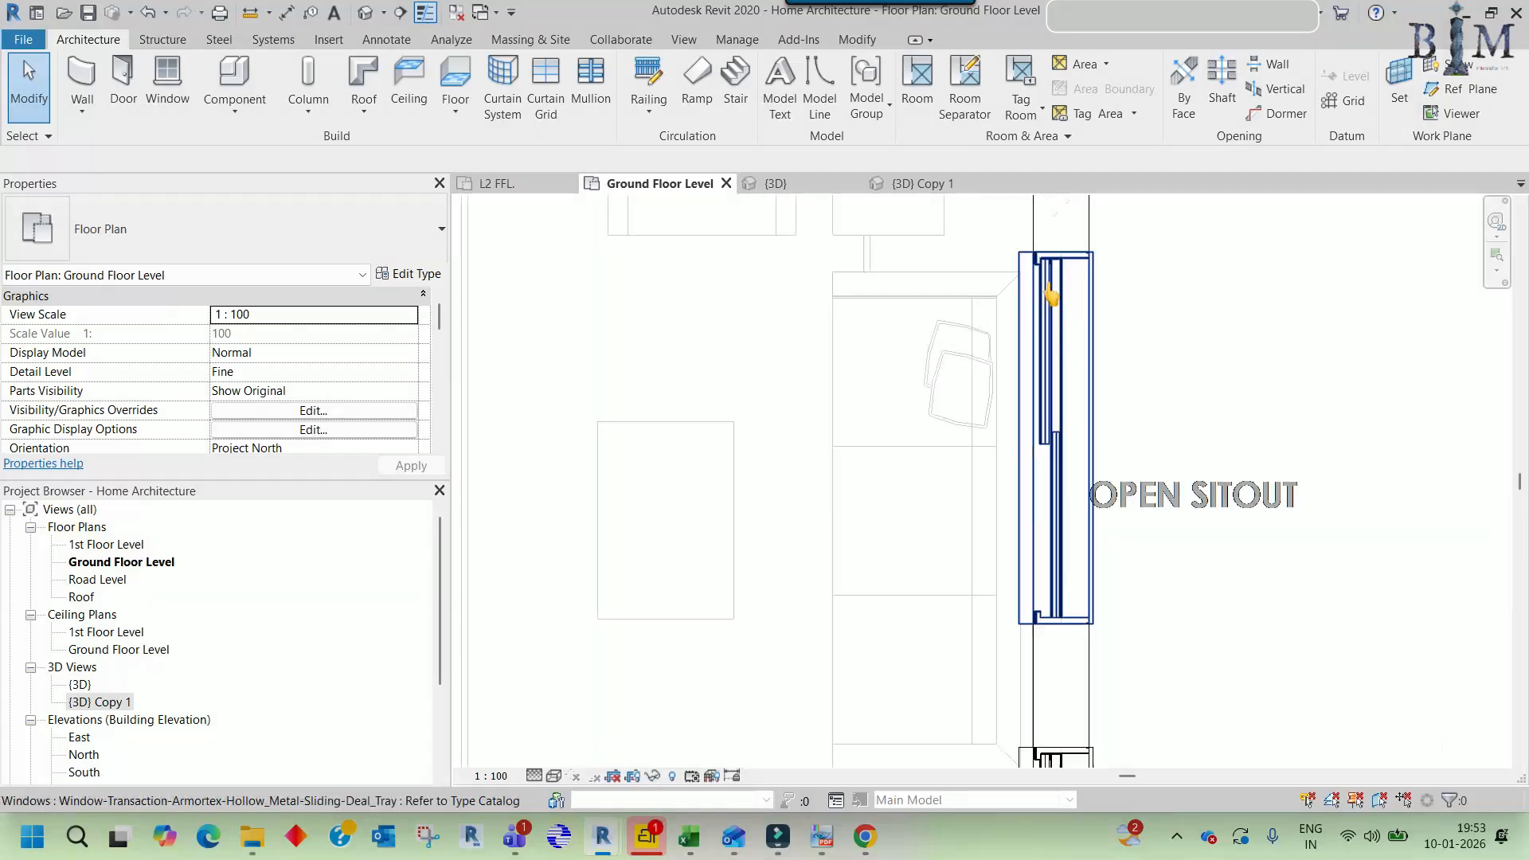
left_click(1039, 280)
left_click(800, 112)
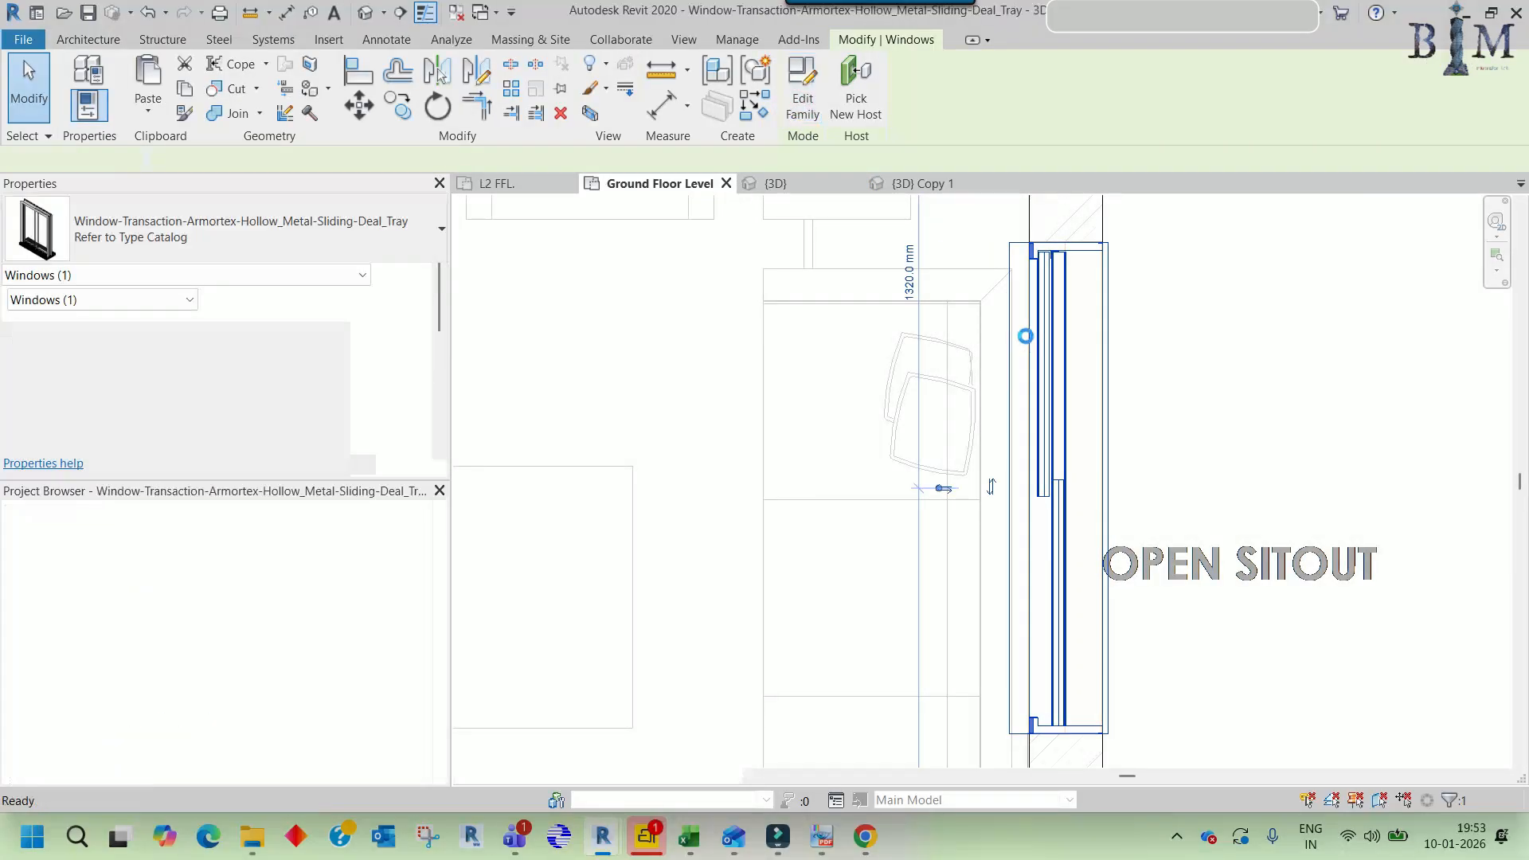
double_click(93, 544)
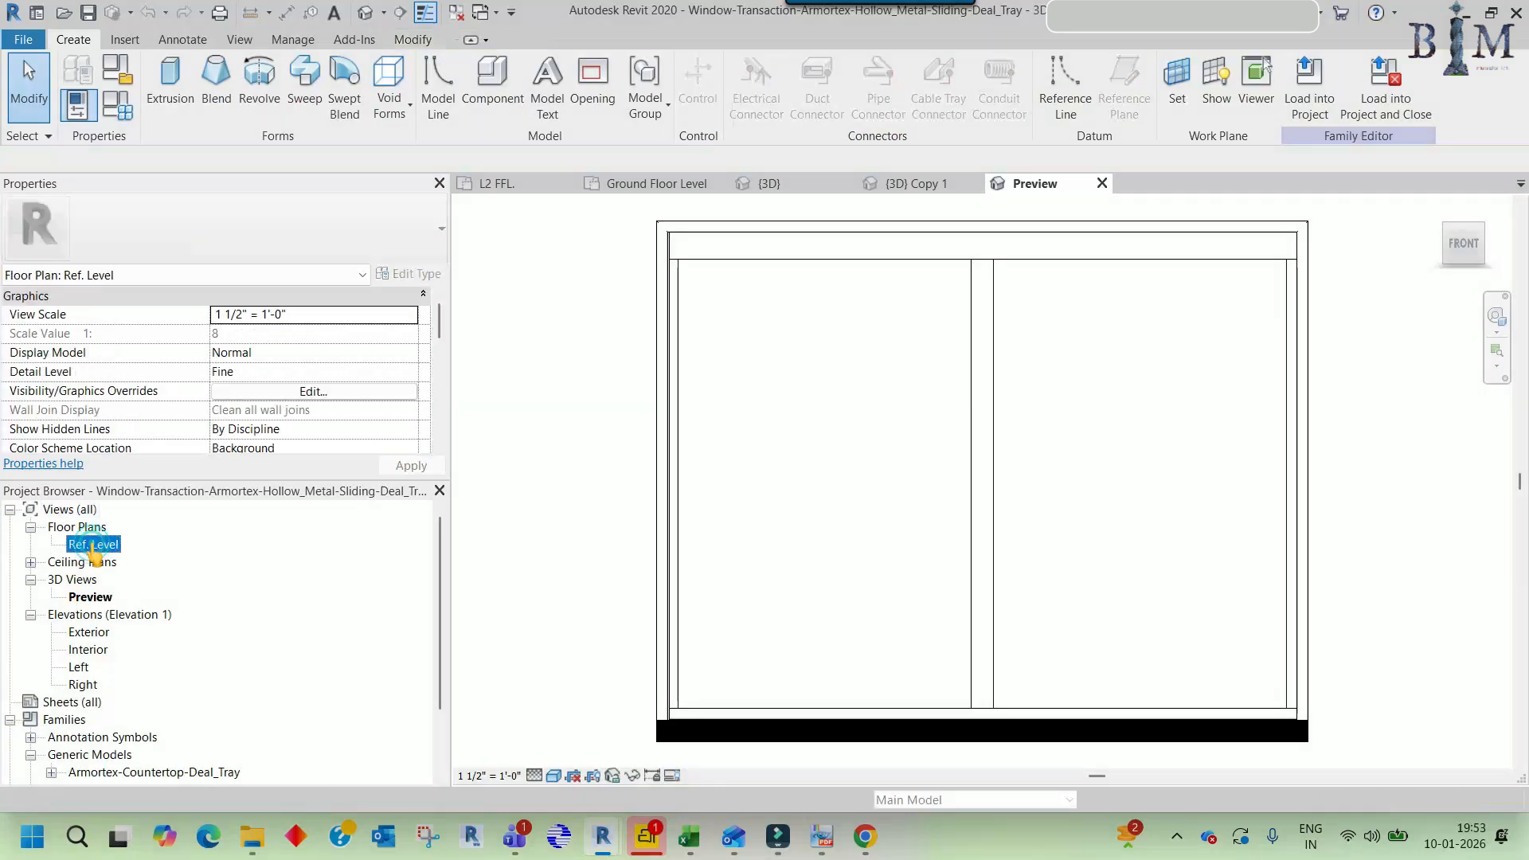
scroll(912, 524, "up", 4)
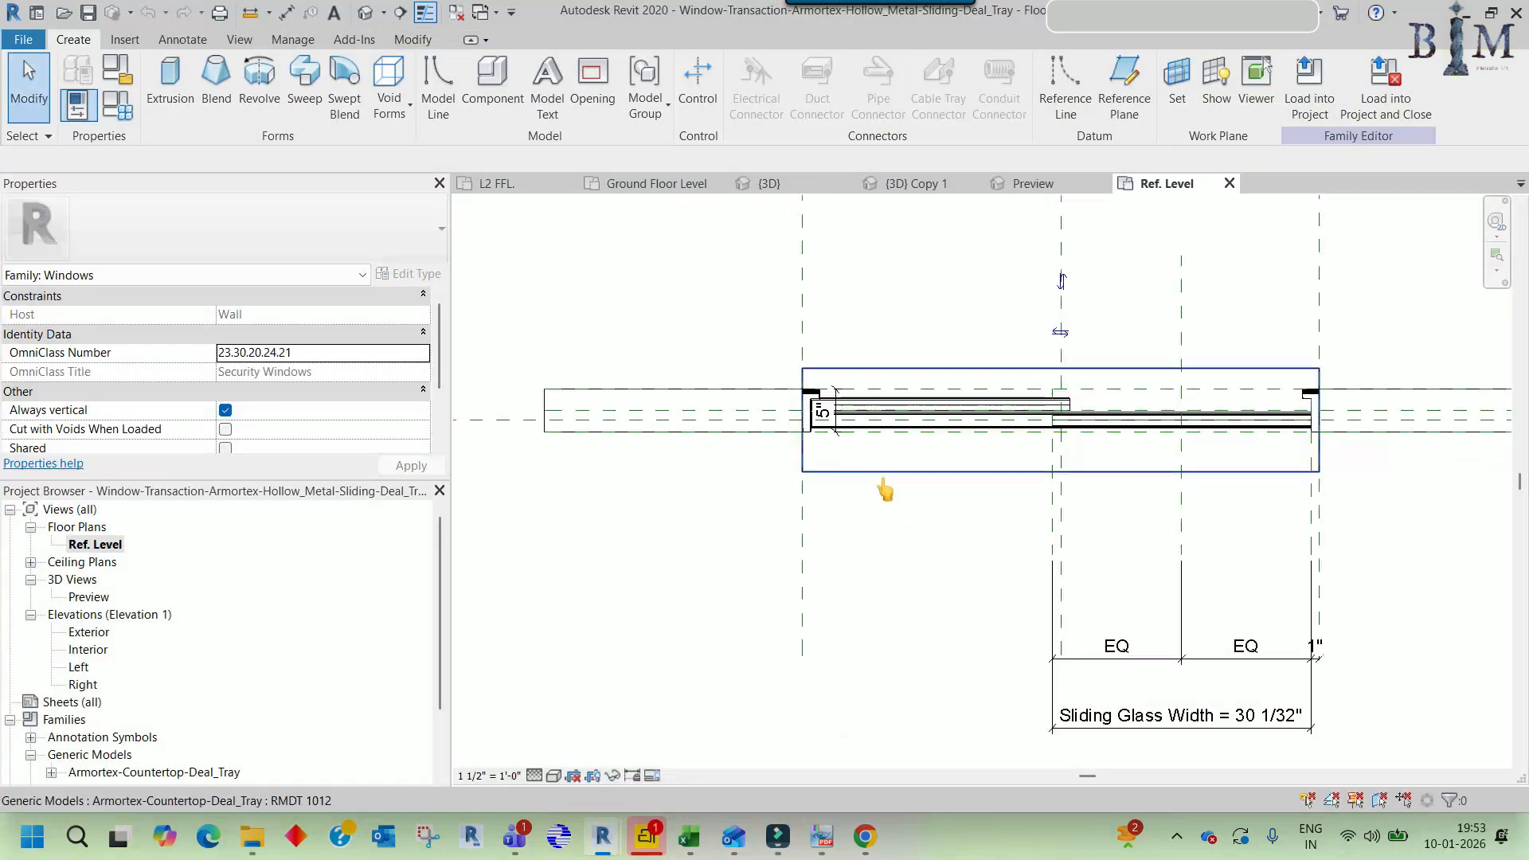
- Examine the deal tray beneath the window in the family's default 3D view
left_click(365, 15)
scroll(812, 587, "up", 4)
left_click(819, 599)
middle_click_drag(836, 614, 844, 557, "shift")
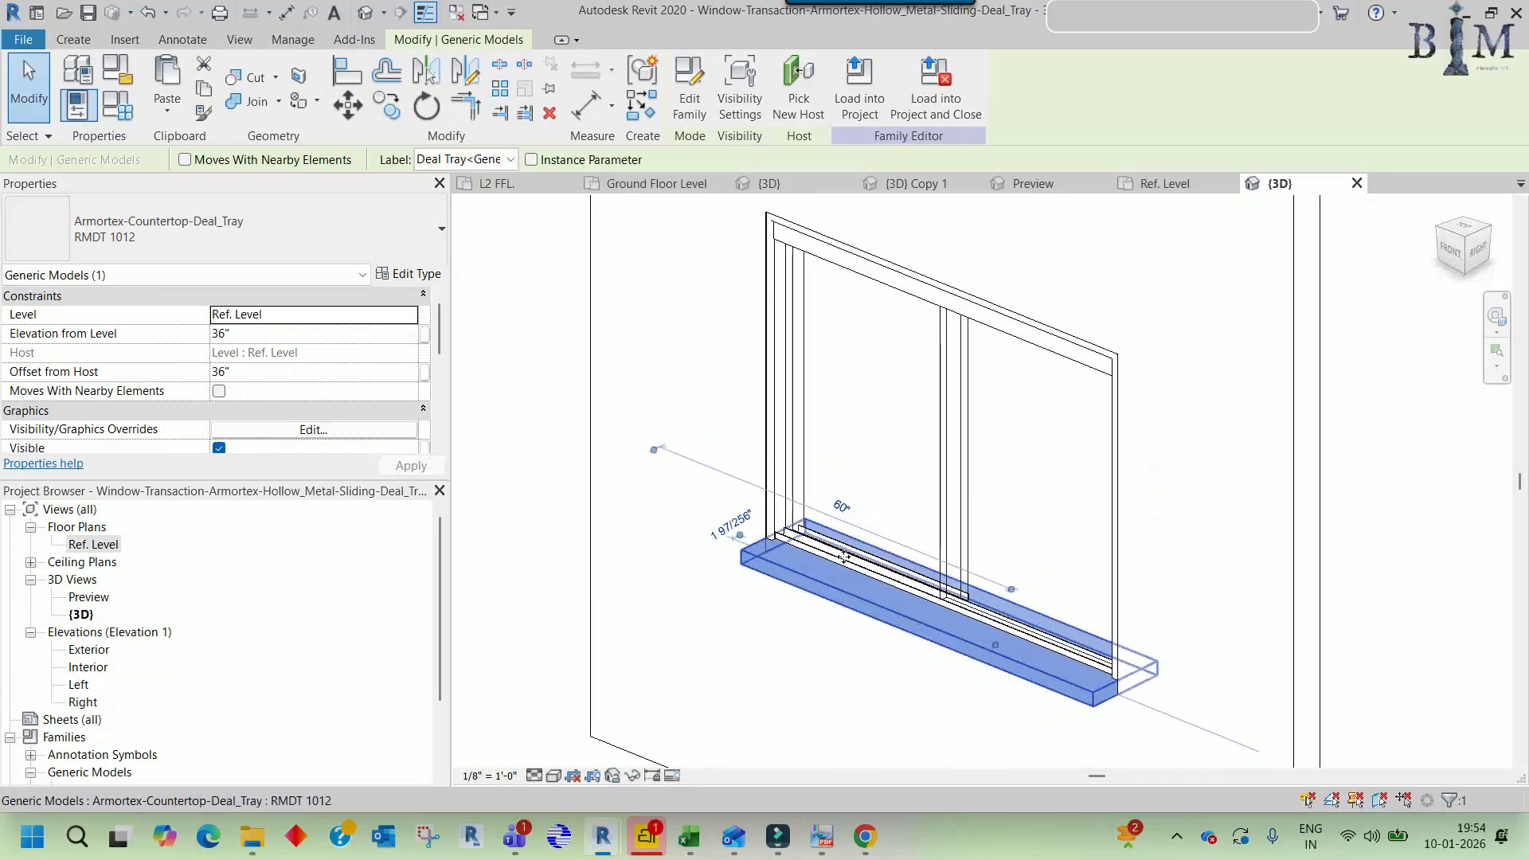
key("Escape")
left_click(787, 576)
key("Escape")
- Try the Wireframe and Realistic visual styles in the family's 3D view, and set it to Shaded
left_click(540, 775)
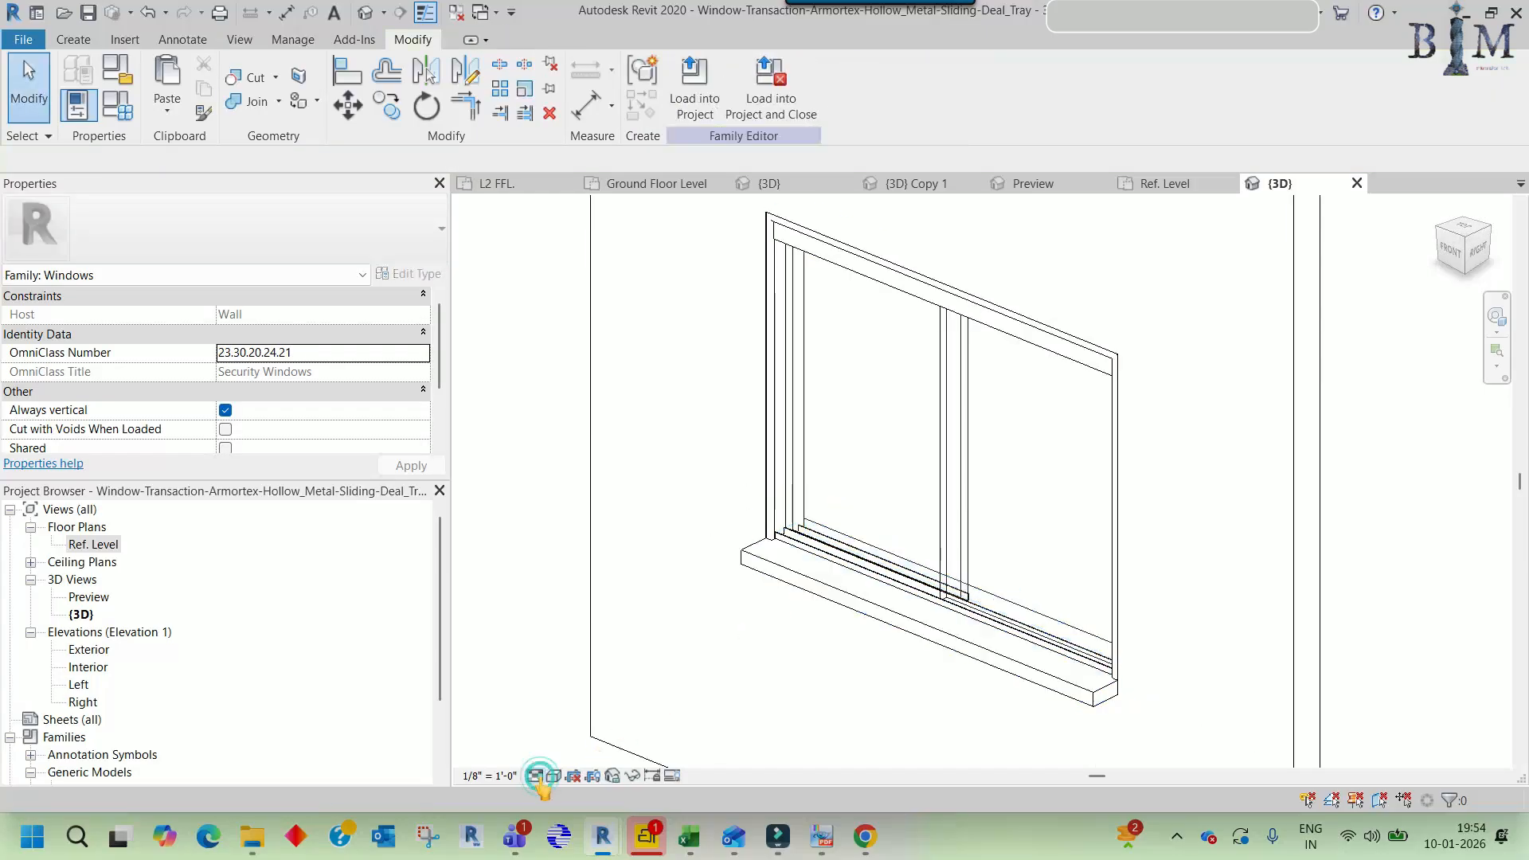
left_click(558, 755)
left_click(554, 776)
left_click(597, 648)
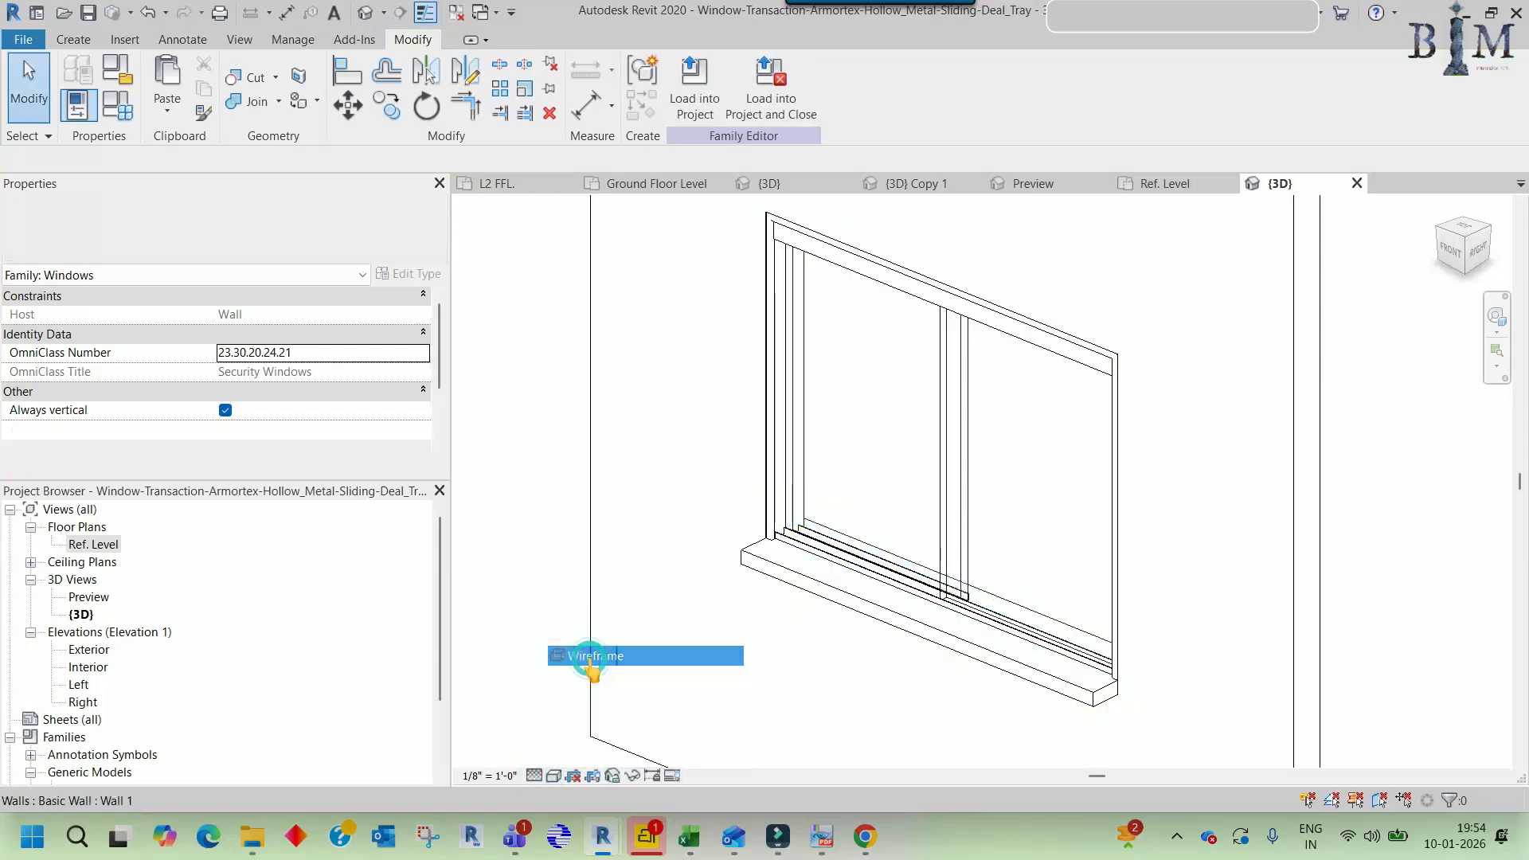
left_click(554, 776)
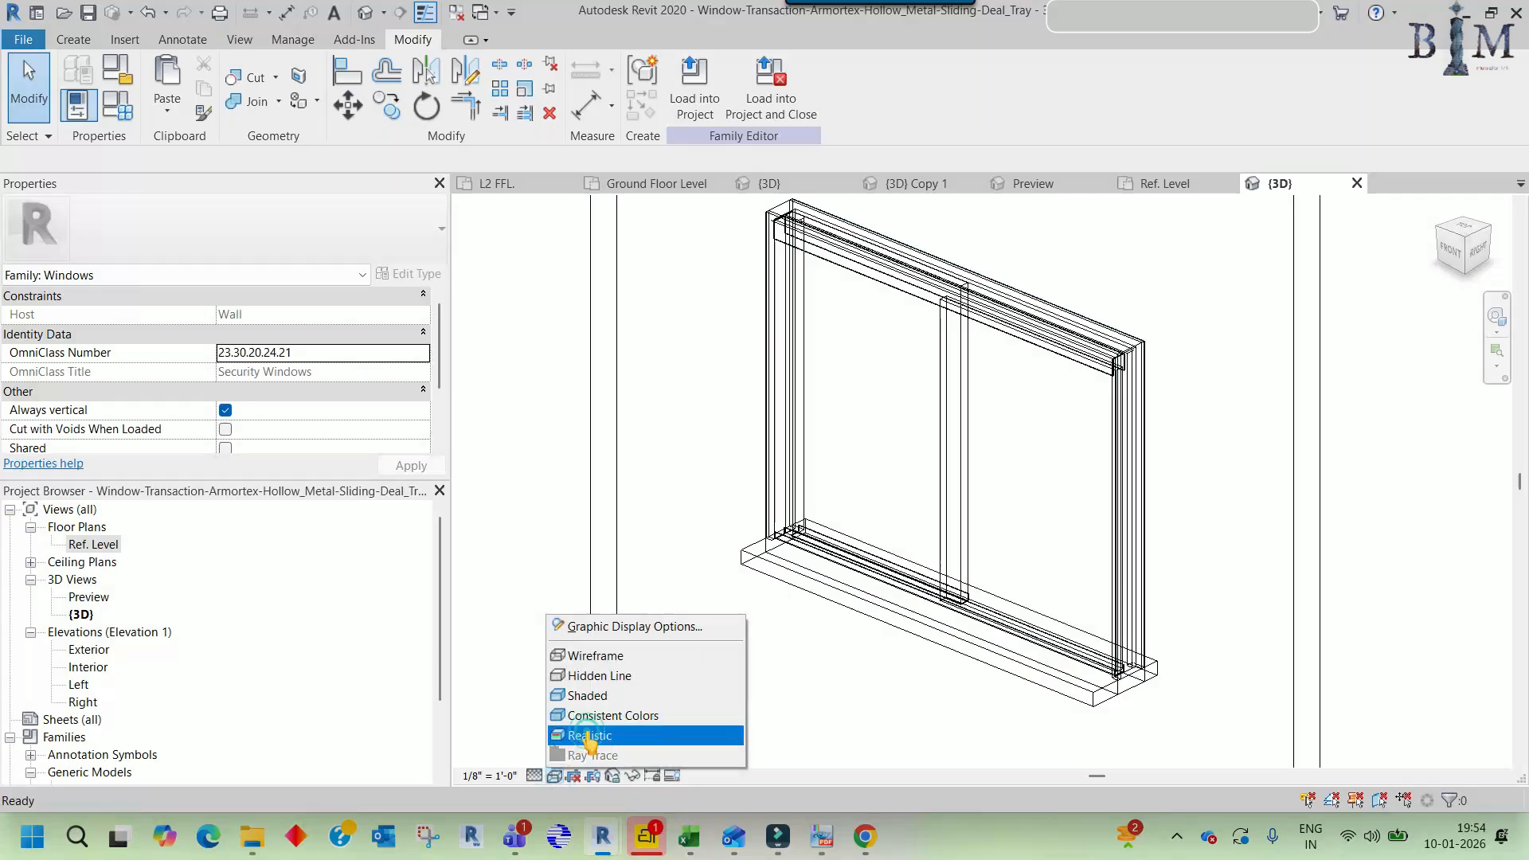
left_click(597, 731)
left_click(554, 775)
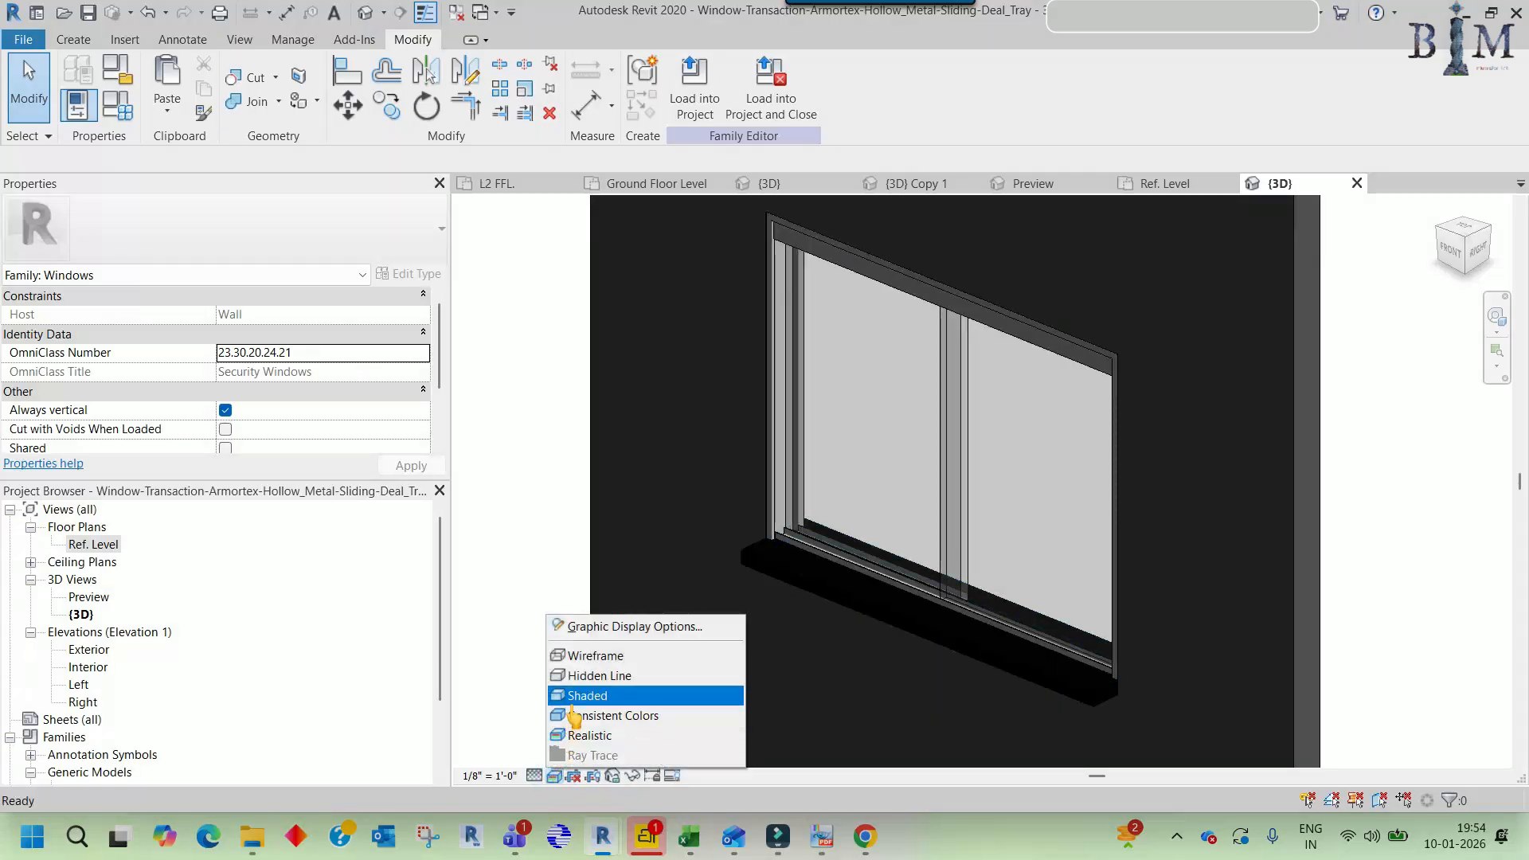
left_click(661, 691)
- Delete the Armortex-Countertop-Deal_Tray component from the window family in the Ref. Level plan
left_click(831, 619)
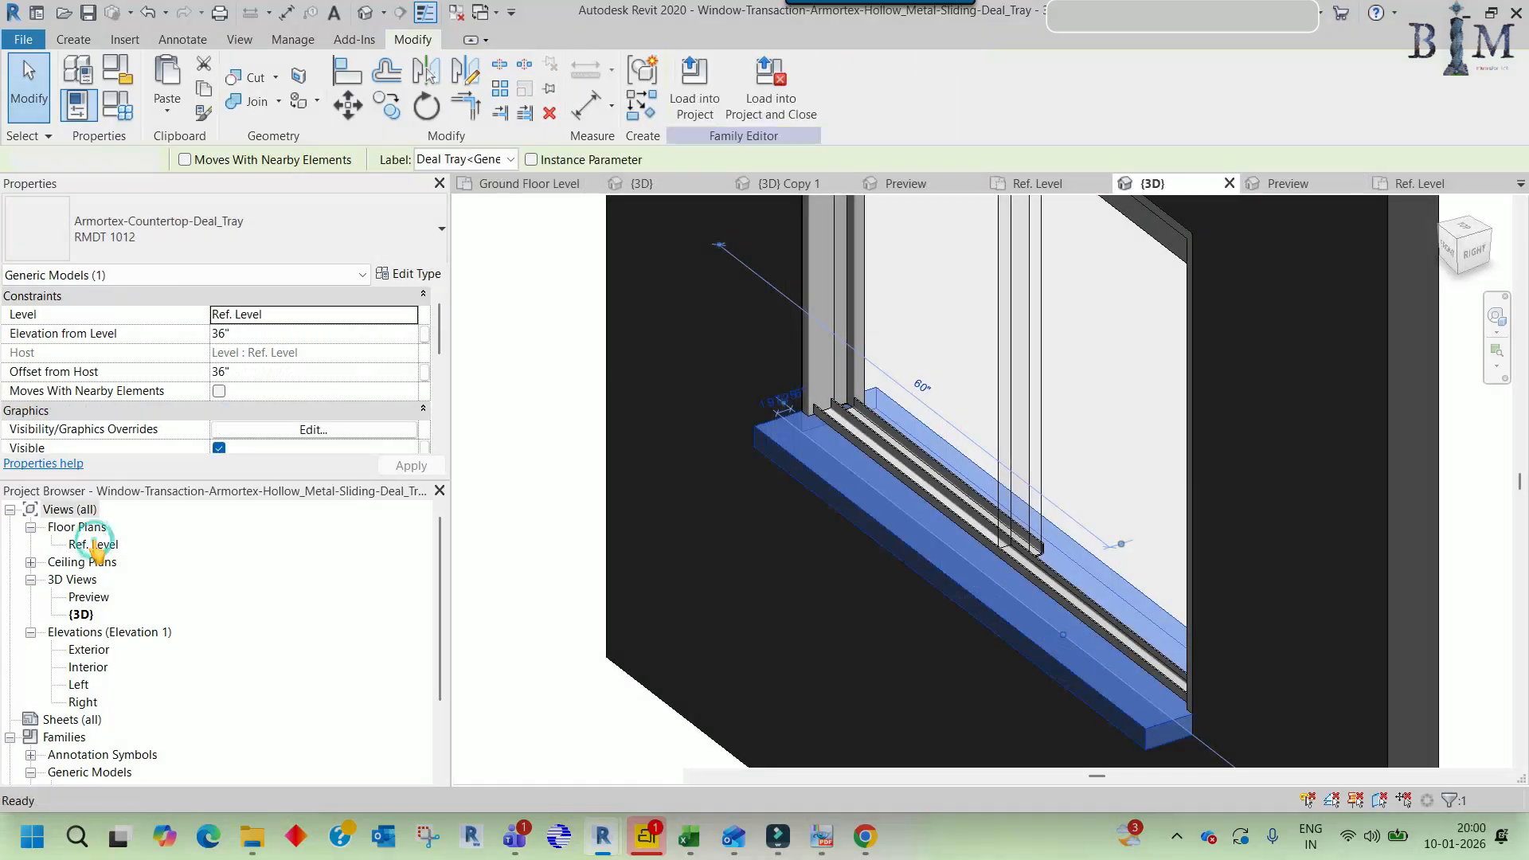
double_click(96, 544)
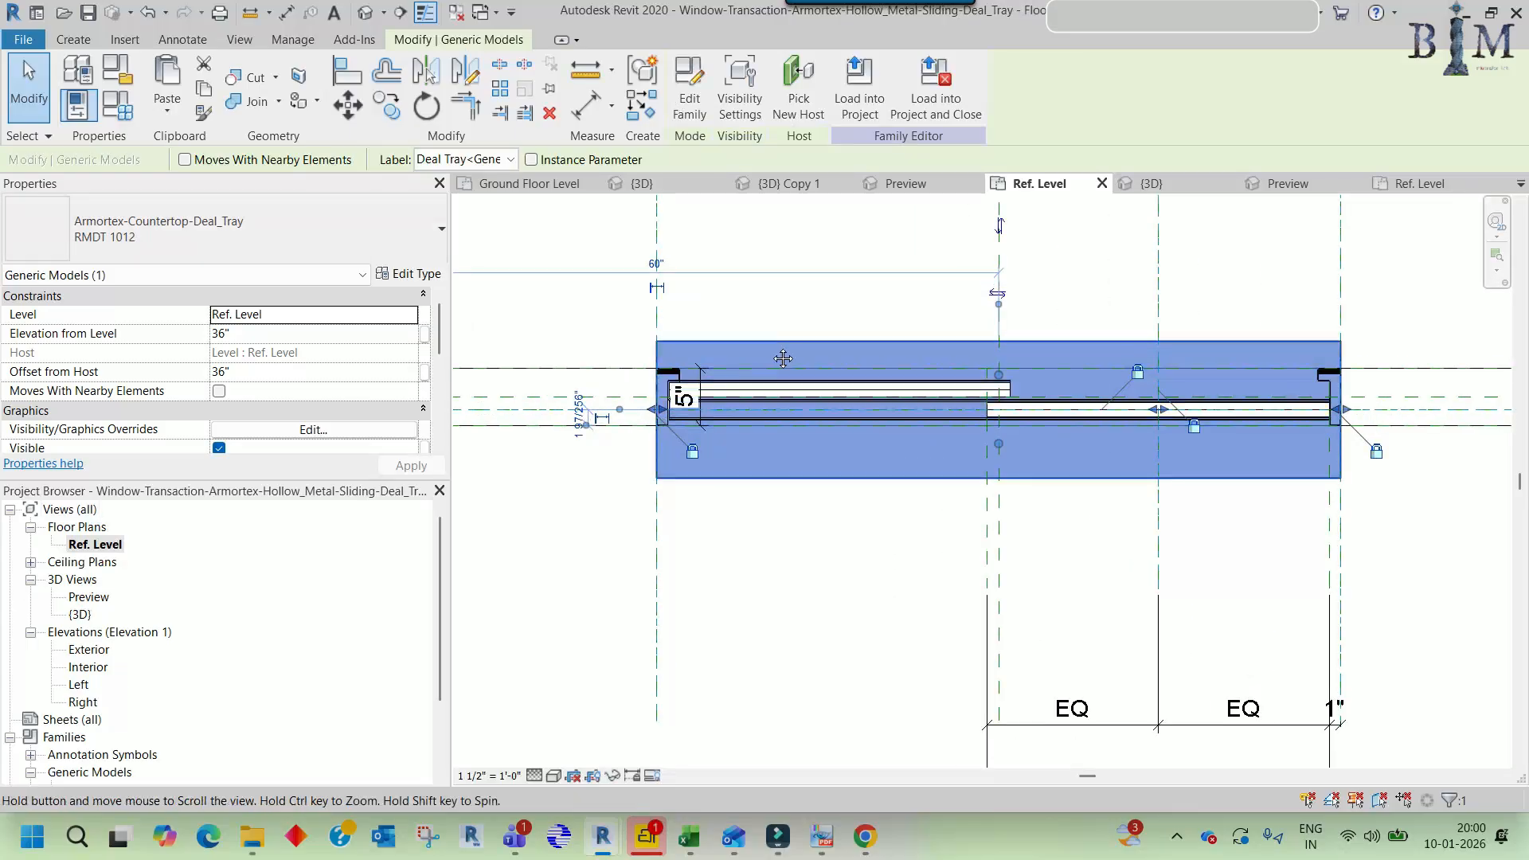
middle_click_drag(777, 353, 795, 388)
key("Delete")
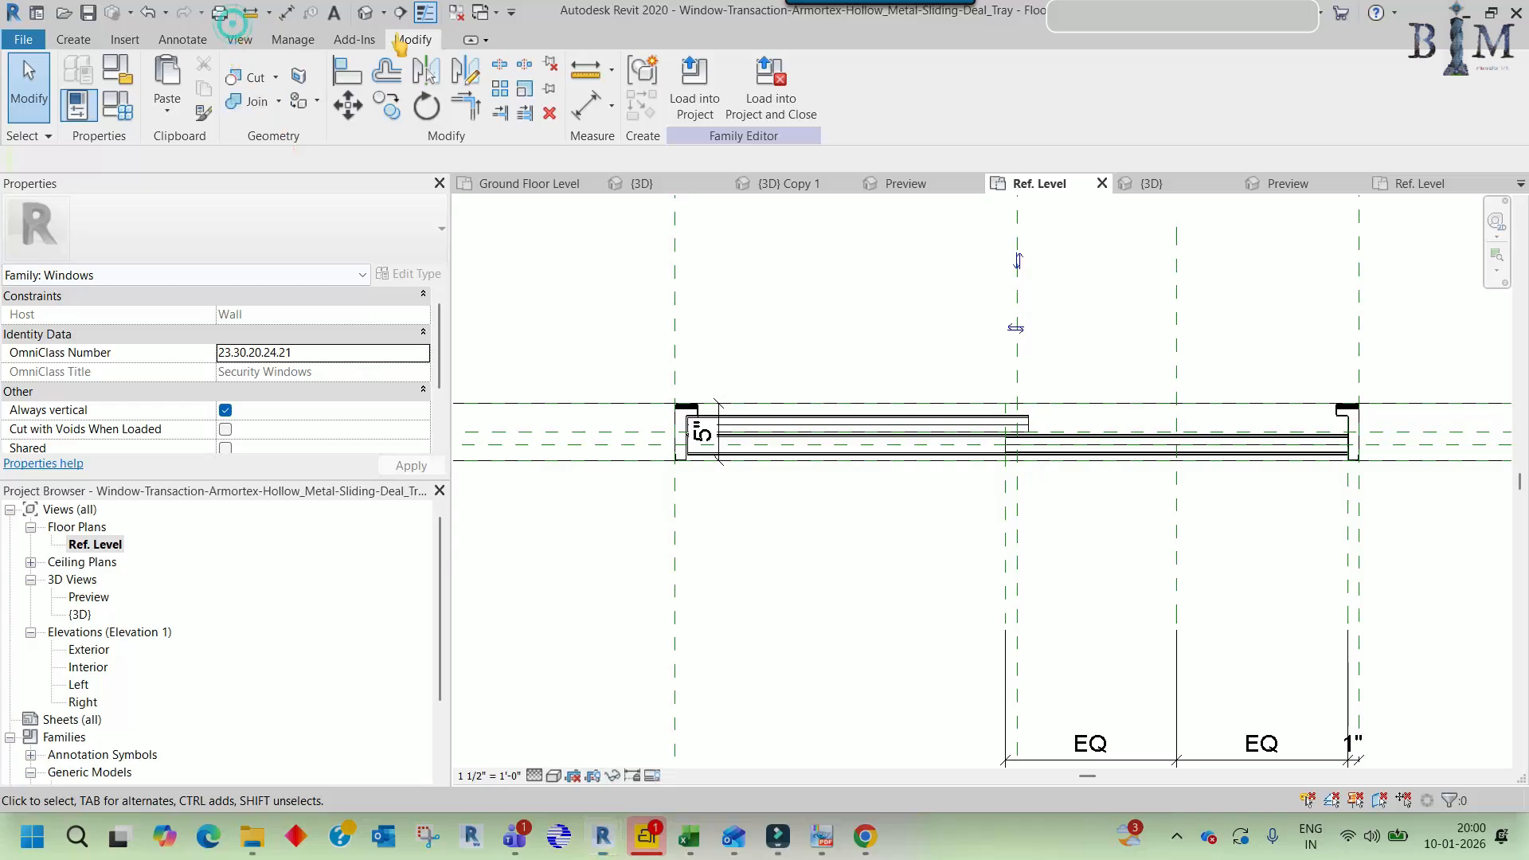
- Start an extrusion and sketch a rectangle about 60" by 5" across the window frame, matching the wall thickness
left_click(72, 41)
left_click(163, 70)
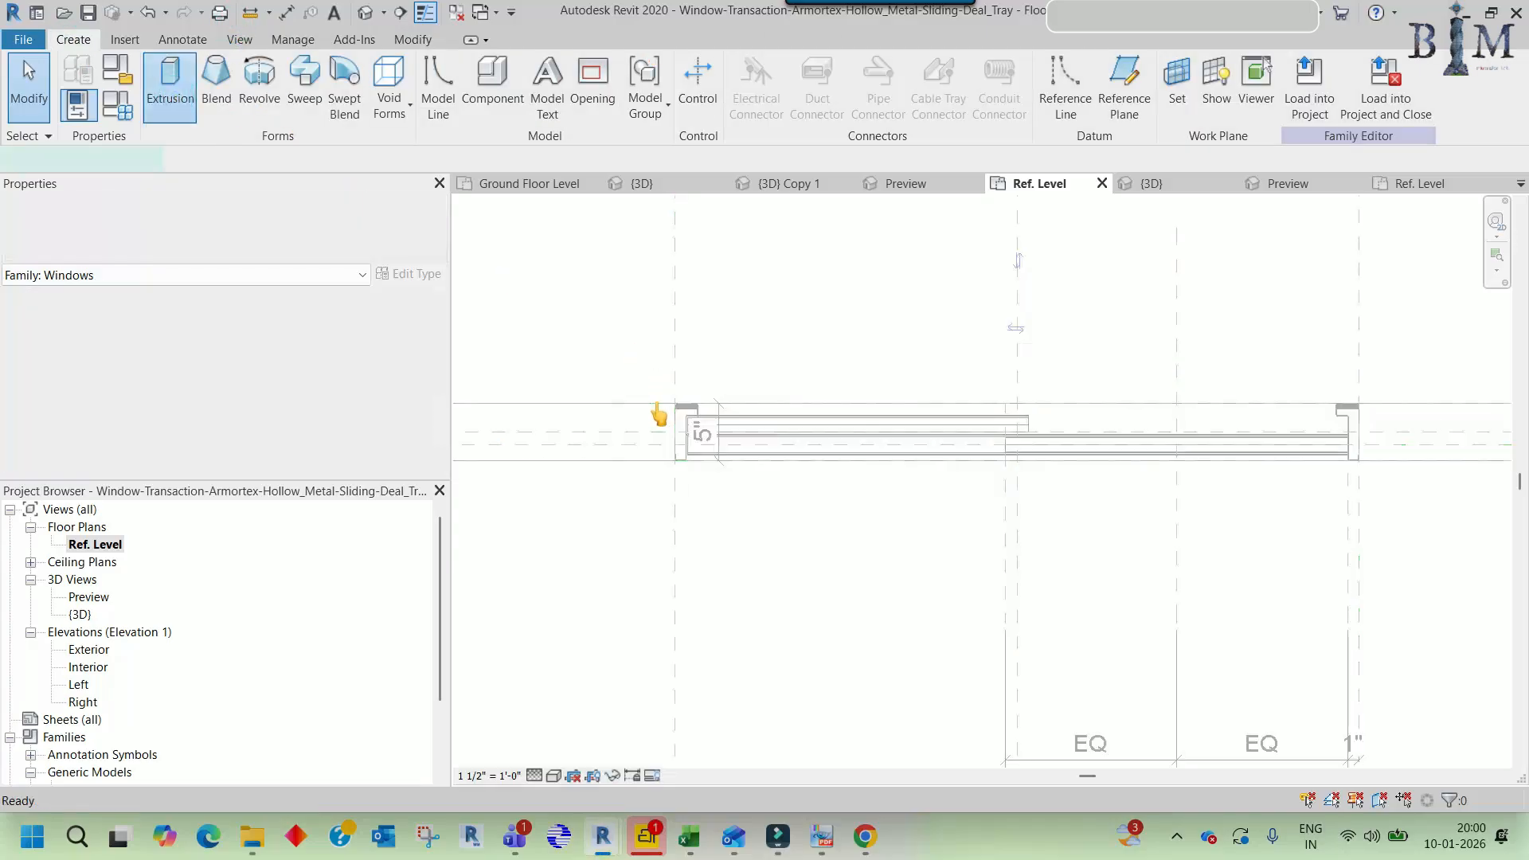
left_click(746, 68)
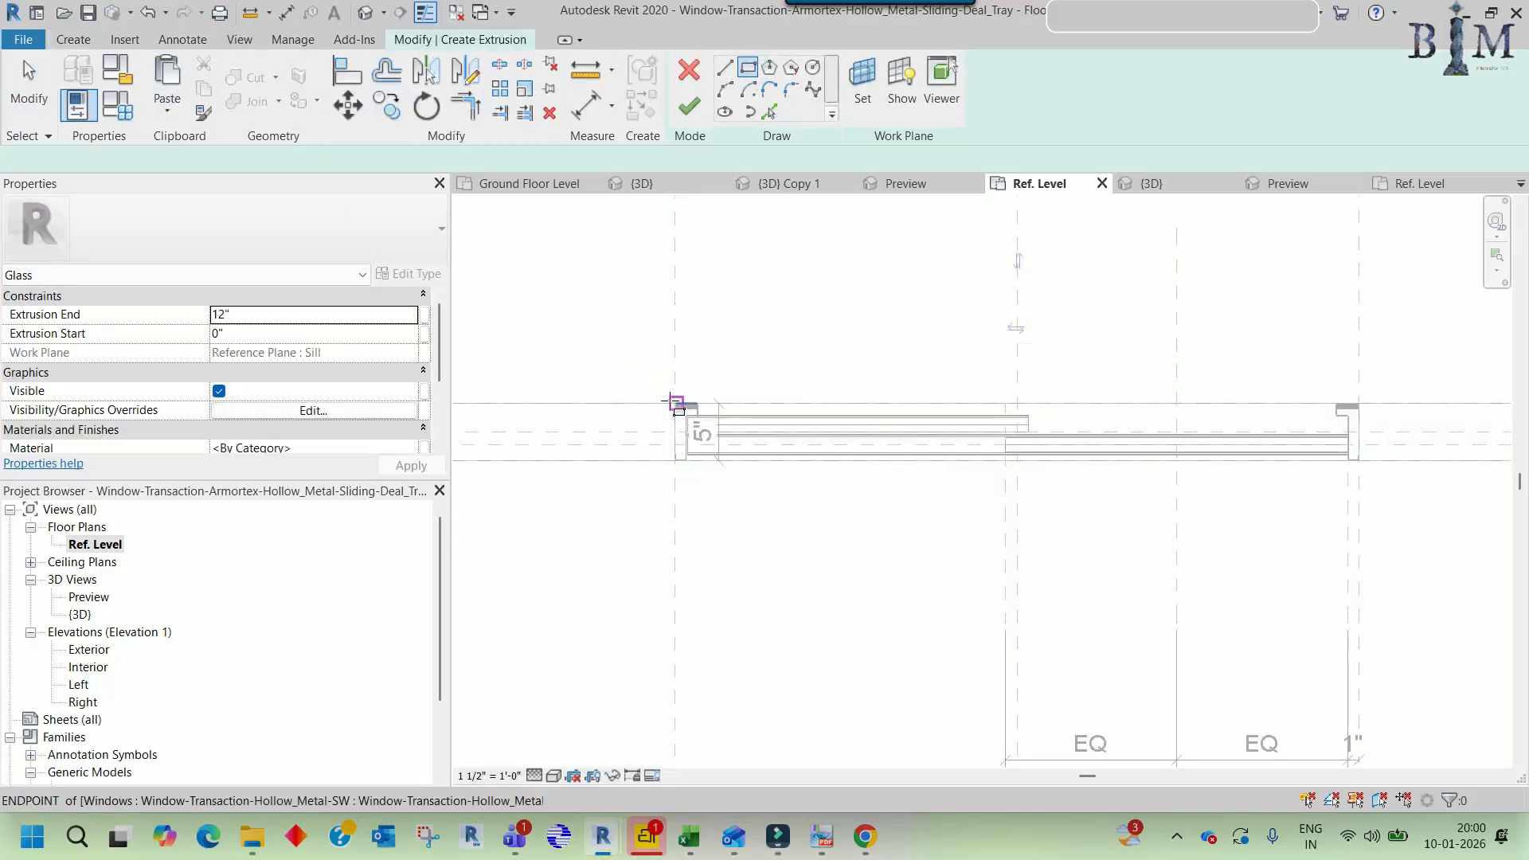
scroll(676, 404, "up", 3)
left_click(676, 404)
scroll(682, 402, "down", 3)
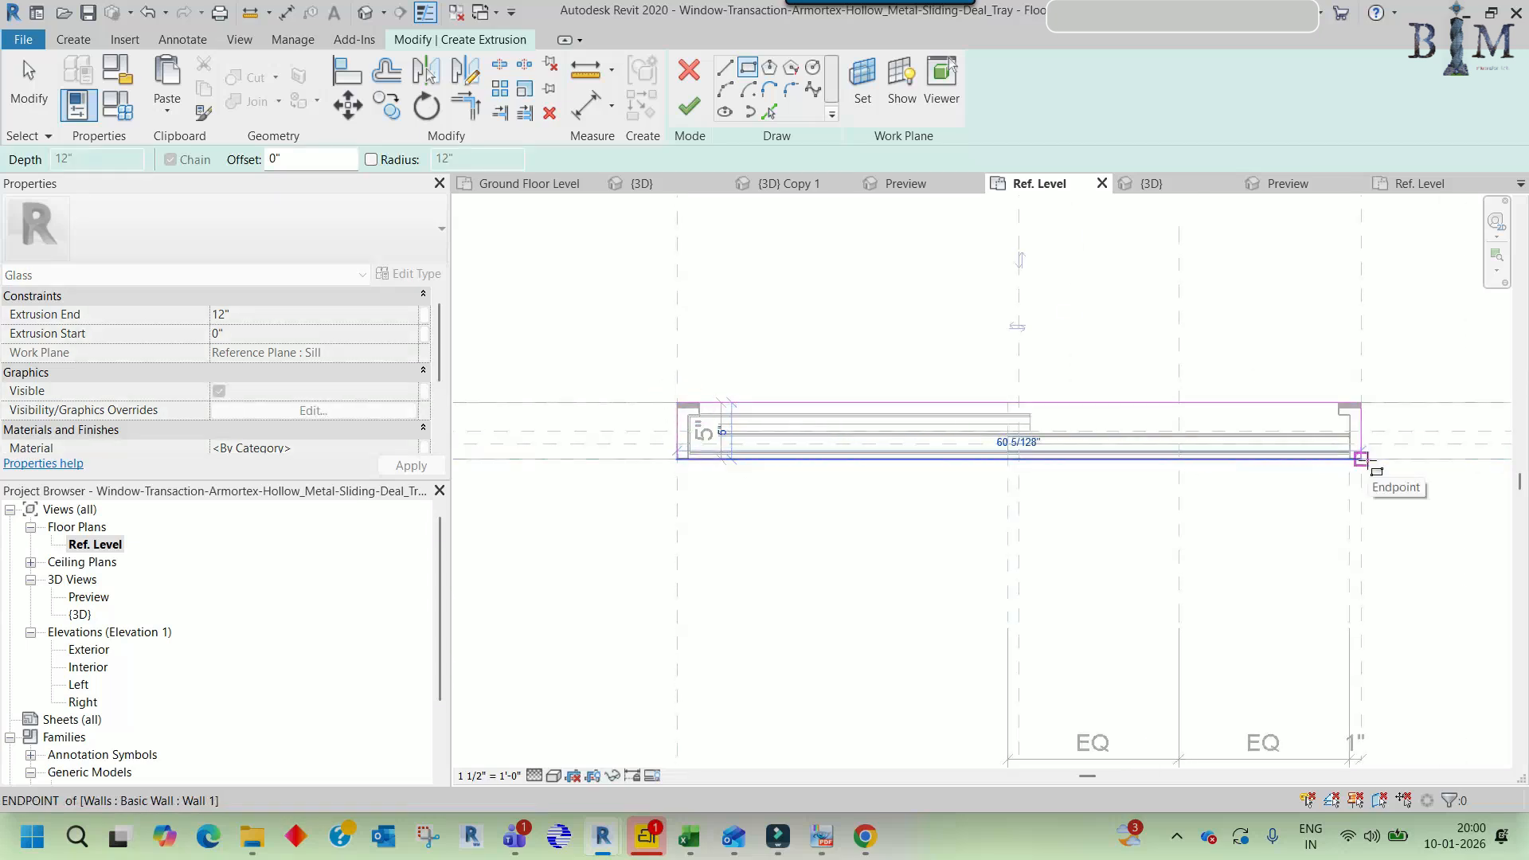
left_click(1360, 458)
- Lock the rectangle's edges to their aligned references and finish the extrusion sketch
left_click(654, 454)
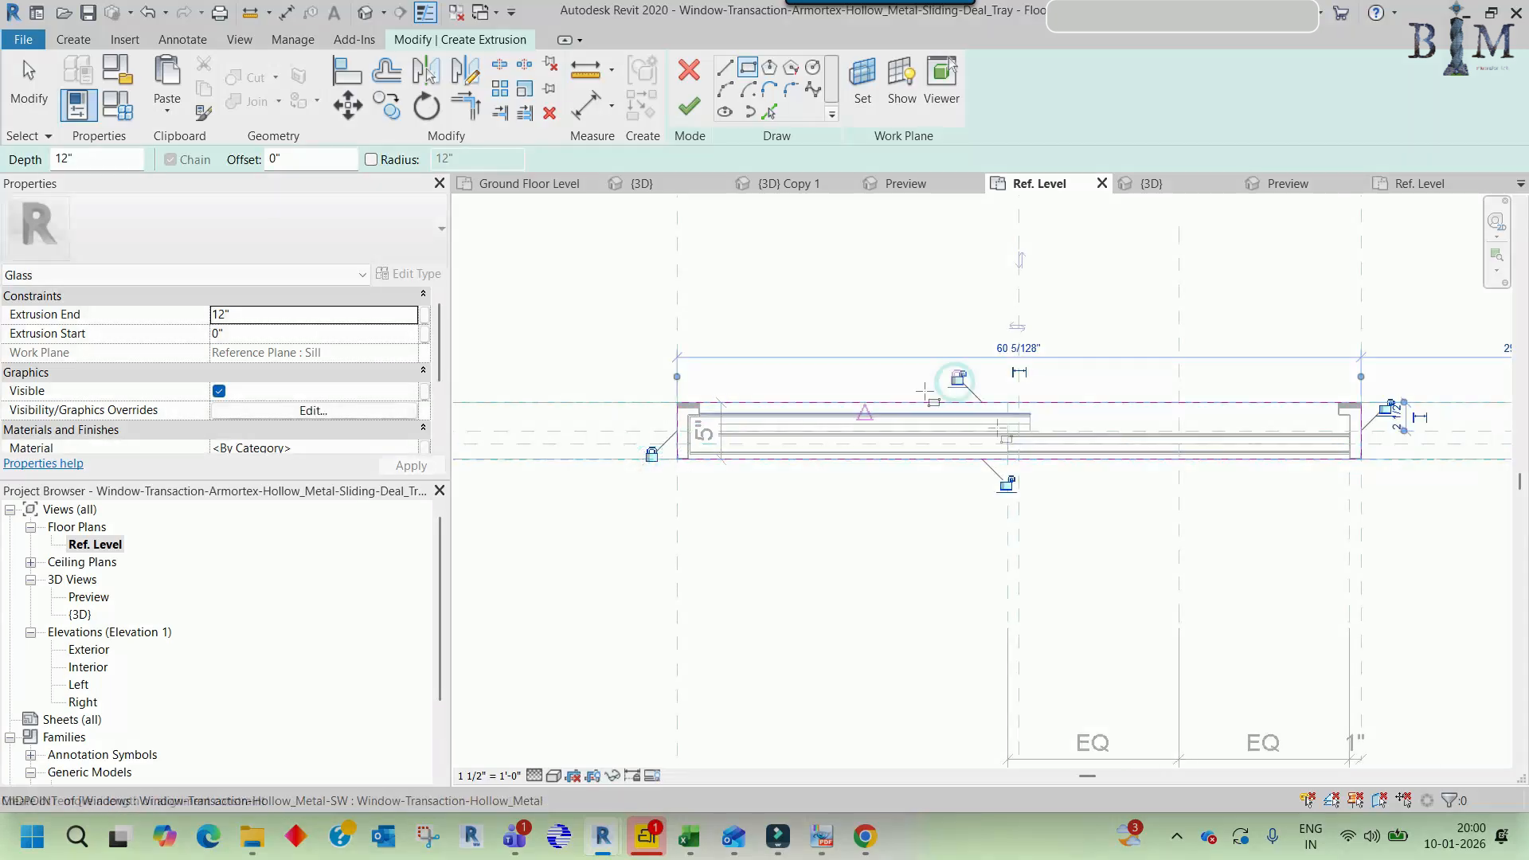
left_click(1383, 410)
middle_click_drag(1382, 511, 1322, 504)
left_click(692, 107)
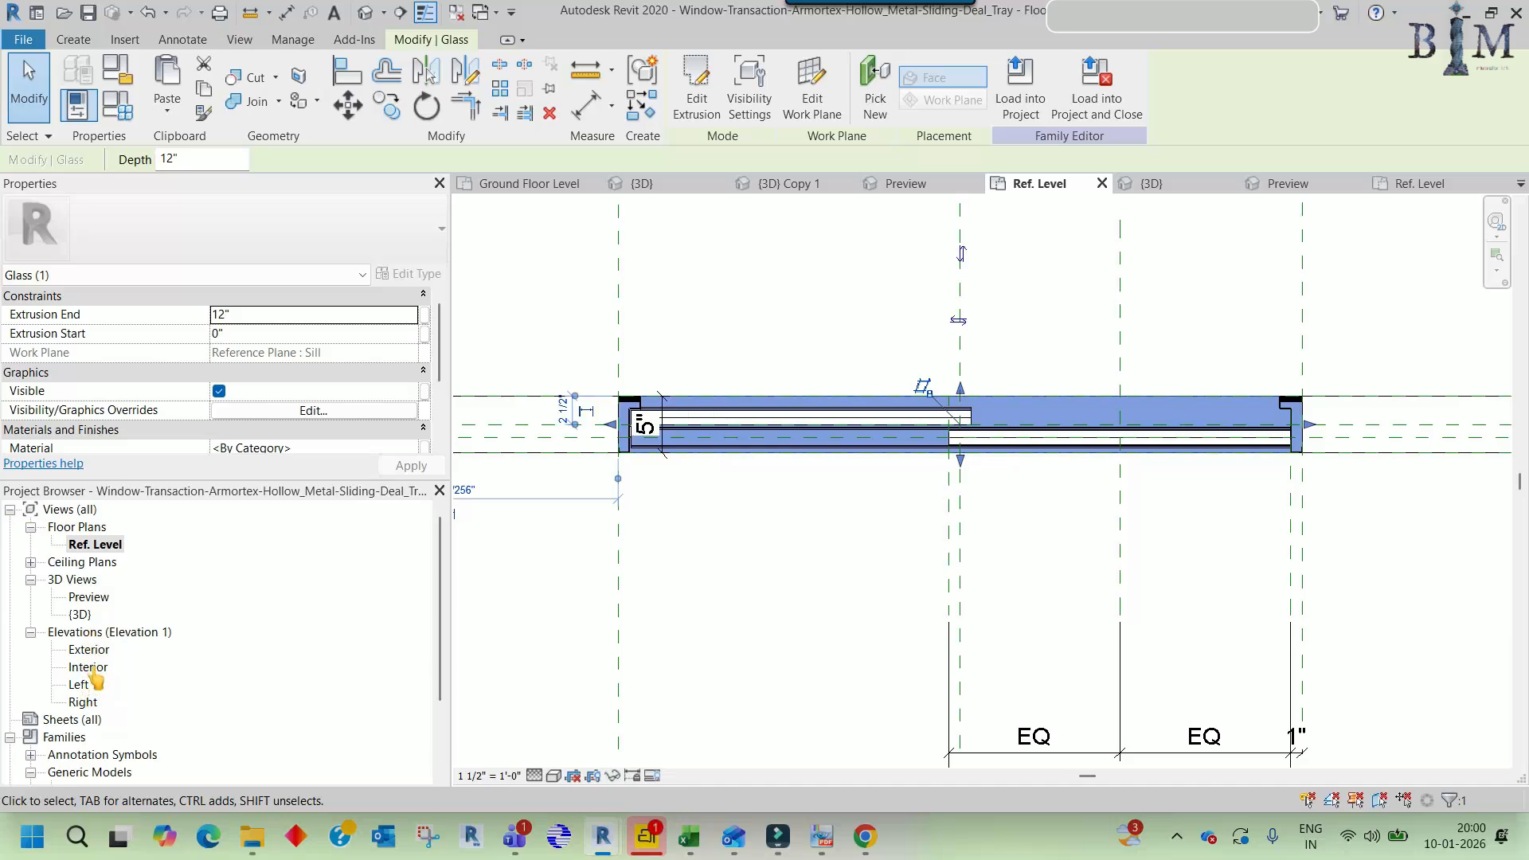
- In the Exterior elevation, lower the extrusion's upper face to the reference plane above the sill for a 2" depth and lock it there
double_click(89, 649)
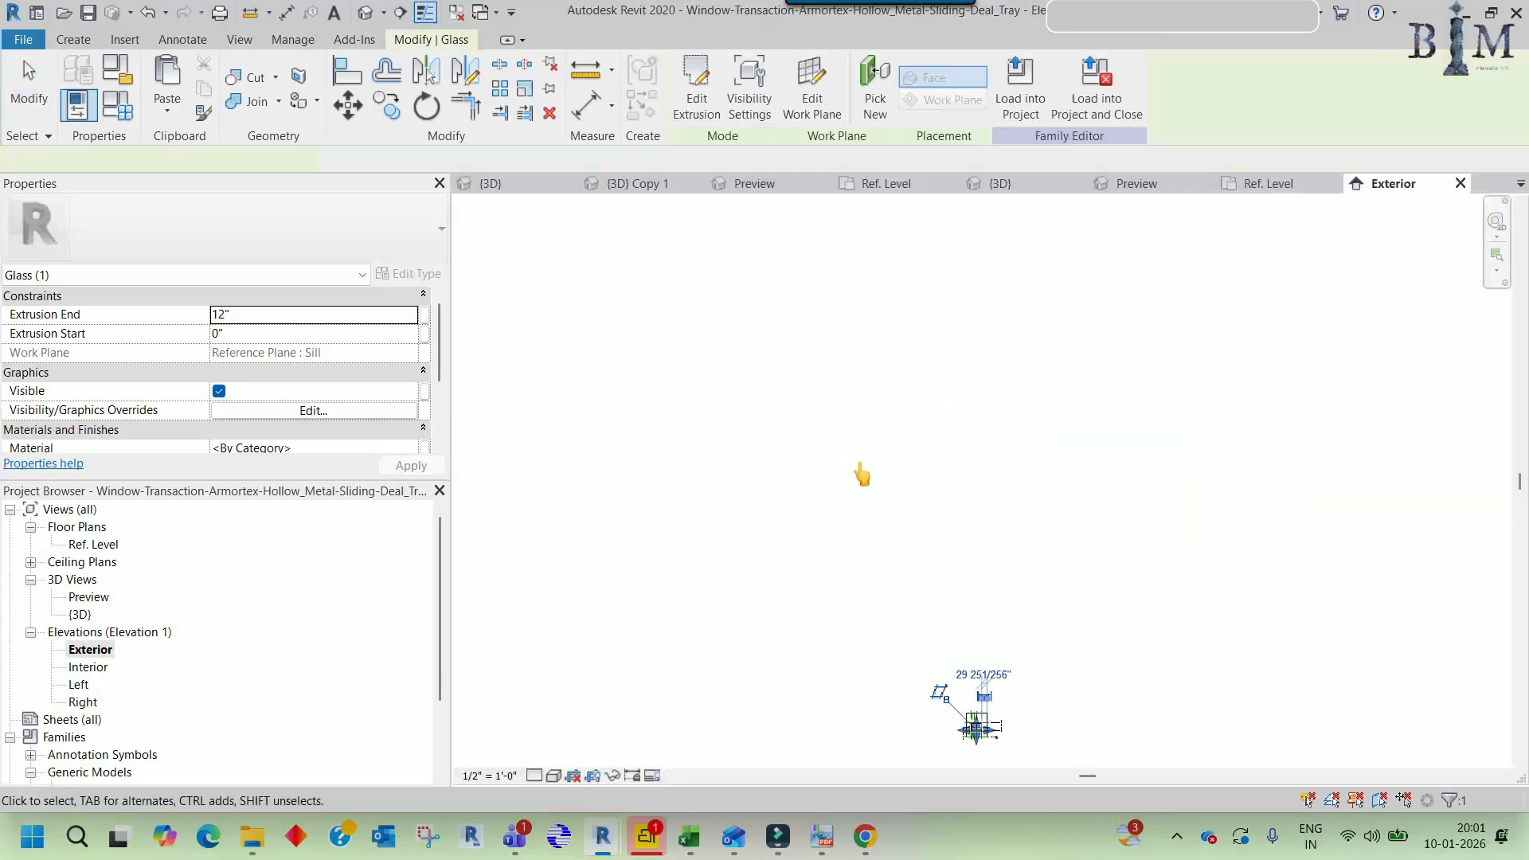
left_click(891, 568)
scroll(958, 734, "up", 2)
scroll(998, 716, "up", 5)
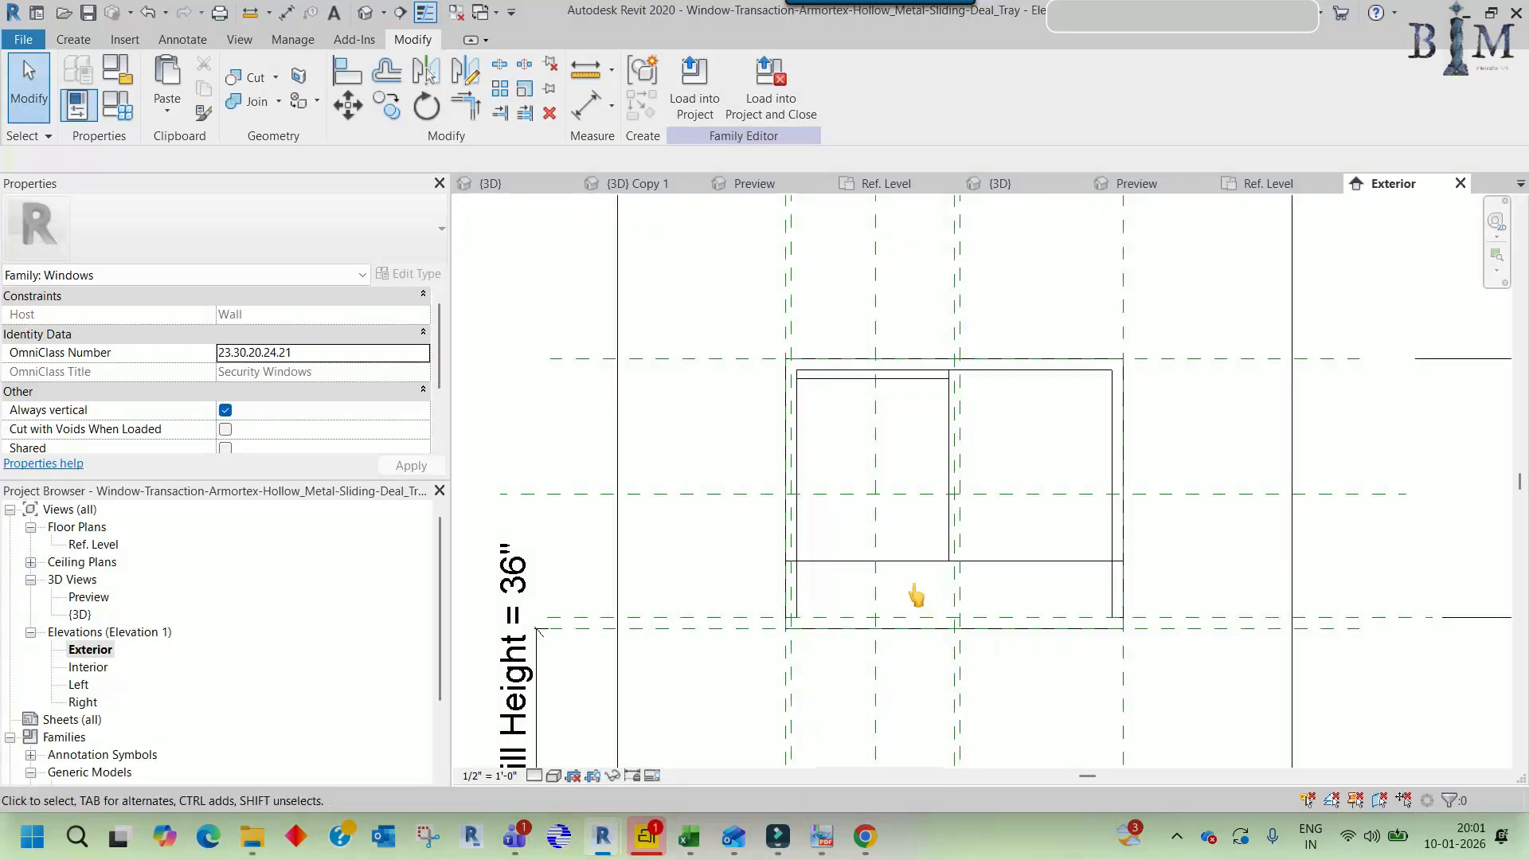
left_click(905, 573)
scroll(924, 661, "up", 3)
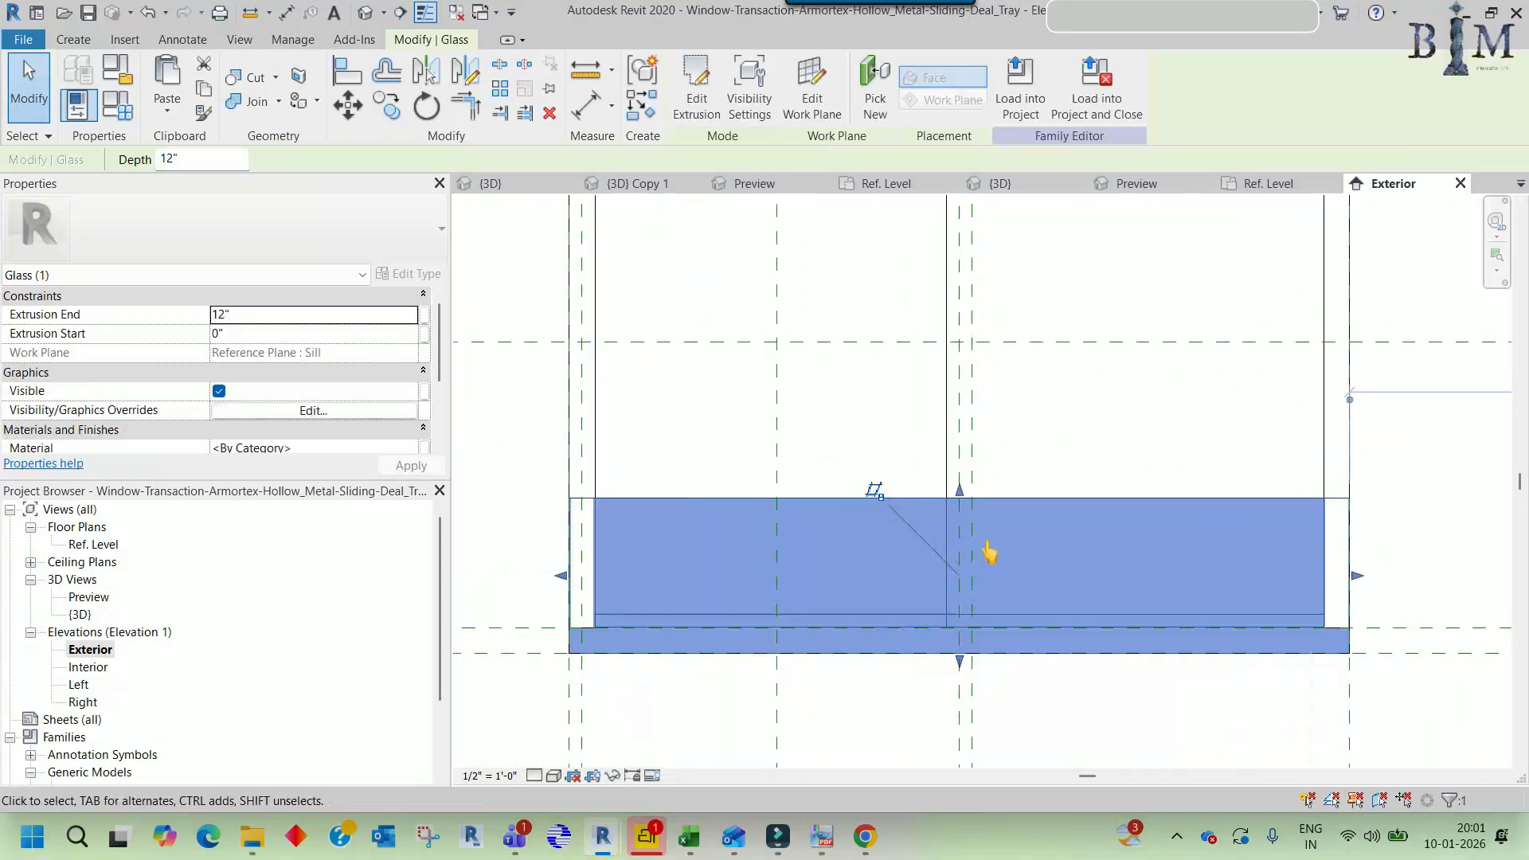
left_click_drag(956, 556, 956, 626)
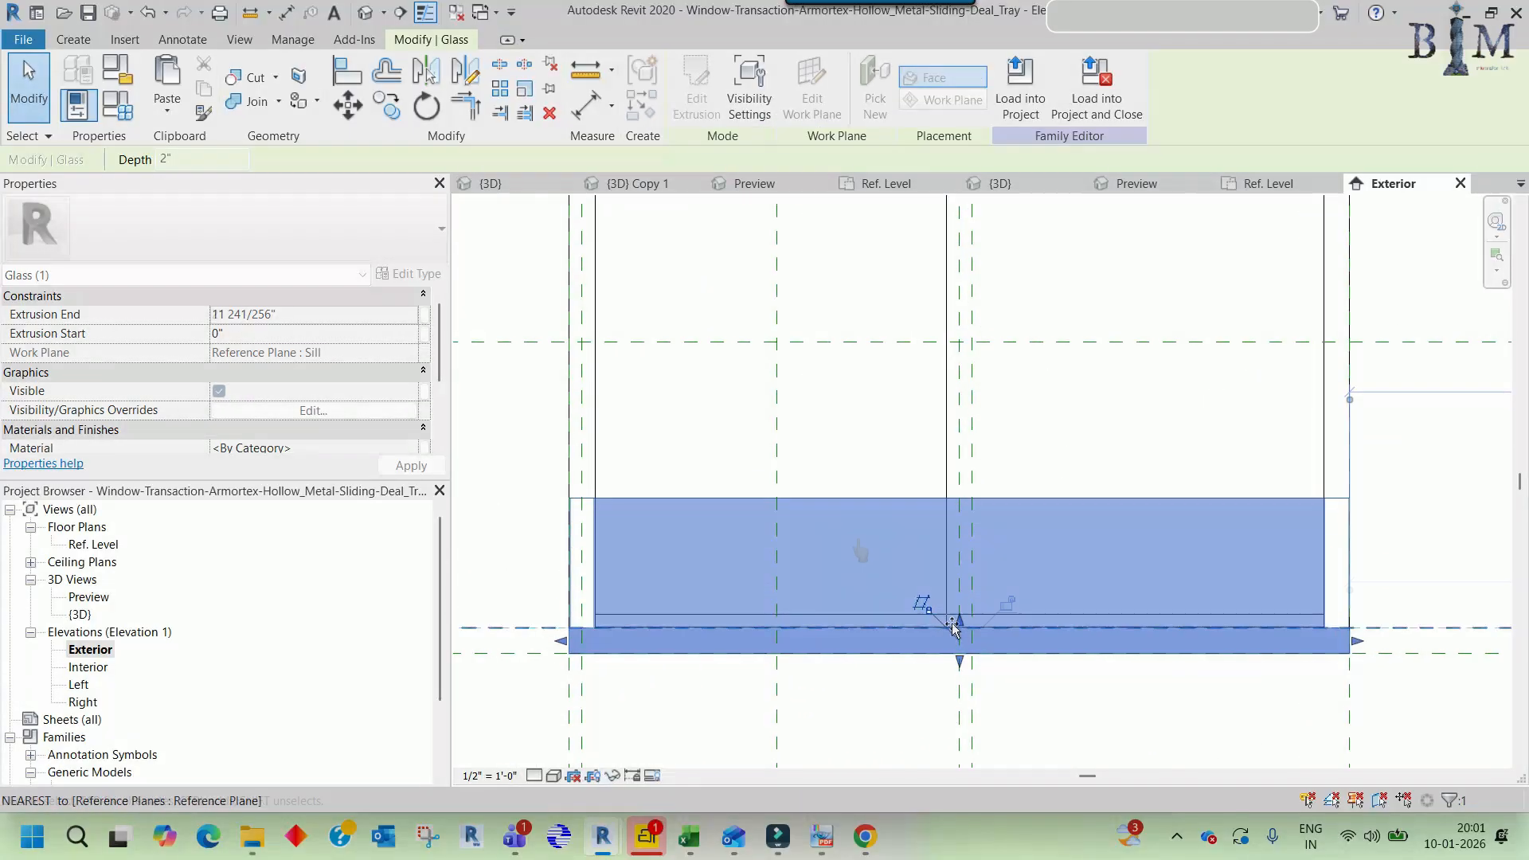
scroll(859, 544, "down", 3)
scroll(916, 600, "up", 4)
left_click(943, 553)
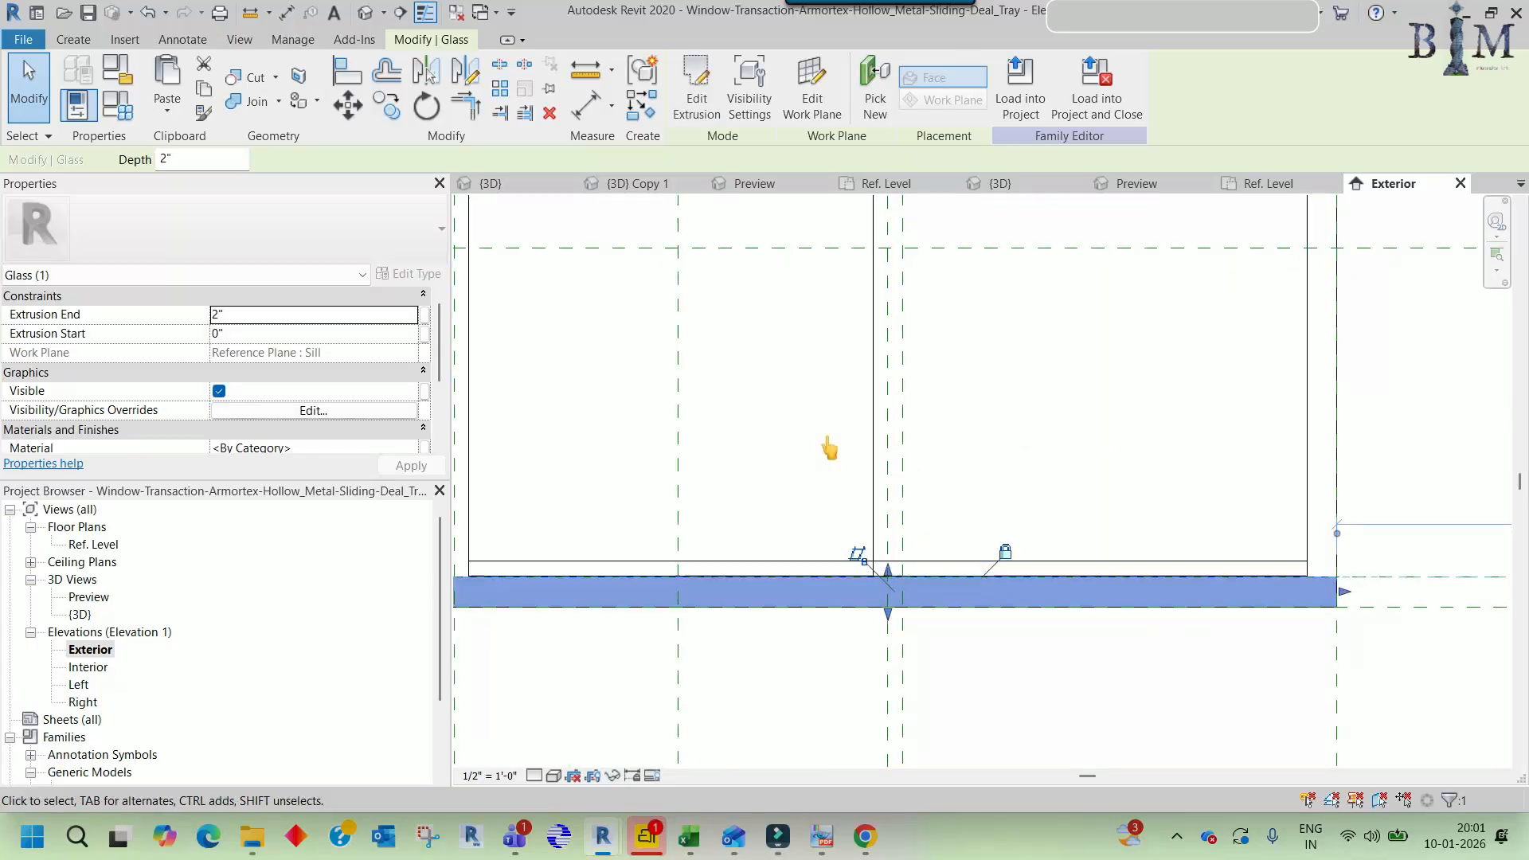
- Inspect the new sill extrusion beneath the window in the family's 3D view
left_click(365, 13)
key("Escape")
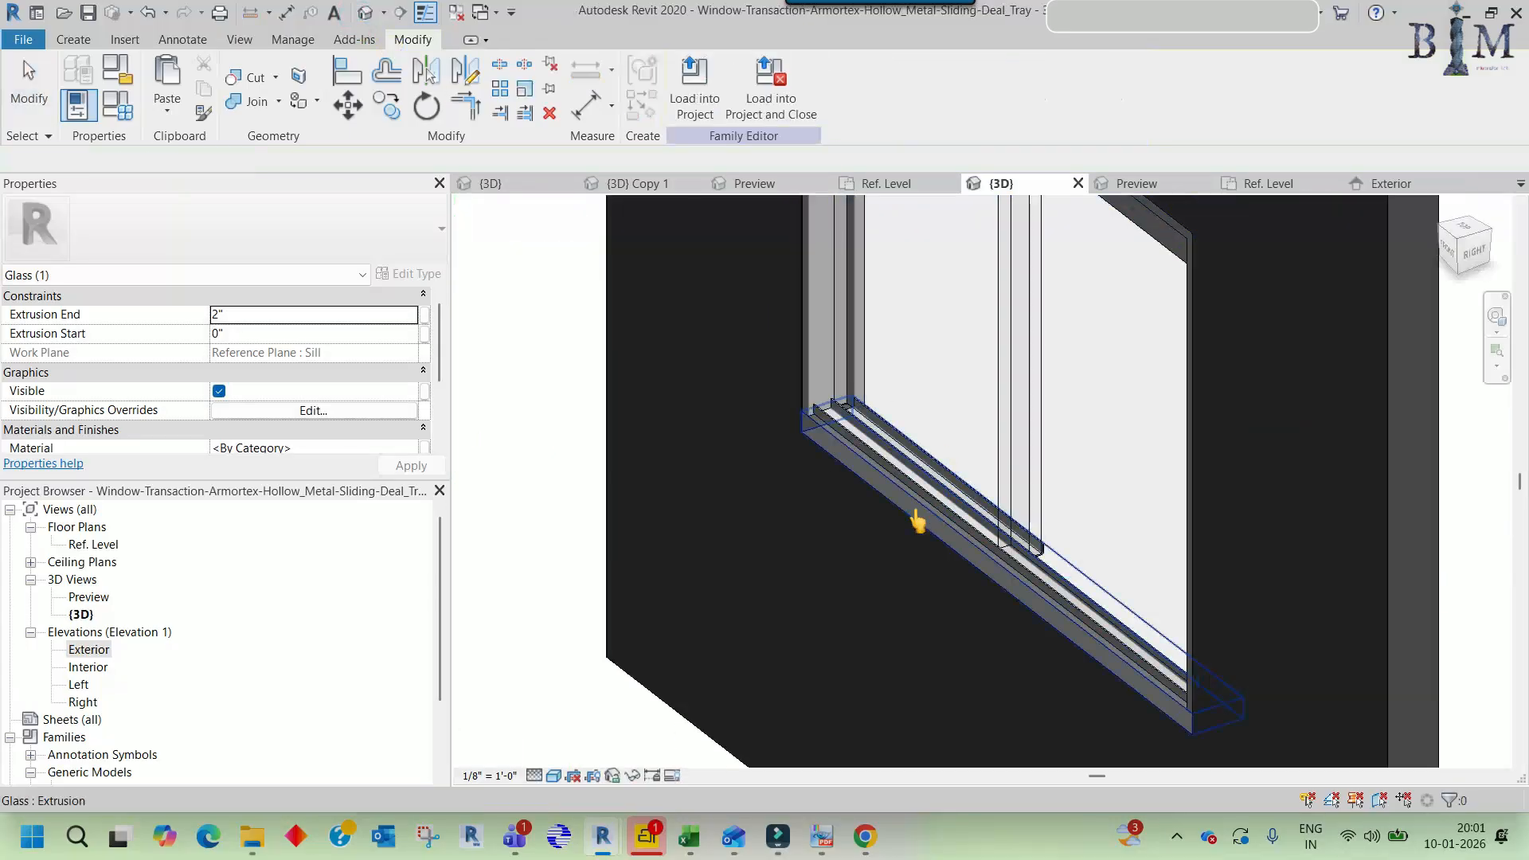
right_click(546, 420)
left_click(595, 508)
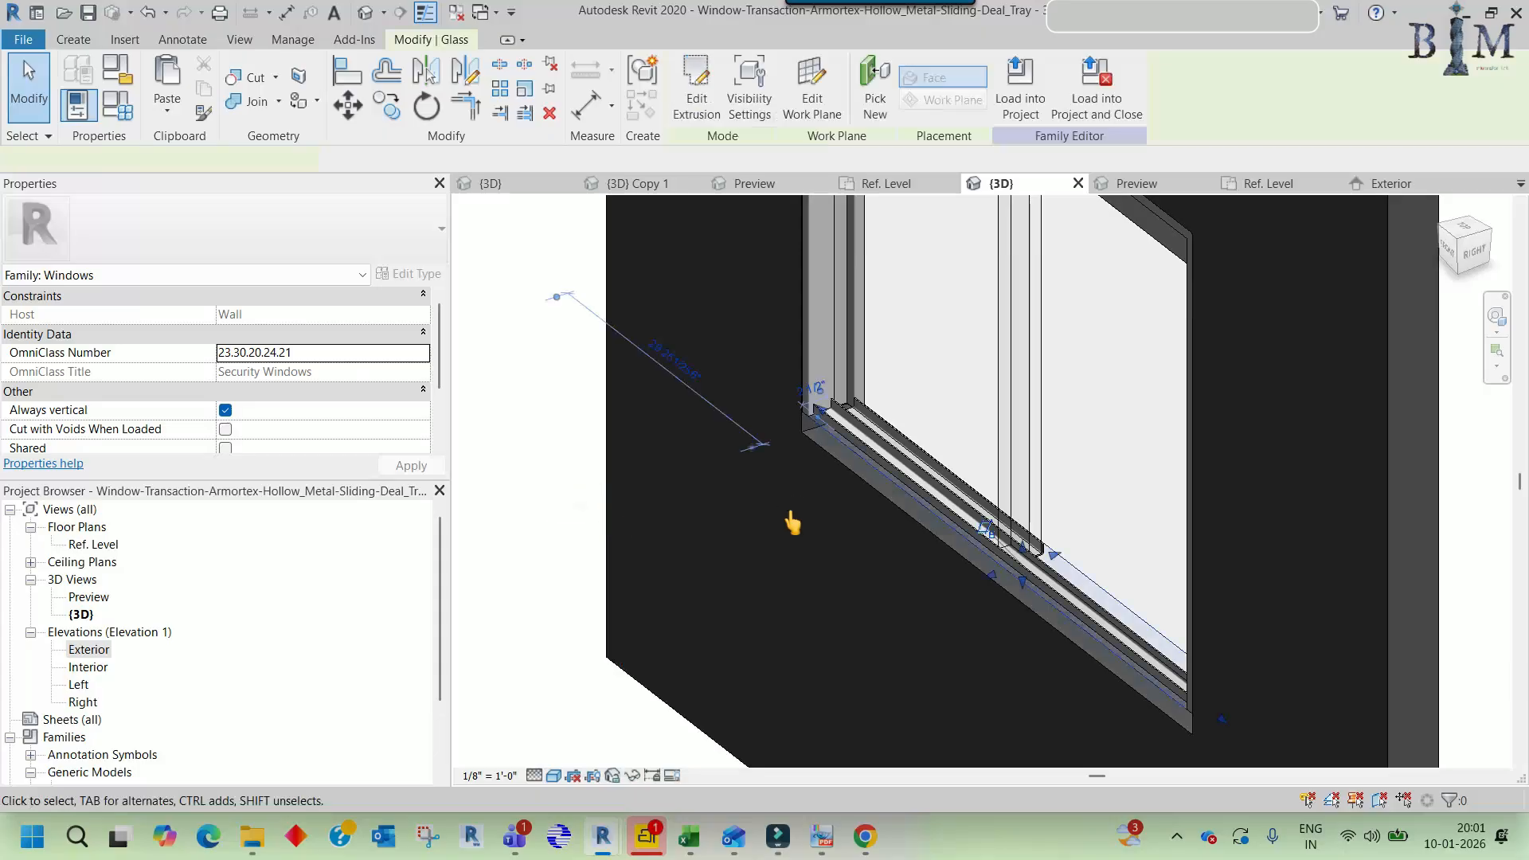
middle_click_drag(820, 591, 812, 528, "shift")
key("Escape")
scroll(776, 517, "up", 3)
- Assign the Metal - Armortex - Stainless Steel material to the sill extrusion beneath the window
left_click(765, 494)
scroll(812, 528, "down", 4)
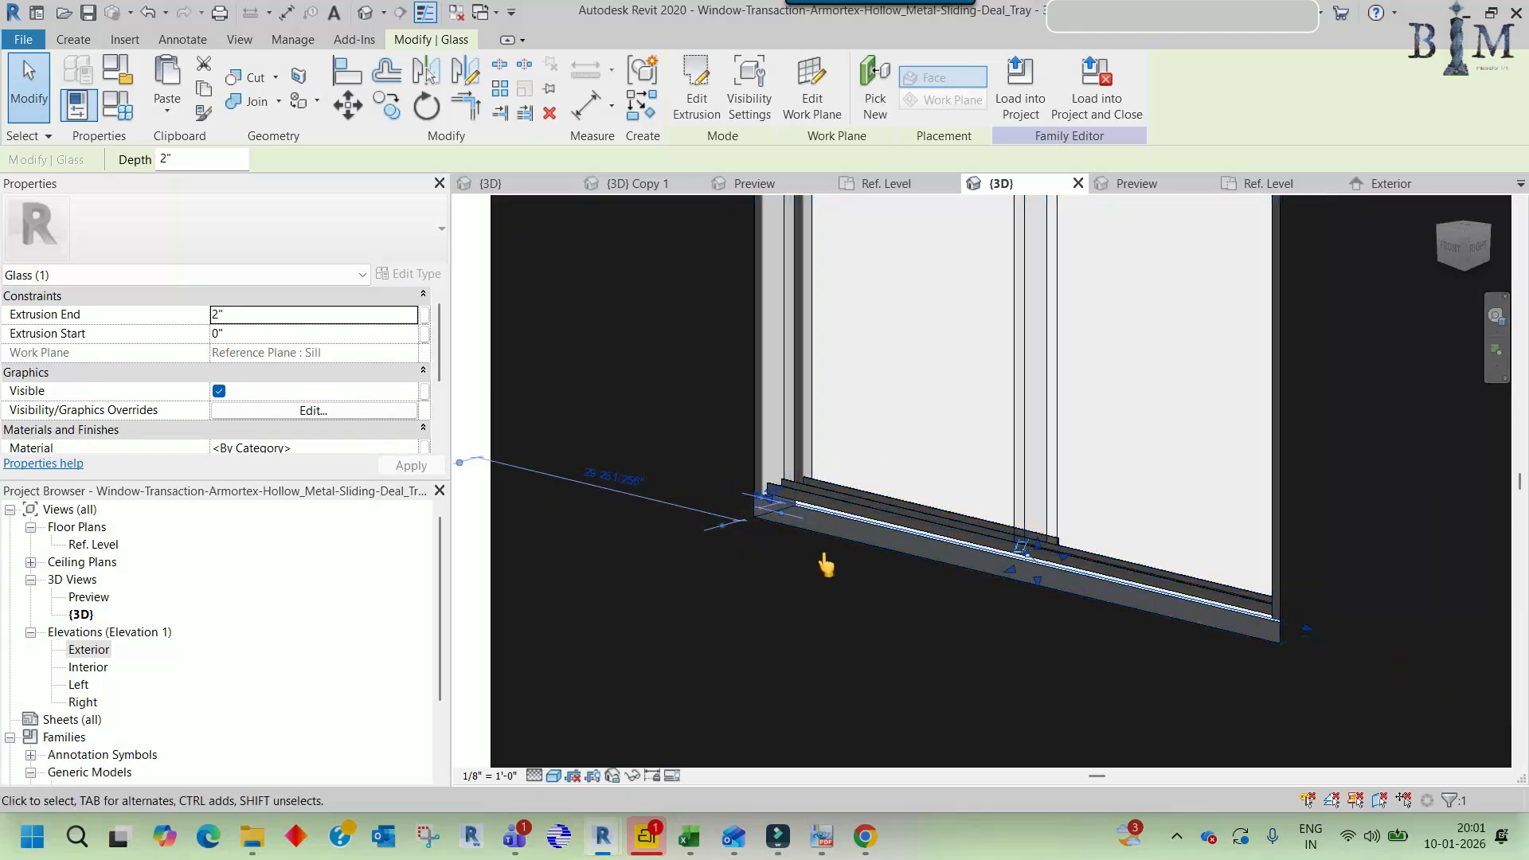
scroll(339, 372, "down", 2)
middle_click_drag(1059, 623, 962, 656, "shift")
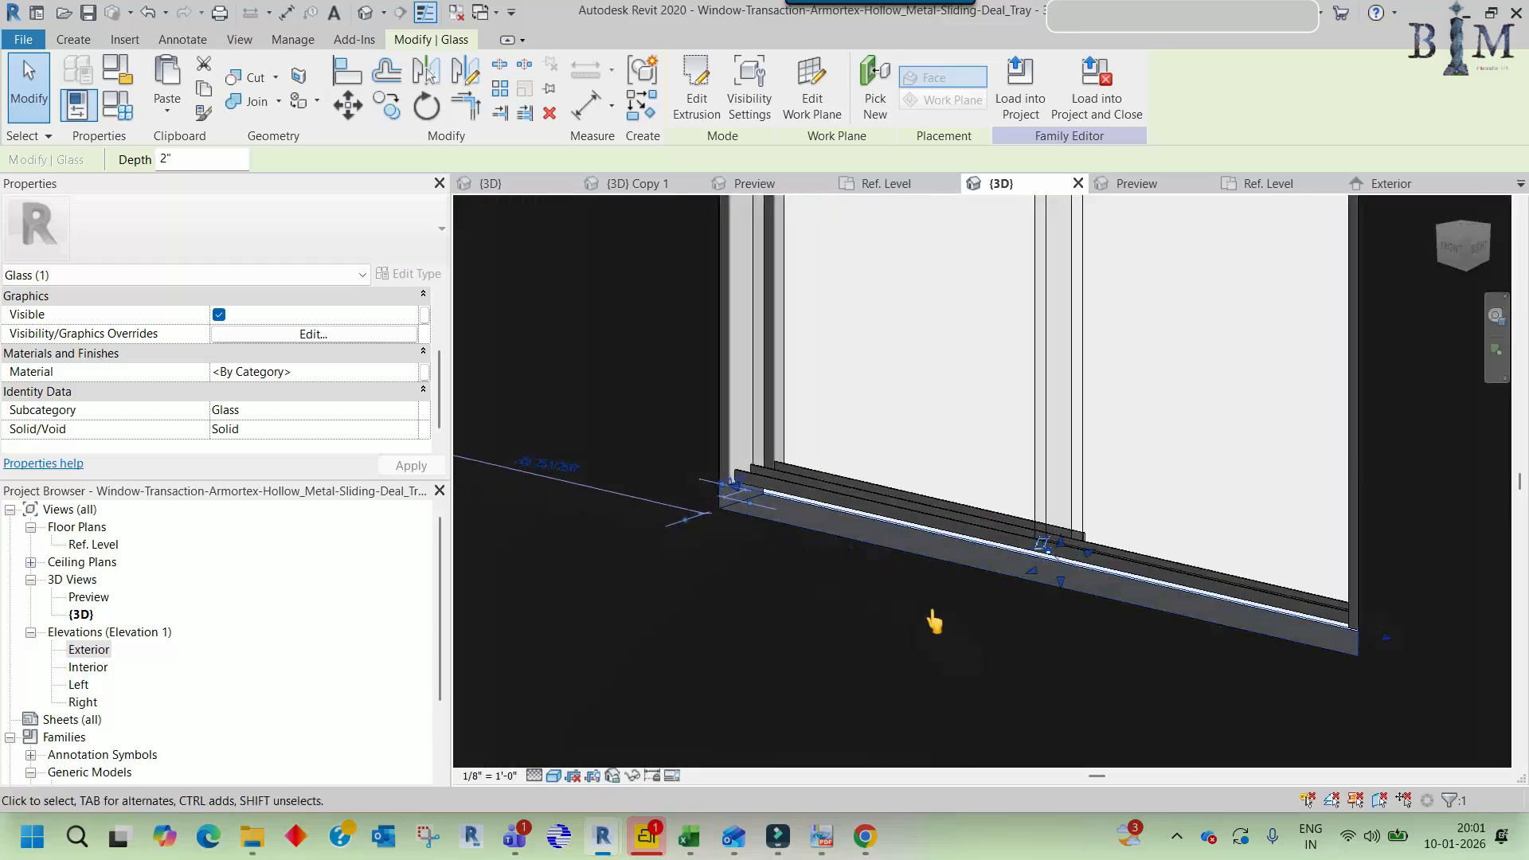
scroll(934, 621, "down", 5)
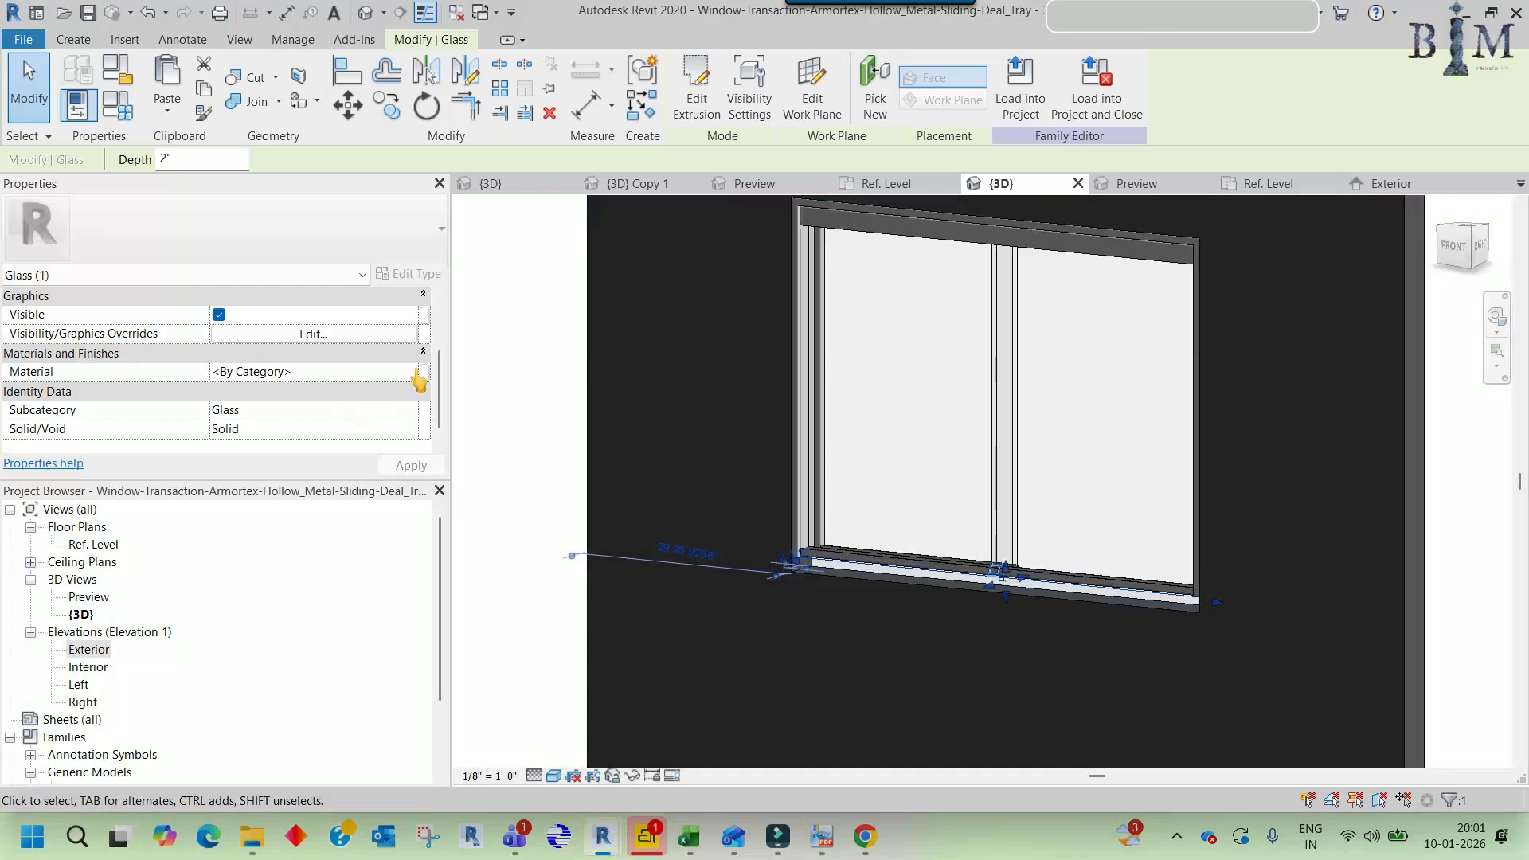
left_click(407, 372)
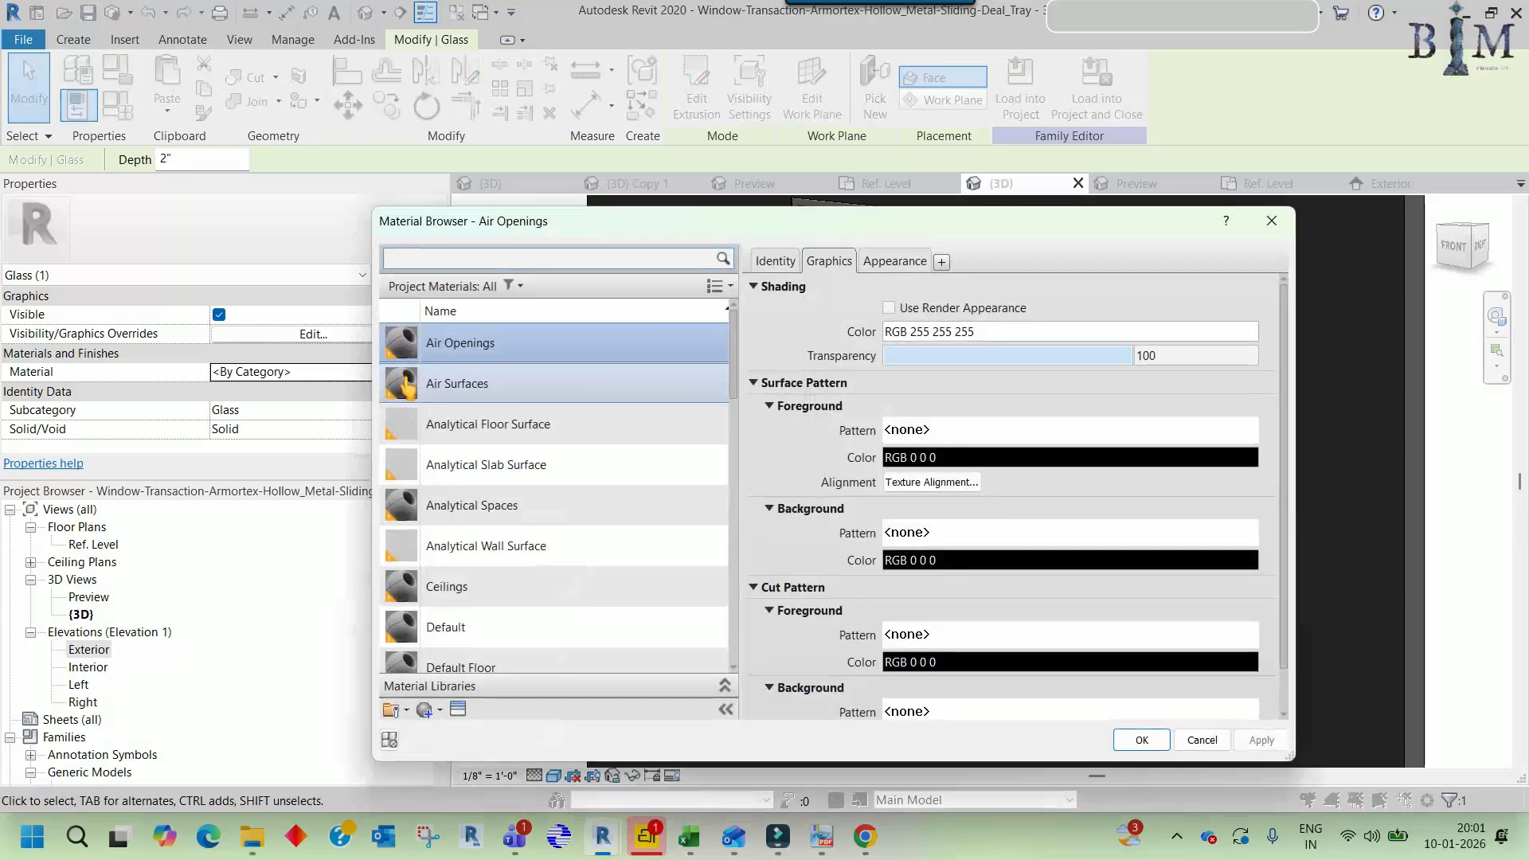
scroll(594, 554, "down", 3)
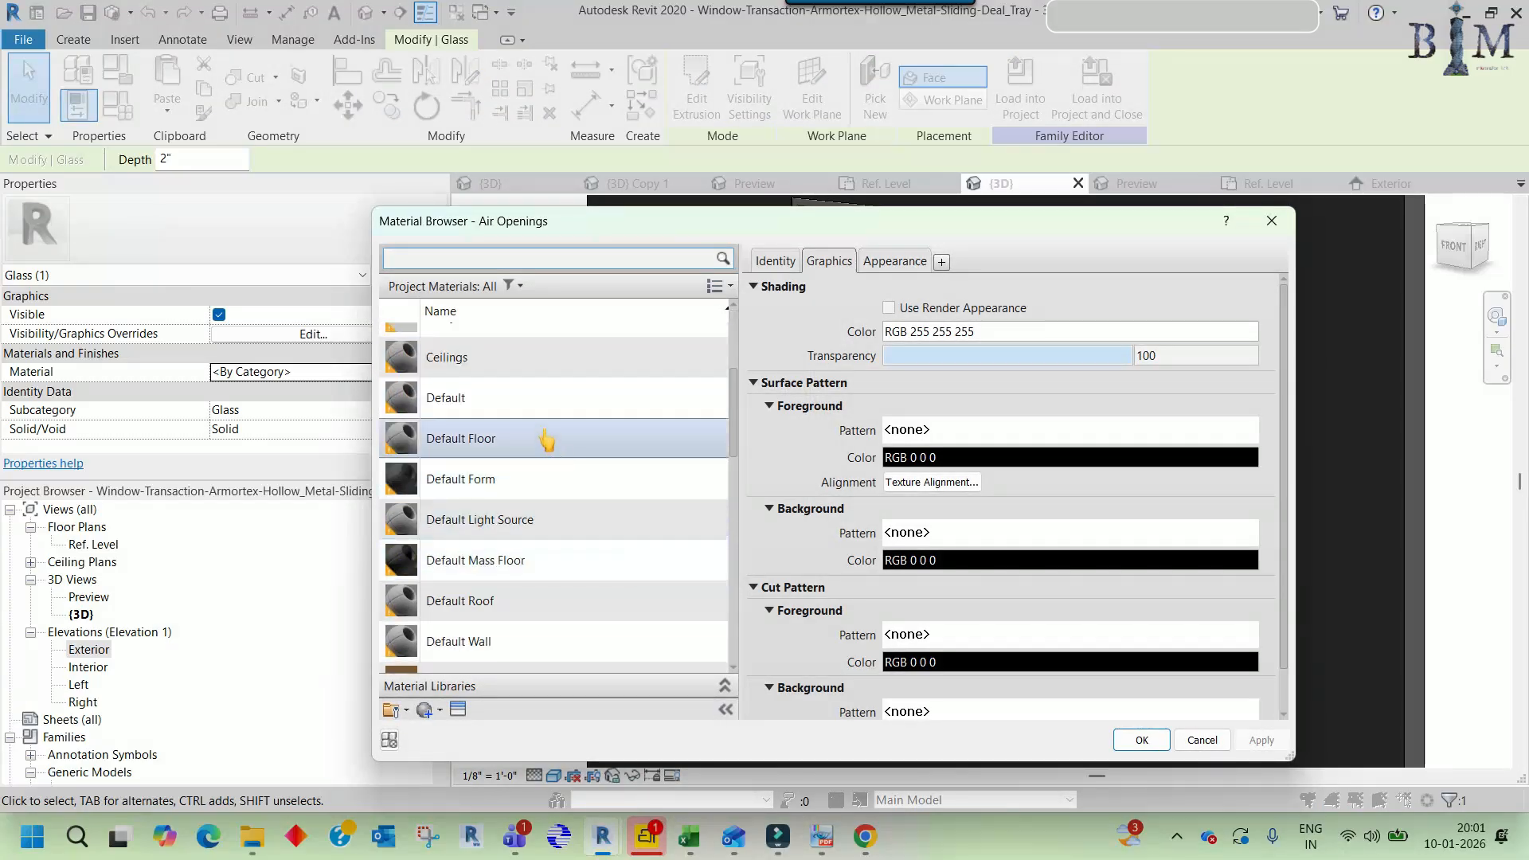
scroll(549, 446, "down", 5)
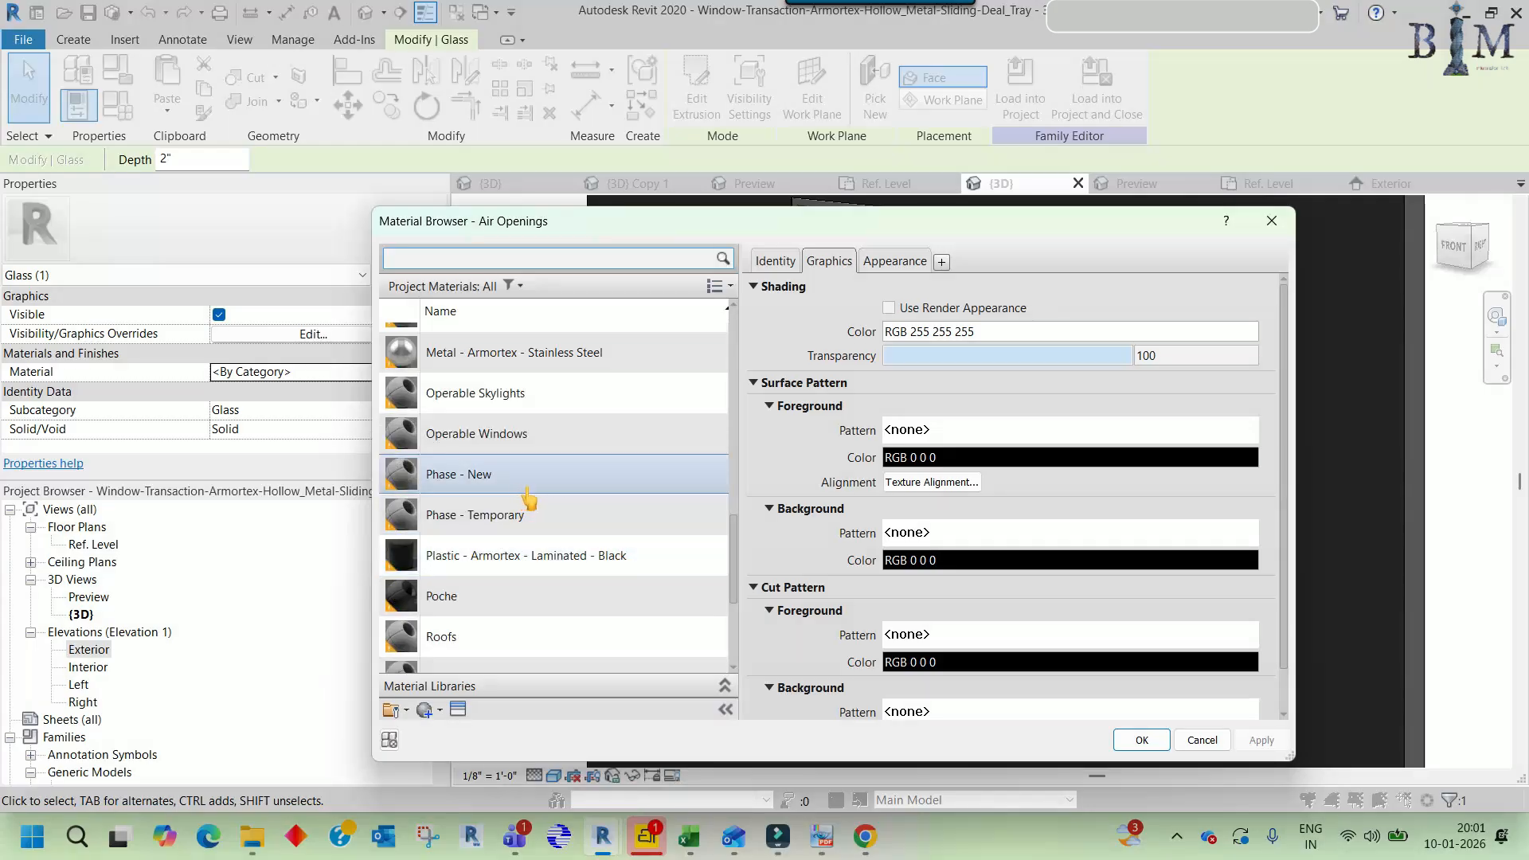
left_click(533, 356)
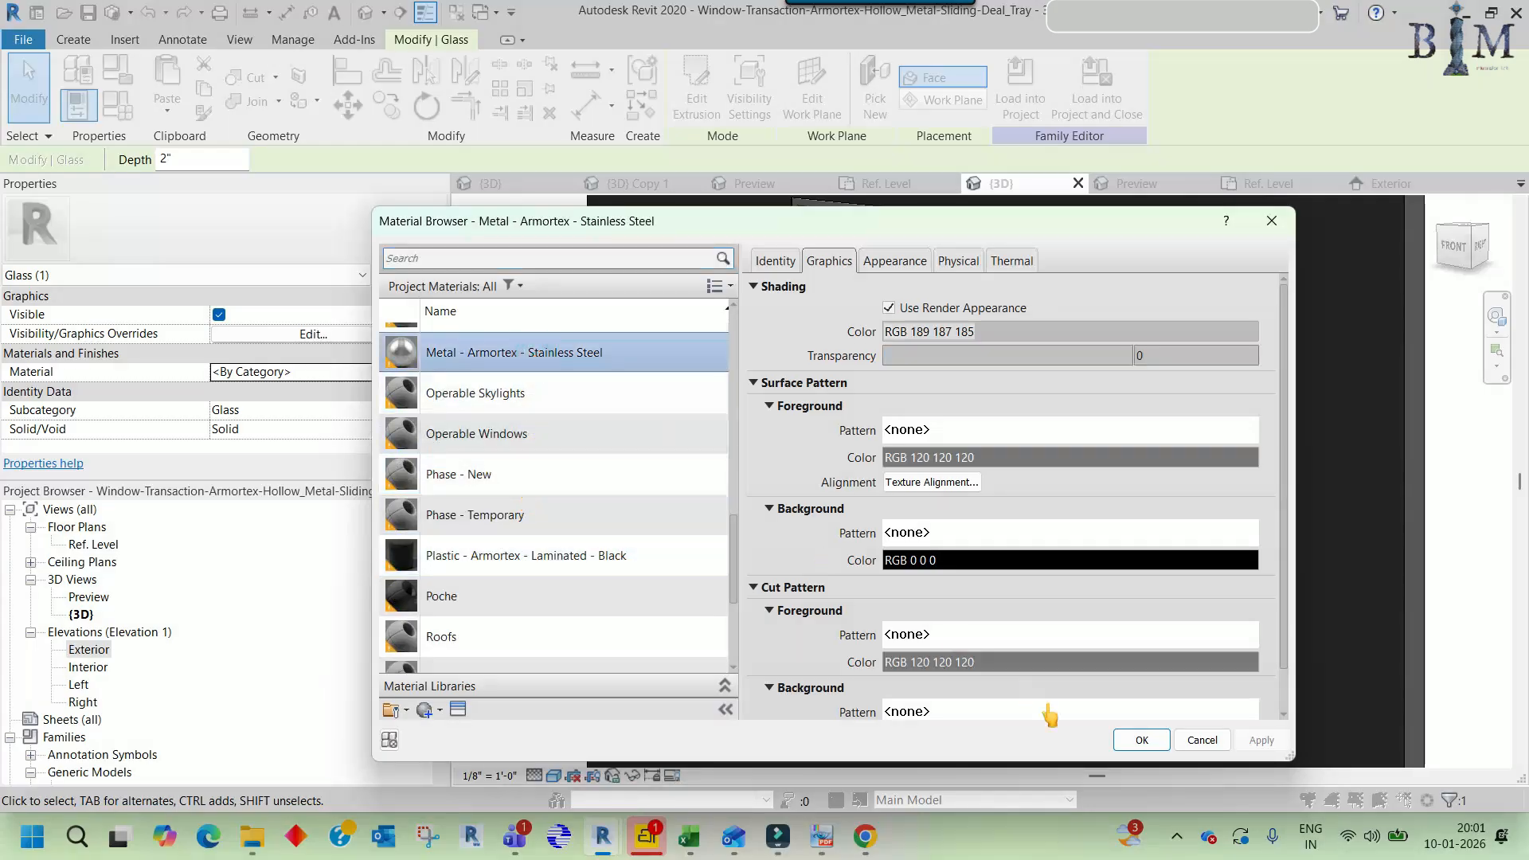
left_click(1140, 740)
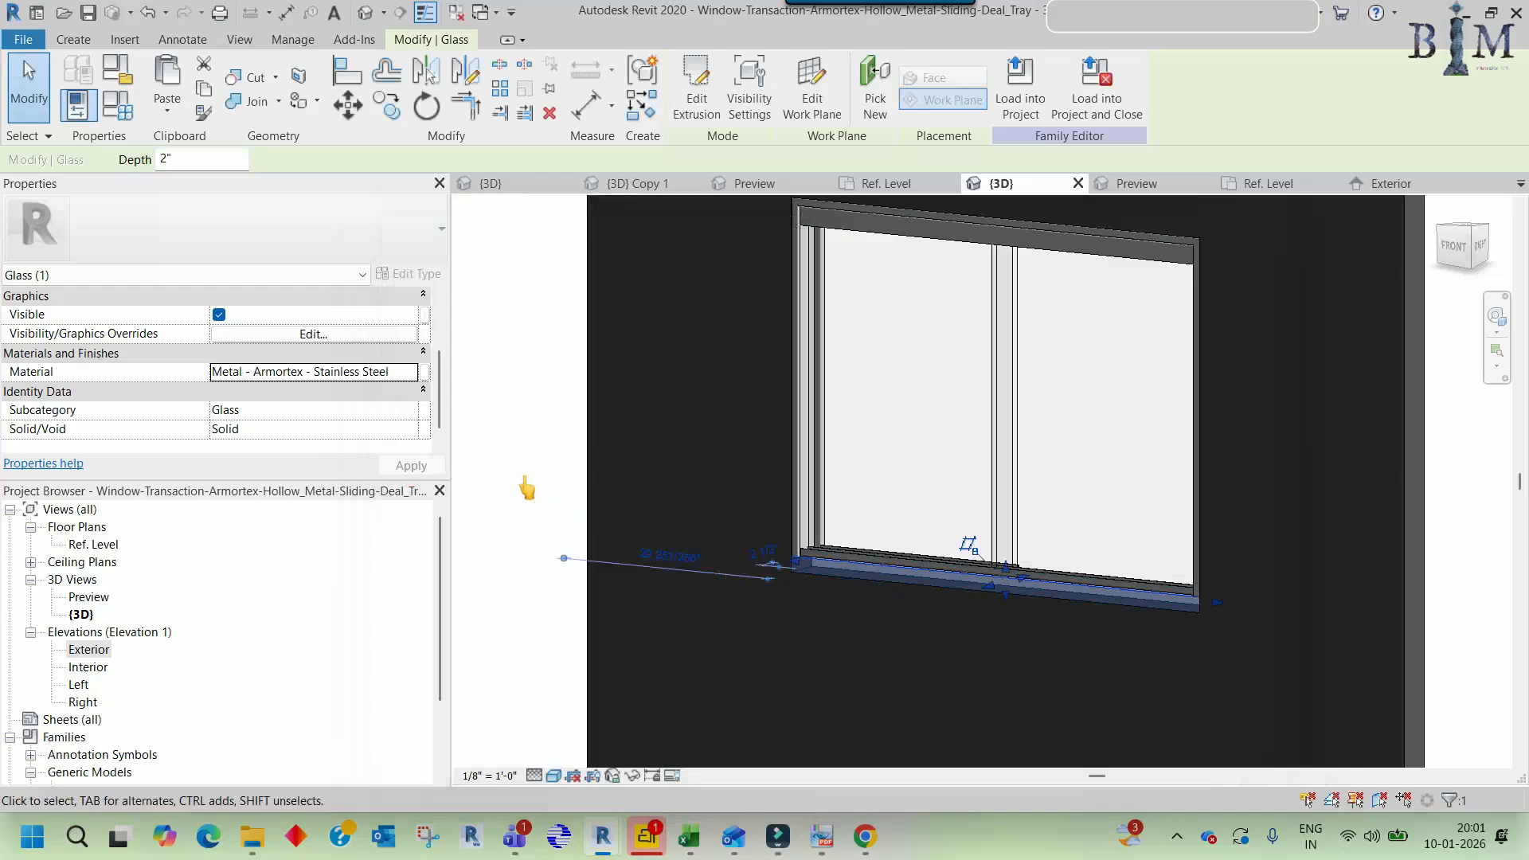
- Check the sill in 3D and load the edited window family into Home Architecture.rvt, replacing the version already there
left_click(893, 631)
scroll(879, 599, "up", 3)
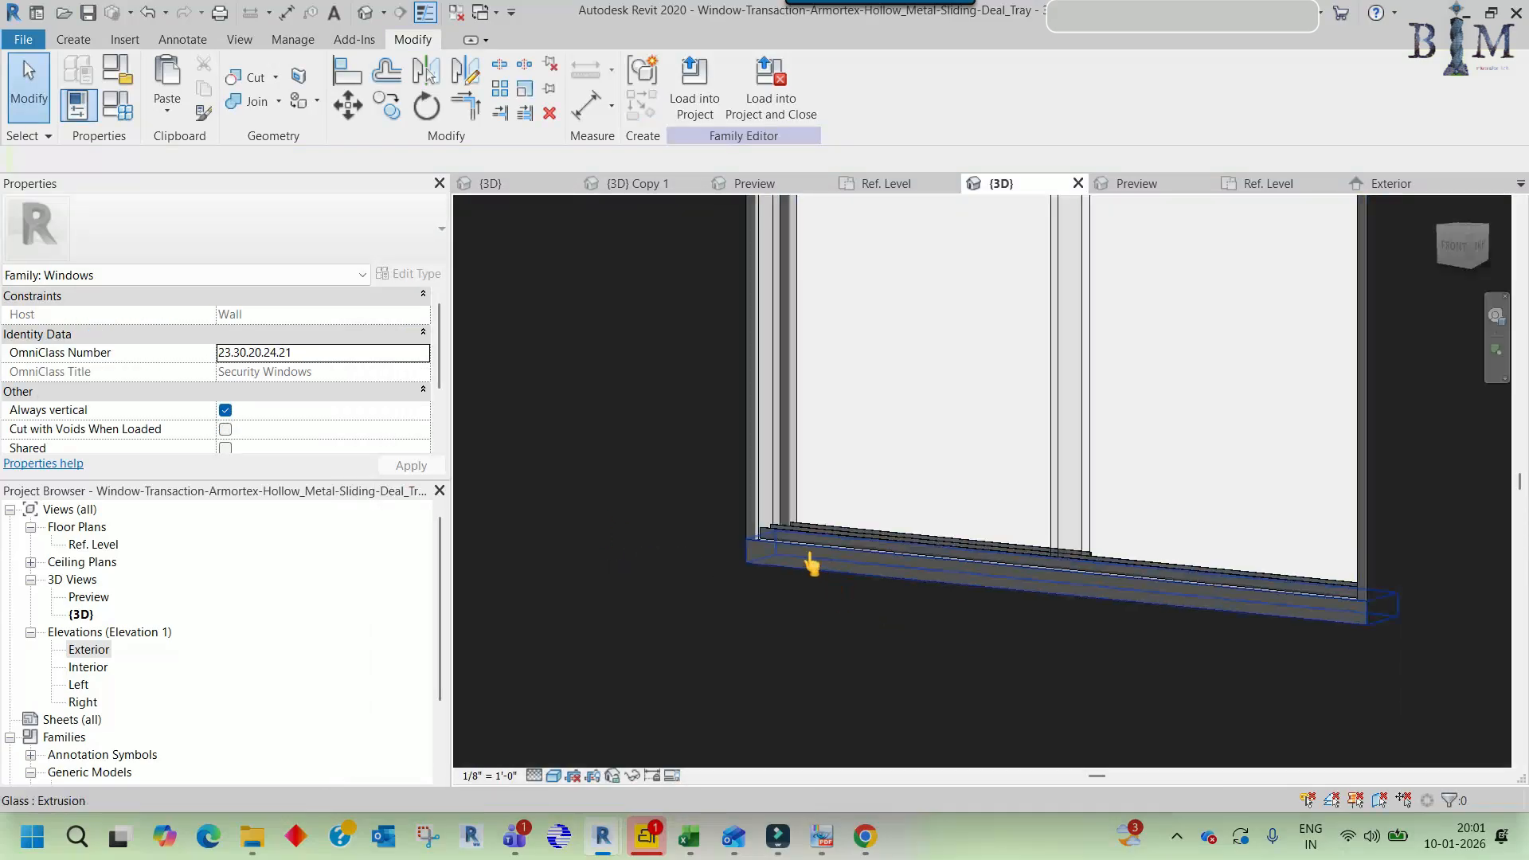
left_click(849, 573)
scroll(892, 643, "down", 5)
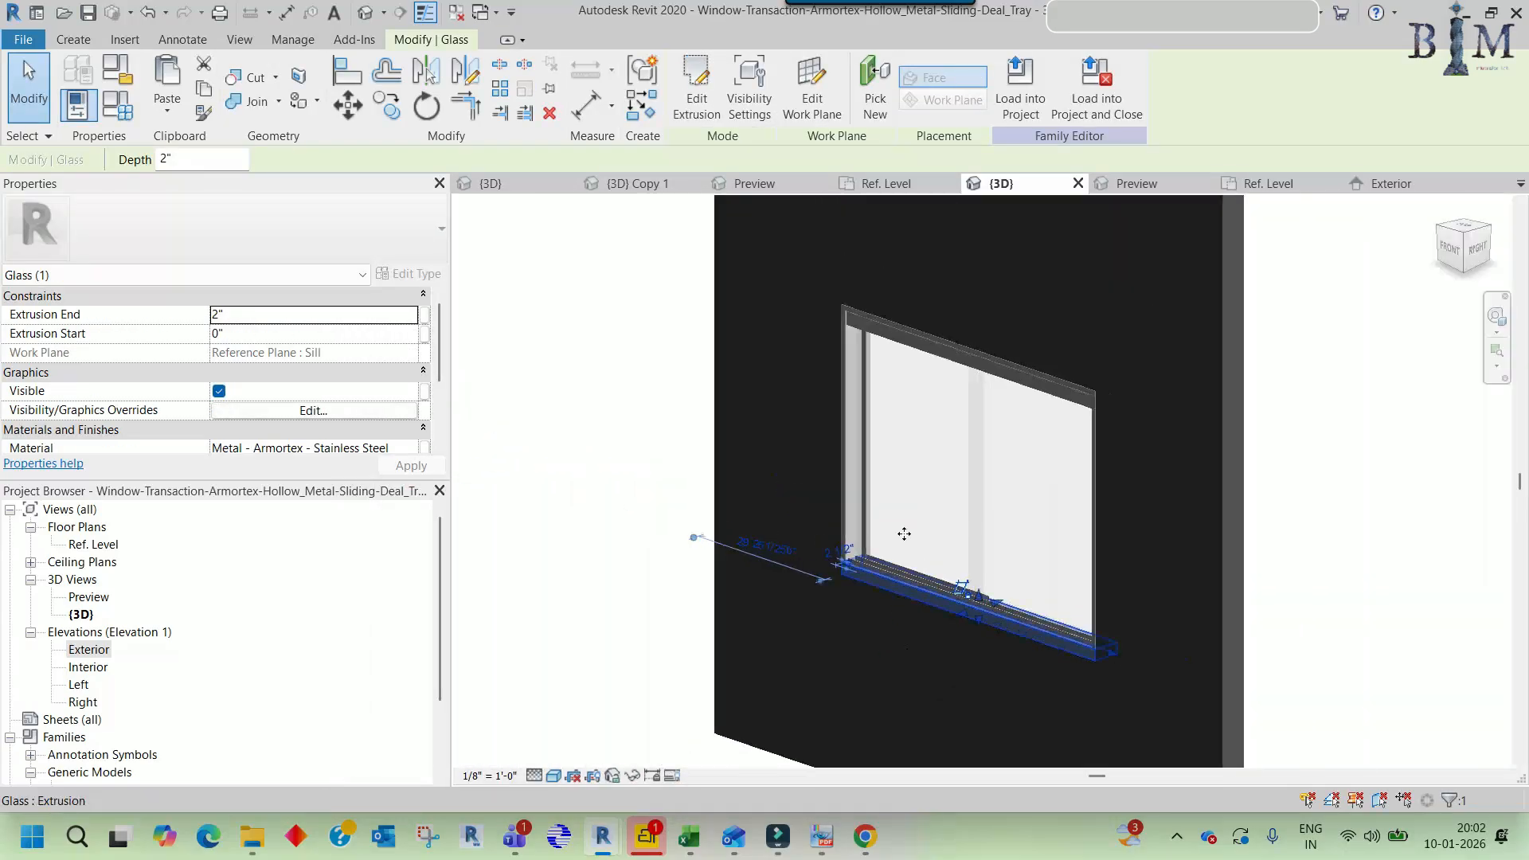
left_click(908, 398)
left_click(707, 120)
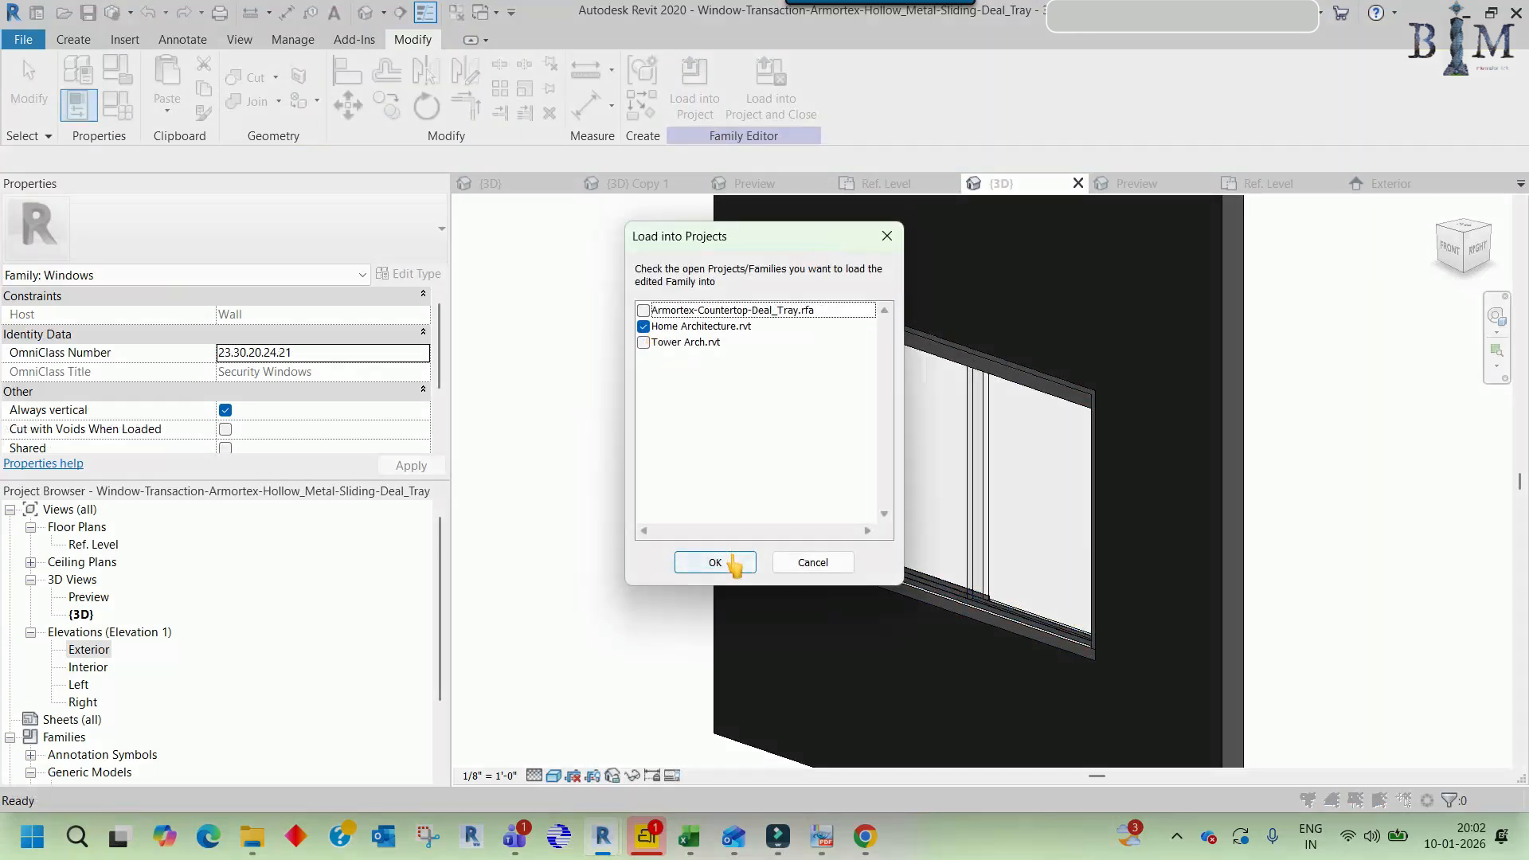
left_click(732, 563)
left_click(796, 421)
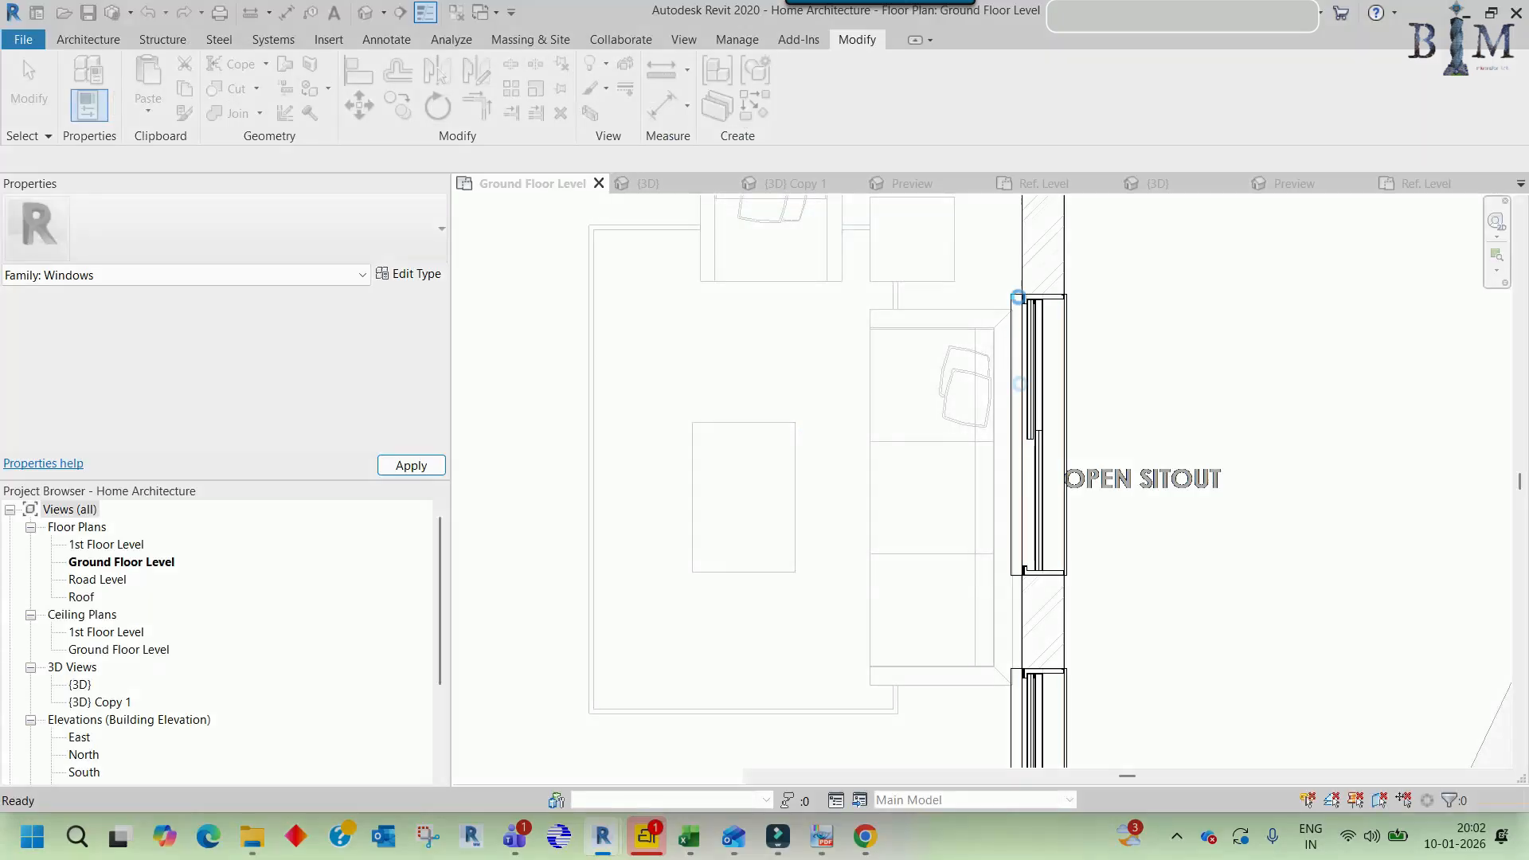
- Examine the updated sliding window in the living room's open sitout wall on the Ground Floor Level plan
left_click(1062, 398)
middle_click_drag(1106, 465, 1141, 348)
scroll(1136, 359, "down", 5)
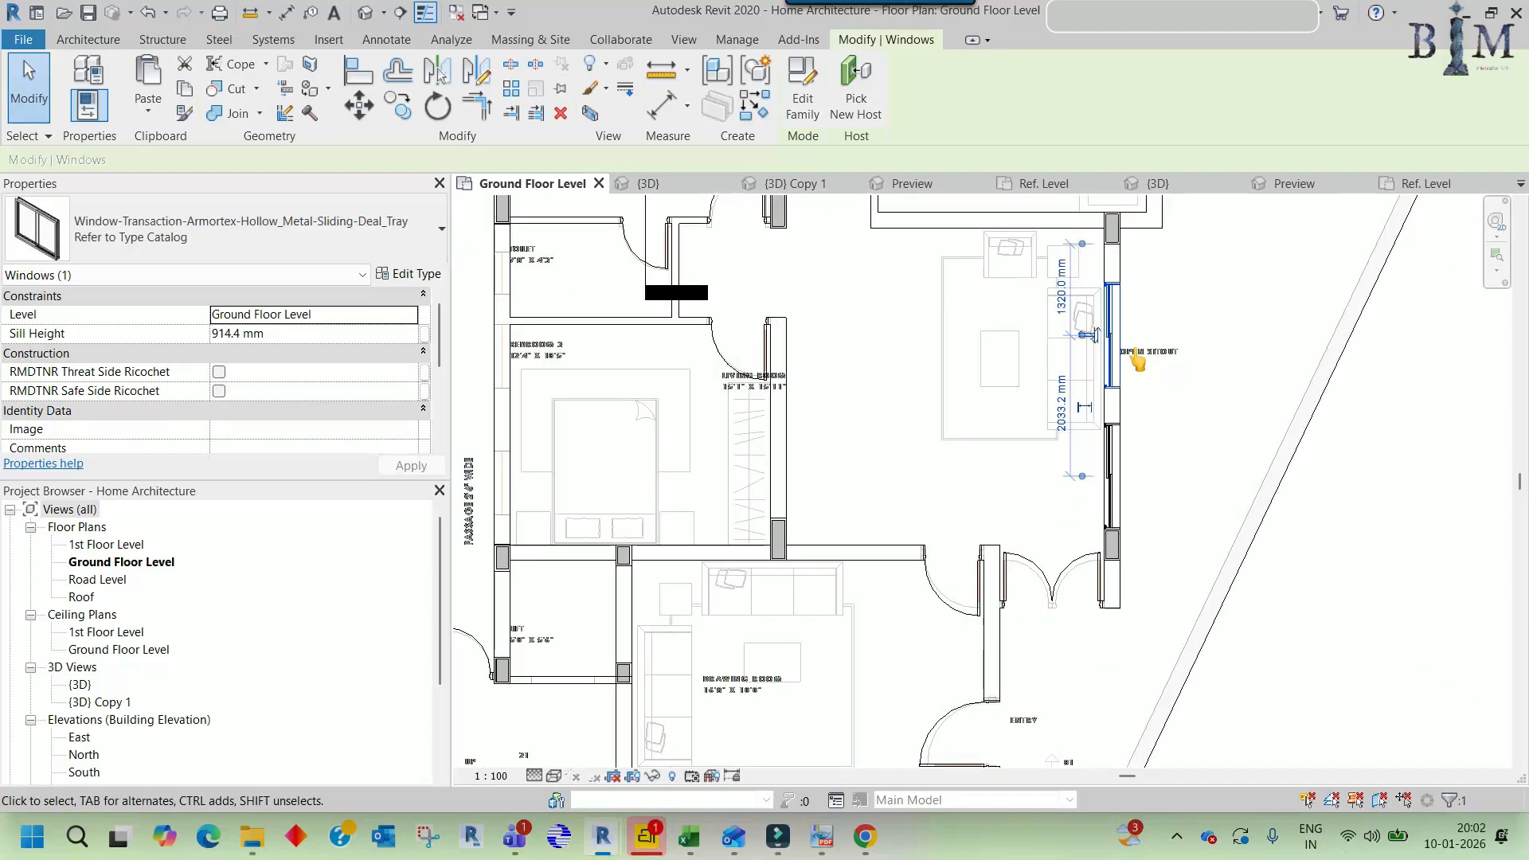
middle_click_drag(858, 383, 877, 392)
scroll(1145, 349, "up", 3)
scroll(1145, 350, "up", 4)
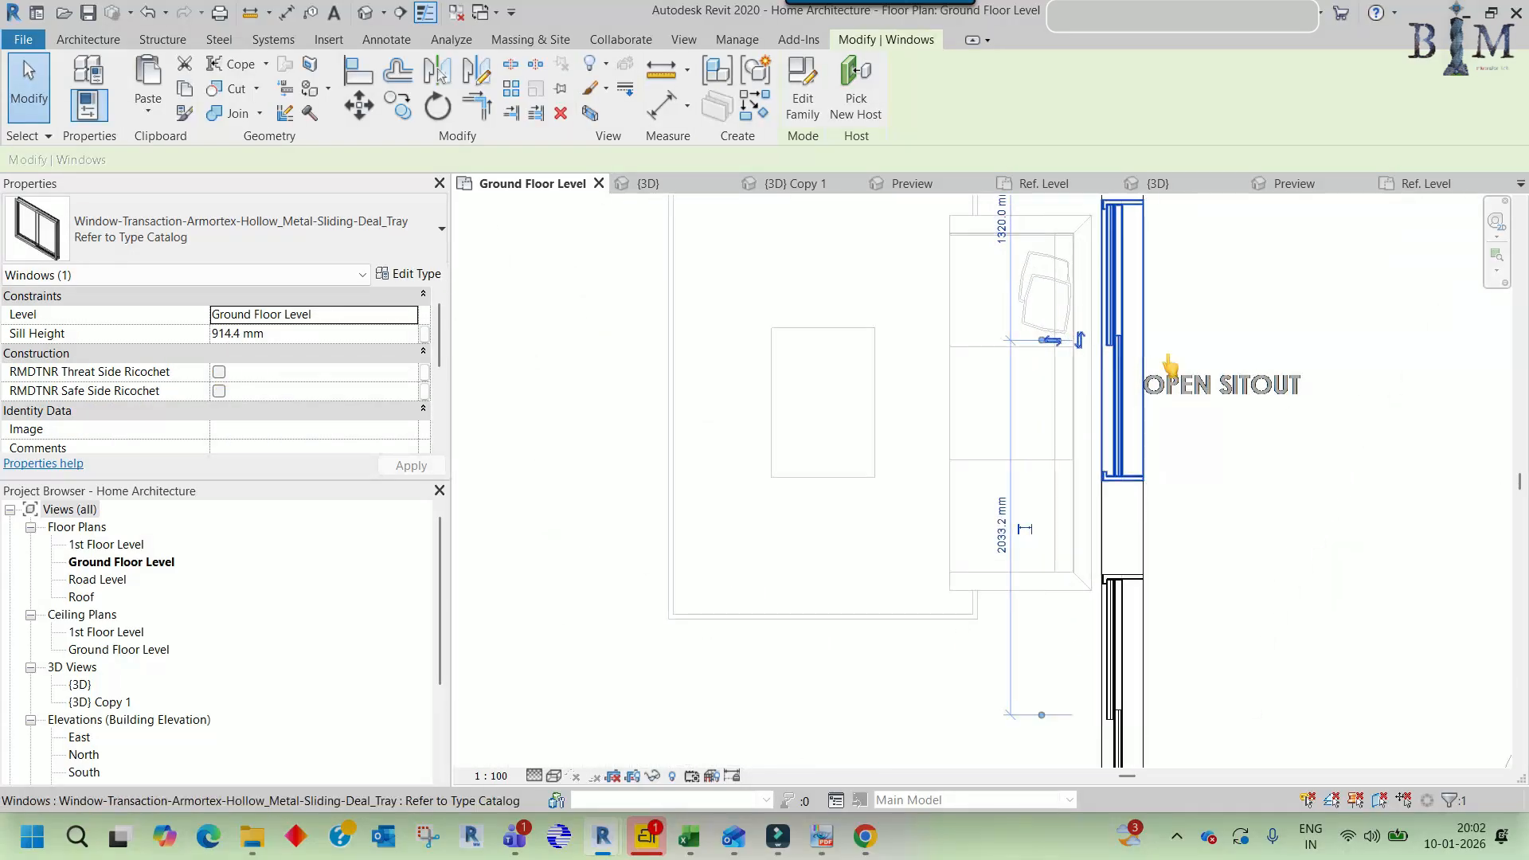
scroll(1201, 366, "down", 5)
middle_click_drag(1185, 478, 1232, 479)
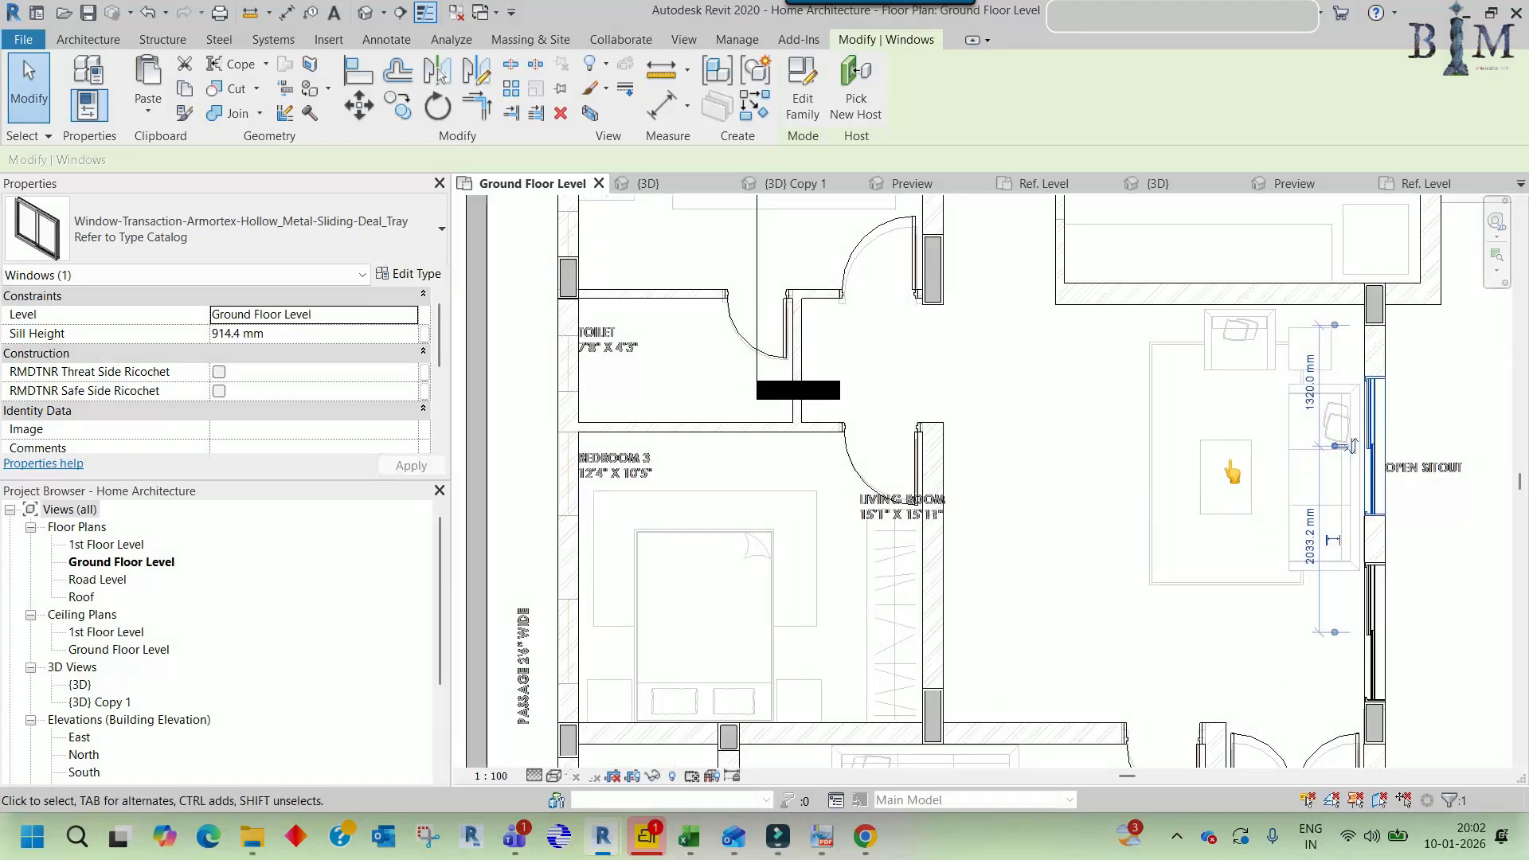
key("c")
left_click(1377, 449)
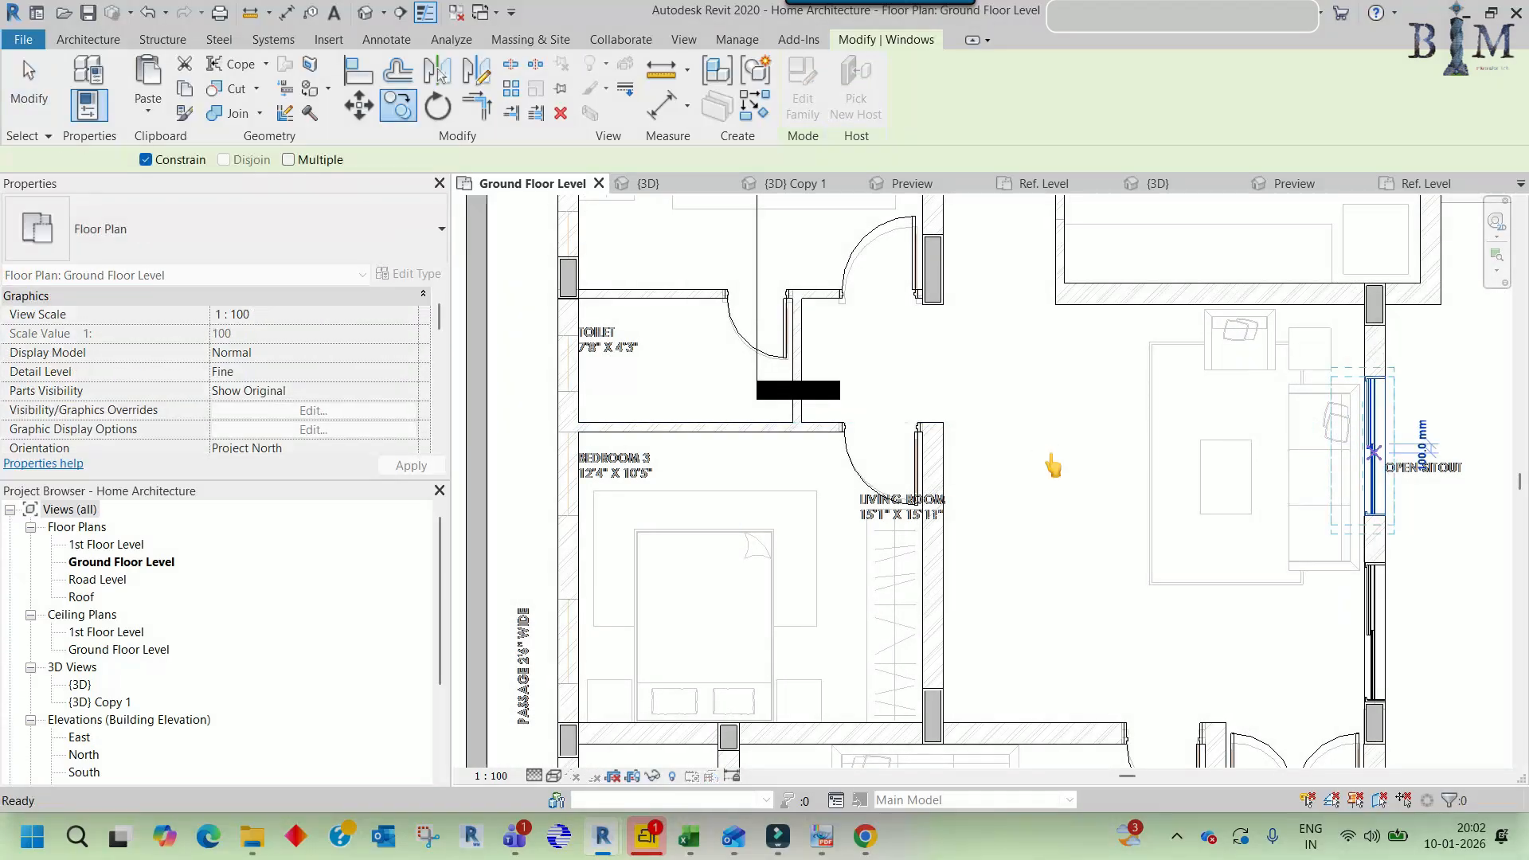
key("Escape")
- Create a similar sliding window and place it in the outer wall of the toilet beside Bedroom 3
key("c")
key("s")
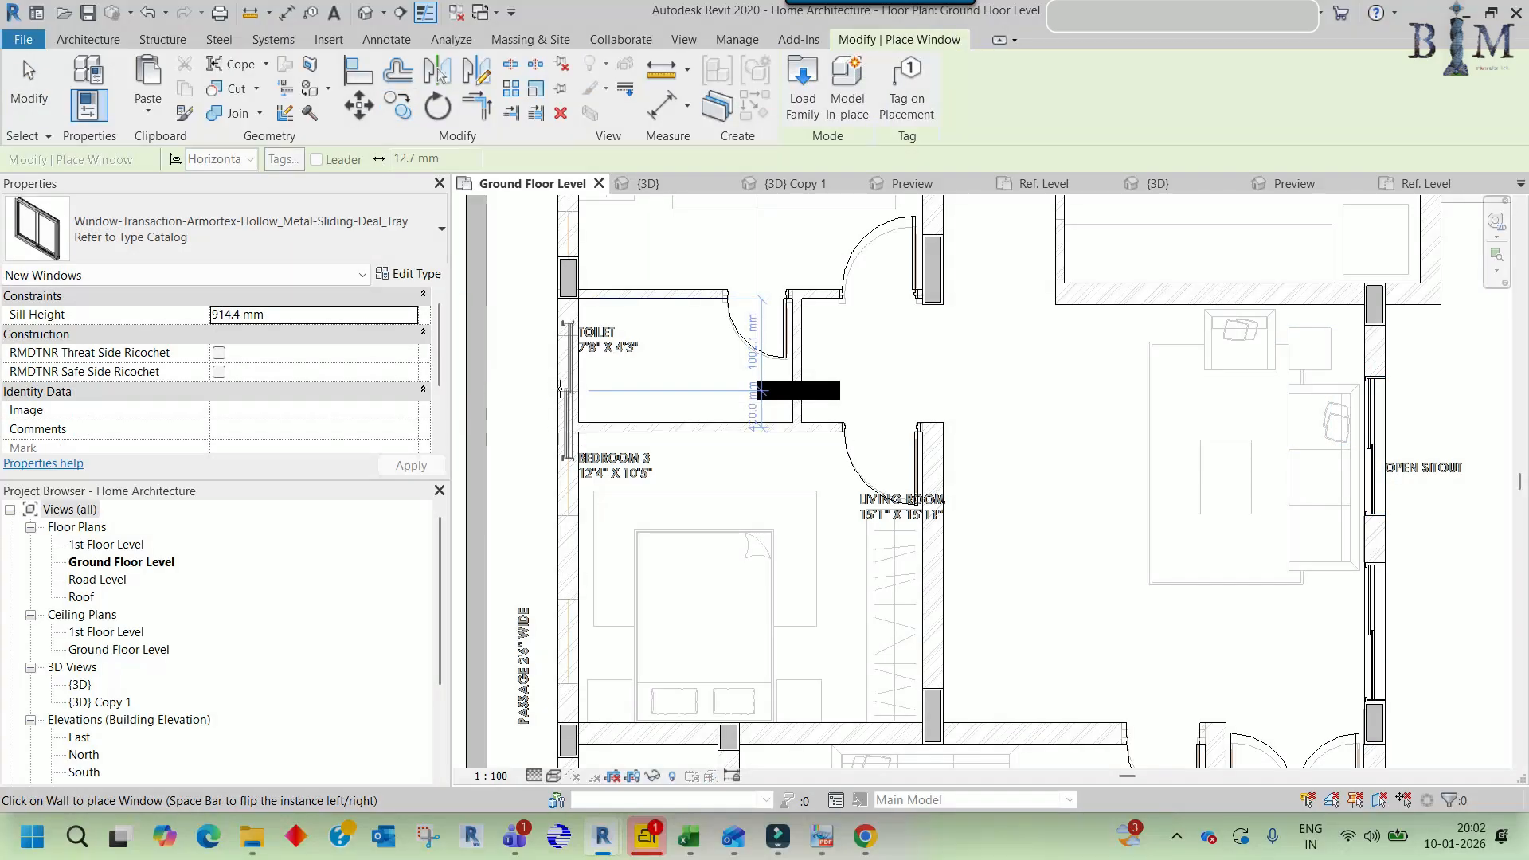
left_click(562, 390)
key("Escape")
- Measure the length of the toilet's window opening on the underlying plan
scroll(593, 335, "up", 5)
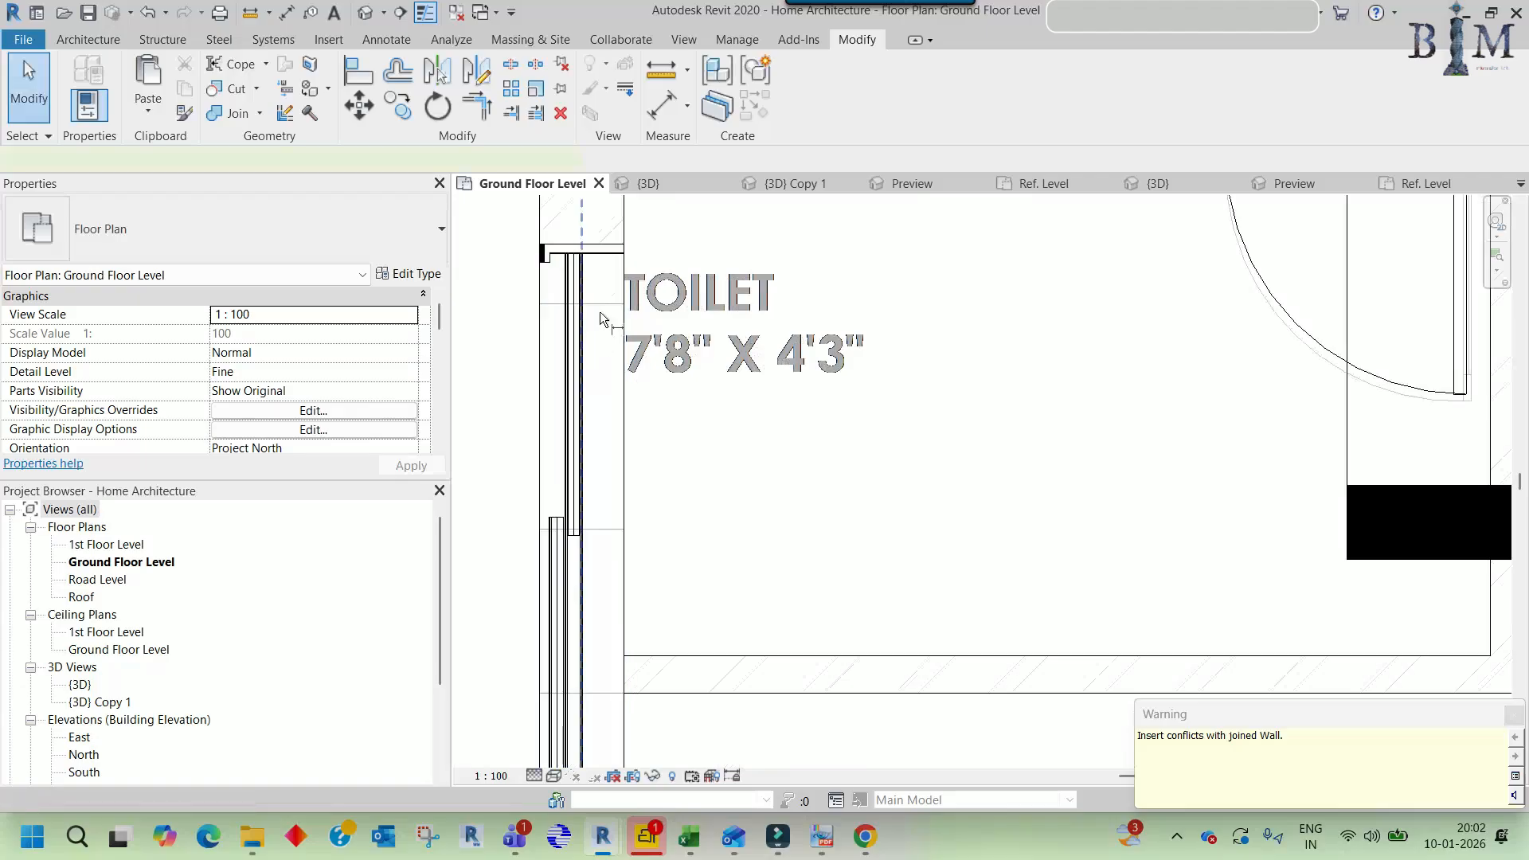
key("d")
key("i")
scroll(781, 472, "down", 3)
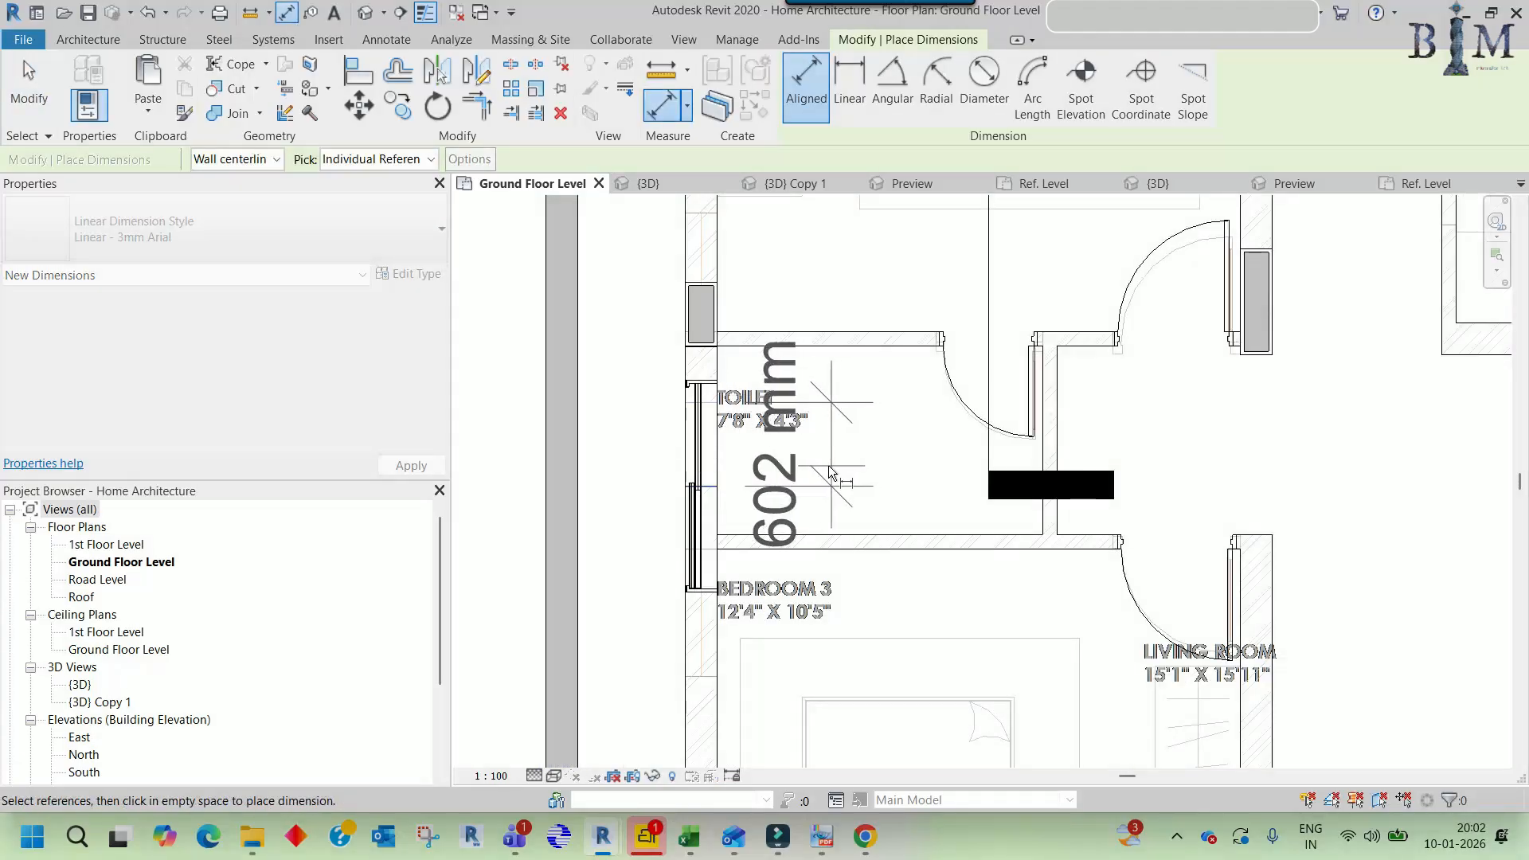
scroll(780, 466, "up", 4)
key("Escape")
- Duplicate the toilet window's type as "Refer to Type Catalog 600mm" and reduce its width to suit the plan opening
left_click(583, 415)
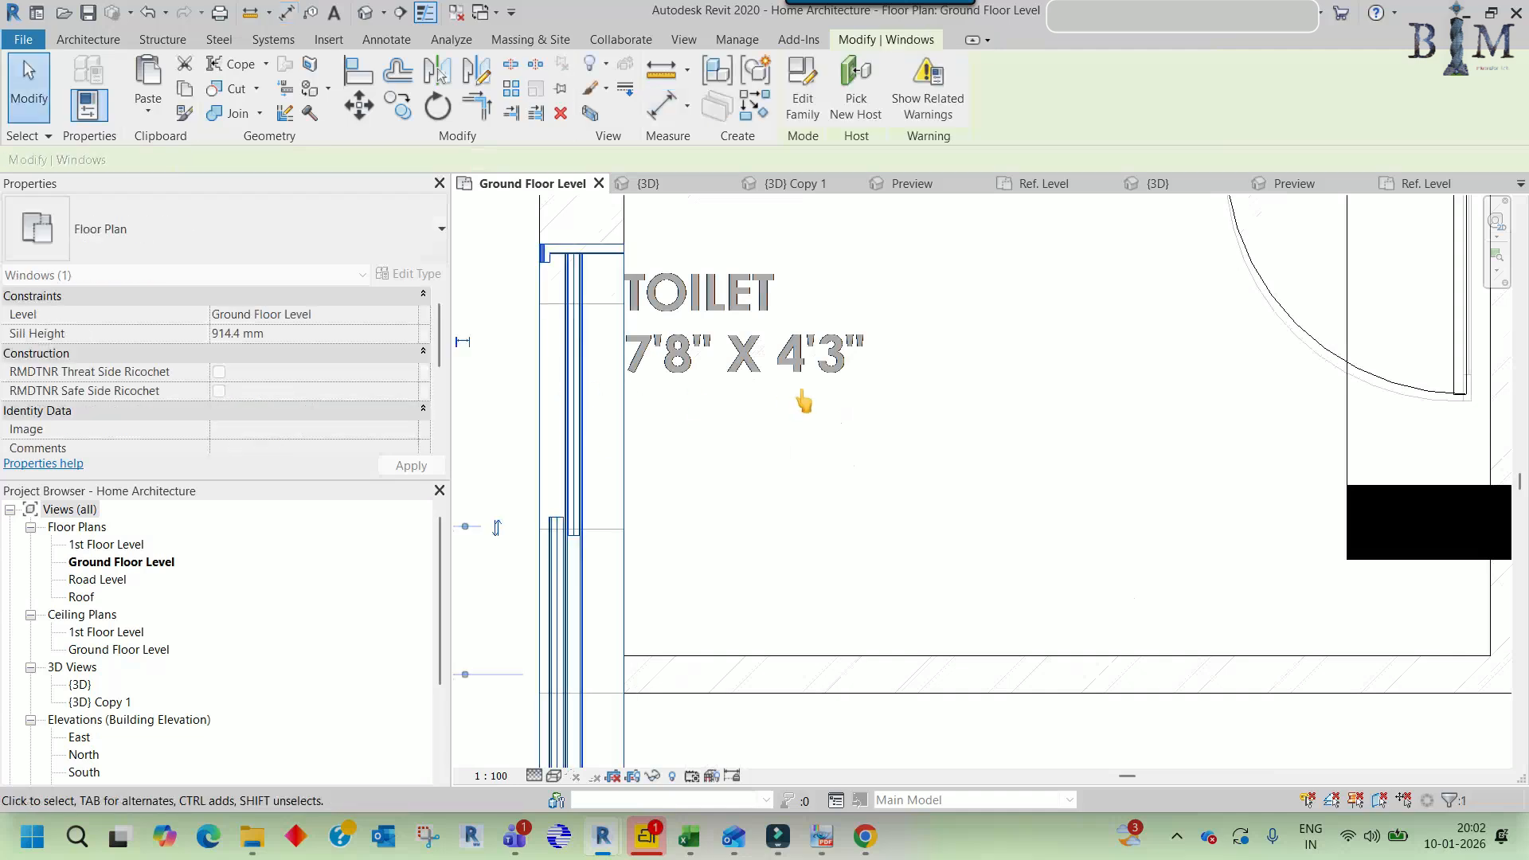
scroll(805, 402, "down", 3)
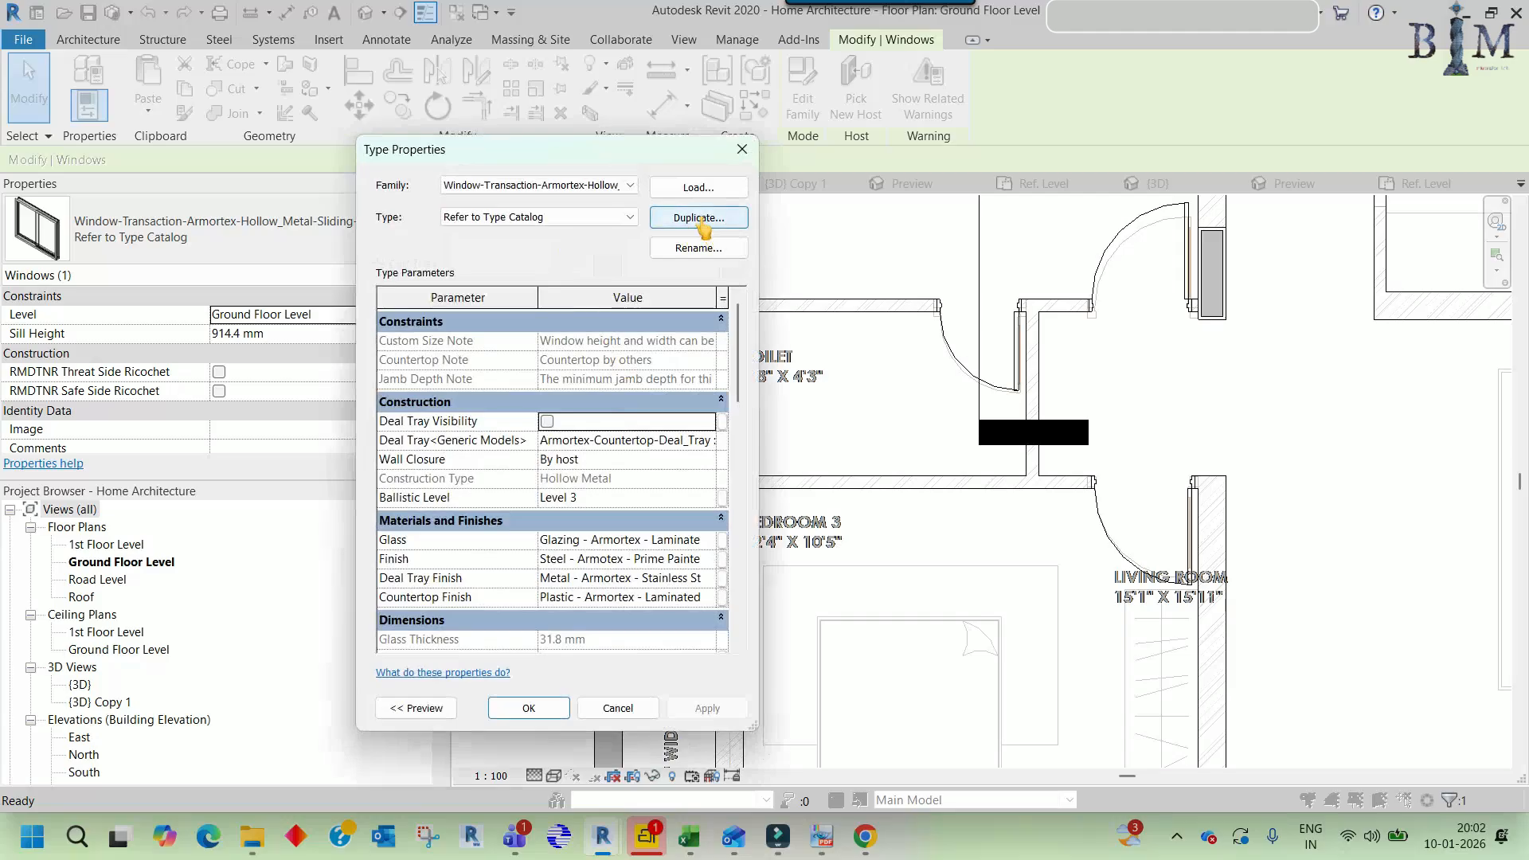
left_click(699, 219)
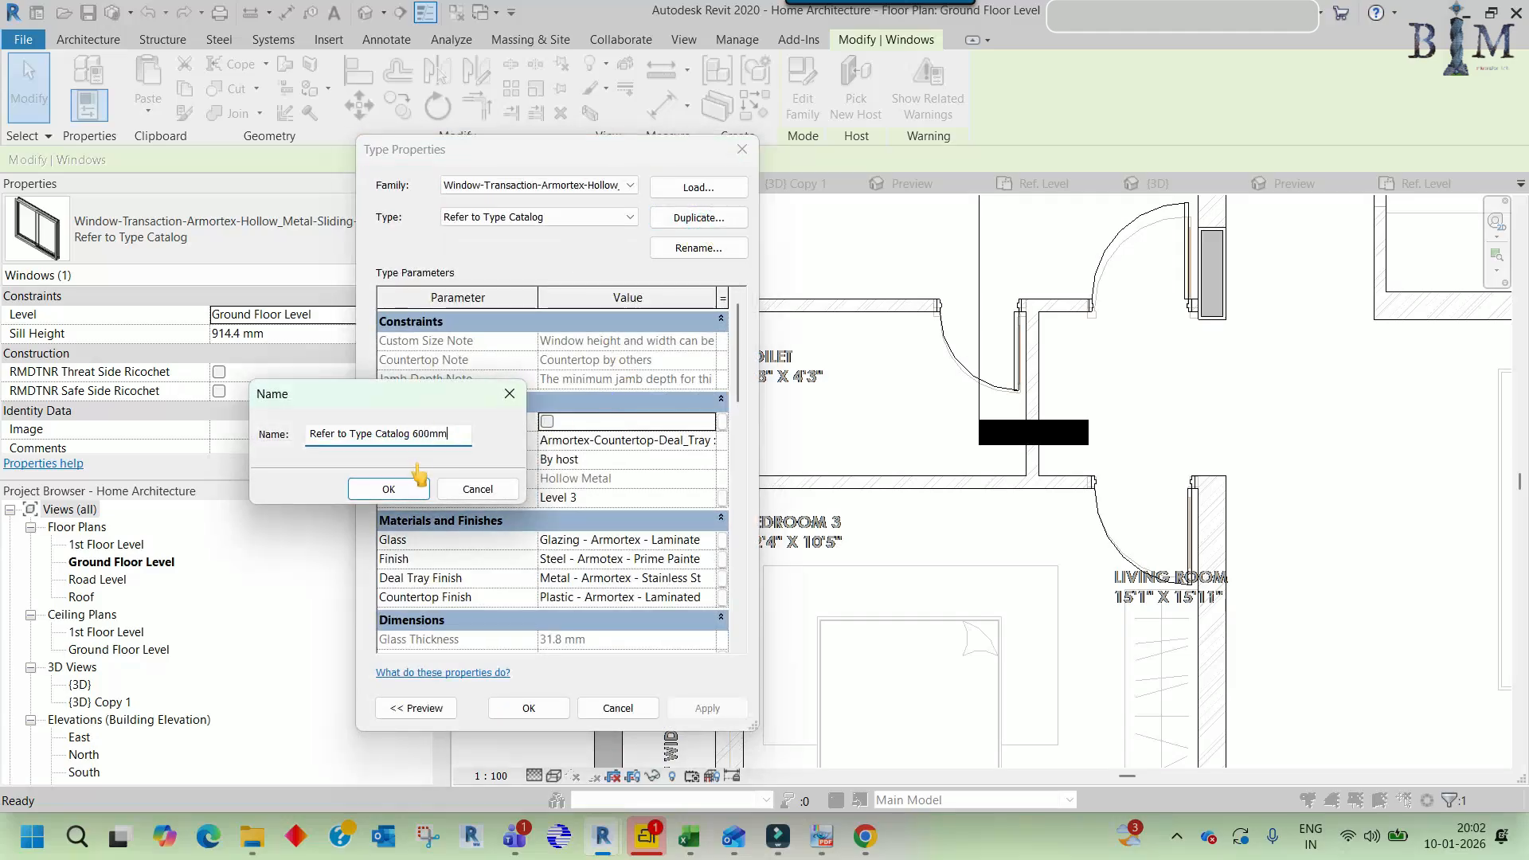
left_click(407, 487)
scroll(629, 522, "down", 3)
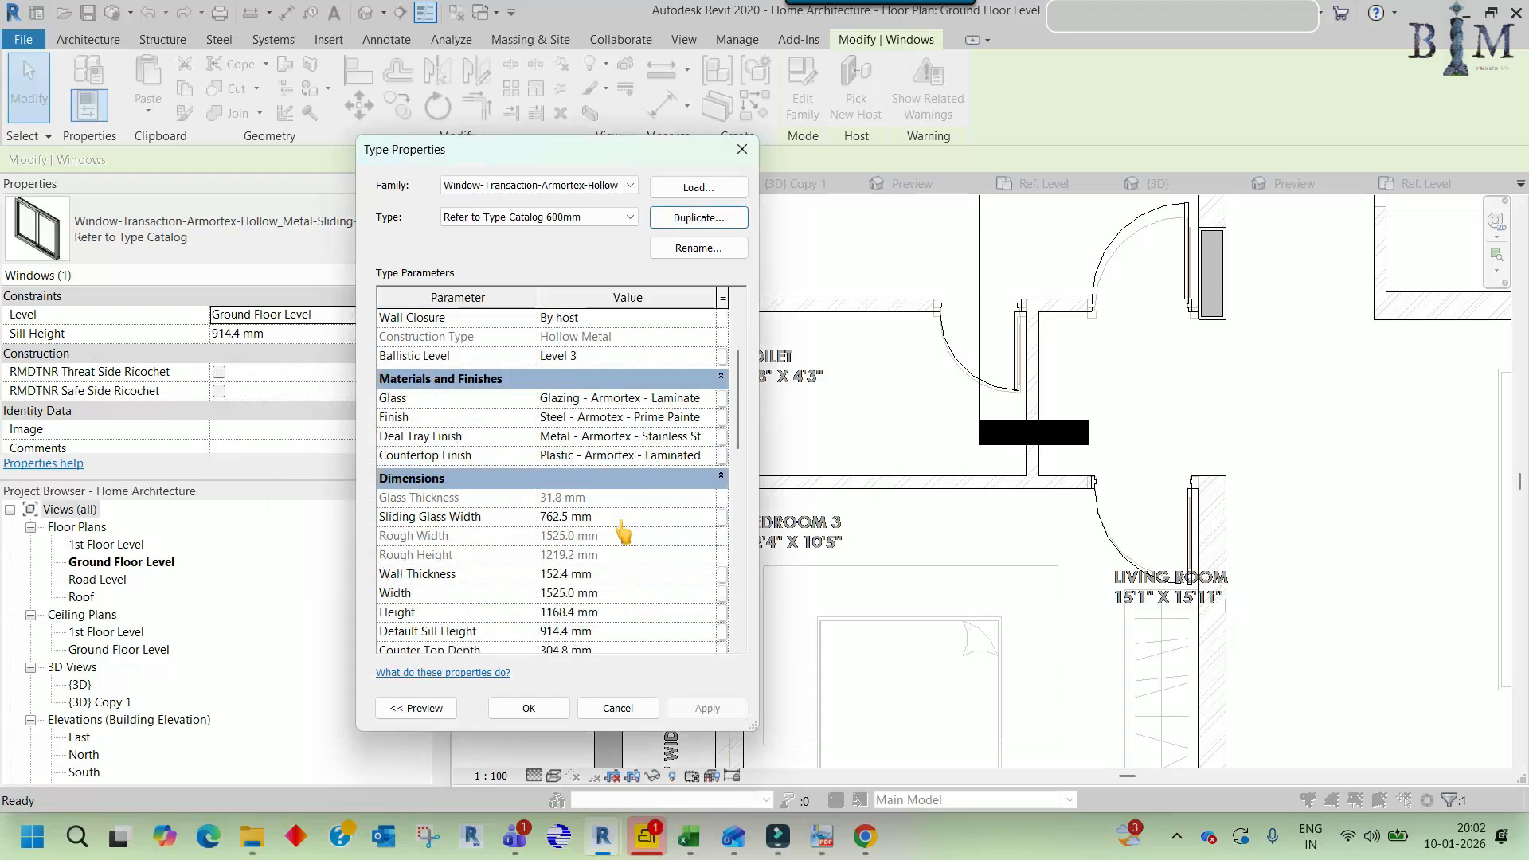
left_click_drag(569, 163, 464, 174)
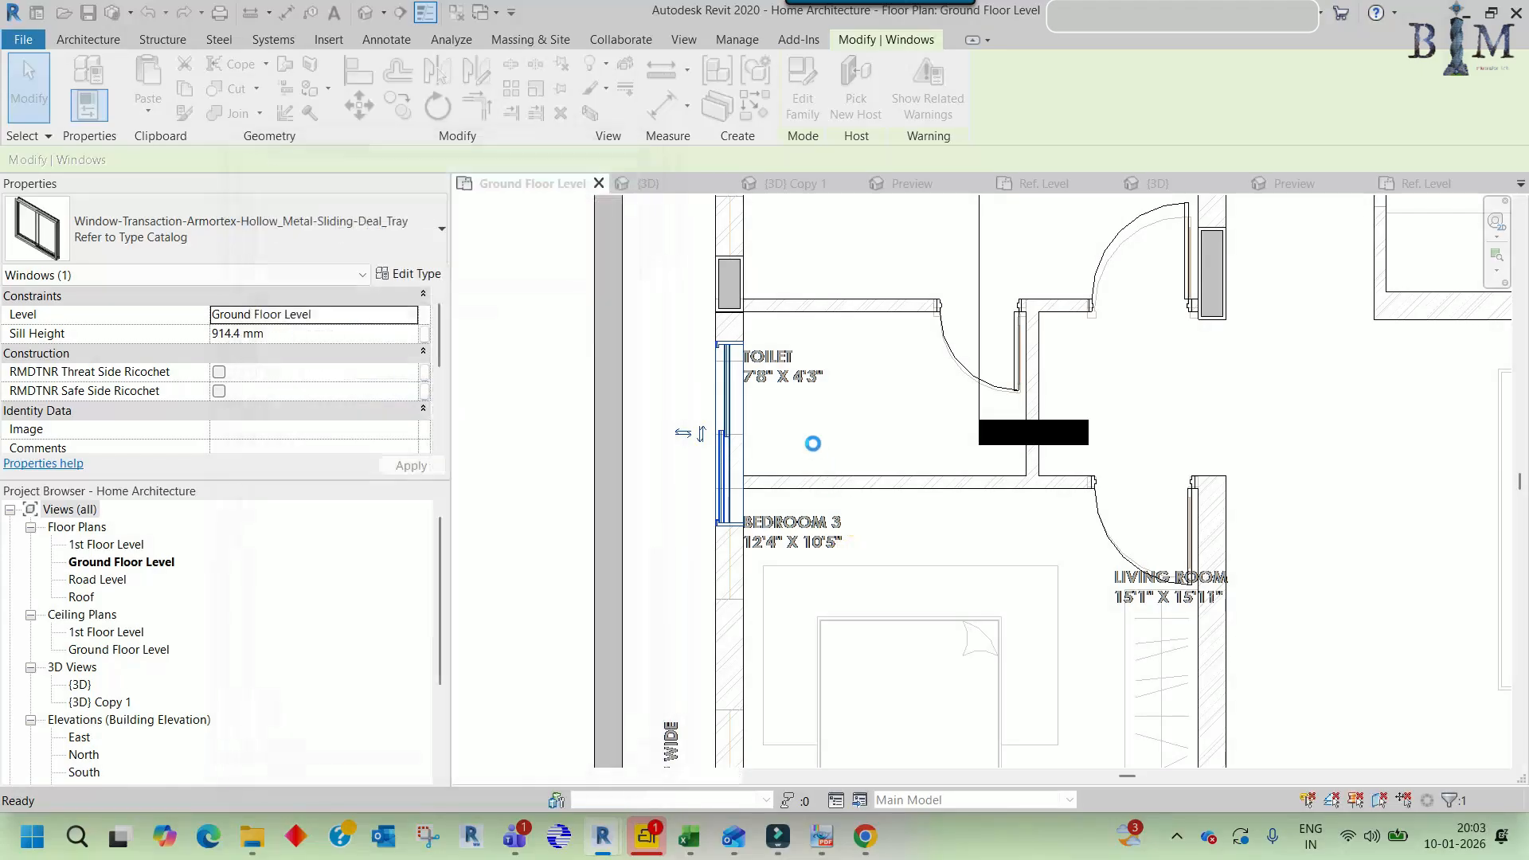
scroll(746, 444, "up", 5)
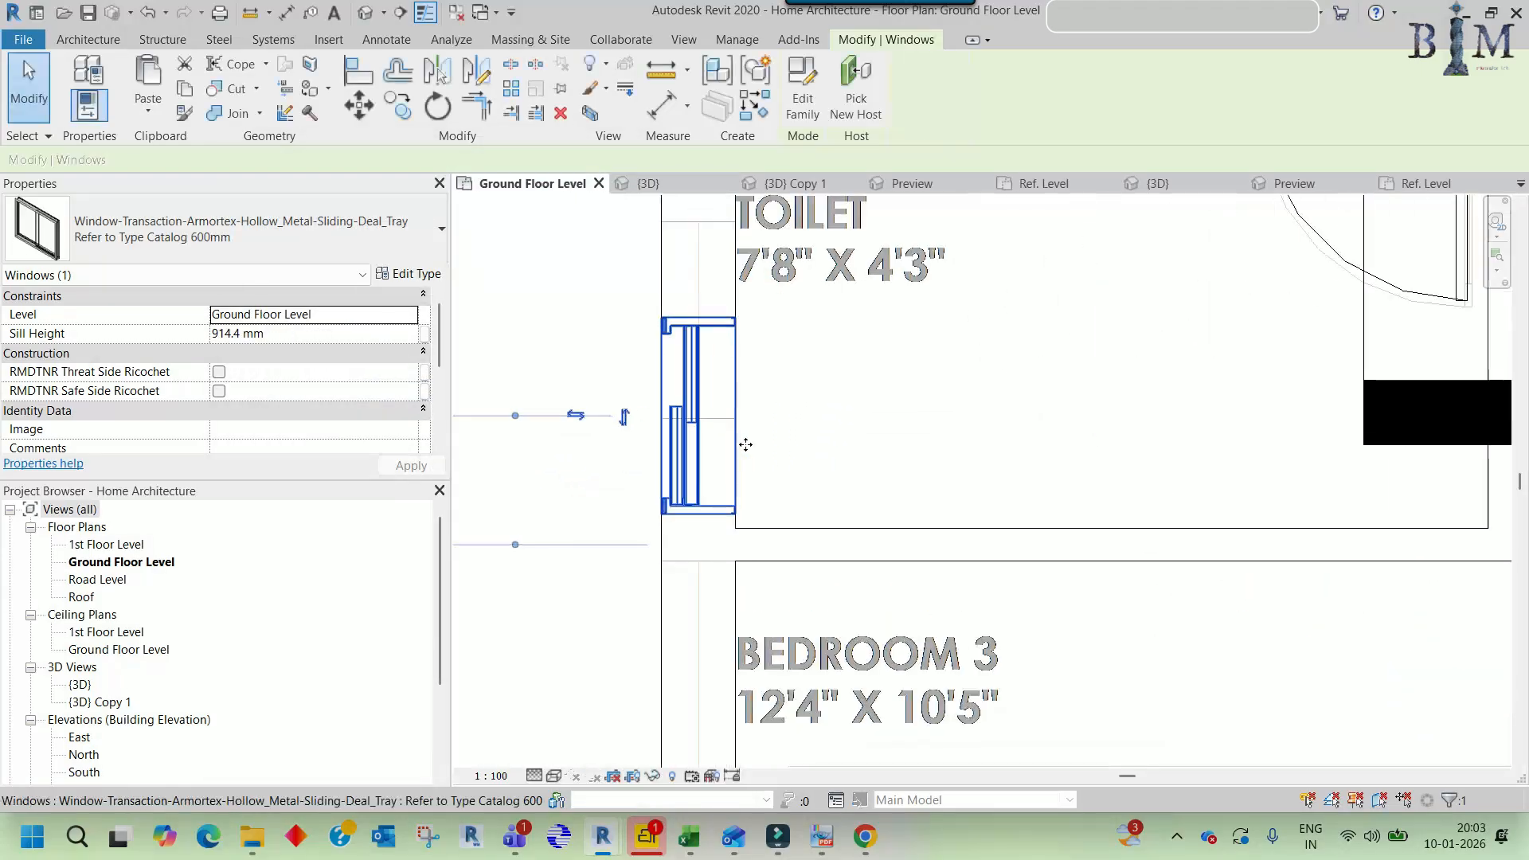
key("Escape")
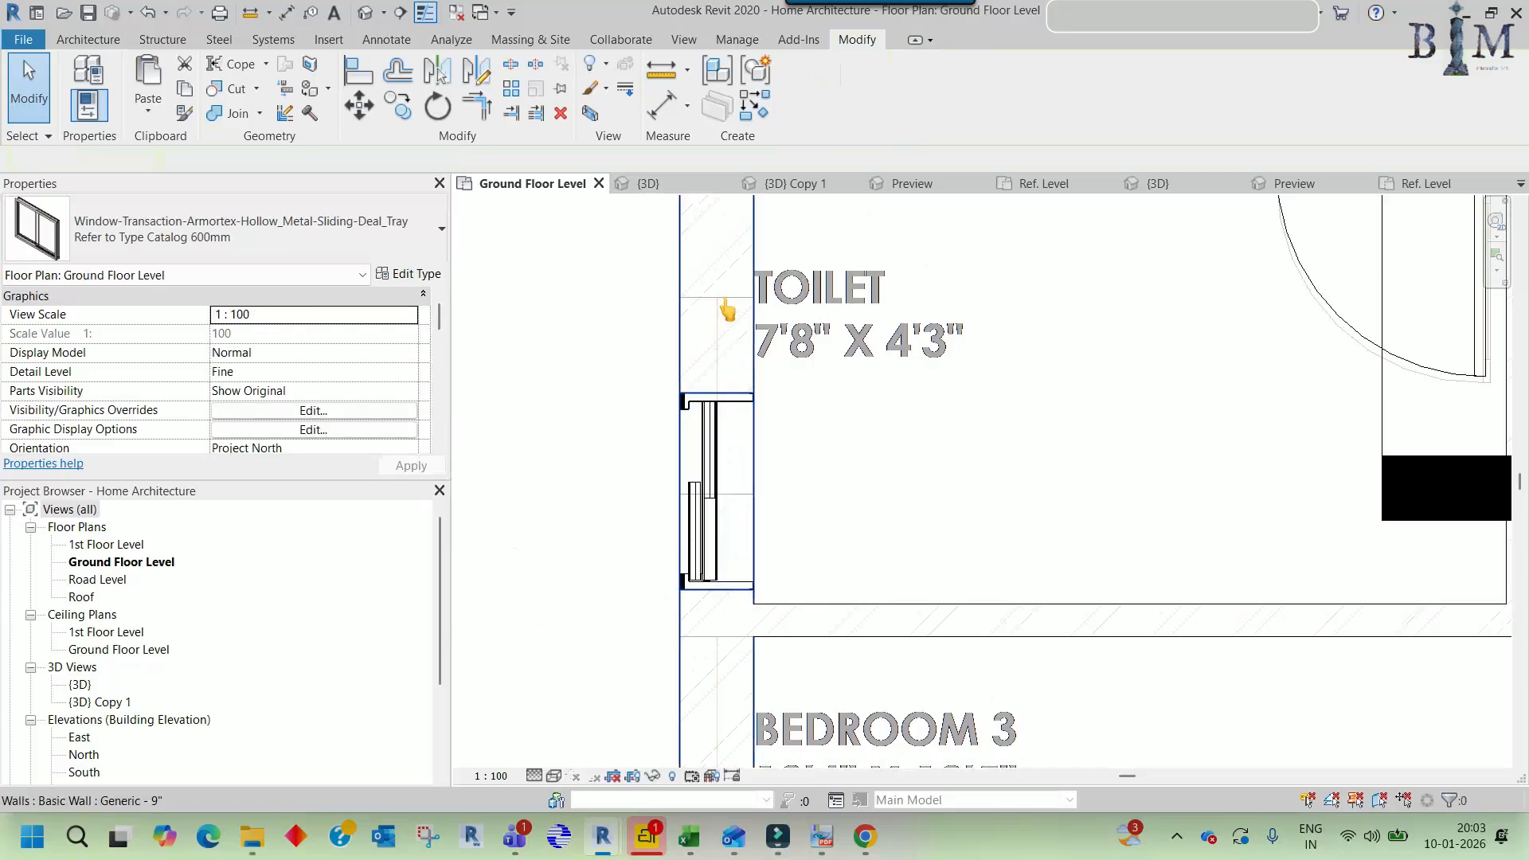
- Align the toilet window with its opening lines on the underlying plan
scroll(729, 310, "up", 2)
key("l")
left_click(715, 429)
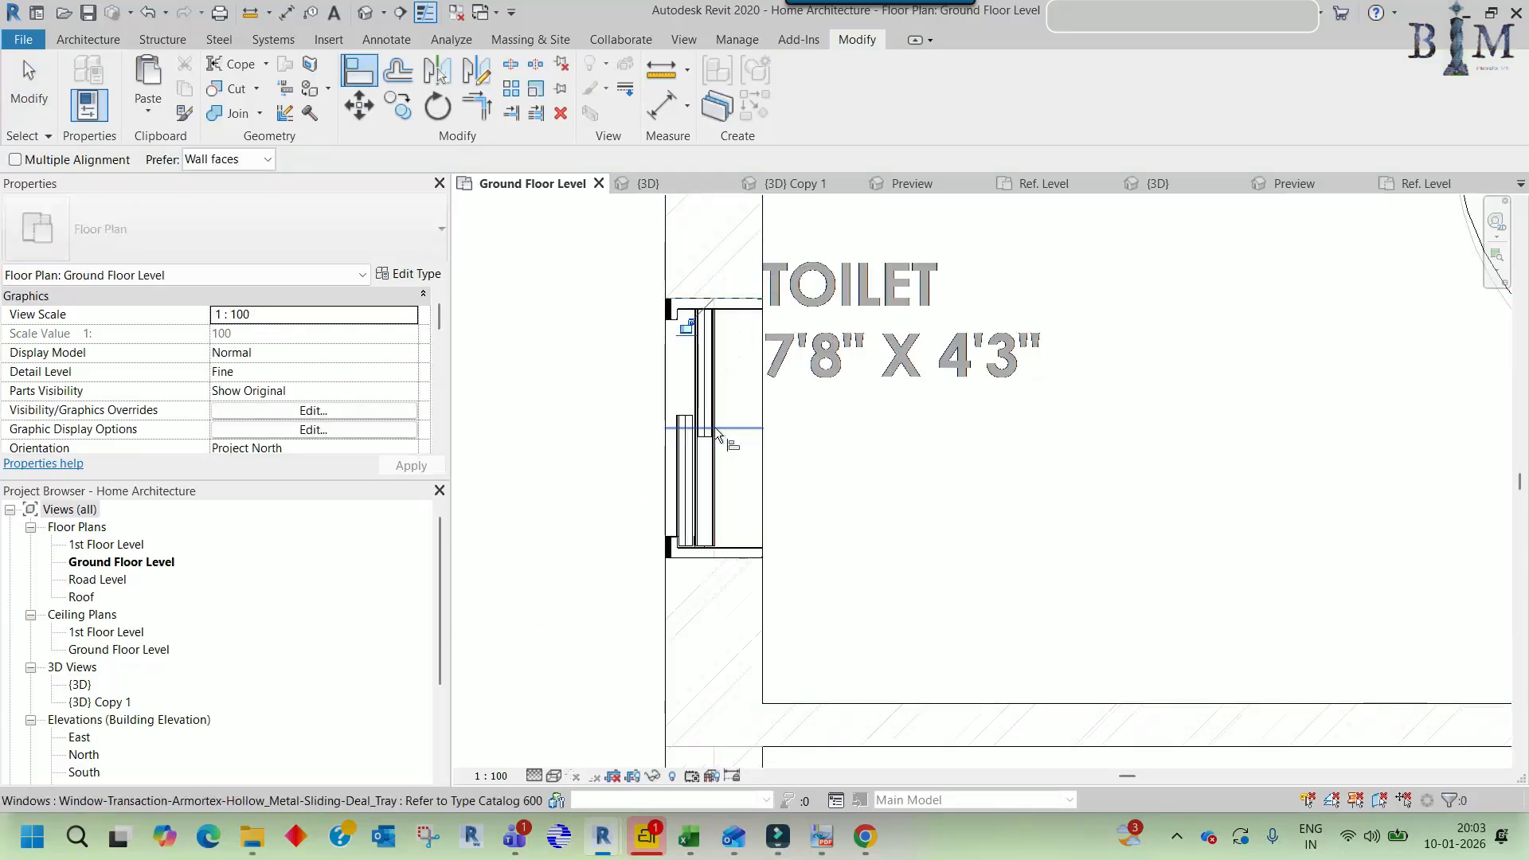
key("Escape")
key("Escape")
scroll(744, 391, "down", 3)
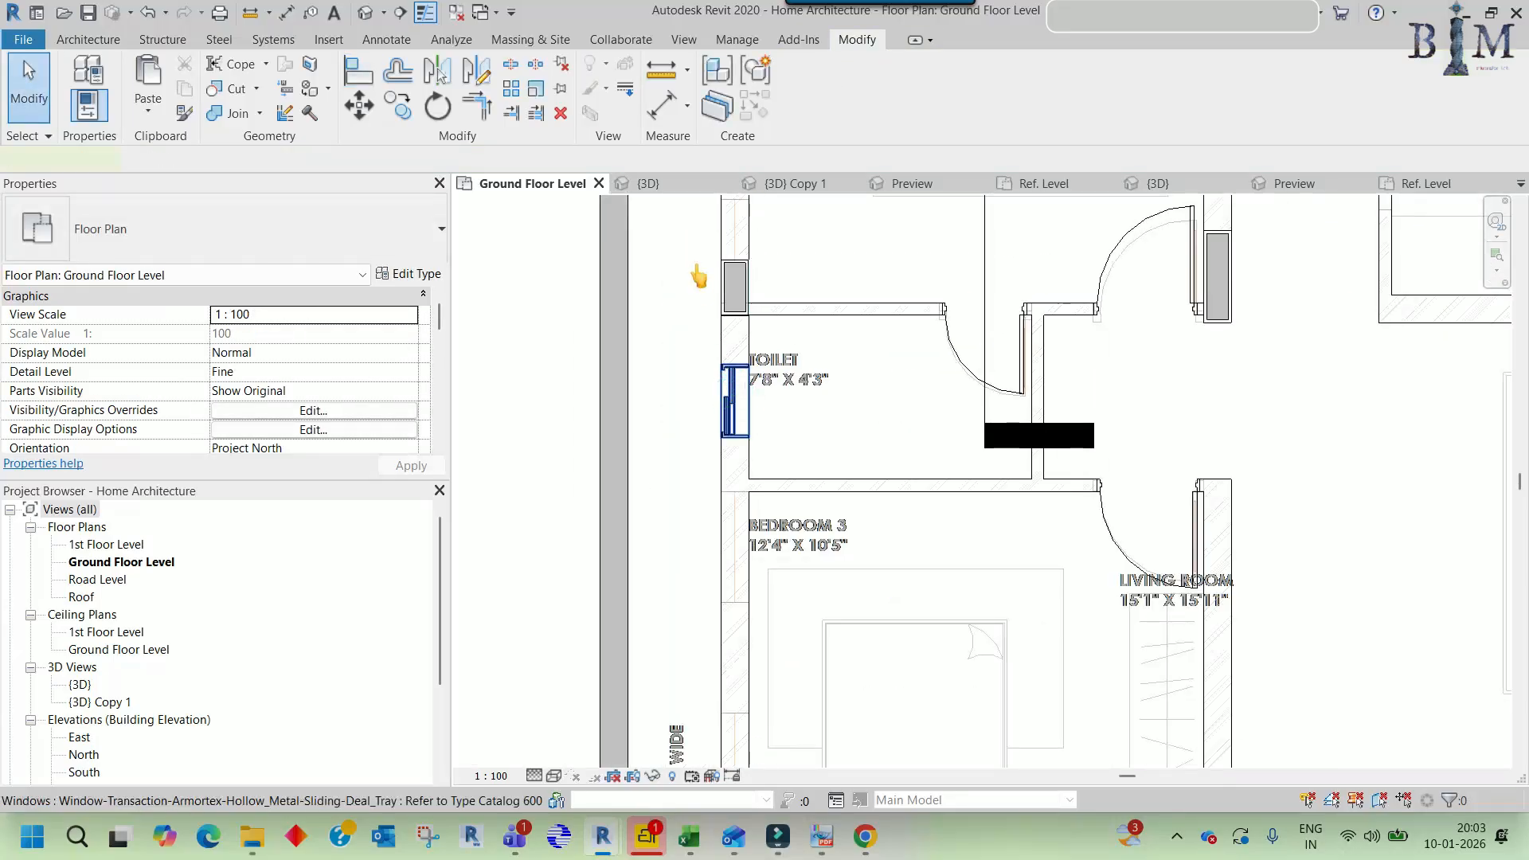
- Look for the toilet window from outside the house in the {3D} Copy 1 view
left_click(734, 399)
left_click(791, 183)
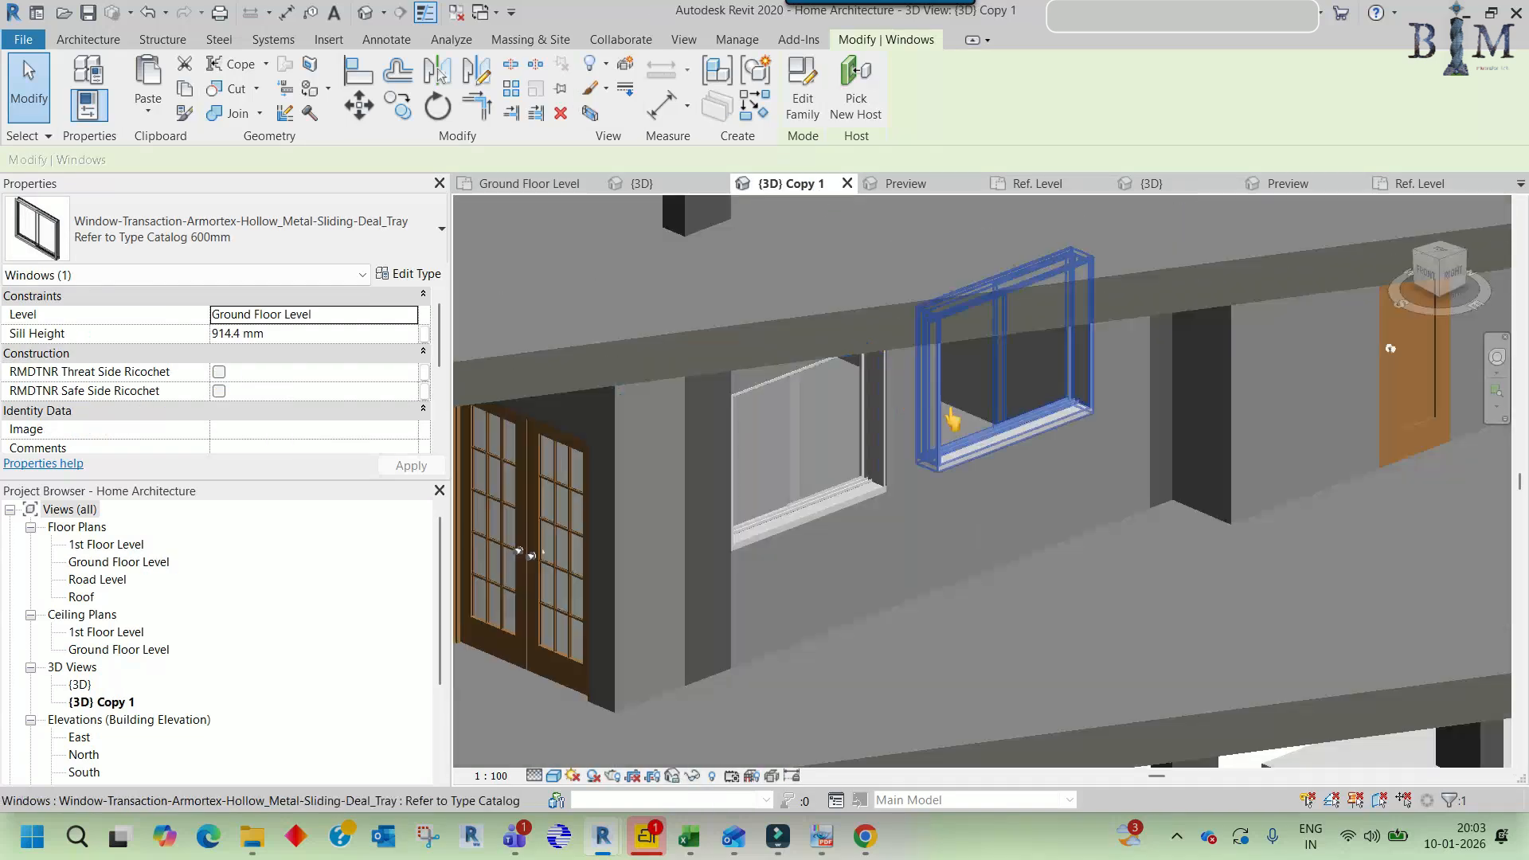
scroll(984, 422, "down", 6)
middle_click_drag(813, 454, 950, 385)
scroll(1014, 422, "up", 4)
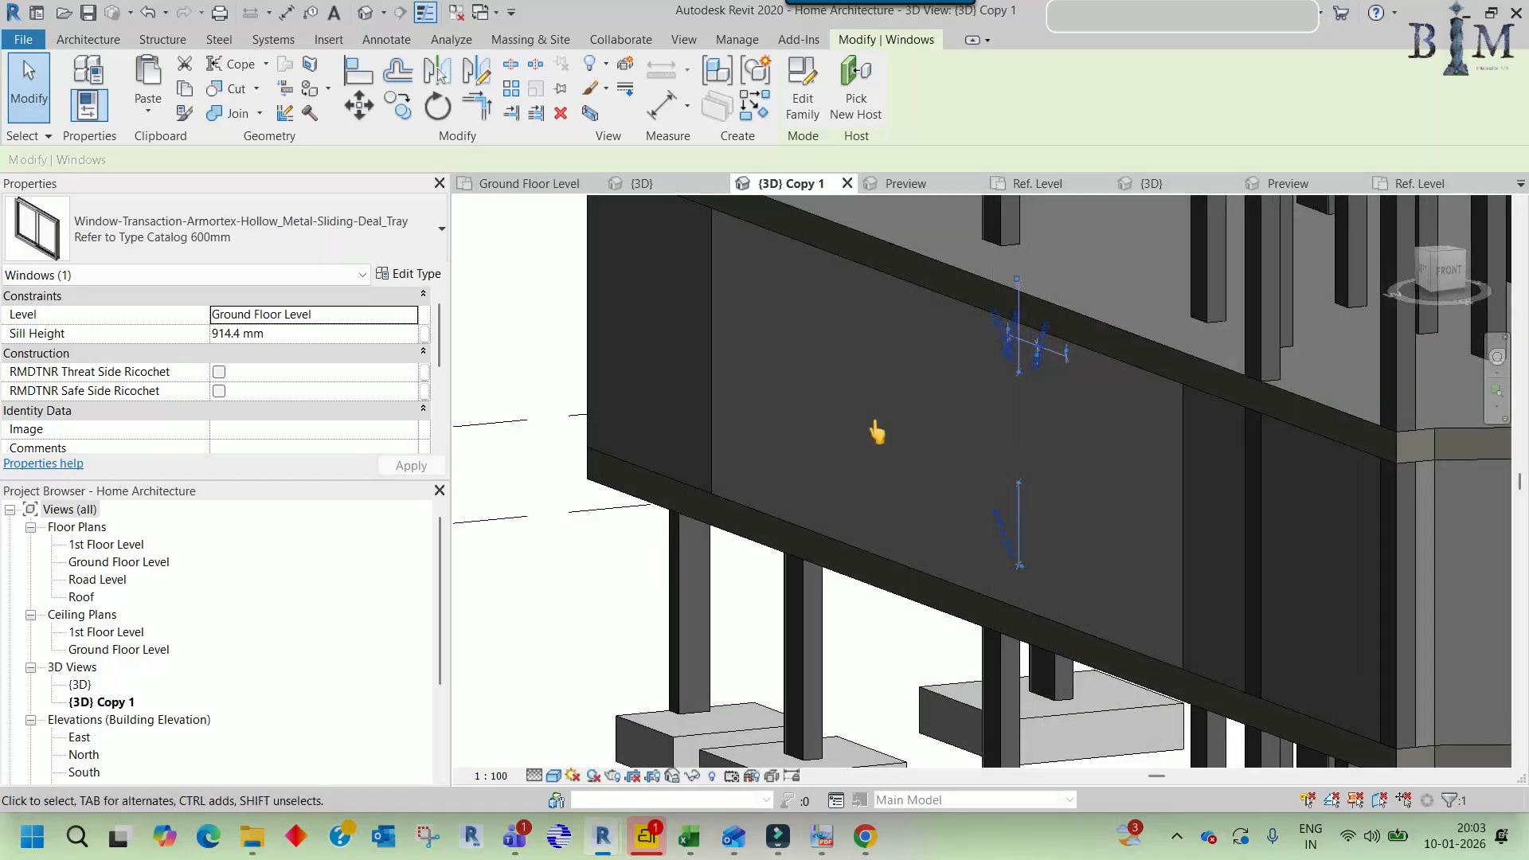
scroll(876, 432, "down", 8)
key("Escape")
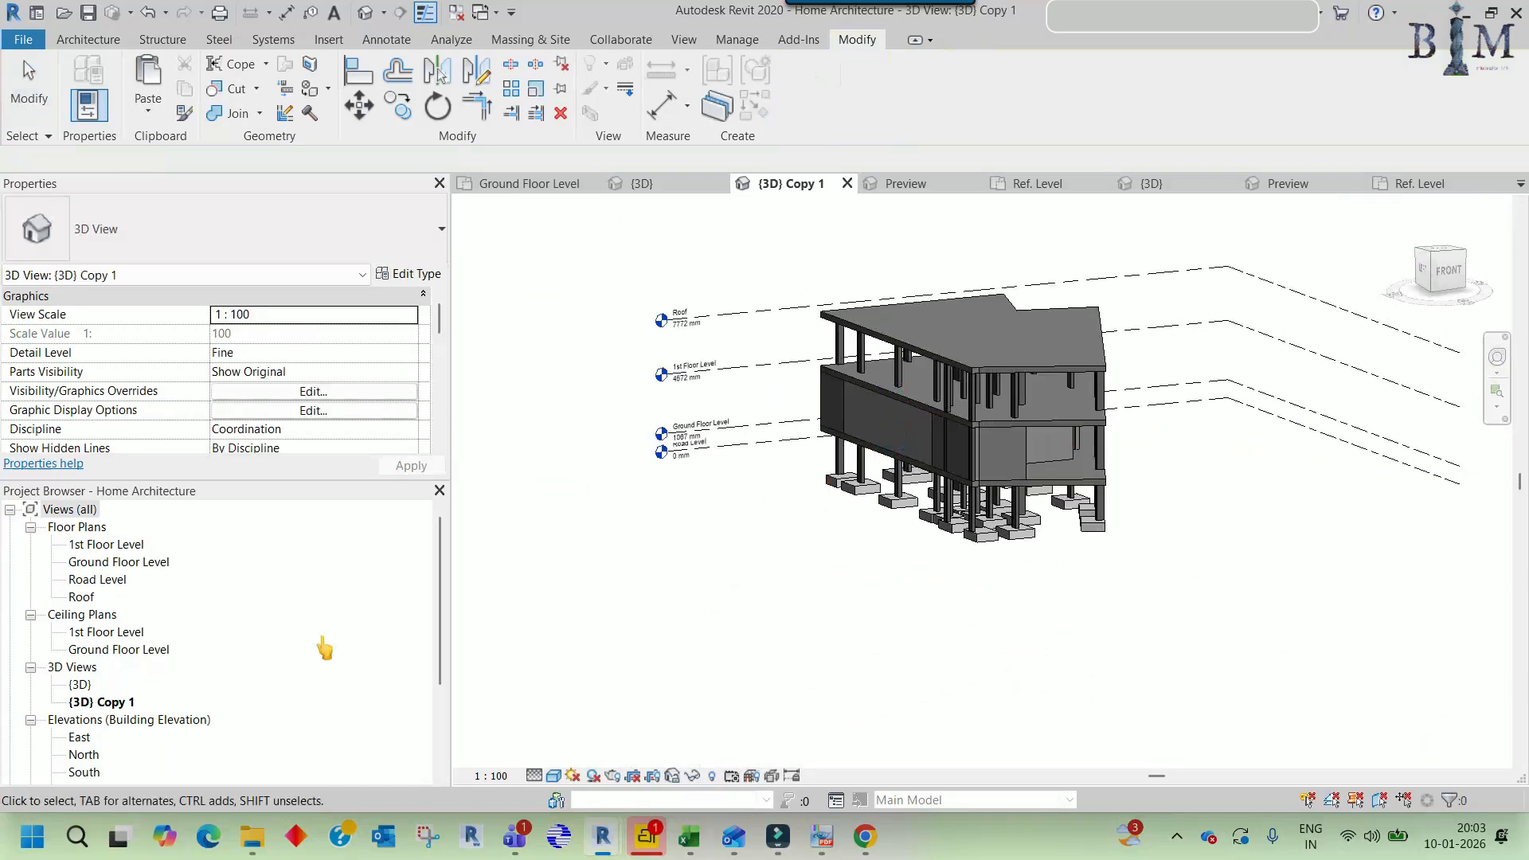
- Duplicate the {3D} Copy 1 view with detailing
right_click(104, 703)
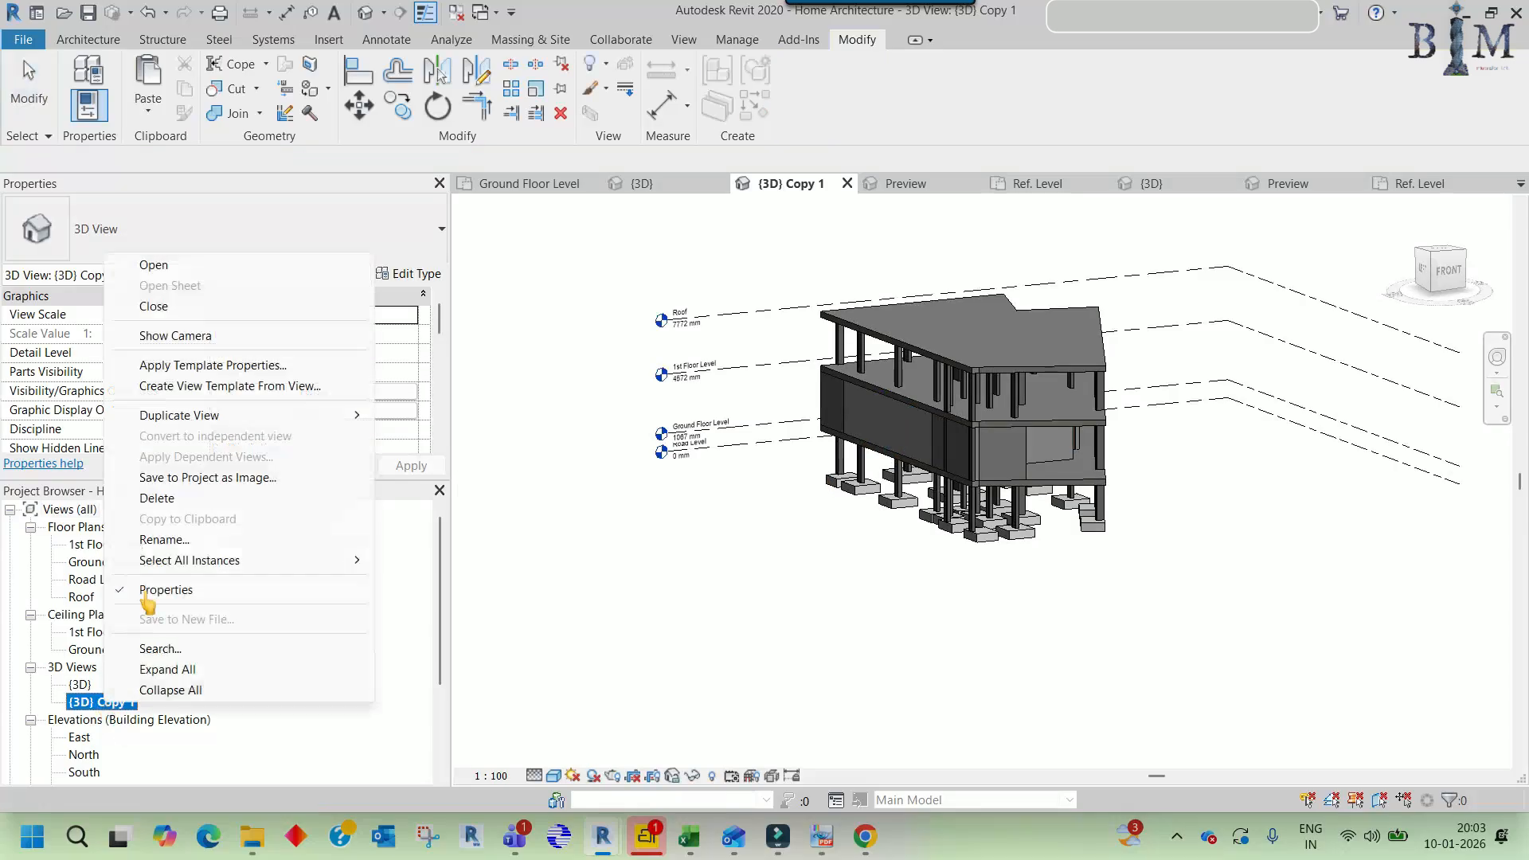
mouse_move(350, 415)
left_click(443, 435)
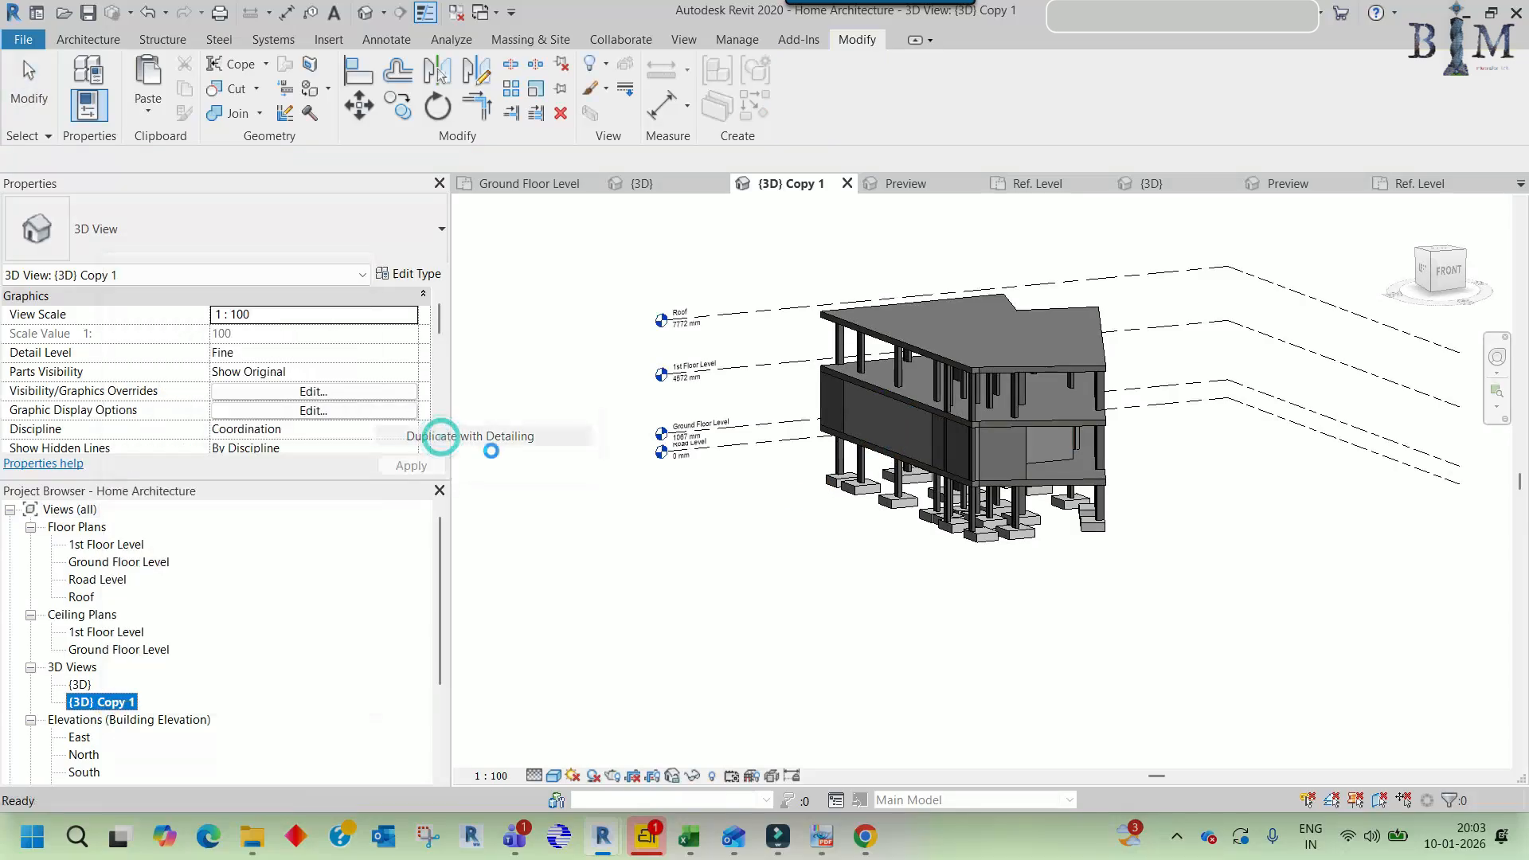
- Check the Section Boxes annotation category's visibility in the duplicated 3D view and enable the view's section box
key("g")
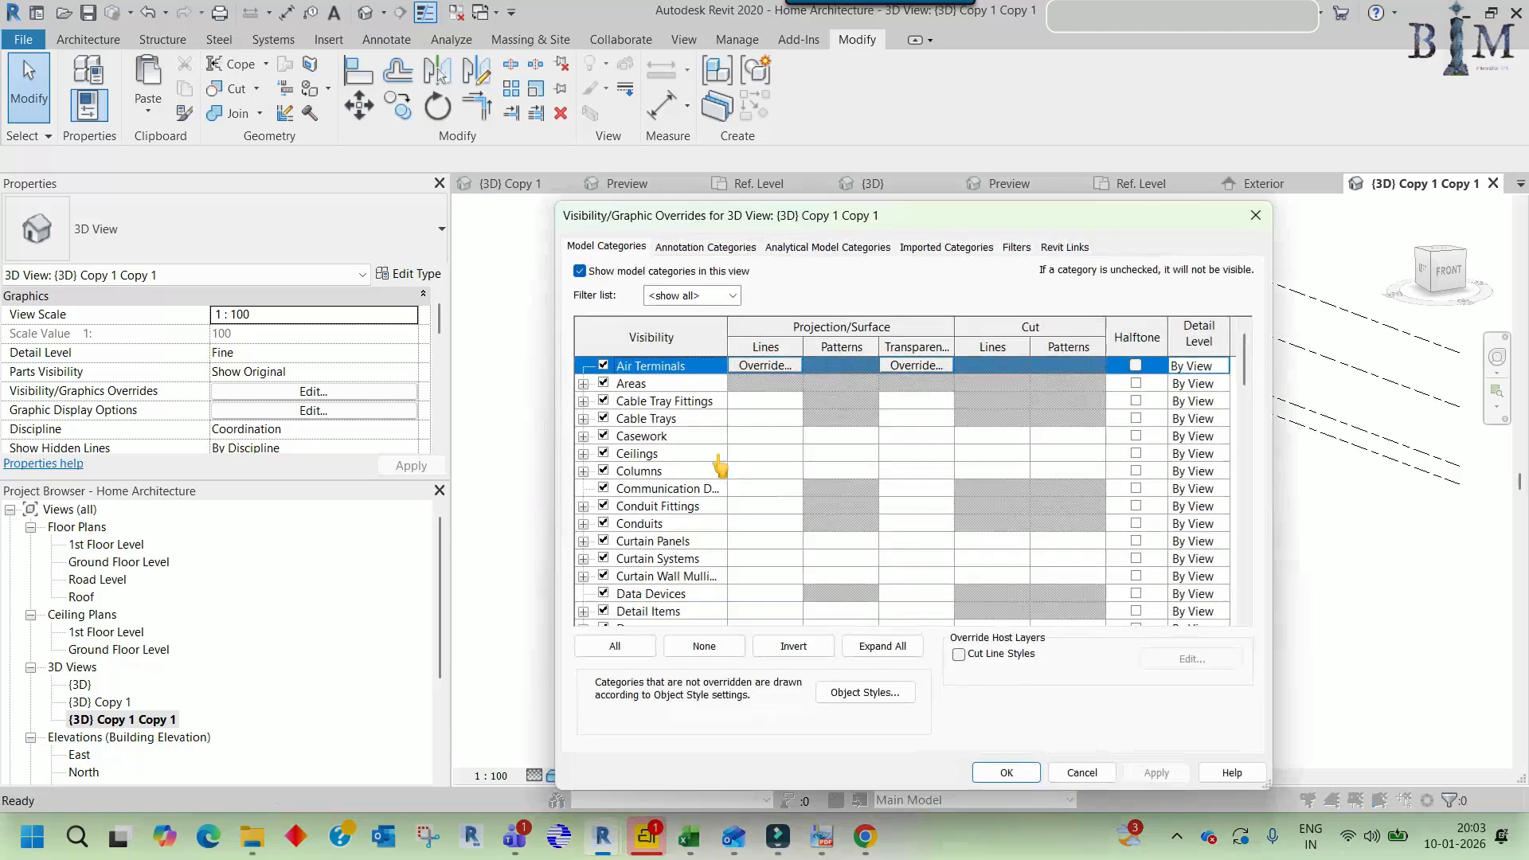
left_click(686, 246)
left_click(681, 440)
key("s")
scroll(677, 548, "down", 5)
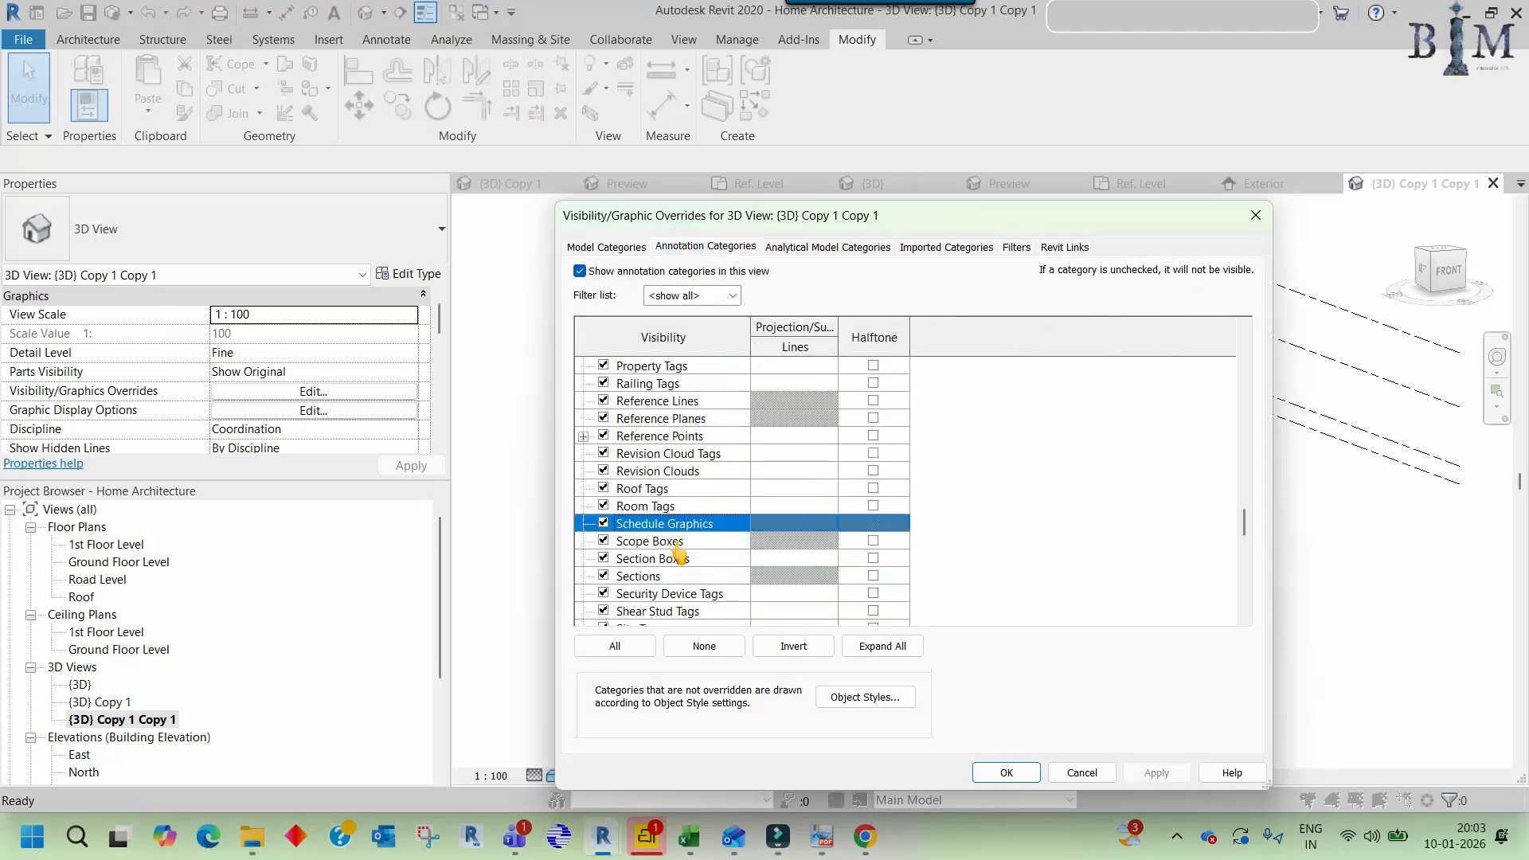
key("Return")
scroll(335, 401, "down", 5)
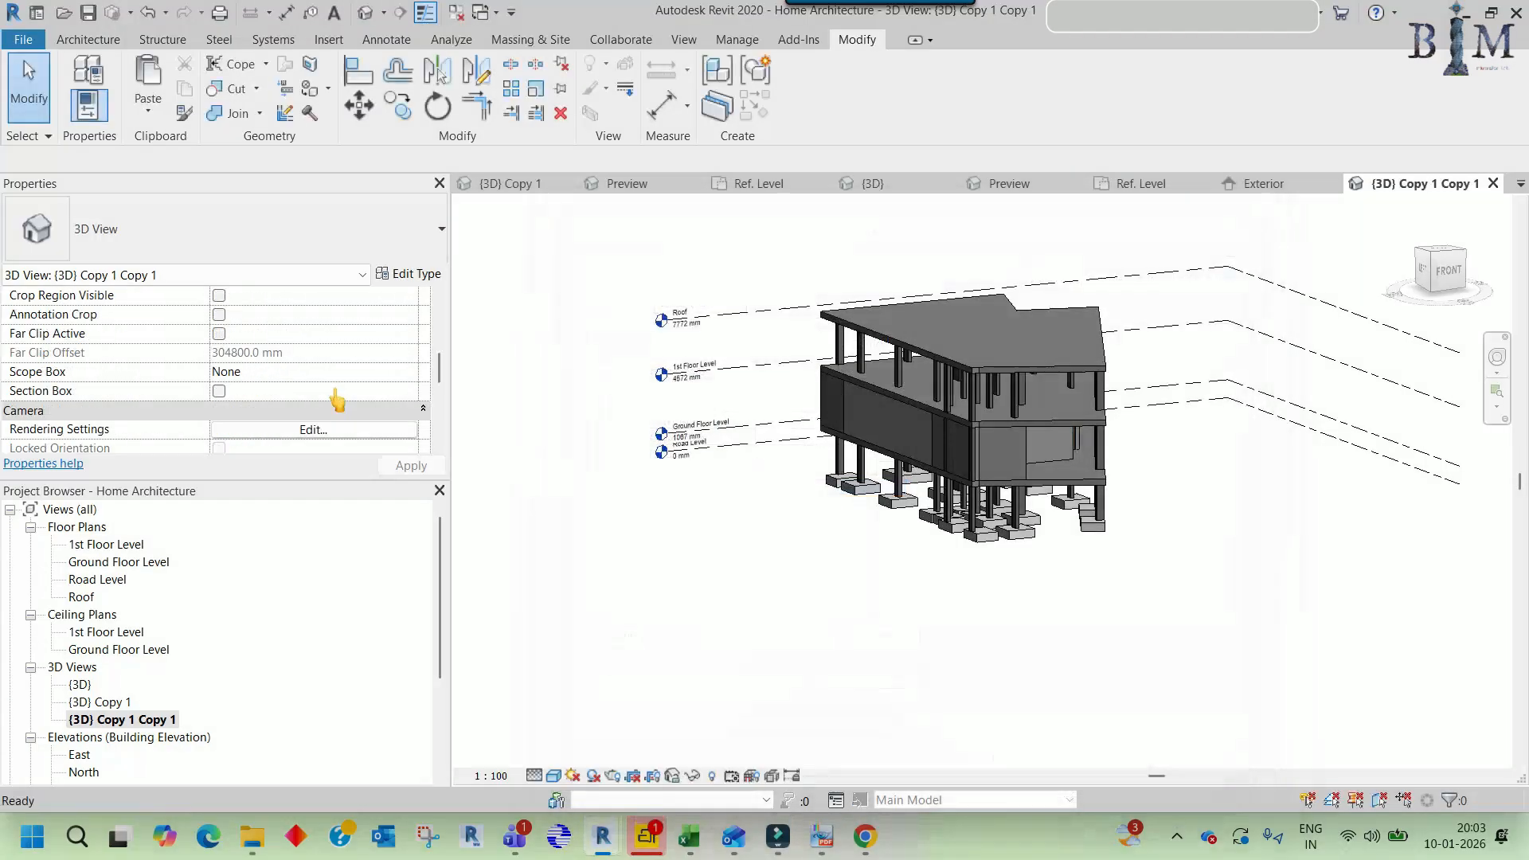
left_click(220, 334)
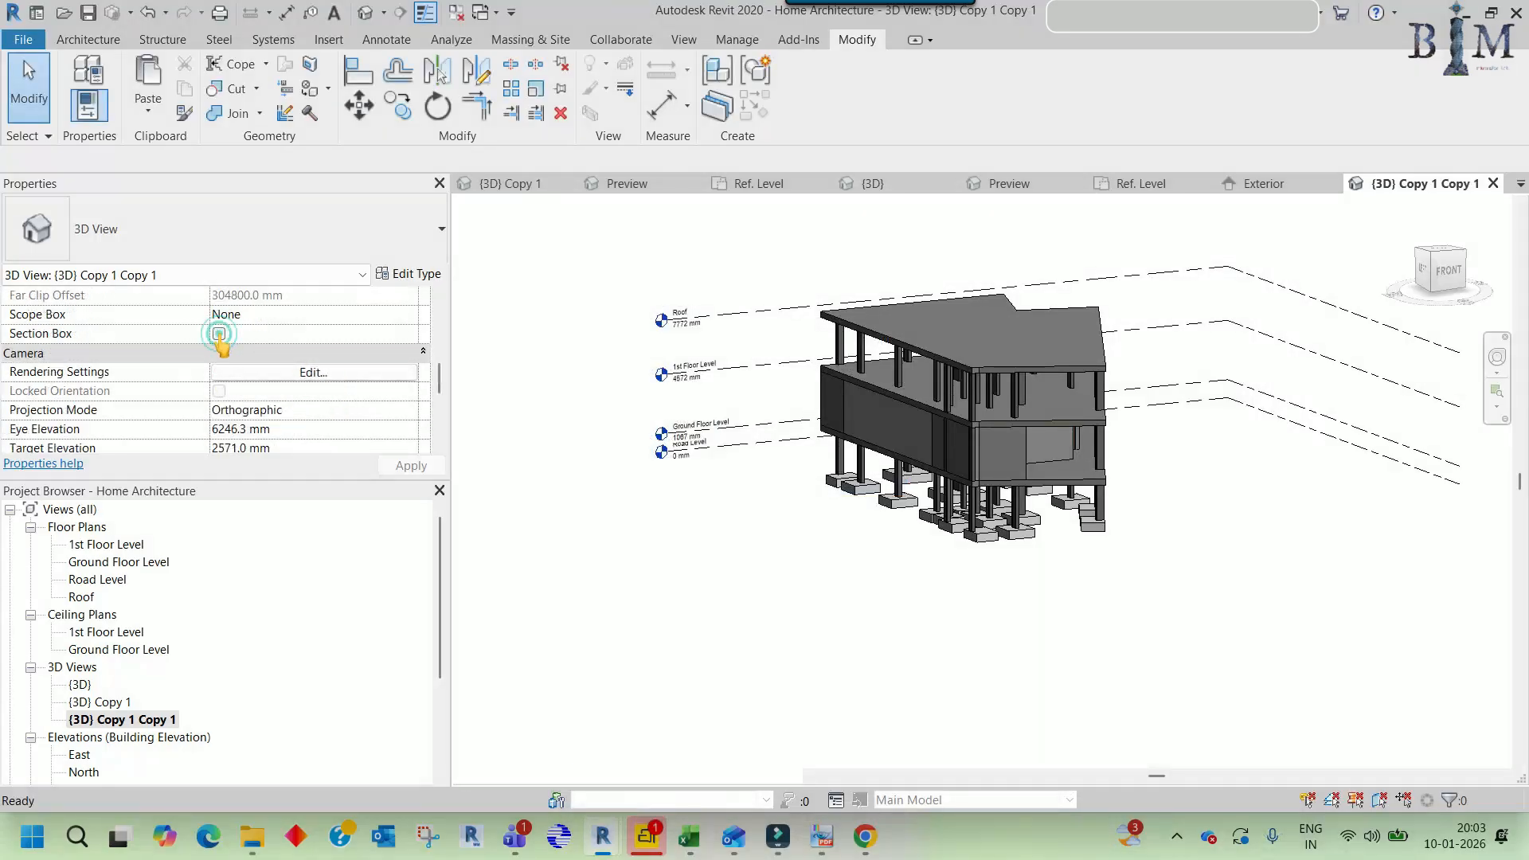
- Lower the section box's top face to just under the first floor slab, working from the front view
left_click(804, 376)
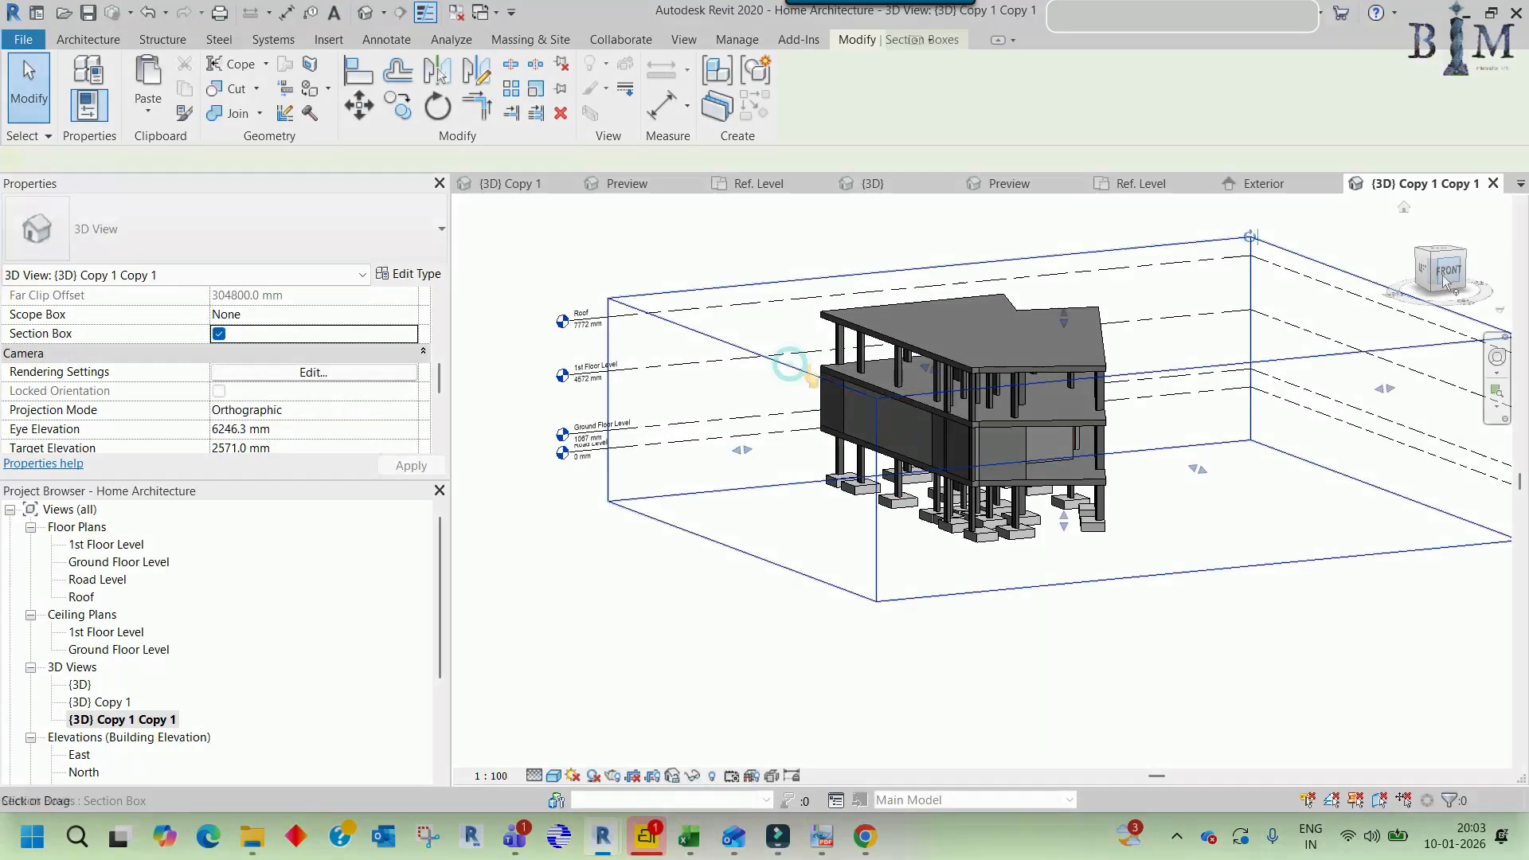
left_click(1439, 271)
scroll(963, 414, "up", 3)
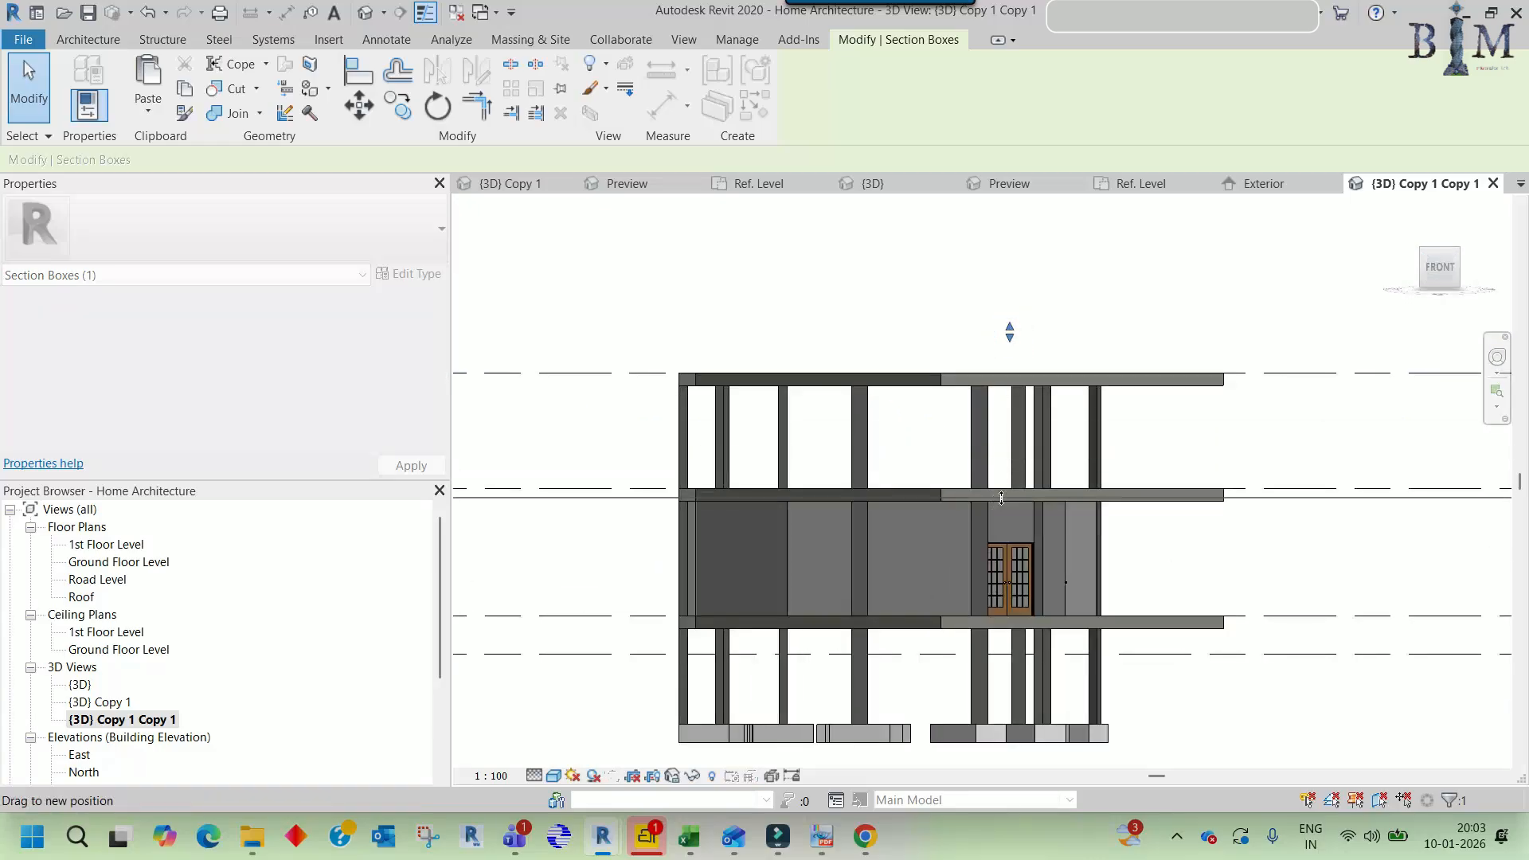
scroll(995, 502, "up", 10)
scroll(956, 536, "up", 5)
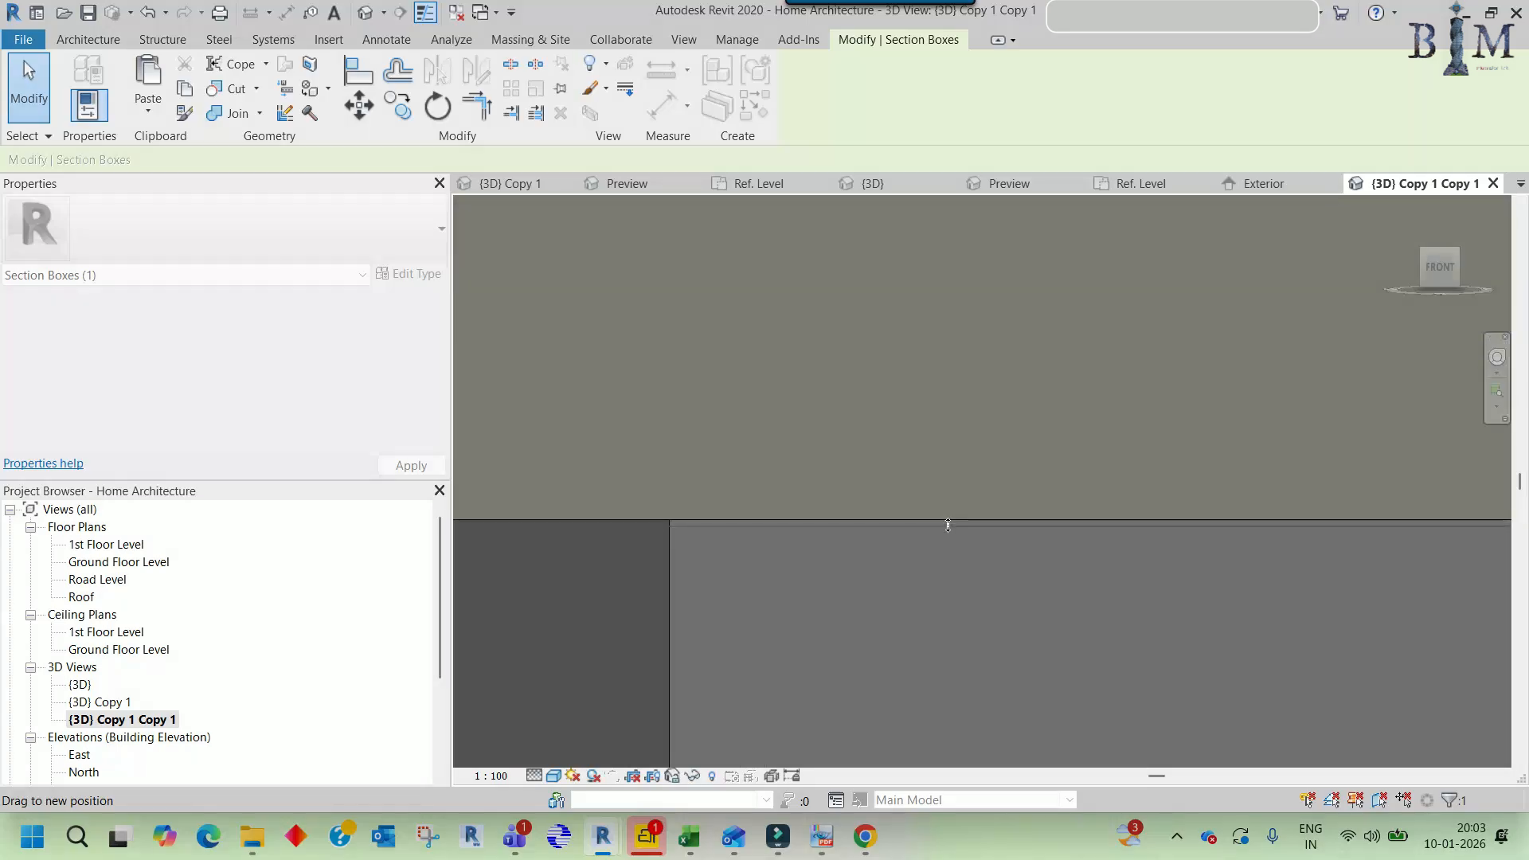
scroll(1013, 263, "down", 5)
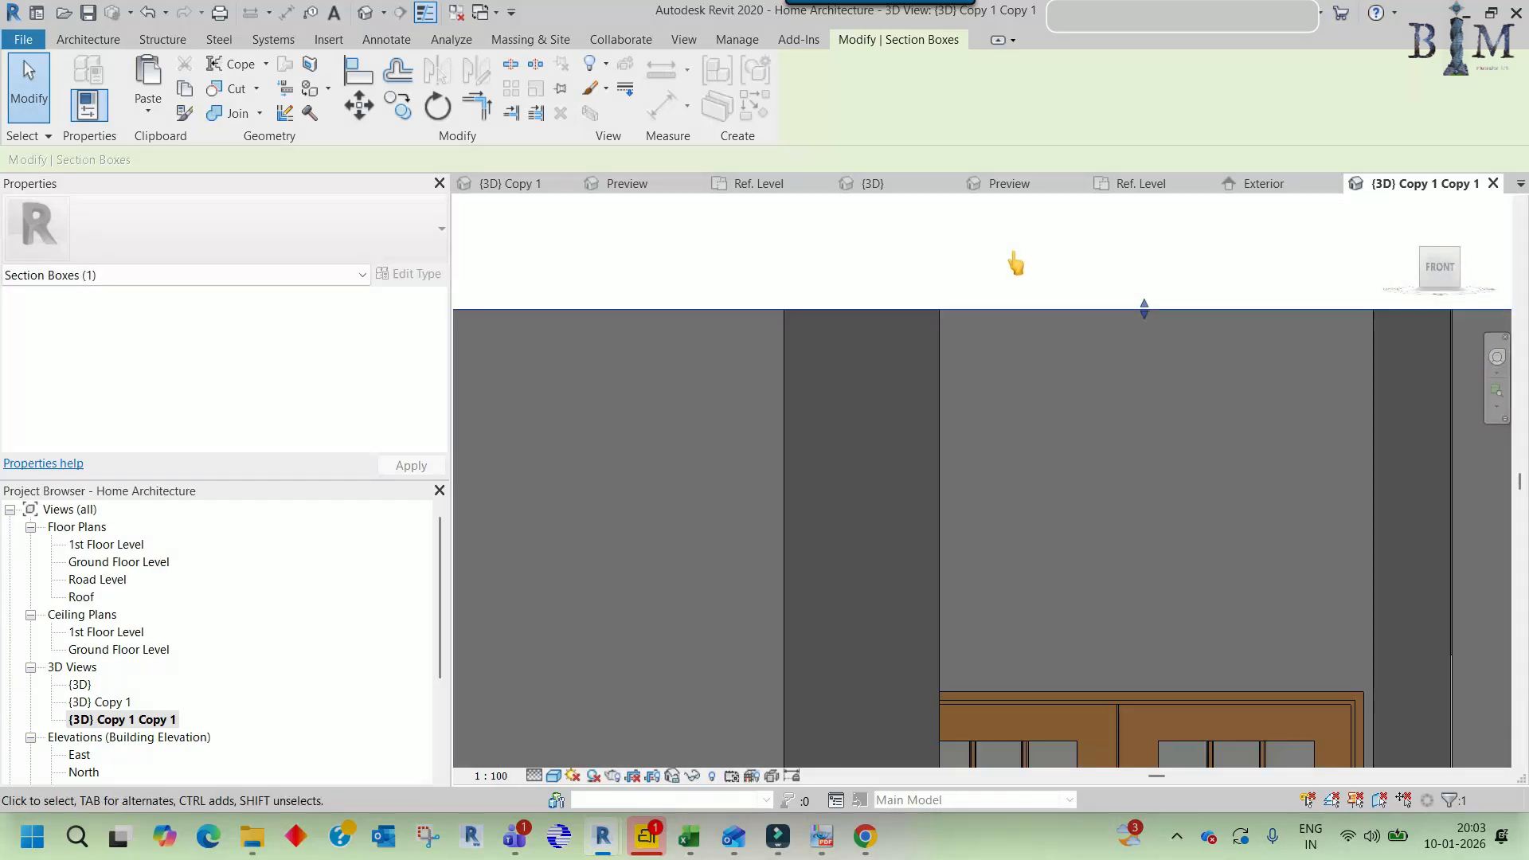
scroll(924, 365, "down", 6)
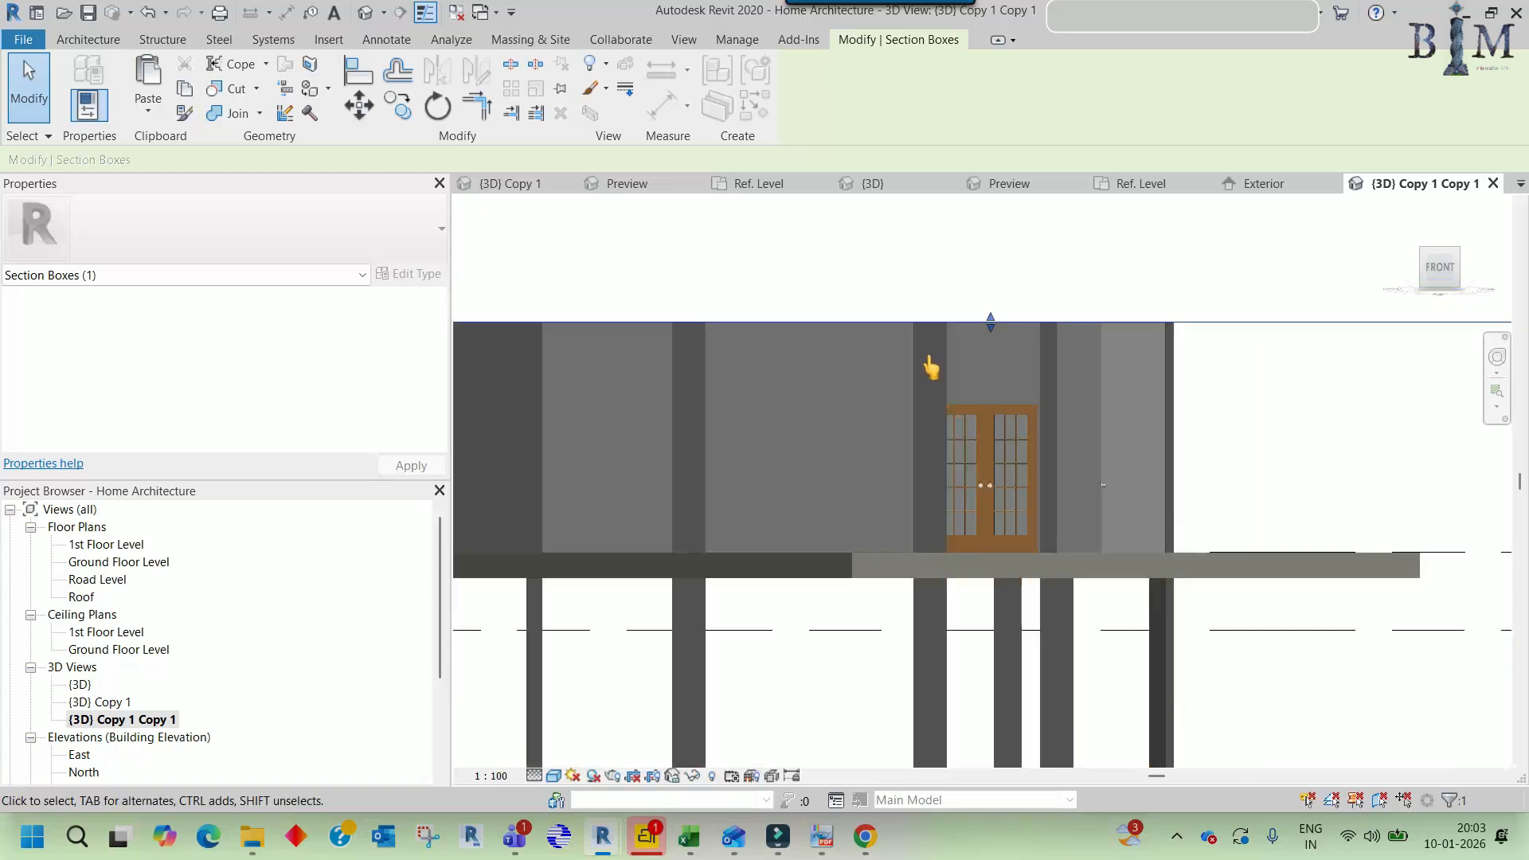
left_click_drag(957, 576, 962, 451)
- Examine the ground floor's doors and window openings around the toilet from above in the cut 3D view
middle_click_drag(1034, 321, 840, 531, "shift")
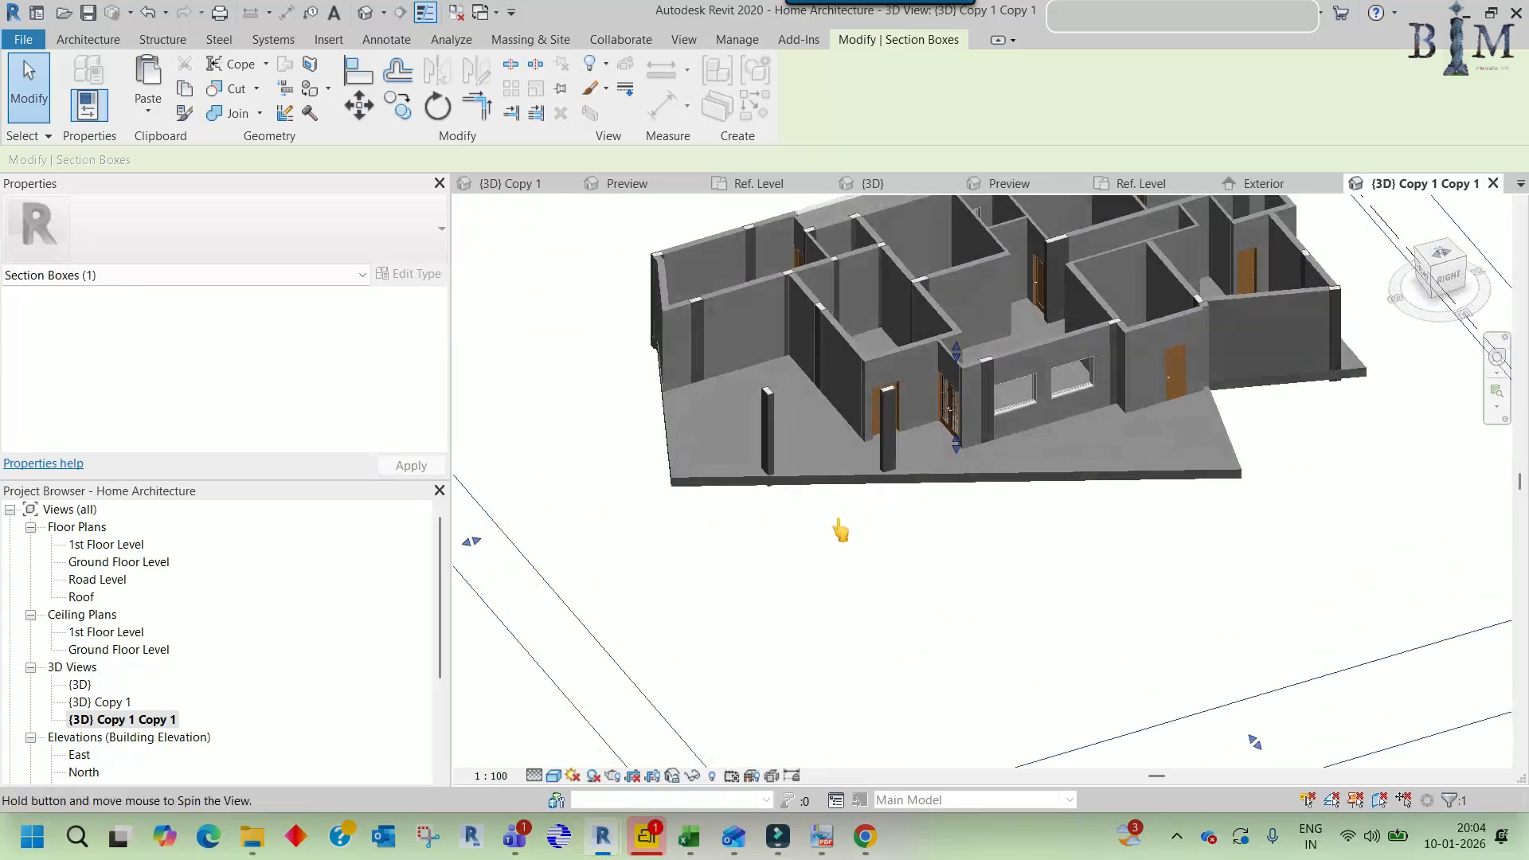
middle_click_drag(950, 273, 853, 519)
scroll(854, 516, "up", 6)
left_click(951, 435)
middle_click_drag(950, 436, 757, 382, "shift")
key("Escape")
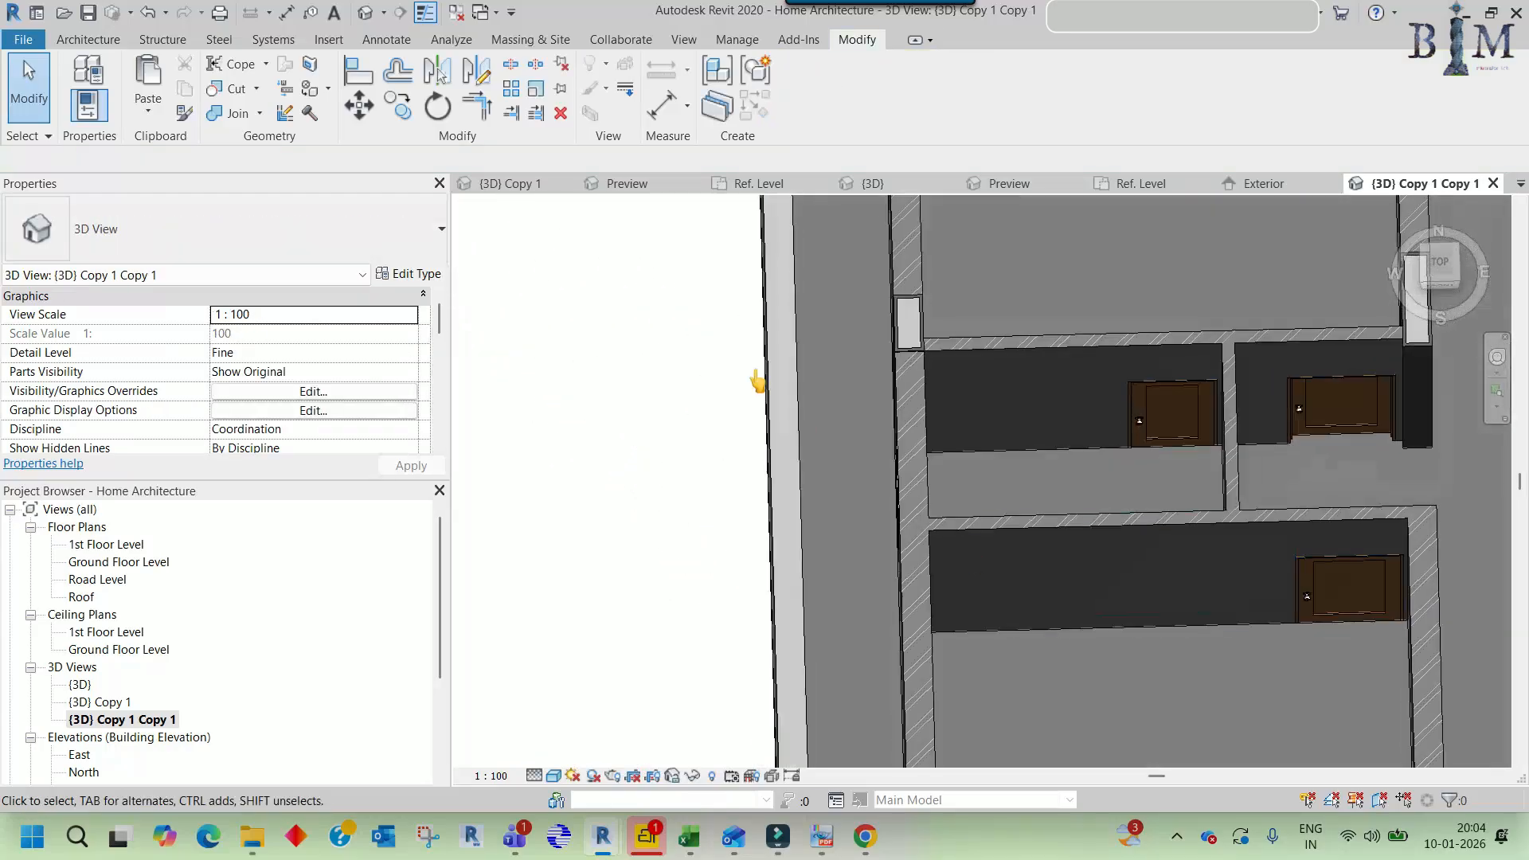
- Move the building section line in the Ground Floor Level plan to the outer face of the toilet window wall and open its view
double_click(118, 561)
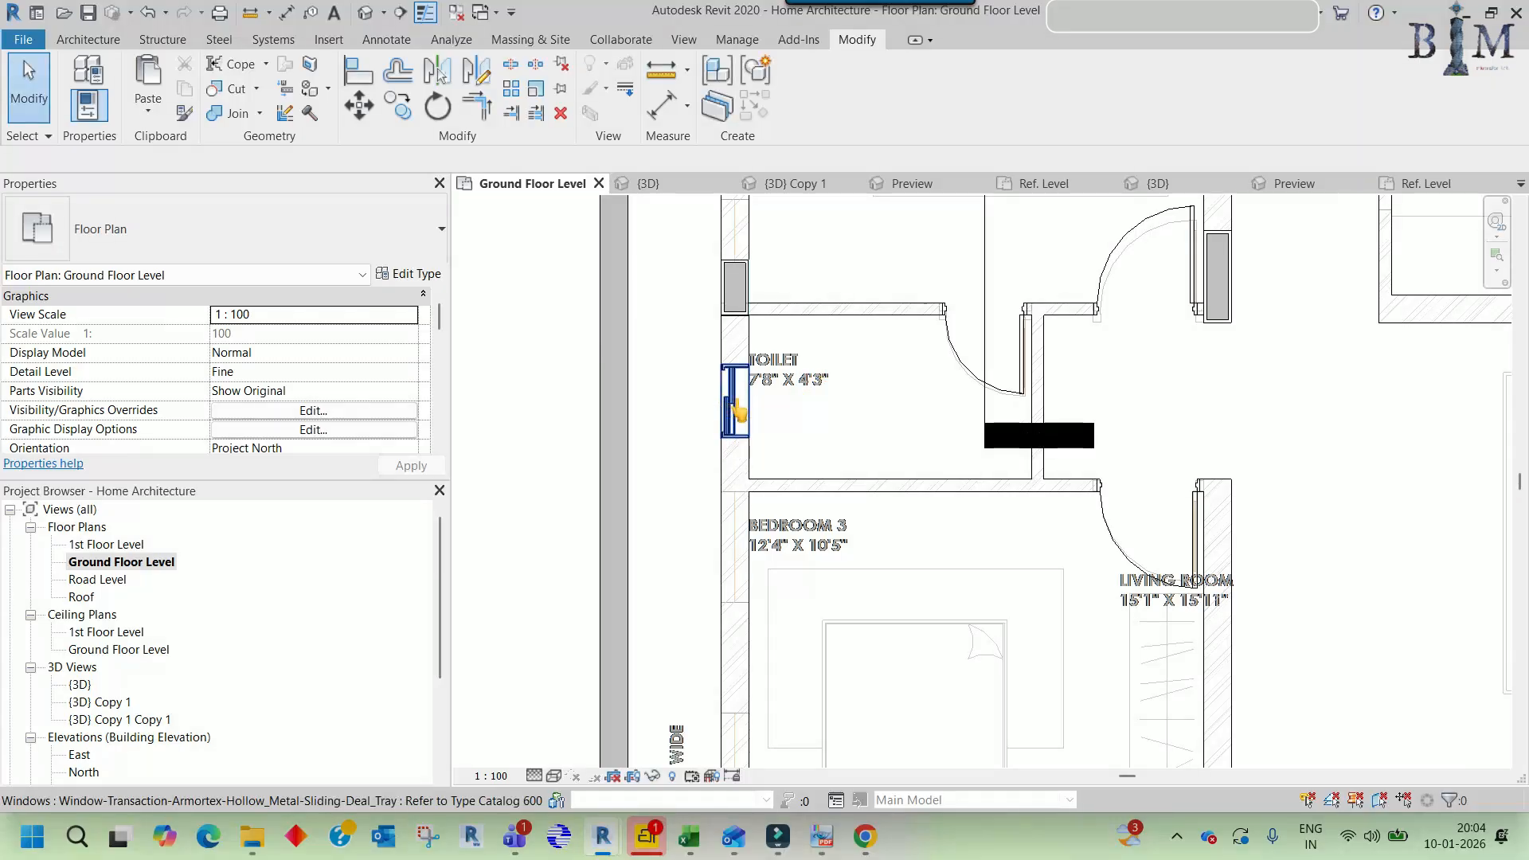
left_click(737, 410)
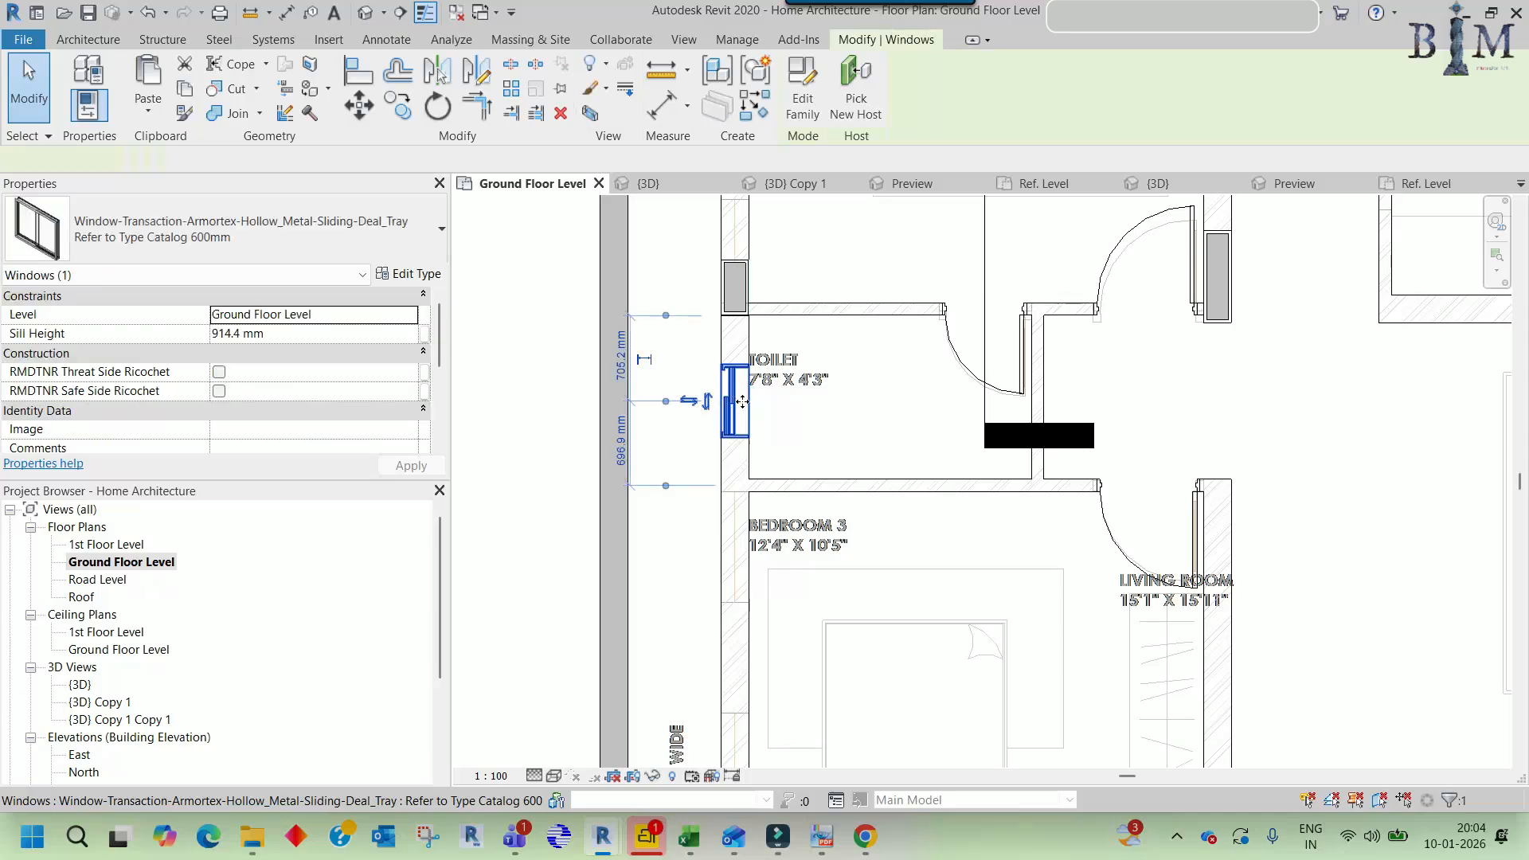
scroll(736, 403, "down", 3)
left_click_drag(848, 299, 728, 348)
scroll(731, 347, "up", 3)
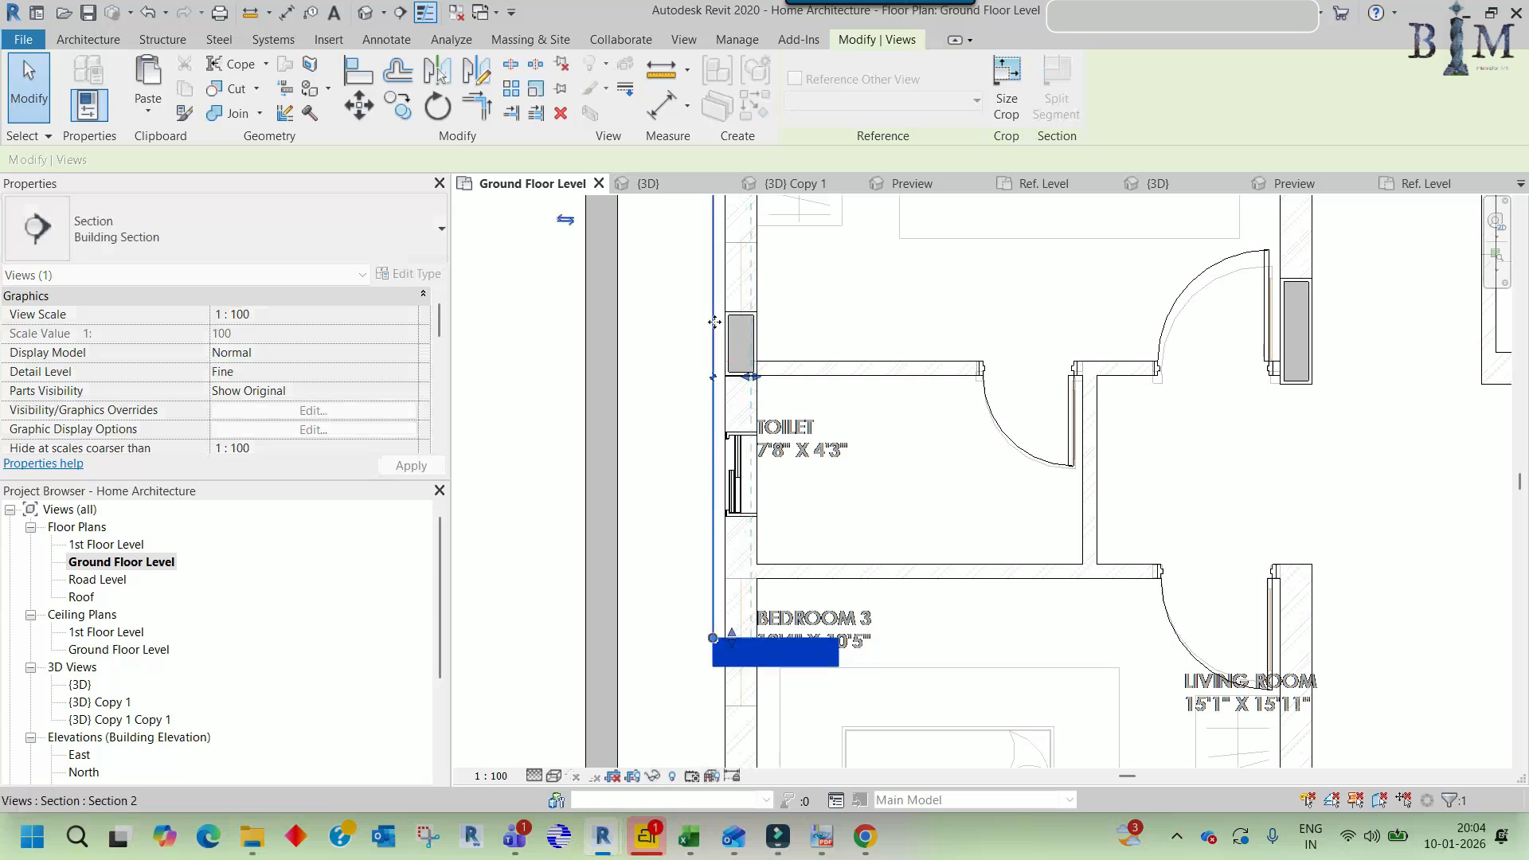
right_click(748, 396)
left_click(769, 321)
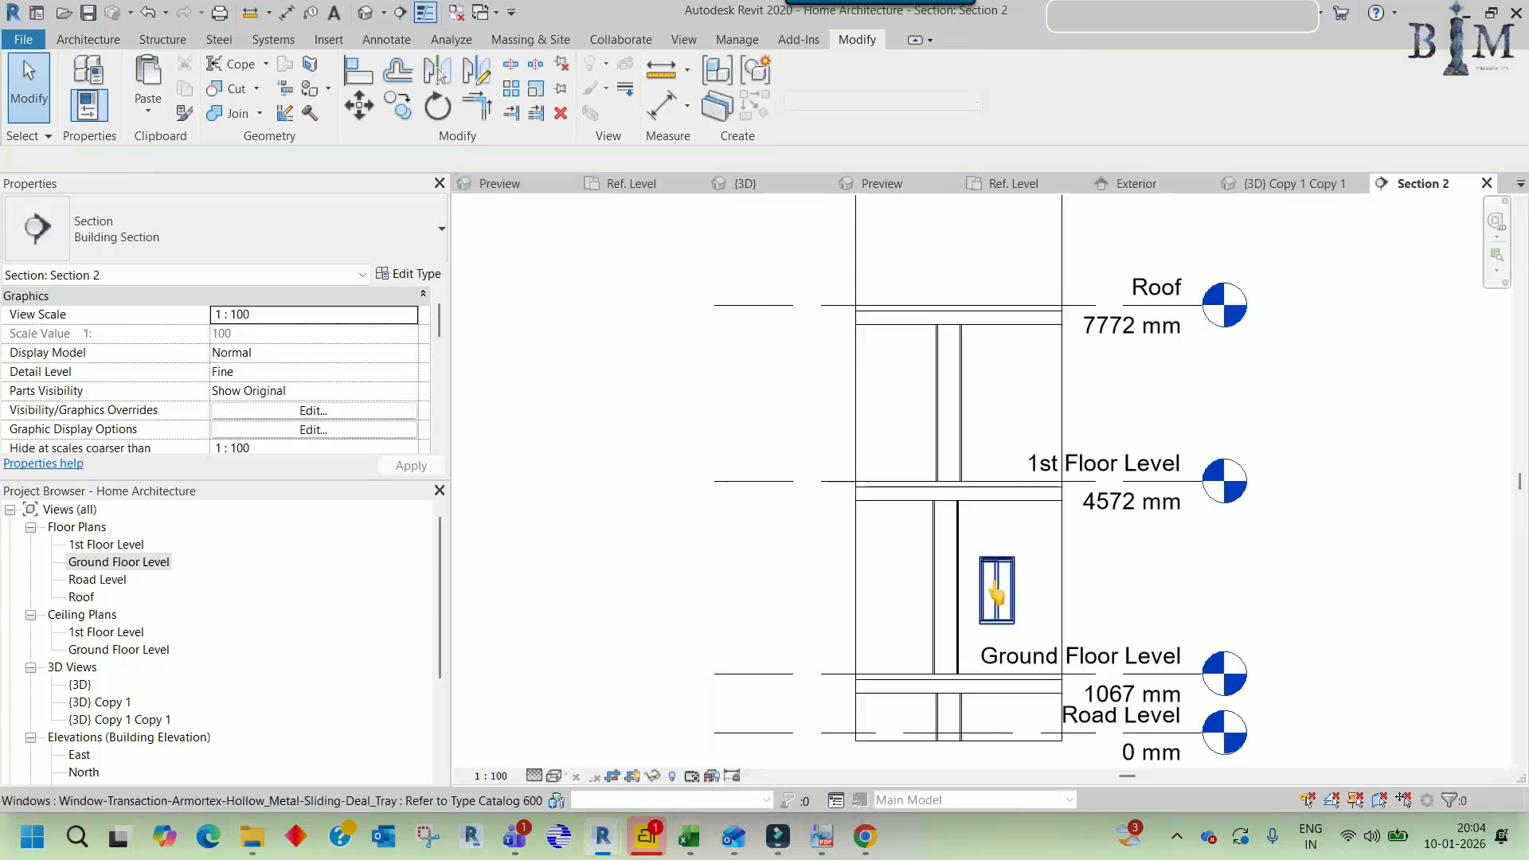
- Measure the toilet window's overall height in the section with an aligned dimension preview
scroll(1001, 595, "up", 3)
middle_click_drag(1035, 593, 974, 463)
left_click(965, 466)
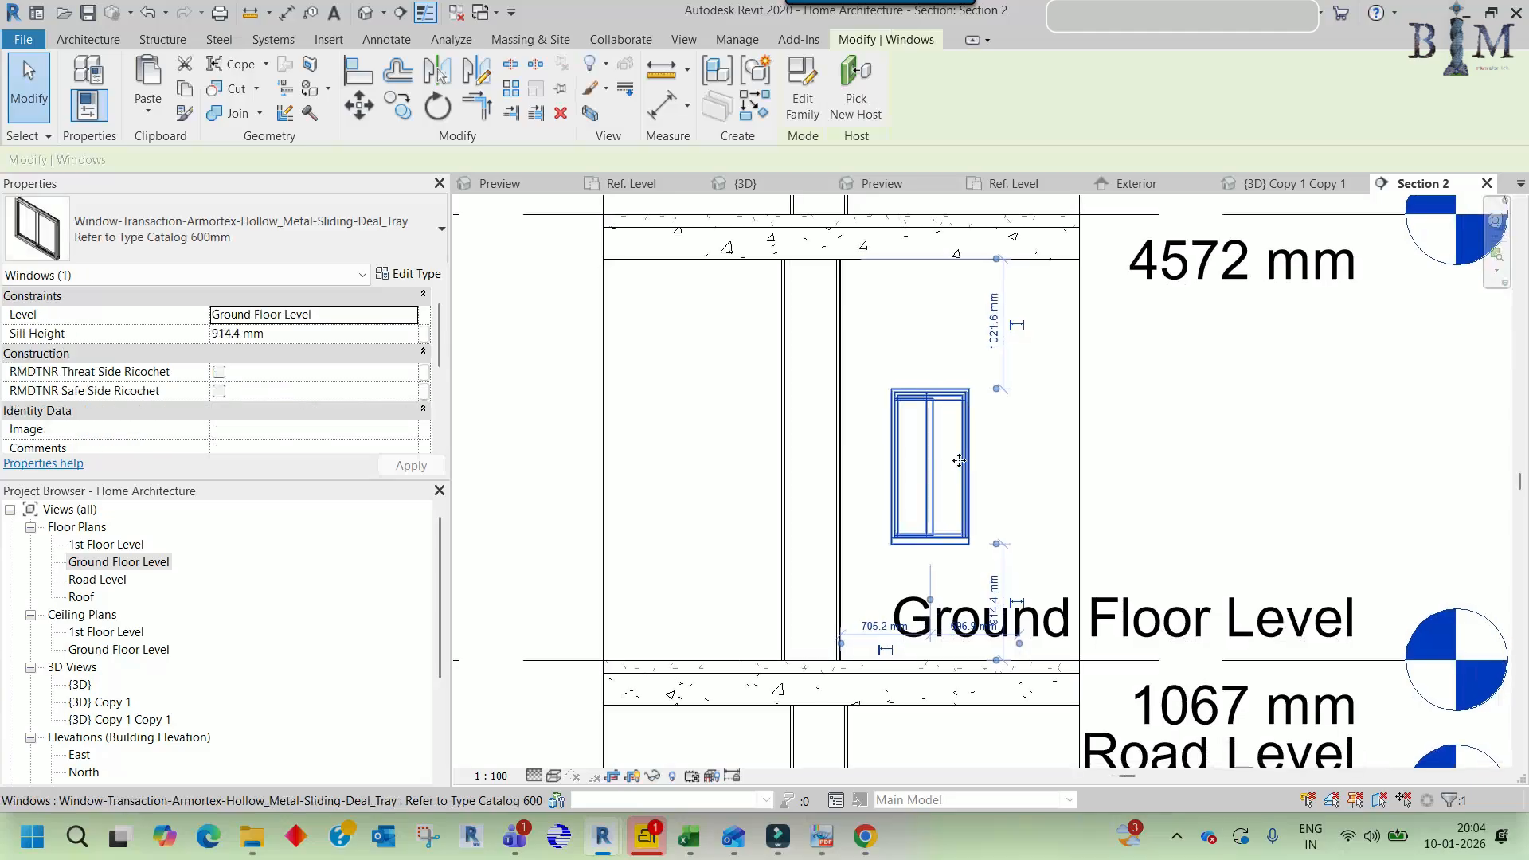
key("d")
key("i")
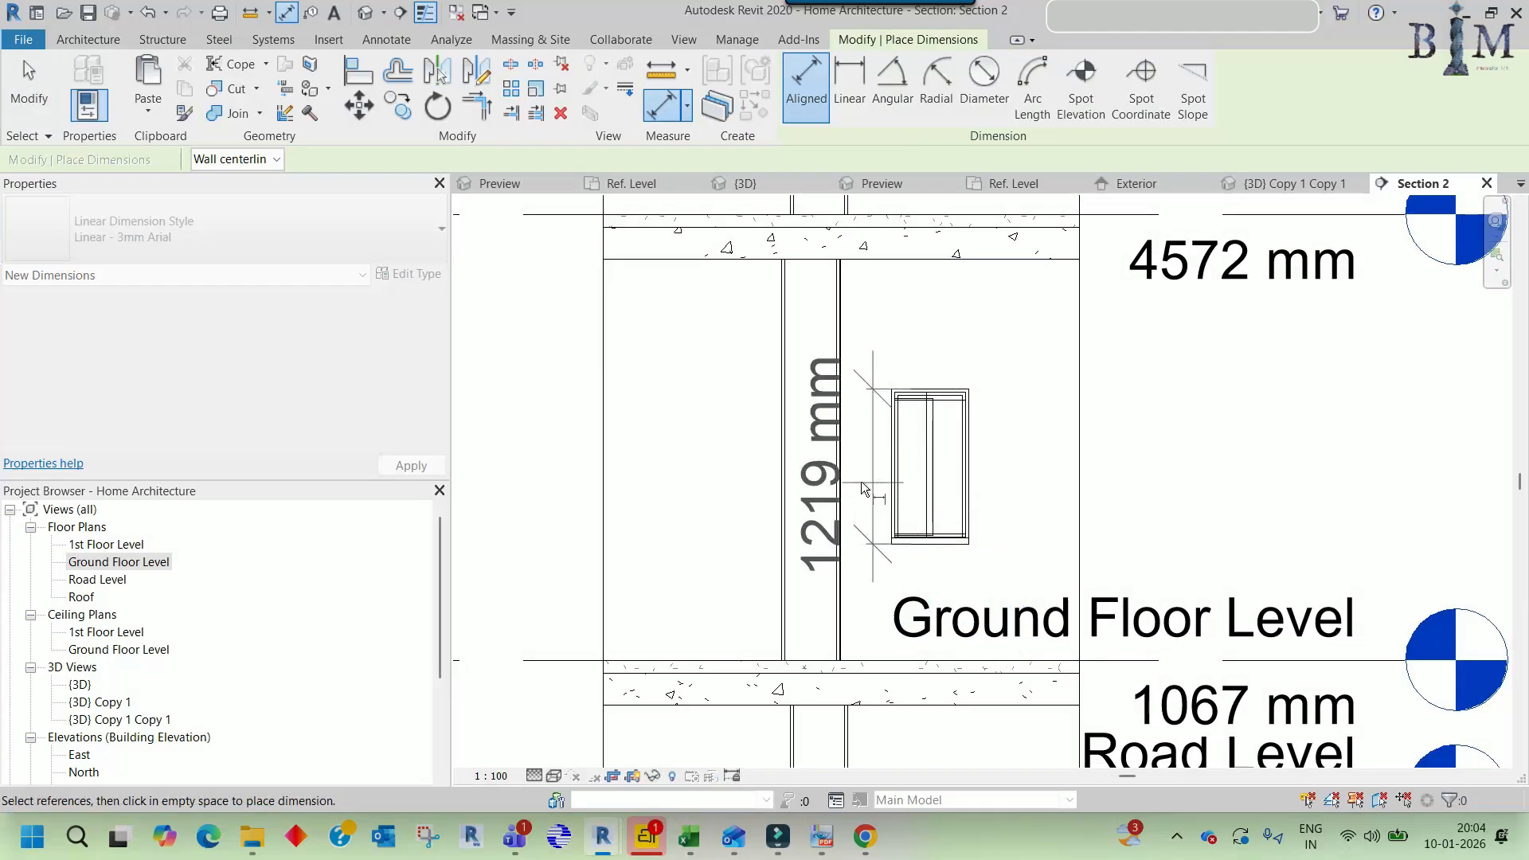
key("Escape")
key("Escape")
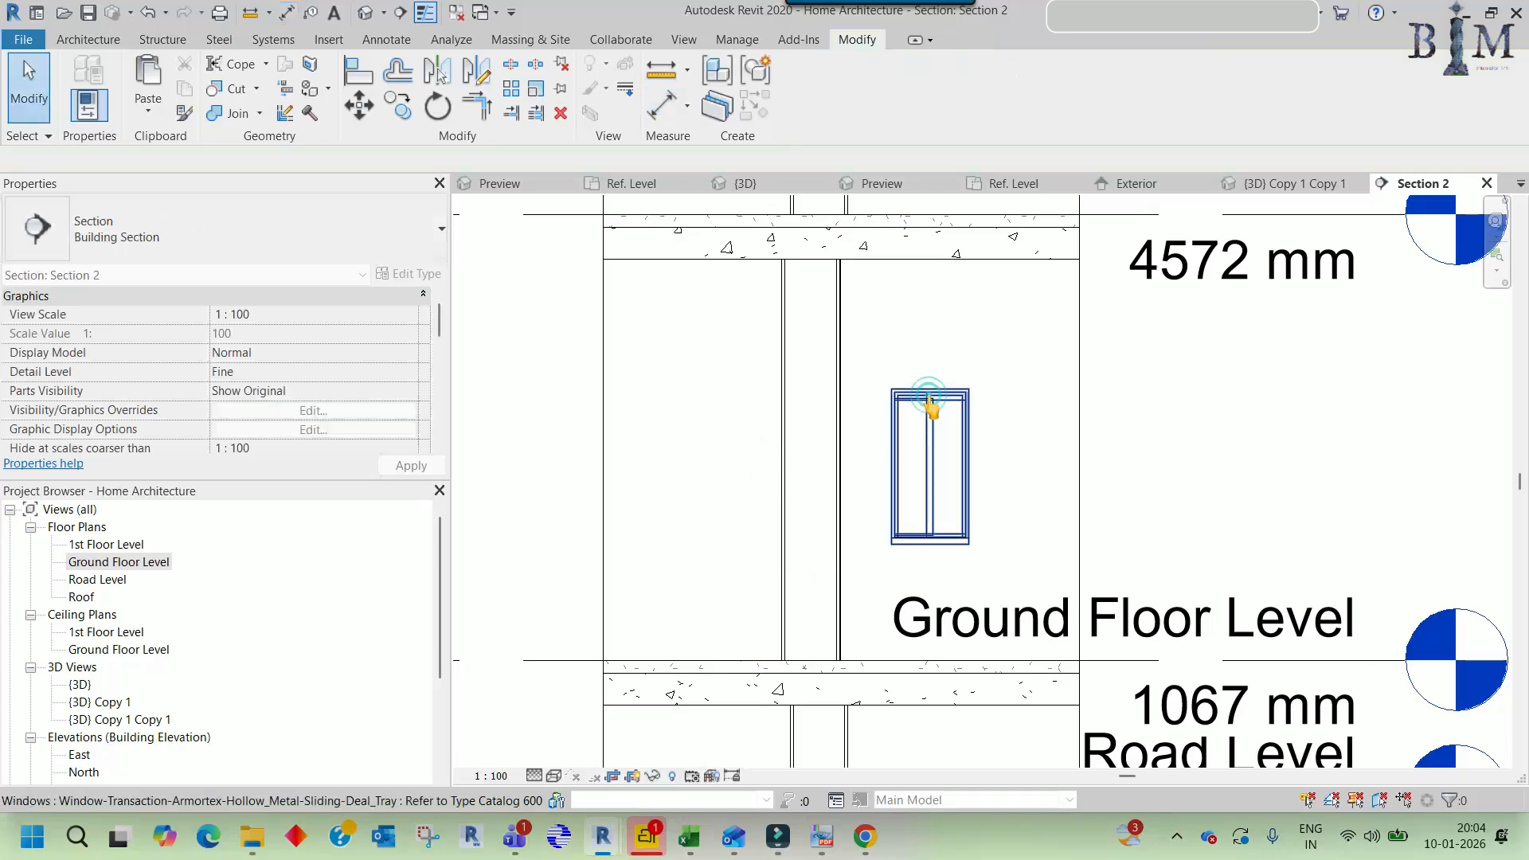
- Set the Height of the toilet window's 600mm type to 400 mm
left_click(932, 400)
left_click(410, 275)
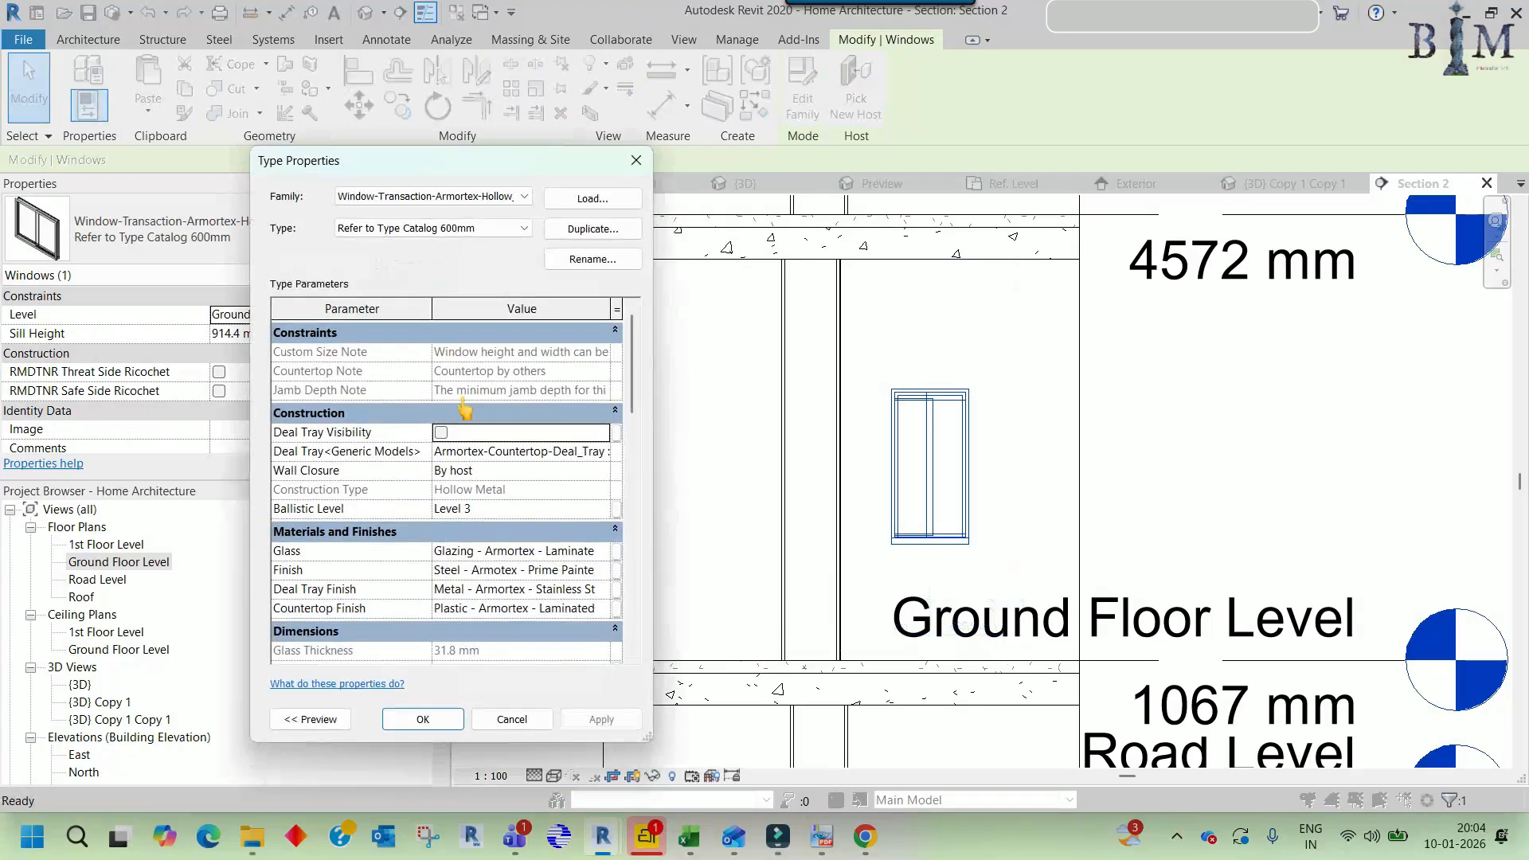
scroll(518, 498, "down", 3)
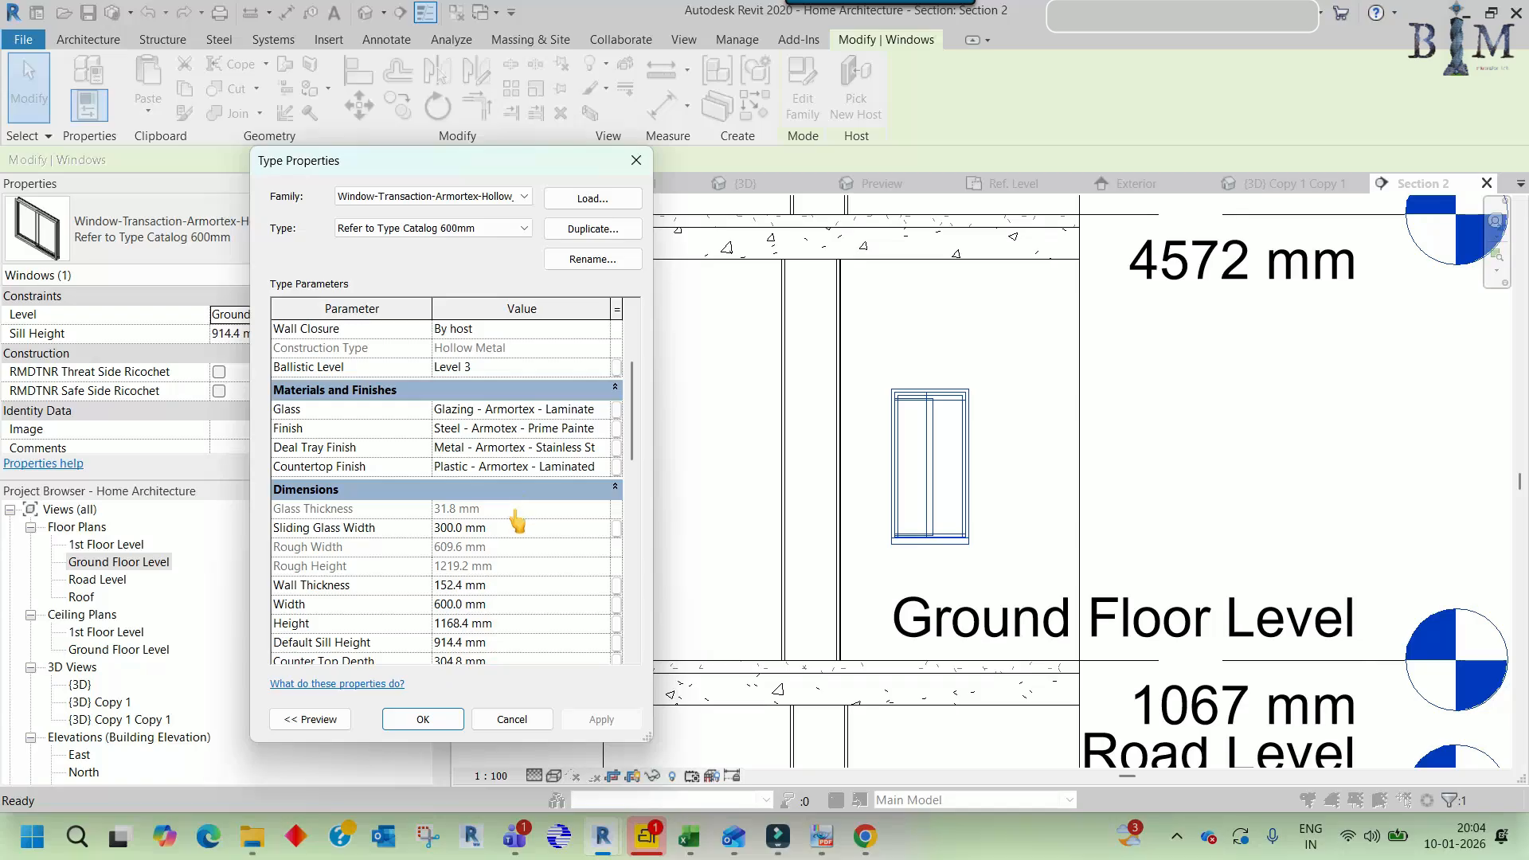
scroll(513, 579, "down", 1)
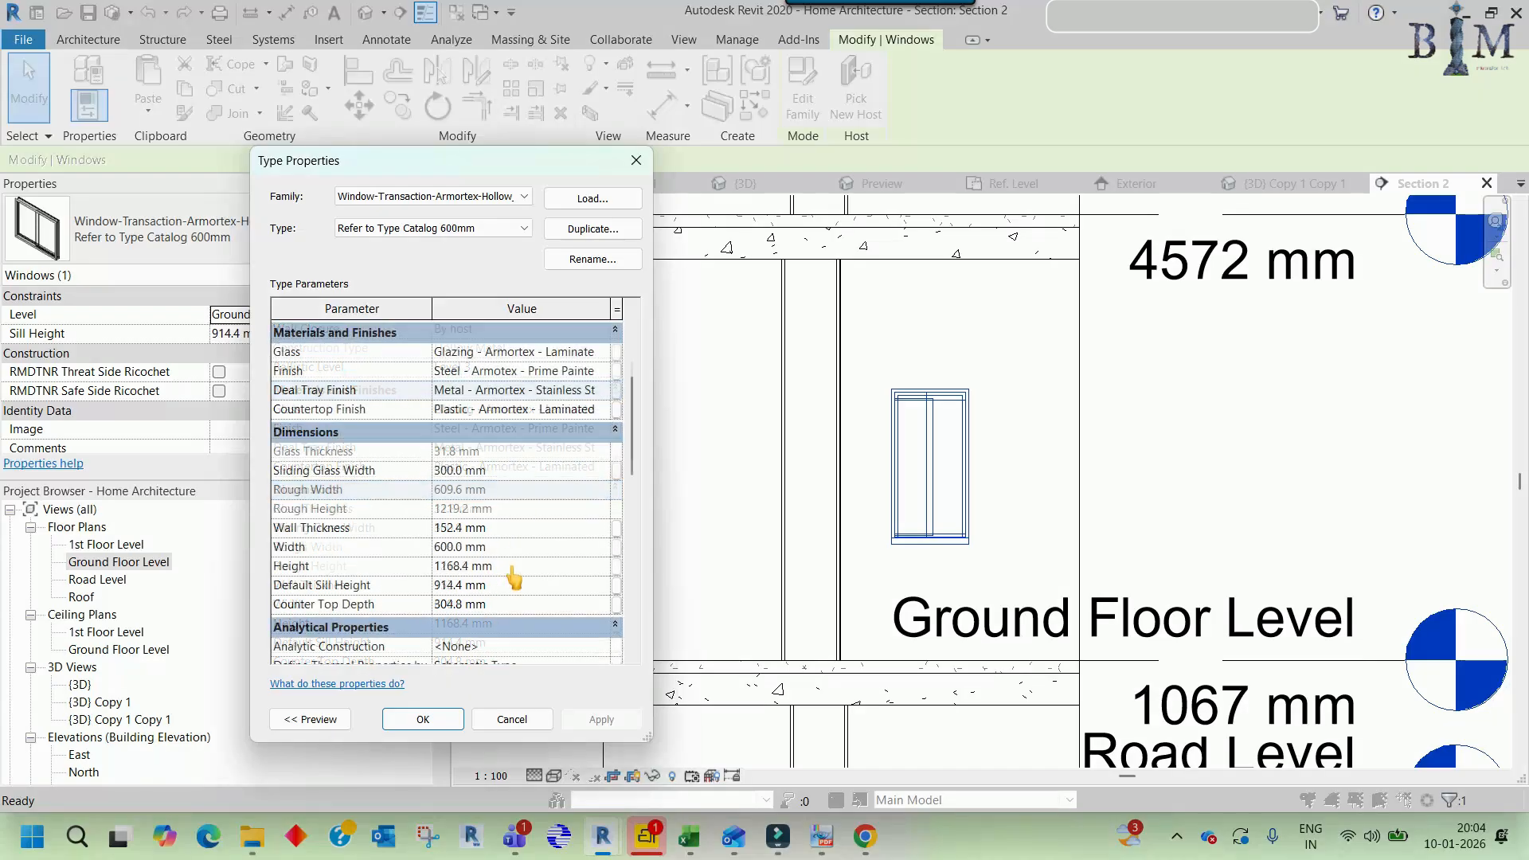
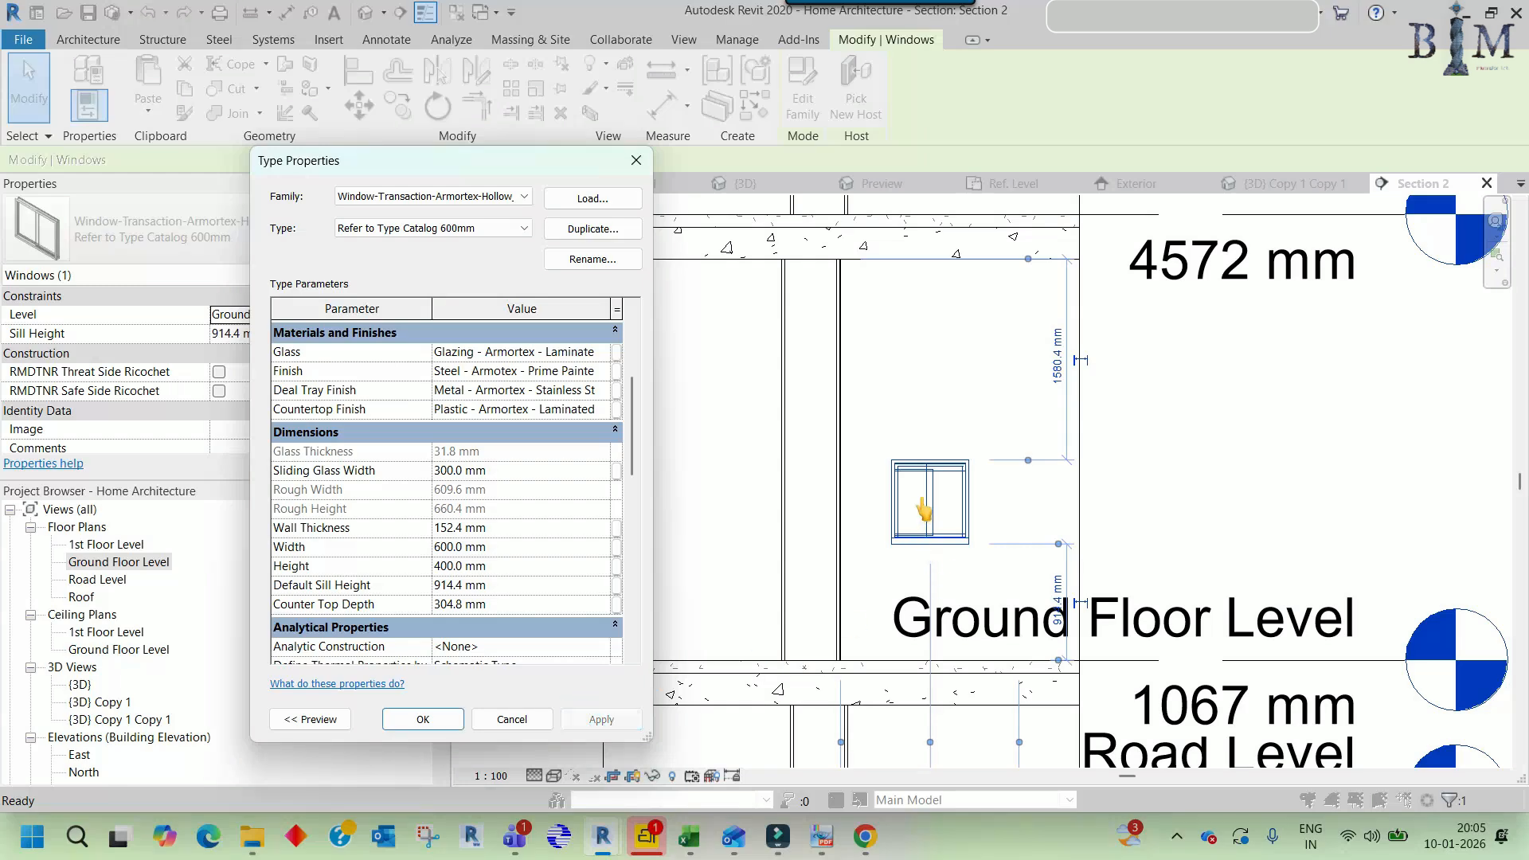
left_click(422, 719)
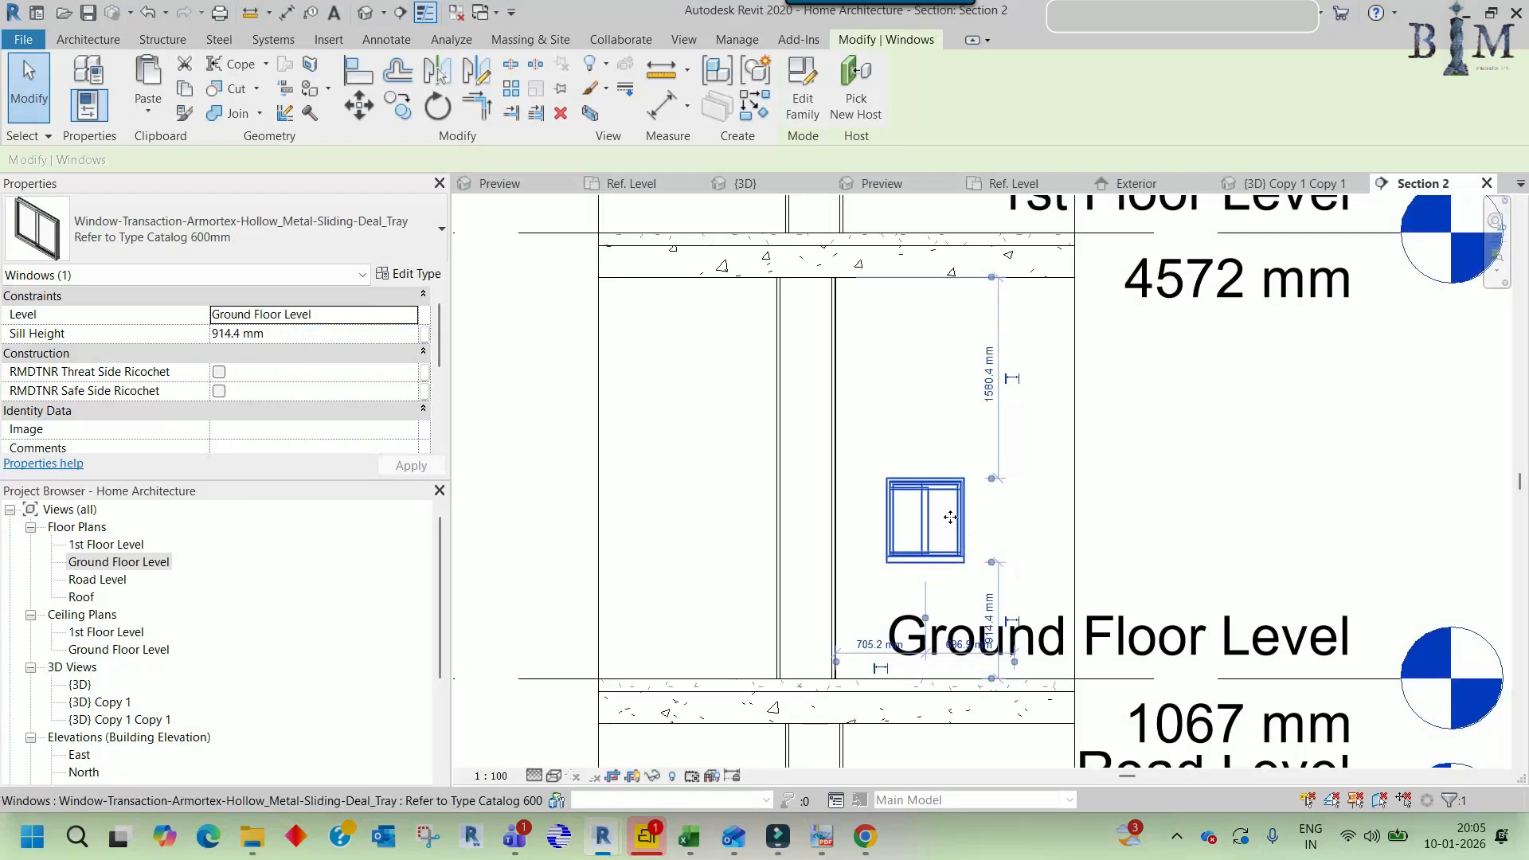
- Raise the toilet window in the section to a sill height of about 1874 mm
left_click_drag(950, 517, 950, 416)
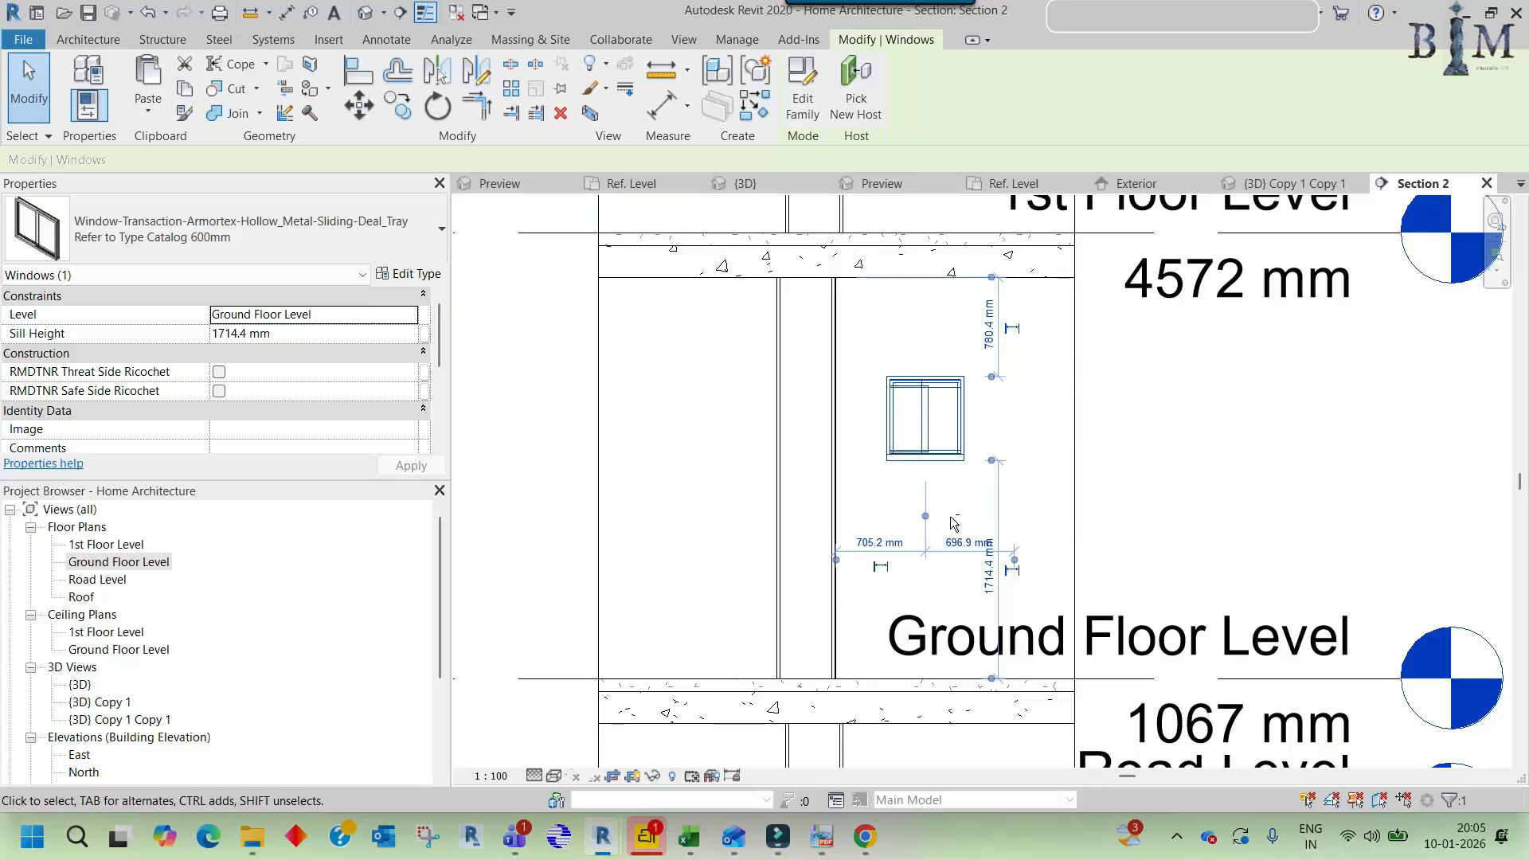
middle_click_drag(954, 524, 912, 544)
key("Up")
key("Up")
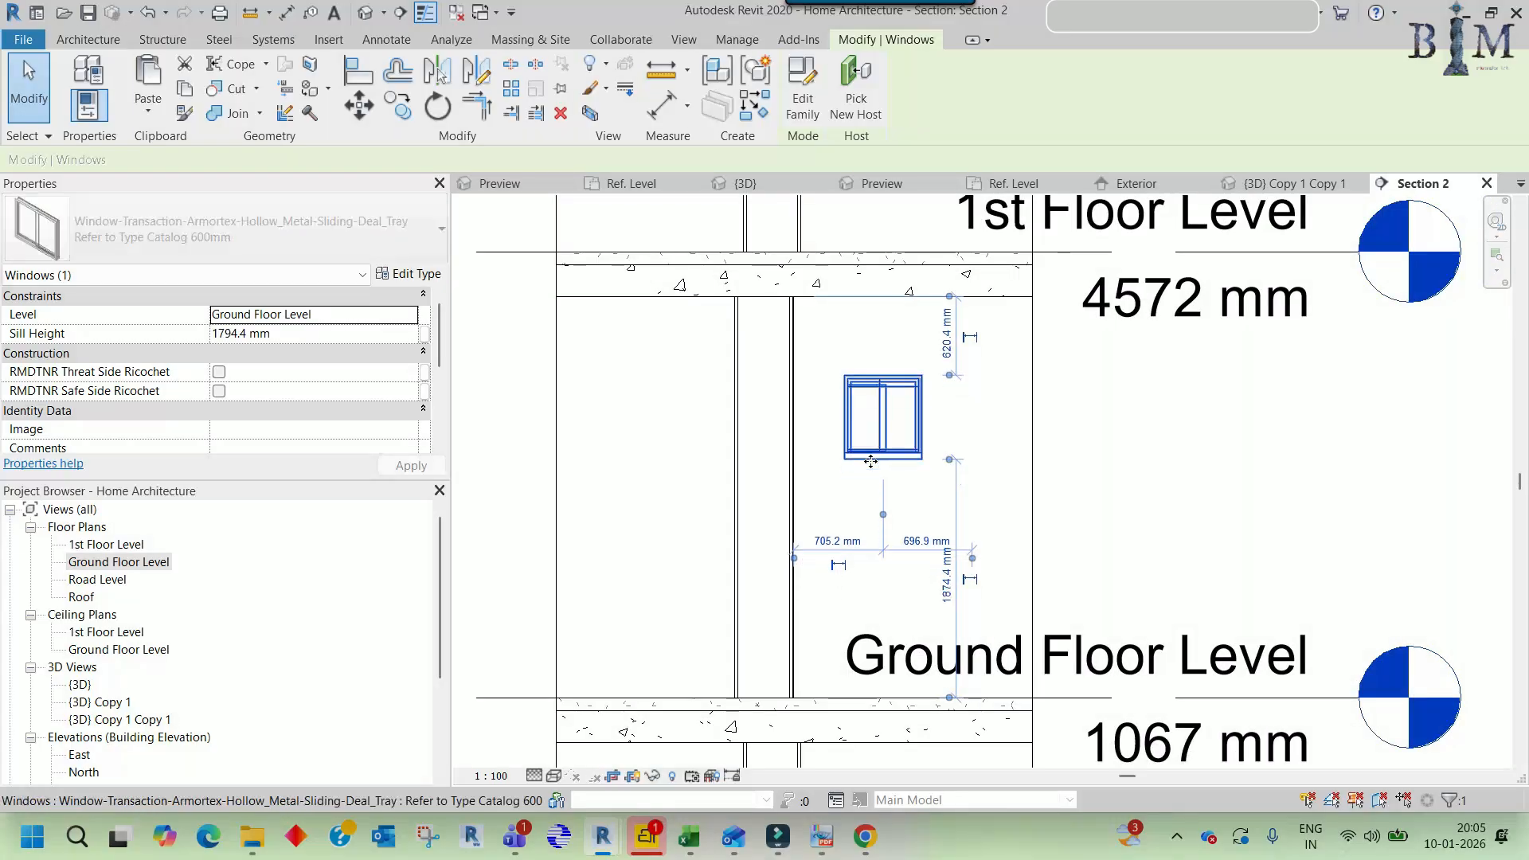
- Dimension the height from Ground Floor Level to the underside of the toilet window
key("d")
key("i")
left_click(836, 698)
left_click(661, 558)
key("Escape")
key("Escape")
- Set the toilet window's dimensioned height above Ground Floor Level to 2100 mm
left_click(894, 433)
left_click(631, 575)
type("21")
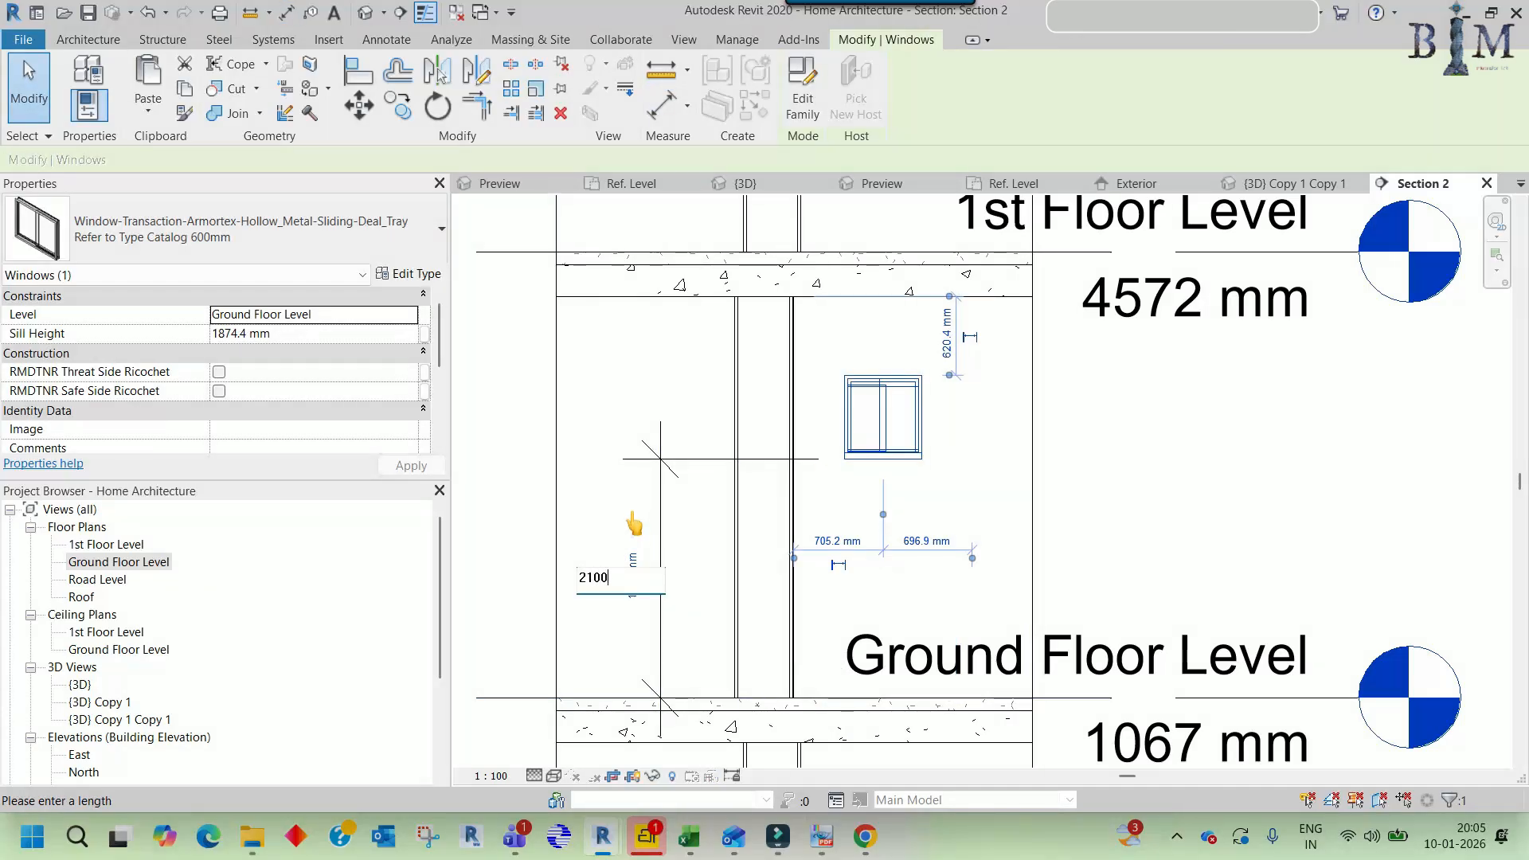
type("00")
key("Return")
- Set the toilet window's dimensioned height above Ground Floor Level to 2300 mm
left_click(593, 563)
left_click(591, 568)
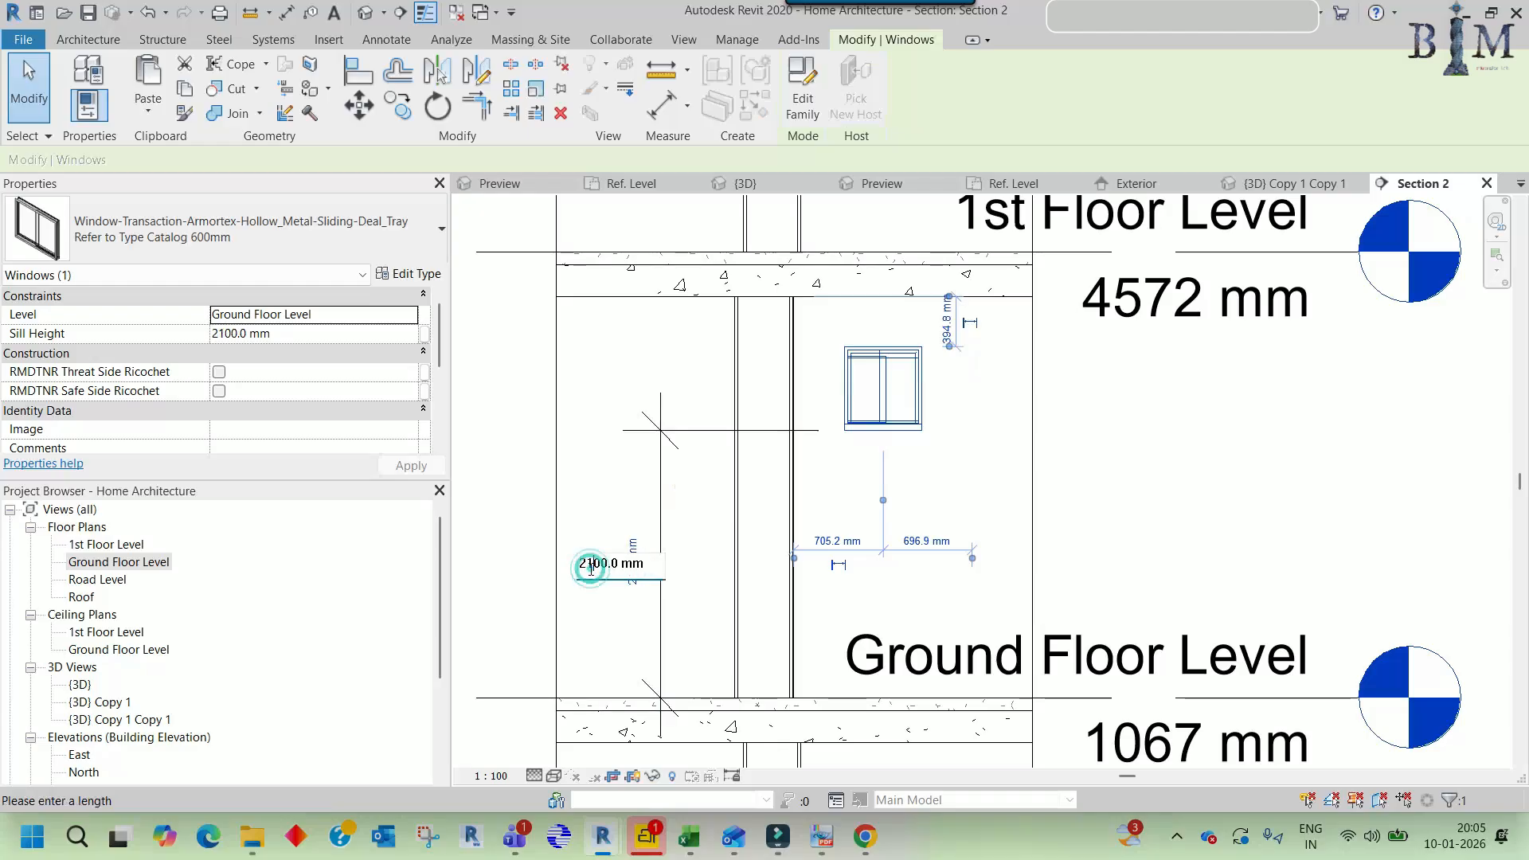
type("3")
key("Return")
key("Escape")
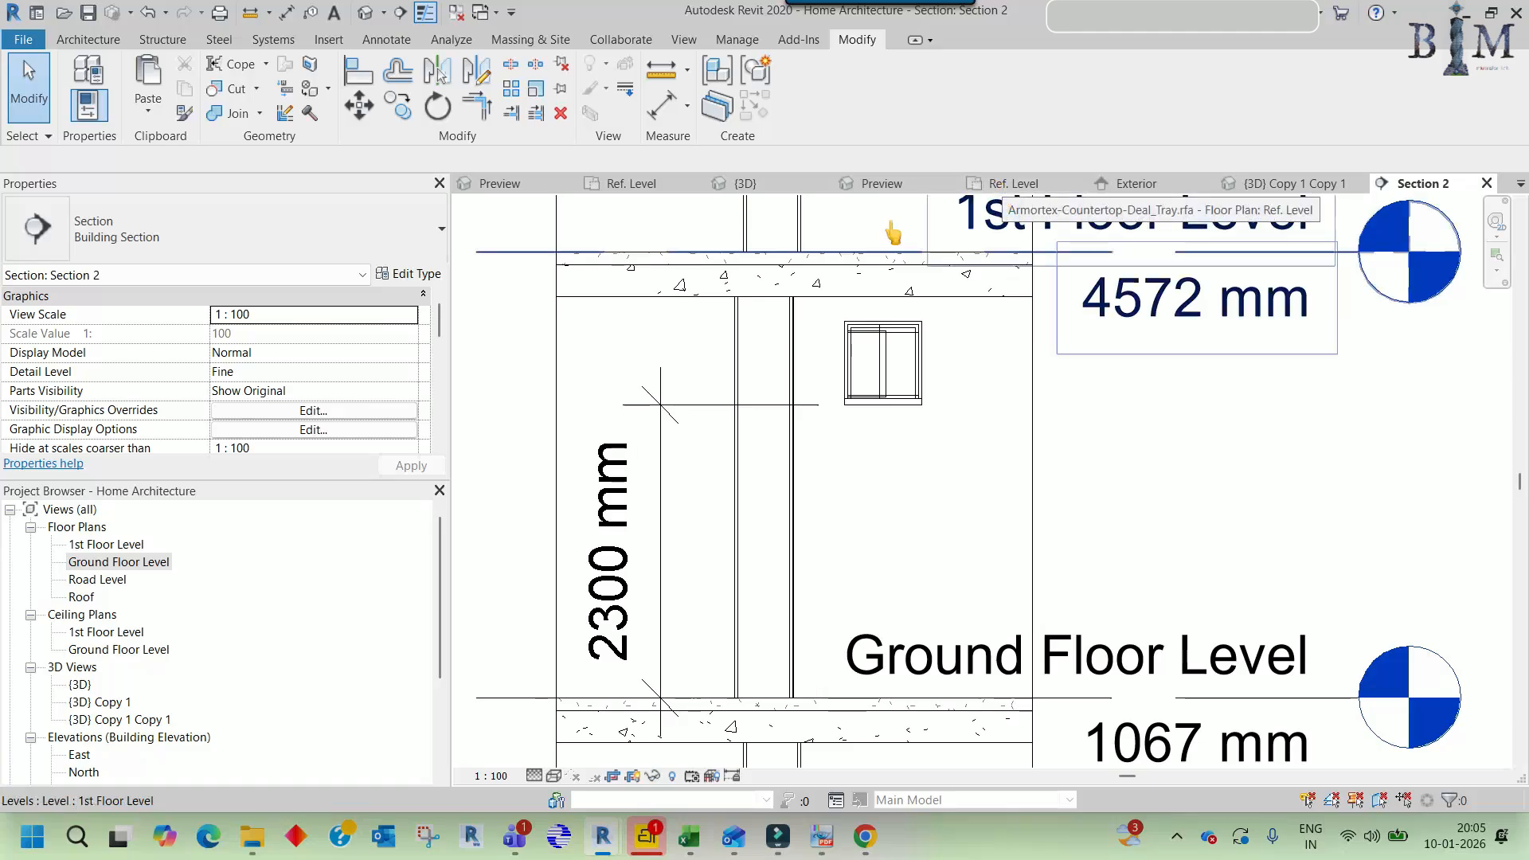
- Set the cut plane offset in the Ground Floor Level plan's view range to 2300 mm and check the toilet window
double_click(120, 563)
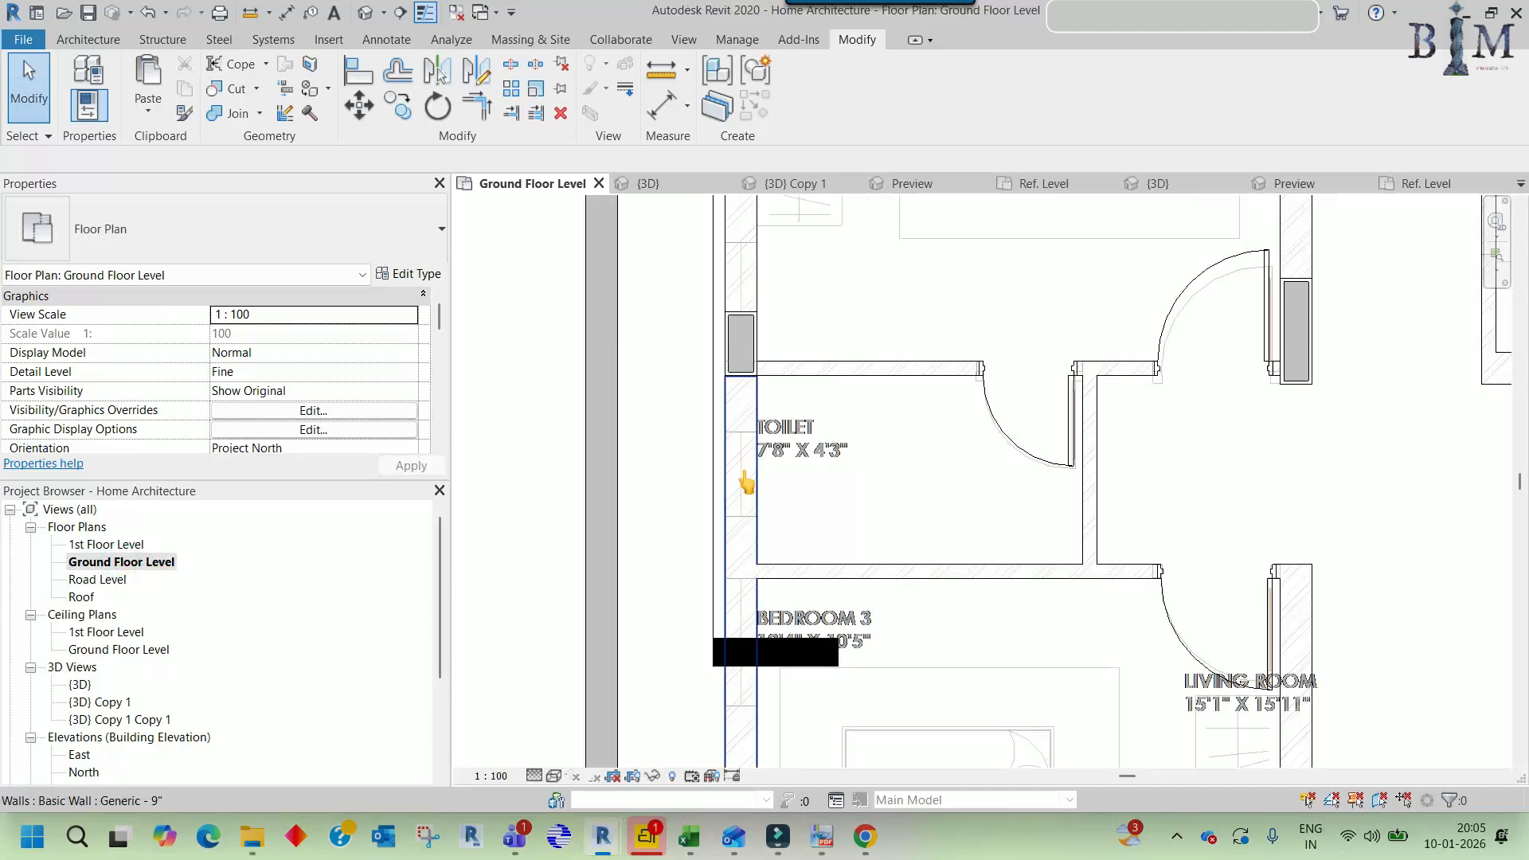
scroll(746, 483, "down", 2)
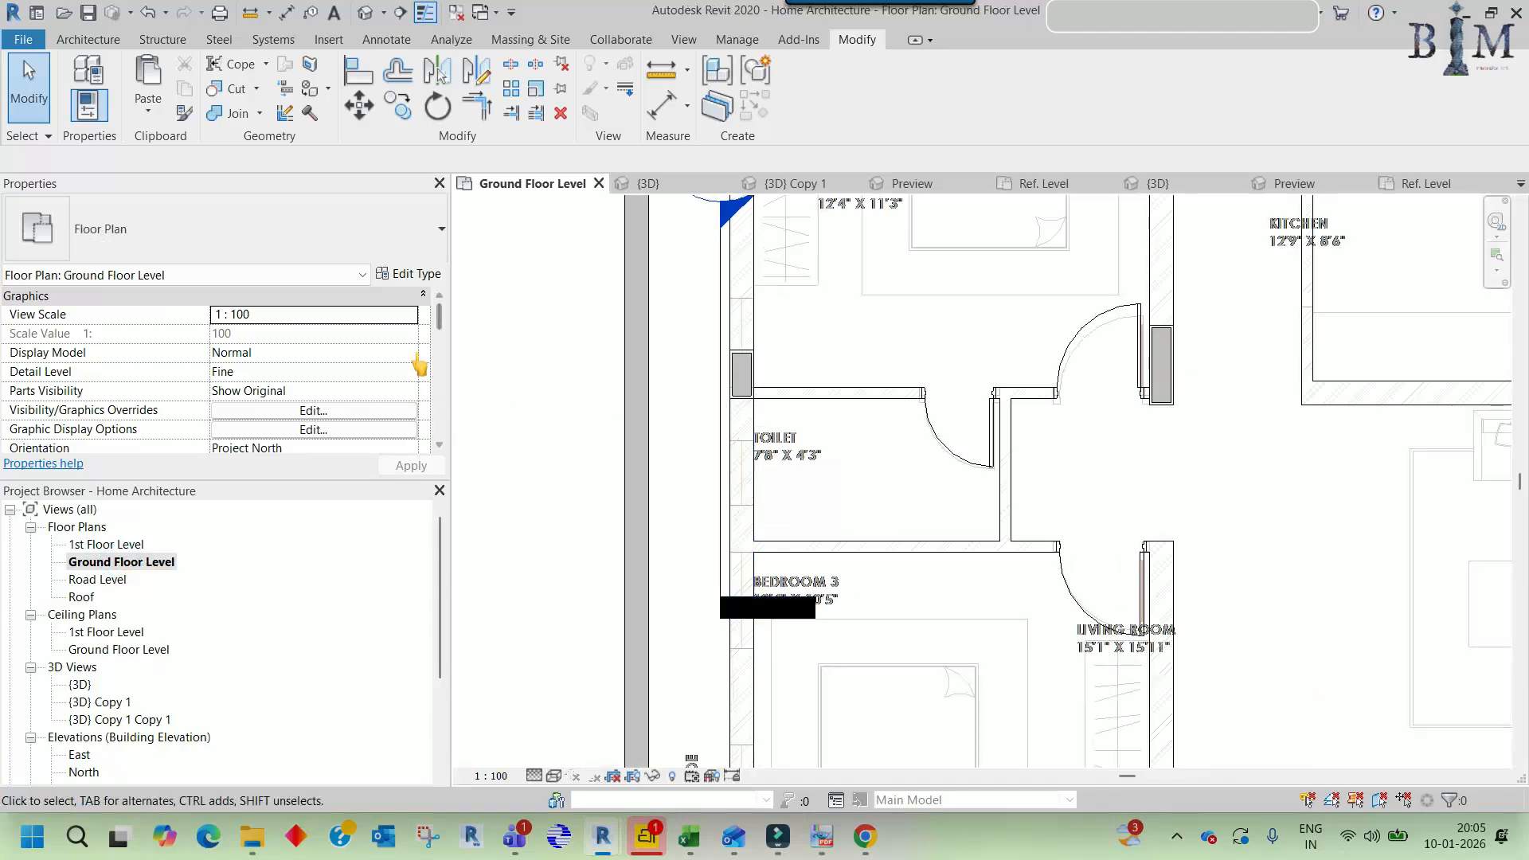
scroll(398, 382, "down", 10)
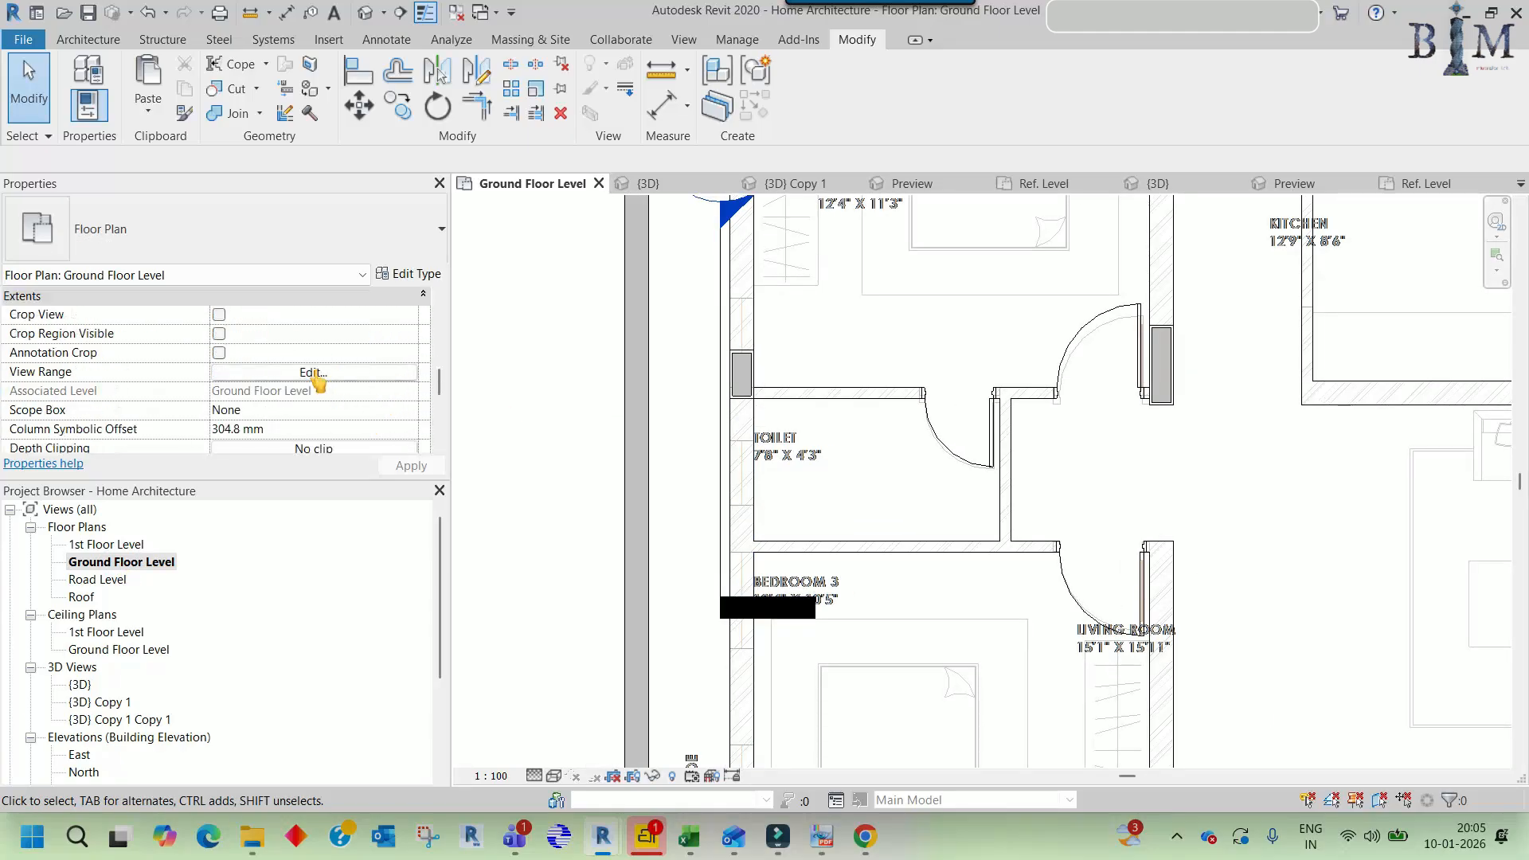
left_click(388, 372)
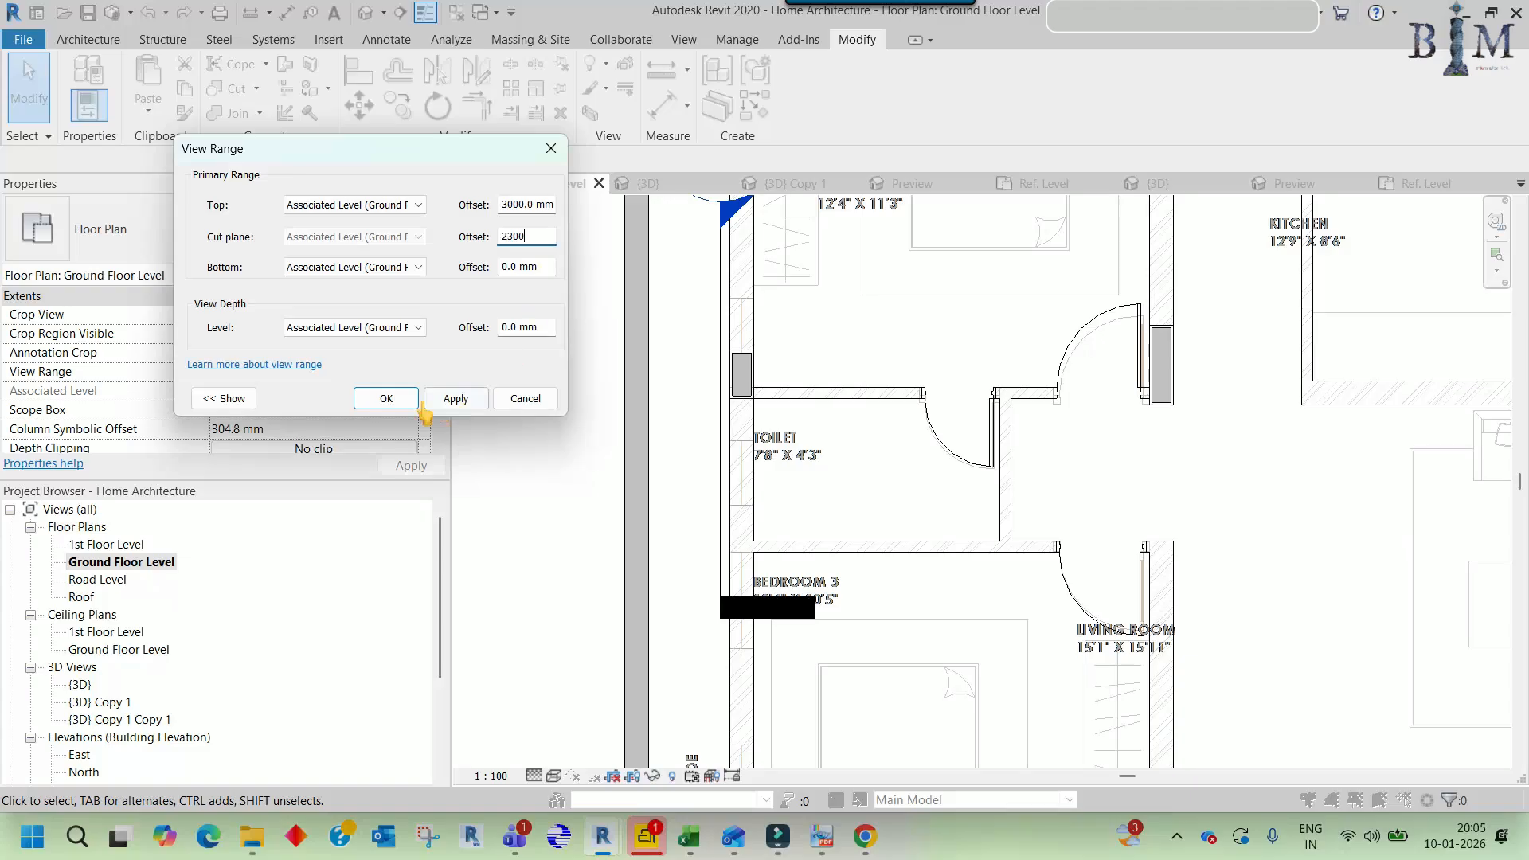
left_click(385, 398)
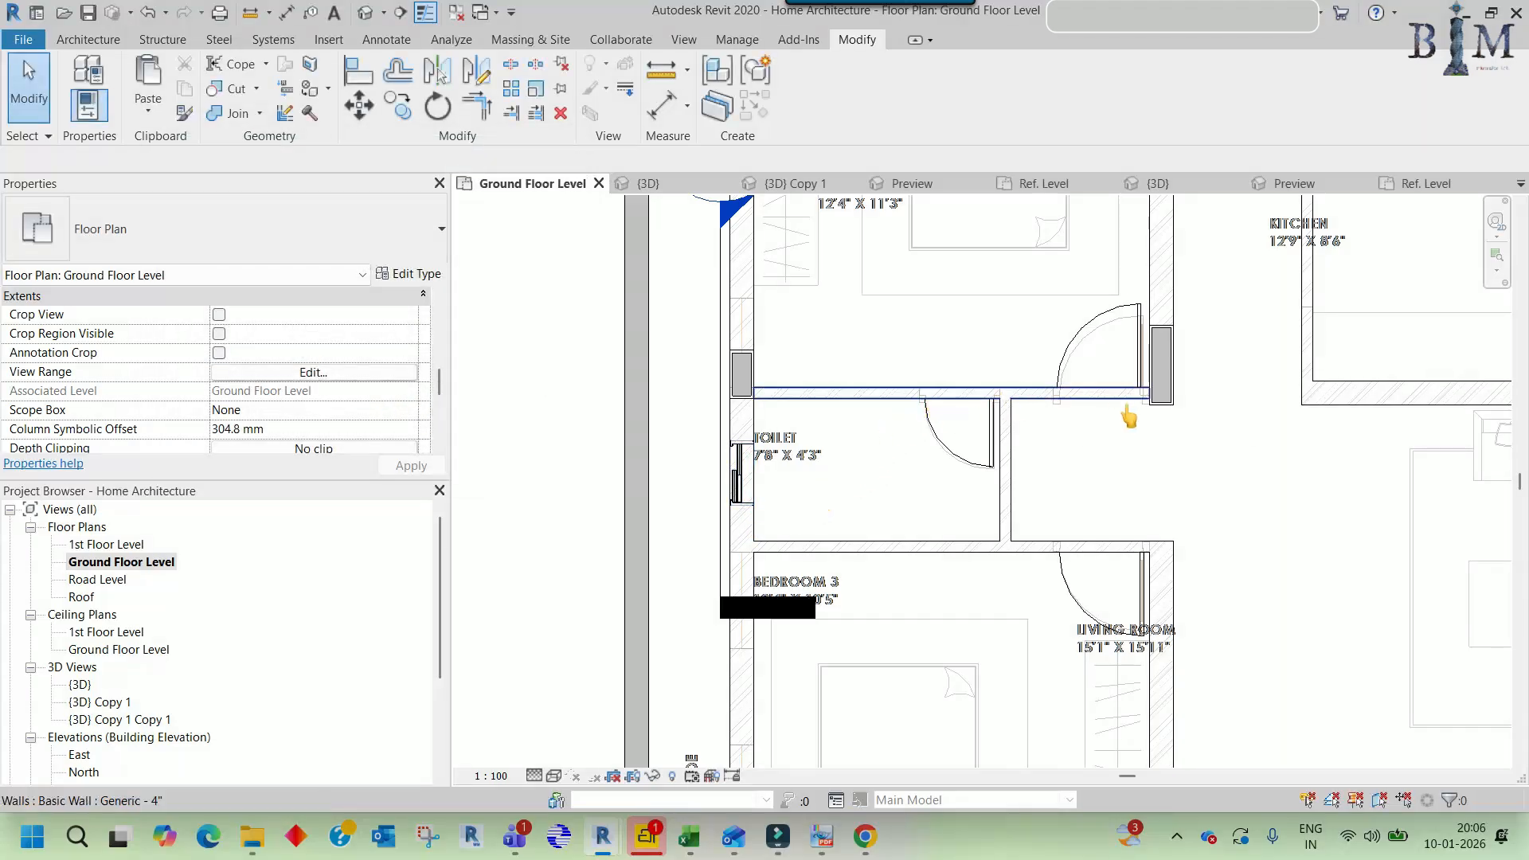
scroll(1129, 416, "up", 2)
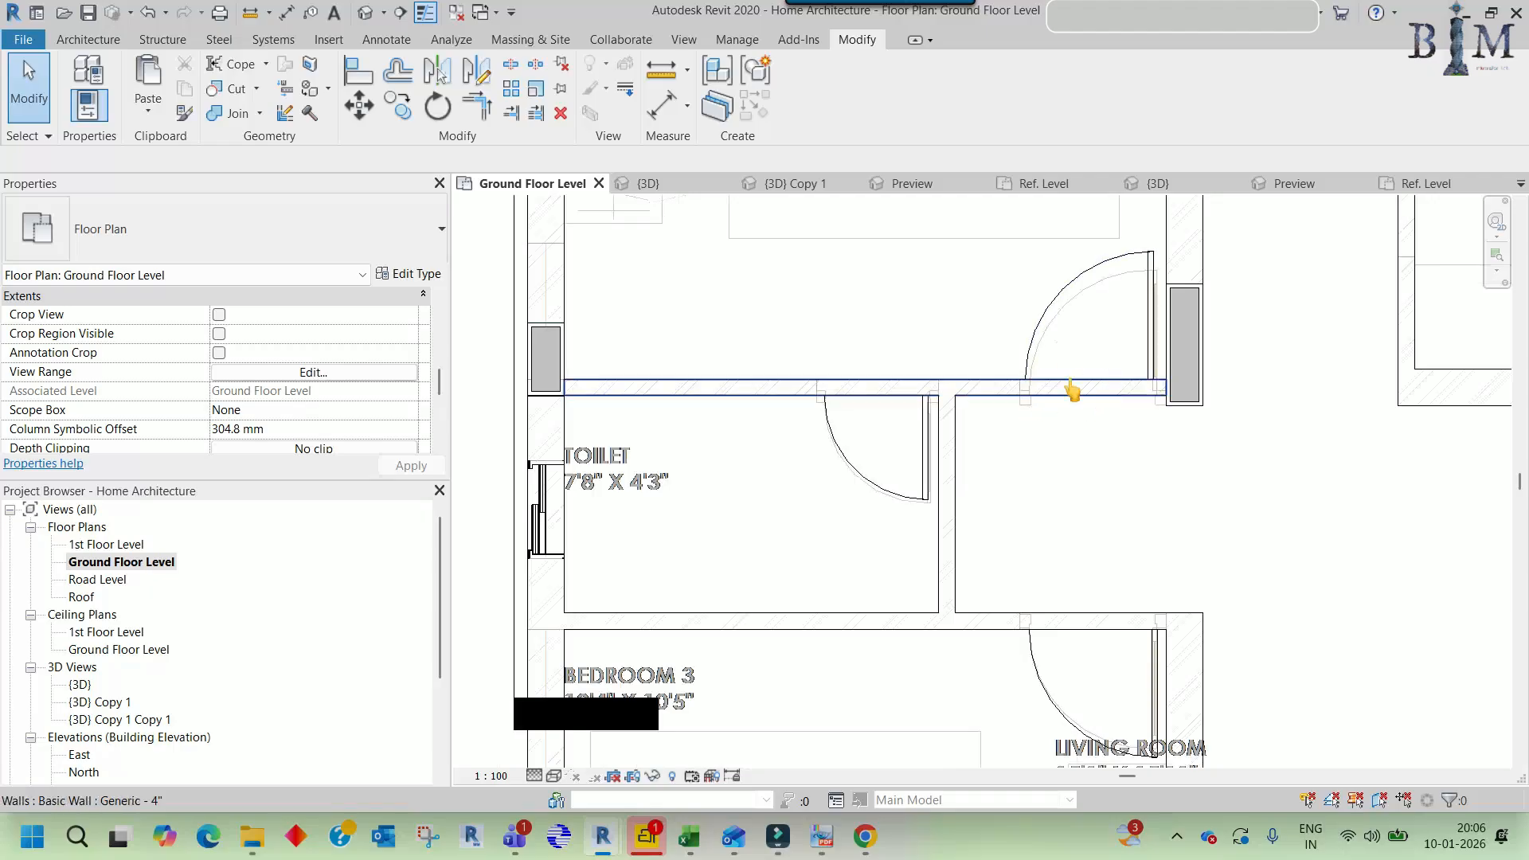
scroll(1035, 442, "down", 1)
scroll(1035, 444, "down", 1)
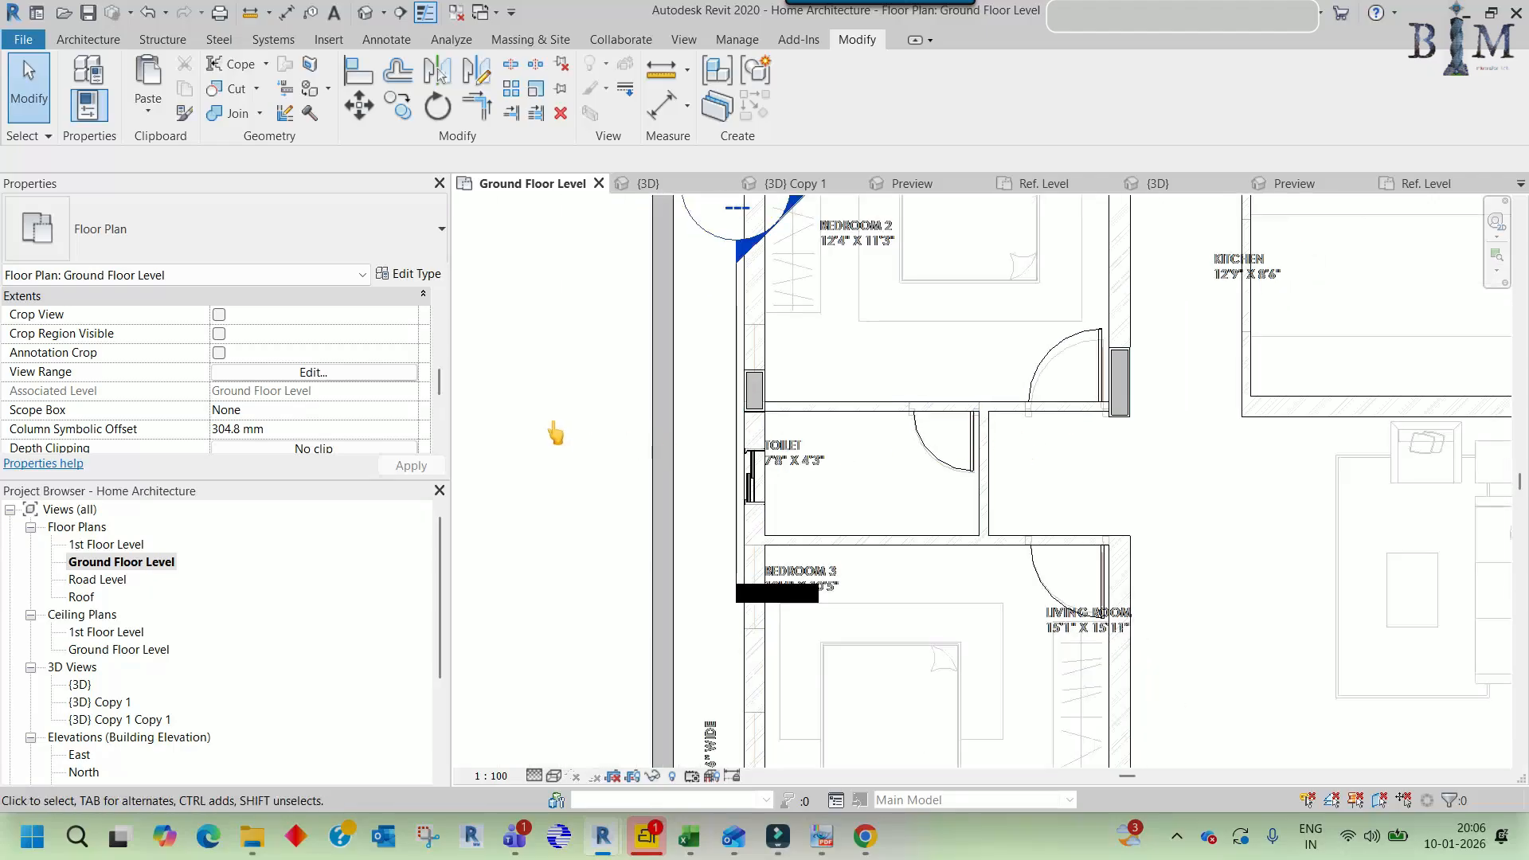
- Set the cut plane offset in the Ground Floor Level plan's view range to 2000 mm
scroll(717, 476, "up", 4)
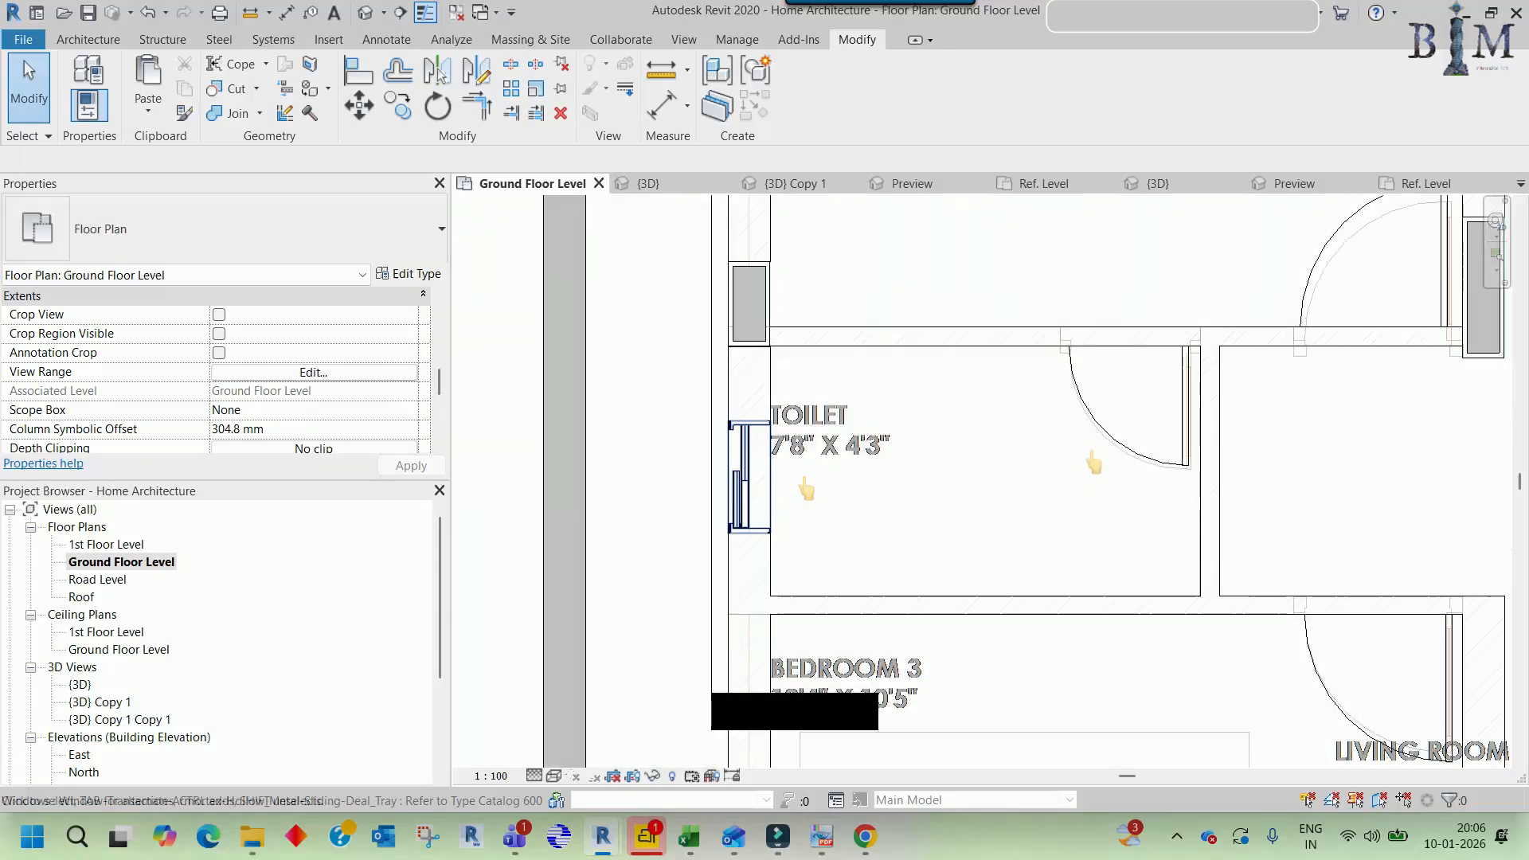
scroll(778, 390, "down", 2)
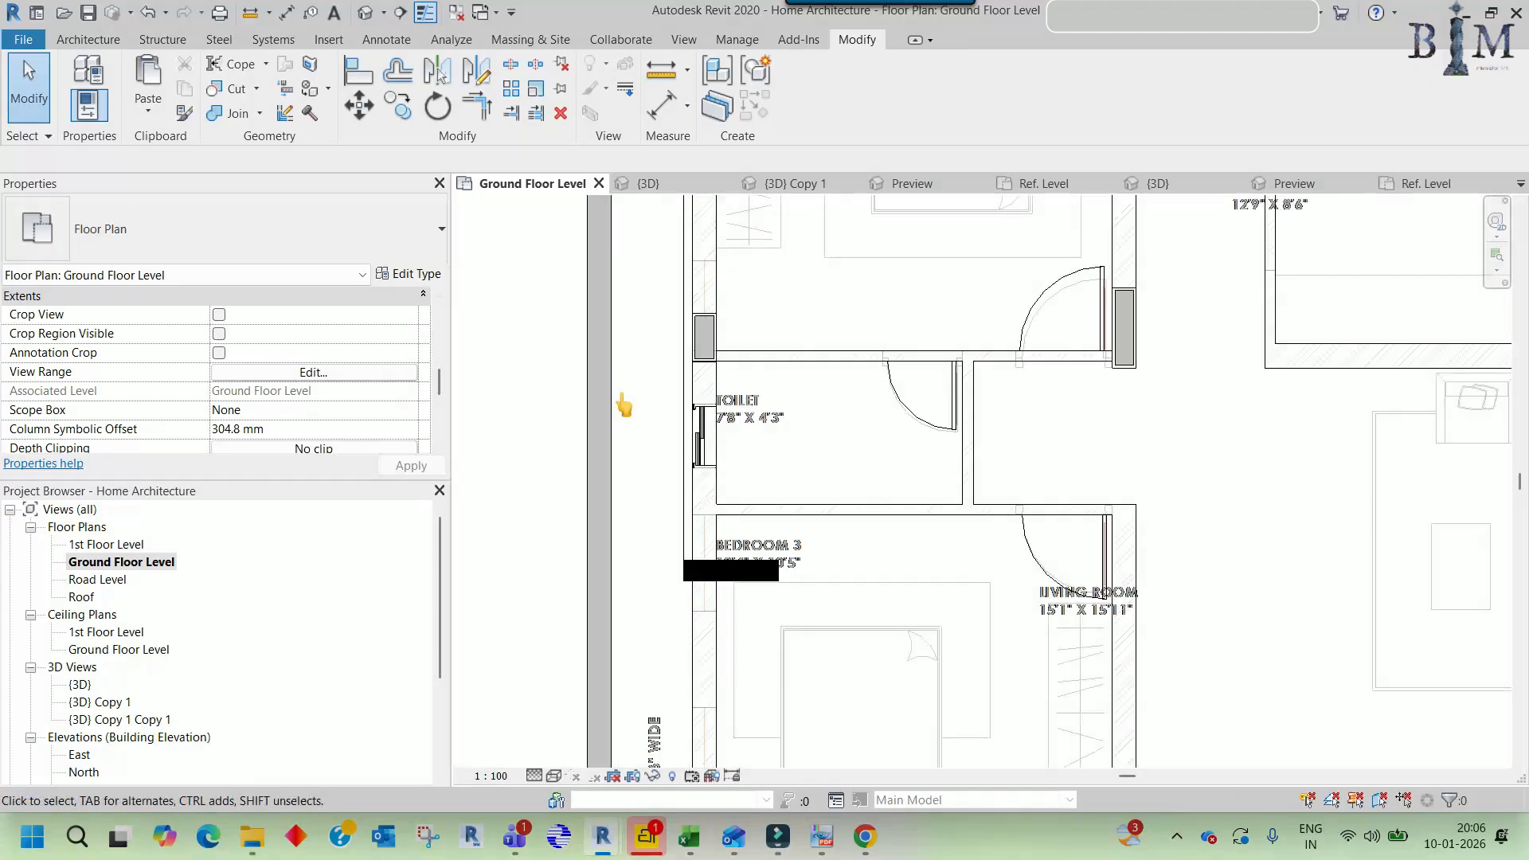
left_click(312, 373)
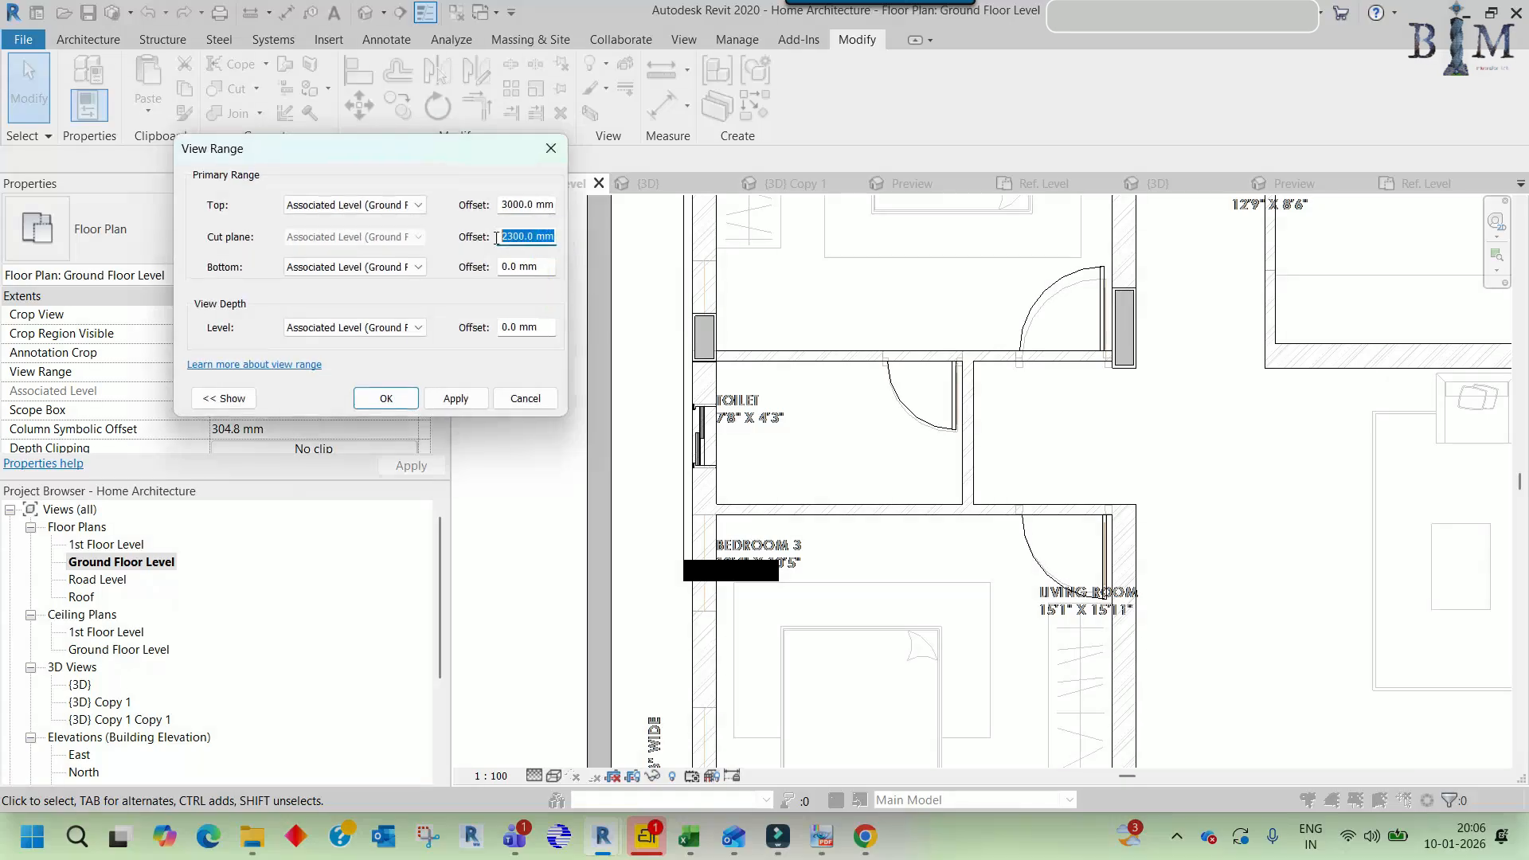
type("2000")
left_click(456, 398)
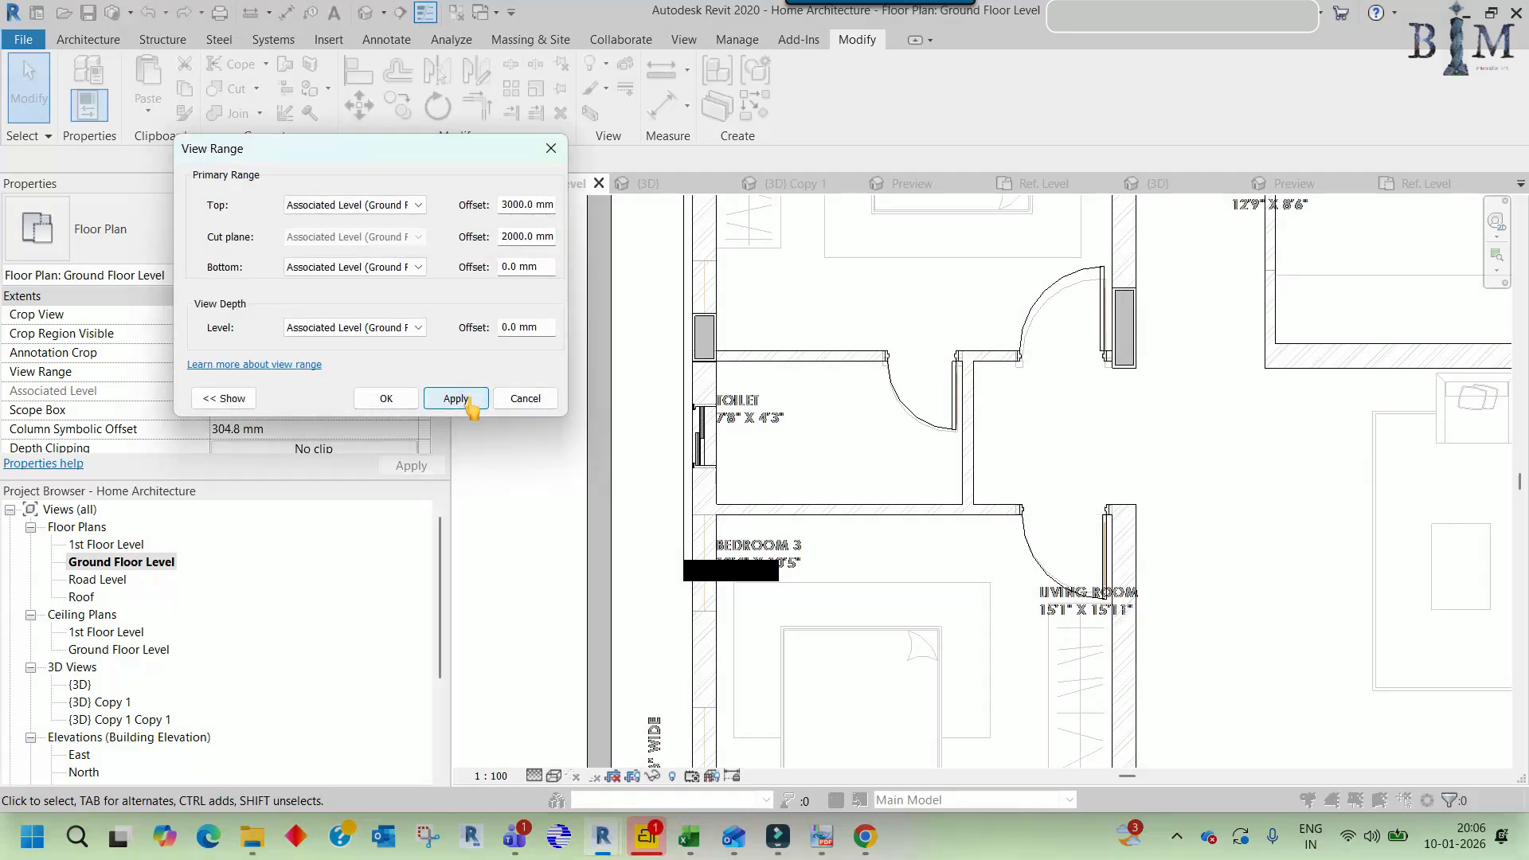
left_click(386, 398)
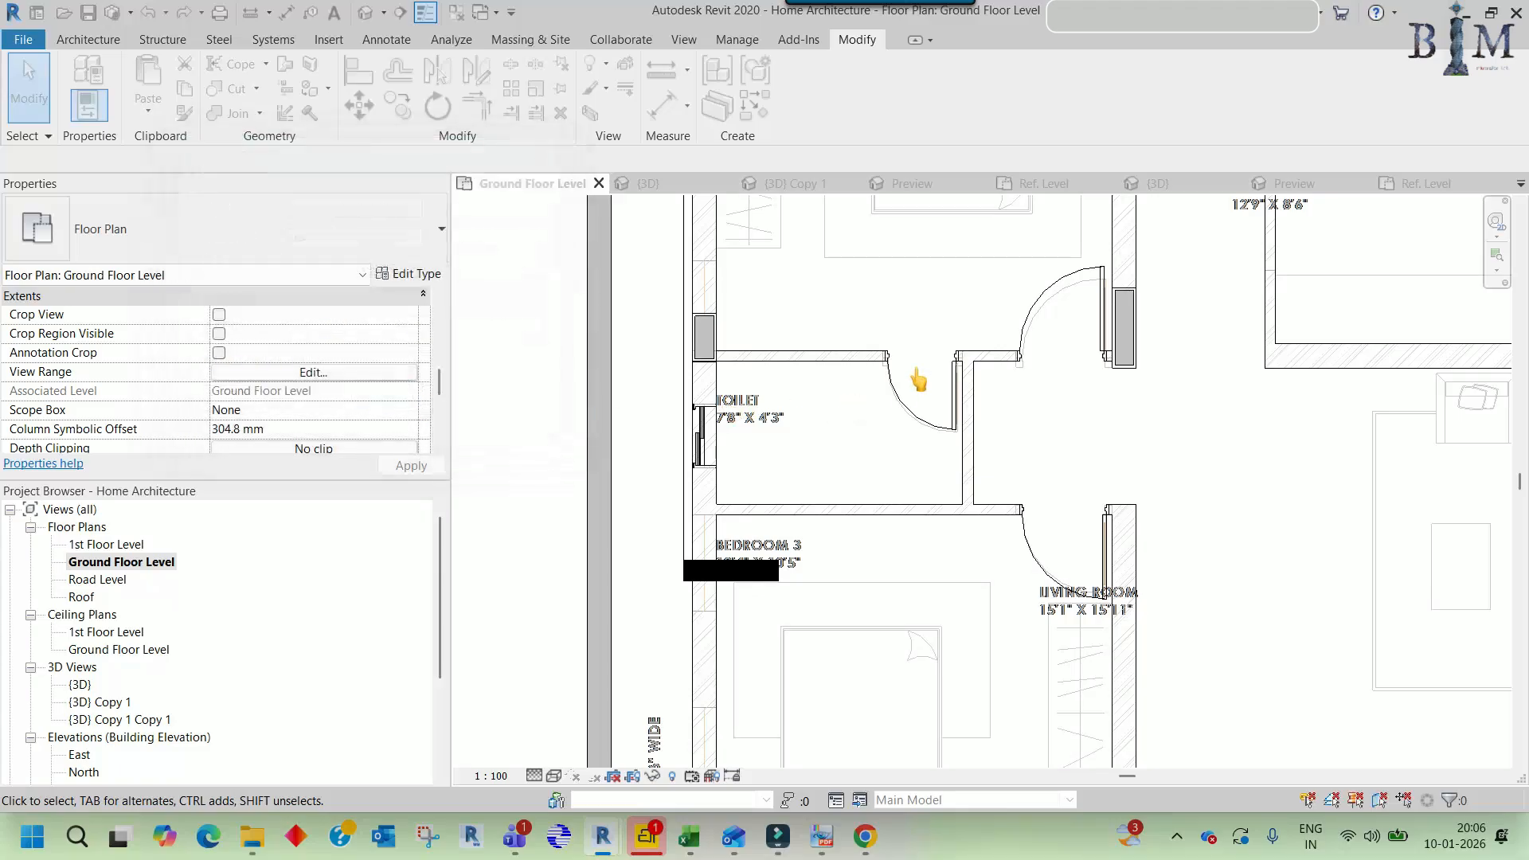
scroll(702, 470, "up", 5)
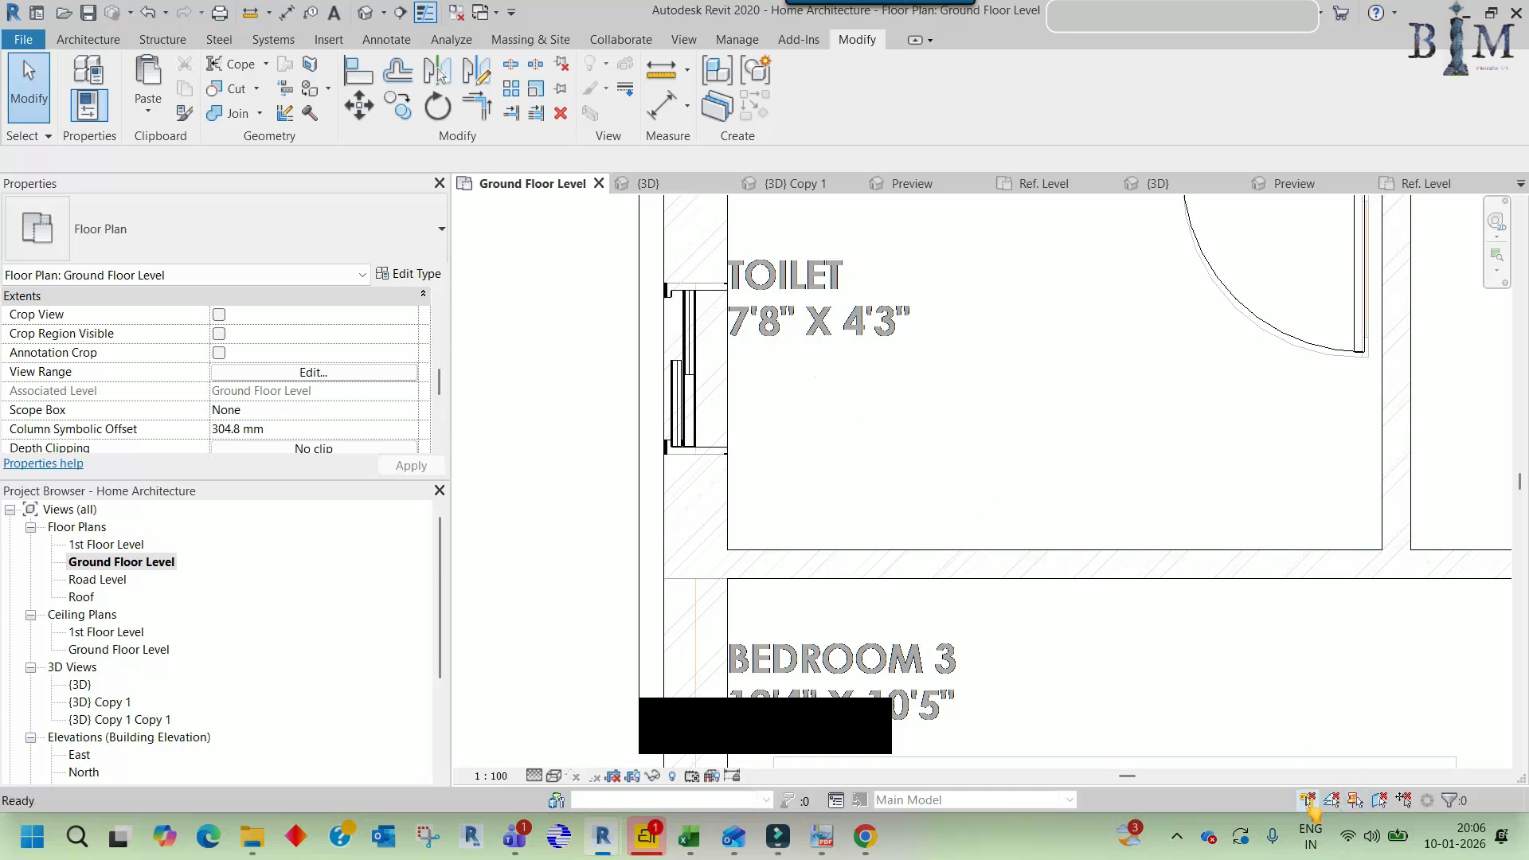
- Temporarily hide the imported Arch GF.dwg drawing in the Ground Floor Level plan to inspect the toilet window
left_click(856, 336)
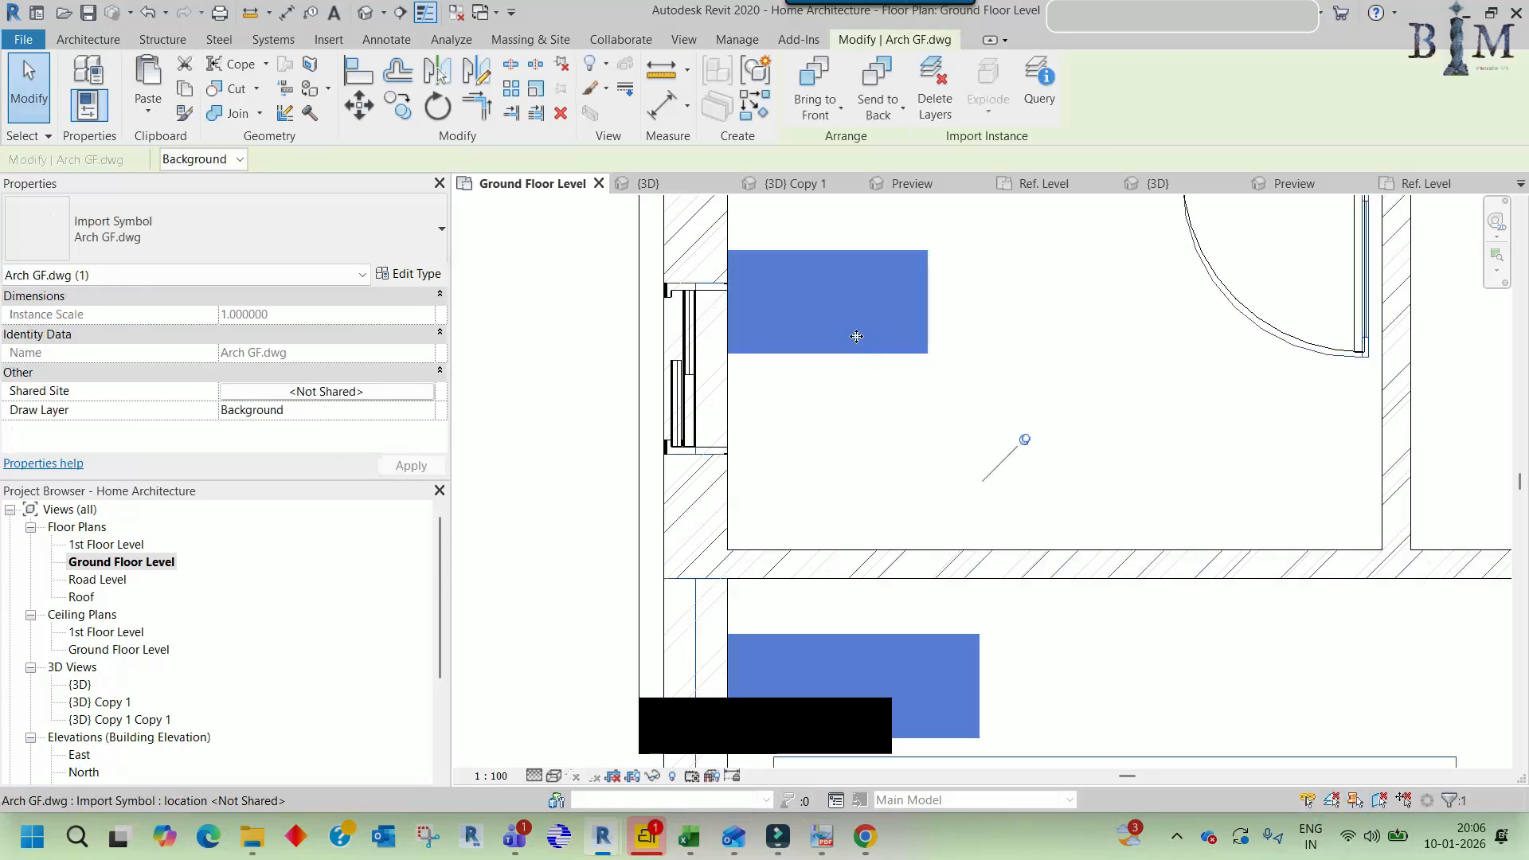
key("h")
key("h")
scroll(853, 427, "down", 2)
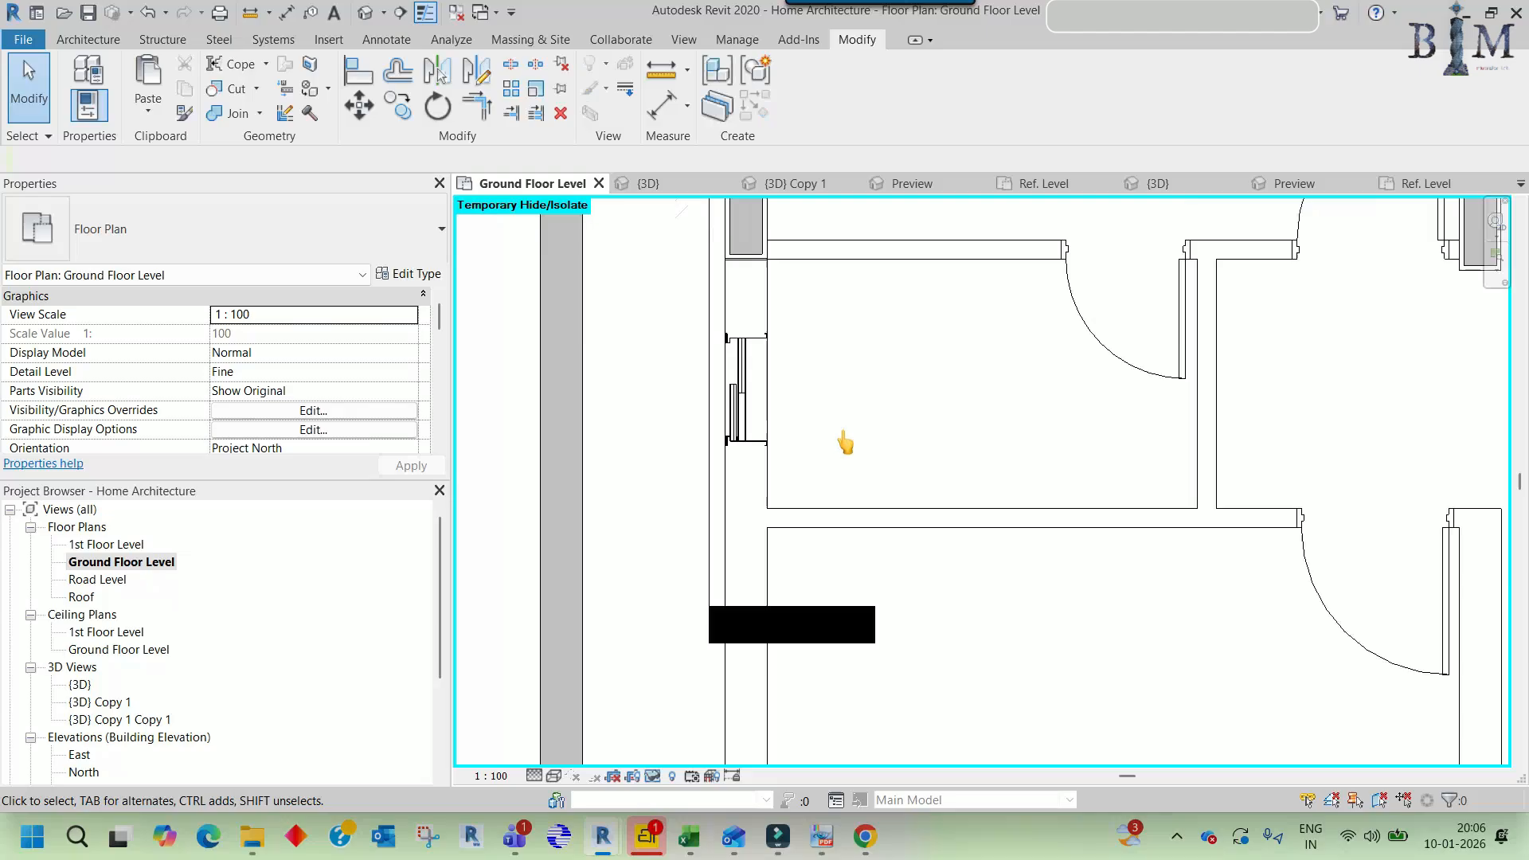
scroll(768, 386, "up", 2)
left_click(784, 389)
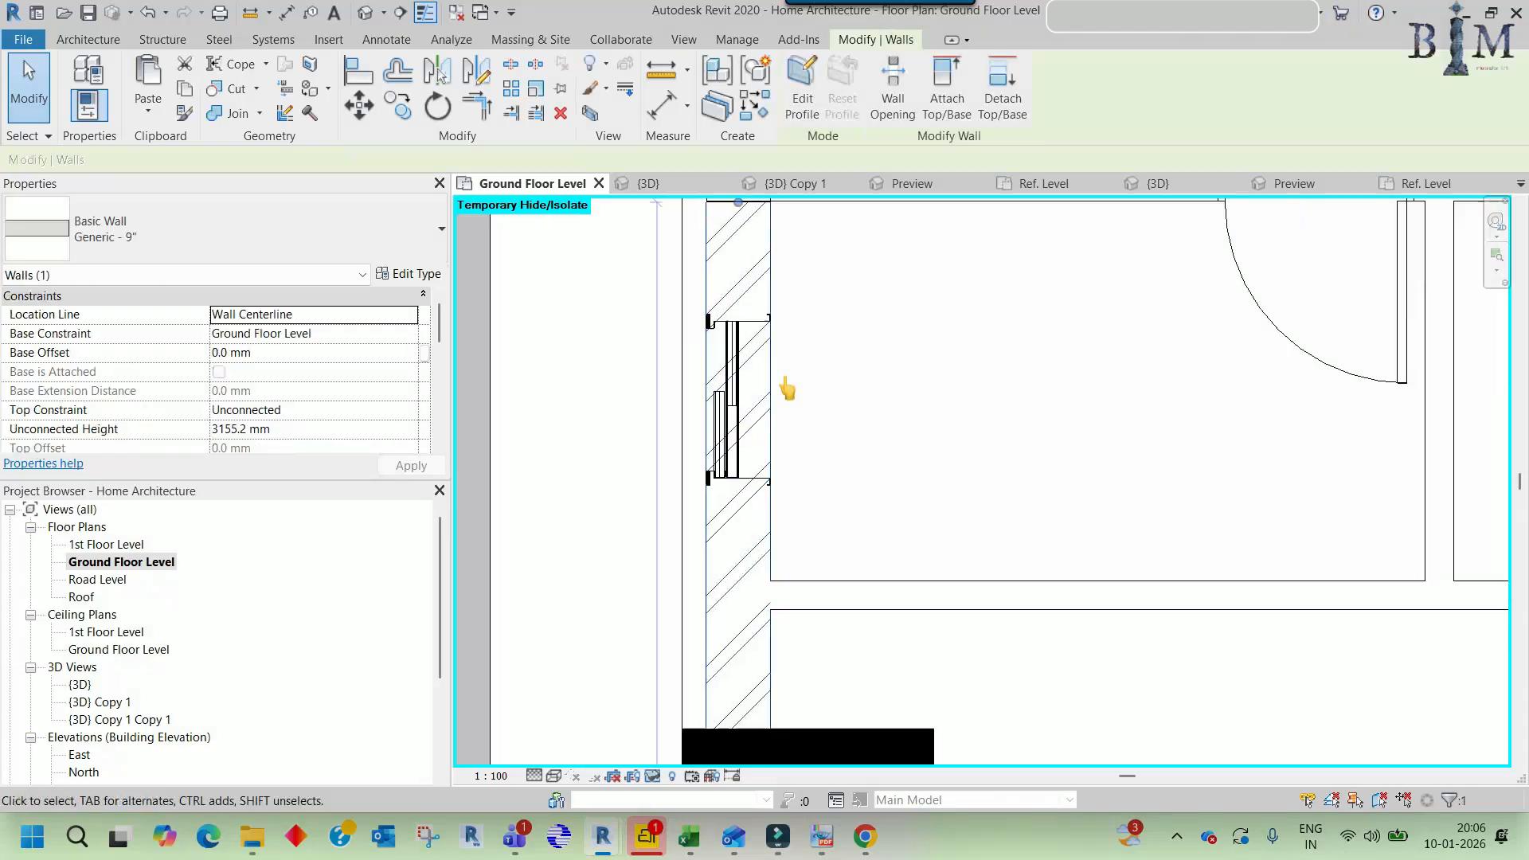
scroll(788, 390, "down", 2)
key("Escape")
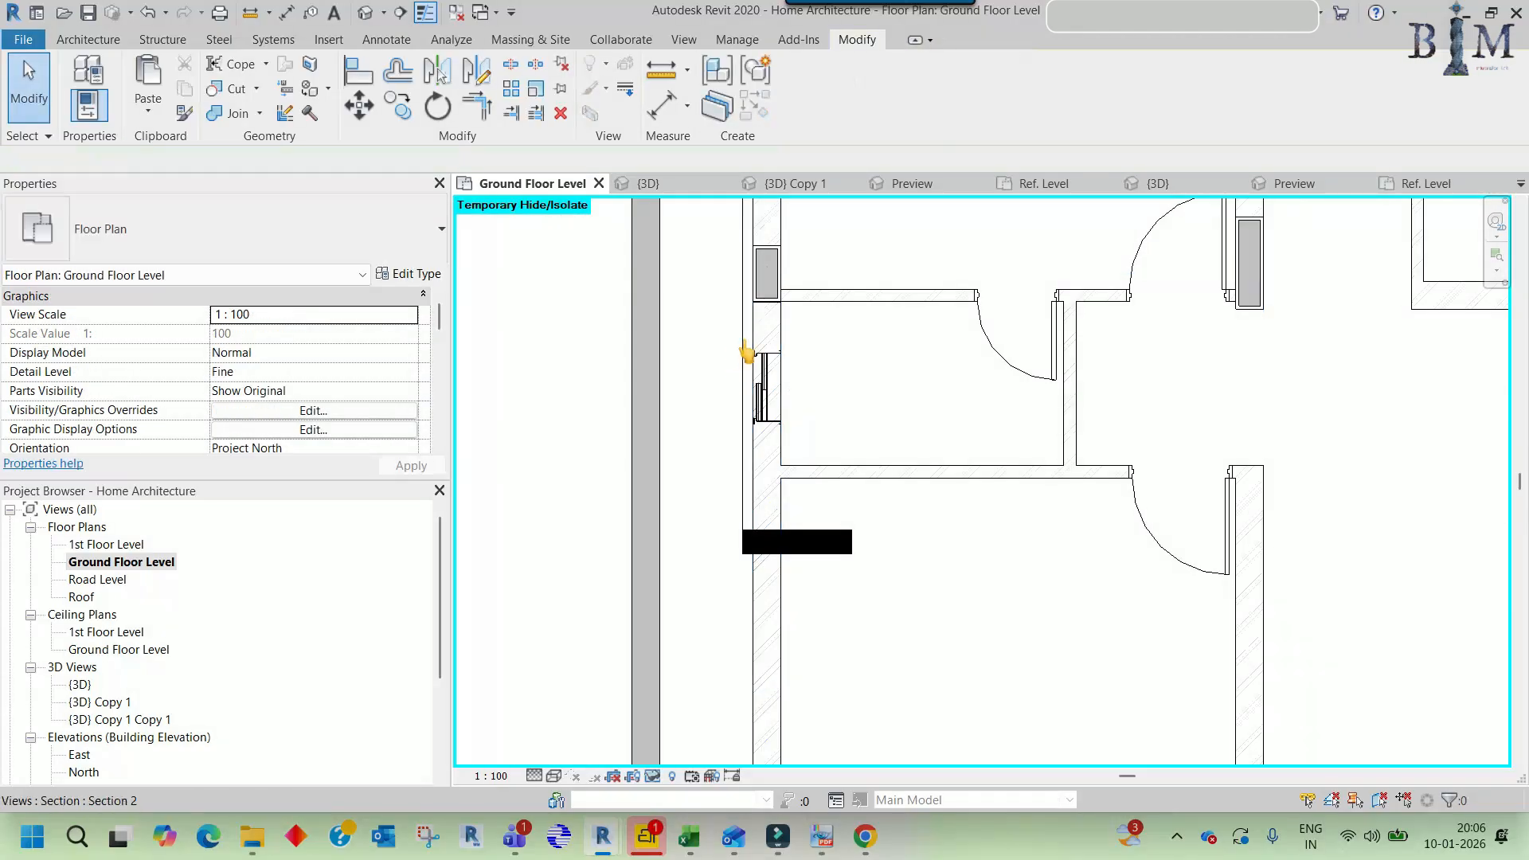
- Check the toilet window in Section 2 and compare it with the living room windows in the Ground Floor Level plan
double_click(740, 348)
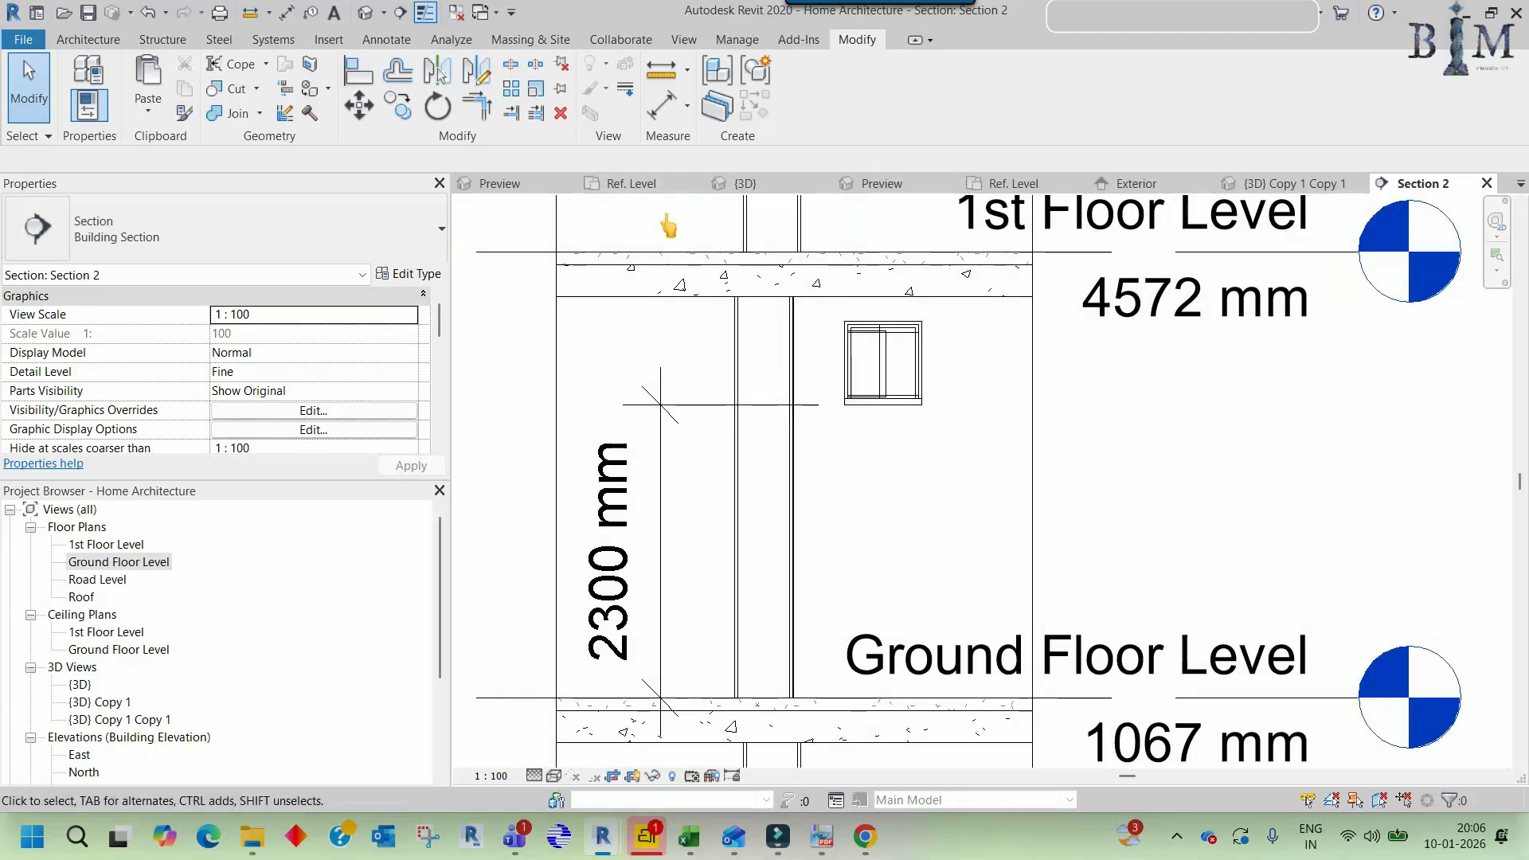
double_click(141, 564)
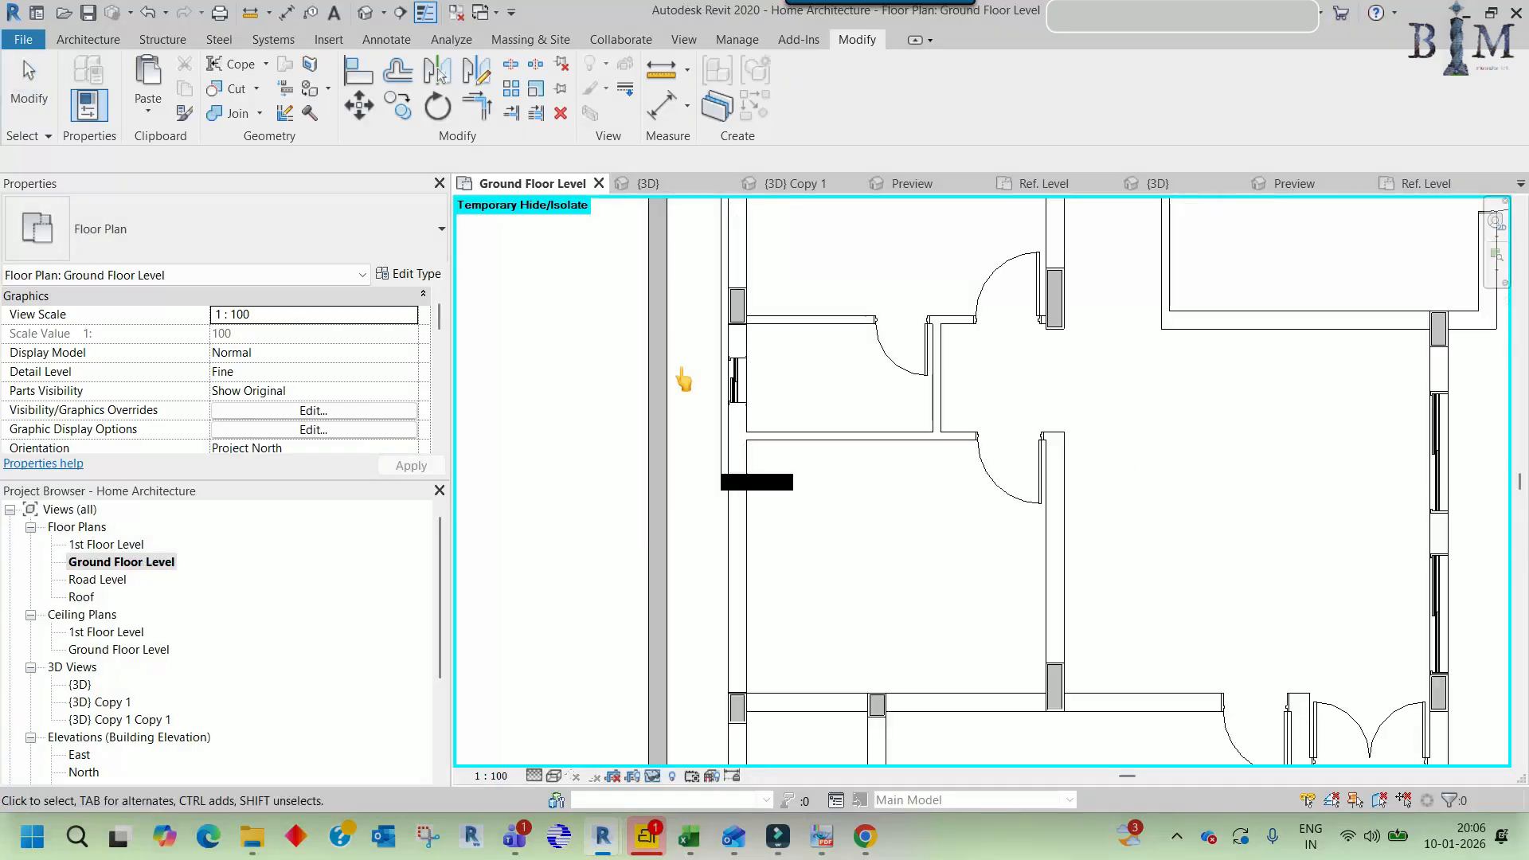
scroll(1148, 402, "up", 6)
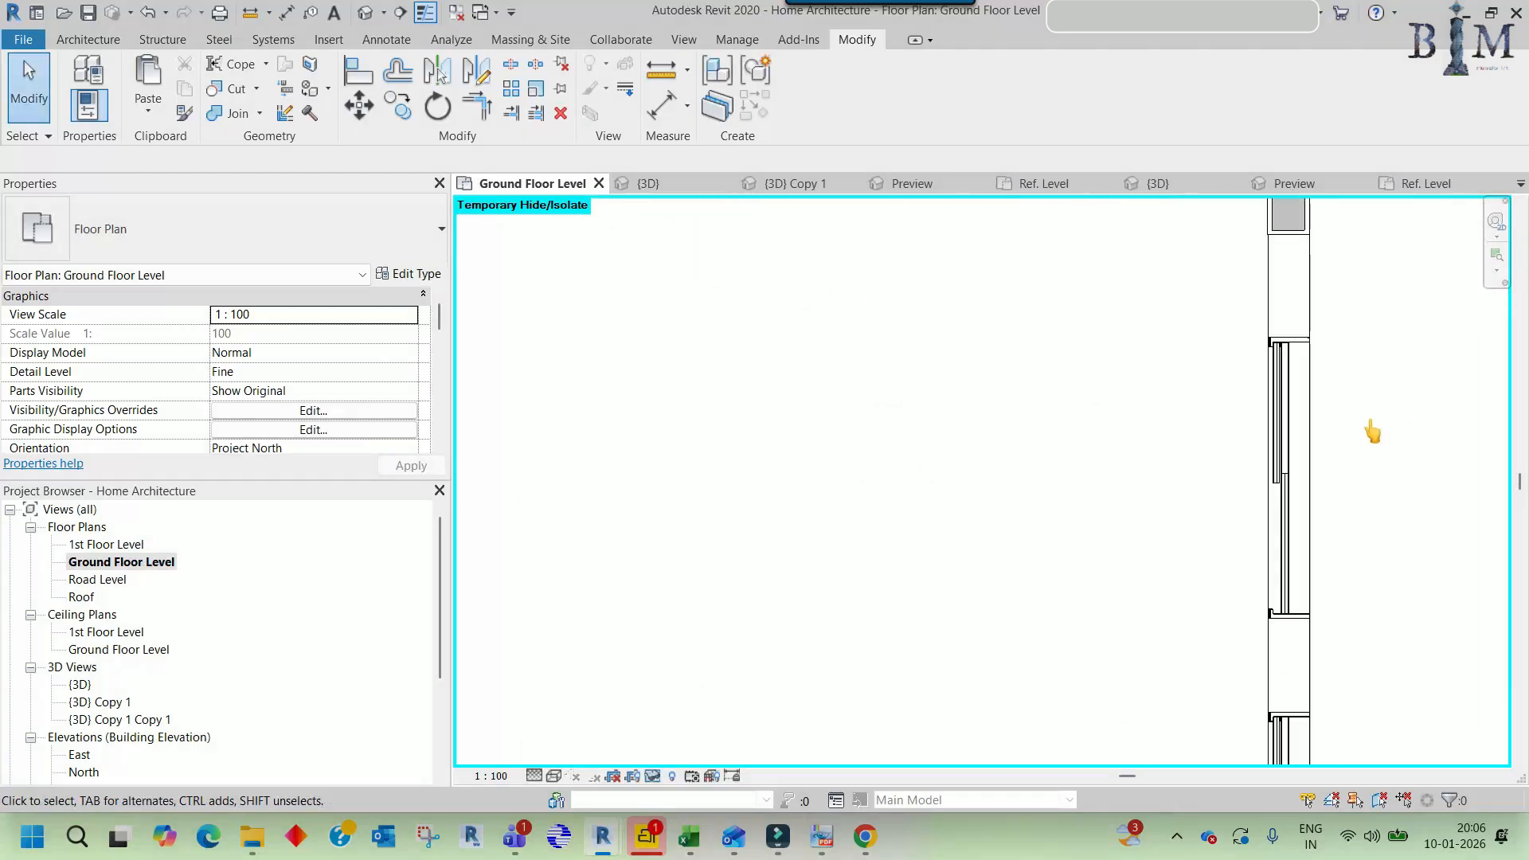
scroll(1258, 407, "down", 4)
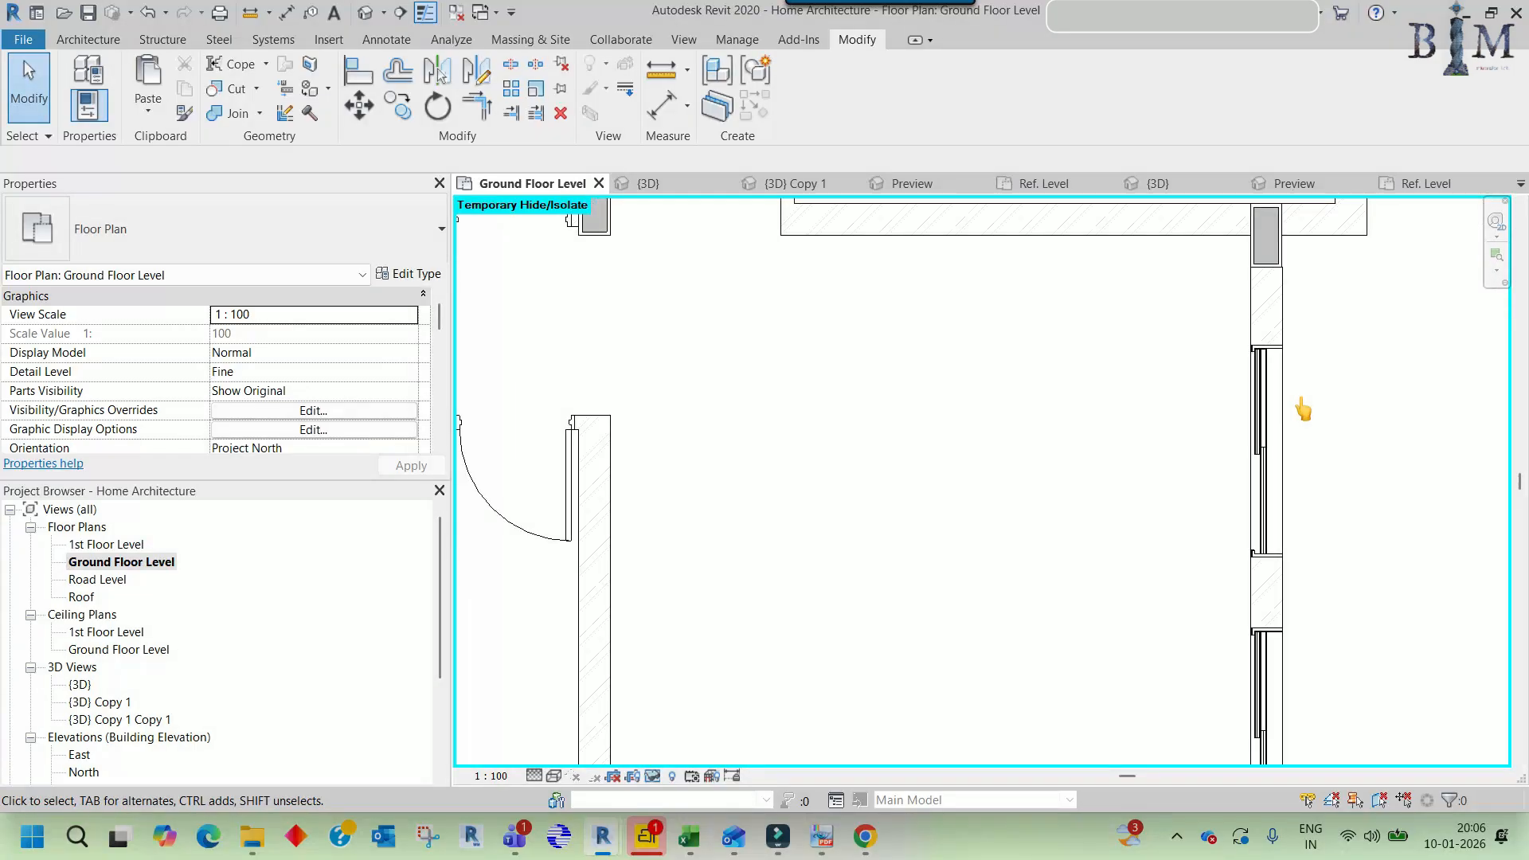
scroll(1243, 423, "down", 2)
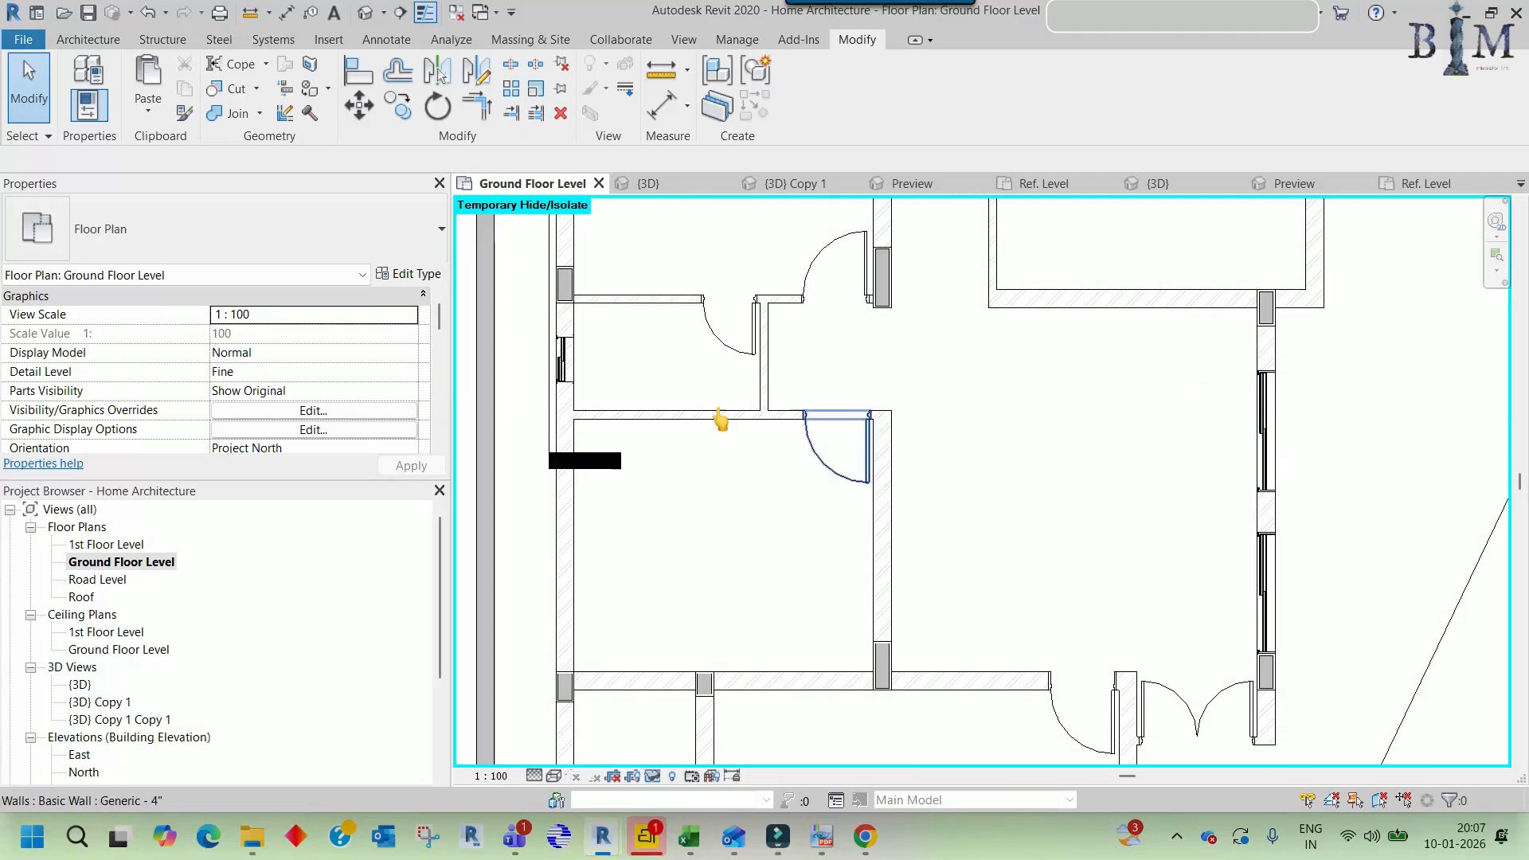
scroll(704, 340, "up", 3)
left_click(699, 374)
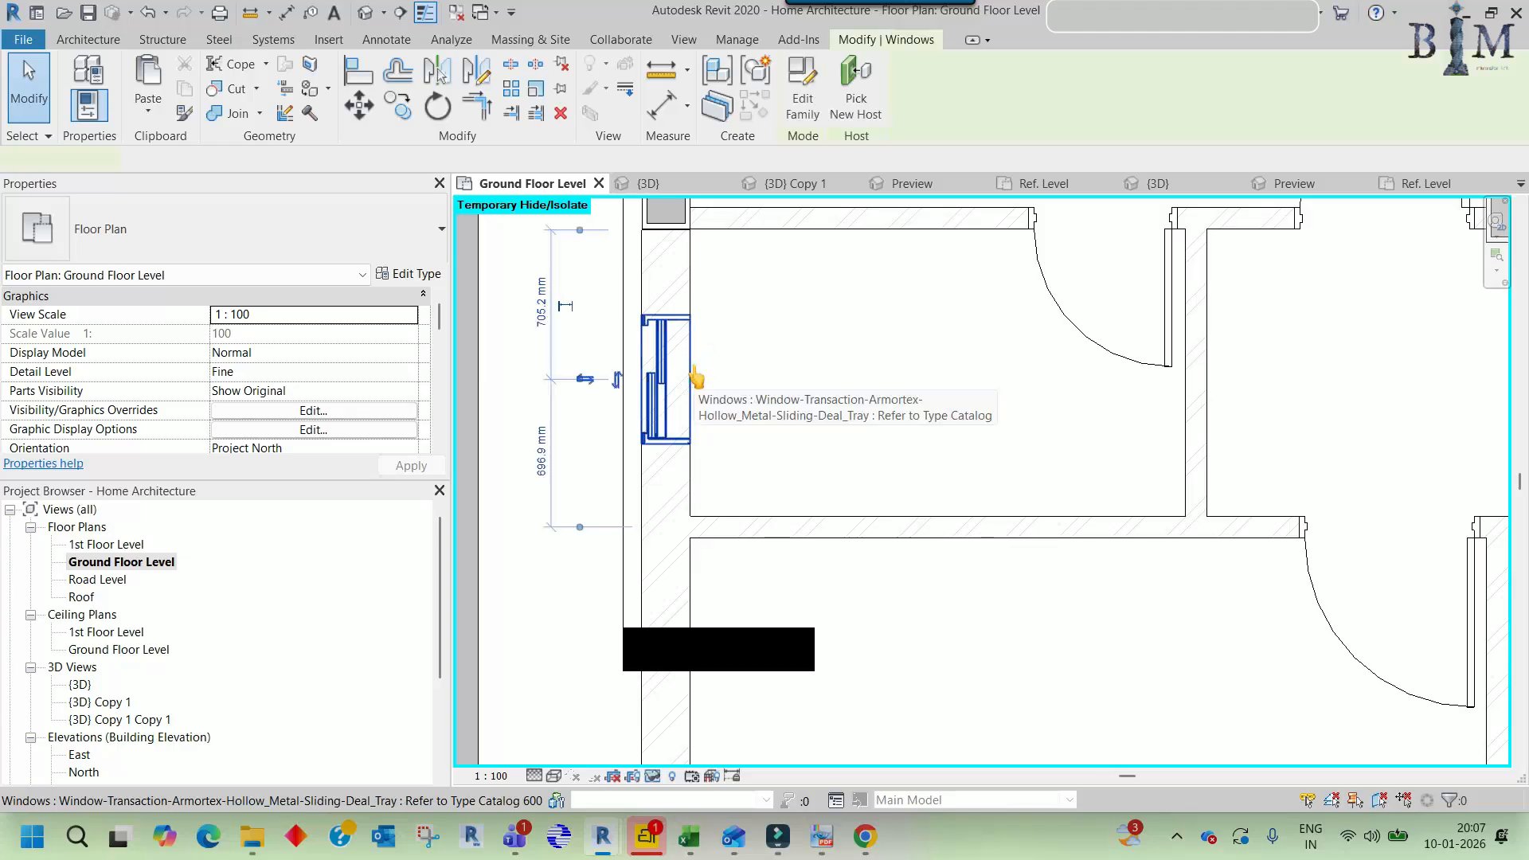
key("c")
key("s")
scroll(719, 373, "down", 1)
scroll(776, 569, "down", 1)
middle_click_drag(786, 602, 802, 342)
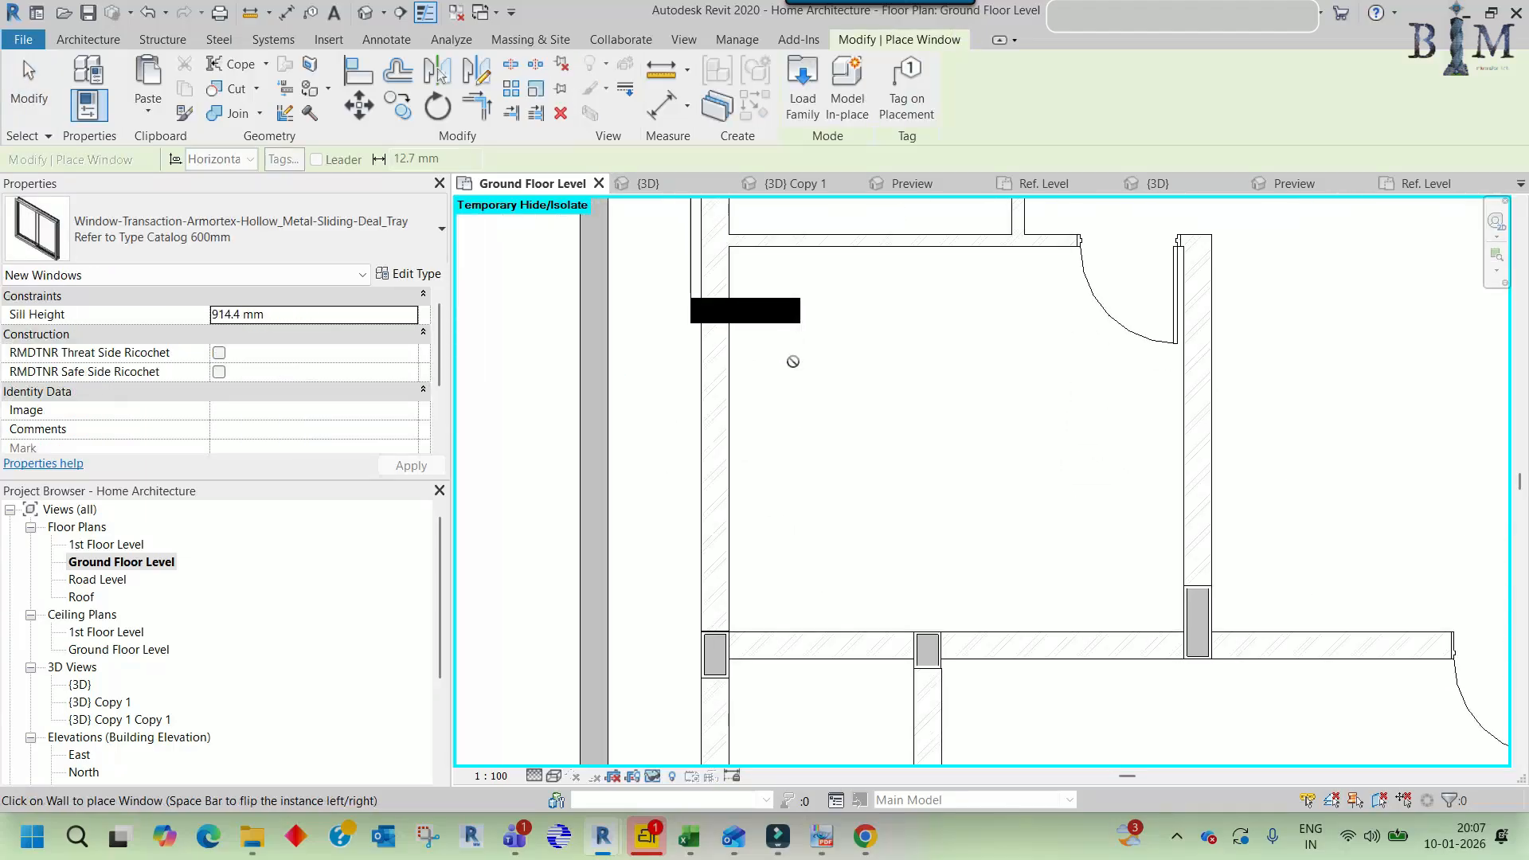
key("Escape")
- Restore the temporarily hidden drawing and place a window similar to the toilet's 600mm sliding type in Bedroom 3's outer wall
key("r")
middle_click_drag(757, 423, 773, 500)
left_click(729, 257)
key("c")
key("s")
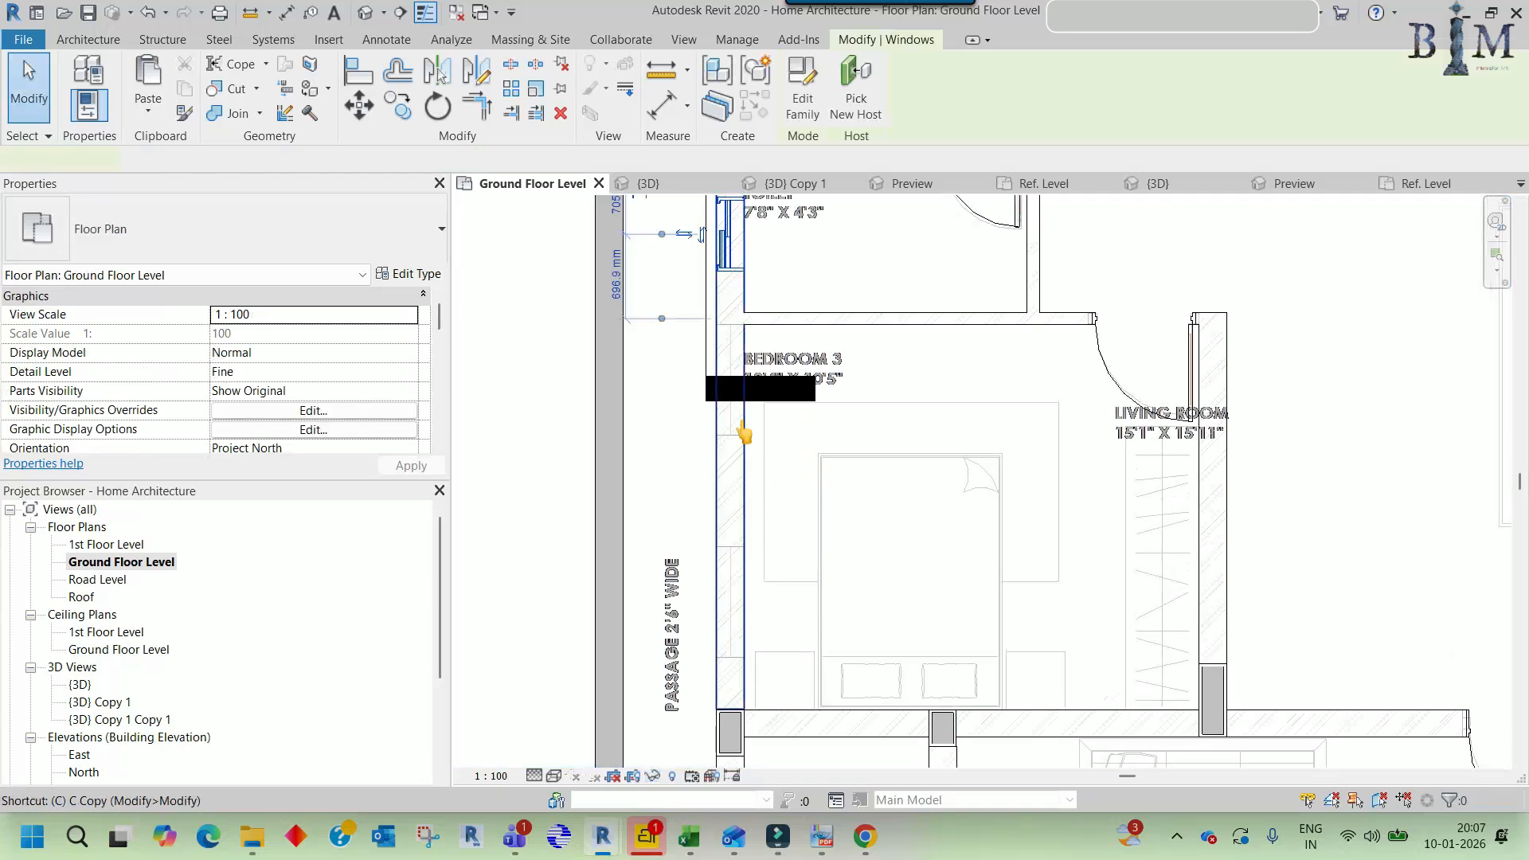
scroll(728, 419, "up", 1)
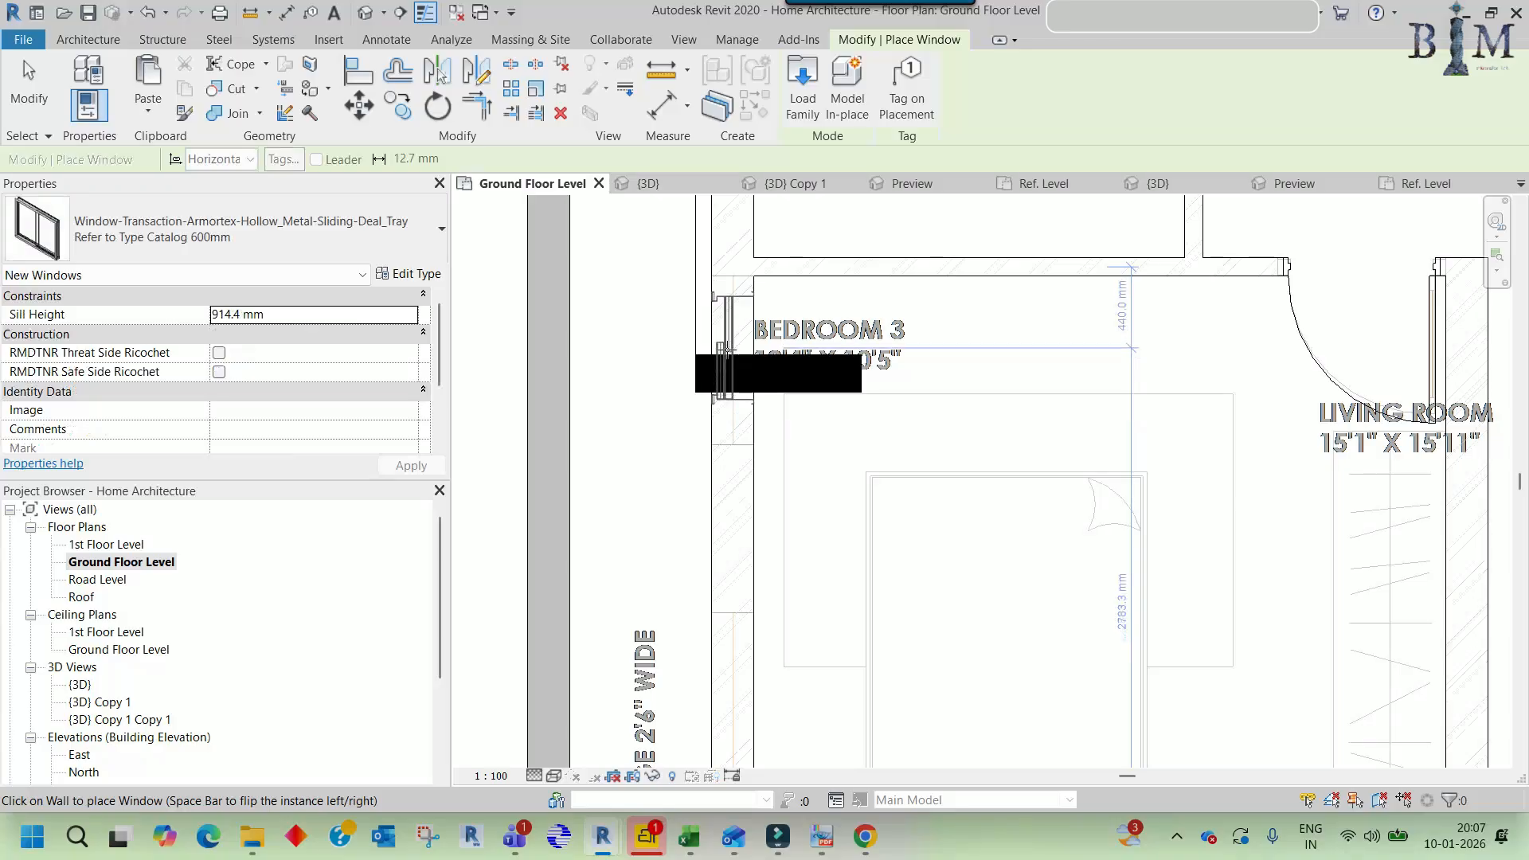
middle_click_drag(727, 348, 731, 527)
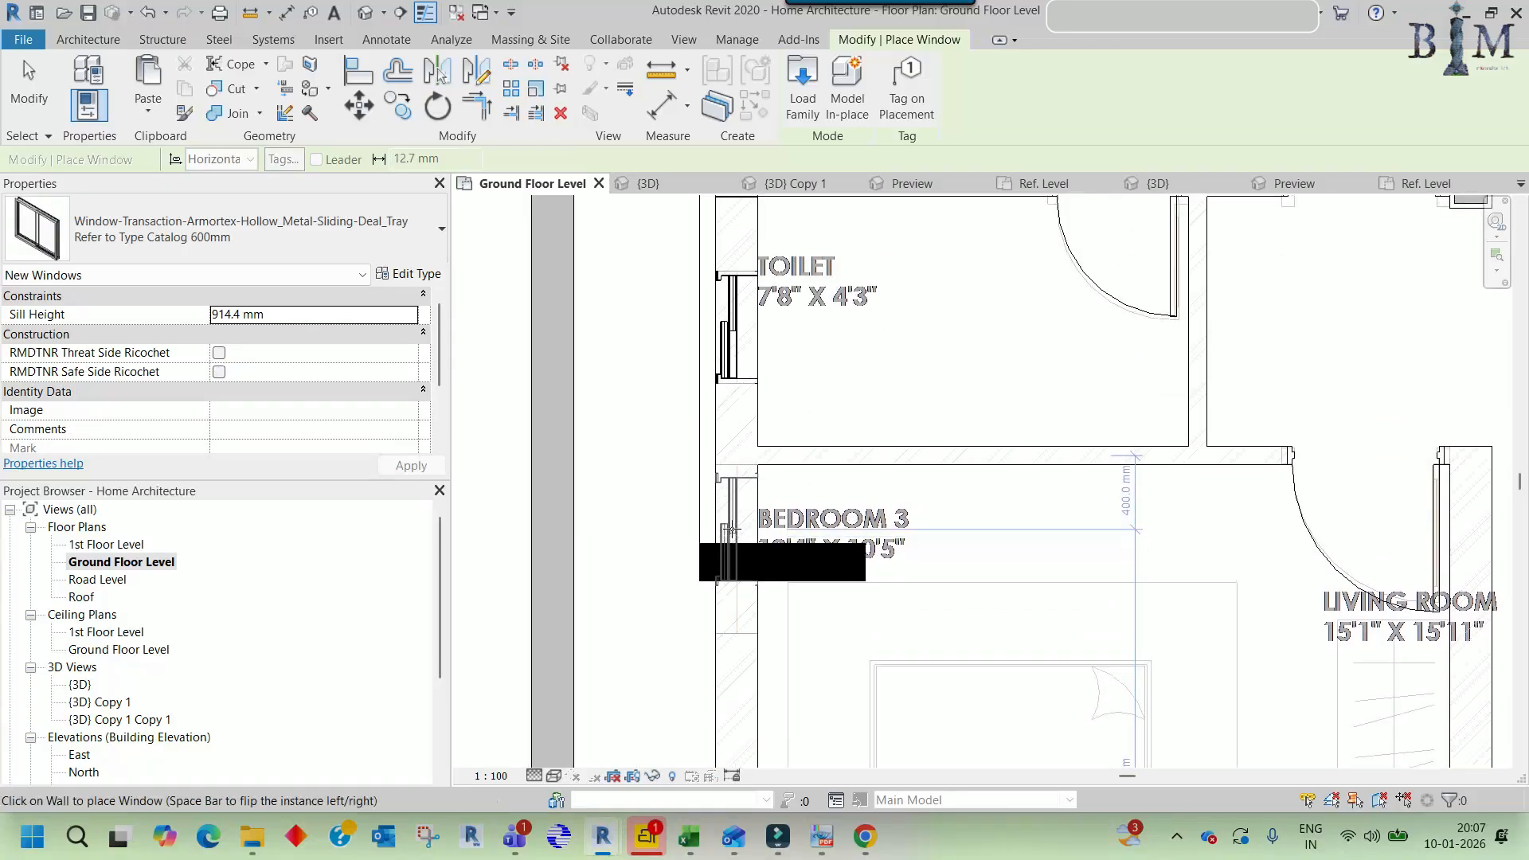
key("Escape")
key("Escape")
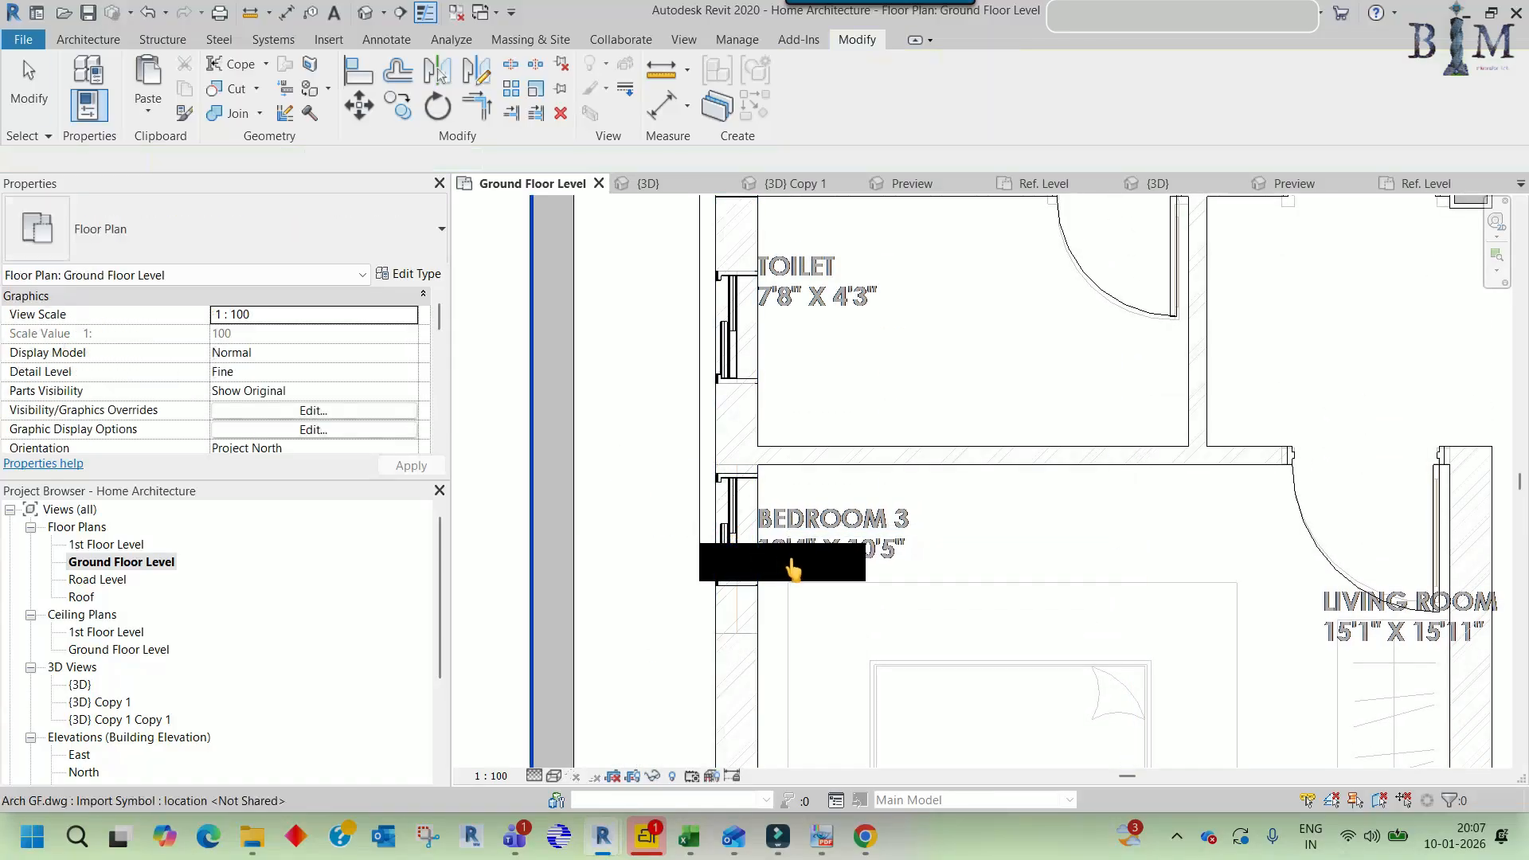
- Toggle the selection of links and pinned elements and stretch the Section 2 line's end past the Bedroom 3 window
left_click(795, 545)
key("Escape")
left_click(1308, 799)
left_click(1353, 800)
left_click(821, 556)
scroll(765, 536, "down", 1)
left_click_drag(715, 542, 715, 706)
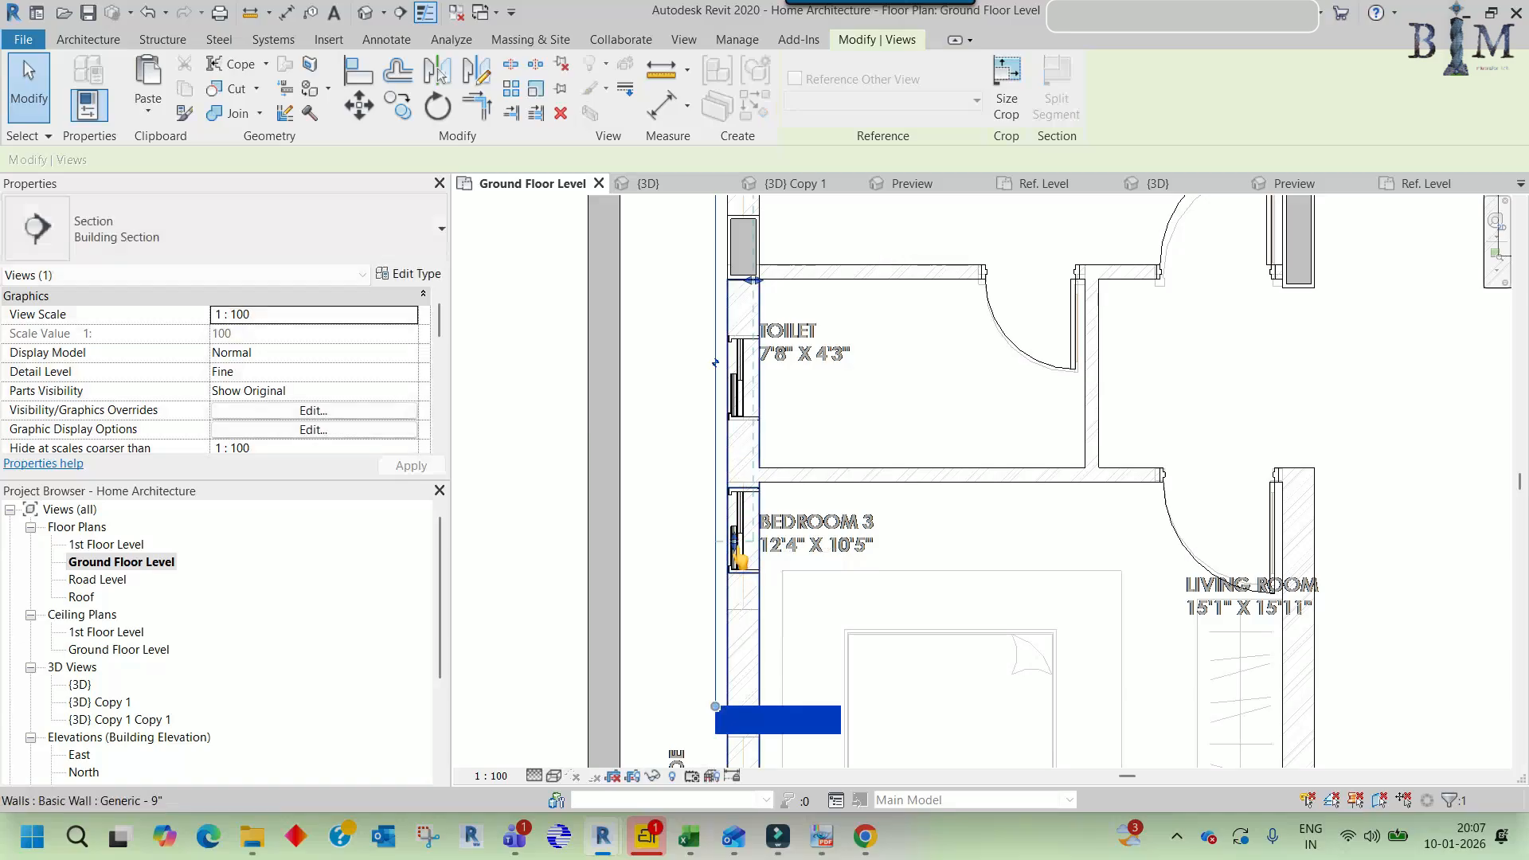
key("Escape")
- Dimension the window opening drawn on the imported plan in Bedroom 3's outer wall, placing the dimension outside the wall
scroll(741, 565, "up", 2)
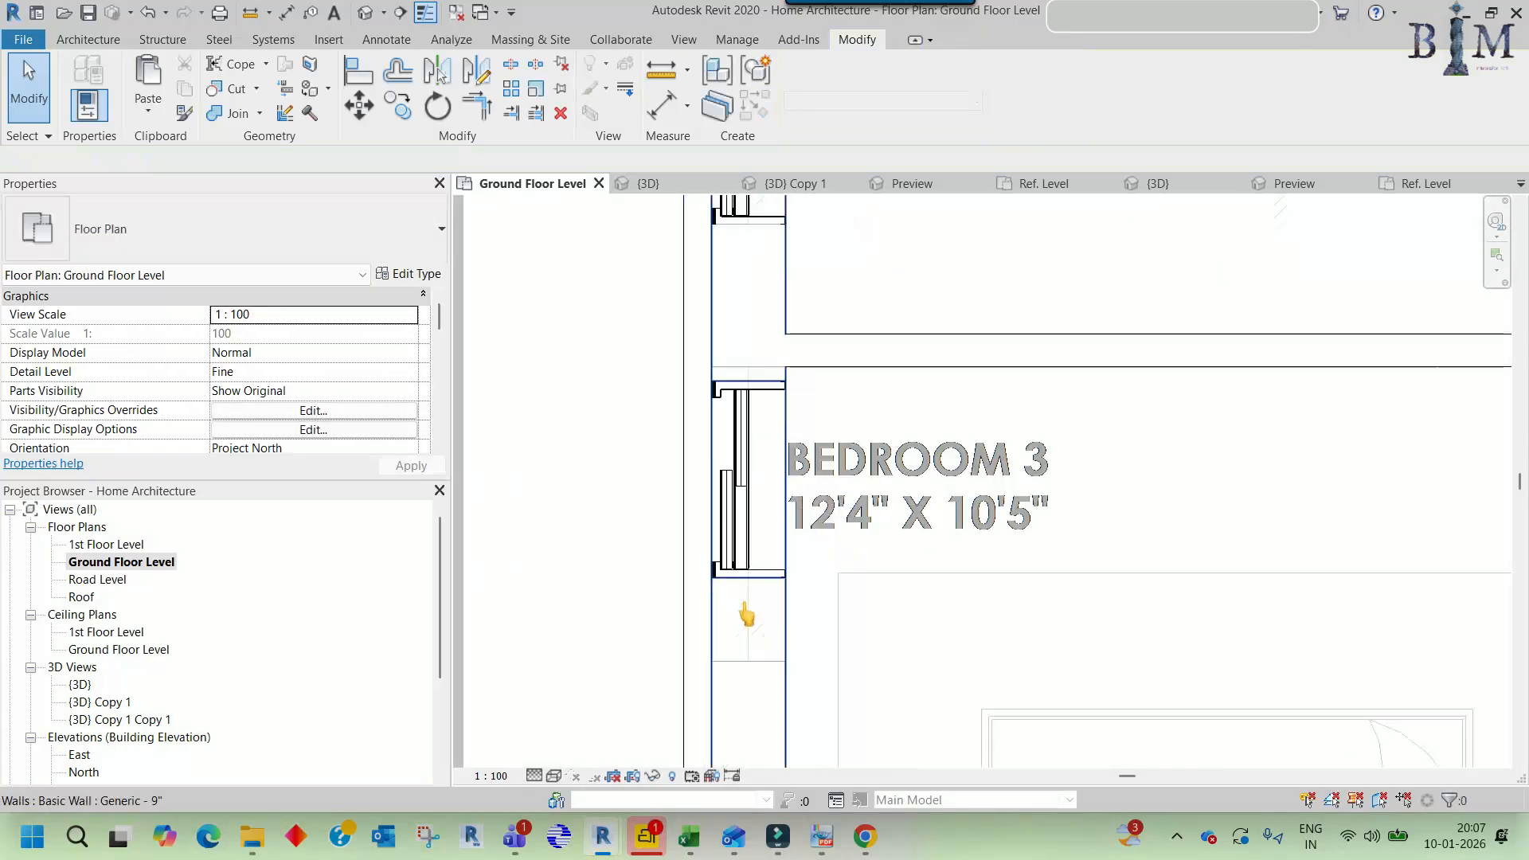
scroll(747, 615, "up", 1)
key("d")
key("i")
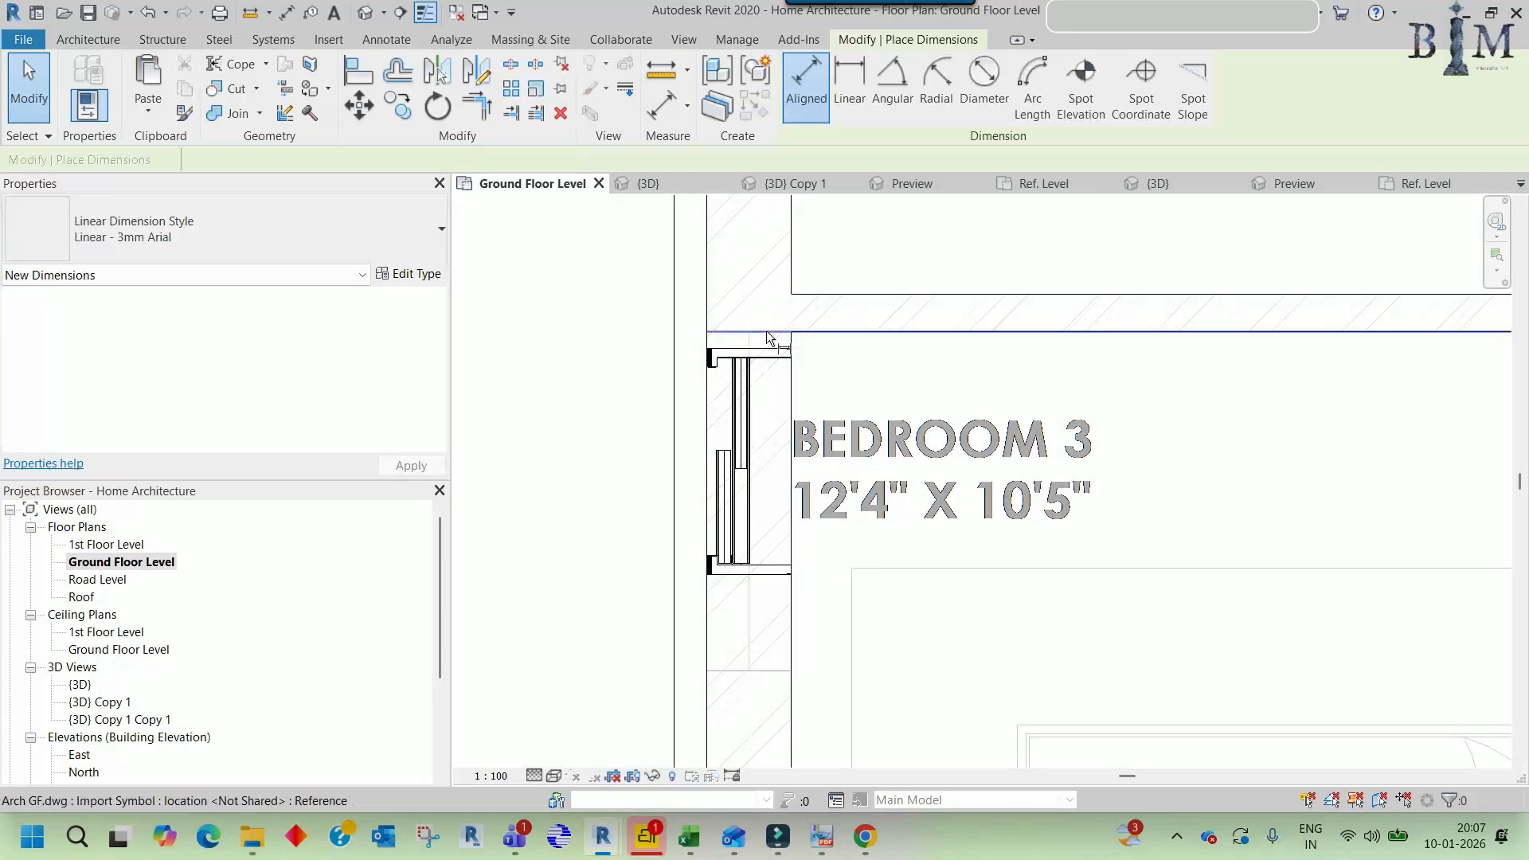
left_click(766, 332)
left_click(759, 667)
scroll(756, 646, "down", 1)
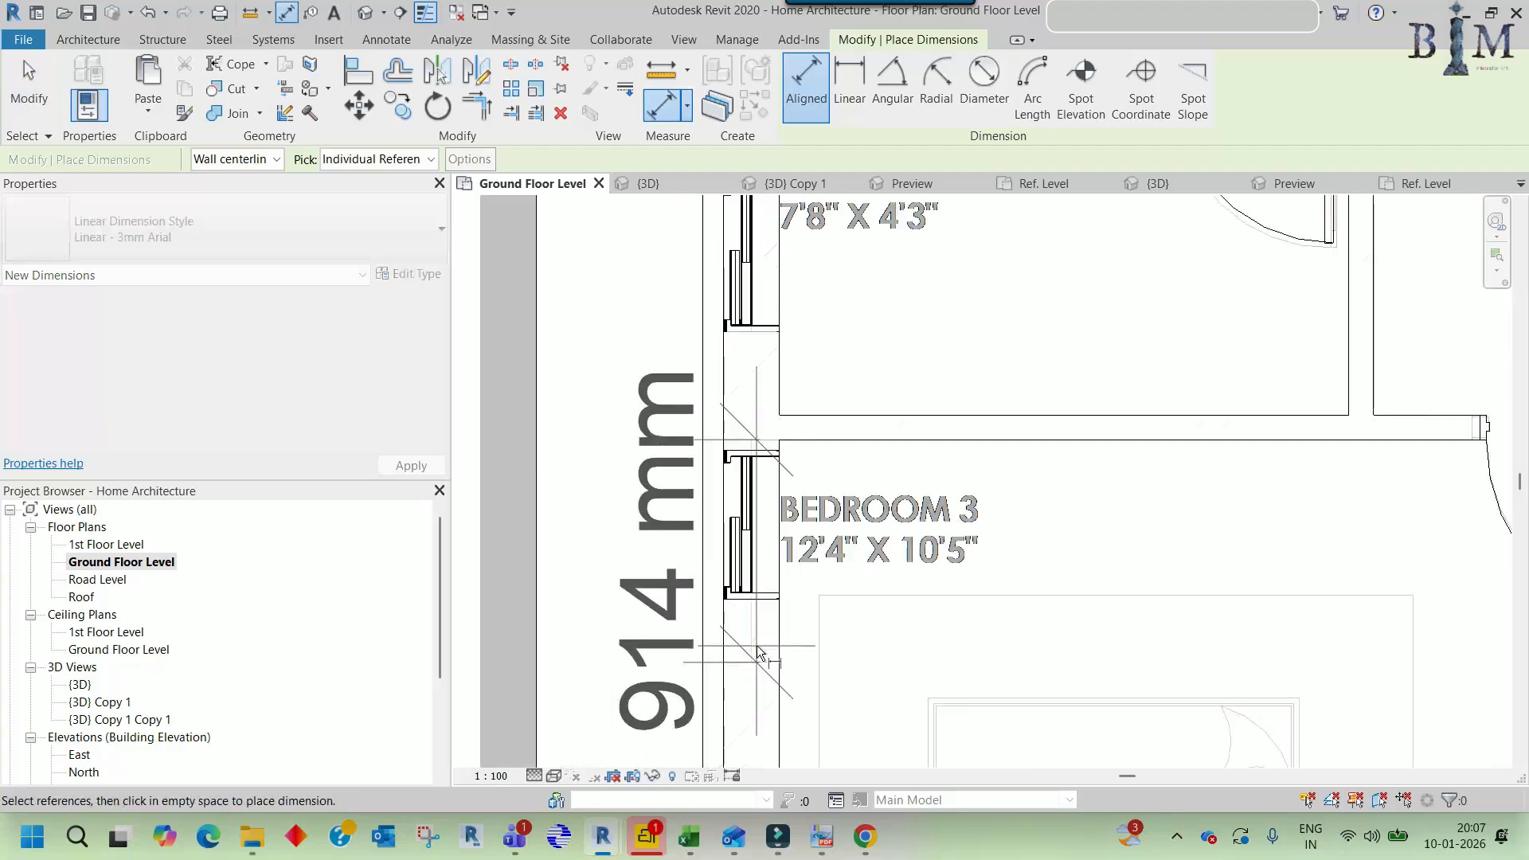
scroll(757, 645, "down", 1)
left_click(684, 625)
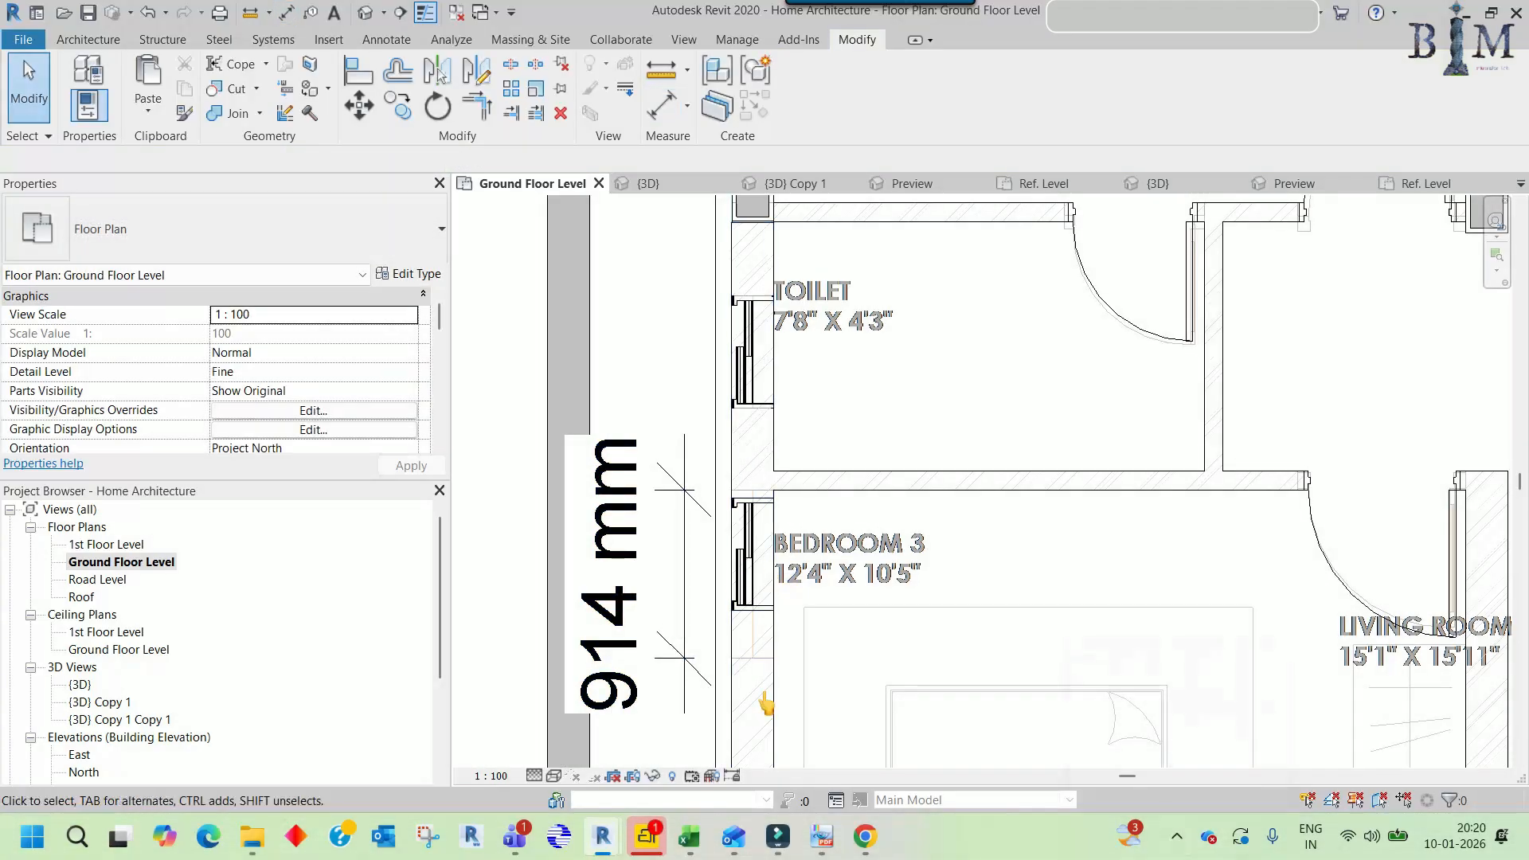
middle_click_drag(766, 703, 856, 535)
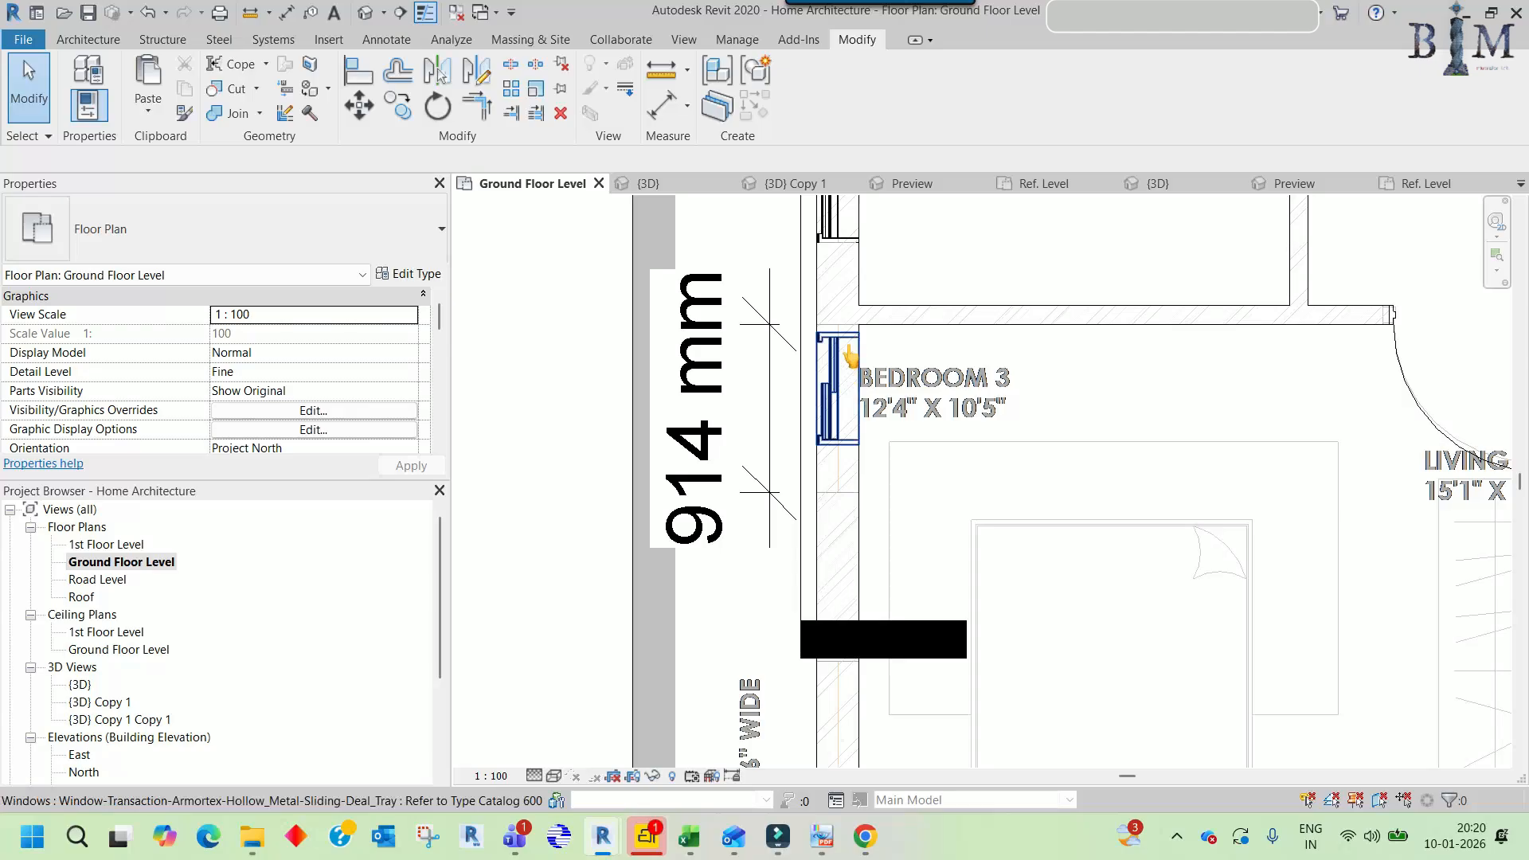
left_click(740, 474)
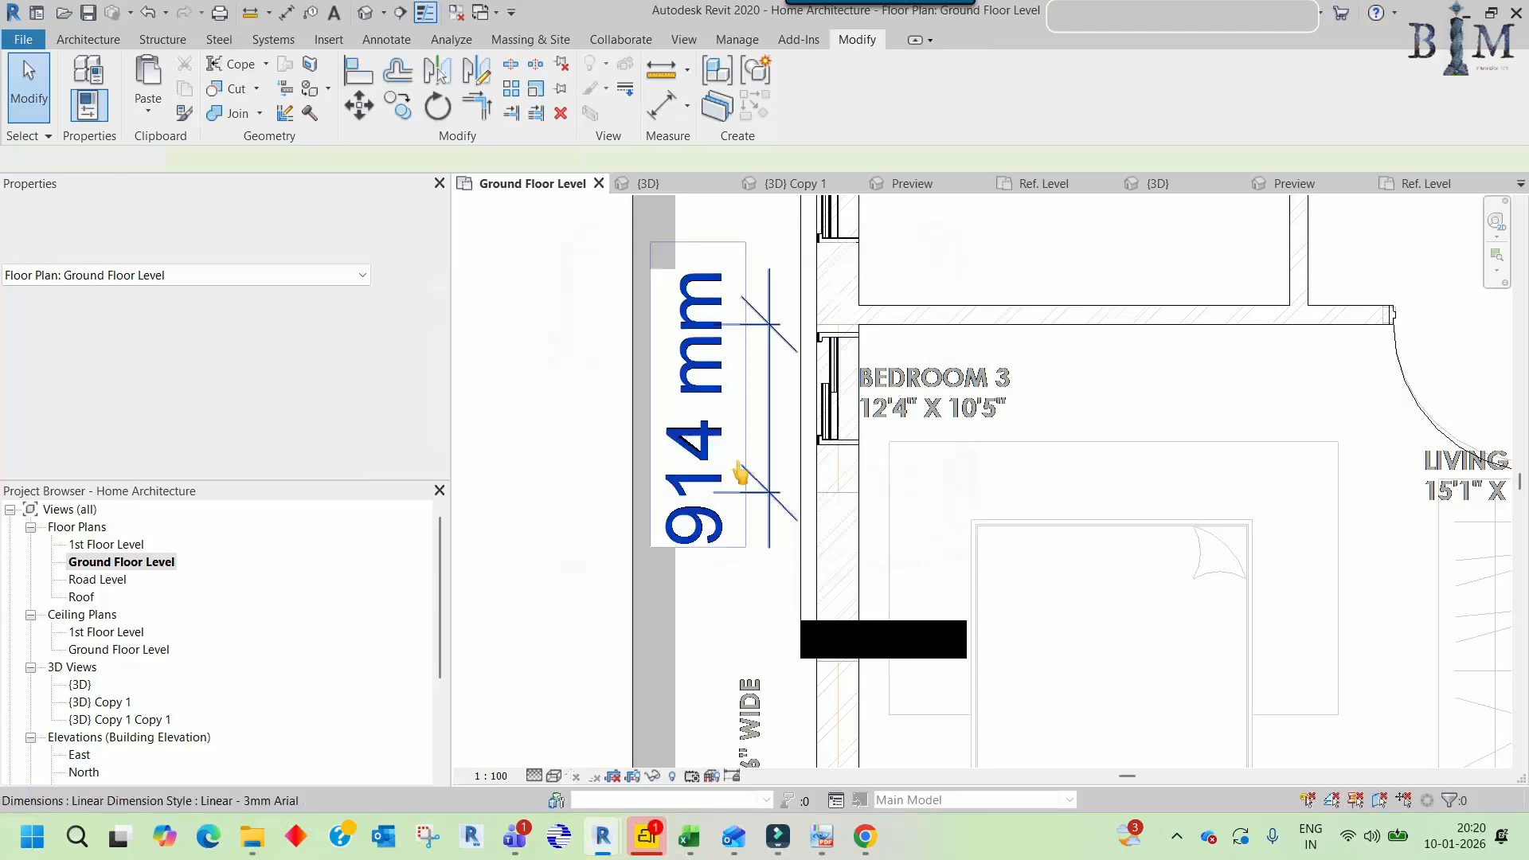
middle_click_drag(827, 381, 832, 454)
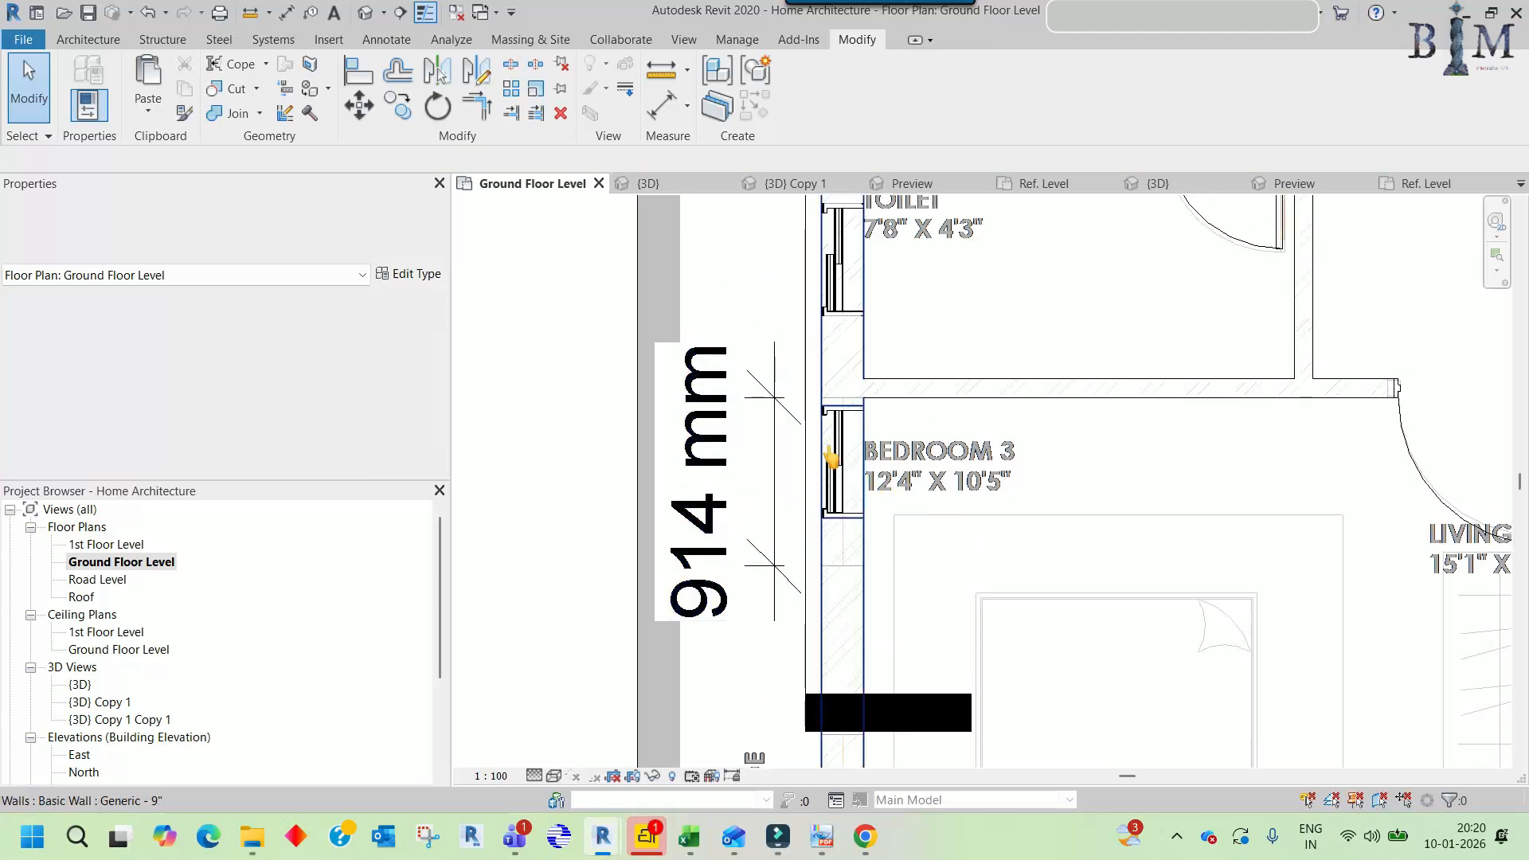
- Duplicate the Bedroom 3 window's type as "Refer to Type Catalog 950mm" and set its width to 950 mm
scroll(849, 454, "up", 2)
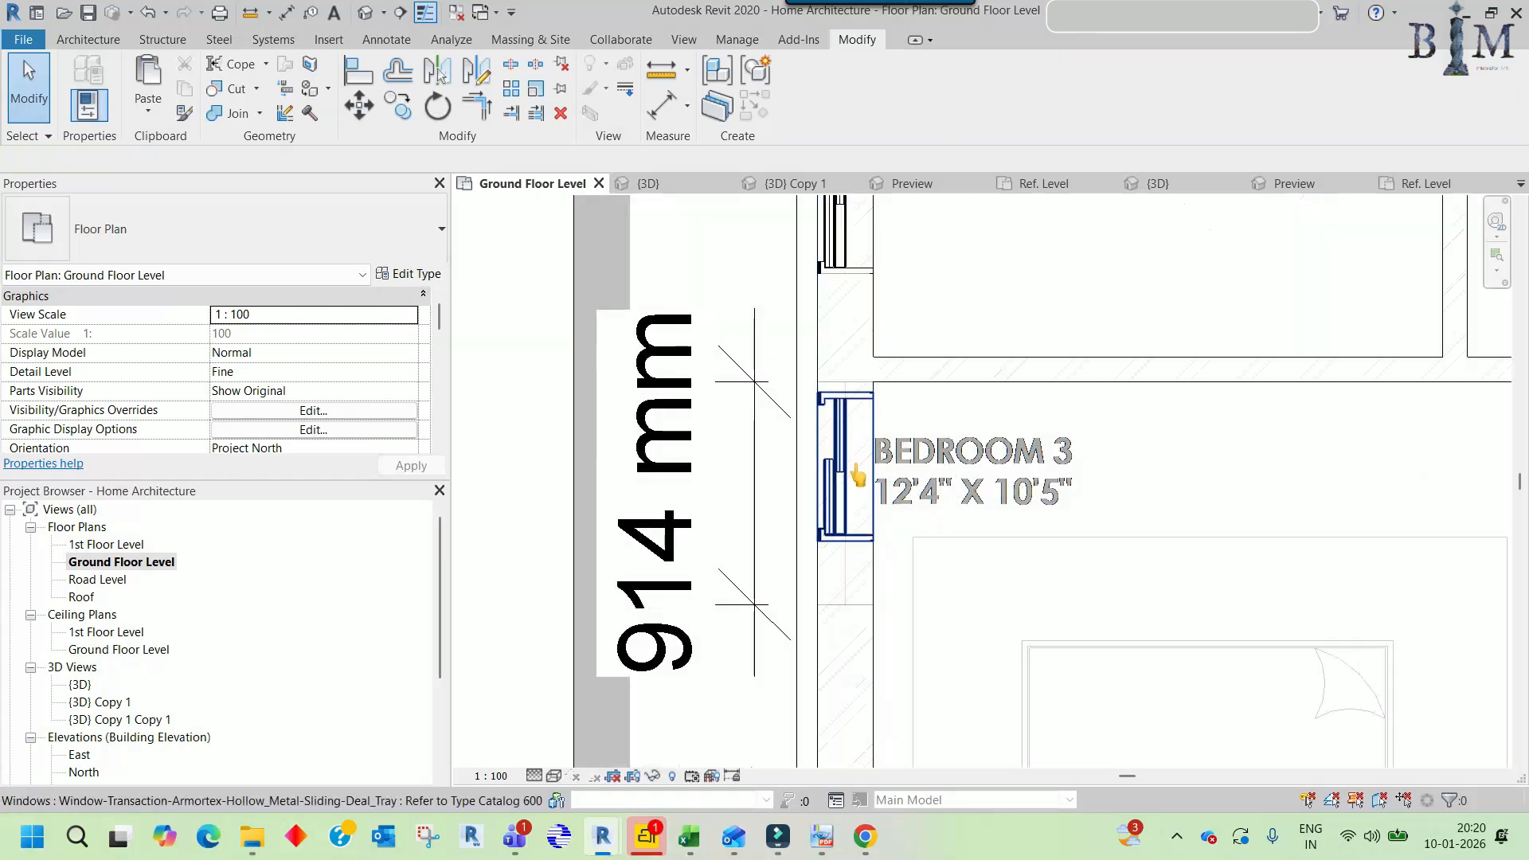
left_click(846, 466)
left_click(414, 273)
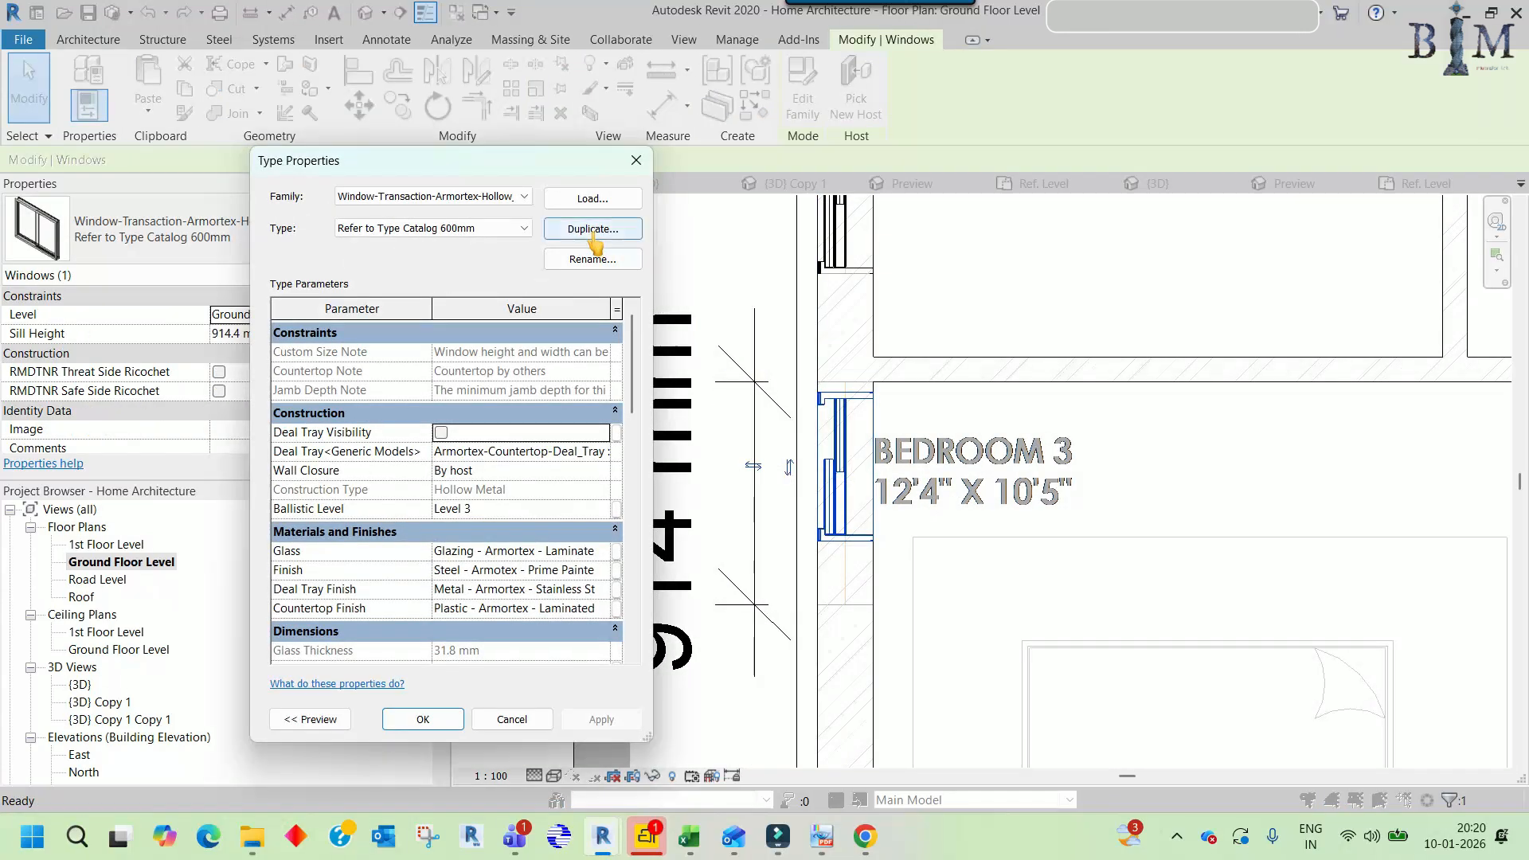
left_click(592, 228)
left_click_drag(414, 437, 424, 437)
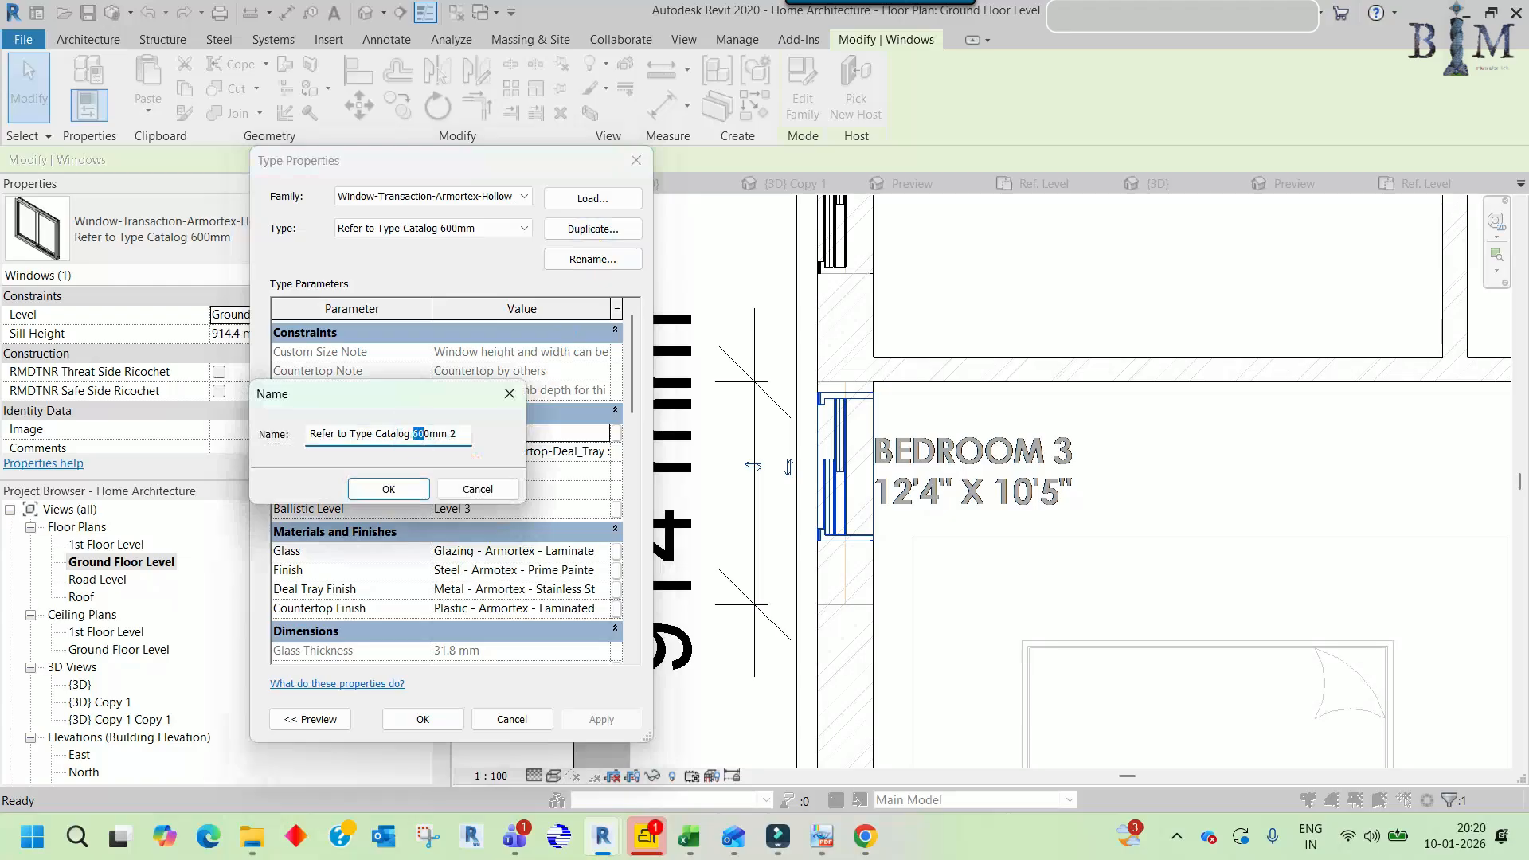
left_click(465, 489)
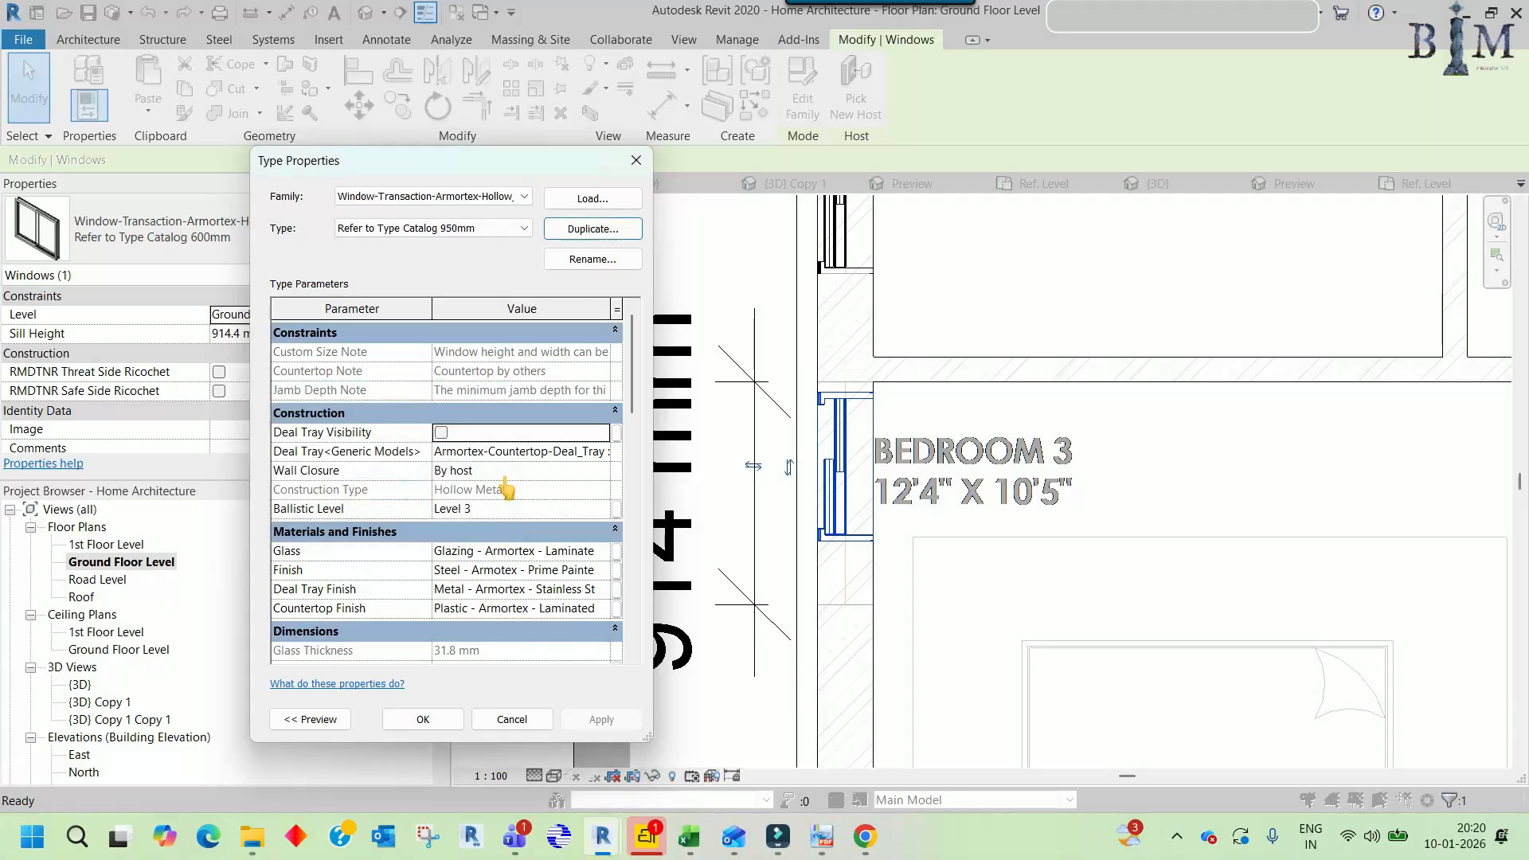
scroll(507, 489, "down", 3)
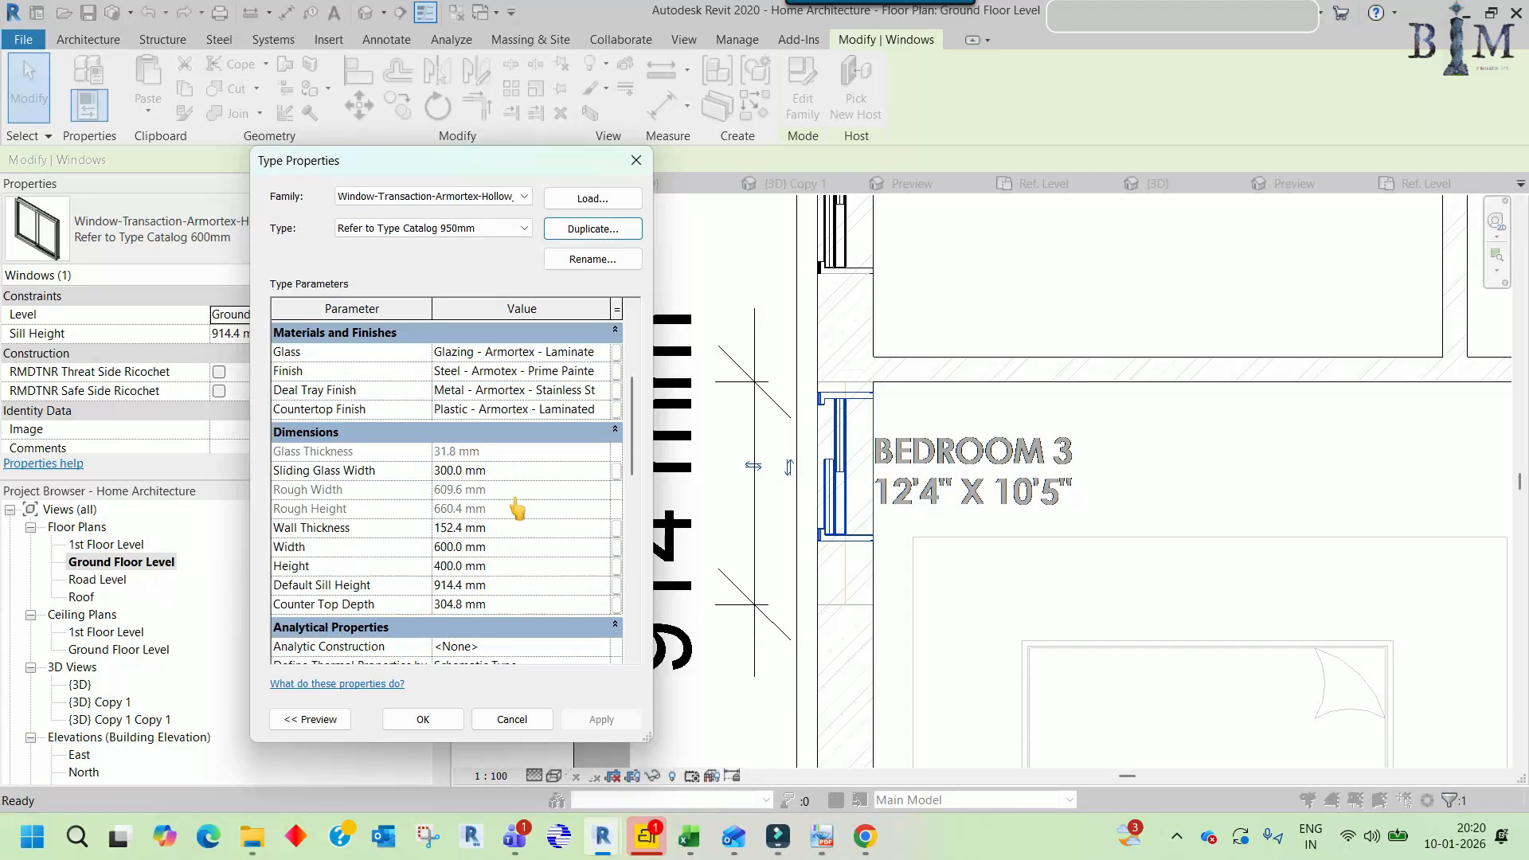
left_click(512, 547)
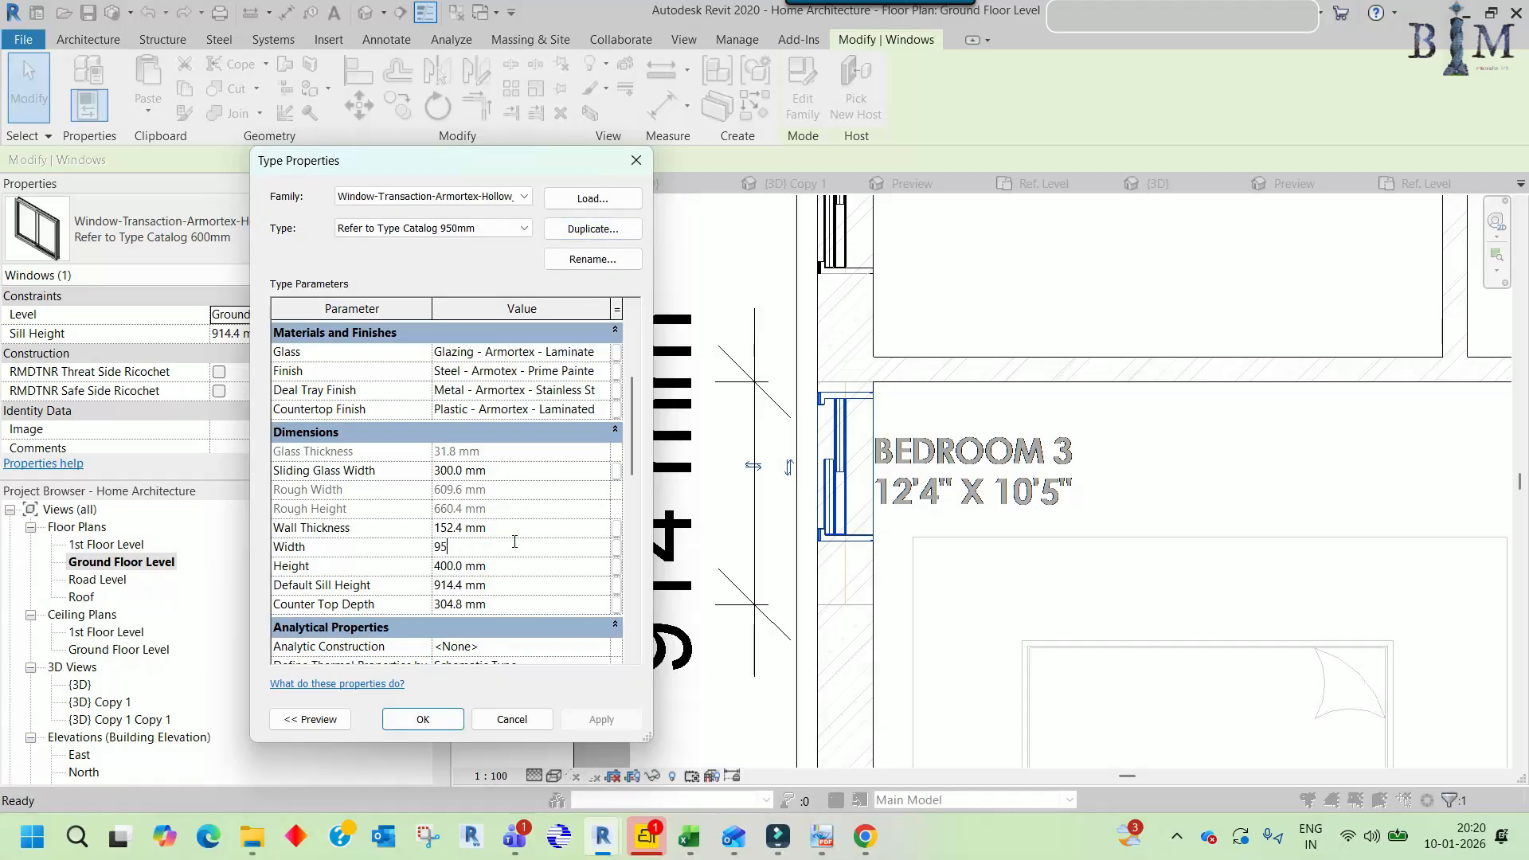
left_click(425, 720)
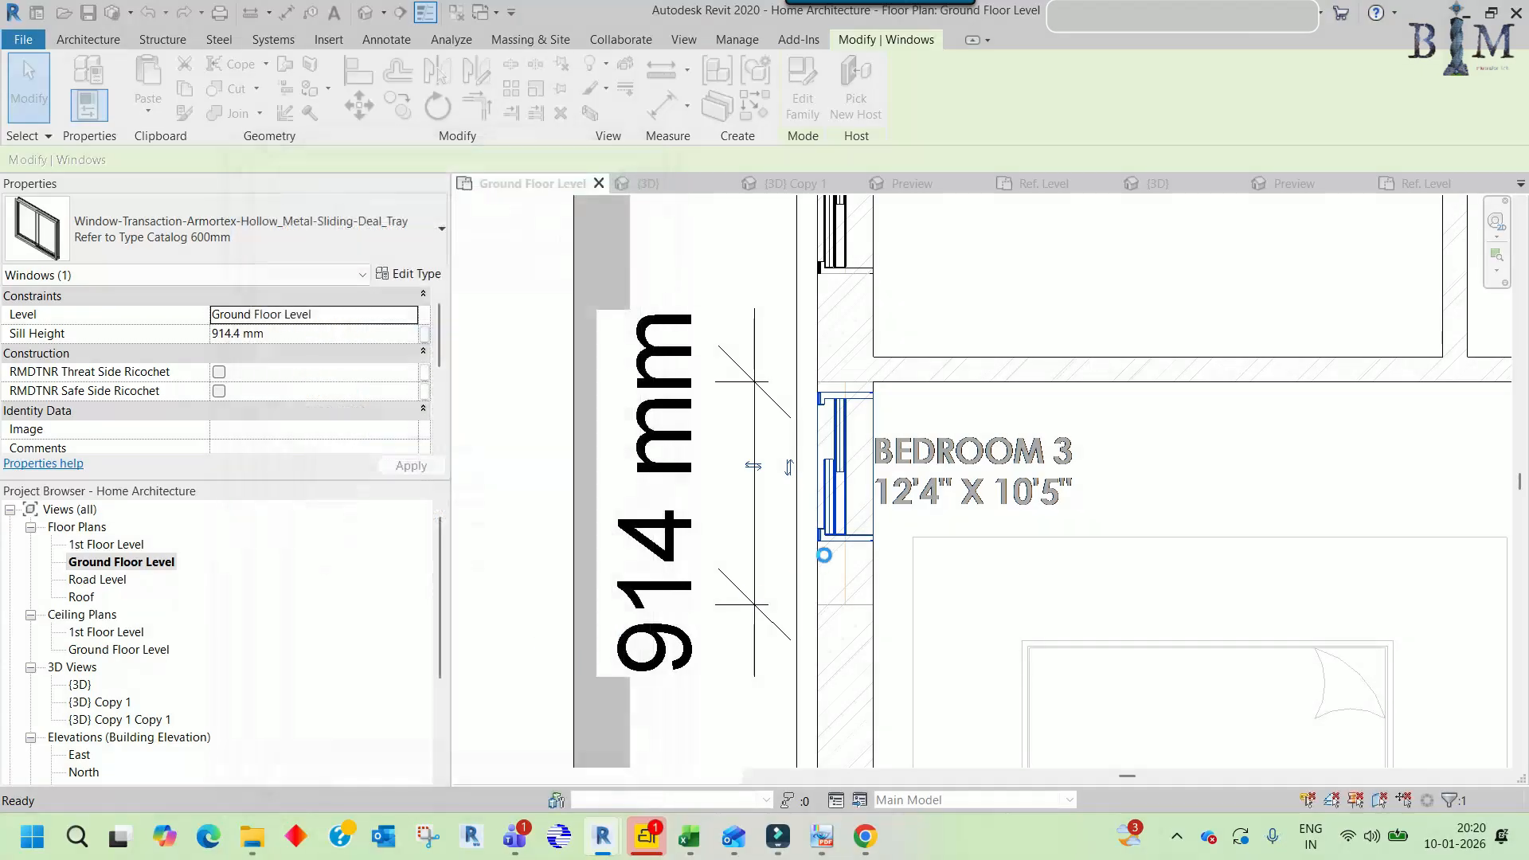
key("Escape")
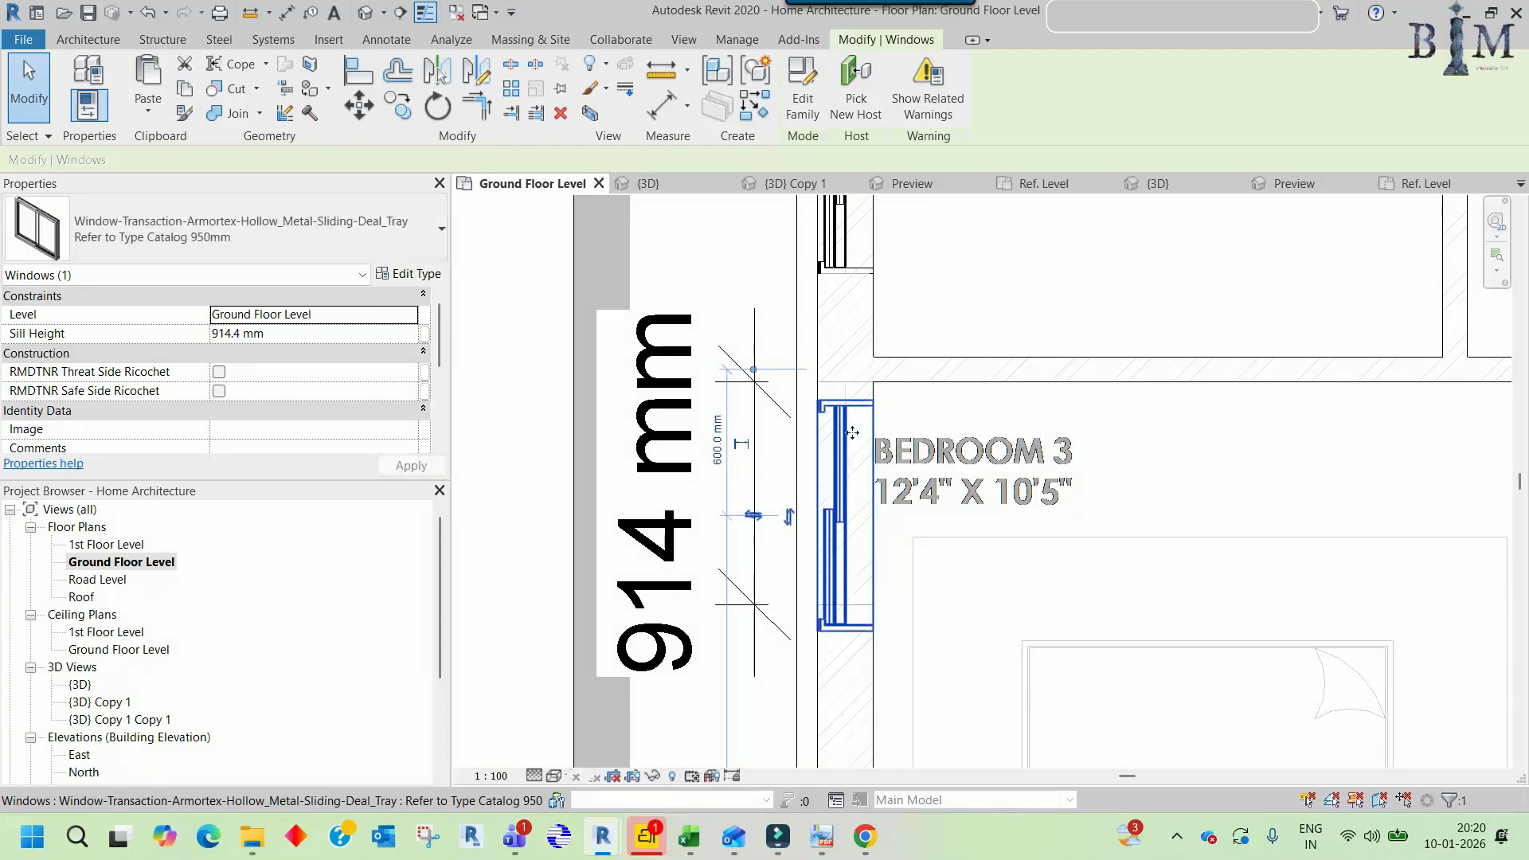
- Align the edge of the Bedroom 3 window with the end of the window opening drawn on the imported plan
scroll(856, 375, "up", 4)
key("a")
key("l")
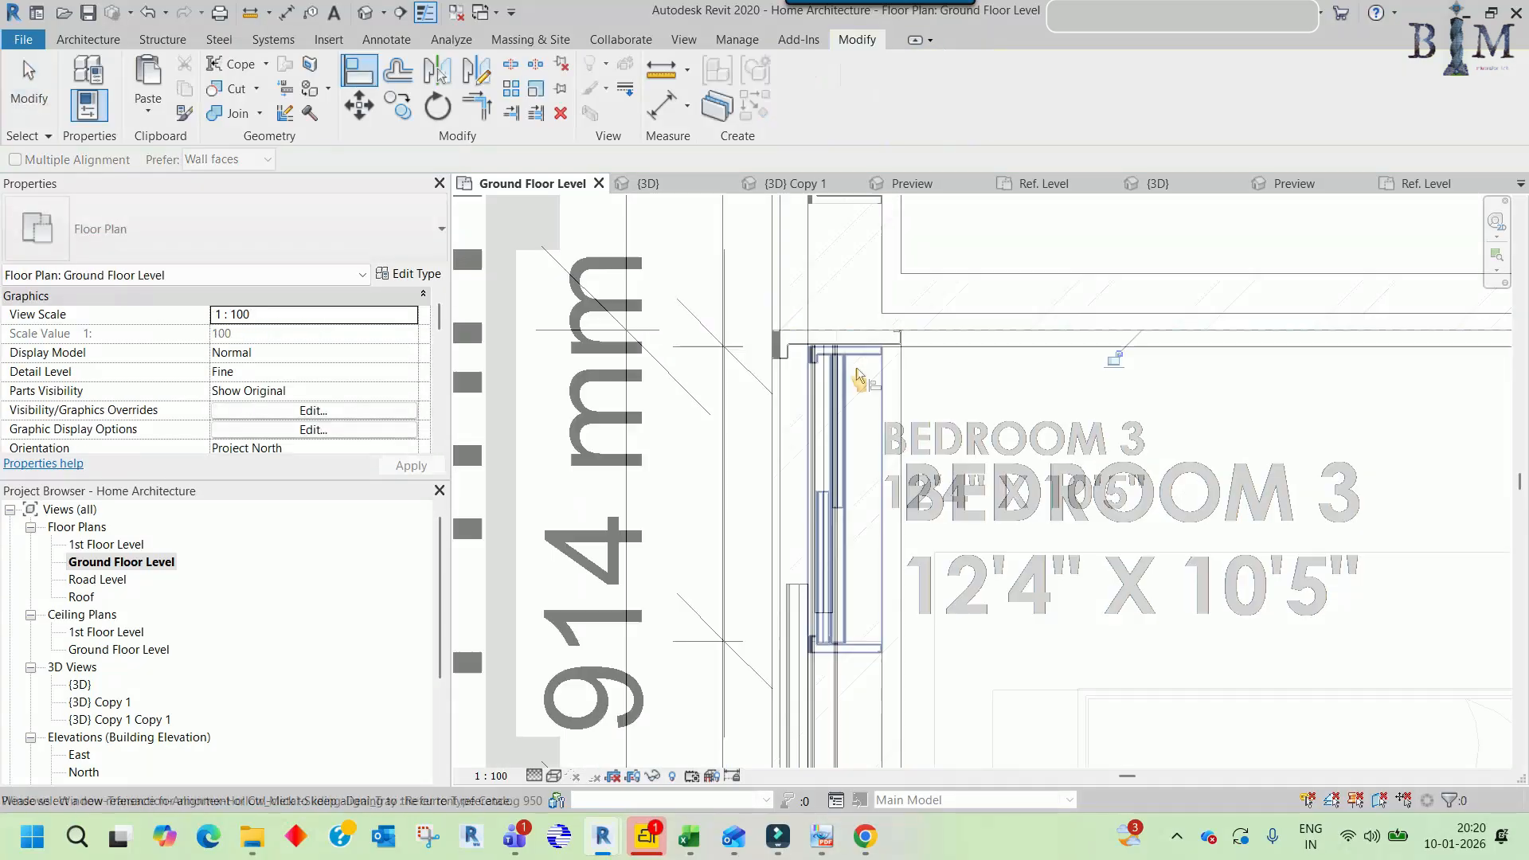
key("Escape")
scroll(857, 366, "down", 6)
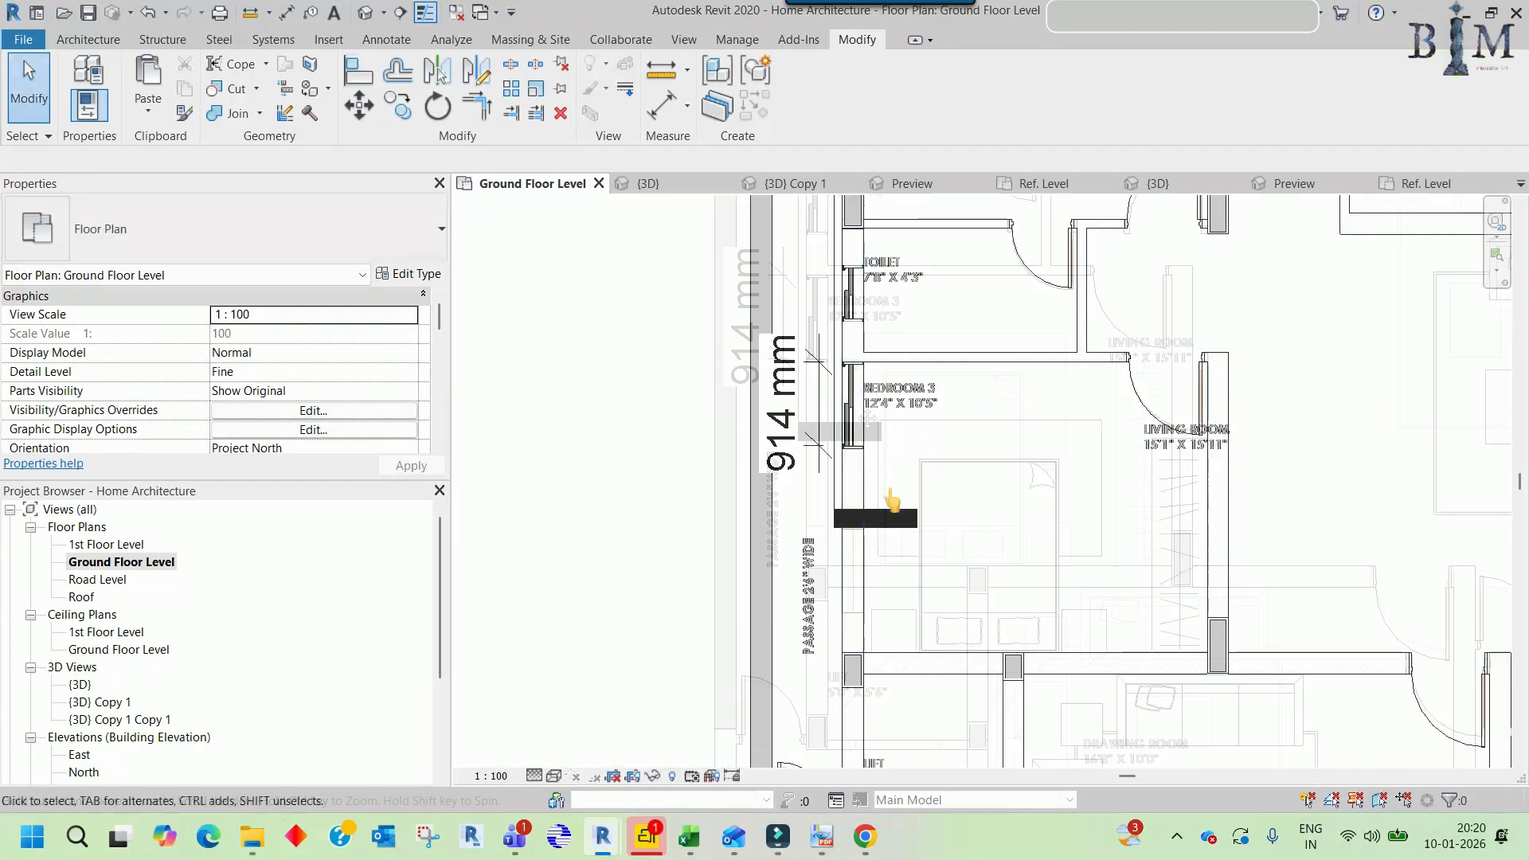
- Switch to the floor plan PDF in PDF-XChange Viewer, examine the windows in the Toilet and Bedroom 3 outer wall, and return to Revit
key("alt+Tab")
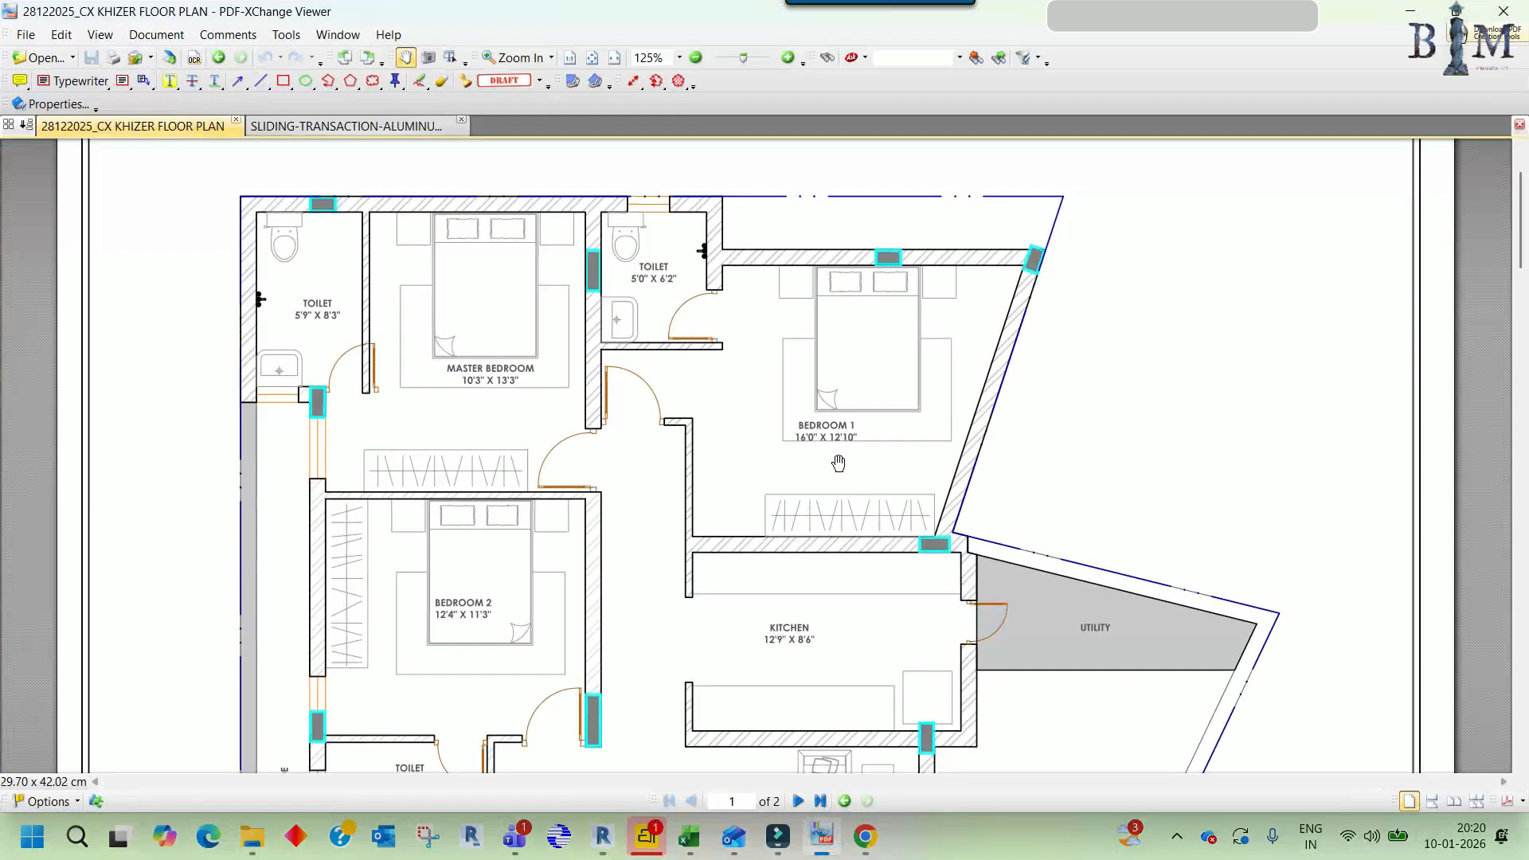
scroll(544, 594, "down", 5)
scroll(785, 463, "down", 3, "ctrl")
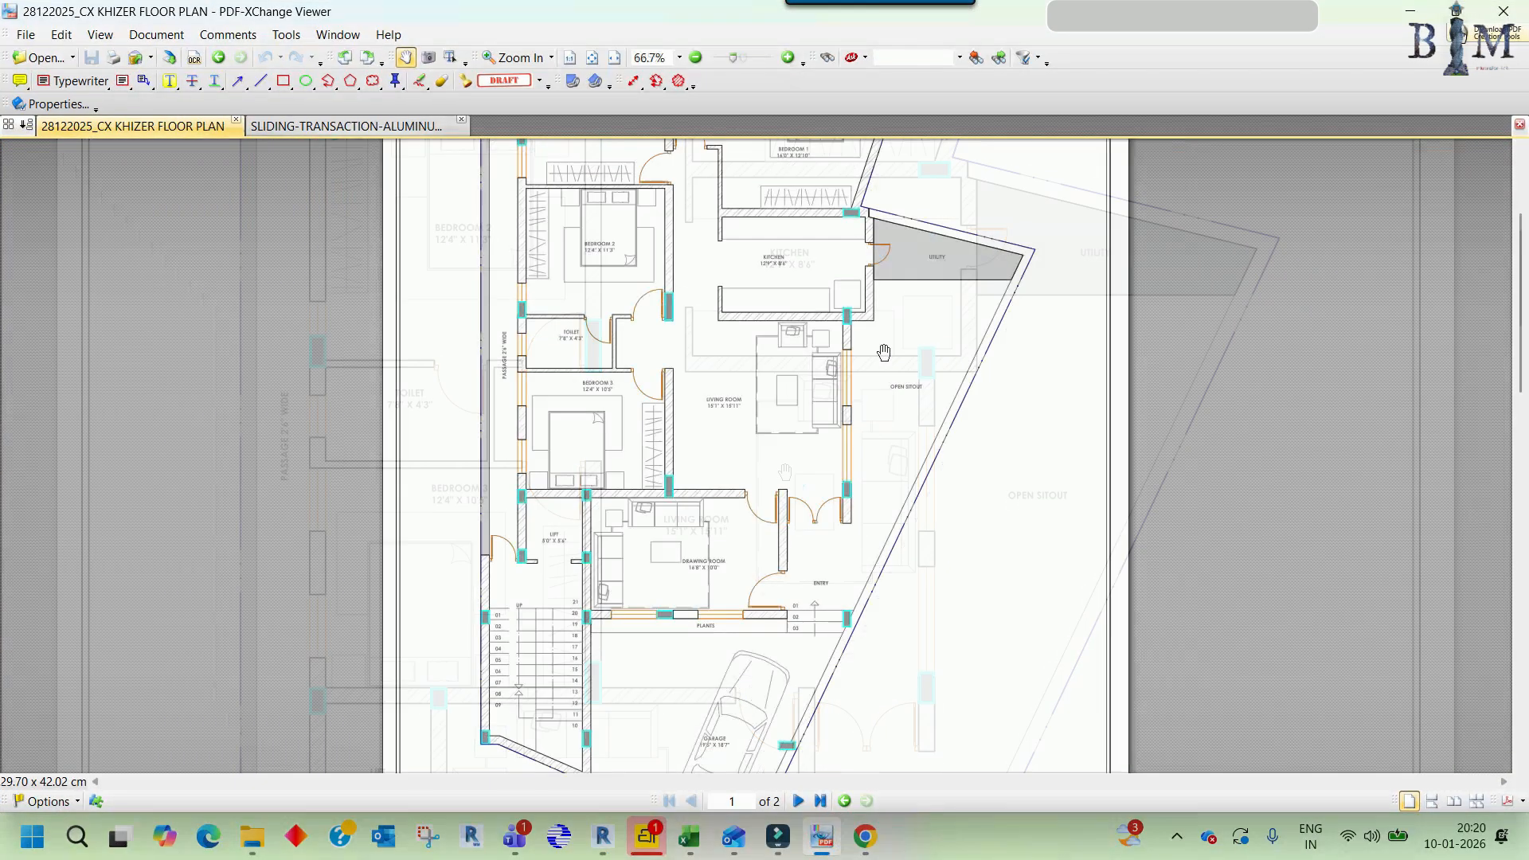
scroll(548, 422, "up", 3, "ctrl")
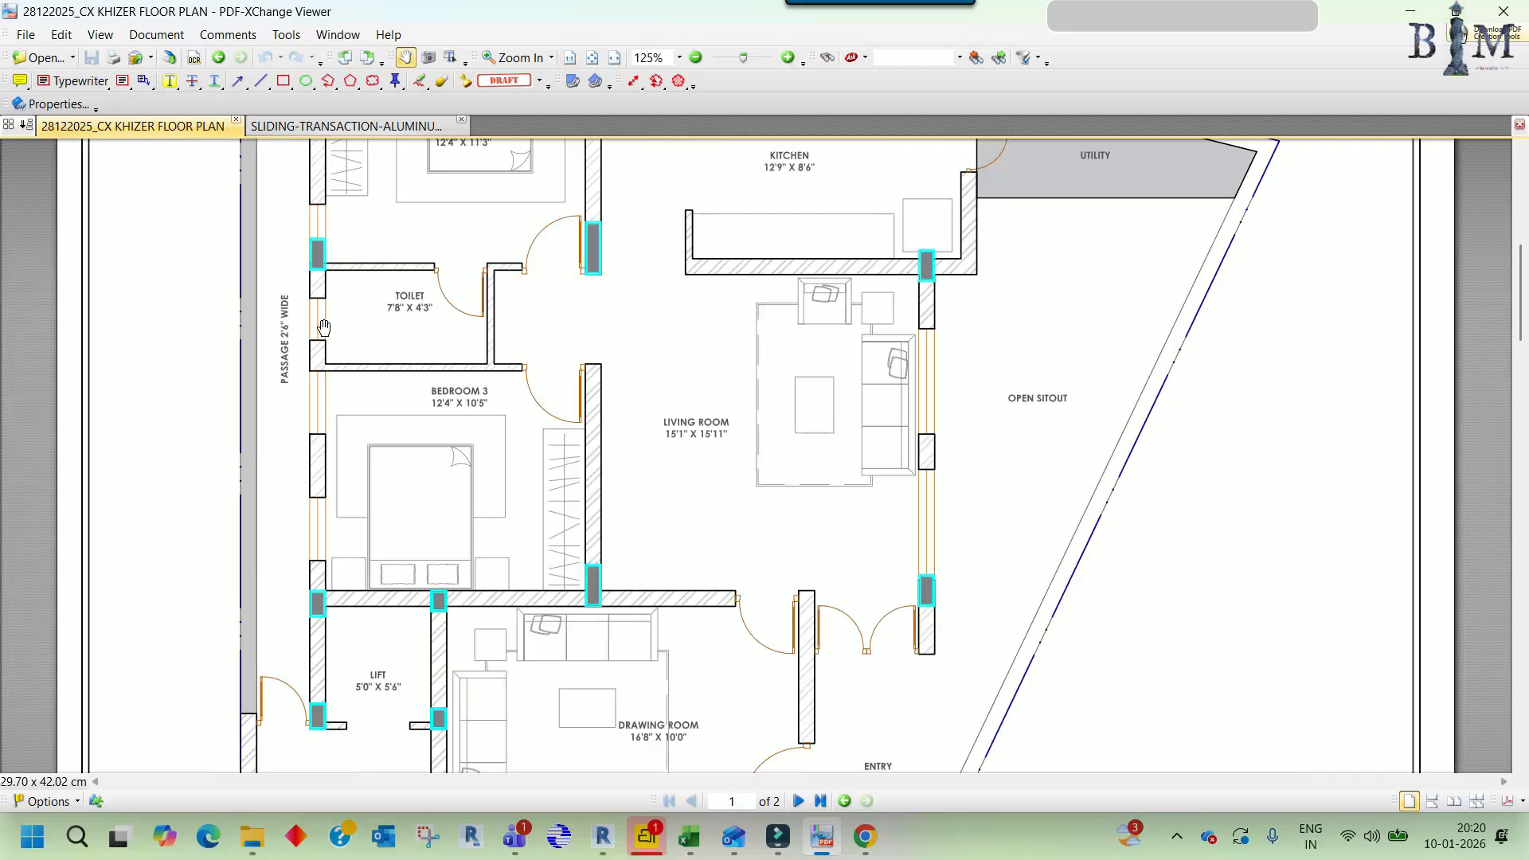
key("ctrl+2")
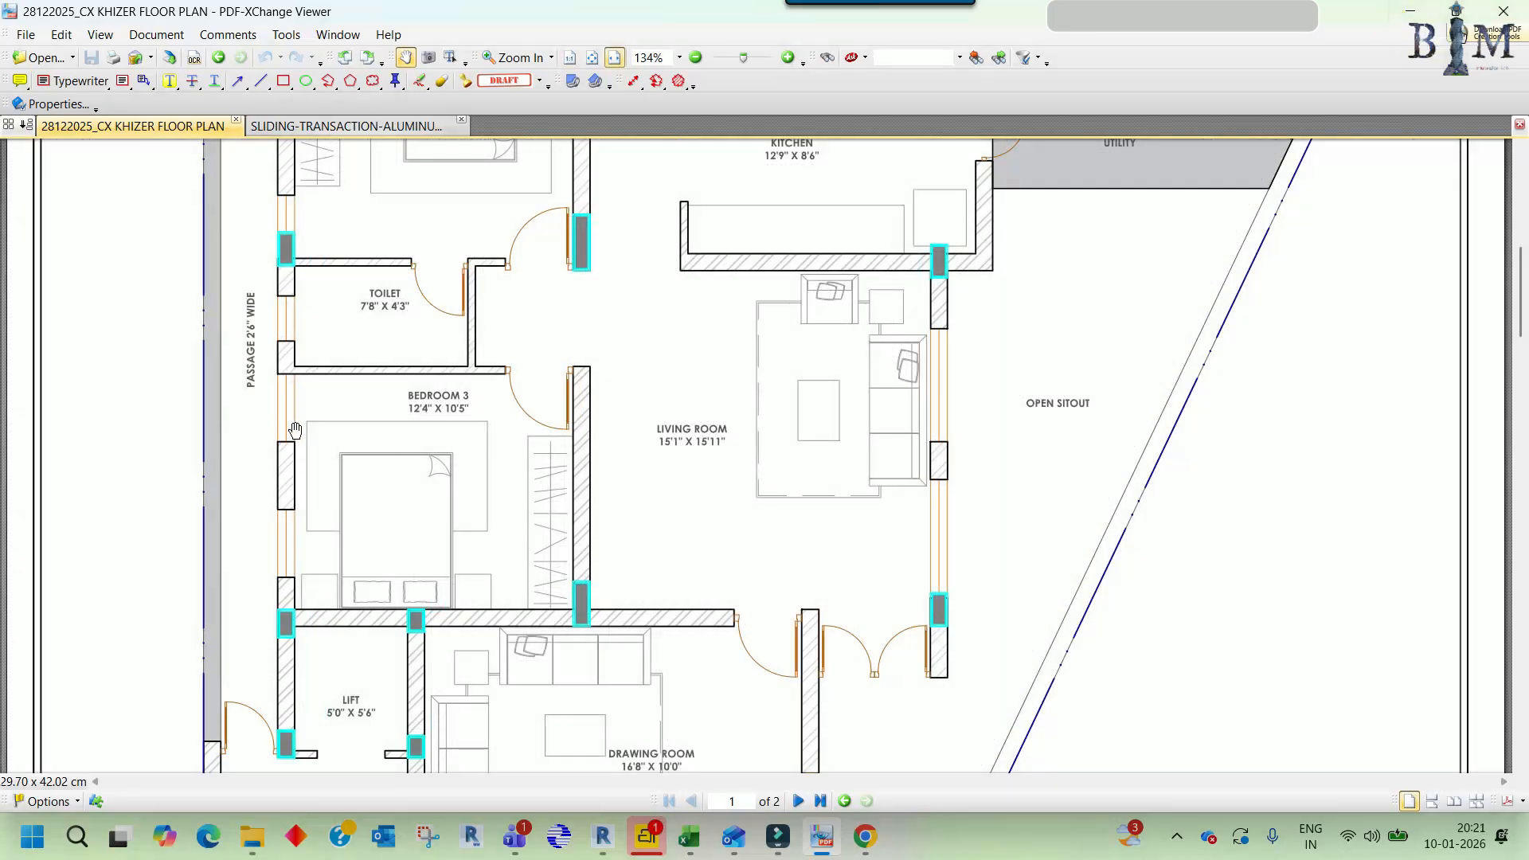
key("alt+Tab")
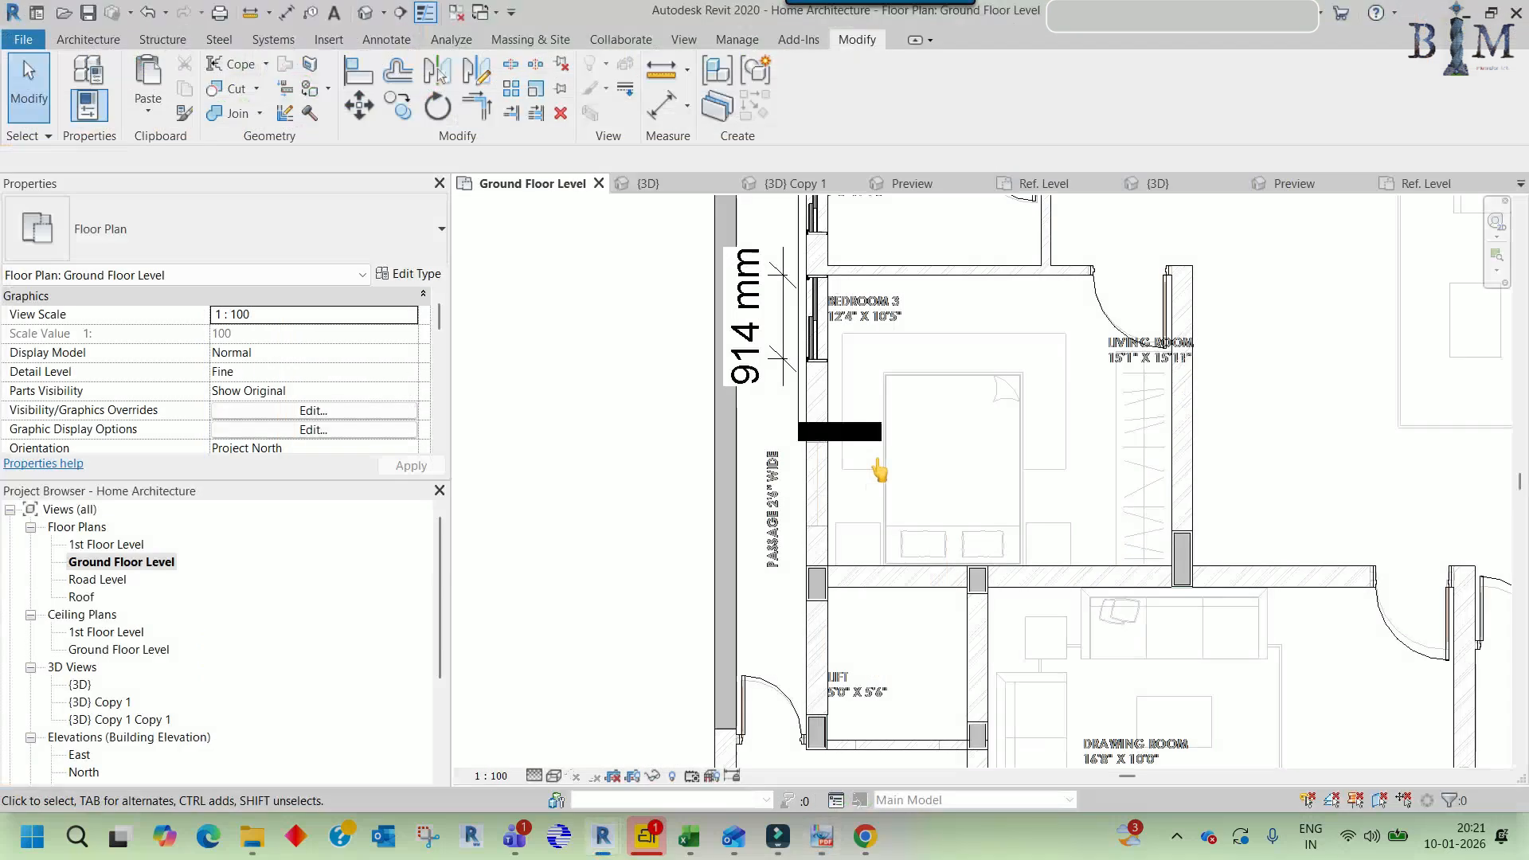
- Look up the height in the type properties of the upper living room window
scroll(881, 453, "down", 2)
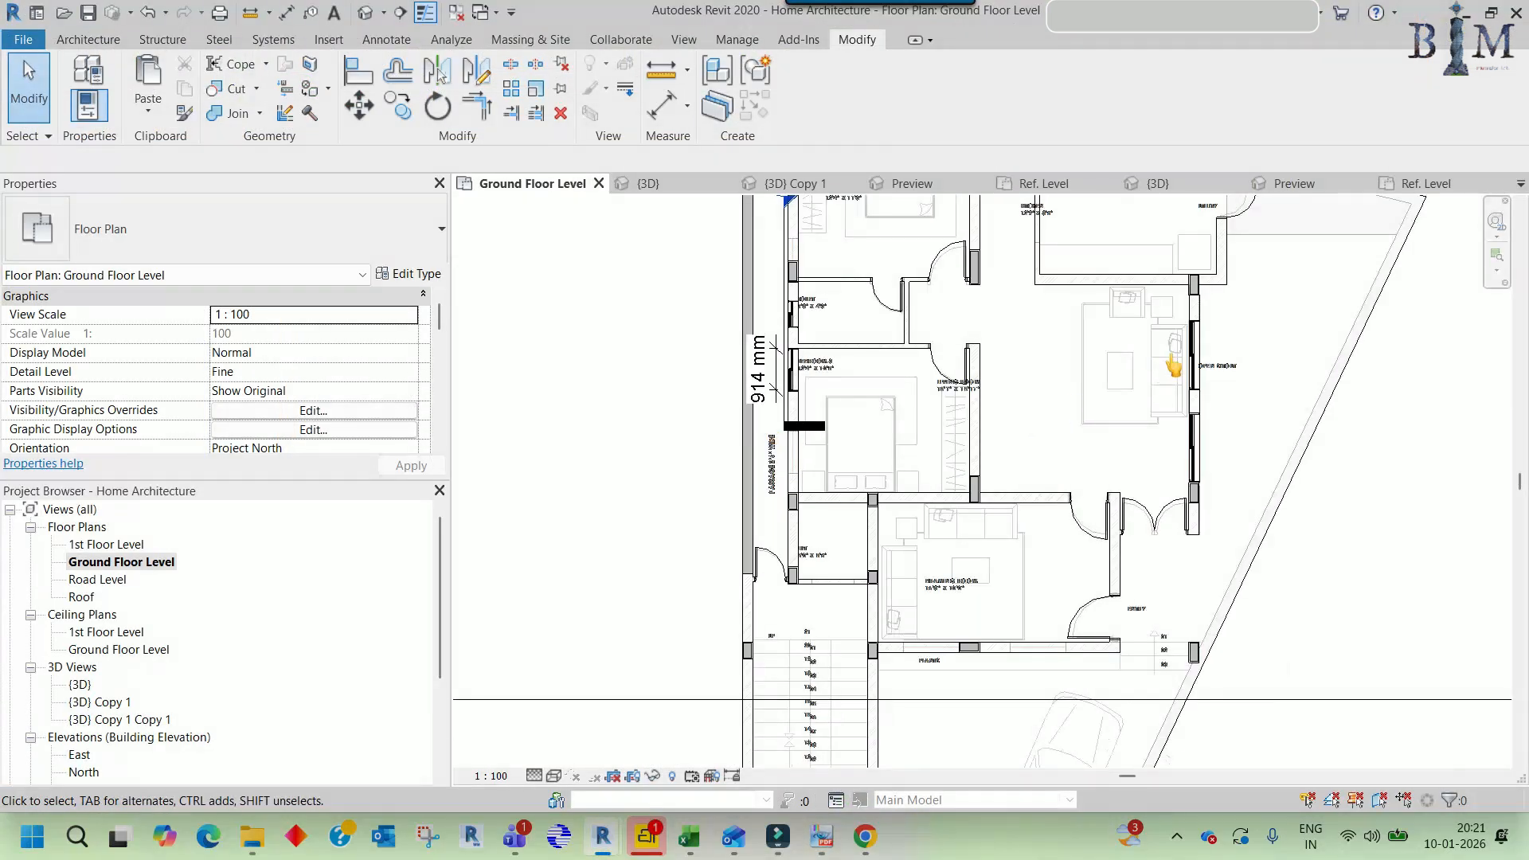
left_click(1172, 362)
left_click(422, 275)
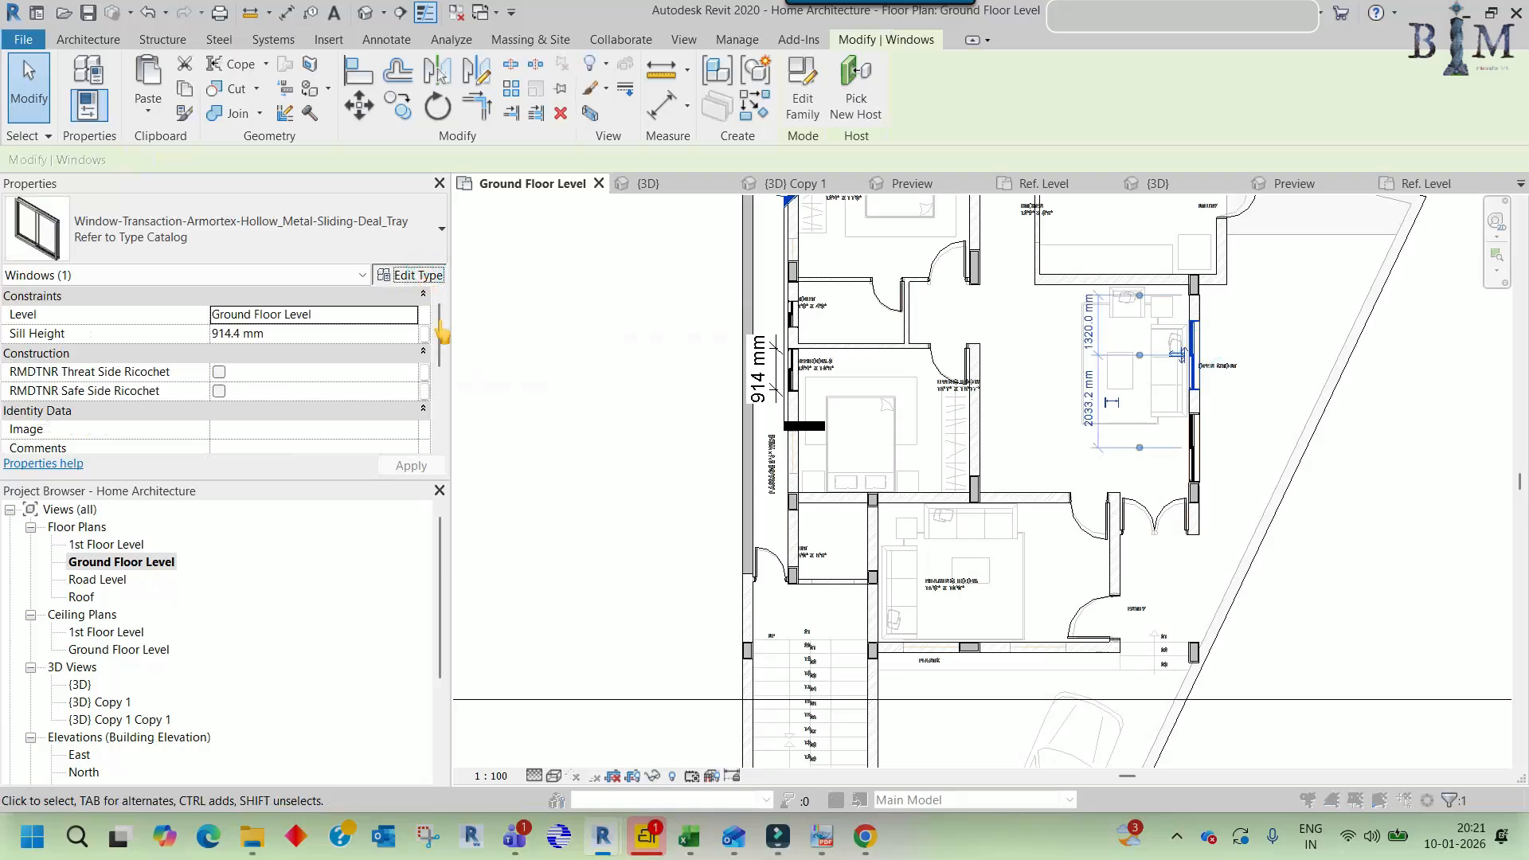
scroll(425, 470, "down", 3)
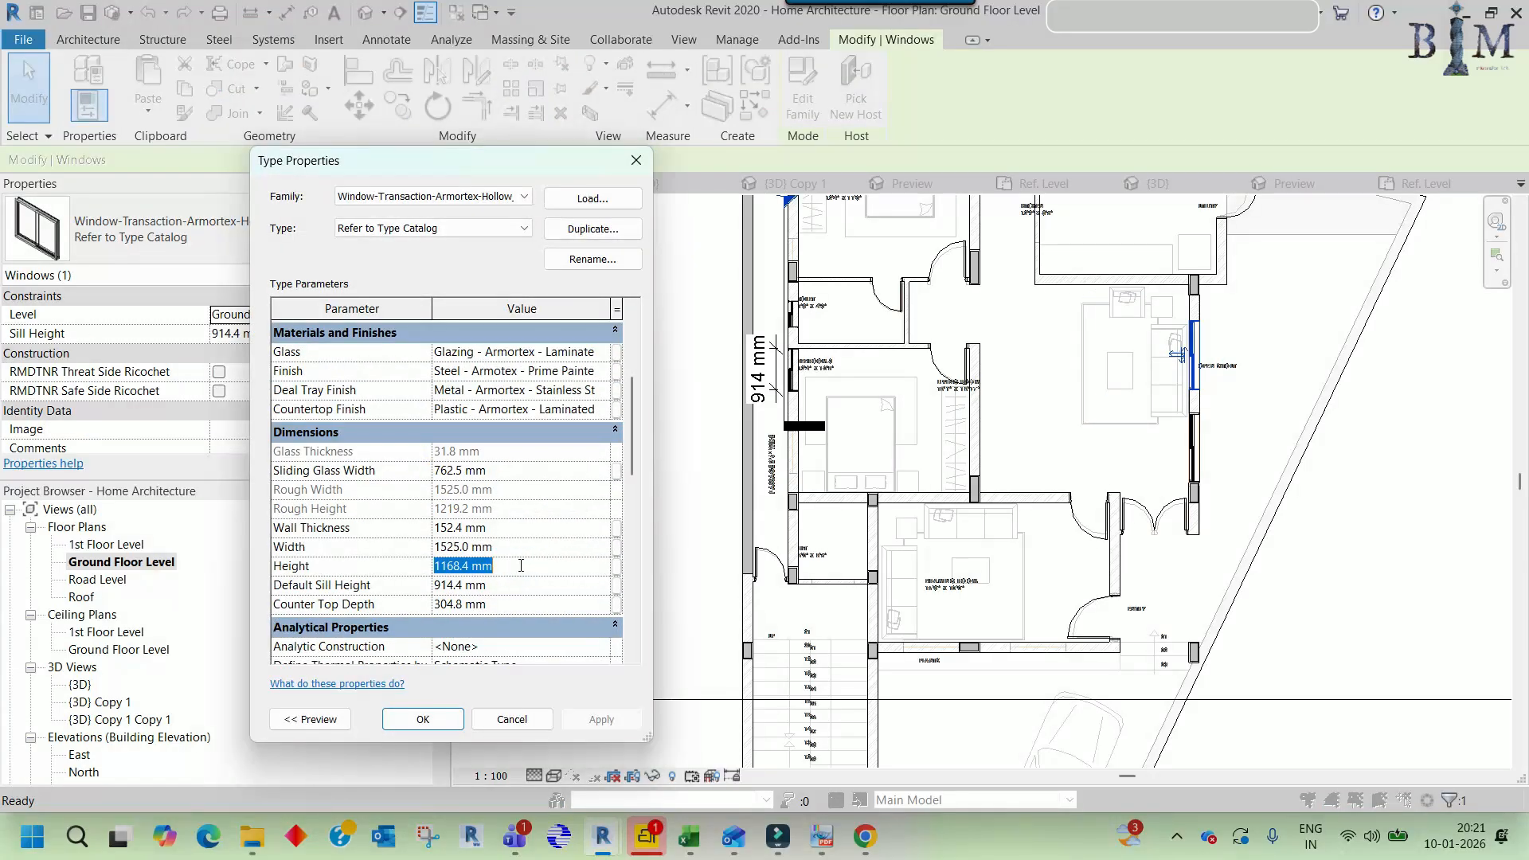
key("Escape")
key("Escape")
key("Escape")
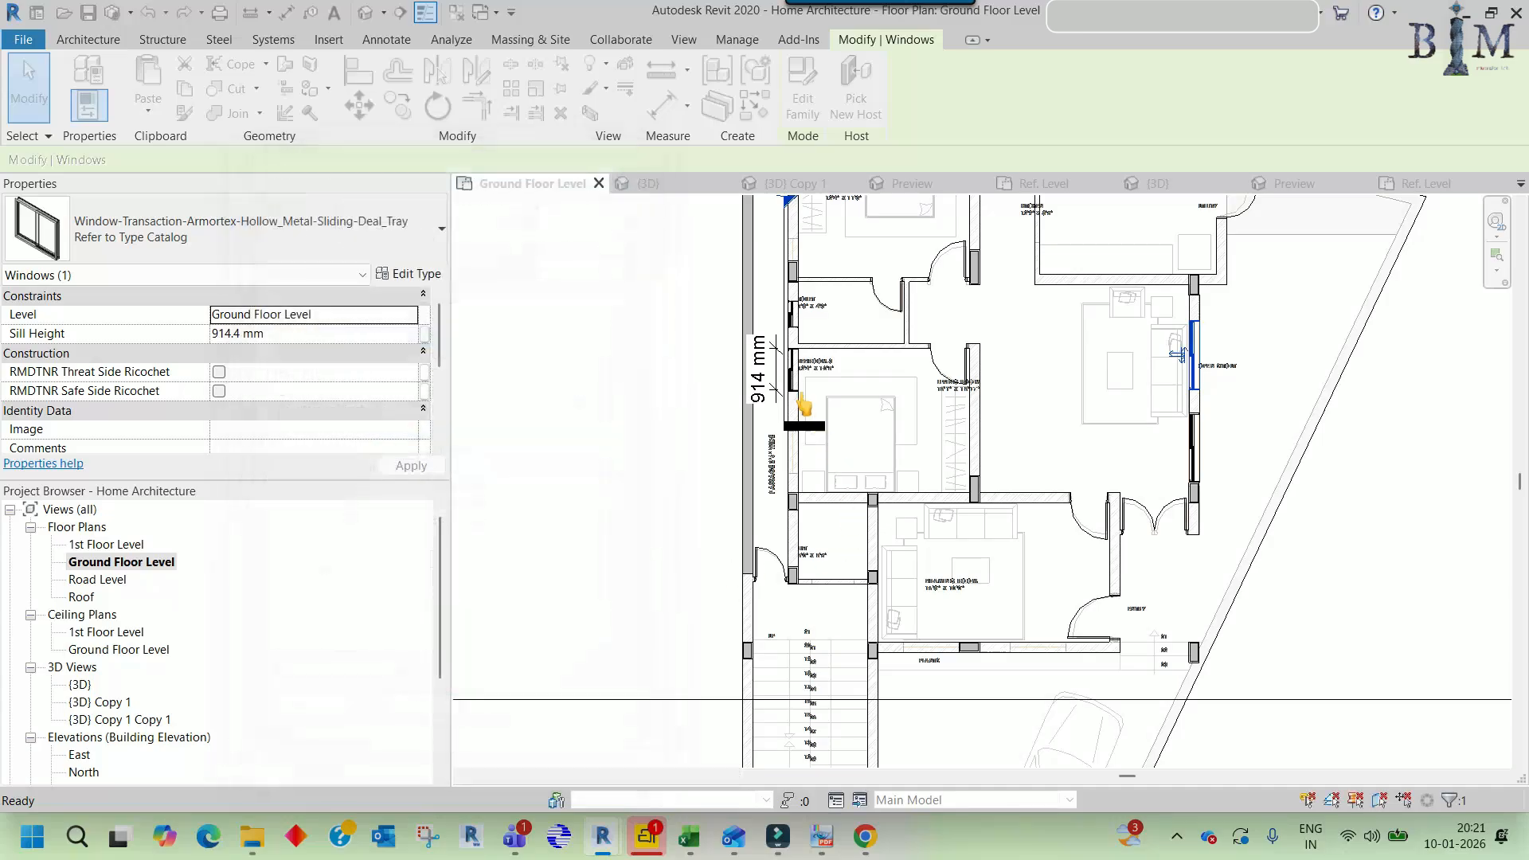
- Set the height of the Bedroom 3 window's 950mm type to the living room window's 1168.4 mm
scroll(795, 388, "up", 3)
scroll(770, 414, "up", 2)
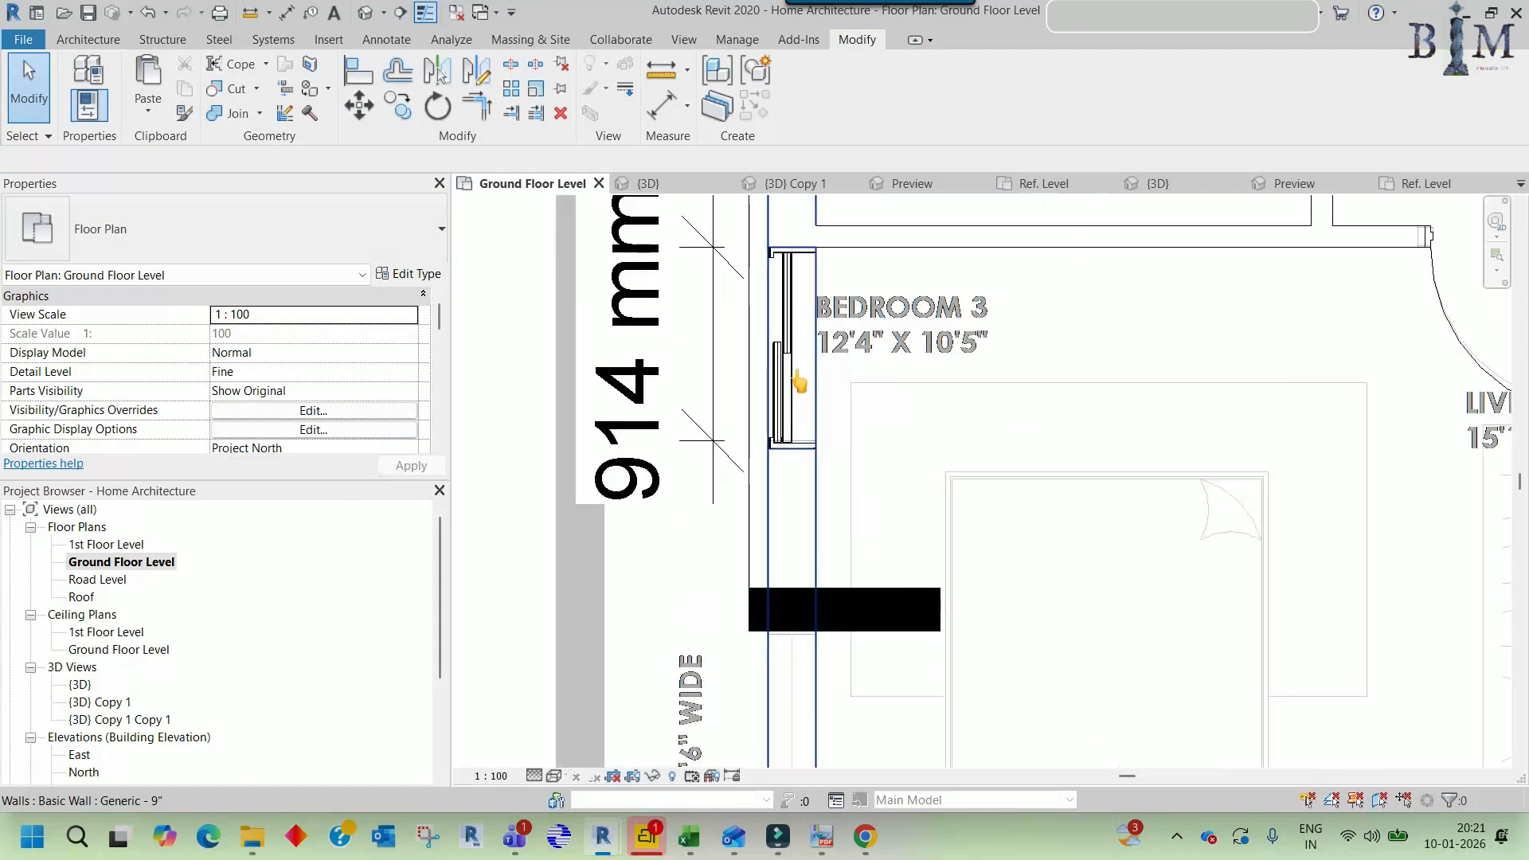
left_click(794, 381)
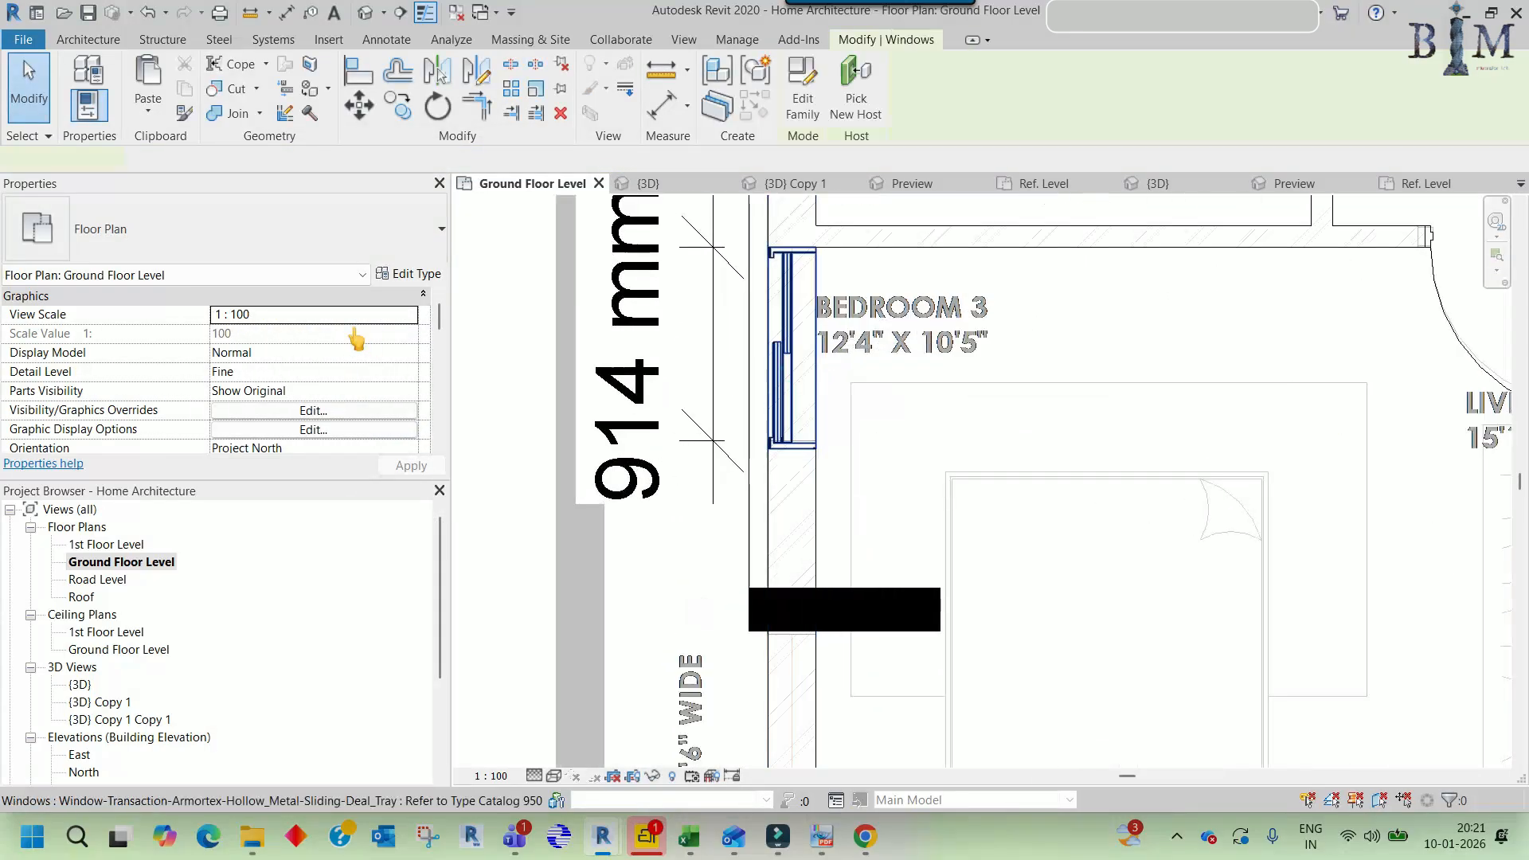
left_click(413, 276)
scroll(578, 571, "down", 3)
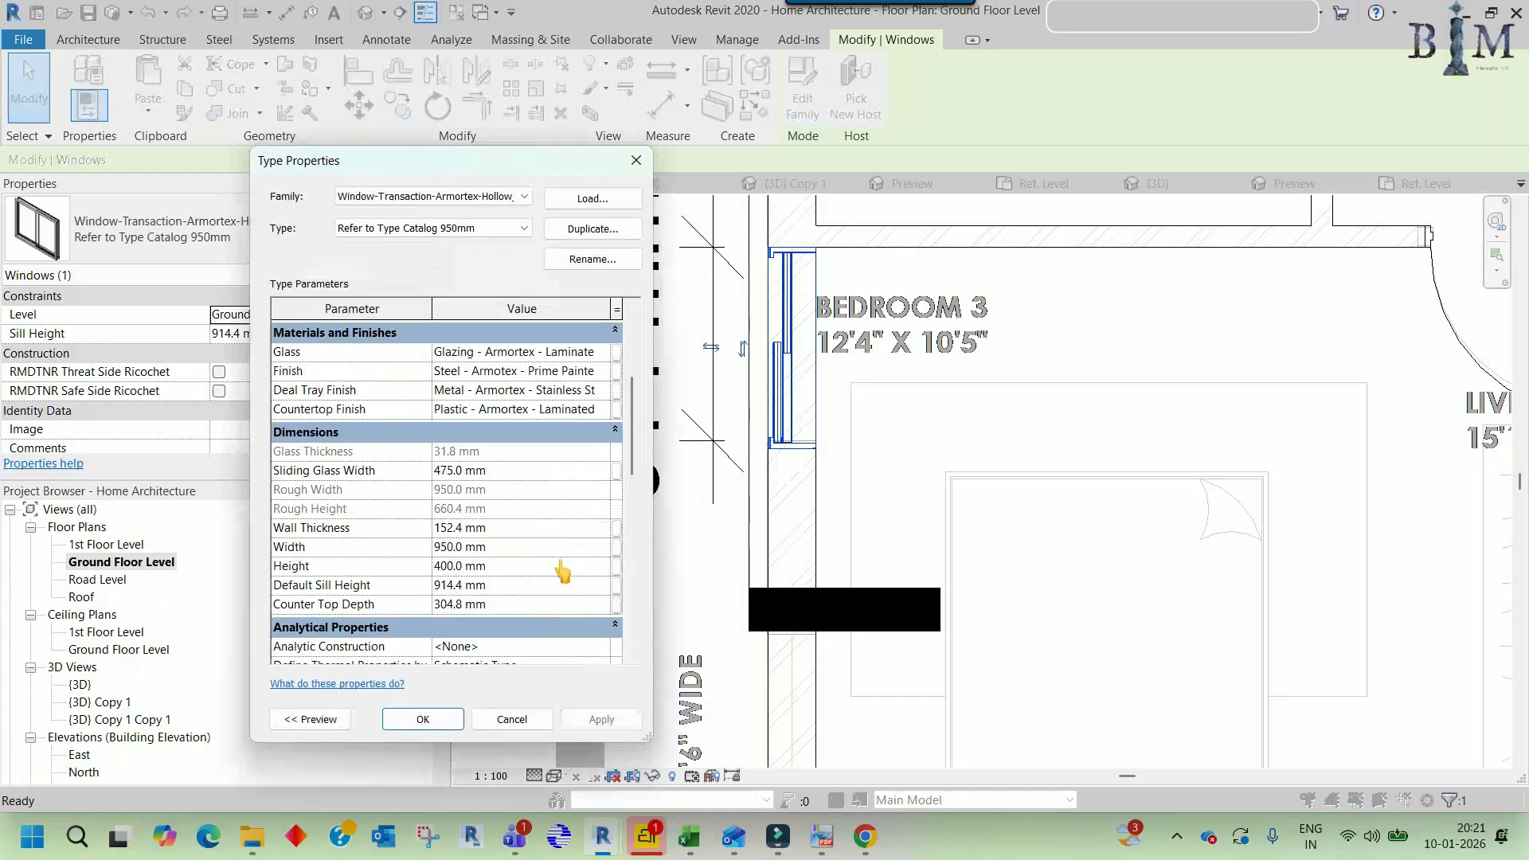
left_click(535, 568)
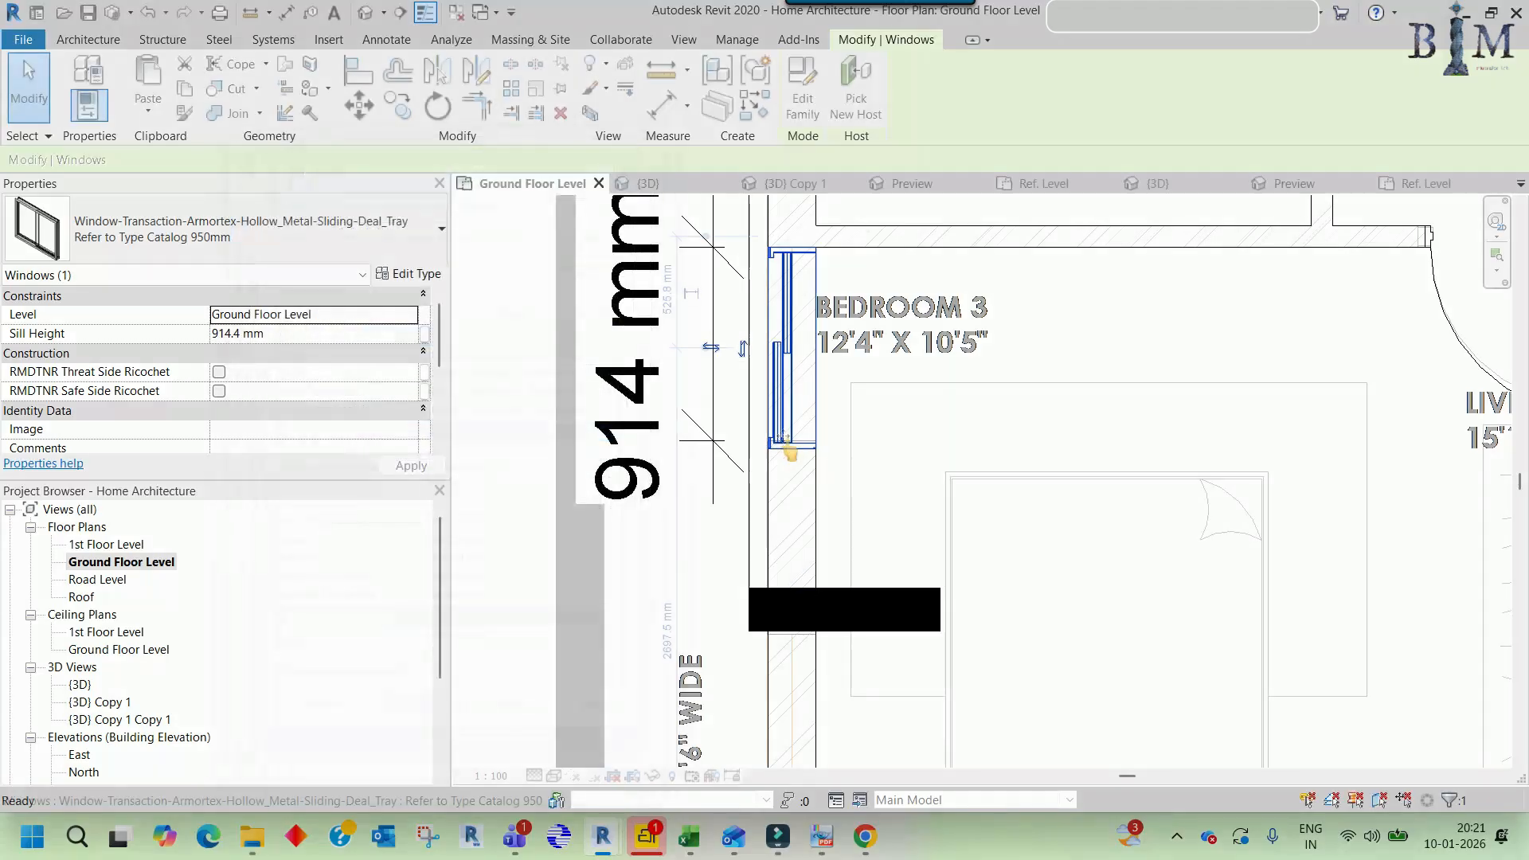
- Compare the sill heights of the living room window and the Bedroom 3 window
scroll(856, 469, "down", 5)
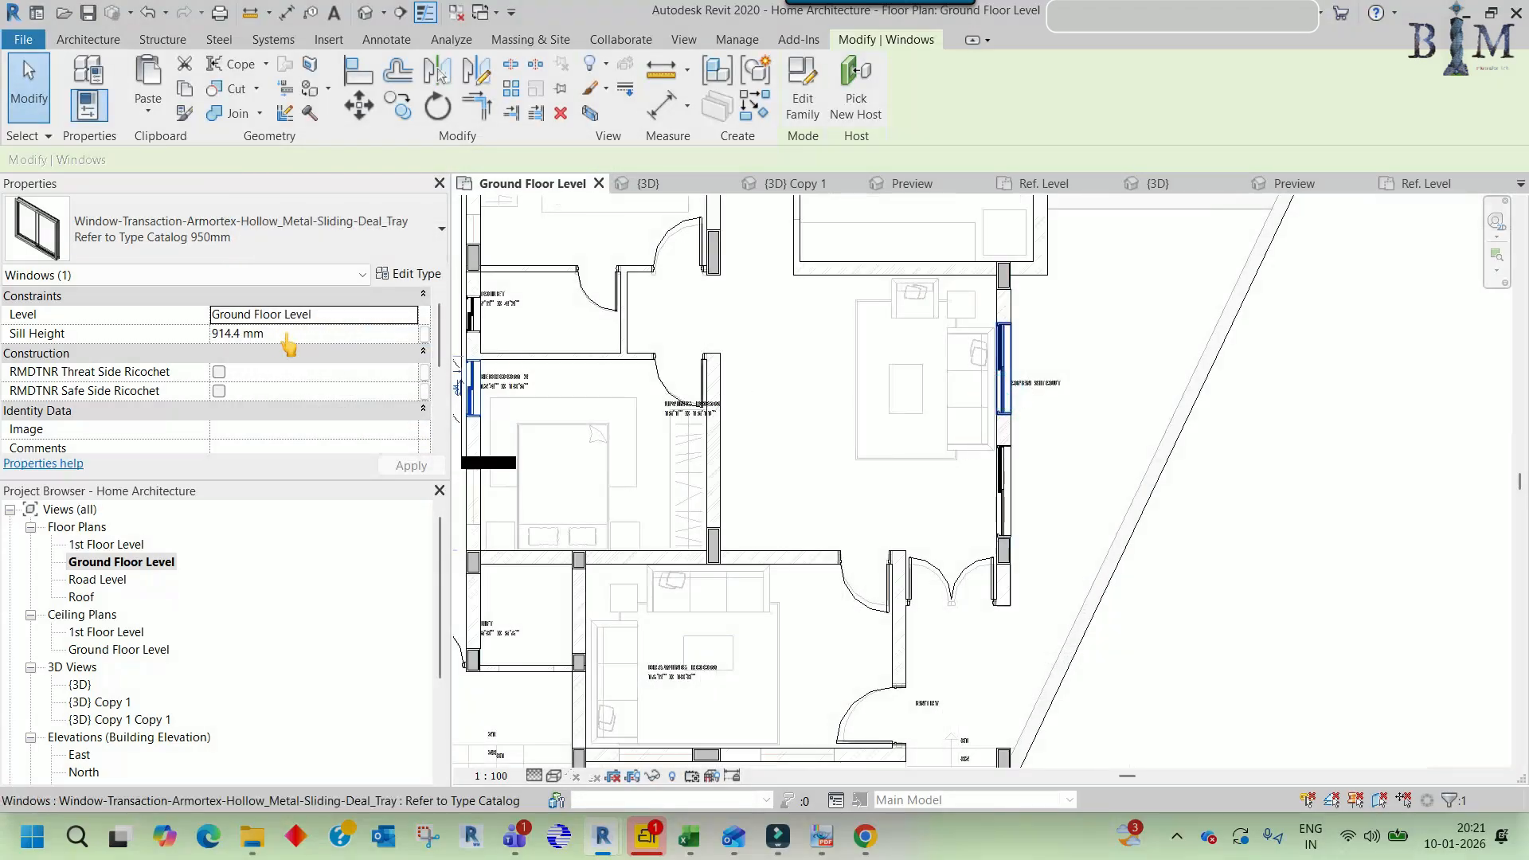
left_click(276, 334)
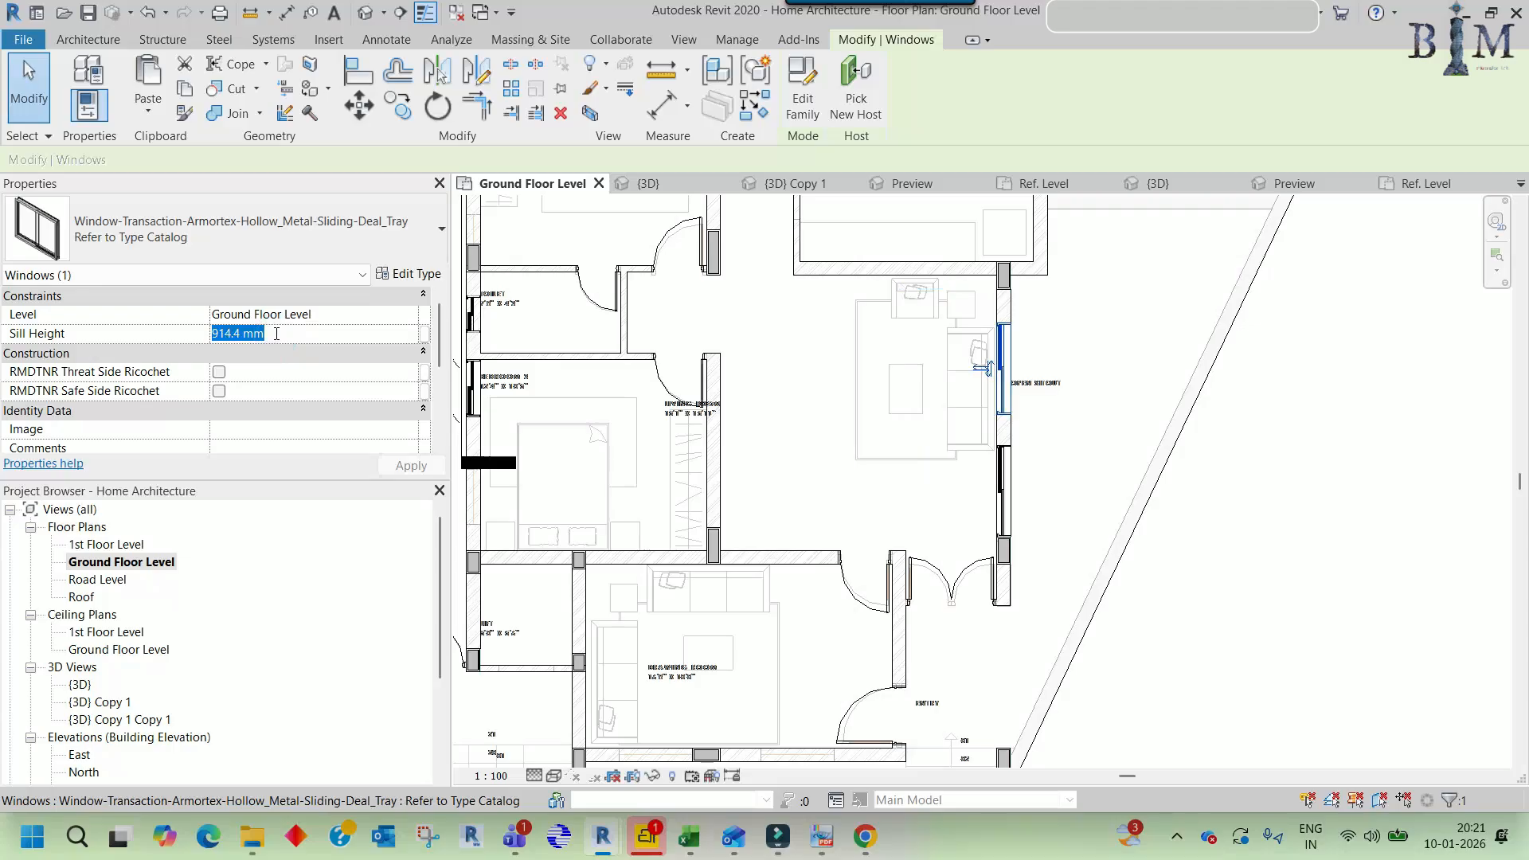
left_click(537, 437)
middle_click_drag(546, 441, 917, 437)
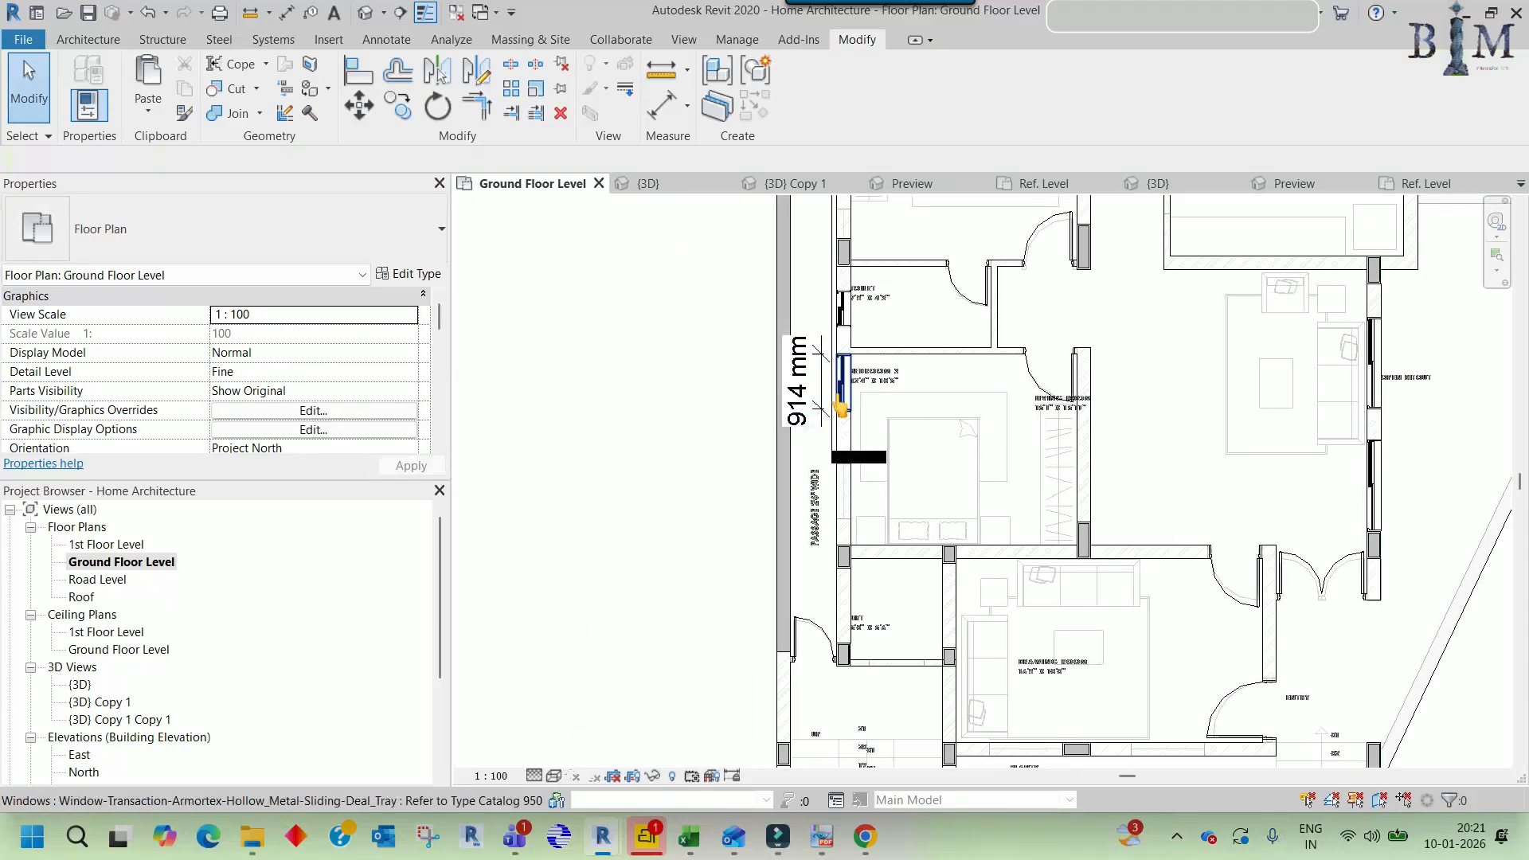
scroll(836, 397, "up", 1)
left_click(844, 395)
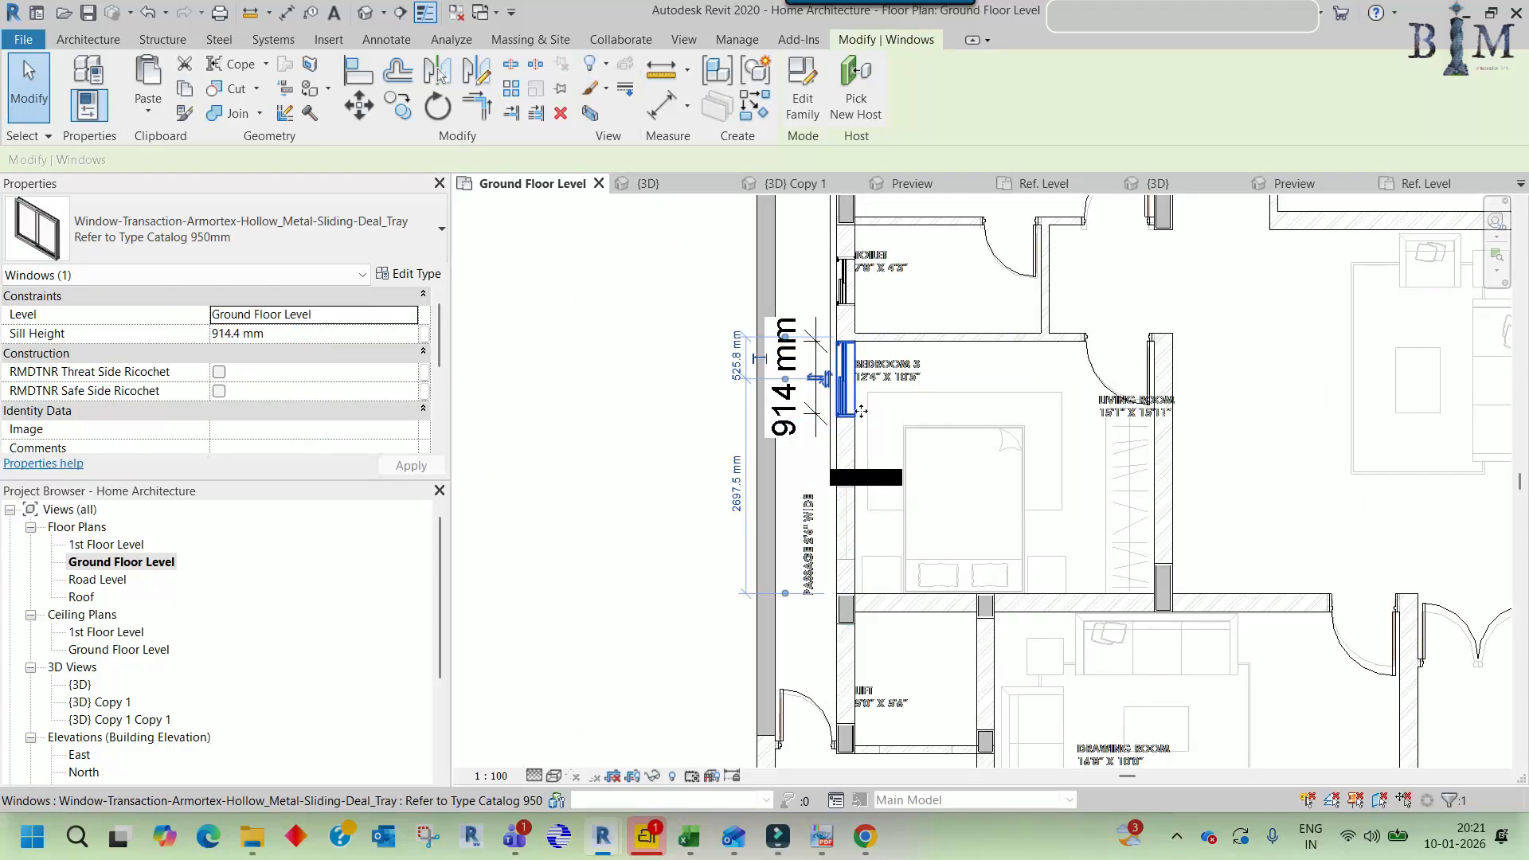
- Delete the 914 mm dimension outside Bedroom 3's wall, check the window in Section 2, and return to the Ground Floor Level plan
left_click(806, 425)
key("Delete")
left_click(824, 452)
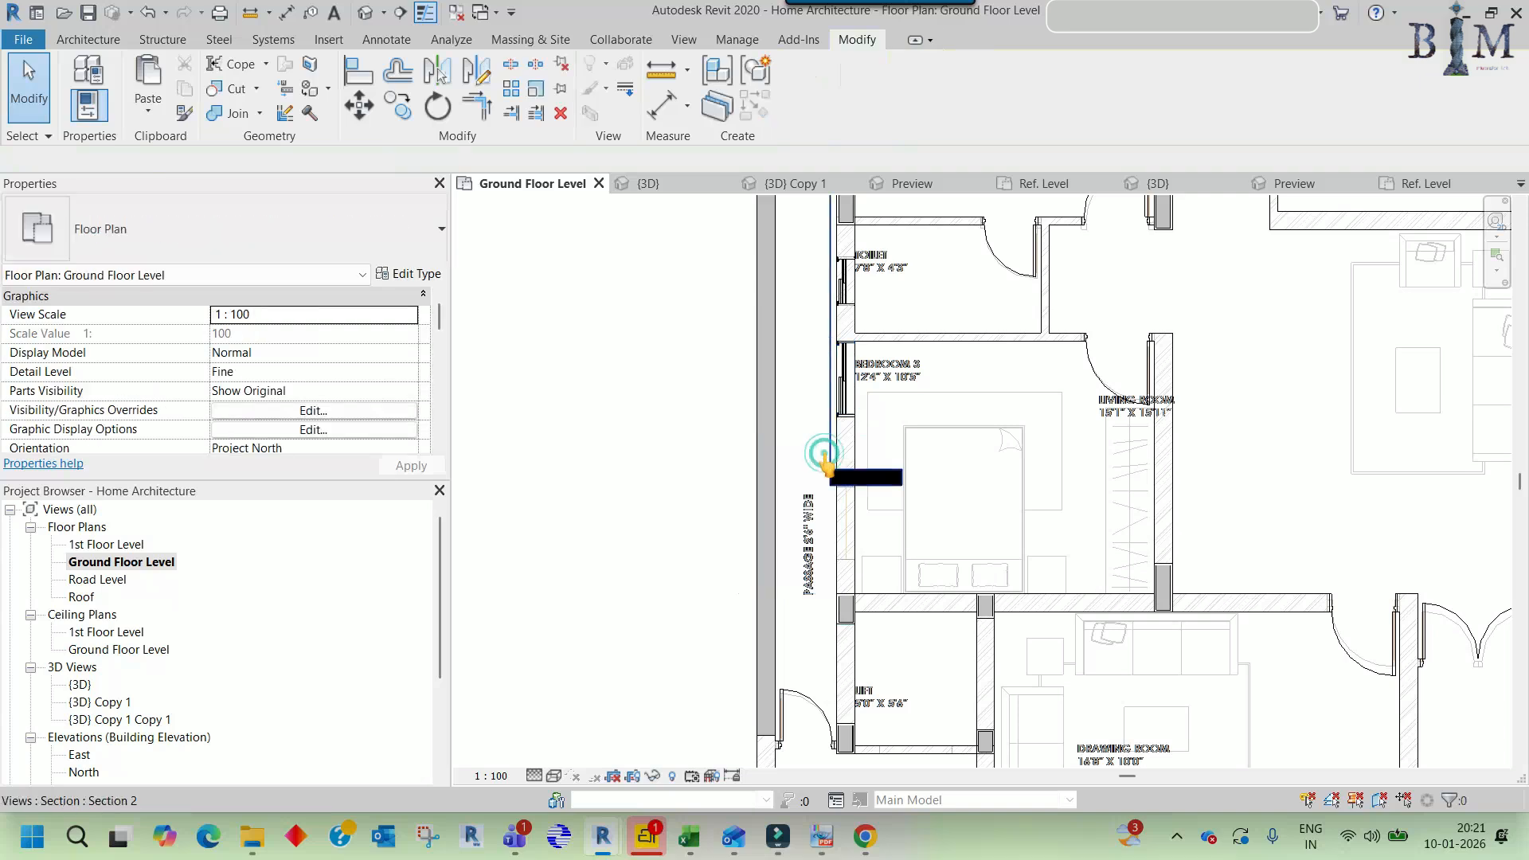
double_click(824, 454)
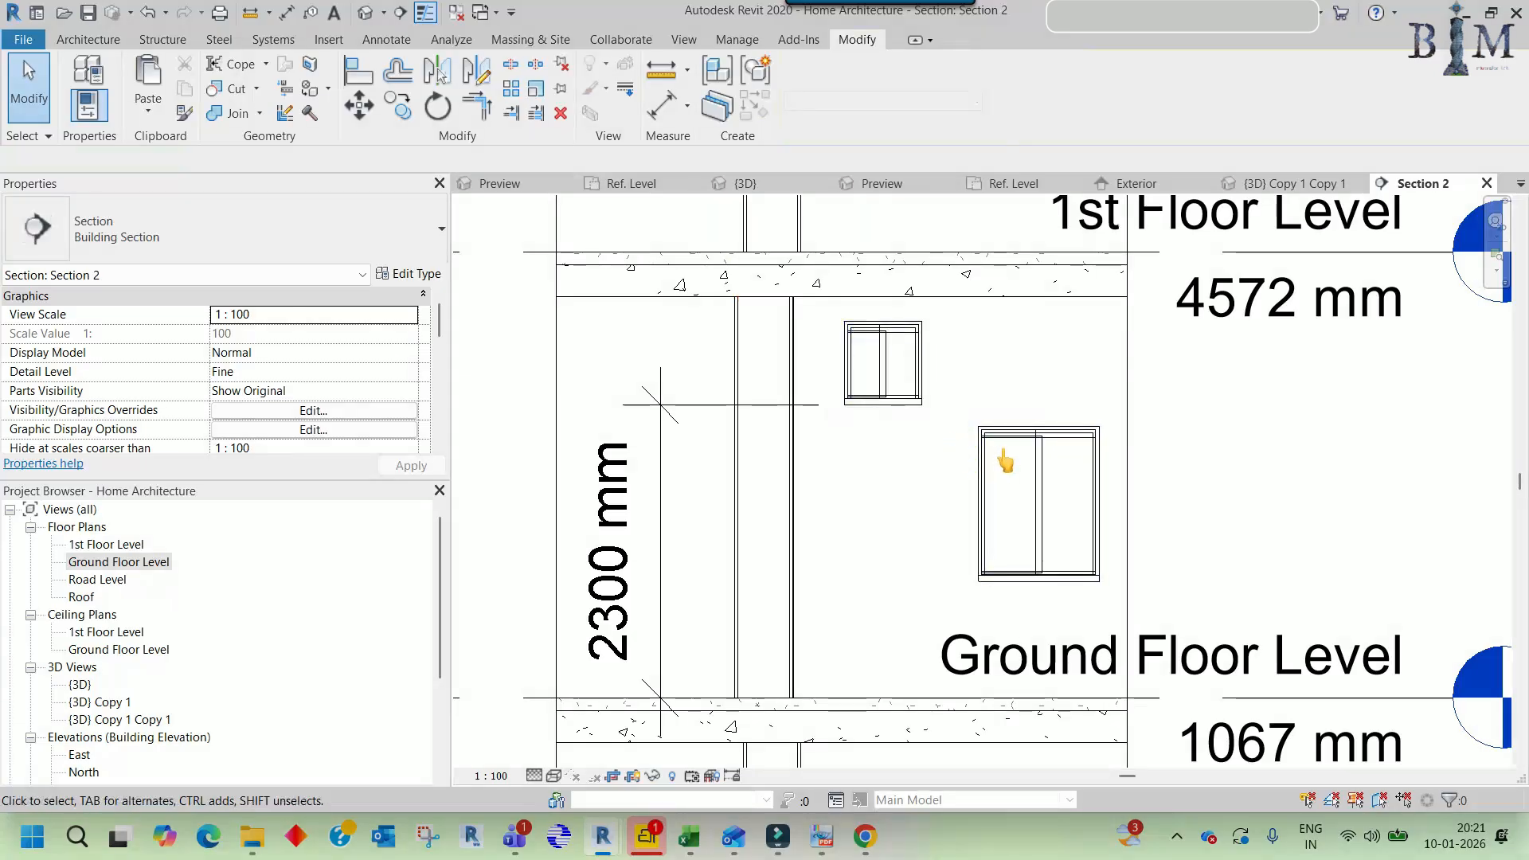
double_click(143, 563)
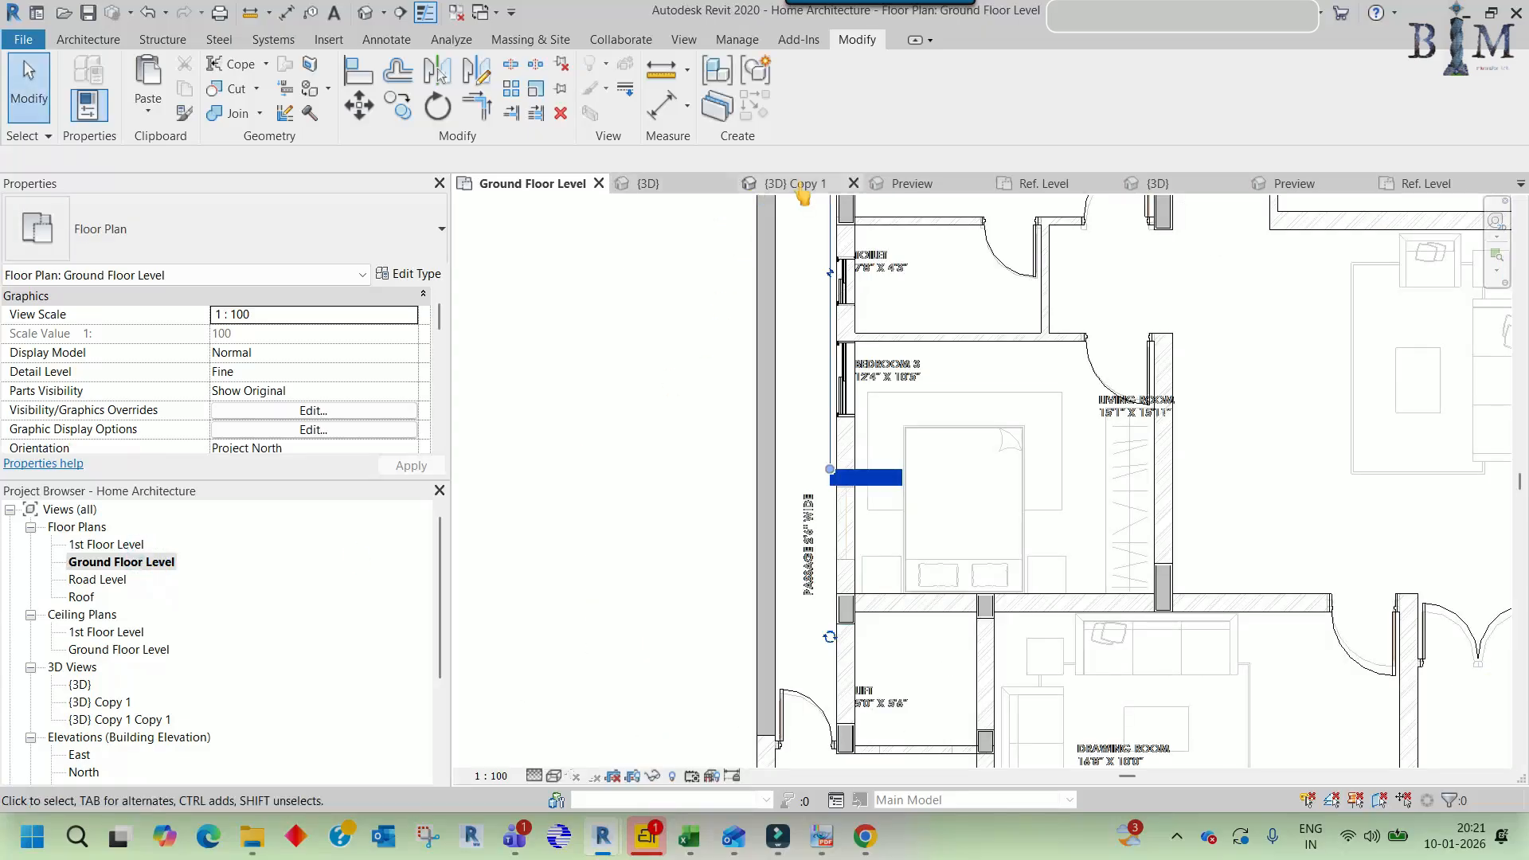
- Rename the 3D view "{3D} Copy 1 Copy 1" as GF
scroll(160, 668, "down", 1)
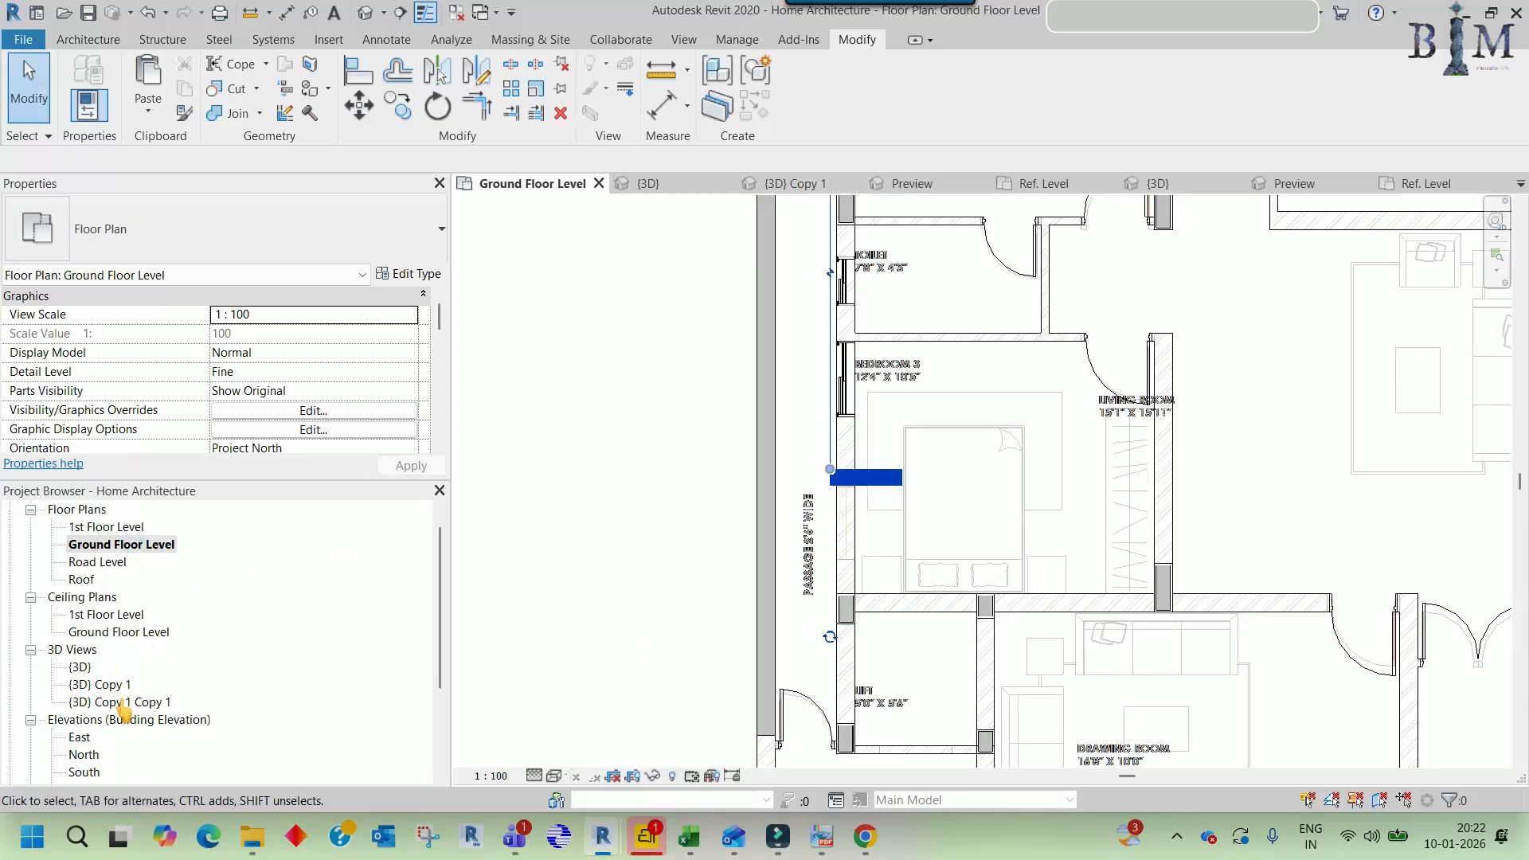
right_click(120, 704)
left_click(184, 535)
type("GF")
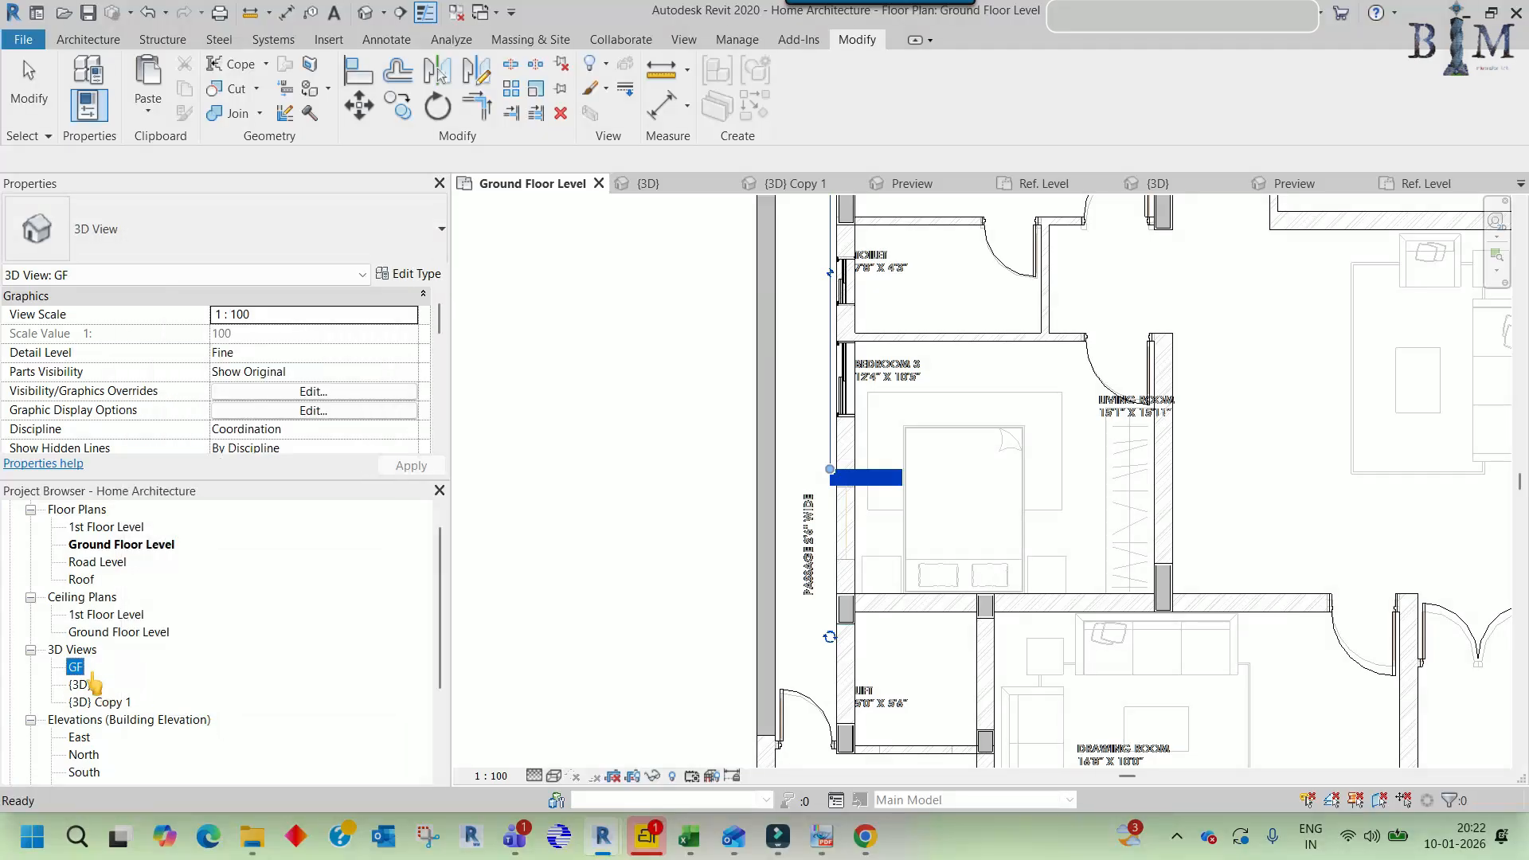
- Examine the model in the GF 3D view from another angle and return to the Ground Floor Level plan
double_click(76, 667)
middle_click_drag(791, 502, 669, 398, "shift")
double_click(119, 544)
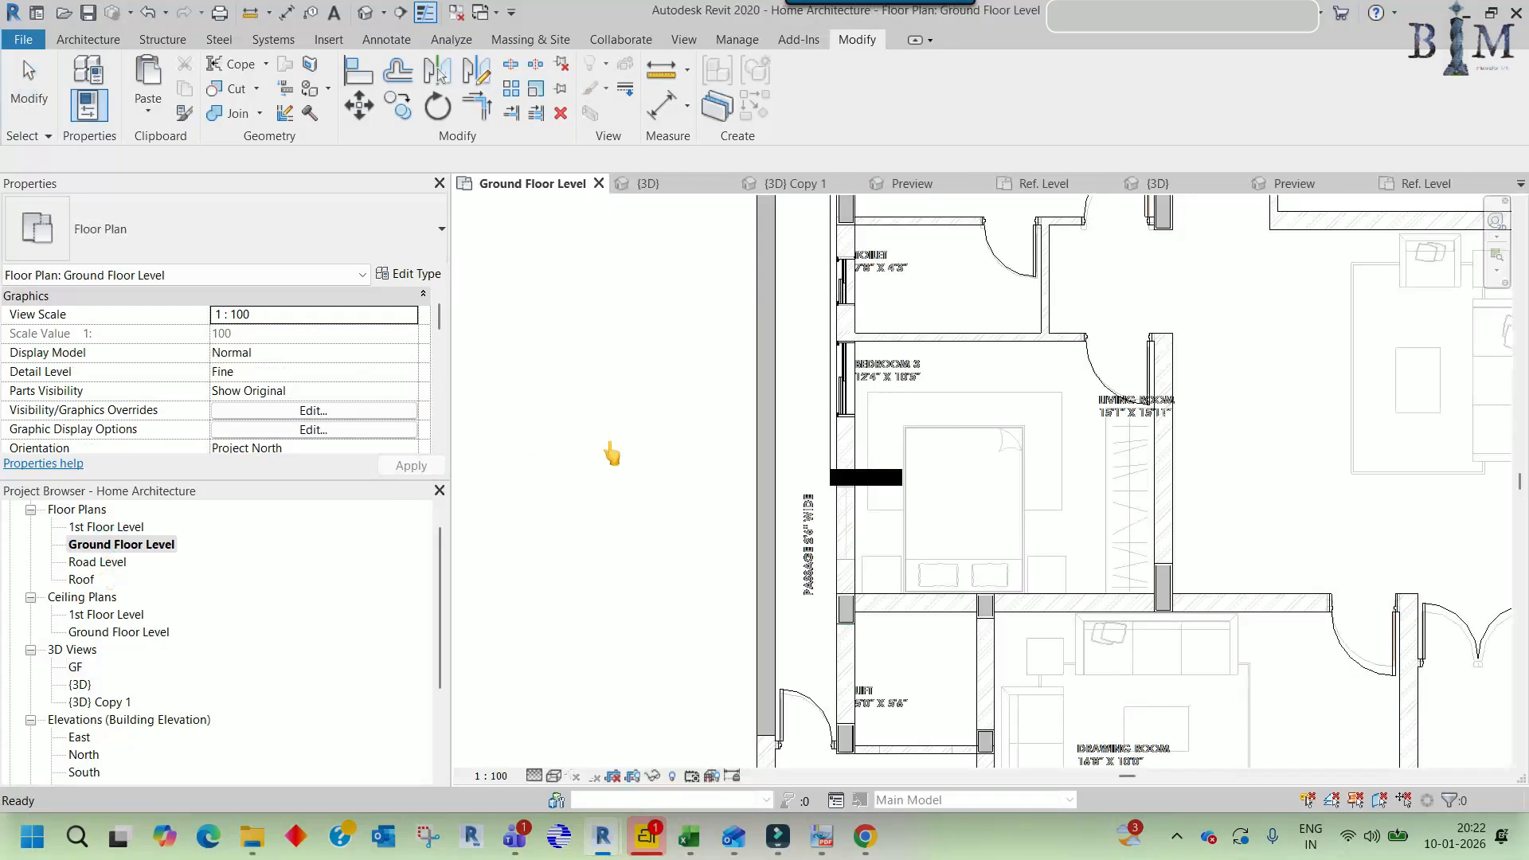
- Copy the Bedroom 3 sliding window along the passage-side wall to the second window opening shown in the plan
scroll(774, 356, "up", 3)
left_click(790, 316)
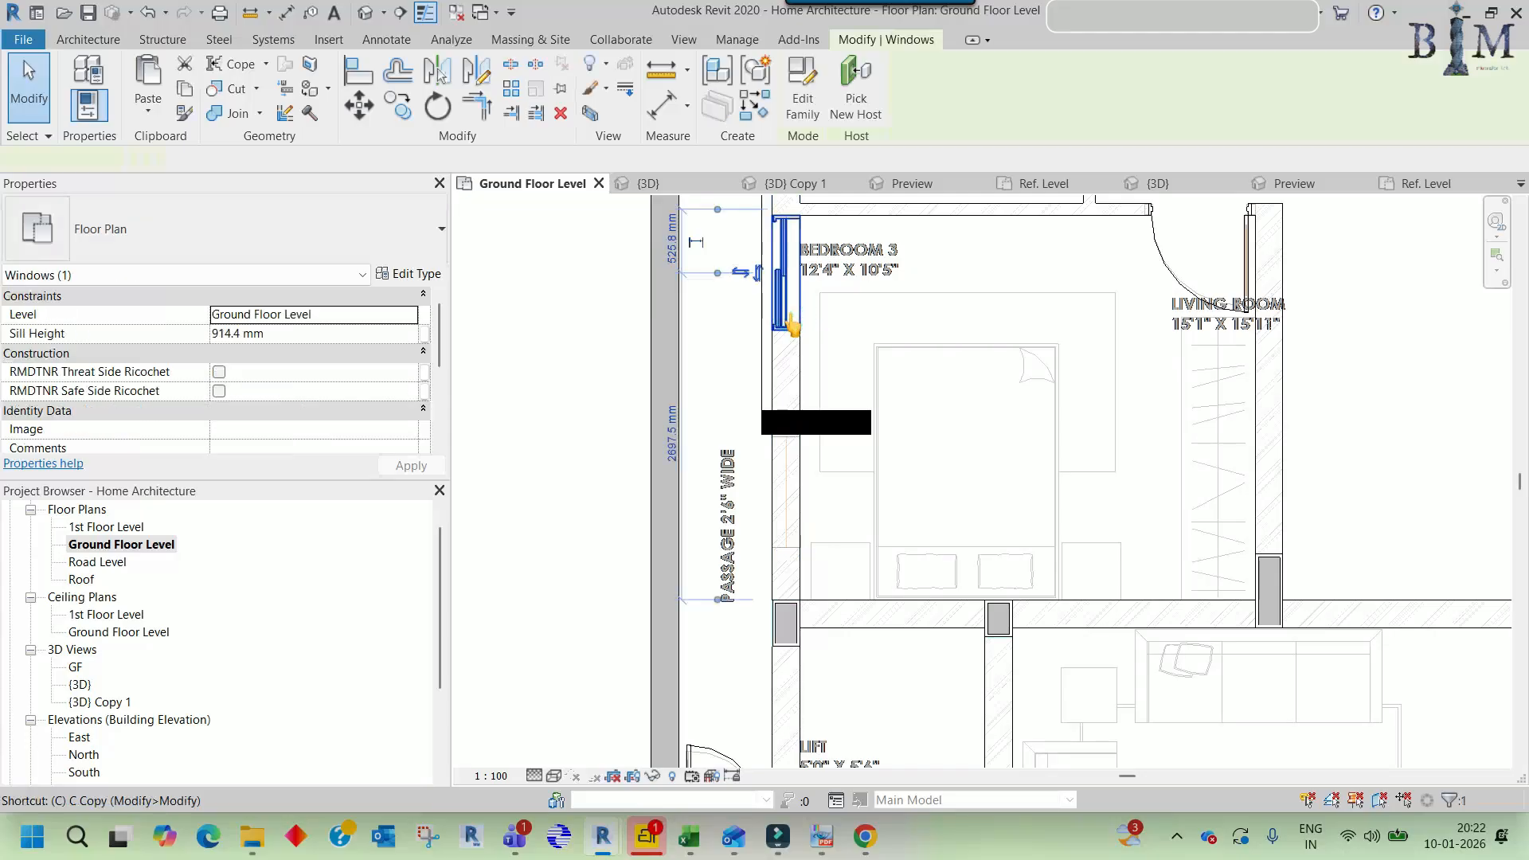
key("c")
key("c")
left_click(785, 276)
scroll(785, 495, "up", 2)
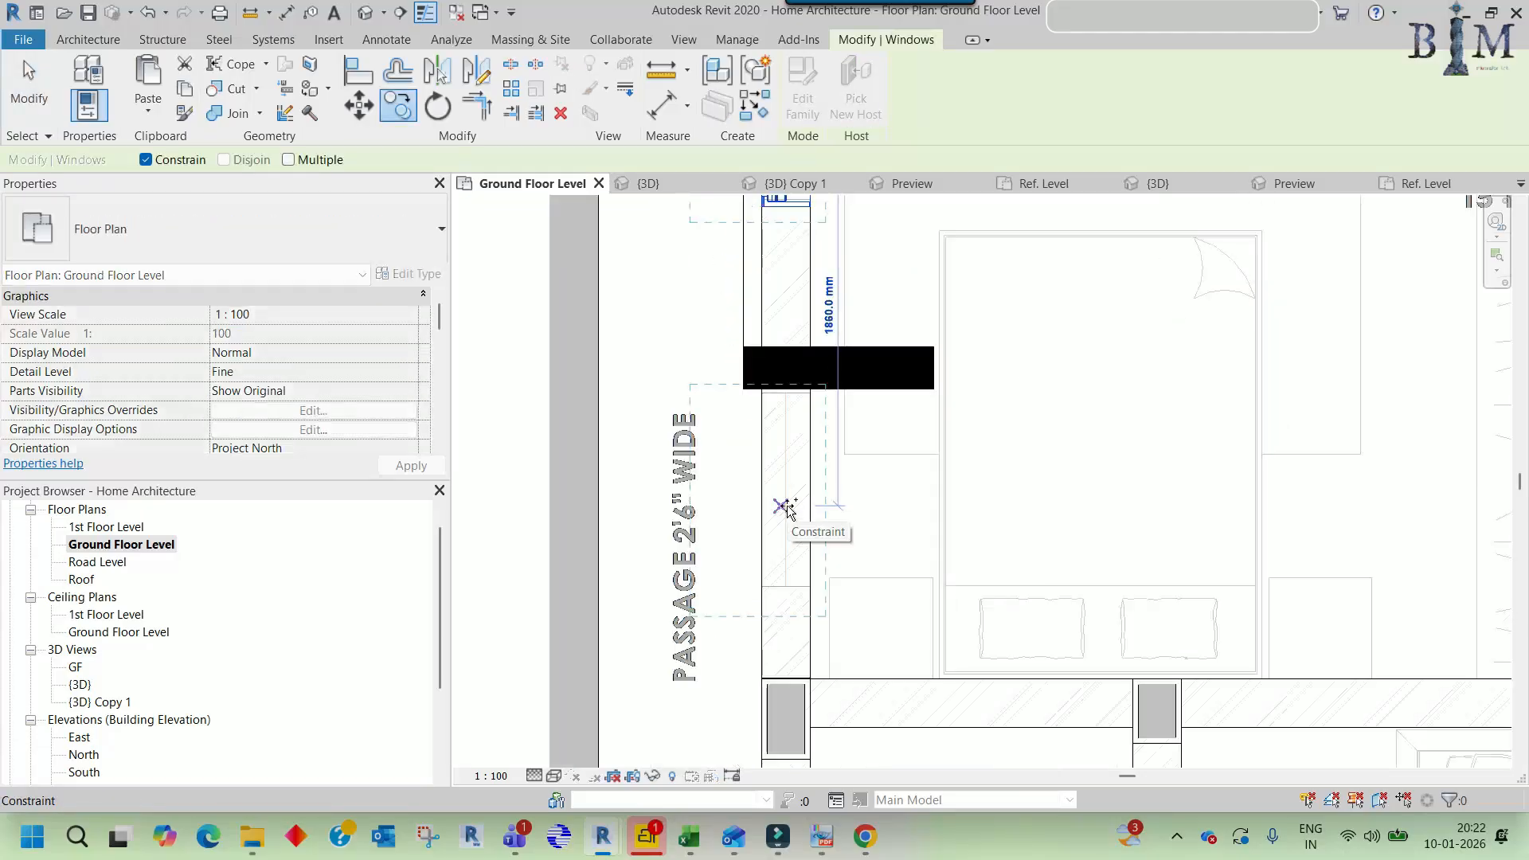
left_click(781, 508)
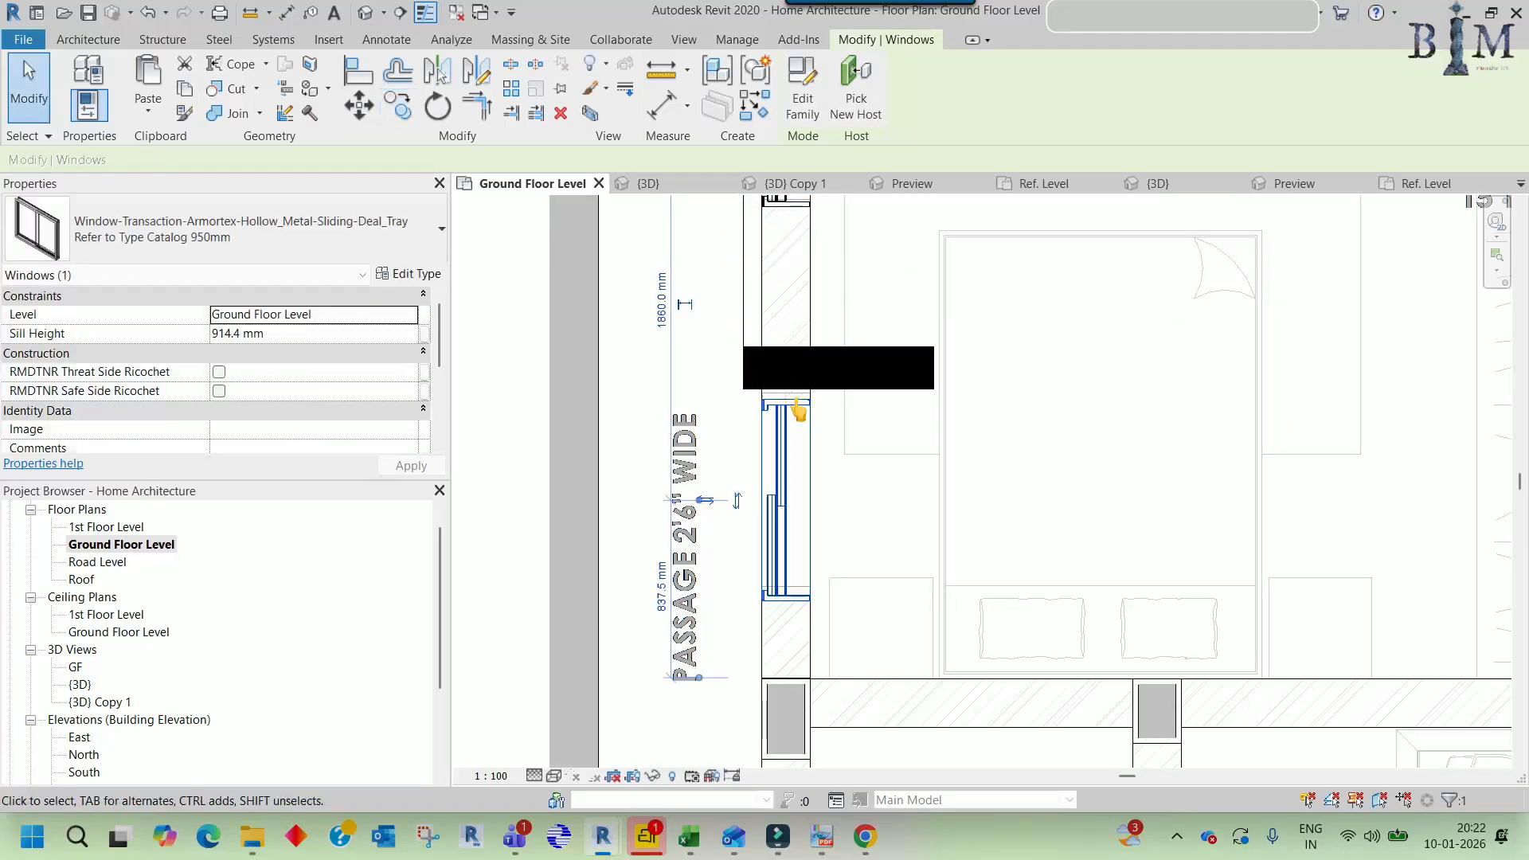
- Align the copied window's frame with the edge of its opening in the underlying Bedroom 3 plan
scroll(793, 407, "up", 3)
scroll(793, 412, "down", 2)
key("Escape")
key("a")
key("l")
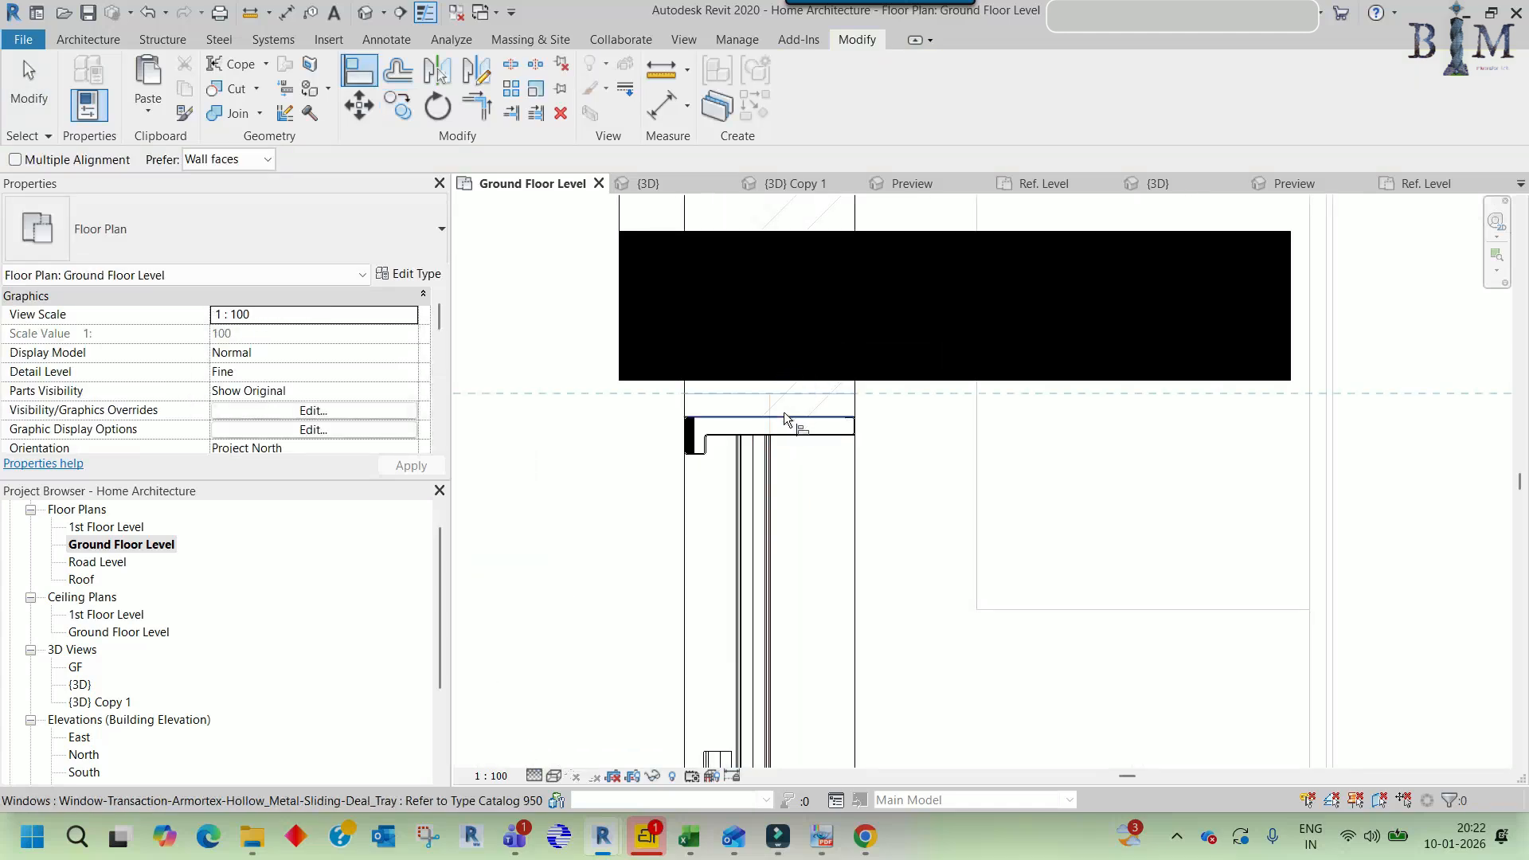
scroll(787, 418, "down", 2)
key("Escape")
scroll(792, 629, "up", 4)
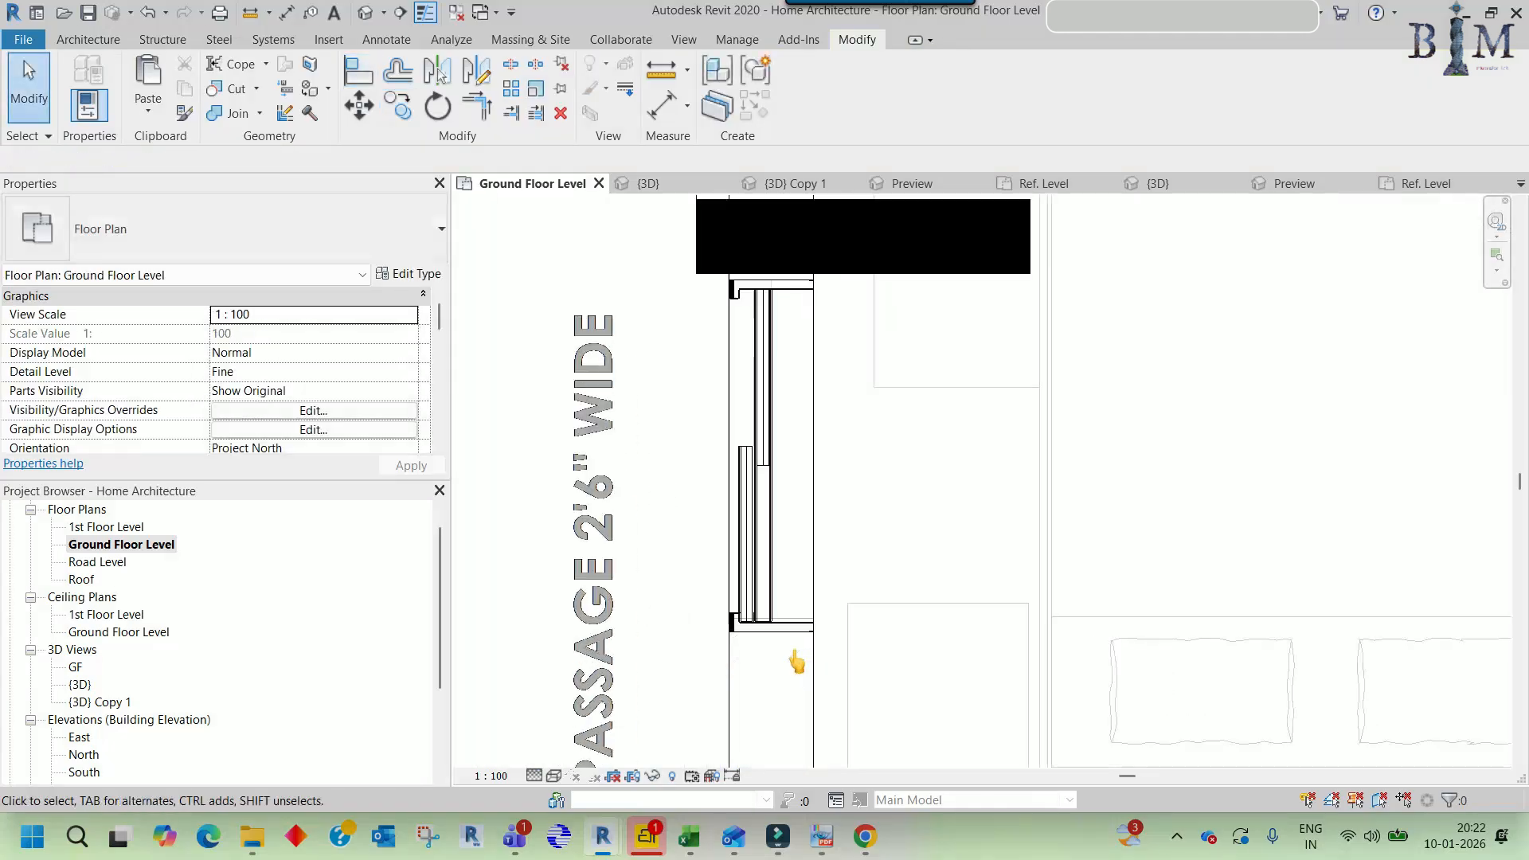
left_click(737, 575)
scroll(737, 575, "down", 1)
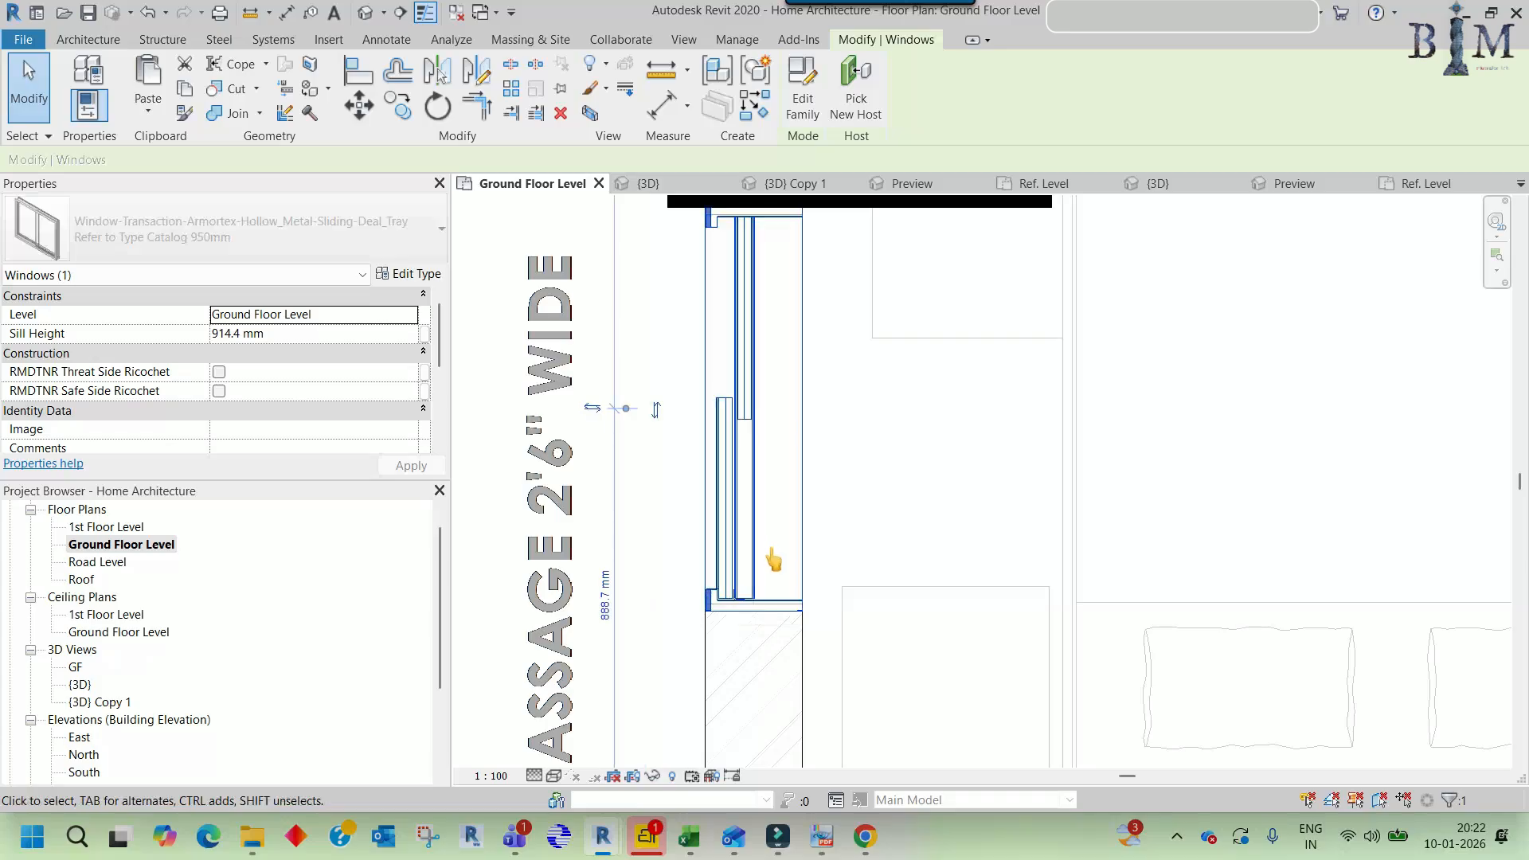
scroll(780, 541, "down", 5)
key("Escape")
- Check the drawing room's windows in the PDF floor plan and return to the Revit Ground Floor Level plan
mouse_move(918, 451)
middle_mouse_down()
mouse_move(908, 485)
mouse_move(908, 443)
middle_mouse_up()
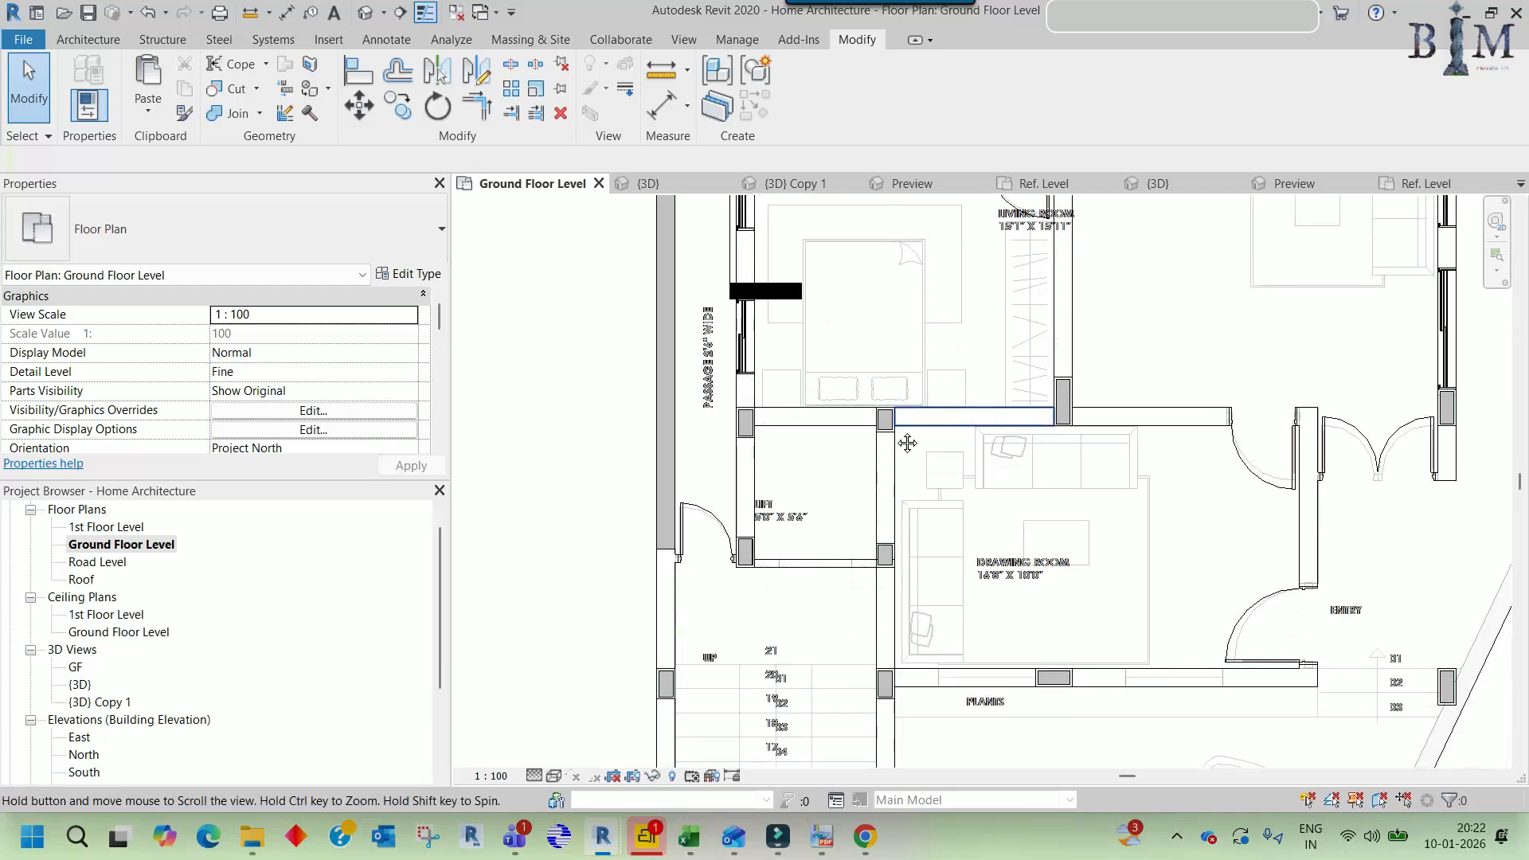
left_click(822, 836)
left_click_drag(519, 546, 476, 362)
scroll(476, 363, "down", 2)
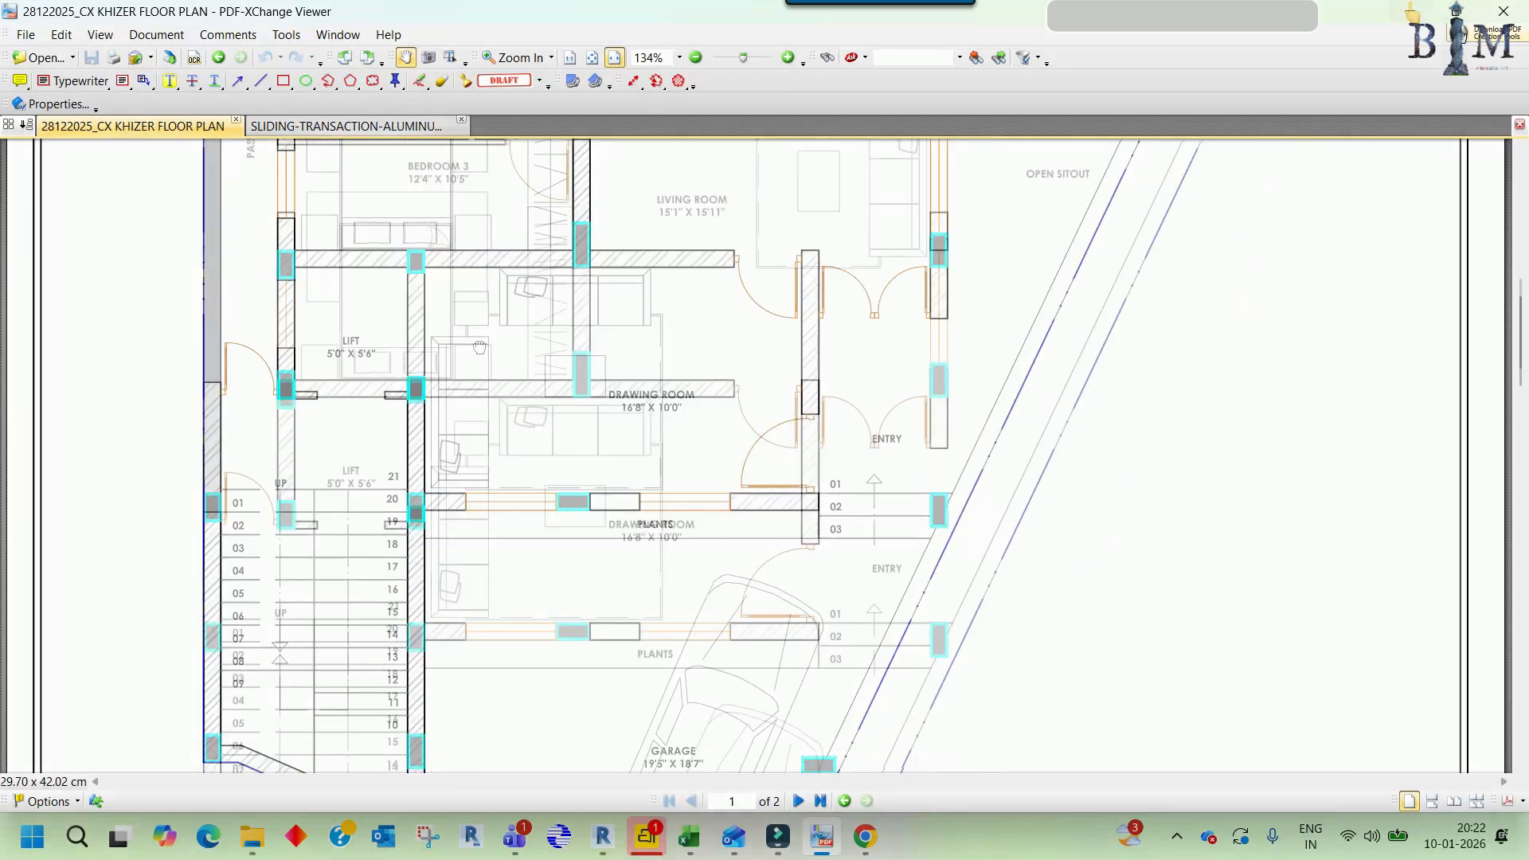
key("alt+Tab")
- Measure the width of the drawing room window opening between the column and the entry door with an aligned dimension
scroll(915, 450, "down", 2)
scroll(1115, 605, "up", 4)
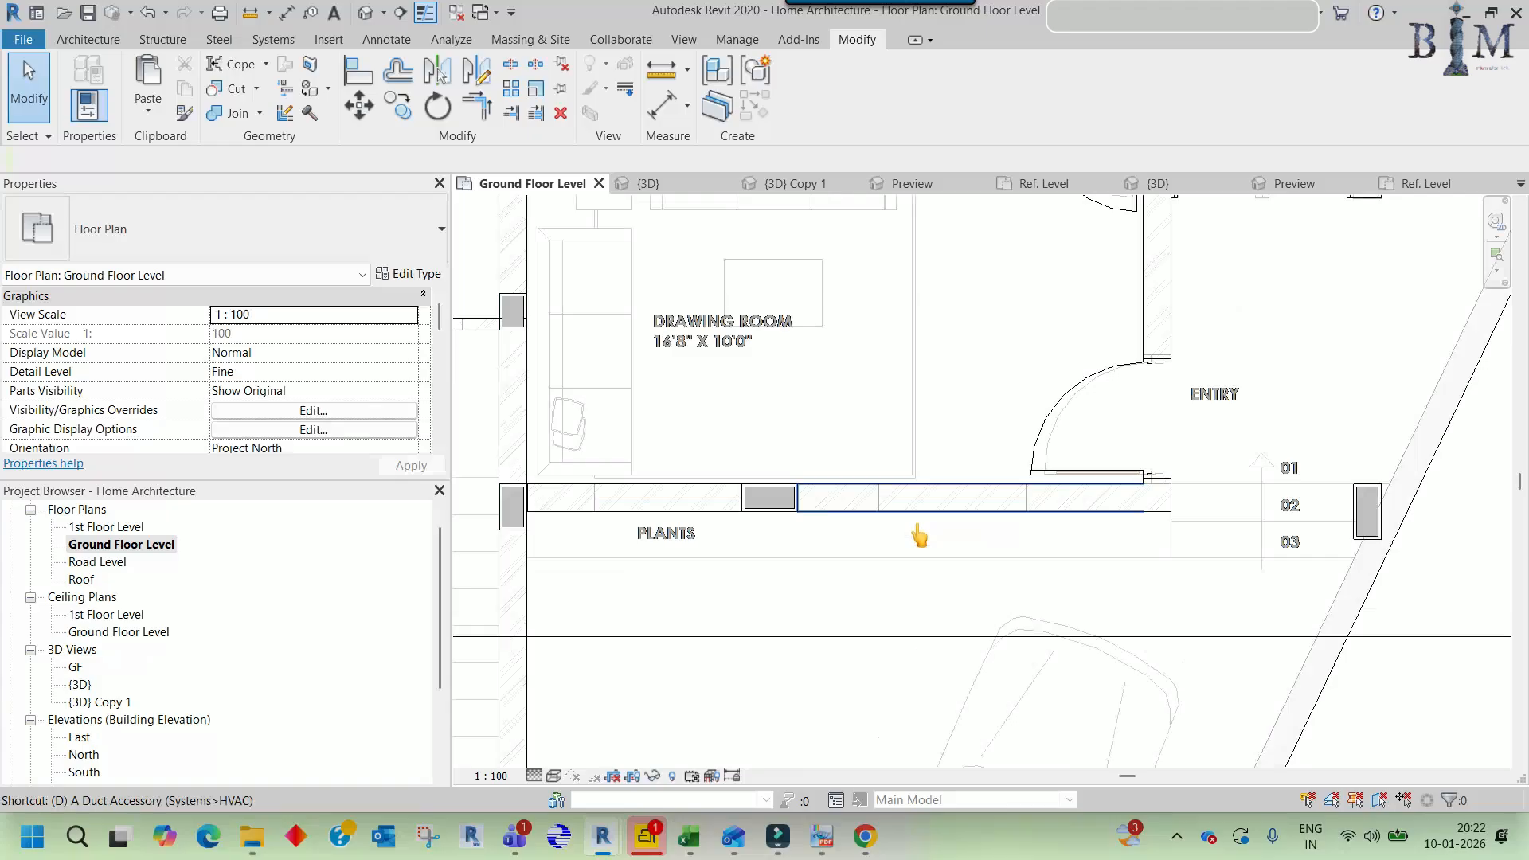
key("i")
scroll(859, 500, "up", 3)
left_click(897, 481)
left_click(1235, 481)
scroll(1132, 476, "down", 3)
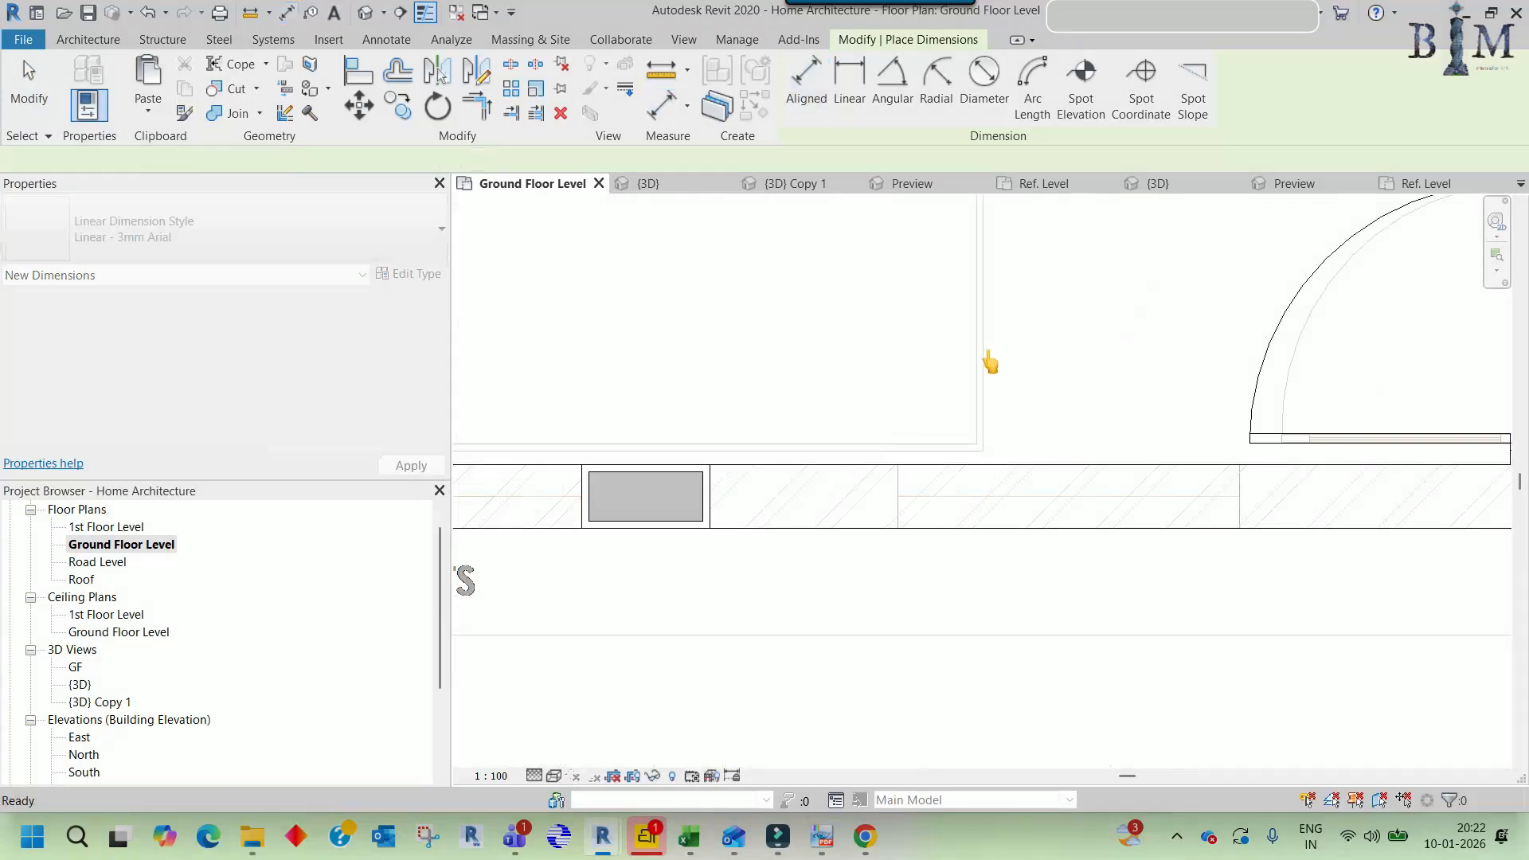
- Measure the width of the lower living room window beside the open sitout without keeping the dimension
key("d")
key("i")
scroll(1019, 366, "up", 4)
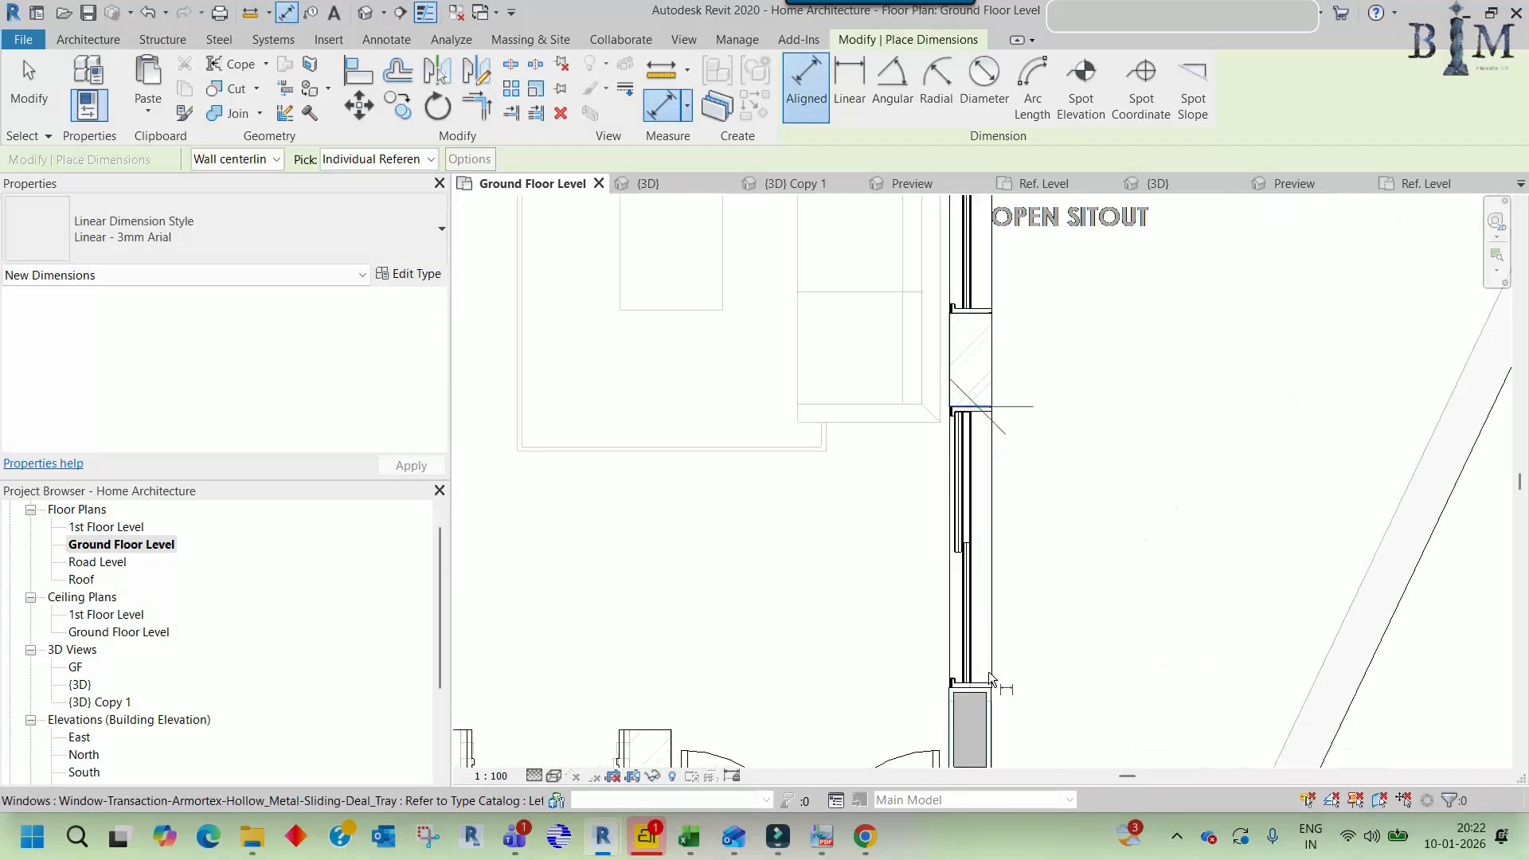
left_click(989, 679)
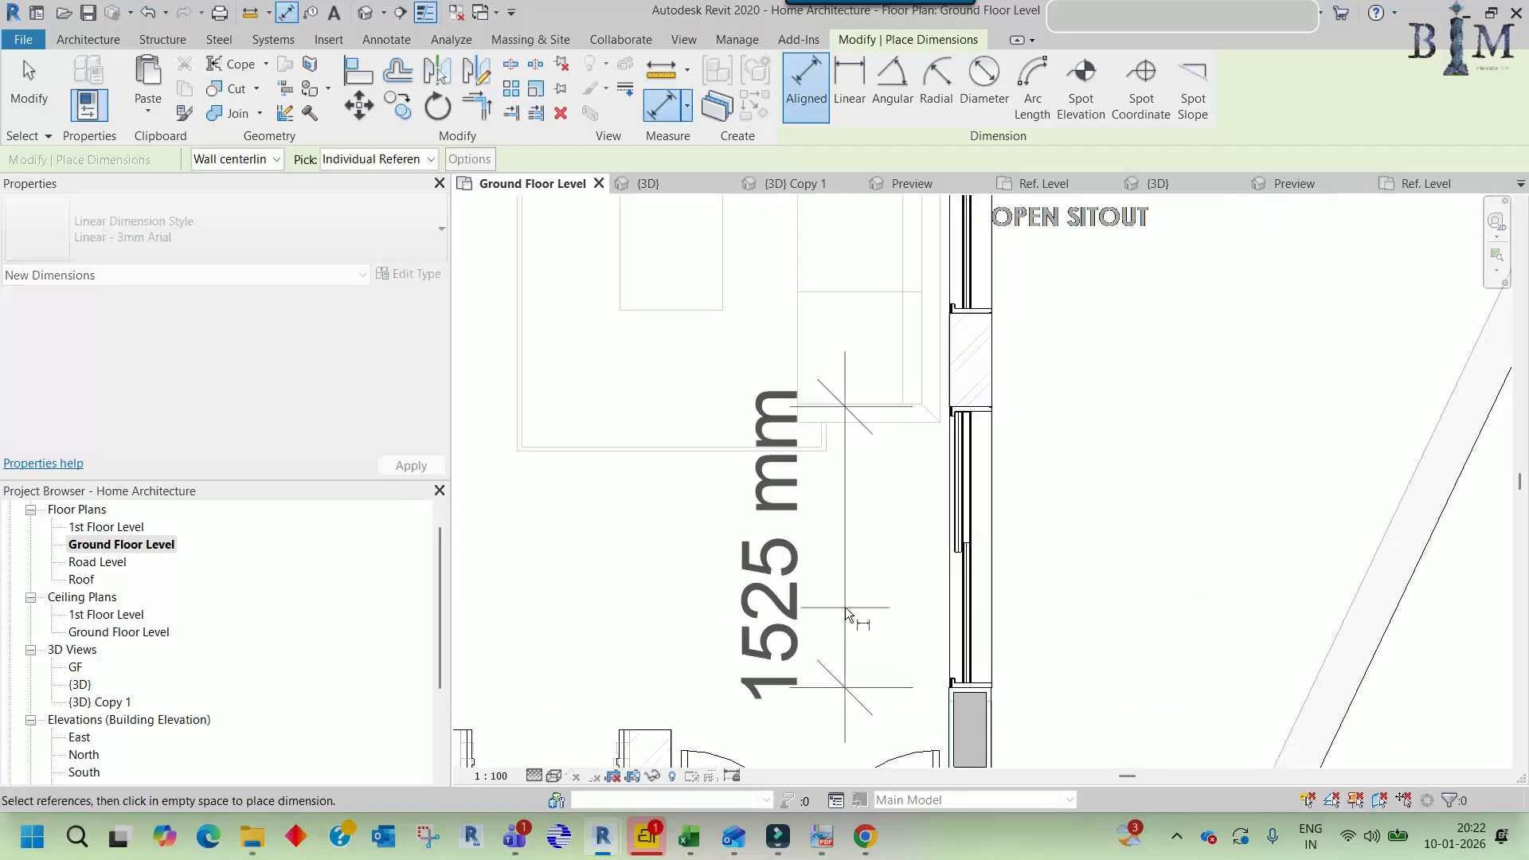
key("Escape")
key("Escape")
- Place a window of the living room's sliding type in the drawing room's front wall, between the column and entry door
left_click(975, 482)
scroll(978, 483, "down", 4)
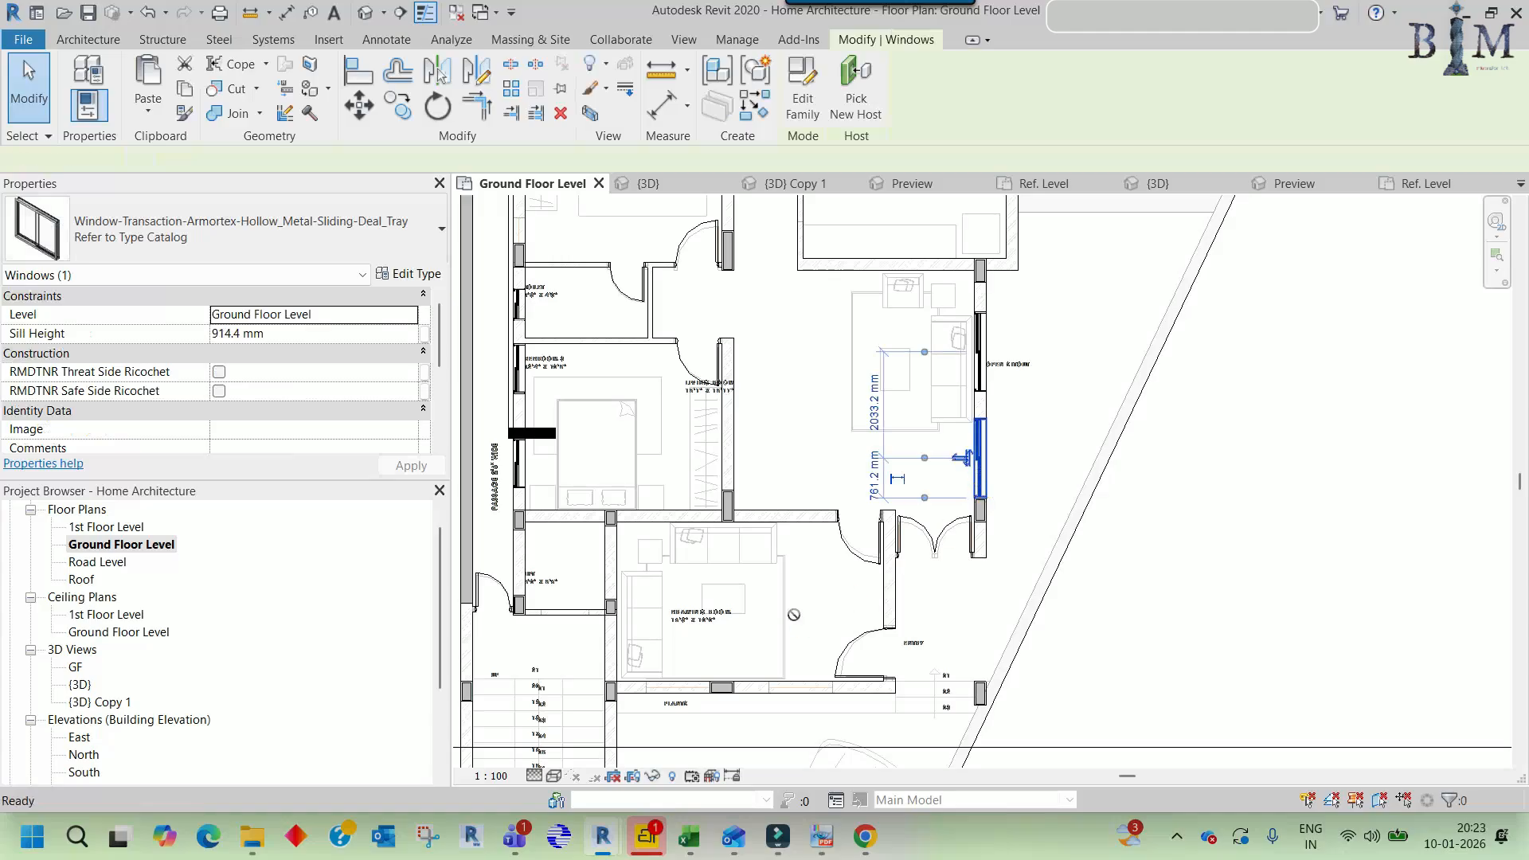
key("c")
key("s")
scroll(796, 629, "up", 4)
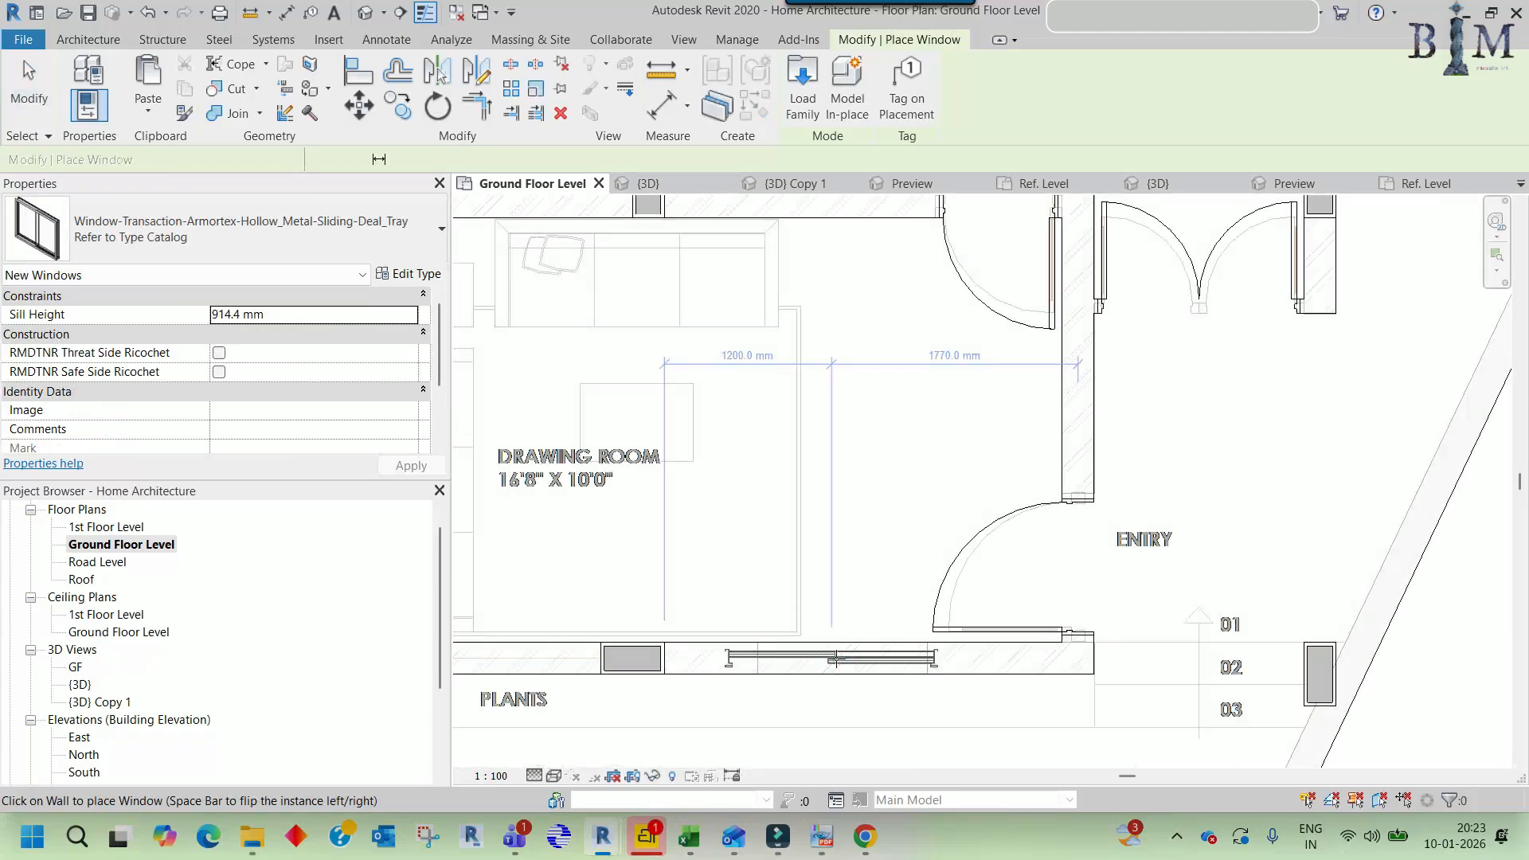
left_click(832, 659)
key("Escape")
- Duplicate the placed window's type as Refer to Type Catalog 1220 and reduce its width to suit the opening
left_click(417, 280)
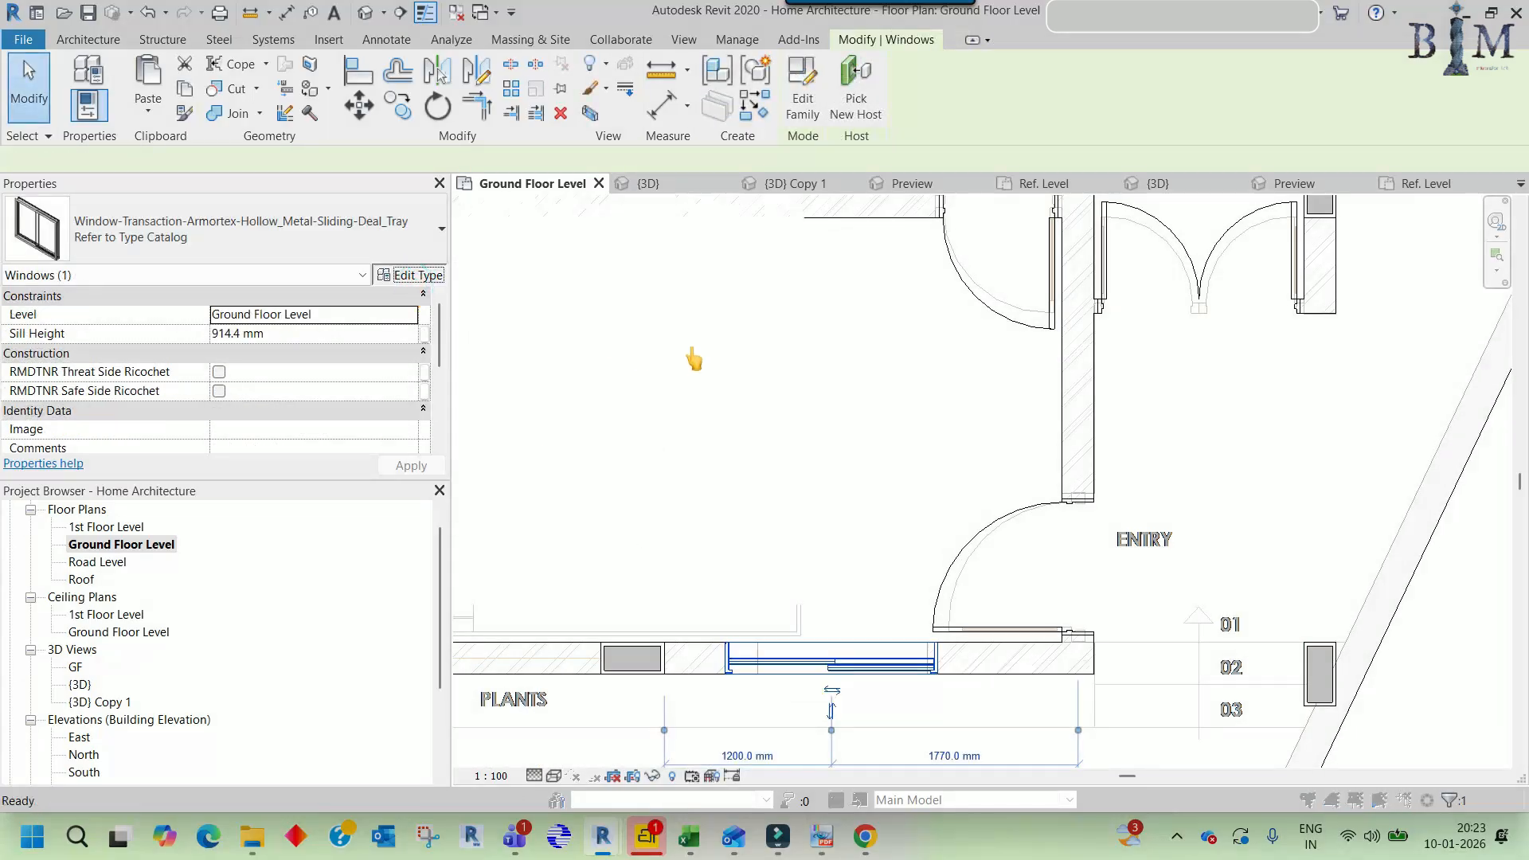
left_click(590, 231)
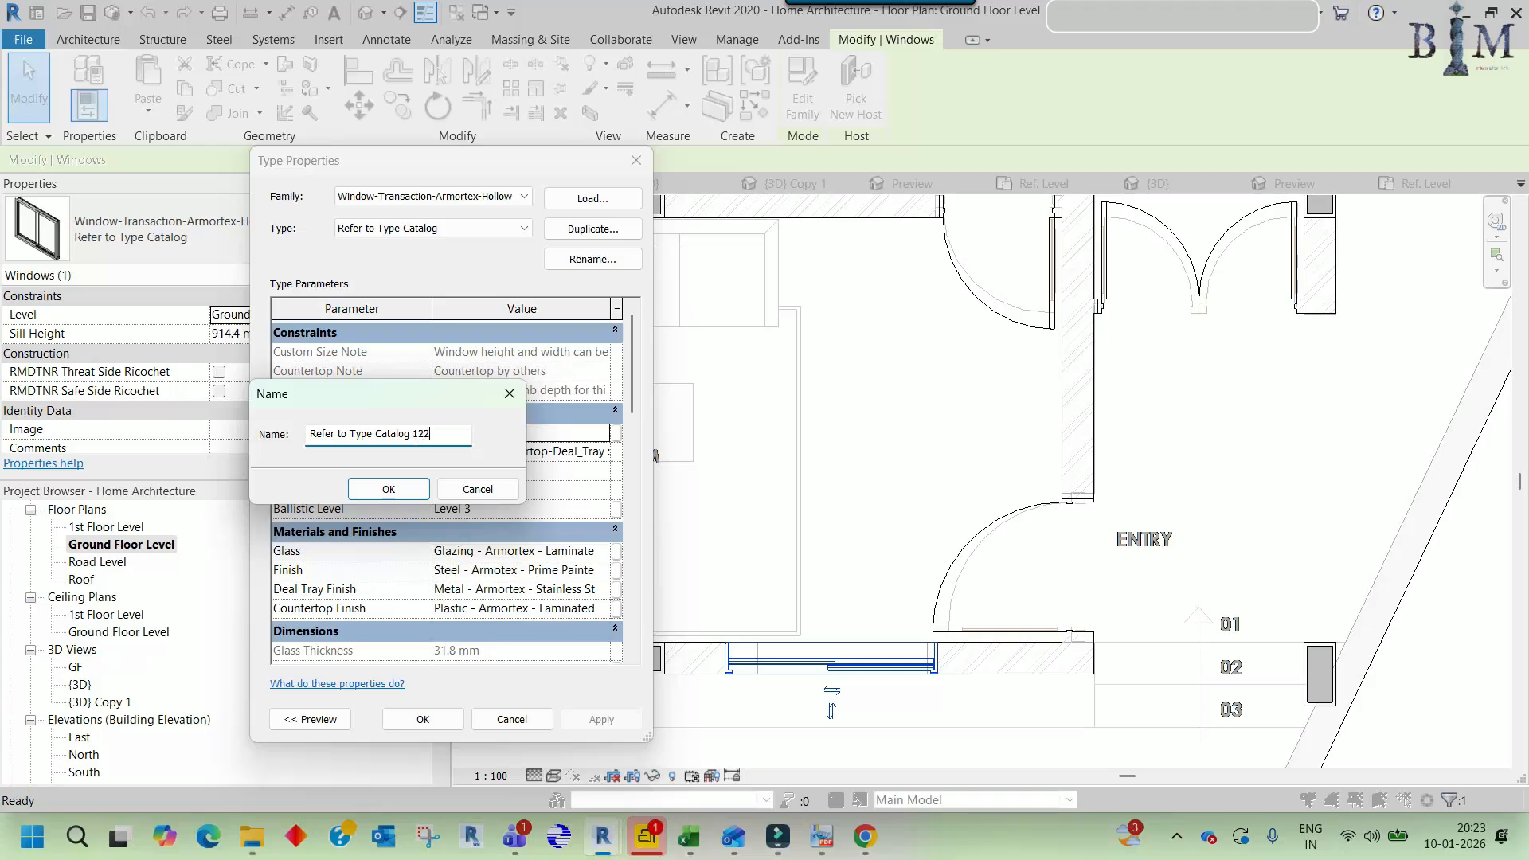
left_click(391, 489)
scroll(507, 557, "down", 3)
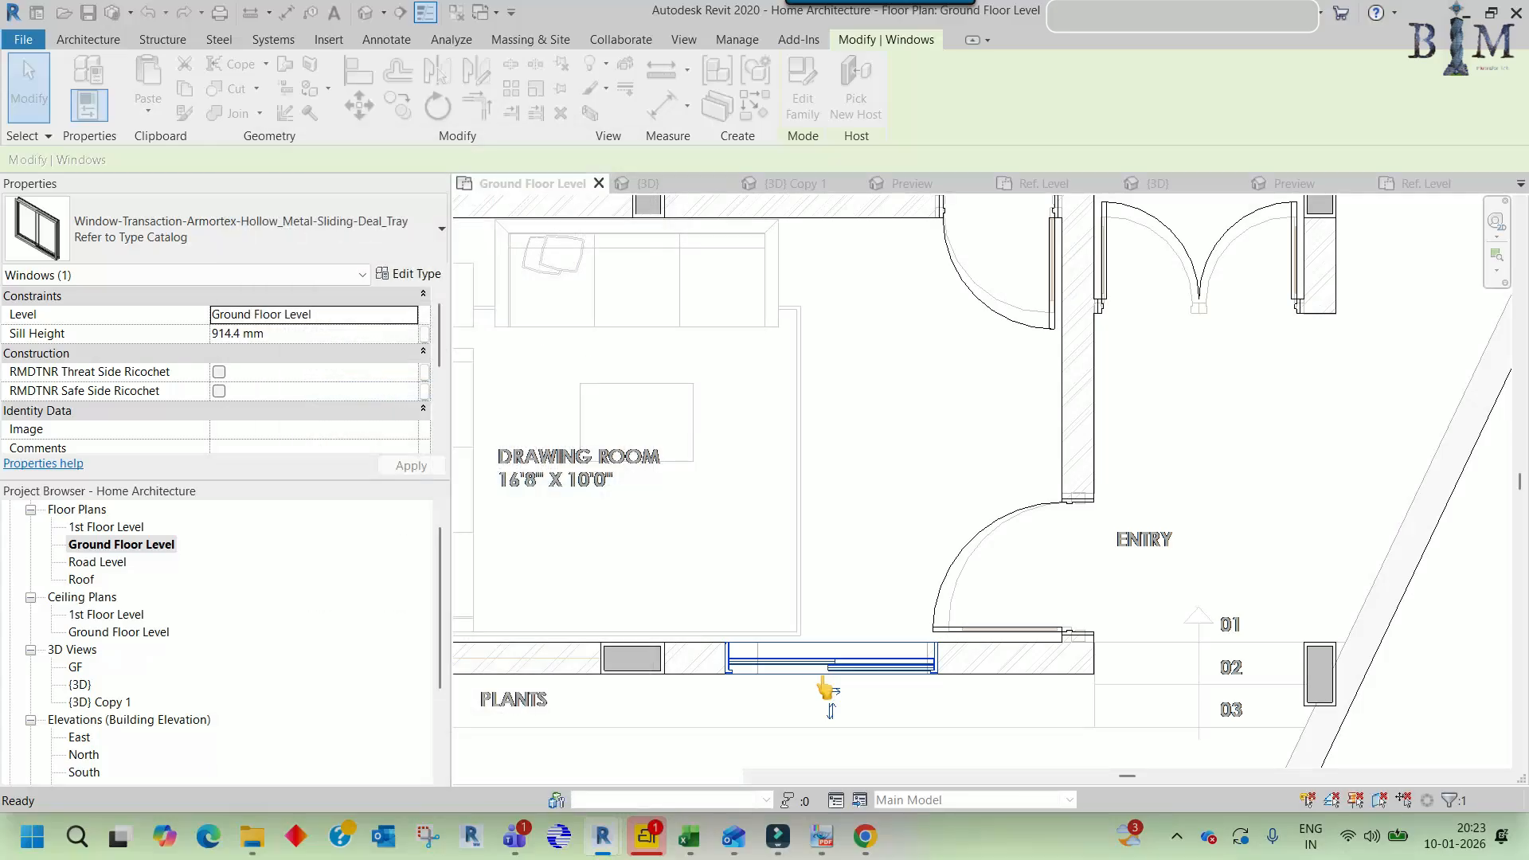
- Align the resized drawing room window's frame with the entry-side edge of its opening in the plan
scroll(828, 677, "up", 8)
key("Escape")
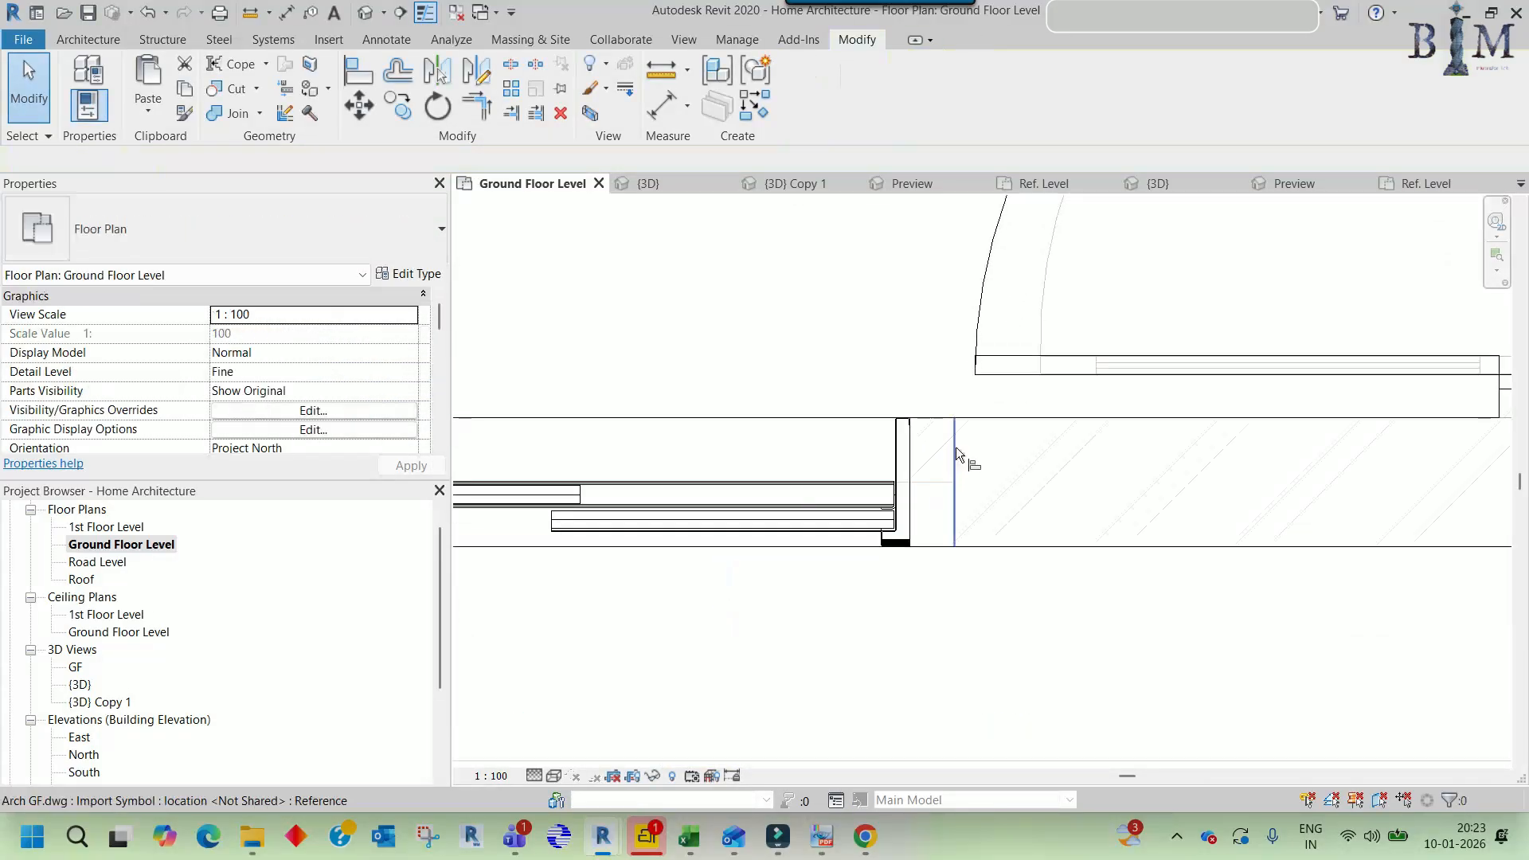
key("a")
key("l")
scroll(941, 446, "down", 3)
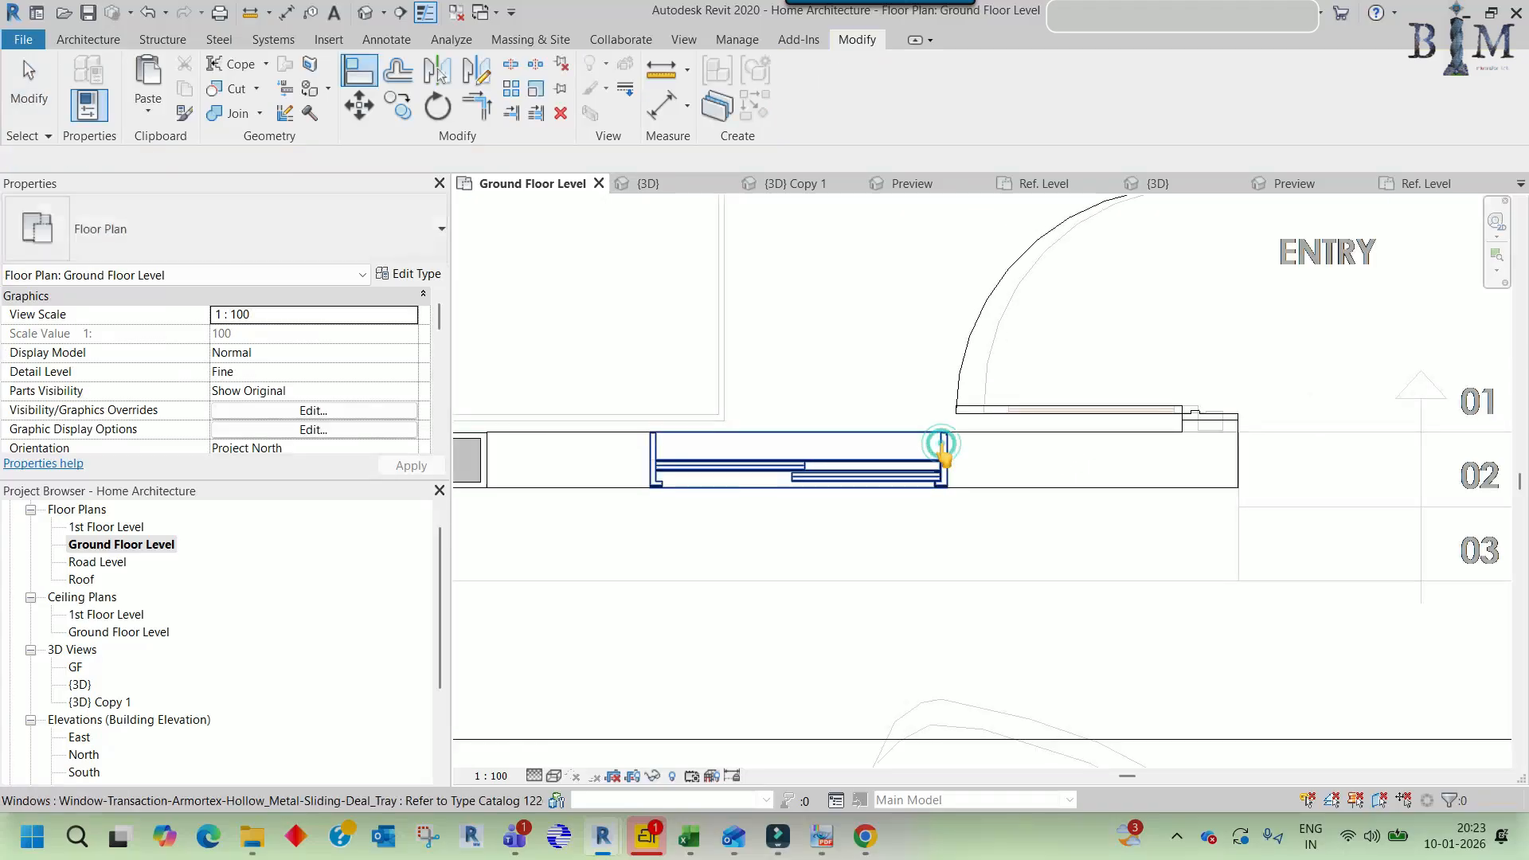
key("Escape")
- Place a second Refer to Type Catalog 1220 window in the drawing room's front wall, beside the PLANTS label
left_click(941, 444)
scroll(941, 444, "down", 2)
middle_click_drag(833, 488, 1012, 470)
key("c")
key("s")
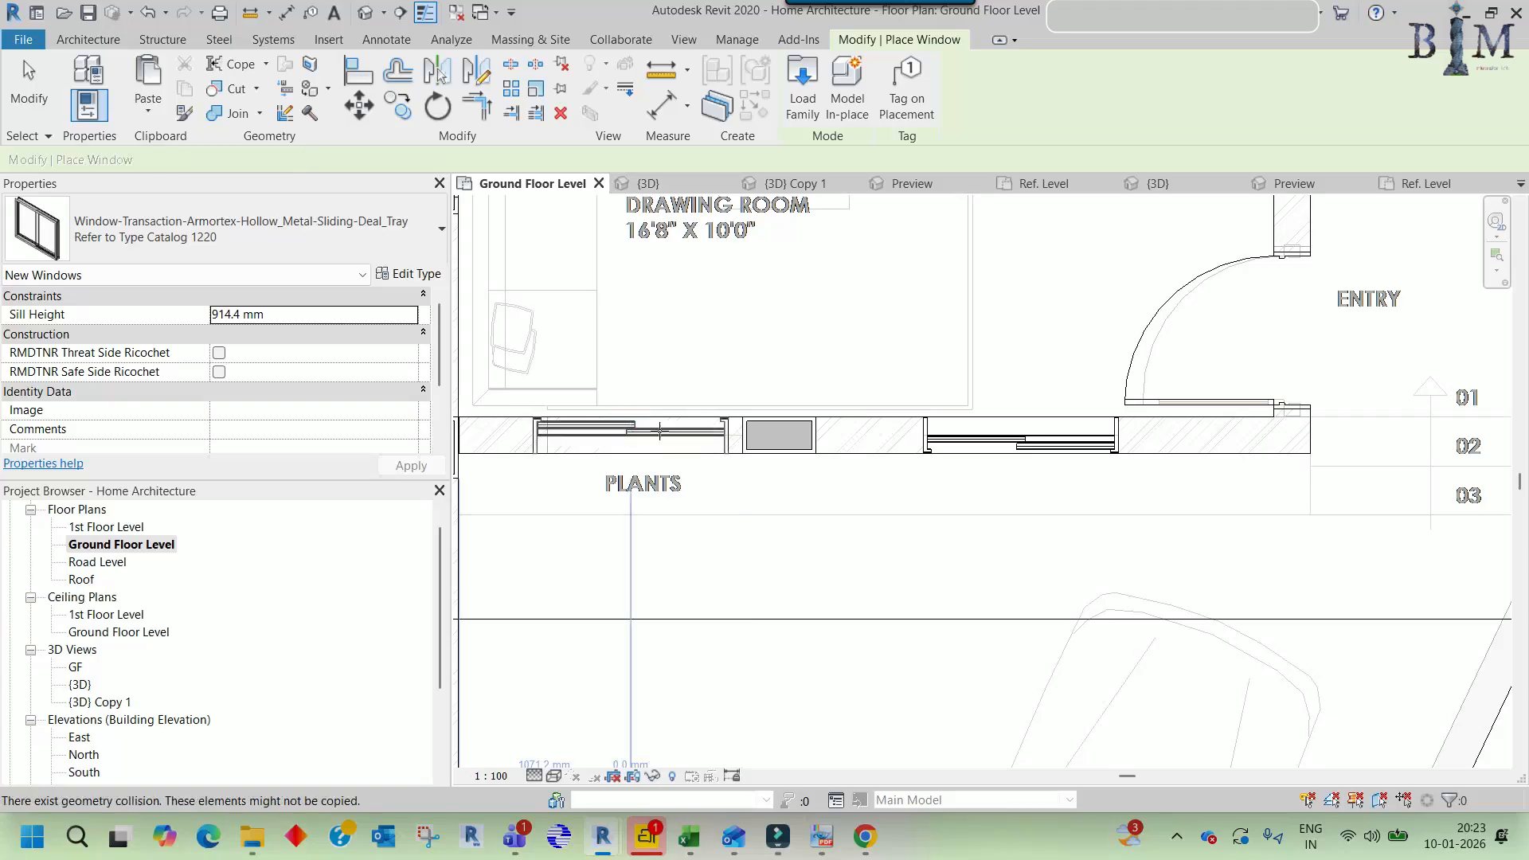
left_click(659, 431)
key("Escape")
- Nudge the second drawing room window along the wall to bring it close to the column
scroll(717, 433, "up", 3)
key("a")
key("l")
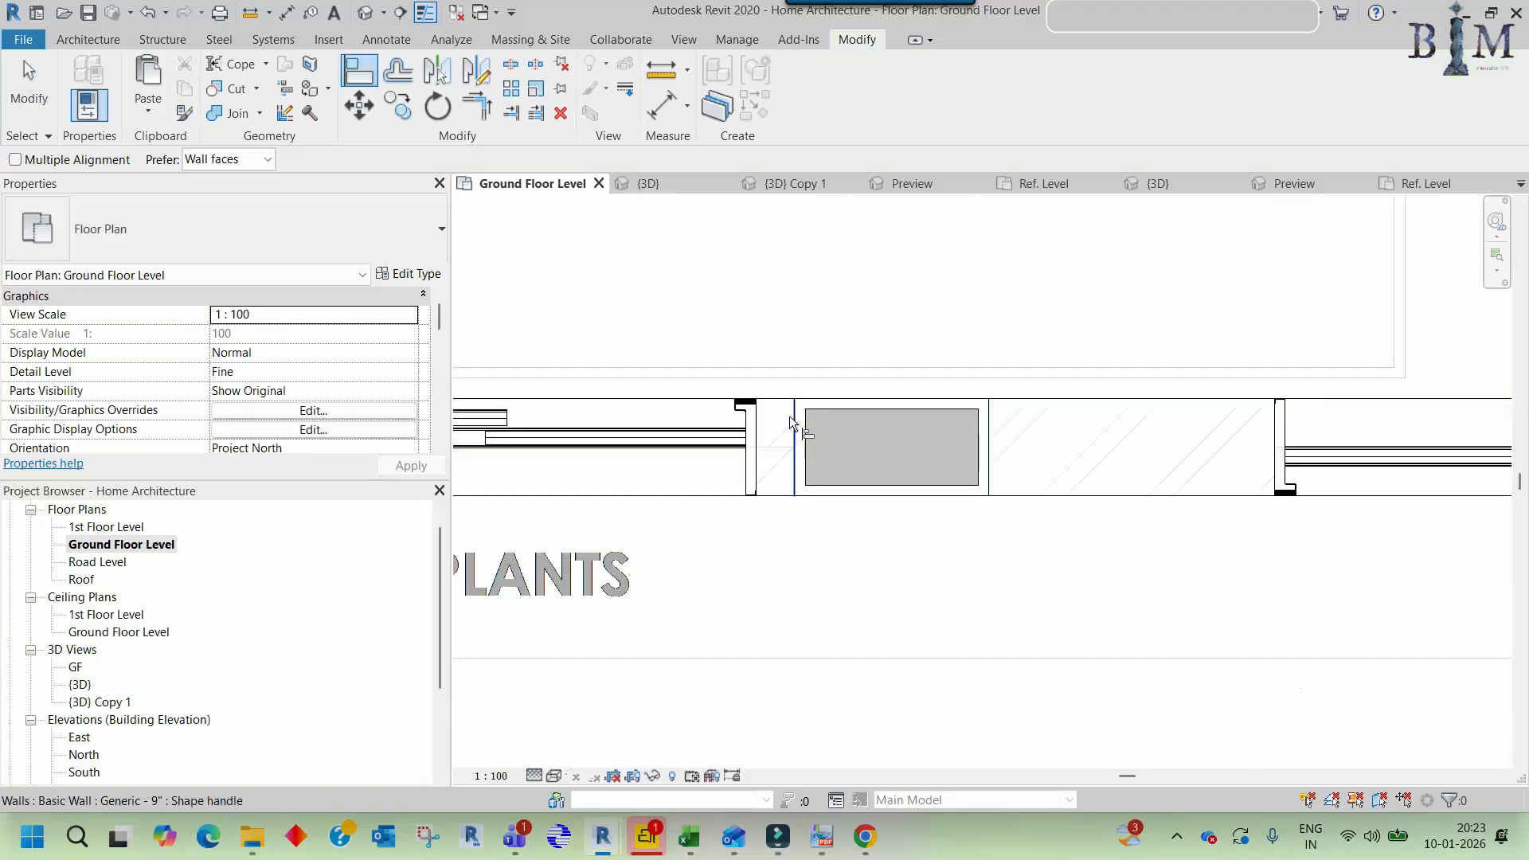
key("Escape")
left_click(758, 419)
scroll(759, 420, "up", 2)
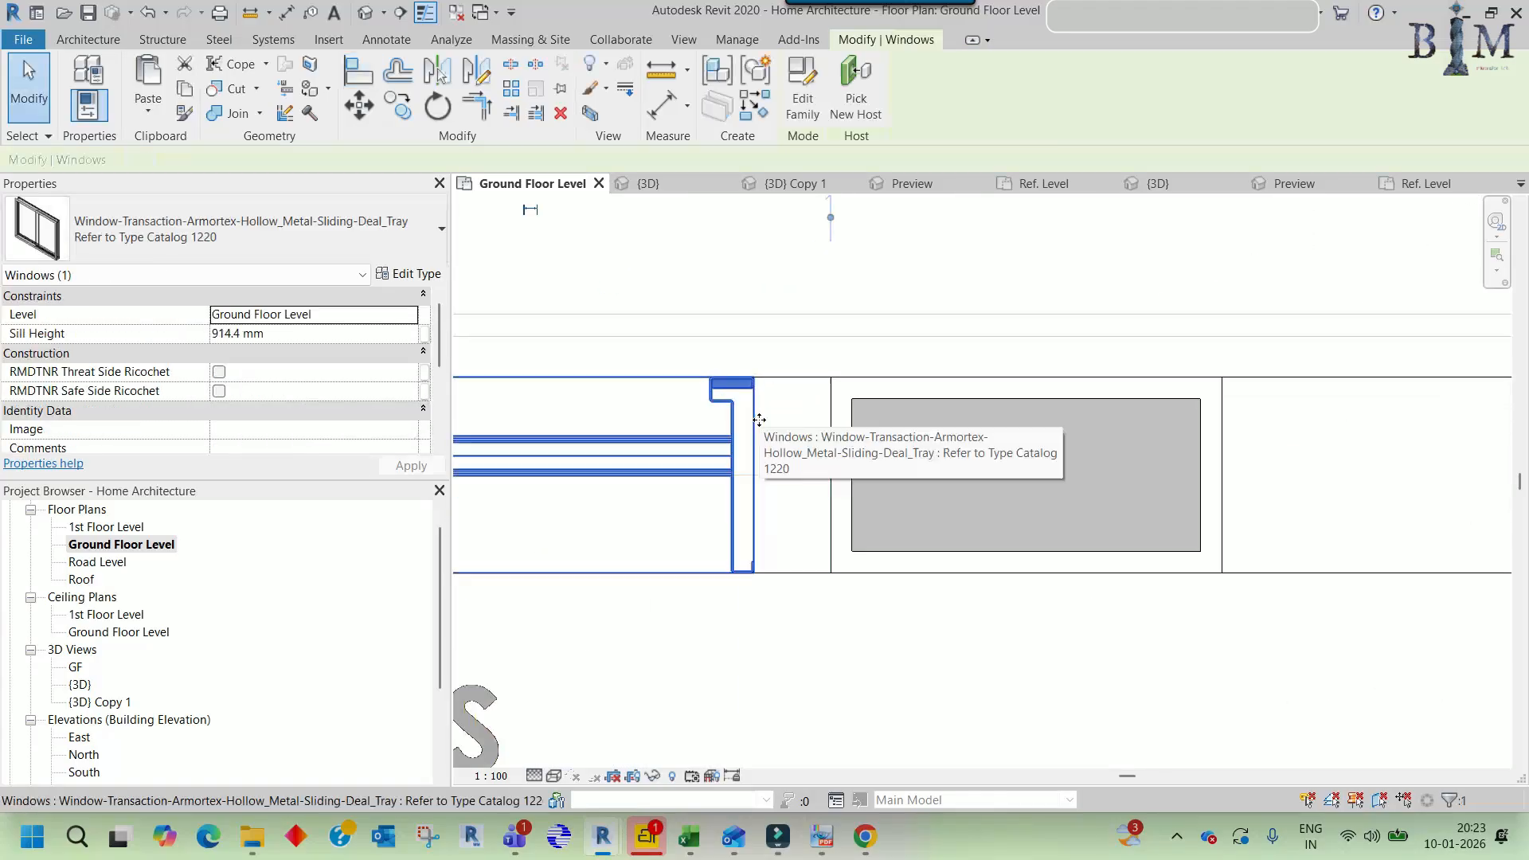
key("Right")
key("Right")
key("Right")
key("Right")
key("Right")
key("Right")
key("Right")
key("Right")
key("Right")
key("Right")
key("Left")
key("Left")
key("Left")
key("Left")
key("Left")
- Align the second drawing room window's frame with the wall line at the column's edge
key("a")
key("l")
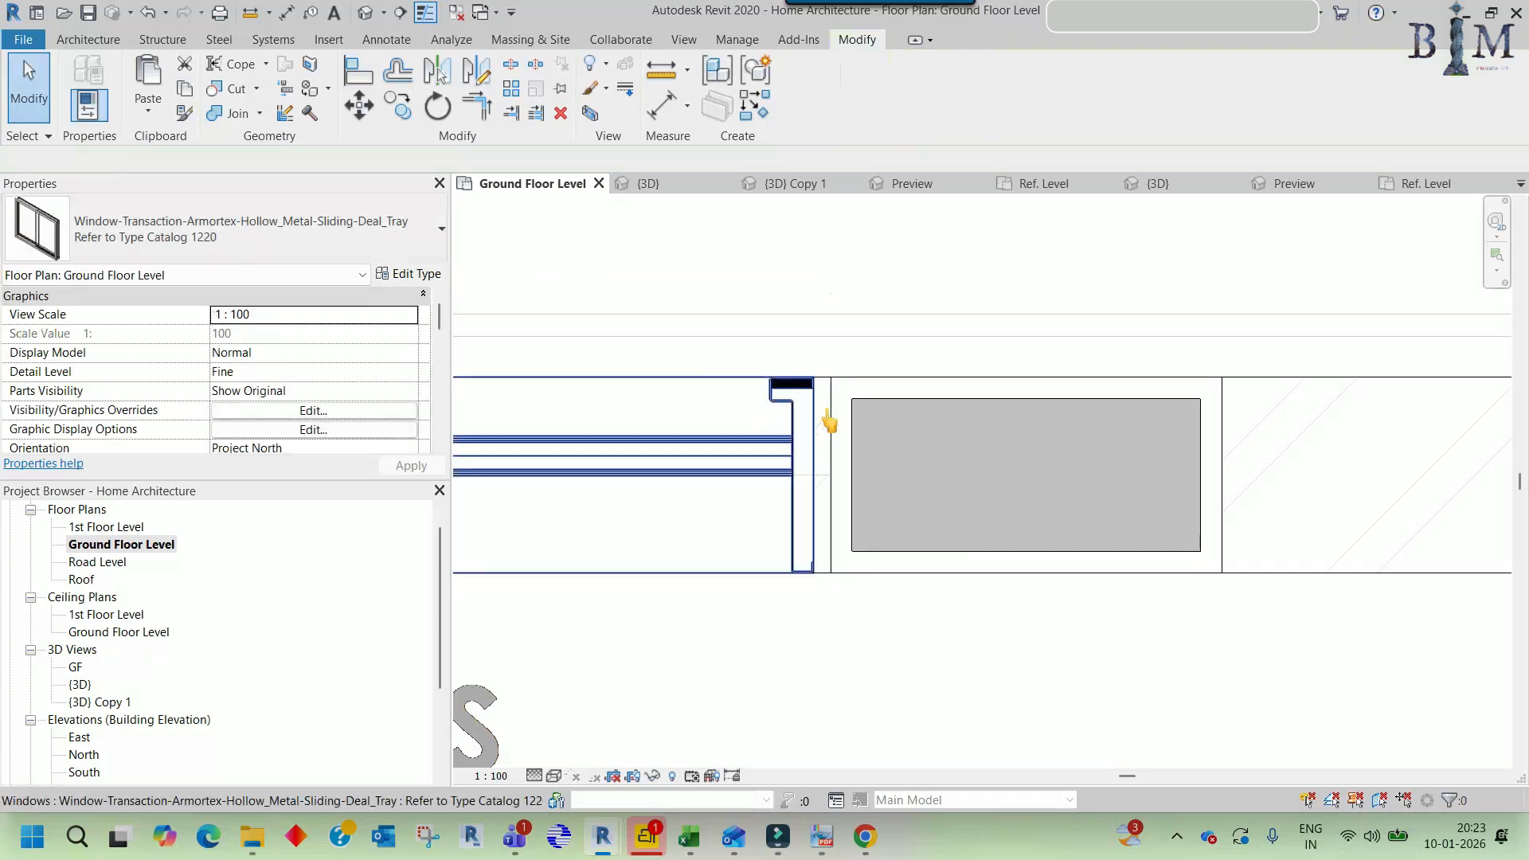
left_click(829, 408)
left_click(812, 416)
key("Escape")
key("Escape")
scroll(854, 408, "down", 6)
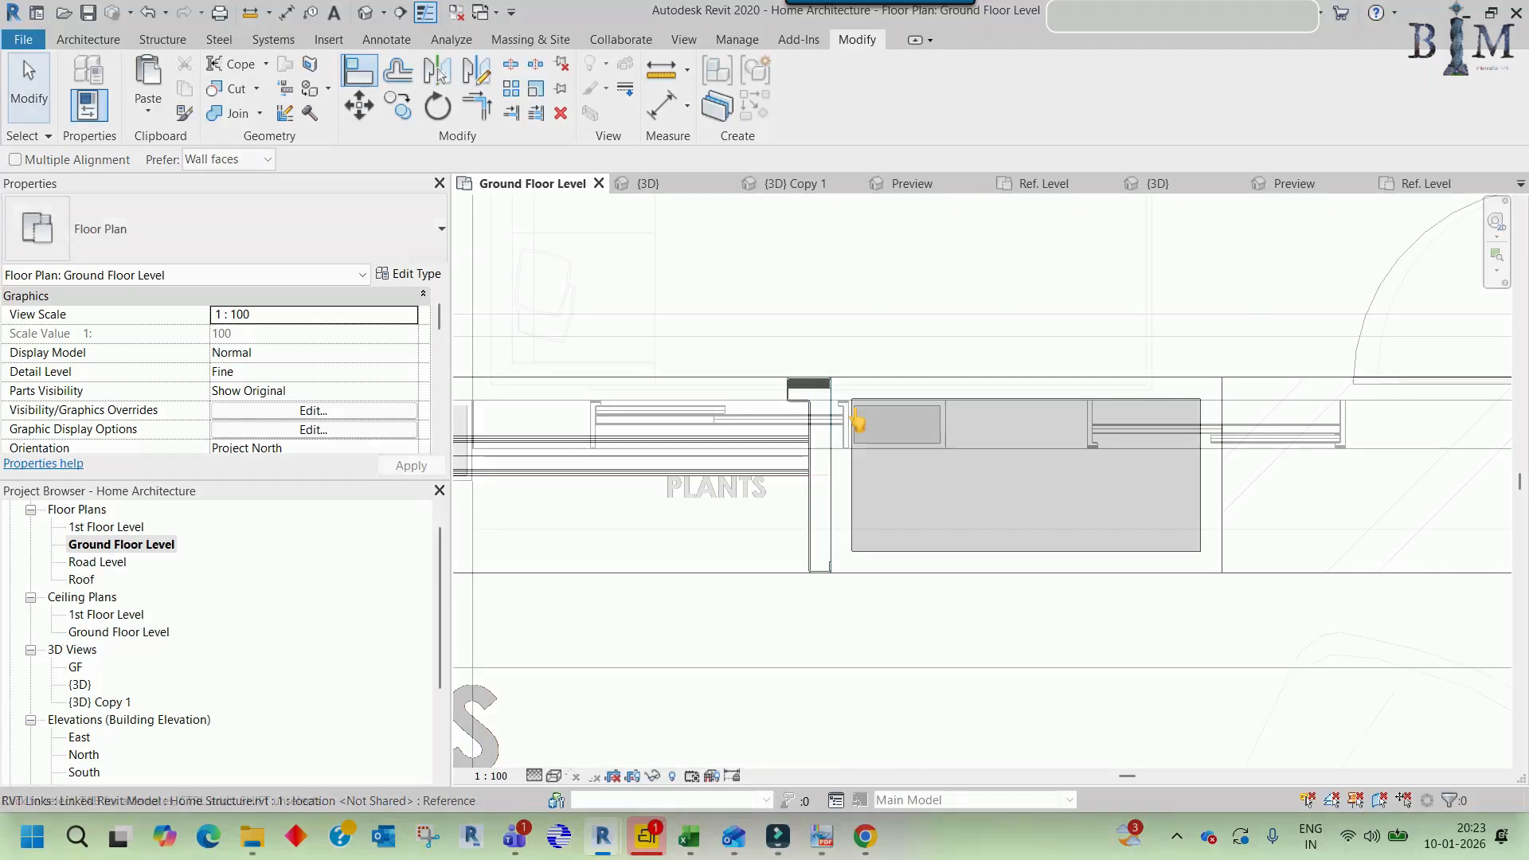
- Examine the Bedroom 3 and drawing room windows in the GF 3D view and return to the Ground Floor Level plan
double_click(76, 666)
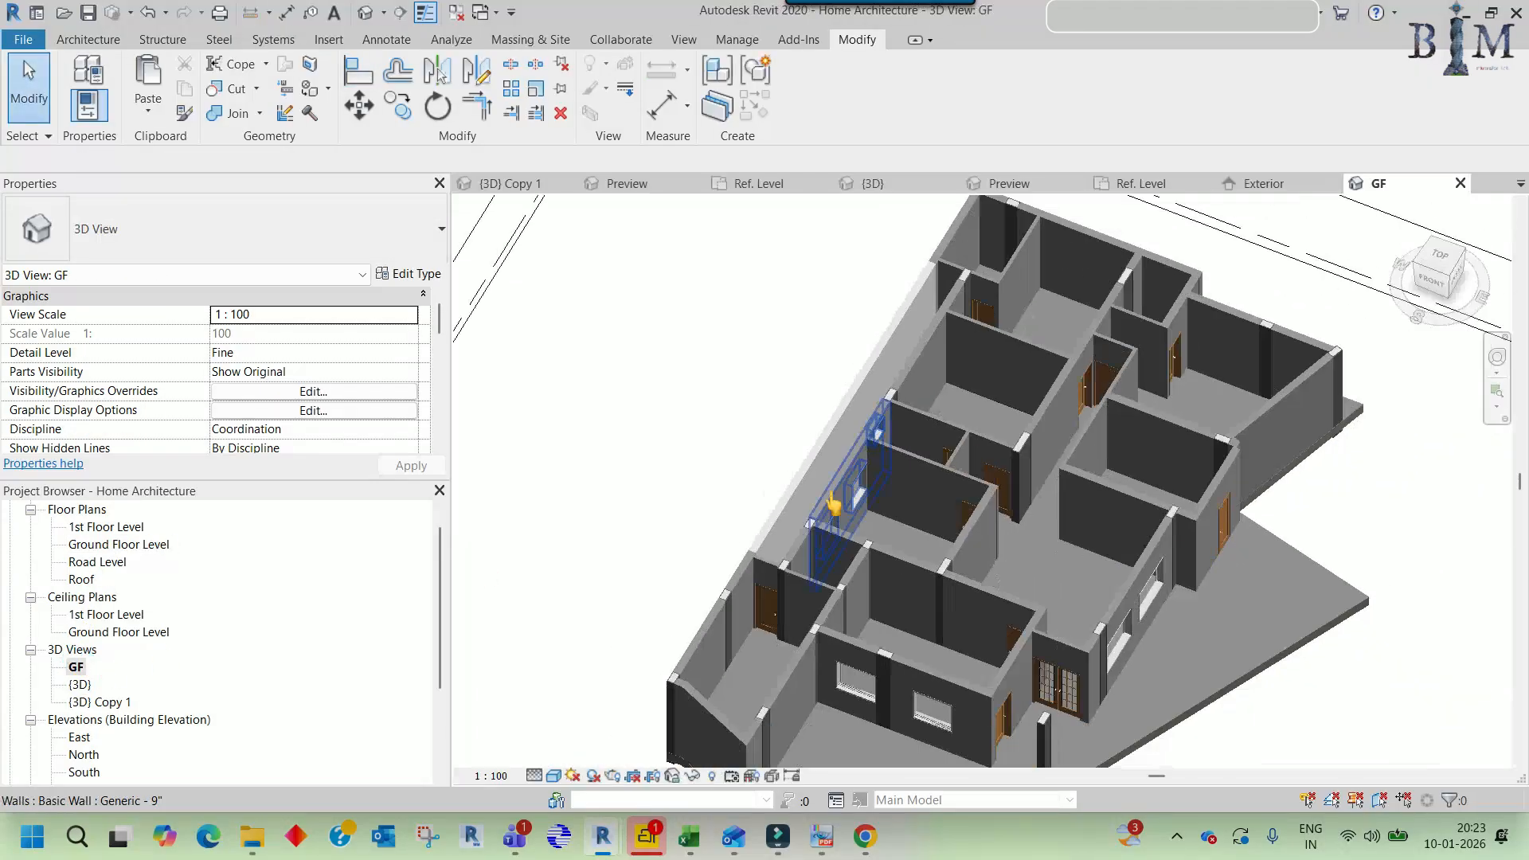
scroll(832, 503, "up", 6)
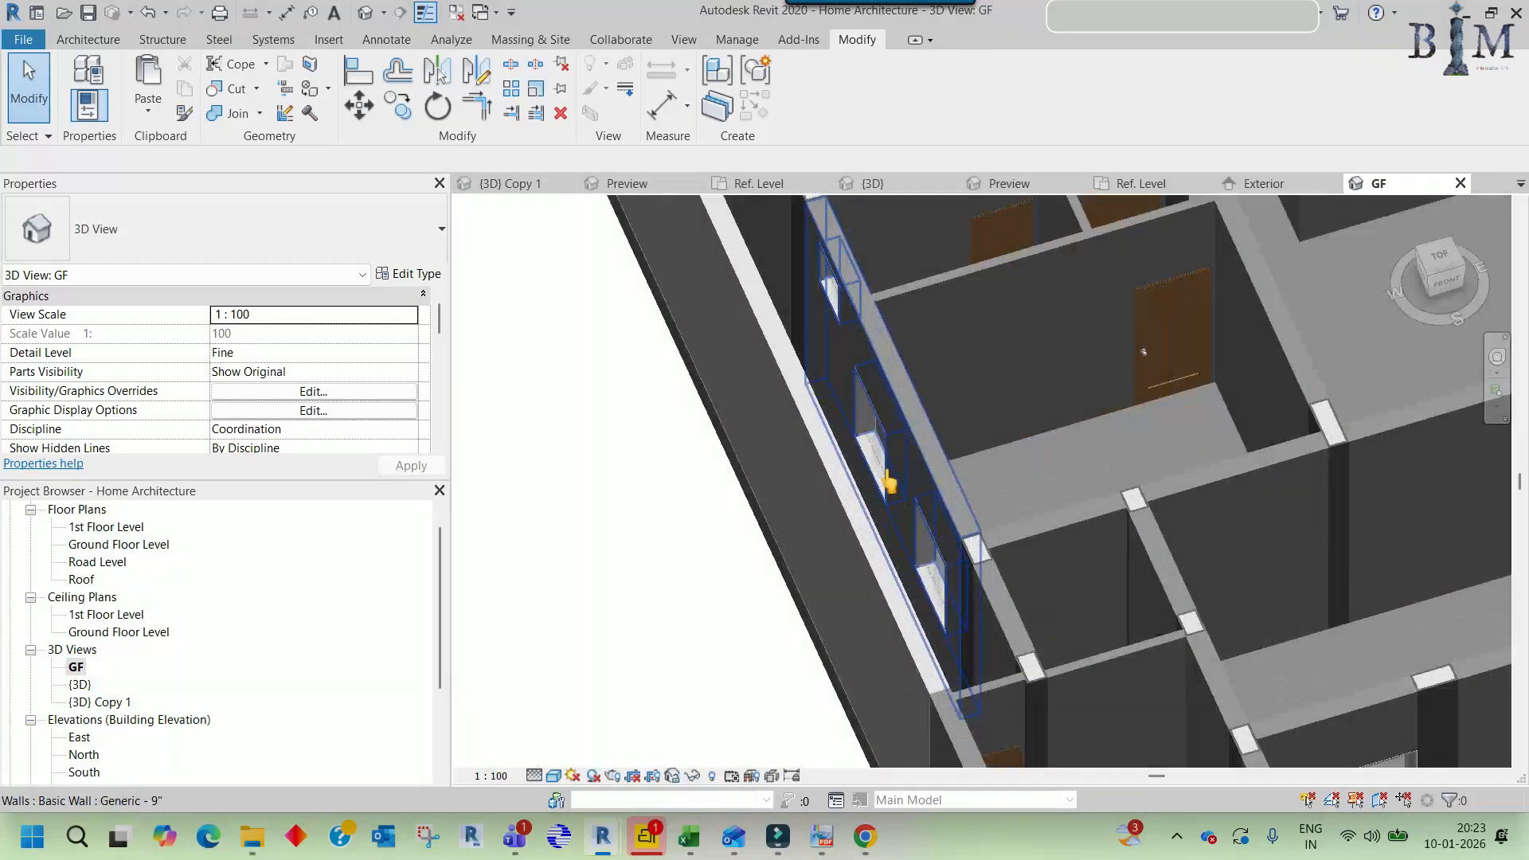
left_click(888, 480)
scroll(888, 480, "down", 5)
mouse_move(772, 471)
middle_mouse_down("shift")
mouse_move(682, 495)
mouse_move(764, 484)
middle_mouse_up("shift")
middle_click_drag(764, 483, 784, 517, "shift")
left_click(664, 285)
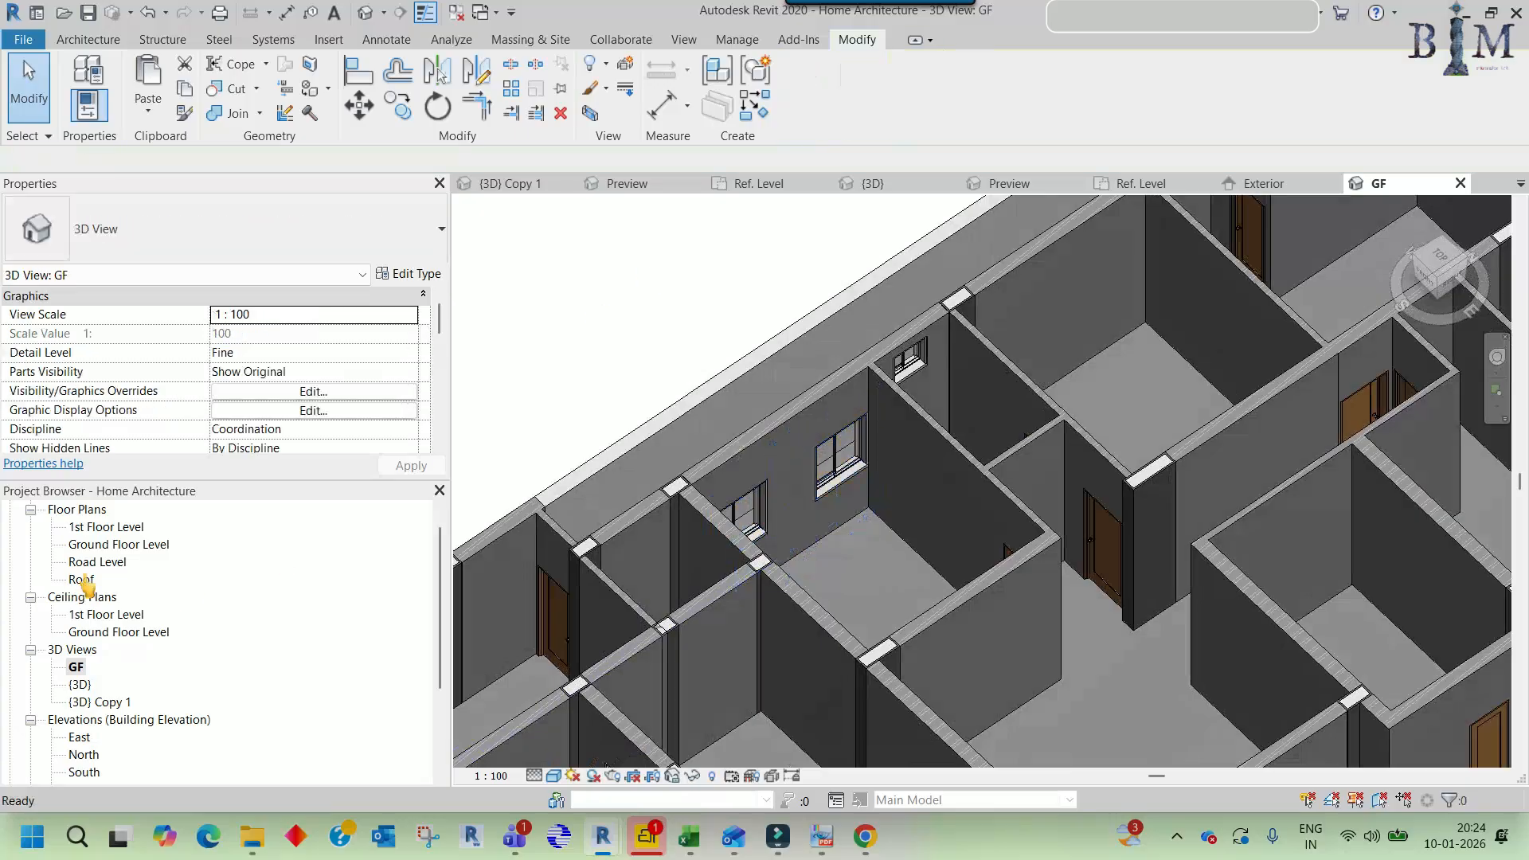
double_click(118, 544)
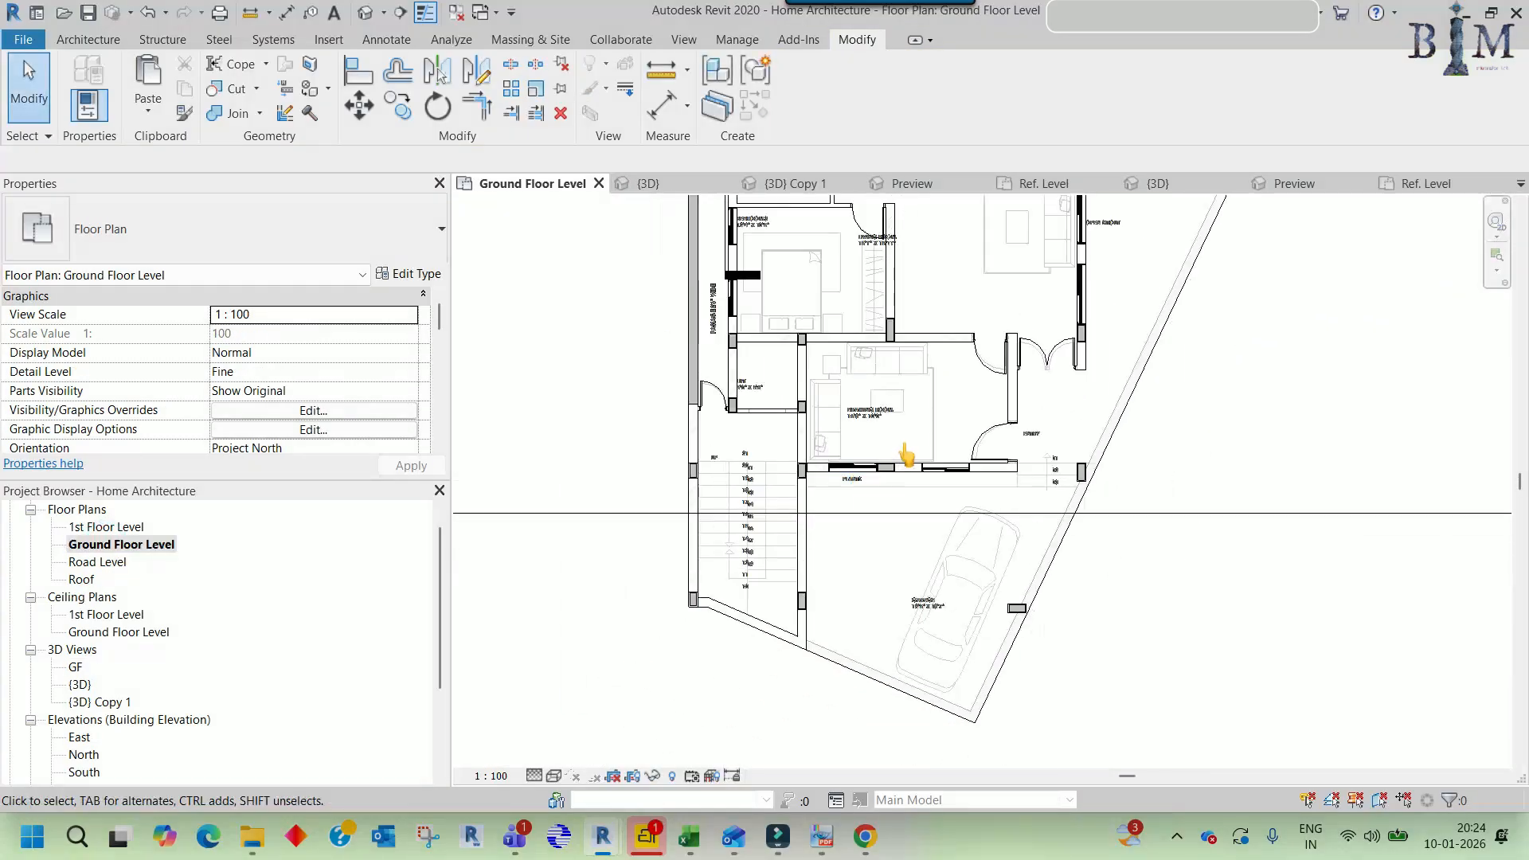
- Check the window openings around Bedroom 2 and the toilet in the PDF floor plan
left_click(814, 833)
left_click_drag(754, 433, 771, 648)
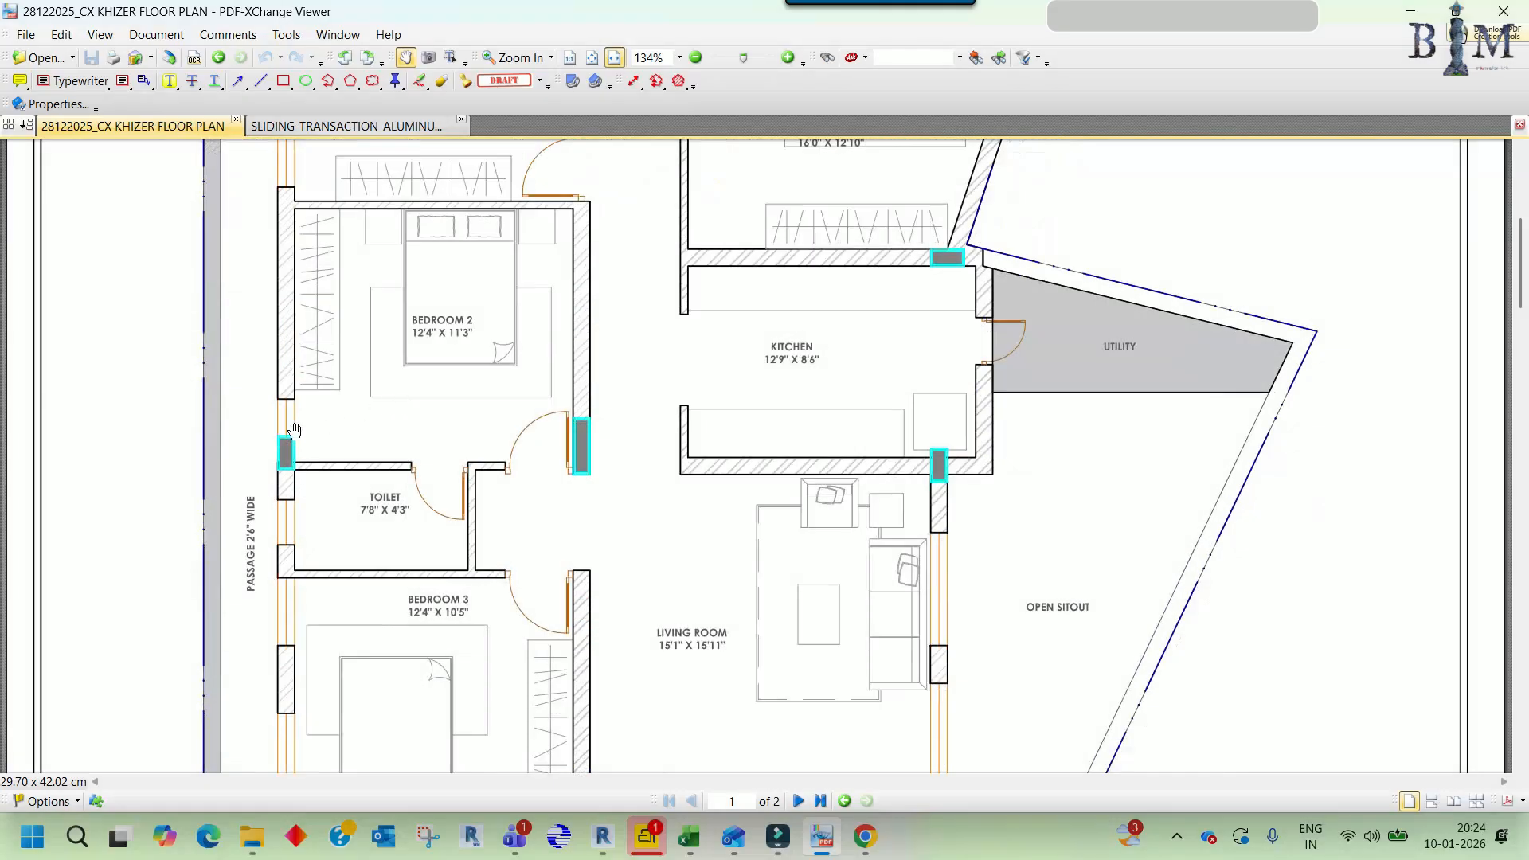
scroll(327, 407, "down", 1)
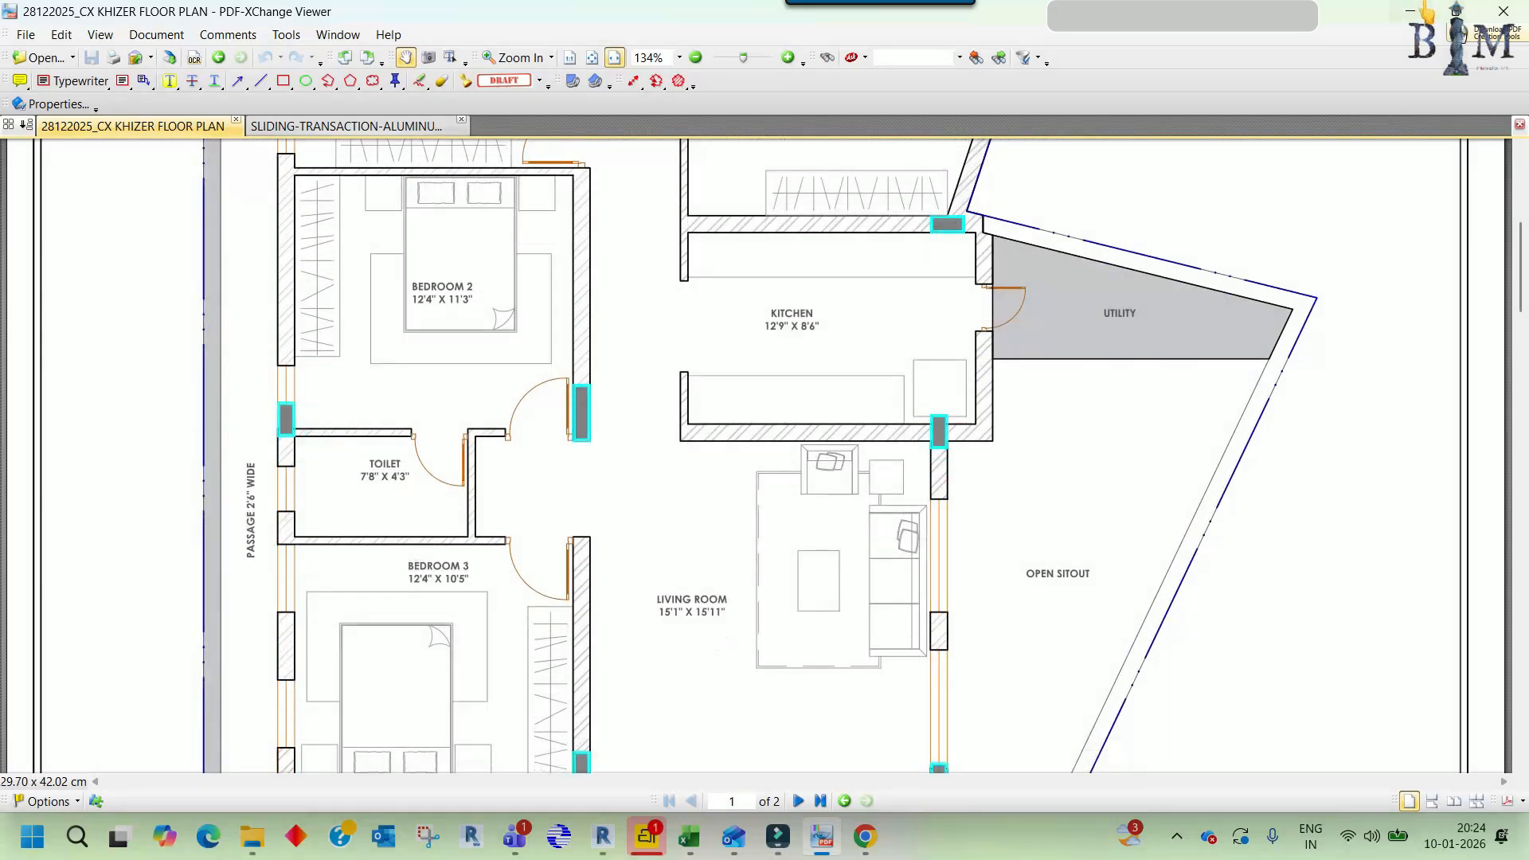
- Switch to the Revit floor plan and measure the window opening drawn in the master bedroom's outer wall
left_click(1424, 4)
scroll(850, 494, "up", 5)
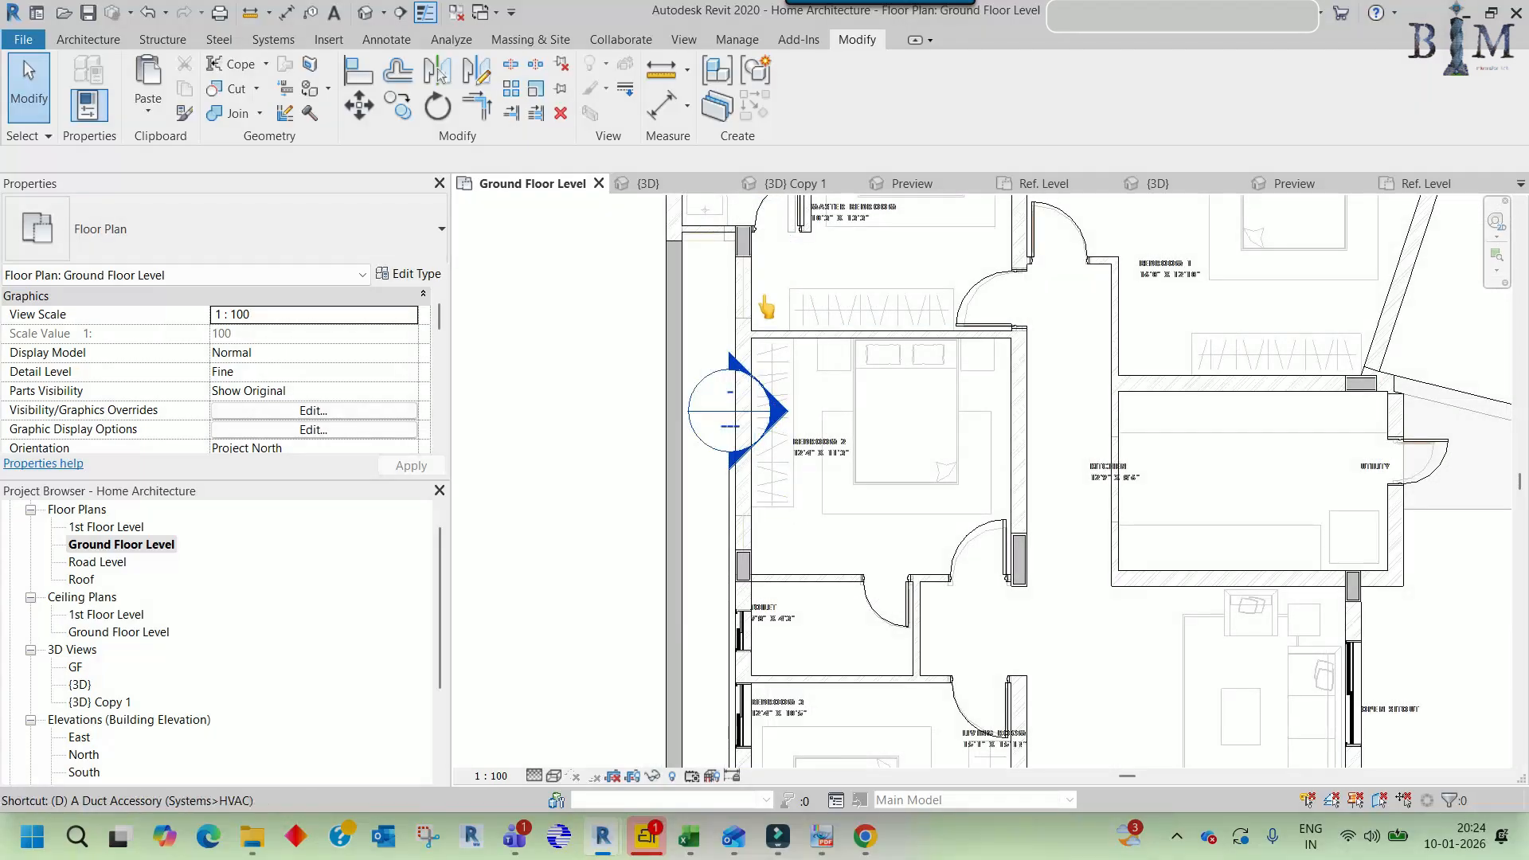
scroll(729, 266, "up", 4)
key("d")
key("i")
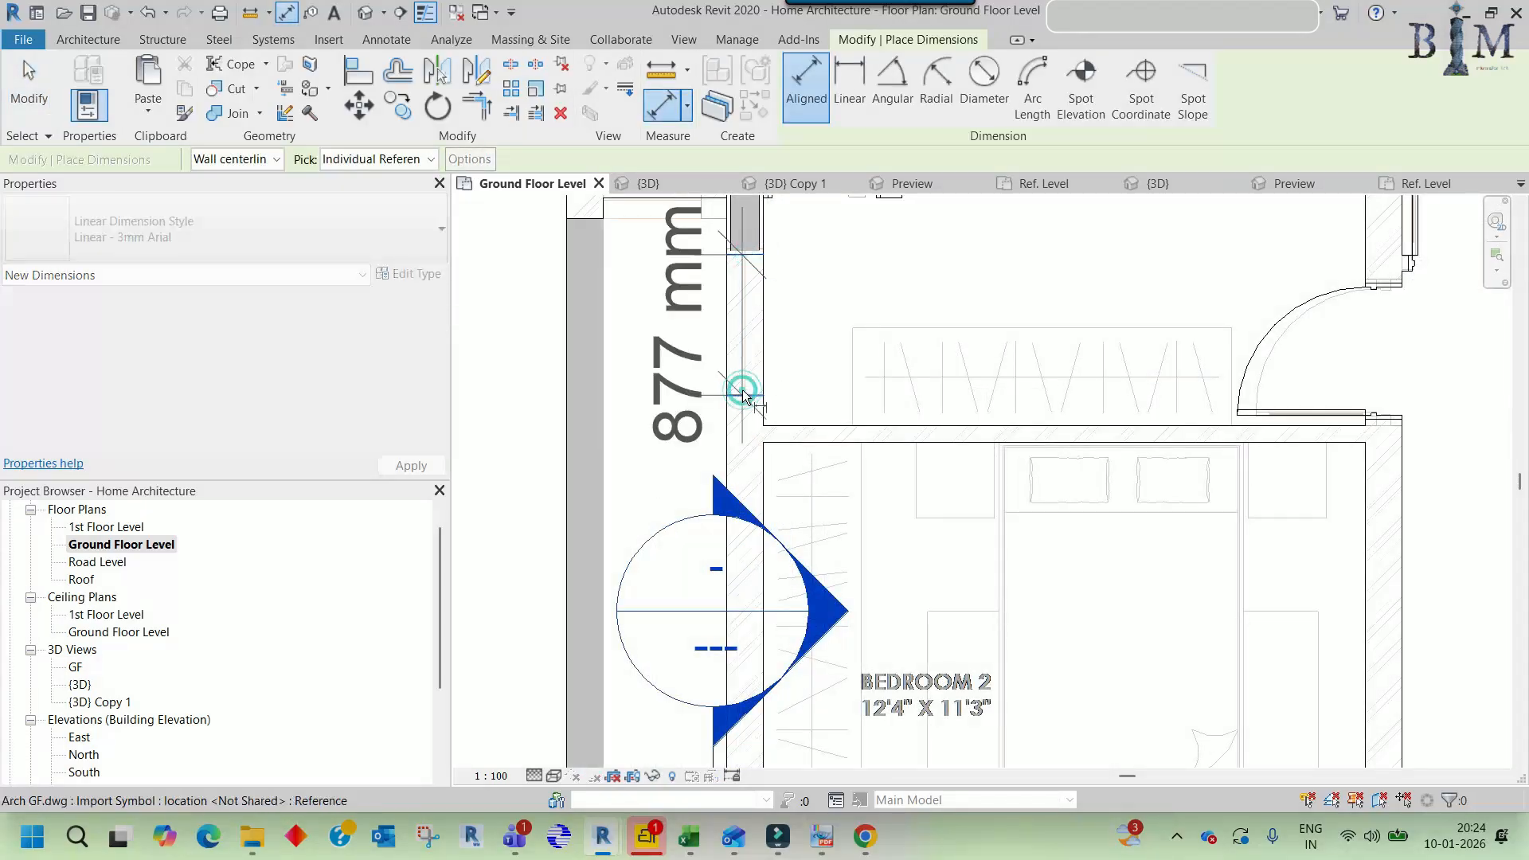
scroll(711, 329, "down", 6)
key("Escape")
middle_click_drag(782, 528, 763, 413)
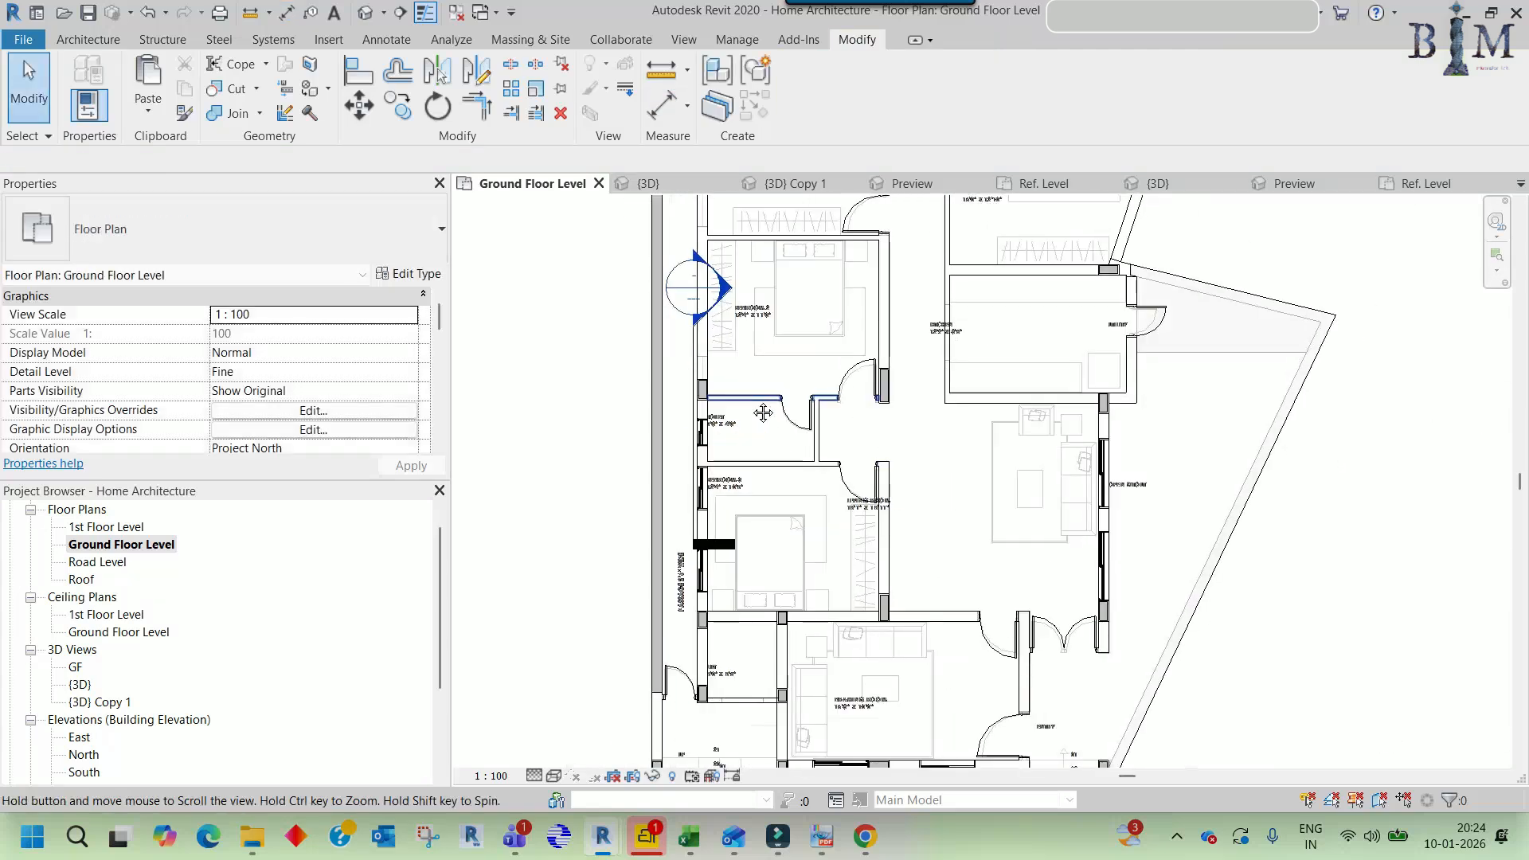
scroll(705, 445, "up", 2)
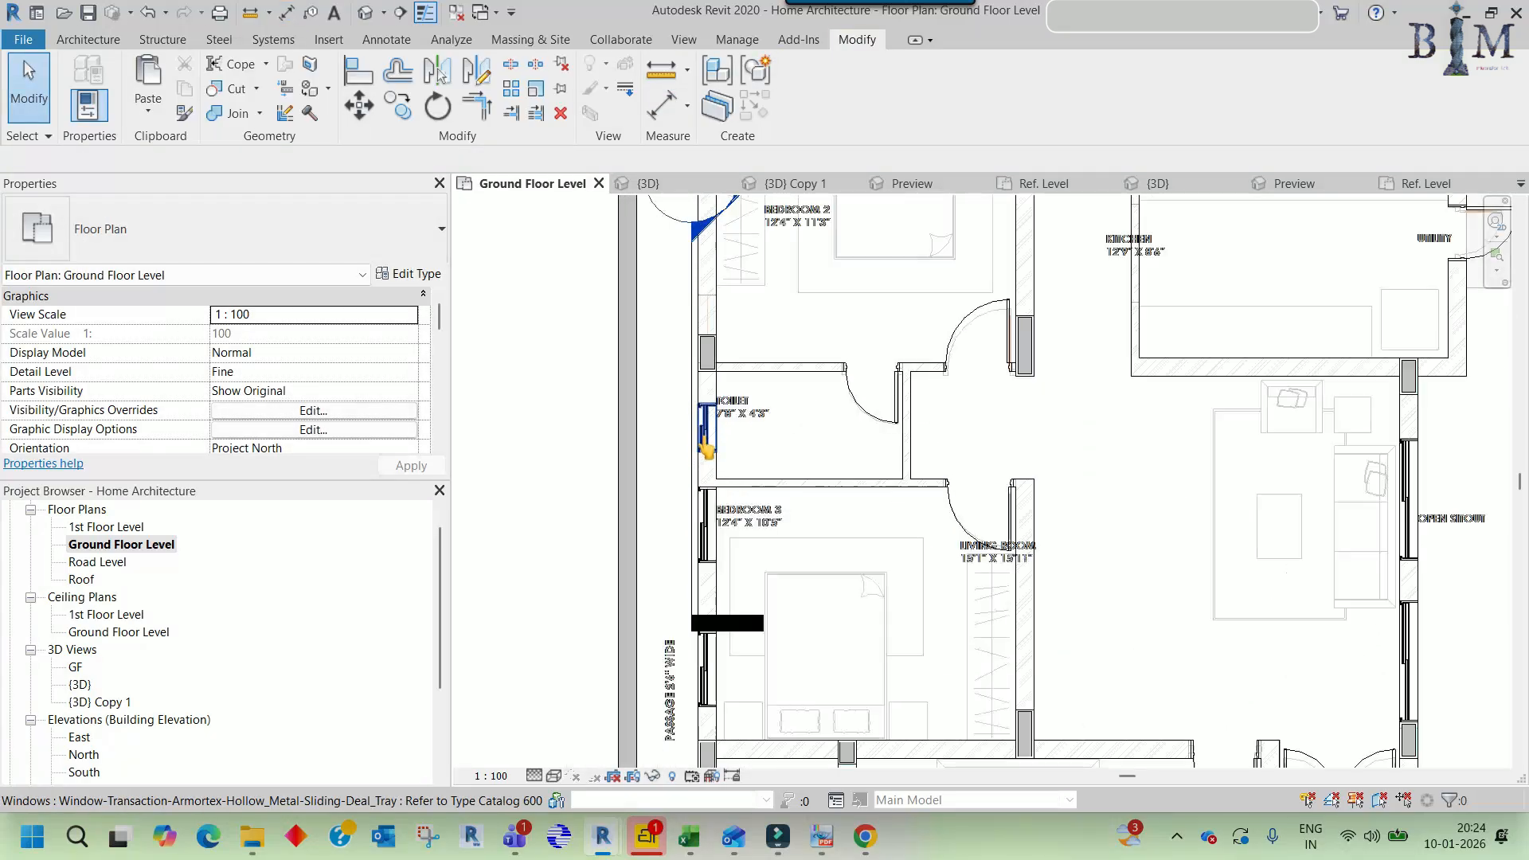
left_click(711, 535)
middle_click_drag(733, 308, 717, 616)
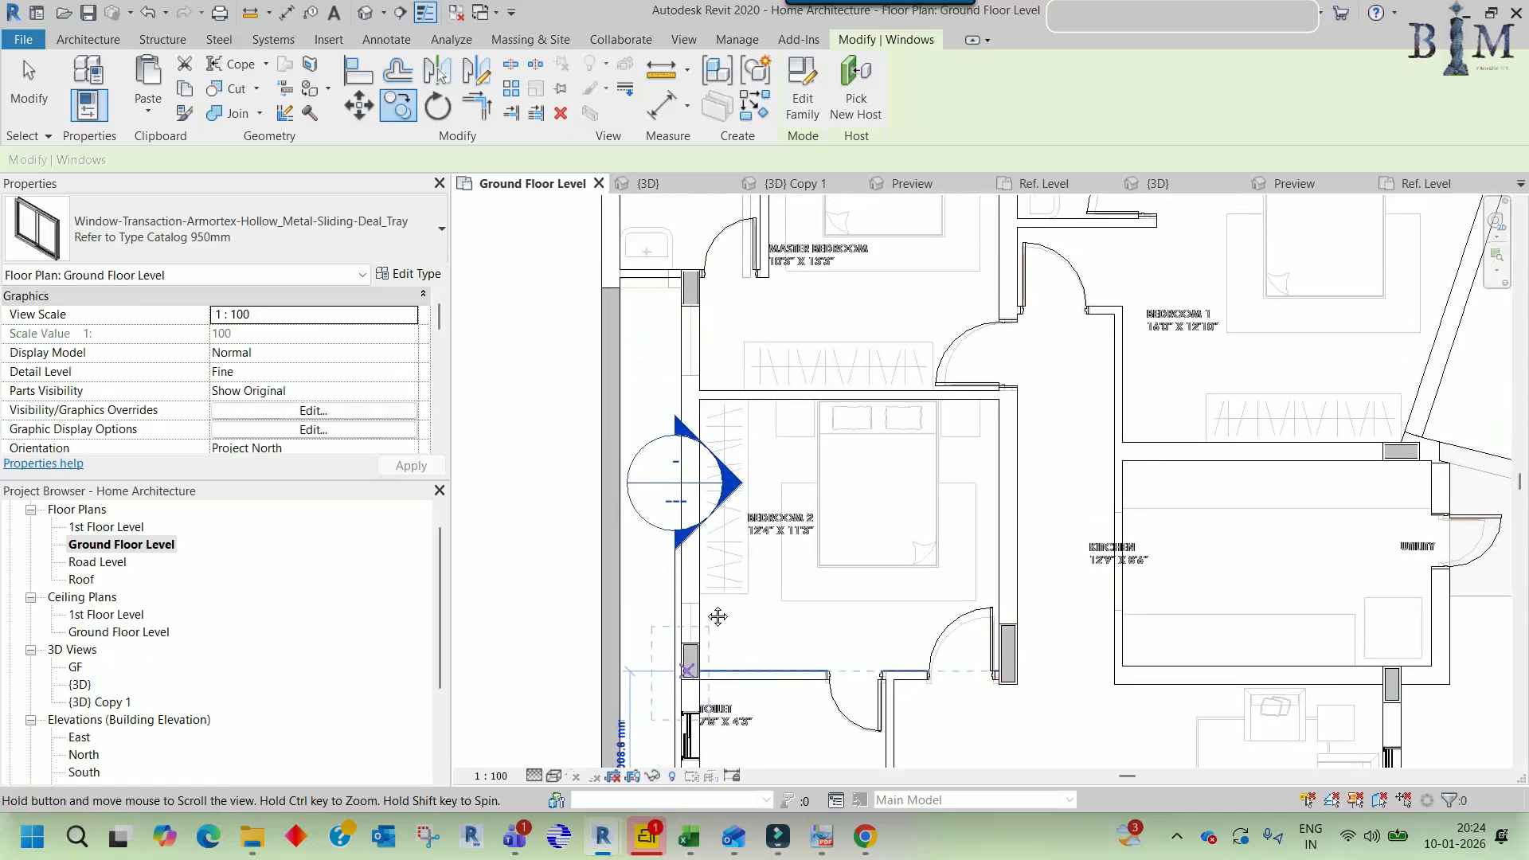
mouse_move(711, 420)
middle_mouse_down()
mouse_move(711, 571)
mouse_move(690, 435)
middle_mouse_up()
left_click(679, 615)
middle_click_drag(734, 675, 801, 304)
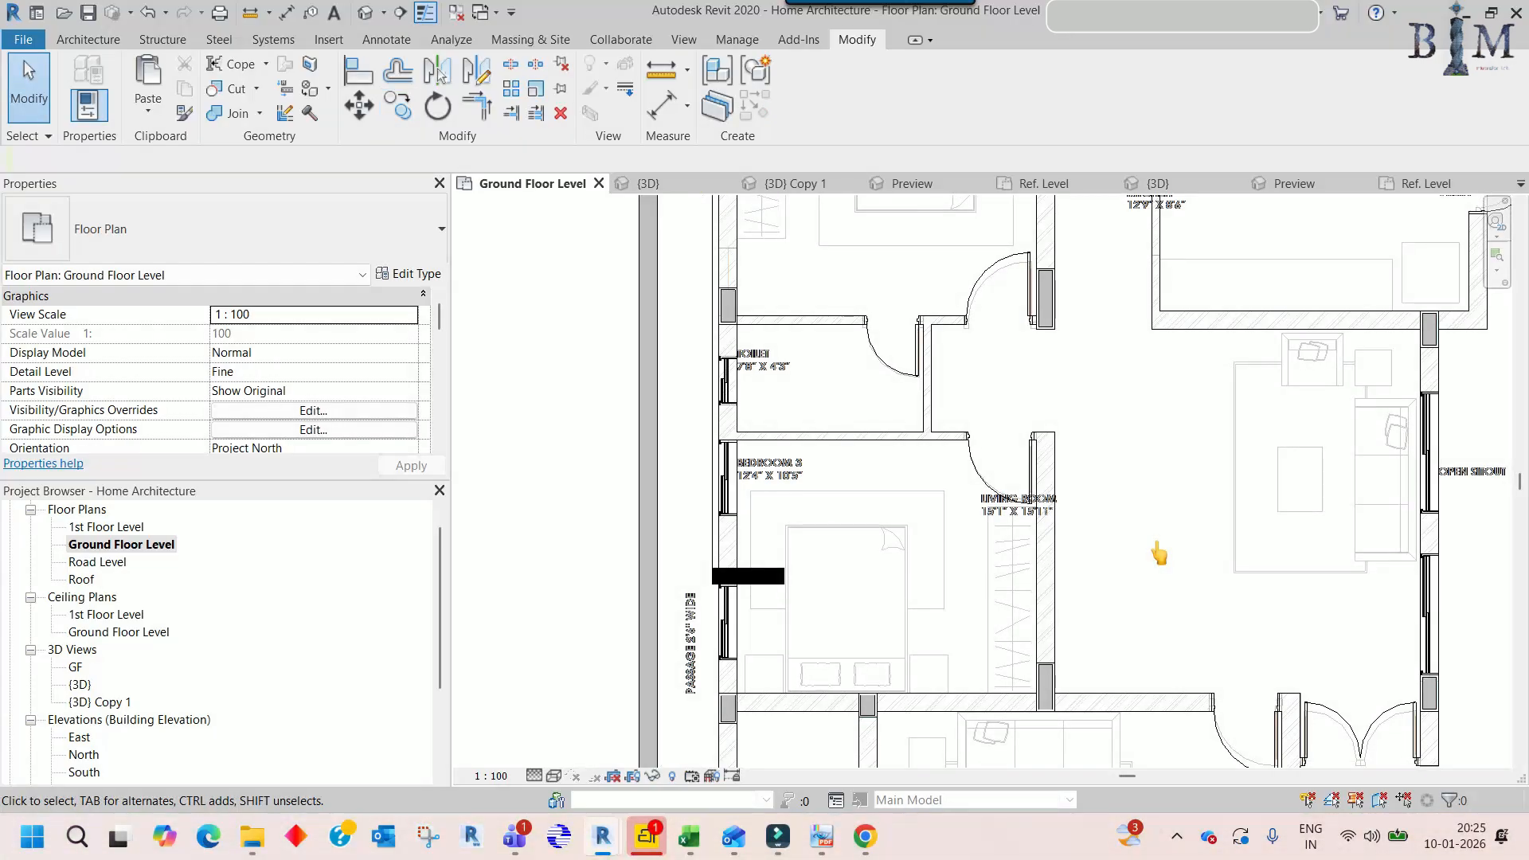
- Create a window similar to Bedroom 3's lower 950 mm sliding window and place it in Bedroom 2's outer wall above the column
left_click(734, 625)
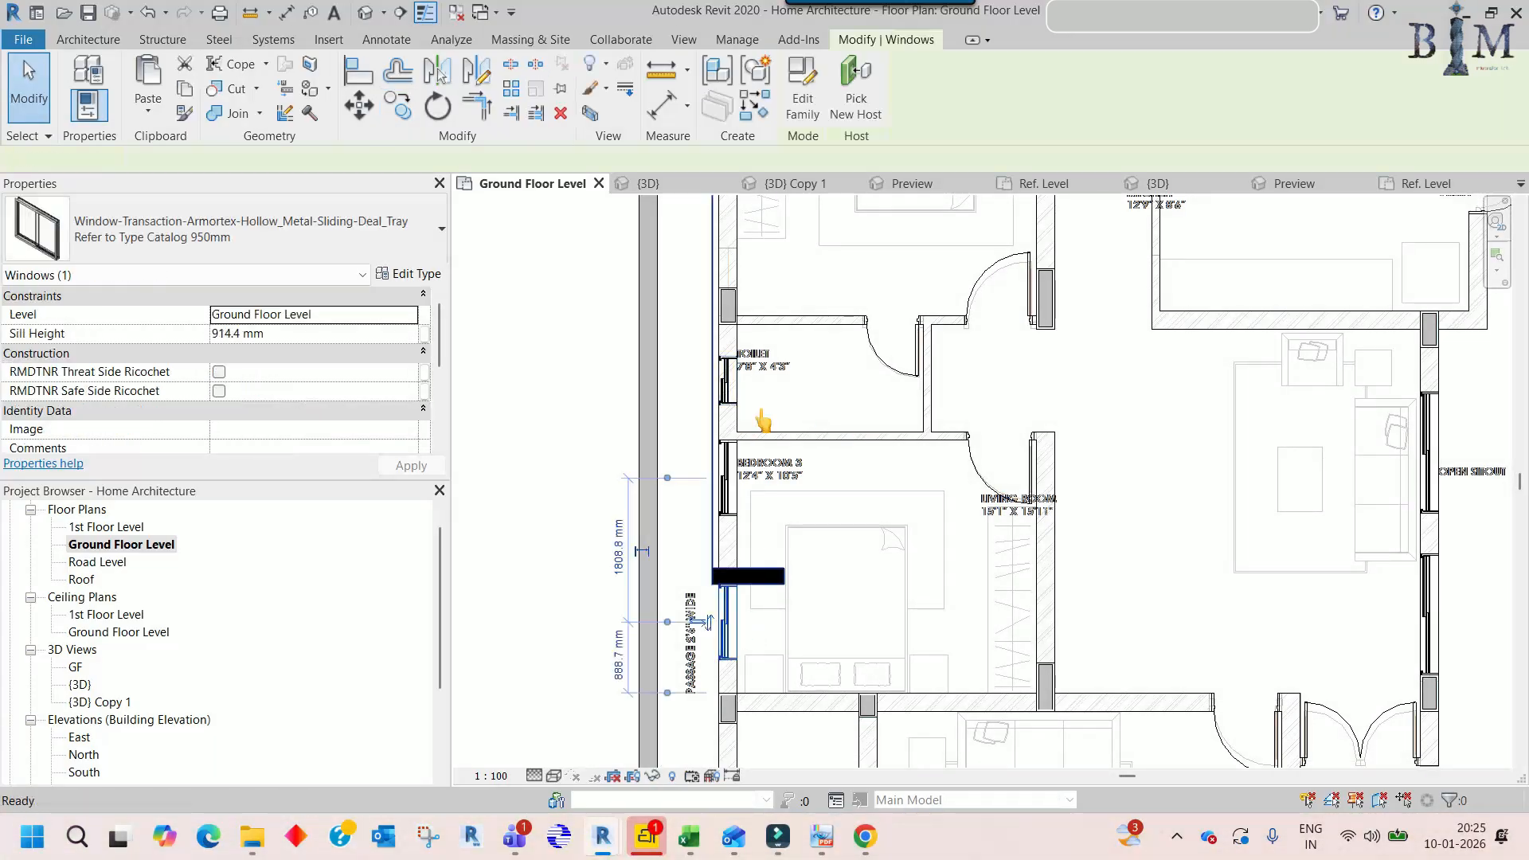
key("c")
key("s")
middle_click_drag(774, 427, 785, 689)
scroll(745, 550, "up", 3)
scroll(745, 550, "up", 1)
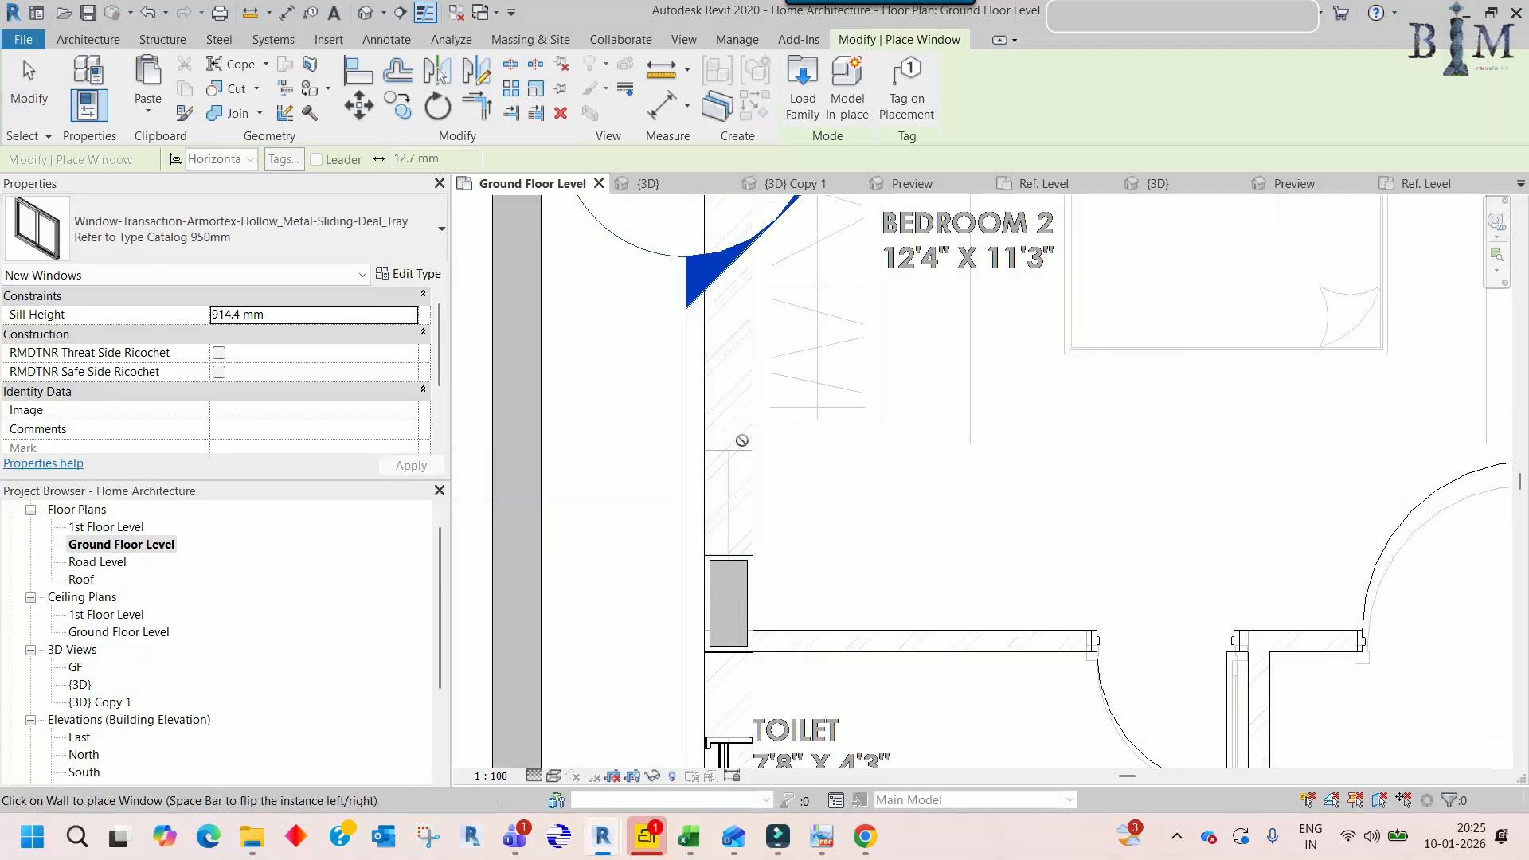
left_click(729, 432)
key("Escape")
key("Escape")
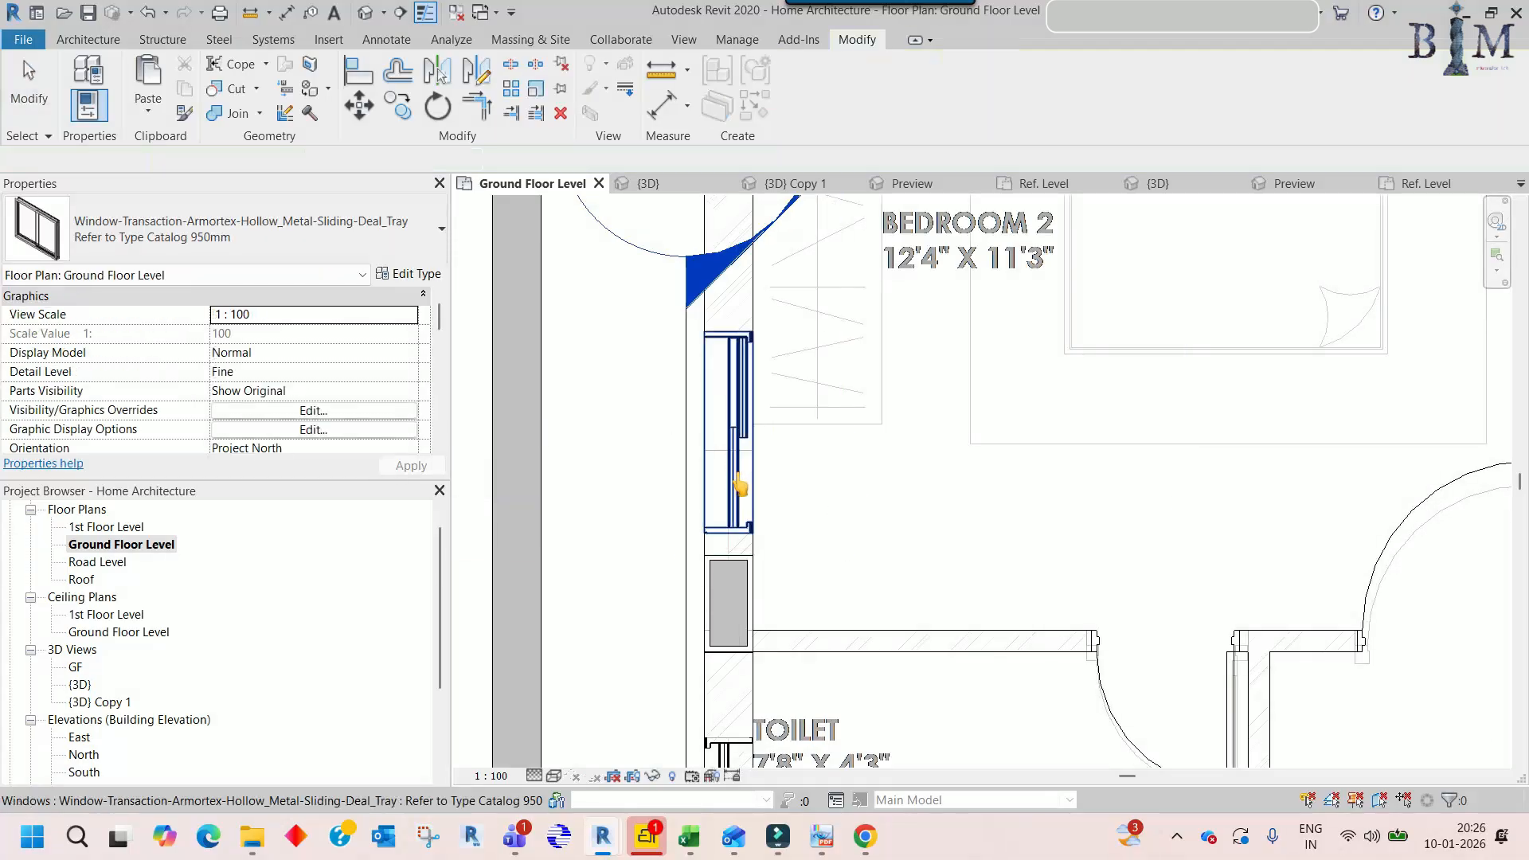
- Measure the Bedroom 2 window opening from the imported drawing's line to the wall edge at the column
scroll(733, 469, "up", 2)
key("d")
key("i")
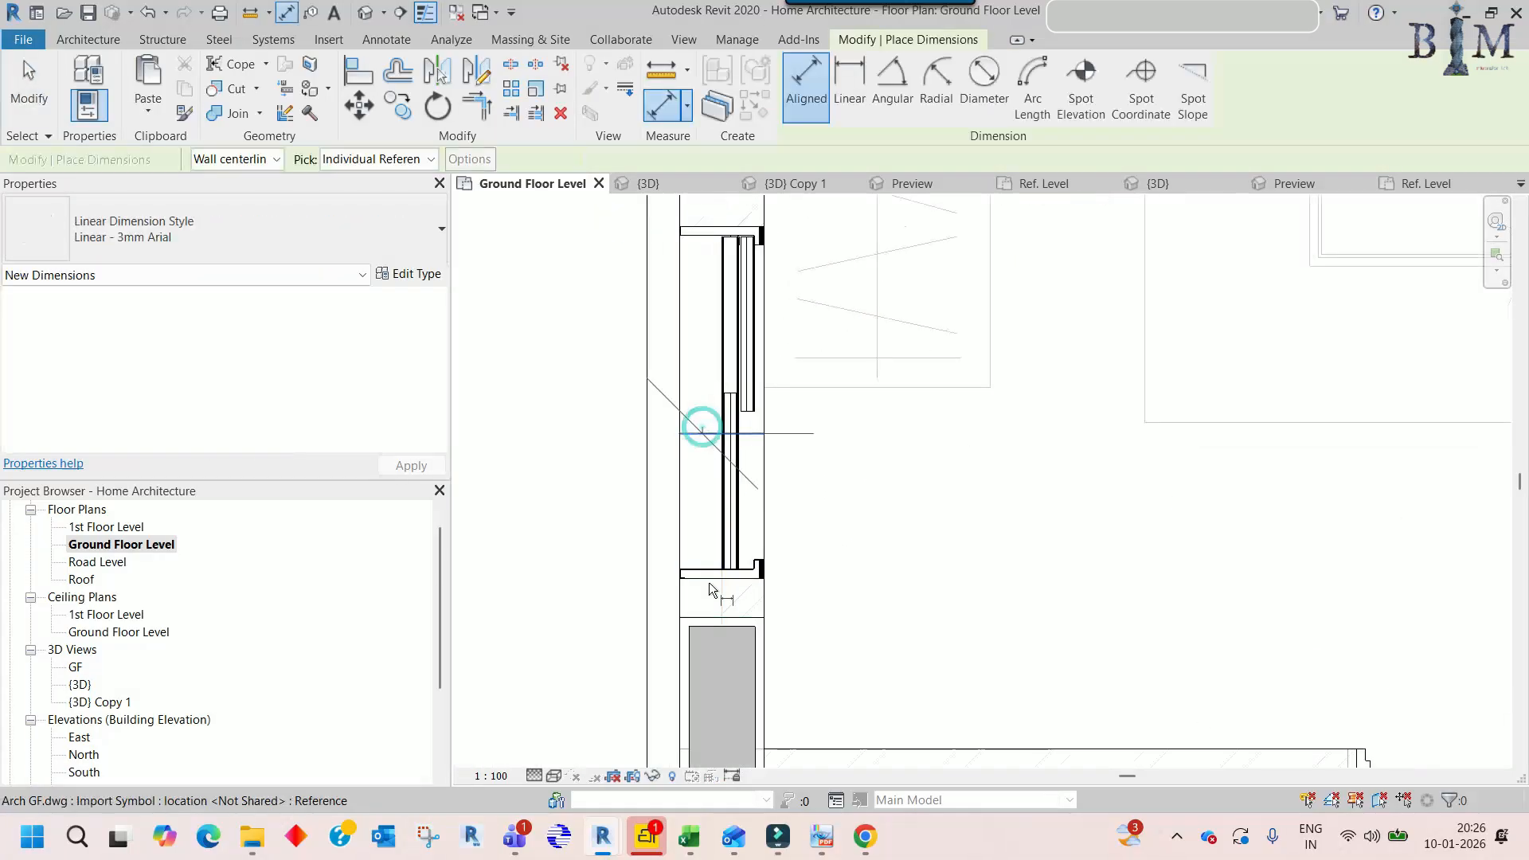
scroll(701, 633, "down", 3)
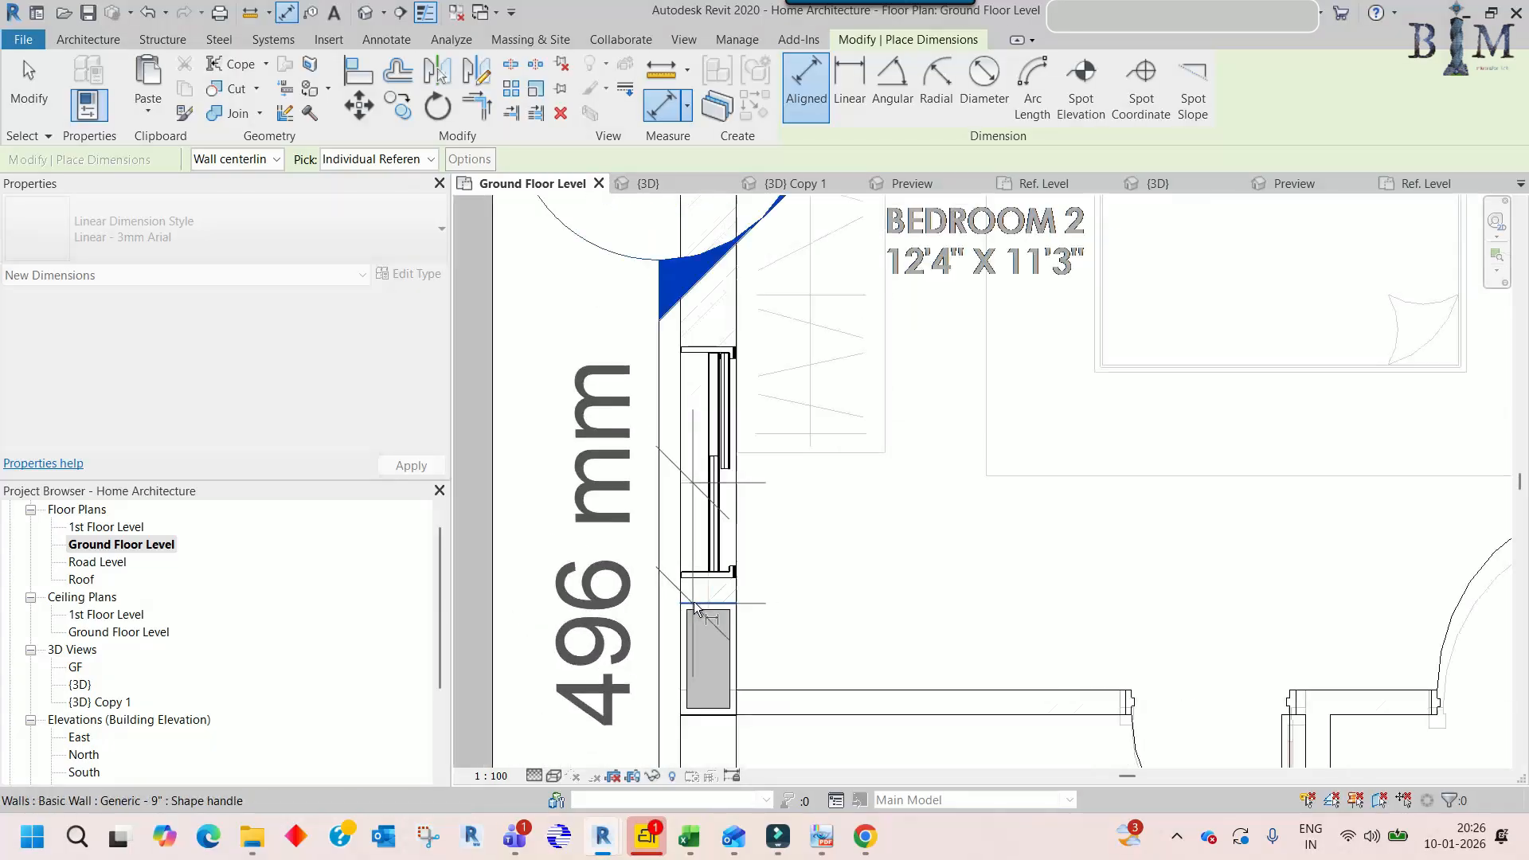
scroll(685, 590, "up", 3)
key("Escape")
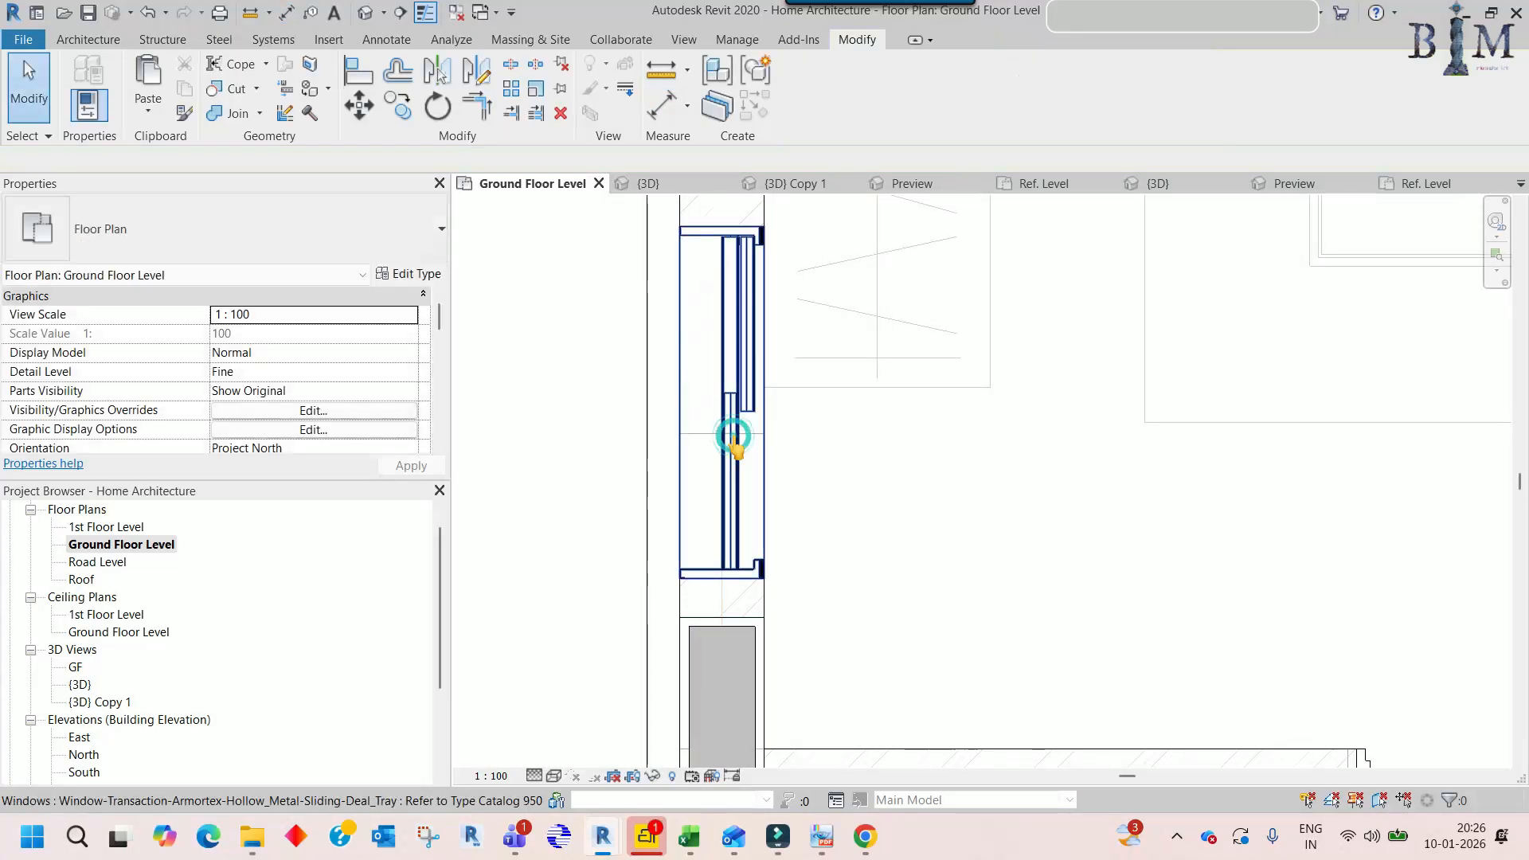
- Duplicate the Bedroom 2 window's type as Refer to Type Catalog 500mm with a 500 mm width, and move the window against the column
left_click(727, 443)
left_click(390, 279)
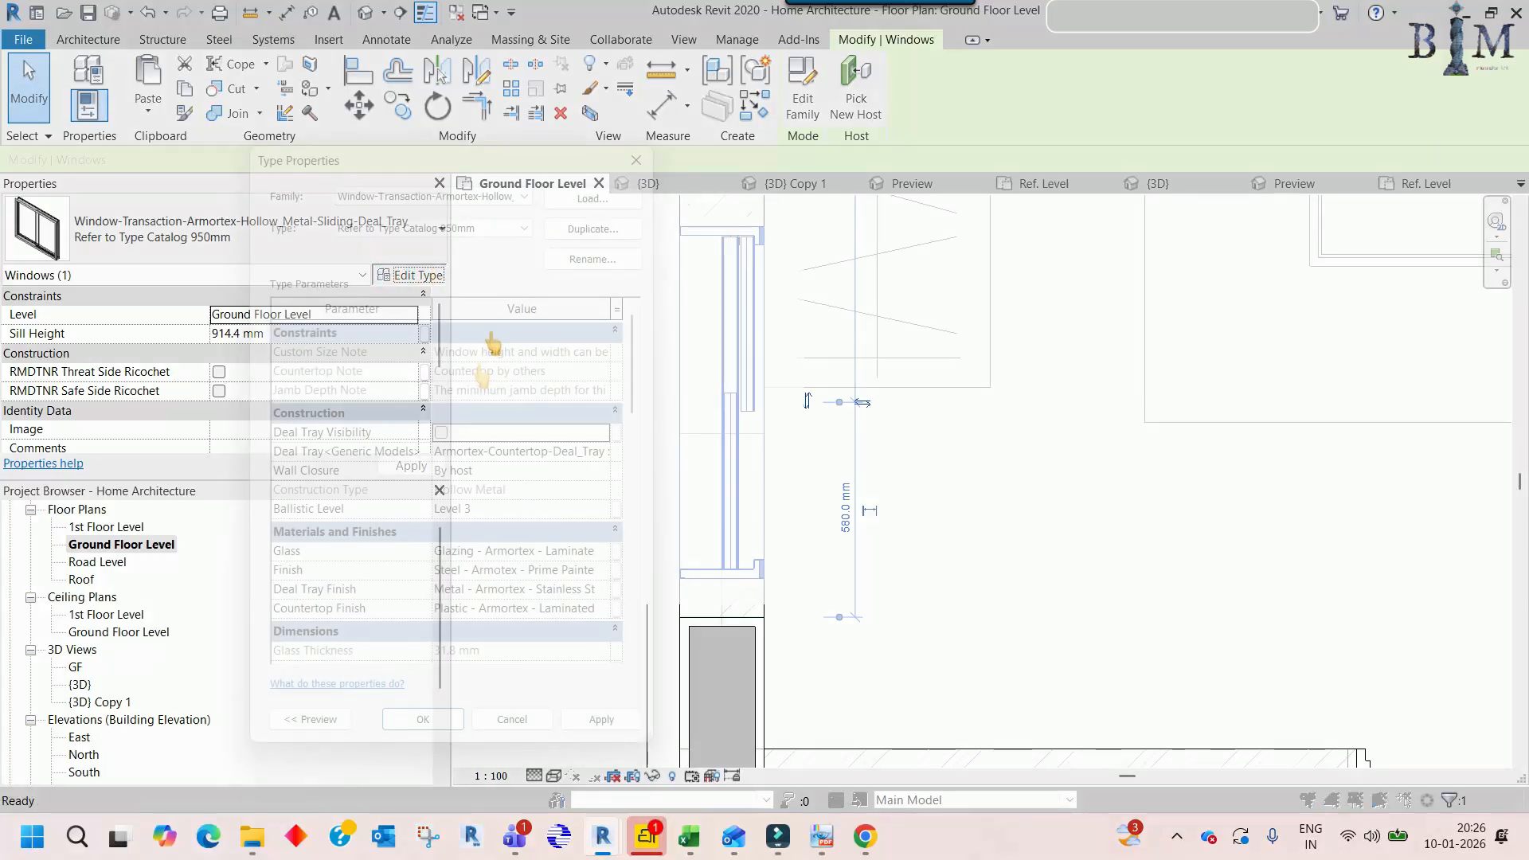
left_click(598, 231)
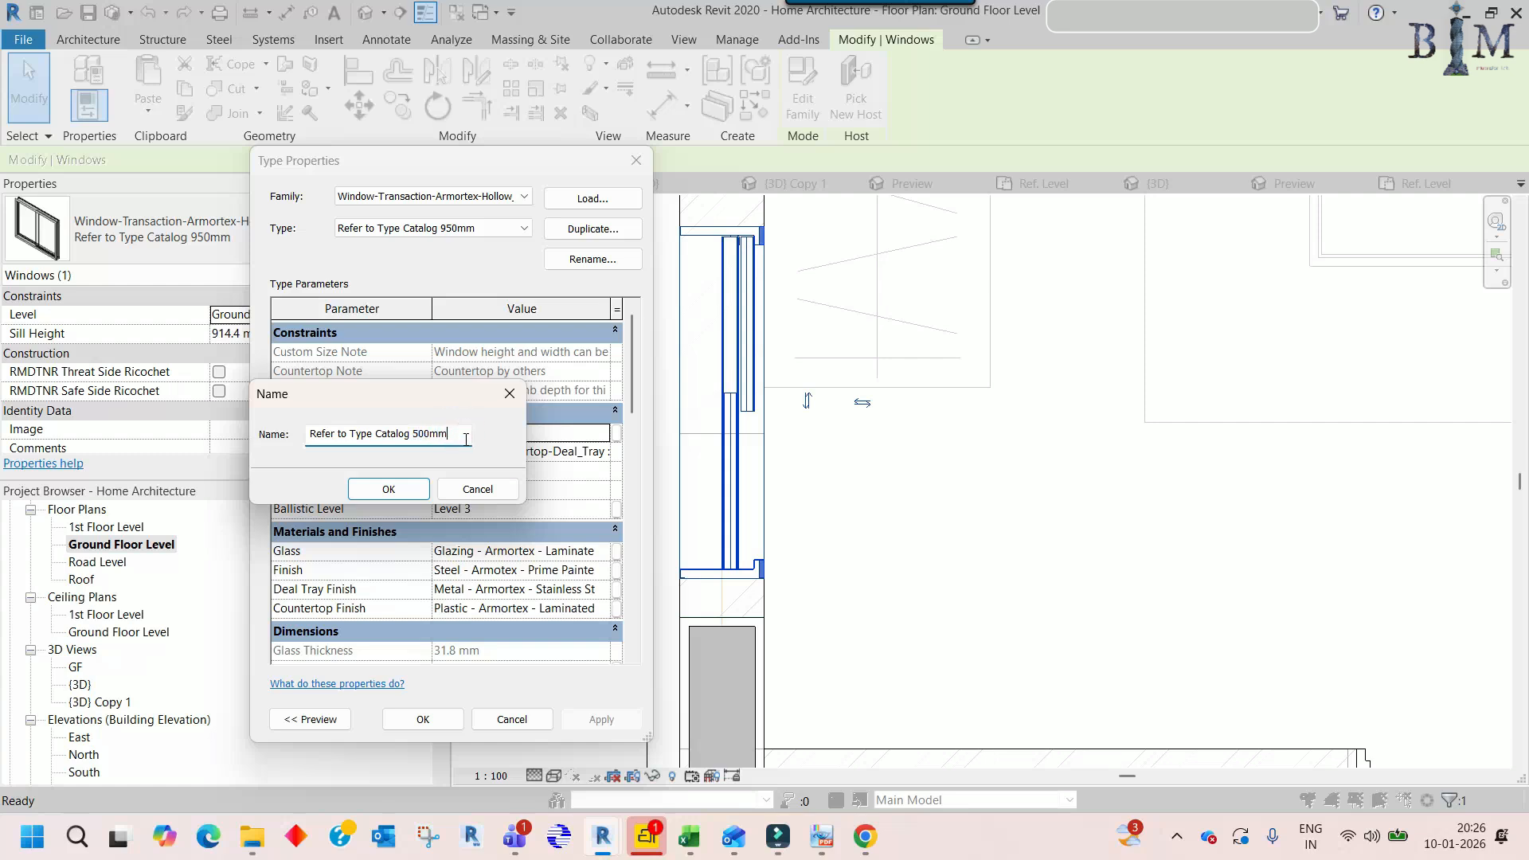
left_click(390, 489)
scroll(532, 525, "down", 6)
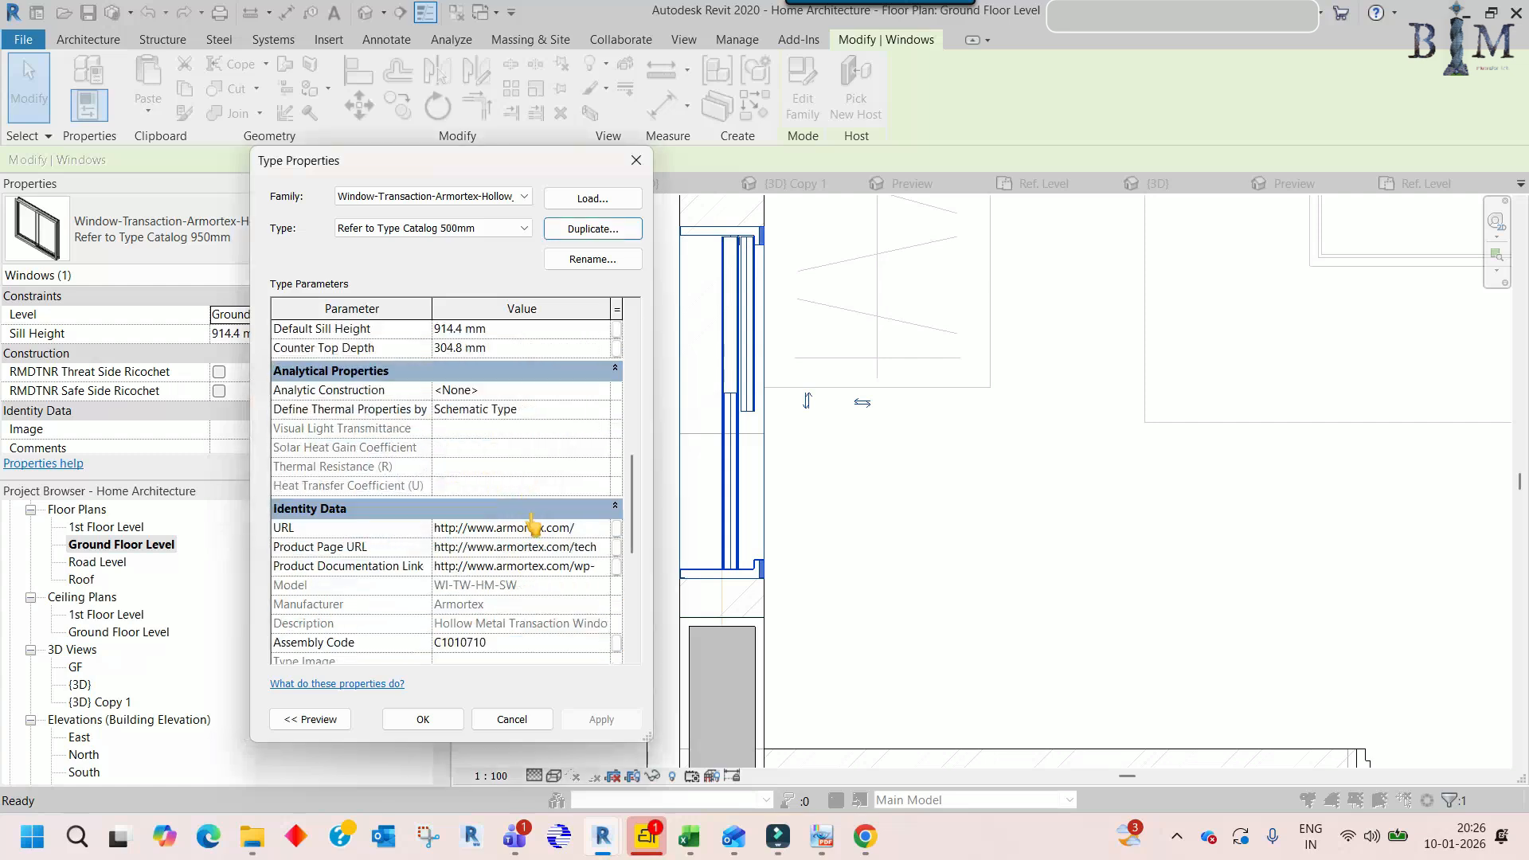
scroll(532, 525, "down", 3)
scroll(533, 526, "up", 5)
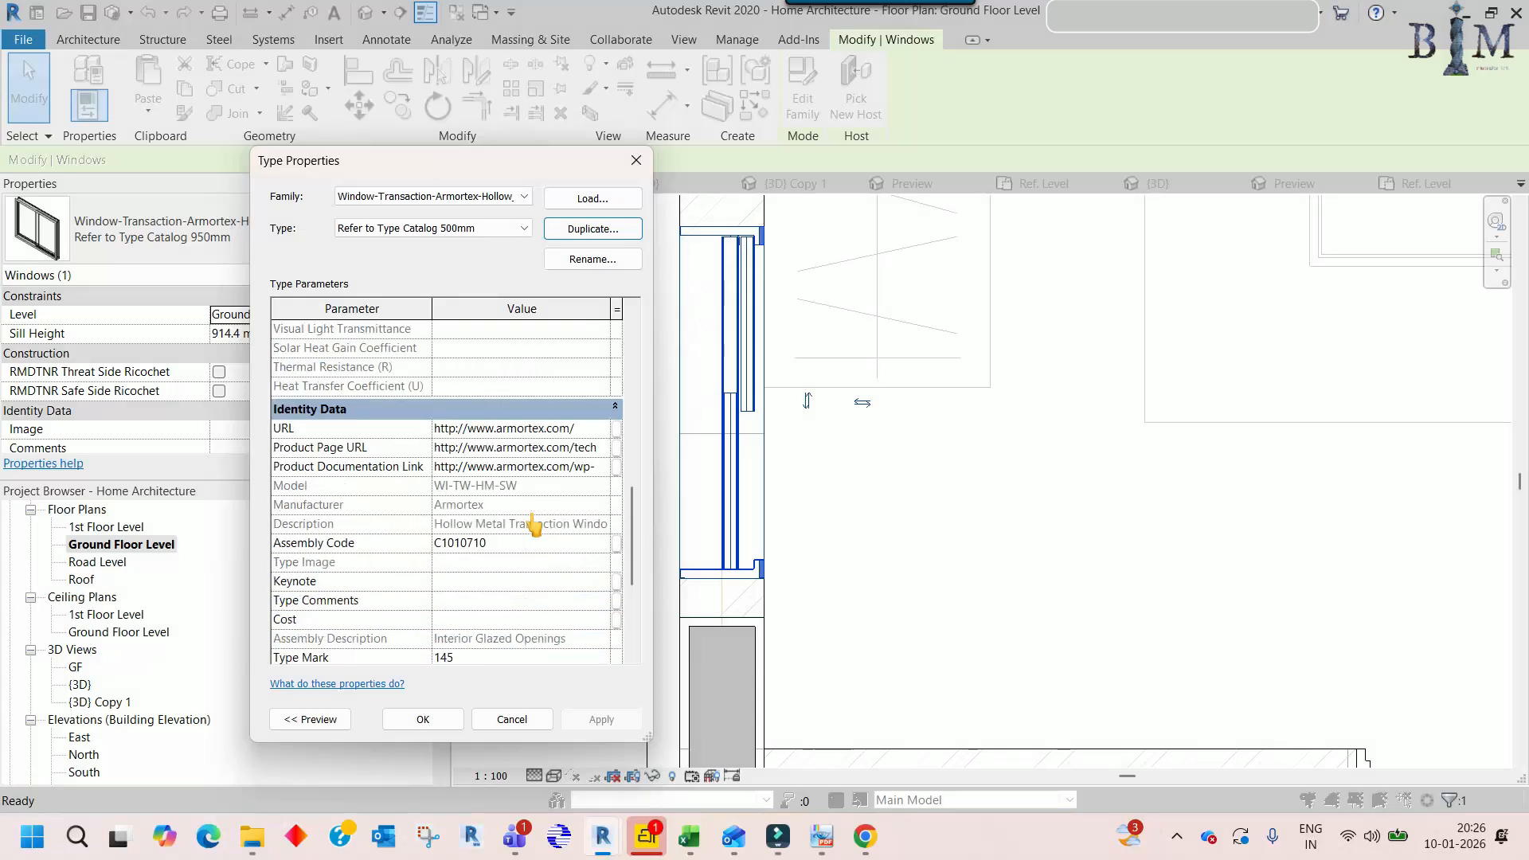
scroll(533, 526, "up", 3)
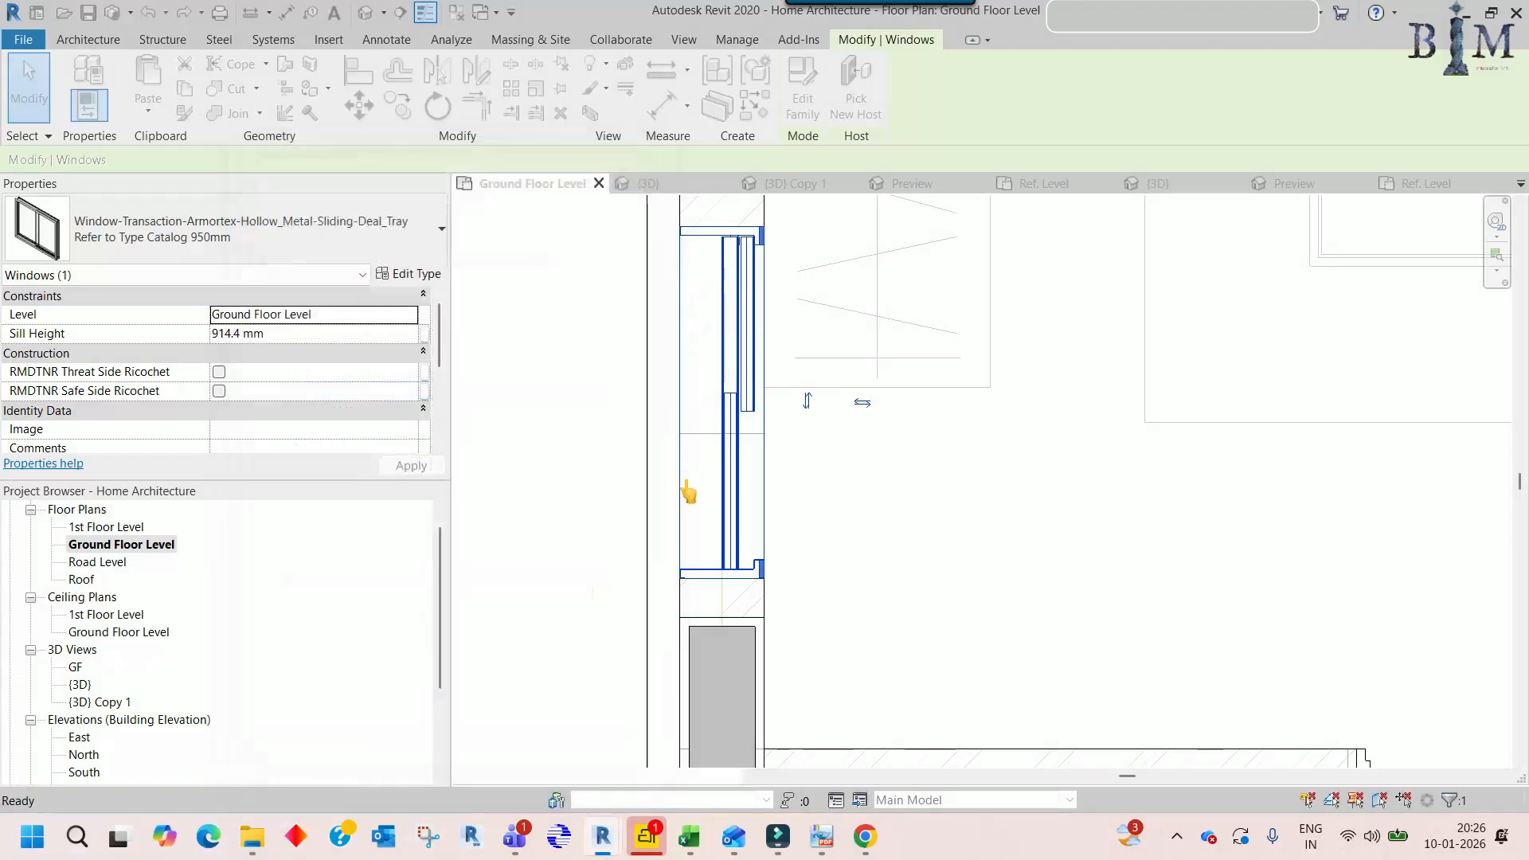
key("Escape")
scroll(708, 610, "down", 3)
scroll(776, 549, "up", 4)
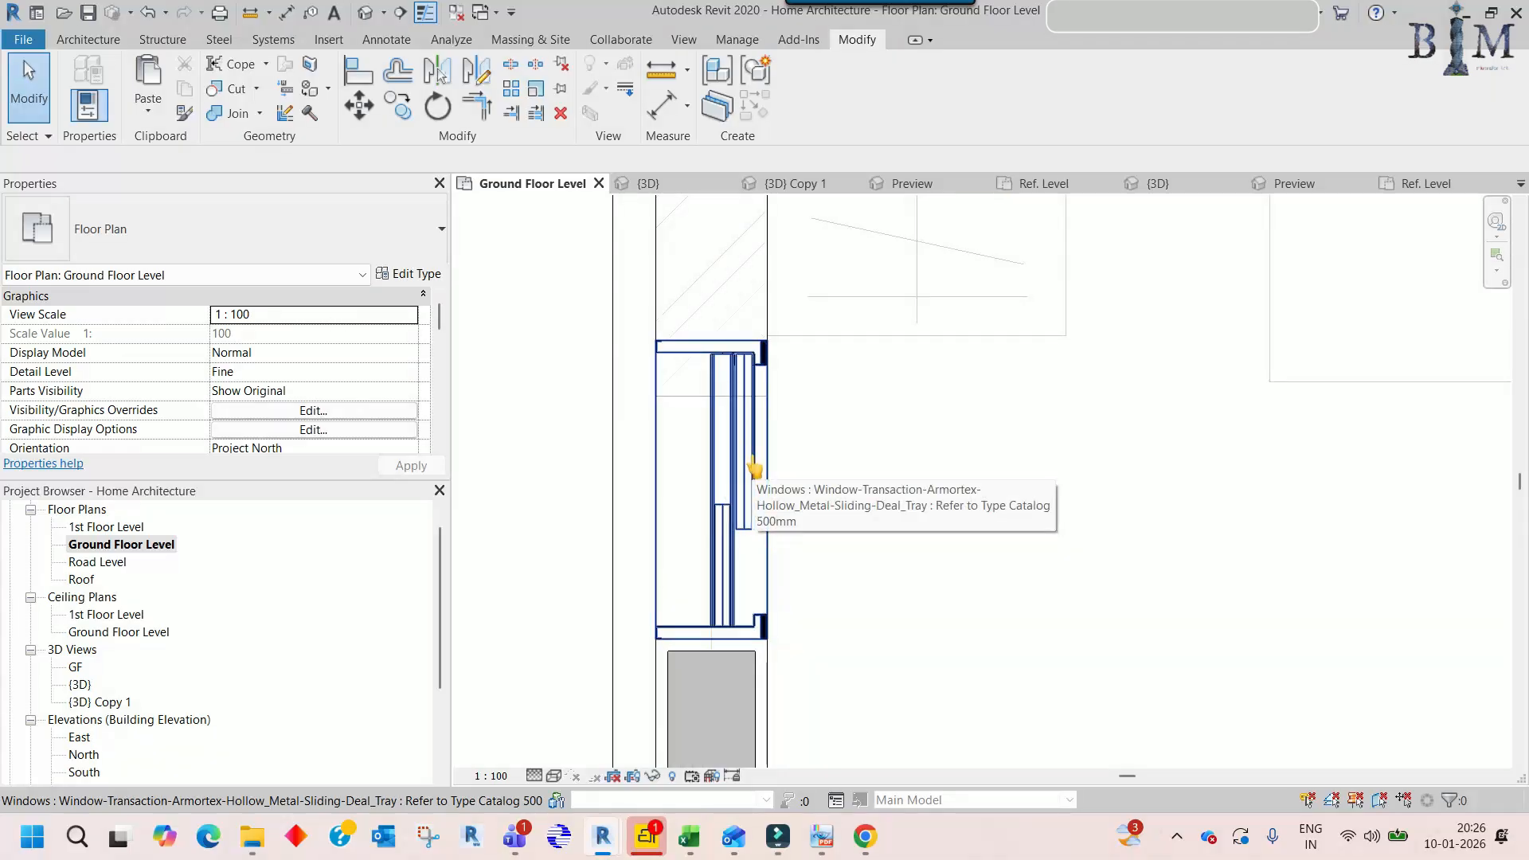
- Measure the offset between the Bedroom 2 window's upper frame edge and the opening line in the imported drawing
key("d")
key("i")
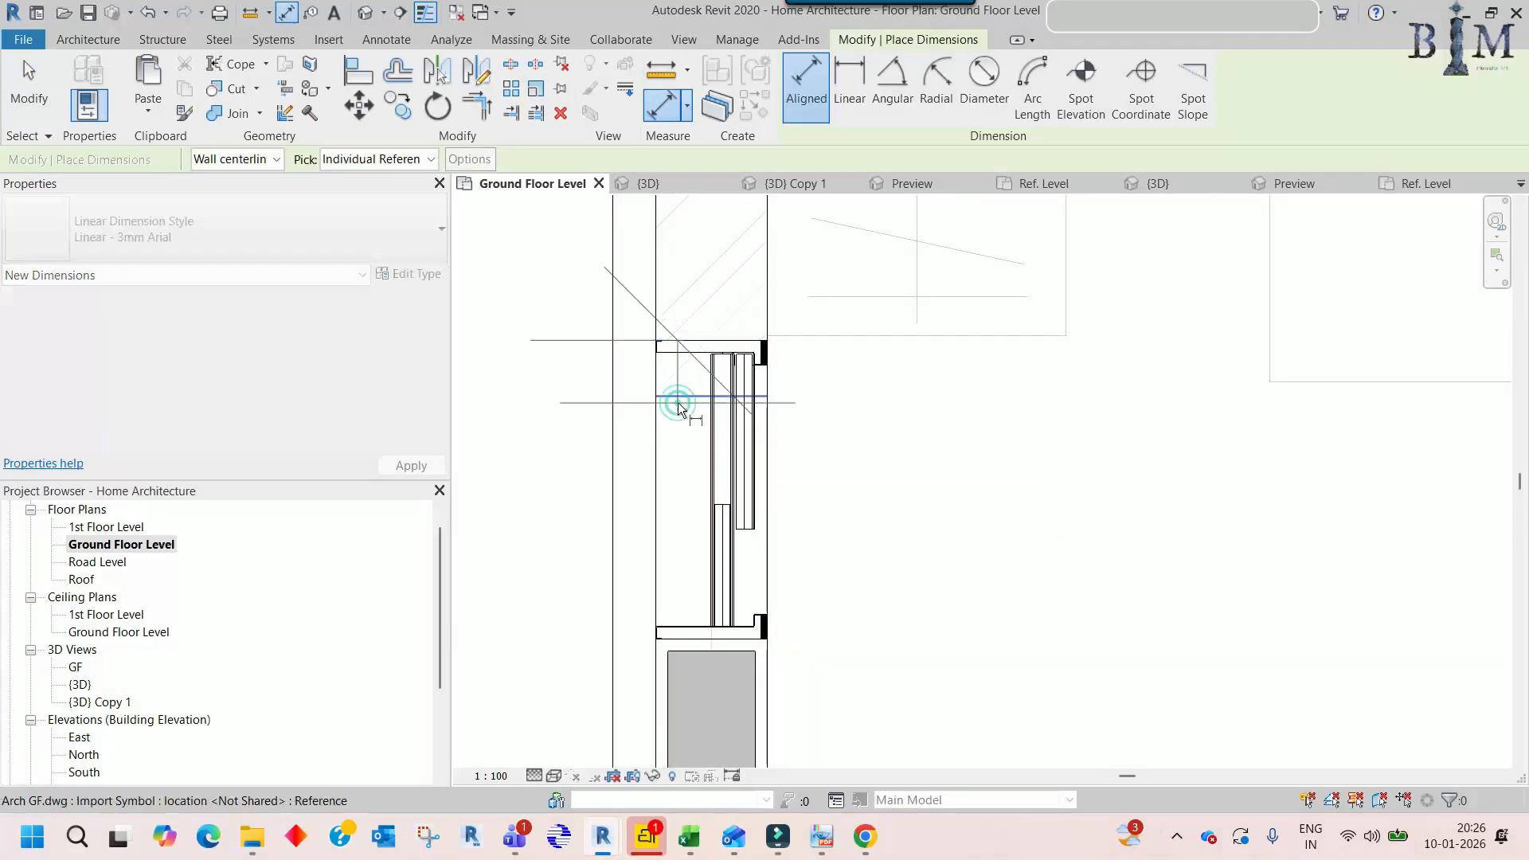
left_click(677, 403)
scroll(677, 403, "down", 1)
key("Escape")
left_click(685, 359)
left_click(682, 400)
scroll(682, 400, "down", 1)
scroll(682, 400, "up", 1)
key("Escape")
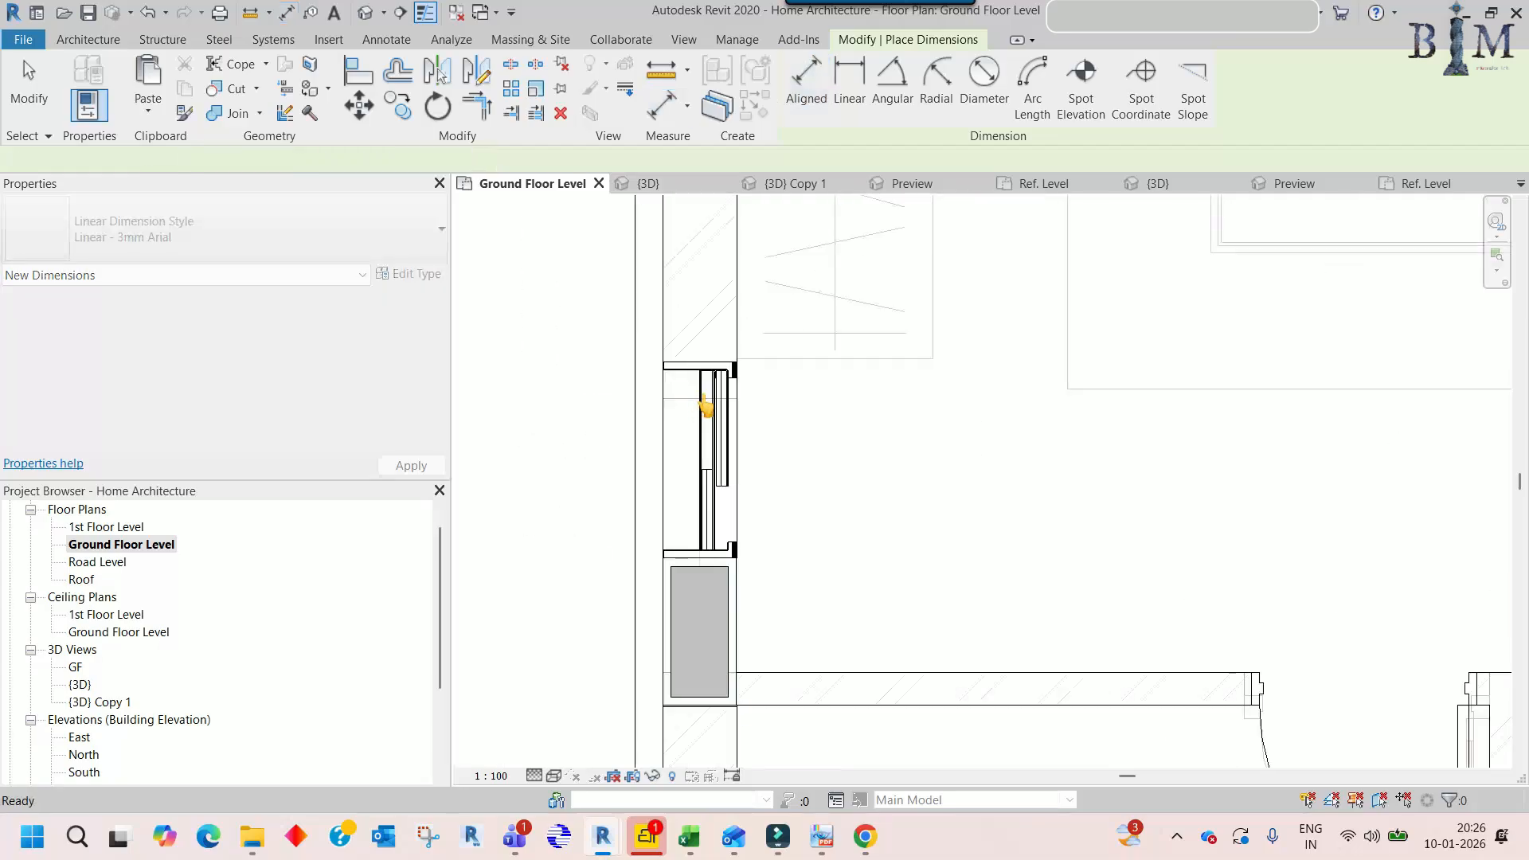
key("Escape")
- Rename the Bedroom 2 window's type as Refer to Type Catalog 400mm and set its width to 400 mm
left_click(706, 406)
left_click(406, 276)
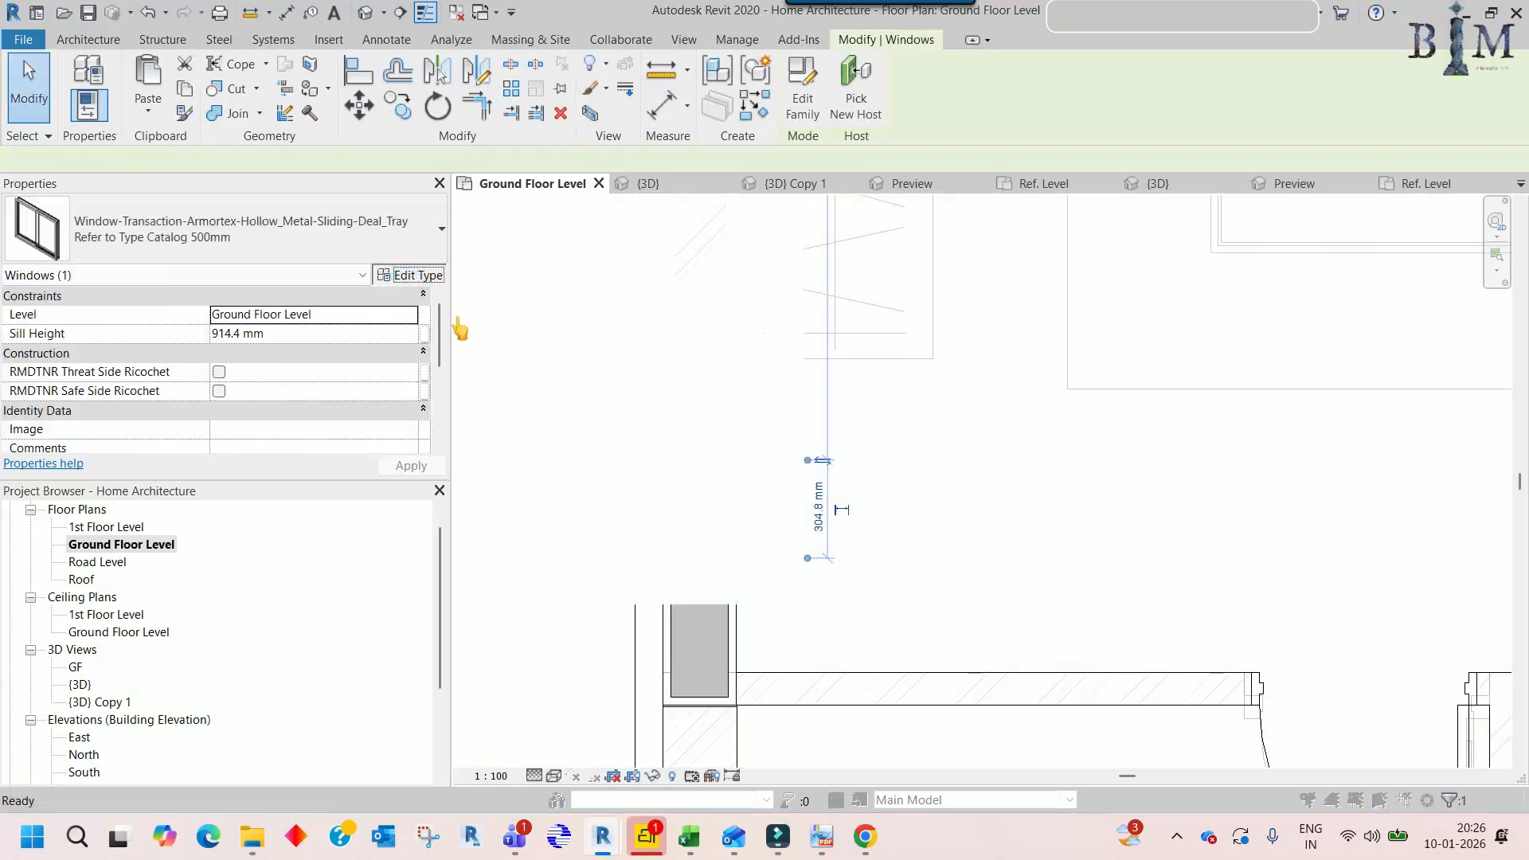
left_click(596, 262)
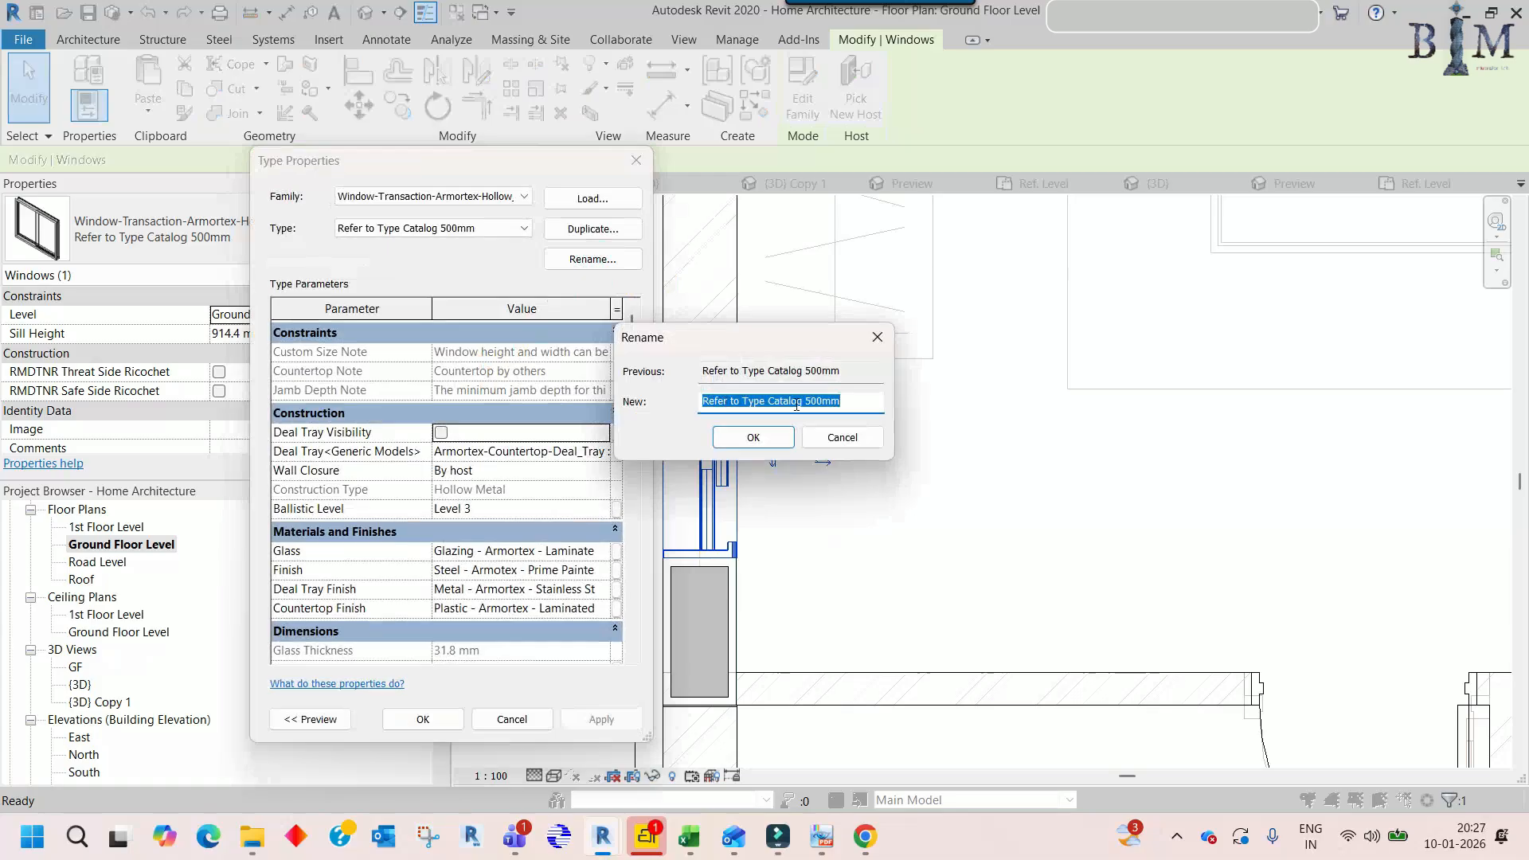
left_click(767, 438)
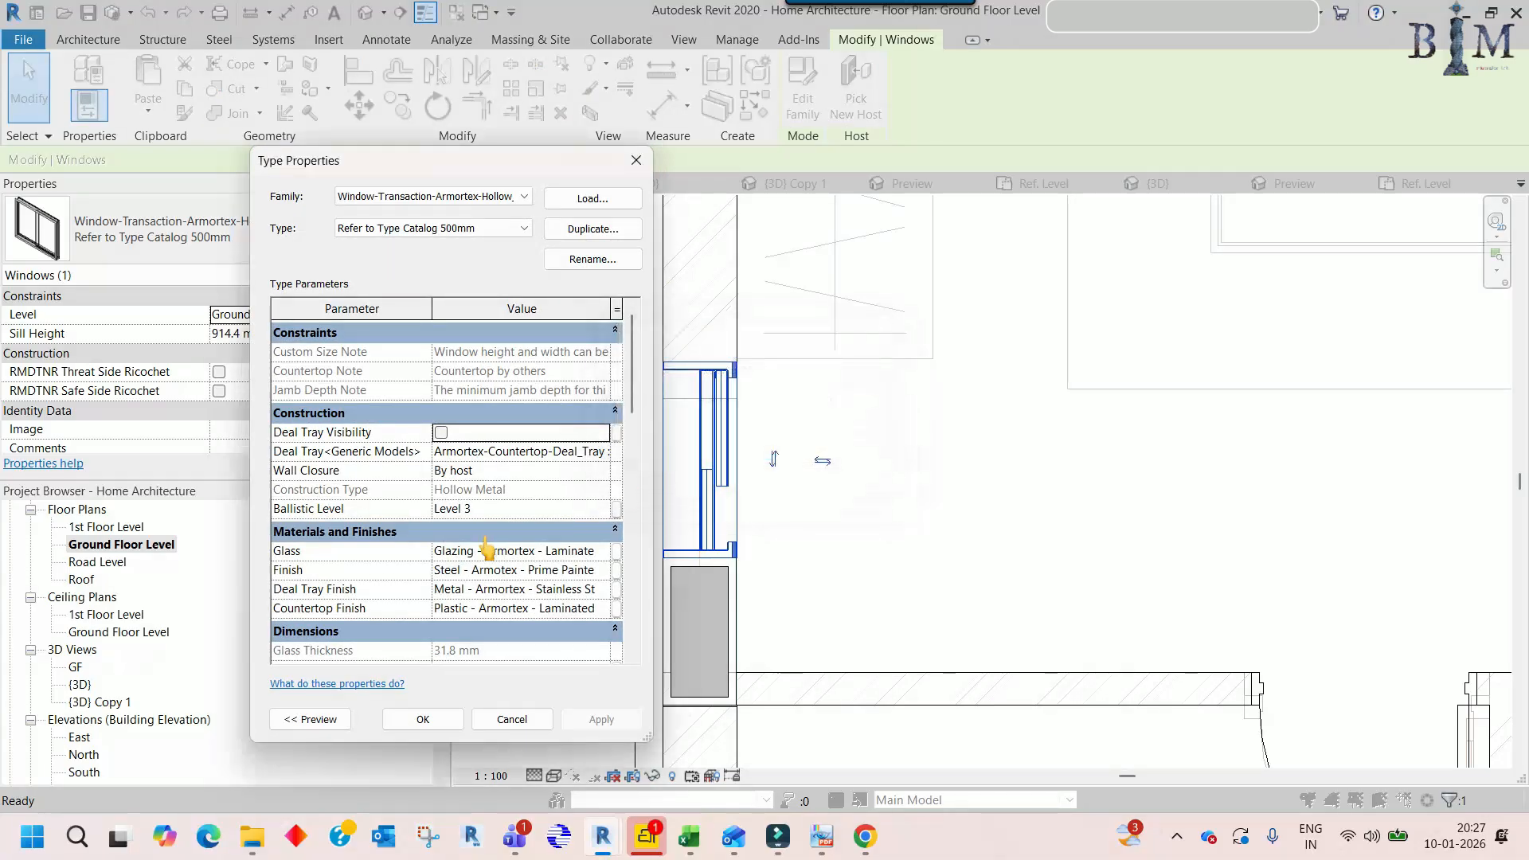
scroll(490, 549, "down", 3)
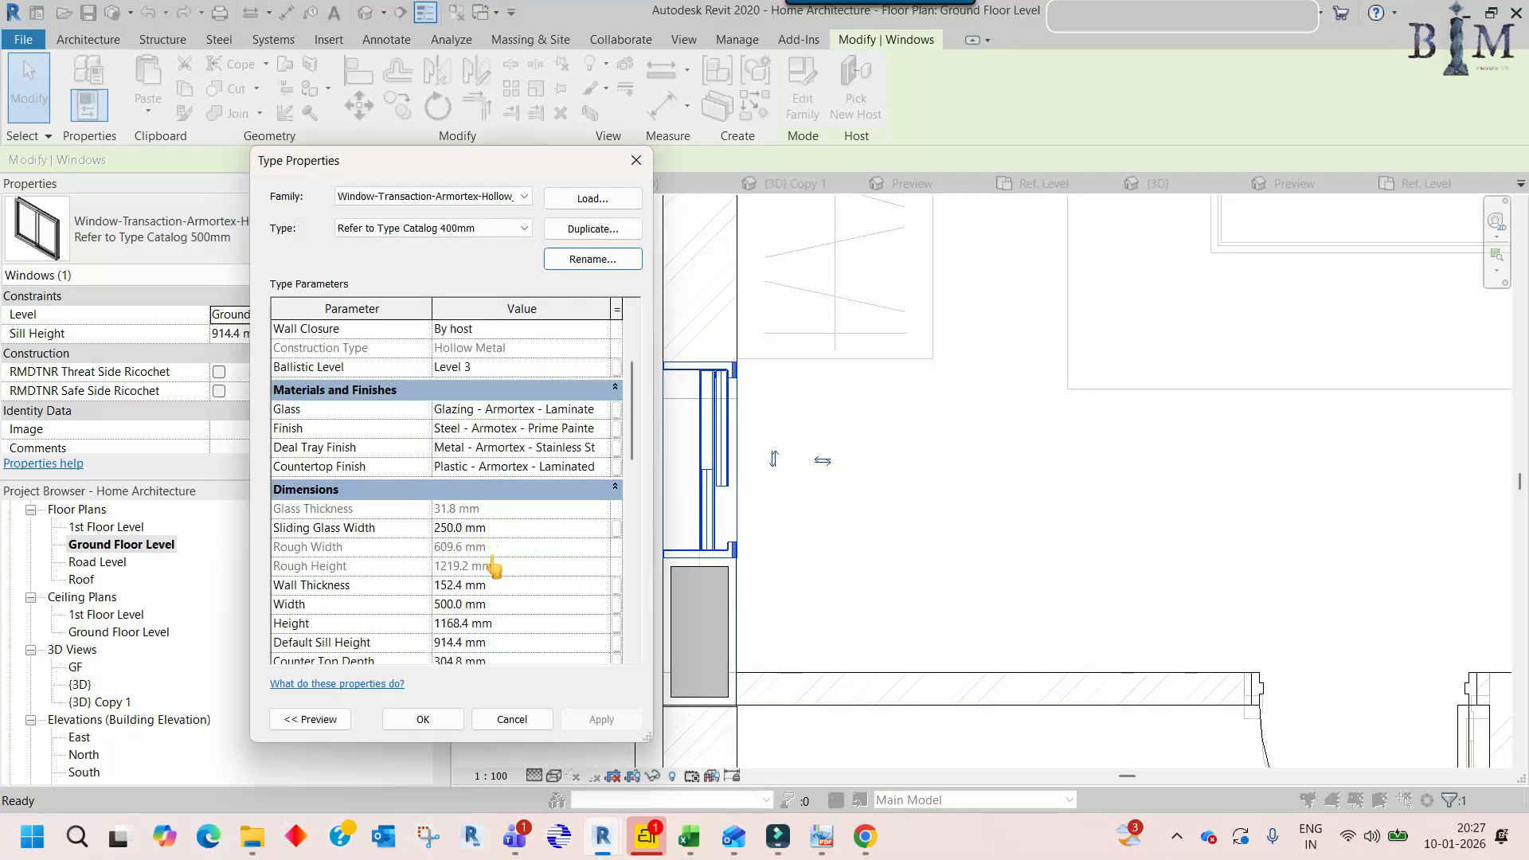
scroll(494, 567, "down", 1)
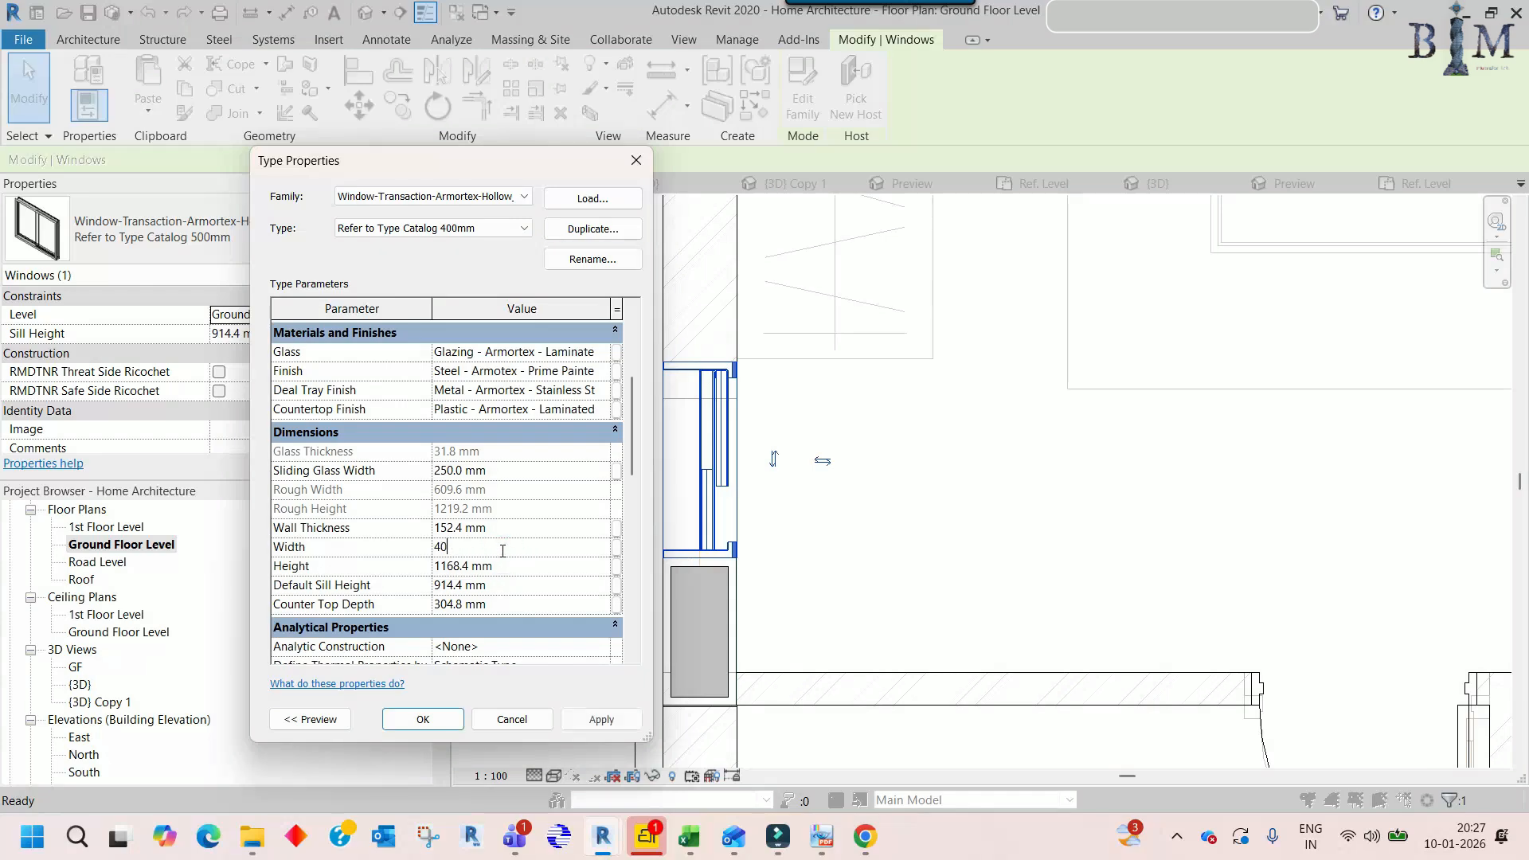
left_click(423, 719)
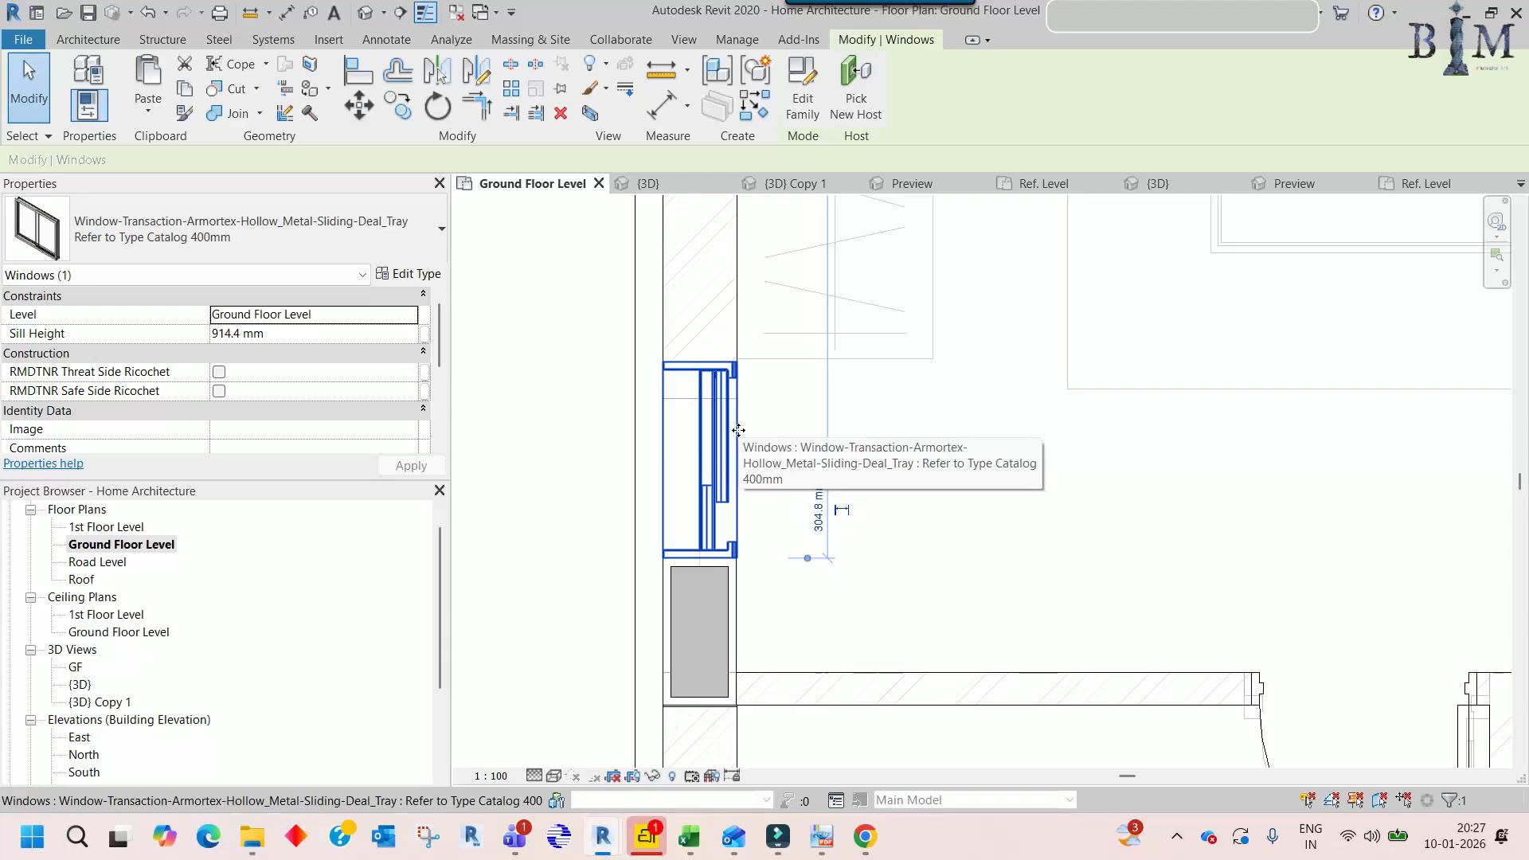
- Create a window similar to Bedroom 3's upper 950 mm sliding window and place it in the master bedroom's outer wall below the column
scroll(740, 422, "up", 2)
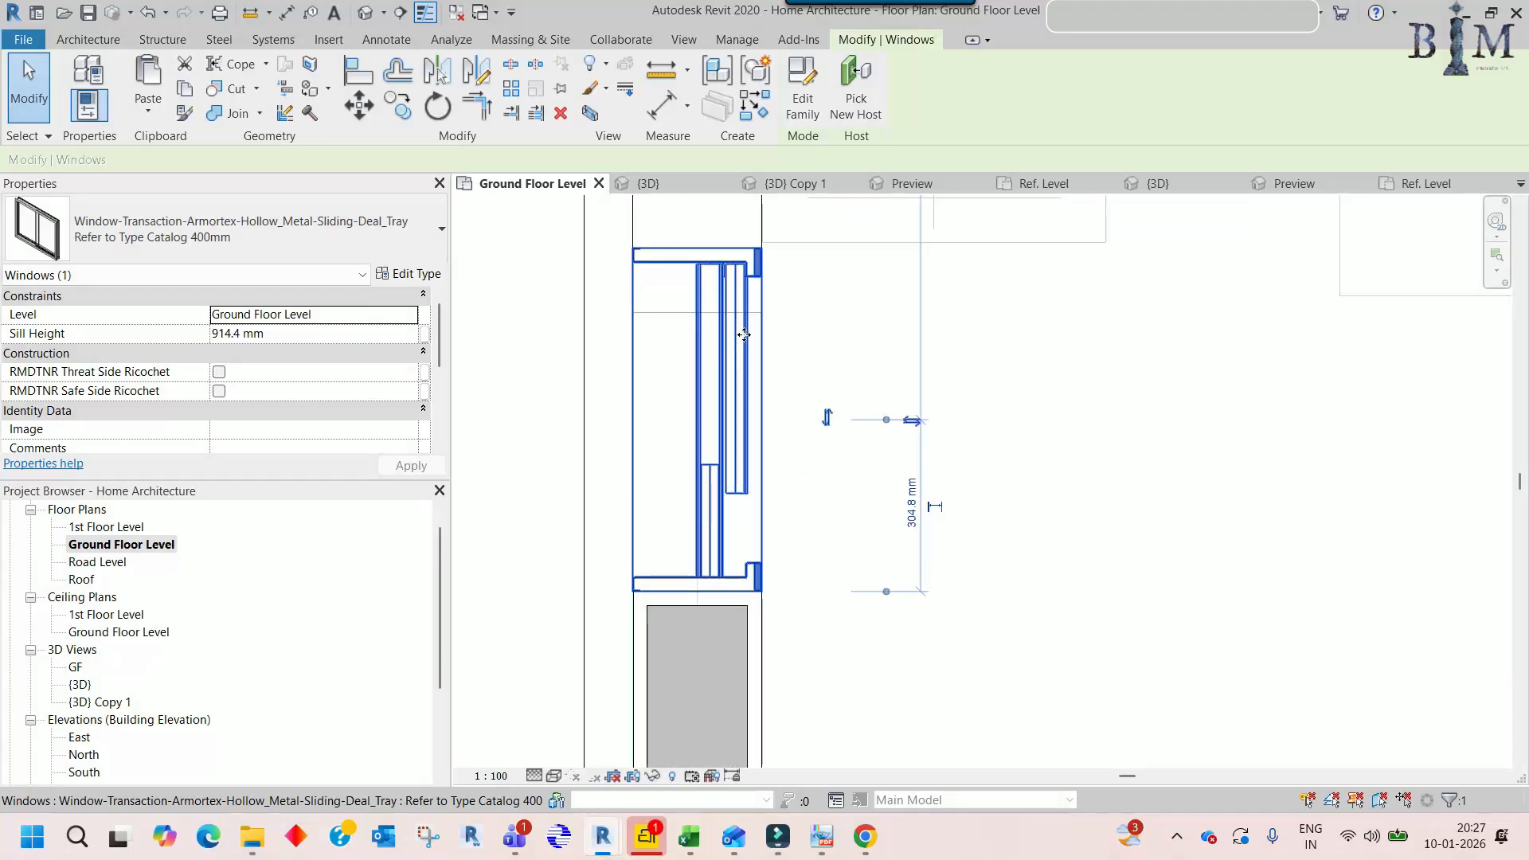
scroll(737, 434, "down", 3)
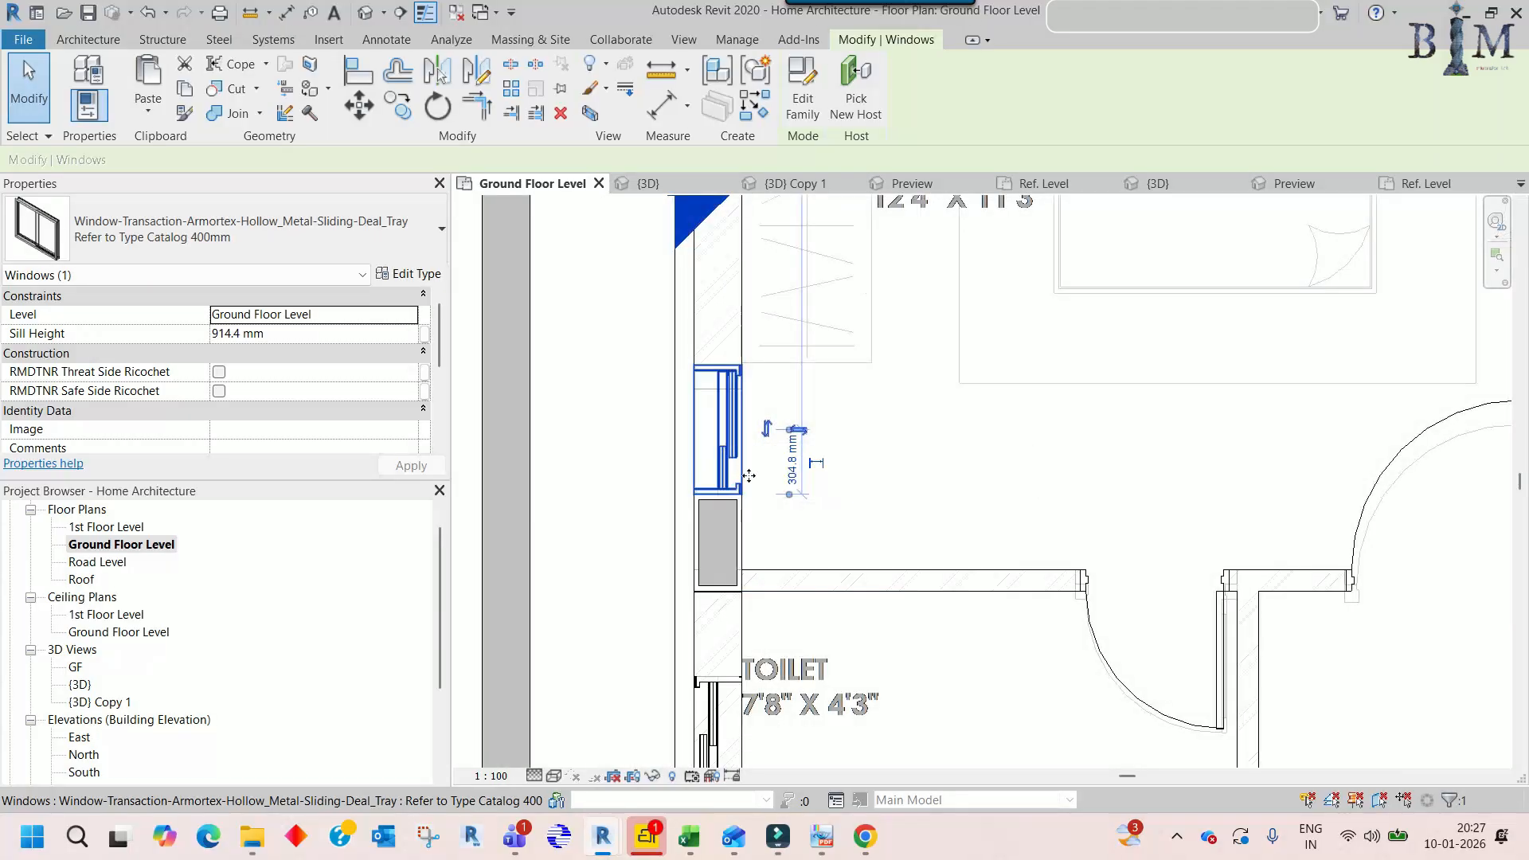
scroll(748, 488, "down", 3)
middle_click_drag(836, 415, 818, 478)
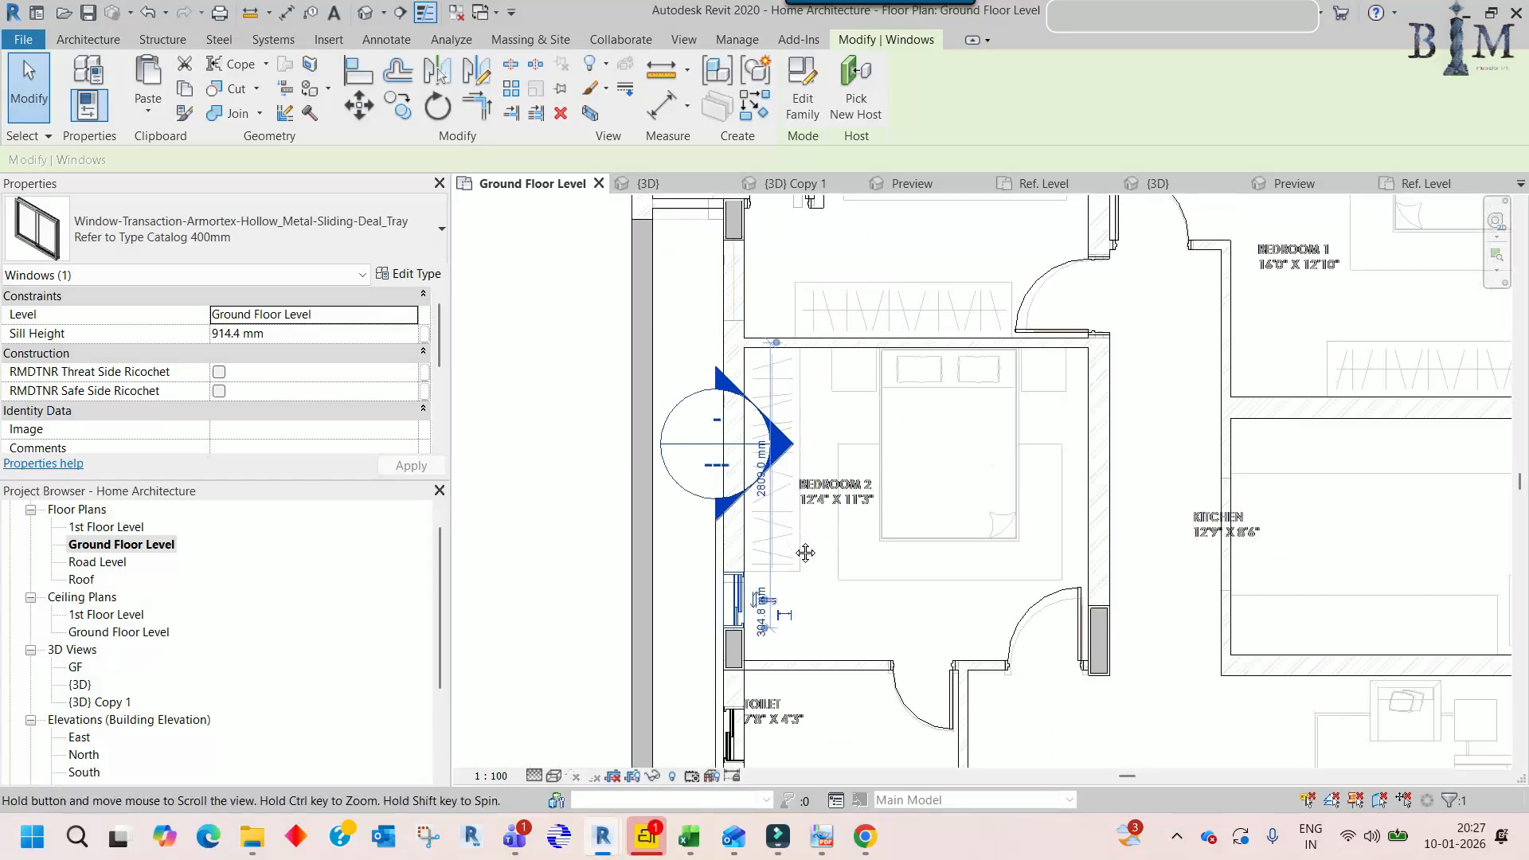
middle_click_drag(805, 553, 799, 437)
key("Escape")
scroll(791, 434, "down", 2)
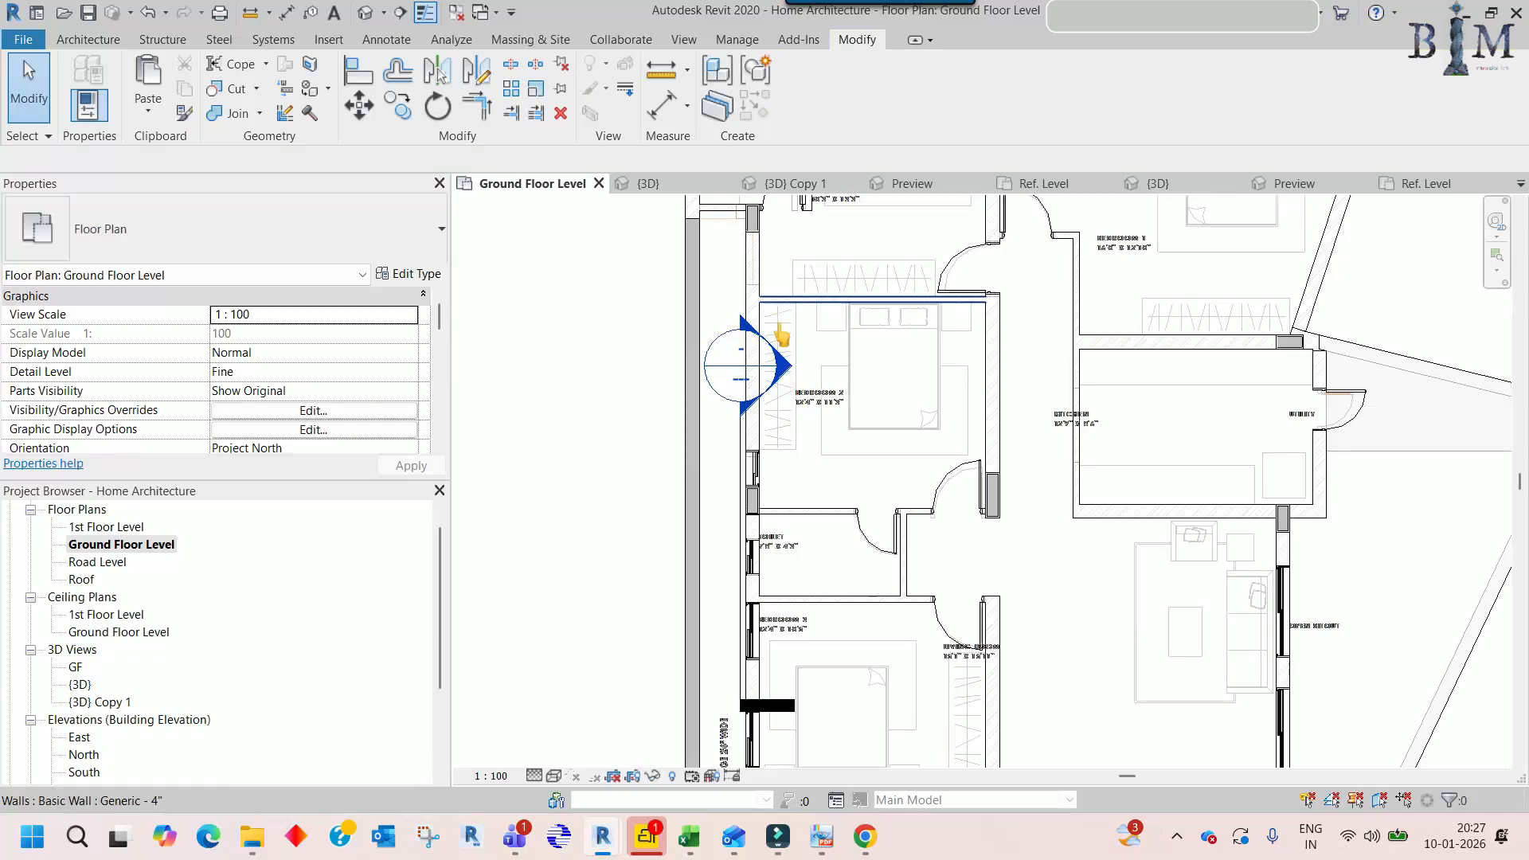
left_click(756, 637)
key("c")
key("s")
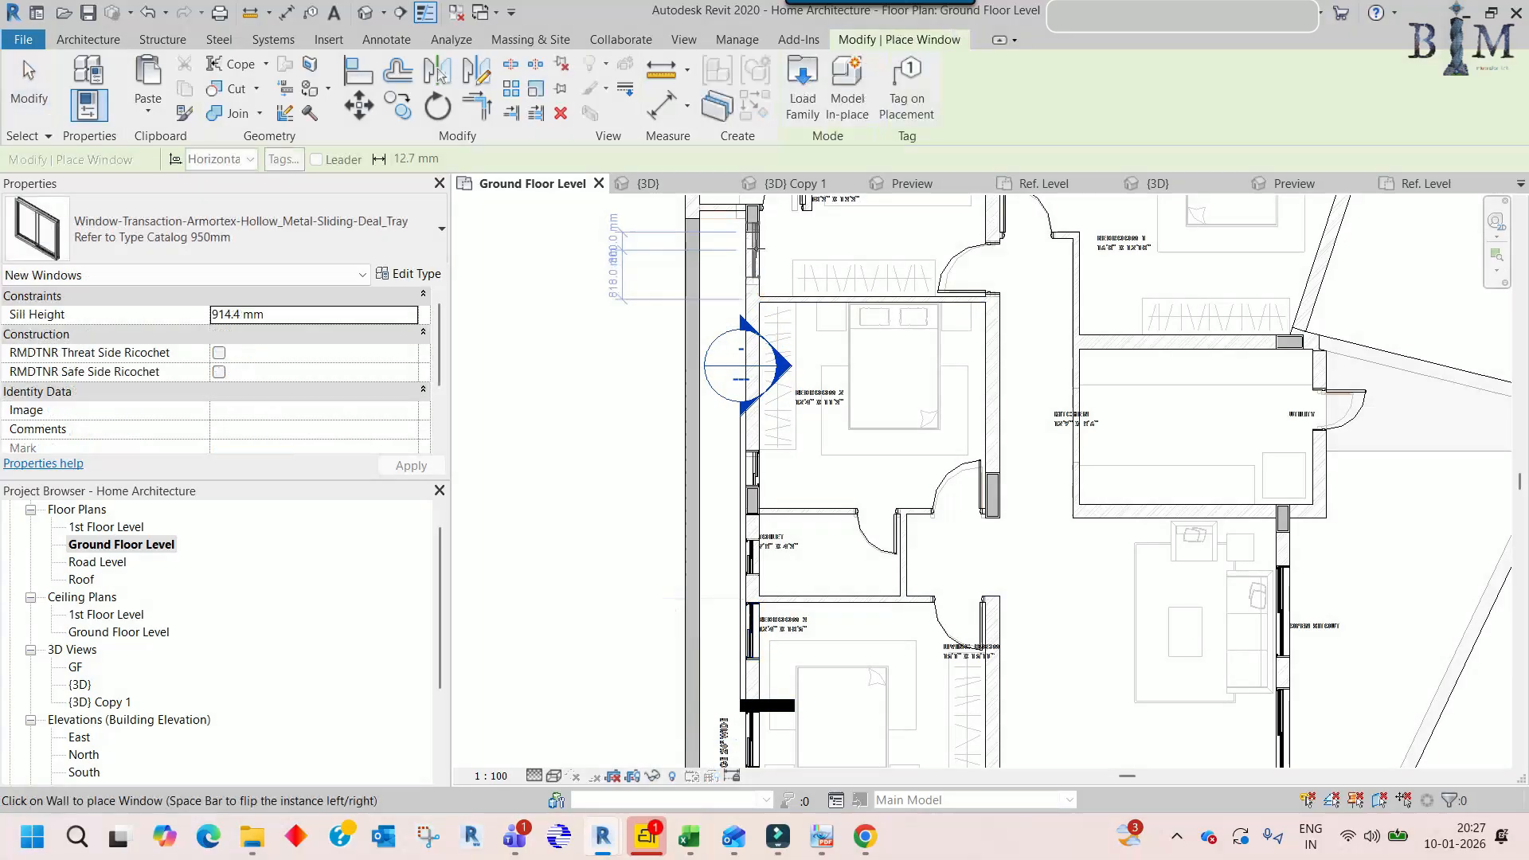
scroll(754, 262, "up", 2)
middle_click_drag(753, 267, 756, 398)
key("Escape")
- Nudge the master bedroom's new sliding window down along the wall until it clears the column
scroll(757, 412, "up", 3)
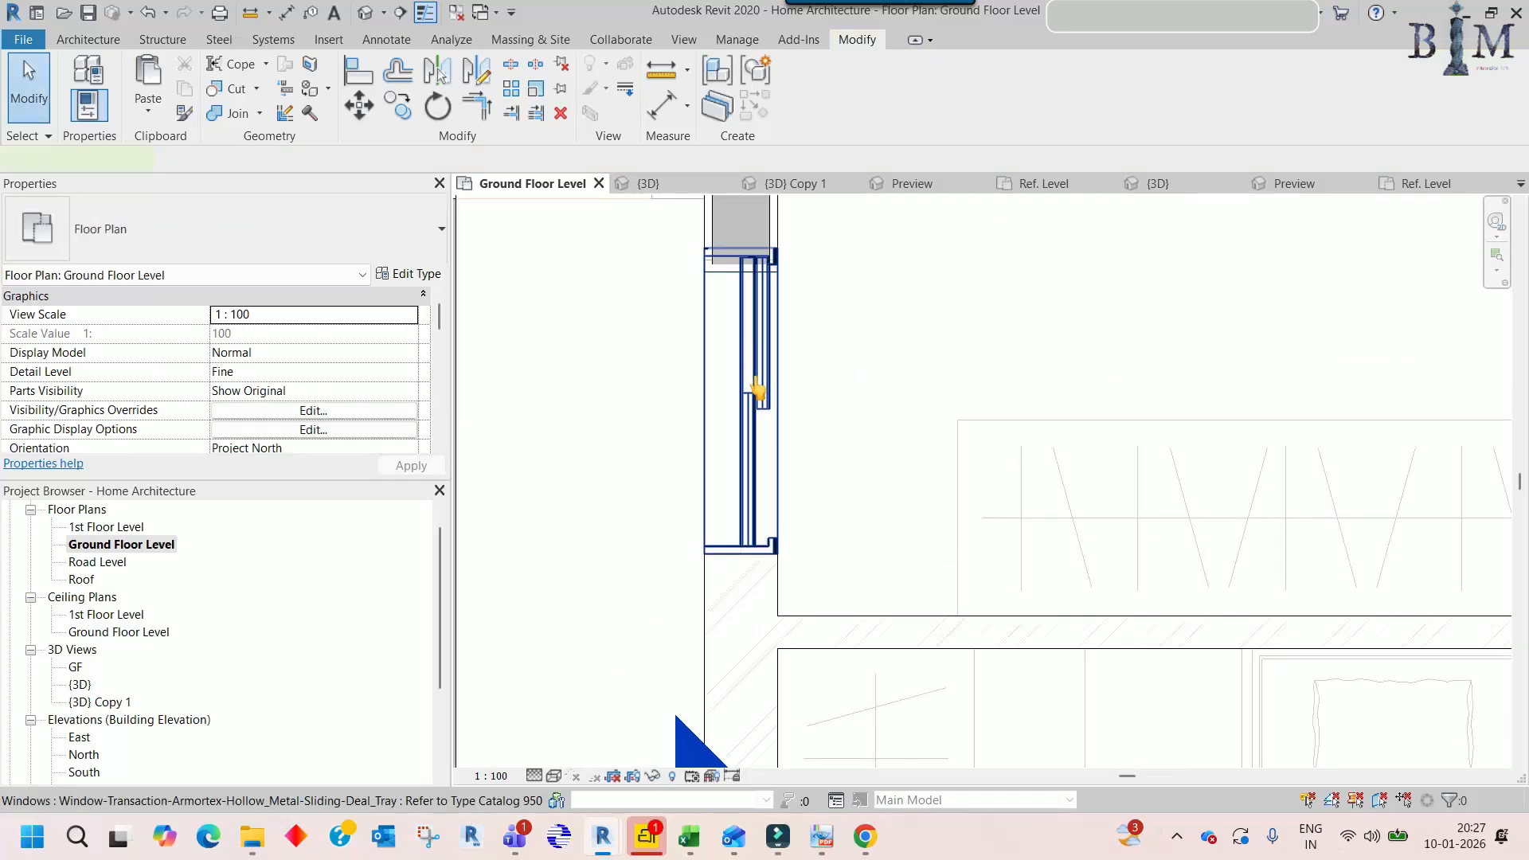
left_click(754, 379)
key("Down")
key("Escape")
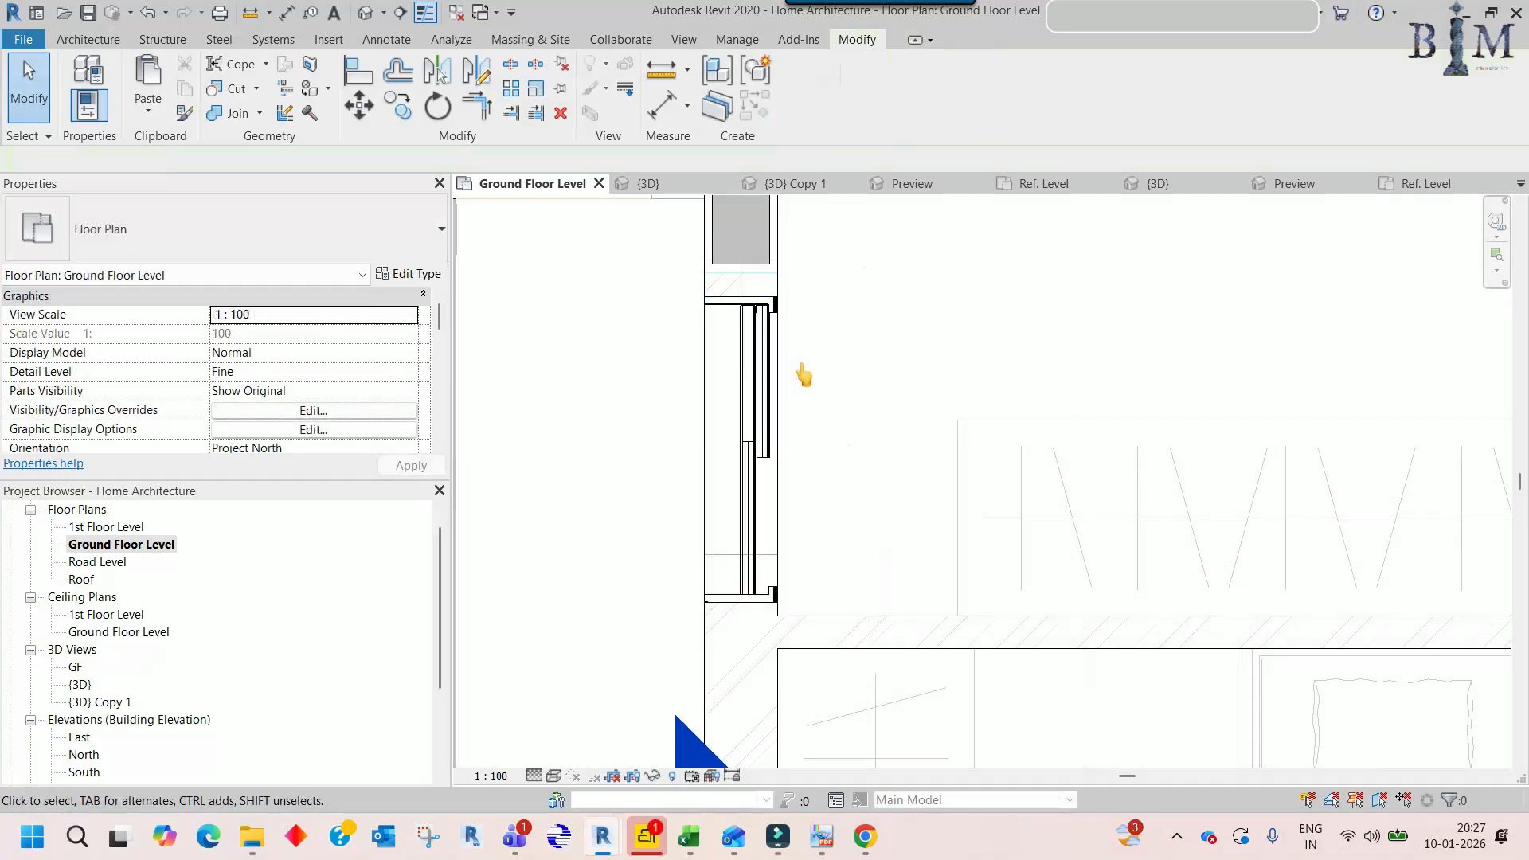
scroll(804, 375, "up", 3)
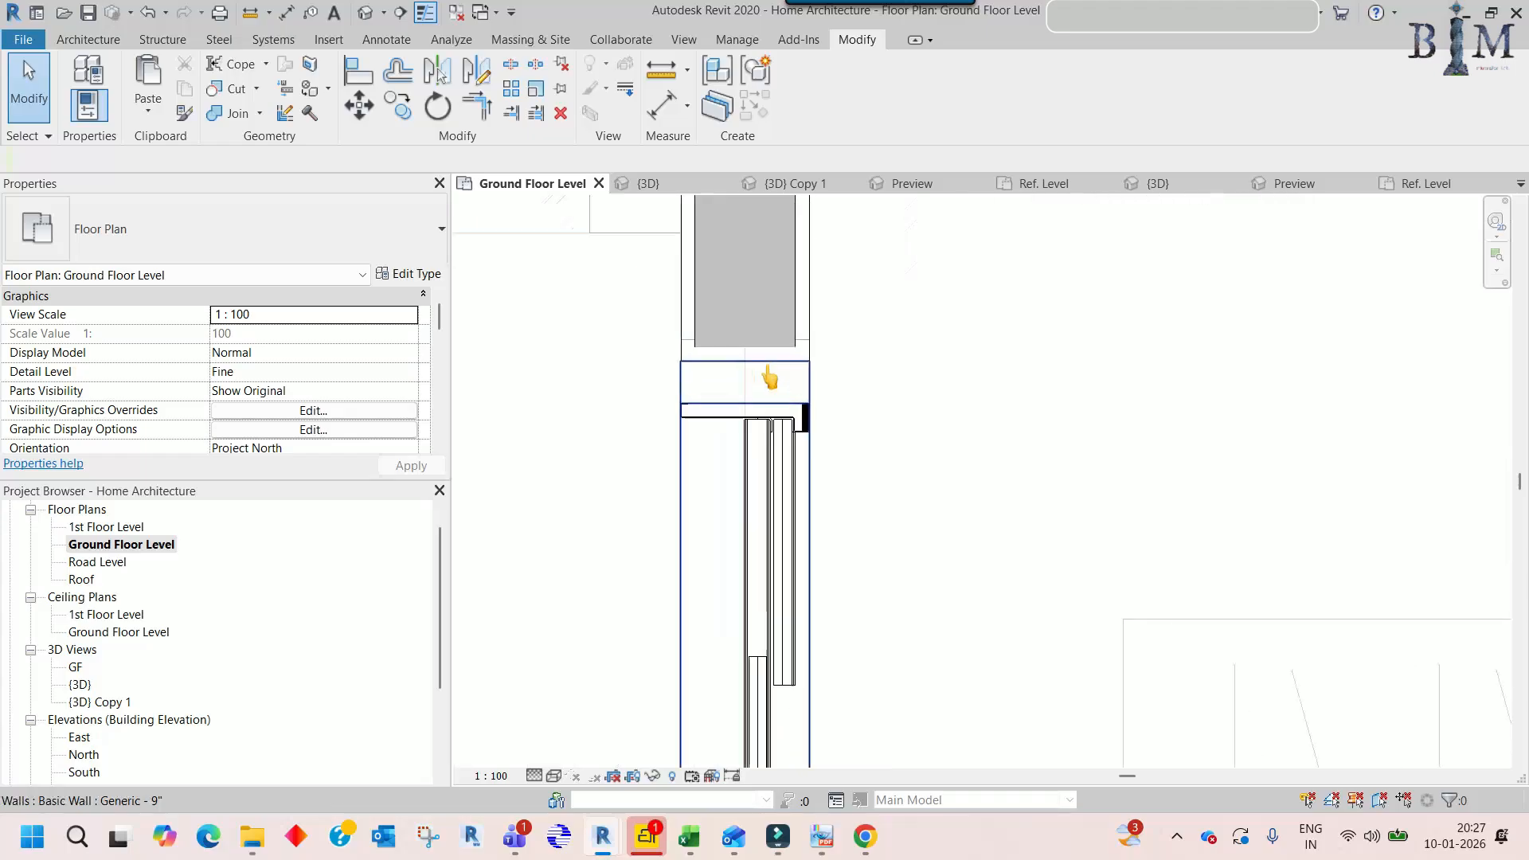
- Switch to the floor plan PDF and examine the master bedroom's window opening directly below the column
key("alt+Tab")
scroll(368, 338, "up", 3)
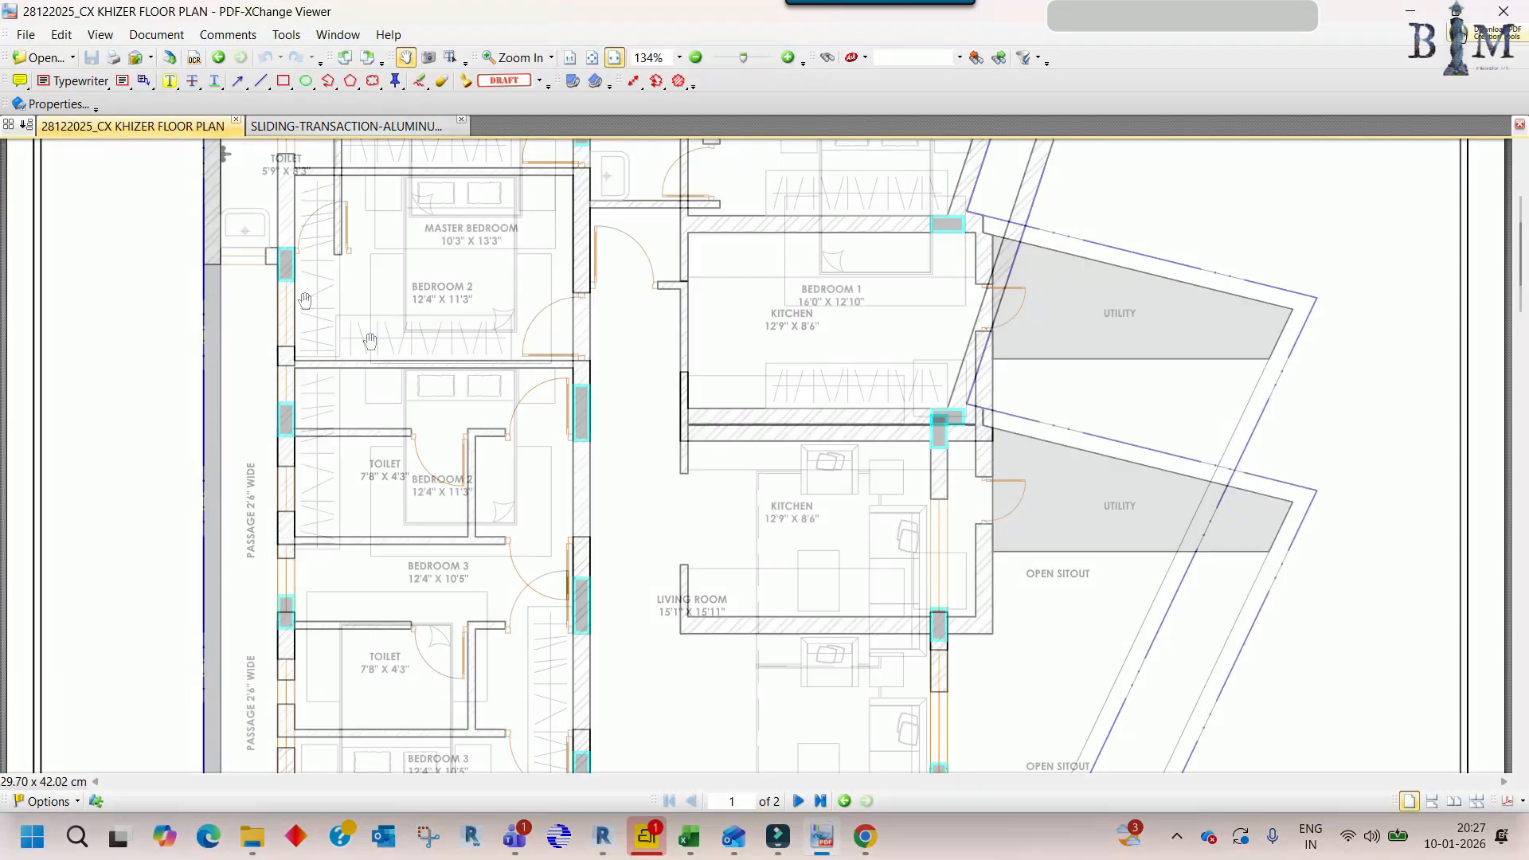
scroll(273, 292, "up", 4, "ctrl")
scroll(296, 270, "up", 2, "ctrl")
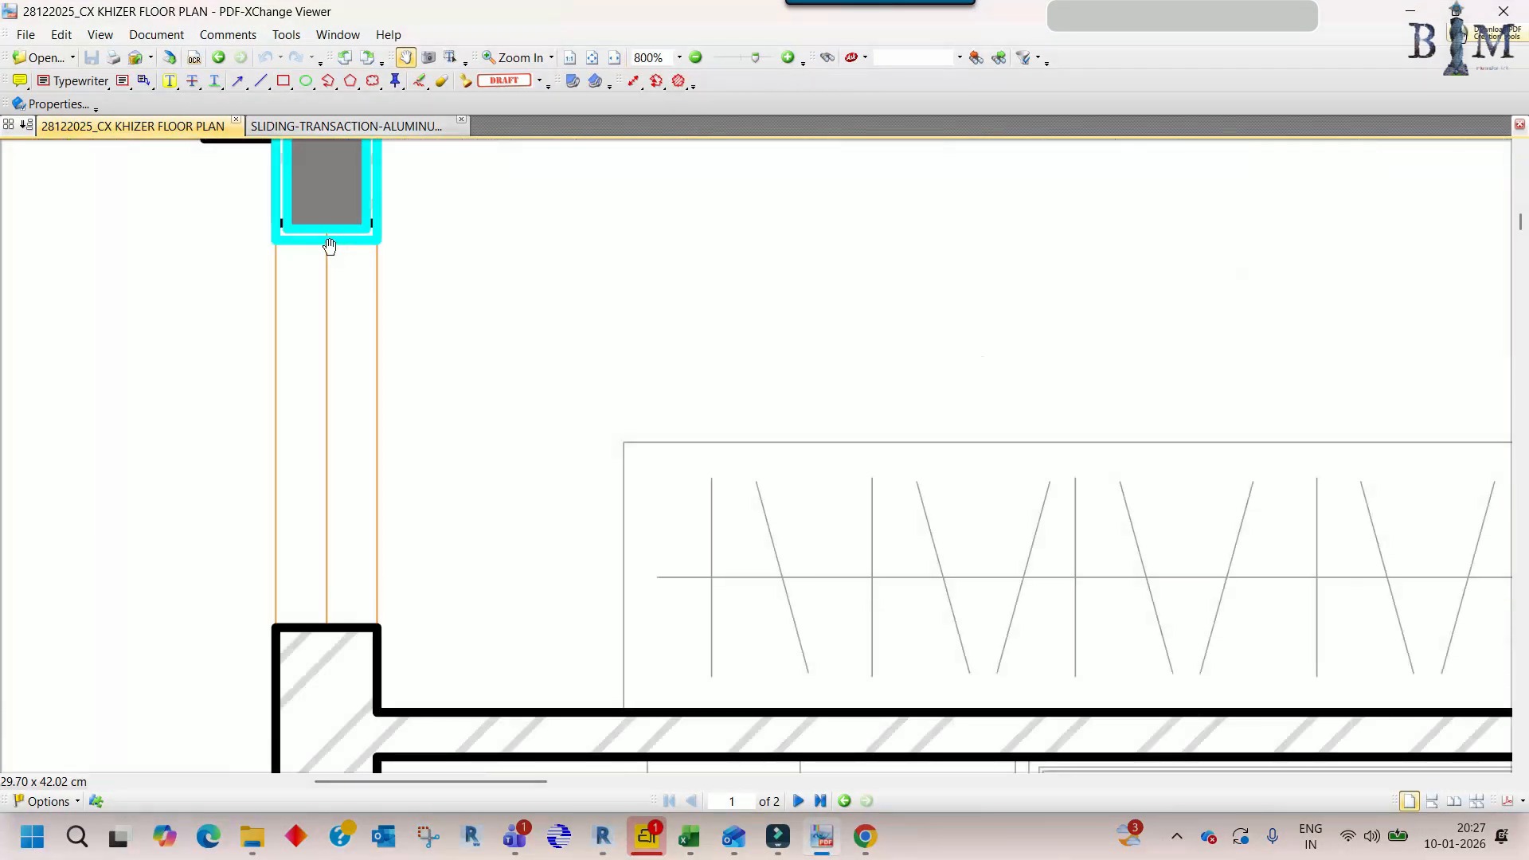
key("alt+Tab")
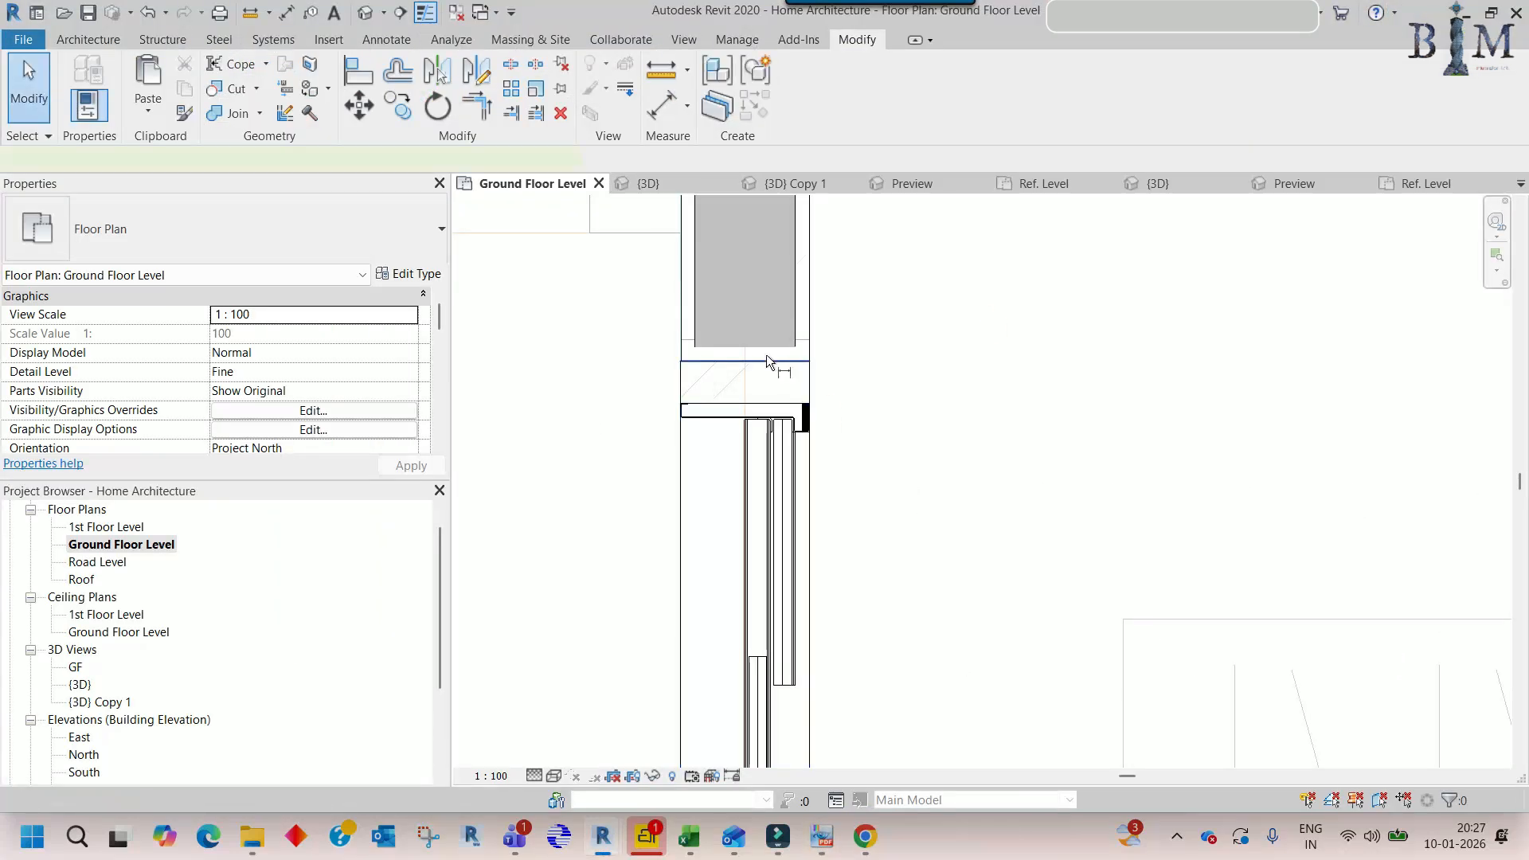
- Measure the master bedroom's window opening in the Revit ground floor plan with an aligned dimension
key("d")
key("i")
scroll(785, 320, "down", 2)
scroll(786, 317, "down", 1)
scroll(804, 564, "up", 2)
left_click(767, 489)
scroll(768, 490, "down", 3)
scroll(785, 437, "up", 3)
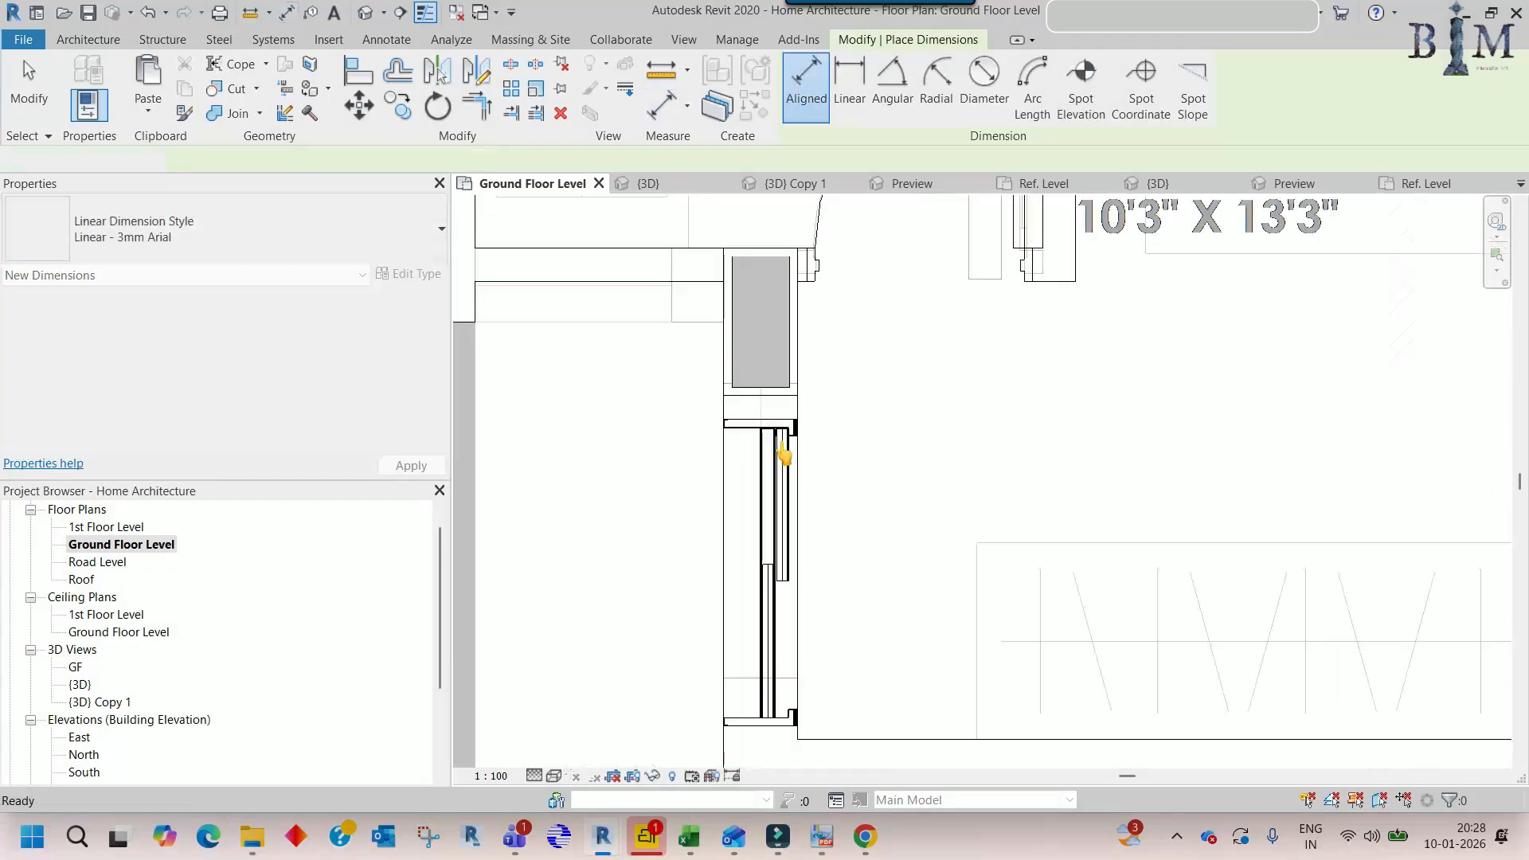
key("Escape")
key("Escape")
- Give the master bedroom's window the type Refer to Type Catalog 875mm with a width of 875 mm
left_click(789, 436)
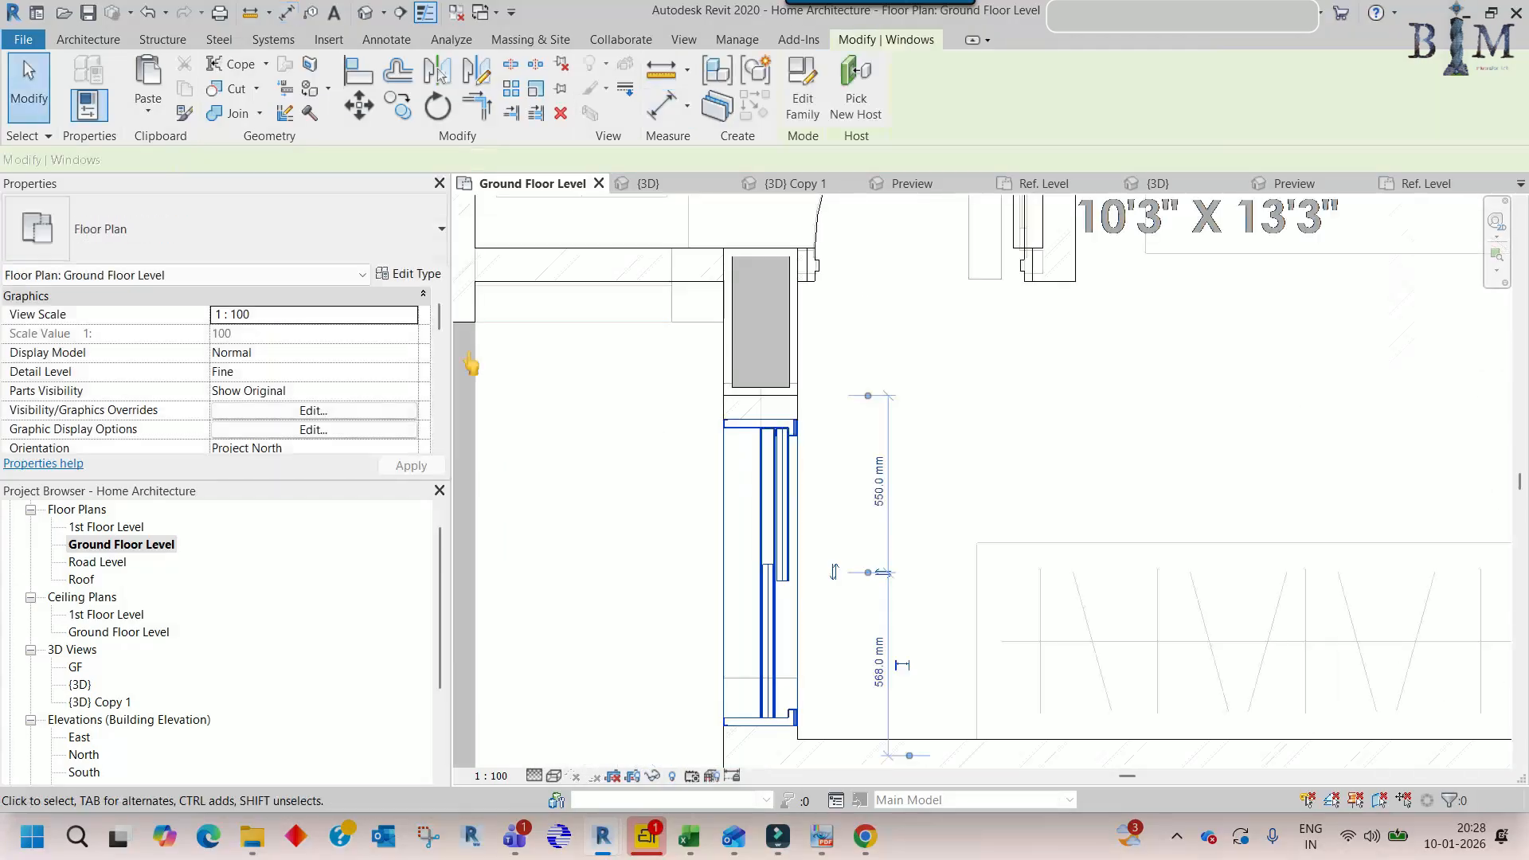
left_click(411, 273)
left_click(589, 232)
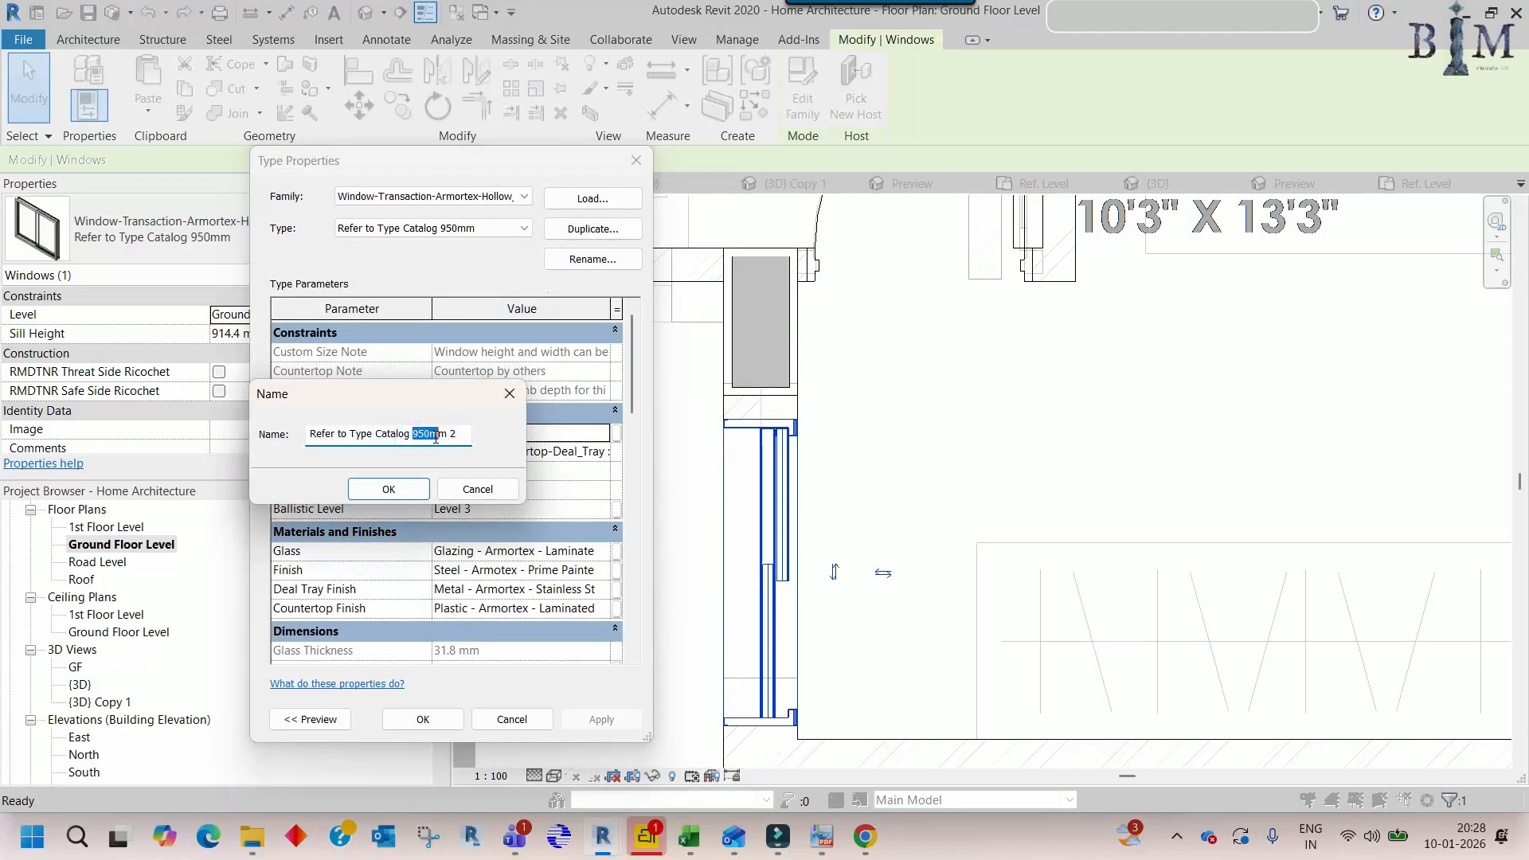
left_click(476, 489)
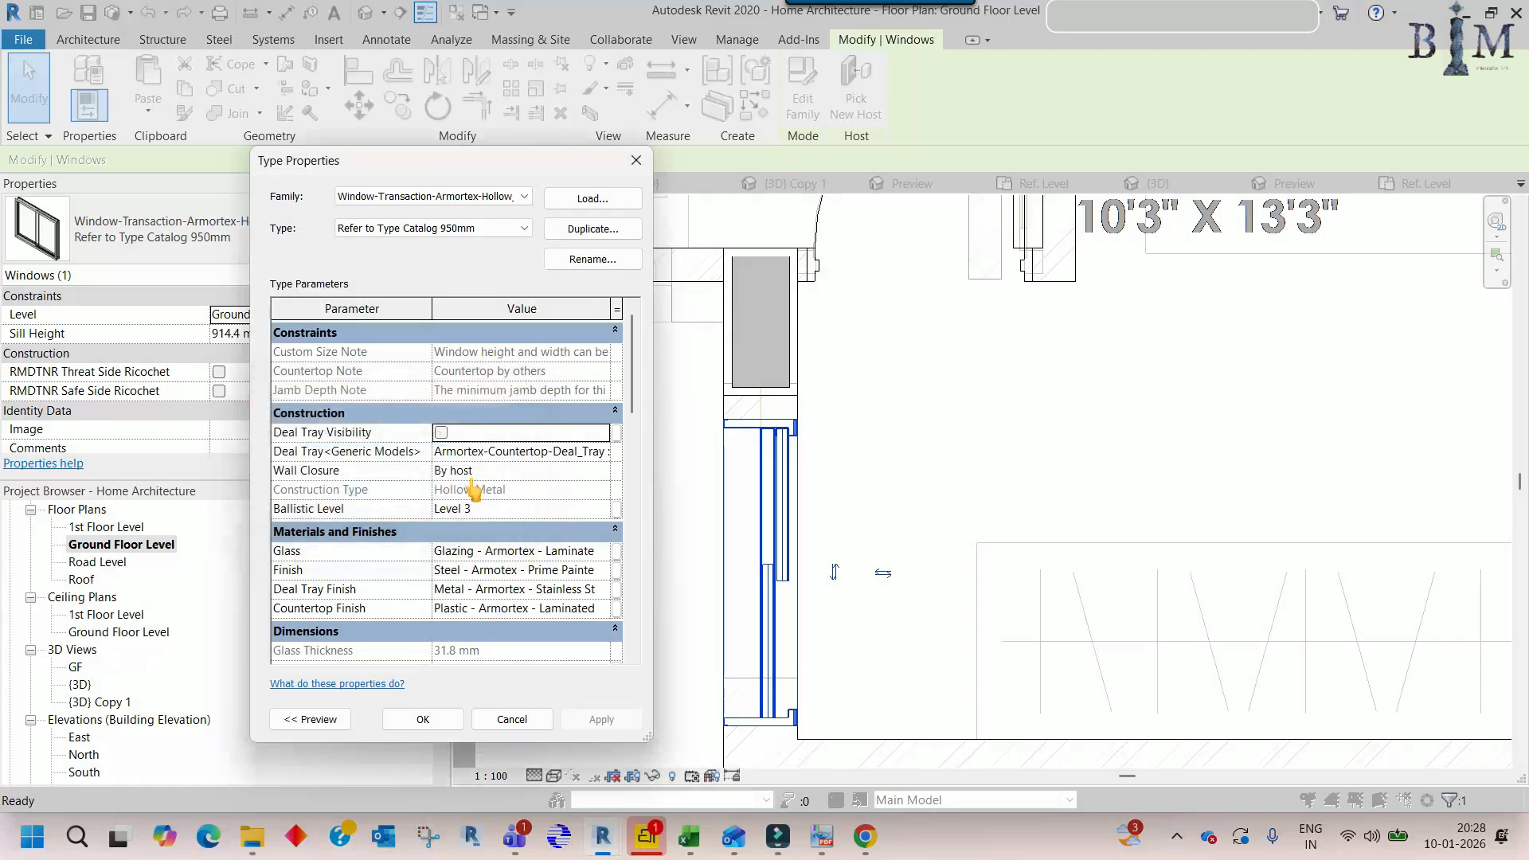
scroll(499, 499, "down", 4)
left_click(512, 506)
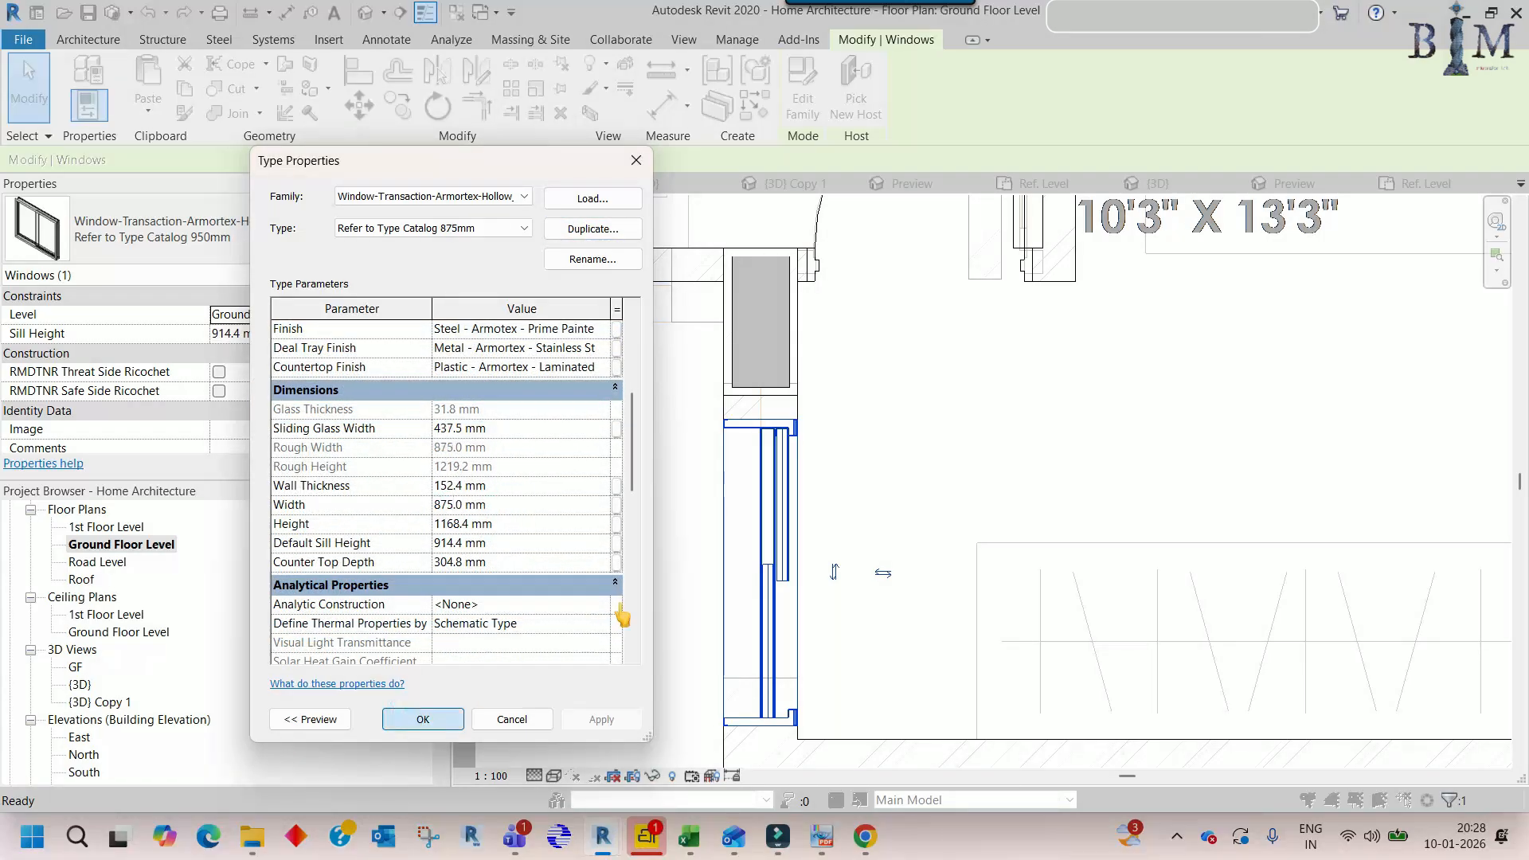
key("Return")
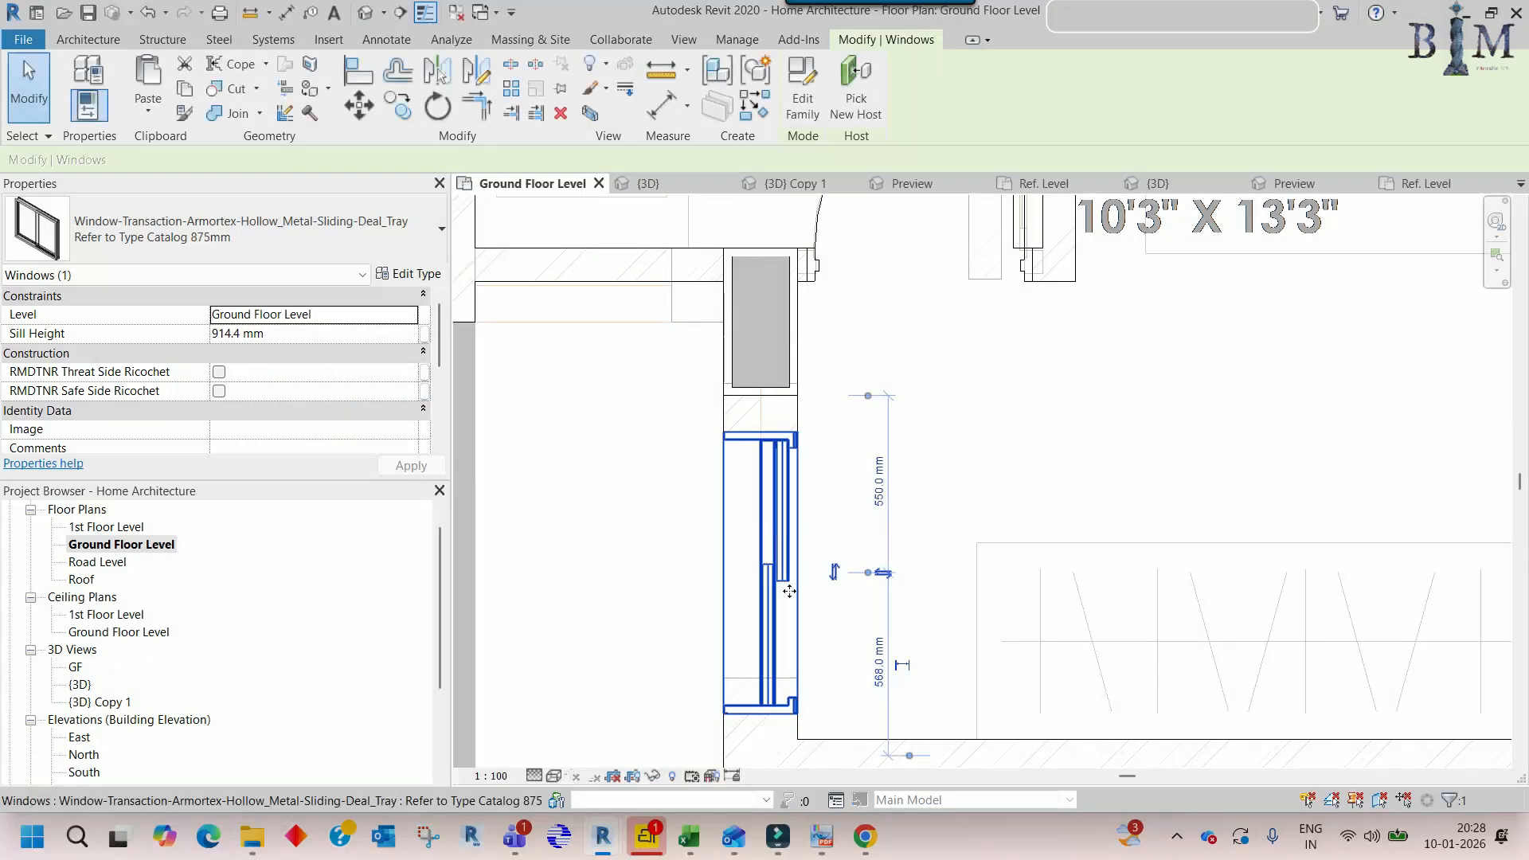
- Align the upper edge of the master bedroom's 875 mm window with the wall line just below the column
middle_click_drag(789, 589, 764, 549)
key("Escape")
key("a")
key("l")
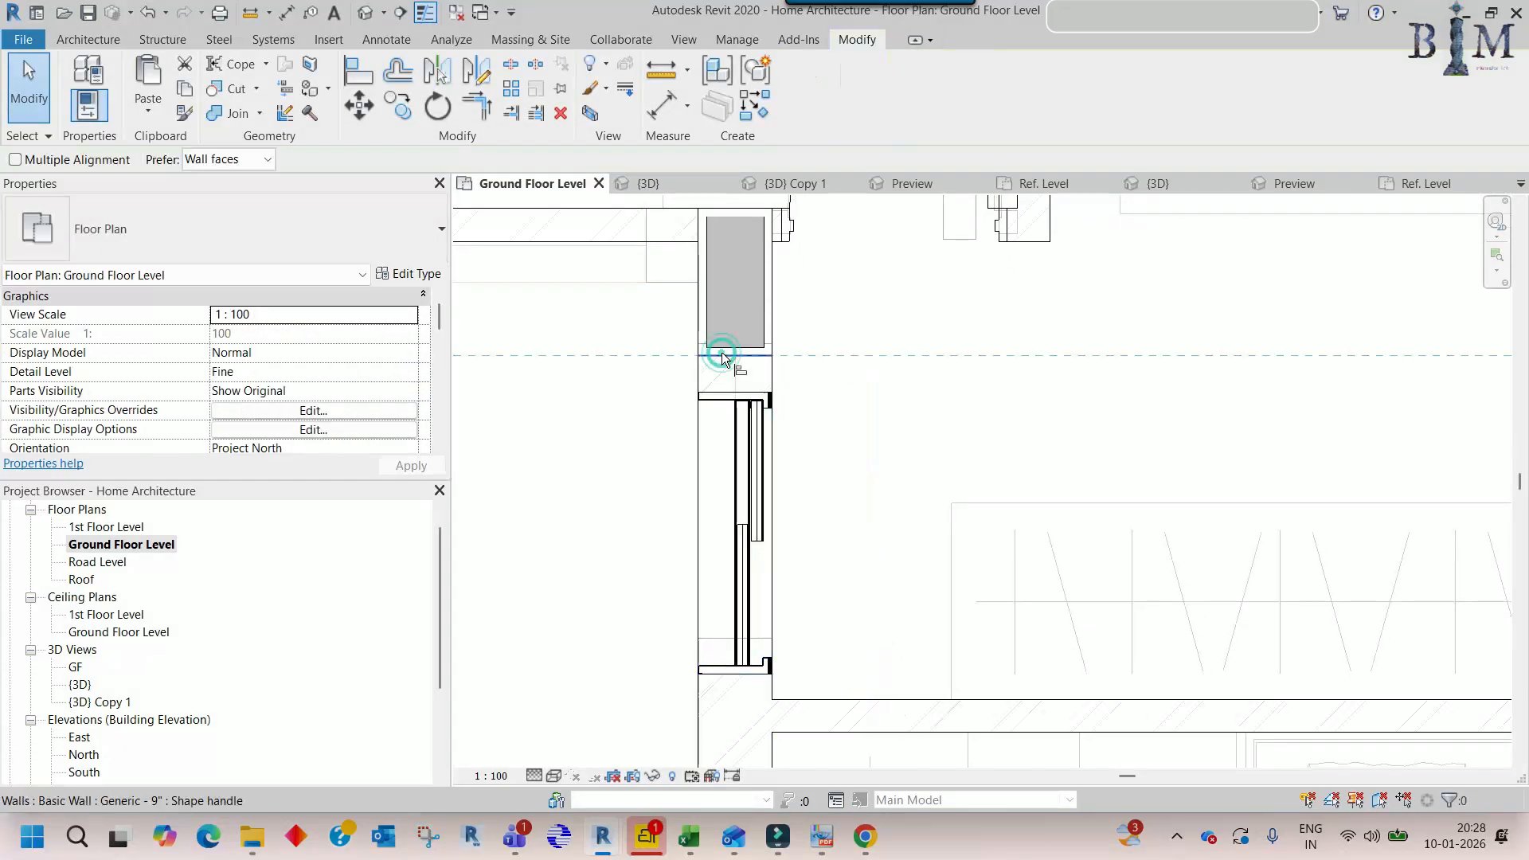
left_click(720, 355)
left_click(719, 385)
key("Escape")
scroll(731, 447, "down", 5)
mouse_move(848, 447)
middle_mouse_down()
mouse_move(836, 454)
mouse_move(864, 429)
middle_mouse_up()
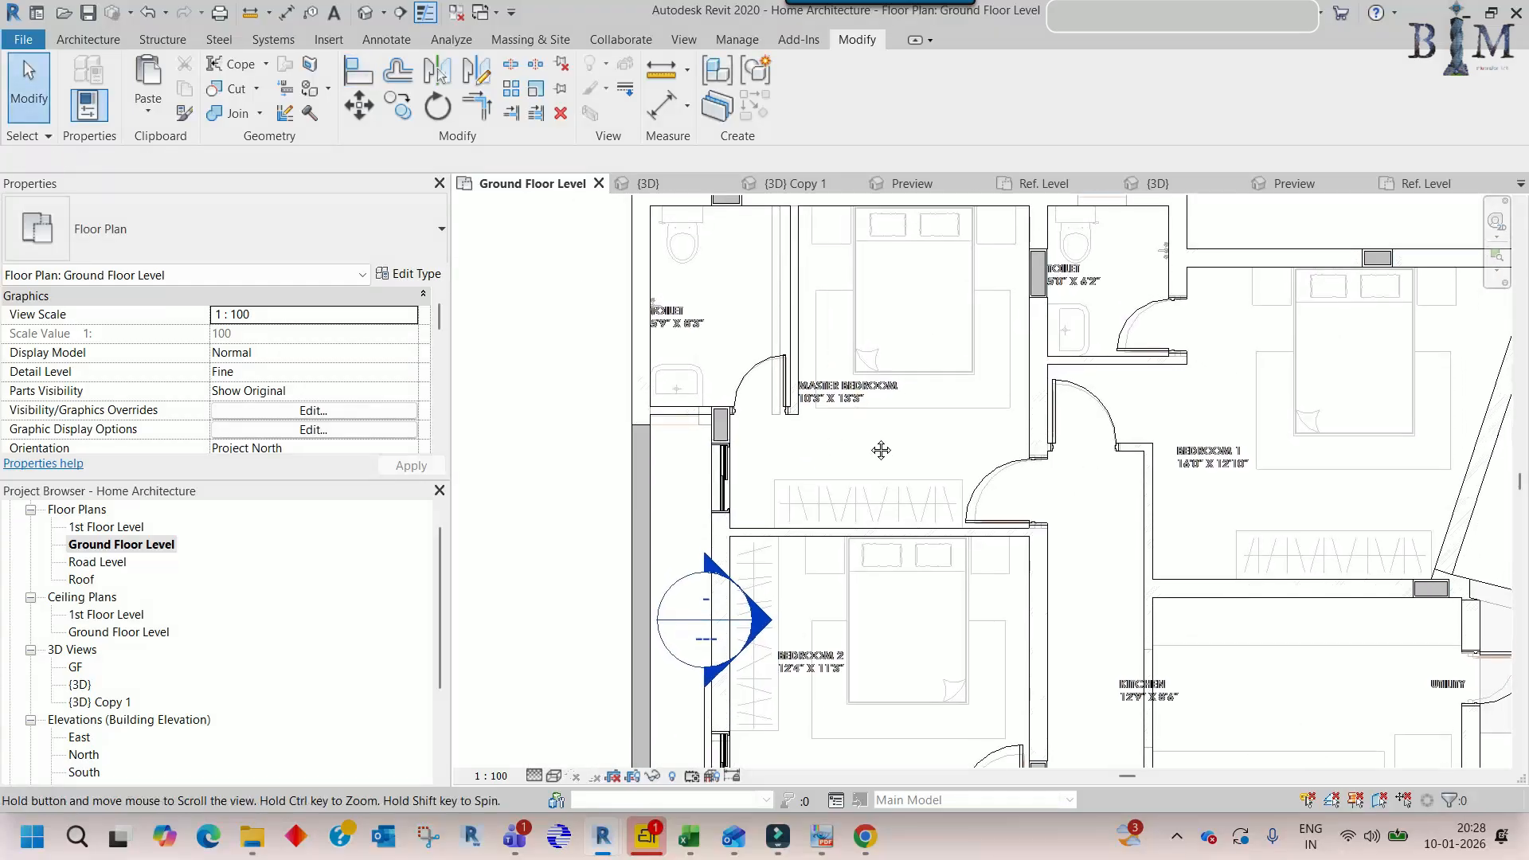
- Switch to the floor plan PDF and examine the window openings around the master bedroom and its toilet
left_click(822, 837)
scroll(707, 617, "down", 4, "ctrl")
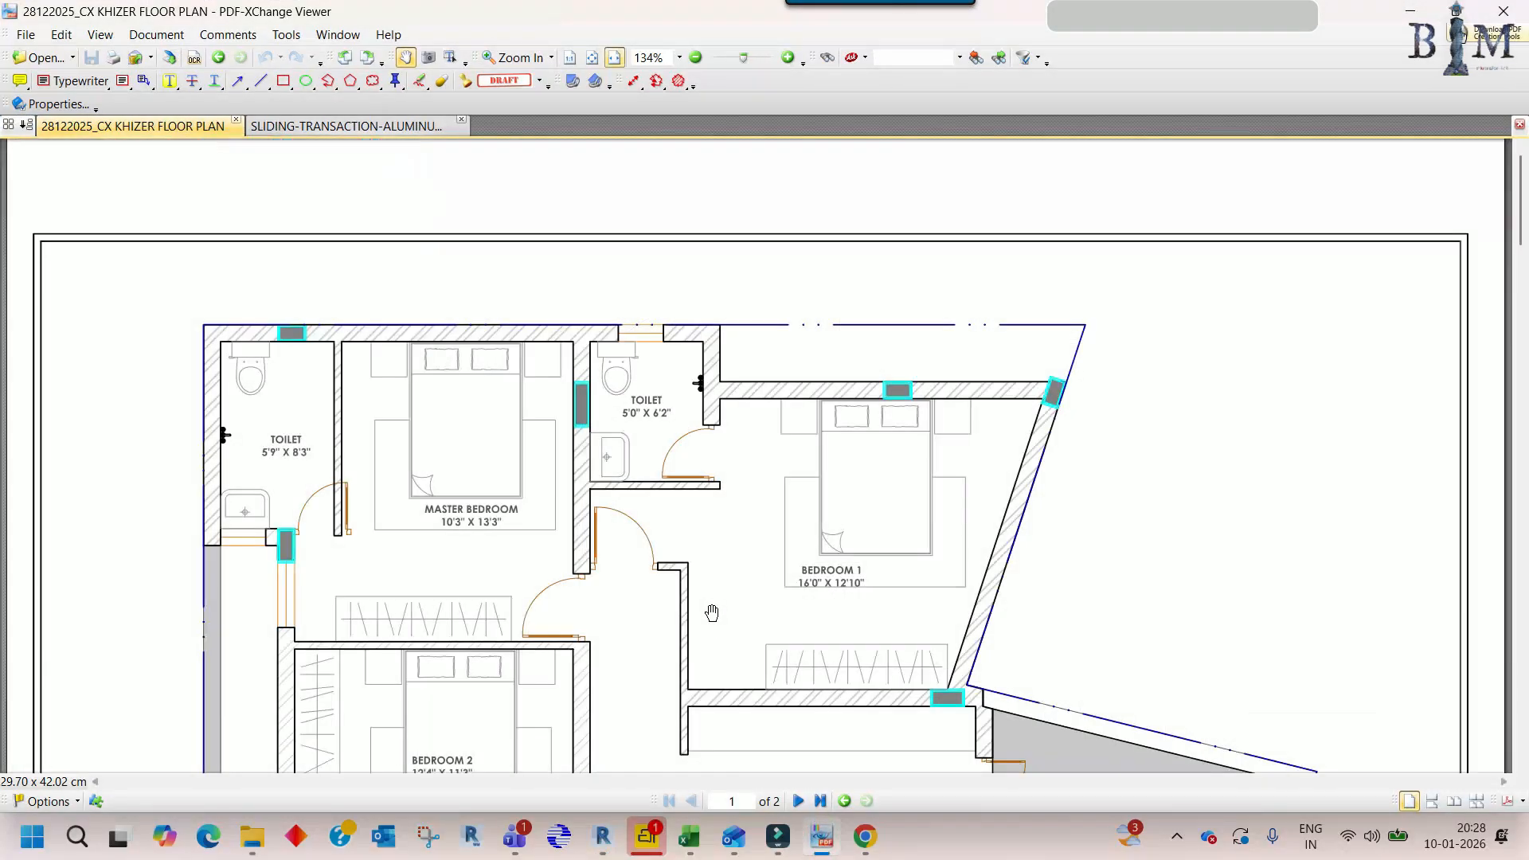
scroll(253, 551, "down", 3)
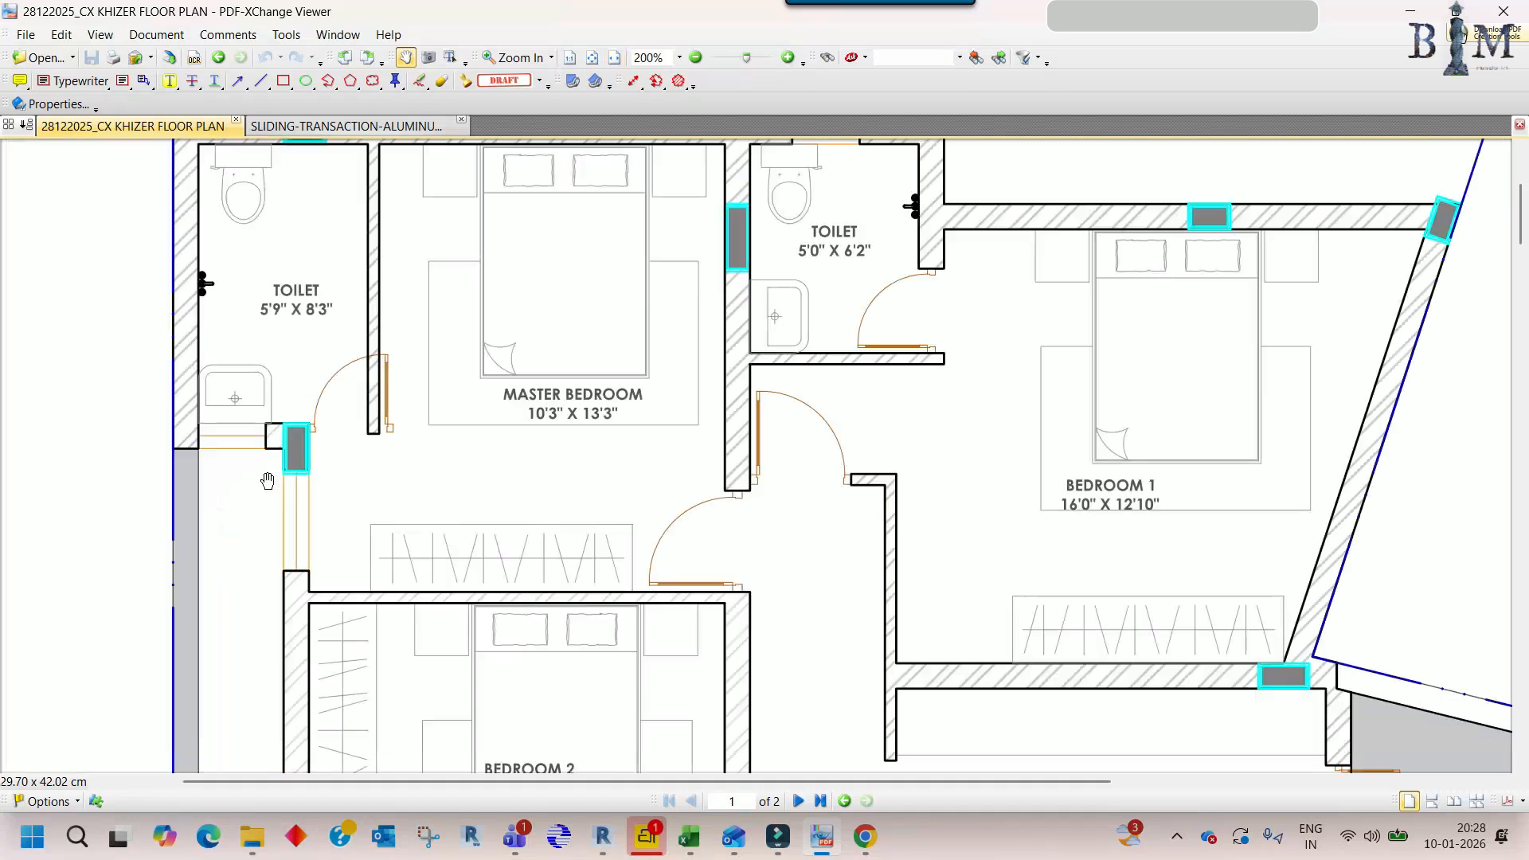
left_click(1410, 10)
- Create a window similar to the 7'8" X 4'3" toilet's 600 mm sliding window and place it in the master toilet's wall below the washbasin
scroll(871, 392, "down", 2)
middle_click_drag(831, 613, 826, 456)
scroll(780, 522, "up", 4)
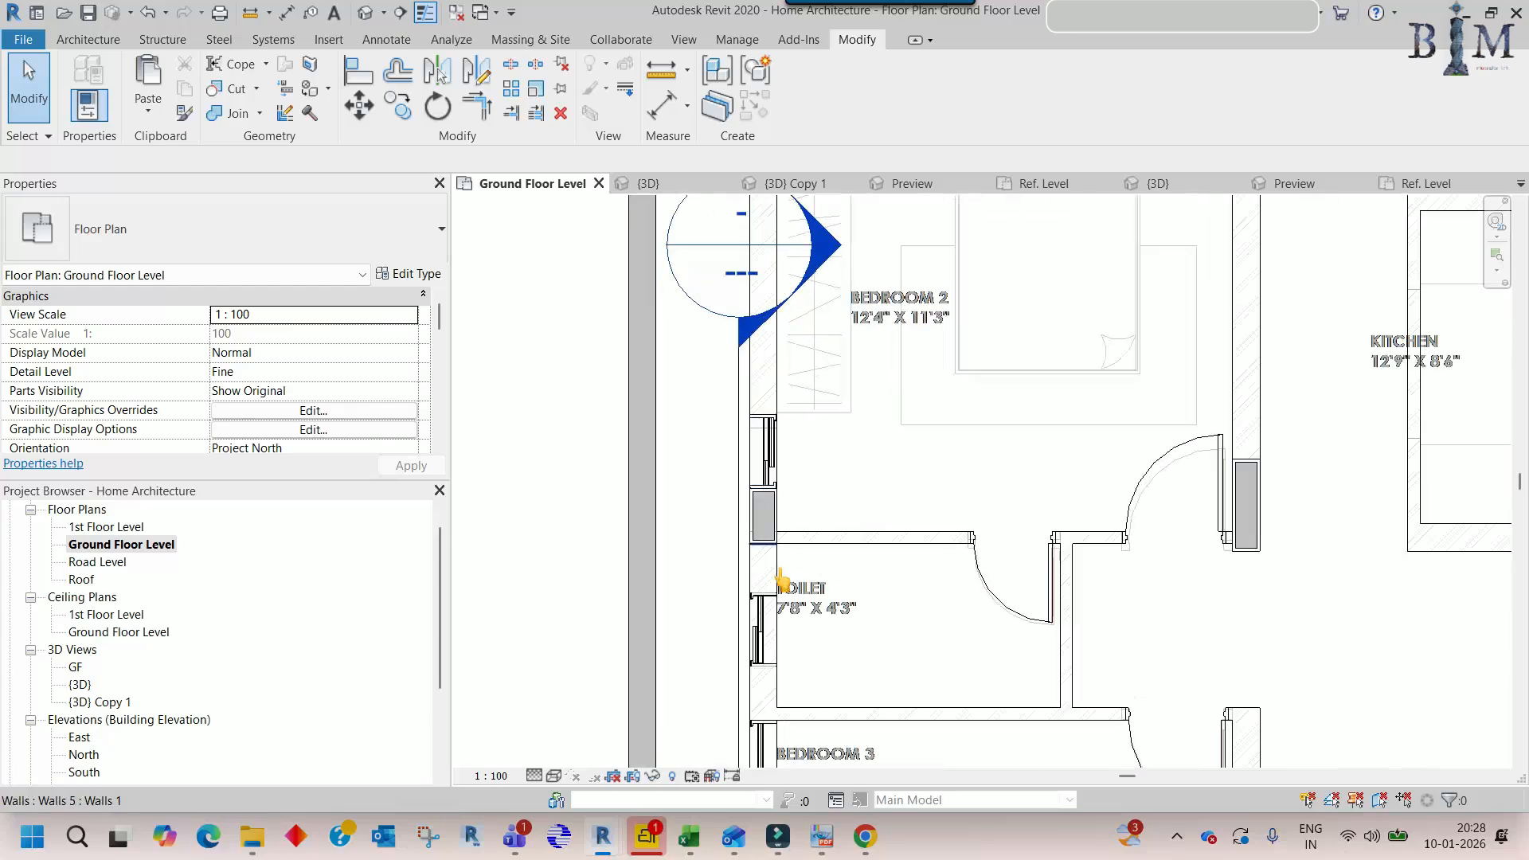
left_click(776, 615)
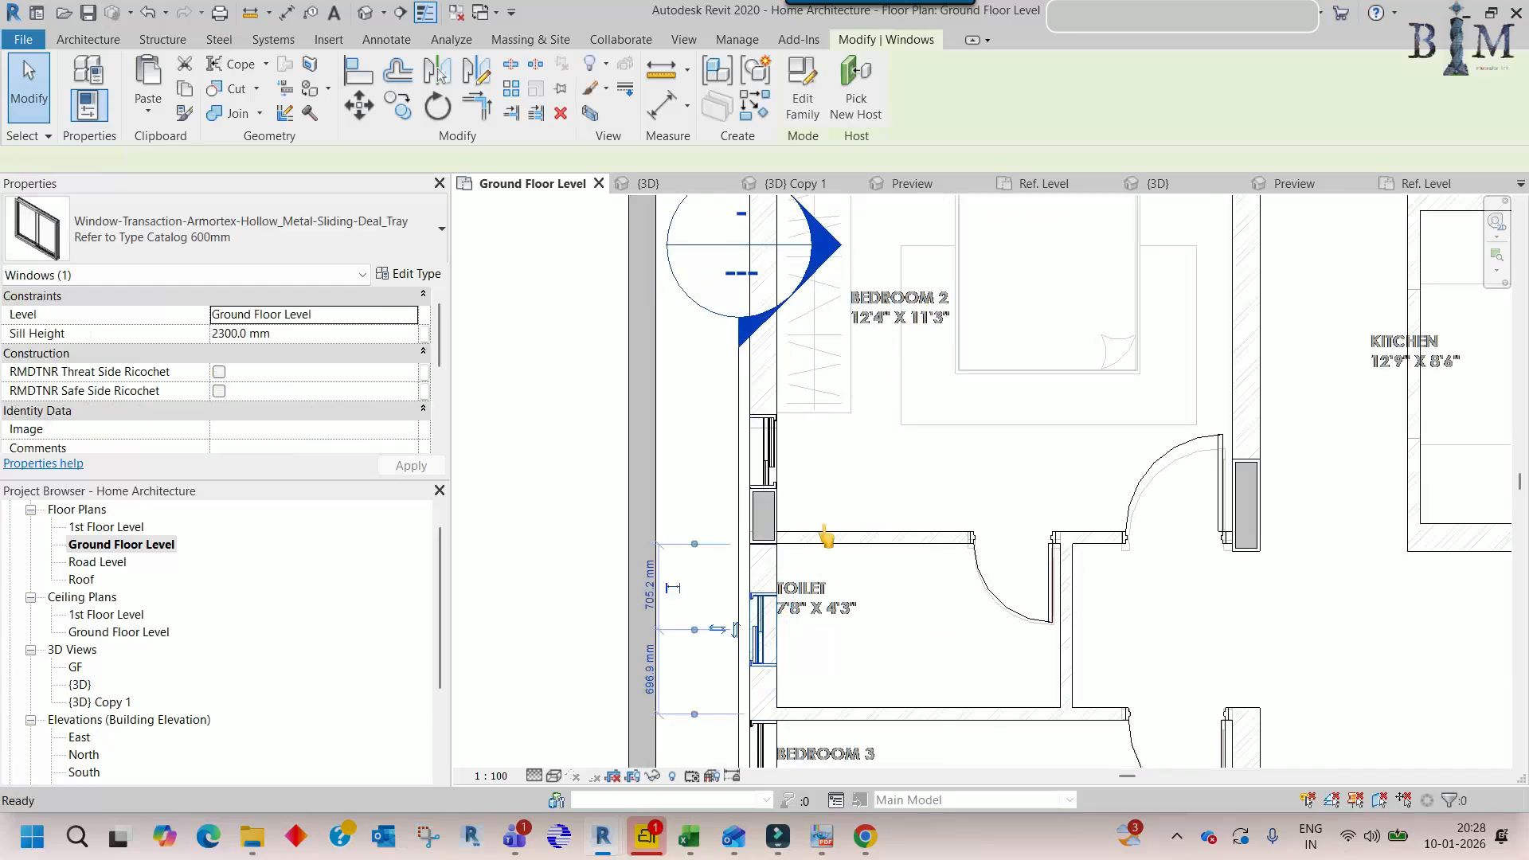
key("c")
key("s")
scroll(828, 521, "down", 2)
middle_click_drag(836, 376, 838, 732)
scroll(749, 481, "up", 5)
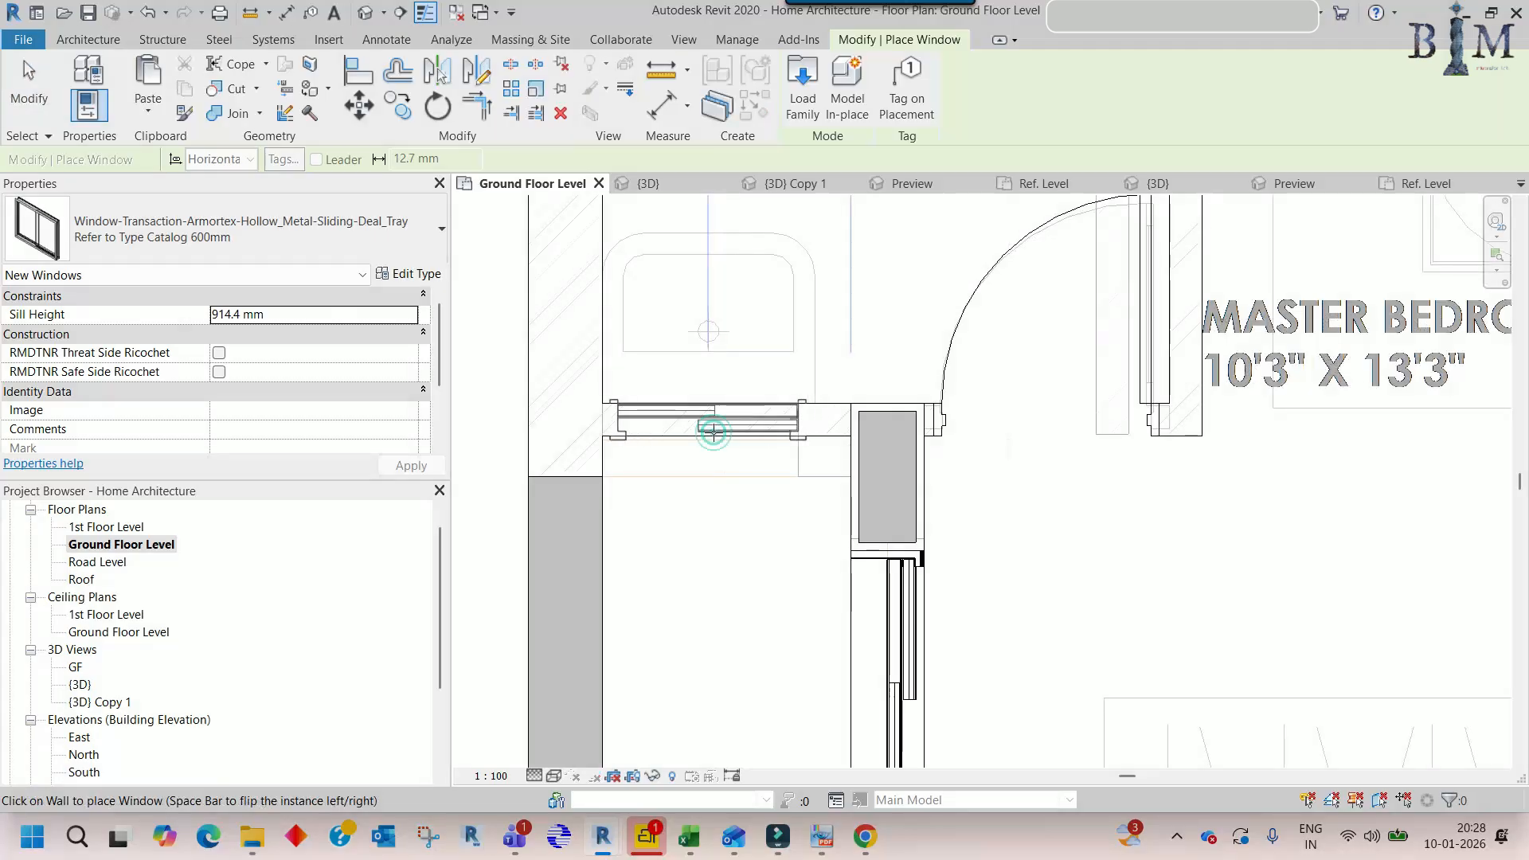
left_click(714, 431)
key("Escape")
key("Escape")
- Align the master toilet window's outer frame edge with the inner face of the adjoining 9" outer wall
scroll(652, 426, "up", 2)
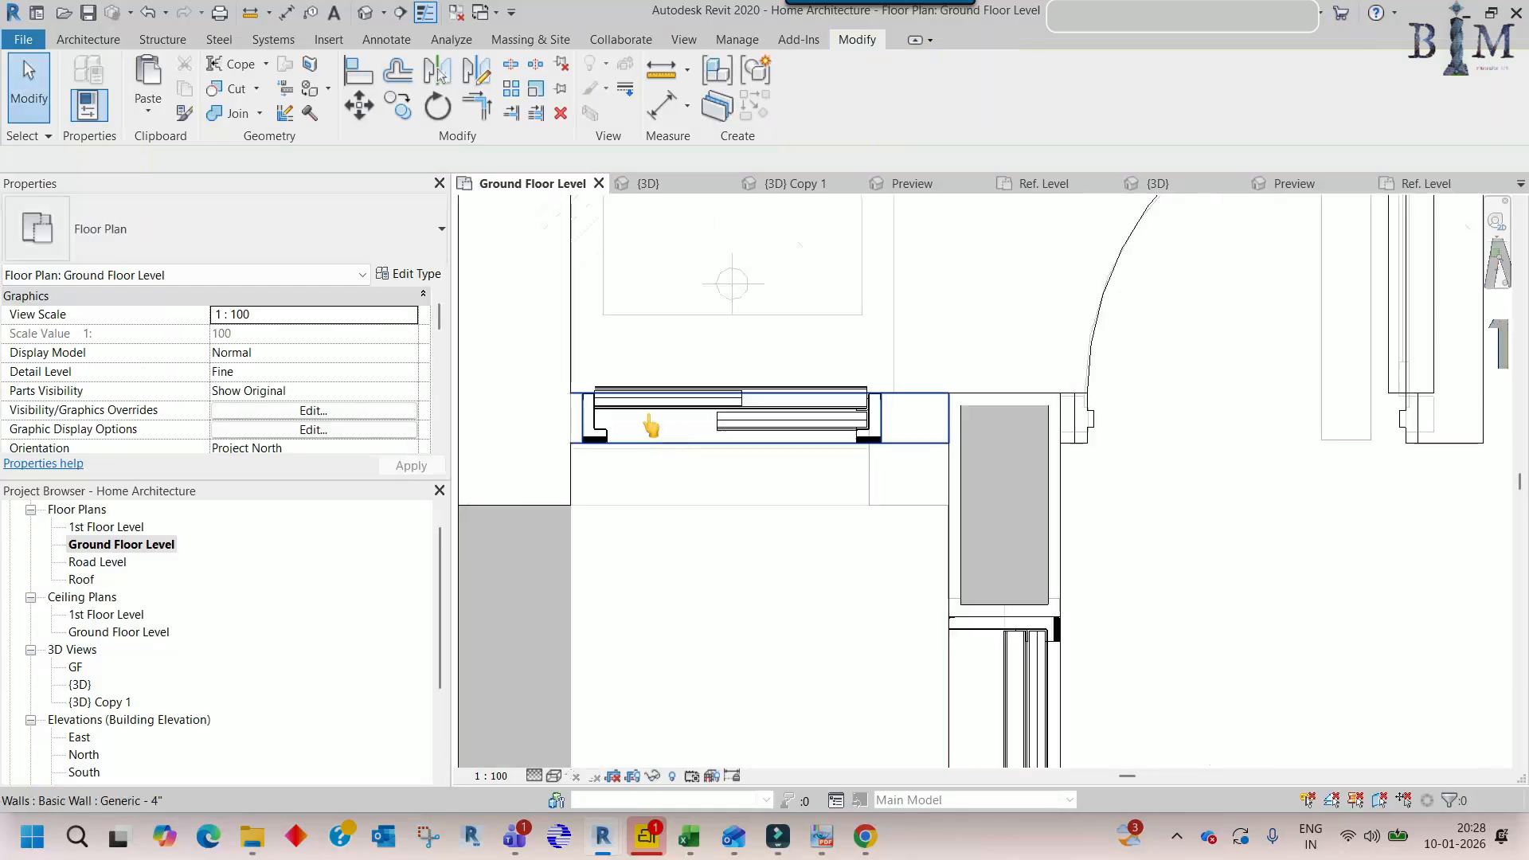
scroll(629, 405, "up", 2)
key("a")
key("l")
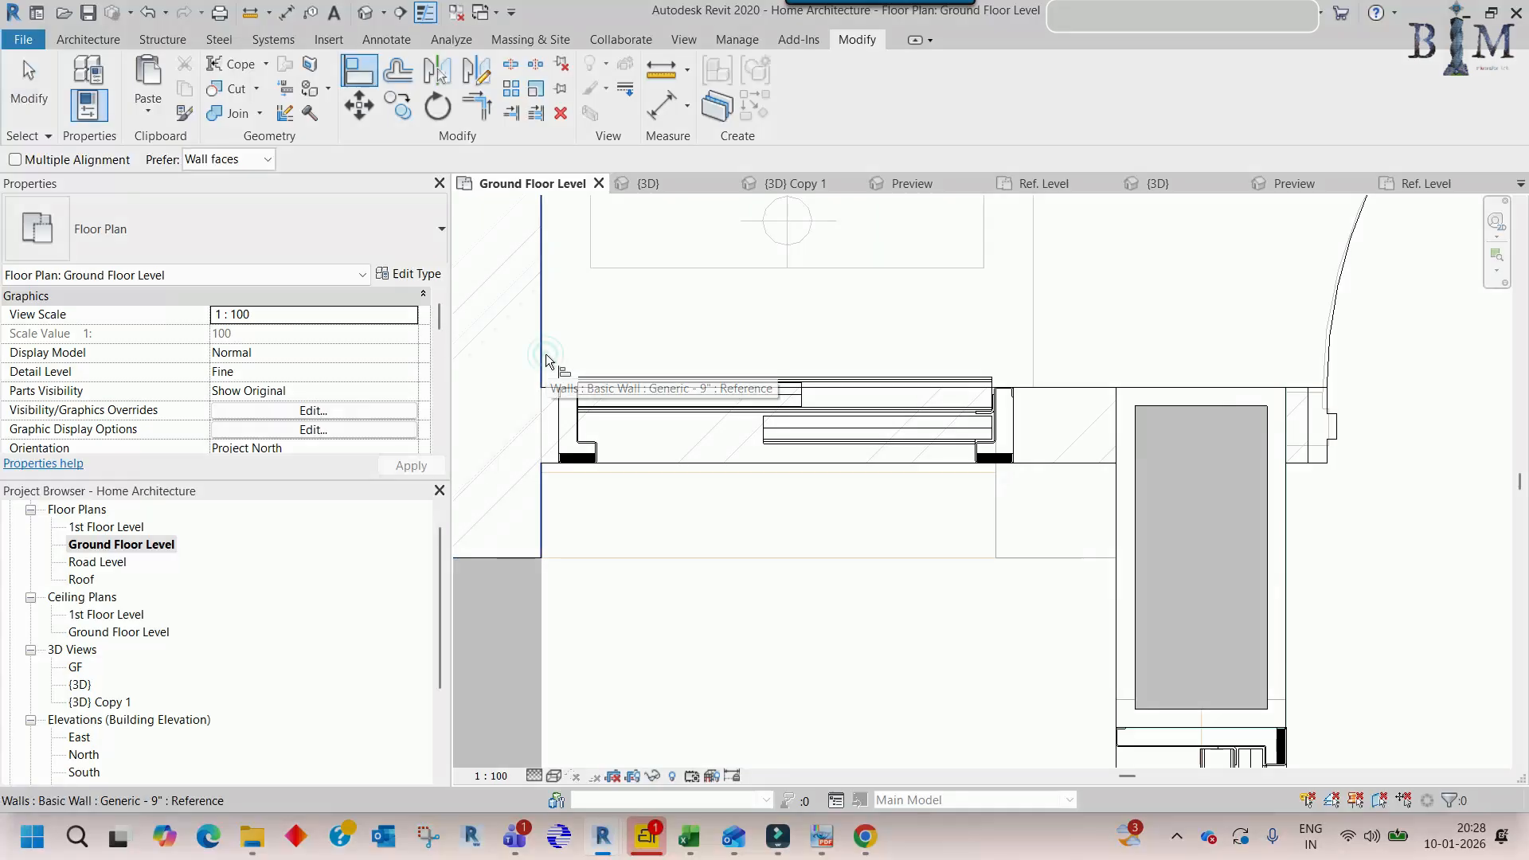
left_click(578, 410)
key("Escape")
scroll(710, 424, "down", 3)
scroll(737, 419, "down", 5)
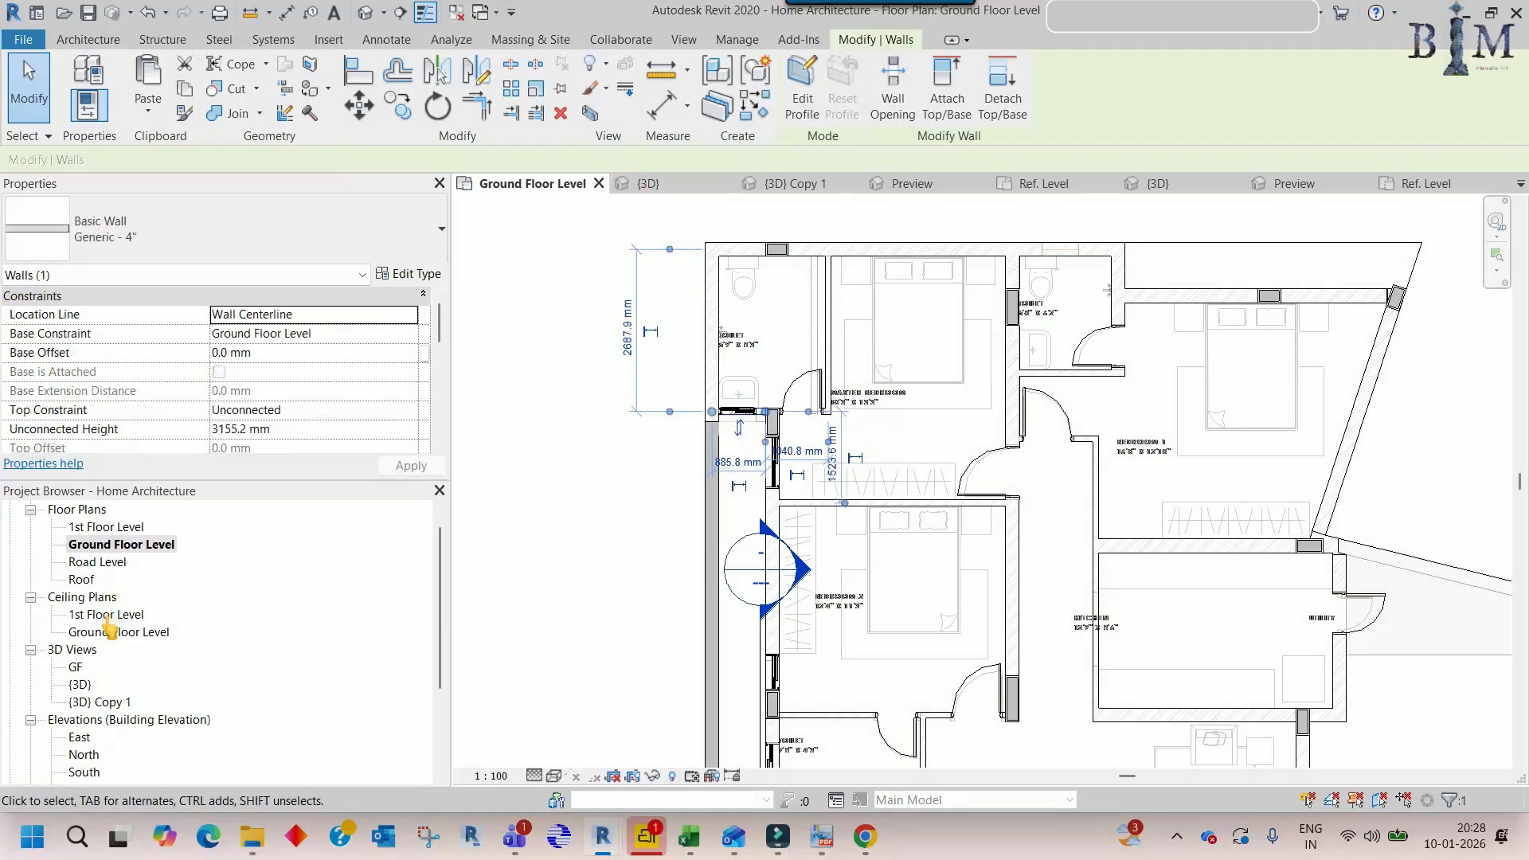
- Open the GF 3D view, inspect the new windows and check the sill height of the toilet window beside Bedroom 2
double_click(75, 666)
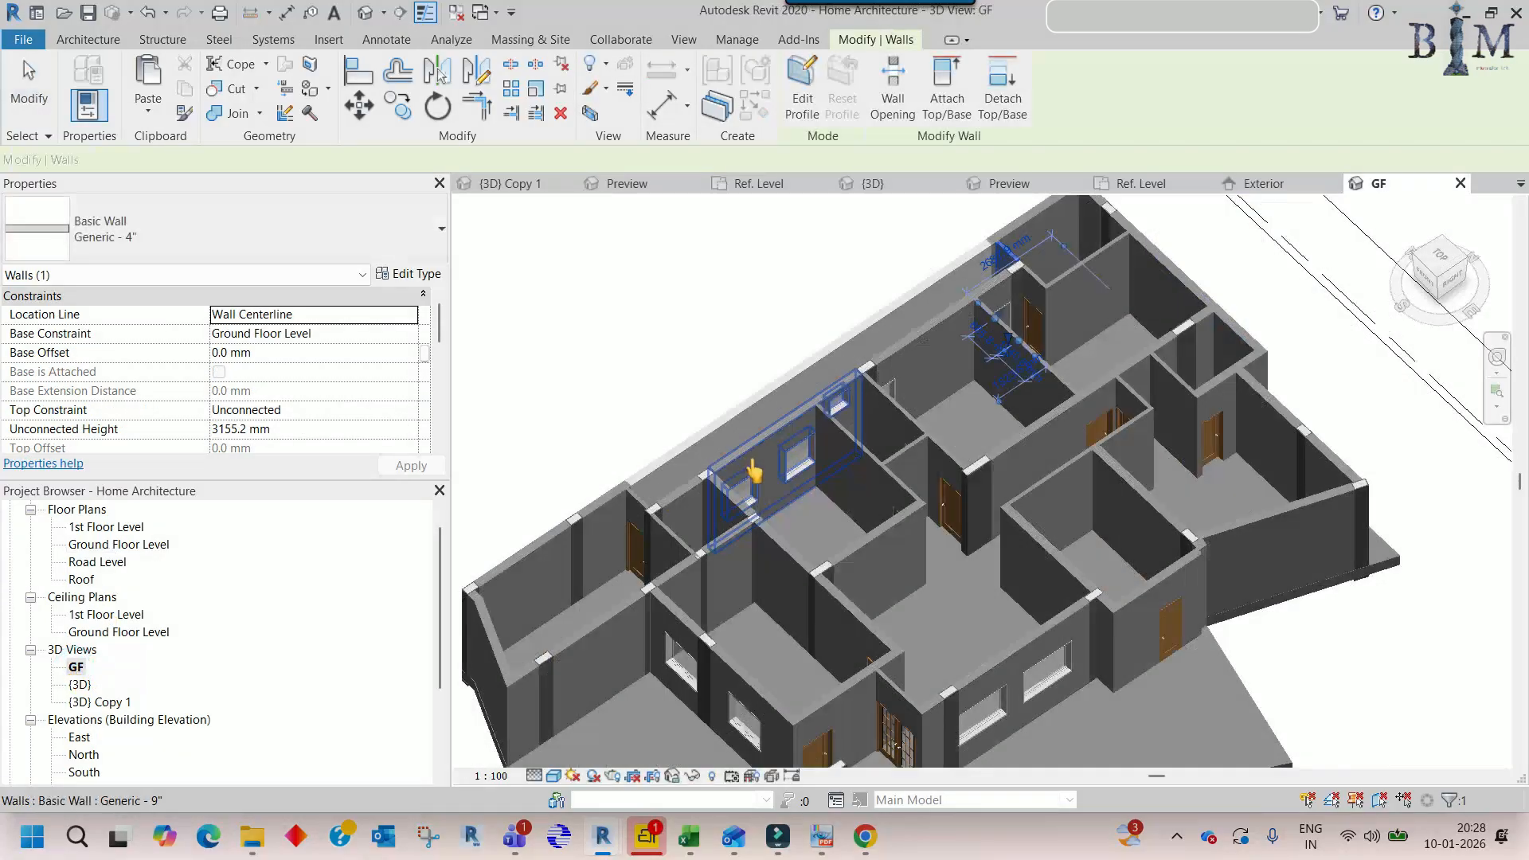
scroll(916, 323, "up", 3)
scroll(918, 325, "up", 4)
middle_click_drag(852, 378, 1021, 362, "shift")
key("Escape")
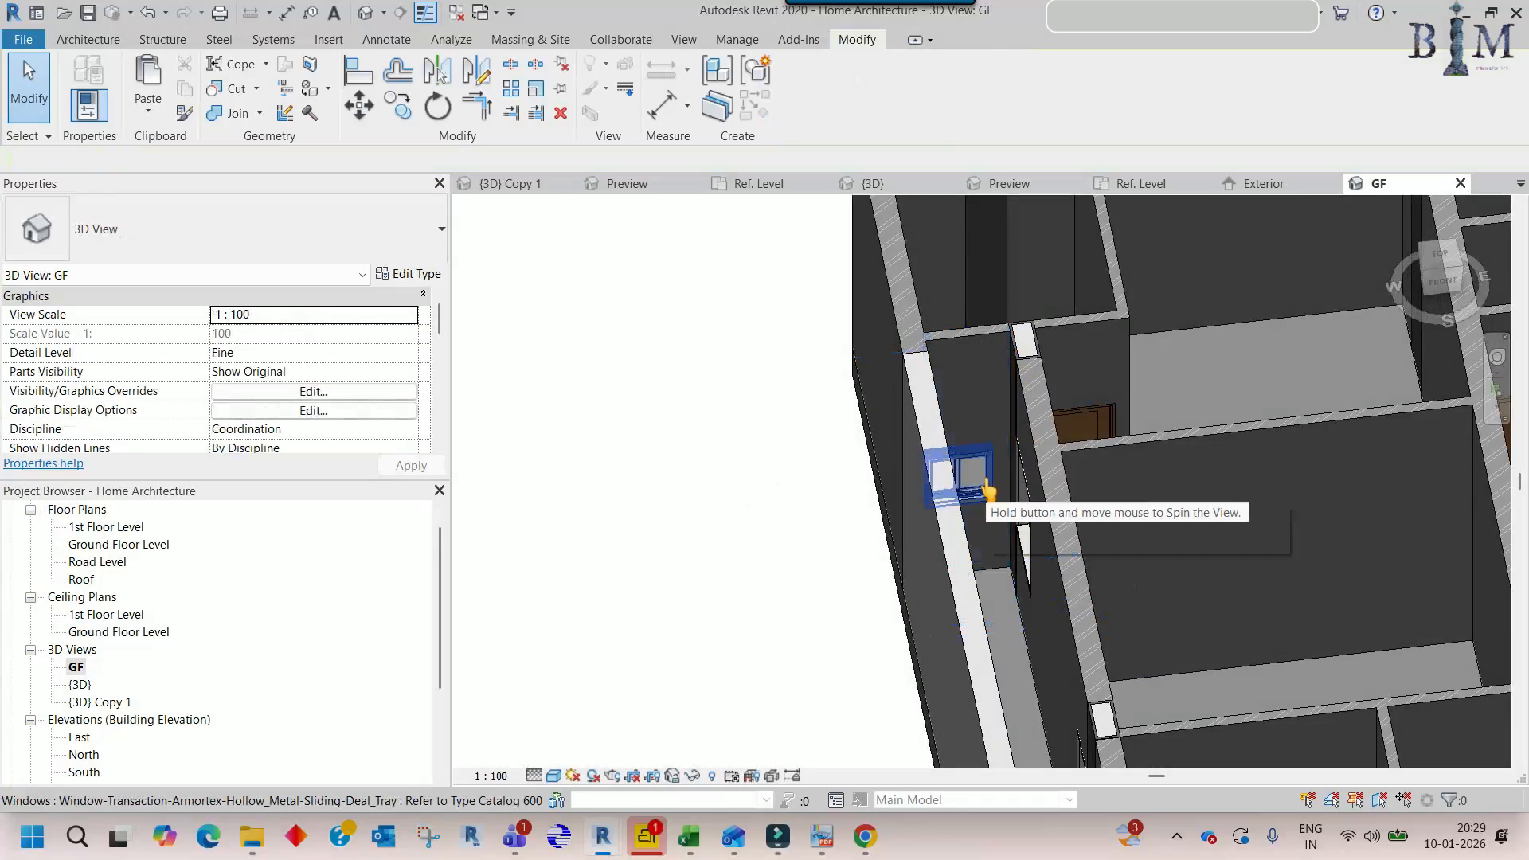
scroll(990, 484, "down", 2)
middle_click_drag(1028, 625, 956, 576)
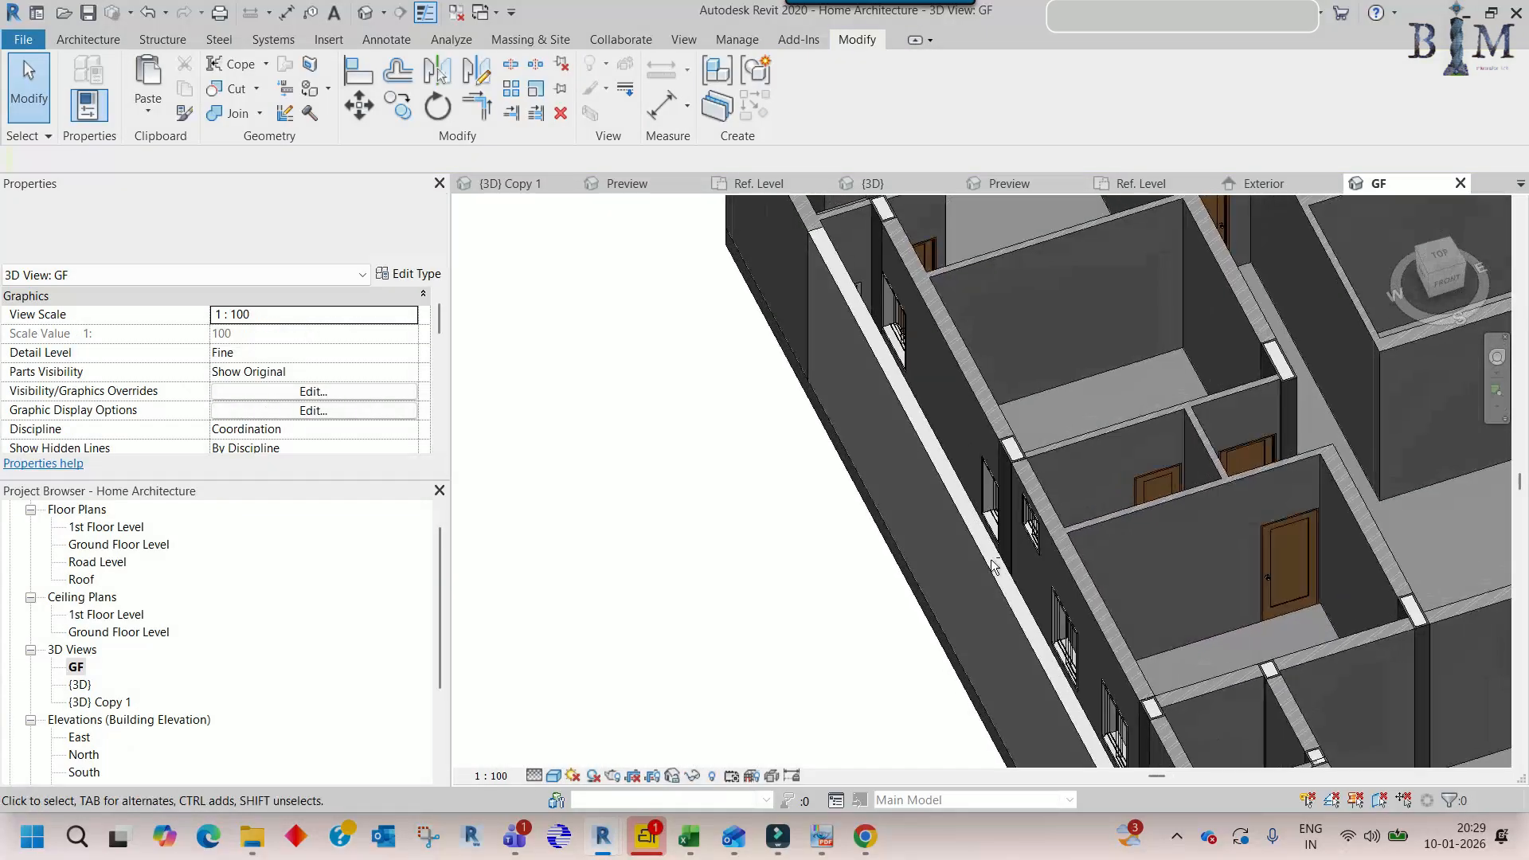
left_click(1037, 542)
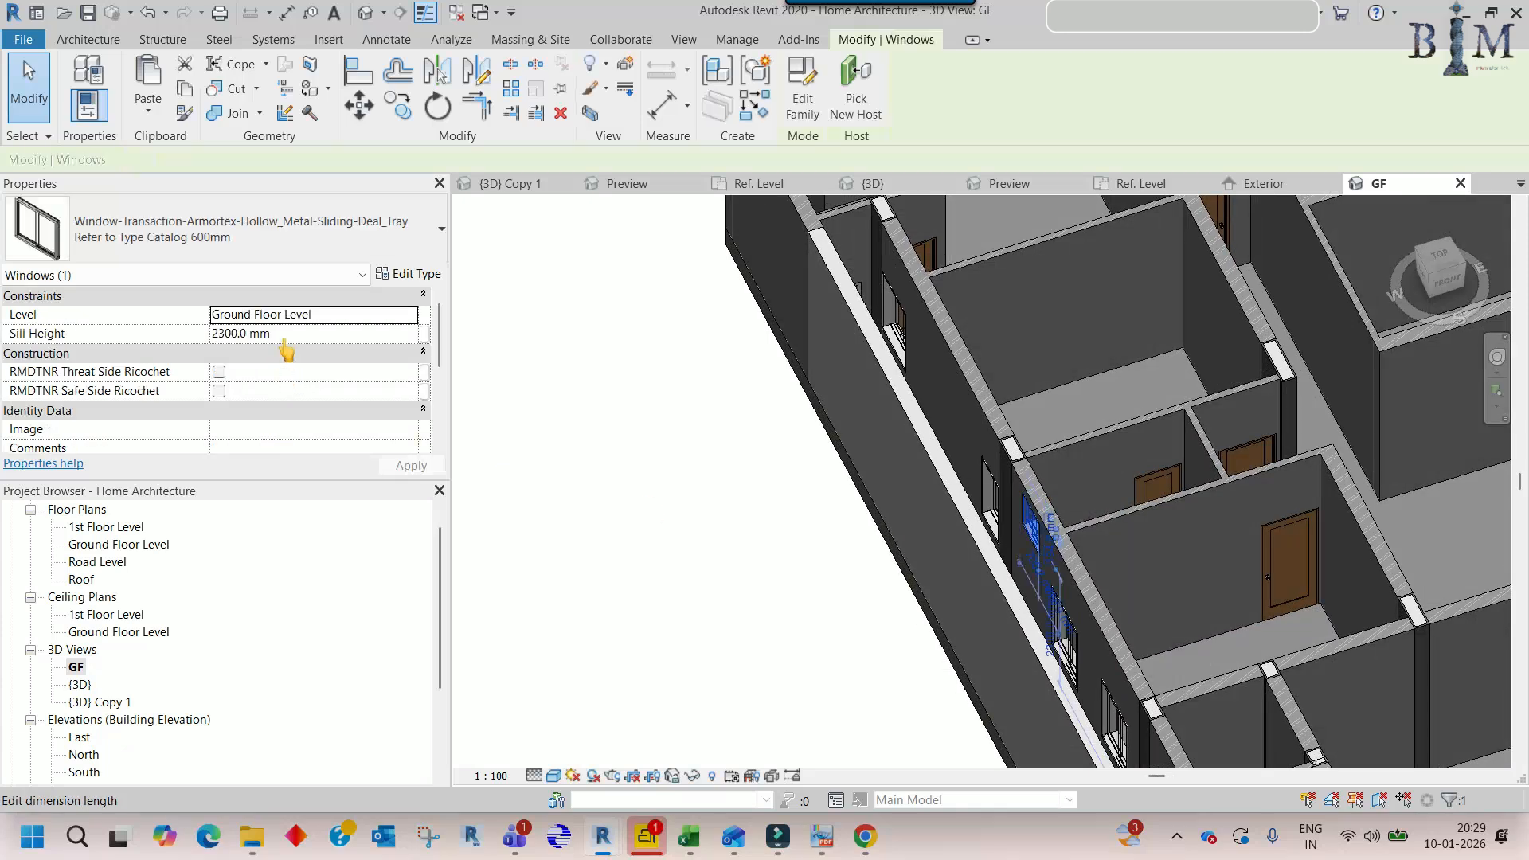
- Set the new master toilet window's sill height to 2300 mm in the GF 3D view
middle_click_drag(557, 362, 1016, 481, "shift")
left_click(1067, 524)
left_click(274, 333)
key("Return")
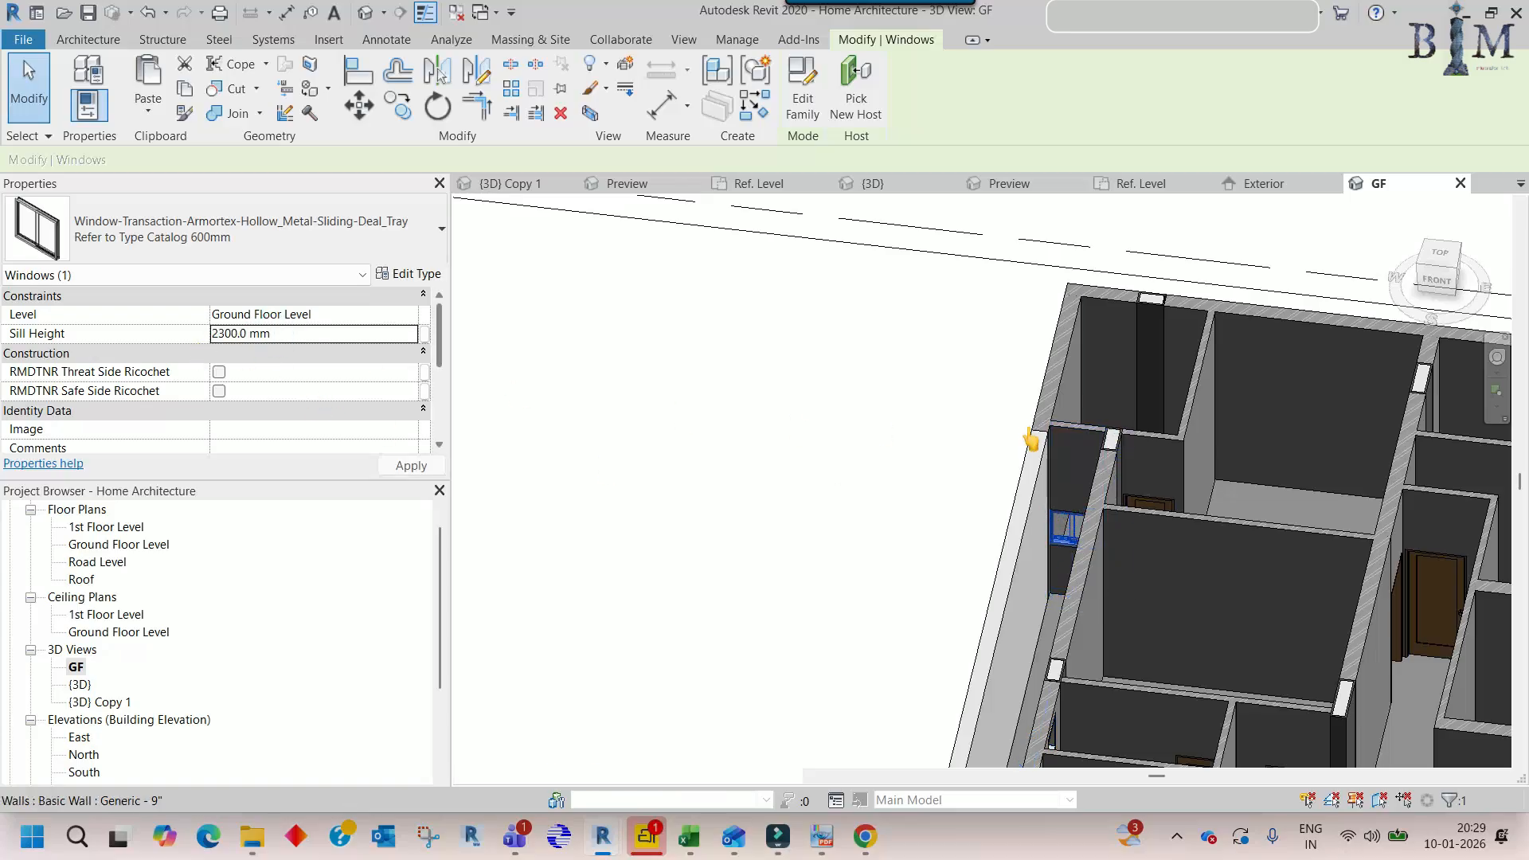
middle_click_drag(911, 479, 1058, 500, "shift")
left_click(666, 246)
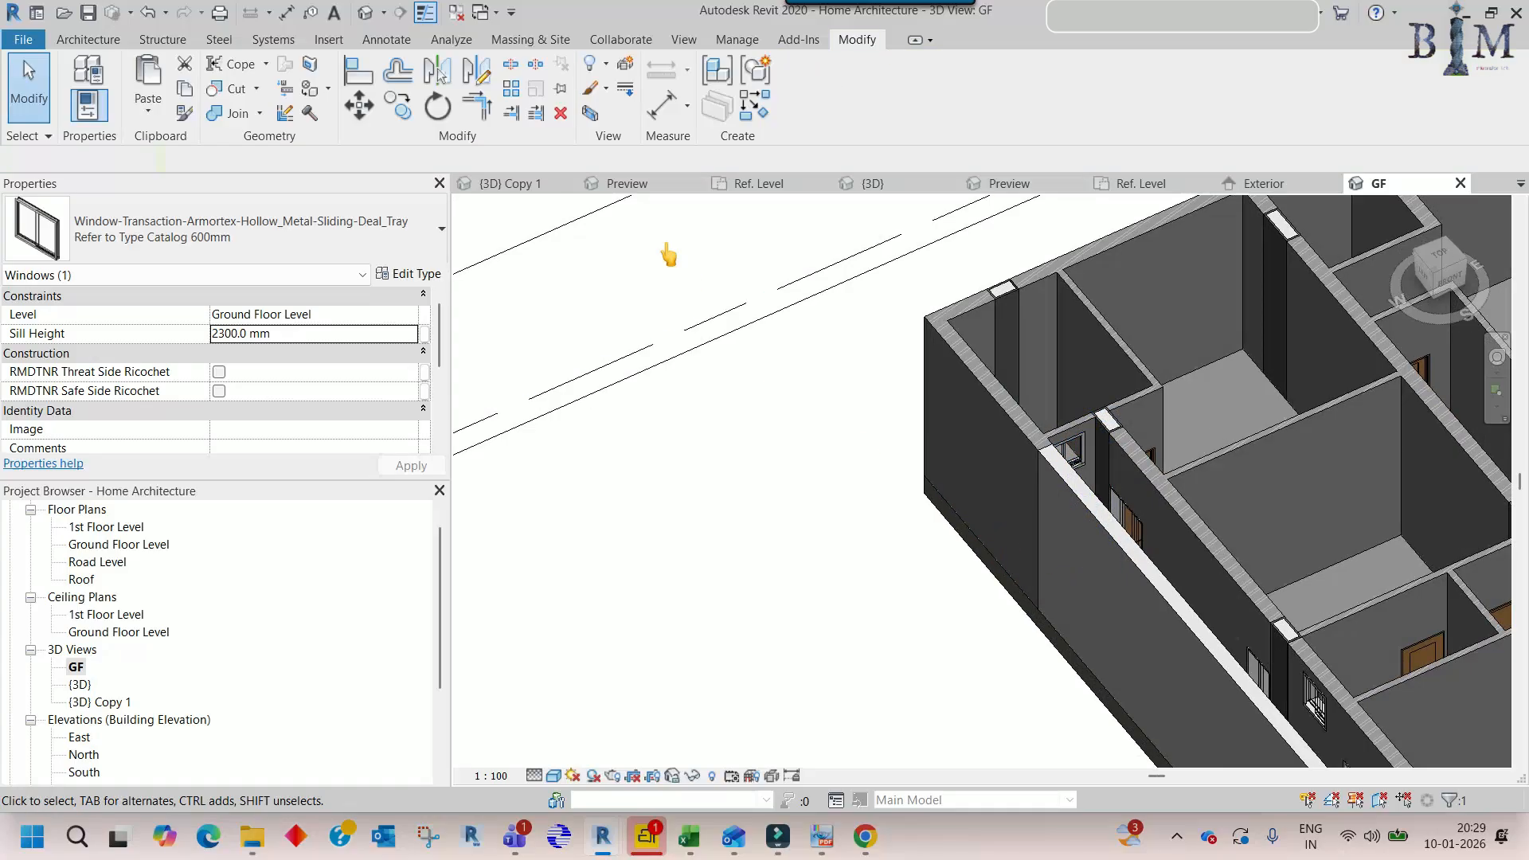
- In the Ground Floor Level plan, place a window similar to the master toilet's in the 5'0" X 6'2" toilet's outer wall, following the PDF plan
double_click(112, 546)
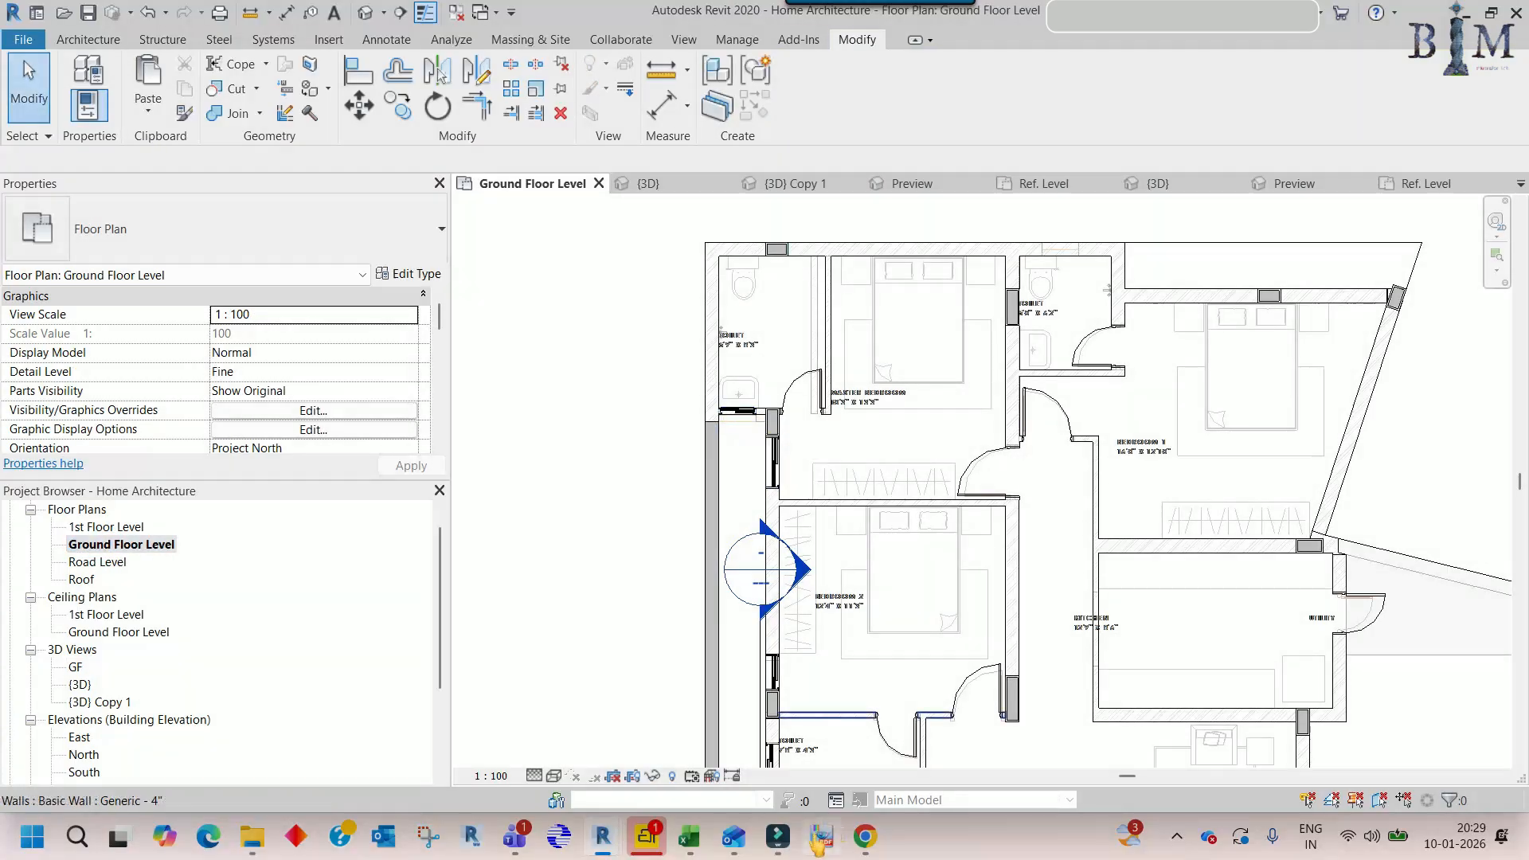
key("alt+Tab")
left_click_drag(505, 389, 513, 432)
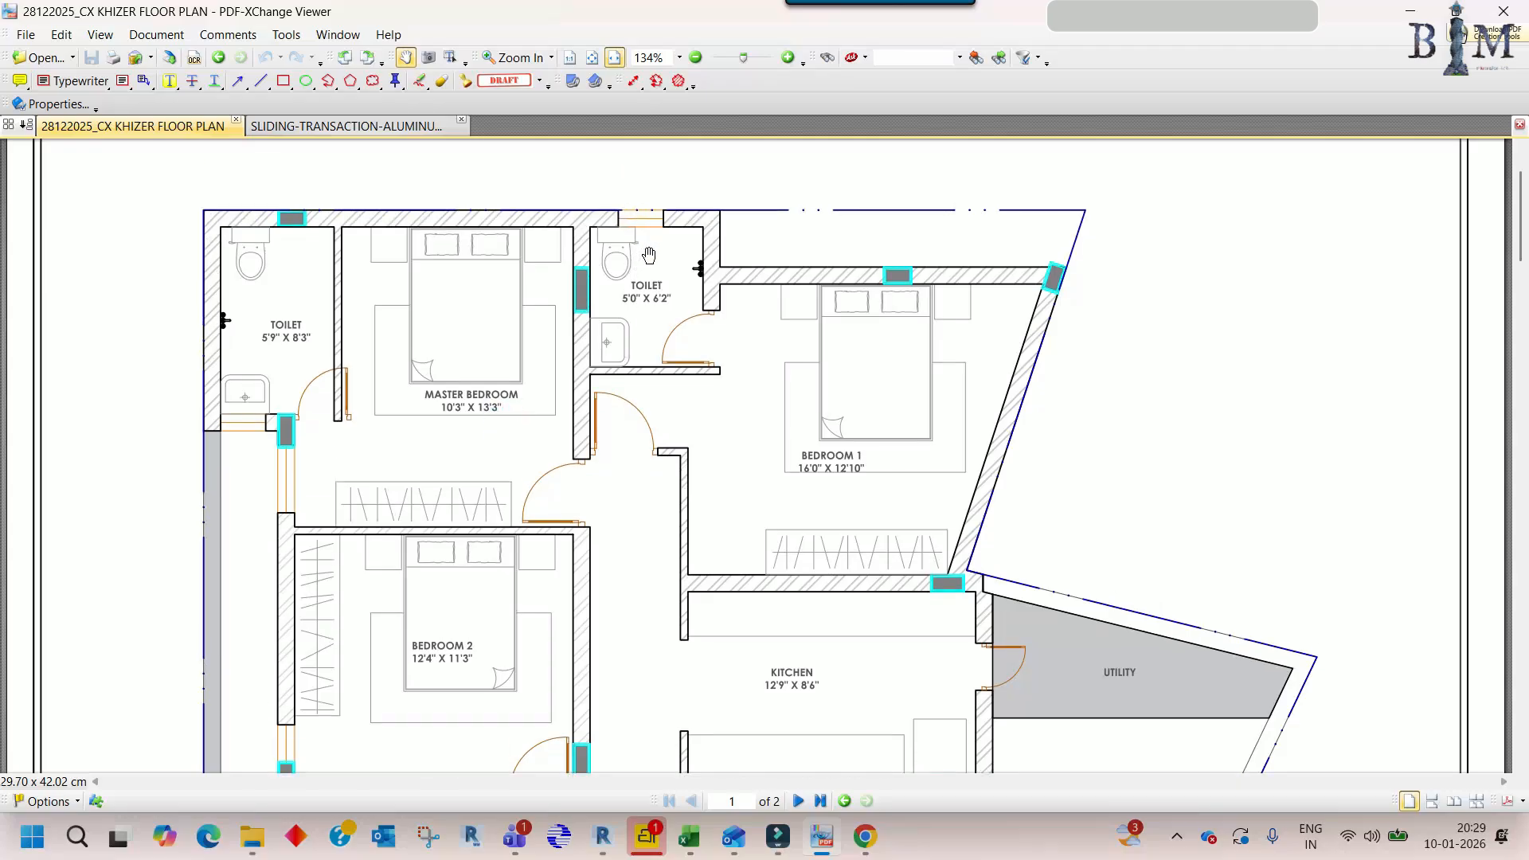
key("alt+Tab")
left_click(745, 420)
key("s")
scroll(1063, 247, "up", 4)
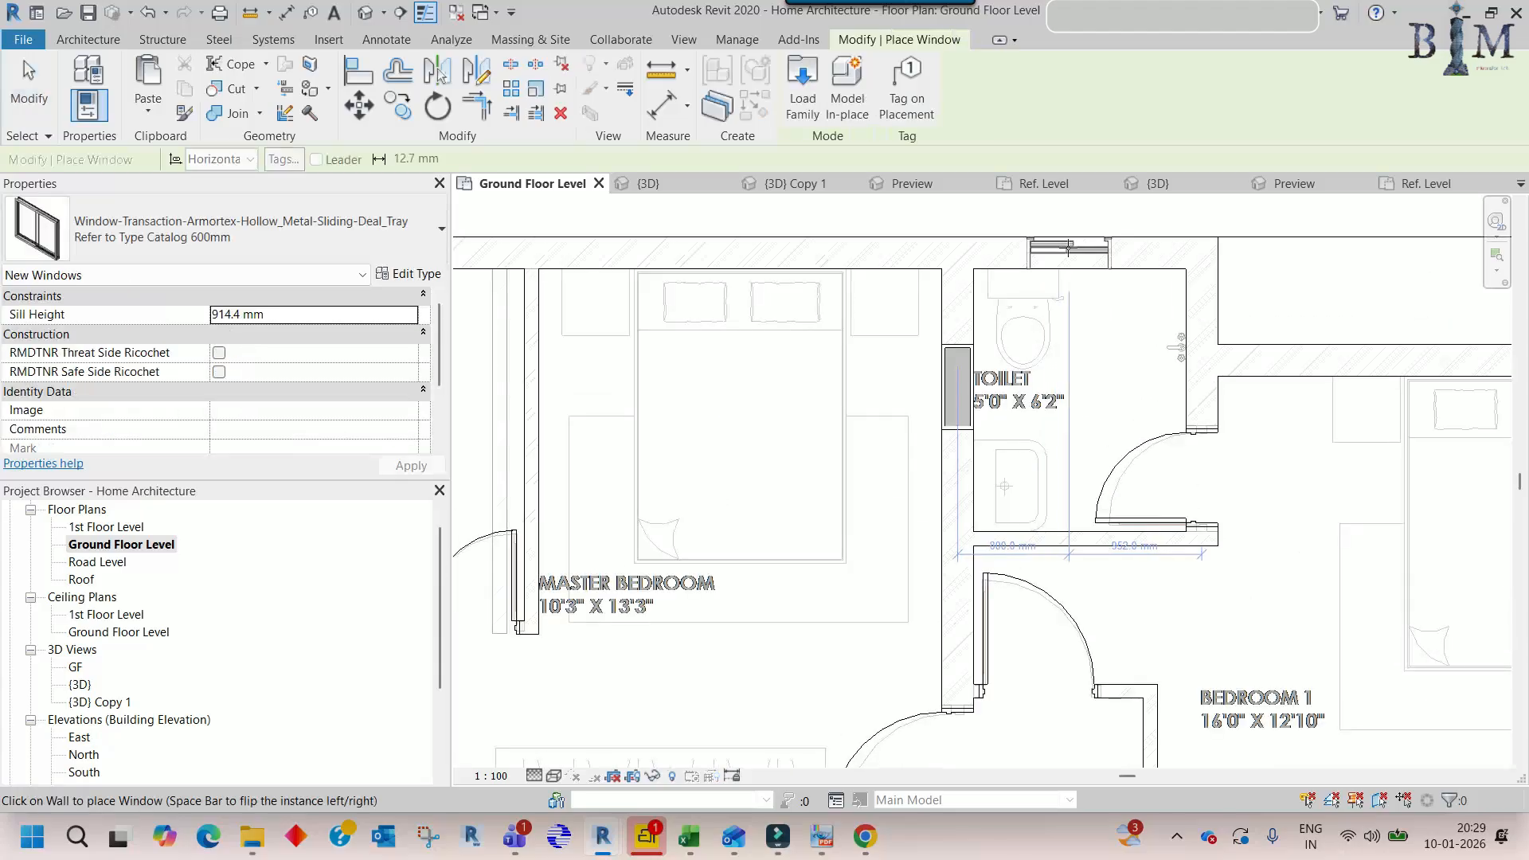
key("Escape")
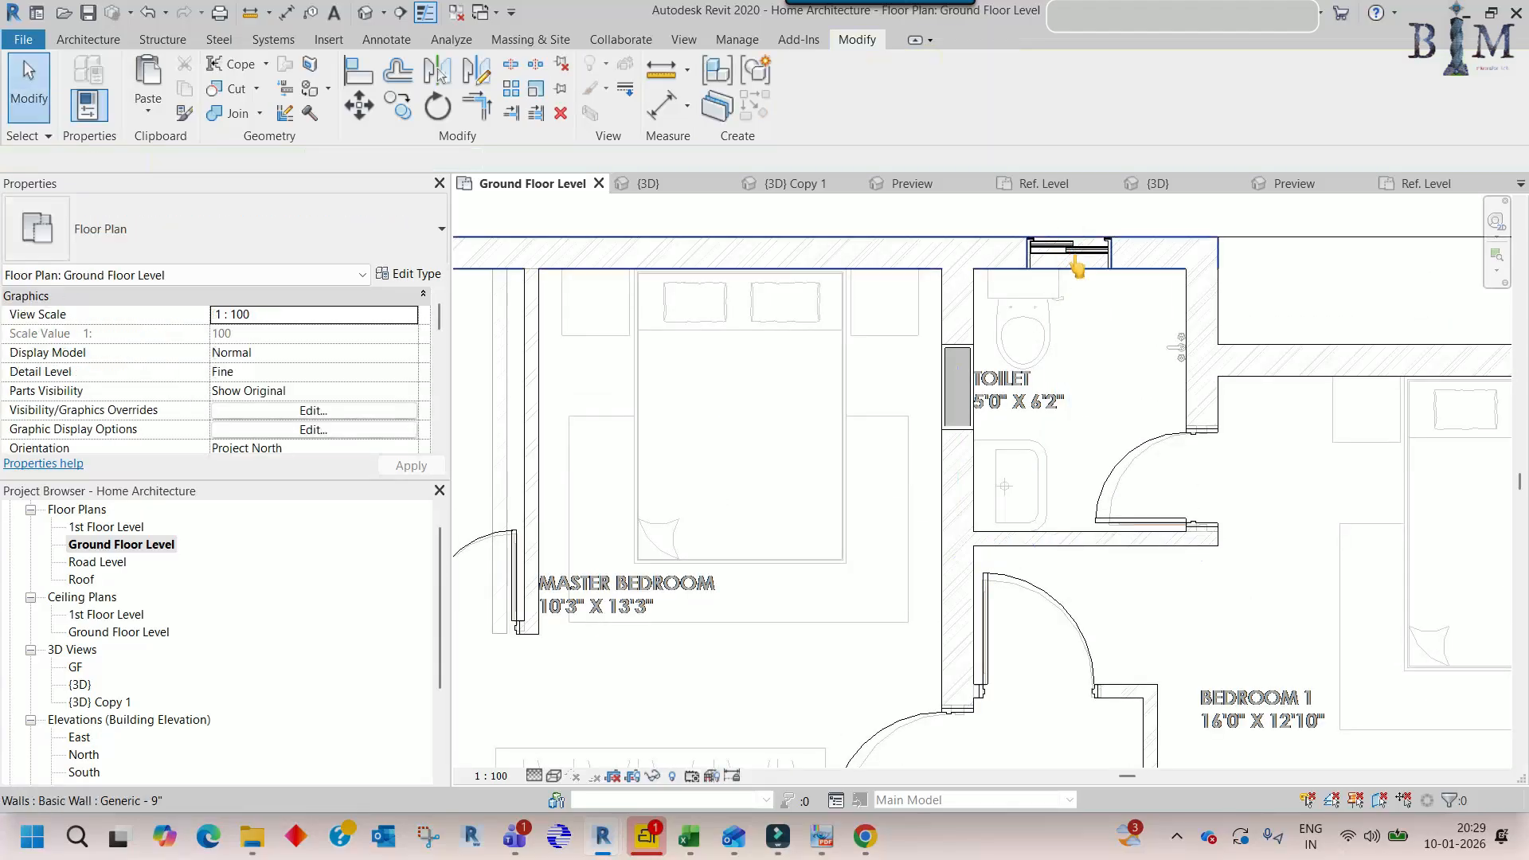
- Set the sill height of the 5'0" X 6'2" toilet's window to 2300 mm
scroll(1076, 268, "up", 4)
left_click(1097, 255)
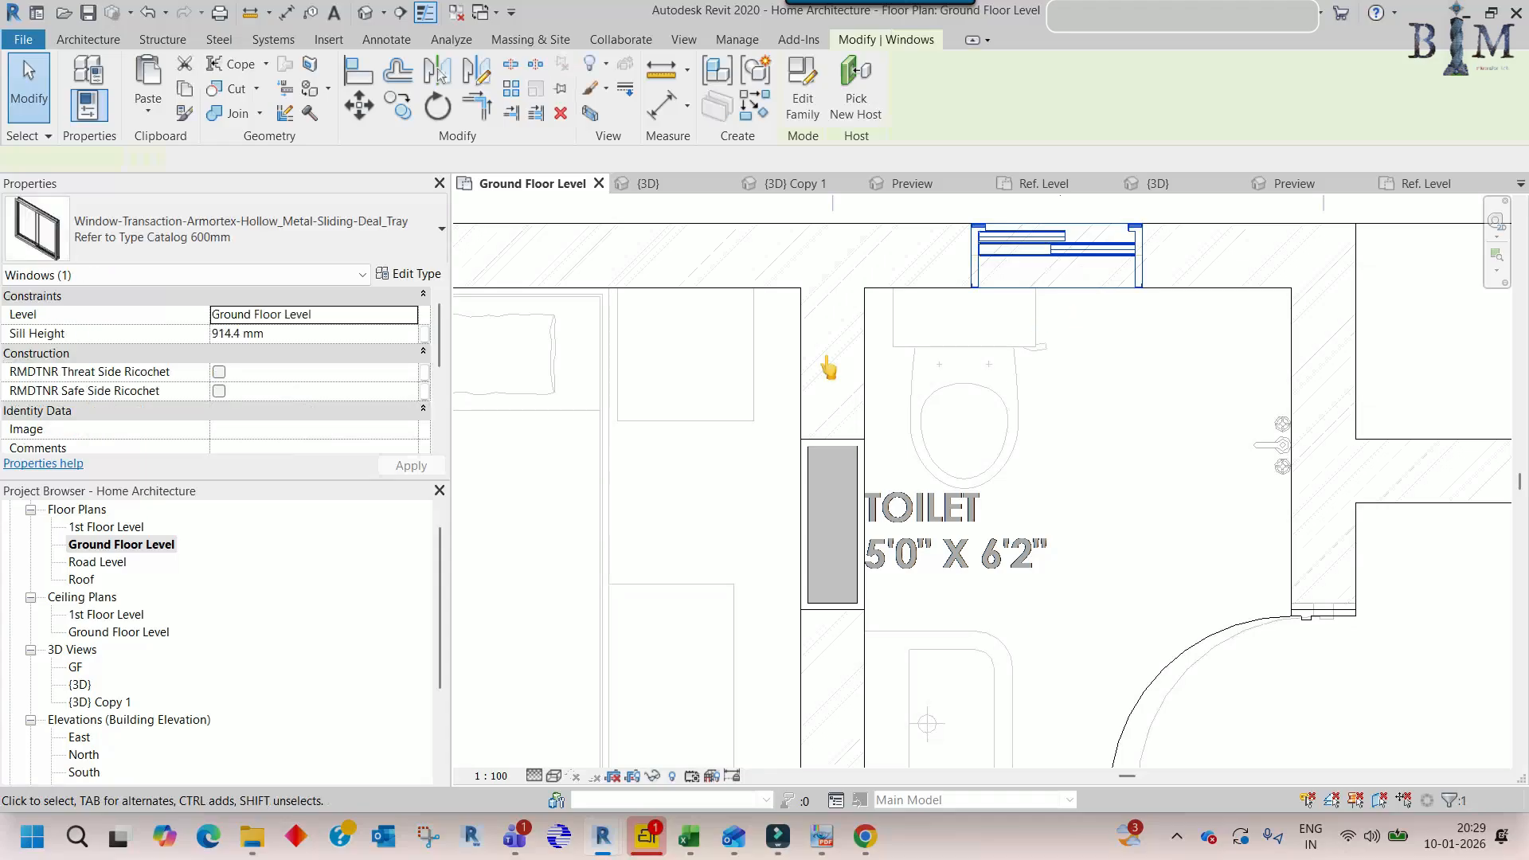
scroll(829, 366, "down", 2)
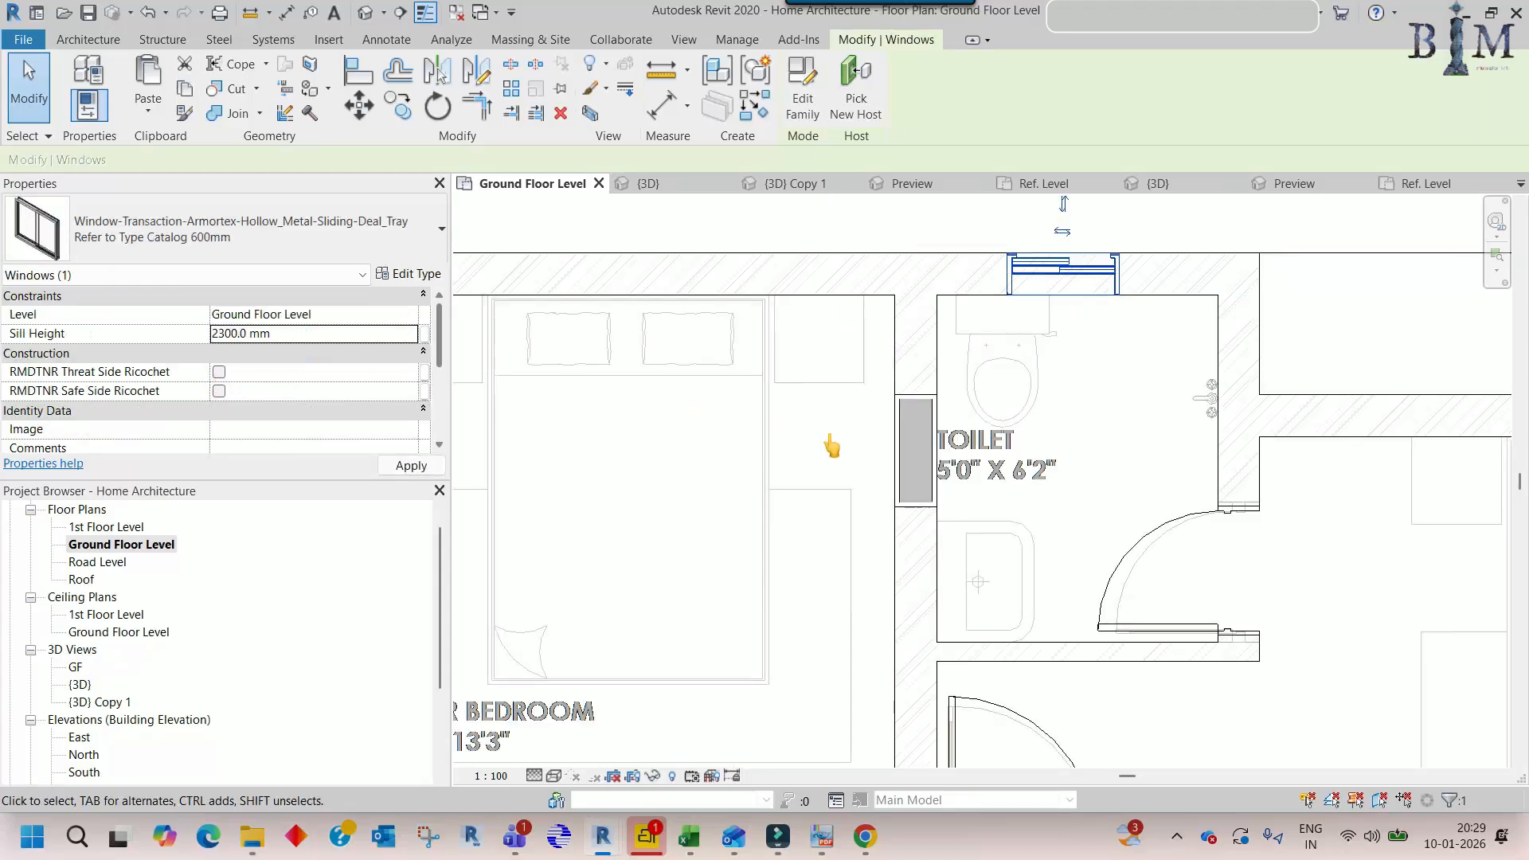
middle_click_drag(999, 279, 991, 360)
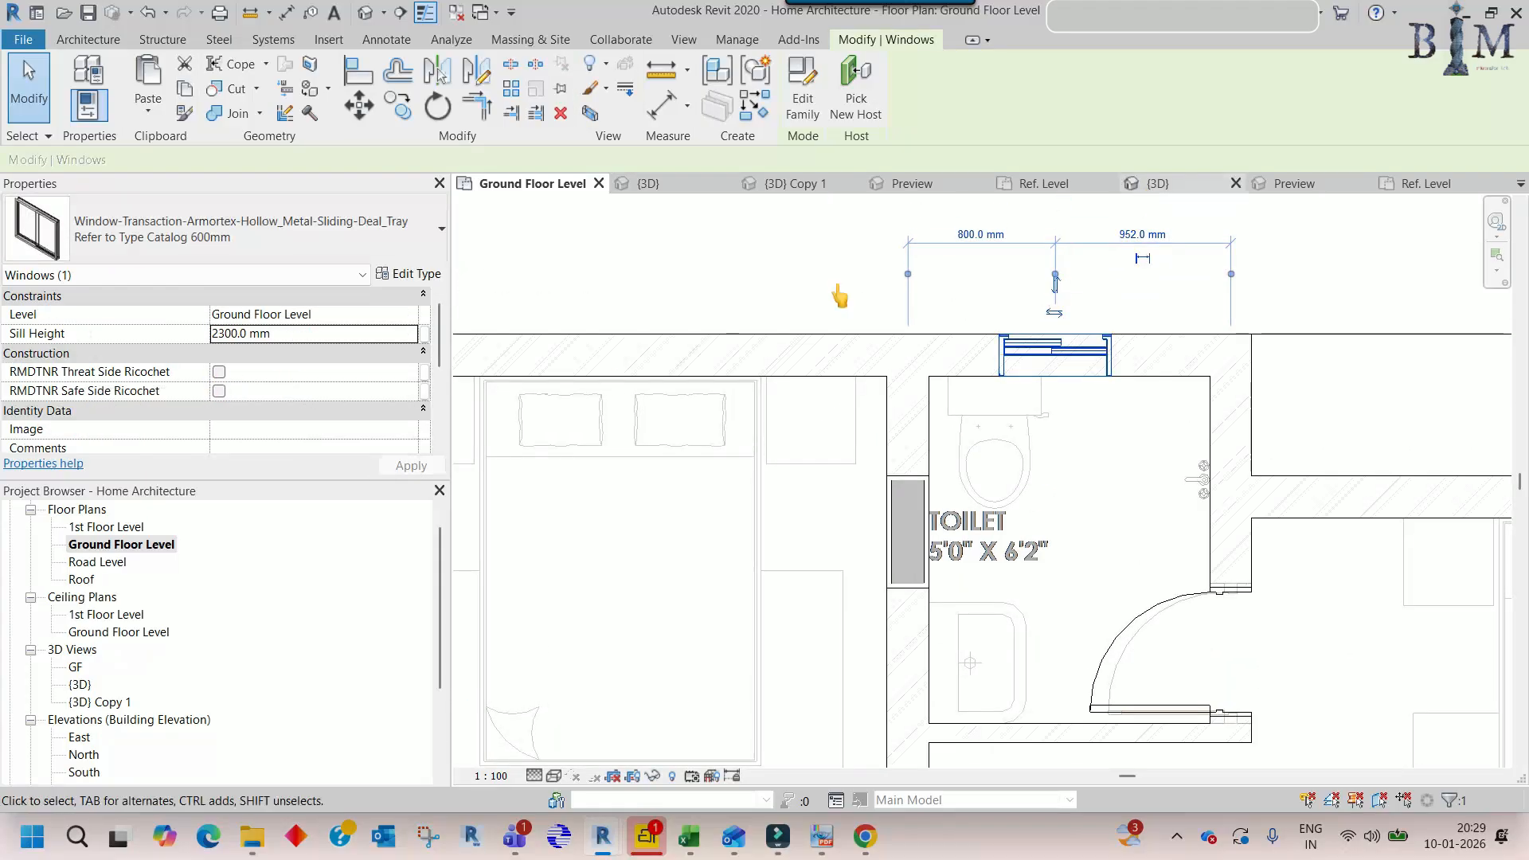
- Inspect the 5'0" X 6'2" toilet's new window in the GF 3D view and return to the Ground Floor Level plan
double_click(93, 669)
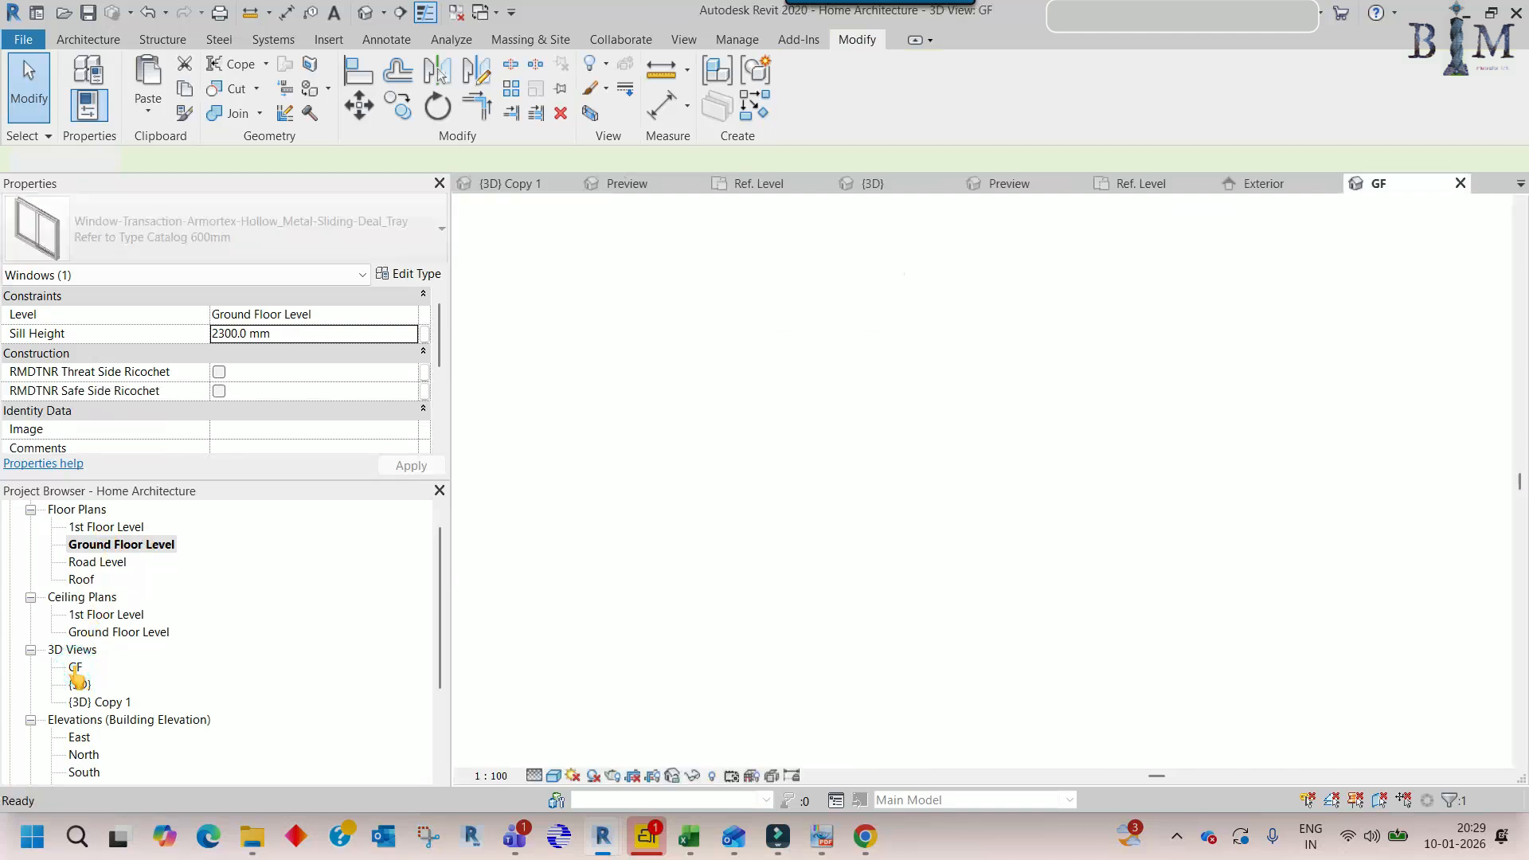
middle_click_drag(1114, 284, 1002, 522)
scroll(975, 435, "up", 4)
key("Escape")
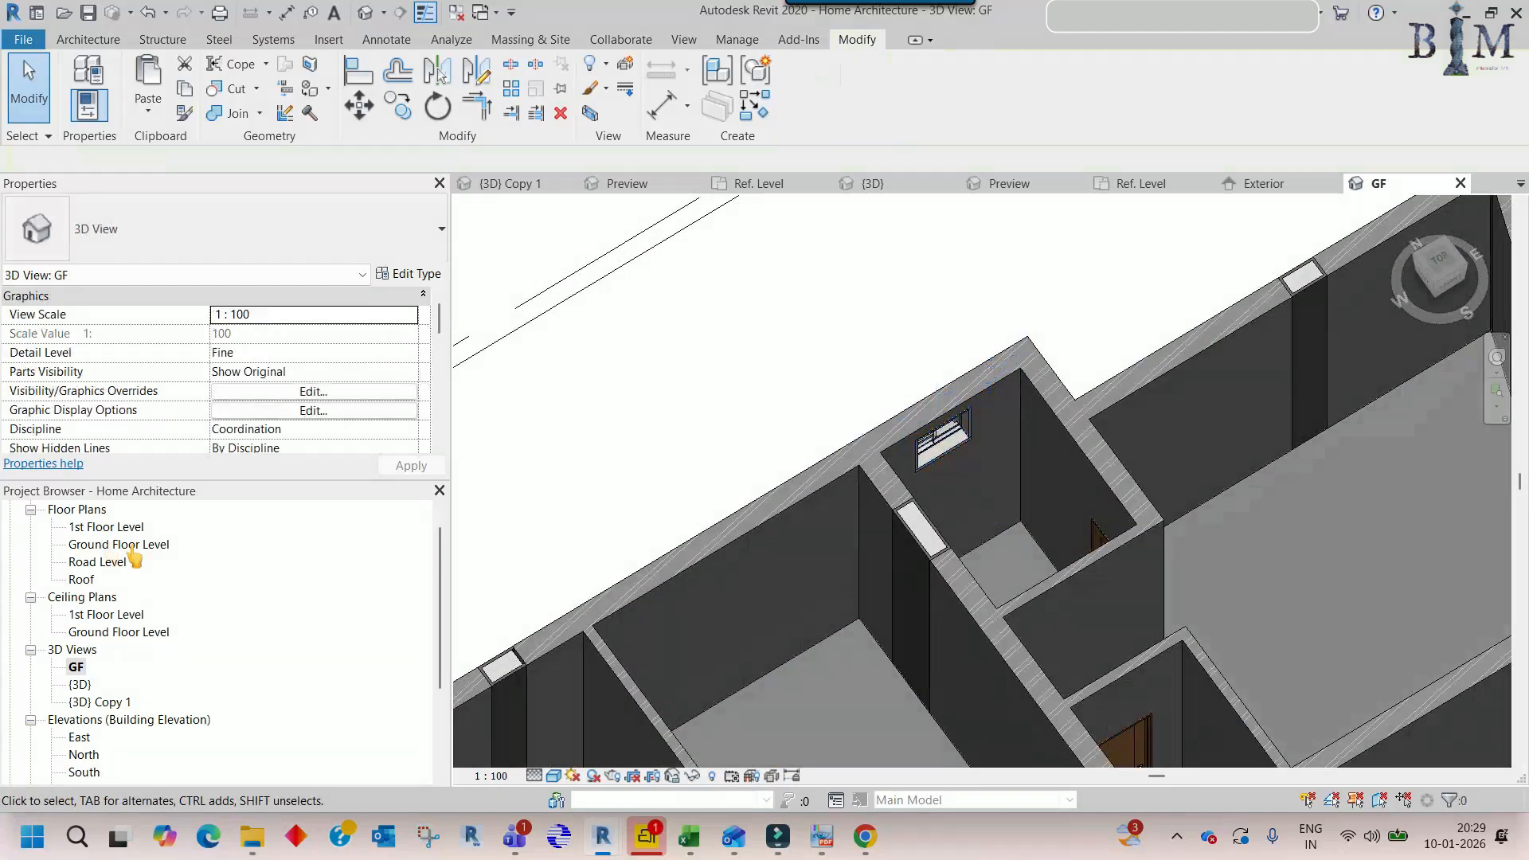
left_click(120, 546)
double_click(120, 546)
scroll(874, 686, "down", 5)
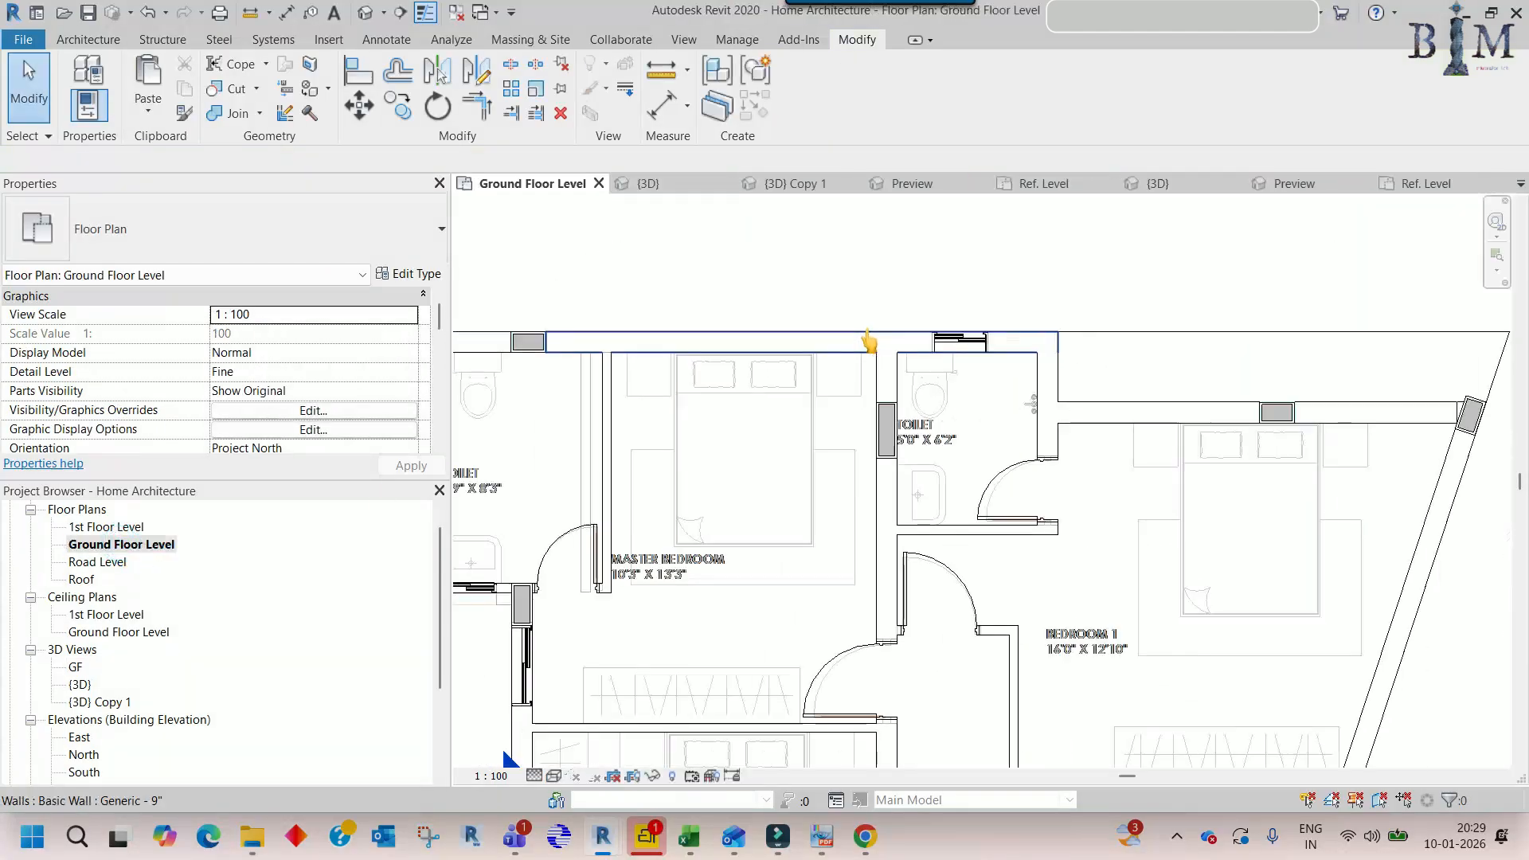
- Review the window layout across the PDF floor plan and compare it with the Ground Floor Level plan in Revit
left_click(824, 837)
scroll(740, 325, "up", 3, "ctrl")
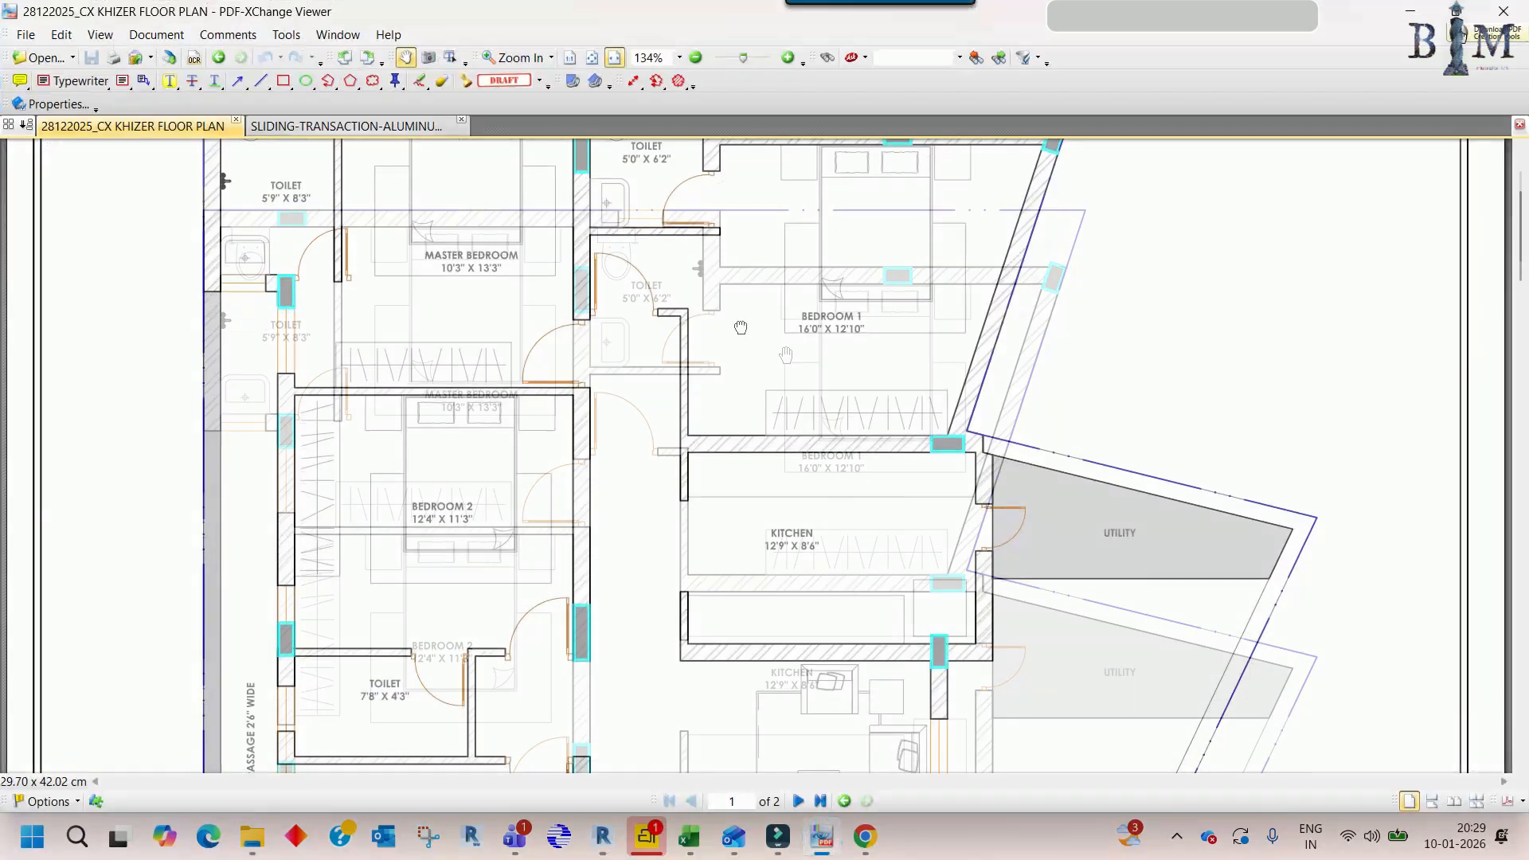
left_click_drag(806, 576, 820, 359)
scroll(822, 354, "down", 1, "ctrl")
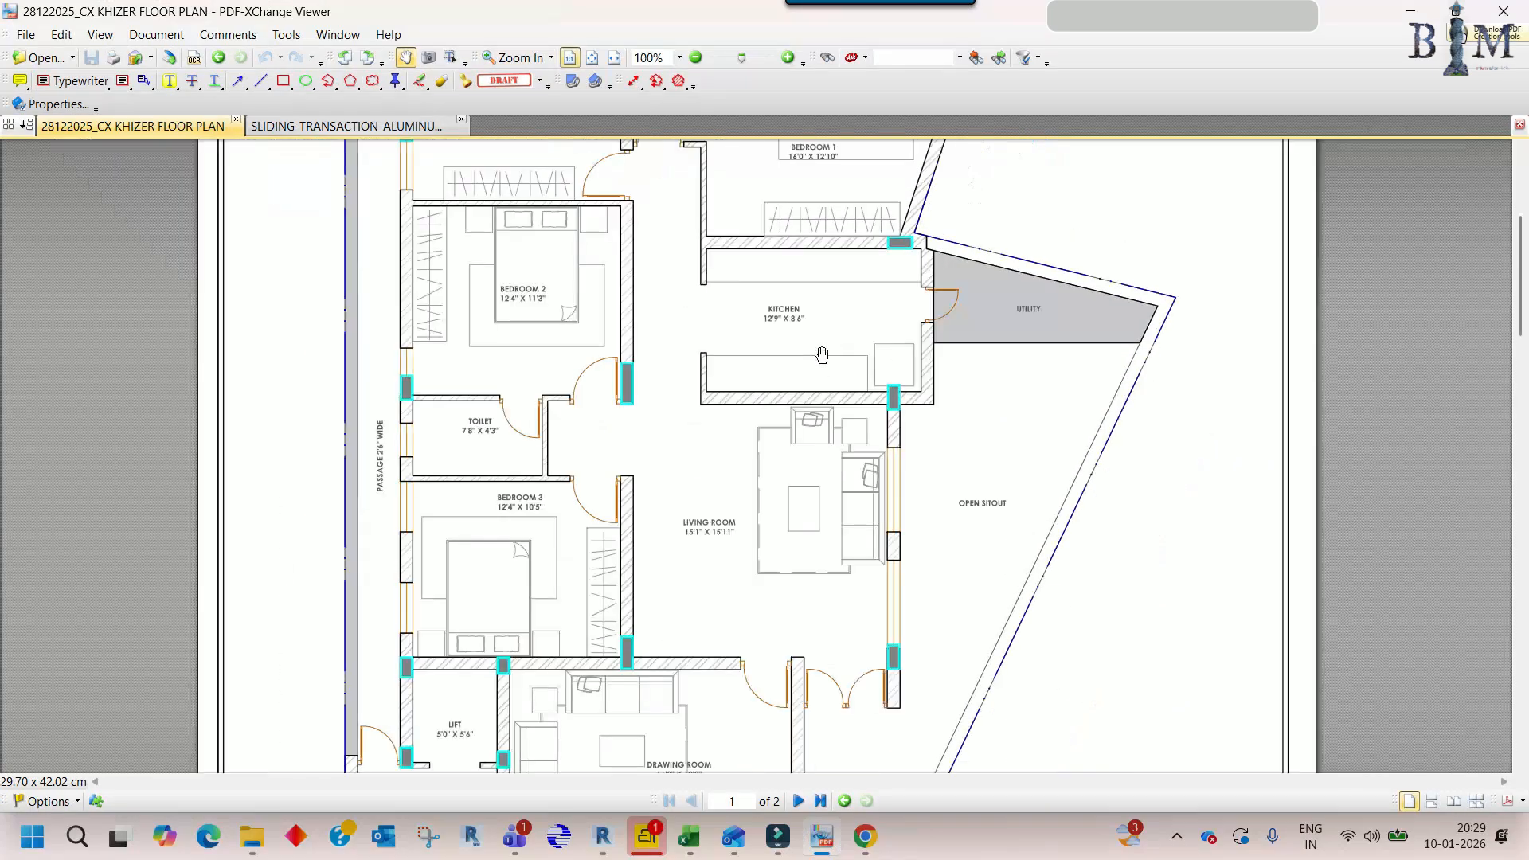
scroll(925, 329, "down", 3)
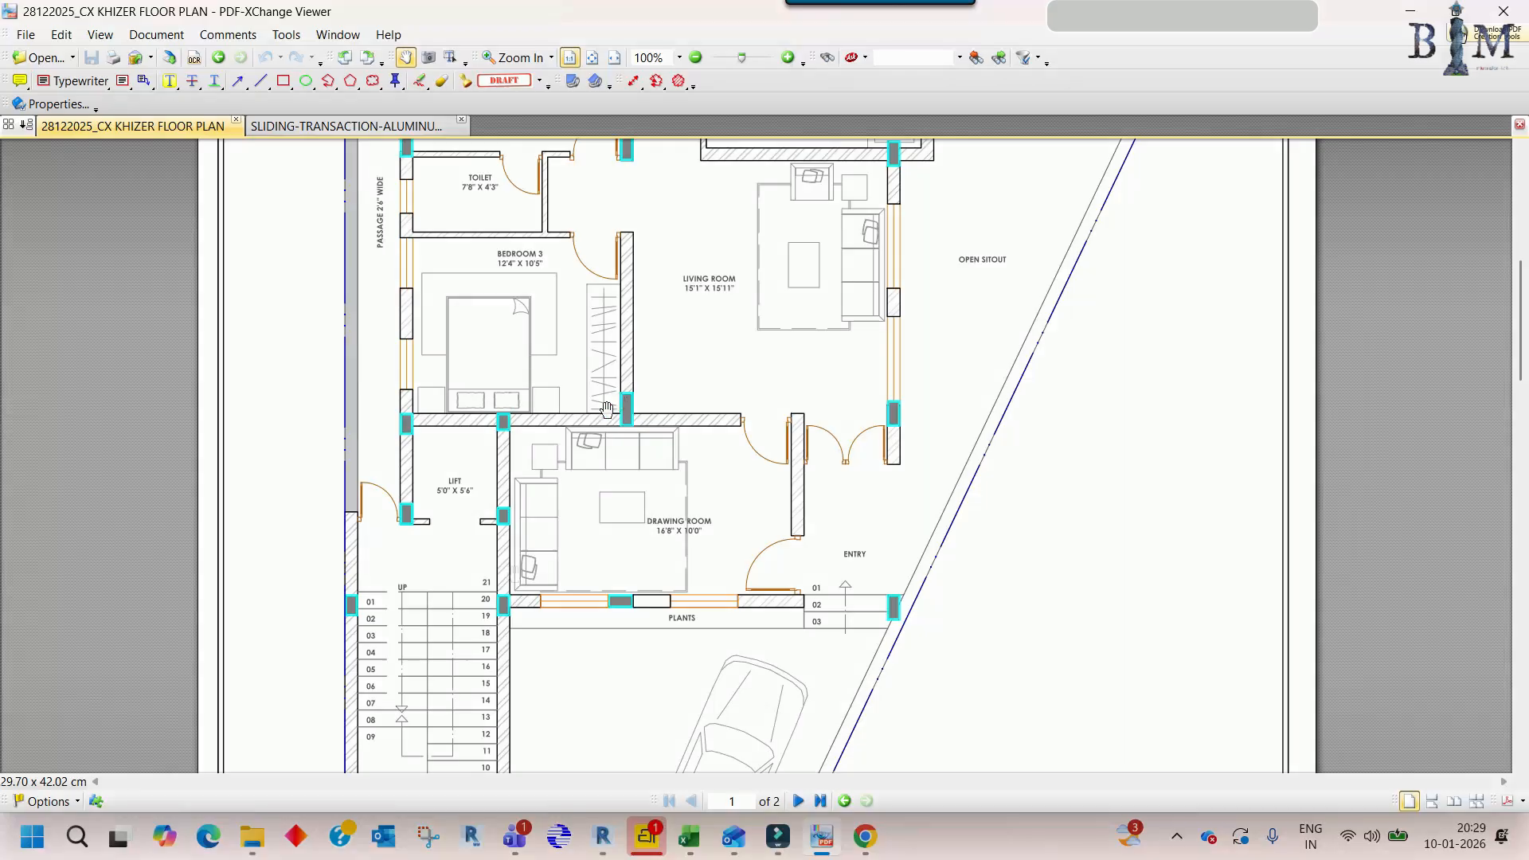
scroll(541, 481, "up", 2)
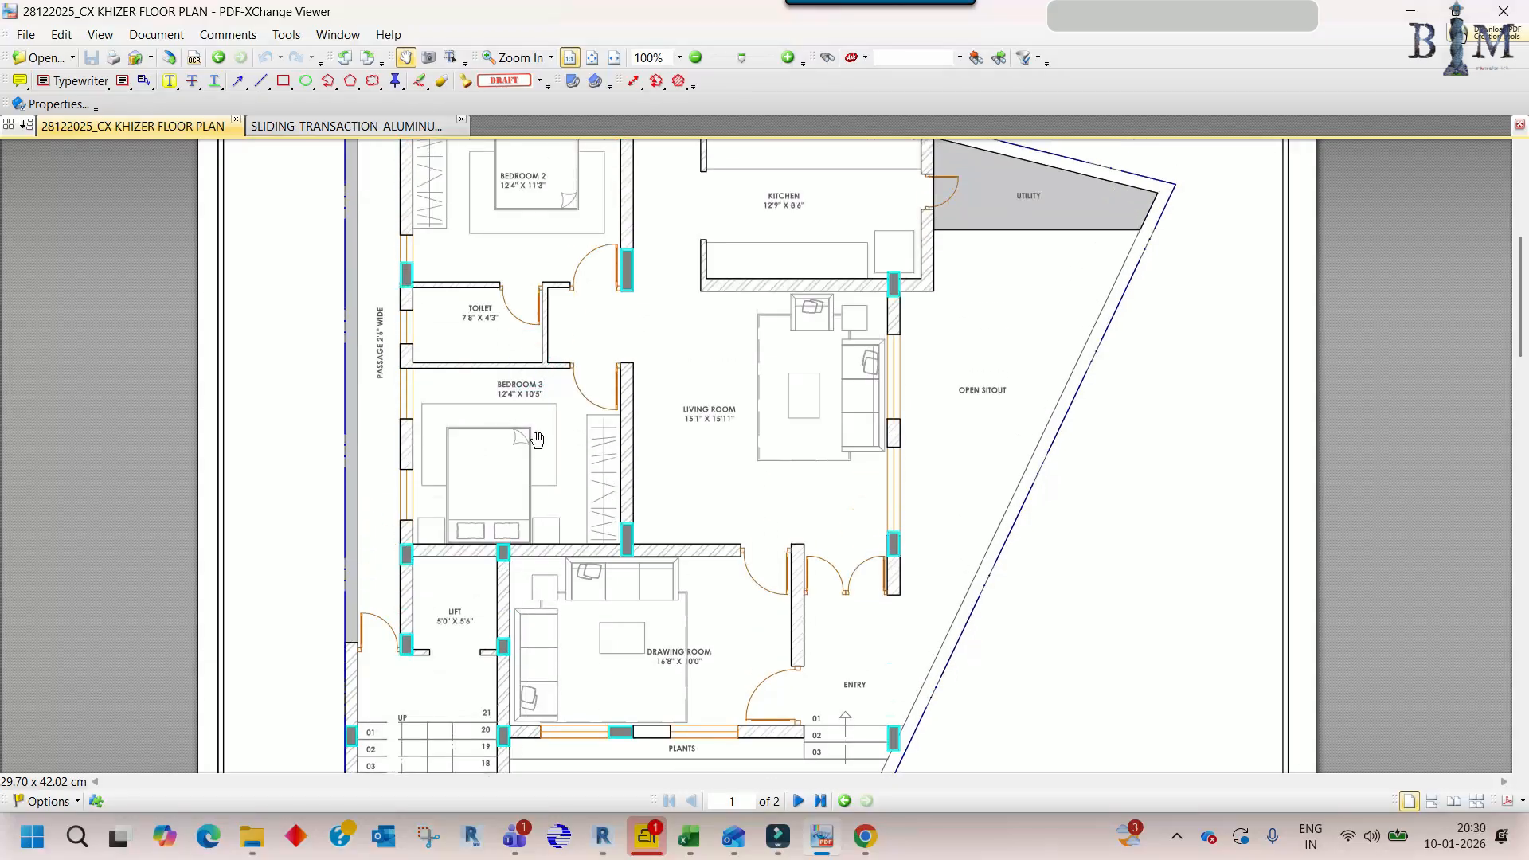
scroll(675, 340, "up", 3)
scroll(675, 340, "up", 3)
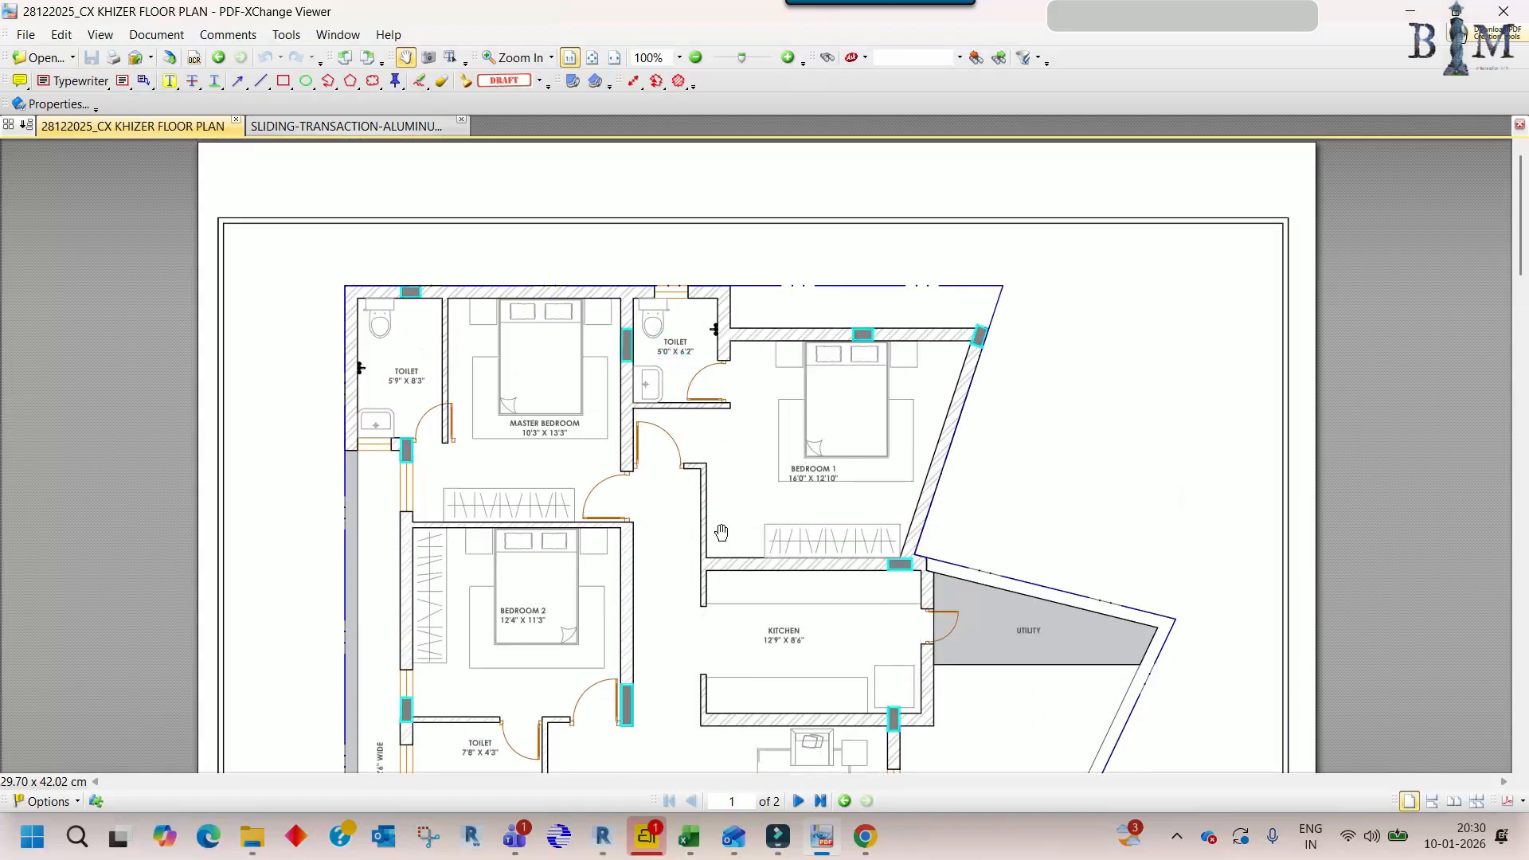
left_click(1410, 9)
middle_click_drag(841, 510, 842, 349)
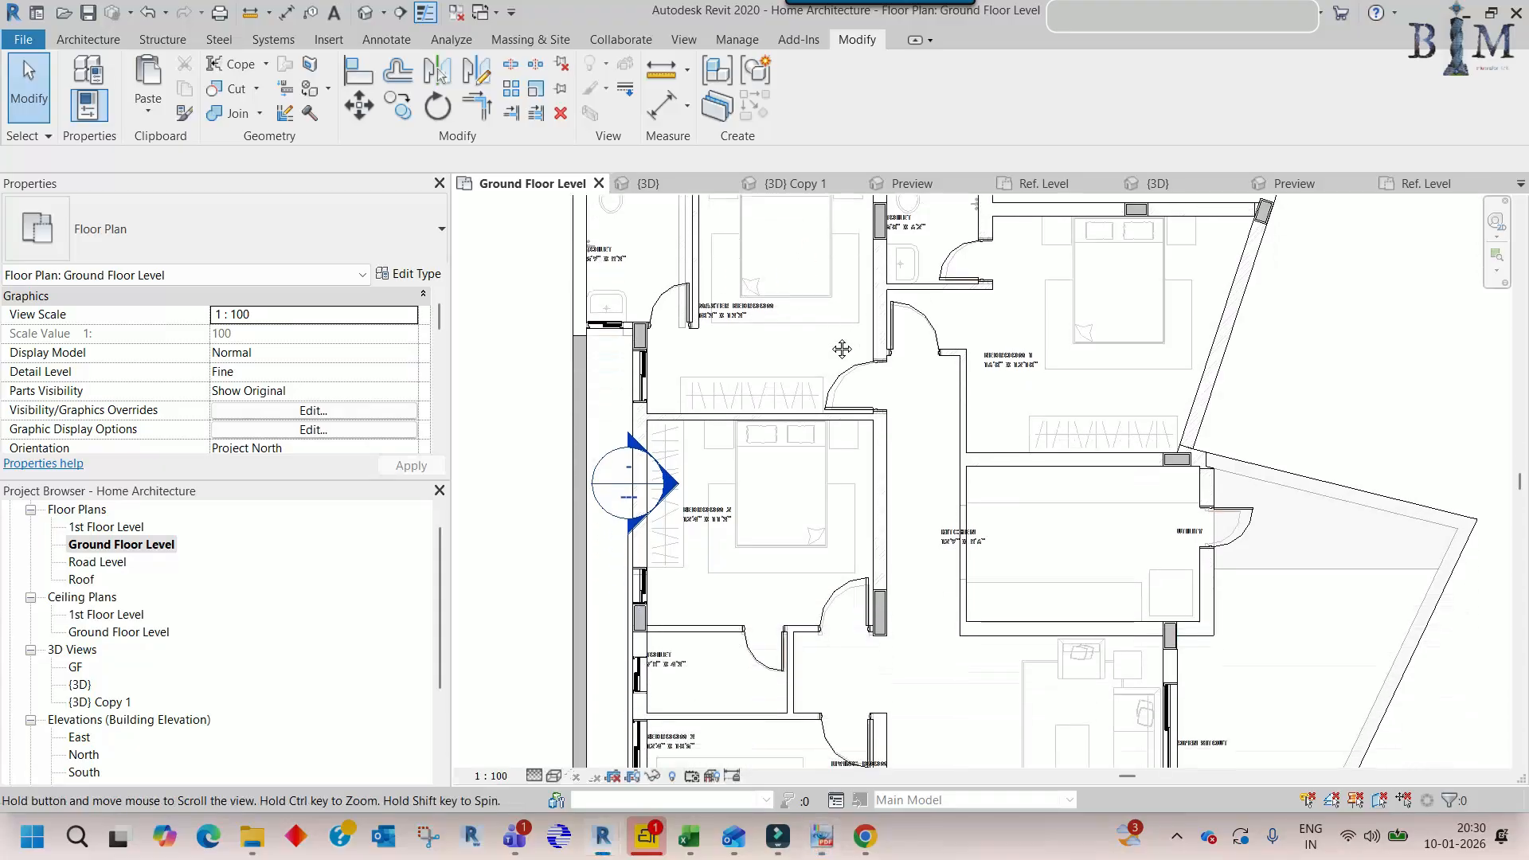
middle_click_drag(1107, 269, 1096, 315)
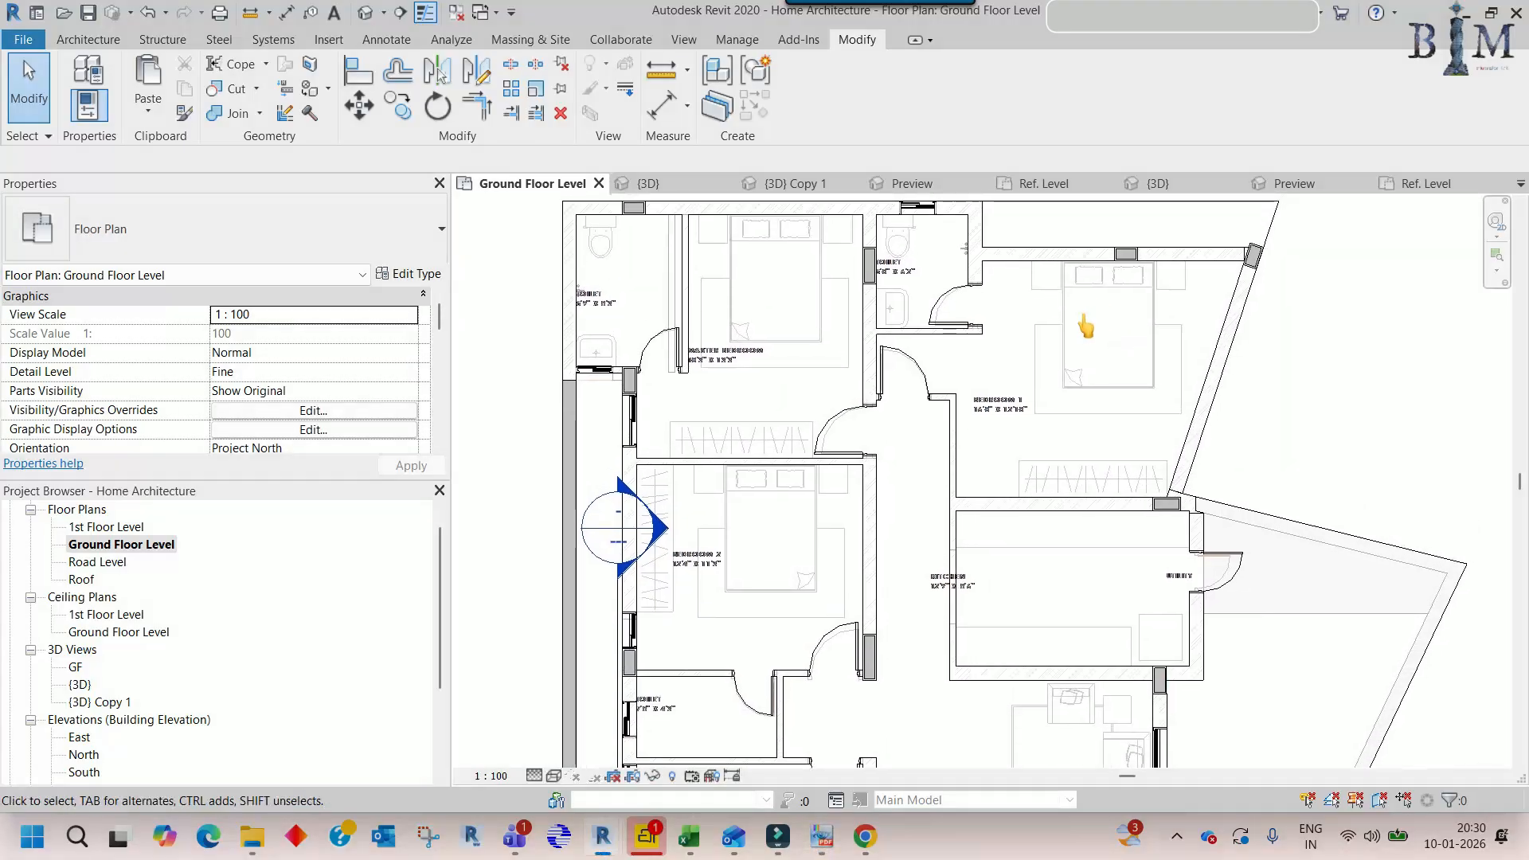
scroll(1044, 325, "down", 2)
middle_click_drag(873, 522, 776, 385)
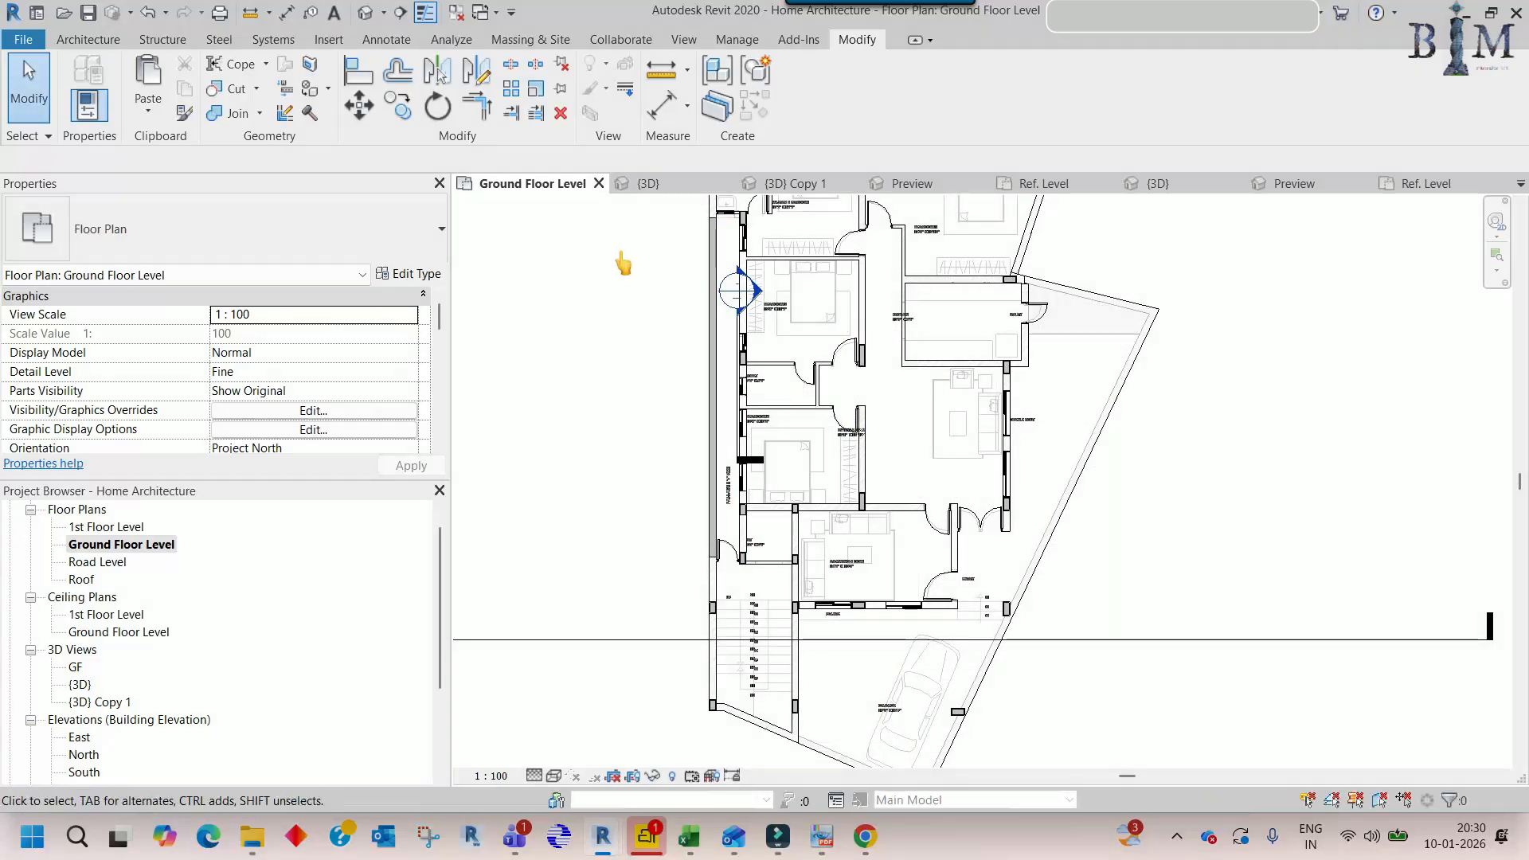
- Close the inactive views and the two open family files, the sliding transaction window and Armortex-Countertop-Deal_Tray, without saving the families
left_click(453, 14)
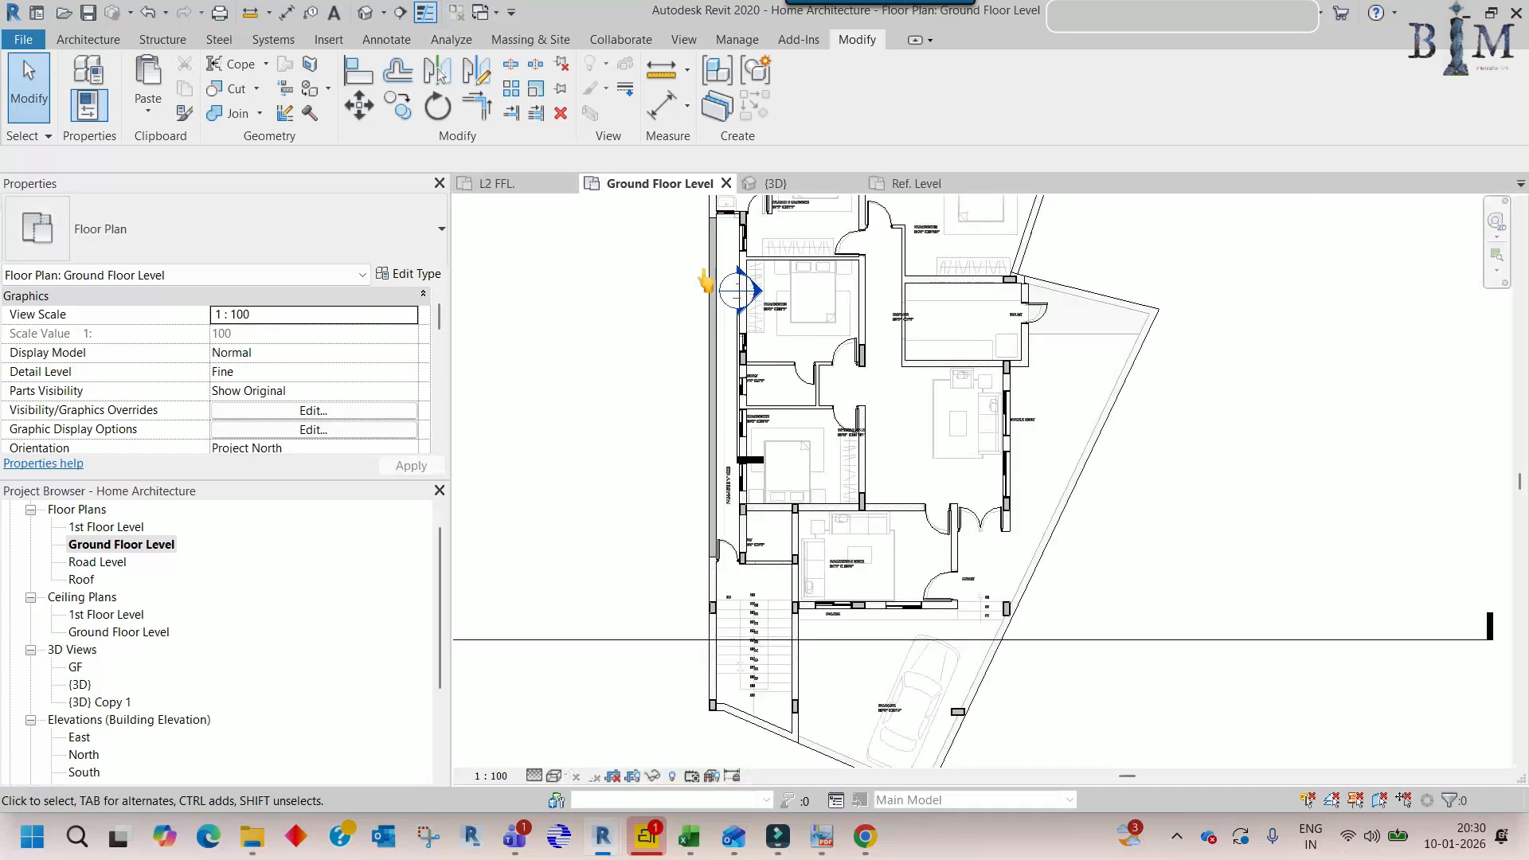
left_click(808, 186)
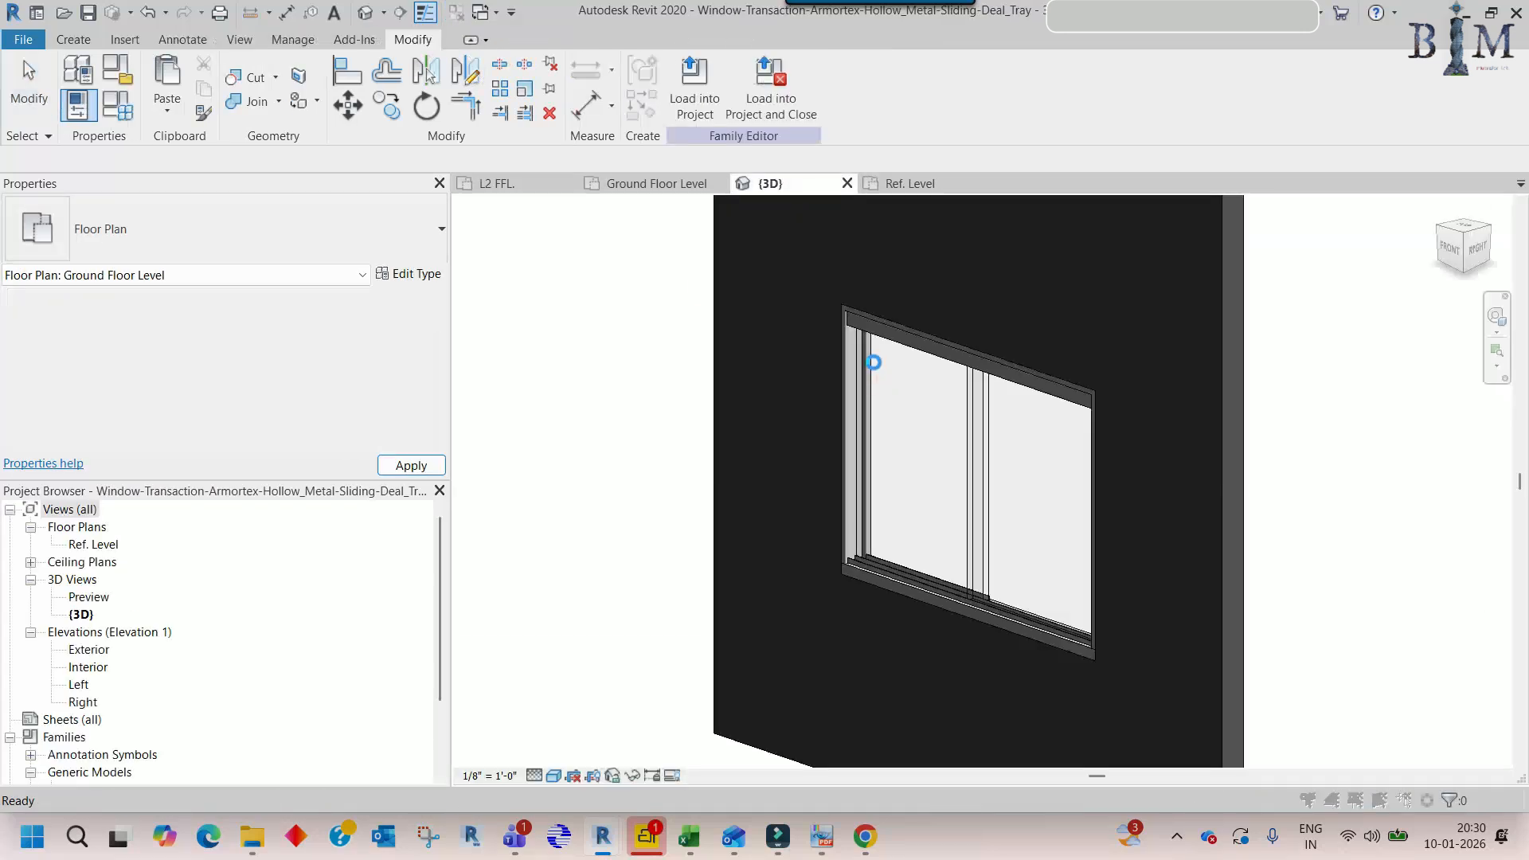
left_click(920, 249)
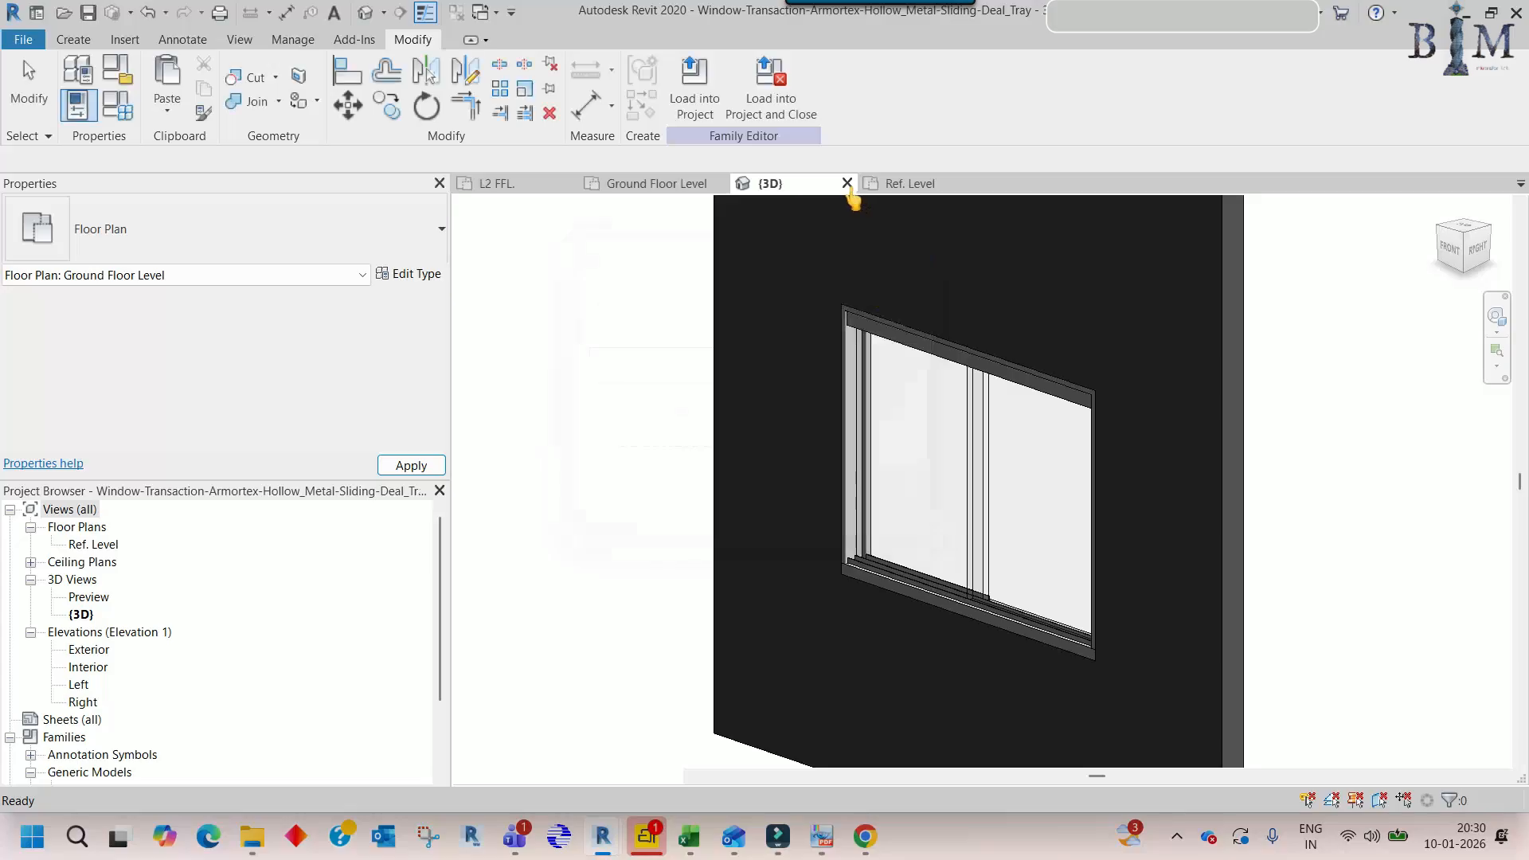
left_click(809, 426)
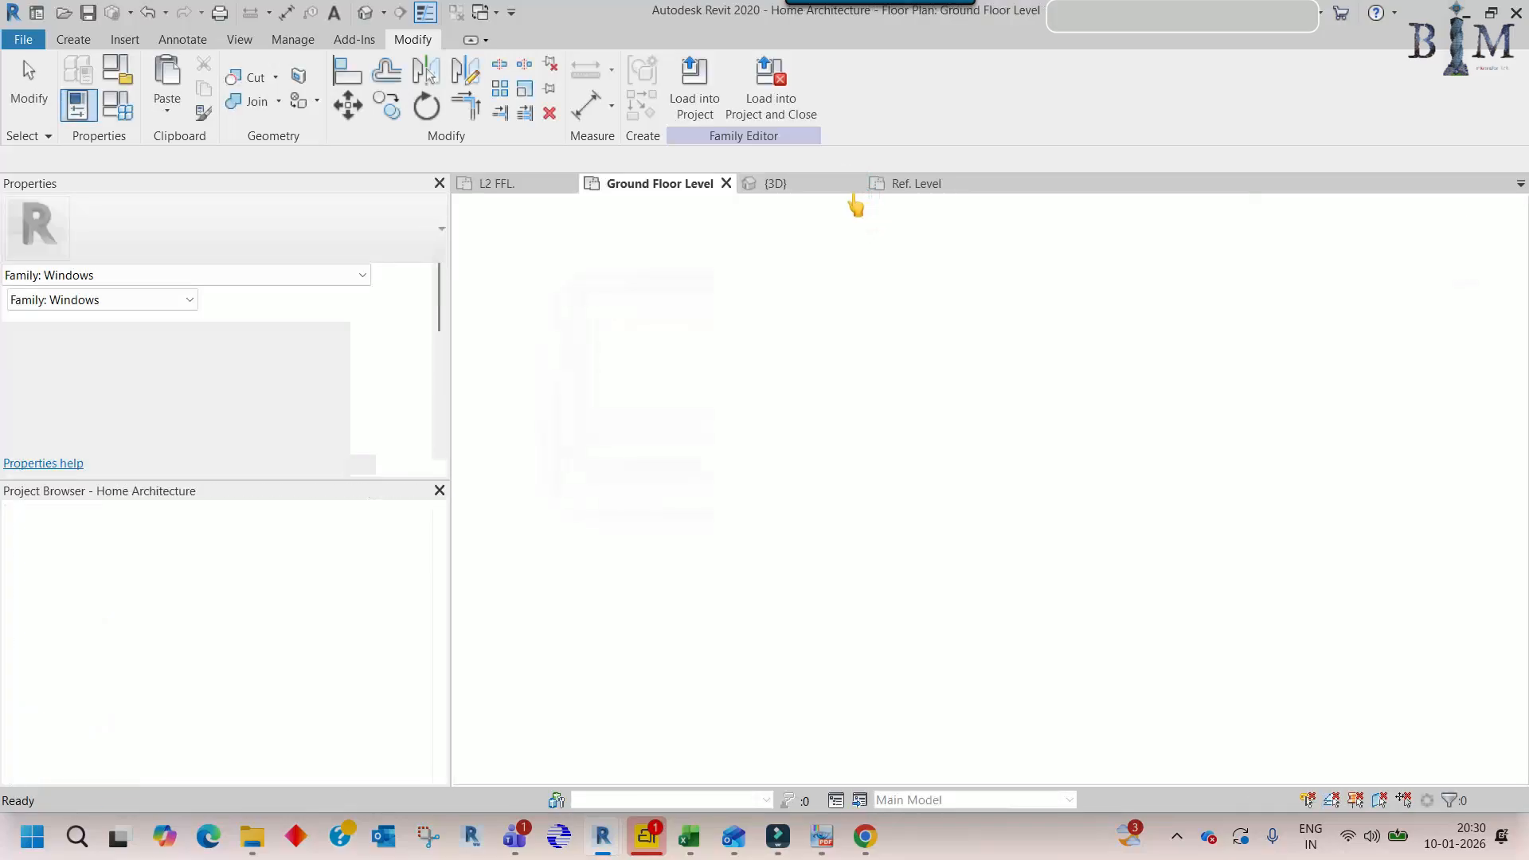
left_click(819, 189)
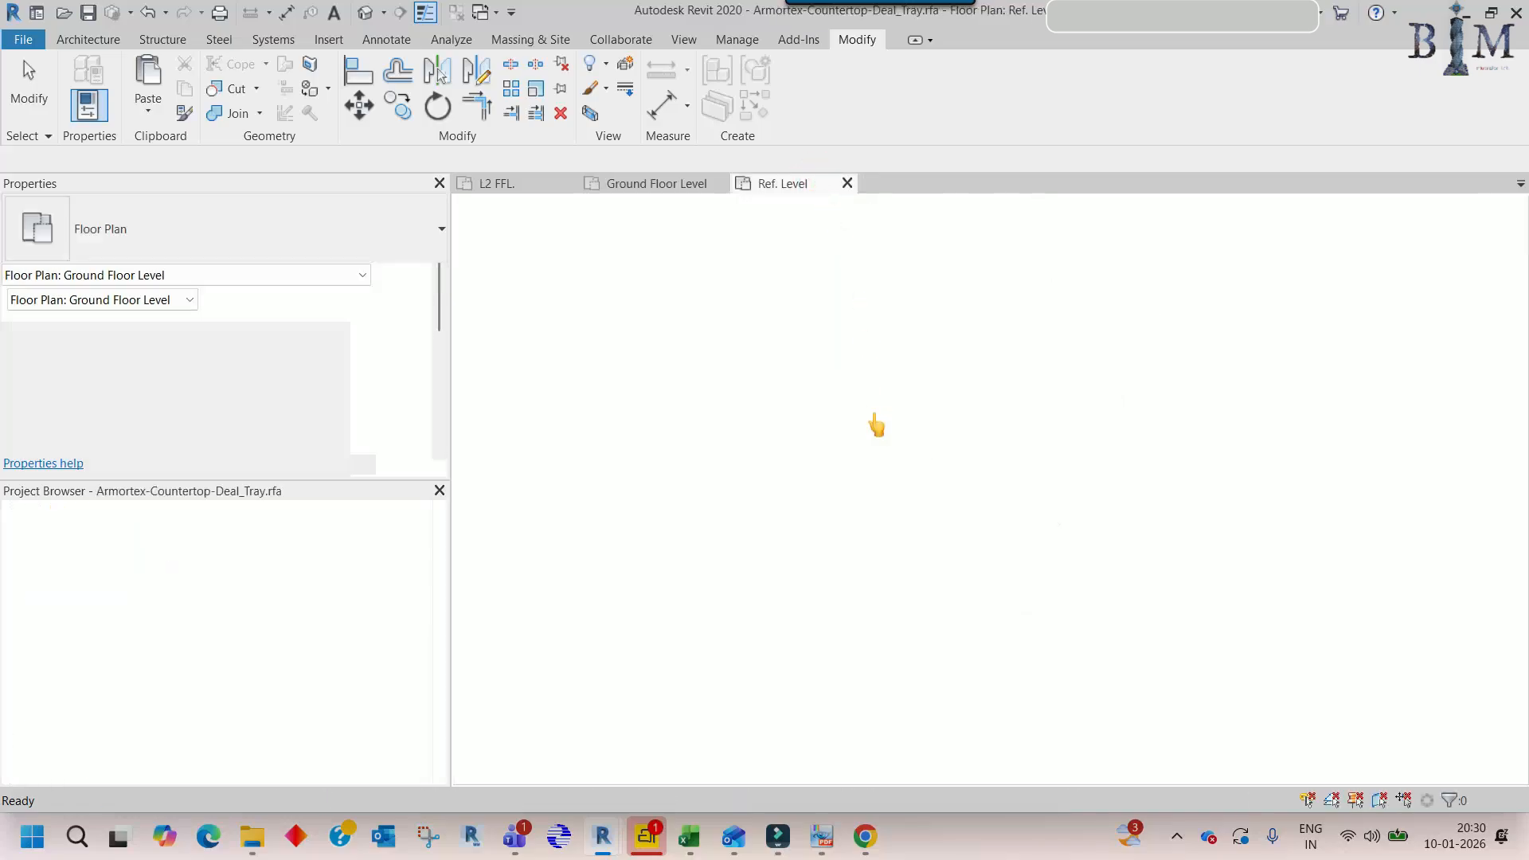
left_click(914, 247)
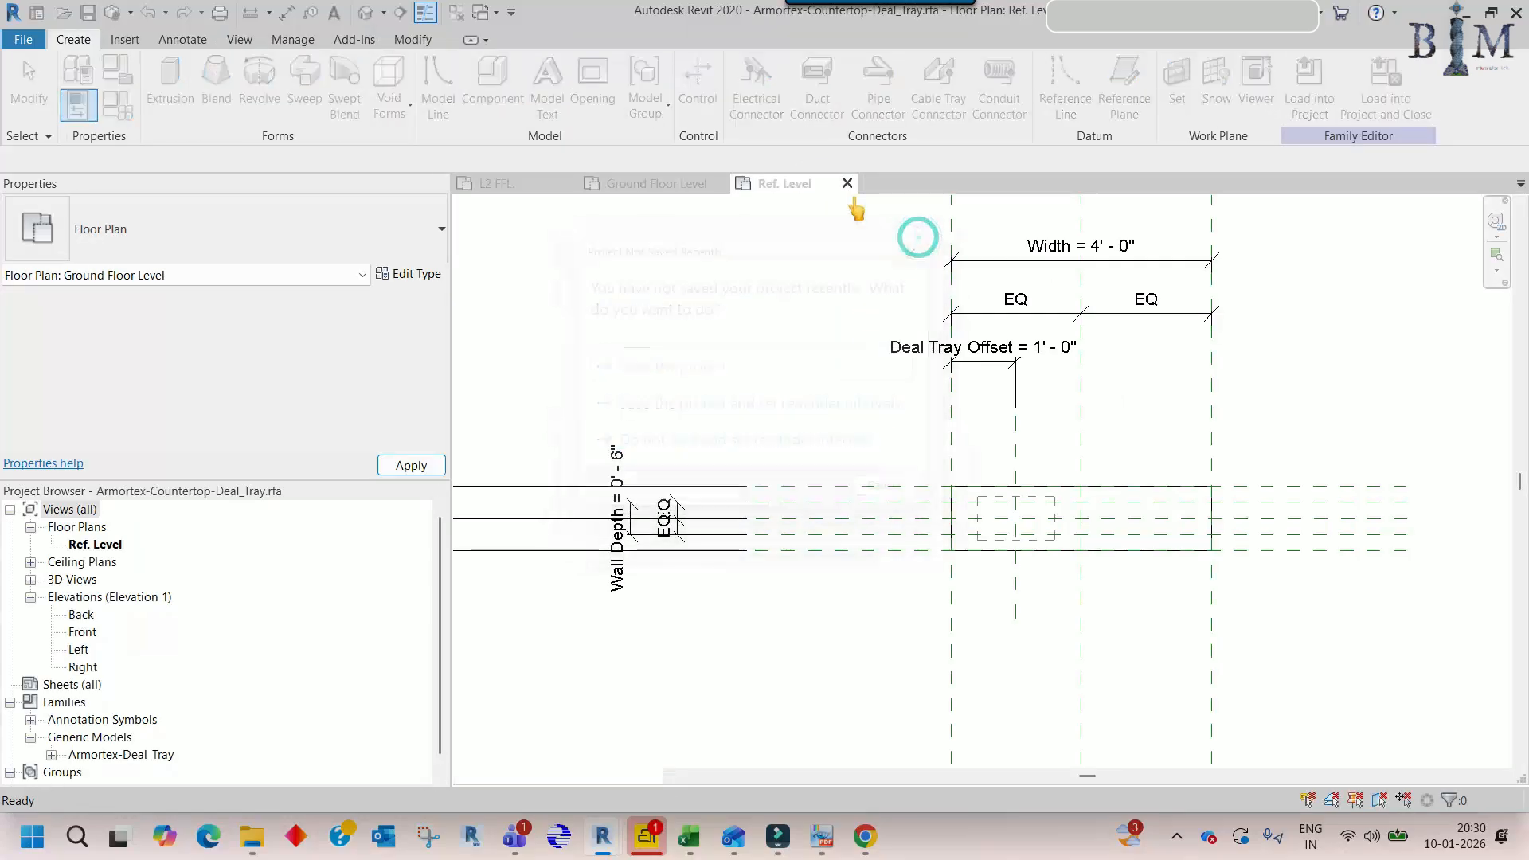
left_click(845, 183)
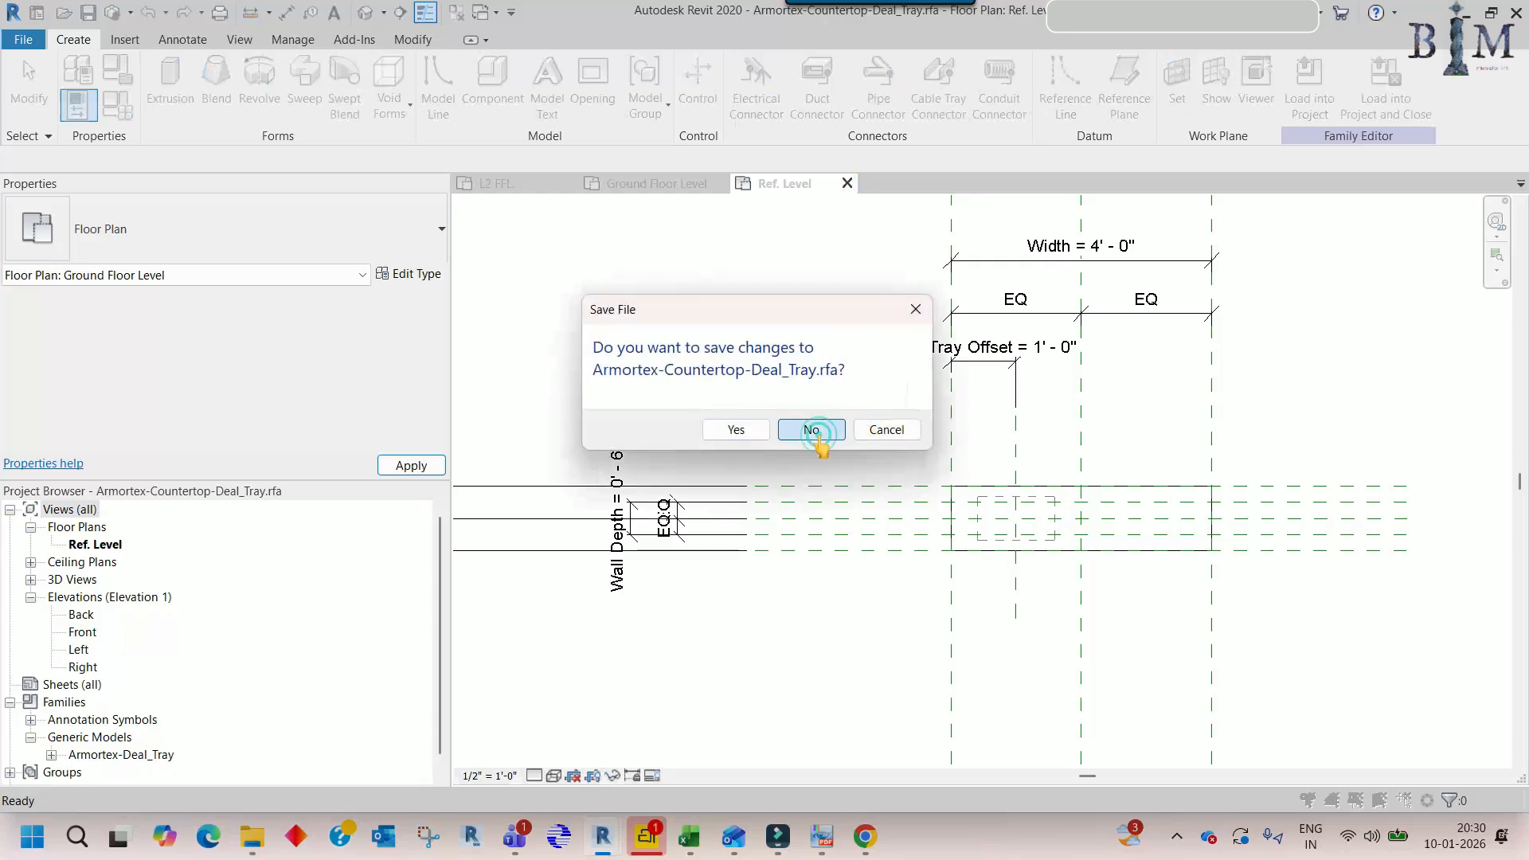
left_click(809, 430)
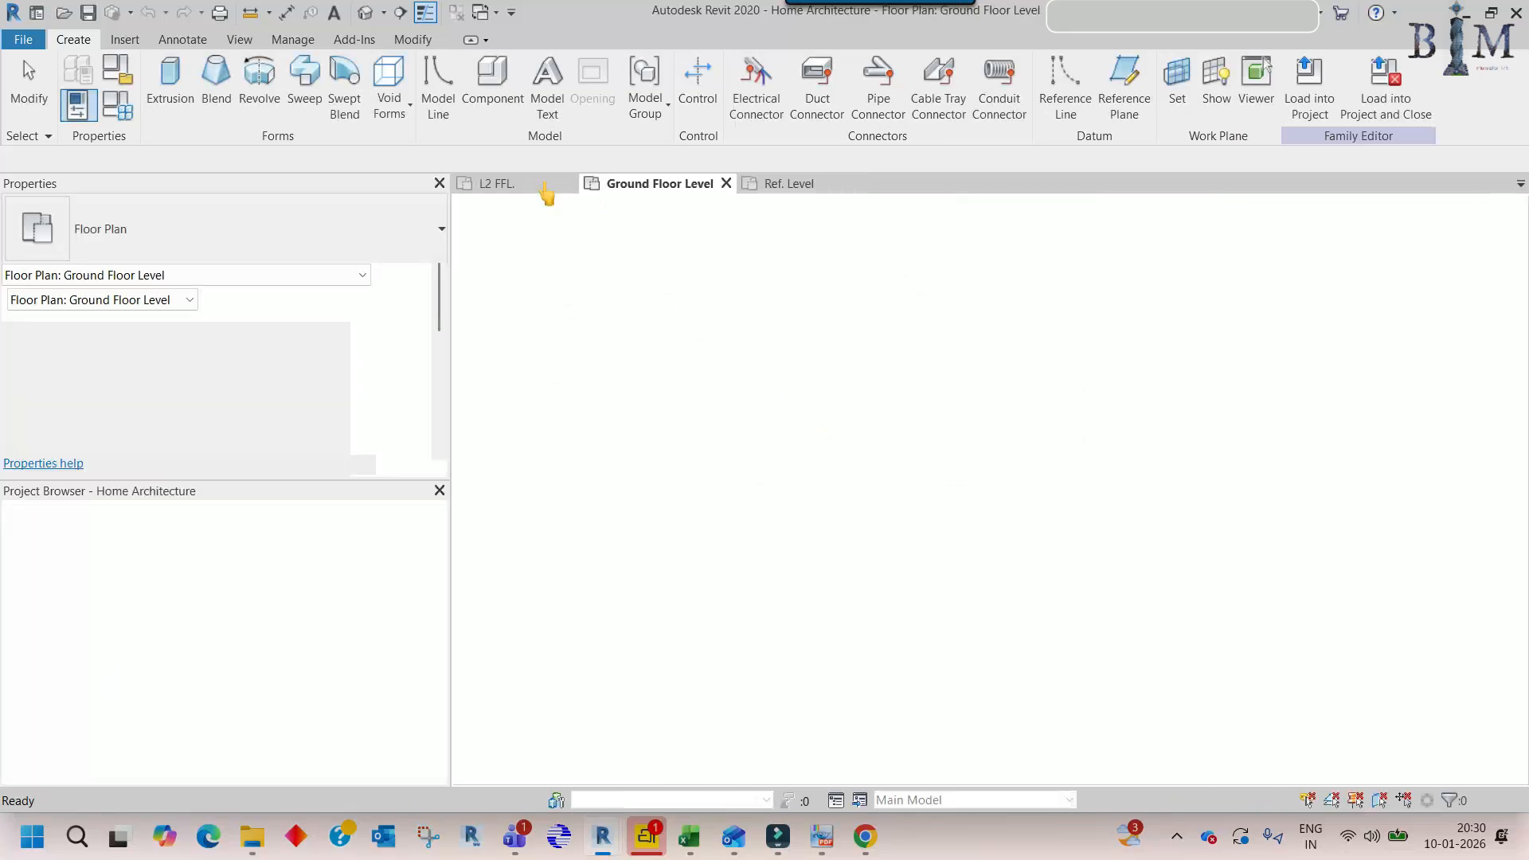
- In the Tower Arch project's L2 FFL. plan, copy Bed Room 2's queen bed together with the rug around it
left_click(548, 187)
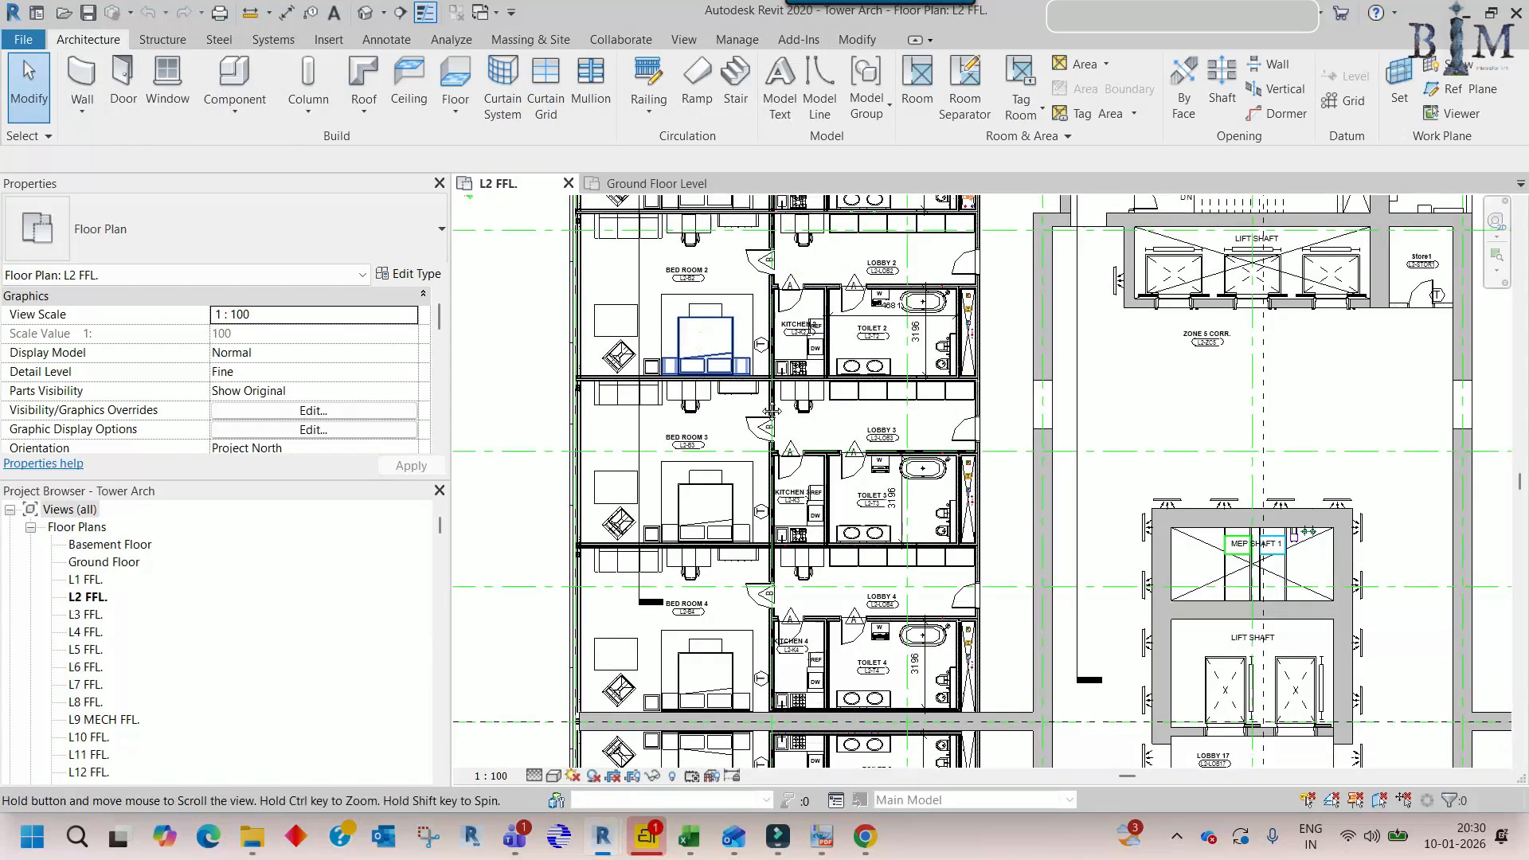
scroll(769, 408, "up", 5)
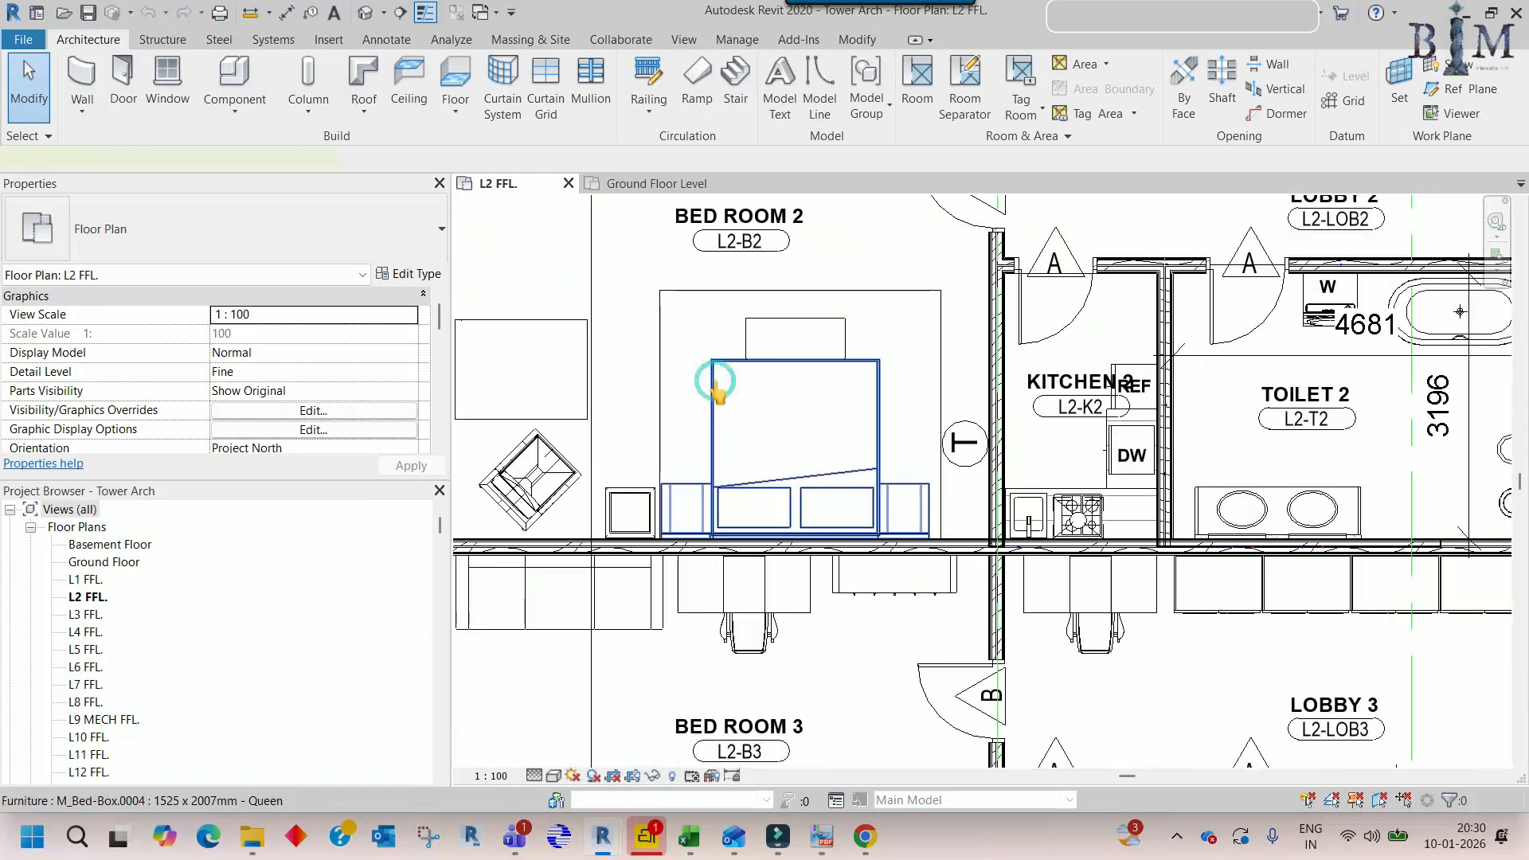
left_click(715, 388)
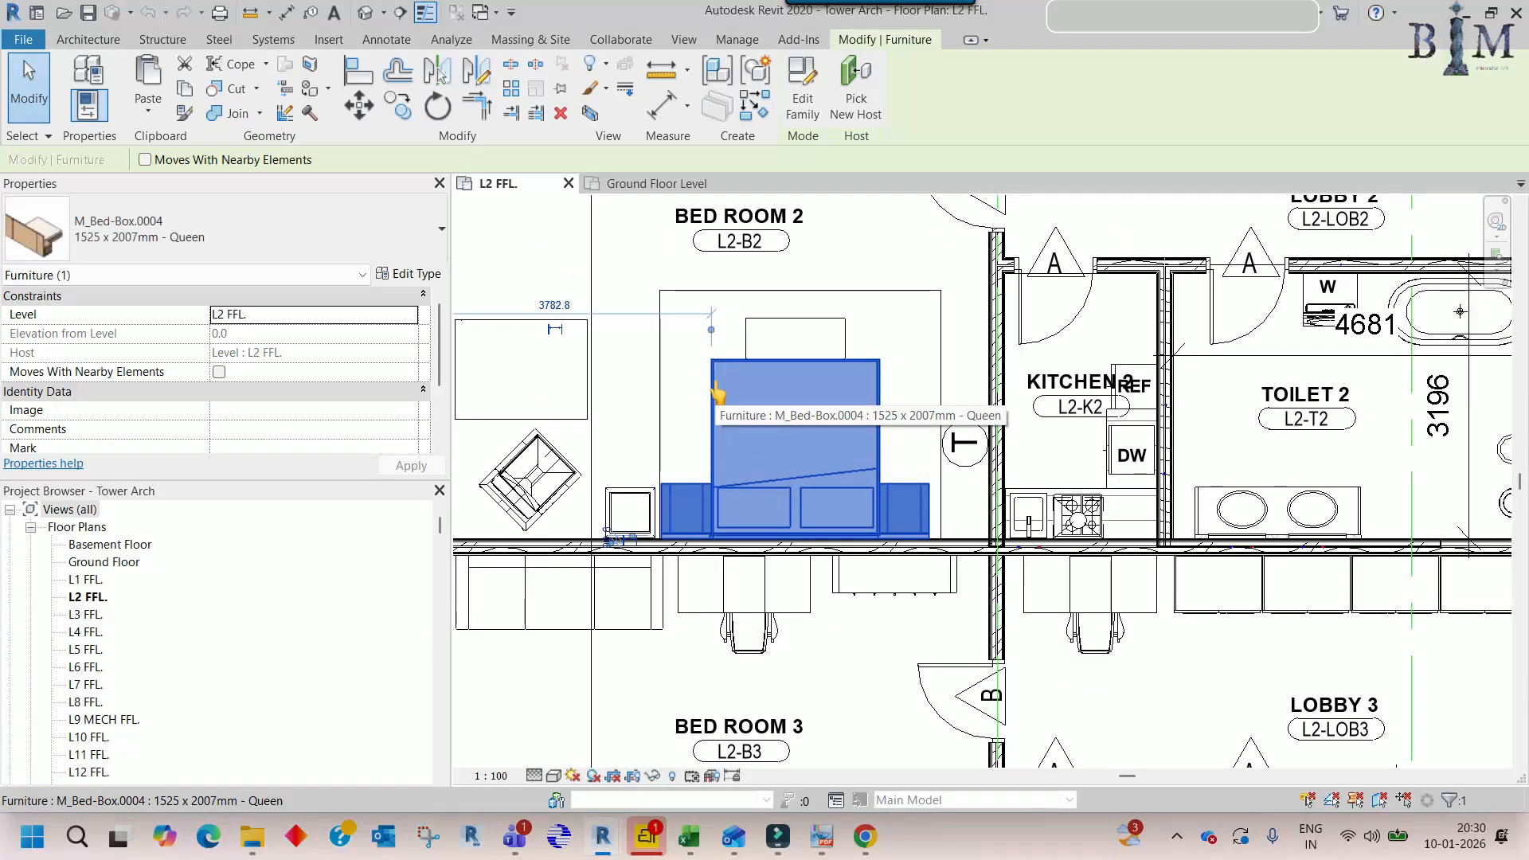
left_click(734, 305, "ctrl")
middle_click_drag(733, 361, 824, 375)
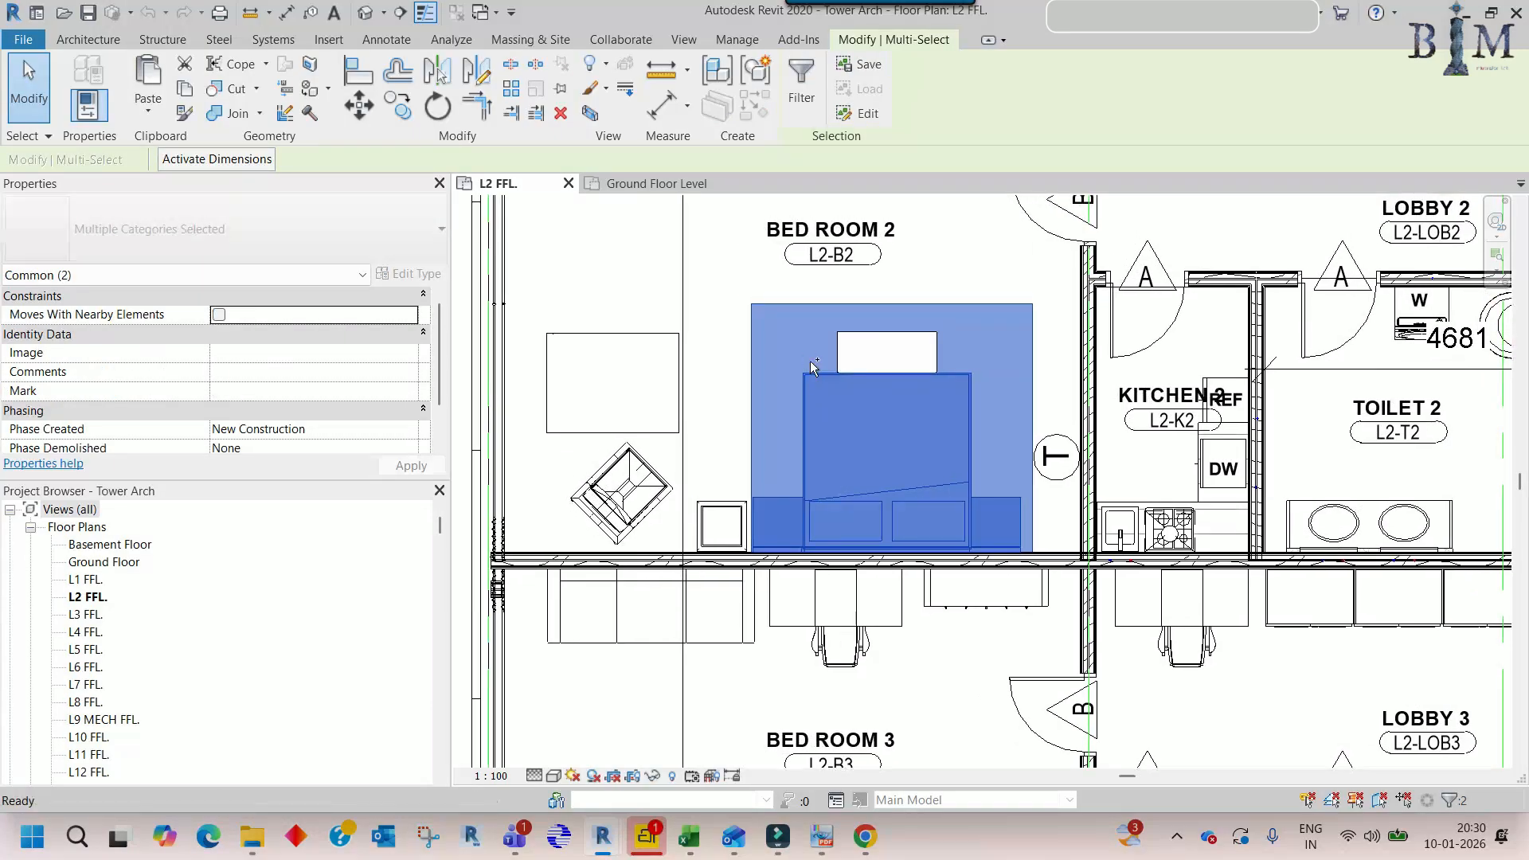
- Paste the copied bed into the Home Architecture Ground Floor Level plan, outside the building beside Bedroom 2, accepting the duplicate types
key("ctrl+Tab")
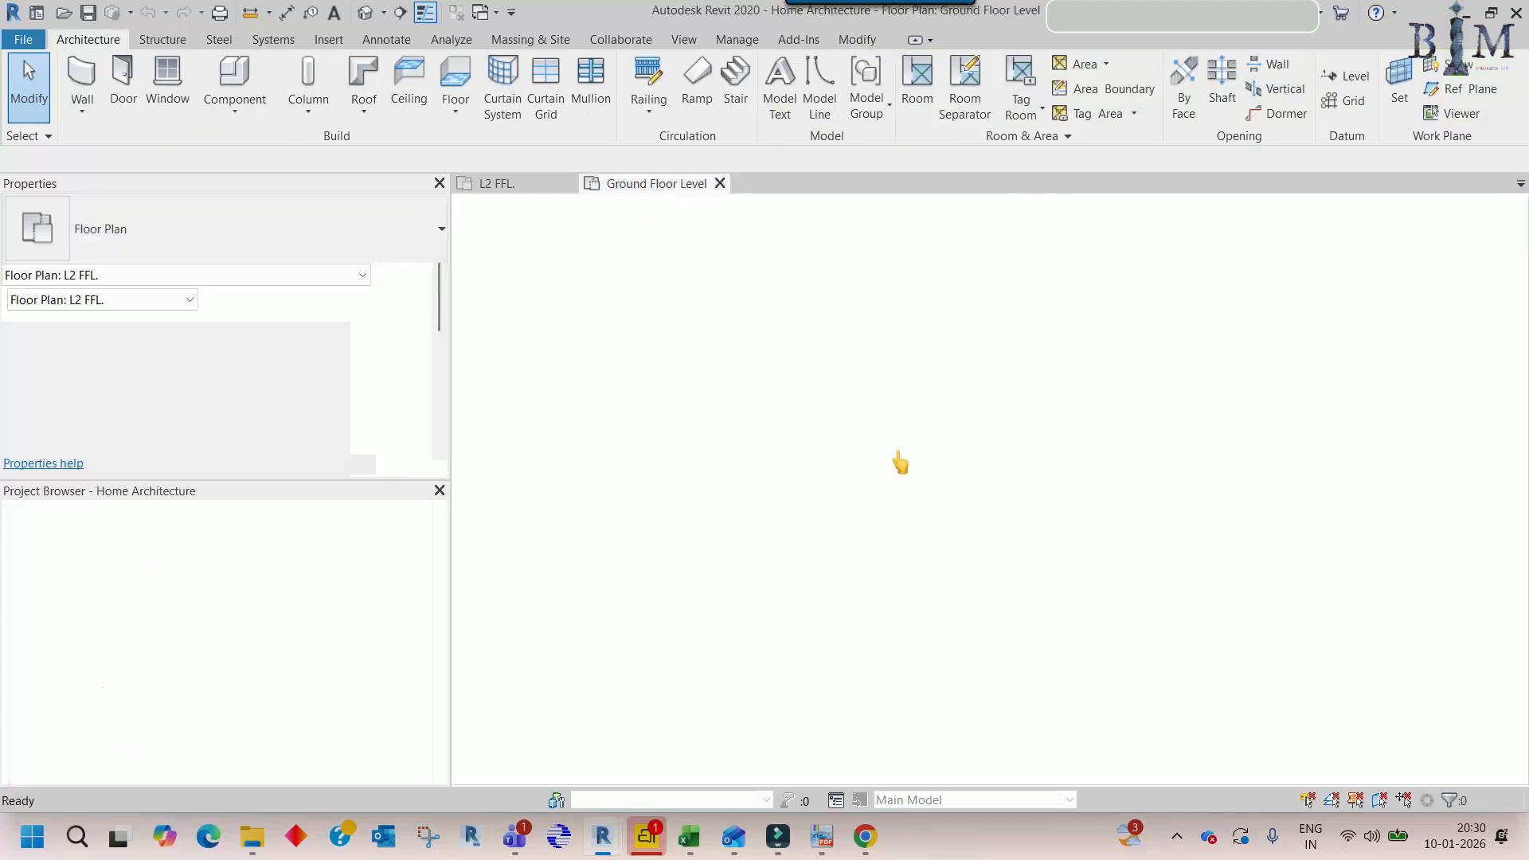
scroll(812, 416, "up", 5)
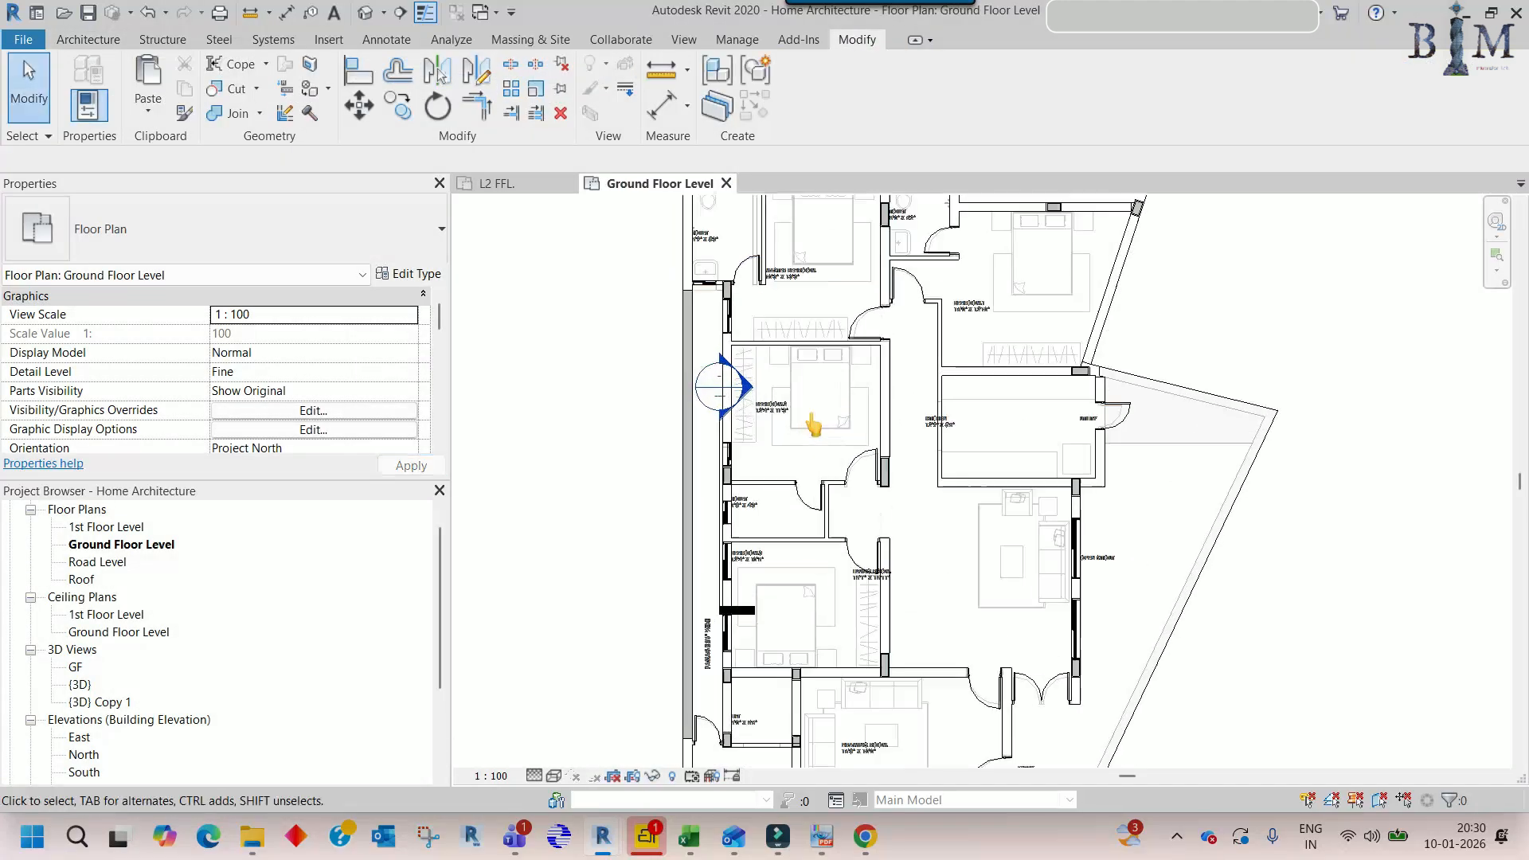
key("ctrl+v")
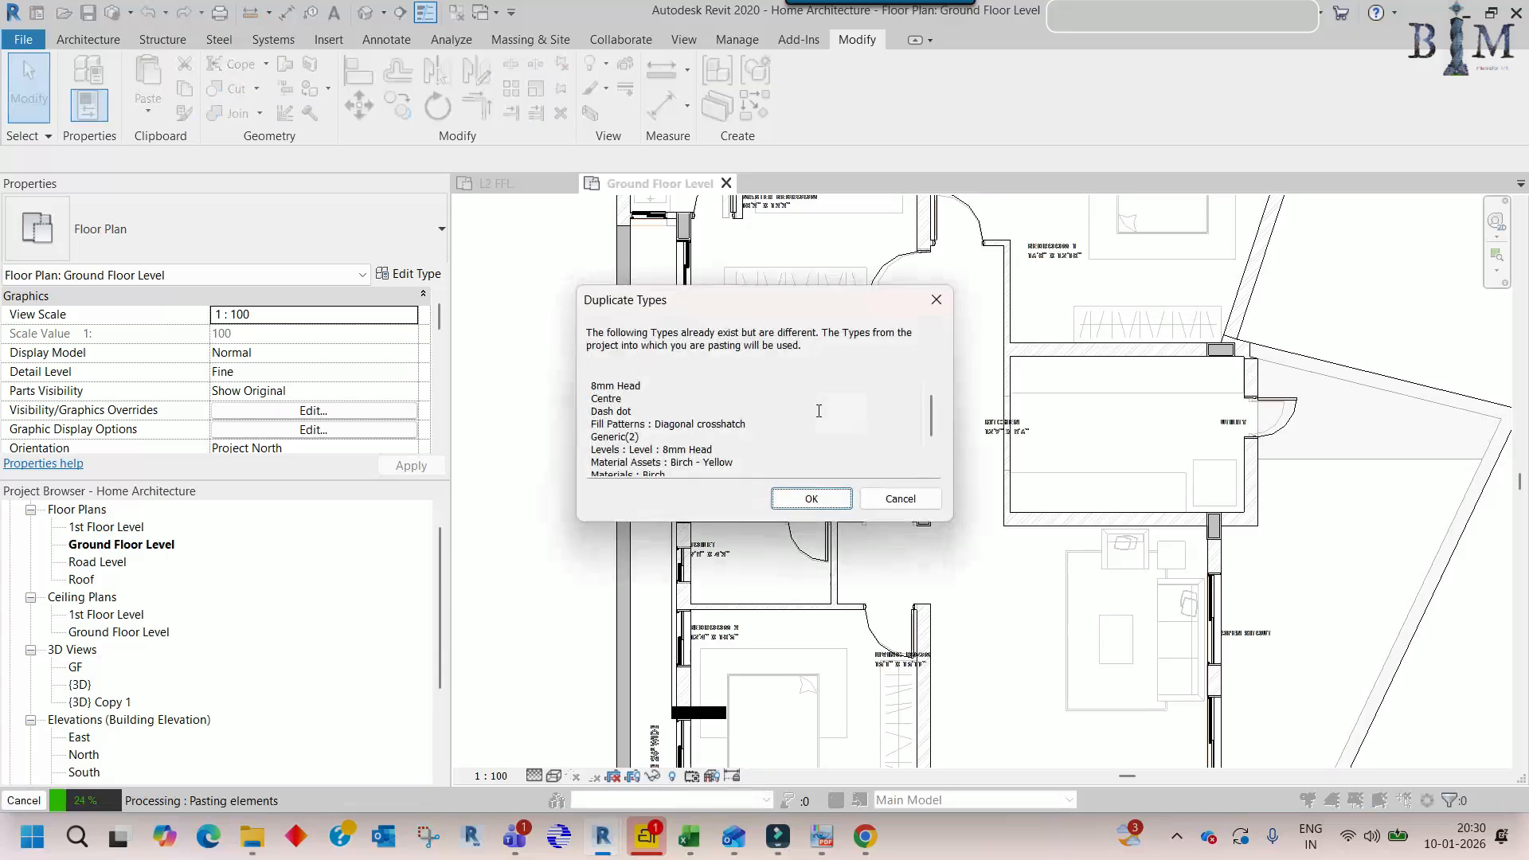
left_click(811, 500)
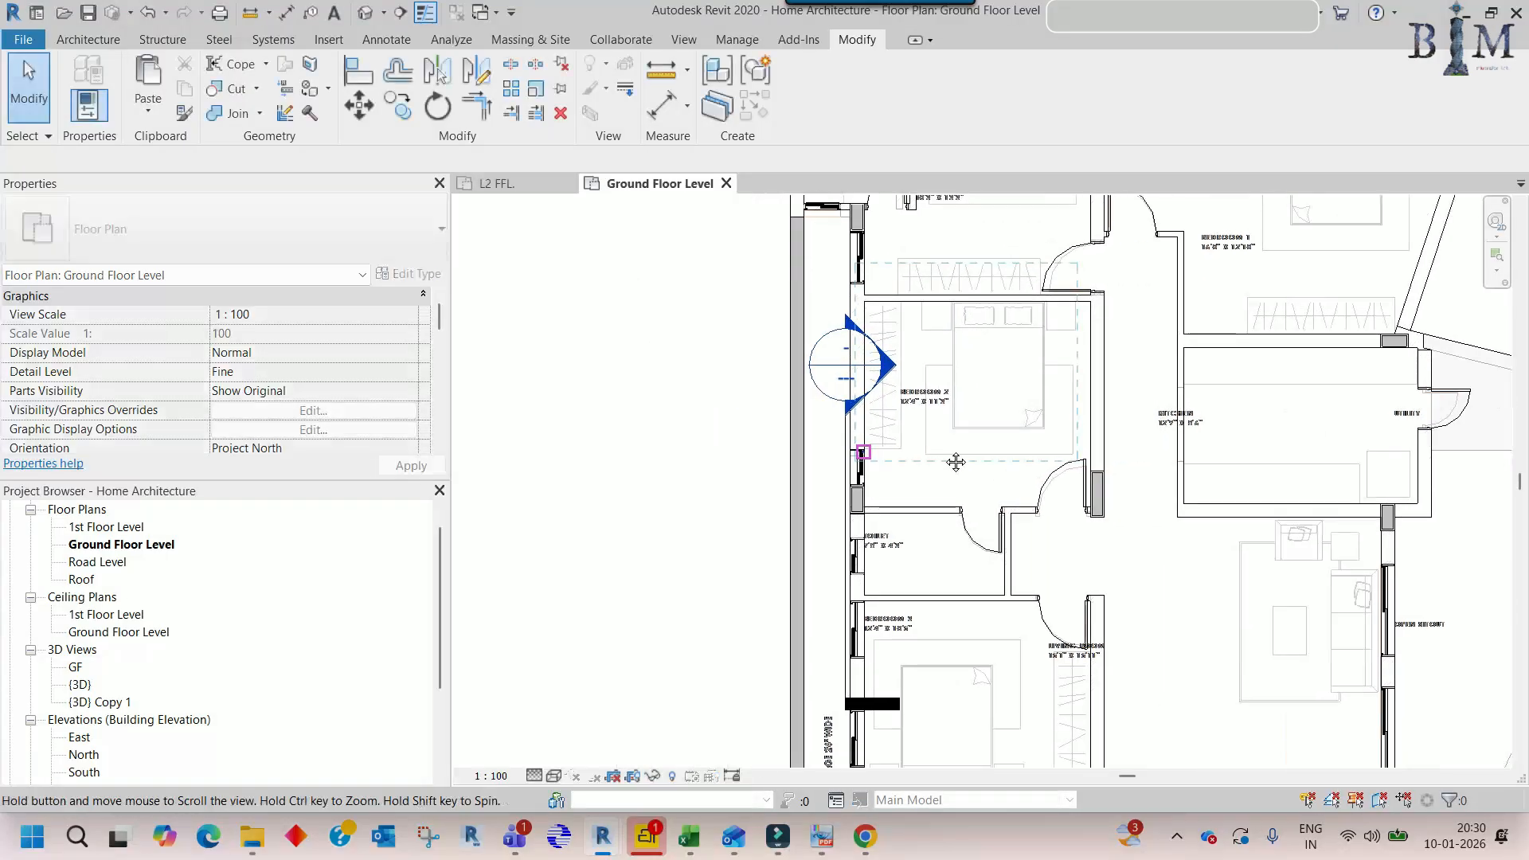
left_click(649, 466)
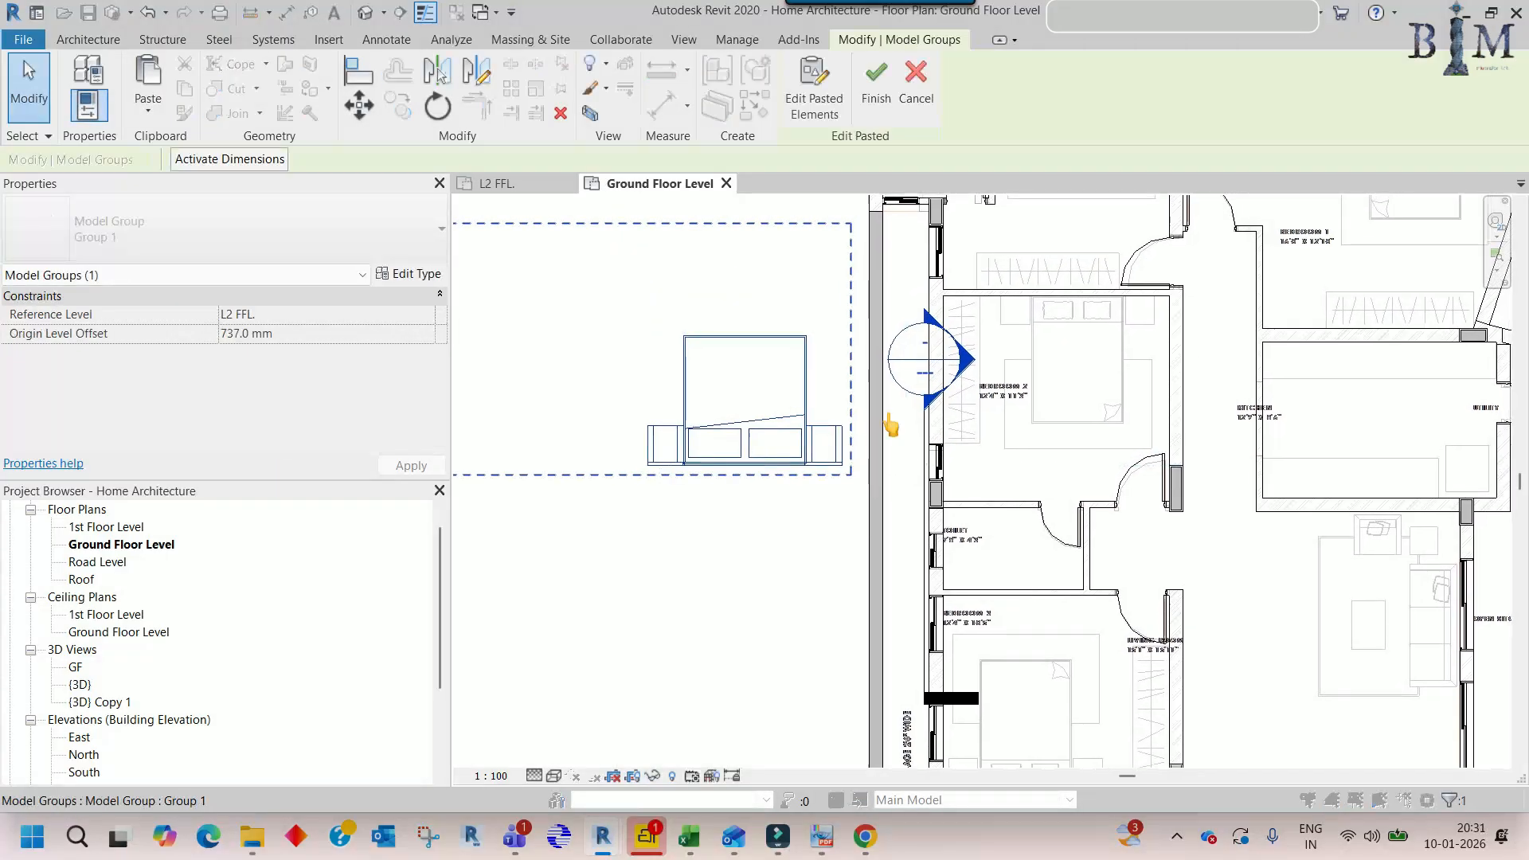
scroll(995, 359, "up", 2)
left_click(1153, 358)
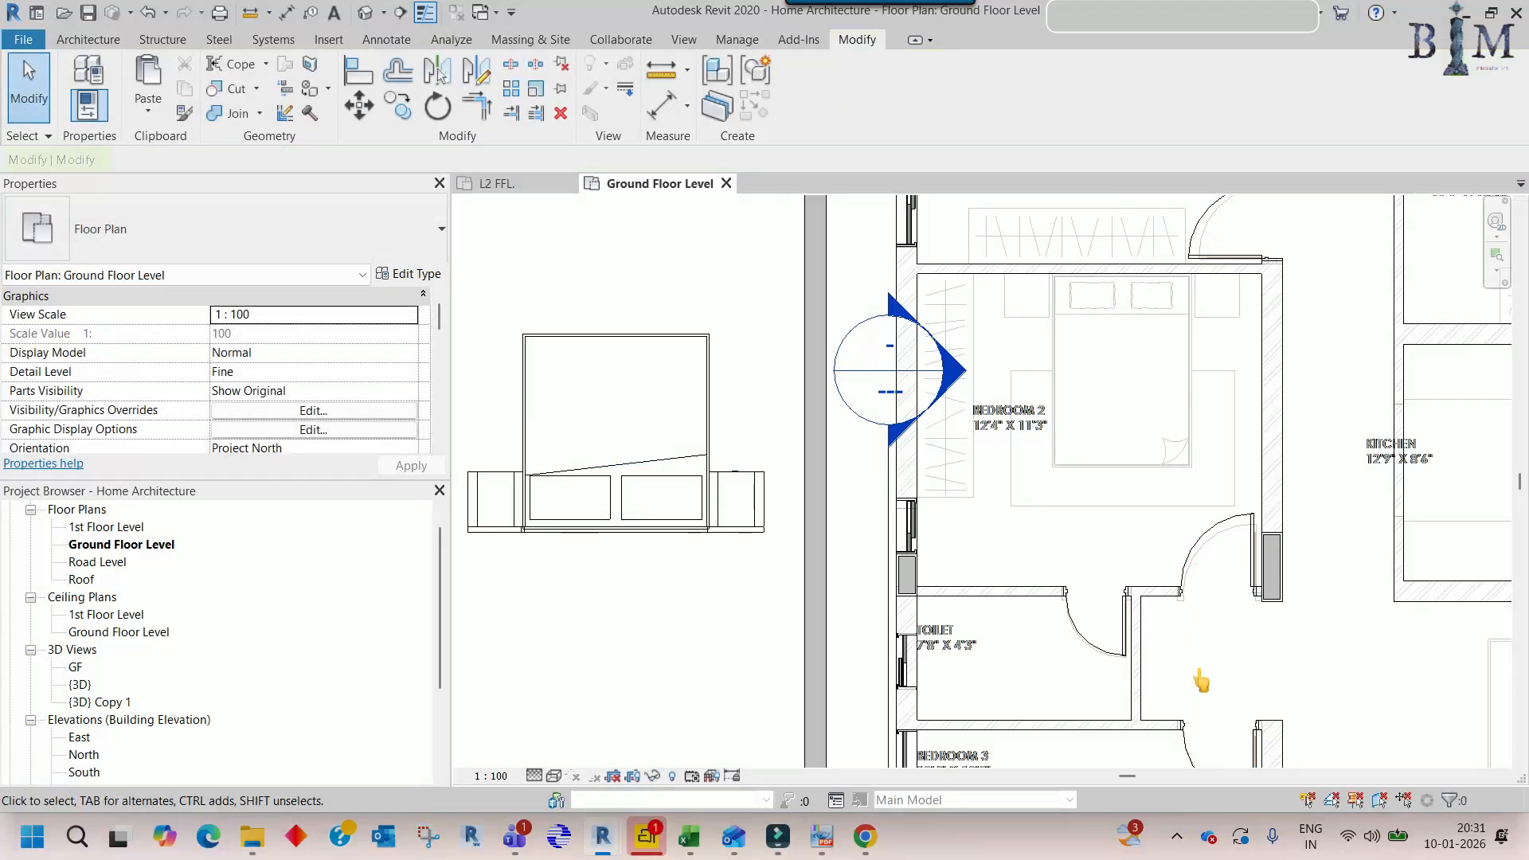
scroll(1142, 434, "down", 1)
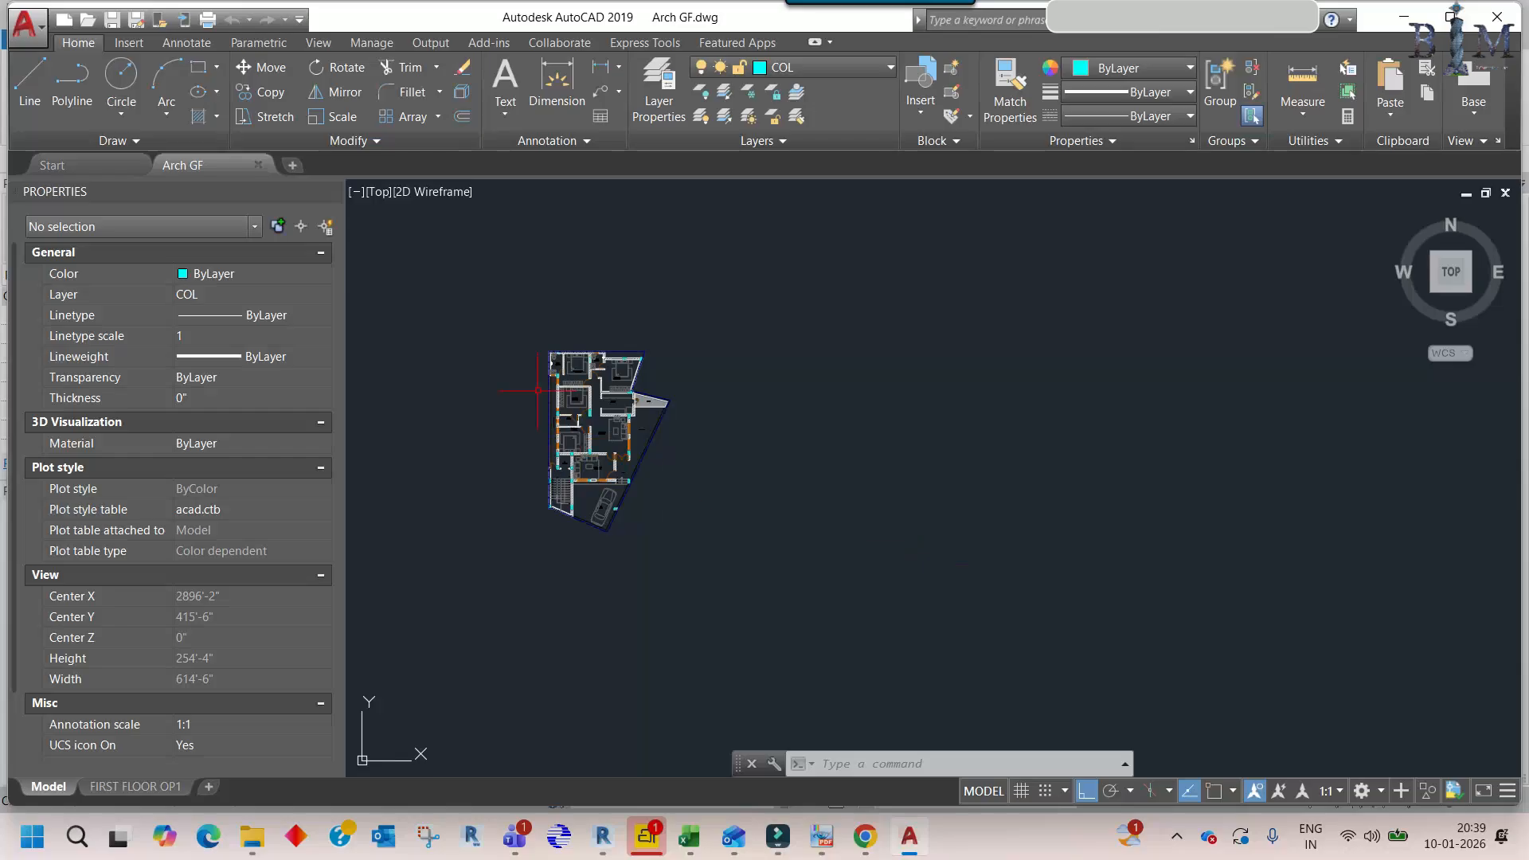
- In AutoCAD's Arch GF drawing, write Bedroom 2's bed block to bed.dwg in the Working folder with inches as insert units
scroll(539, 390, "up", 10)
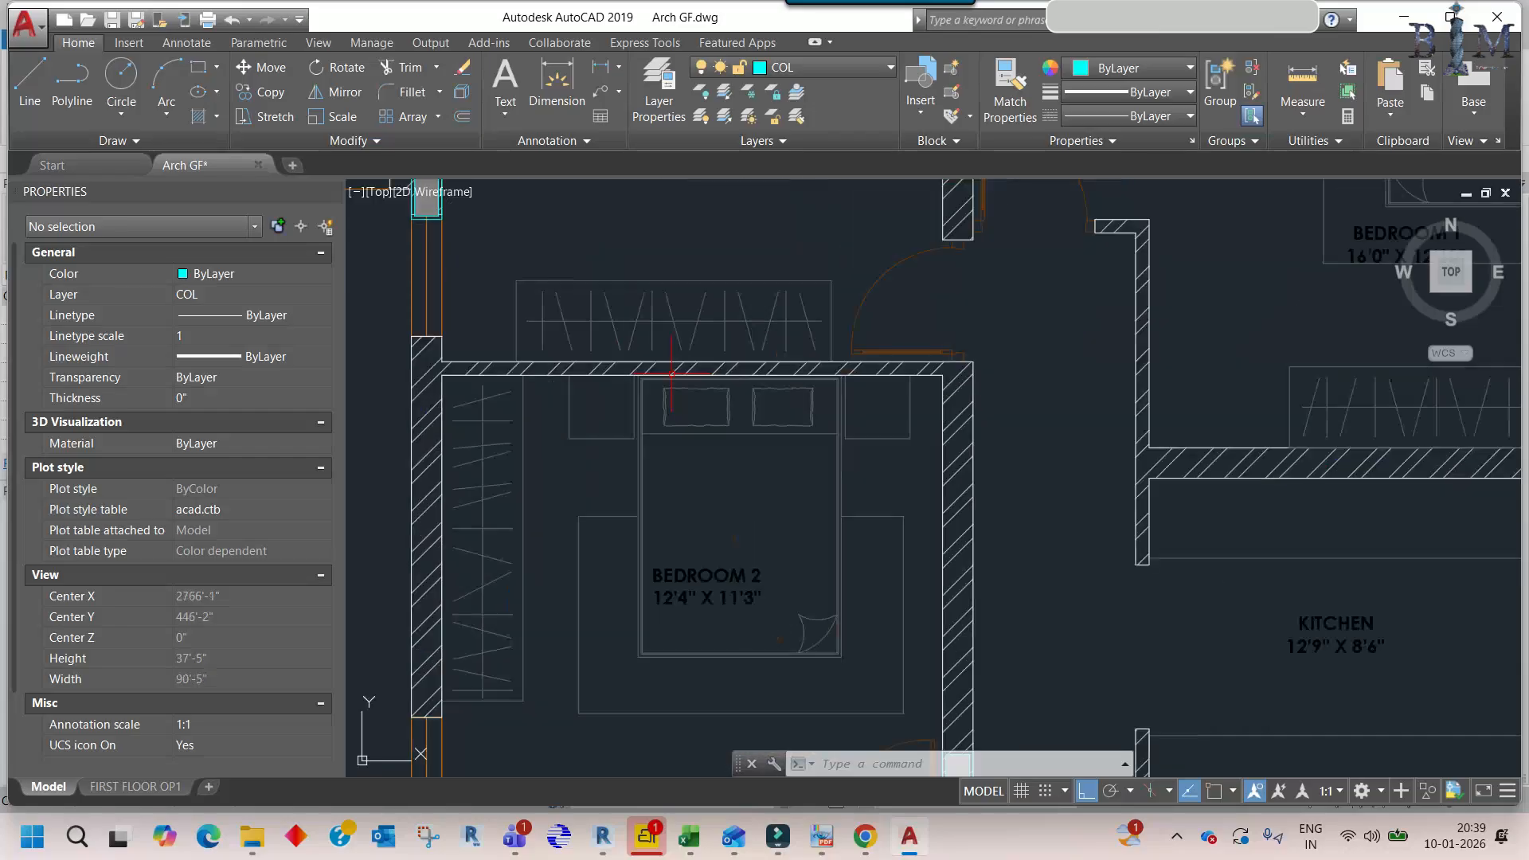
left_click(673, 425)
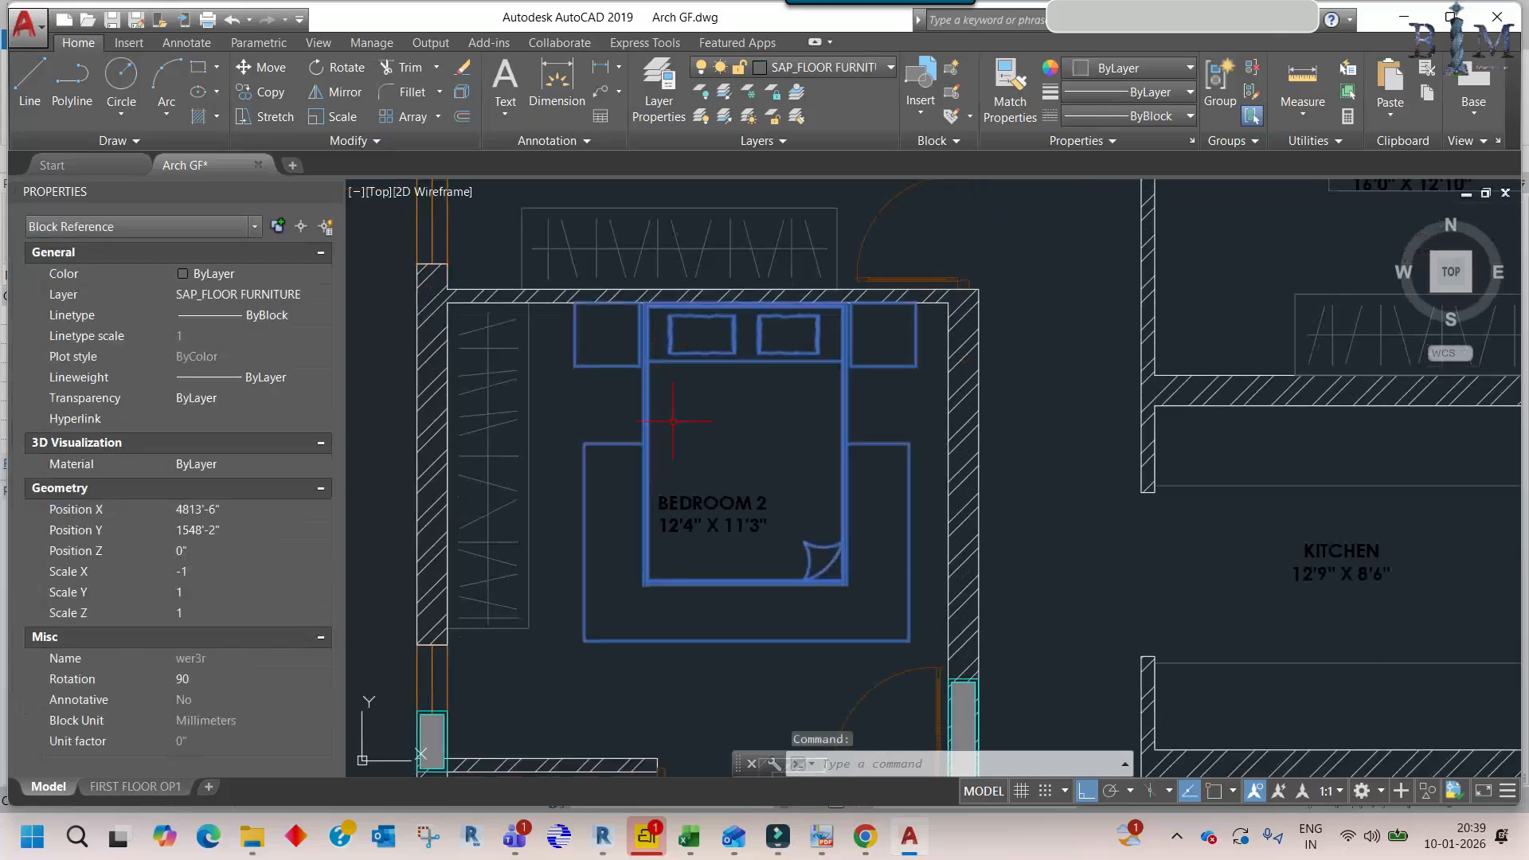
scroll(676, 430, "down", 5)
middle_click_drag(701, 424, 706, 481)
type("w")
key("Return")
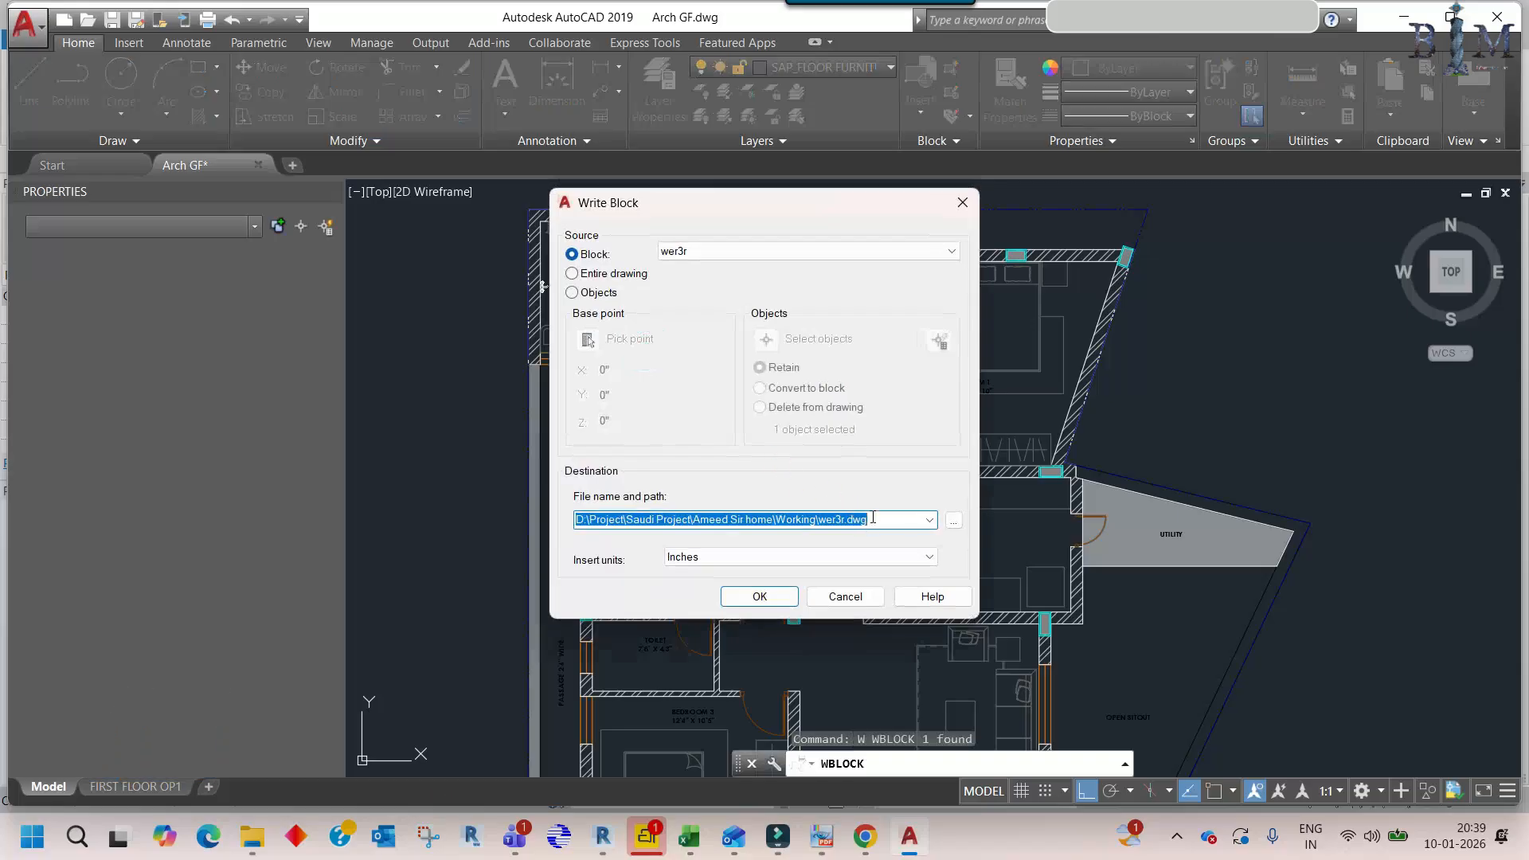
left_click(953, 520)
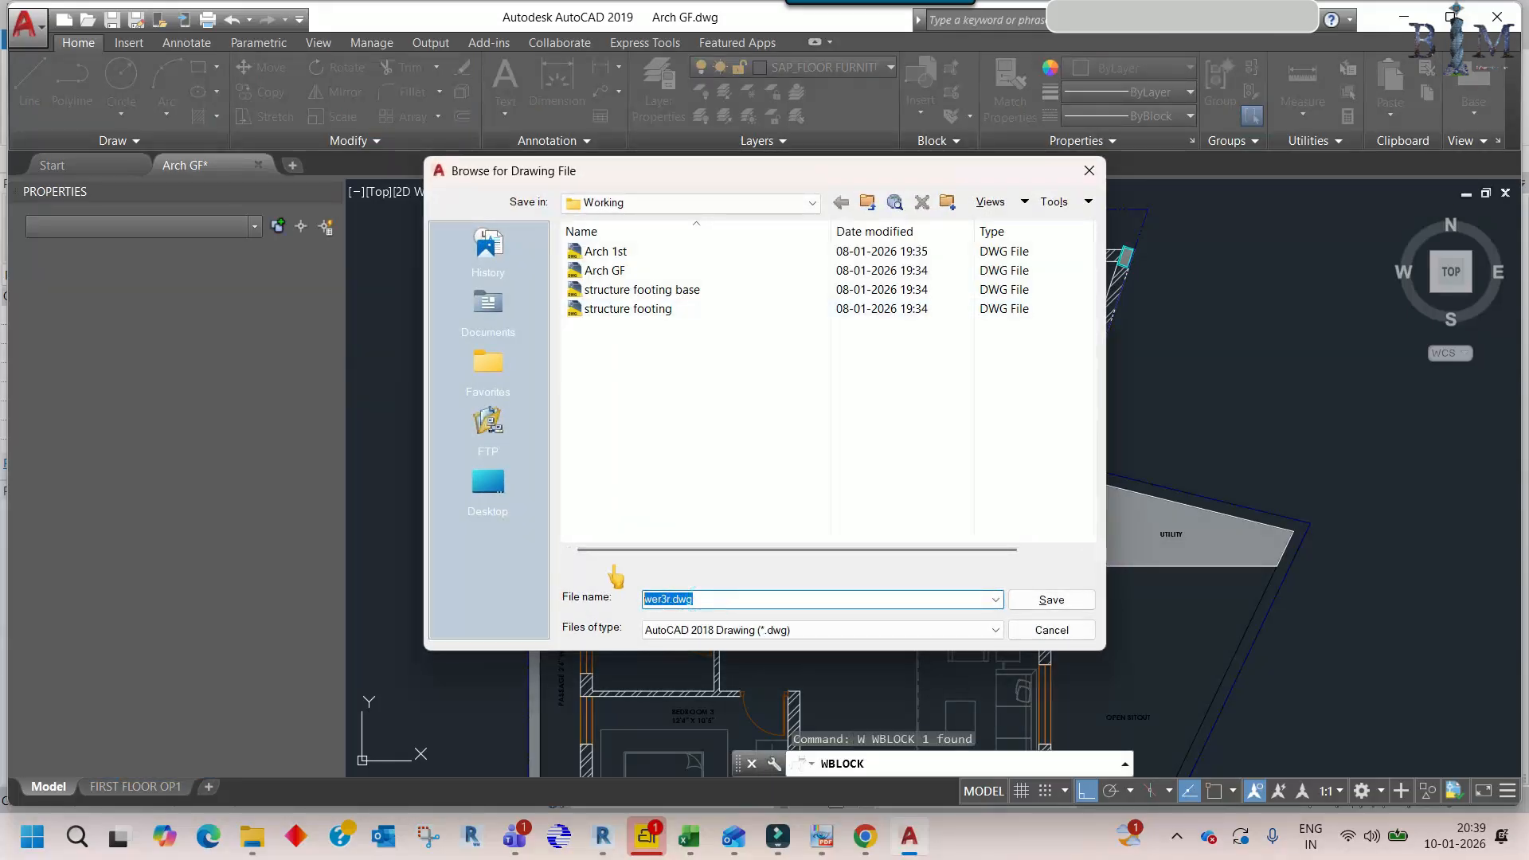
left_click(1049, 599)
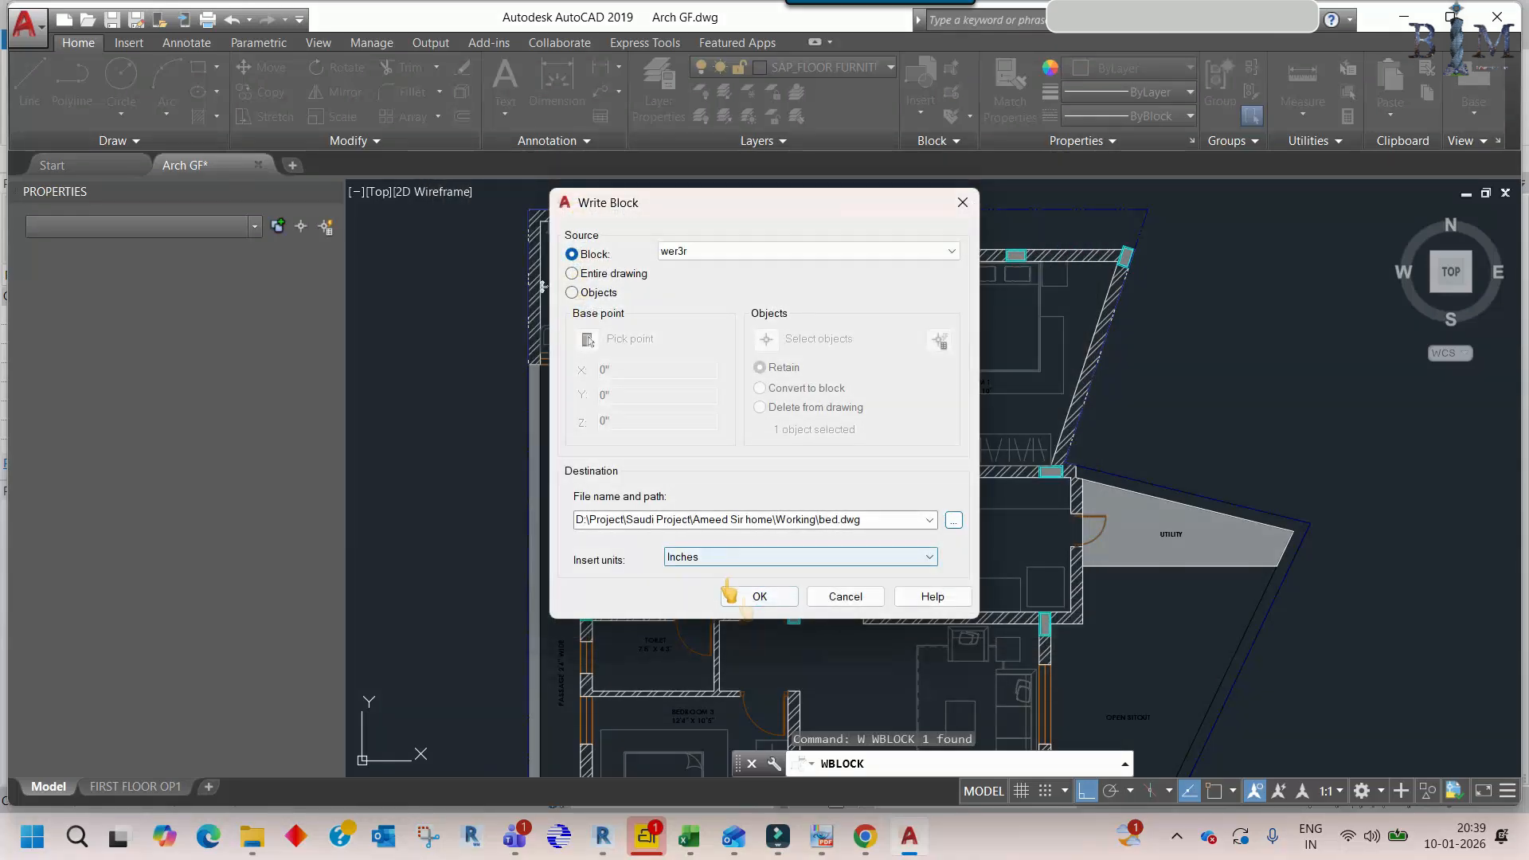
left_click(753, 597)
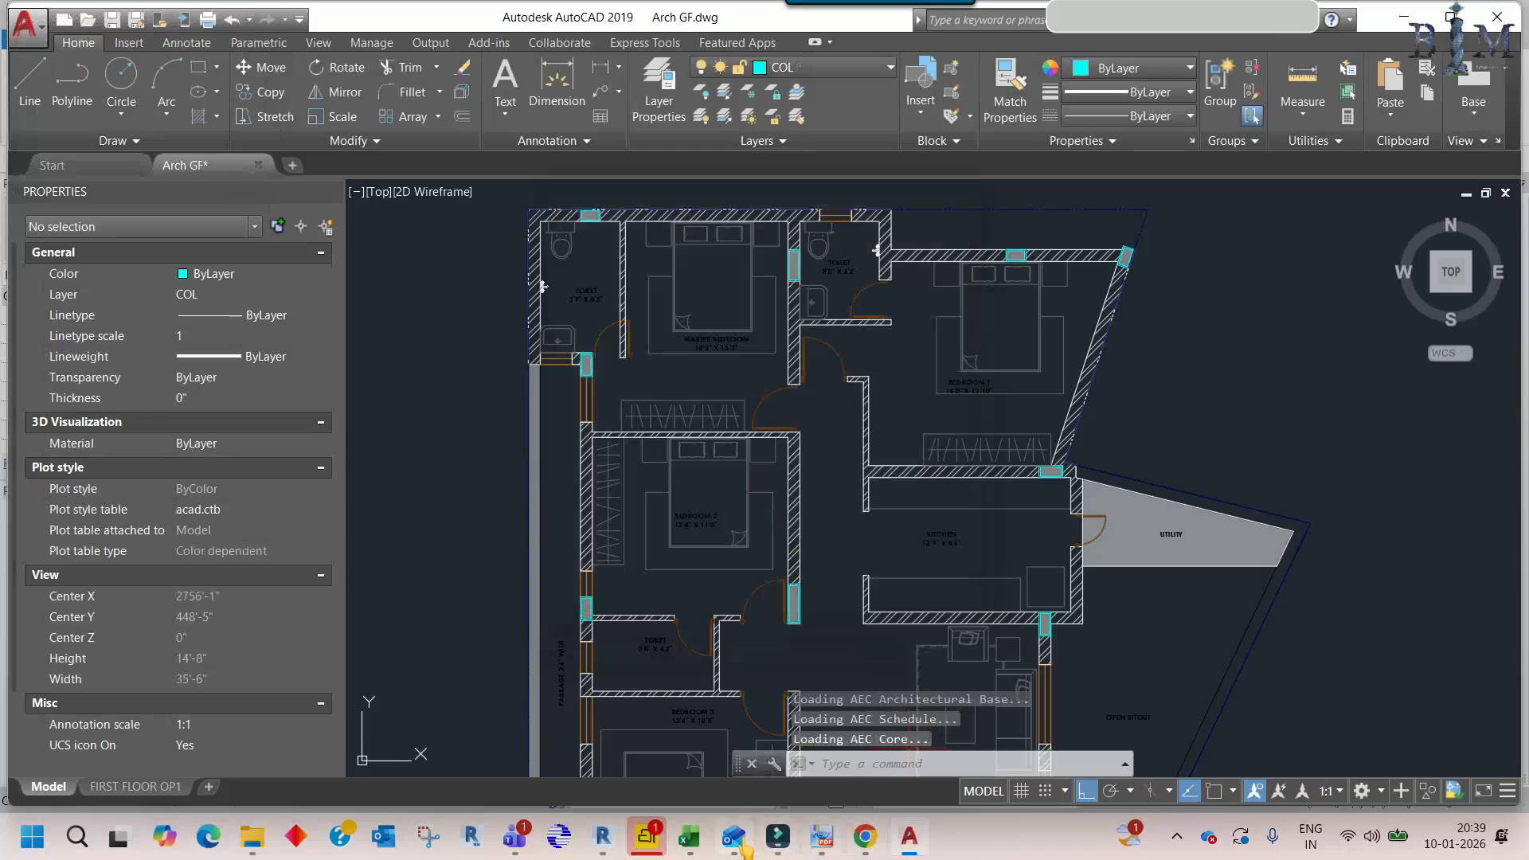
- Switch back to the Home Architecture project in Revit and open the pasted queen bed's family for editing
left_click(603, 837)
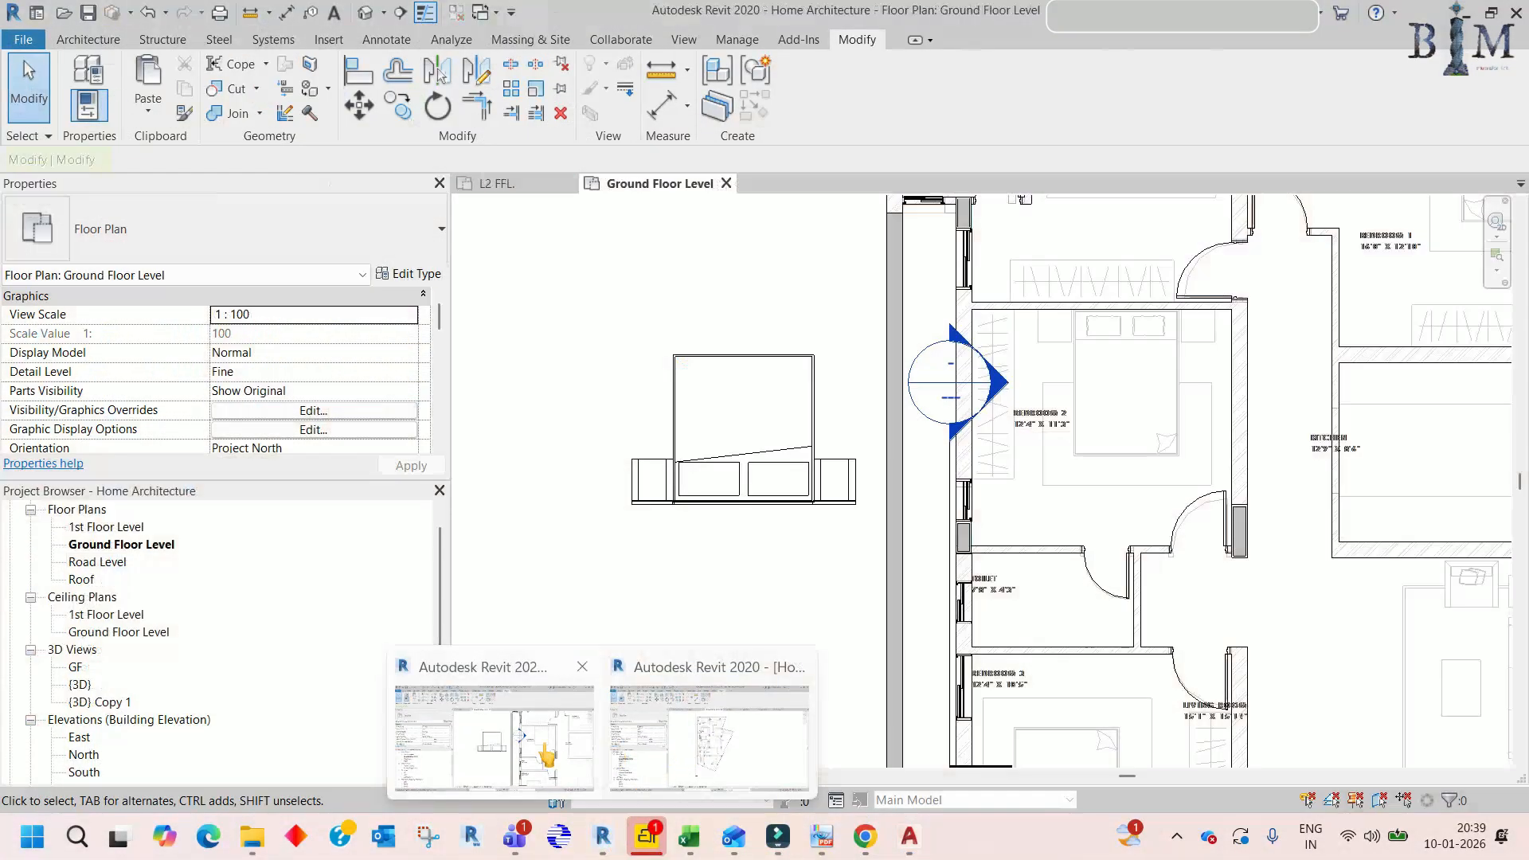
left_click(494, 737)
left_click(741, 502)
left_click(799, 108)
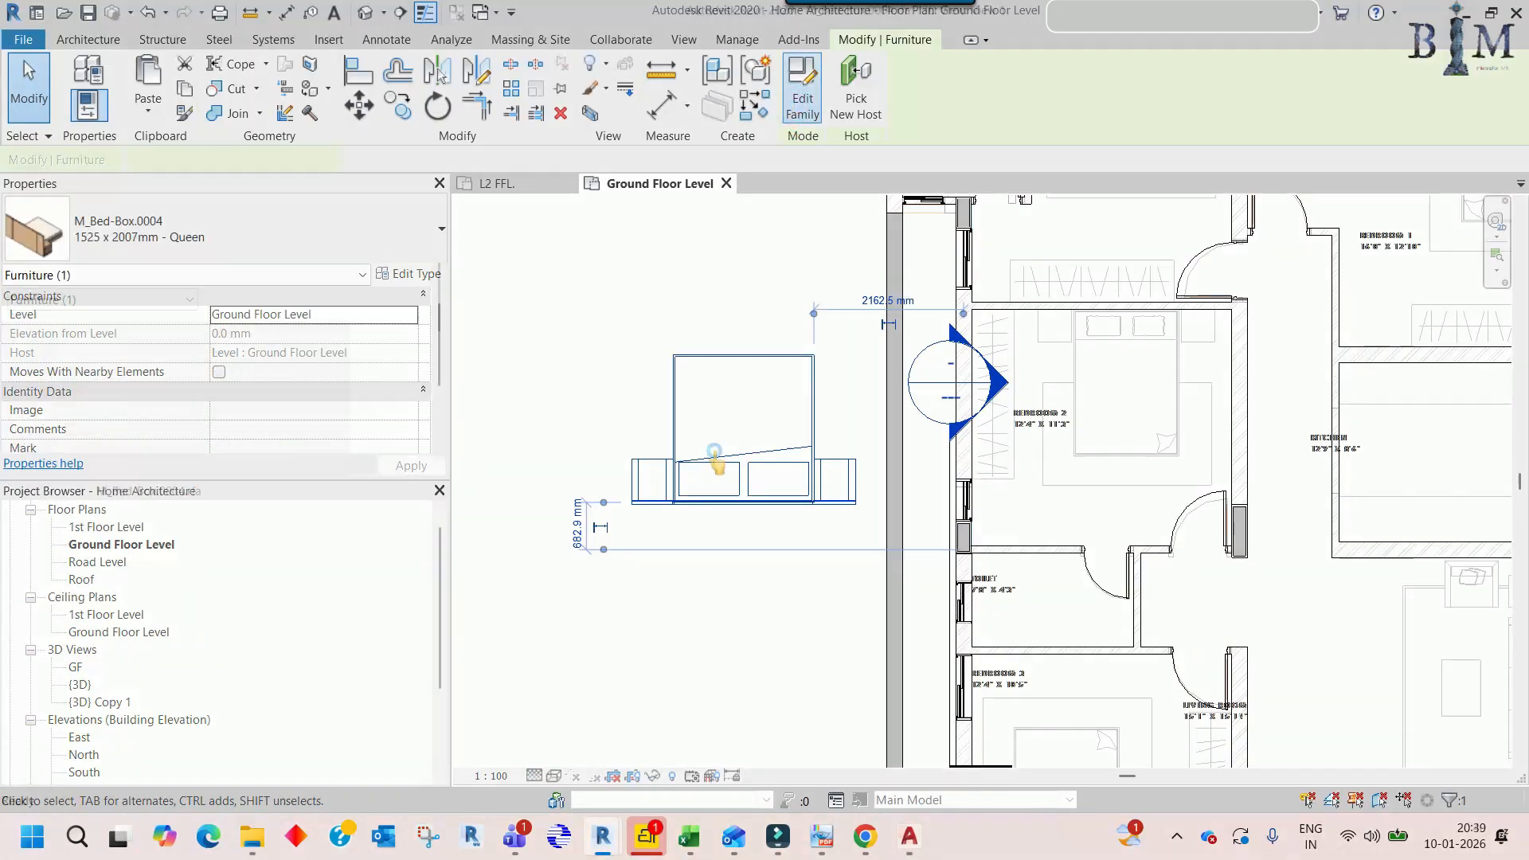
- Import bed.dwg from the Working folder into the bed family's Ref. Level plan, for the current view only
key("Escape")
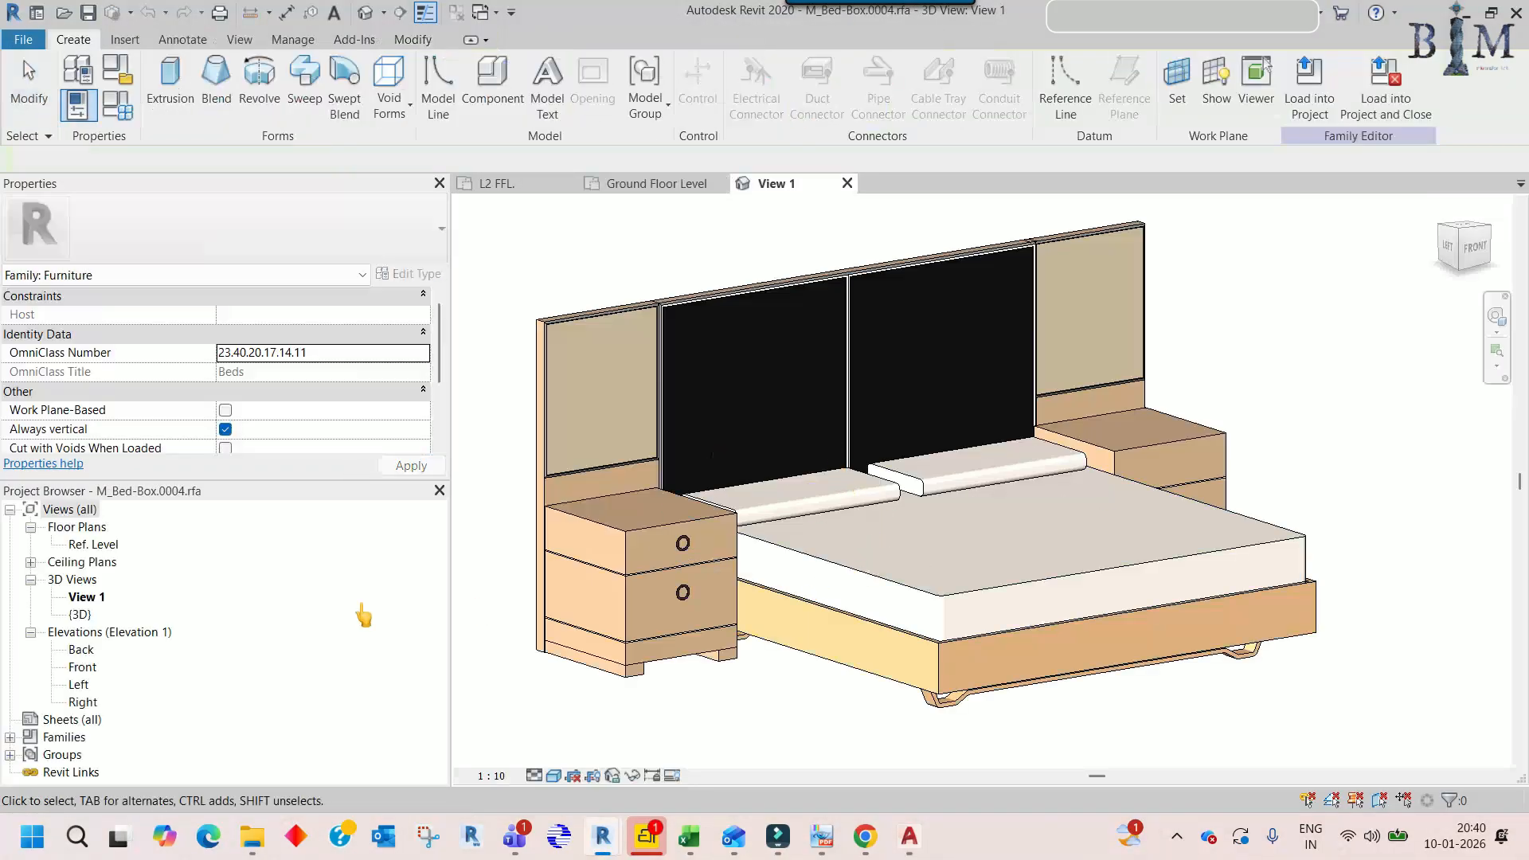
double_click(93, 544)
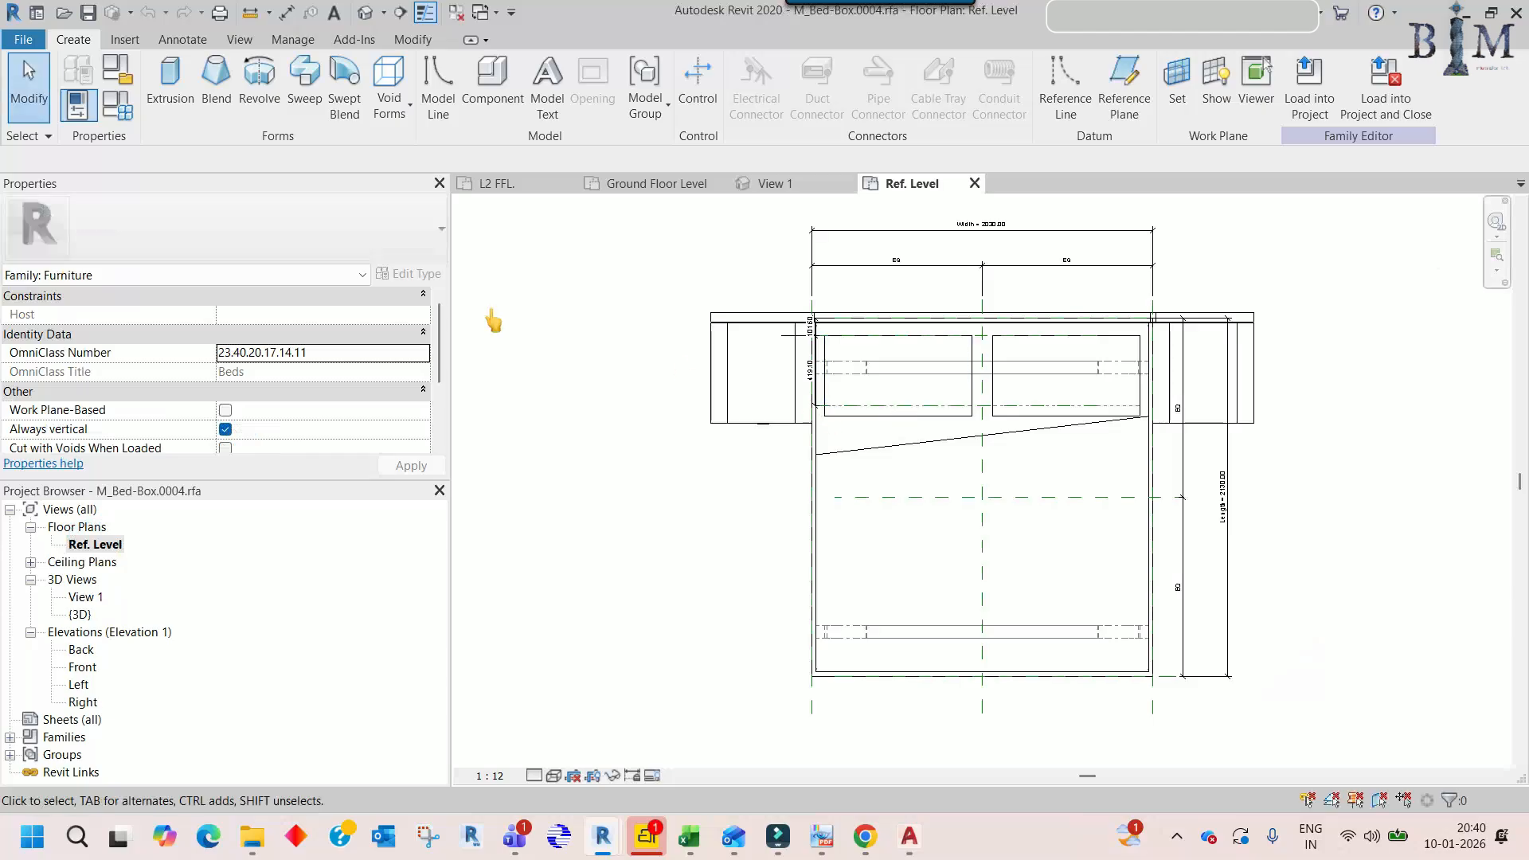
left_click(121, 39)
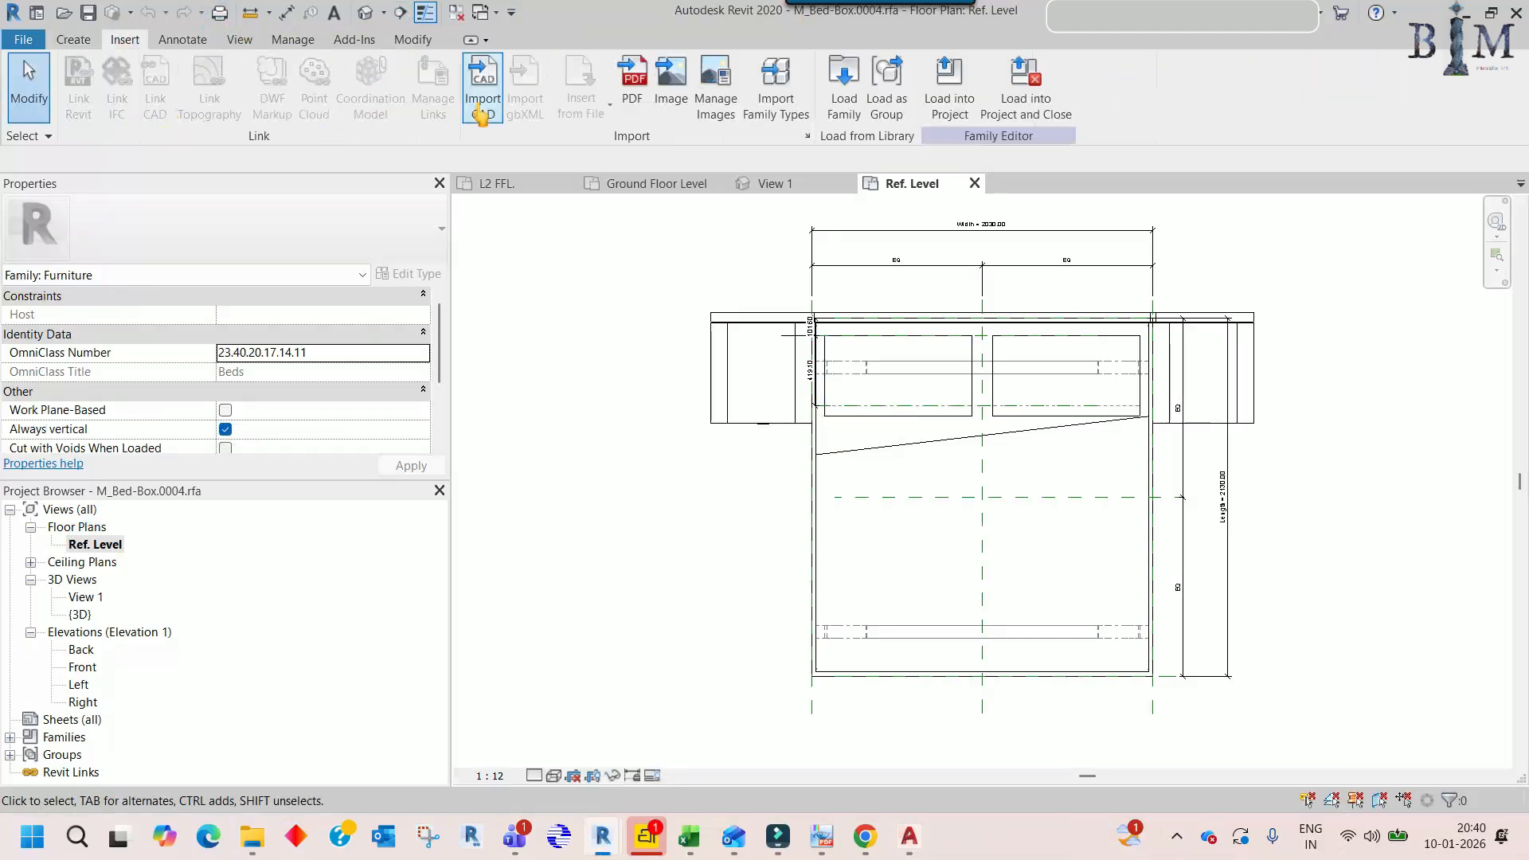
left_click(395, 331)
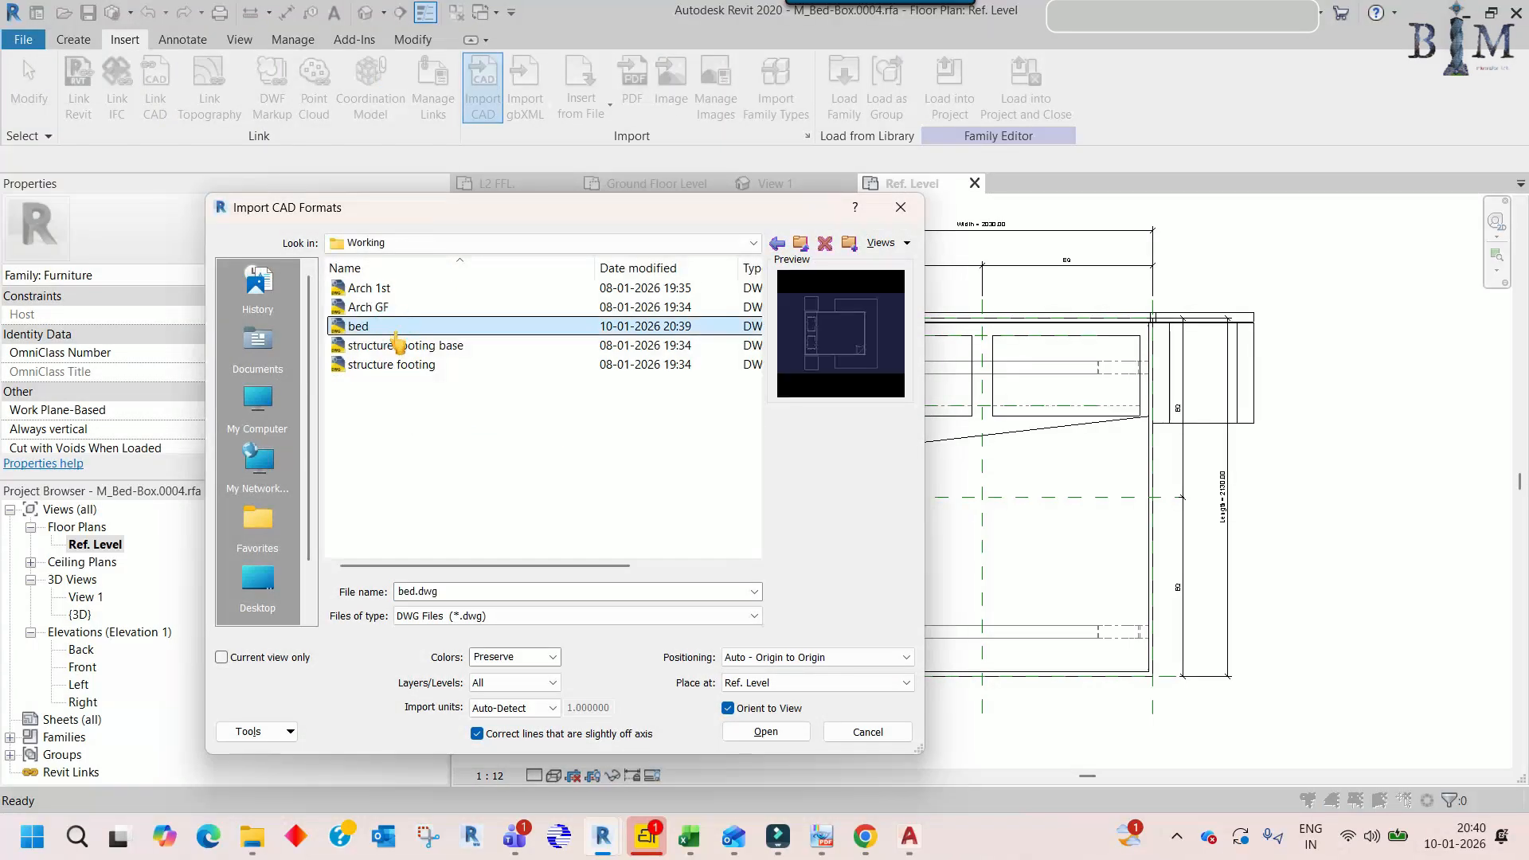
left_click(273, 660)
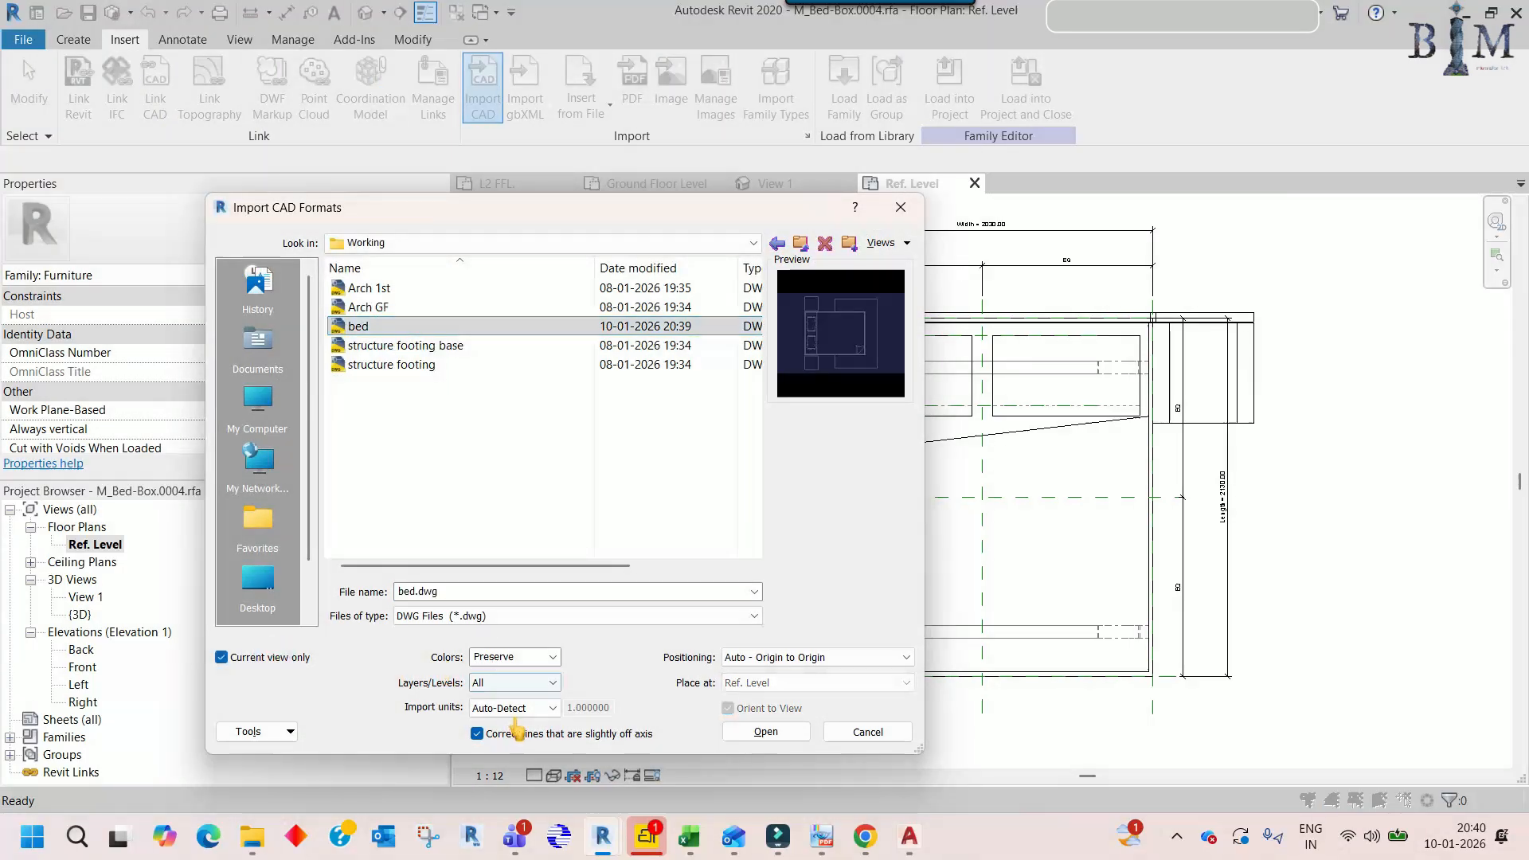
left_click(771, 734)
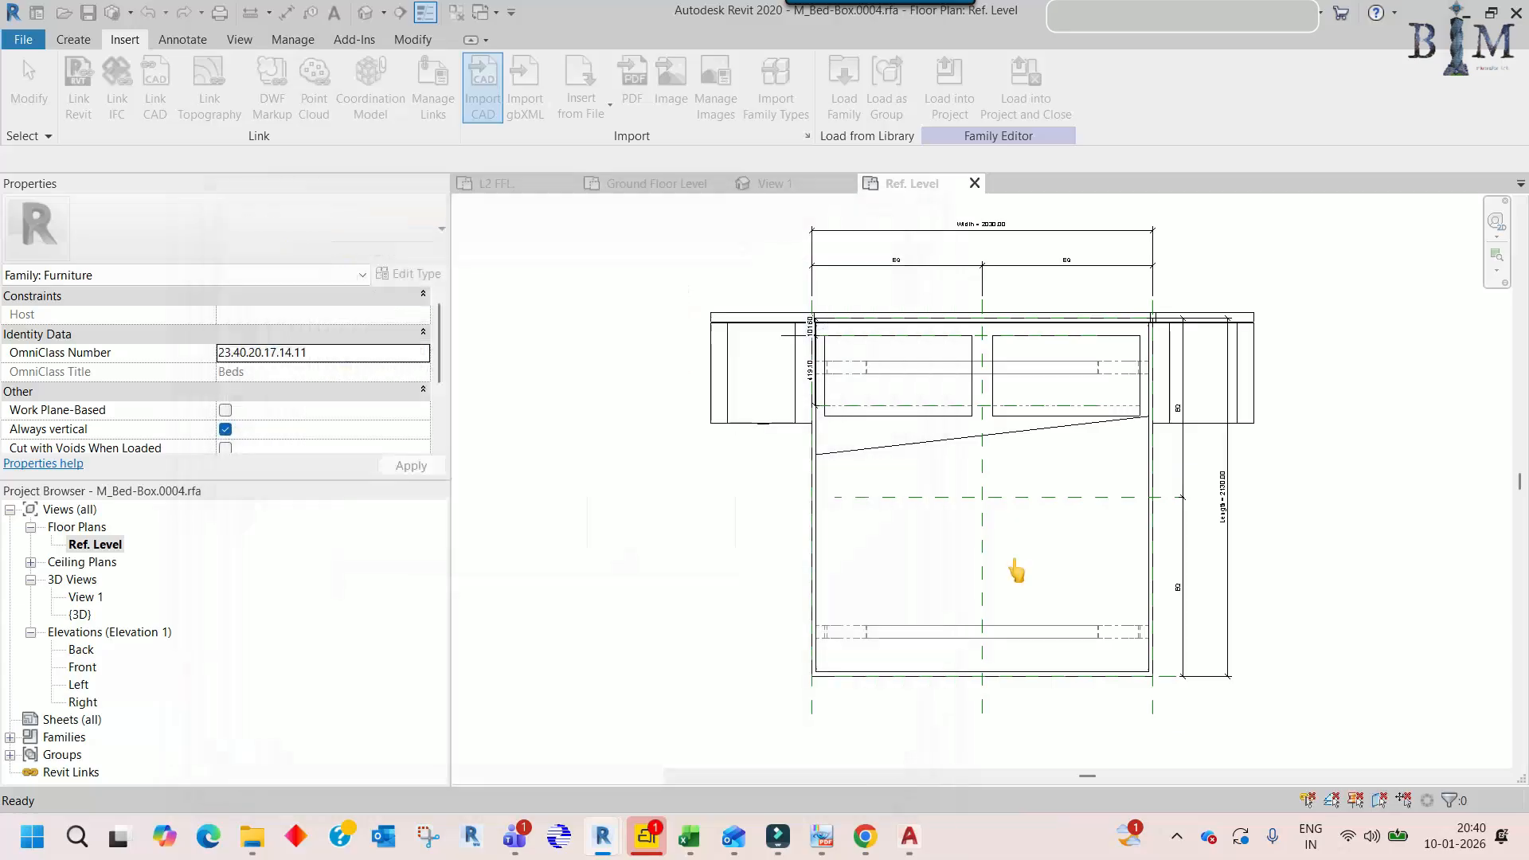
- Locate the distant bed.dwg import in the Ref. Level plan and move it closer to the bed family's geometry
scroll(799, 462, "down", 4)
middle_click(800, 461)
middle_click(799, 462)
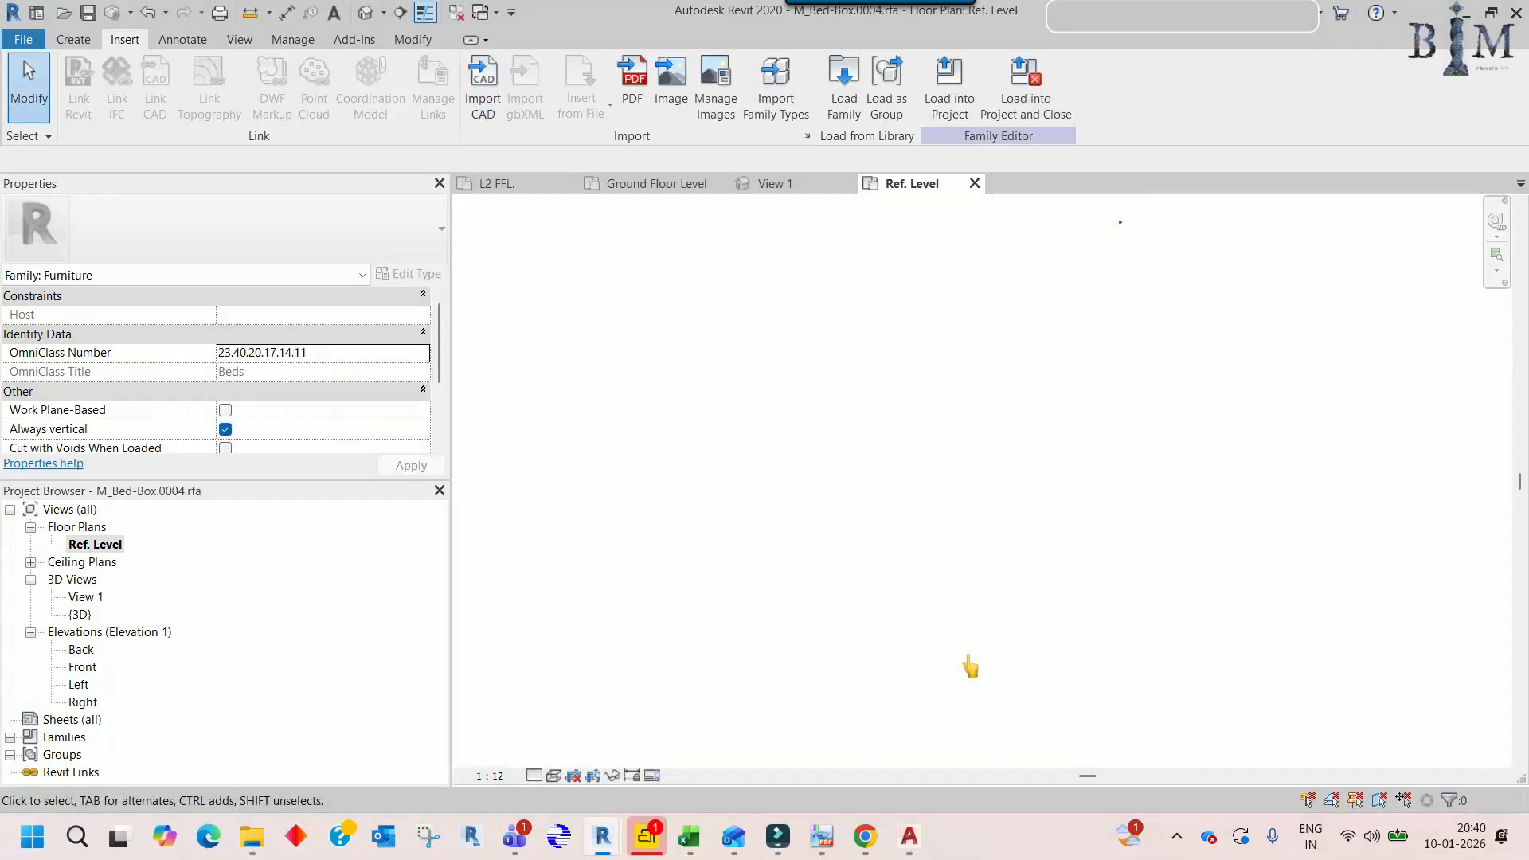
left_click_drag(566, 331, 1210, 678)
left_click_drag(715, 235, 1469, 637)
left_click_drag(481, 444, 1186, 760)
left_click(570, 653)
left_click_drag(491, 522, 593, 714)
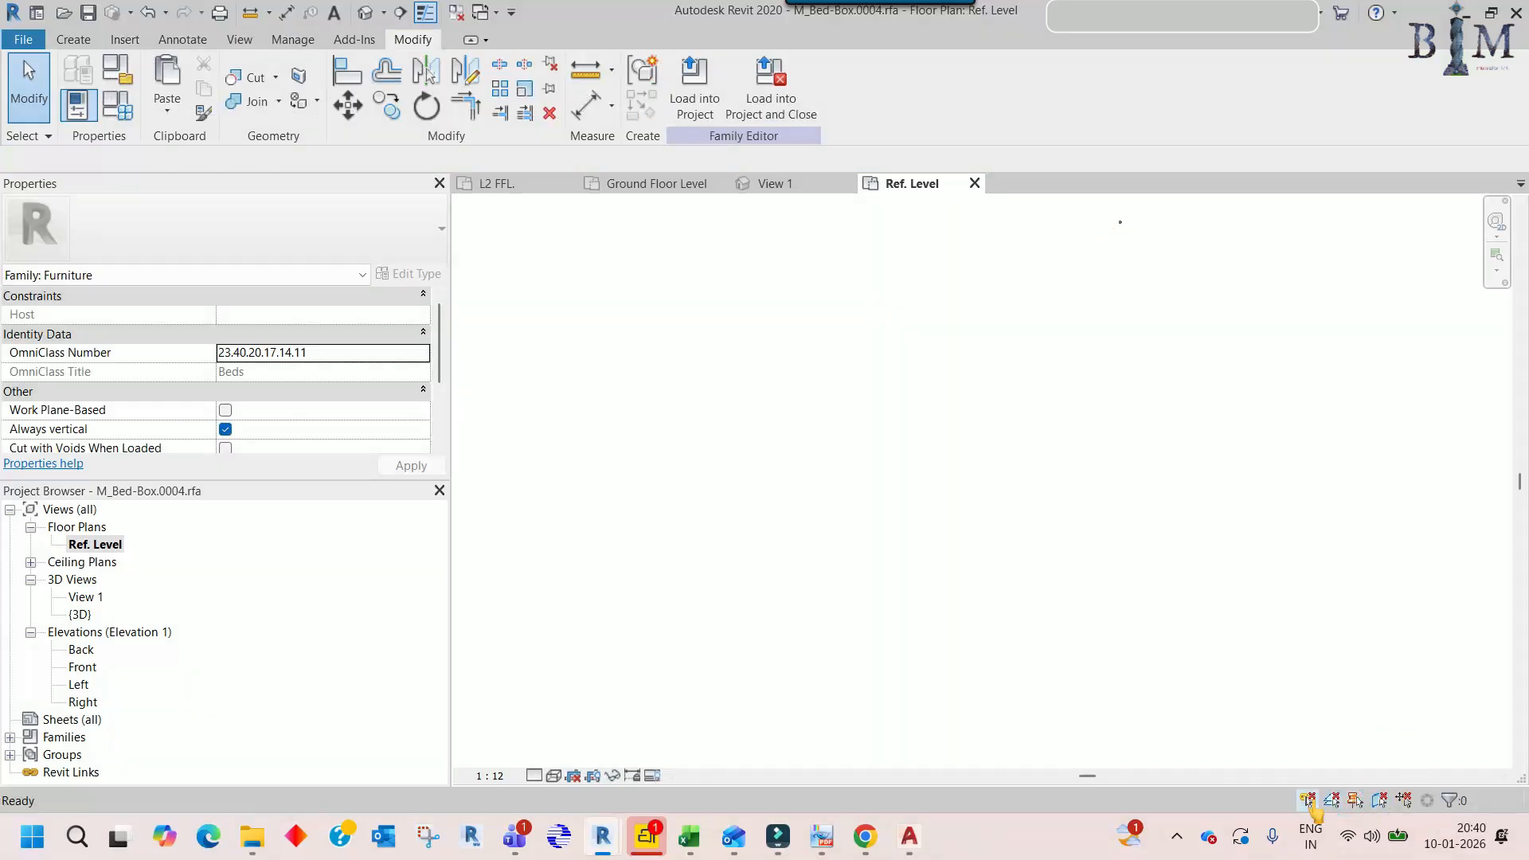
left_click(1120, 223)
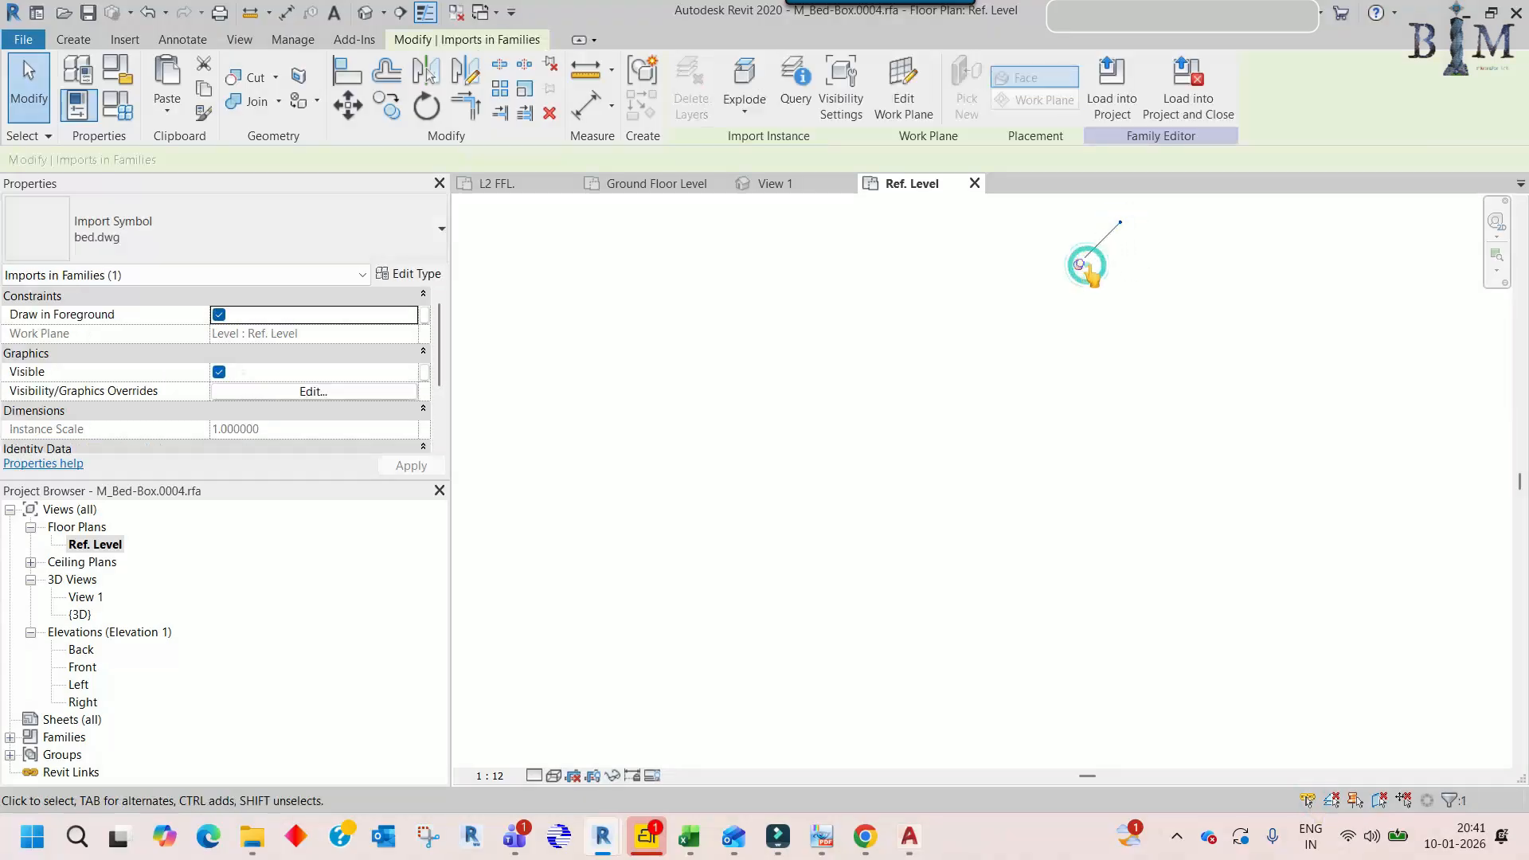
left_click_drag(651, 632, 611, 679)
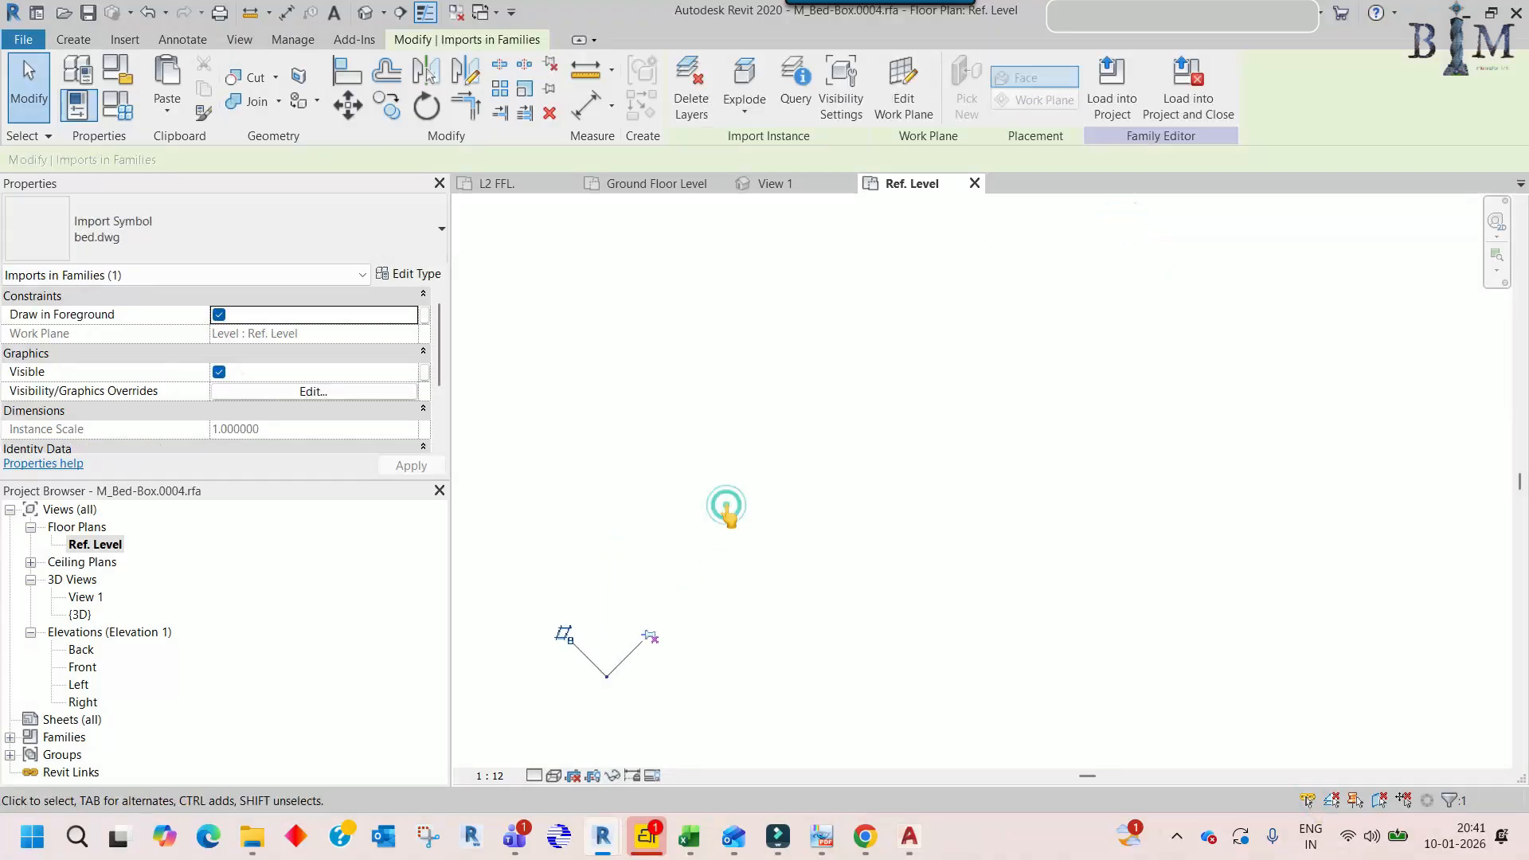
left_click(726, 506)
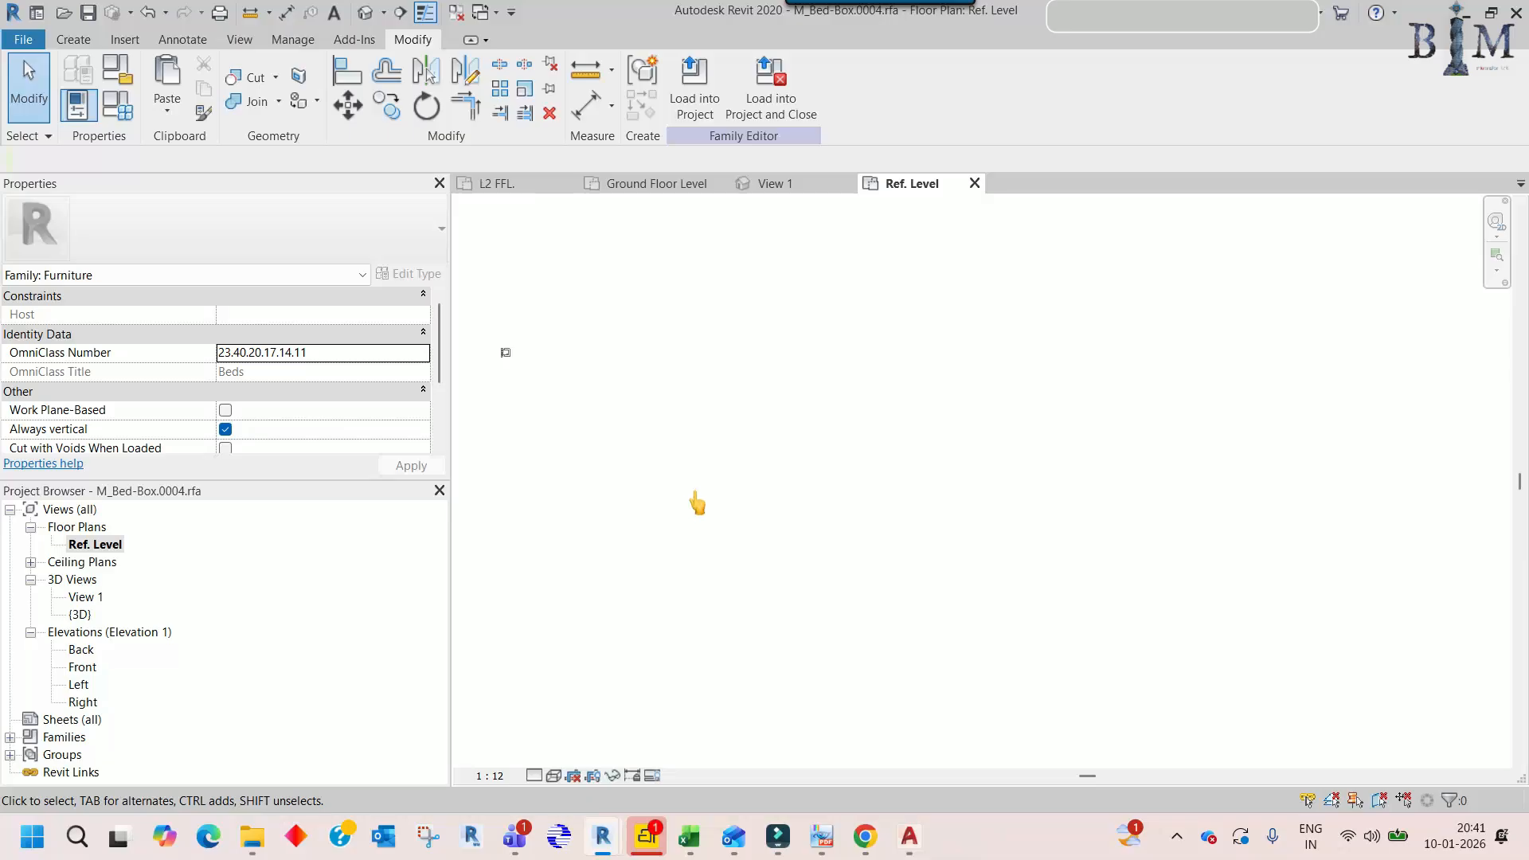
middle_click_drag(739, 482, 750, 491)
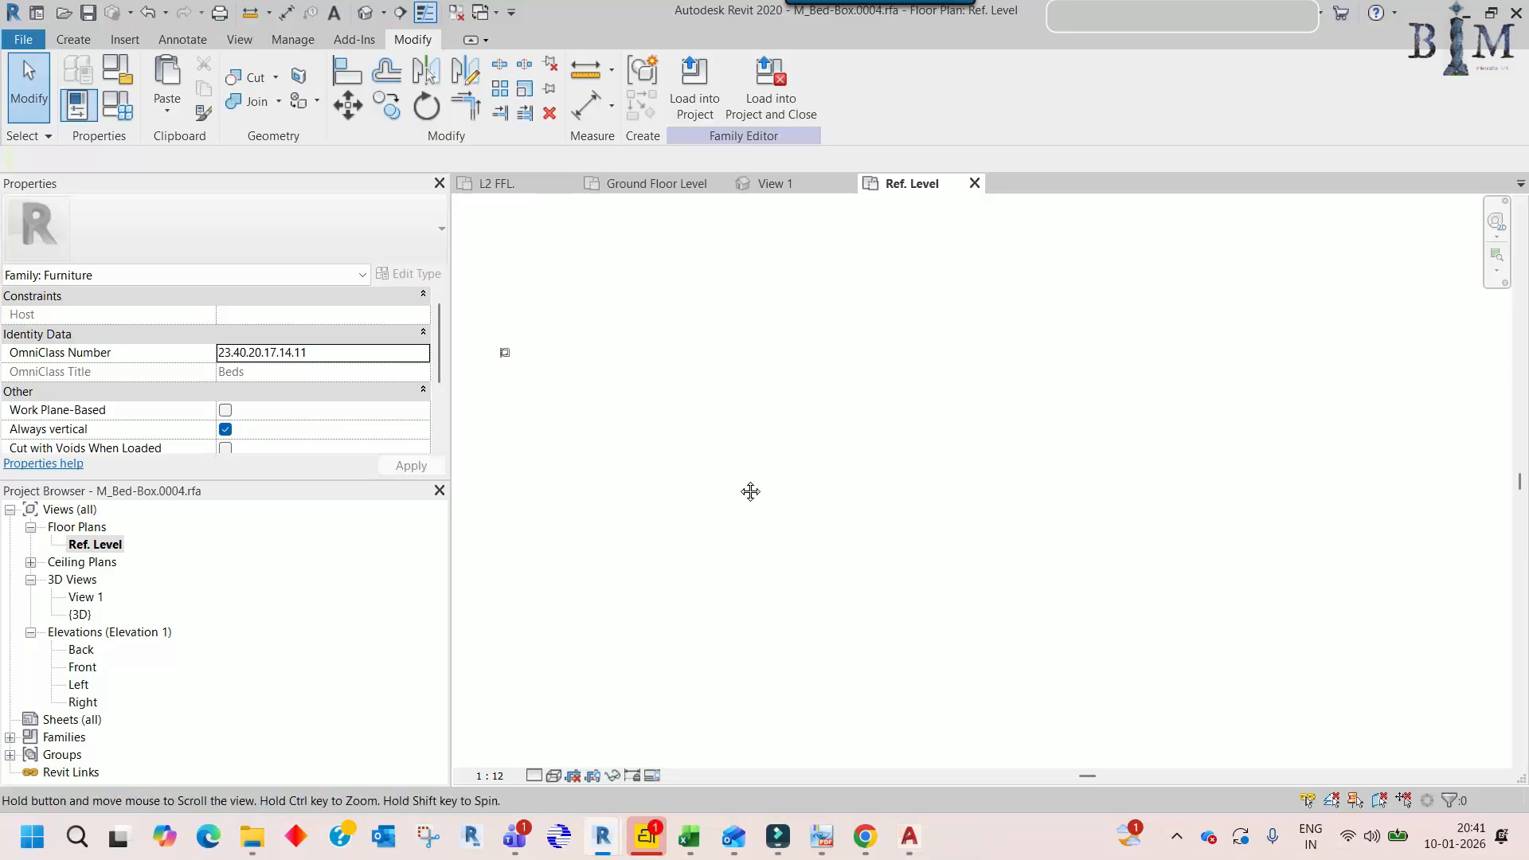
left_click(545, 333)
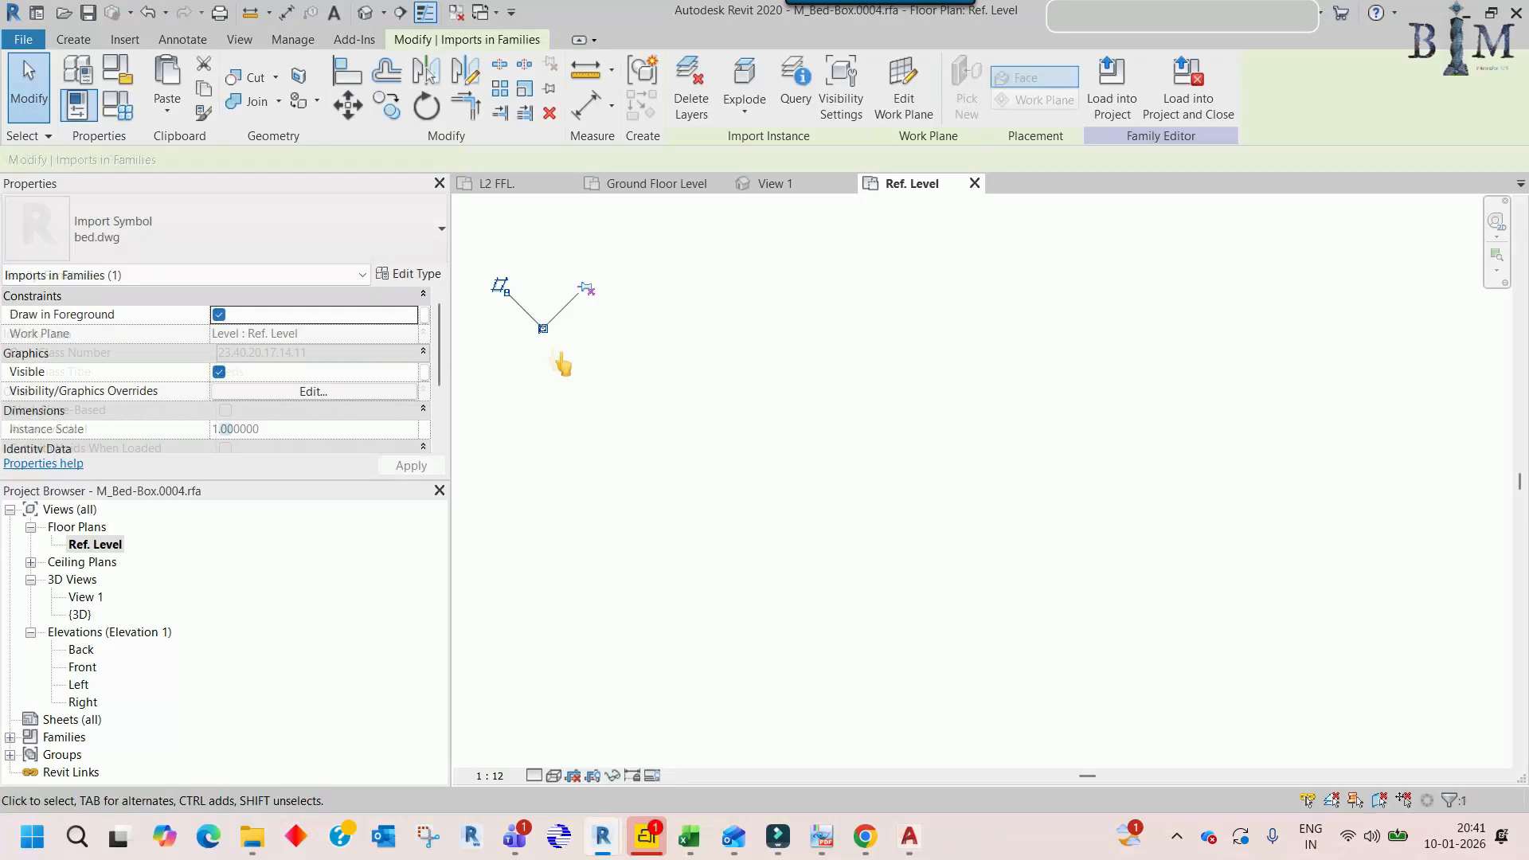
left_click(701, 547)
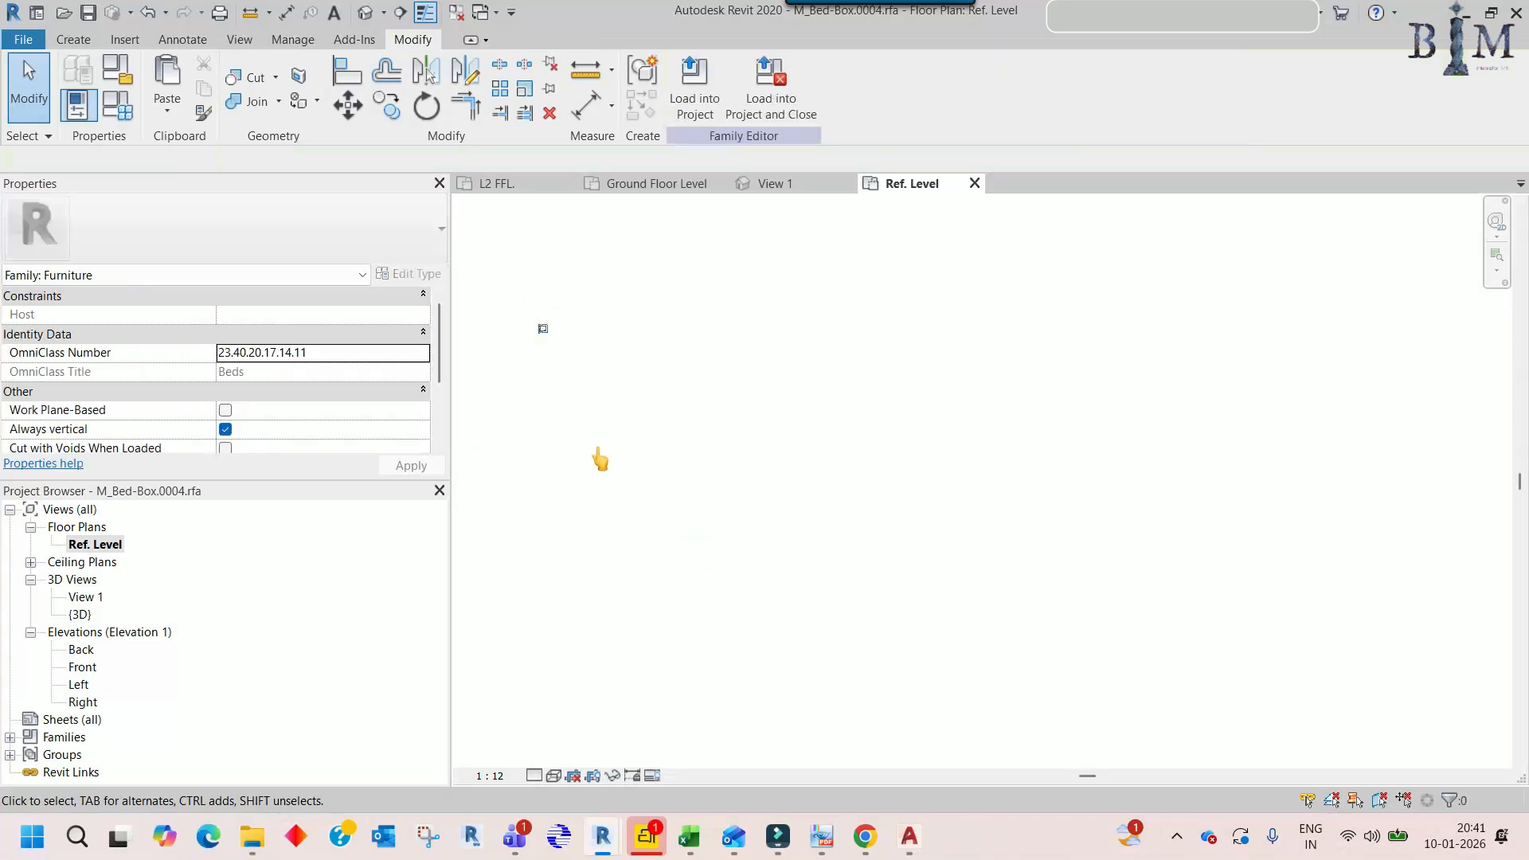
left_click_drag(494, 446, 1114, 716)
left_click_drag(906, 491, 1438, 708)
left_click(1071, 511)
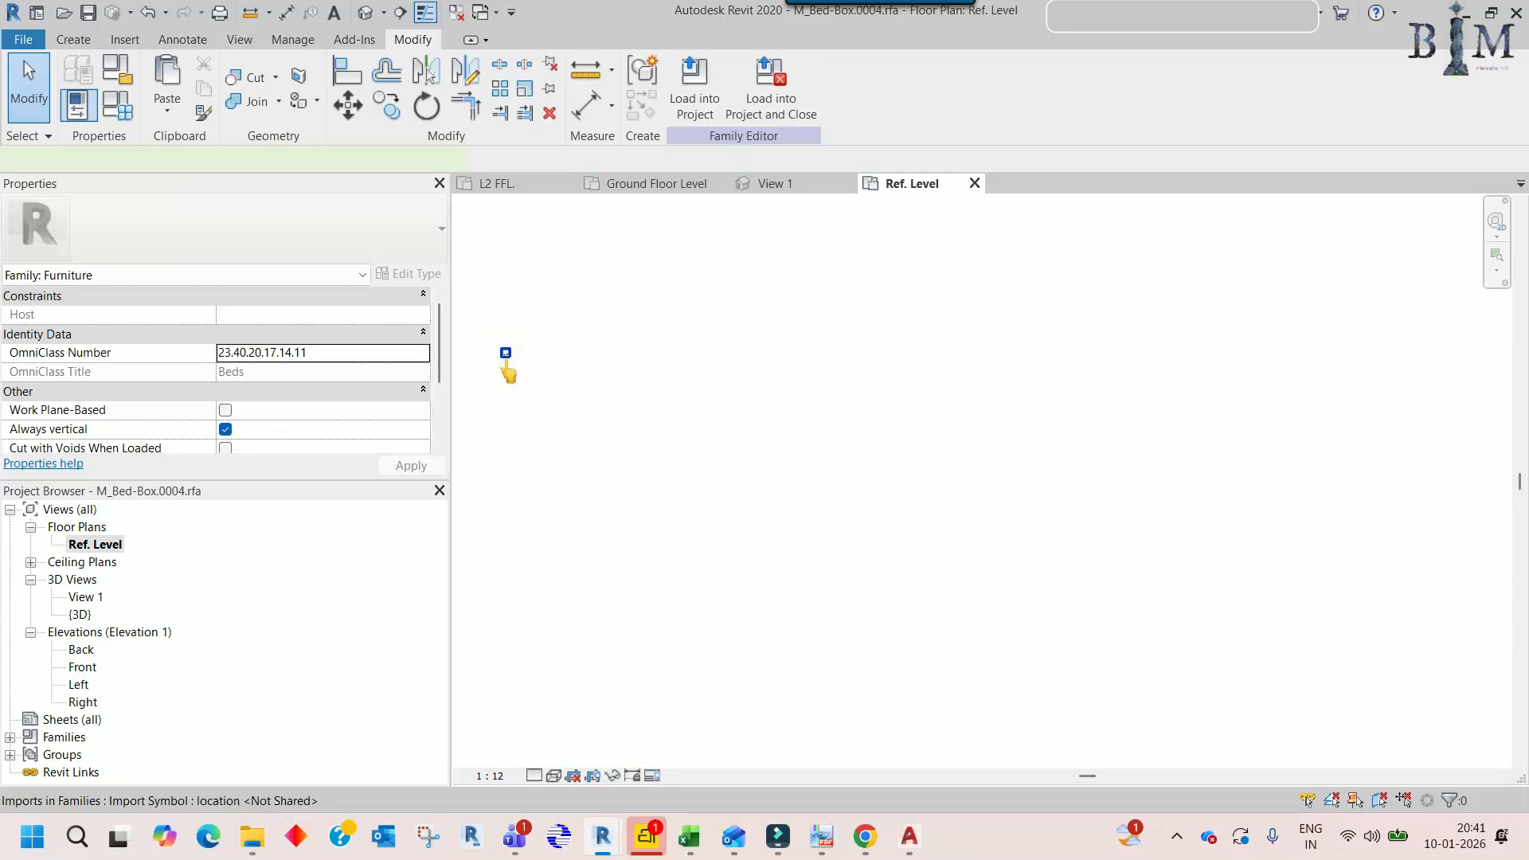
left_click(505, 355)
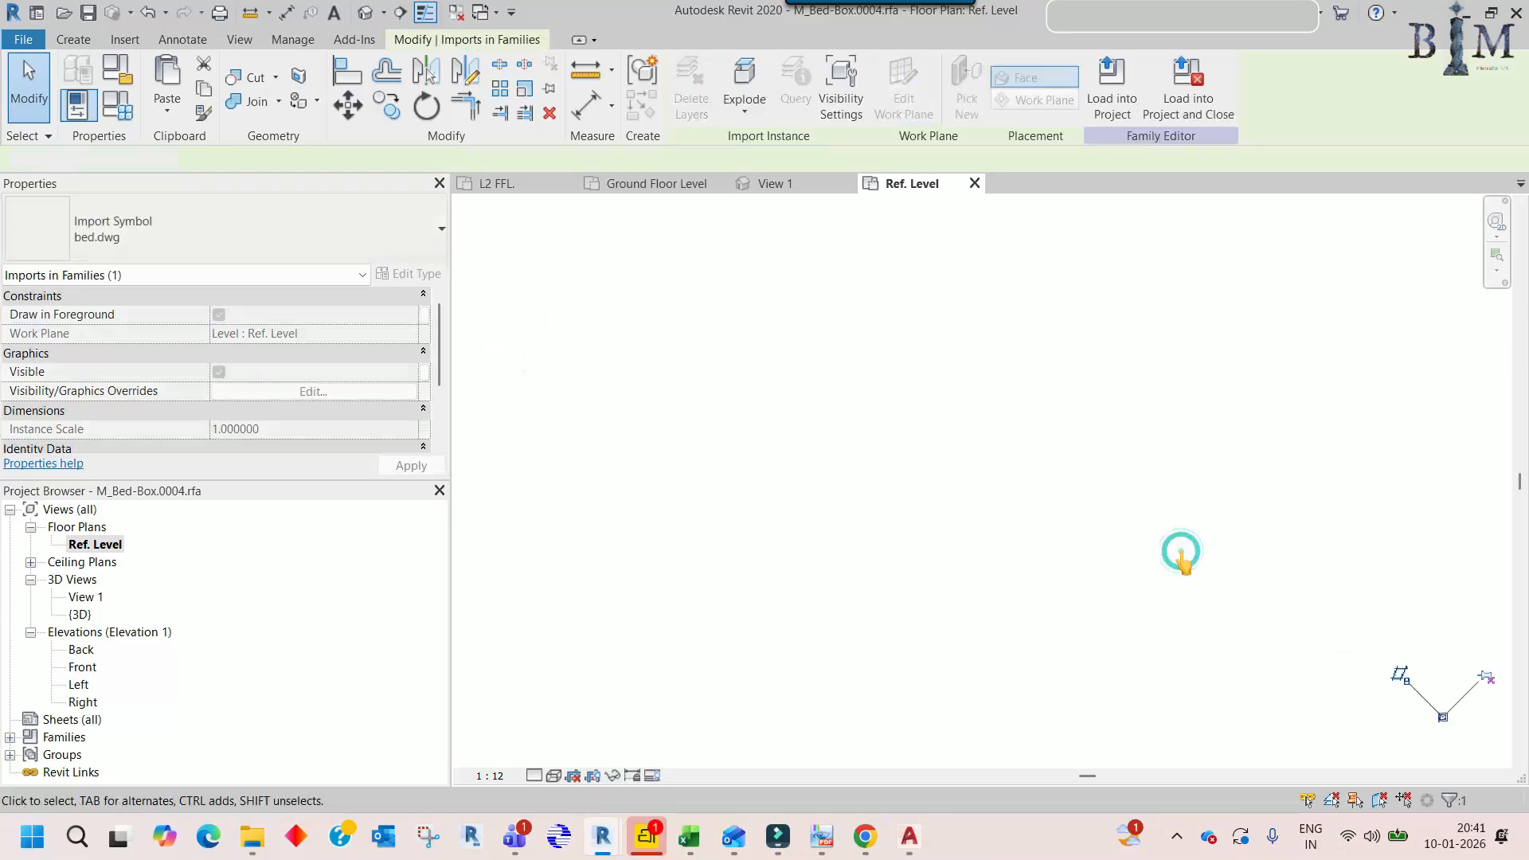
left_click(1181, 552)
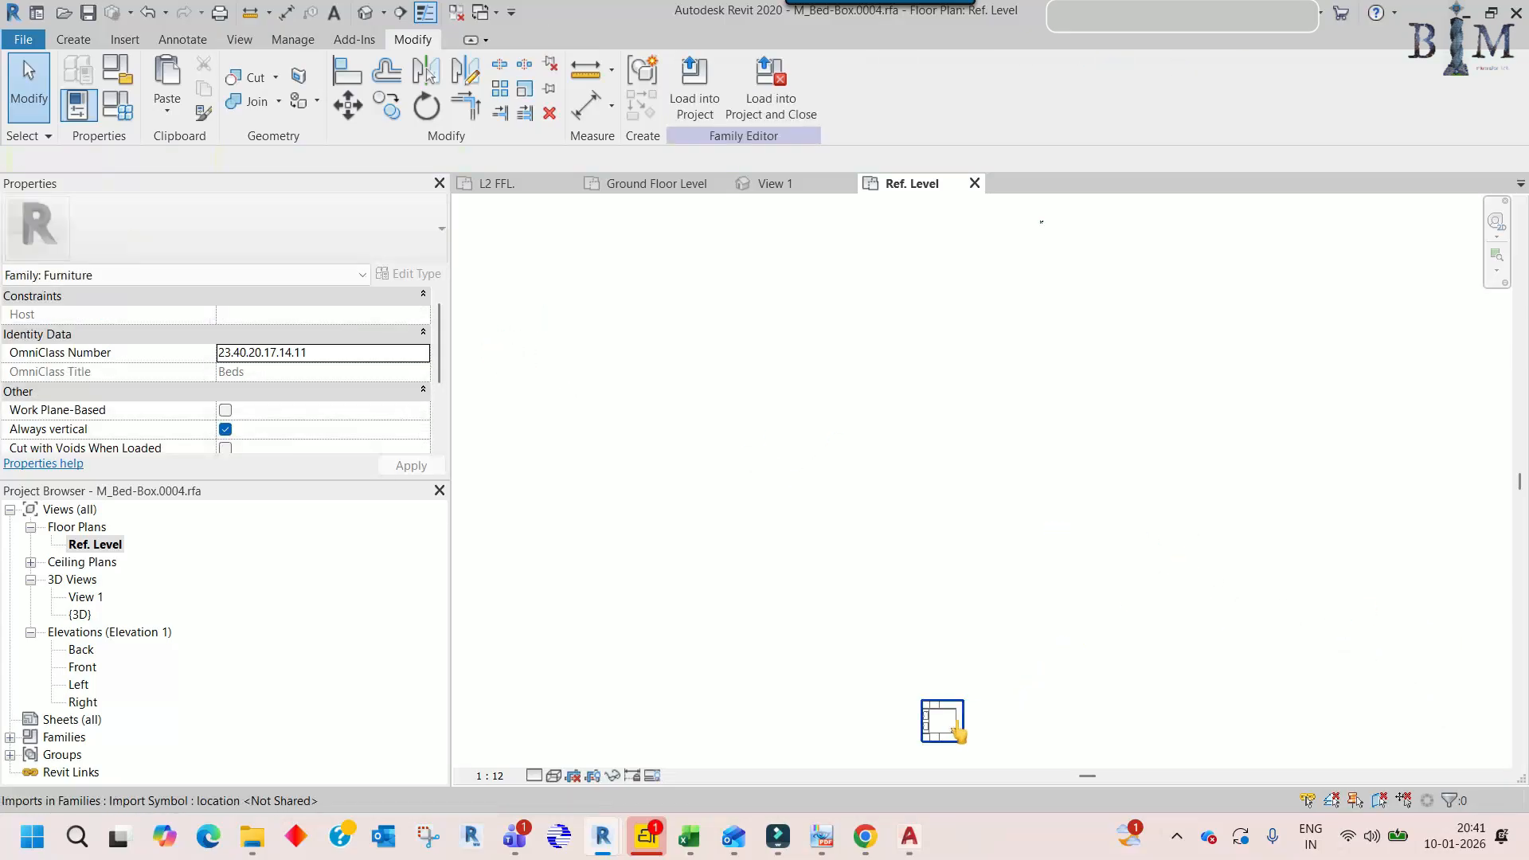
- Bring the bed.dwg import right beside the bed family's geometry, just below it
left_click_drag(957, 731, 1065, 249)
scroll(1061, 243, "up", 5)
middle_click_drag(1060, 238, 1039, 382)
scroll(974, 301, "up", 5)
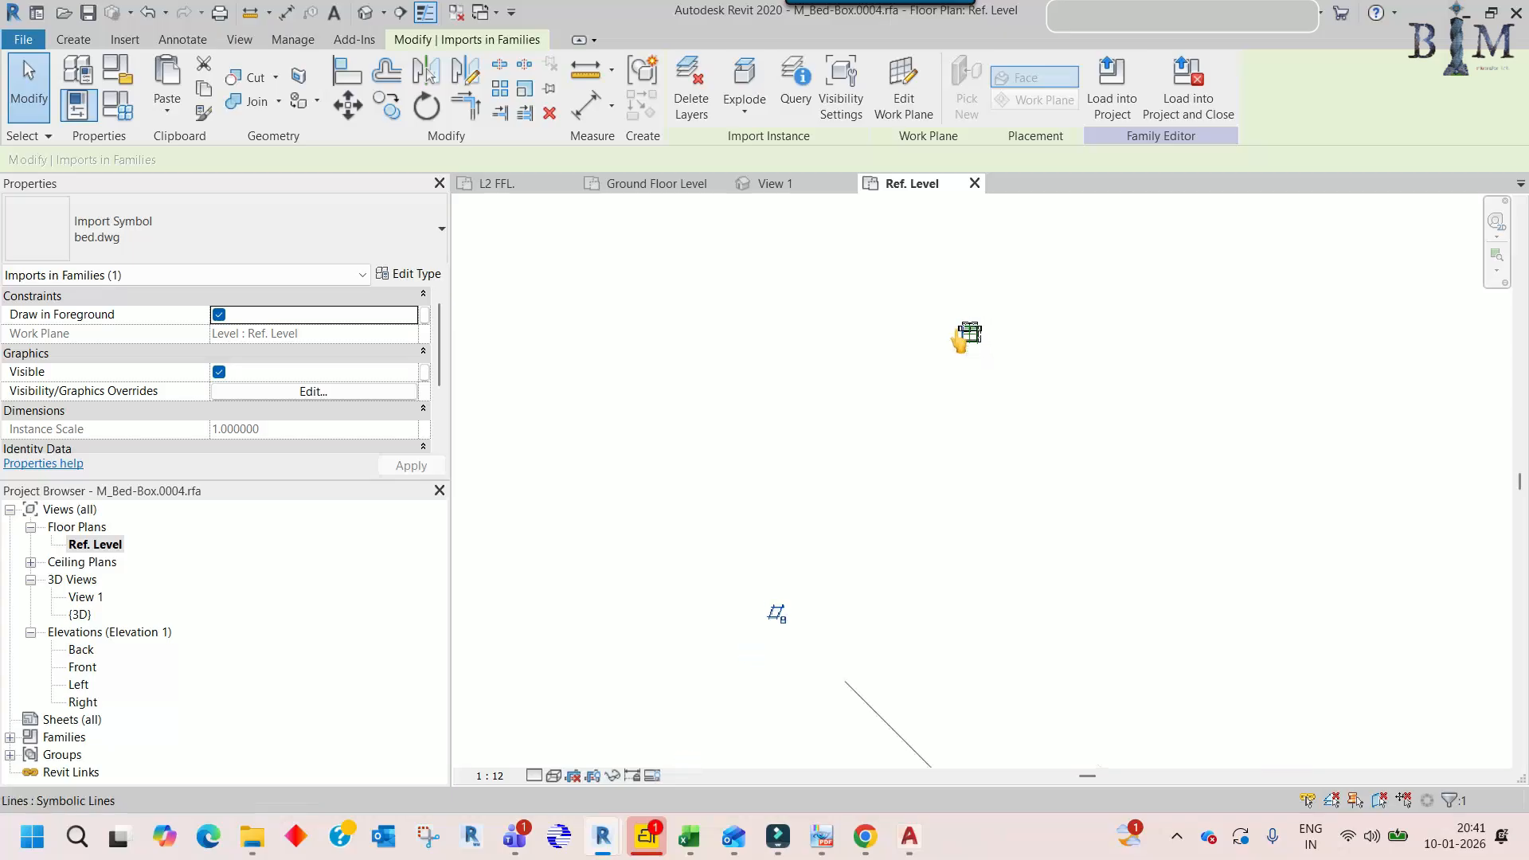
scroll(962, 340, "down", 3)
left_click_drag(1034, 623, 978, 397)
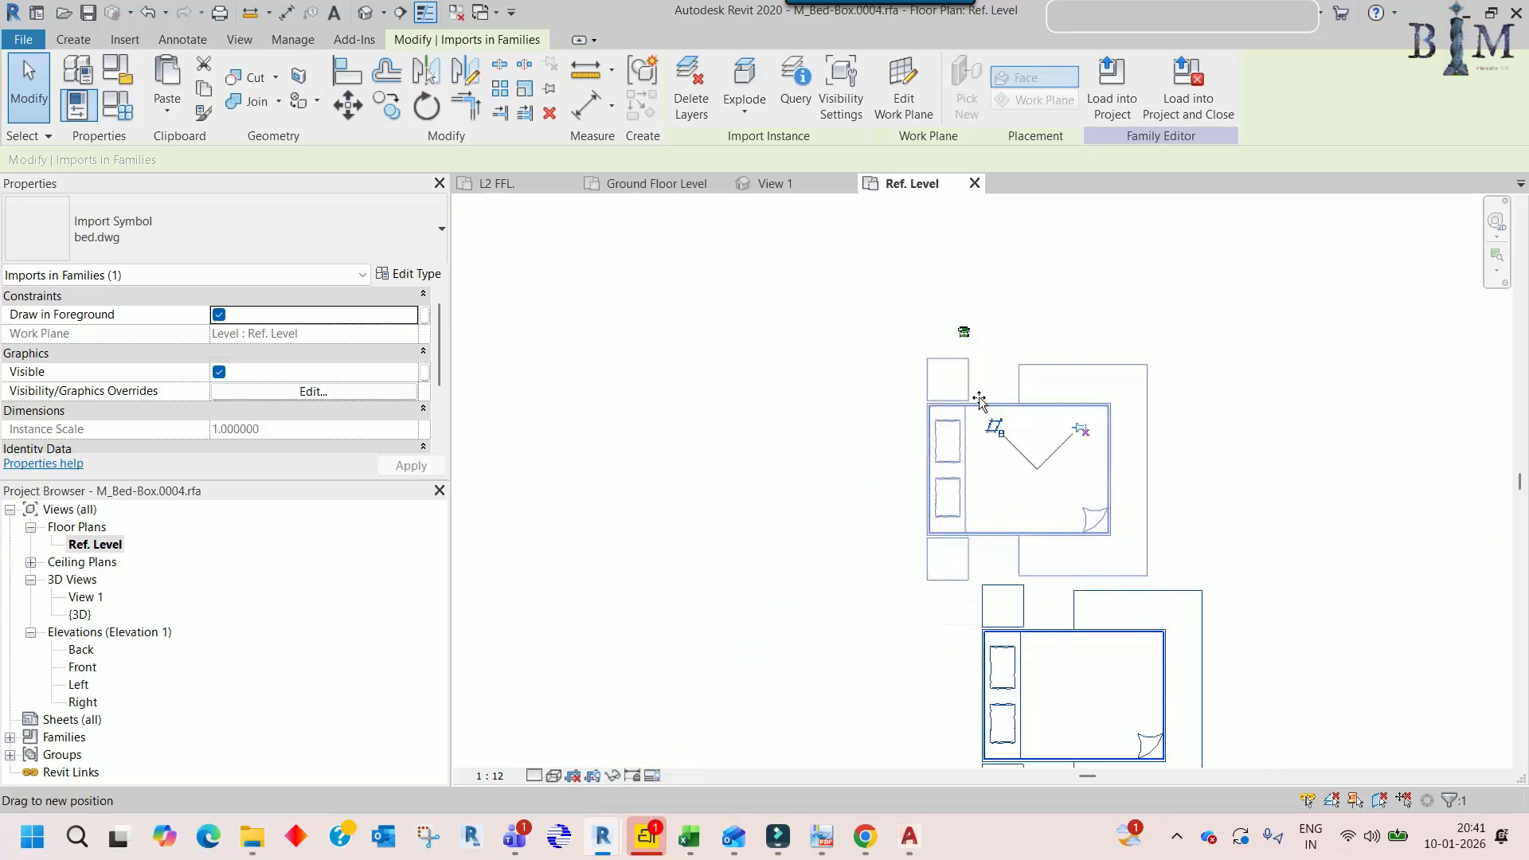
scroll(959, 336, "up", 4)
scroll(1041, 580, "up", 2)
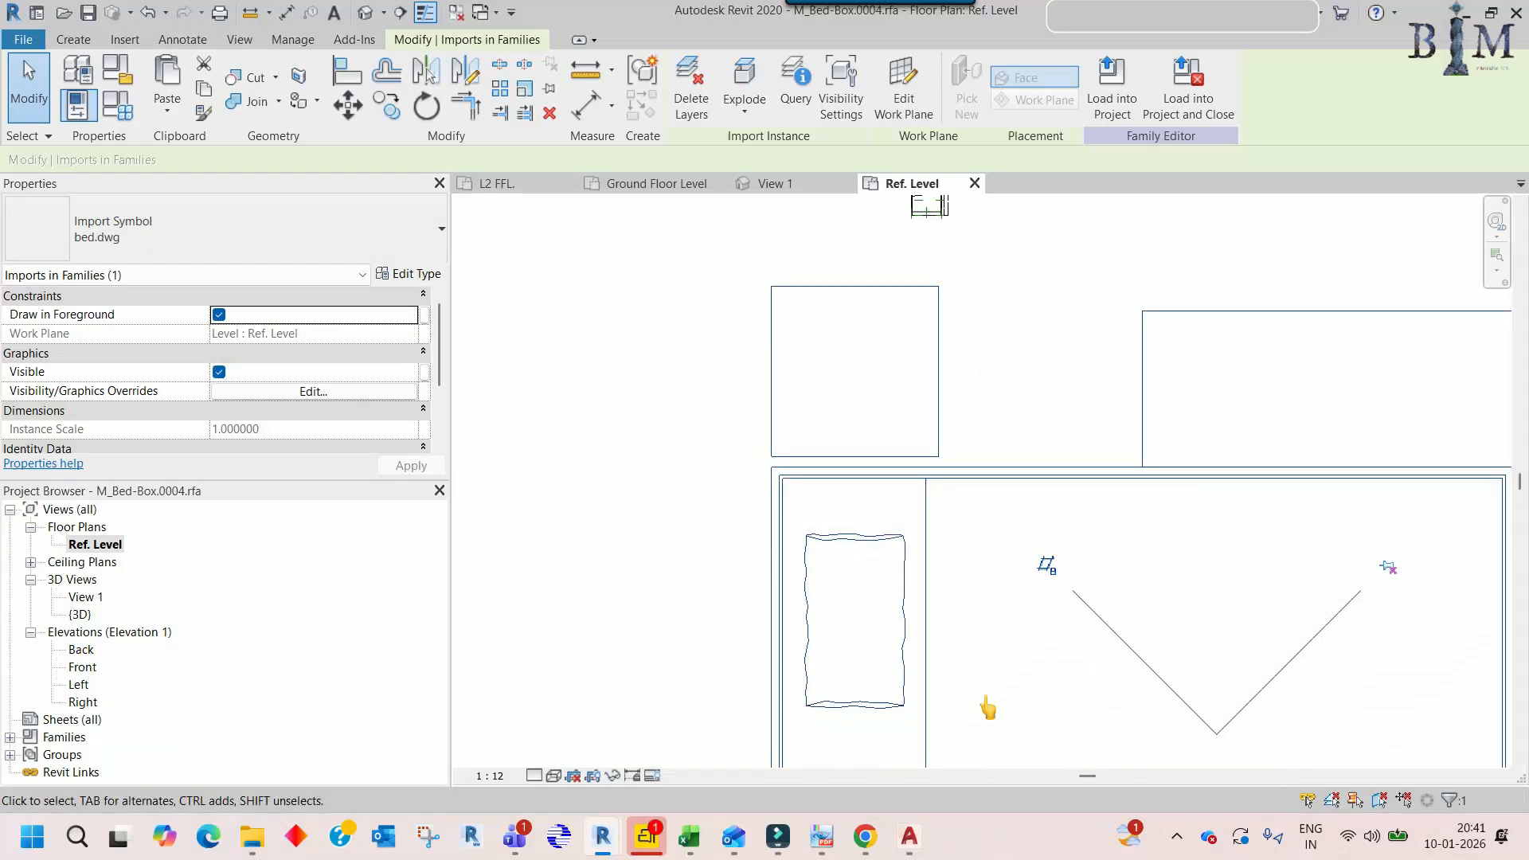
left_click(910, 837)
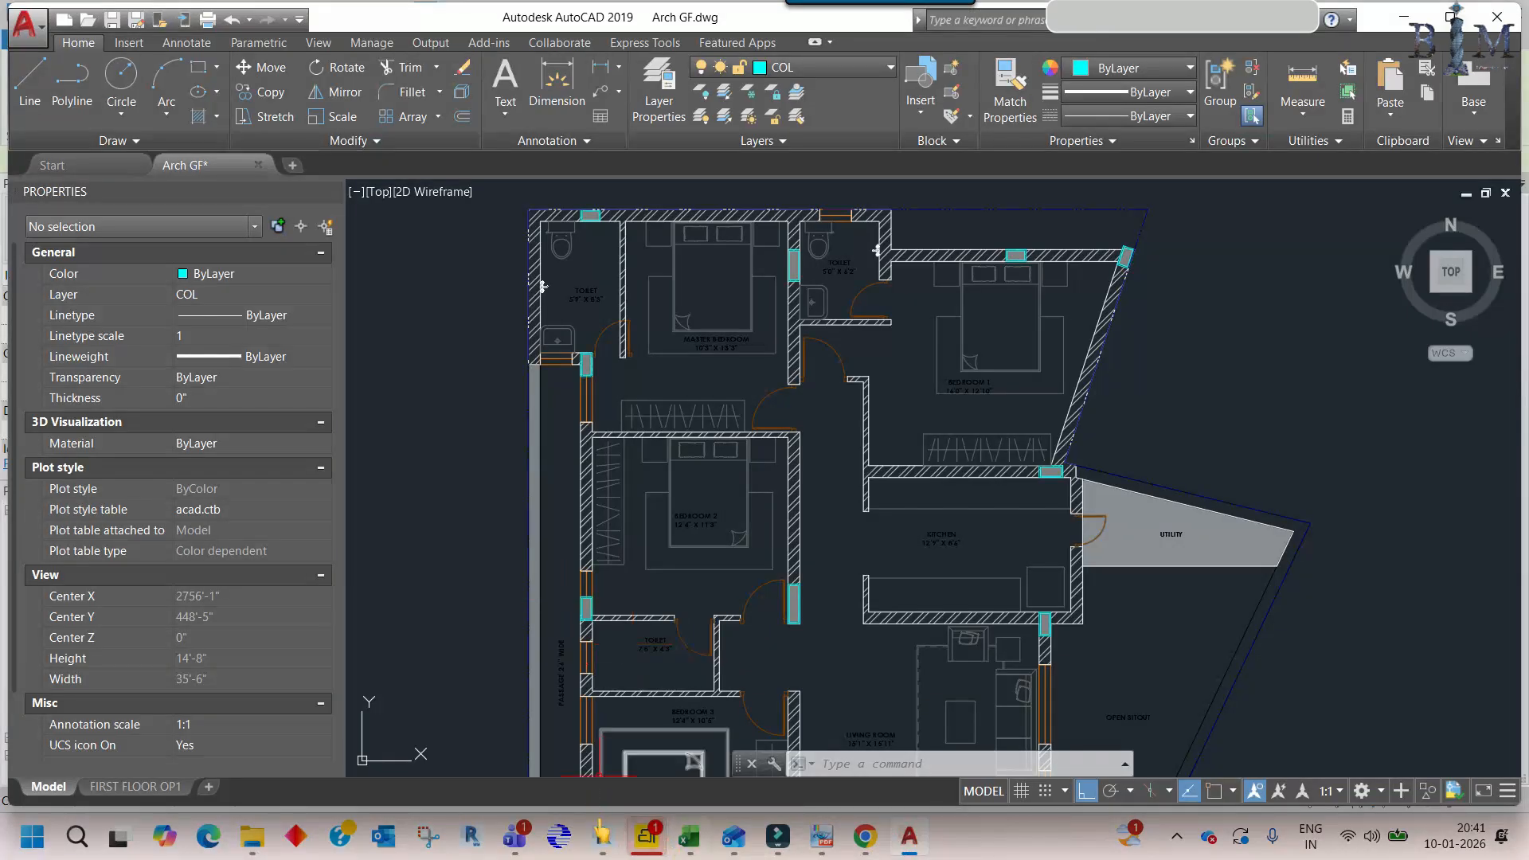
mouse_move(595, 840)
left_click(535, 757)
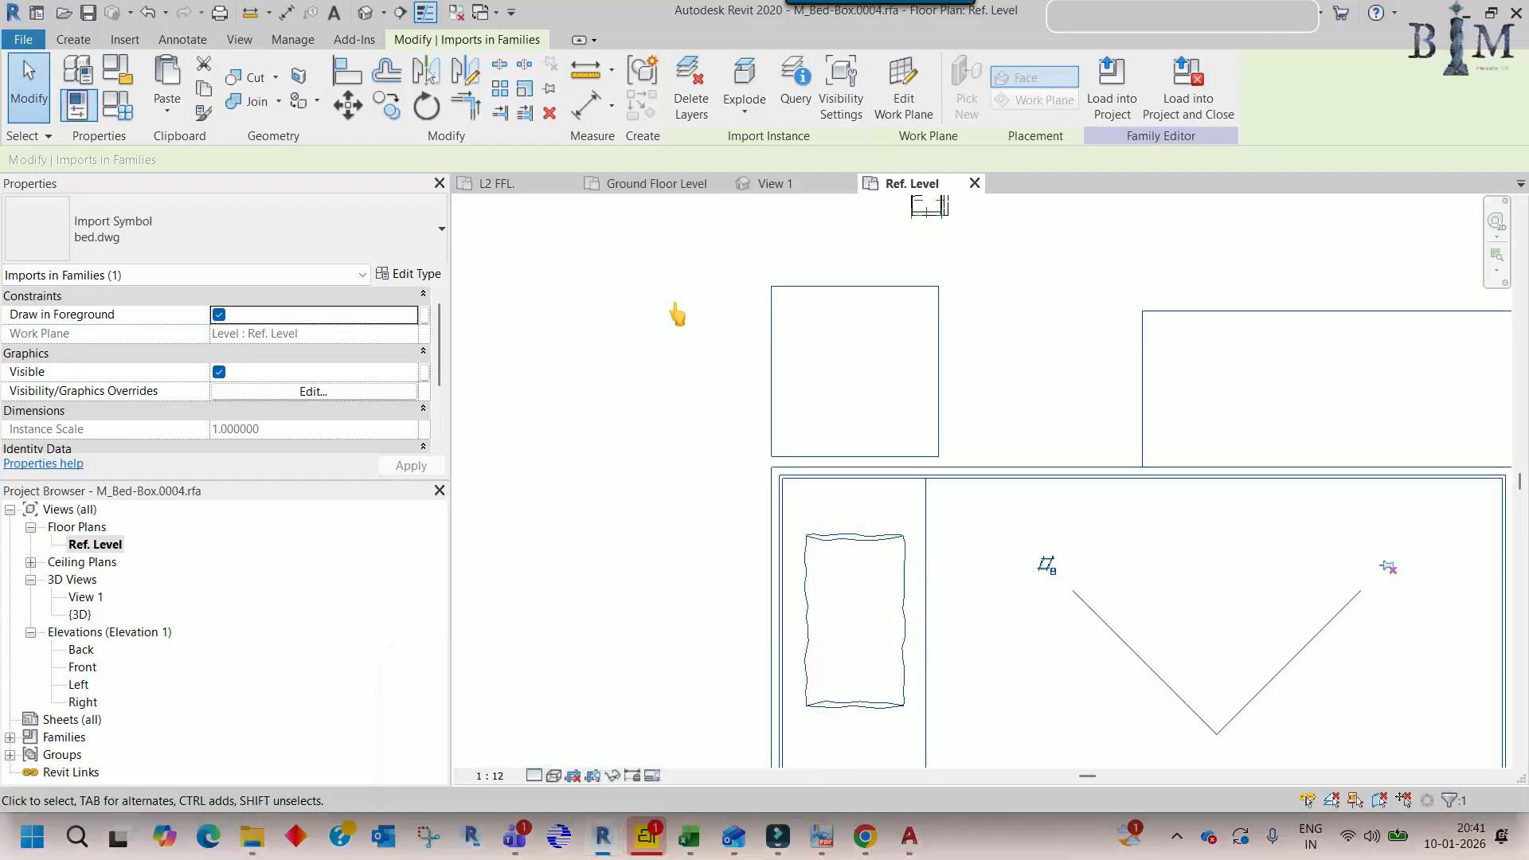
- Place an aligned dimension across the width of Bedroom 2's bed in the Ground Floor Level plan
left_click(635, 185)
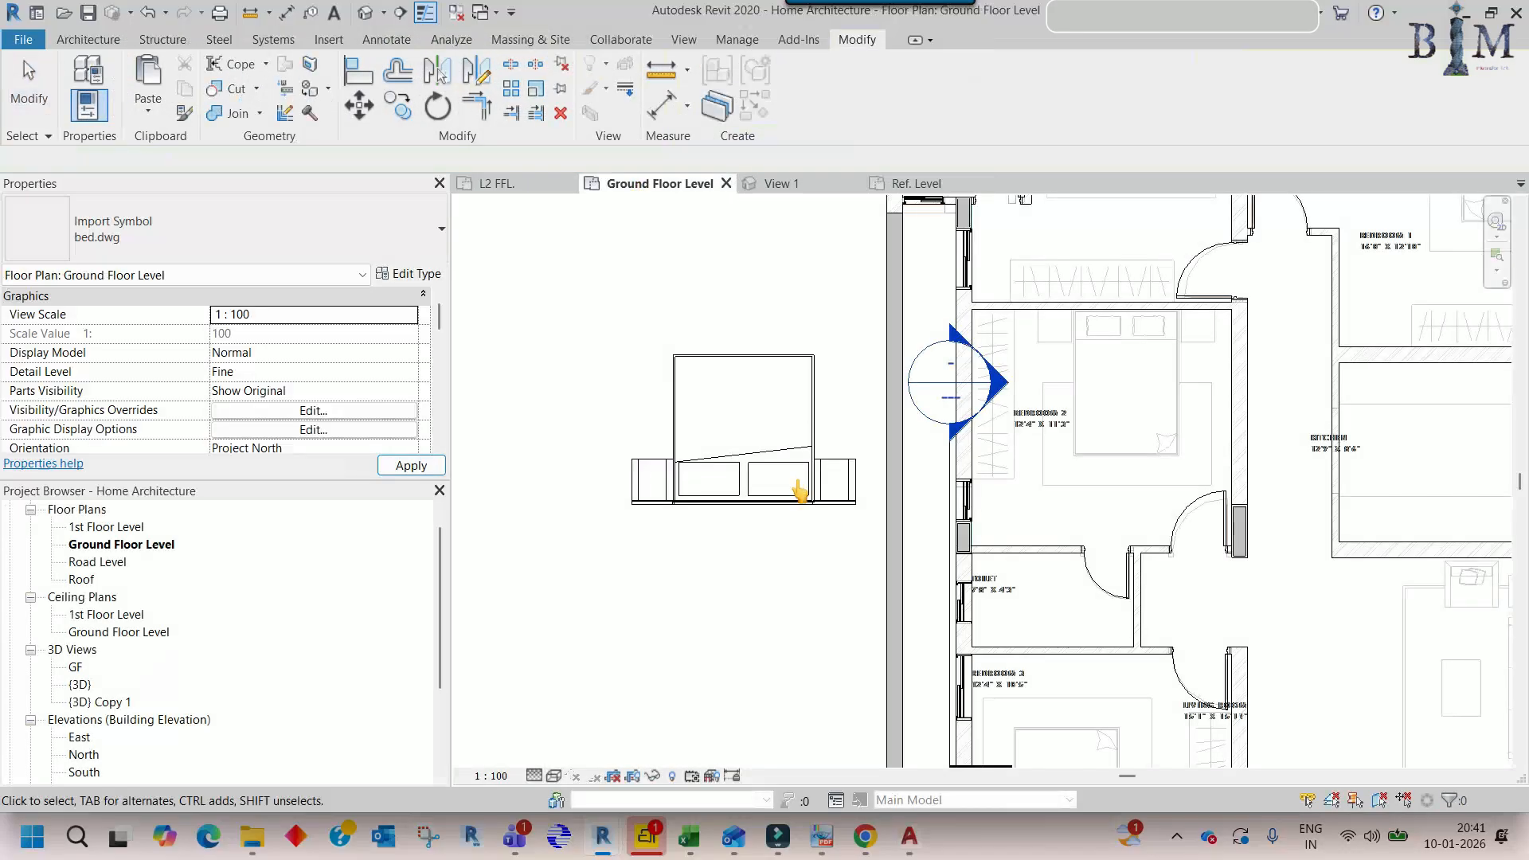
middle_click_drag(1167, 430, 1079, 425)
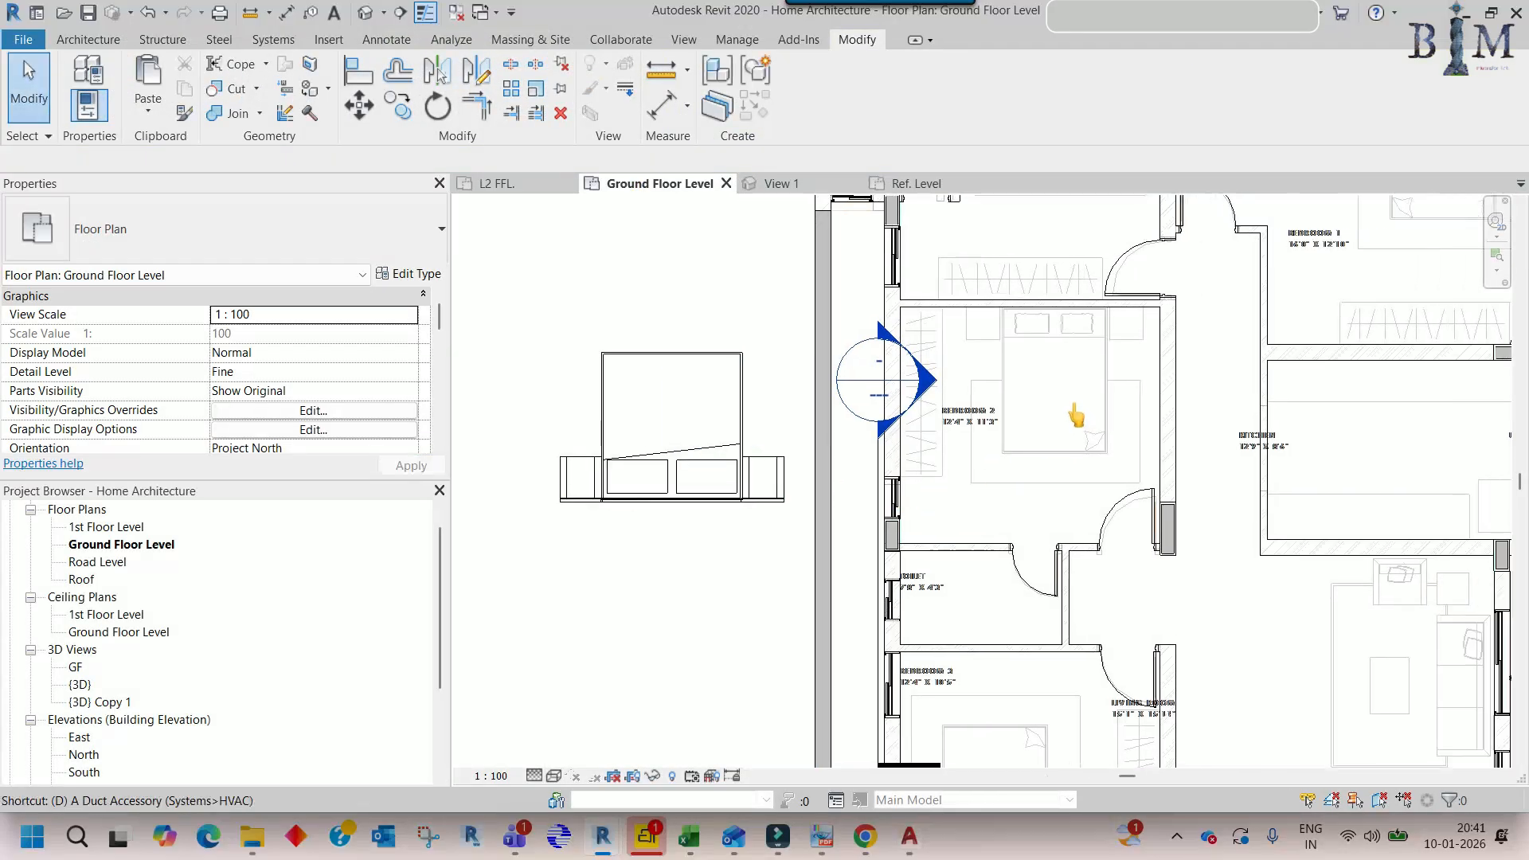
scroll(1054, 343, "up", 2)
scroll(1118, 352, "up", 2)
left_click(1167, 362)
left_click(804, 381)
scroll(907, 390, "down", 3)
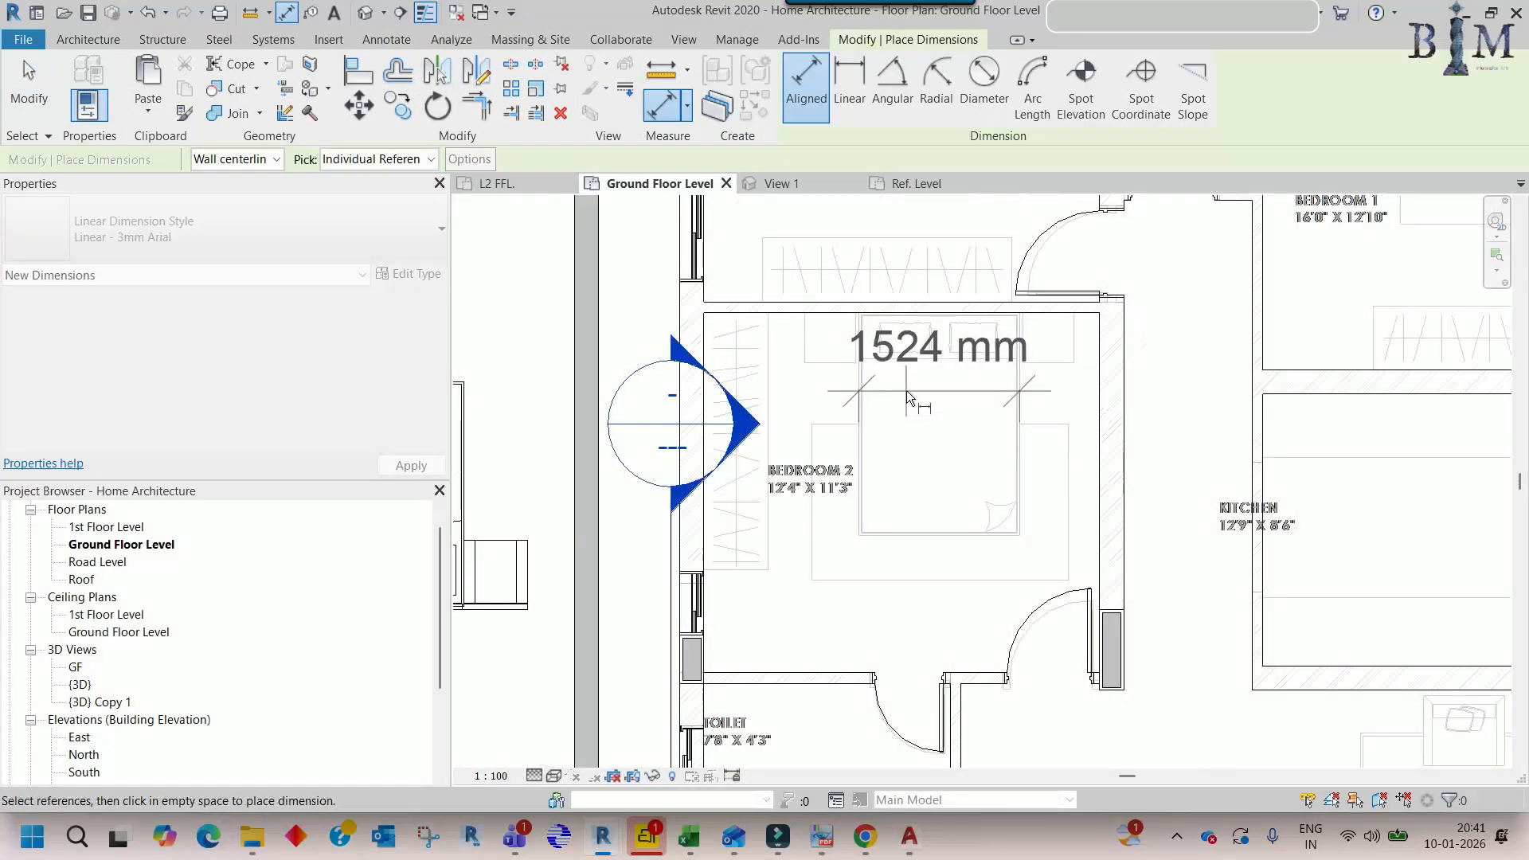
scroll(906, 390, "up", 2)
left_click(941, 444)
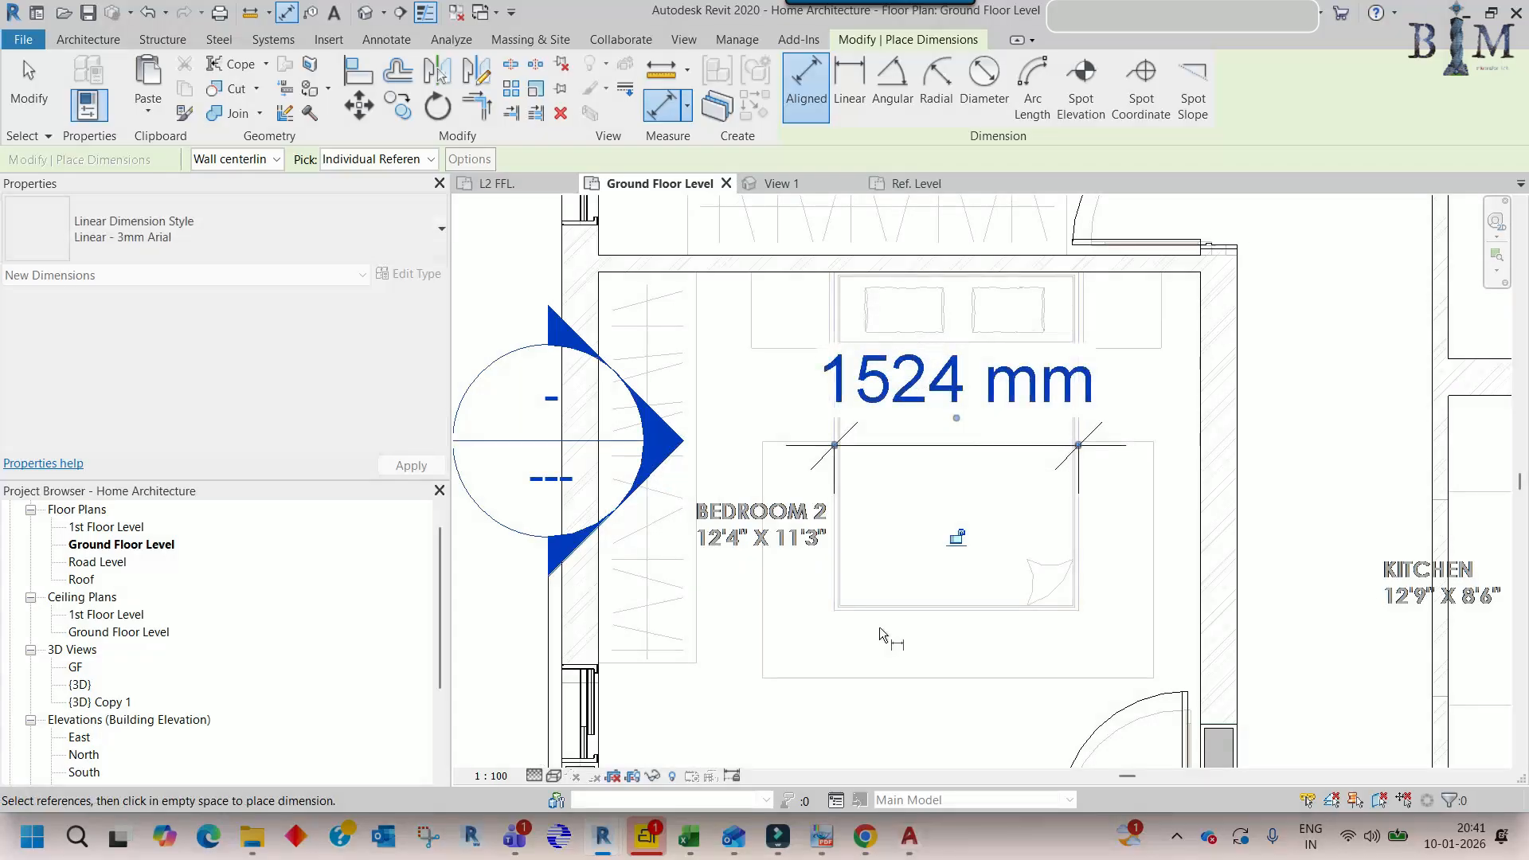
left_click(895, 619)
key("Escape")
key("Escape")
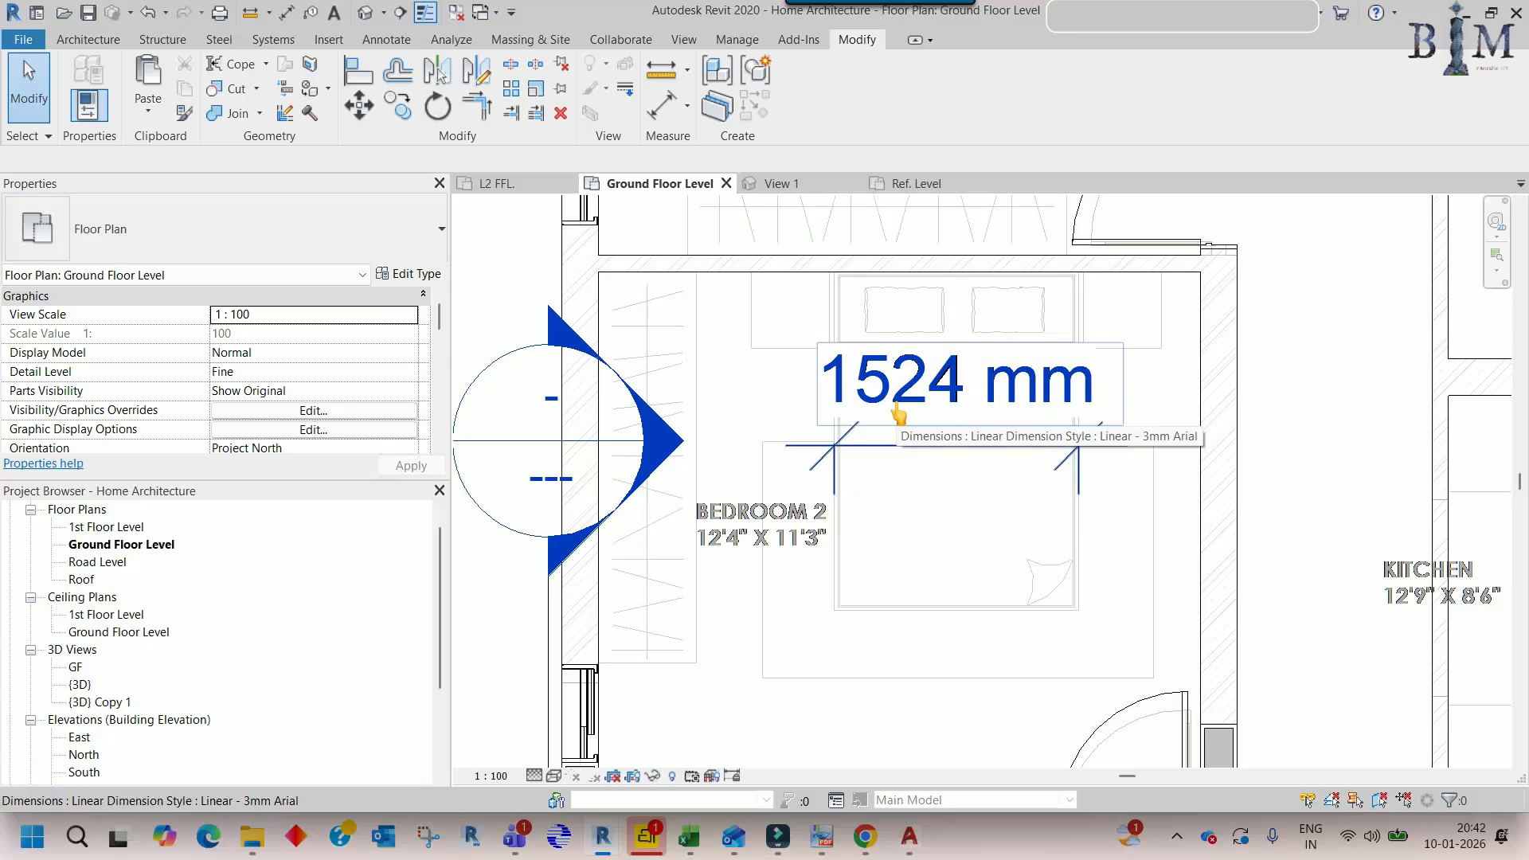
- Shift Bedroom 2's bed-width dimension line slightly upward toward the pillows
scroll(877, 462, "up", 2)
left_click_drag(897, 434, 897, 361)
scroll(898, 403, "down", 2)
key("Escape")
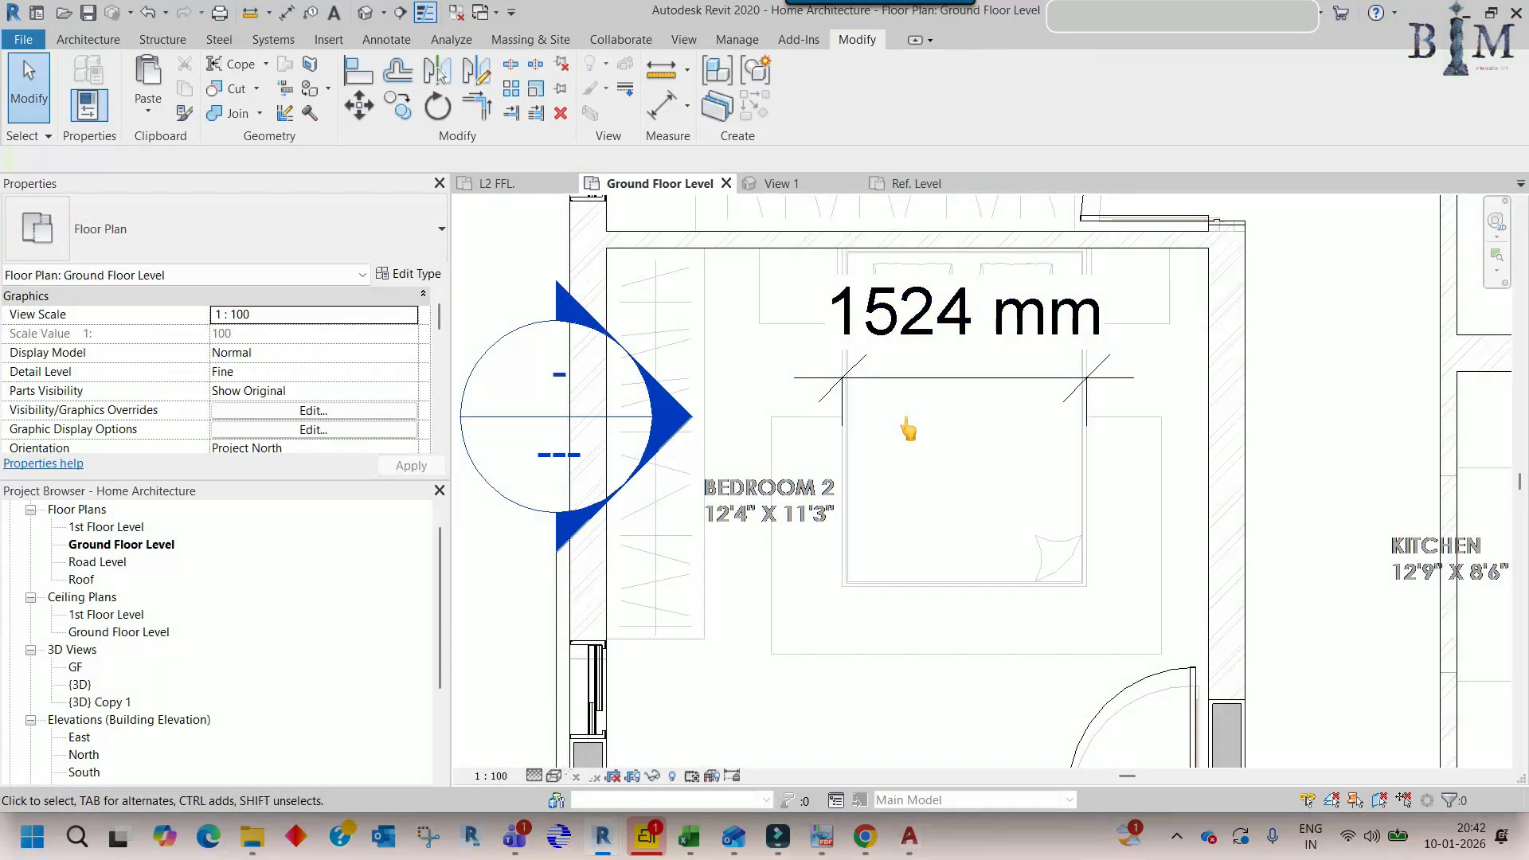
- In the family's Ref. Level plan, draw a 1524 mm line down from the imported bed's upper edge, ending in a horizontal segment about 6000 mm long
left_click(912, 183)
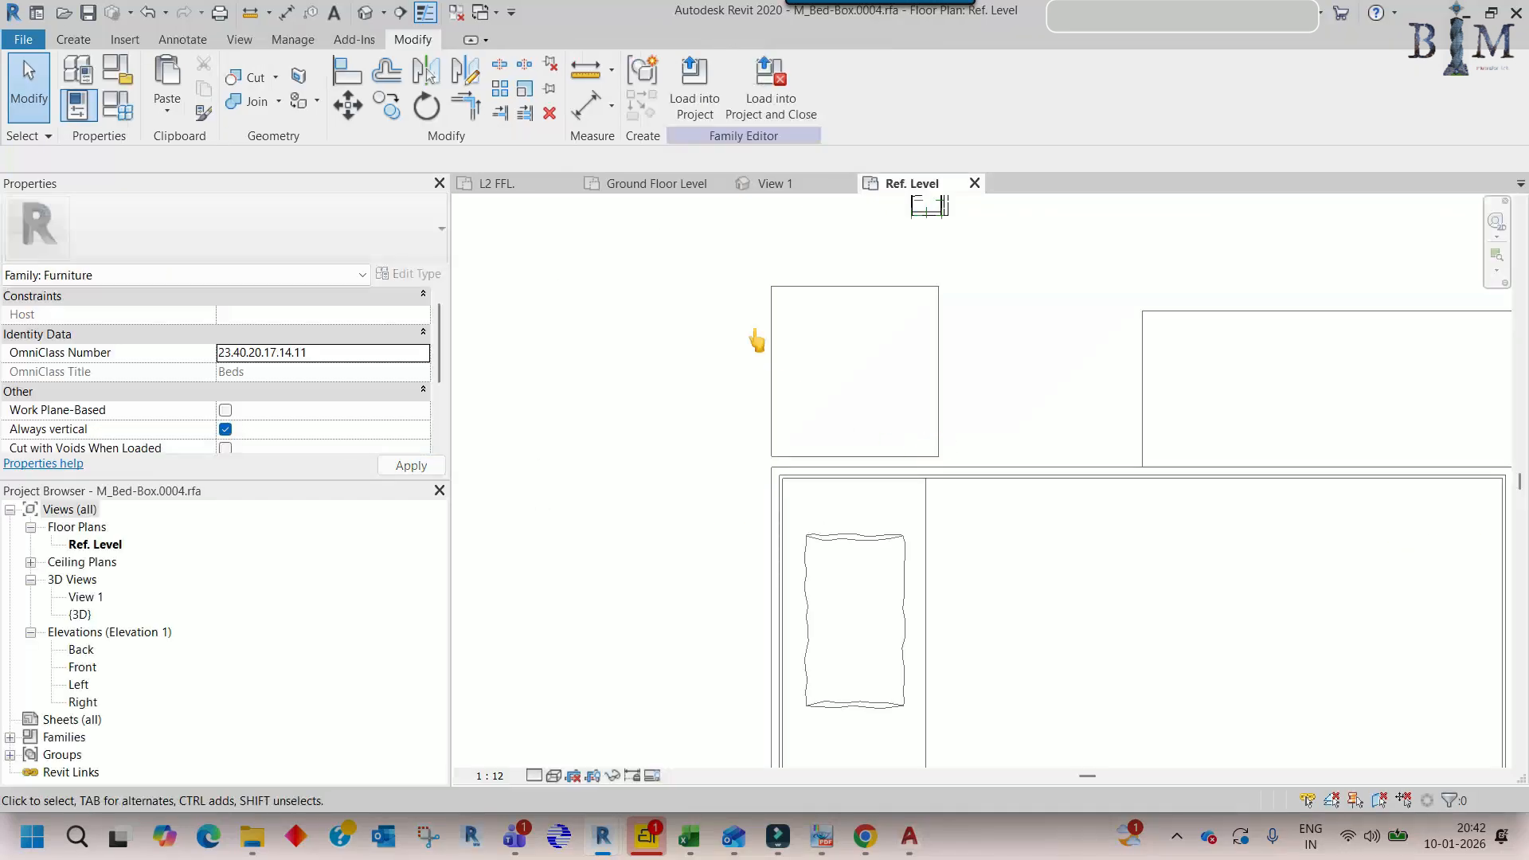
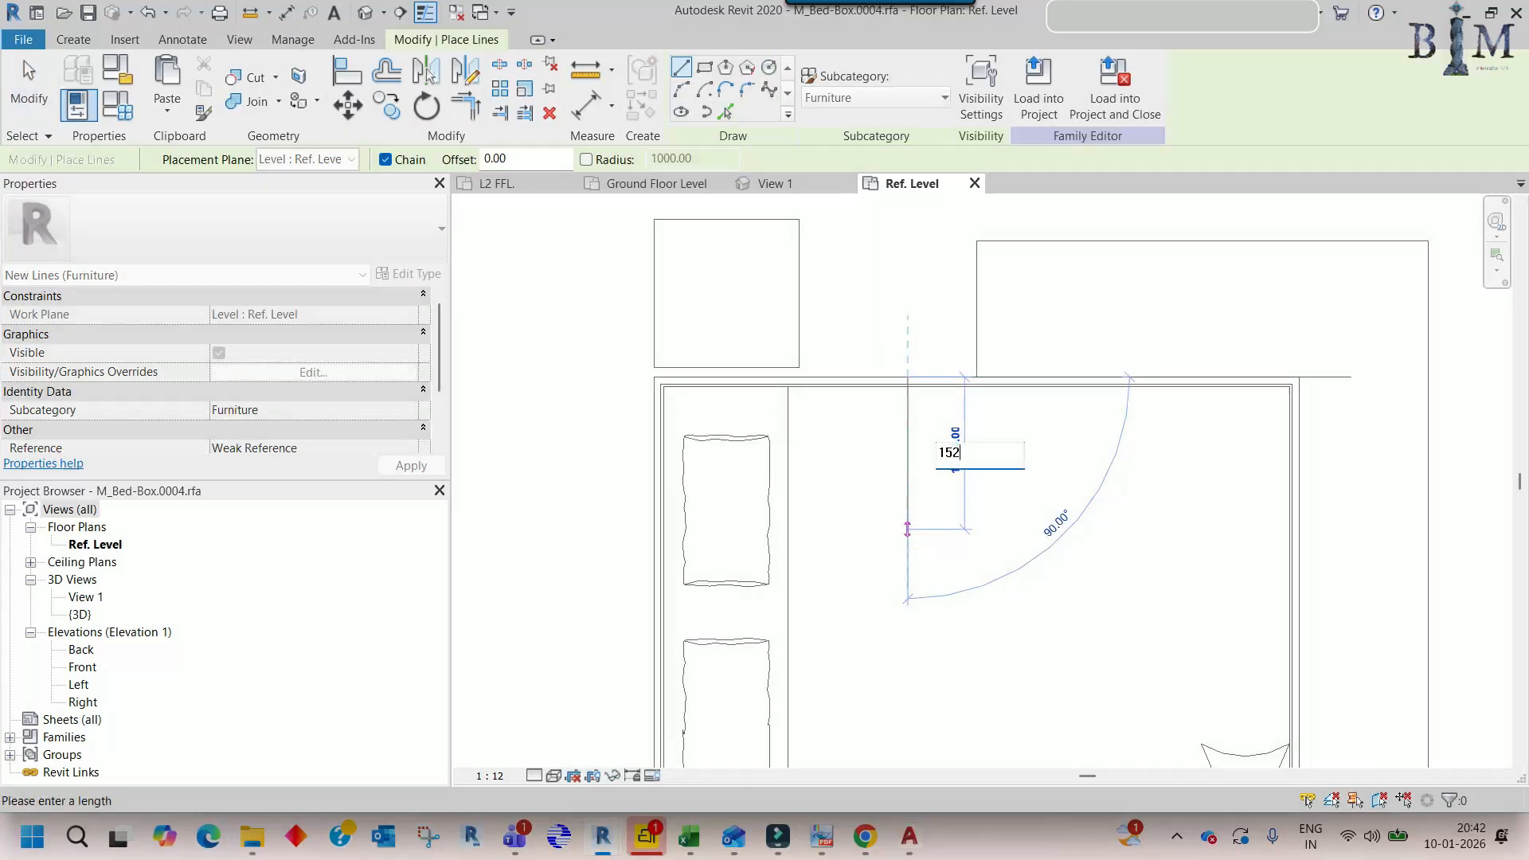
key("Return")
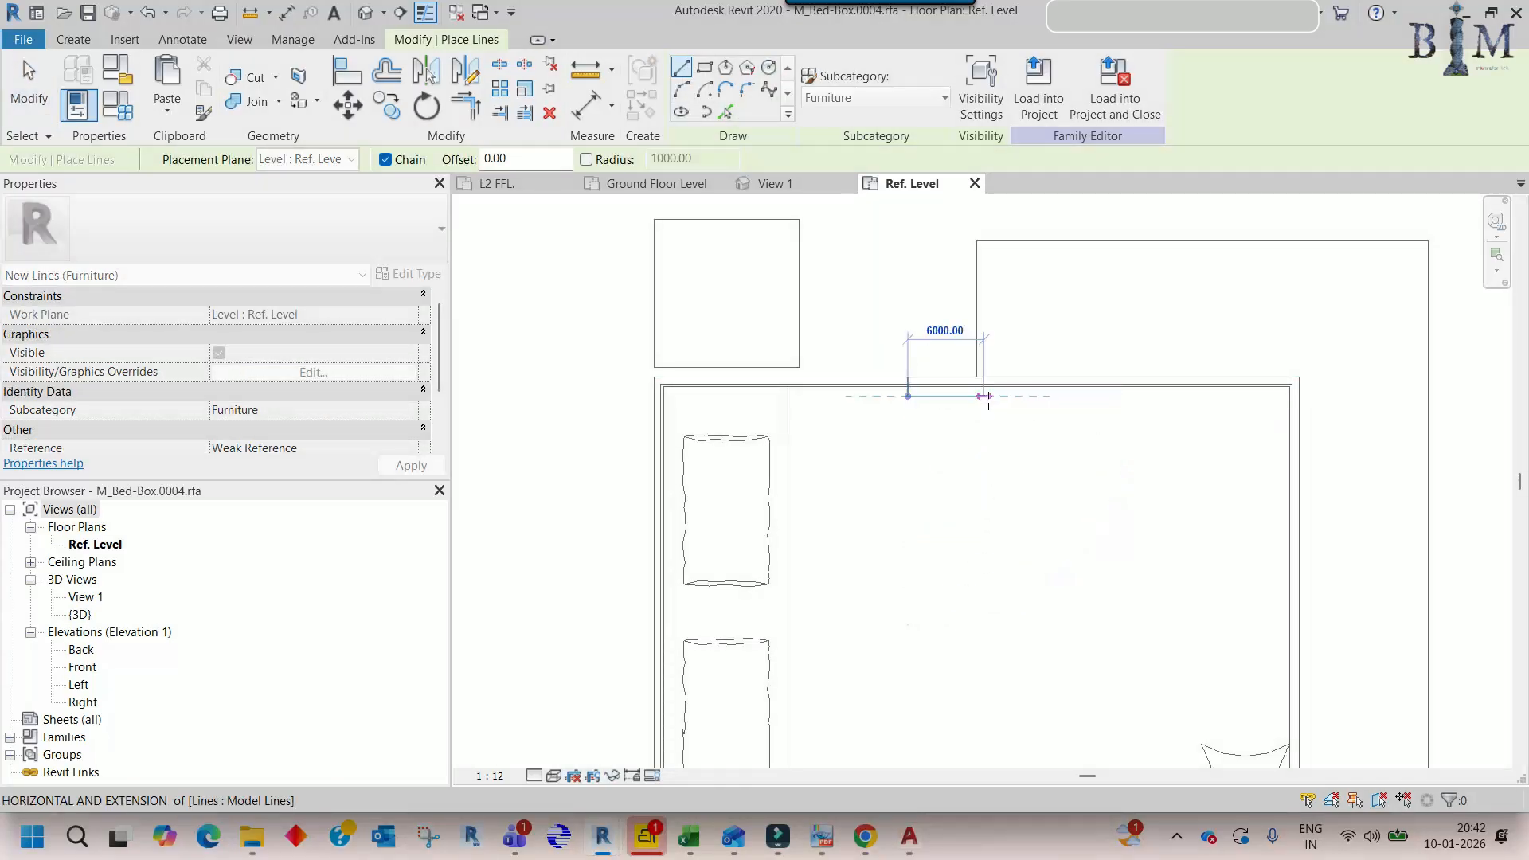
left_click(996, 386)
key("Escape")
key("Escape")
- Scale the bed.dwg import graphically from the bed's upper edge, reducing its bed width to the 1524 mm reference line
left_click(886, 376)
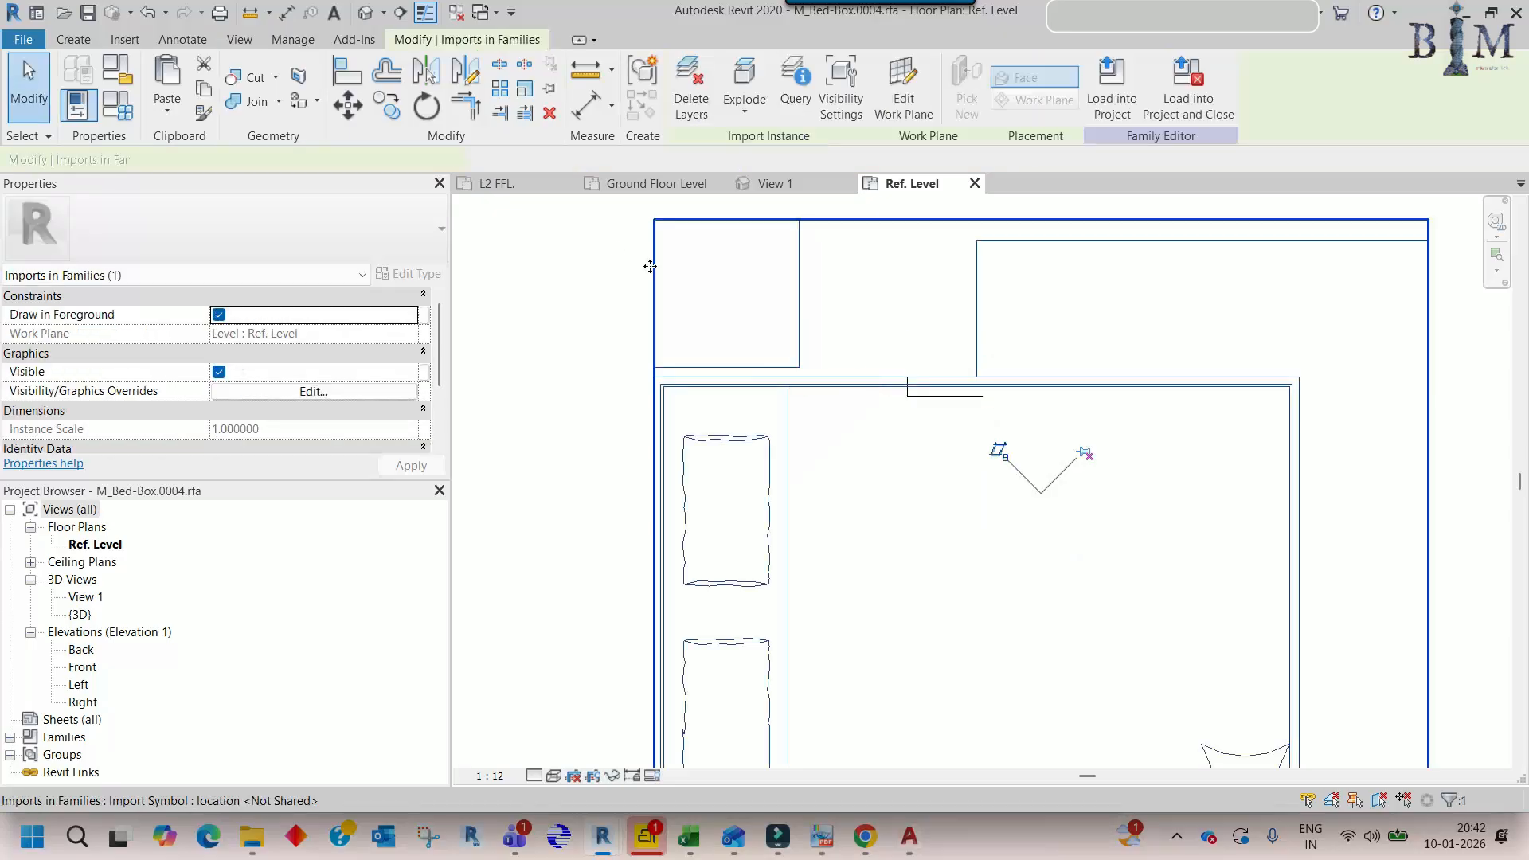
left_click(522, 89)
left_click(907, 377)
middle_click_drag(909, 508, 907, 250)
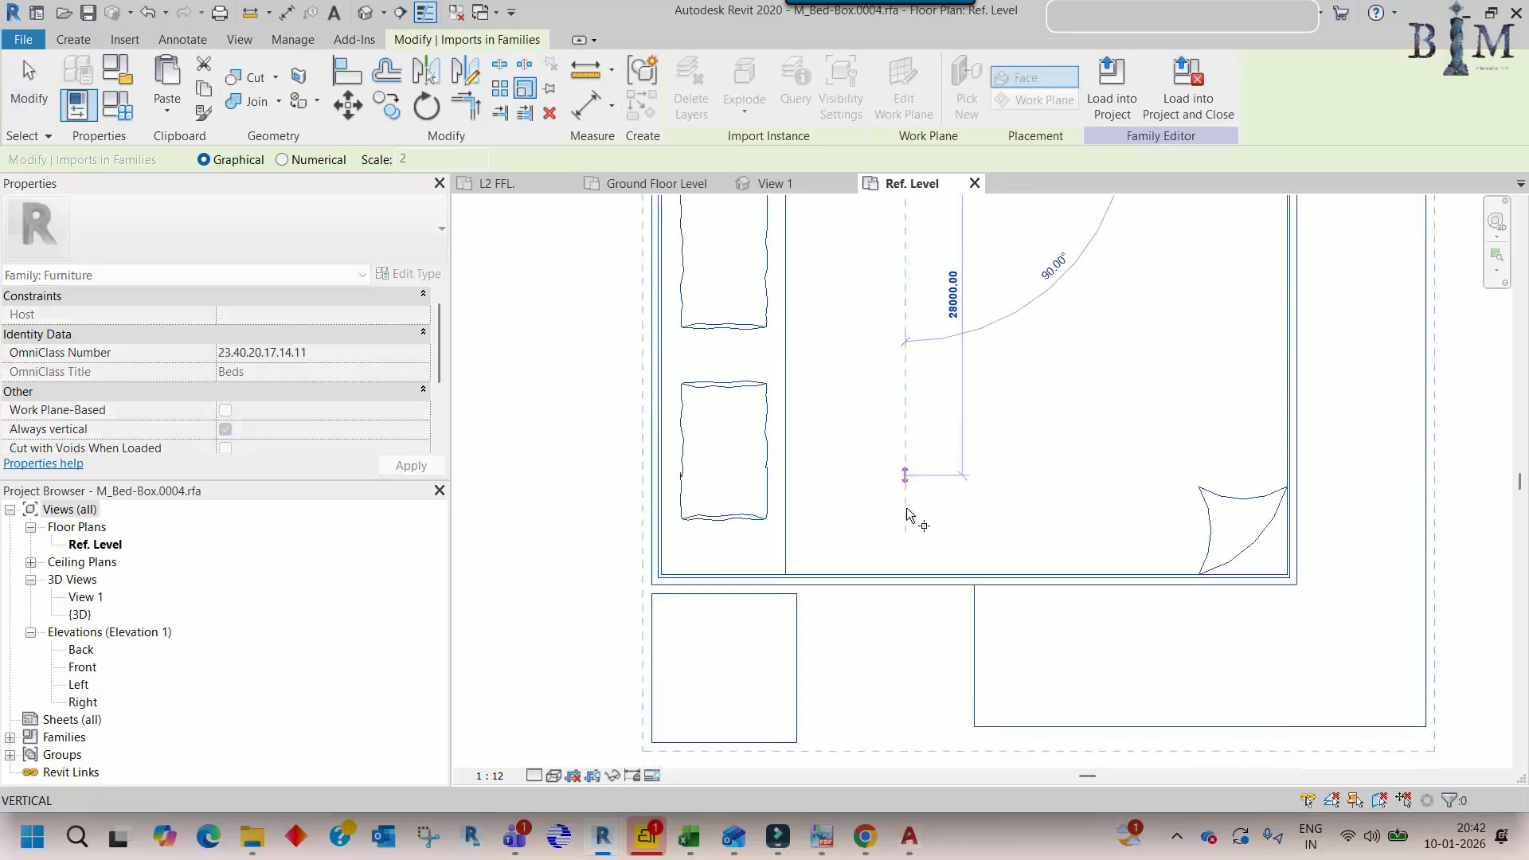
left_click(902, 582)
middle_click_drag(904, 404, 900, 648)
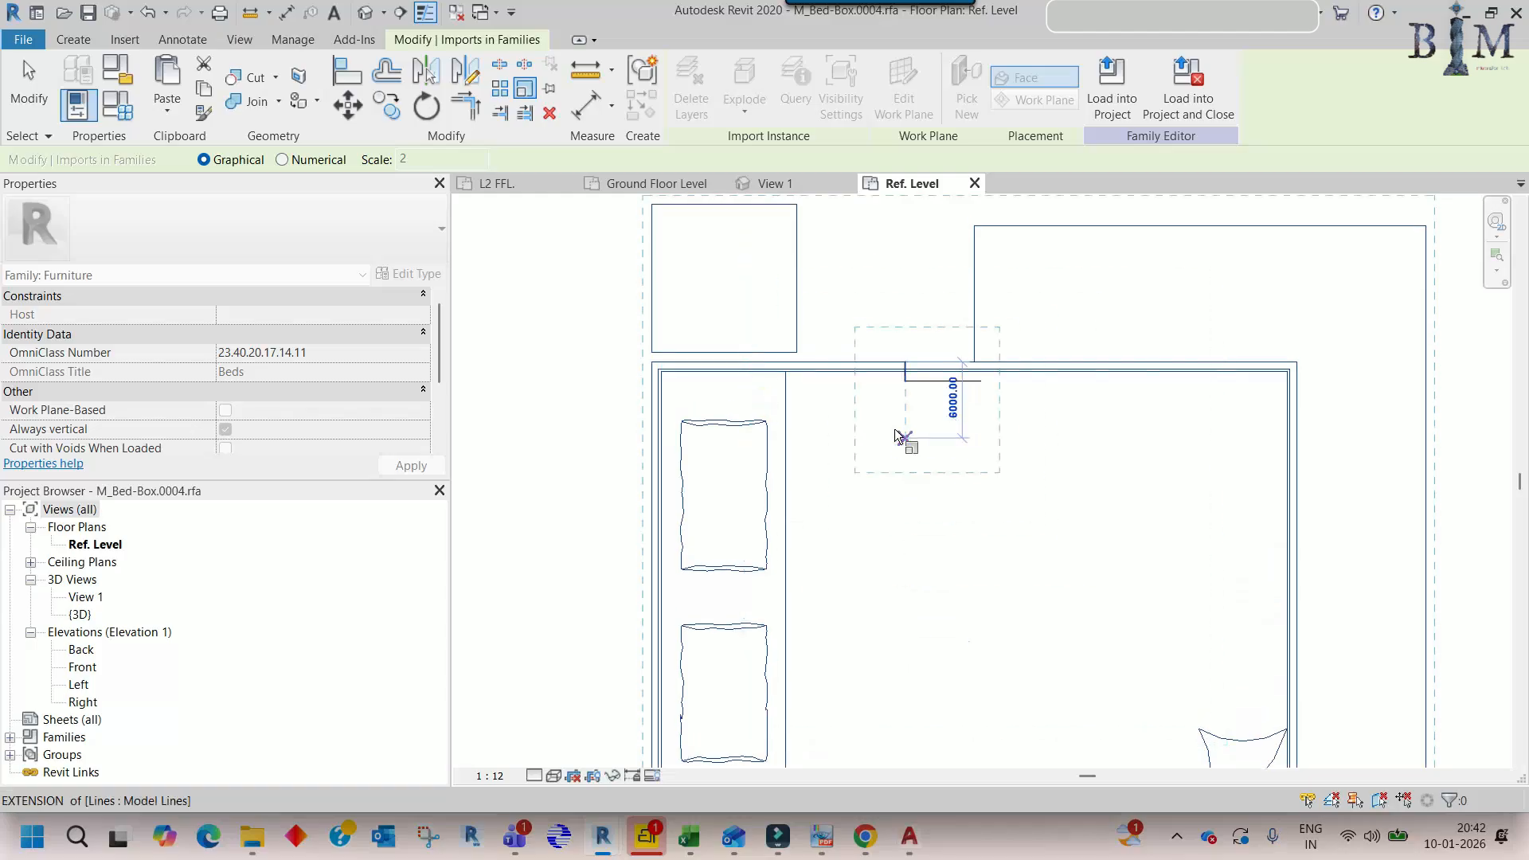
left_click(906, 390)
scroll(923, 386, "up", 2)
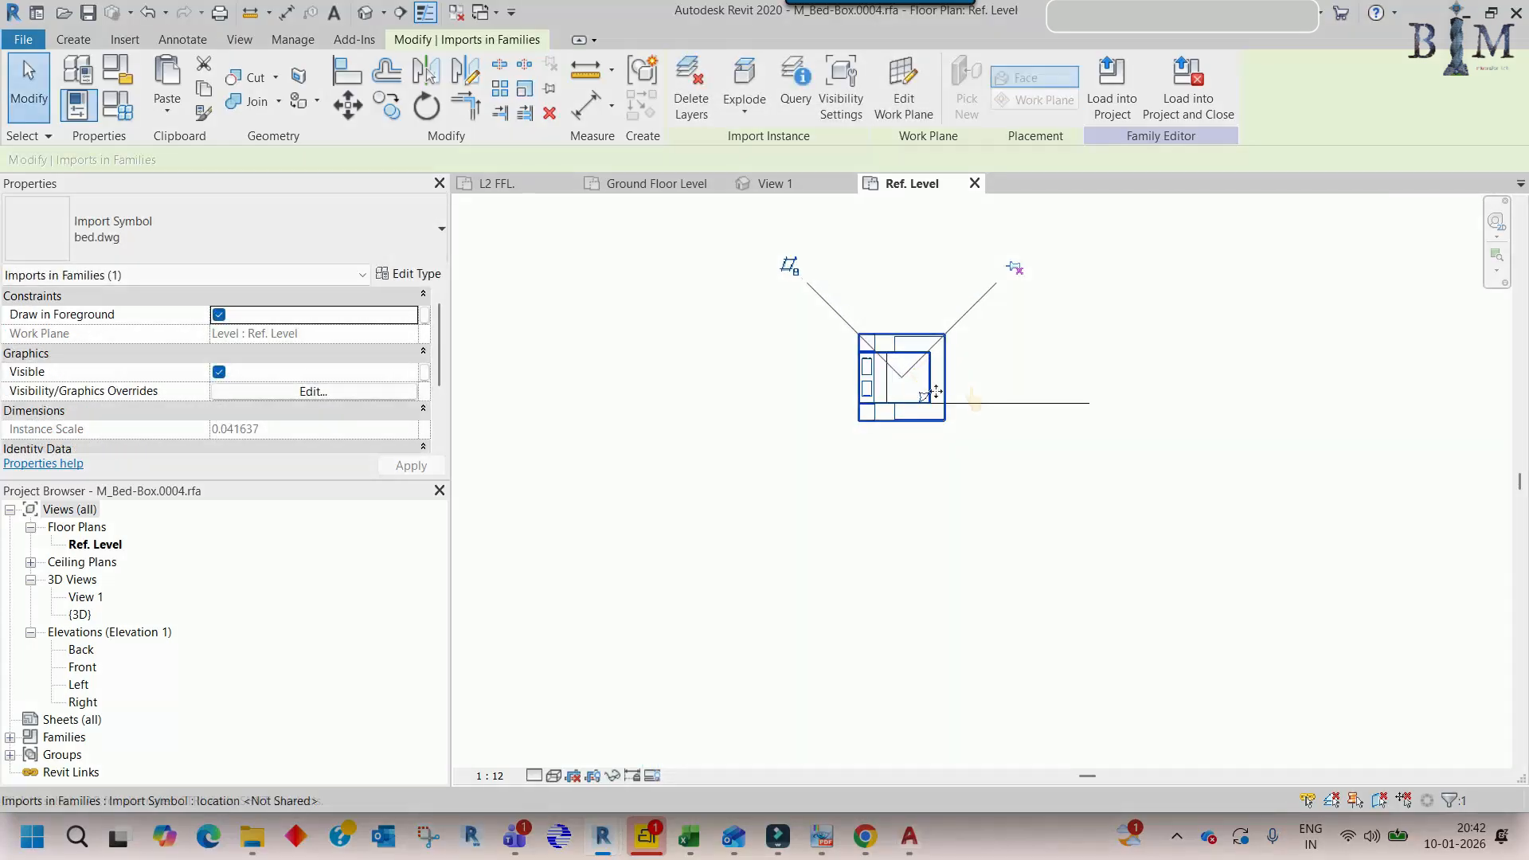
- Delete the long horizontal reference line drawn at the lower edge of the imported bed
middle_click_drag(1035, 396, 1013, 489)
left_click(962, 500)
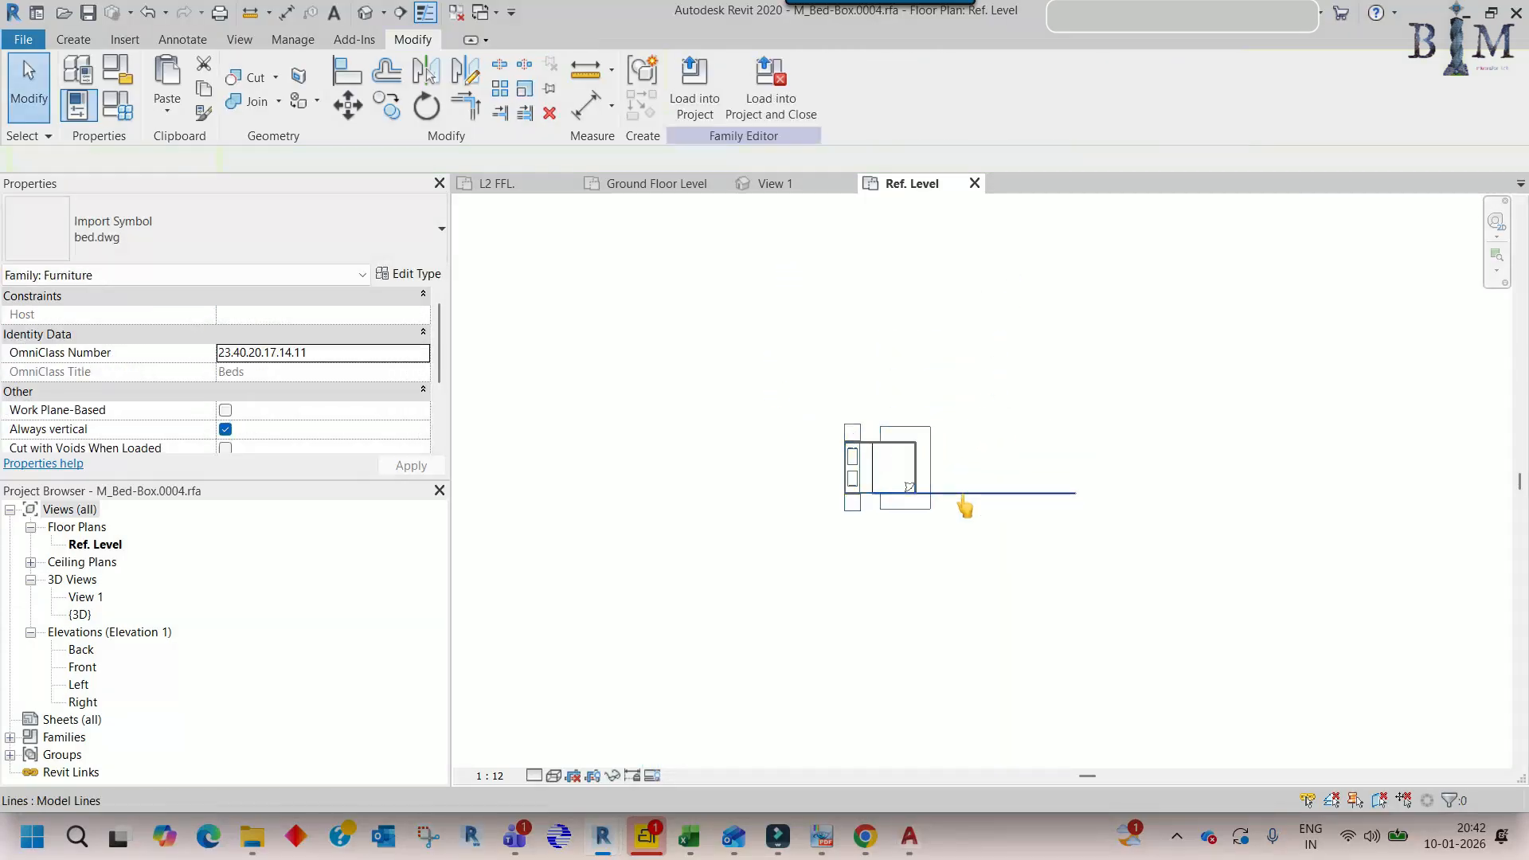
key("Delete")
- Bring the bed.dwg import close below the family's bed and rotate it 90 degrees so its pillows face the headboard
middle_click_drag(957, 419, 995, 608)
scroll(995, 608, "down", 2)
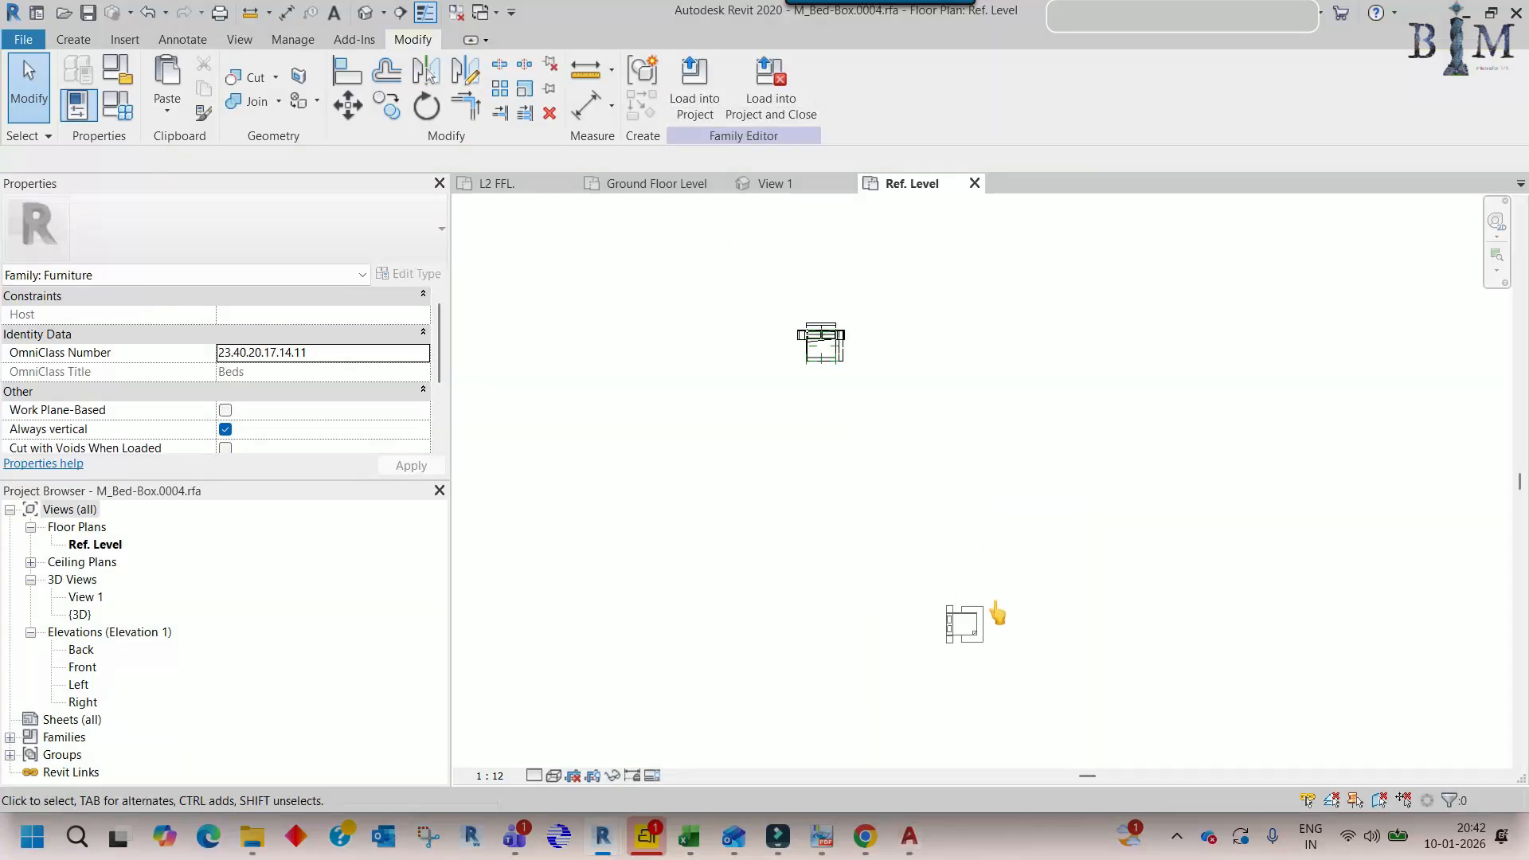
left_click(950, 621)
left_click_drag(951, 622, 800, 398)
middle_click_drag(811, 379, 827, 457)
scroll(827, 458, "up", 2)
key("r")
key("o")
left_click(784, 453)
type("90")
key("Return")
scroll(849, 461, "up", 3)
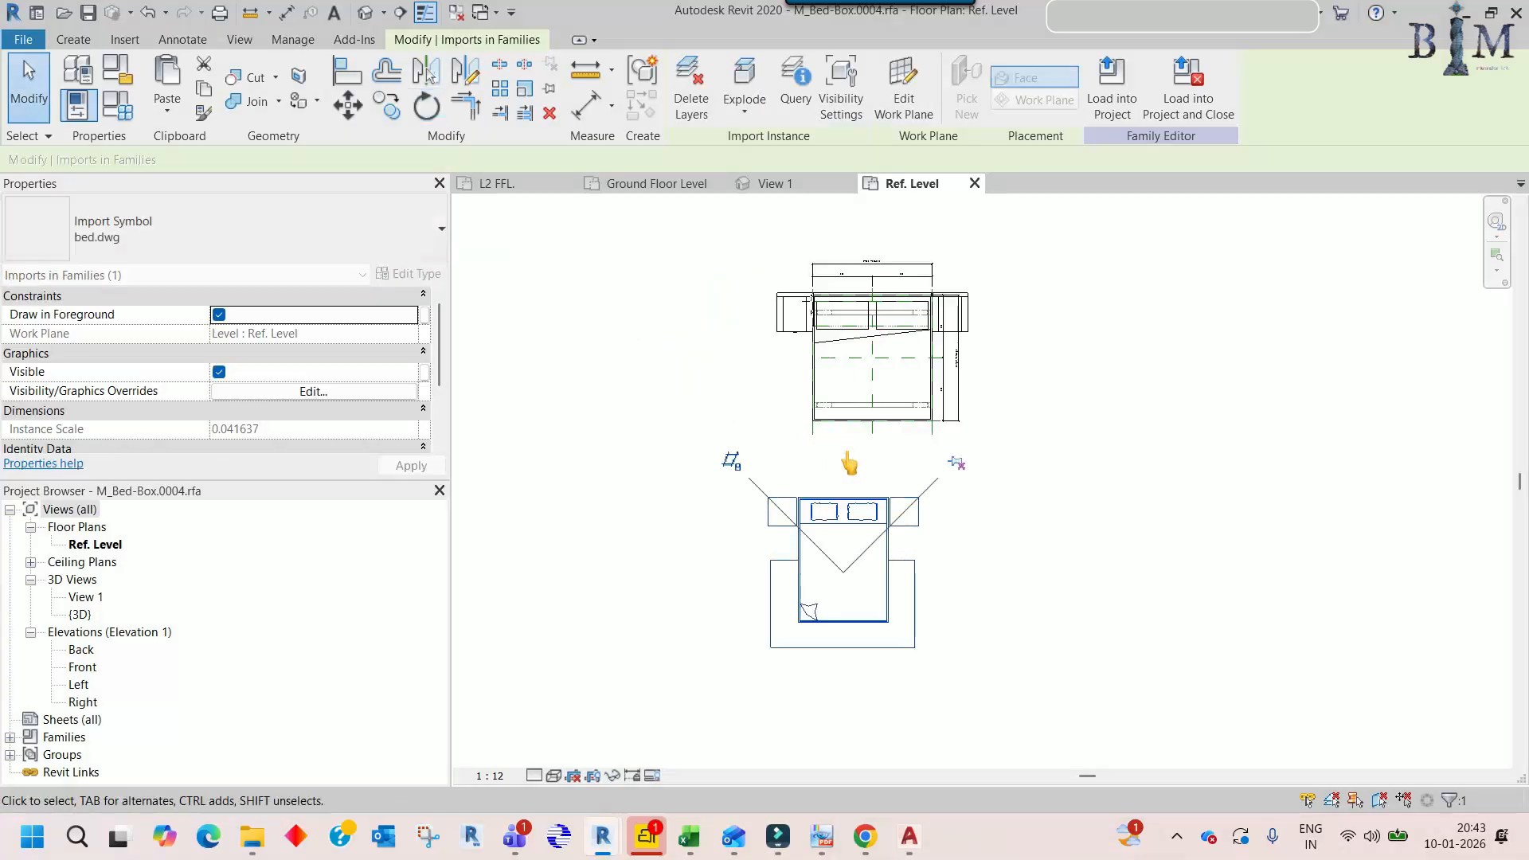
- Move the bed.dwg import, unconstrained, from its upper edge onto the family bed's head edge at the centre line
key("m")
key("v")
scroll(816, 529, "up", 3)
left_click(811, 473)
scroll(904, 351, "down", 1)
middle_click_drag(904, 350, 854, 640)
scroll(842, 390, "up", 2)
scroll(823, 366, "up", 2)
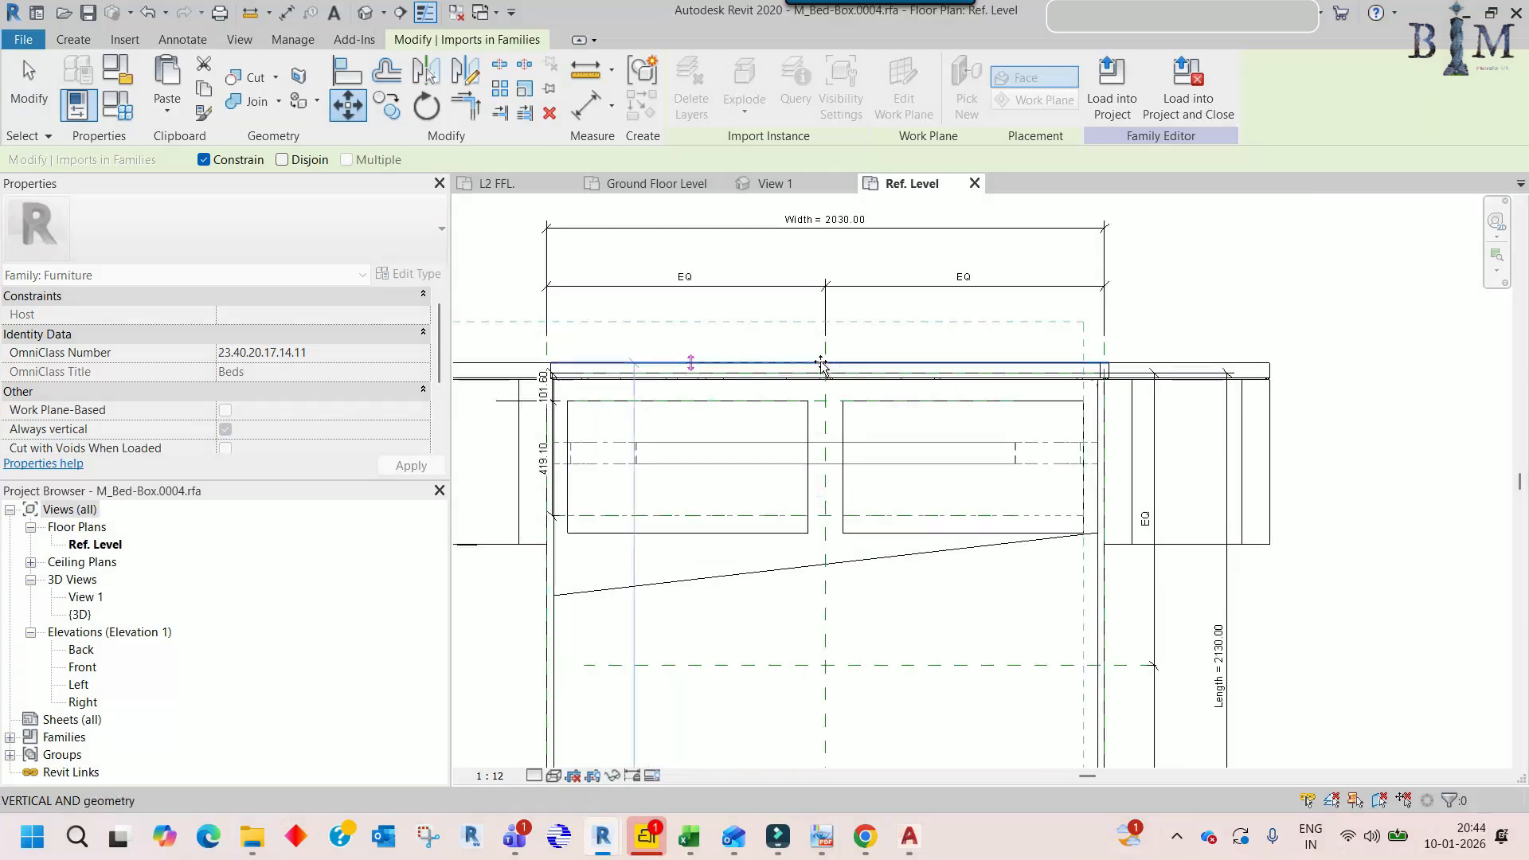
left_click(204, 159)
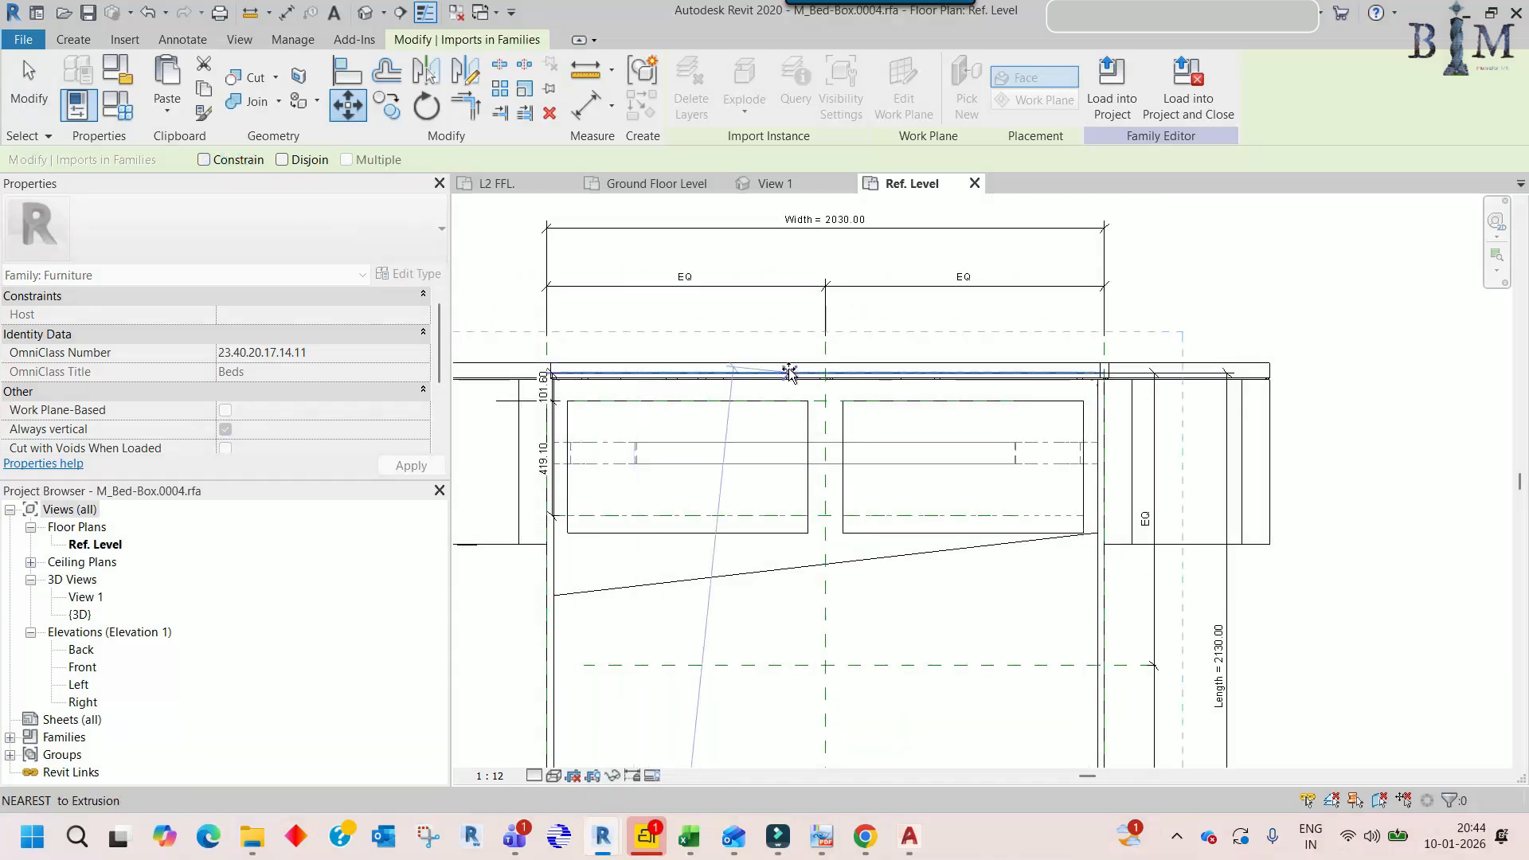
scroll(842, 364, "up", 2)
left_click(841, 362)
scroll(873, 357, "down", 3)
middle_click_drag(849, 487, 846, 423)
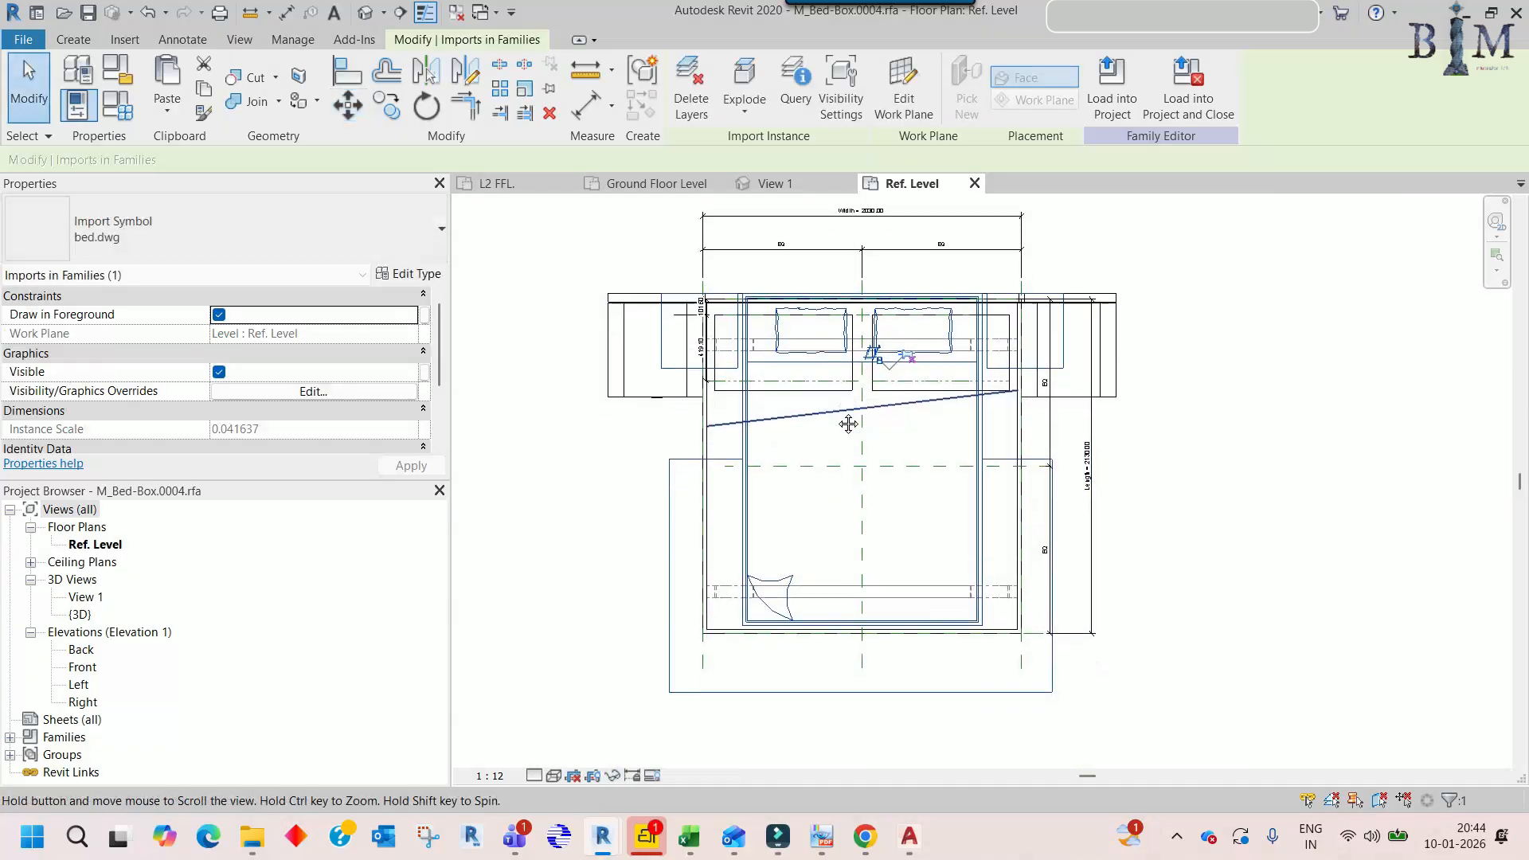
key("Escape")
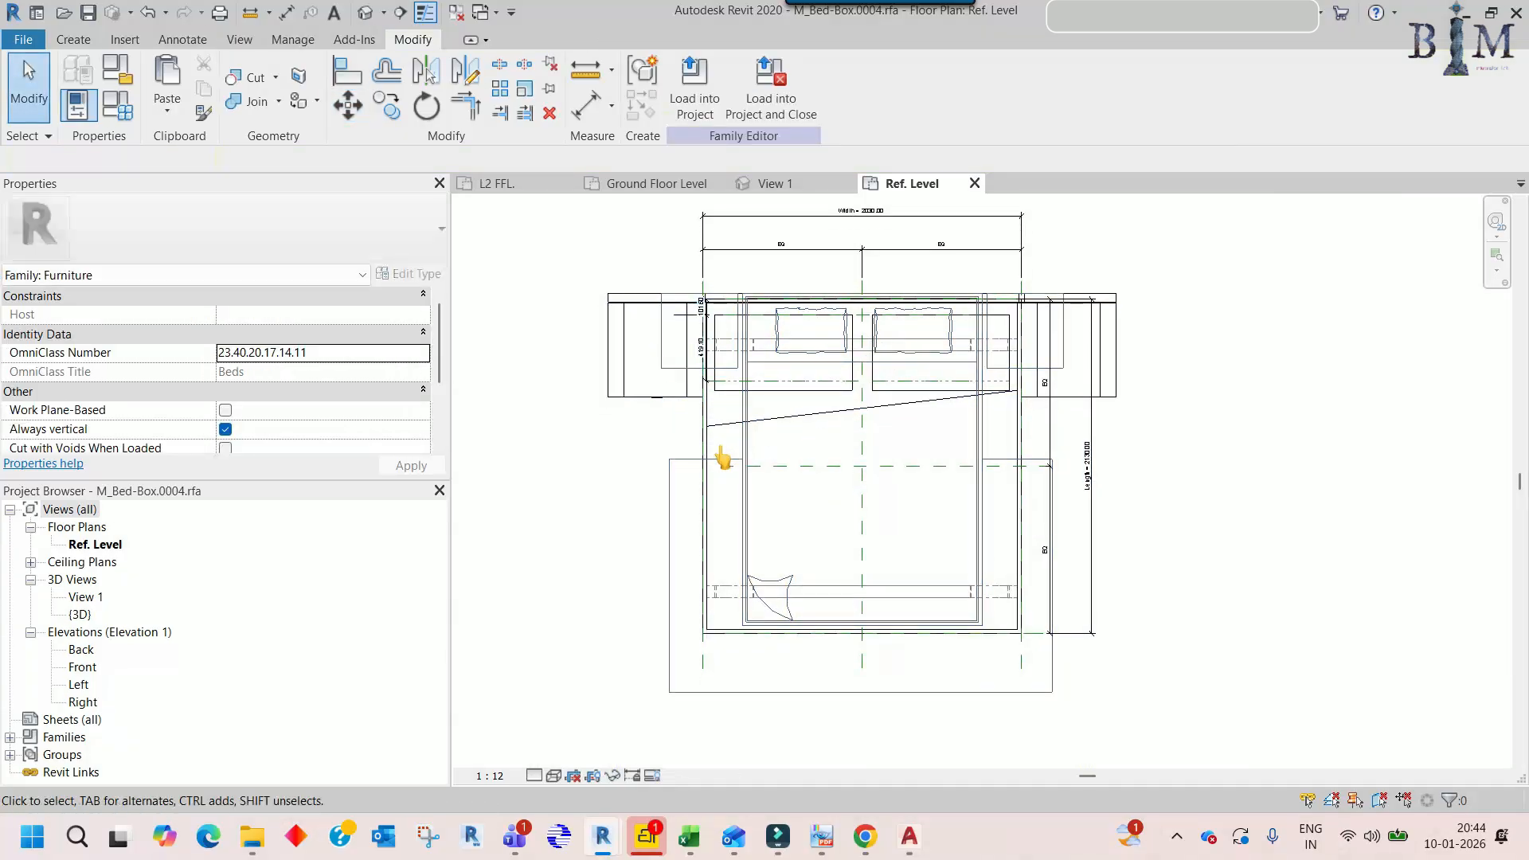
- Examine how the family bed's symbolic lines, mattress extrusion and Width dimension compare with the imported bed outline
left_click(671, 485)
scroll(717, 437, "up", 3)
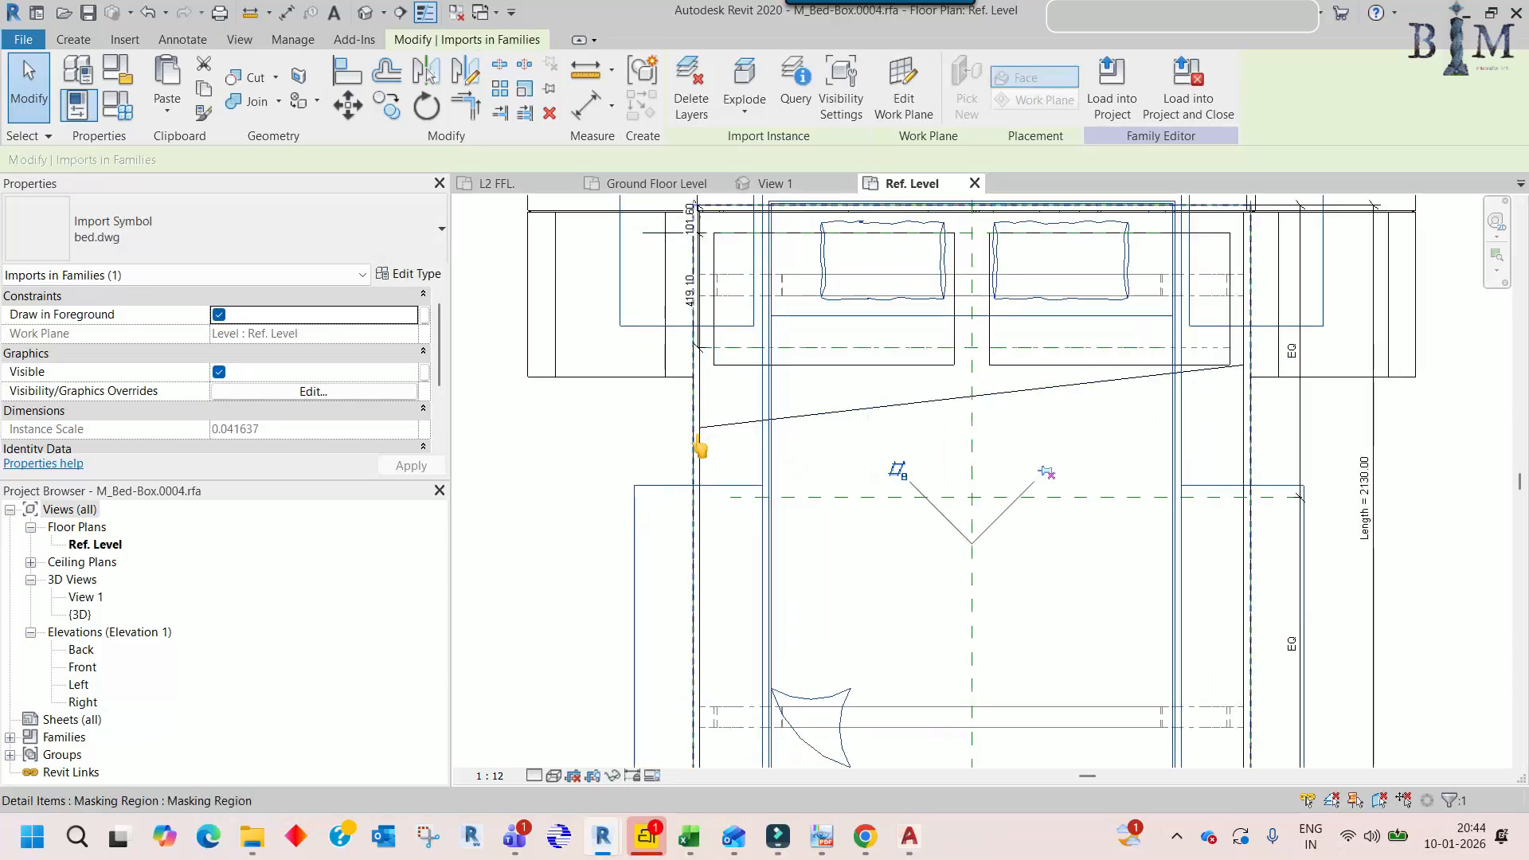
left_click(697, 436)
key("Escape")
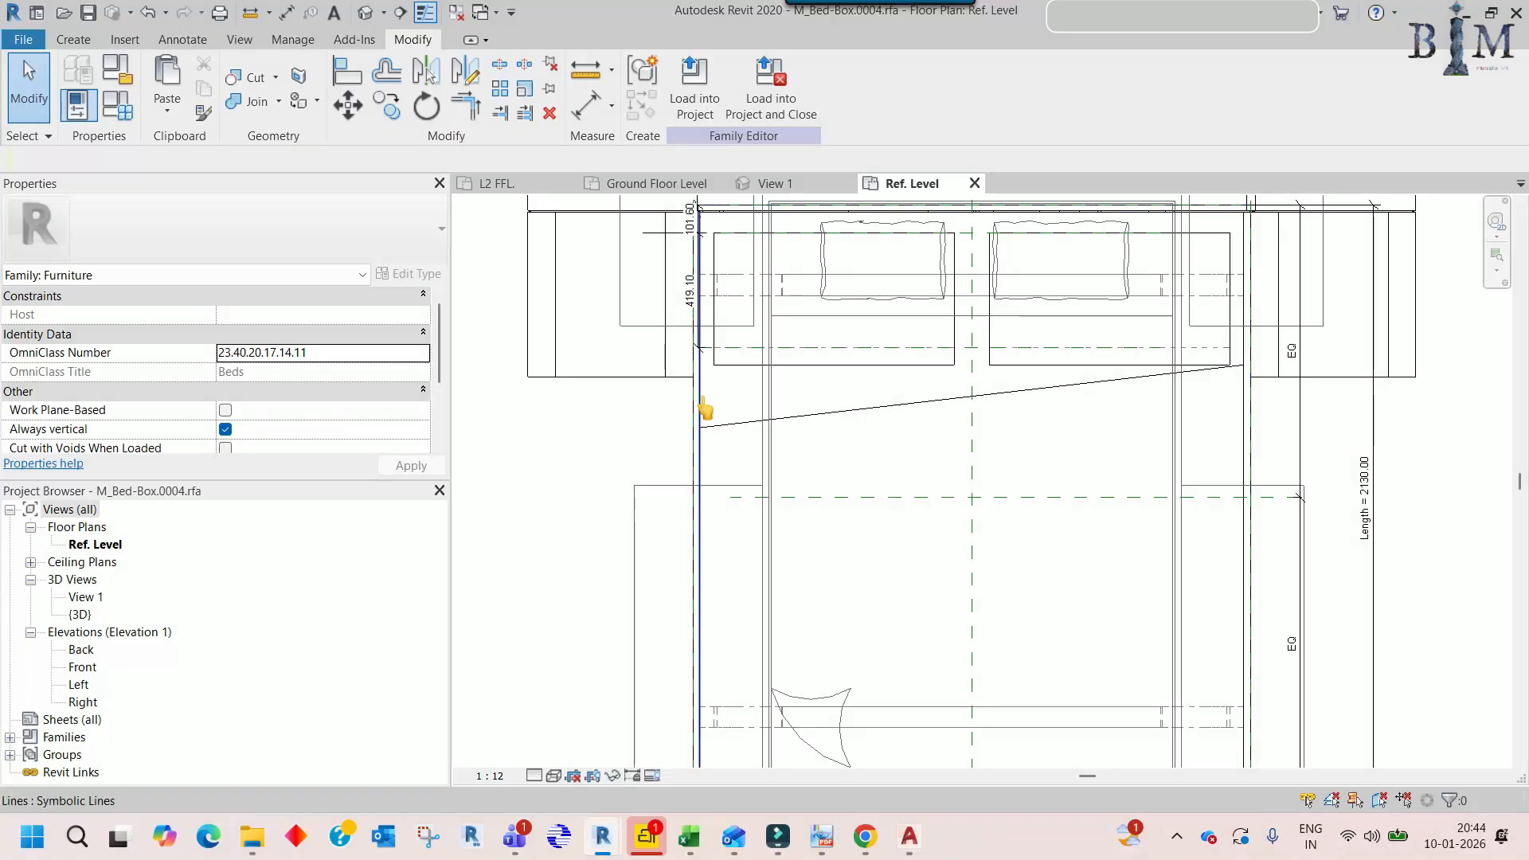
left_click(734, 321)
scroll(693, 212, "up", 5)
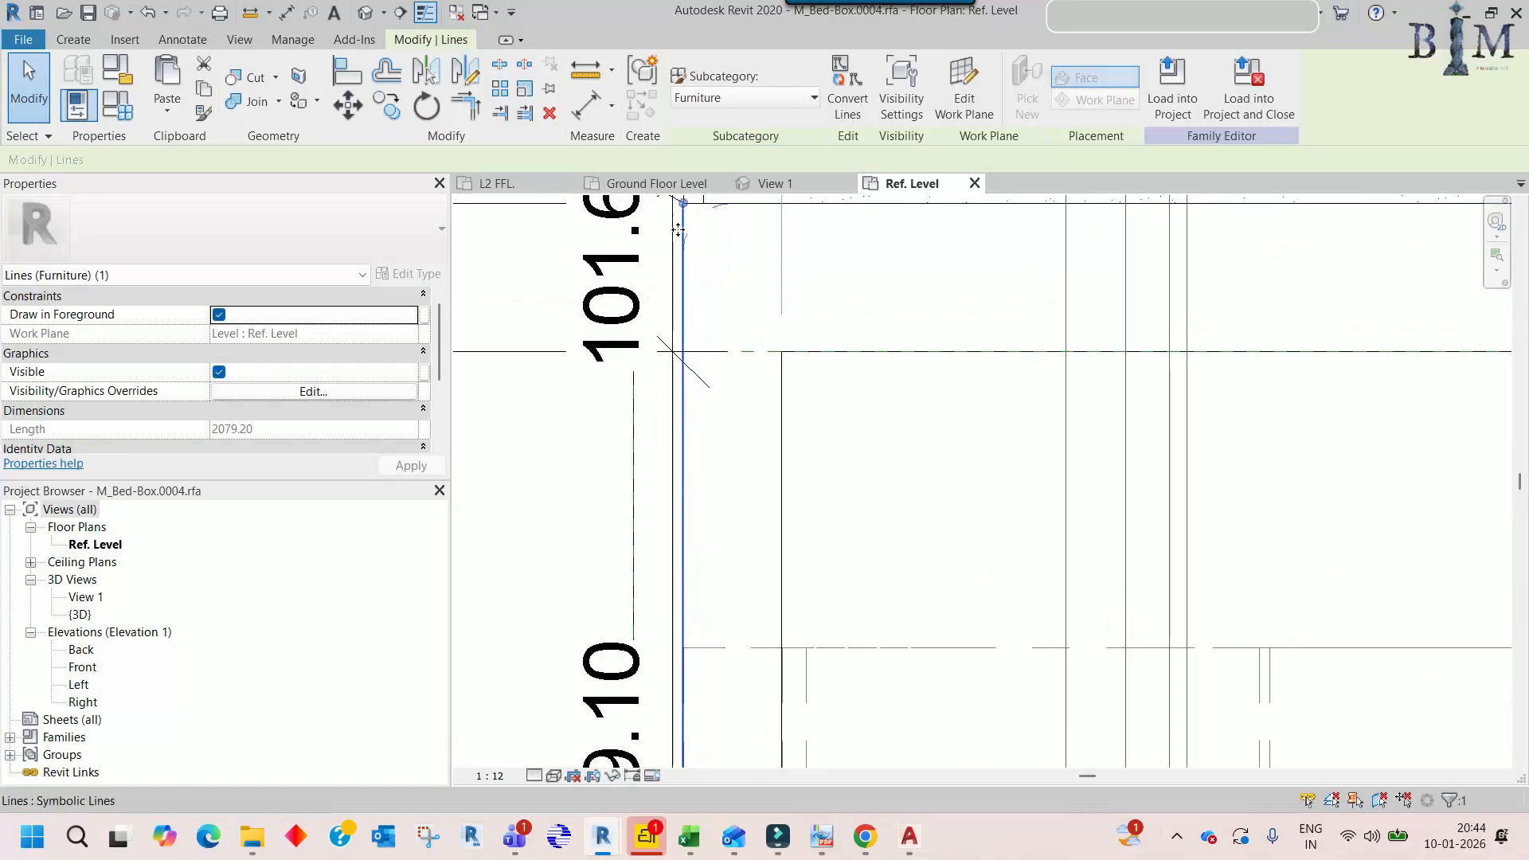
left_click(704, 230)
scroll(702, 223, "down", 5)
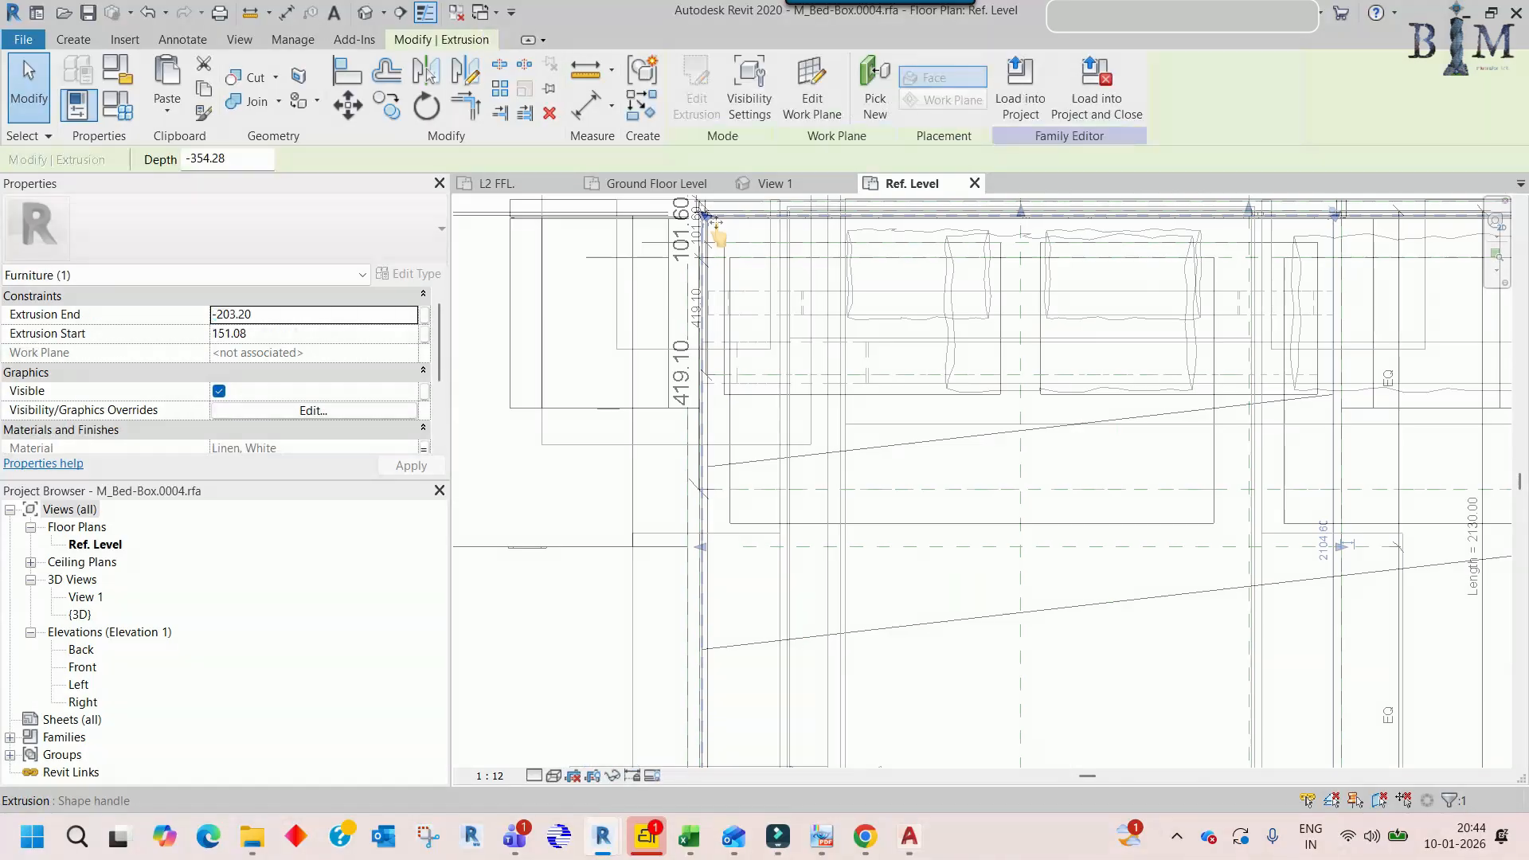
scroll(778, 343, "down", 2)
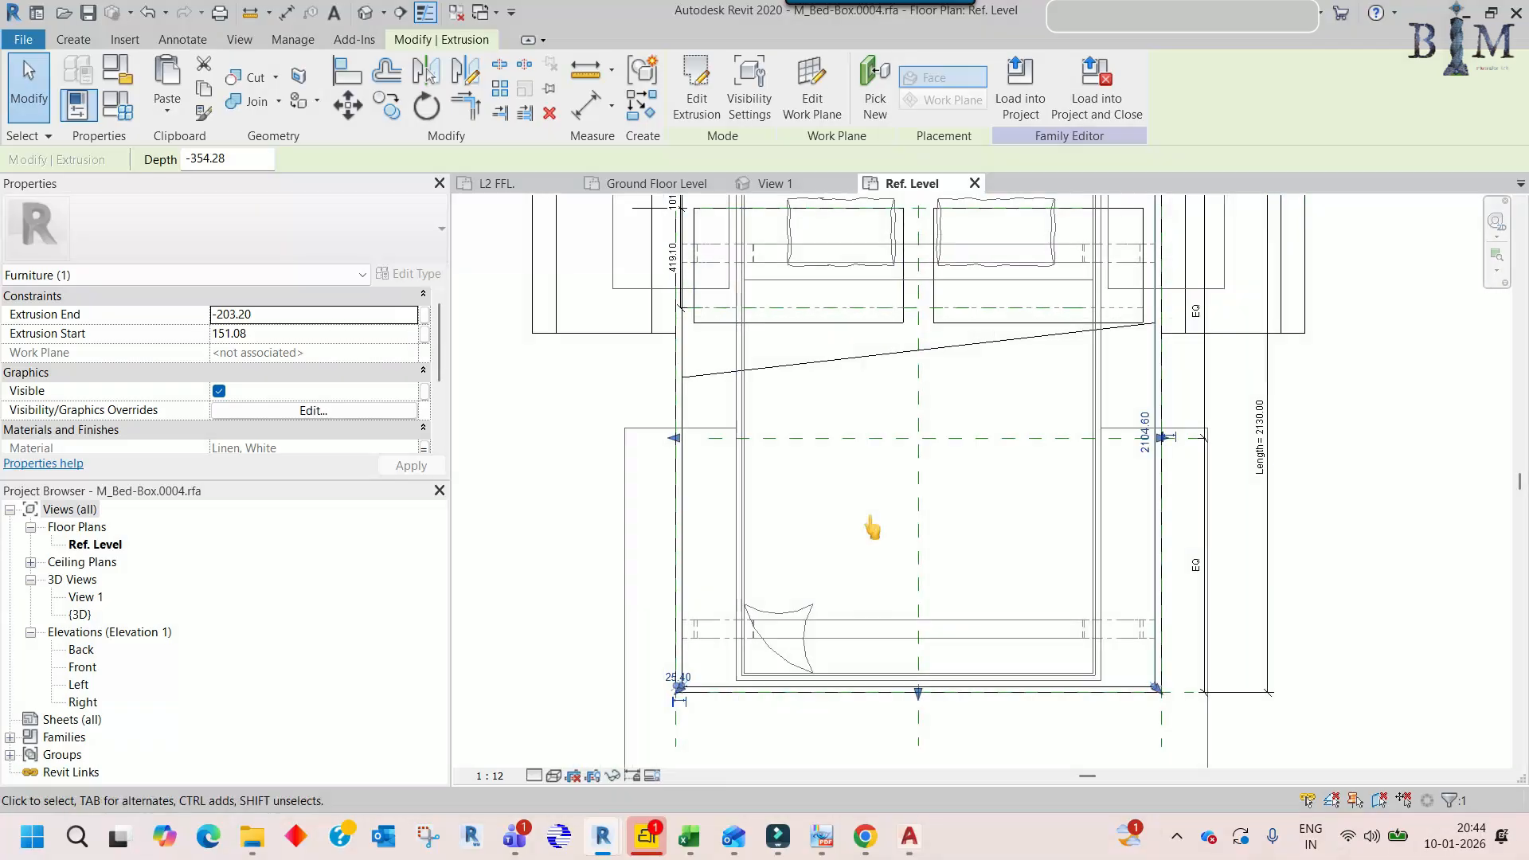
left_click(892, 497)
middle_click_drag(911, 491, 1006, 736)
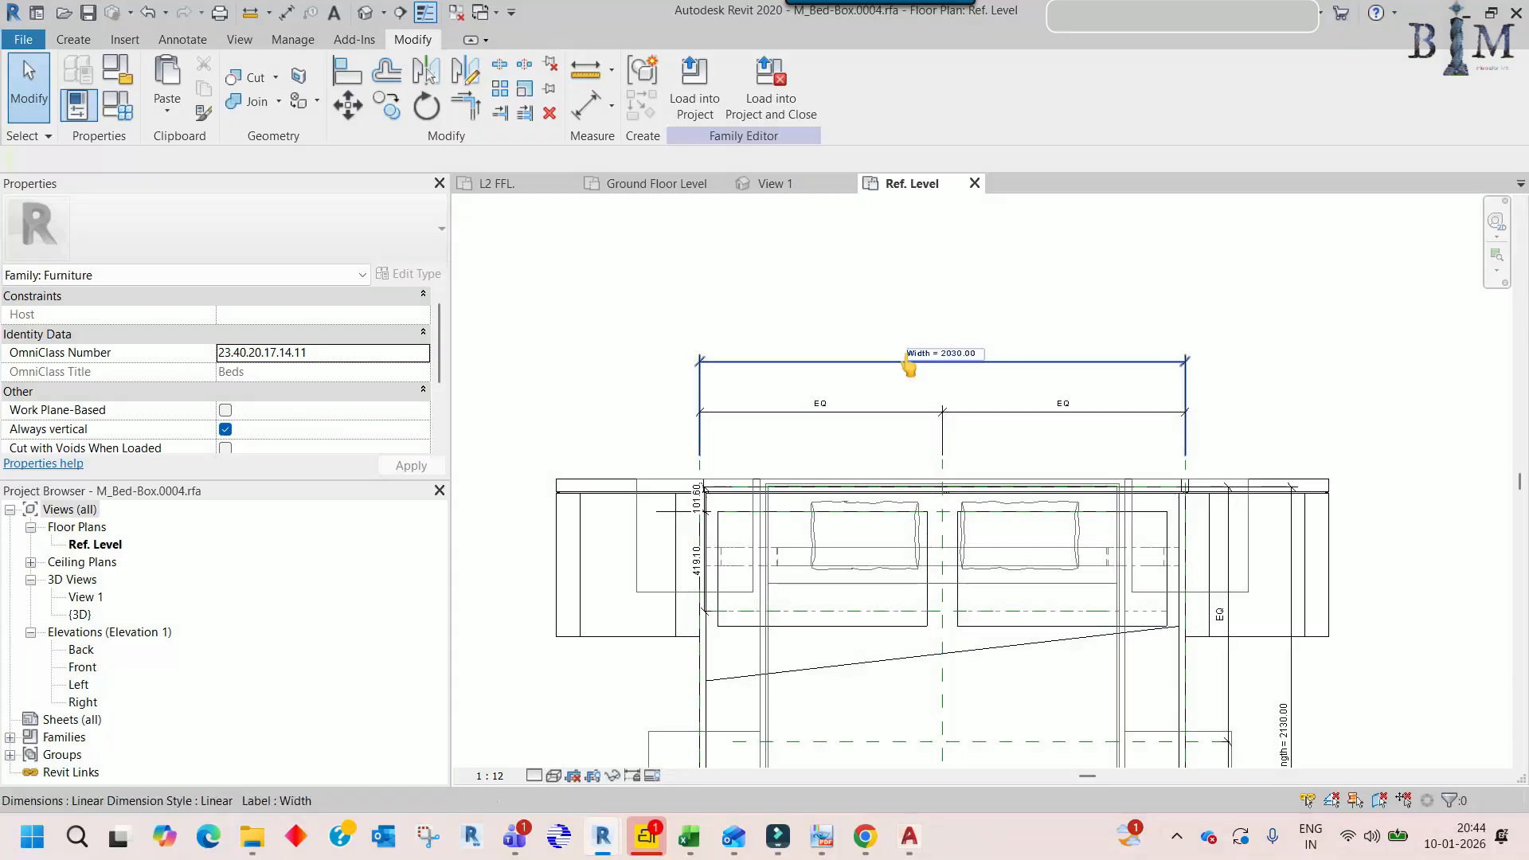
scroll(909, 388, "up", 2)
middle_click_drag(929, 457, 928, 366)
scroll(924, 366, "down", 1)
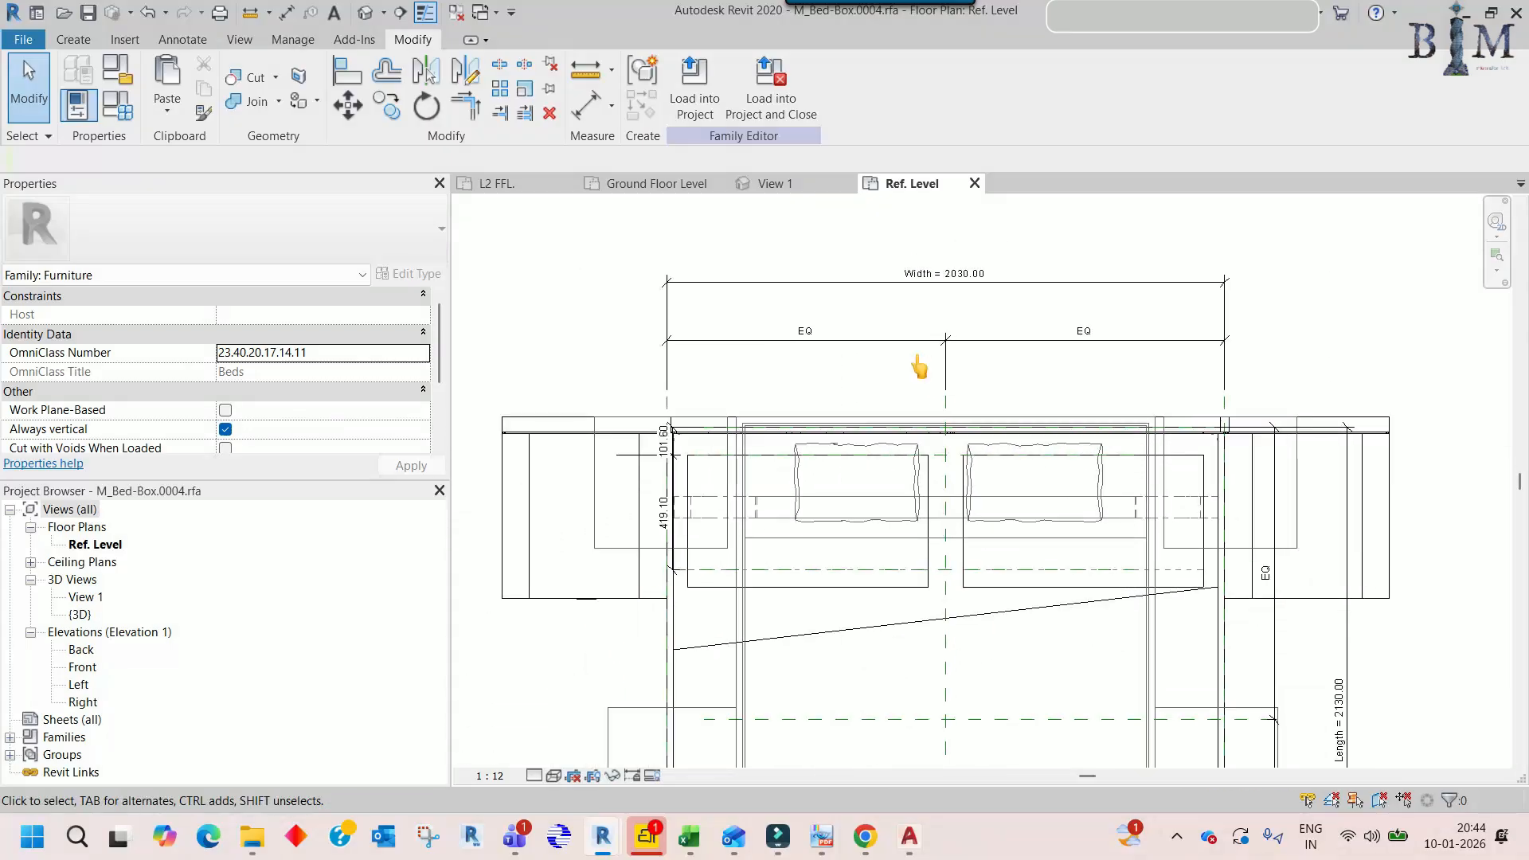
middle_click_drag(921, 446, 925, 398)
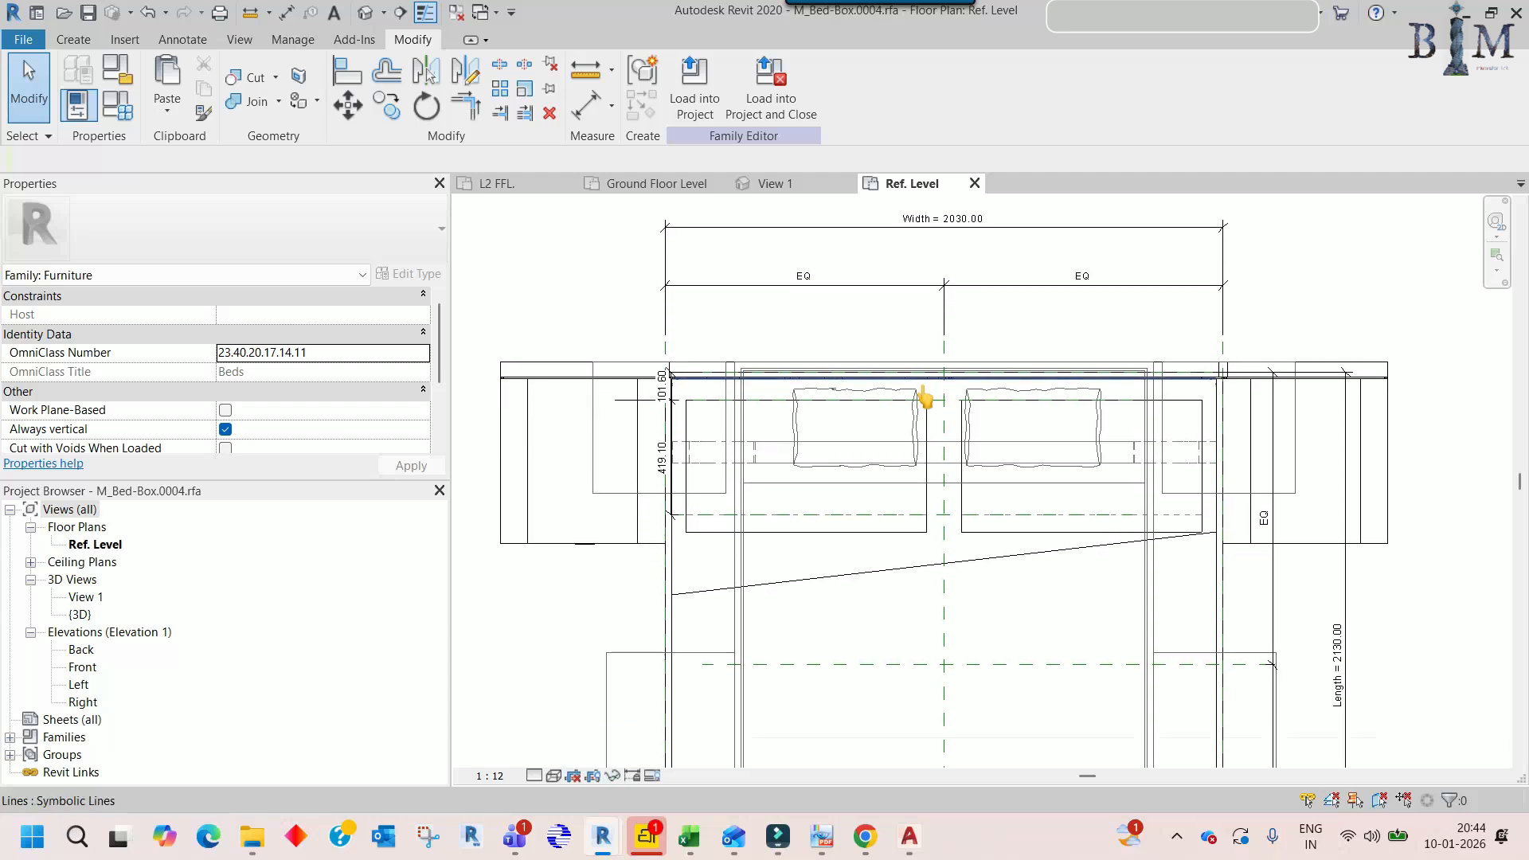
scroll(925, 397, "down", 1)
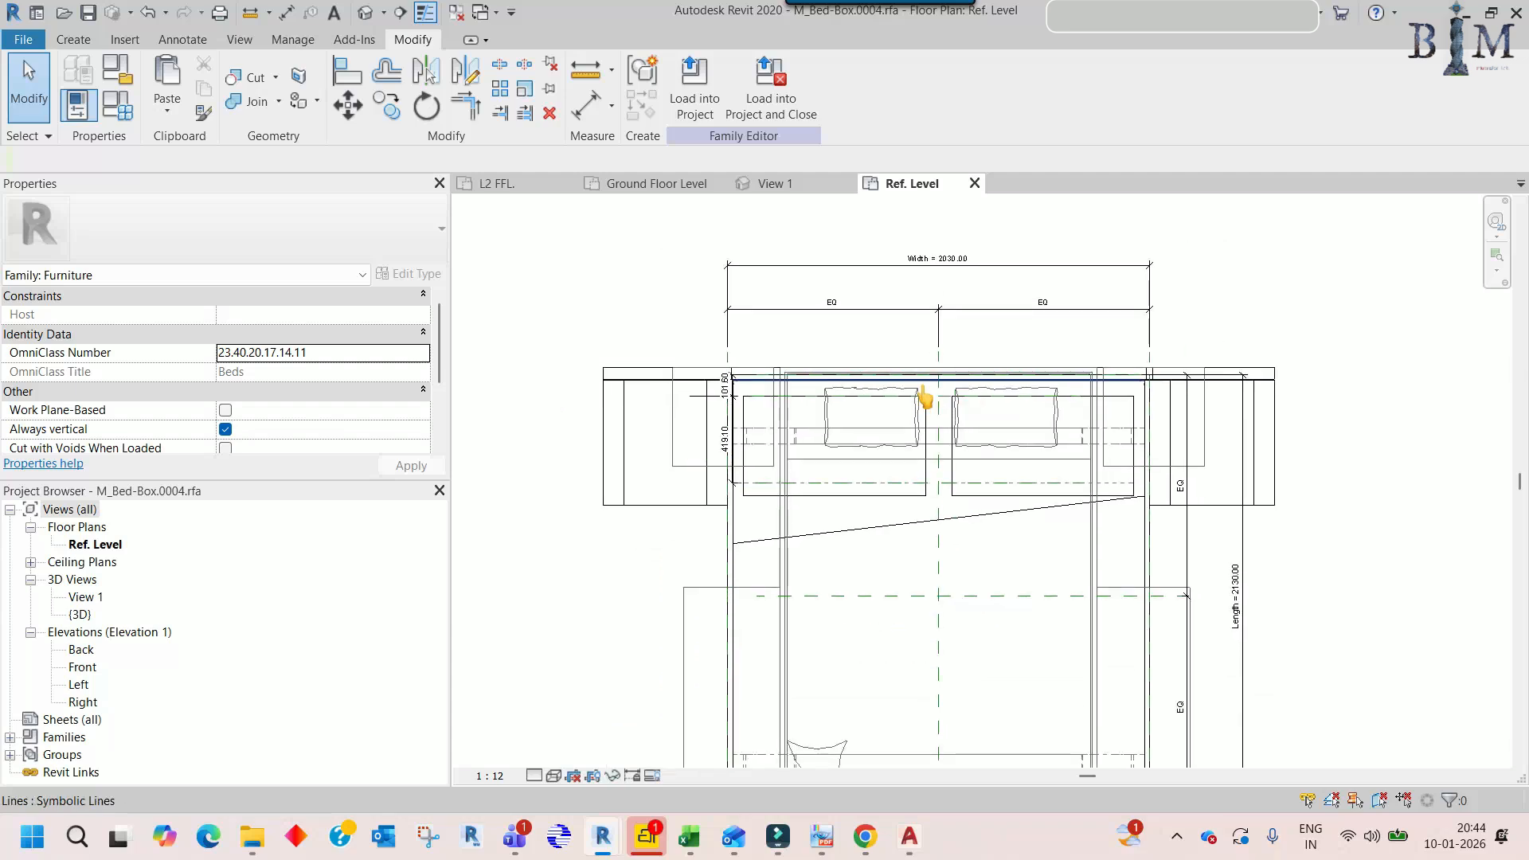
- Set the Width parameter of the 1525 x 2007mm - Queen family type to 1524
left_click(118, 119)
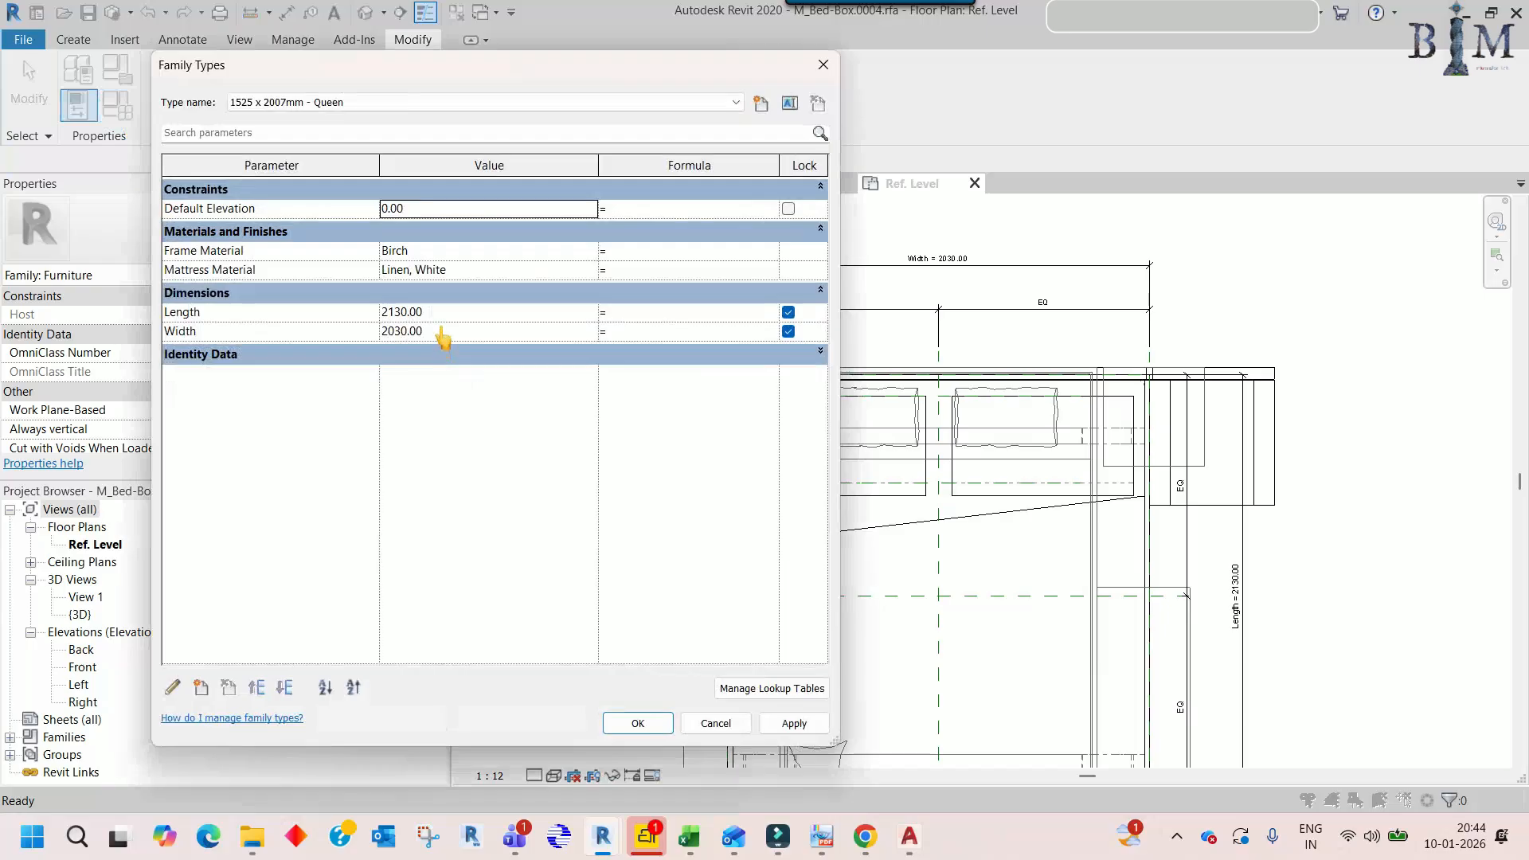
left_click(441, 331)
left_click(791, 723)
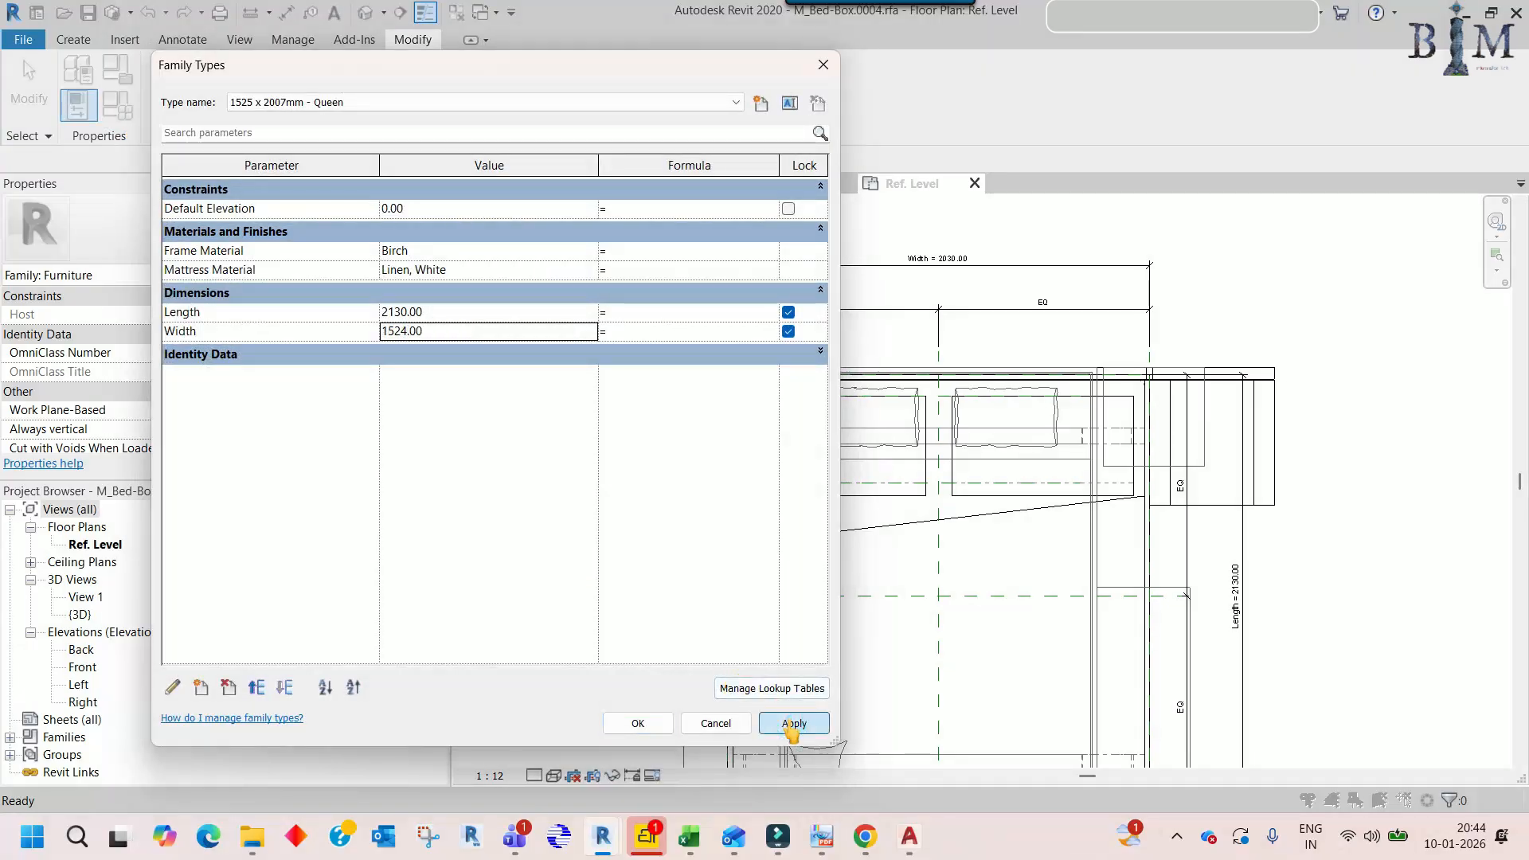
left_click(628, 721)
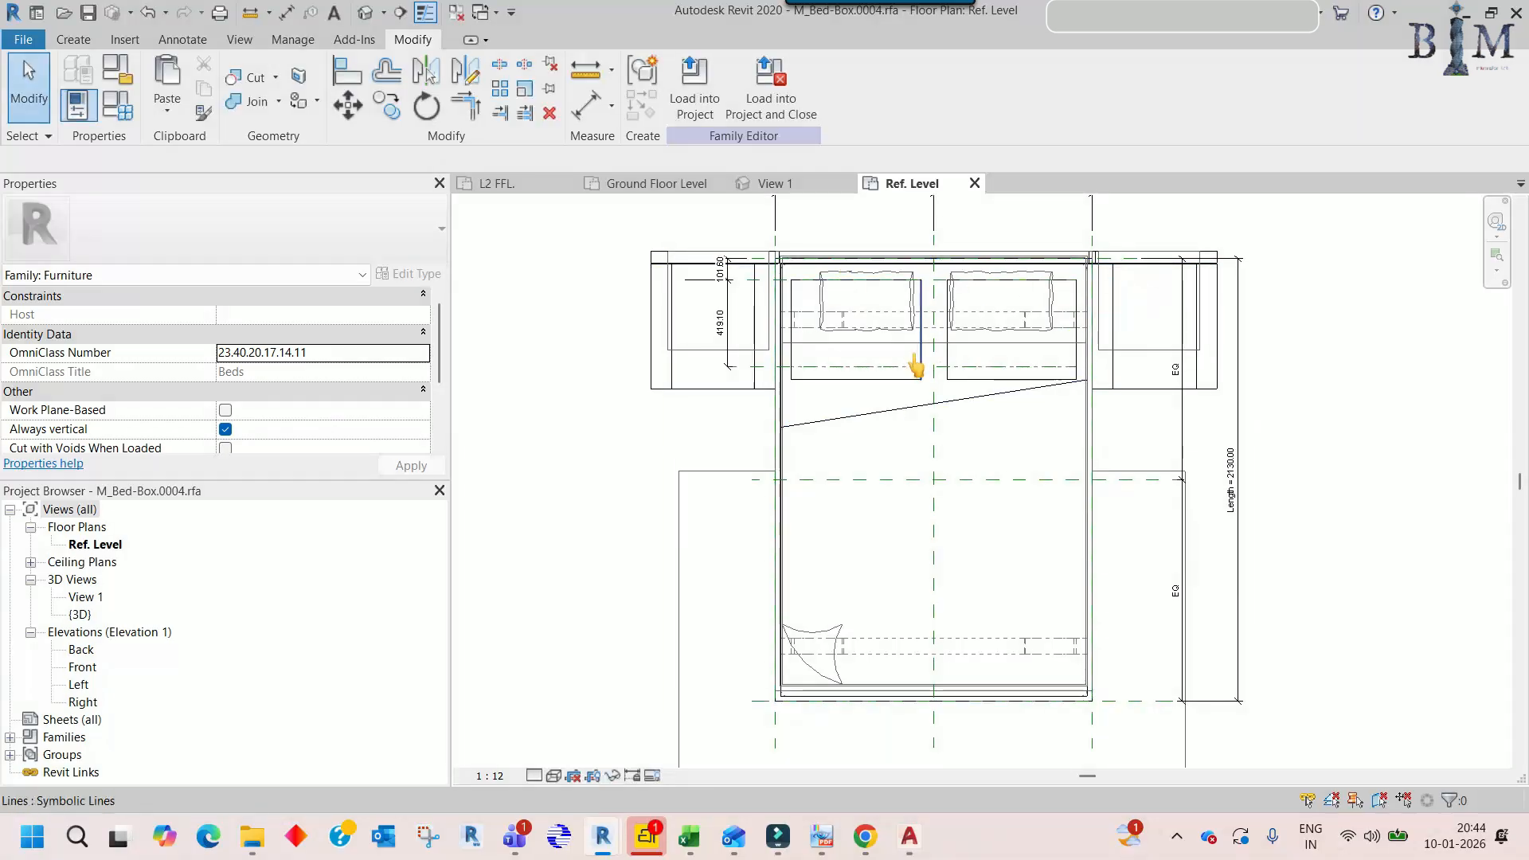
- Shift the right pillow's top line and outer edge to match the imported pillow's outline
scroll(915, 366, "down", 2)
scroll(801, 427, "up", 2)
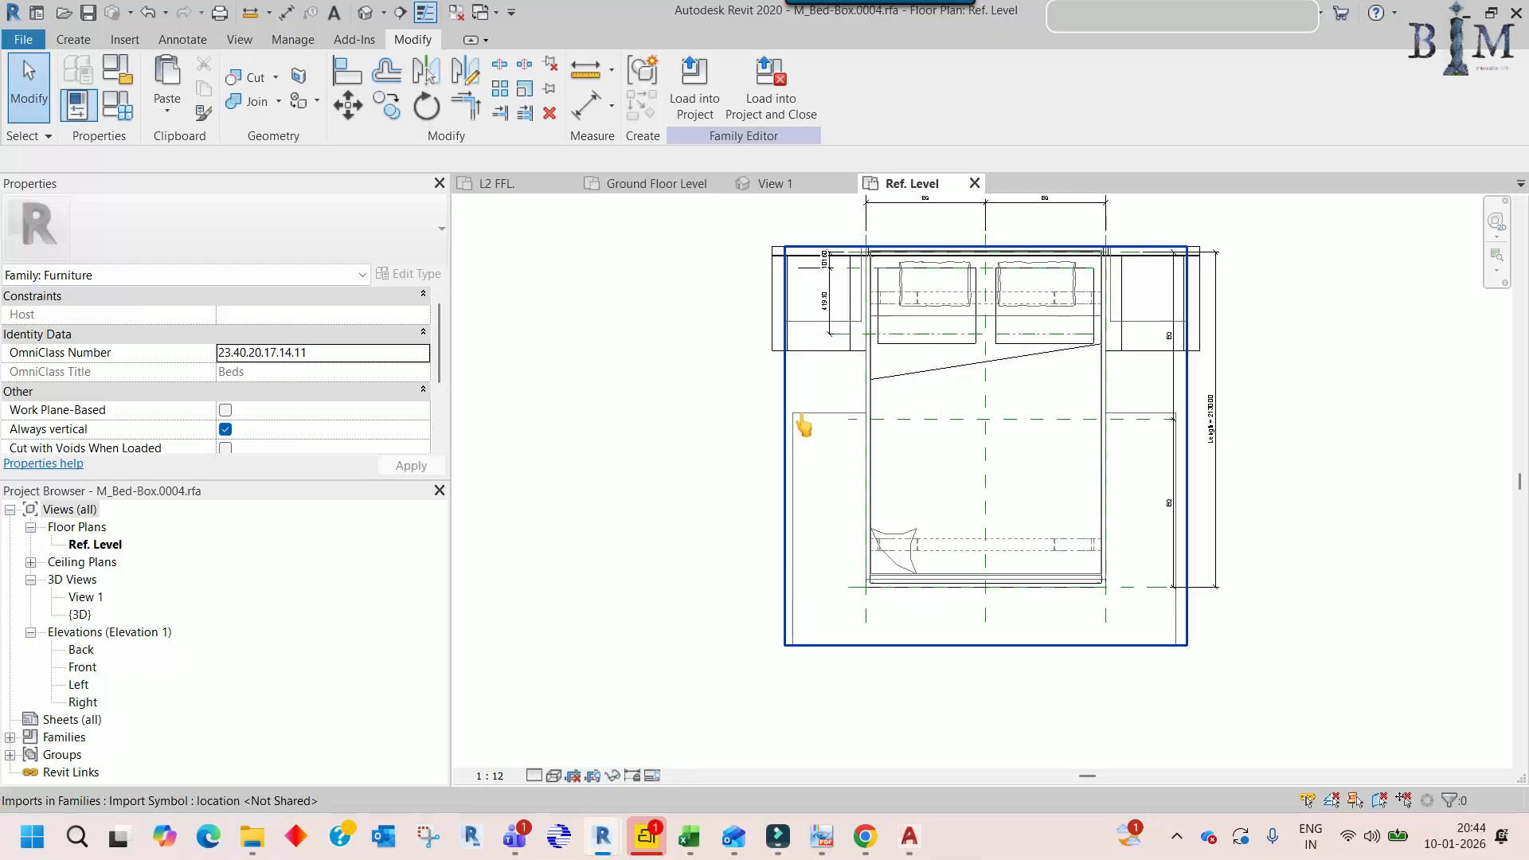
scroll(797, 325, "up", 2)
middle_click_drag(780, 306, 700, 363)
scroll(688, 333, "up", 3)
scroll(697, 313, "down", 4)
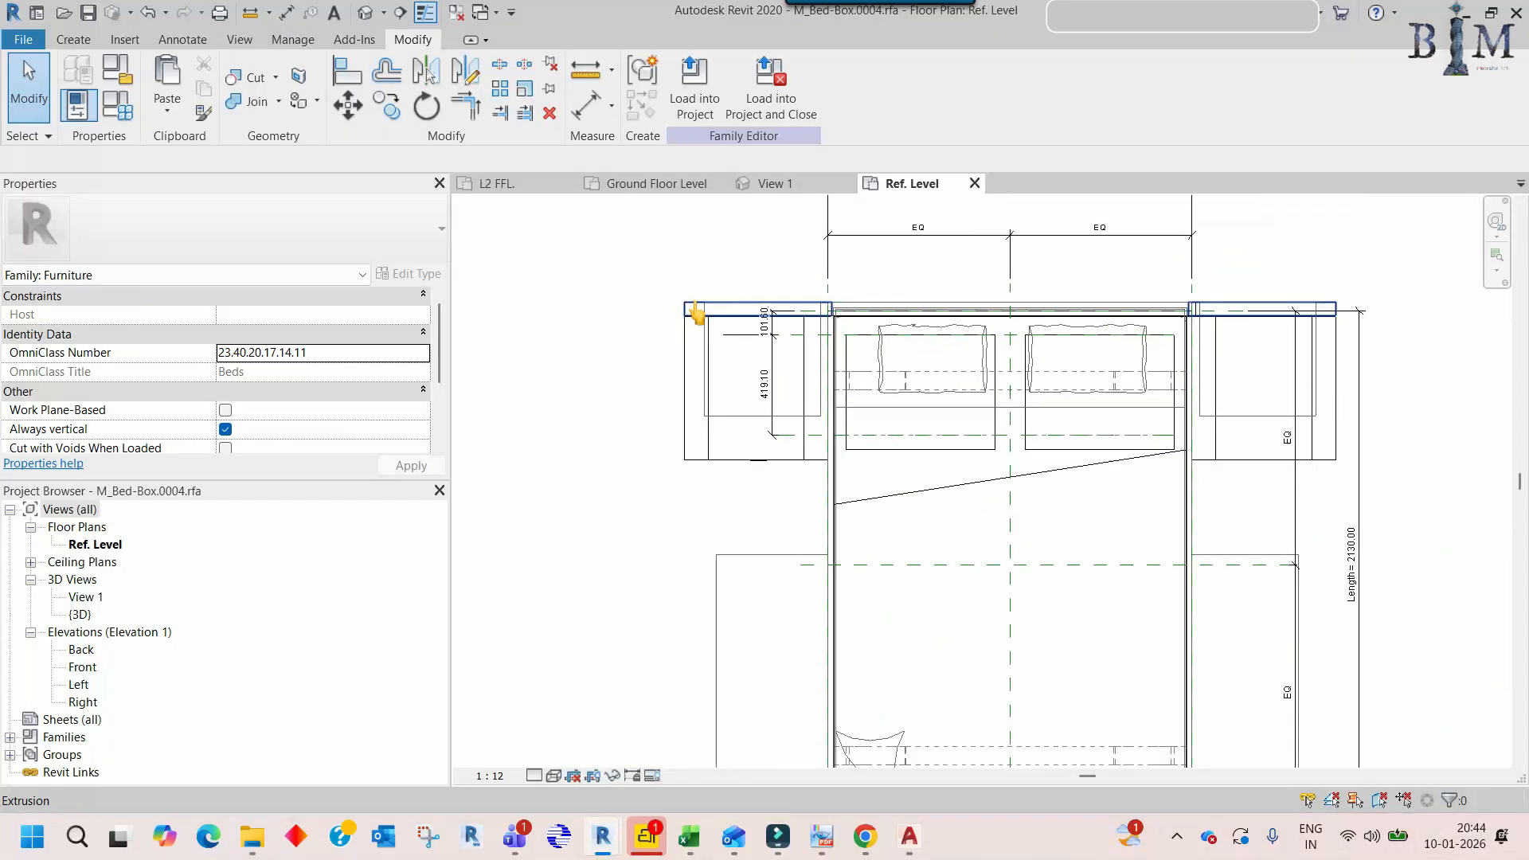
scroll(1068, 345, "up", 1)
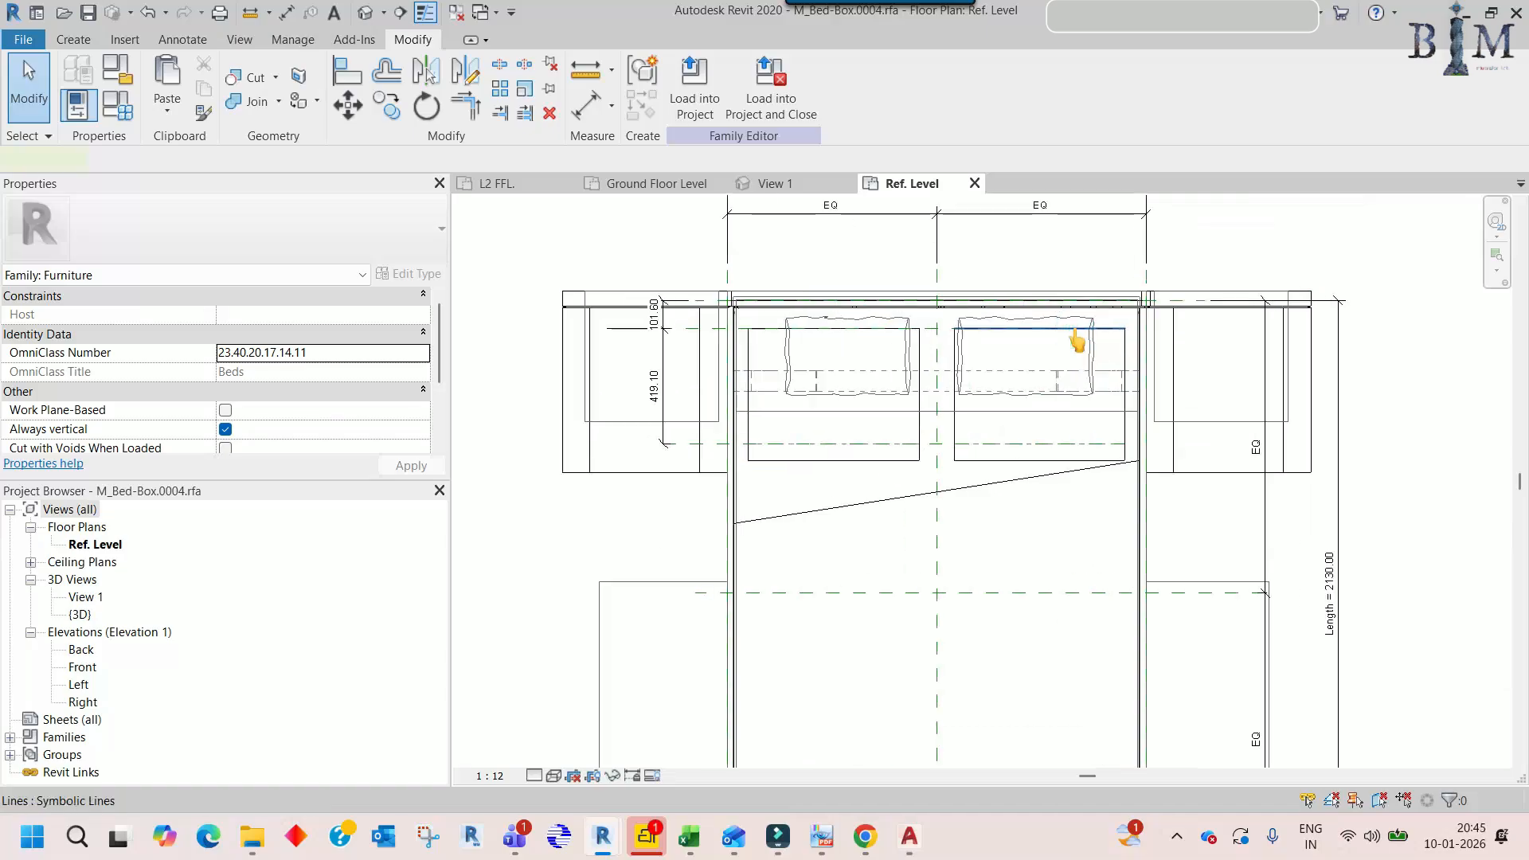
left_click(1074, 336)
scroll(1047, 328, "up", 5)
left_click_drag(953, 303, 956, 291)
scroll(955, 292, "down", 3)
left_click(1133, 340)
scroll(1133, 341, "up", 1)
left_click_drag(1134, 336, 1054, 344)
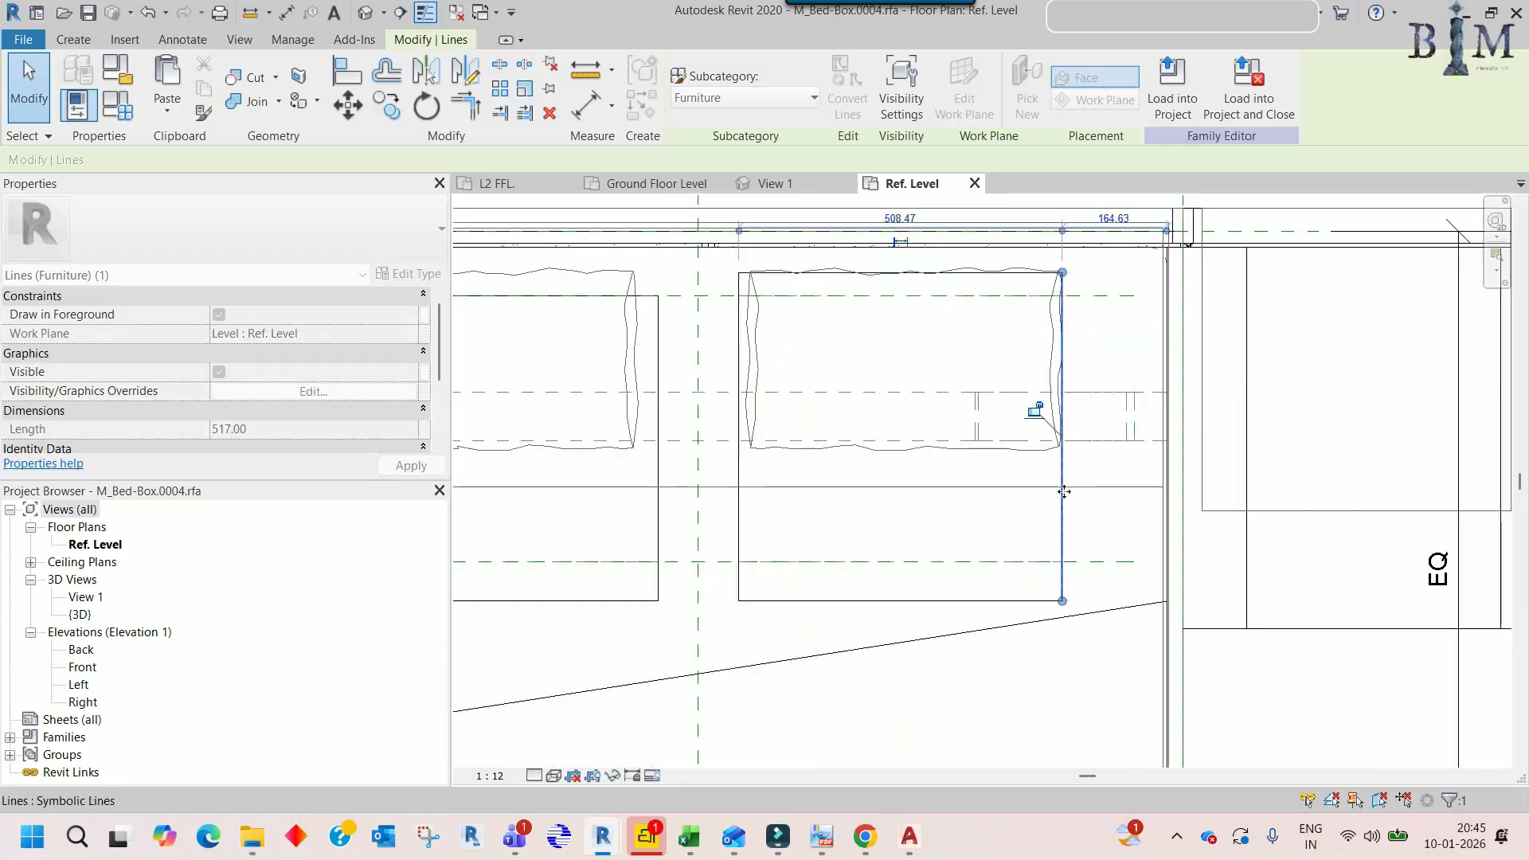
- Delete the rectangular symbolic line outlines around both pillows in the Ref. Level plan
key("Escape")
key("Tab")
left_click(1062, 492)
key("Delete")
scroll(1059, 482, "down", 2)
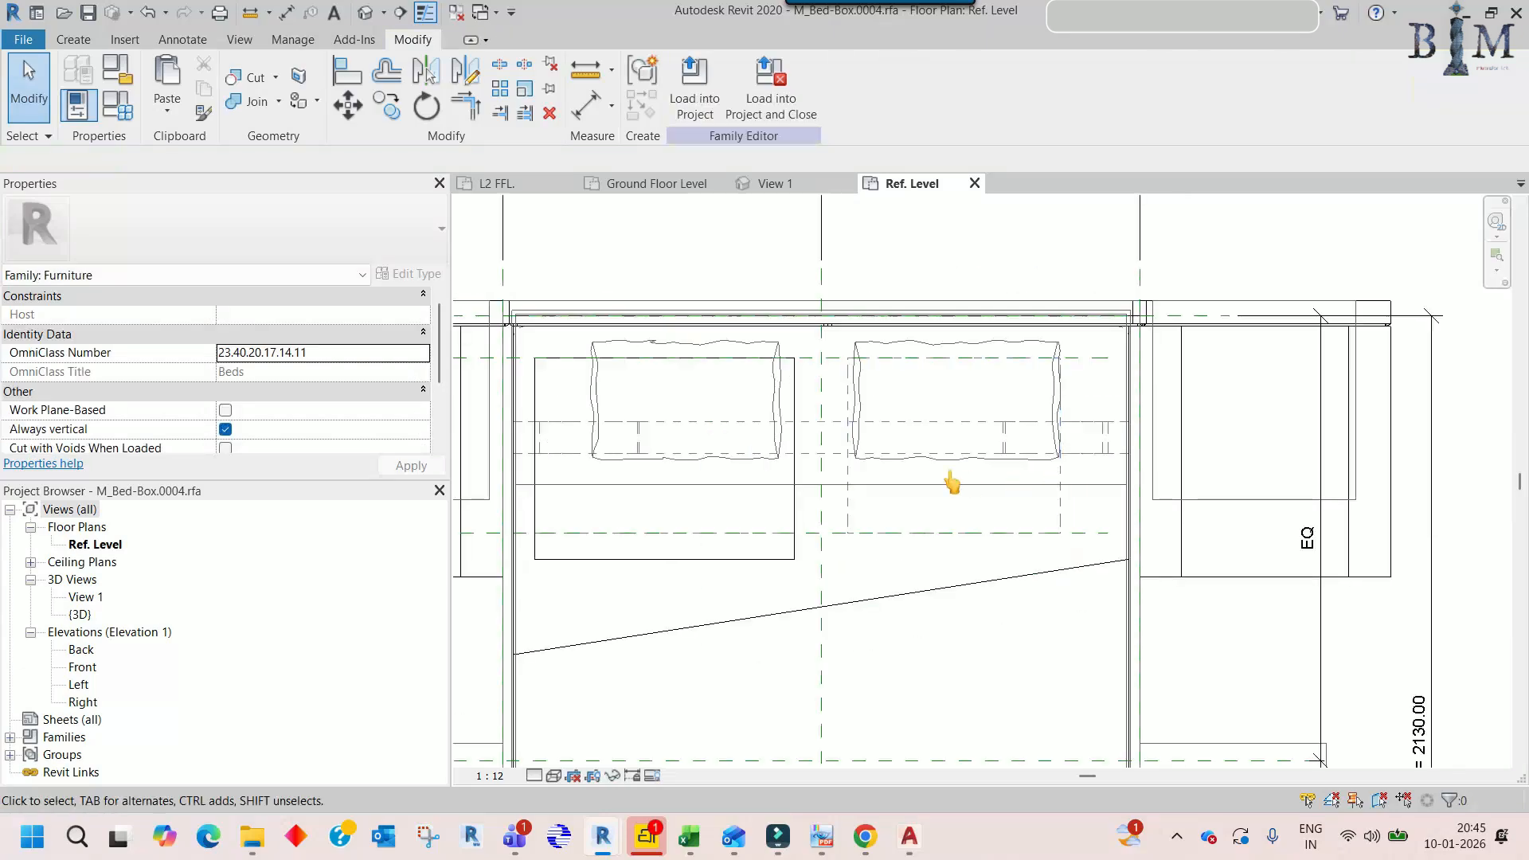
middle_click_drag(870, 494, 959, 492)
key("Tab")
left_click(876, 506)
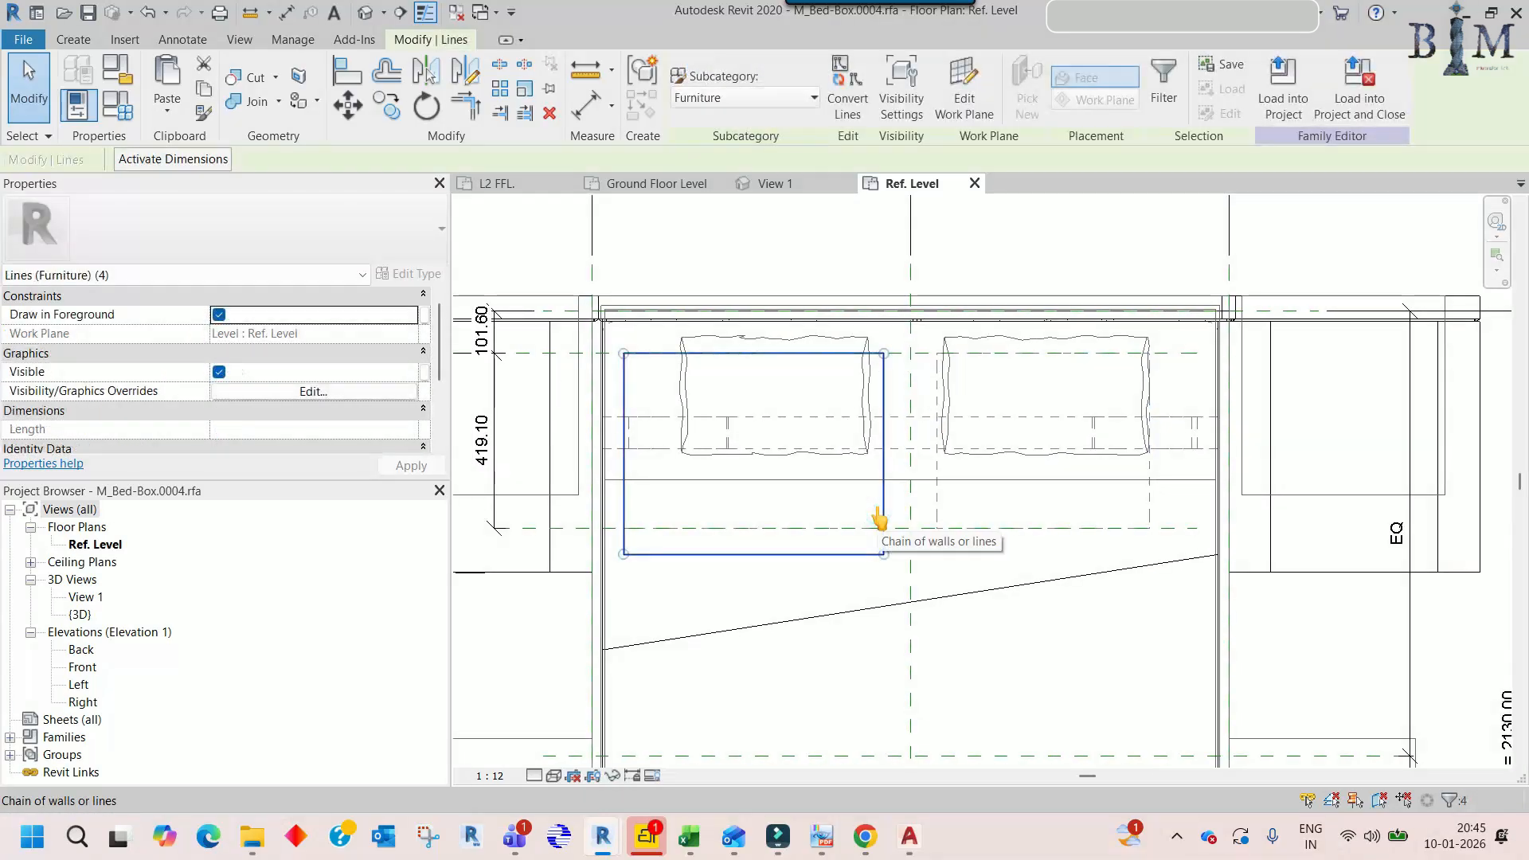
left_click(733, 355)
scroll(706, 358, "up", 3)
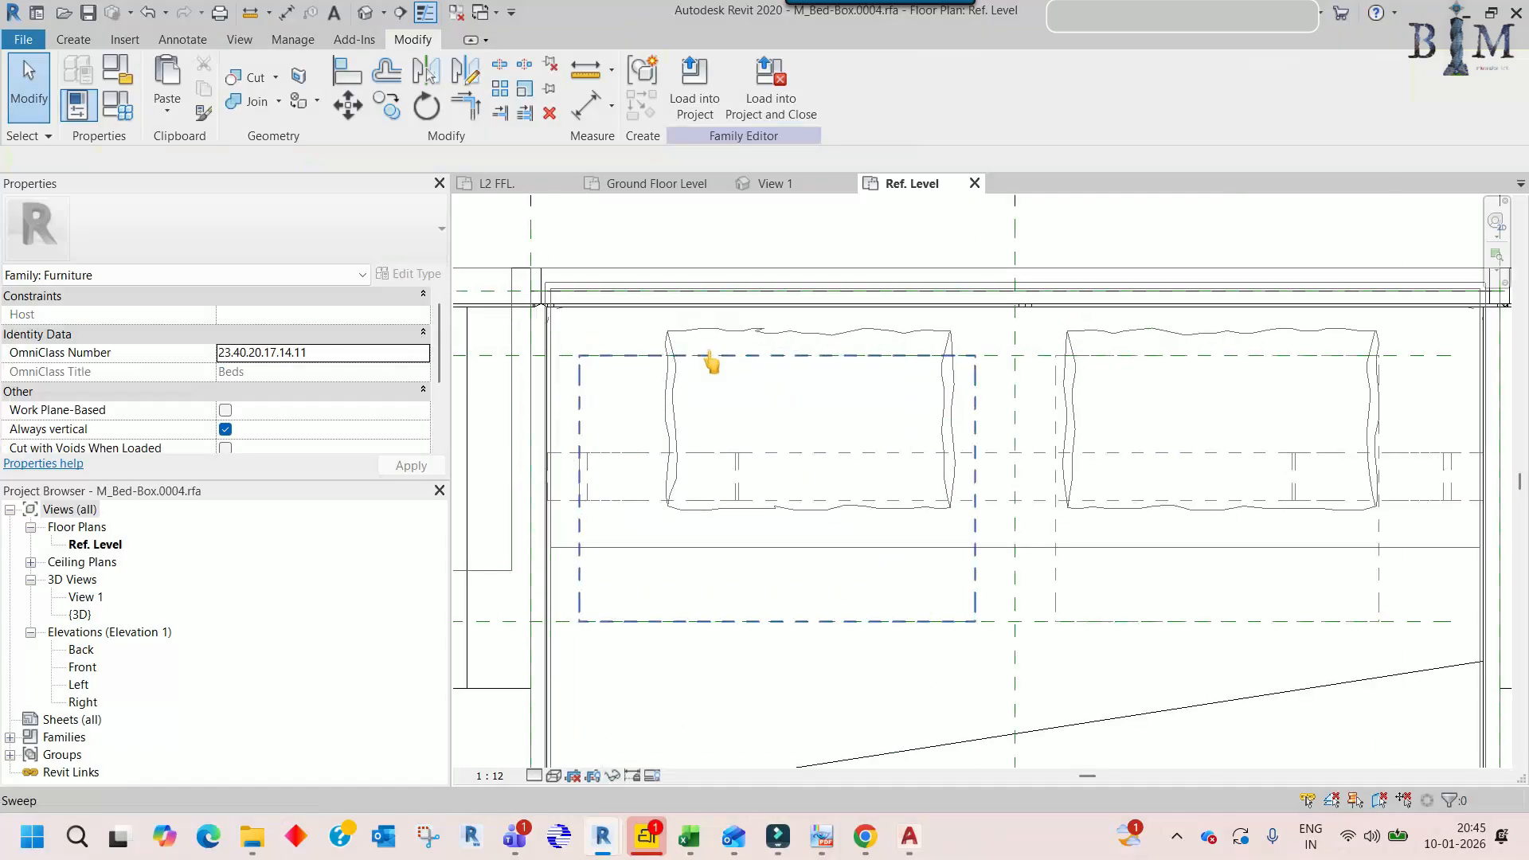
- Edit the left pillow's sweep, shortening its path to about 448 mm across the imported pillow's width, and view it in 3D
left_click(364, 15)
right_click(757, 311)
left_click(792, 397)
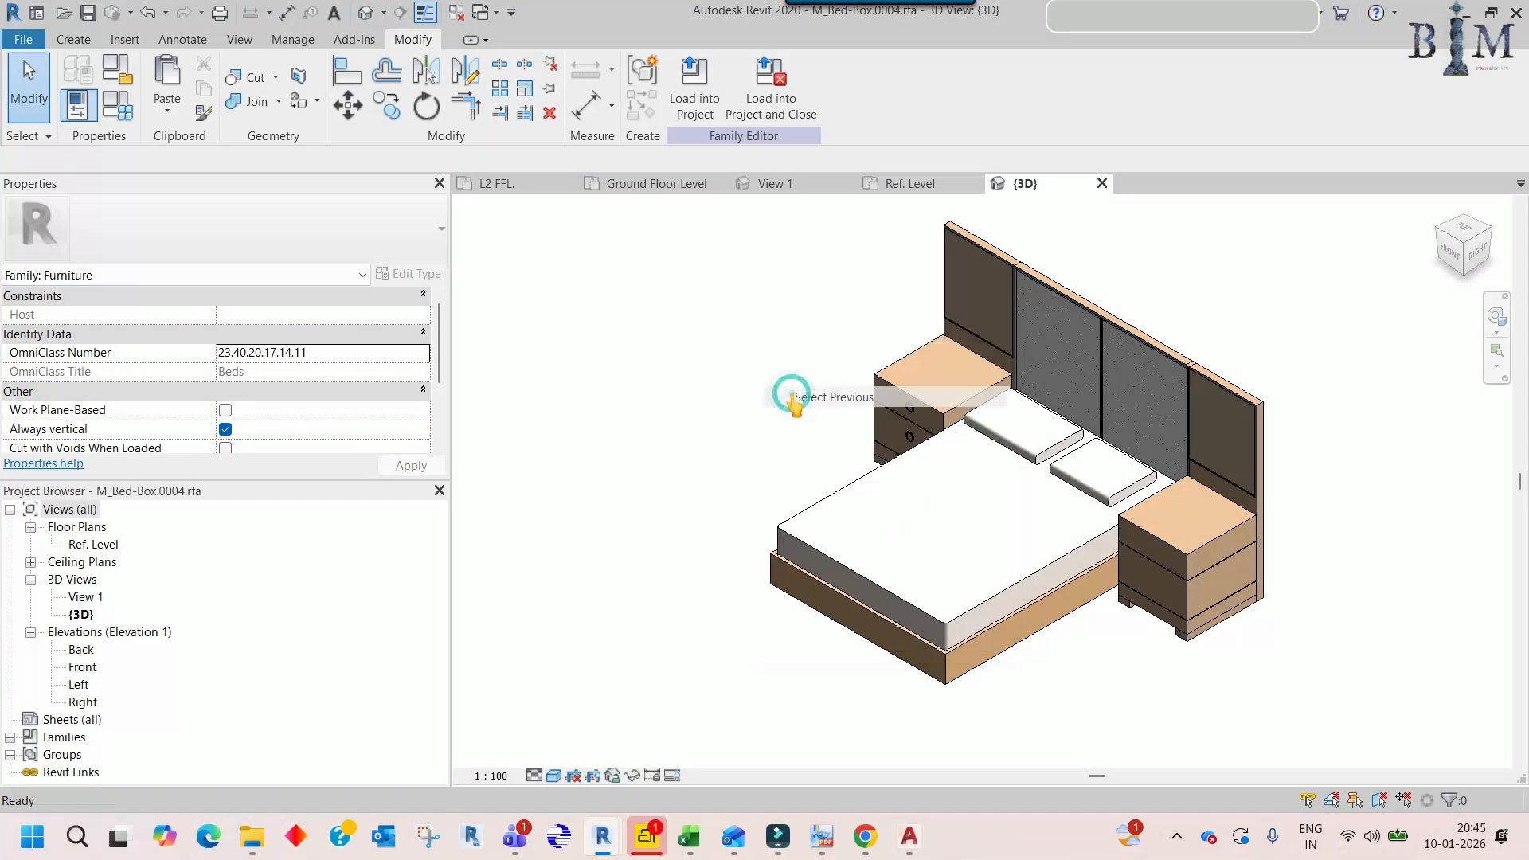
scroll(1027, 457, "up", 5)
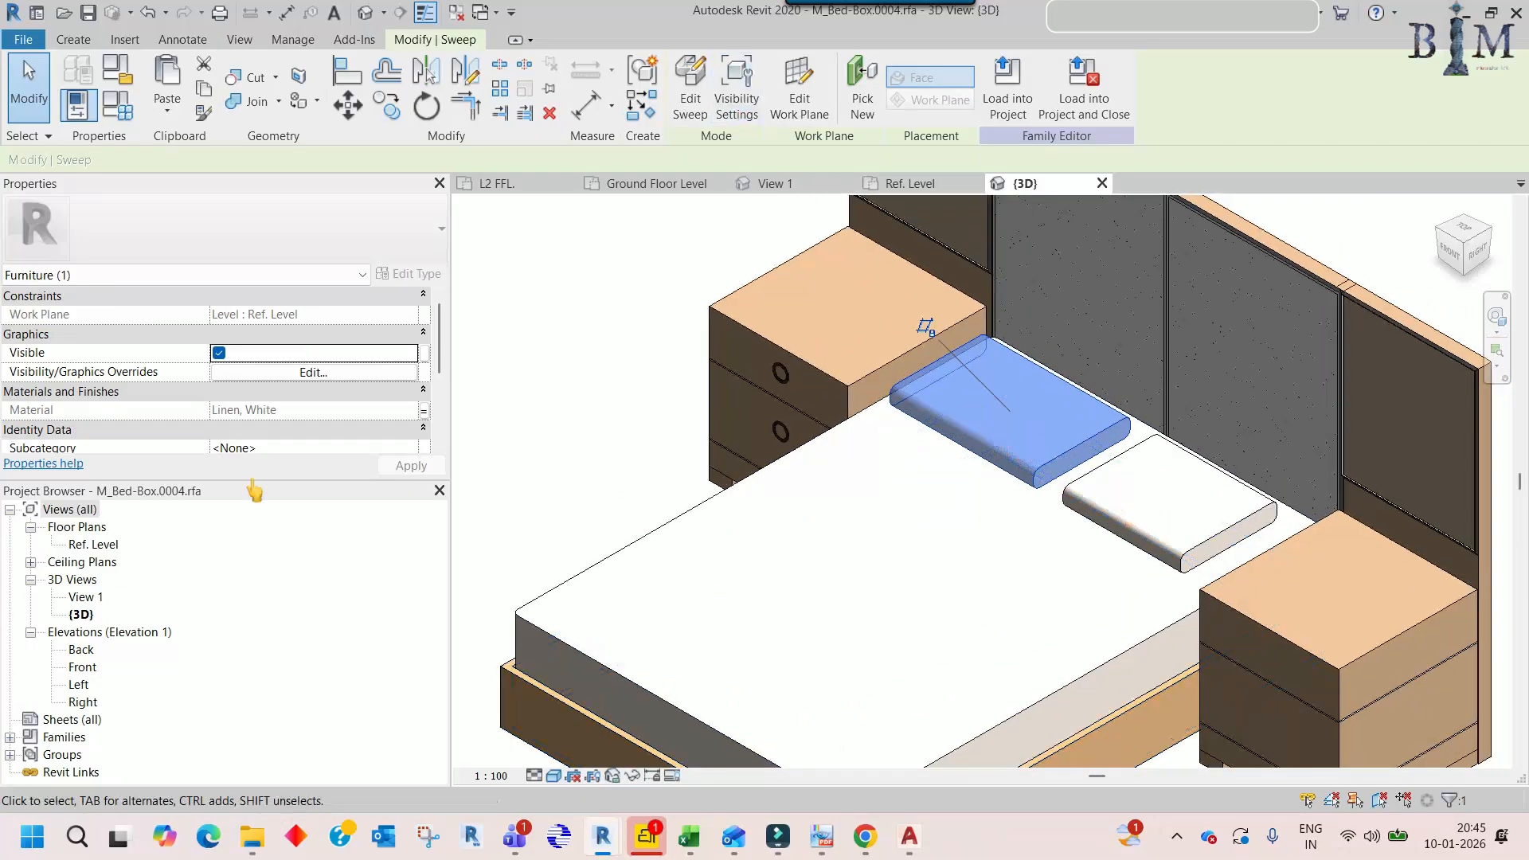
double_click(93, 544)
left_click(690, 88)
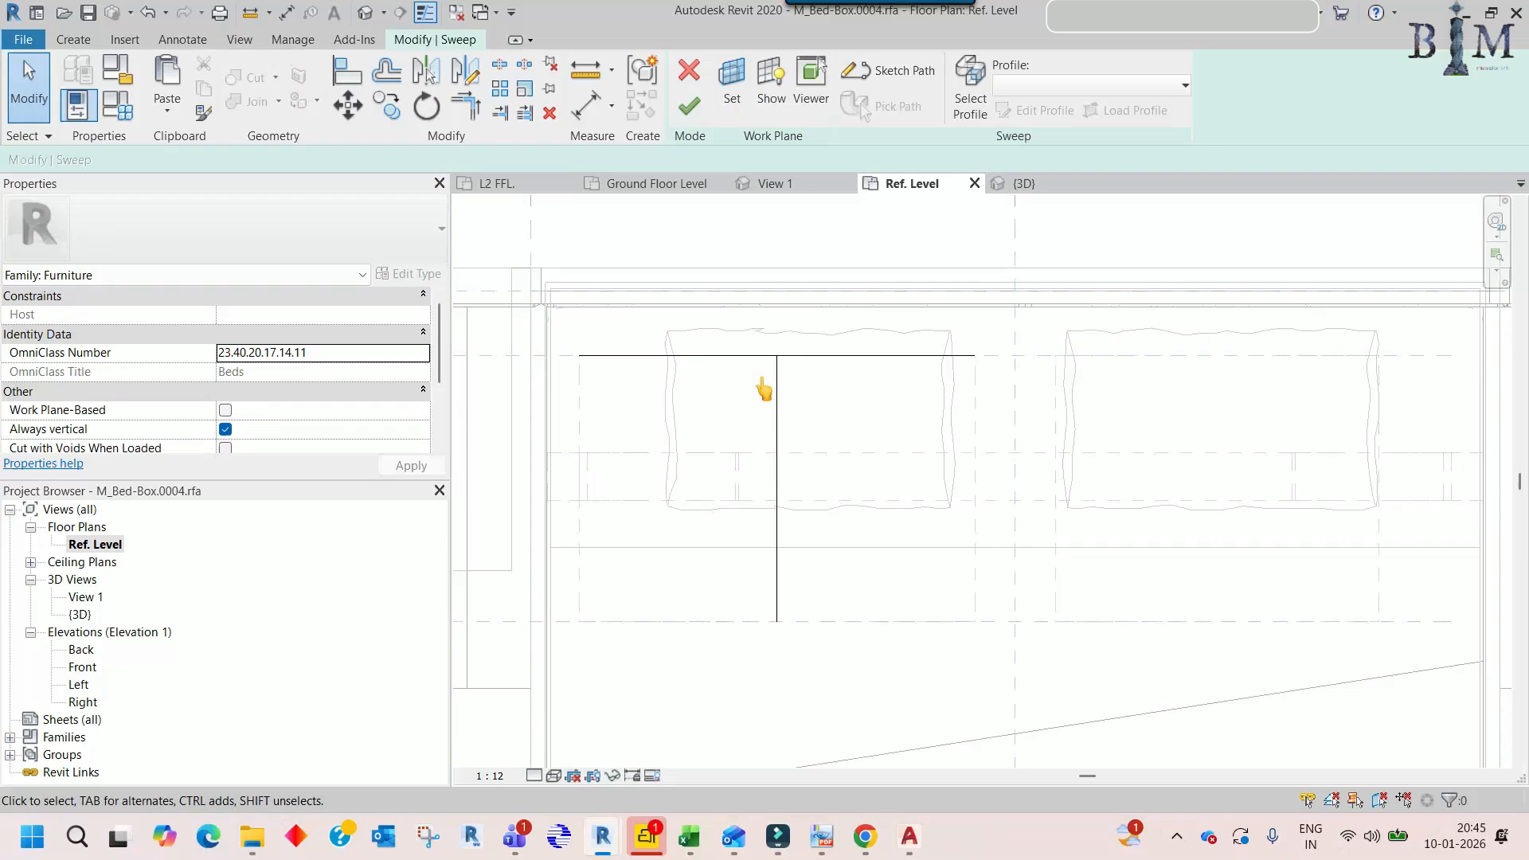
left_click(866, 85)
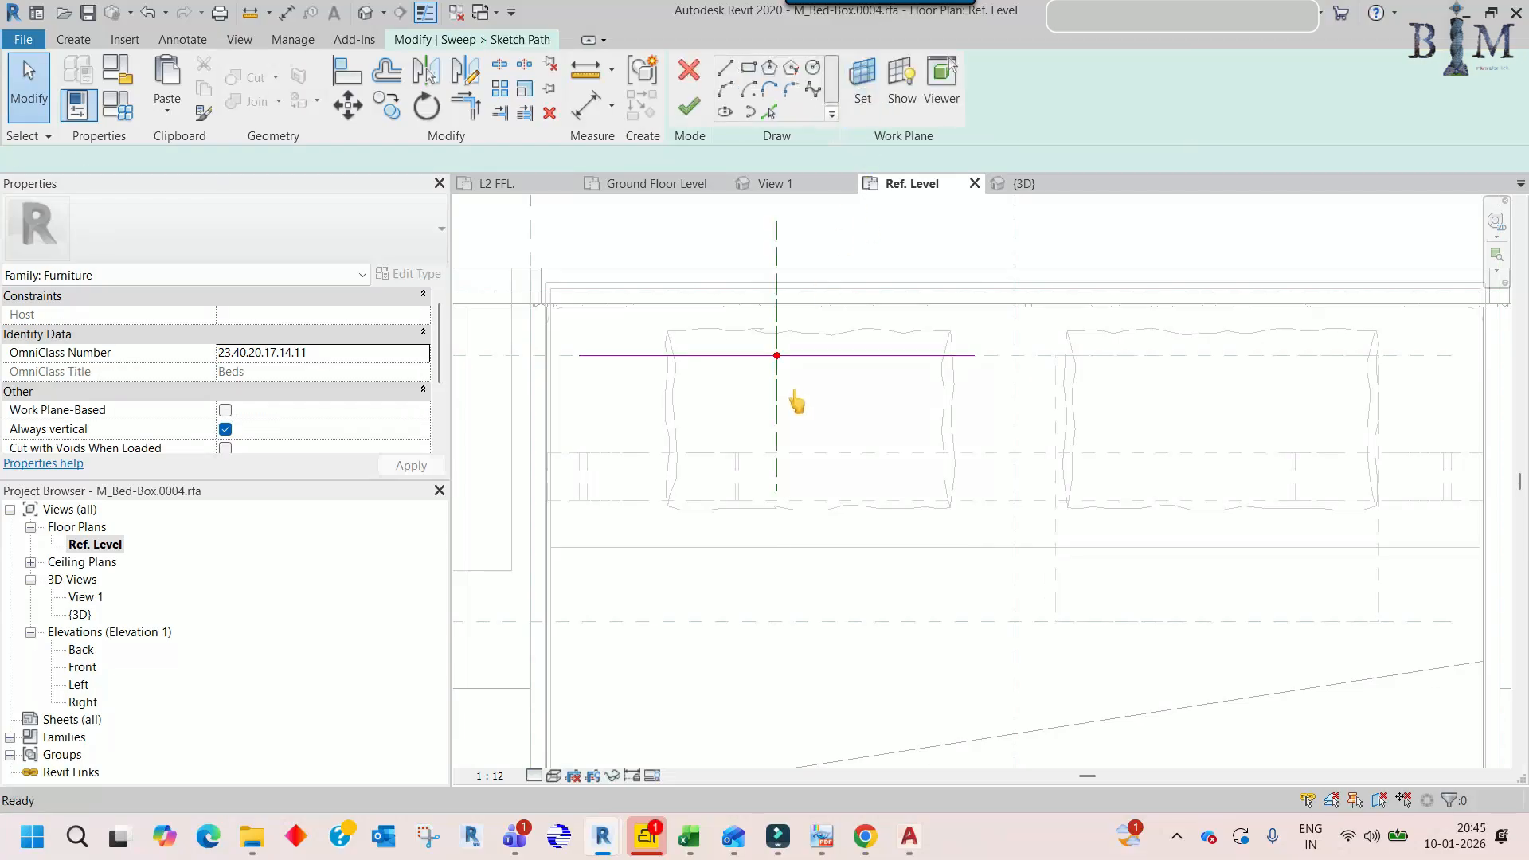
scroll(579, 356, "up", 2)
left_click_drag(579, 357, 714, 355)
left_click_drag(1181, 357, 1148, 355)
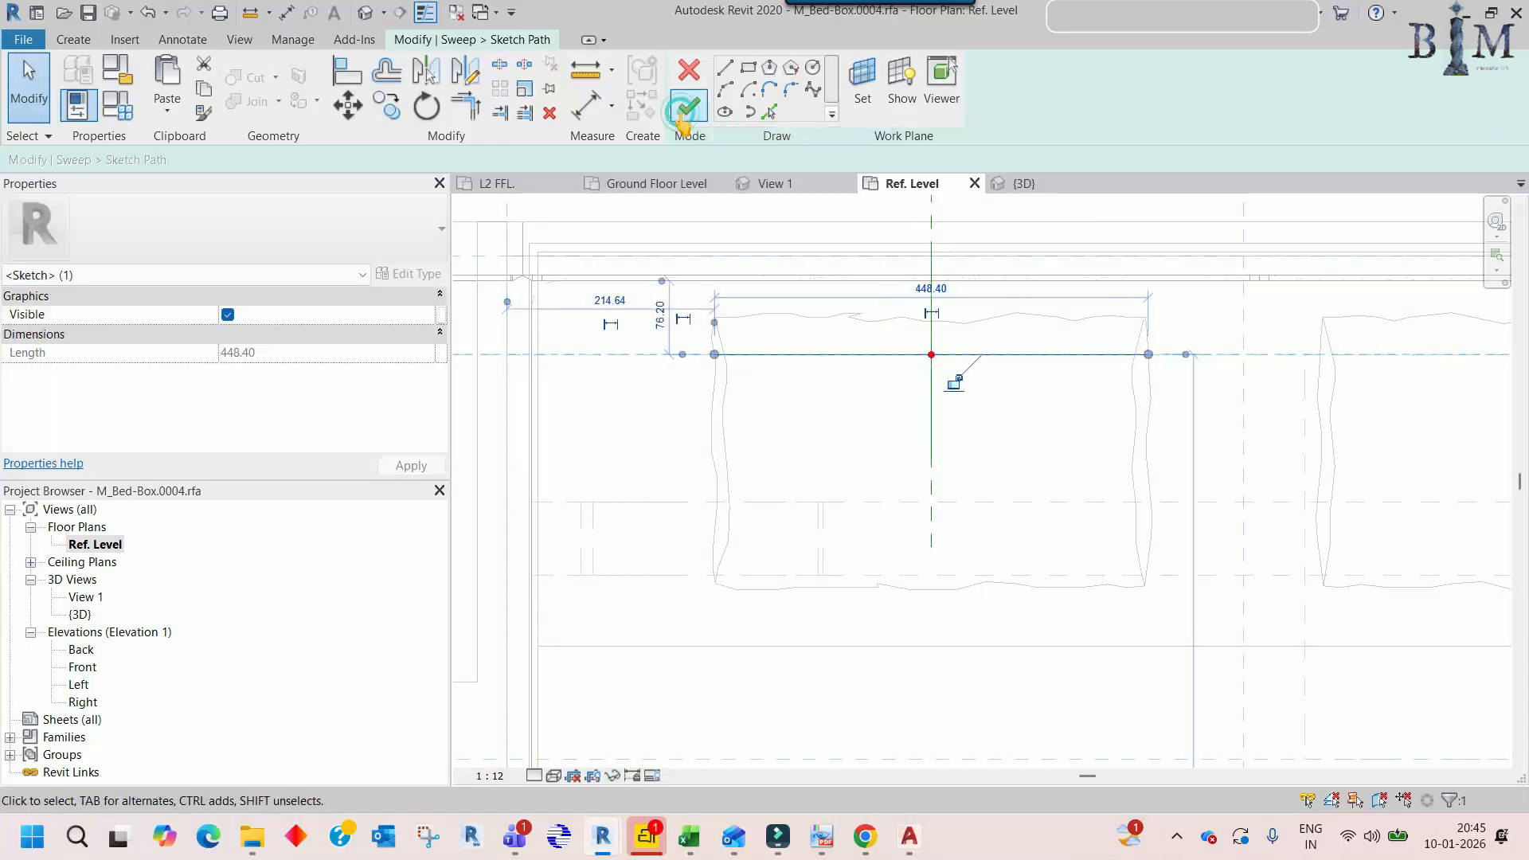
left_click(682, 120)
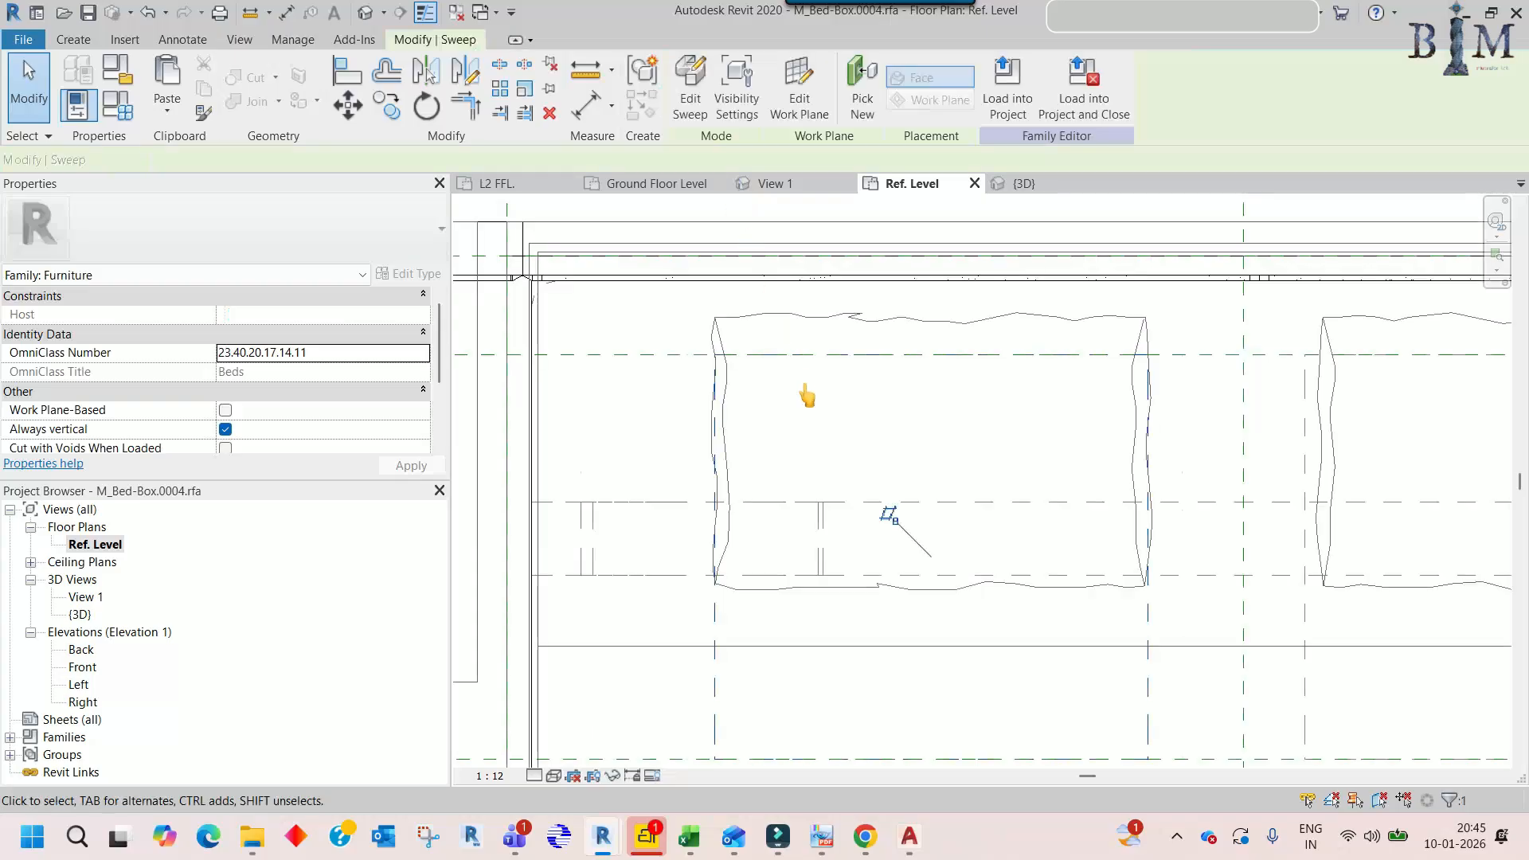
scroll(792, 392, "down", 3)
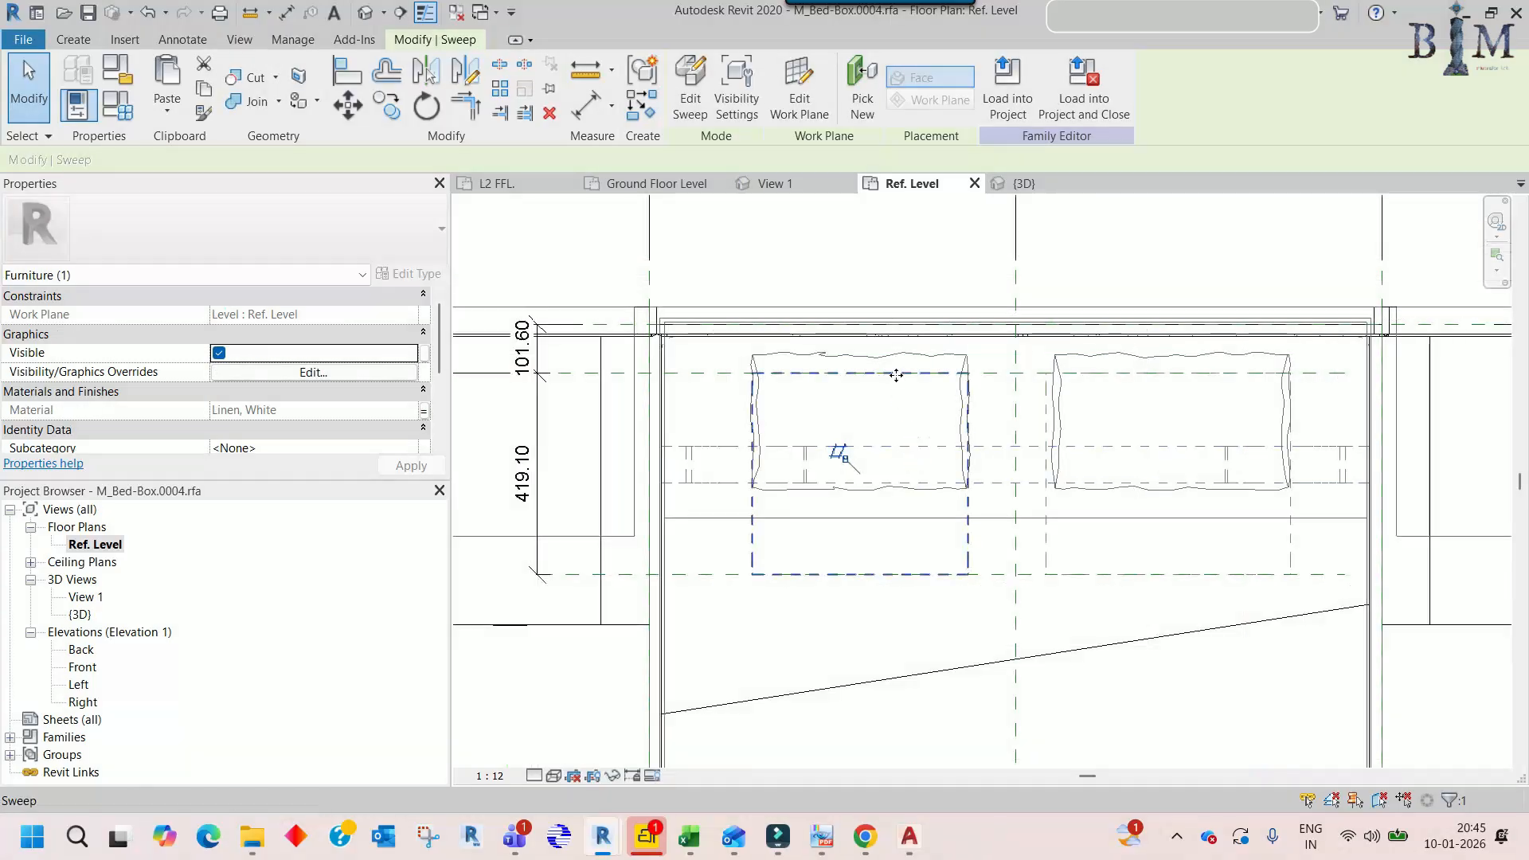
left_click(365, 14)
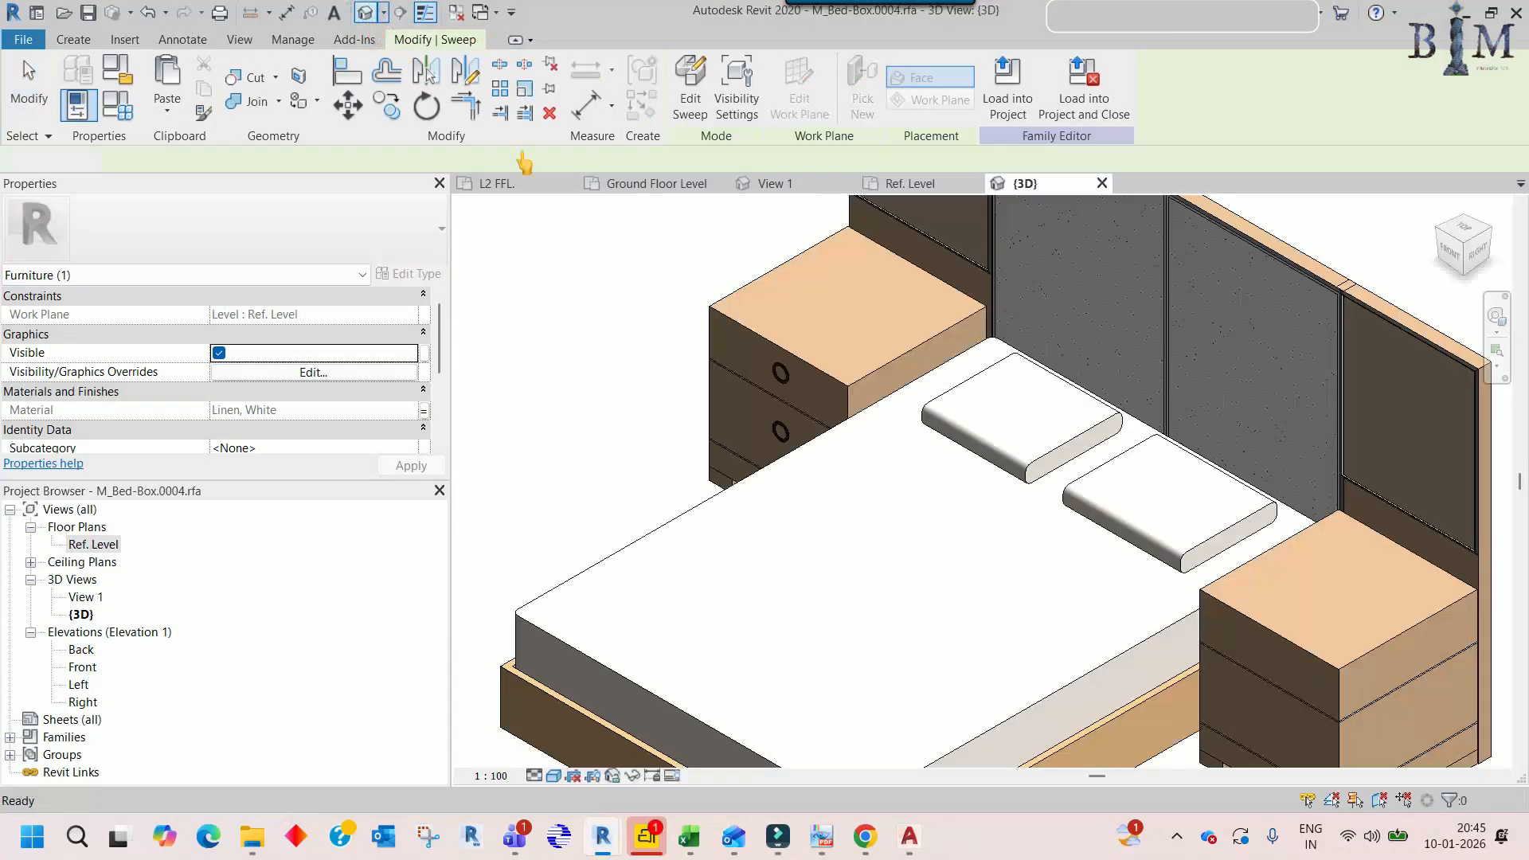
key("Escape")
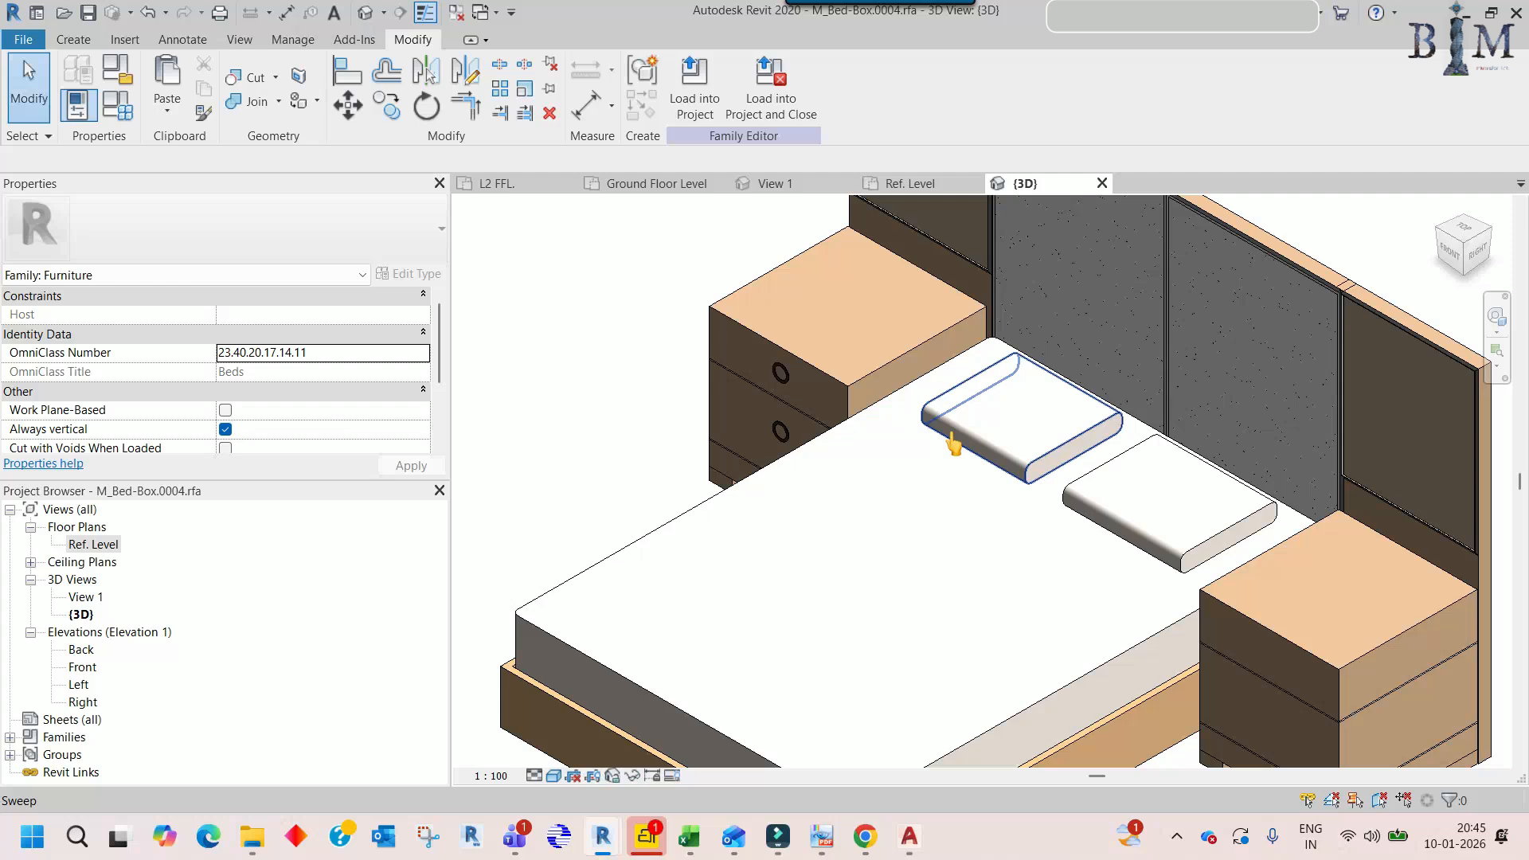
- Open the left pillow's sweep for editing from the Ref. Level plan and enter its profile sketch in the Left elevation
double_click(93, 545)
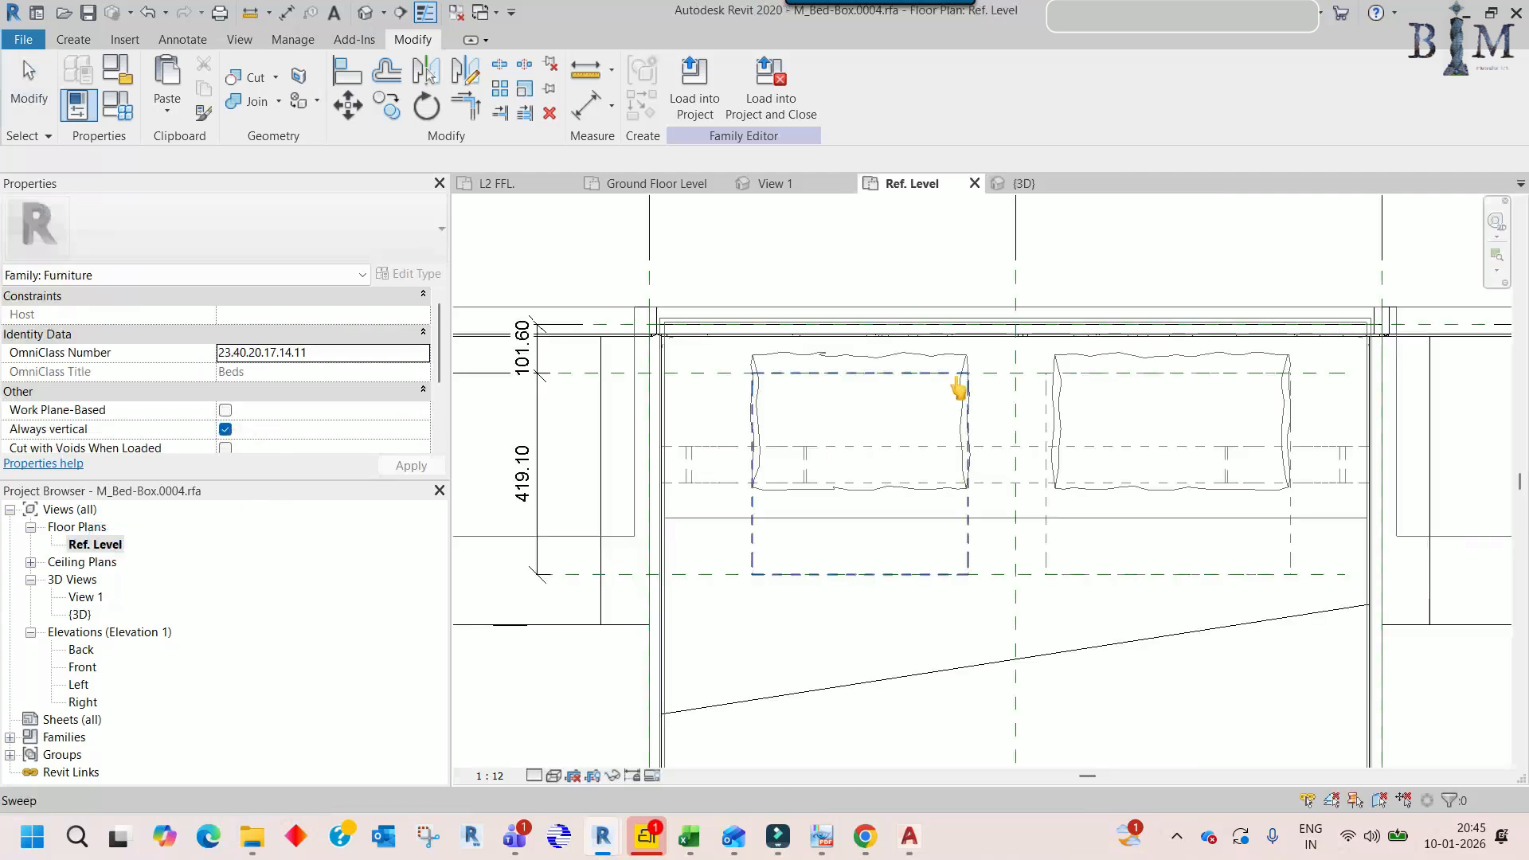
left_click(957, 381)
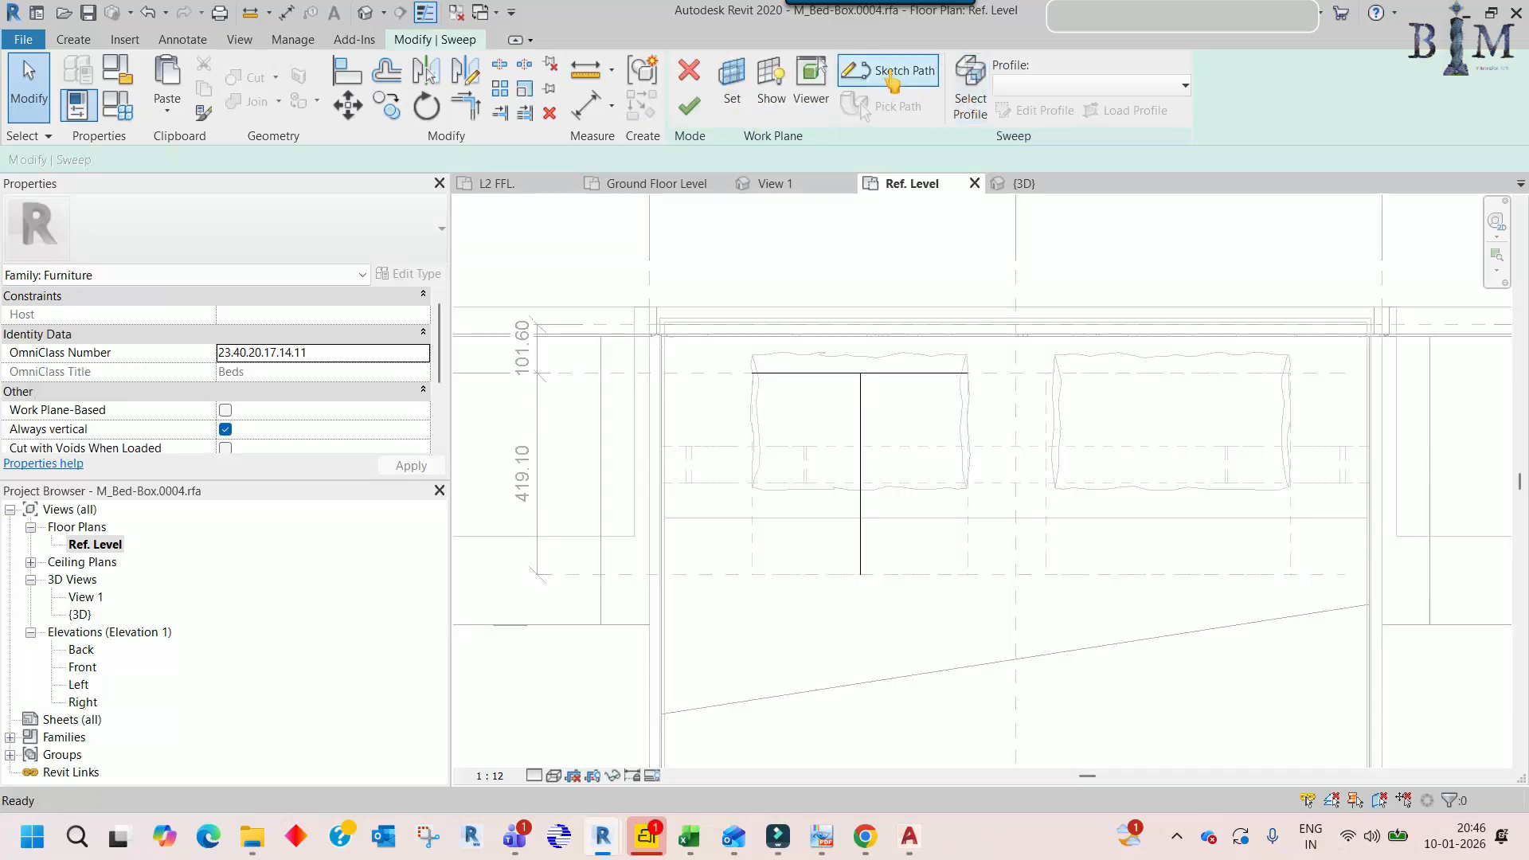
left_click(892, 79)
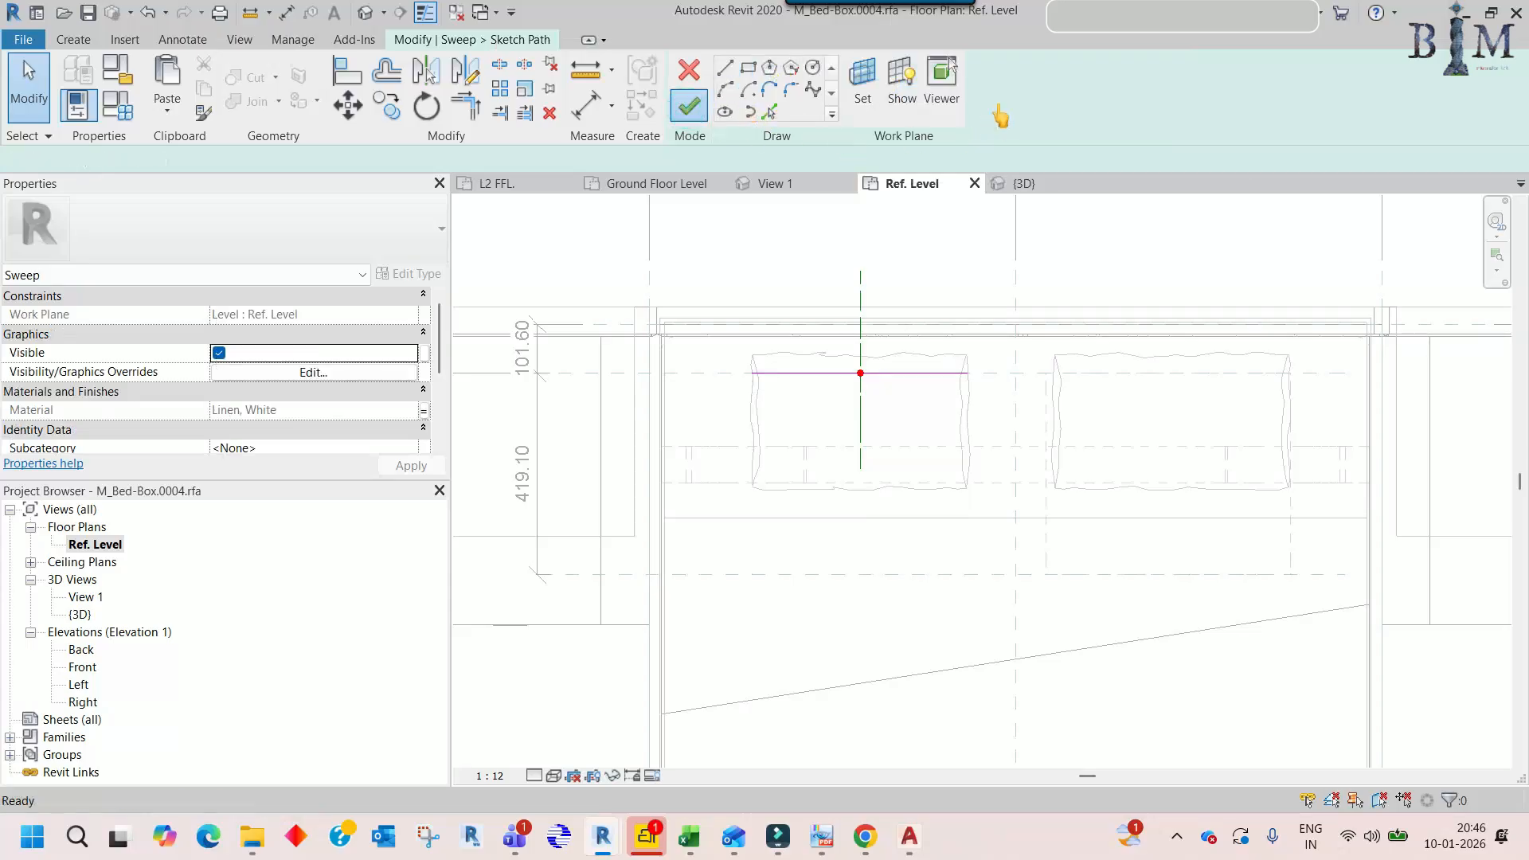
left_click(688, 112)
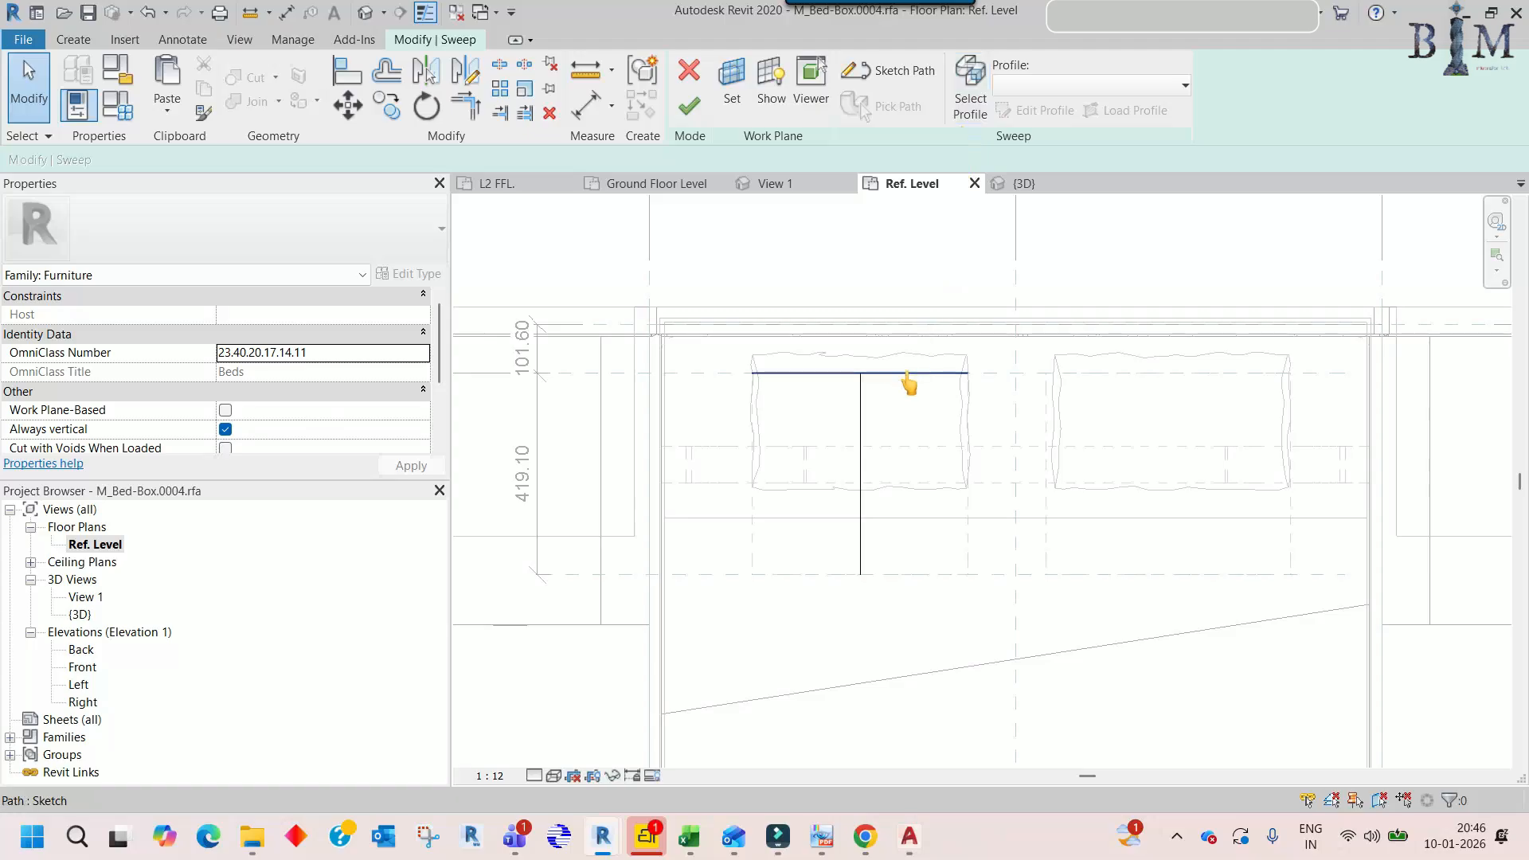
left_click(882, 410)
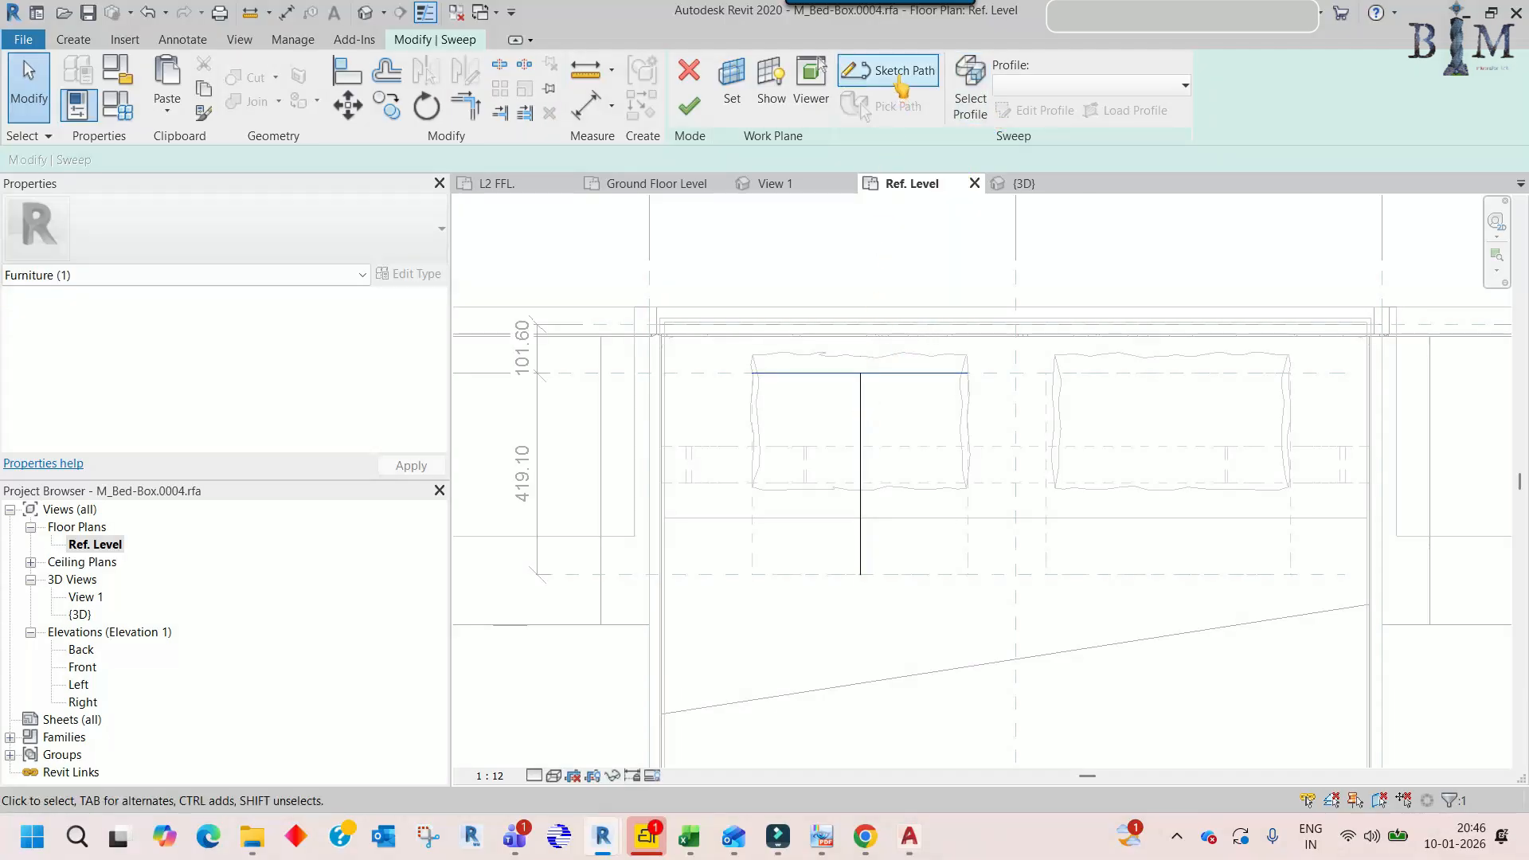
left_click(973, 106)
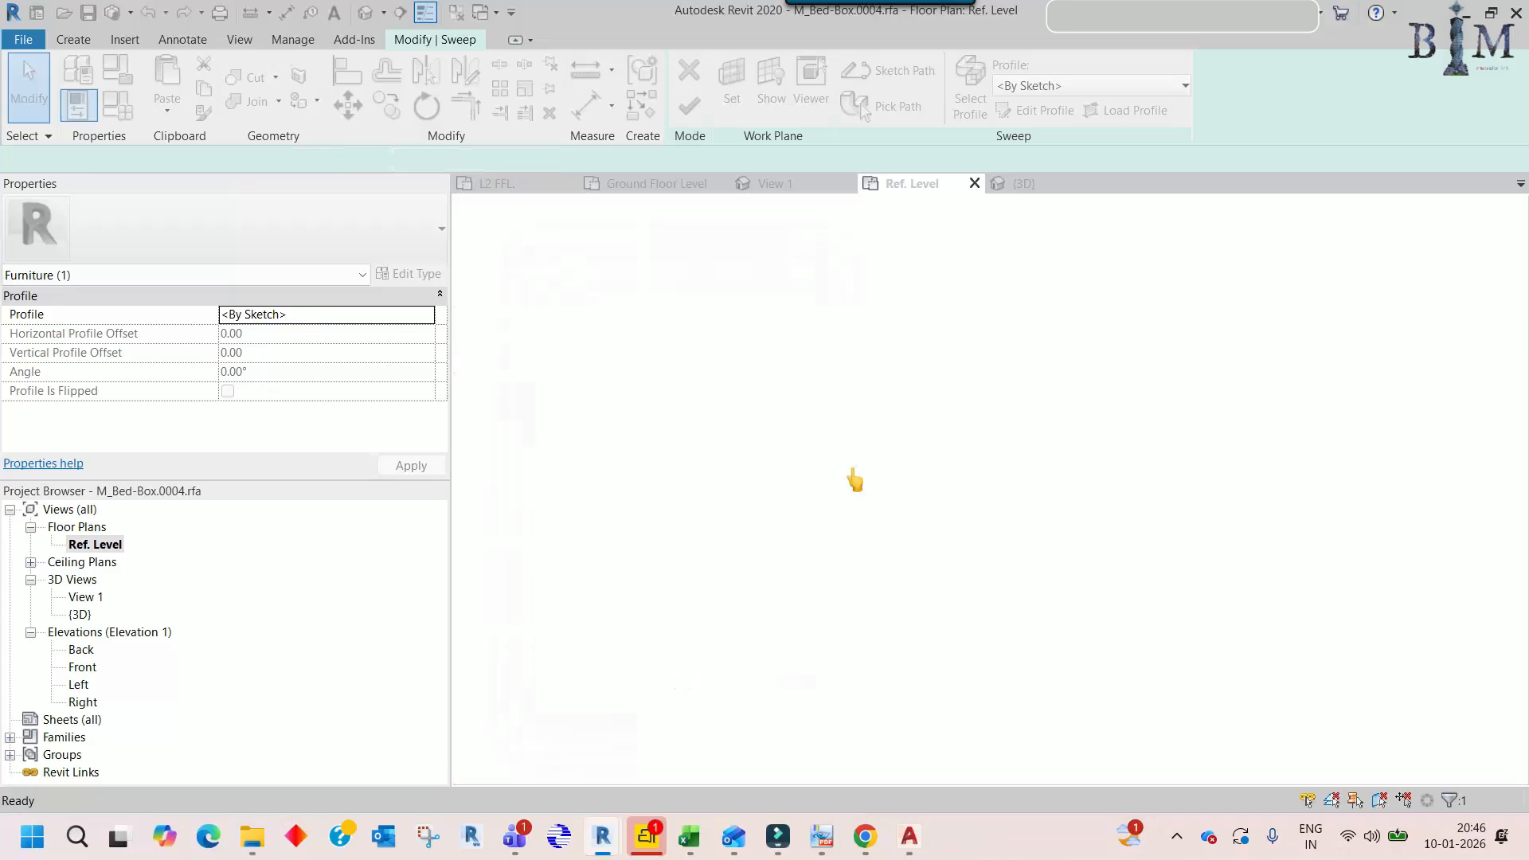
- Pull the rounded front end of the left pillow's profile back to about 339 mm overall length and finish the sweep
scroll(682, 495, "up", 3)
middle_click_drag(631, 481, 798, 477)
scroll(794, 475, "down", 6)
scroll(821, 456, "up", 3)
scroll(806, 420, "up", 2)
left_click_drag(805, 404, 917, 518)
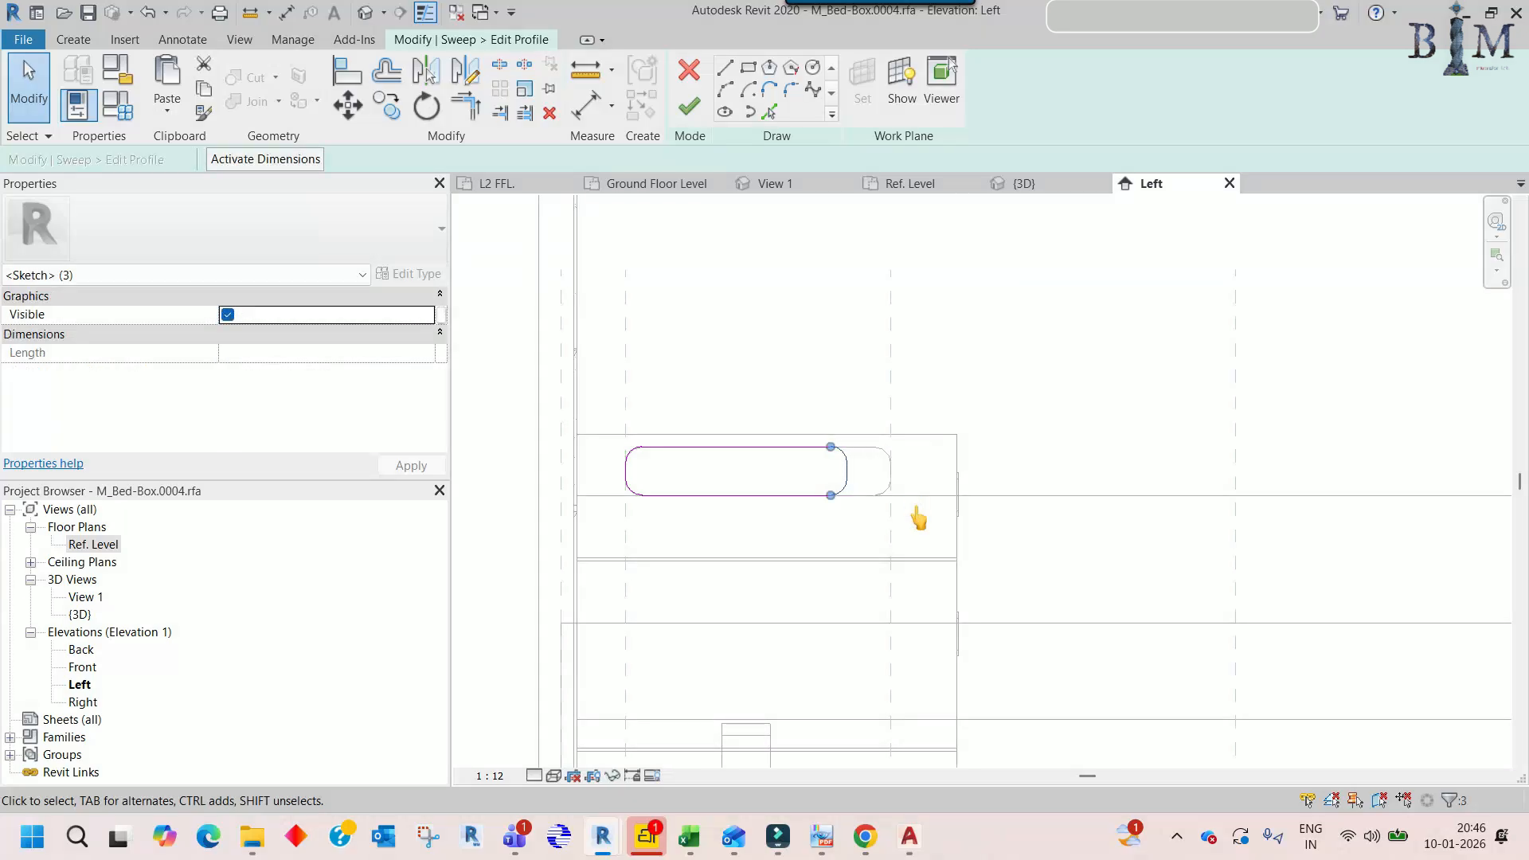
left_click(686, 112)
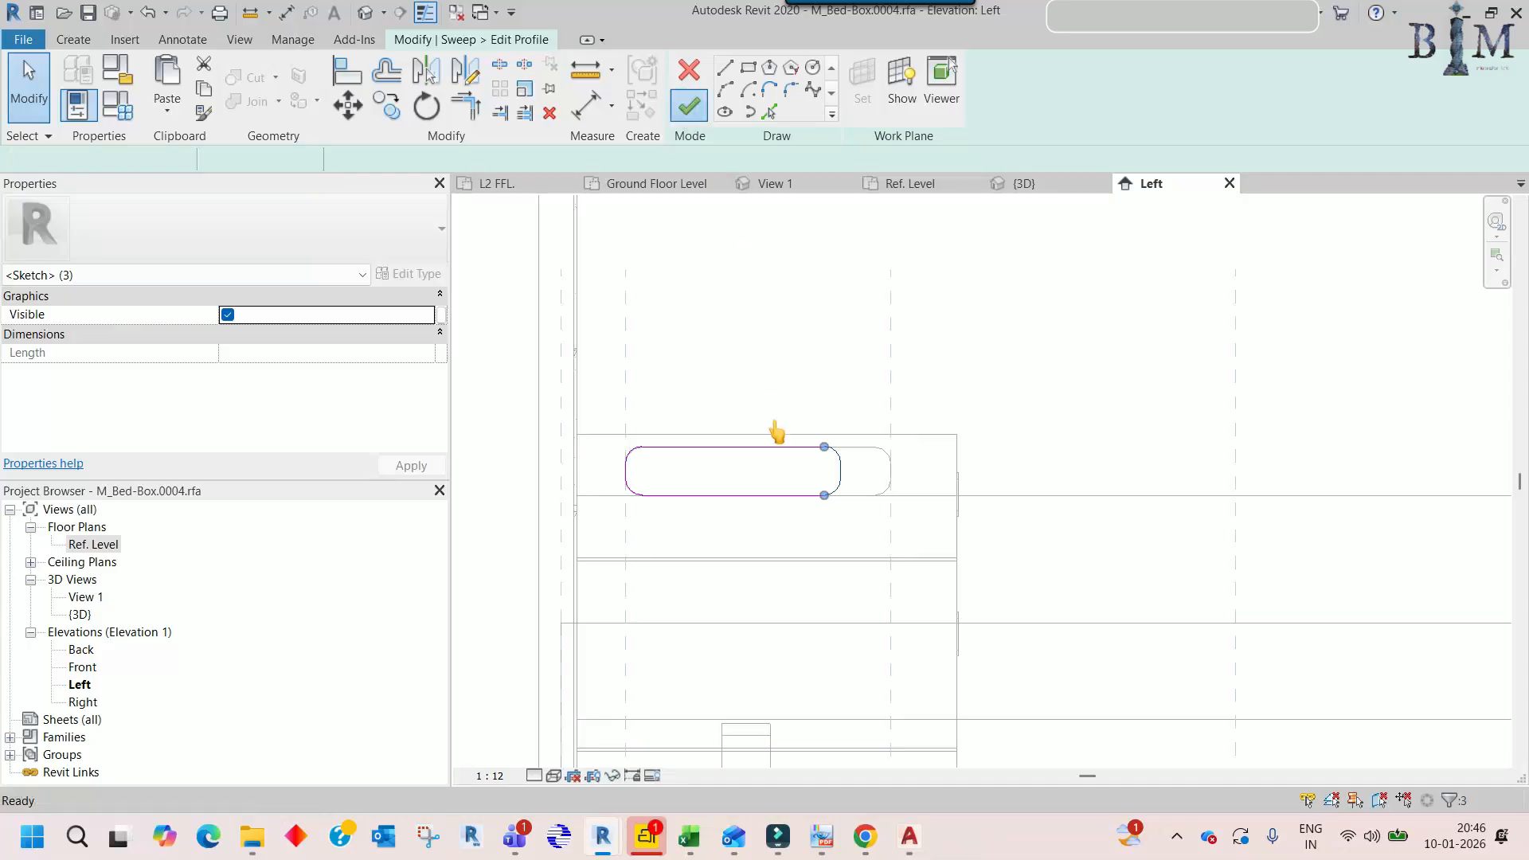
left_click(688, 108)
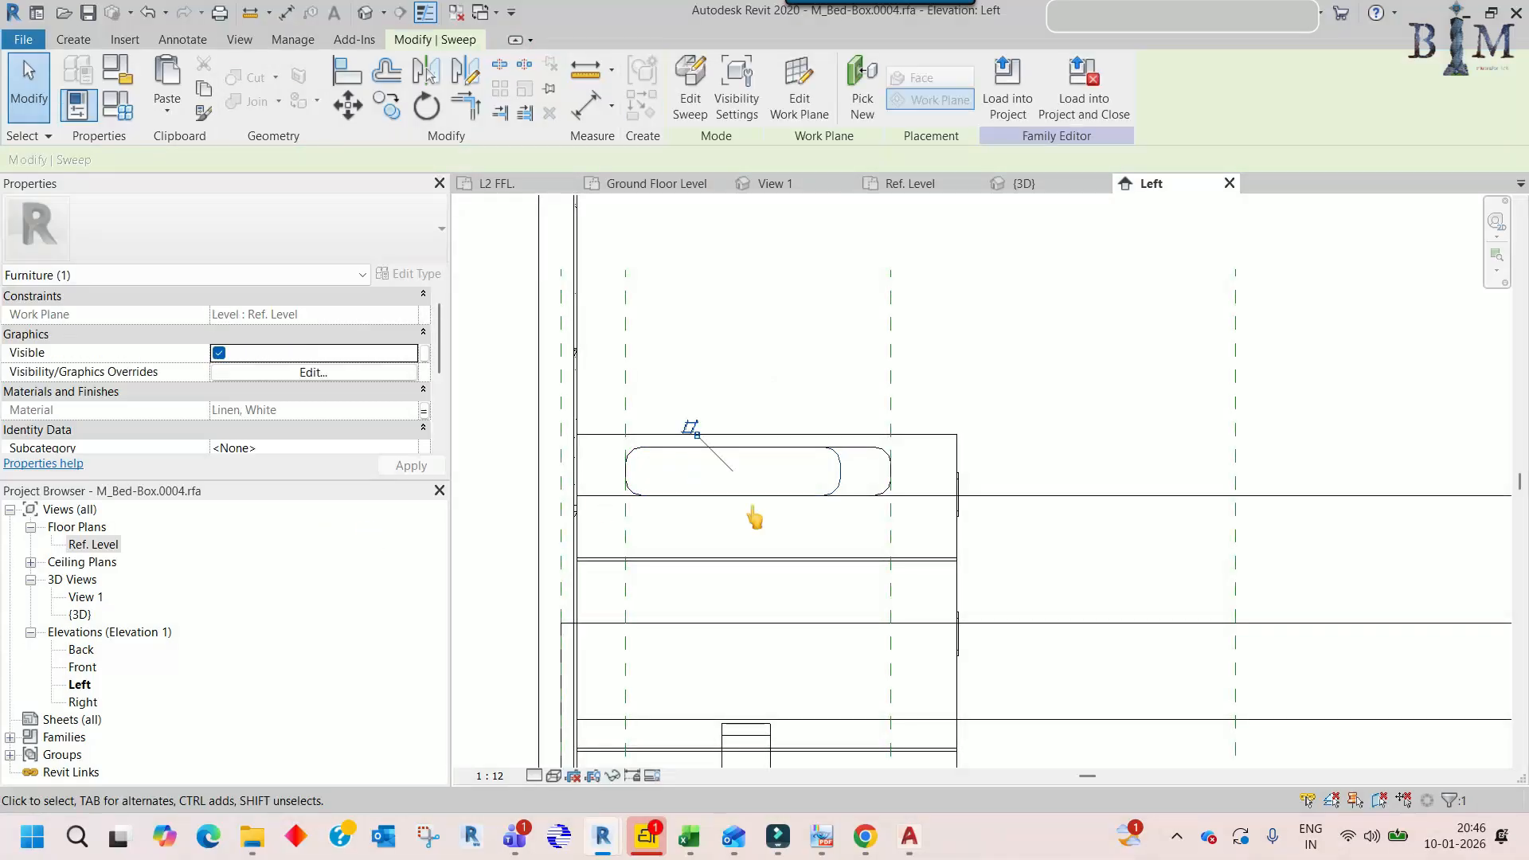
- Measure the depth of the imported left pillow outline in the Ref. Level plan with a trial line
double_click(93, 544)
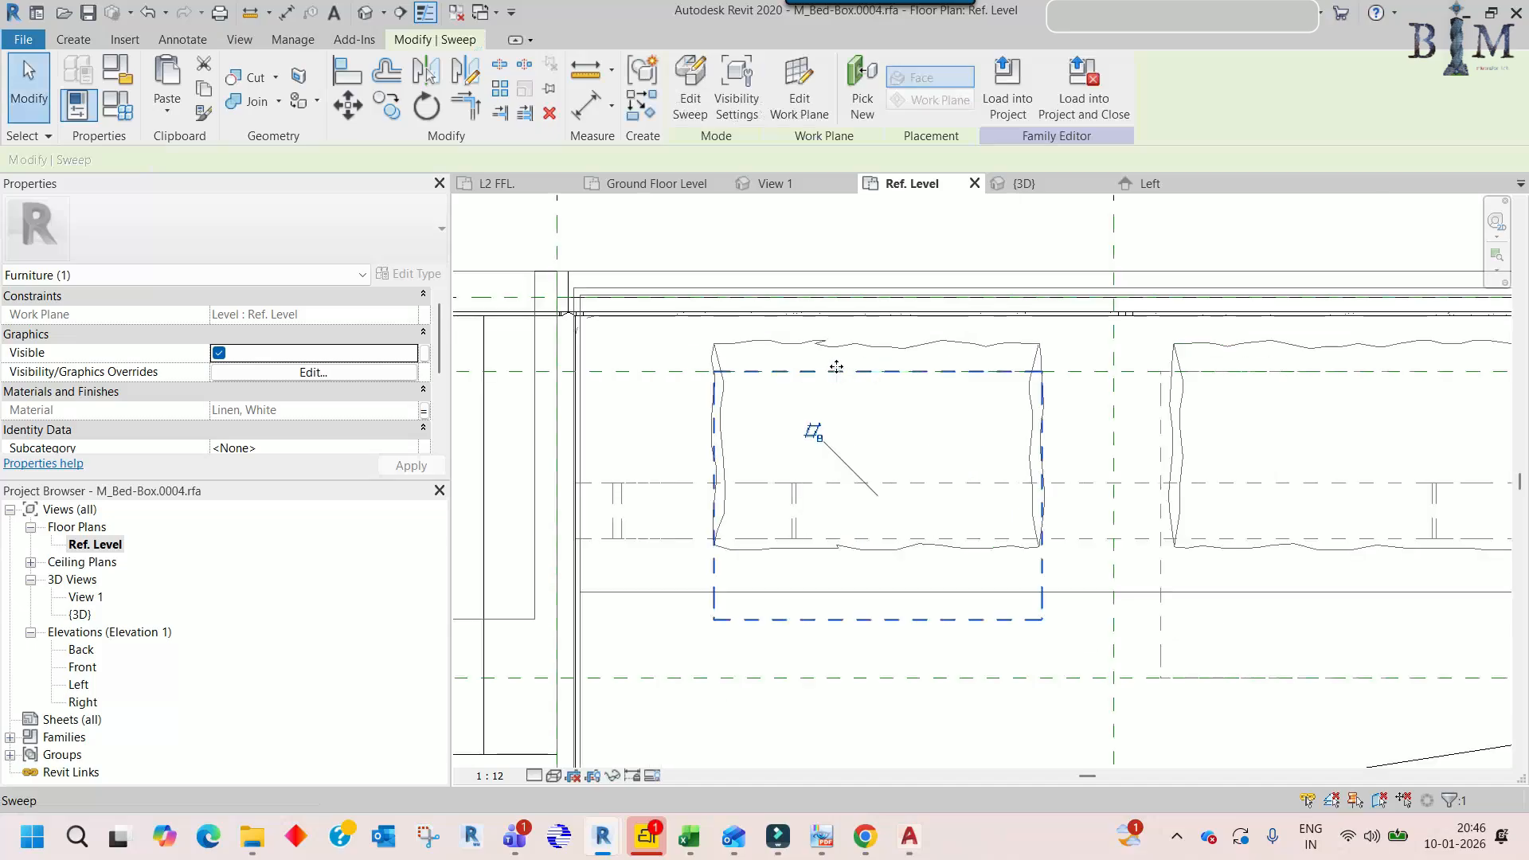
key("Escape")
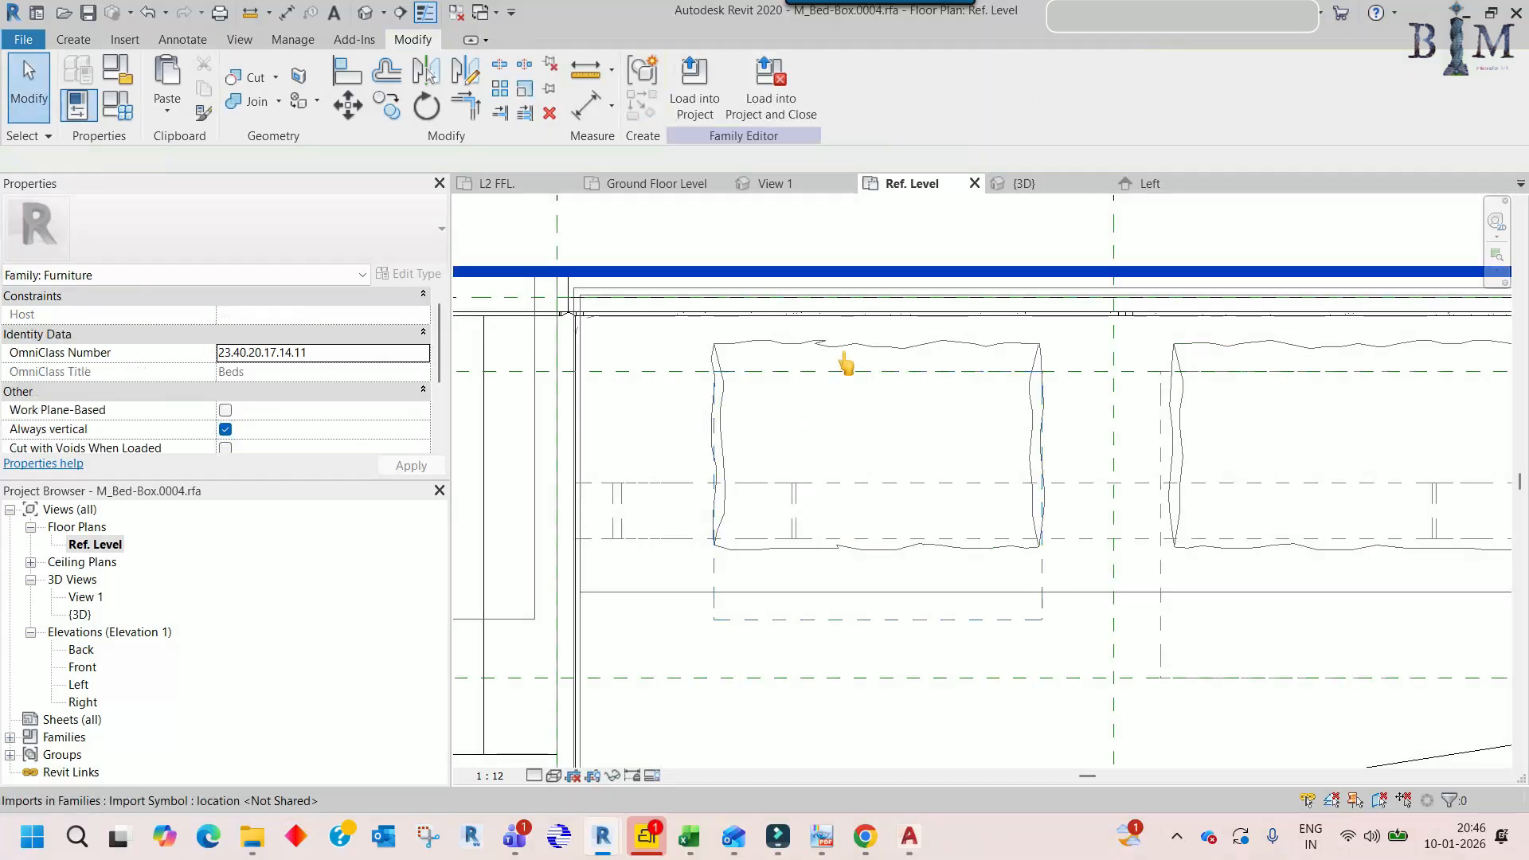
key("i")
left_click(836, 347)
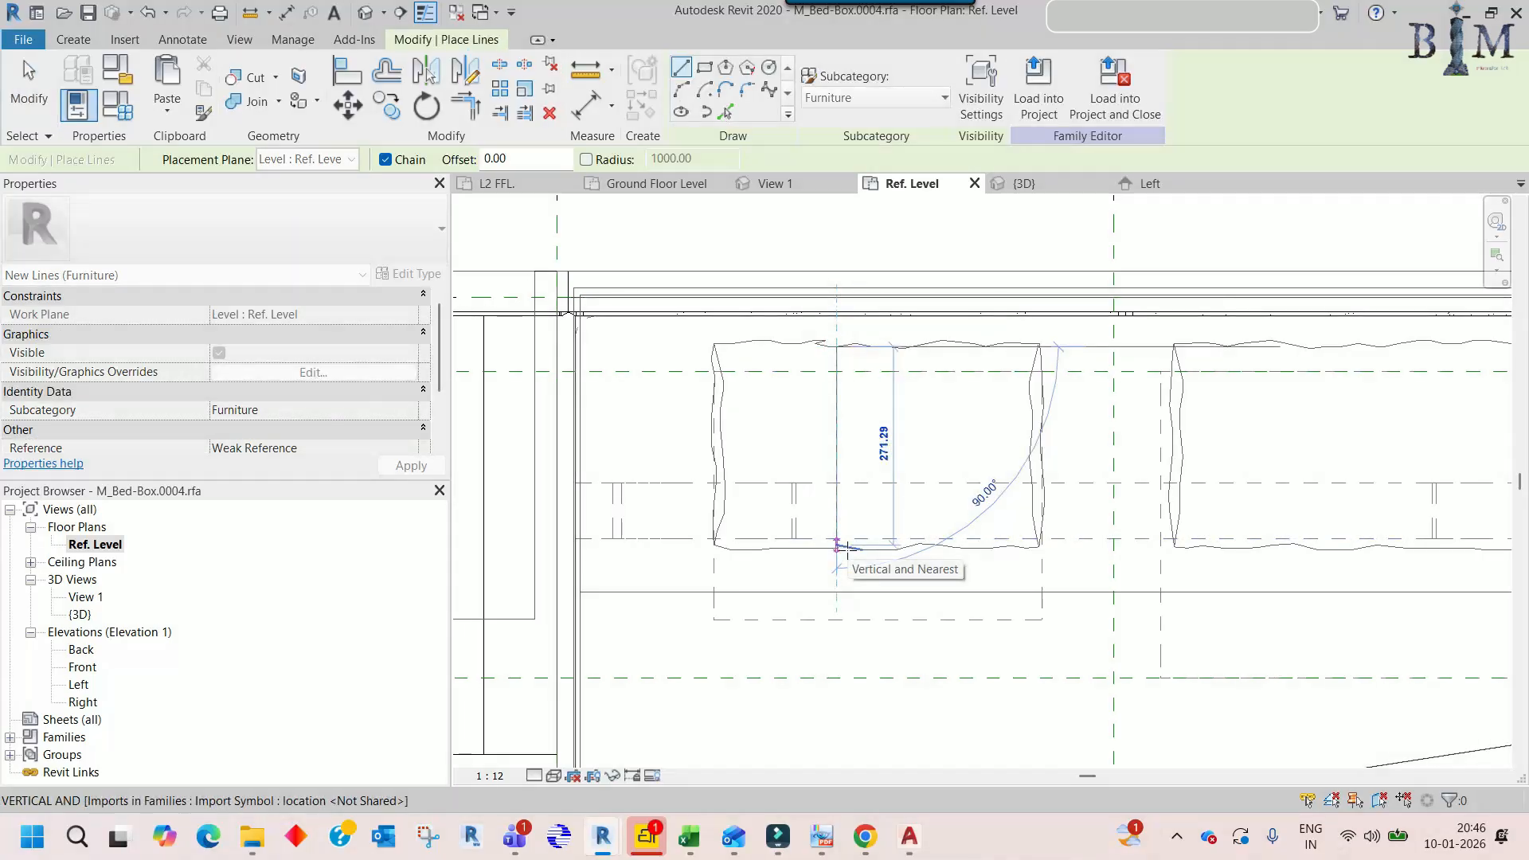
key("Escape")
key("Escape")
- Reopen the left pillow's sweep profile in the Left elevation and dimension its overall length
left_click(722, 306)
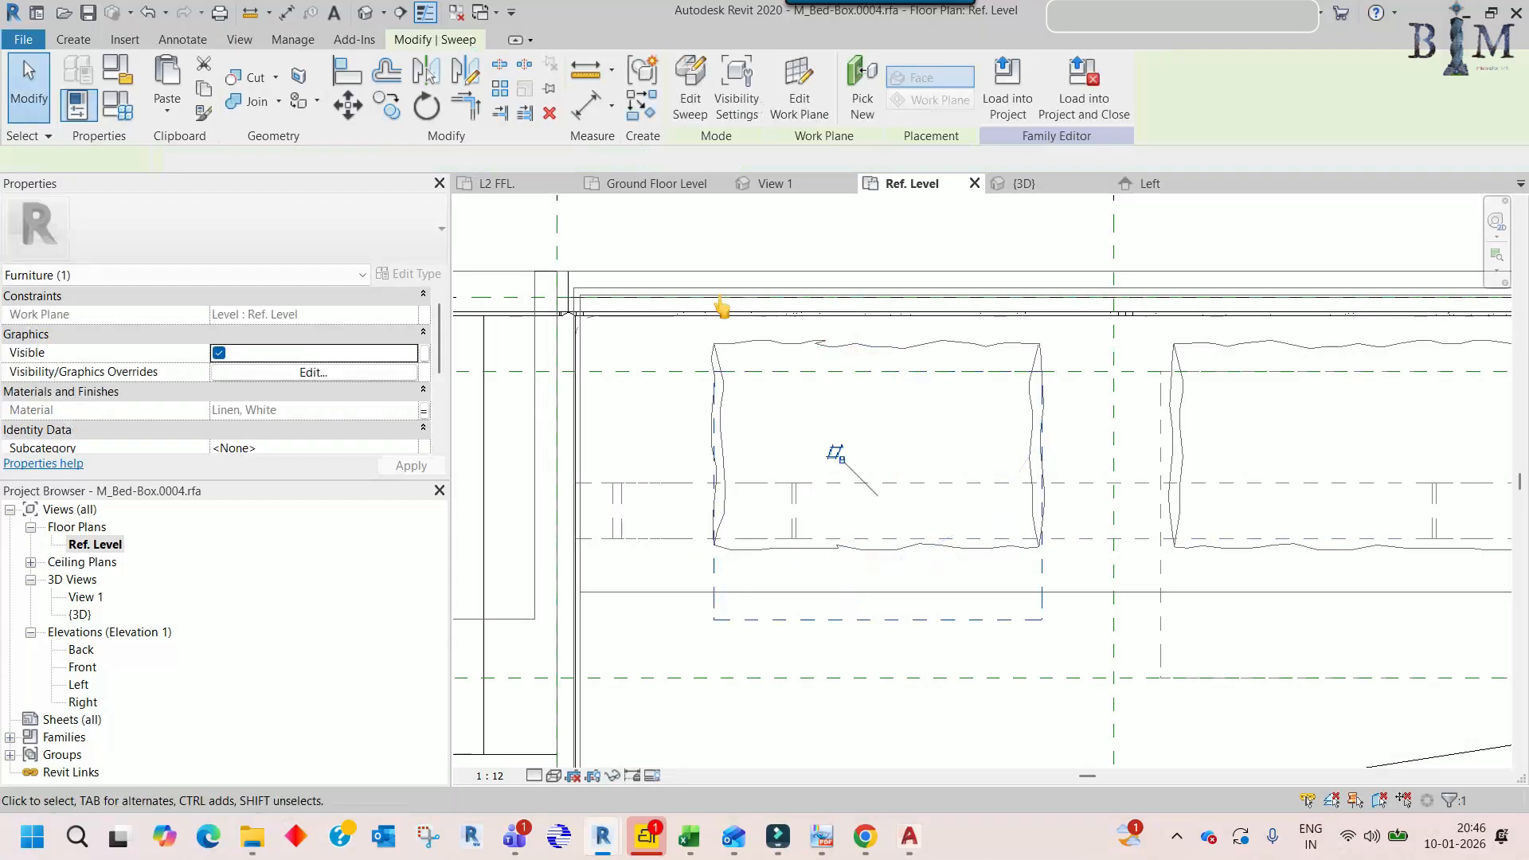
left_click(690, 88)
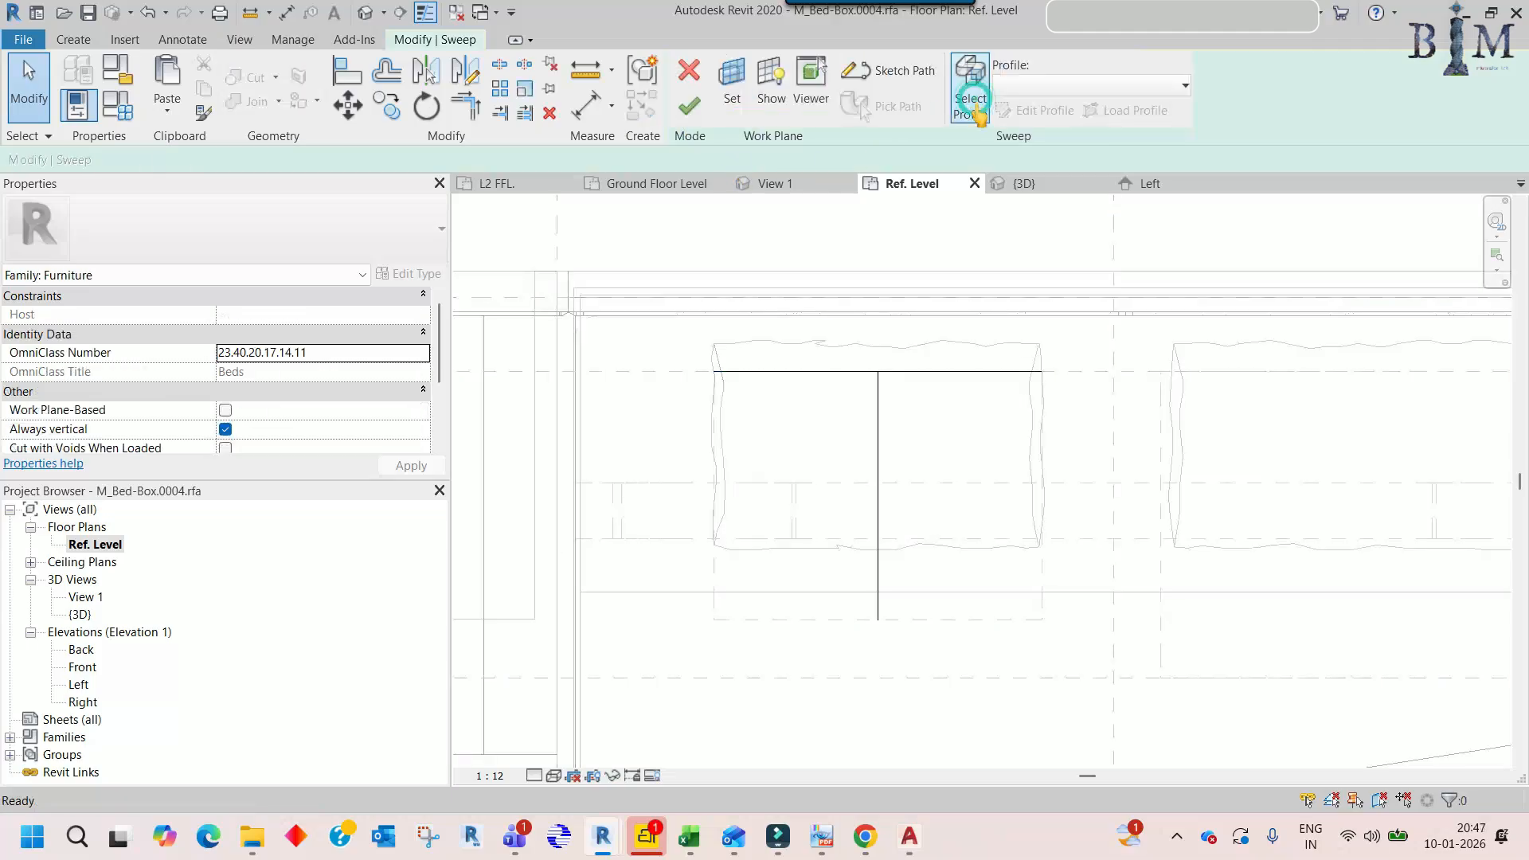
left_click(1028, 119)
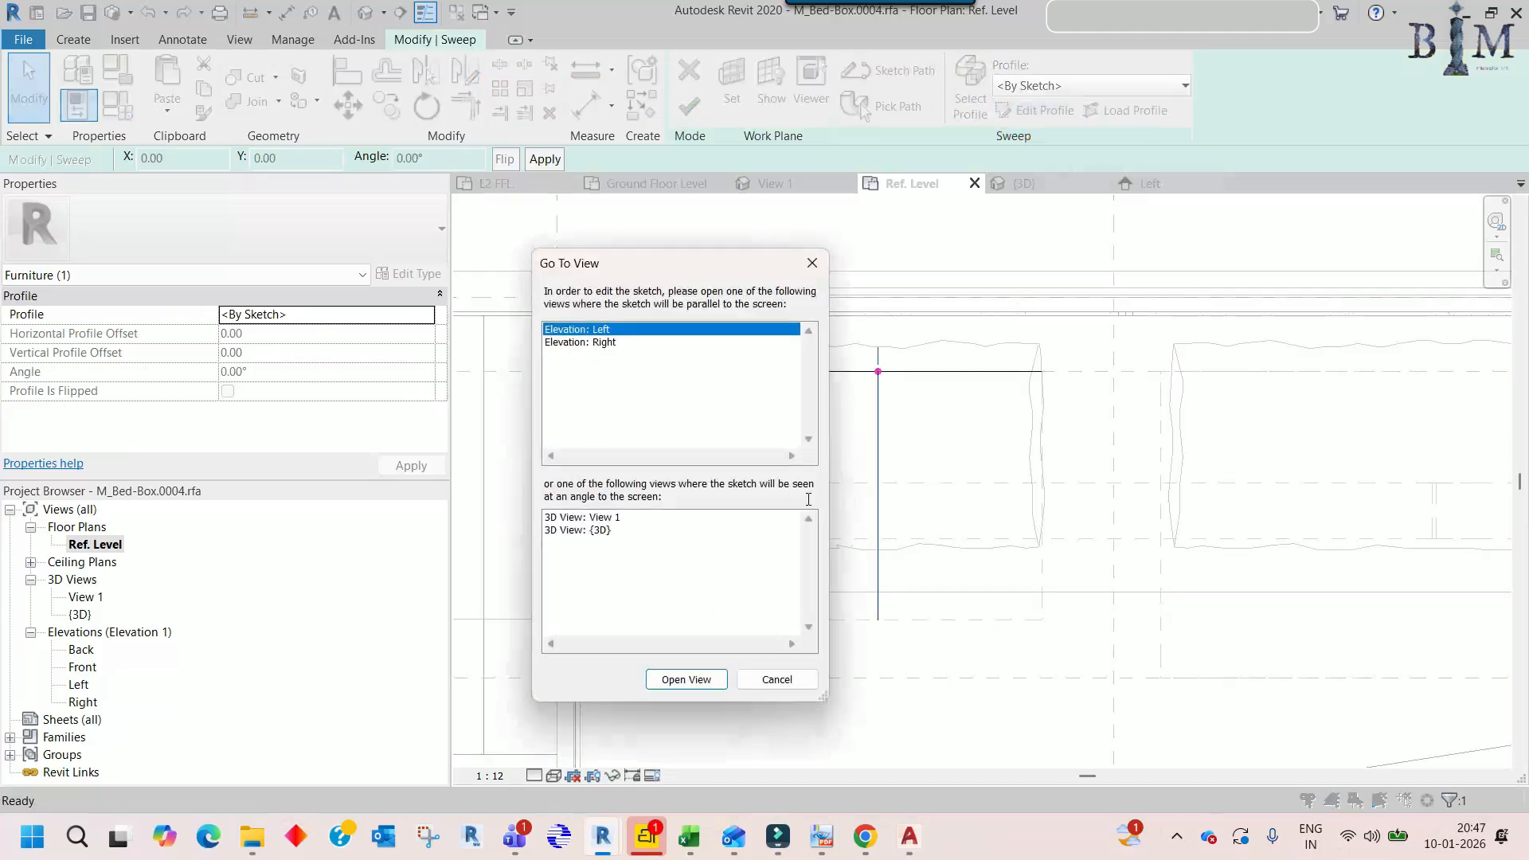
left_click(656, 680)
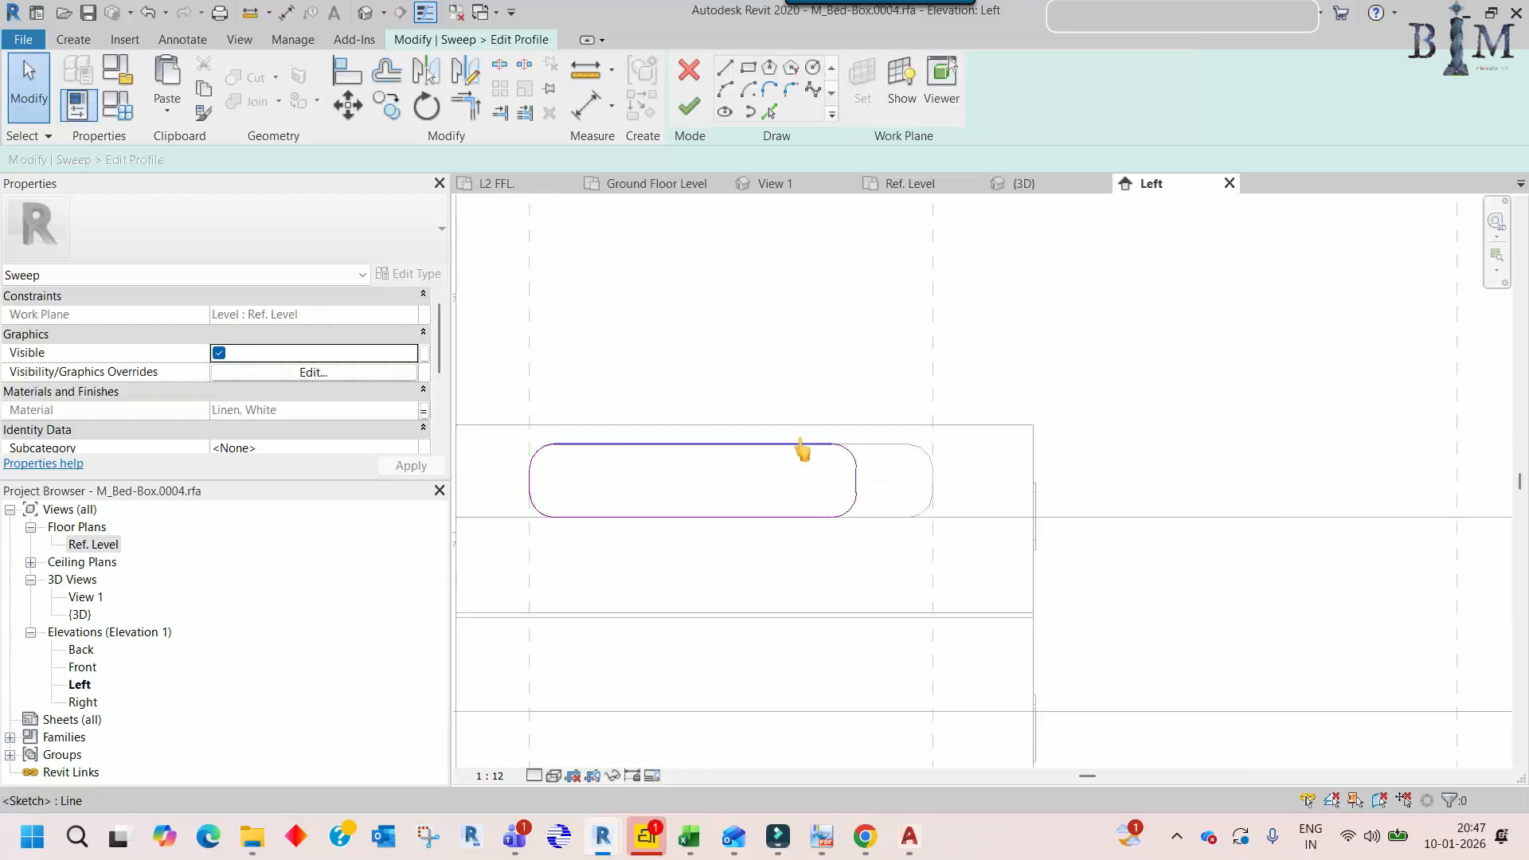
left_click(529, 481)
left_click(860, 482)
left_click(822, 350)
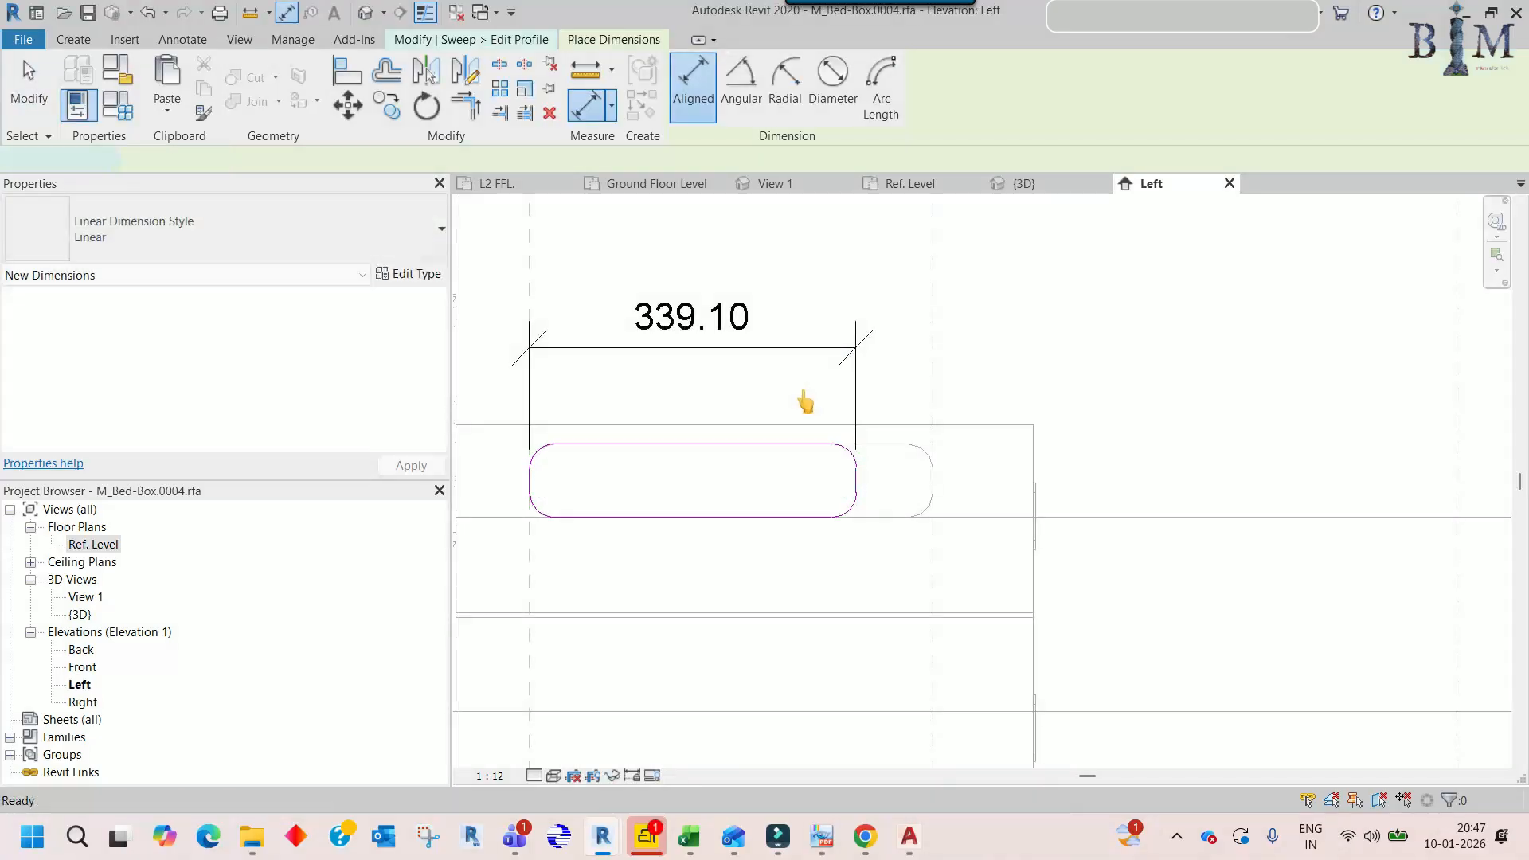
key("Escape")
key("Escape")
- Set the left pillow profile's overall length to 275 mm by moving its front edge, and finish the sweep
left_click(858, 482)
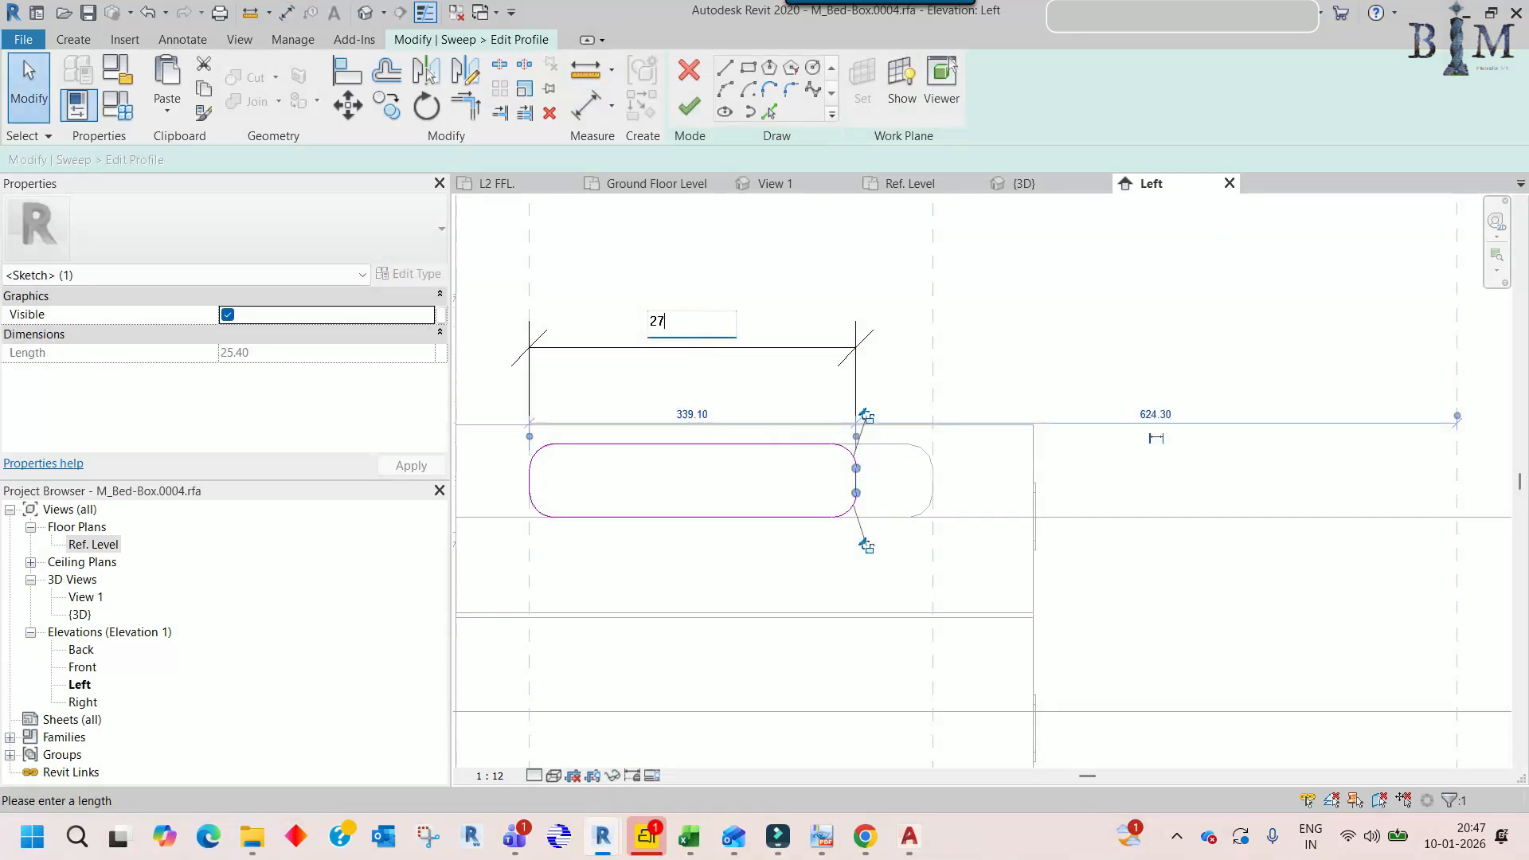
type("275")
key("Return")
left_click(767, 356)
left_click(856, 365)
scroll(857, 365, "down", 2)
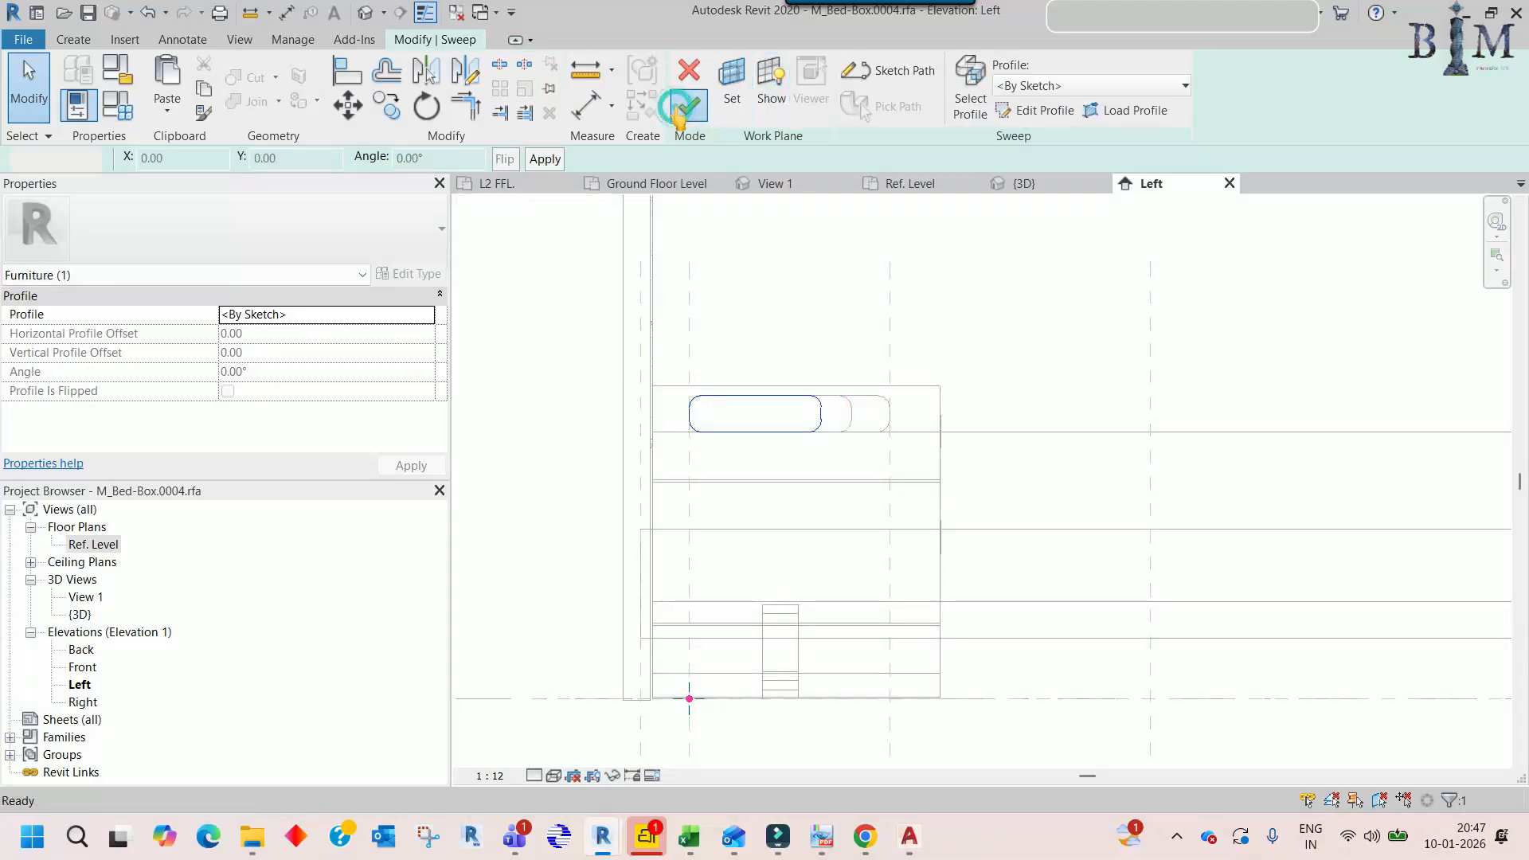
left_click(683, 107)
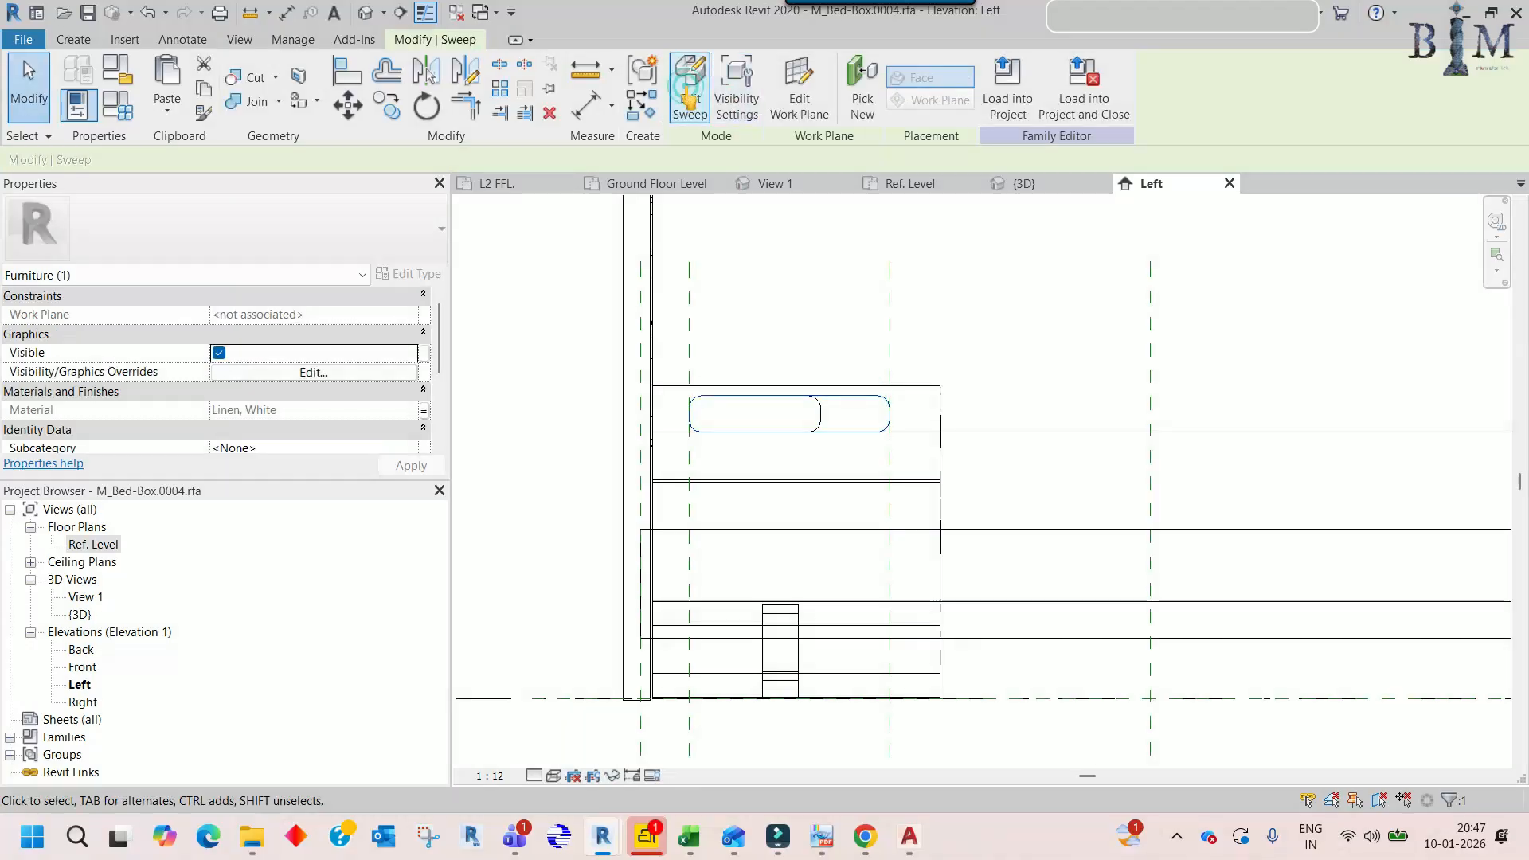
- Edit the right pillow's sweep profile, moving its rounded front end back to match the left pillow's front edge
left_click(689, 100)
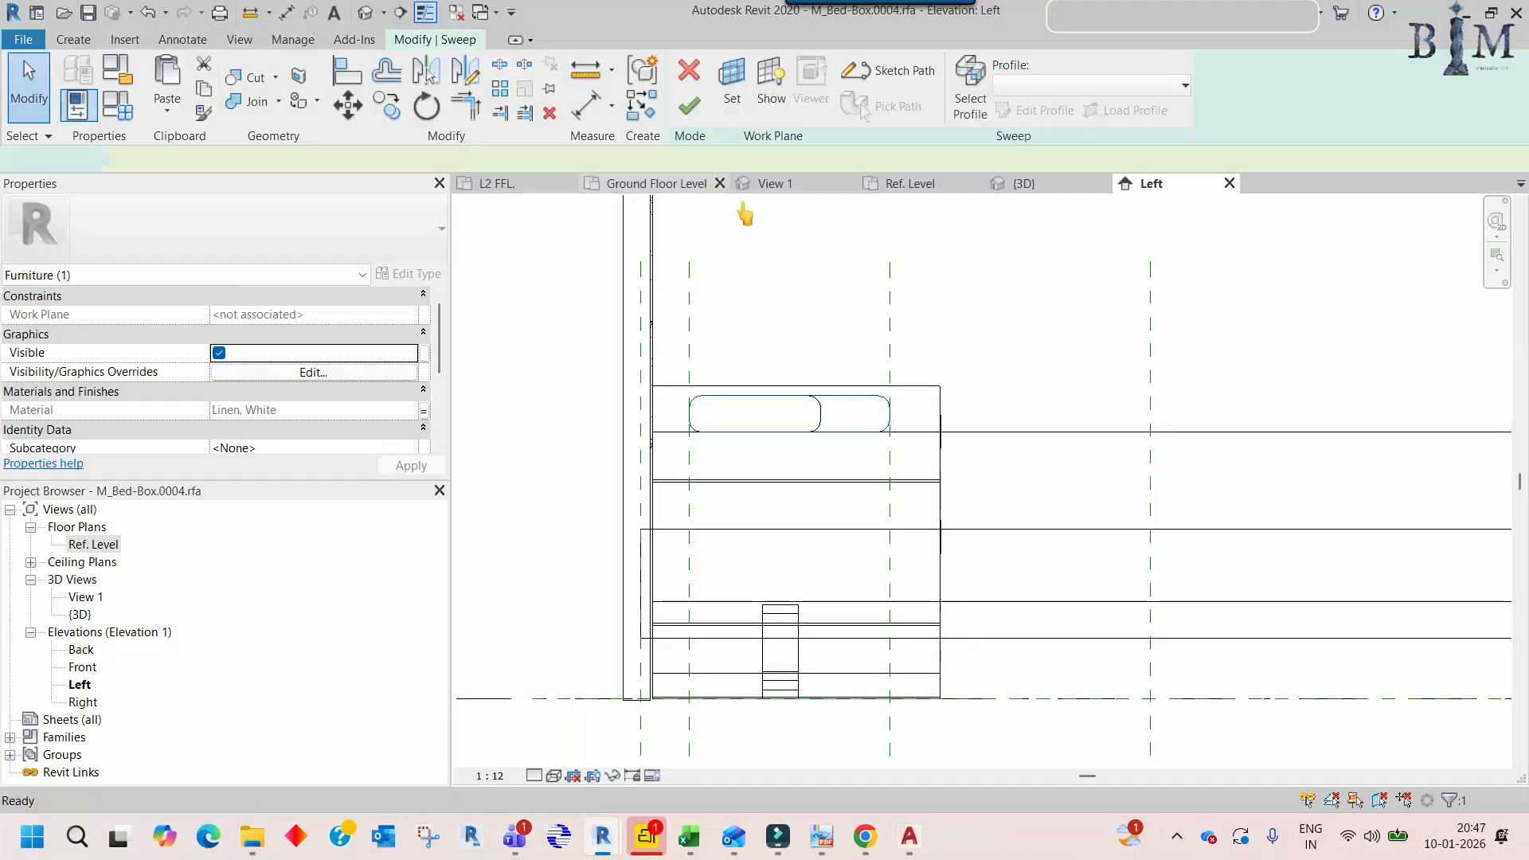
left_click(984, 99)
scroll(882, 422, "up", 5)
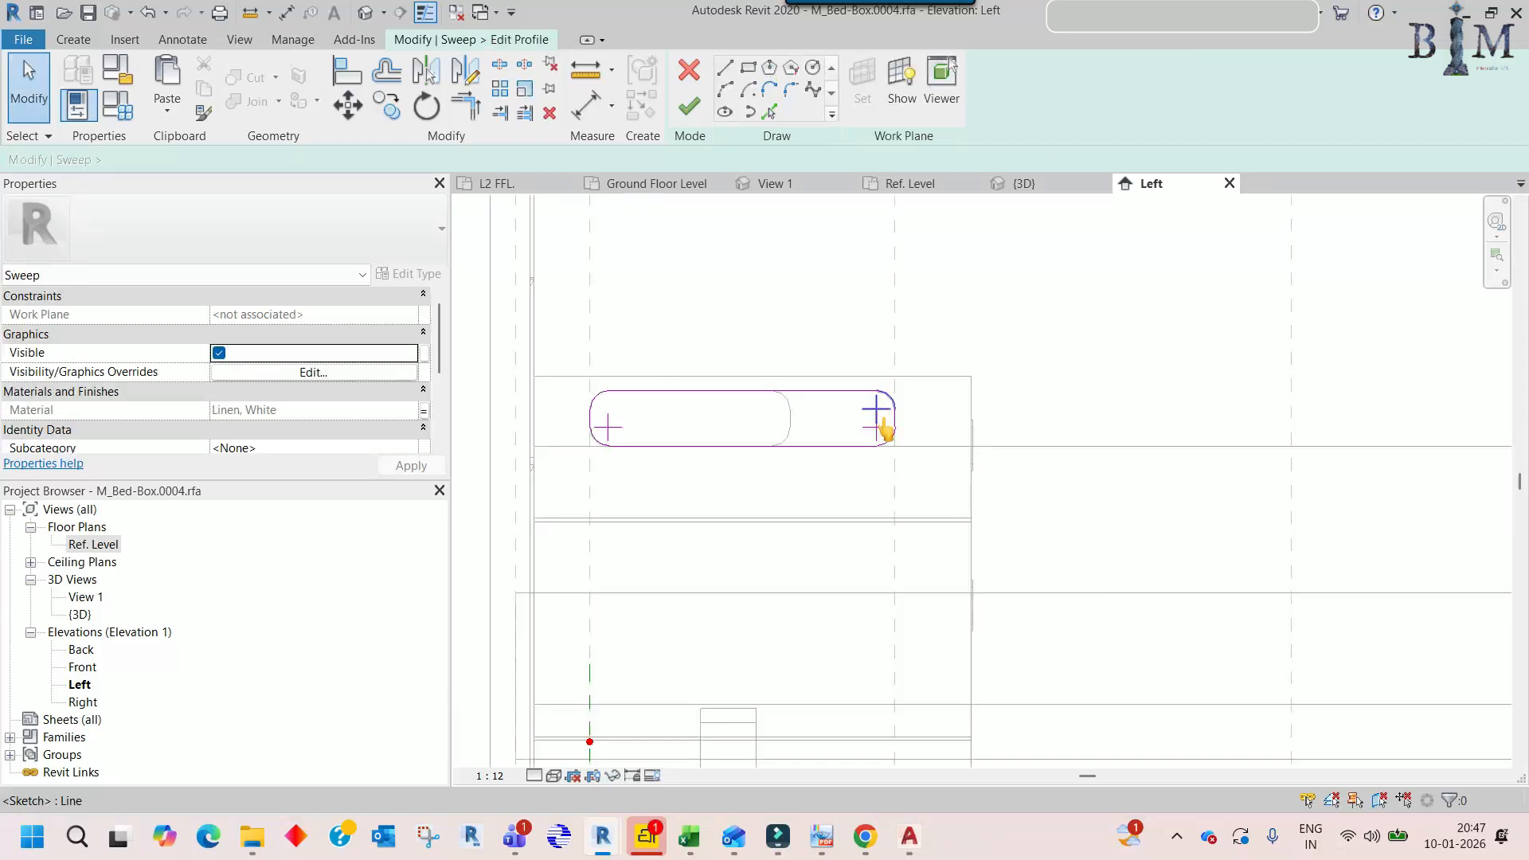
left_click_drag(809, 277, 956, 549)
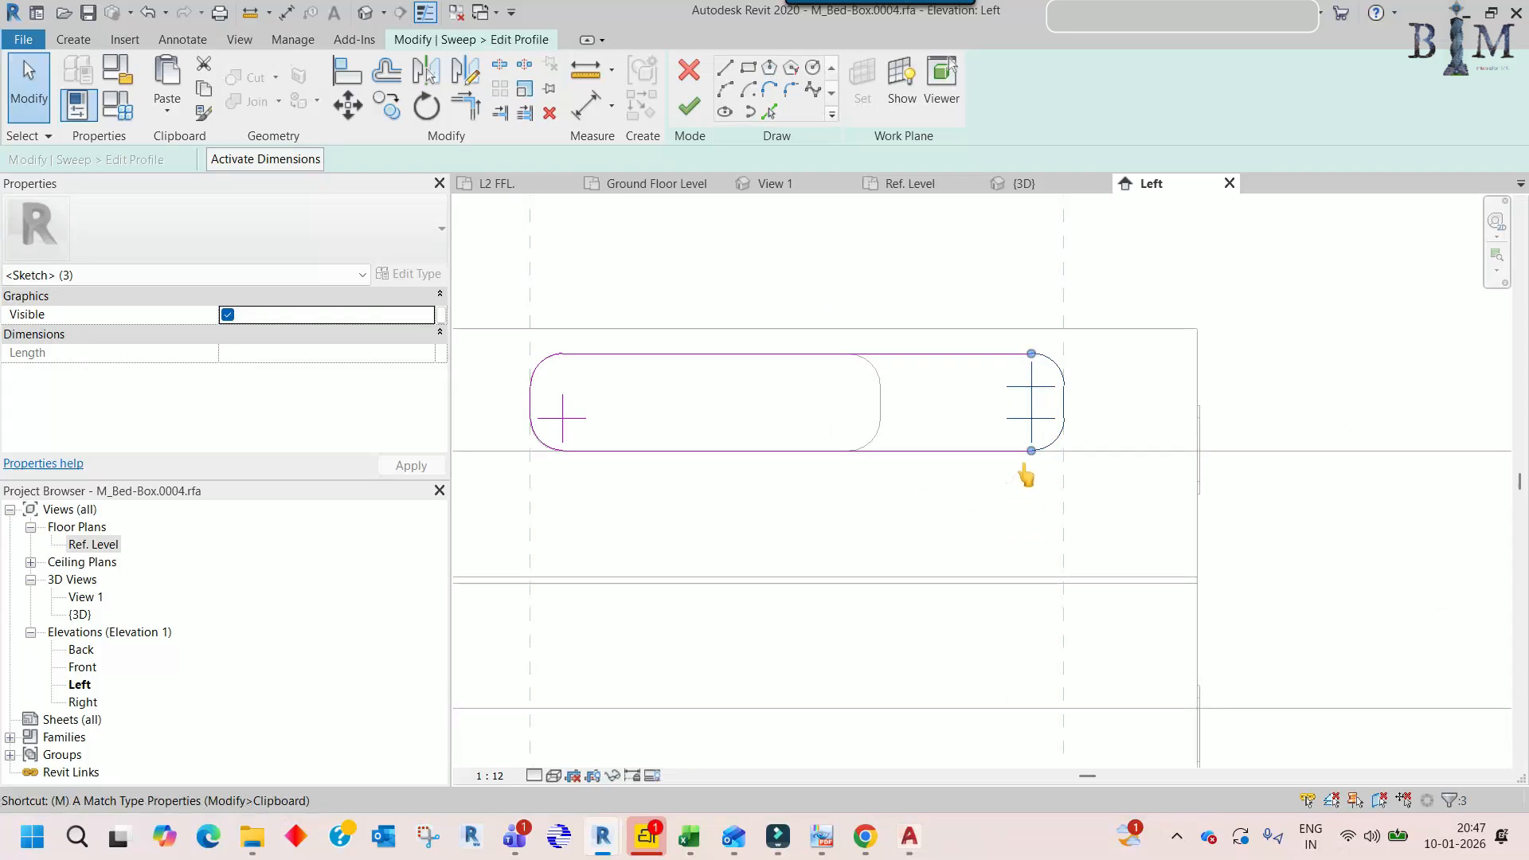
key("v")
scroll(1051, 430, "up", 3)
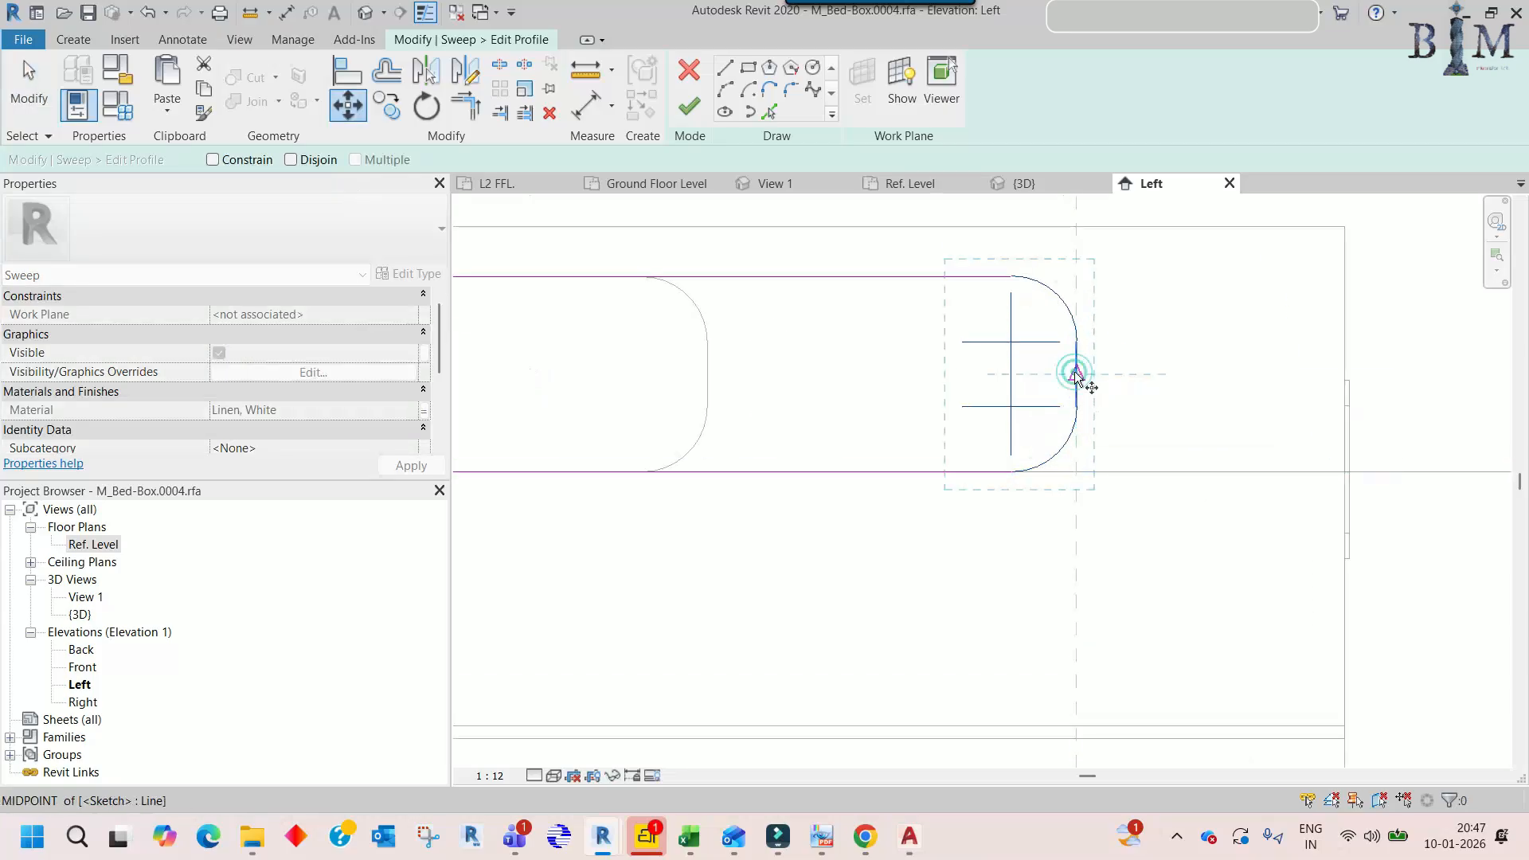
left_click(706, 374)
scroll(749, 386, "down", 3)
middle_click_drag(765, 393, 879, 409)
left_click(689, 104)
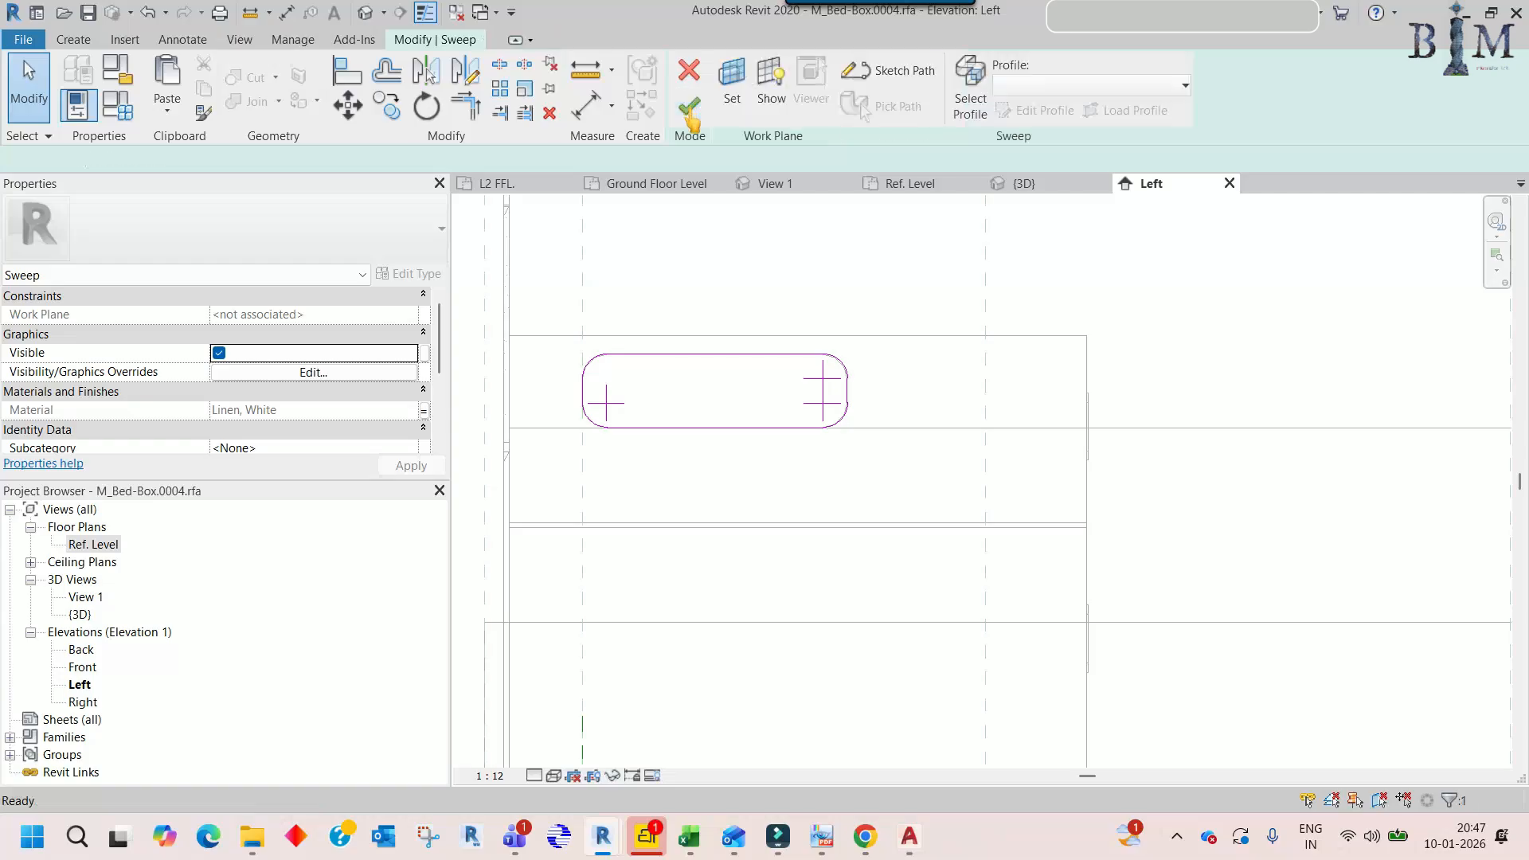
left_click(688, 104)
key("Escape")
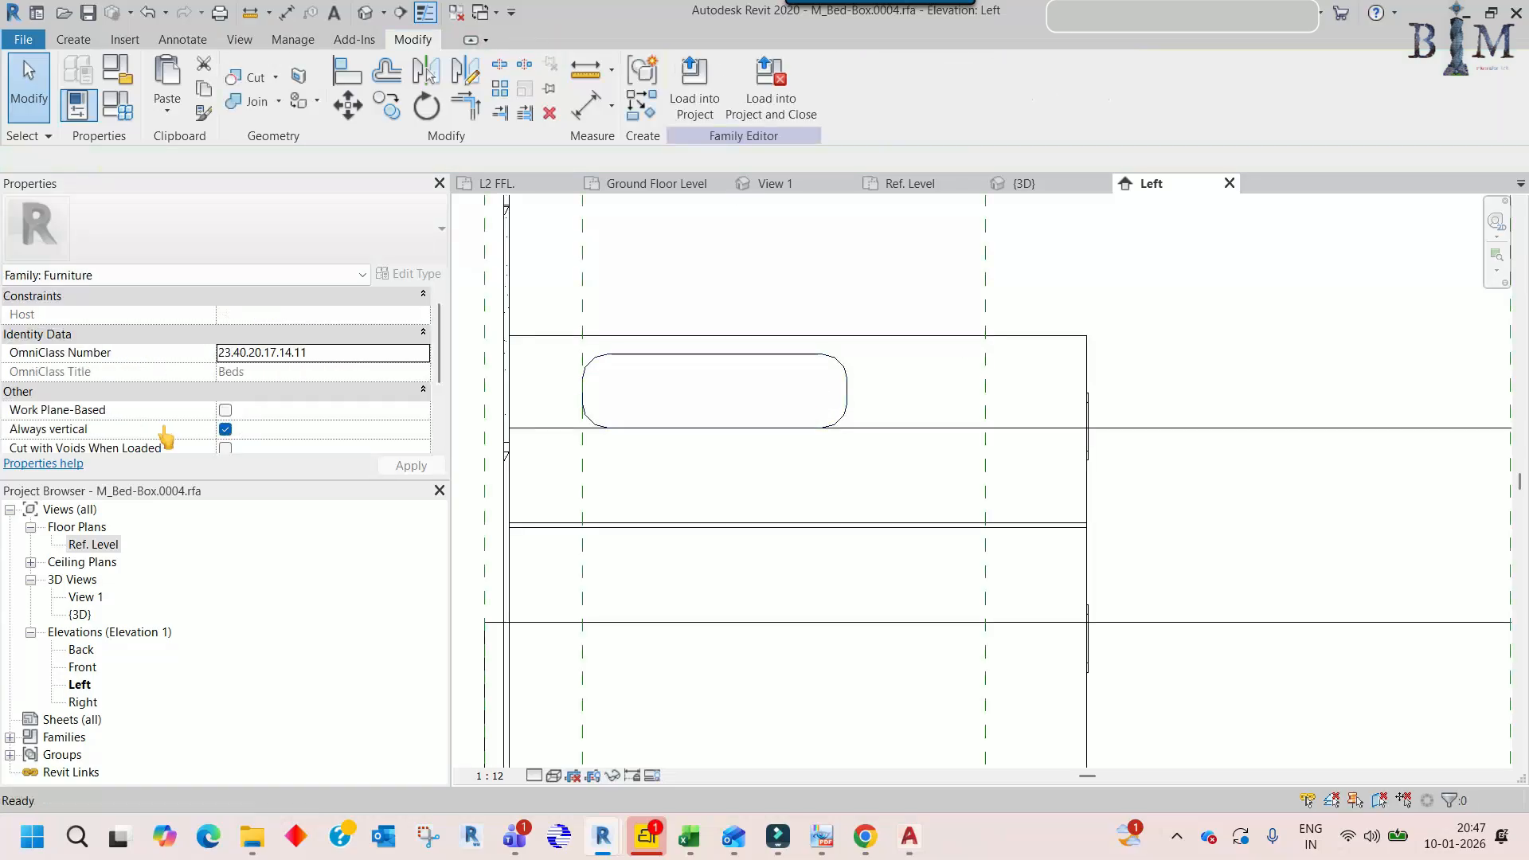
- Compare both shortened pillow sweeps with the imported pillow outlines in the Ref. Level plan
double_click(94, 544)
left_click(978, 370)
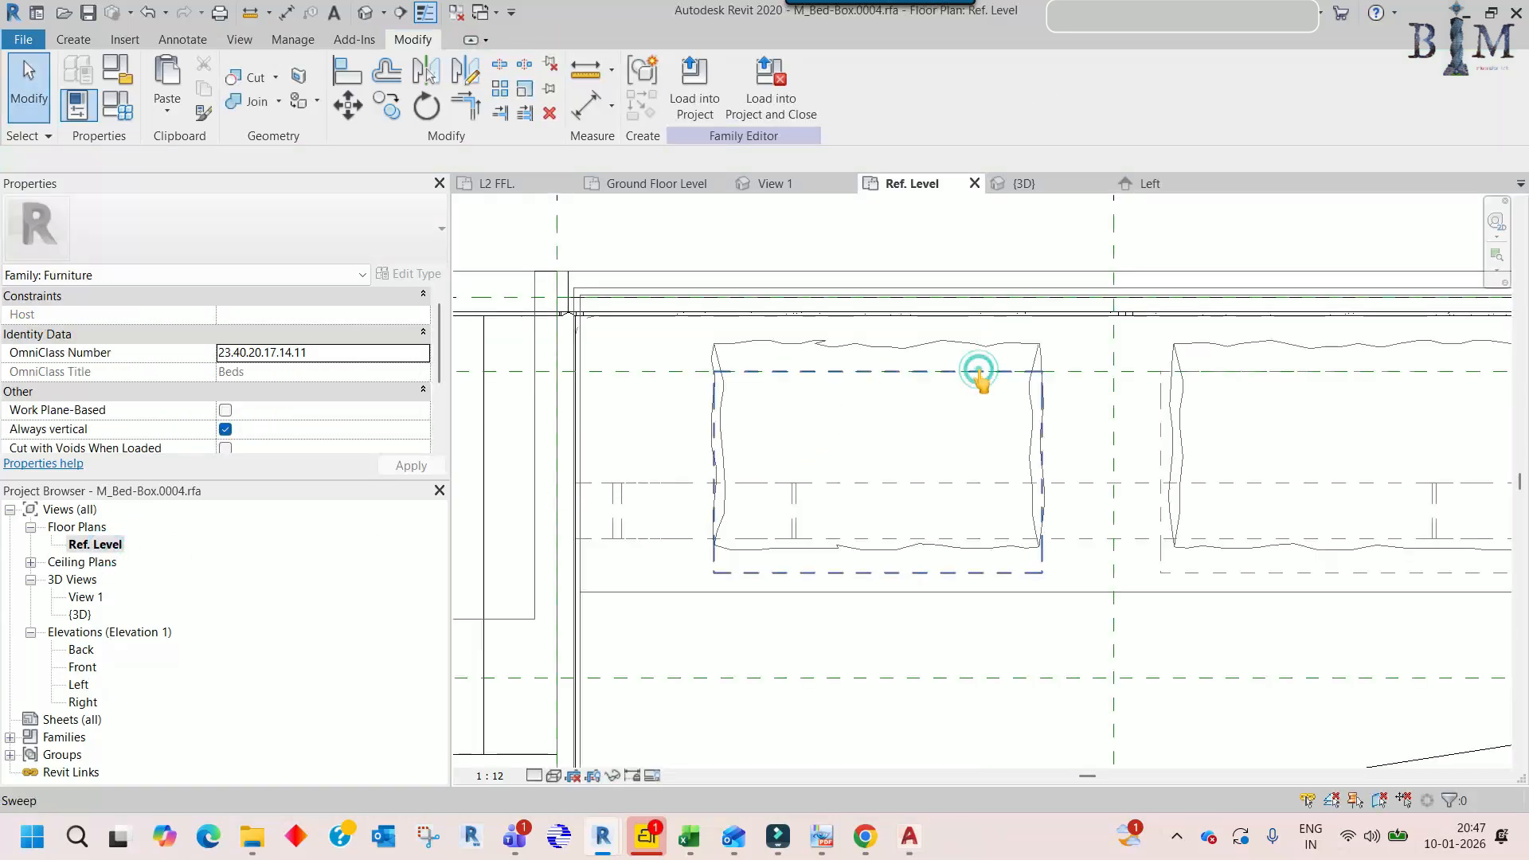
middle_click_drag(1106, 428, 984, 385)
left_click(1039, 385, "ctrl")
scroll(761, 363, "up", 3)
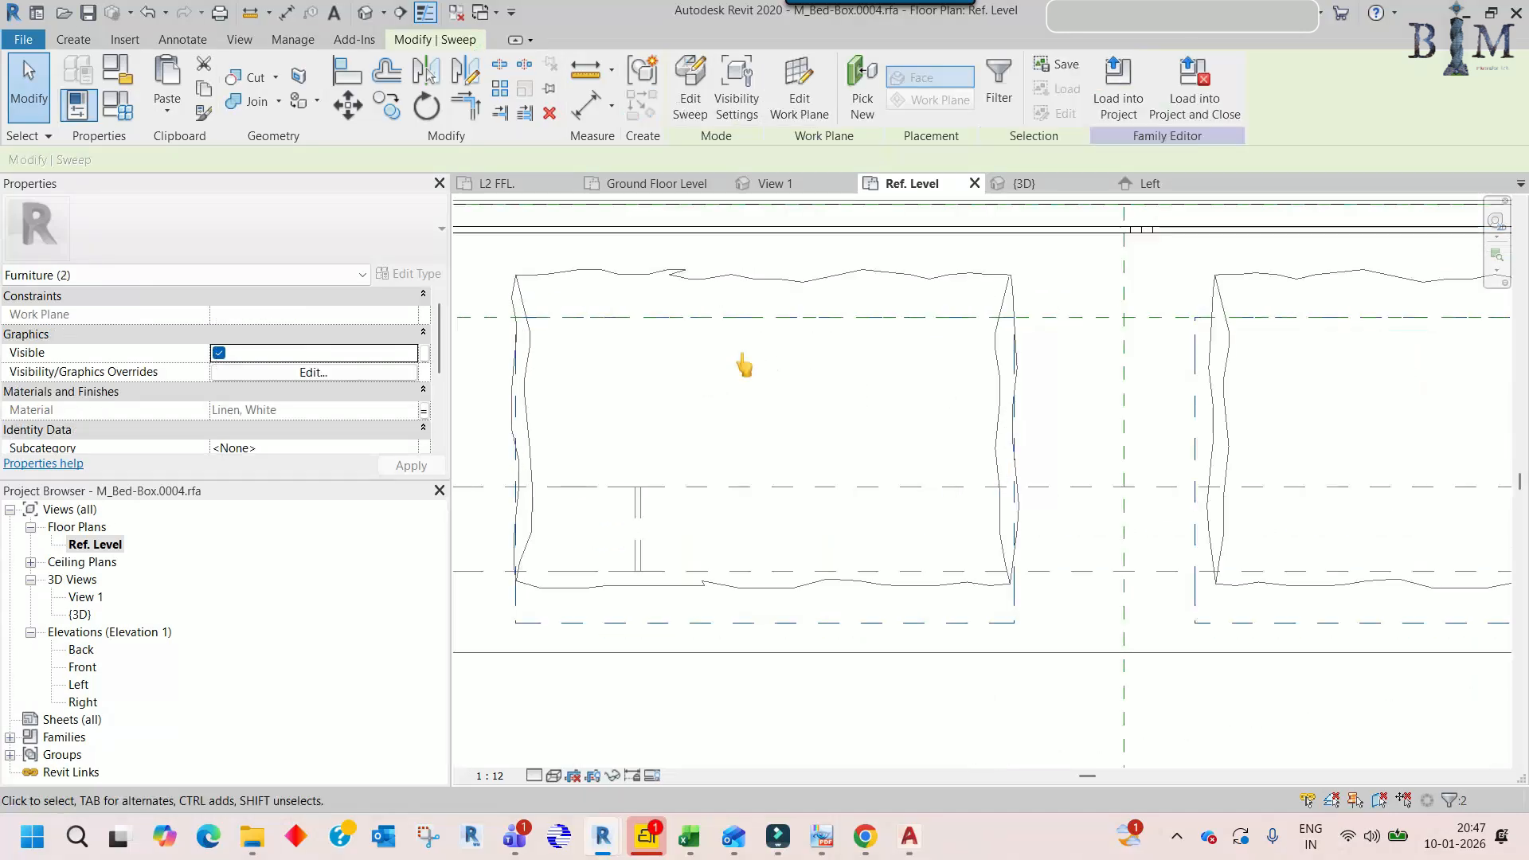
scroll(777, 366, "down", 3)
left_click(691, 379)
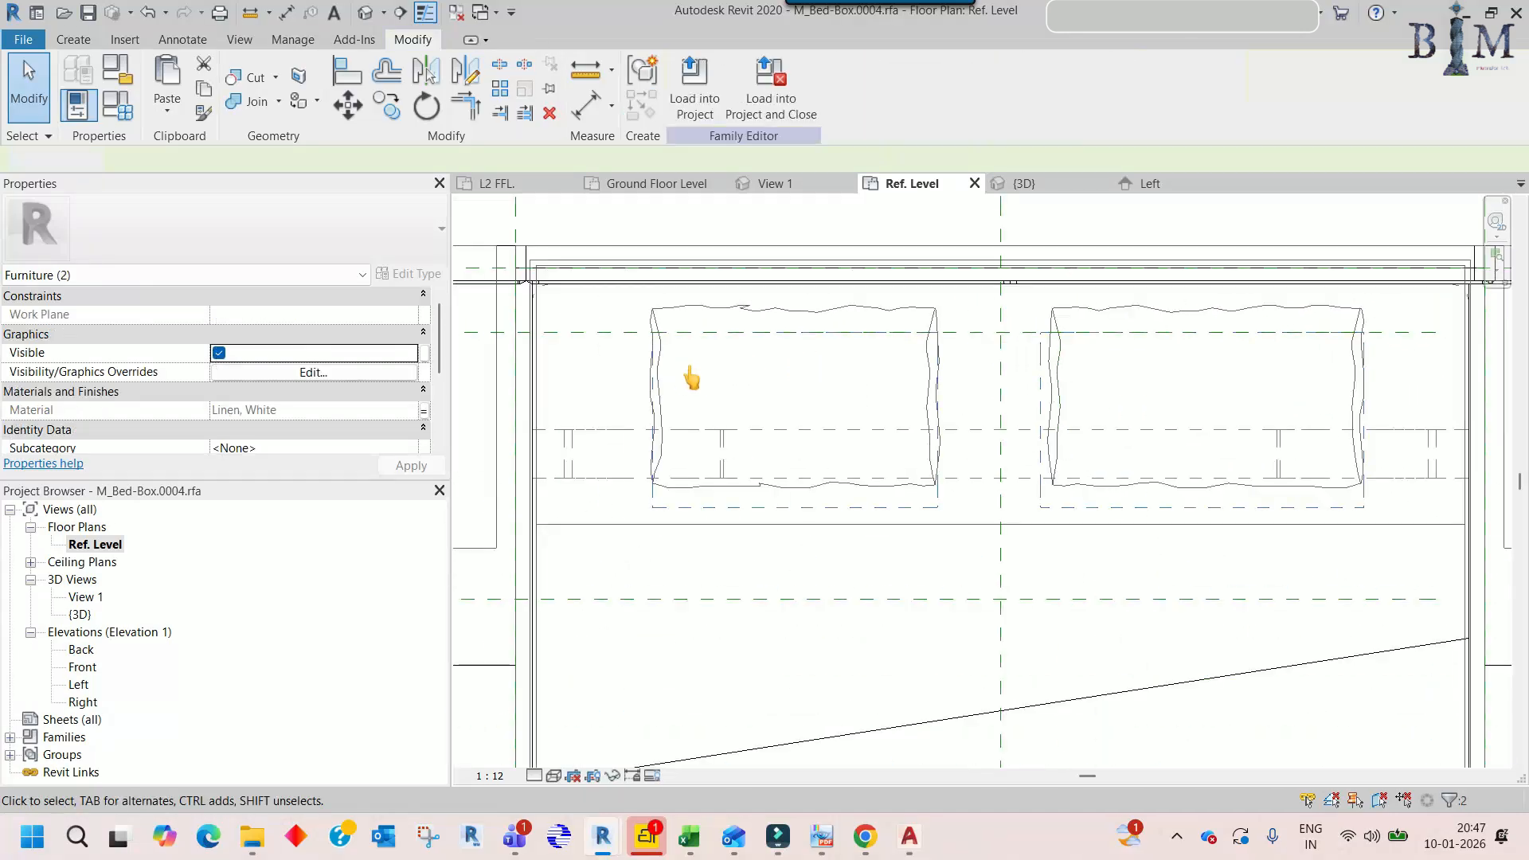
scroll(756, 367, "up", 2)
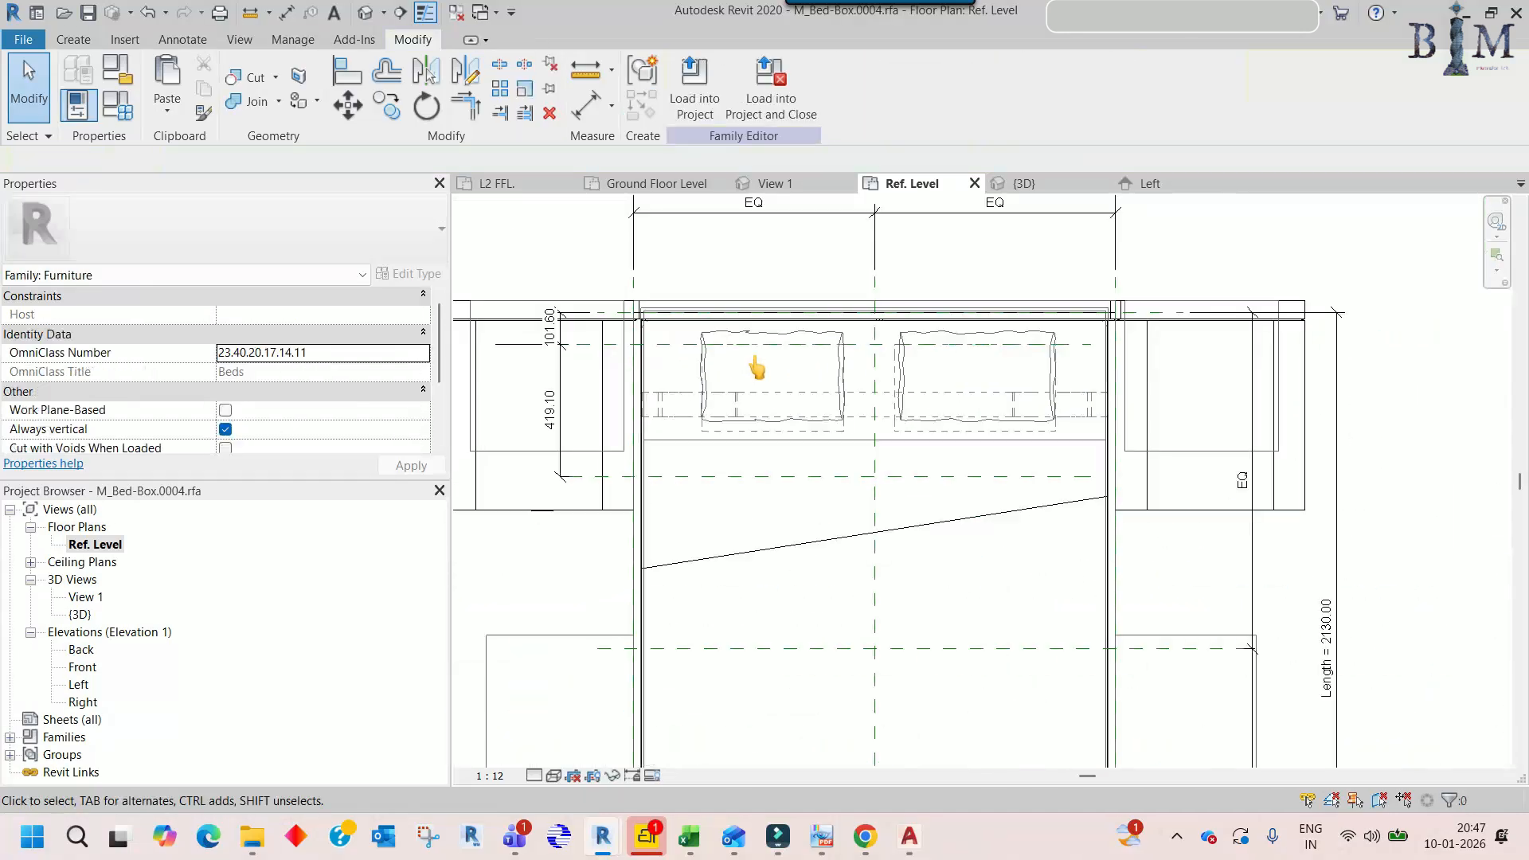
- Unlock the 101.60 mm dimension and move the pillows' back reference plane toward the headboard, aligning the pillows with the imported outlines
left_click(568, 350)
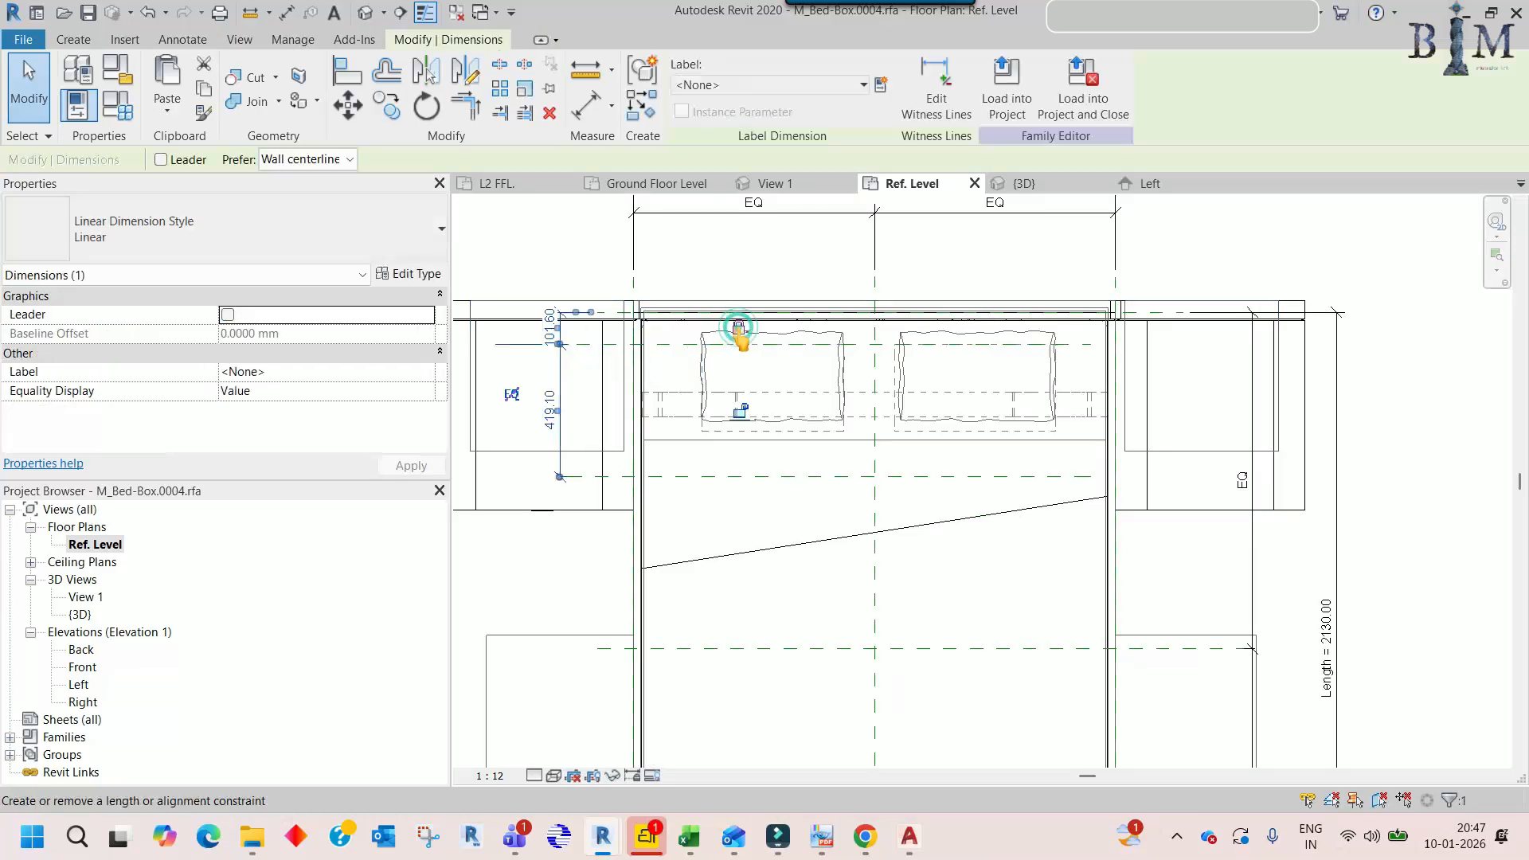
scroll(540, 396, "up", 2)
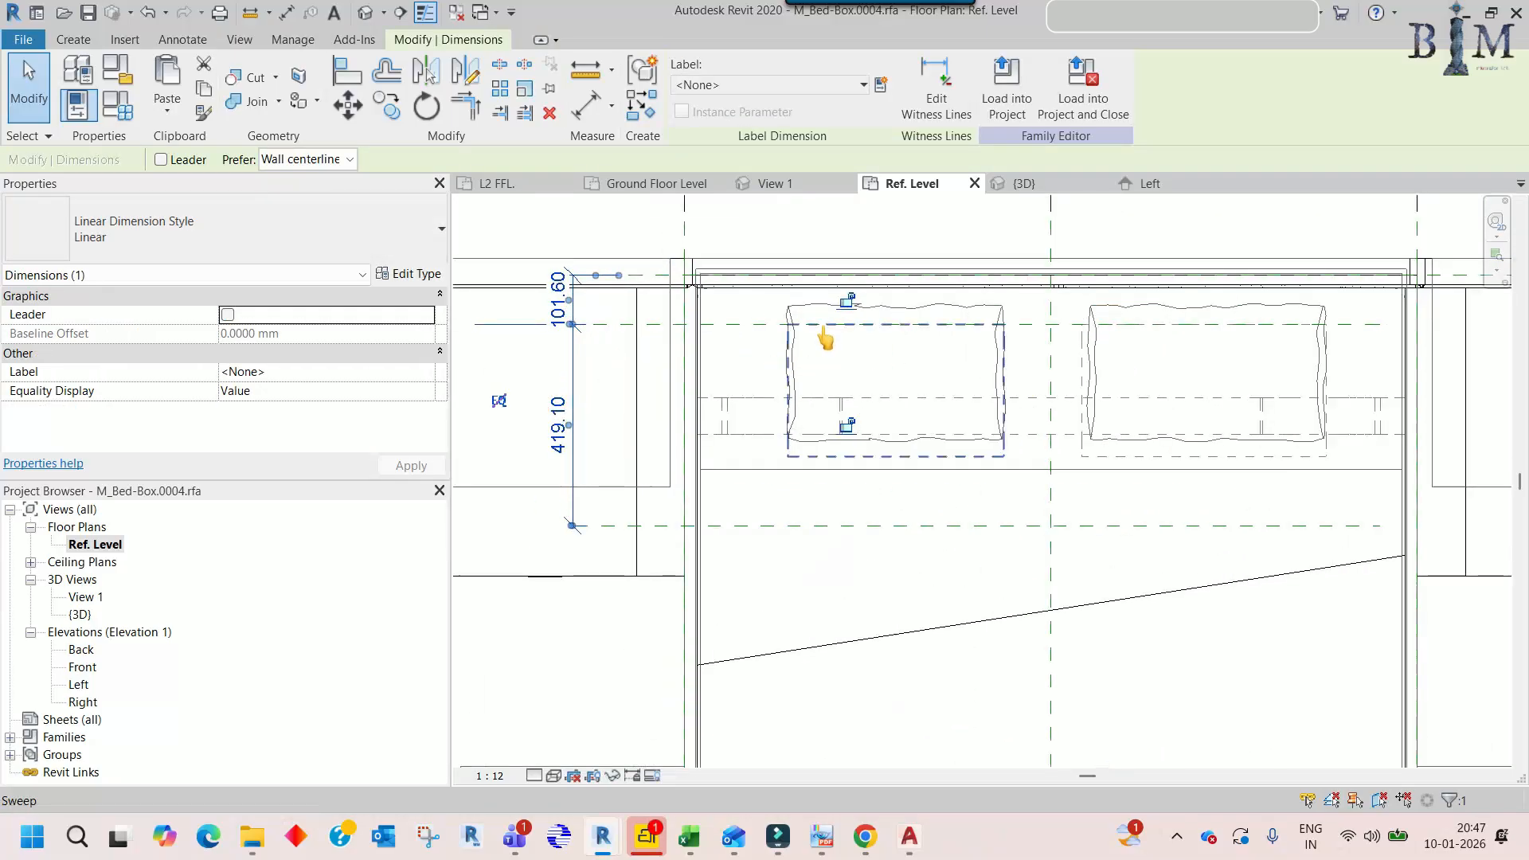
key("Escape")
left_click(743, 326)
scroll(768, 324, "up", 5)
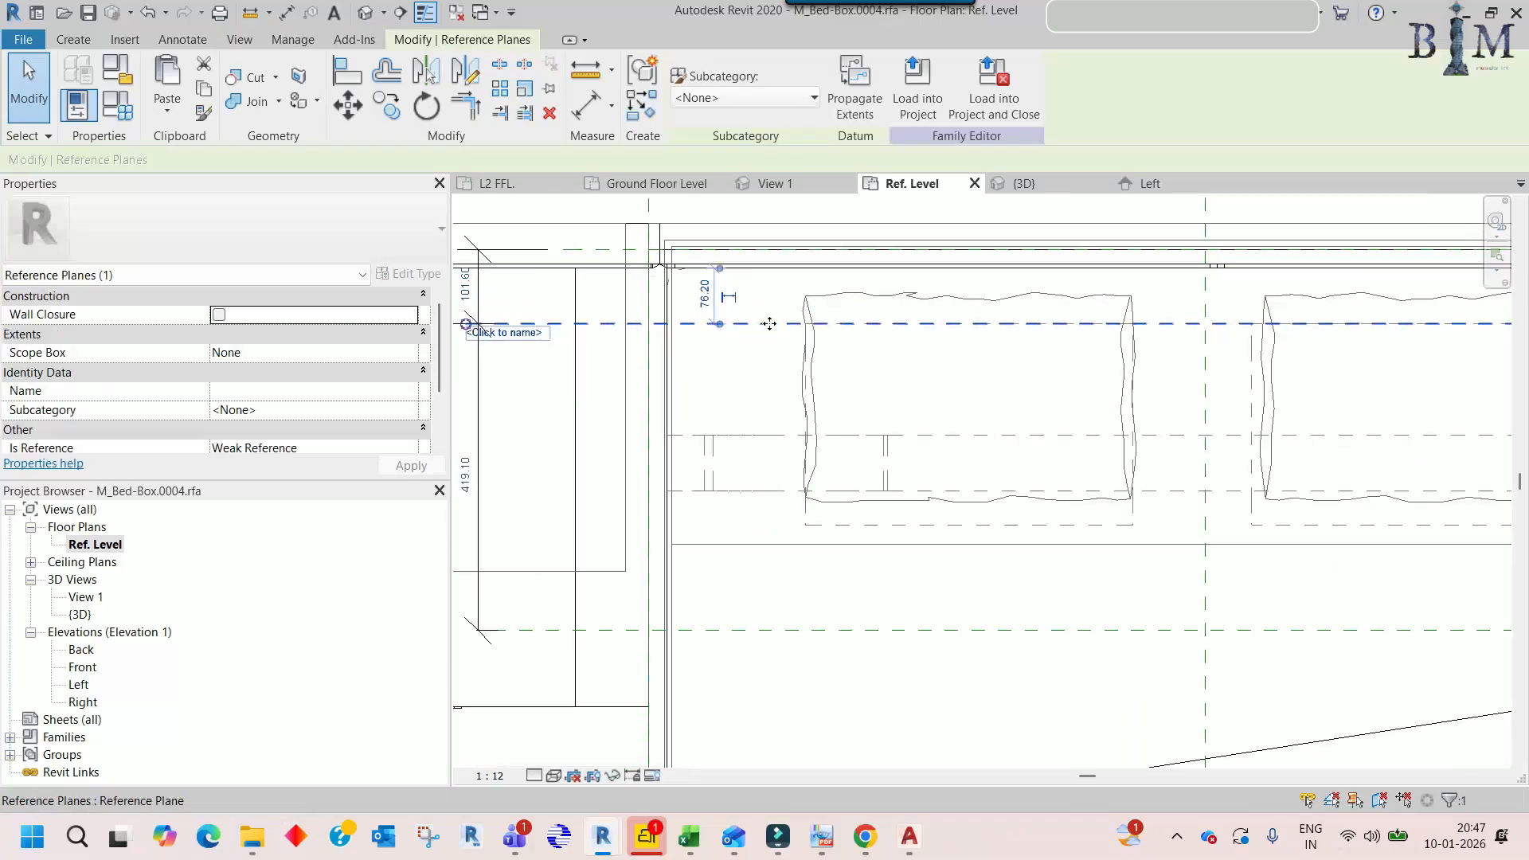
key("Up")
key("Up")
key("Up")
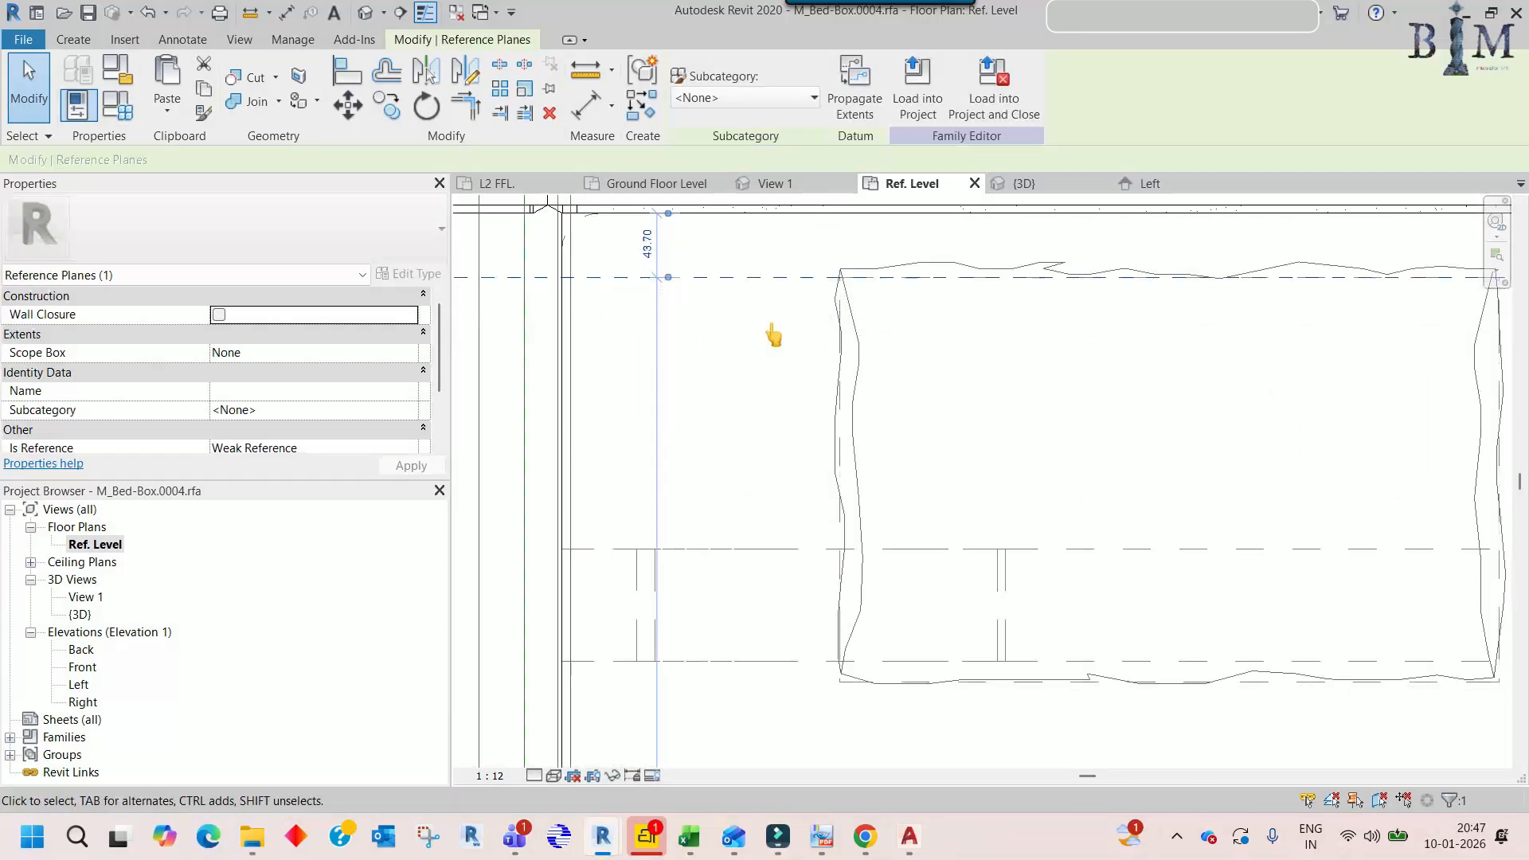
scroll(774, 333, "down", 5)
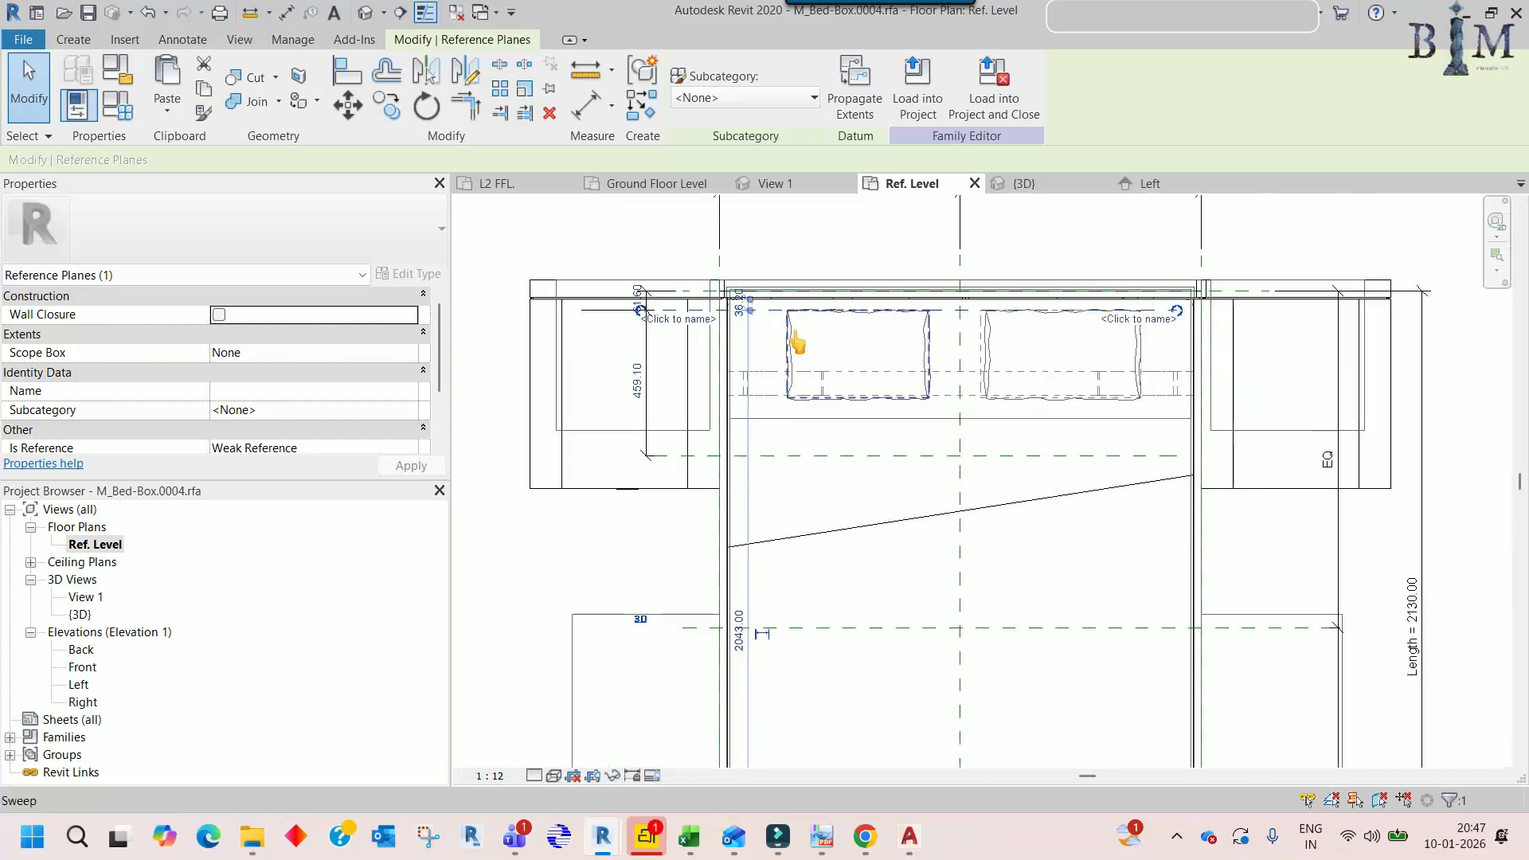
- Check the repositioned pillows and their reference plane dimensions in the Ref. Level plan, and examine the bed in 3D
key("Escape")
scroll(816, 348, "up", 2)
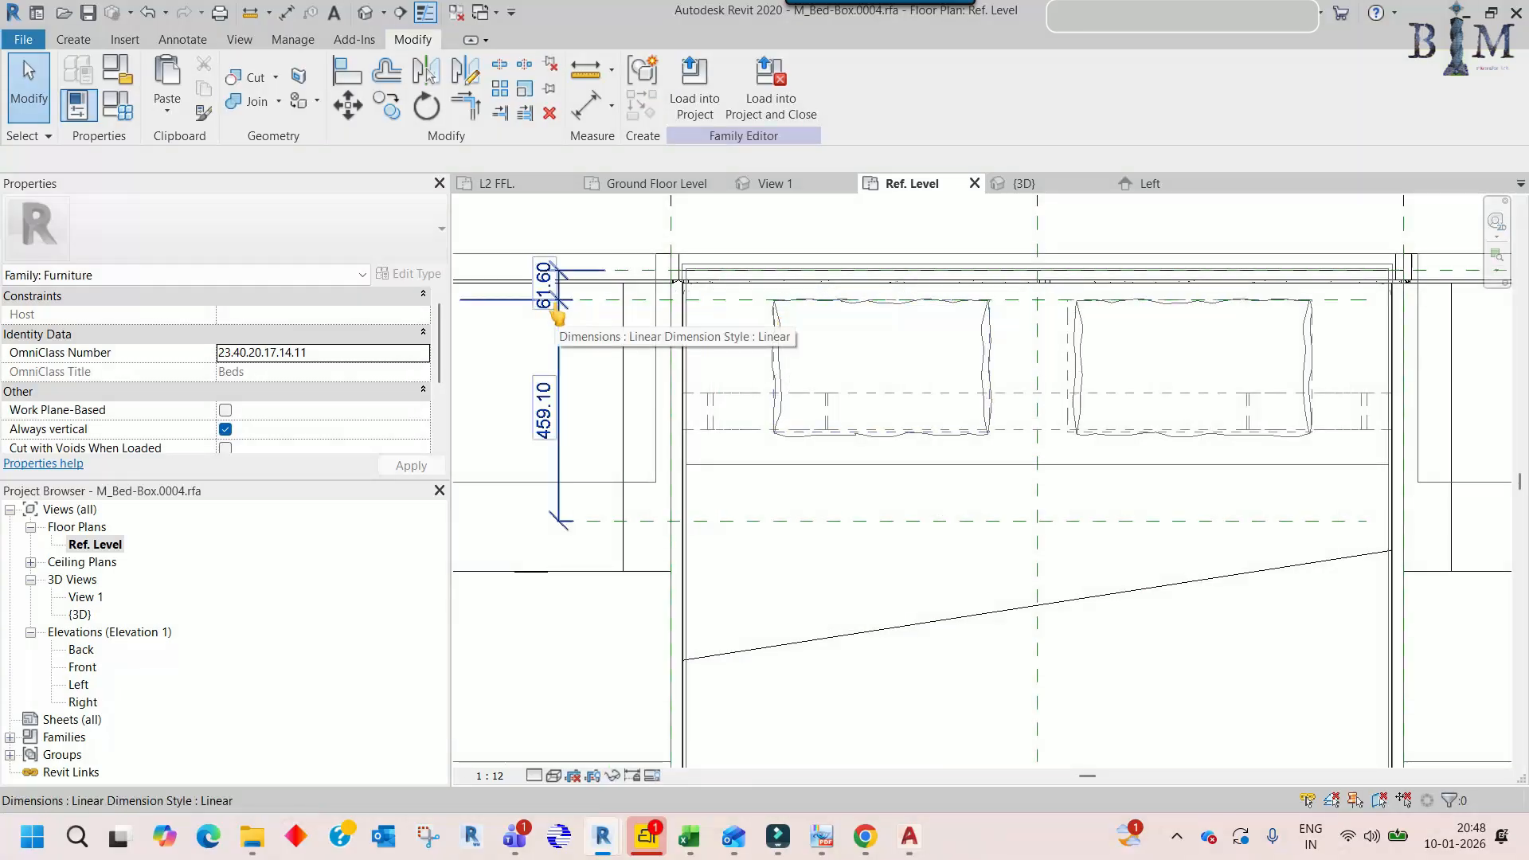
left_click(556, 316)
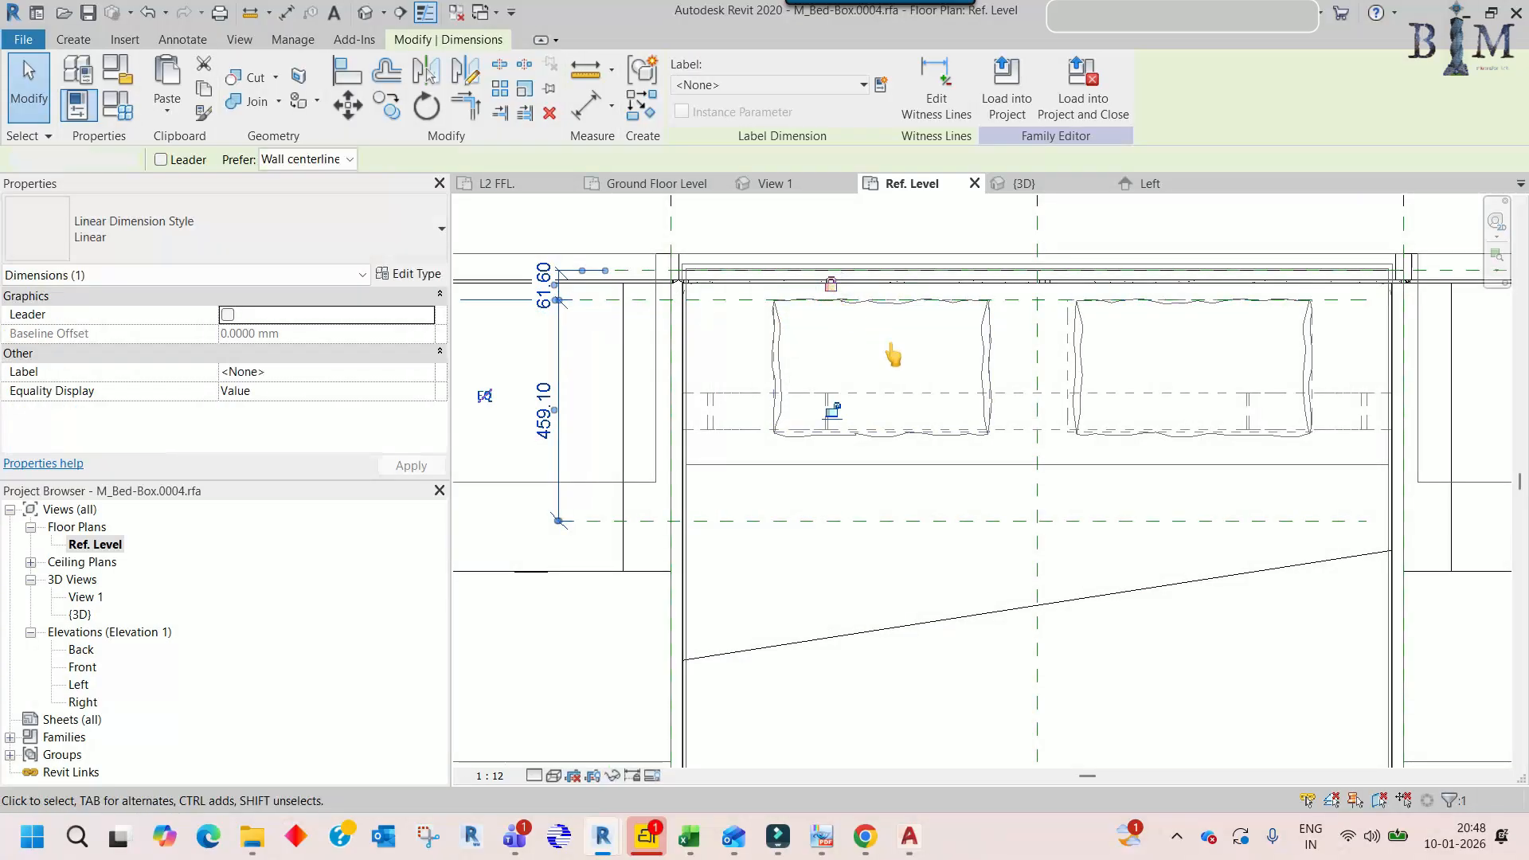
key("Escape")
scroll(892, 355, "down", 3)
middle_click_drag(1059, 436, 1008, 428)
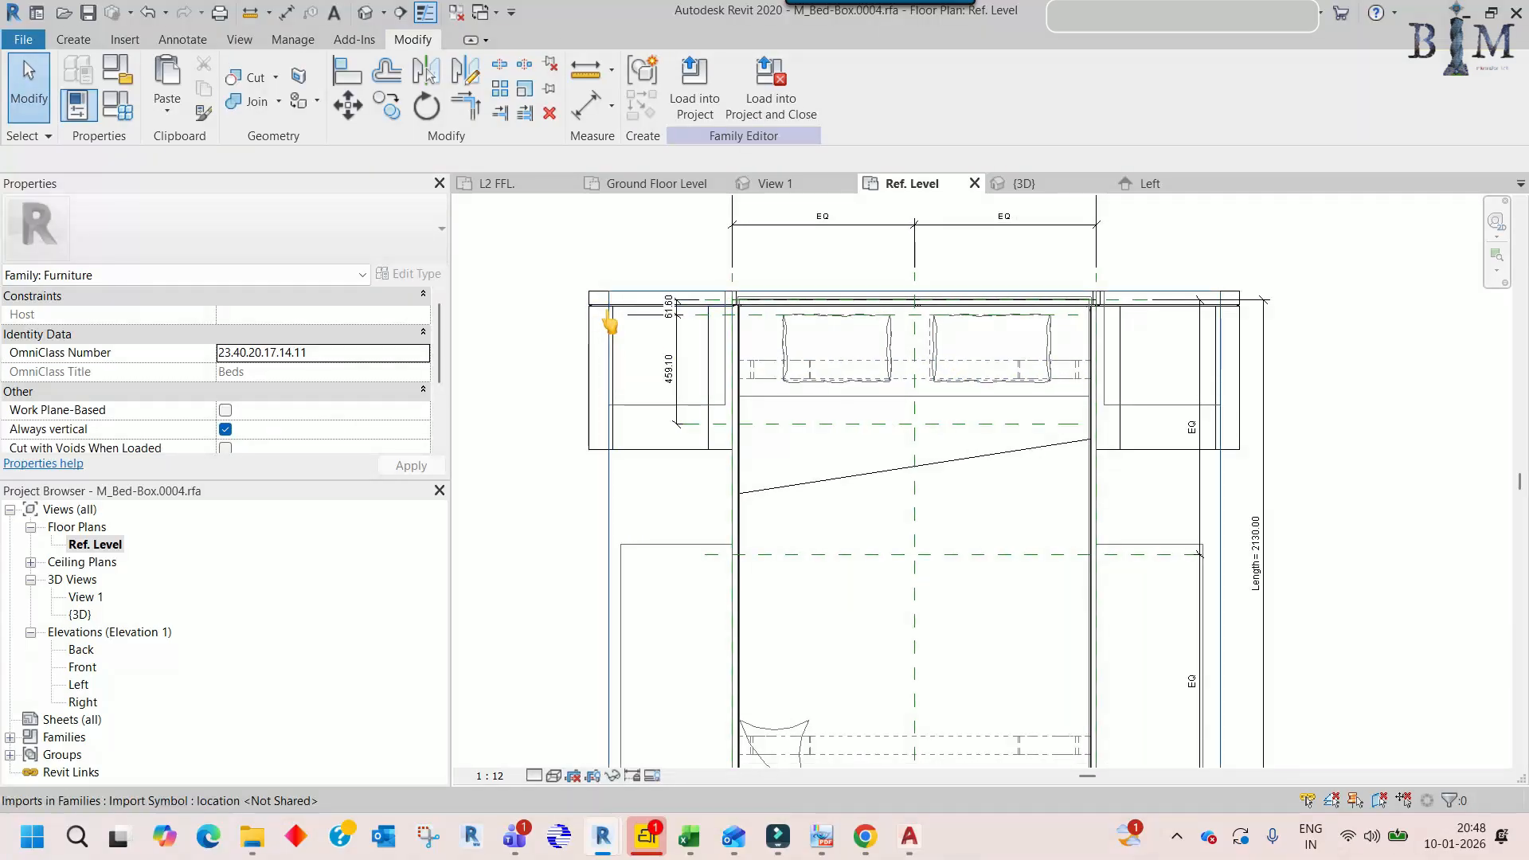
left_click(368, 16)
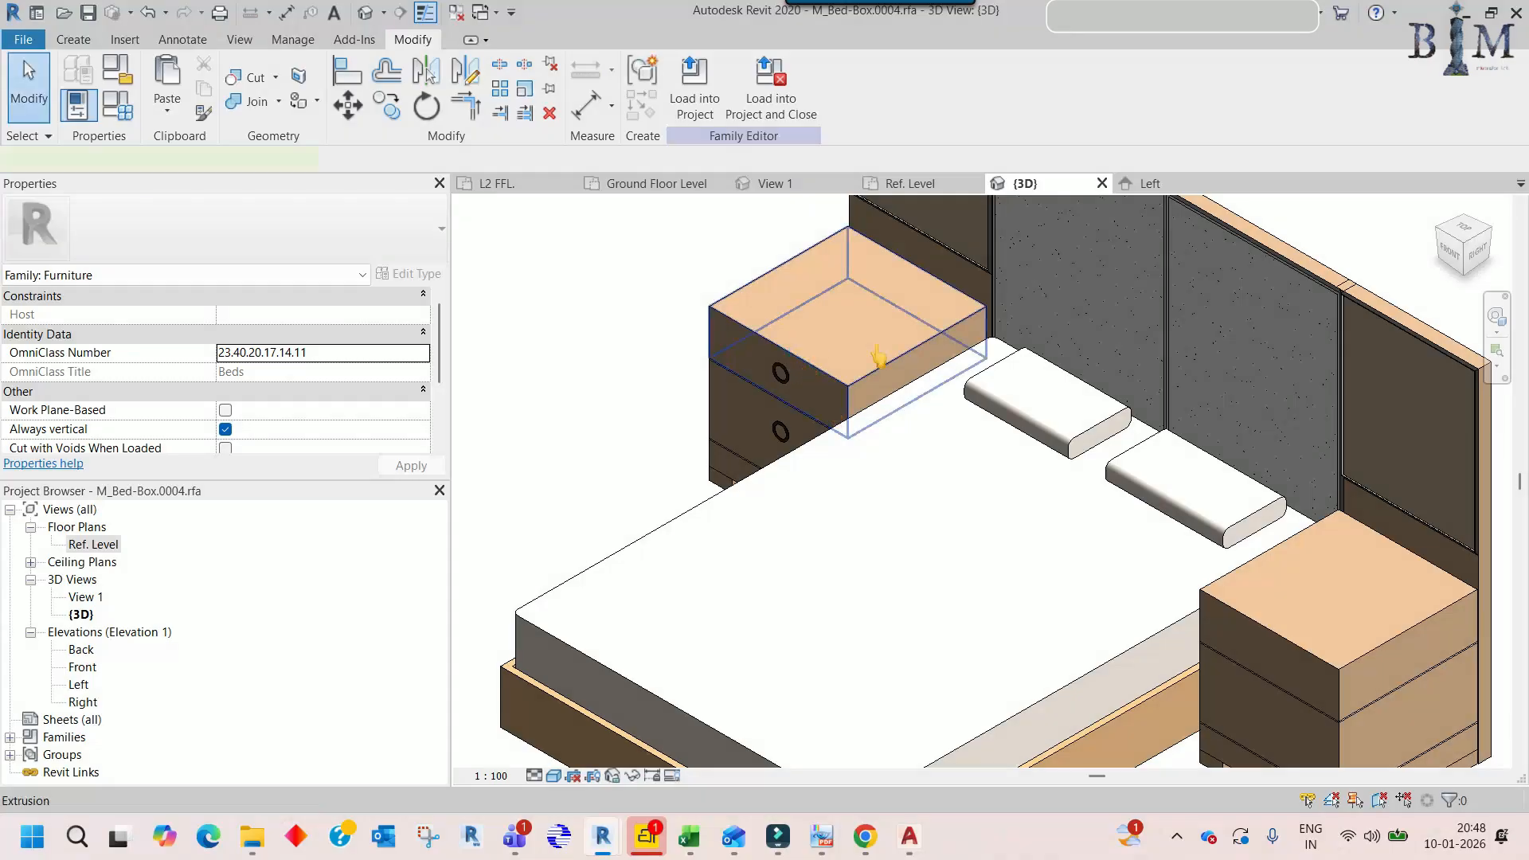
left_click(879, 356)
key("Escape")
scroll(649, 354, "down", 3)
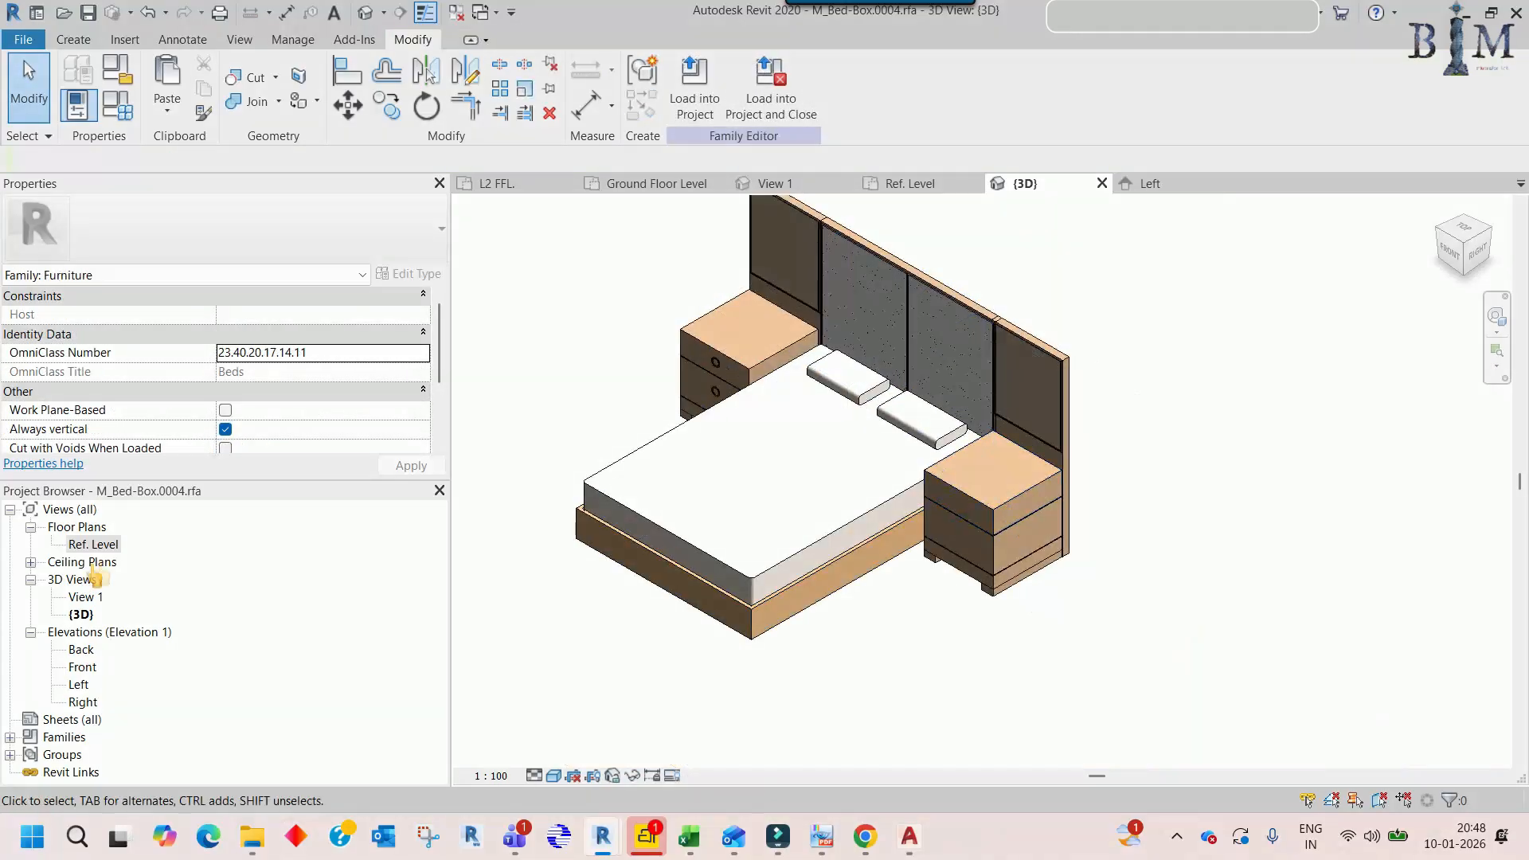
- In the Ref. Level plan, narrow the headboard's left side panel extrusion from both ends to match the imported nightstand outline
double_click(96, 544)
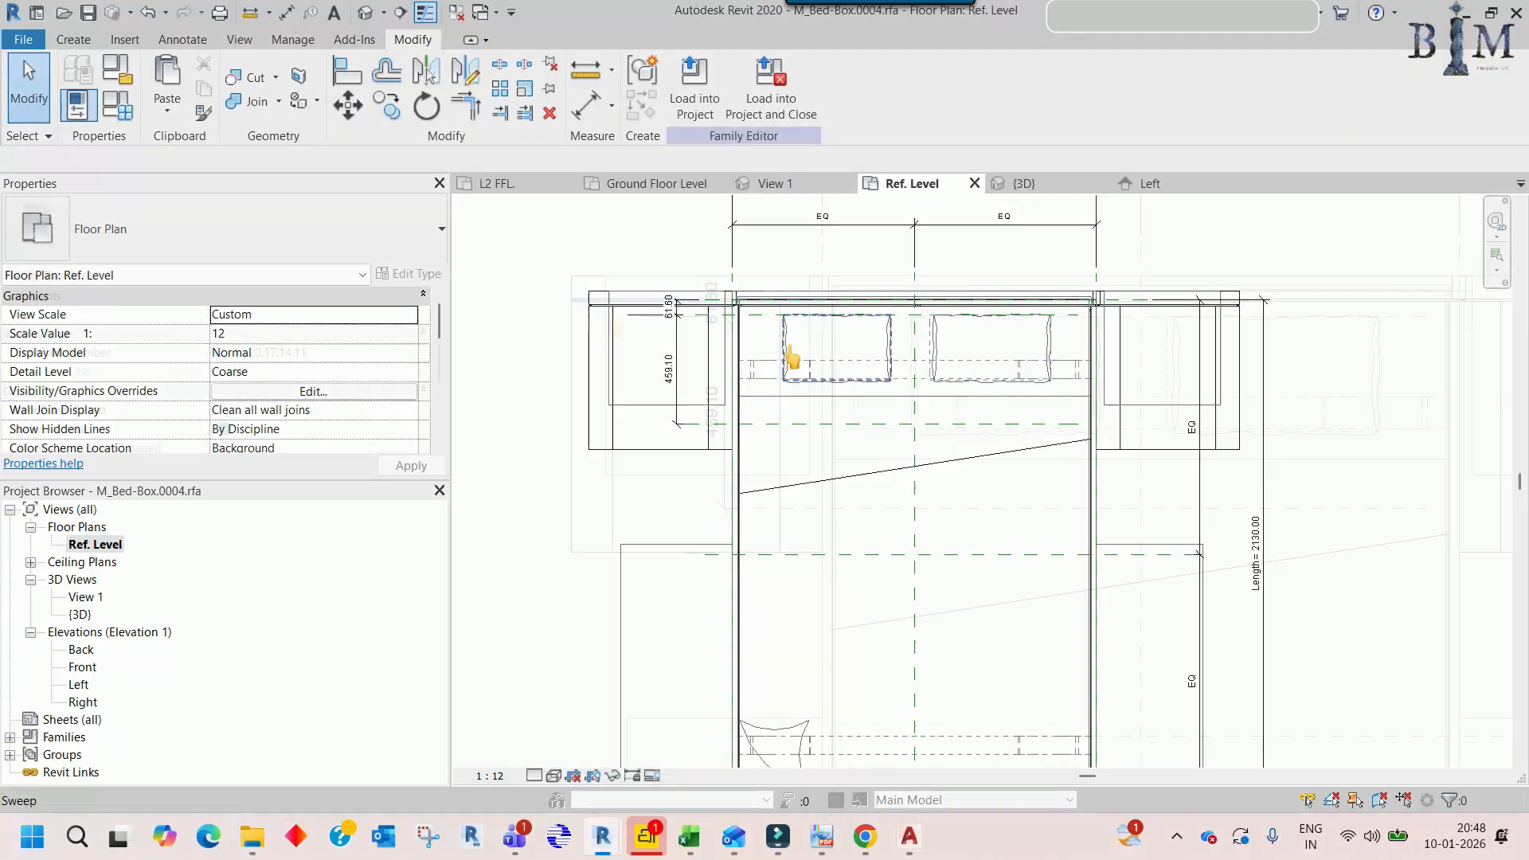
scroll(615, 324, "up", 3)
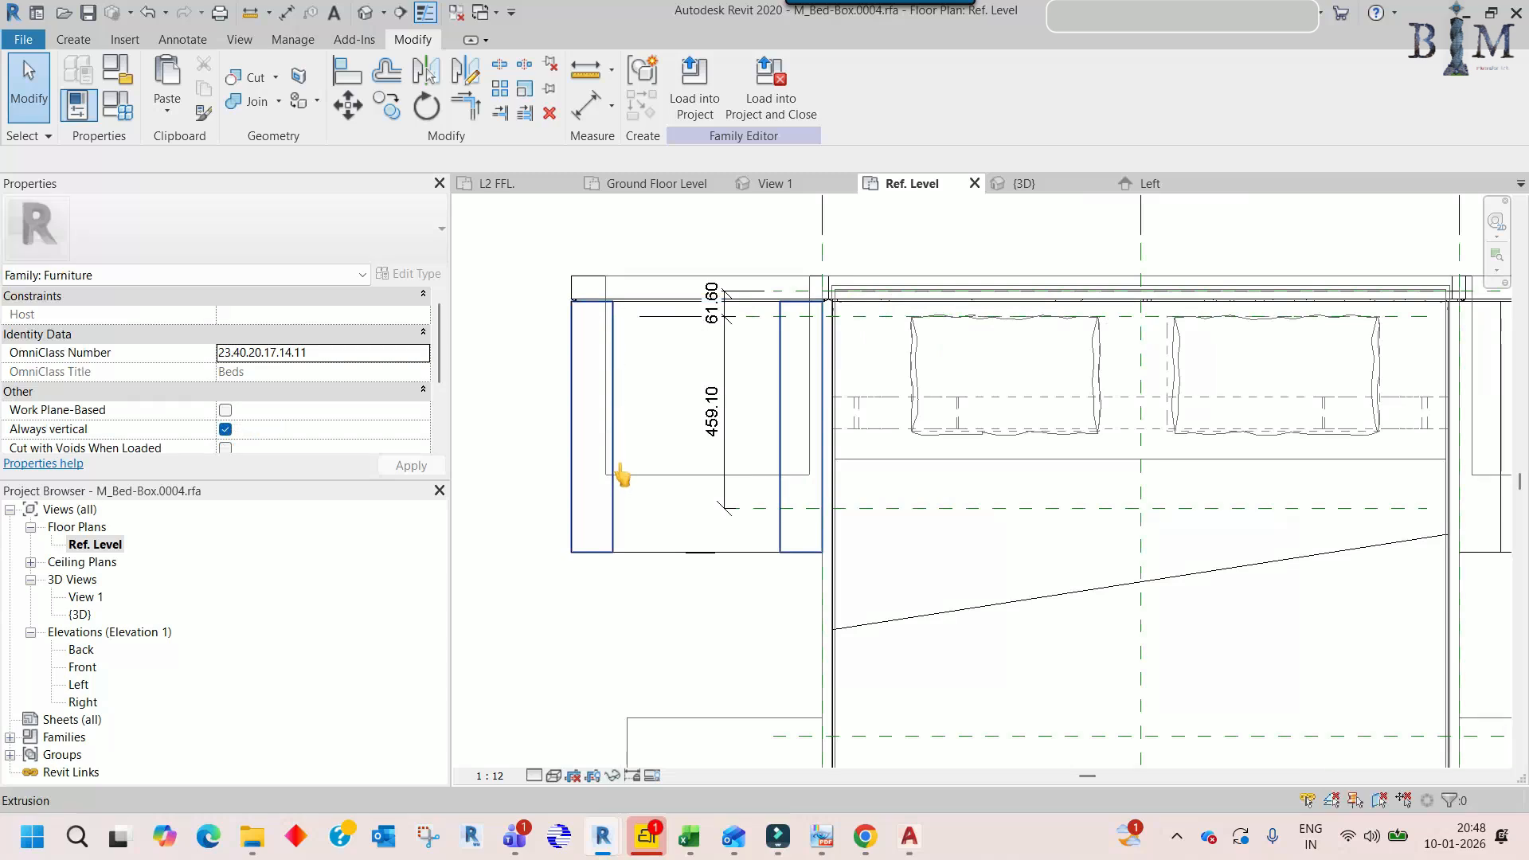
scroll(665, 349, "down", 1)
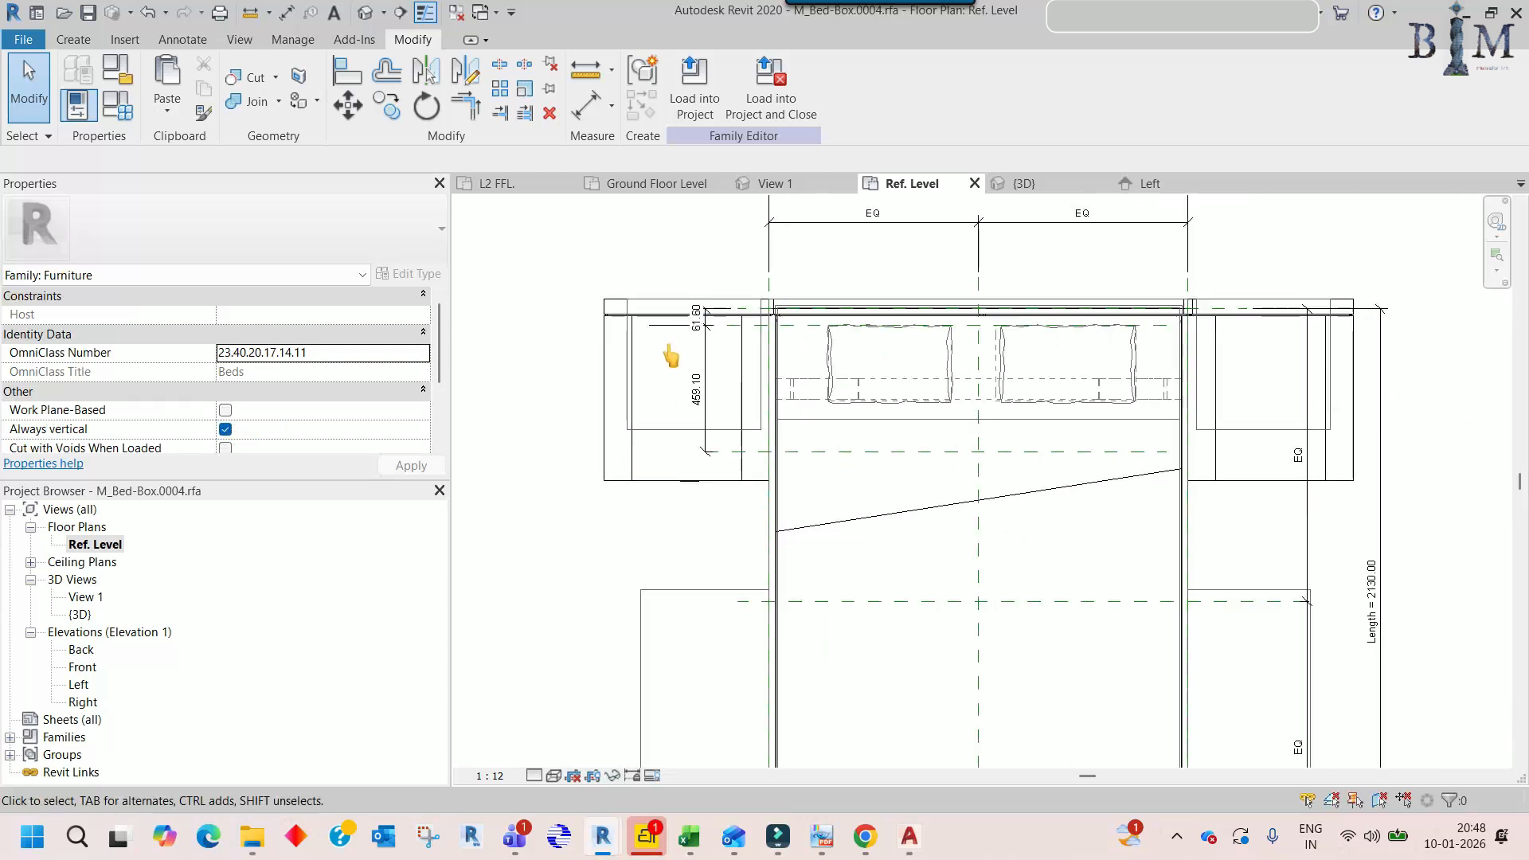
left_click(625, 308)
scroll(624, 307, "up", 4)
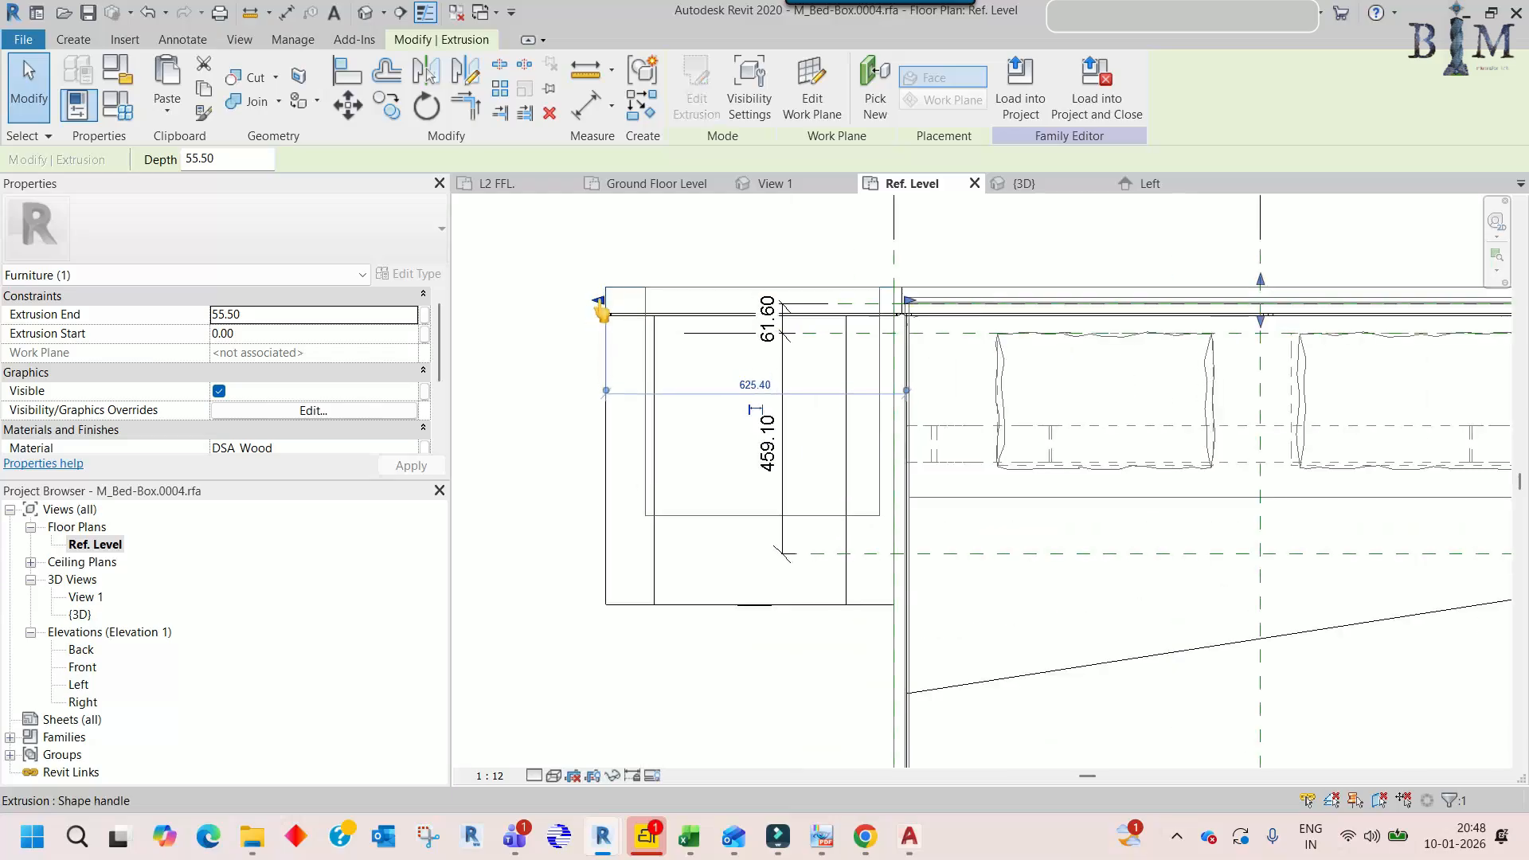
left_click_drag(600, 300, 672, 304)
scroll(672, 304, "down", 2)
scroll(966, 304, "up", 3)
left_click_drag(972, 302, 925, 302)
scroll(880, 387, "down", 2)
left_click(877, 374)
- Narrow the headboard's right side panel extrusion from both ends to match the imported outline
middle_click_drag(868, 446, 642, 405)
scroll(642, 405, "down", 2)
middle_click_drag(1080, 401, 815, 389)
scroll(1099, 300, "up", 2)
left_click(1104, 285)
scroll(942, 303, "up", 2)
left_click_drag(867, 290, 909, 294)
scroll(910, 295, "down", 2)
scroll(1206, 299, "up", 2)
left_click_drag(1239, 284, 1176, 289)
scroll(1174, 294, "down", 2)
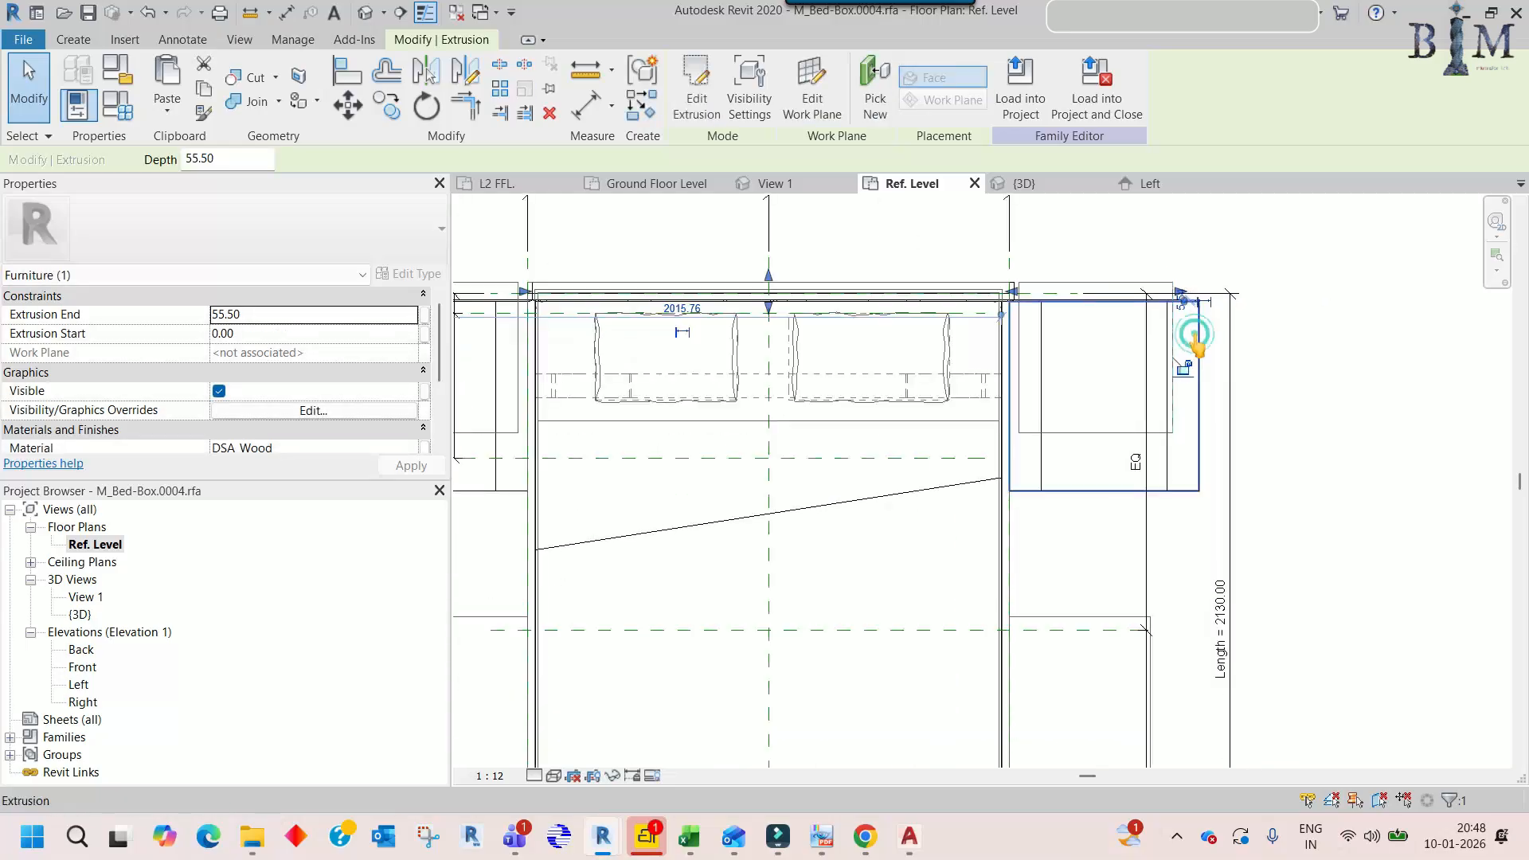
- Narrow the right nightstand's wood body and aluminium strip, aligning their sides with the imported nightstand outline
left_click(1194, 338)
scroll(1206, 412, "up", 3)
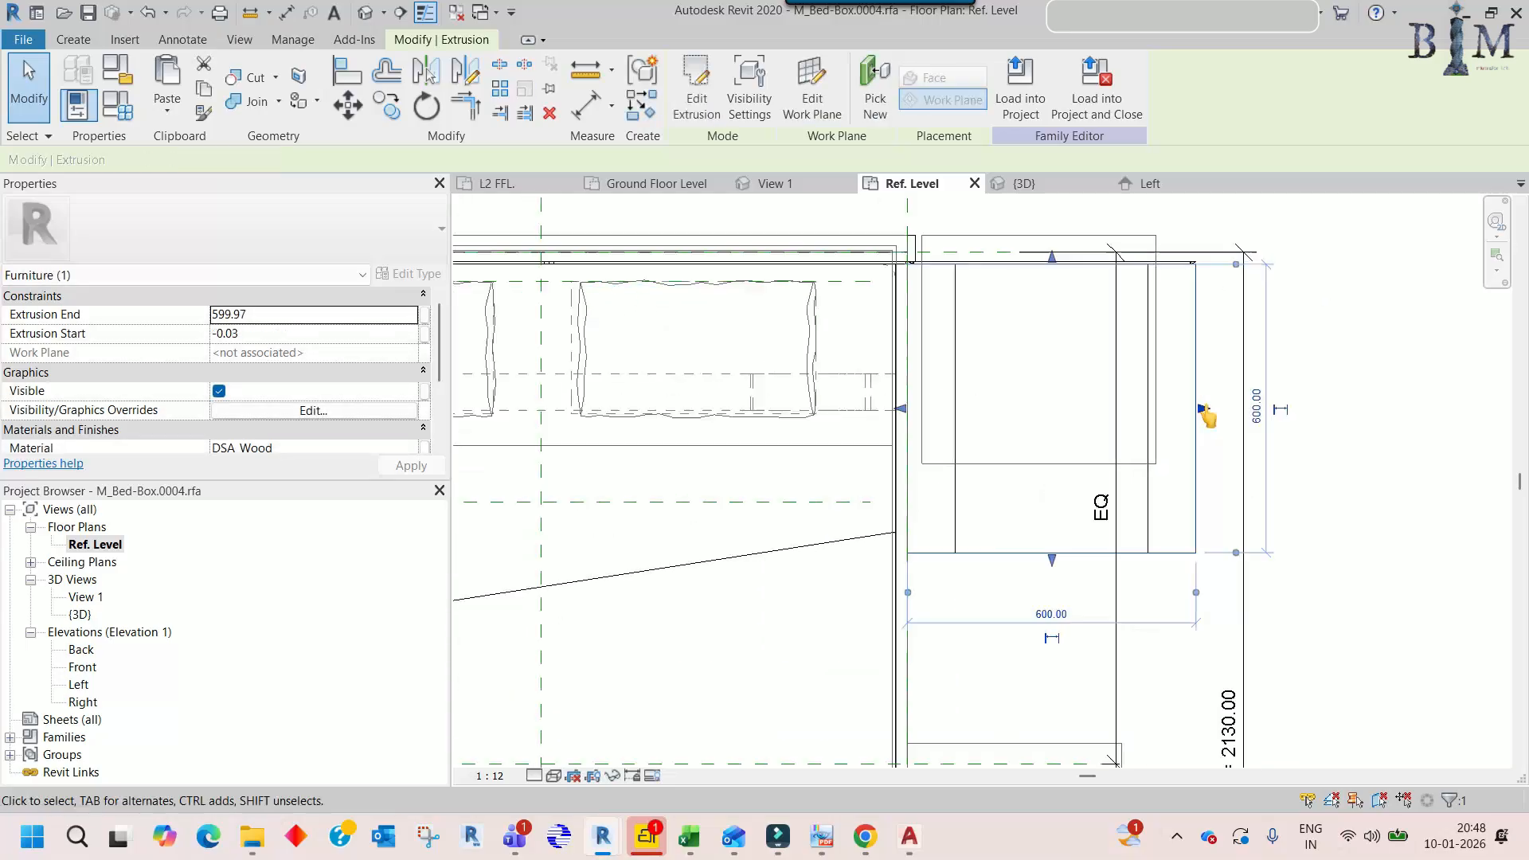
mouse_move(1147, 413)
left_mouse_down()
mouse_move(1195, 408)
mouse_move(1145, 408)
left_mouse_up()
left_click(1194, 330)
left_click(1143, 414)
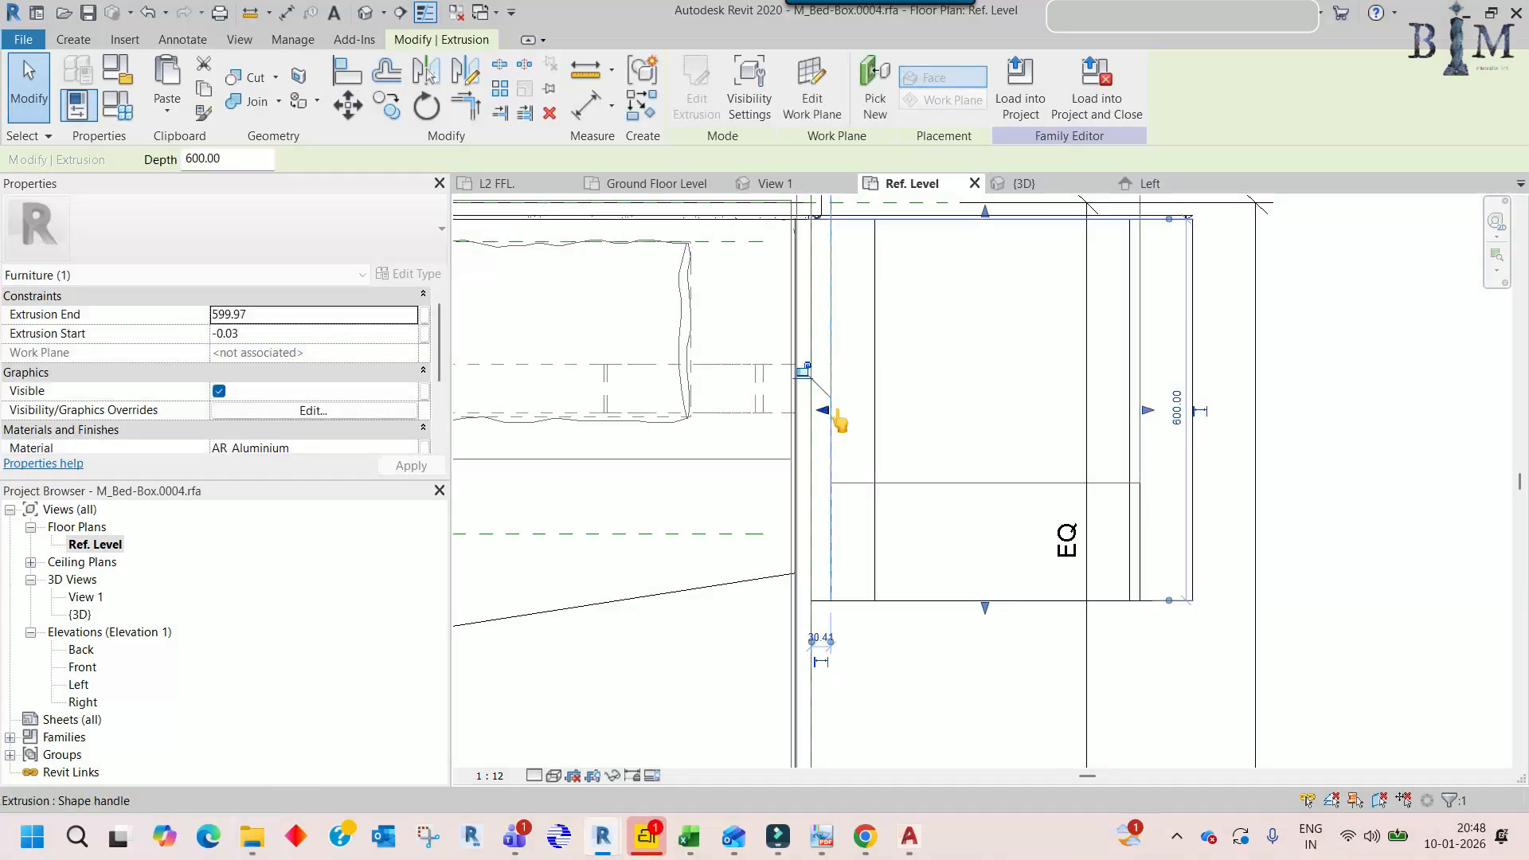
scroll(837, 414, "down", 6)
scroll(862, 415, "up", 5)
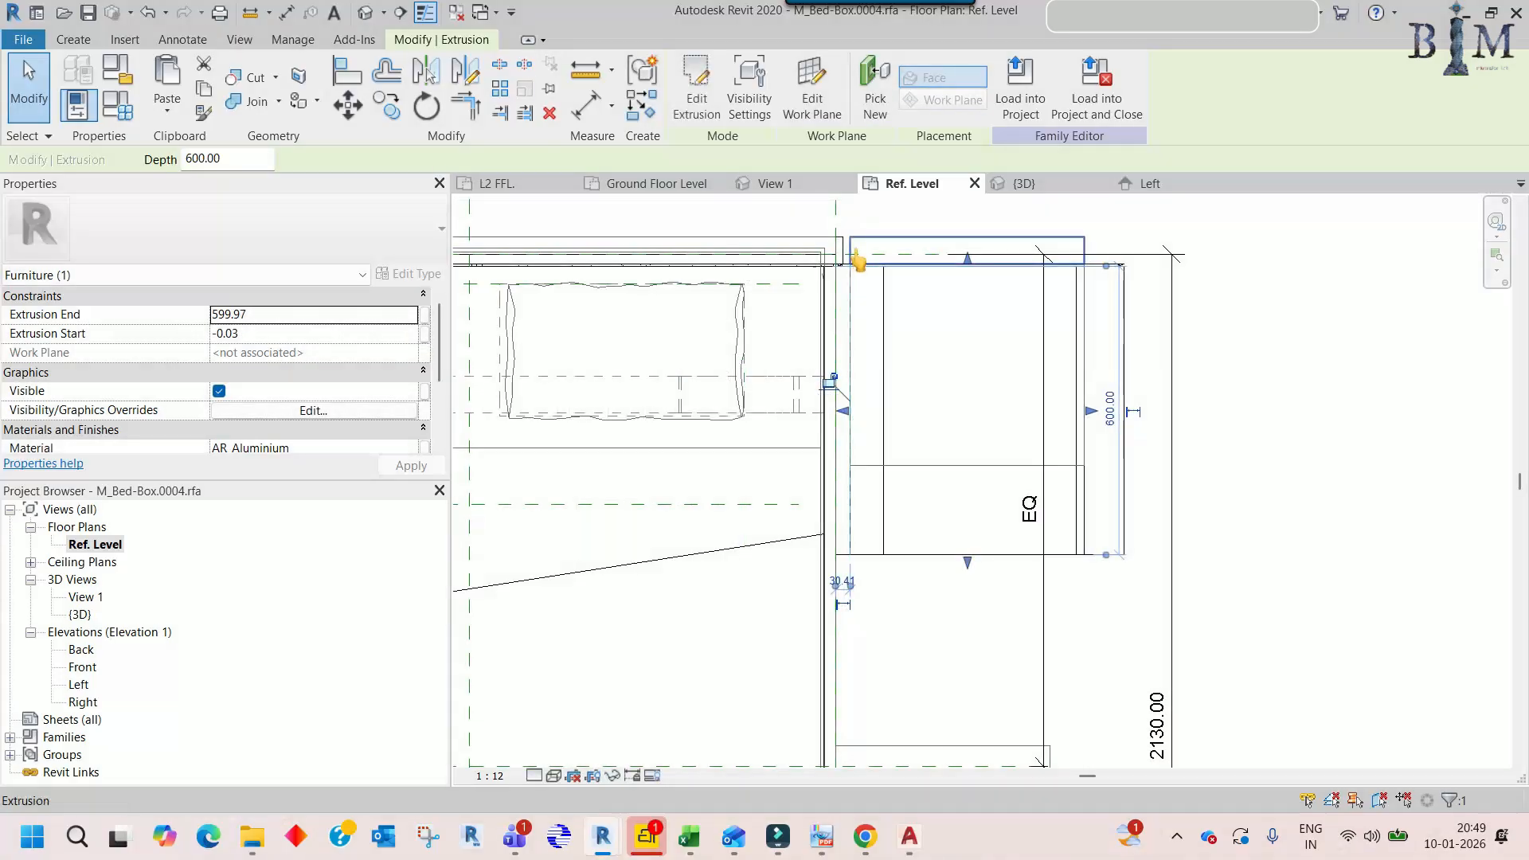
- Move the bed-side edges of the right nightstand's remaining extrusions outward to the imported outline
scroll(841, 564, "up", 2)
left_click(831, 556)
left_click_drag(826, 299, 855, 301)
left_click(843, 555)
scroll(871, 382, "down", 3)
scroll(856, 499, "up", 4)
left_click(866, 487)
middle_click_drag(840, 242, 860, 386)
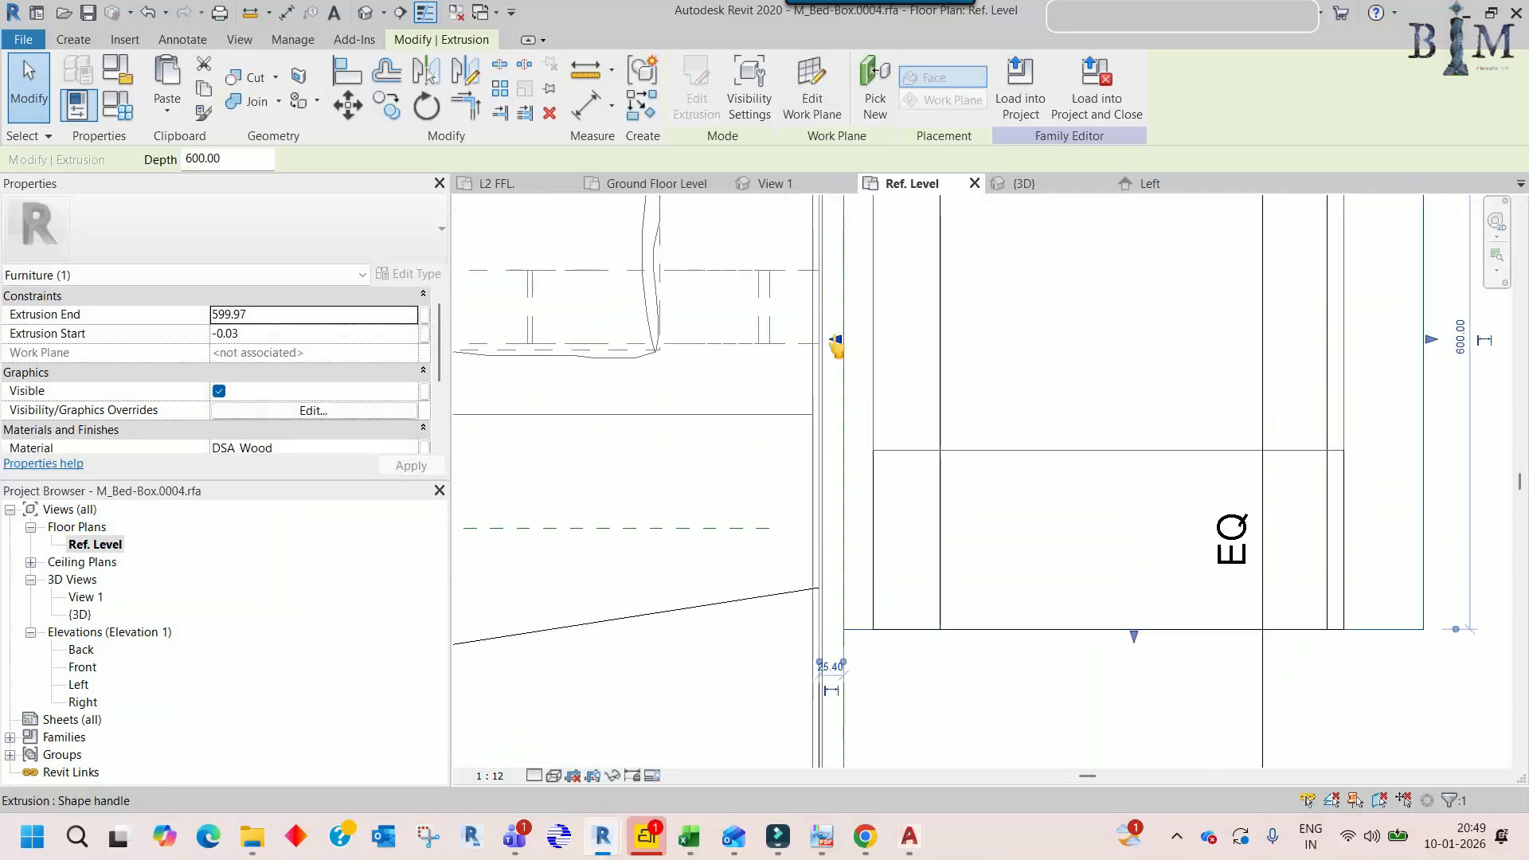
left_click_drag(866, 345, 869, 348)
- Widen the right nightstand's outer leg by moving its inner edge toward the bed, and undo the last change
scroll(867, 348, "down", 2)
middle_click_drag(1024, 395, 826, 405)
scroll(1026, 346, "up", 2)
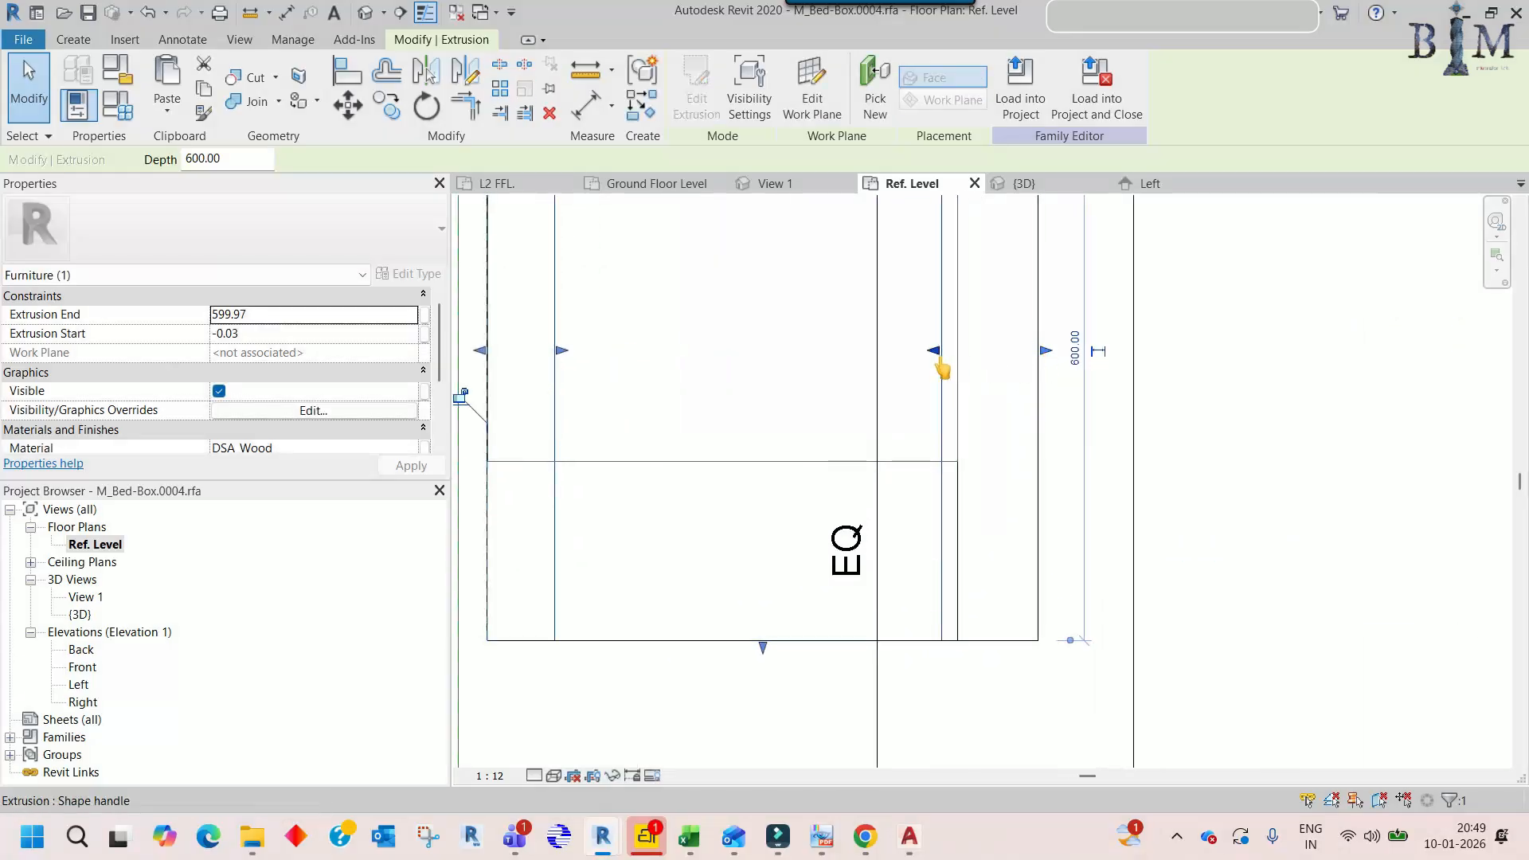
left_click_drag(939, 354, 887, 357)
scroll(948, 366, "down", 2)
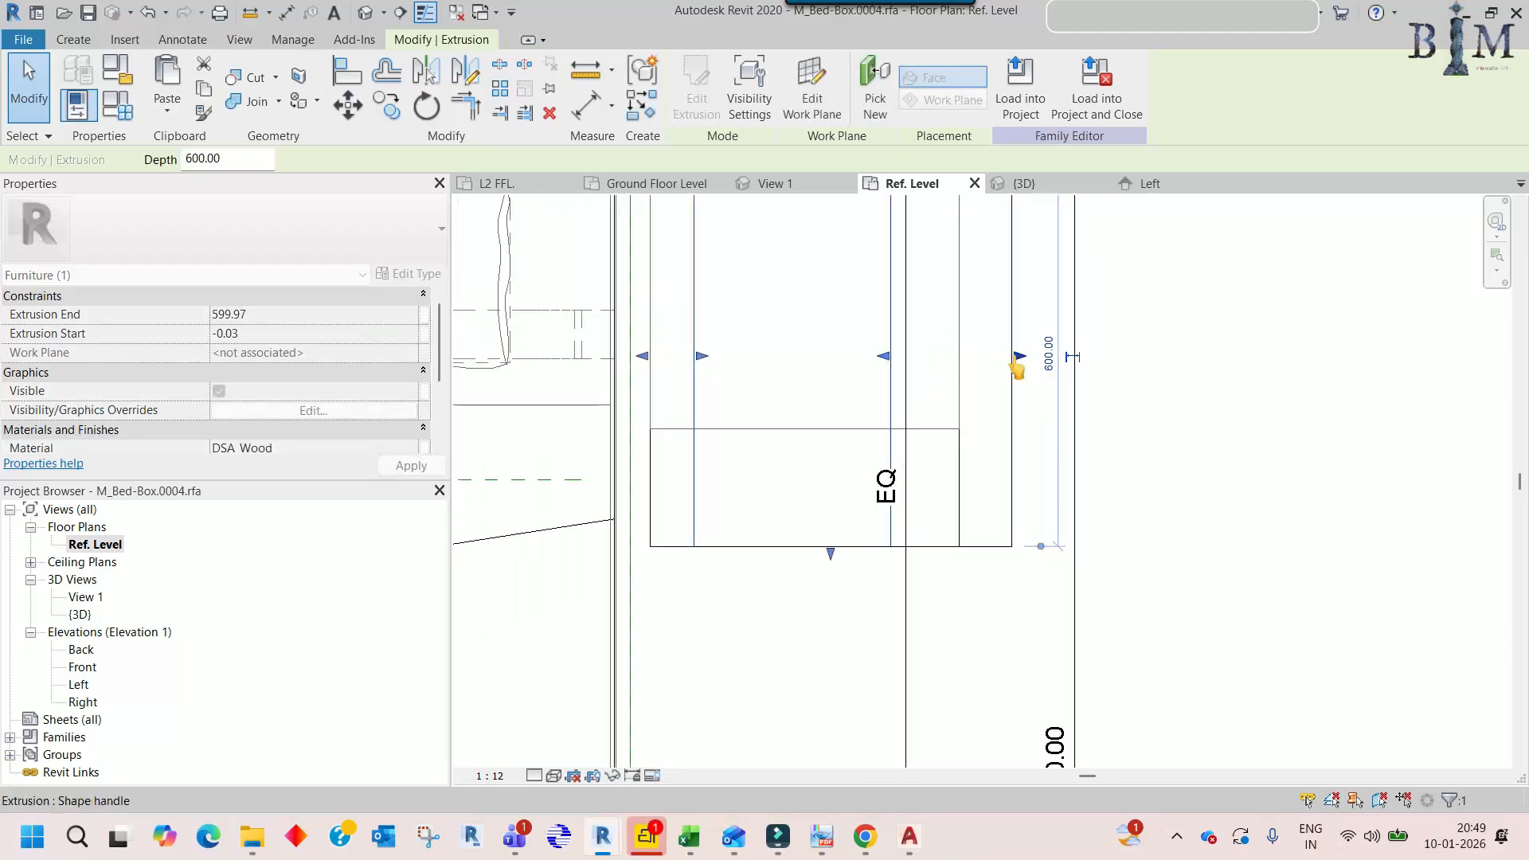
key("ctrl+z")
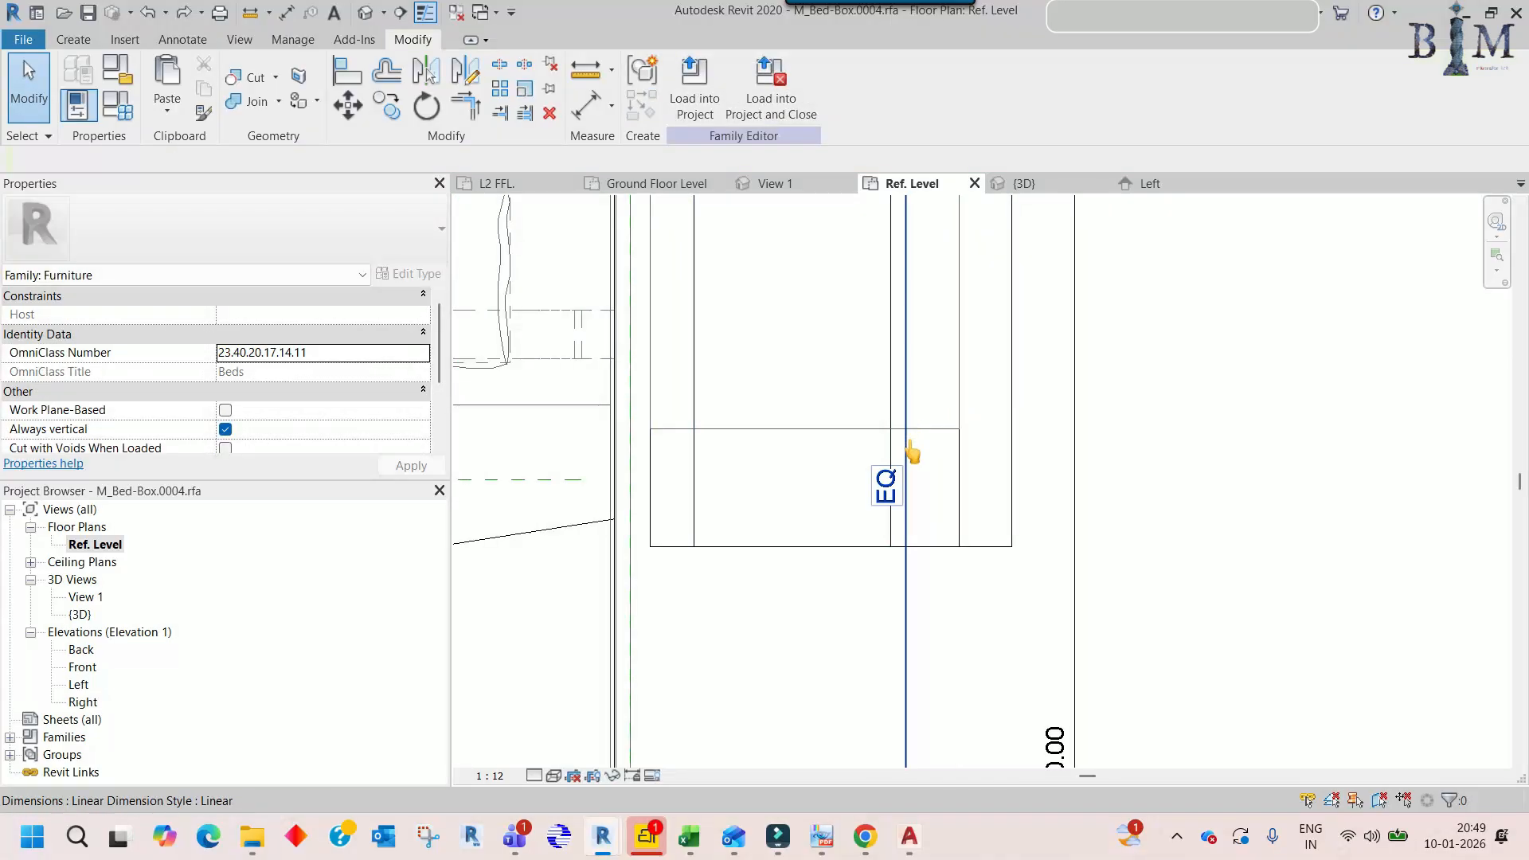
scroll(912, 453, "down", 3)
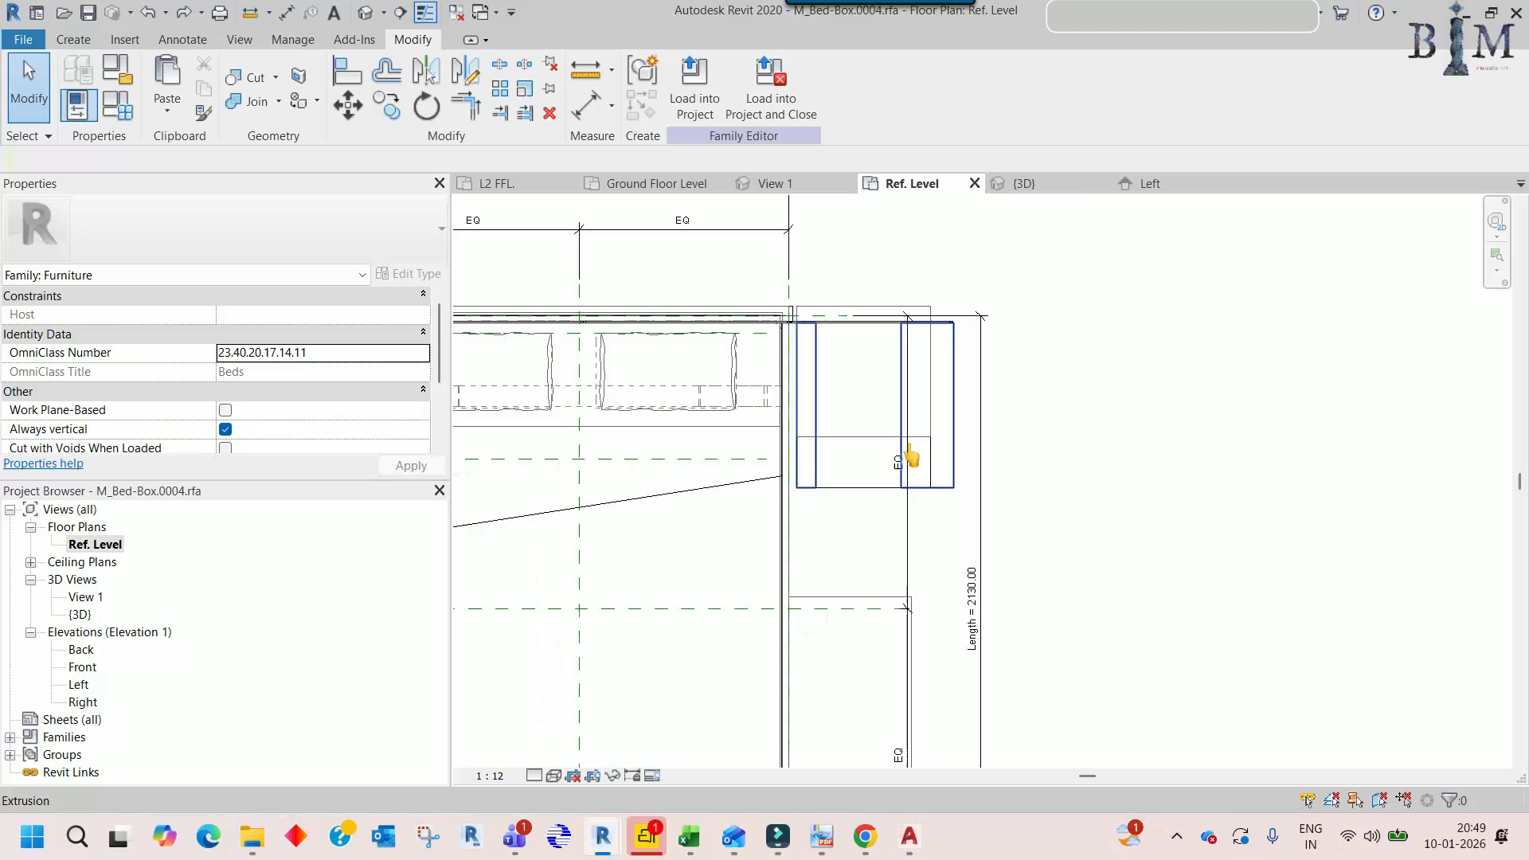
- Pull the outer edges of the right nightstand's base board and legs in to the imported outline
left_click(365, 16)
scroll(995, 523, "up", 4)
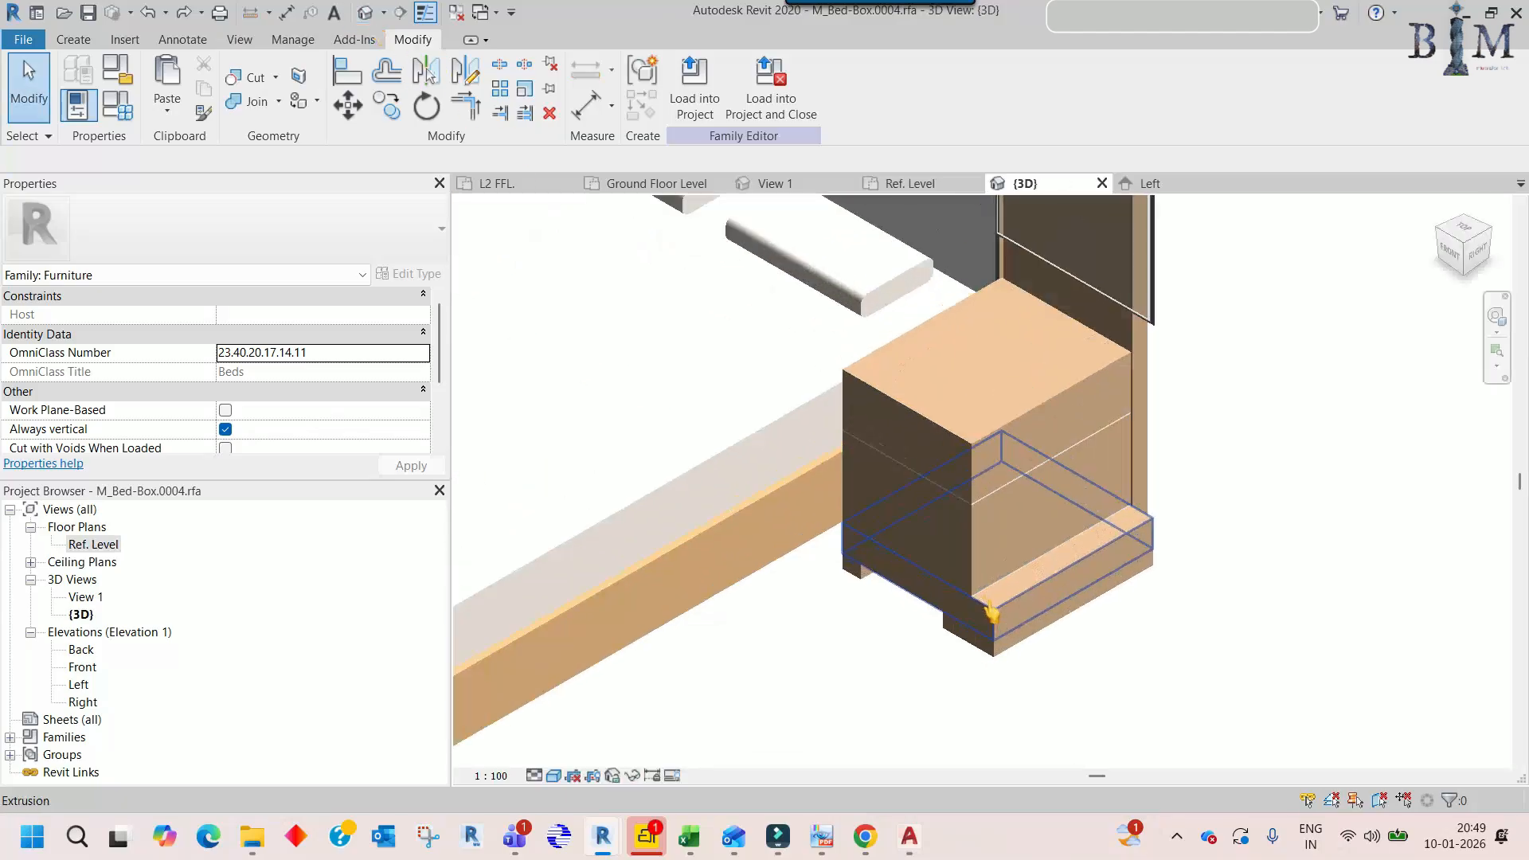
left_click(1052, 580)
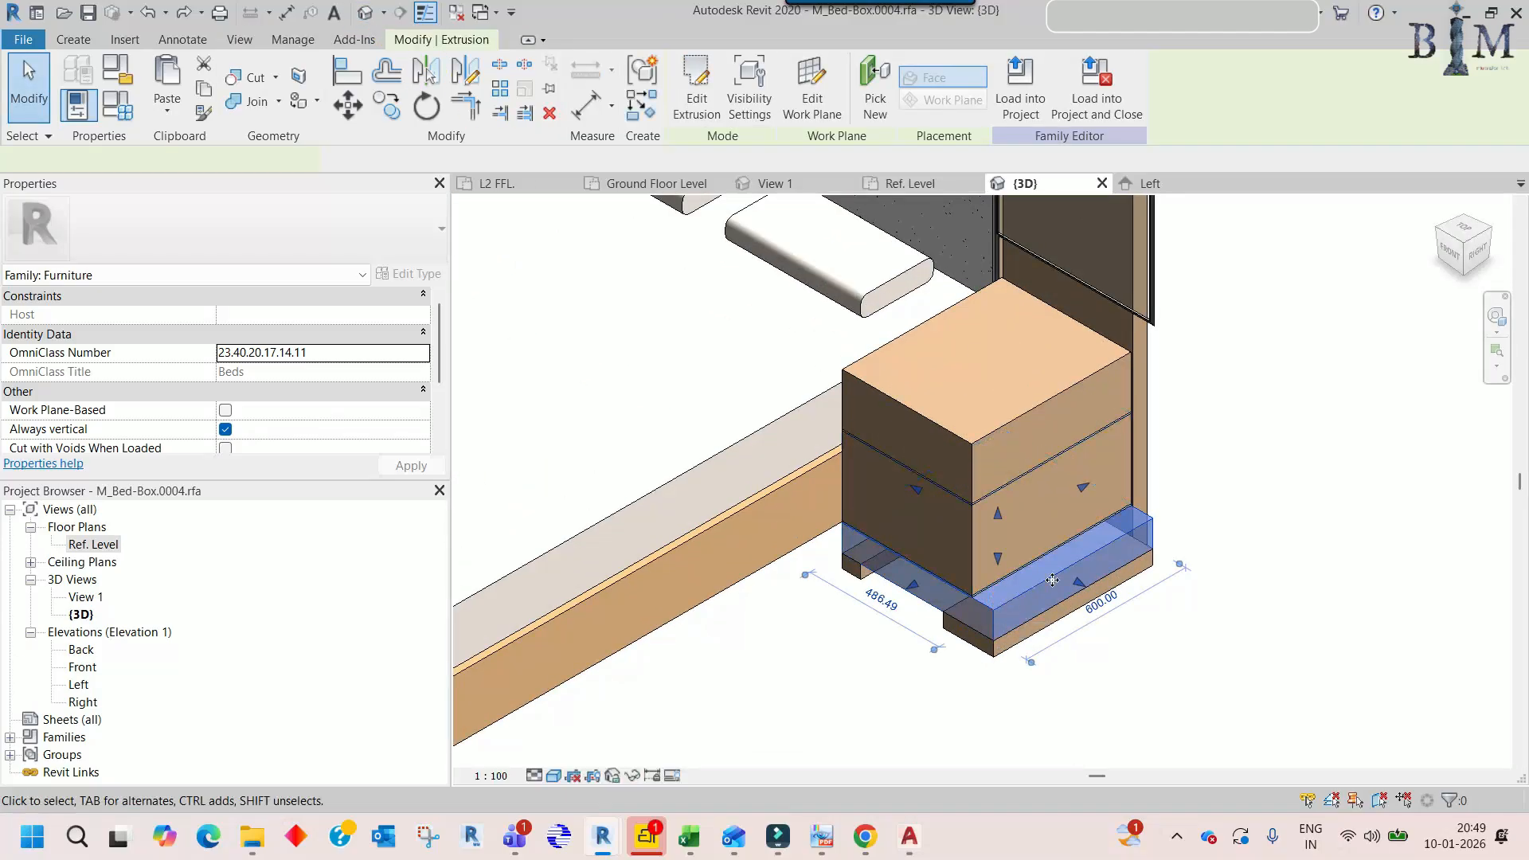
double_click(93, 543)
left_click(982, 394)
scroll(980, 396, "up", 4)
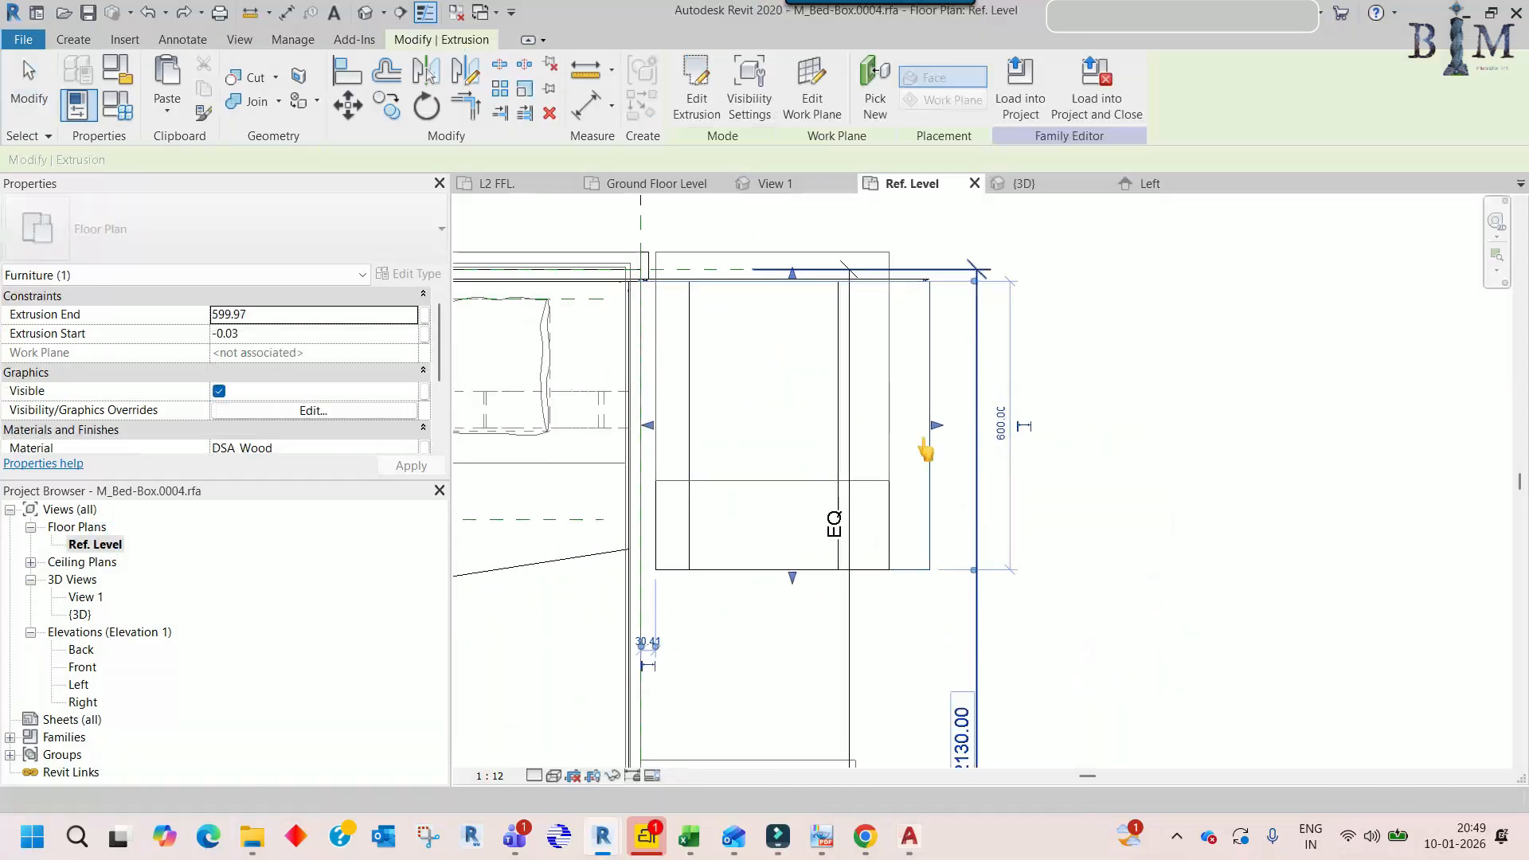
left_click_drag(877, 430, 933, 419)
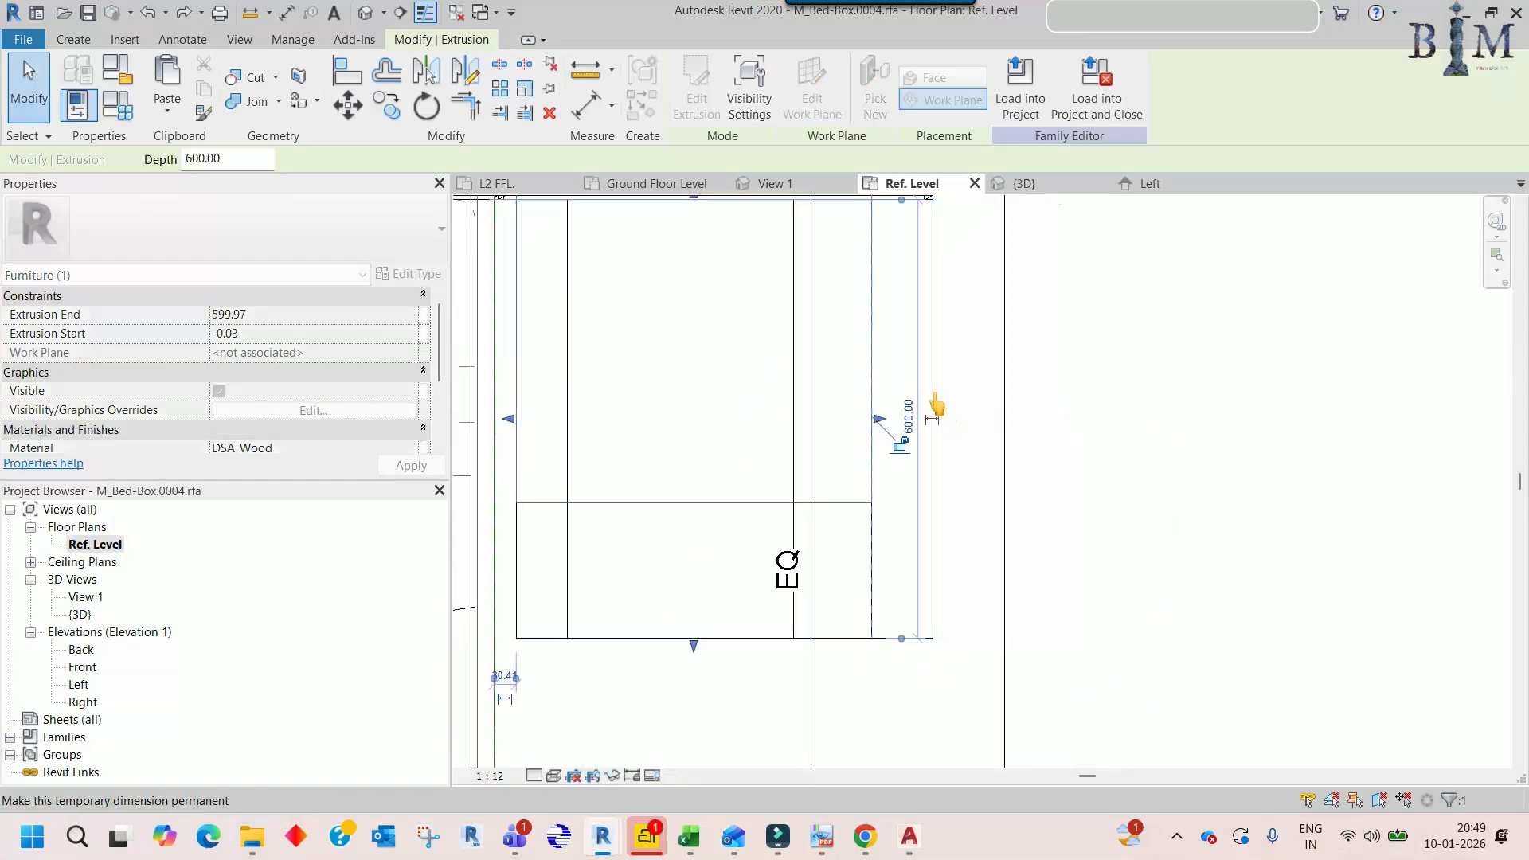
key("ctrl+z")
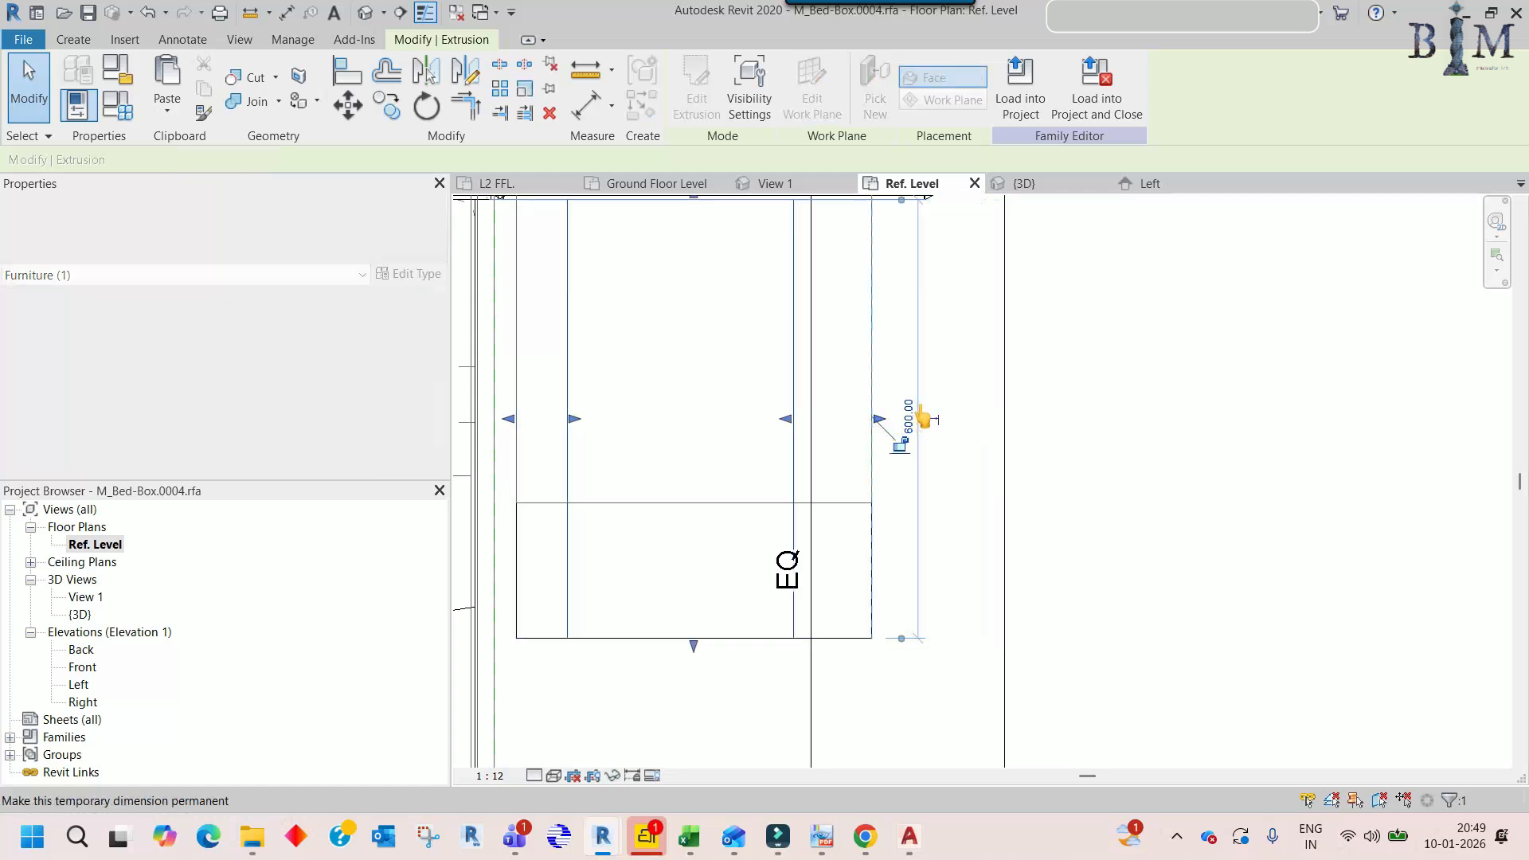
left_click(952, 368)
scroll(953, 372, "down", 3)
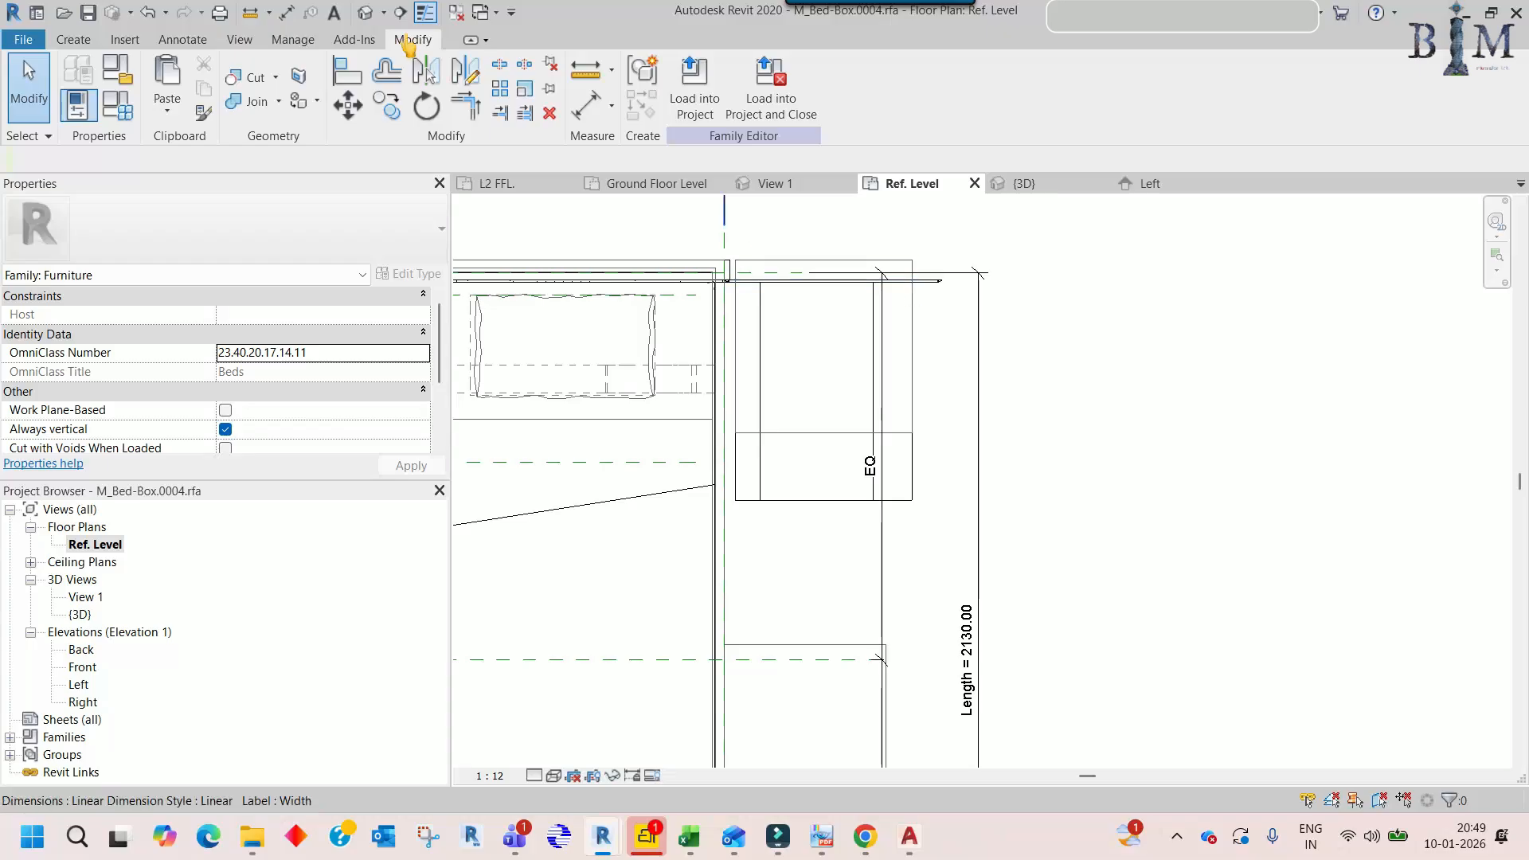
- Edit the frame sweep on the headboard's right side panel, moving the path's outer segment in to the panel's edge
left_click(366, 15)
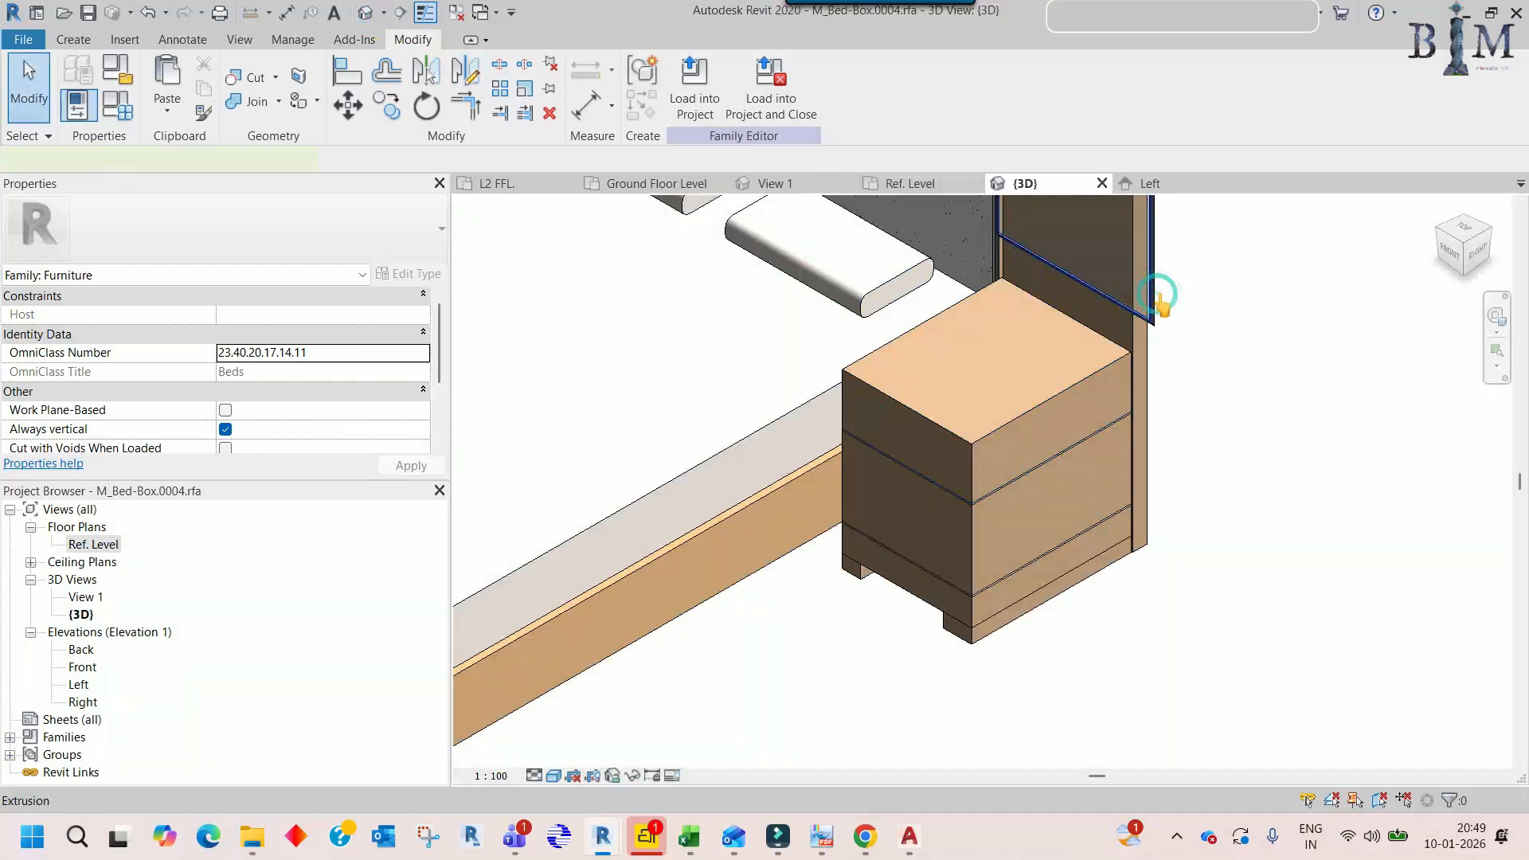
left_click(1158, 302)
scroll(1160, 464, "up", 4)
middle_click_drag(1150, 413, 1203, 434)
middle_click_drag(1215, 490, 1312, 398, "shift")
left_click(1281, 389)
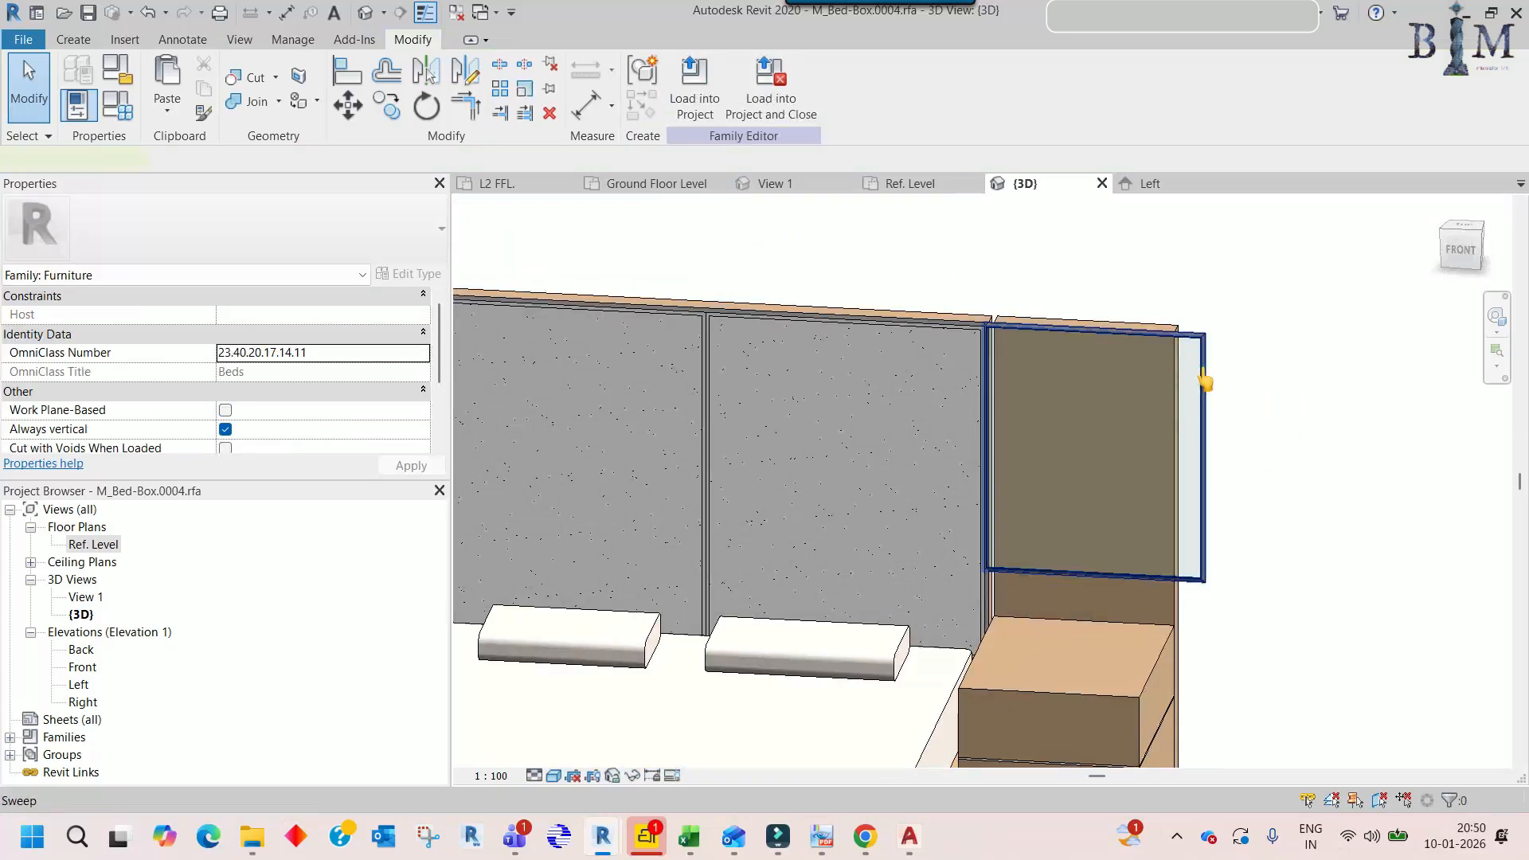
left_click(1202, 395)
left_click(1457, 257)
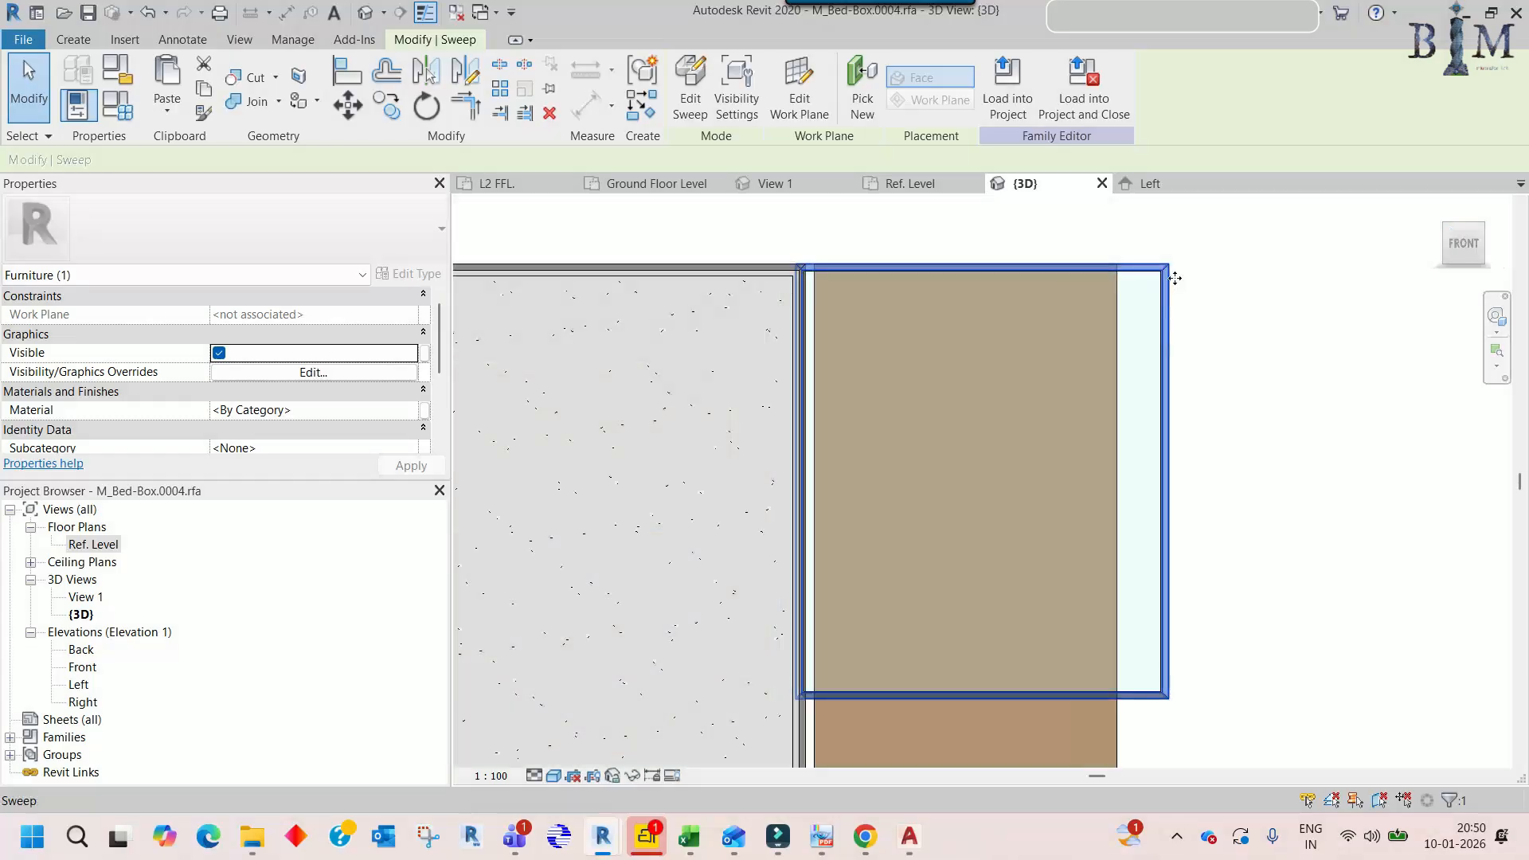
double_click(1131, 333)
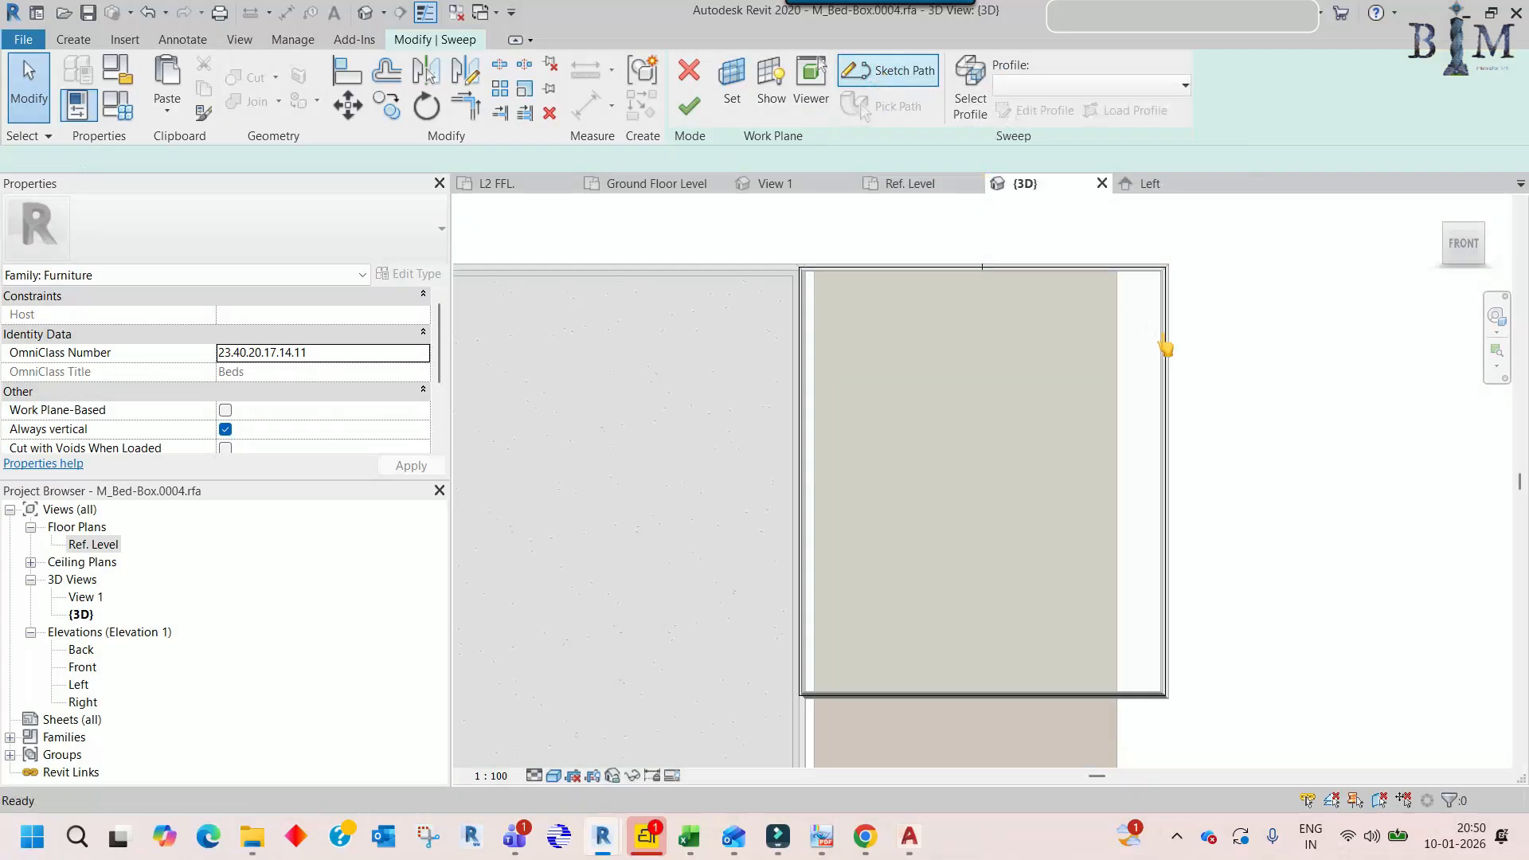
left_click(1163, 326)
left_click_drag(1160, 314, 1113, 337)
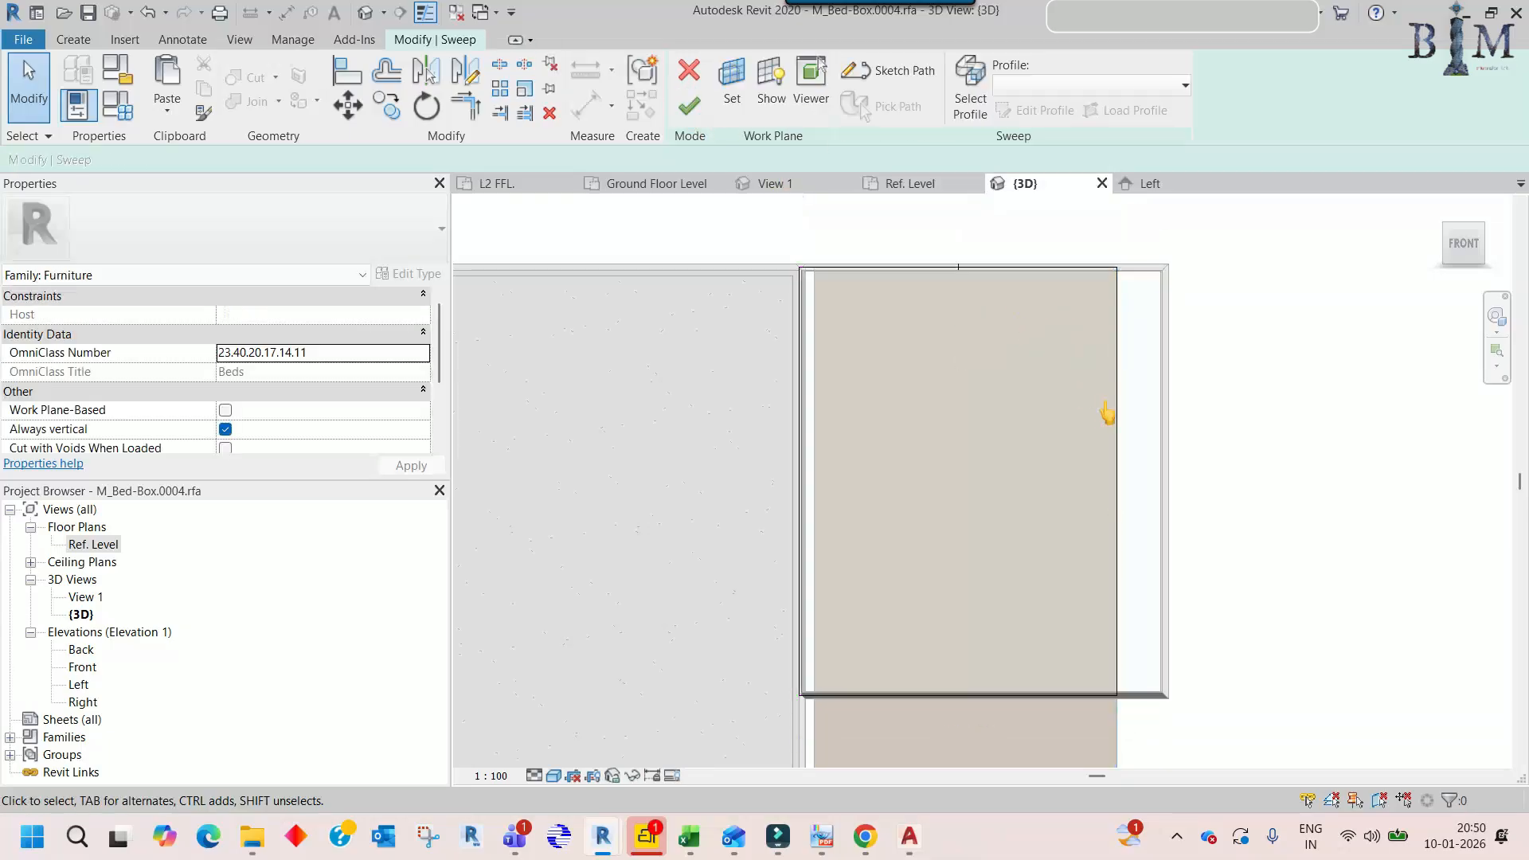
left_click(712, 111)
scroll(980, 366, "down", 2)
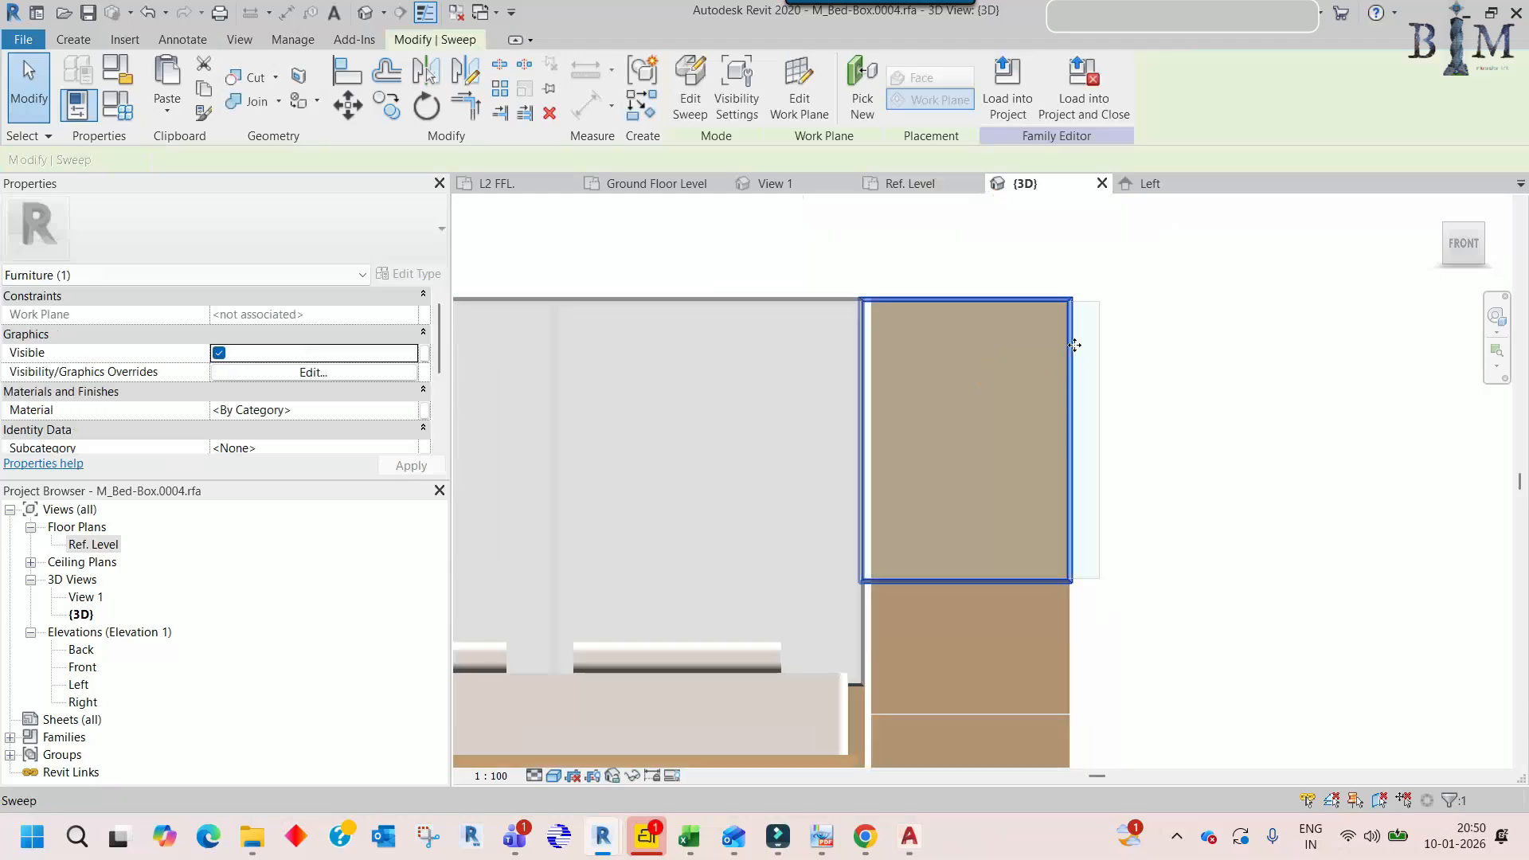
- Edit the green glass extrusion on the right side panel, moving its outer sketch edge in to the shortened frame
left_click(1099, 340)
scroll(1095, 342, "up", 2)
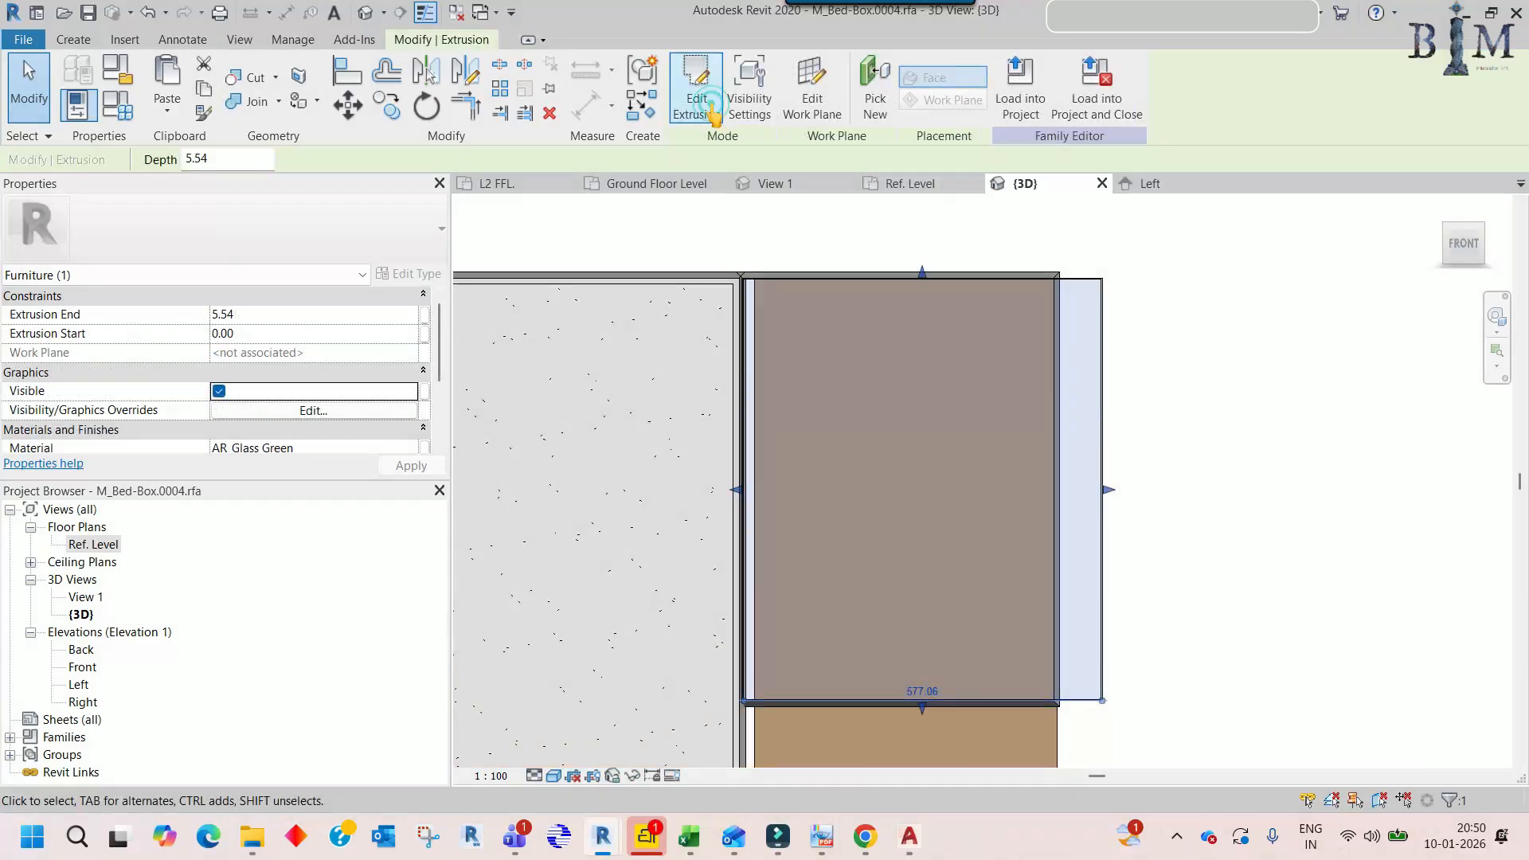
left_click(711, 112)
scroll(1099, 382, "up", 2)
left_click_drag(1099, 358, 1027, 388)
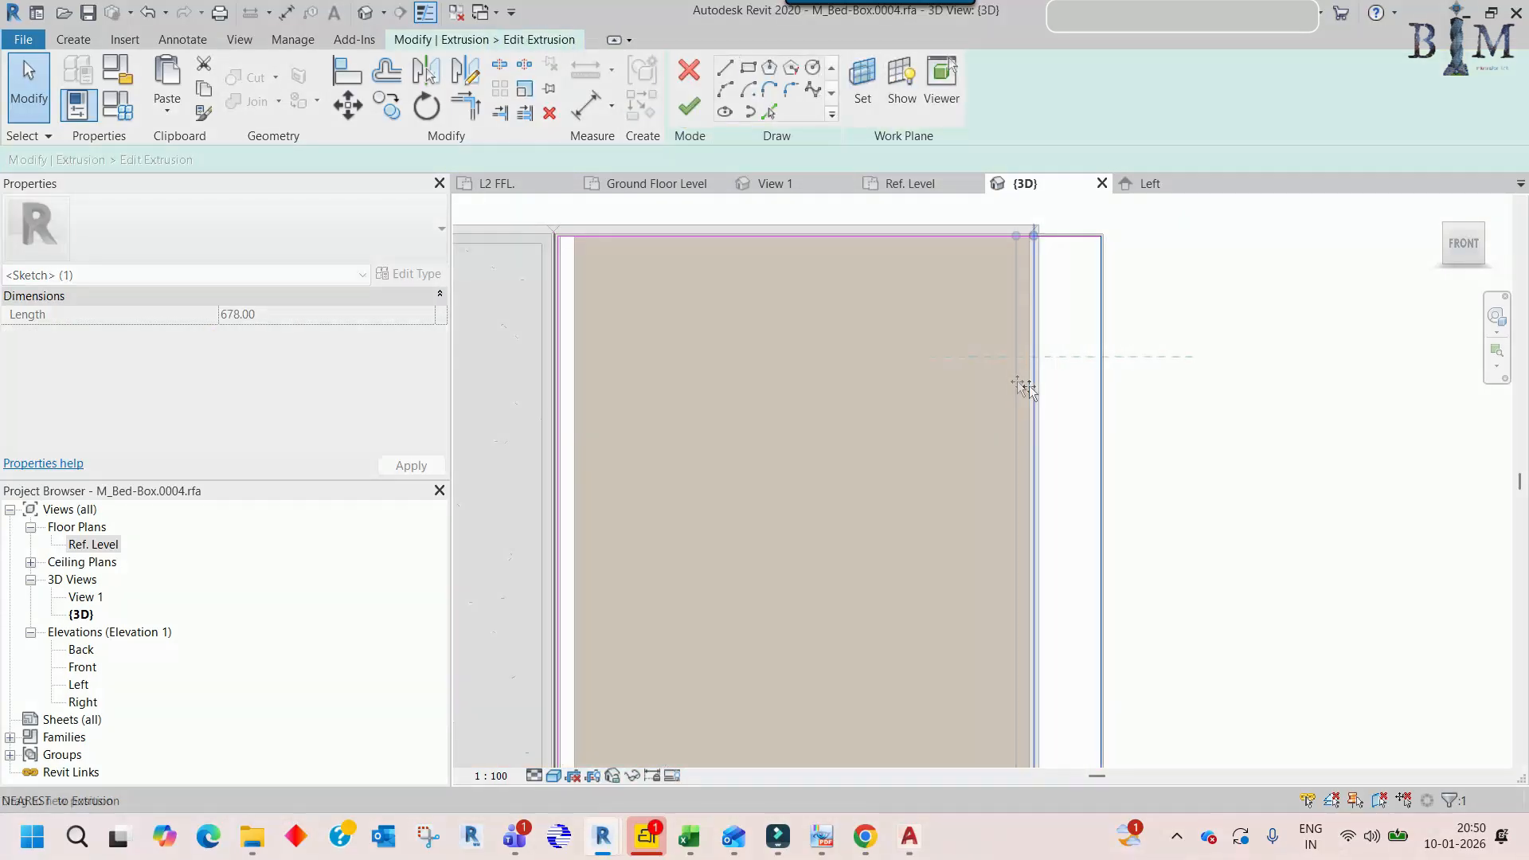
scroll(1030, 280, "up", 5)
middle_click_drag(1031, 247, 1051, 406)
scroll(1051, 406, "up", 3)
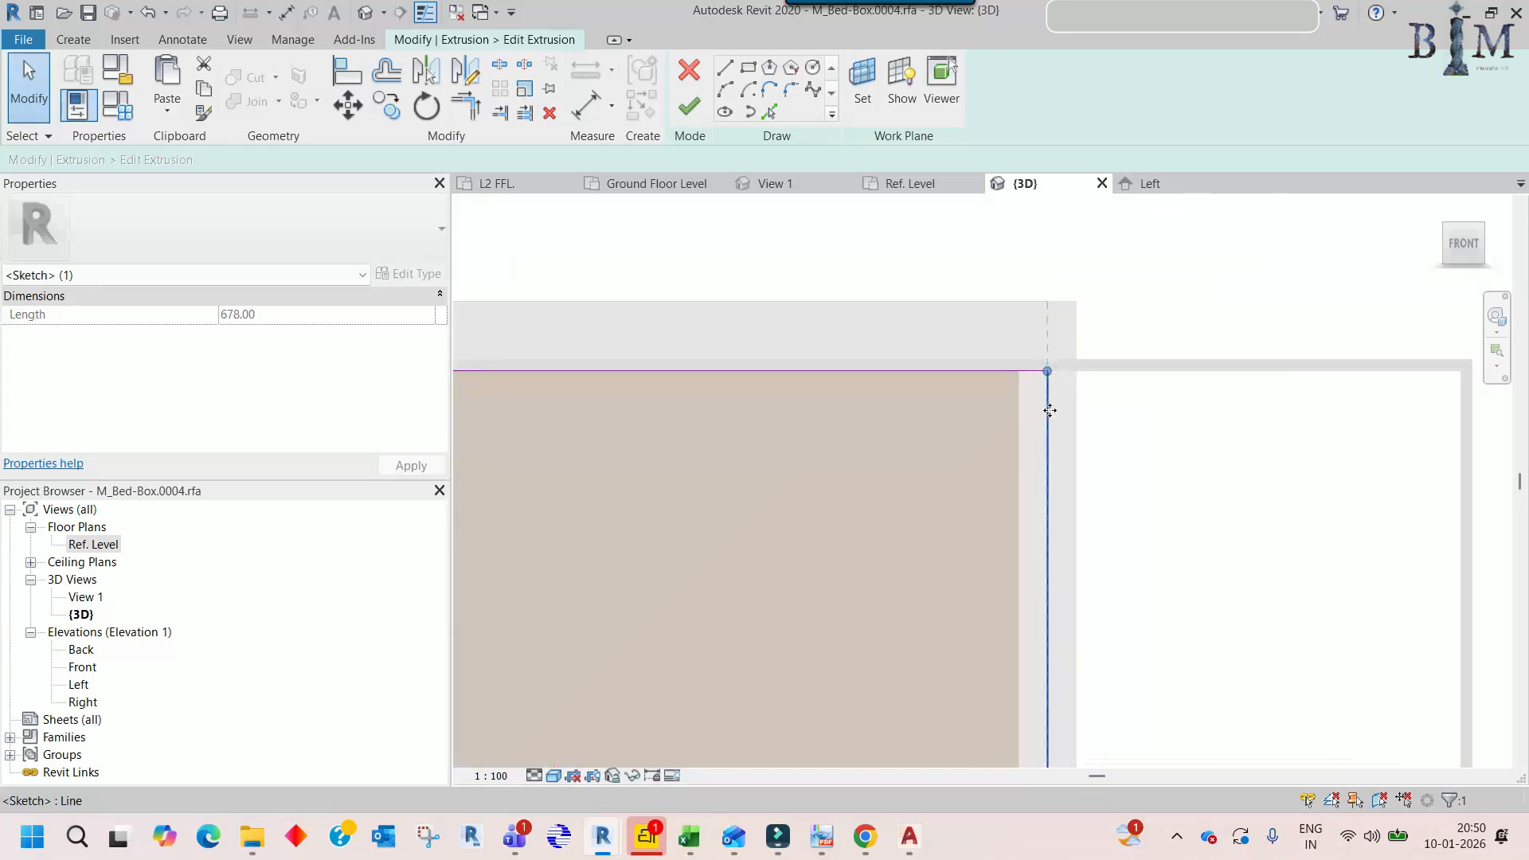
left_click(689, 115)
scroll(1013, 399, "down", 3)
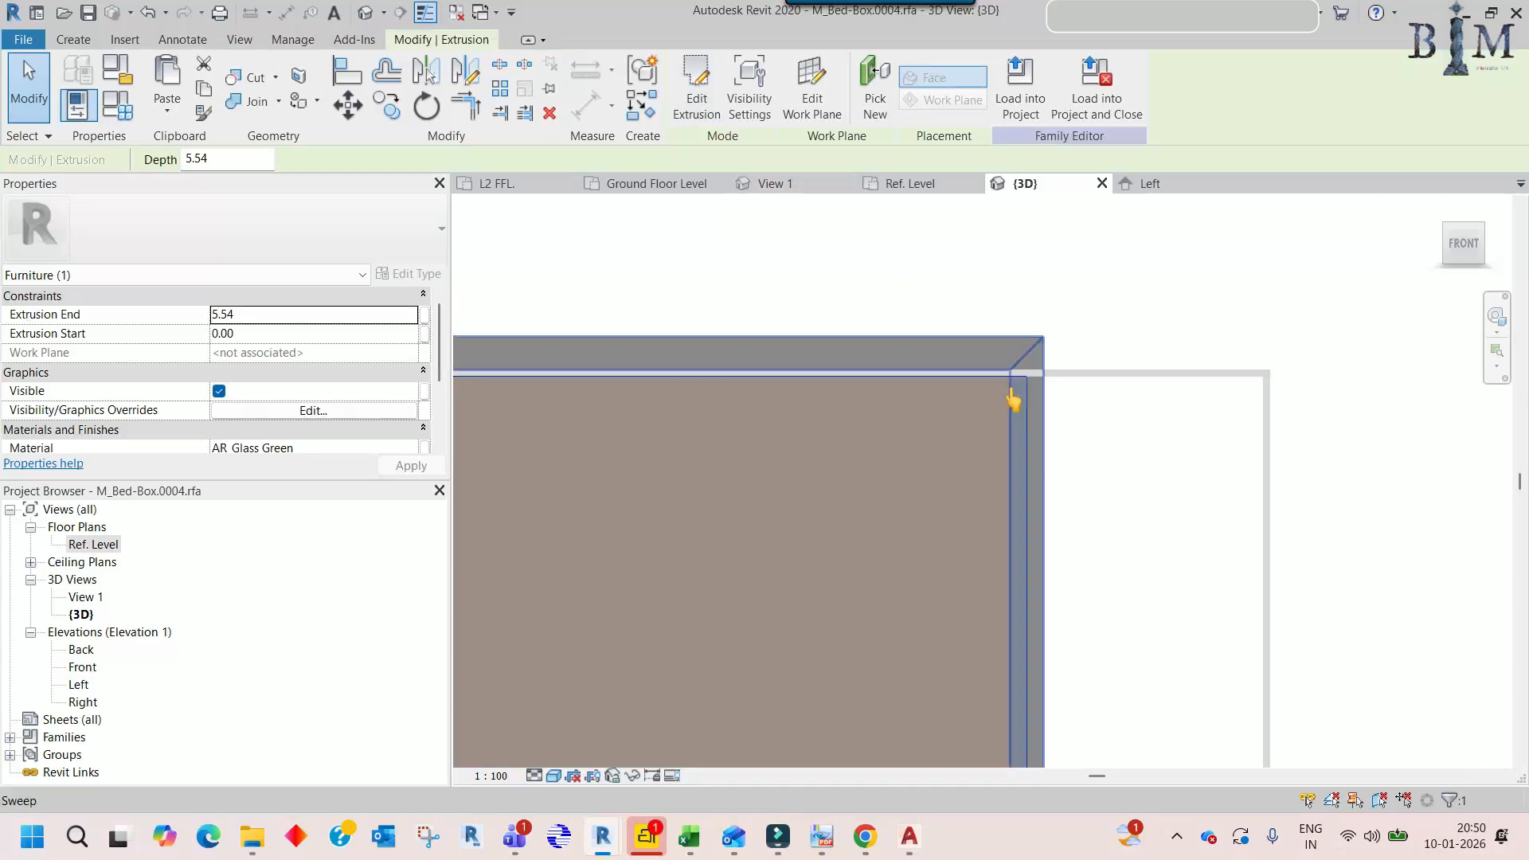
- Pull the outer edge of the right side panel's aluminium extrusion in to the shortened frame
left_click(1061, 380)
scroll(1058, 379, "down", 3)
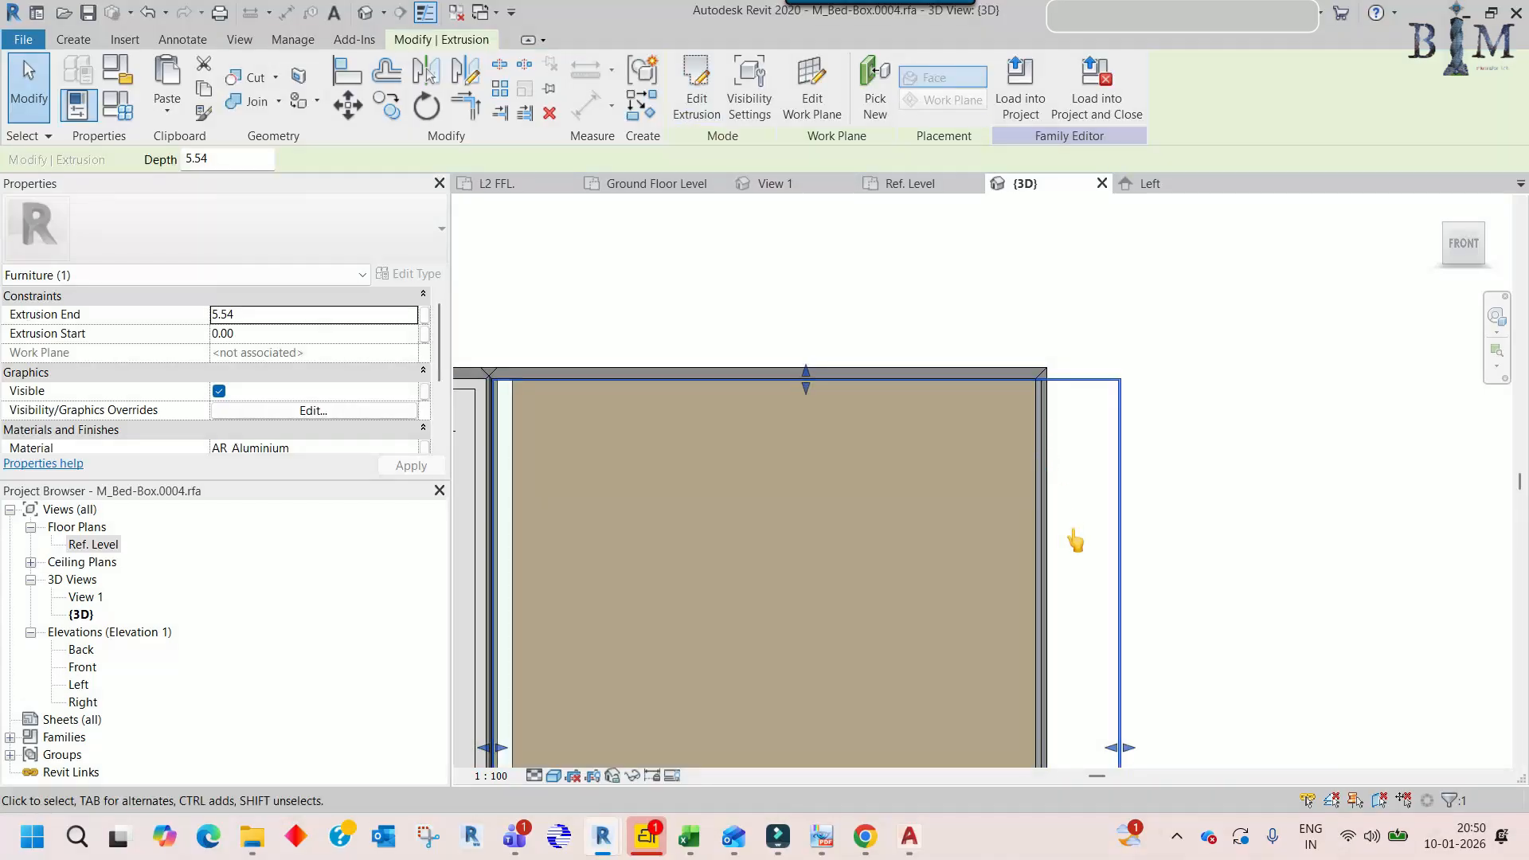
middle_click_drag(1134, 585, 1167, 435)
scroll(1147, 603, "up", 2)
left_click_drag(1144, 594, 1025, 594)
scroll(1097, 514, "down", 4)
middle_click_drag(1138, 514, 1151, 582, "shift")
- Move the inner edge of the right side panel's aluminium extrusion outward to the panel's inner edge
left_click_drag(784, 508, 802, 511)
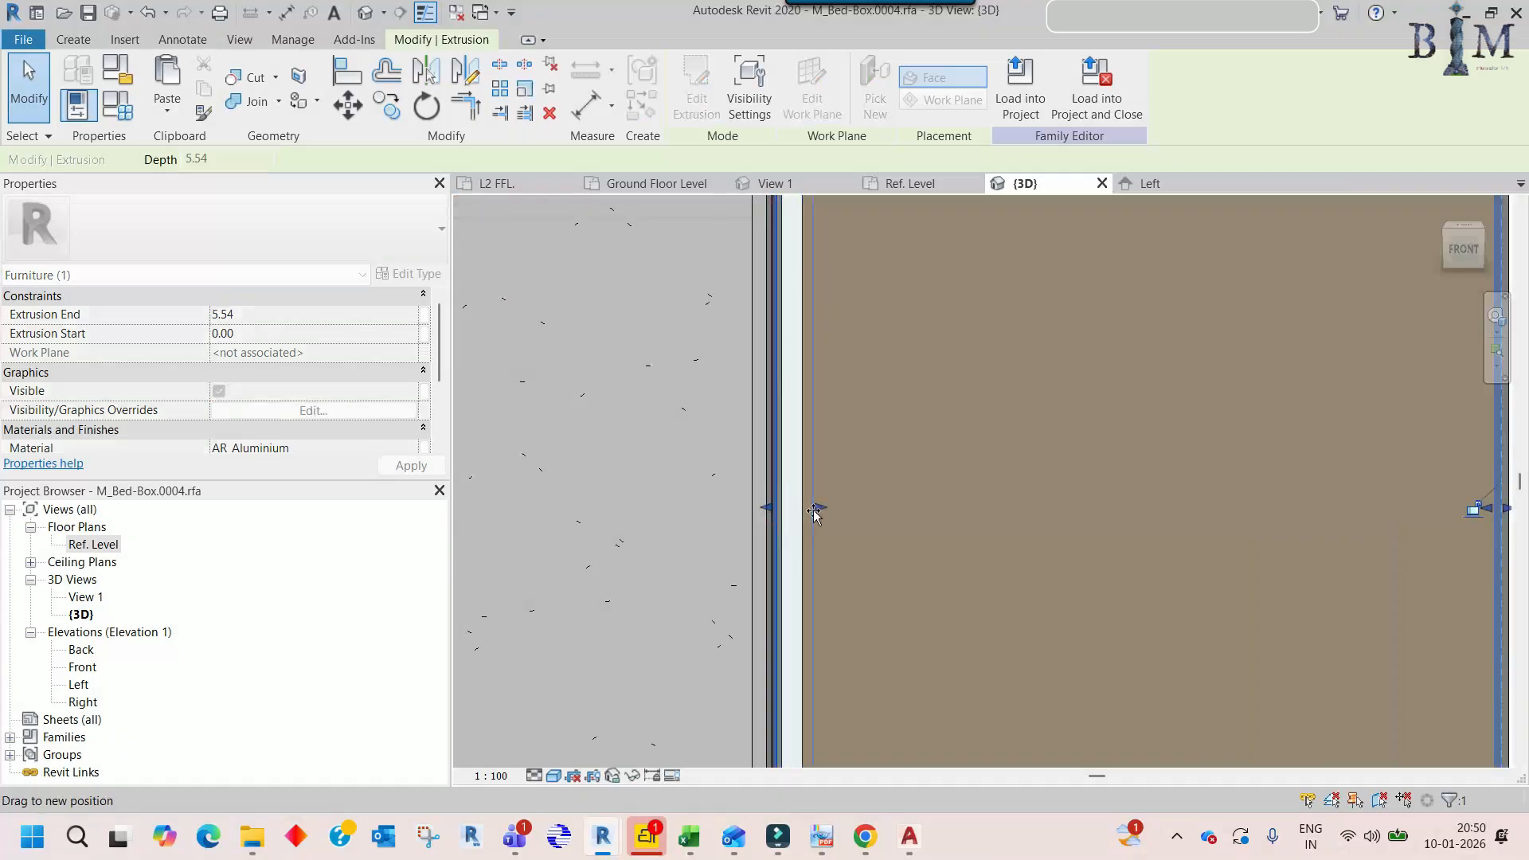
scroll(816, 512, "down", 3)
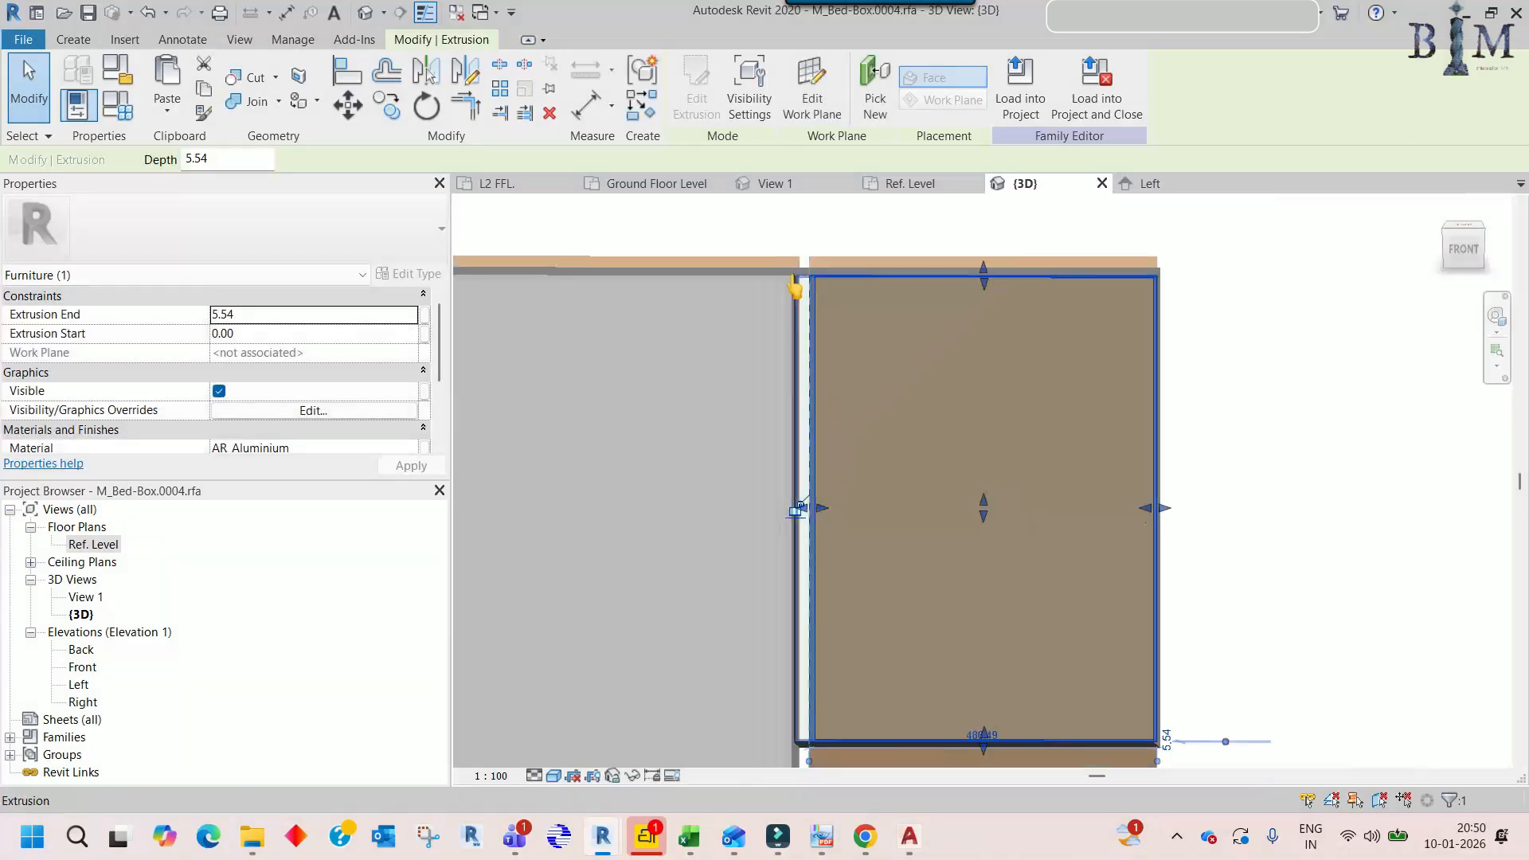
scroll(796, 288, "up", 2)
scroll(805, 304, "up", 1)
left_click(819, 527)
middle_click_drag(819, 529, 817, 348)
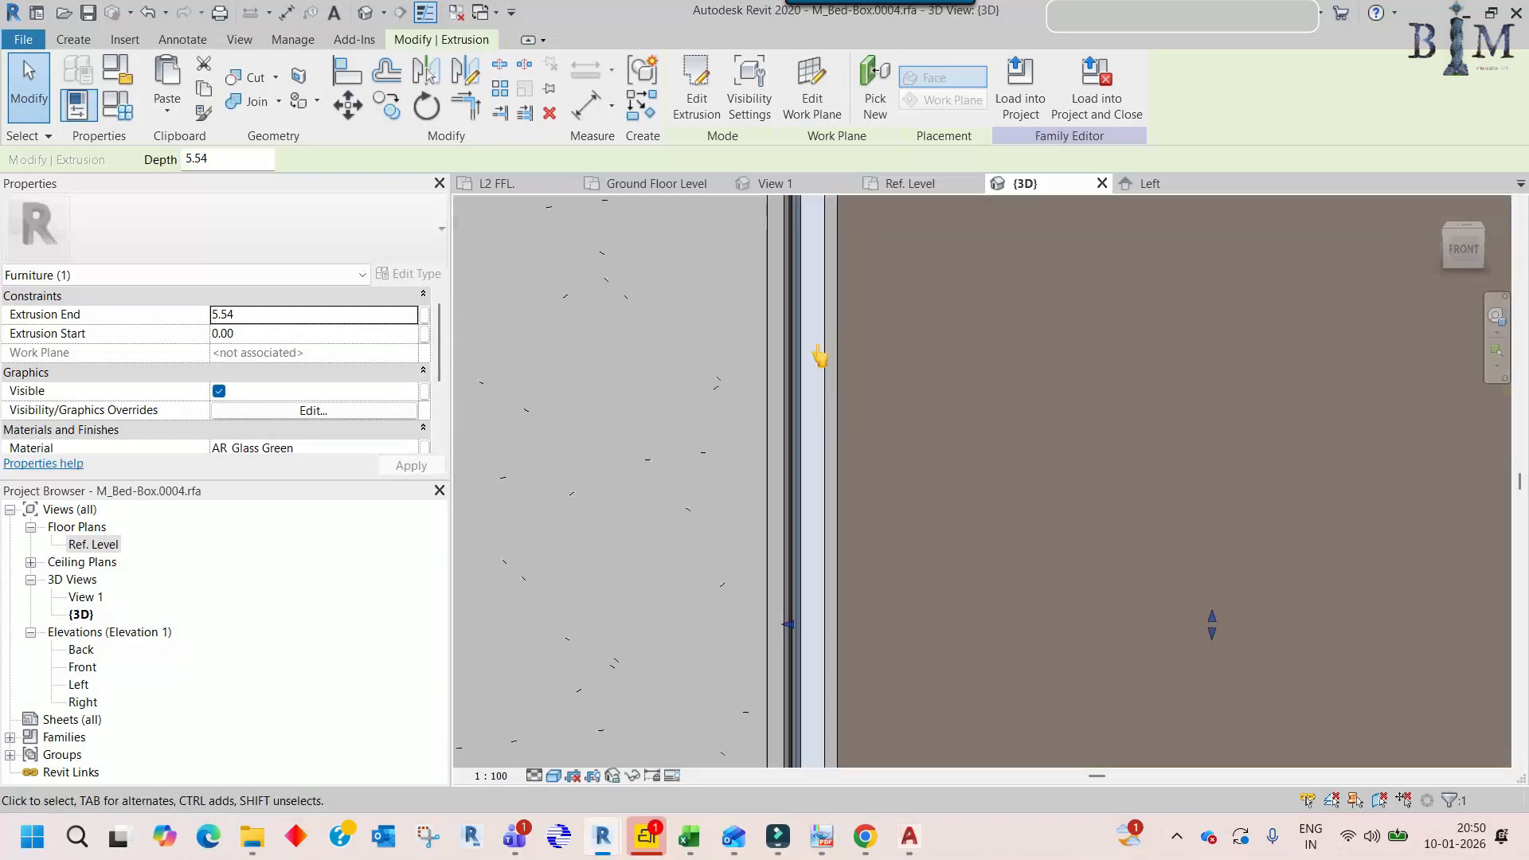
scroll(857, 519, "down", 5)
key("Escape")
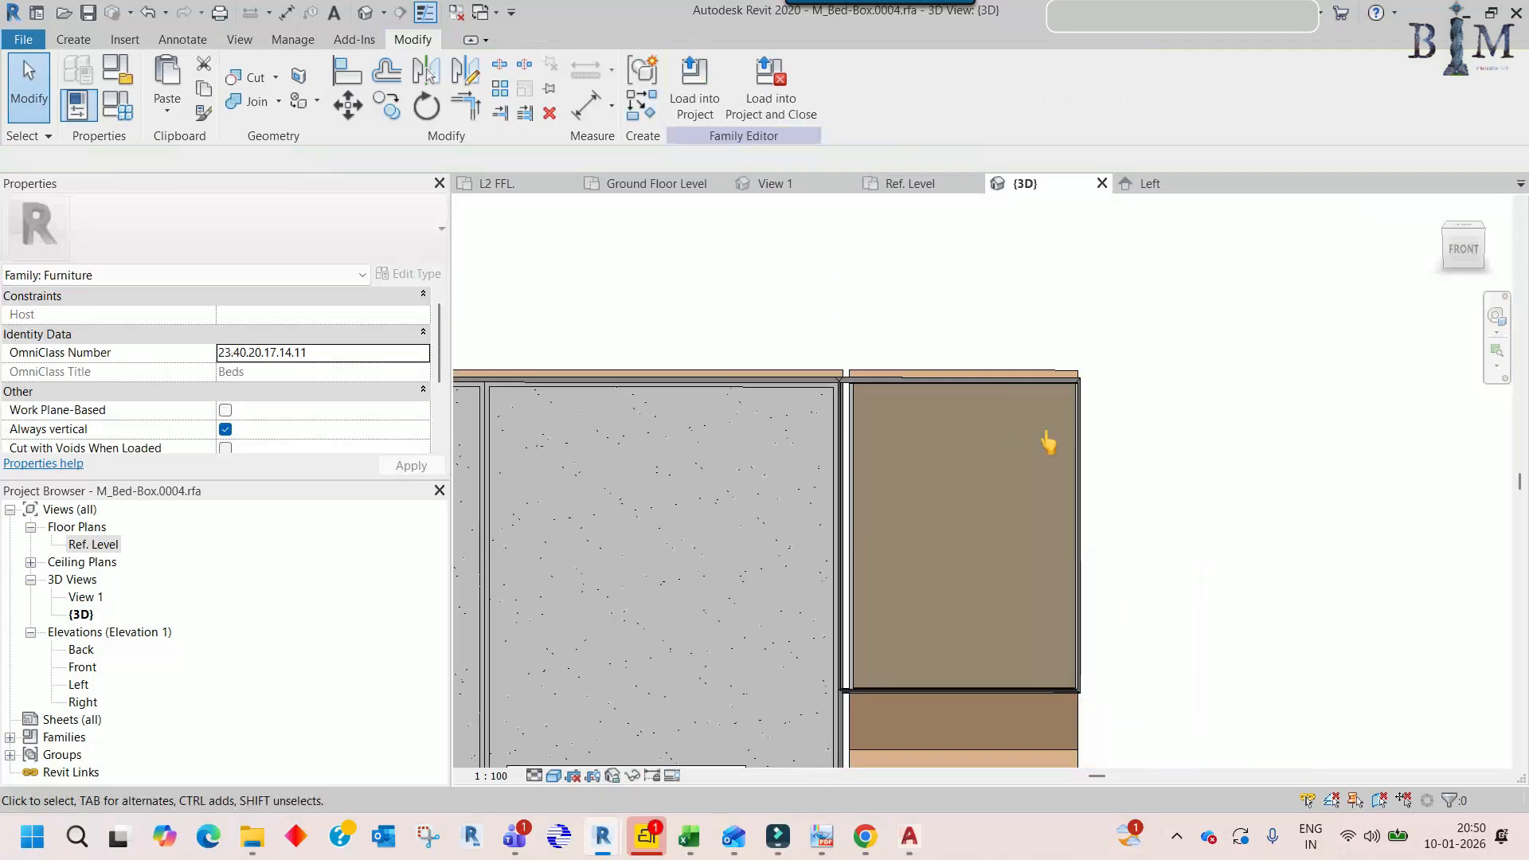
- Edit the right side panel's frame sweep, moving the path's inner segment to the panel's inner edge
middle_click_drag(1051, 441, 1096, 521, "shift")
scroll(1035, 541, "up", 5)
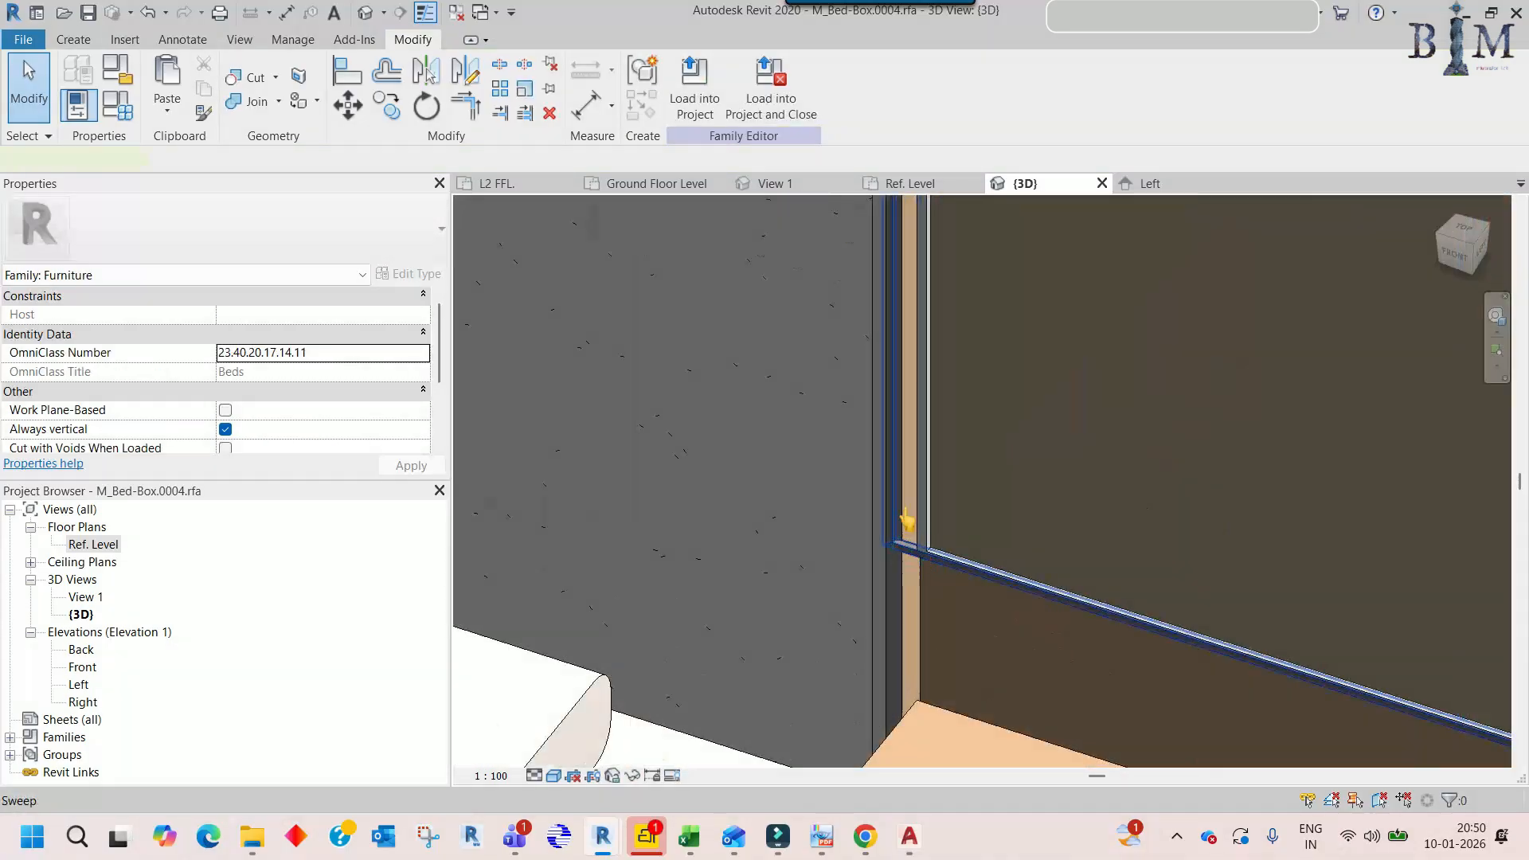
left_click(920, 676)
middle_click_drag(920, 676, 901, 568, "shift")
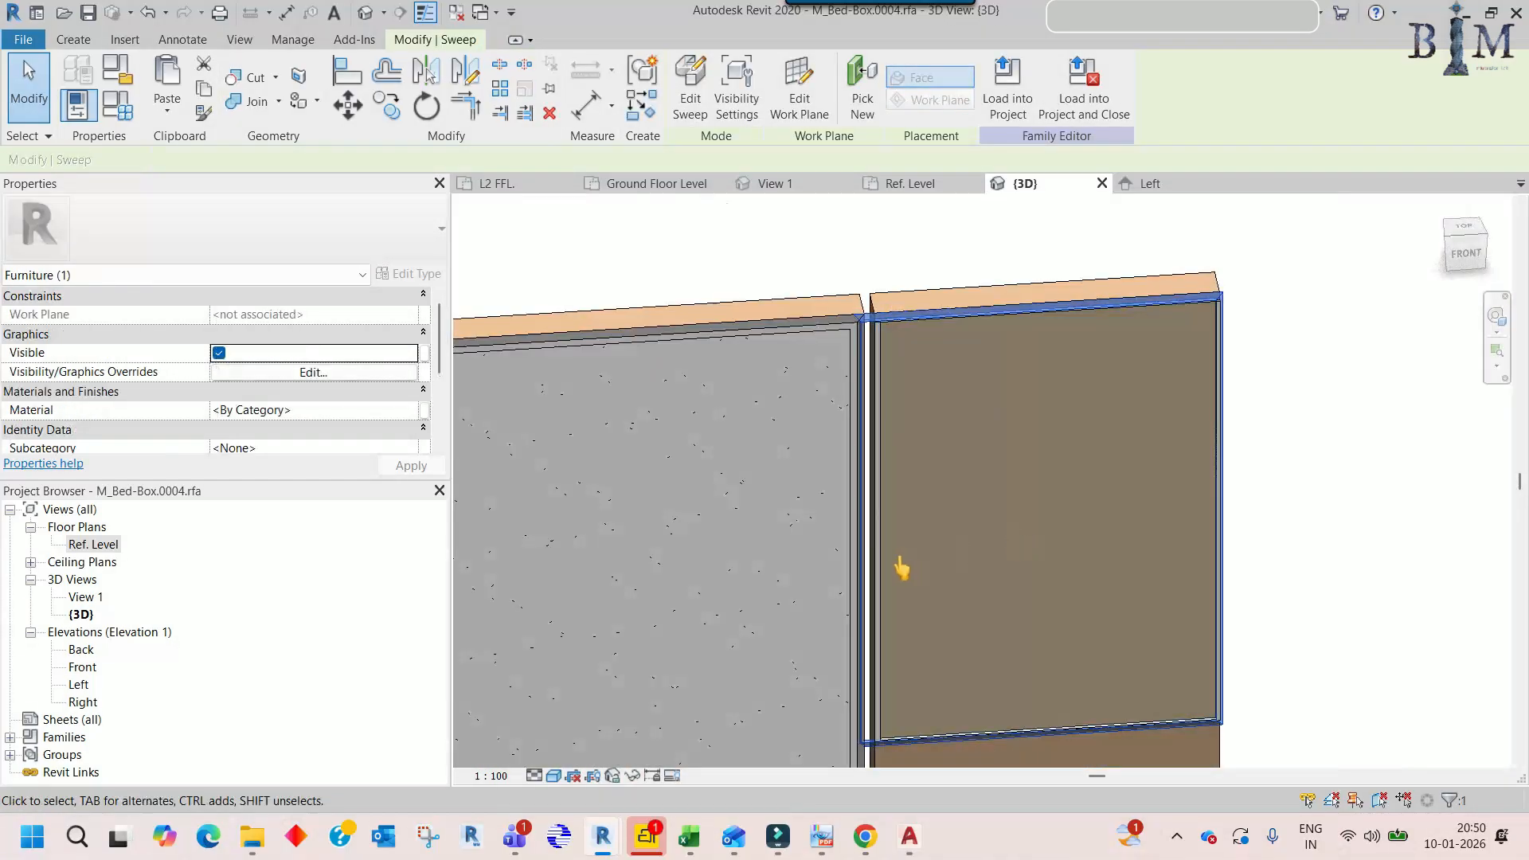
left_click(1463, 255)
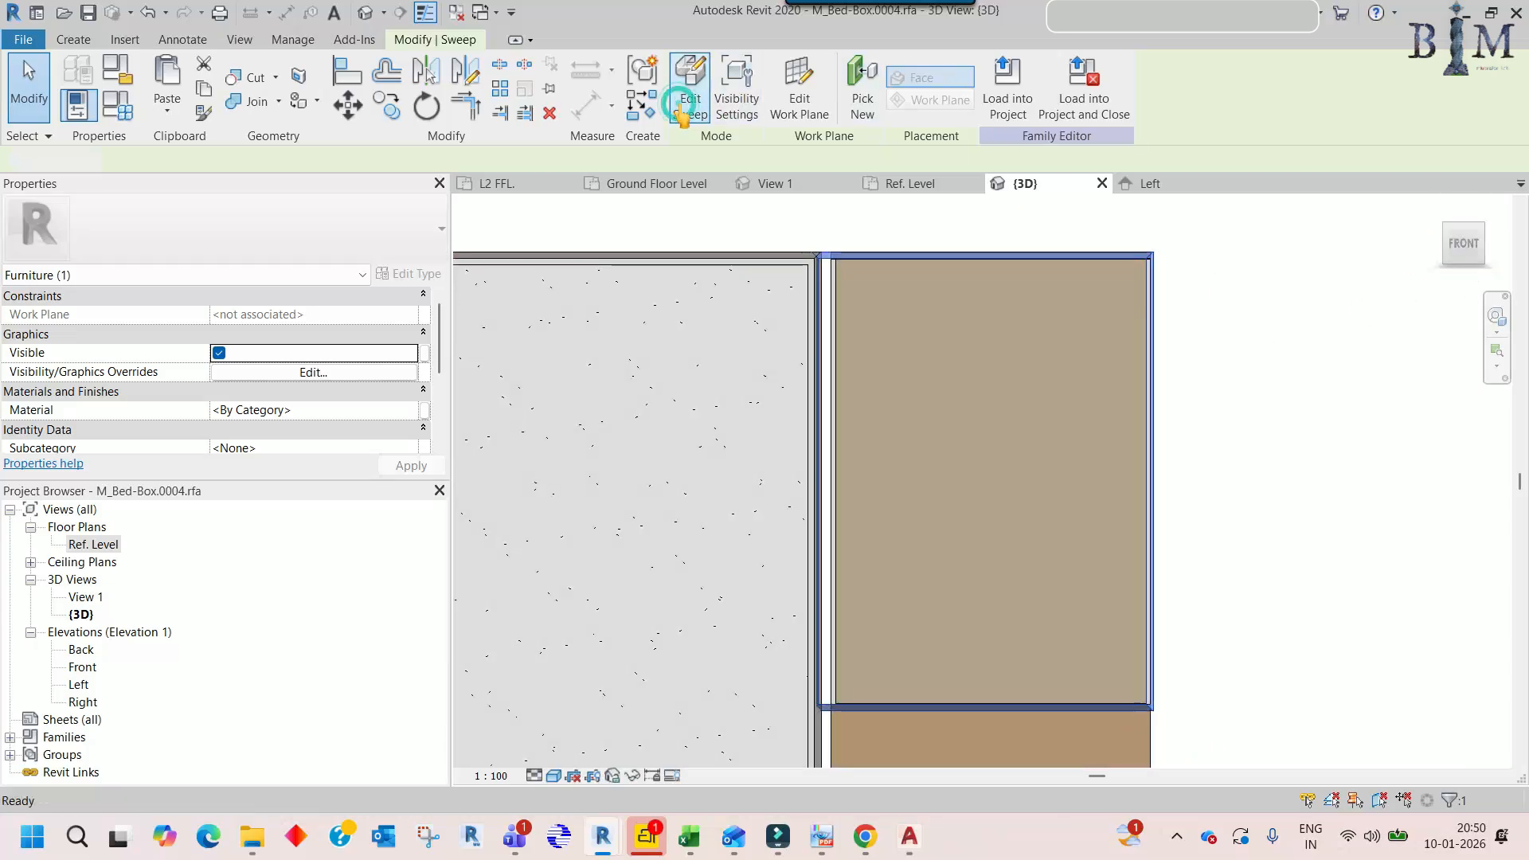
left_click(680, 110)
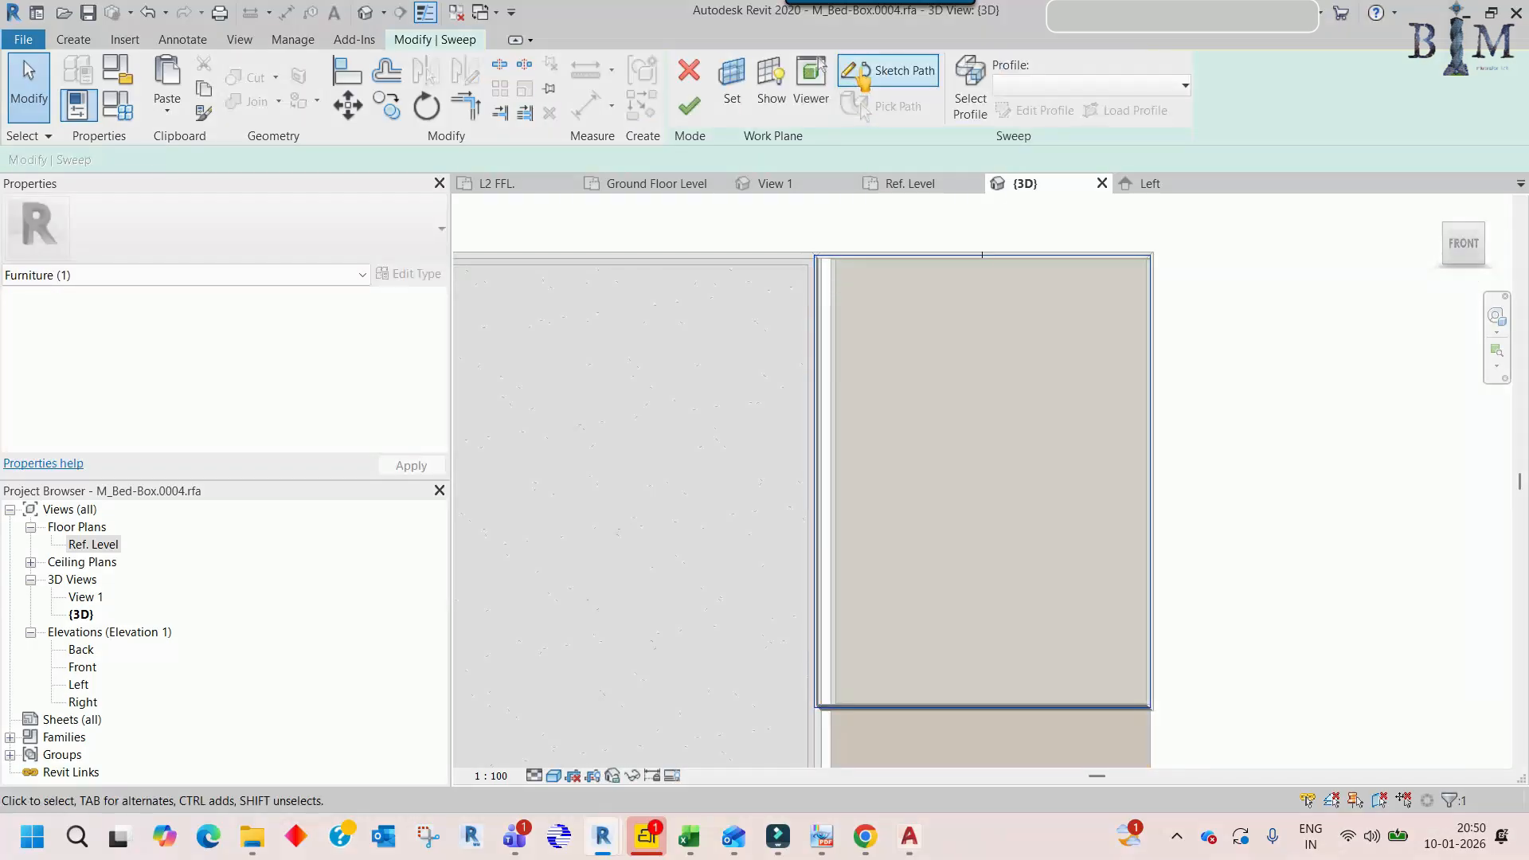
scroll(810, 303, "up", 2)
left_click_drag(810, 297, 838, 349)
left_click(690, 107)
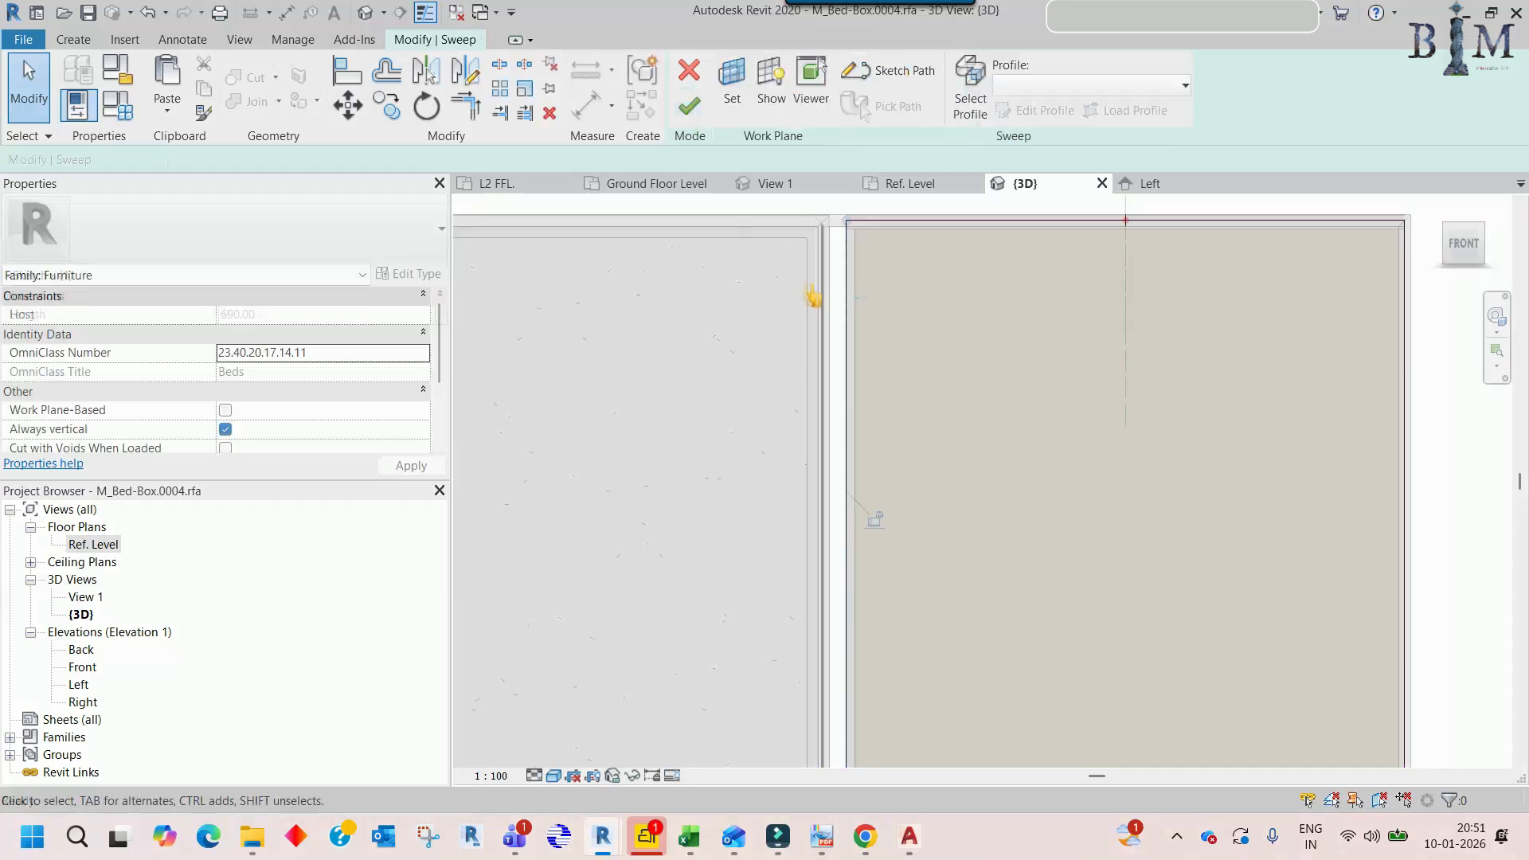
left_click(690, 106)
middle_click_drag(1047, 338, 909, 466, "shift")
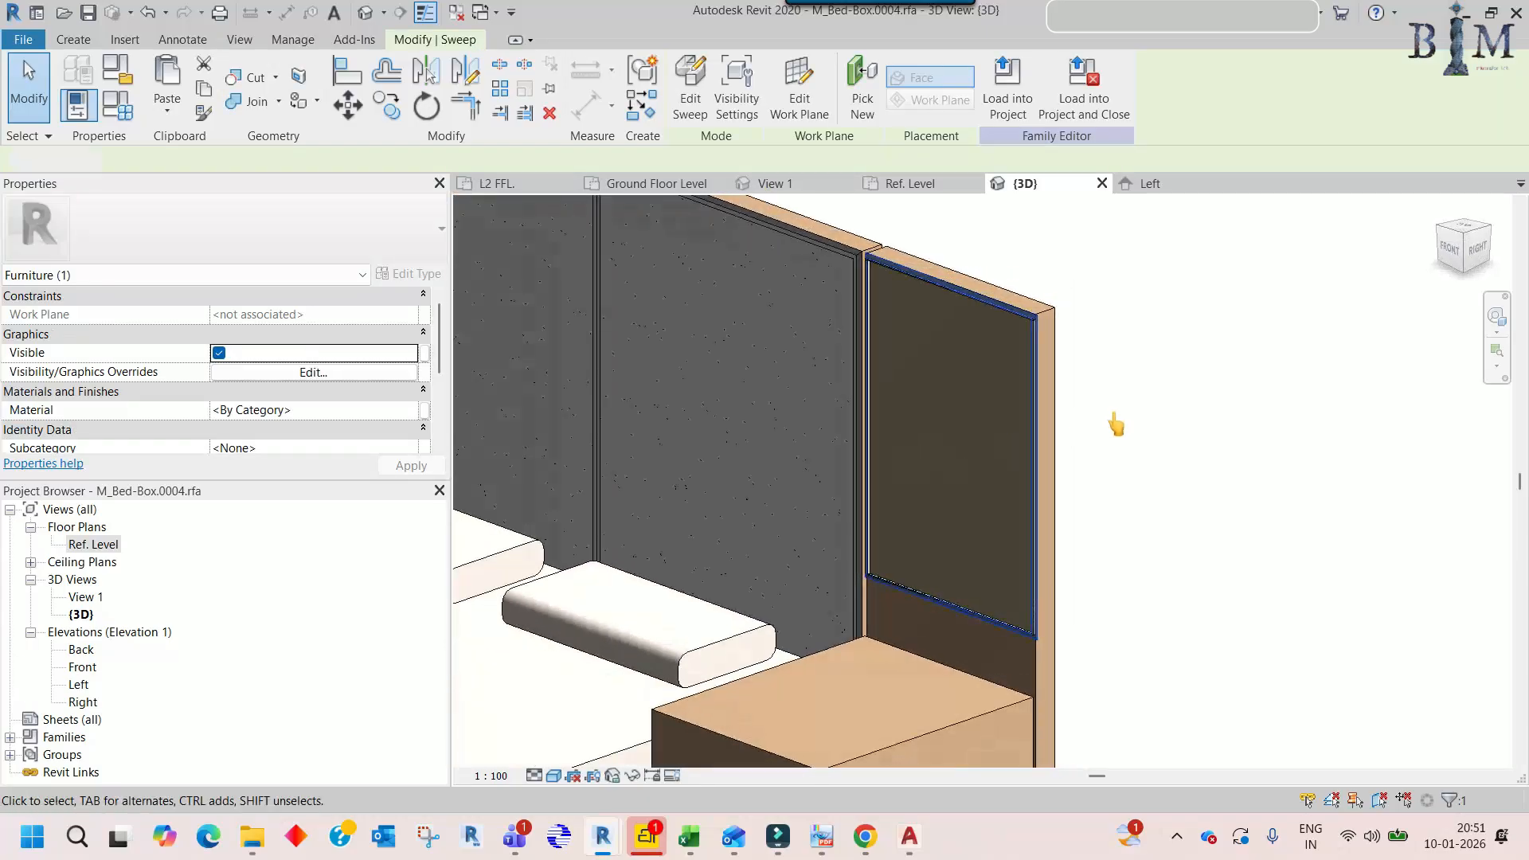
left_click(1115, 415)
- Delete the left nightstand together with the frame and glass of the left side panel
scroll(1121, 409, "down", 3)
middle_click_drag(1123, 418, 796, 398, "shift")
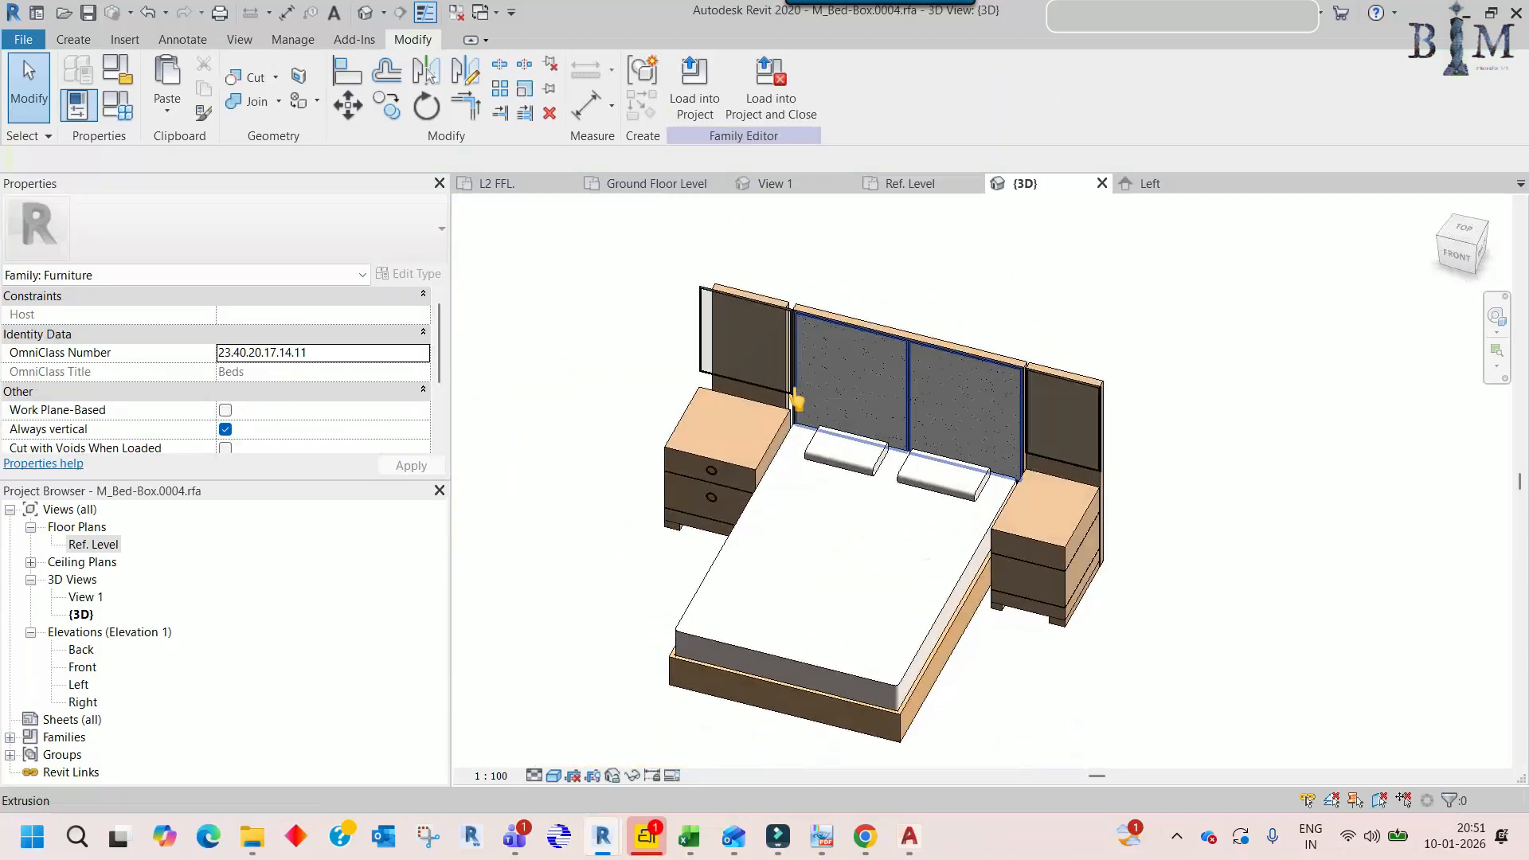
middle_click_drag(645, 252, 725, 374, "shift")
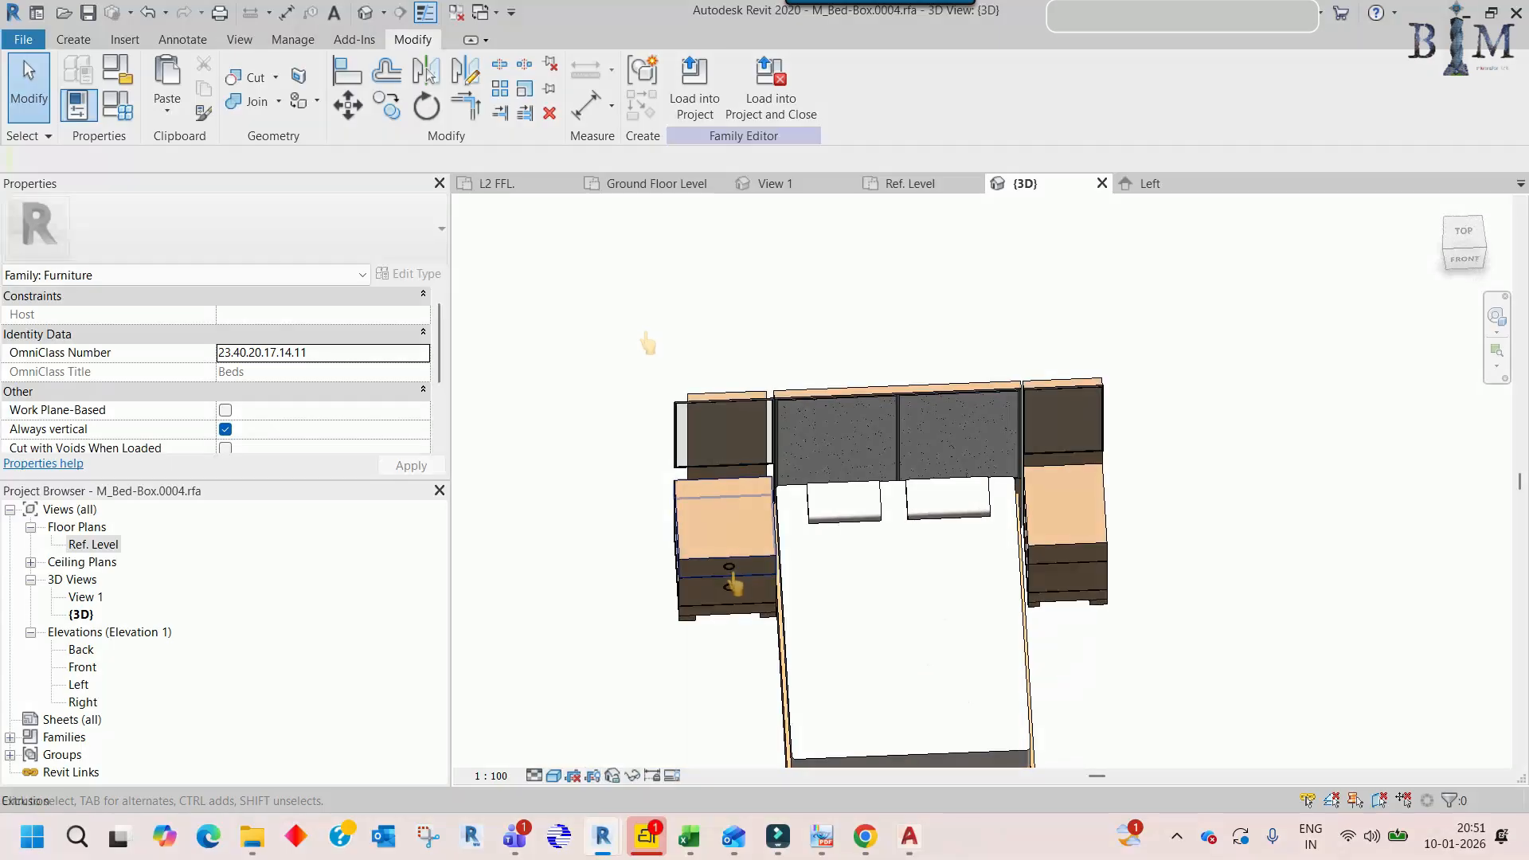
left_click_drag(750, 637, 778, 648)
- Edit the wood side panel extrusion in the Back elevation, deleting the left panel's rectangle from the sketch
left_click(714, 429)
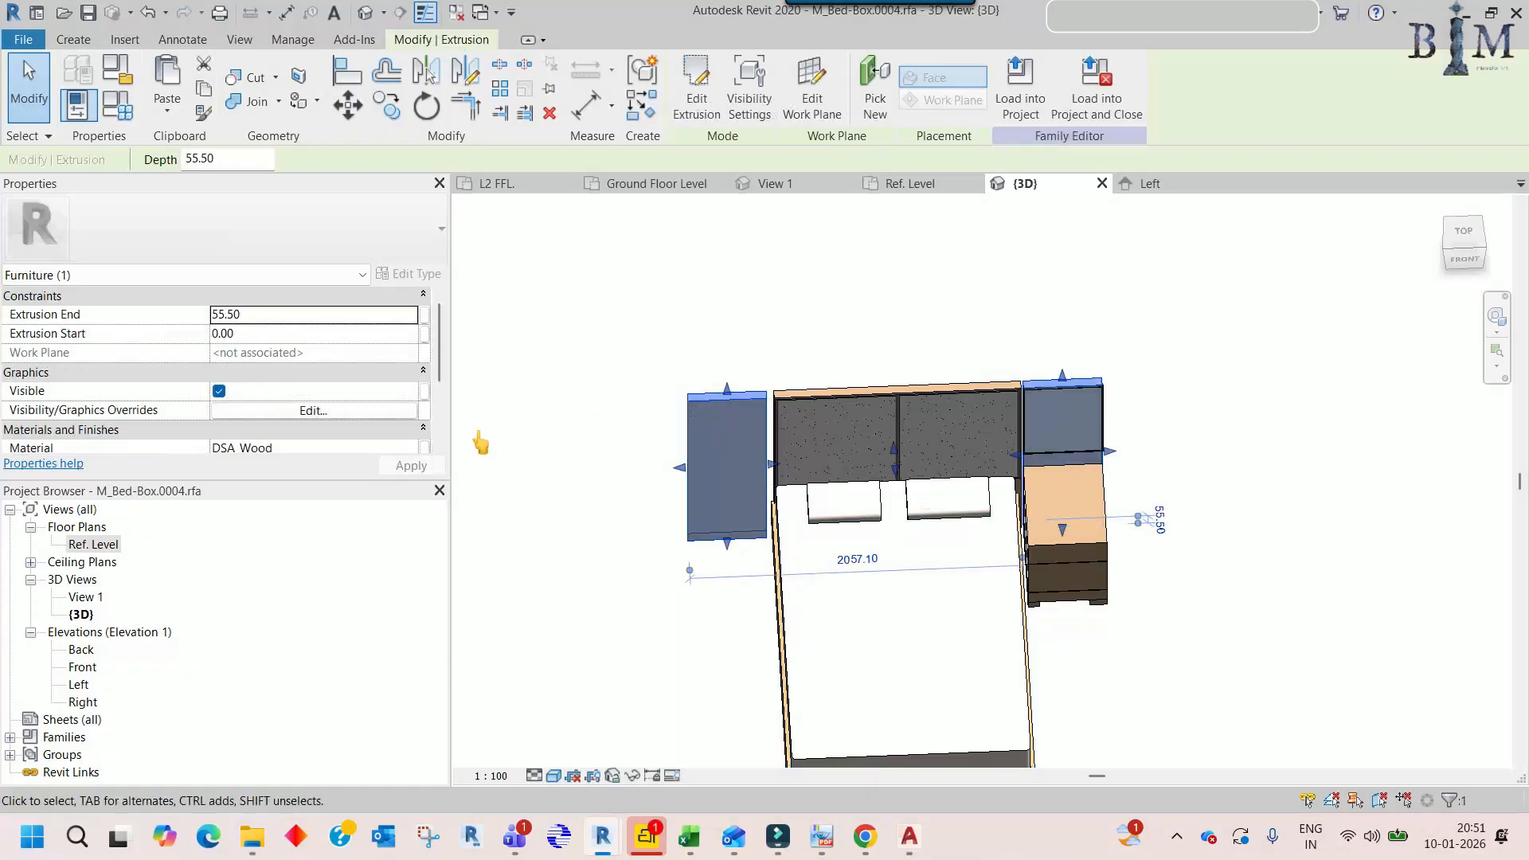
double_click(78, 544)
scroll(806, 442, "down", 5)
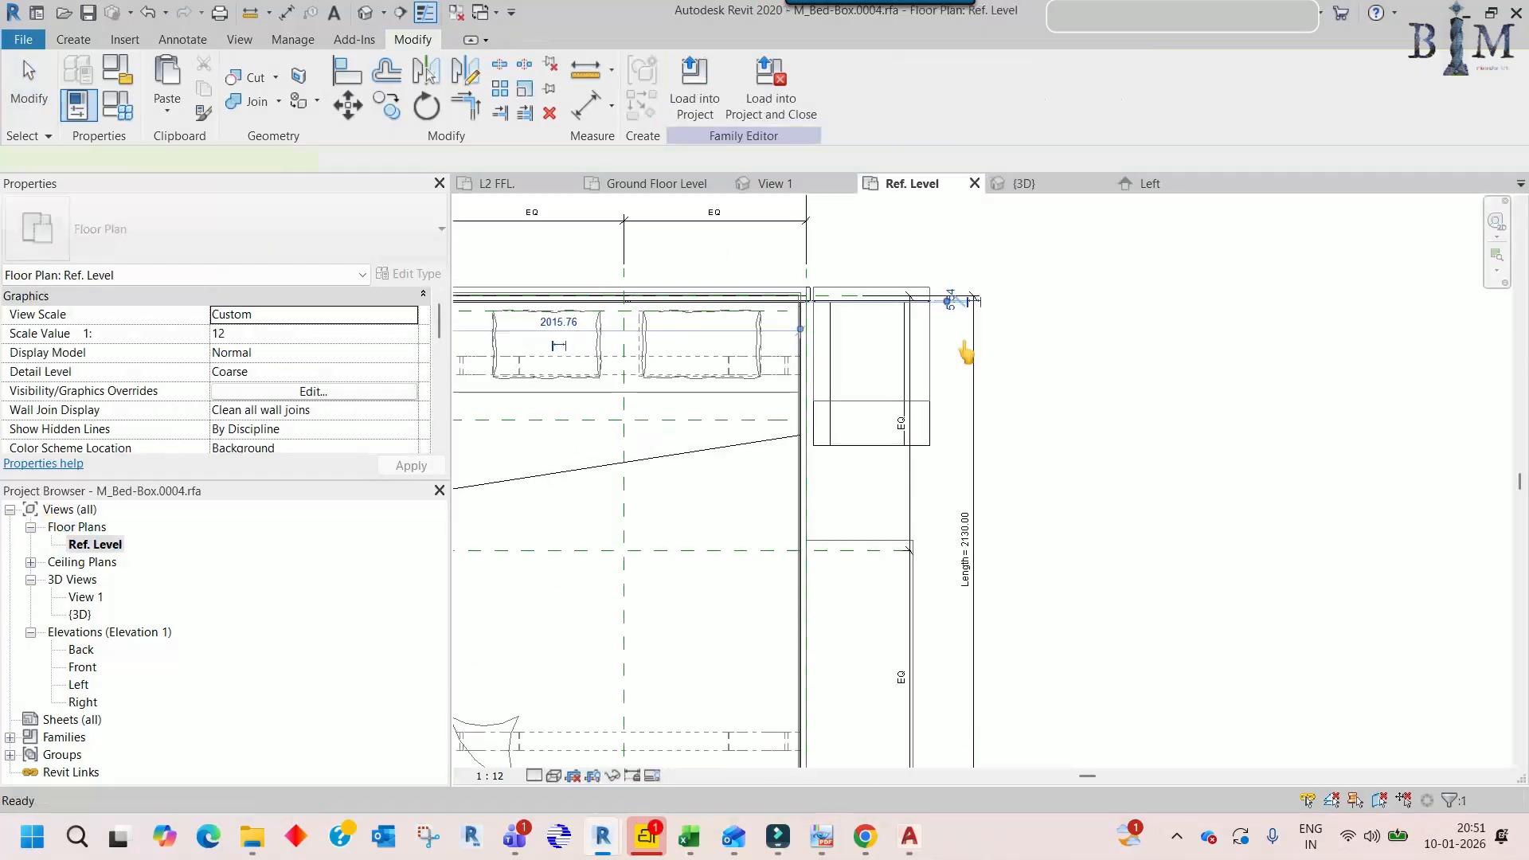
left_click(695, 91)
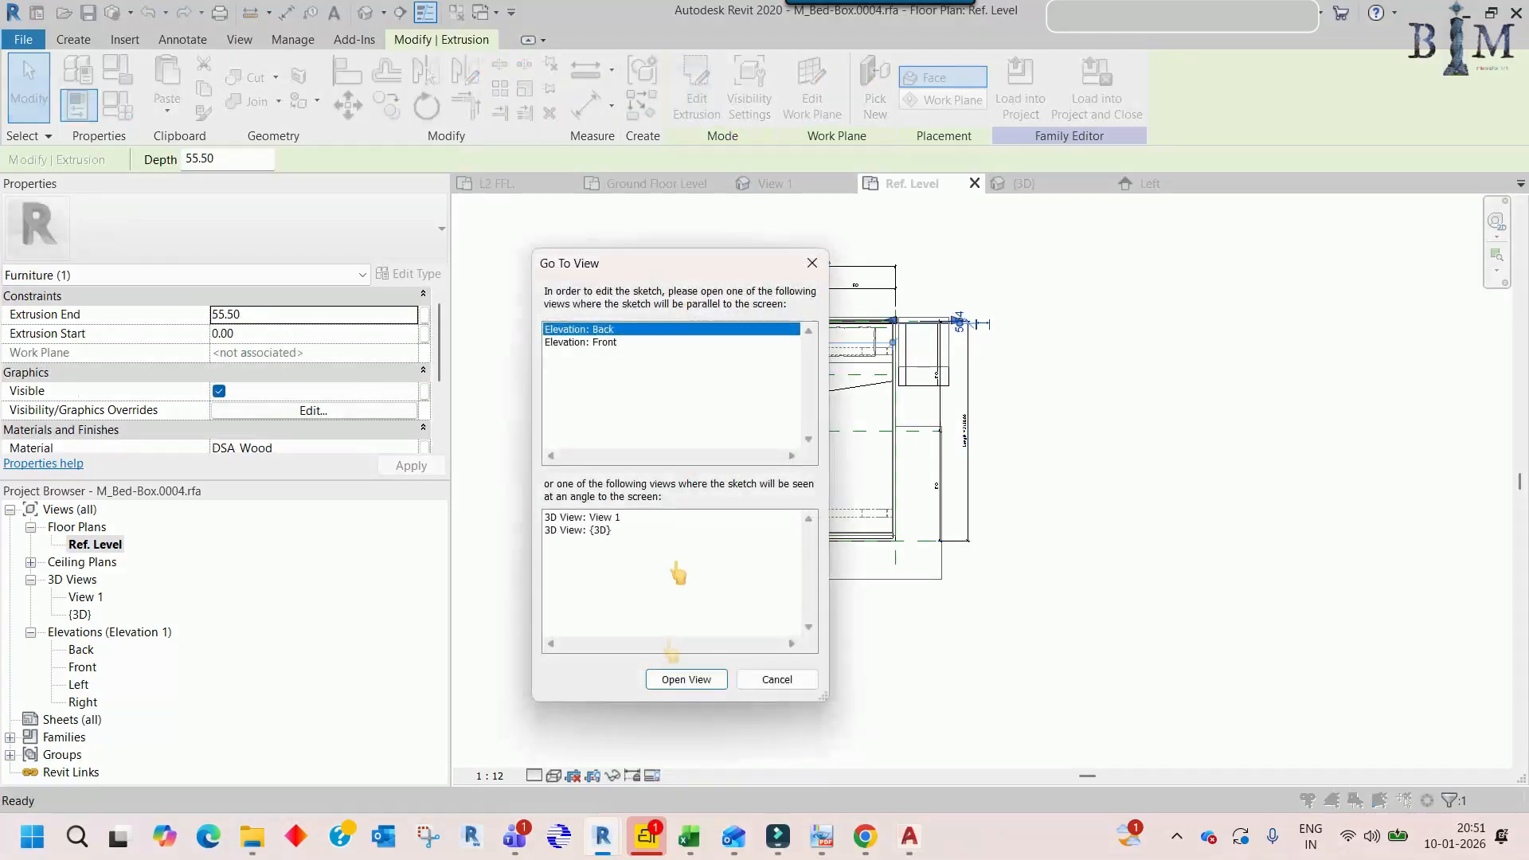
left_click(673, 681)
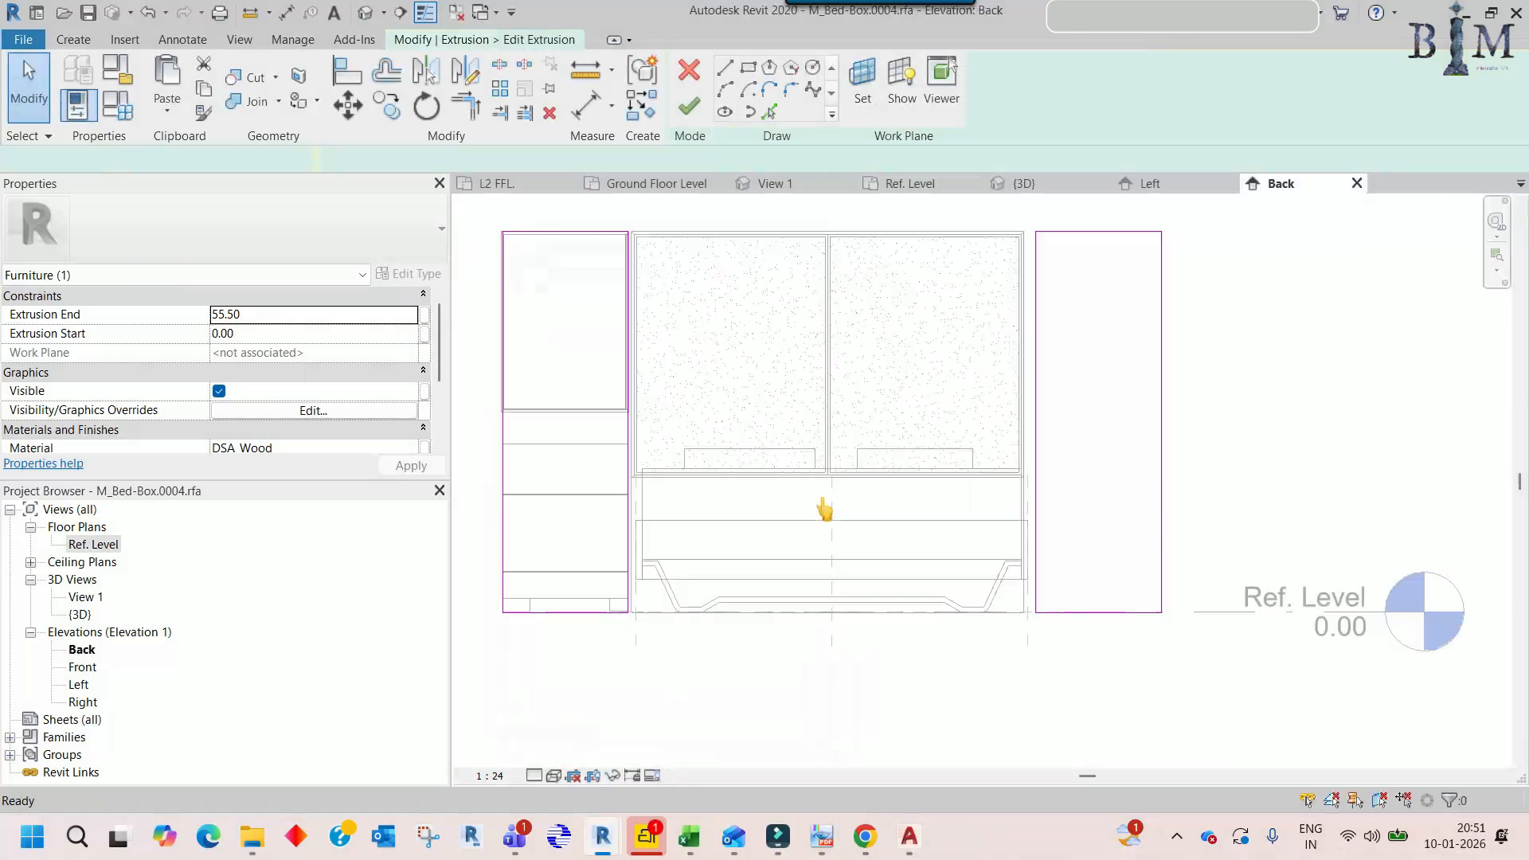
middle_click_drag(605, 390, 777, 362)
key("Tab")
left_click(675, 414)
left_click(1206, 425)
key("Delete")
scroll(1167, 430, "down", 3)
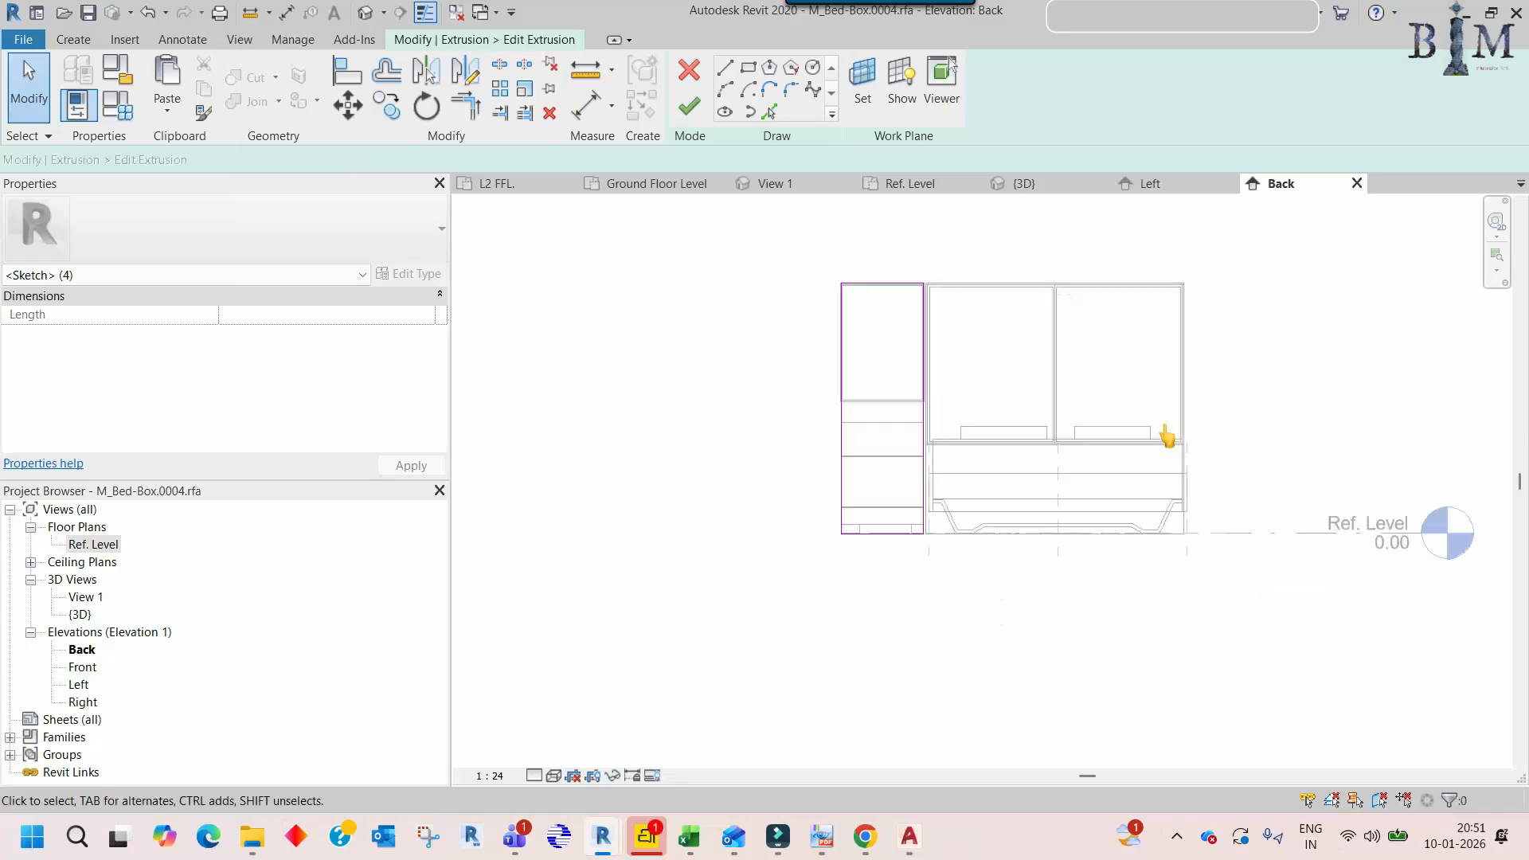
left_click(688, 106)
left_click(646, 439)
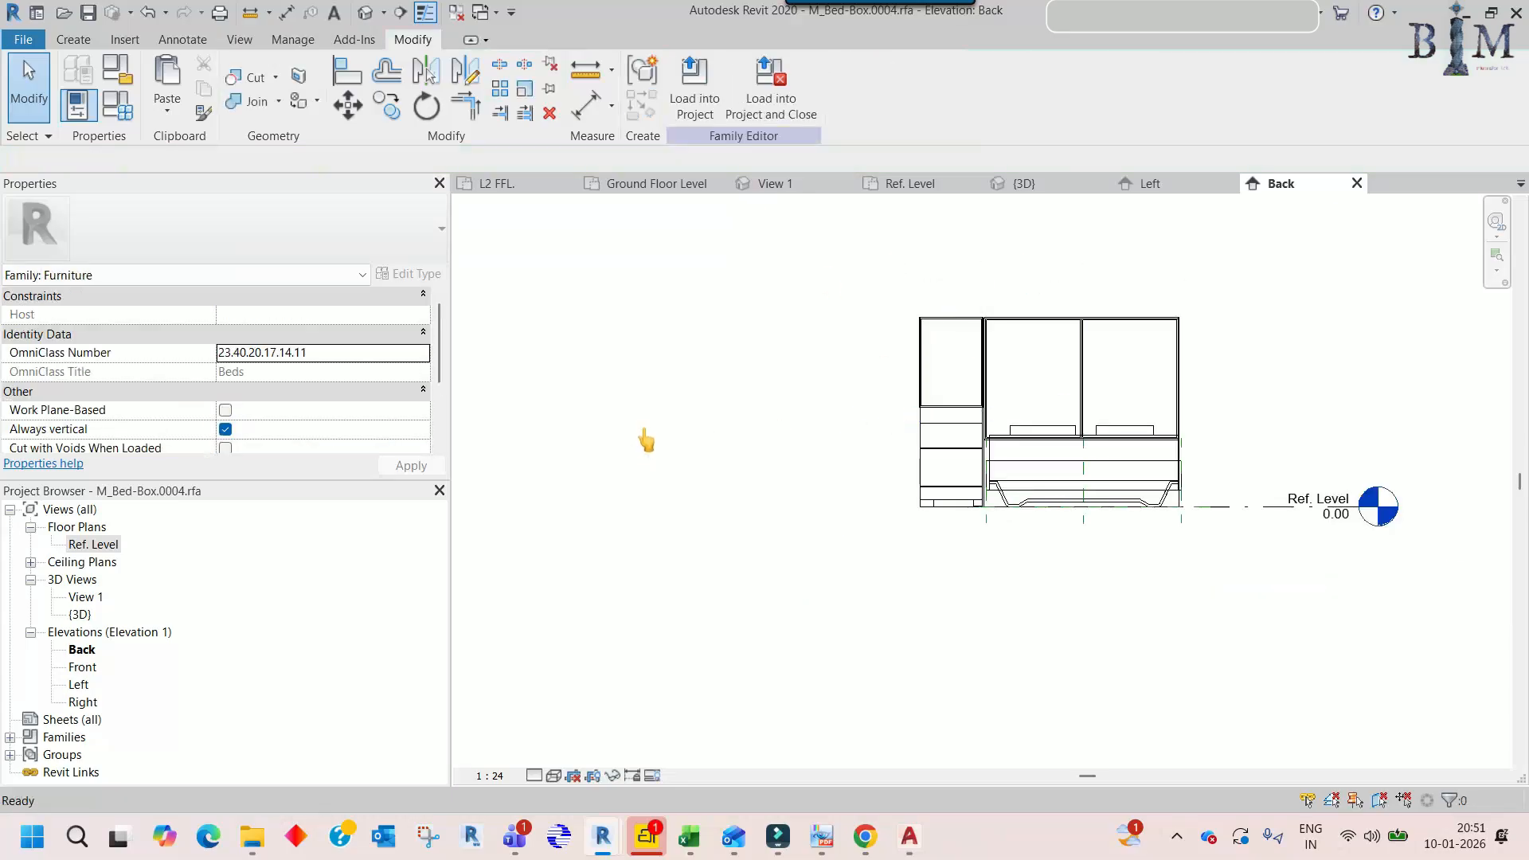
- In the Ref. Level plan, pull the front edges of the right nightstand's extrusions back to the imported outline
double_click(95, 543)
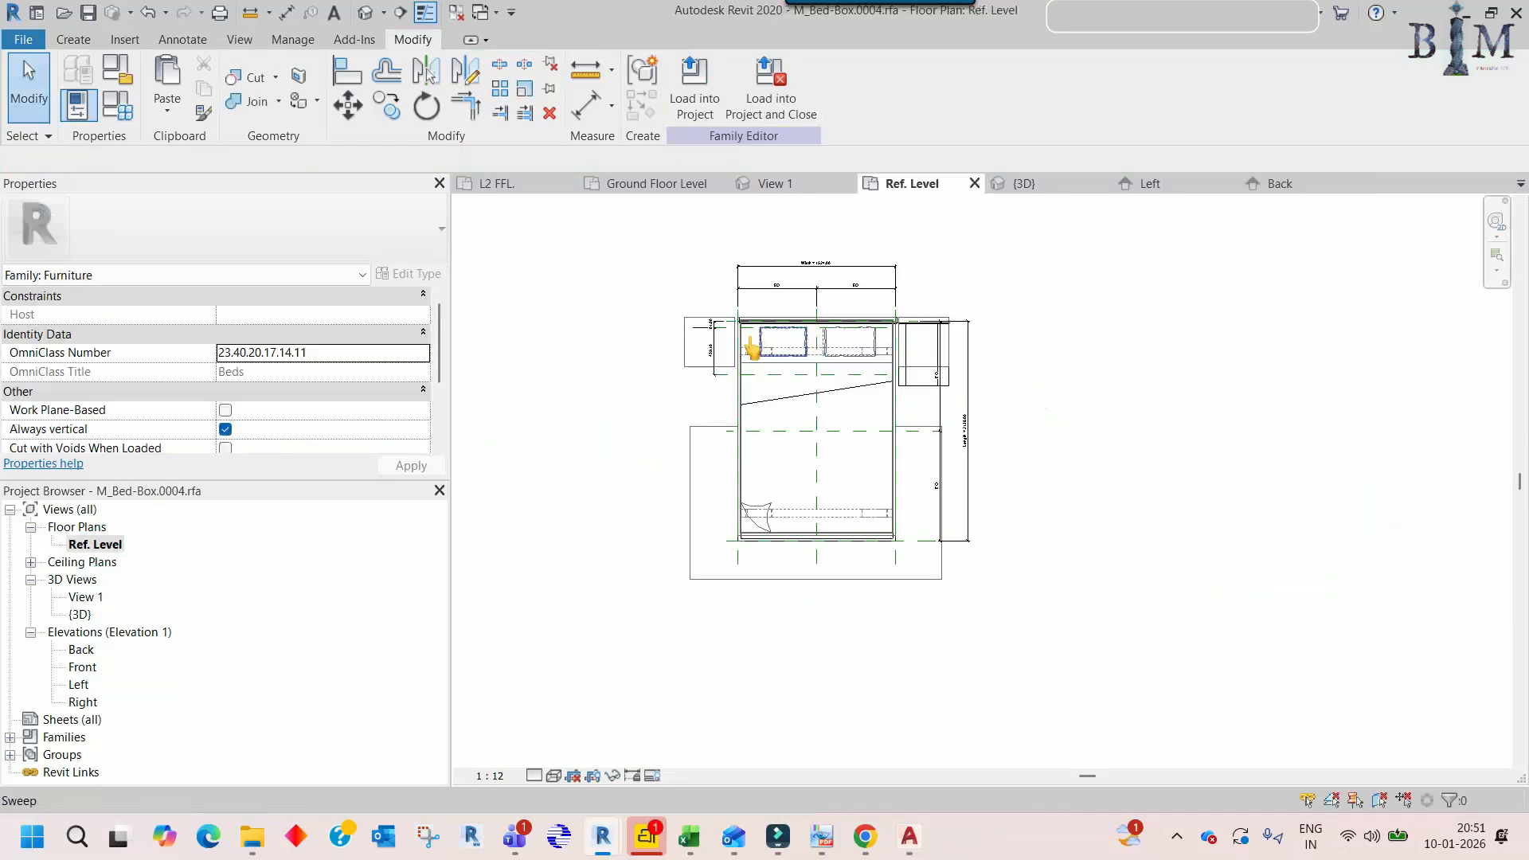
scroll(695, 368, "up", 2)
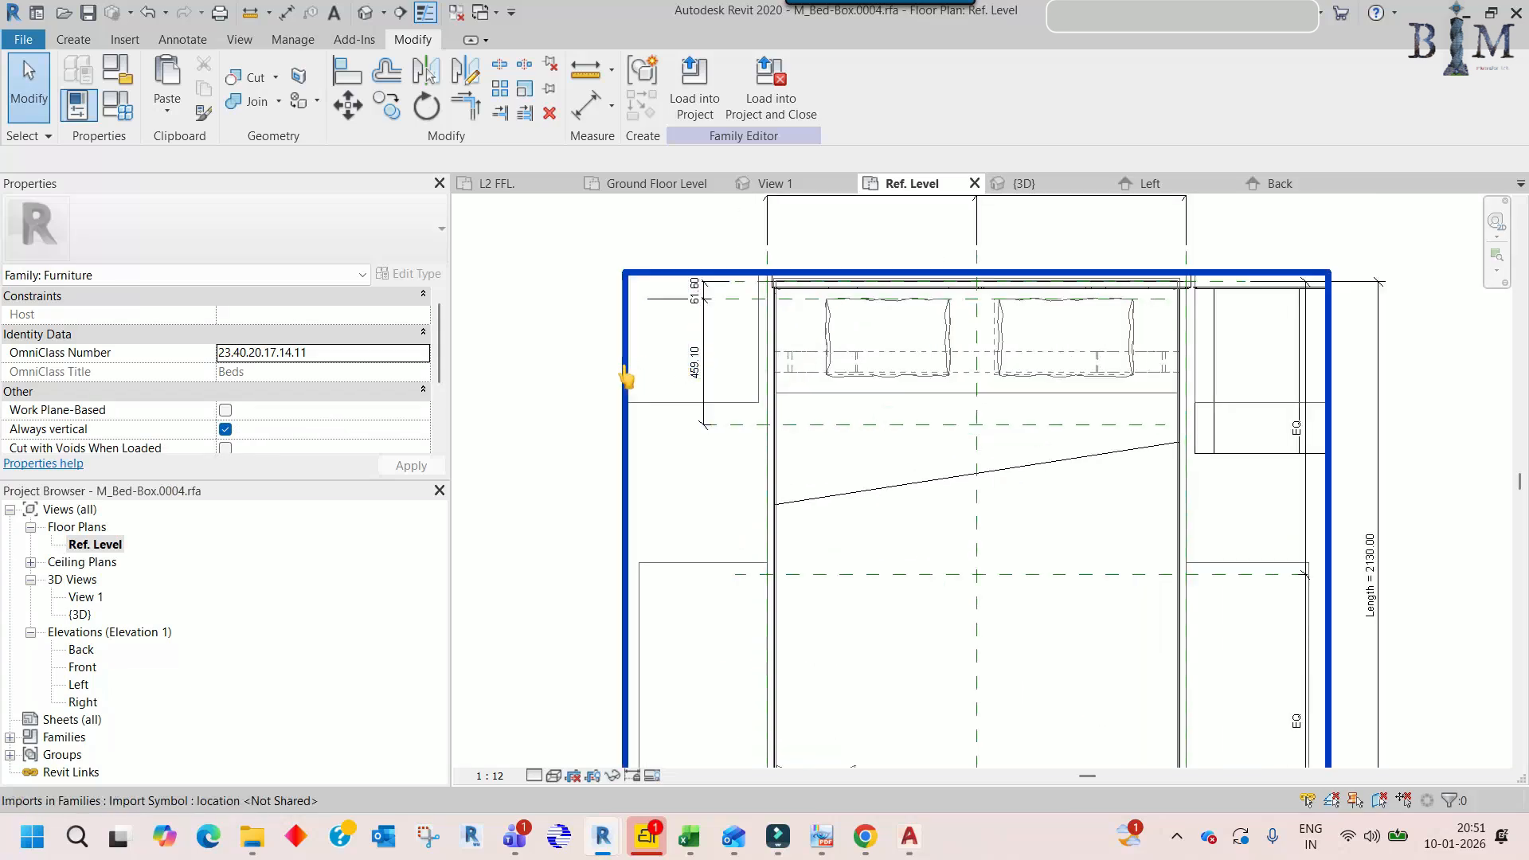
left_click(654, 415)
key("Escape")
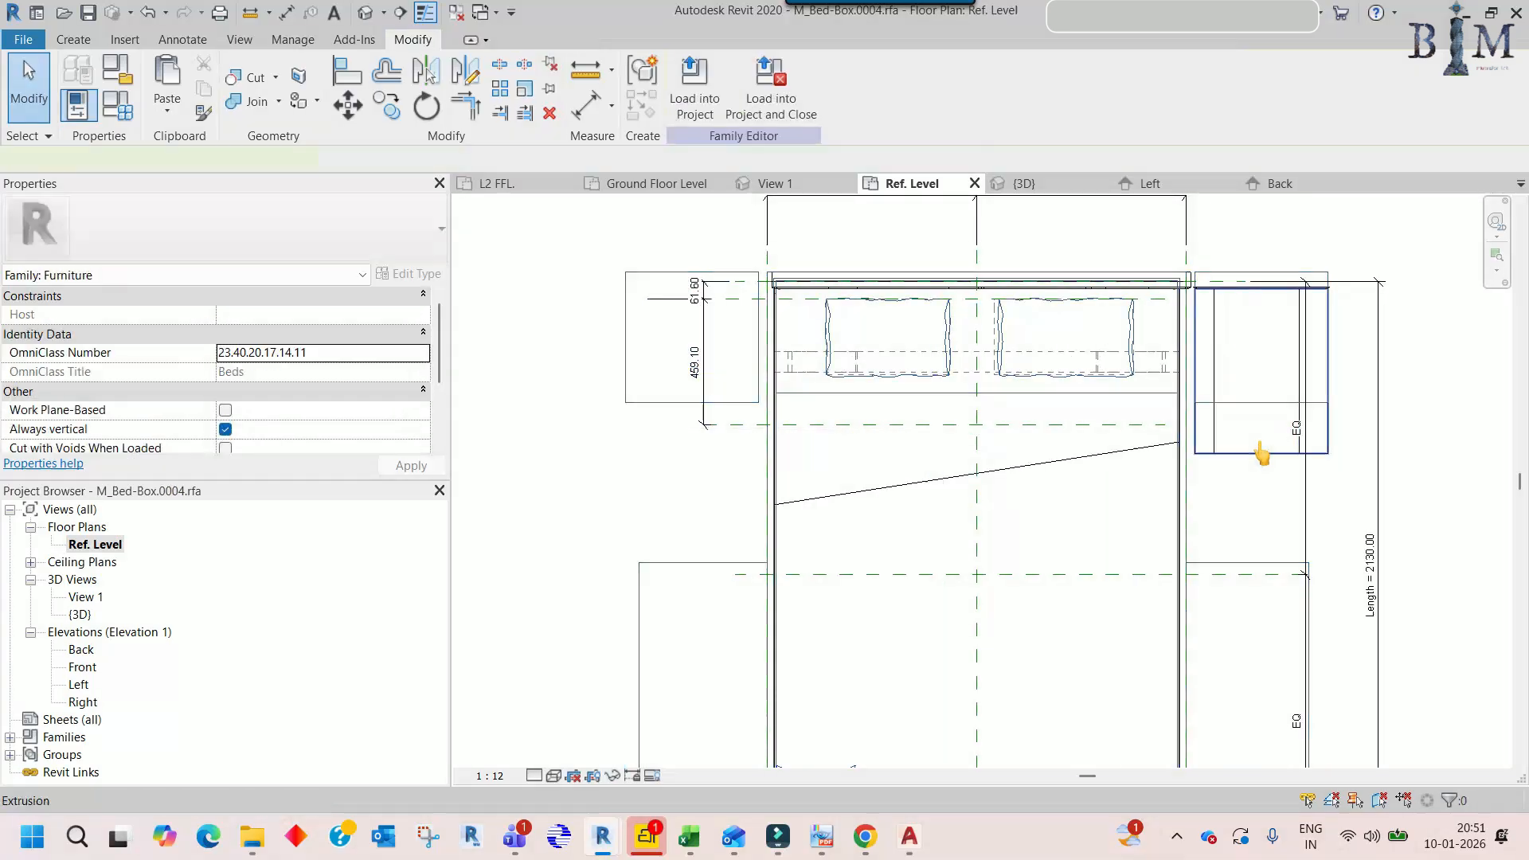
left_click(1260, 450)
scroll(1260, 448, "up", 2)
scroll(1264, 461, "up", 2)
left_click_drag(1265, 462, 1266, 345)
key("Escape")
left_click(1267, 463)
left_click_drag(1264, 465, 1262, 351)
key("Escape")
- Align the right nightstand's remaining front edge with the imported nightstand outline
key("a")
key("l")
left_click(1208, 463)
scroll(1358, 466, "down", 5)
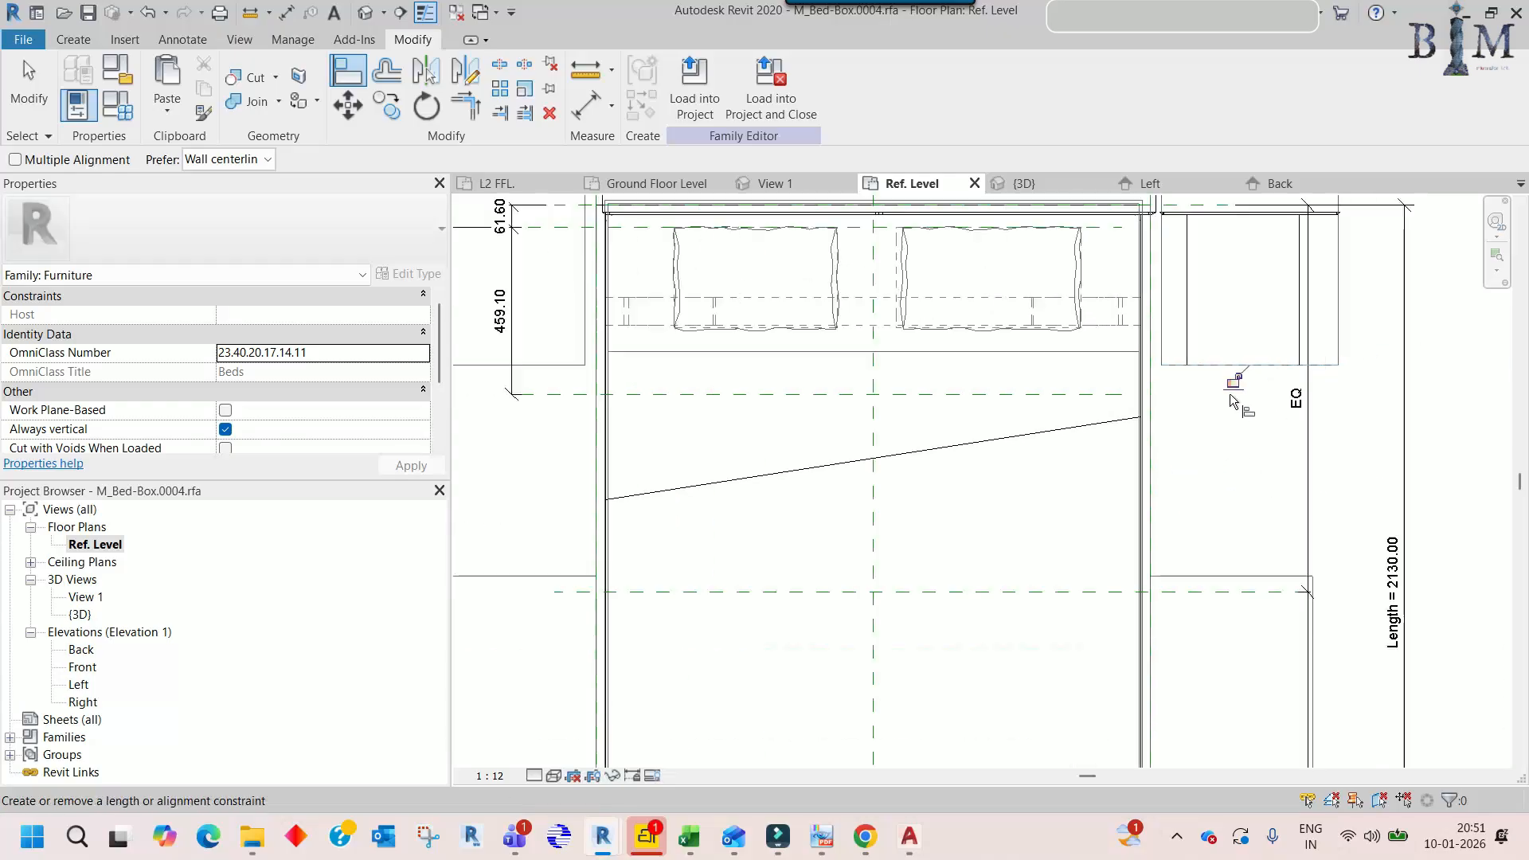
key("Escape")
key("Escape")
- Group the right nightstand and its headboard side panel as a model group named Group 1
left_click(365, 17)
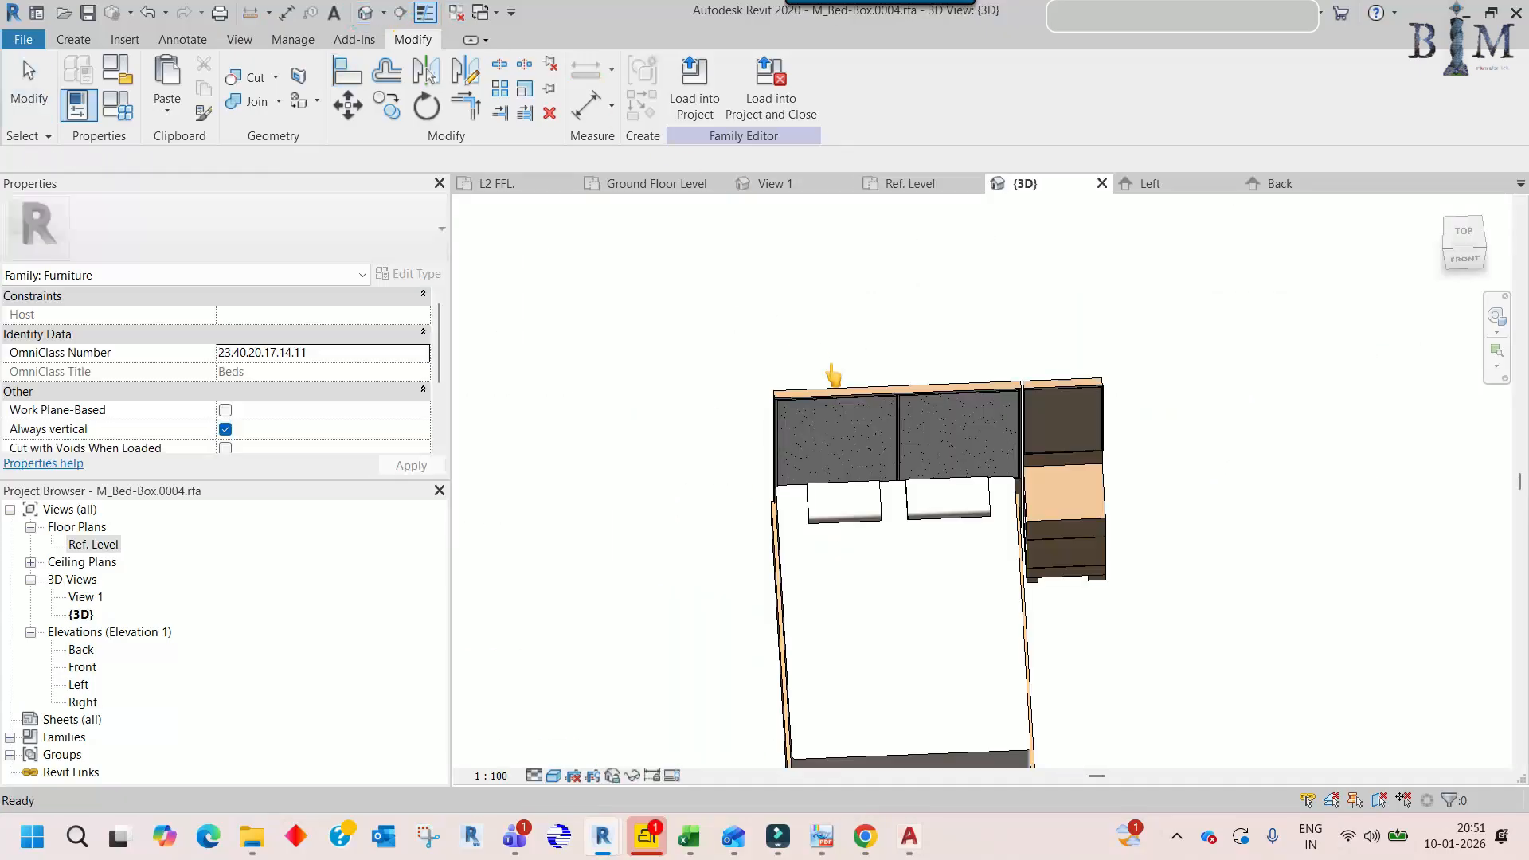
middle_click_drag(892, 433, 1027, 350, "shift")
left_click_drag(1012, 312, 1141, 613)
double_click(80, 546)
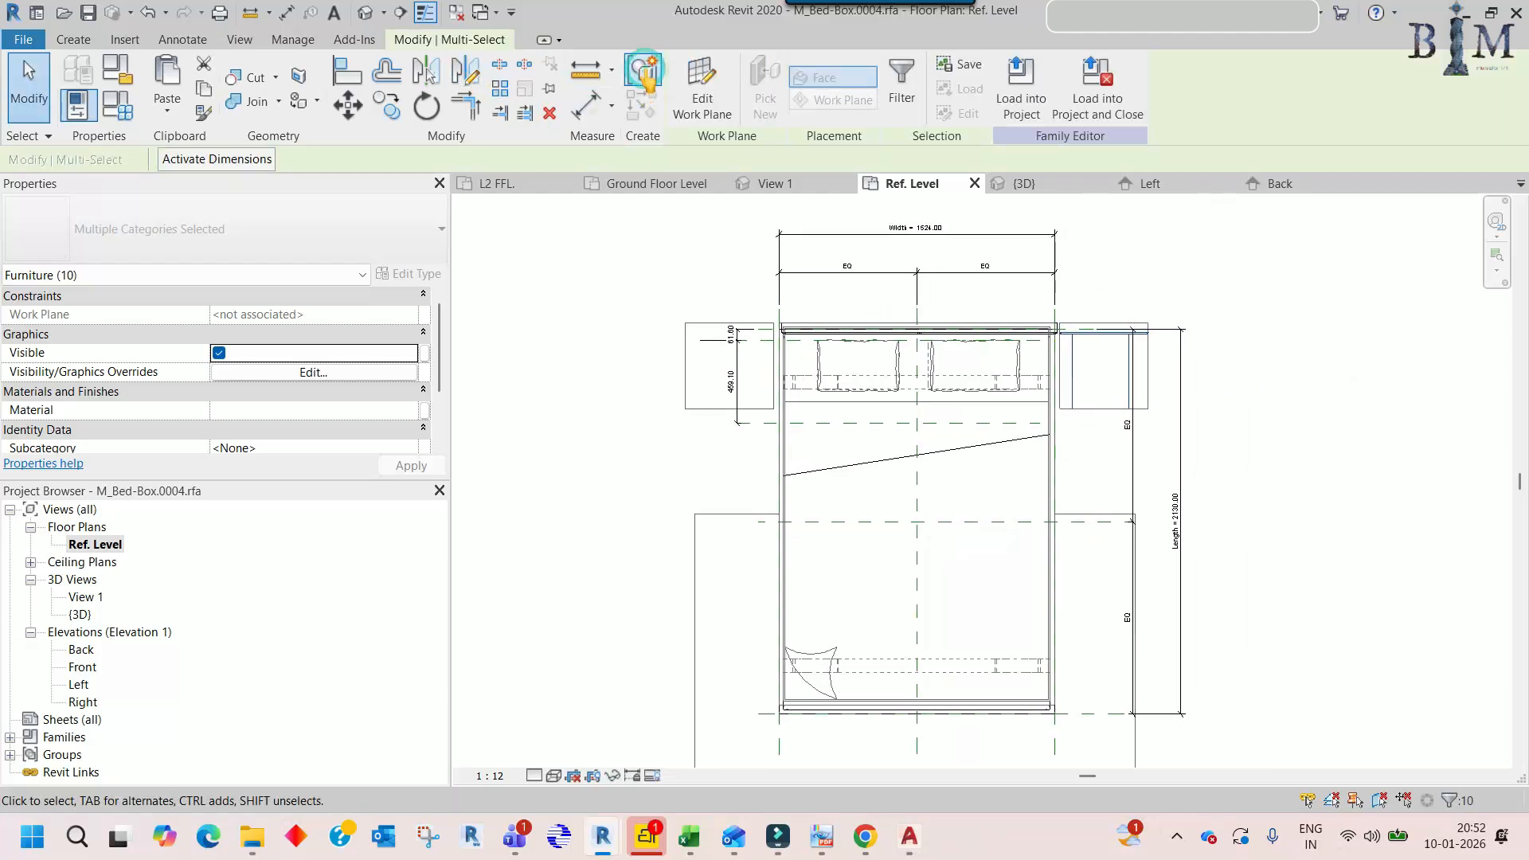
key("ctrl+g")
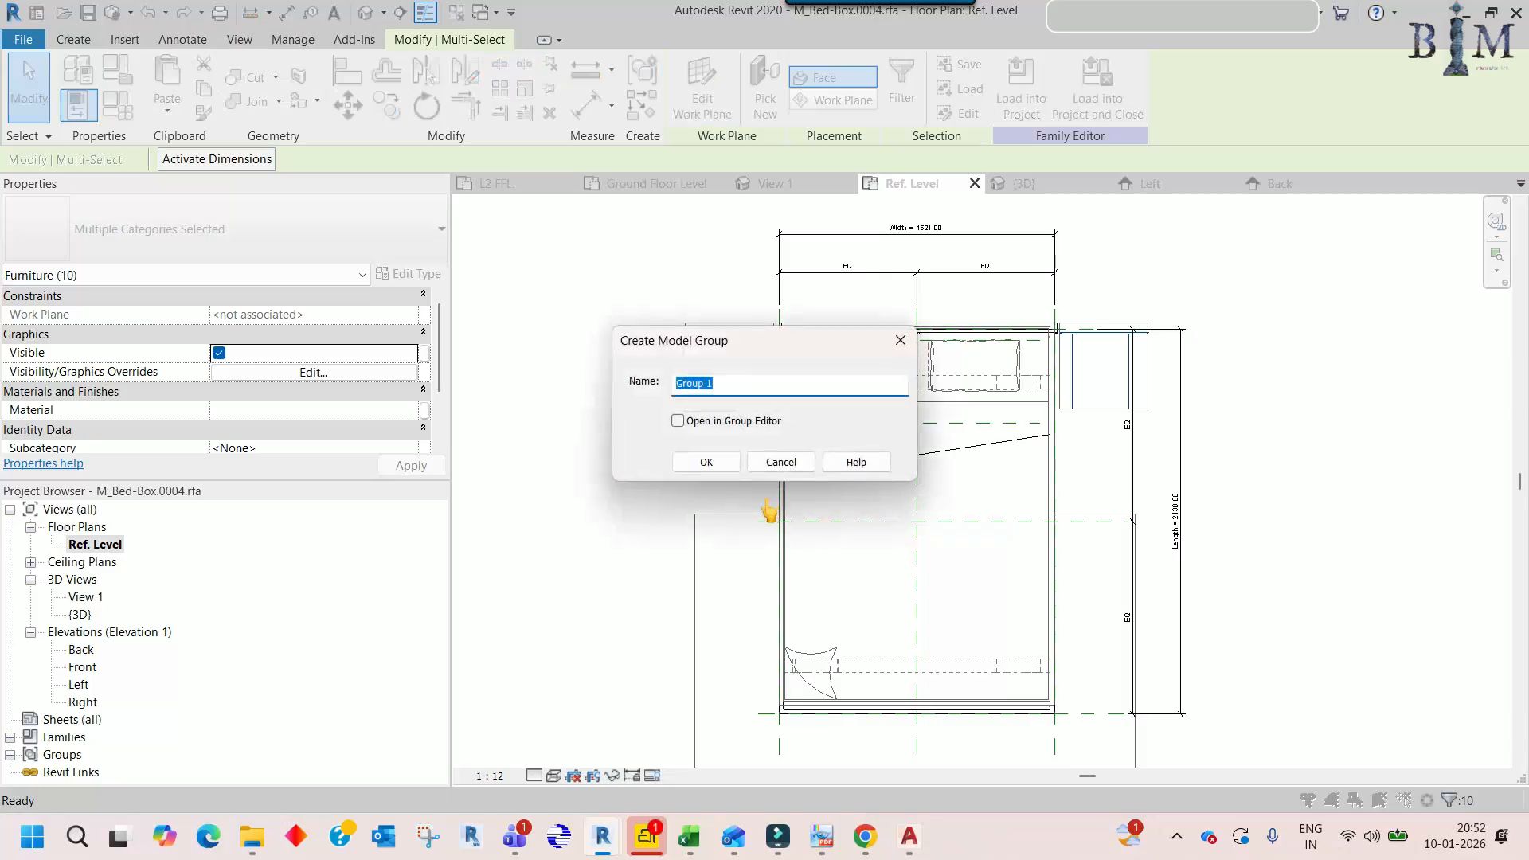
left_click(727, 457)
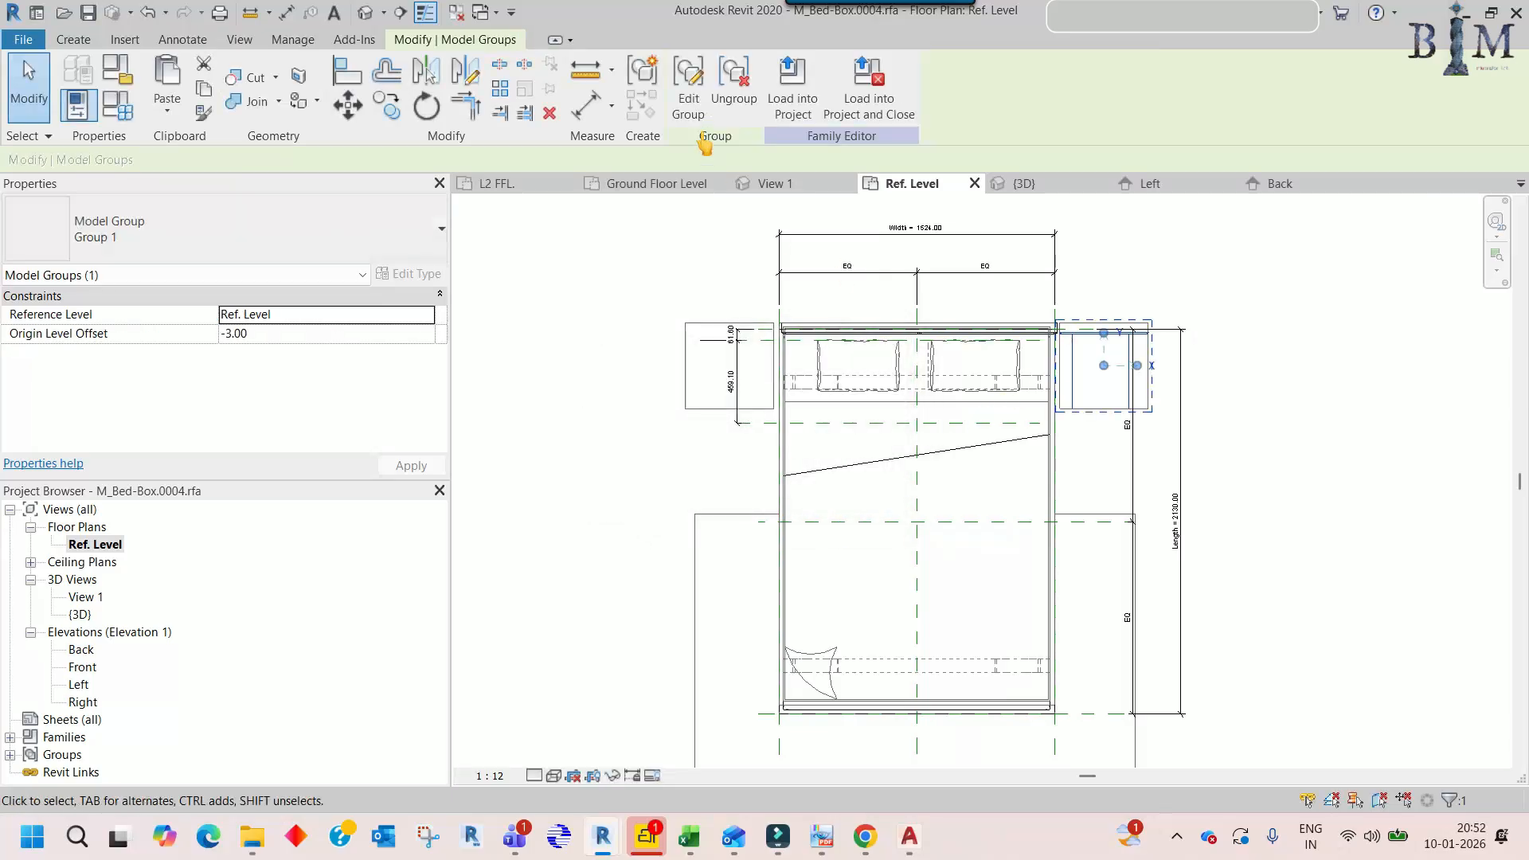
- Mirror a copy of Group 1 to the bed's left side about the Center (Left/Right) reference plane
left_click(422, 68)
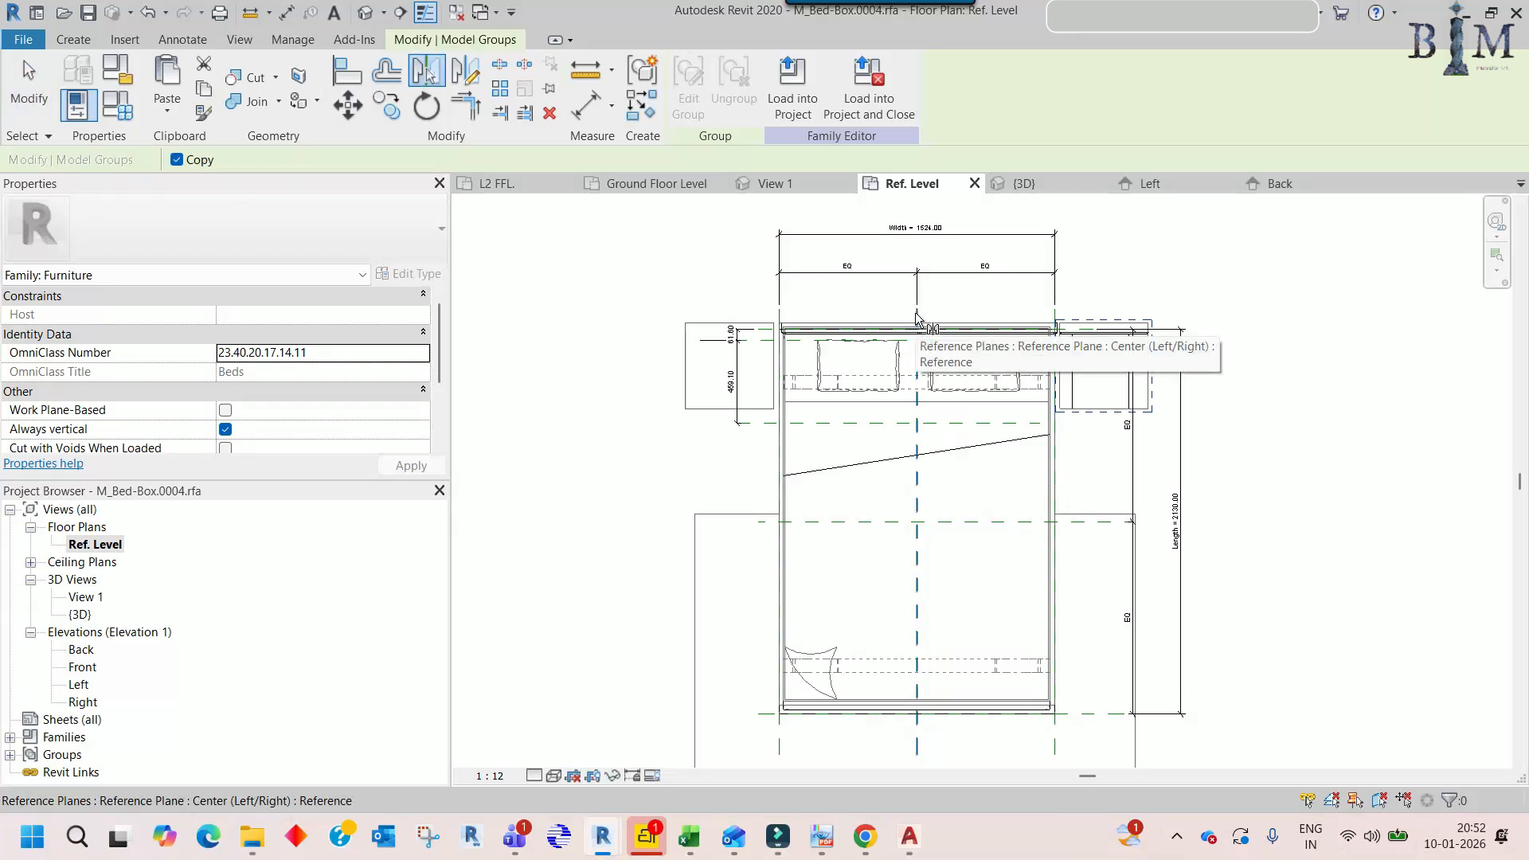
left_click(915, 315)
key("Escape")
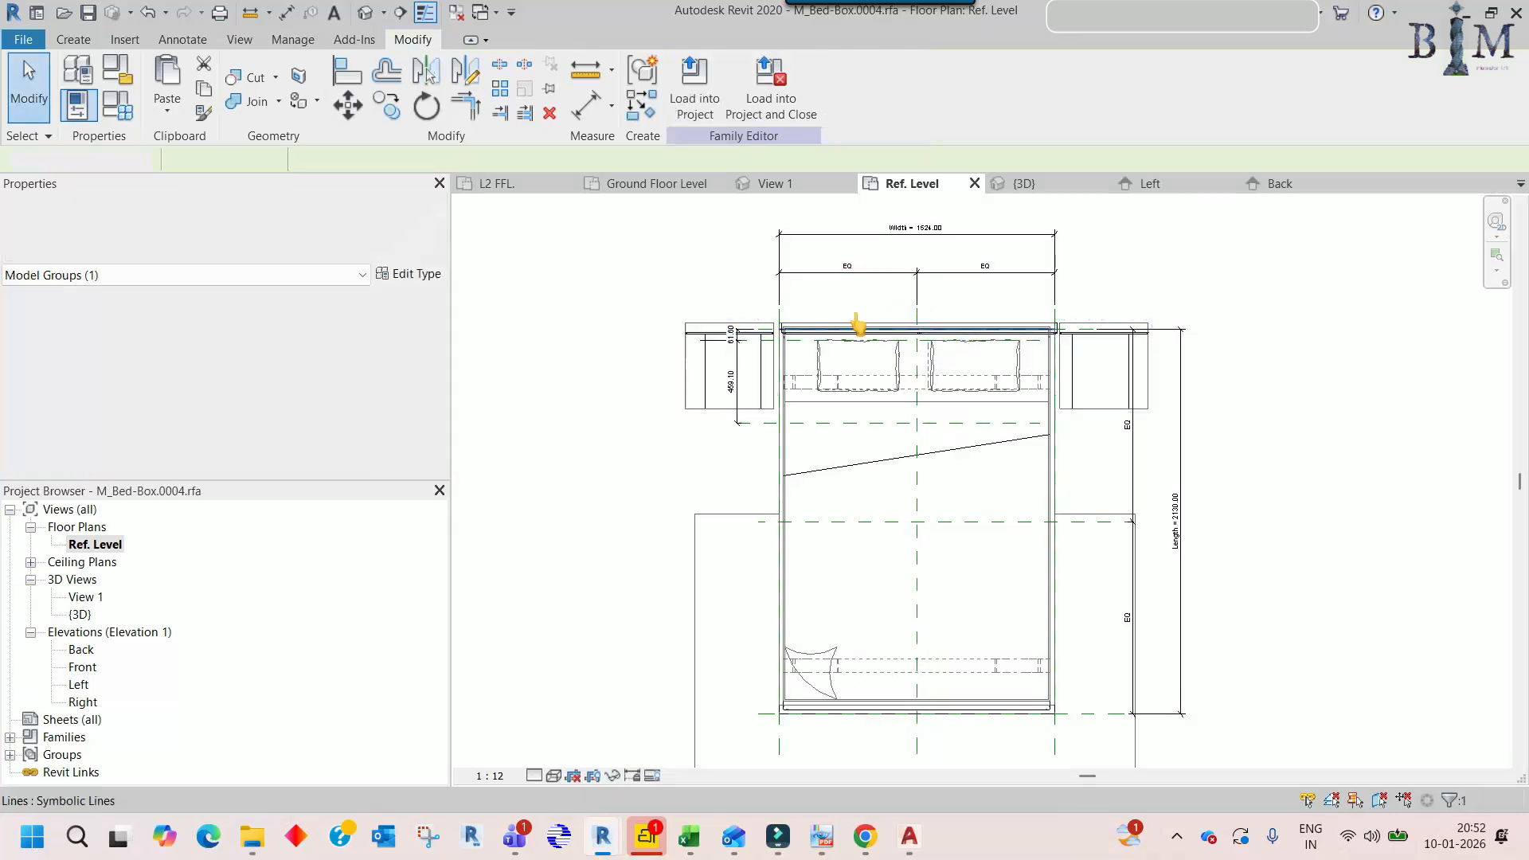
- Examine the bed with its mirrored nightstand and side panel in the 3D view and the Ref. Level plan
left_click(364, 12)
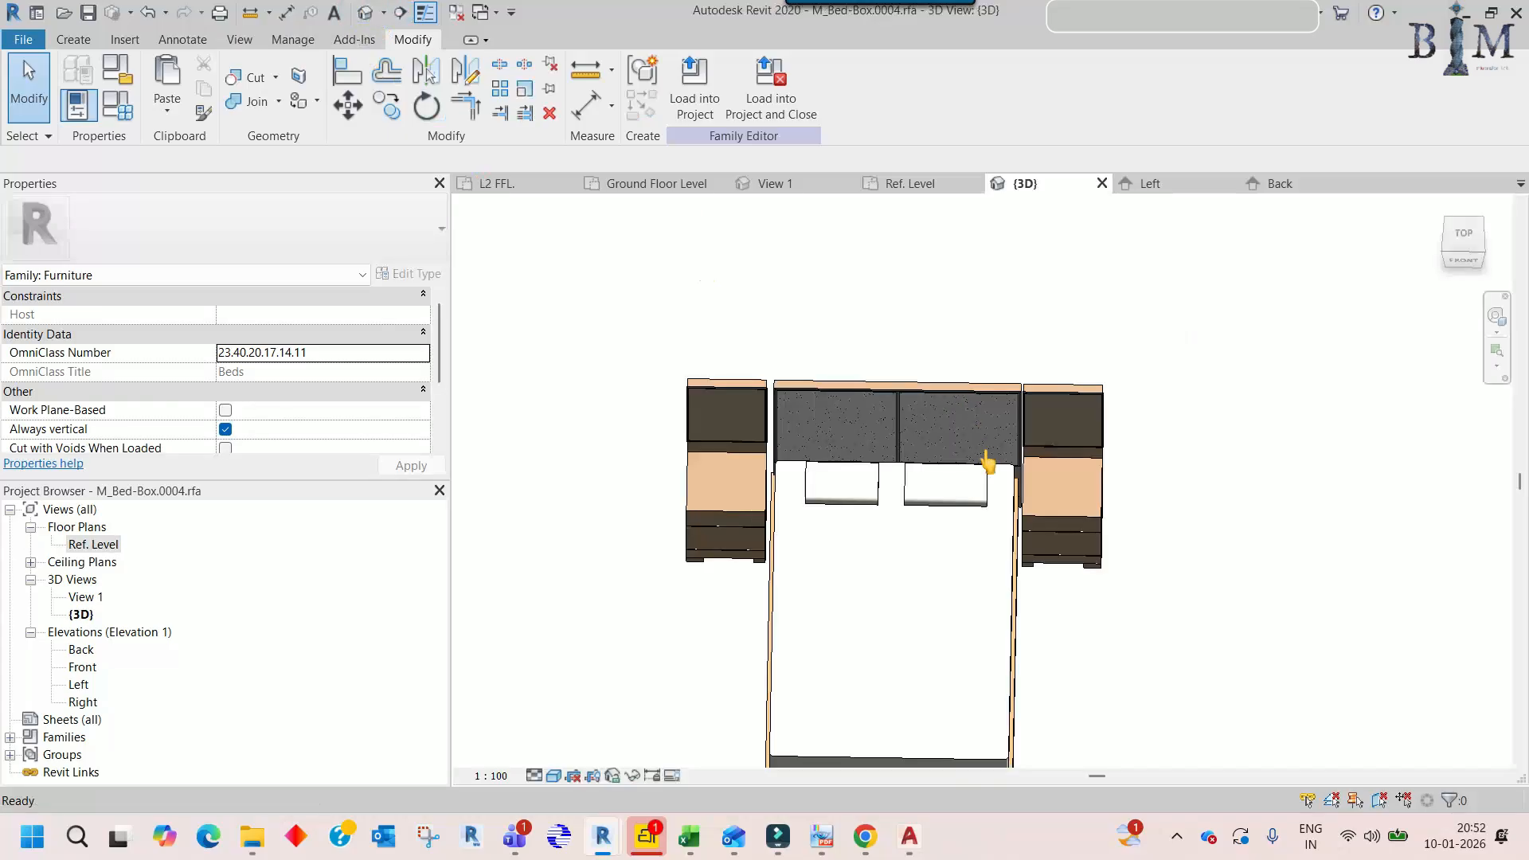
middle_click_drag(907, 566, 863, 521, "shift")
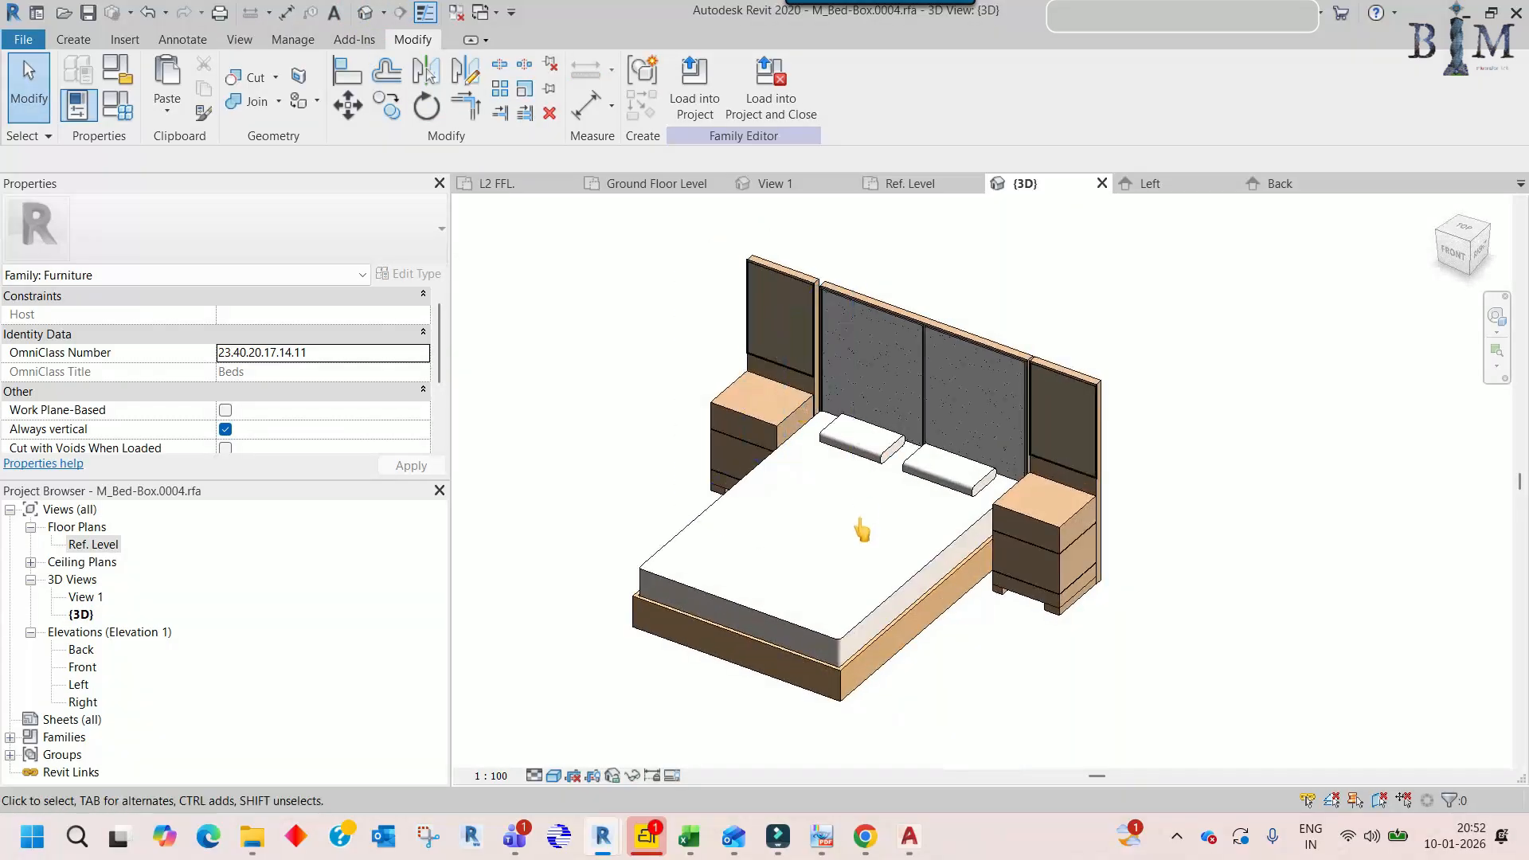
left_click(94, 545)
double_click(93, 545)
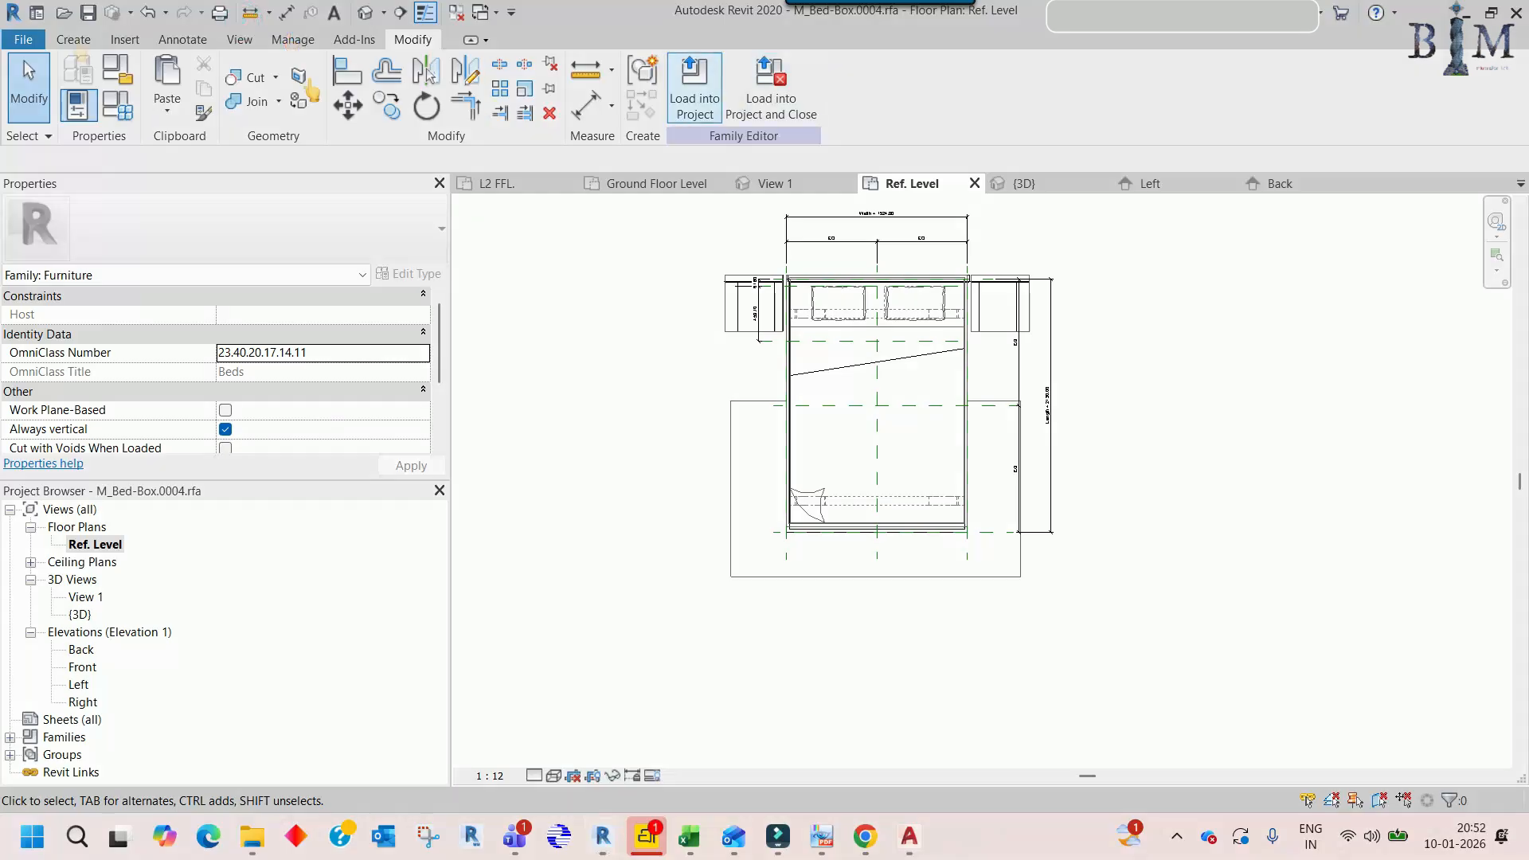
left_click(365, 12)
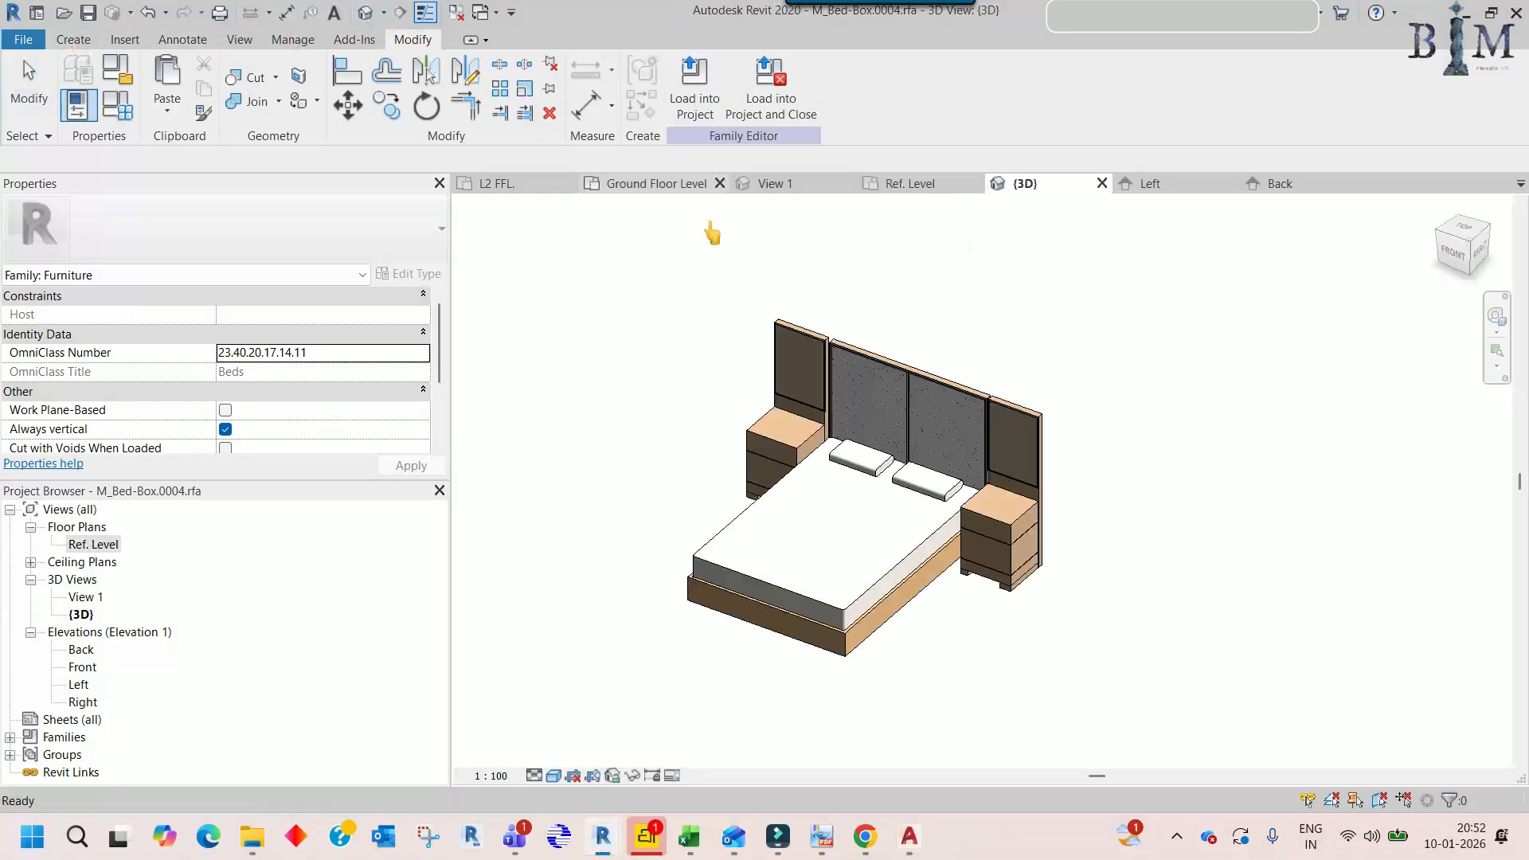
scroll(854, 631, "up", 3)
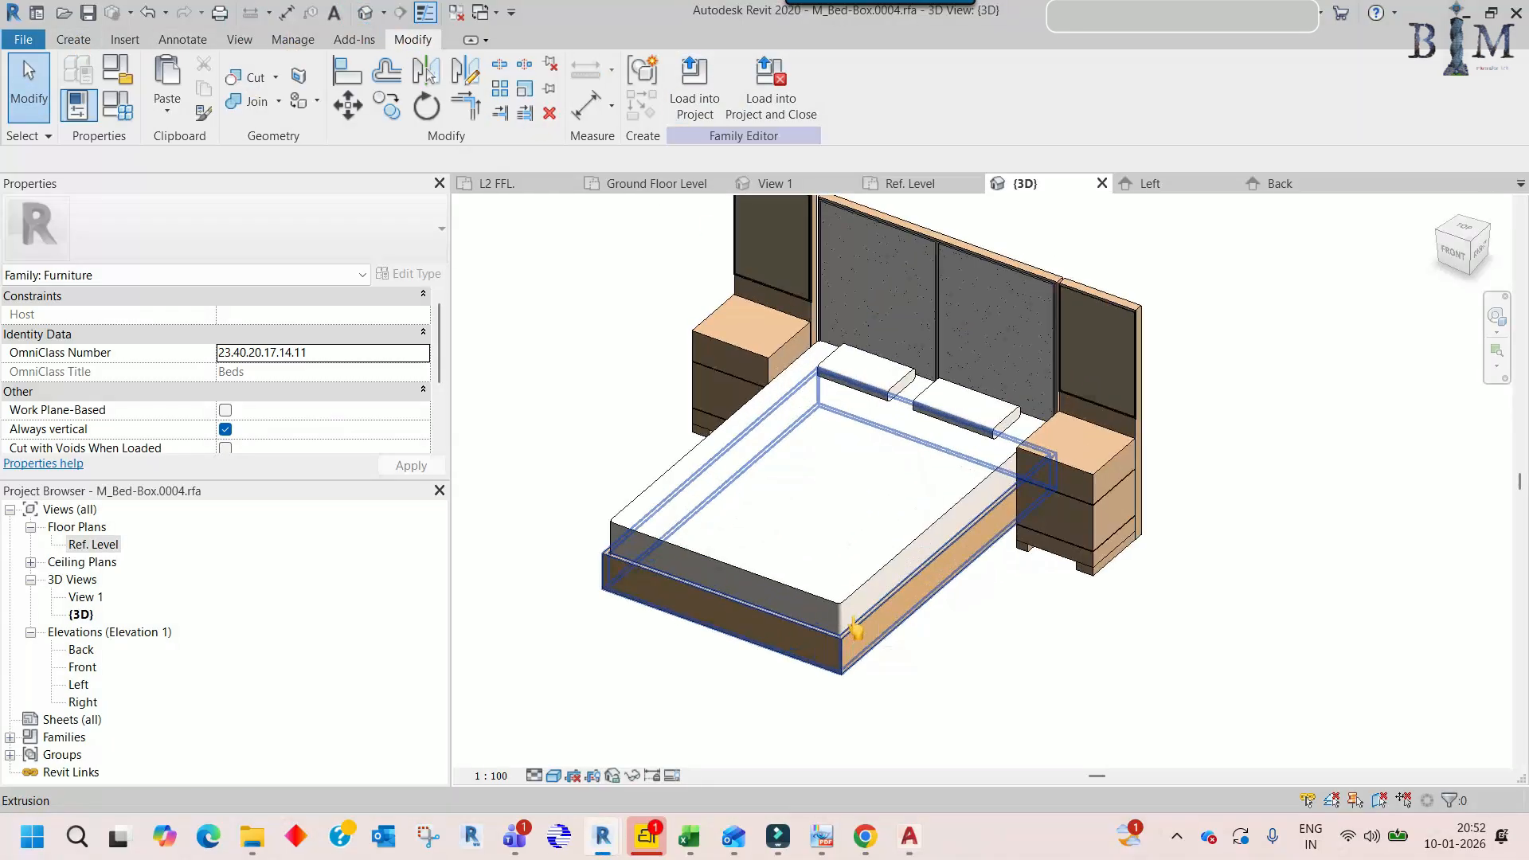
double_click(93, 544)
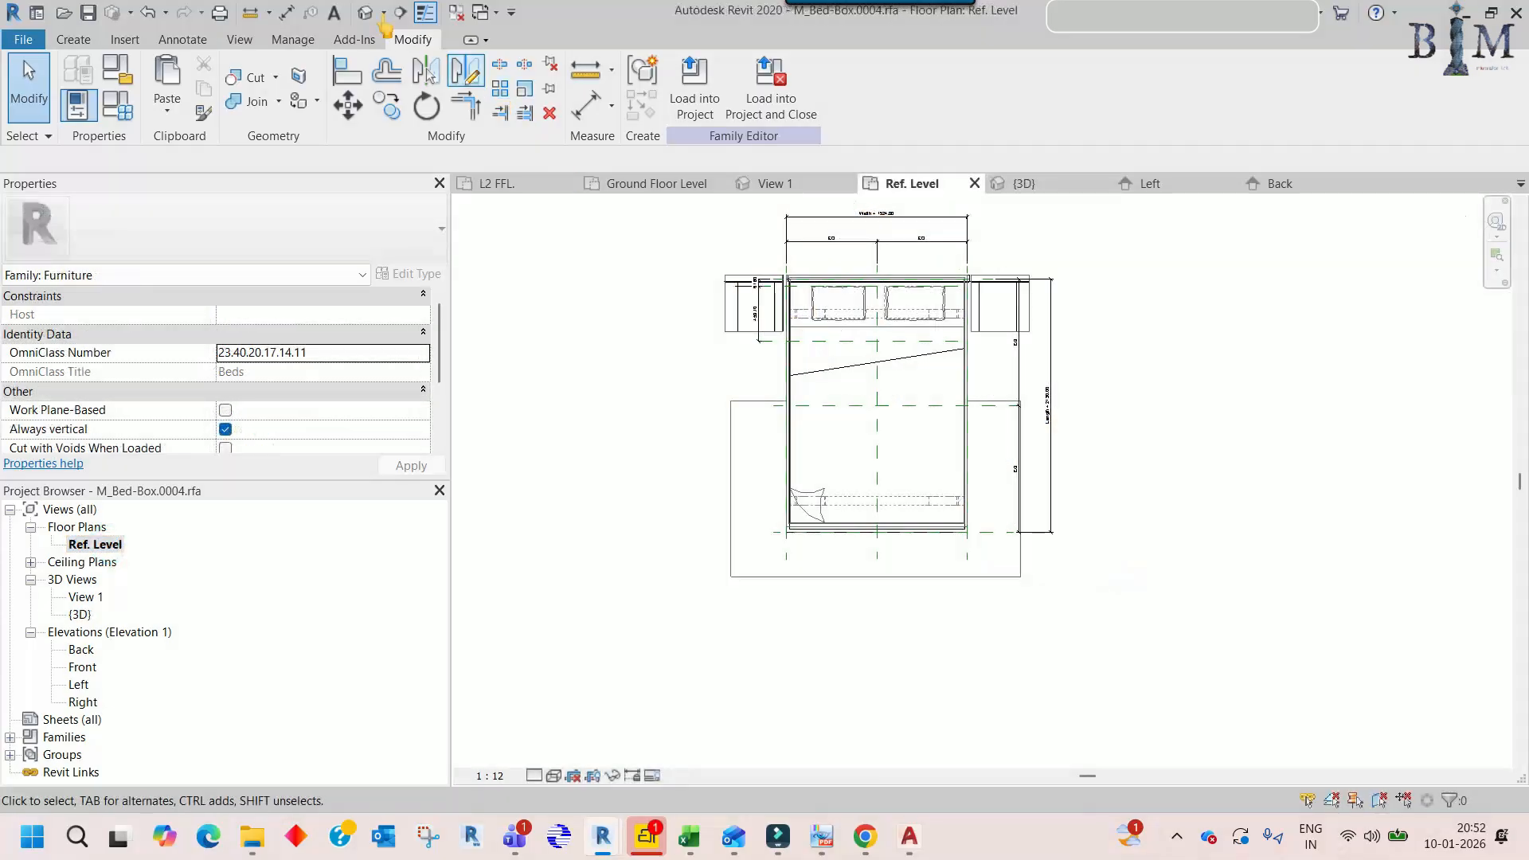
- Create a rectangular extrusion for the rug, tracing the imported rug outline around the bed's foot in the Ref. Level plan
left_click(73, 39)
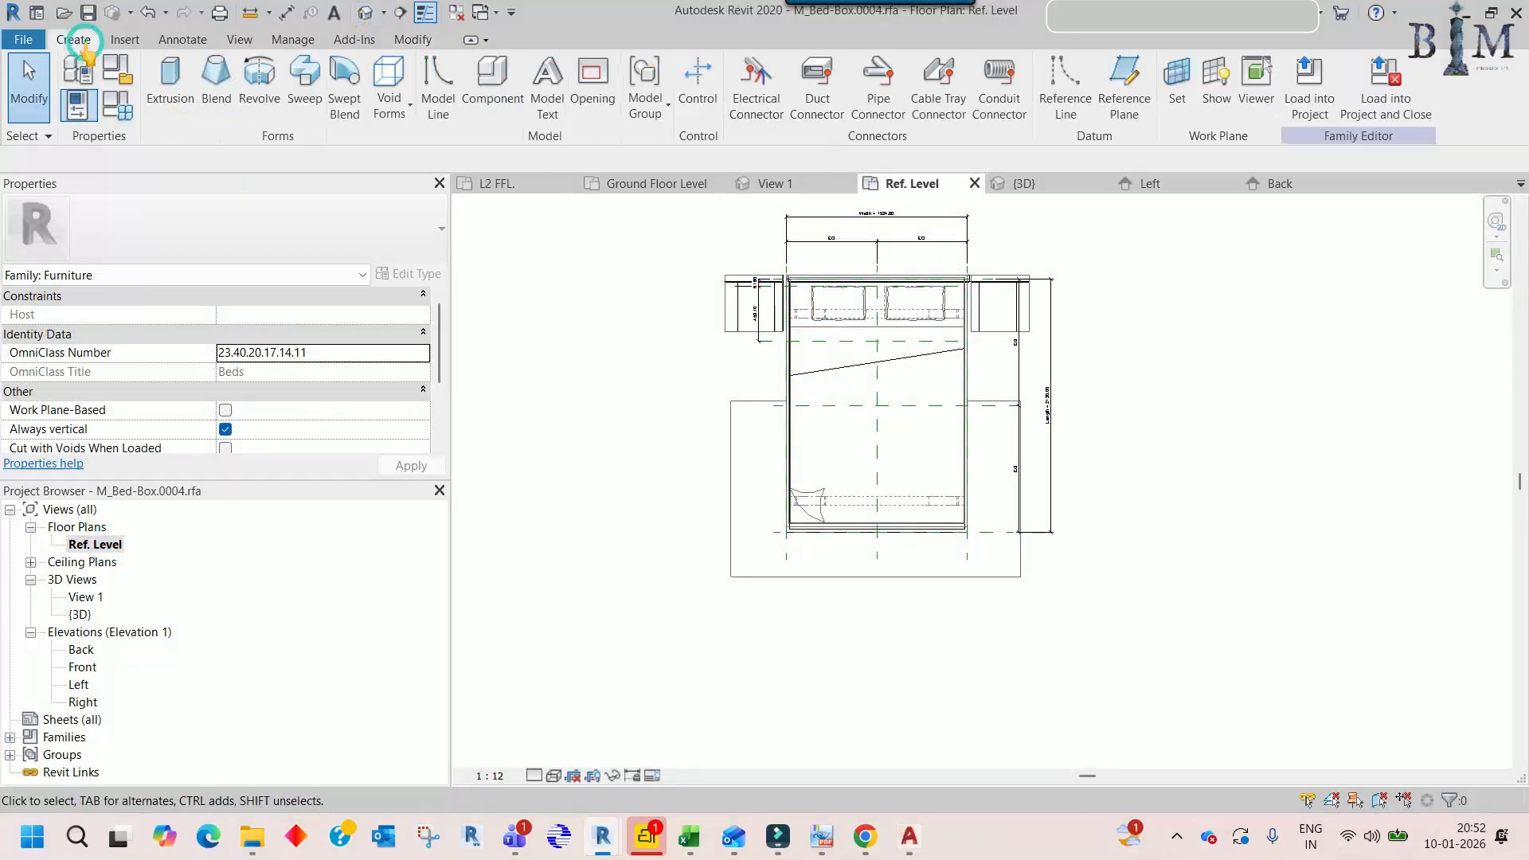
left_click(170, 87)
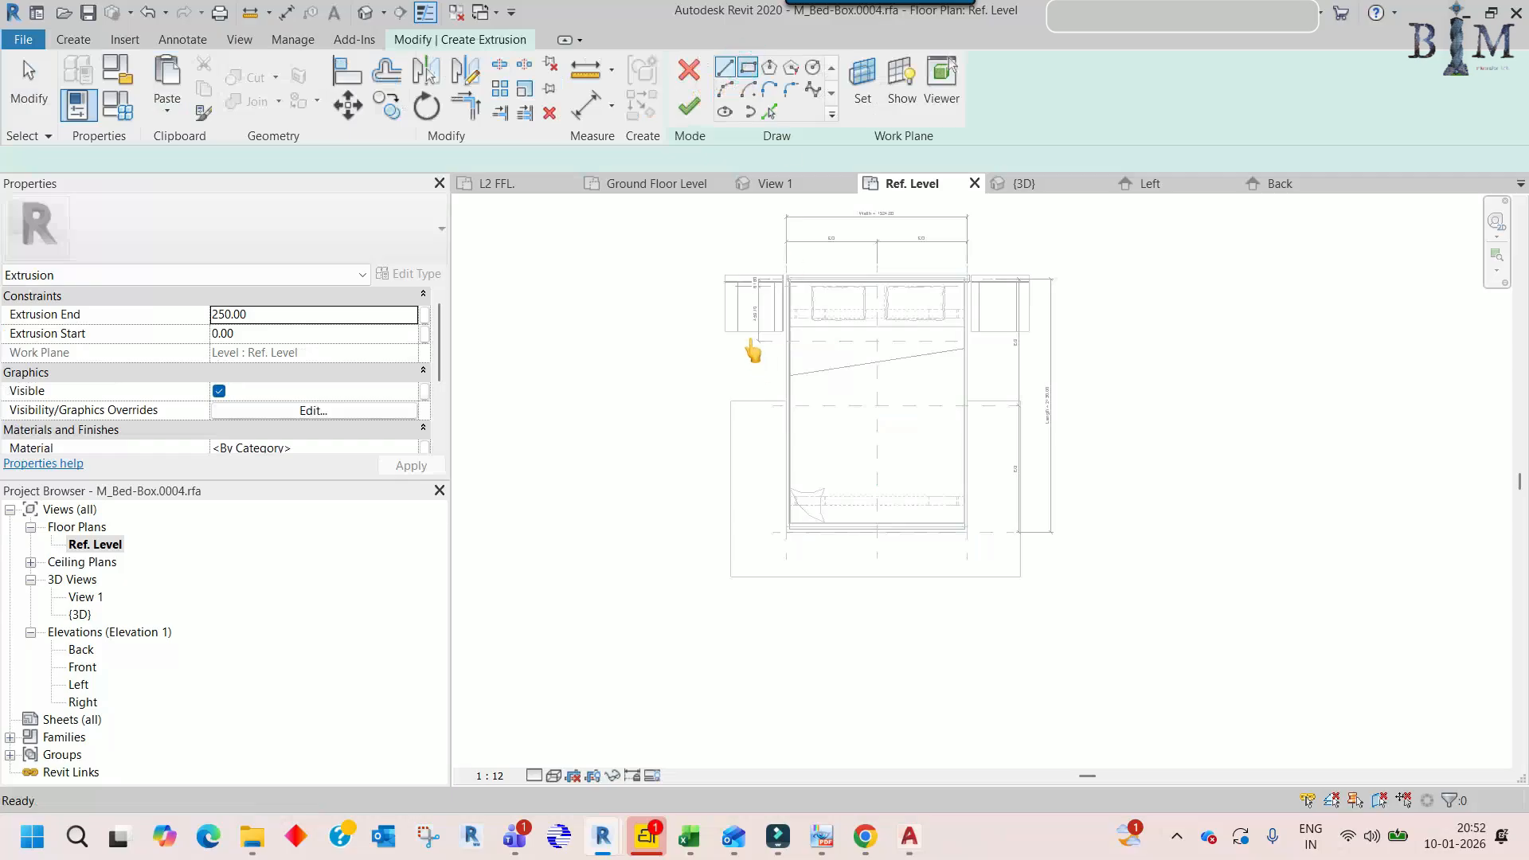
left_click(731, 401)
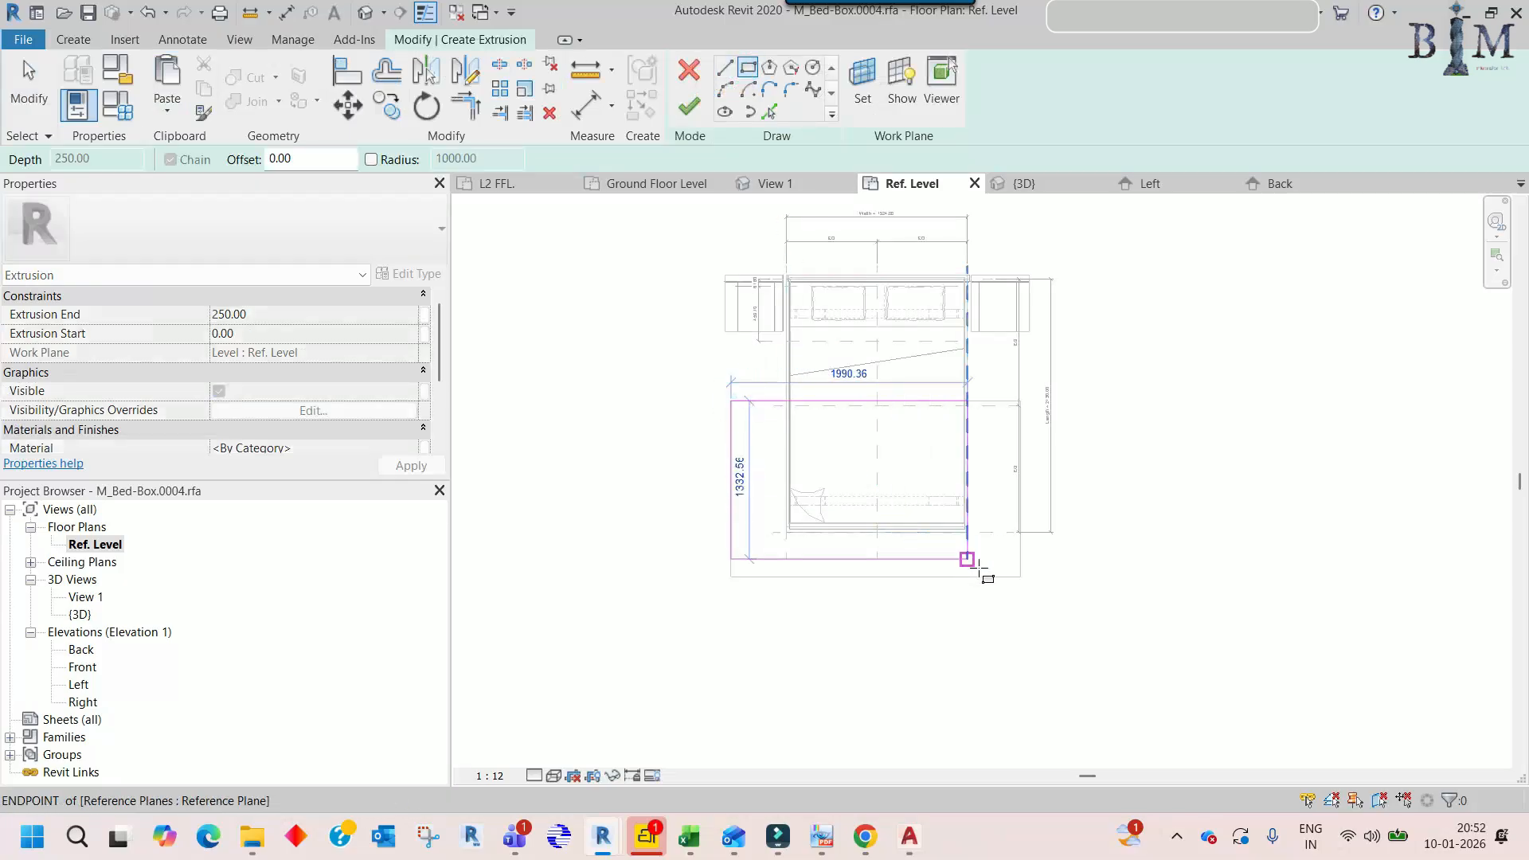
left_click(1020, 576)
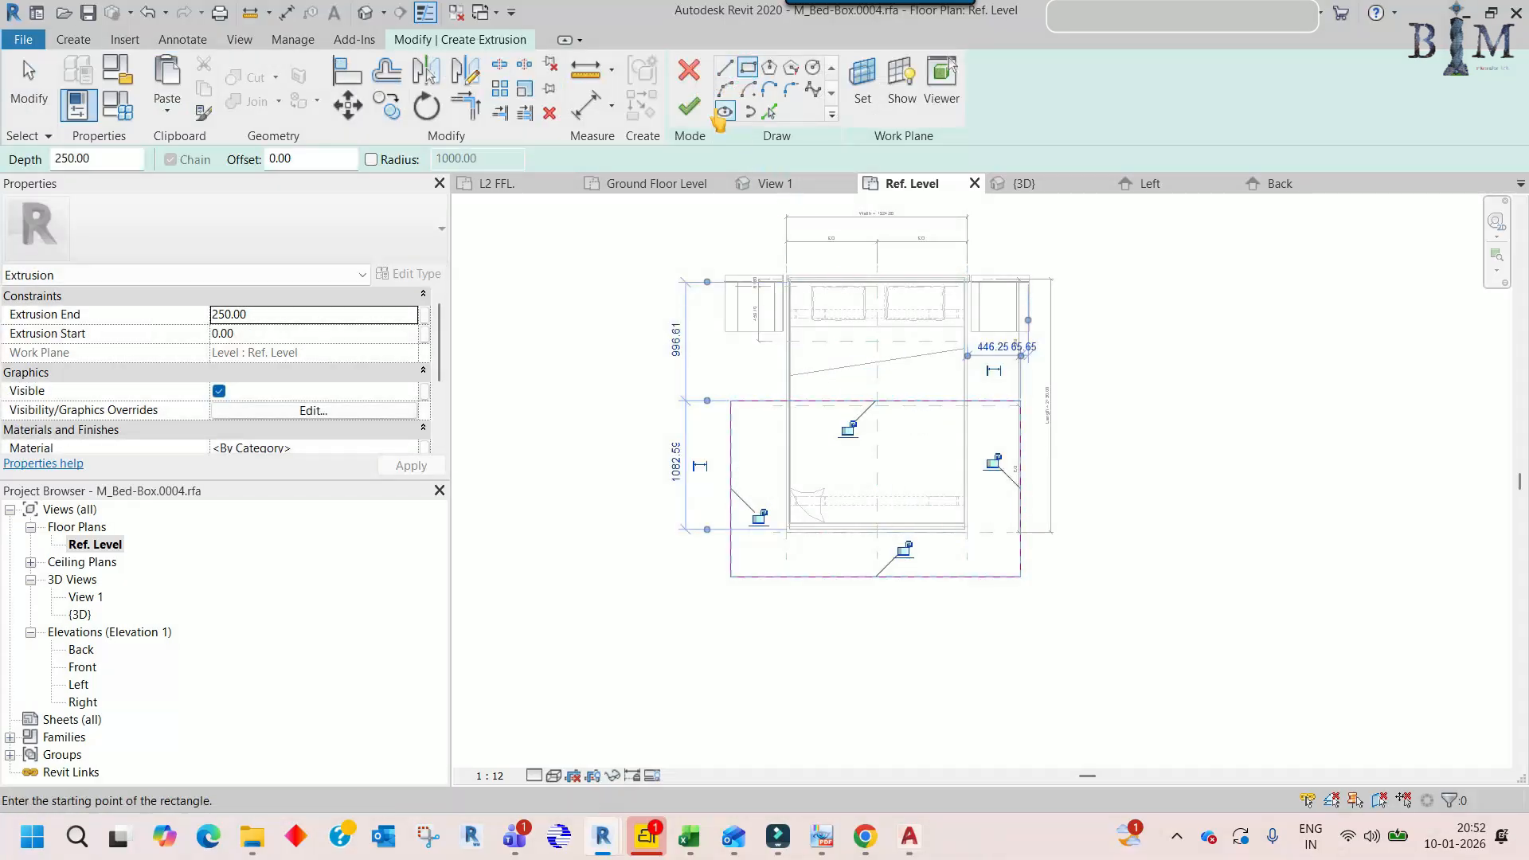
left_click(690, 112)
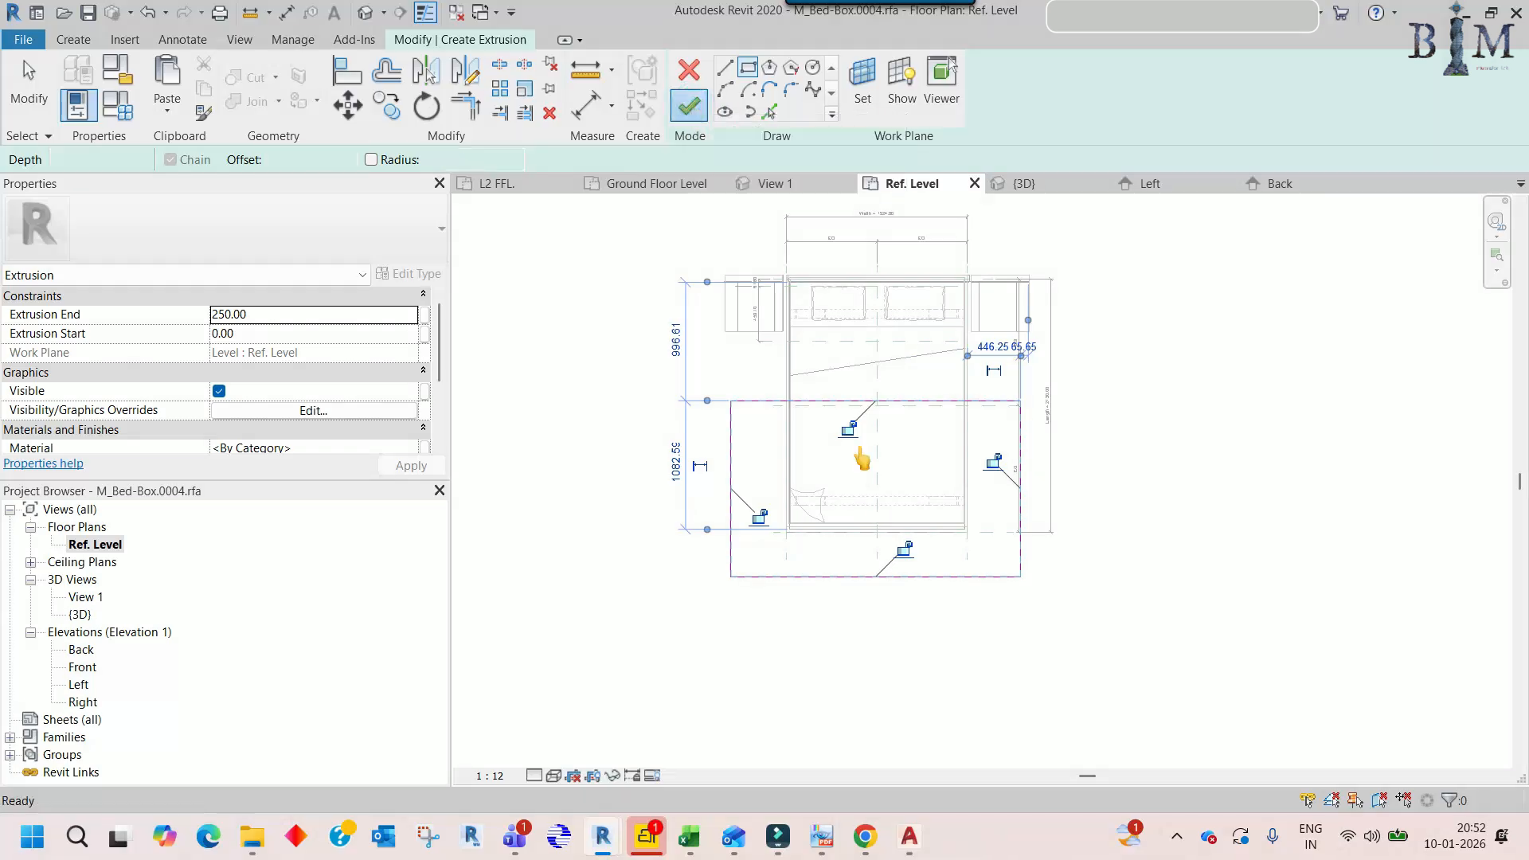
- Lower the rug extrusion's top in the Left elevation to a thickness of about 2.27 mm
double_click(81, 684)
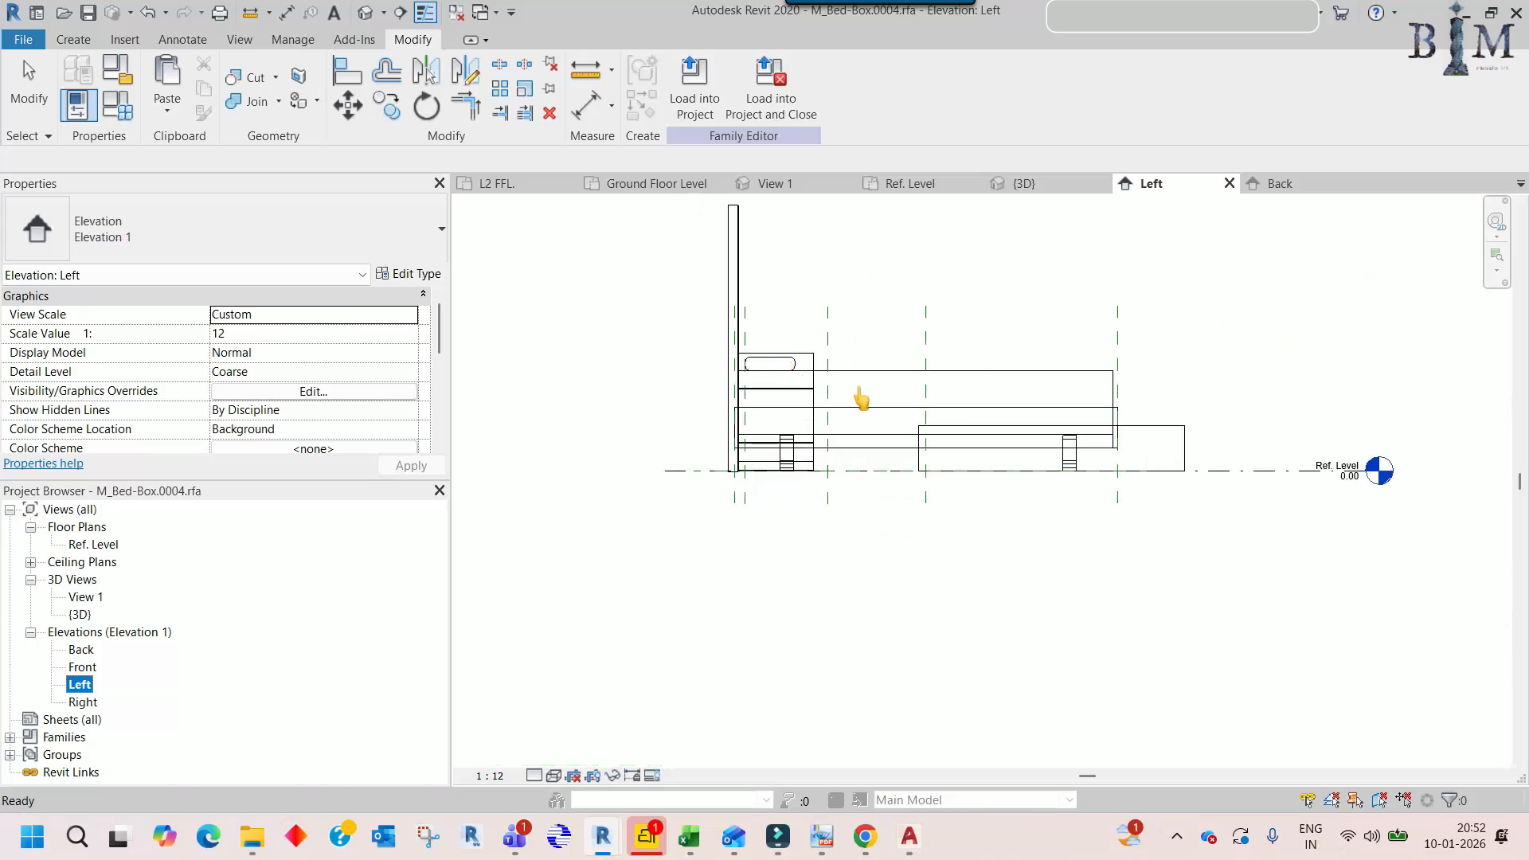
left_click(1190, 445)
scroll(972, 351, "up", 5)
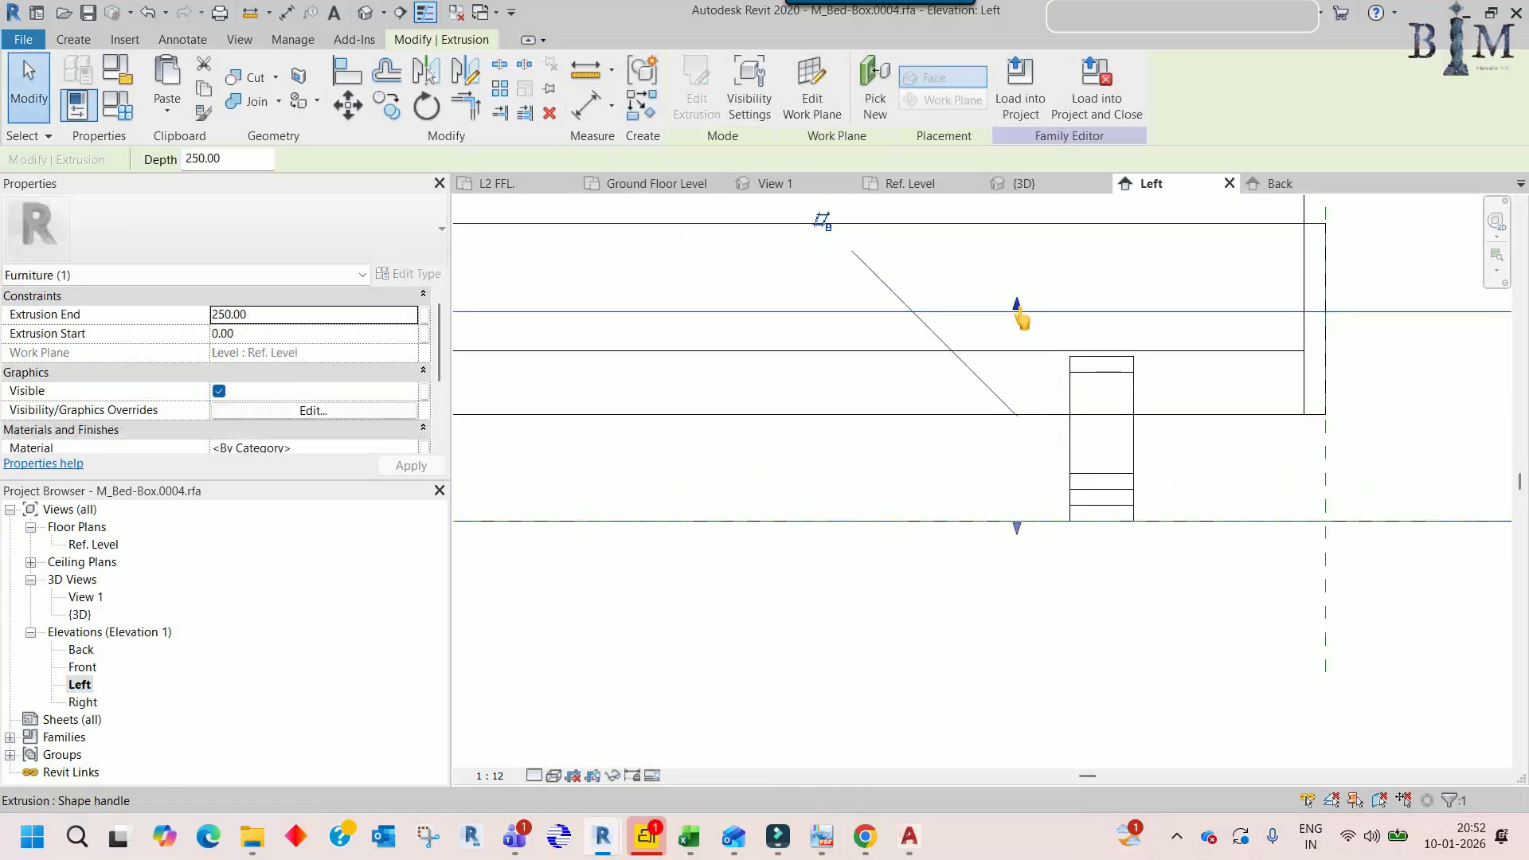
left_click_drag(1059, 495, 1006, 585)
scroll(1029, 472, "down", 5)
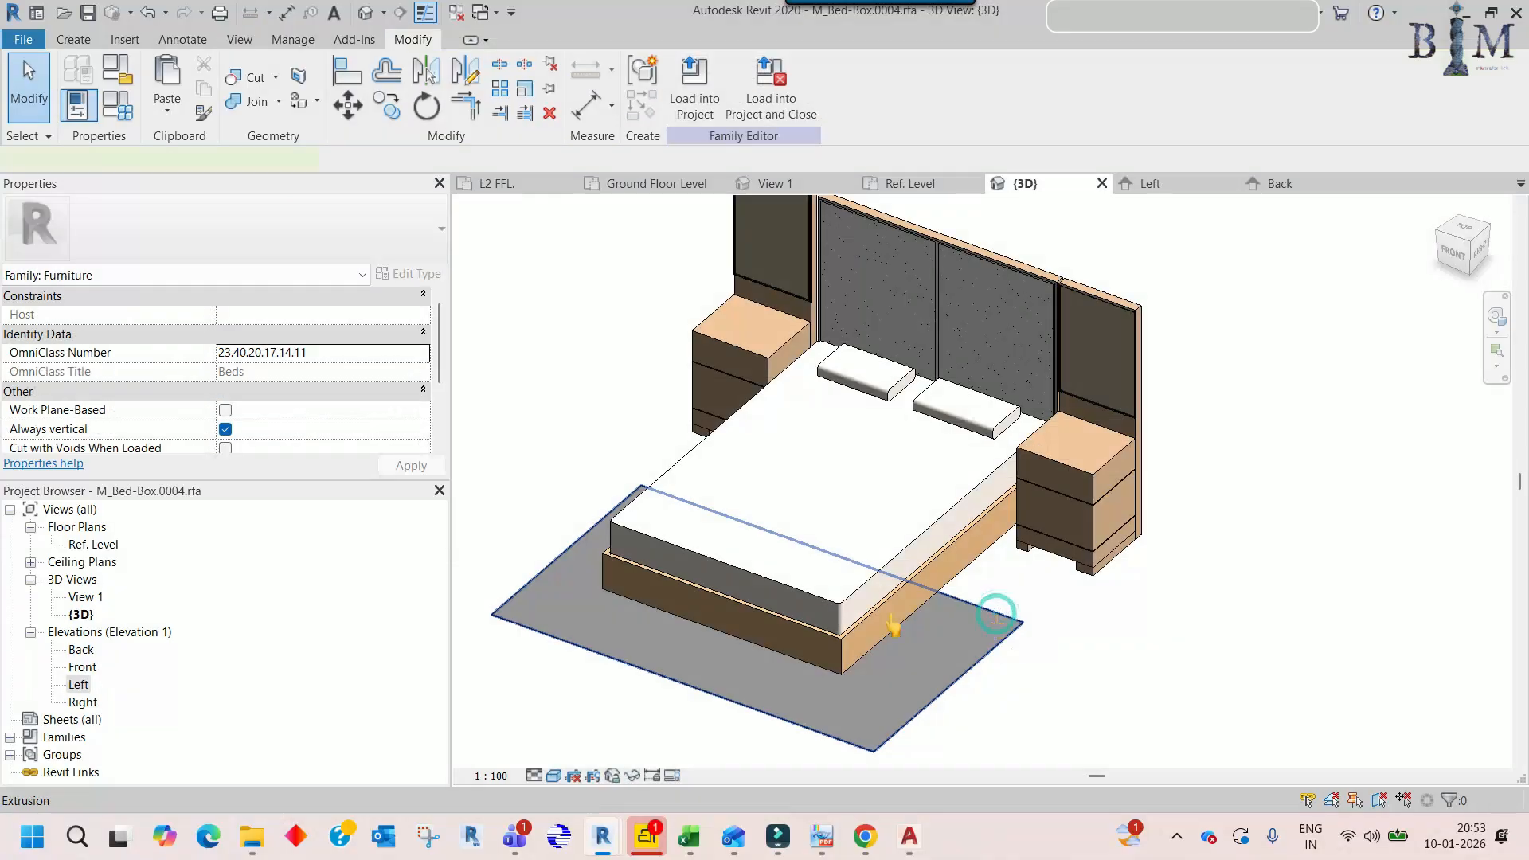
- Assign the Underground Walls material to the rug extrusion in the 3D view
left_click(998, 626)
scroll(362, 414, "down", 2)
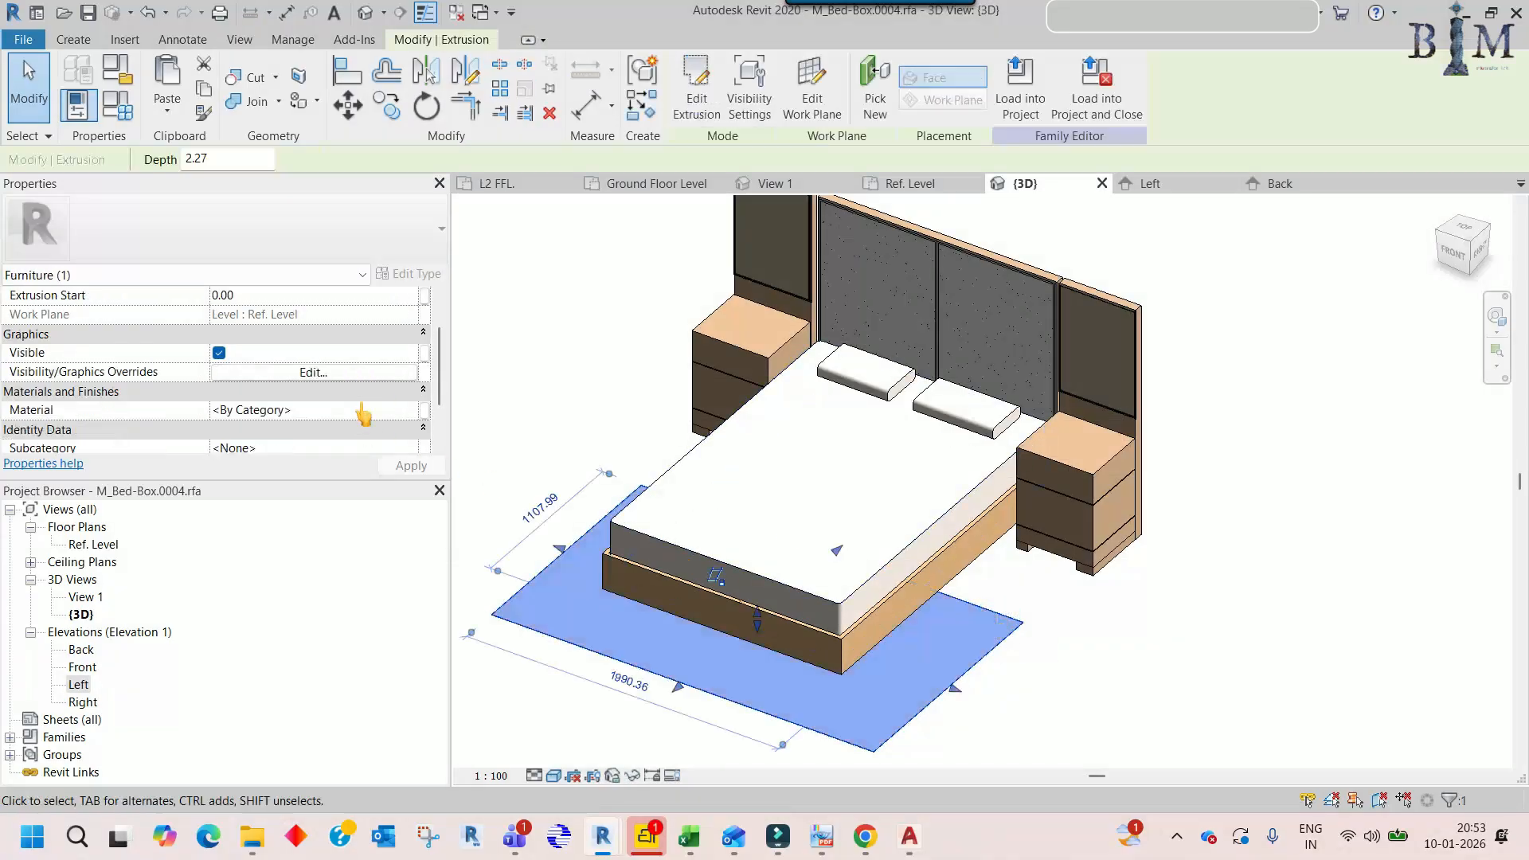
left_click(411, 413)
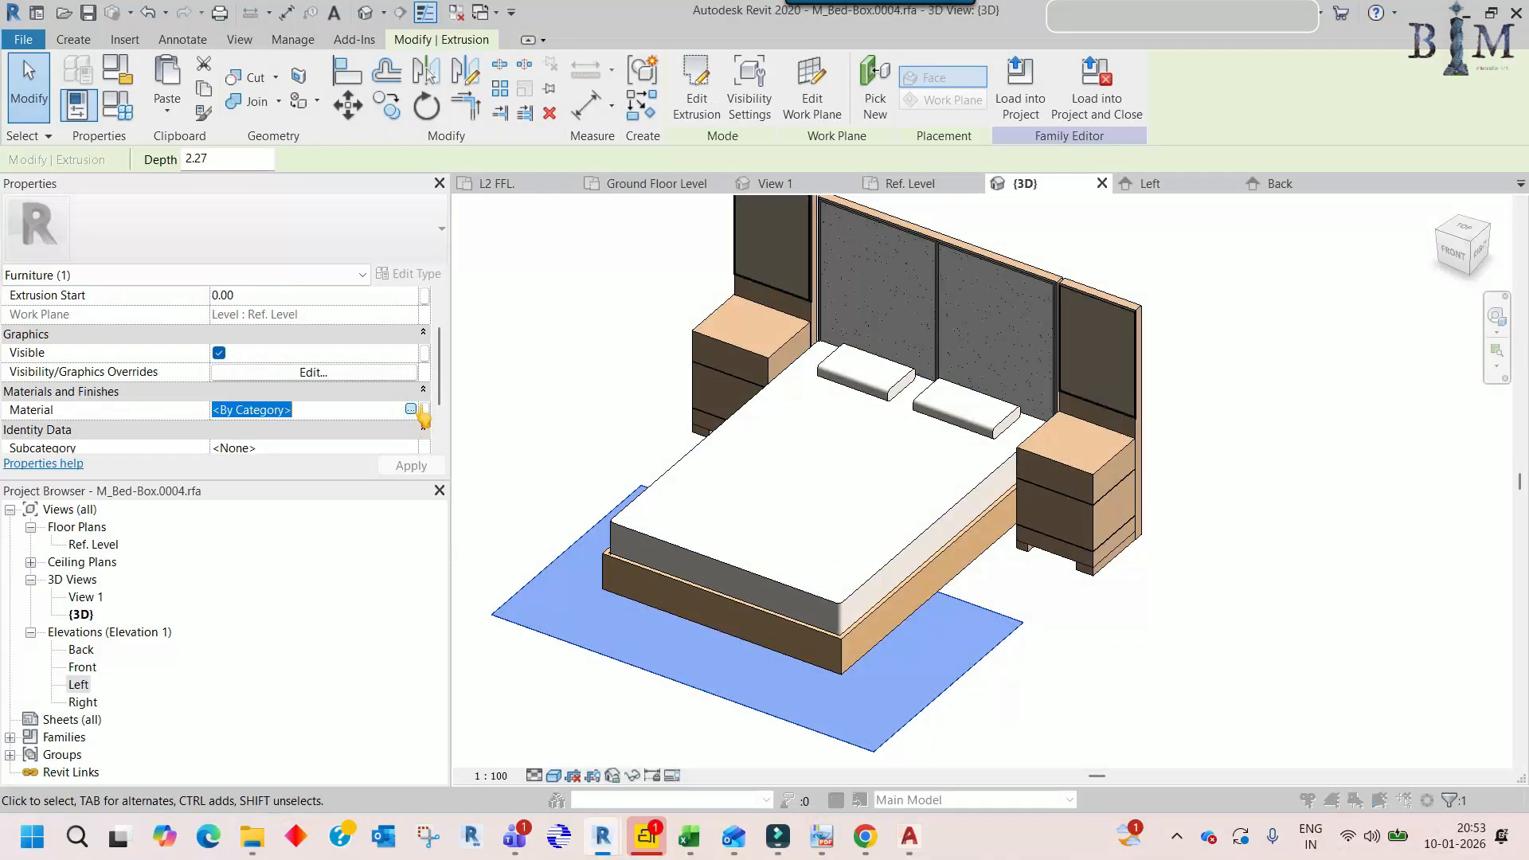
left_click(412, 409)
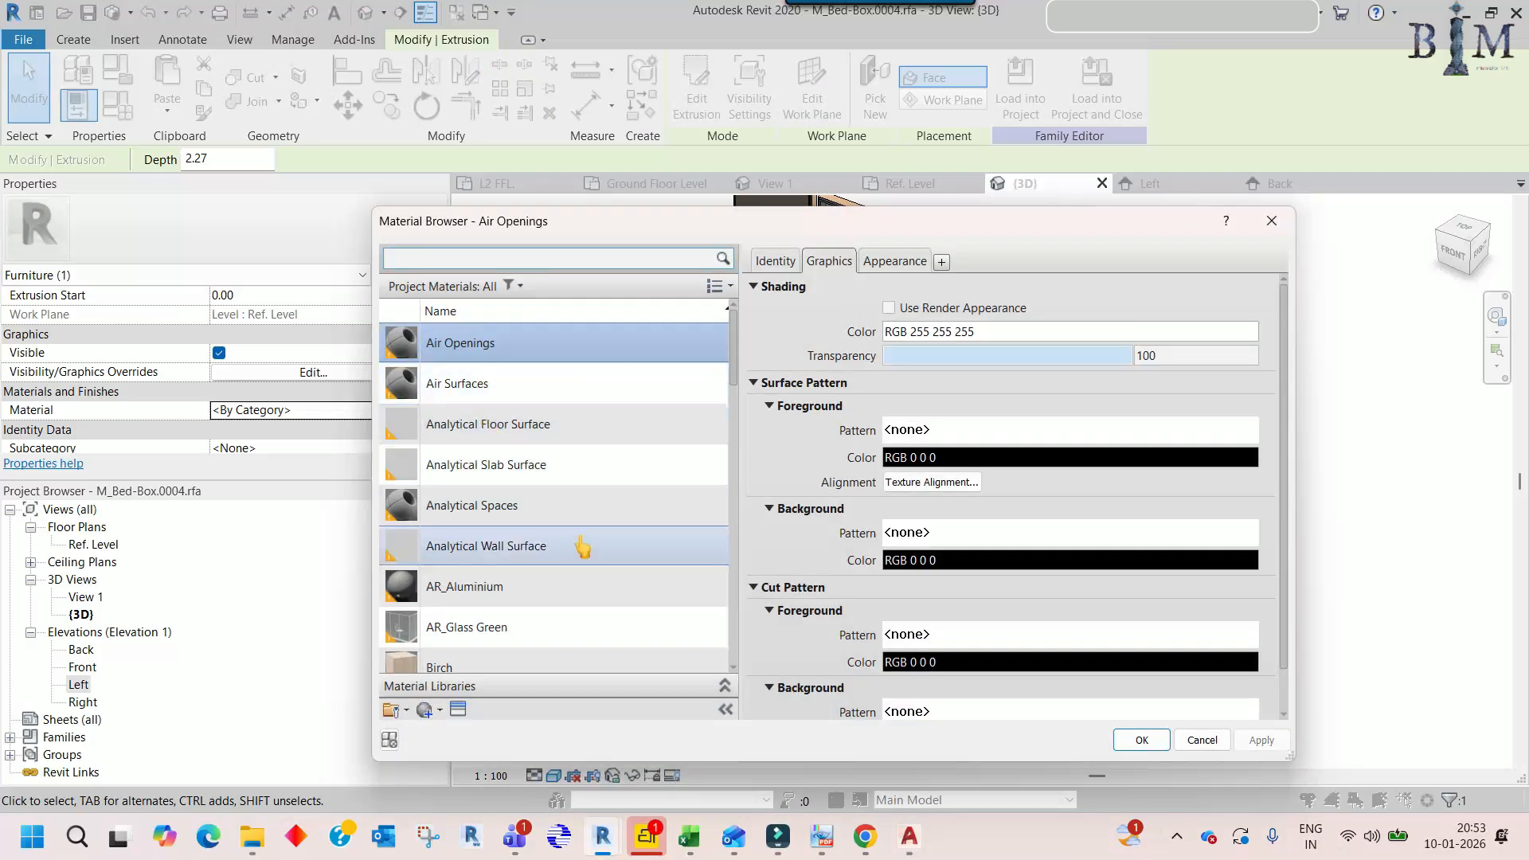
scroll(585, 598, "down", 10)
left_click(532, 650)
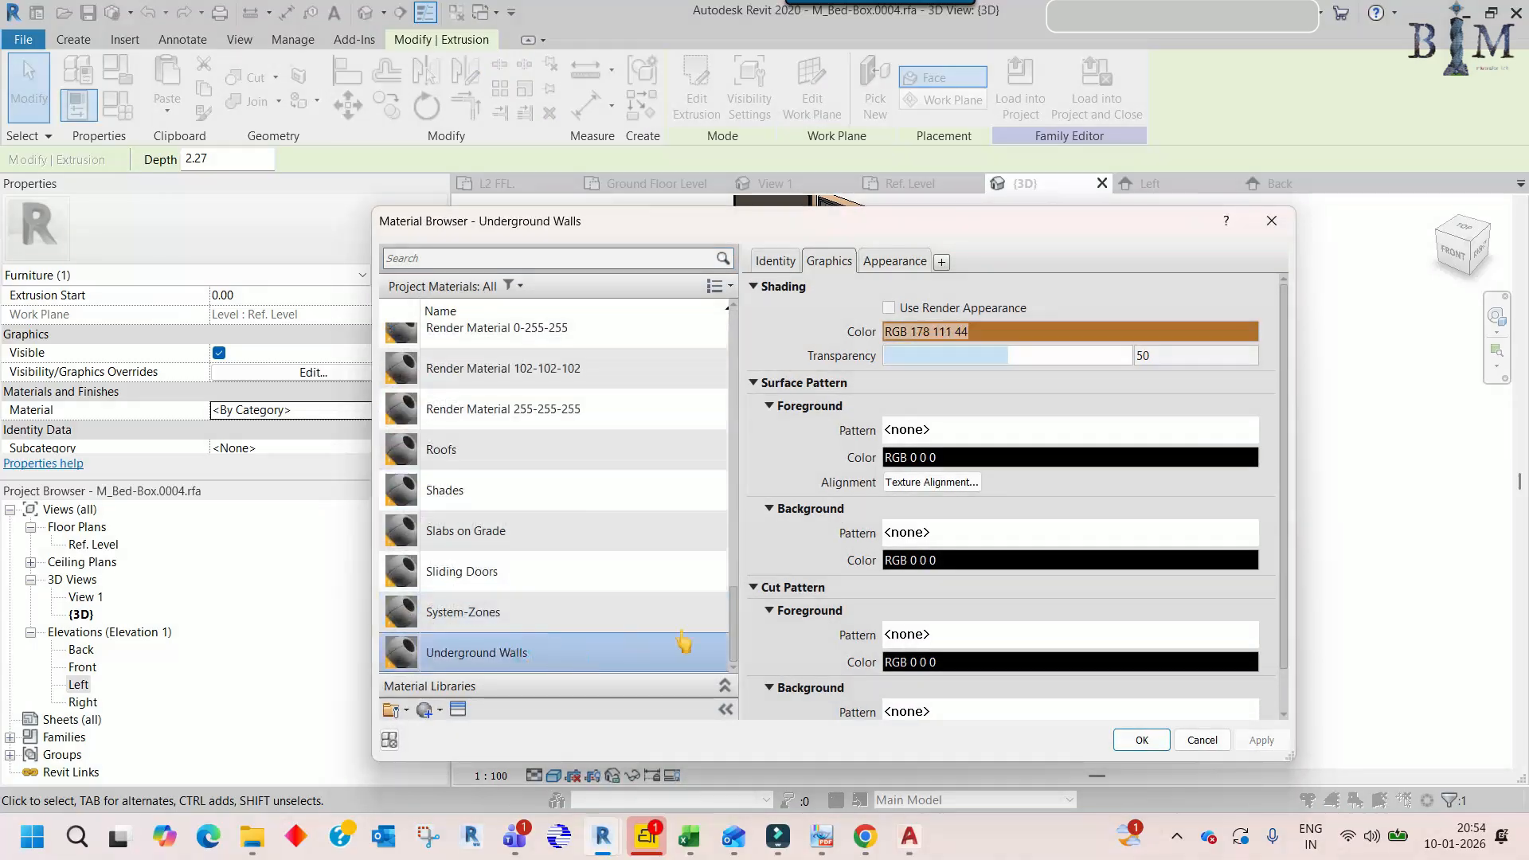
left_click(1142, 740)
left_click(1051, 599)
middle_click_drag(955, 689, 992, 682)
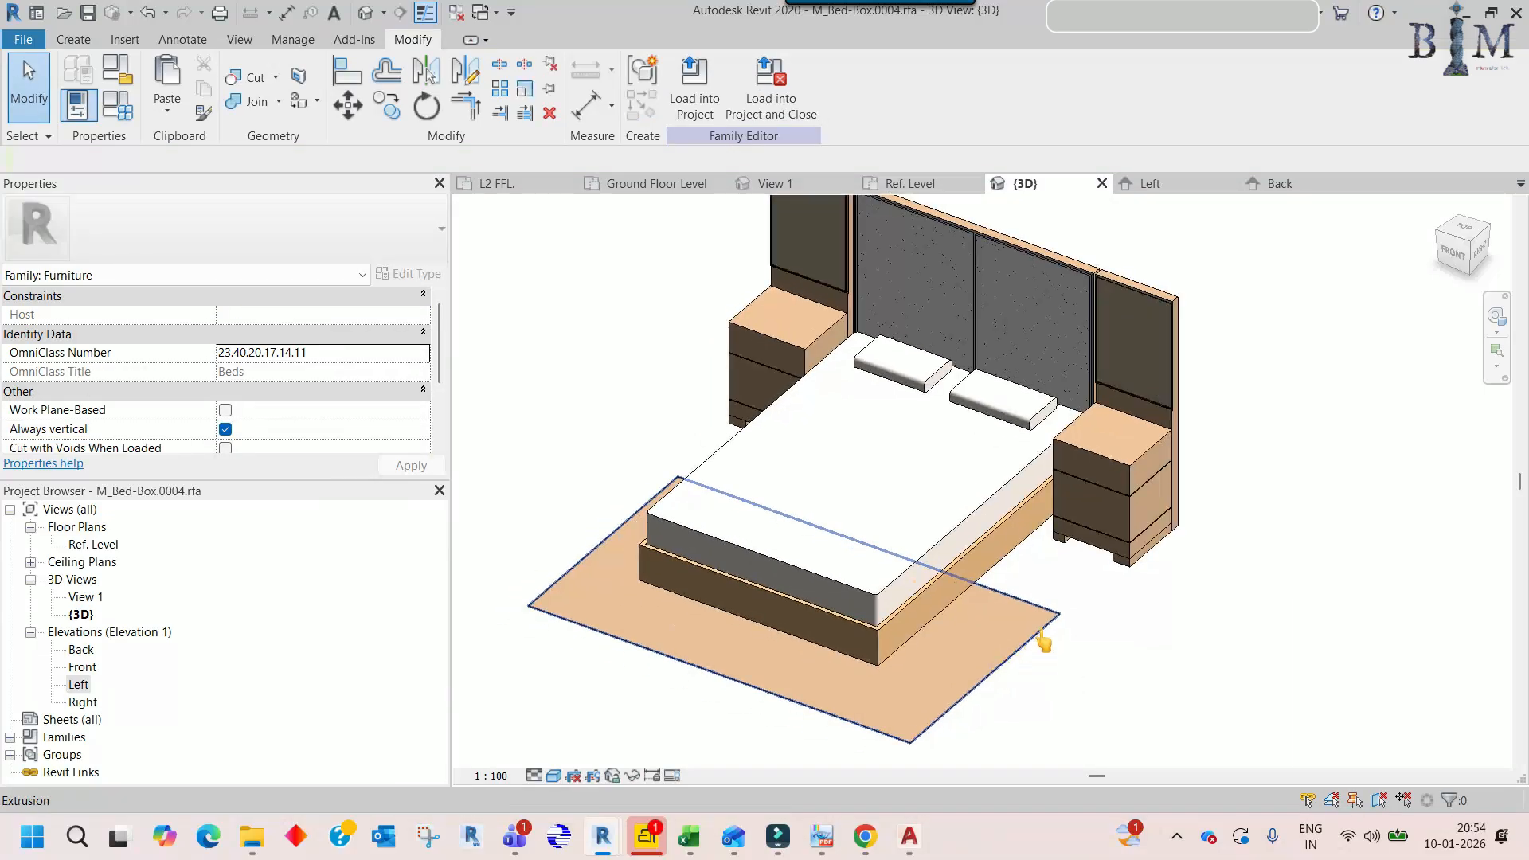
scroll(1040, 629, "down", 2)
middle_click_drag(1119, 624, 1078, 641)
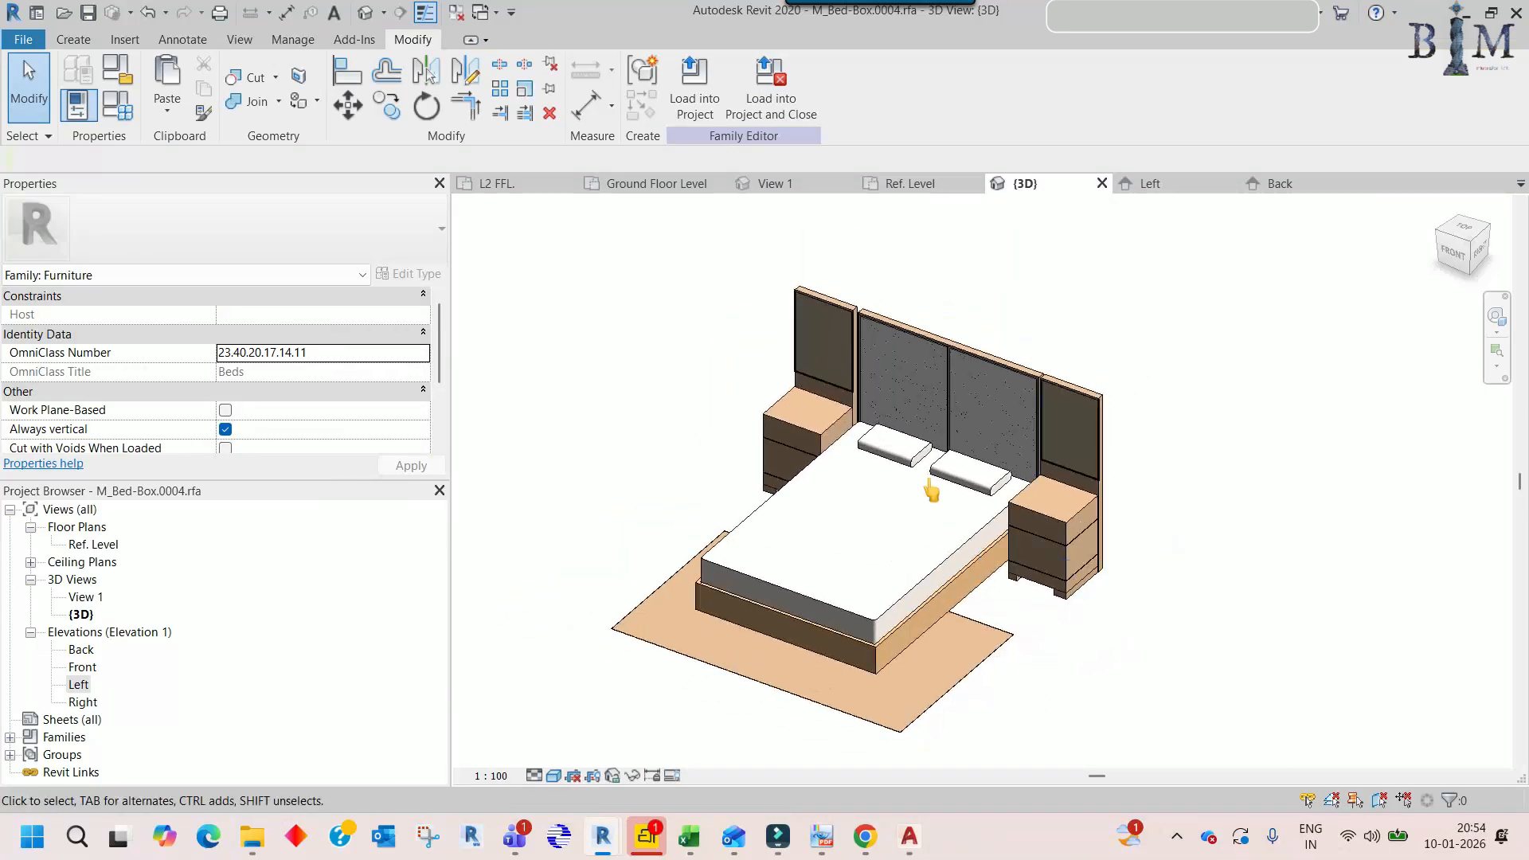
- Load the edited bed family into the Home Architecture.rvt project
left_click(699, 104)
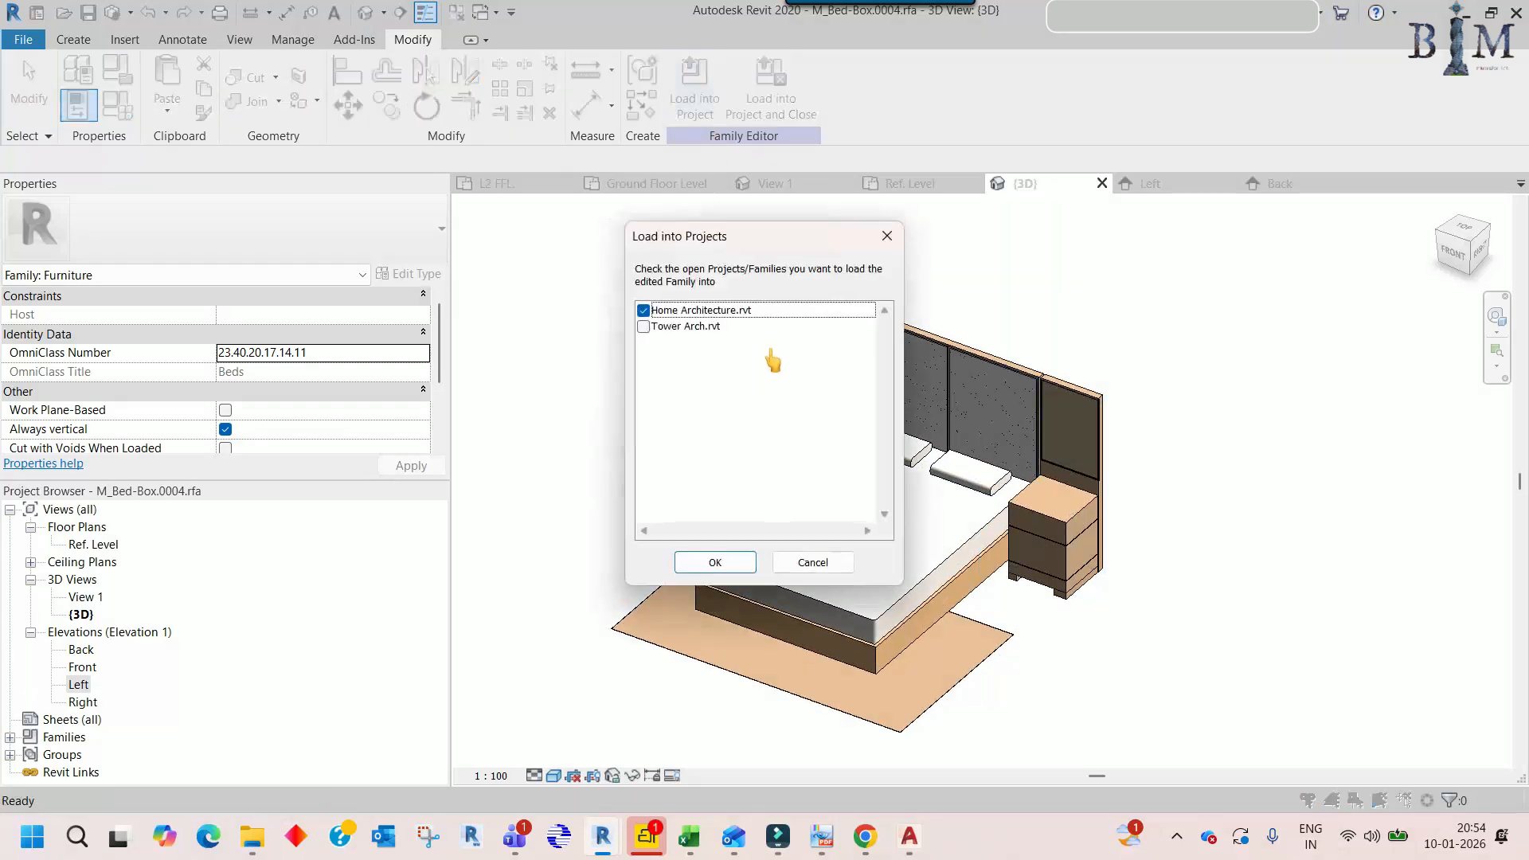
left_click(711, 562)
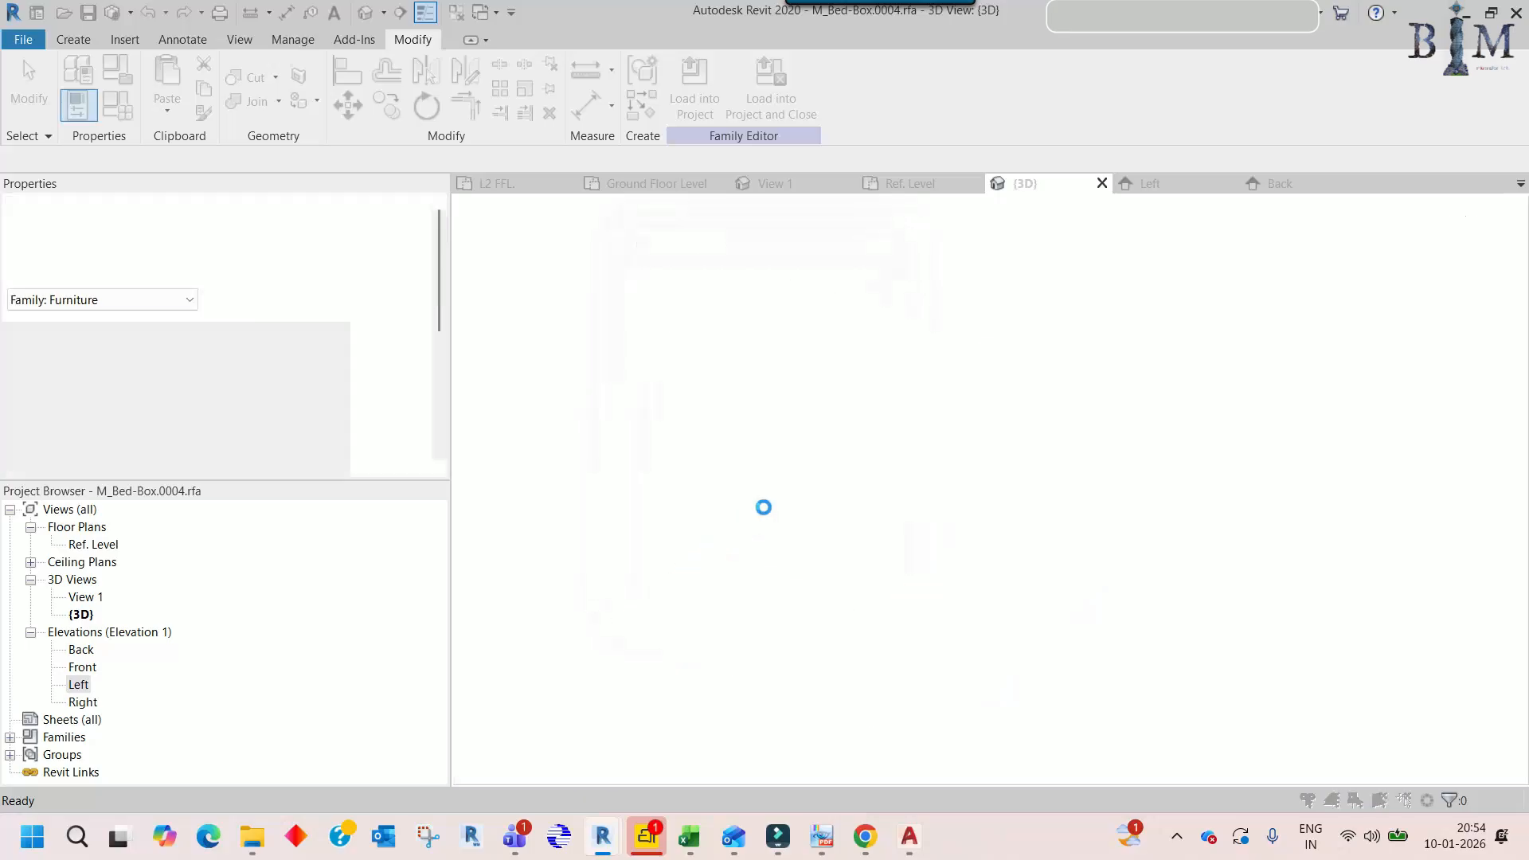
left_click(735, 412)
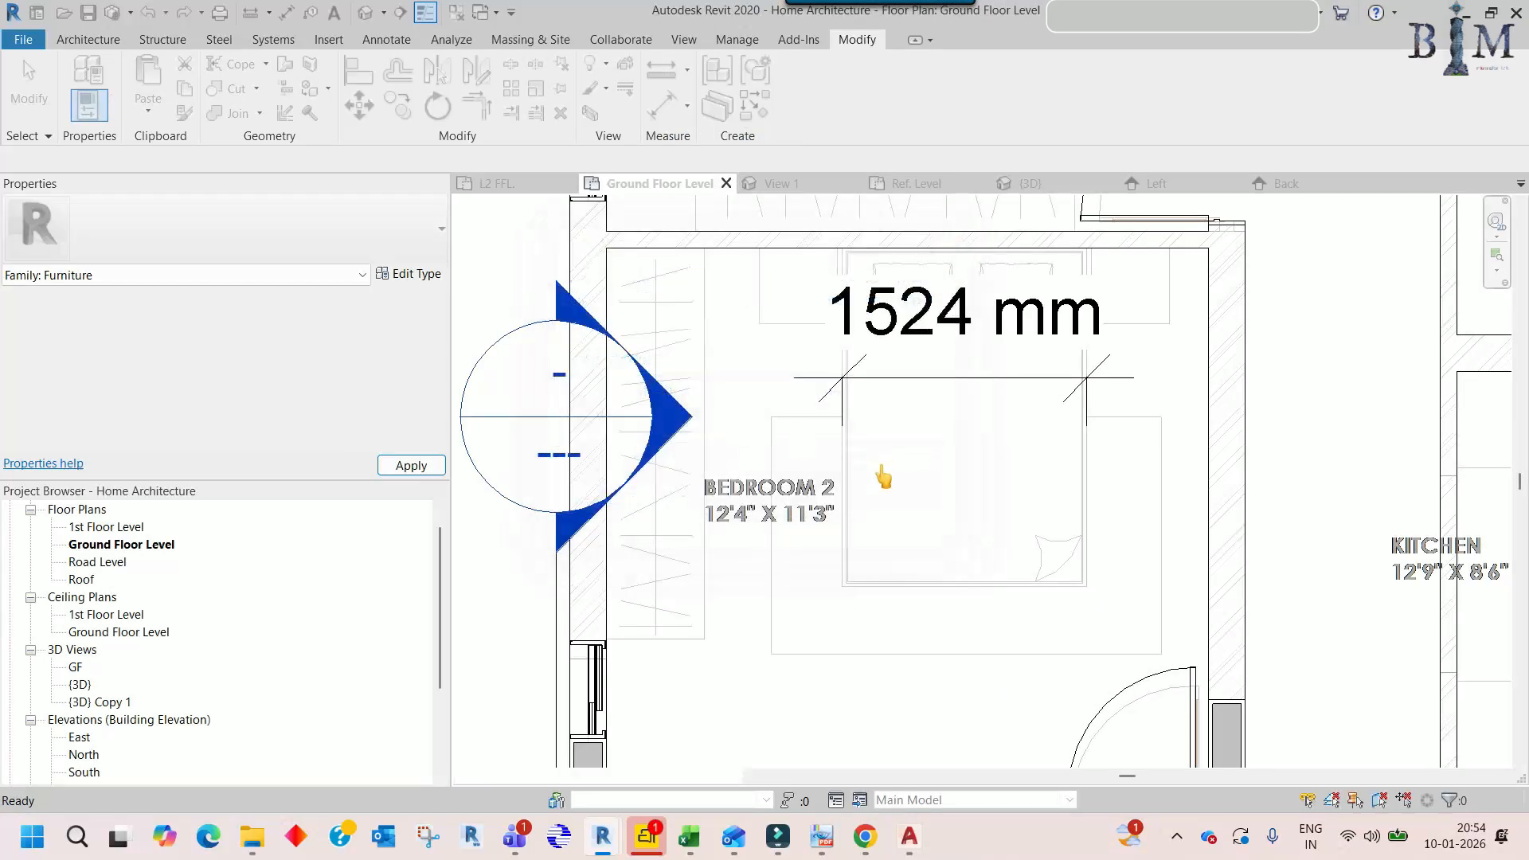
- Delete the 1524 mm width dimension on the imported Bedroom 2 bed
scroll(884, 476, "down", 5)
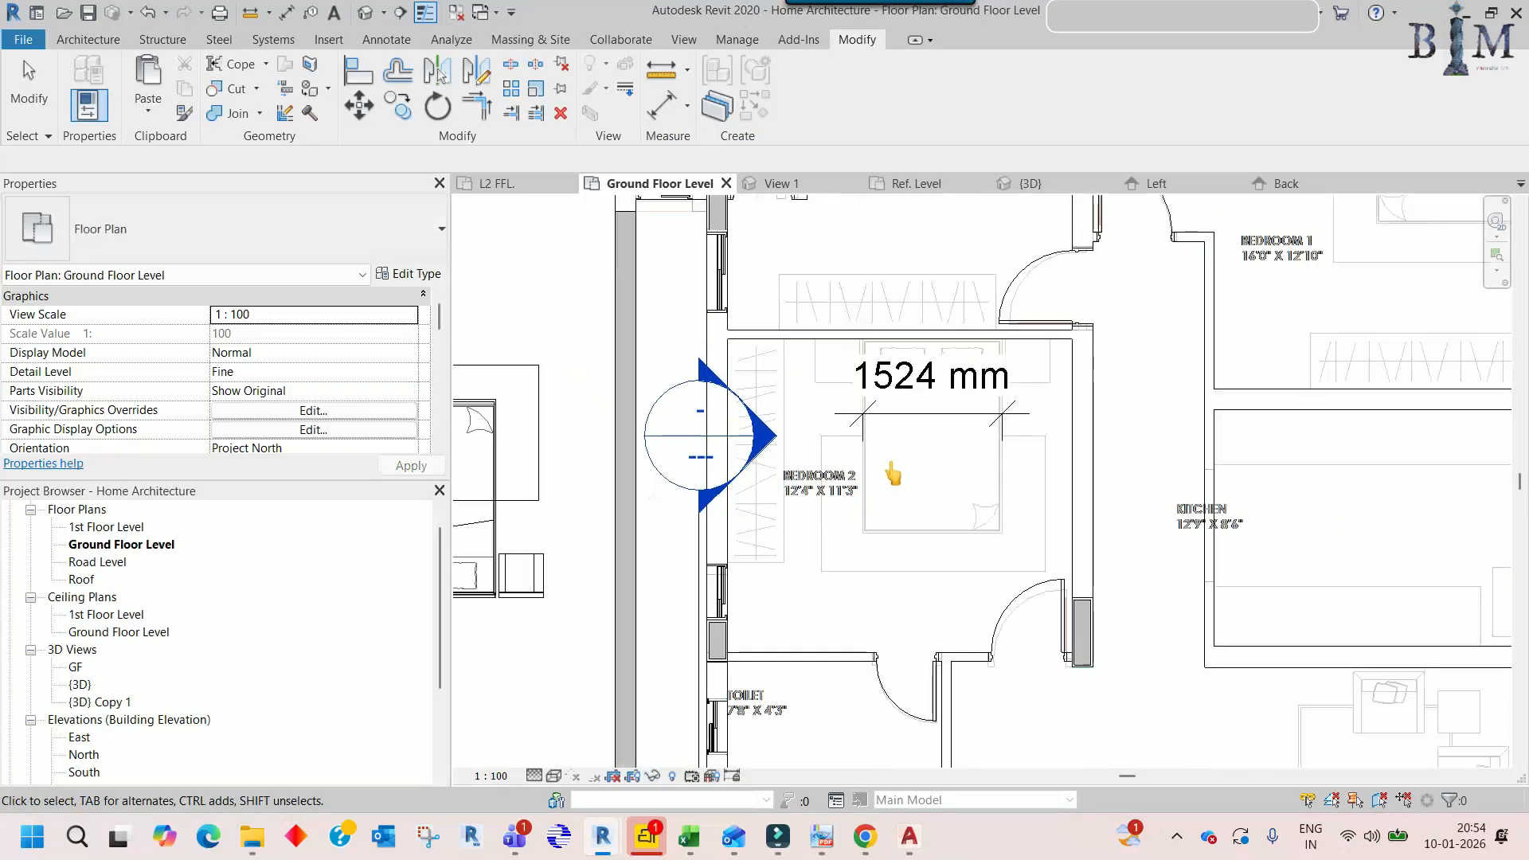
left_click(637, 486)
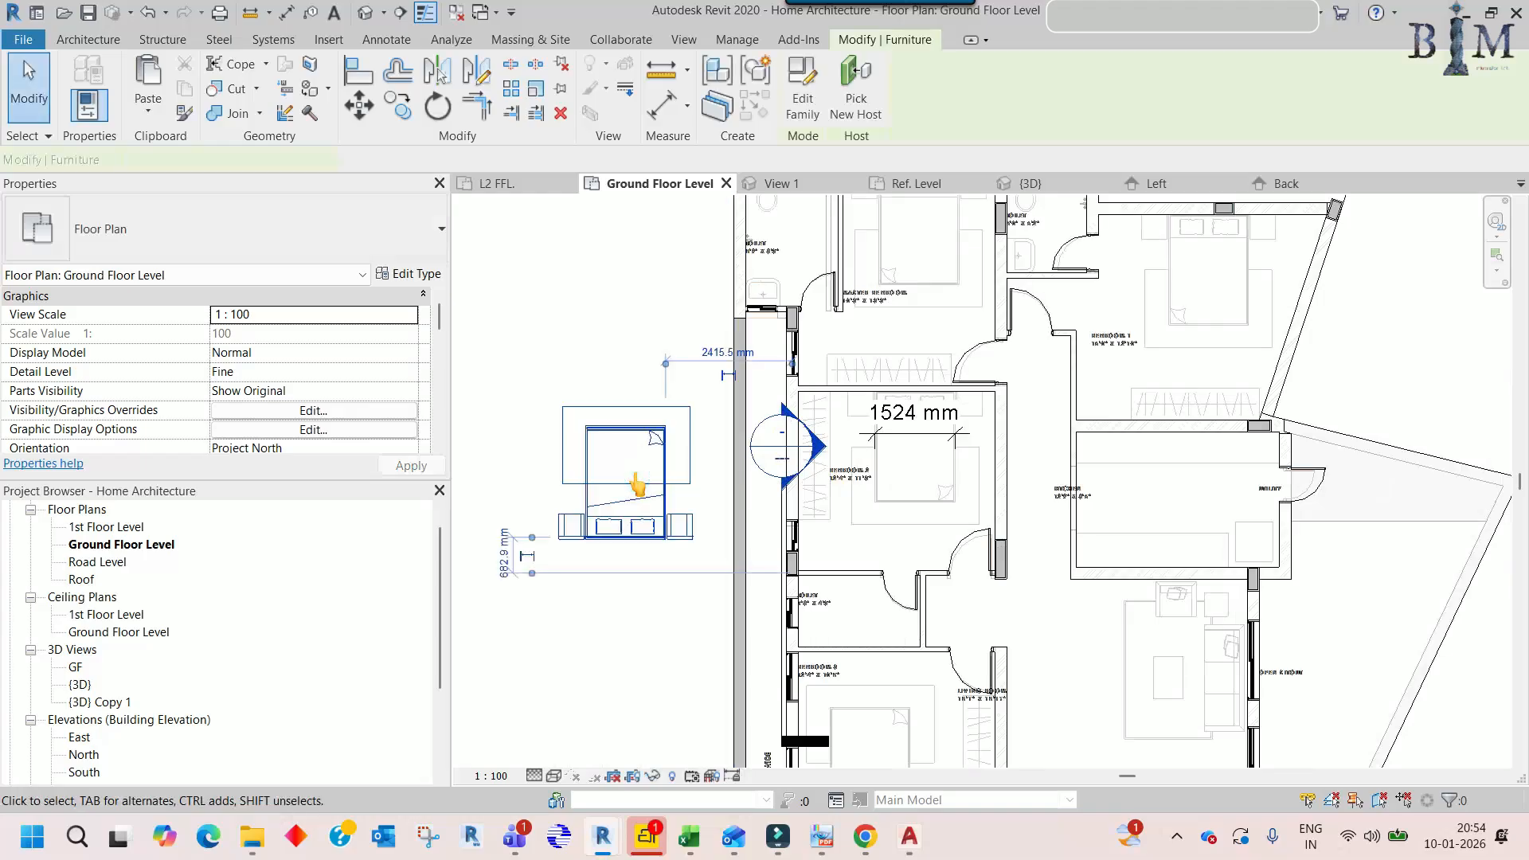
left_click(896, 439)
key("Delete")
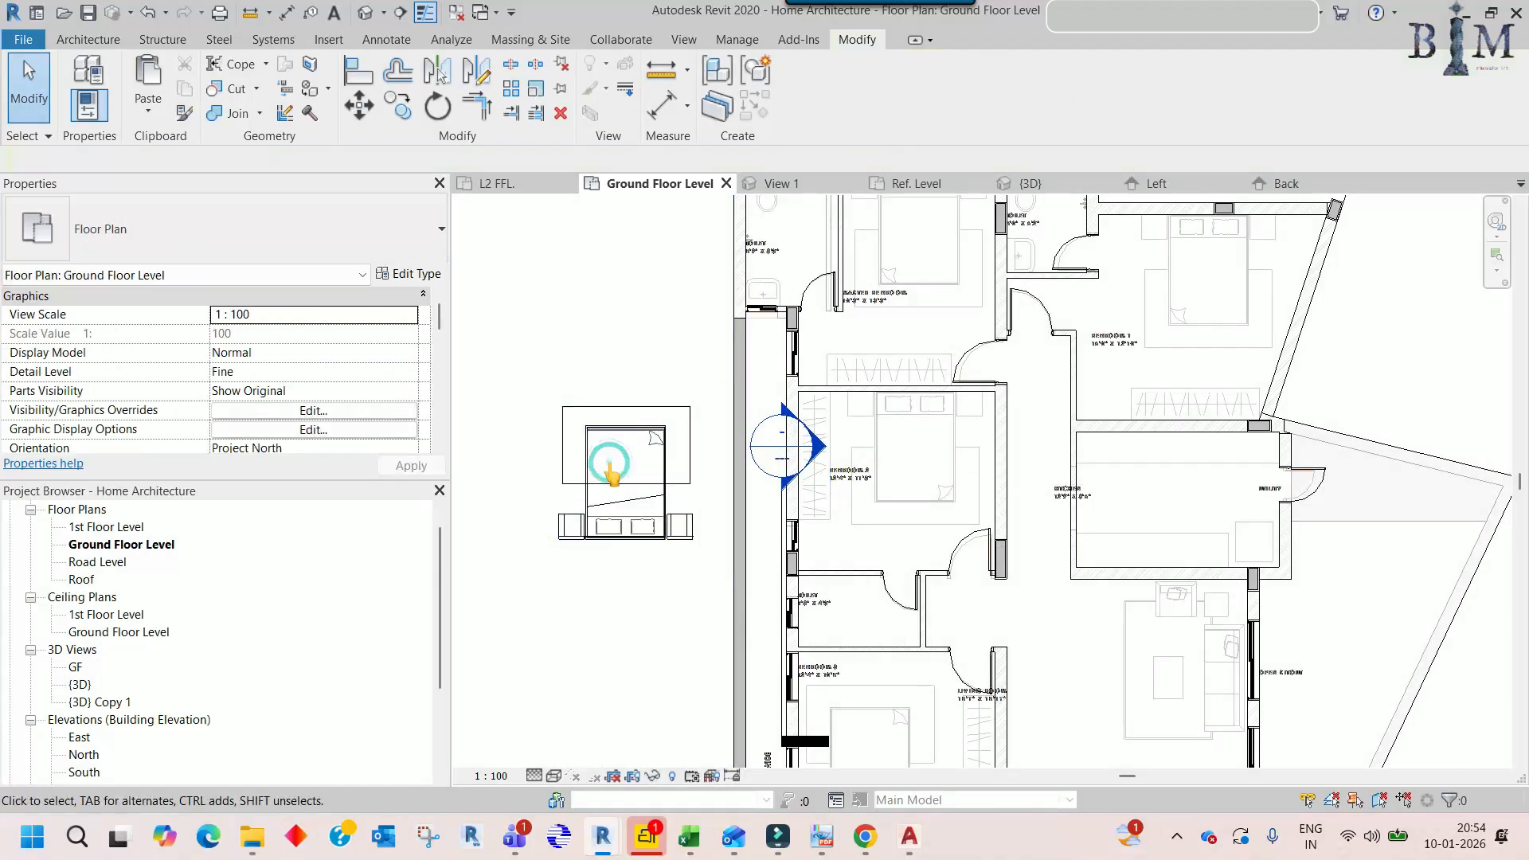
- Rotate the bed outside the house by 180 degrees
left_click(587, 455)
key("r")
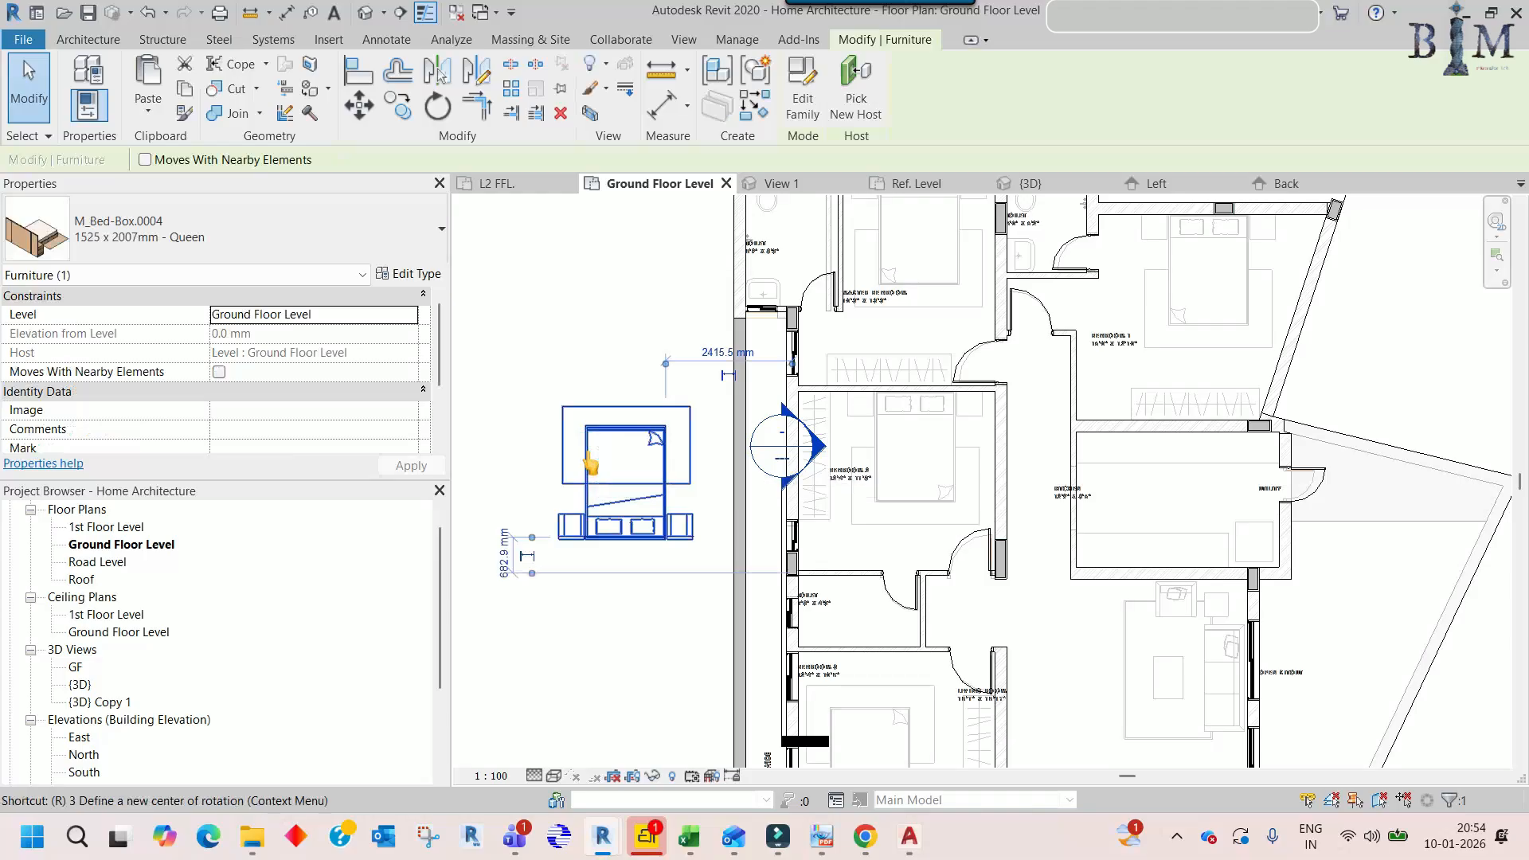
key("o")
left_click(550, 478)
type("180")
key("Return")
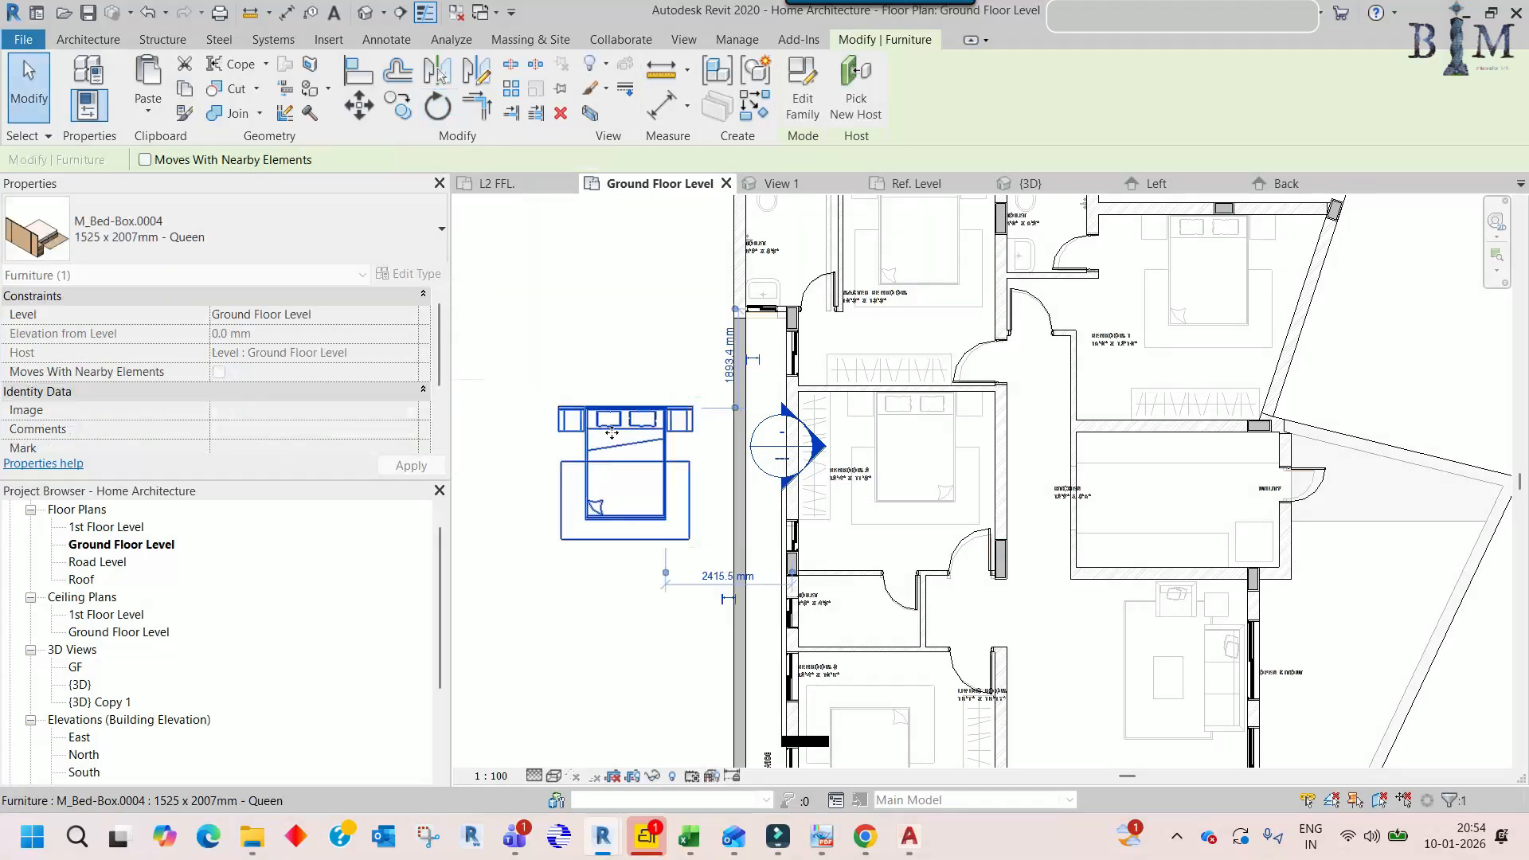
- Move the rotated bed from its headboard edge onto the upper wall of Bedroom 2, over the imported bed outline
scroll(613, 441, "up", 2)
key("m")
key("v")
scroll(625, 414, "up", 5)
left_click(634, 363)
scroll(1035, 446, "down", 3)
middle_click_drag(1179, 446, 836, 470)
scroll(995, 422, "up", 1)
scroll(1083, 388, "up", 2)
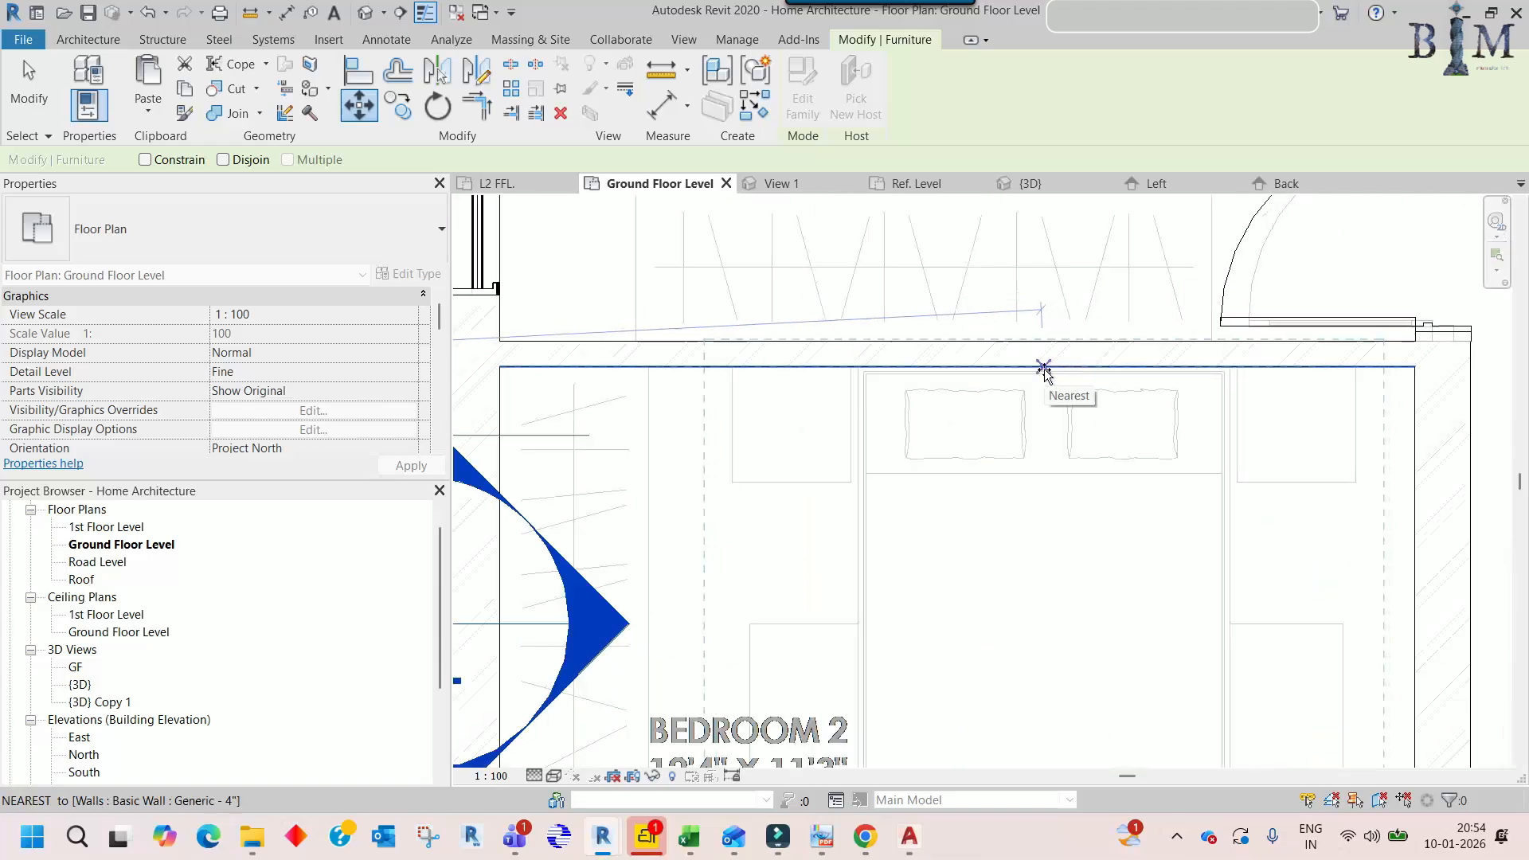
left_click(1043, 367)
scroll(1035, 446, "down", 2)
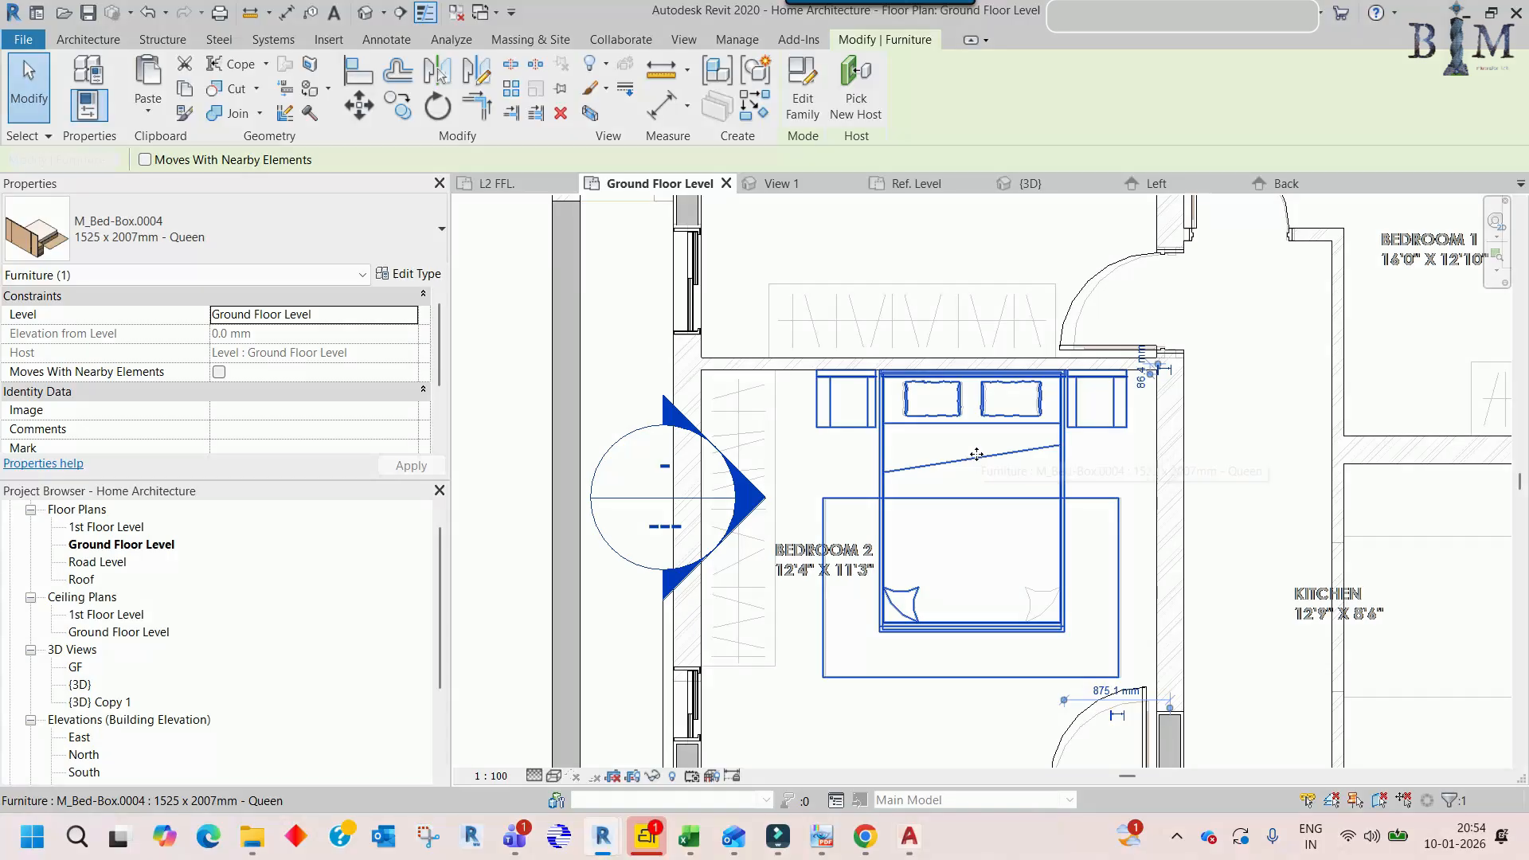
key("Escape")
- Compare the placed bed's headboard, foot and rug with the imported outlines in Bedroom 2
scroll(893, 429, "up", 3)
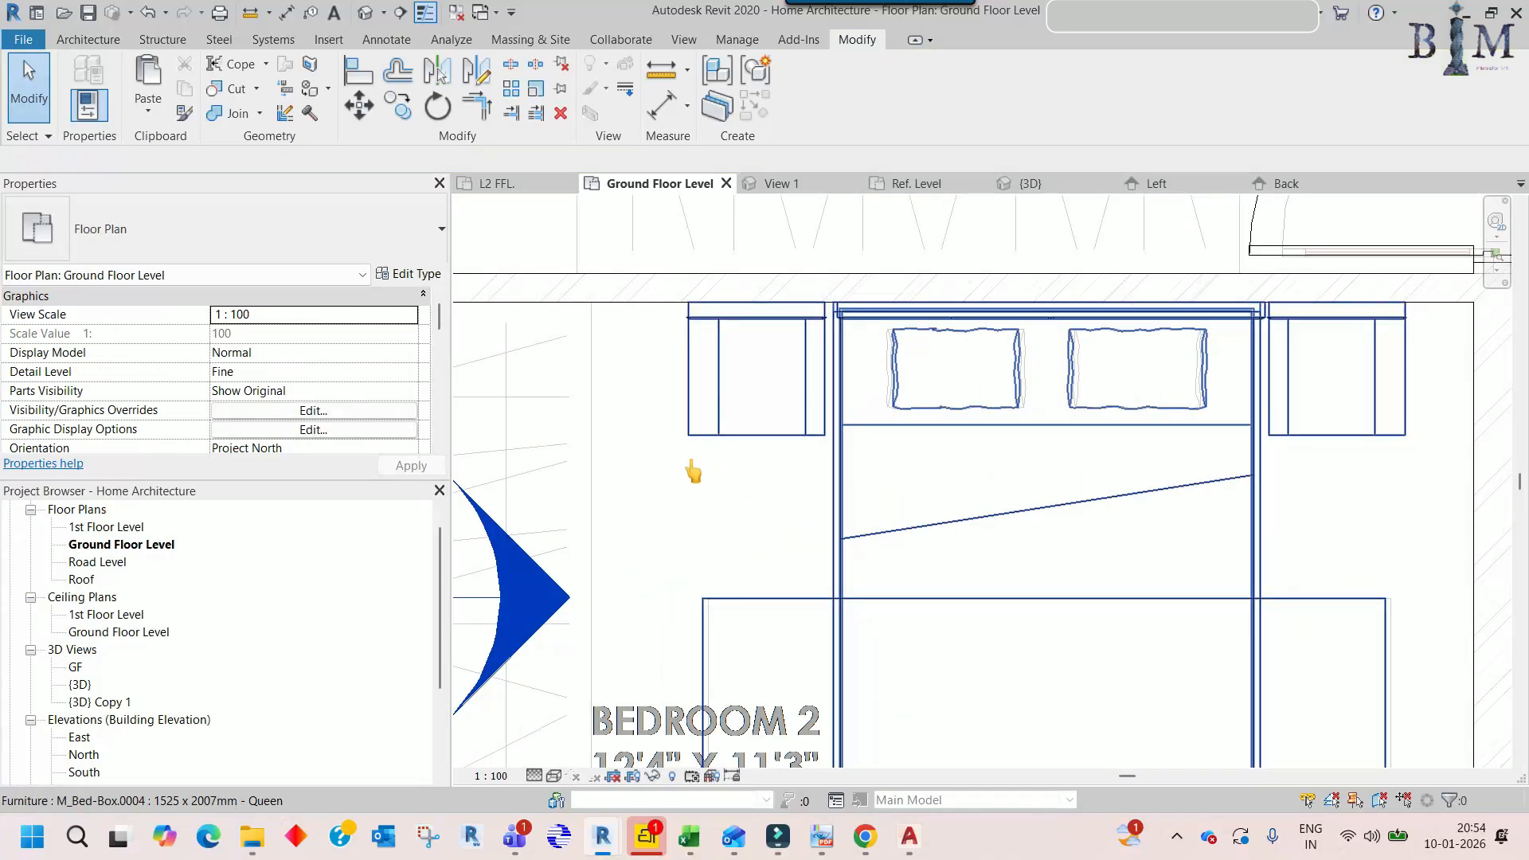
scroll(694, 473, "down", 3)
scroll(756, 647, "up", 5)
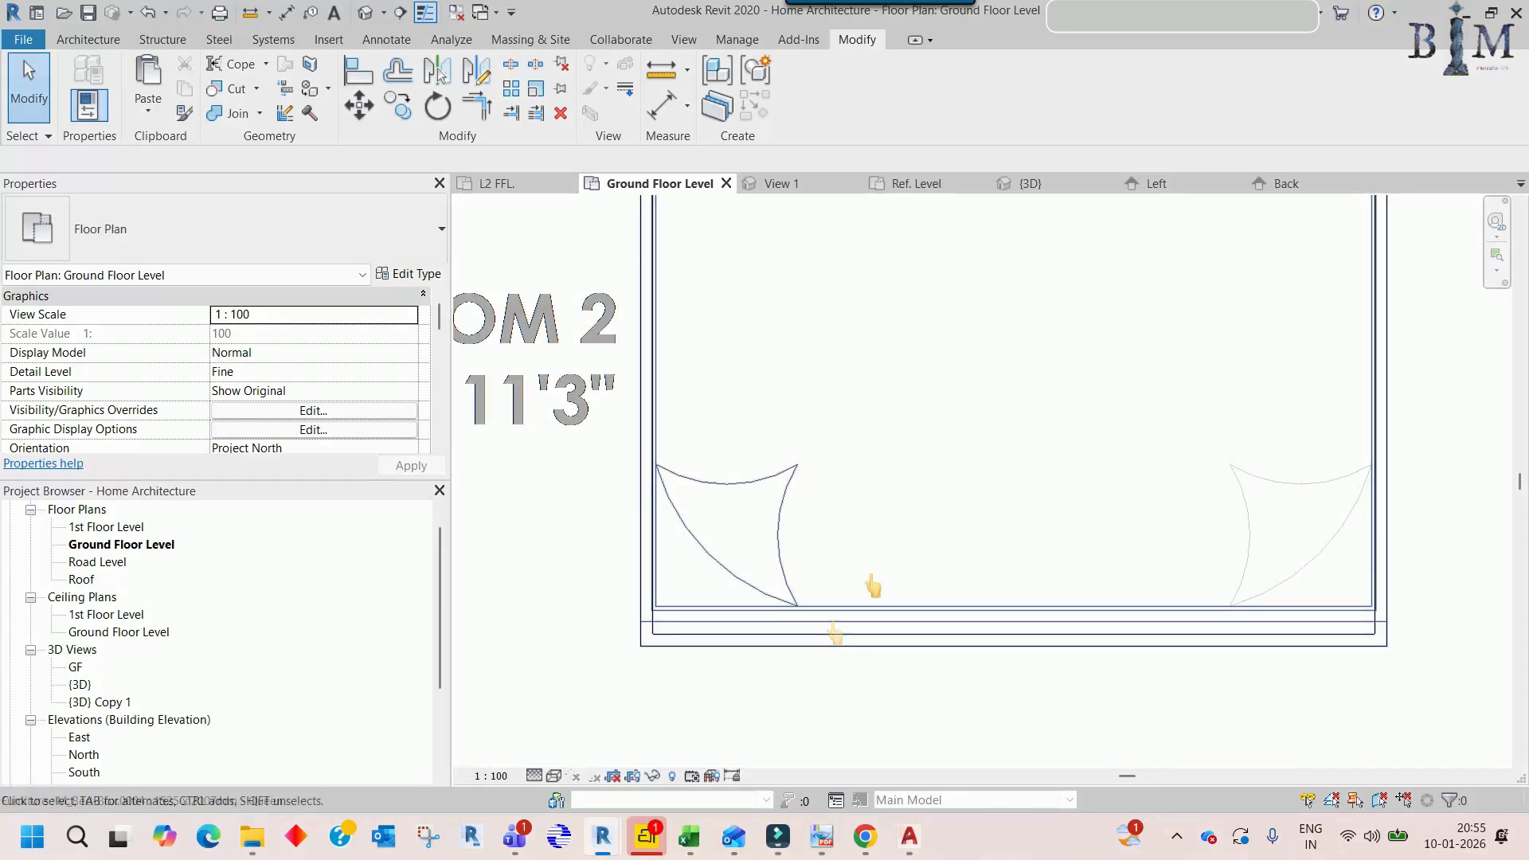
scroll(903, 596, "down", 3)
middle_click_drag(861, 359, 878, 474)
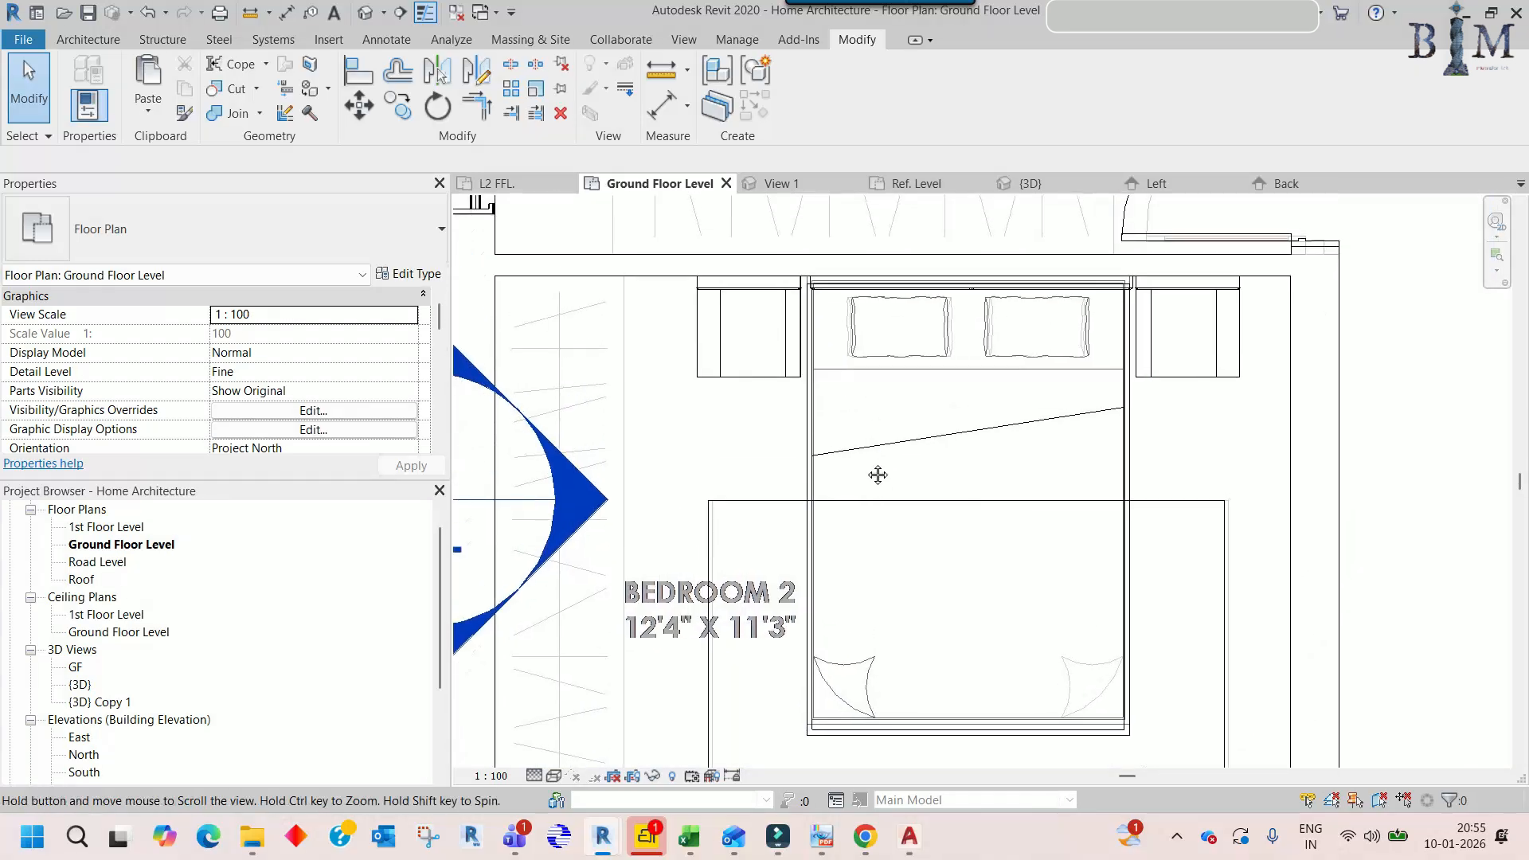
left_click(916, 371)
- Measure the imported Master Bedroom bed's length from the wall face to its foot edge with an aligned dimension
scroll(916, 370, "down", 3)
middle_click_drag(918, 374, 898, 744)
left_click(894, 414)
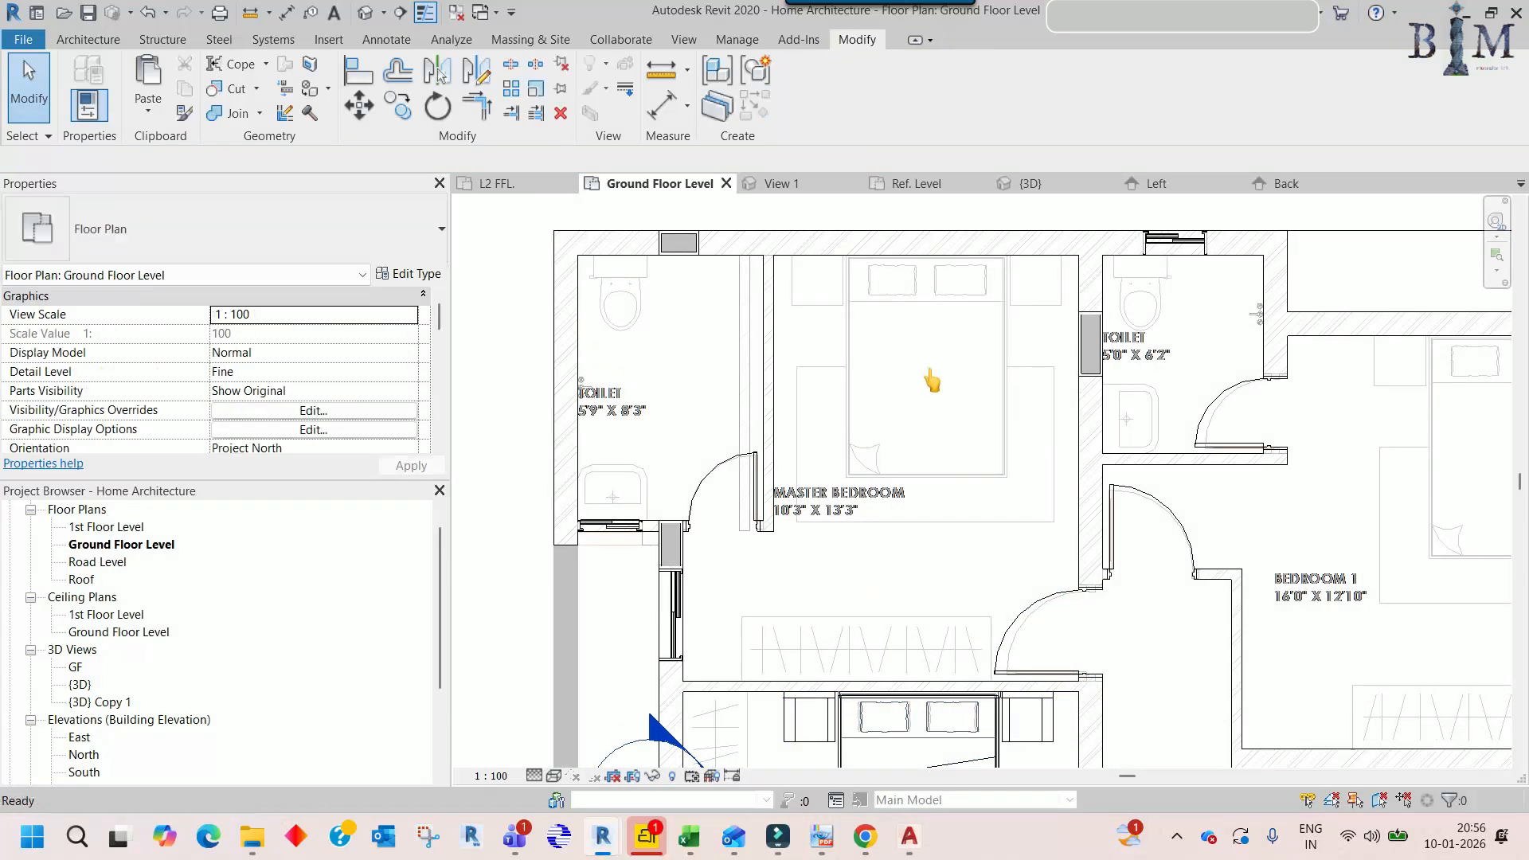
key("d")
key("i")
scroll(915, 253, "up", 2)
left_click(916, 254)
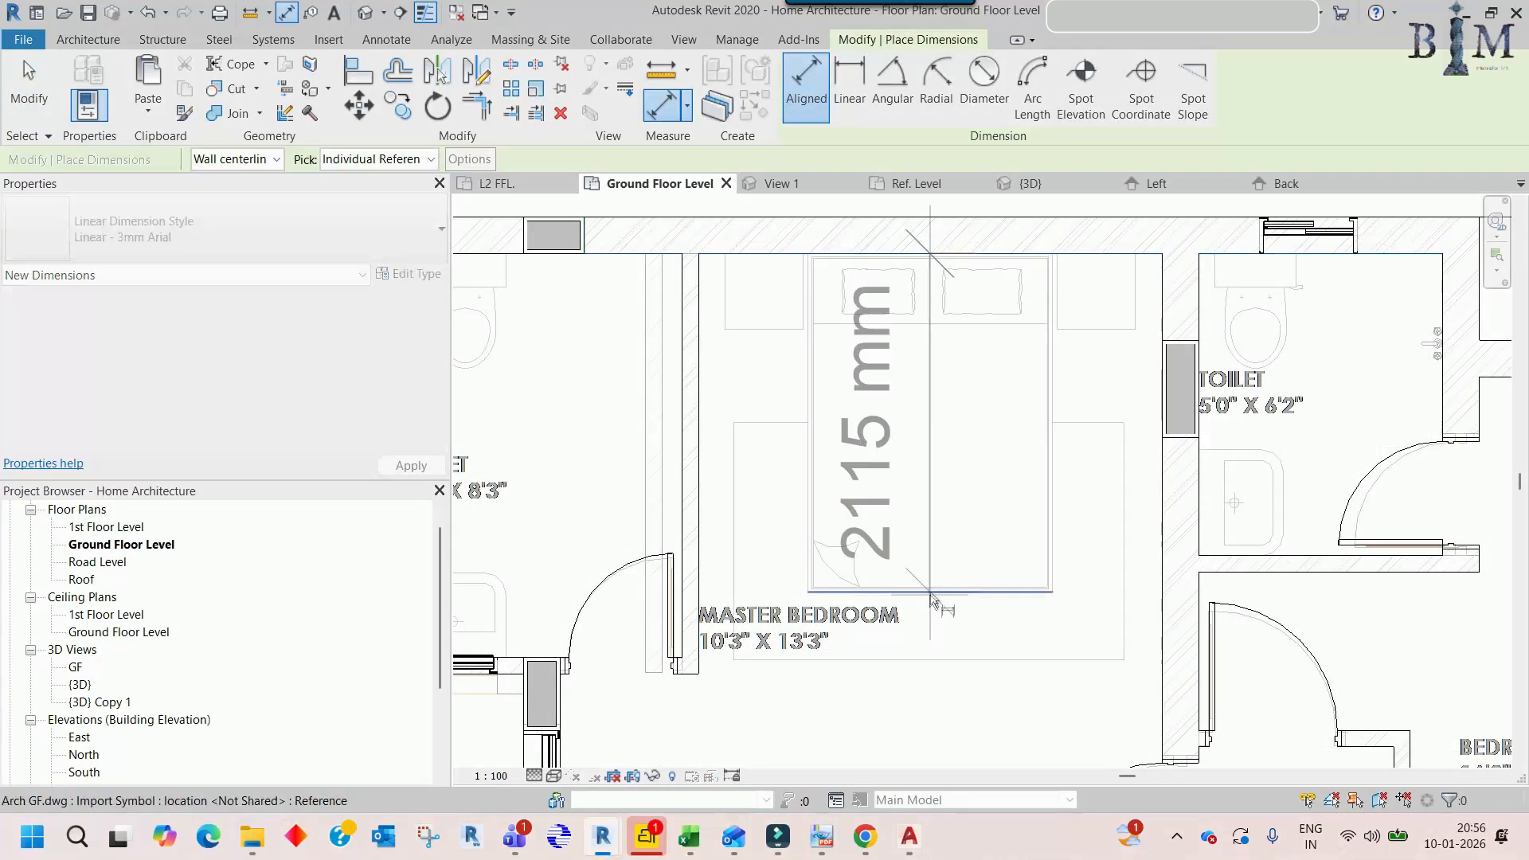
key("Escape")
scroll(945, 383, "down", 3)
middle_click_drag(976, 549, 957, 410)
key("Escape")
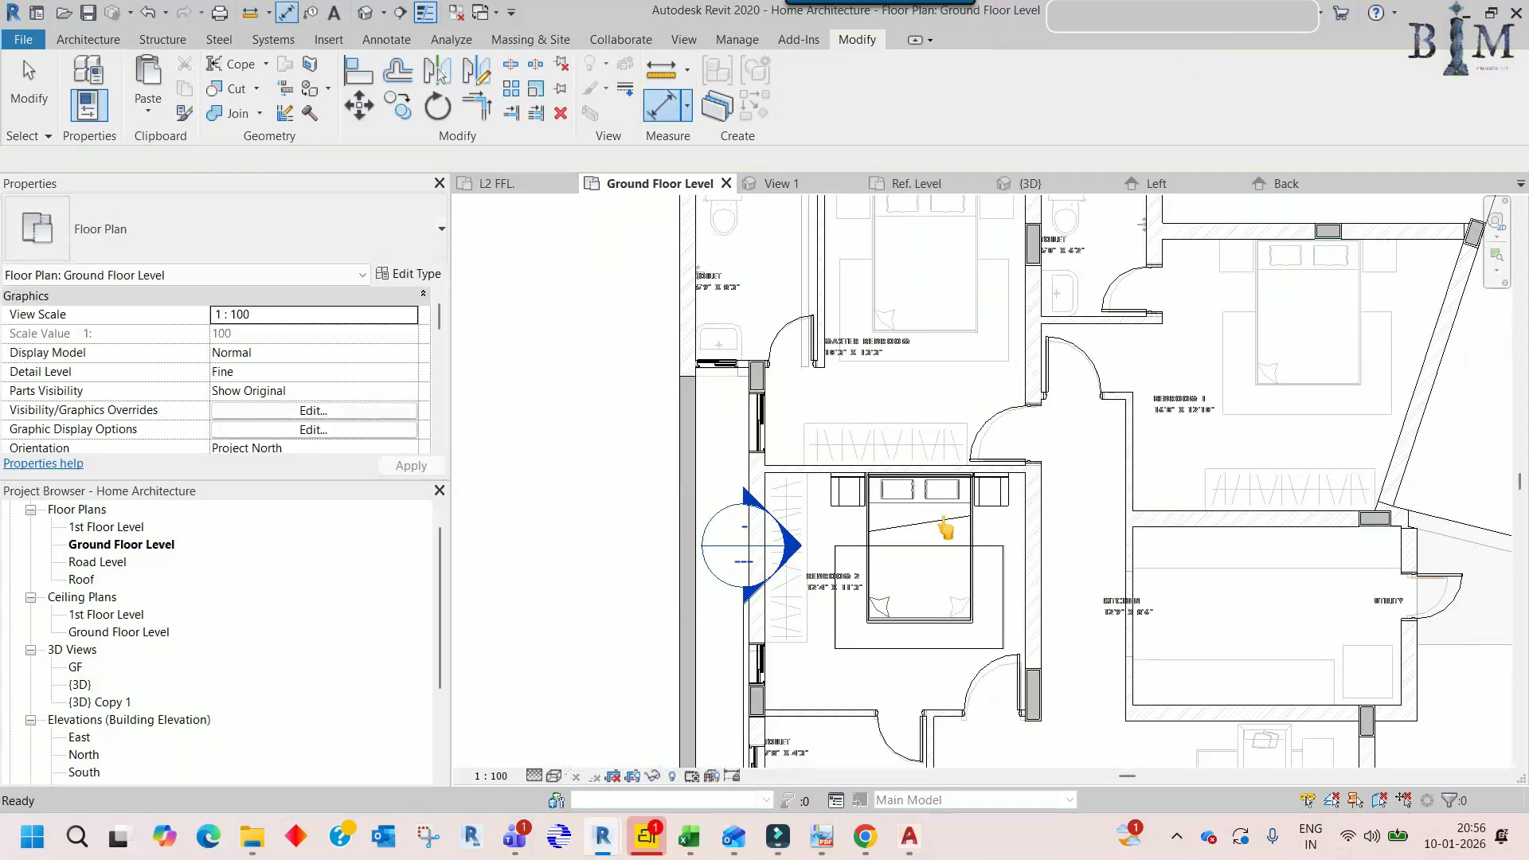
- Set the Length type parameter of the Bedroom 2 bed to 2115 mm
left_click(946, 529)
left_click(421, 278)
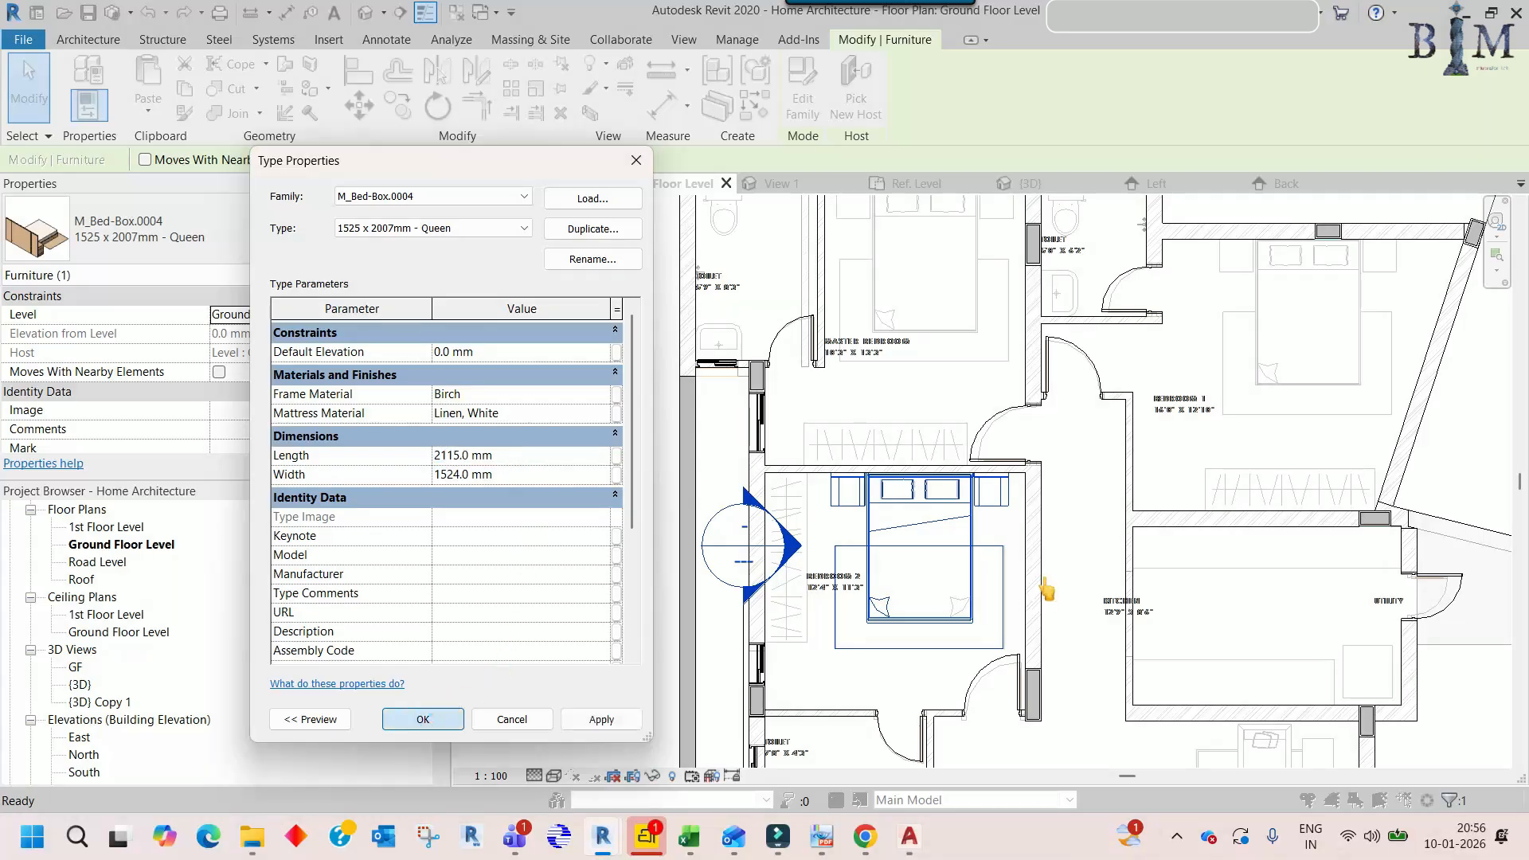
key("Escape")
scroll(806, 627, "up", 6)
scroll(806, 626, "down", 6)
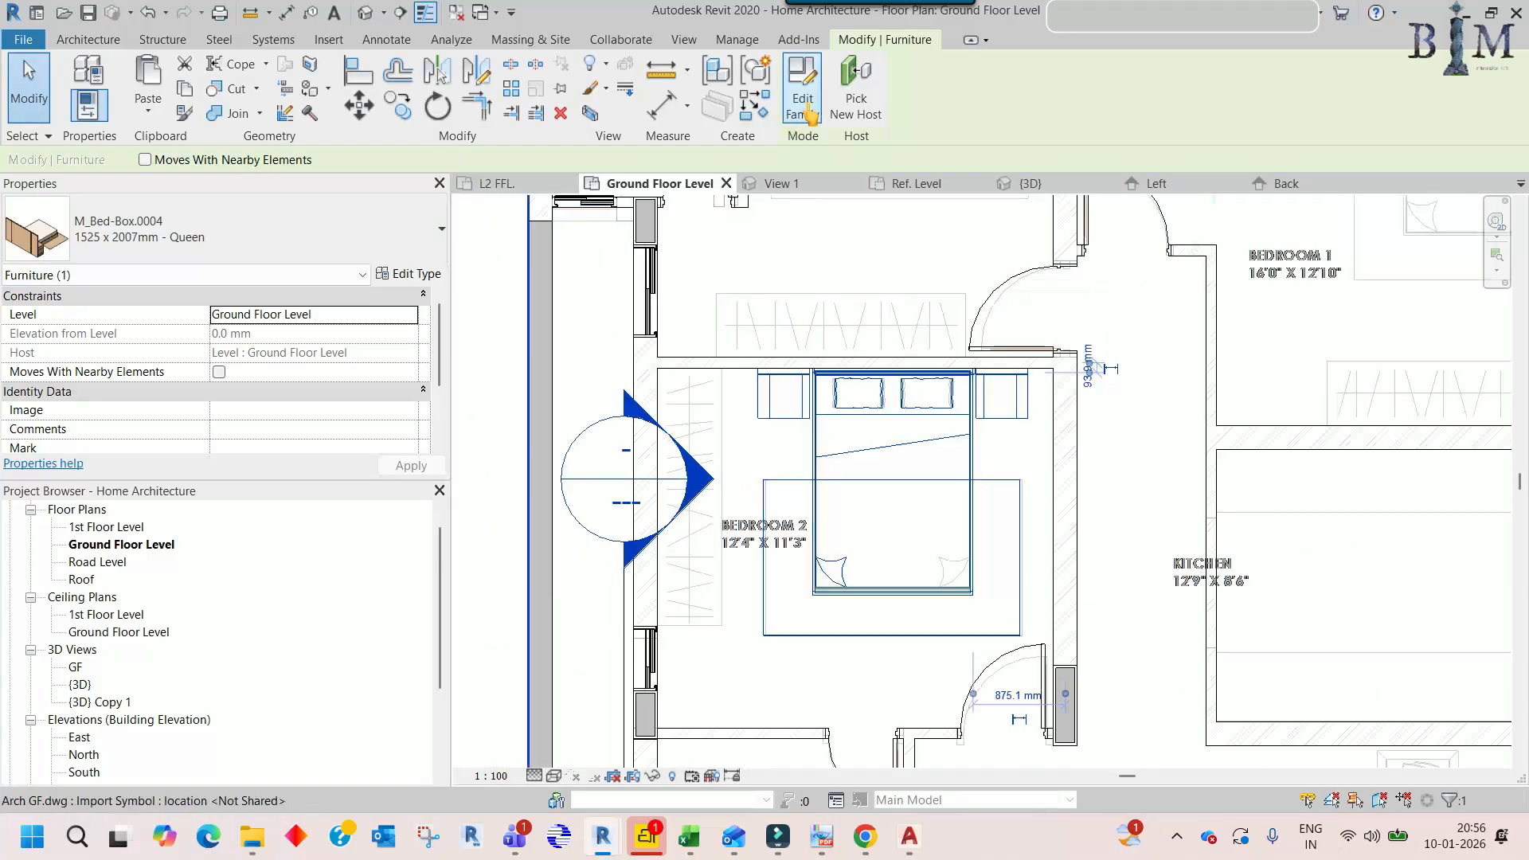
- Open the bed family for editing, examine its Ref. Level plan, and return to the project's Ground Floor Level plan
left_click(806, 112)
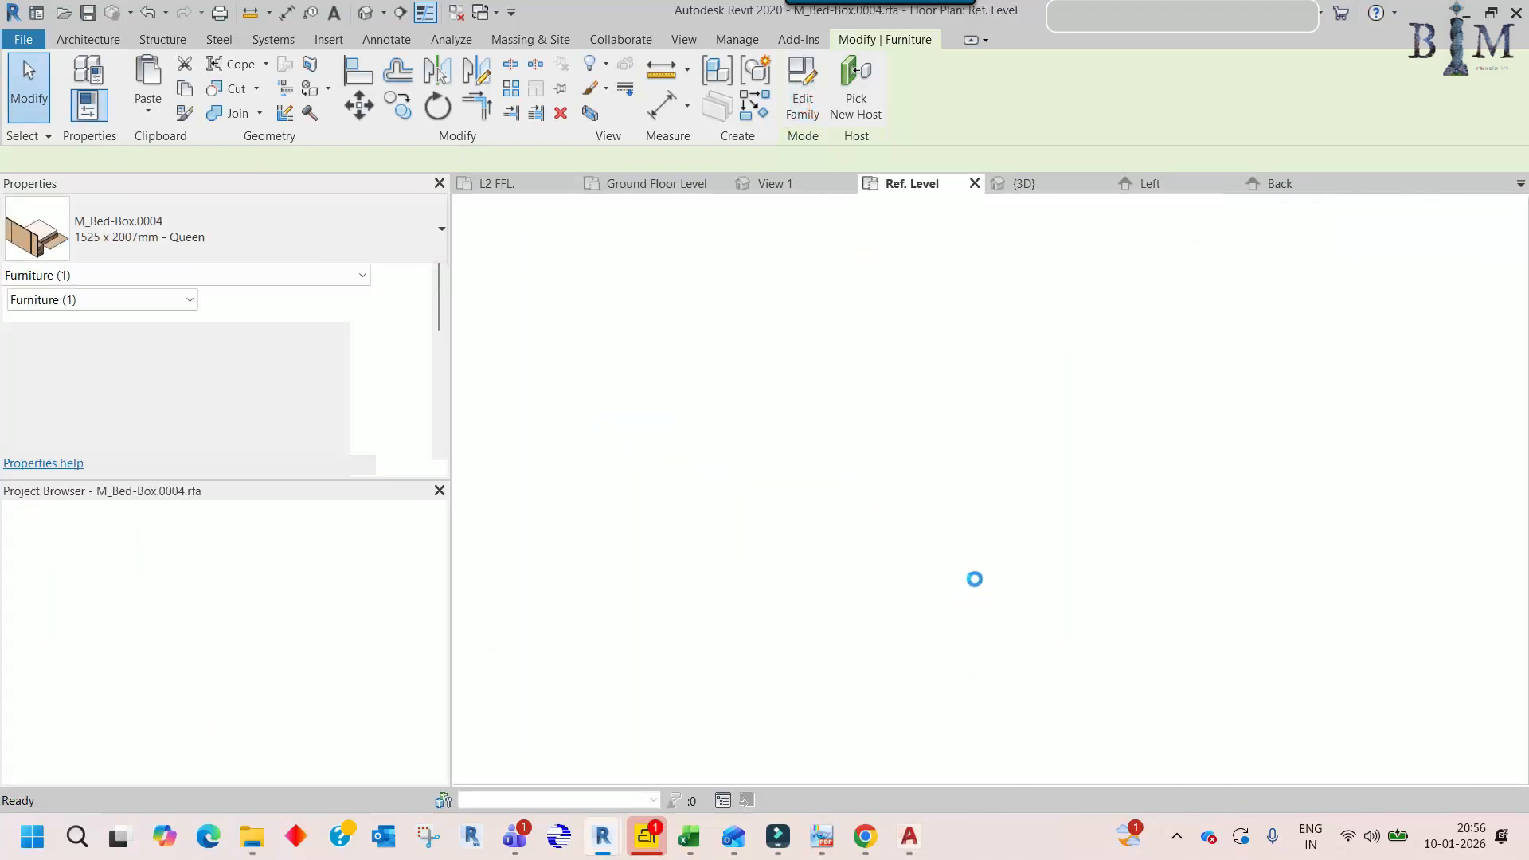
scroll(1109, 385, "up", 5)
scroll(1158, 481, "down", 3)
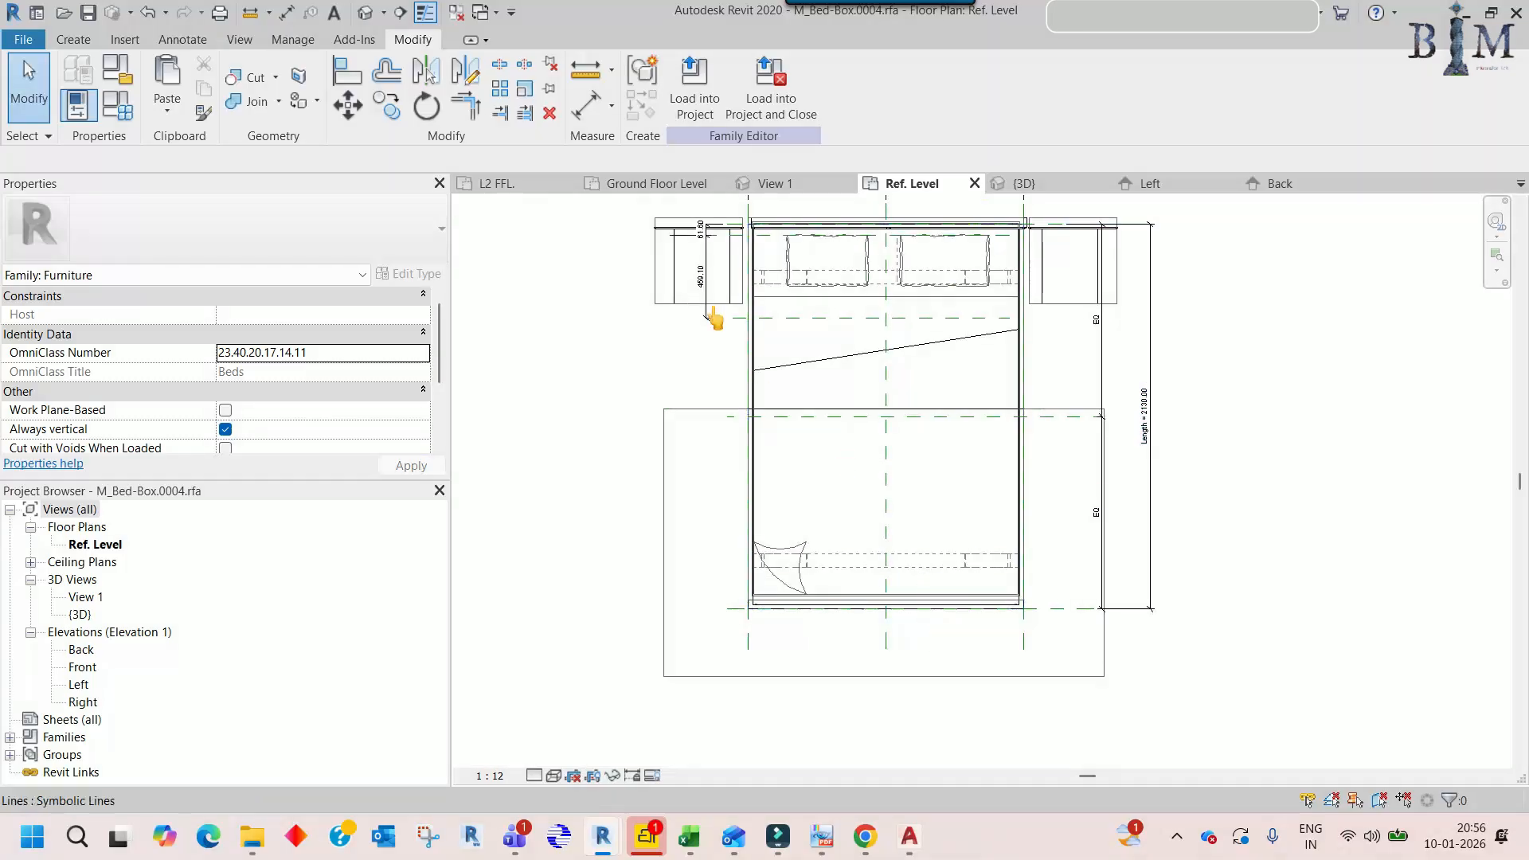
left_click(625, 188)
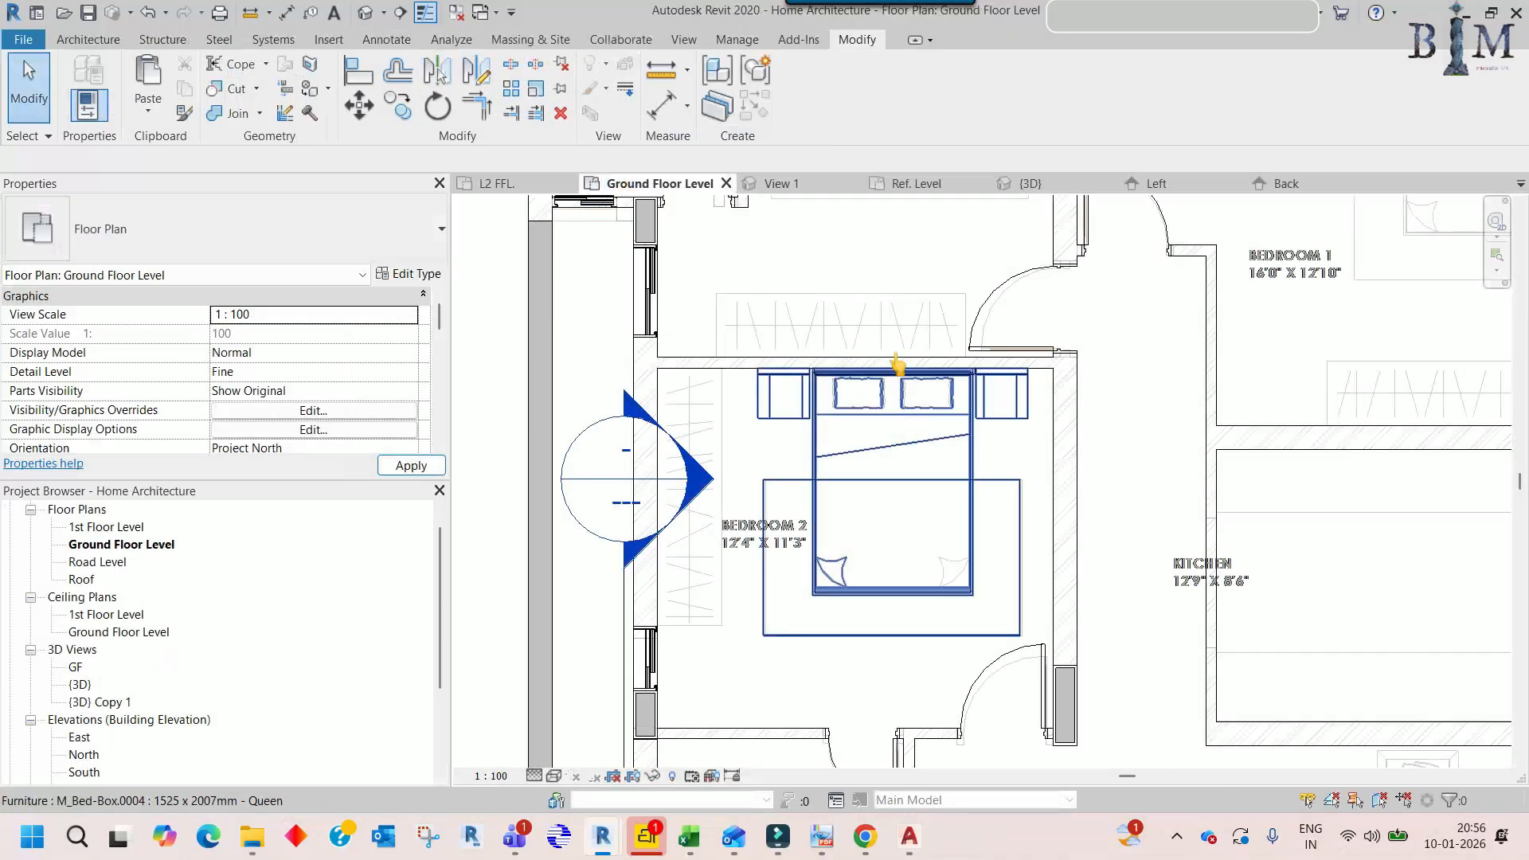
- Check the imported Master Bedroom bed outline's length between the wall face and foot edge with a temporary aligned dimension
middle_click_drag(895, 369, 907, 667)
key("d")
key("i")
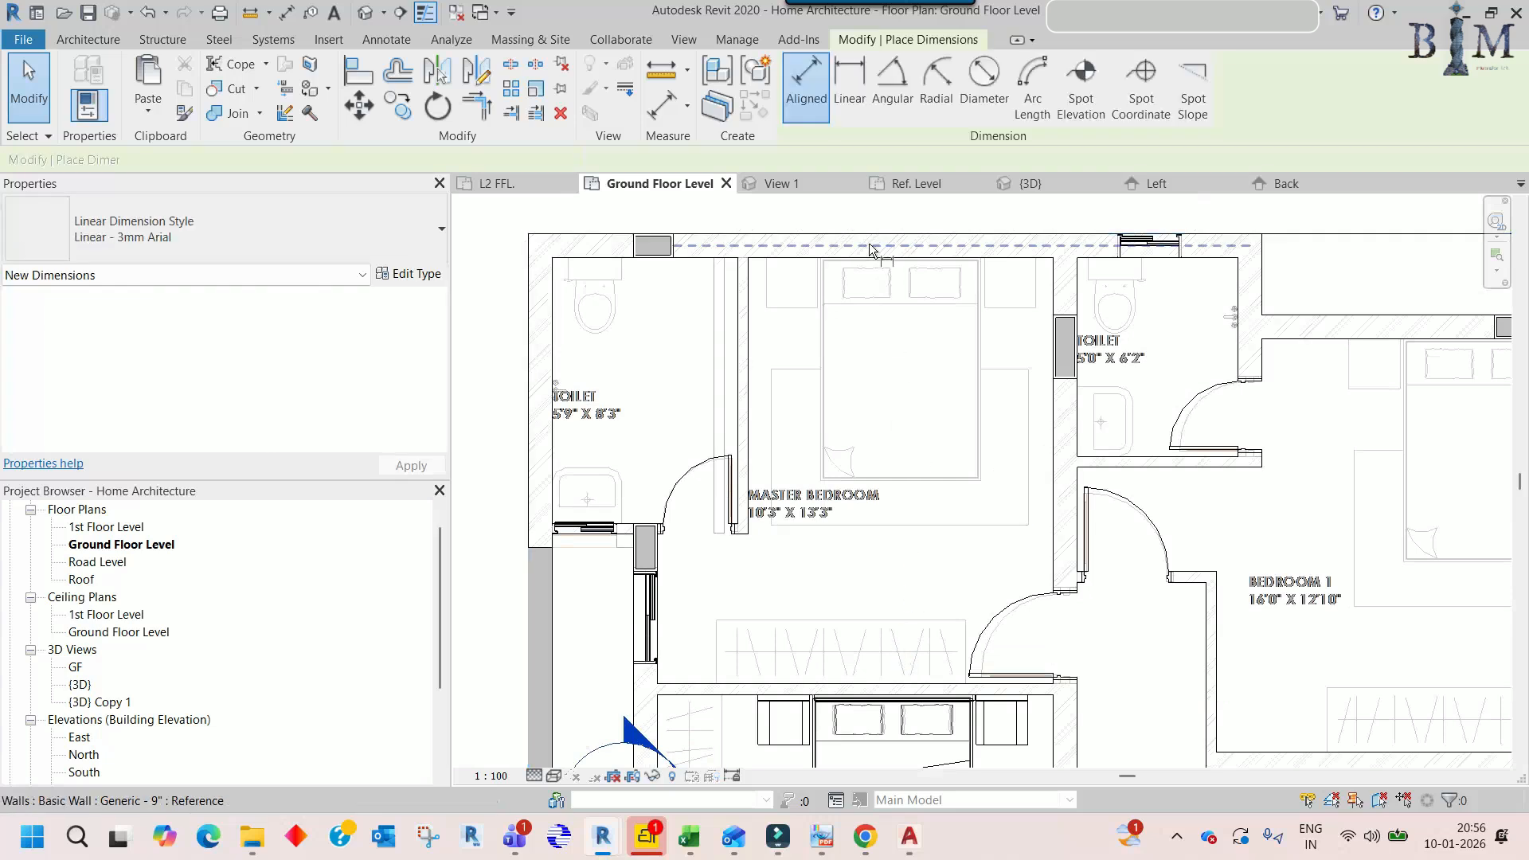
scroll(858, 271, "up", 2)
left_click(858, 265)
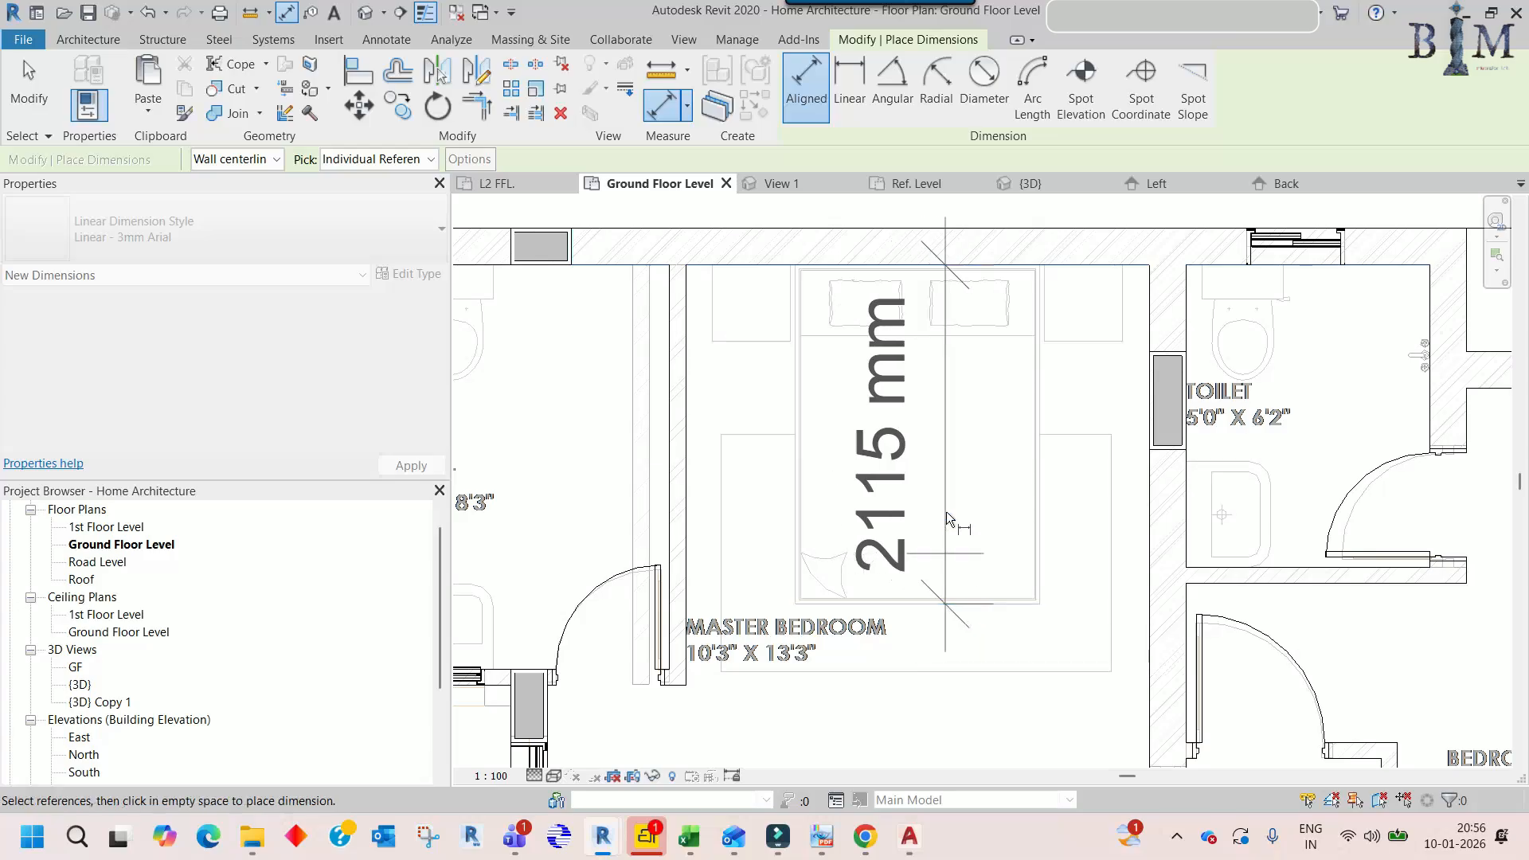
key("Escape")
key("Escape")
scroll(905, 419, "down", 5)
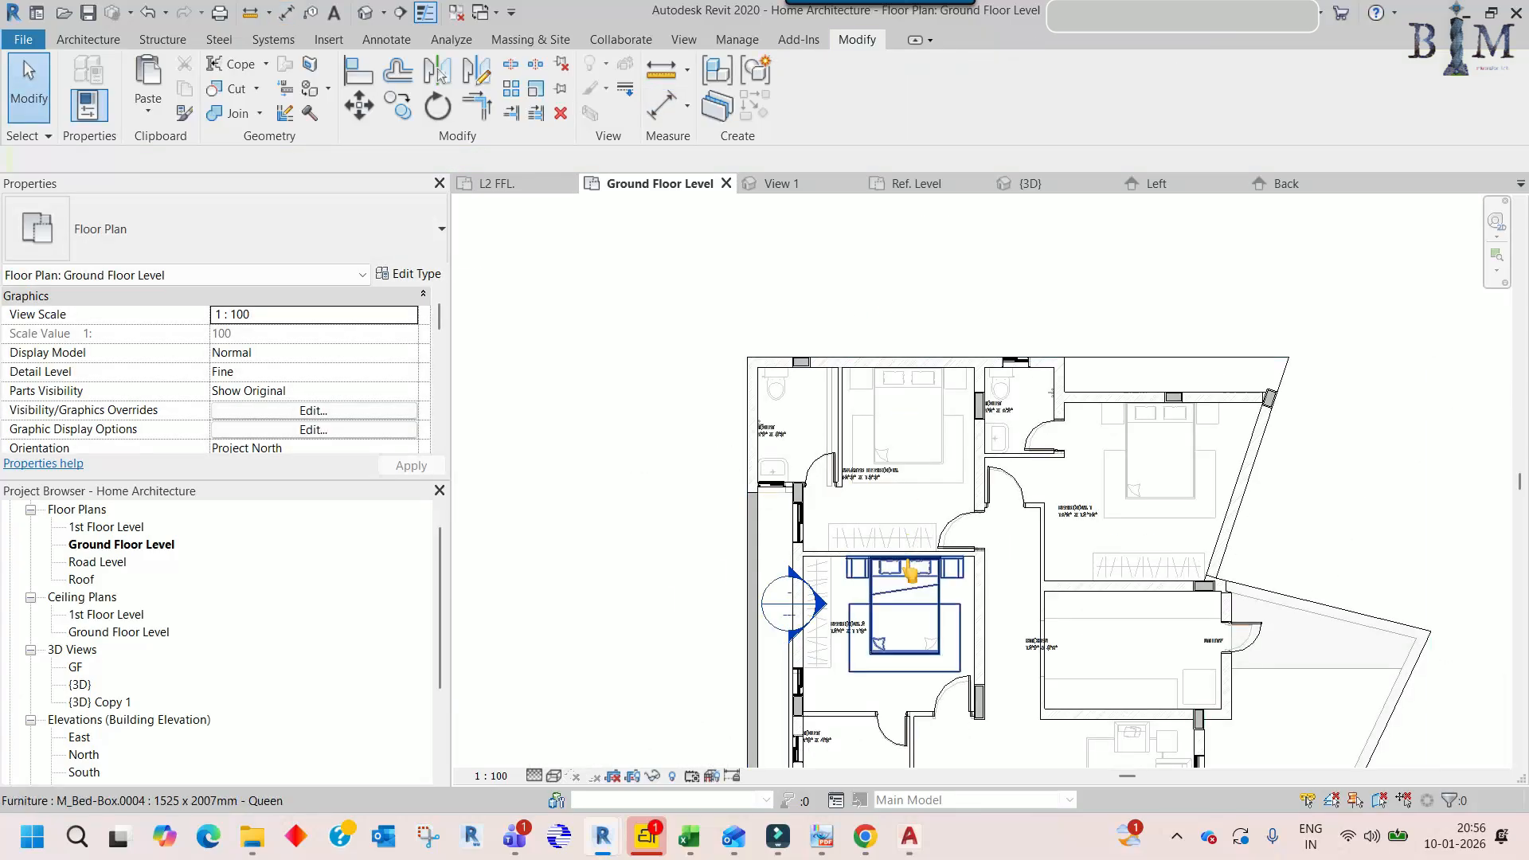
- Open the Bedroom 2 bed family for editing and examine the headboard and foot edges in its Ref. Level plan
double_click(915, 569)
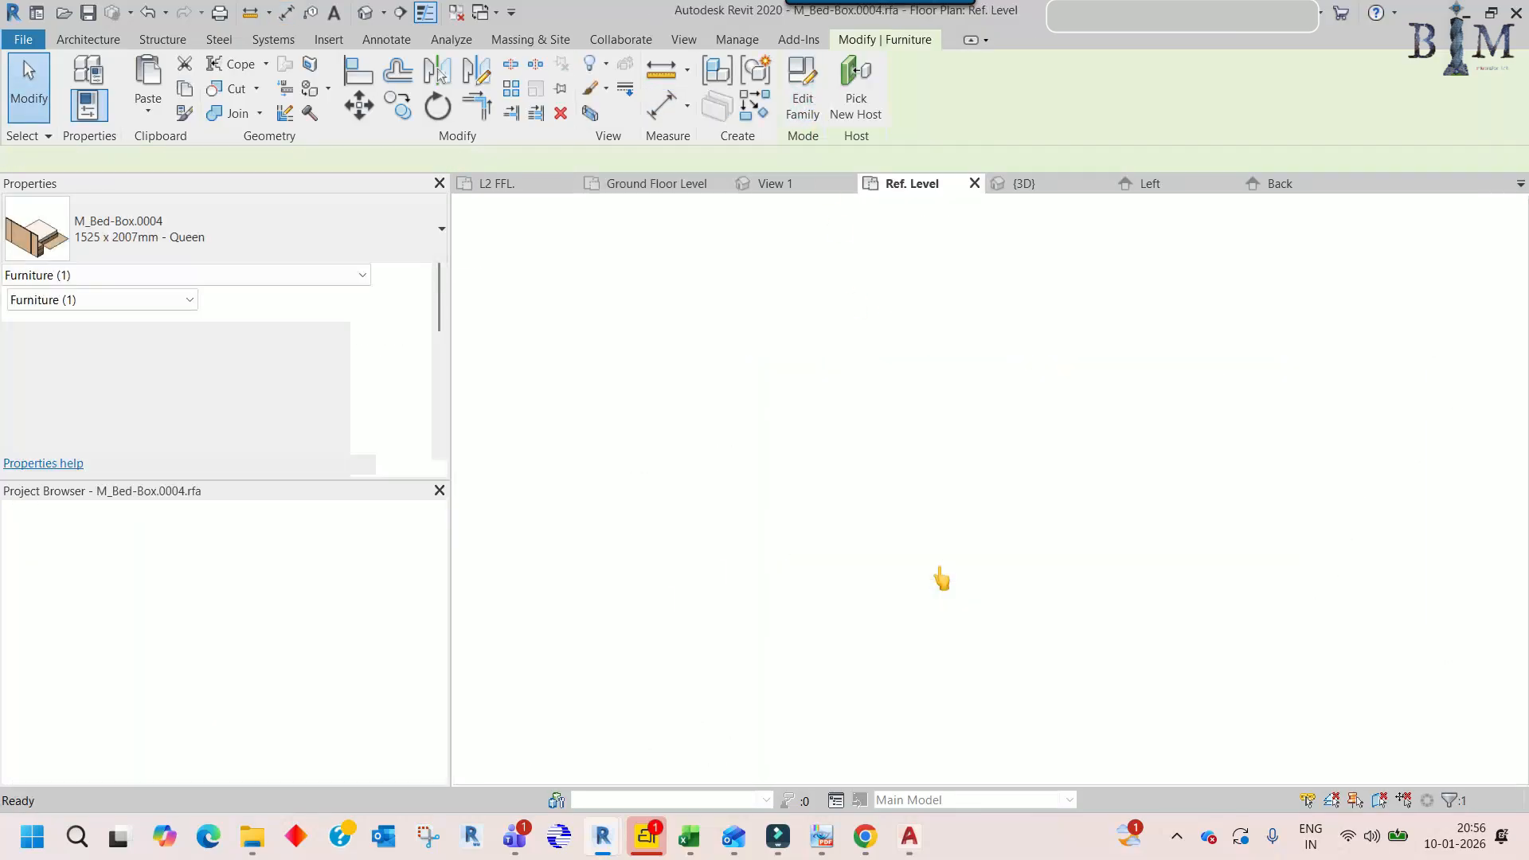
middle_click_drag(872, 530, 837, 539)
scroll(1115, 355, "up", 3)
middle_click_drag(1100, 455, 1189, 383)
middle_click_drag(1176, 528, 1263, 380)
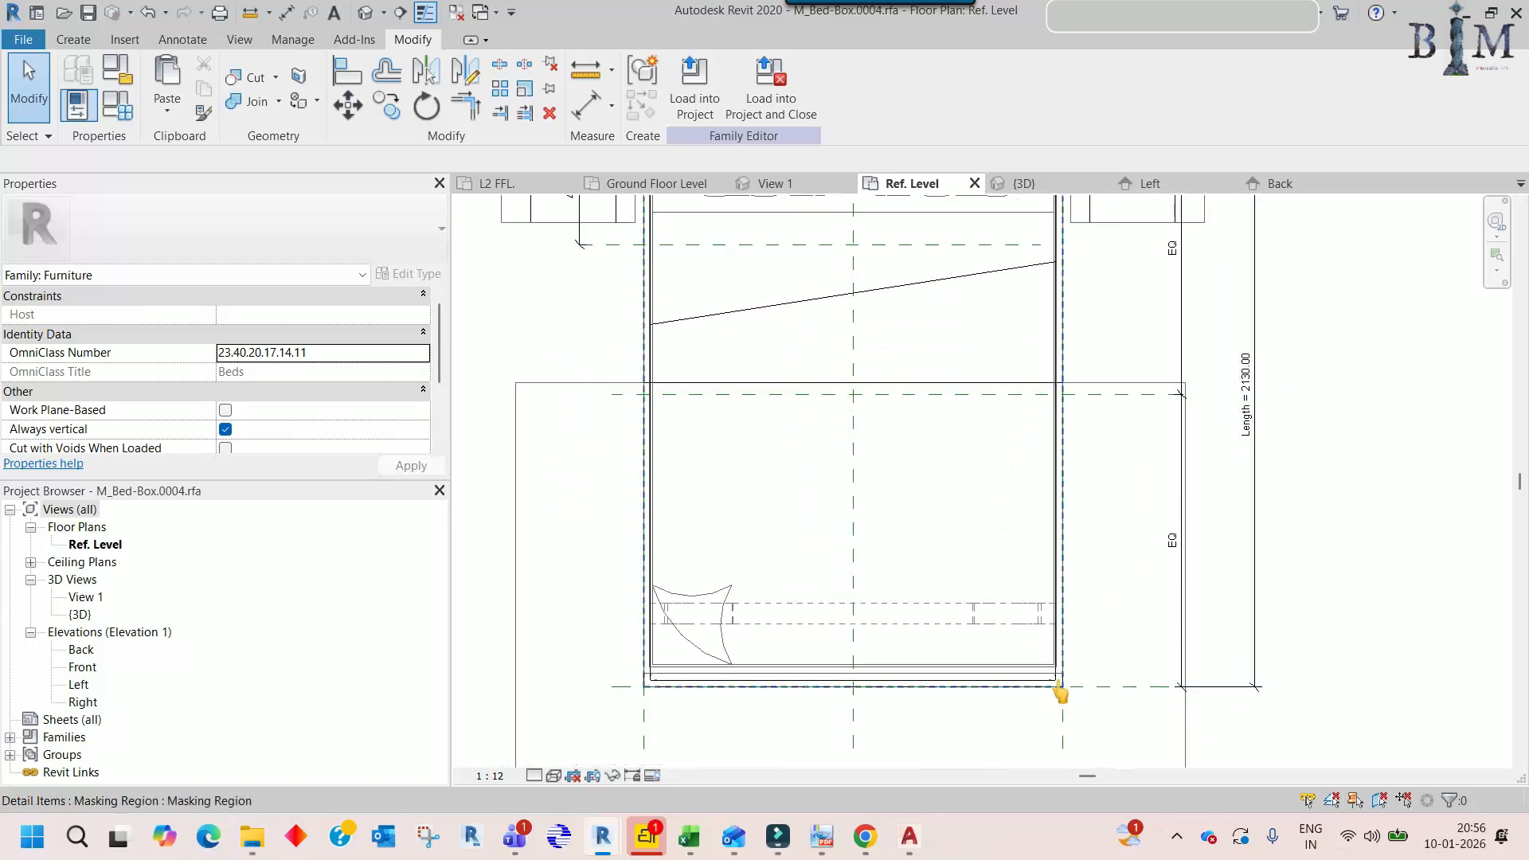
middle_click_drag(1153, 518, 1116, 694)
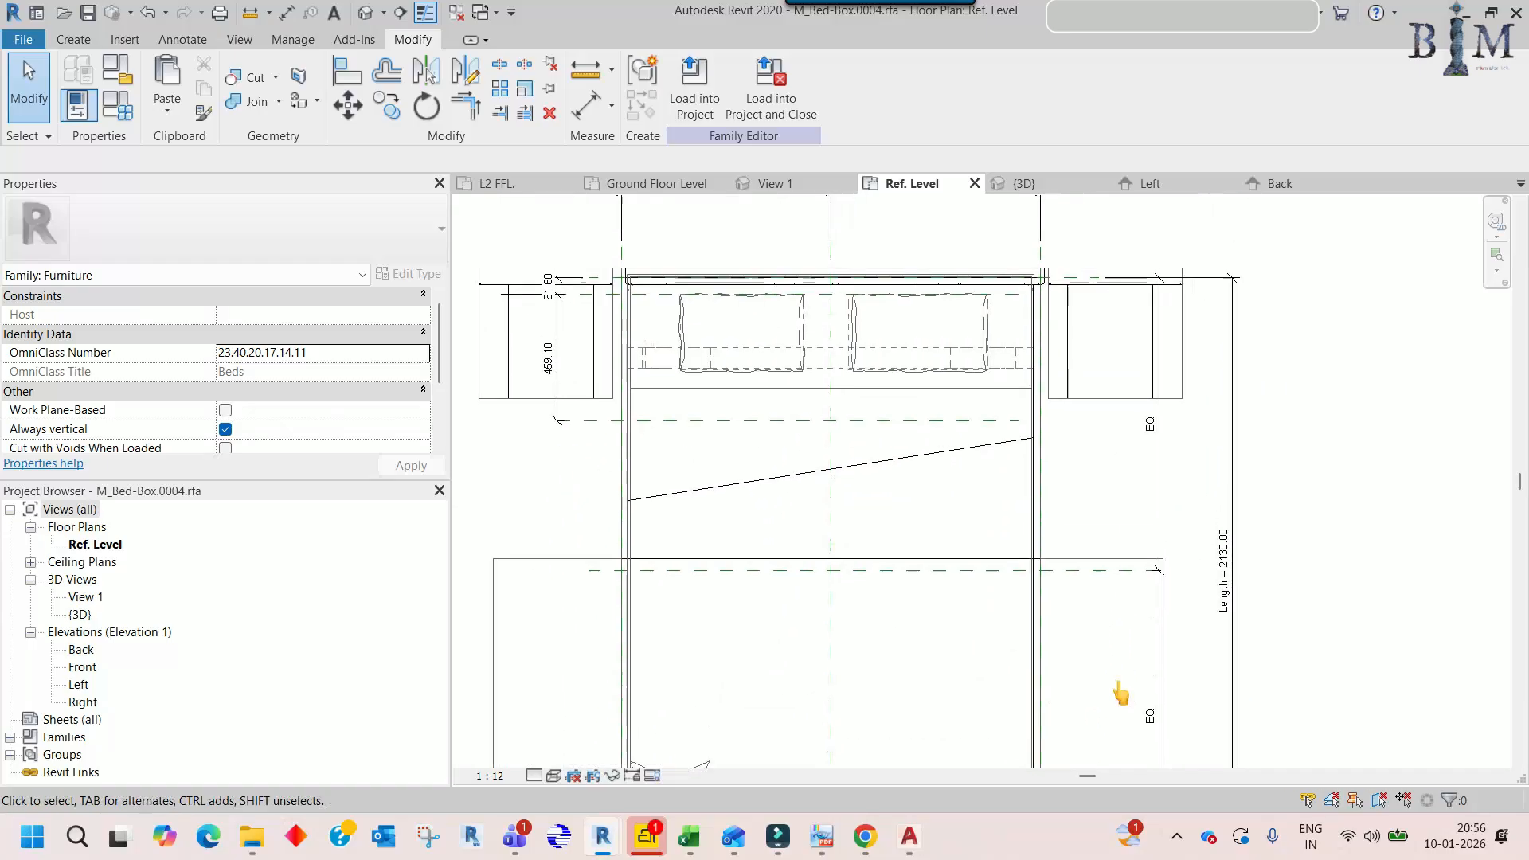
middle_click_drag(1073, 520, 1093, 306)
scroll(1011, 661, "up", 2)
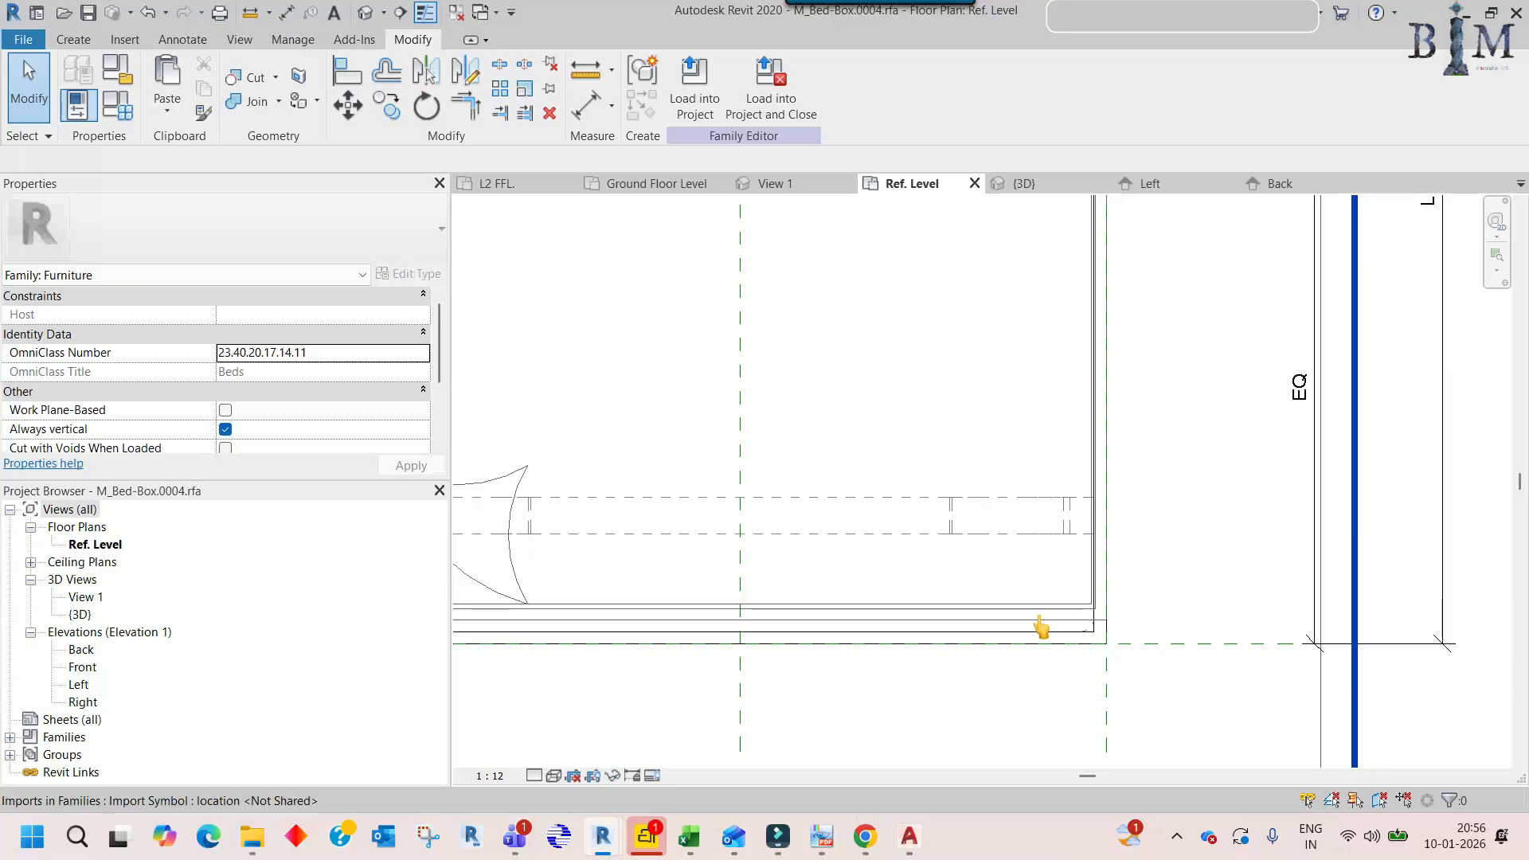
- Measure the gap between the imported bed outline's foot edge and the foot reference plane with a temporary aligned dimension
left_click(1038, 625)
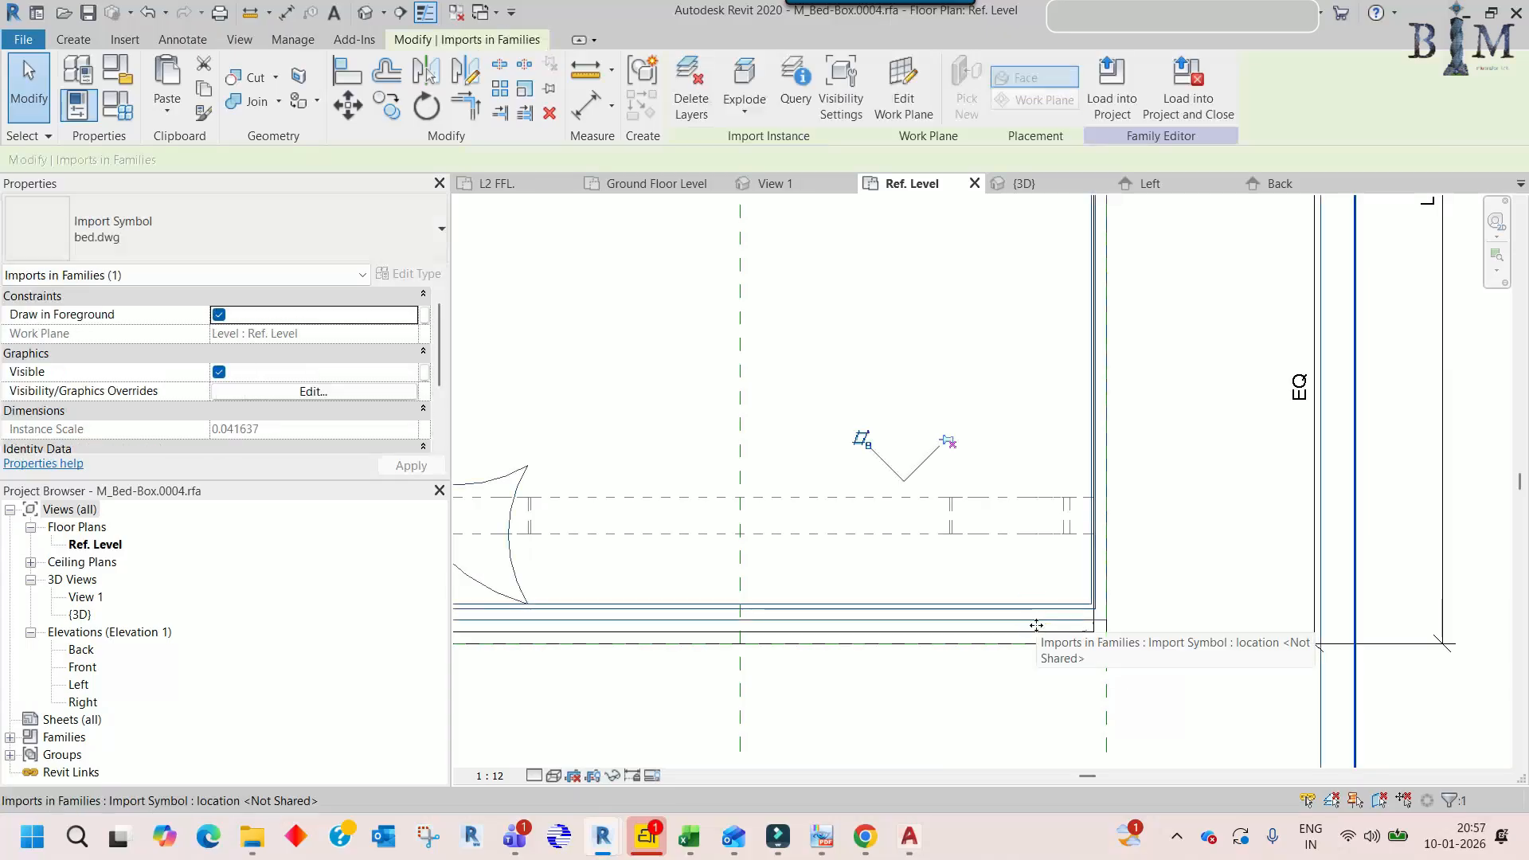
key("d")
key("i")
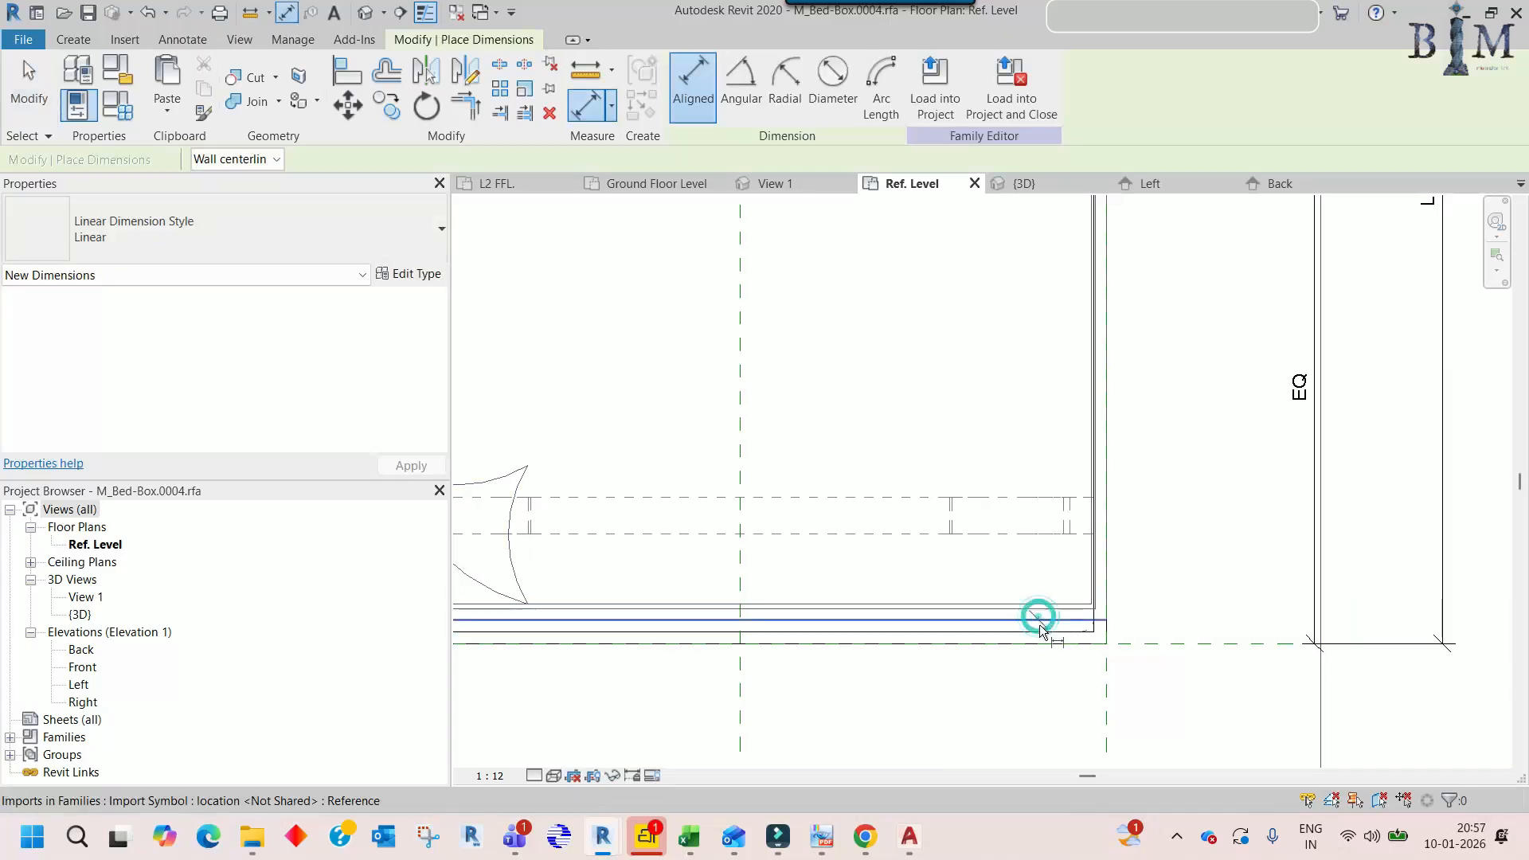
left_click(1043, 658)
scroll(1037, 677, "up", 2)
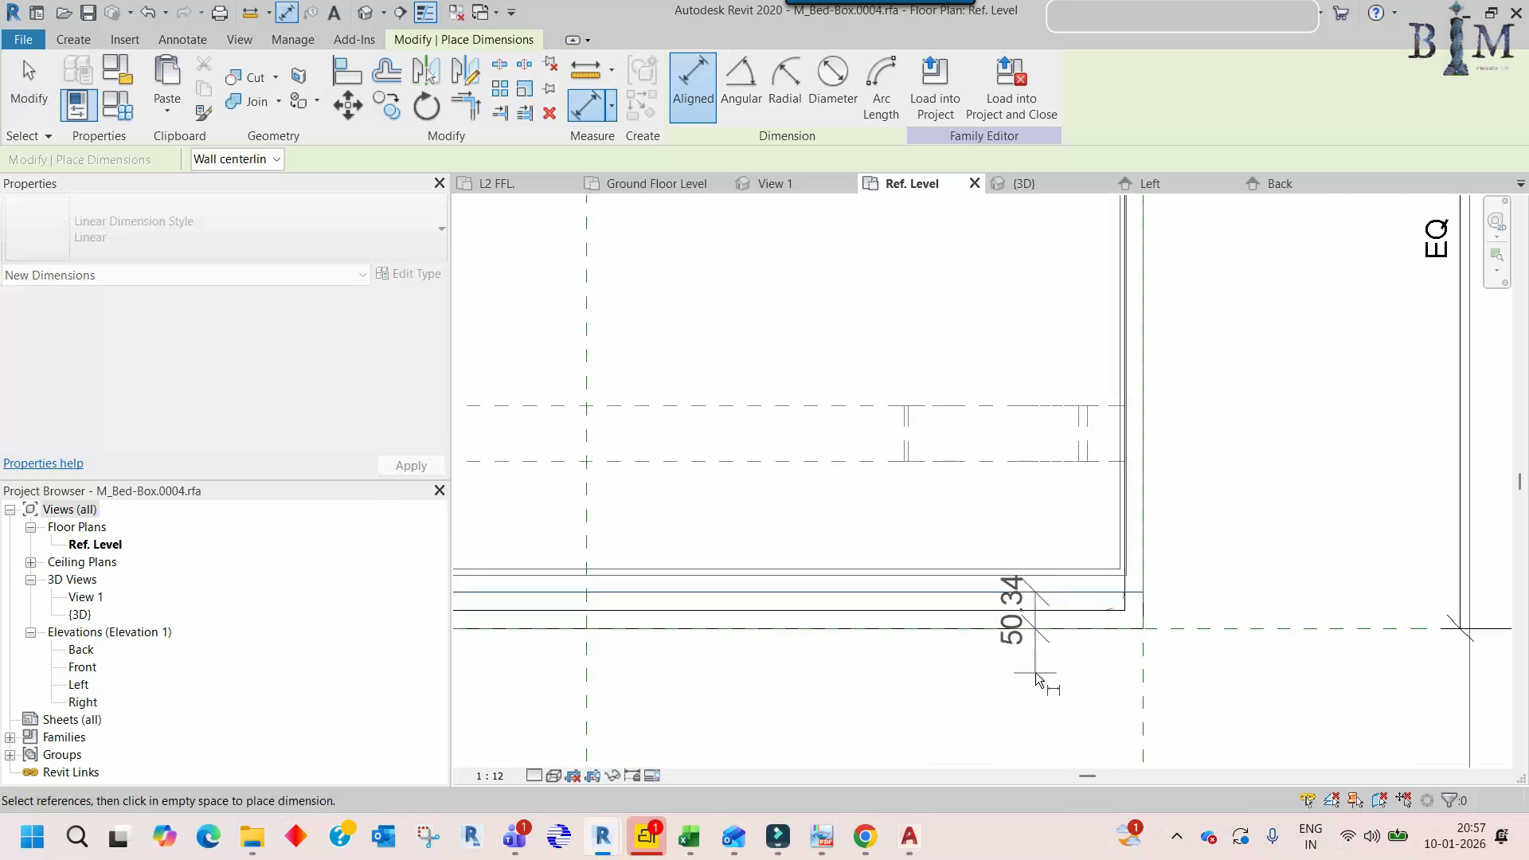
scroll(1037, 676, "down", 5)
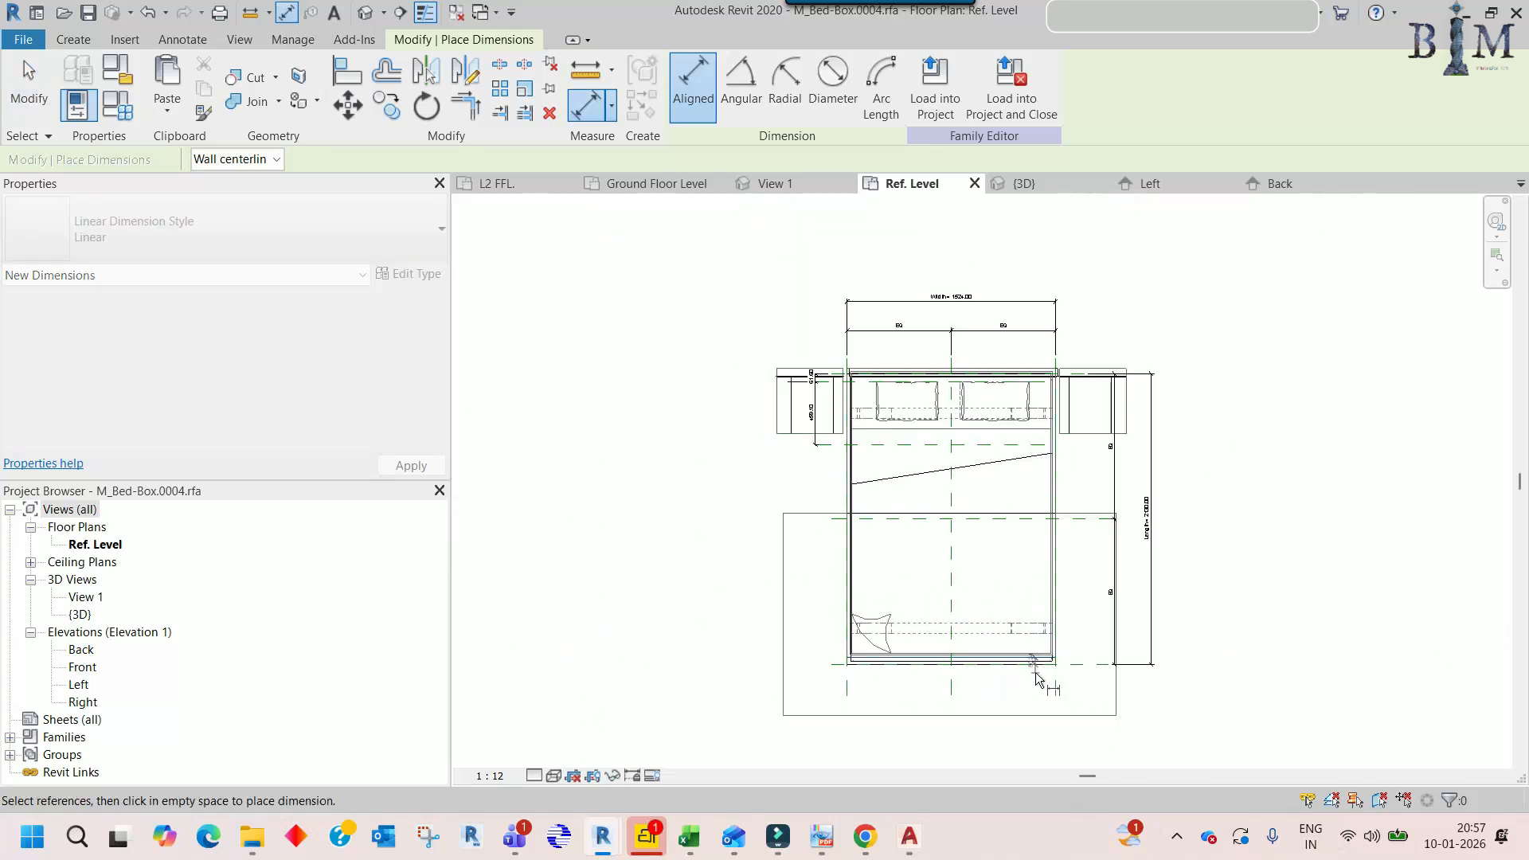
scroll(1037, 678, "up", 5)
key("Escape")
key("Escape")
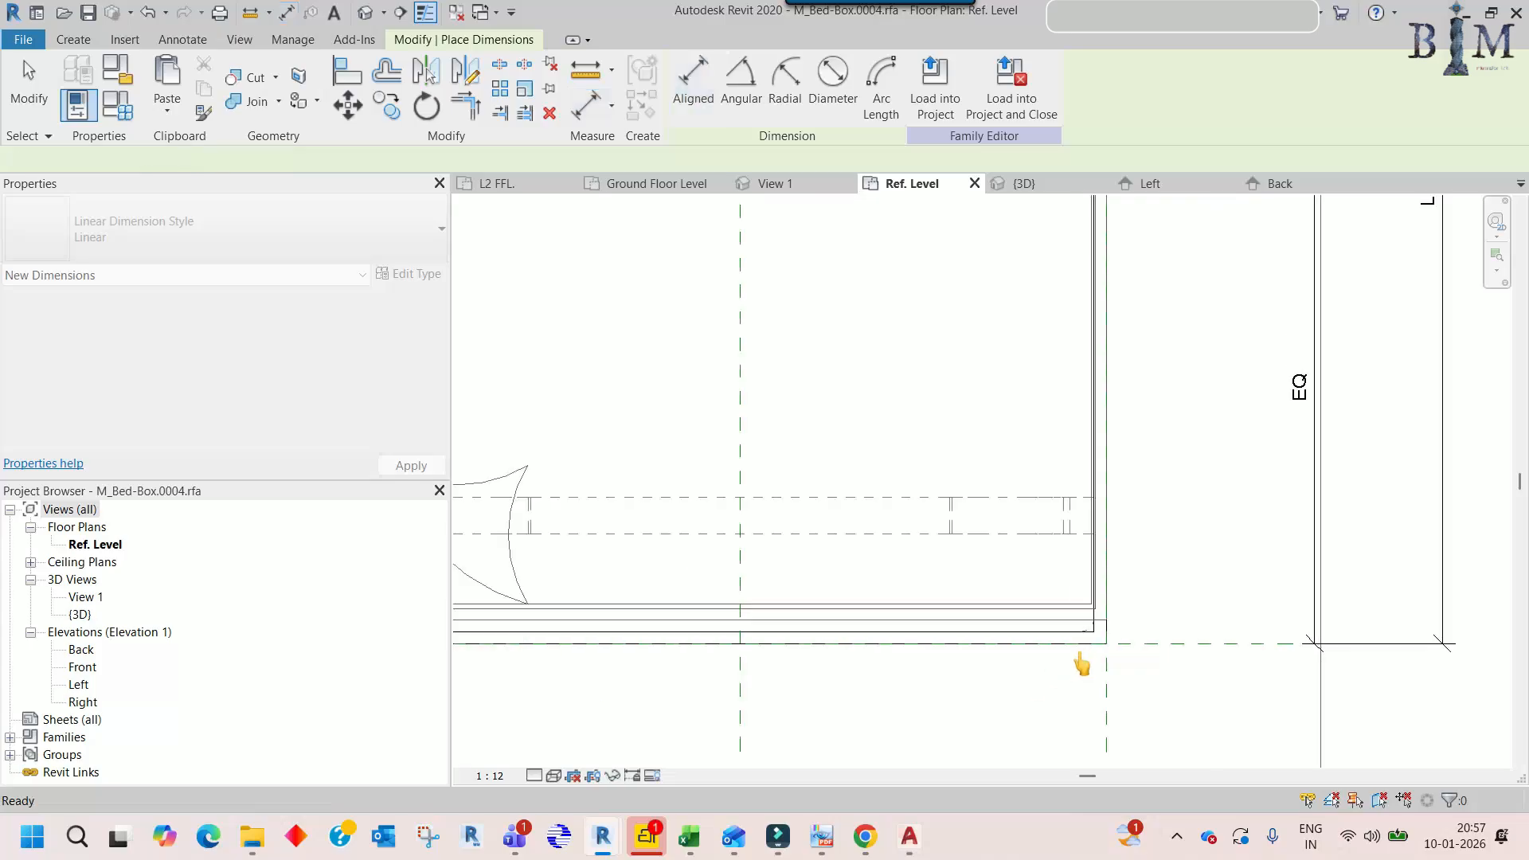
- Set the Length parameter of the family type 1525 x 2007mm - Queen to 2079.66 mm
scroll(1082, 663, "down", 5)
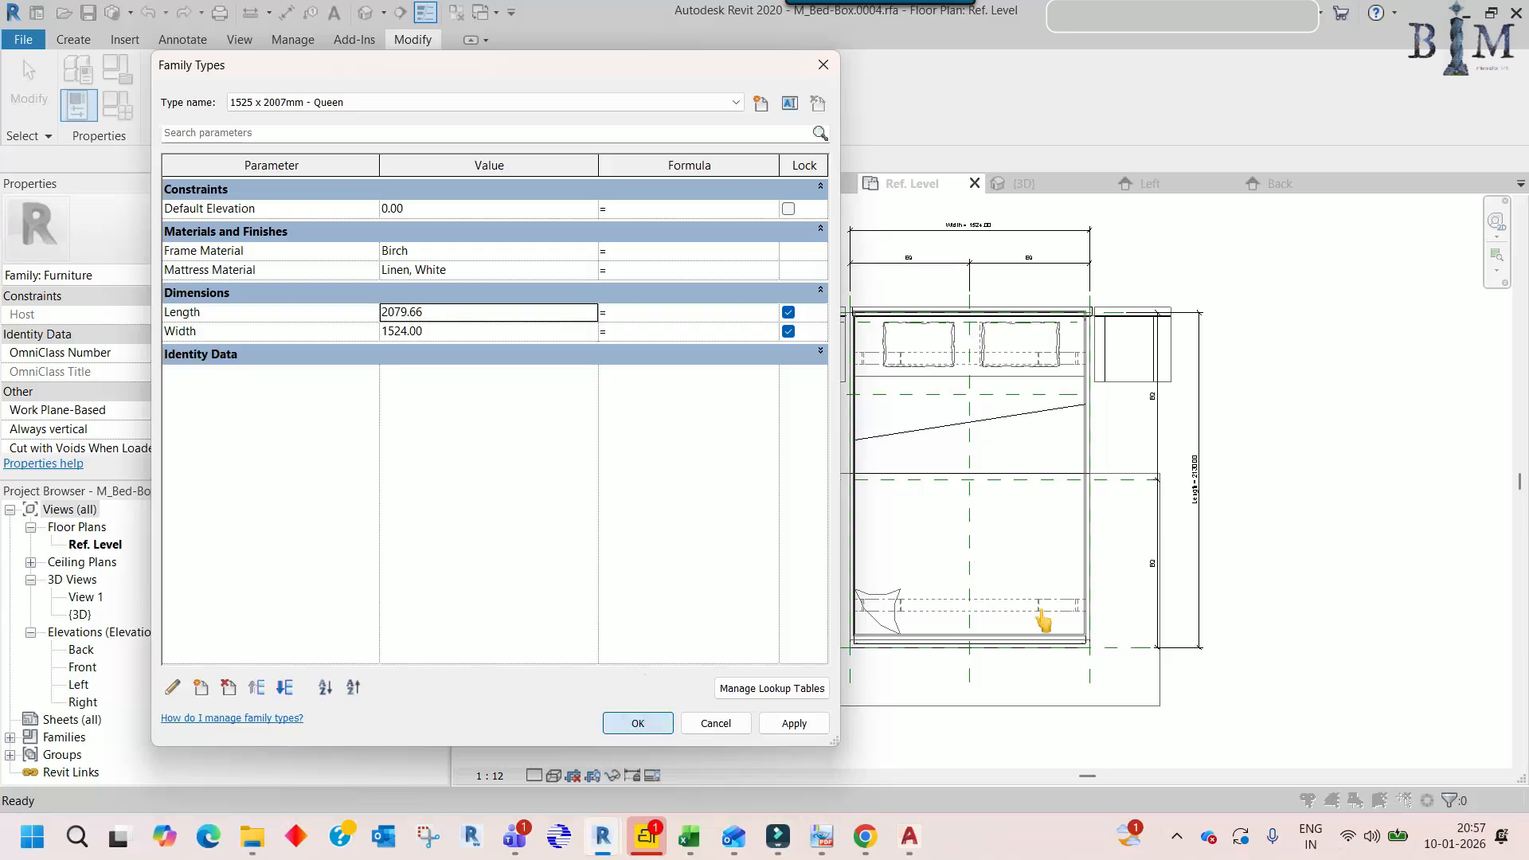
key("Return")
scroll(1074, 652, "up", 3)
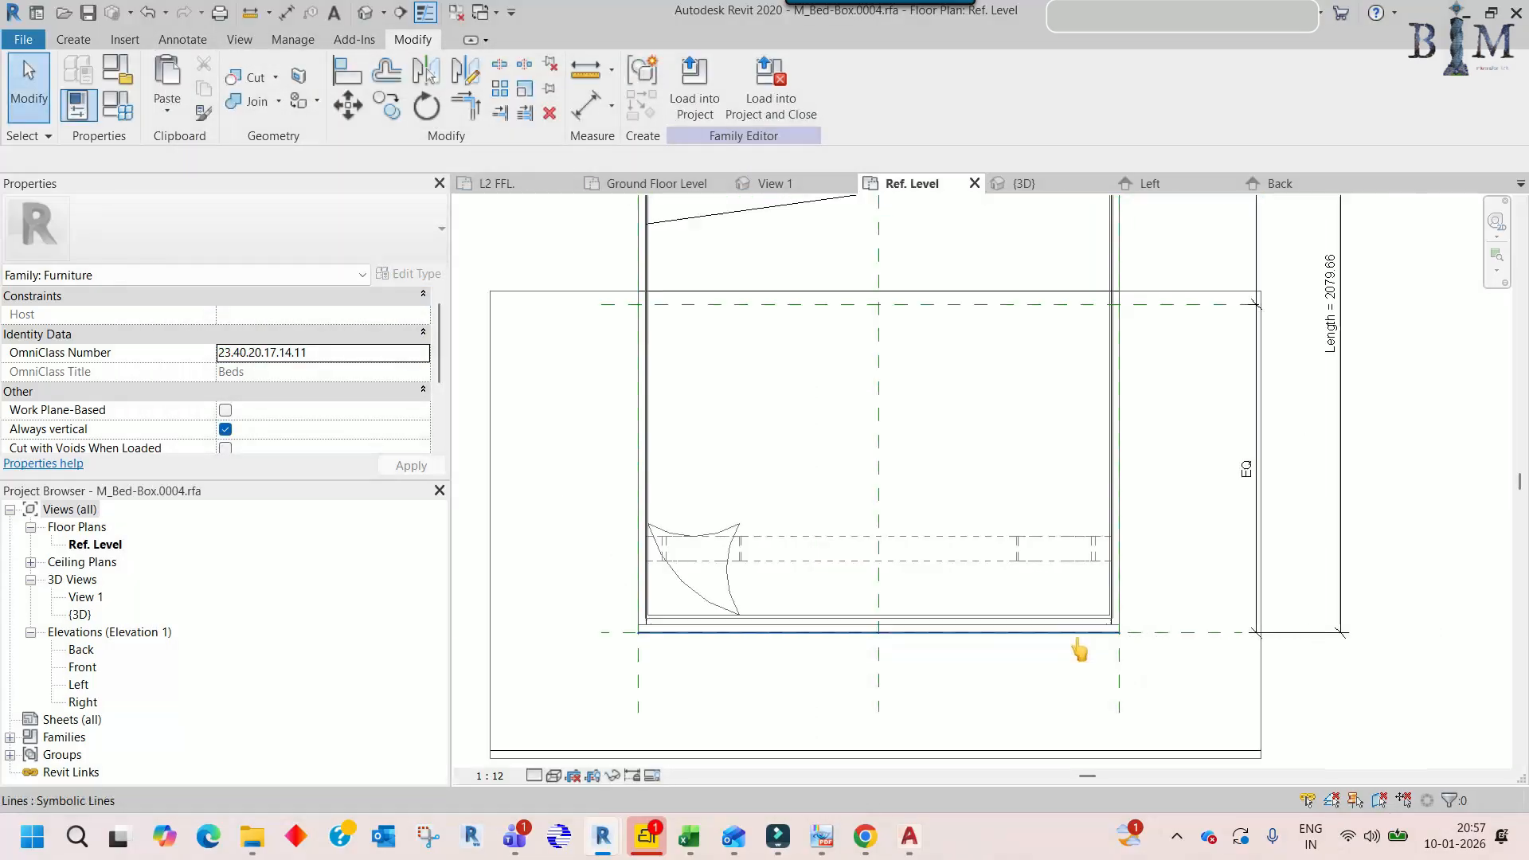
scroll(1079, 651, "down", 3)
- Load the edited bed family into Home Architecture.rvt
left_click(694, 87)
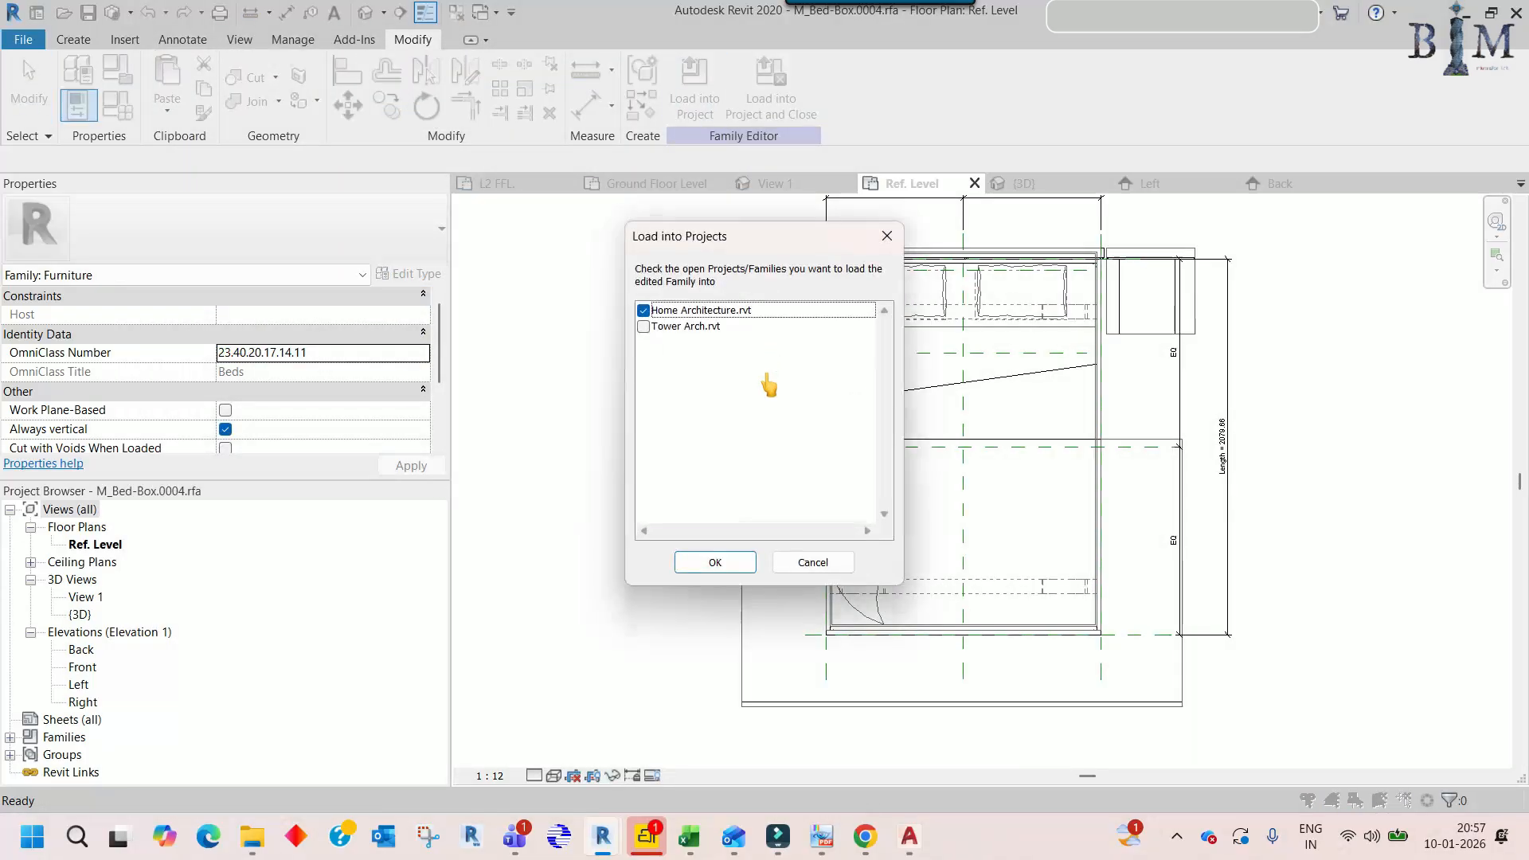
left_click(690, 563)
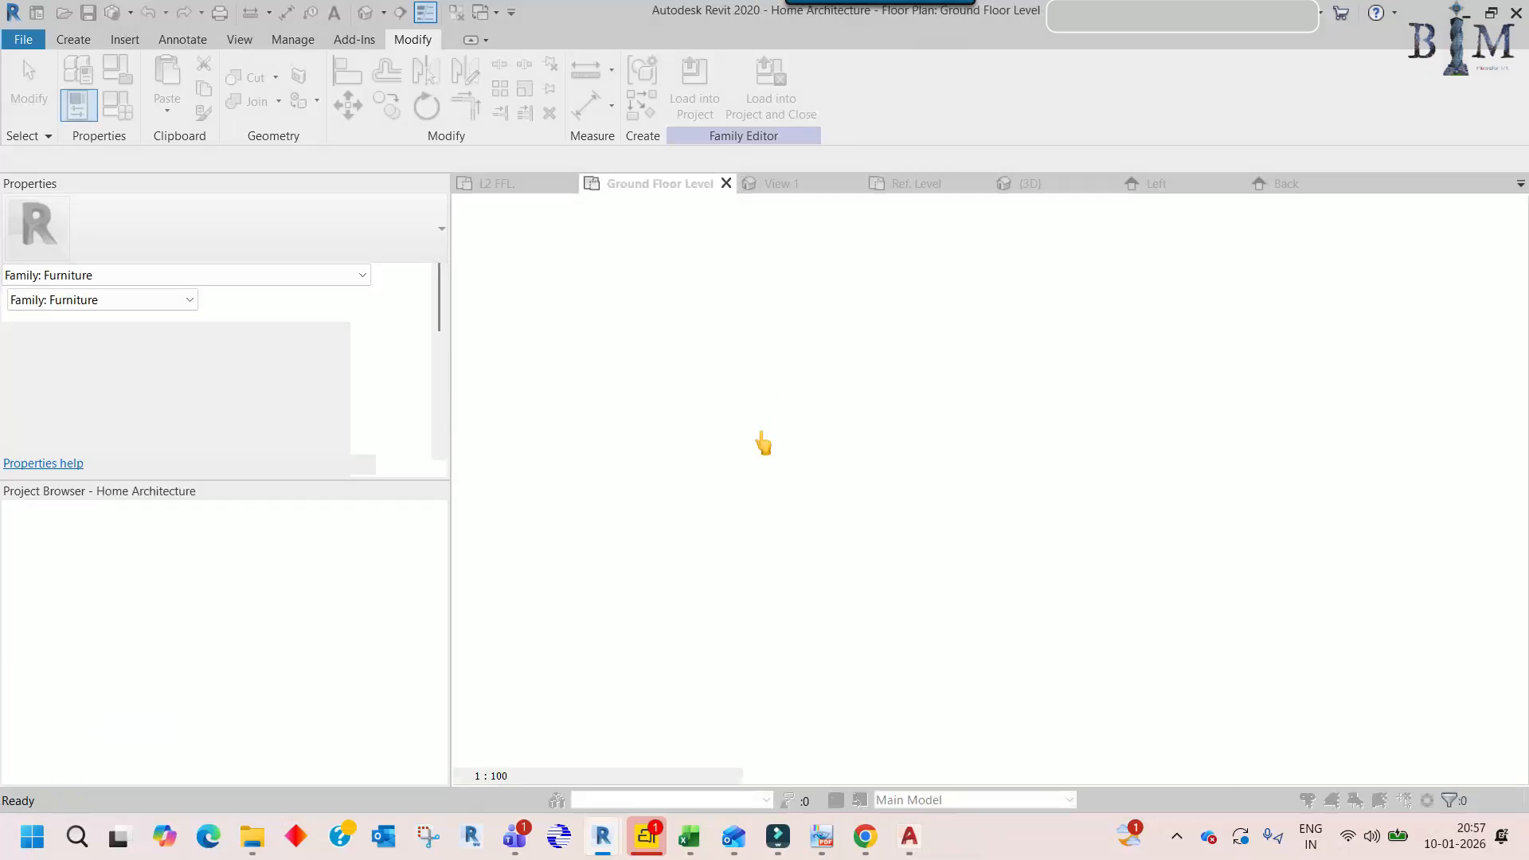
left_click(757, 416)
- Compare the reloaded bed's foot, pillows and headboard with the imported outlines in Bedroom 2
scroll(905, 737, "up", 6)
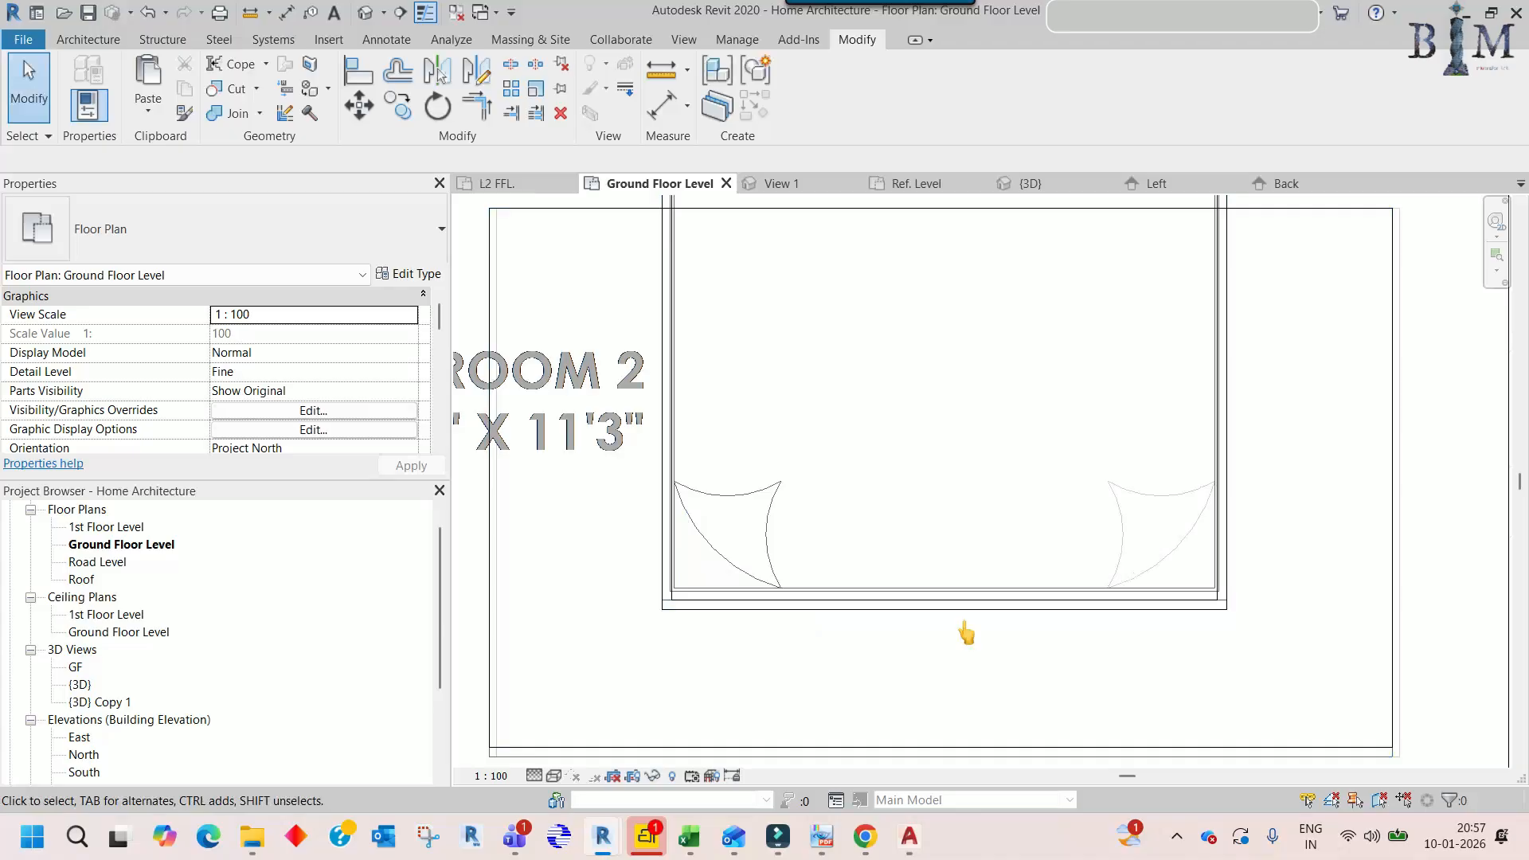
scroll(965, 633, "down", 4)
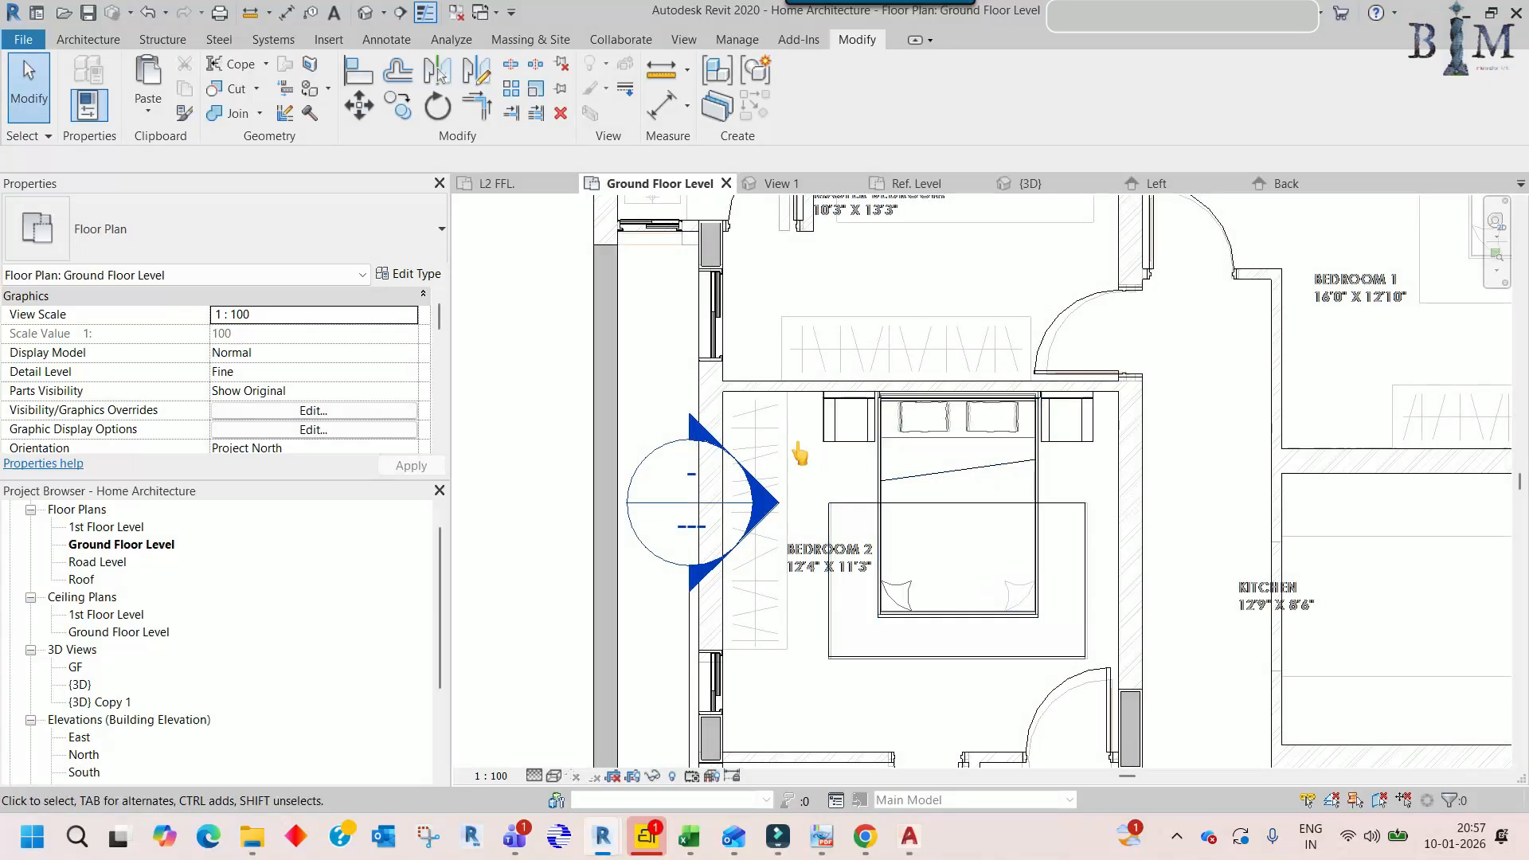
scroll(1009, 444, "up", 5)
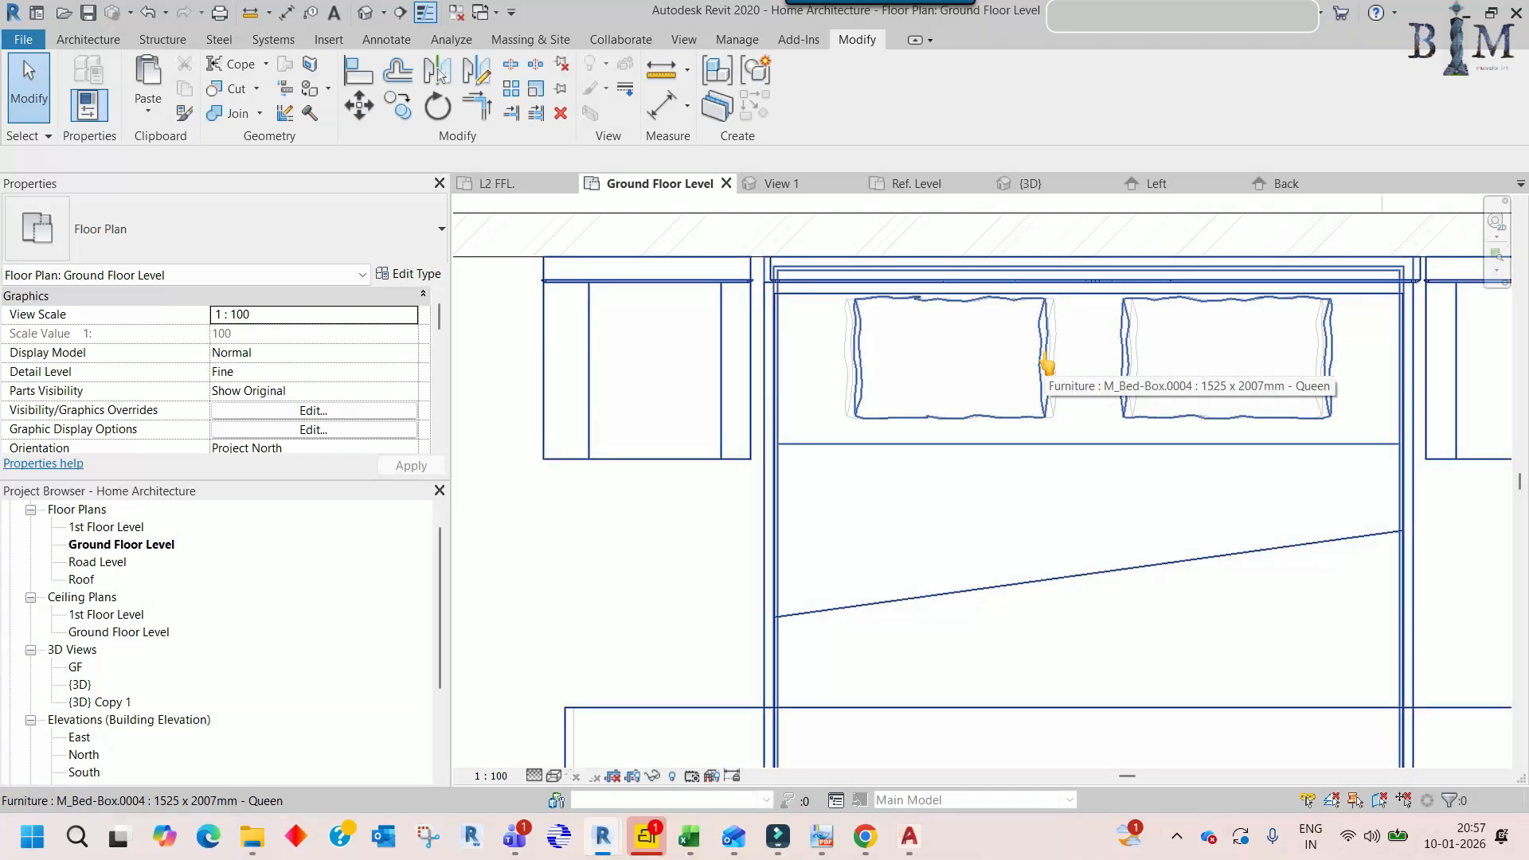
left_click(1047, 365)
scroll(1067, 375, "down", 3)
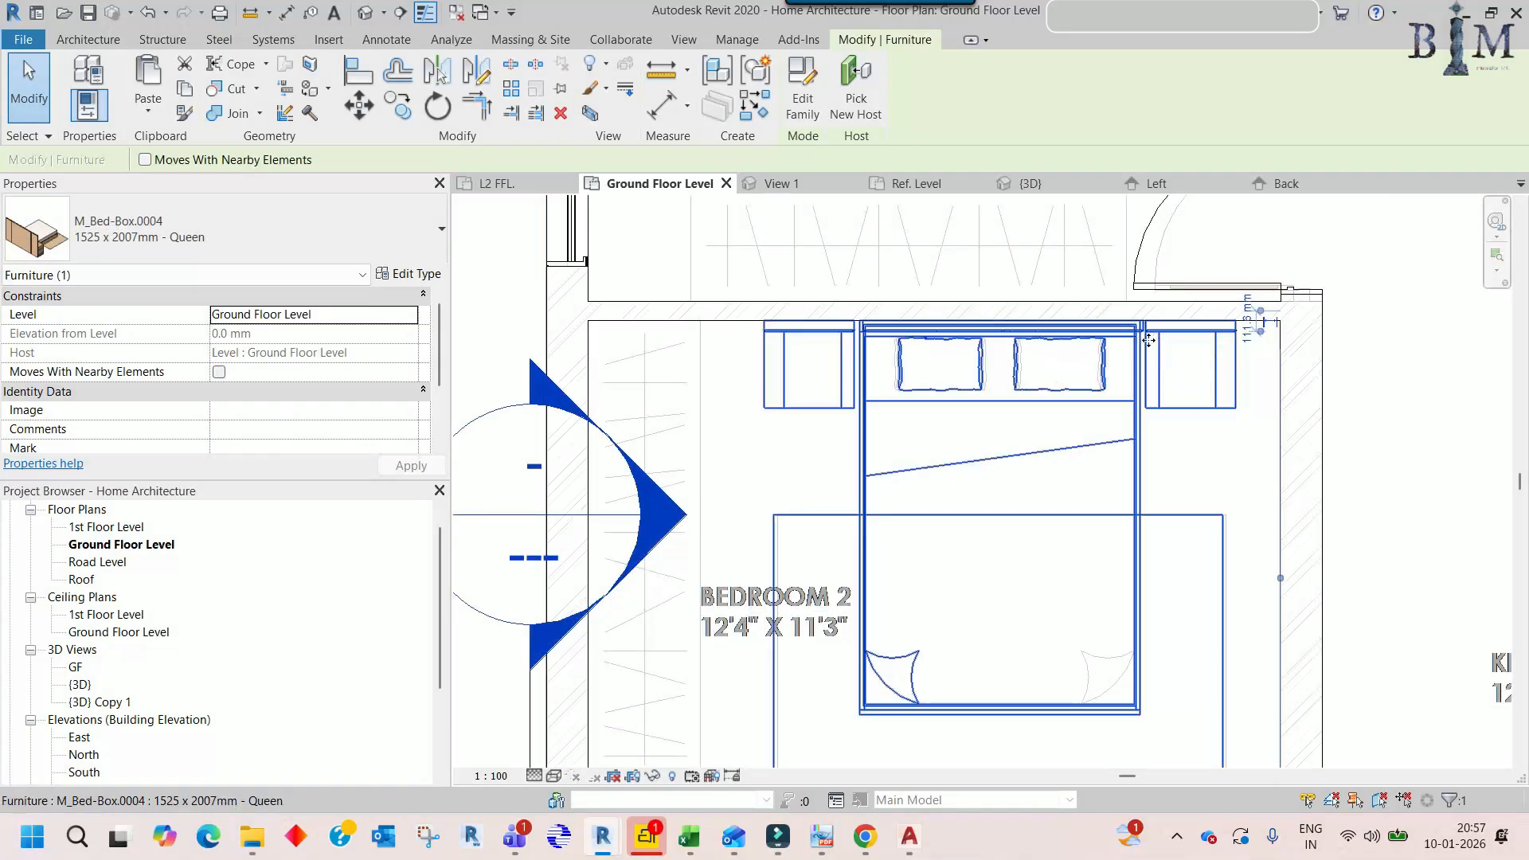
scroll(1095, 359, "down", 6)
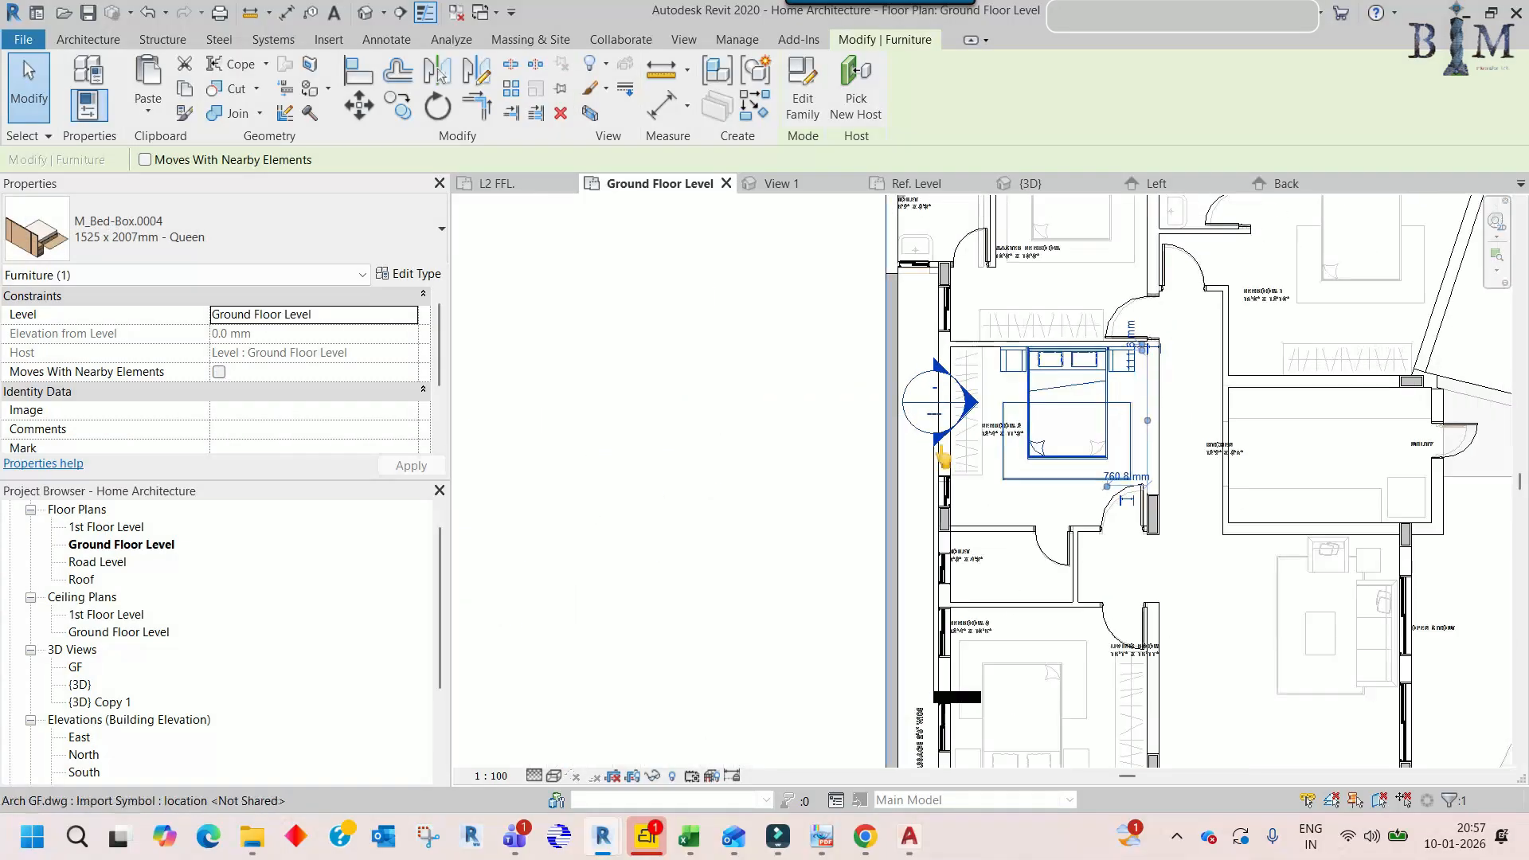
- Inspect the Bedroom 2 bed, nightstands and rug from several angles in the GF 3D view
double_click(76, 667)
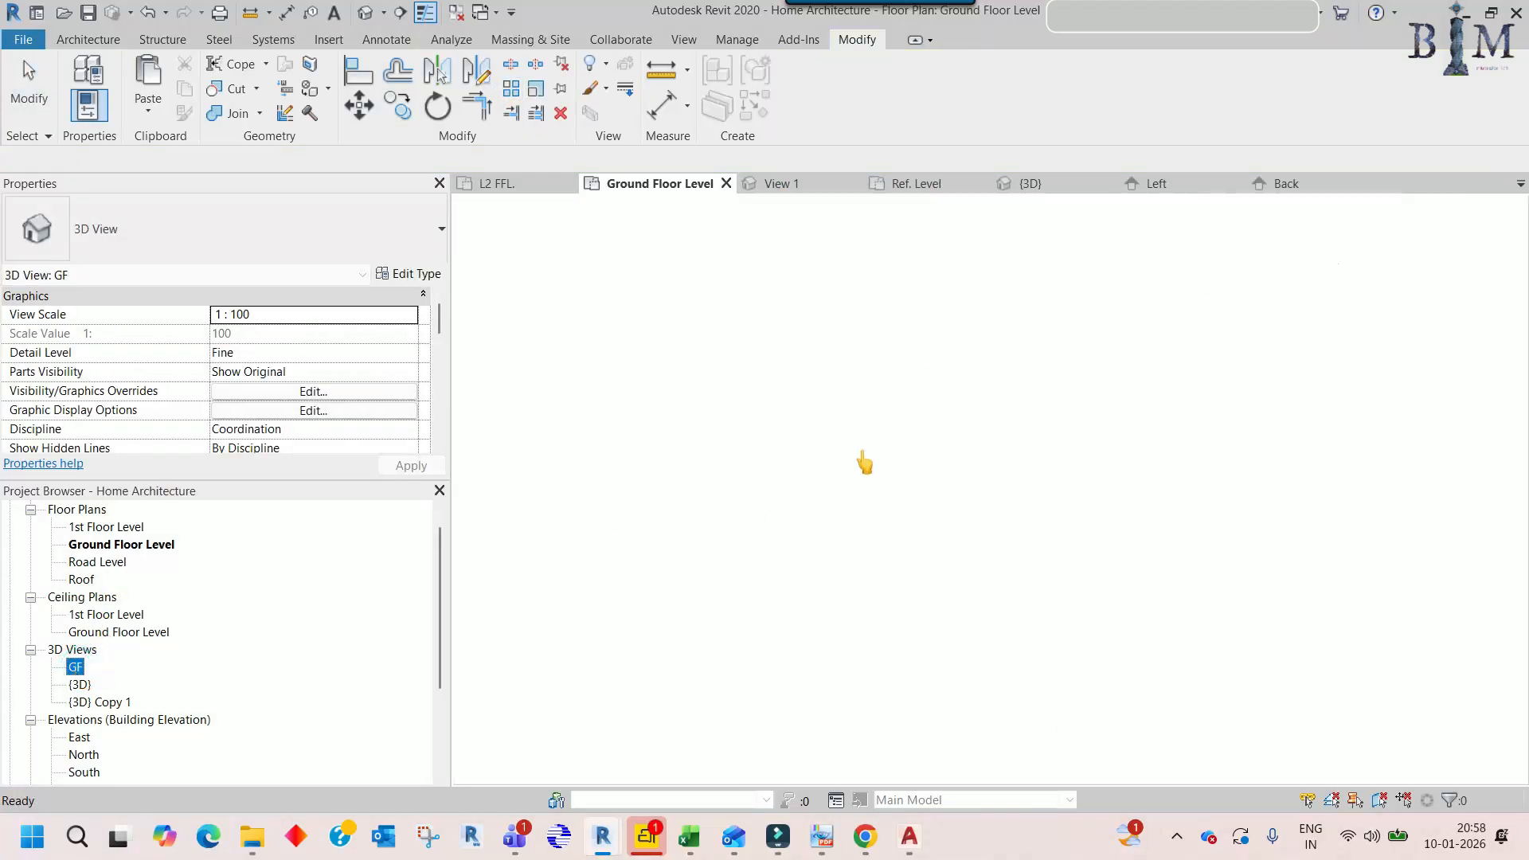
scroll(872, 450, "up", 6)
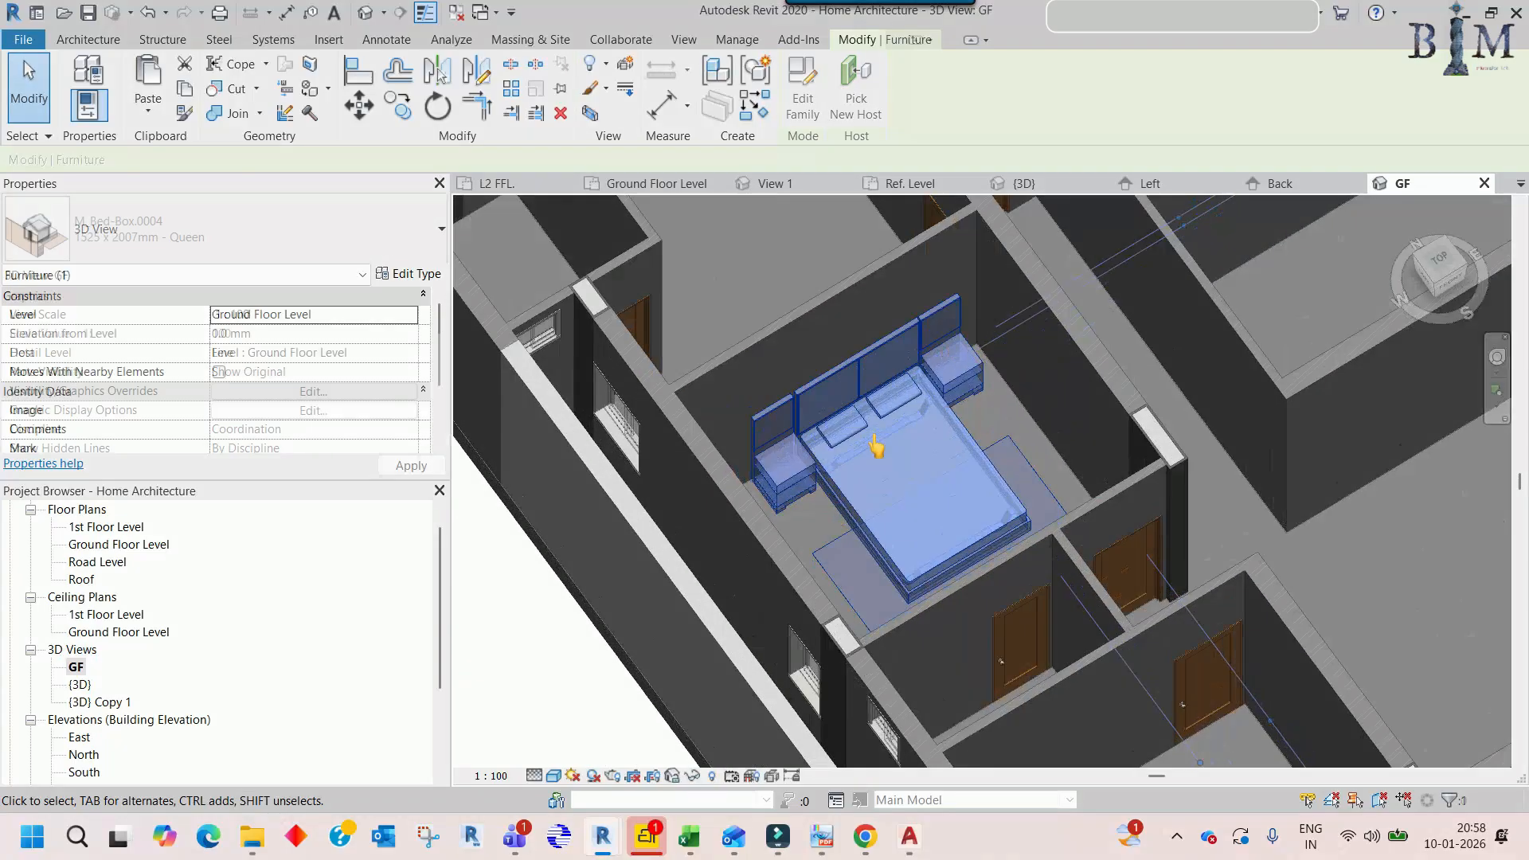
key("Escape")
middle_click_drag(876, 447, 988, 294, "shift")
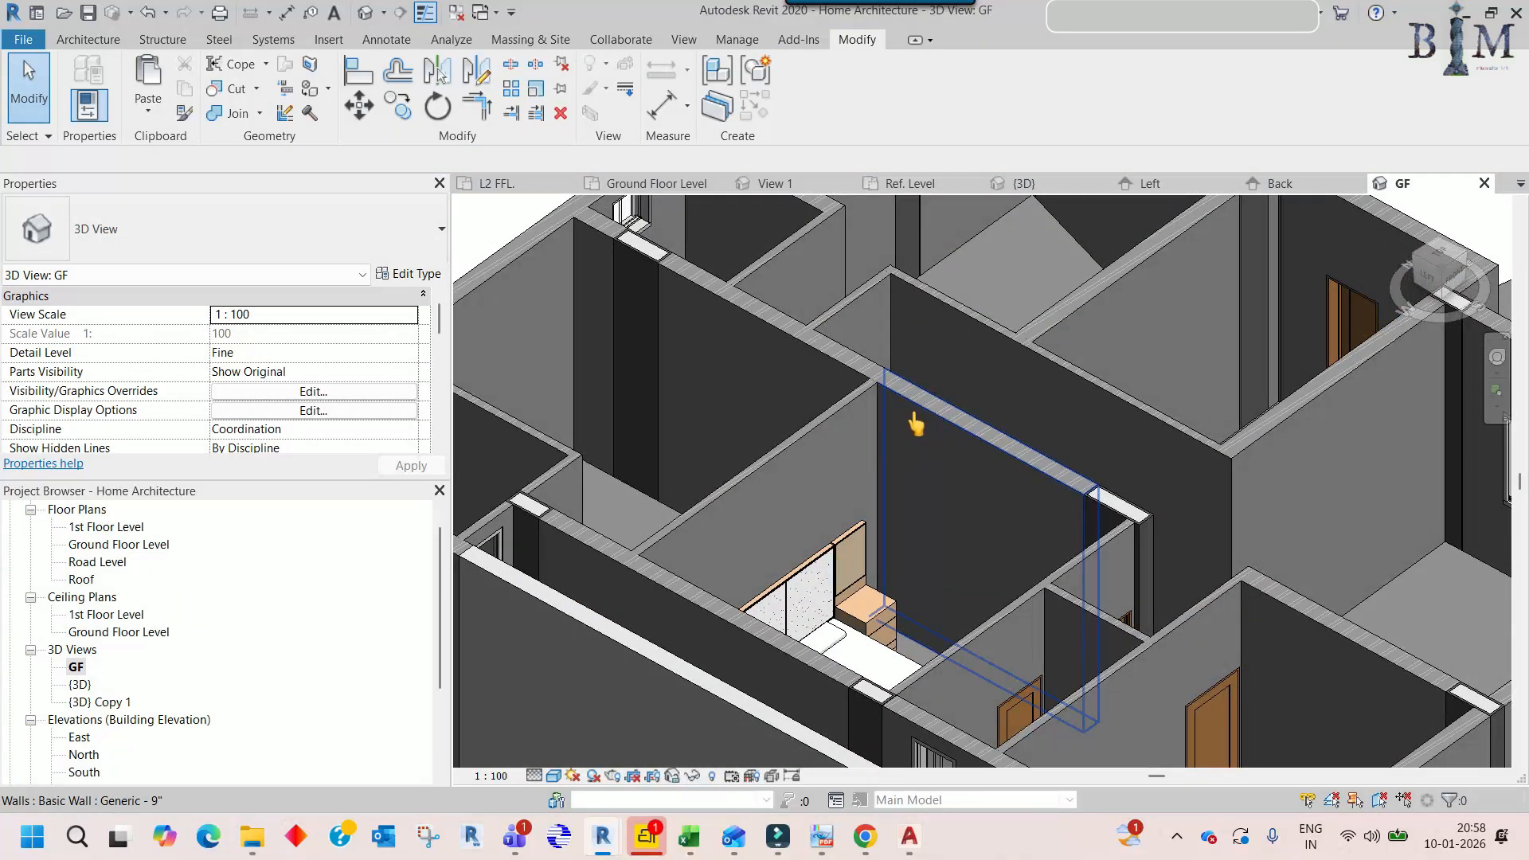
scroll(929, 447, "down", 5)
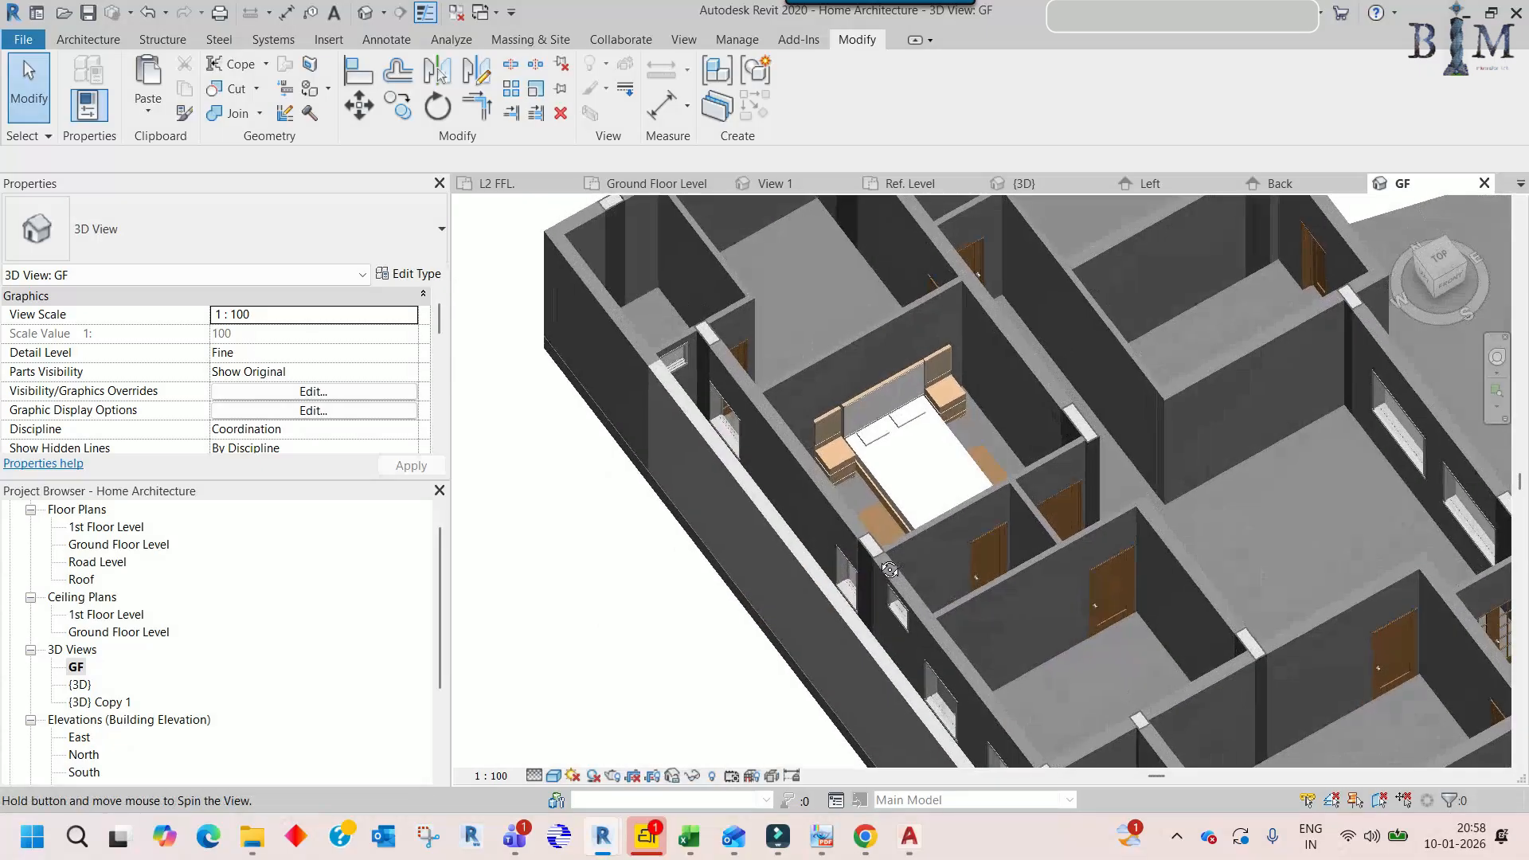
- In the Ground Floor Level plan, copy the Bedroom 2 bed onto the imported bed outline against the Master Bedroom's upper wall
double_click(115, 545)
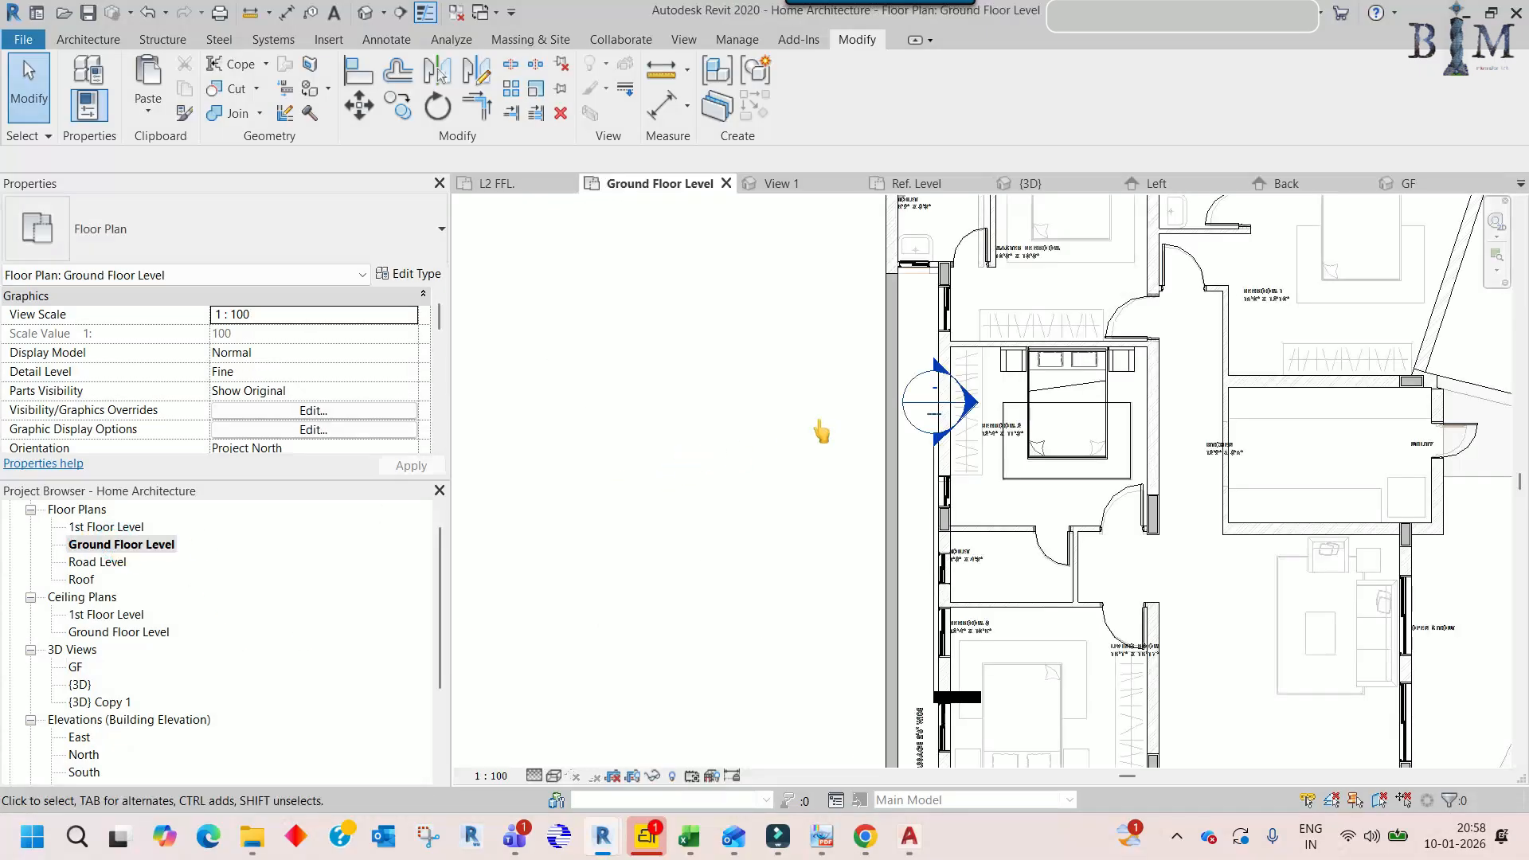
middle_click_drag(1095, 343, 862, 580)
left_click(852, 580)
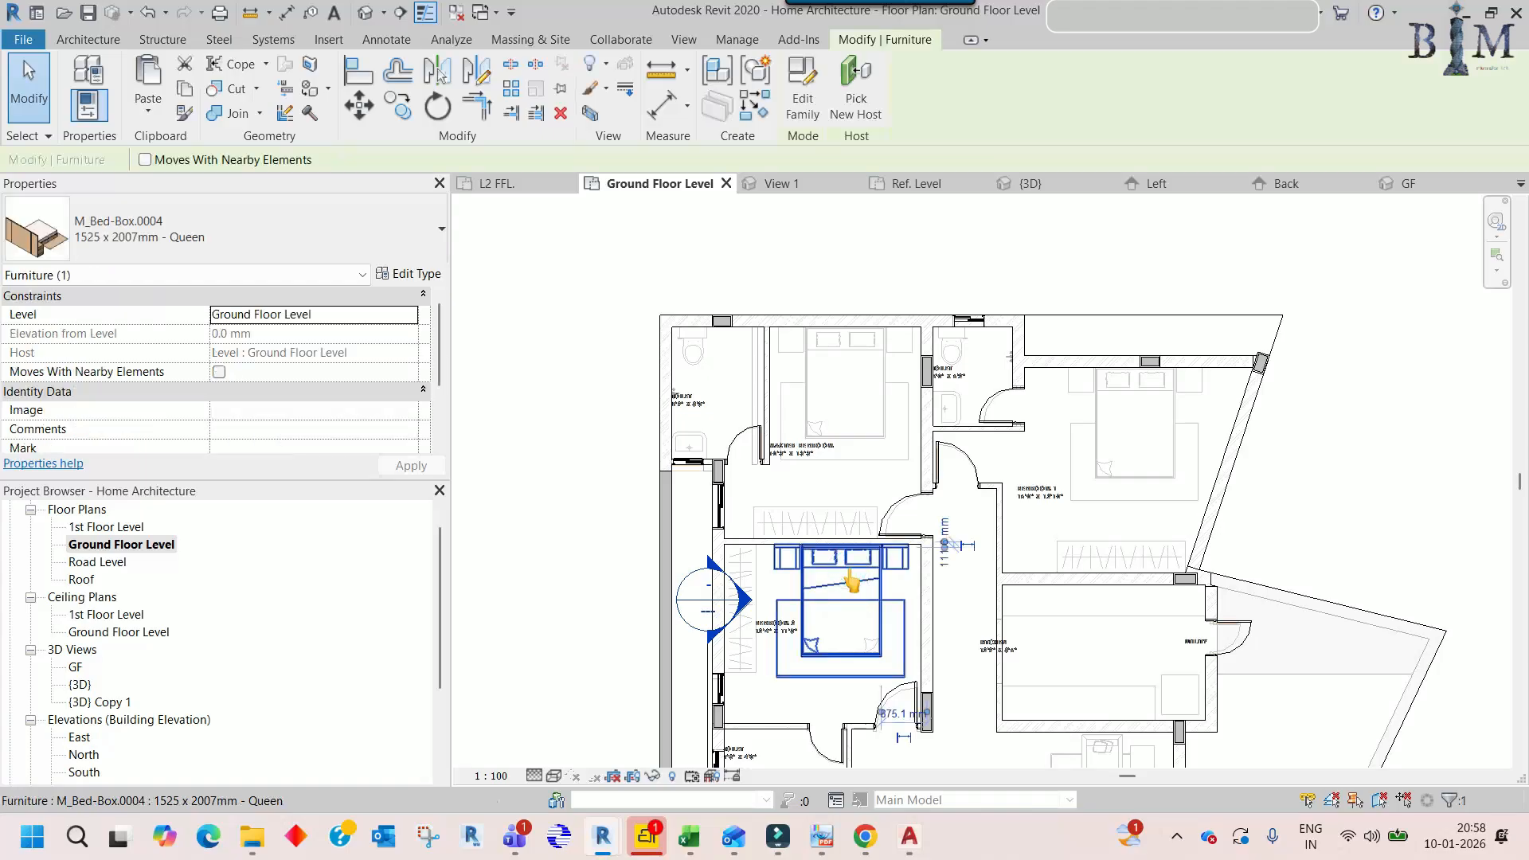
key("c")
scroll(845, 549, "up", 4)
left_click(839, 533)
middle_click_drag(849, 368, 838, 743)
scroll(825, 360, "up", 2)
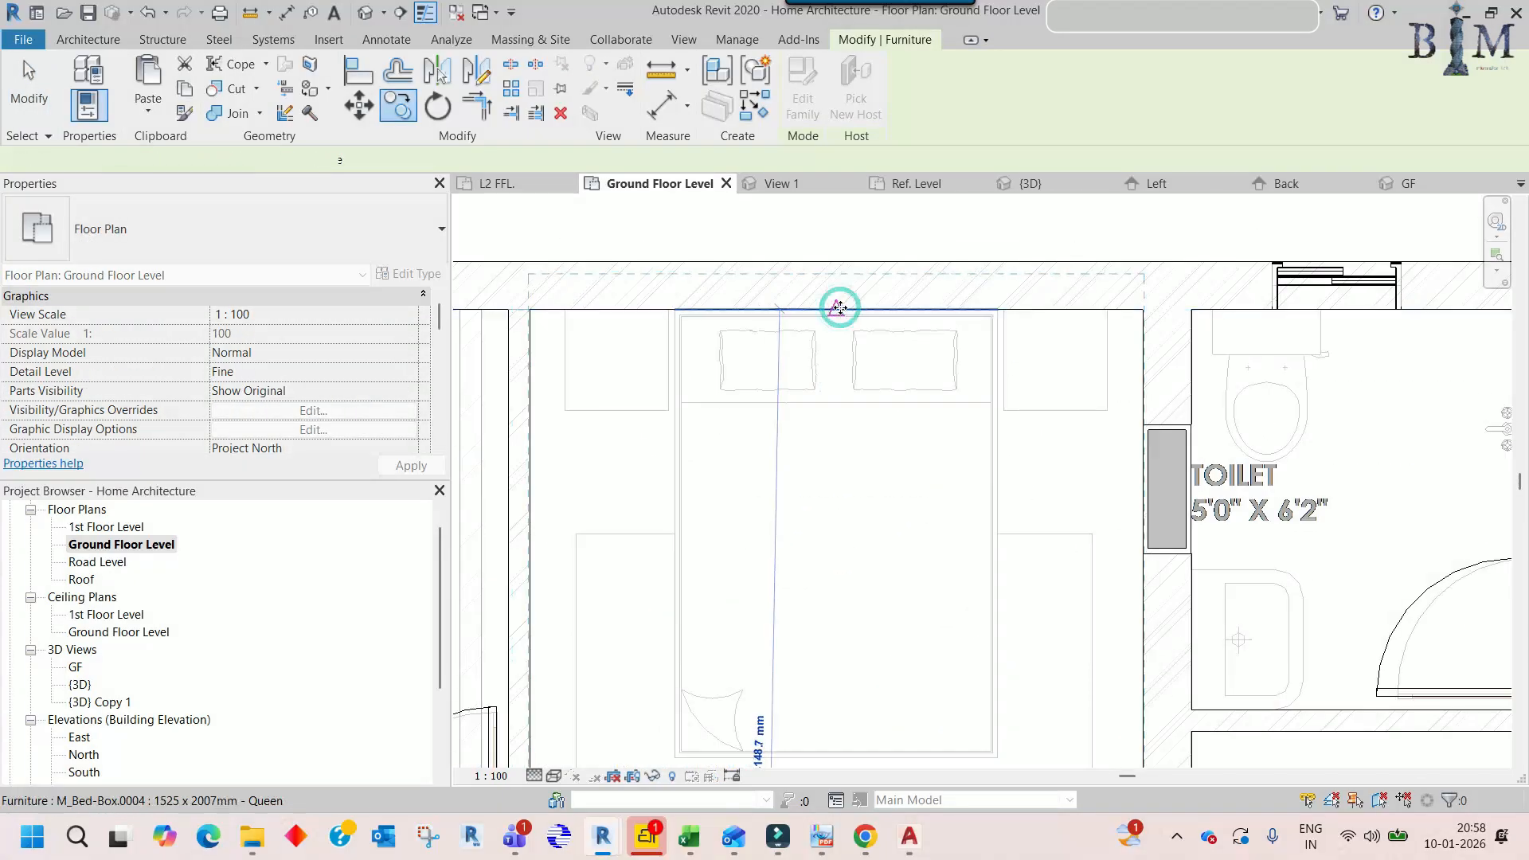
left_click(840, 308)
scroll(840, 308, "down", 3)
key("Escape")
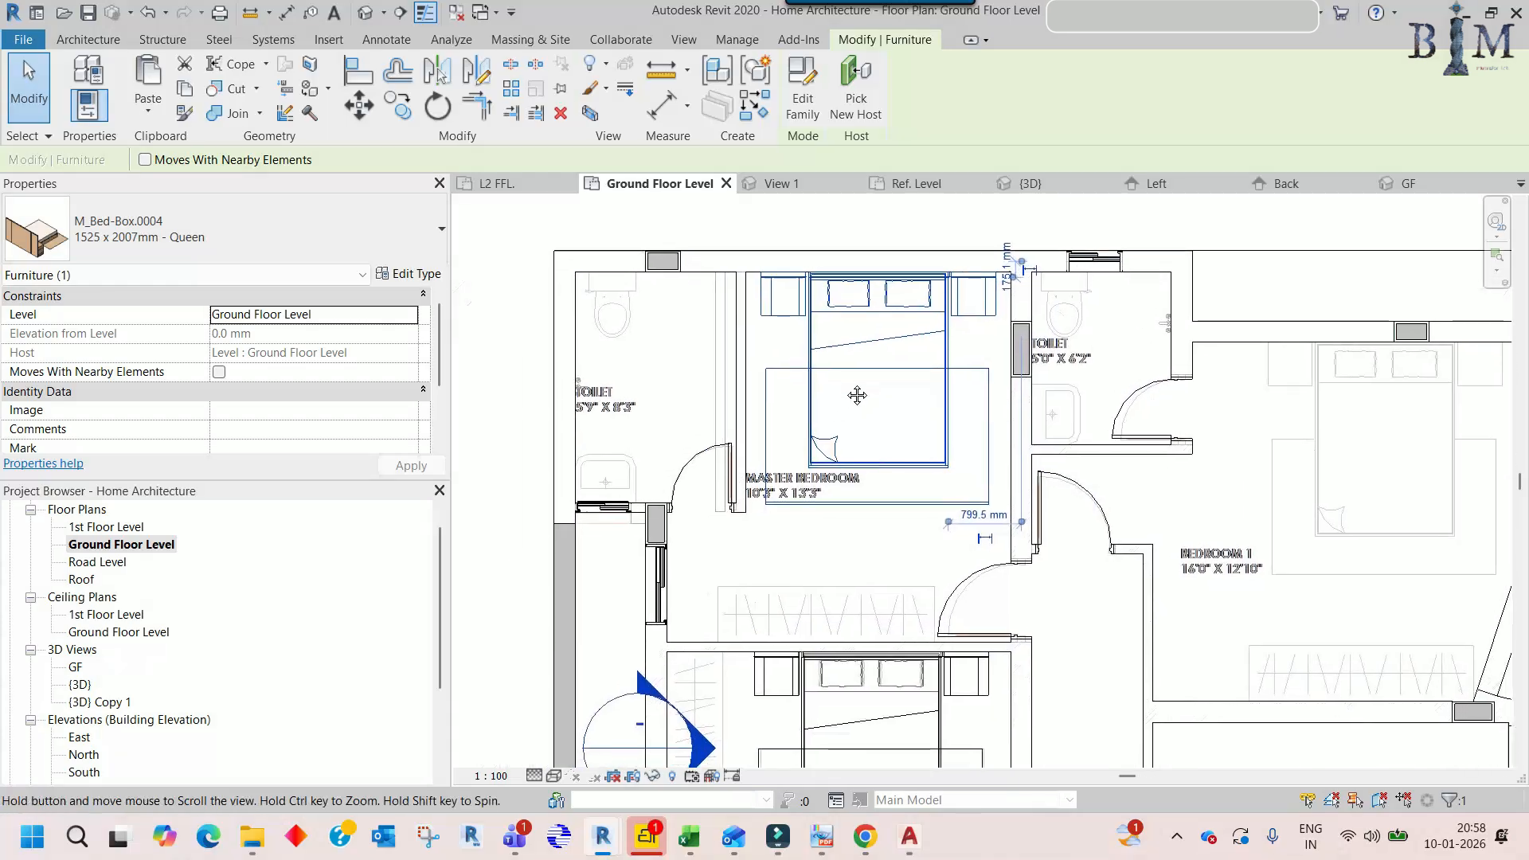
key("Escape")
- Copy the Master Bedroom bed onto the imported bed outline against Bedroom 1's upper wall
scroll(849, 394, "down", 3)
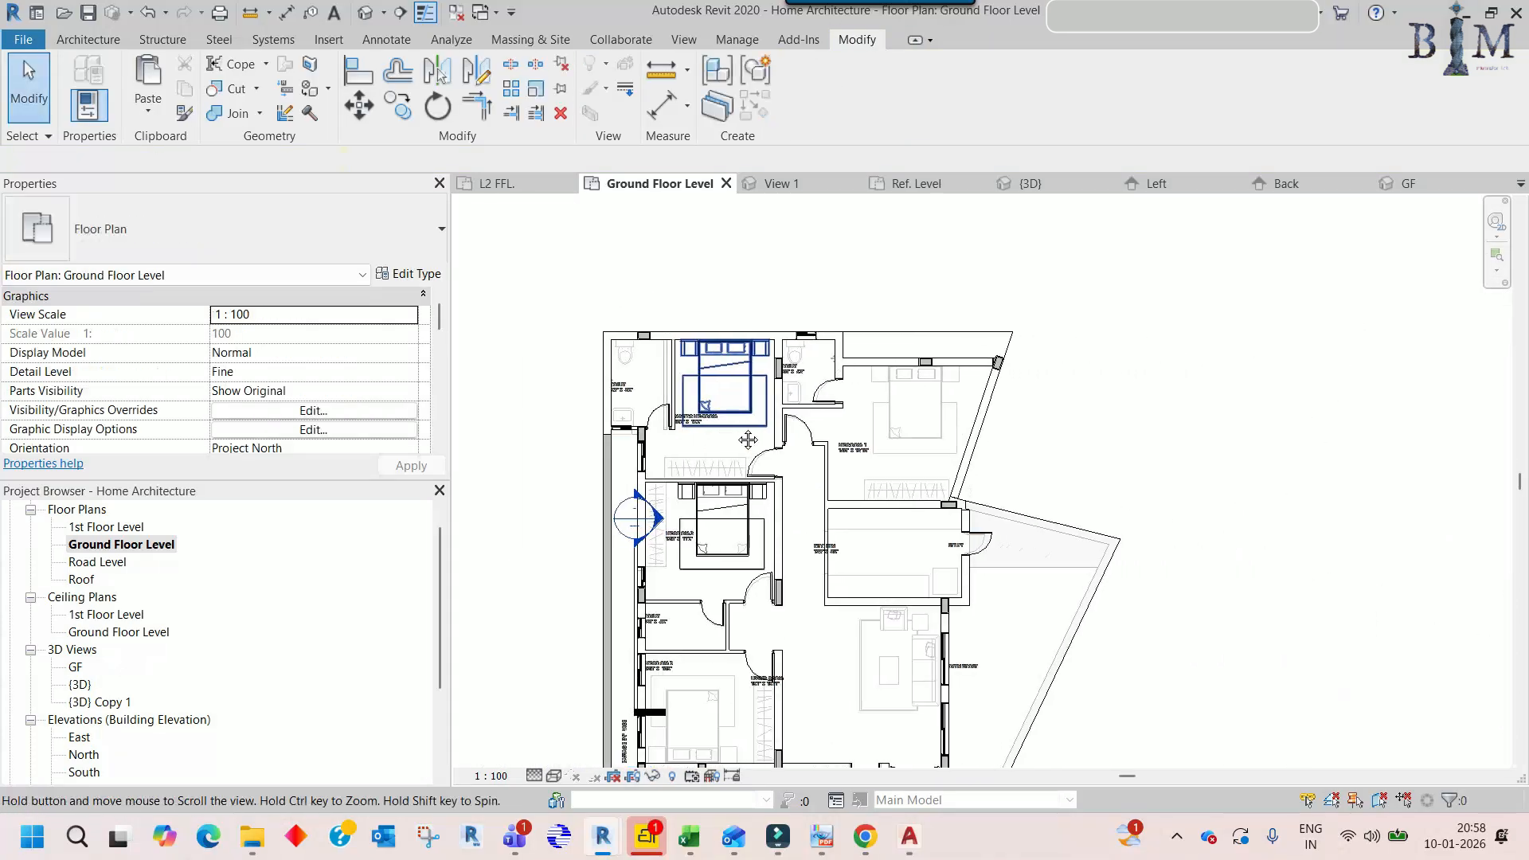
left_click(723, 357)
key("c")
key("o")
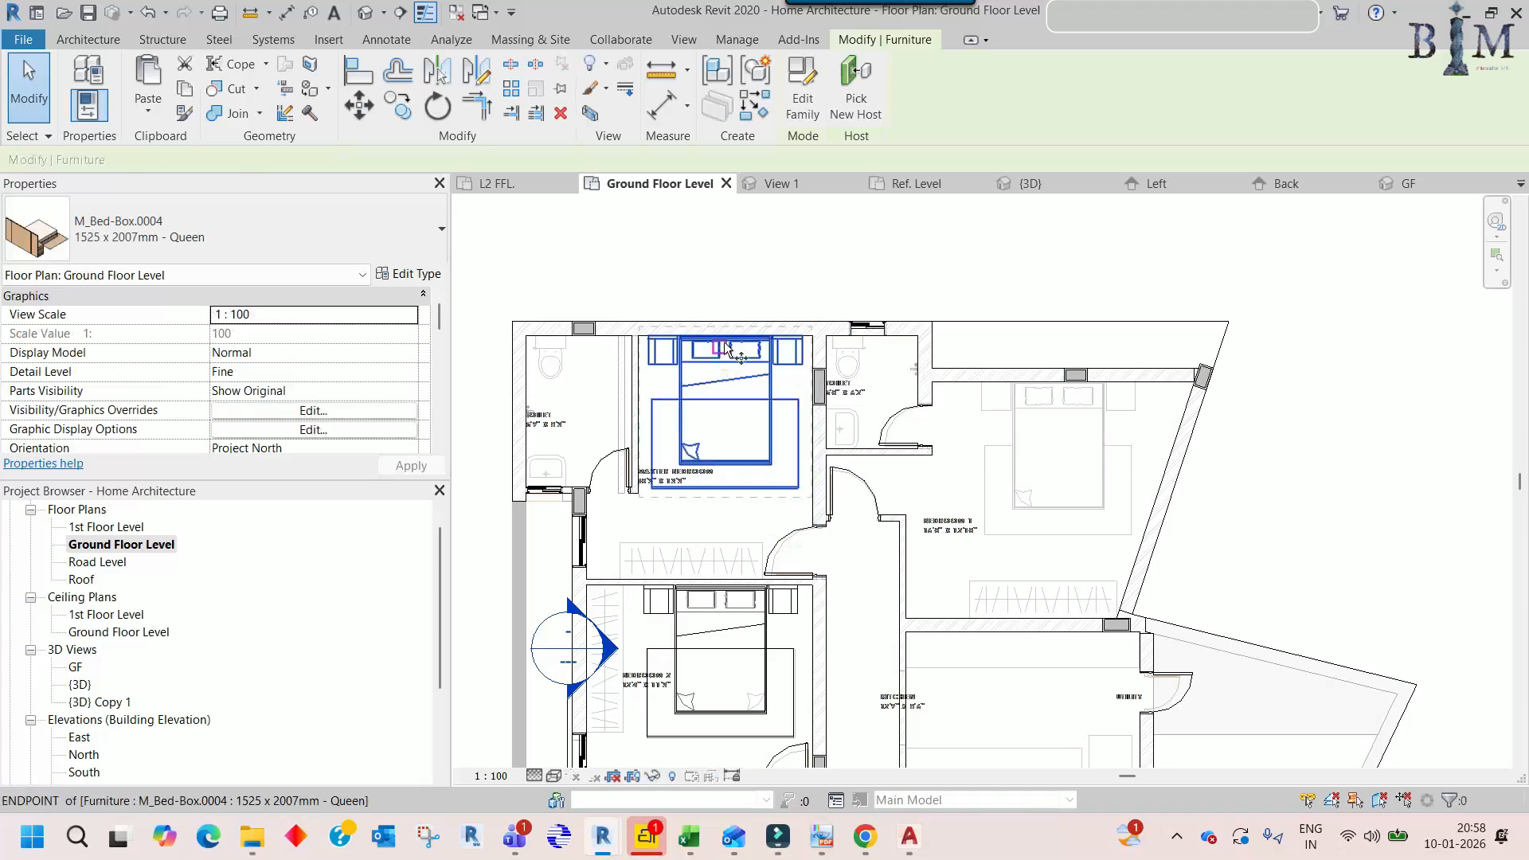
scroll(727, 334, "up", 5)
left_click(730, 322)
scroll(741, 335, "down", 5)
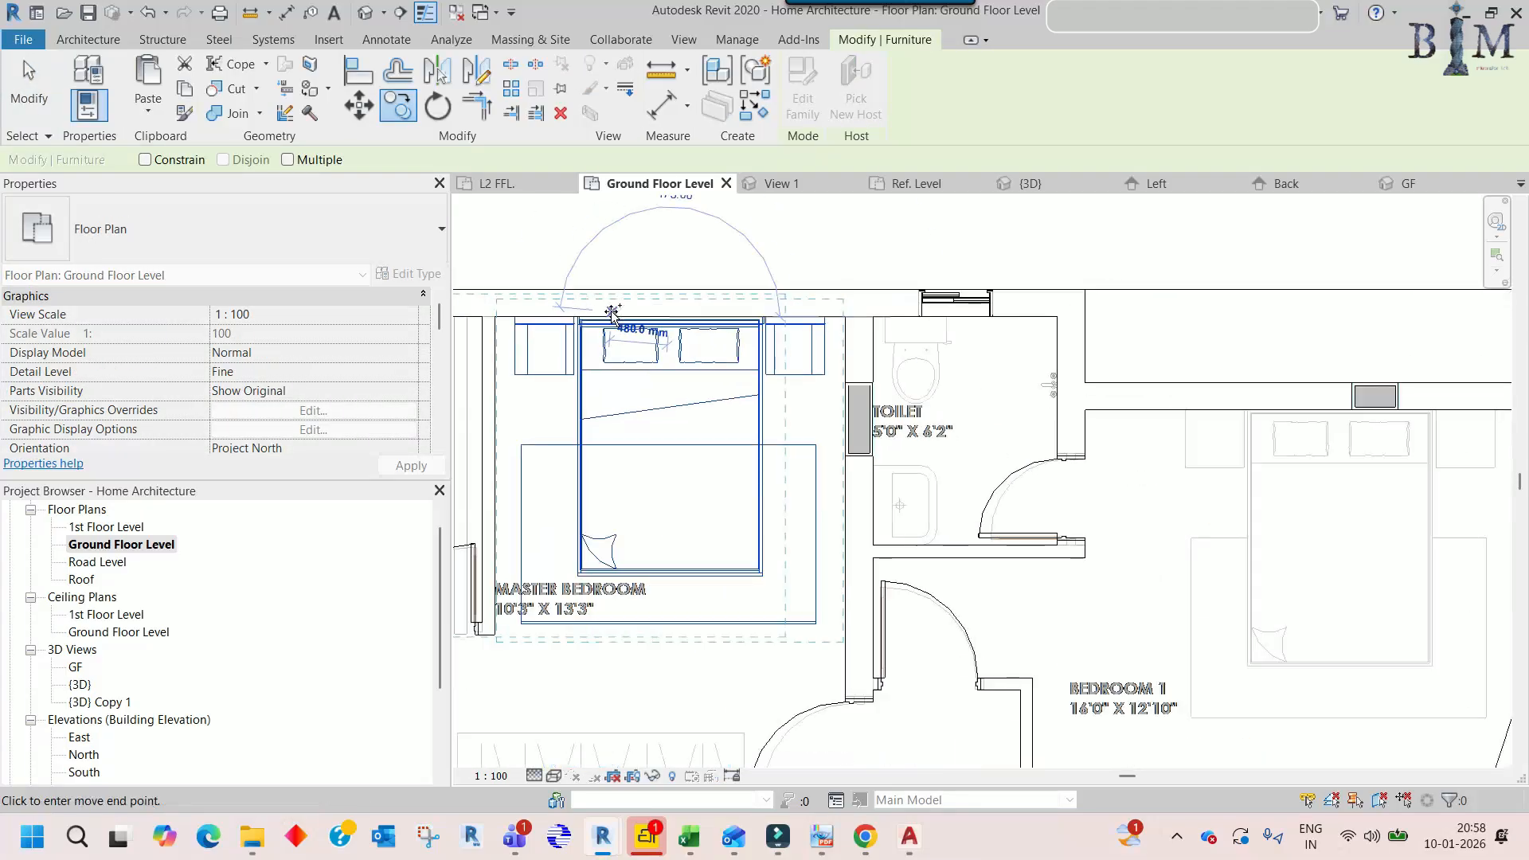
scroll(929, 398, "up", 4)
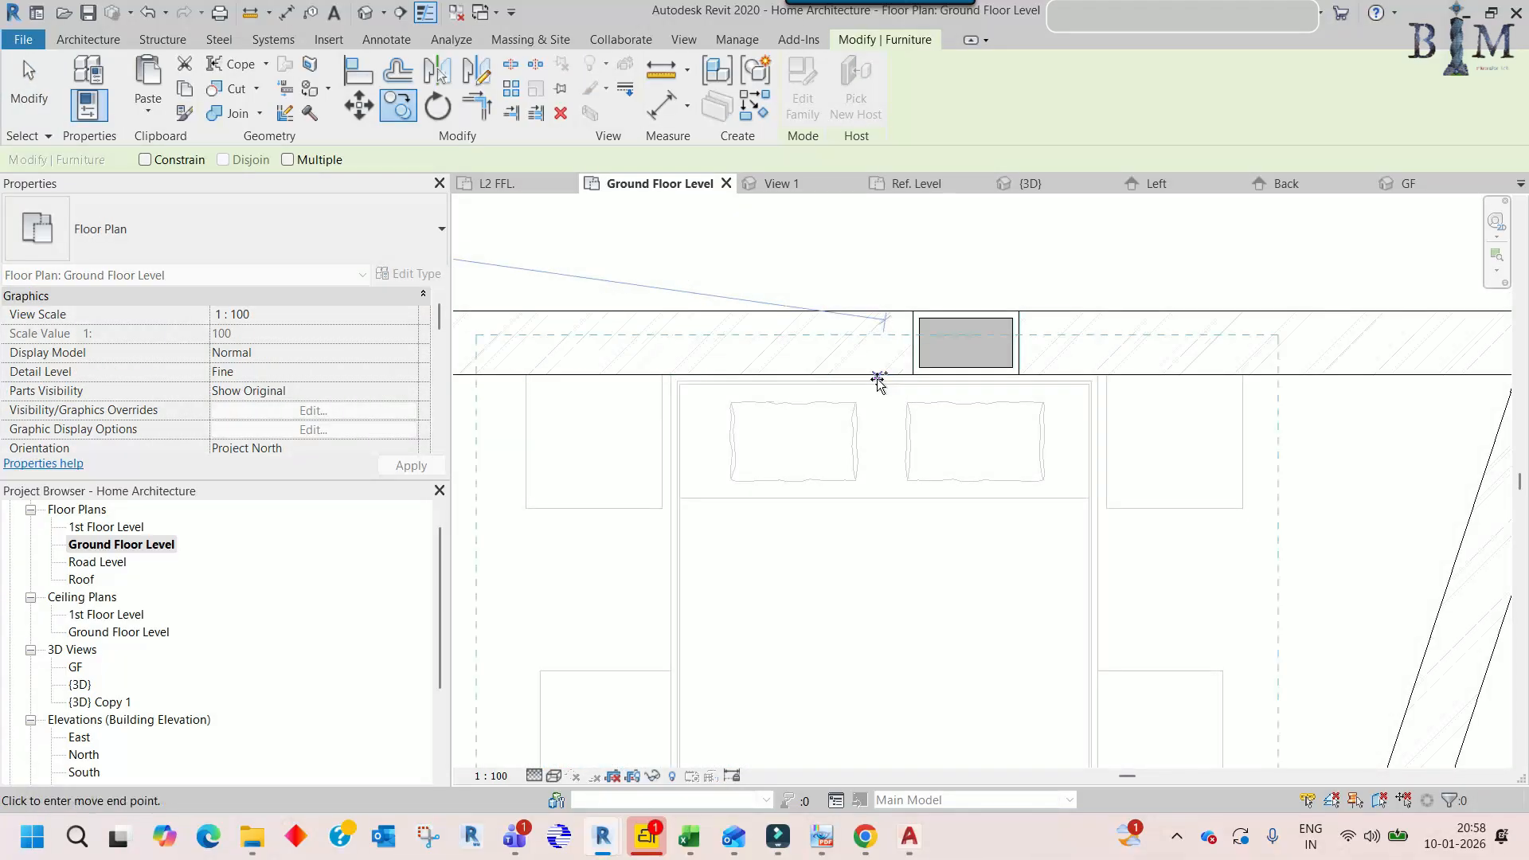
left_click(882, 376)
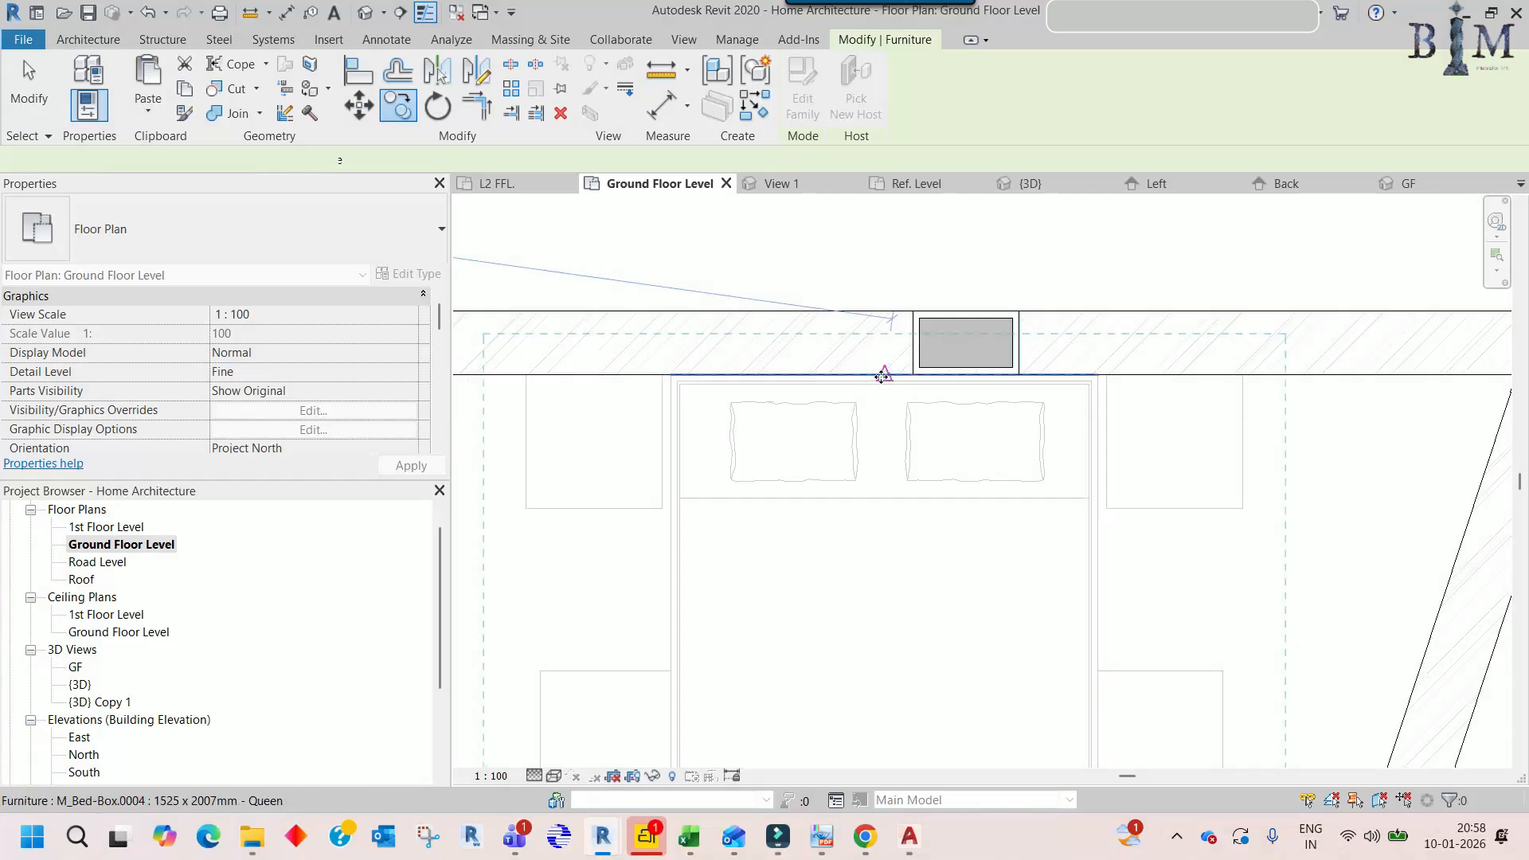
scroll(884, 376, "down", 5)
scroll(884, 378, "down", 2)
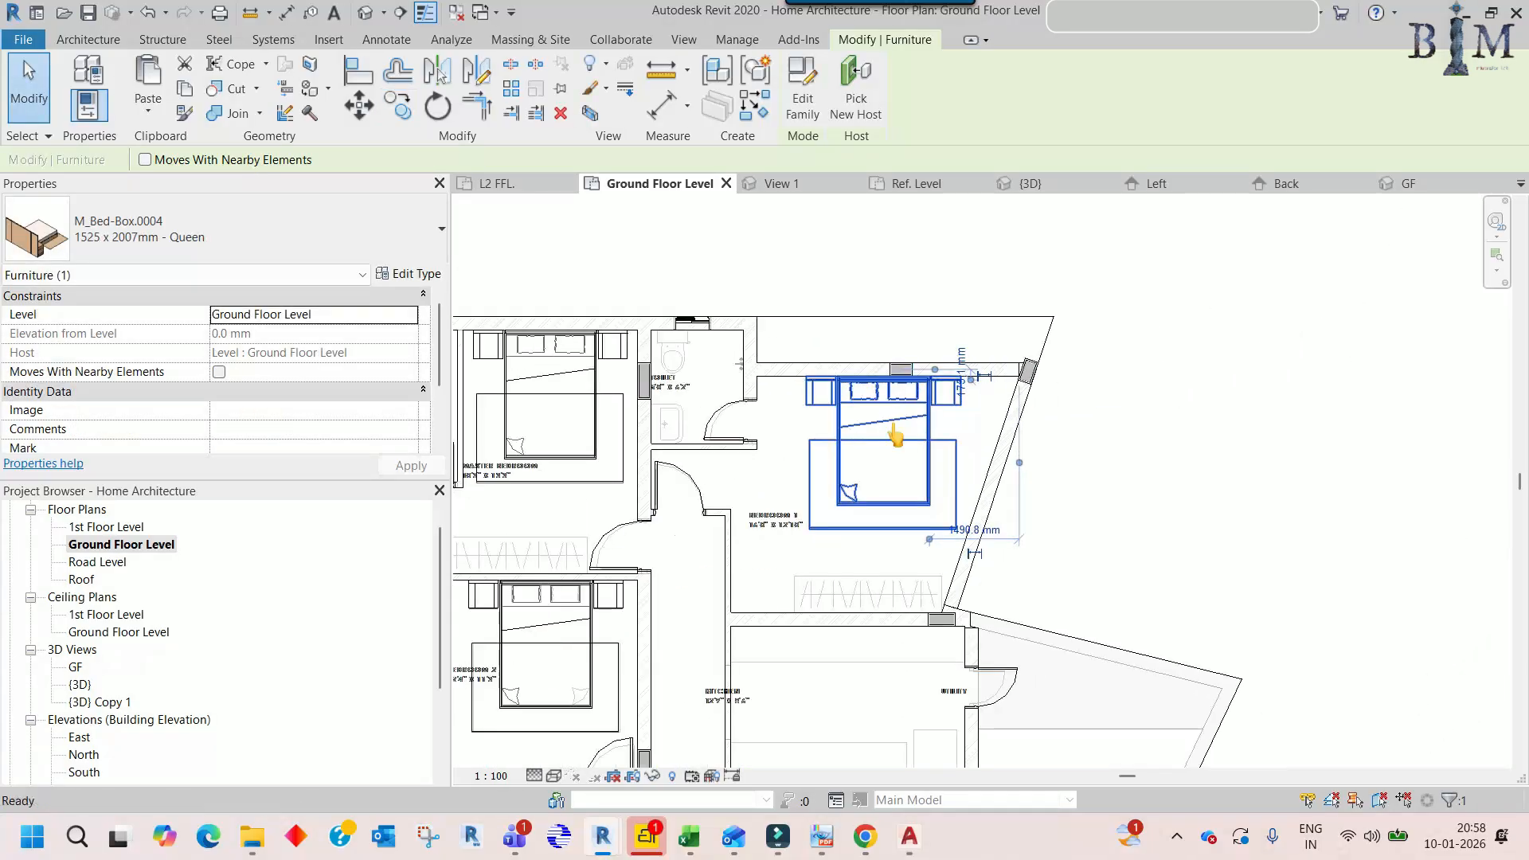
- Copy the Bedroom 1 bed with its nightstands and rug down into Bedroom 3, near the imported bed outline
key("c")
key("o")
left_click(309, 162)
left_click(883, 377)
scroll(885, 375, "up", 3)
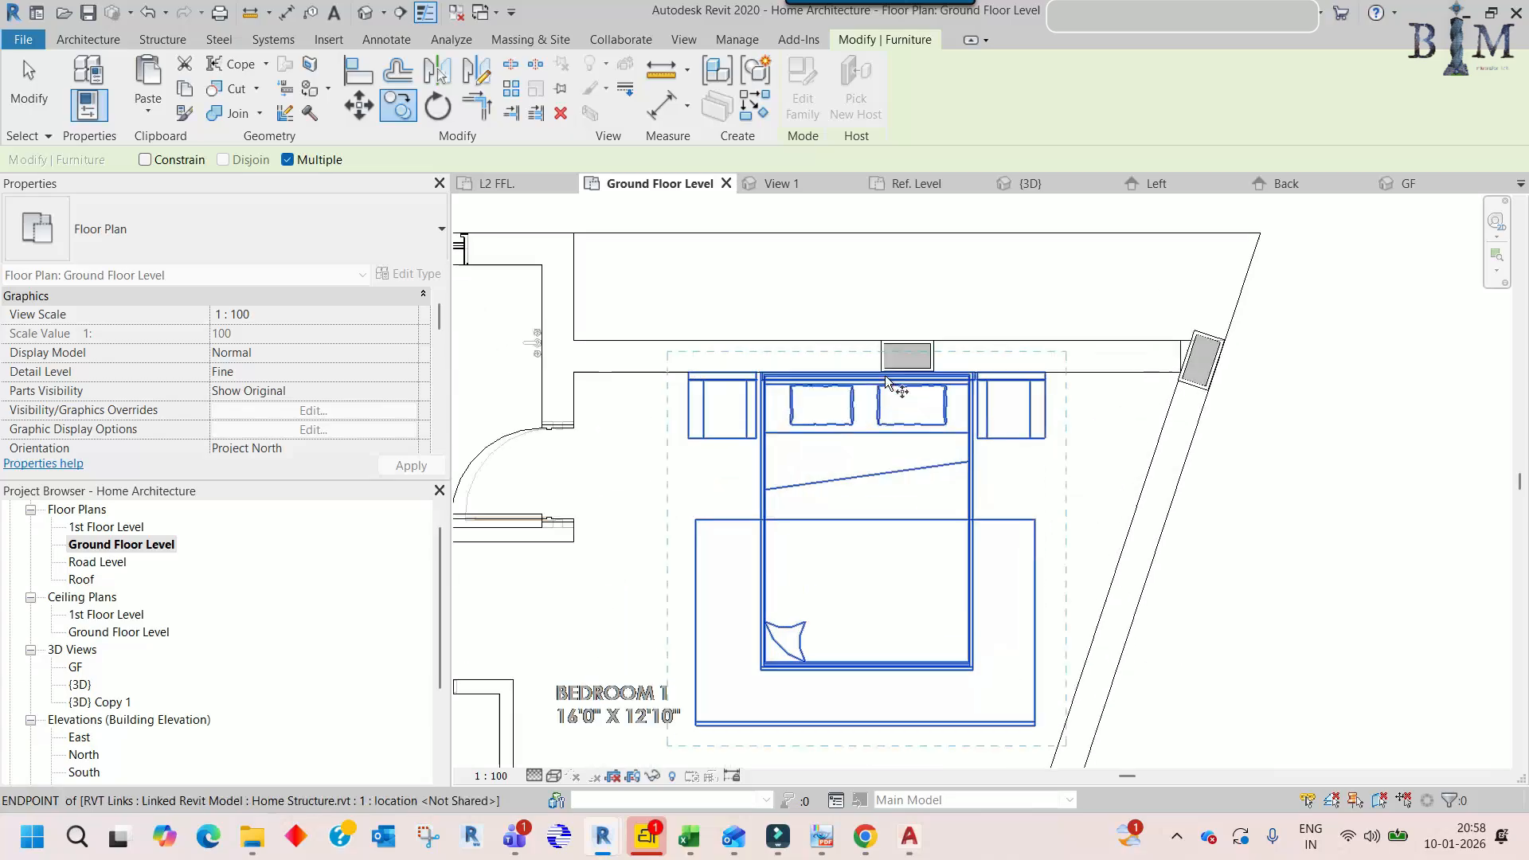
scroll(865, 368, "down", 1)
scroll(854, 318, "down", 3)
middle_click_drag(896, 480, 922, 267)
middle_click_drag(796, 556, 804, 478)
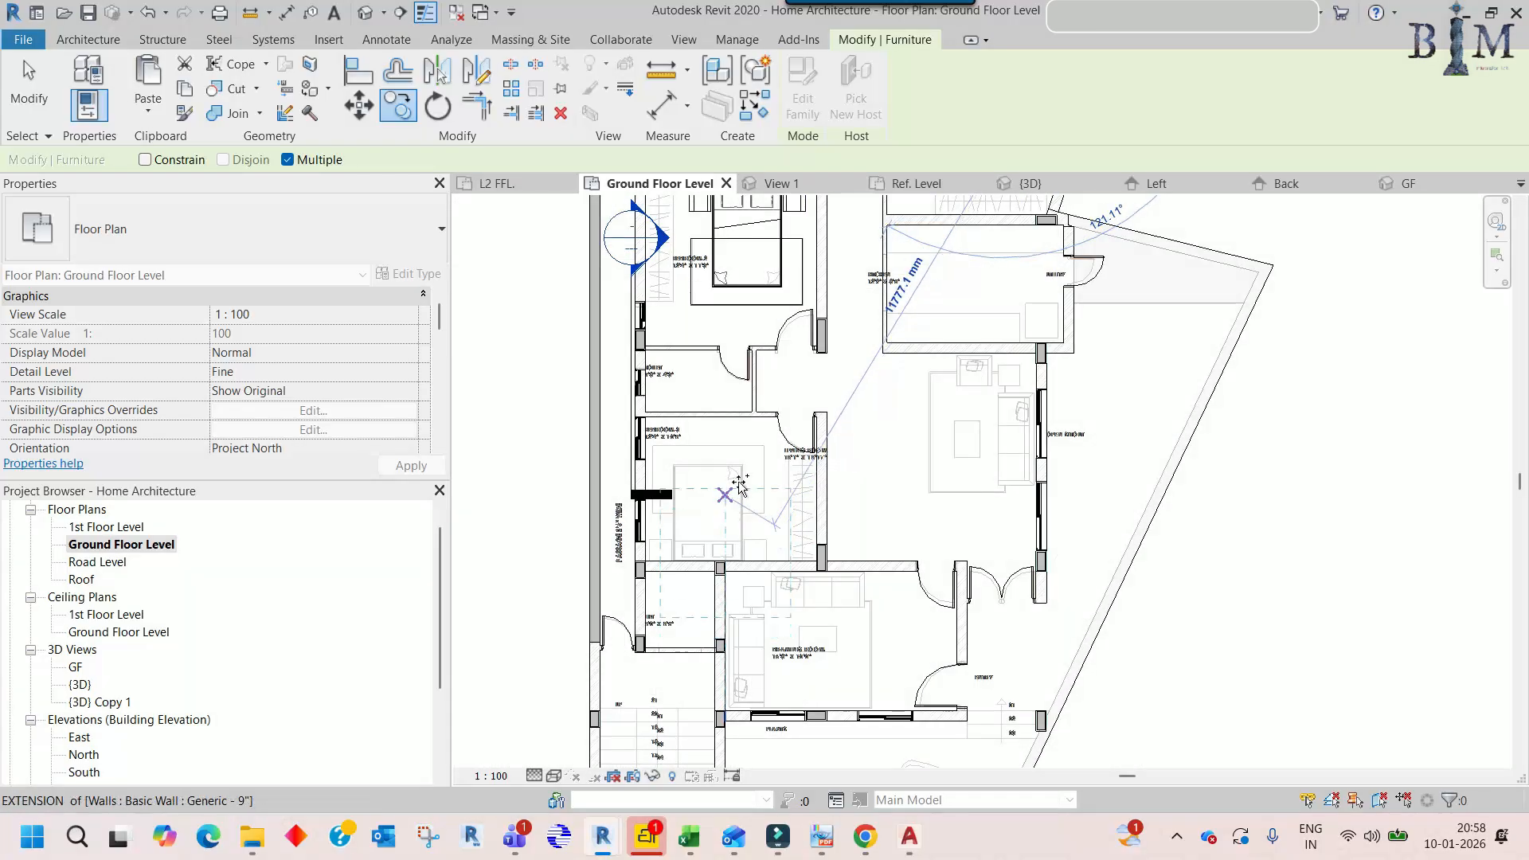
scroll(717, 478, "up", 2)
left_click(722, 484)
- Rotate the copied Bedroom 3 bed by 180 degrees
key("r")
key("o")
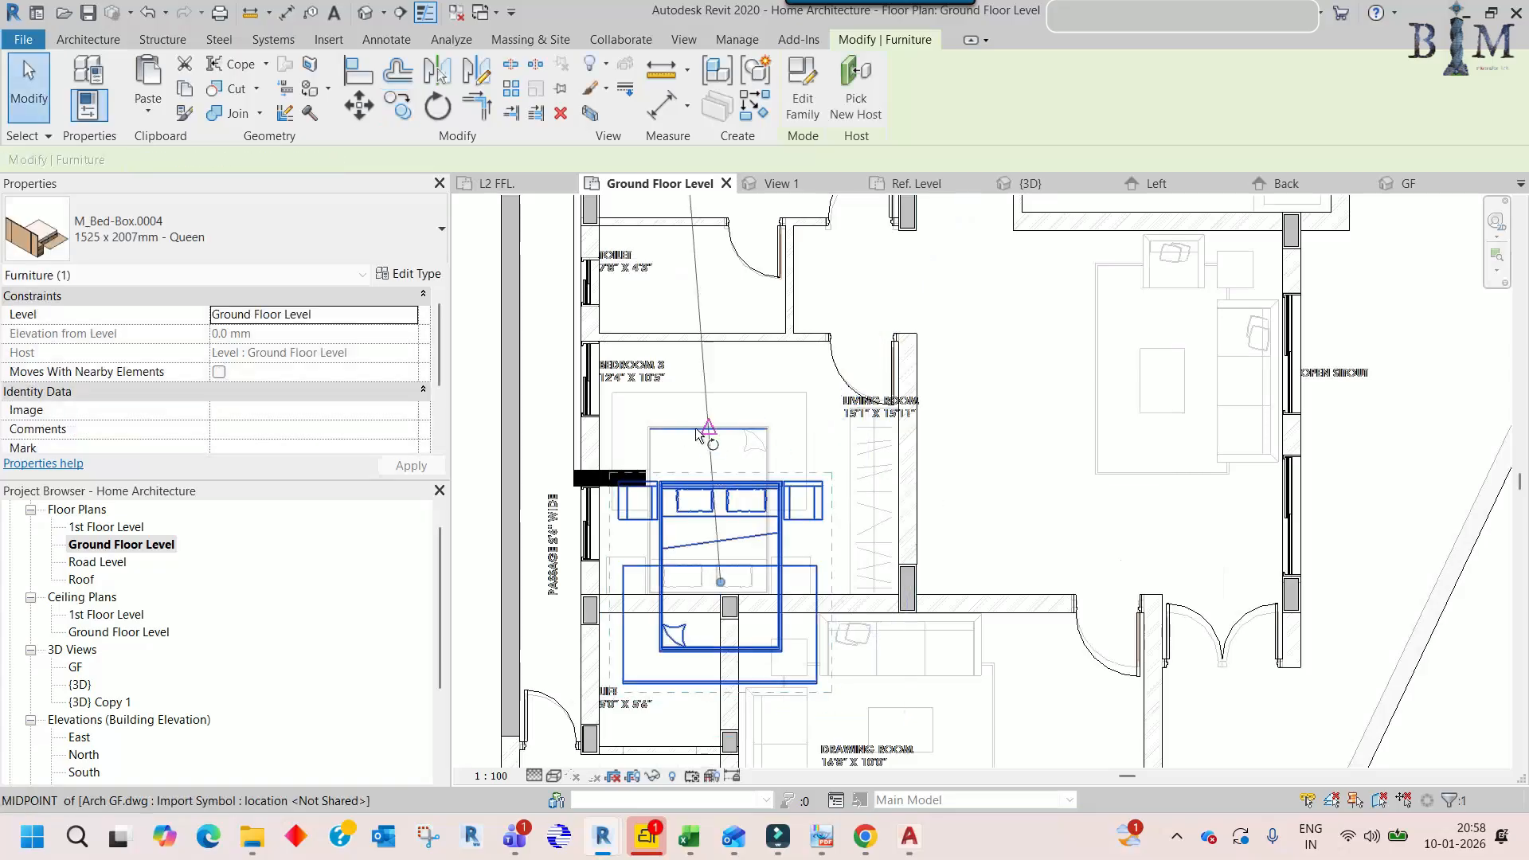
left_click(696, 428)
type("180")
key("Return")
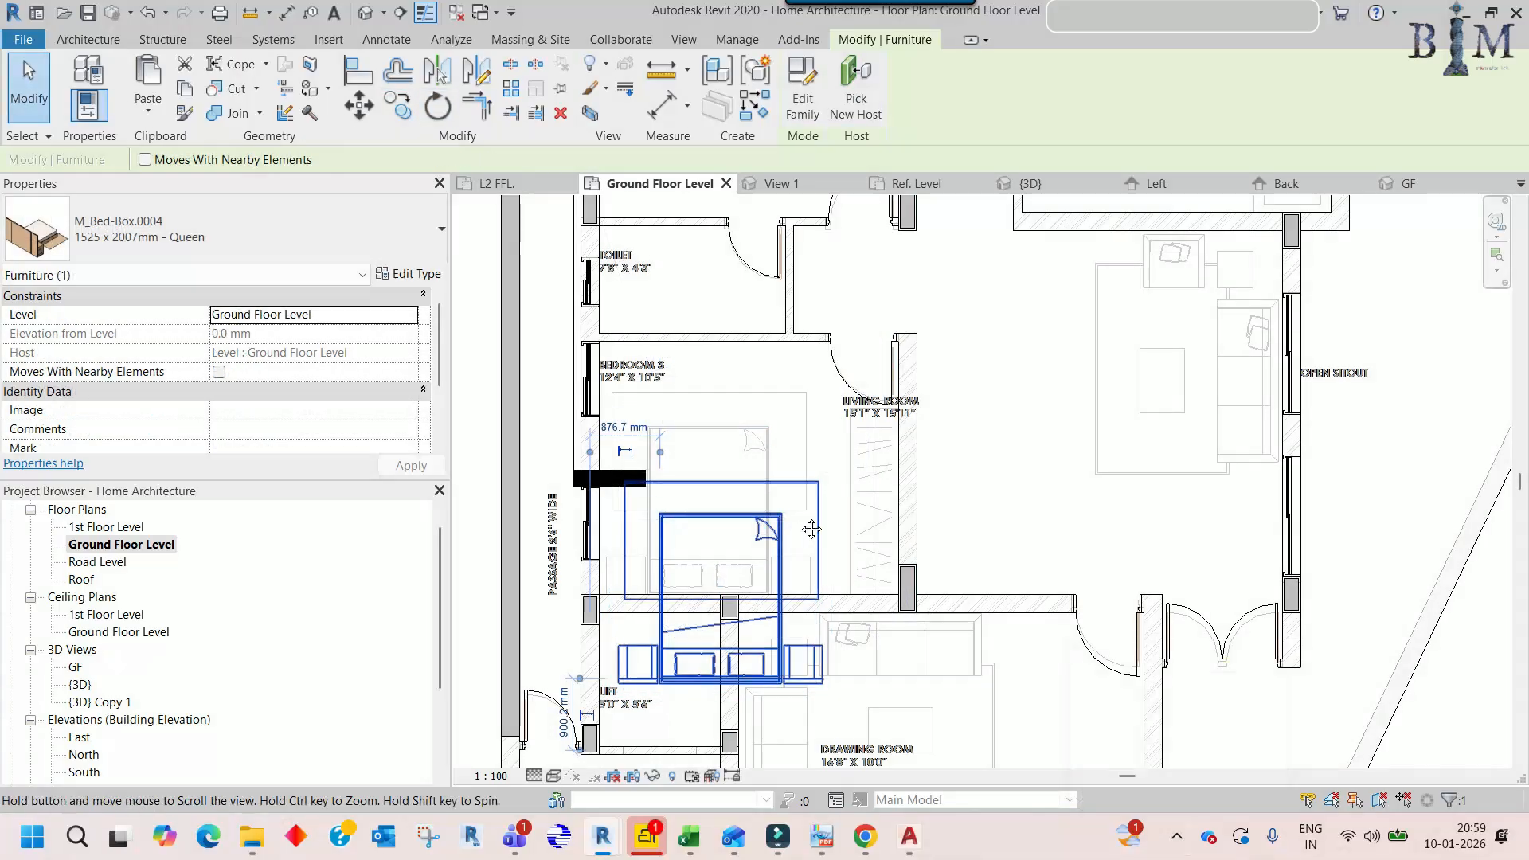
- Move the rotated bed up so its headboard end sits against the inner face of Bedroom 3's lower wall
middle_click_drag(751, 631, 794, 609)
key("m")
key("v")
scroll(776, 589, "up", 3)
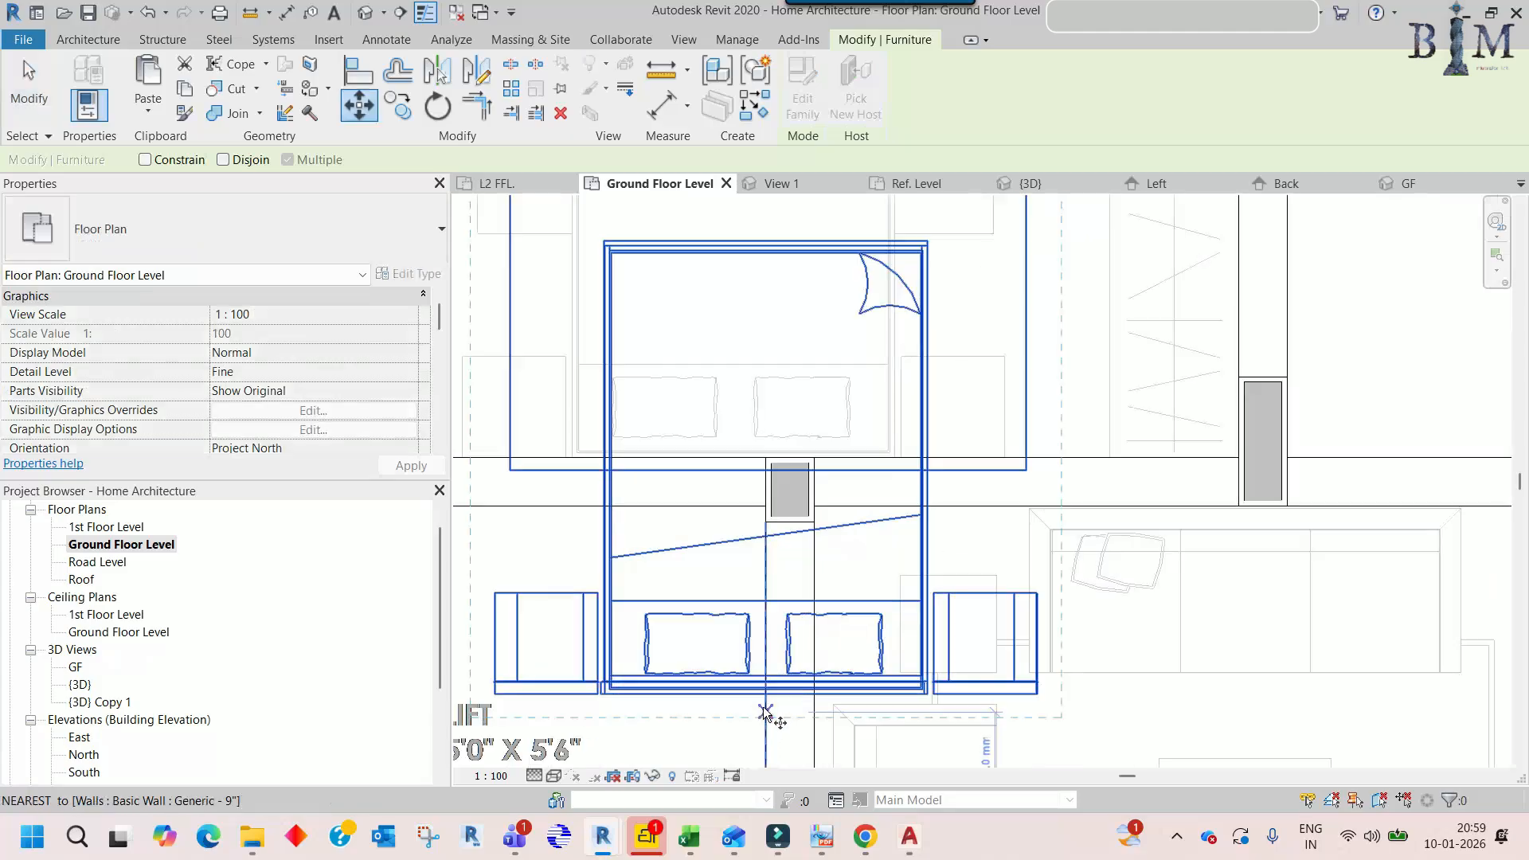
left_click(762, 697)
scroll(761, 697, "down", 3)
scroll(745, 548, "up", 5)
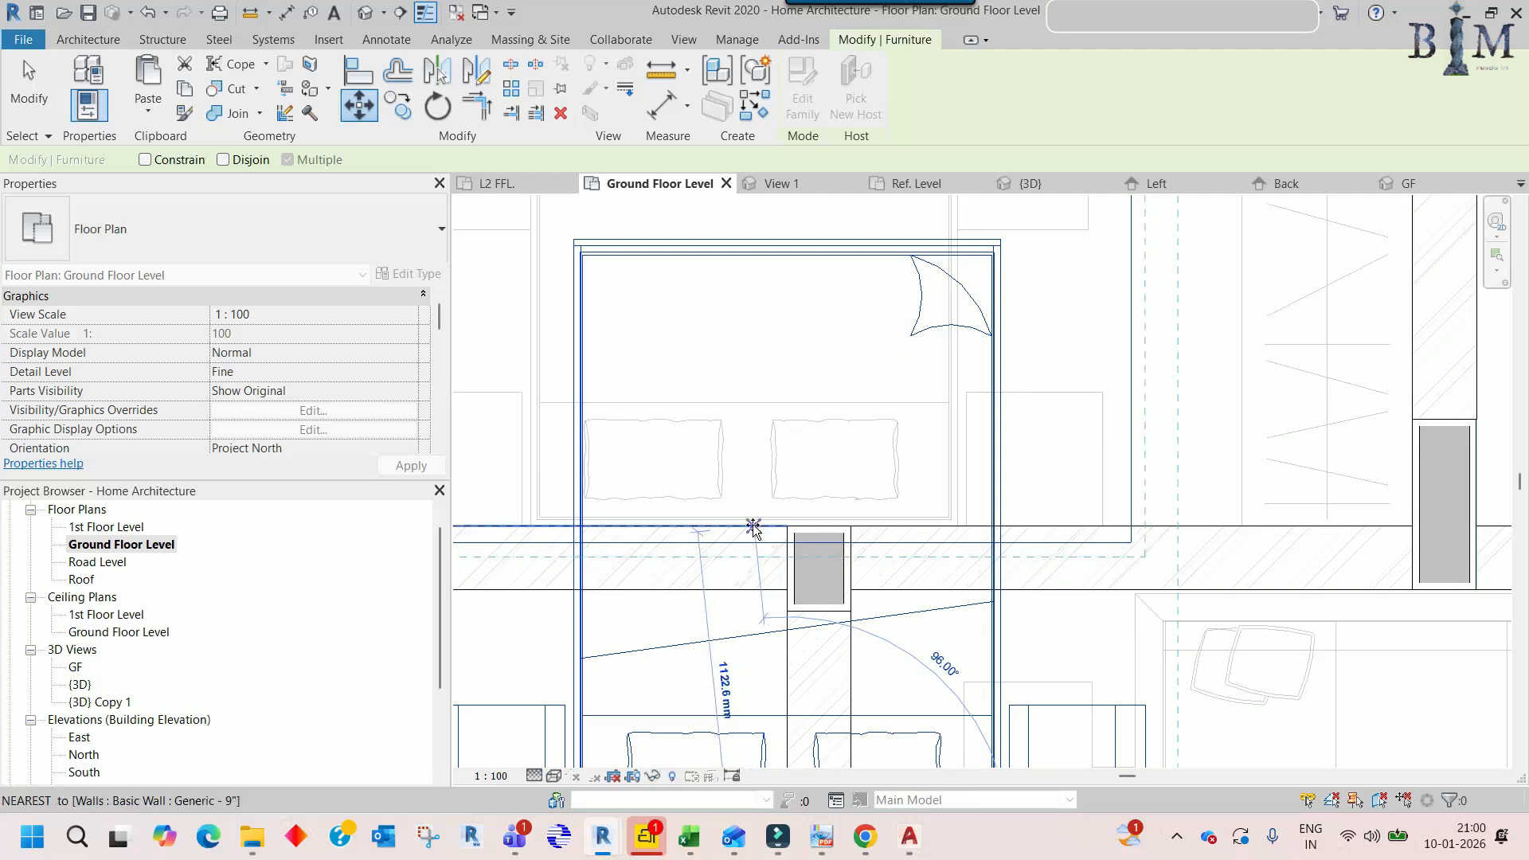
left_click(746, 527)
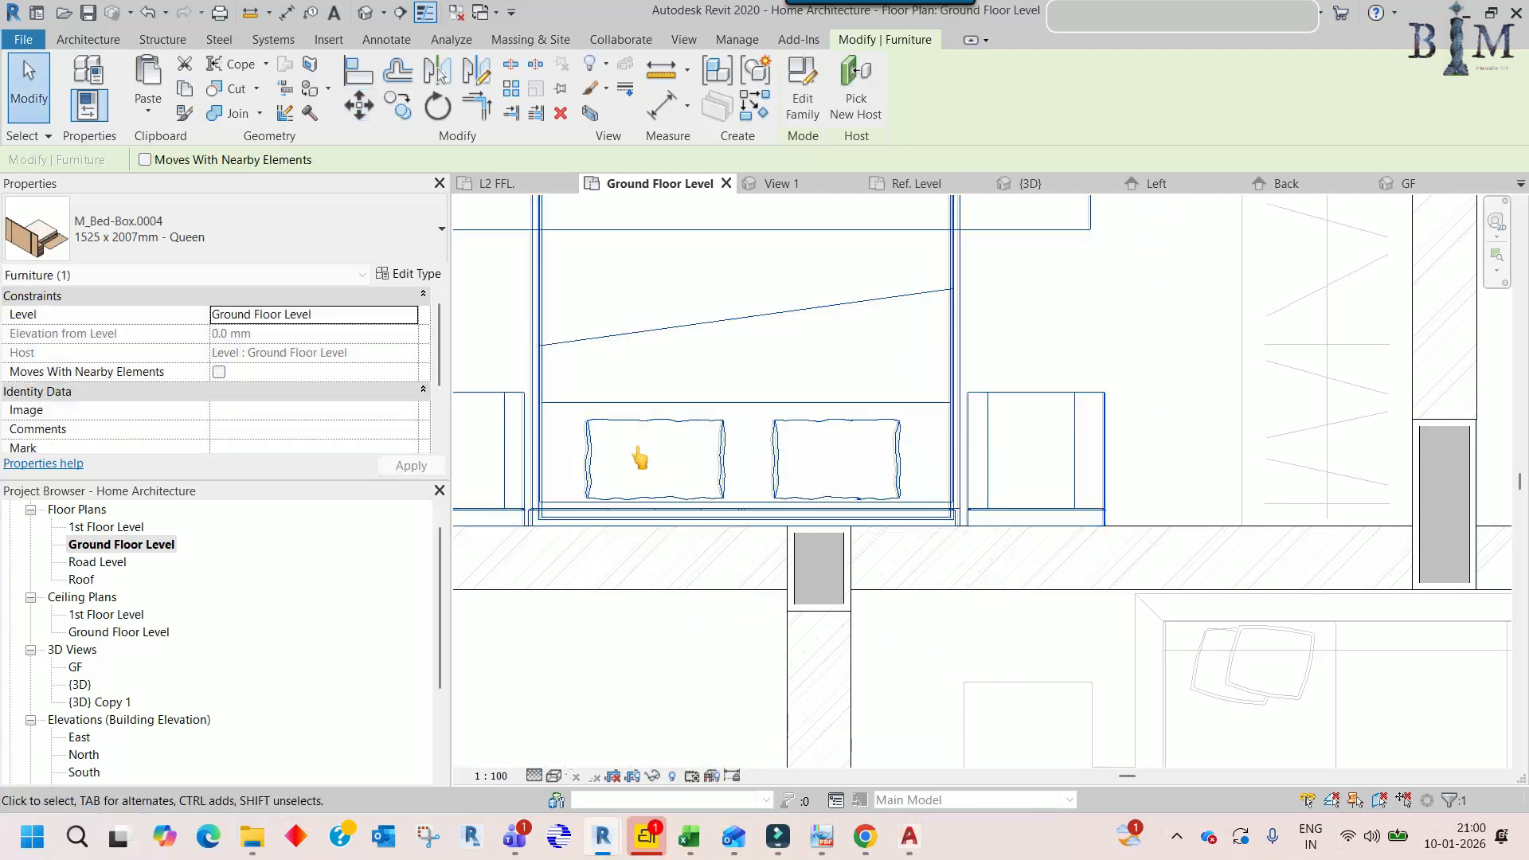
- Move the Bedroom 3 bed slightly left so its rug's right edge aligns with the imported rug outline
middle_click_drag(640, 455, 725, 751)
scroll(891, 435, "down", 1)
middle_click_drag(953, 344, 944, 577)
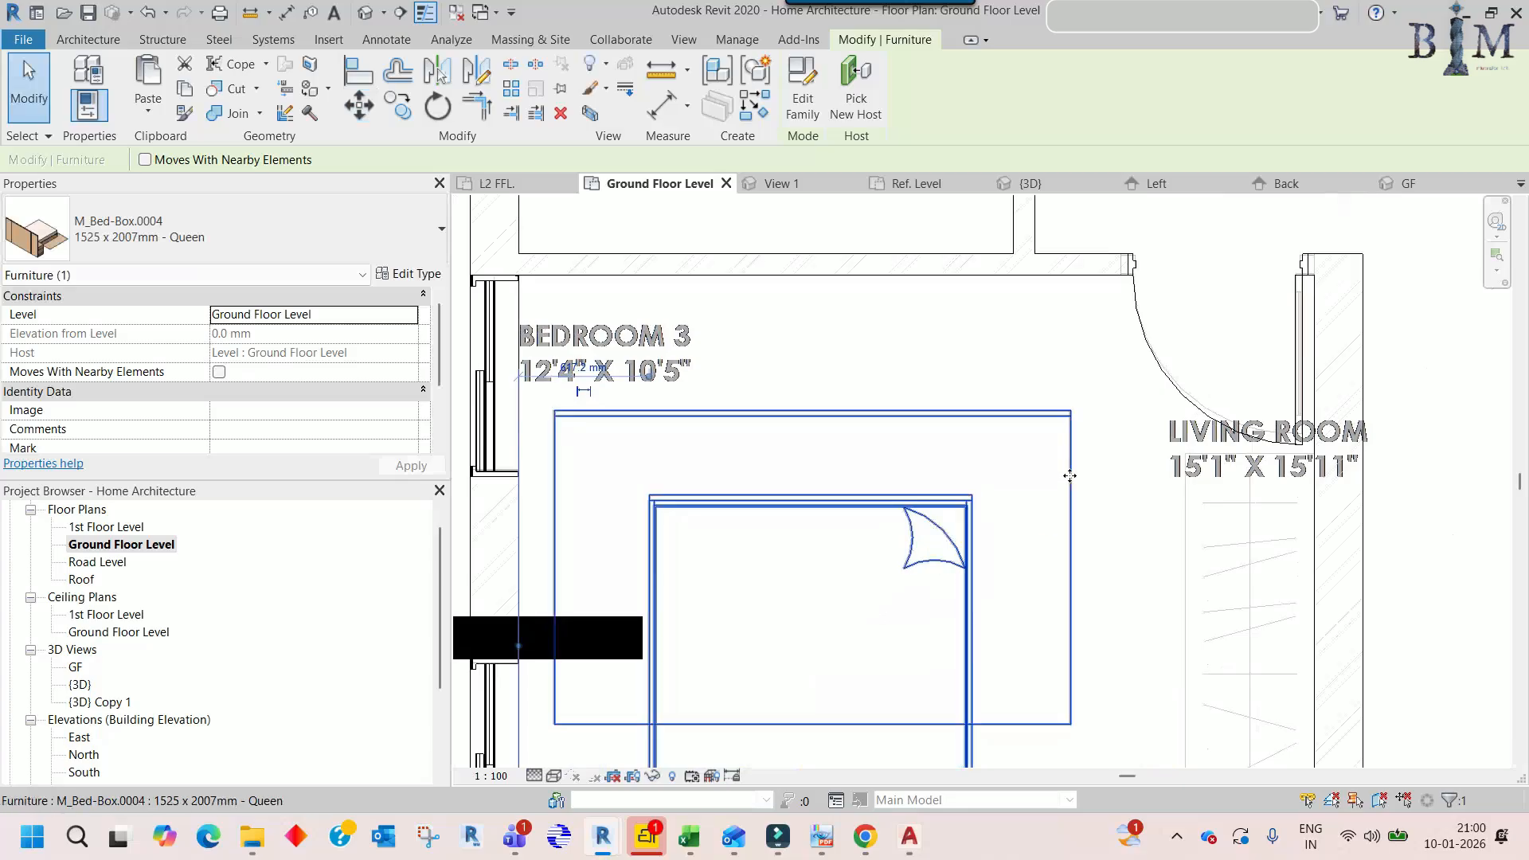
scroll(1069, 475, "up", 5)
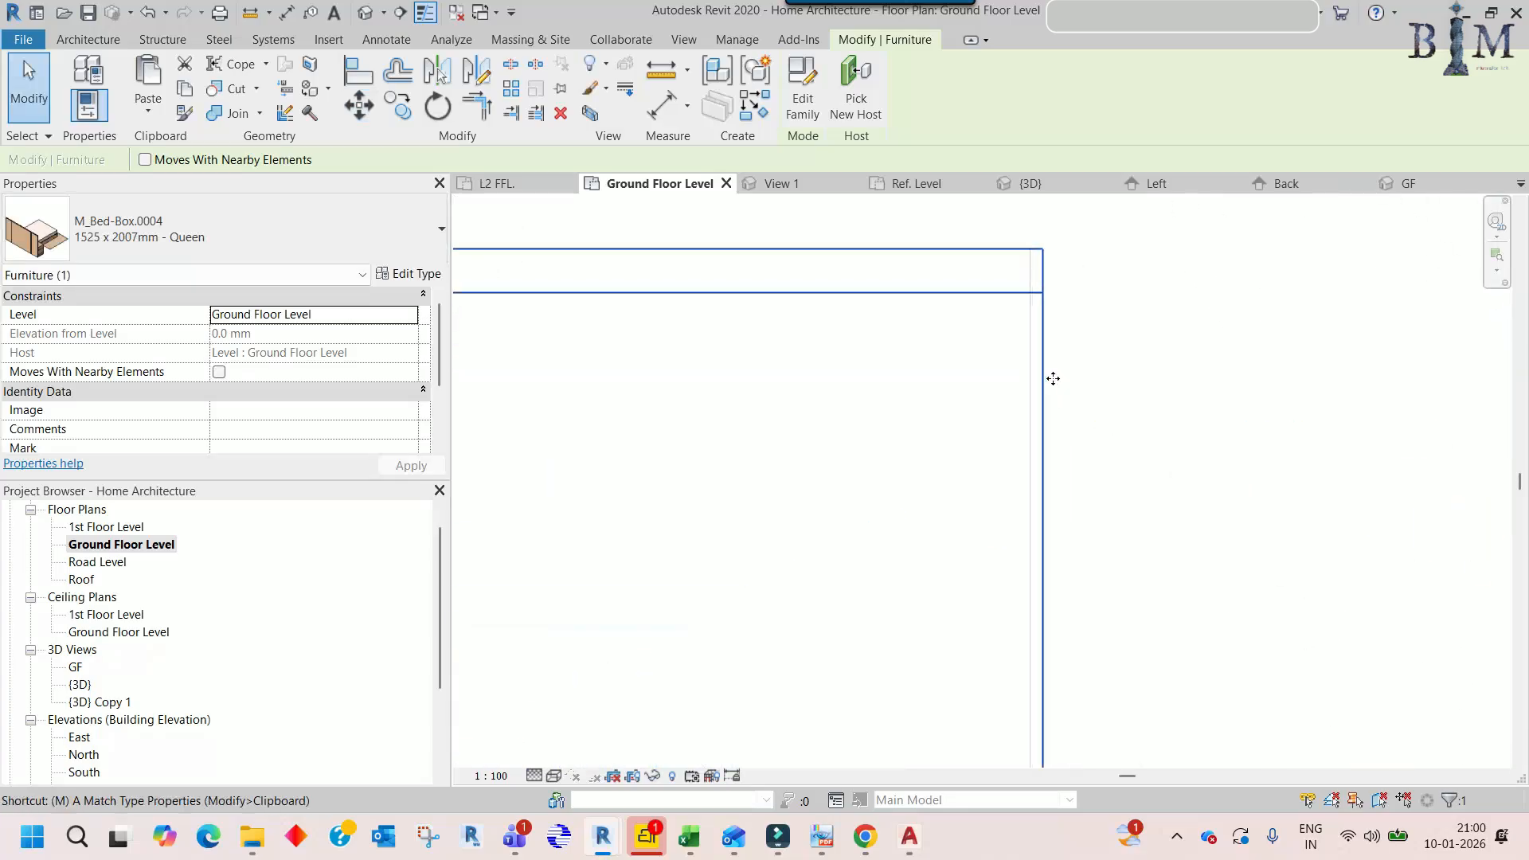
key("m")
key("v")
left_click(1044, 385)
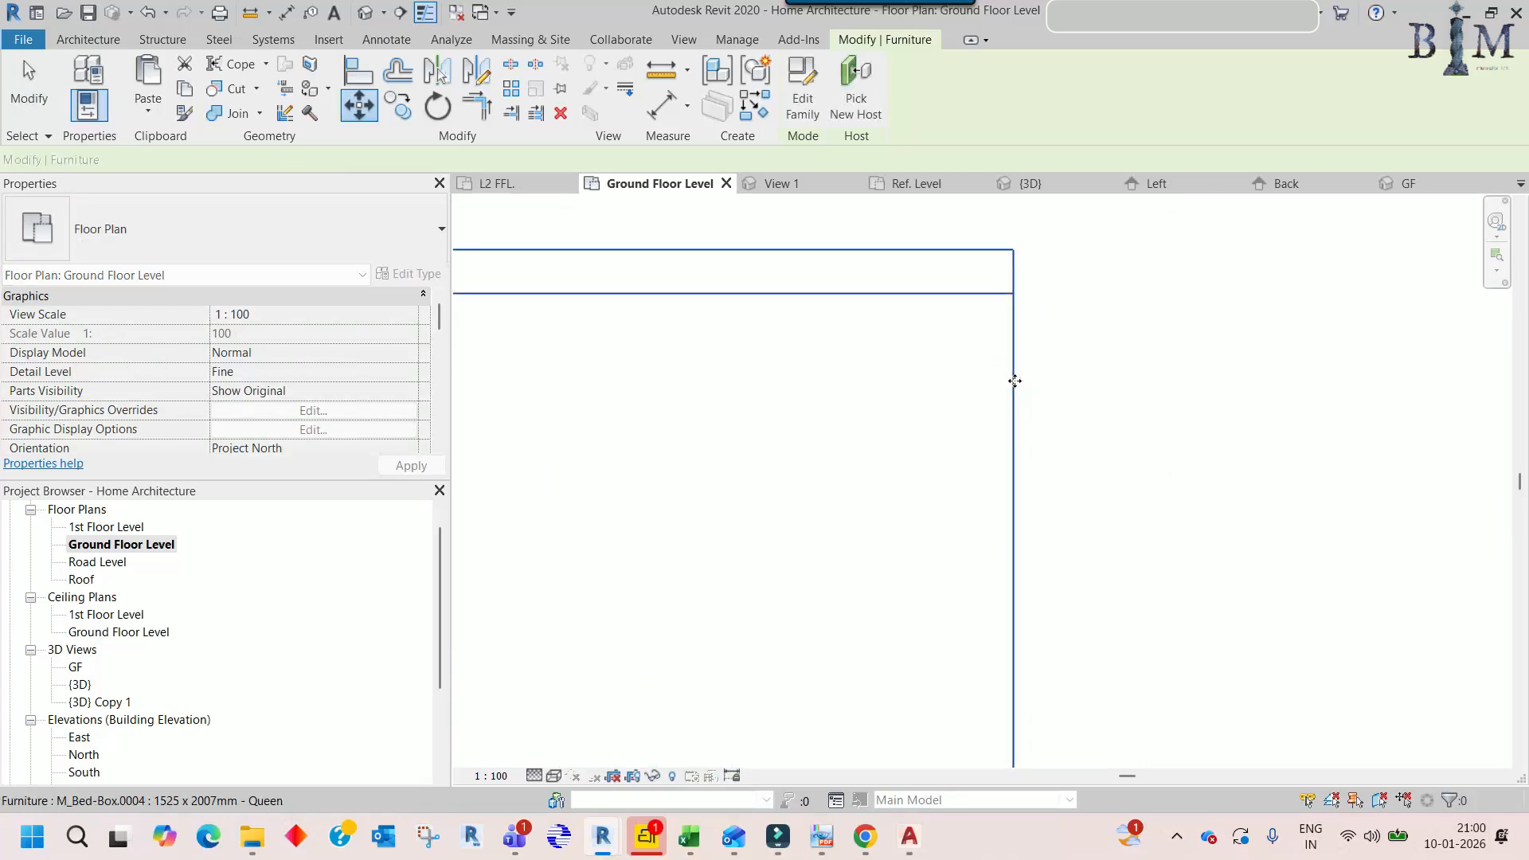
left_click(1015, 380)
scroll(1027, 398, "down", 6)
scroll(1045, 430, "down", 4)
middle_click_drag(1060, 600, 1004, 426)
scroll(891, 333, "up", 5)
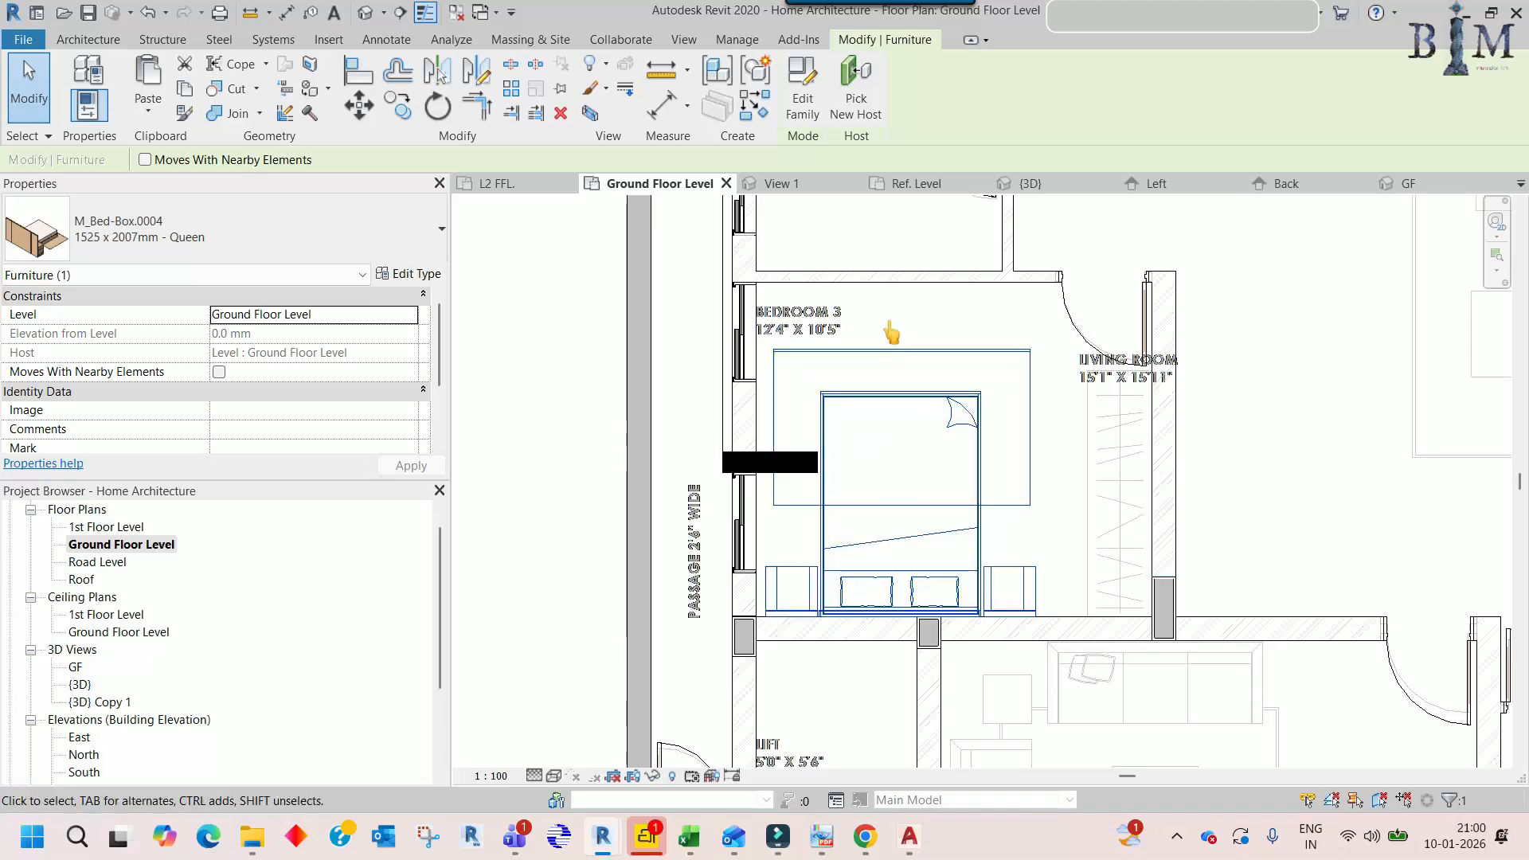
- Open the M_Bed-Box.0004 family of the Bedroom 3 bed for editing
left_click(799, 109)
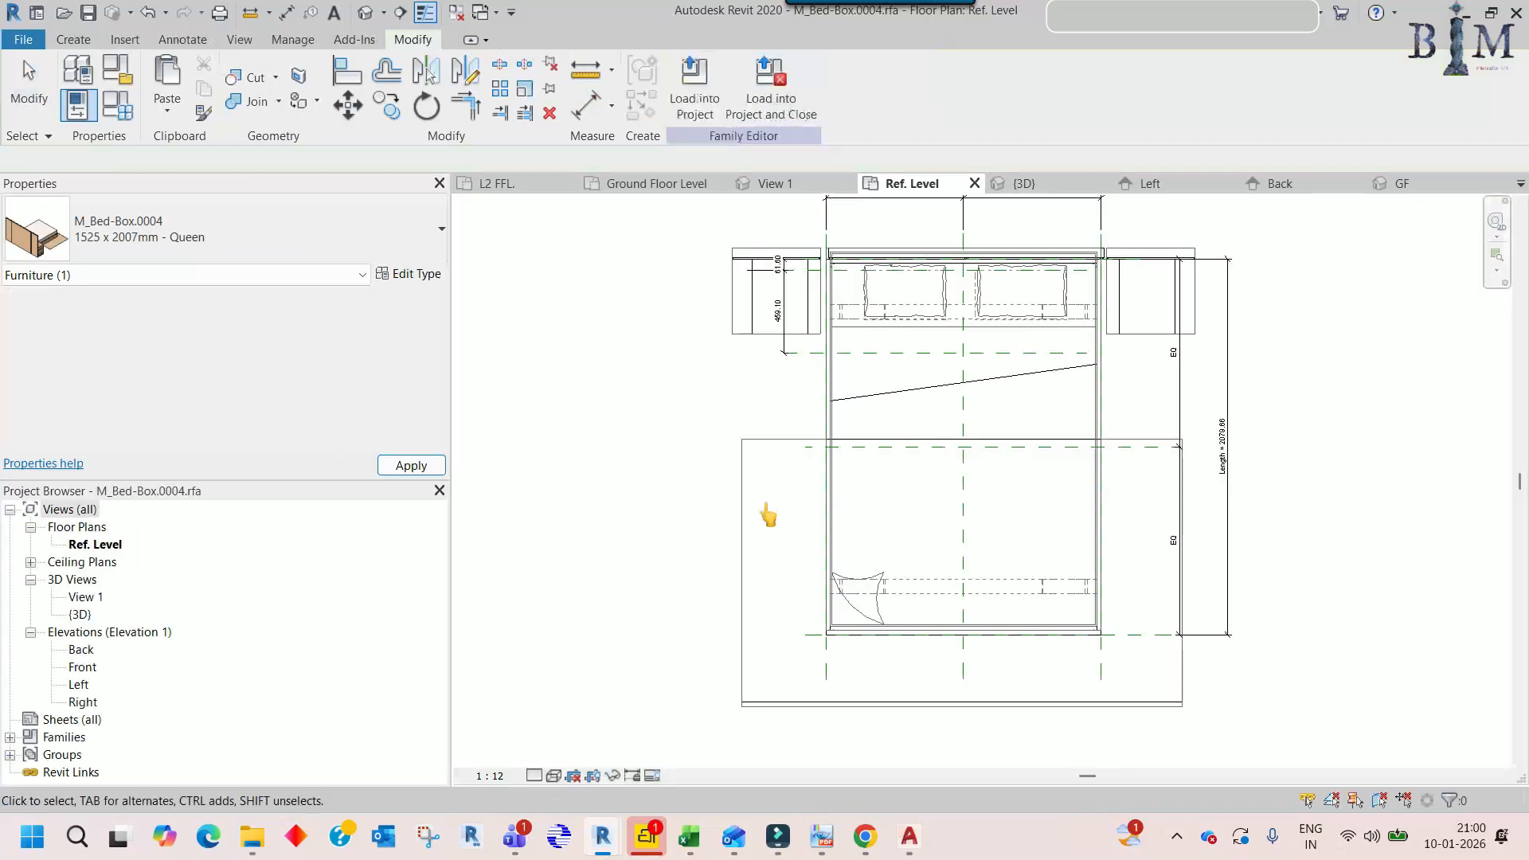
- Create symbolic lines on the two short curved edges of the folded blanket corner by picking the existing arcs
scroll(900, 625, "up", 4)
scroll(813, 513, "down", 3)
middle_click_drag(685, 454, 707, 508)
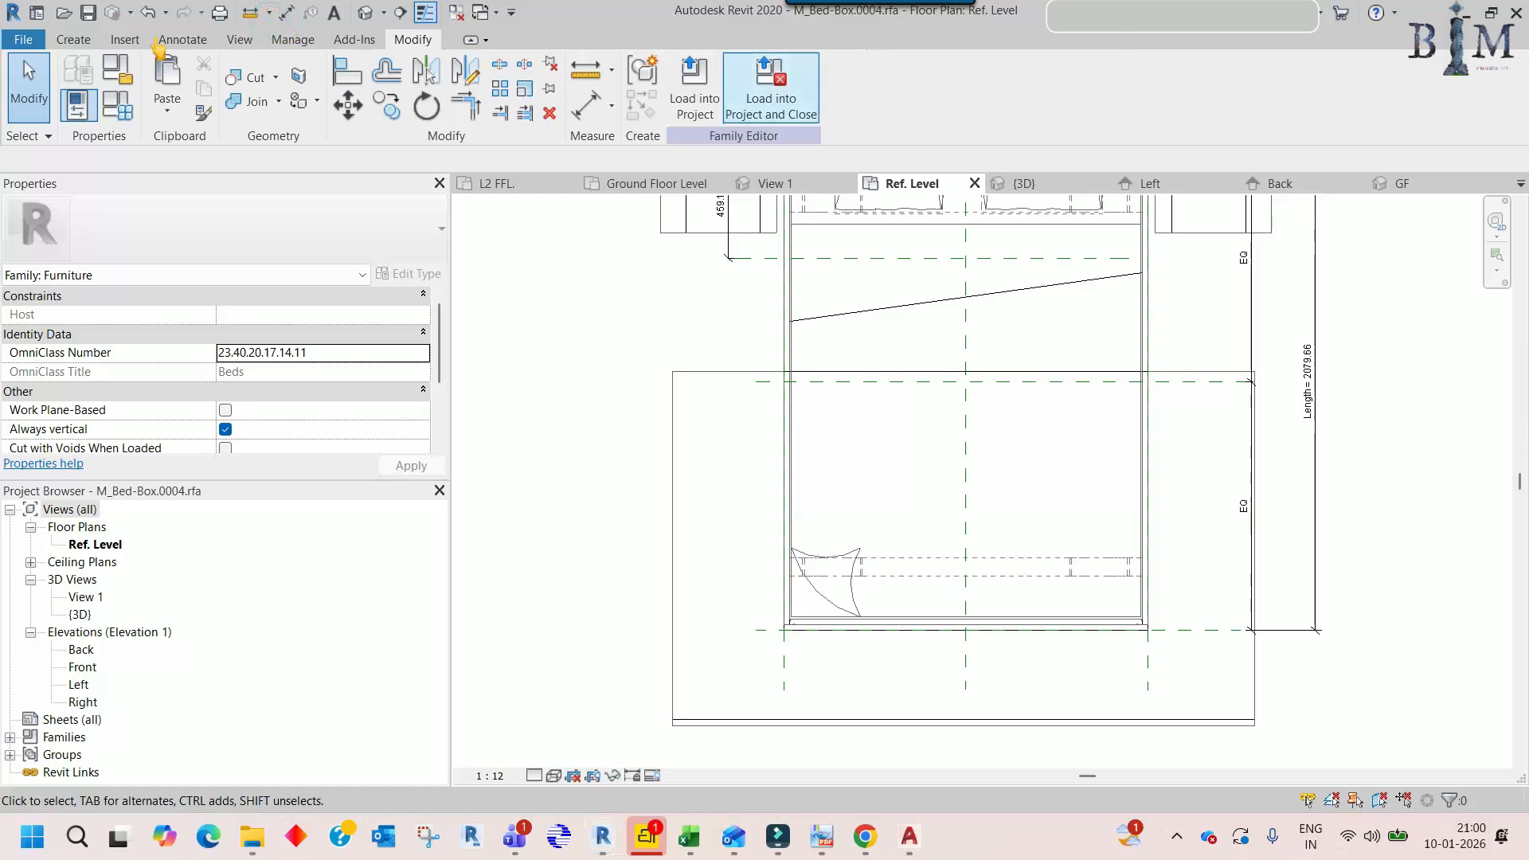
left_click(73, 39)
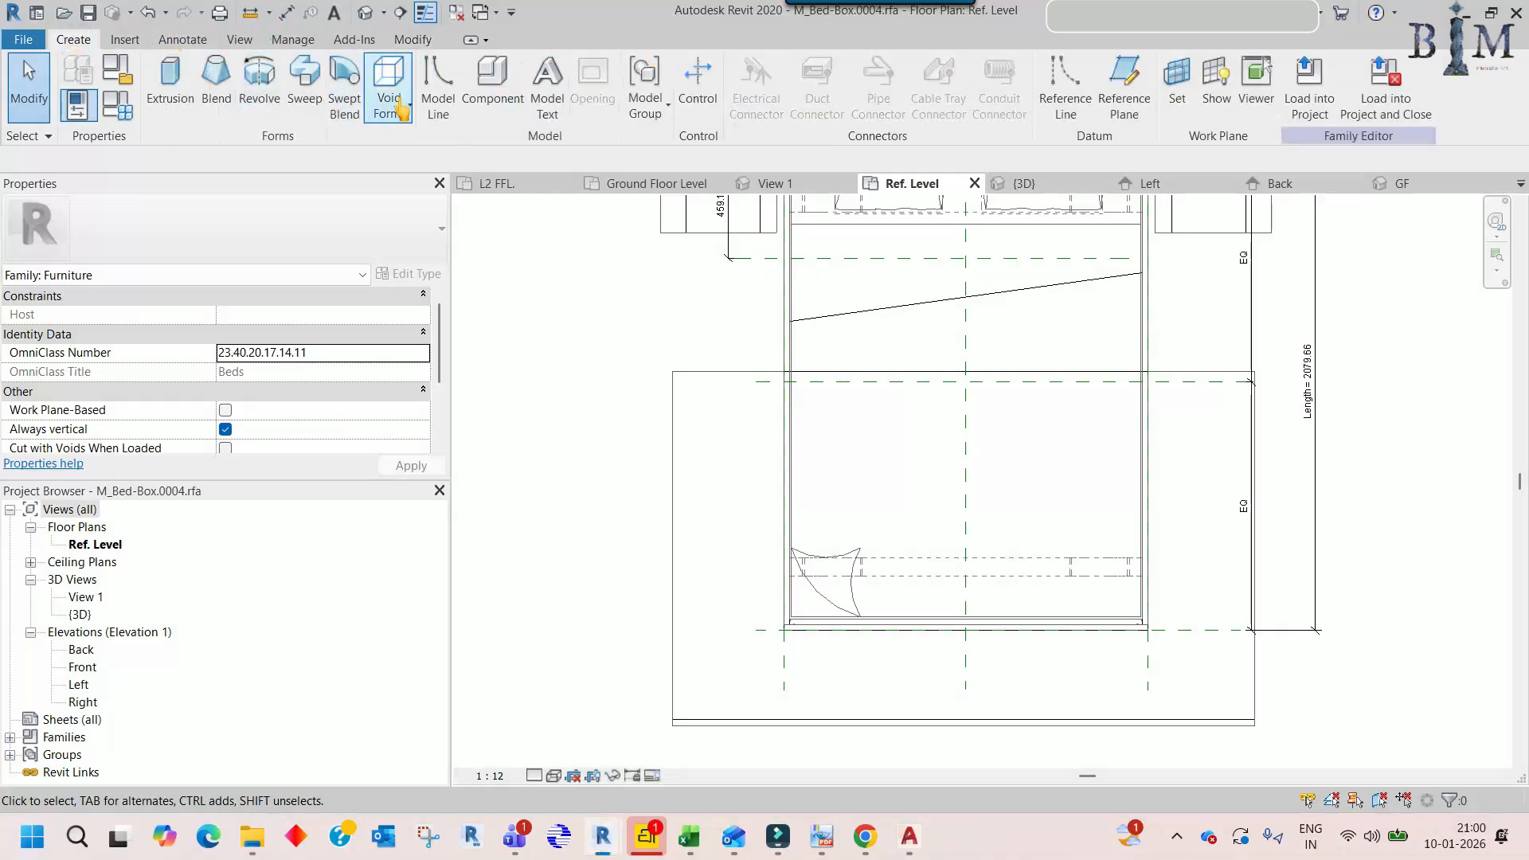
left_click(177, 40)
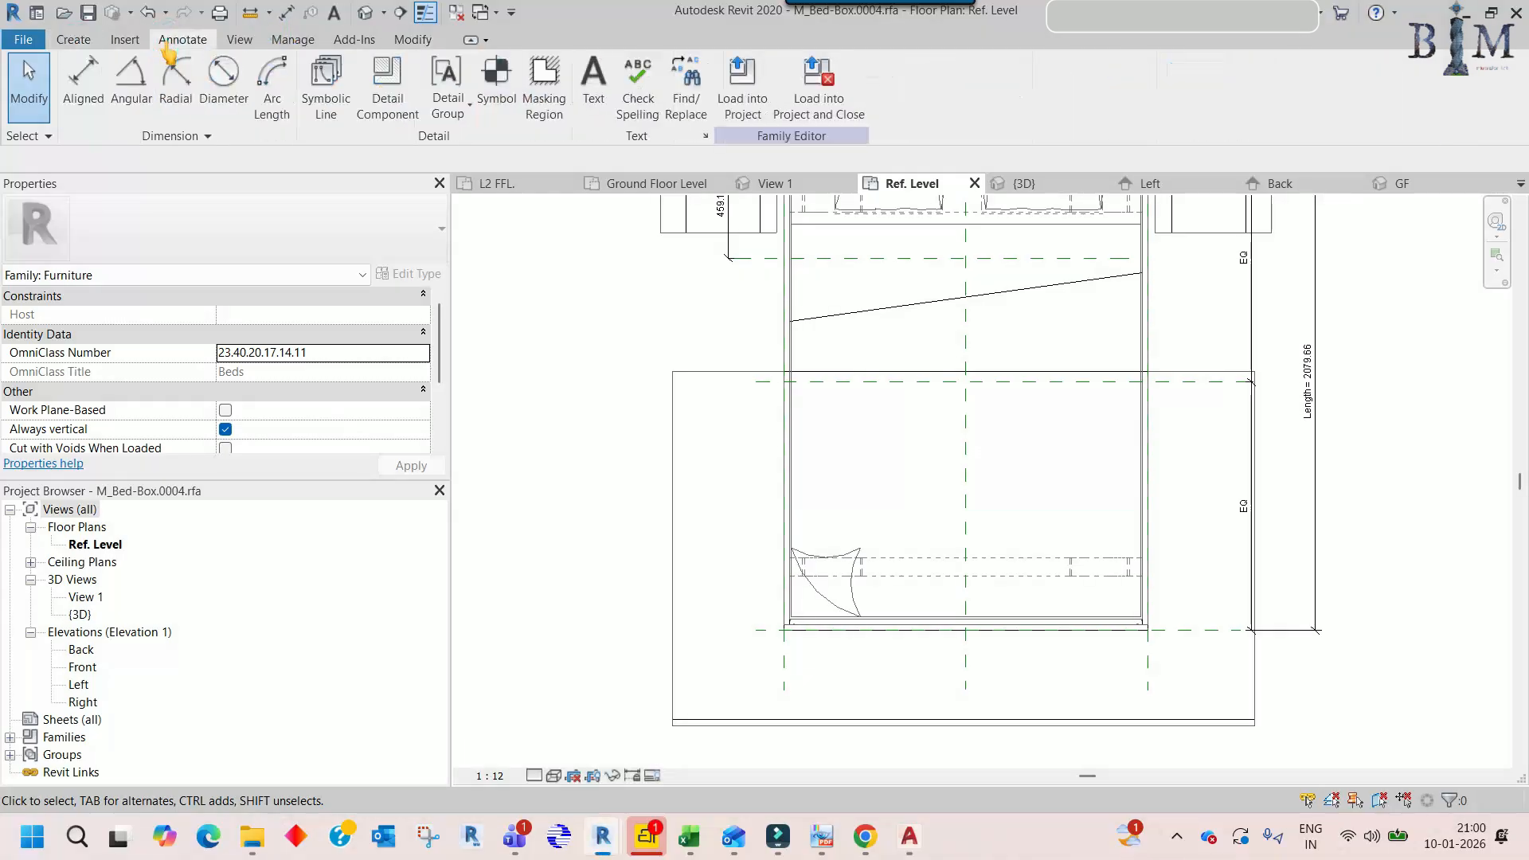
left_click(339, 112)
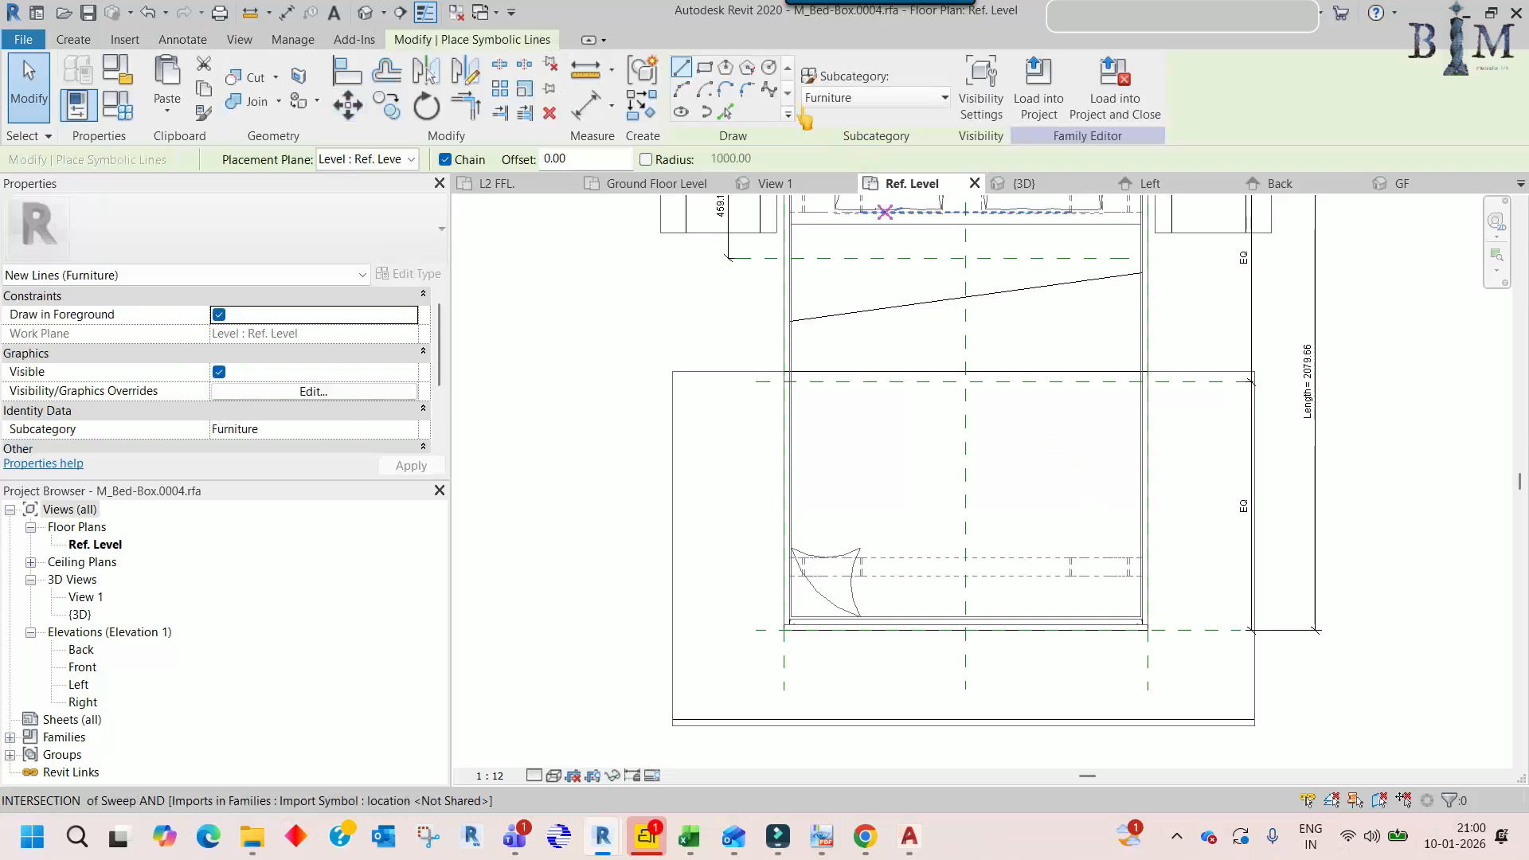
left_click(726, 112)
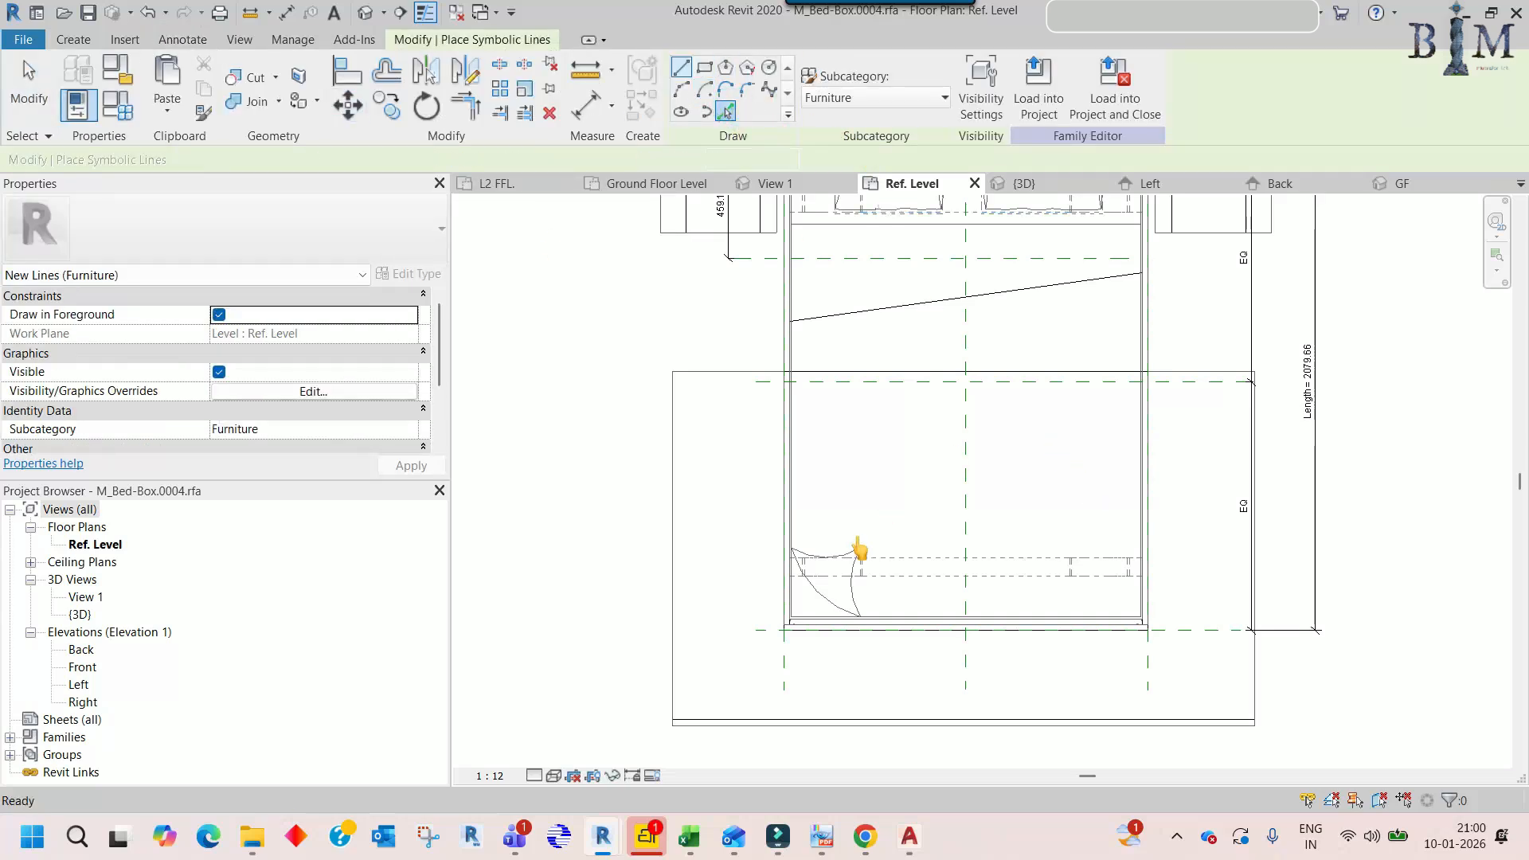
scroll(797, 561, "up", 6)
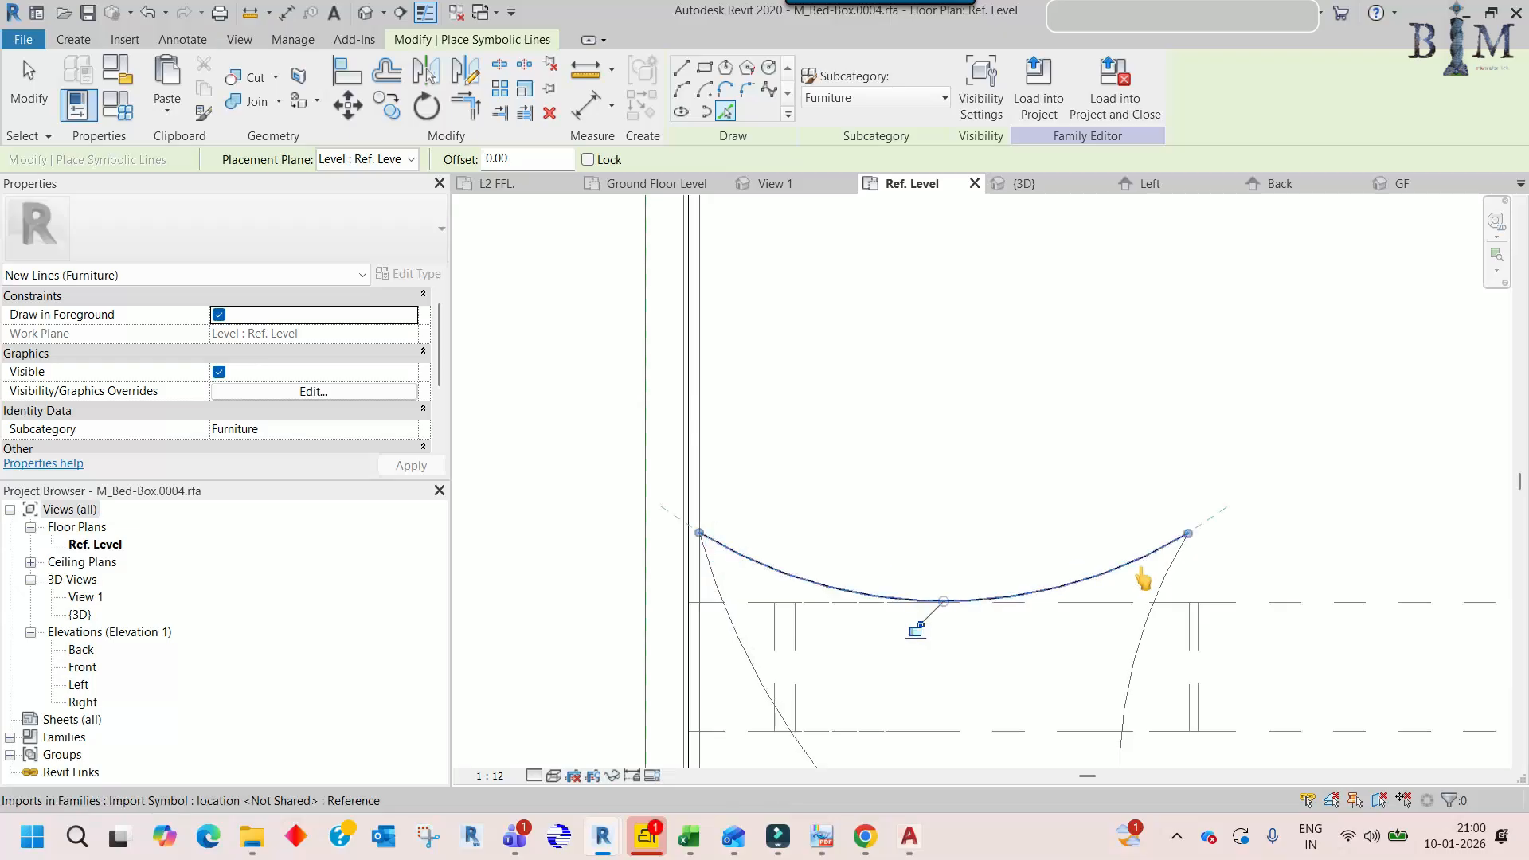
left_click(1171, 565)
middle_click_drag(1167, 574, 1124, 306)
left_click(798, 539)
- Draw a straight symbolic line over the slanted blanket edge, spanning the full width of the bed
scroll(798, 539, "down", 5)
middle_click_drag(1020, 536, 545, 536)
scroll(550, 533, "down", 3)
middle_click_drag(661, 429, 881, 566)
scroll(694, 449, "up", 3)
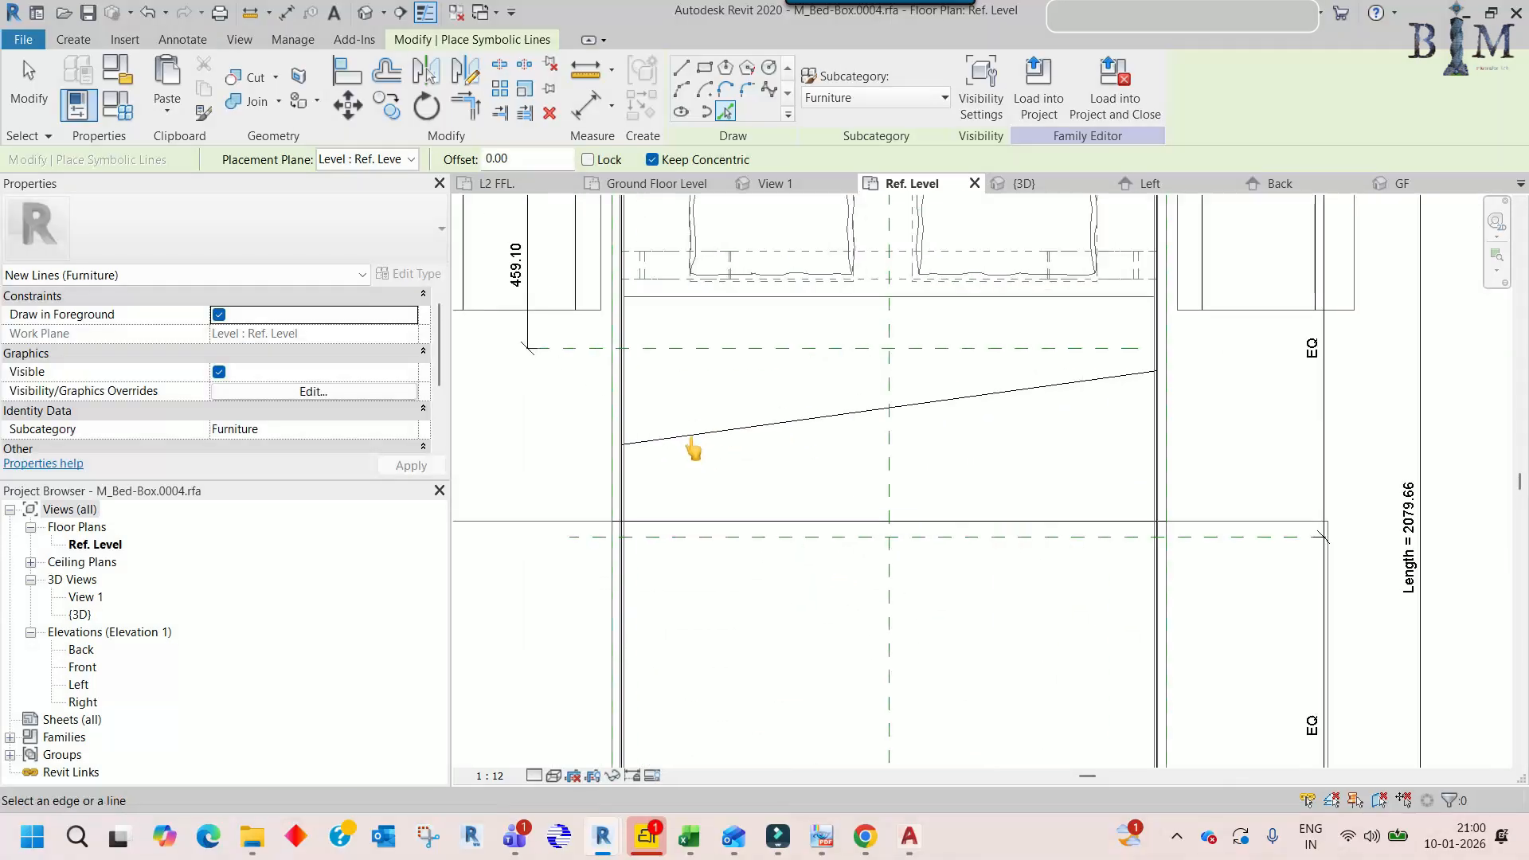
left_click(679, 69)
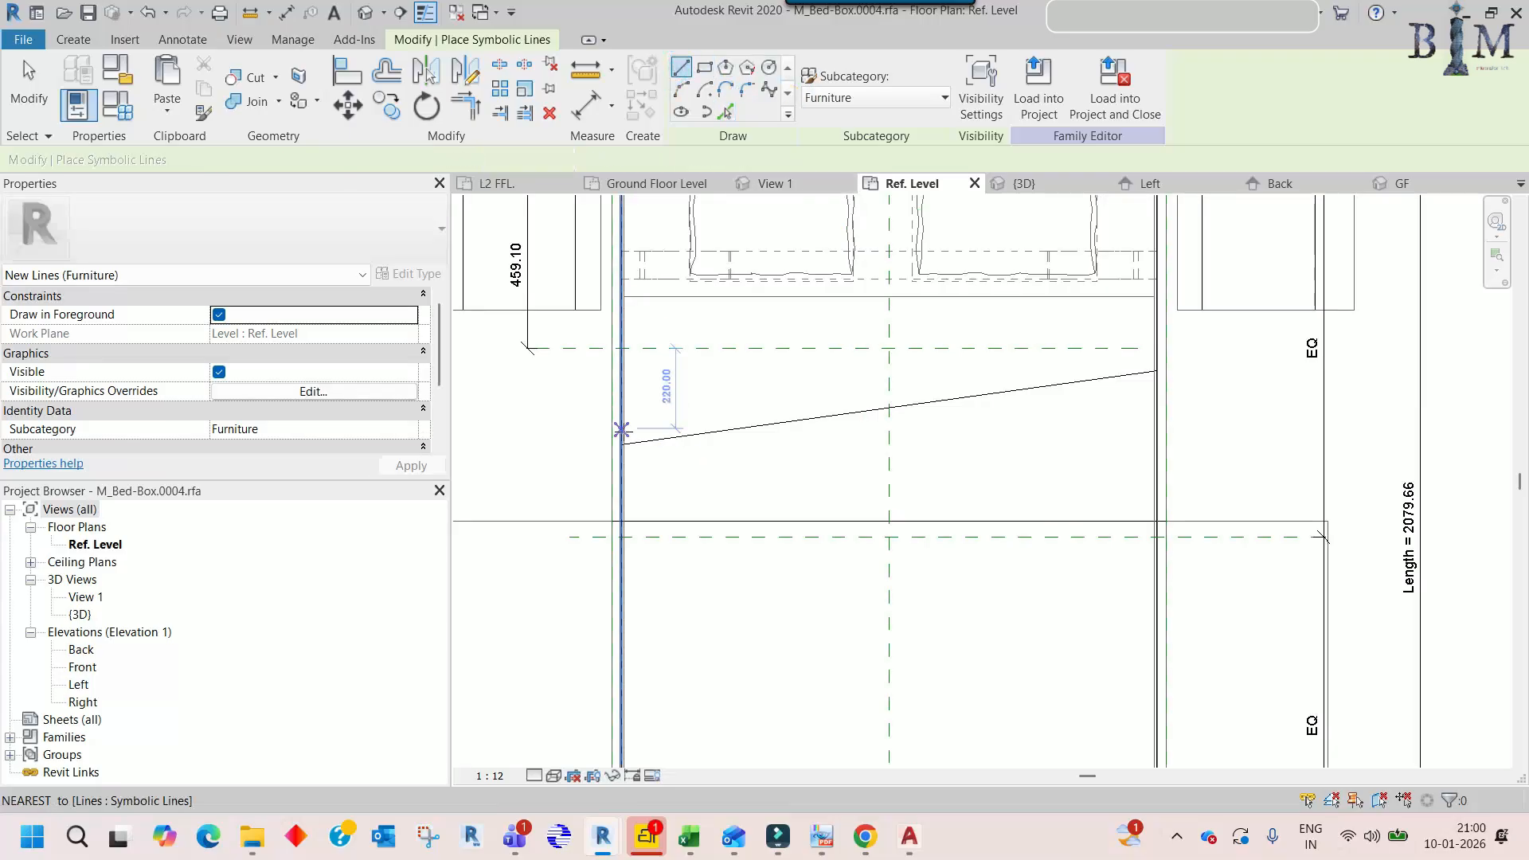
left_click(621, 444)
left_click(1156, 371)
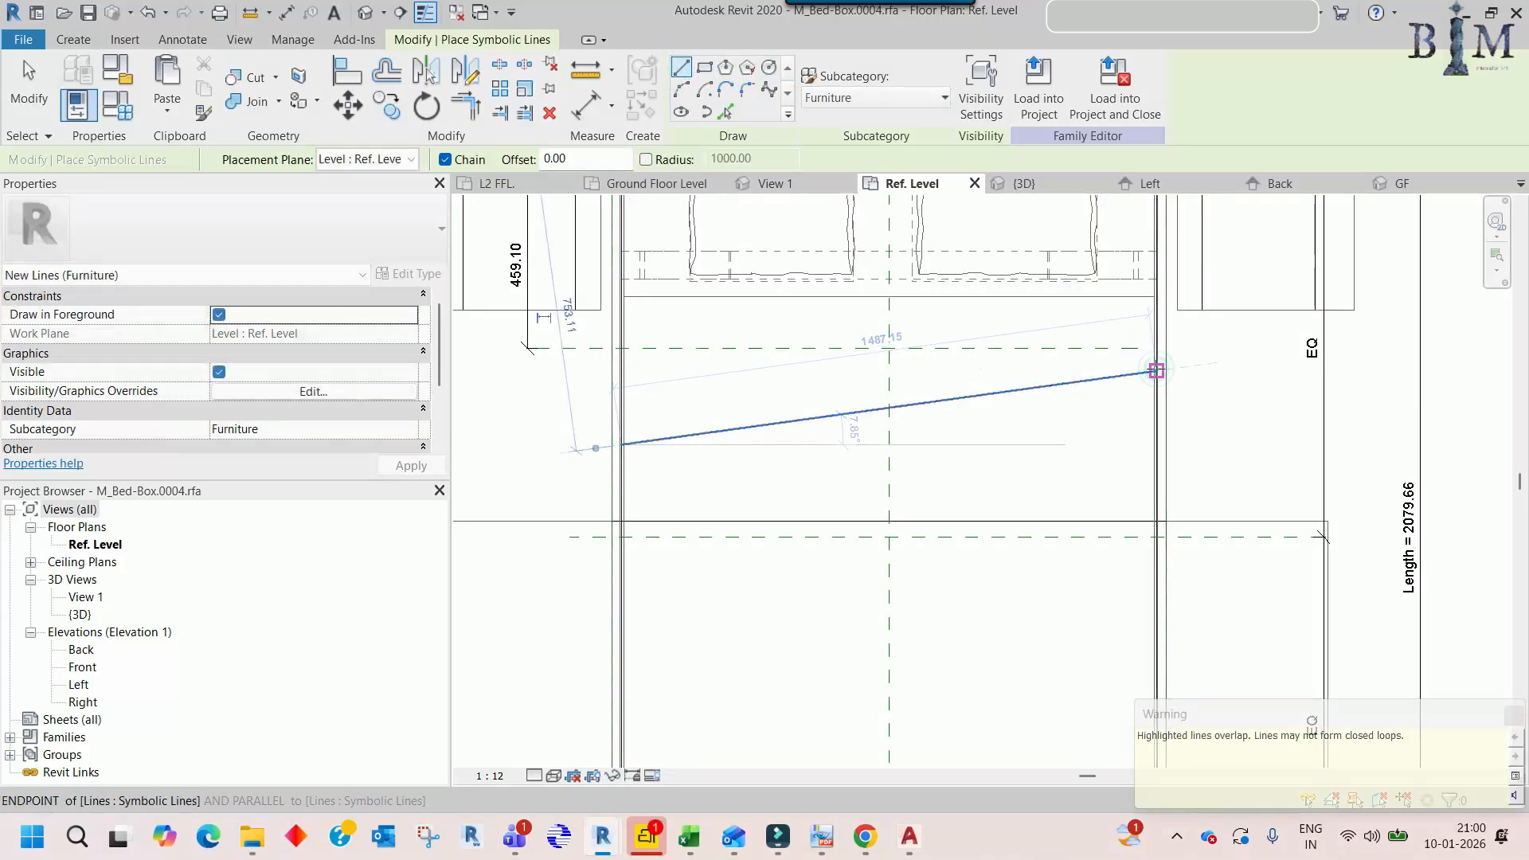
- Trace the outer left edge of the left pillow with chained symbolic lines, working down from its upper-left corner
middle_click_drag(980, 397, 990, 563)
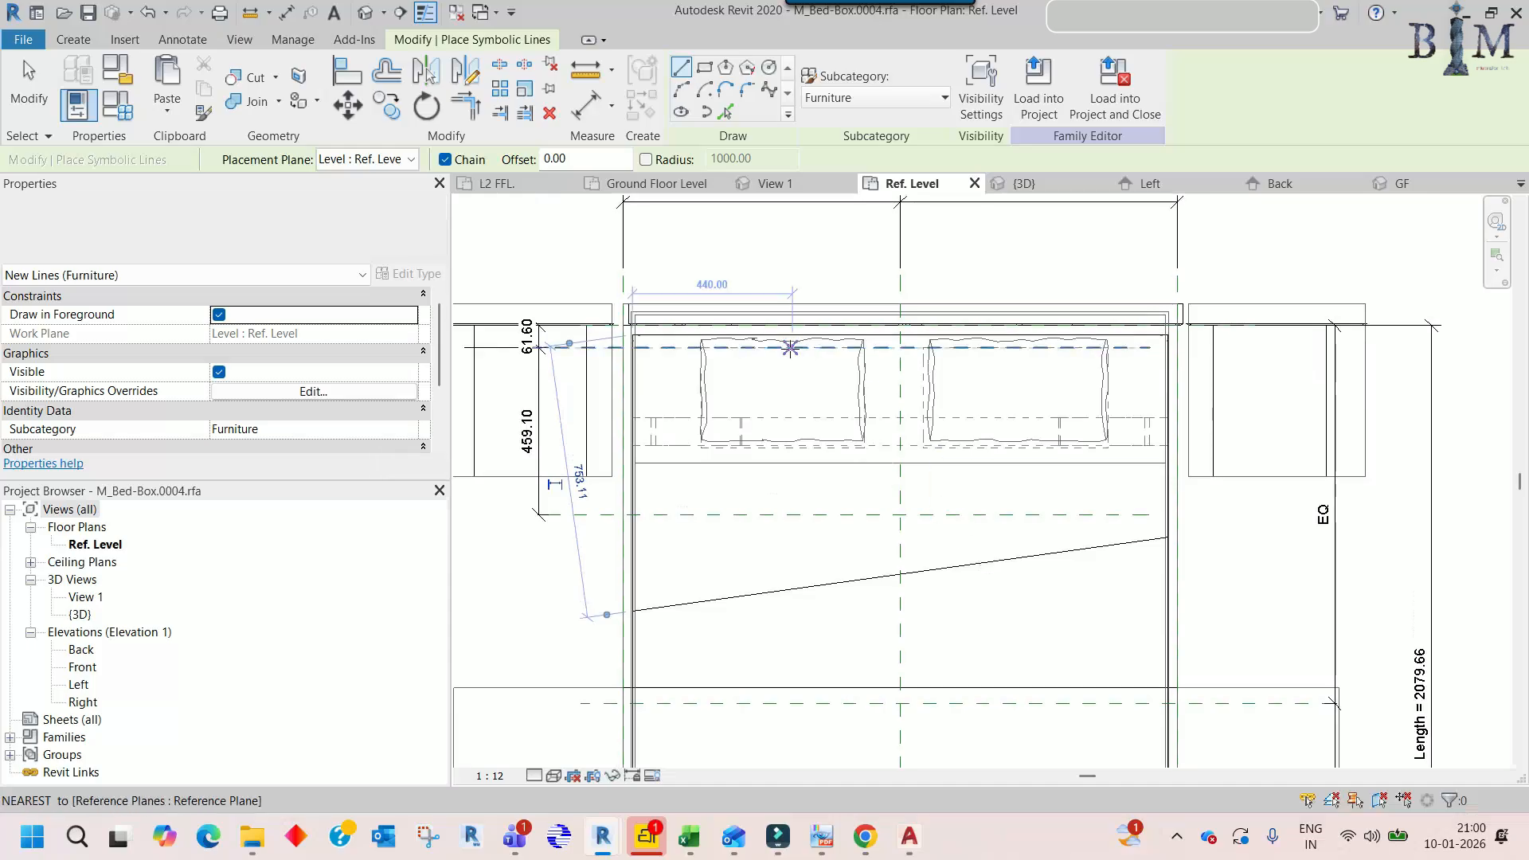
scroll(751, 347, "up", 6)
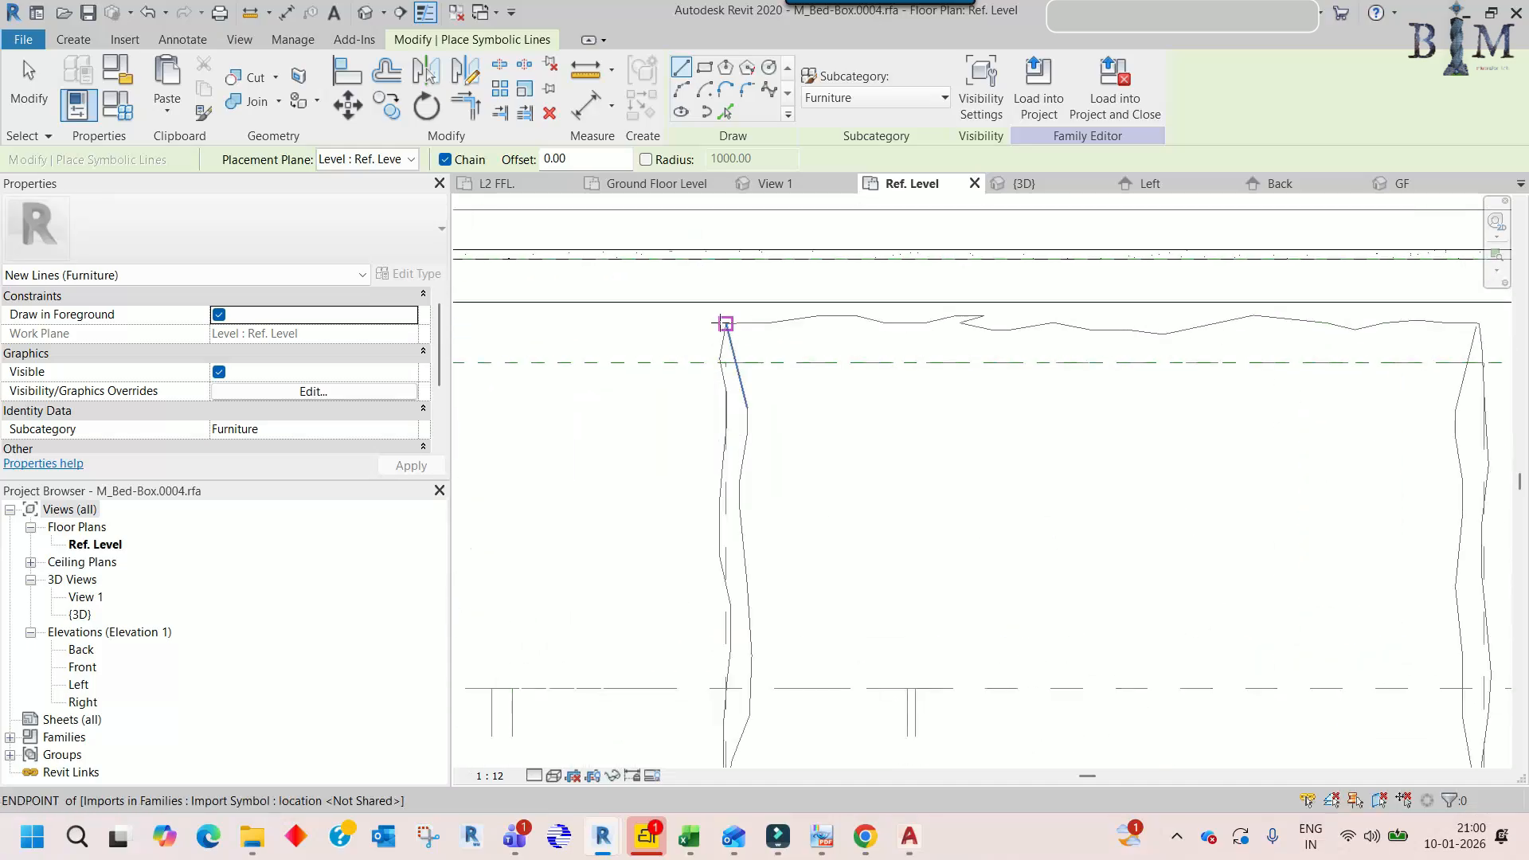
left_click(724, 111)
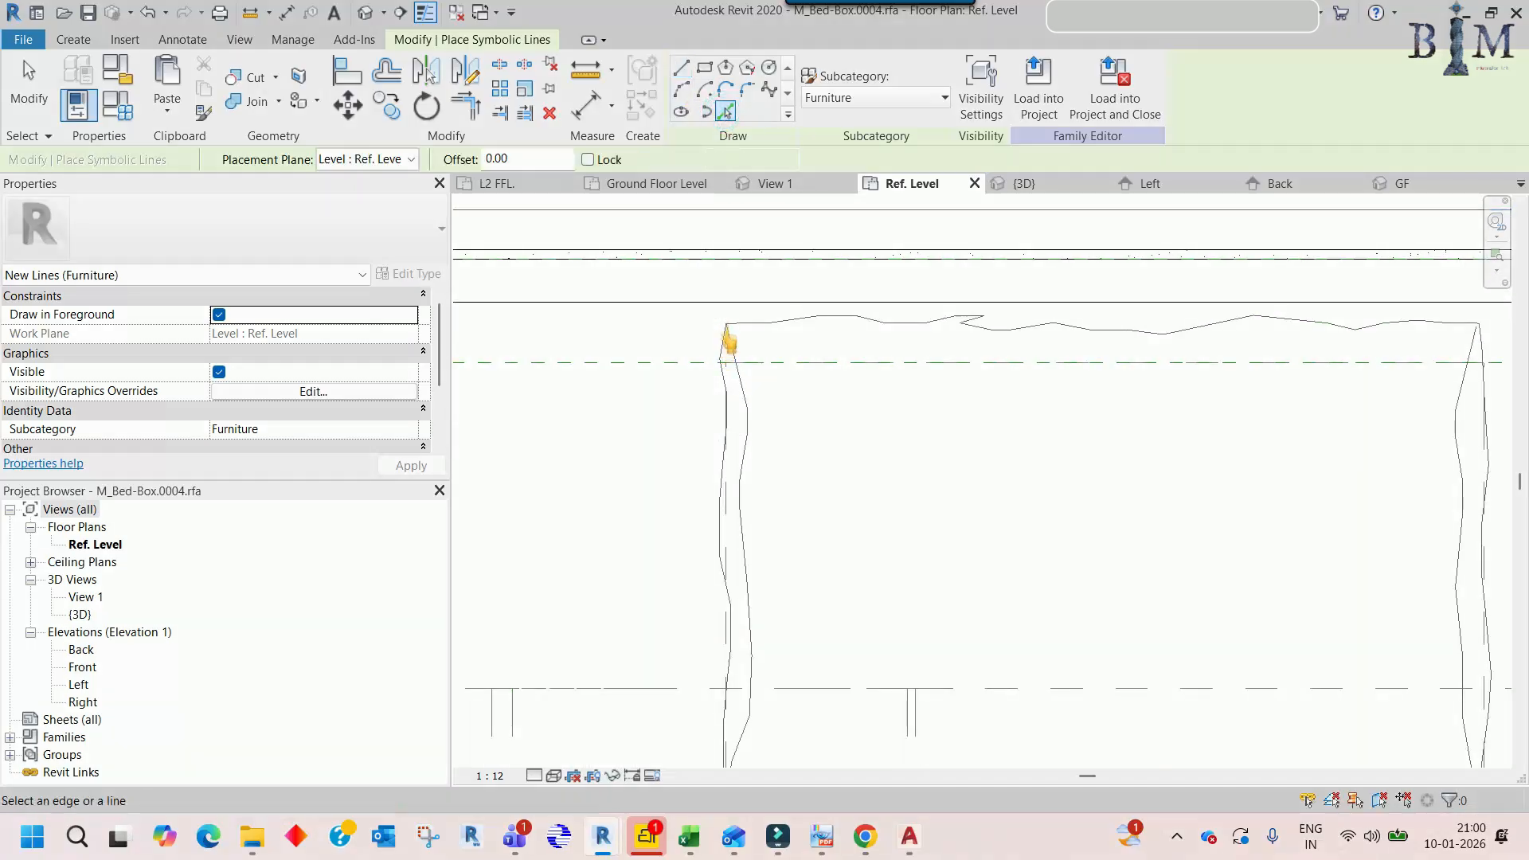
scroll(727, 331, "down", 4)
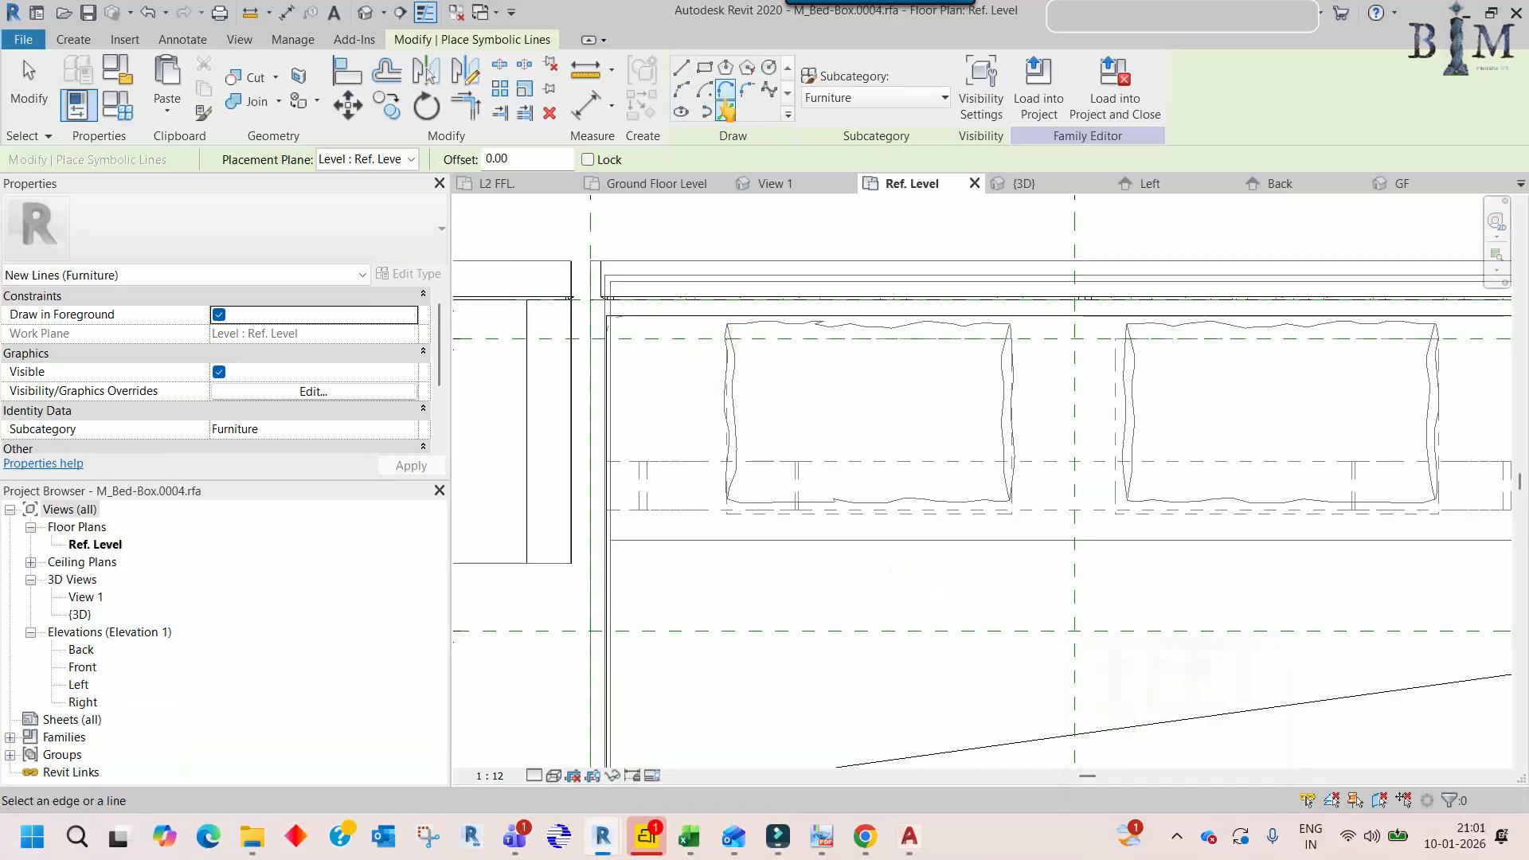
left_click(681, 67)
scroll(723, 326, "up", 5)
left_click(709, 329)
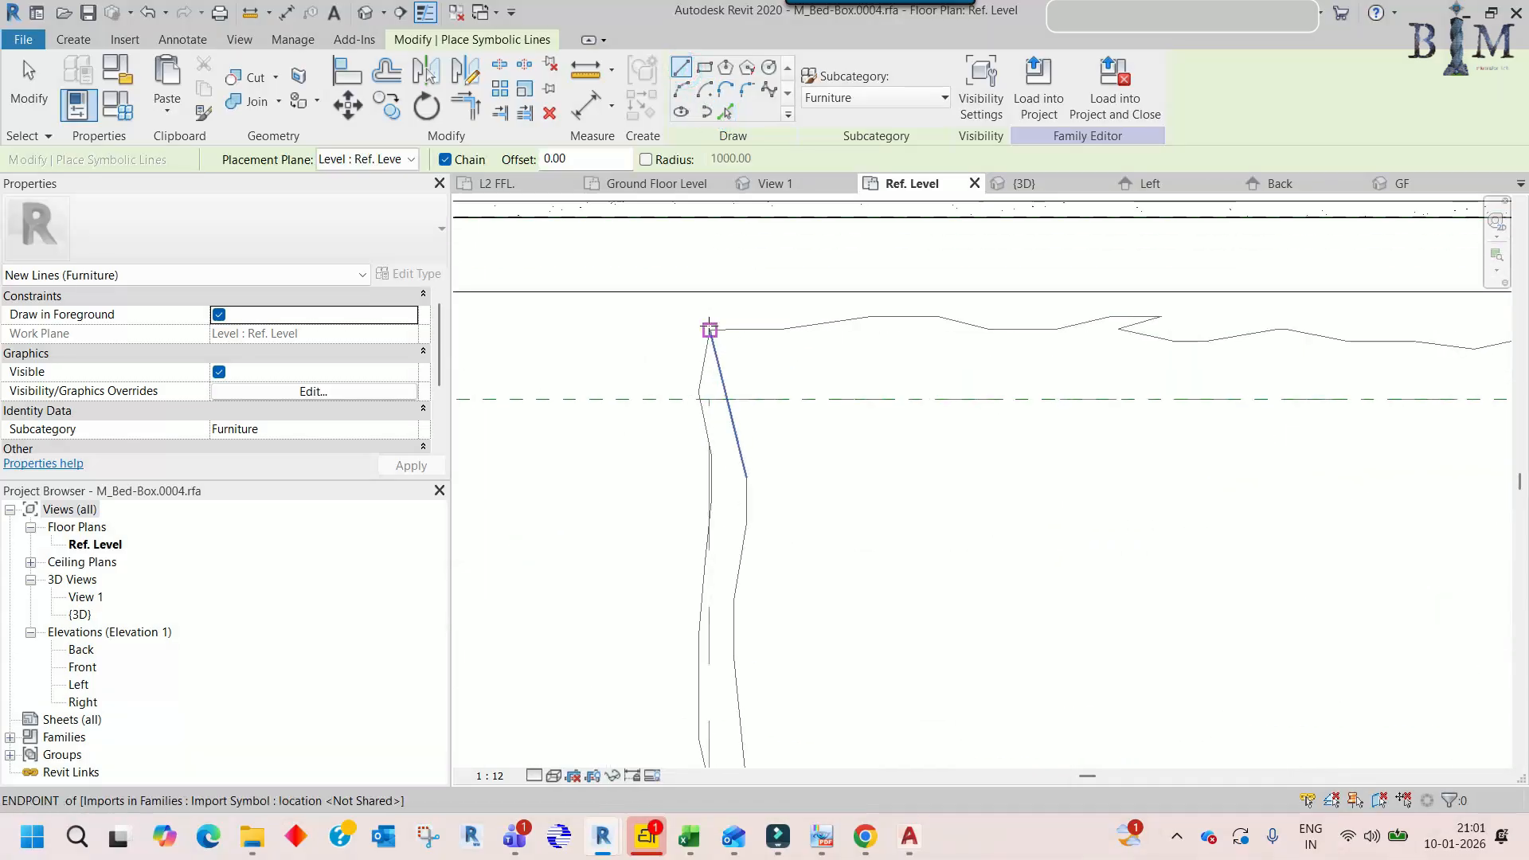
scroll(700, 396, "up", 3)
left_click(707, 393)
scroll(706, 393, "down", 2)
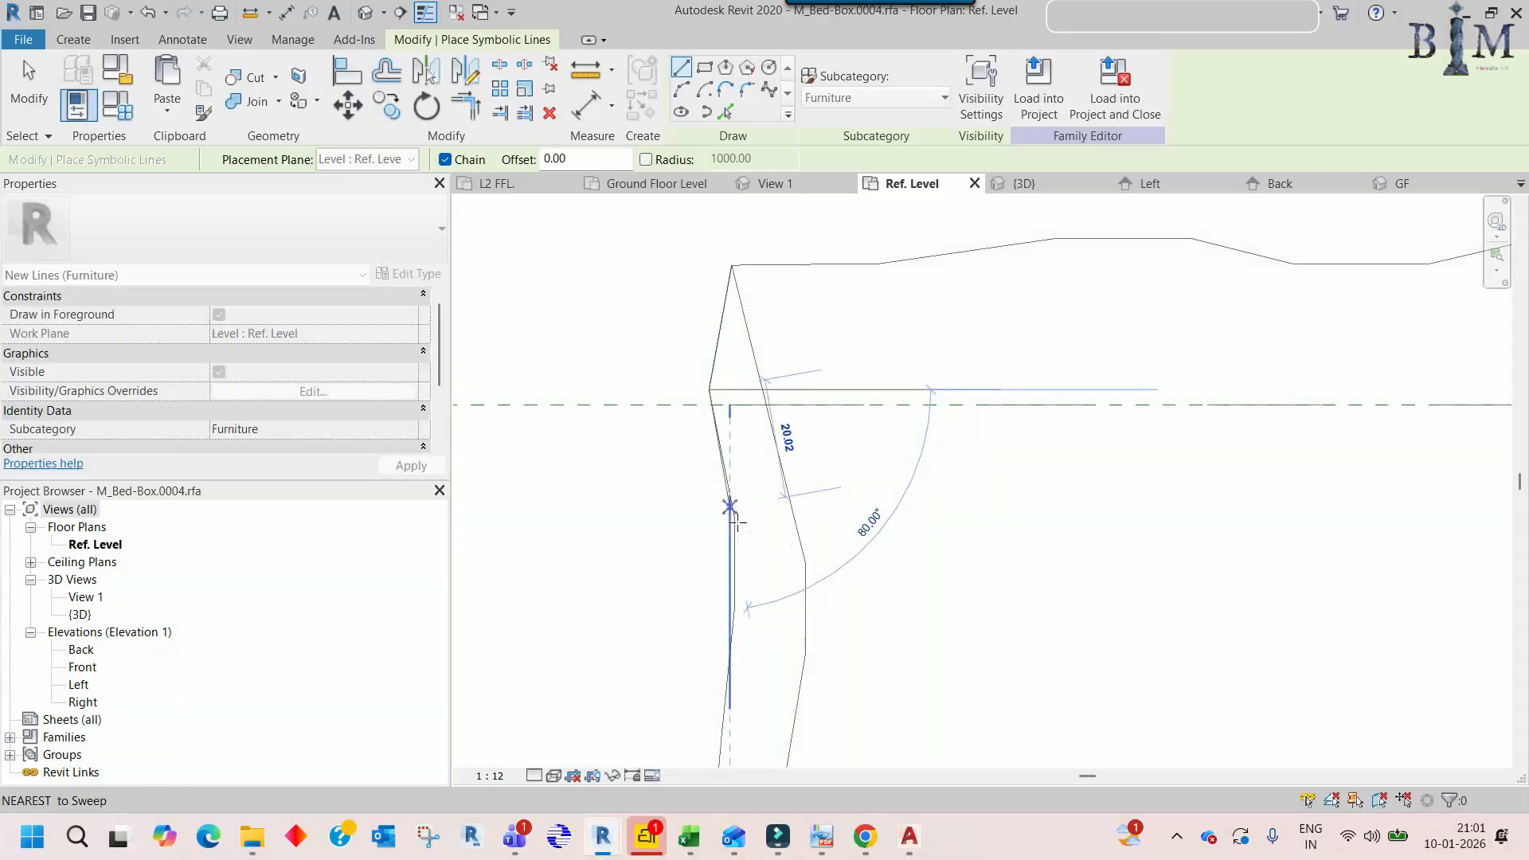
middle_click_drag(734, 523, 783, 349)
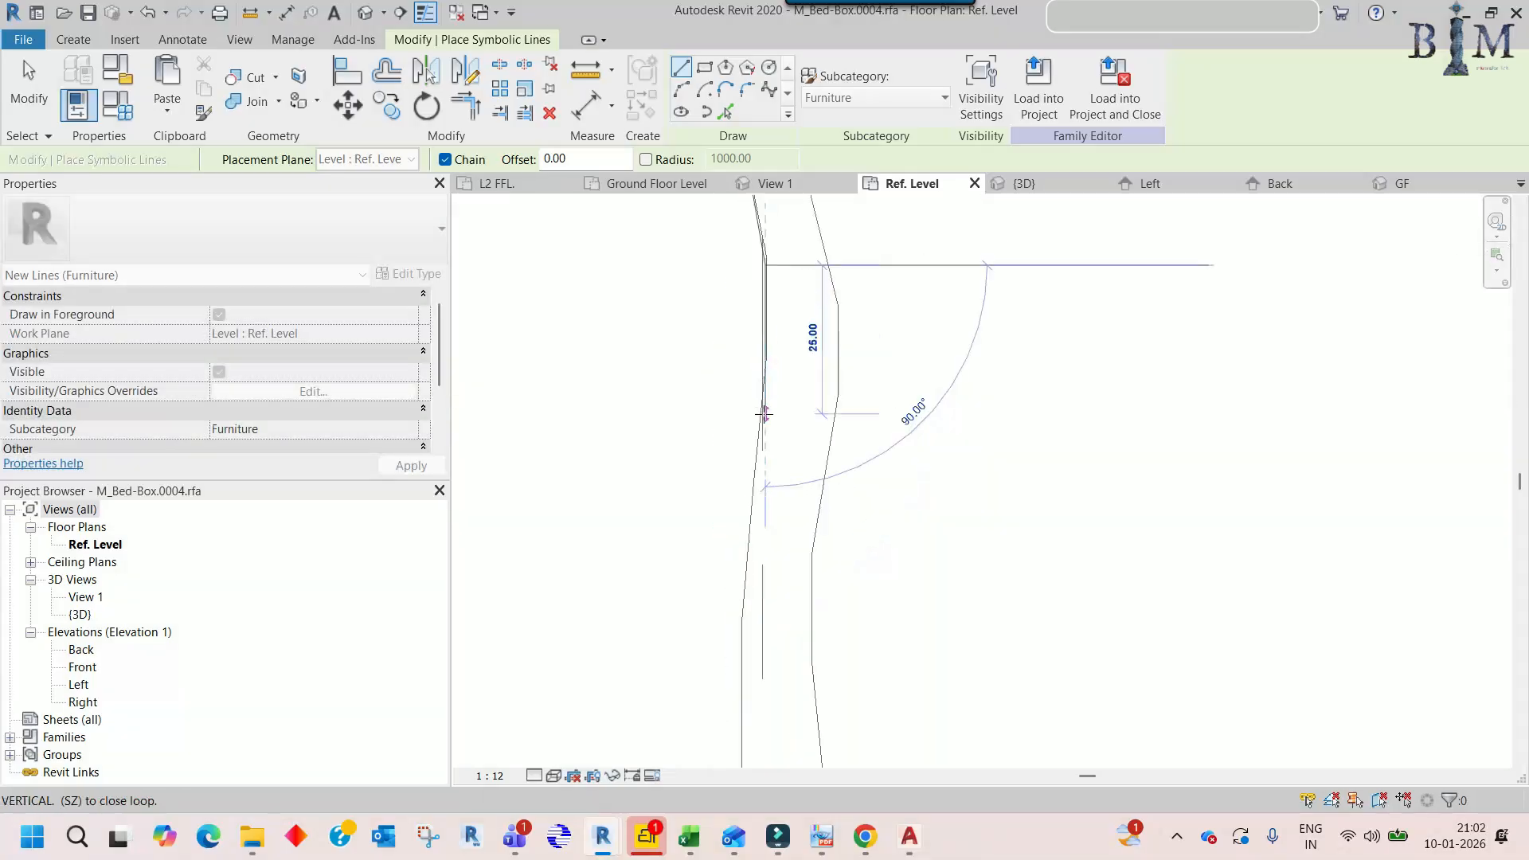
left_click(763, 413)
middle_click_drag(757, 607, 734, 399)
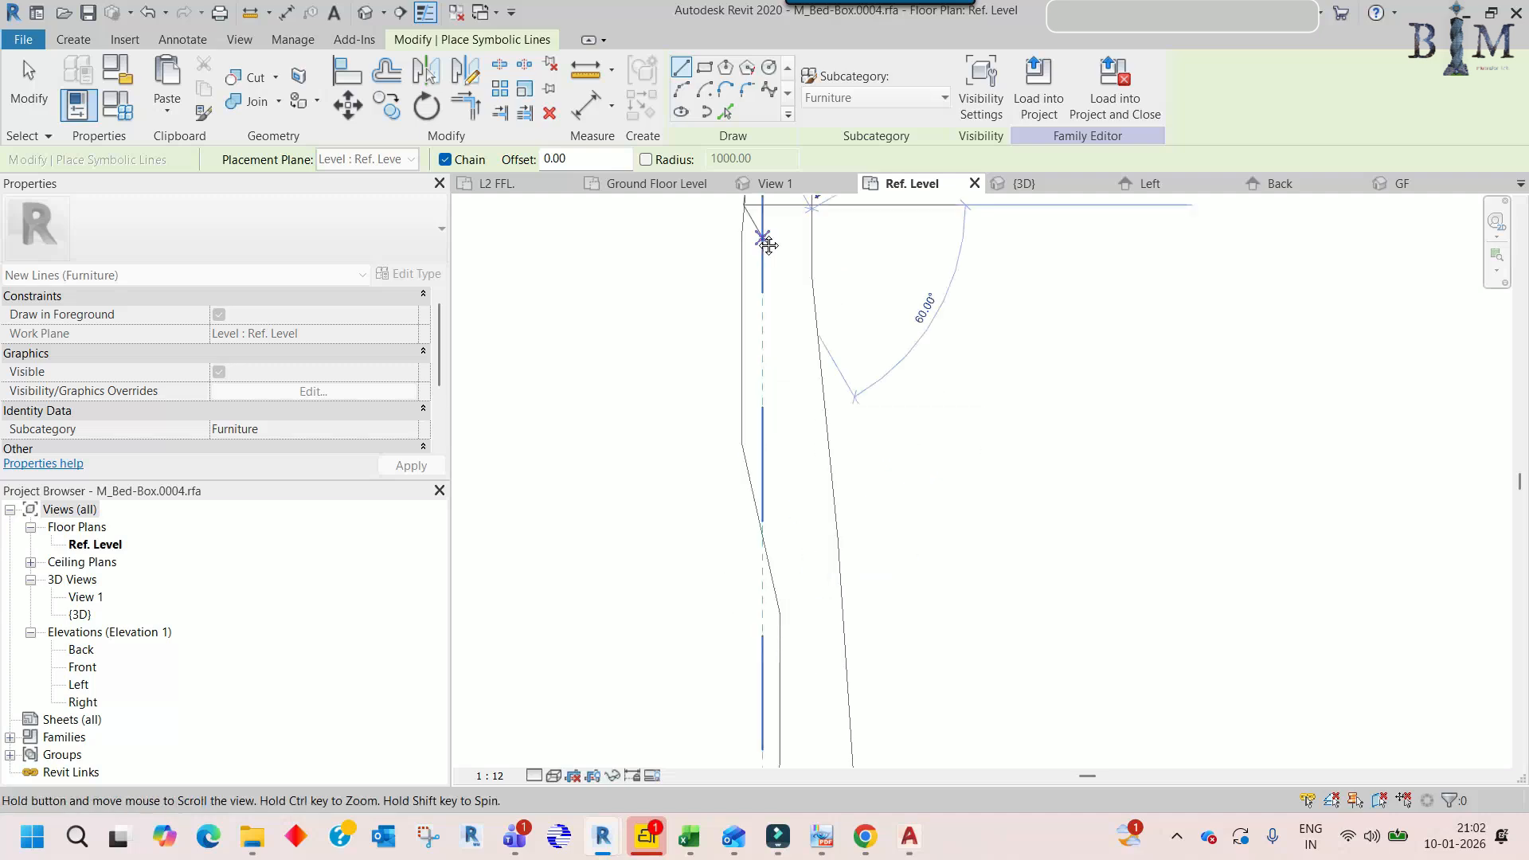
left_click(740, 438)
middle_click_drag(784, 617, 776, 403)
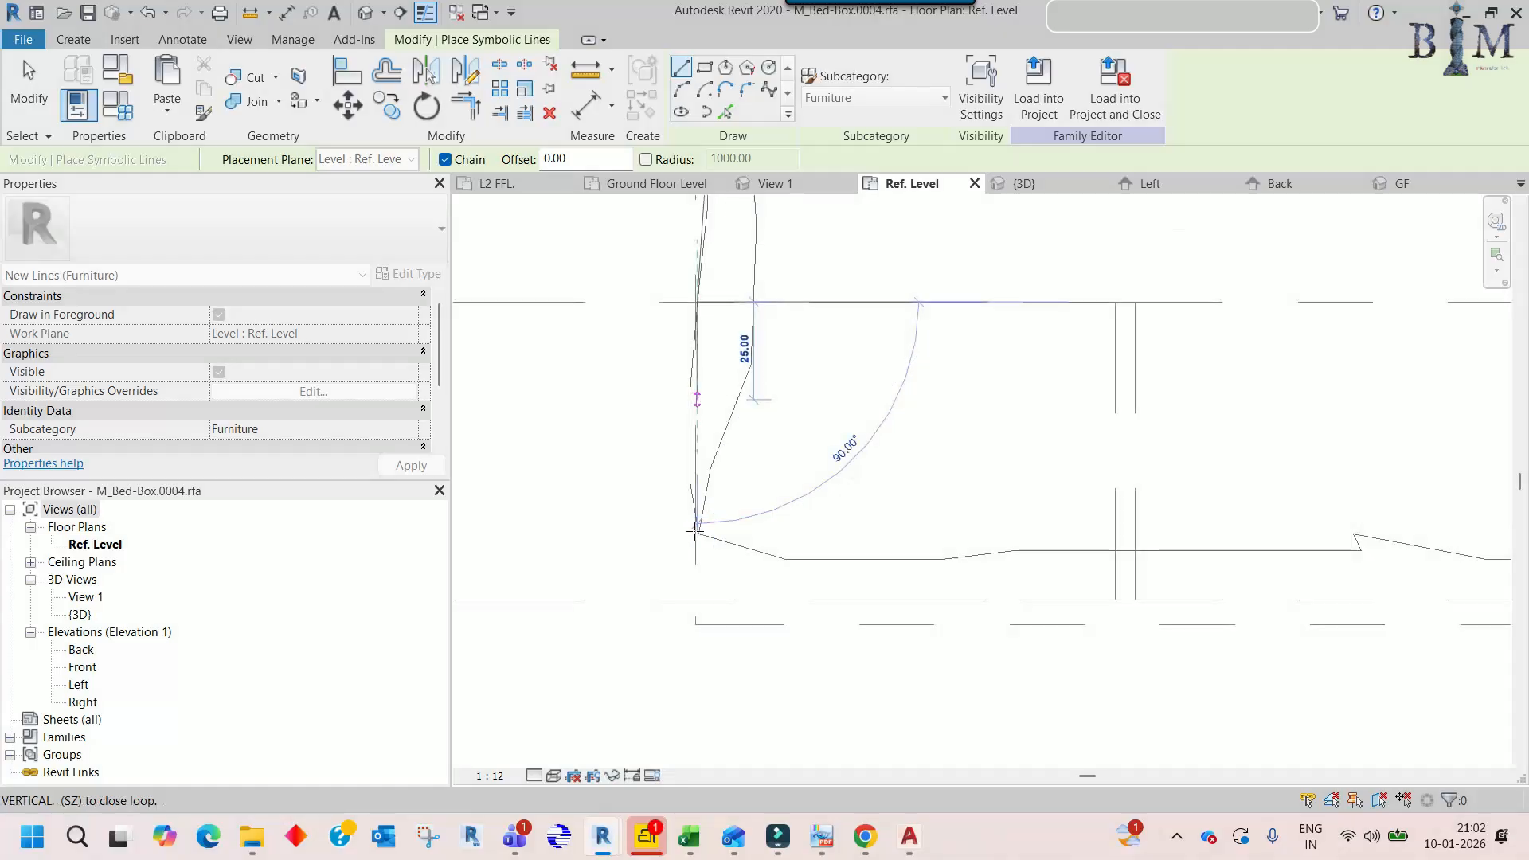
- Continue the symbolic line chain along the wavy bottom edge of the left pillow, including its small notch
left_click(961, 555)
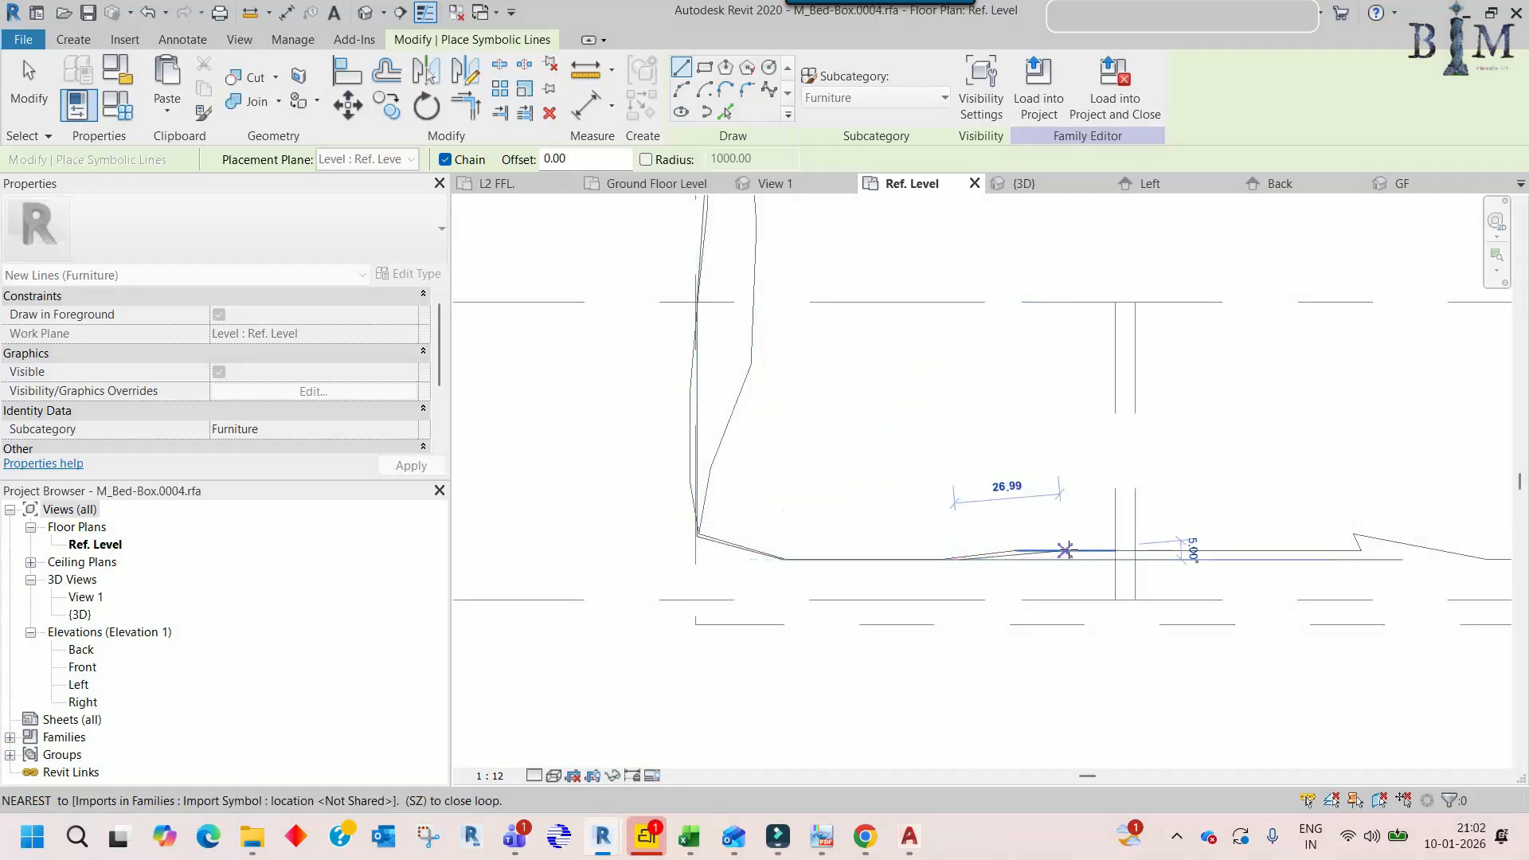
left_click(1064, 550)
left_click(1349, 529)
scroll(1349, 529, "up", 4)
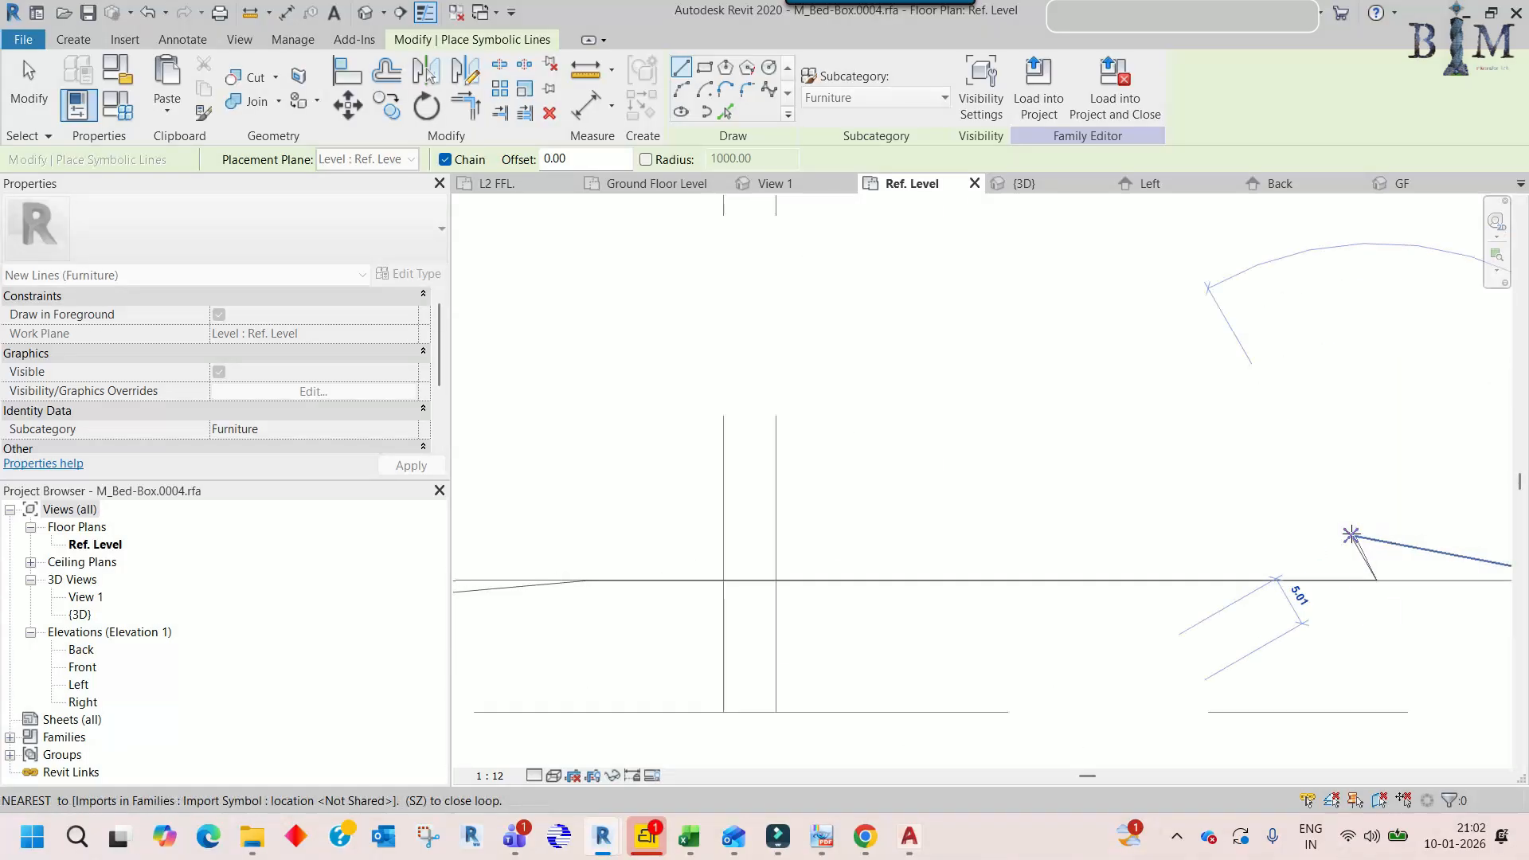
scroll(692, 443, "down", 3)
scroll(849, 471, "up", 3)
left_click(850, 474)
left_click(1068, 475)
left_click(1202, 437)
left_click(1331, 443)
middle_click_drag(1330, 443, 672, 385)
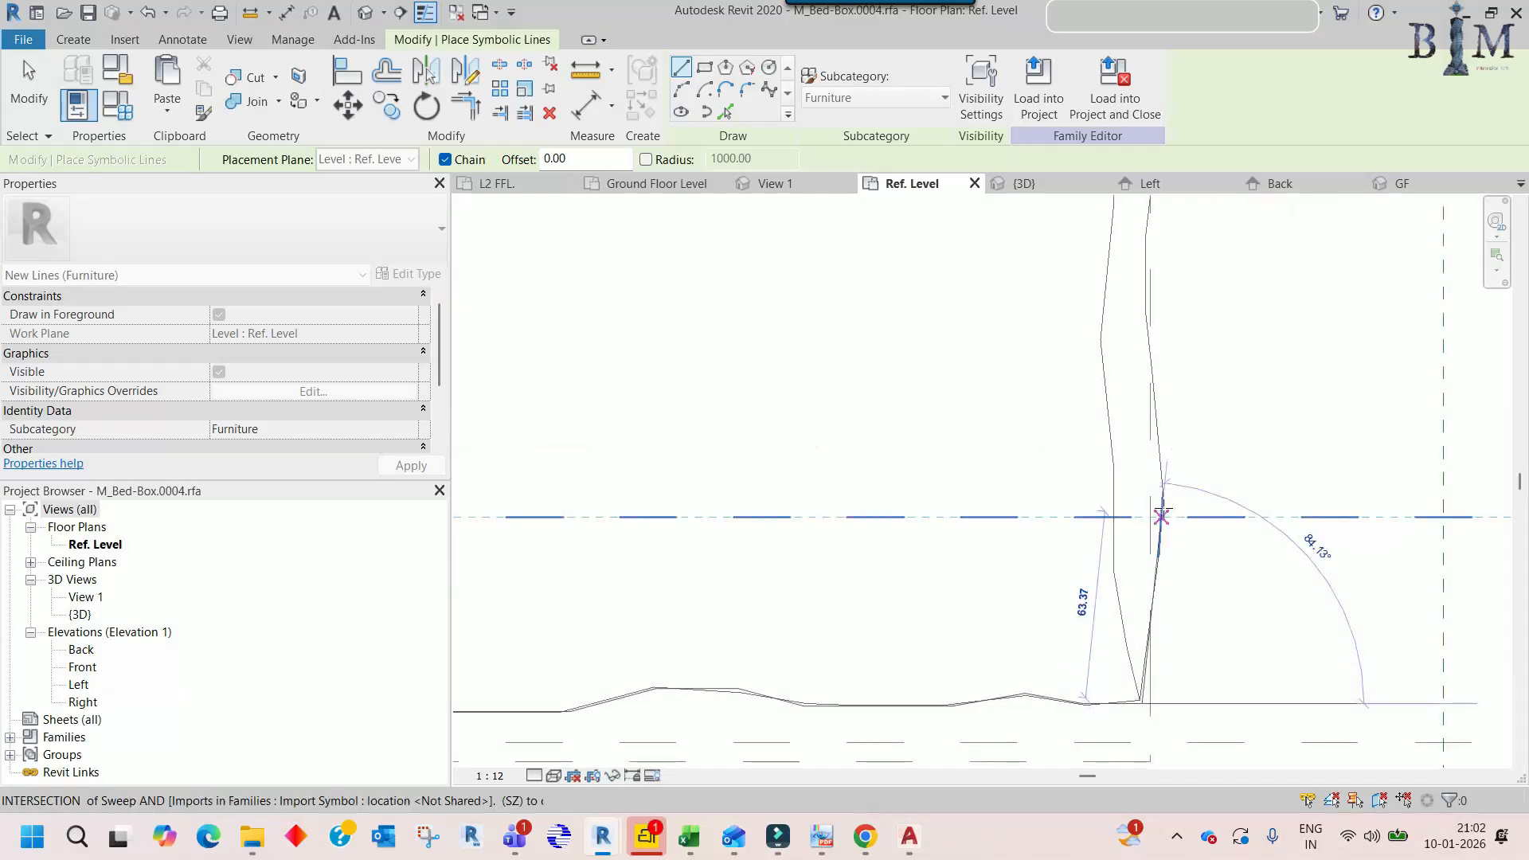
- Trace the left pillow's outer right edge and wavy top edge to close the outline at its upper-left corner
left_click(1163, 499)
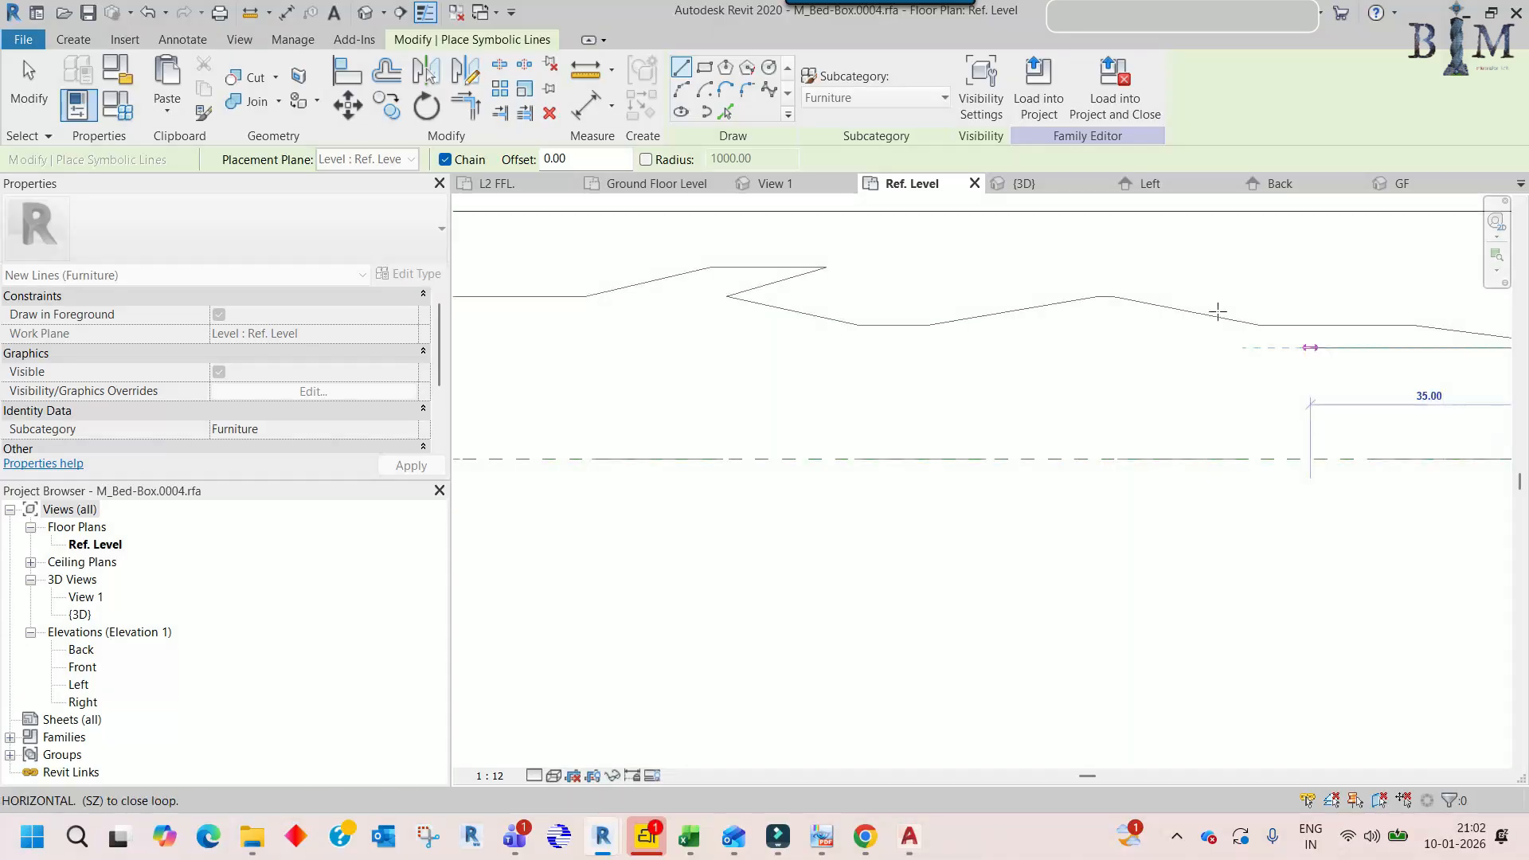
left_click(1112, 299)
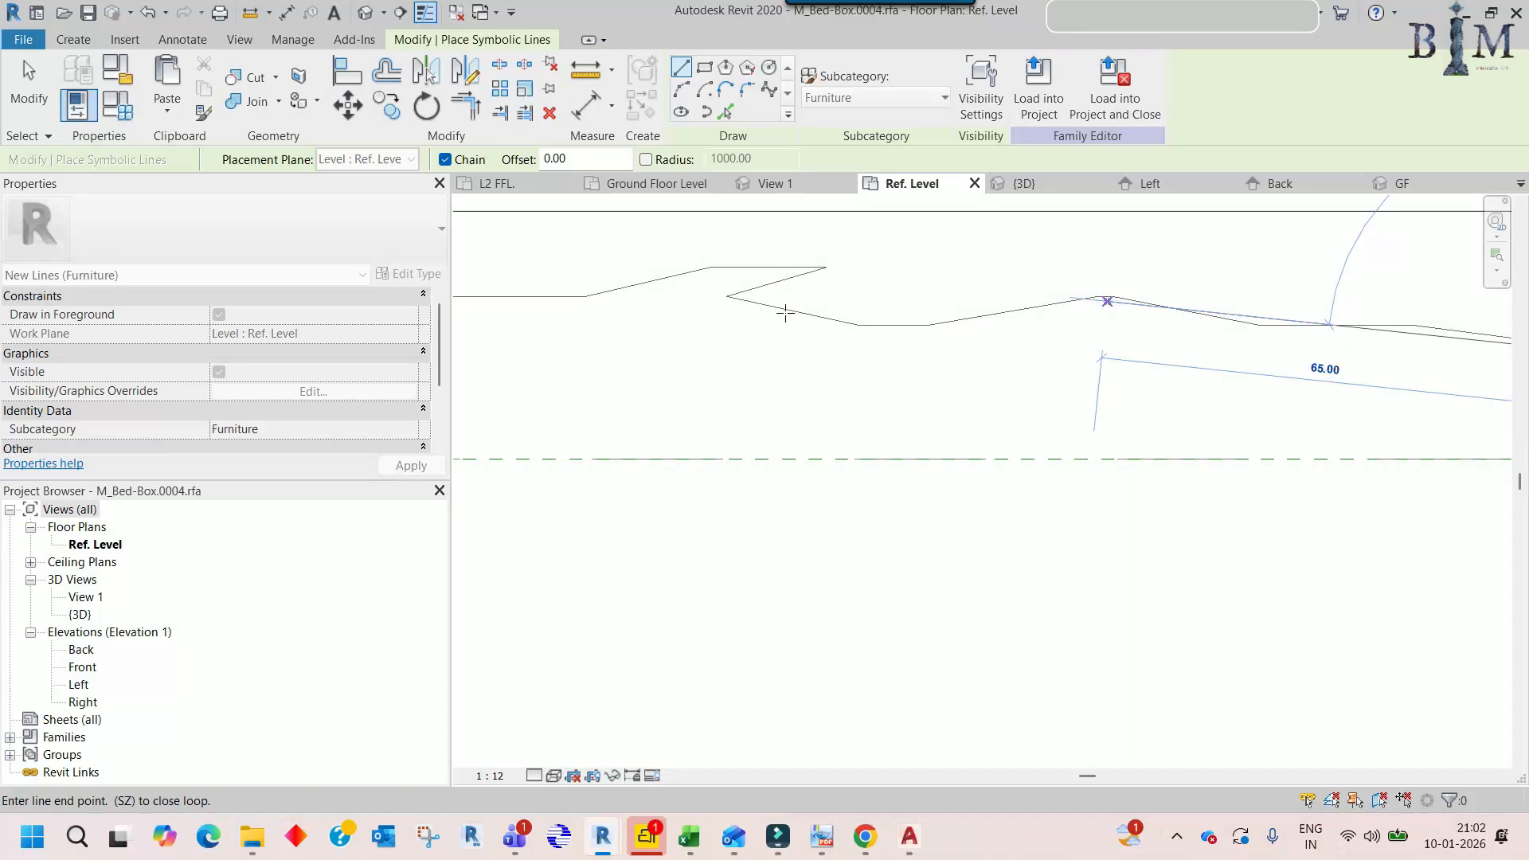
left_click(687, 266)
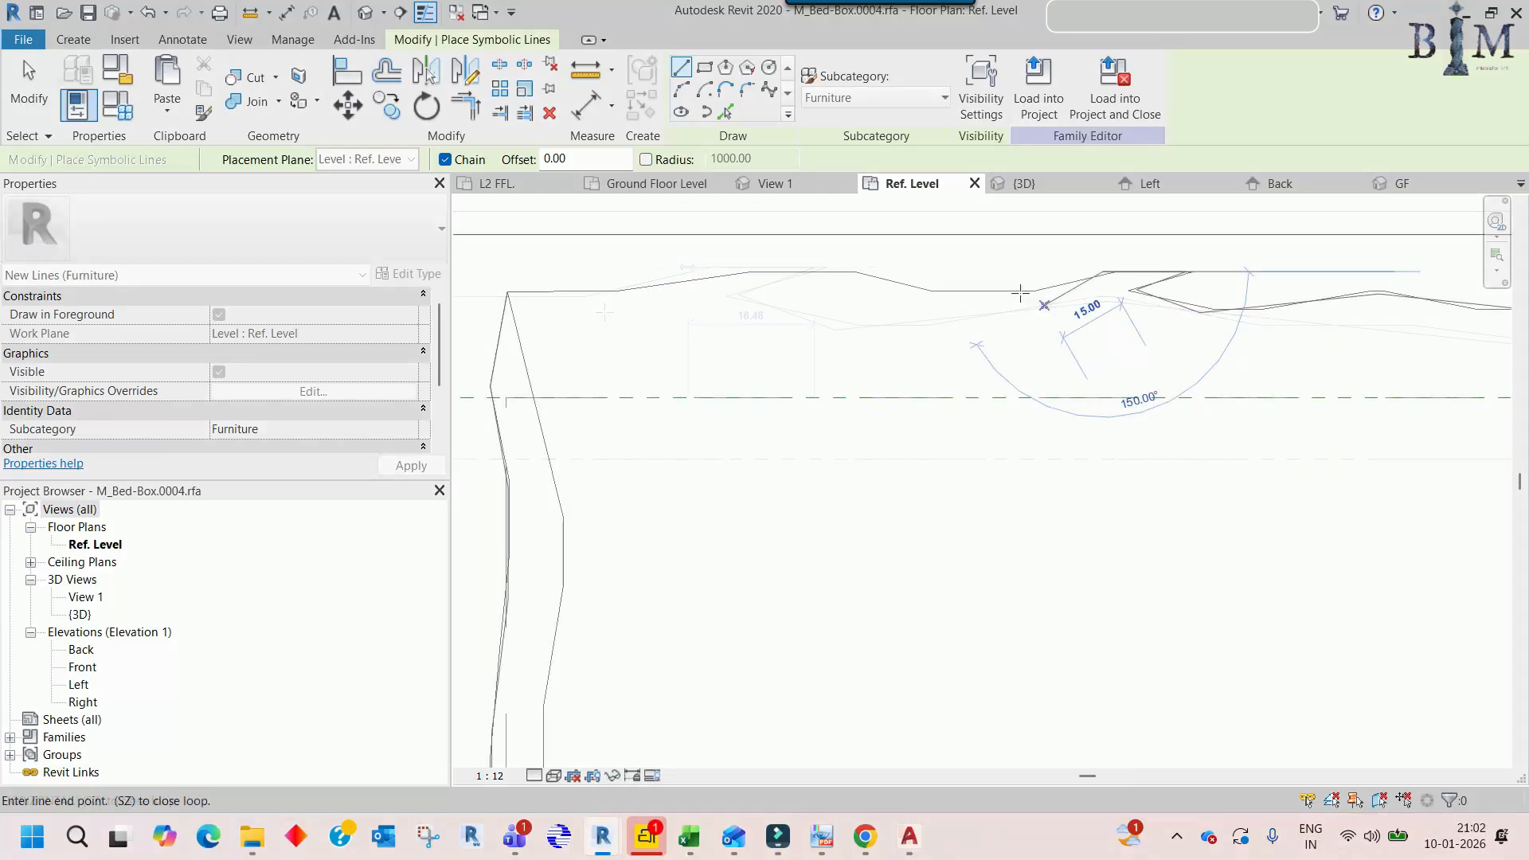
left_click(1020, 291)
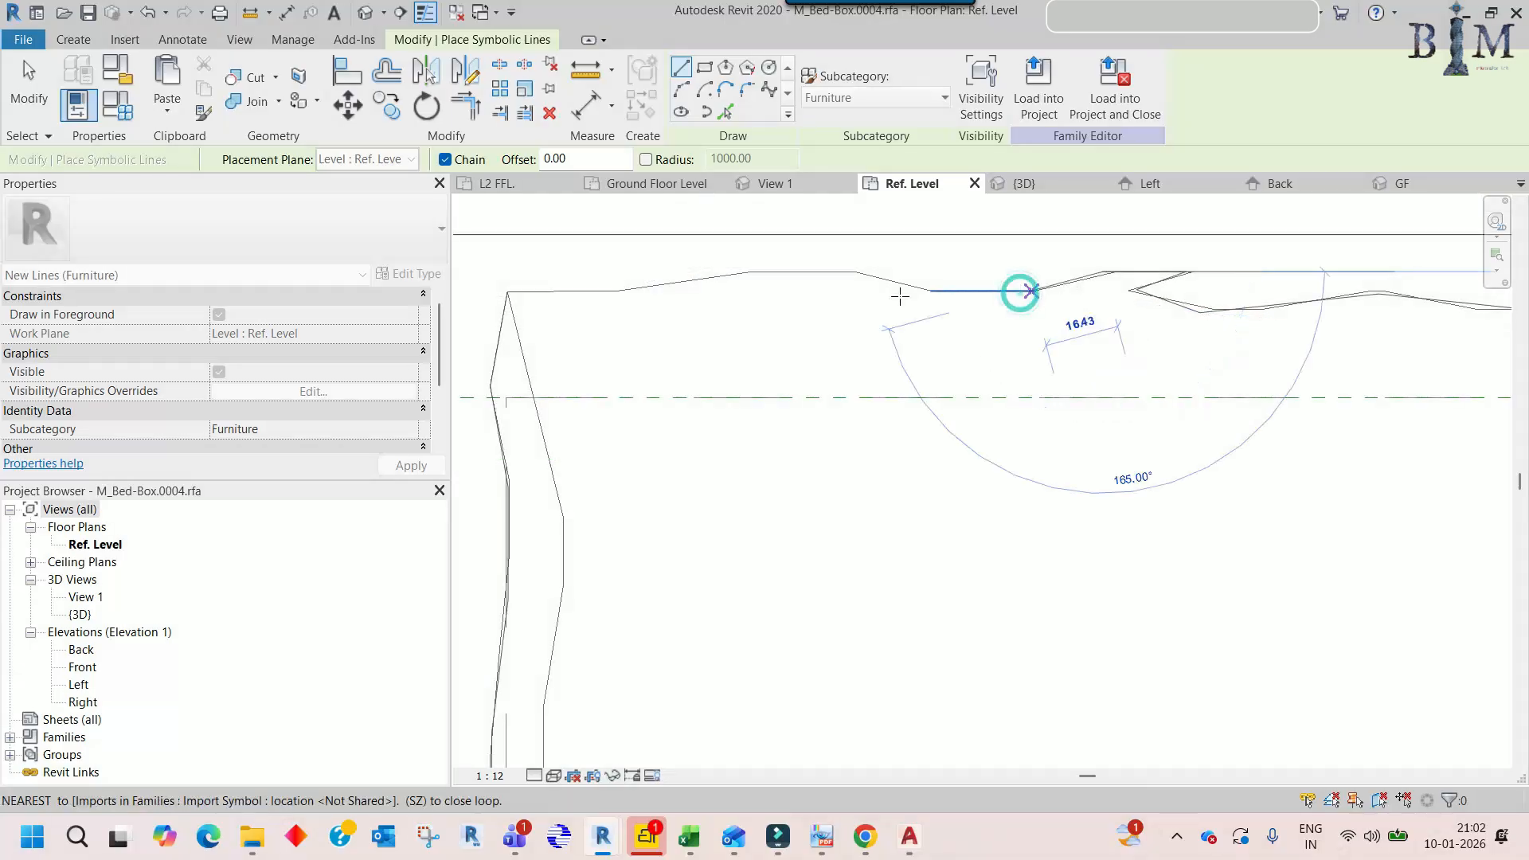
left_click(831, 272)
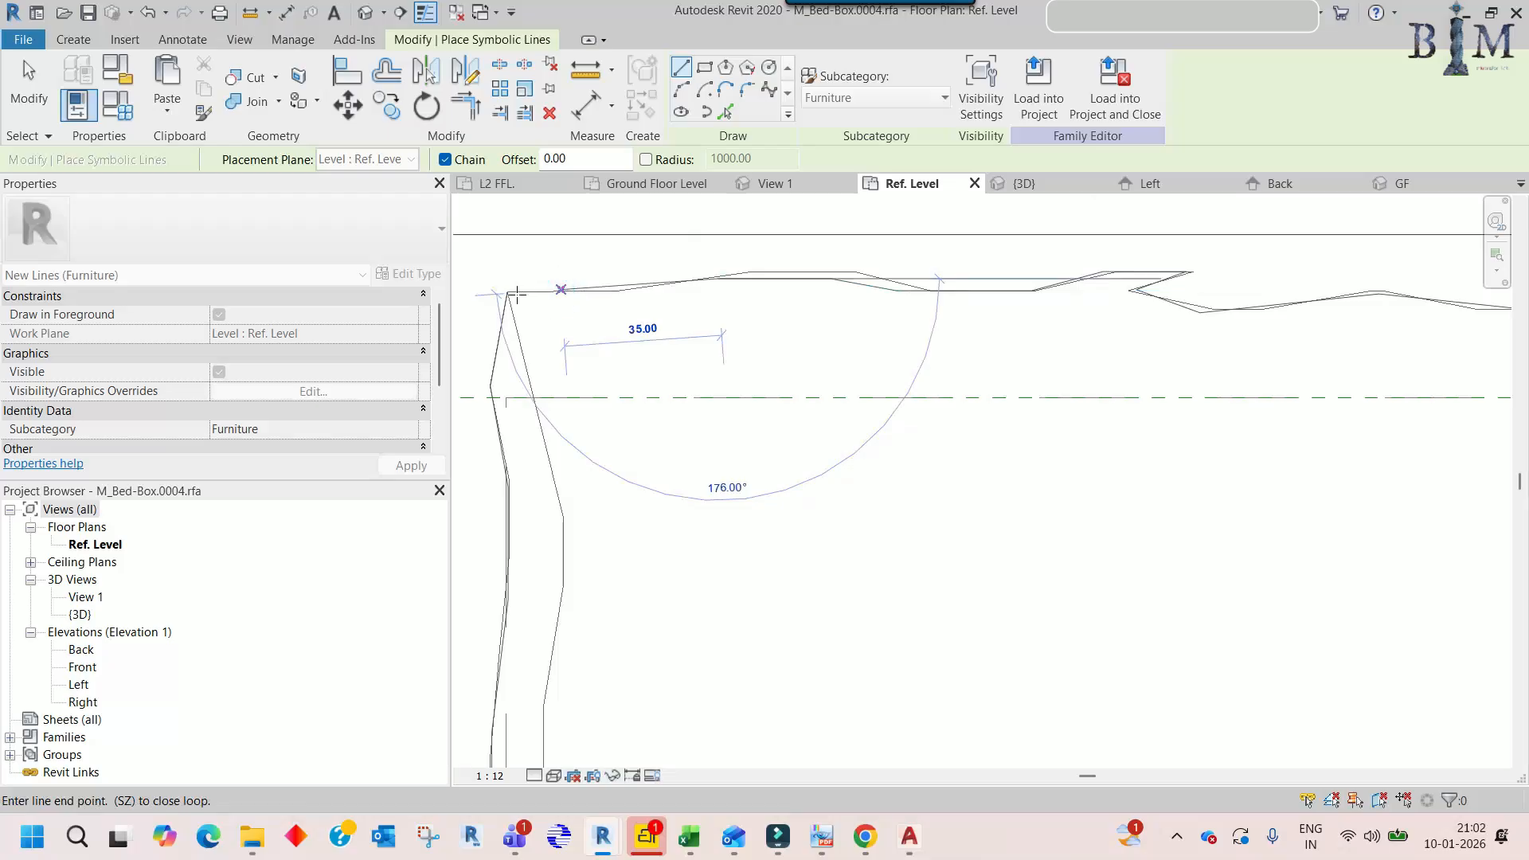
- Trace the inner fold line along the left side of the left pillow with chained symbolic lines
left_click(563, 506)
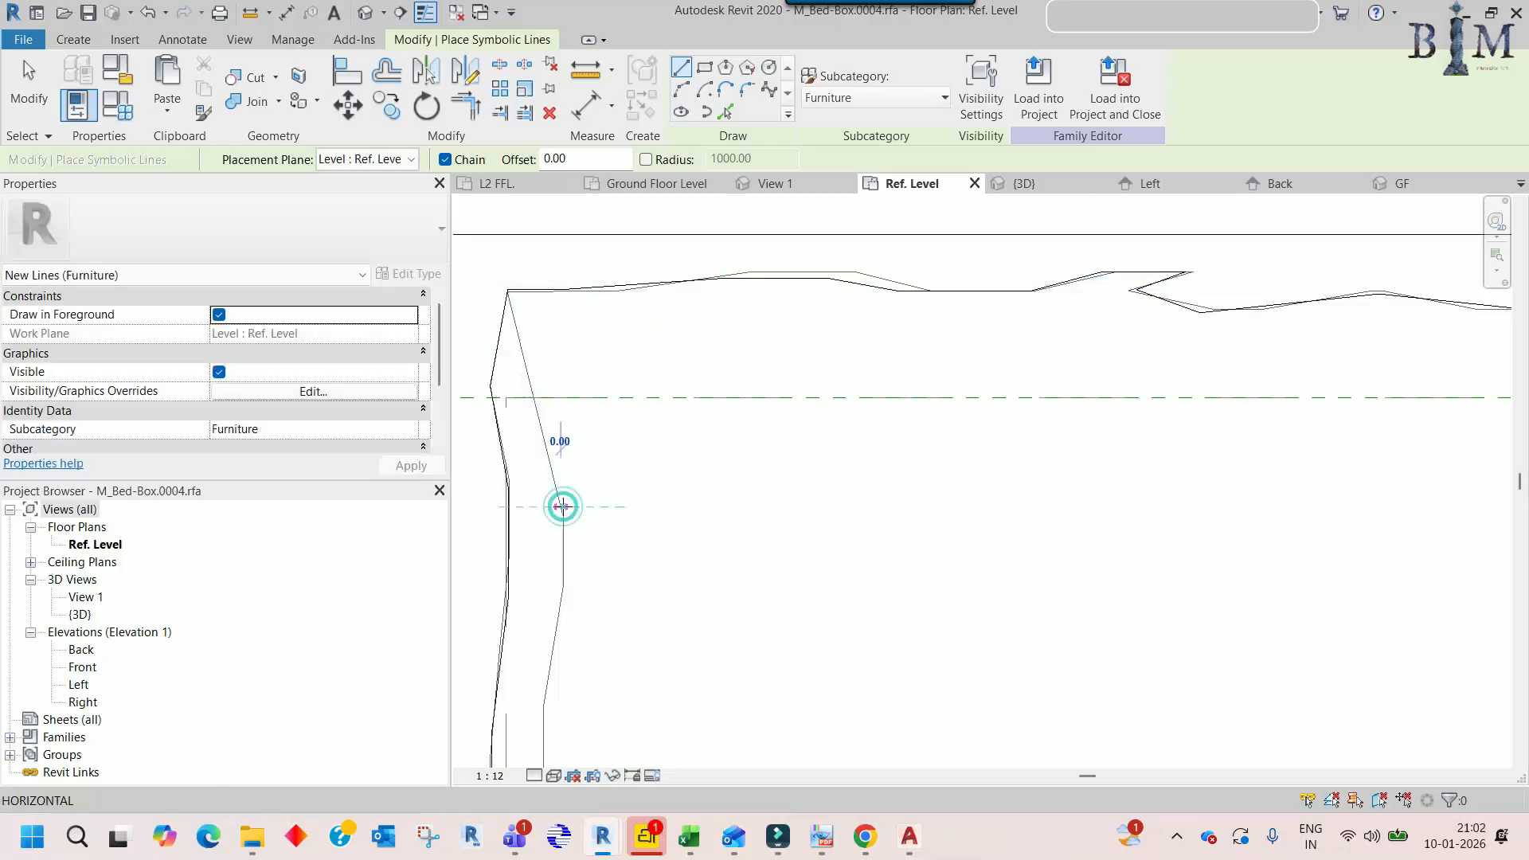
left_click(562, 601)
middle_click_drag(562, 601, 734, 285)
left_click(715, 384)
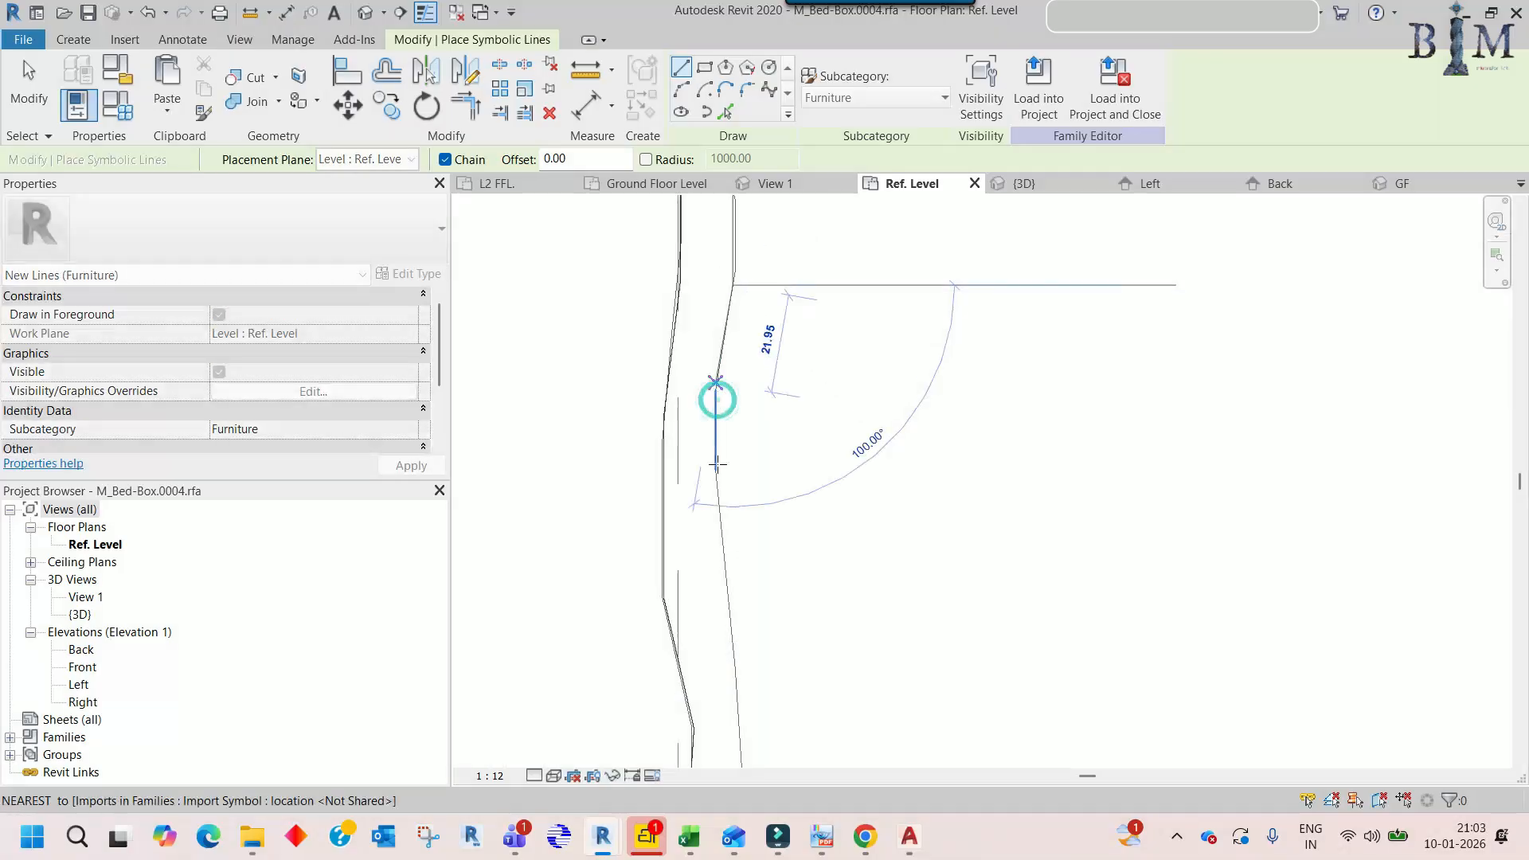
left_click(720, 520)
middle_click_drag(720, 519, 714, 271)
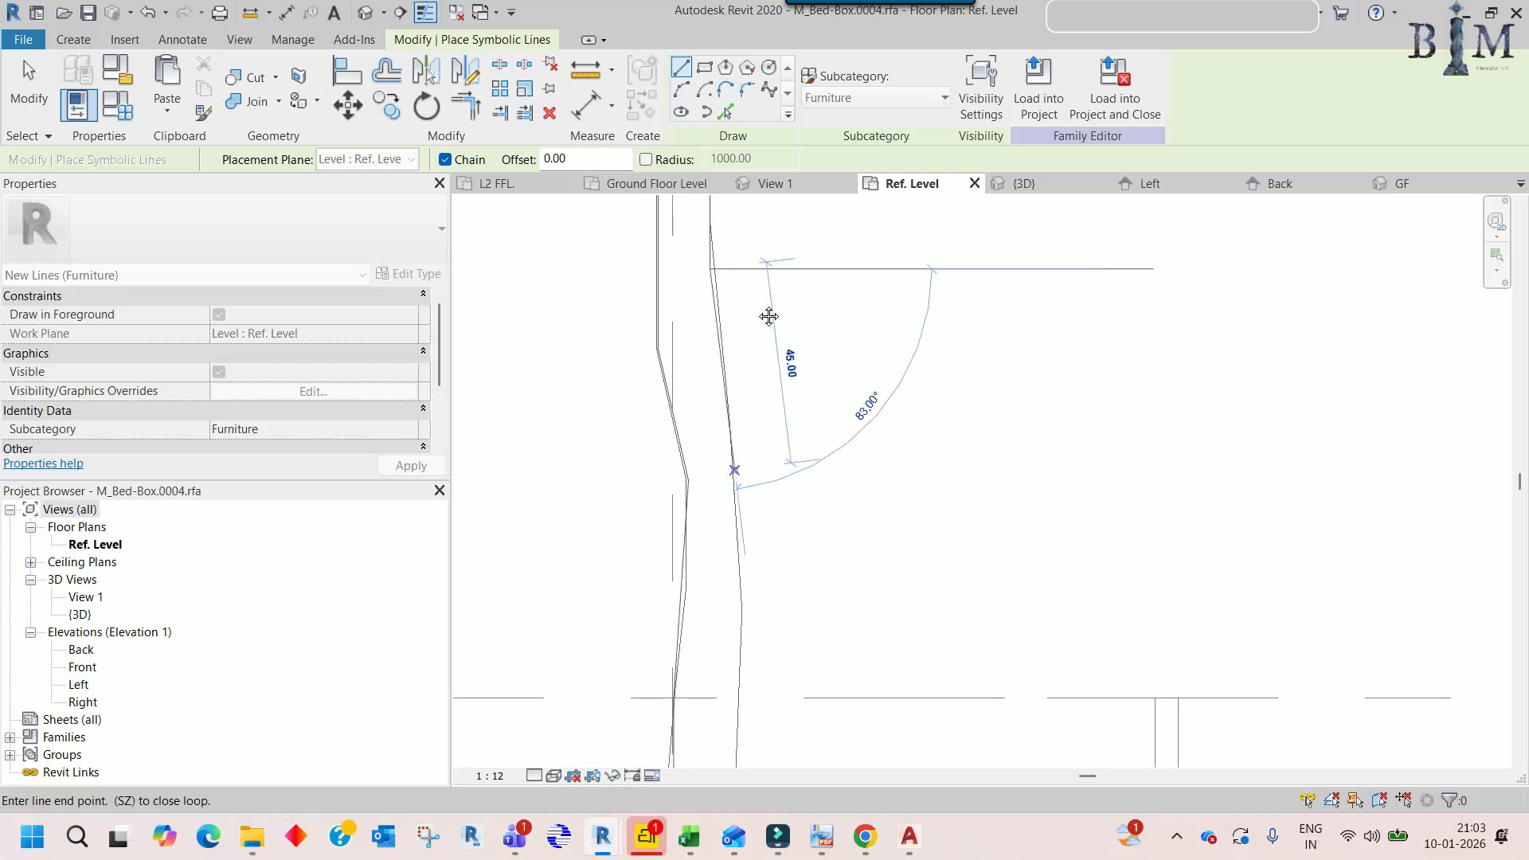
middle_click_drag(769, 316, 813, 491)
left_click(695, 736)
- Trace the inner fold line on the right side of the left pillow from its upper-right to its lower-right corner
scroll(658, 617, "down", 5)
left_click(1239, 297)
scroll(1239, 298, "up", 3)
left_click(1207, 390)
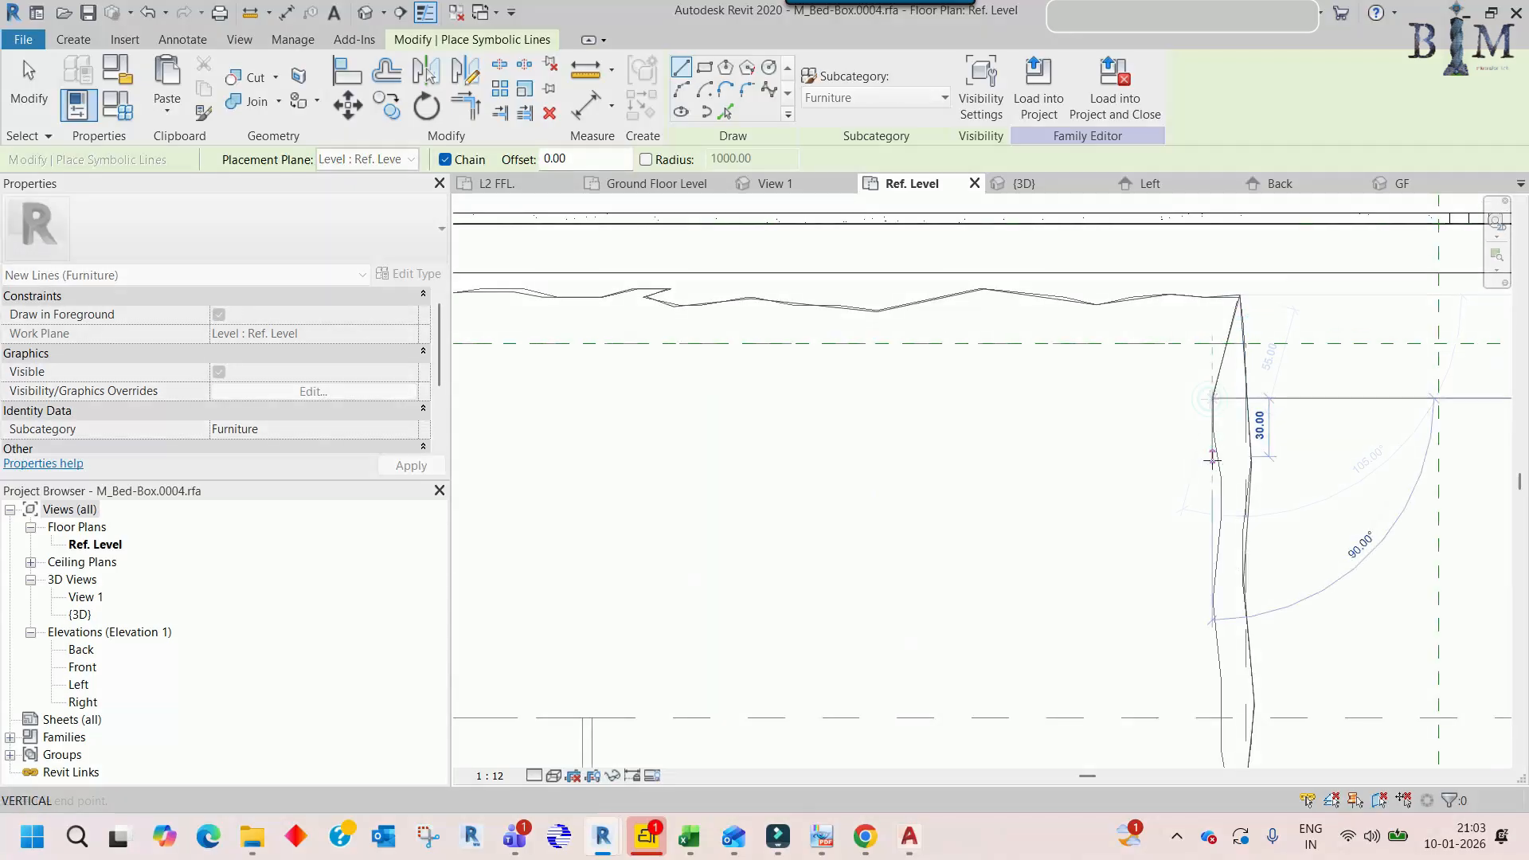
left_click(1213, 516)
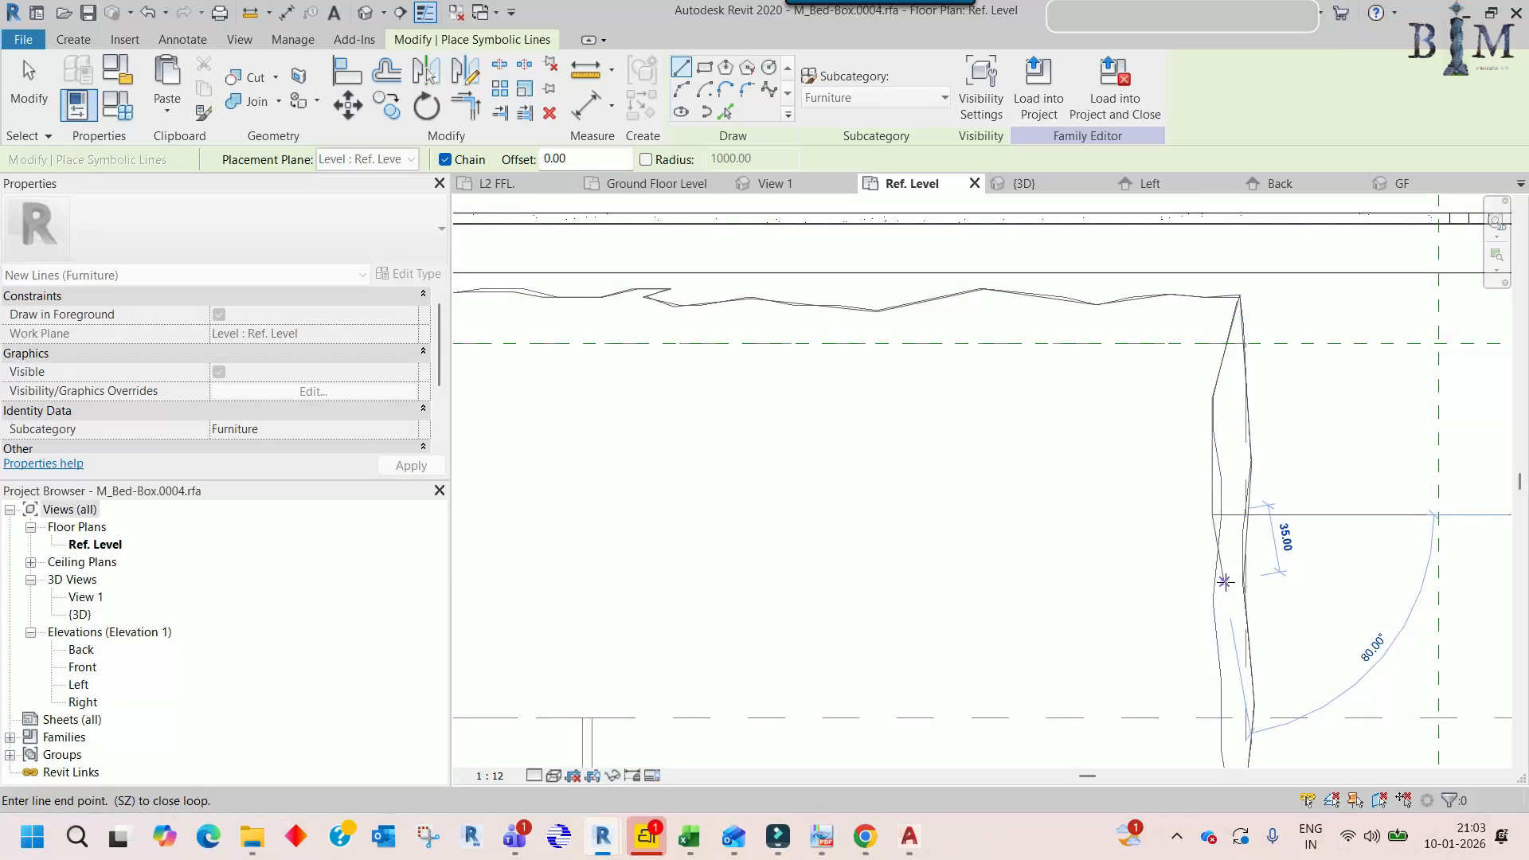
middle_click_drag(1219, 638, 1178, 415)
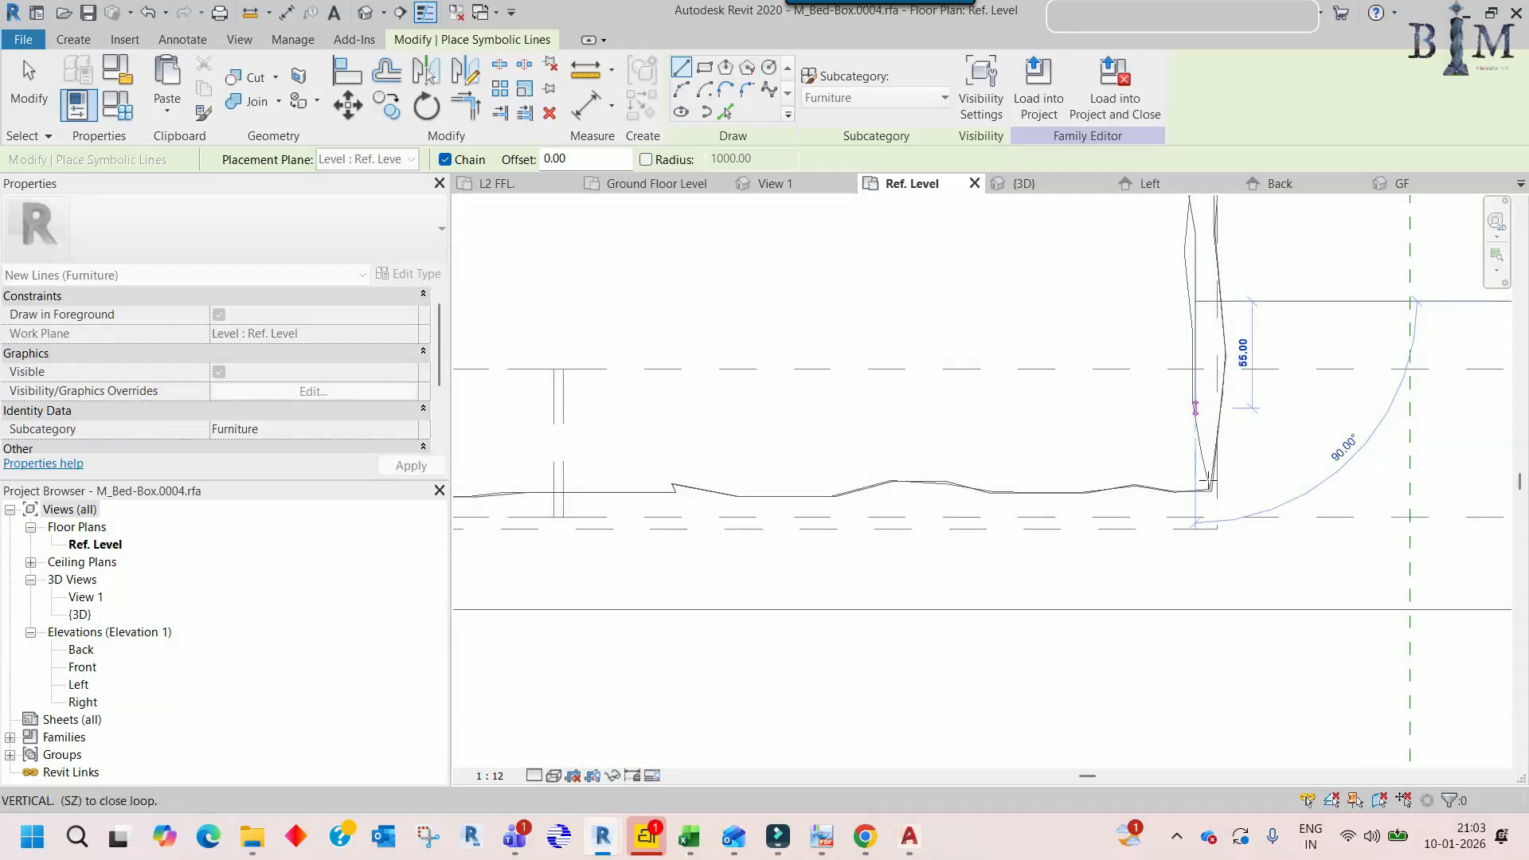
left_click(1195, 407)
left_click(1211, 491)
- Try to copy the left pillow's traced symbolic lines onto the right pillow as loose lines
scroll(1211, 491, "down", 5)
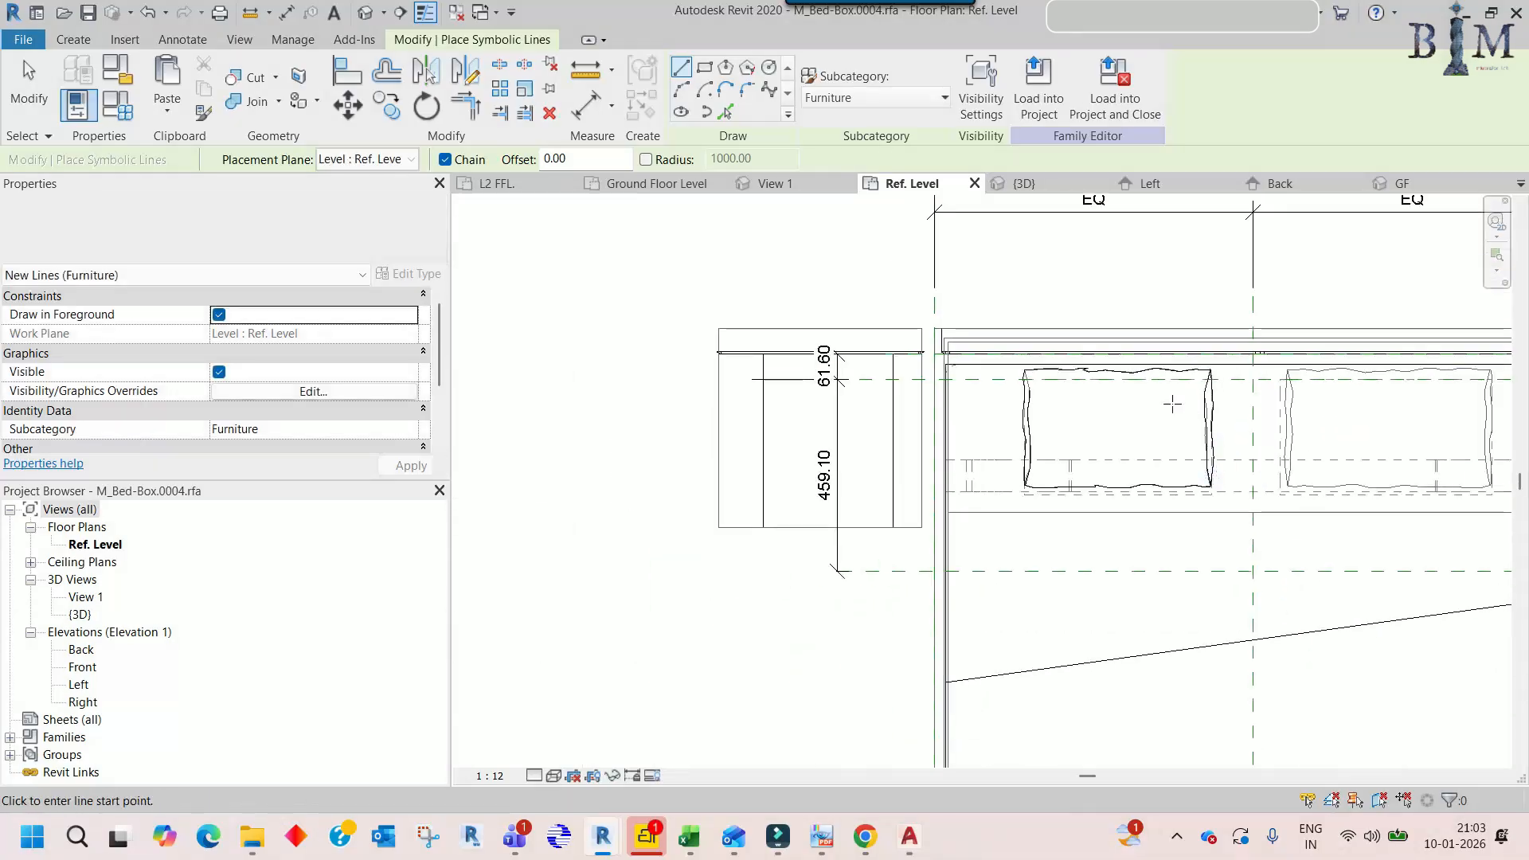
key("Escape")
mouse_move(996, 290)
left_mouse_down()
mouse_move(1222, 503)
mouse_move(1232, 491)
left_mouse_up()
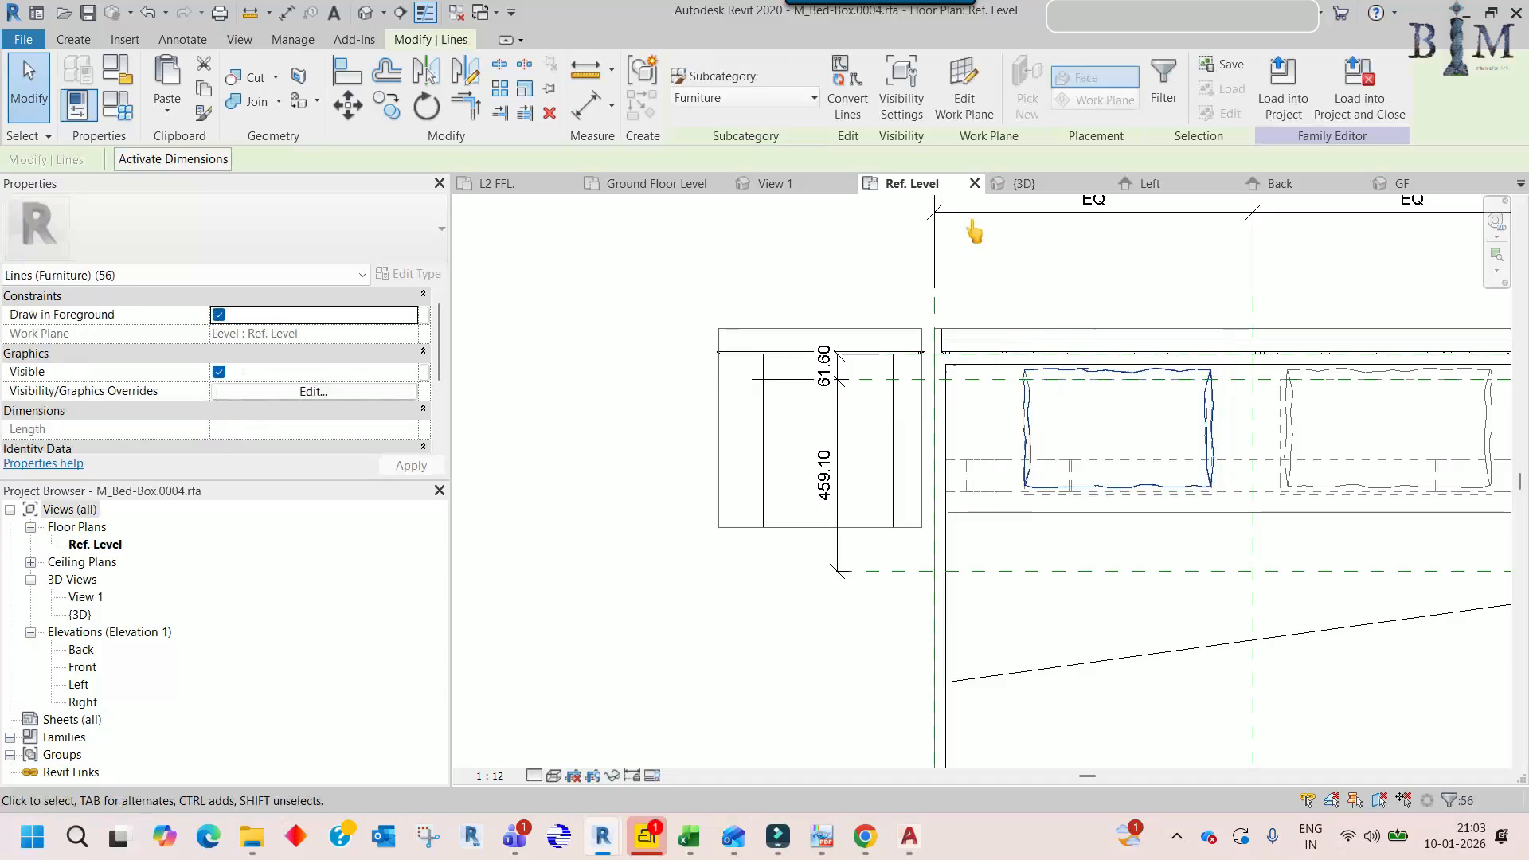
left_click(1164, 89)
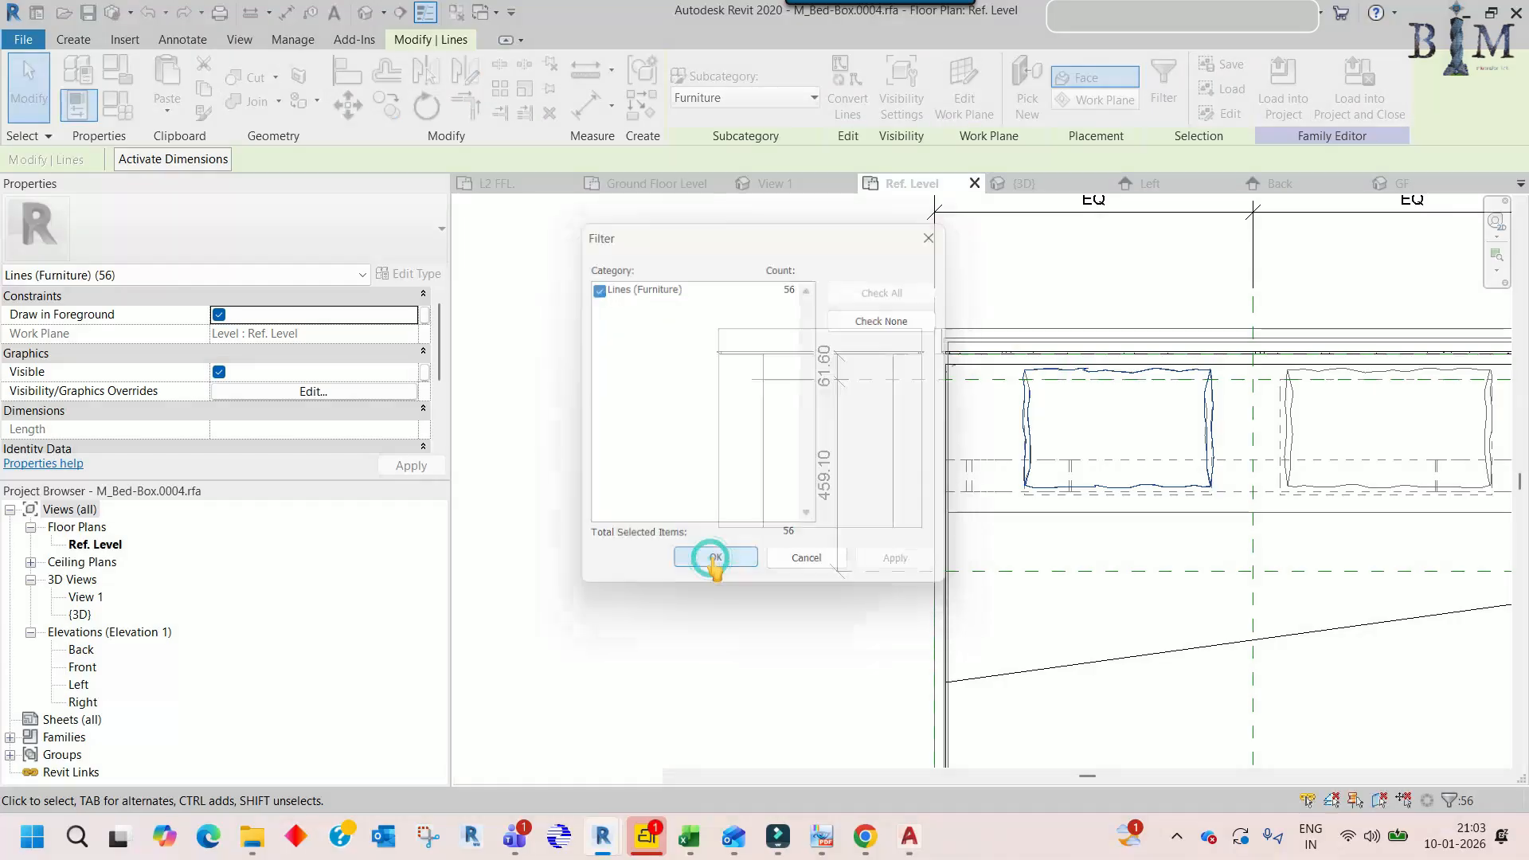
left_click(715, 561)
left_click(388, 110)
scroll(1112, 392, "up", 2)
middle_click_drag(1112, 393, 790, 388)
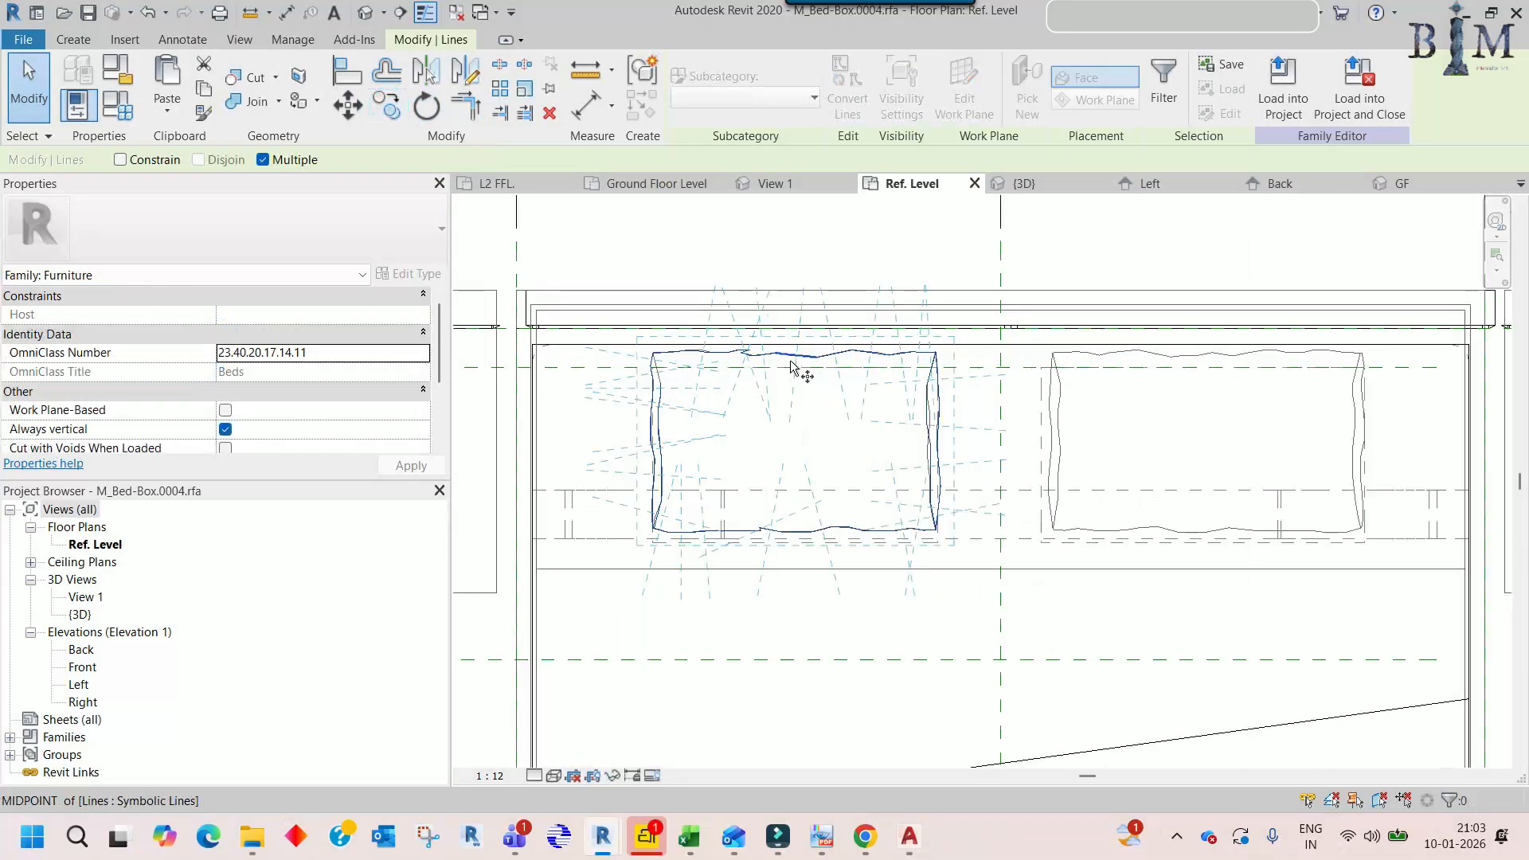
left_click(797, 355)
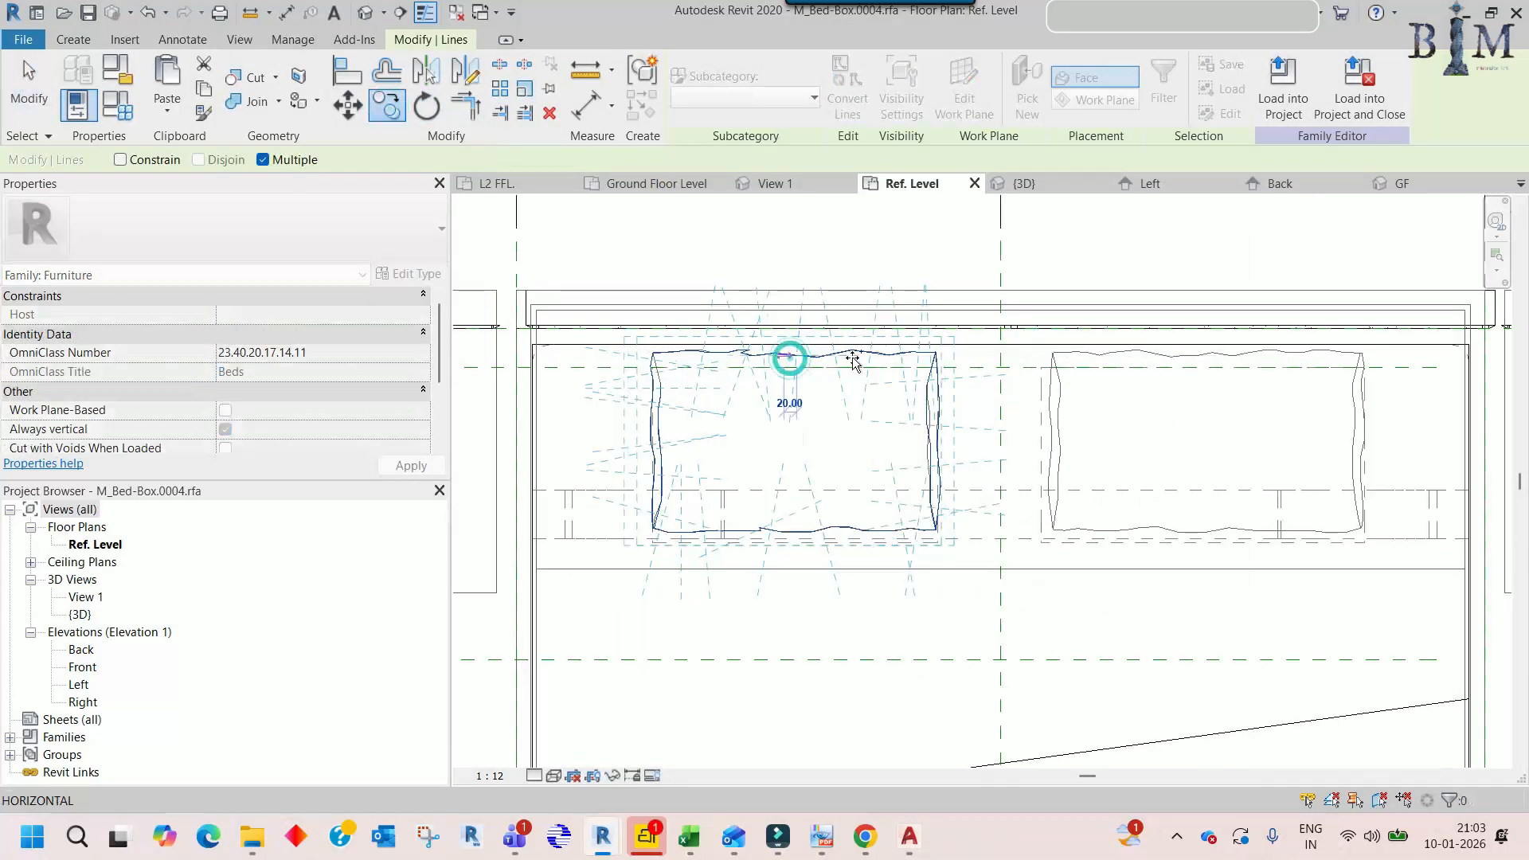
left_click(1205, 358)
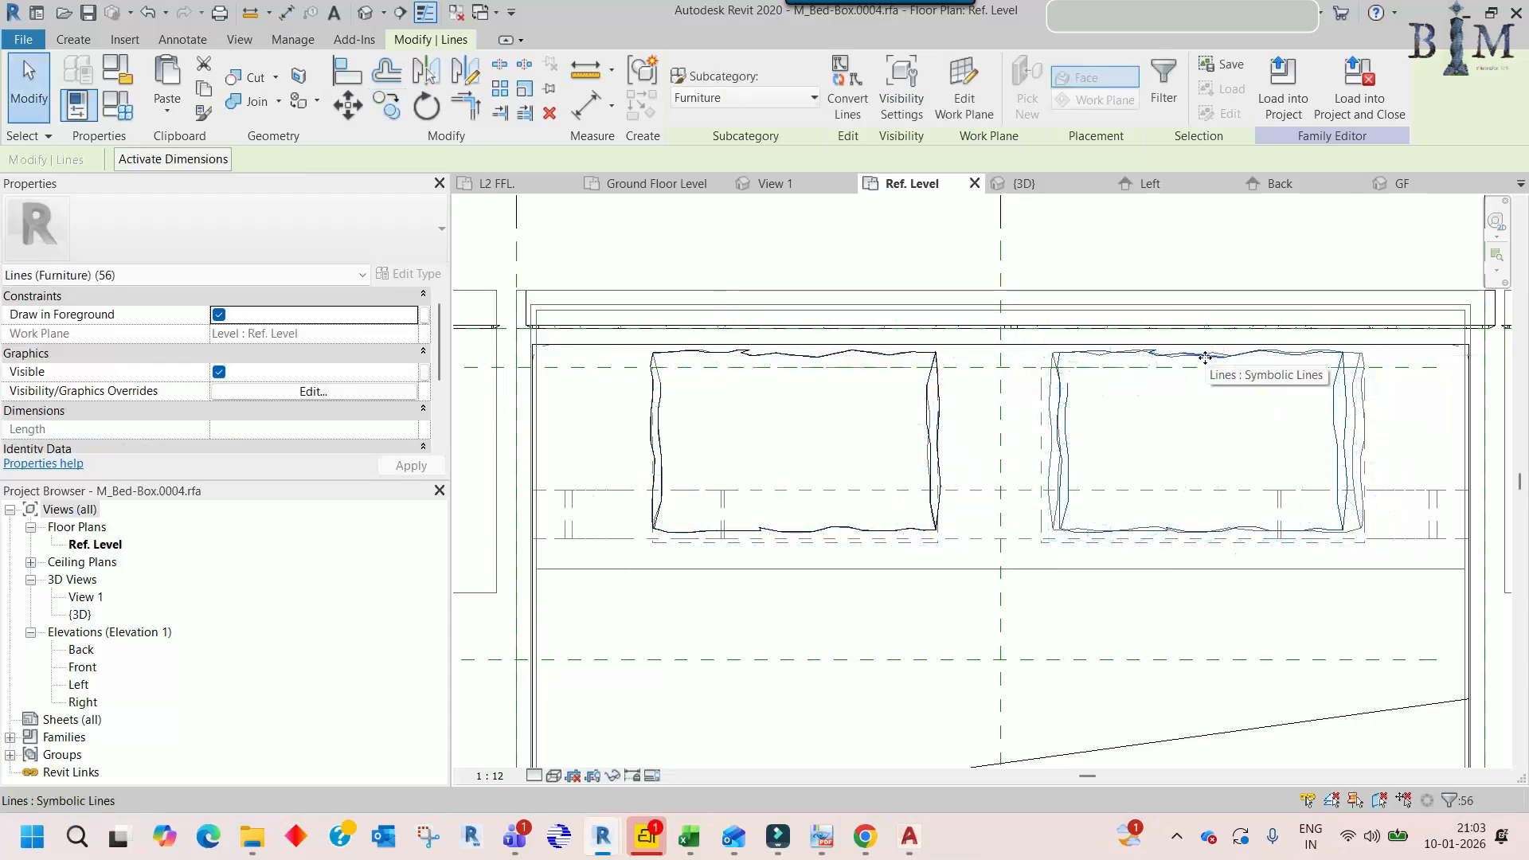
- Group all the left pillow's symbolic lines into a model group named Group 2
left_click_drag(623, 244, 965, 545)
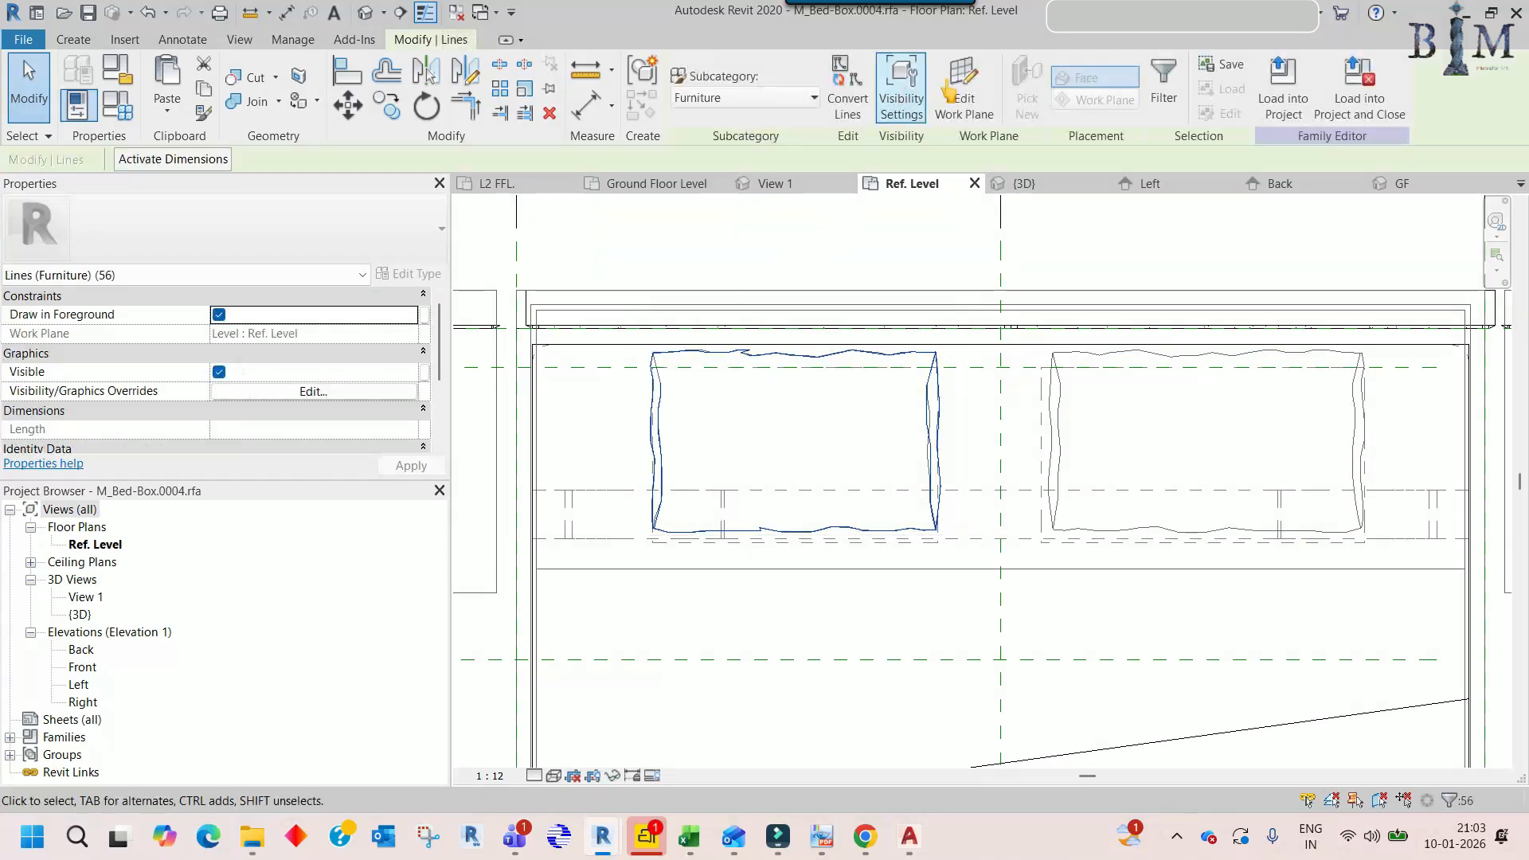
left_click(641, 70)
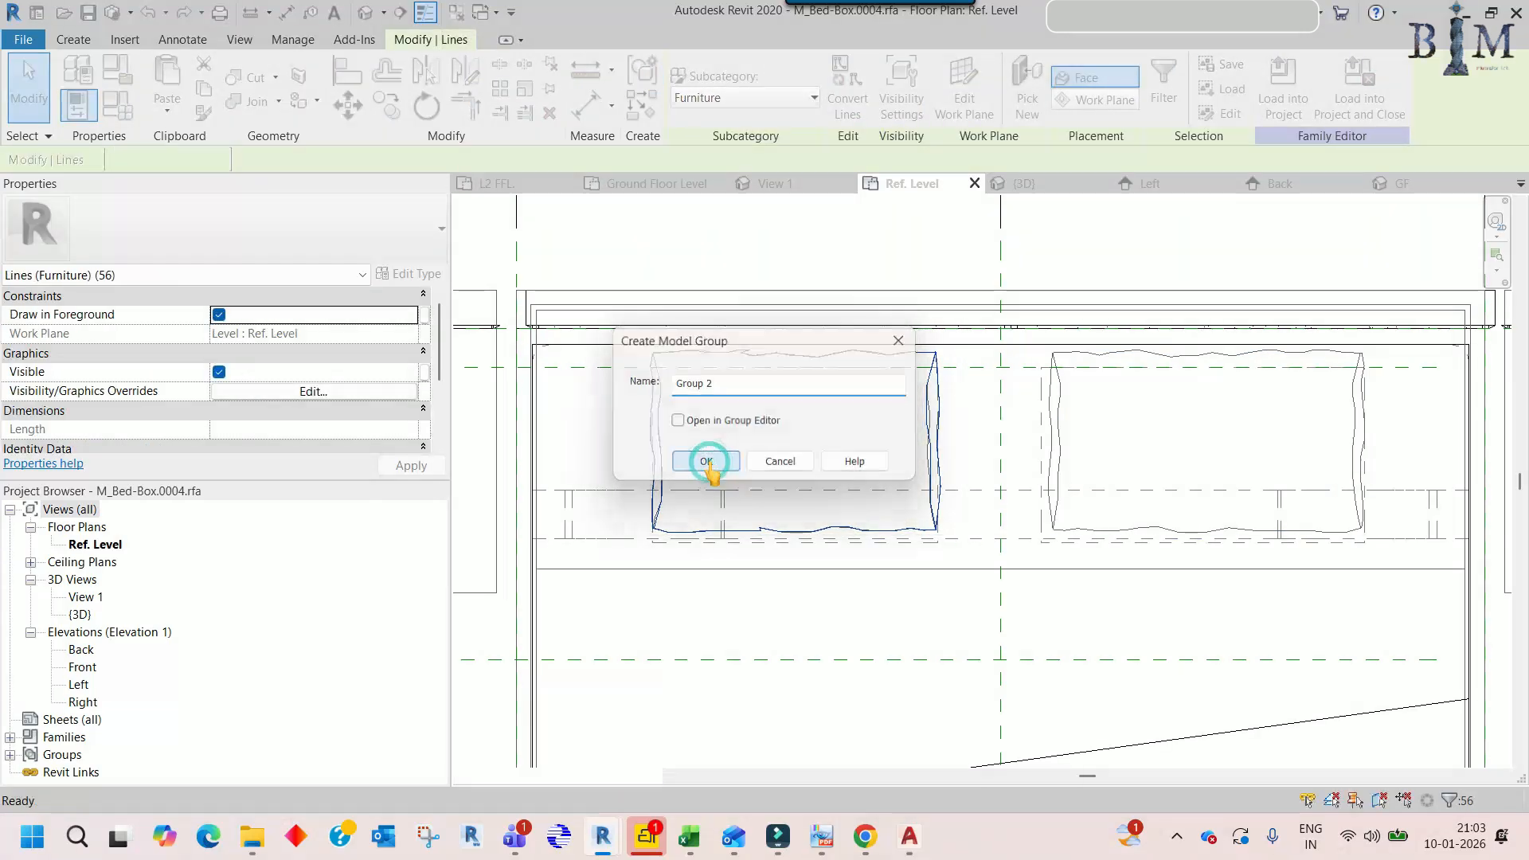
left_click(706, 462)
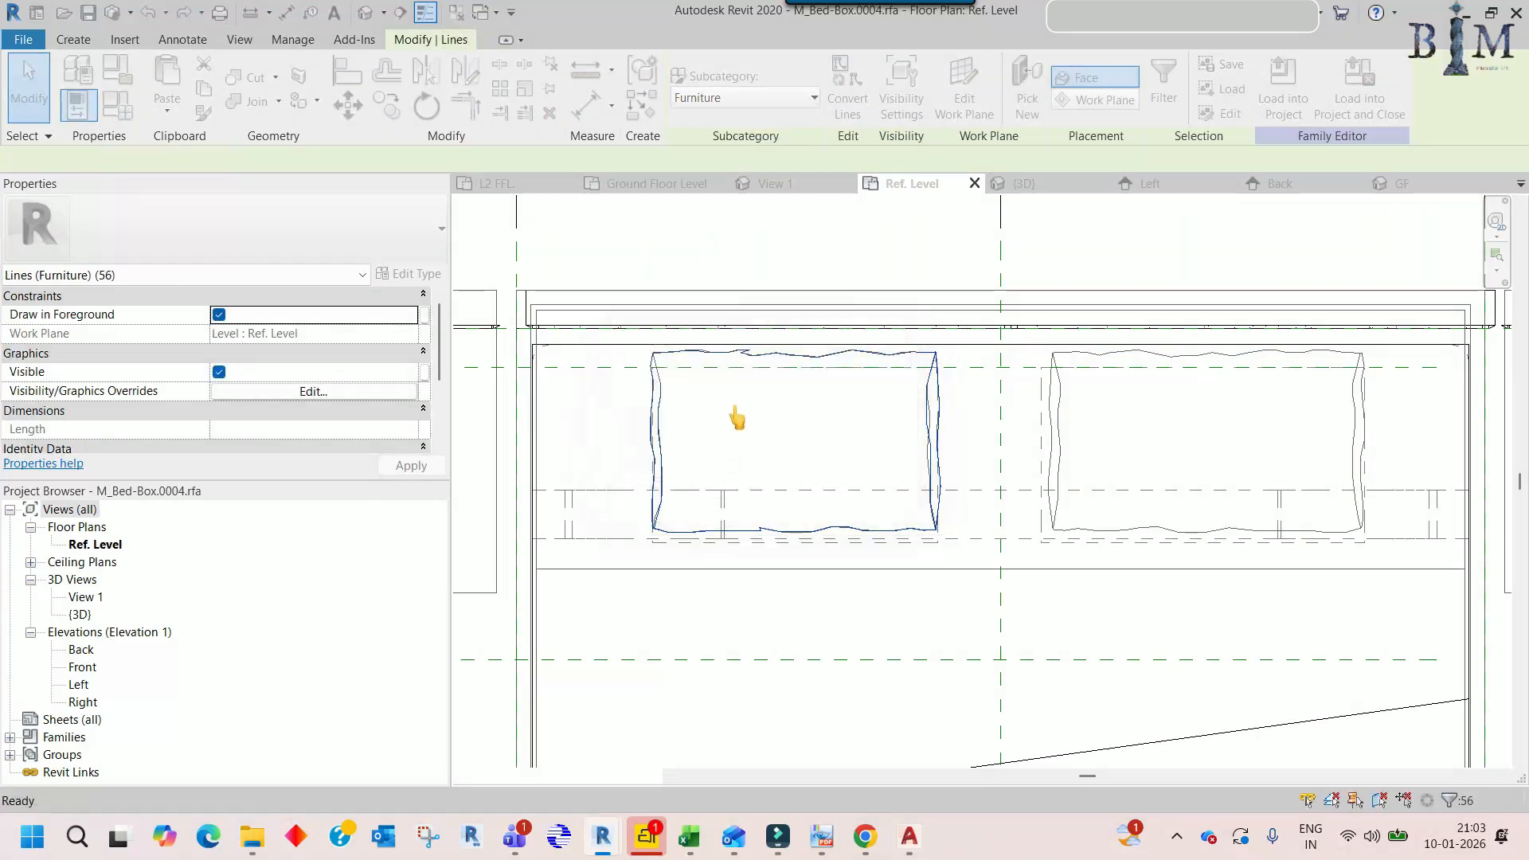
- Copy the pillow group onto the right pillow and nudge the copy left to line up with the imported outline
left_click(792, 354)
left_click(1211, 360)
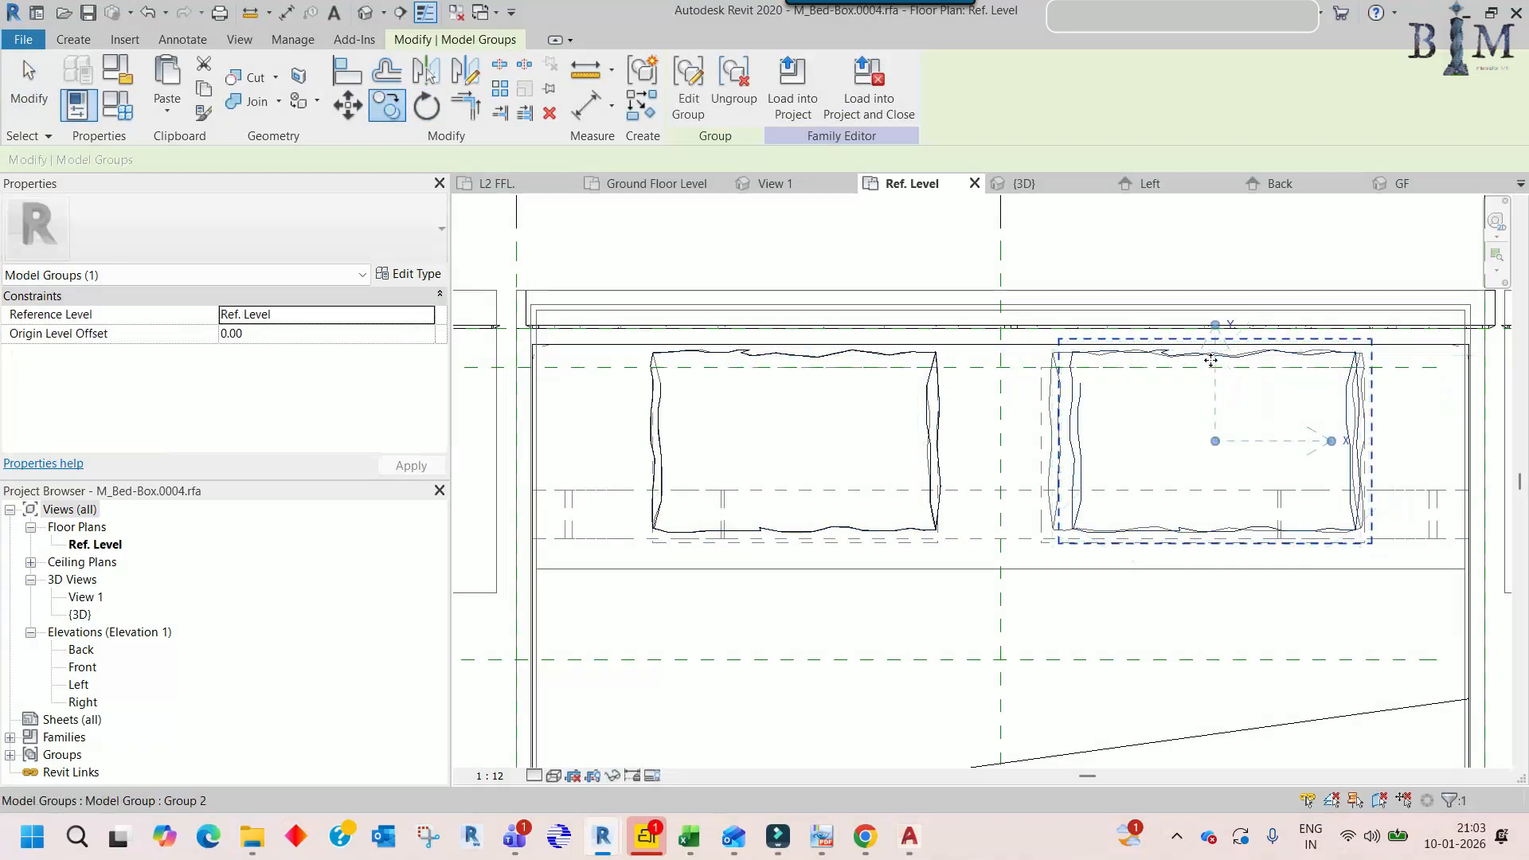
key("Left")
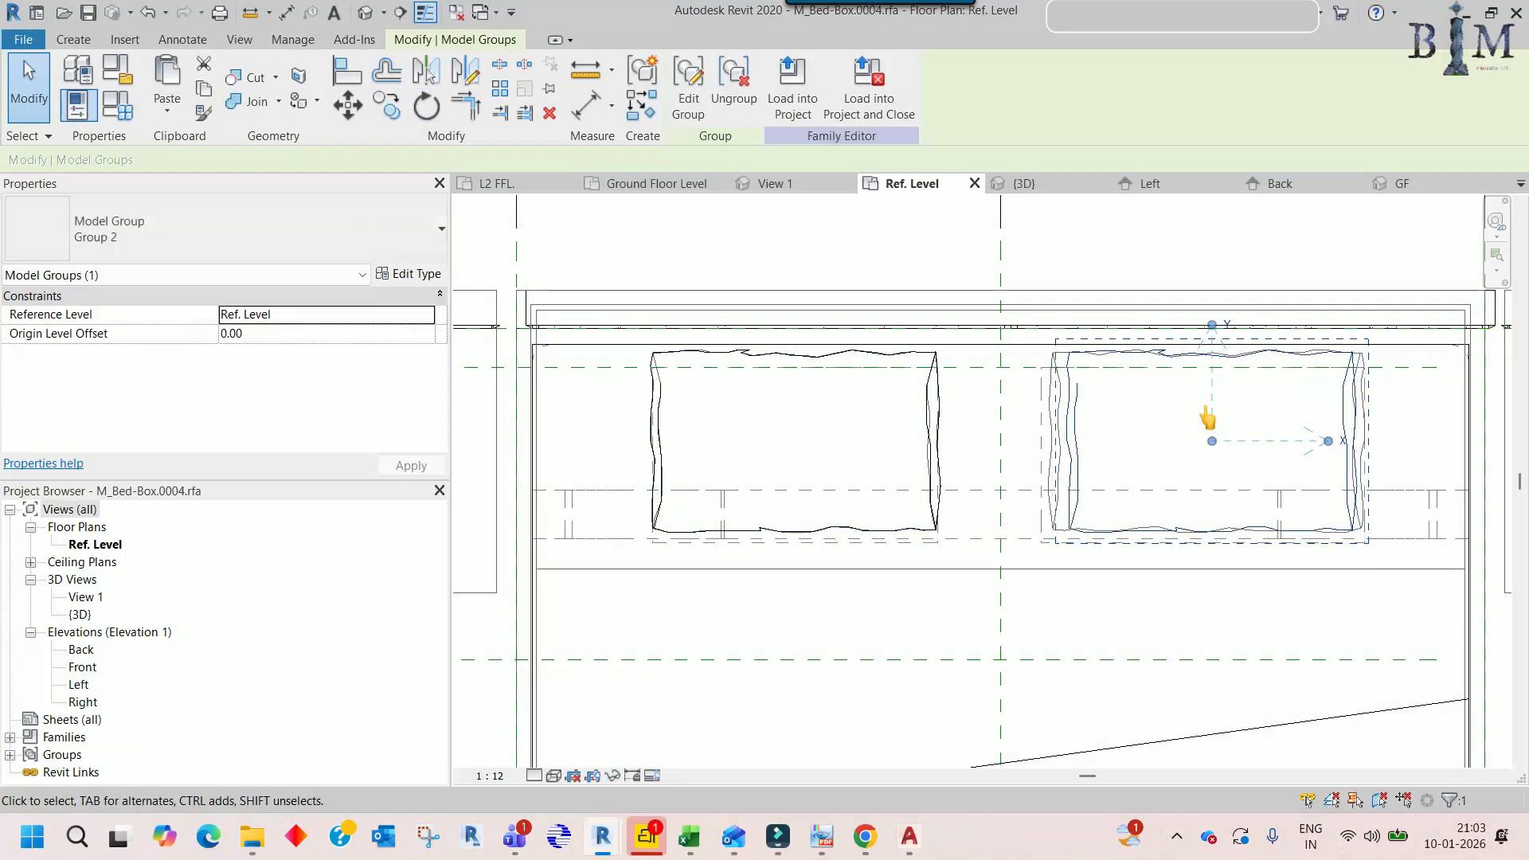
key("Left")
key("Left")
scroll(1208, 415, "down", 4)
middle_click_drag(1200, 567, 1125, 336)
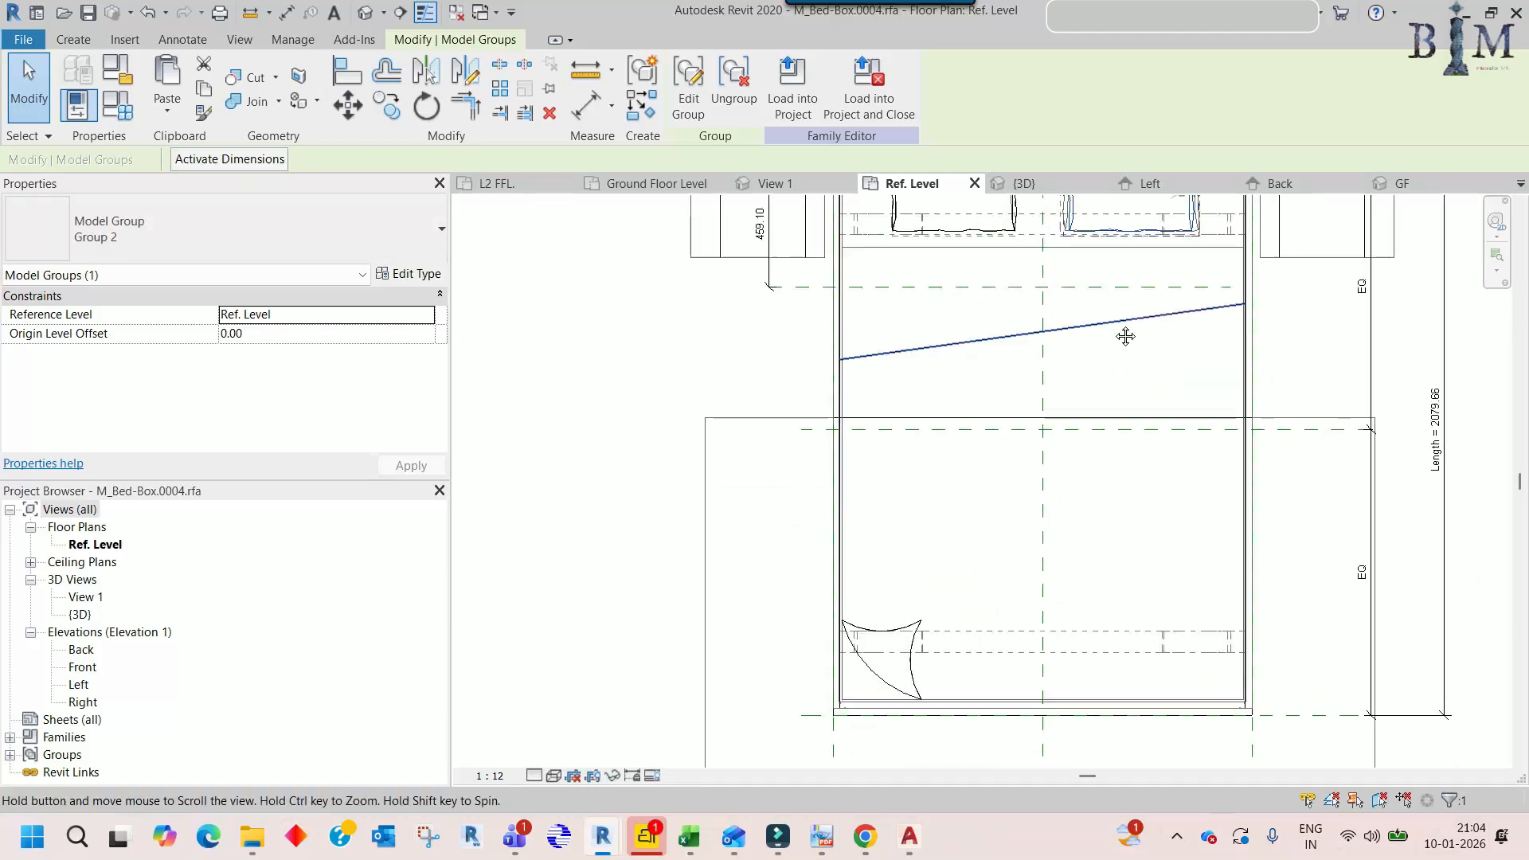
key("Escape")
scroll(1078, 447, "down", 3)
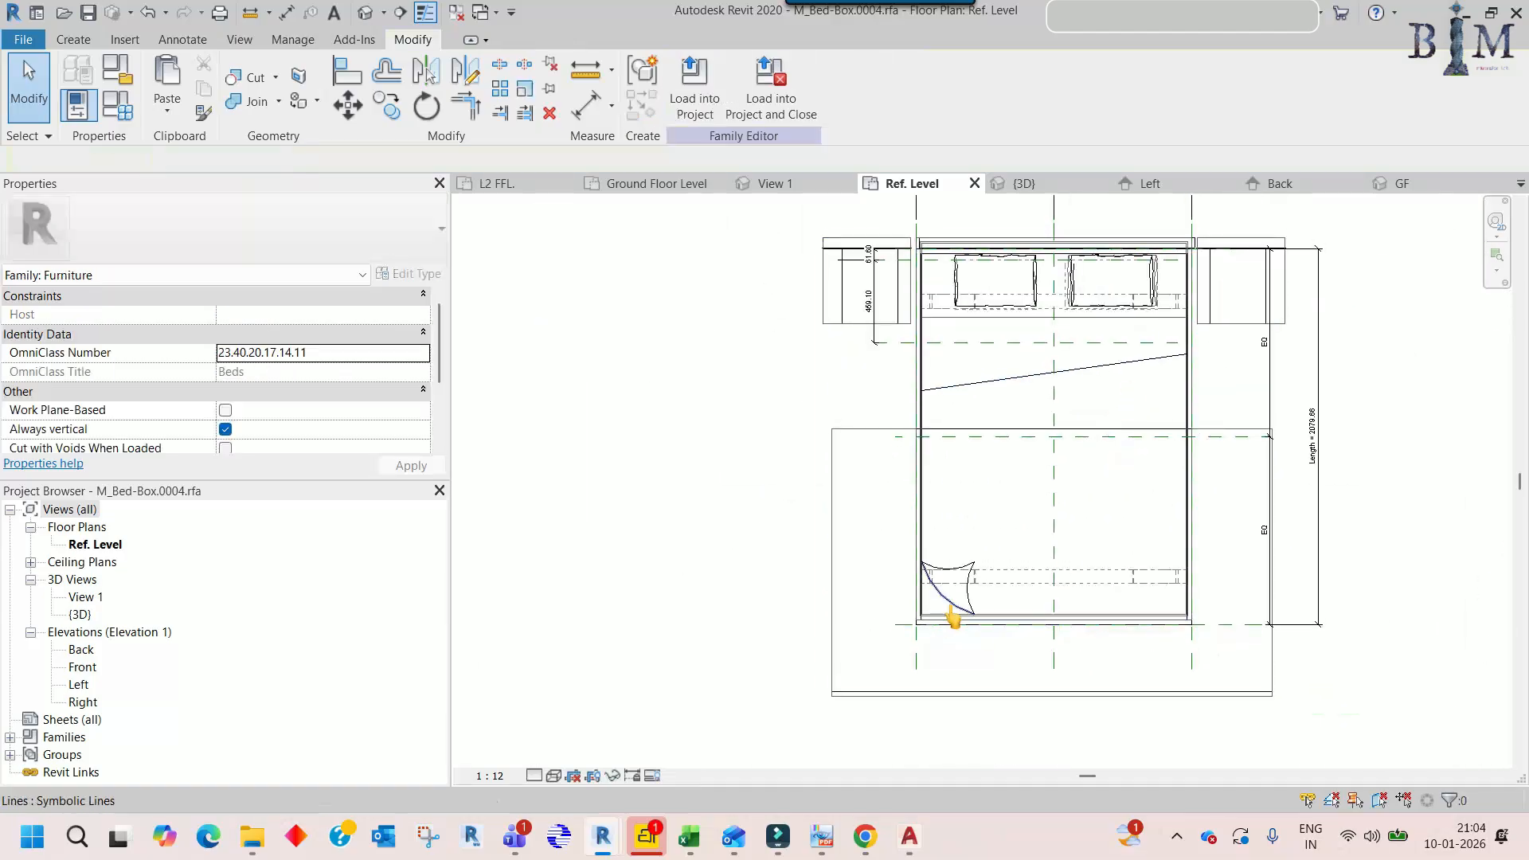
- Stretch the bottom edge of the large rectangular extrusion at the bed's foot to the imported outline
scroll(848, 694, "up", 5)
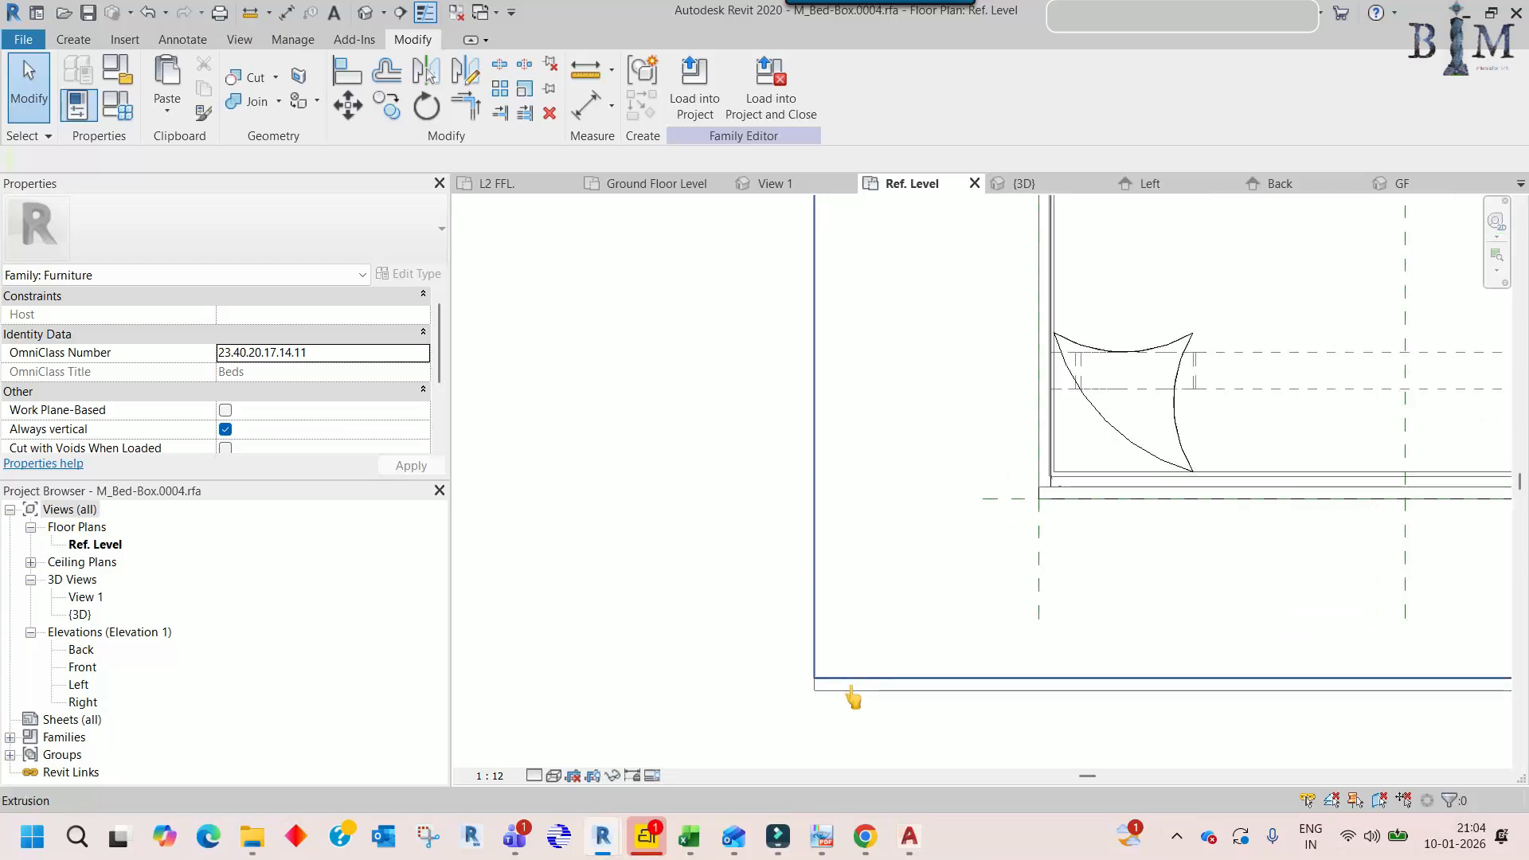
left_click(938, 696)
middle_click_drag(942, 703, 723, 482)
scroll(1177, 462, "up", 2)
left_click_drag(1178, 449, 1178, 463)
scroll(1178, 463, "down", 2)
scroll(1179, 462, "down", 3)
key("Escape")
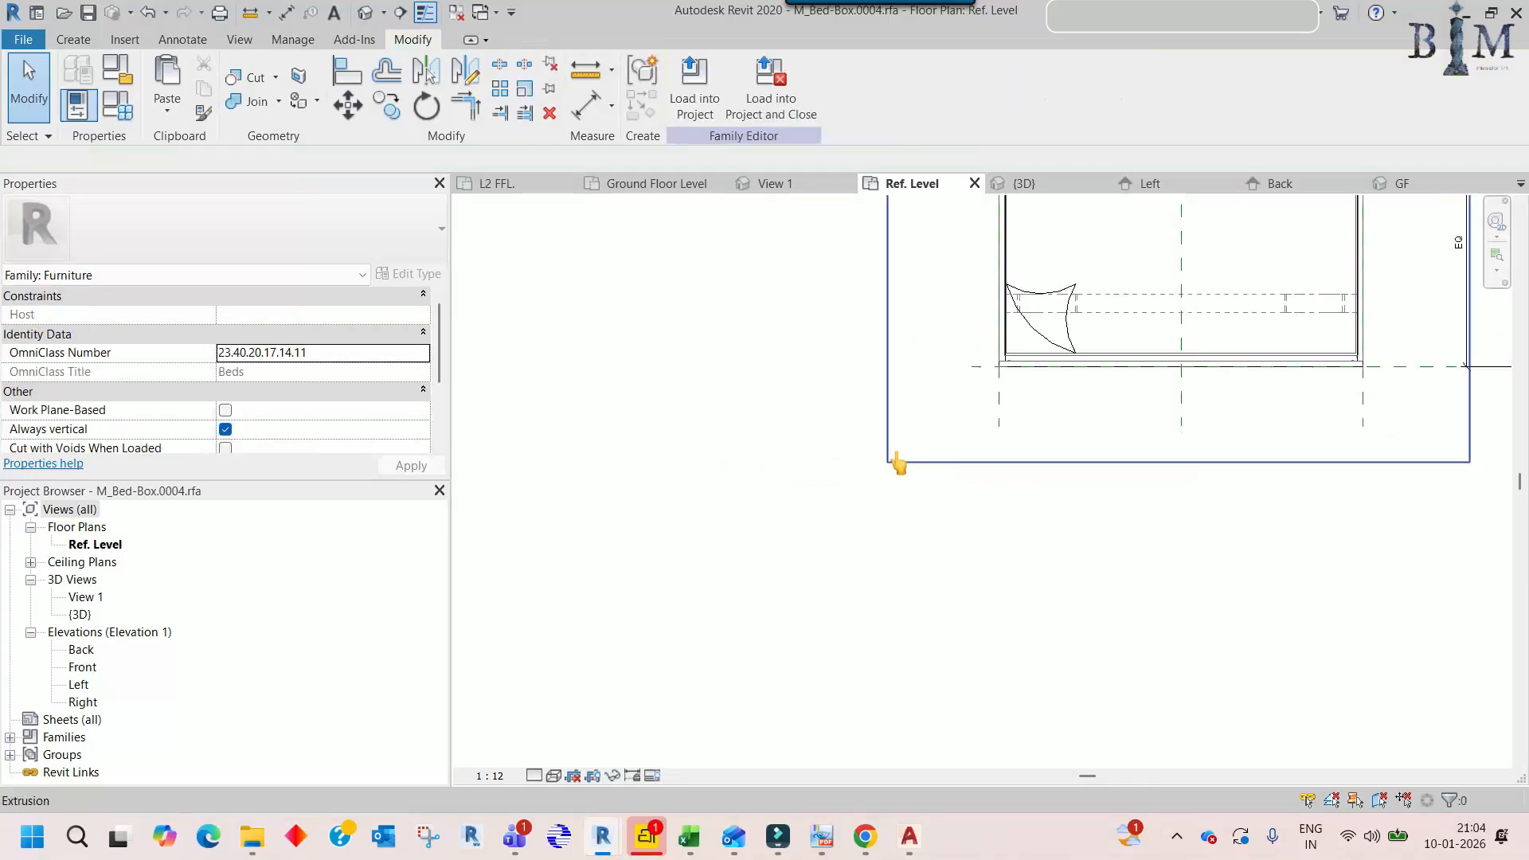
left_click(891, 459)
middle_click_drag(980, 426, 982, 700)
key("Escape")
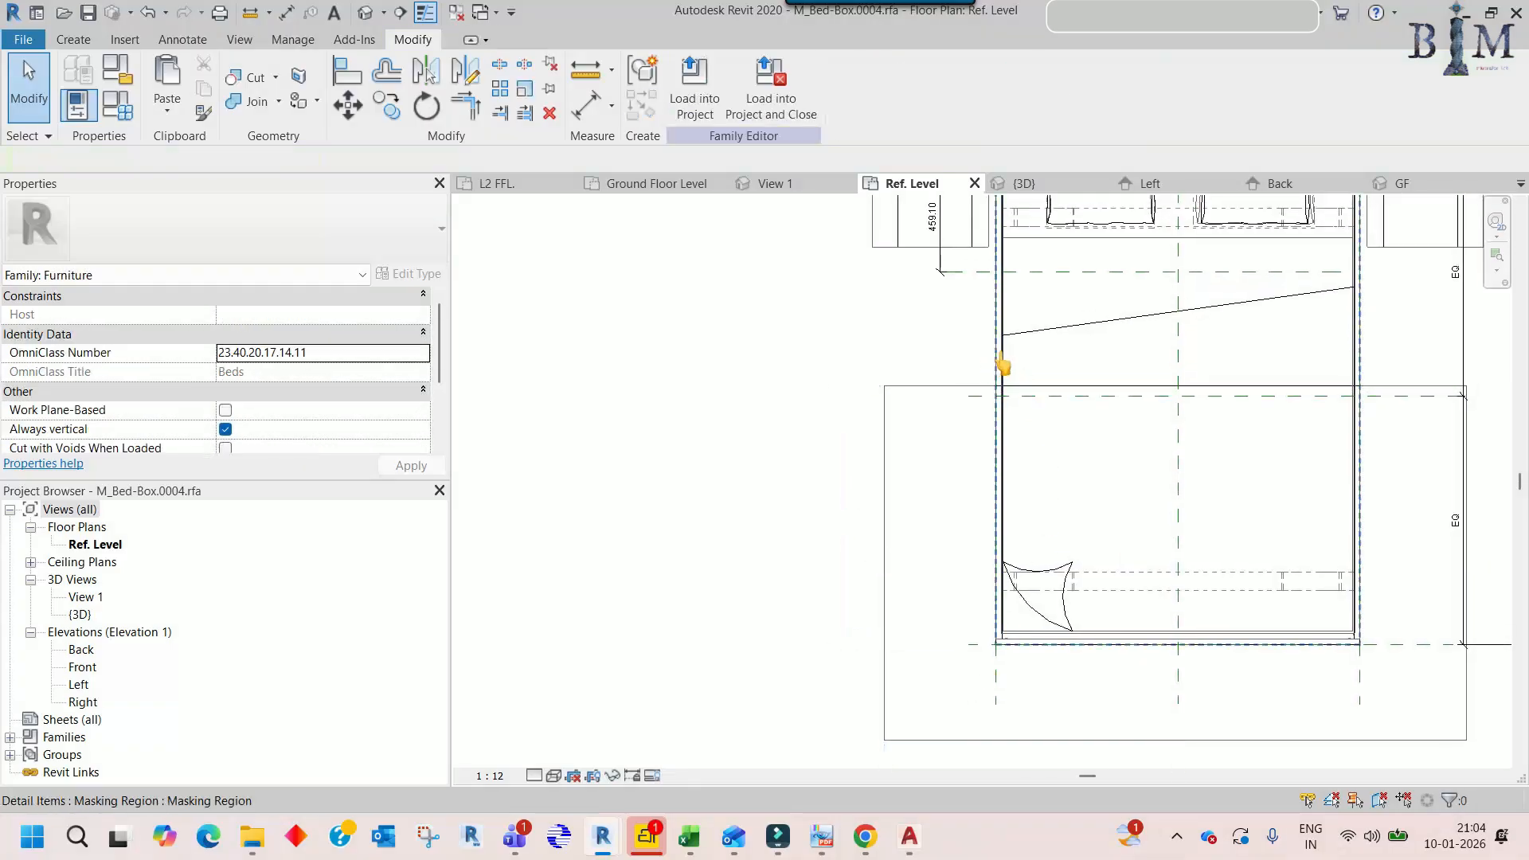
scroll(969, 498, "down", 3)
left_click_drag(877, 317, 1286, 711)
left_click(766, 94)
left_click(659, 337)
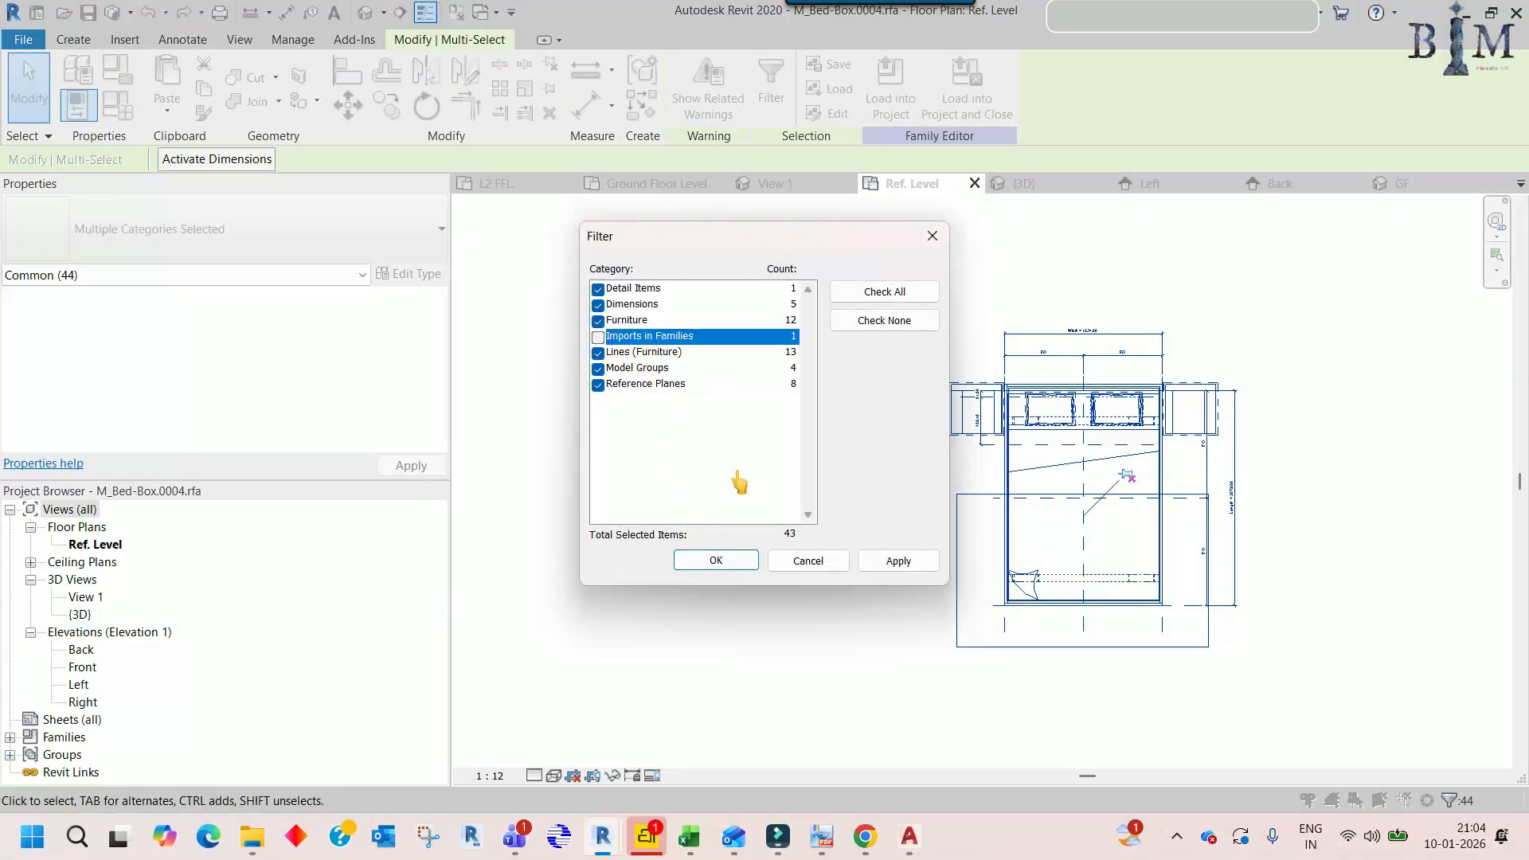
left_click(715, 560)
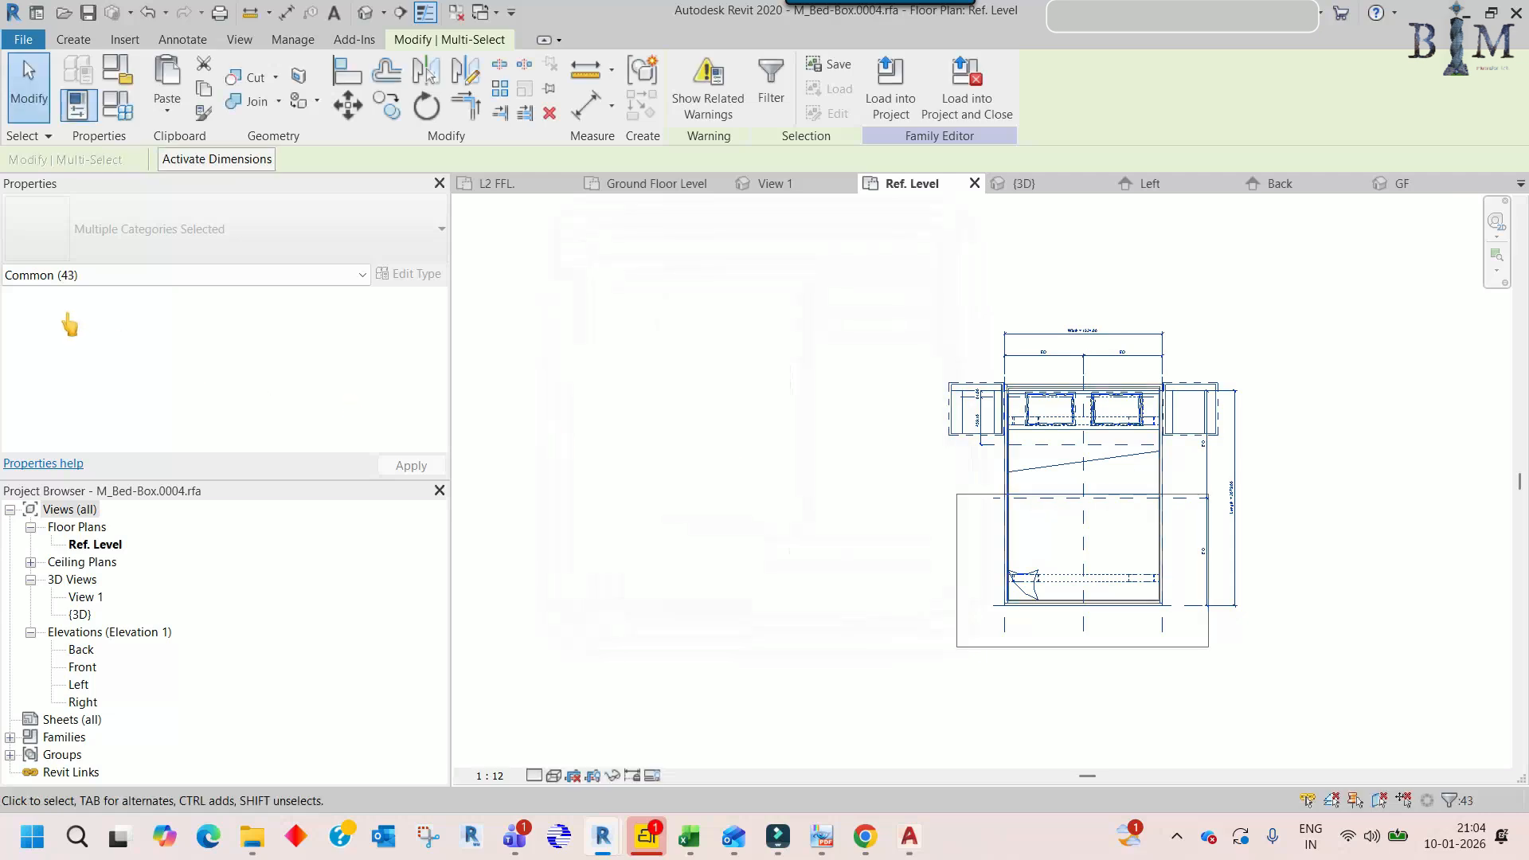
left_click_drag(883, 269, 1278, 677)
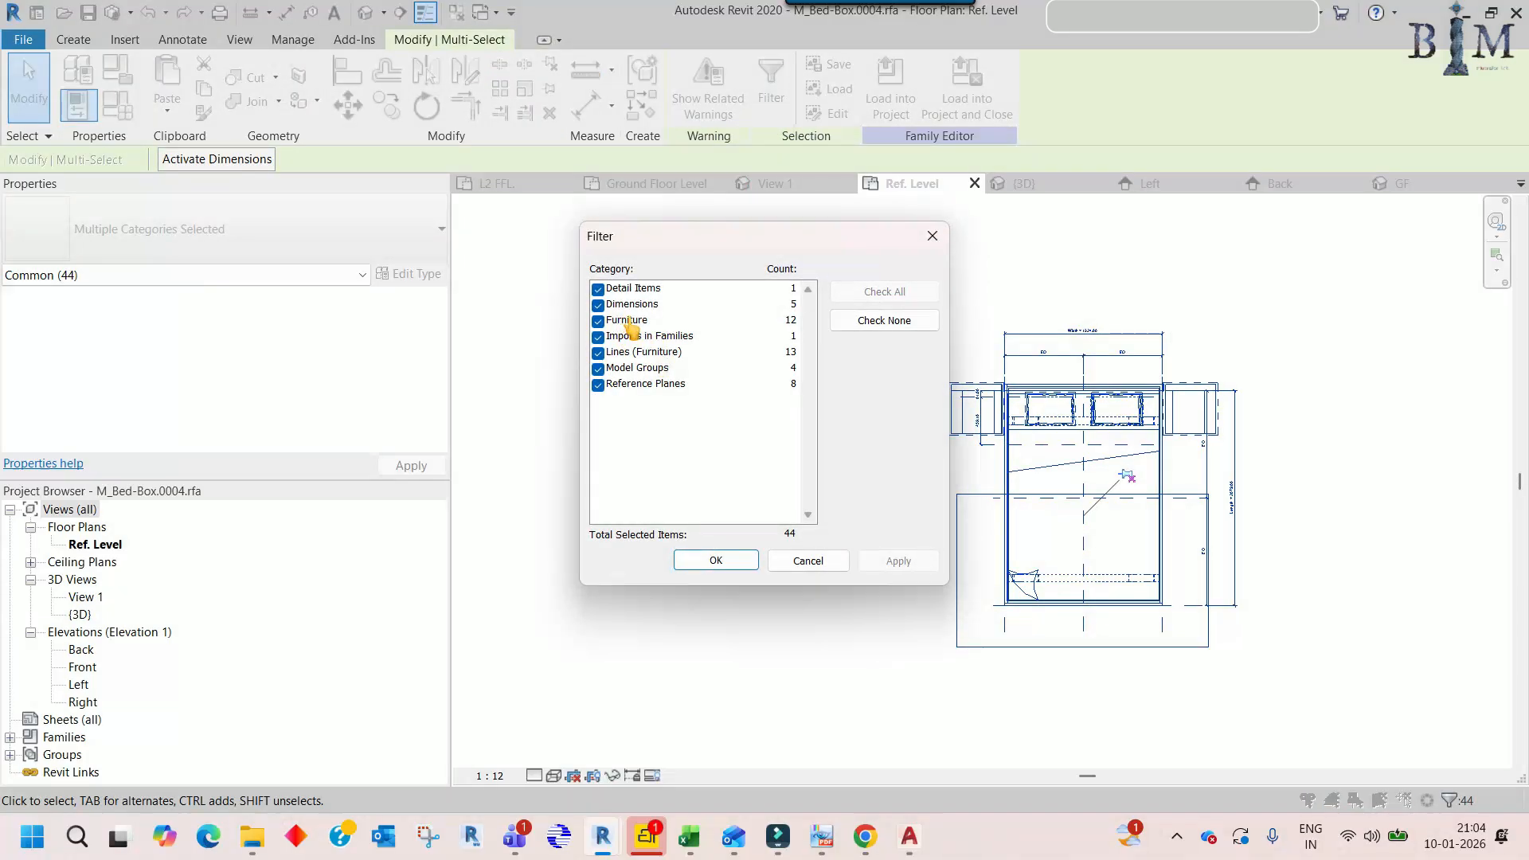
left_click(933, 235)
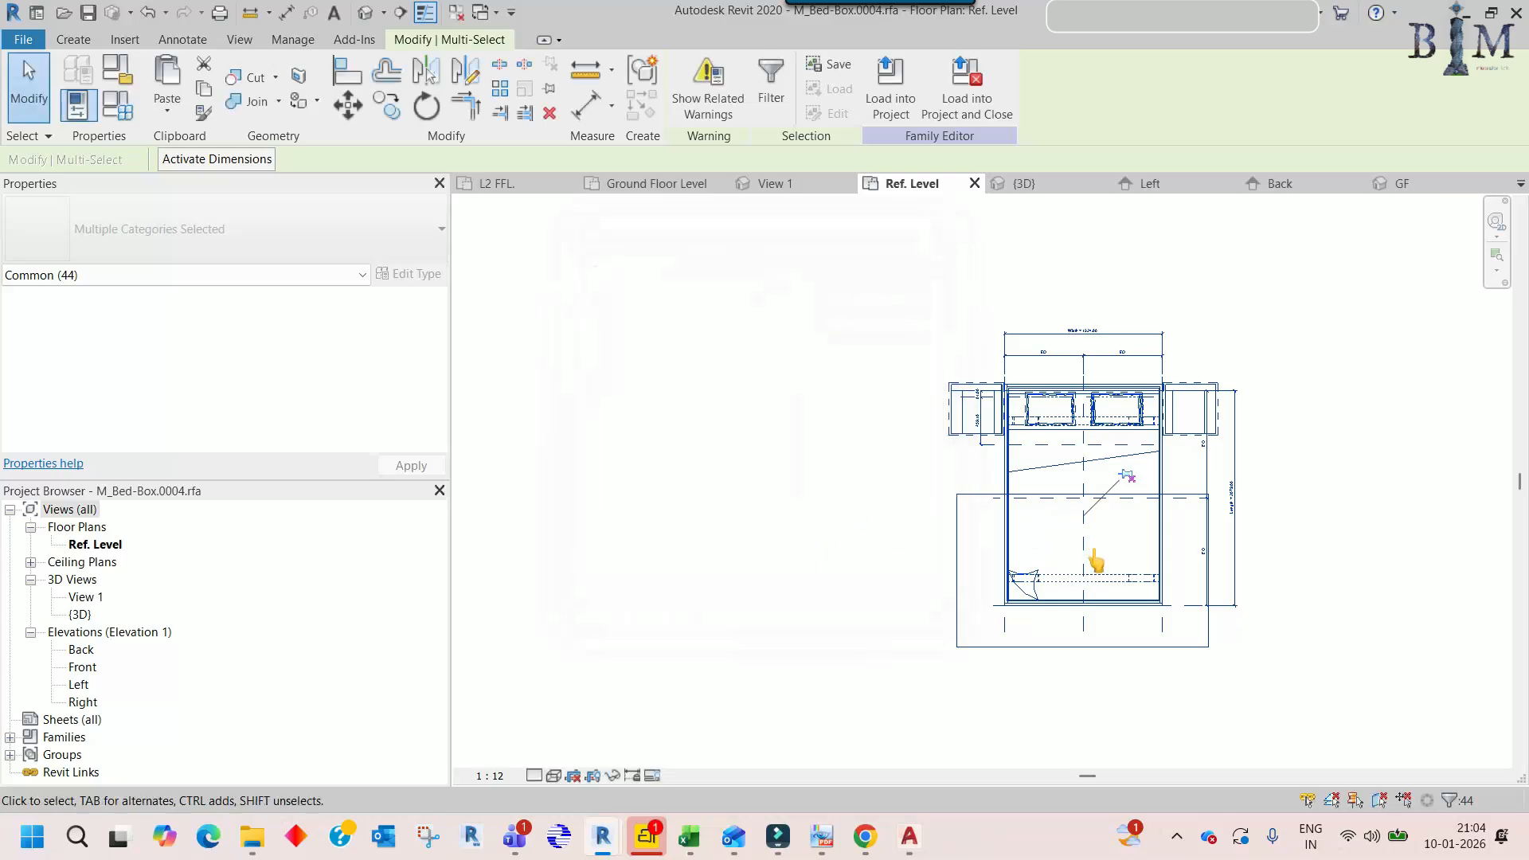
key("Escape")
- Remove the imported bed.dwg drawing, temporarily hiding the rectangular extrusion to reach it and resetting the temporary hide
left_click(965, 542)
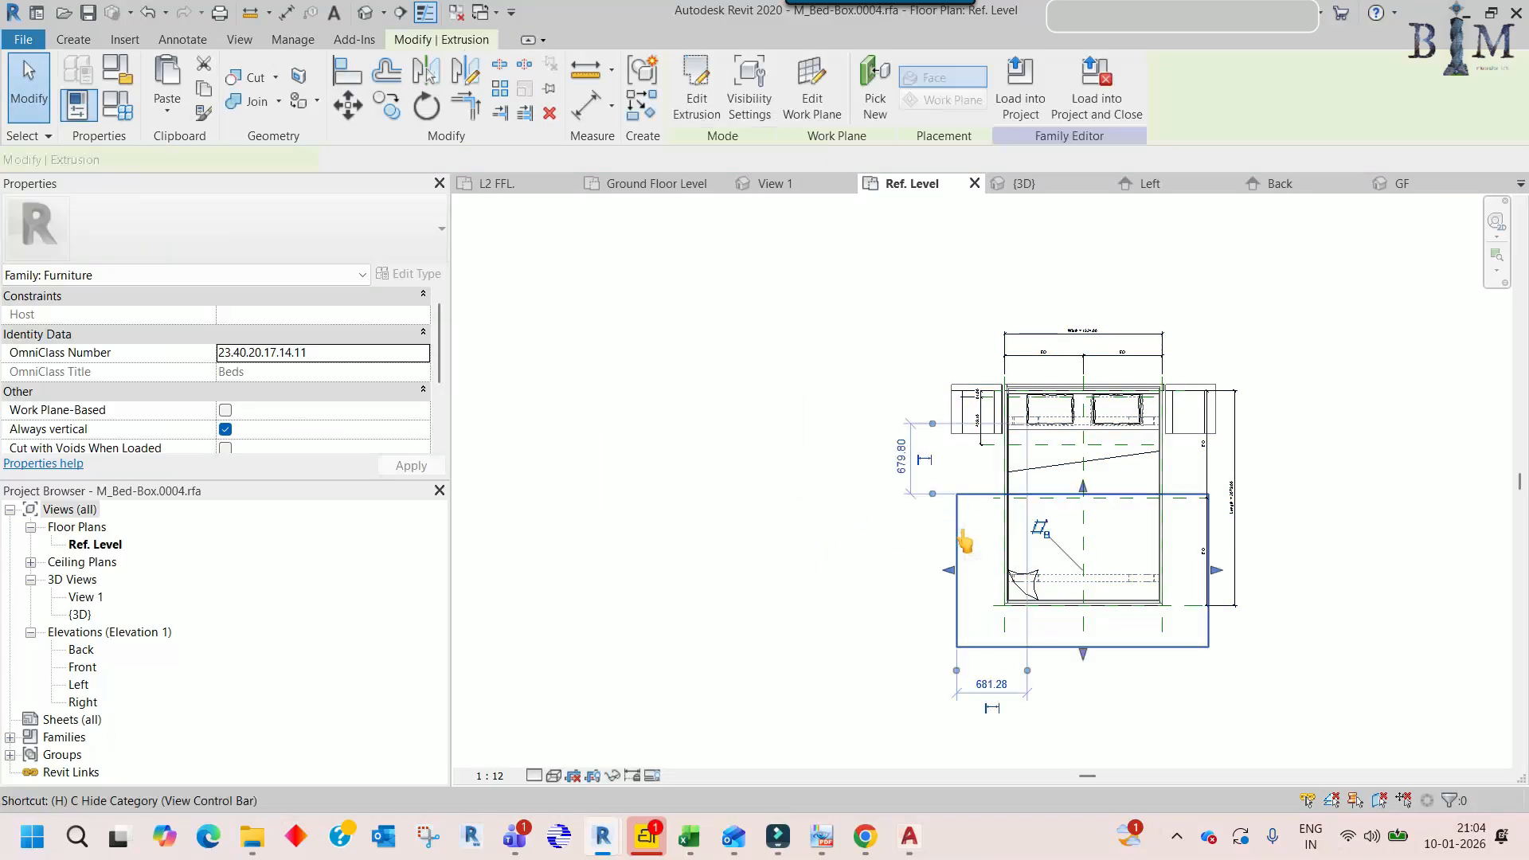
key("h")
key("h")
left_click(962, 539)
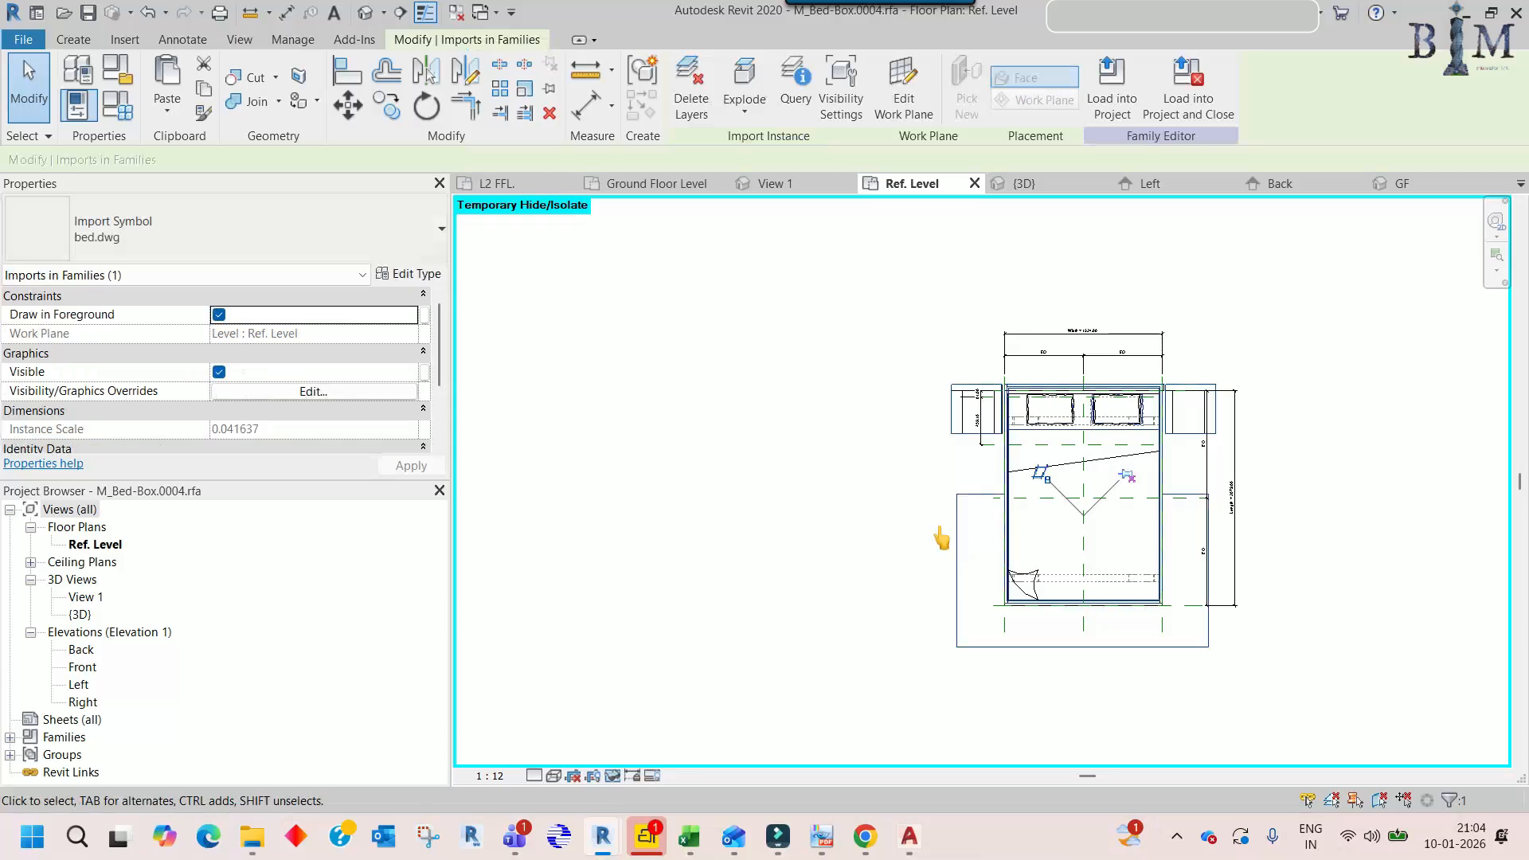
key("Escape")
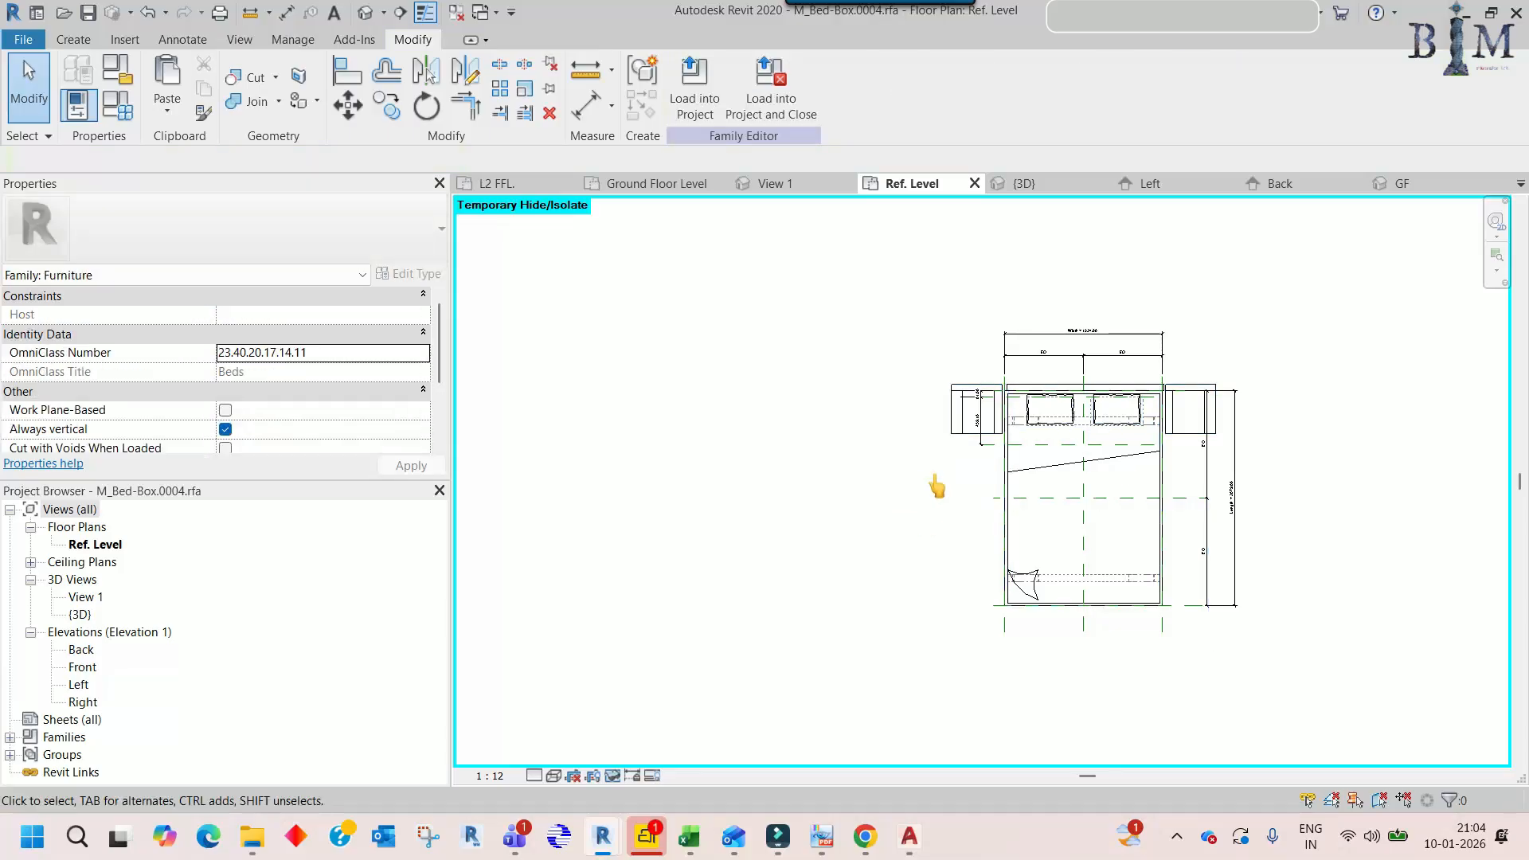
key("h")
key("r")
scroll(785, 443, "up", 3)
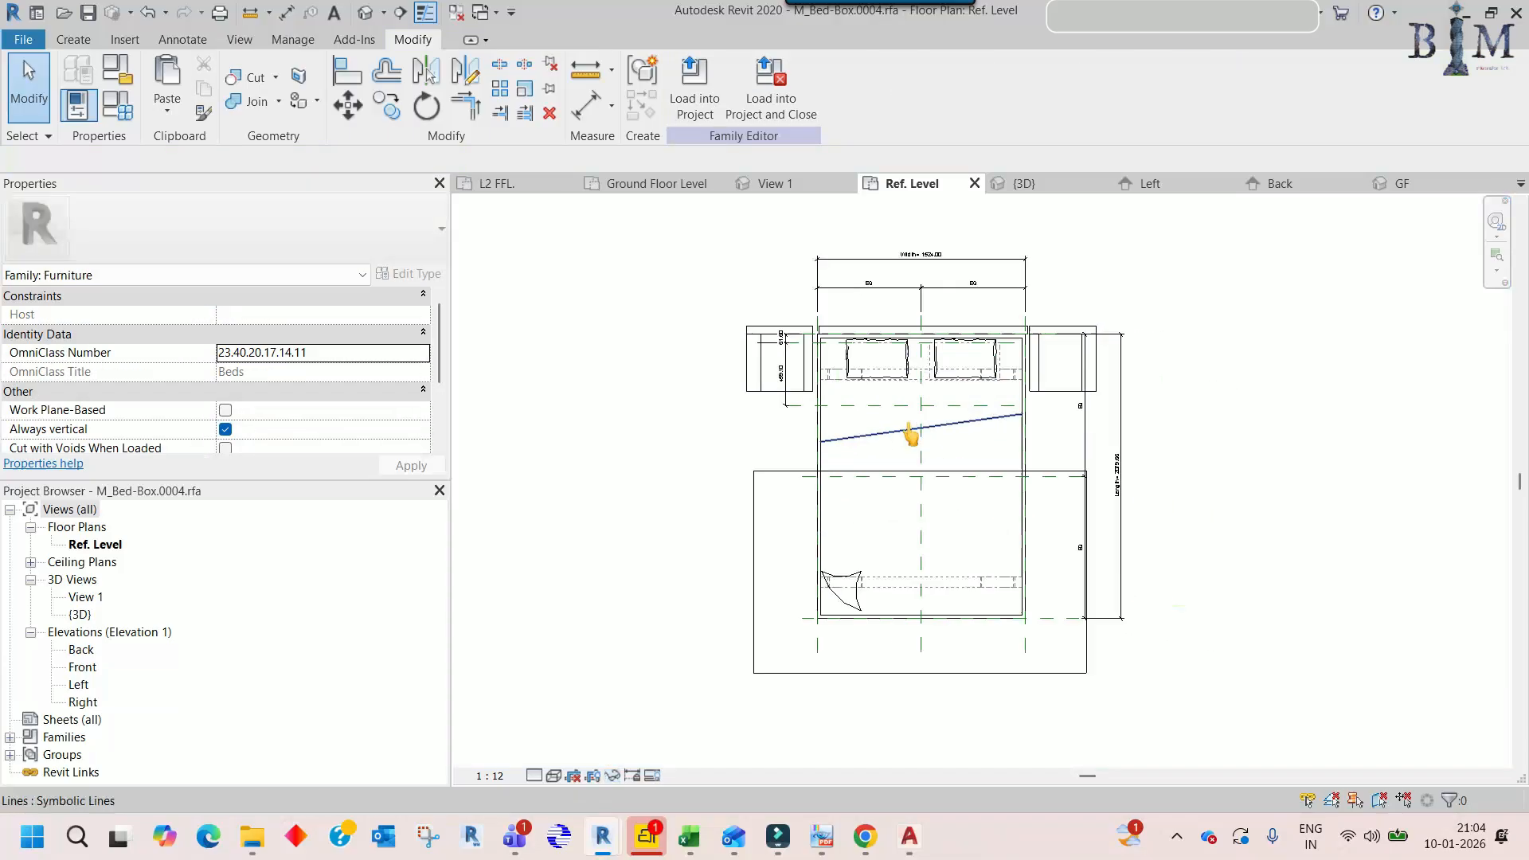
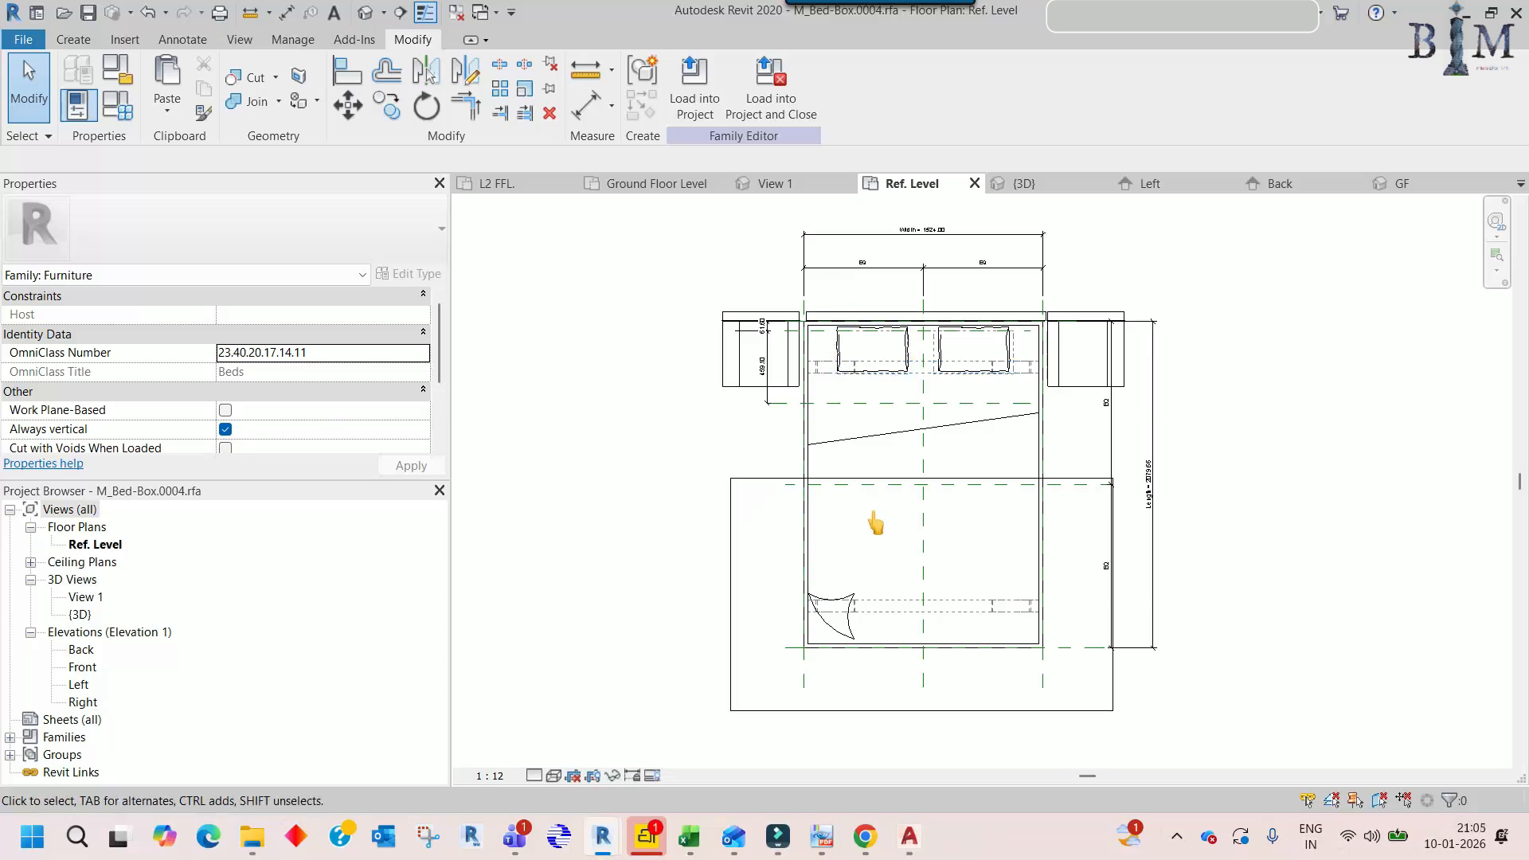
- Load the bed family into Home Architecture.rvt and close it, overwriting the existing version and its parameter values, and dismiss the save reminder
left_click(745, 99)
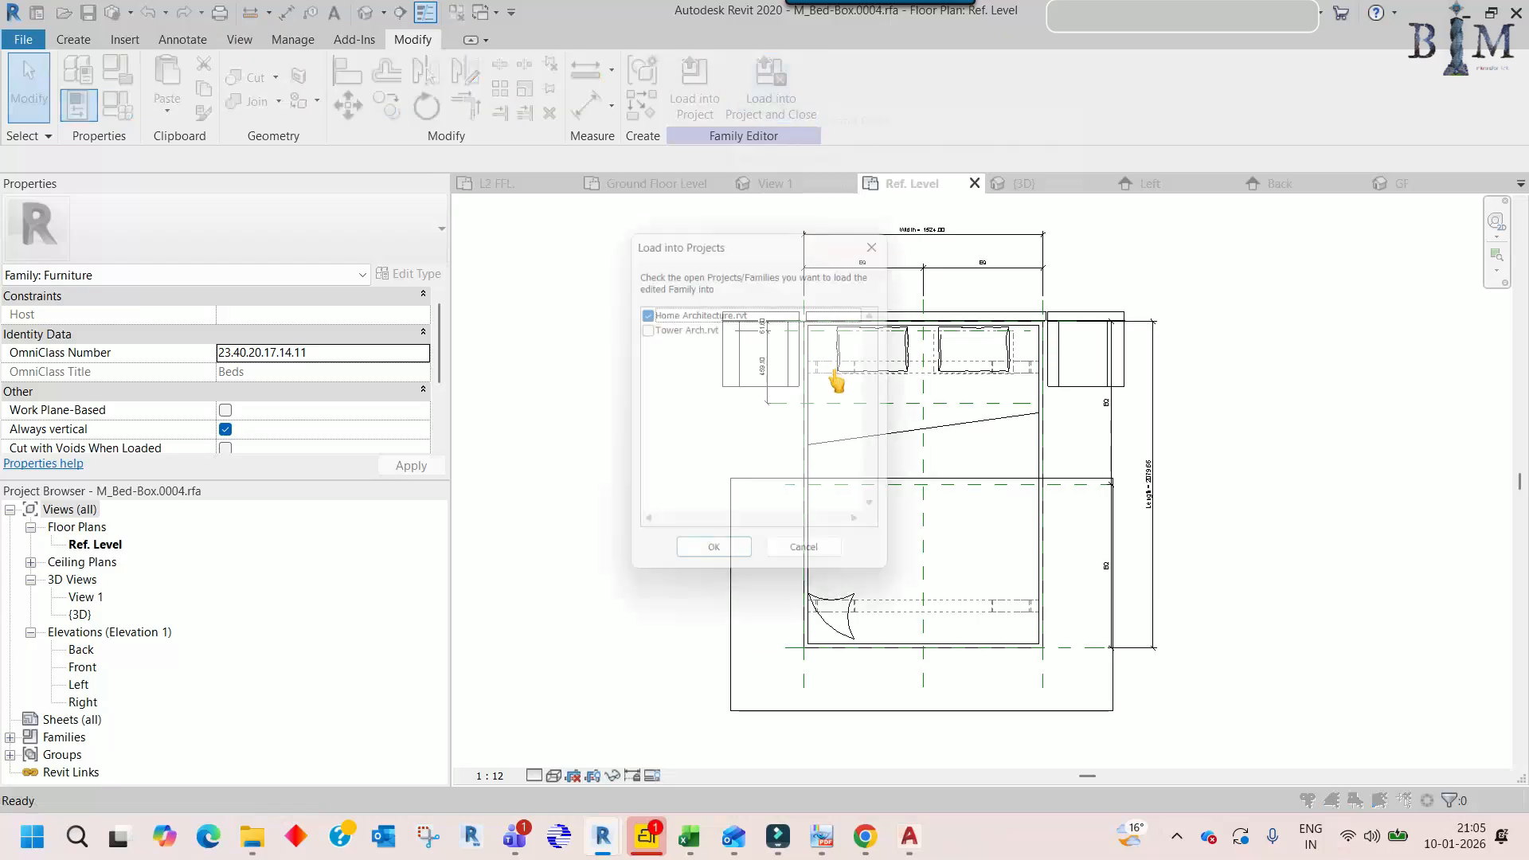
left_click(706, 563)
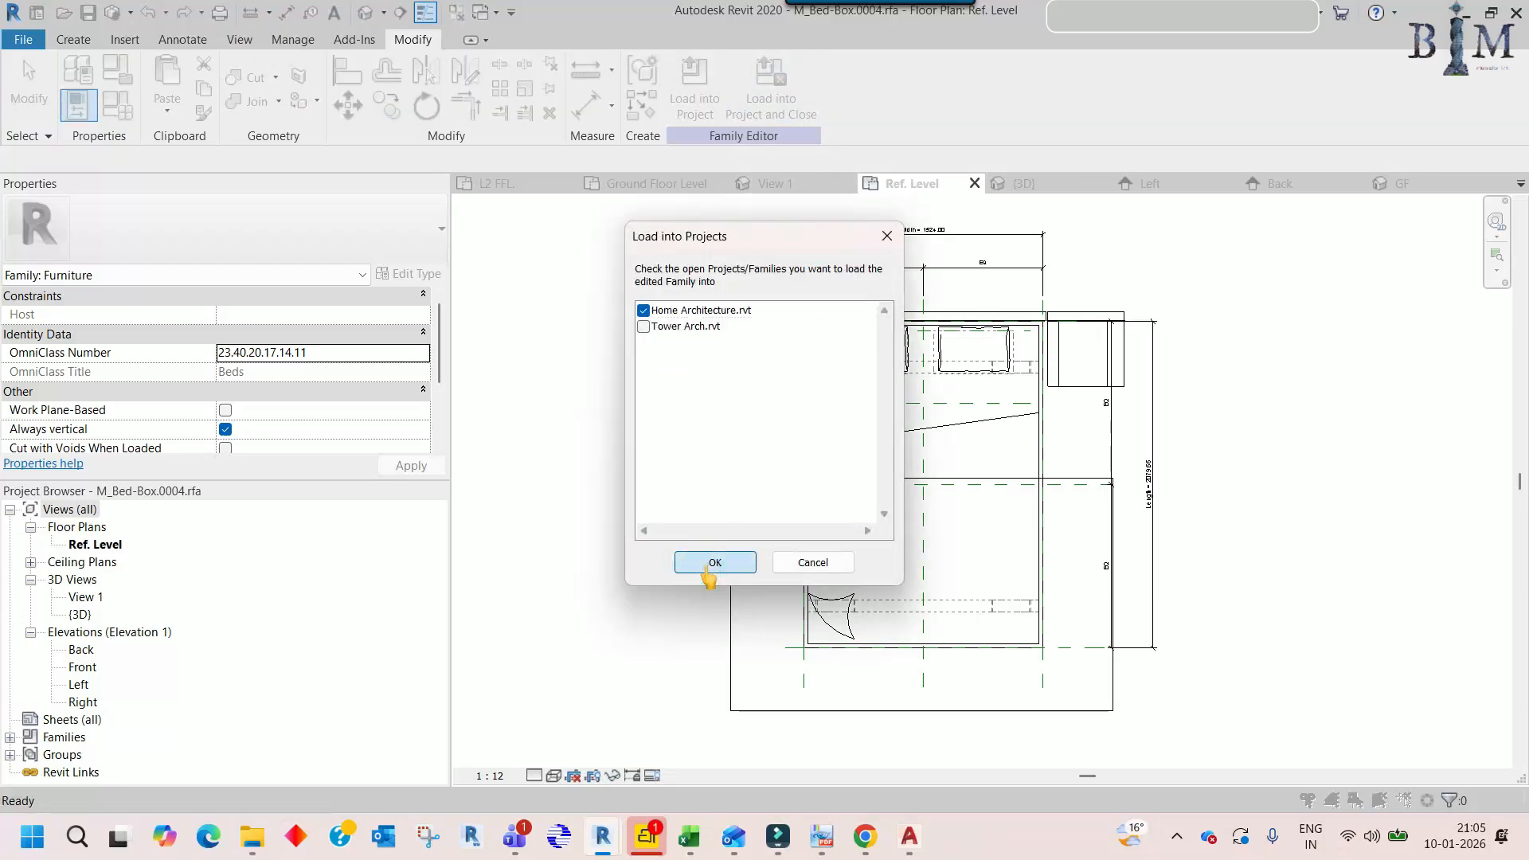
left_click(796, 437)
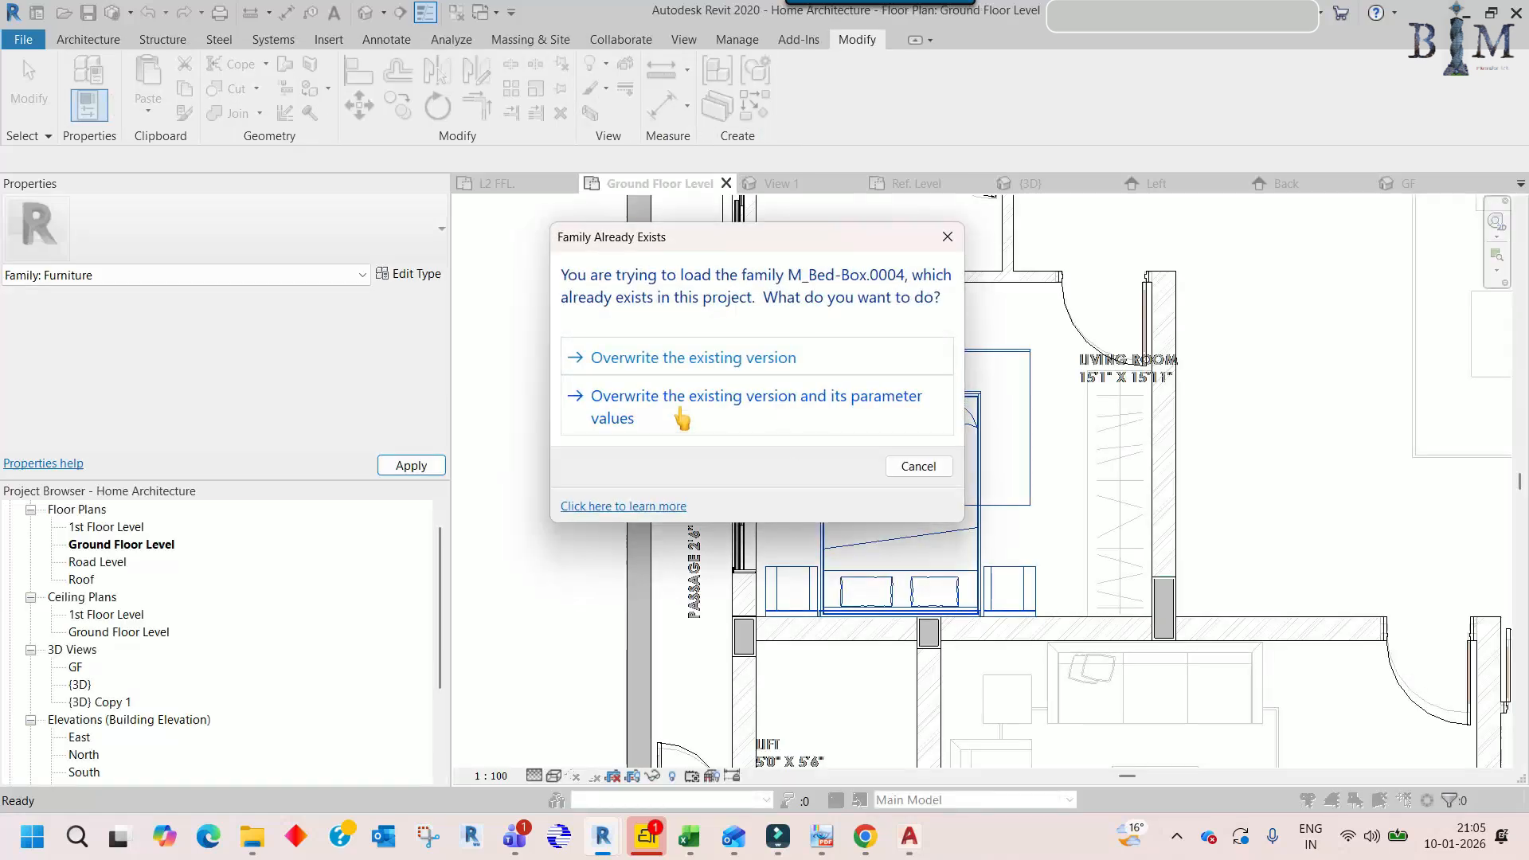
left_click(771, 418)
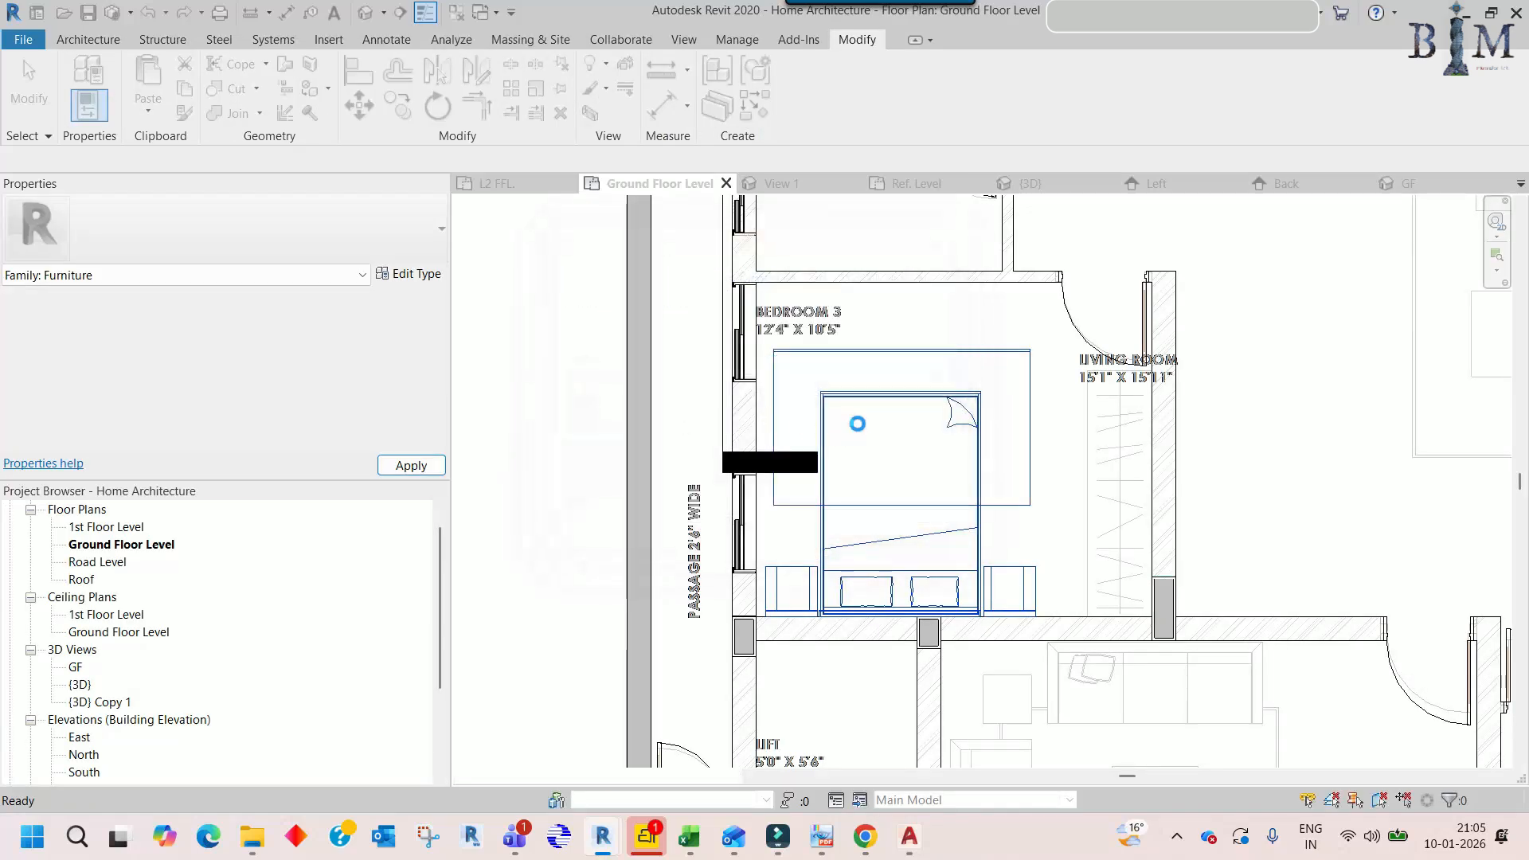
left_click(920, 239)
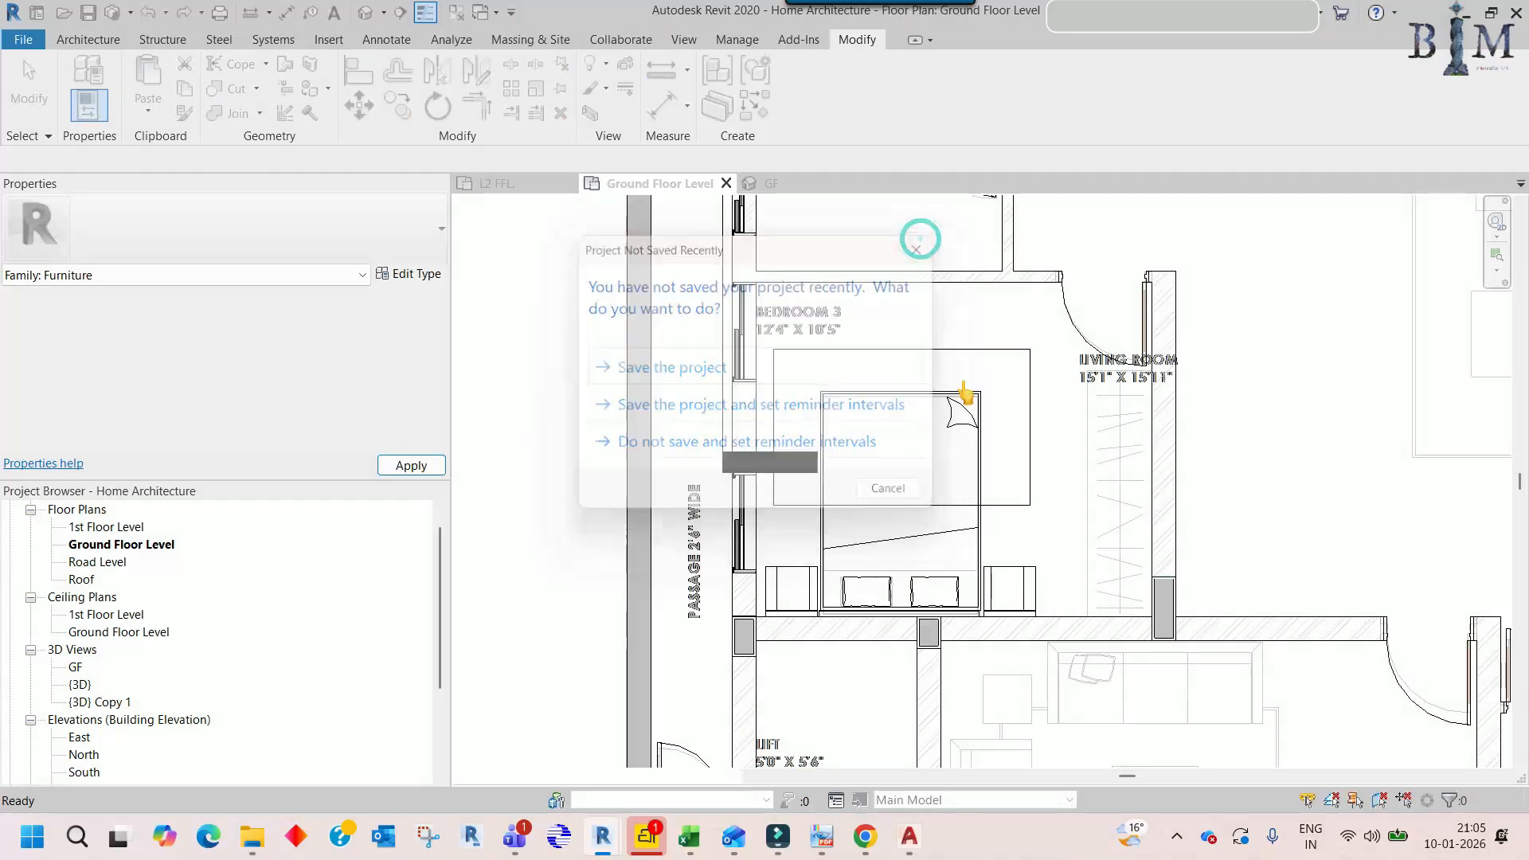
- Shorten the placed queen bed in Bedroom 3 by subtracting an offset from its type Length
scroll(961, 414, "up", 3)
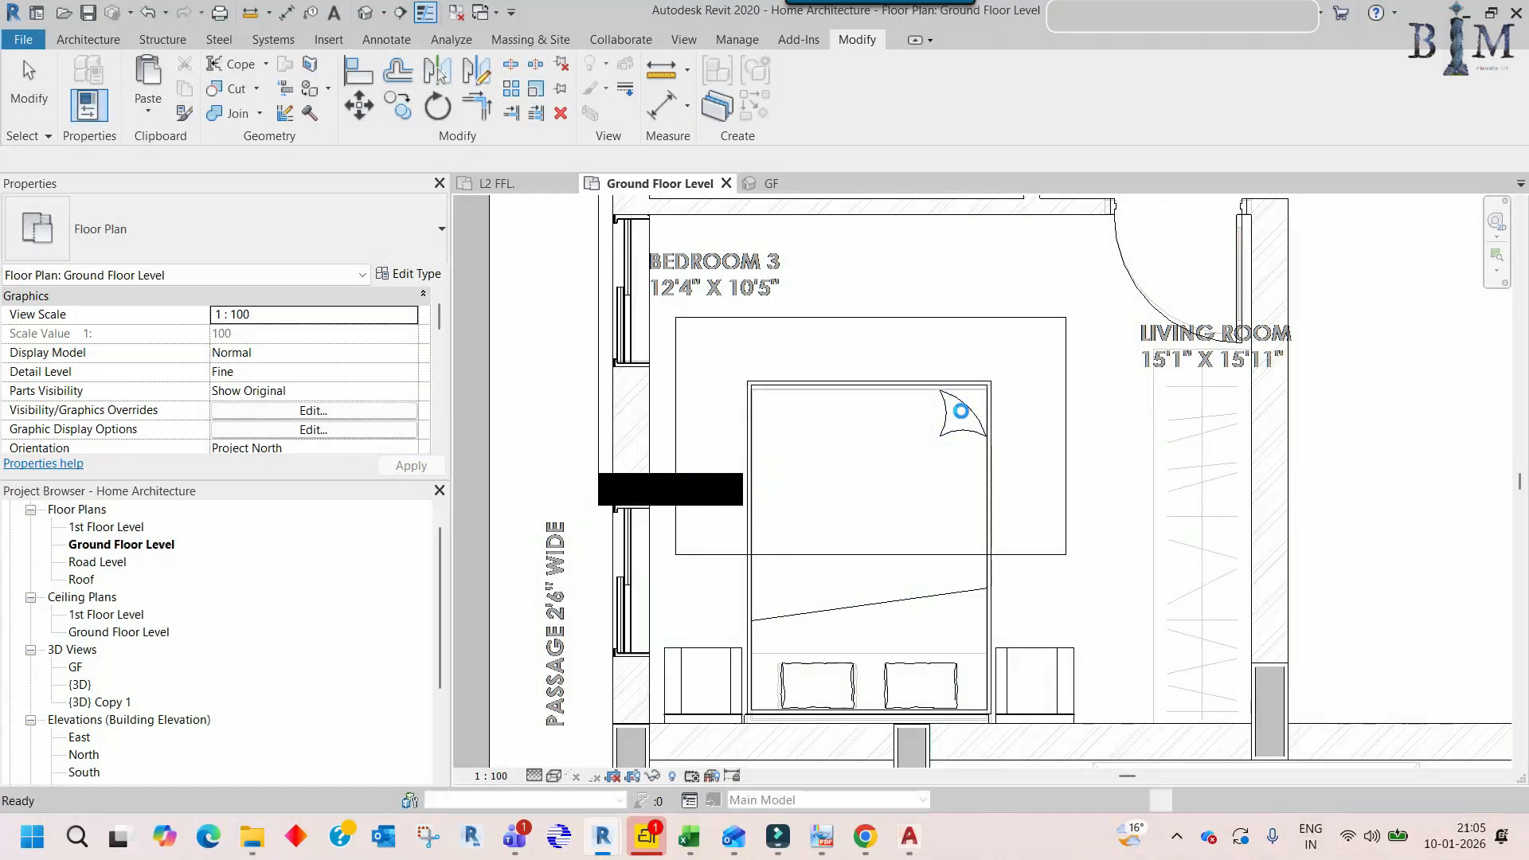
scroll(961, 411, "up", 3)
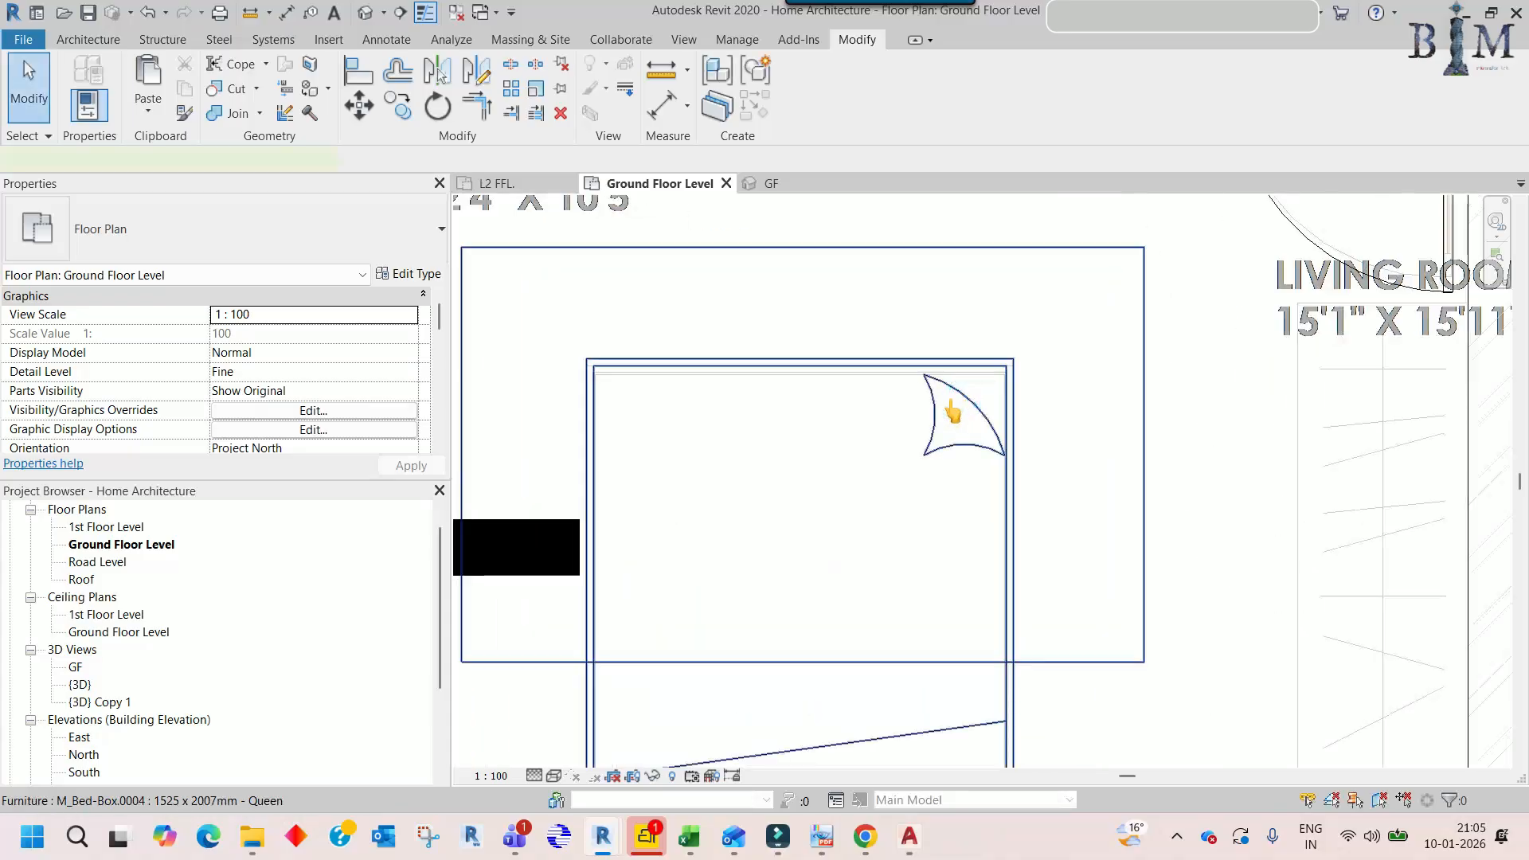
left_click(953, 411)
scroll(917, 358, "down", 2)
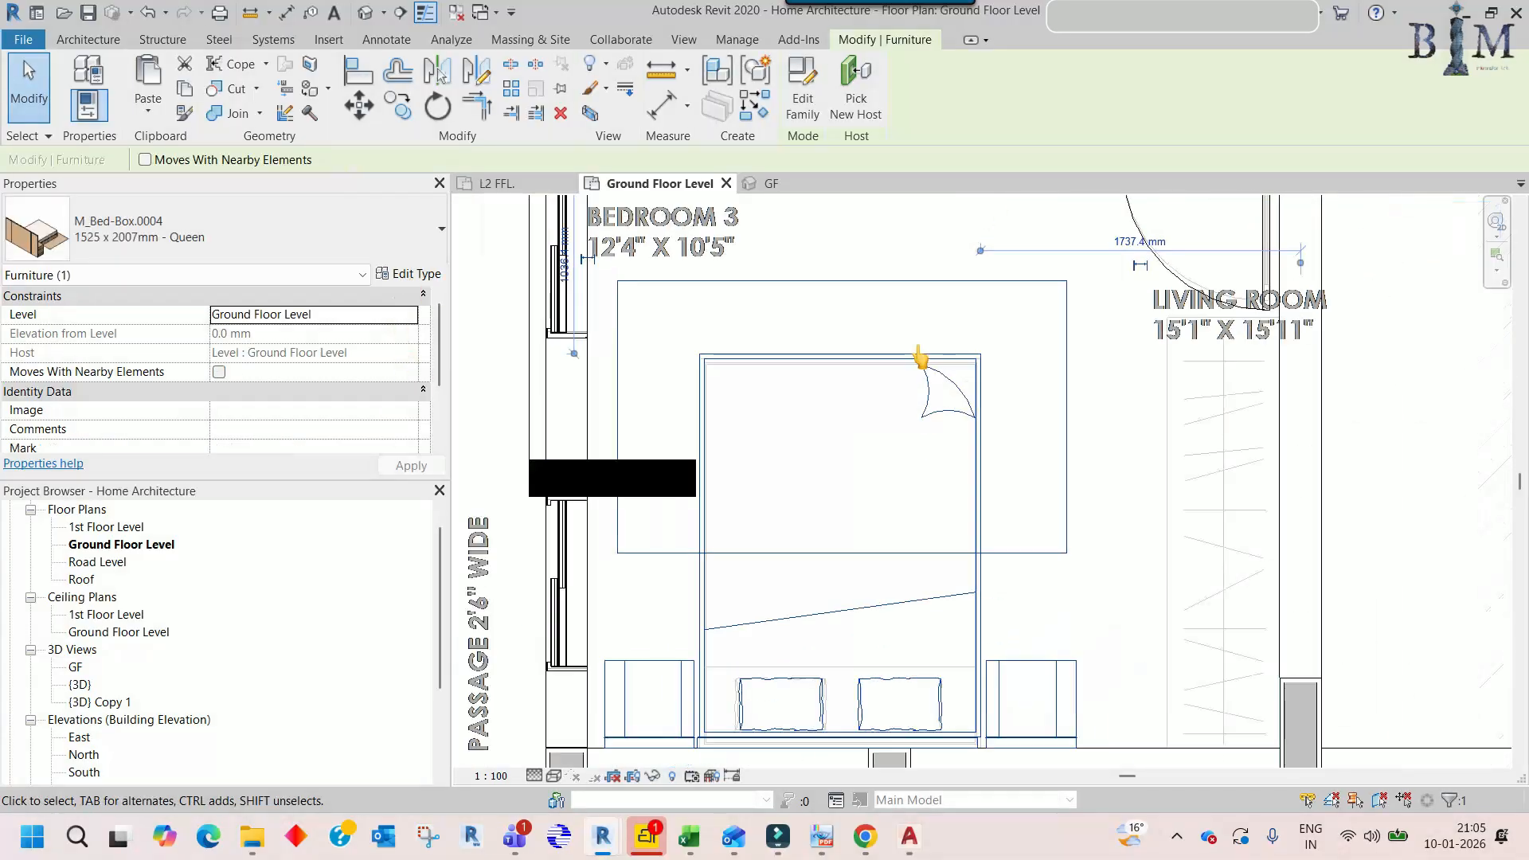
scroll(818, 360, "up", 2)
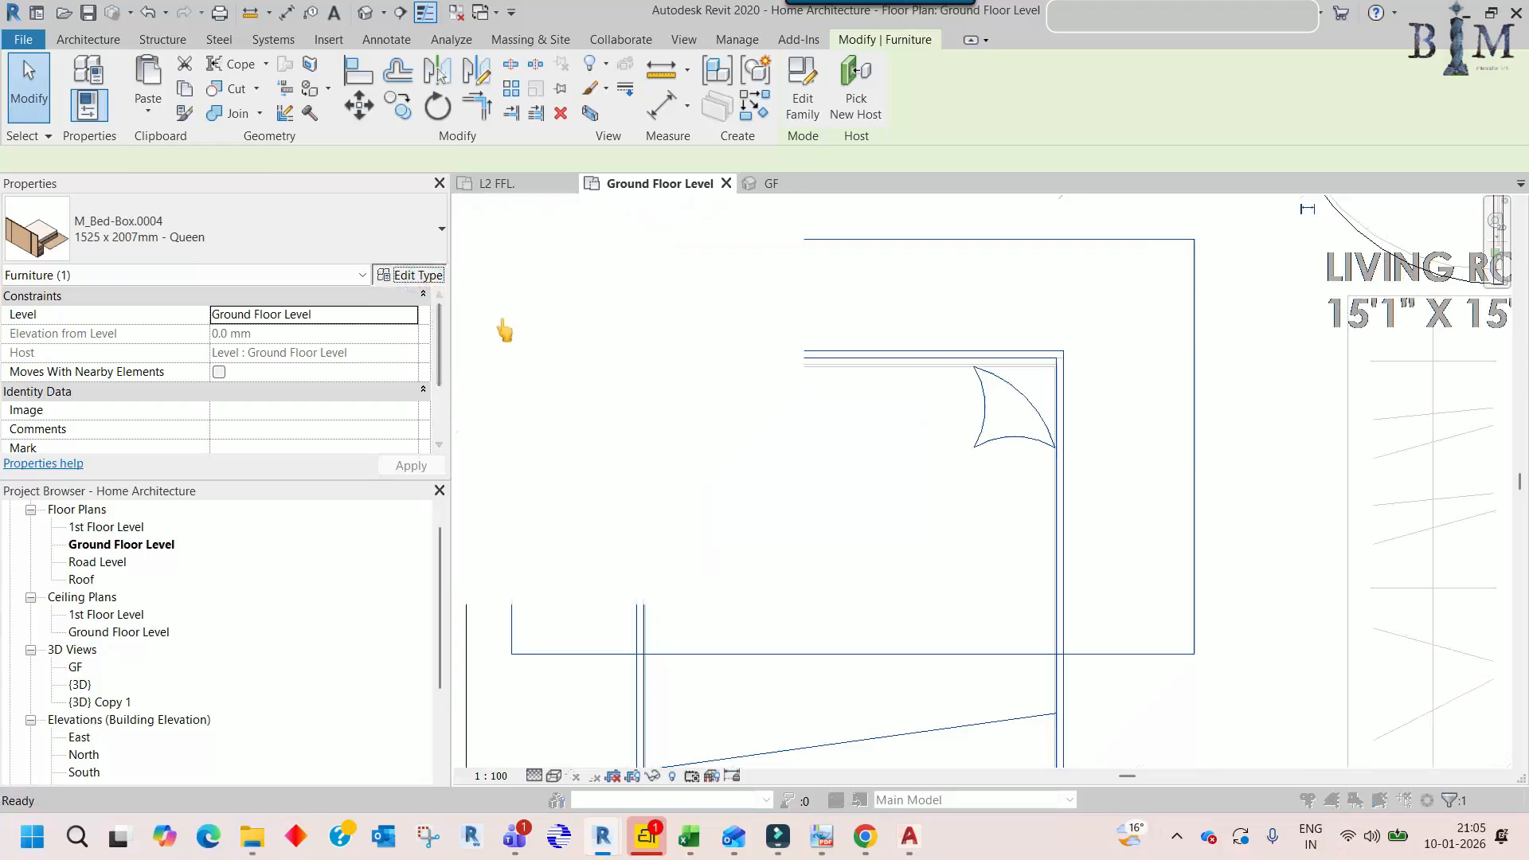
left_click(409, 273)
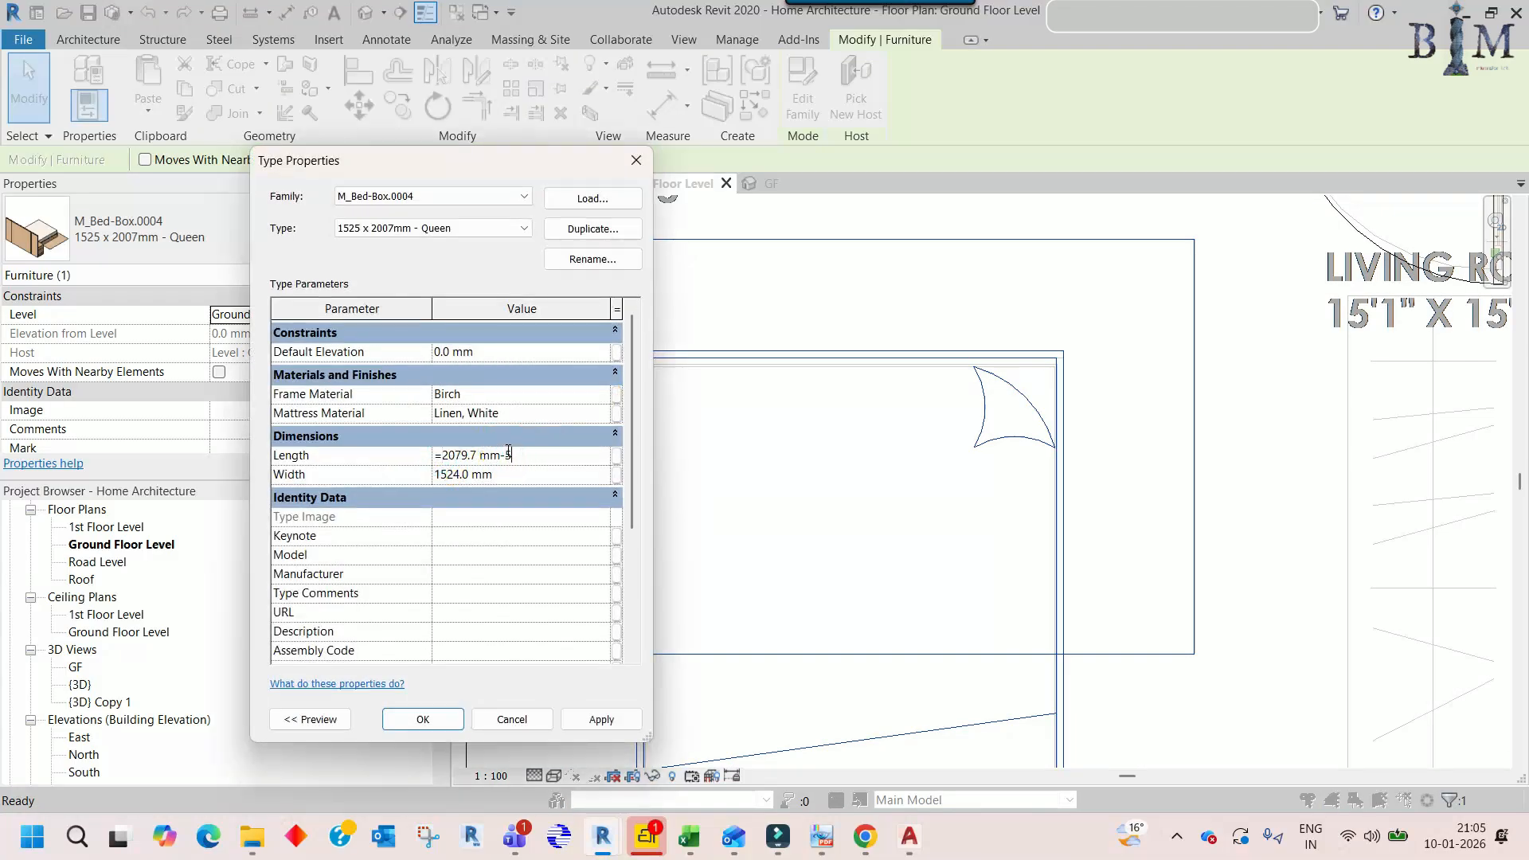
left_click(423, 719)
scroll(648, 370, "up", 3)
scroll(655, 375, "down", 5)
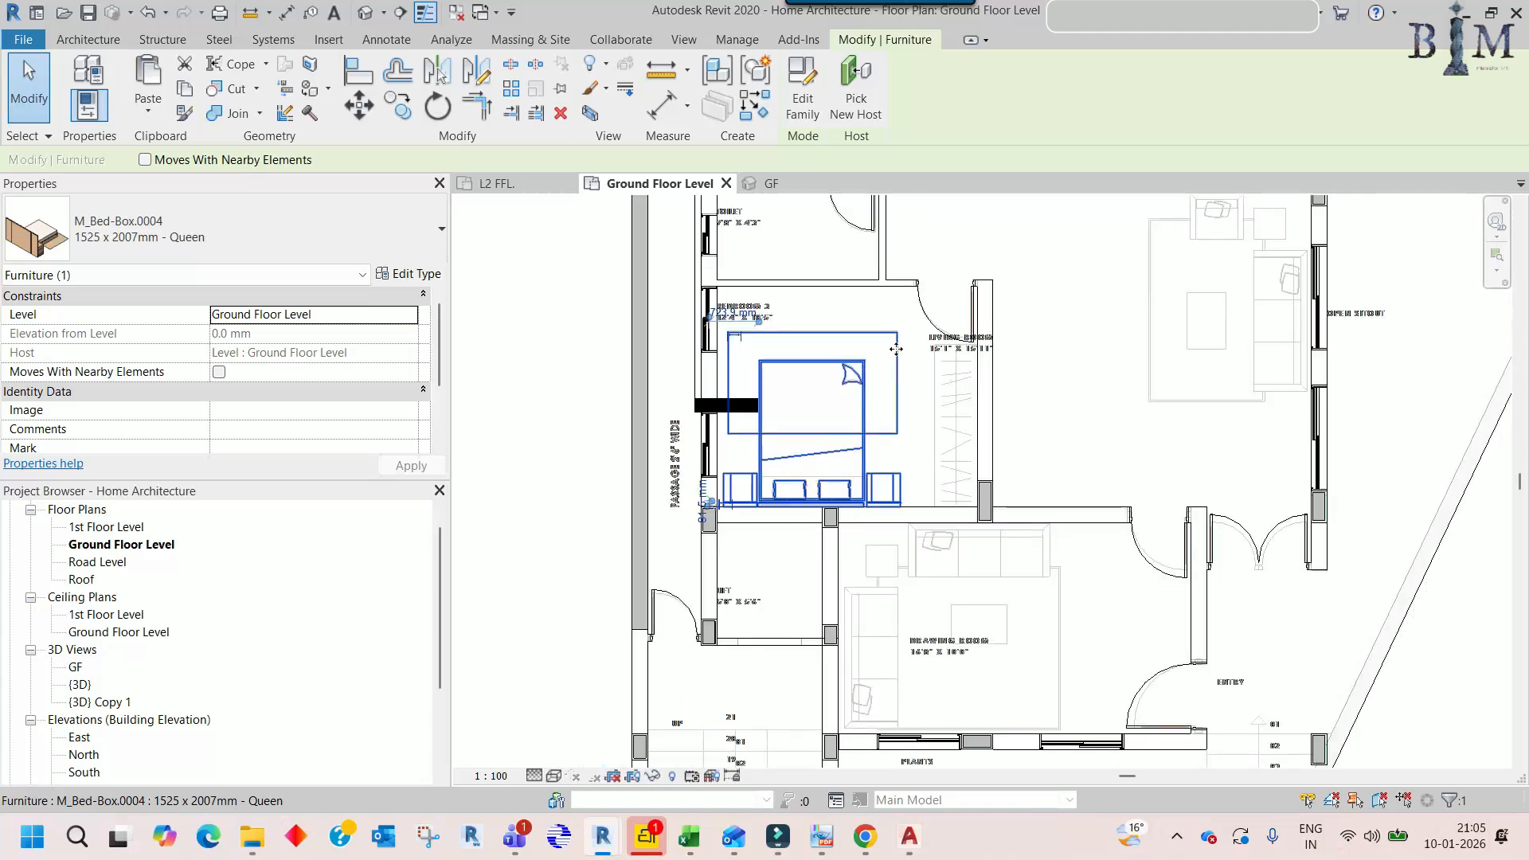
- Examine the ground floor plan's bedrooms, living room and drawing room for the furniture layout
left_click(944, 361)
middle_click_drag(949, 365, 952, 570)
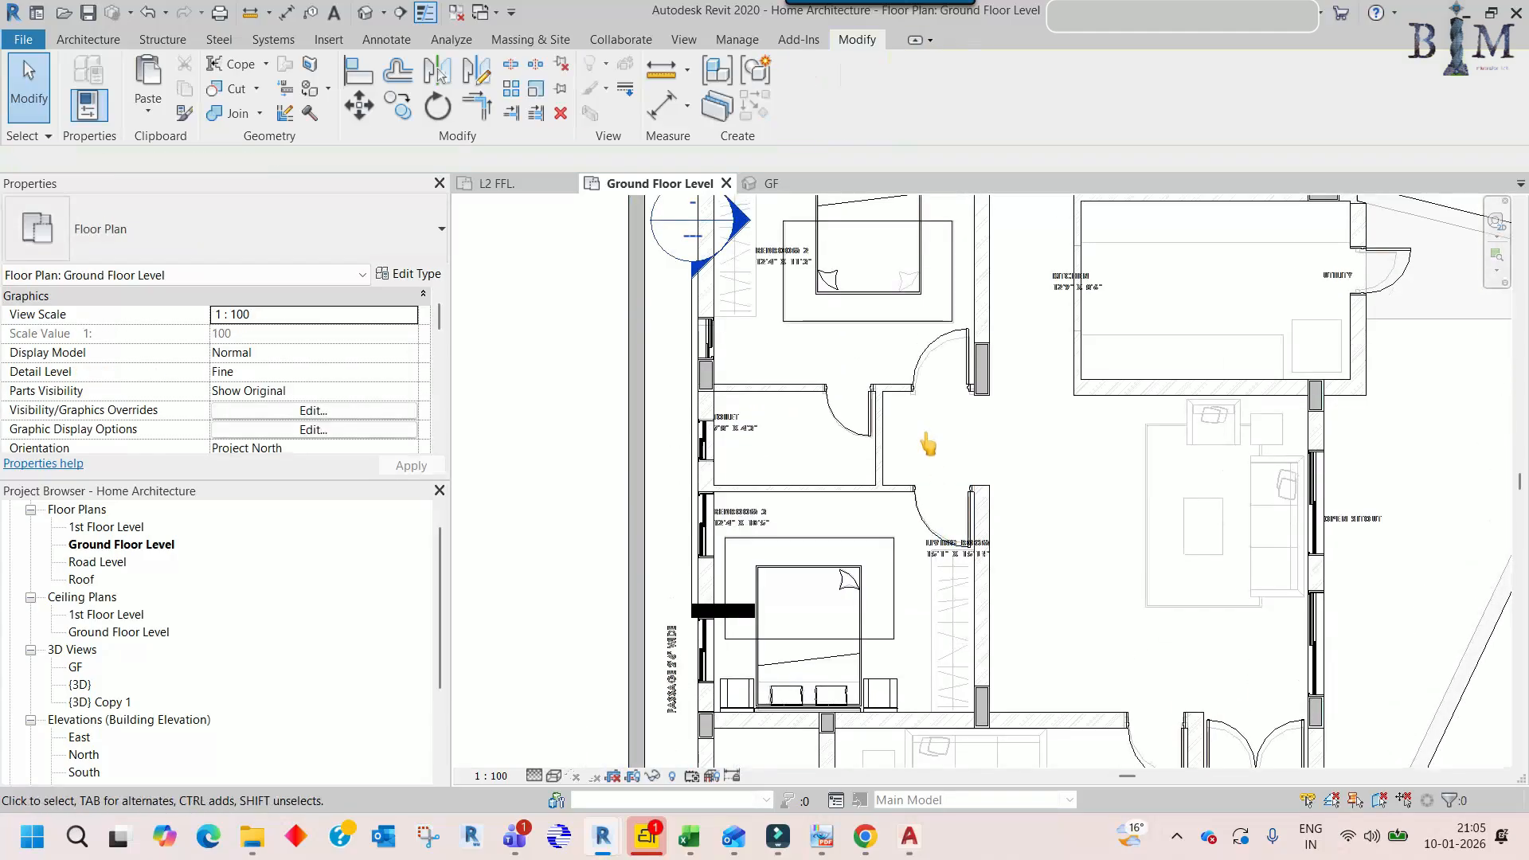
scroll(923, 438, "down", 2)
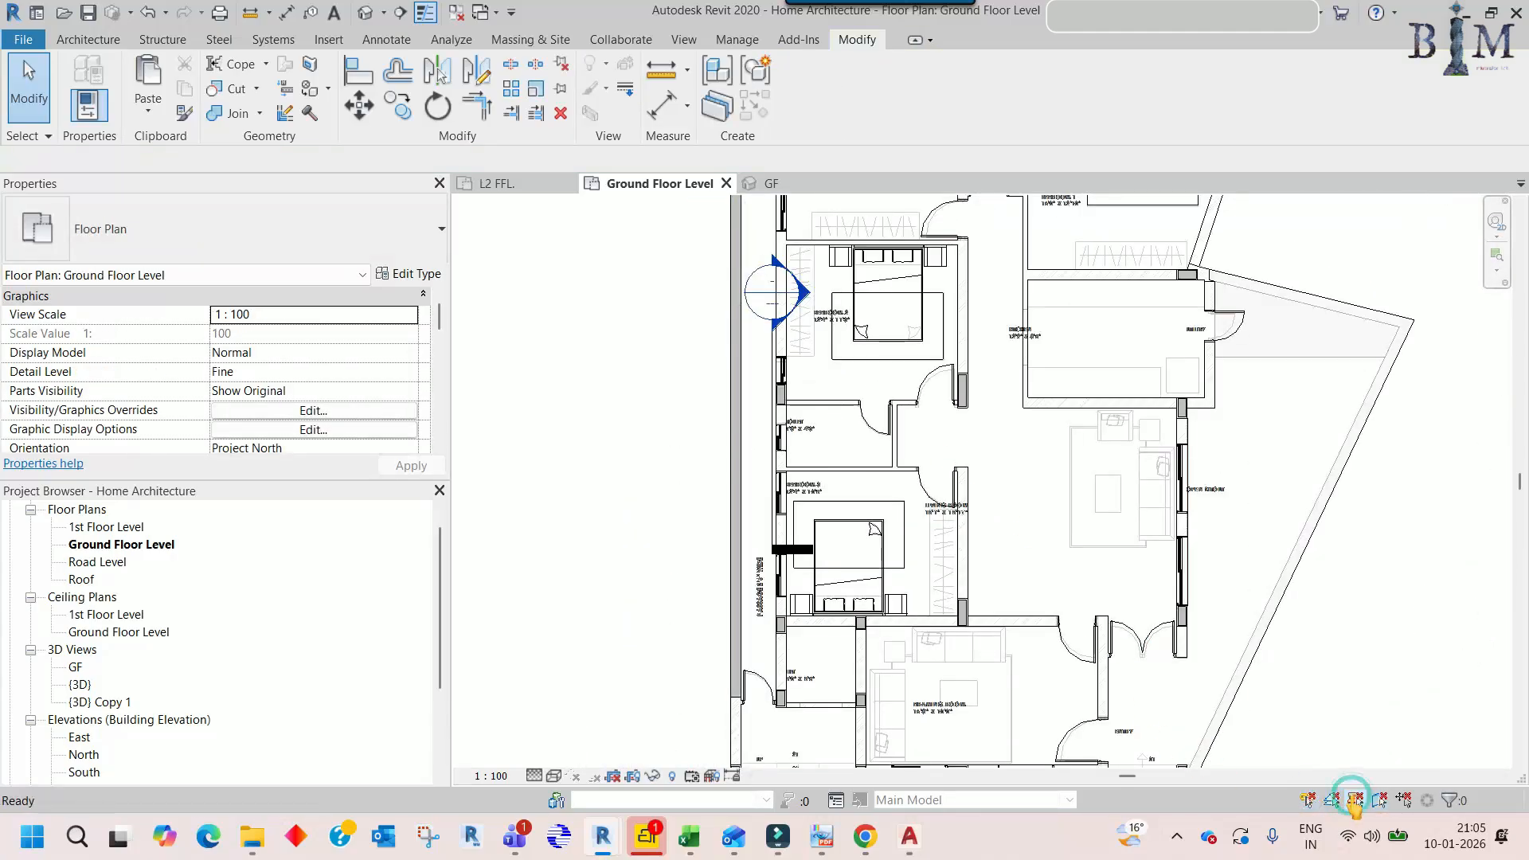
middle_click_drag(983, 437, 881, 416)
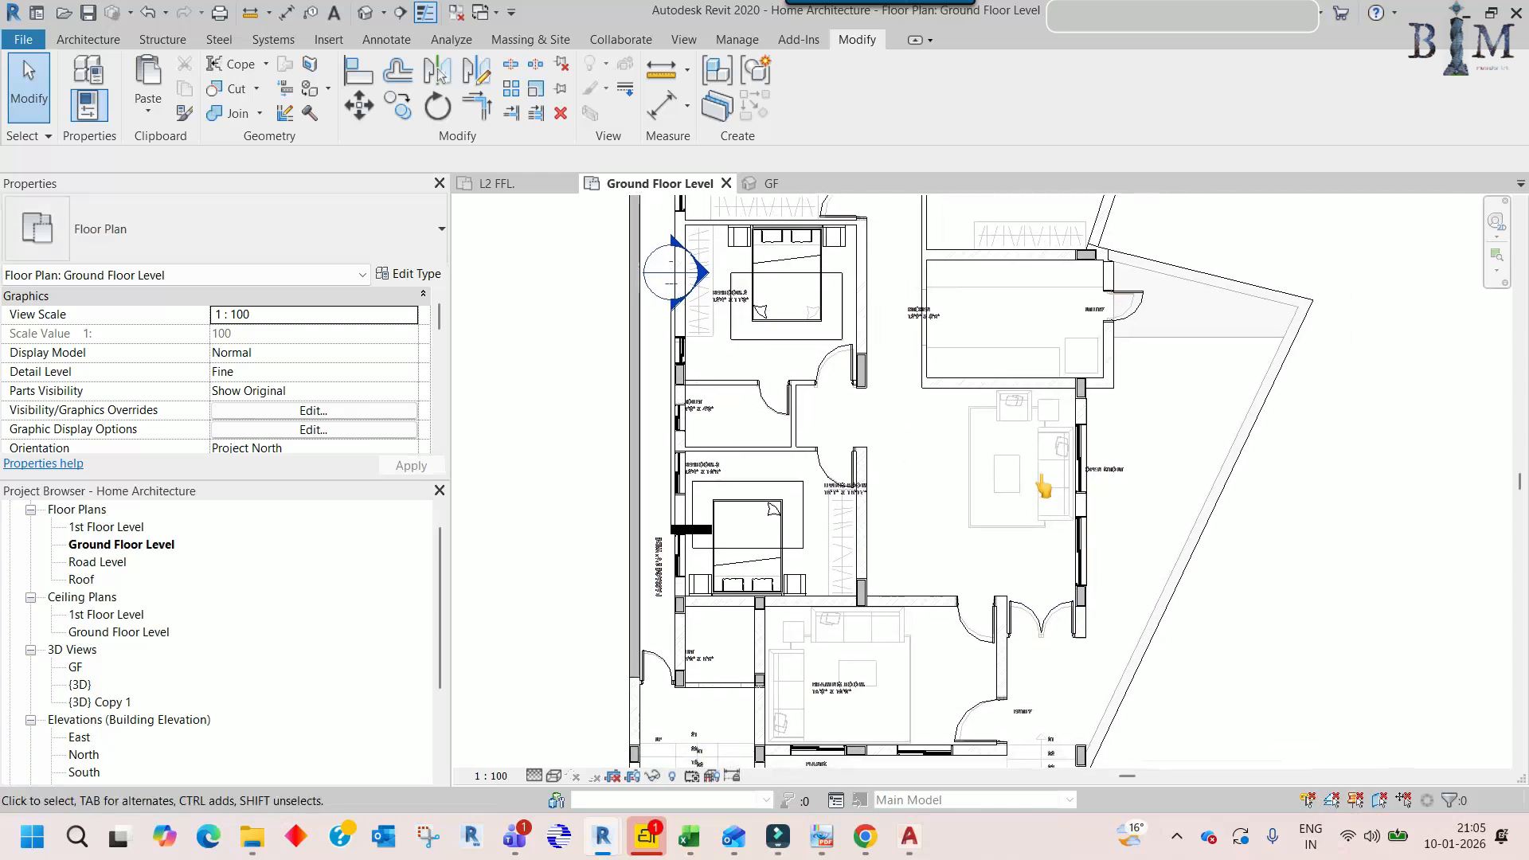
scroll(1036, 506, "up", 2)
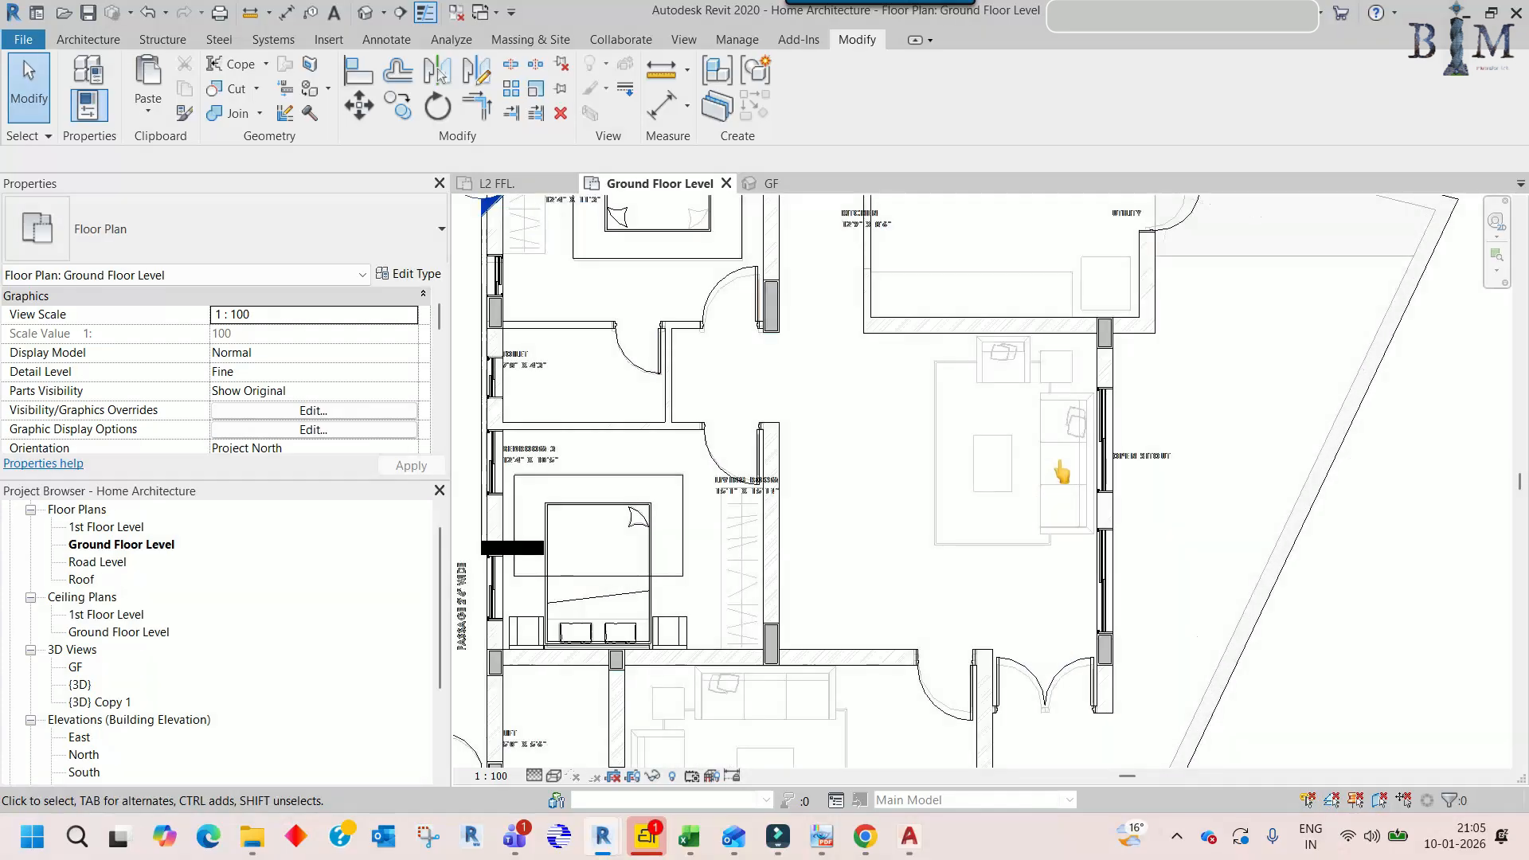
scroll(1047, 472, "down", 3)
middle_click_drag(1033, 438, 1020, 585)
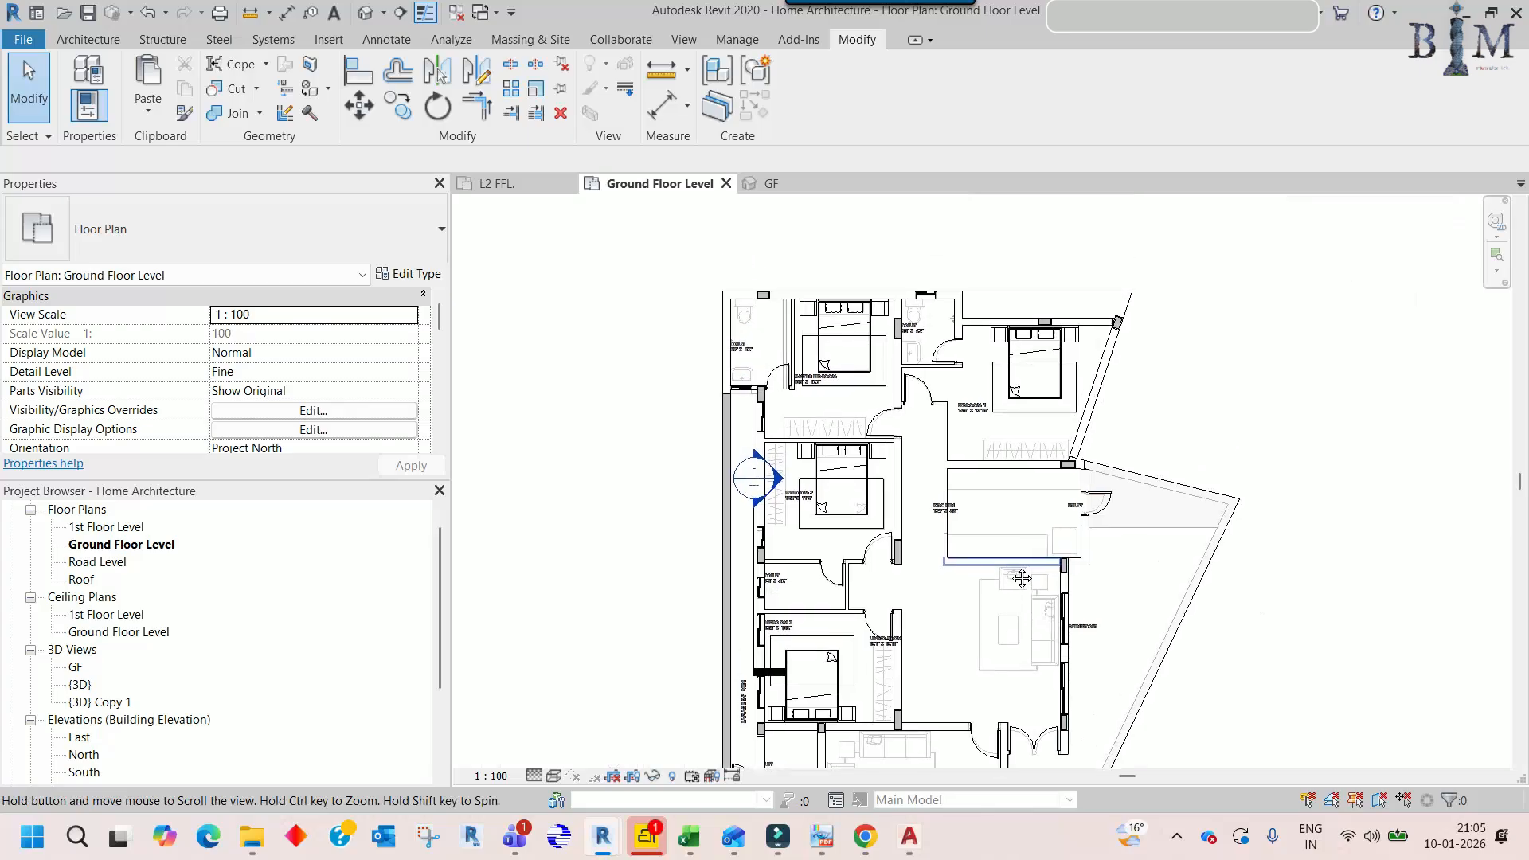
middle_click_drag(913, 495, 918, 316)
scroll(882, 584, "up", 3)
scroll(888, 596, "up", 1)
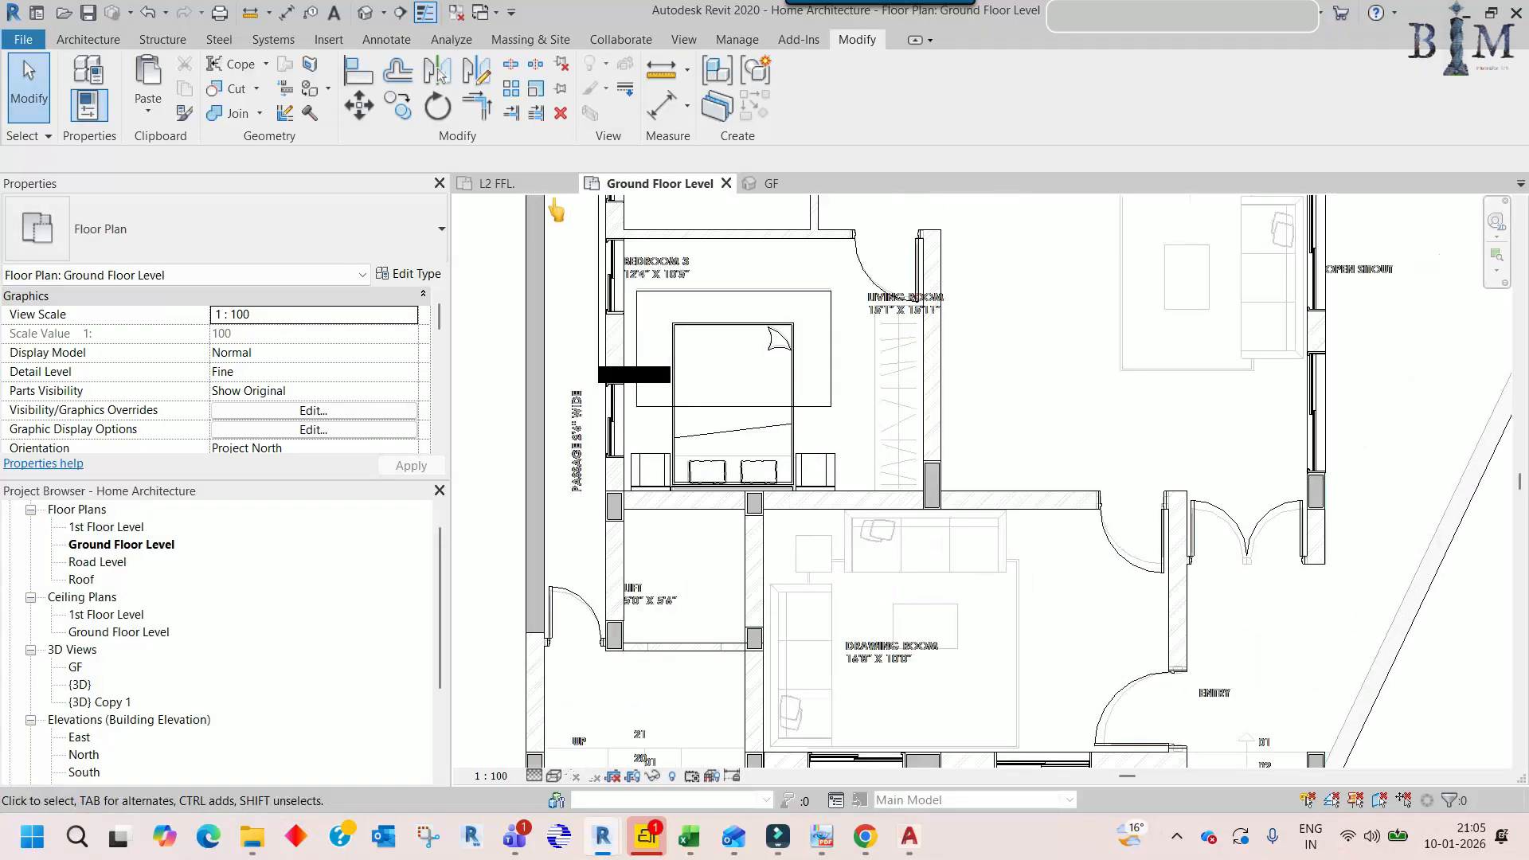
- In the Tower Arch project's L2 FFL. plan, copy the 3_Seater Sofa1 from Bed Room 2
left_click(509, 188)
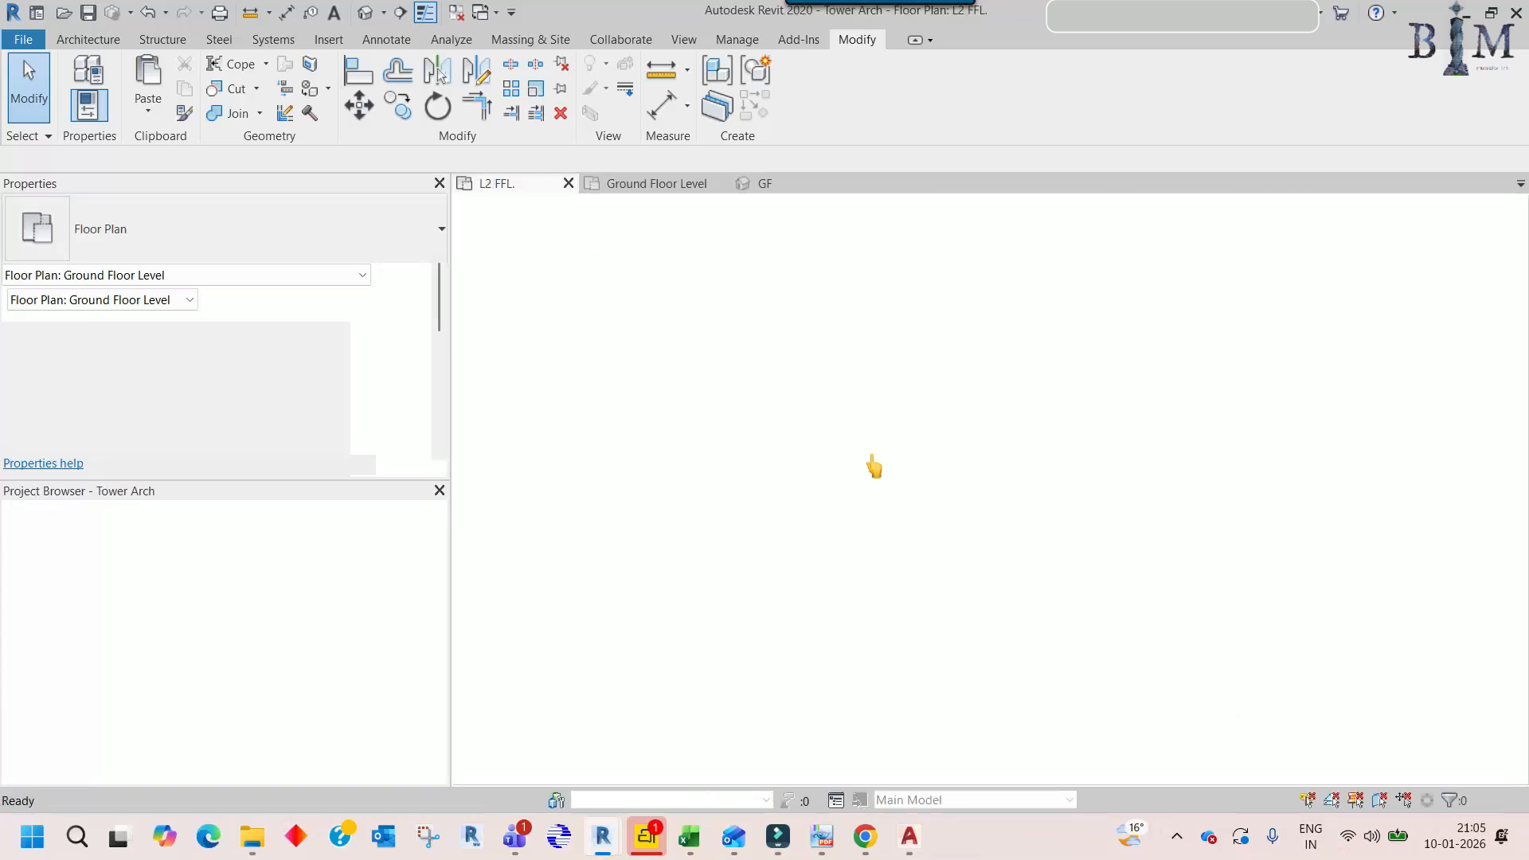
scroll(860, 434, "down", 3)
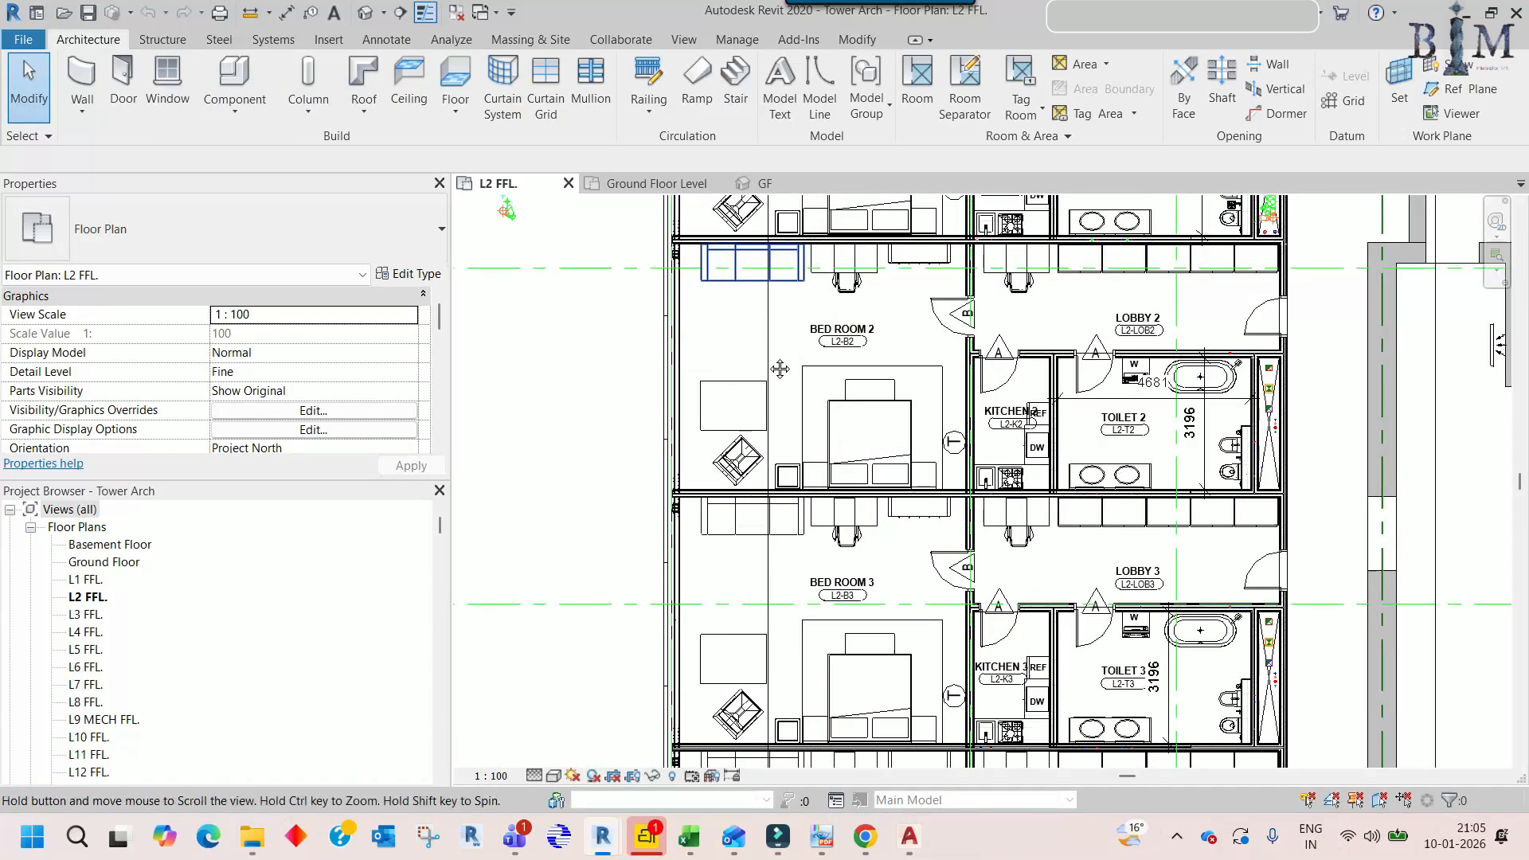
middle_click_drag(780, 325, 782, 464)
scroll(747, 409, "up", 4)
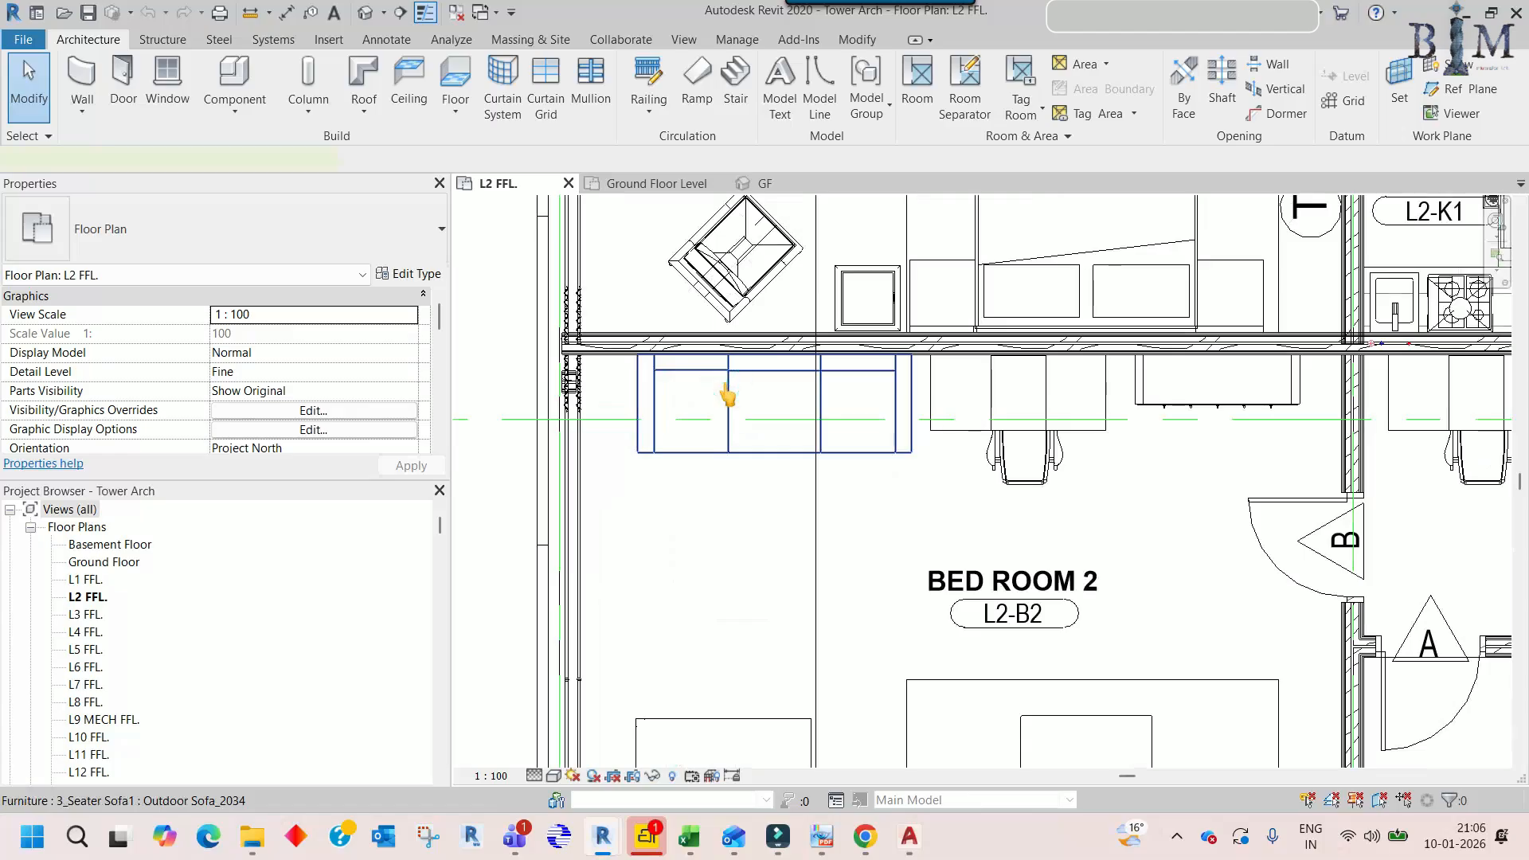
left_click(721, 400)
middle_click_drag(721, 399, 740, 450)
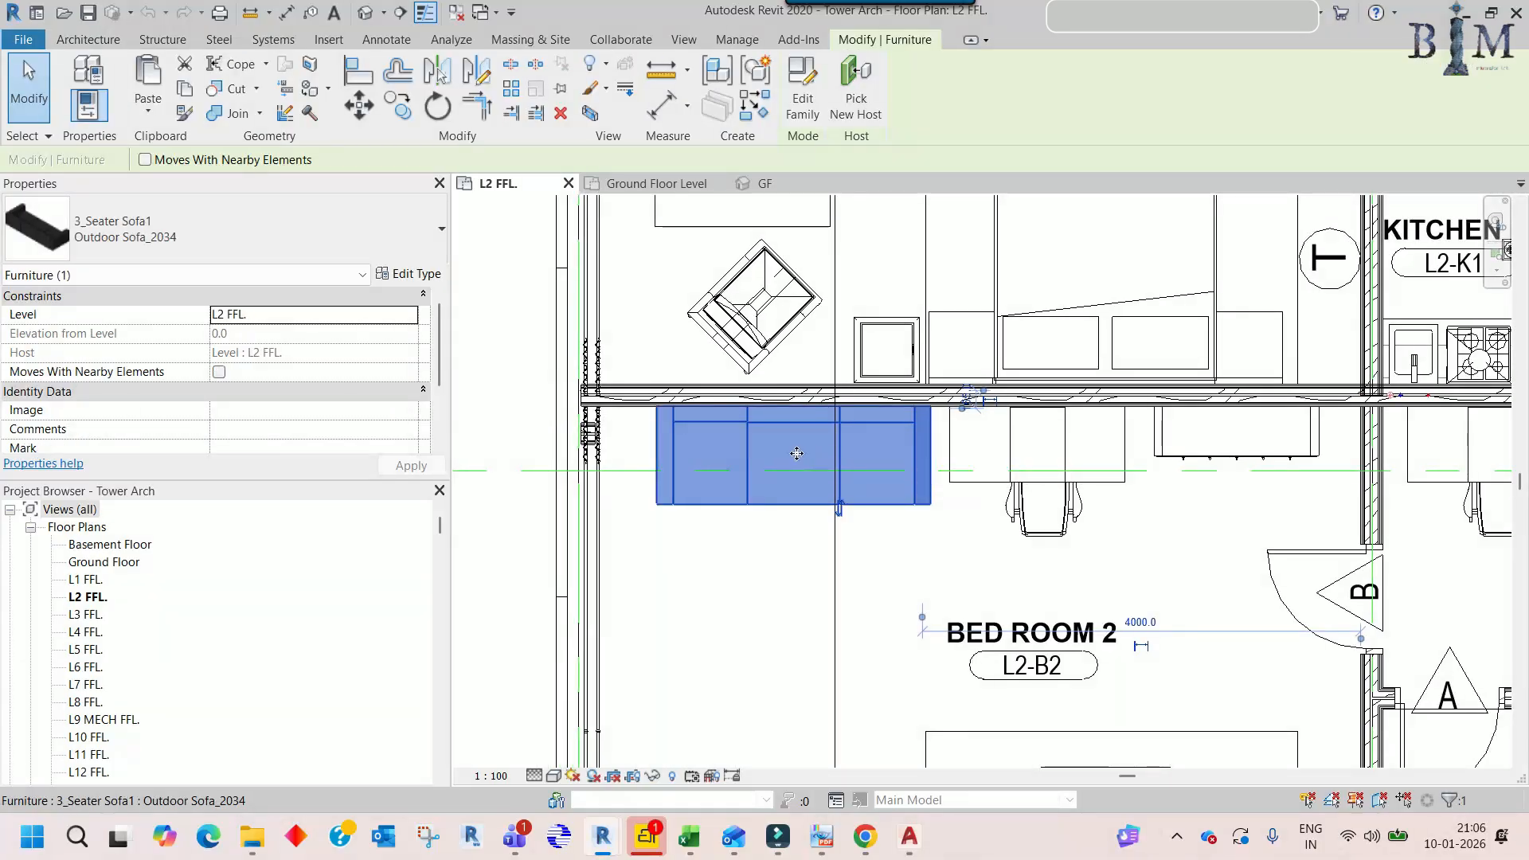
- Paste the sofa into Home Architecture's Ground Floor Level, accept the duplicate types, place it in the drawing room and ungroup it
left_click(653, 187)
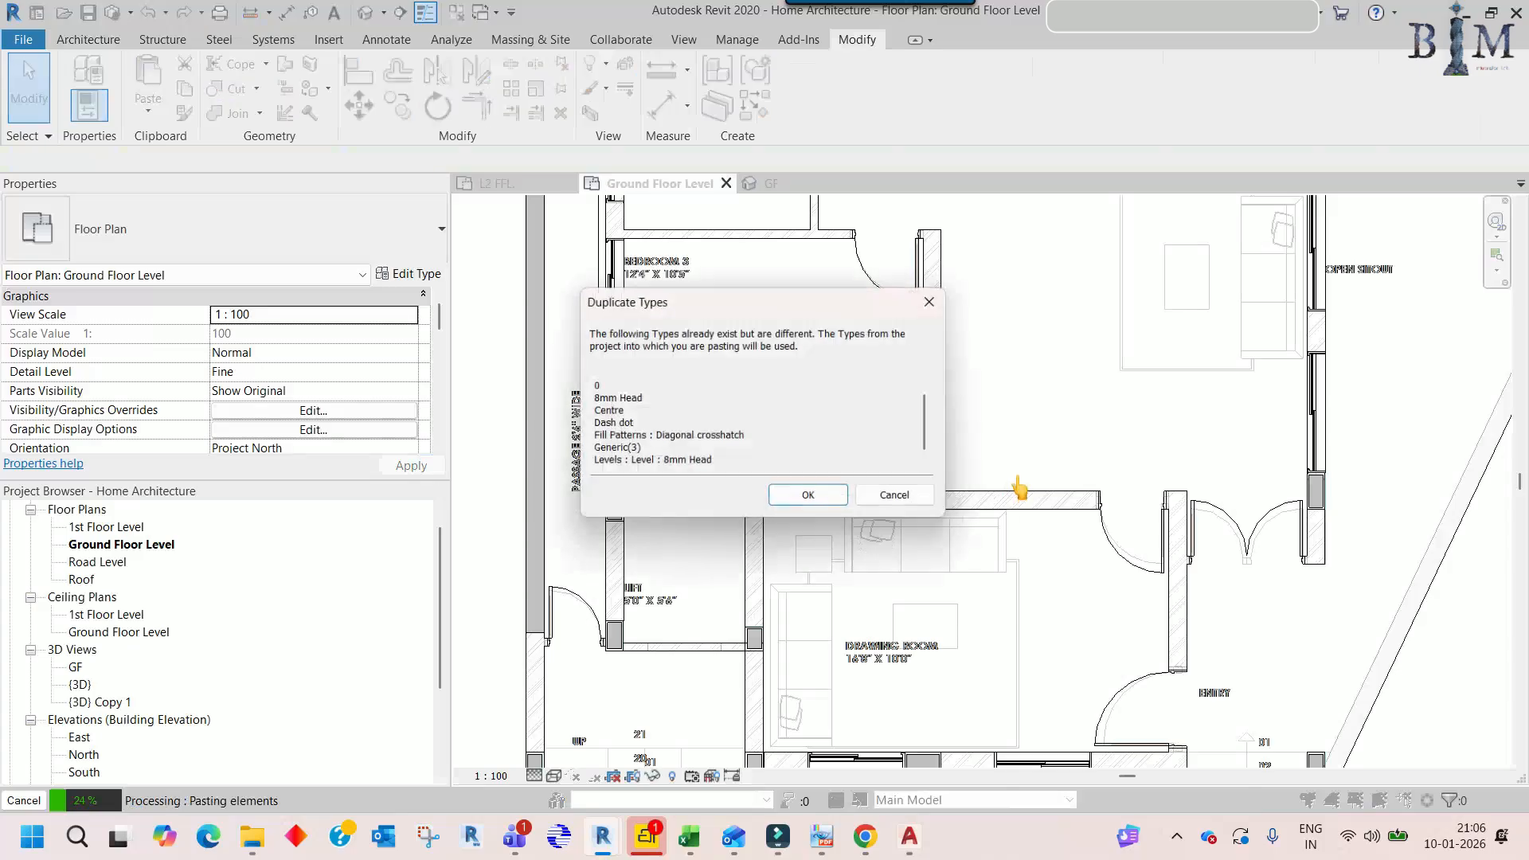
left_click(826, 494)
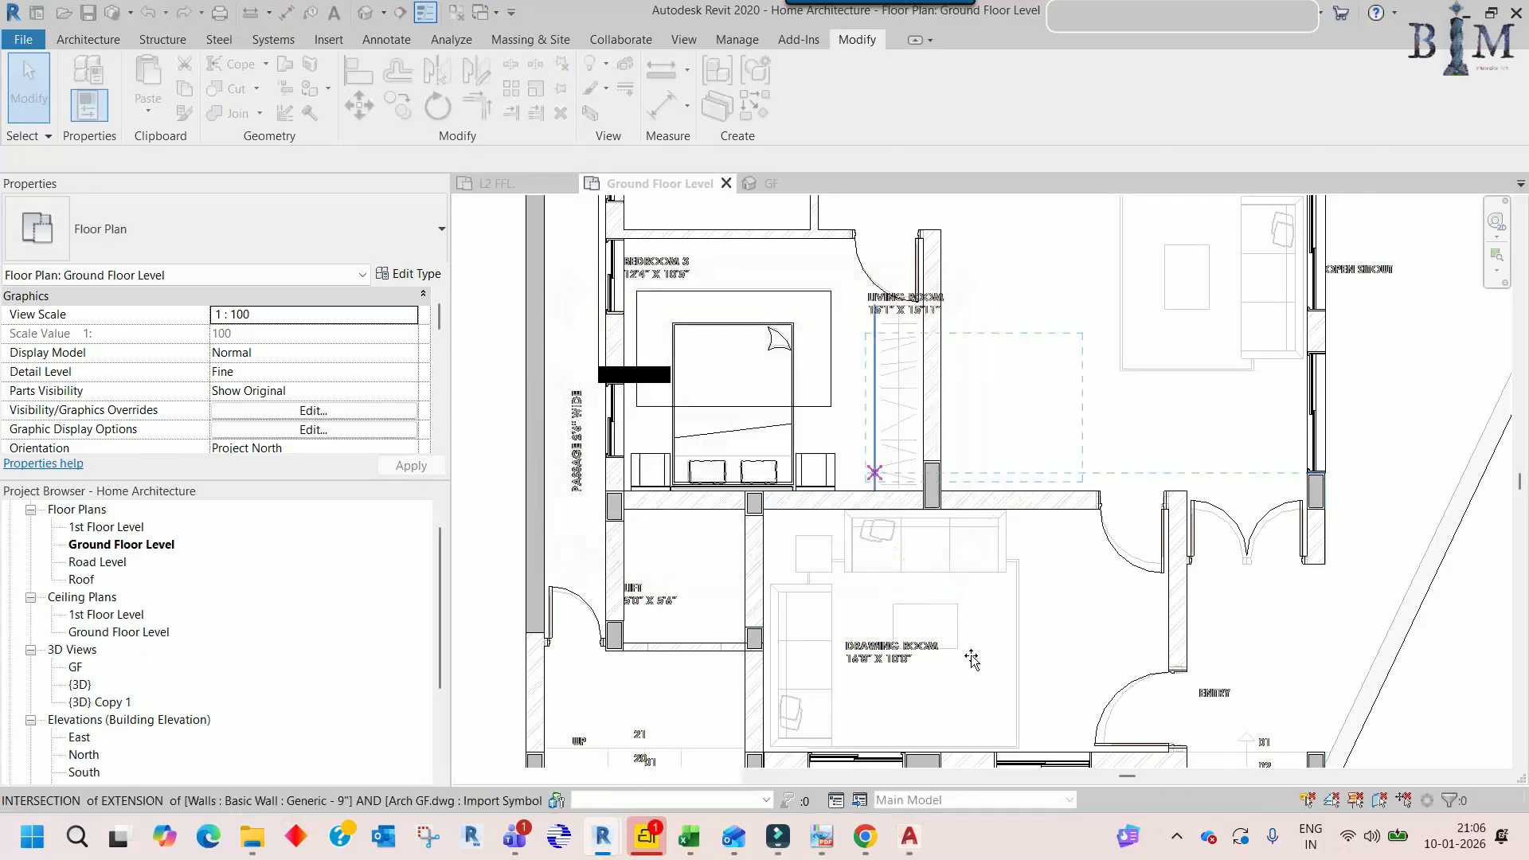
scroll(1038, 573, "up", 2)
left_click_drag(1036, 570, 825, 659)
key("u")
key("g")
scroll(811, 686, "up", 2)
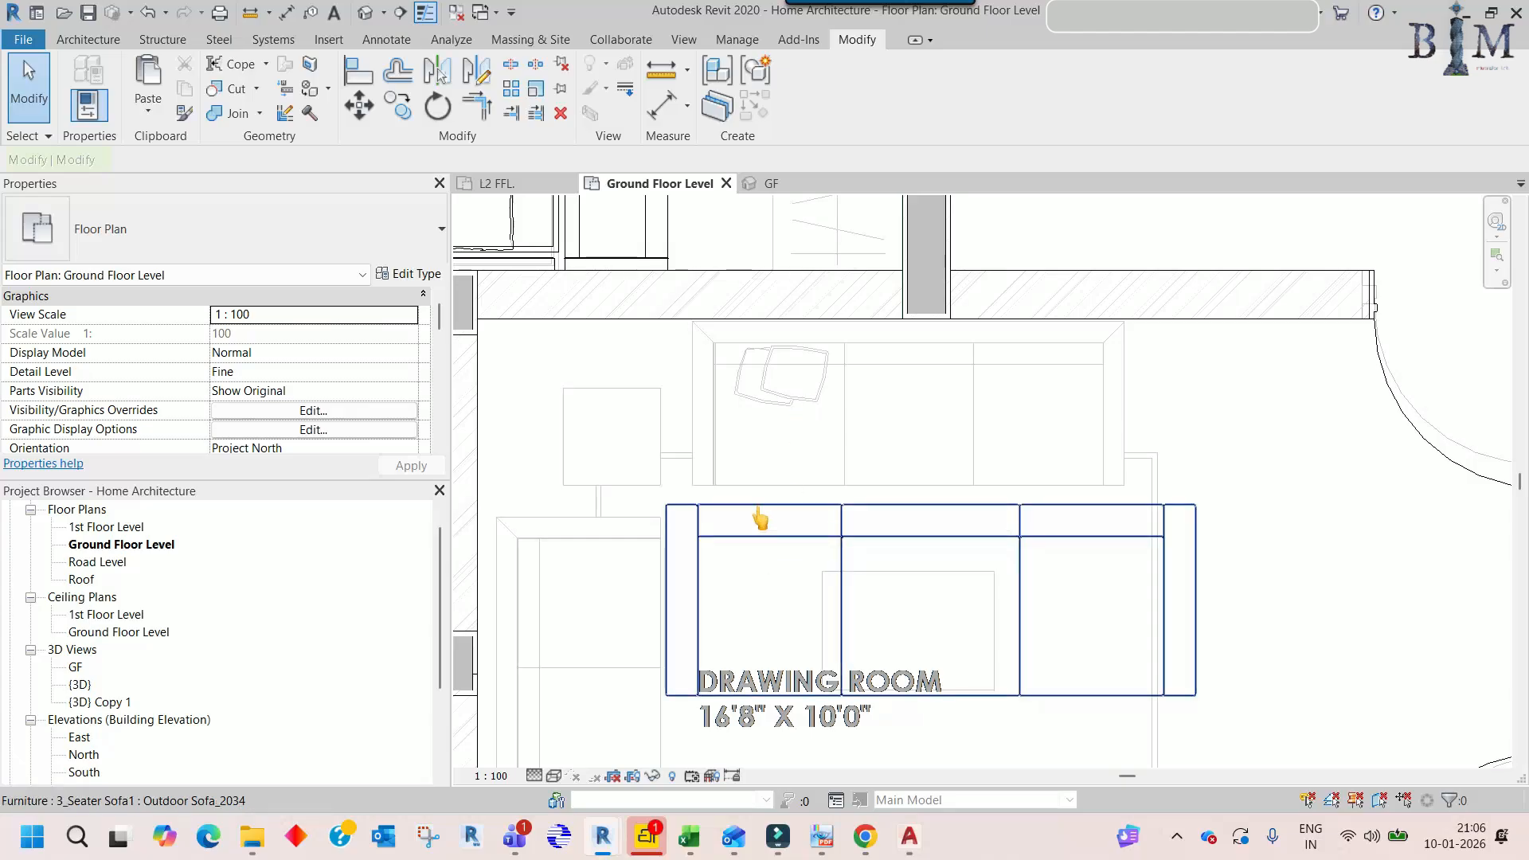
left_click(758, 510)
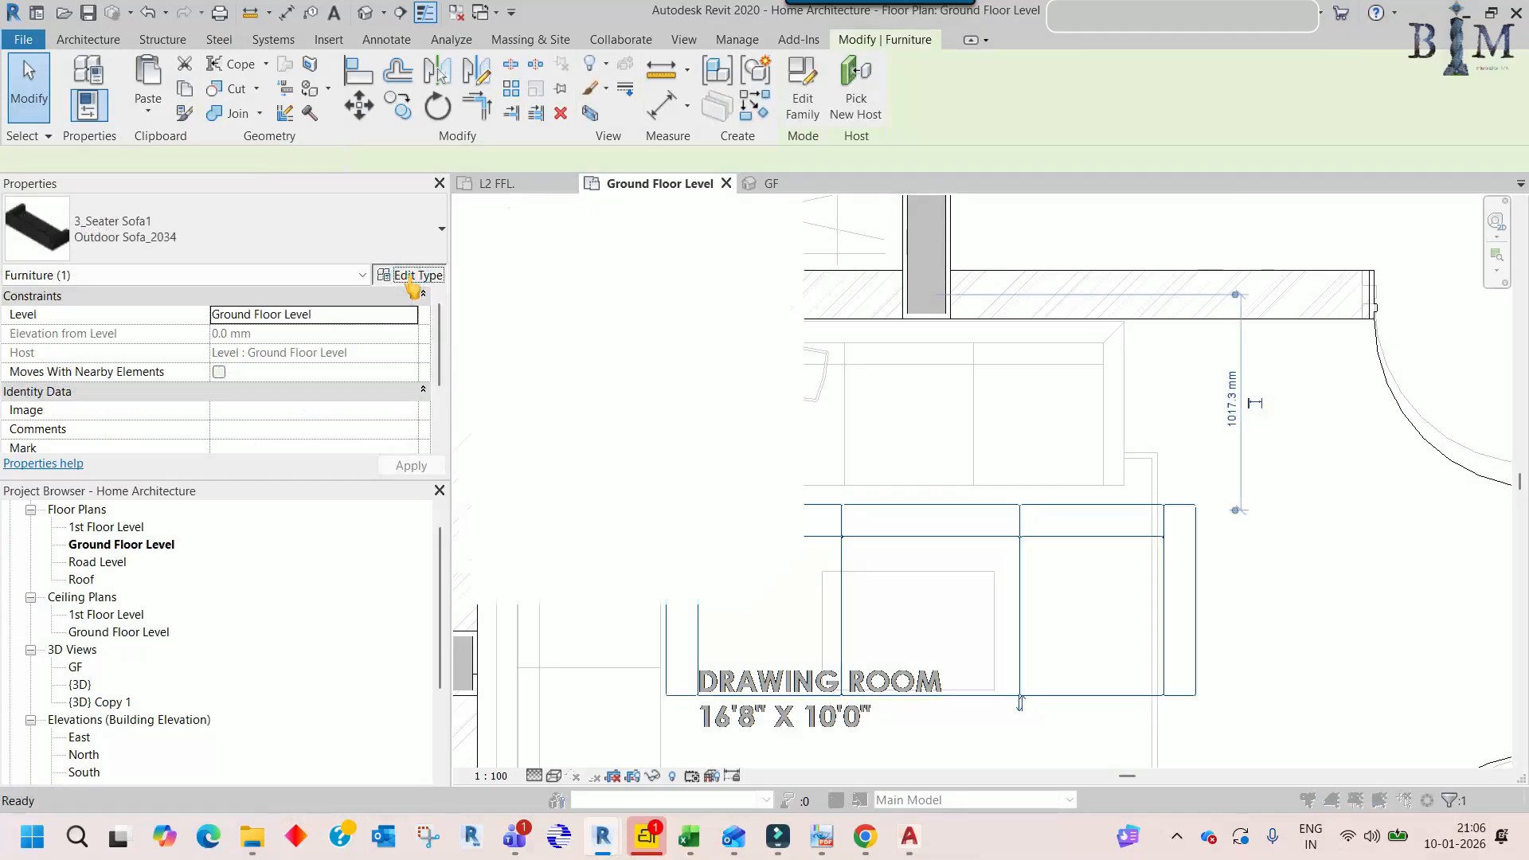
left_click(411, 275)
key("Escape")
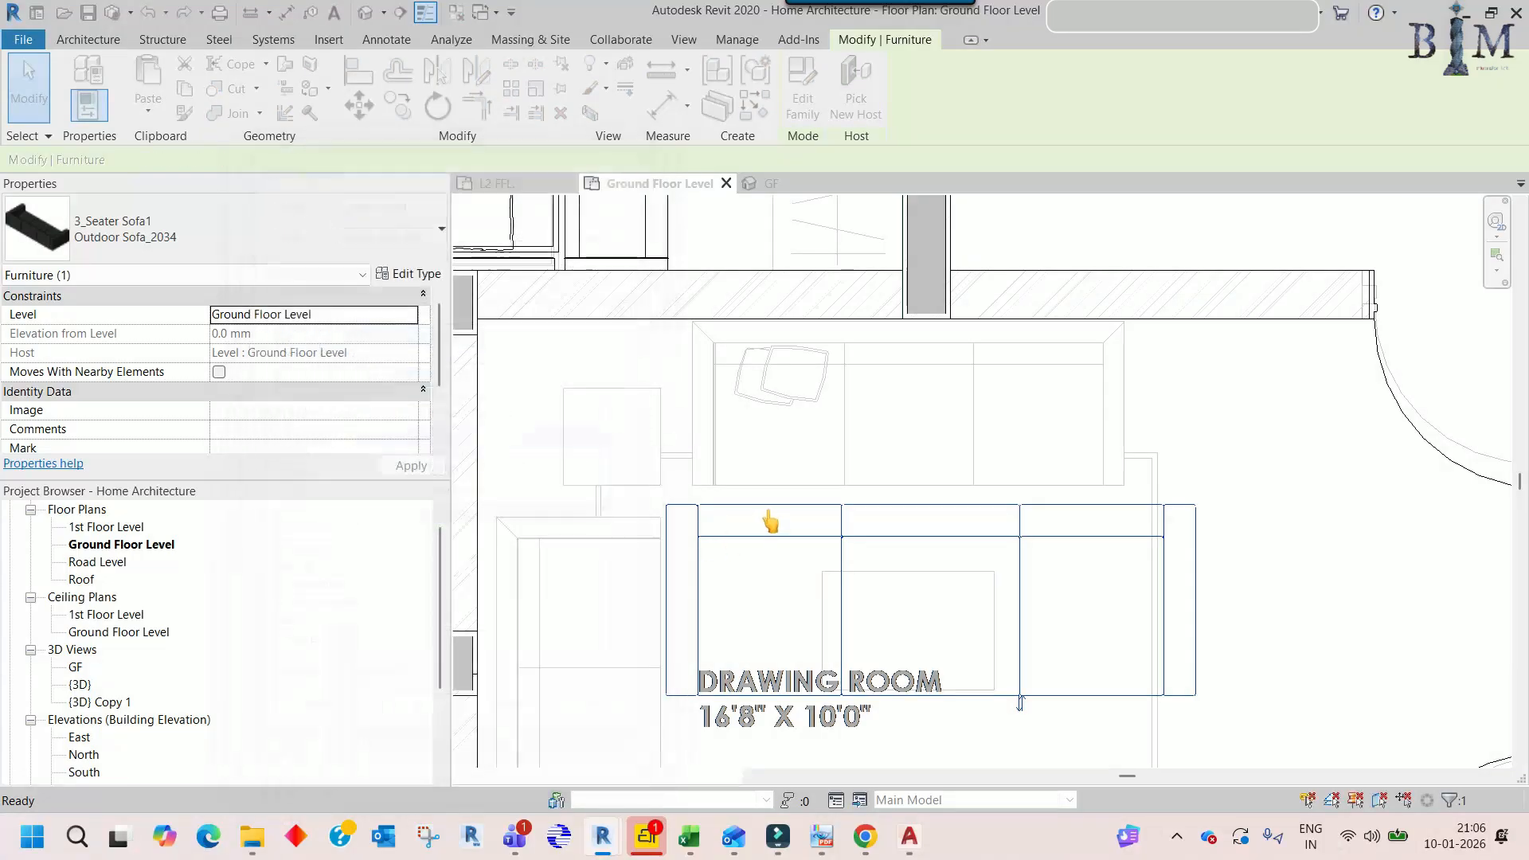
key("Escape")
- Add an aligned dimension across the length of the imported three-seater sofa outline along the drawing room's upper wall
key("d")
key("i")
left_click(699, 409)
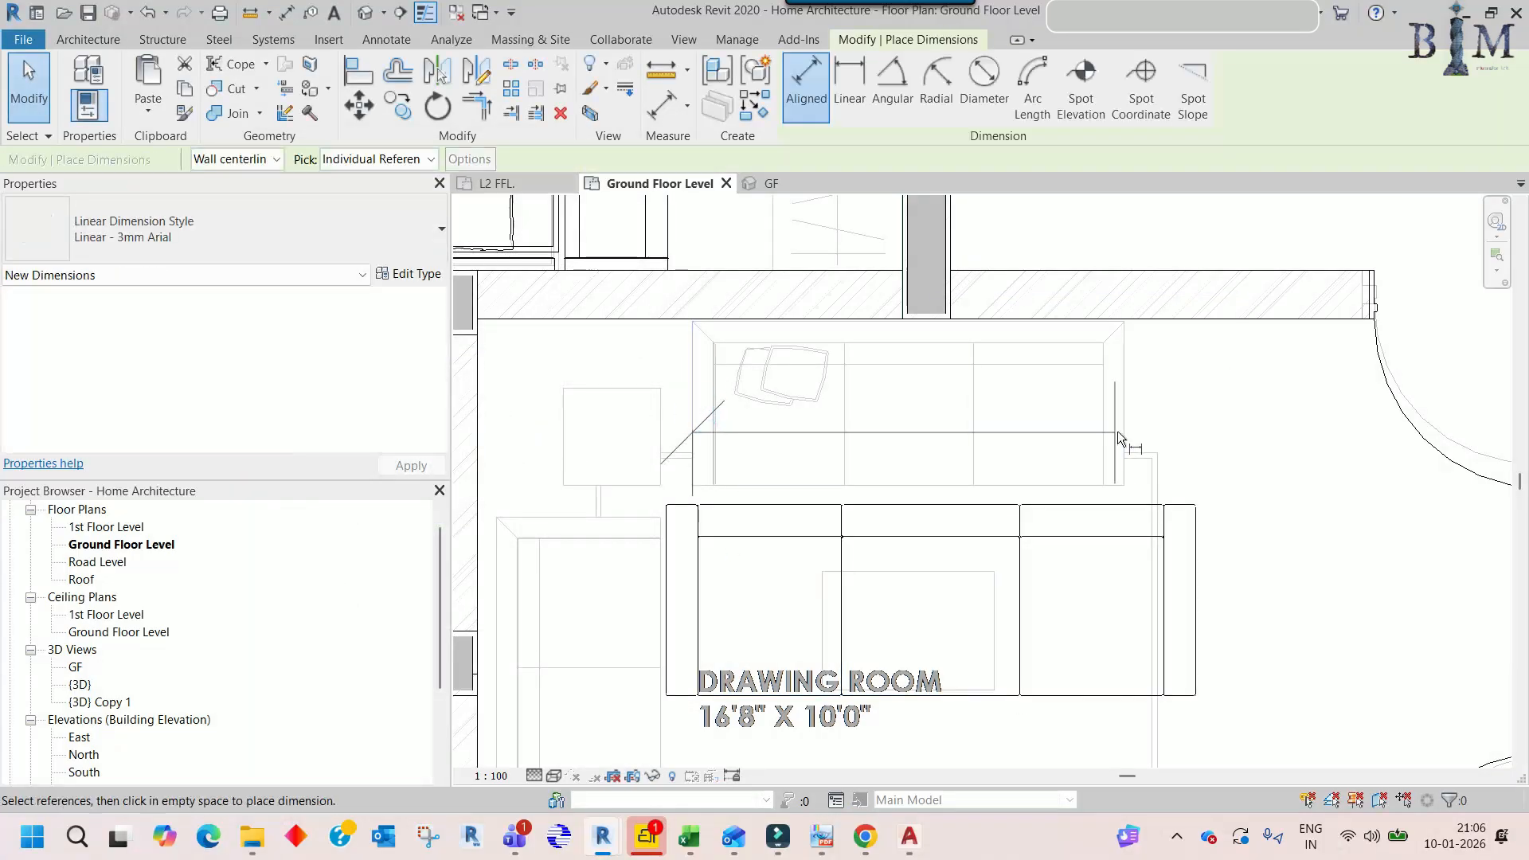
left_click(1116, 431)
scroll(1025, 406, "down", 2)
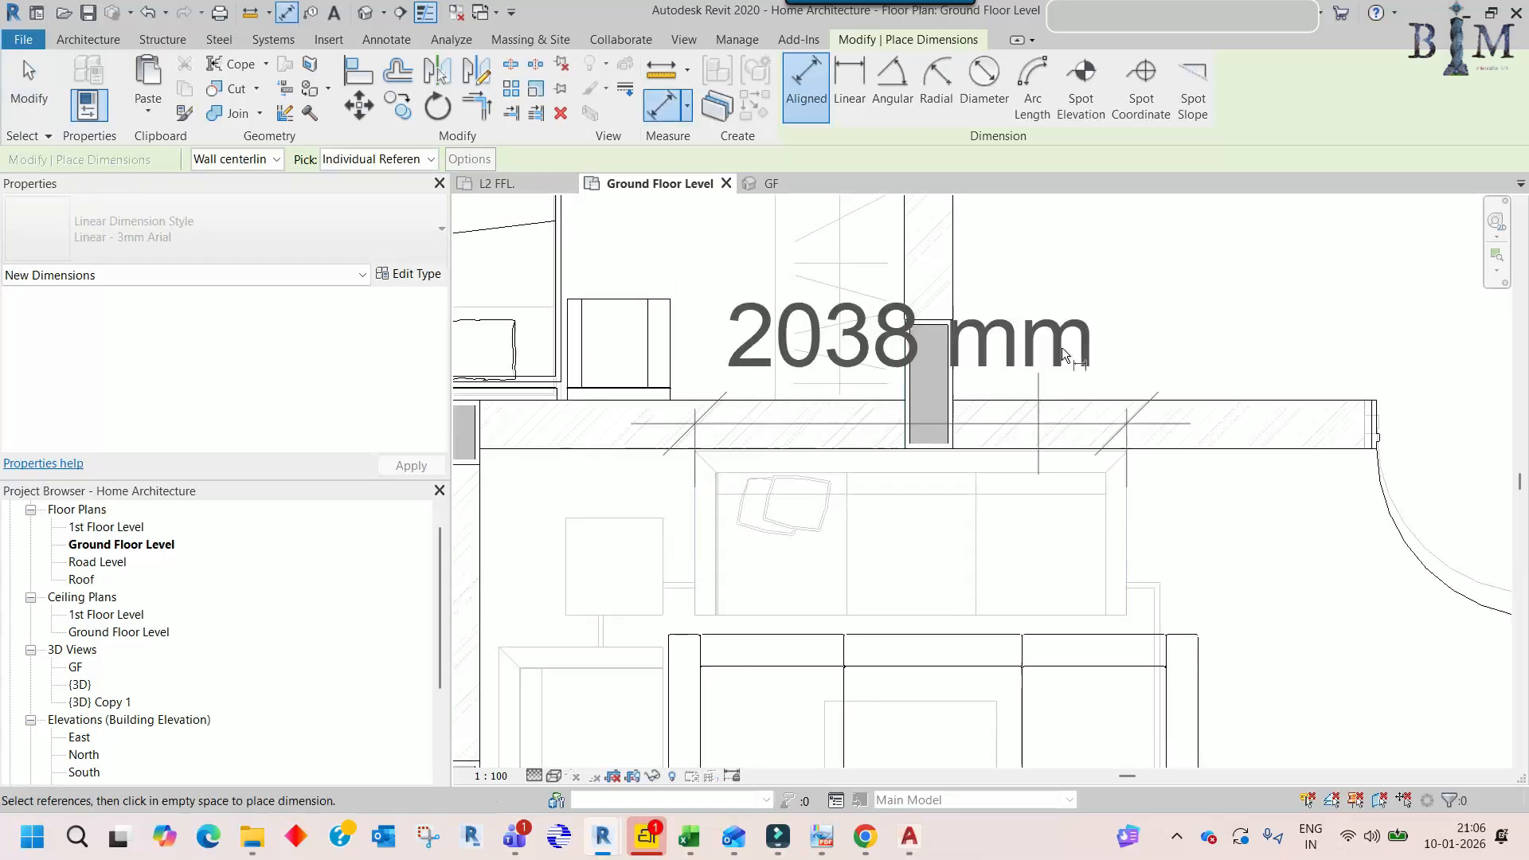
left_click(1070, 319)
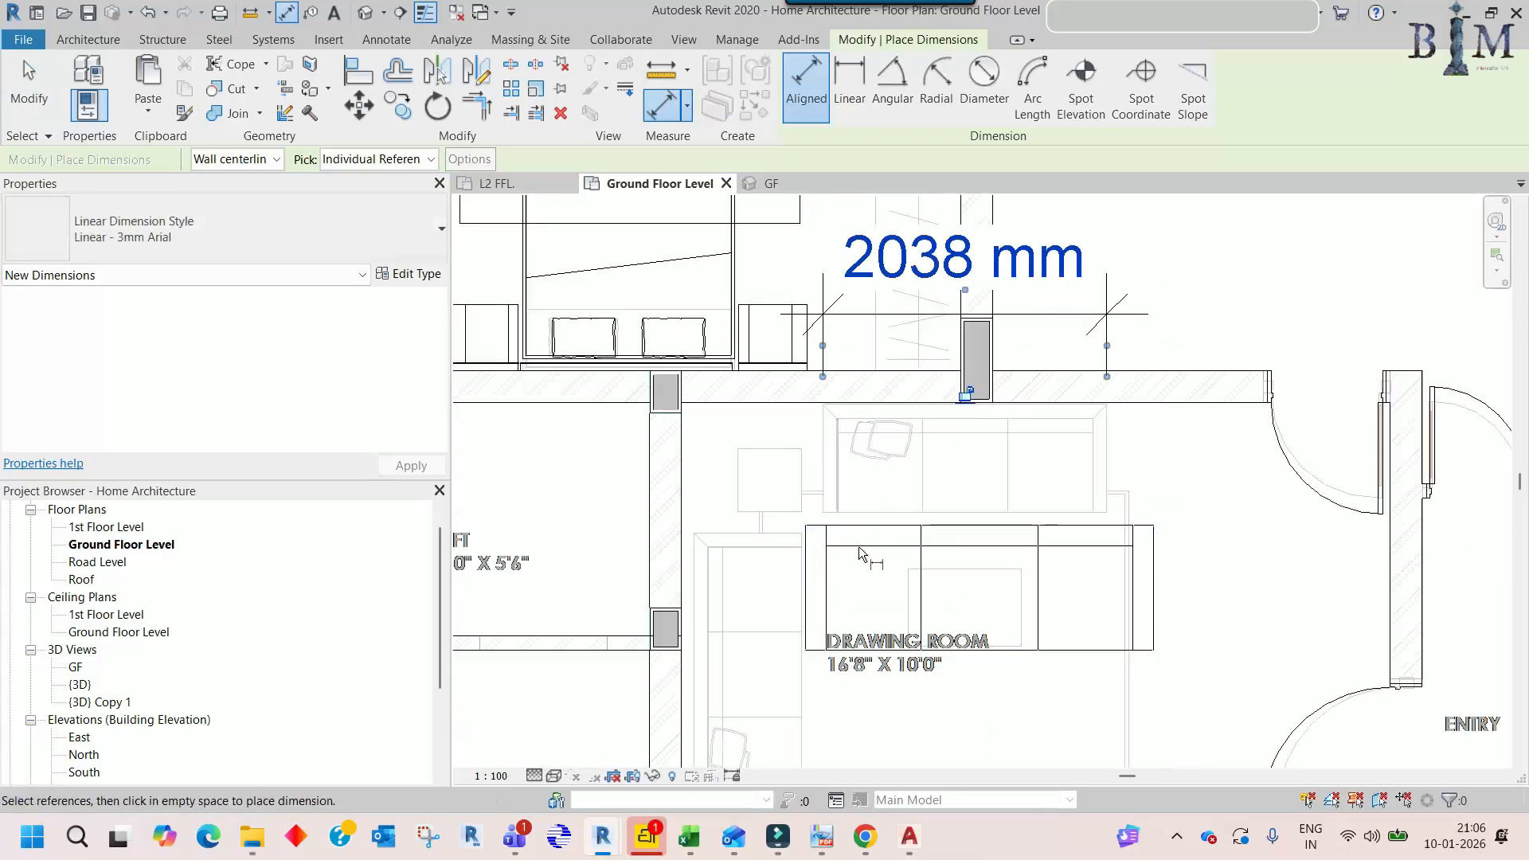
key("Escape")
key("Escape")
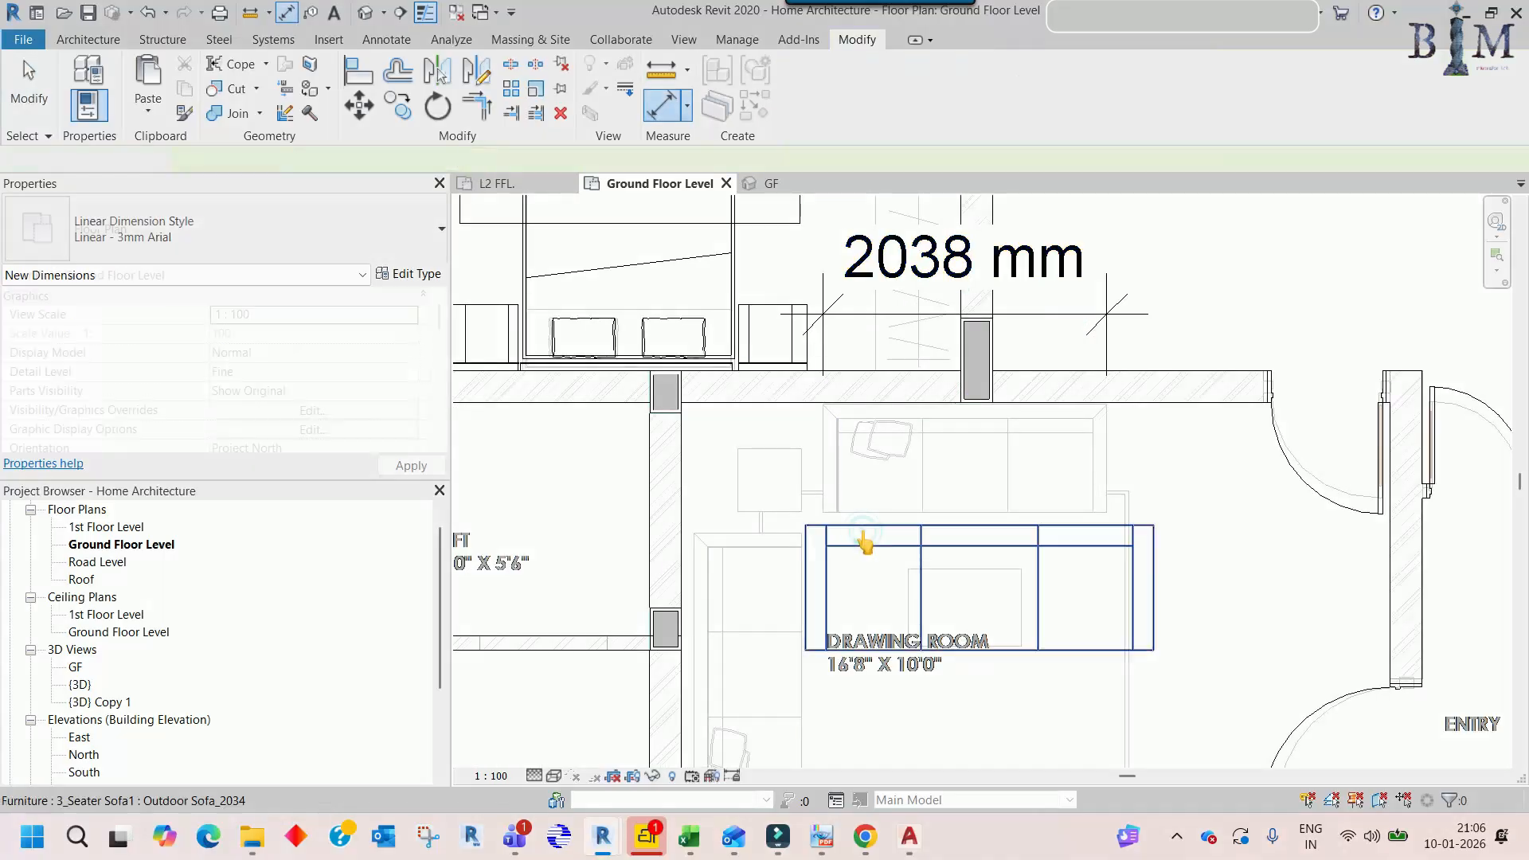
- Set the pasted sofa type's Width to 1000 mm and open the sofa family for editing
left_click(866, 541)
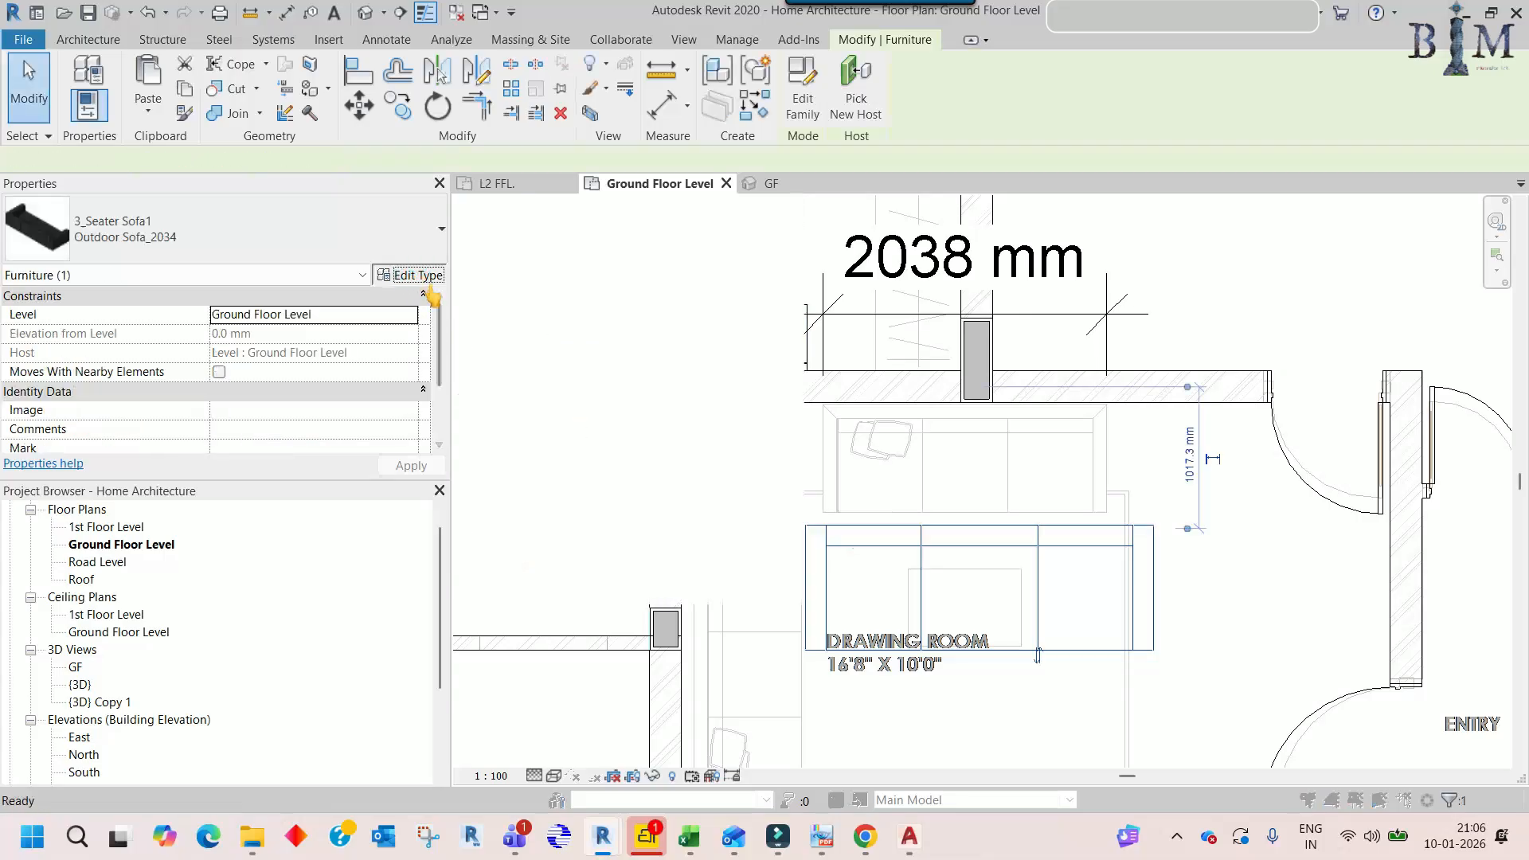
left_click(408, 273)
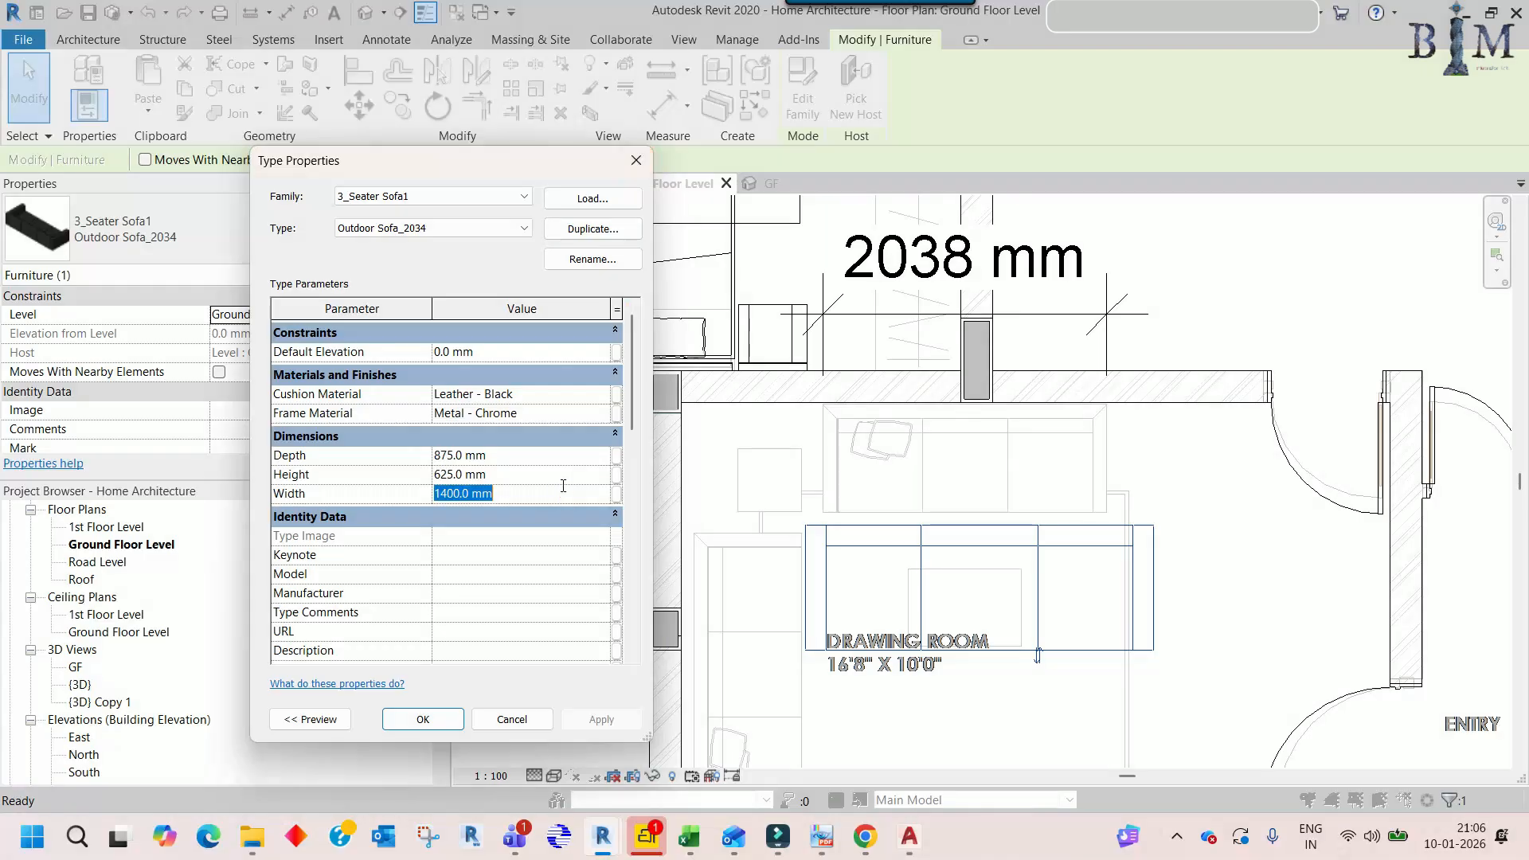
left_click(605, 720)
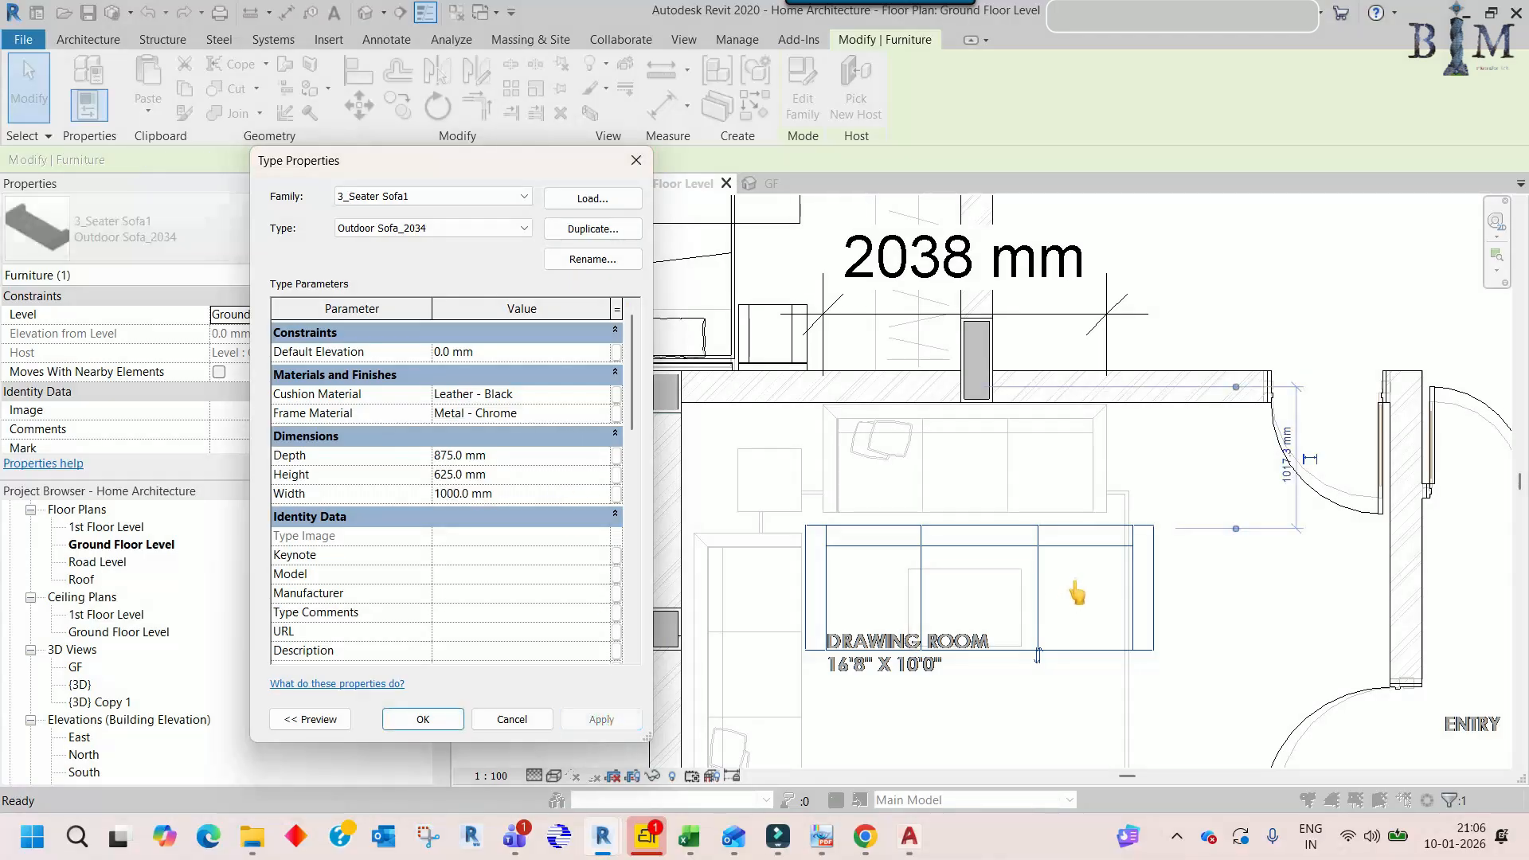
left_click(422, 719)
middle_click_drag(1028, 554, 988, 534)
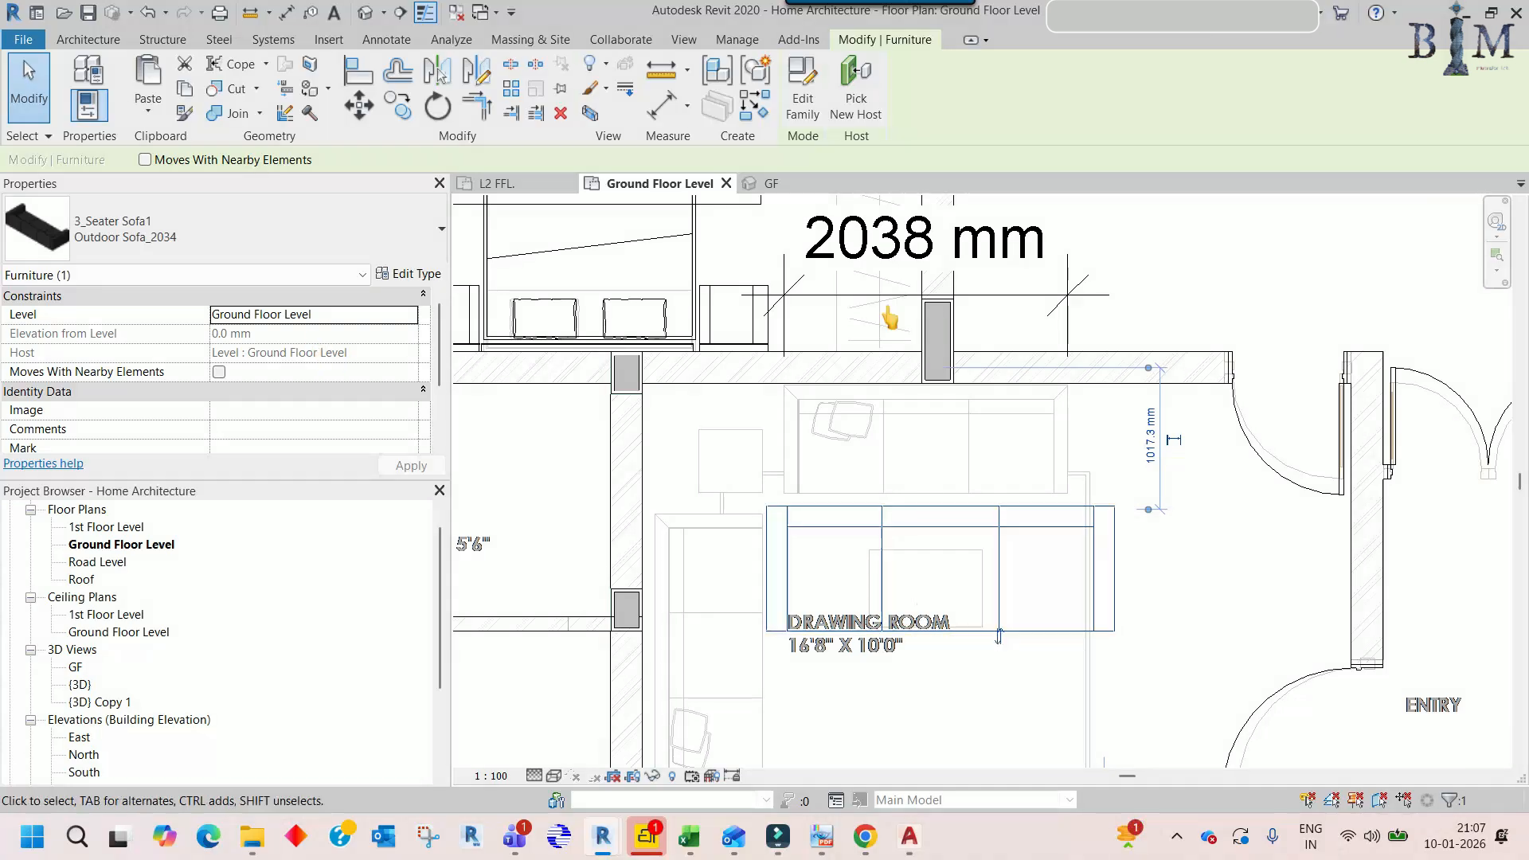
left_click(803, 100)
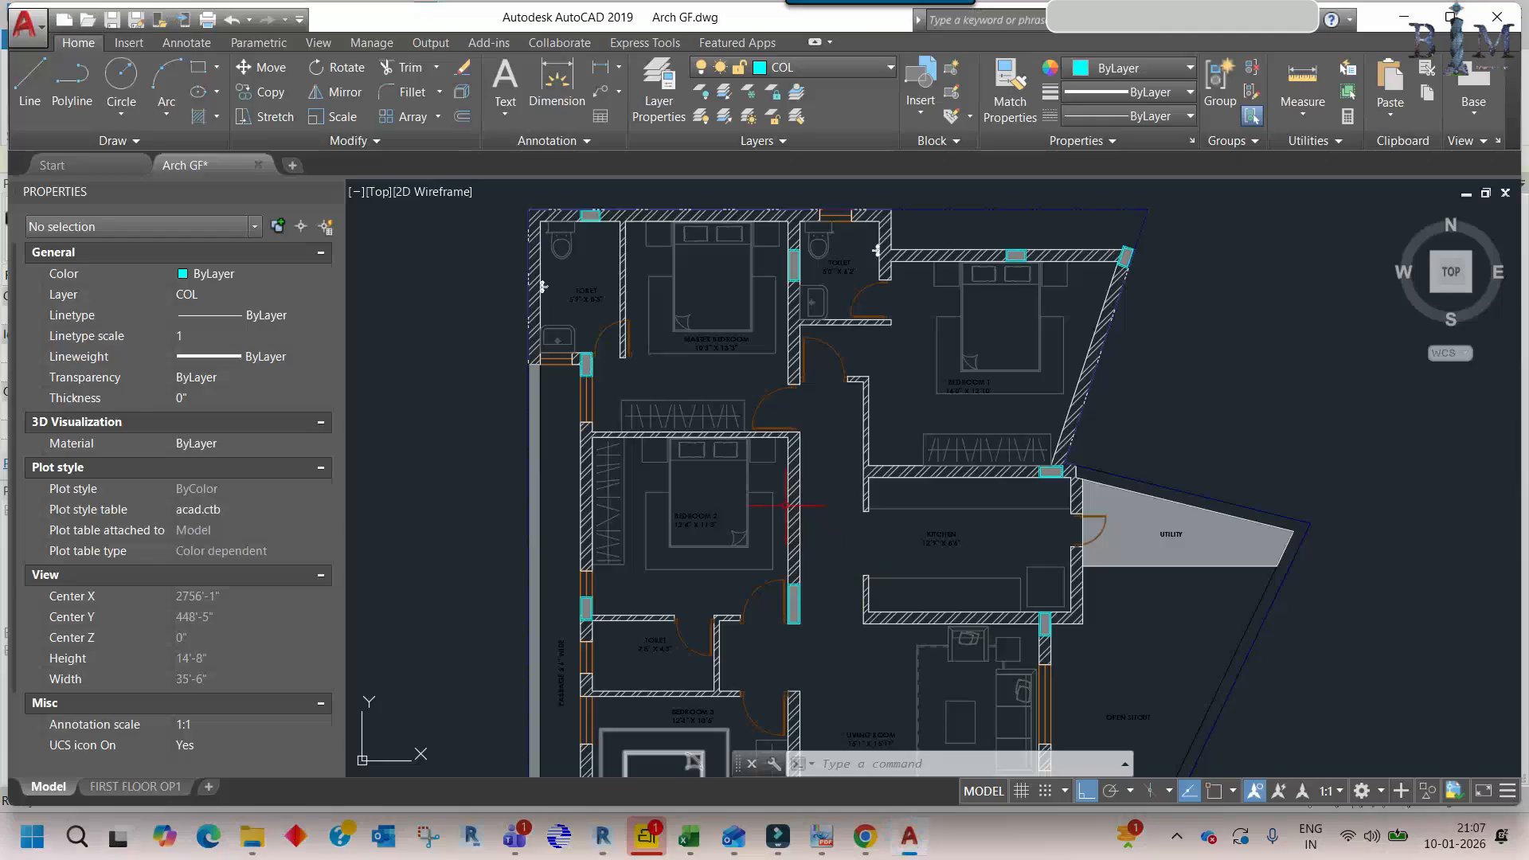
- In AutoCAD's Arch GF.dwg, try erasing the living room's sofa-set block and undo the erase
scroll(1023, 690, "up", 5)
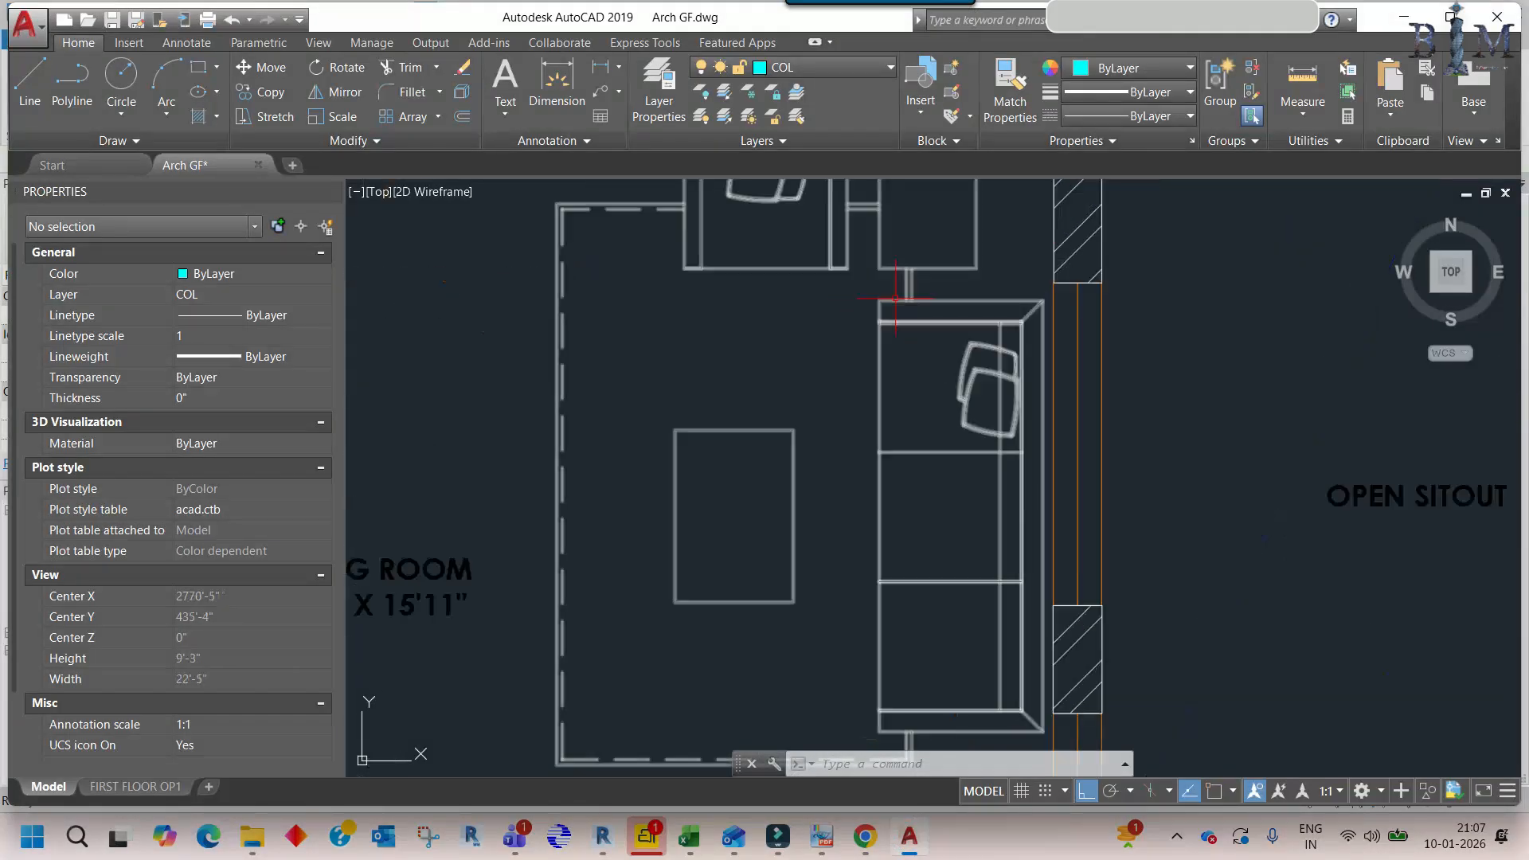
left_click(863, 291)
scroll(876, 374, "down", 4)
middle_click_drag(844, 473, 892, 386)
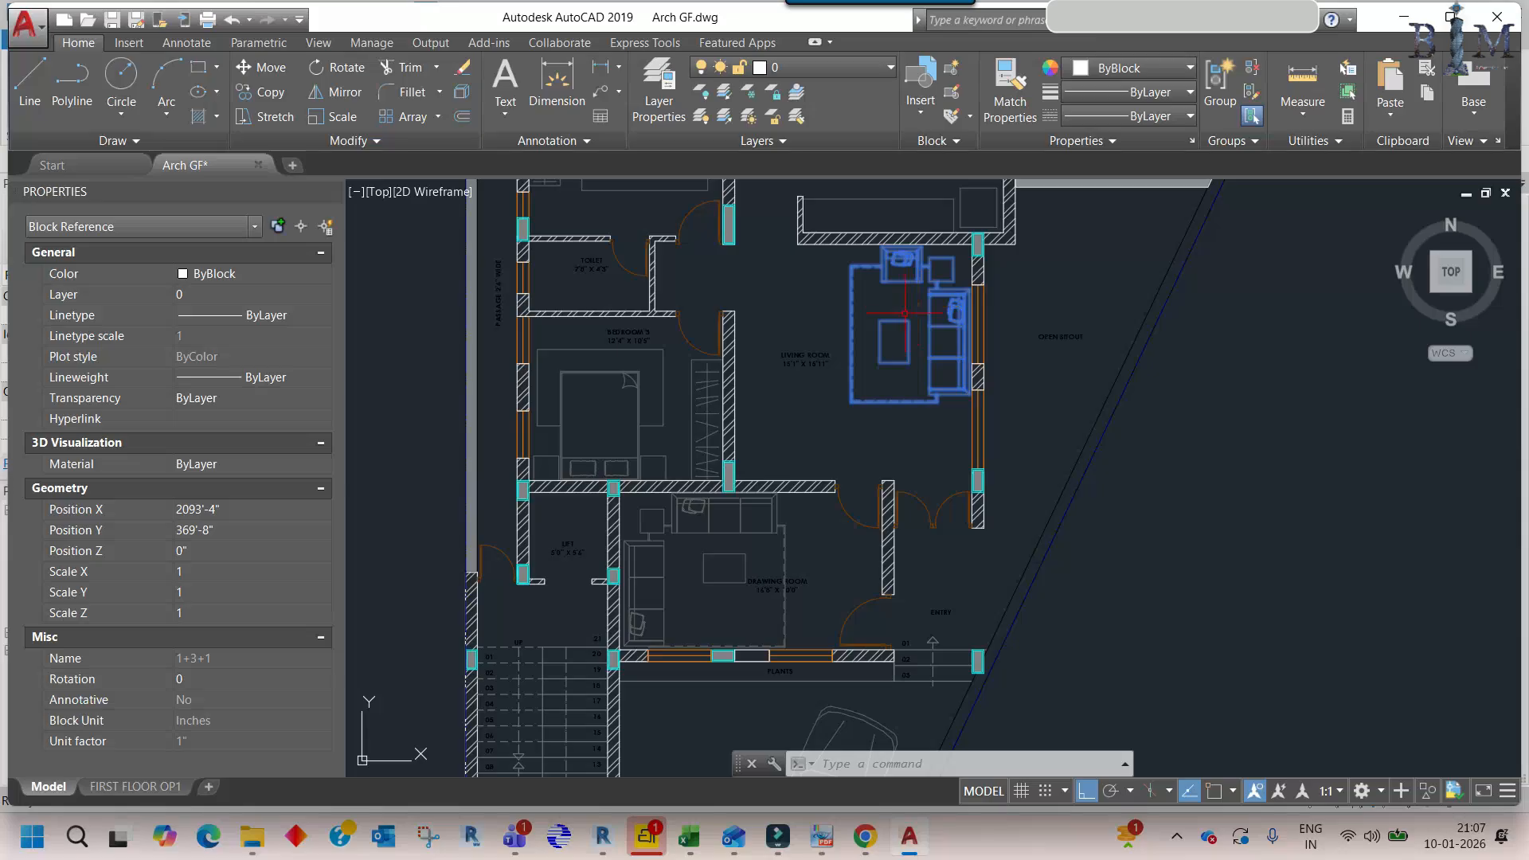
type("E")
key("Return")
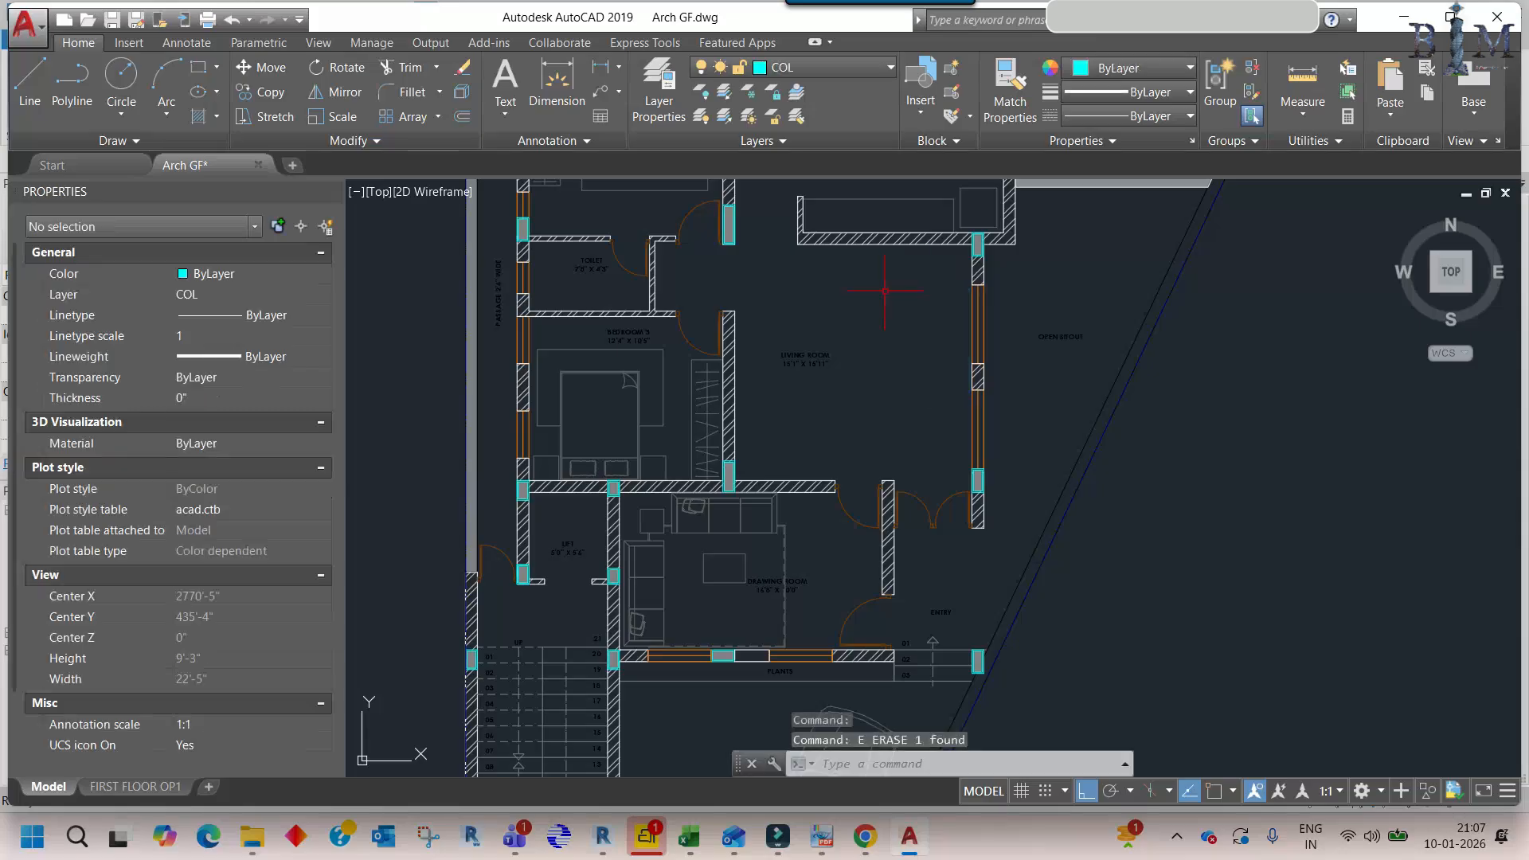
key("ctrl+z")
- Explode the living room's sofa-set block into separate objects
left_click(926, 293)
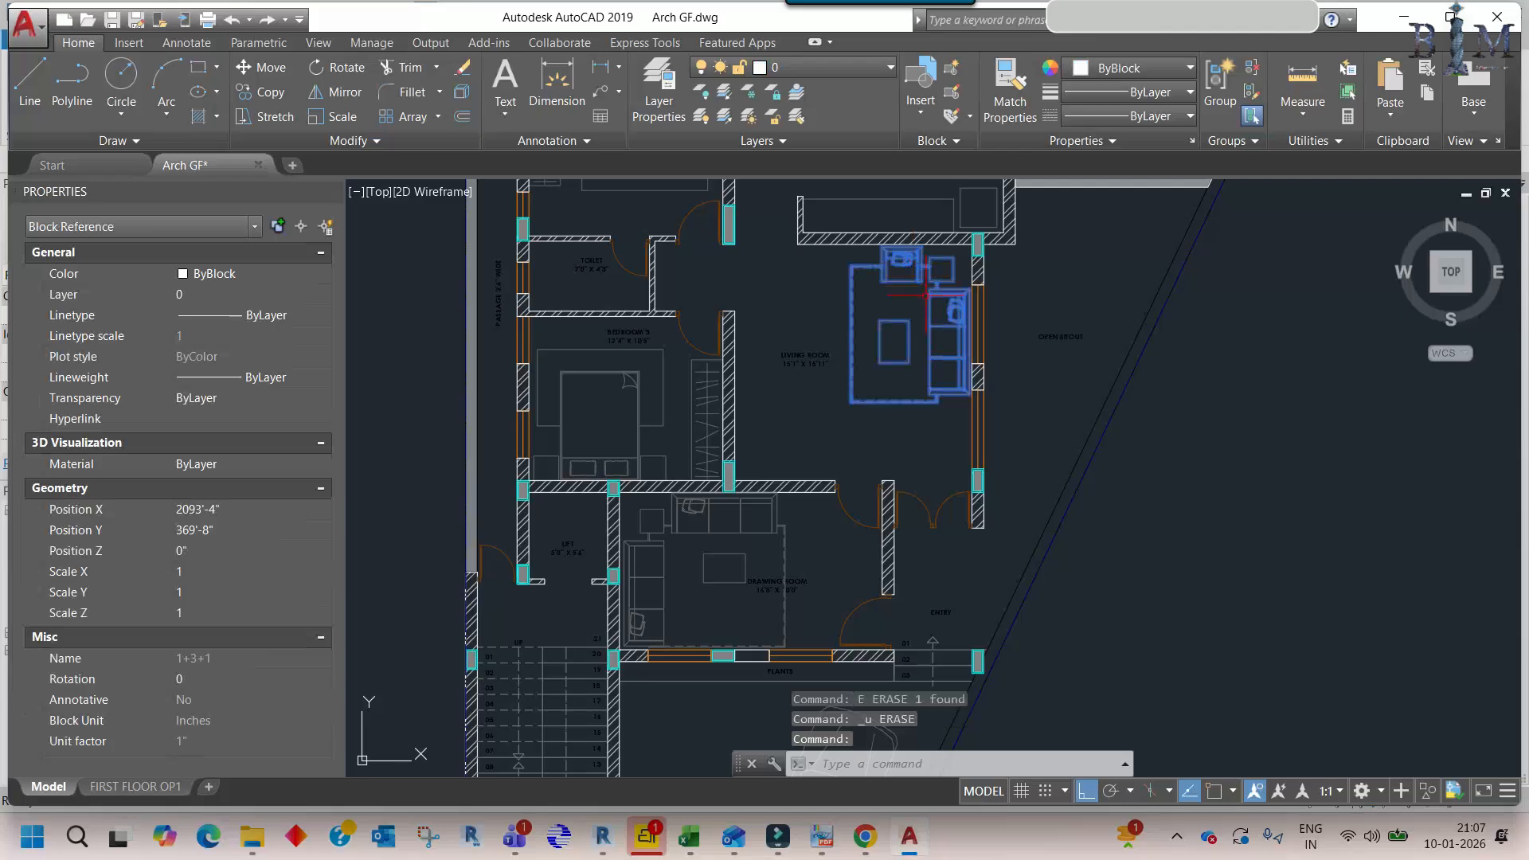
type("X")
key("Return")
scroll(844, 246, "up", 5)
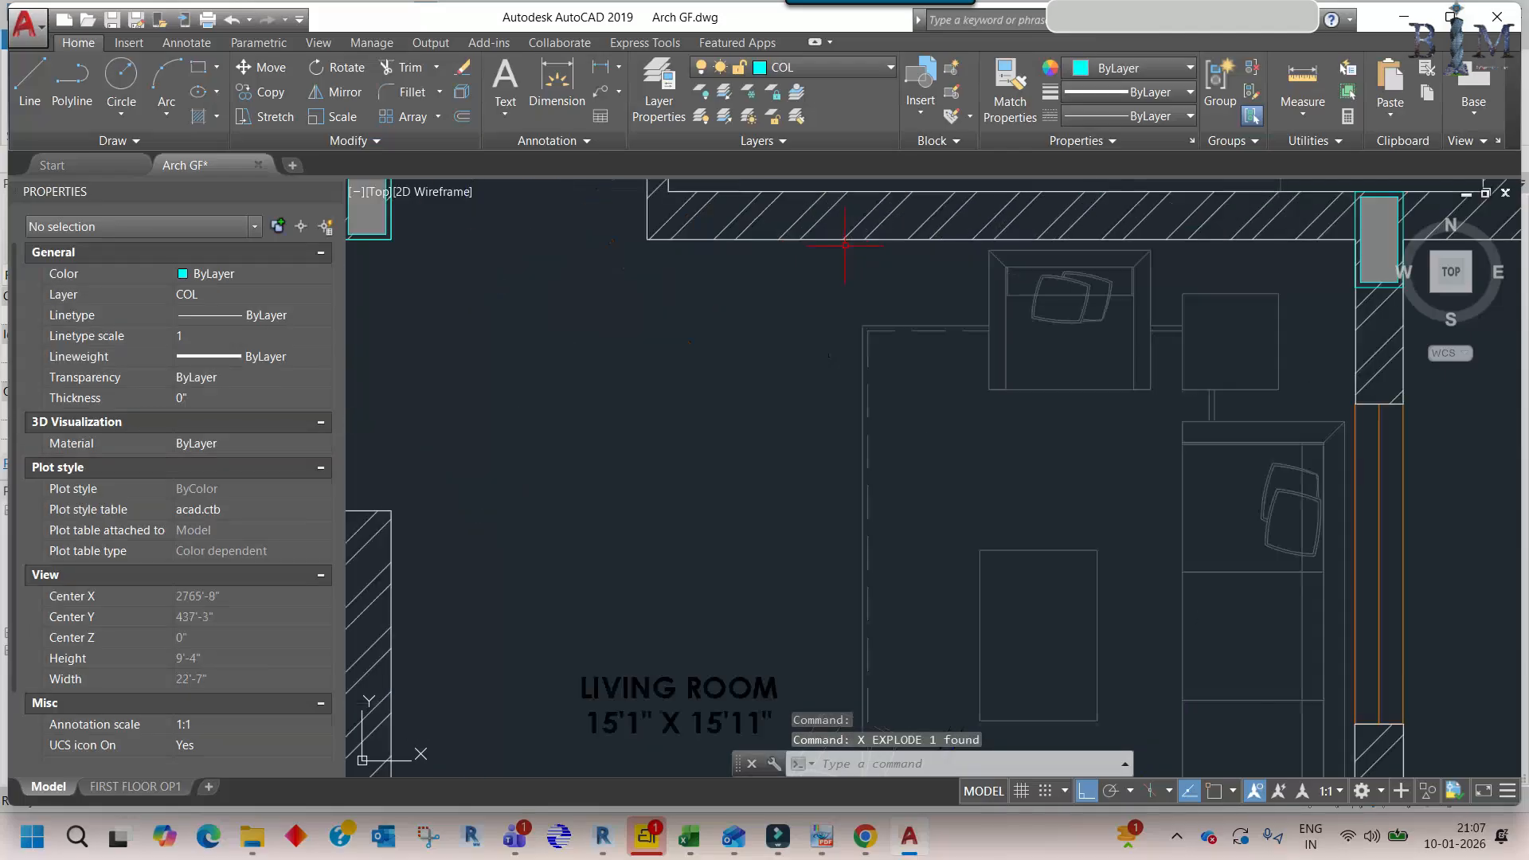
- Select all the exploded linework of the living room's sofa set and start writing it out as a block
left_click(845, 243)
scroll(866, 253, "down", 5)
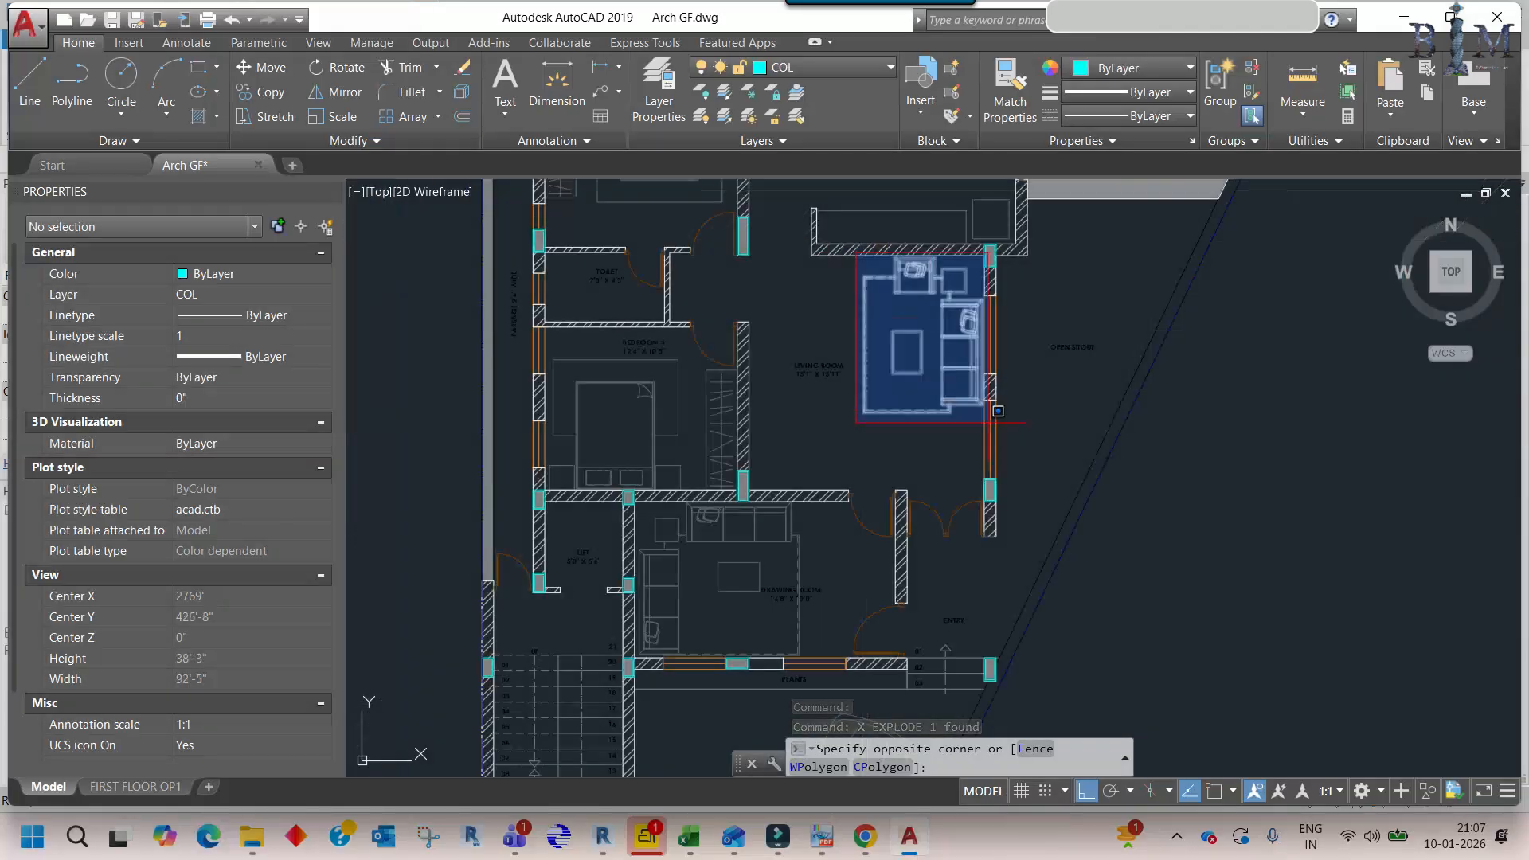
left_click(993, 411)
scroll(956, 334, "up", 5)
scroll(903, 352, "down", 5)
middle_click_drag(856, 370, 859, 405)
scroll(873, 348, "up", 4)
type("w")
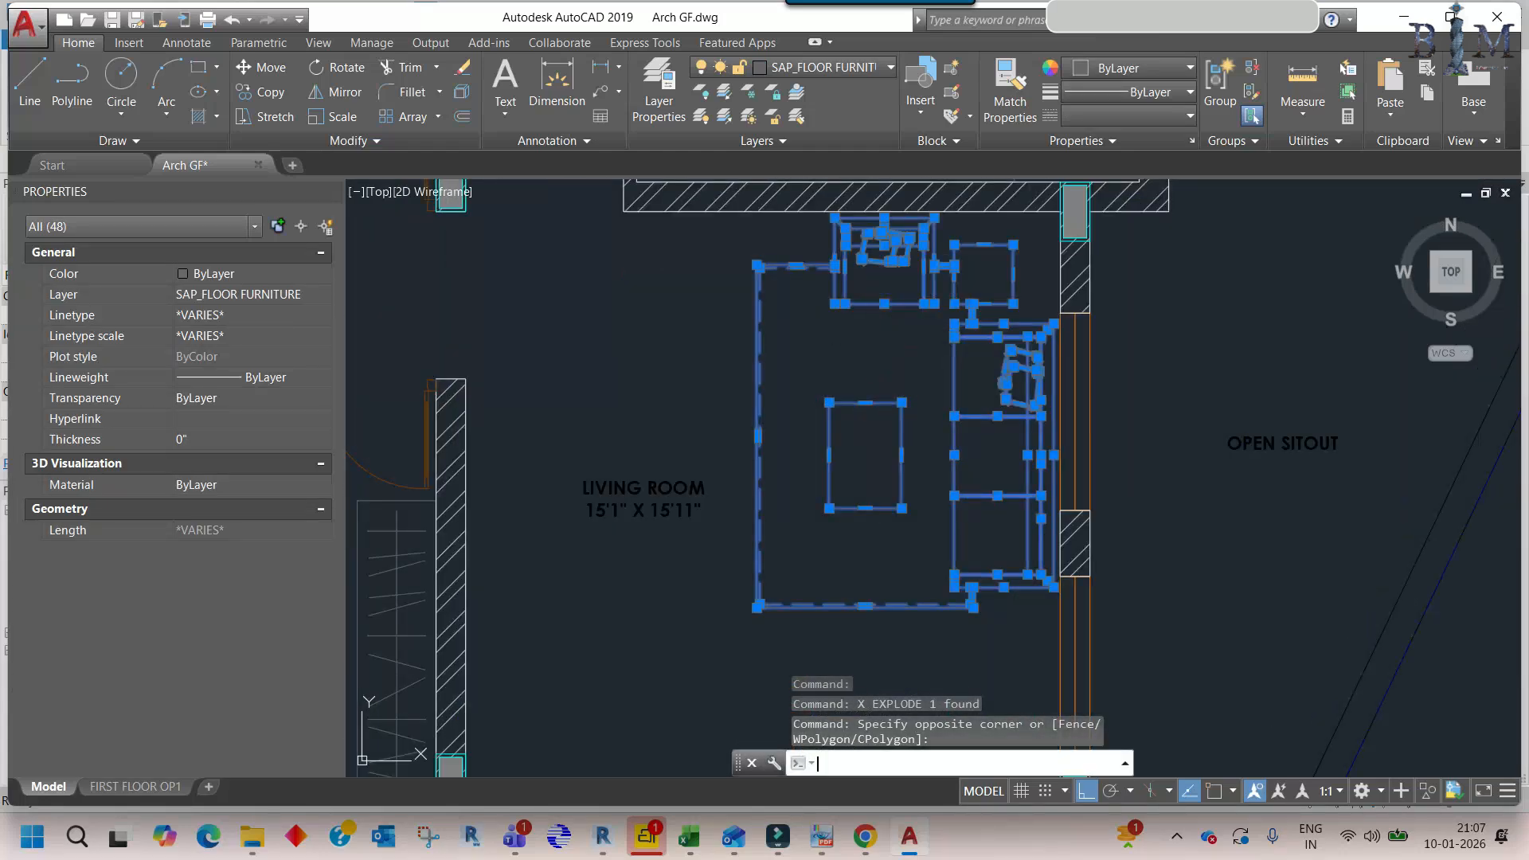
key("Return")
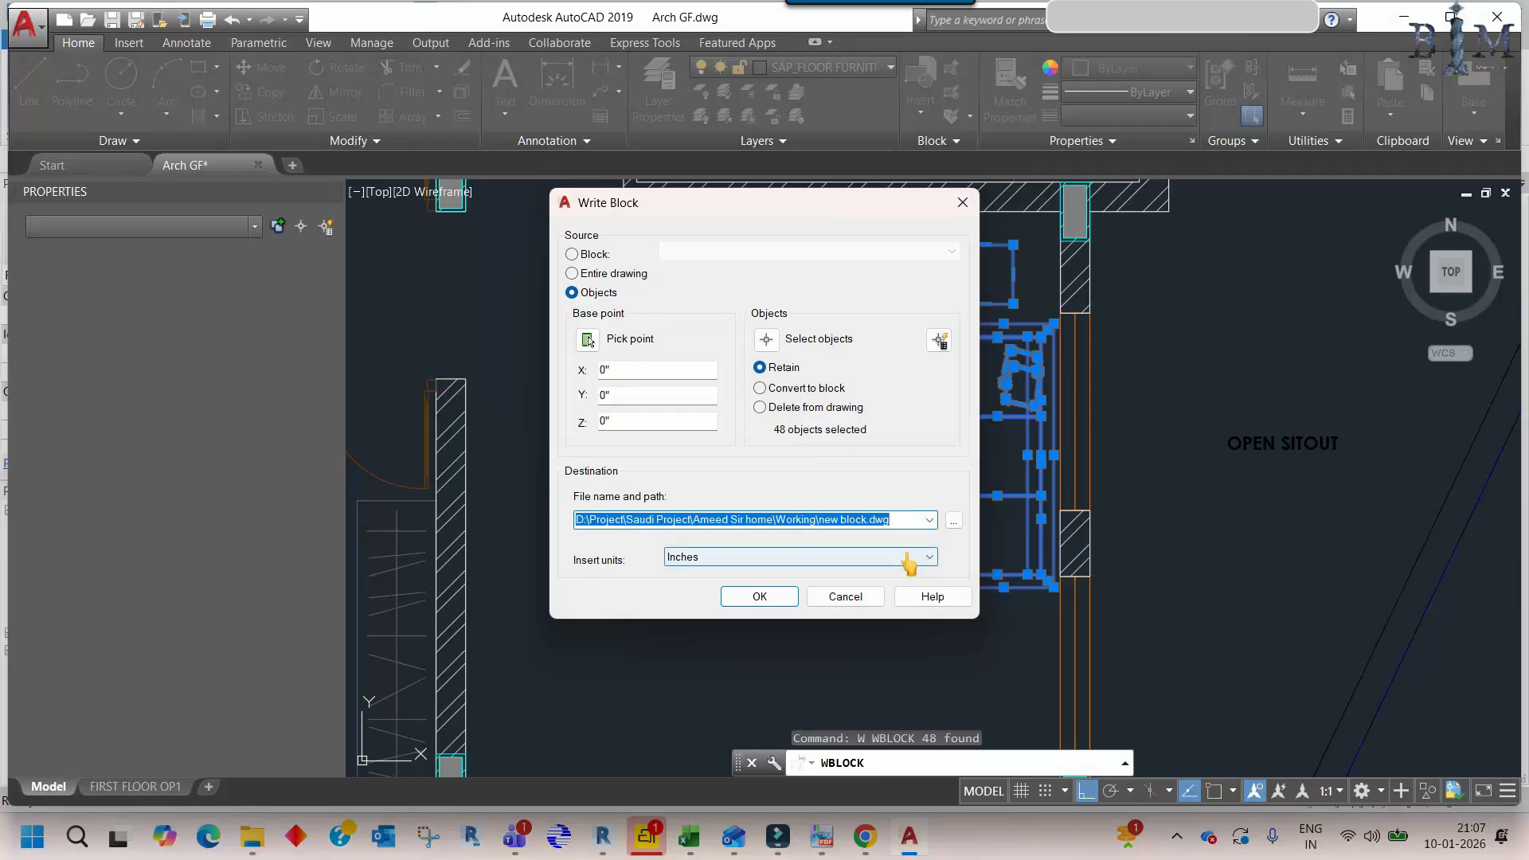
- Save the selected sofa-set objects as sofa.dwg in the Working folder with Millimeters as the insert units
left_click(866, 557)
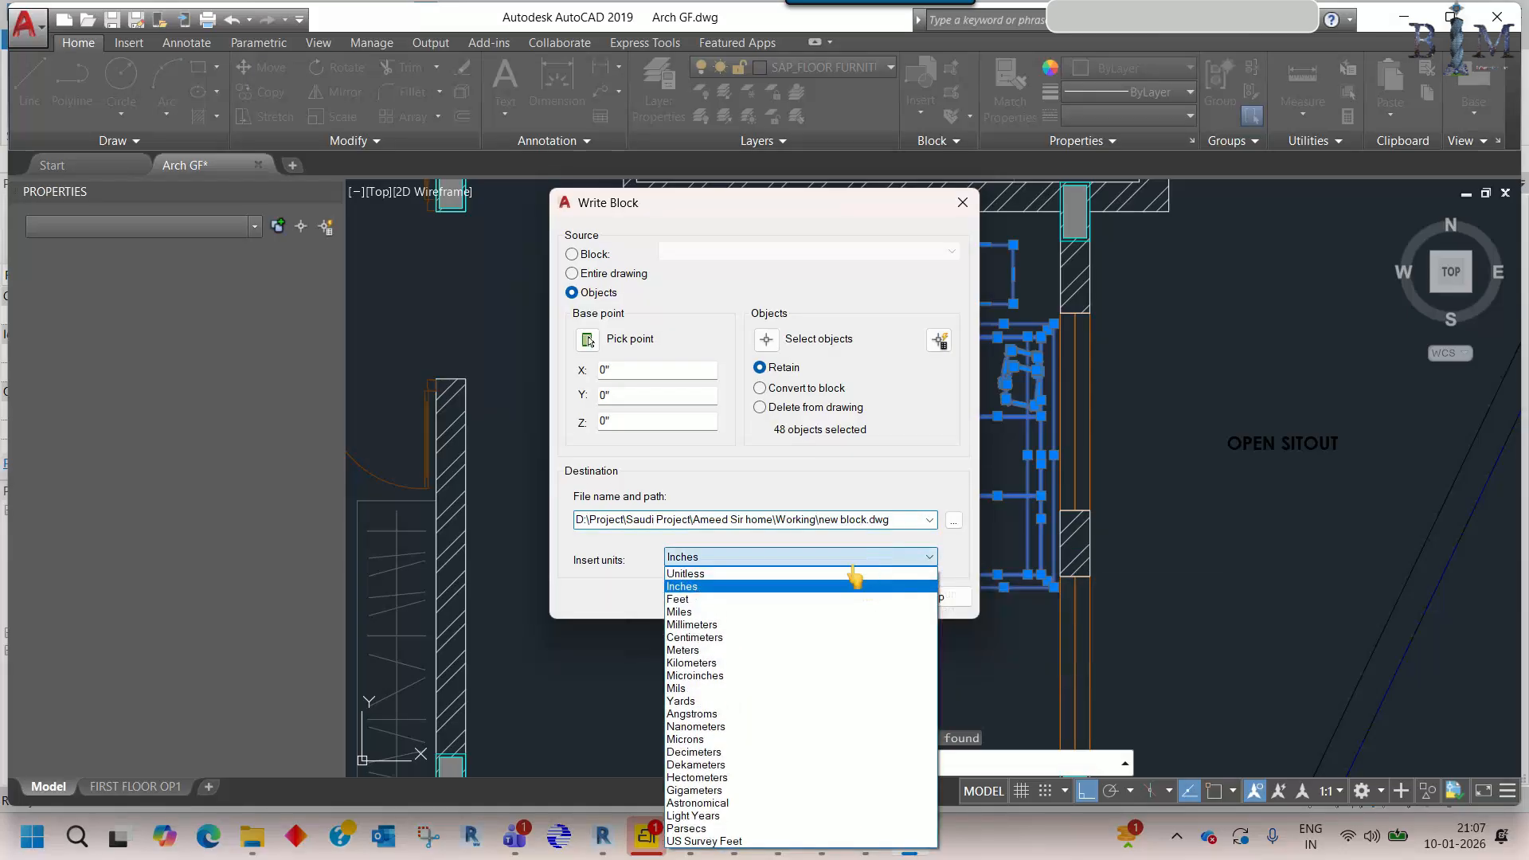
left_click(789, 624)
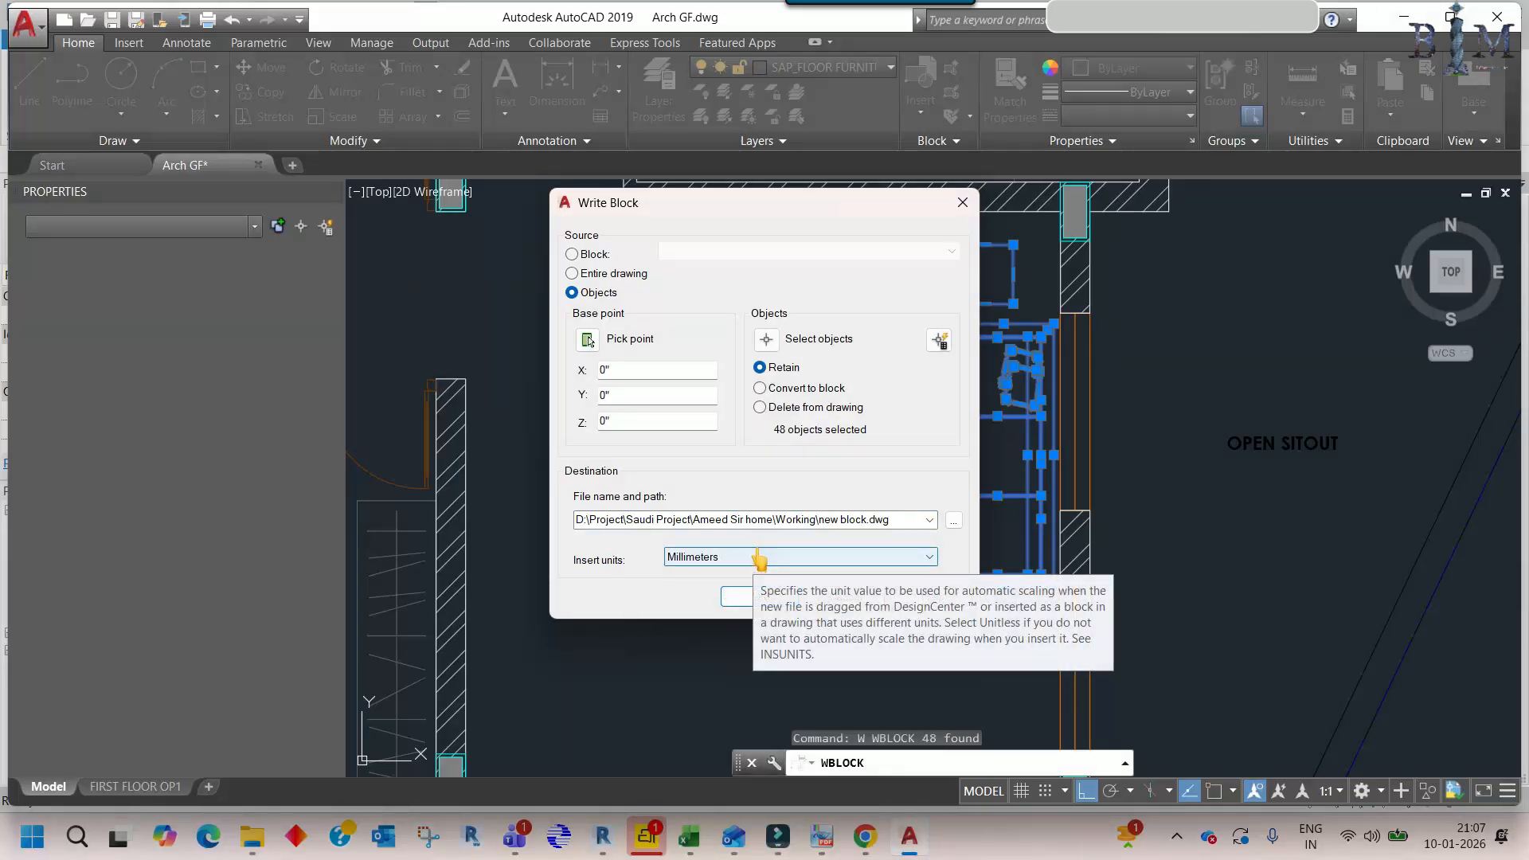
left_click(953, 521)
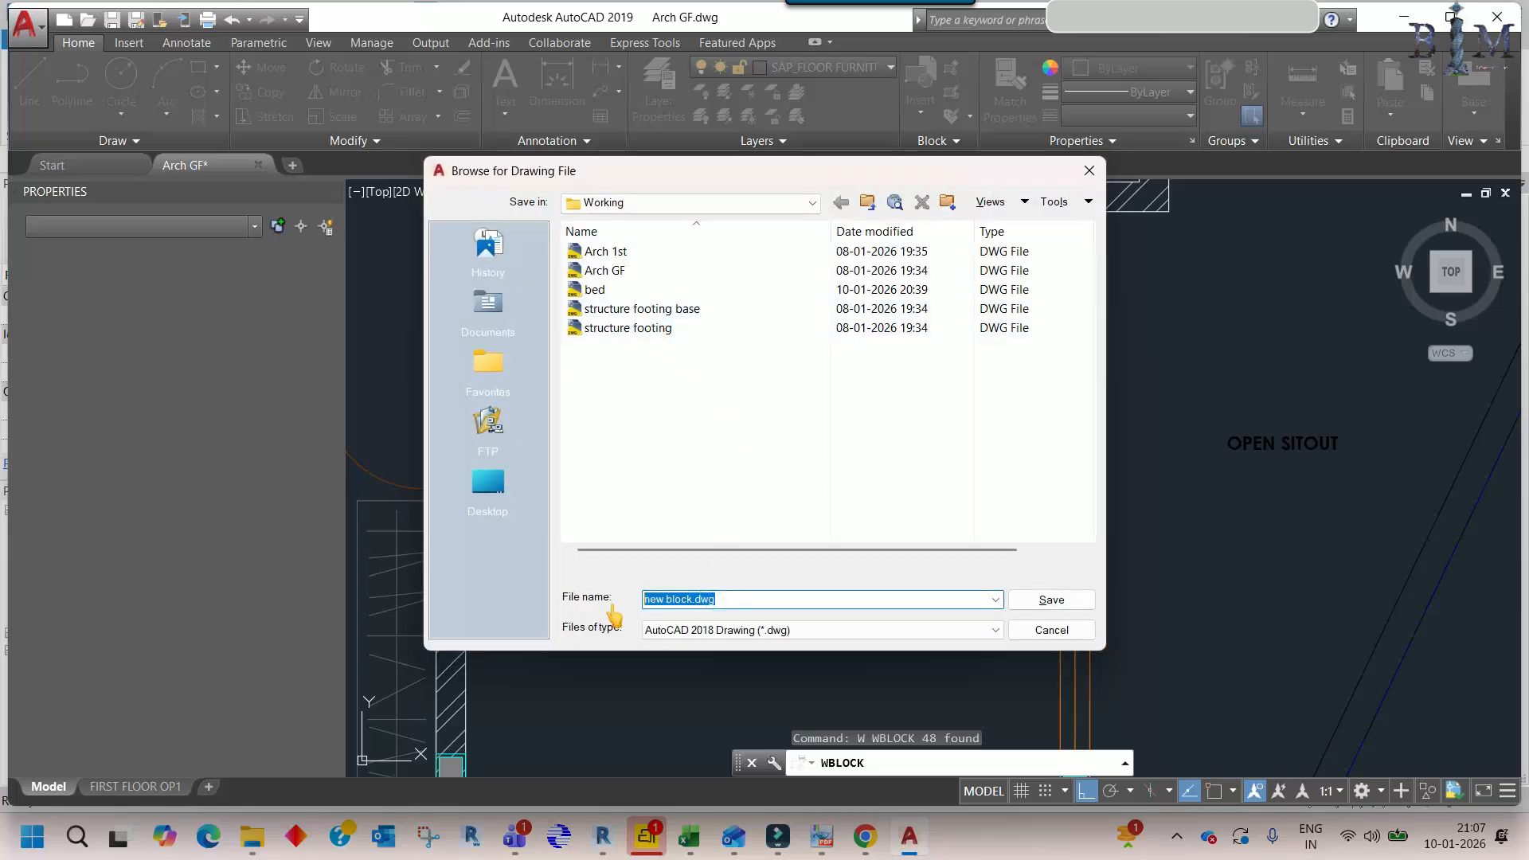
type("sofa")
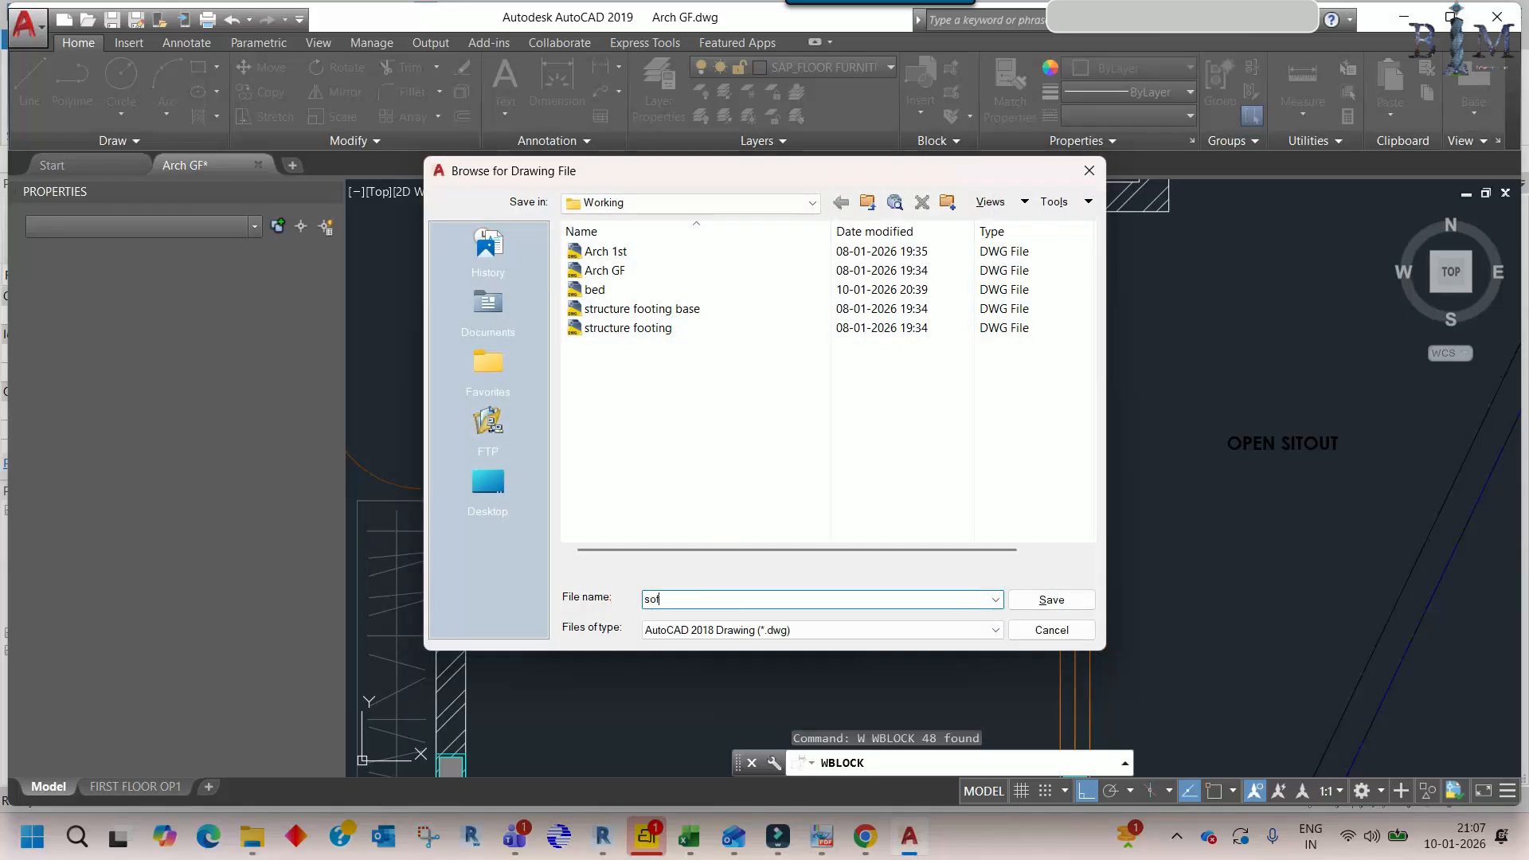
left_click(1051, 599)
left_click(754, 596)
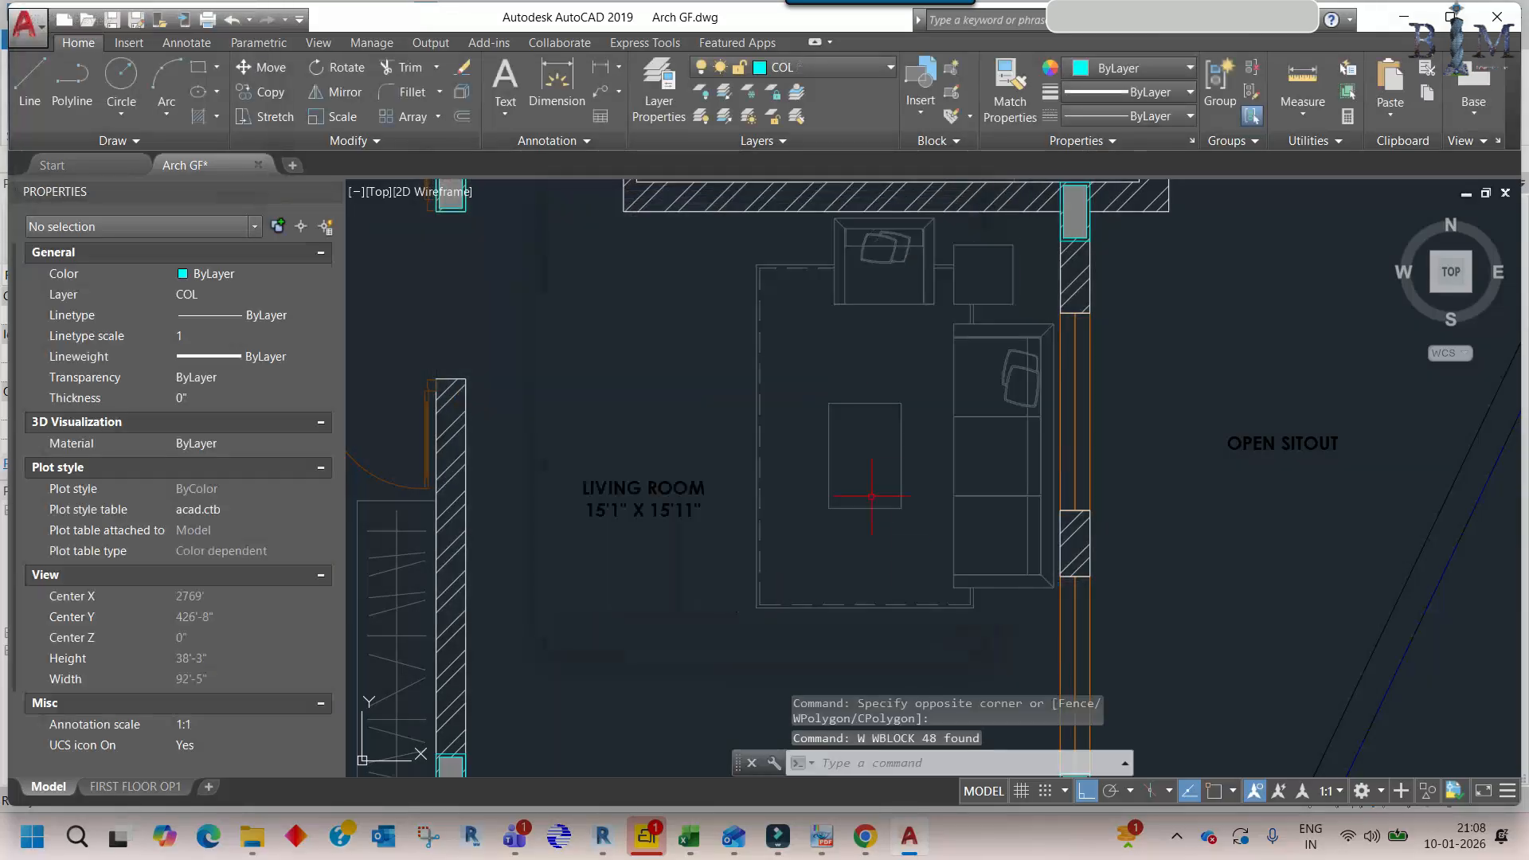
key("Escape")
- Switch to Revit's 3_Seater Sofa1 family window and open its Ref. Level floor plan
mouse_move(605, 840)
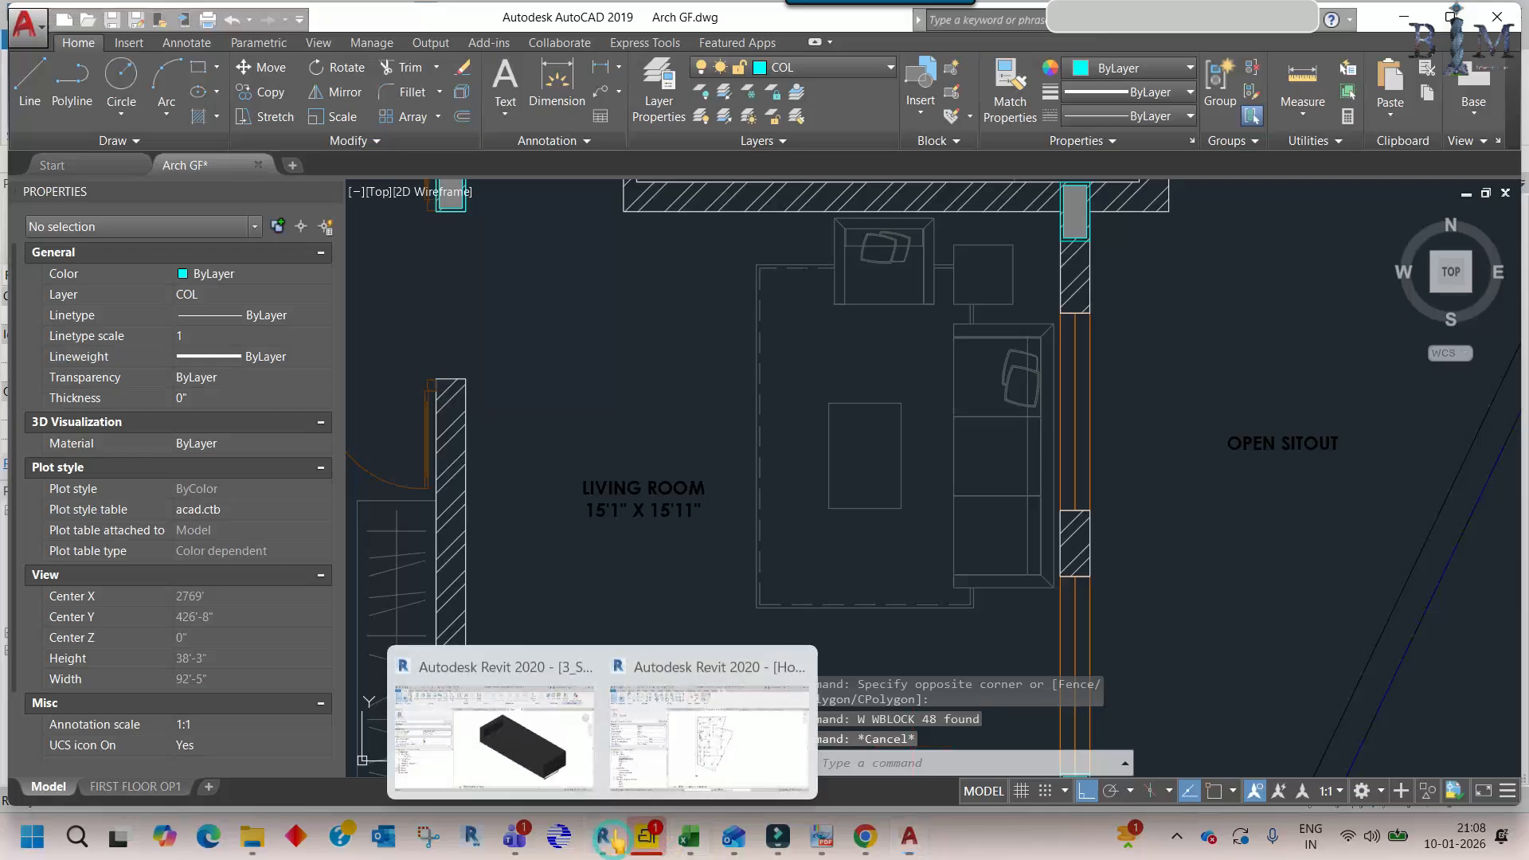
left_click(711, 753)
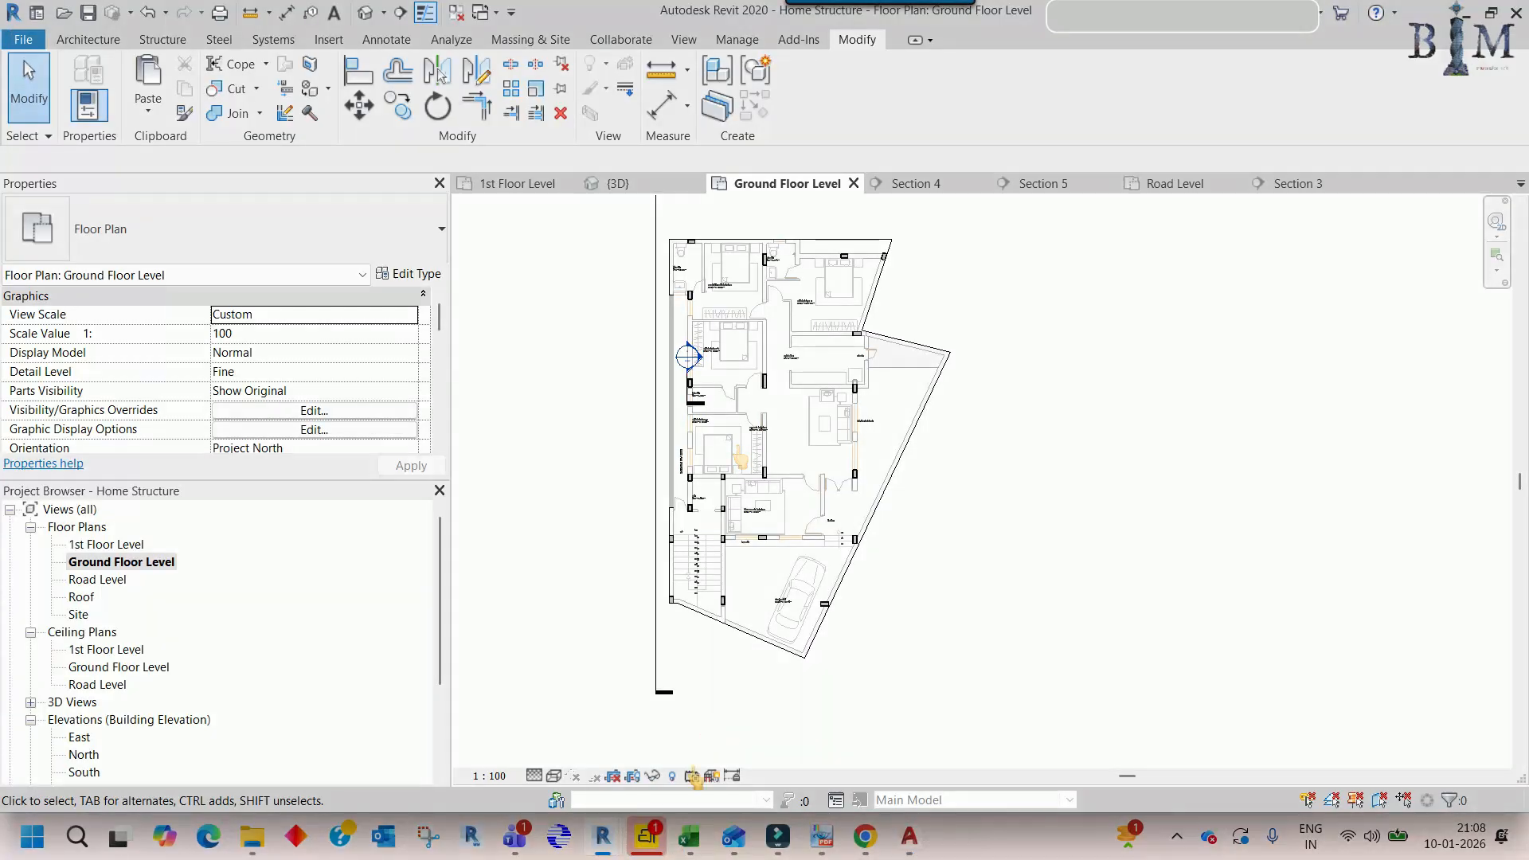
mouse_move(605, 840)
left_click(701, 748)
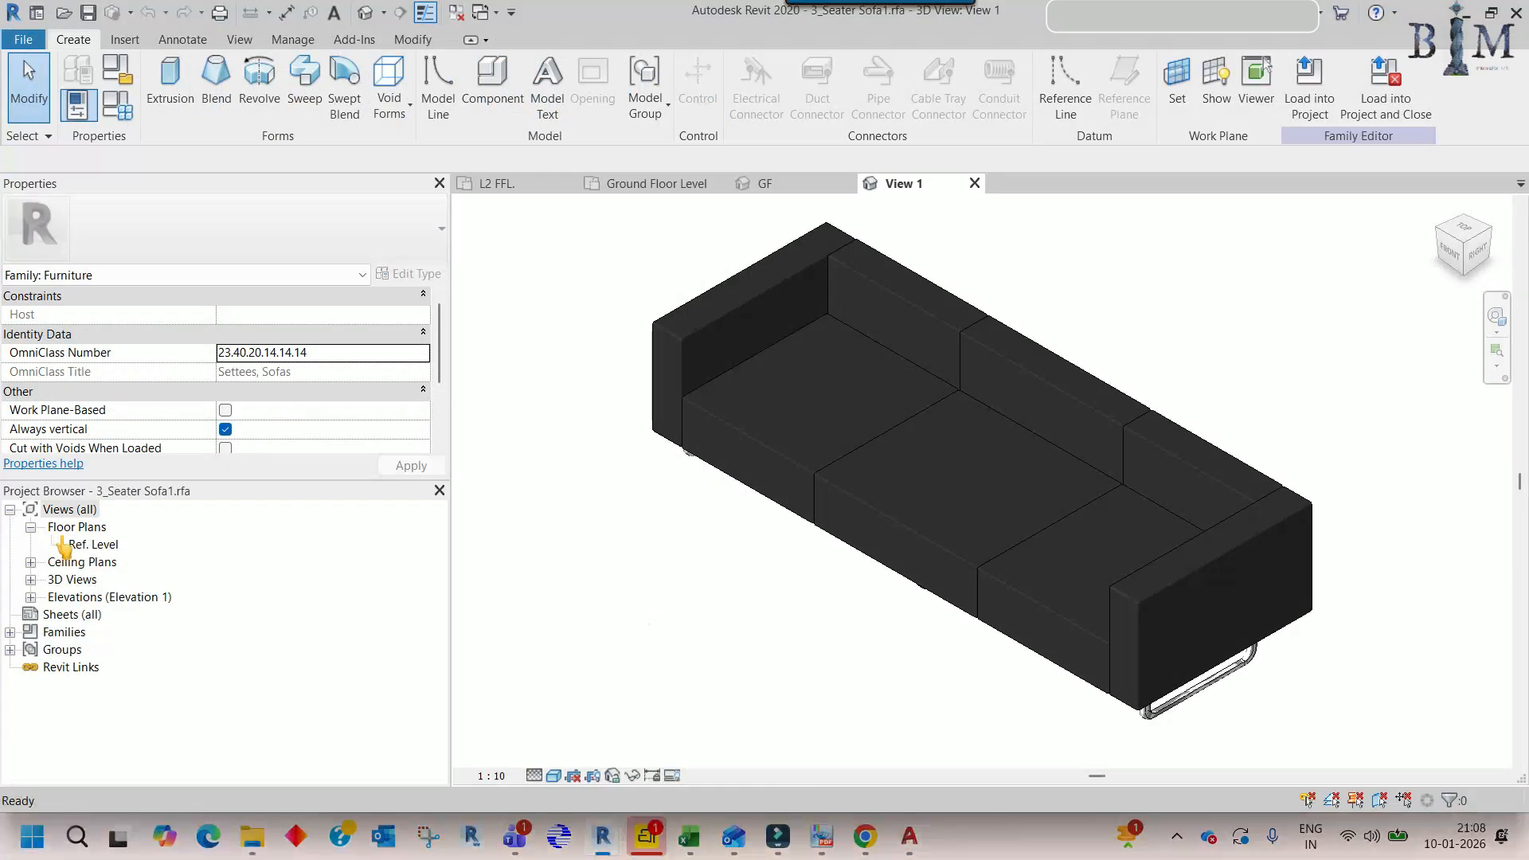
double_click(96, 545)
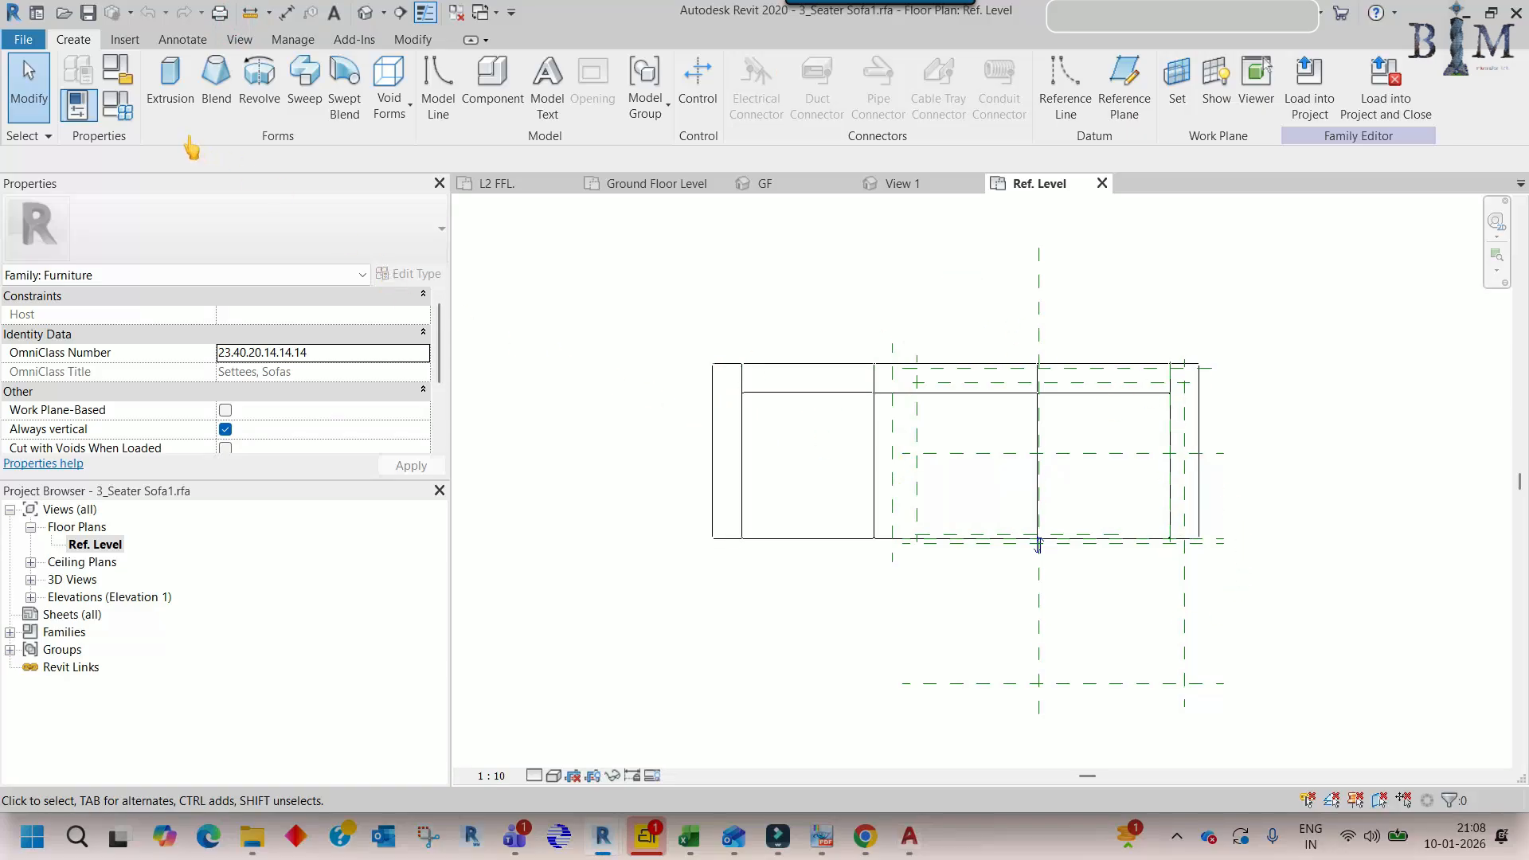
- Import sofa.dwg into the family's Ref. Level plan with Auto-Detect units and Auto - Origin to Origin positioning
left_click(124, 40)
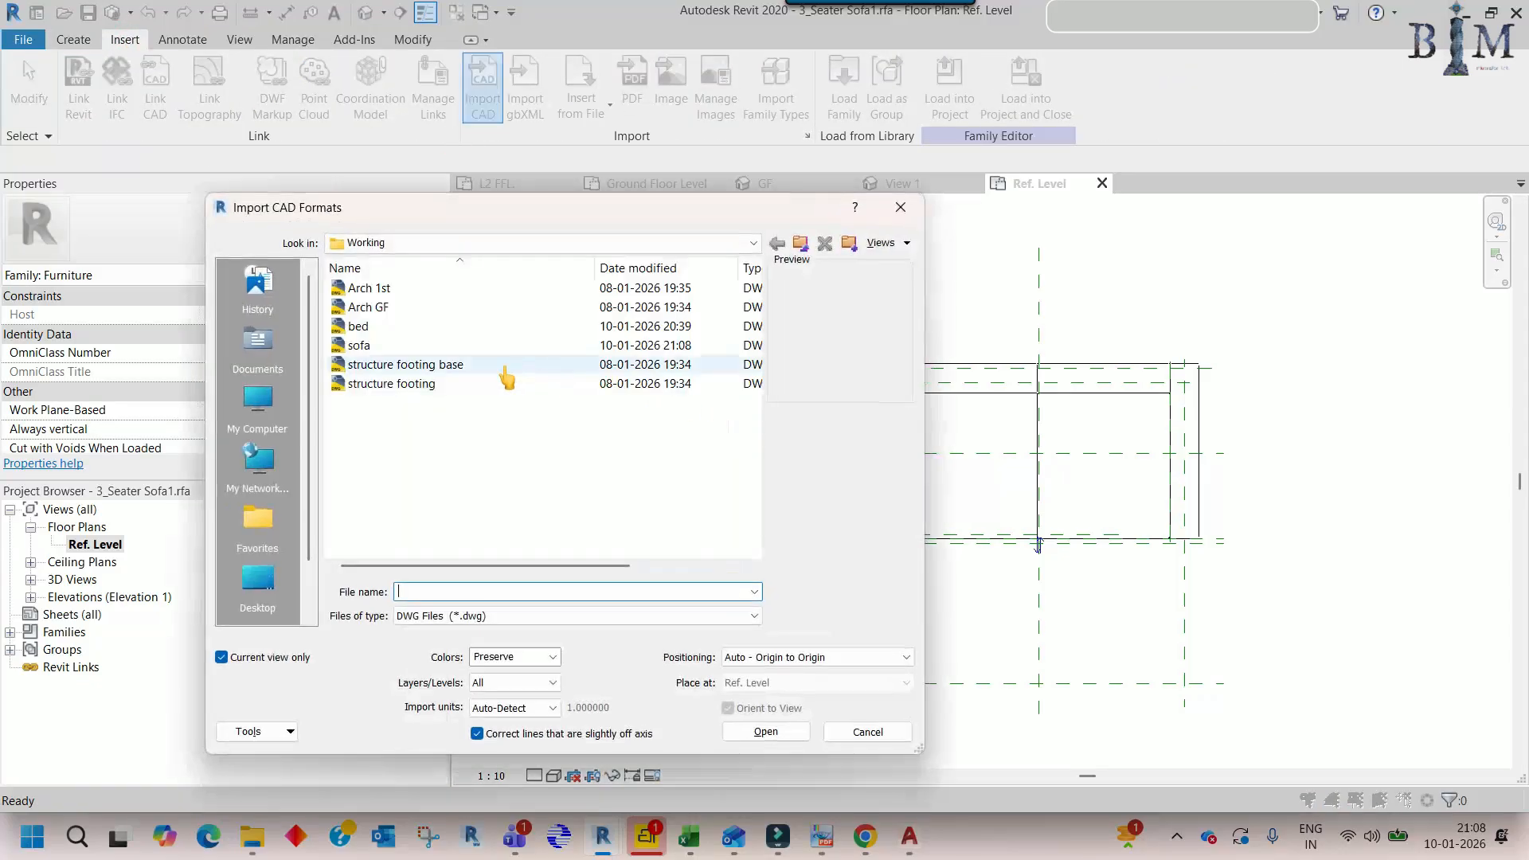
left_click(381, 344)
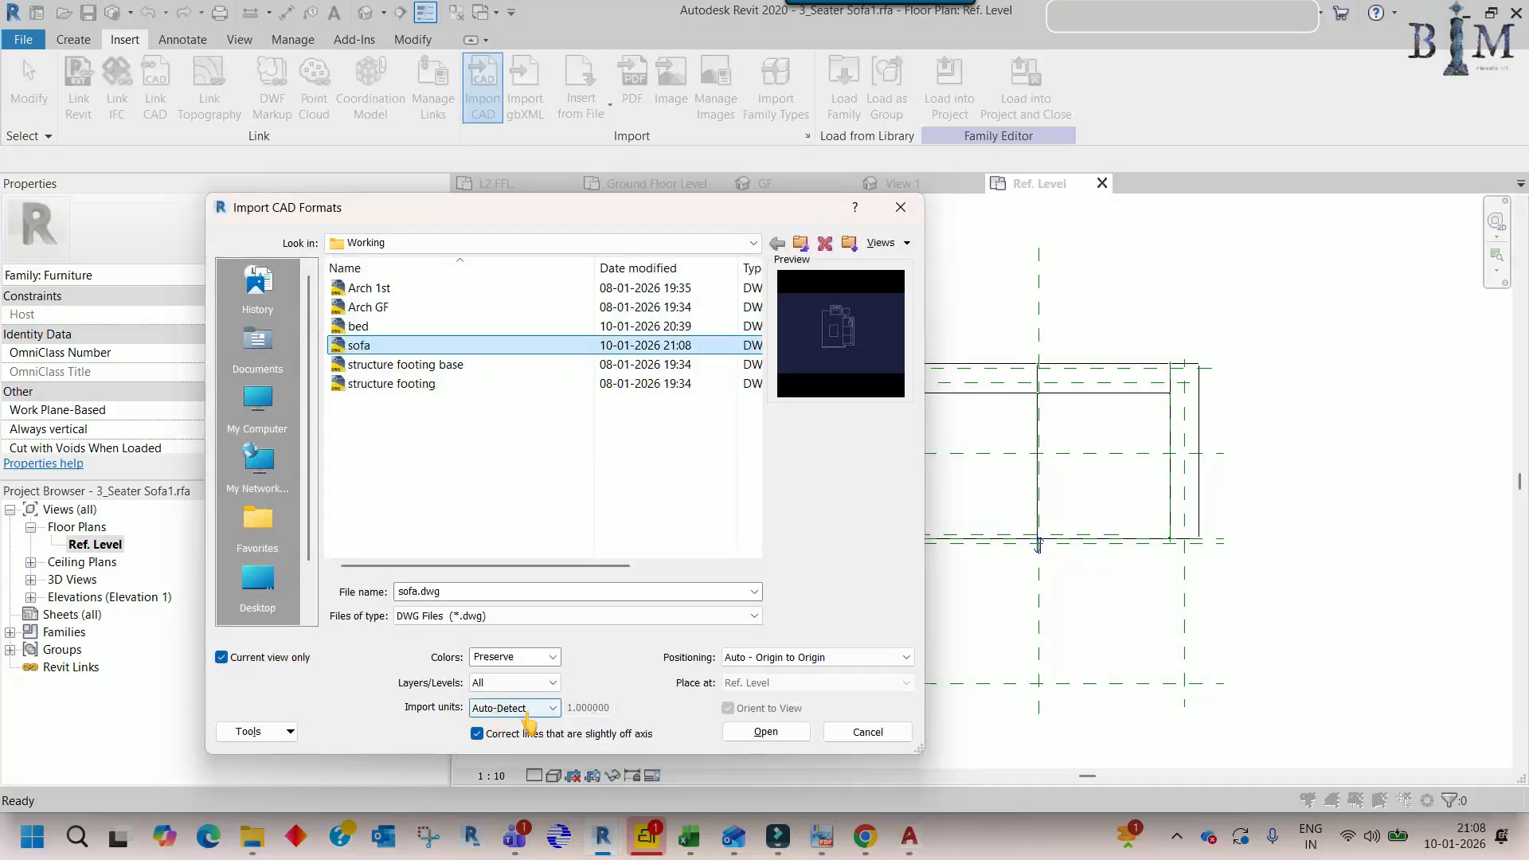
left_click(765, 731)
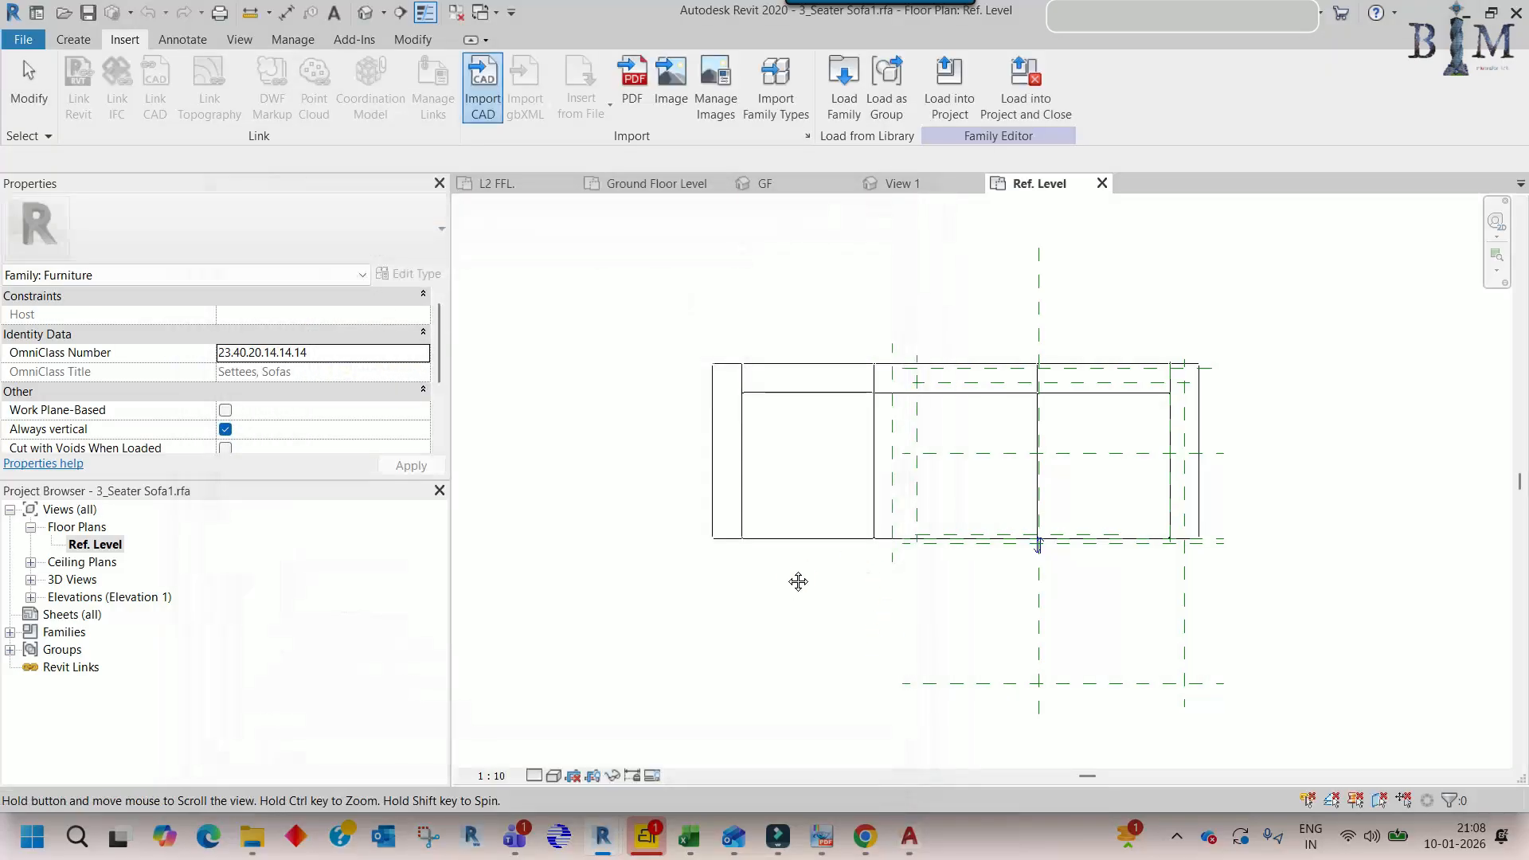
key("z")
key("f")
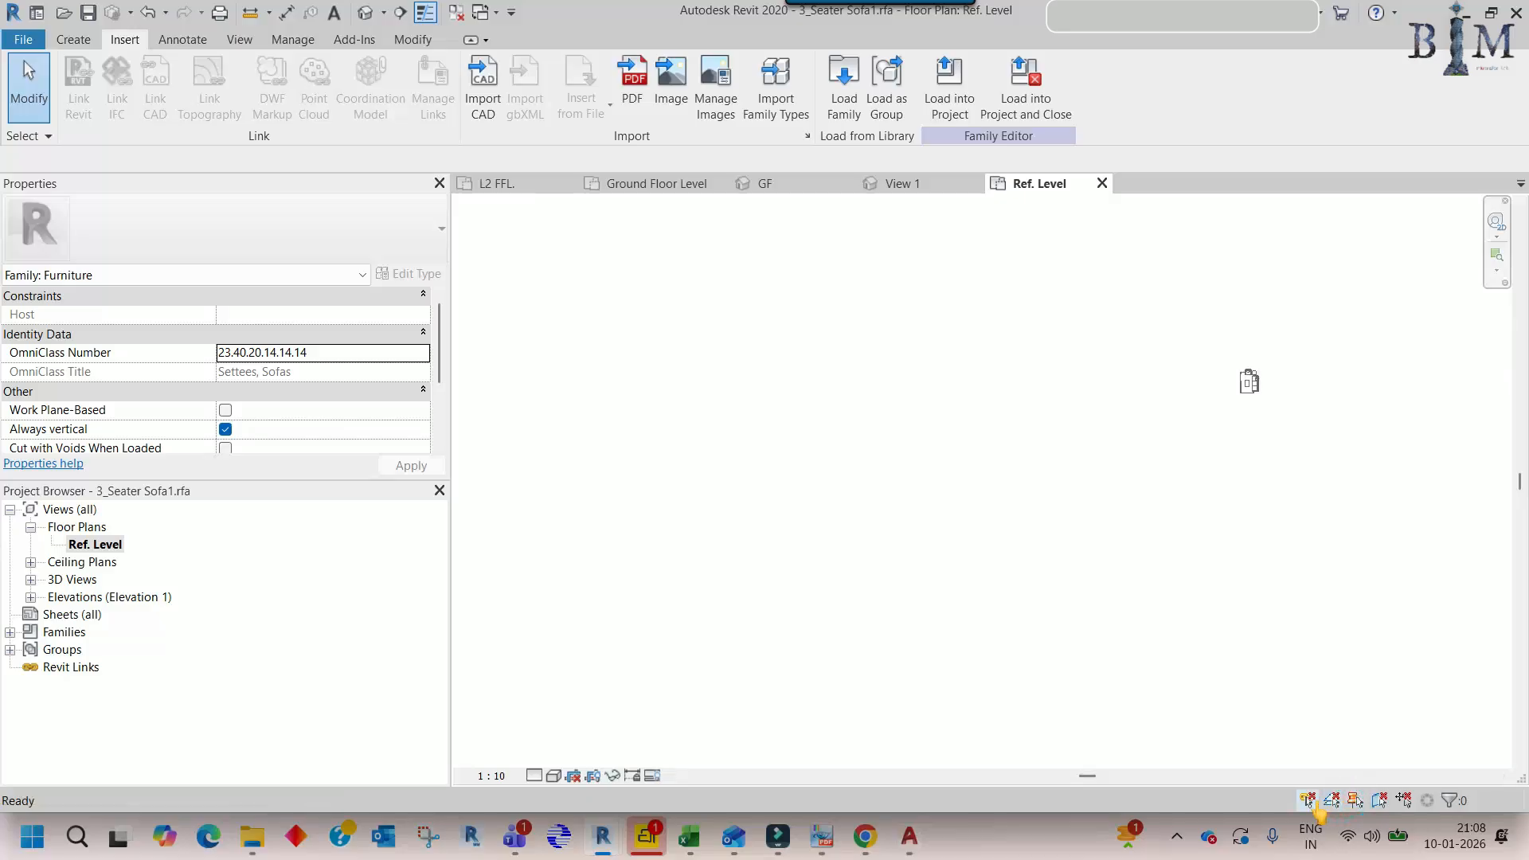
- Unpin the imported sofa.dwg and move it from its distant origin to just below the family's sofa
left_click(1242, 388)
left_click(1289, 341)
scroll(1285, 362, "down", 1)
left_click_drag(1262, 384, 605, 609)
middle_click_drag(614, 622, 1333, 415)
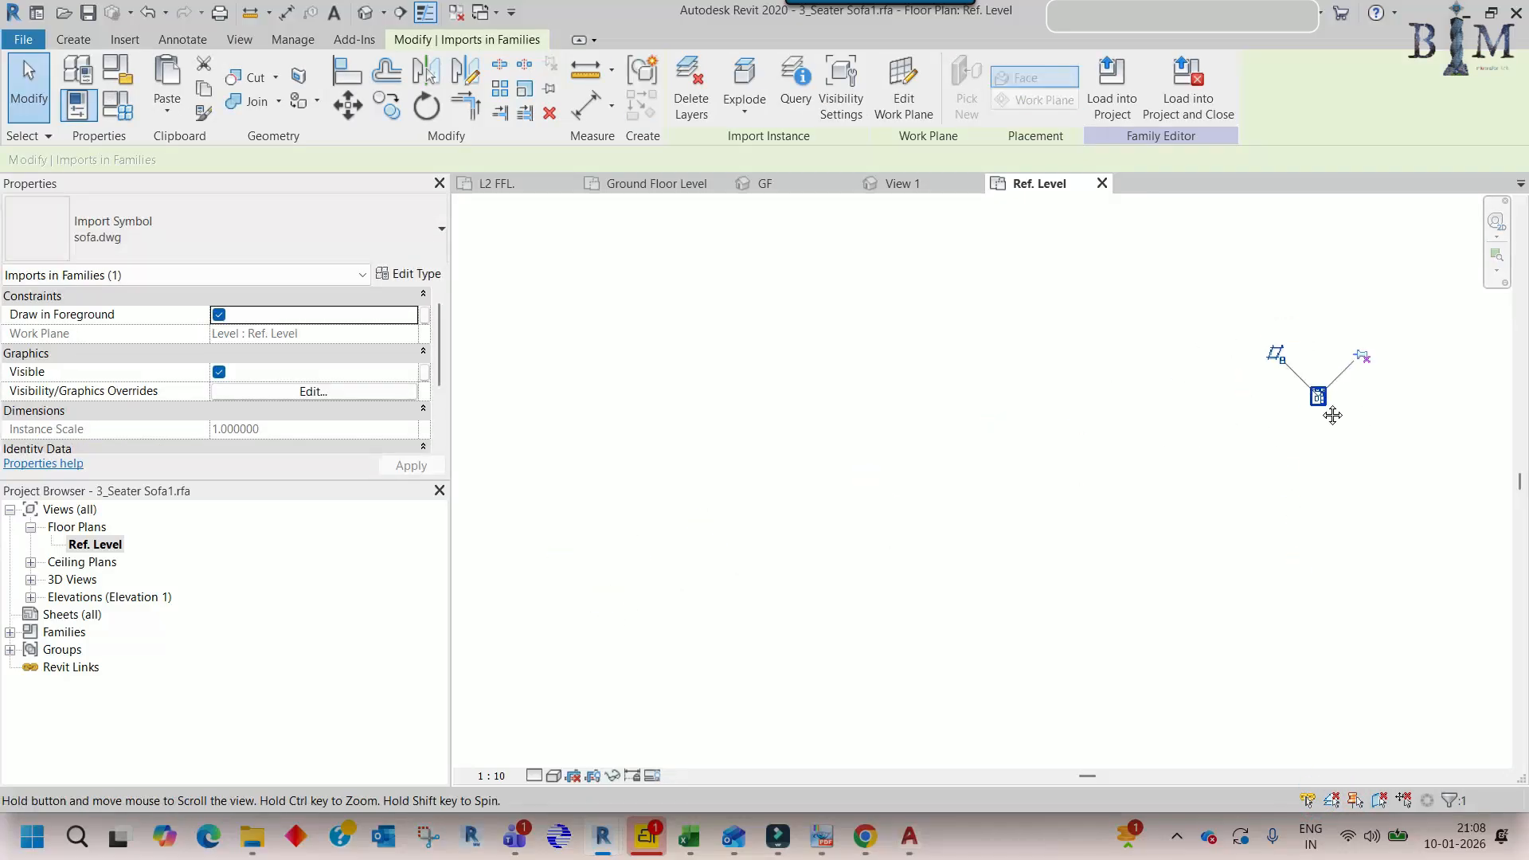
left_click_drag(1324, 401, 578, 552)
middle_click_drag(580, 551, 1312, 475)
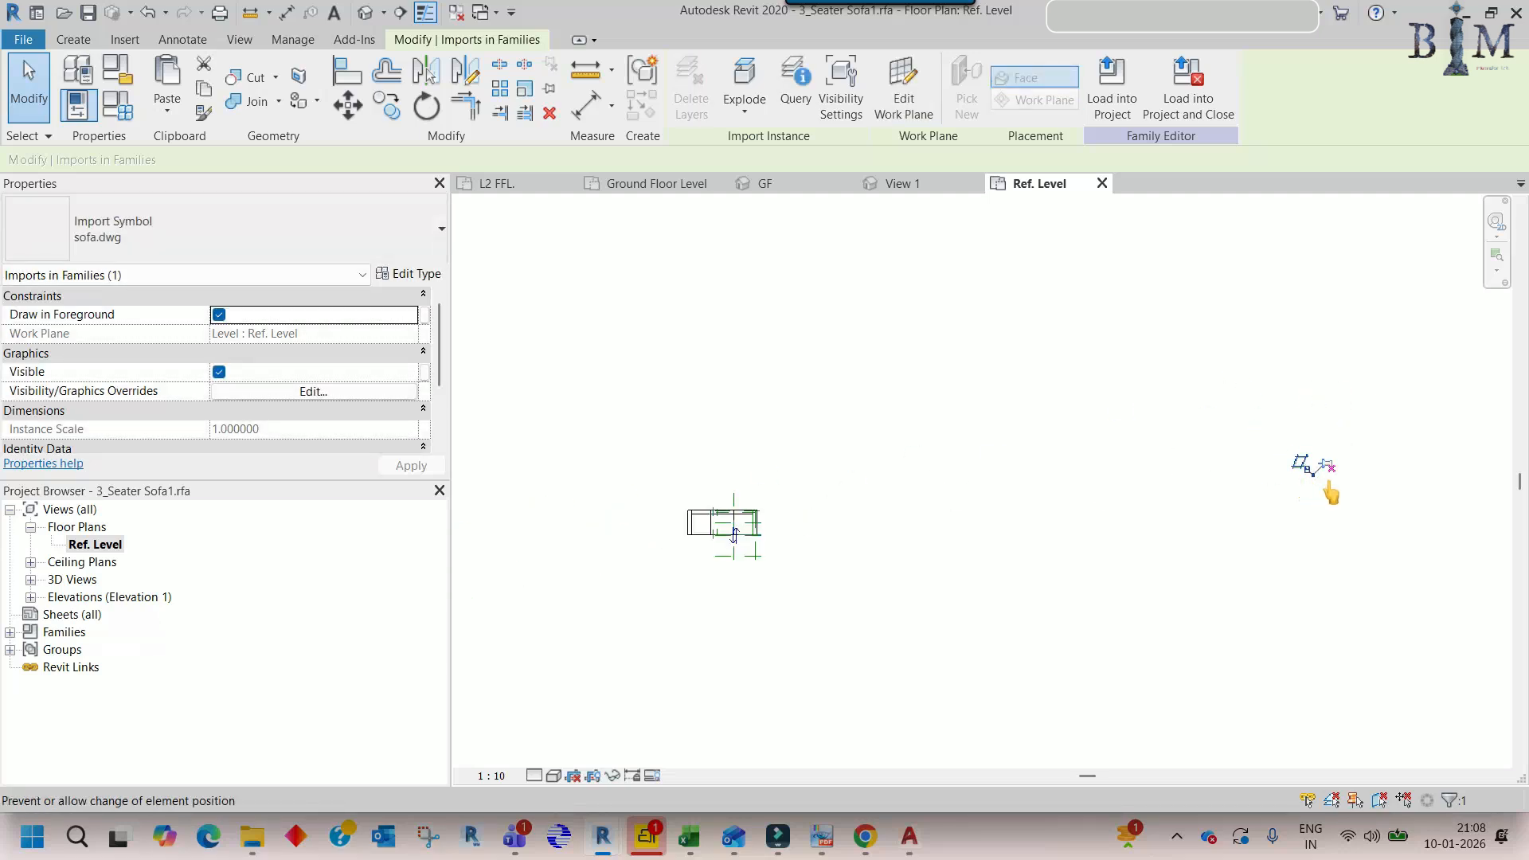
key("v")
left_click(1314, 476)
scroll(697, 548, "up", 6)
left_click(698, 548)
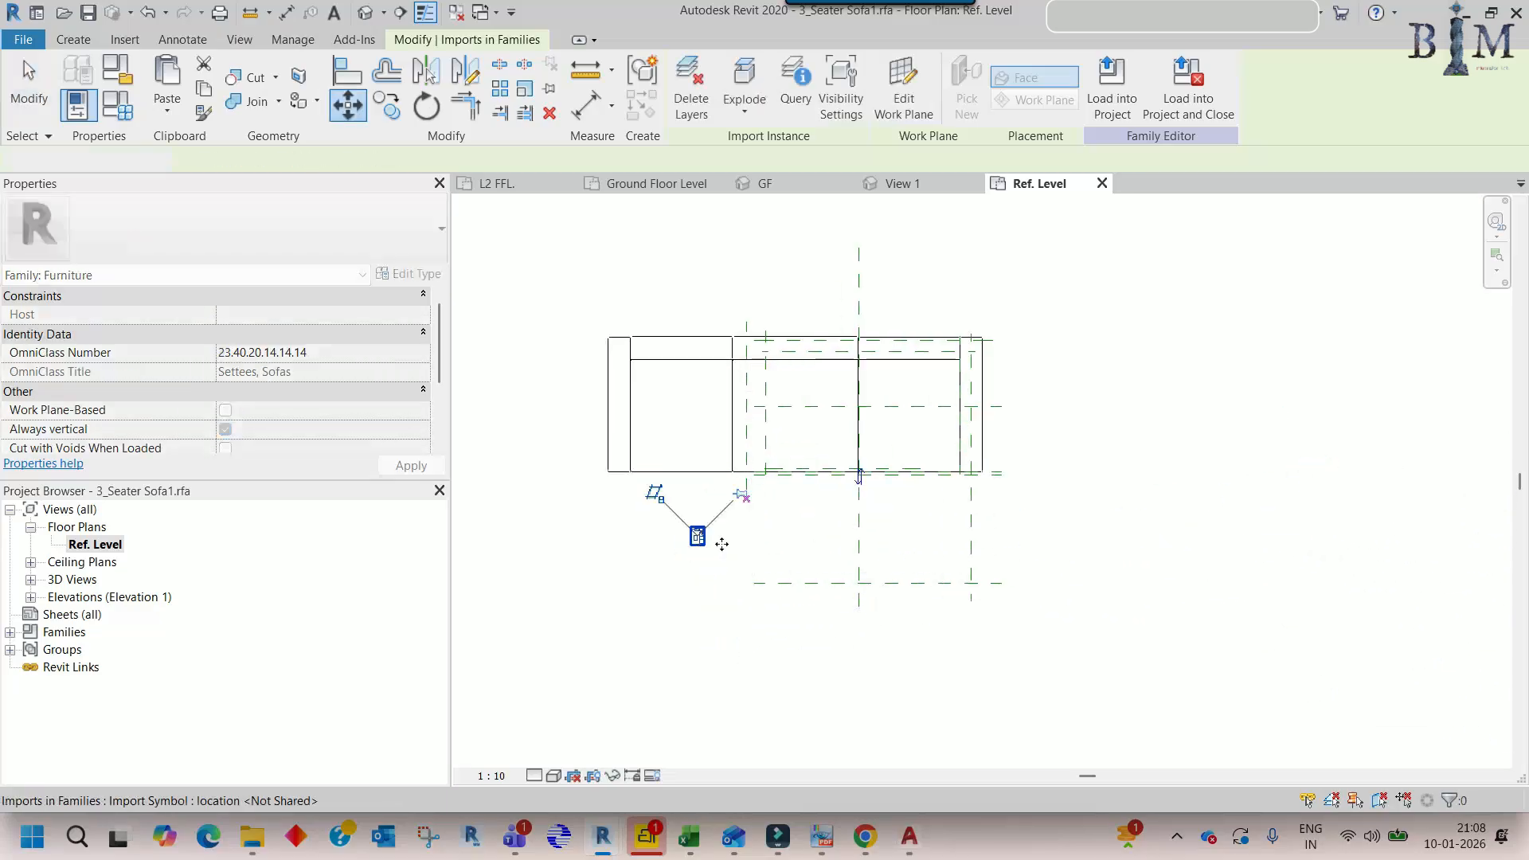
left_click(649, 327)
- Check the length of the drawing room's three-seater outline in Home Architecture's Ground Floor Level plan and return to the family's Ref. Level plan
left_click(646, 184)
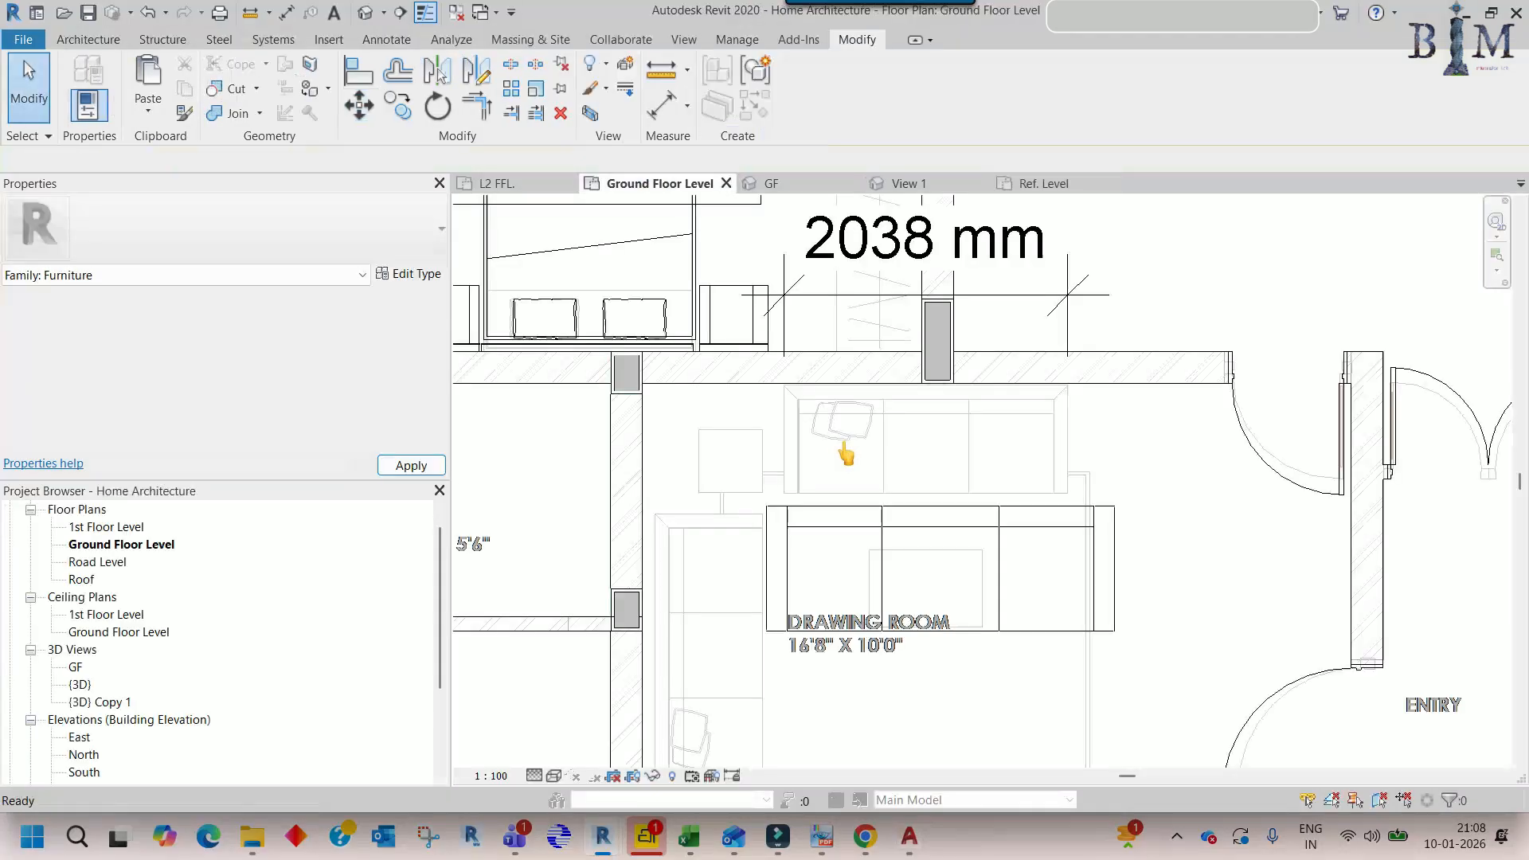
key("d")
key("i")
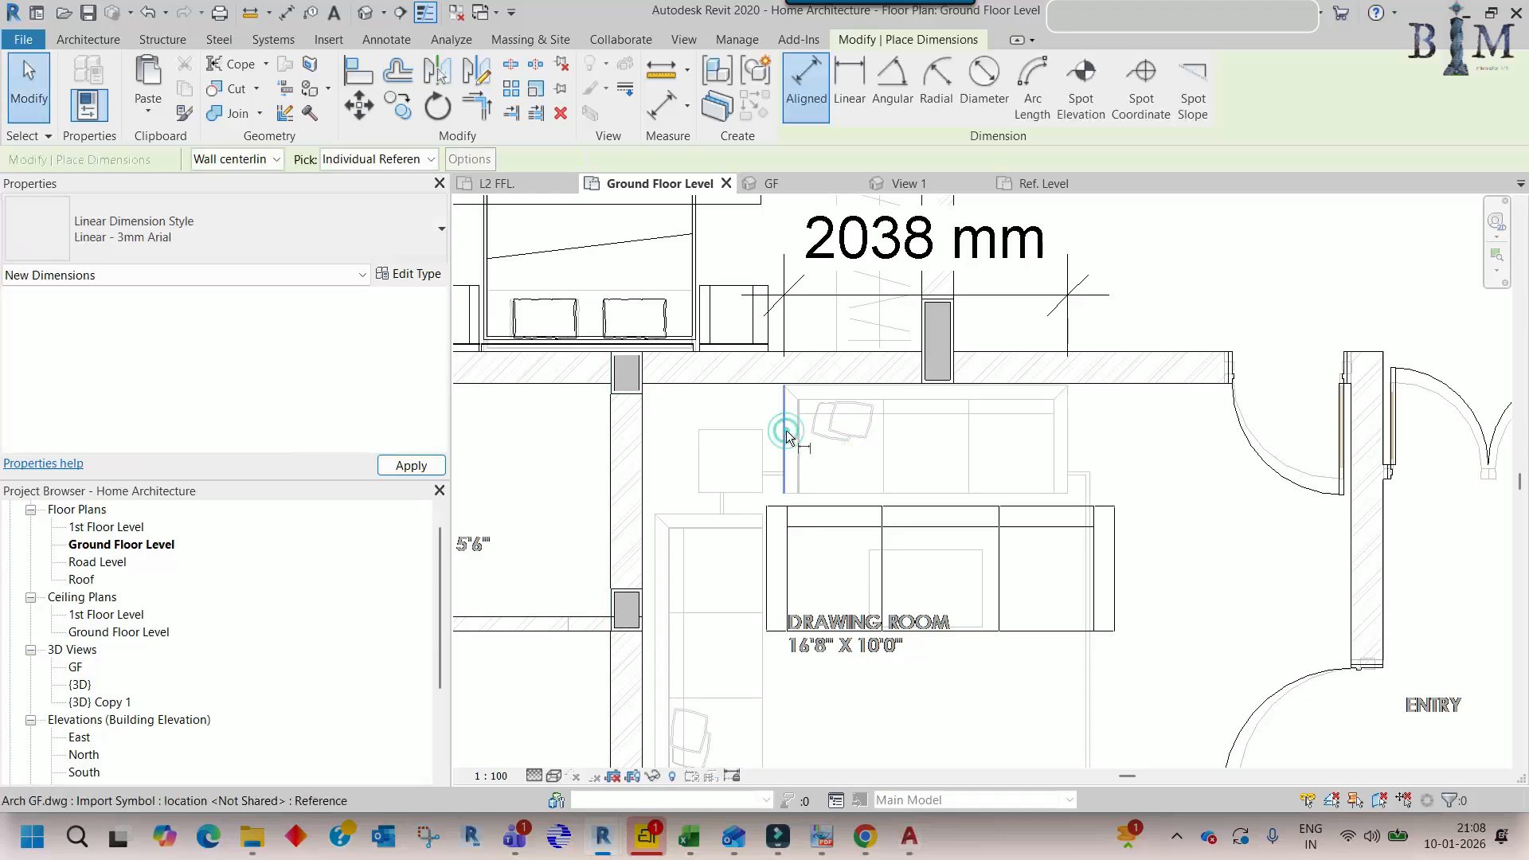
left_click(786, 430)
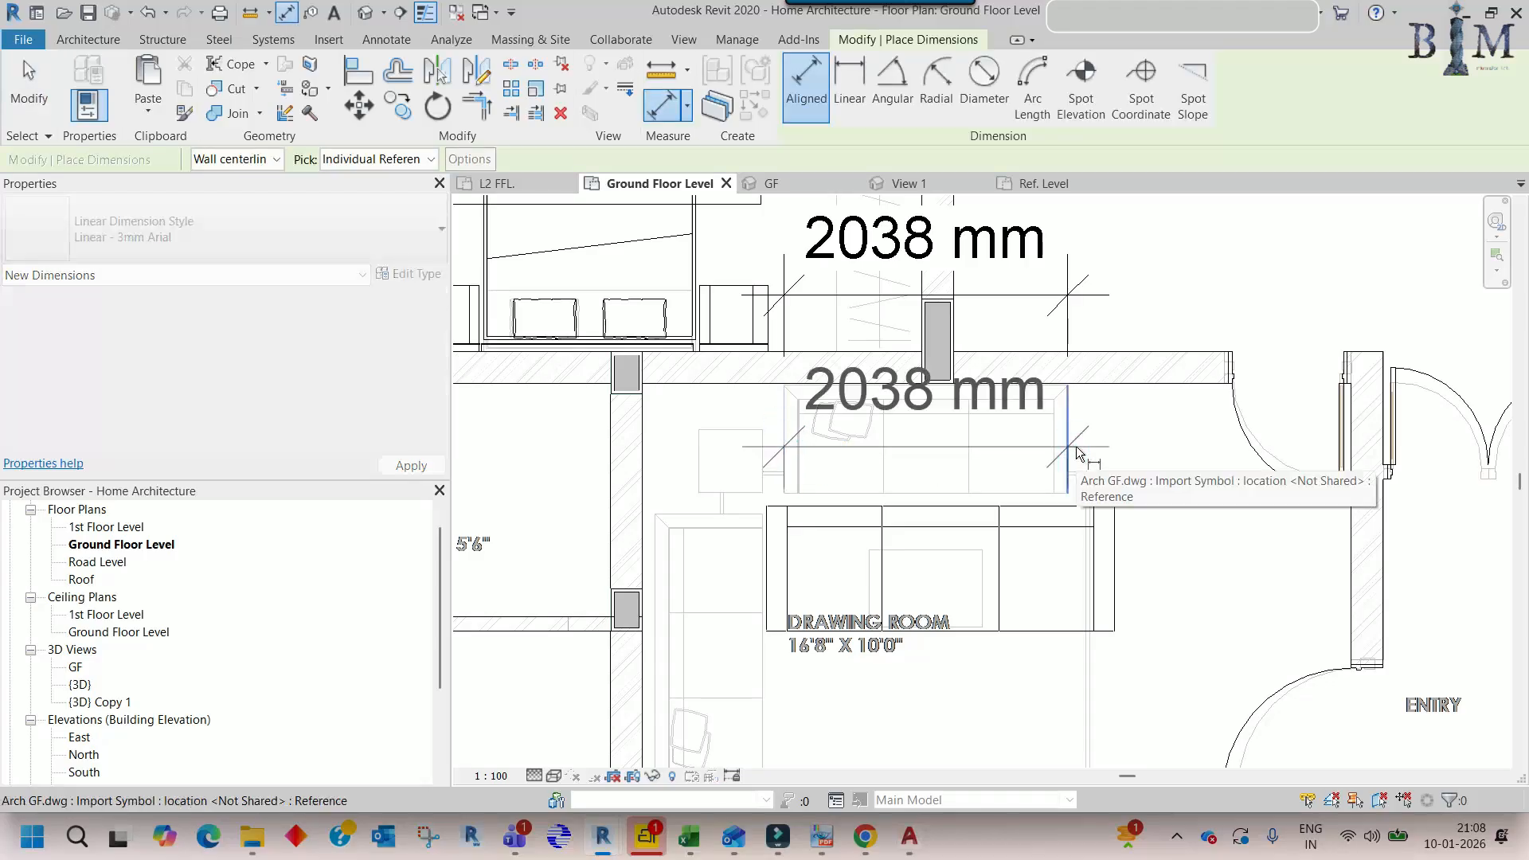
key("Escape")
key("Escape")
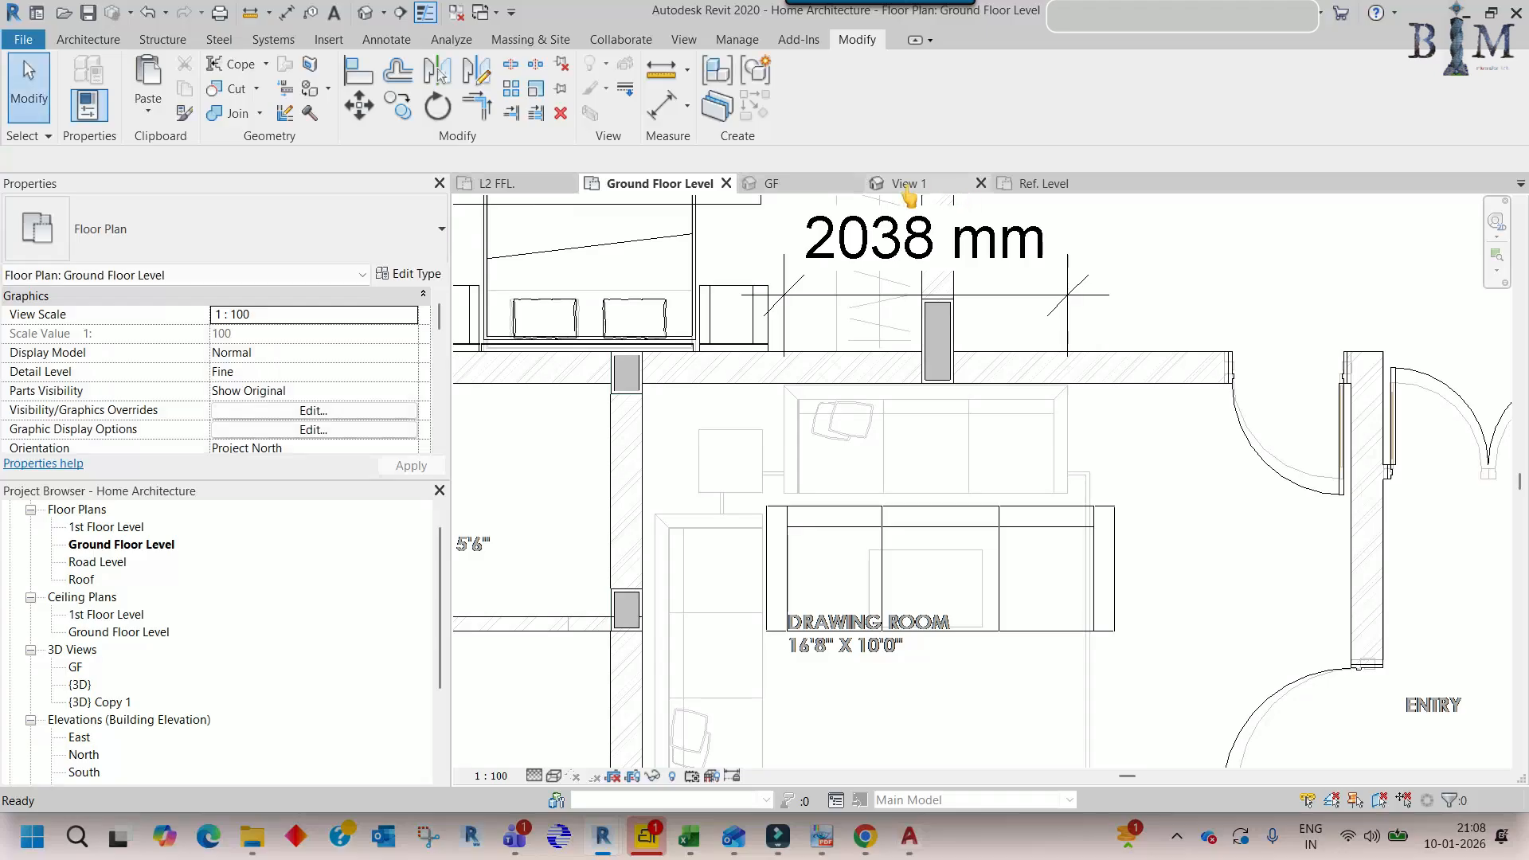
left_click(1037, 191)
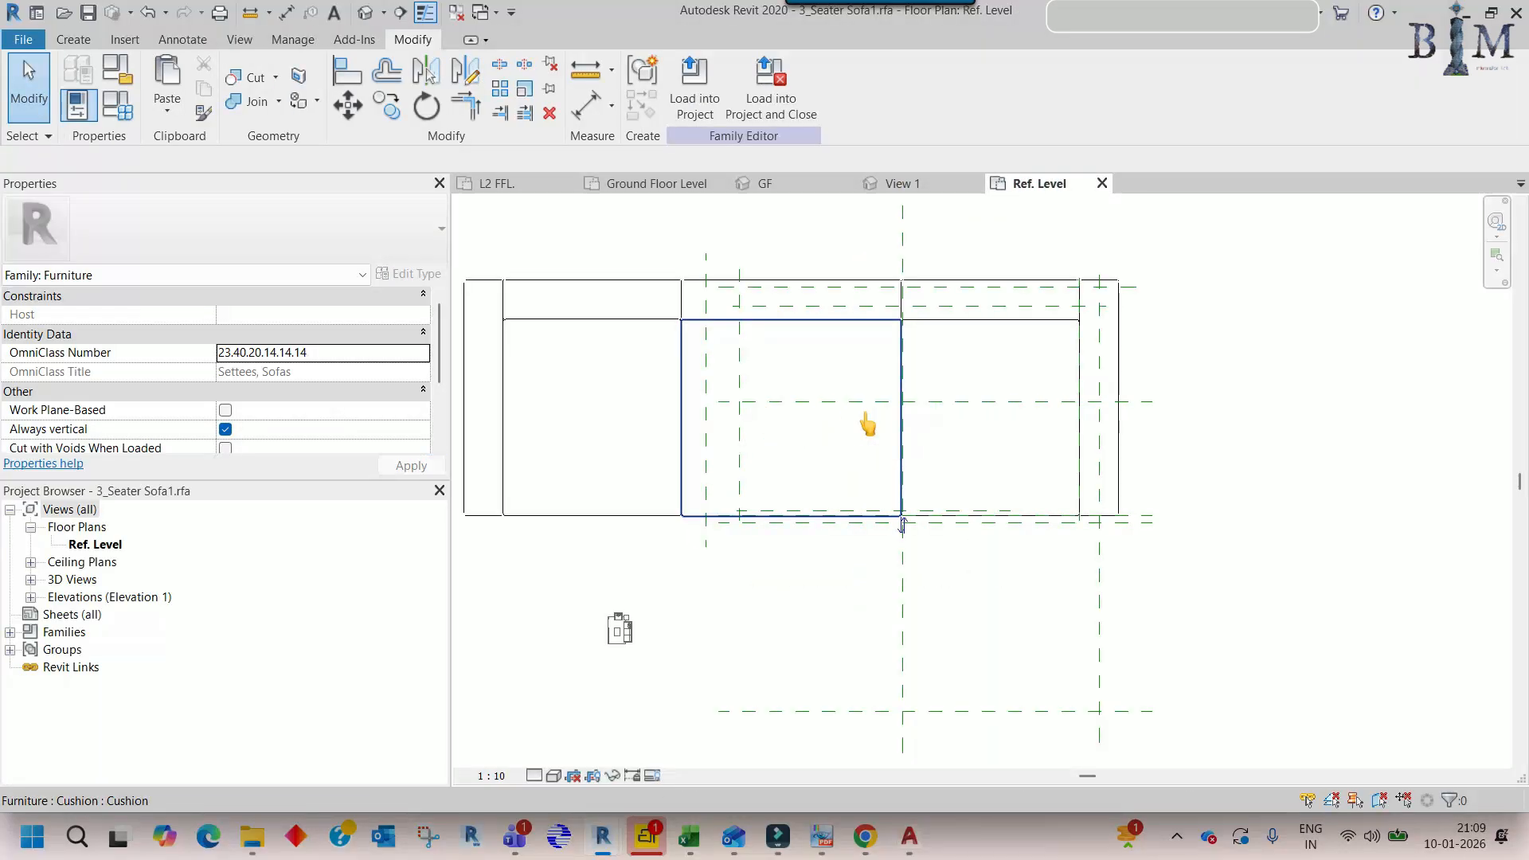
- Rotate the imported sofa.dwg by 90 degrees so its three-seater runs horizontally with its back facing up
scroll(866, 414, "down", 3)
scroll(707, 565, "up", 8)
left_click(726, 544)
key("r")
key("o")
left_click(825, 495)
type("90")
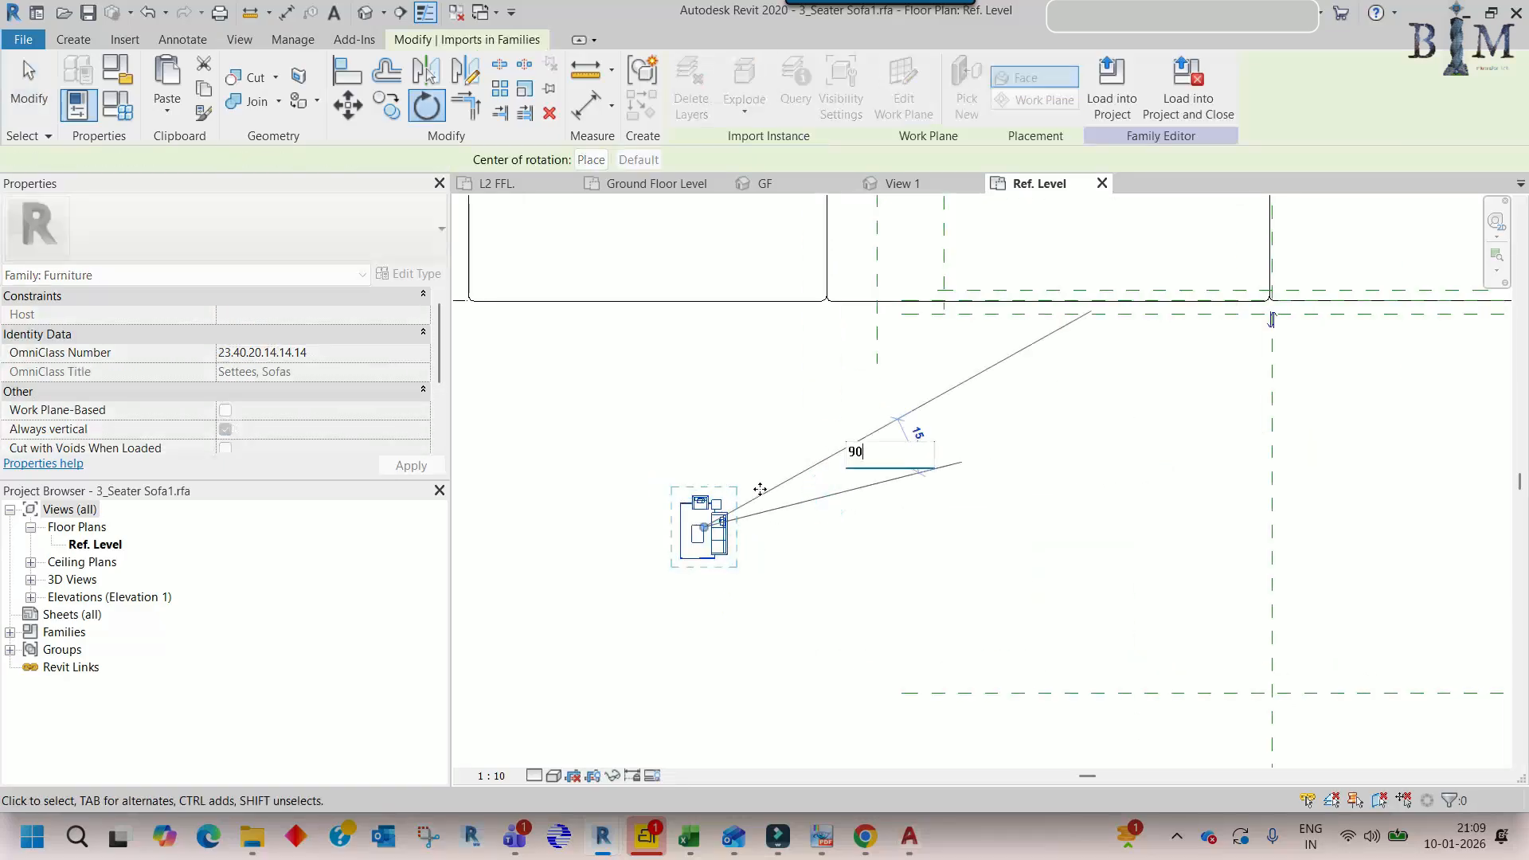
key("Return")
scroll(677, 525, "up", 5)
left_click(772, 517)
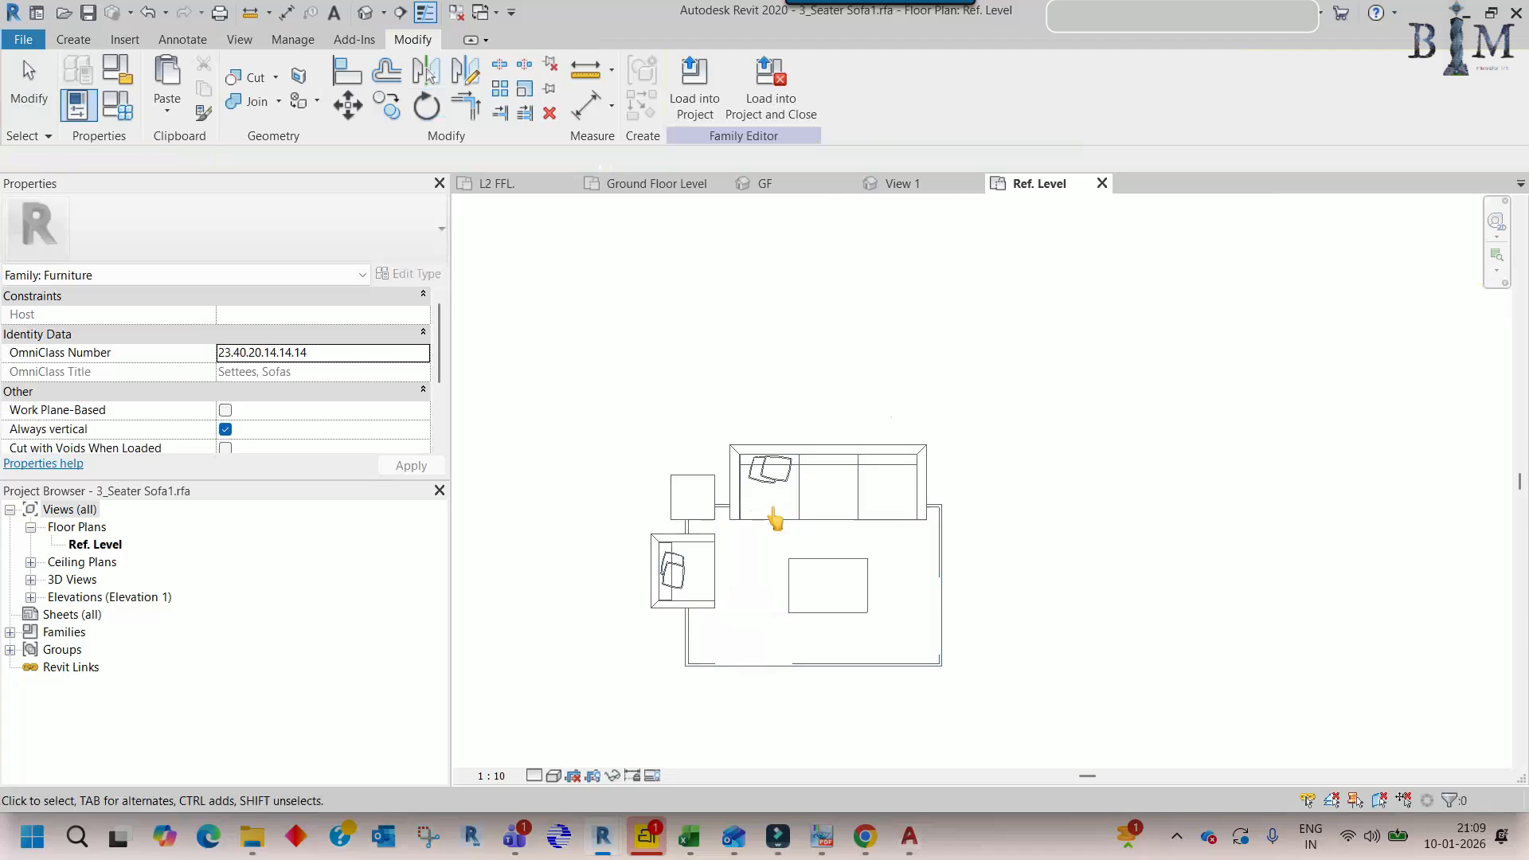
- Draw a 2038 mm horizontal model line from the midpoint of the imported three-seater's left edge, and a short vertical line down from its end
key("l")
key("i")
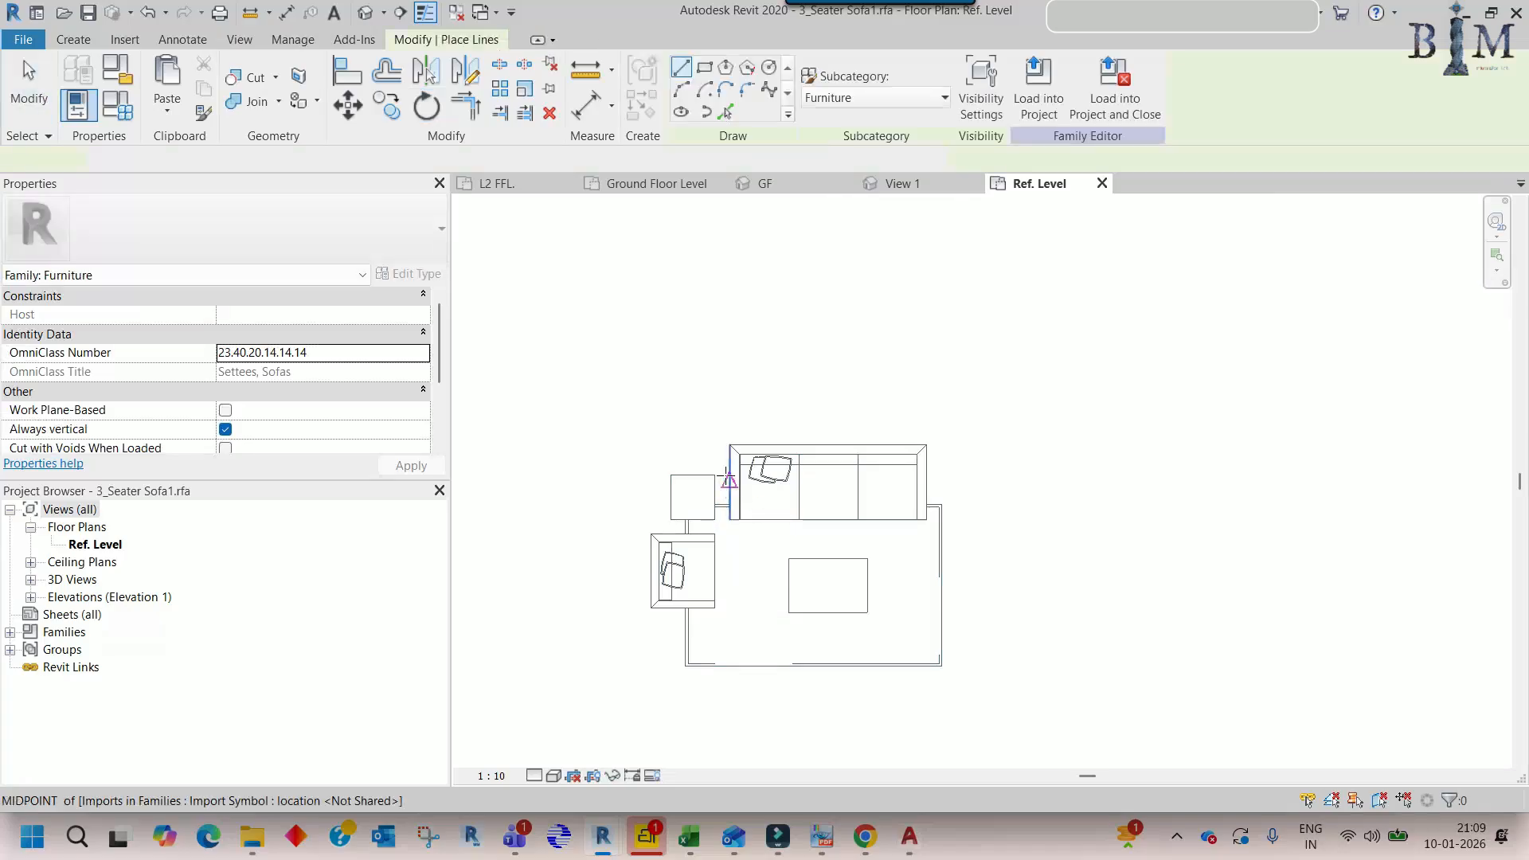
left_click(728, 482)
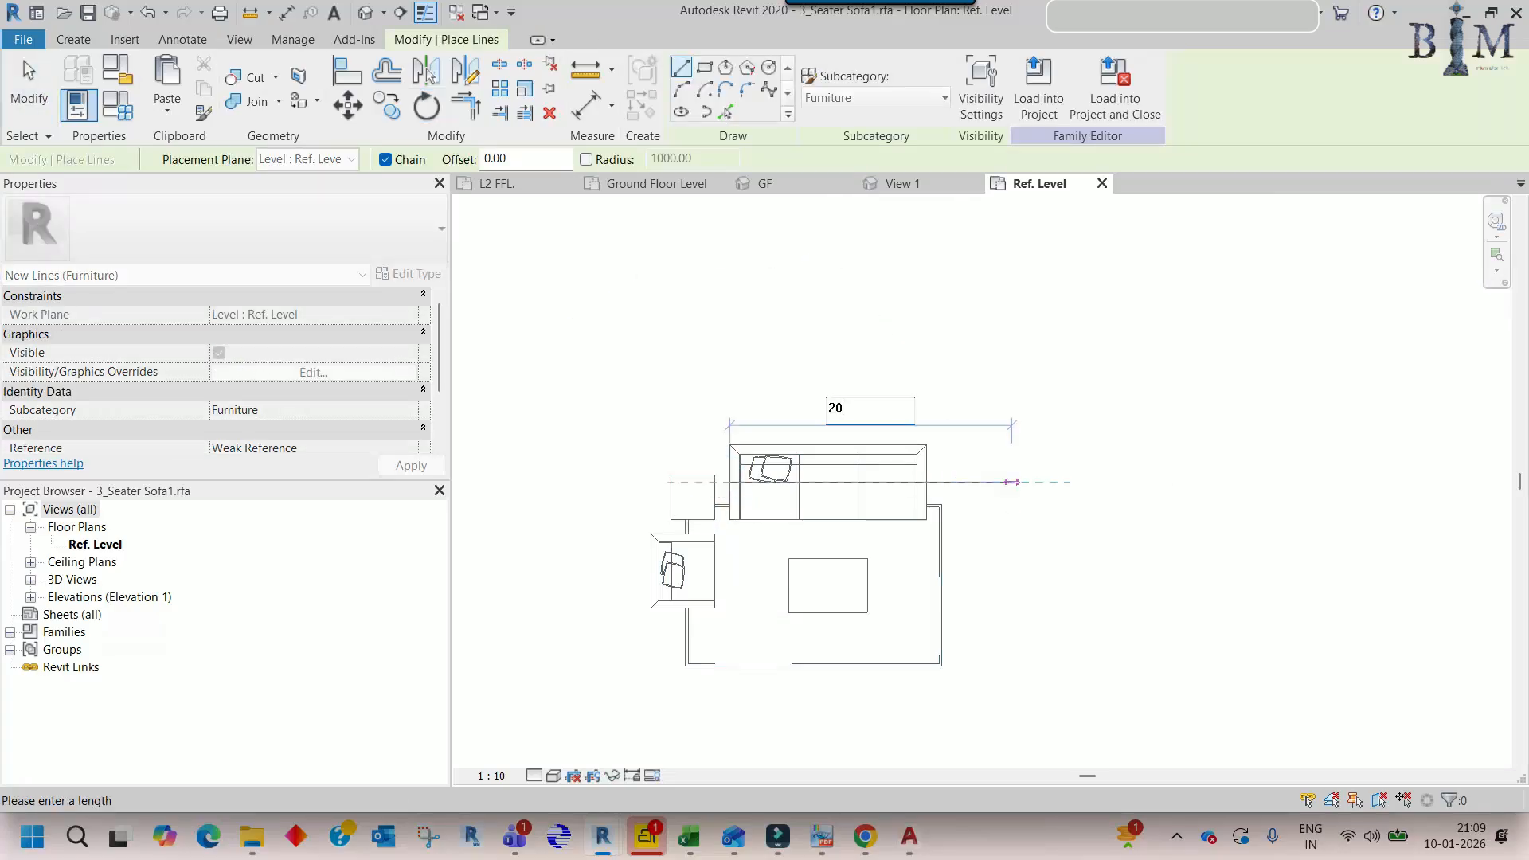
key("Return")
scroll(1009, 487, "down", 7)
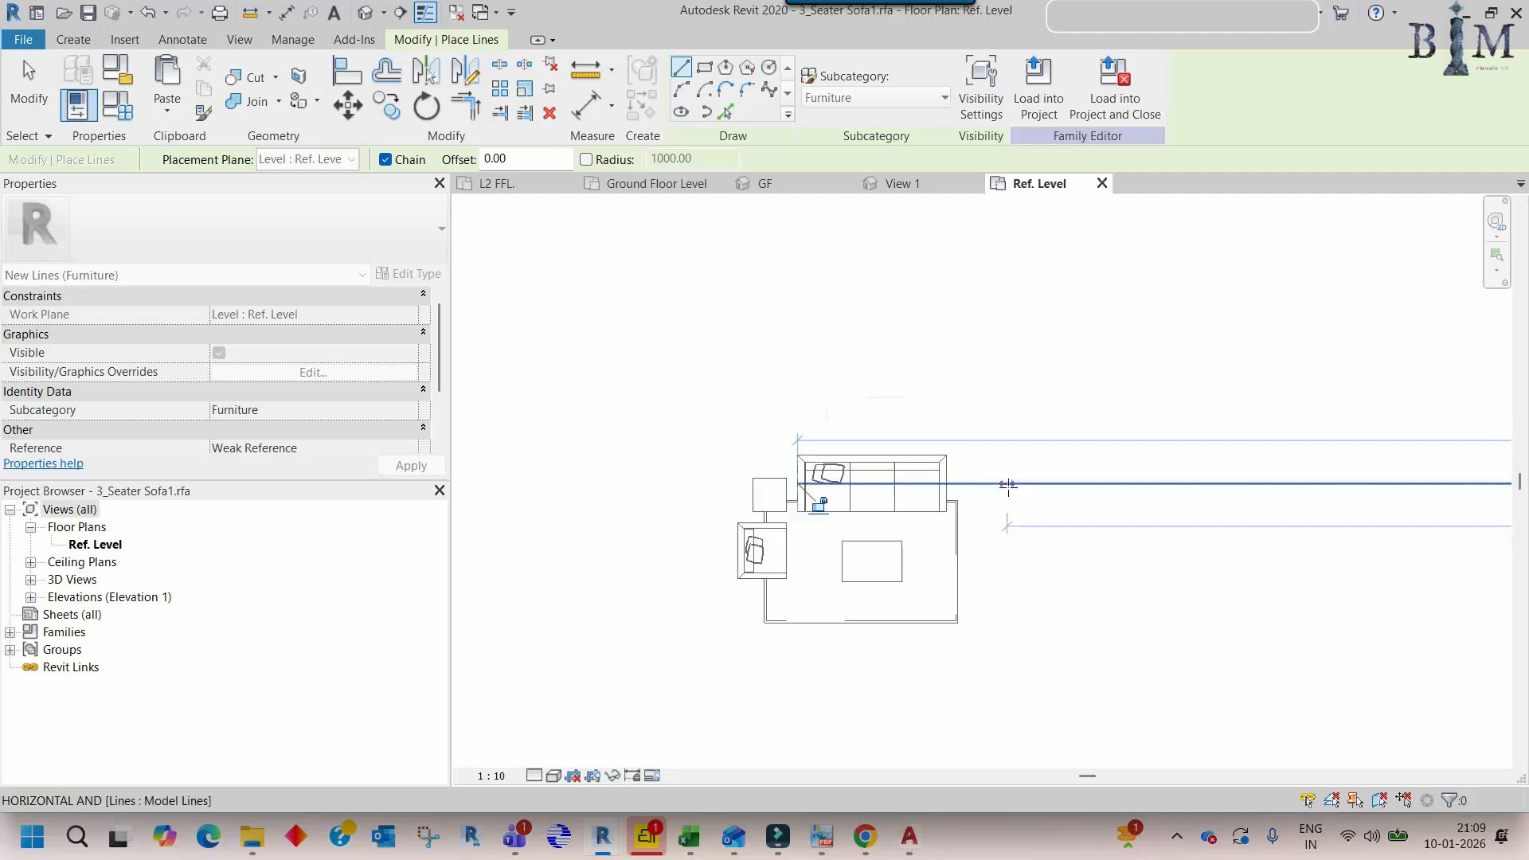
middle_click_drag(1107, 501, 692, 437)
left_click(1294, 424)
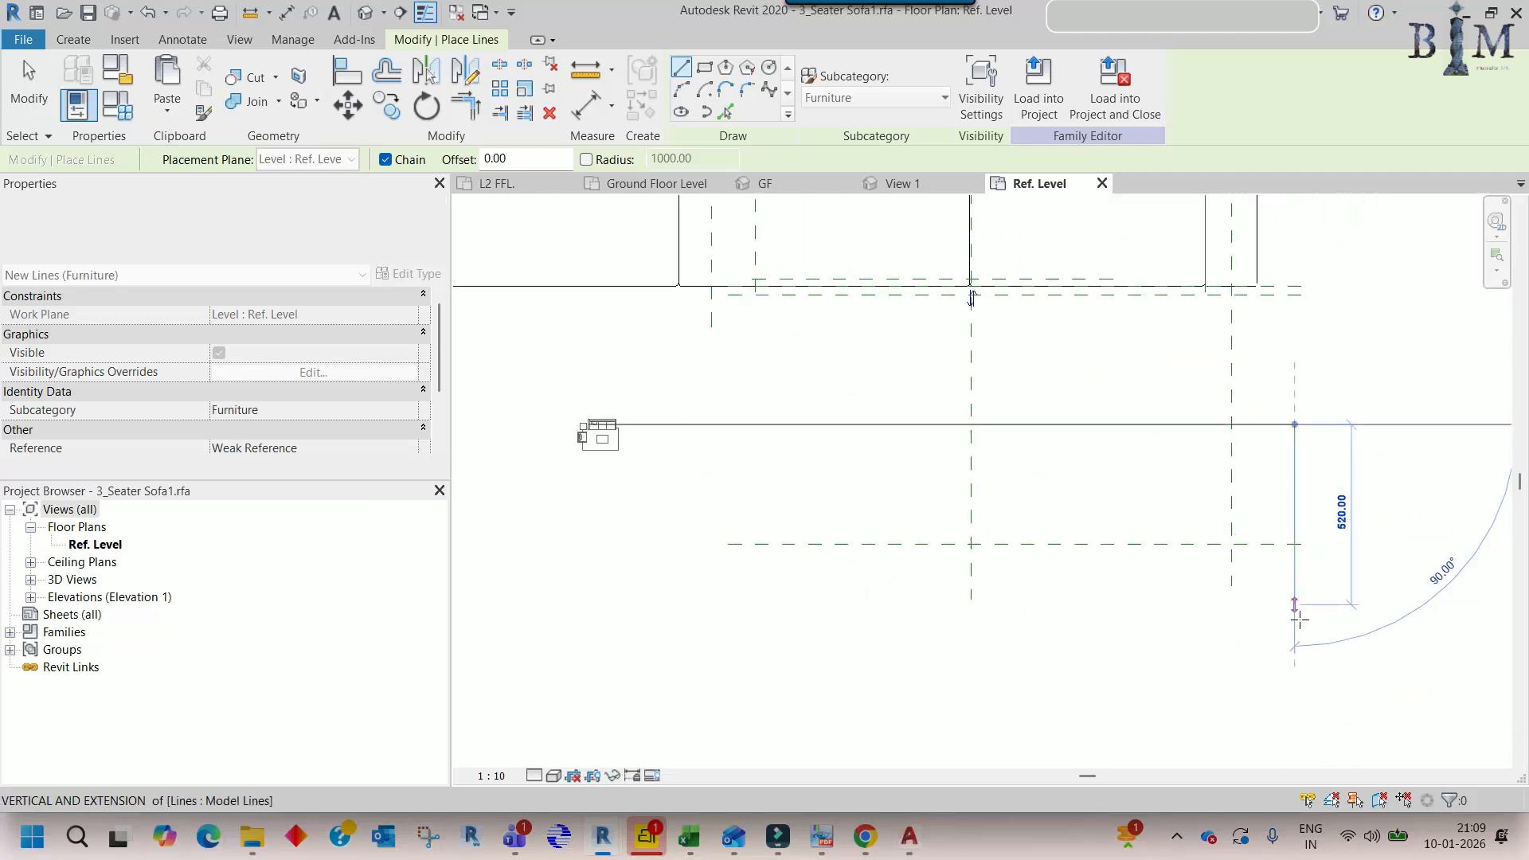
left_click(1294, 631)
key("Escape")
key("Escape")
- Scale the imported sofa.dwg graphically from the three-seater's left edge so its length matches the horizontal reference line
left_click(591, 451)
scroll(589, 436, "up", 6)
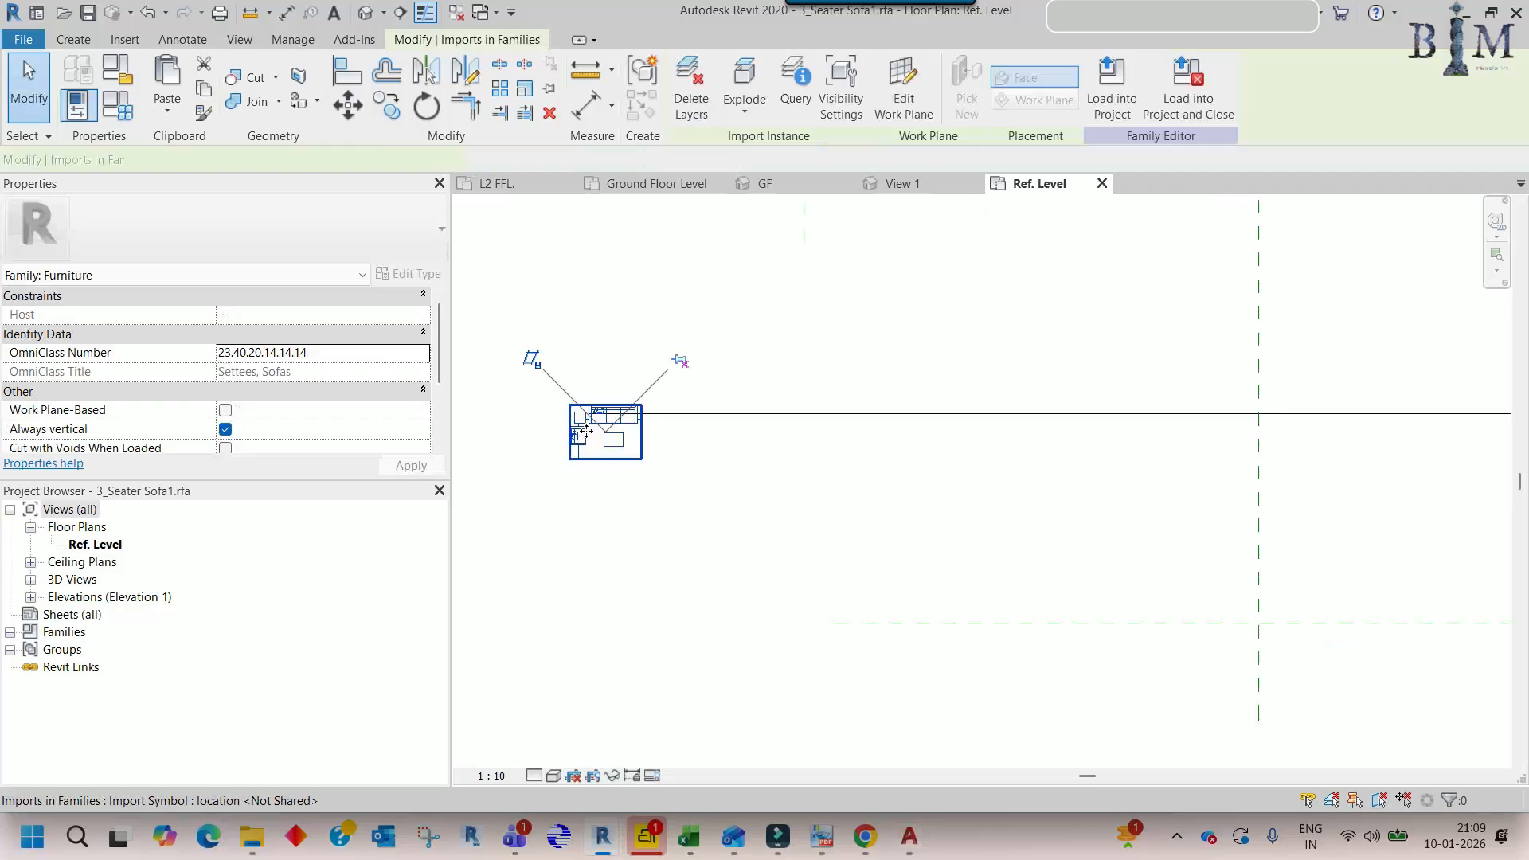
key("r")
key("e")
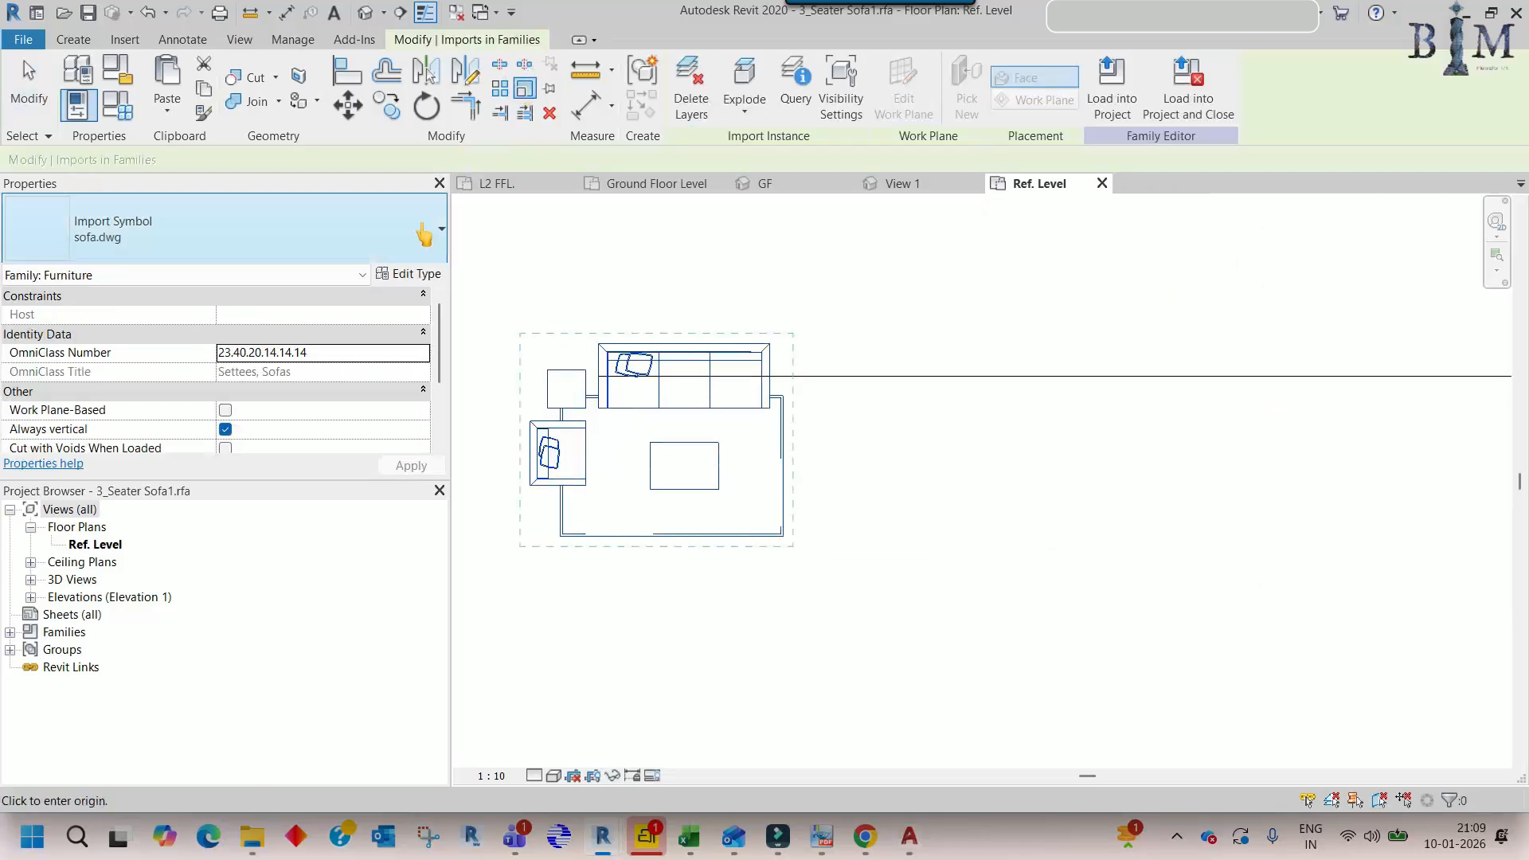
scroll(575, 380, "up", 4)
left_click(618, 375)
scroll(615, 374, "down", 3)
left_click(809, 374)
scroll(765, 379, "down", 2)
middle_click_drag(1051, 382, 569, 394)
middle_click_drag(1288, 390, 747, 407)
scroll(924, 390, "down", 2)
scroll(956, 399, "down", 2)
middle_click_drag(1094, 405, 727, 406)
left_click(981, 384)
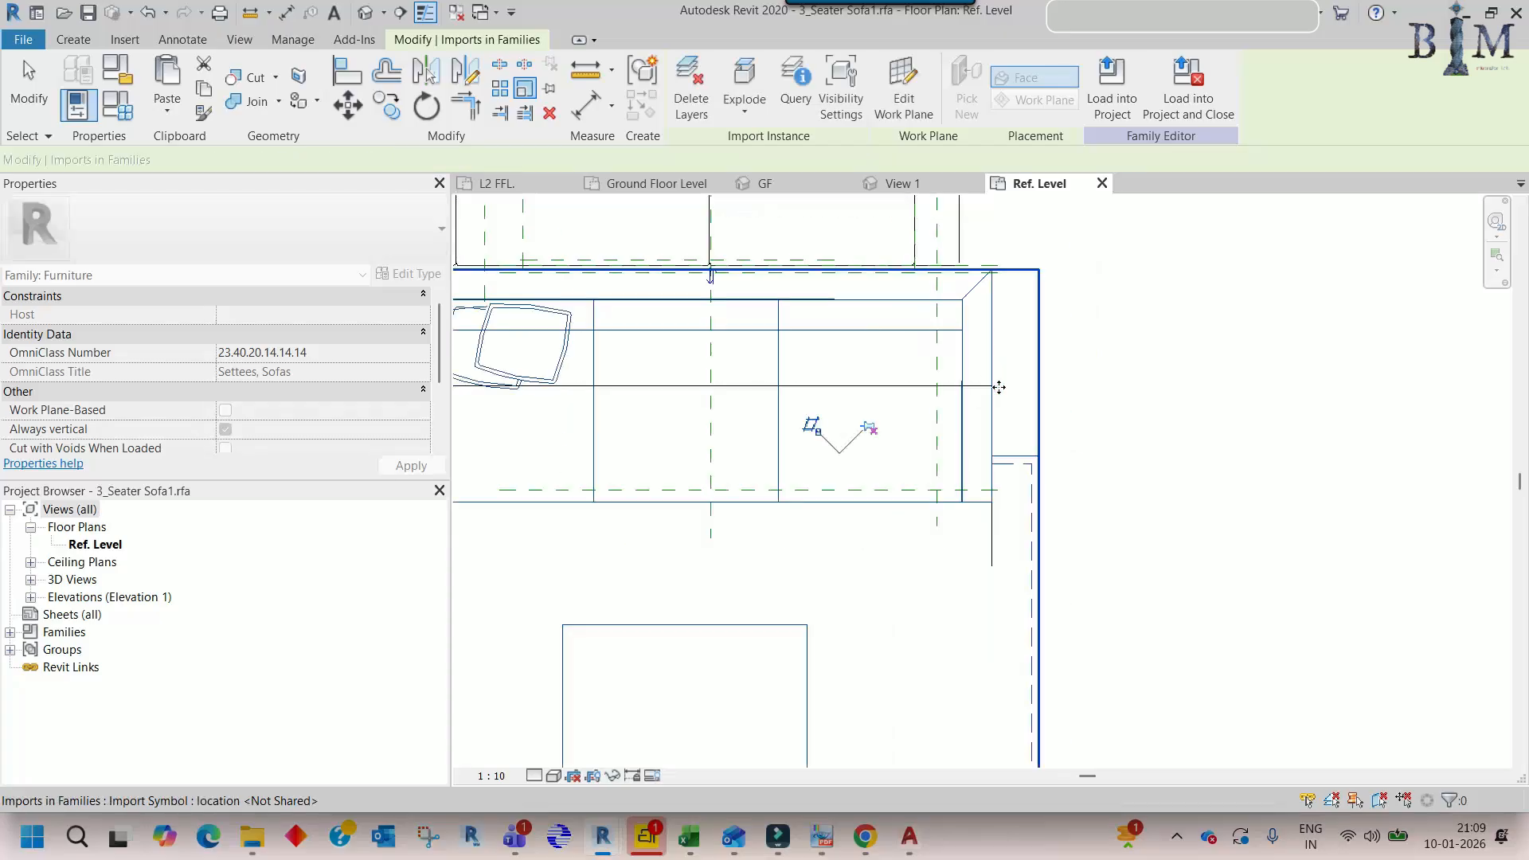
scroll(1007, 403, "down", 3)
key("Escape")
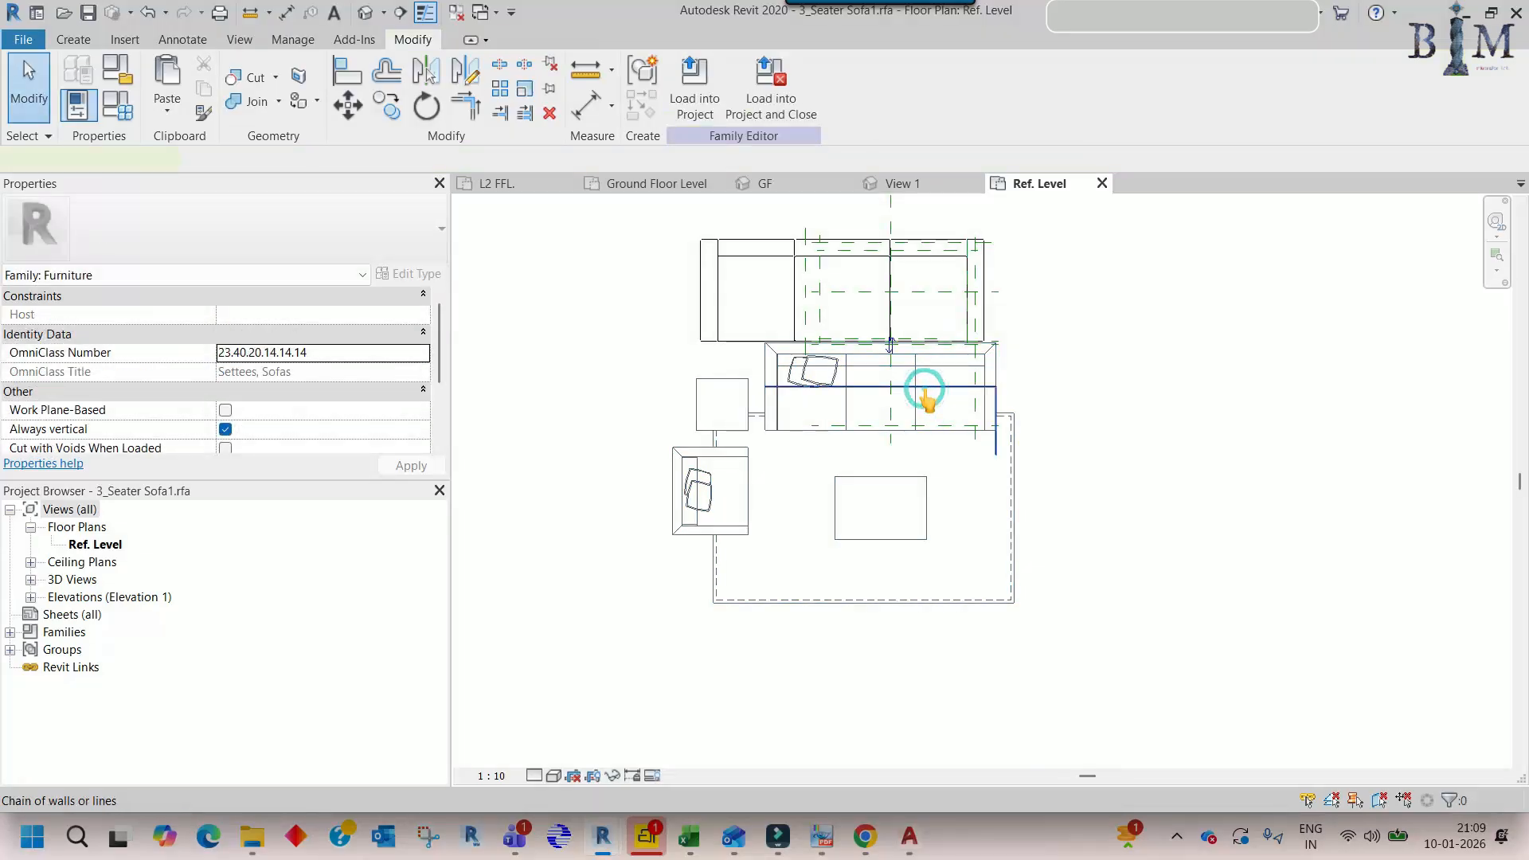
- Delete the horizontal and vertical reference lines drawn over the imported three-seater and select the import
left_click(884, 383)
middle_click_drag(804, 440, 821, 542)
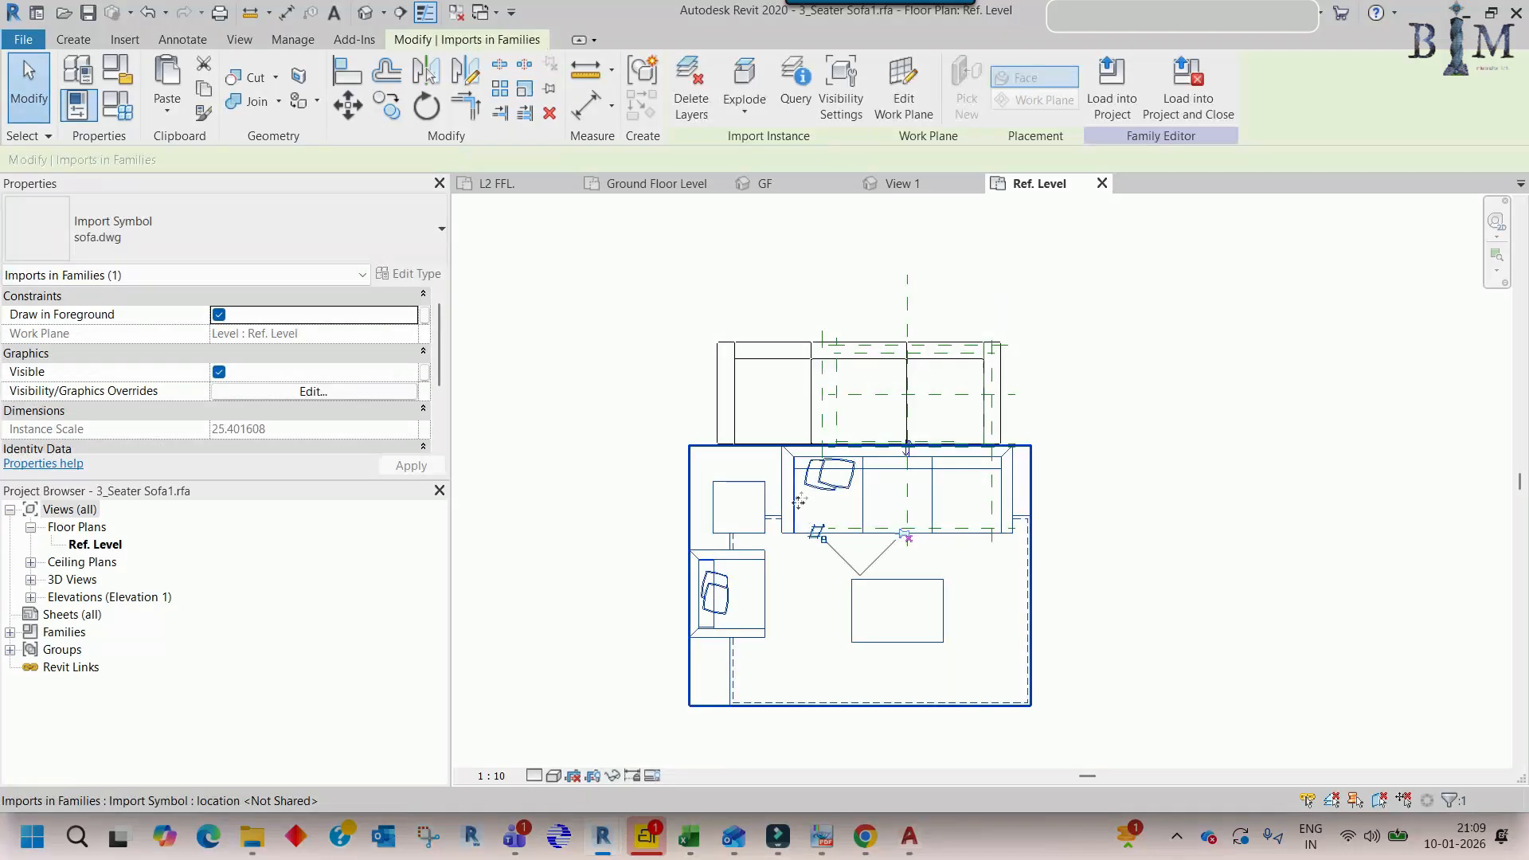
- Move the imported sofa.dwg downward, clear of the family's sofa geometry
key("m")
key("v")
scroll(879, 443, "up", 3)
left_click(932, 446)
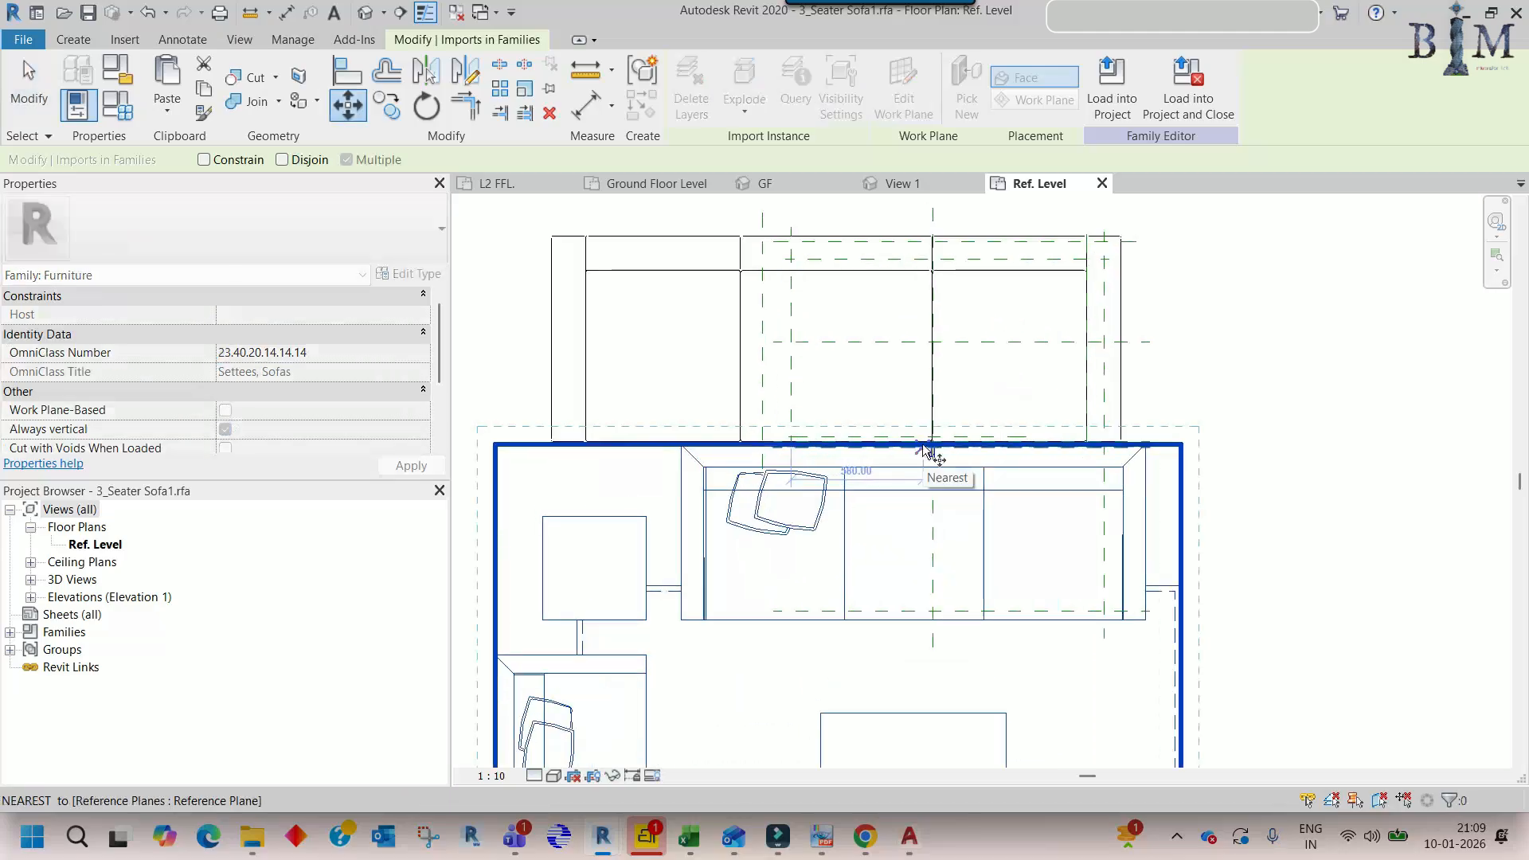
left_click(902, 609)
middle_click_drag(903, 609, 872, 438)
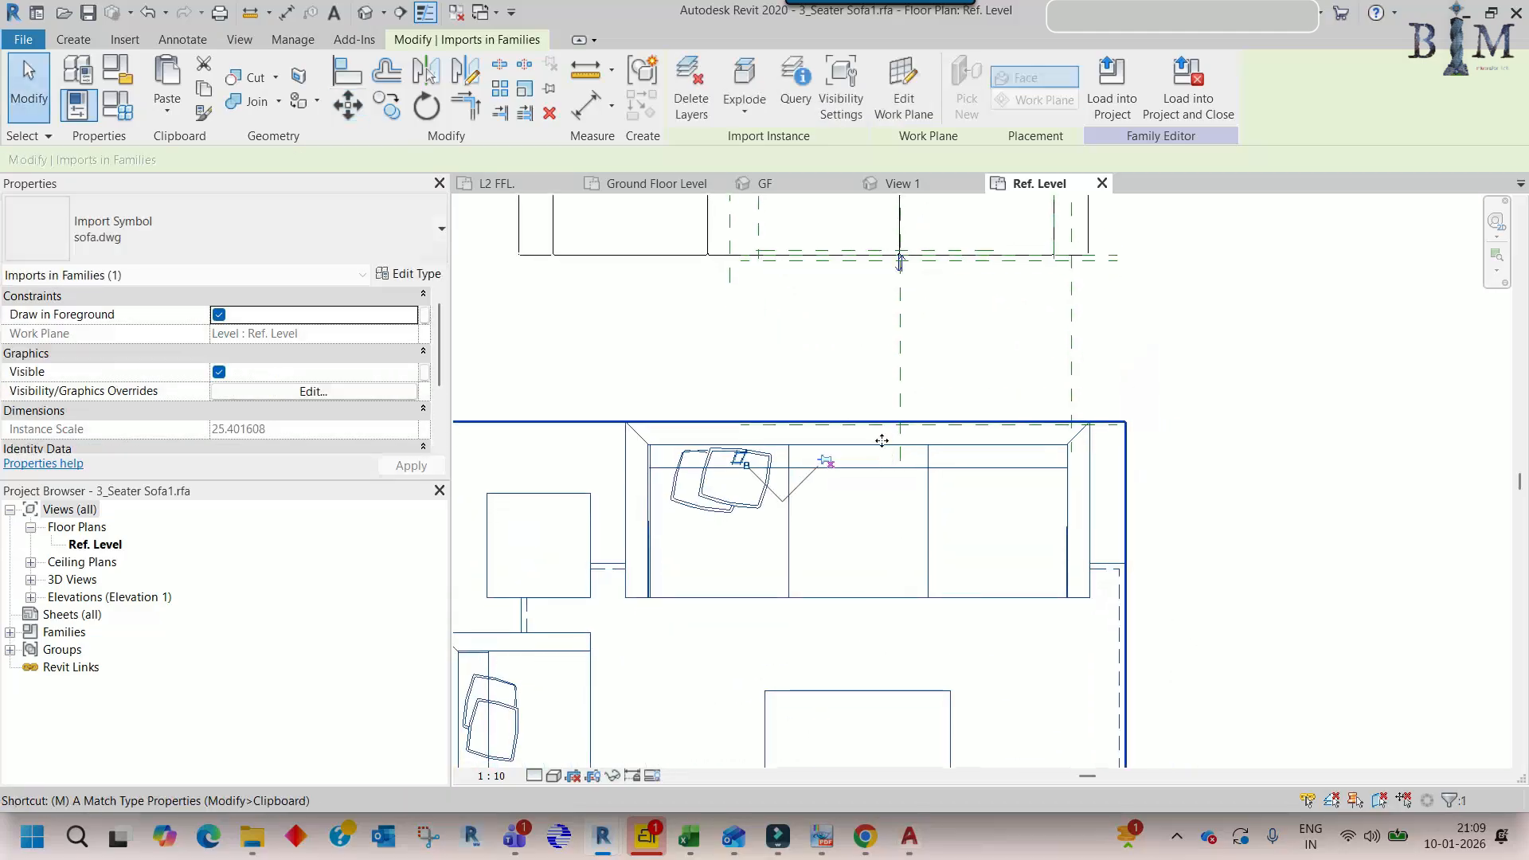
- Move the imported sofa.dwg so the middle of its three-seater's back edge meets the centre of the family sofa's back edge
key("m")
key("v")
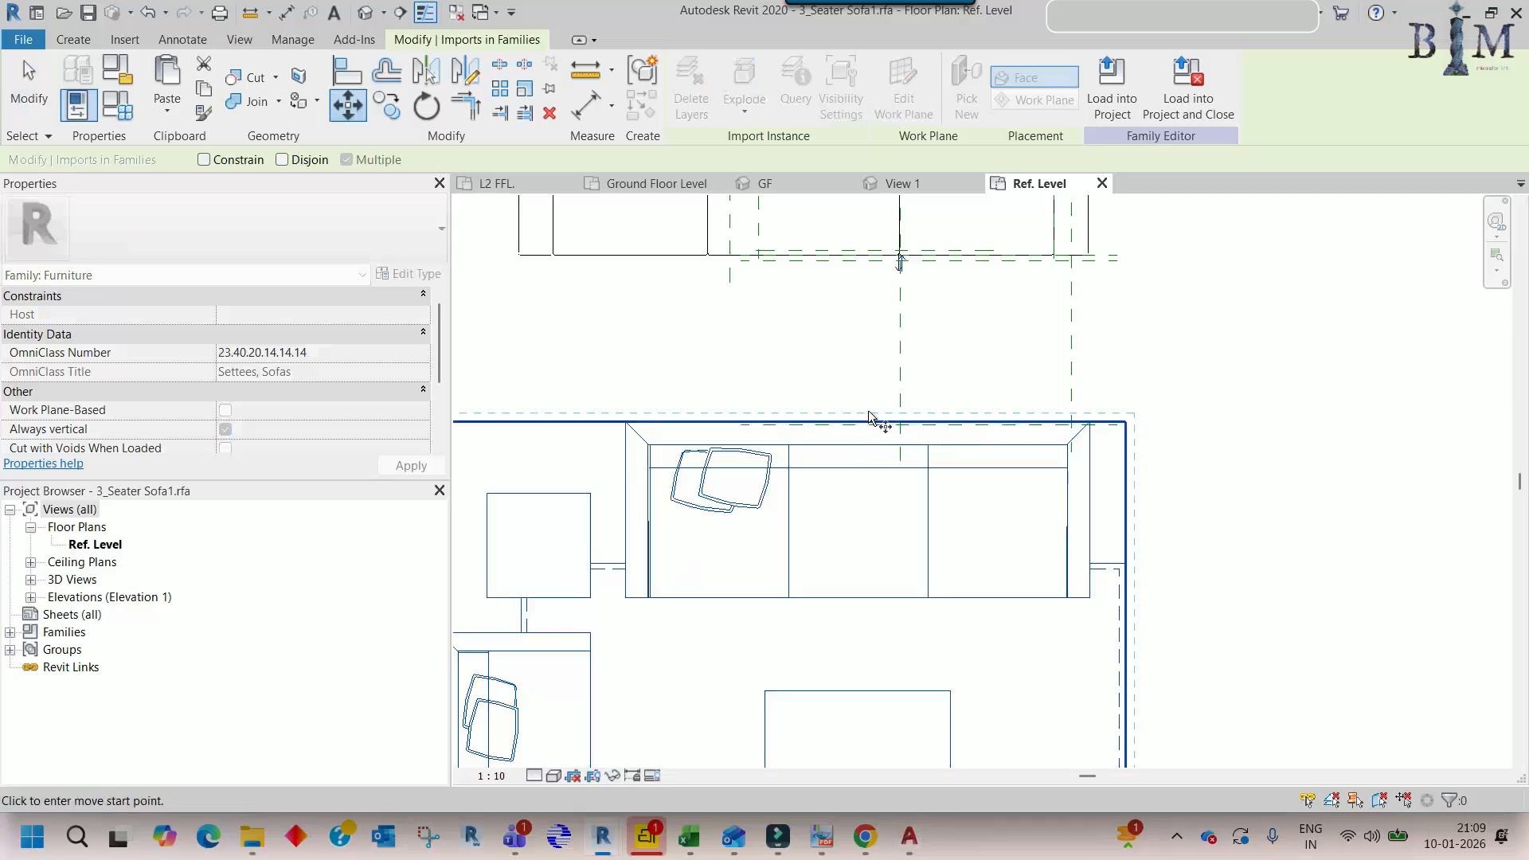
left_click(860, 419)
scroll(862, 419, "down", 3)
middle_click_drag(862, 436, 870, 585)
scroll(829, 312, "up", 4)
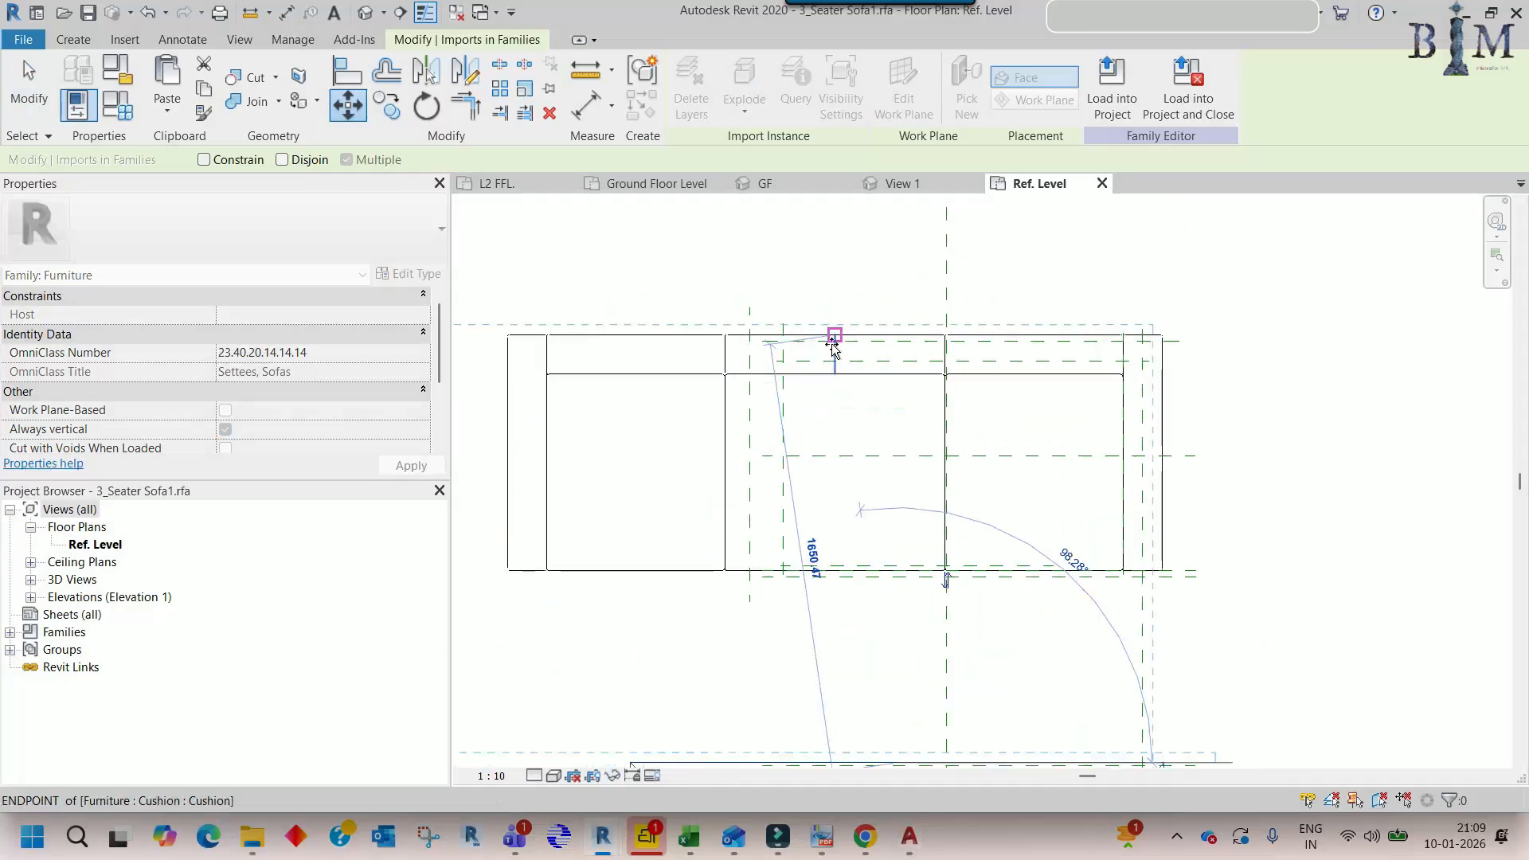
left_click(834, 337)
scroll(834, 338, "down", 3)
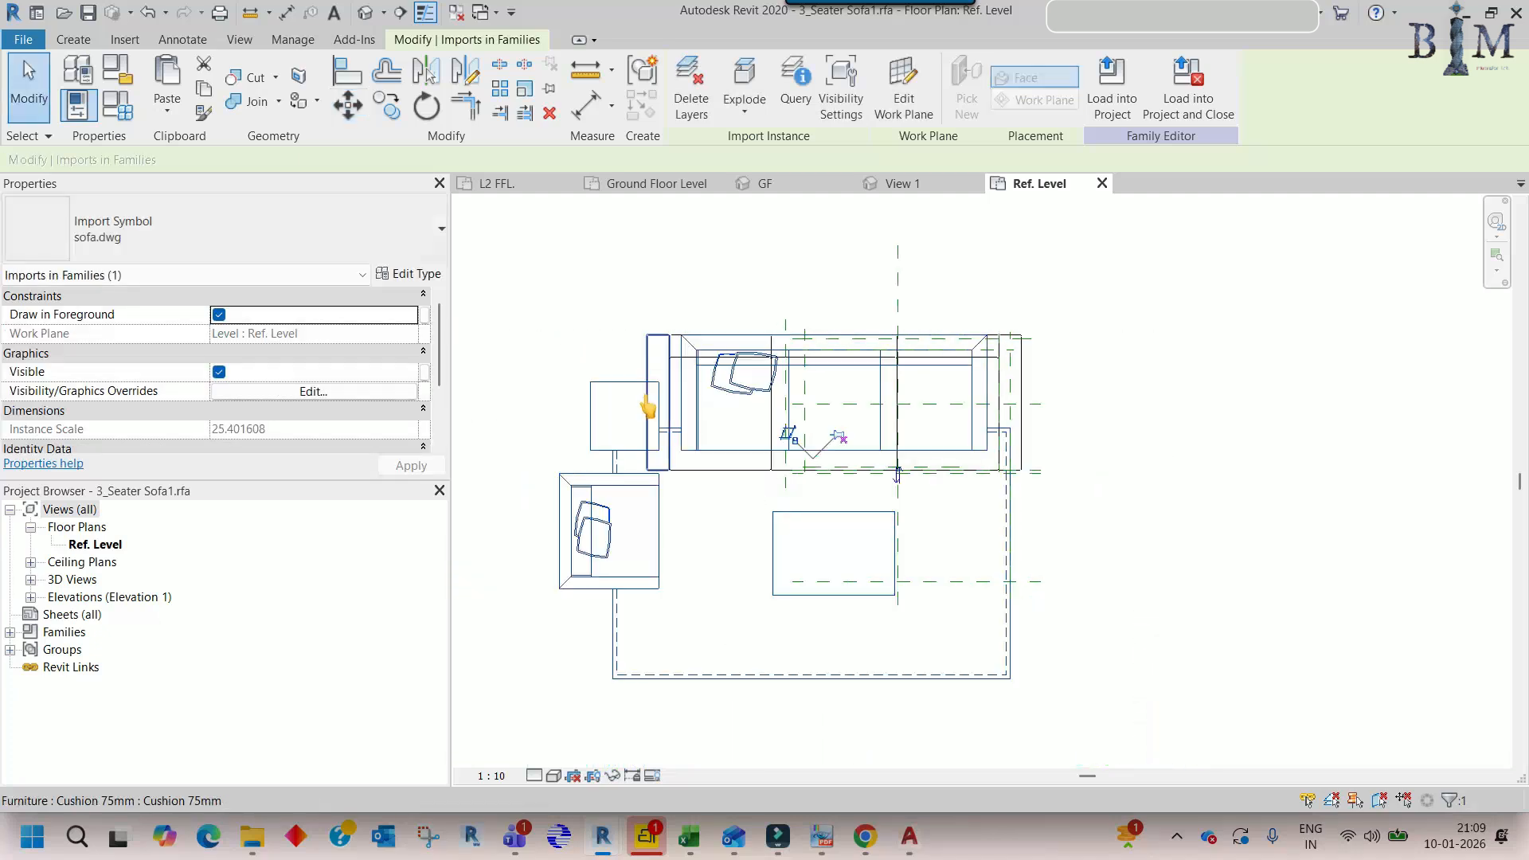
scroll(648, 402, "up", 2)
key("Escape")
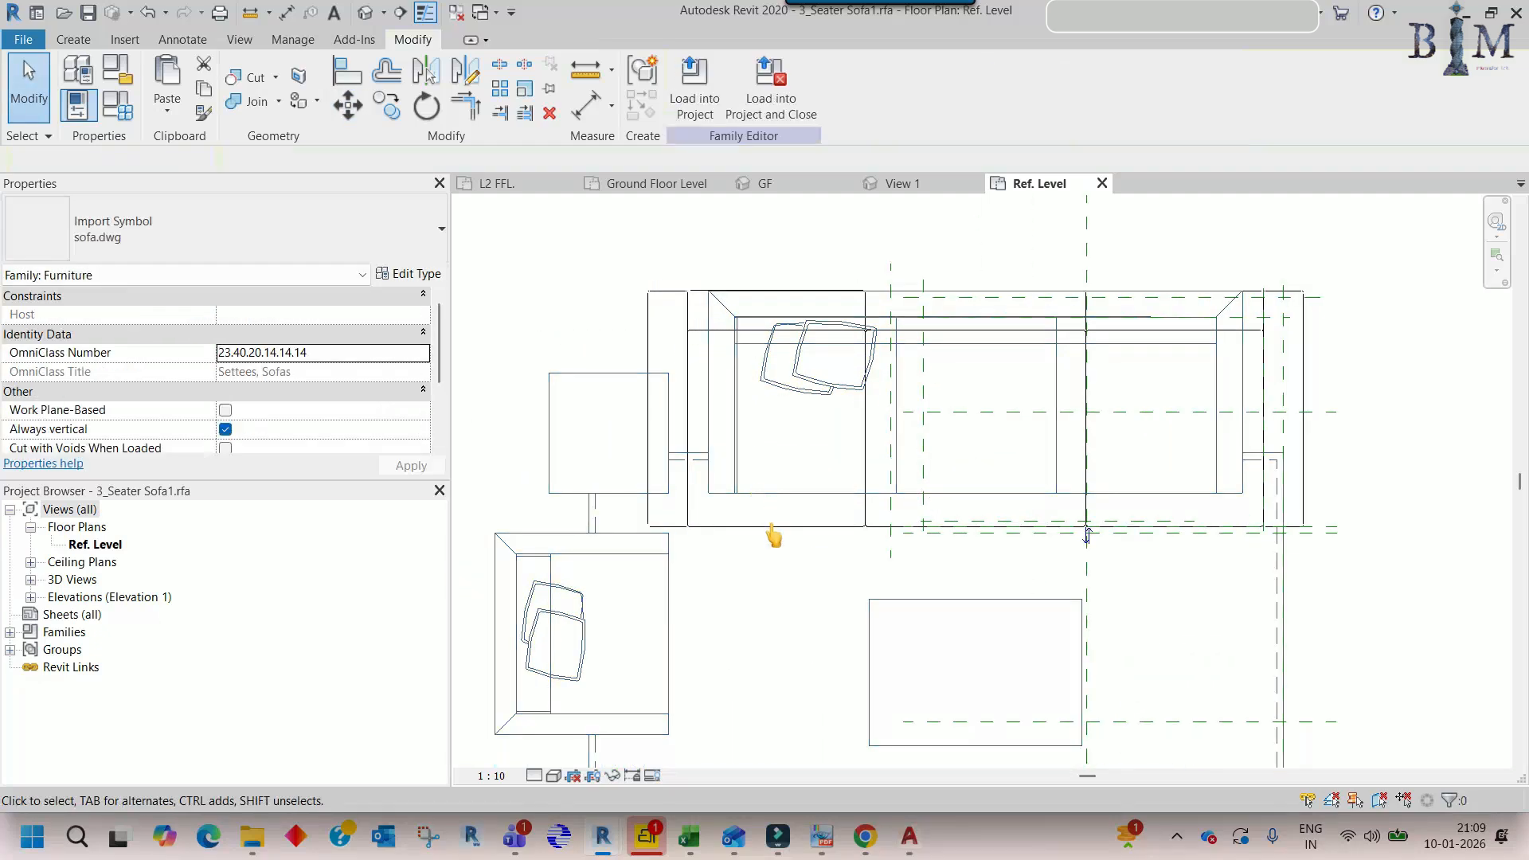
- Resize the left back cushion so its left end and front edge match the imported three-seater's outer left edge and backrest line
left_click(774, 522)
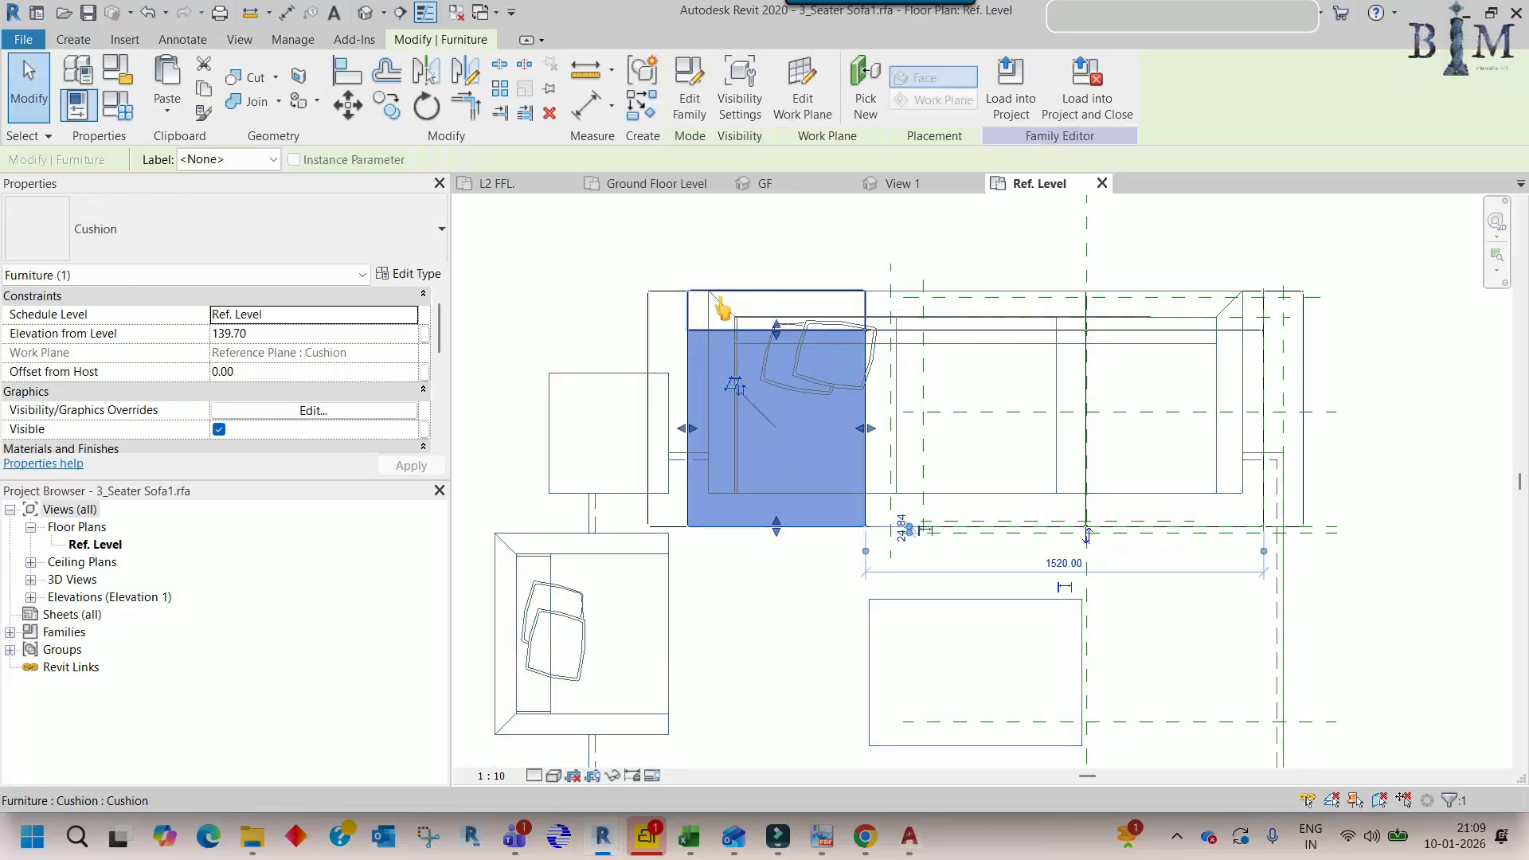
left_click(719, 301)
scroll(719, 301, "up", 3)
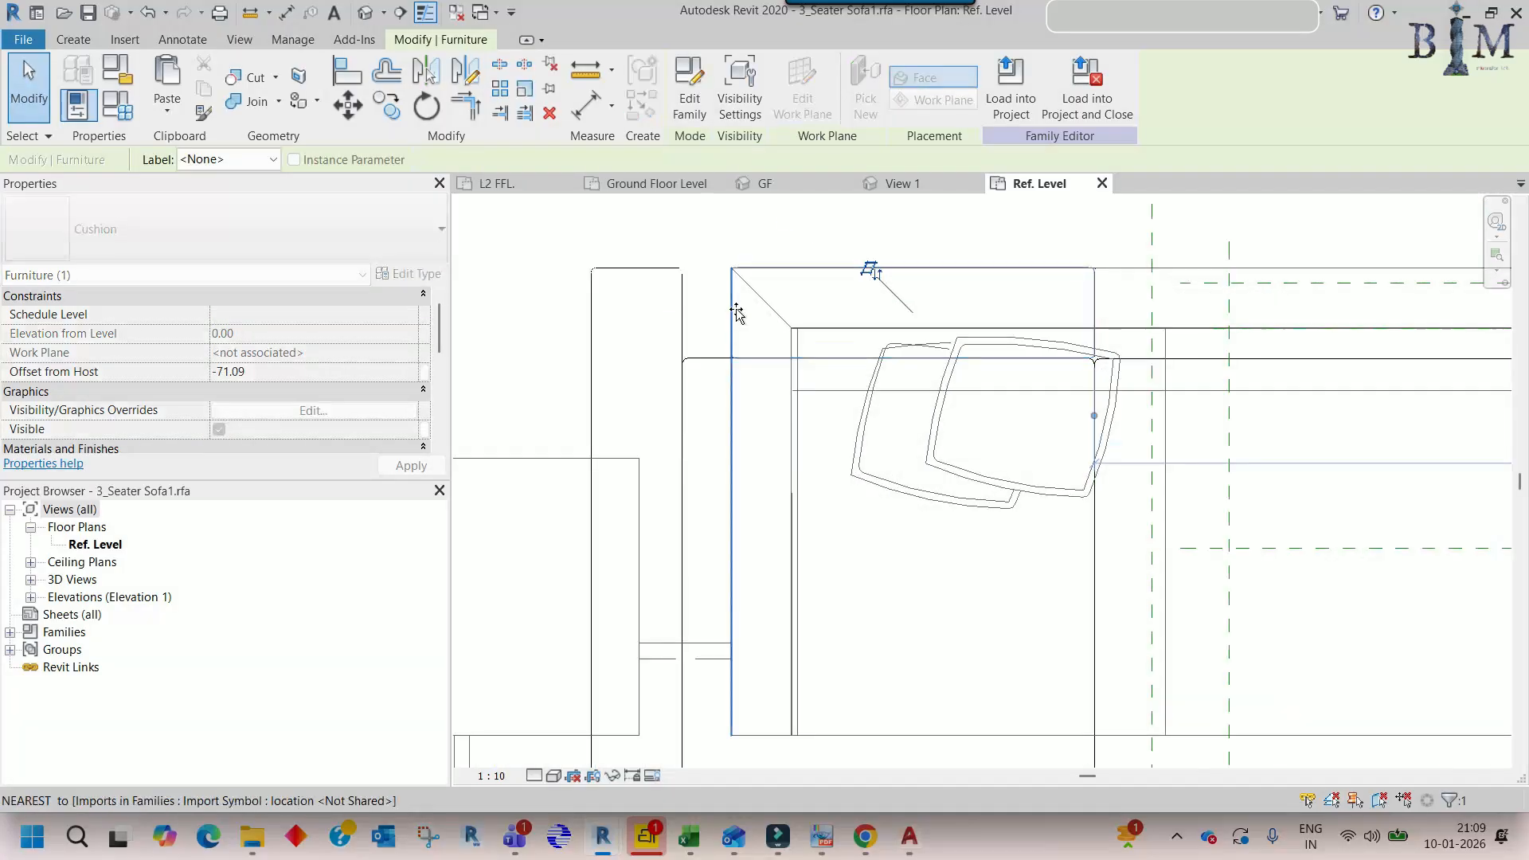
scroll(856, 345, "down", 2)
scroll(867, 350, "up", 2)
left_click_drag(879, 353, 877, 330)
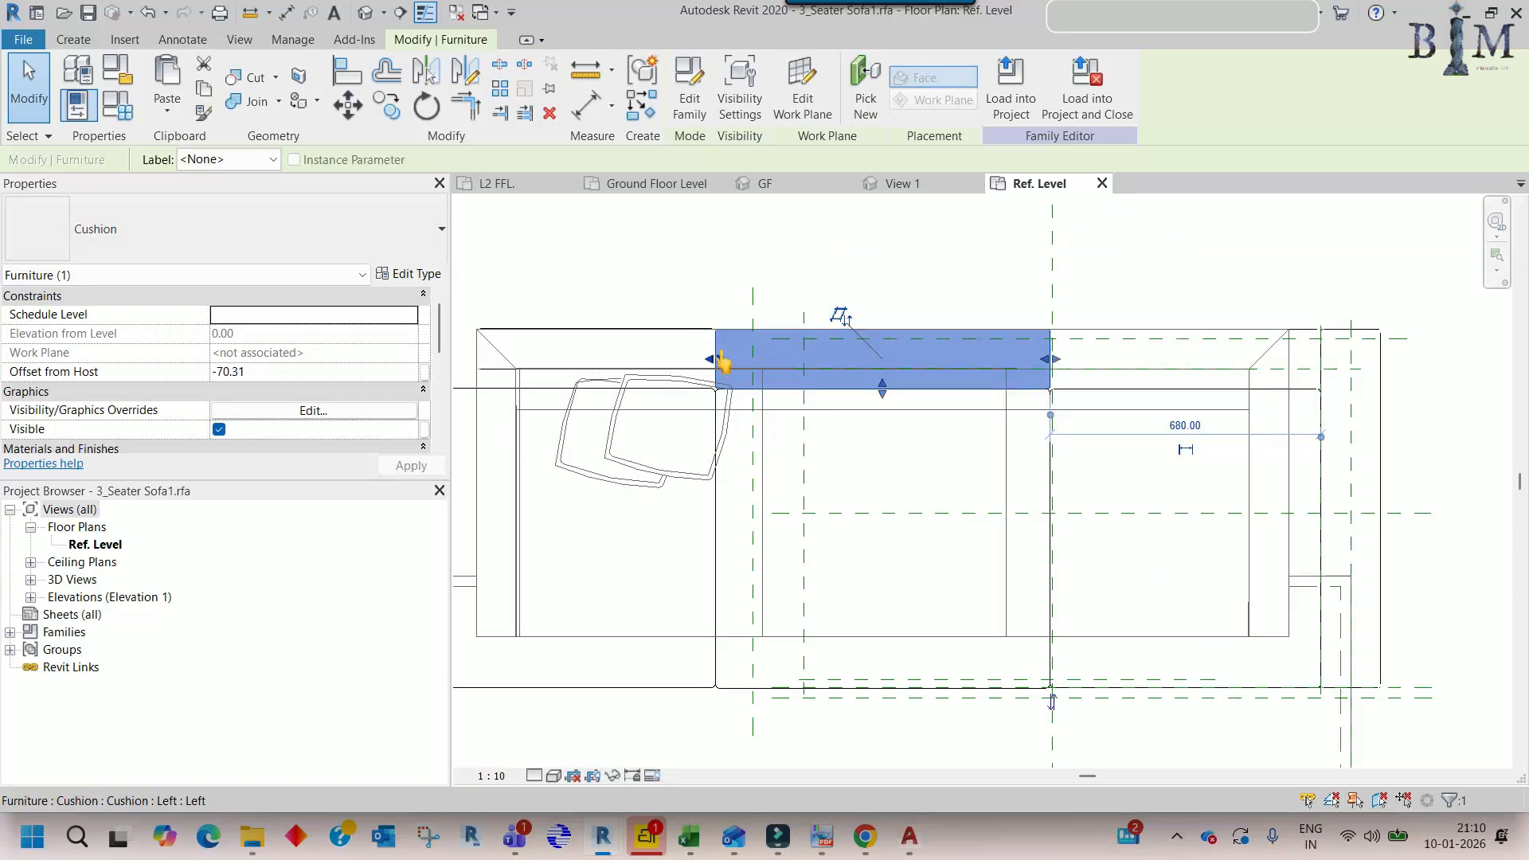
- Pull the adjoining ends of the left and middle back cushions to the imported sofa's left seat division line
scroll(721, 352, "up", 2)
middle_click_drag(722, 362, 956, 352)
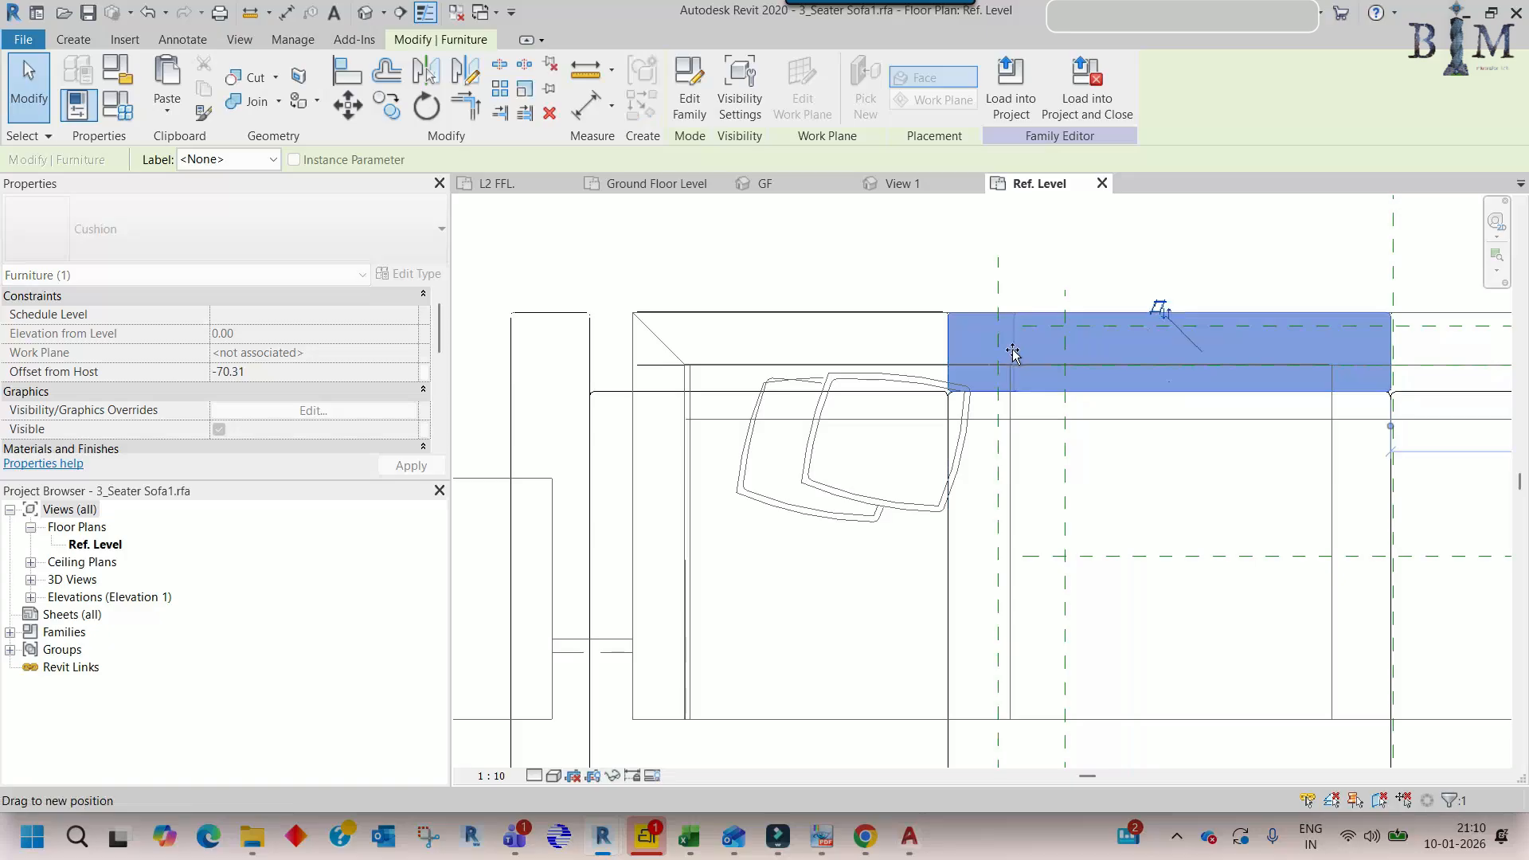
left_click_drag(1011, 350, 1046, 408)
key("Escape")
left_click(950, 348)
- Reduce the middle back cushion's depth so its front edge lies on the imported sofa's backrest line
left_click(1174, 389)
scroll(1176, 391, "up", 2)
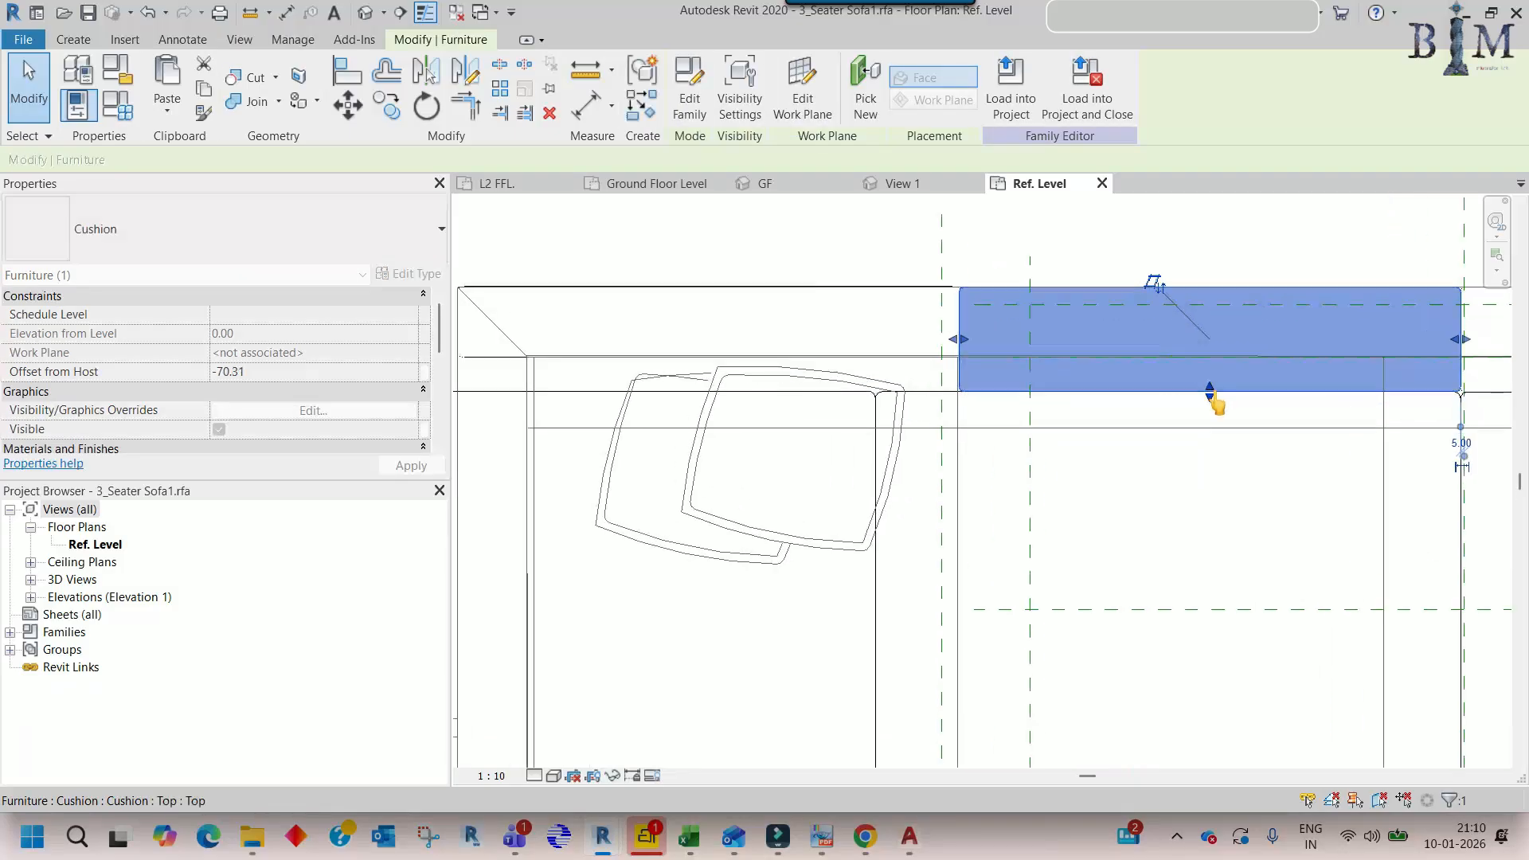
left_click_drag(1207, 356, 1209, 358)
scroll(1210, 358, "down", 3)
middle_click_drag(1210, 357, 783, 367)
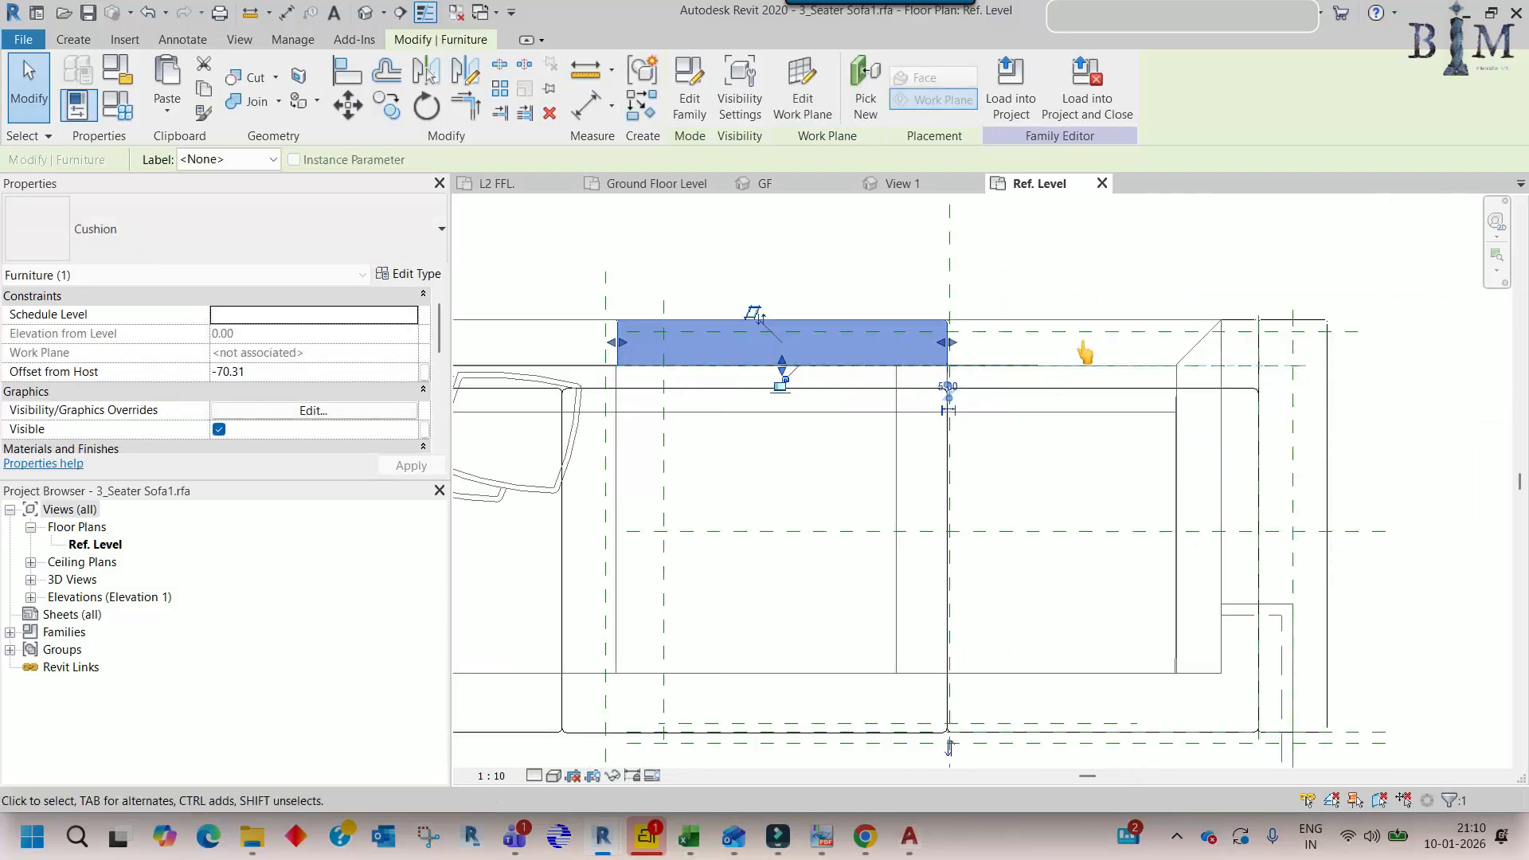
key("Escape")
- Fit the right back cushion's ends to the imported sofa's right seat division and outer right edge
left_click(1090, 335)
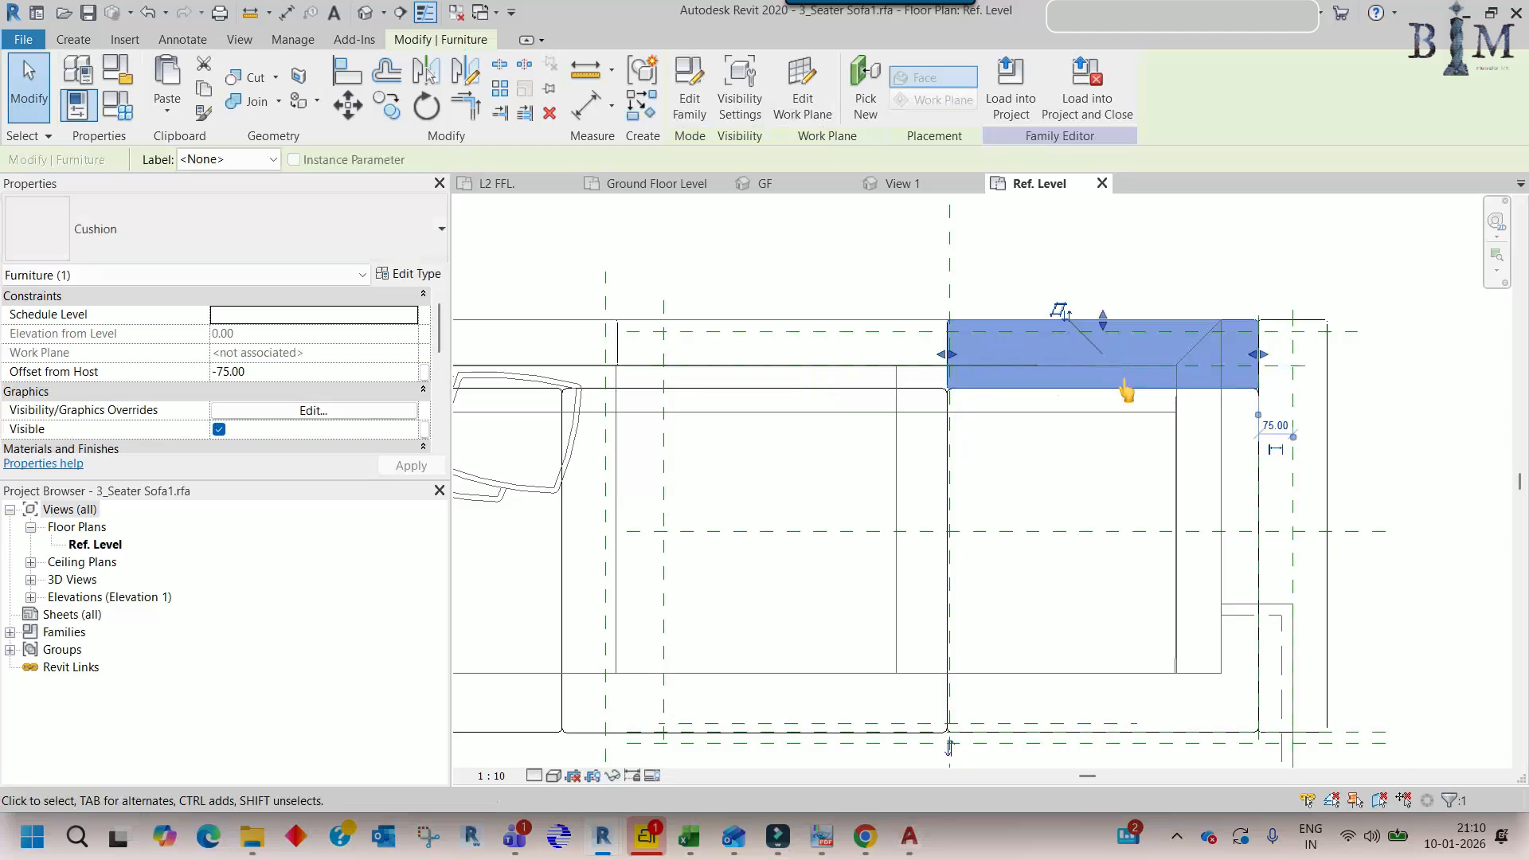
scroll(949, 360, "up", 1)
left_click_drag(949, 360, 880, 359)
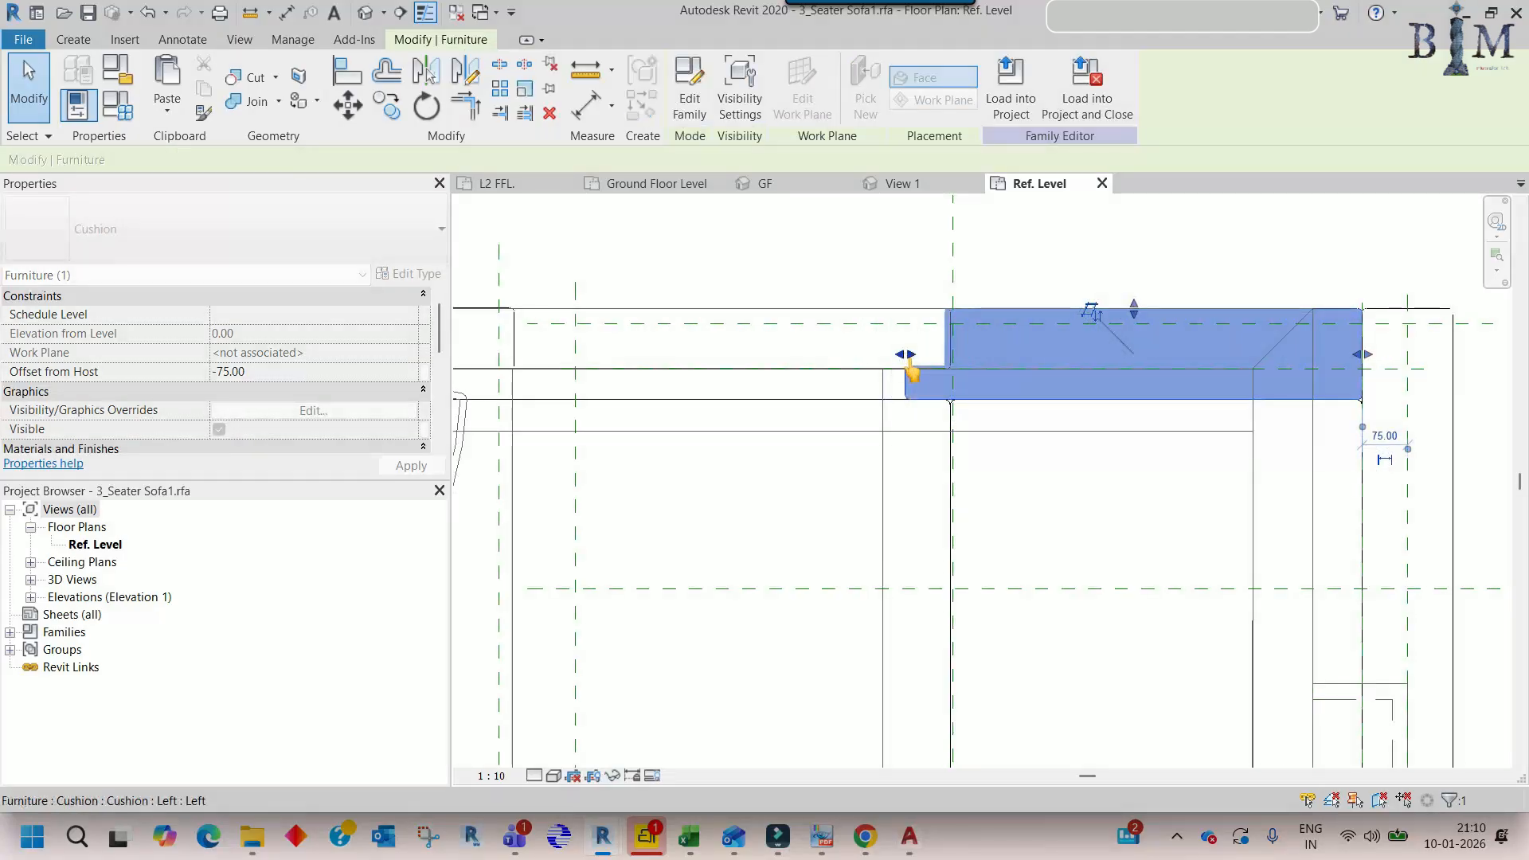
key("a")
key("l")
left_click(881, 437)
left_click(903, 388)
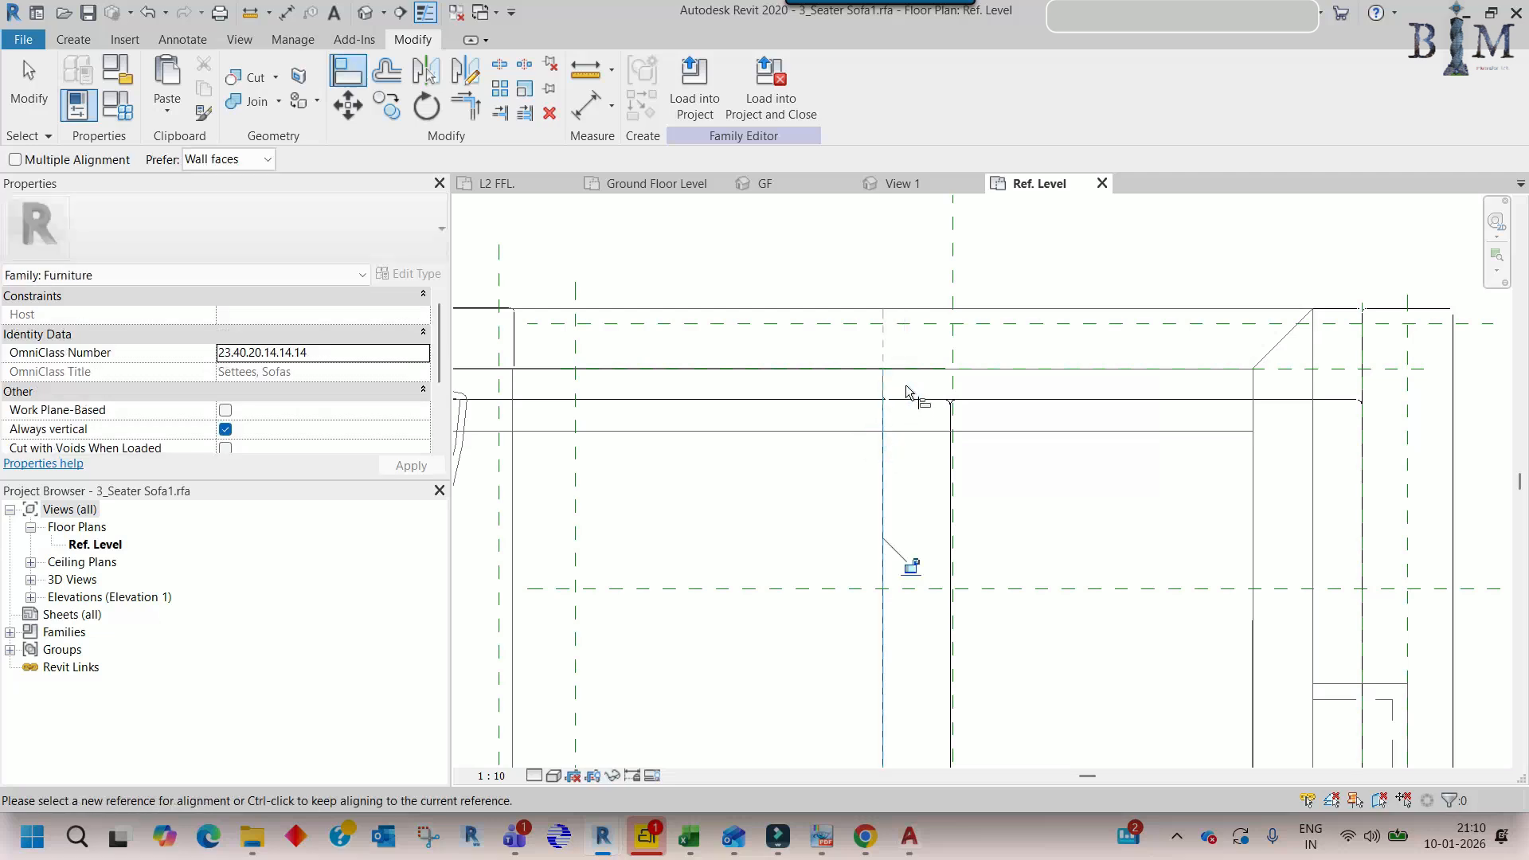
key("Escape")
key("Escape")
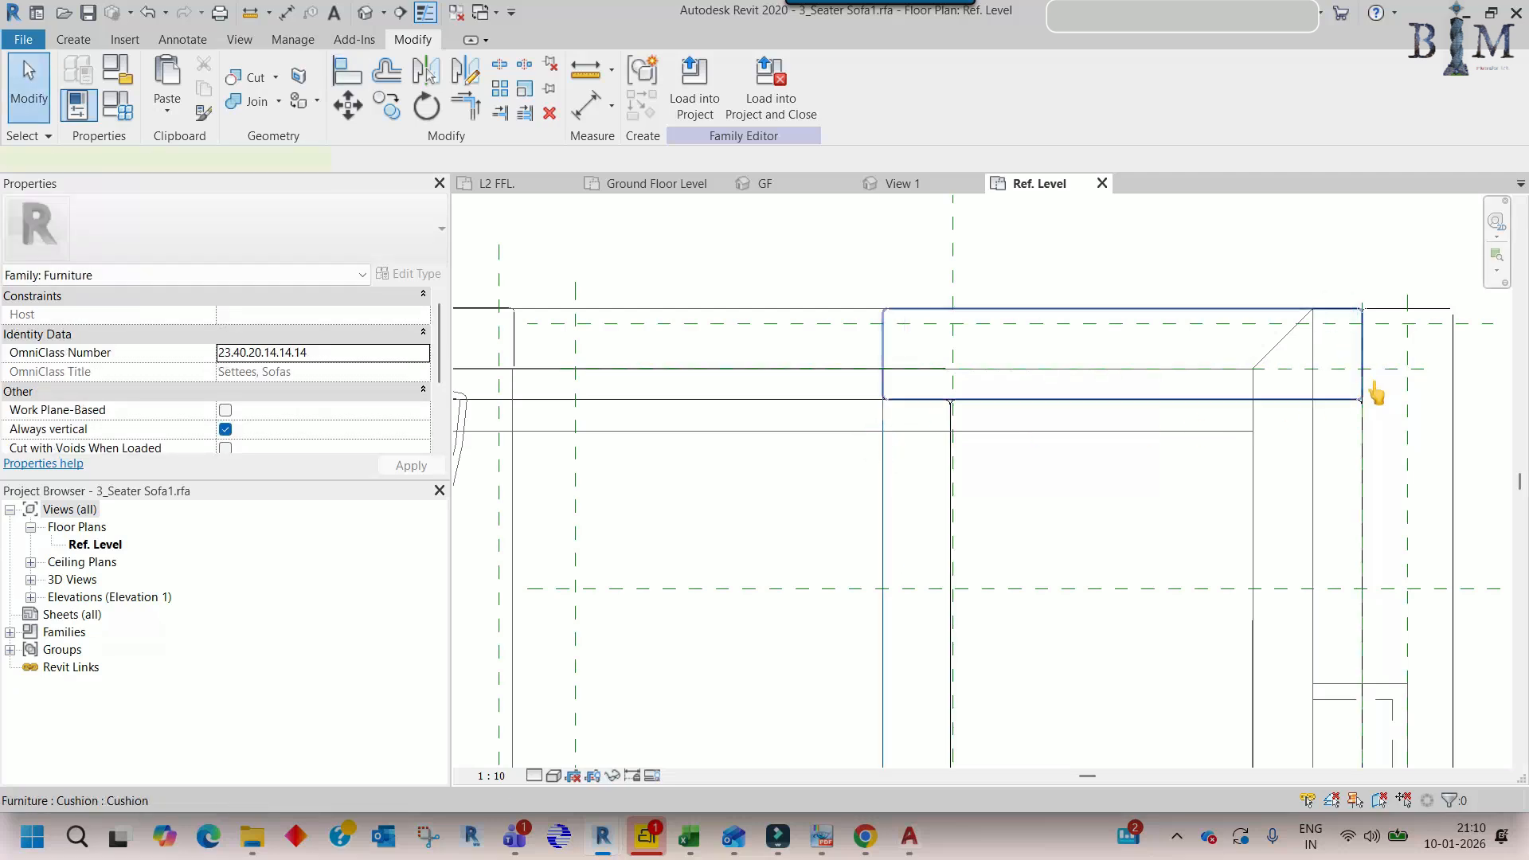
left_click(1374, 390)
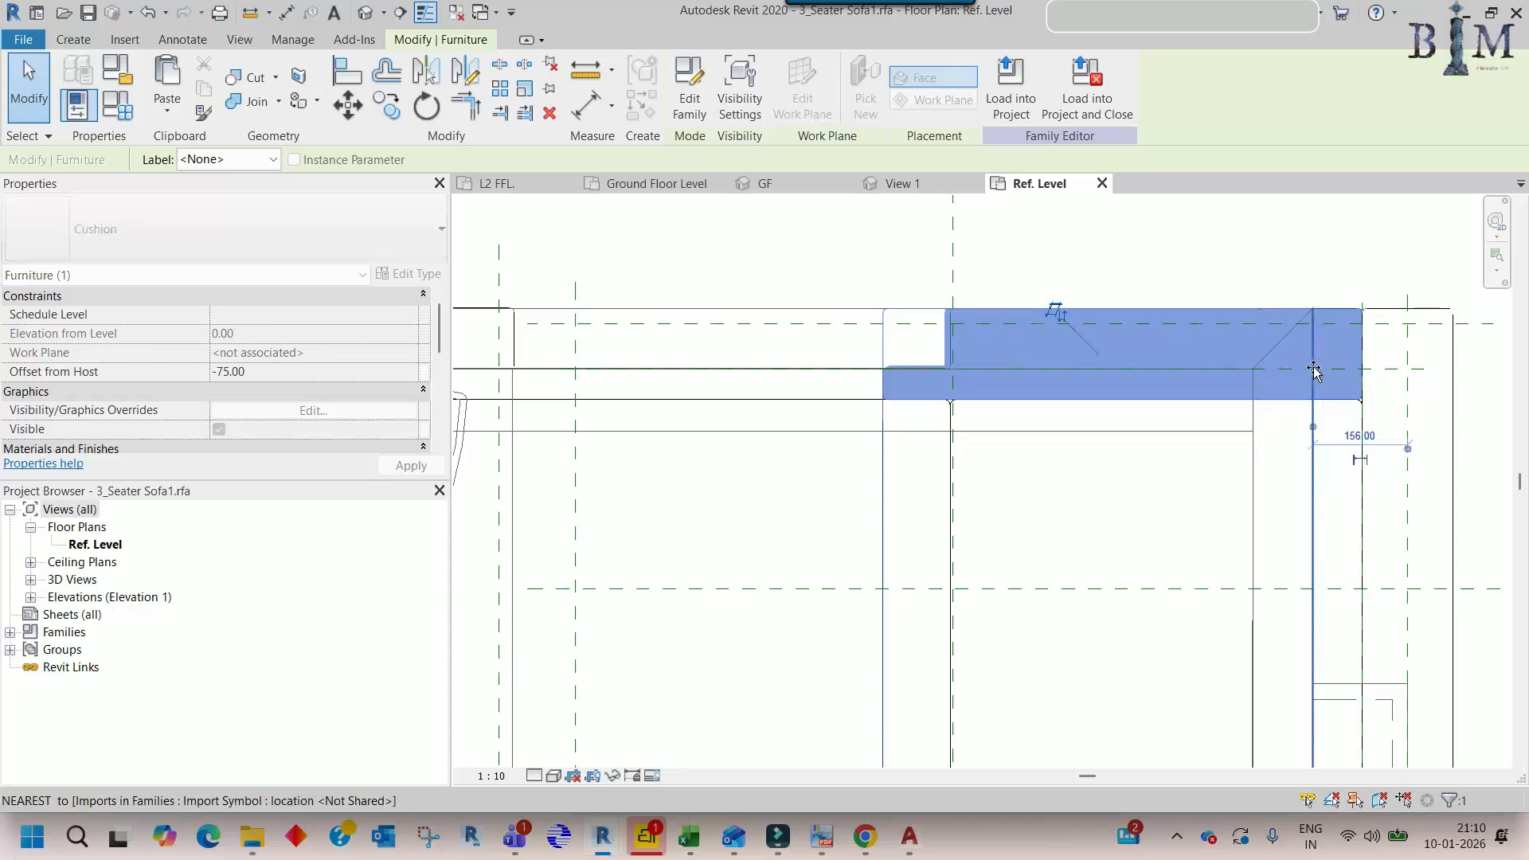
key("Escape")
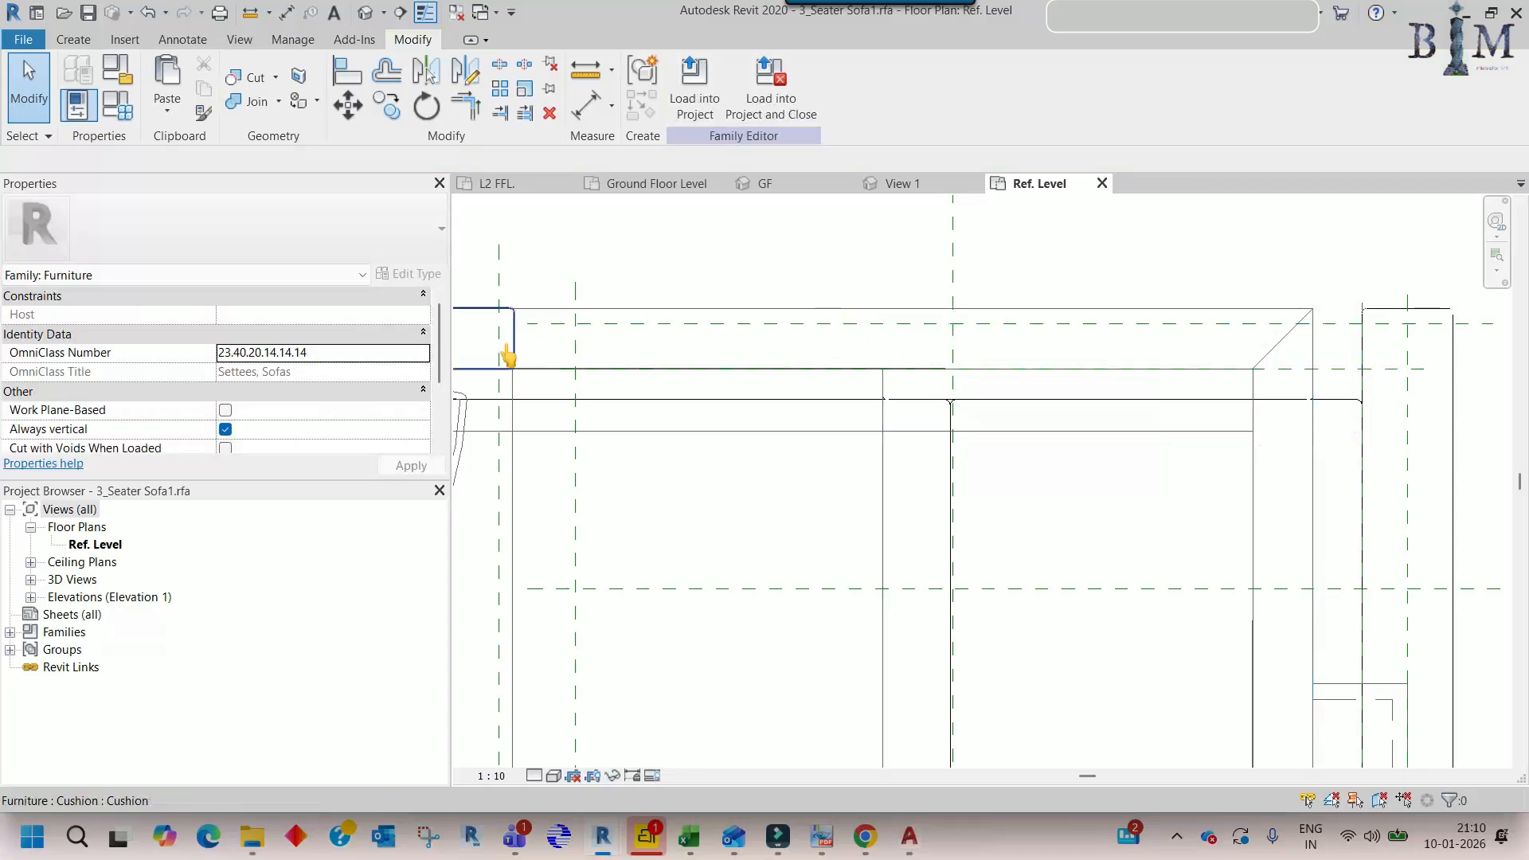
- Shorten the middle back cushion so its right end meets the imported sofa's right seat division line
left_click(915, 348)
scroll(924, 348, "up", 2)
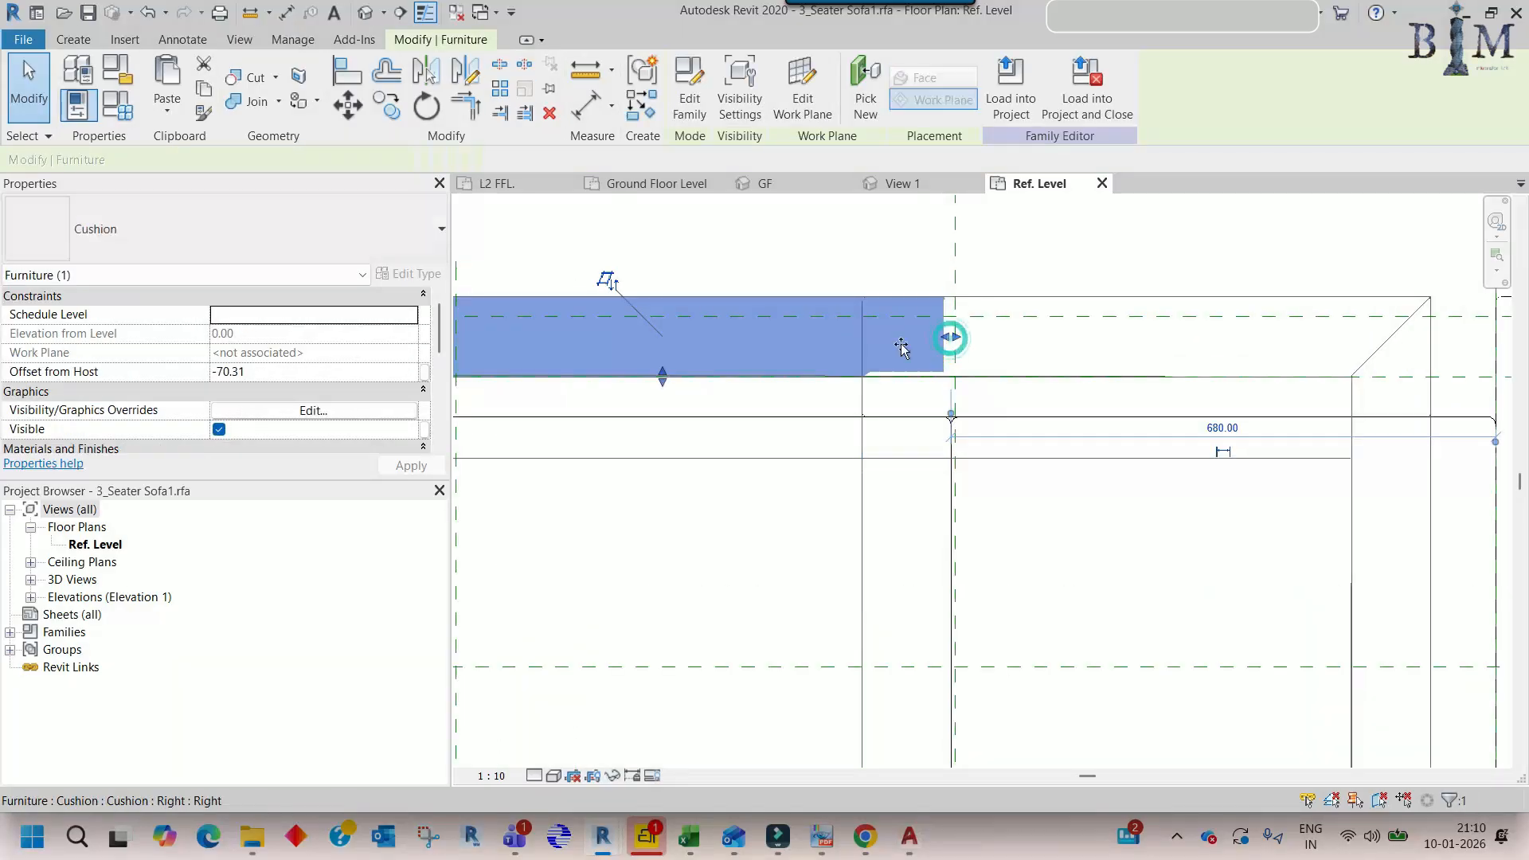
left_click_drag(857, 348, 836, 351)
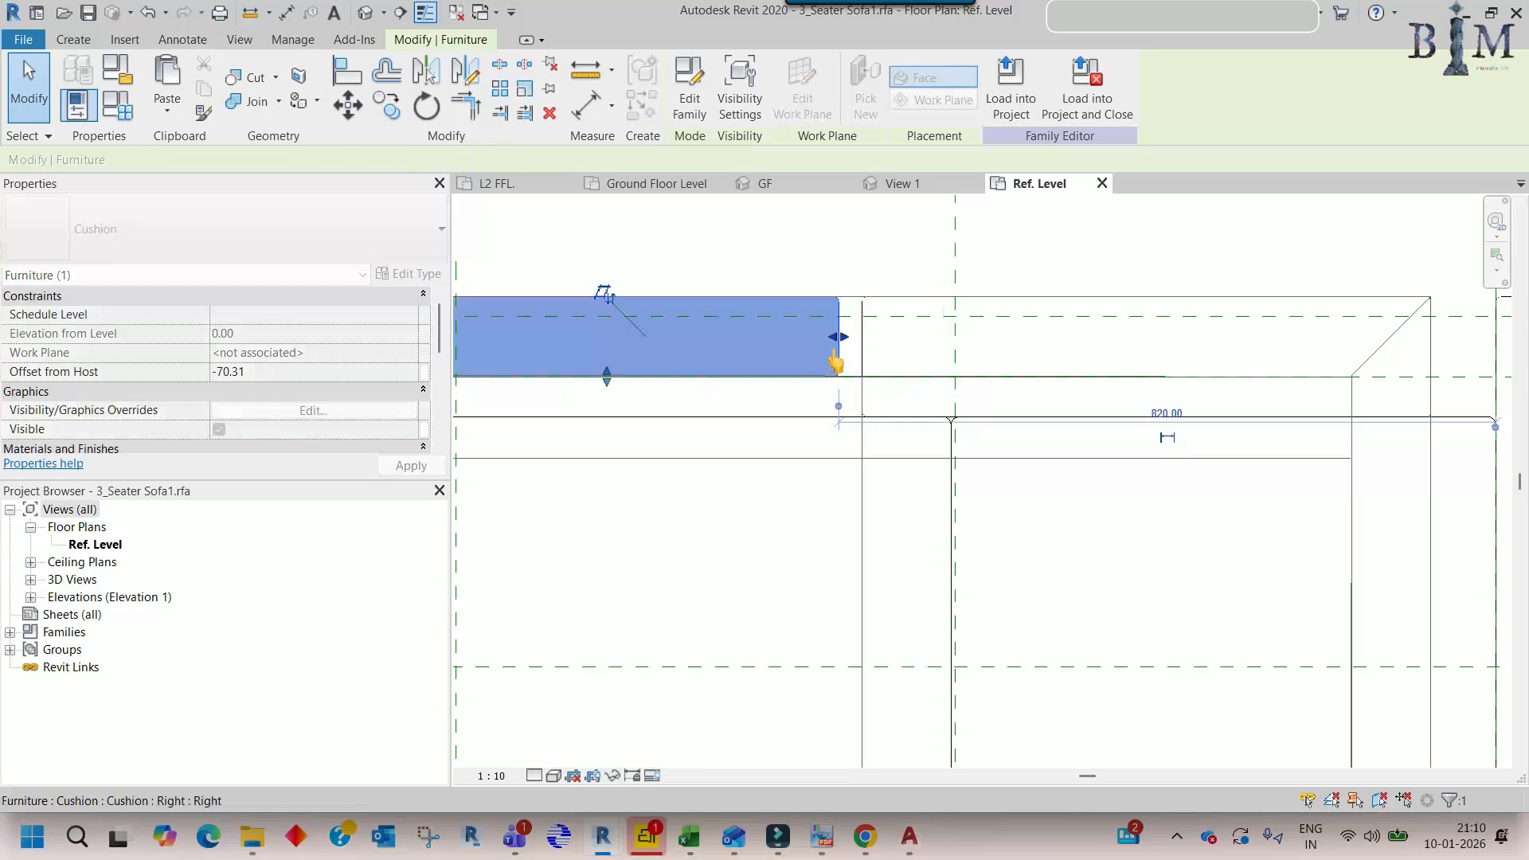
key("Escape")
scroll(841, 356, "down", 1)
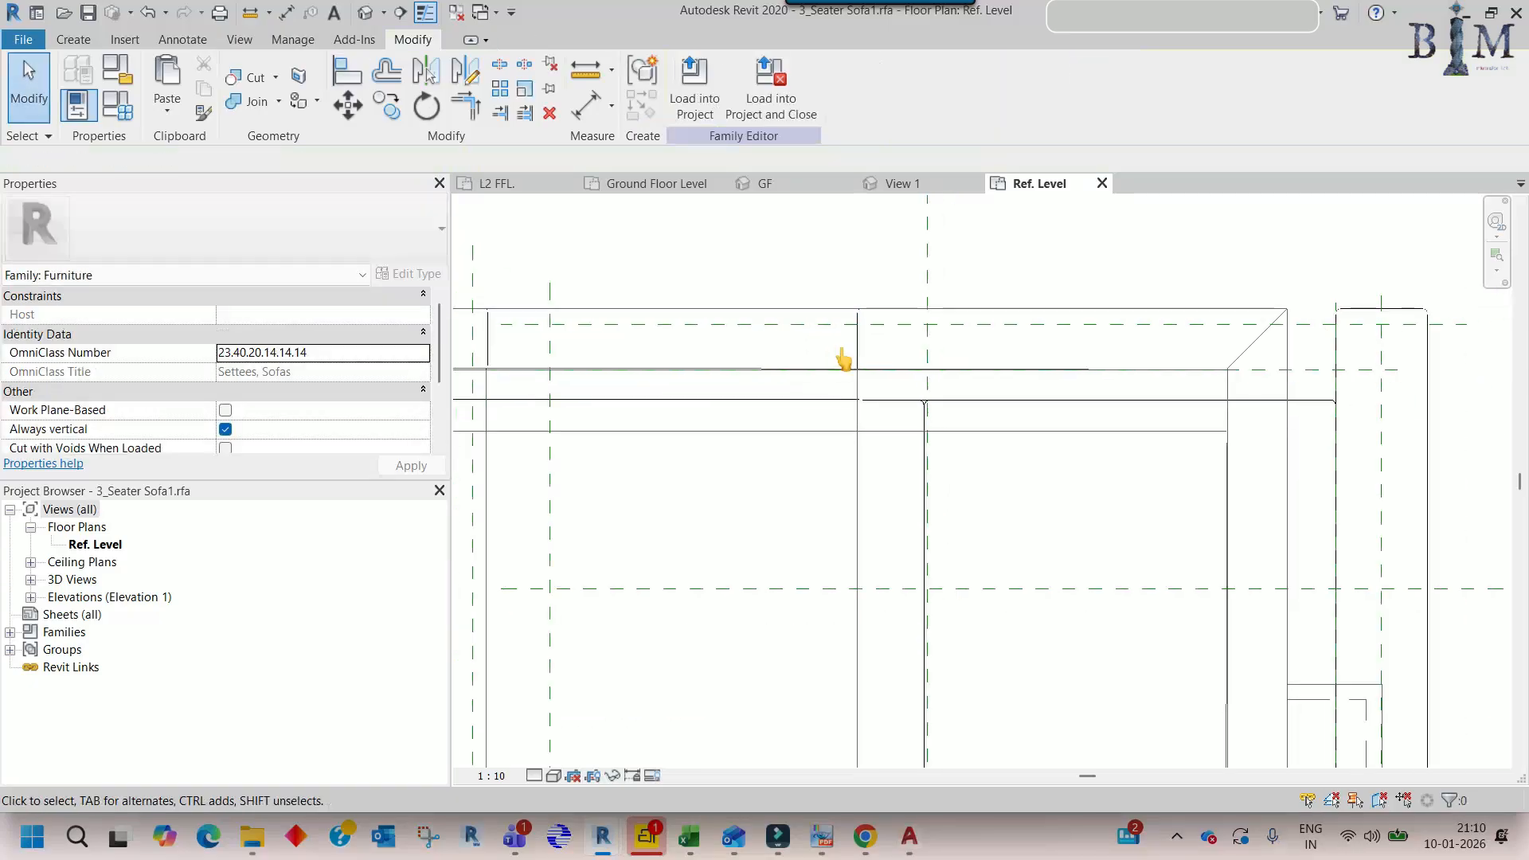
- Set the Ref. Level view to the Fine detail level and the Wireframe visual style
left_click(535, 775)
left_click(549, 755)
left_click(554, 775)
left_click(597, 656)
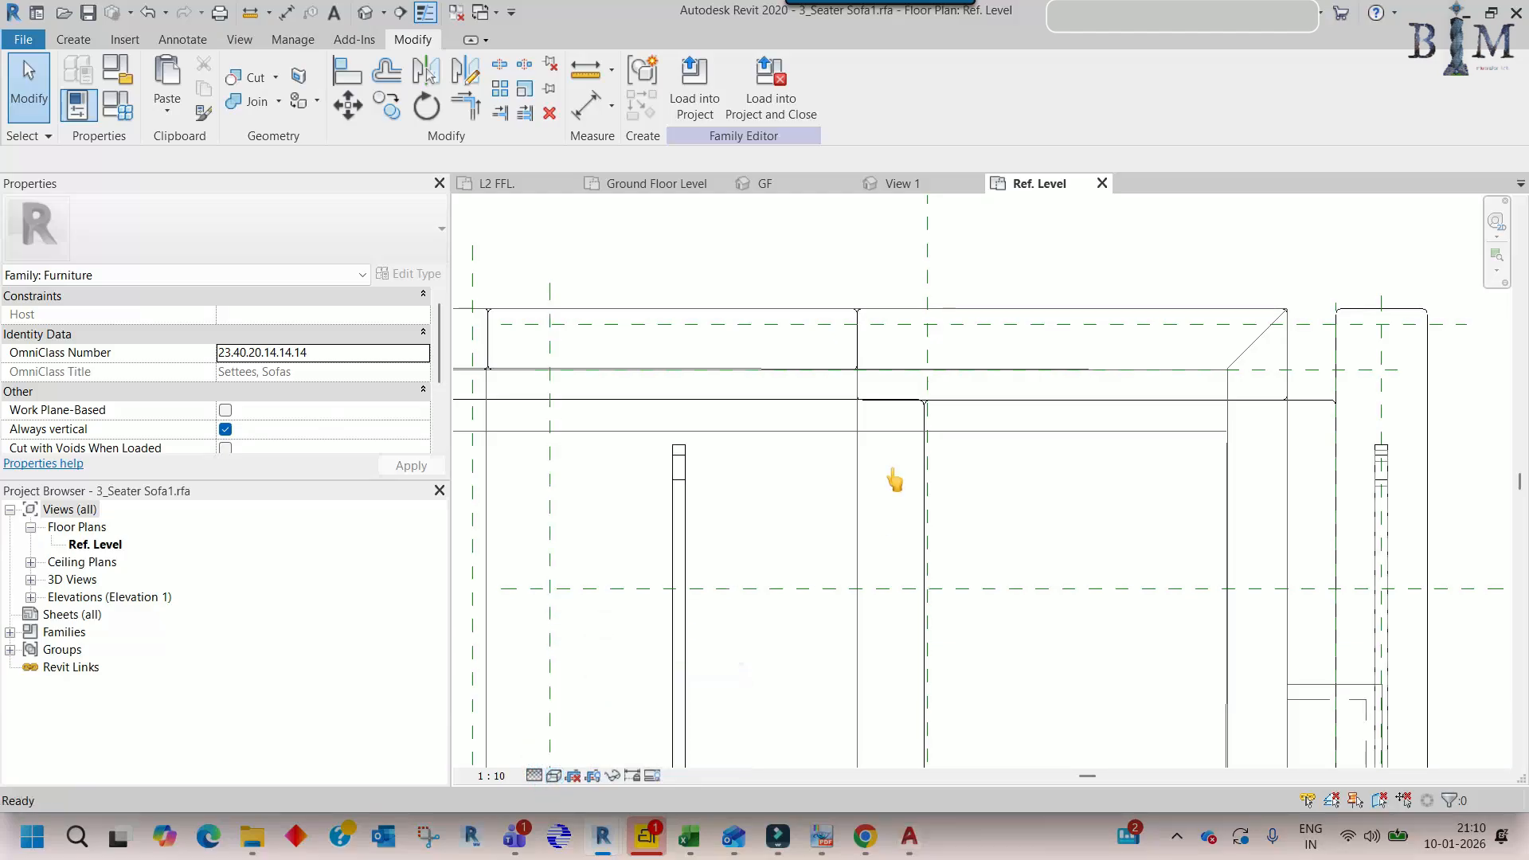
- Open the right back cushion's Cushion family for editing and close it without saving
left_click(877, 310)
scroll(1095, 416, "up", 3)
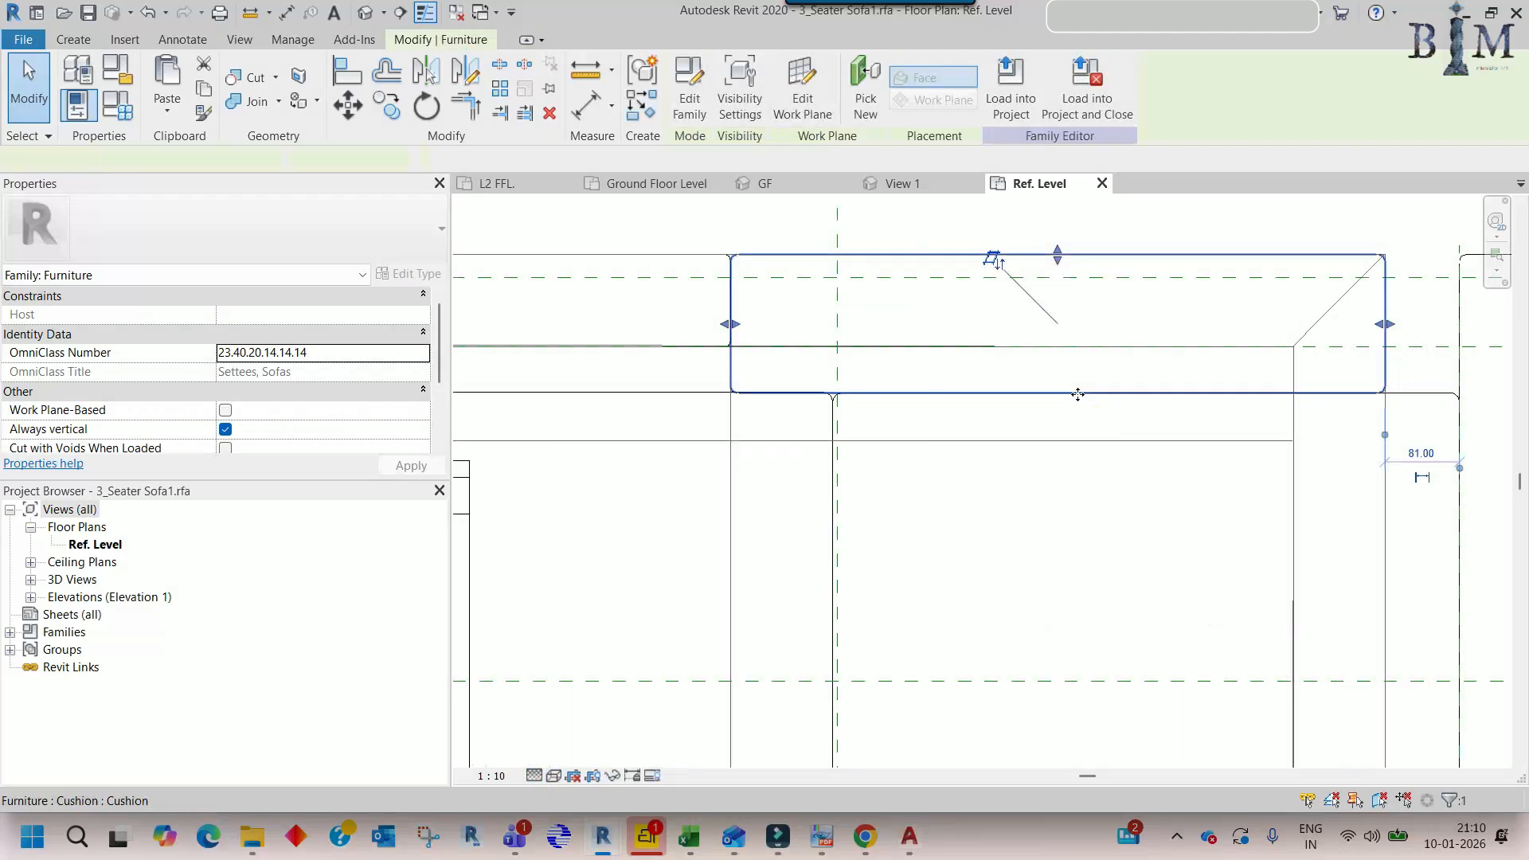
scroll(928, 430, "down", 5)
middle_click_drag(1037, 434, 996, 439)
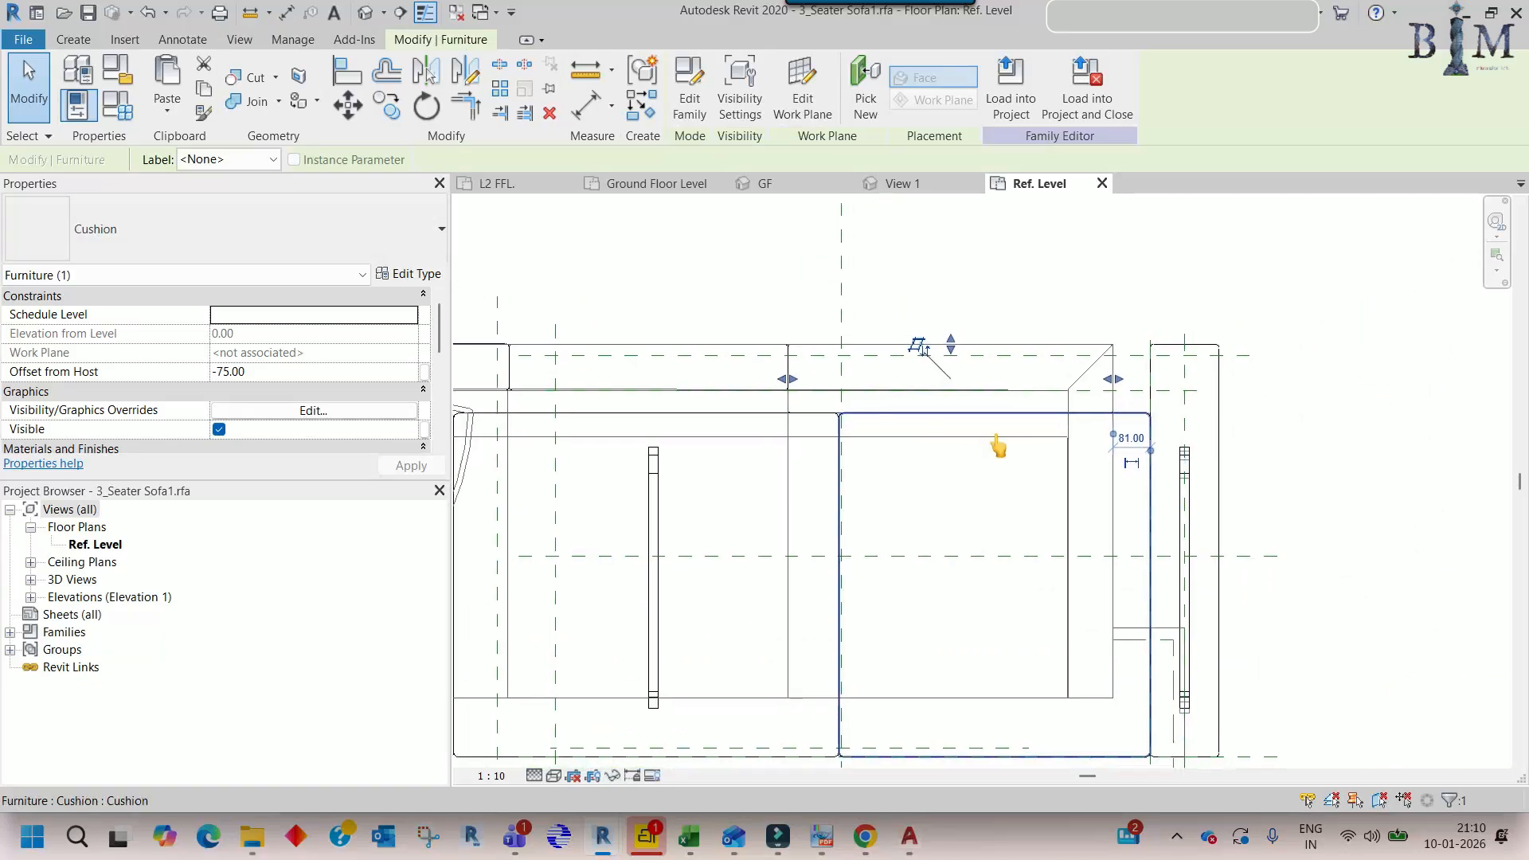
left_click(692, 91)
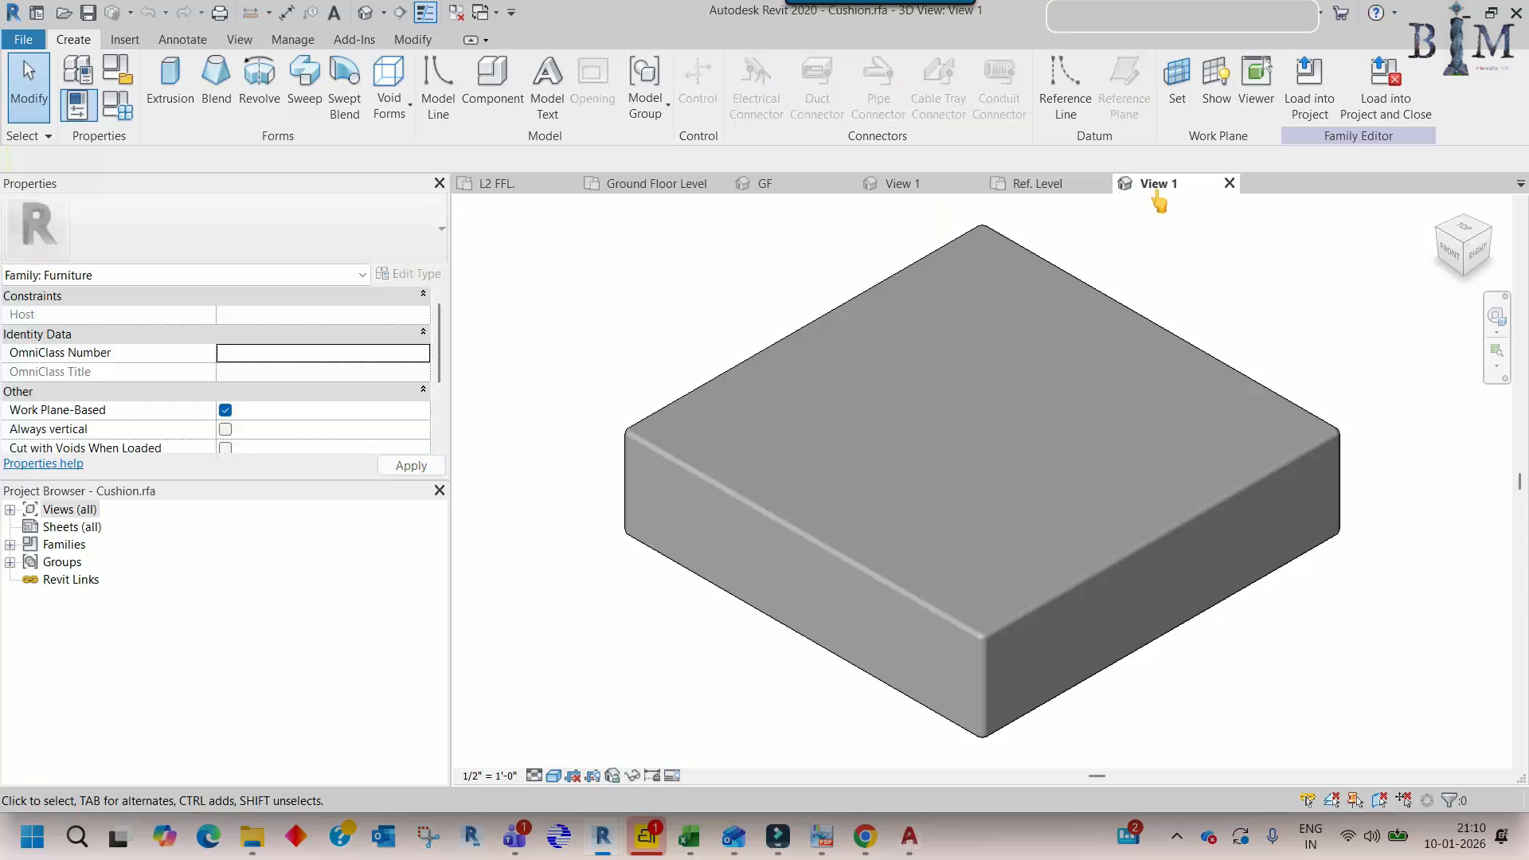
left_click(1229, 183)
left_click(809, 422)
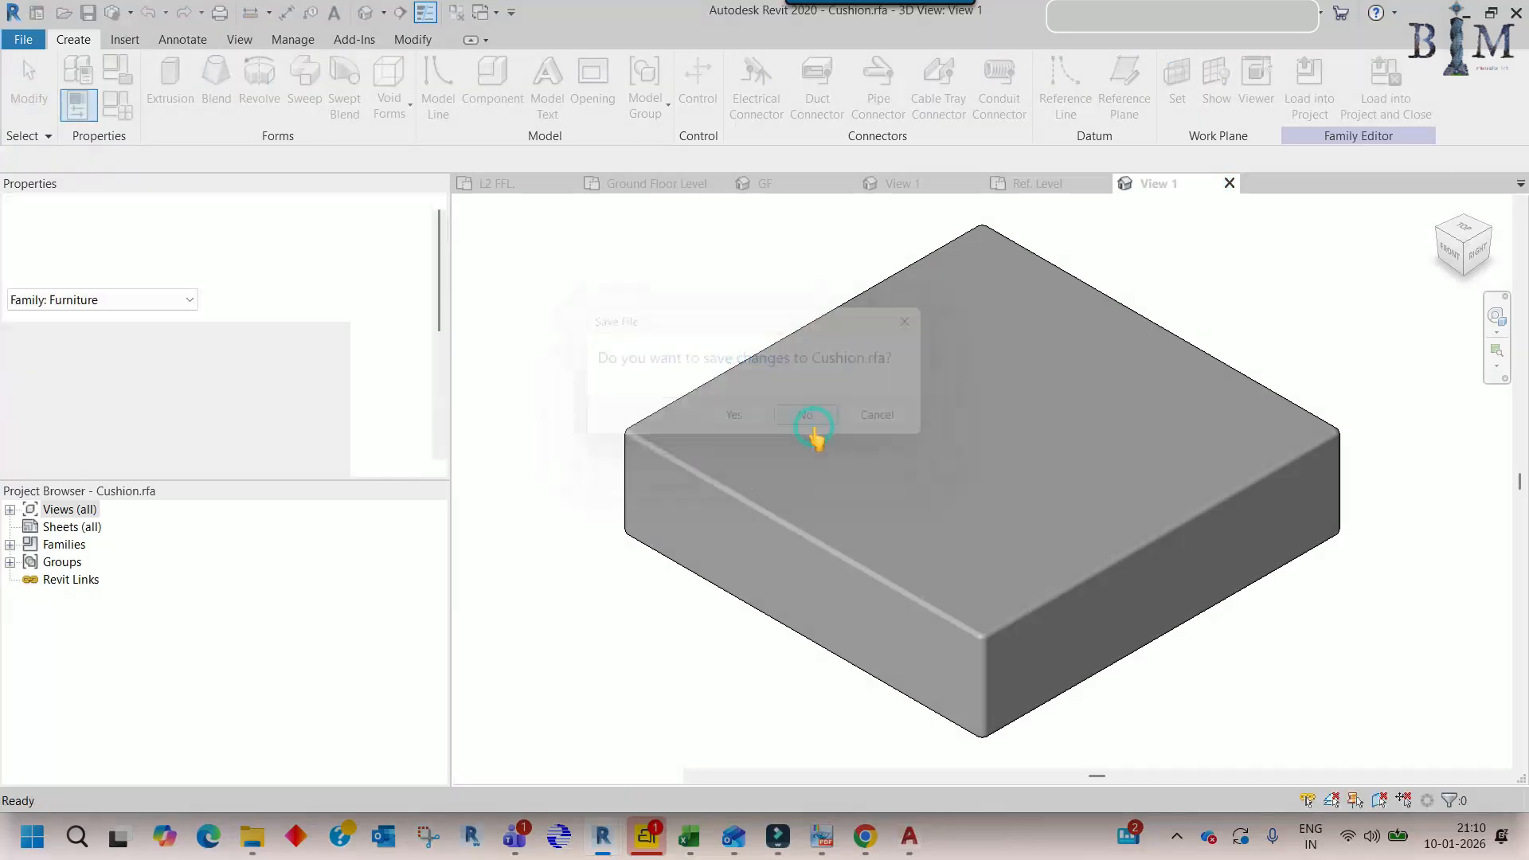
- Delete the right back cushion and copy the middle back cushion so its right end meets the imported sofa's outer right edge
left_click(720, 392)
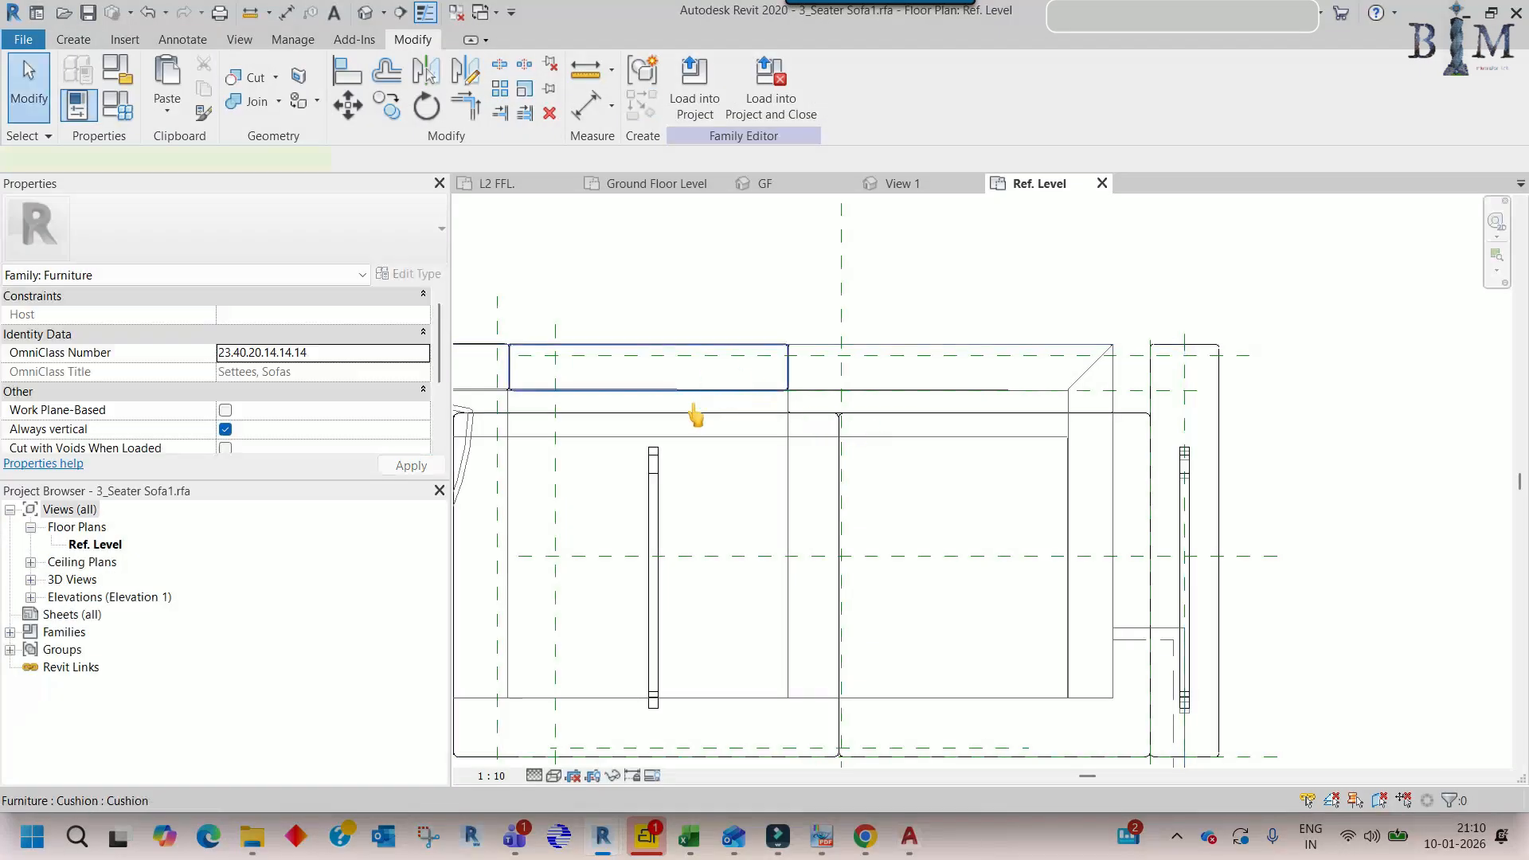
left_click(933, 402)
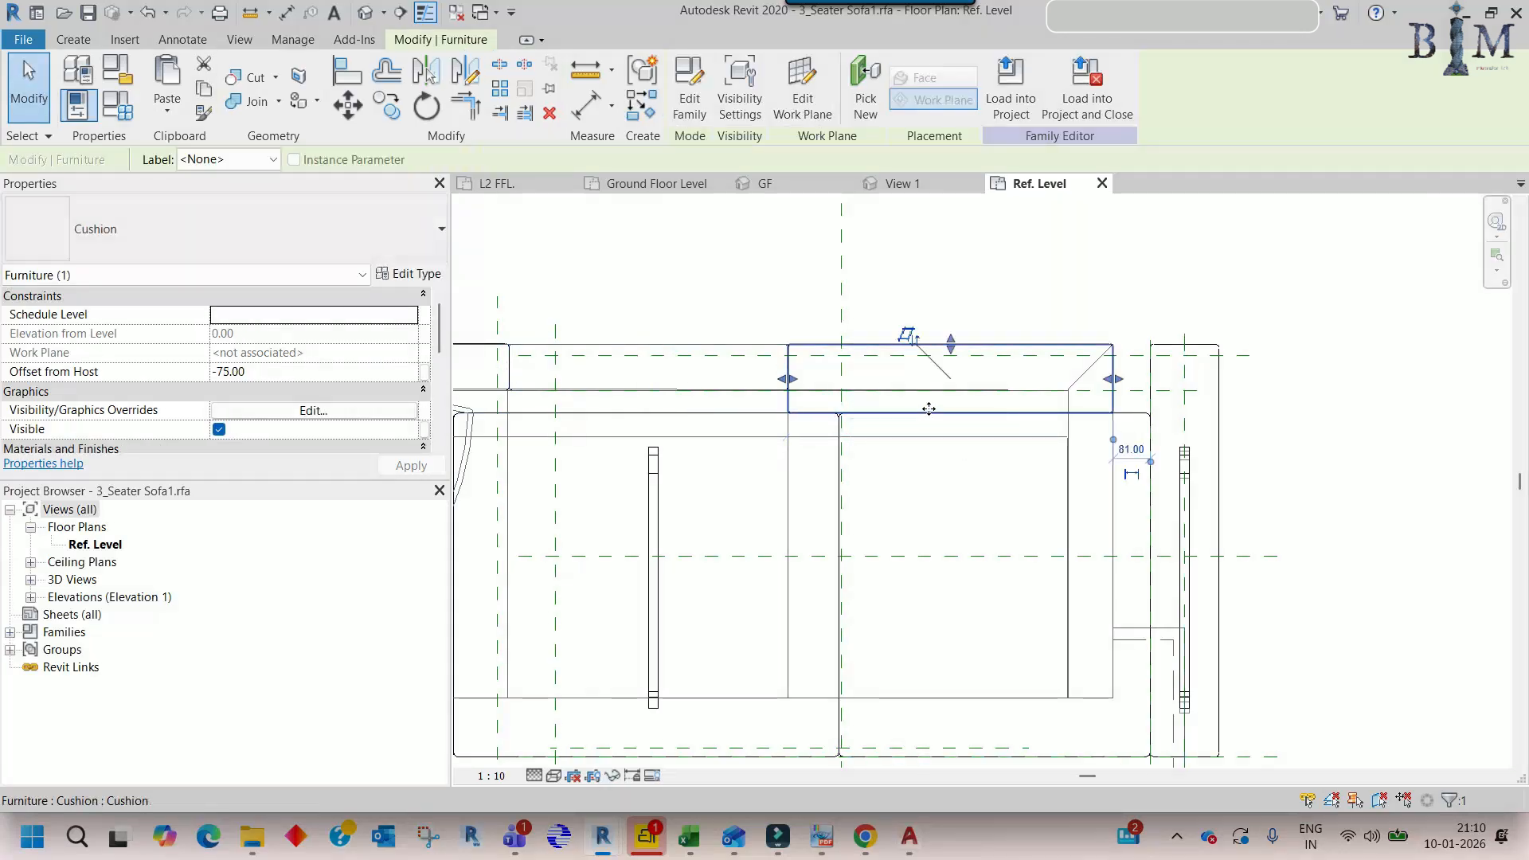
middle_click_drag(902, 396, 917, 451)
left_click(787, 434)
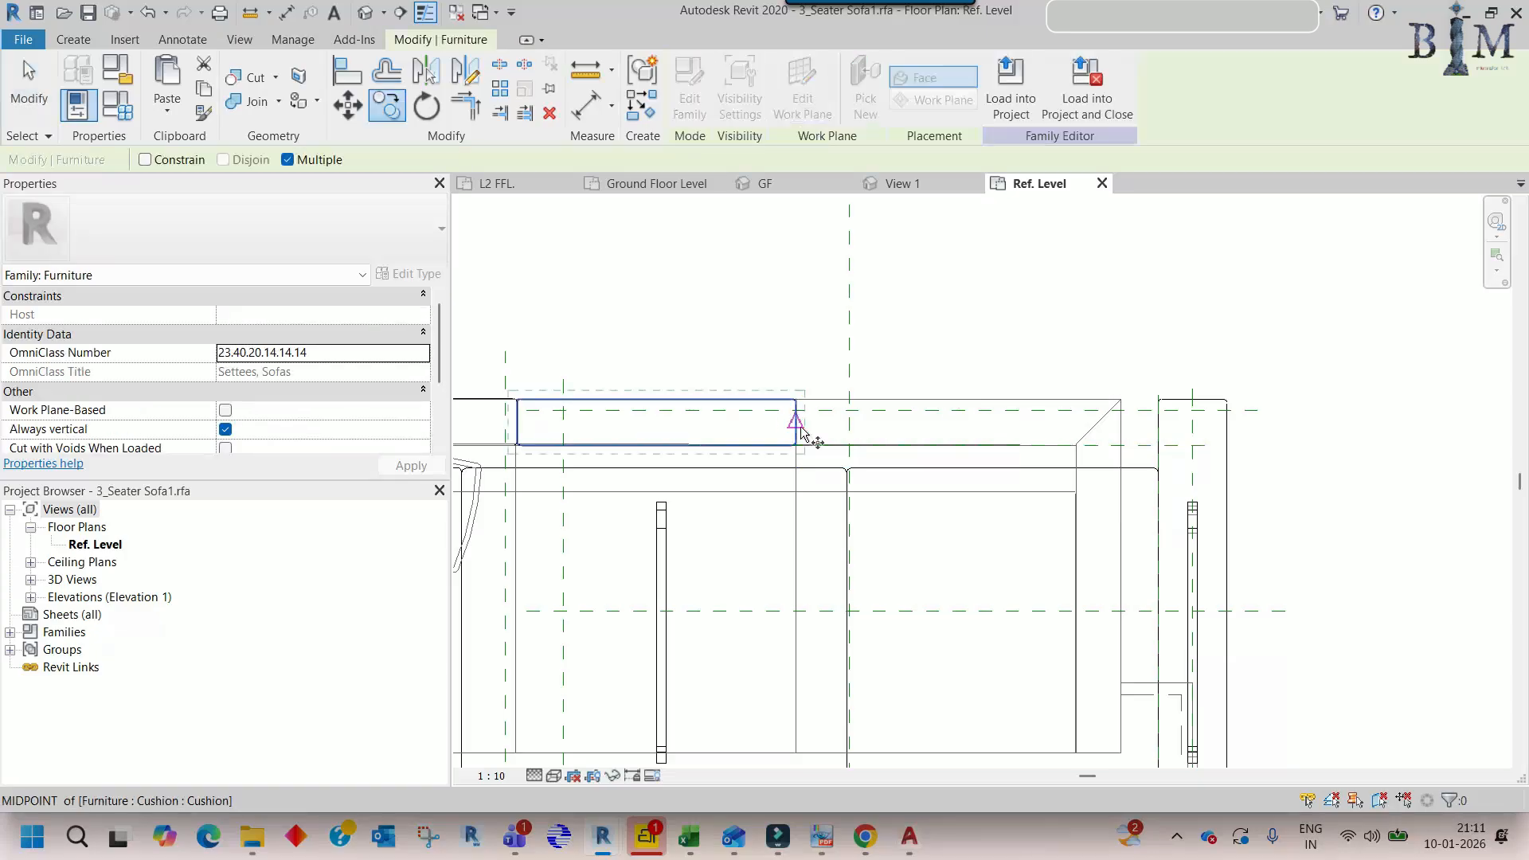
left_click(1118, 427)
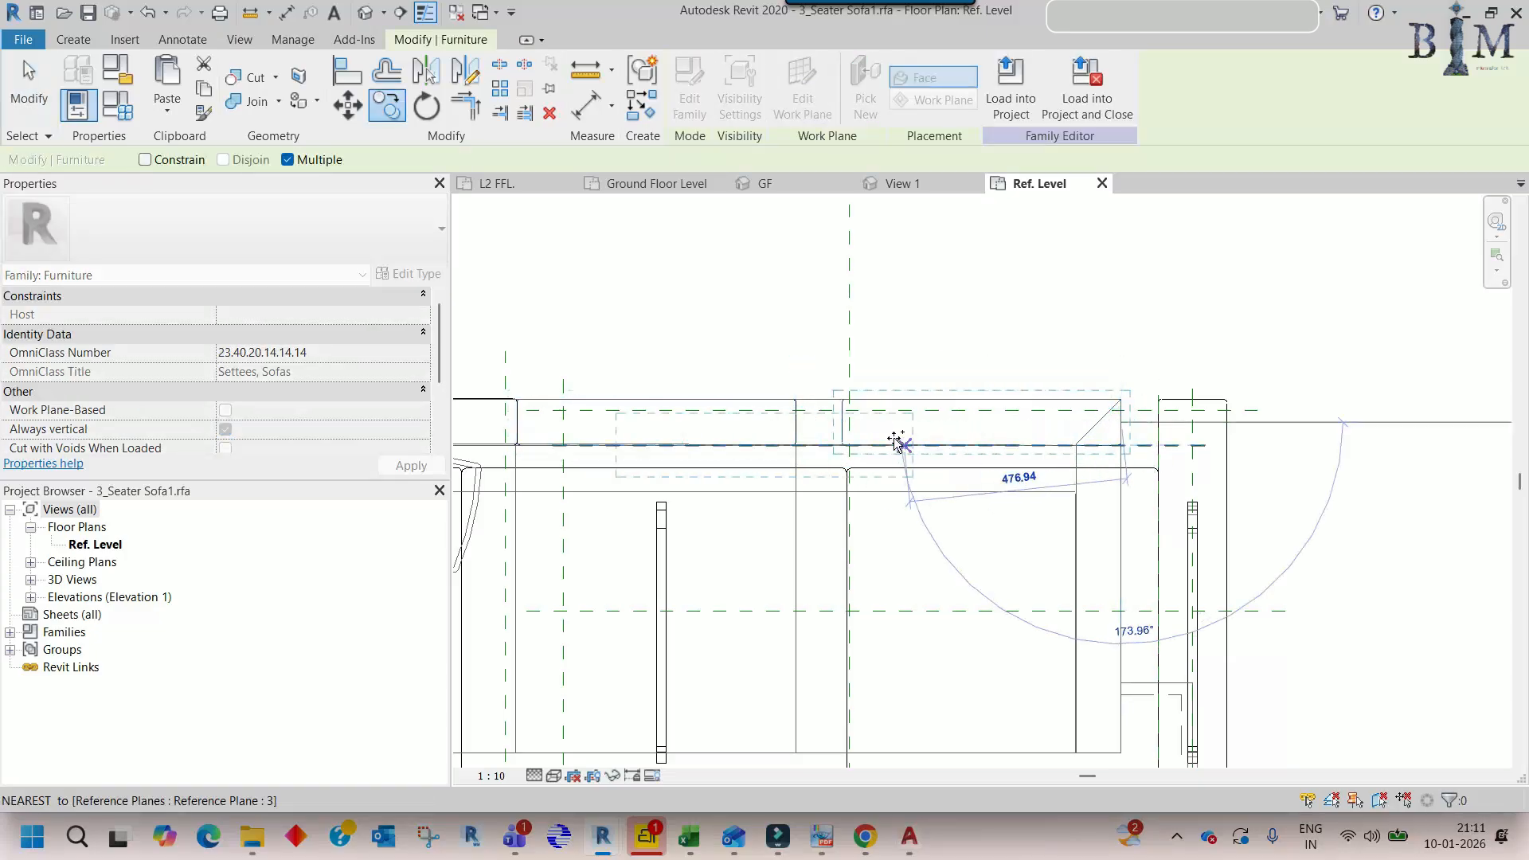
- Stretch the copied right back cushion's left end to the imported sofa's right seat division line
left_click(847, 440)
scroll(844, 434, "up", 2)
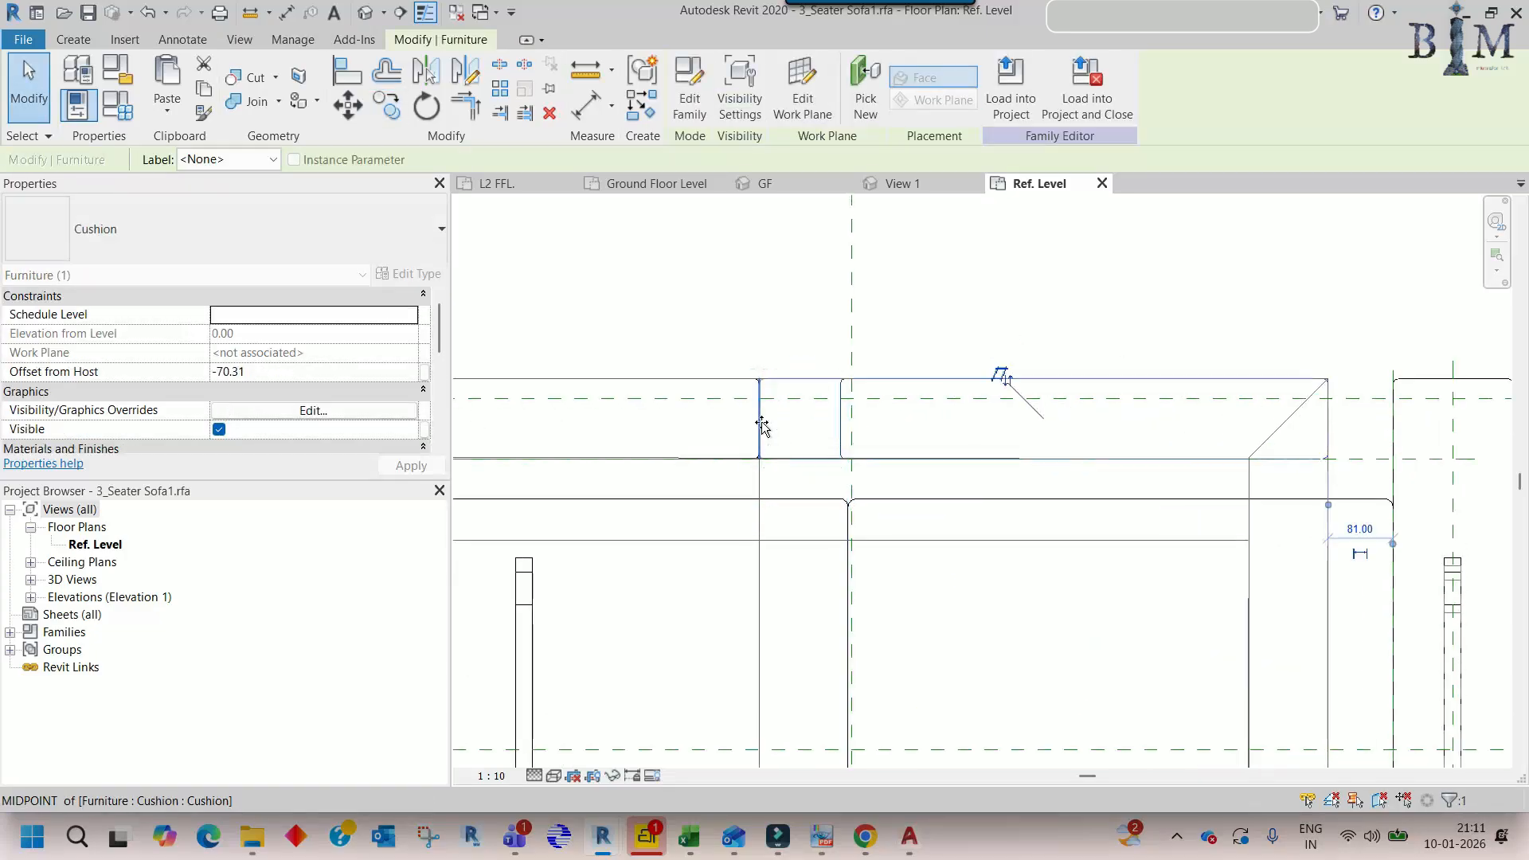
left_click_drag(762, 426, 760, 426)
left_click(899, 427)
scroll(910, 427, "down", 5)
middle_click_drag(824, 430, 1029, 429)
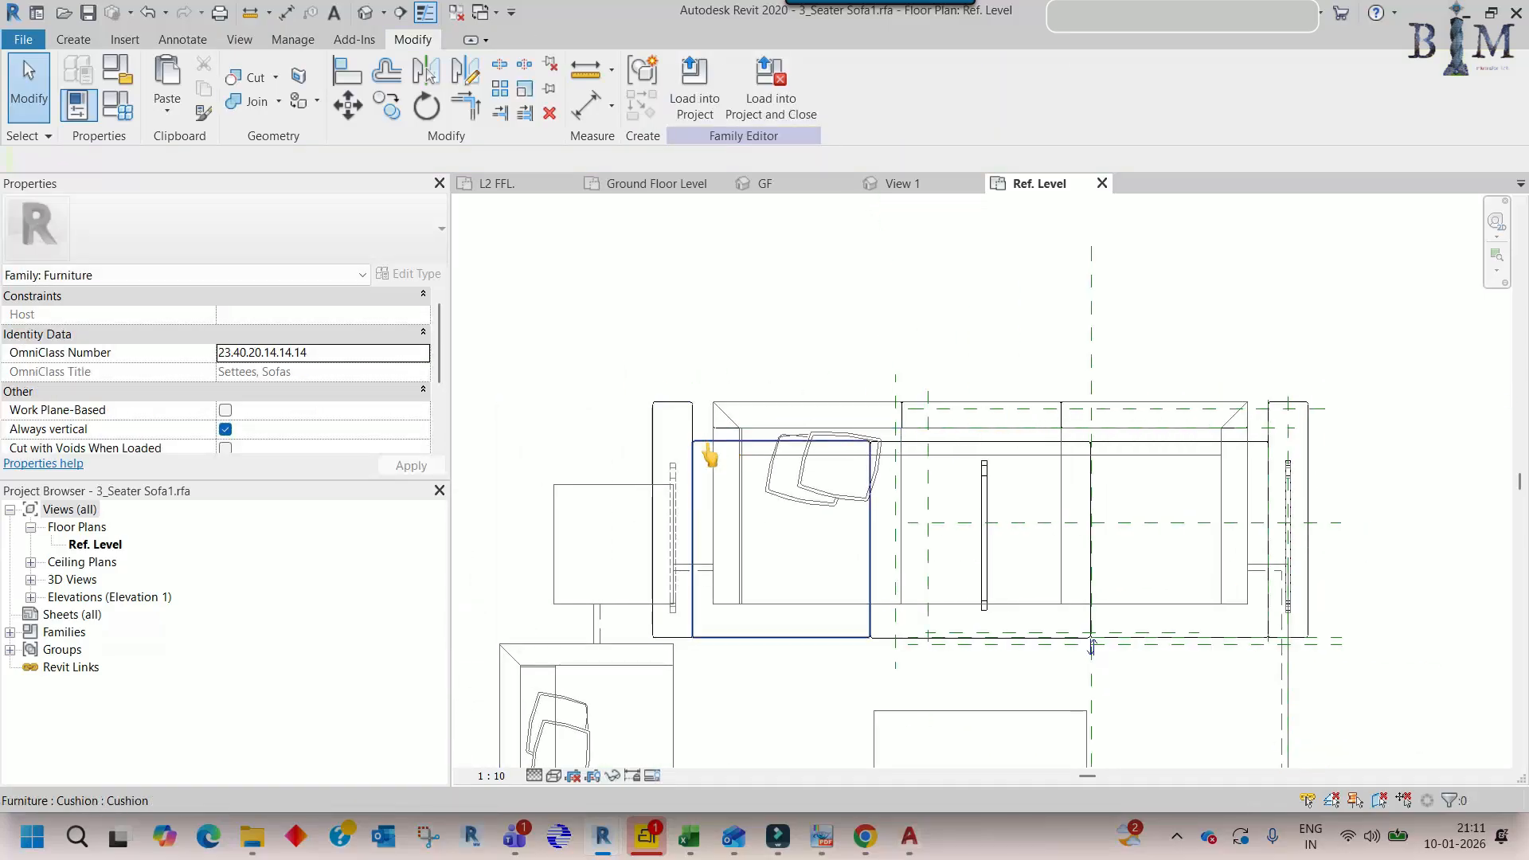
- Align the back edges of the three seat cushions with the imported sofa's backrest front line
left_click(738, 491)
scroll(757, 469, "up", 3)
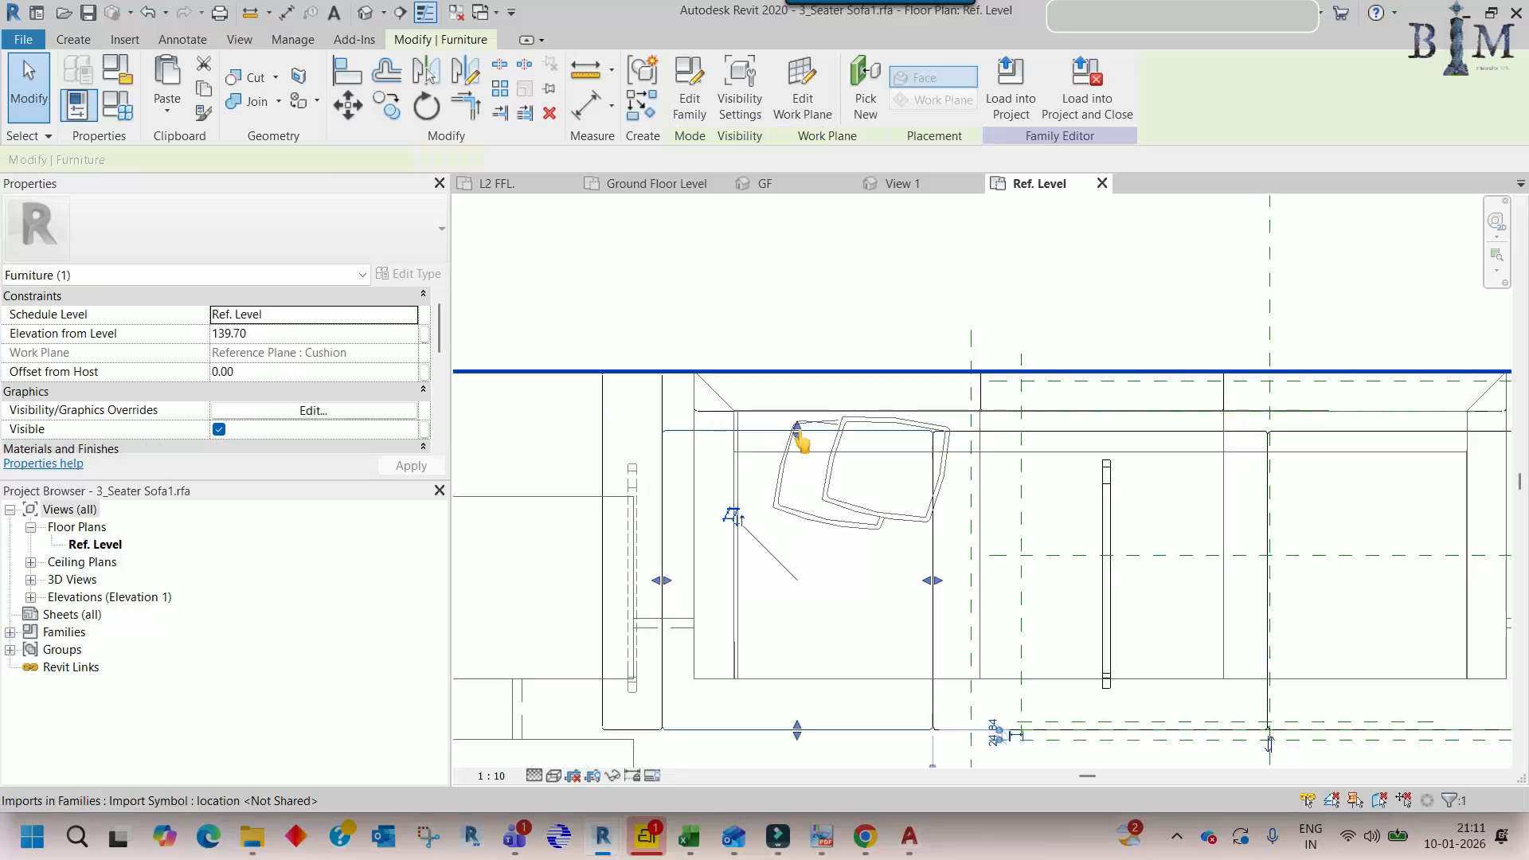
key("Escape")
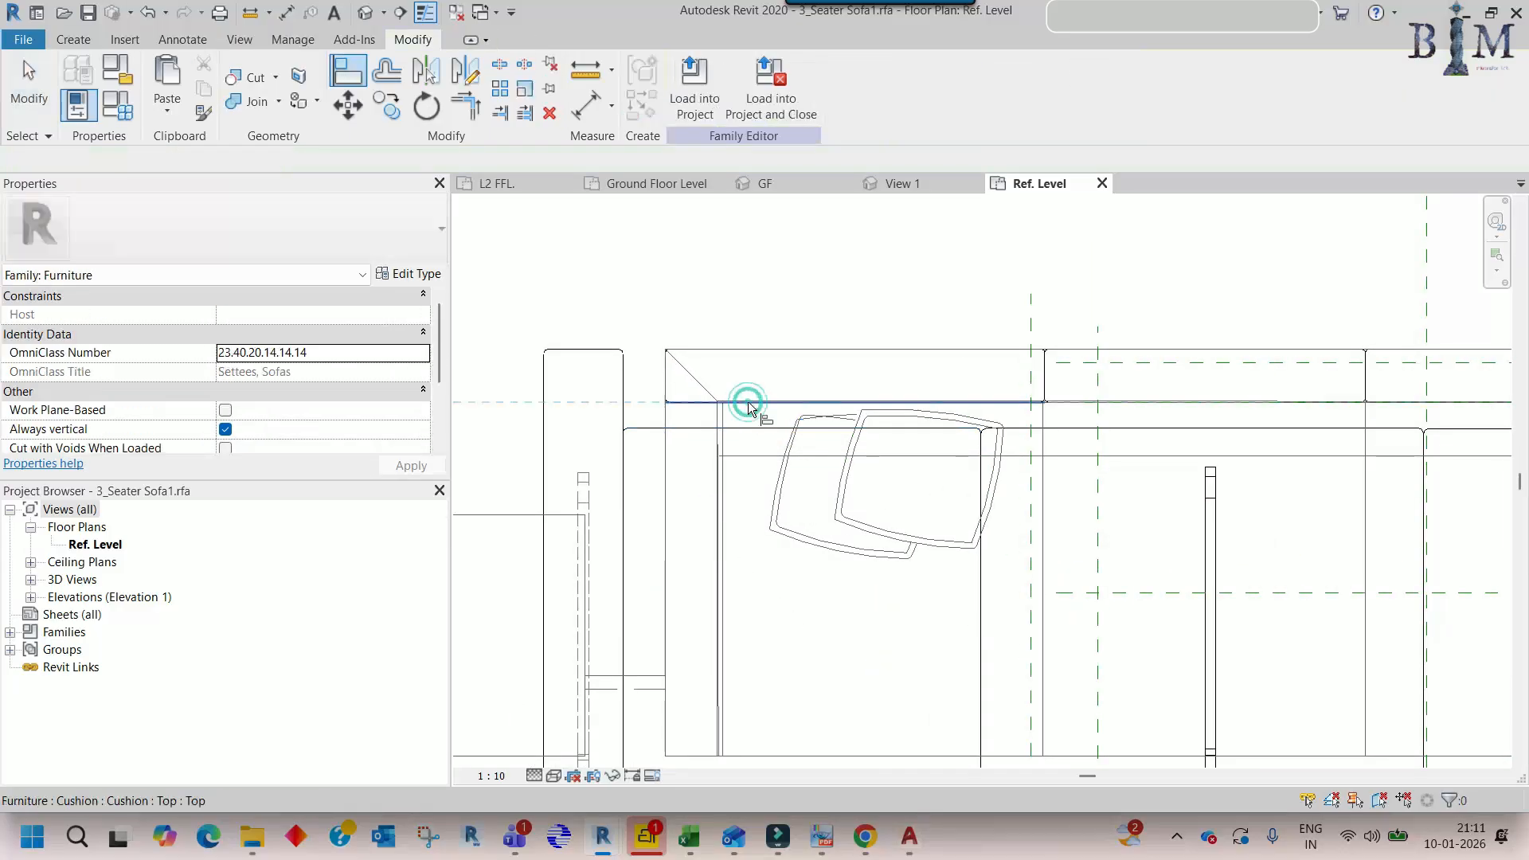
key("a")
key("l")
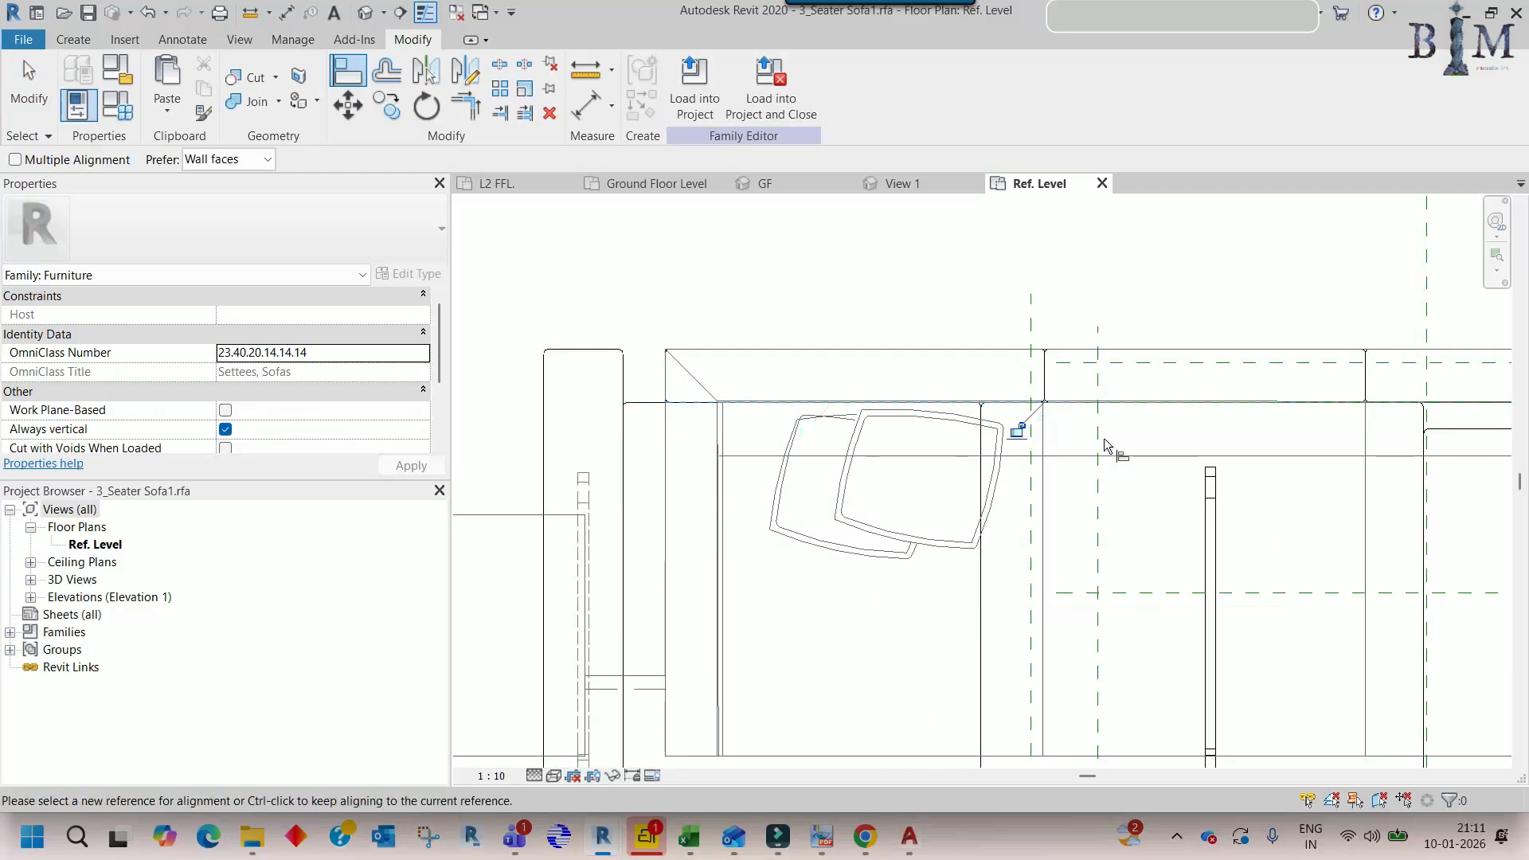
middle_click_drag(1357, 438, 997, 442)
left_click(1134, 435)
scroll(1134, 435, "down", 4)
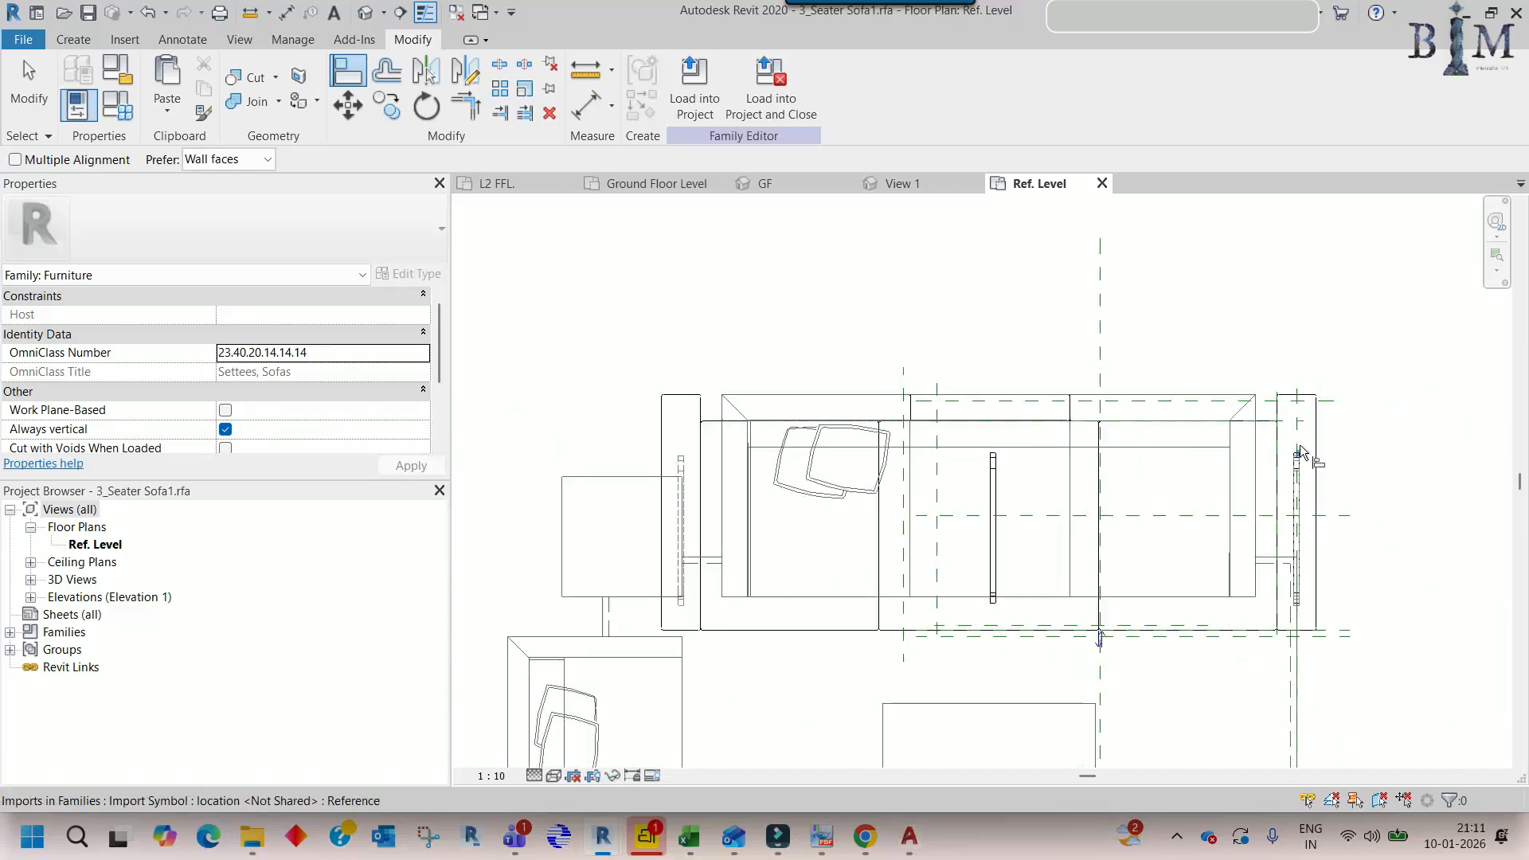
key("Escape")
key("Escape")
- Stretch the left seat cushion's left end to the imported armrest's inner line and its front edge to the imported front line
scroll(723, 467, "up", 3)
left_click(702, 406)
scroll(685, 549, "up", 2)
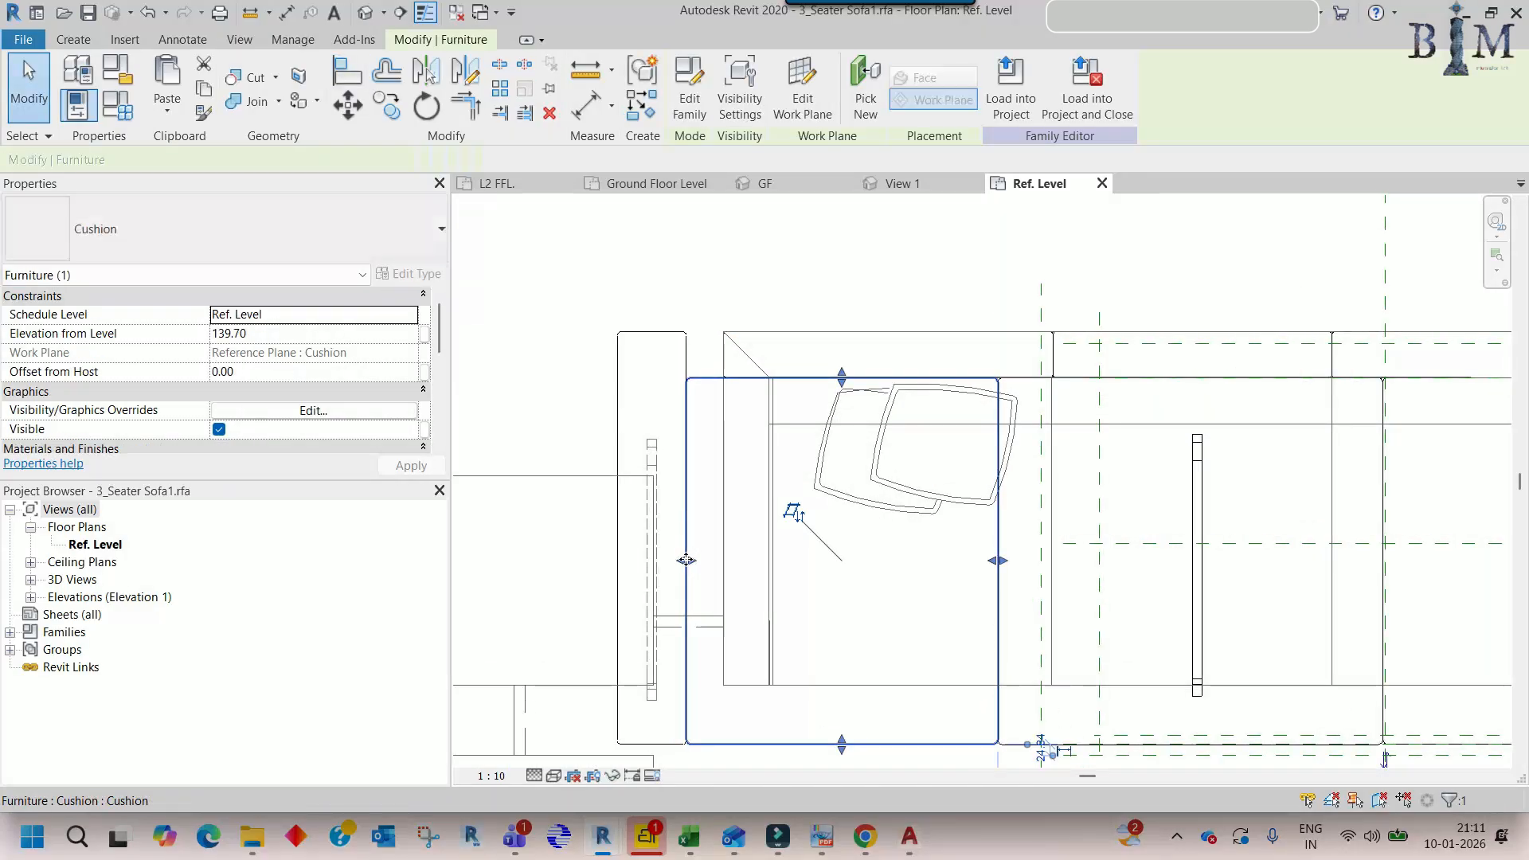
left_click_drag(769, 559, 779, 560)
middle_click_drag(803, 539, 732, 336)
left_click_drag(846, 500, 844, 510)
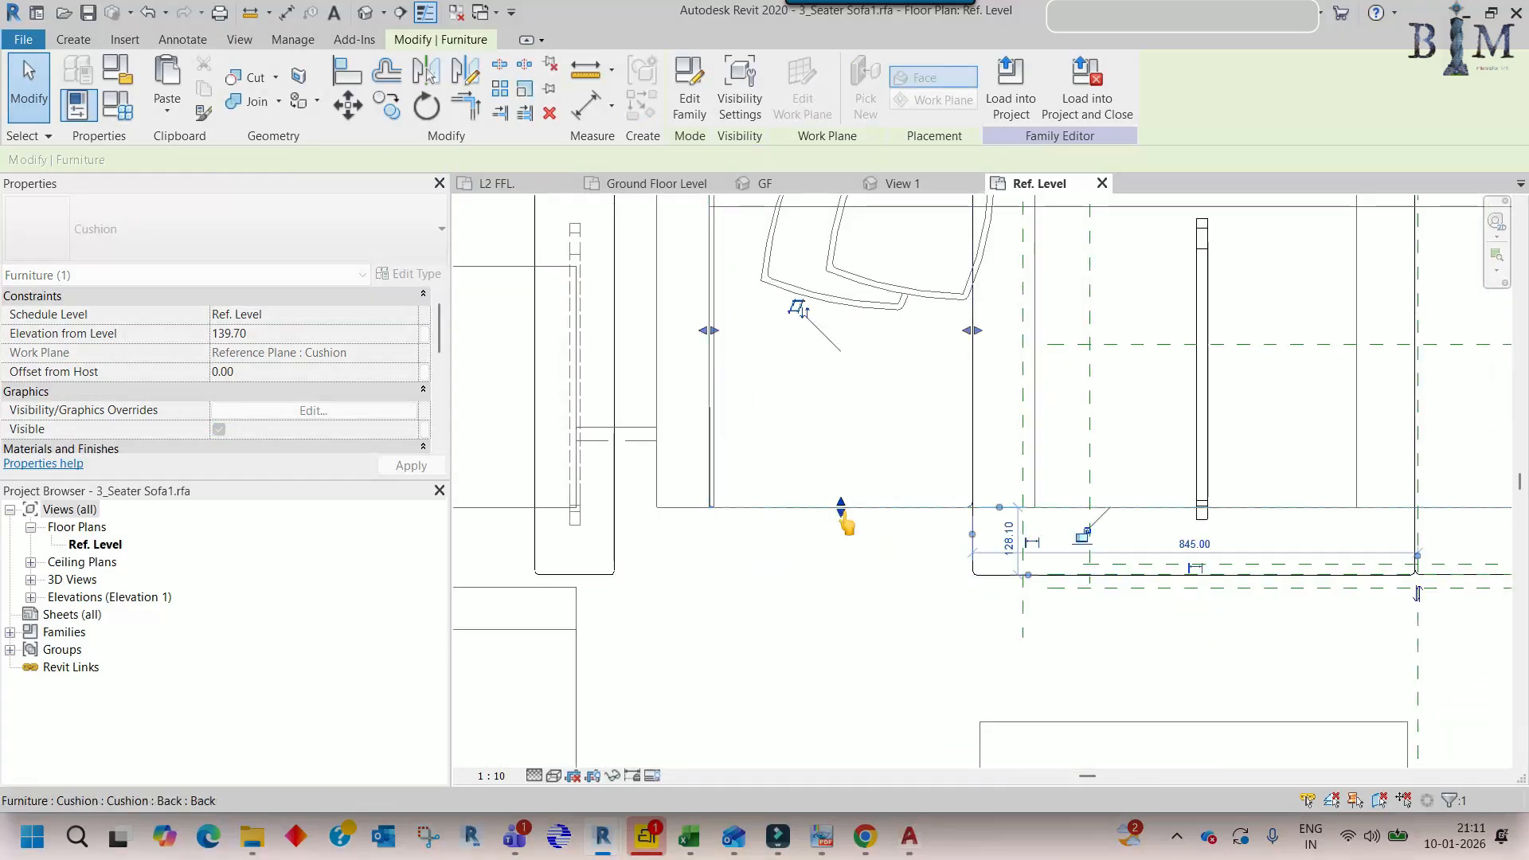
scroll(844, 510, "down", 3)
key("Escape")
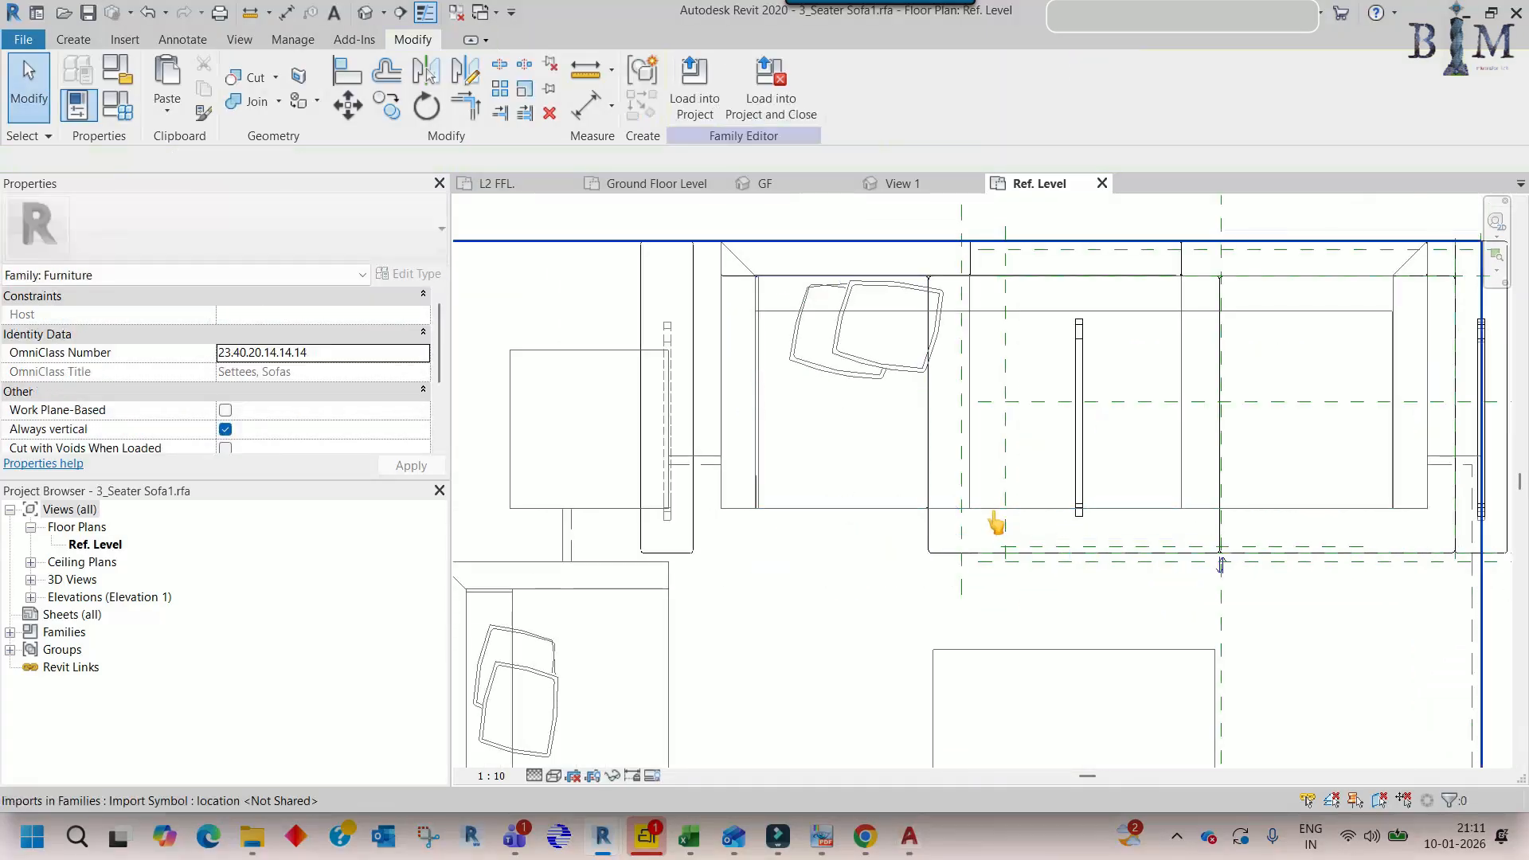
- Align the middle seat cushion's front edge with the imported sofa's front line
key("a")
key("l")
left_click(979, 508)
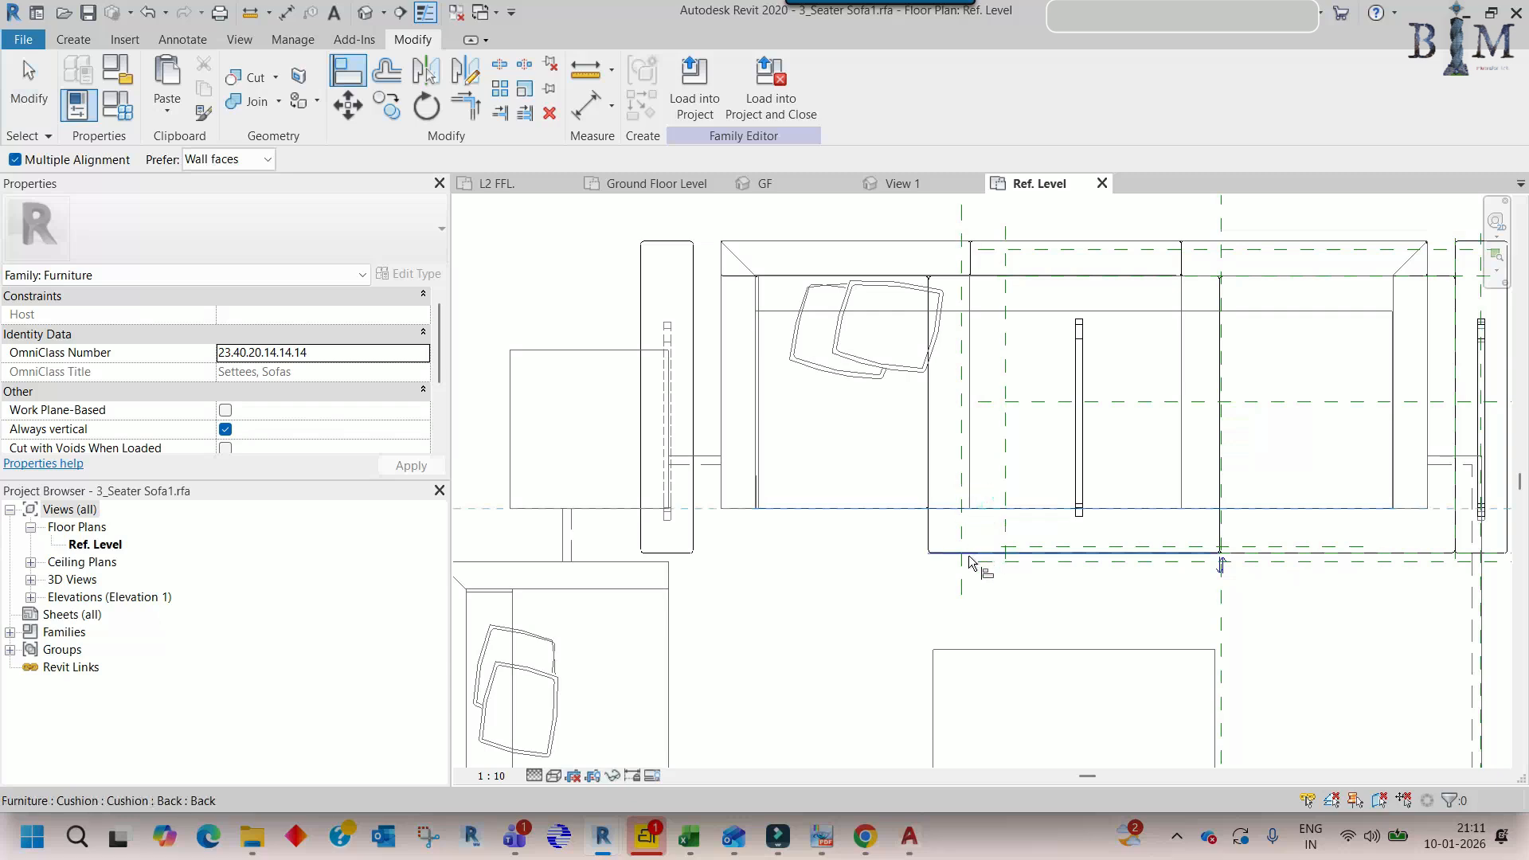
left_click(1249, 552)
key("Escape")
key("Escape")
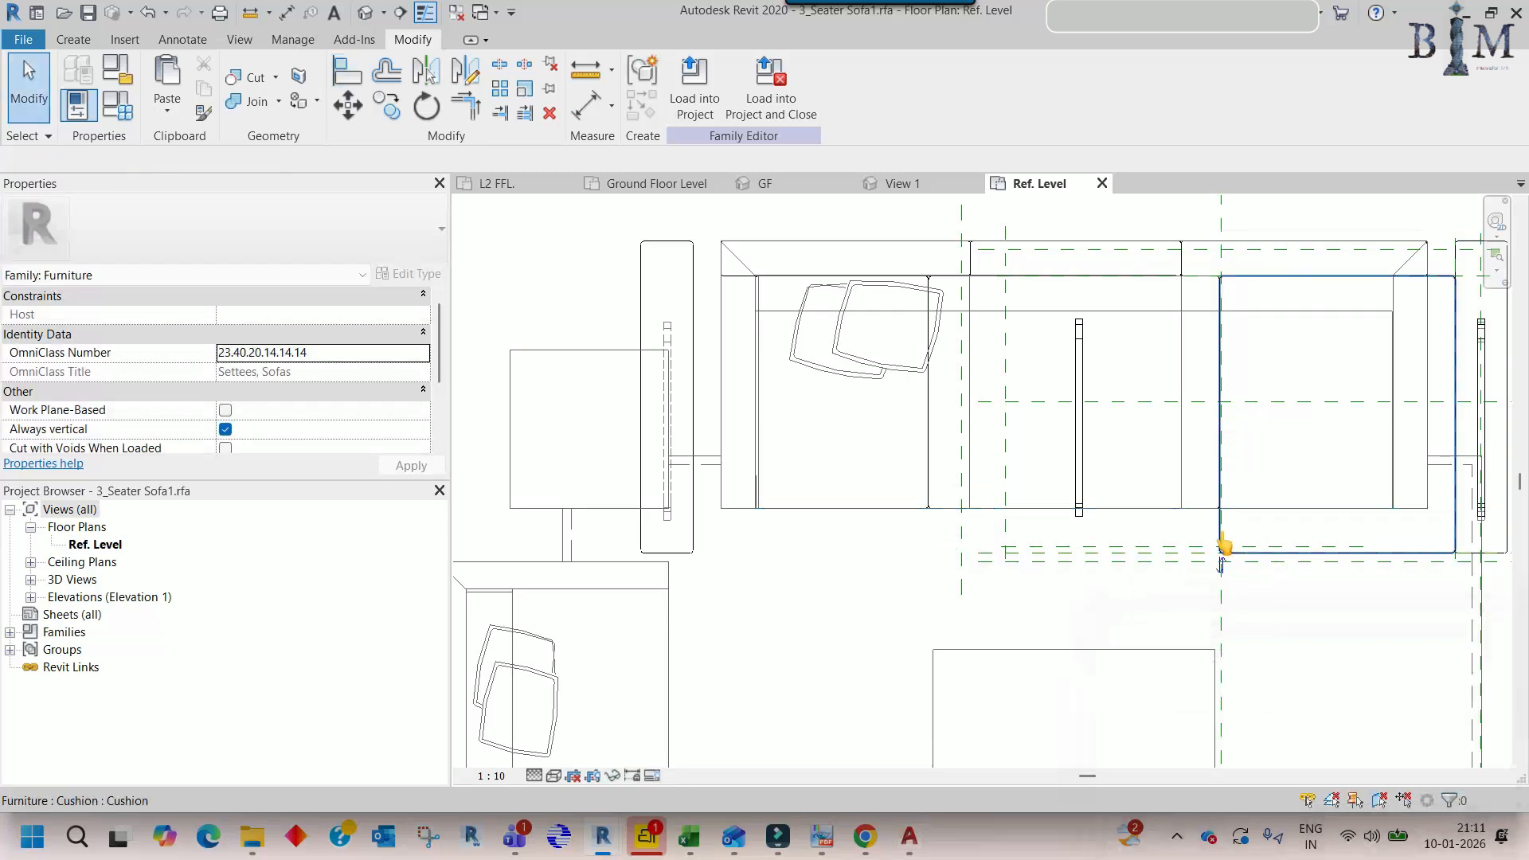
- Stretch the right seat cushion's front edge back to the imported sofa's front line
left_click(1344, 575)
scroll(1343, 568, "up", 2)
left_click_drag(1331, 548, 1330, 486)
scroll(1268, 522, "down", 3)
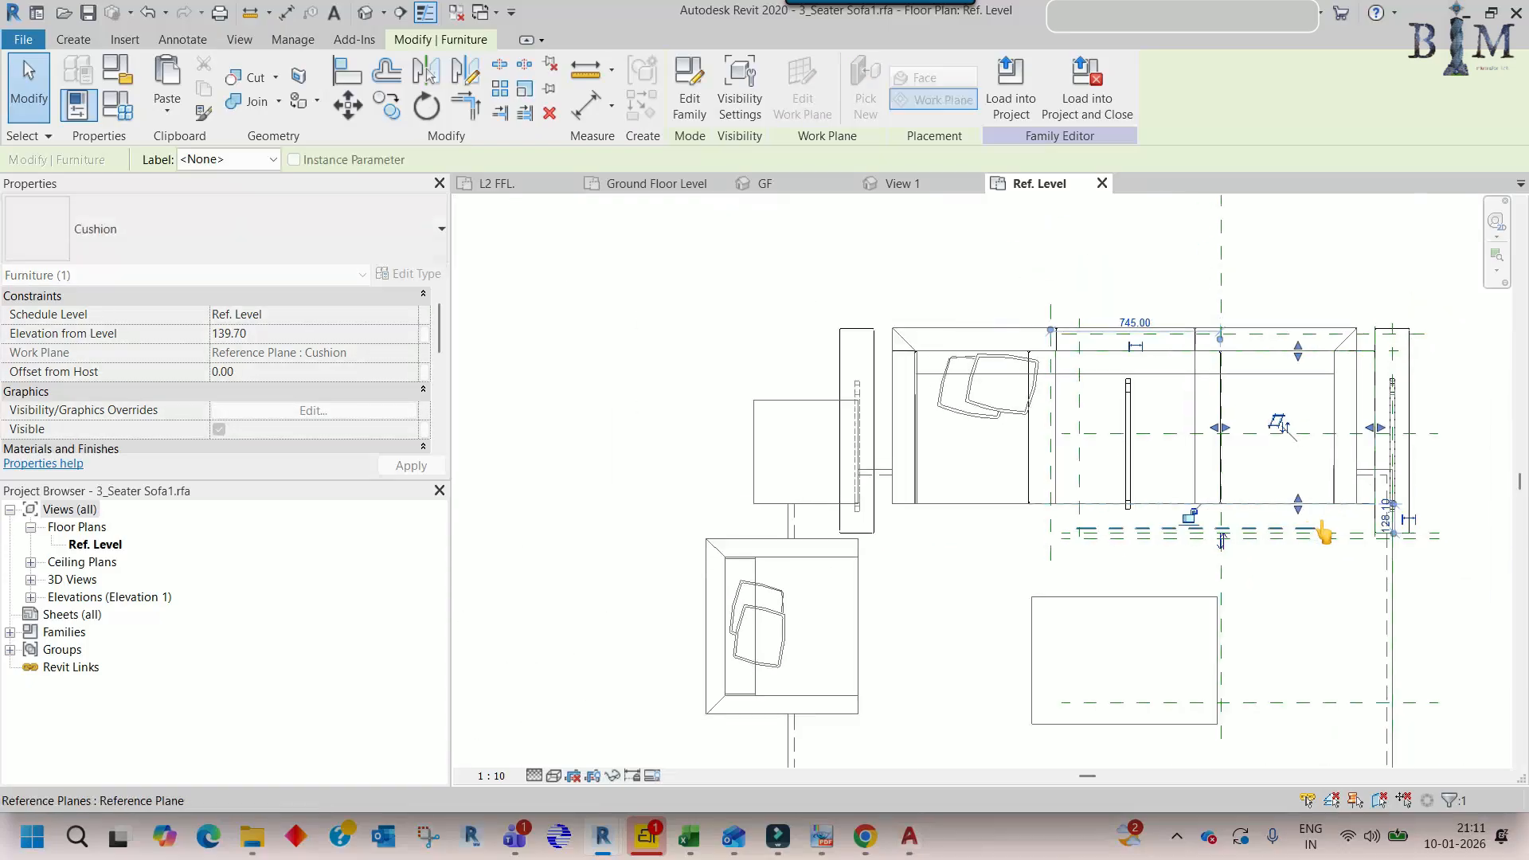
- Stretch the right seat cushion's right end to the inner line of the imported right armrest
scroll(1305, 494, "up", 4)
left_click_drag(1232, 461, 1229, 455)
left_click(1235, 462)
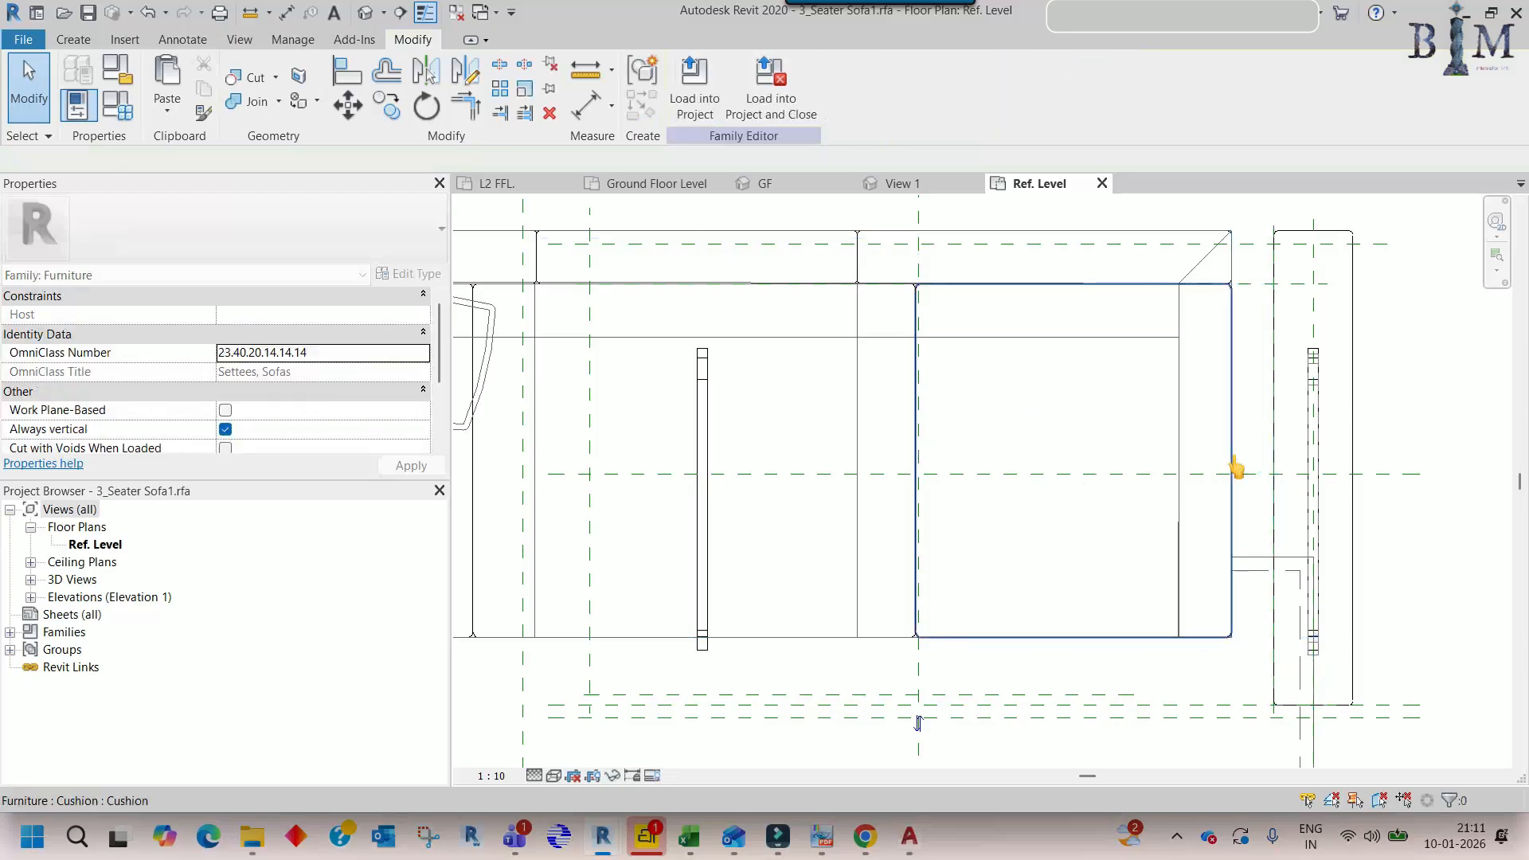
scroll(1235, 467, "down", 2)
scroll(1230, 470, "up", 2)
left_click(1228, 473)
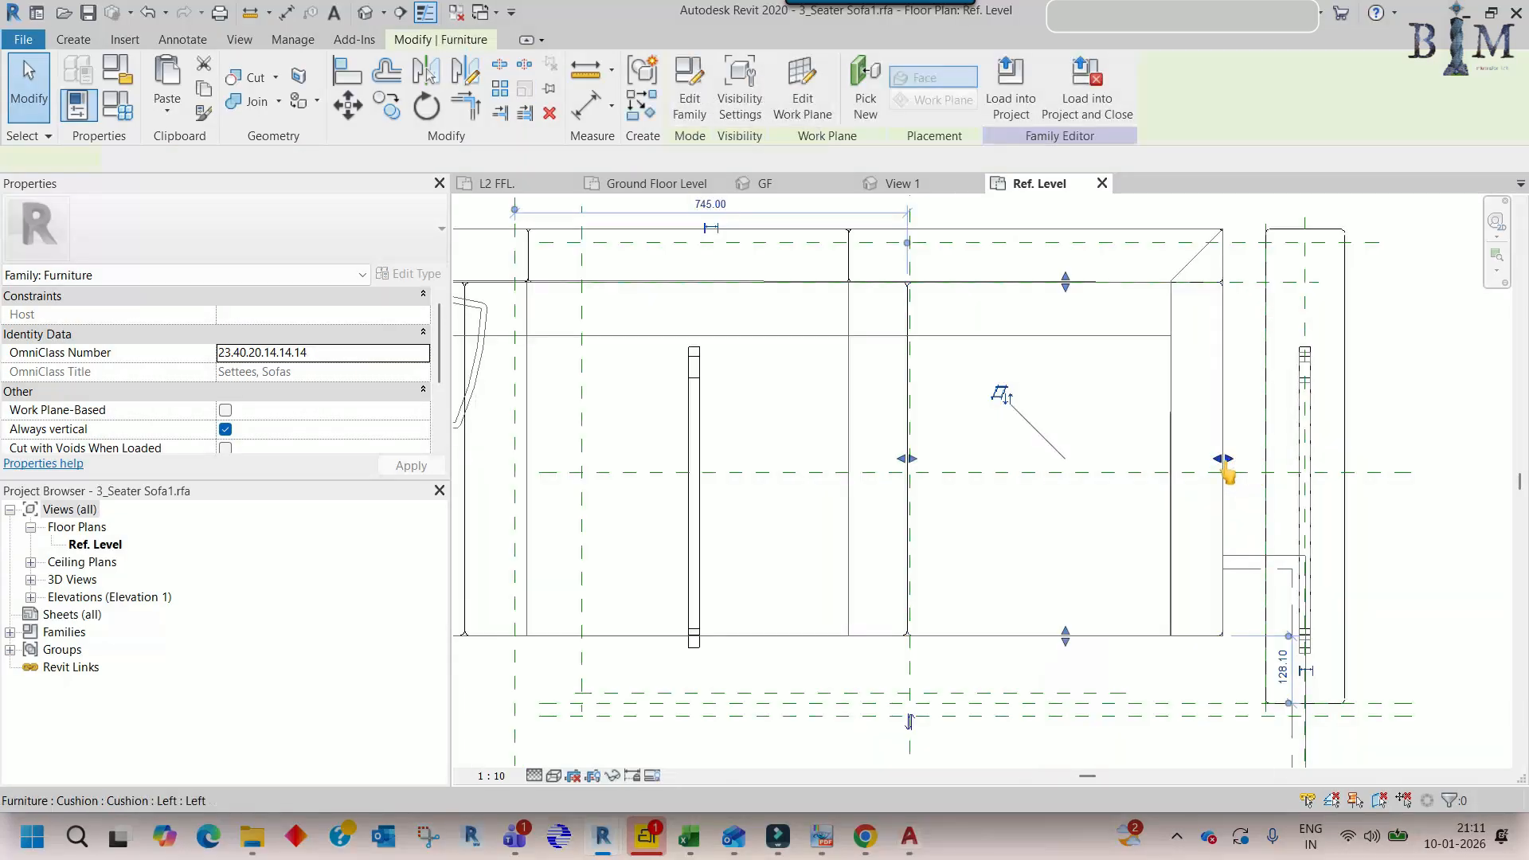
scroll(1170, 458, "down", 3)
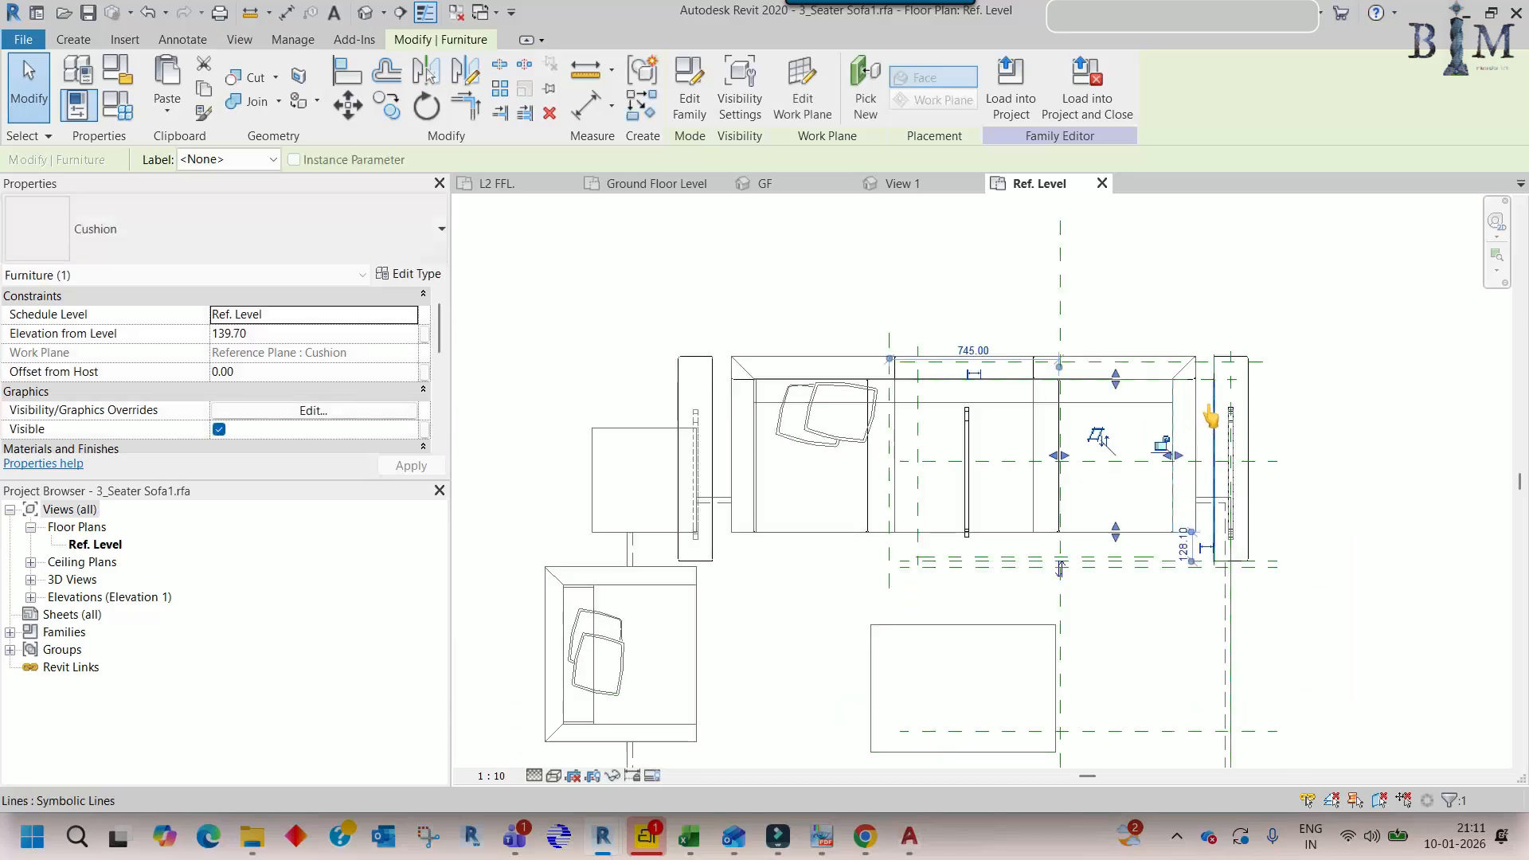
scroll(713, 446, "up", 3)
- Align the left armrest cushion's back end with the backrest's front line and its inner side with the imported armrest's inner line
left_click(708, 373)
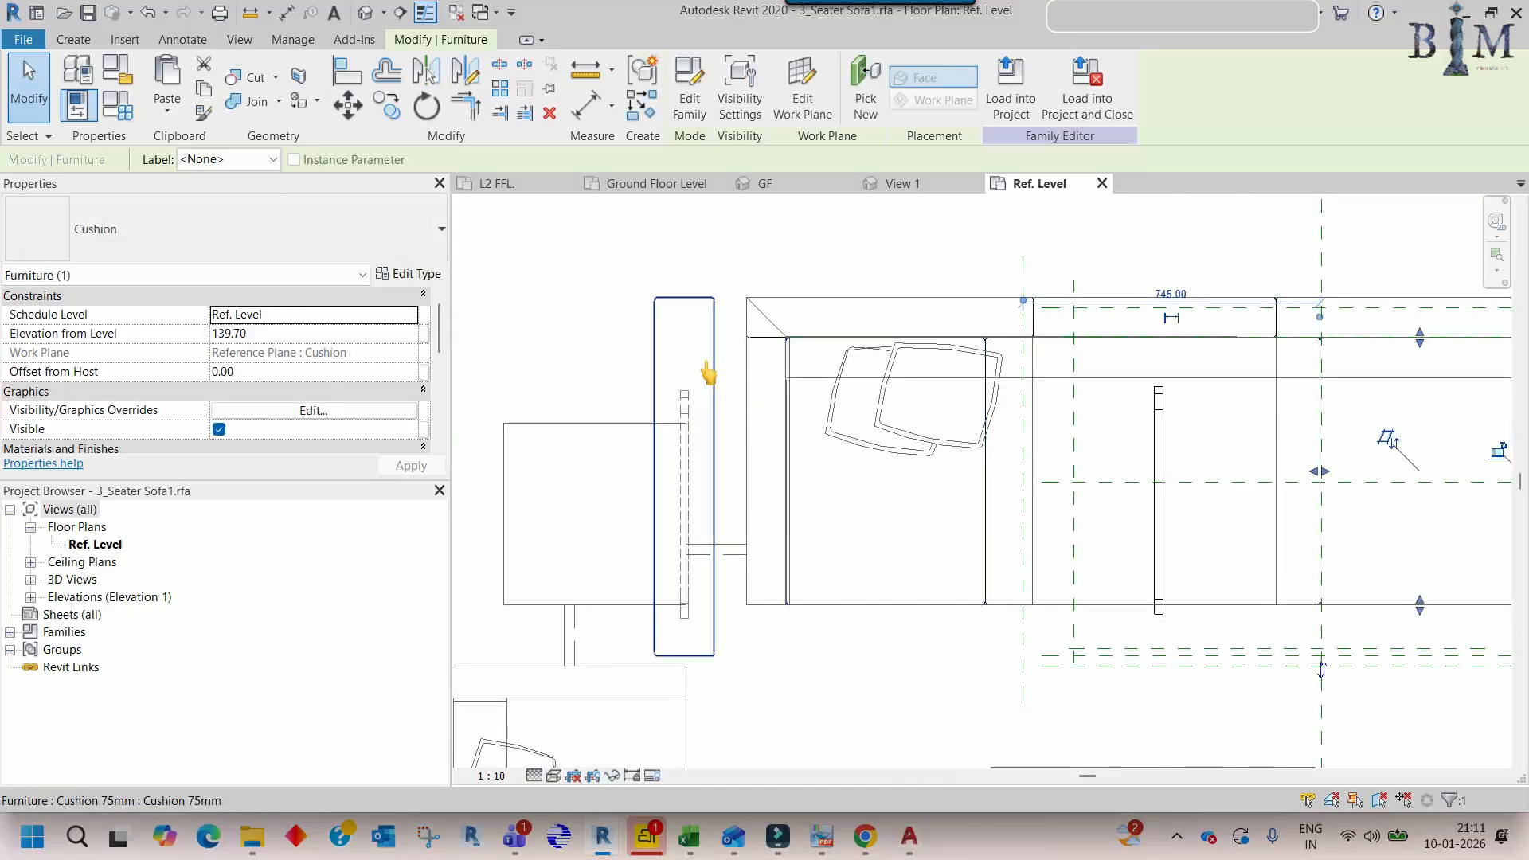
scroll(669, 297, "up", 2)
key("a")
key("l")
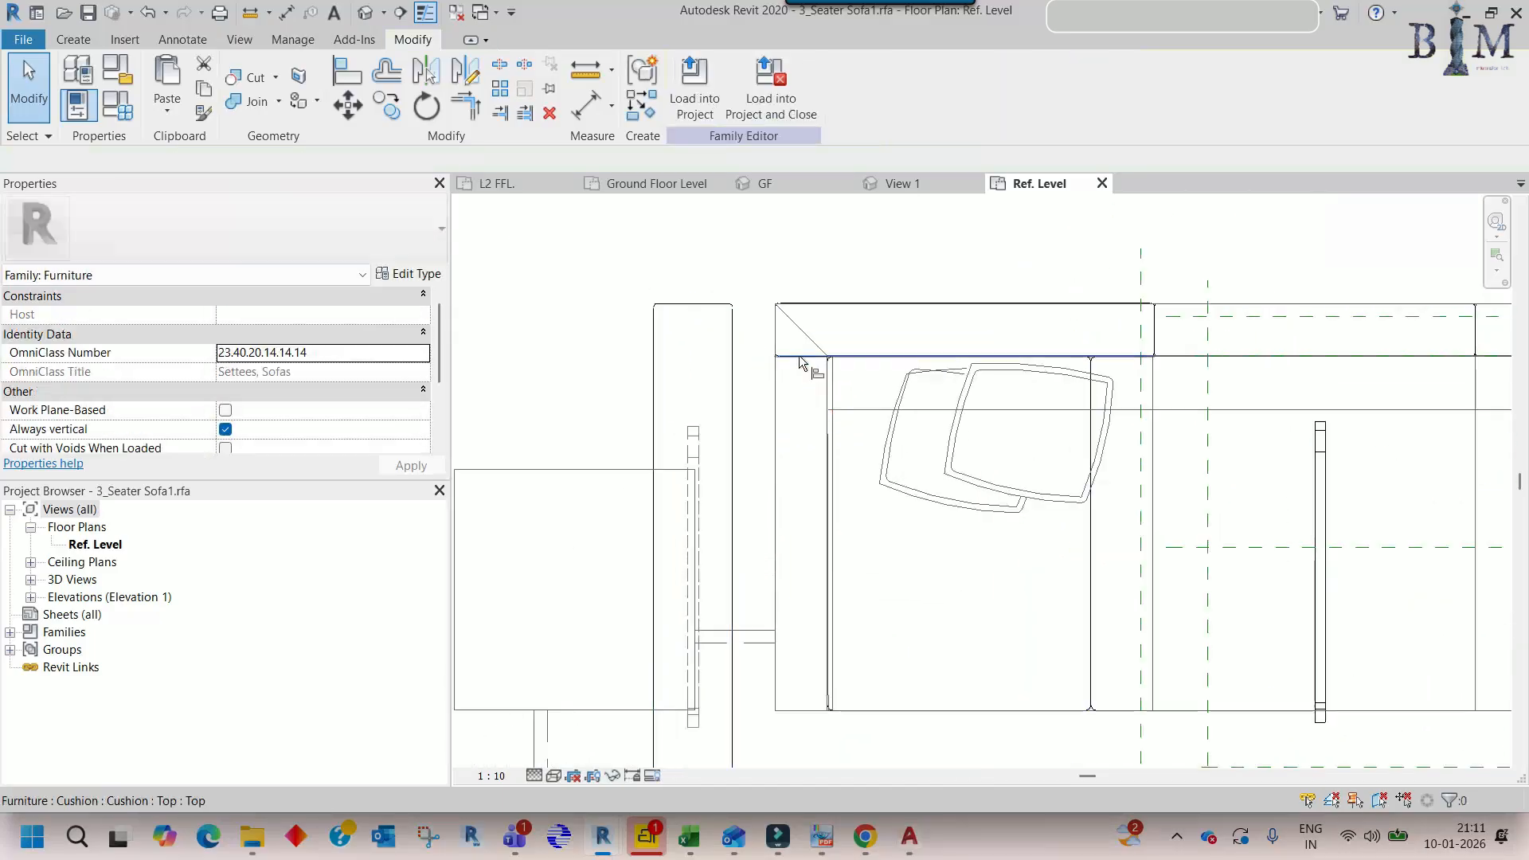
left_click(826, 386)
left_click(775, 393)
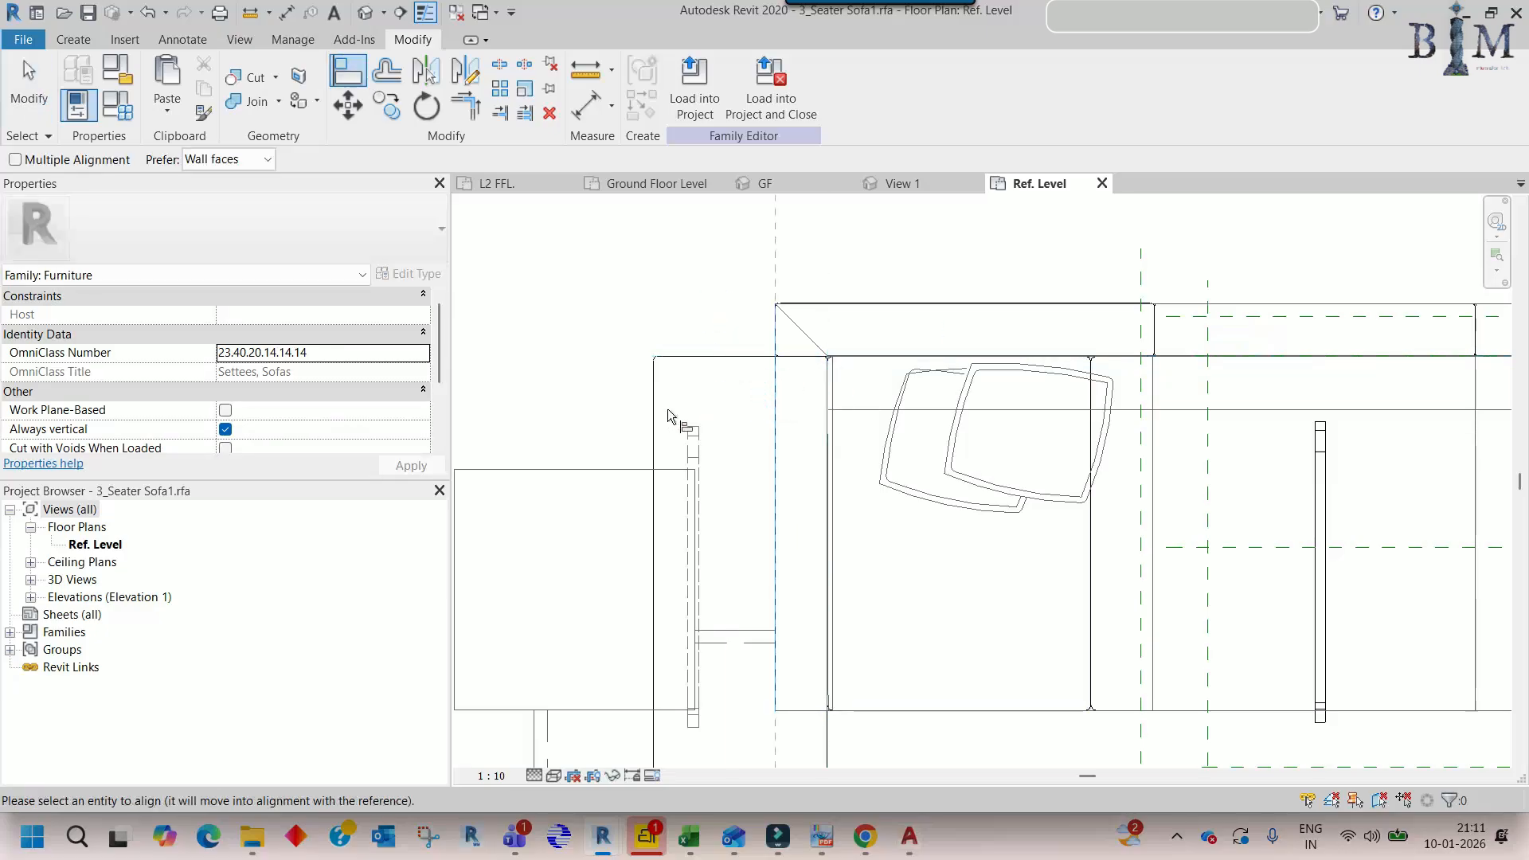
key("Escape")
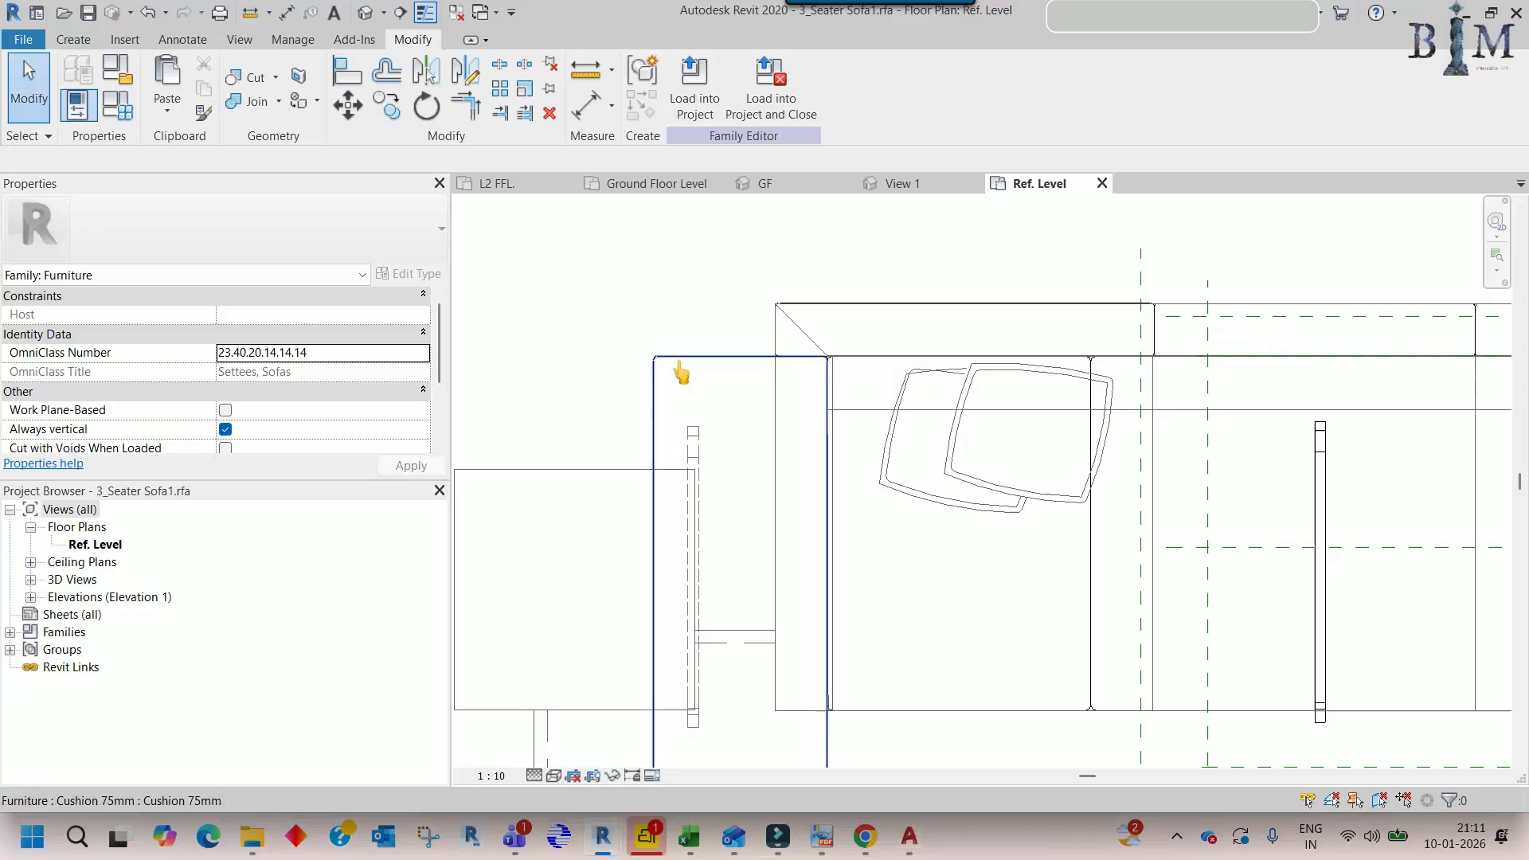
- Move the left armrest cushion horizontally so its outer side meets the imported sofa's left edge
left_click(691, 513)
scroll(654, 426, "up", 2)
key("m")
key("v")
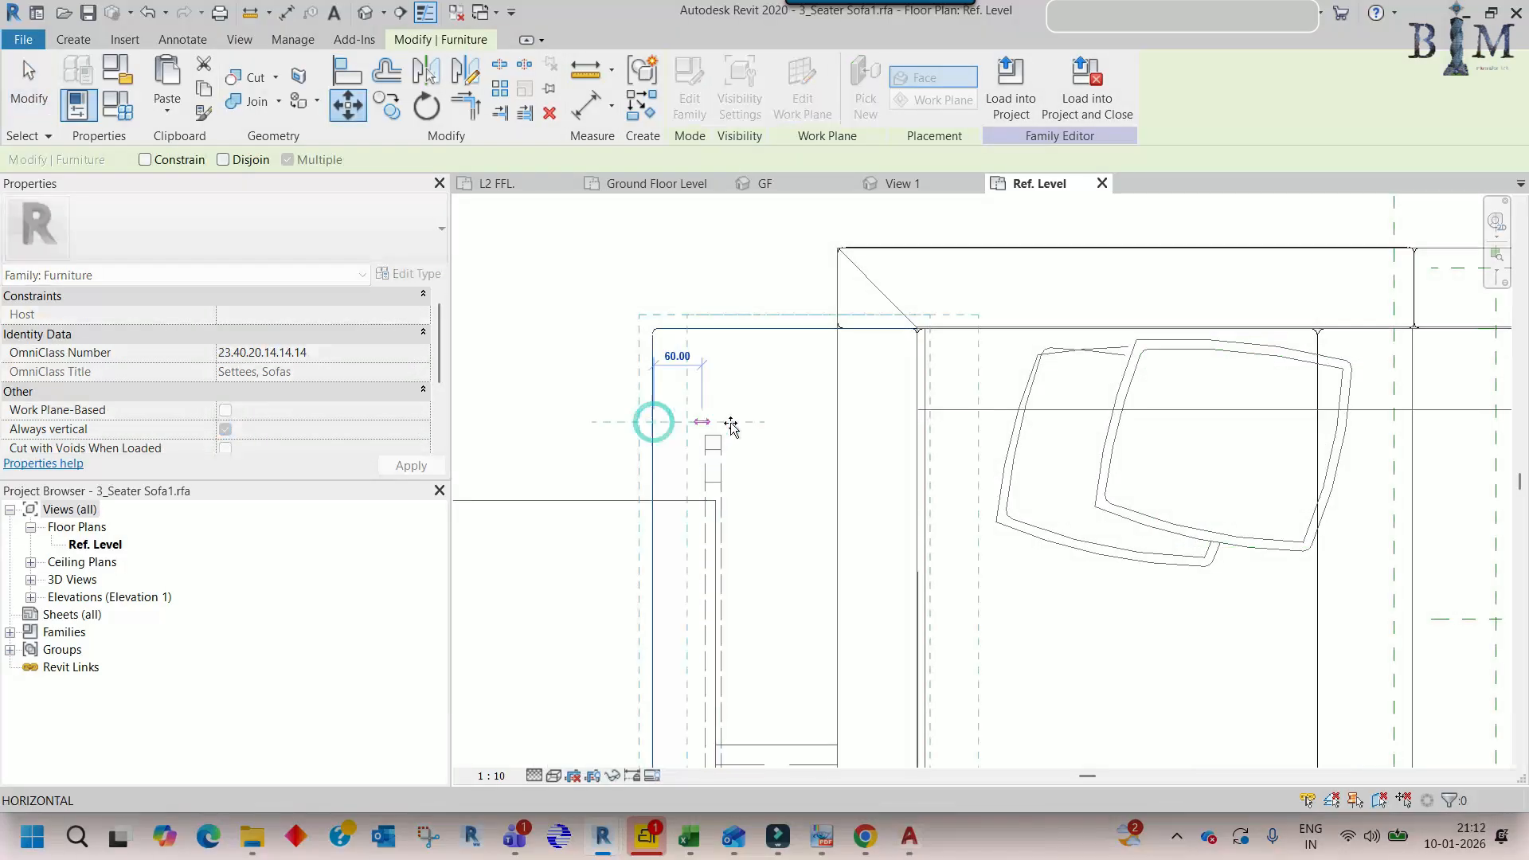
left_click(832, 423)
- Stretch the left armrest cushion's inner side to the imported armrest's inner line and its front end to the imported front line
middle_click_drag(882, 499, 861, 349)
scroll(862, 357, "down", 3)
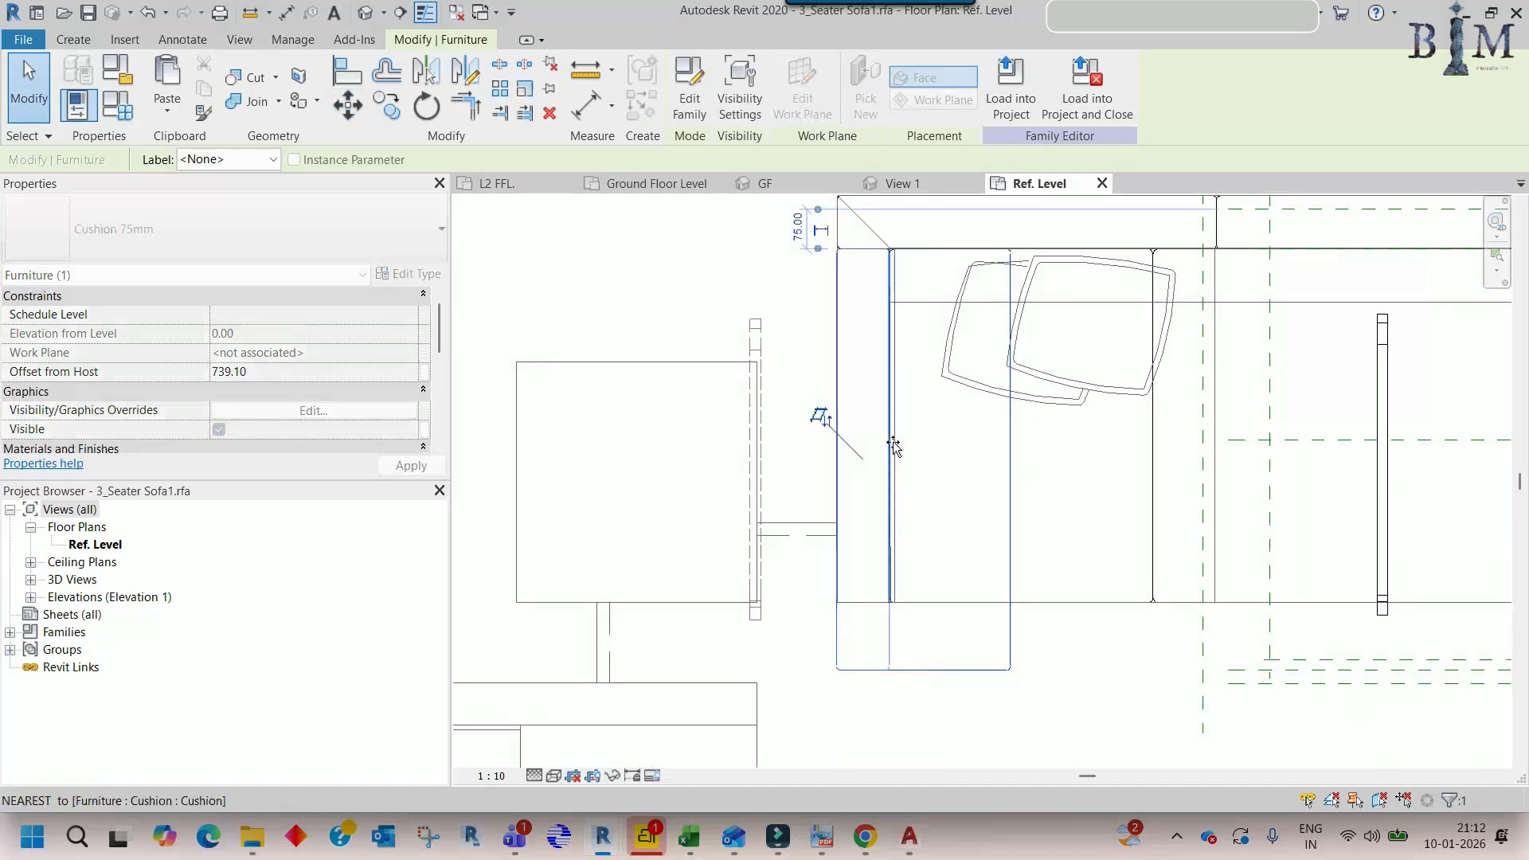
scroll(874, 669, "up", 2)
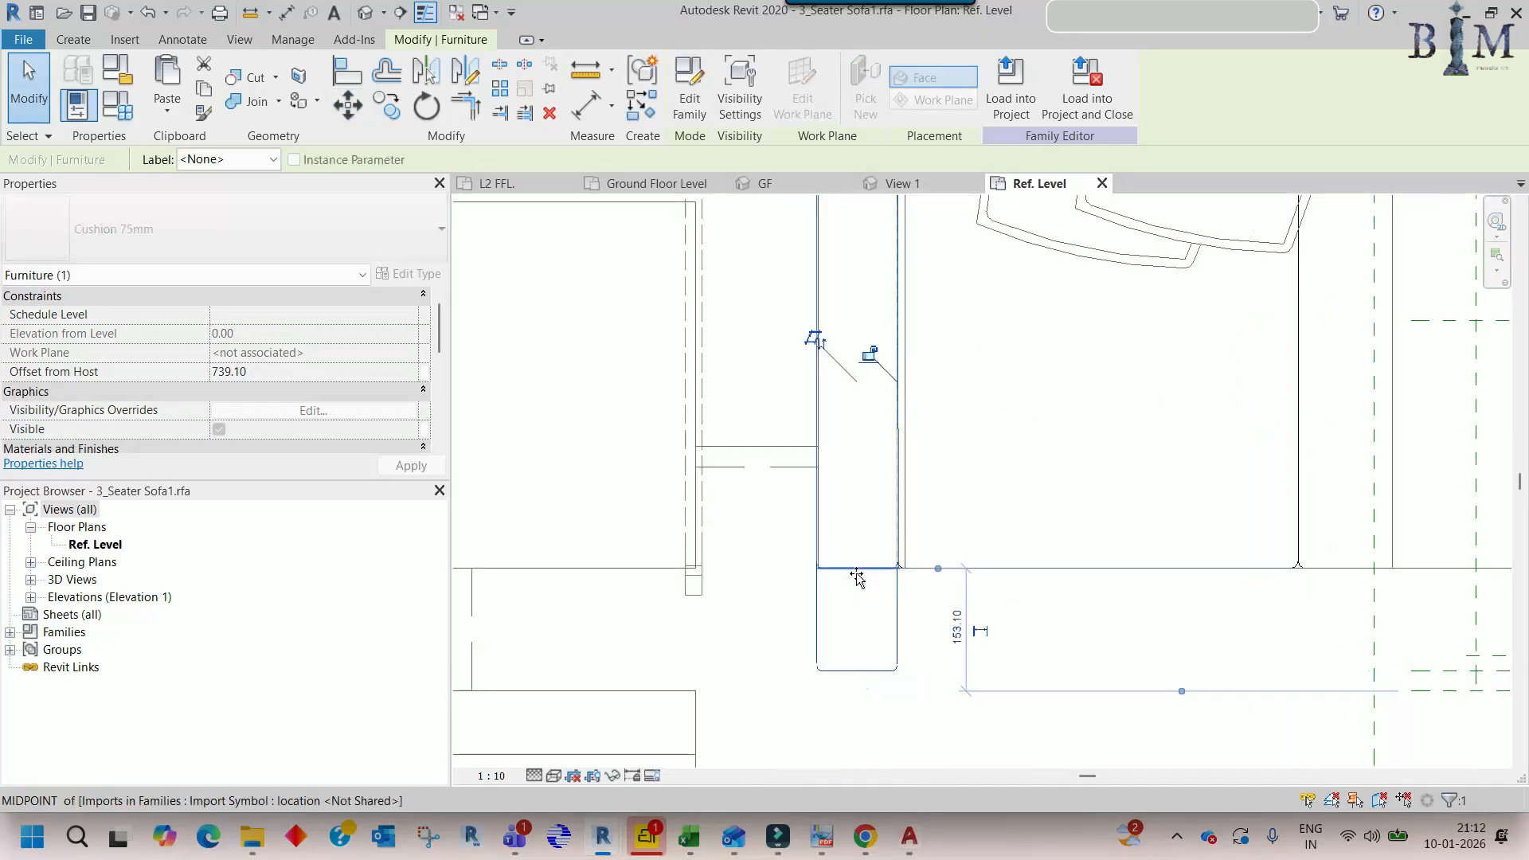
left_click_drag(856, 573, 856, 570)
- Examine the right armrest in plan and in the 3D view, then return to the Ref. Level plan
scroll(809, 517, "down", 4)
middle_click_drag(961, 498, 804, 500)
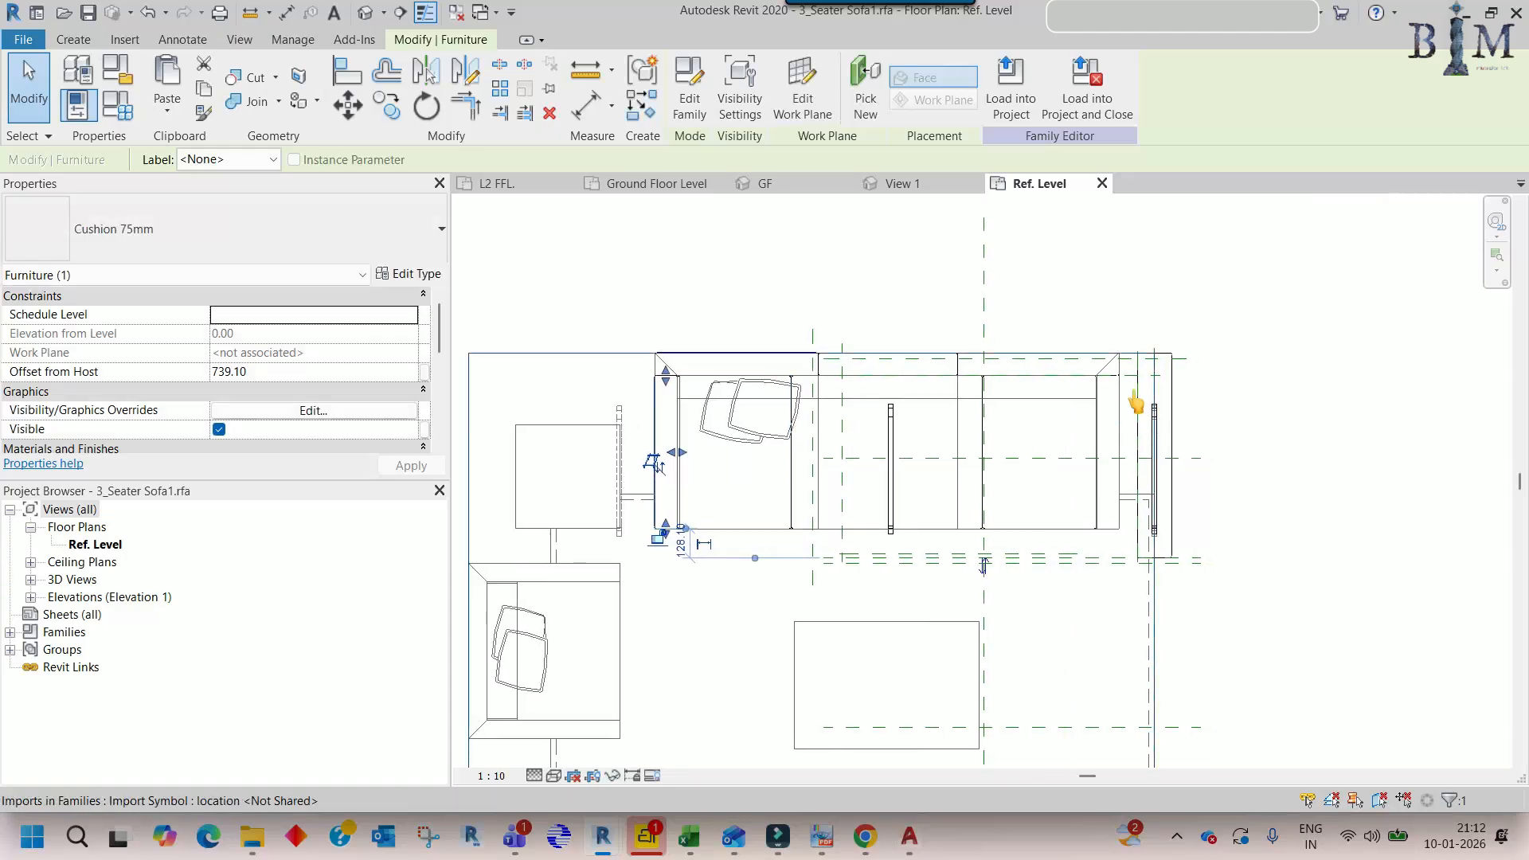
left_click(1168, 411)
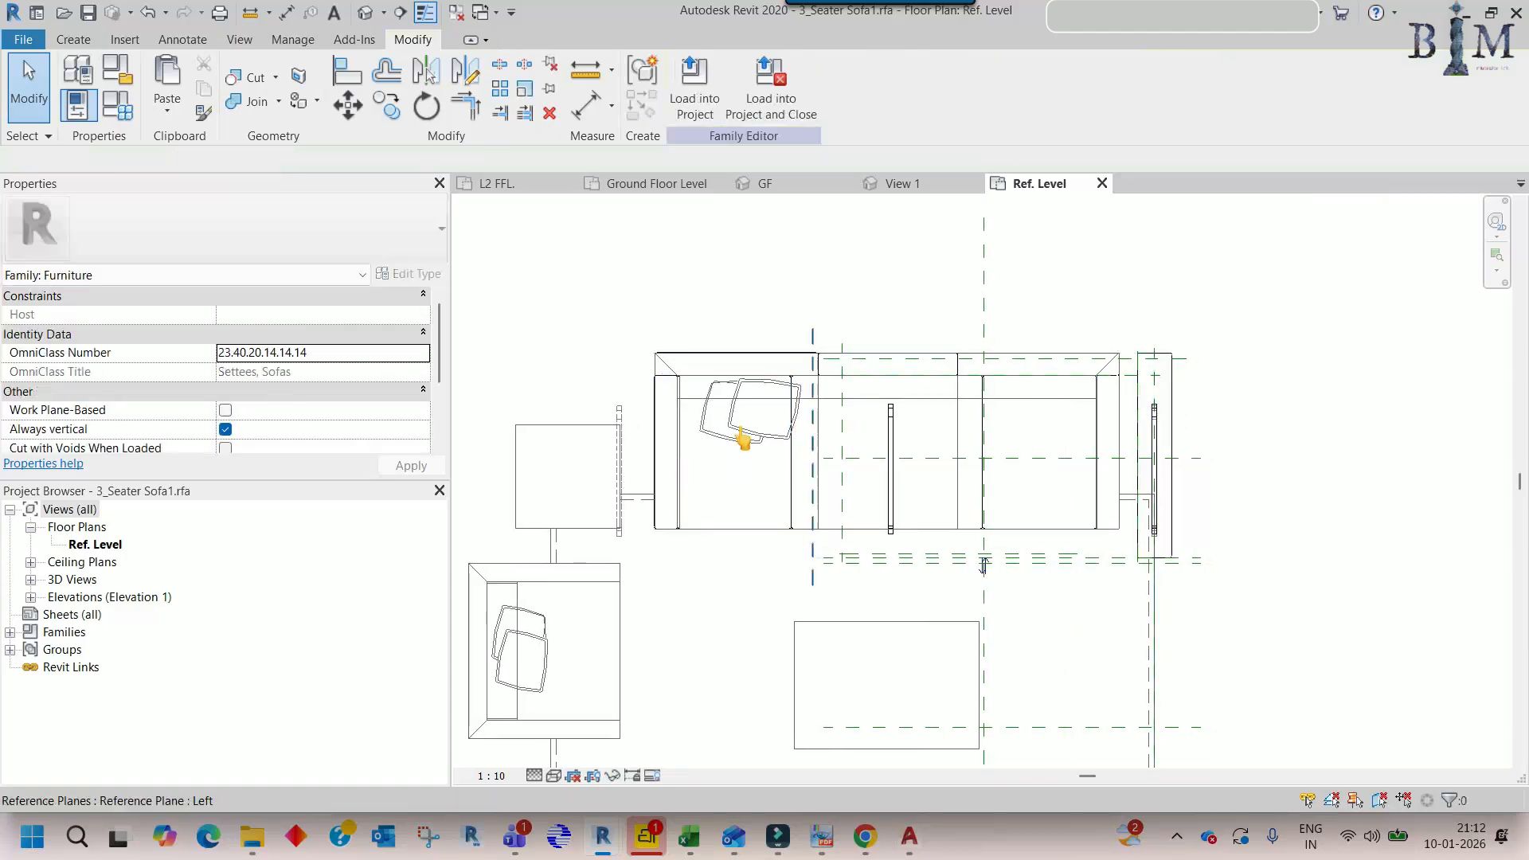
left_click(1166, 387)
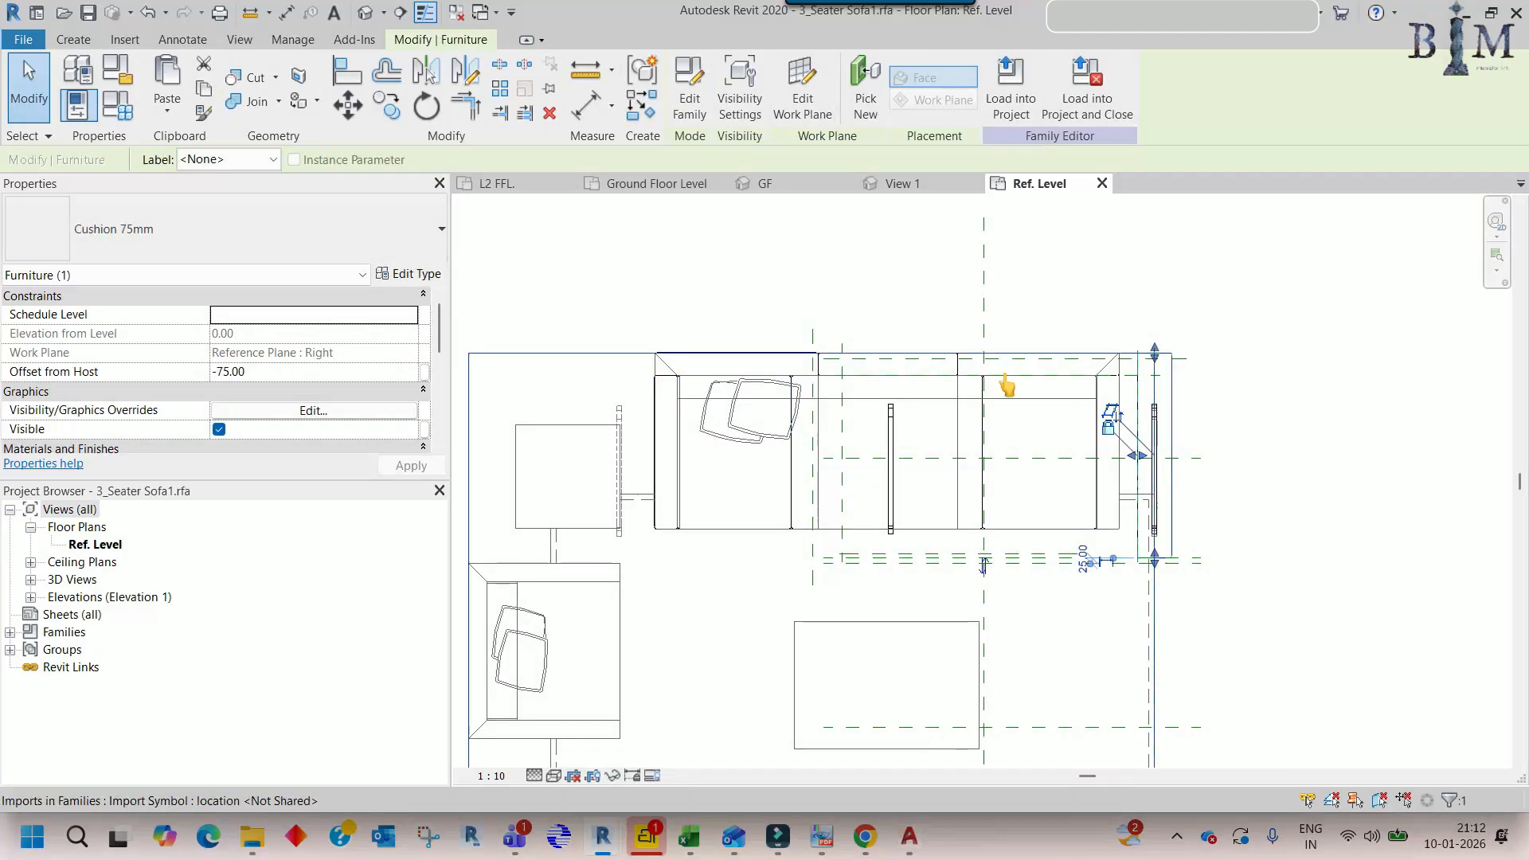
left_click(348, 105)
left_click(365, 12)
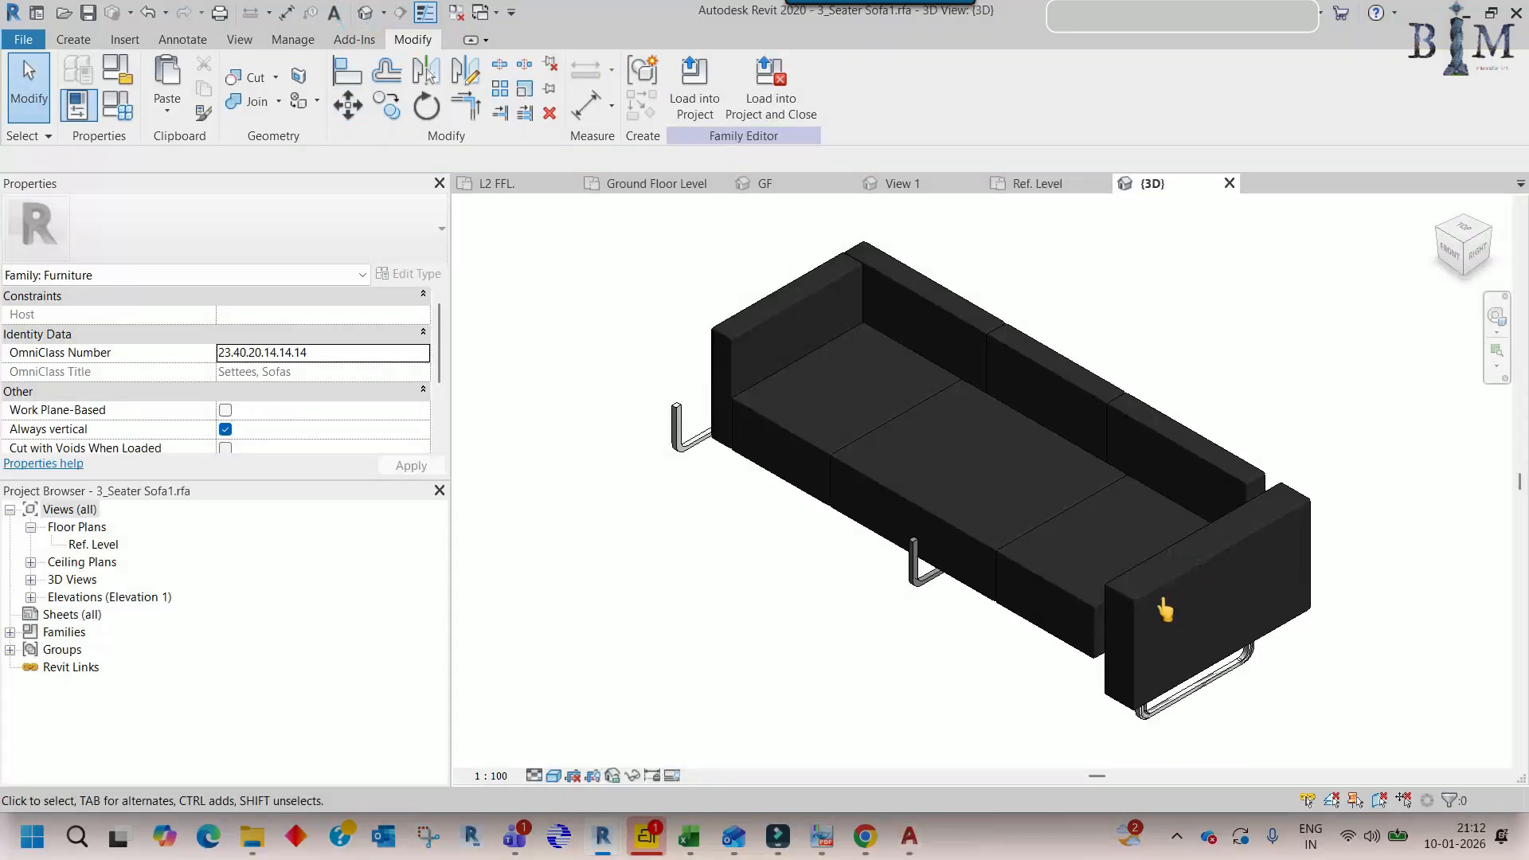
middle_click_drag(1179, 579, 1154, 526, "shift")
double_click(107, 546)
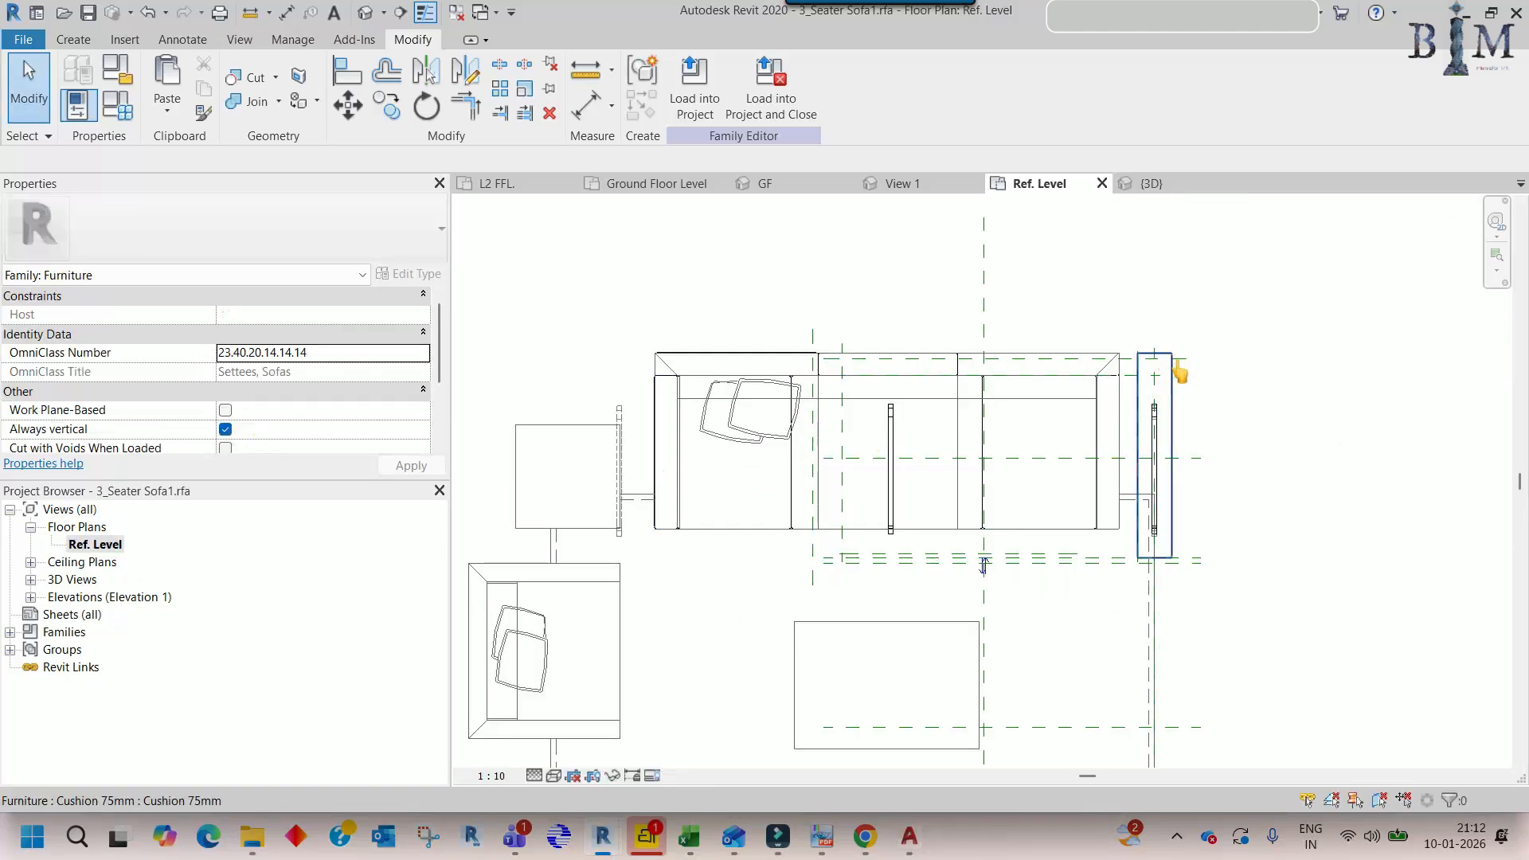
- Delete the old right armrest cushion and mirror a copy of the left armrest cushion to the sofa's right side
scroll(703, 389, "up", 2)
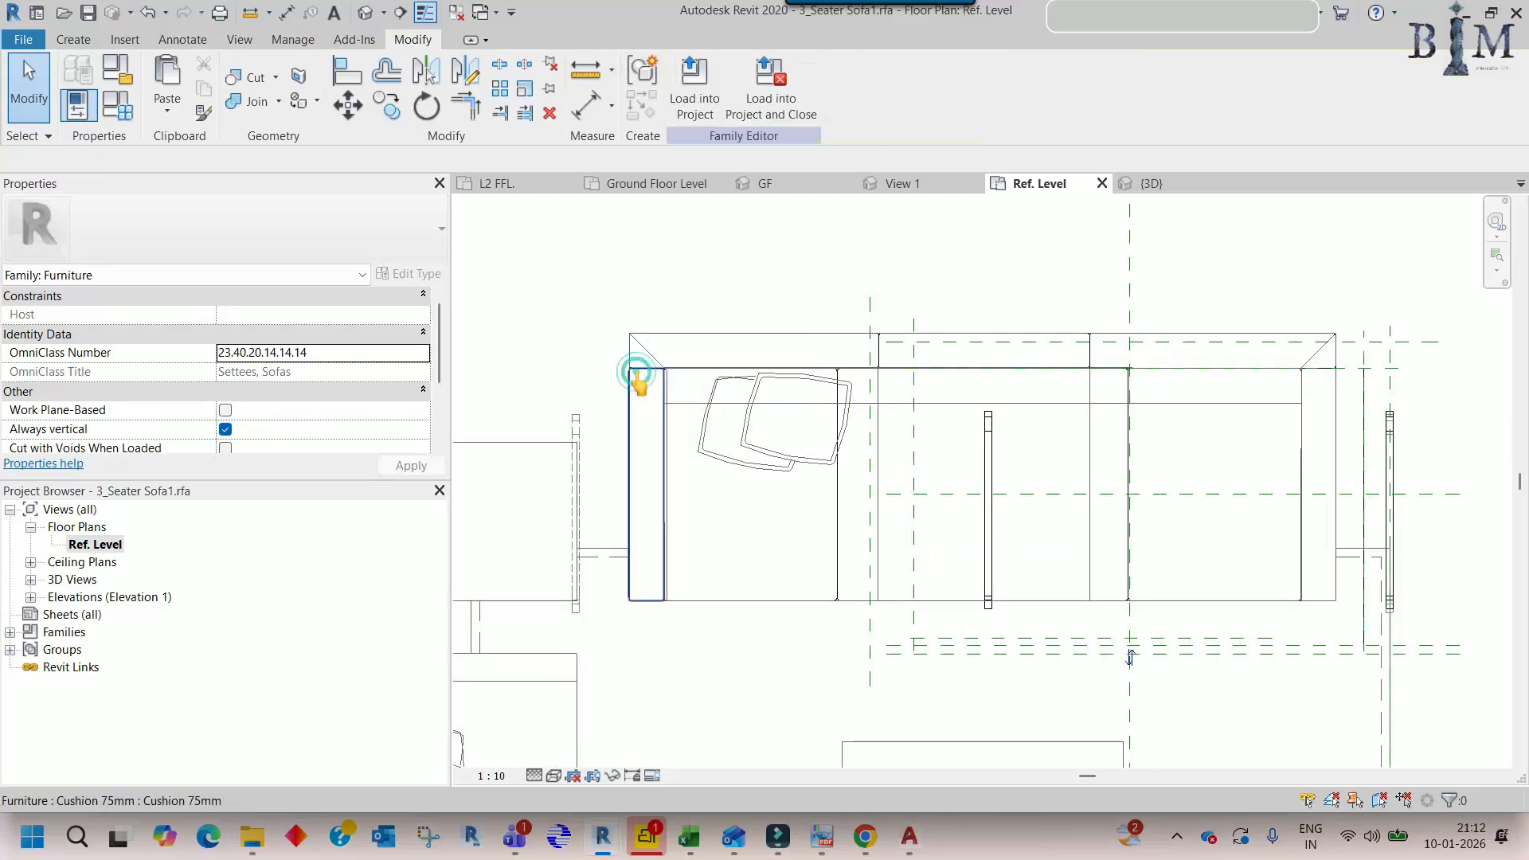
left_click(634, 368)
key("m")
key("m")
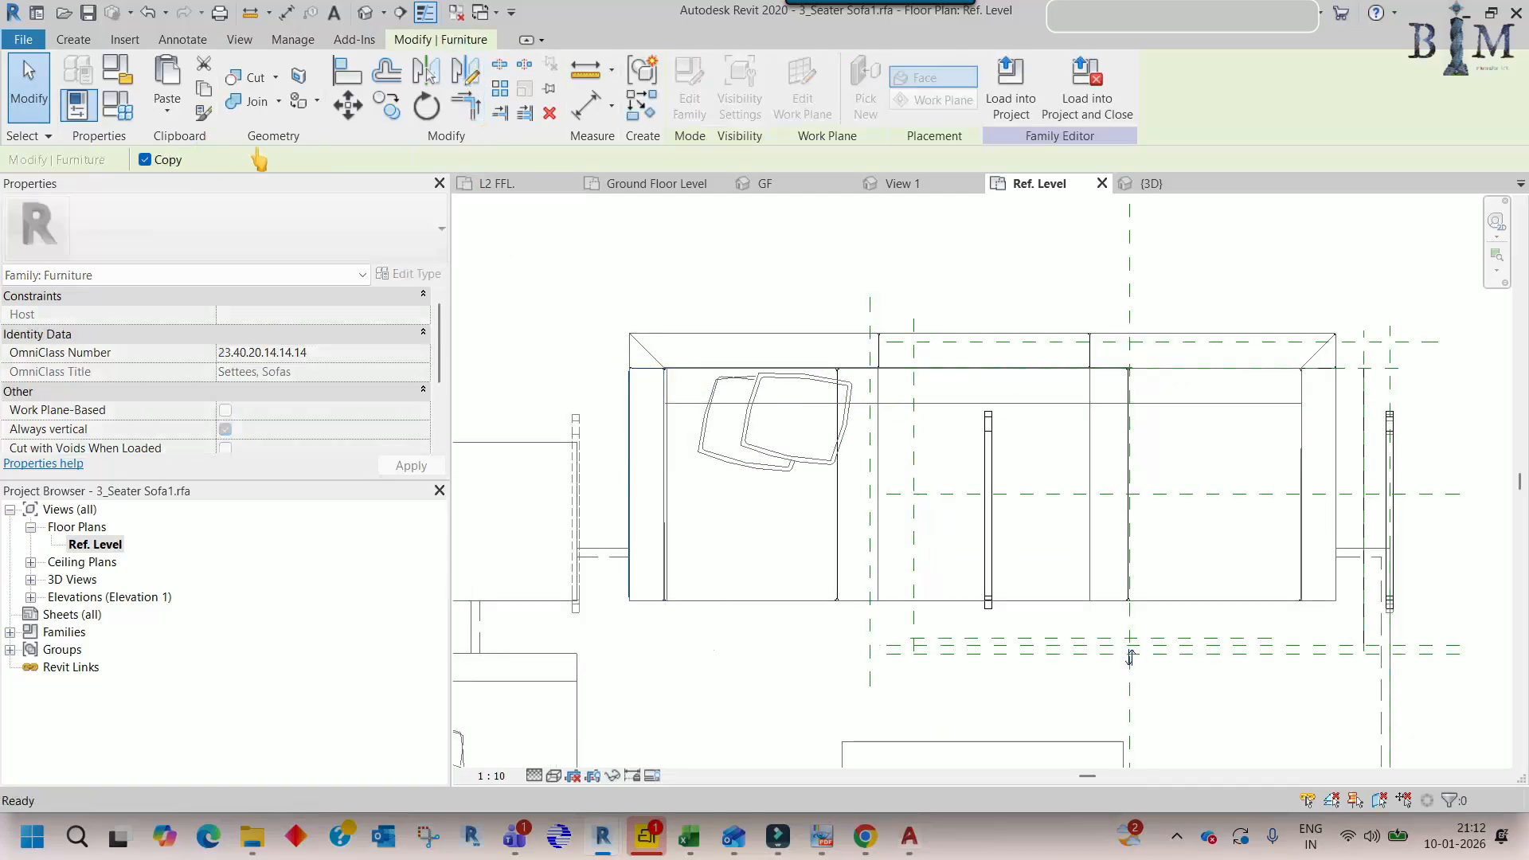
left_click(988, 298)
- Move the mirrored right armrest cushion so its inner side meets the right seat cushion's right end
scroll(1055, 428, "up", 5)
key("m")
key("v")
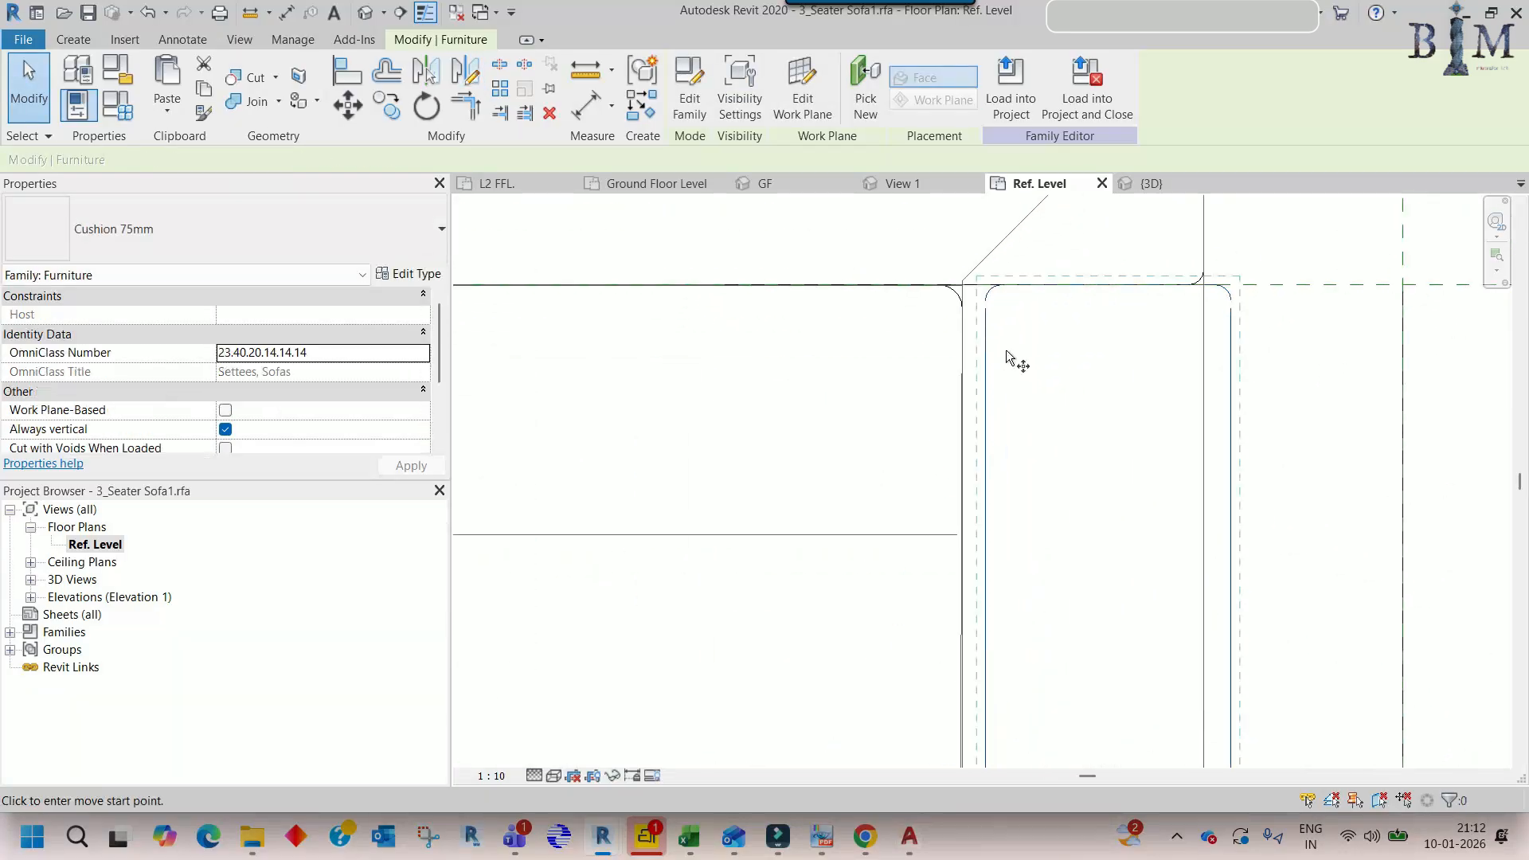
scroll(1006, 351, "up", 4)
left_click(969, 301)
left_click(928, 304)
scroll(951, 310, "down", 5)
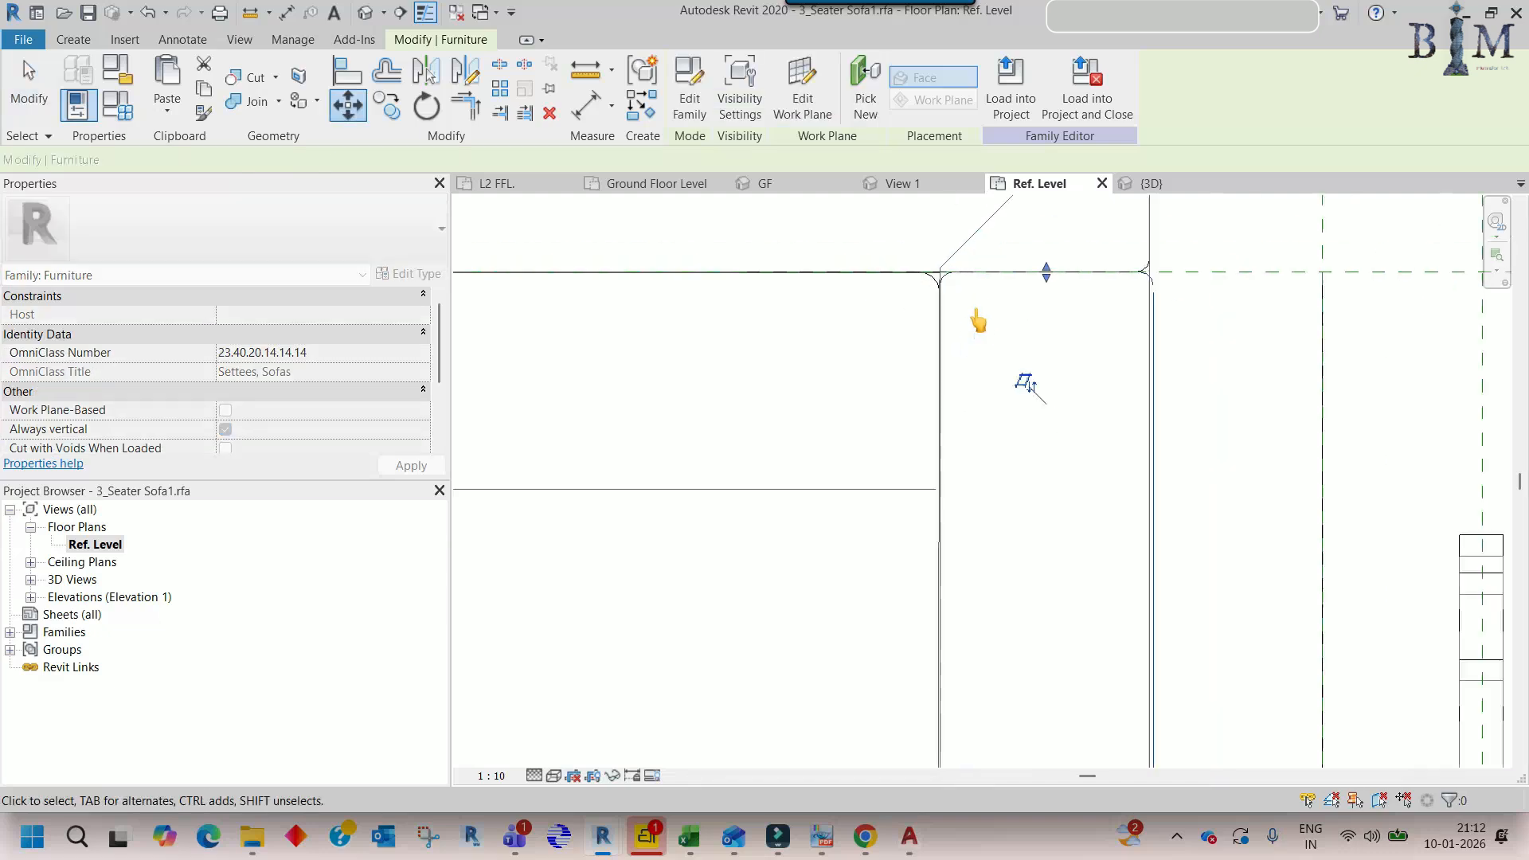
scroll(1011, 312, "down", 6)
key("Escape")
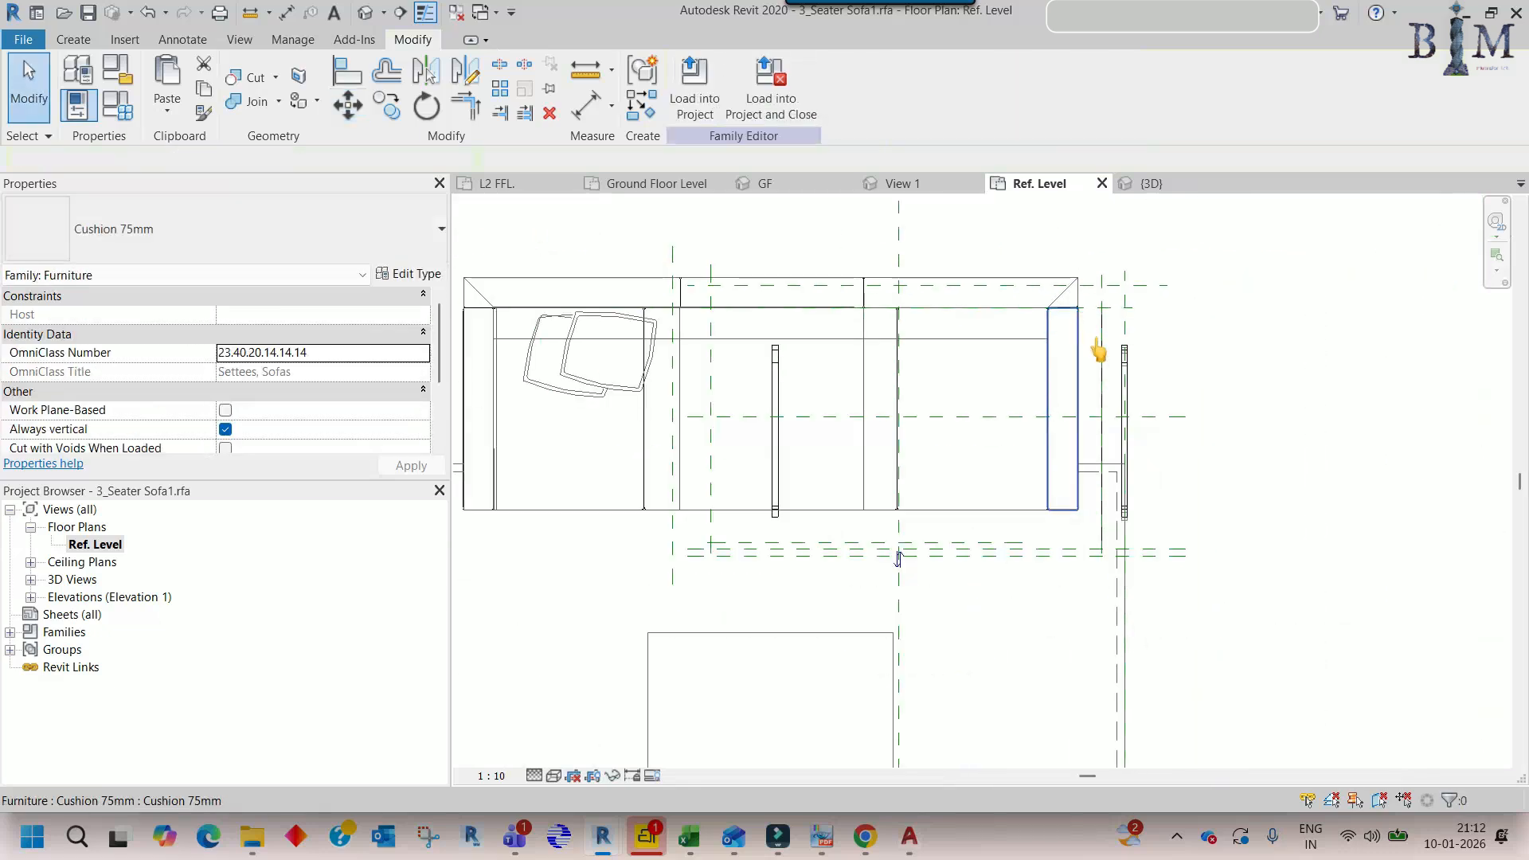
- Delete the leftover vertical symbolic line beside the new right armrest
left_click(1102, 350)
key("Delete")
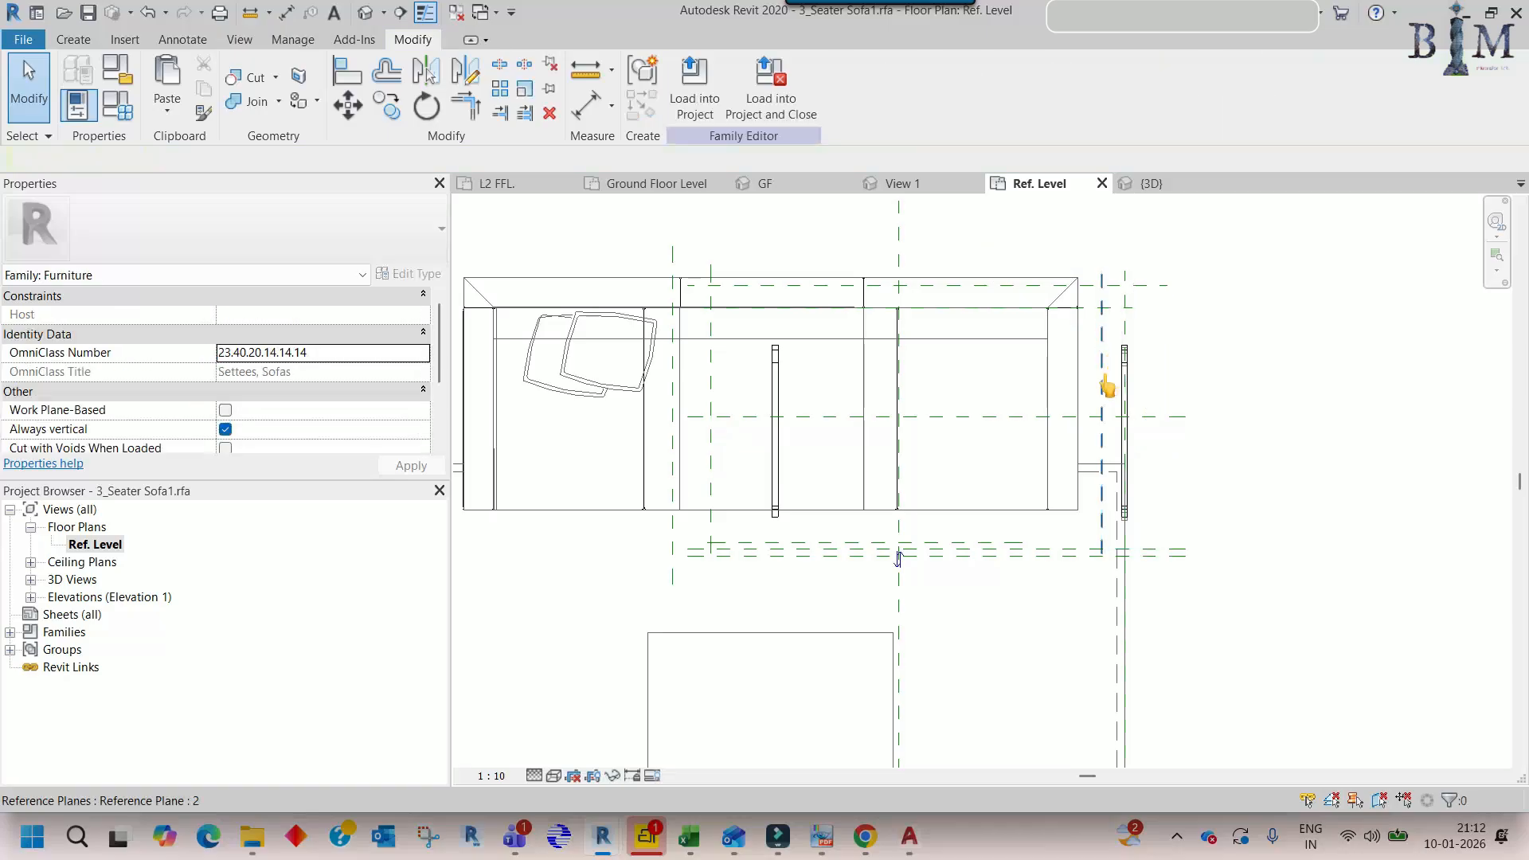
middle_click_drag(1130, 406, 1319, 390)
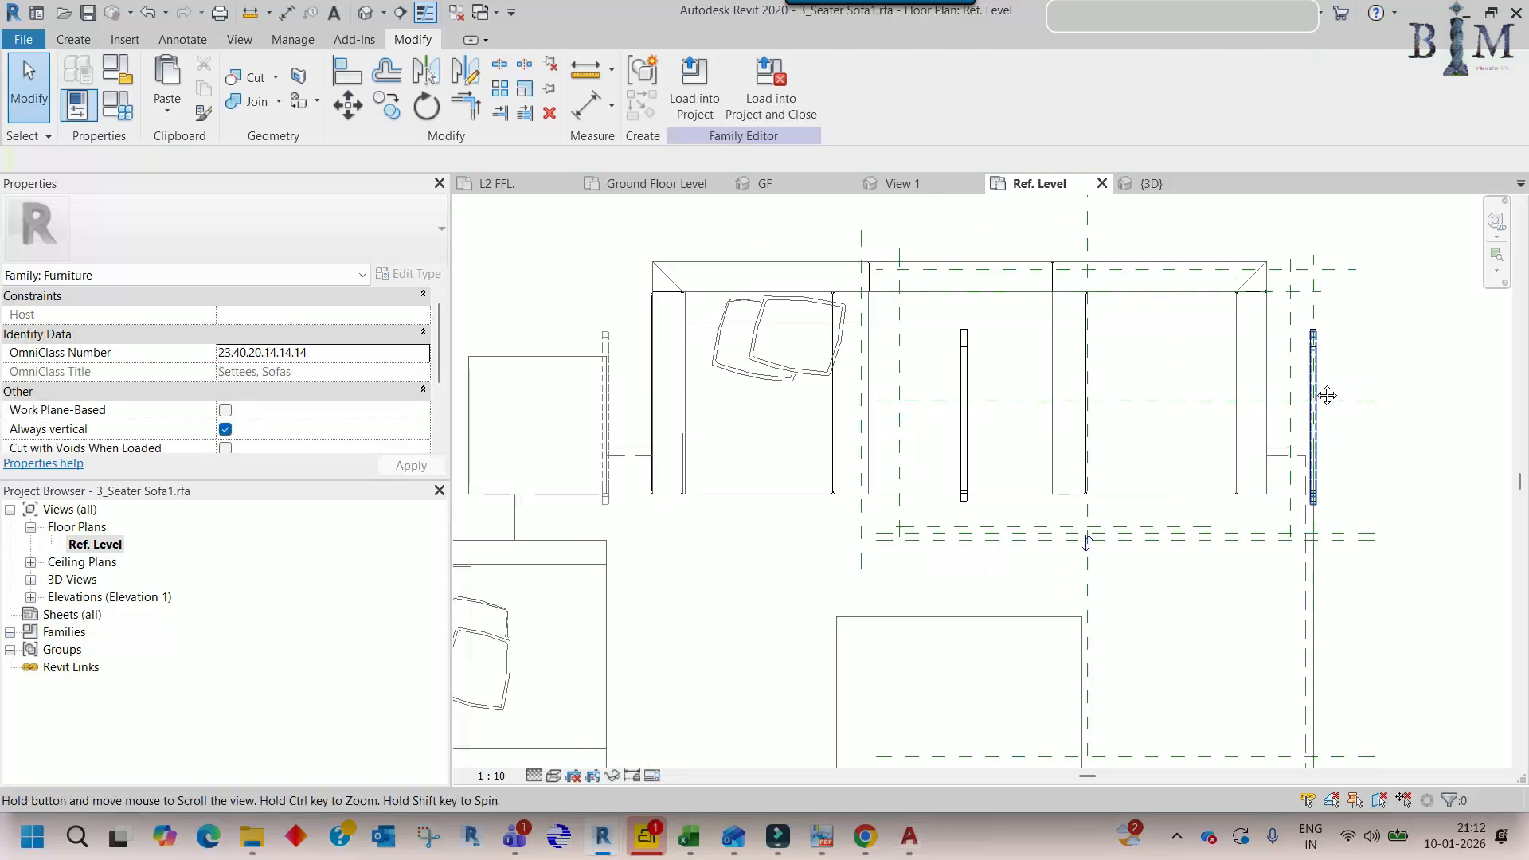
- Delete the sofa's metal legs in the 3D view and switch to the project's GF view
left_click(366, 12)
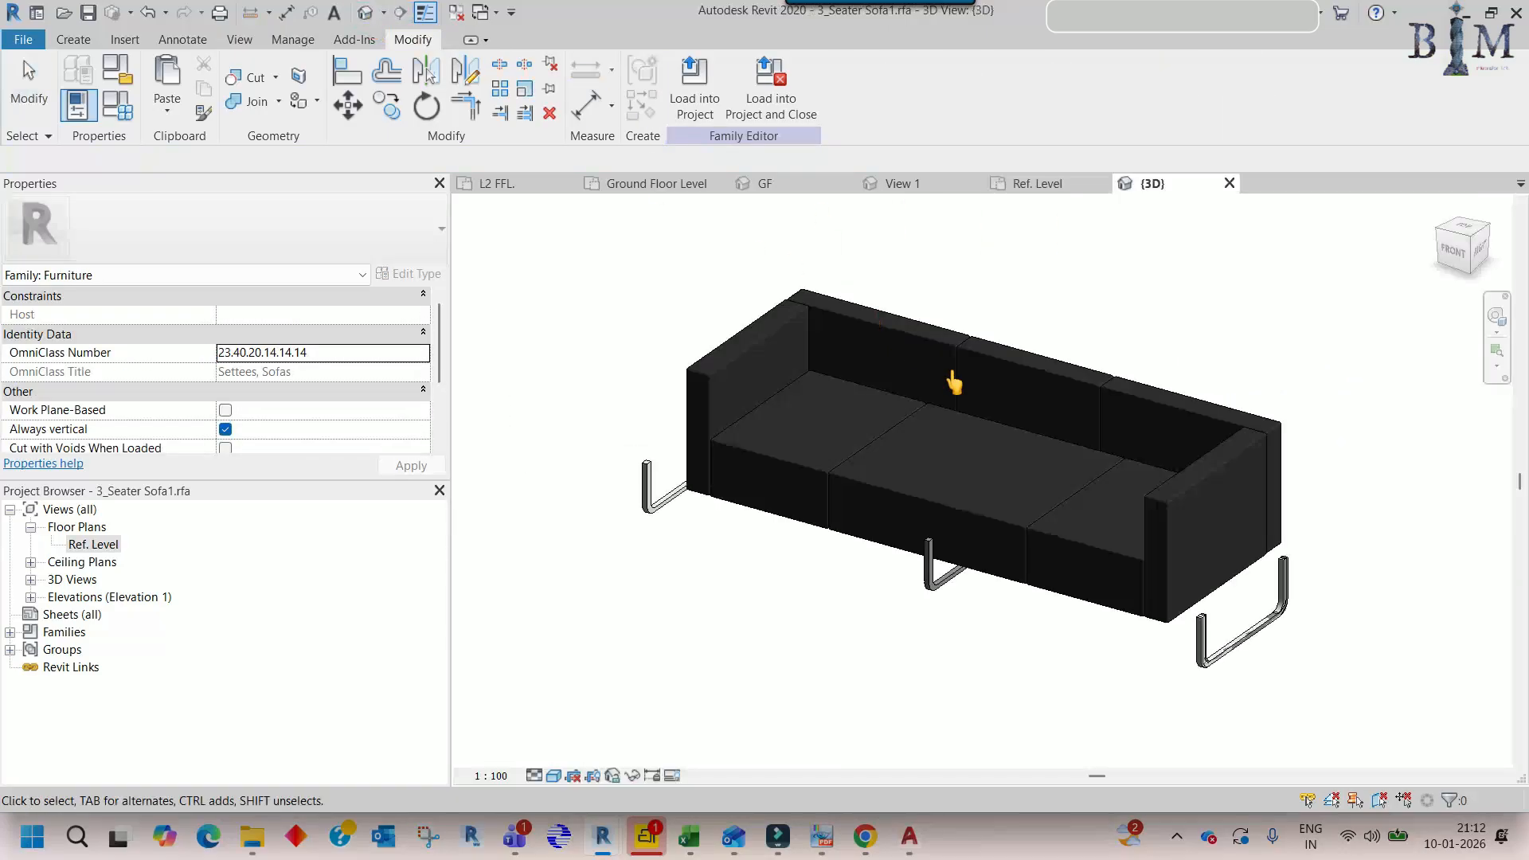
left_click(918, 589)
mouse_move(911, 587)
middle_mouse_down("shift")
mouse_move(1000, 495)
mouse_move(1115, 563)
mouse_move(983, 572)
mouse_move(955, 558)
mouse_move(850, 389)
mouse_move(781, 481)
mouse_move(832, 558)
mouse_move(881, 585)
middle_mouse_up("shift")
key("Delete")
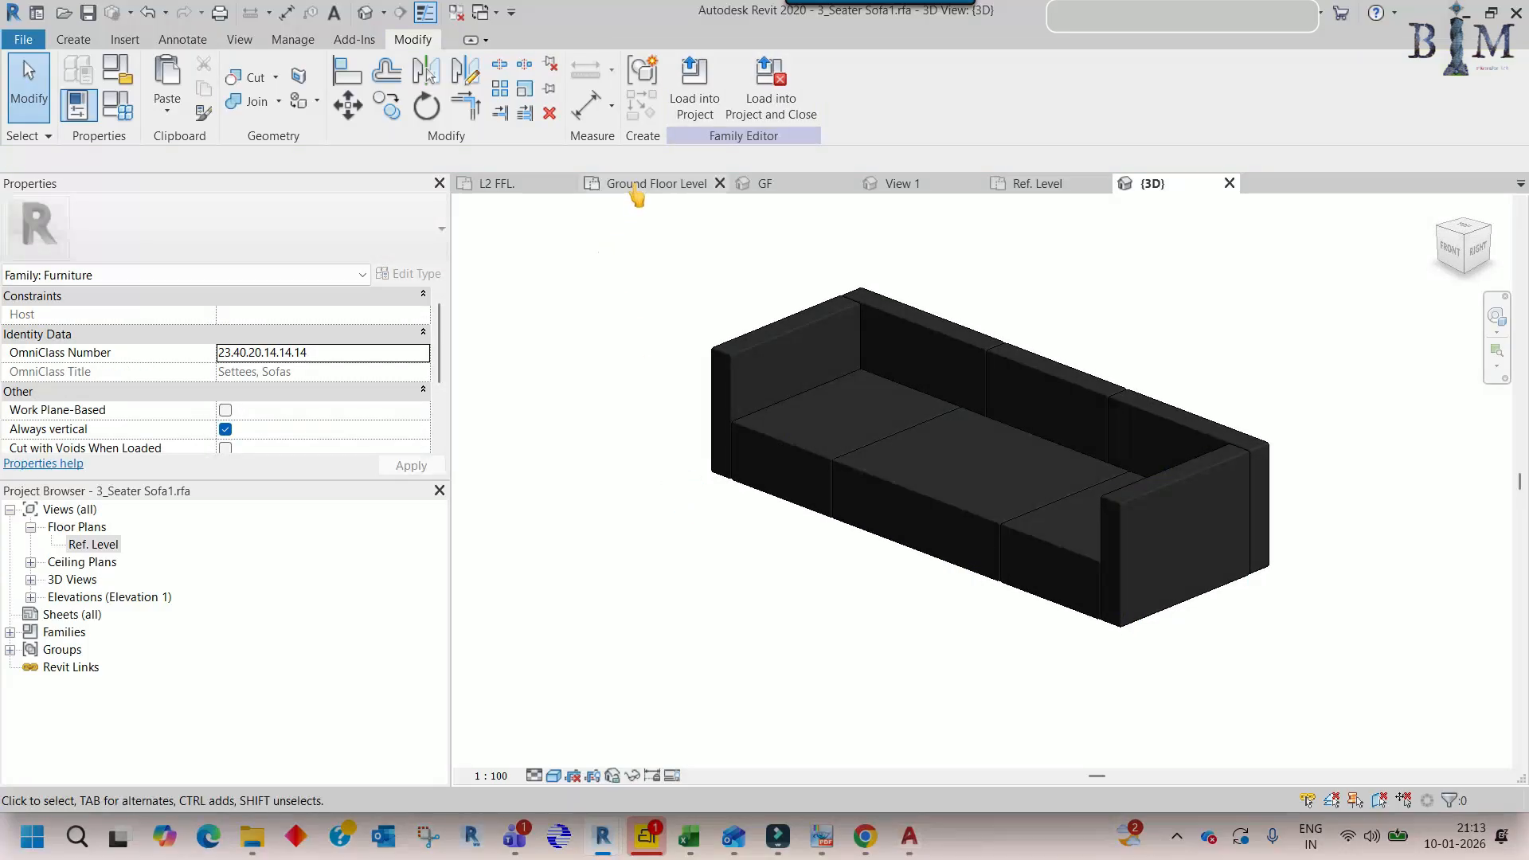
left_click(791, 184)
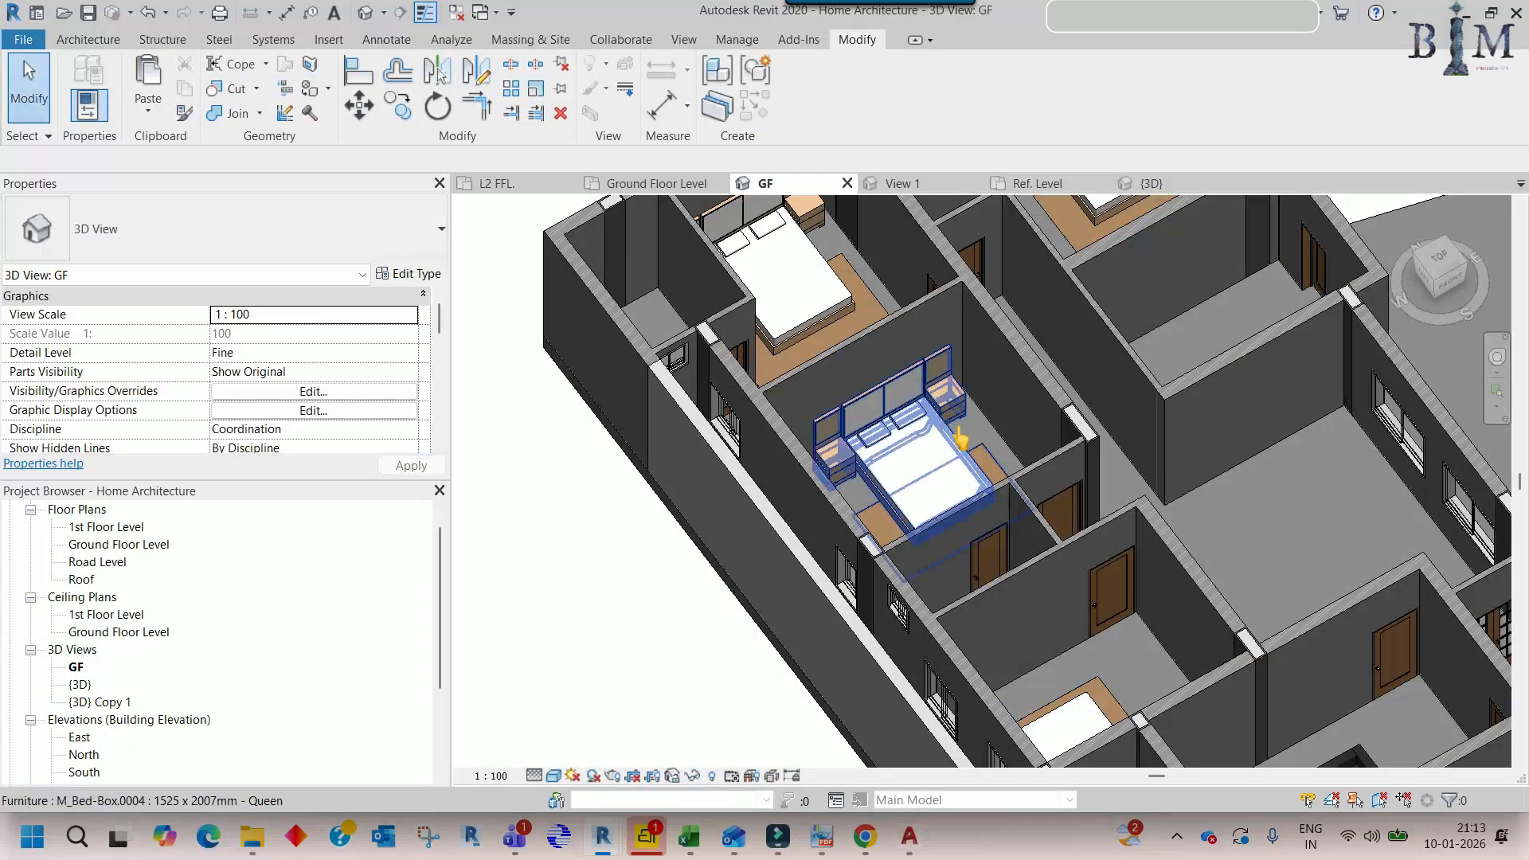
- Examine the placed three-seater sofa in the Ground Floor Level plan and the GF 3D view
scroll(961, 438, "down", 5)
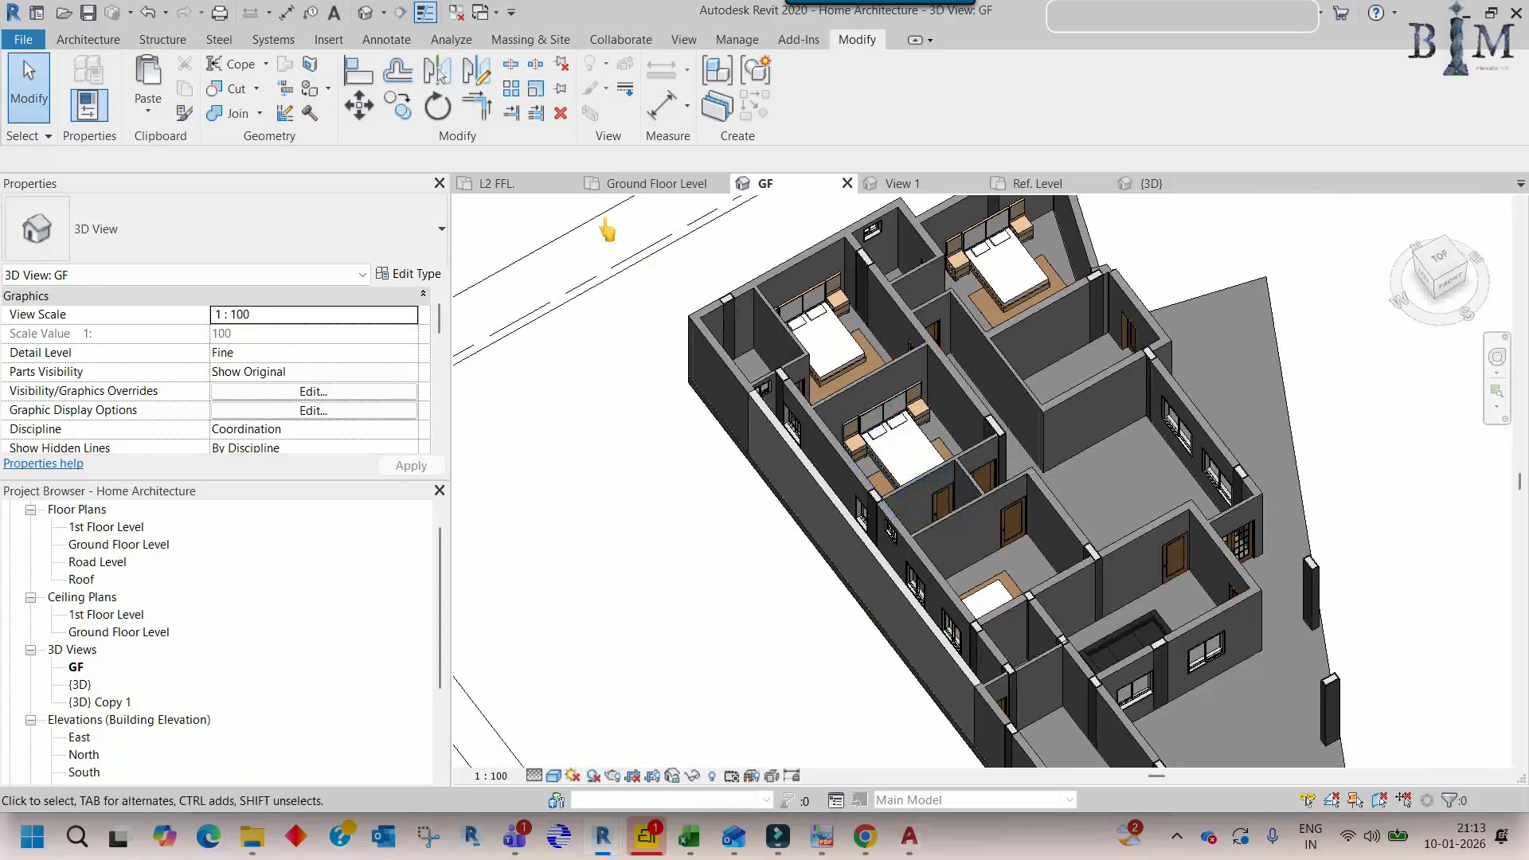
left_click(624, 185)
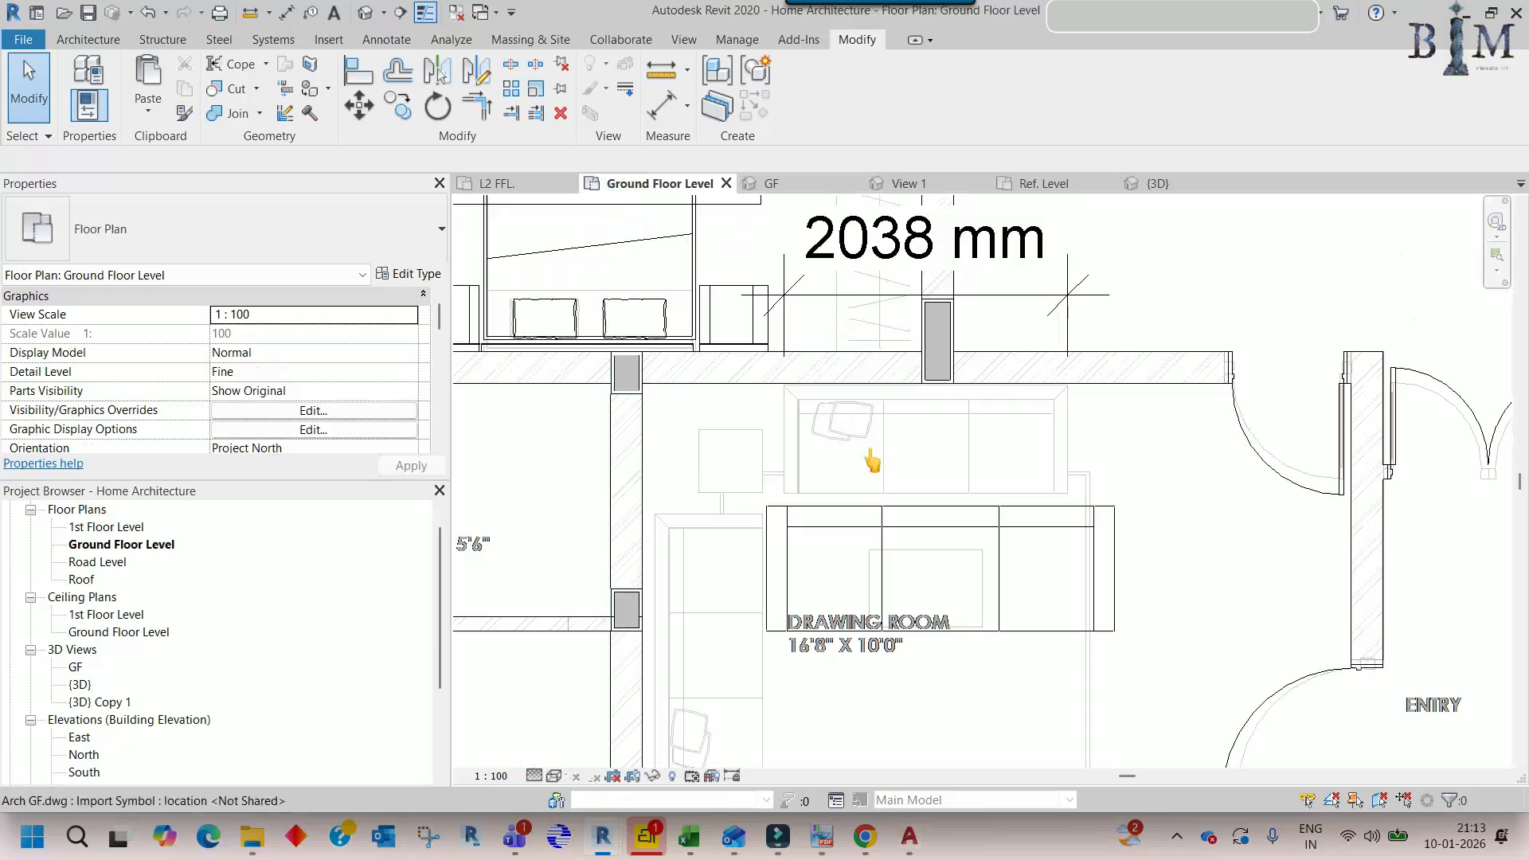
left_click(881, 508)
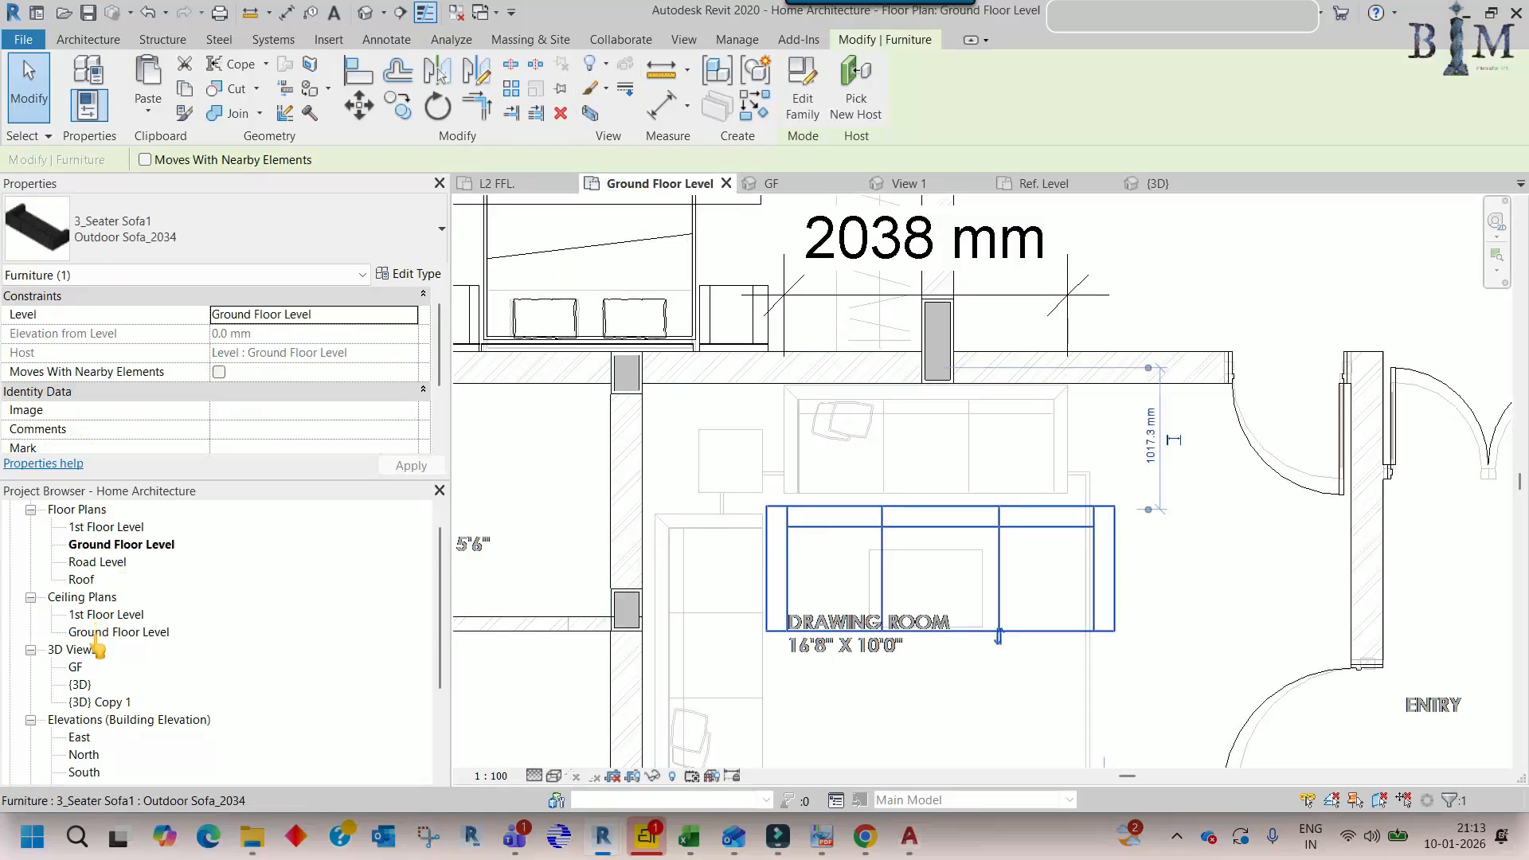
double_click(76, 667)
middle_click_drag(1213, 598, 704, 517)
scroll(1009, 488, "up", 3)
scroll(1013, 494, "up", 2)
left_click(844, 531)
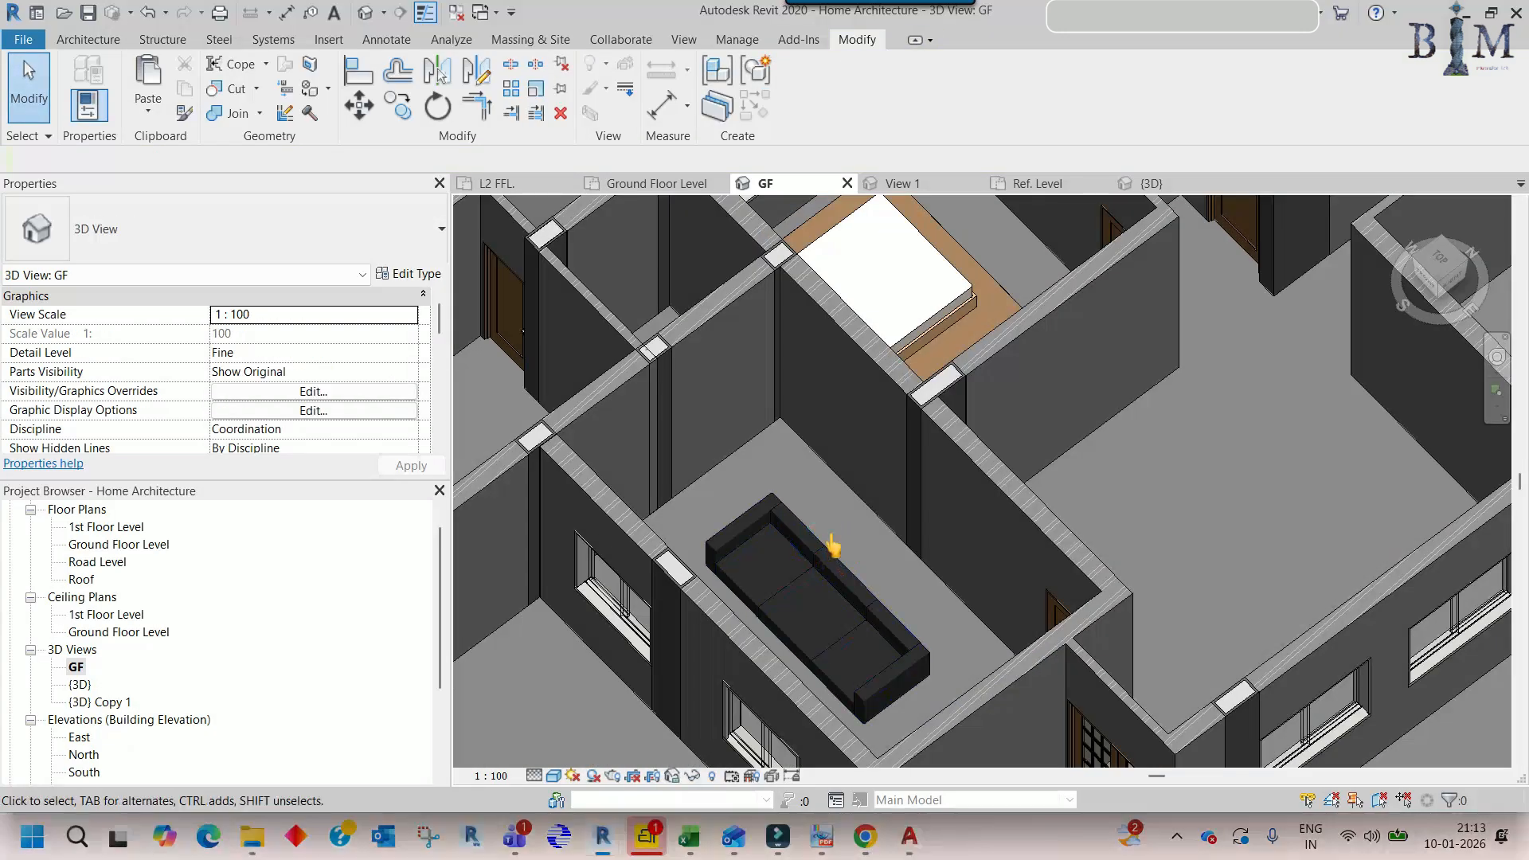
- In the Ground Floor Level plan, shorten the 9-inch wall below the column beside the drawing room by about 101 mm
left_click(719, 476)
scroll(648, 375, "up", 6)
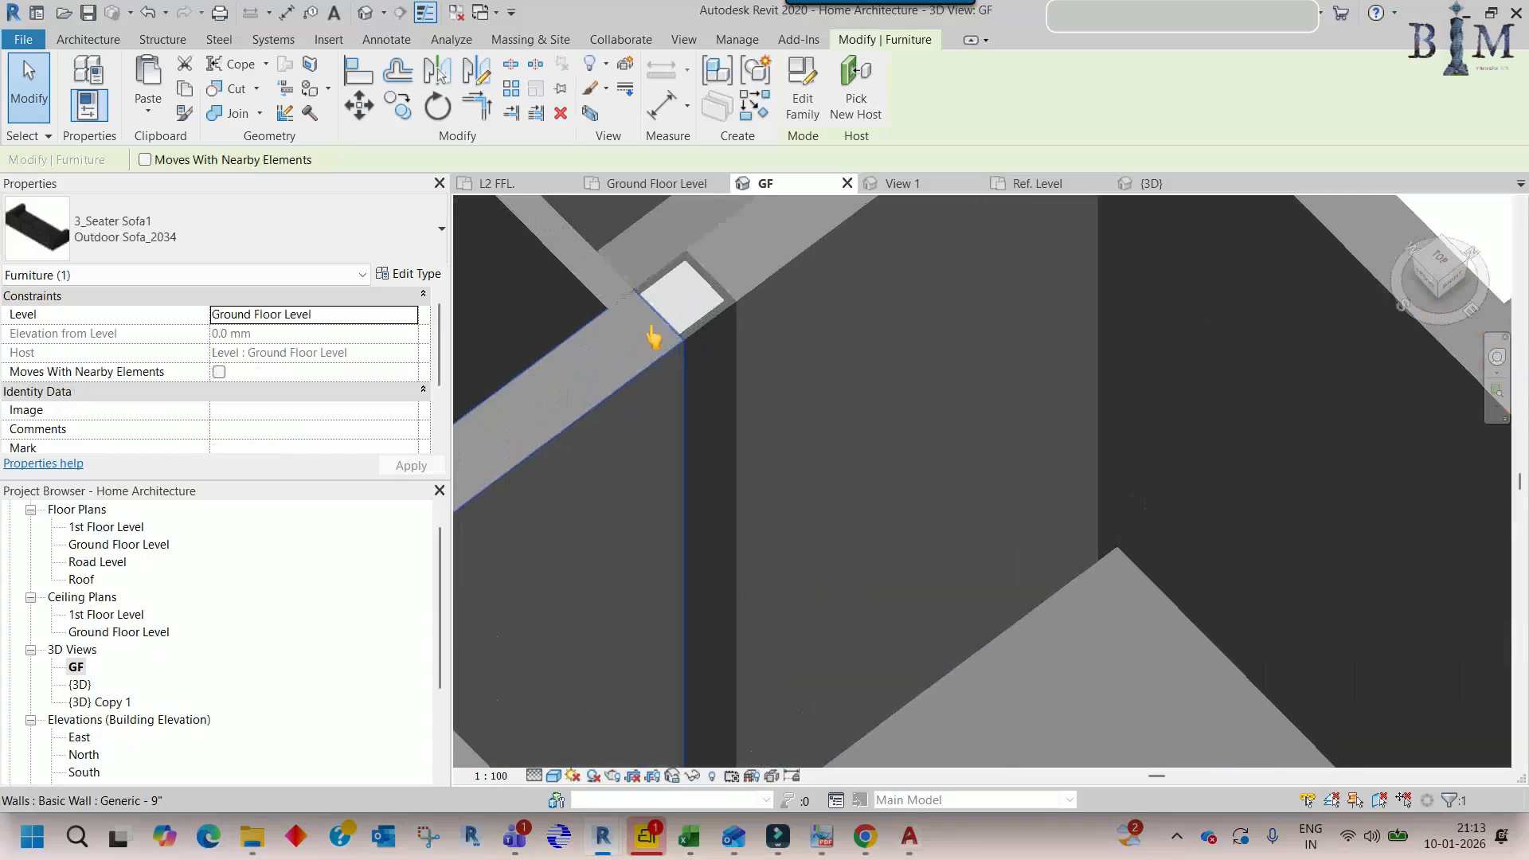
left_click(635, 337)
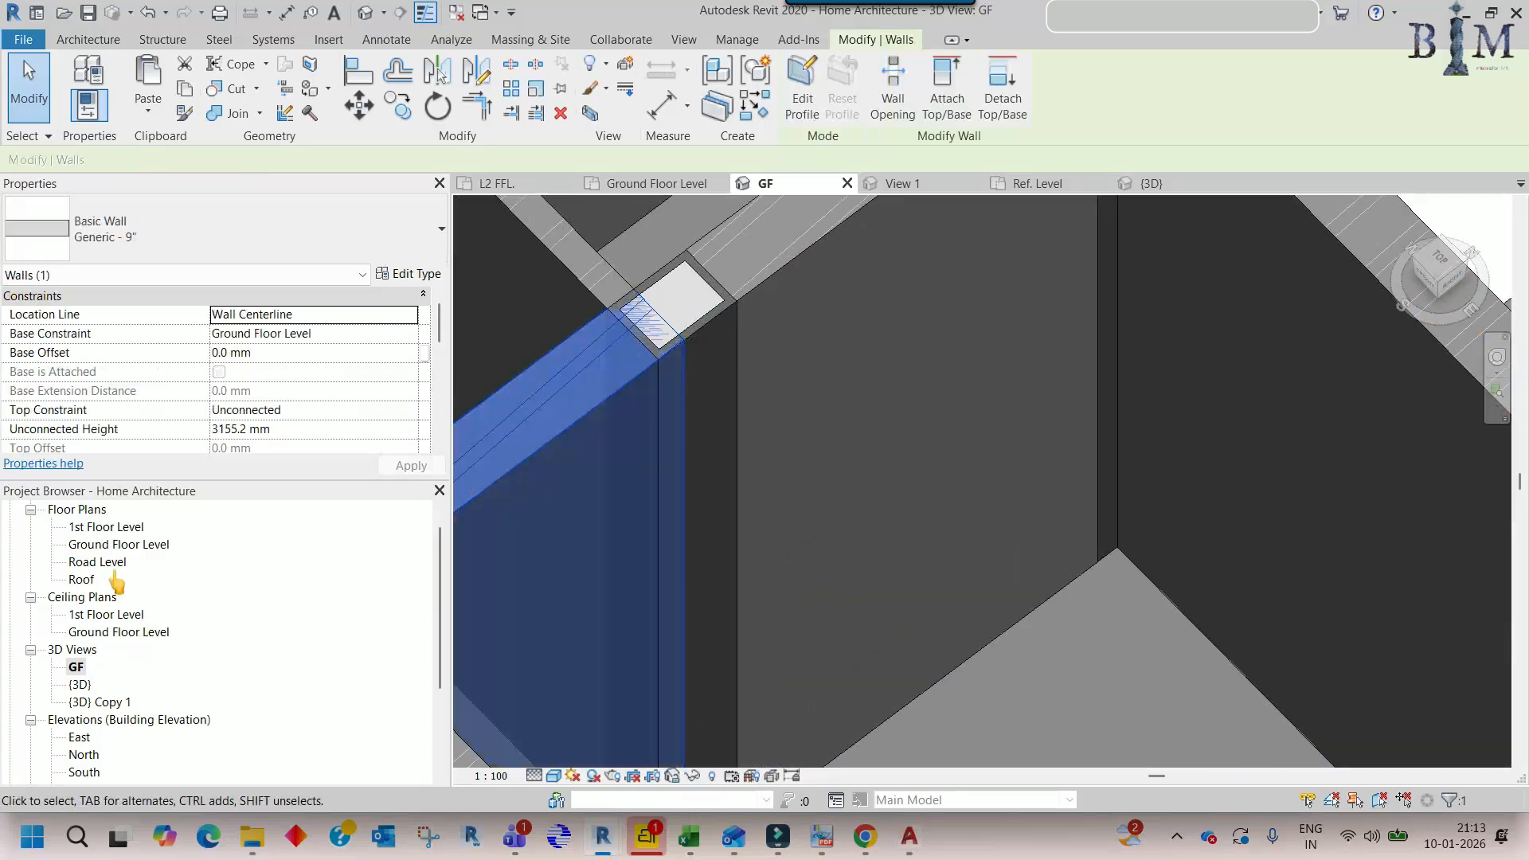
double_click(102, 548)
scroll(916, 410, "down", 2)
scroll(768, 506, "up", 10)
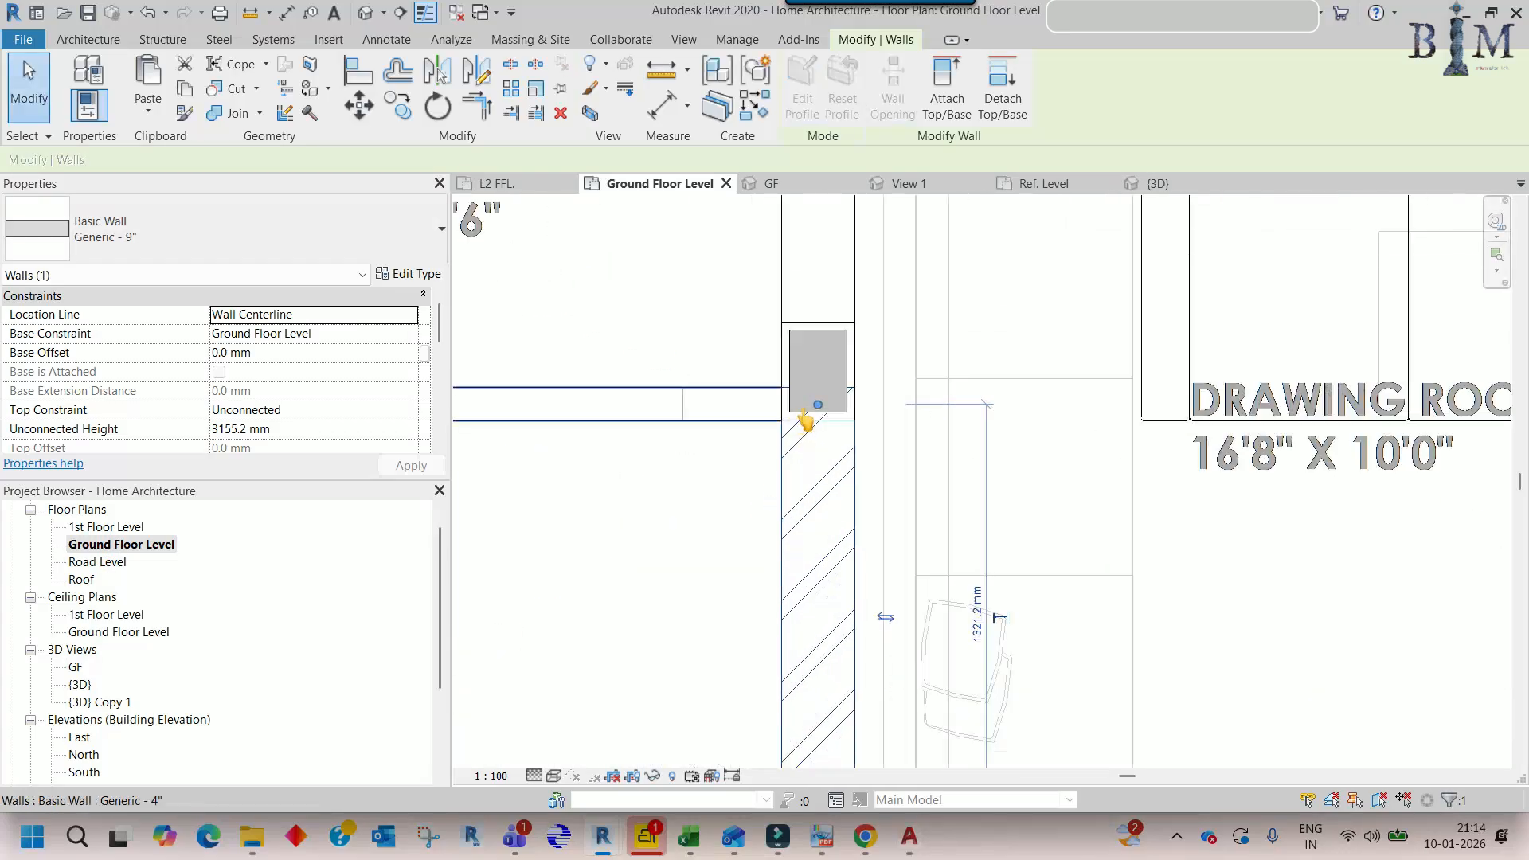
left_click_drag(830, 406, 829, 470)
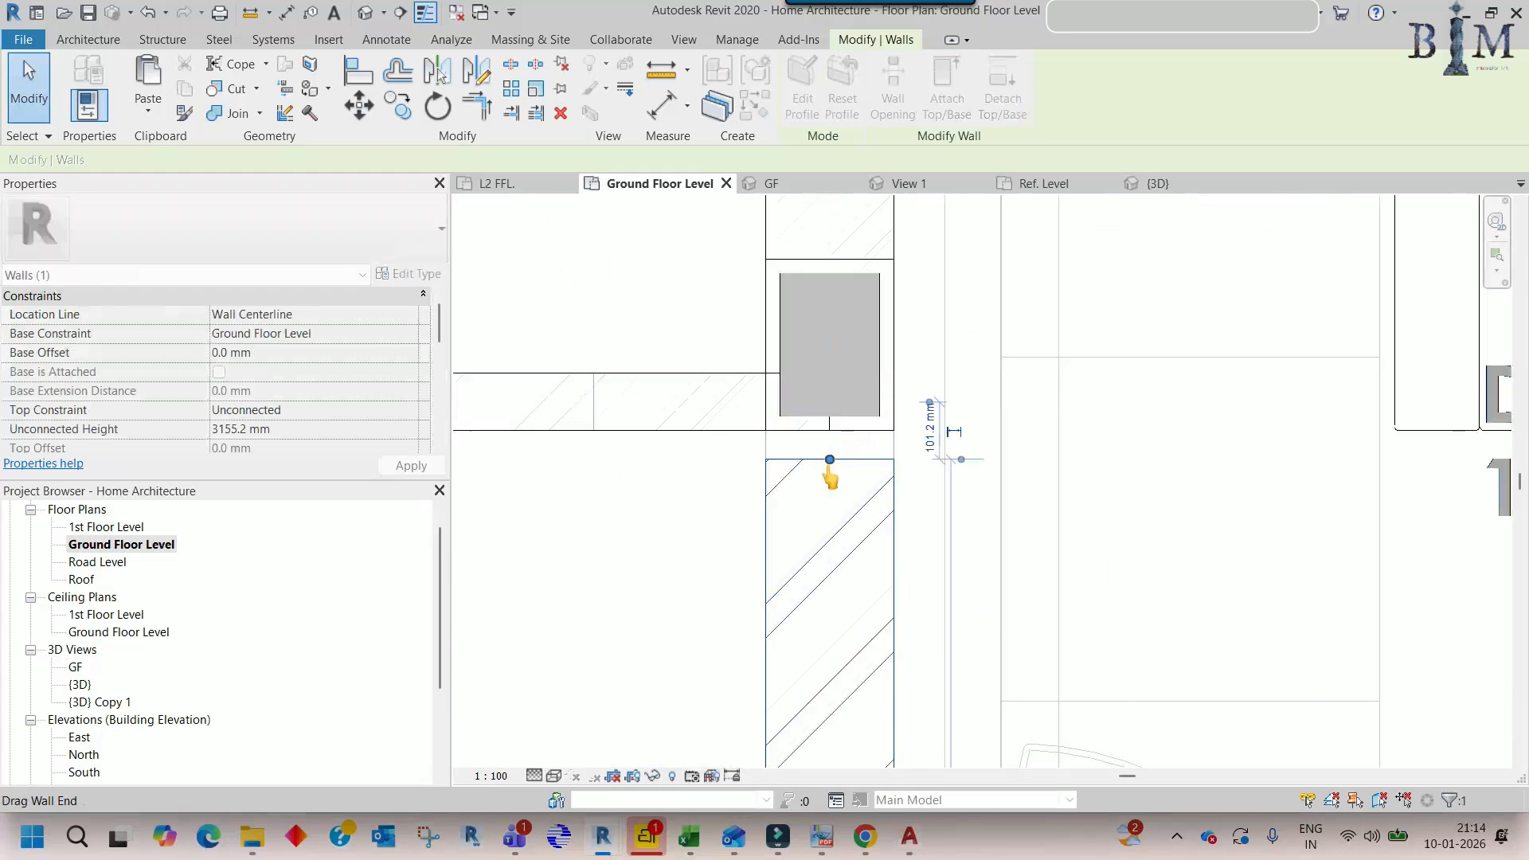
key("Escape")
- Pull the 4-inch lift wall's end out of the column and align it with the adjoining 9-inch wall's outer face
left_click(714, 372)
left_click_drag(829, 403, 728, 402)
key("Escape")
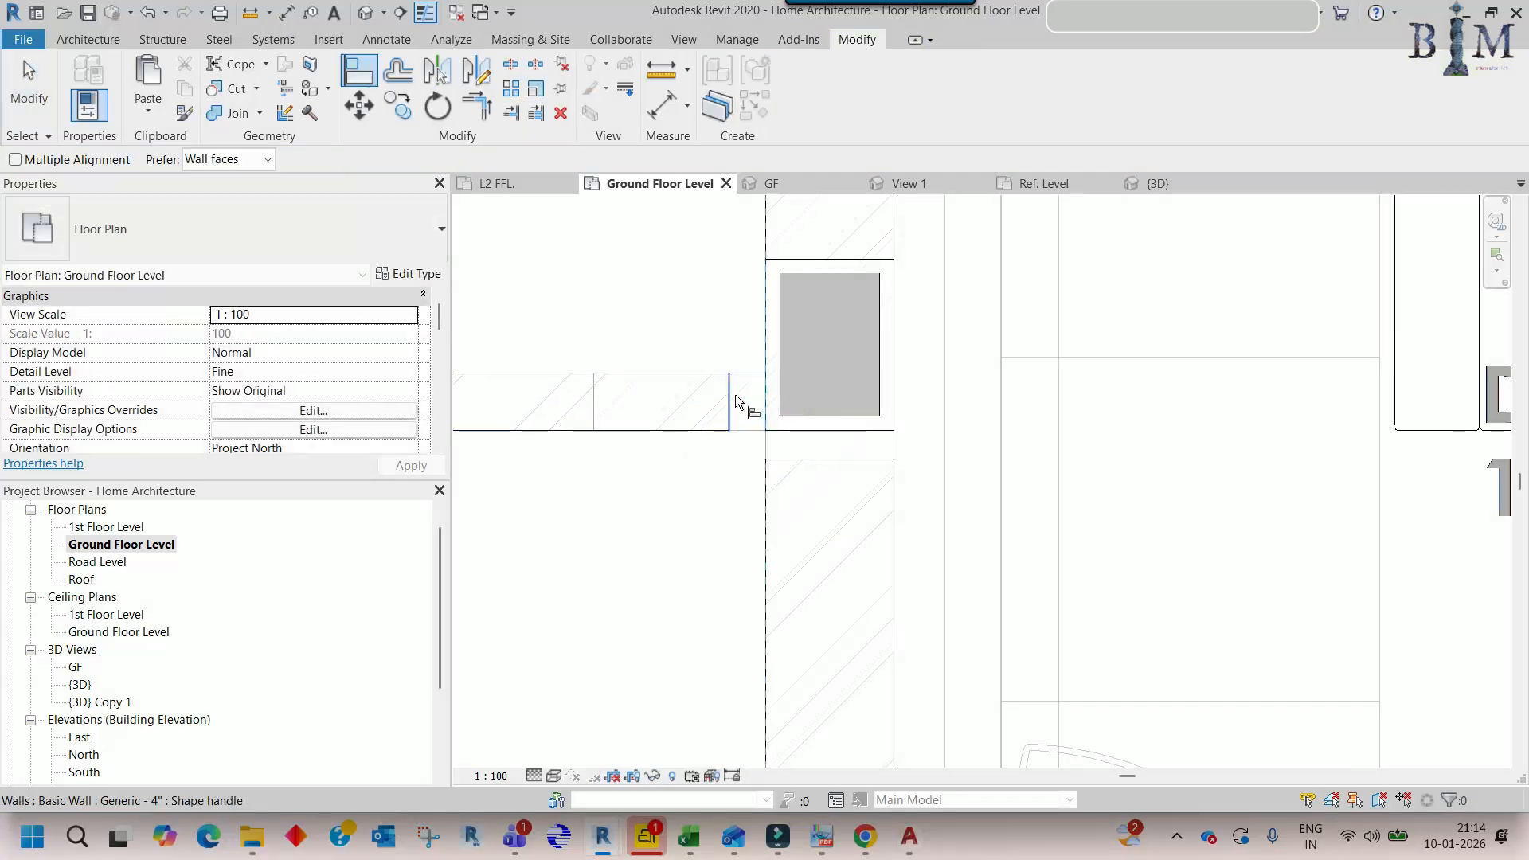
scroll(823, 442, "down", 3)
scroll(823, 442, "down", 2)
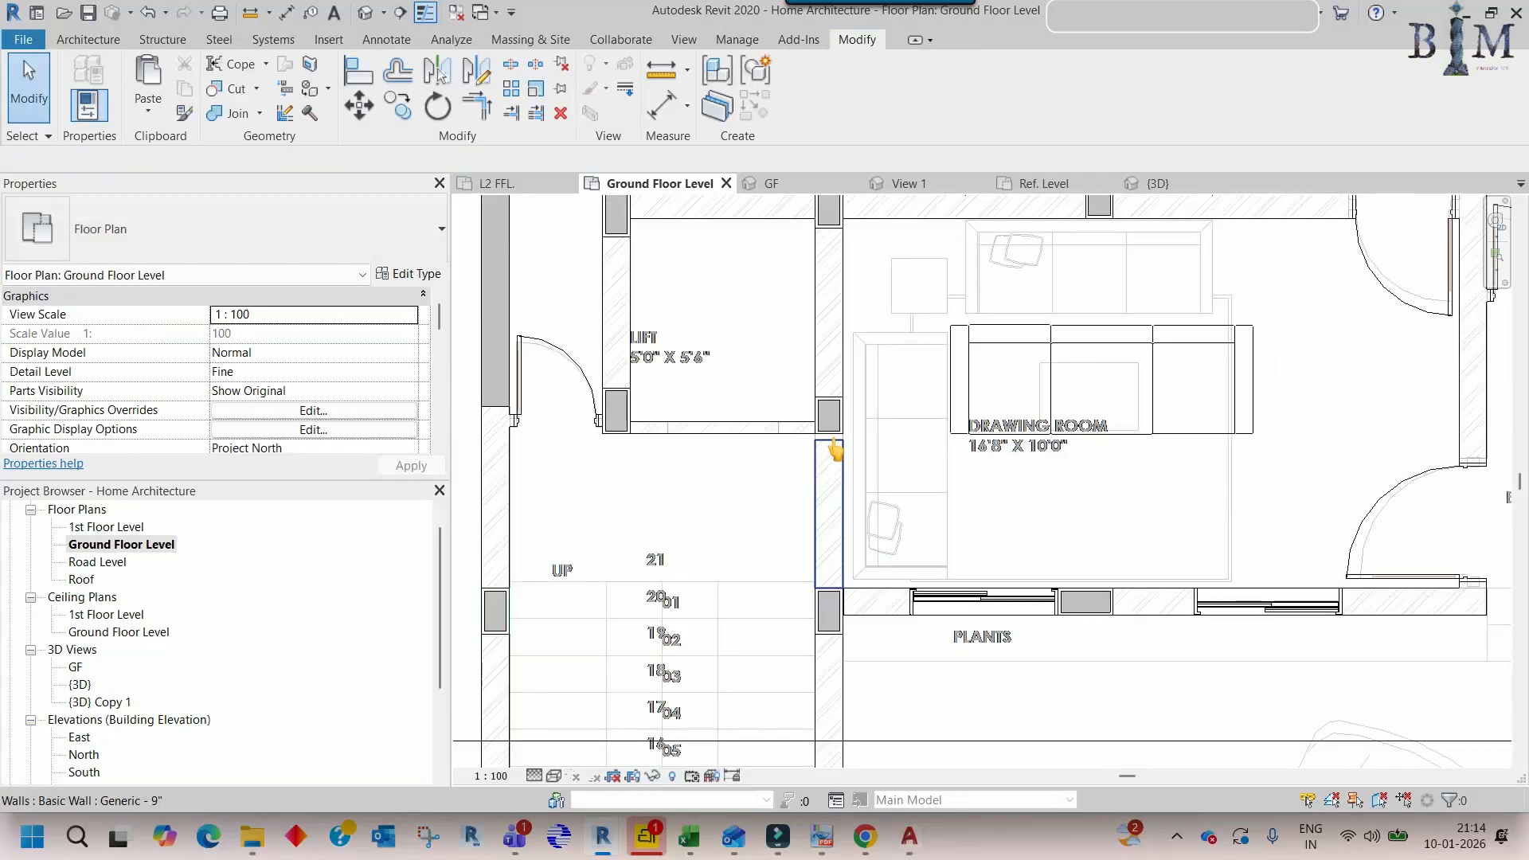
- Copy the thin in-place wall strip from the column beside the passage to near the column between lift and drawing room
scroll(646, 326, "up", 6)
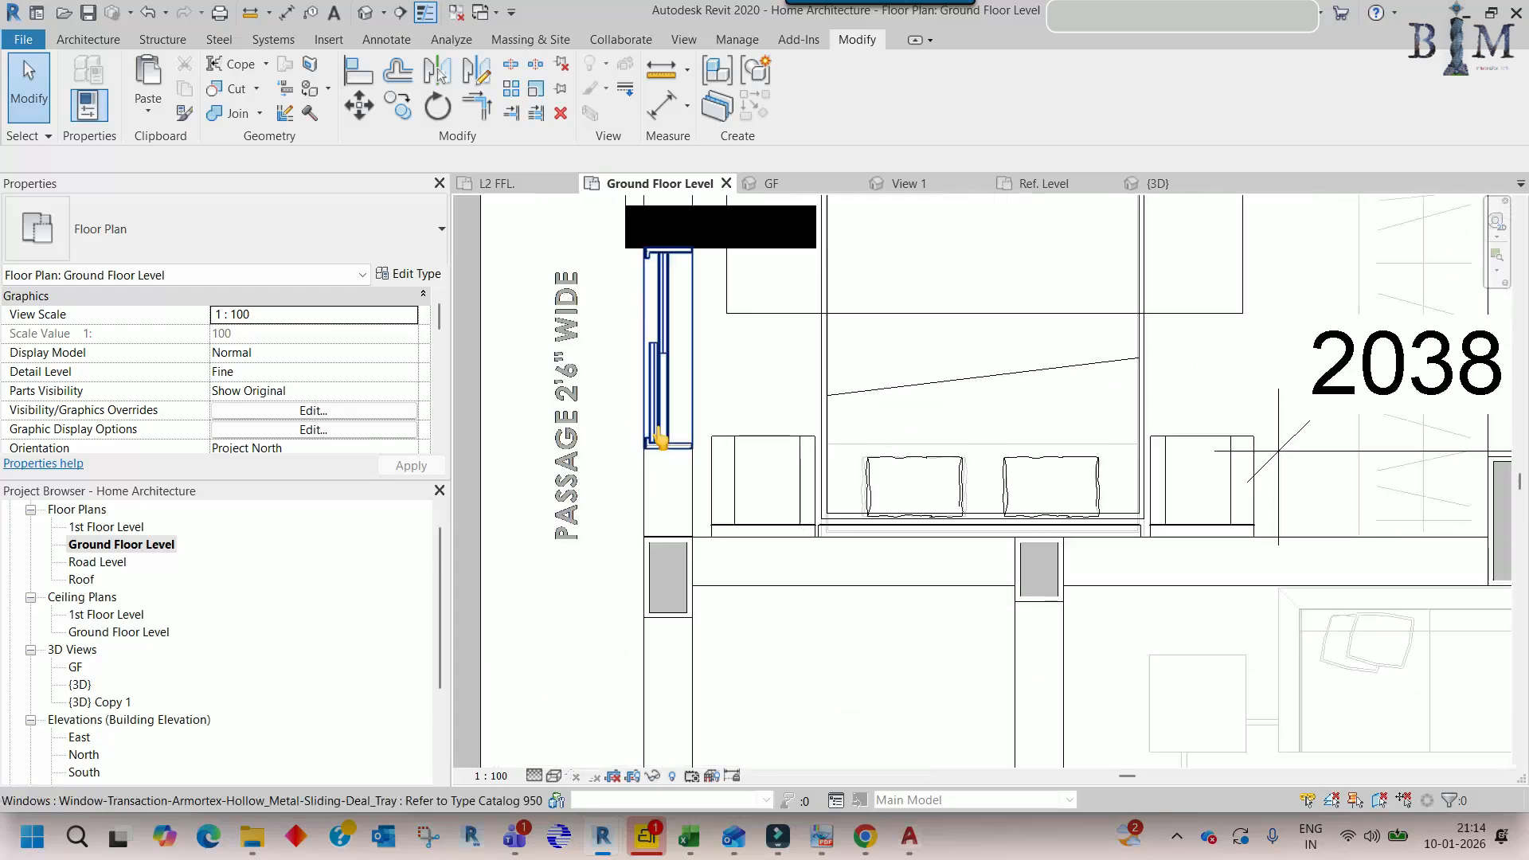
left_click(667, 552)
key("c")
key("o")
left_click(669, 553)
scroll(667, 551, "down", 2)
middle_click_drag(889, 646, 595, 191)
middle_click_drag(938, 556, 867, 351)
scroll(601, 458, "up", 2)
left_click(681, 441)
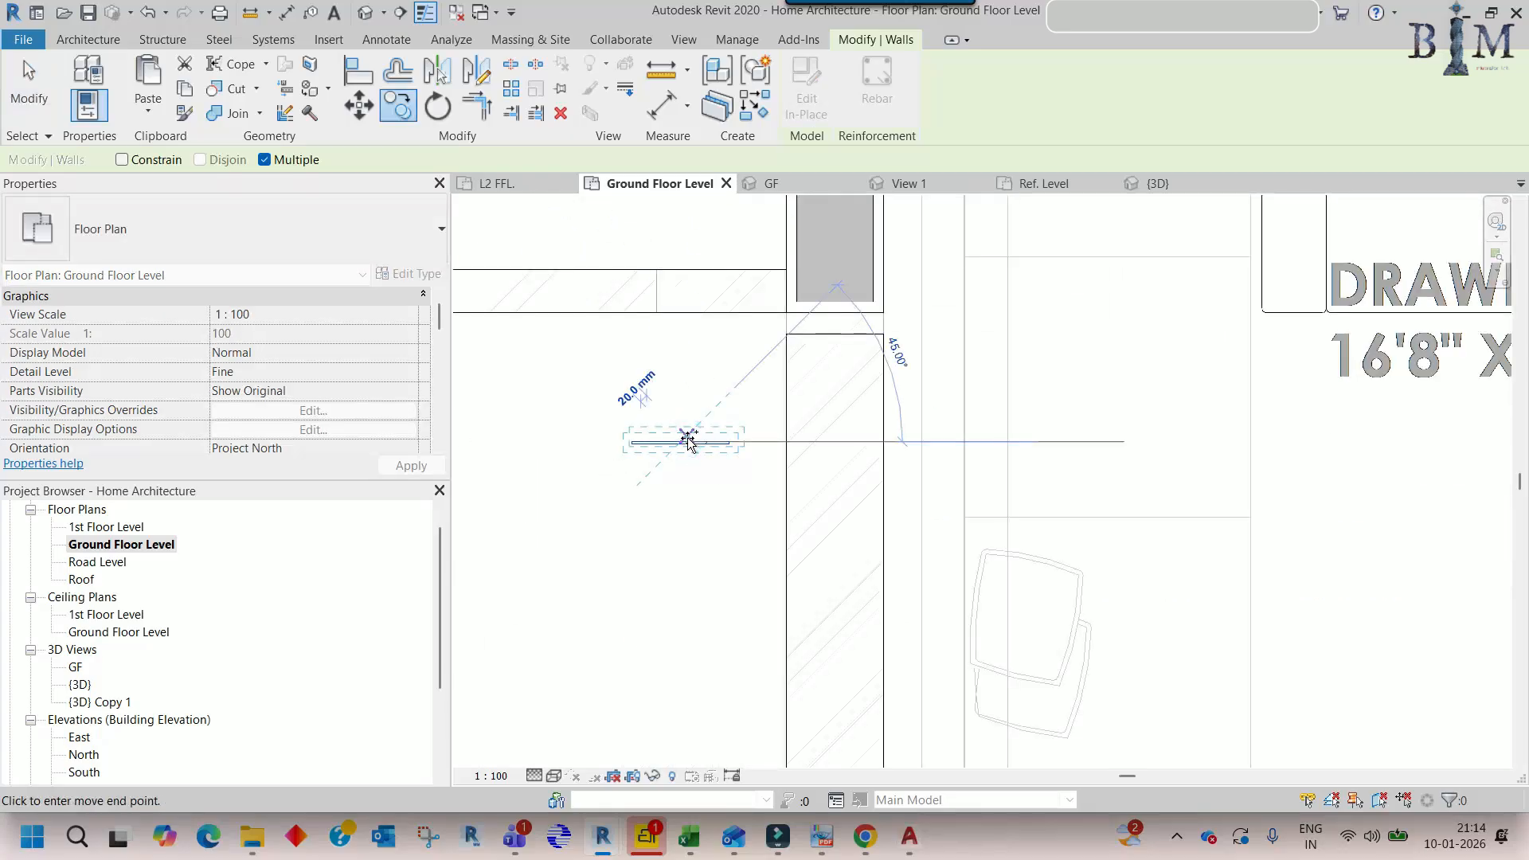
- Move the copied wall strip against the lower edge of the column surround beside the drawing room
key("Escape")
key("m")
key("v")
scroll(685, 442, "up", 4)
left_click(669, 442)
scroll(813, 392, "down", 2)
middle_click_drag(813, 391, 636, 708)
scroll(812, 459, "up", 2)
left_click(872, 510)
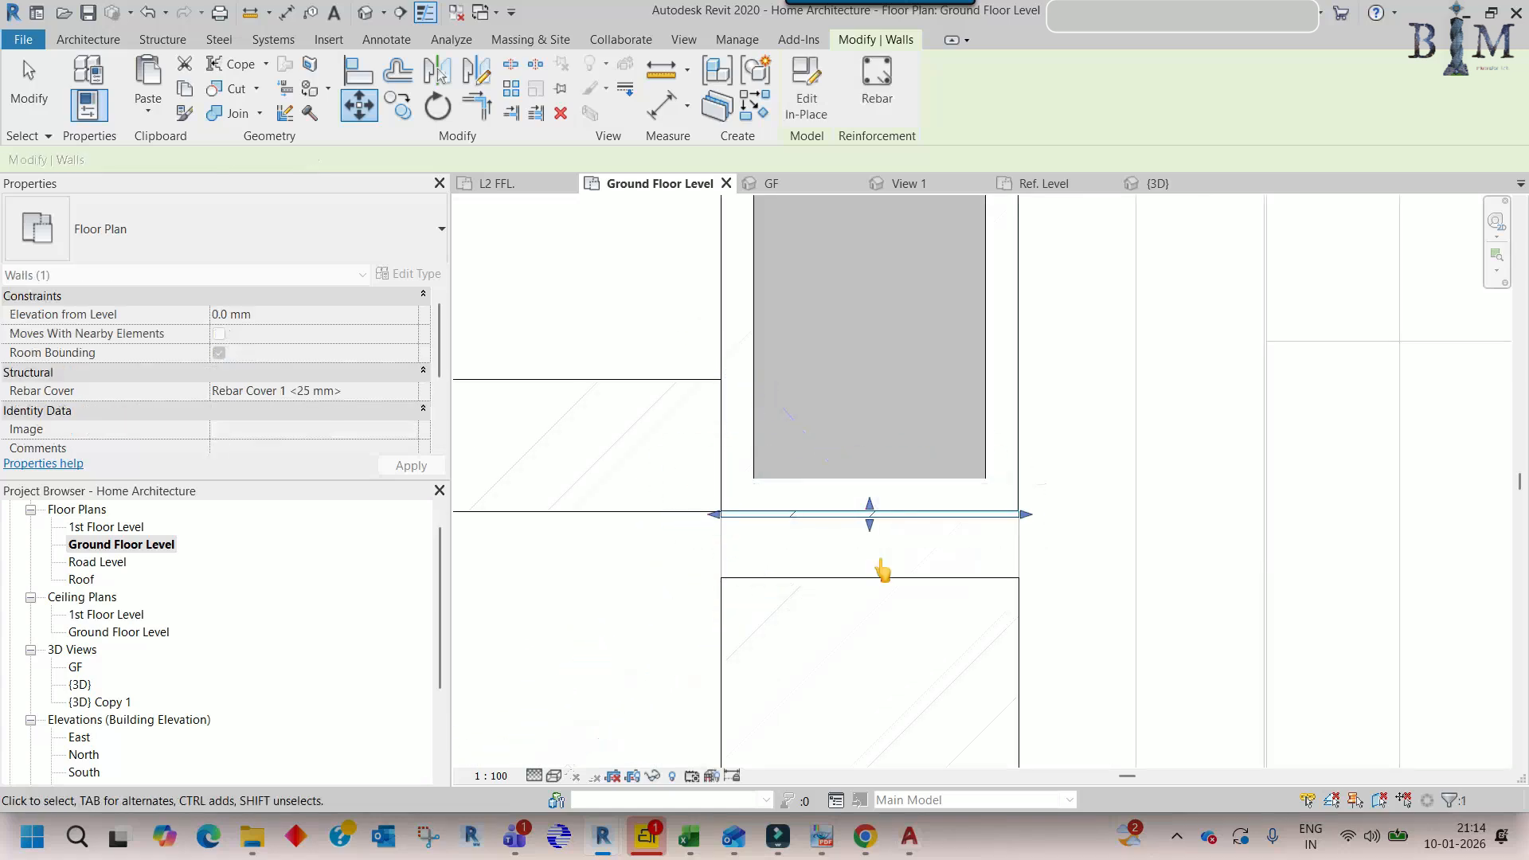
- Align the shortened 9-inch wall's end with the lower edge of the copied strip to close the gap
key("Escape")
key("a")
key("l")
left_click(774, 516)
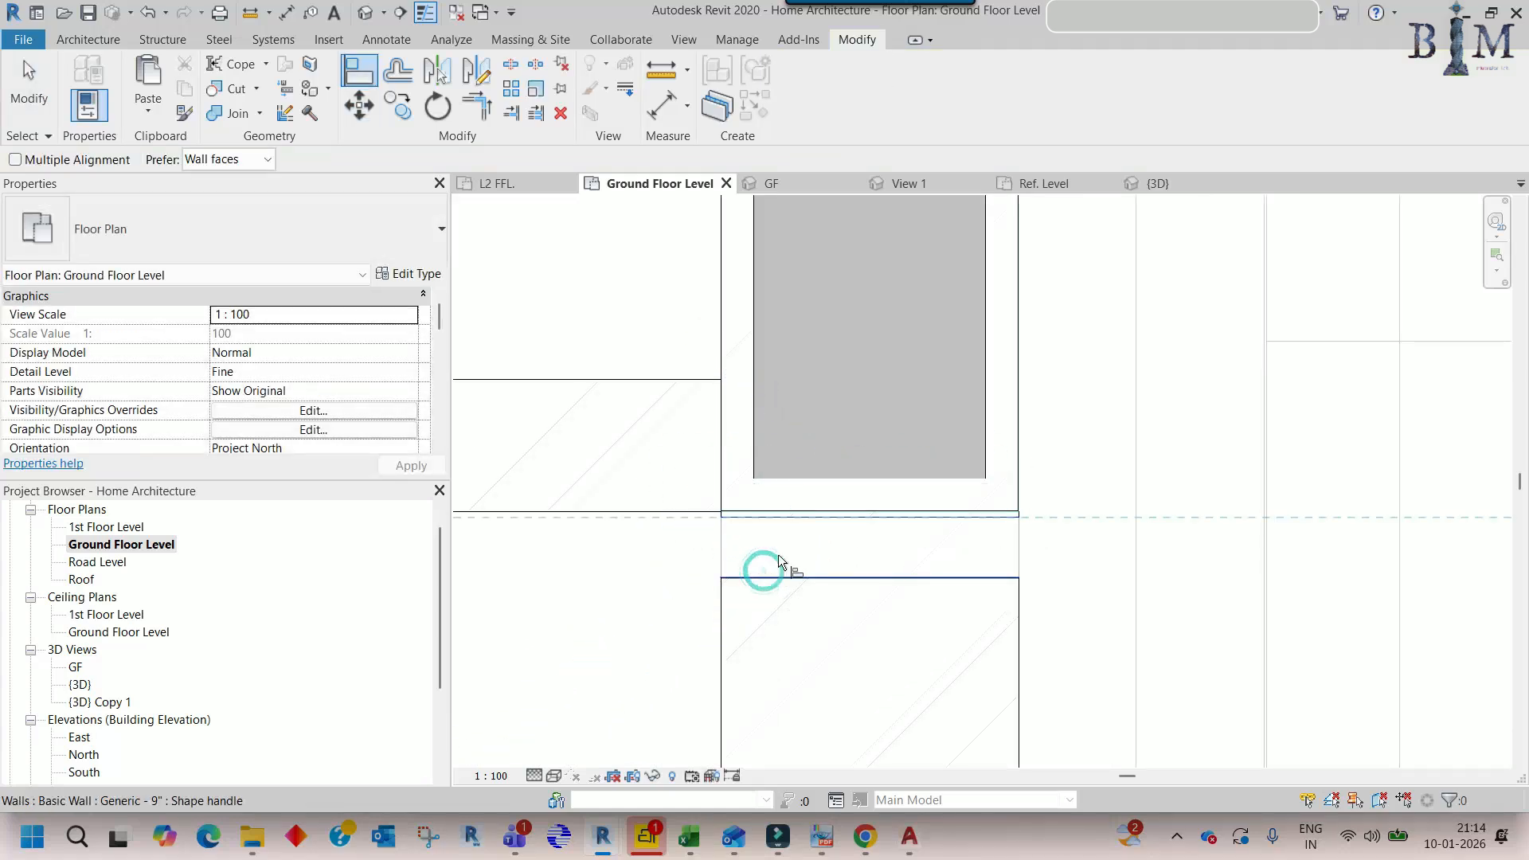
left_click(764, 571)
key("Escape")
- Examine the wall junction at the column and the drawing room sofa in the GF 3D view
left_click(364, 12)
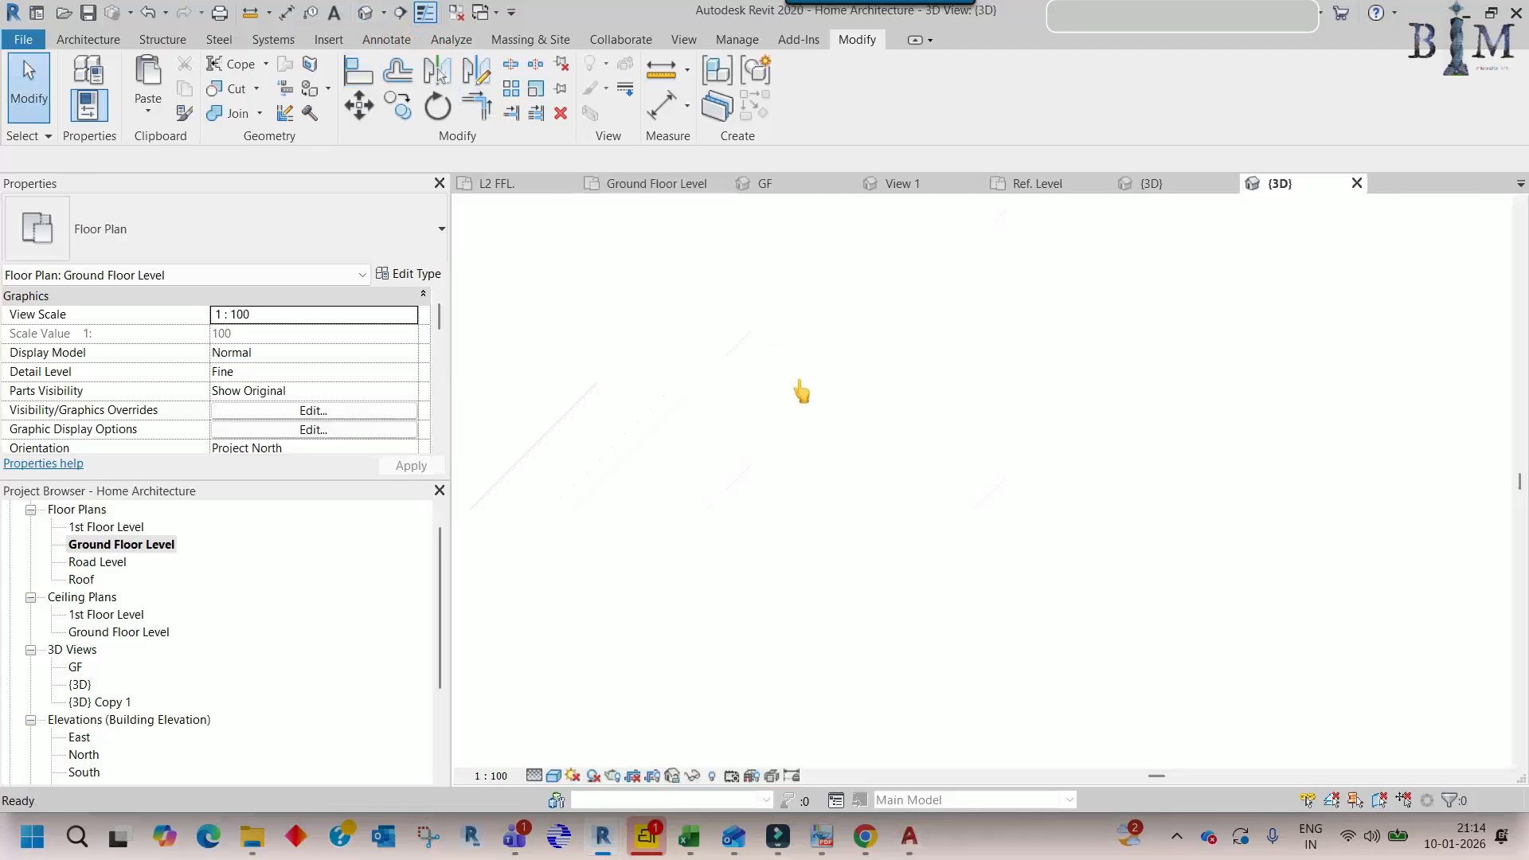
left_click(786, 190)
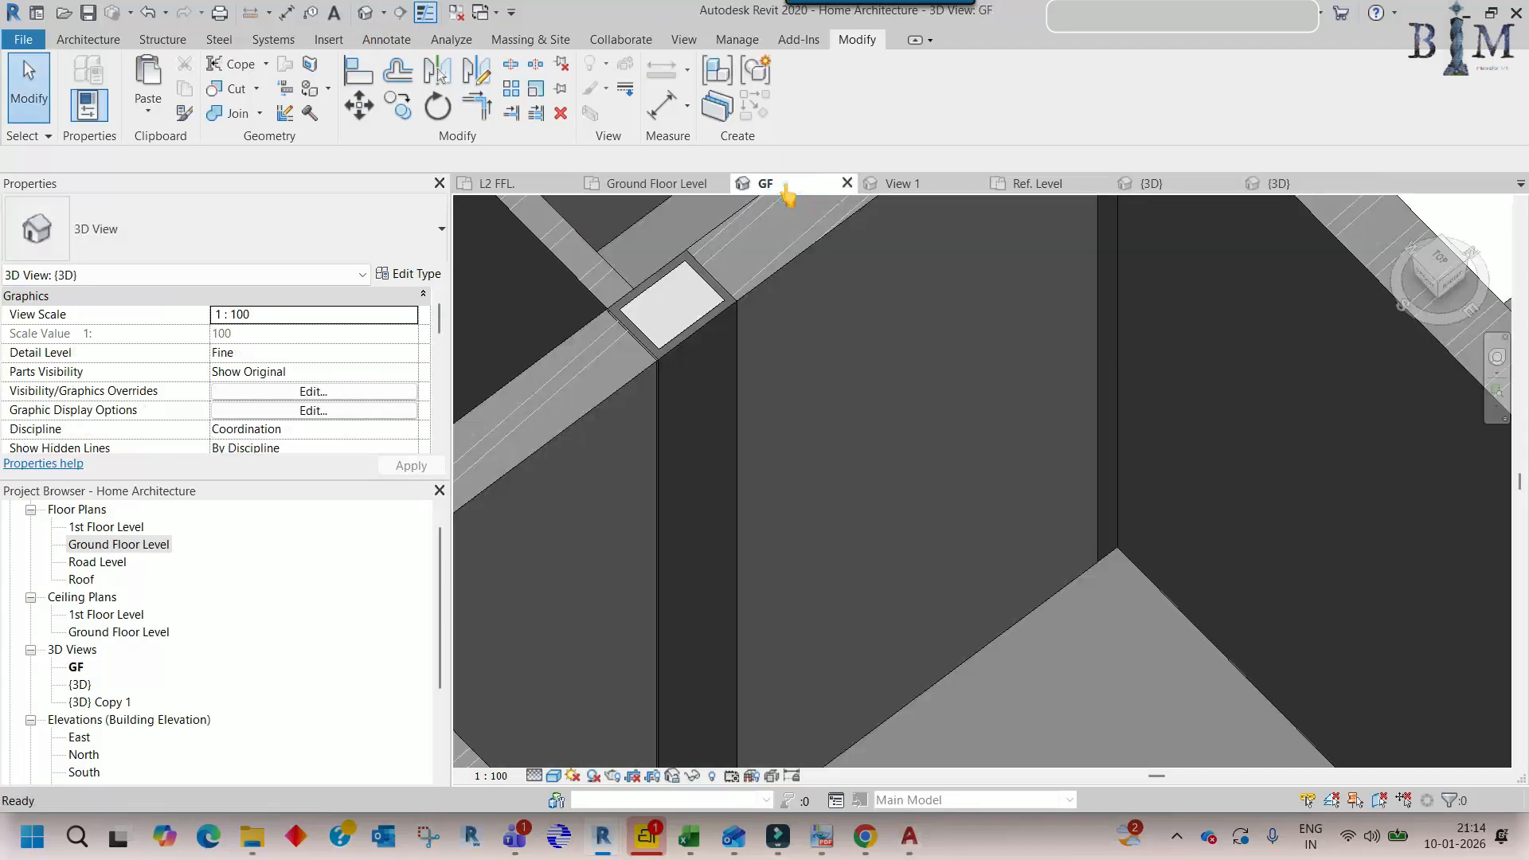
middle_click_drag(795, 433, 866, 434, "shift")
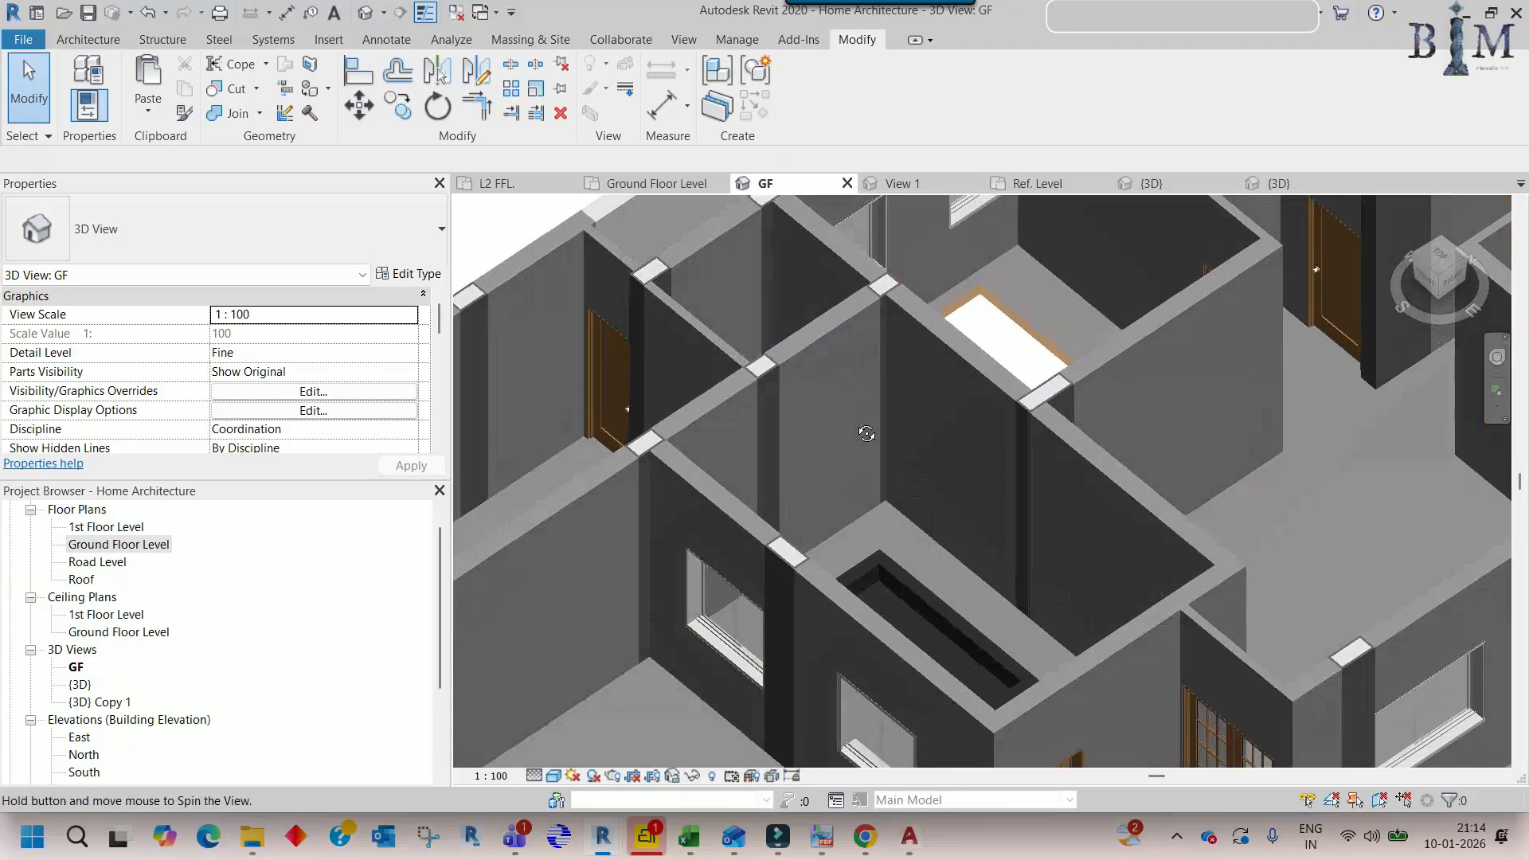
scroll(855, 427, "down", 2)
left_click(890, 532)
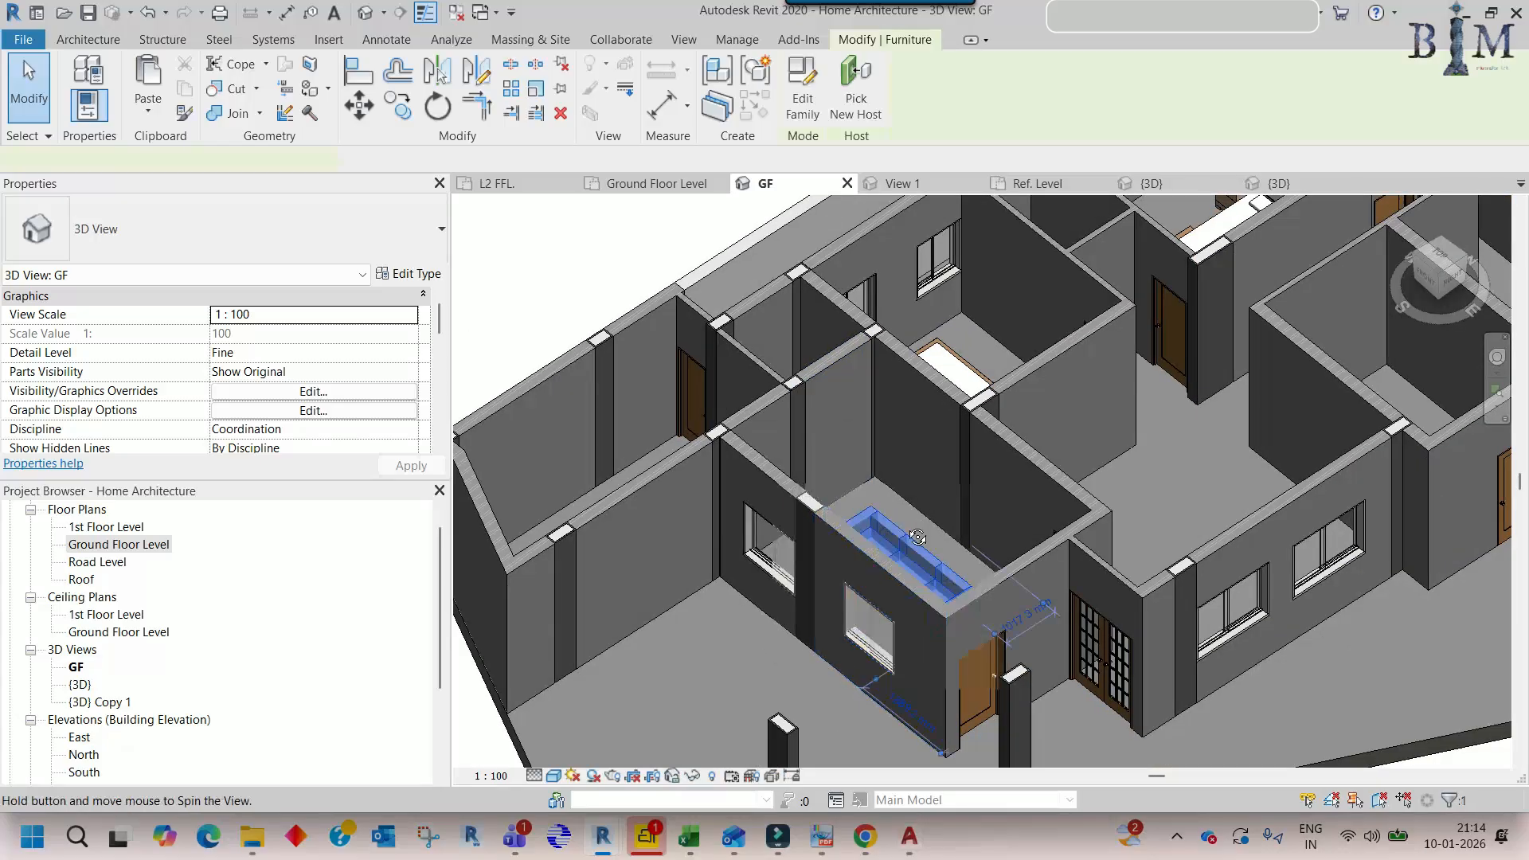
scroll(888, 521, "up", 6)
scroll(888, 518, "up", 3)
middle_click_drag(887, 519, 919, 566, "shift")
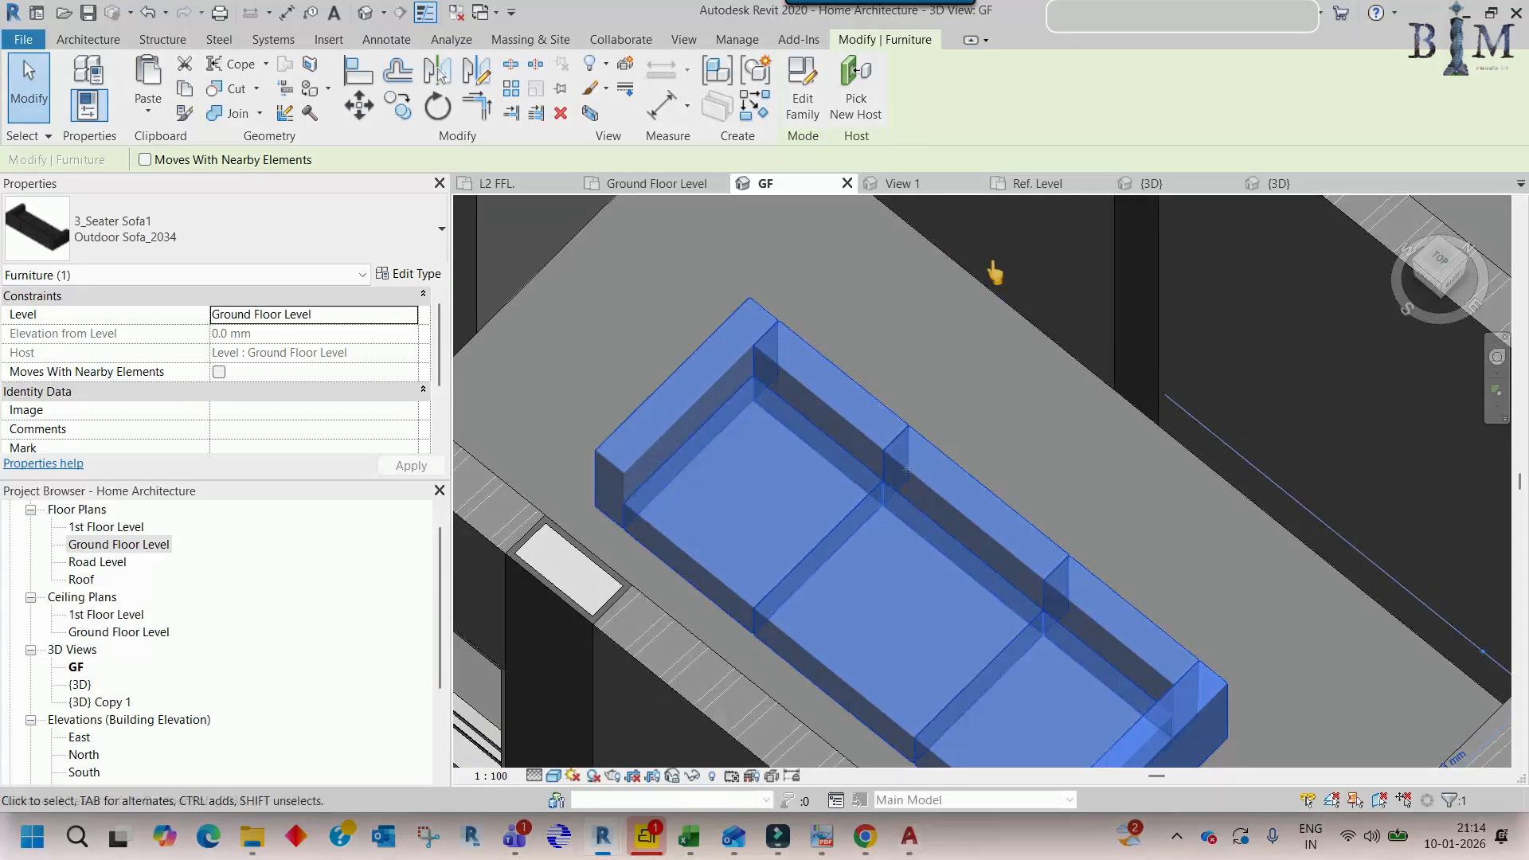
- Examine the 3_Seater Sofa1 family's cushions in its 3D view and the outline in its Ref. Level plan
left_click(1037, 204)
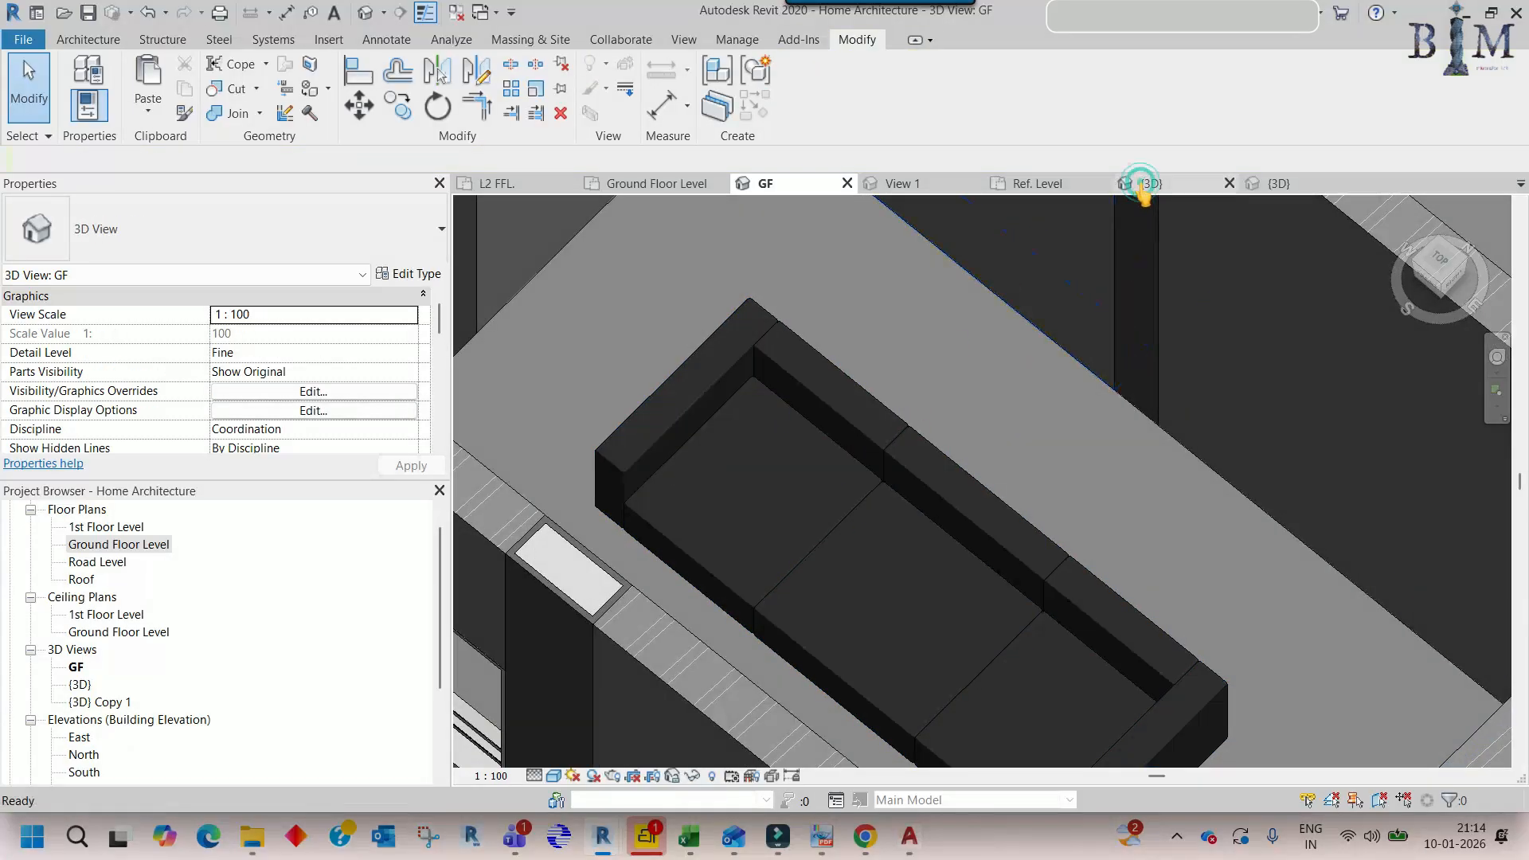
left_click(1141, 185)
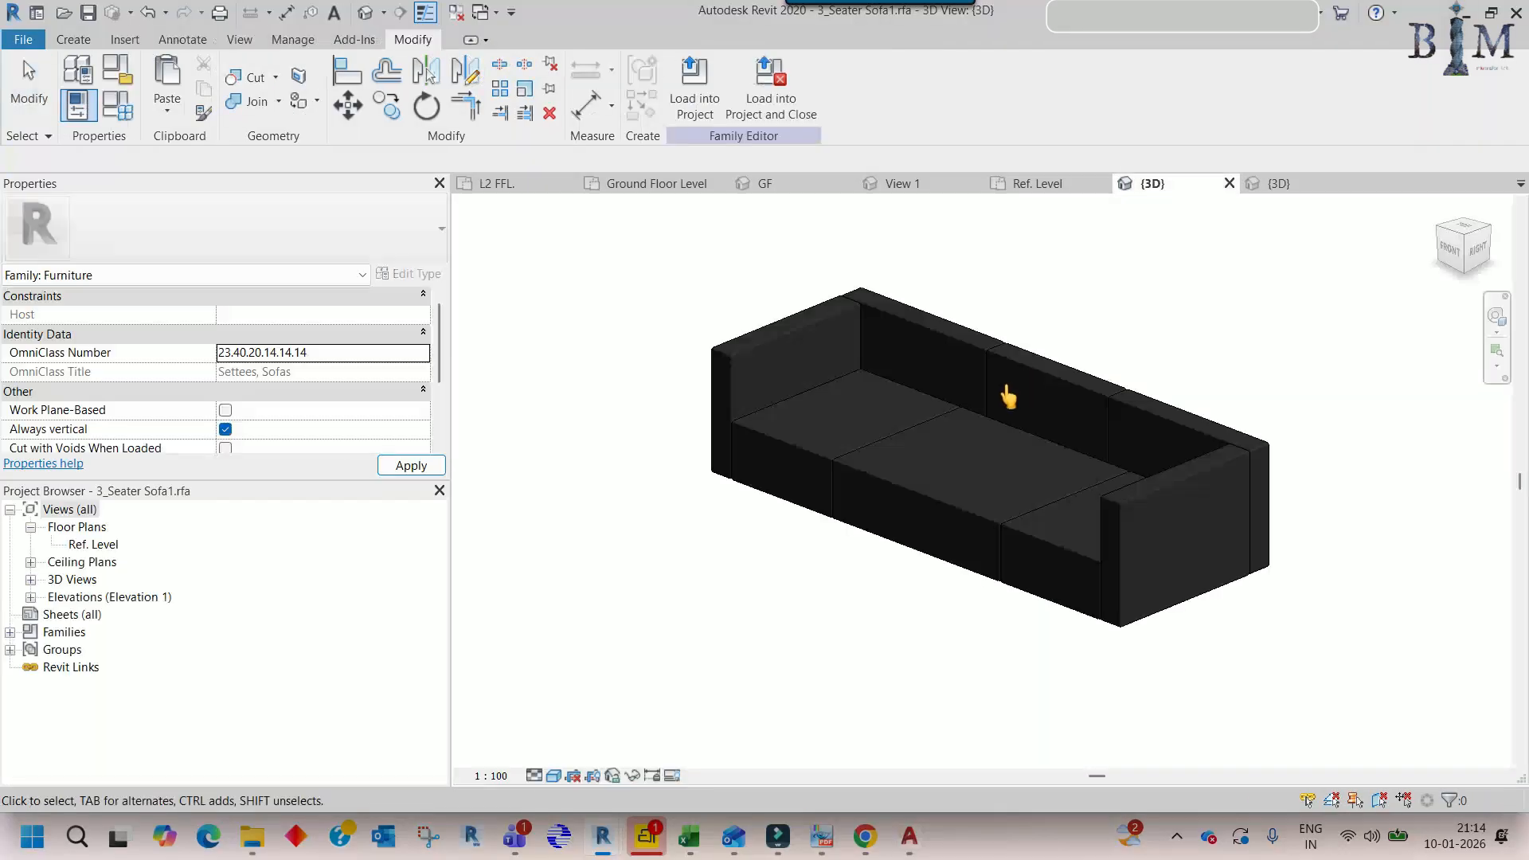
left_click(910, 506)
middle_click_drag(895, 535, 973, 396, "shift")
double_click(96, 544)
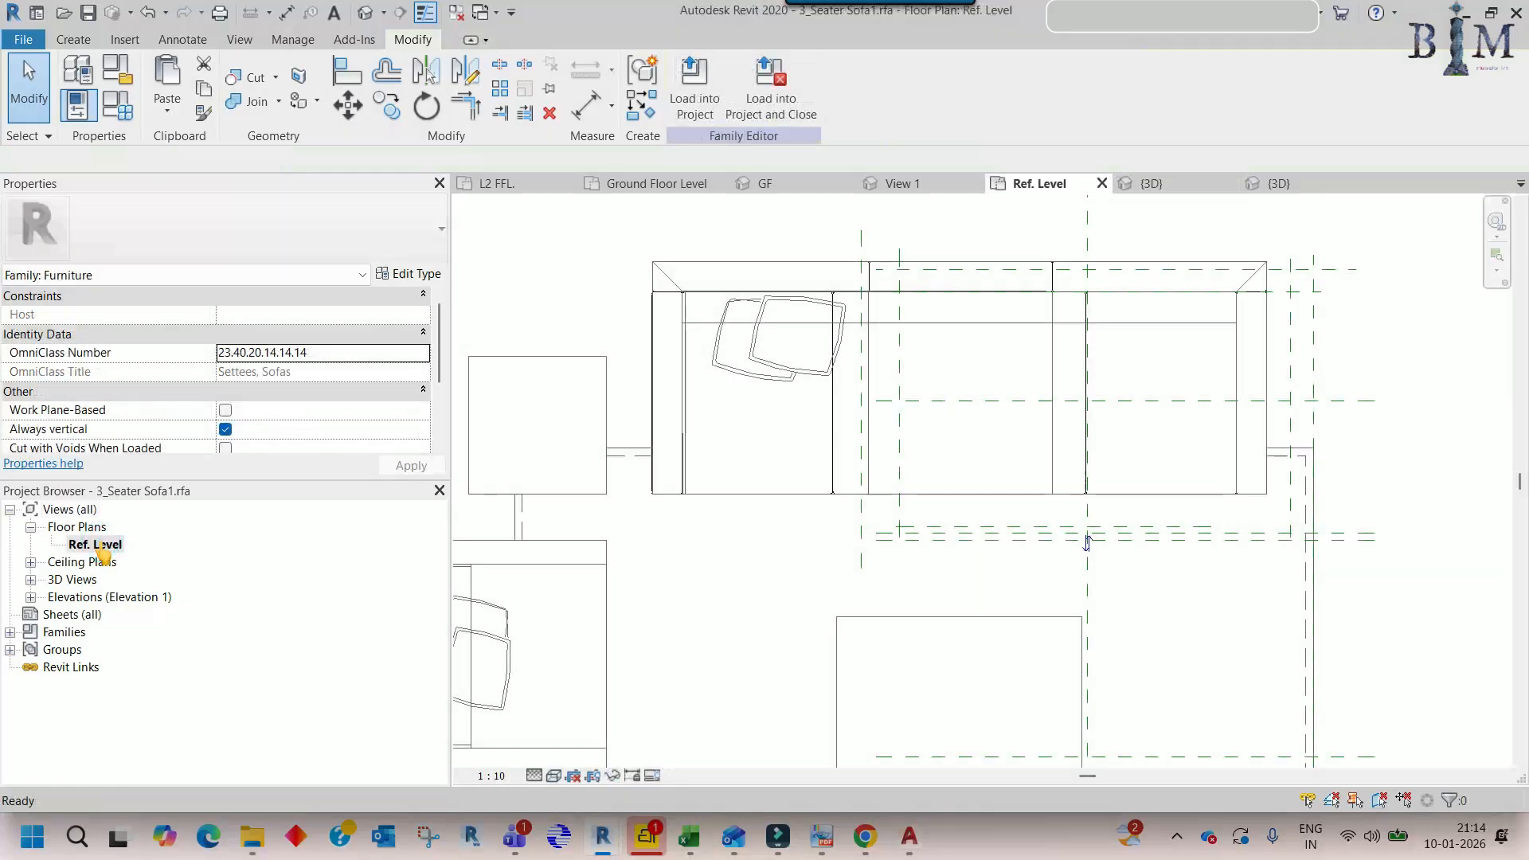
scroll(792, 374, "down", 2)
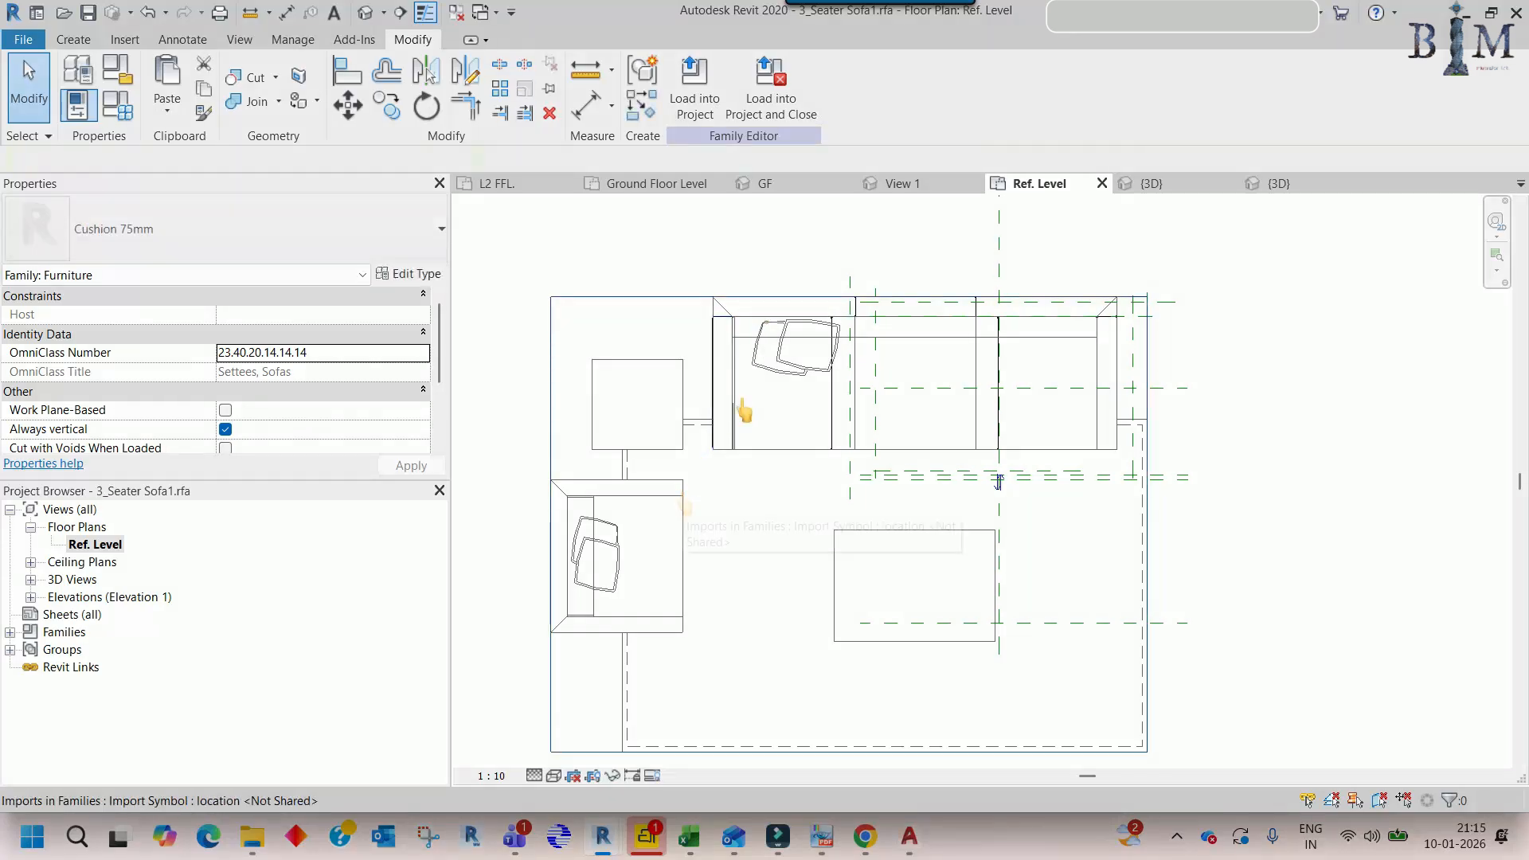
- Nudge the left armrest cushion rightward in small increments until its outer edge meets the sofa outline
left_click(716, 331)
scroll(705, 294, "up", 5)
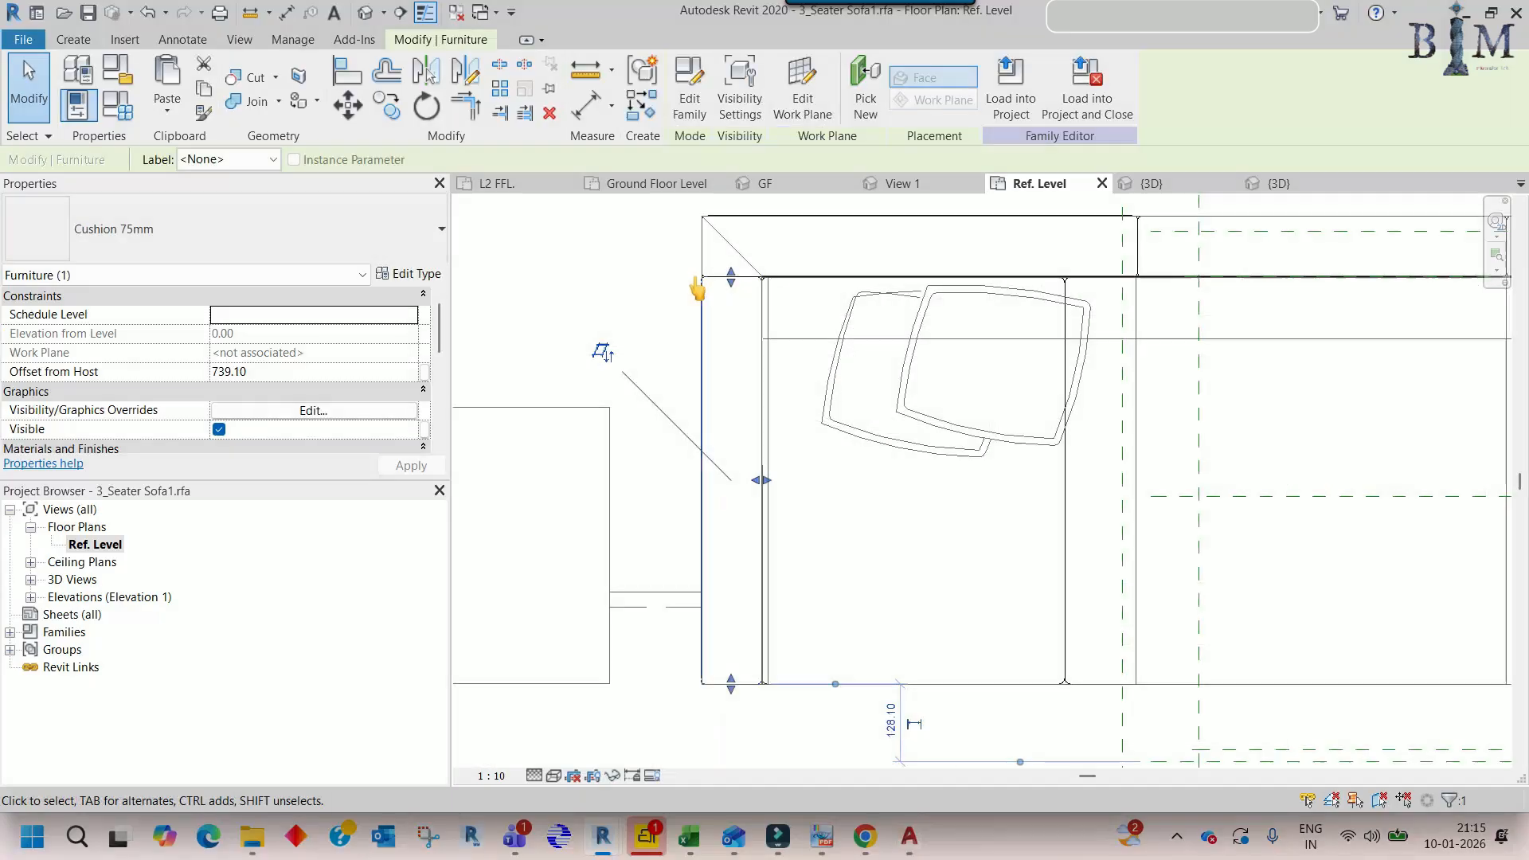
scroll(706, 275, "up", 4)
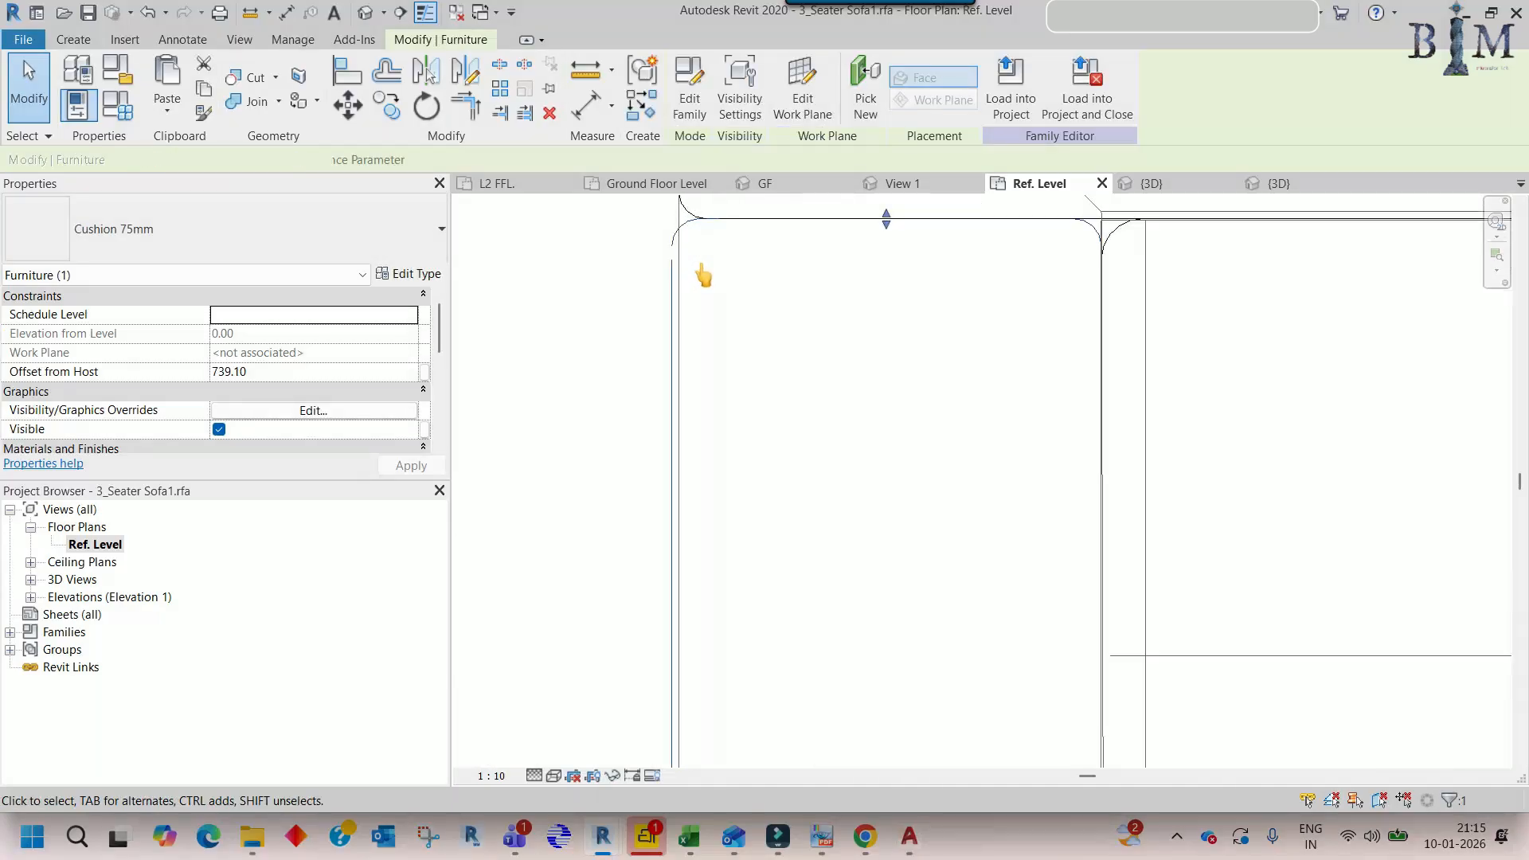
key("Right")
key("Right")
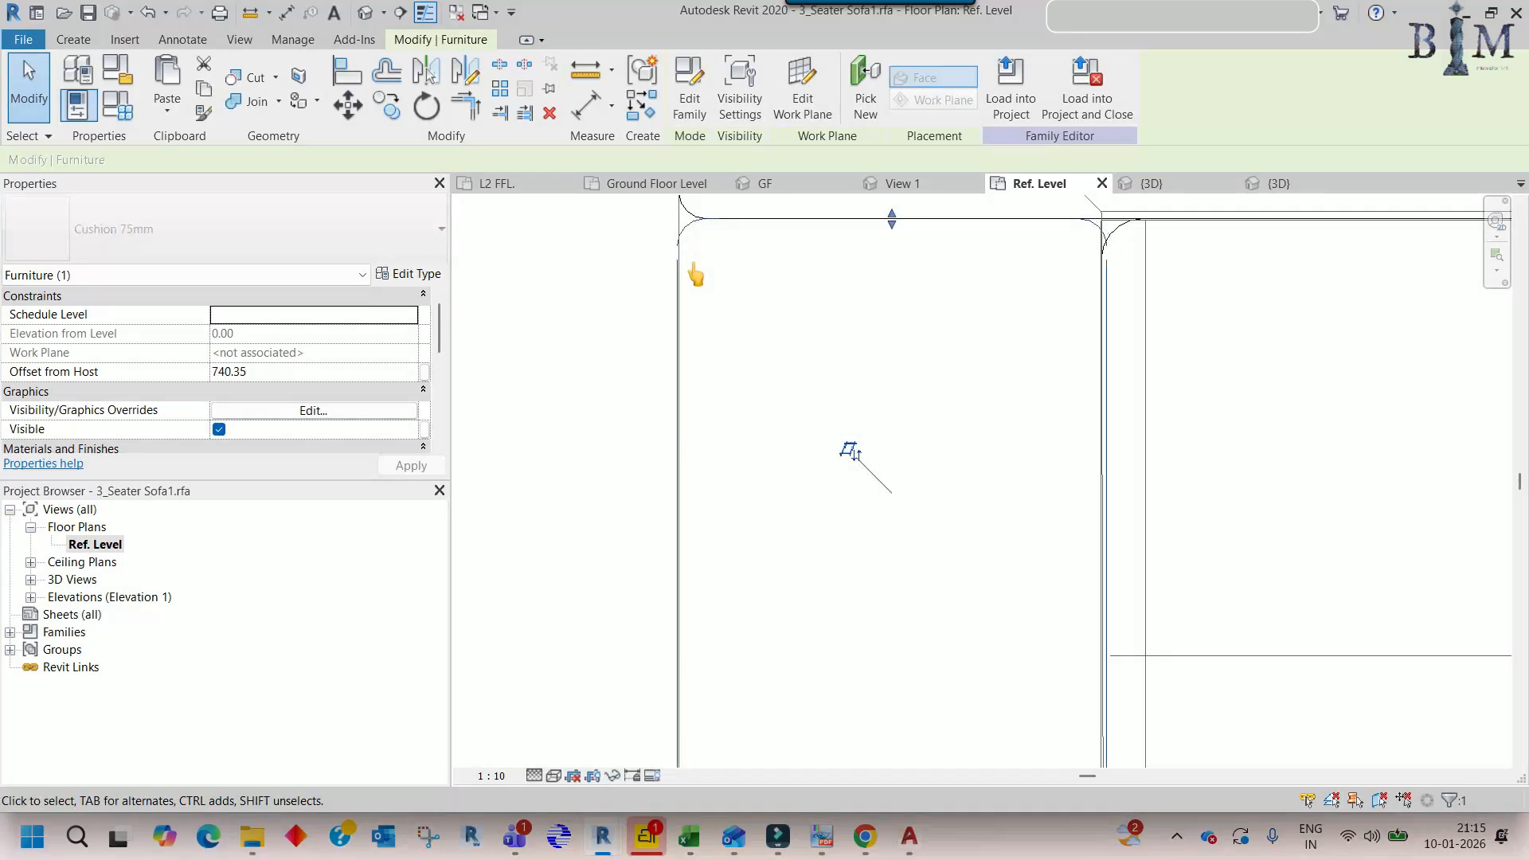
scroll(696, 275, "up", 3)
key("Right")
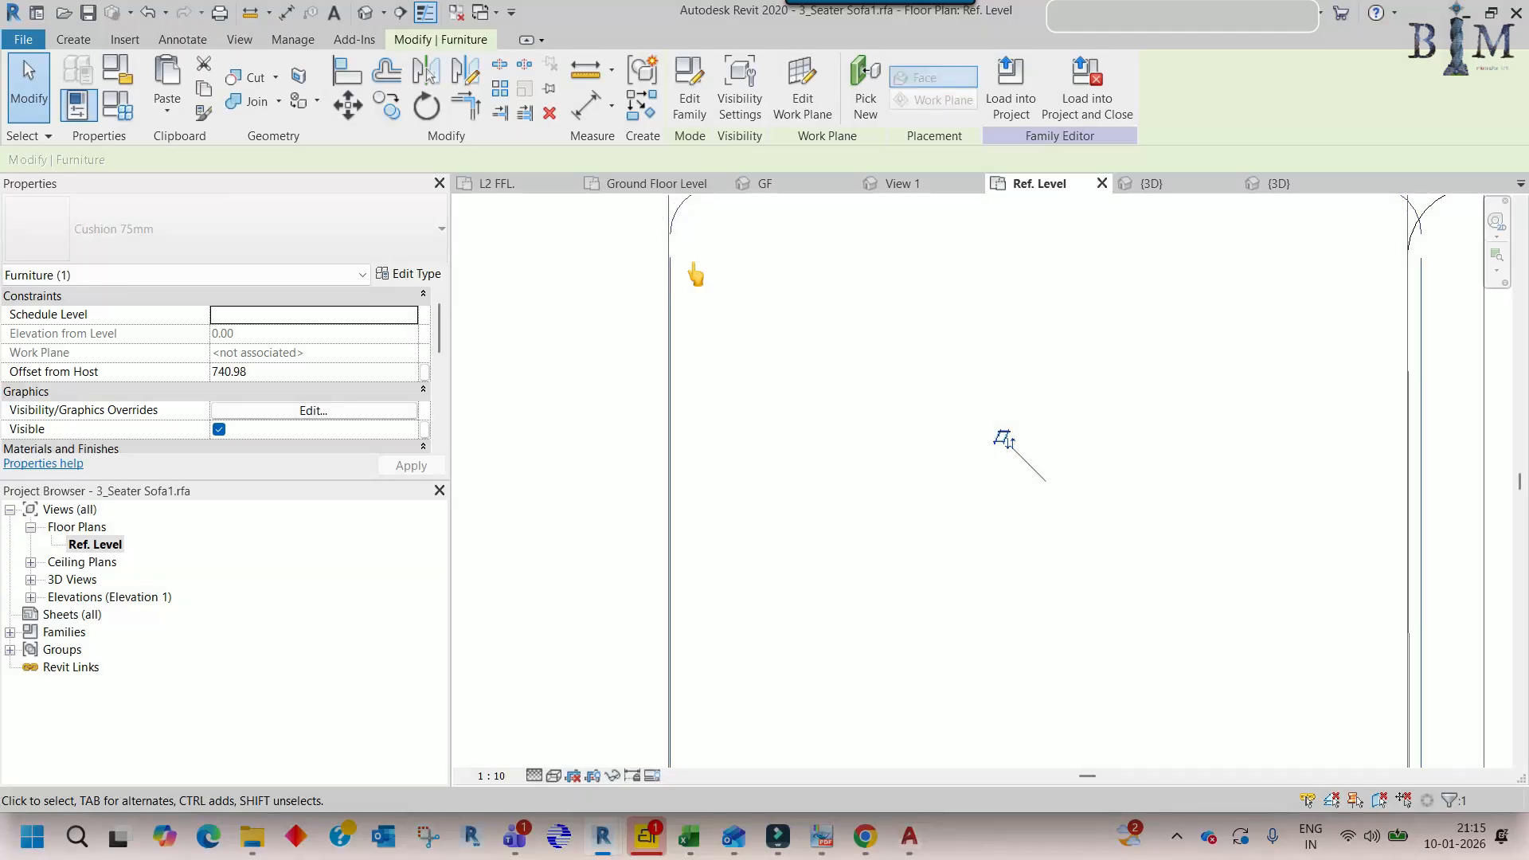
- Pull the left armrest cushion's inner edge back to the left seat cushion's edge
scroll(694, 275, "down", 5)
scroll(835, 462, "up", 3)
left_click_drag(835, 460, 832, 461)
scroll(843, 454, "down", 8)
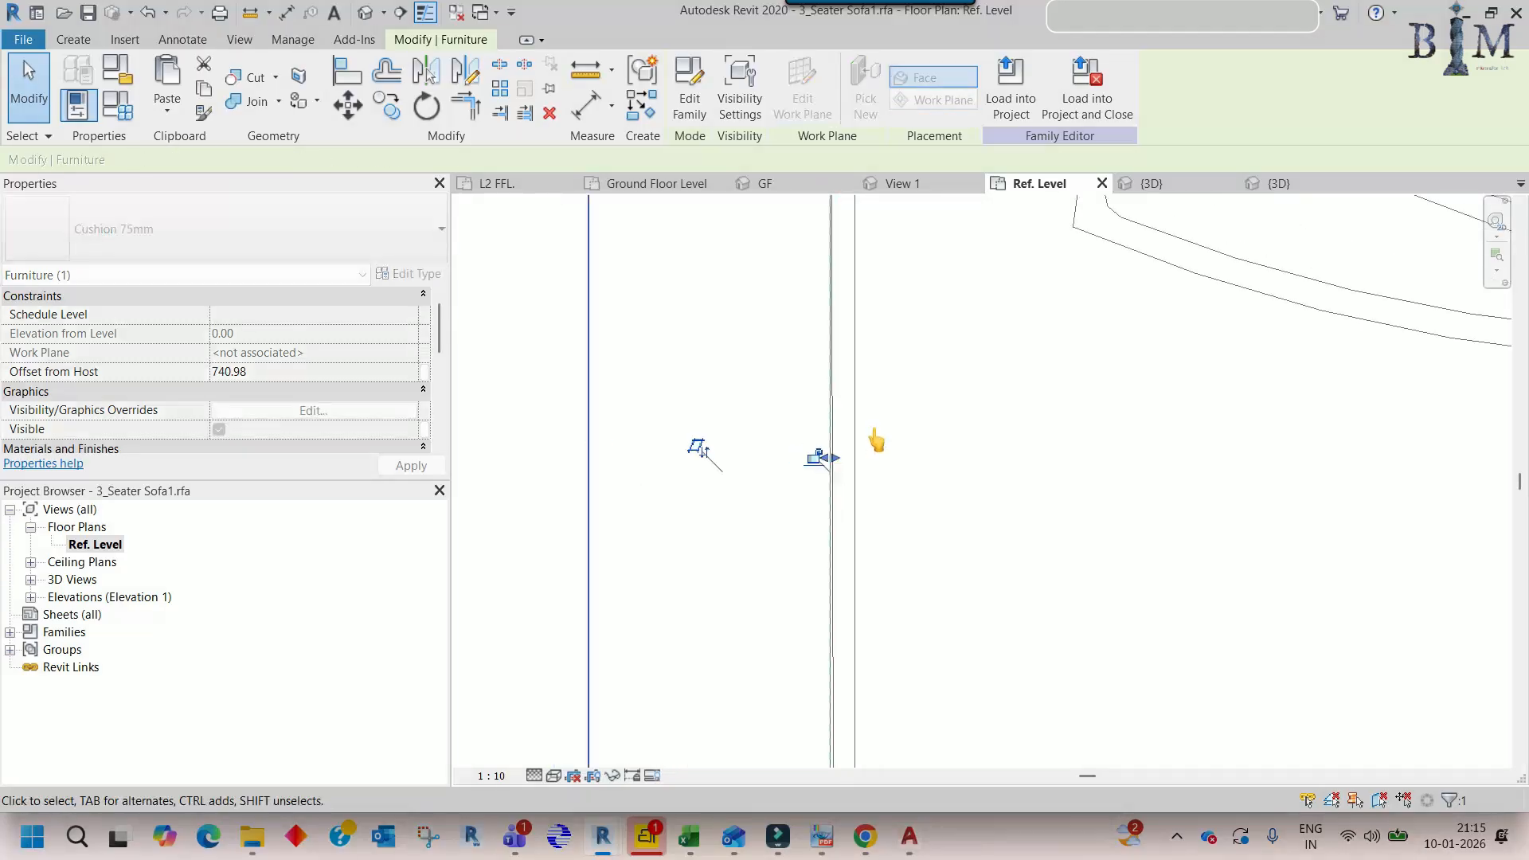
key("Escape")
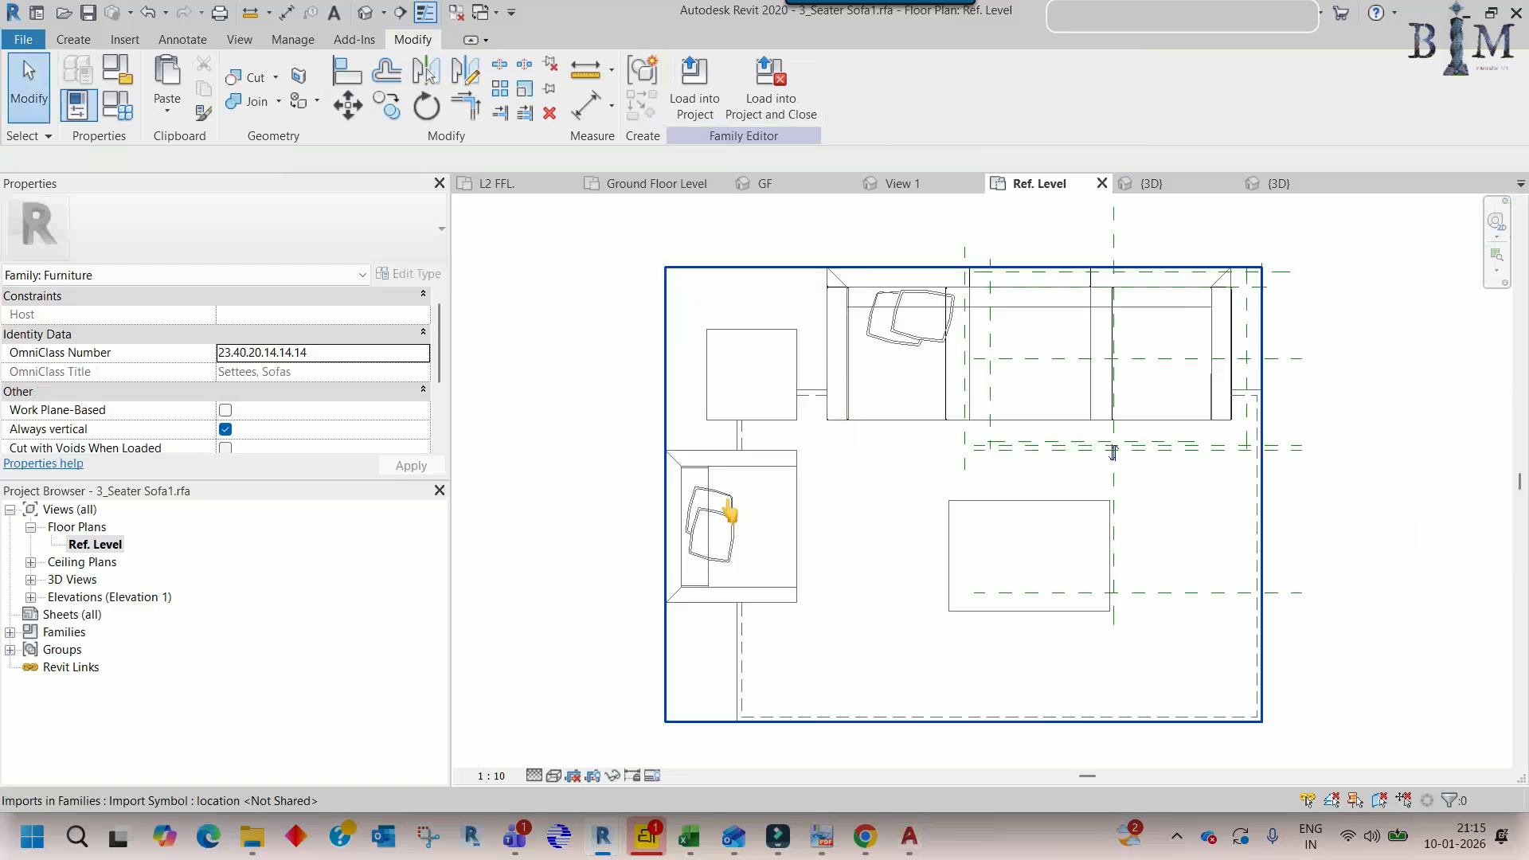
- Stretch the left seat cushion's right edge and the middle seat cushion's left edge to the outline's first seat division line
scroll(976, 257, "up", 5)
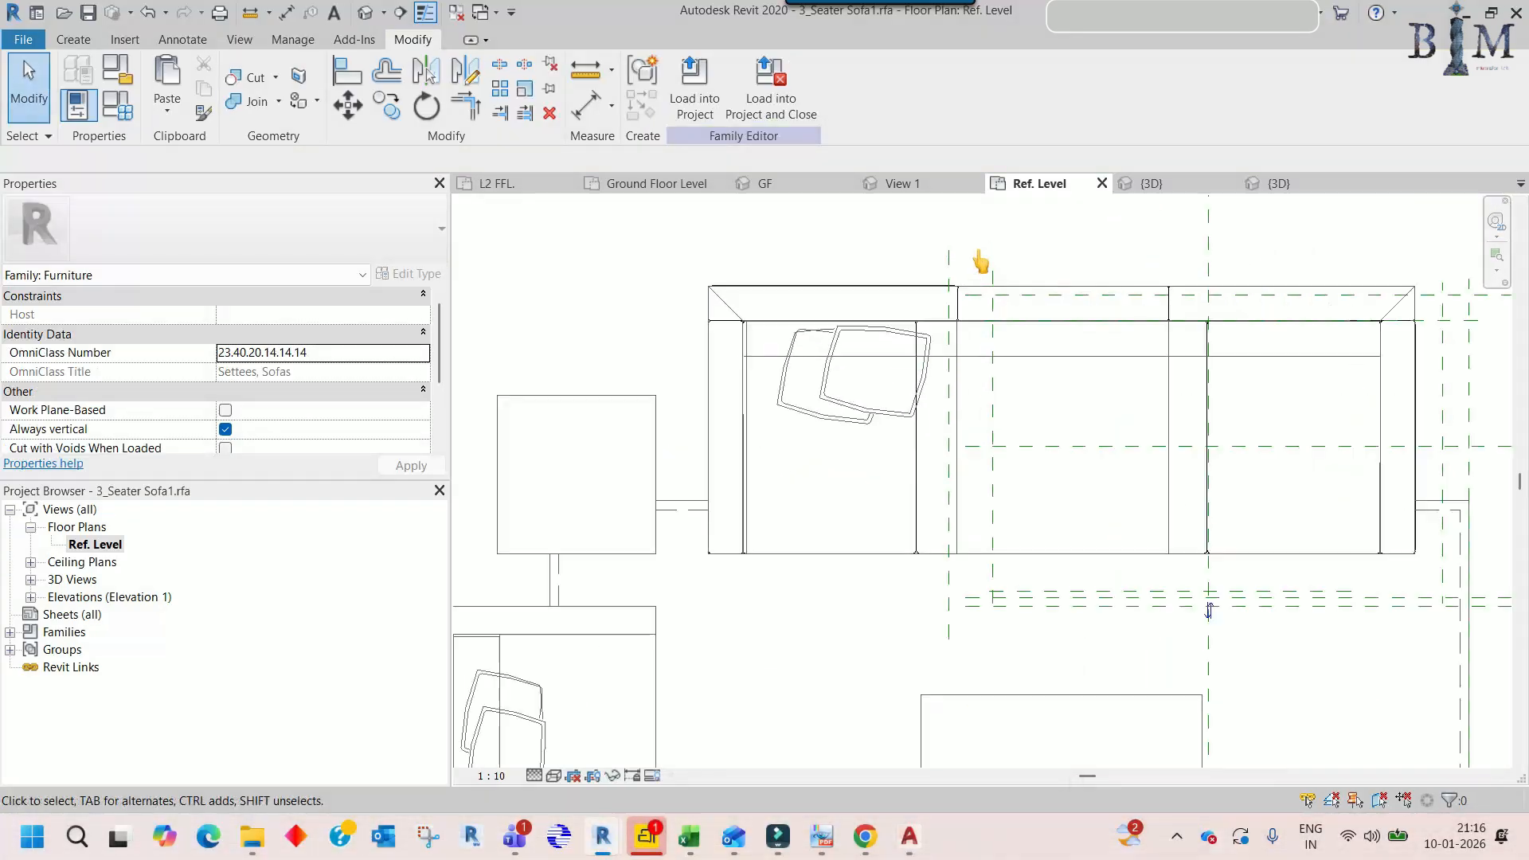
left_click(932, 388)
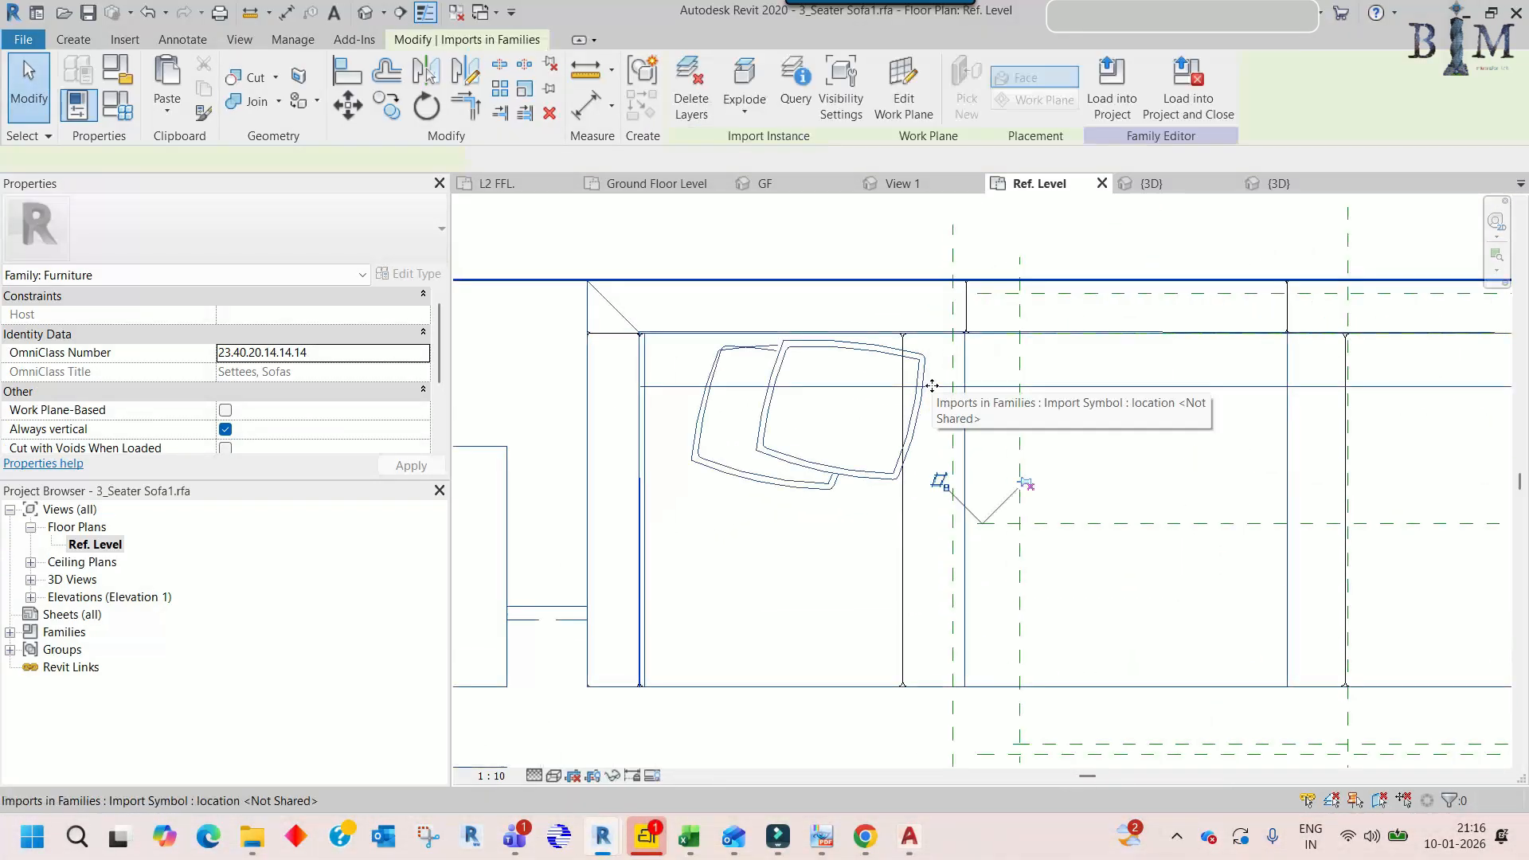
scroll(1051, 333, "down", 3)
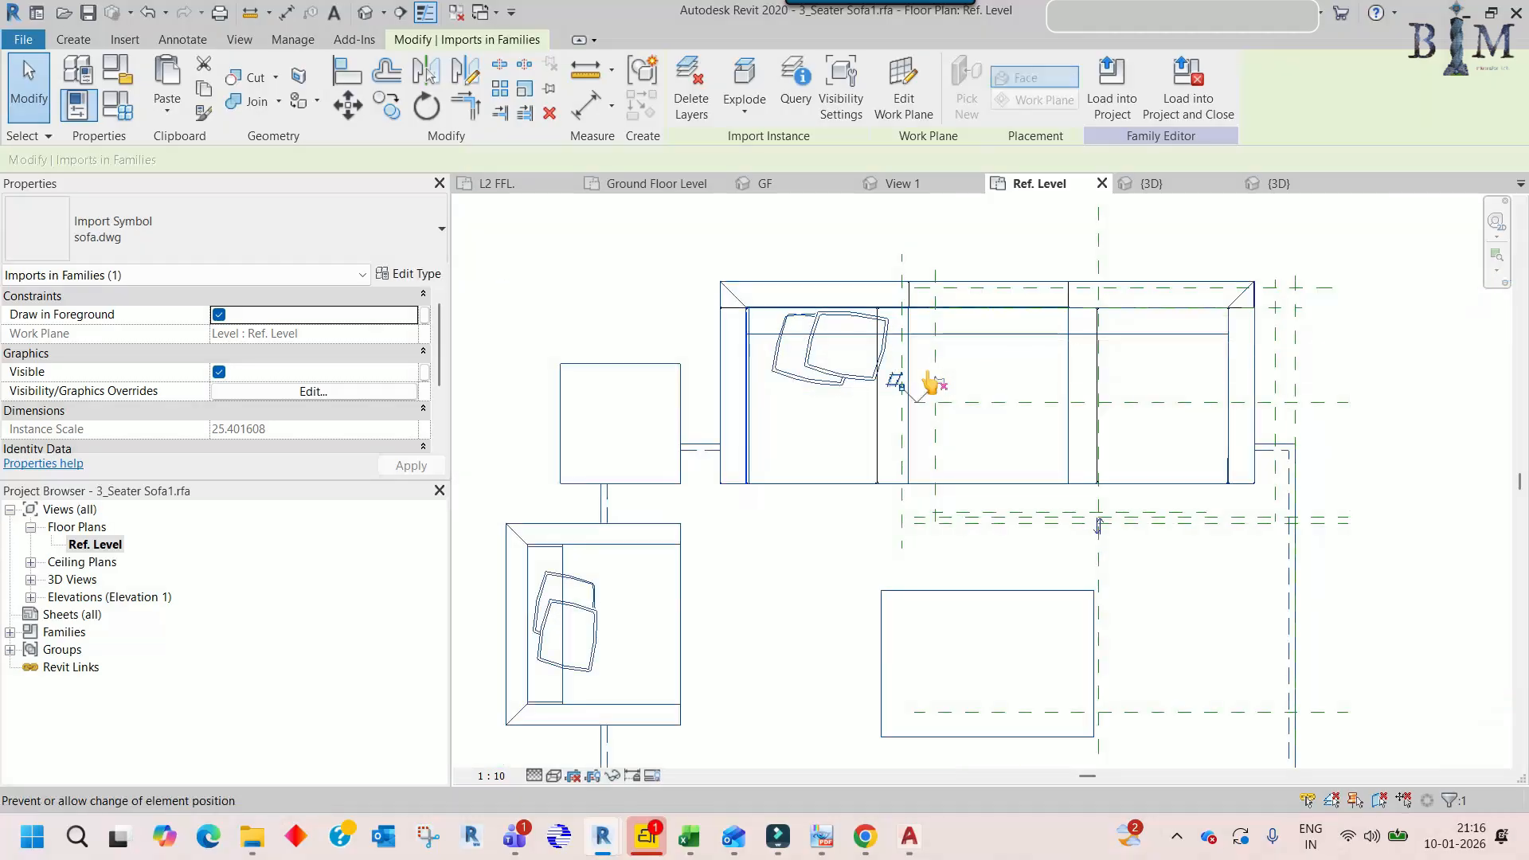
left_click(884, 422)
scroll(886, 412, "up", 2)
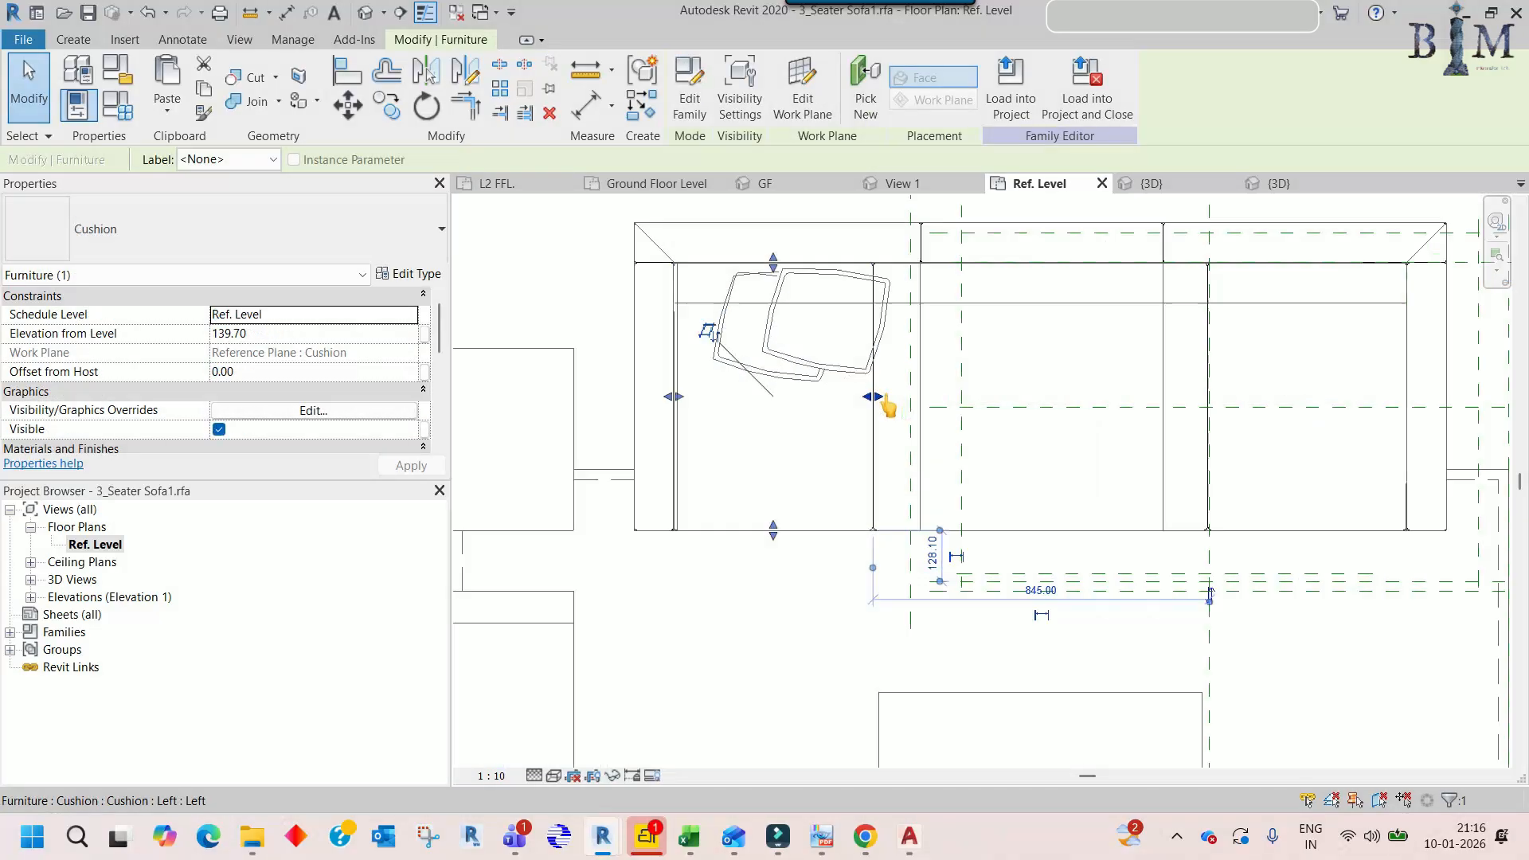
left_click_drag(876, 410, 923, 406)
left_click_drag(924, 407, 921, 400)
left_click(872, 394)
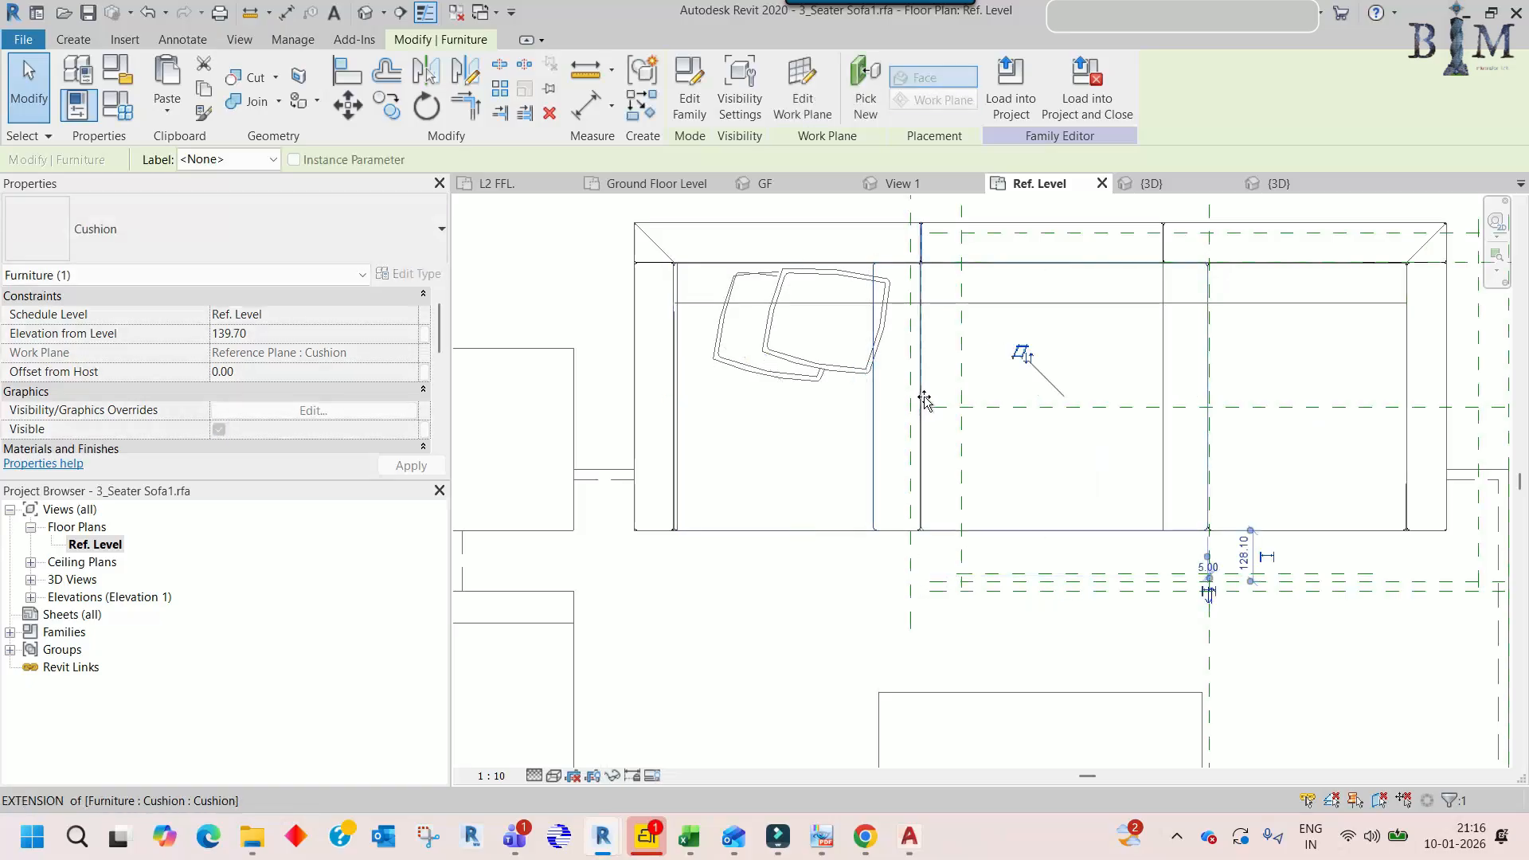
left_click(1064, 341)
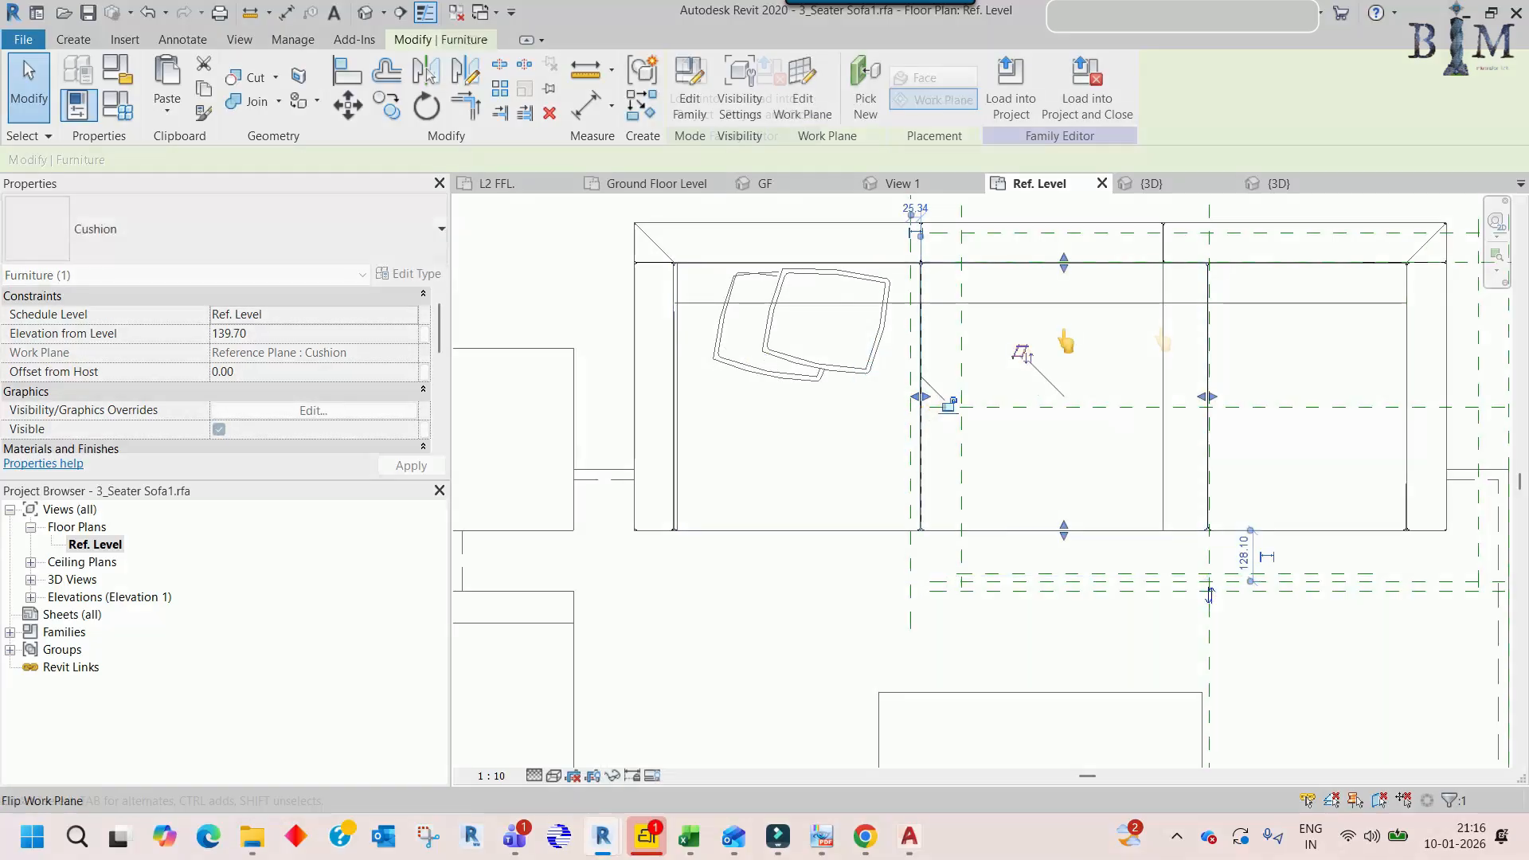
- Pull the middle seat cushion's right edge back to the sofa outline's second seat division line
left_click(1161, 335)
middle_click_drag(1161, 335, 1012, 381)
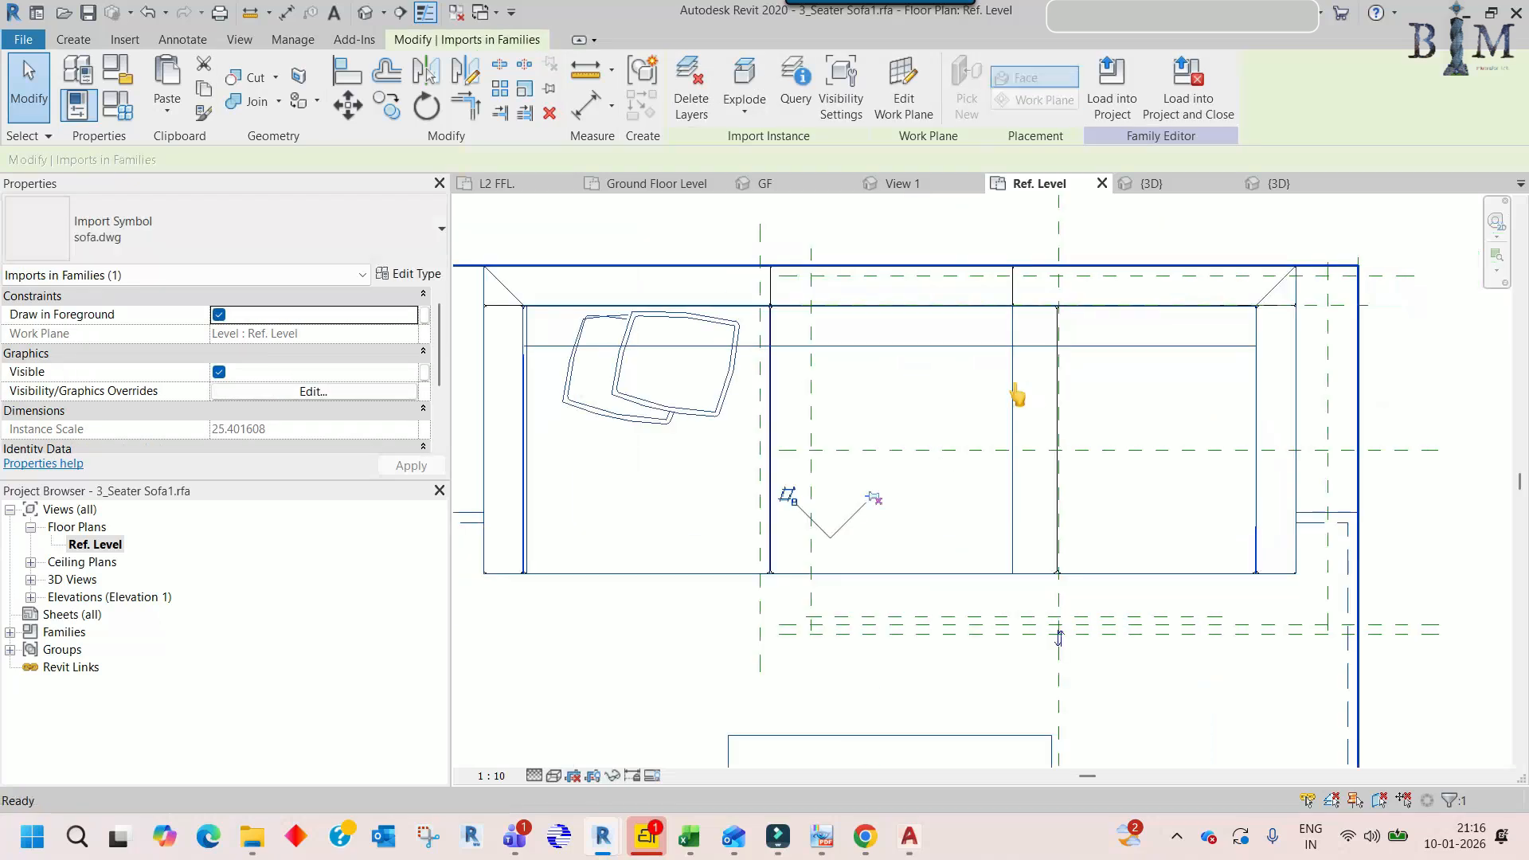
scroll(1013, 383, "up", 1)
left_click(1067, 414)
left_click(1065, 447)
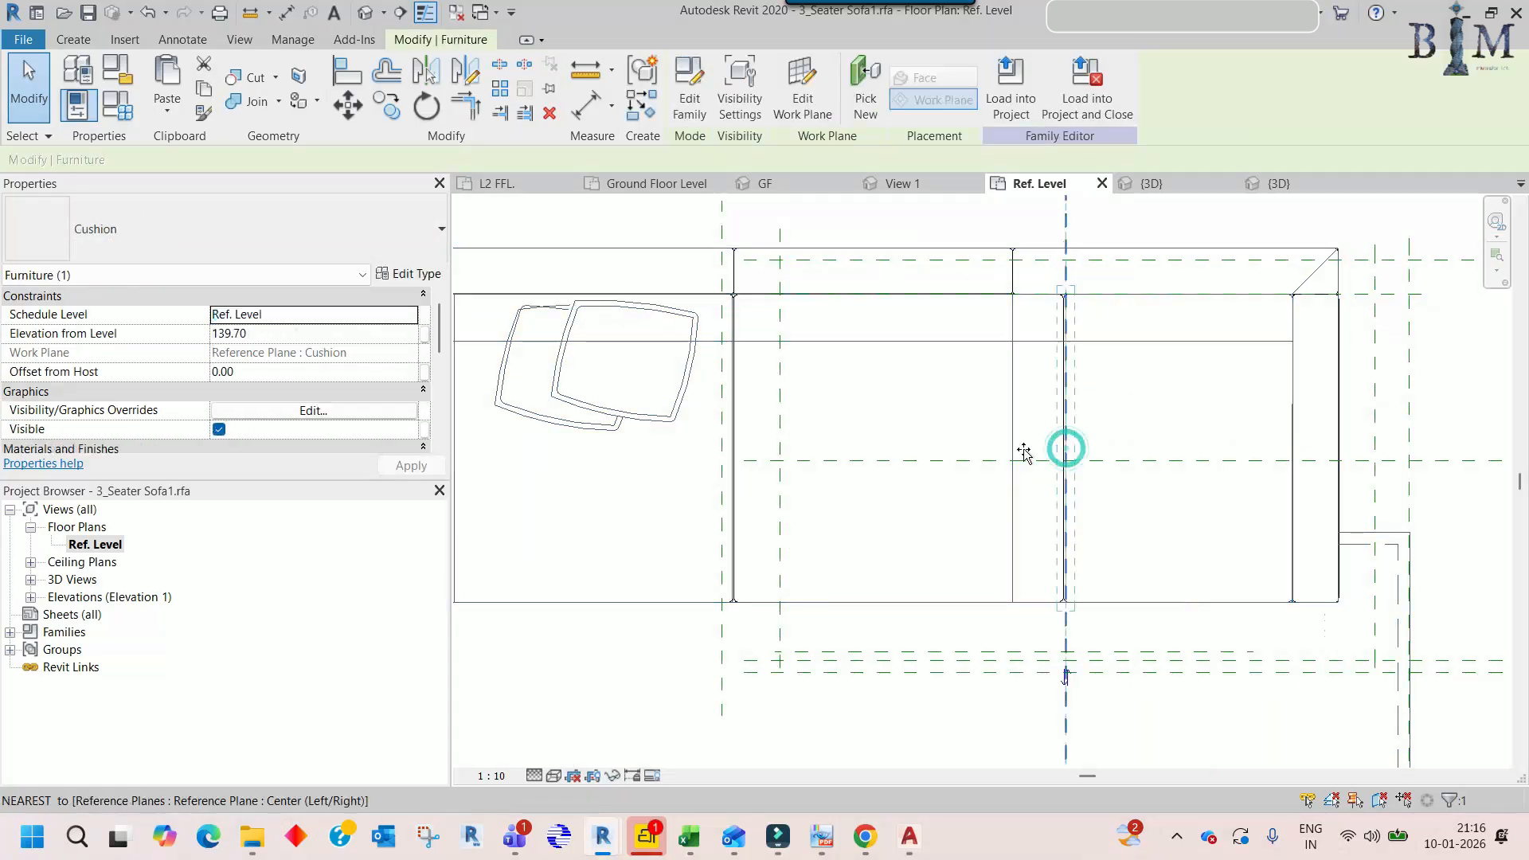
left_click(1060, 396)
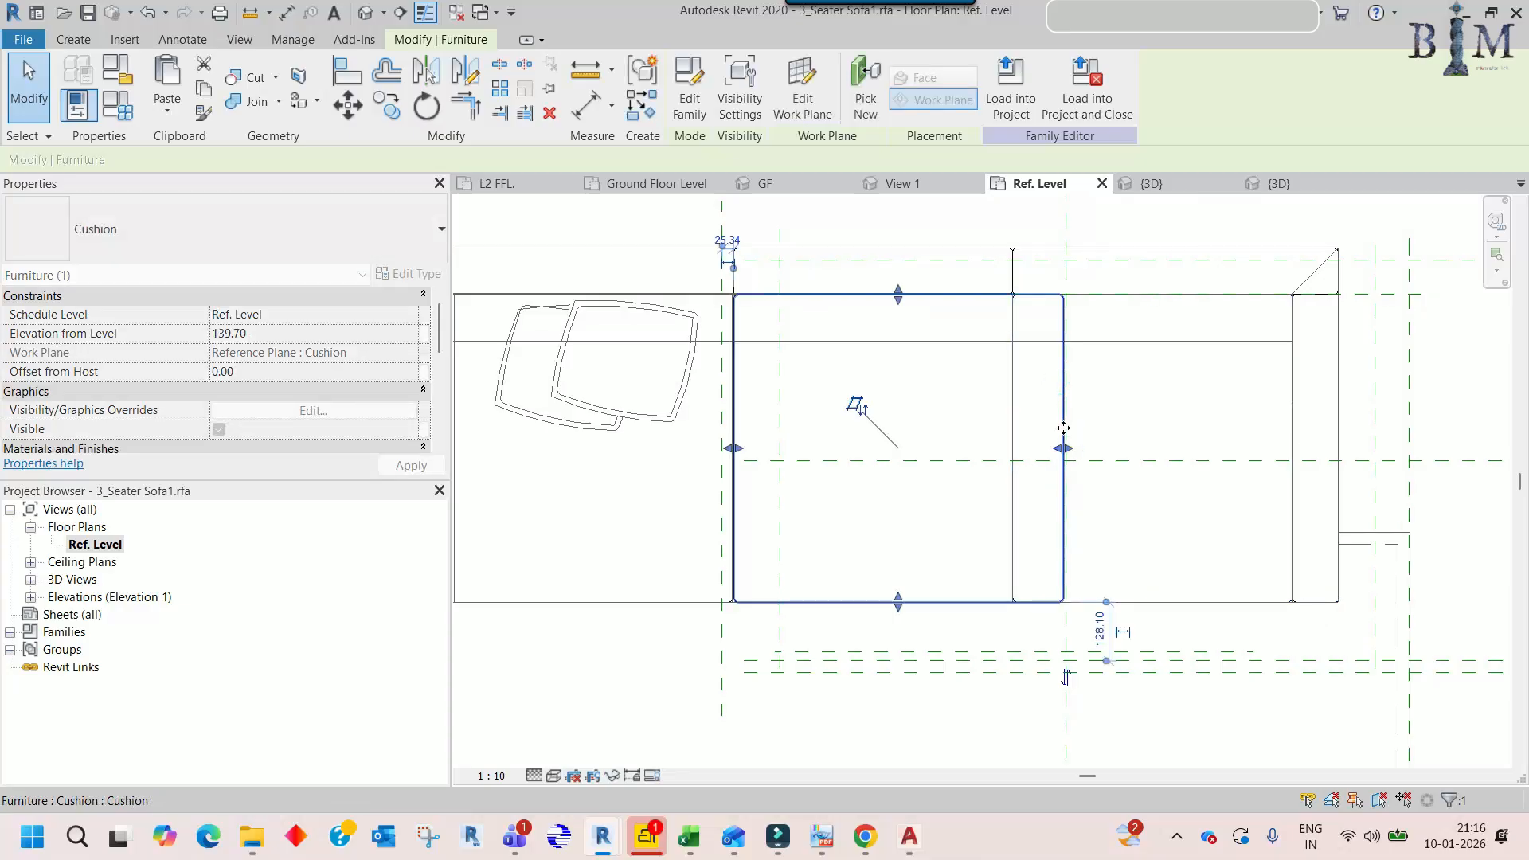
left_click_drag(1062, 448, 1014, 454)
left_click(1089, 371)
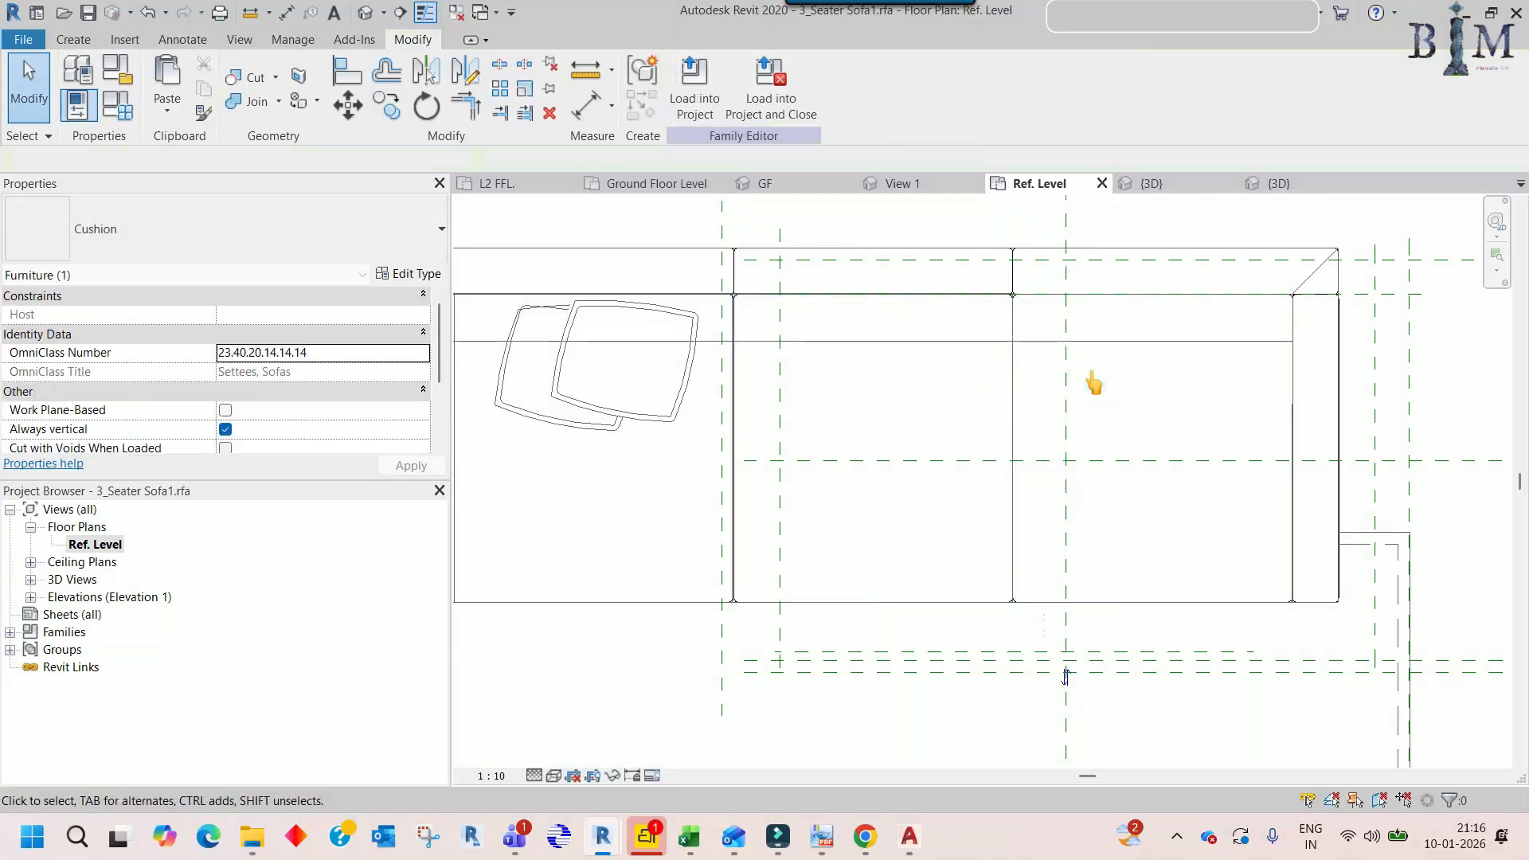
scroll(1090, 371, "down", 3)
middle_click_drag(1068, 457, 1131, 383)
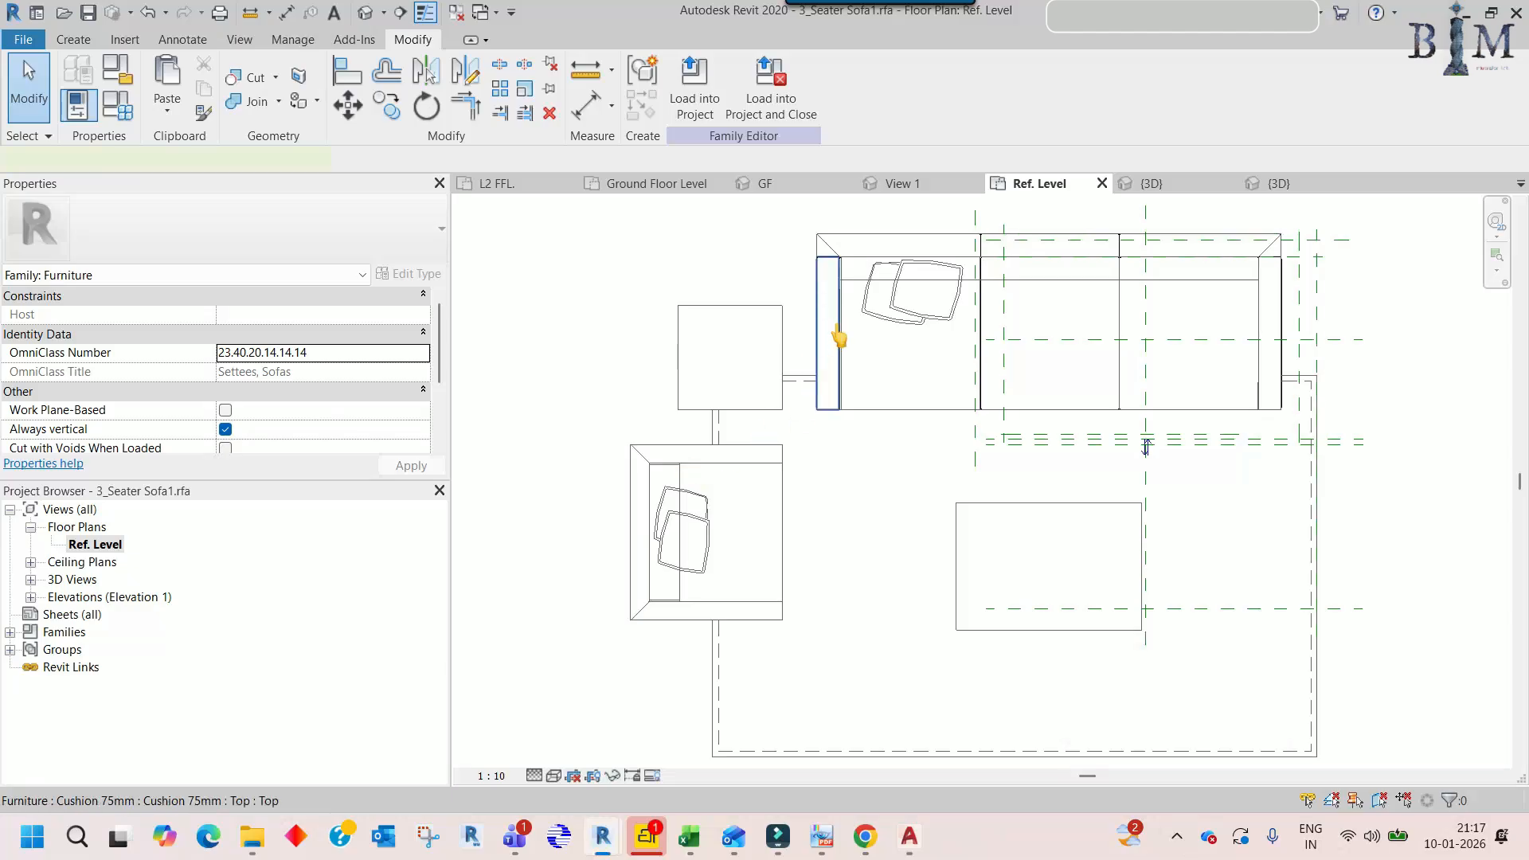
left_click(1048, 249)
left_click(1209, 253, "ctrl")
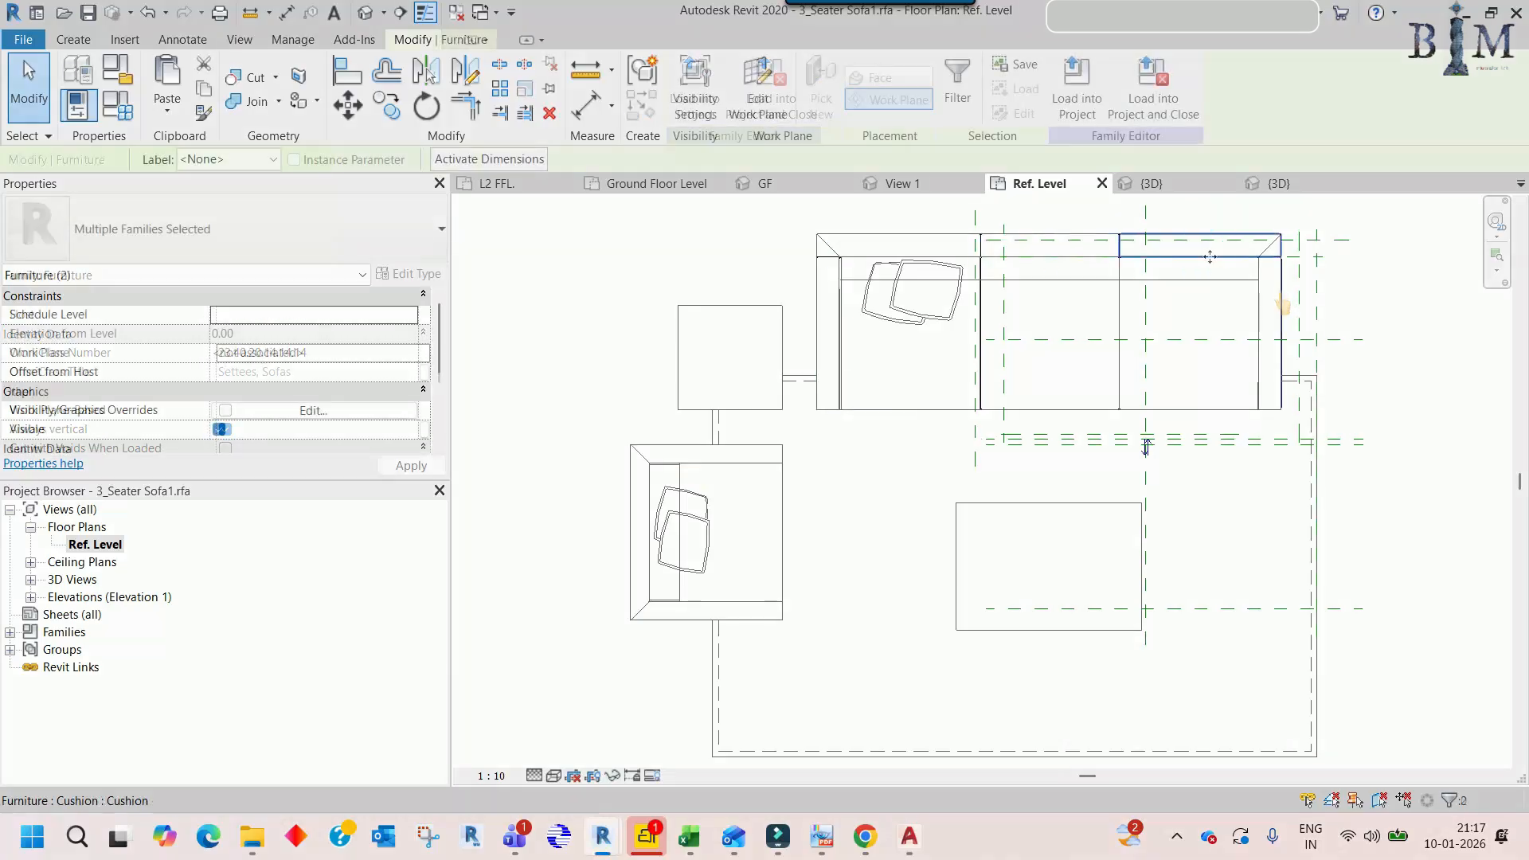
left_click(1155, 390, "ctrl")
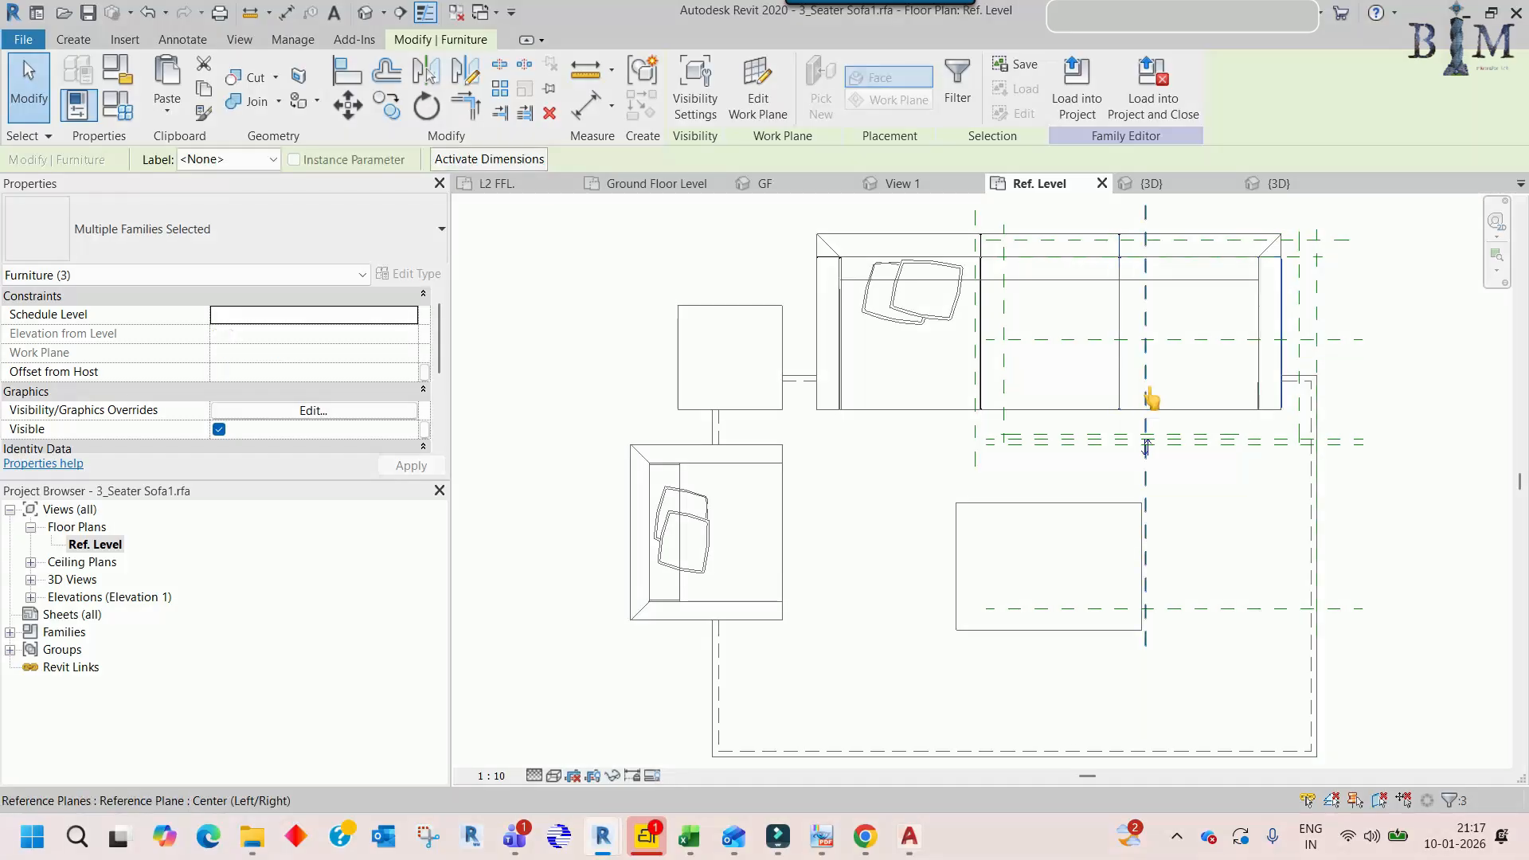
- Copy the right seat cushion with its armrest and back cushion to the free area beside the armchair outline
left_click(365, 14)
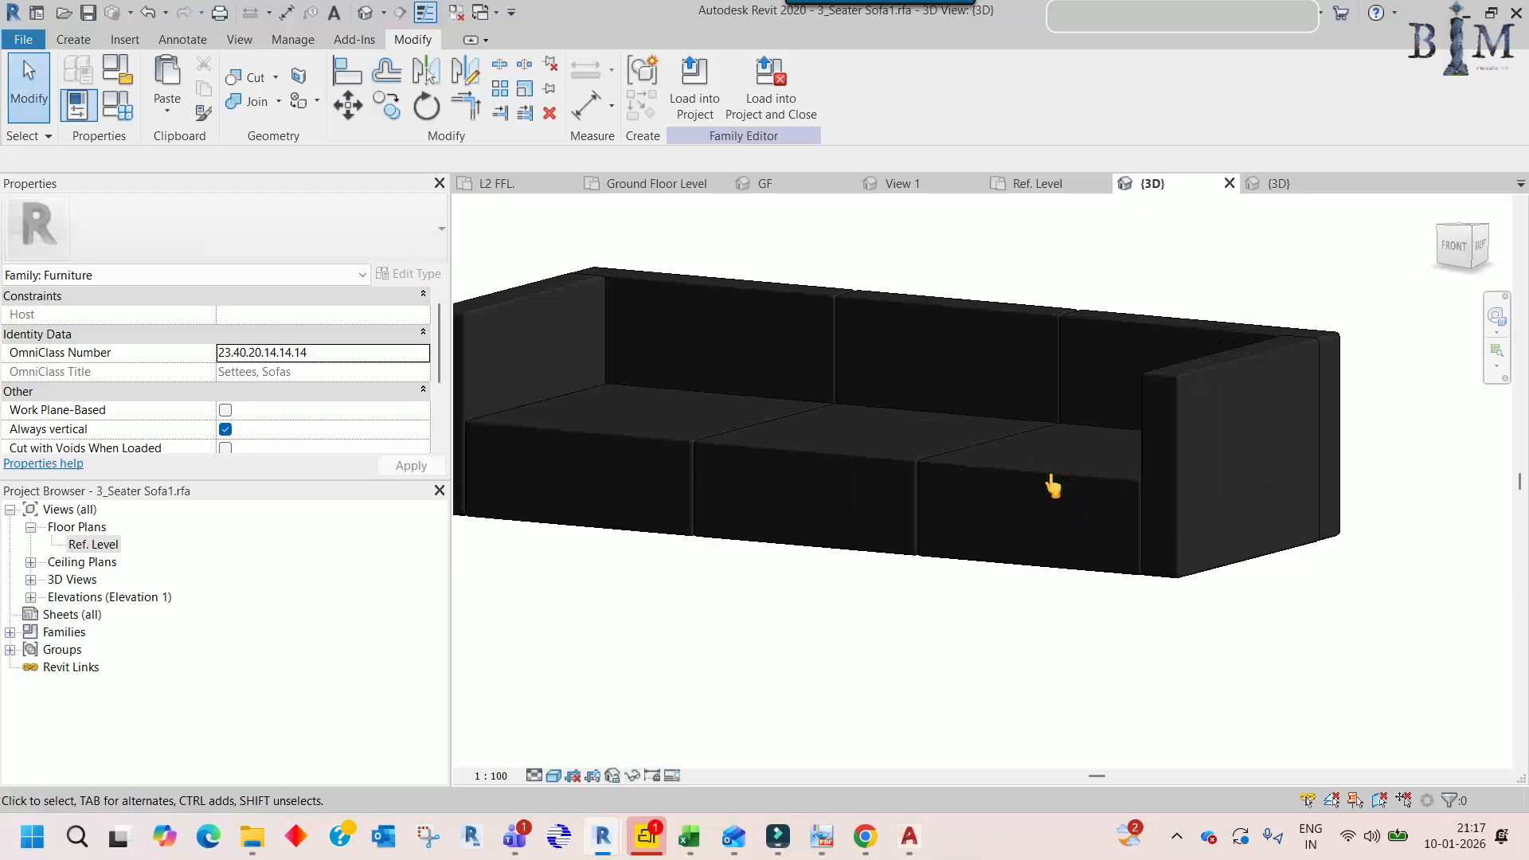
scroll(1051, 477, "down", 3)
middle_click_drag(1083, 484, 1092, 518, "shift")
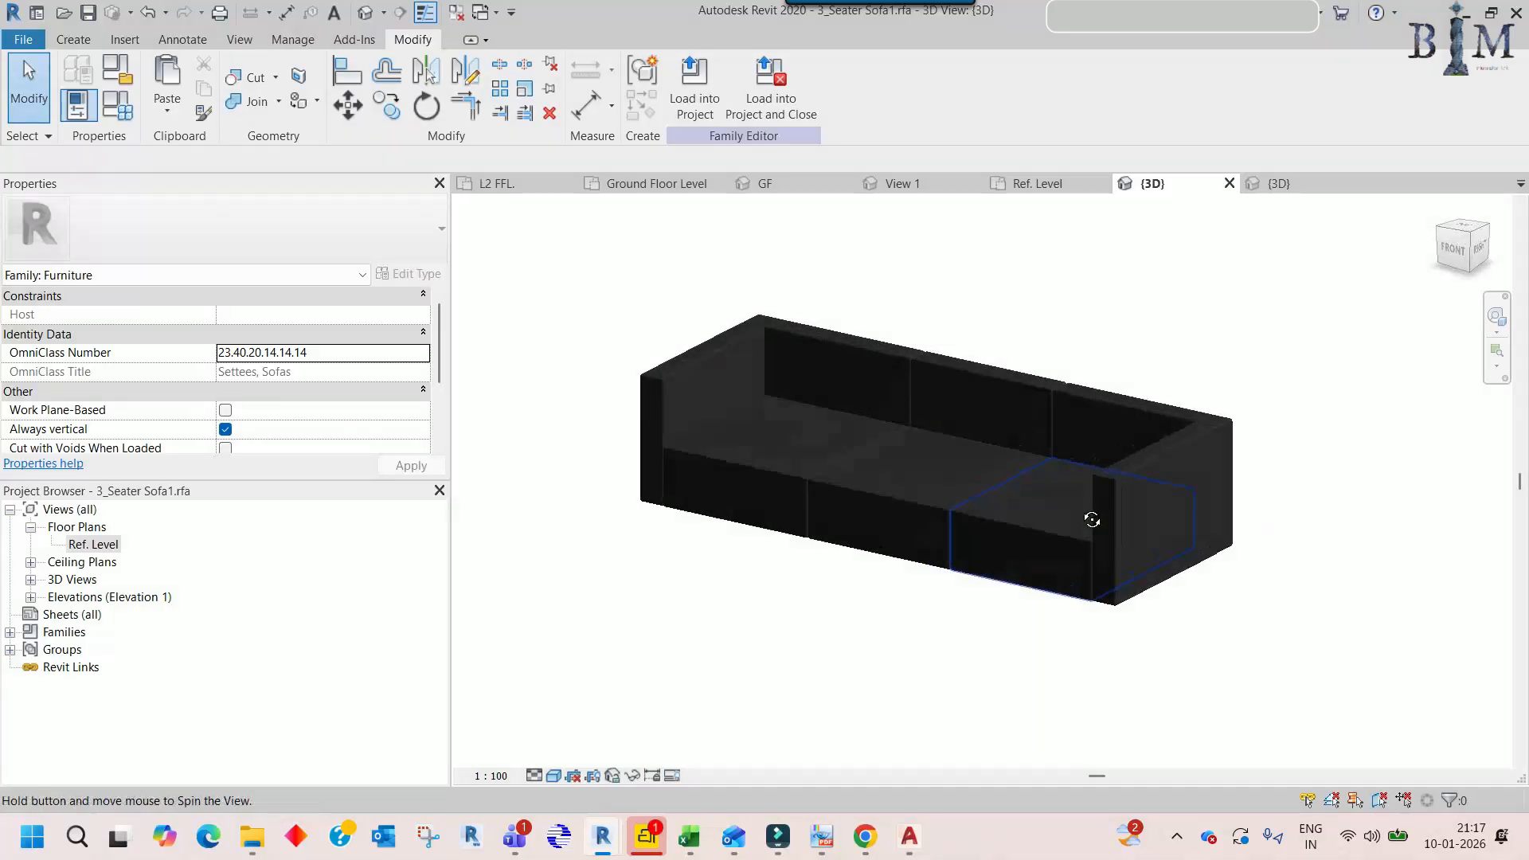
left_click(1072, 470)
left_click(1228, 418, "ctrl")
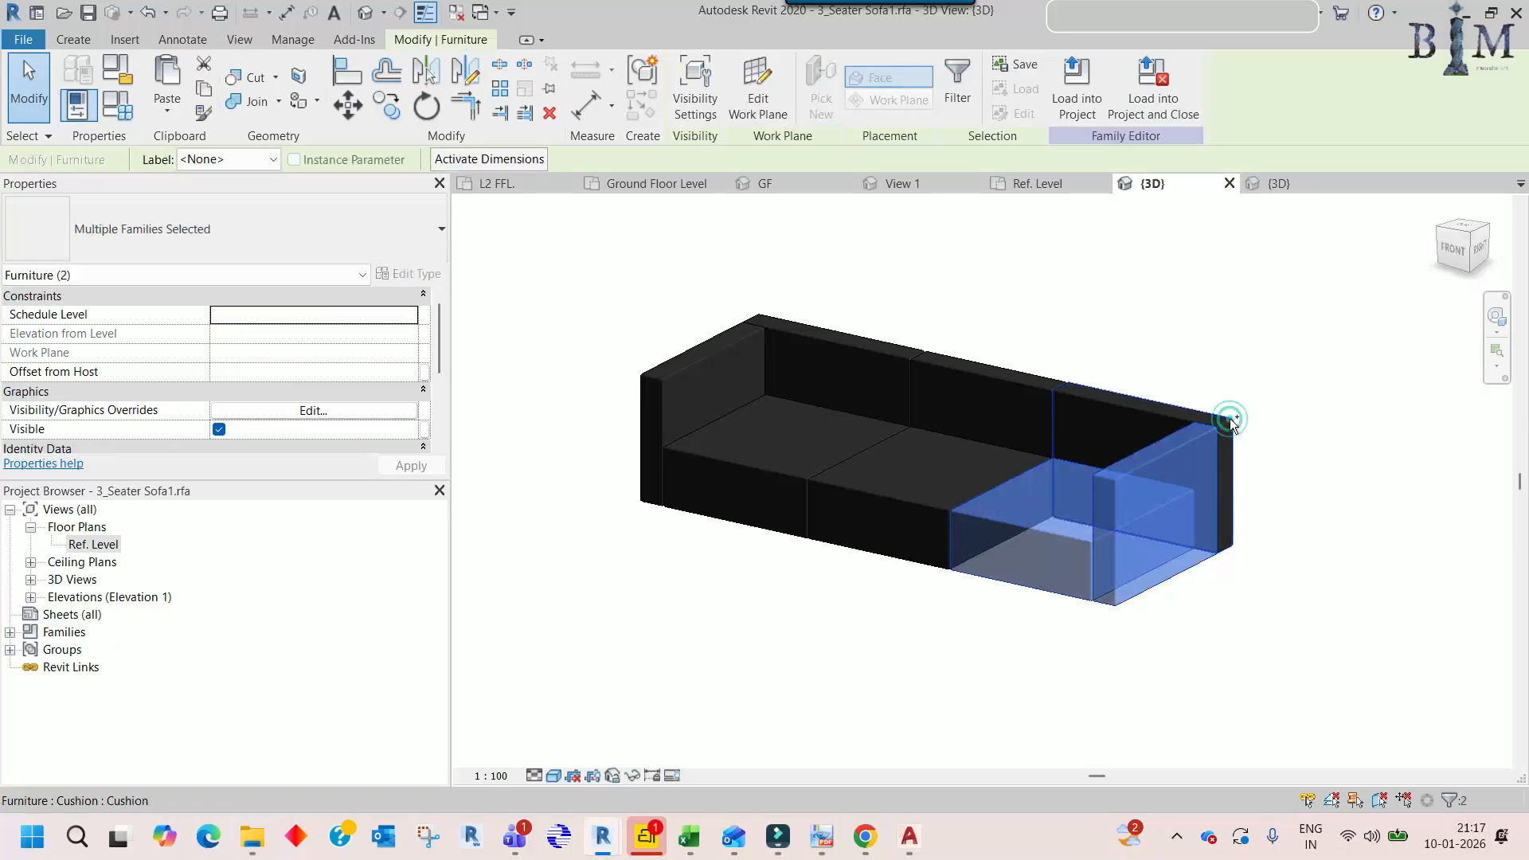
left_click(1229, 419, "ctrl")
middle_click_drag(1092, 450, 1112, 476, "shift")
double_click(94, 545)
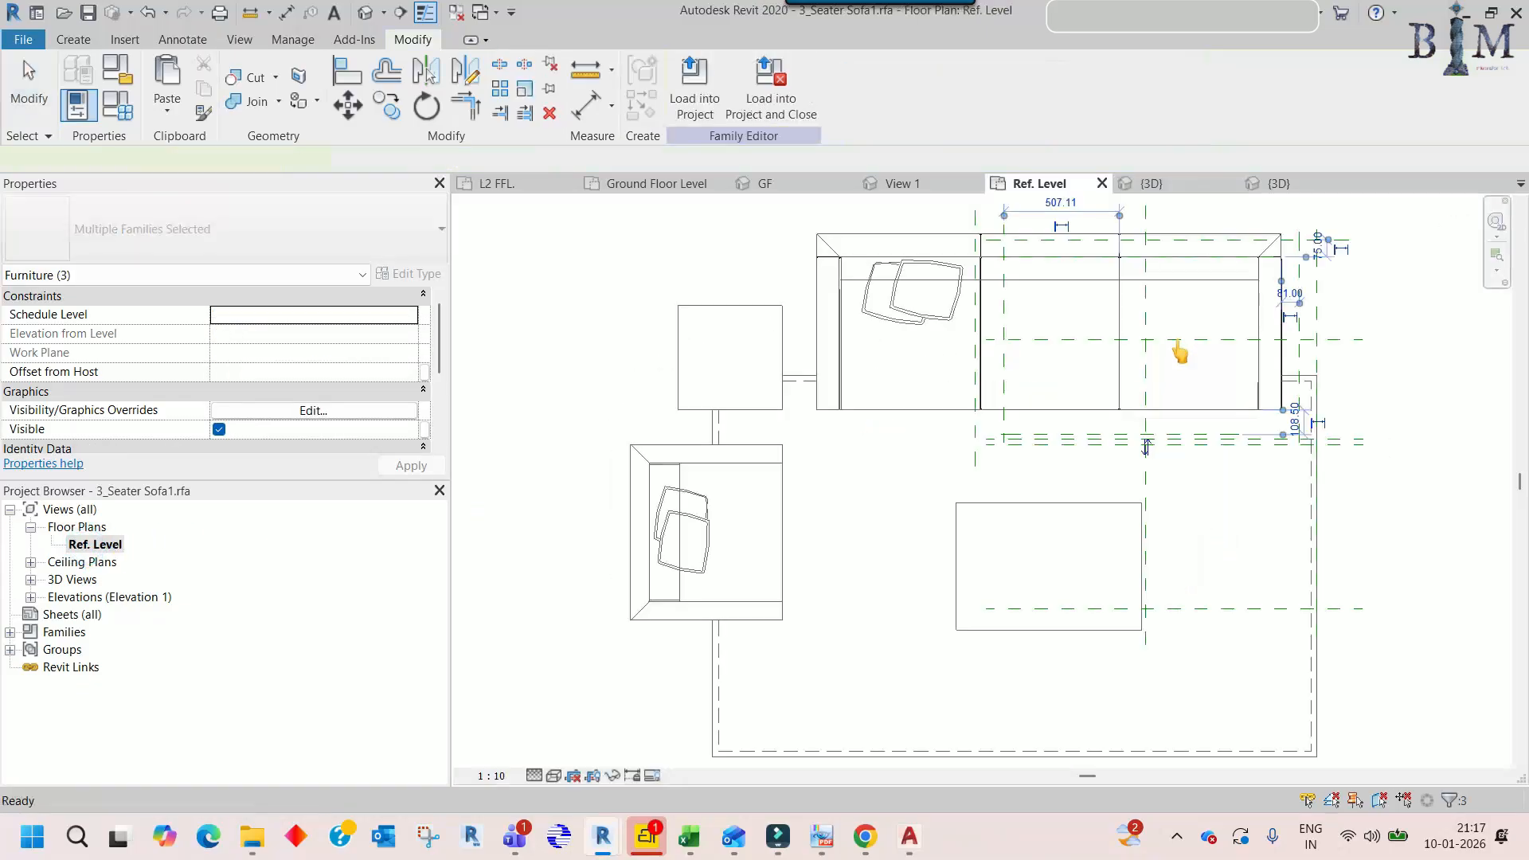
key("c")
key("c")
left_click(1188, 335)
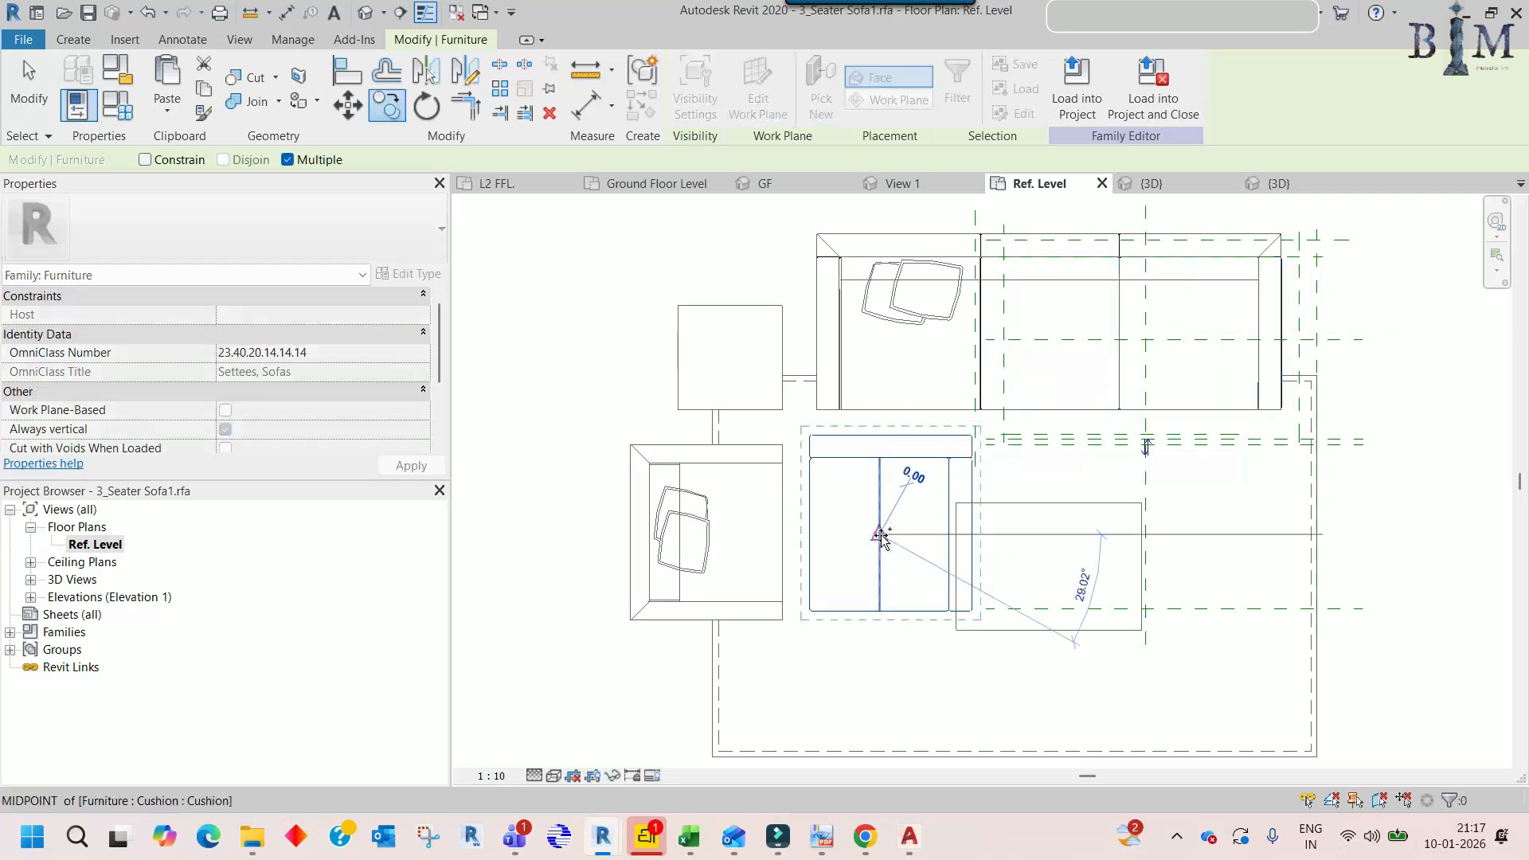
- Try to rotate the three copied cushions by 90° about the corner of the copied back cushion
key("r")
key("o")
left_click(971, 436)
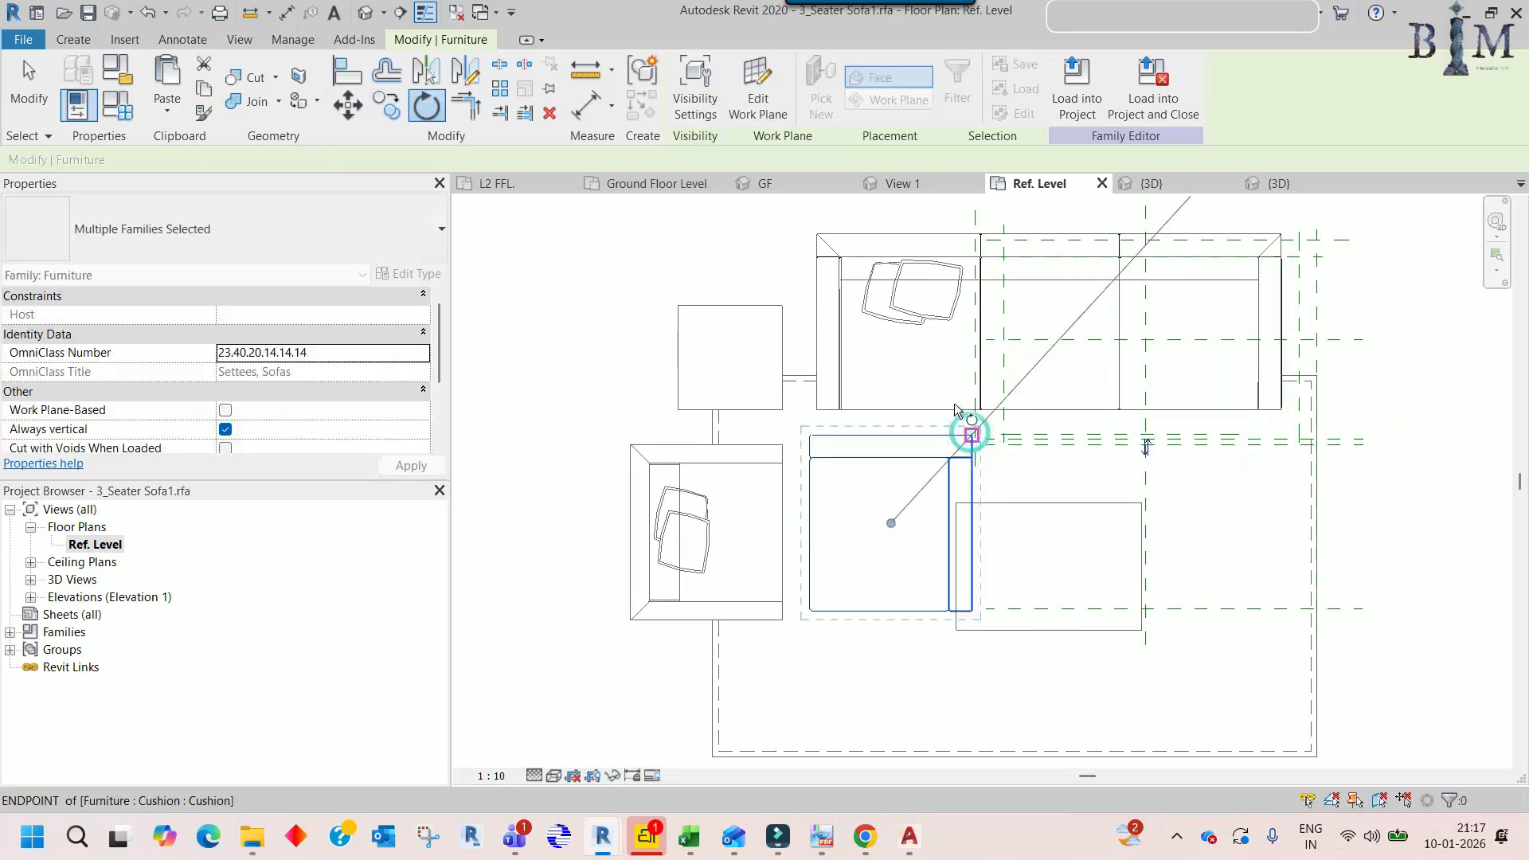
type("90")
key("Return")
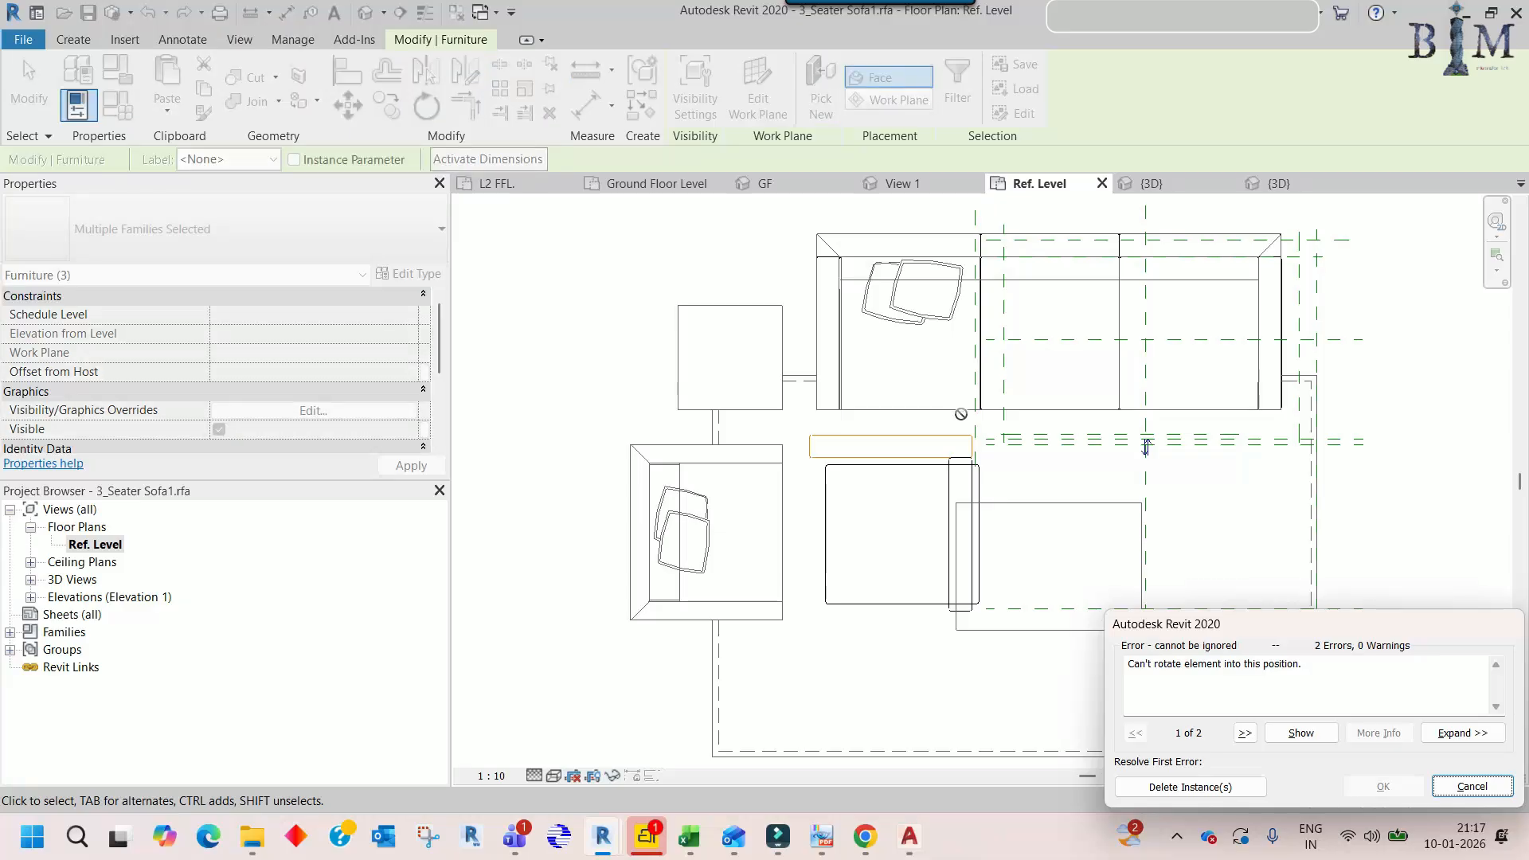
key("Escape")
- Stretch the copied seat cushion's left edge to the inner backrest line of the armchair outline
left_click(839, 461)
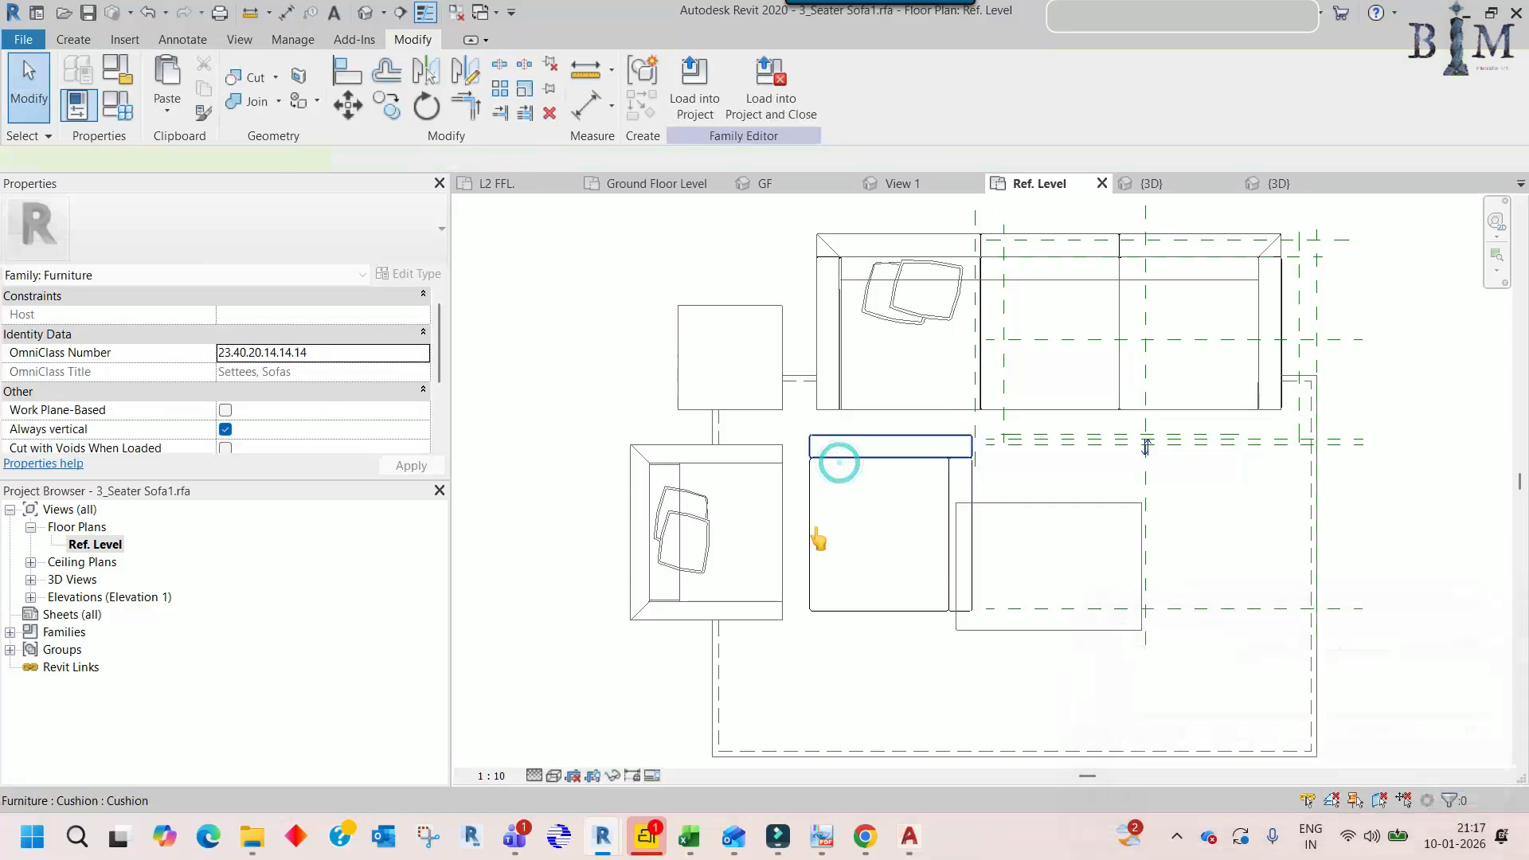
middle_click_drag(830, 539, 944, 500)
scroll(944, 501, "up", 2)
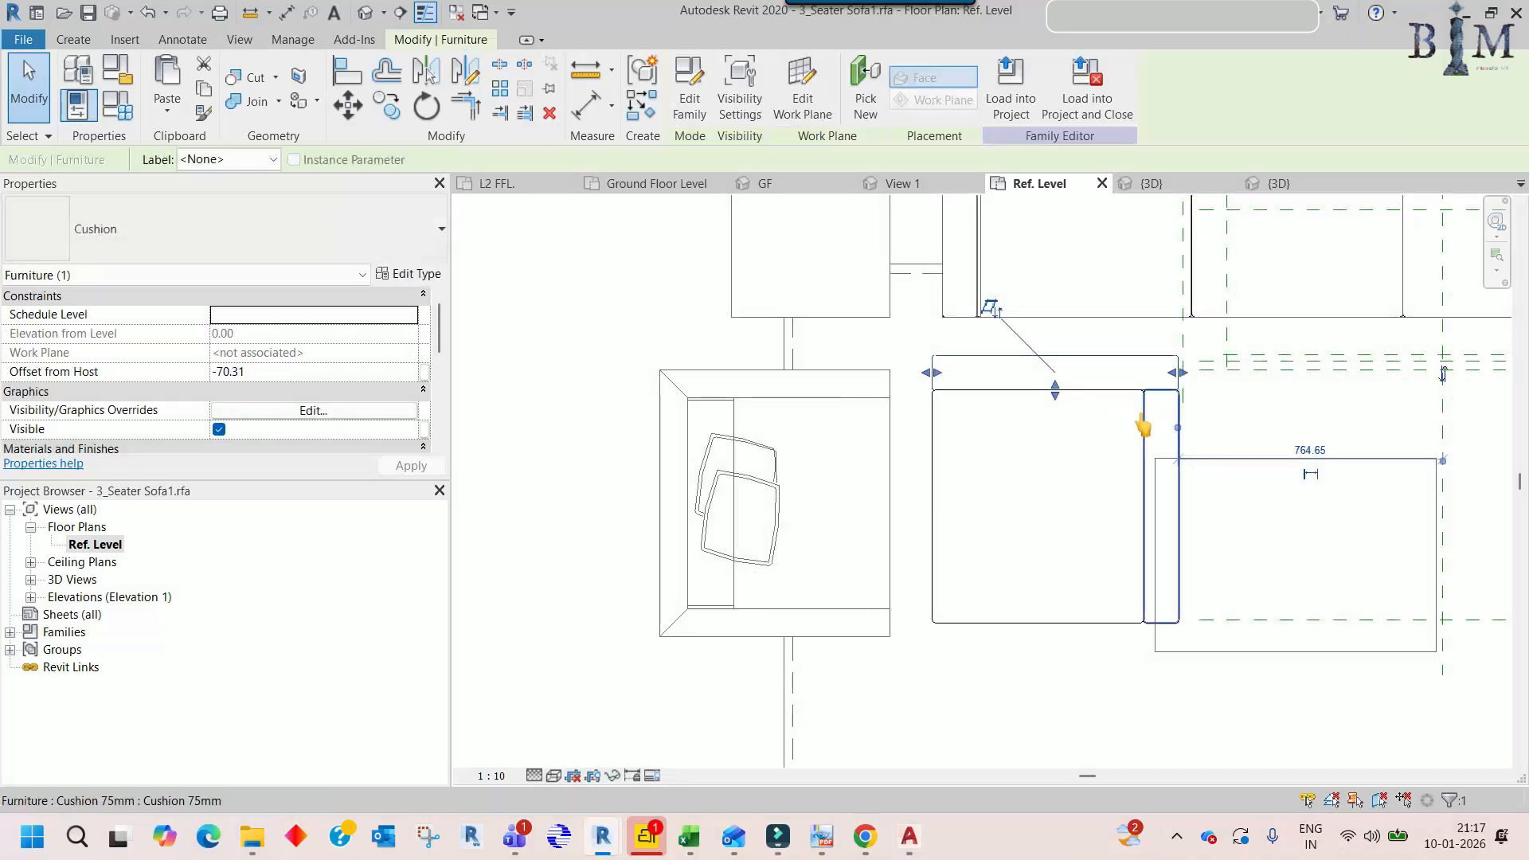
left_click(908, 402)
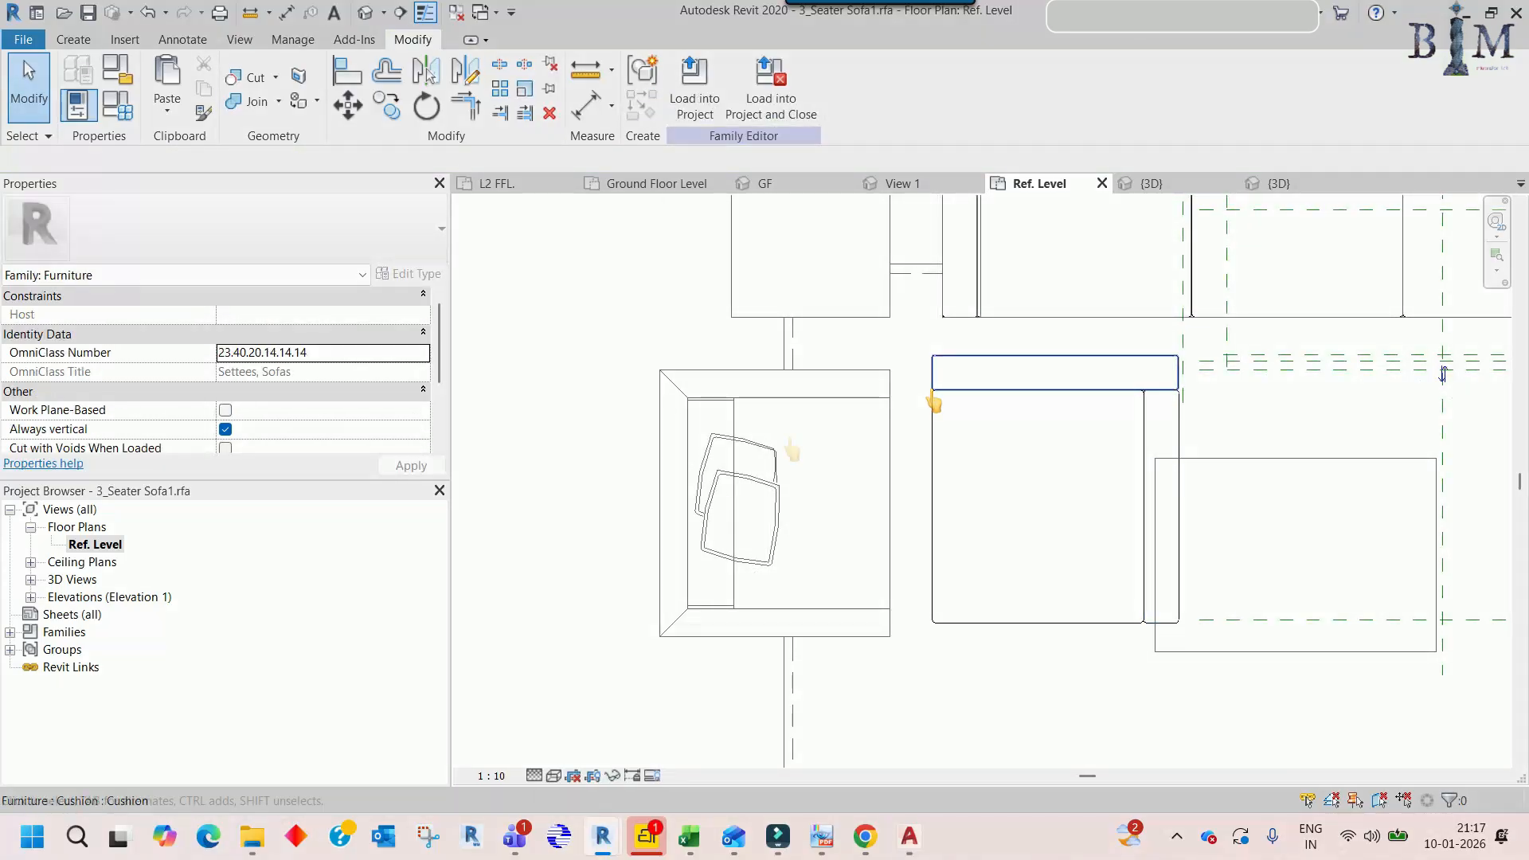
left_click(930, 446)
key("Escape")
key("a")
key("l")
left_click(890, 450)
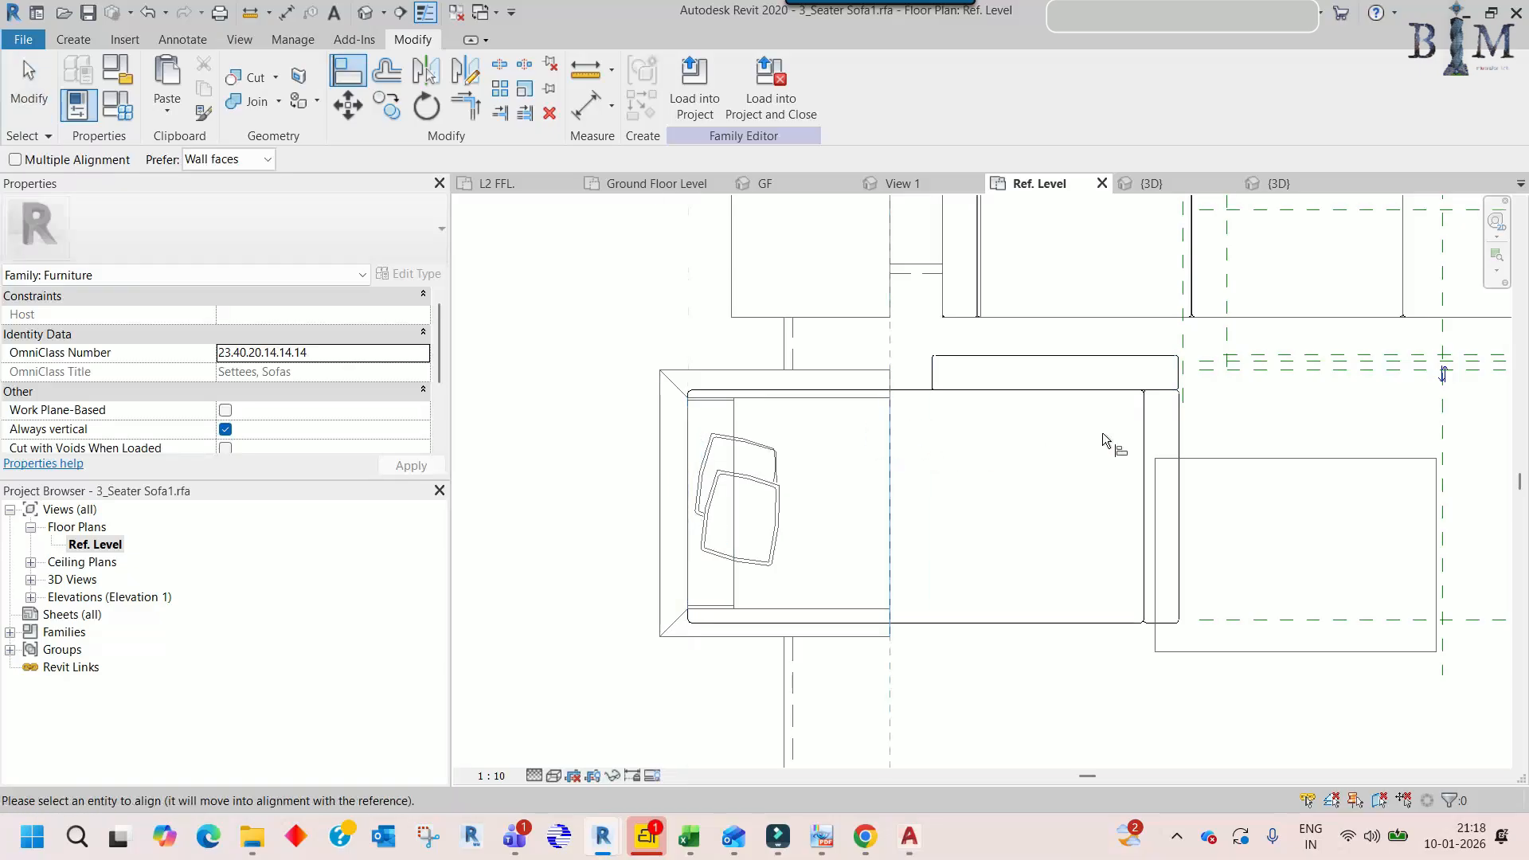
key("Escape")
- Pull the copied seat cushion's remaining edges to the armchair outline's front line and inner armrest lines
left_click(870, 412)
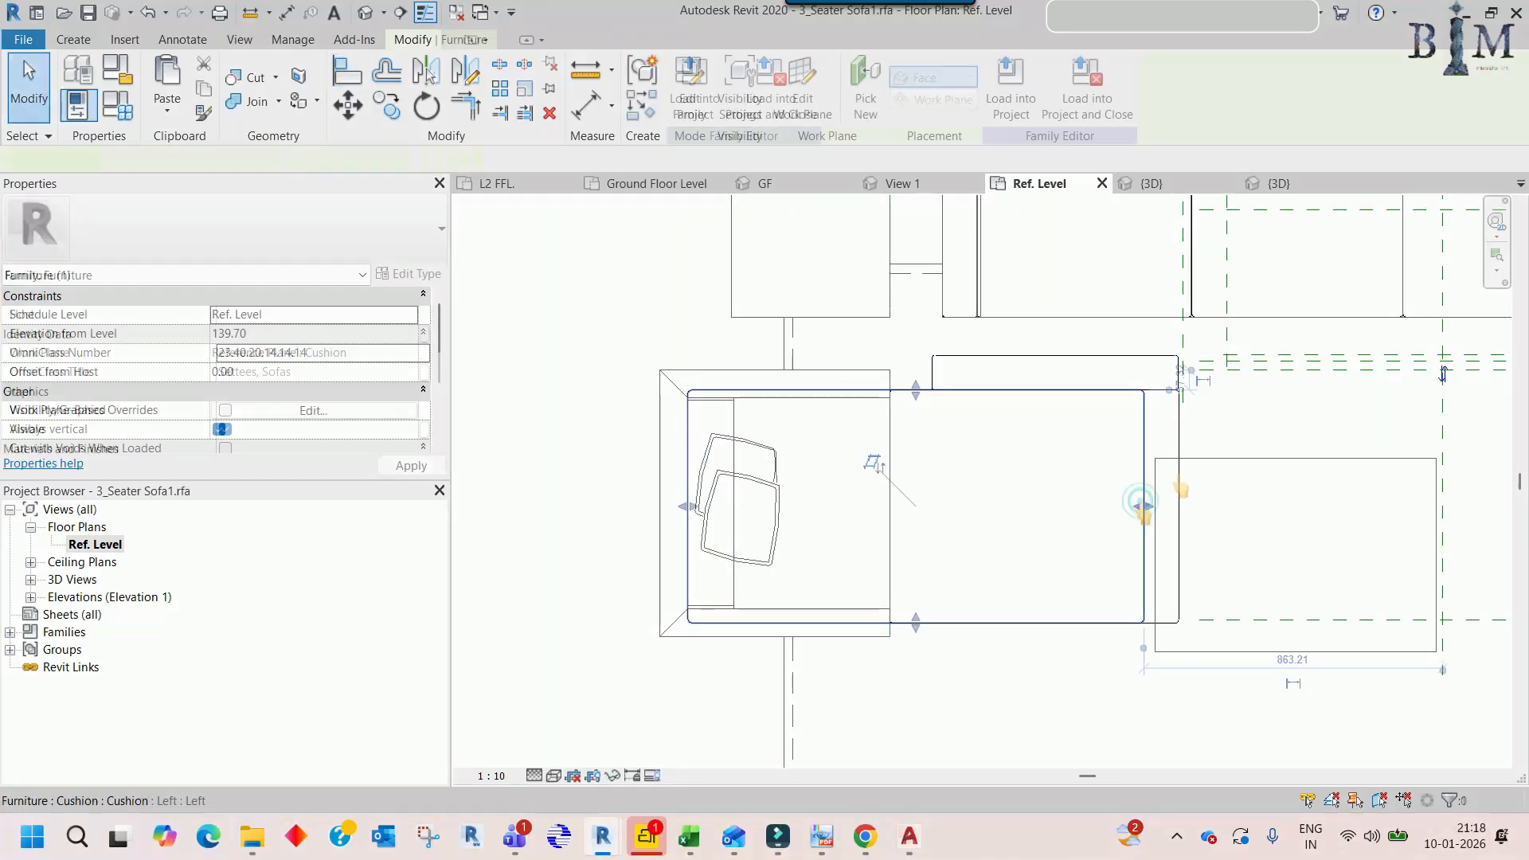
scroll(861, 428, "up", 5)
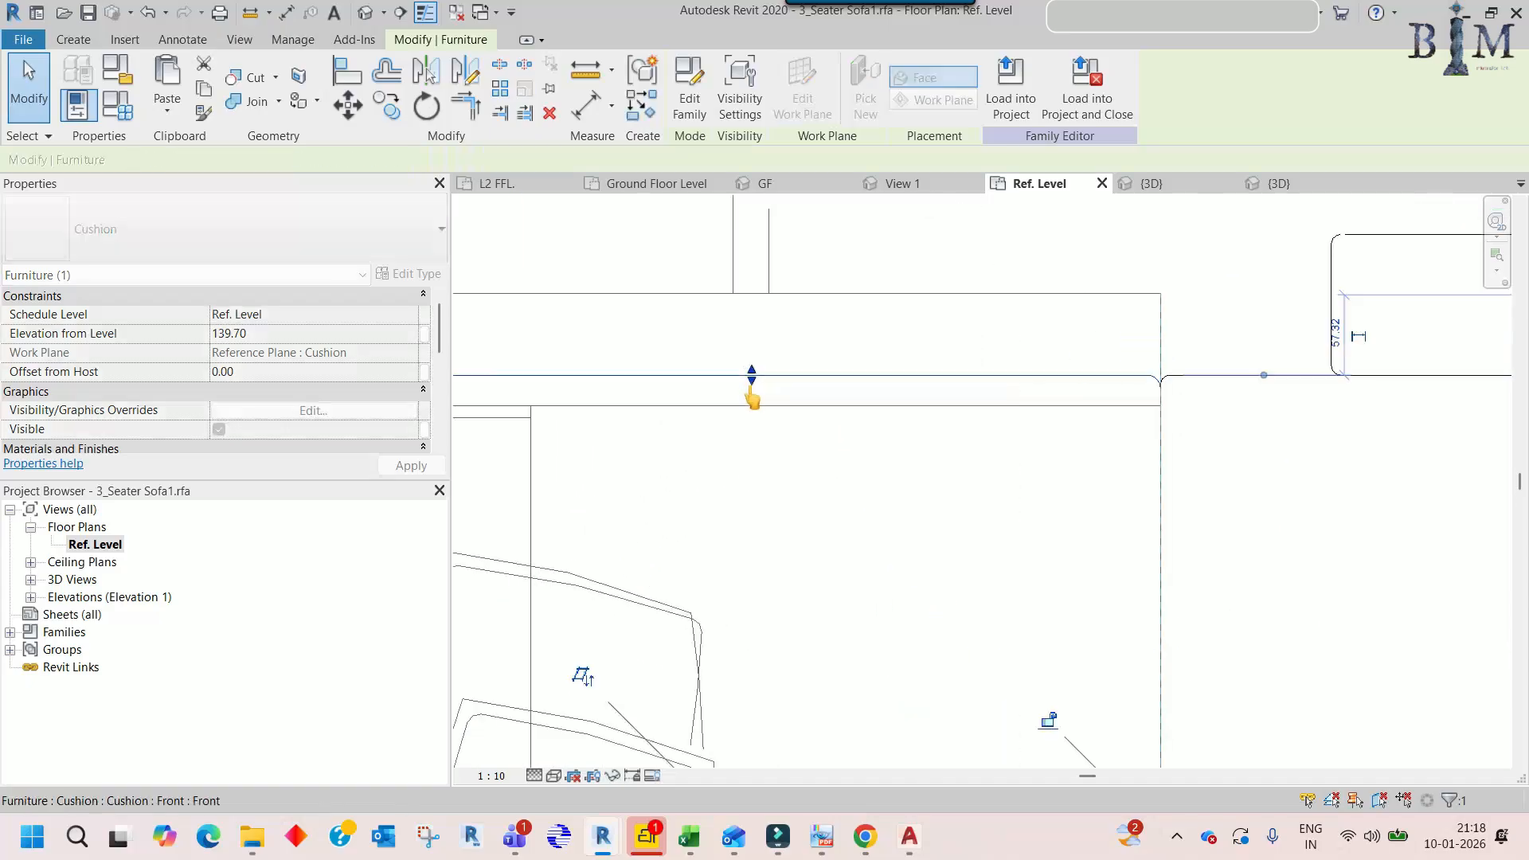
scroll(768, 408, "down", 3)
scroll(780, 593, "up", 4)
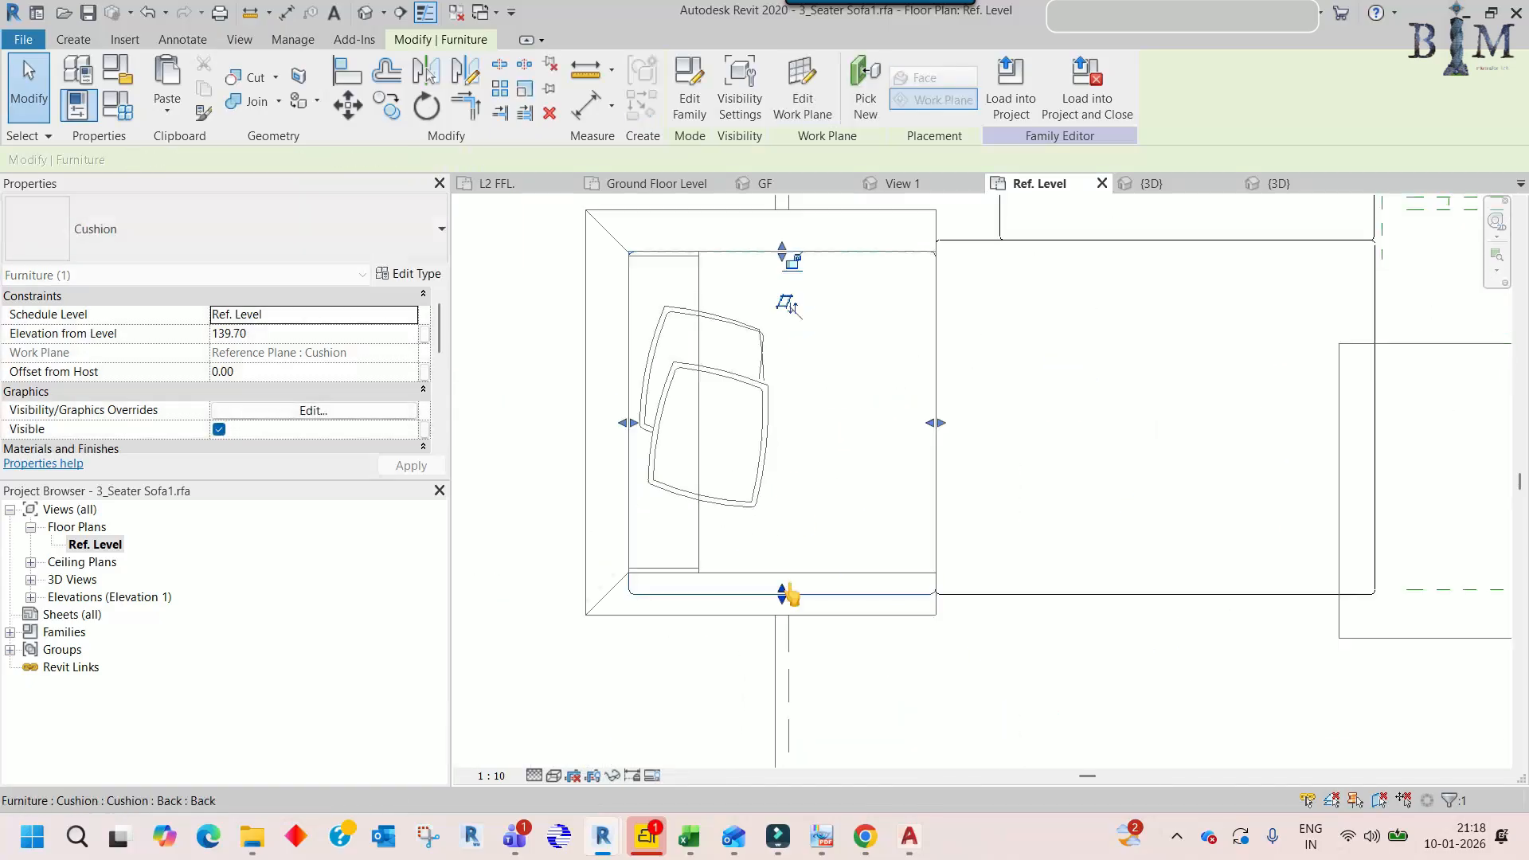
scroll(793, 574, "down", 4)
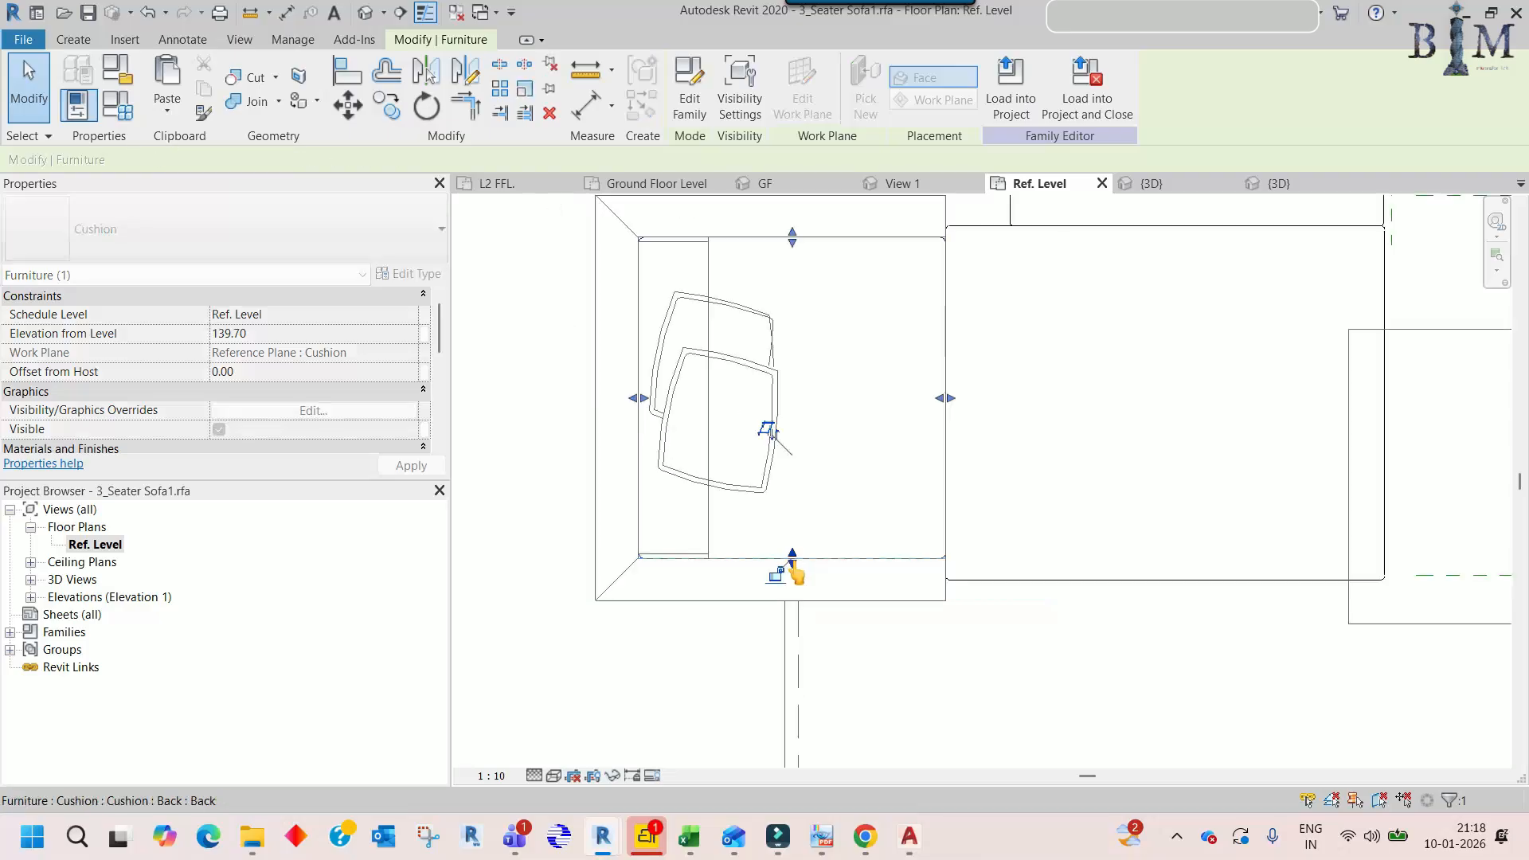
key("Escape")
- Delete the stretched Cushion 75mm copy standing in front of the armchair's seat cushion
left_click(935, 566)
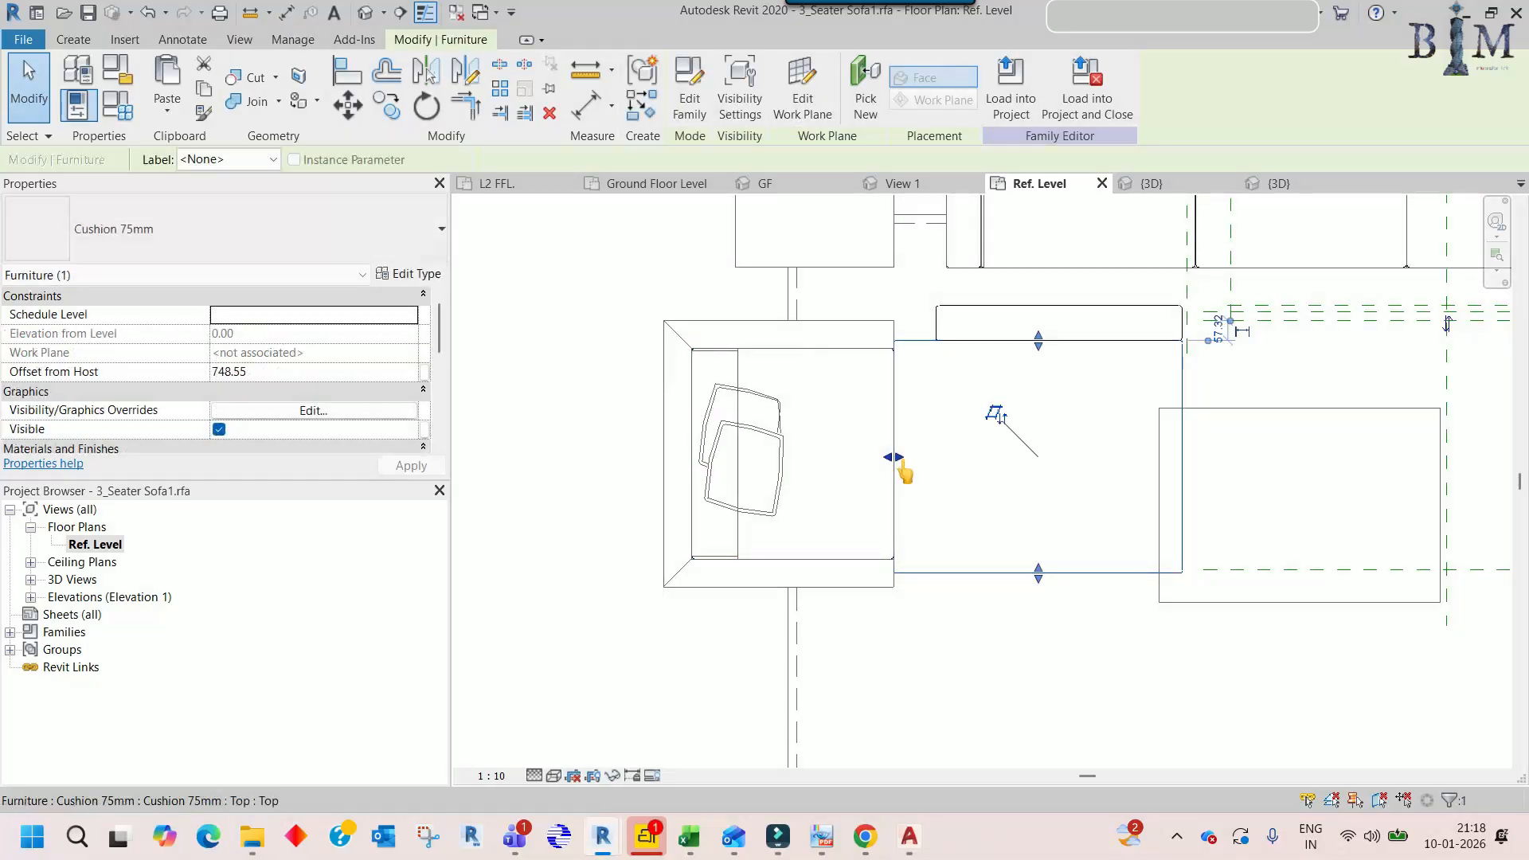
left_click(364, 12)
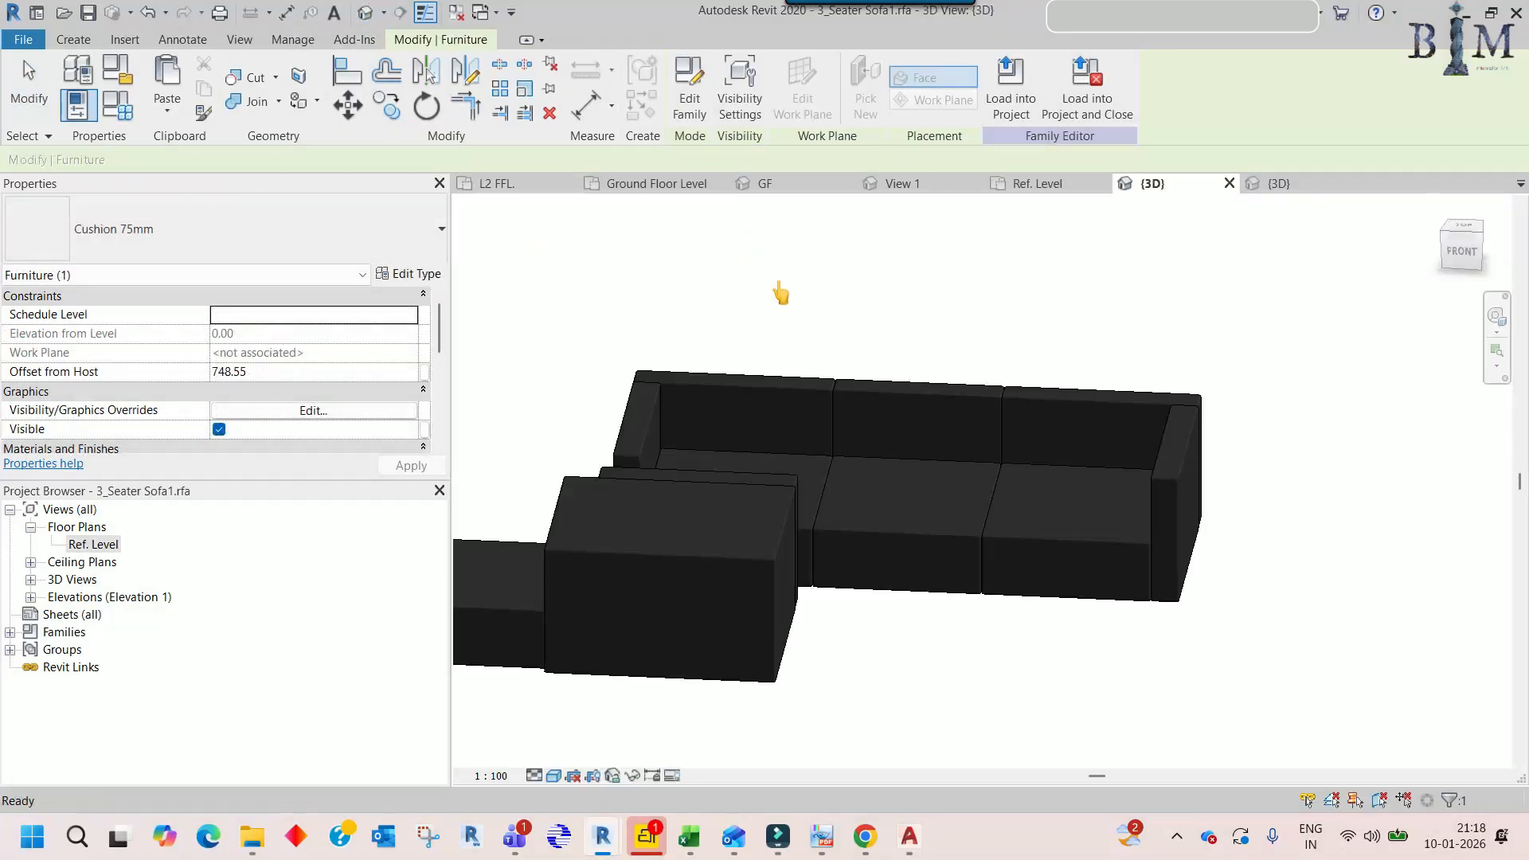
left_click(936, 669)
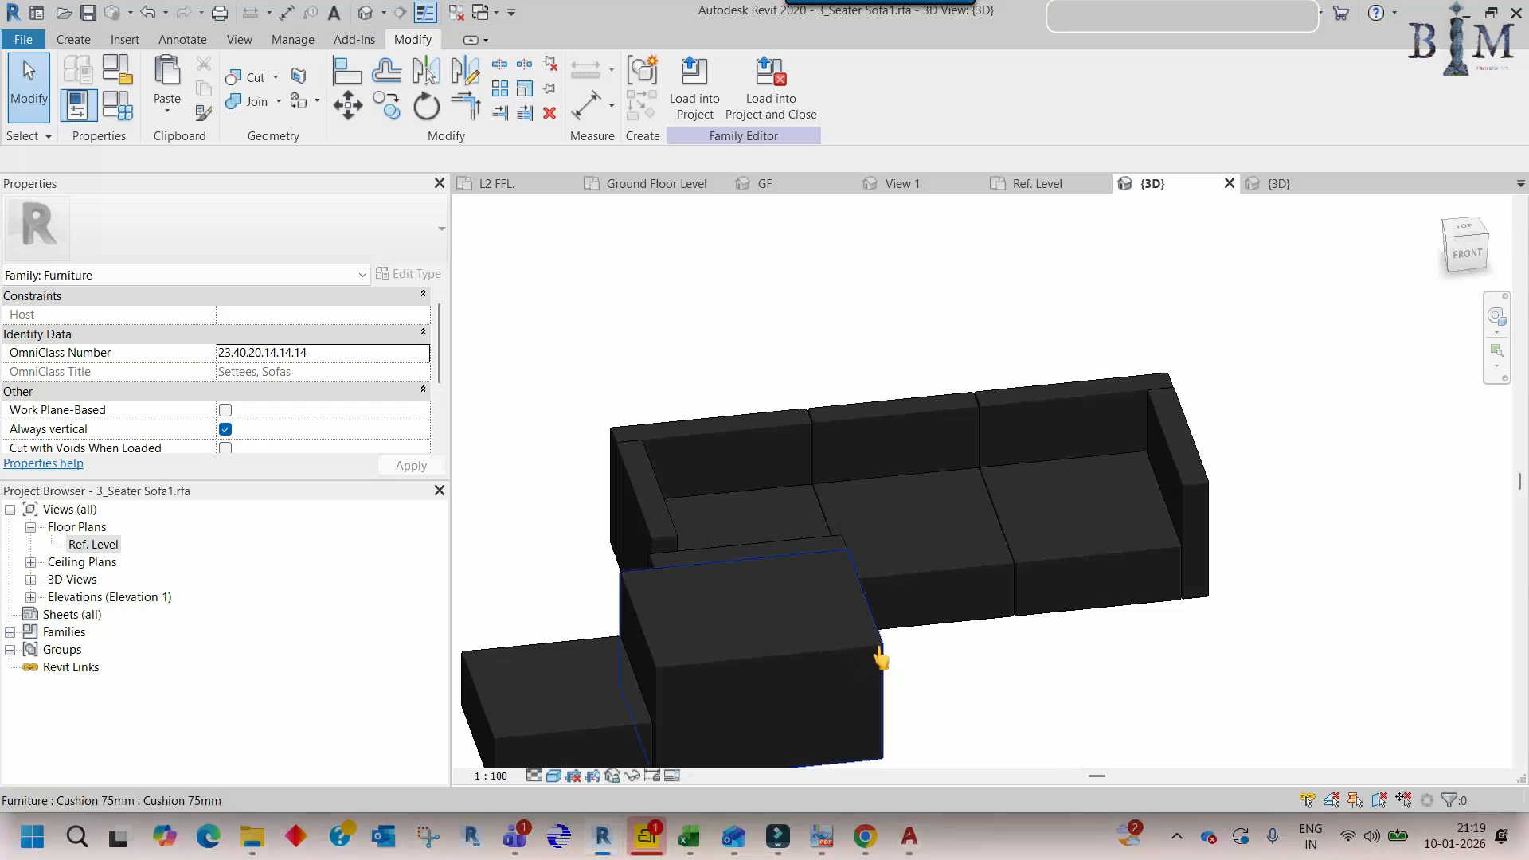
left_click(894, 651)
scroll(893, 650, "down", 3)
middle_click_drag(893, 650, 826, 761, "shift")
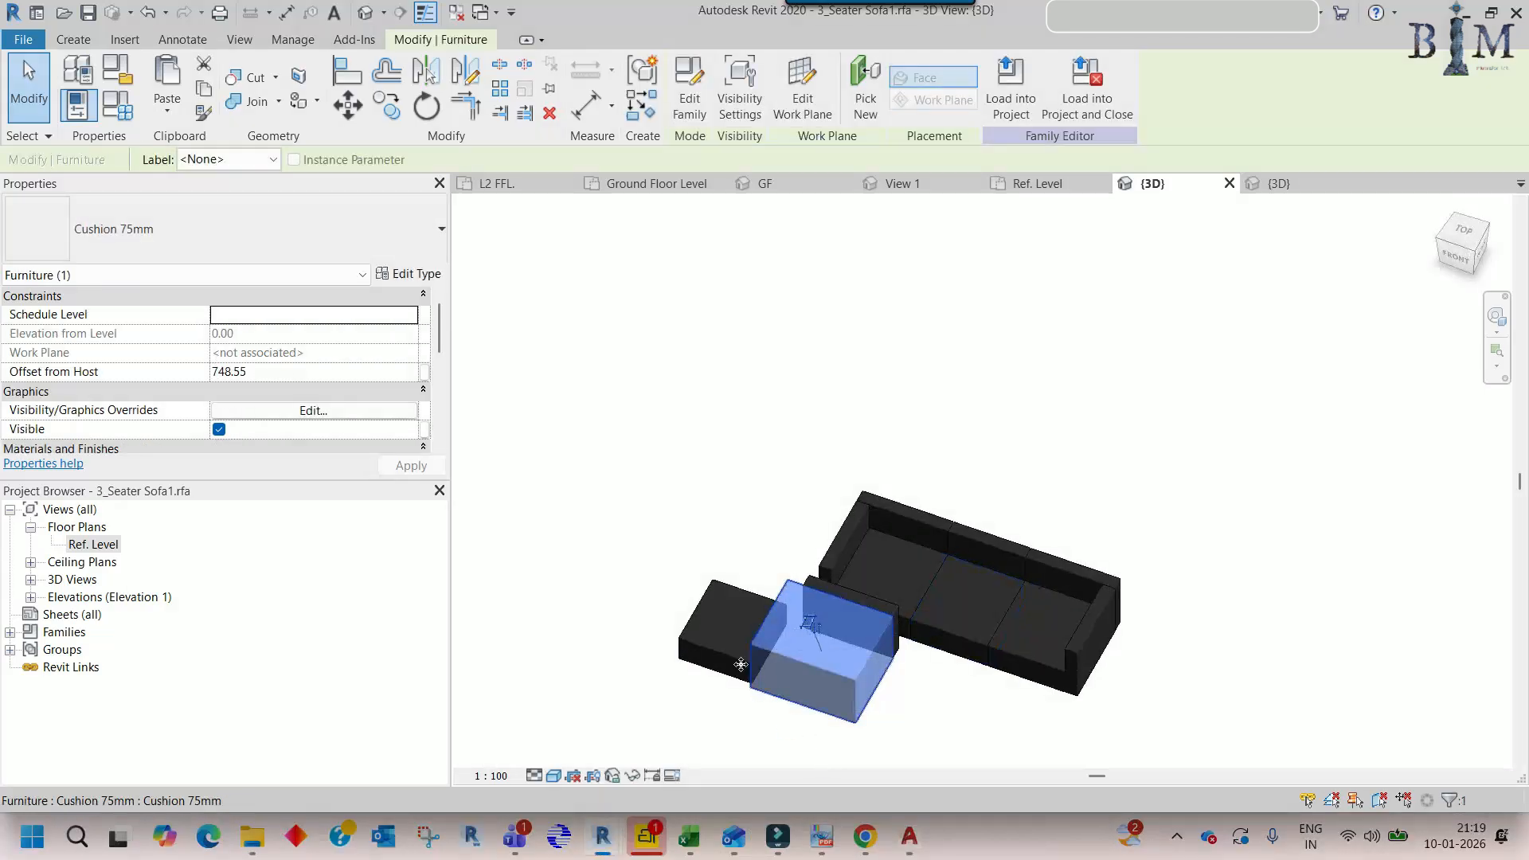
scroll(740, 664, "up", 3)
middle_click_drag(754, 628, 724, 499, "shift")
key("Delete")
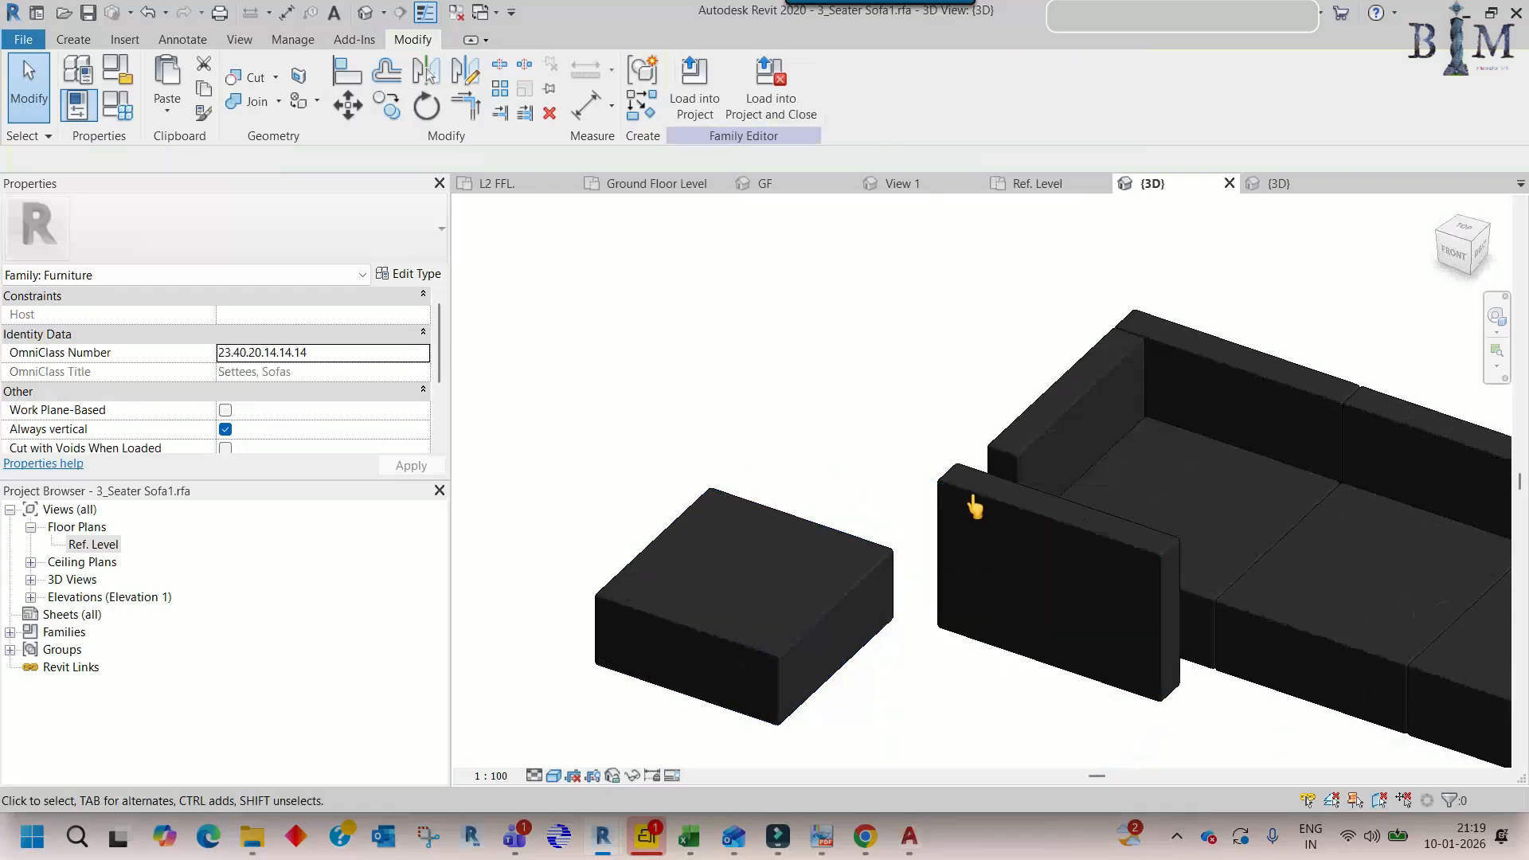
- Resize the copied back cushion to the armchair outline's full depth and its edge to the upper armrest's inner line
double_click(94, 544)
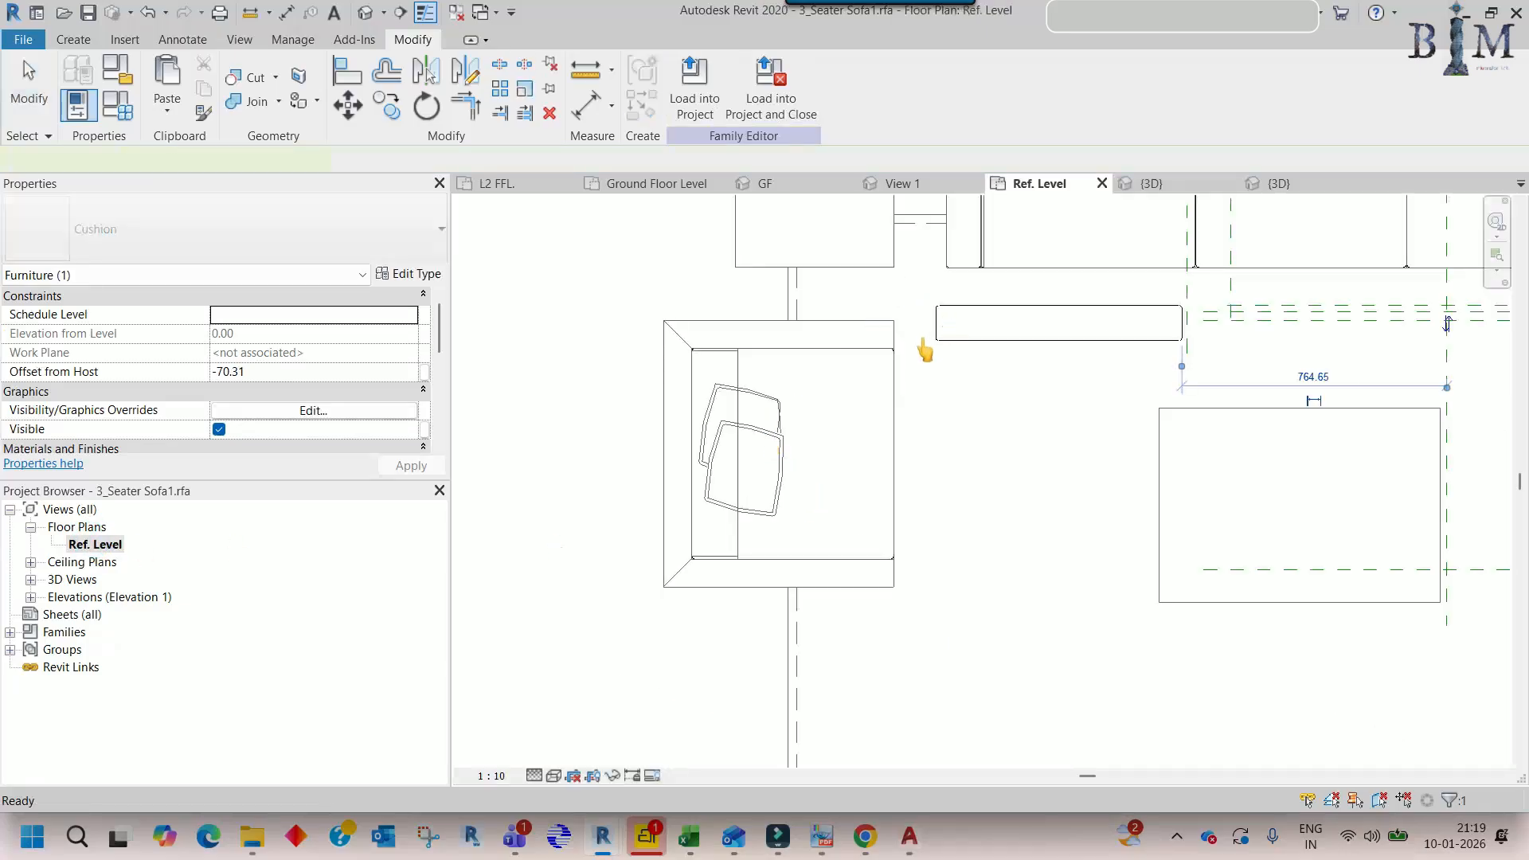
left_click(1062, 336)
left_click_drag(931, 325, 664, 324)
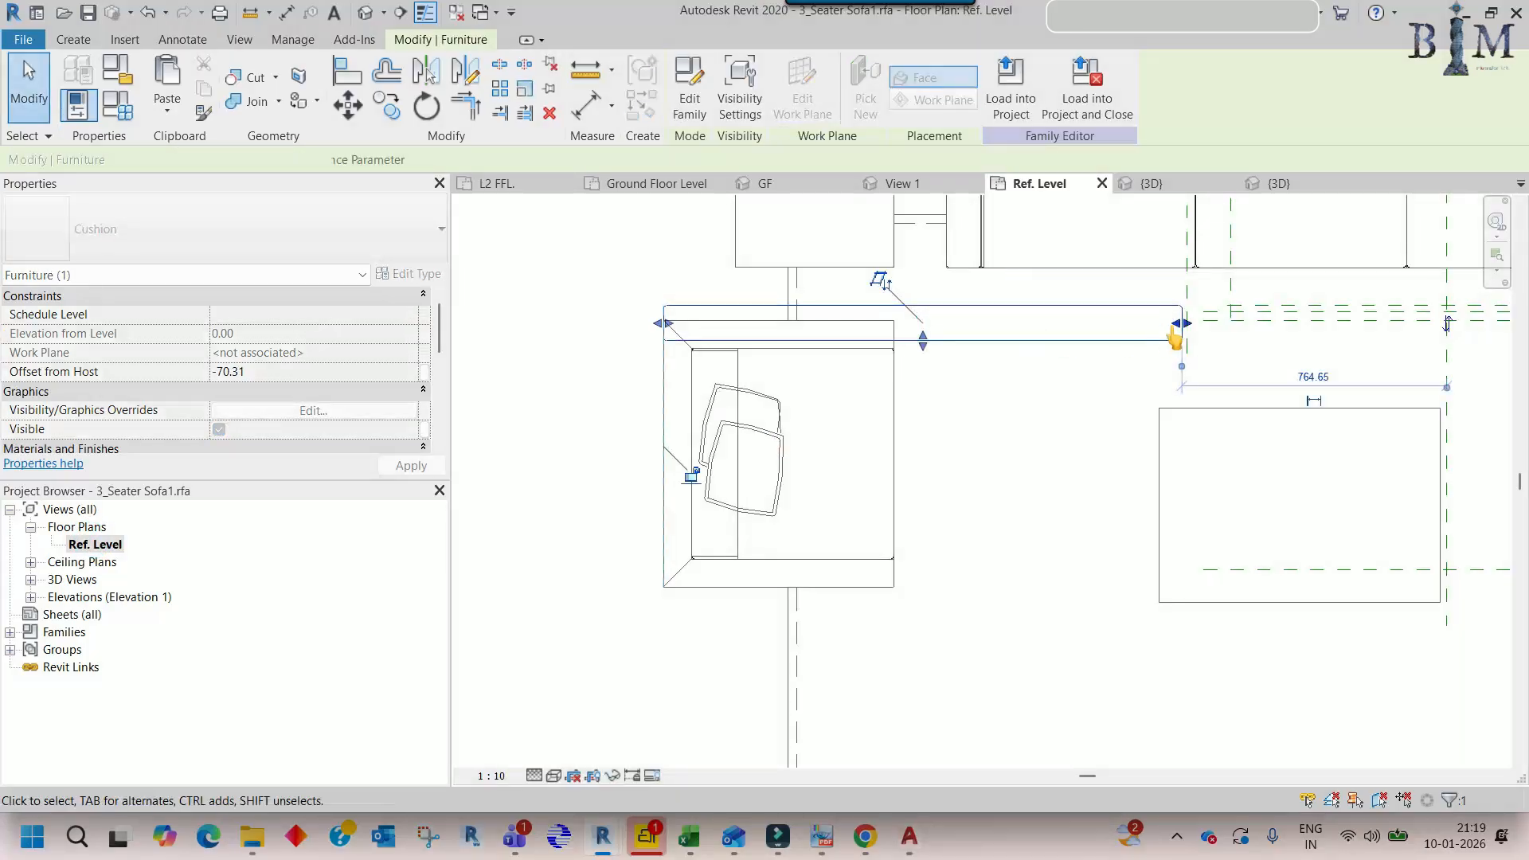
scroll(776, 343, "up", 4)
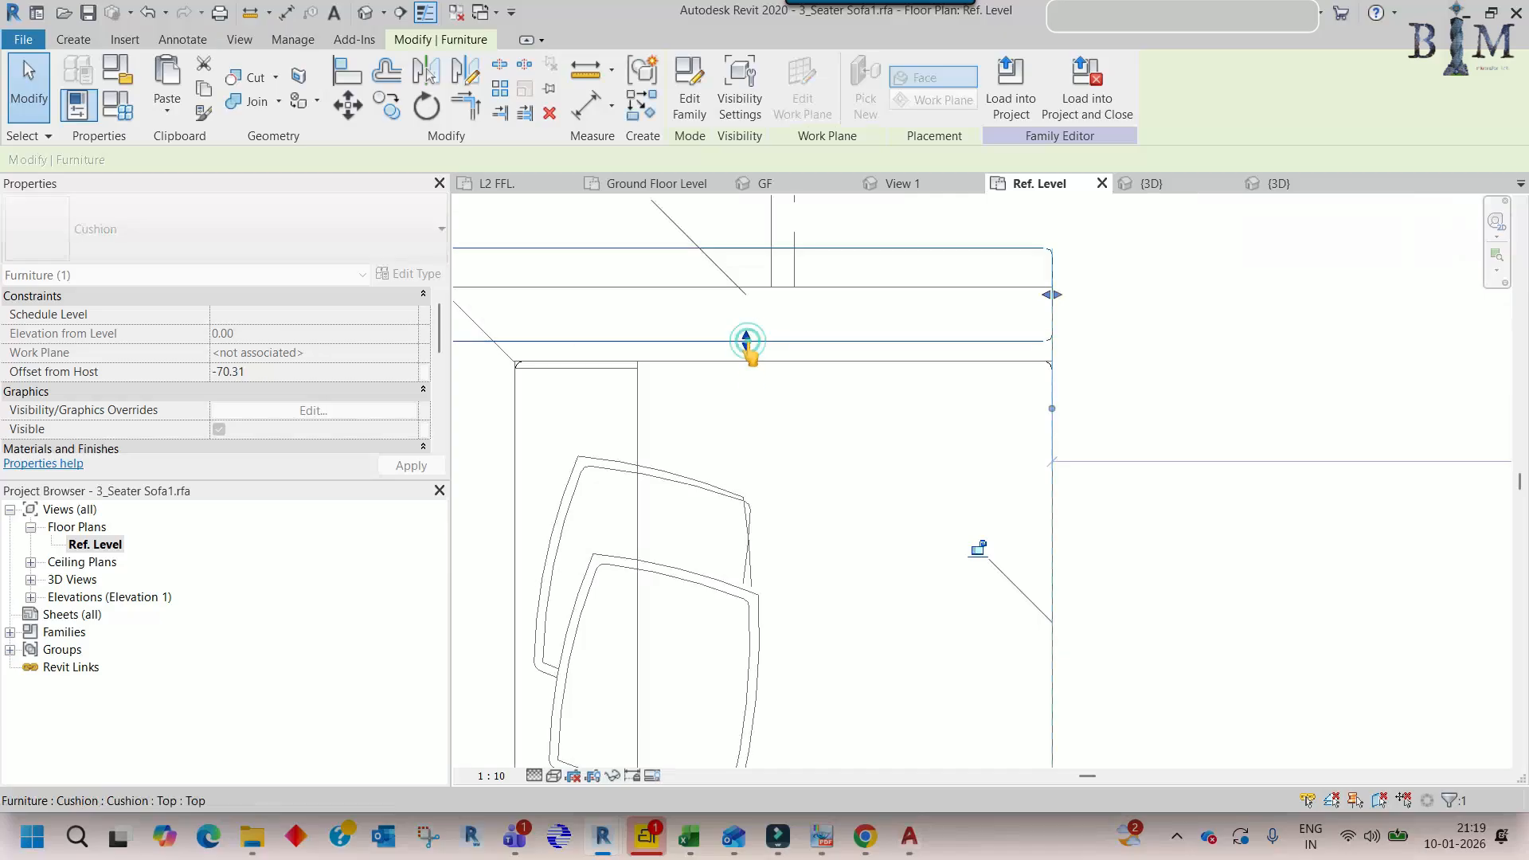
middle_click_drag(747, 362, 959, 400)
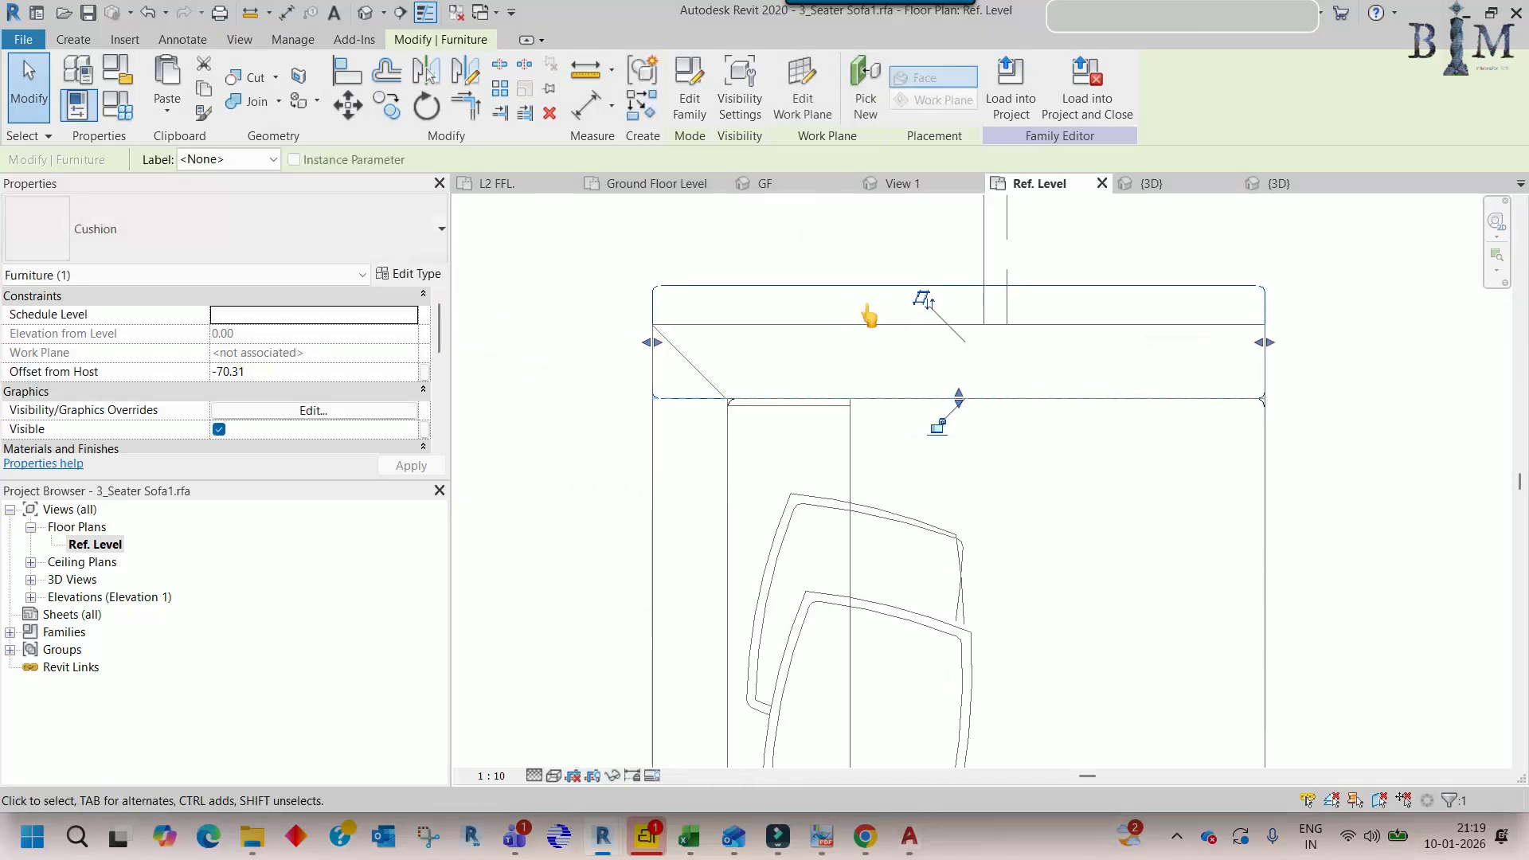
- Move the cushion's outer edge onto the outline's upper armrest and pull its inner edge back to the armrest's inner line
key("m")
key("v")
scroll(892, 295, "up", 2)
left_click(905, 280)
left_click(901, 353)
scroll(631, 369, "up", 3)
scroll(586, 314, "up", 4)
left_click_drag(587, 314, 588, 310)
scroll(701, 313, "down", 5)
middle_click_drag(1053, 528, 591, 455)
left_click_drag(949, 539, 949, 437)
- Mirror the armchair's upper armrest cushion to the lower armrest about a horizontal axis drawn through the seat's midpoint
scroll(949, 437, "down", 3)
scroll(1063, 430, "down", 3)
middle_click_drag(1015, 505, 976, 481)
scroll(976, 481, "up", 4)
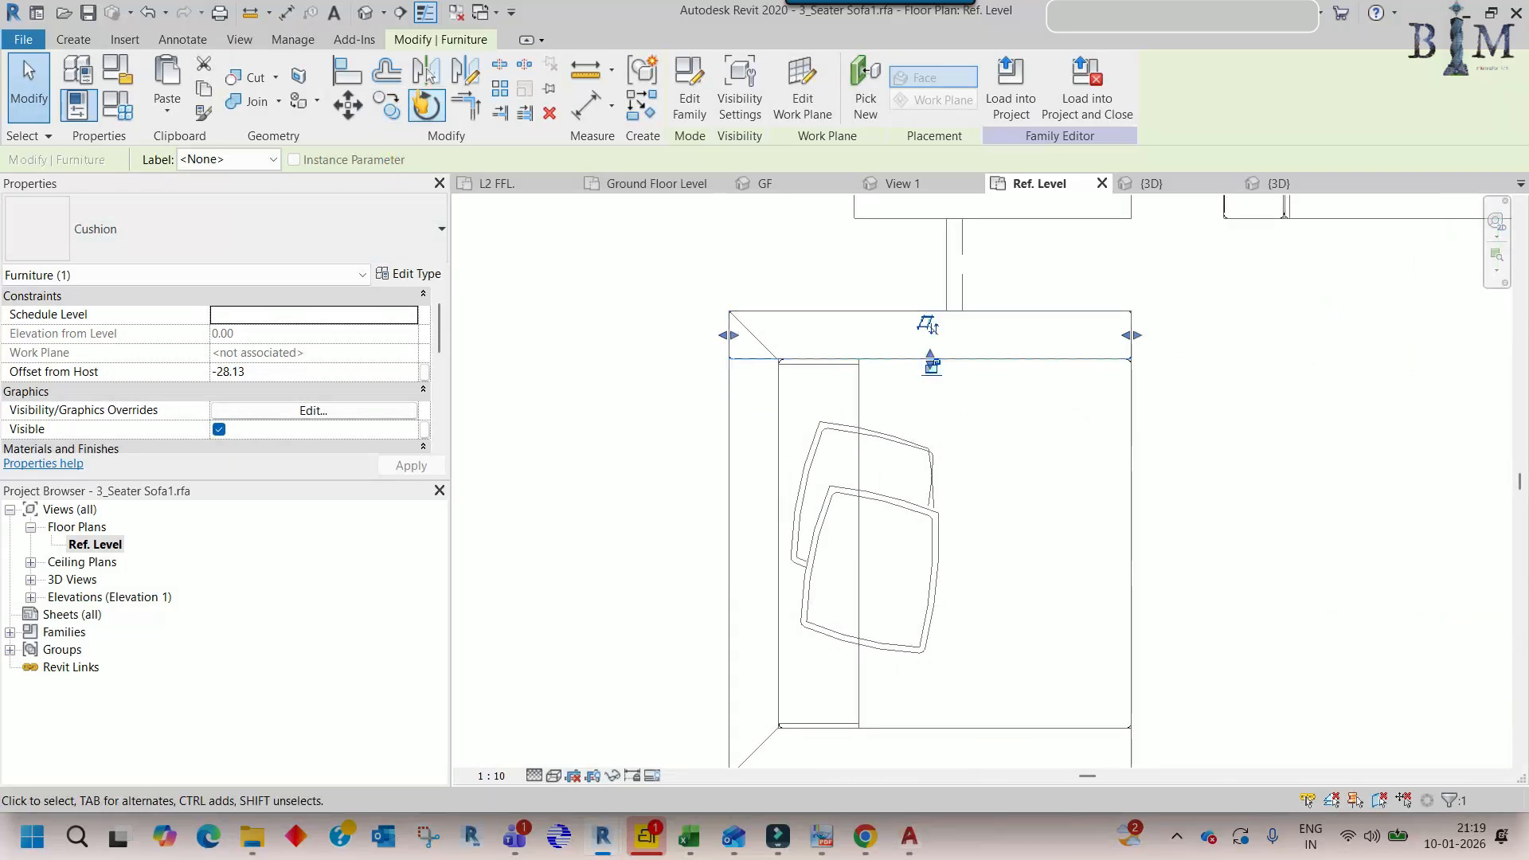
left_click(465, 76)
scroll(829, 393, "down", 2)
left_click(793, 498)
left_click(1062, 498)
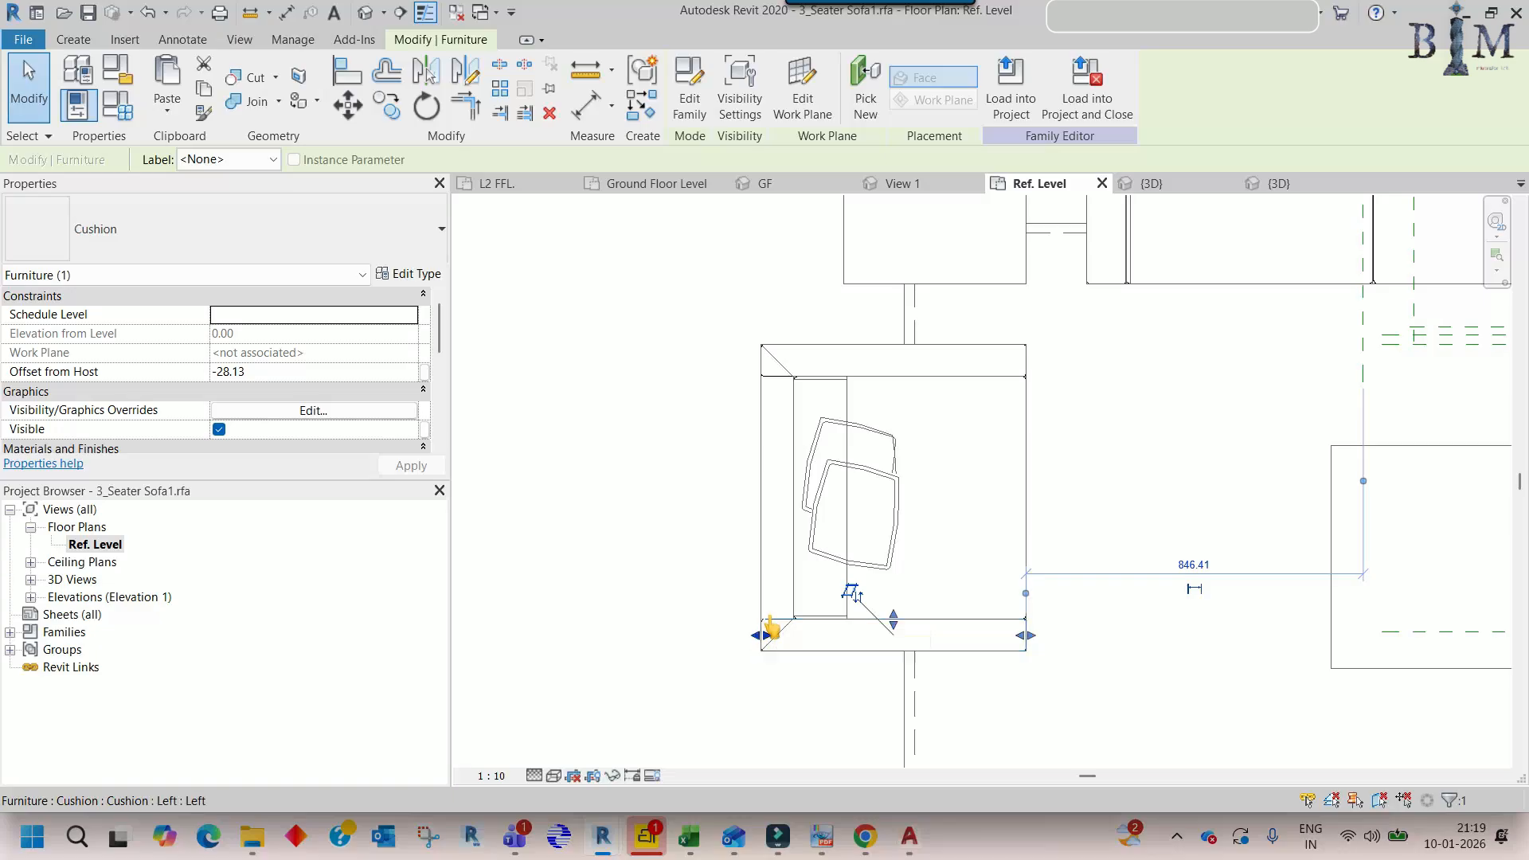
- Copy the three-seater's left armrest cushion to the area just outside the armchair outline's backrest
scroll(771, 629, "down", 2)
middle_click_drag(825, 426, 753, 523)
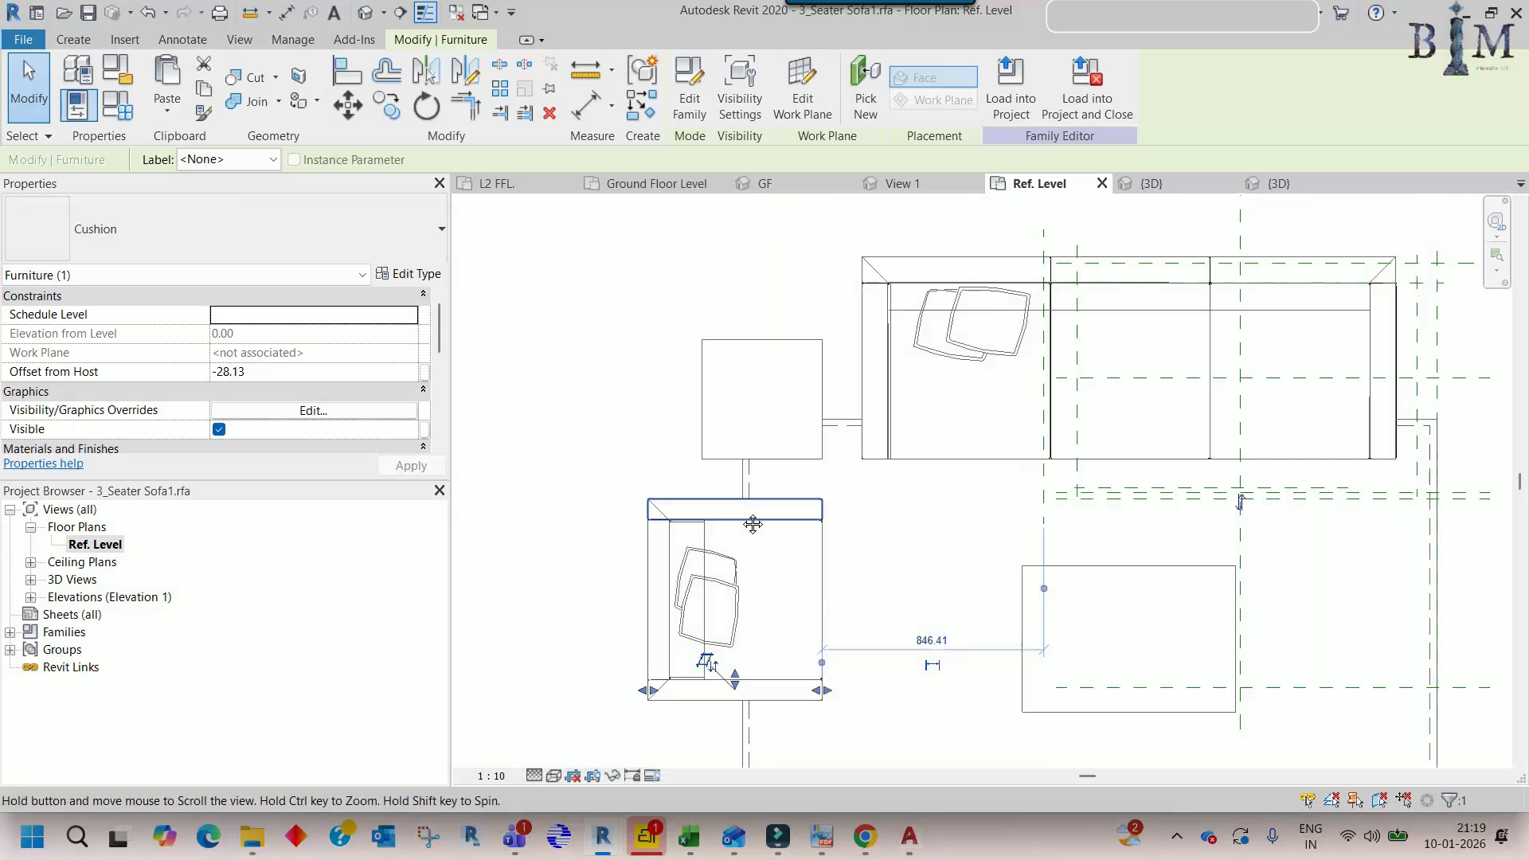
left_click(862, 369)
key("c")
key("c")
left_click(862, 371)
left_click(581, 614)
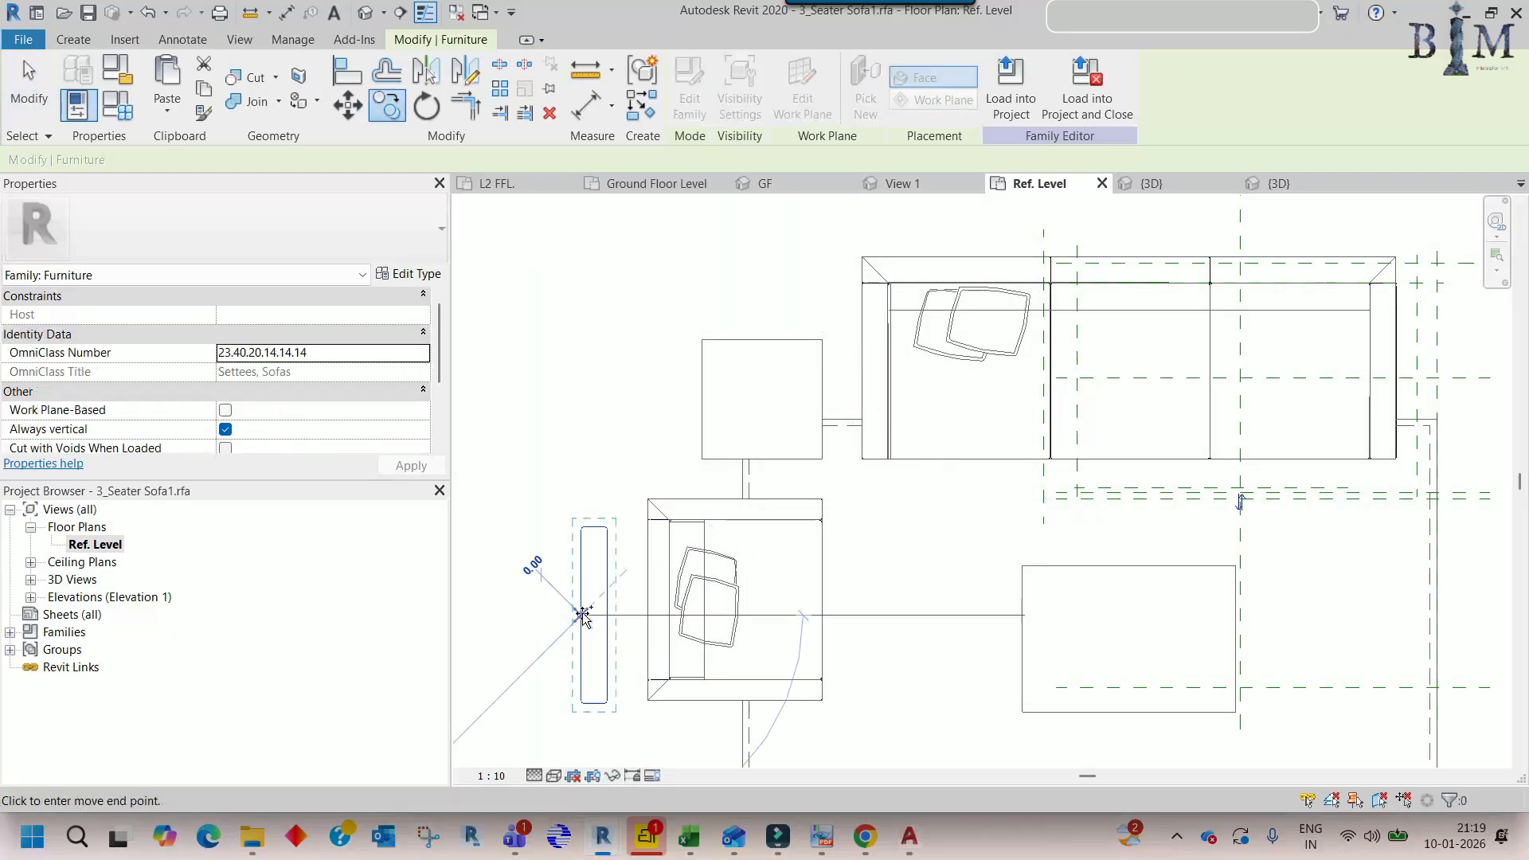
- Move the copied armrest cushion so its outer edge meets the outer line of the armchair outline's backrest
key("Escape")
scroll(587, 615, "up", 2)
left_click(621, 573)
key("m")
key("v")
scroll(569, 525, "up", 1)
left_click(580, 520)
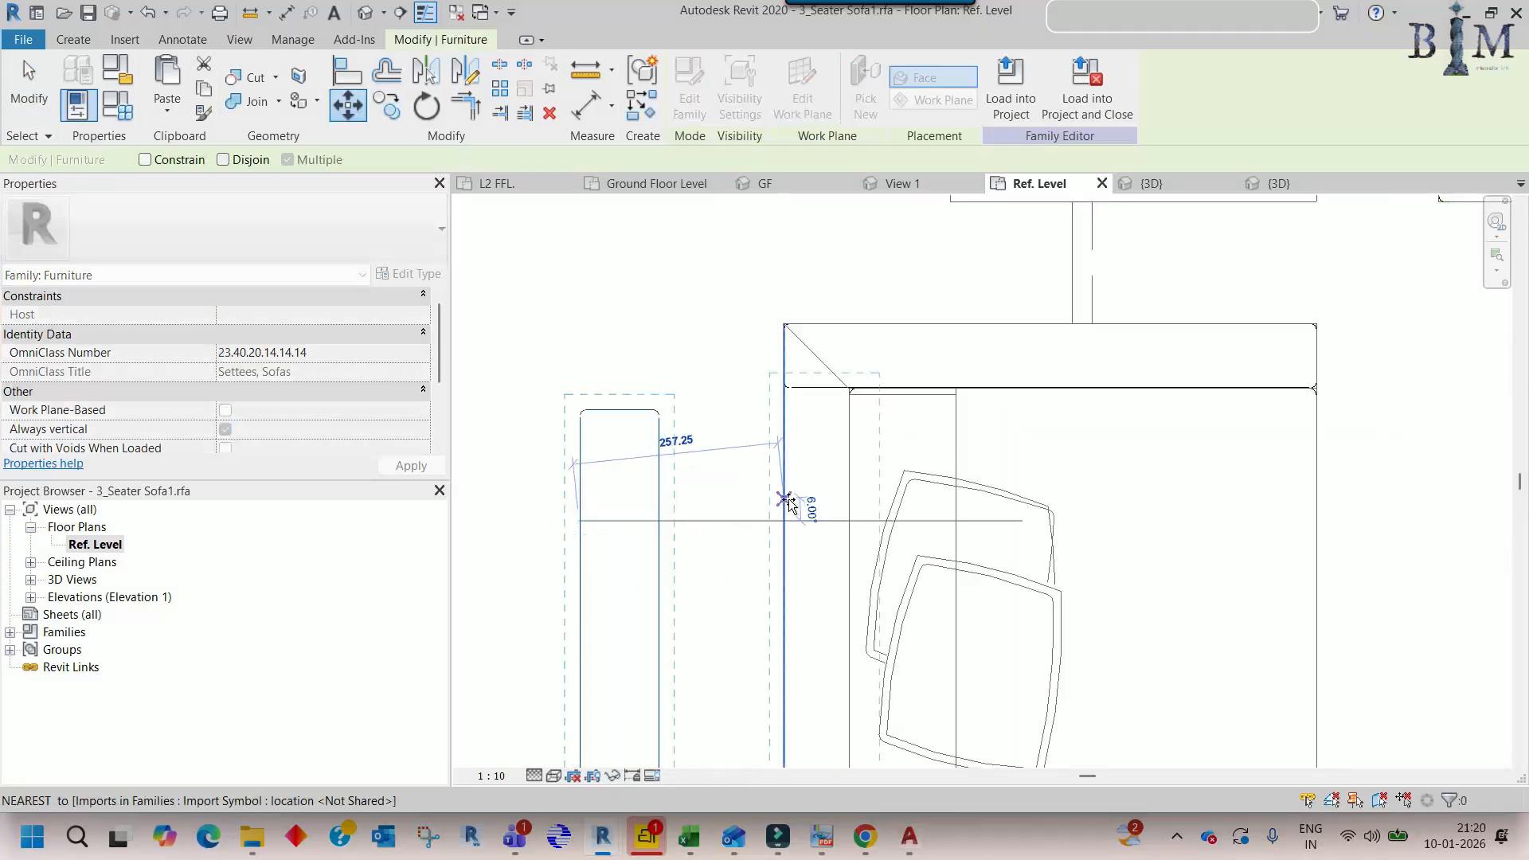
left_click(785, 507)
- Fit the backrest cushion's inner edge to the backrest's inner line and its ends between both armrests, then check the armchair in 3D
scroll(864, 665, "up", 1)
scroll(863, 661, "up", 1)
left_click_drag(863, 659, 840, 659)
scroll(792, 253, "up", 2)
scroll(791, 253, "up", 1)
left_click_drag(795, 248, 795, 243)
scroll(795, 246, "down", 7)
middle_click_drag(798, 691, 799, 522)
scroll(800, 502, "up", 2)
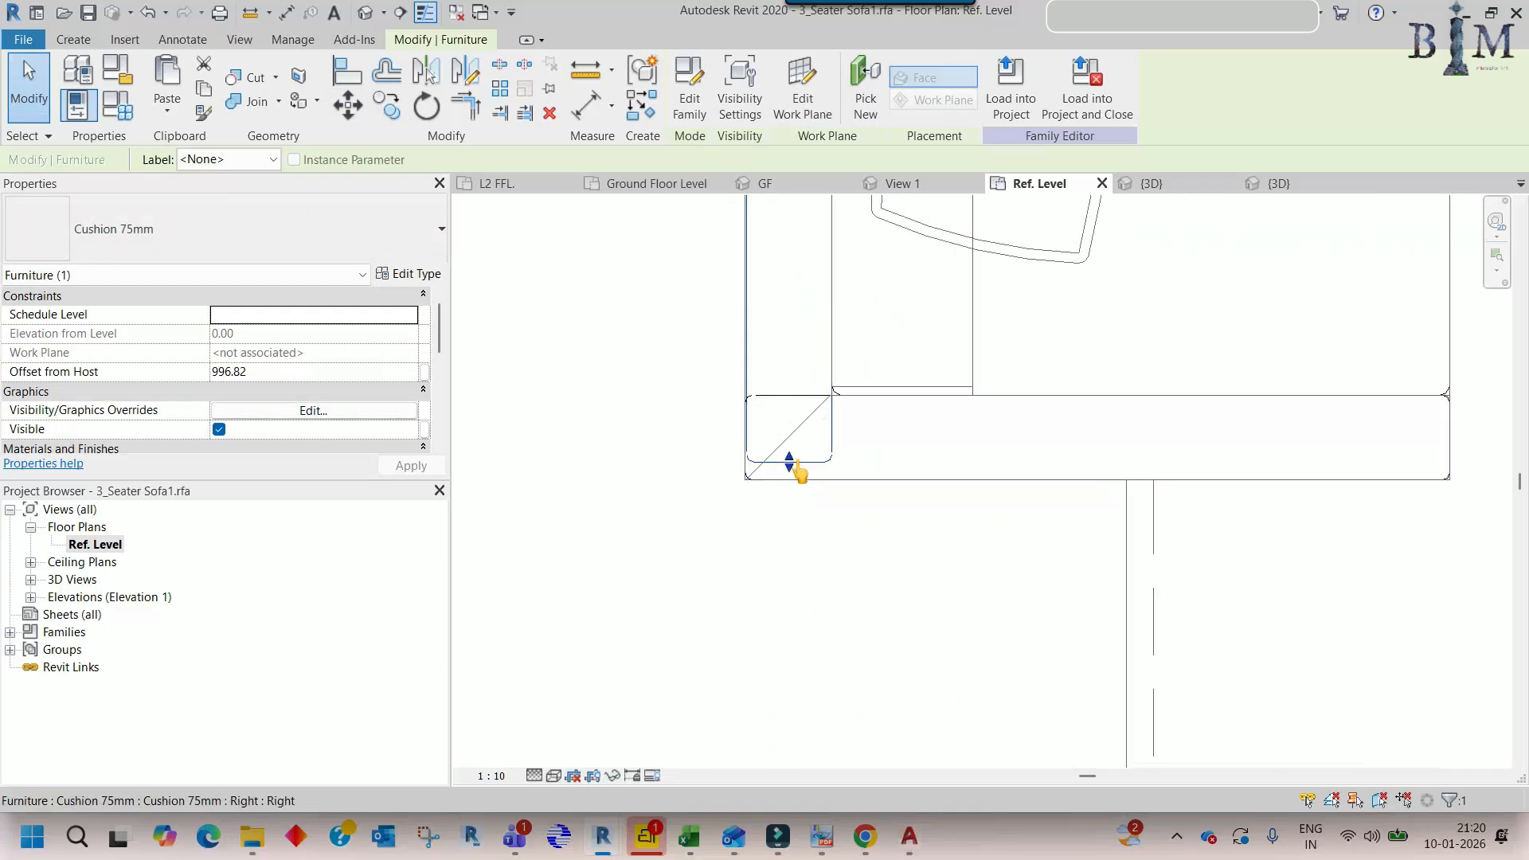
left_click_drag(793, 392, 792, 395)
scroll(797, 428, "down", 4)
middle_click_drag(846, 393, 795, 520)
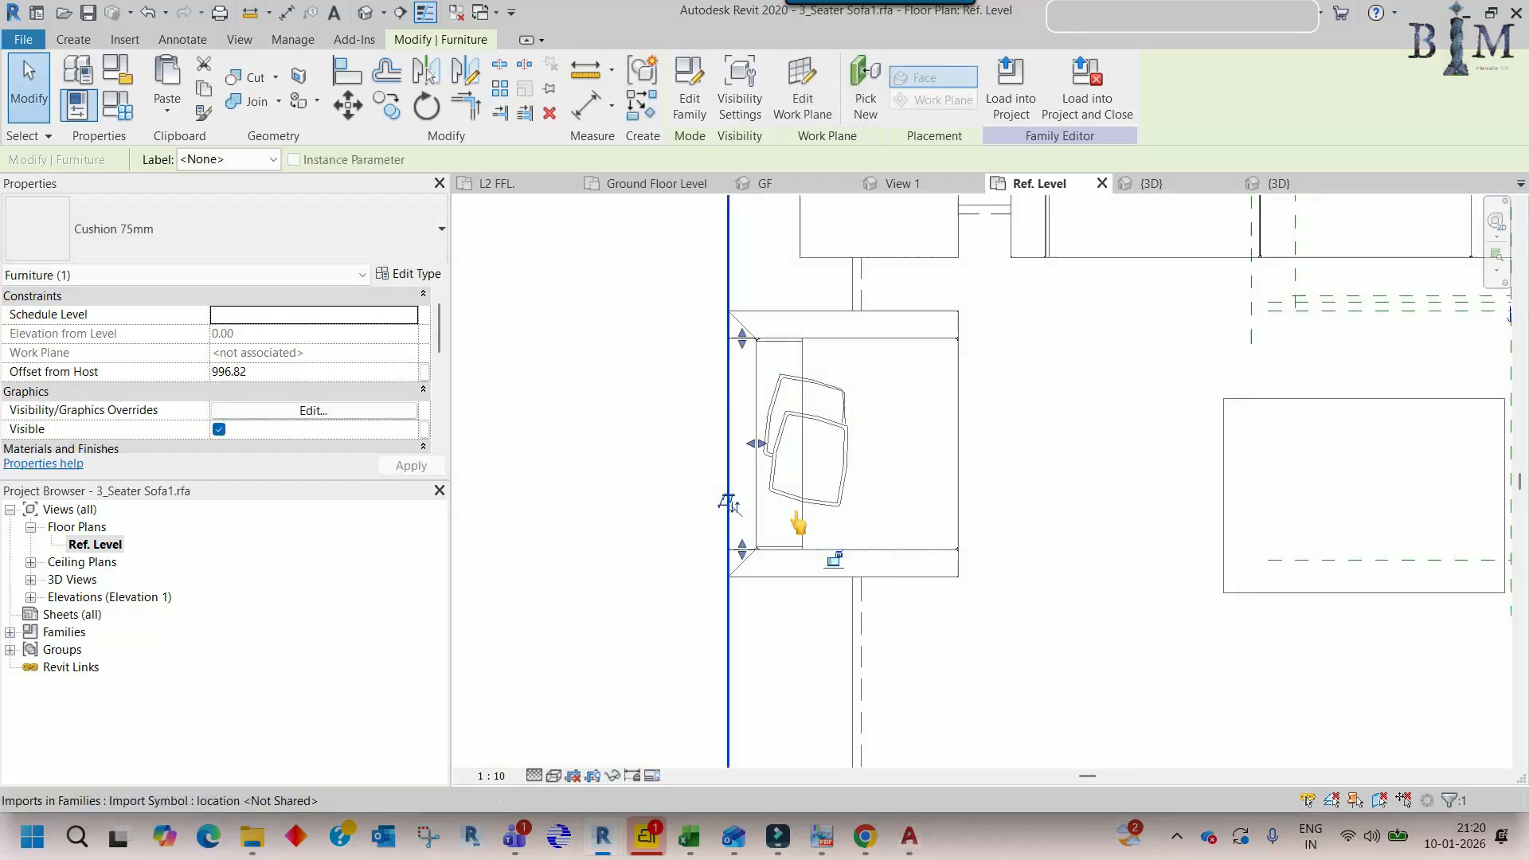
key("Escape")
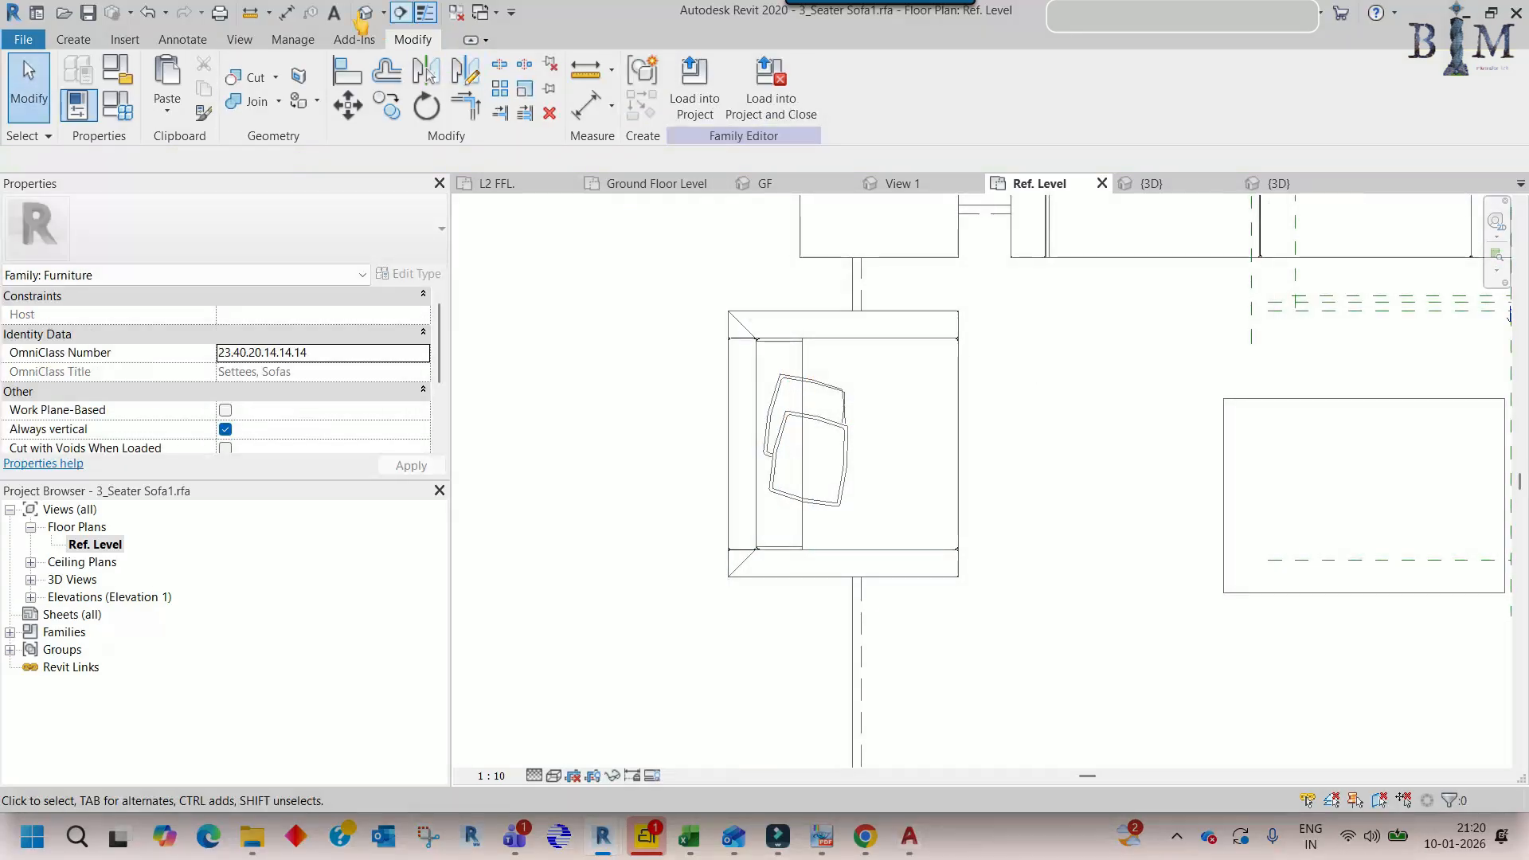
left_click(366, 16)
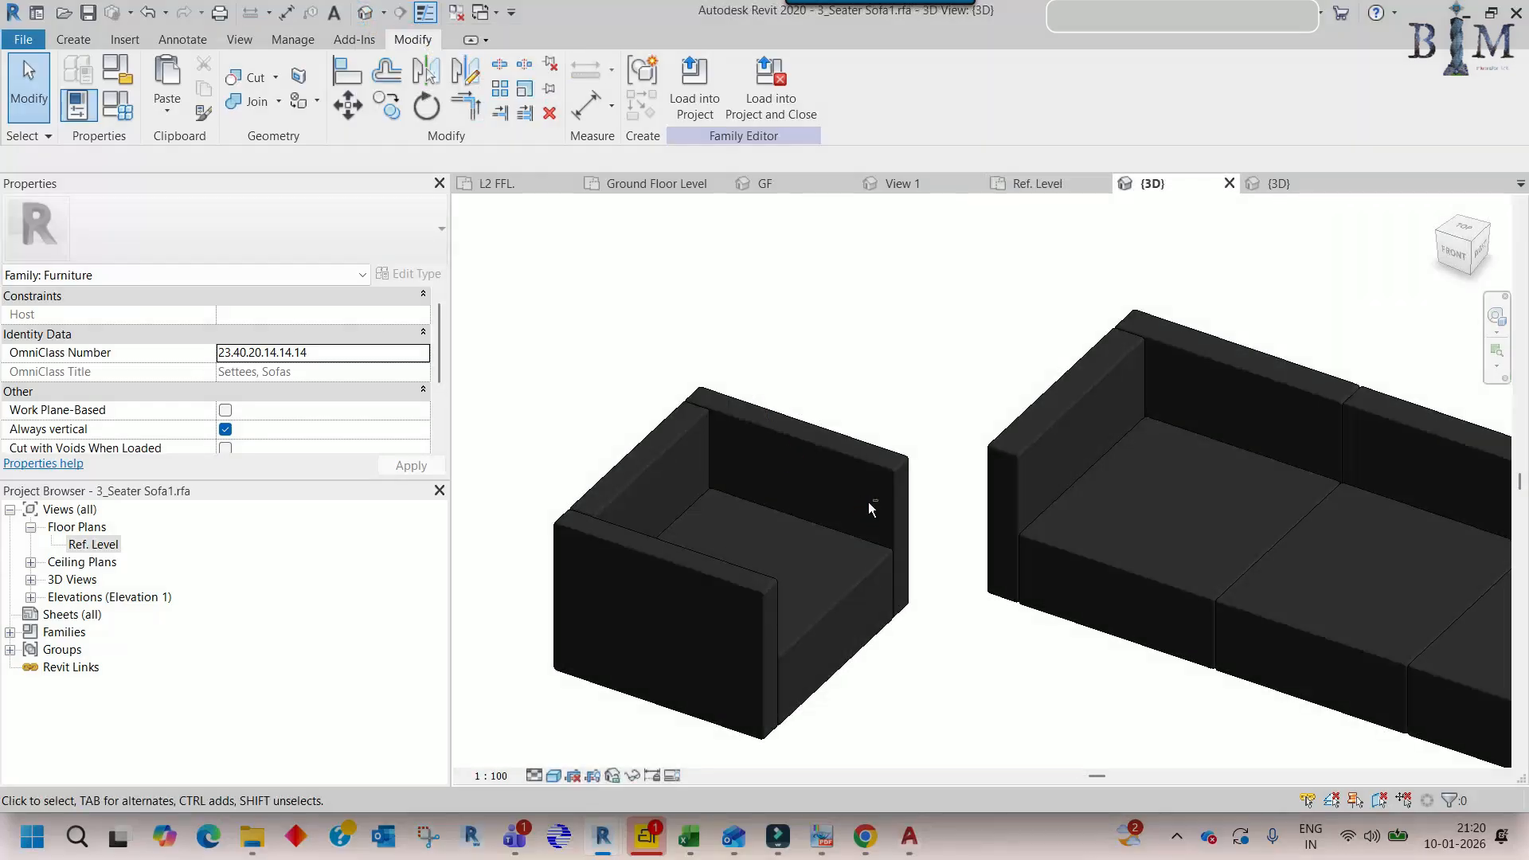
double_click(93, 545)
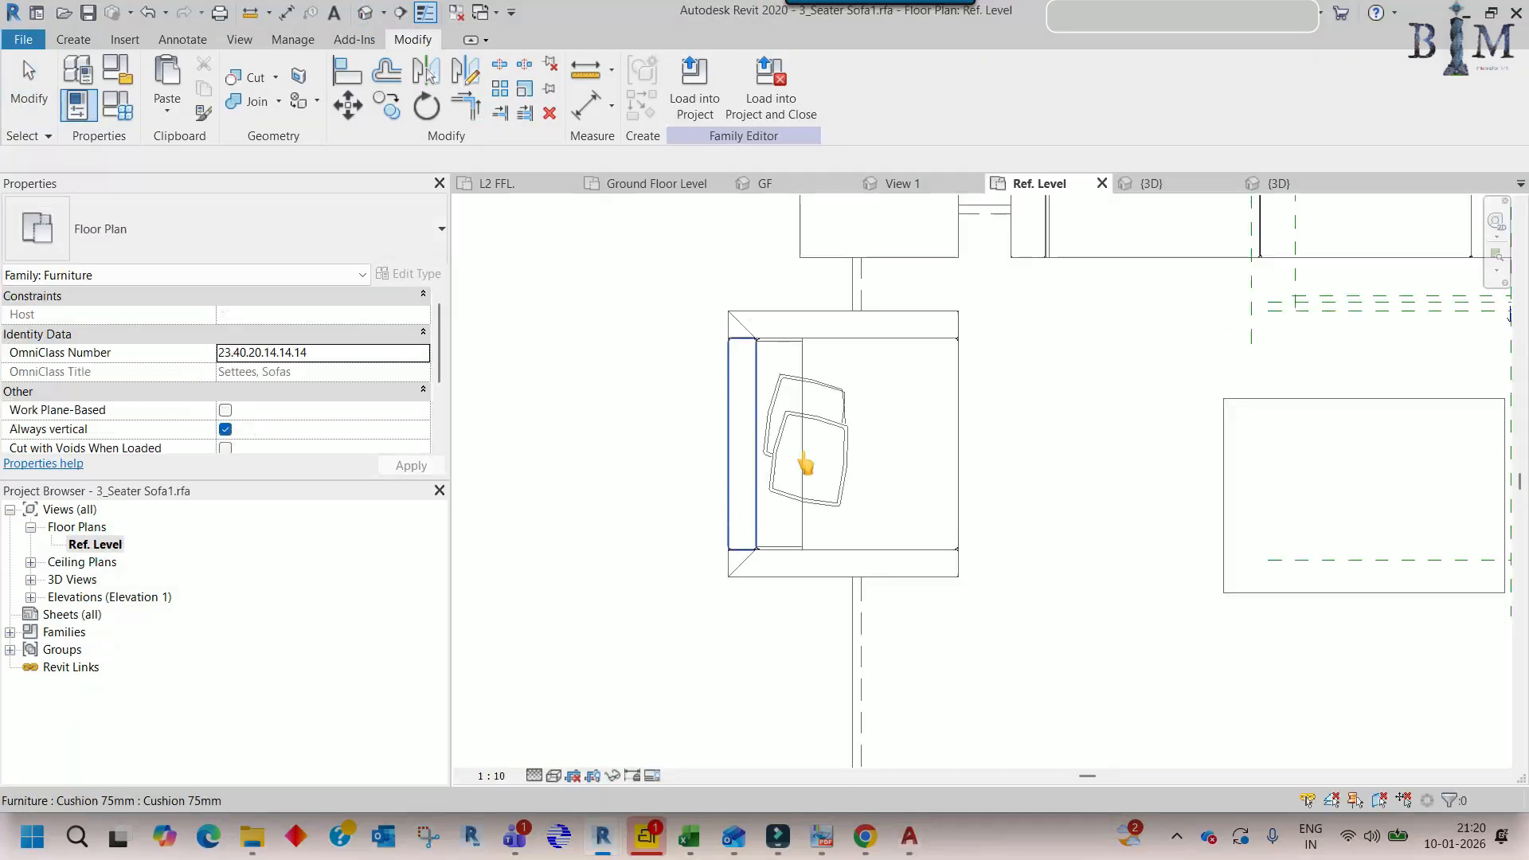
scroll(816, 436, "down", 5)
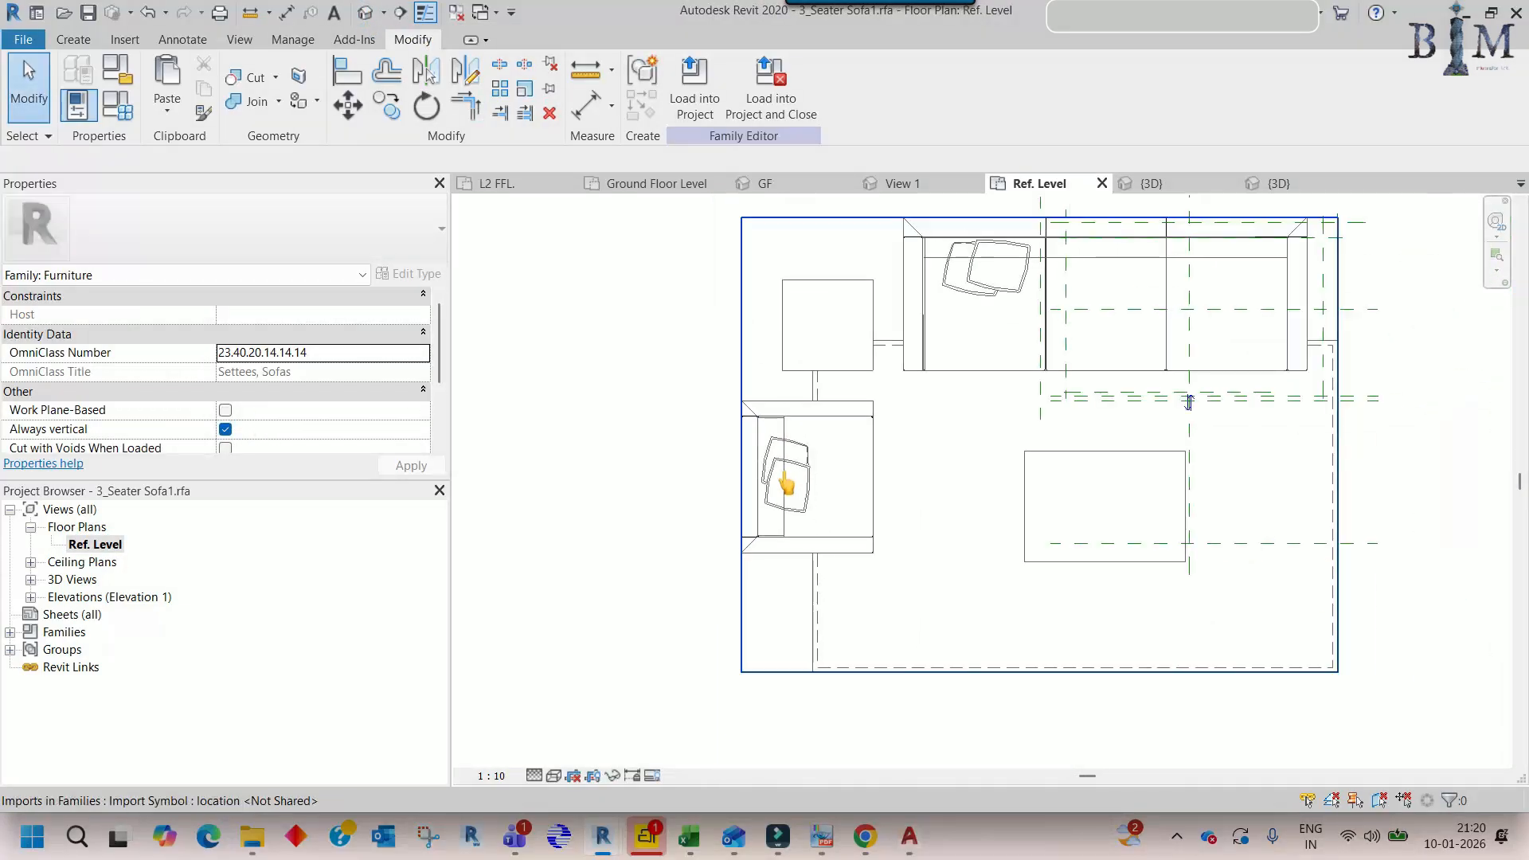
middle_click_drag(886, 444, 896, 466)
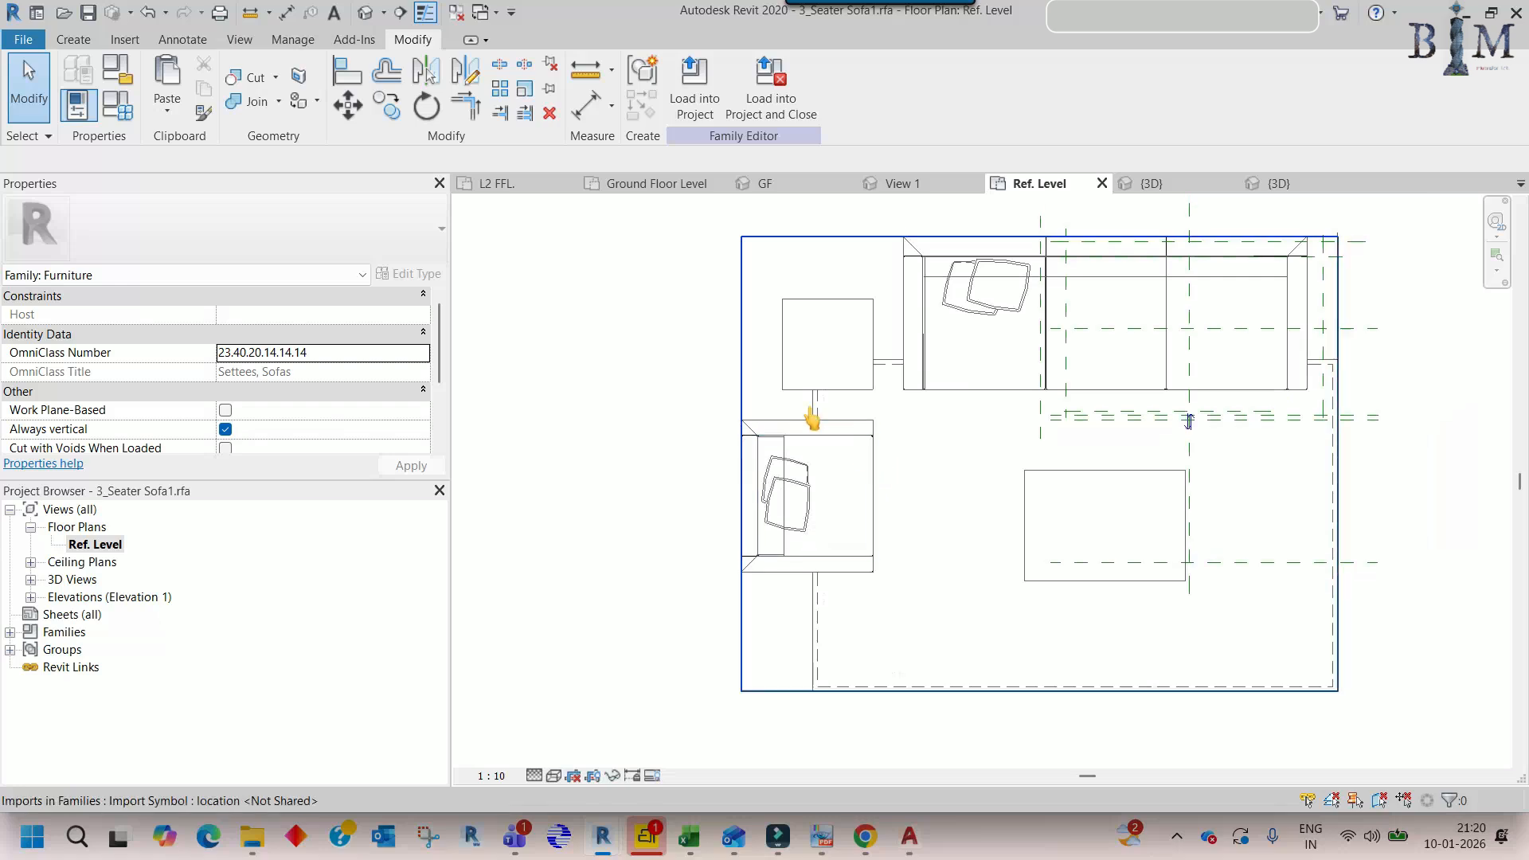
- Switch to Tower Arch's L2 FFL. plan and open the MEDIA Table side table family beside the bed for editing
left_click(515, 184)
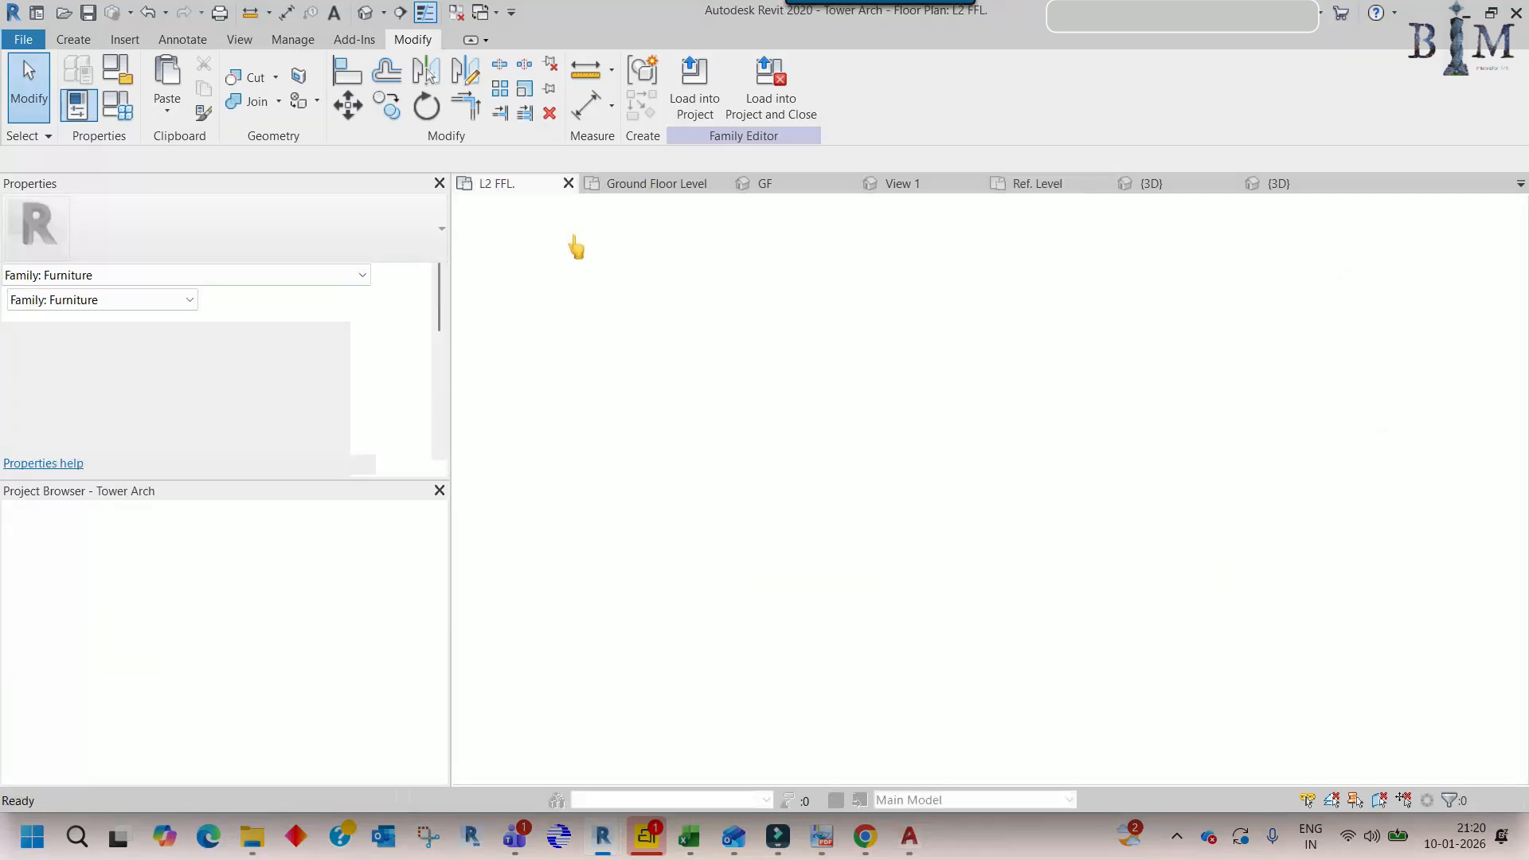
scroll(828, 331, "down", 4)
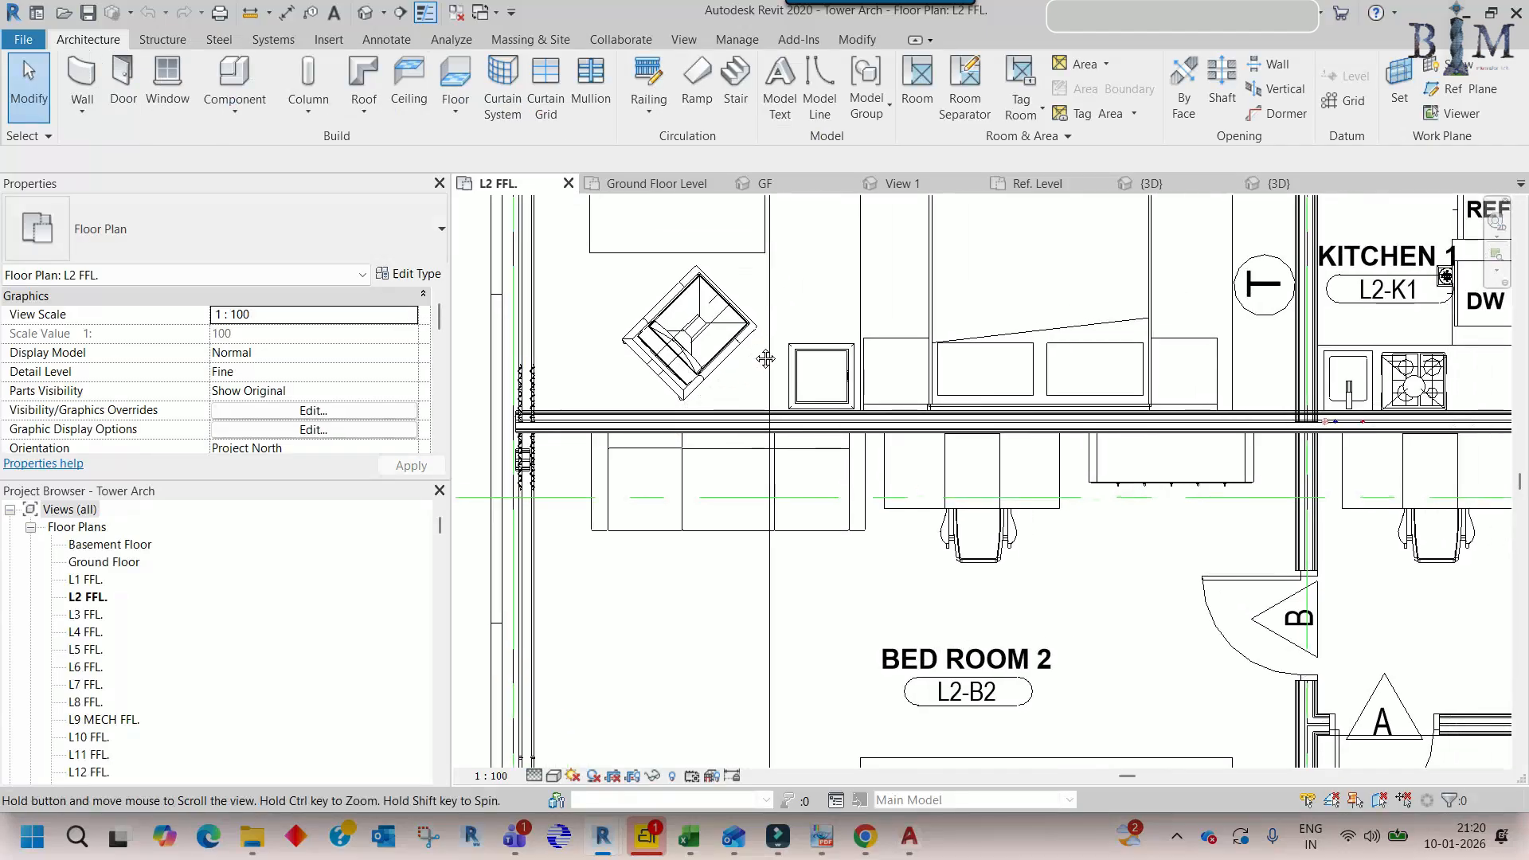
left_click(796, 354)
scroll(796, 347, "up", 4)
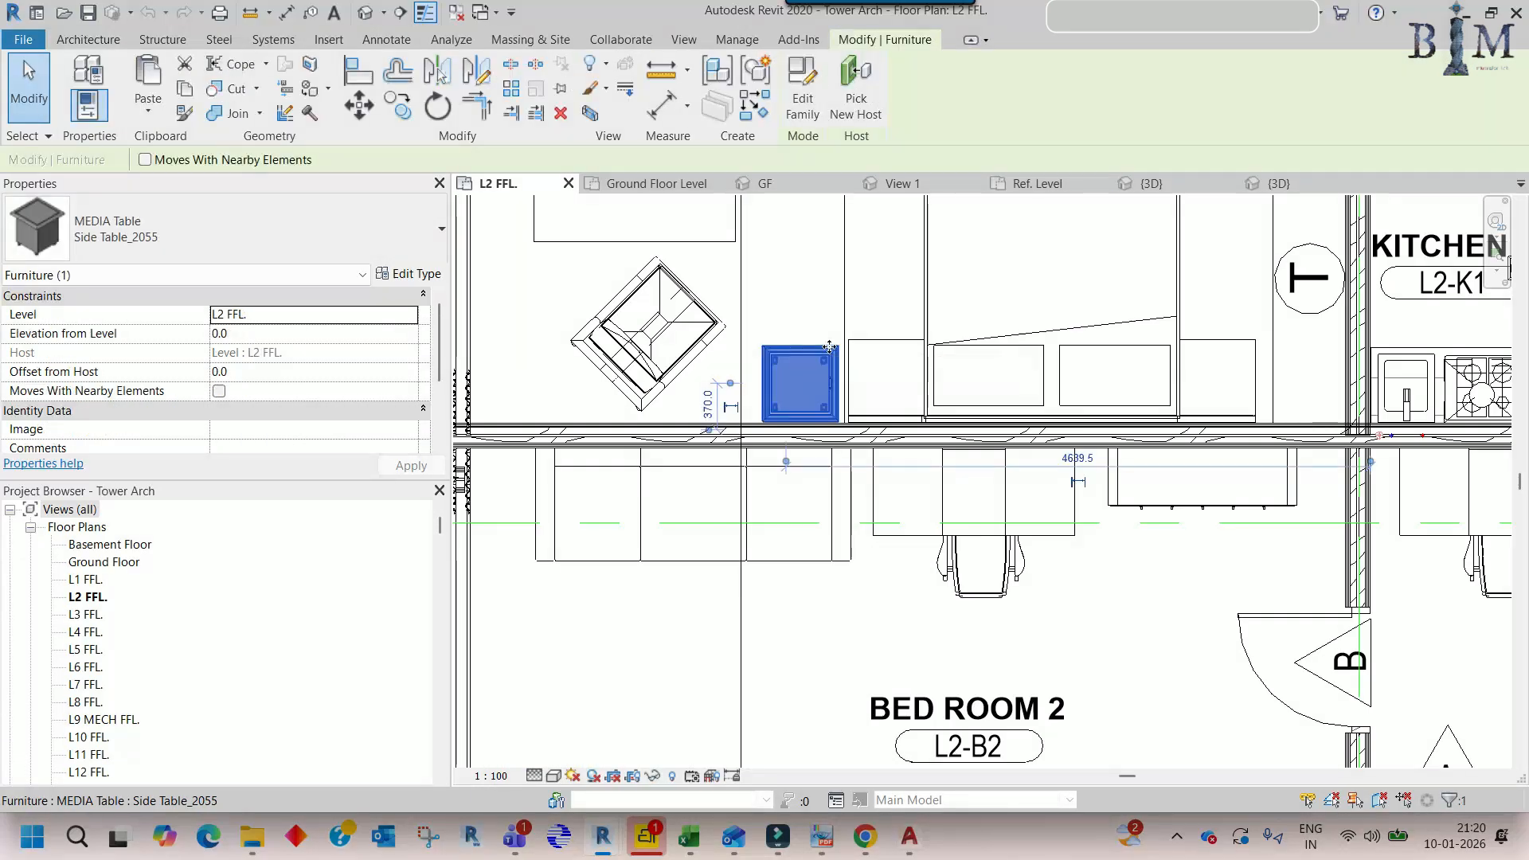
middle_click_drag(1004, 373, 830, 491)
scroll(825, 484, "down", 3)
middle_click_drag(992, 401, 889, 572)
scroll(714, 459, "up", 2)
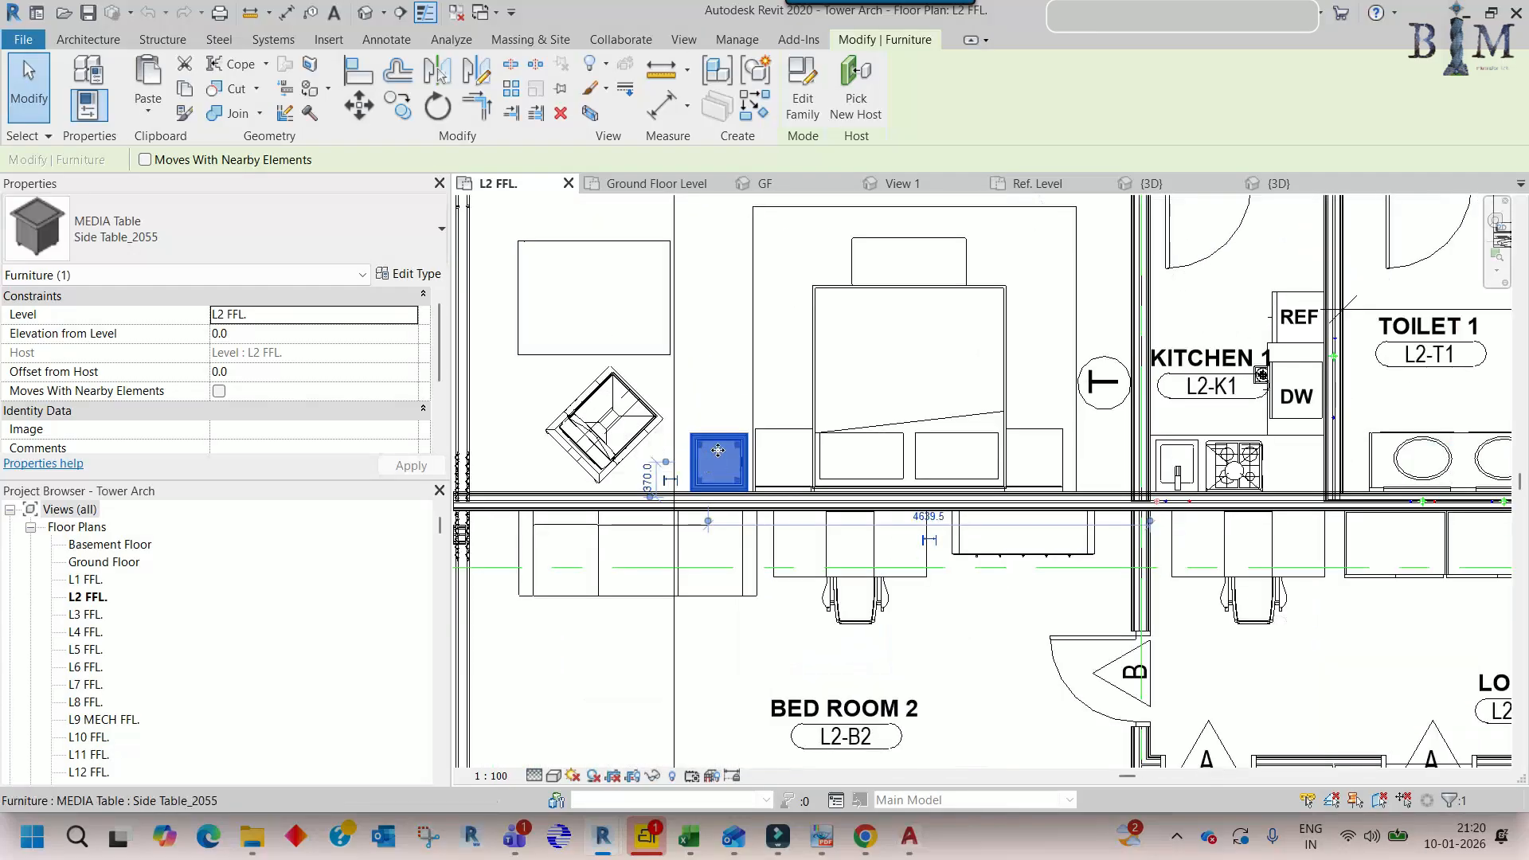
left_click(802, 116)
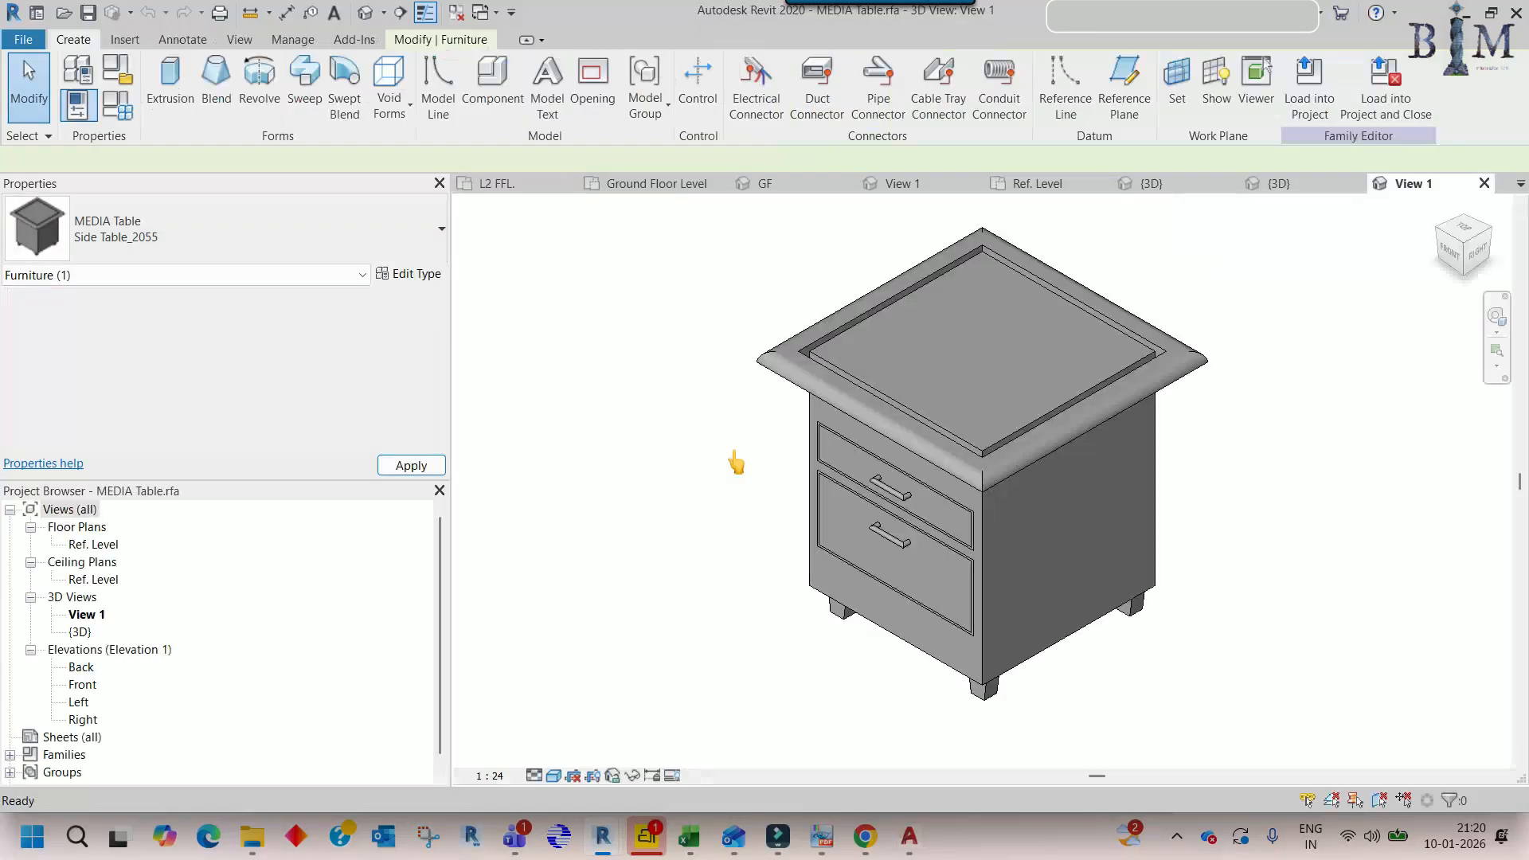
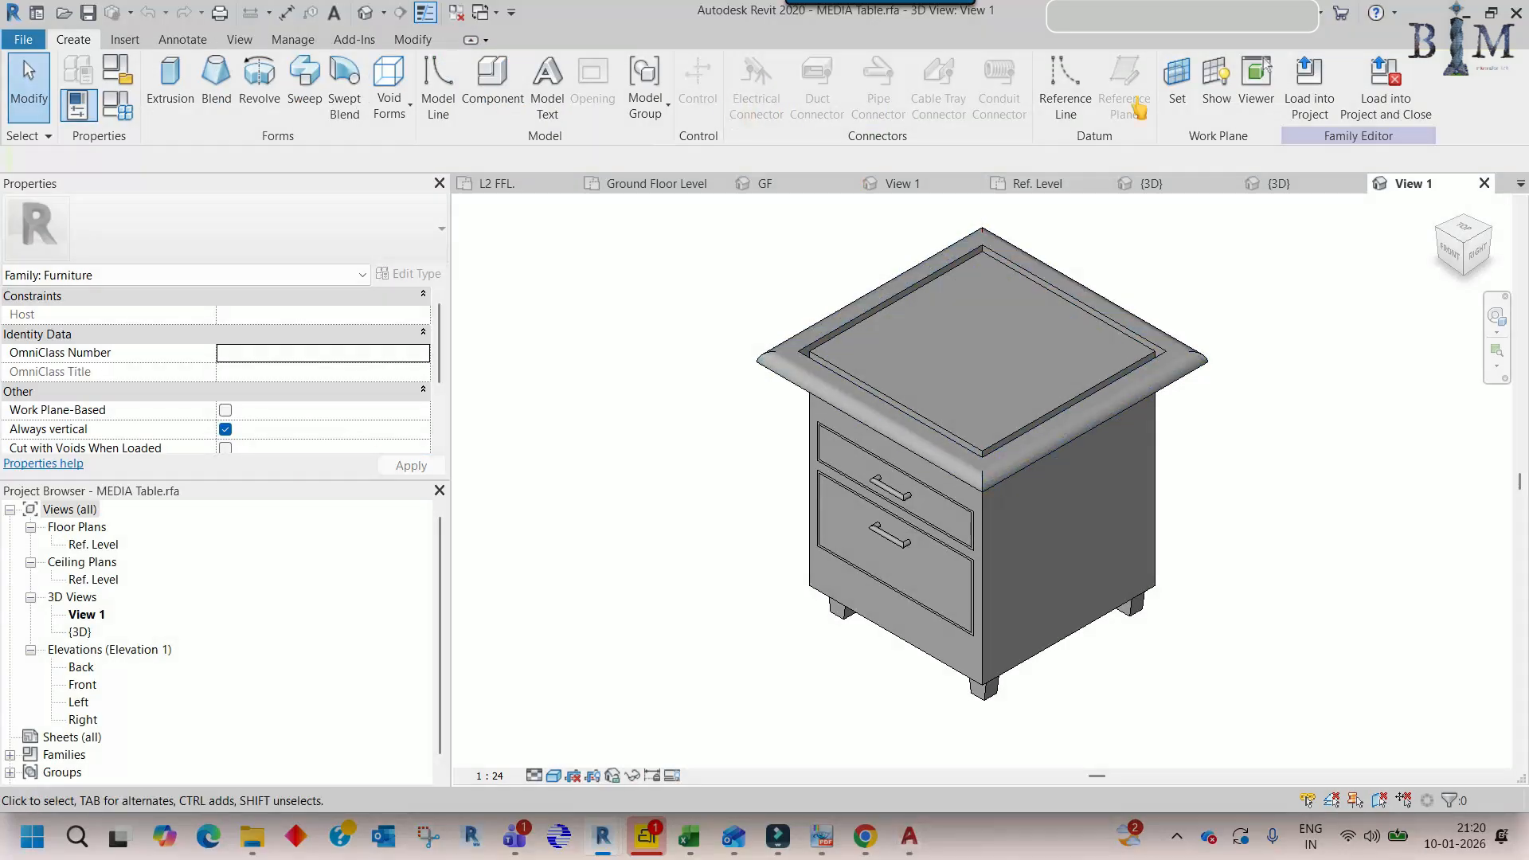
- Load the MEDIA Table family into 3_Seater Sofa1.rfa only
left_click(1354, 89)
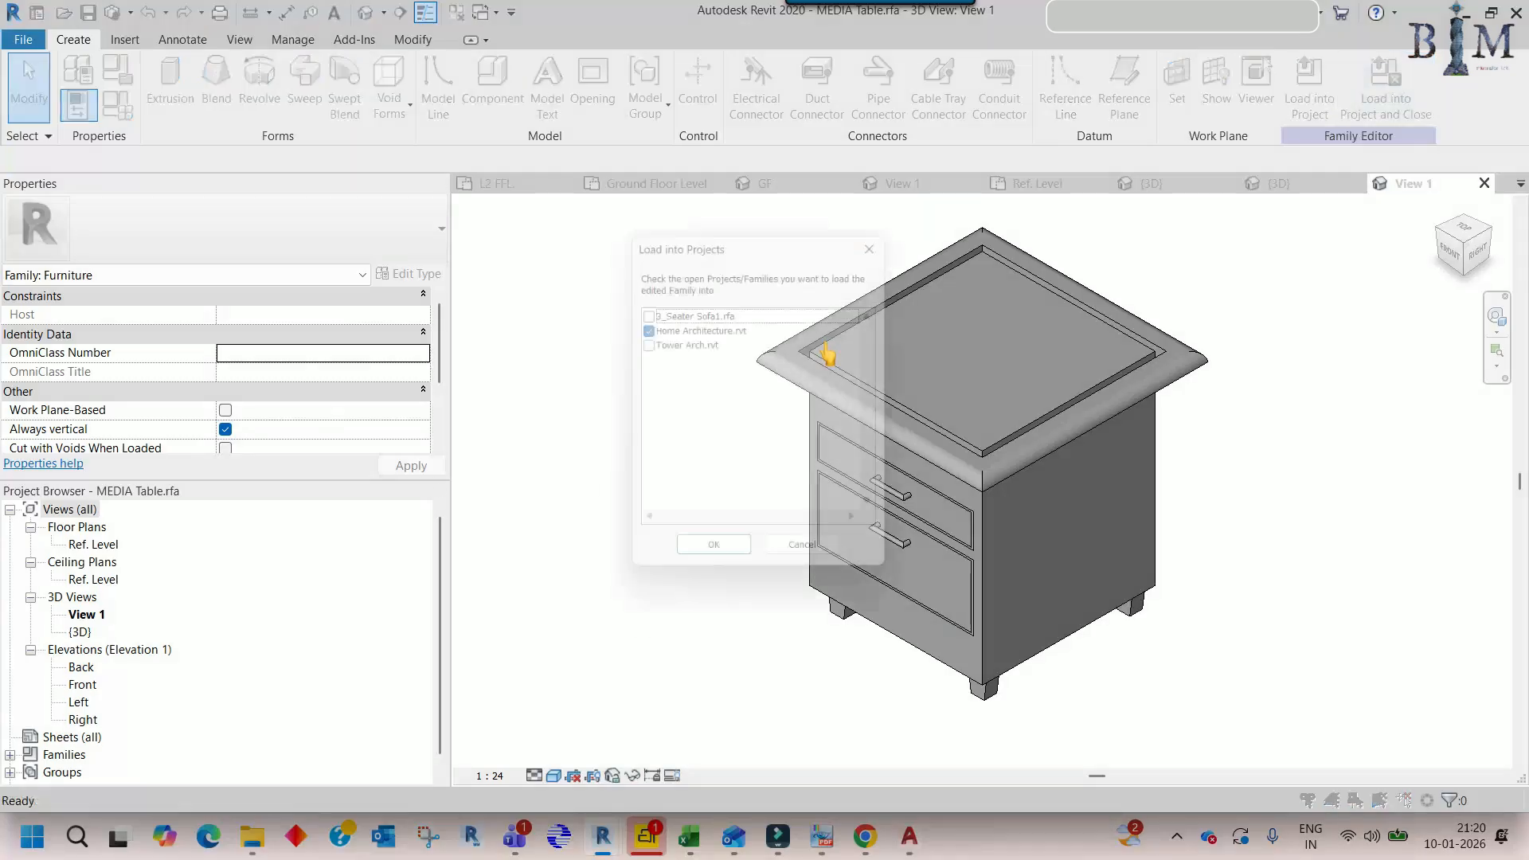
left_click(643, 311)
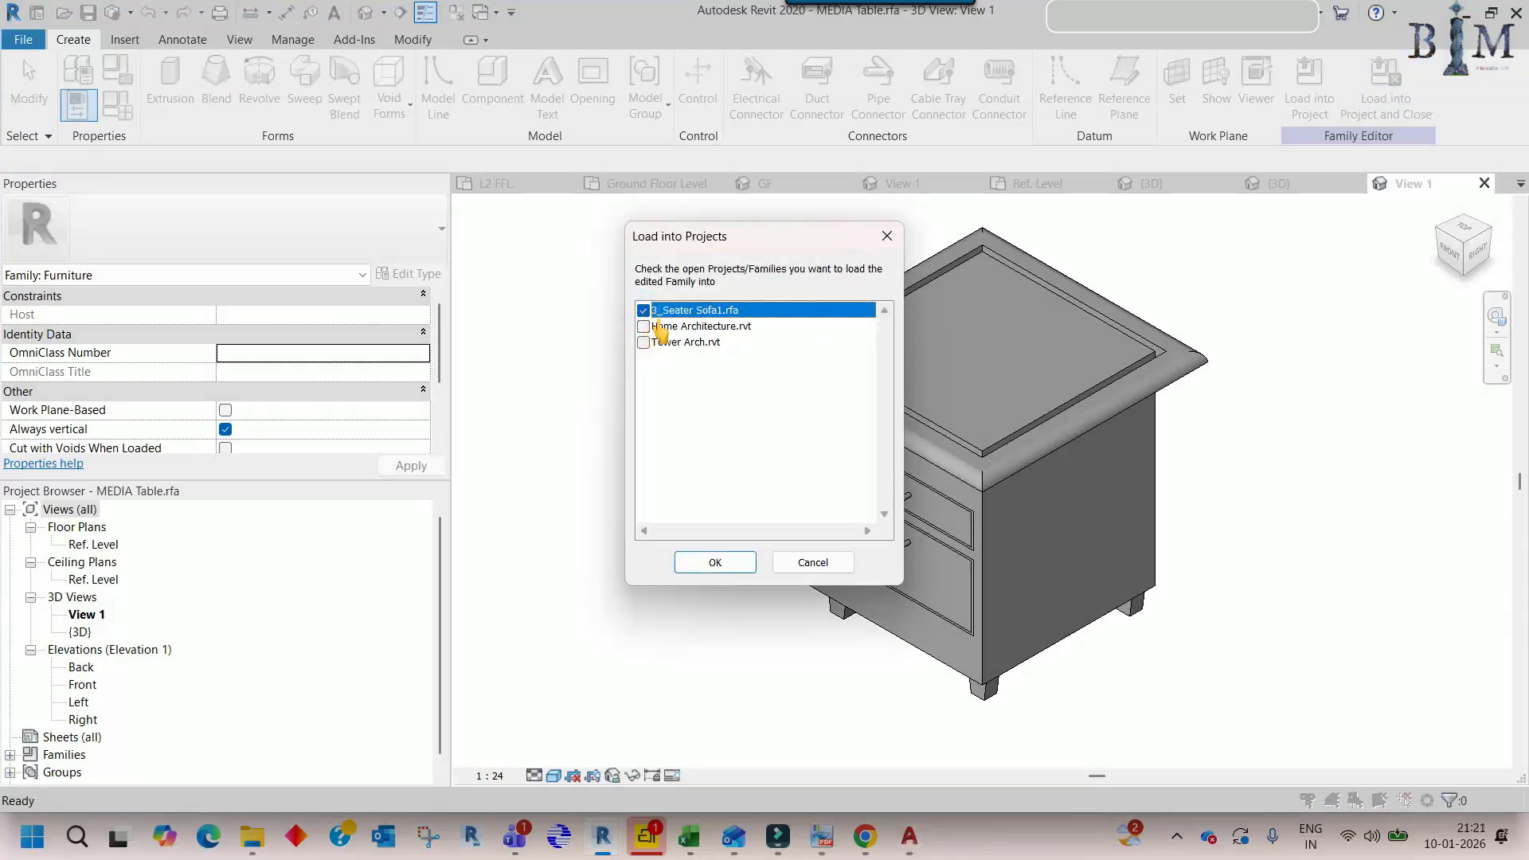
left_click(715, 562)
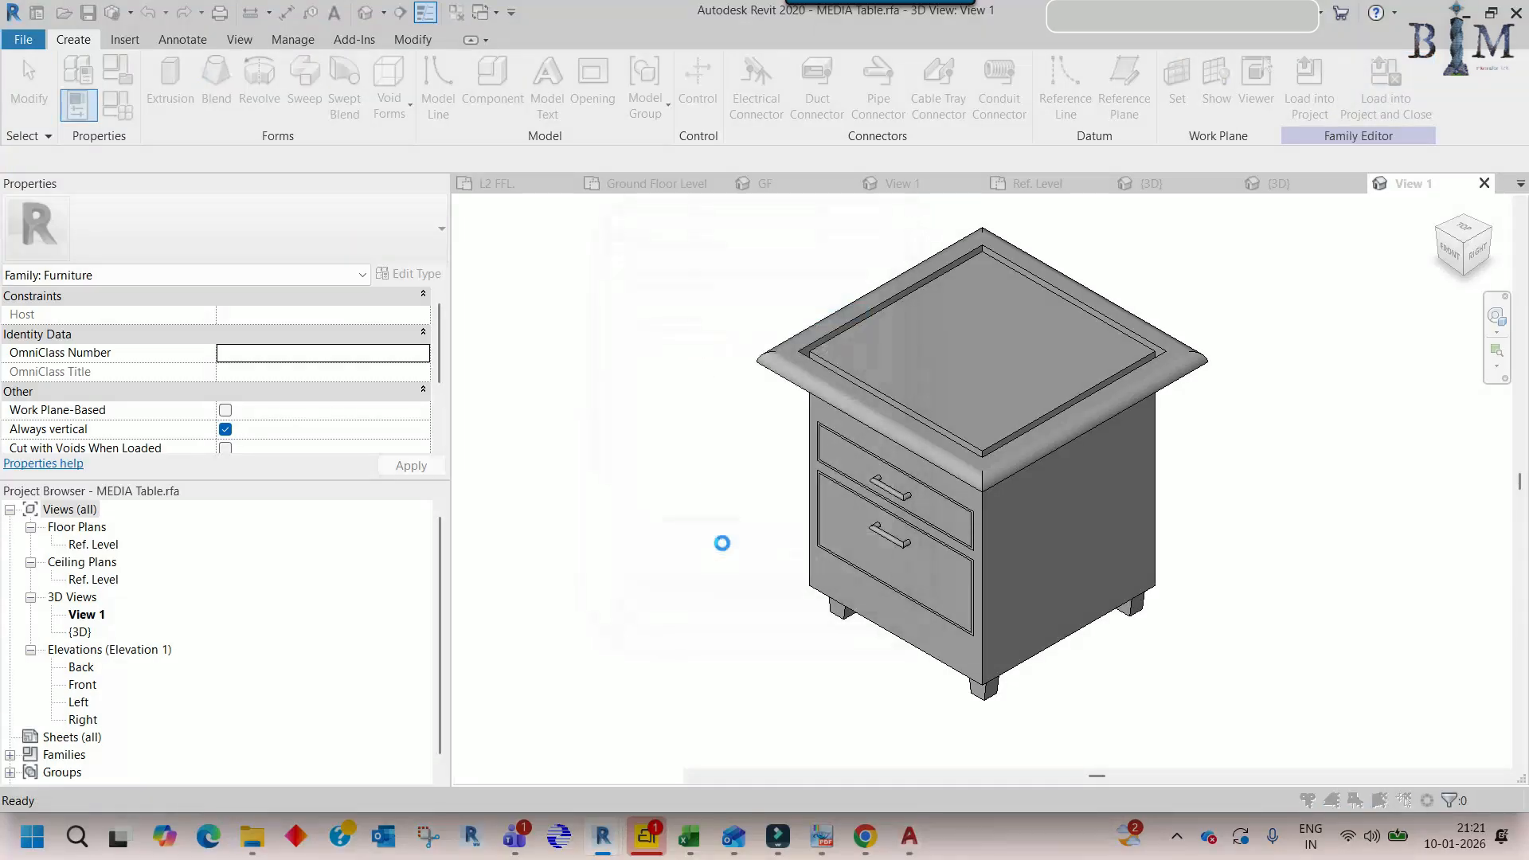
- Place the MEDIA Table between the armchair and the coffee table outline, view it in 3D, and shift it toward the armchair
left_click(805, 430)
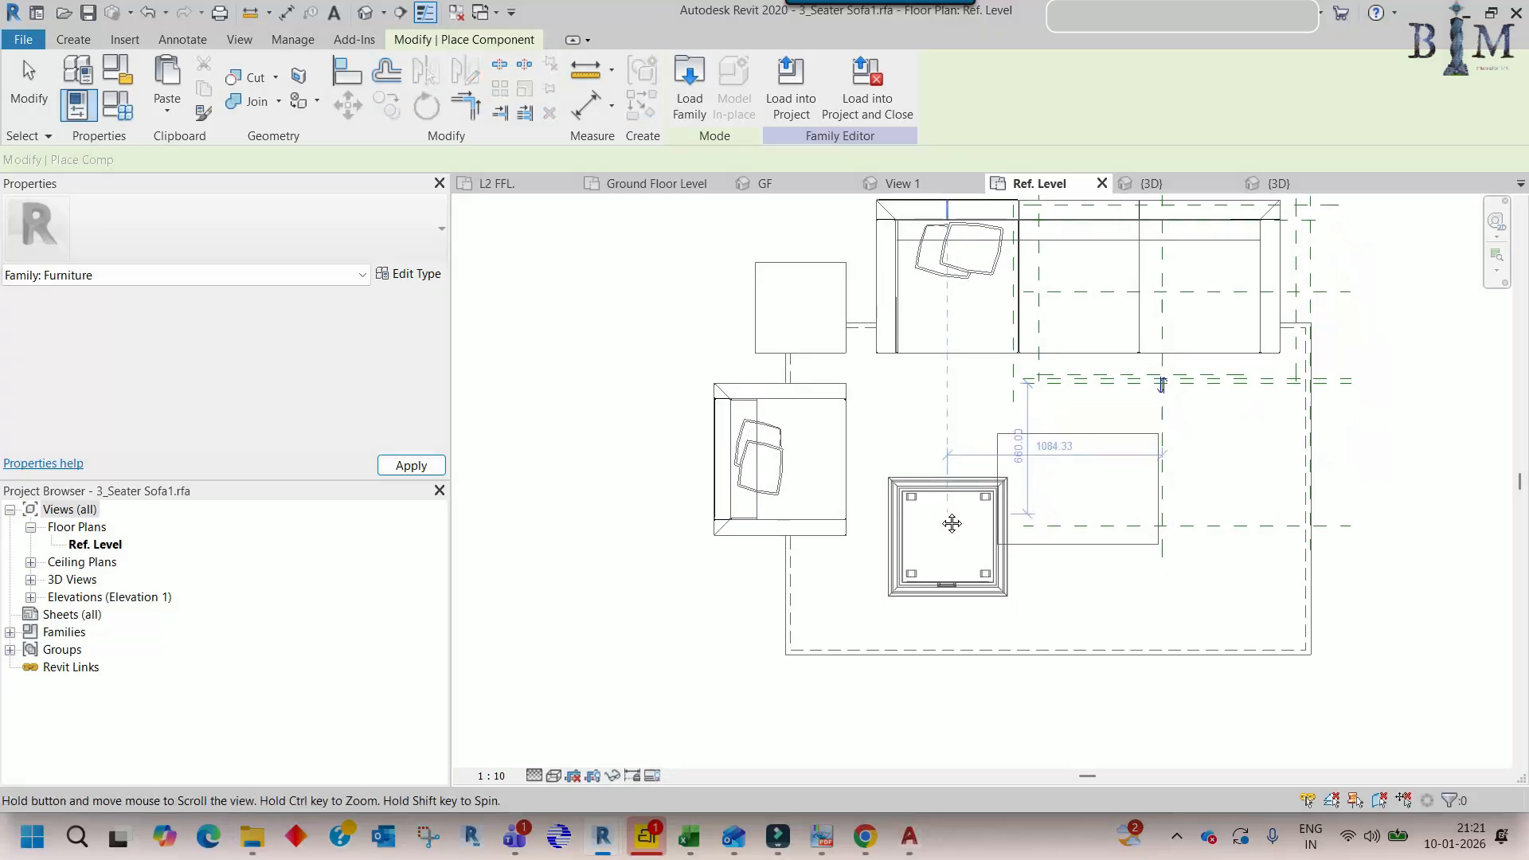
left_click(898, 509)
key("Escape")
scroll(972, 414, "up", 2)
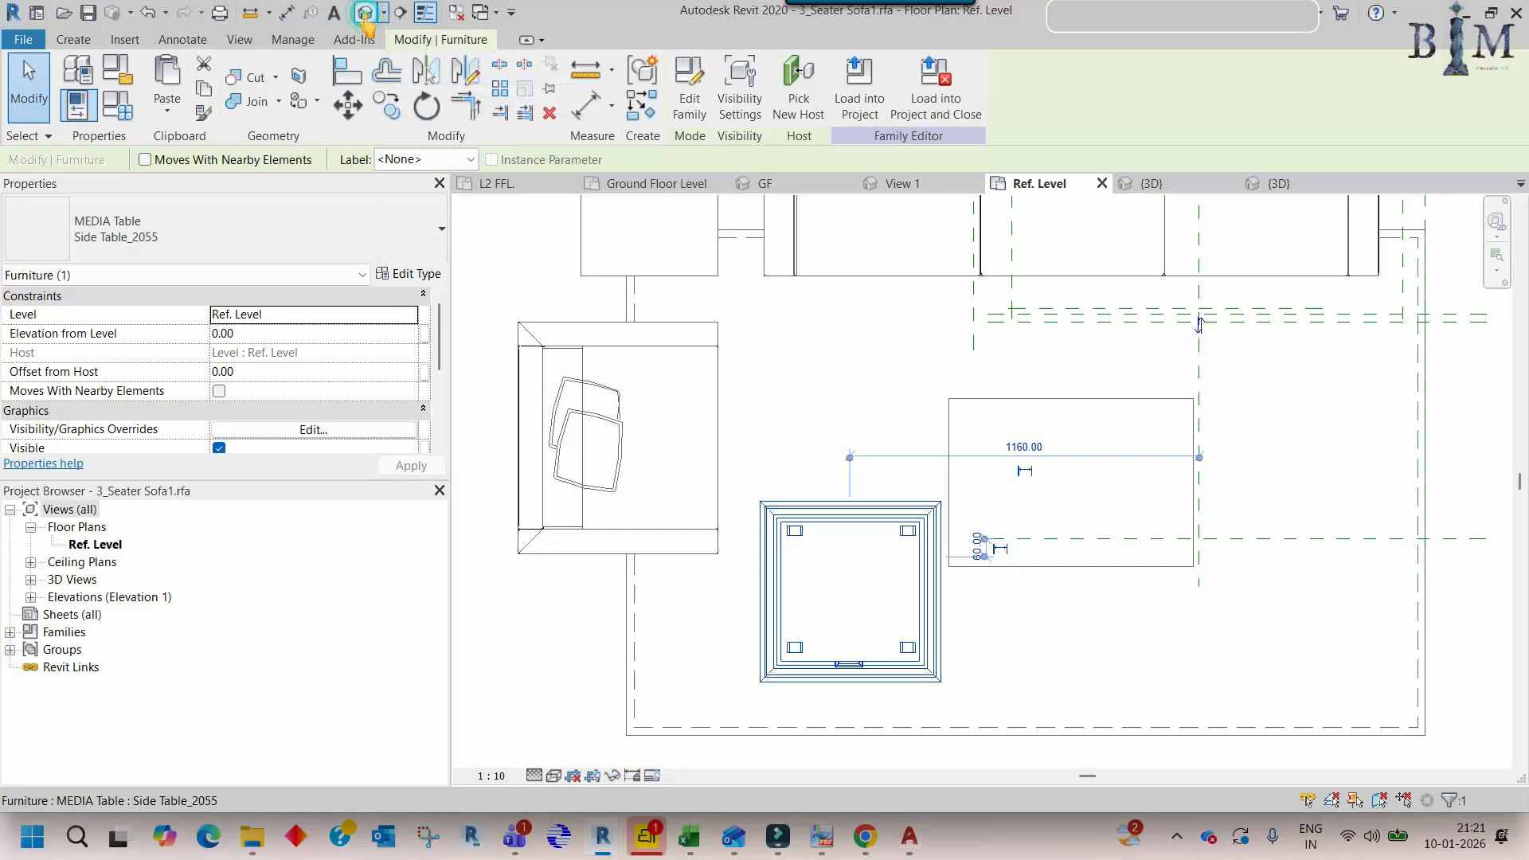
left_click(365, 13)
scroll(836, 470, "down", 2)
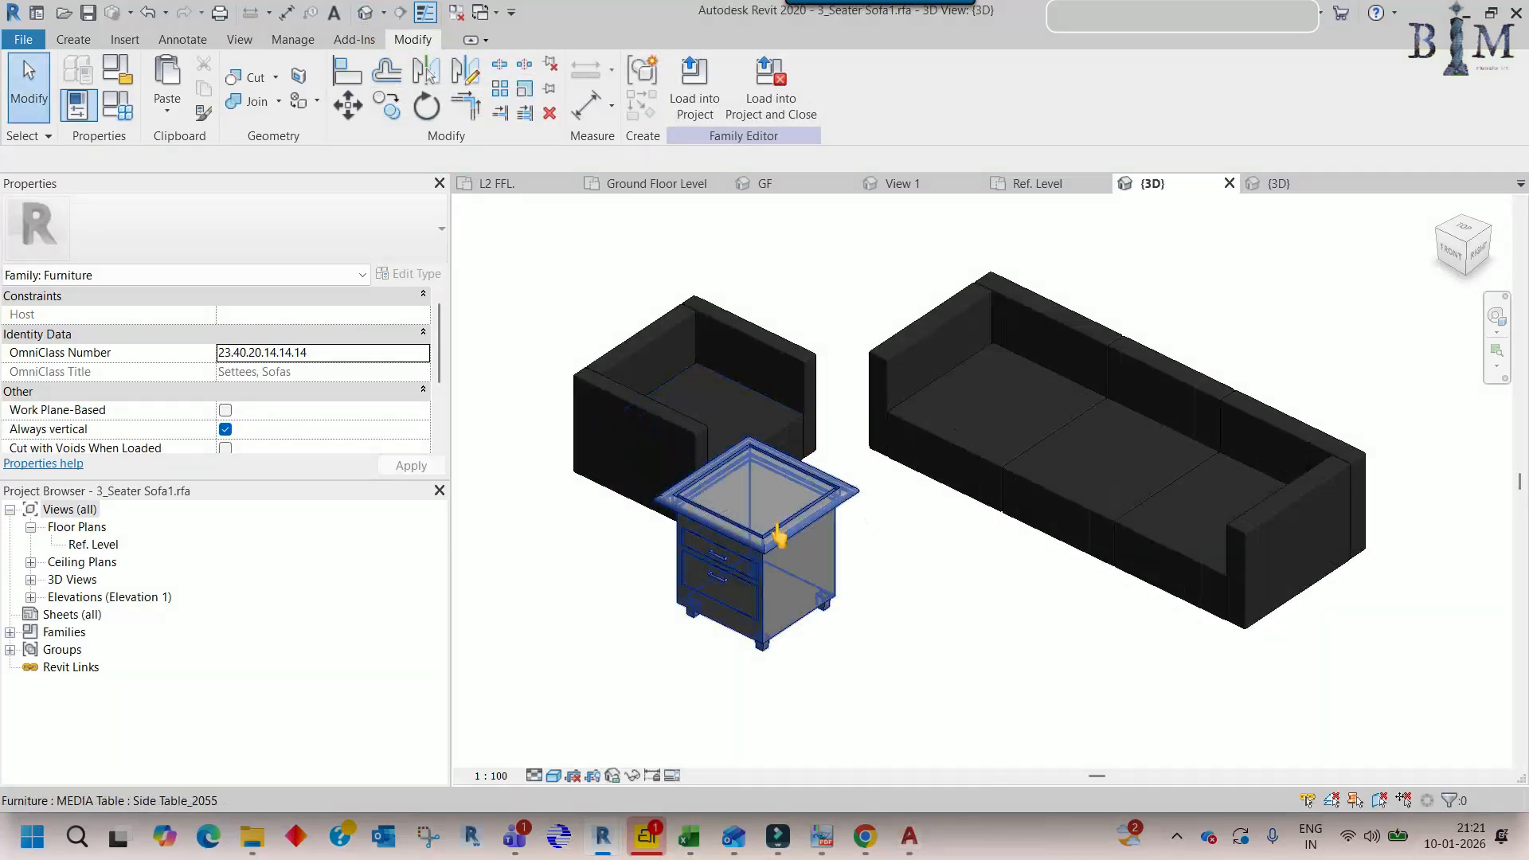
double_click(94, 544)
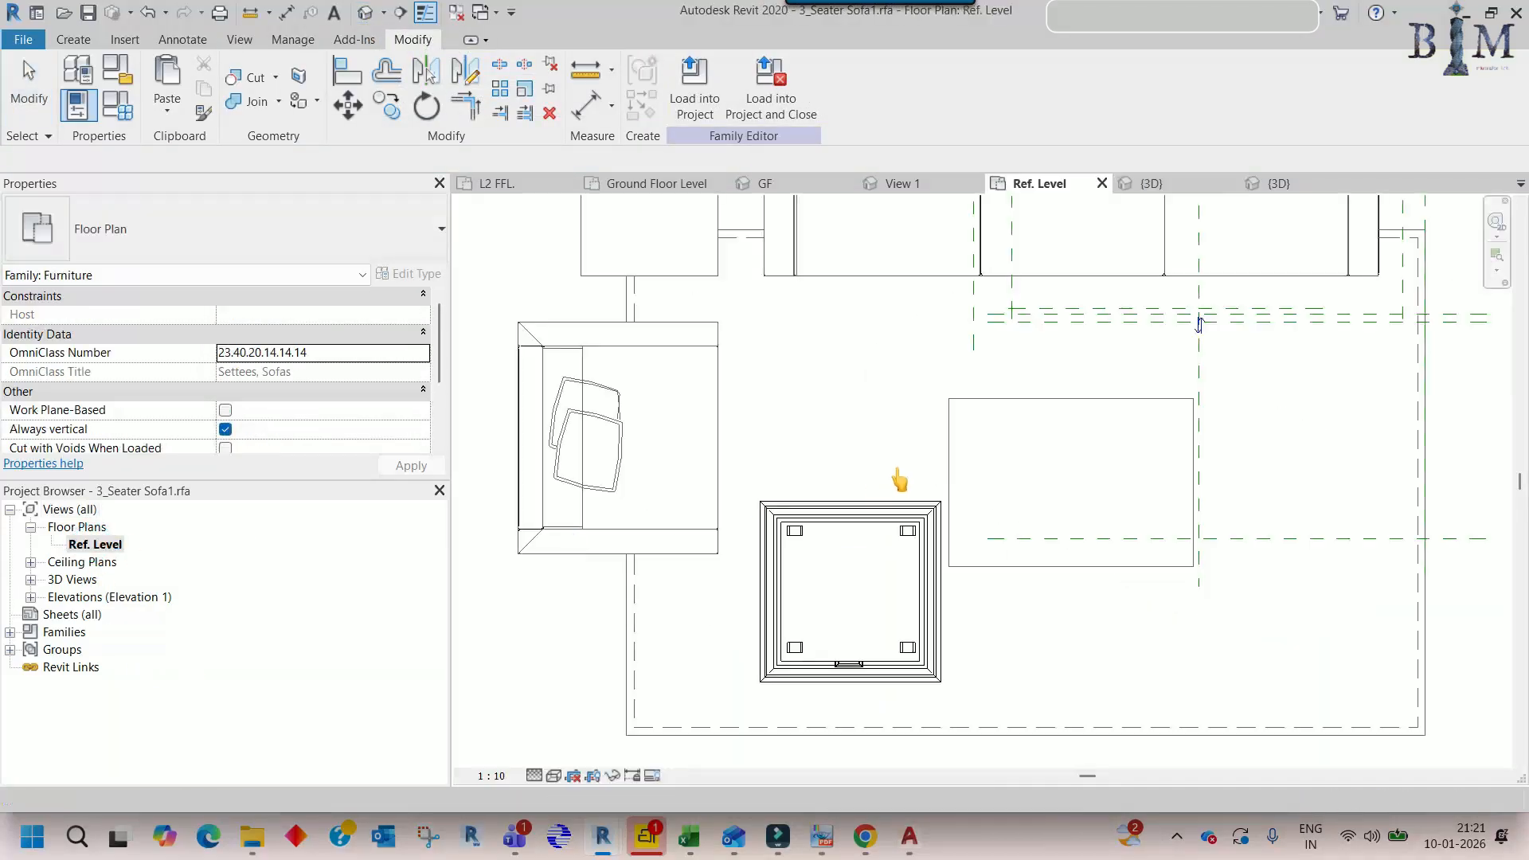
left_click(824, 524)
left_click_drag(824, 524, 770, 464)
- Dimension the width and depth of the rectangular coffee table outline with aligned dimensions
key("i")
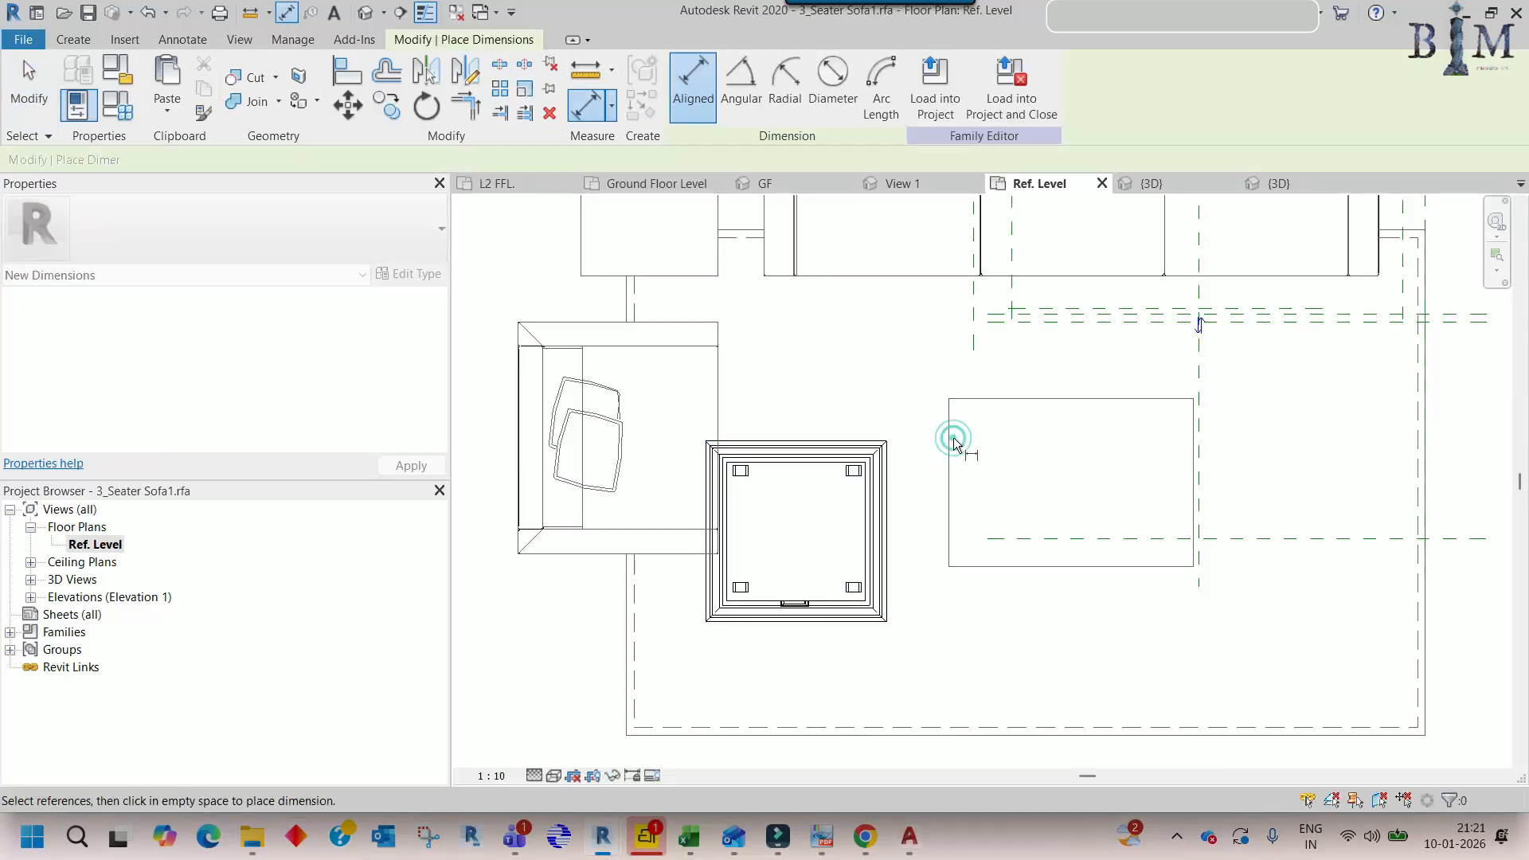
left_click(950, 438)
left_click(1186, 448)
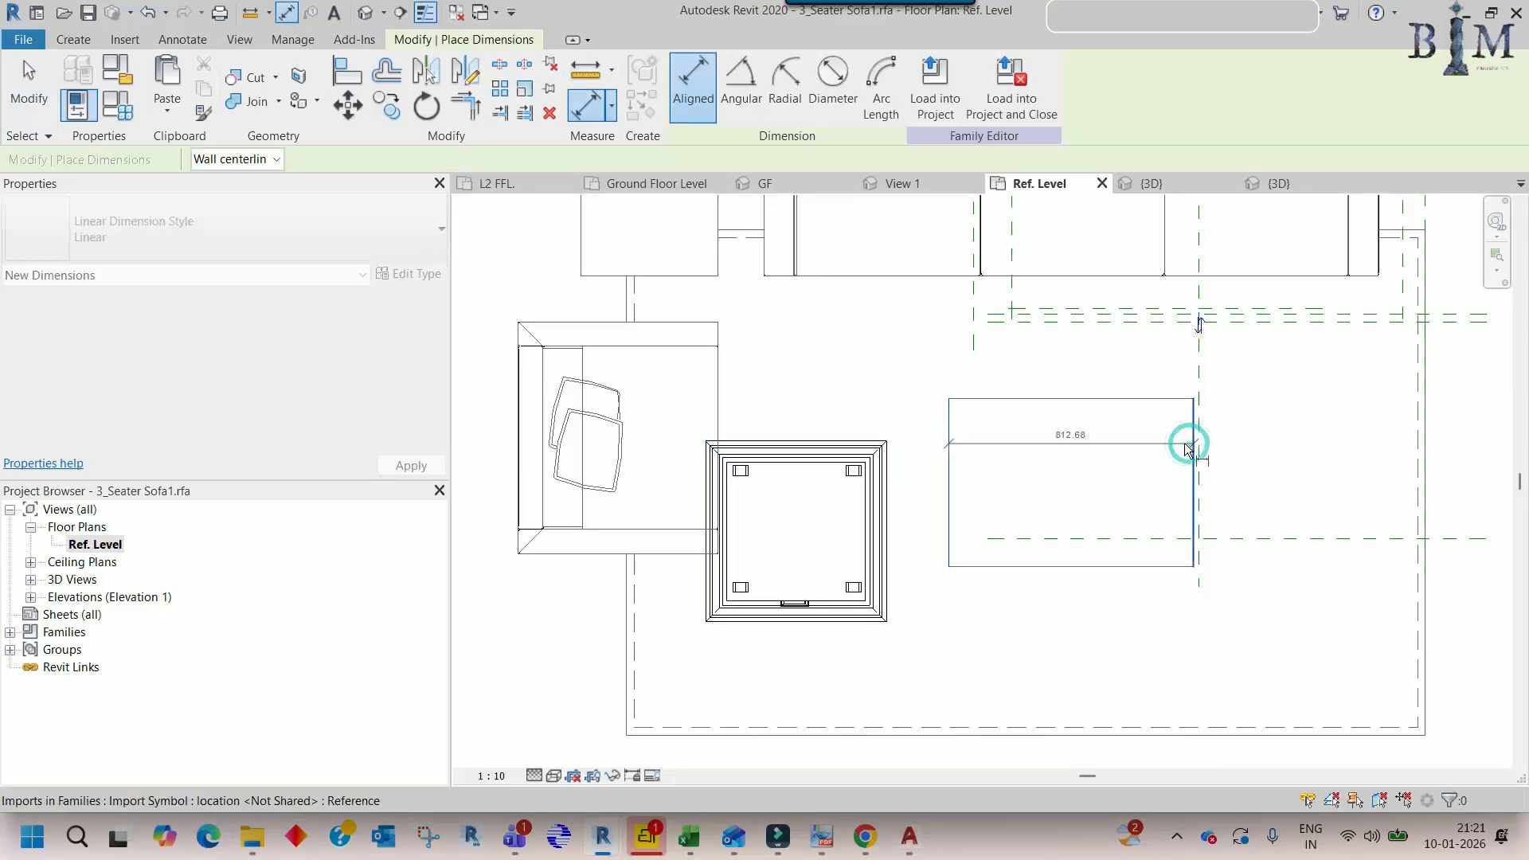
scroll(1149, 453, "up", 2)
left_click(1137, 446)
left_click(1088, 374)
left_click(1086, 628)
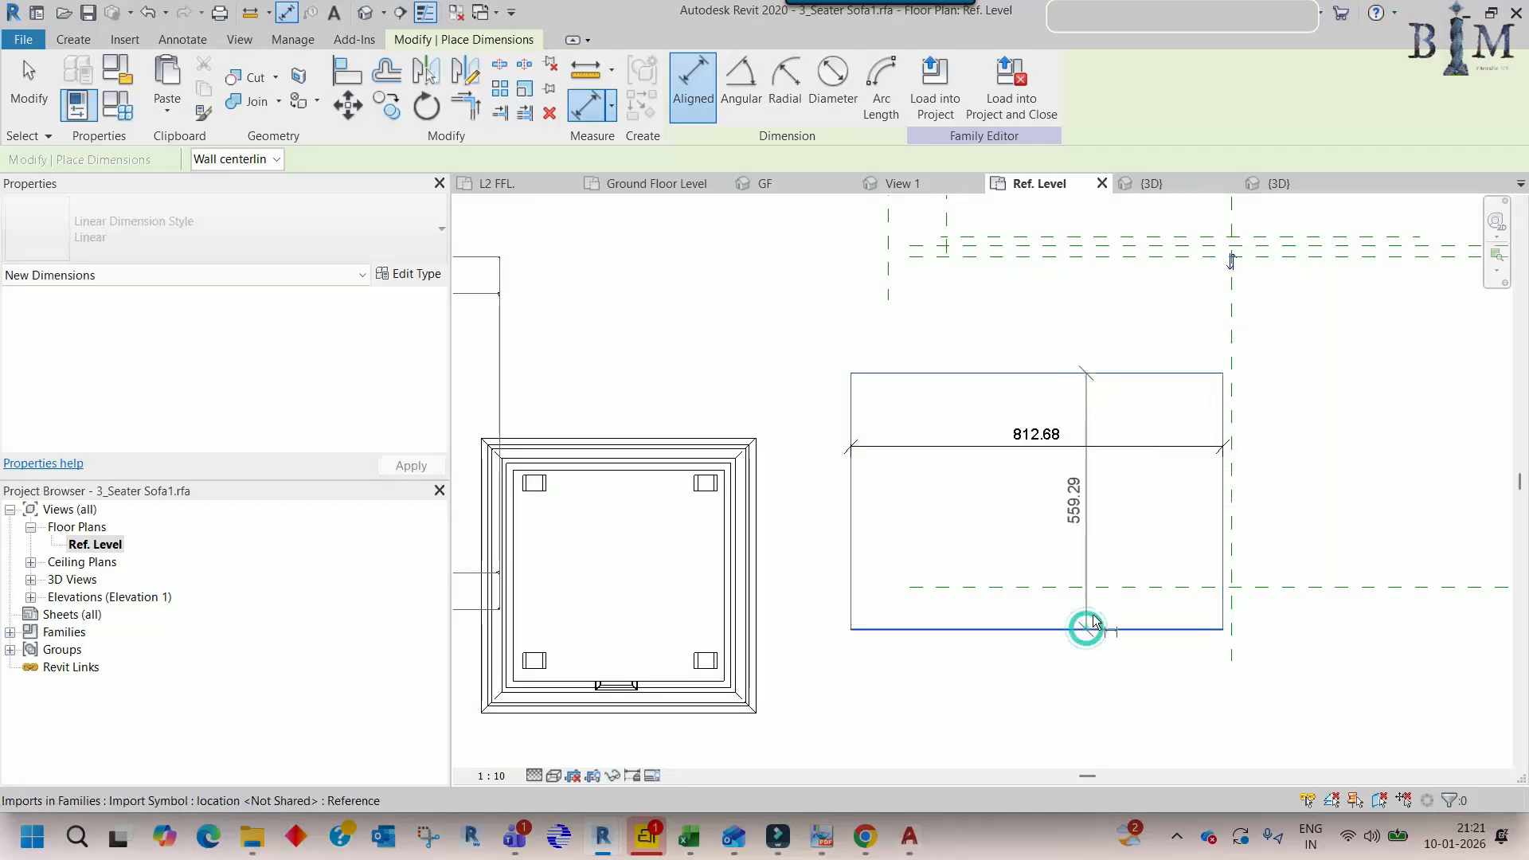
left_click(1301, 538)
key("Escape")
key("Escape")
- Review the placed MEDIA Table's type parameters for adjustable size values
left_click(754, 488)
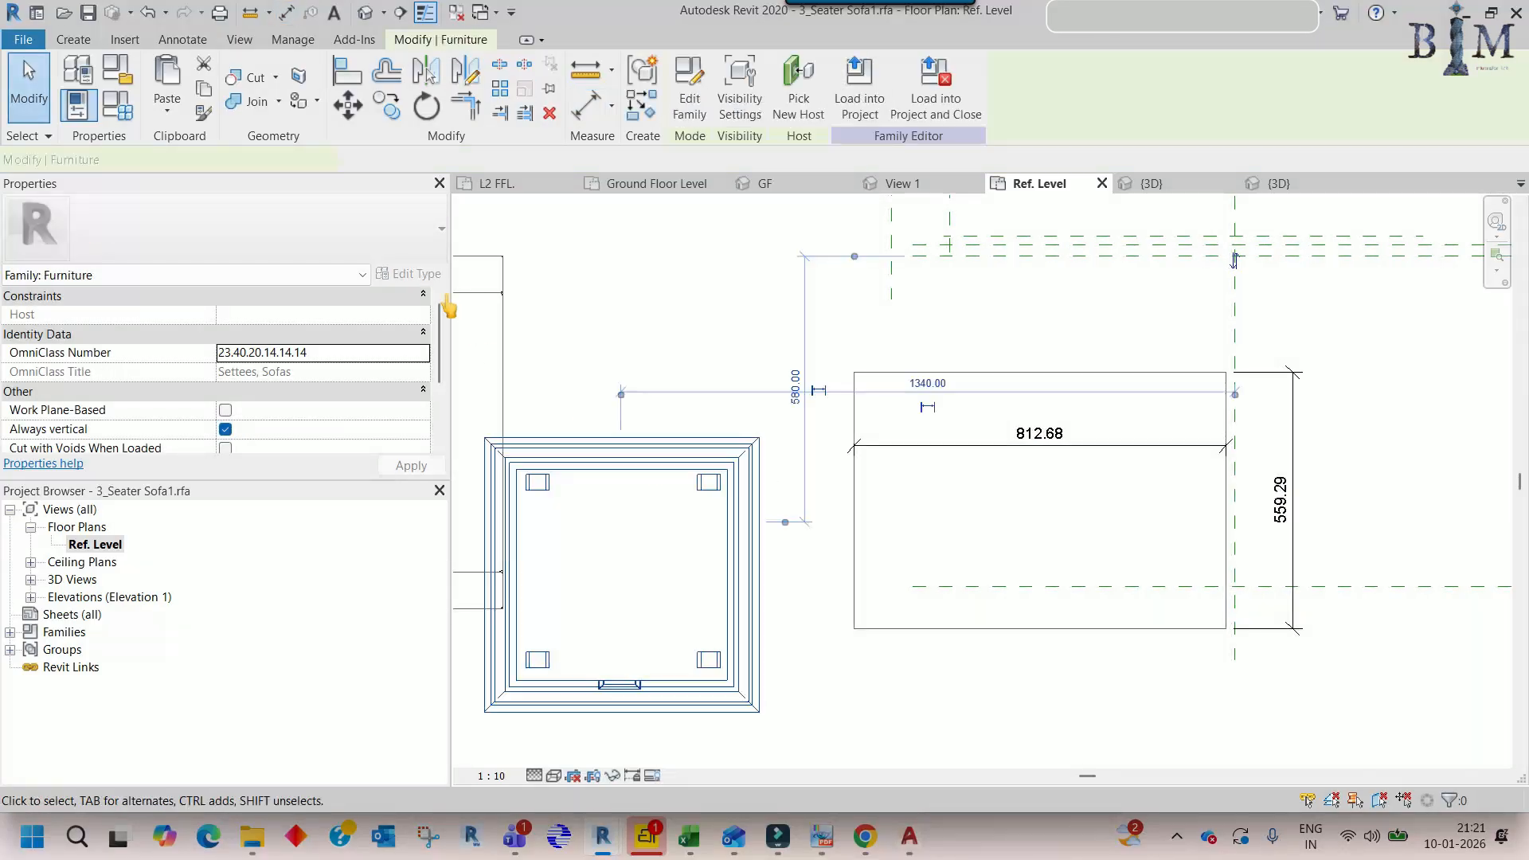
left_click(409, 273)
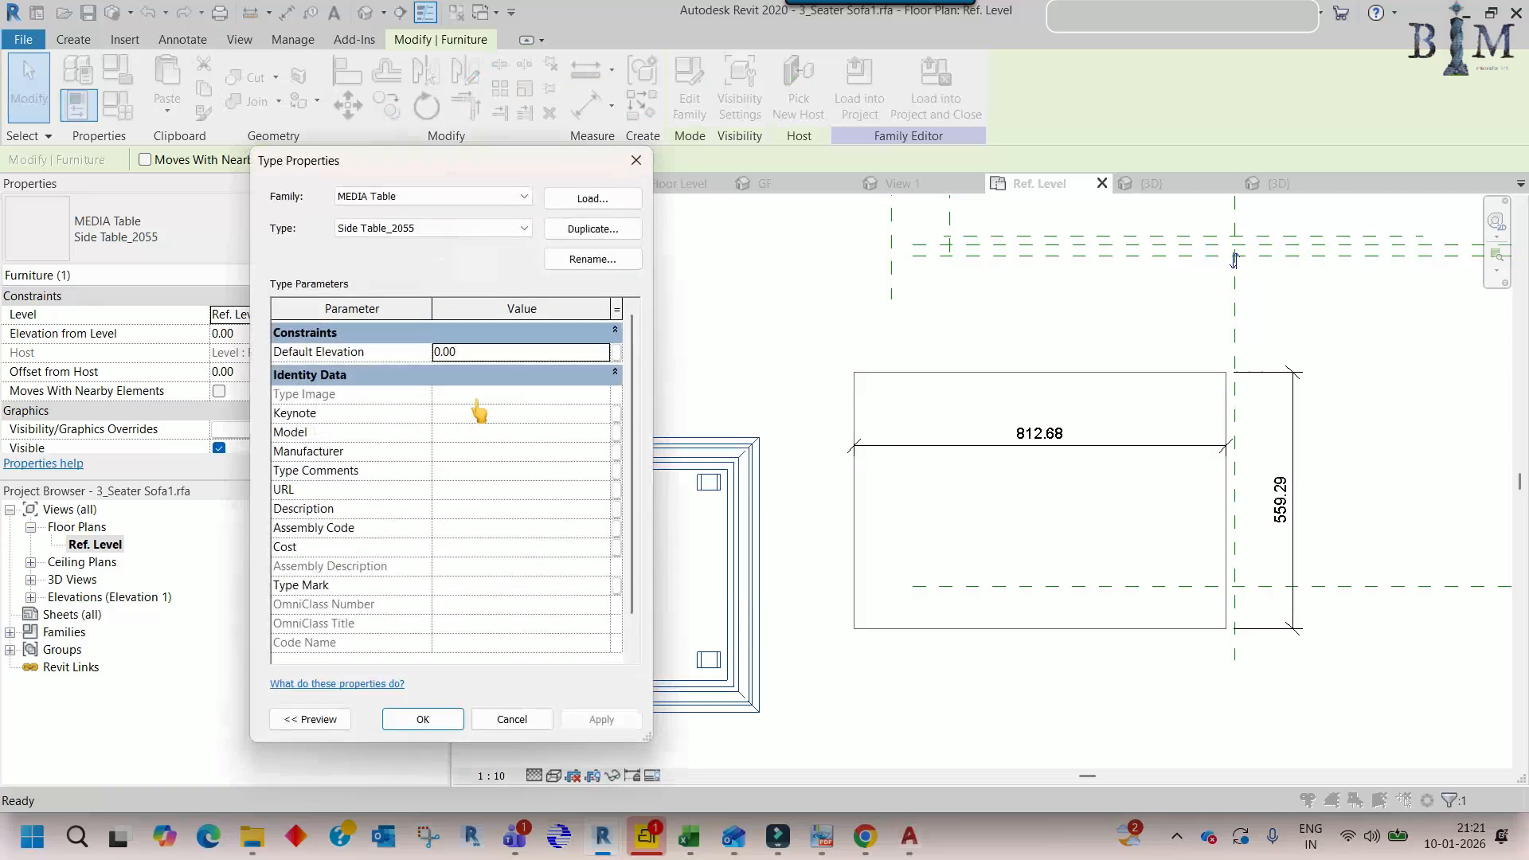
scroll(538, 470, "down", 1)
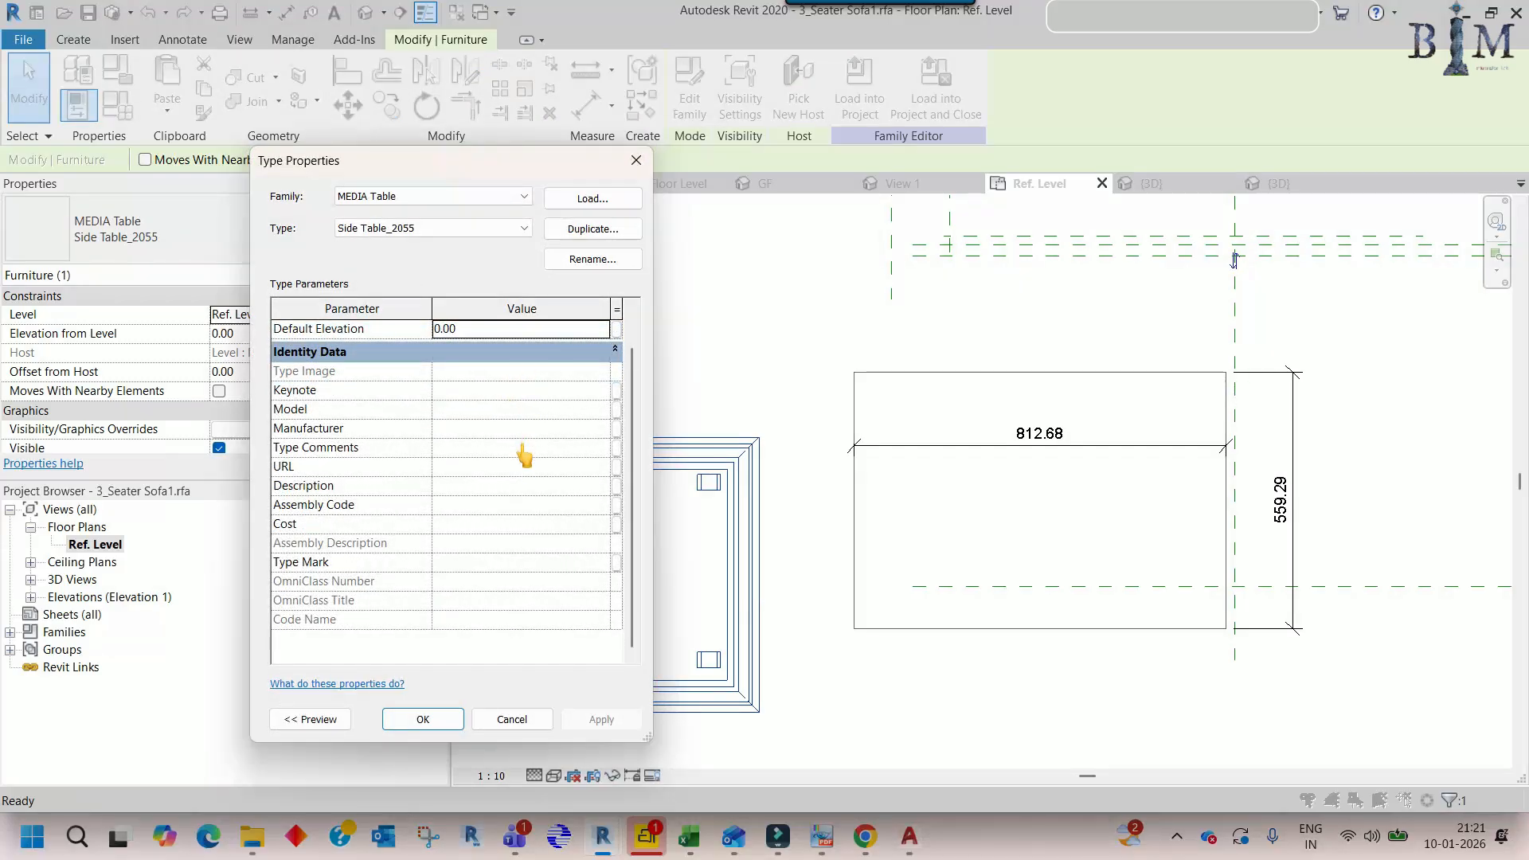
left_click(637, 160)
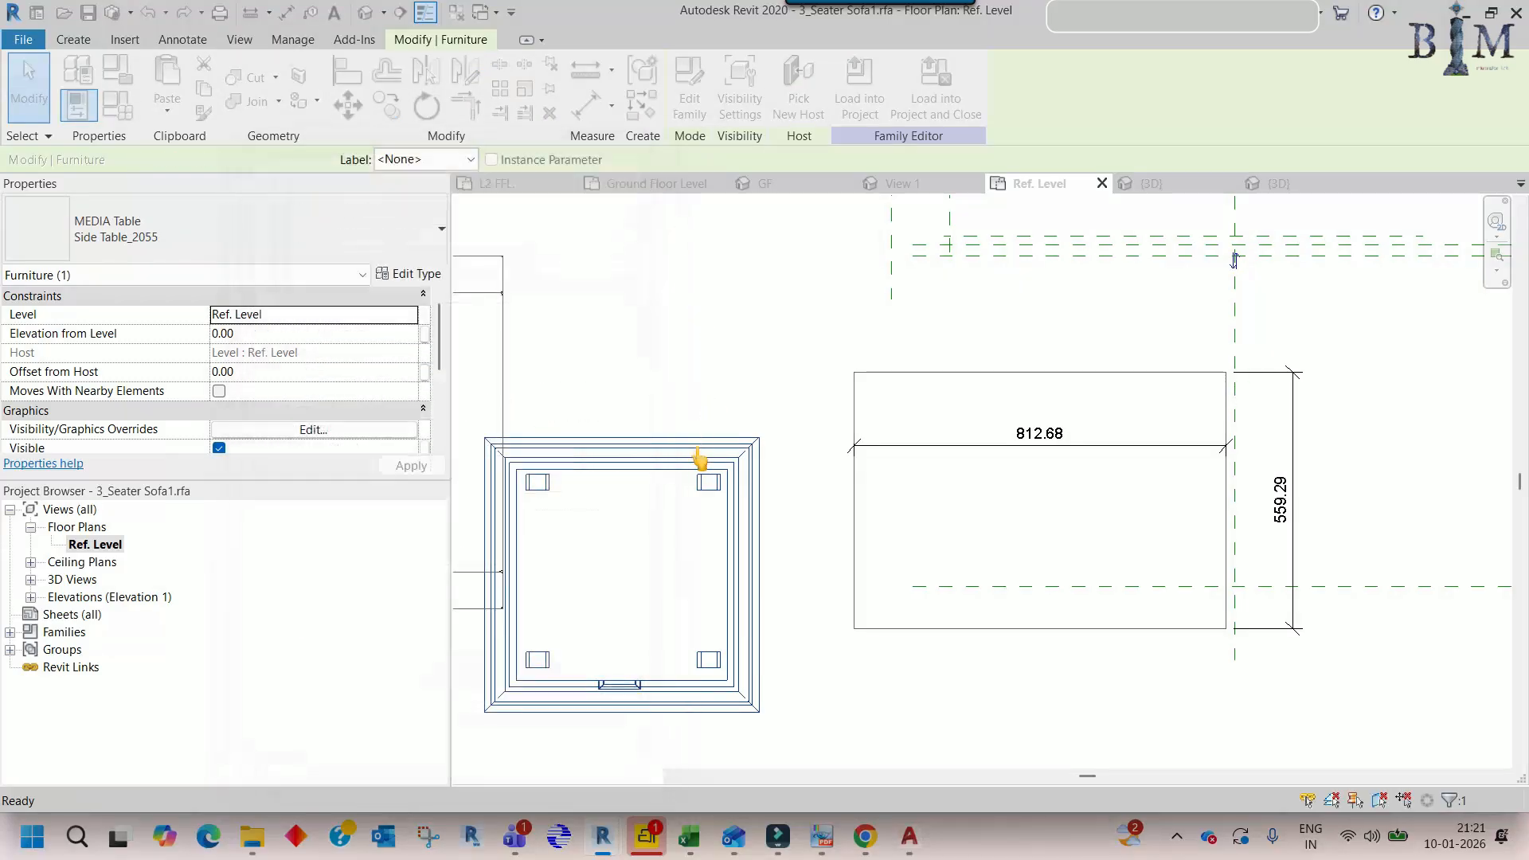
scroll(381, 381, "down", 4)
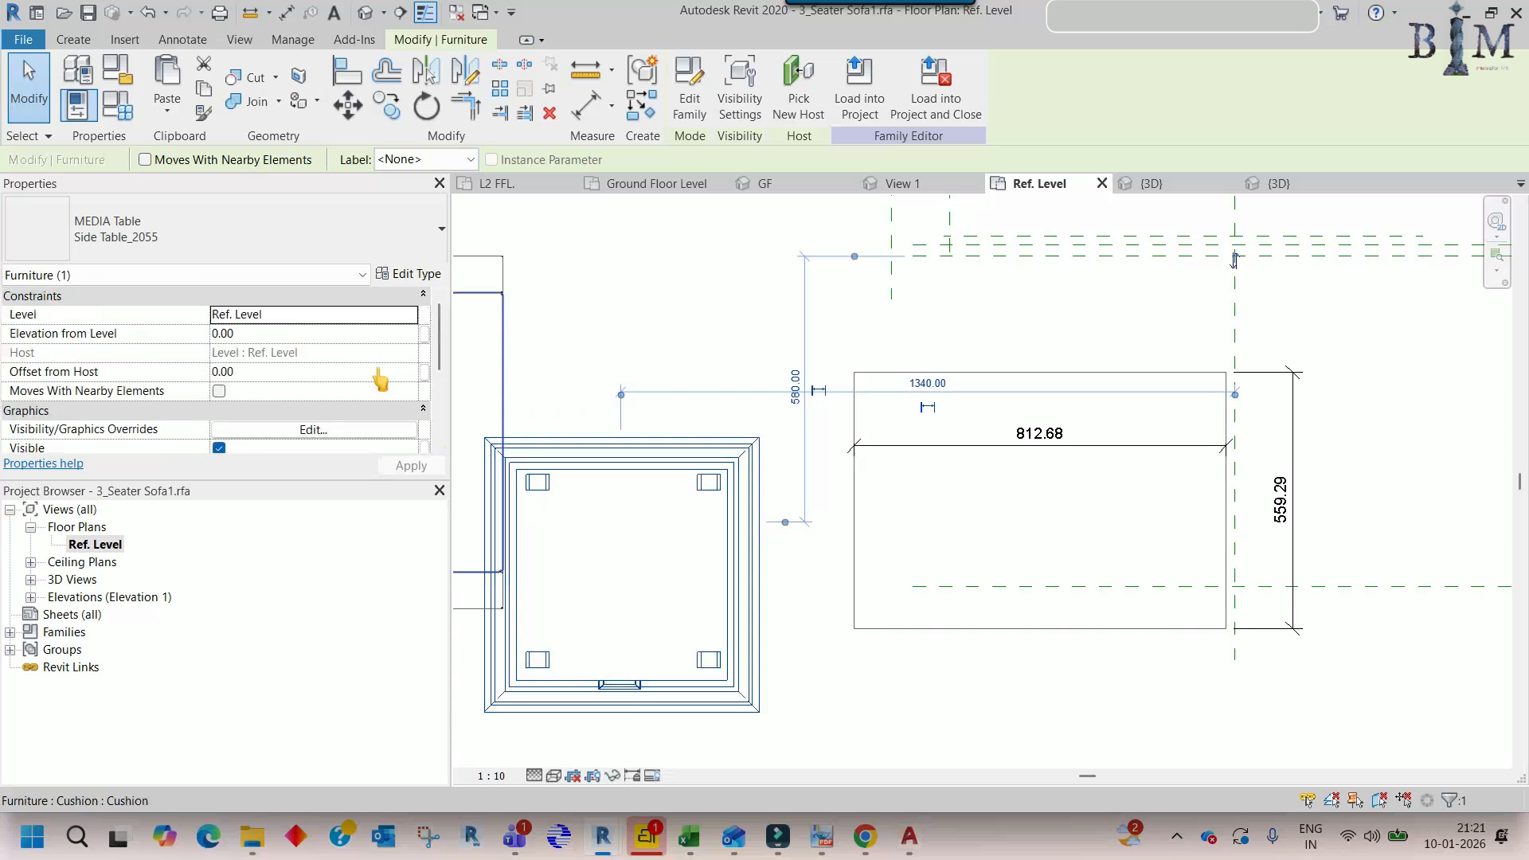
left_click(798, 481)
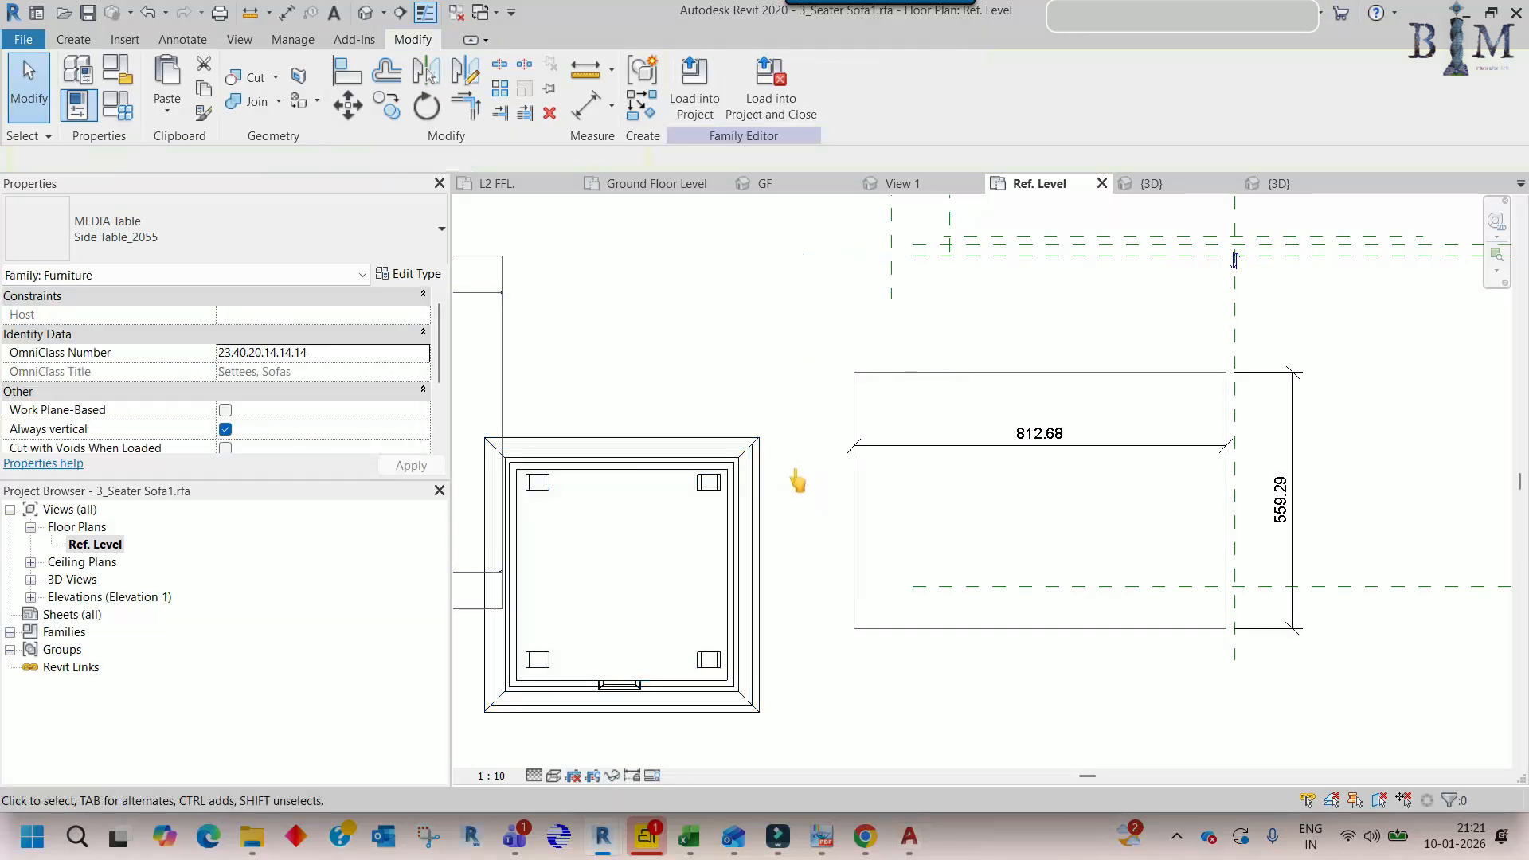
- Delete the placed MEDIA Table from the sofa family's plan
left_click(748, 478)
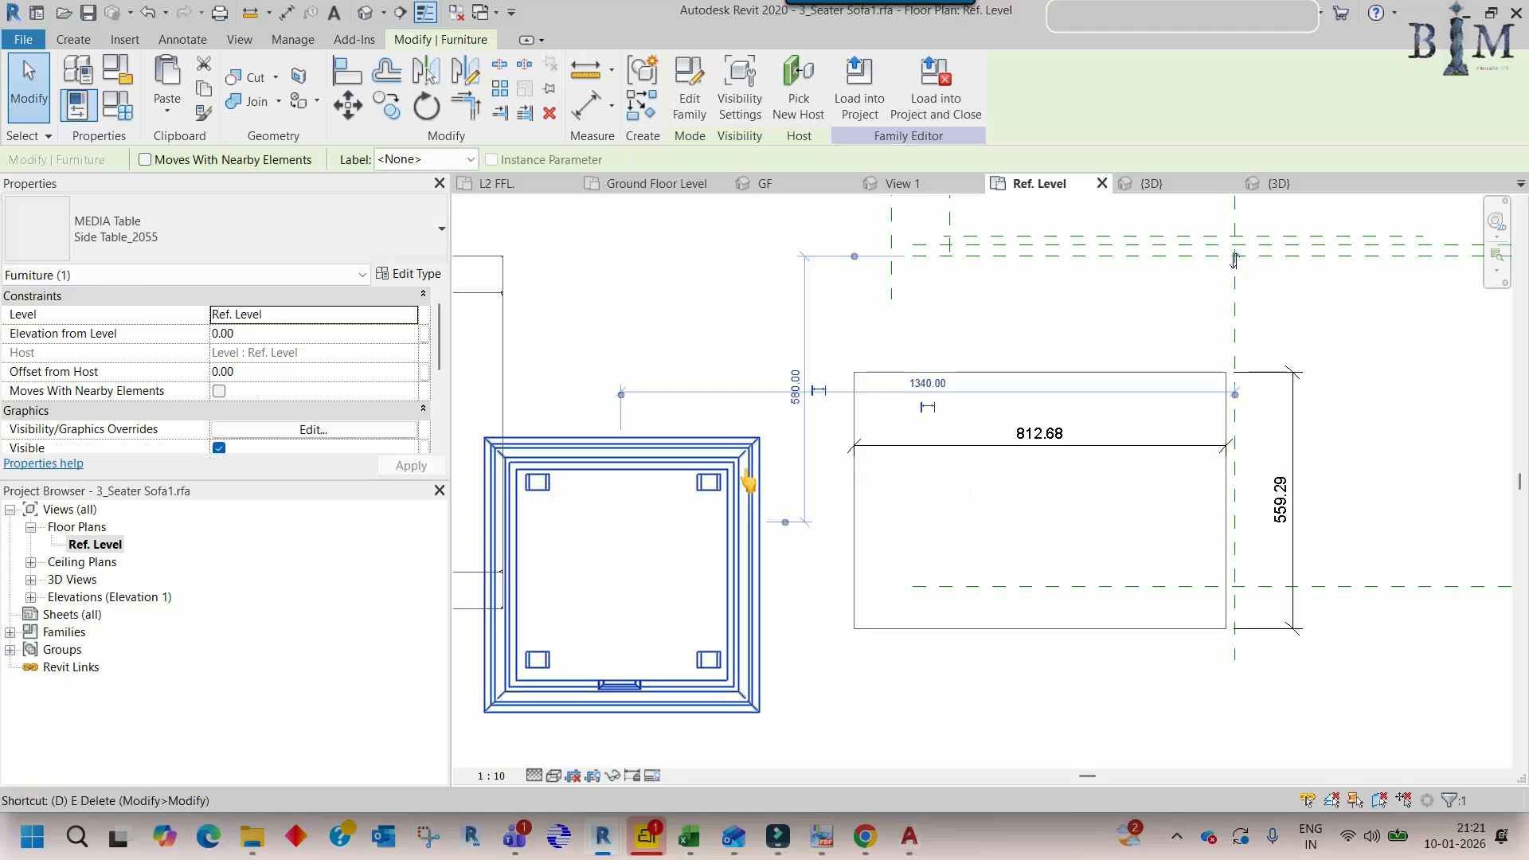
key("e")
scroll(796, 430, "down", 5)
middle_click_drag(813, 434, 816, 455)
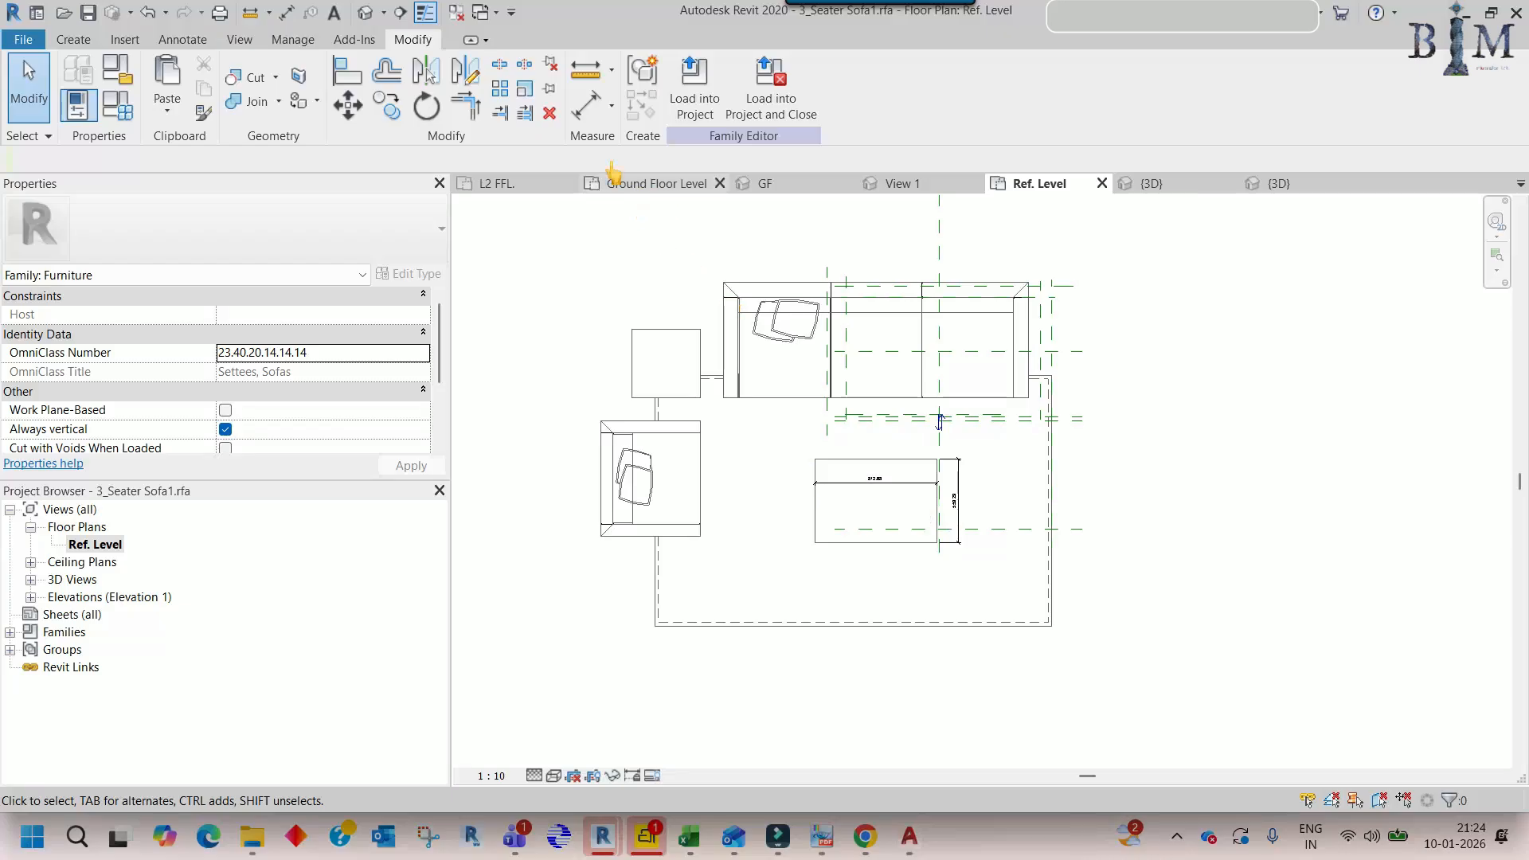
- Close the inactive views and open the Ground Floor Level plan of Home Architecture
left_click(457, 14)
left_click(615, 183)
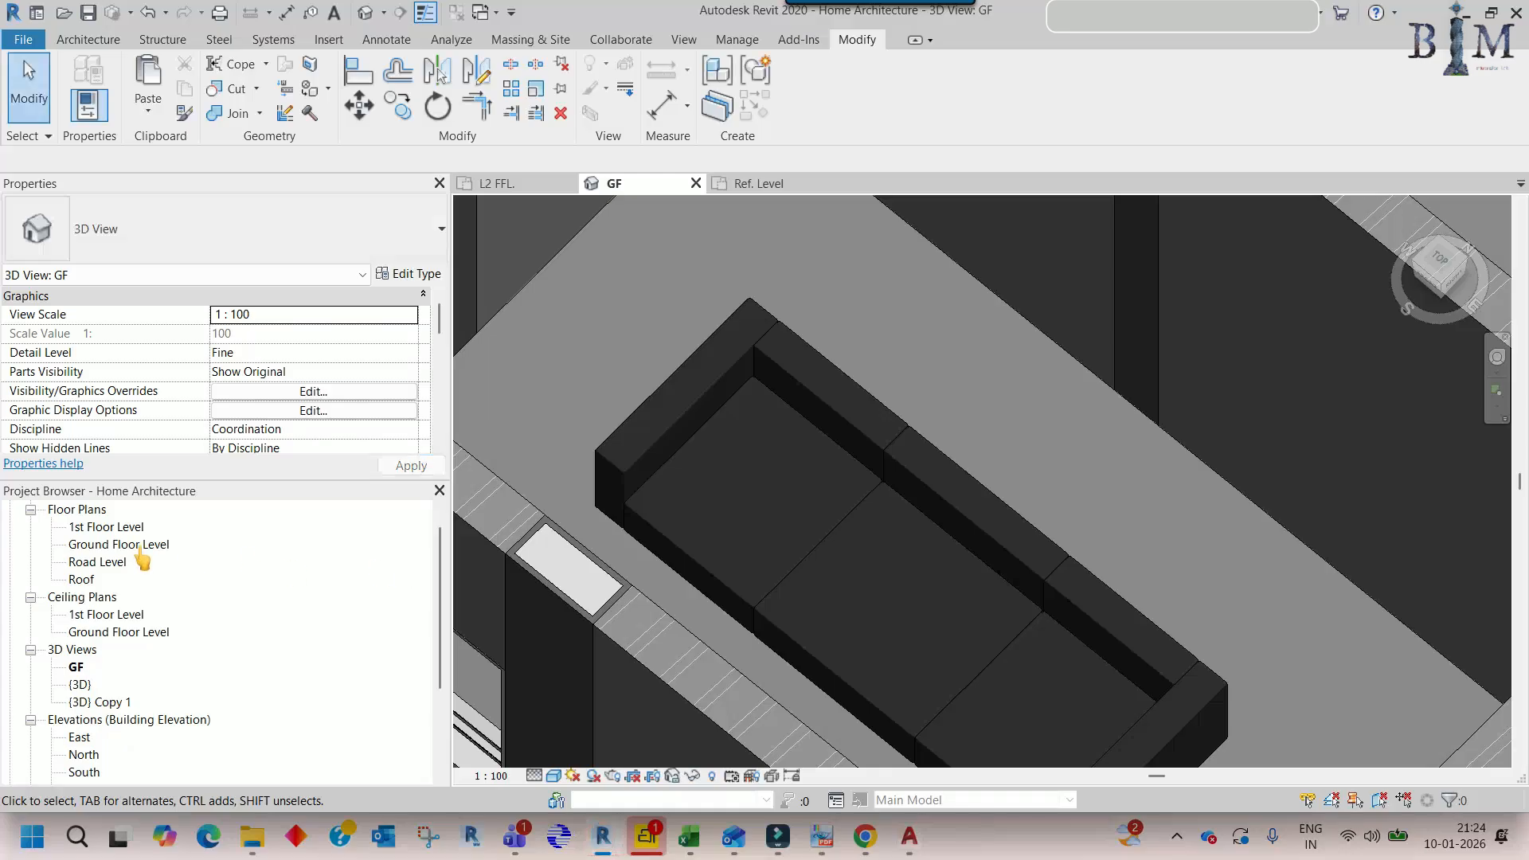
double_click(163, 544)
- Open the family of the bed in the uppermost bedroom of the ground floor plan for editing
scroll(924, 395, "up", 8)
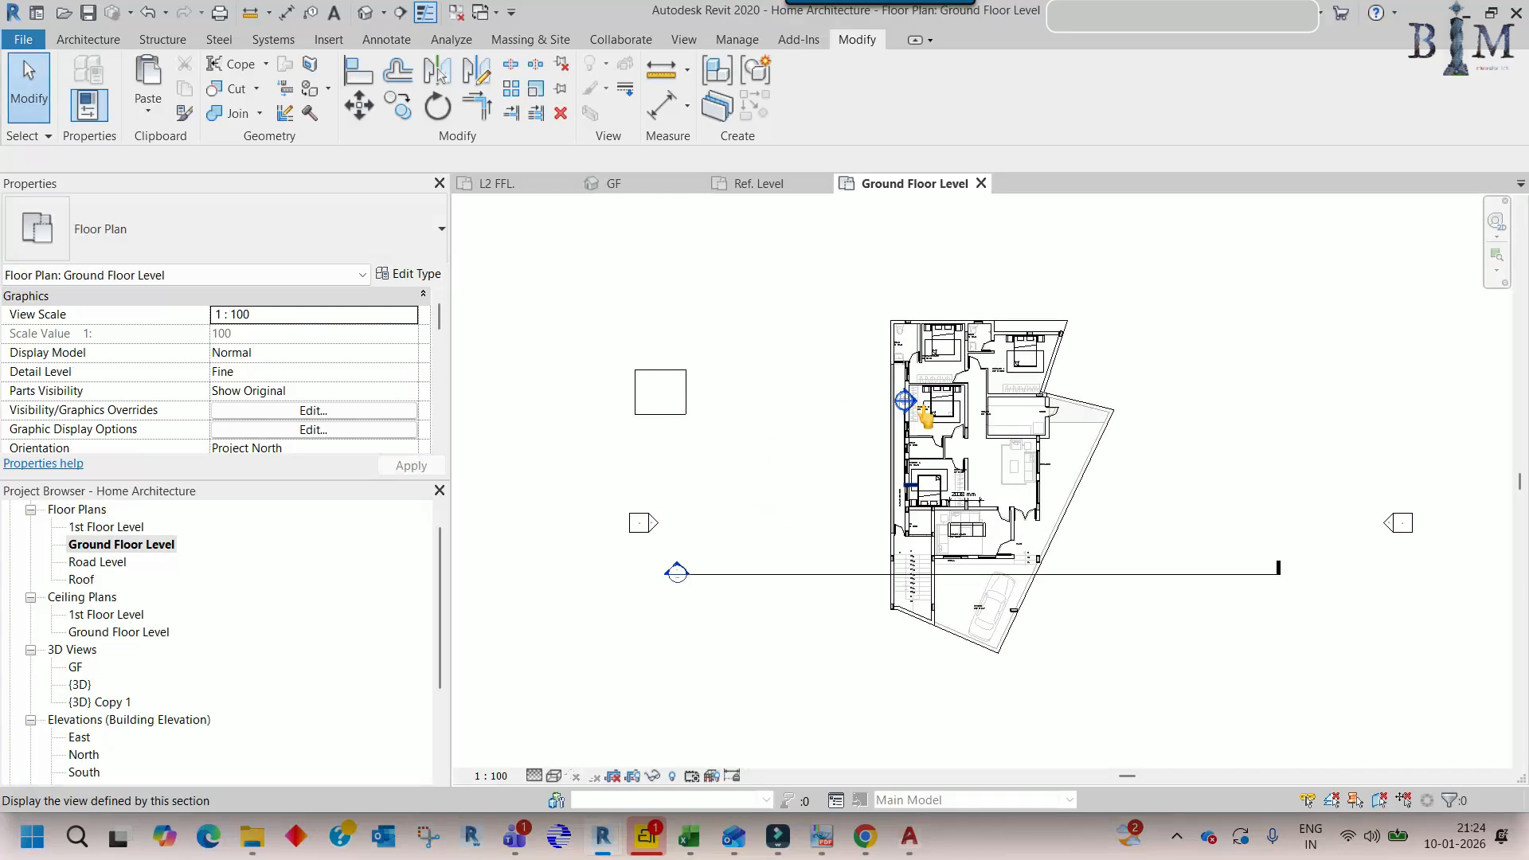
left_click(953, 360)
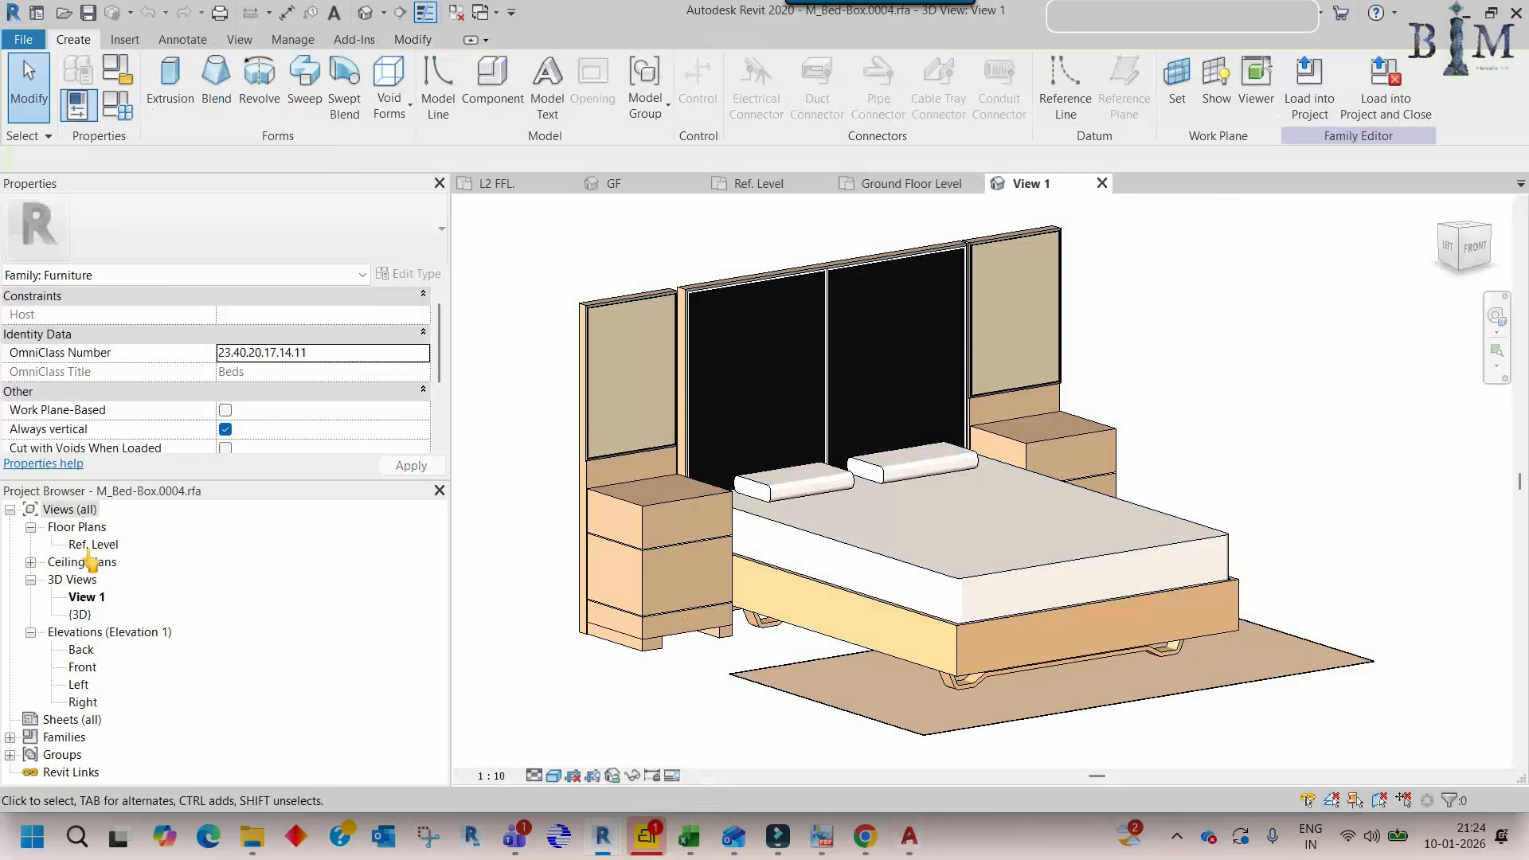
- Copy the rug extrusion from the bed family's Ref. Level plan into the sofa family's Ref. Level plan
double_click(91, 544)
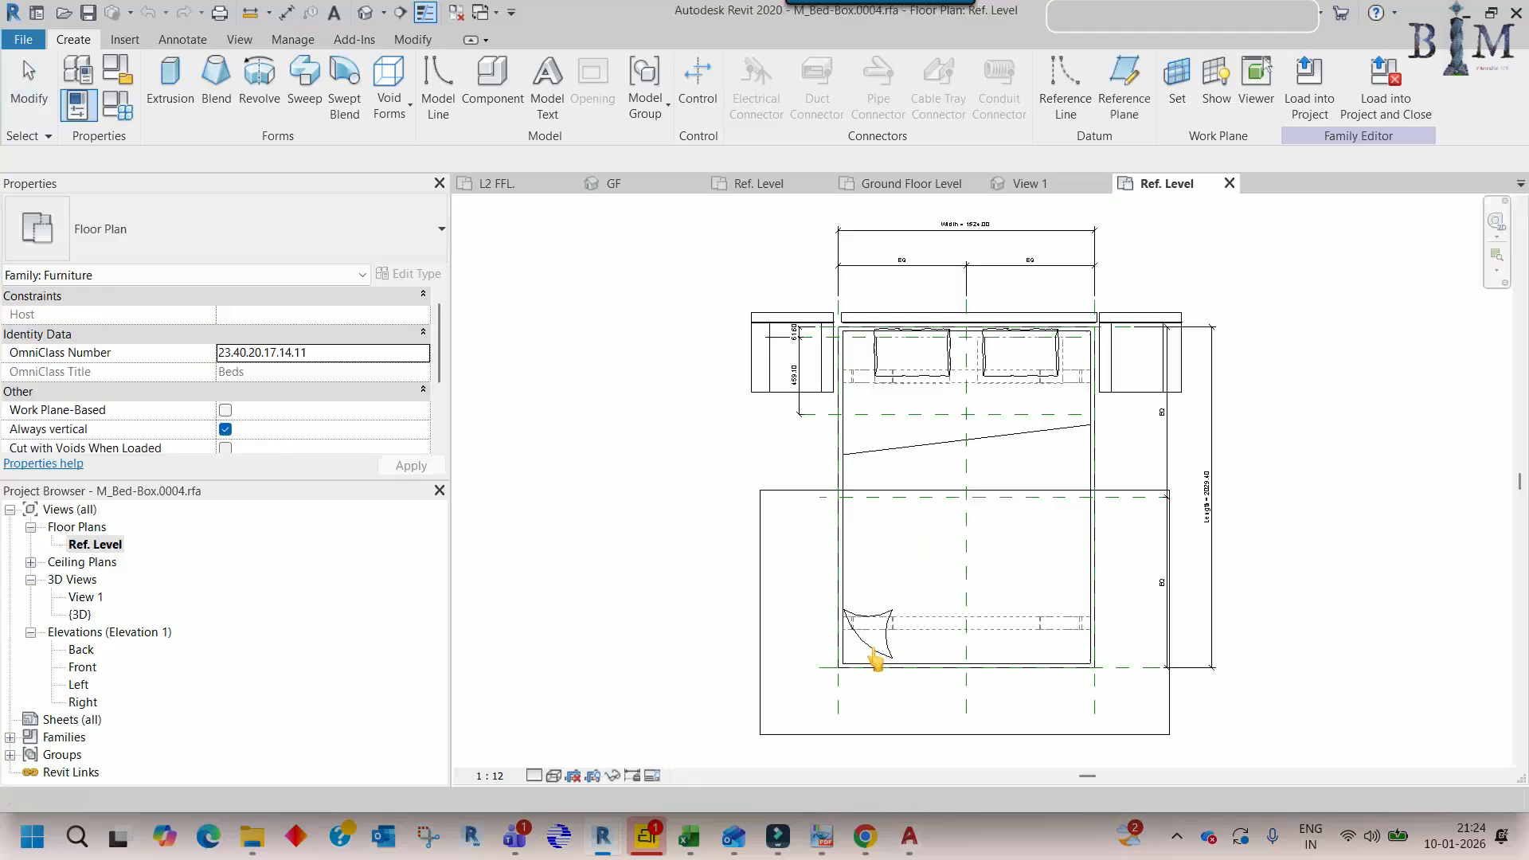
scroll(875, 659, "up", 4)
scroll(904, 642, "down", 7)
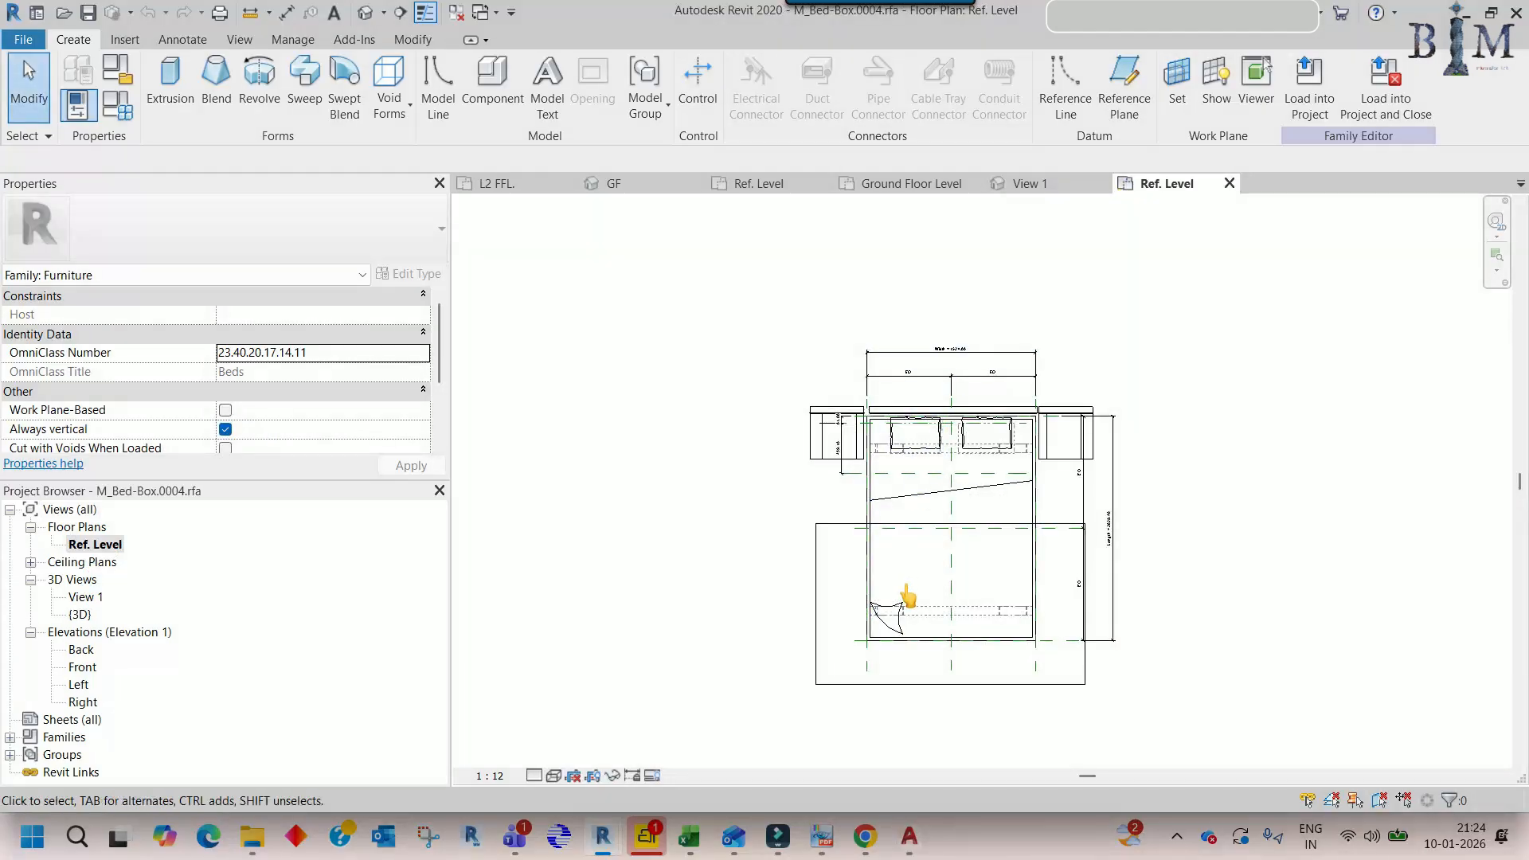
scroll(933, 676, "up", 1)
left_click(799, 675)
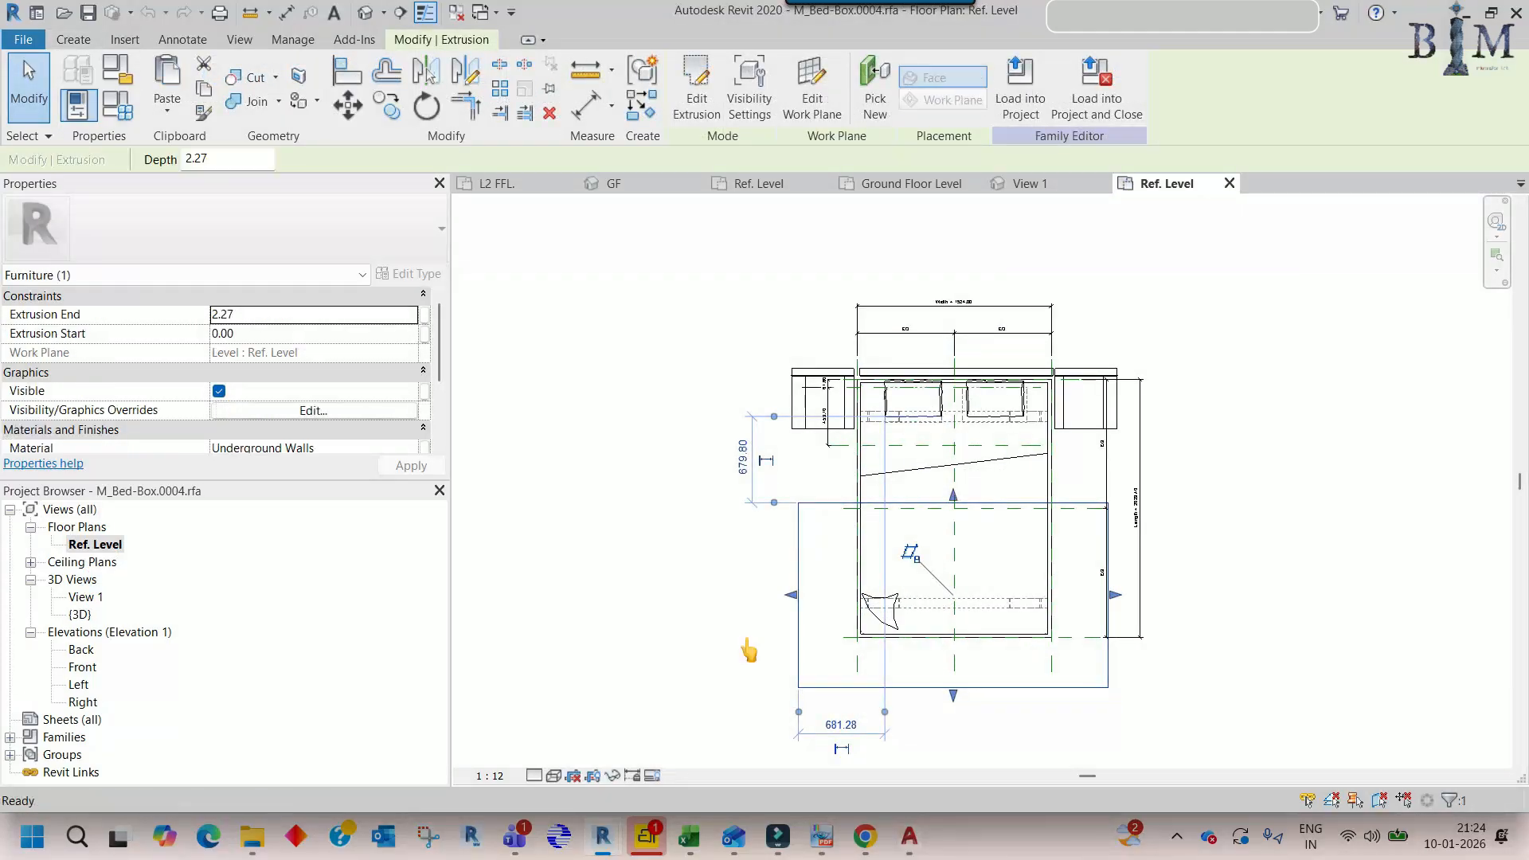
left_click(752, 183)
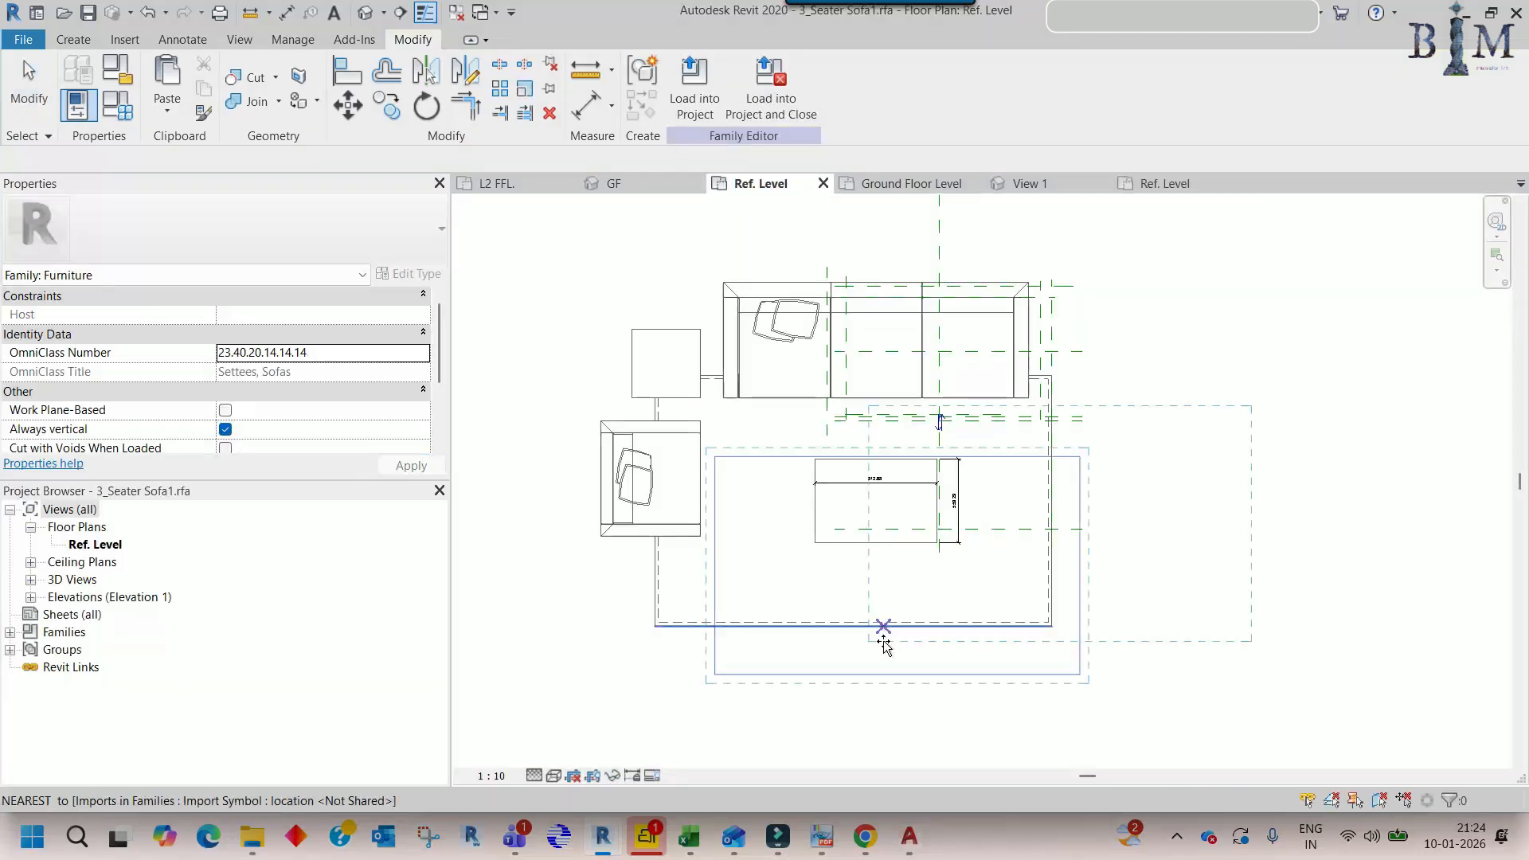
left_click(880, 617)
- Align all four edges of the pasted rug to the carpet outline of the imported CAD drawing
key("a")
key("l")
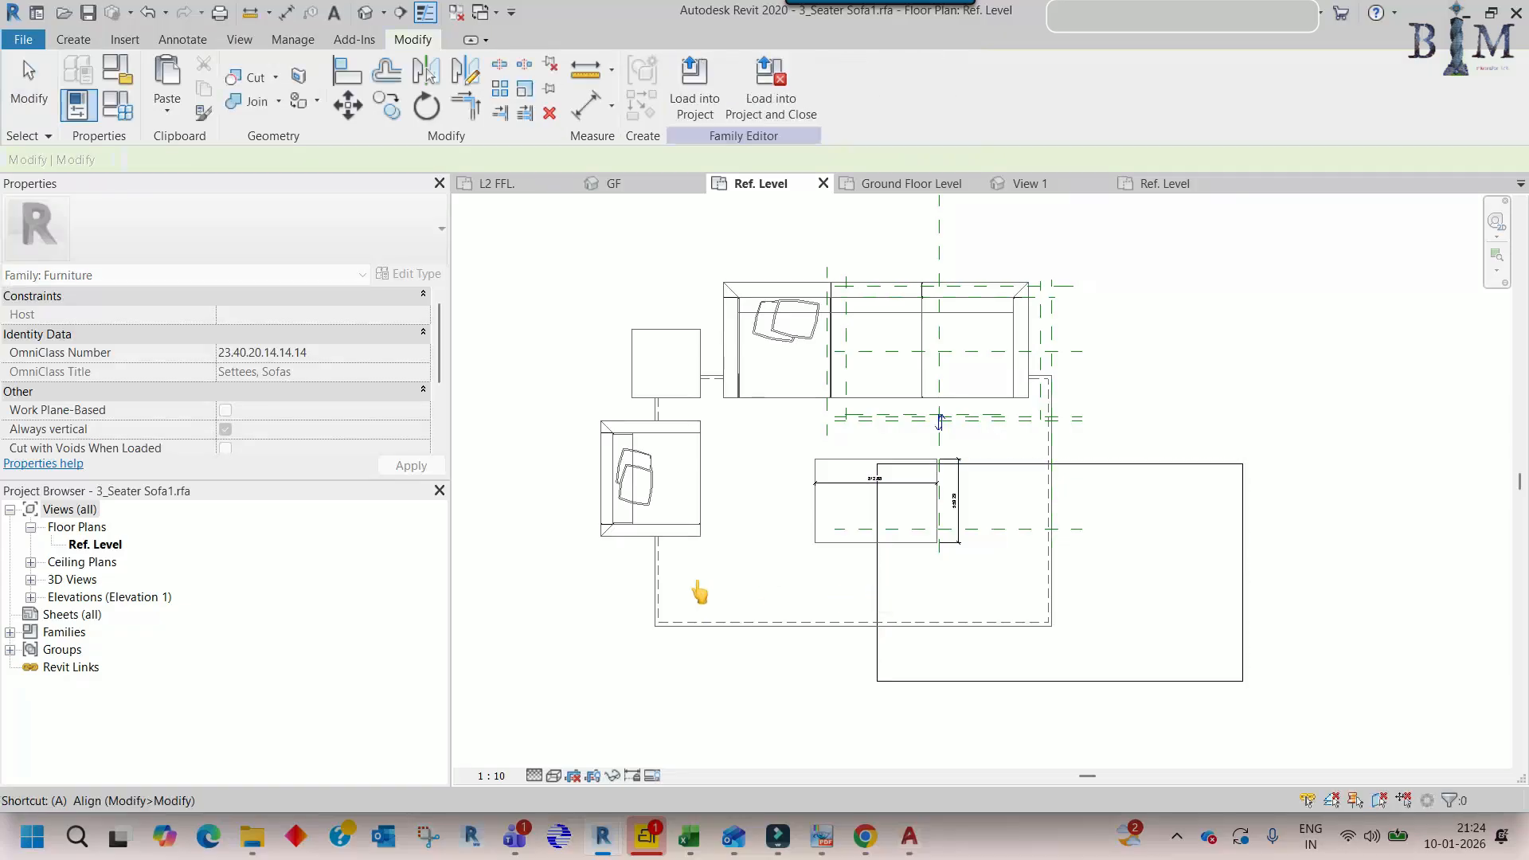
left_click(655, 581)
left_click(876, 584)
key("Escape")
key("Escape")
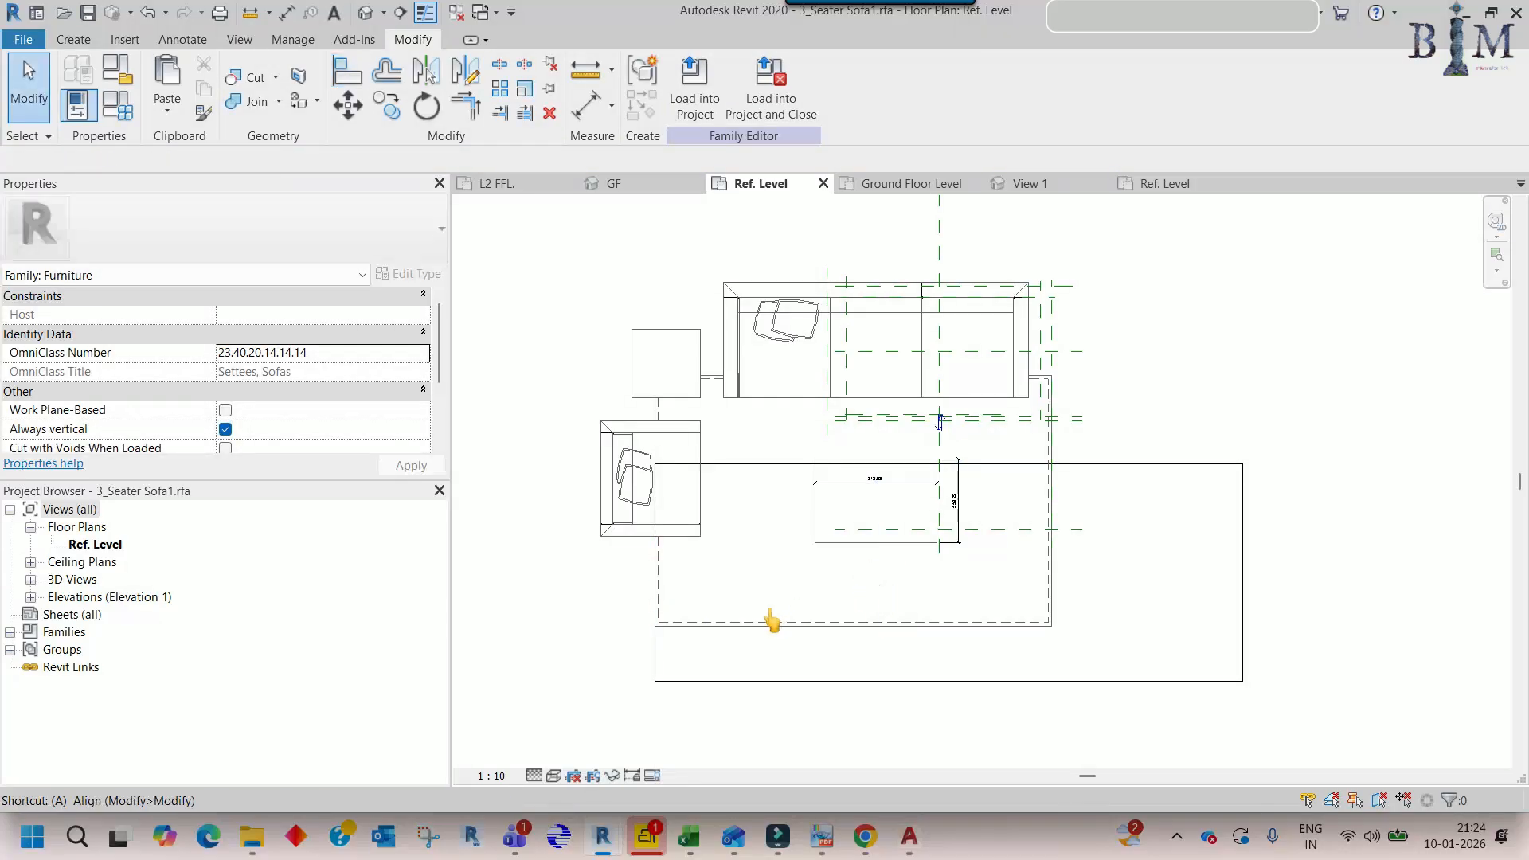
left_click(742, 464)
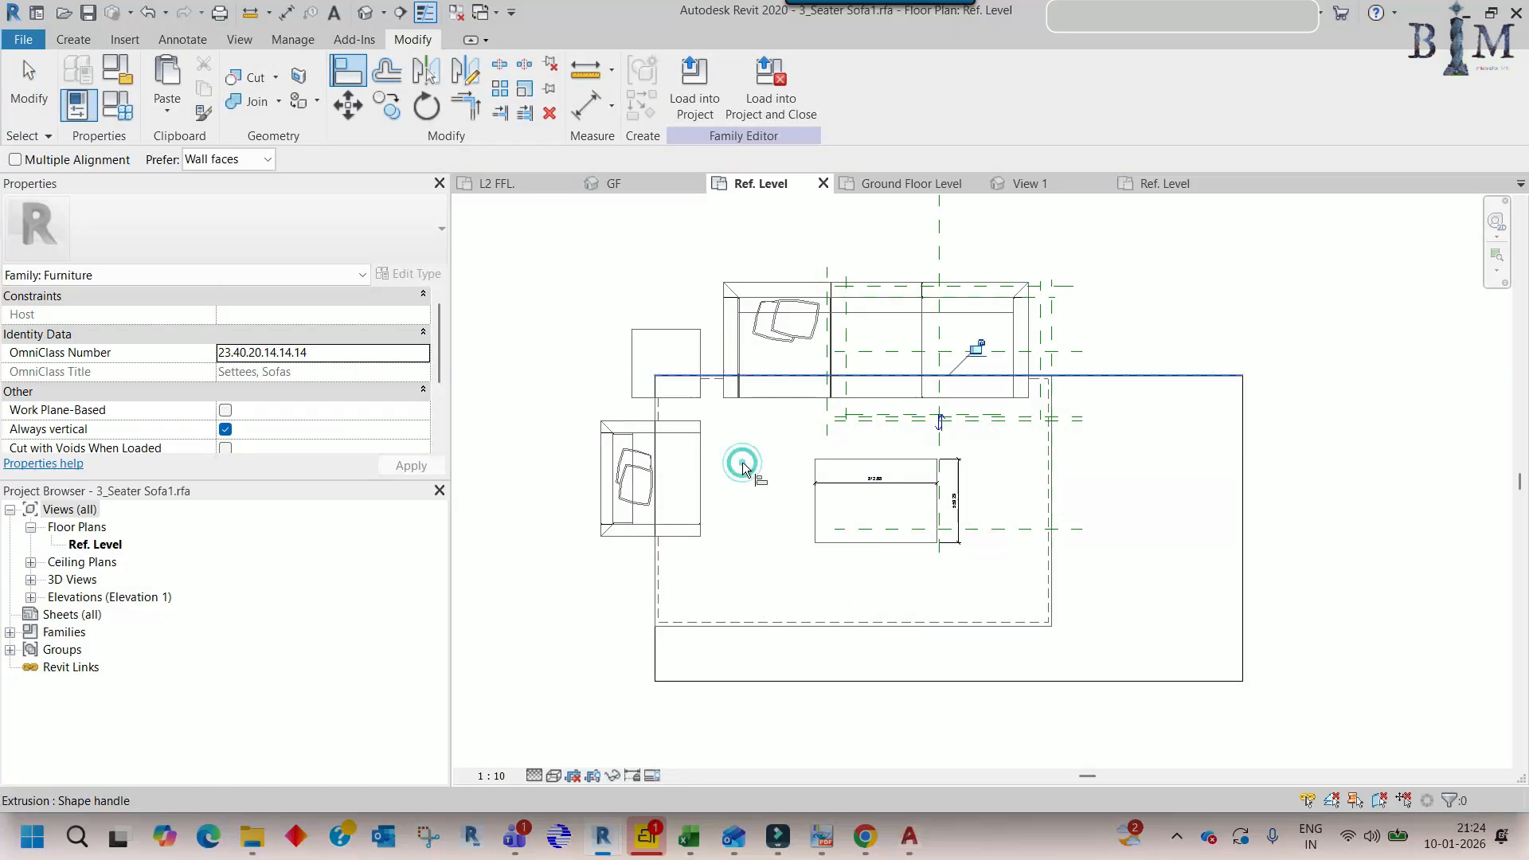
left_click(1053, 451)
left_click(1243, 455)
left_click(939, 627)
left_click(895, 681)
key("Escape")
key("Escape")
- Check the resized rug in 3D and open the sofa family's Back elevation
left_click(365, 14)
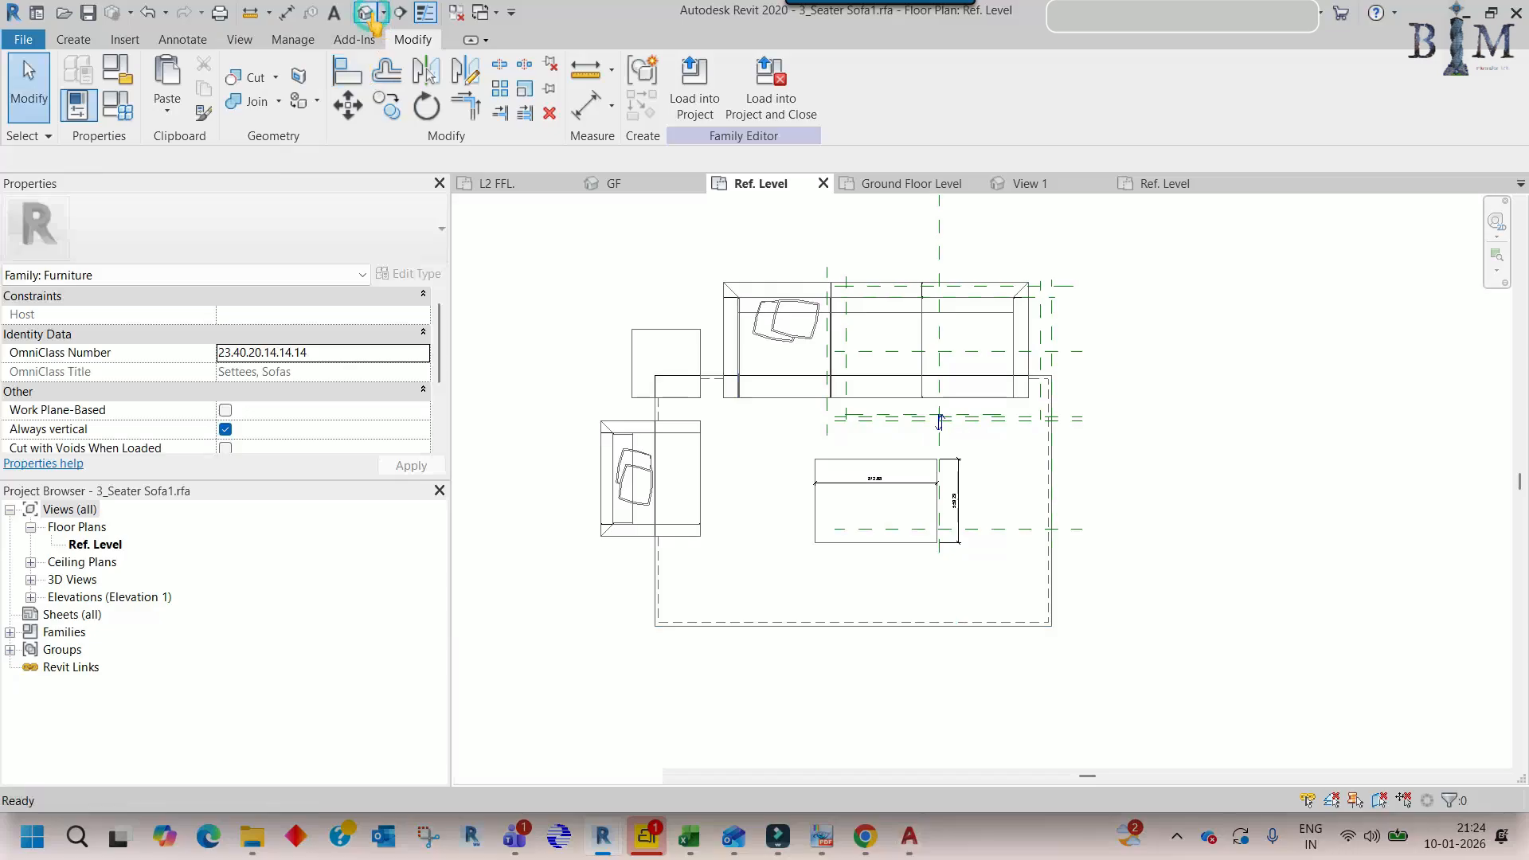
middle_click_drag(991, 537, 1013, 593, "shift")
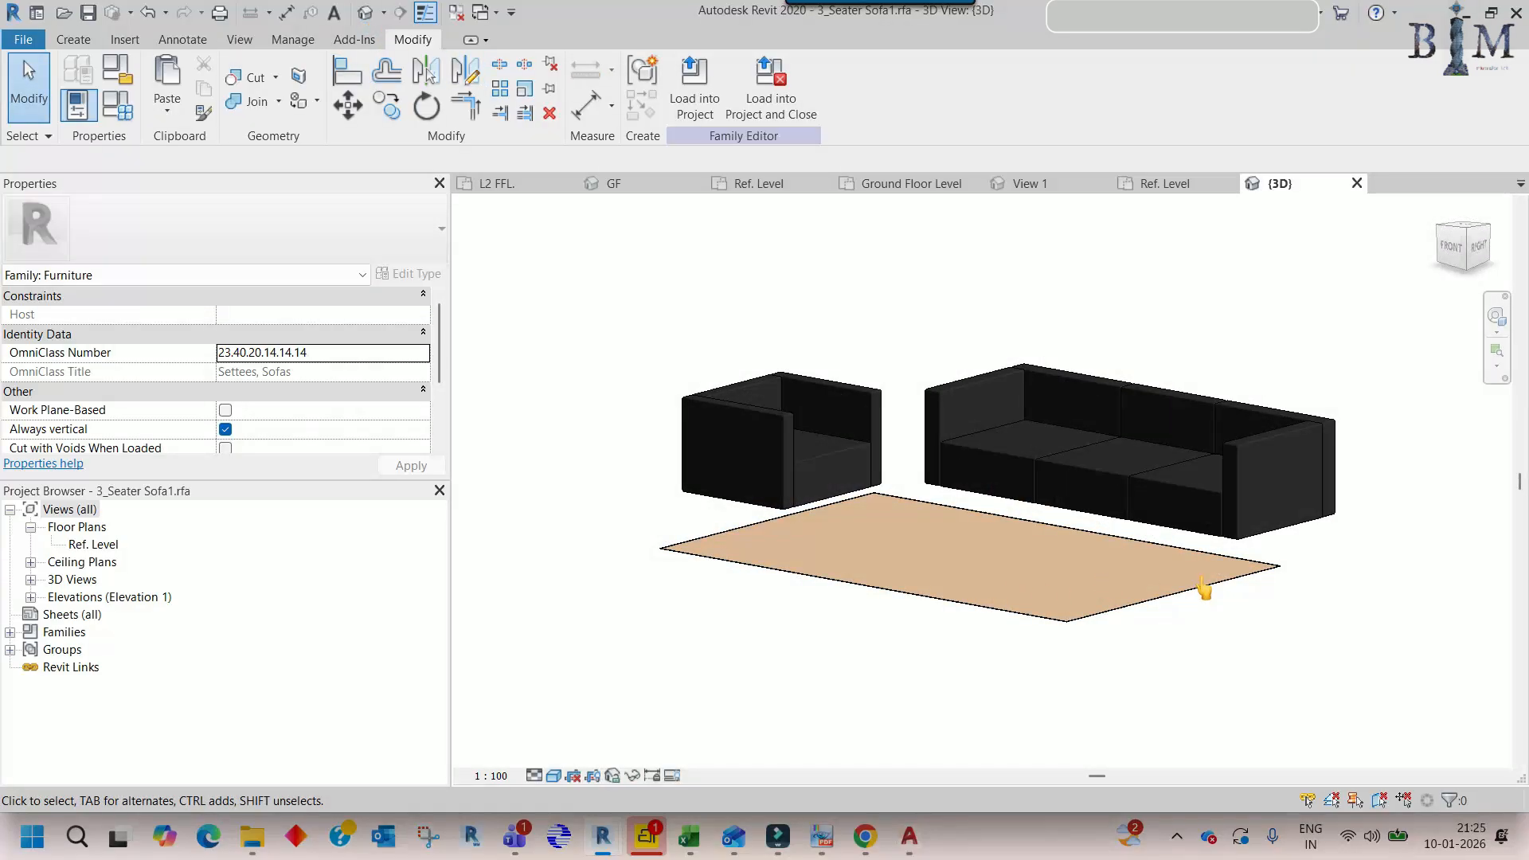
double_click(93, 544)
left_click(31, 597)
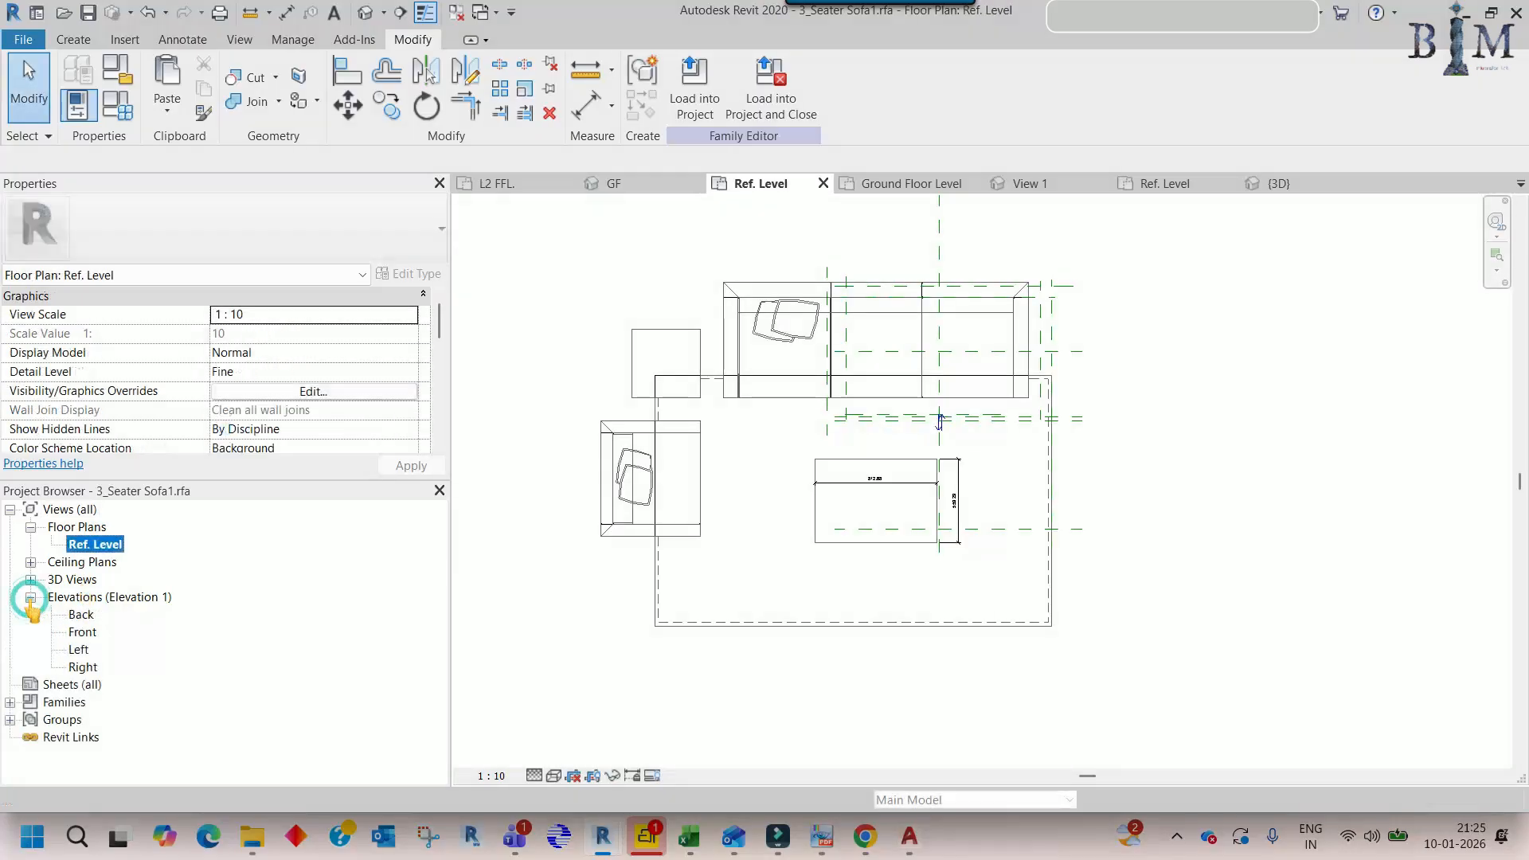
left_click(80, 615)
double_click(81, 617)
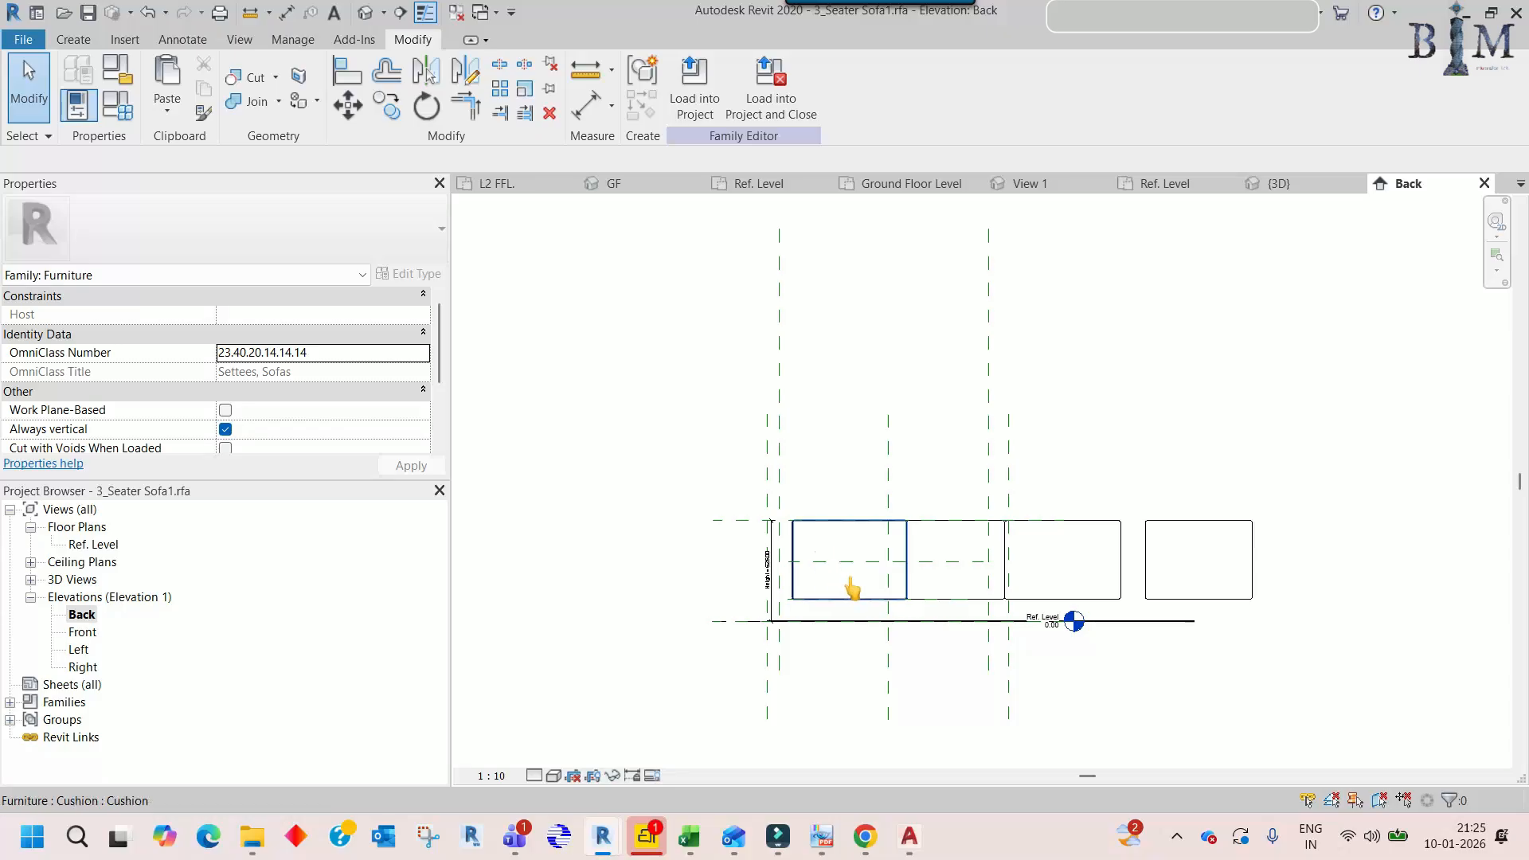
left_click_drag(1044, 580, 1280, 621)
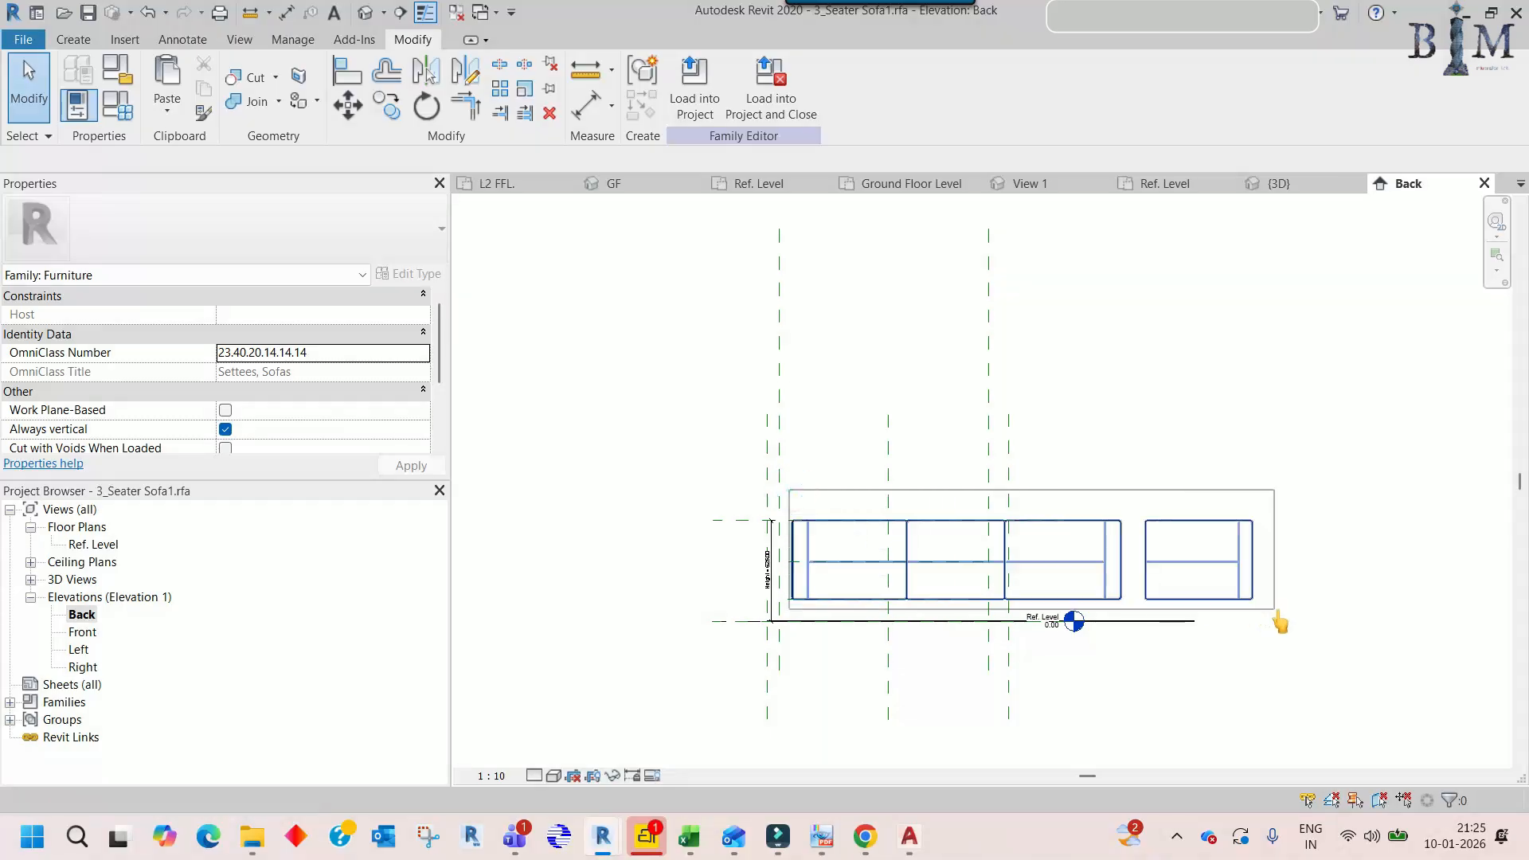
left_click(873, 623)
scroll(915, 632, "up", 3)
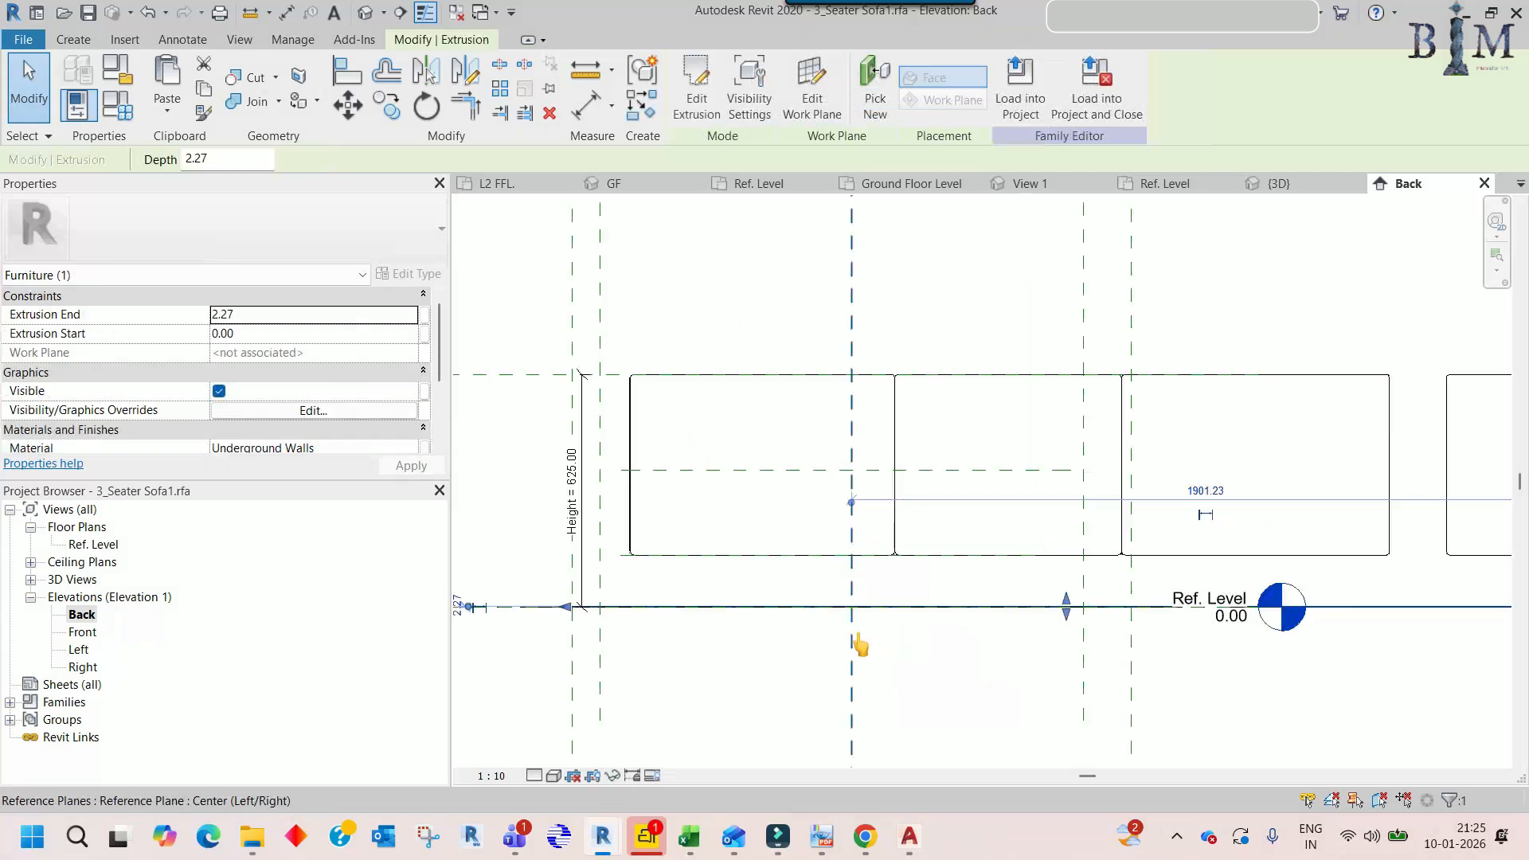
scroll(730, 548, "down", 3)
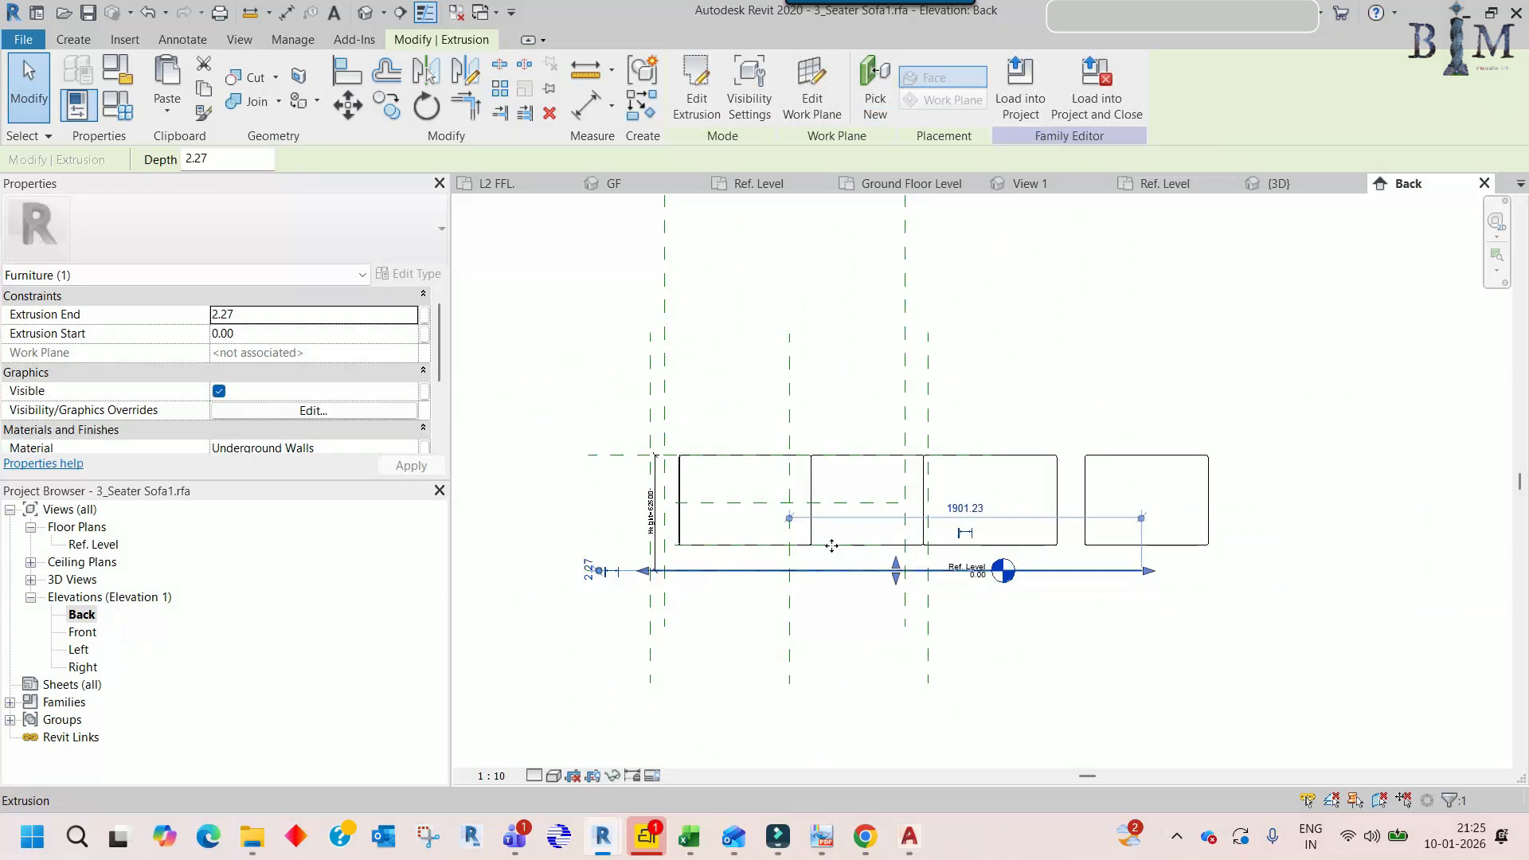
left_click(355, 104)
scroll(755, 572, "up", 4)
scroll(755, 571, "down", 3)
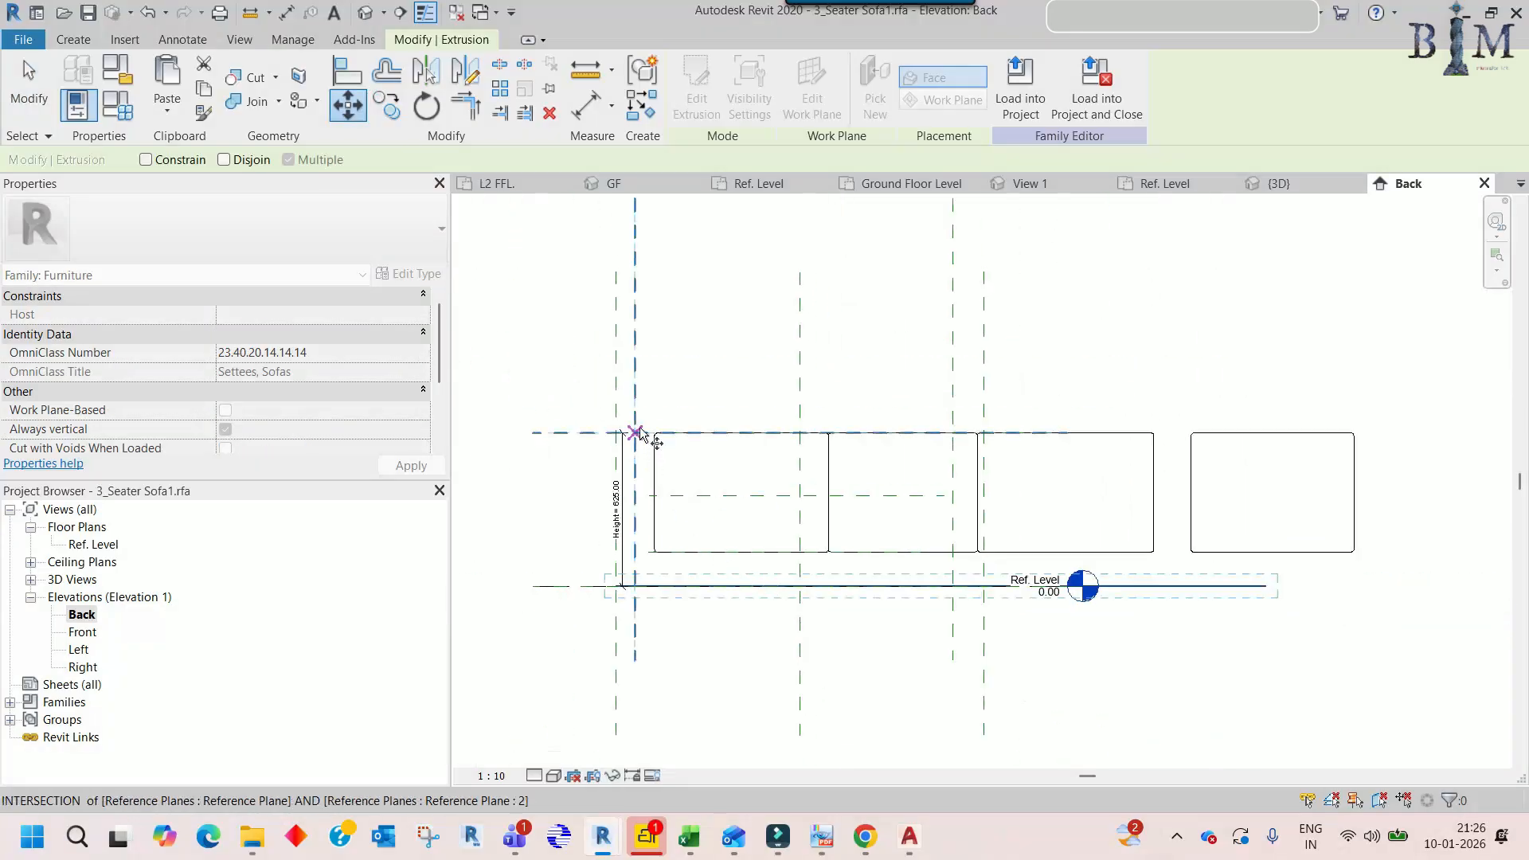
key("Escape")
key("Escape")
- Move the sofa and armchair down about 137 mm onto the rug in the Back elevation
left_click_drag(581, 392, 1421, 577)
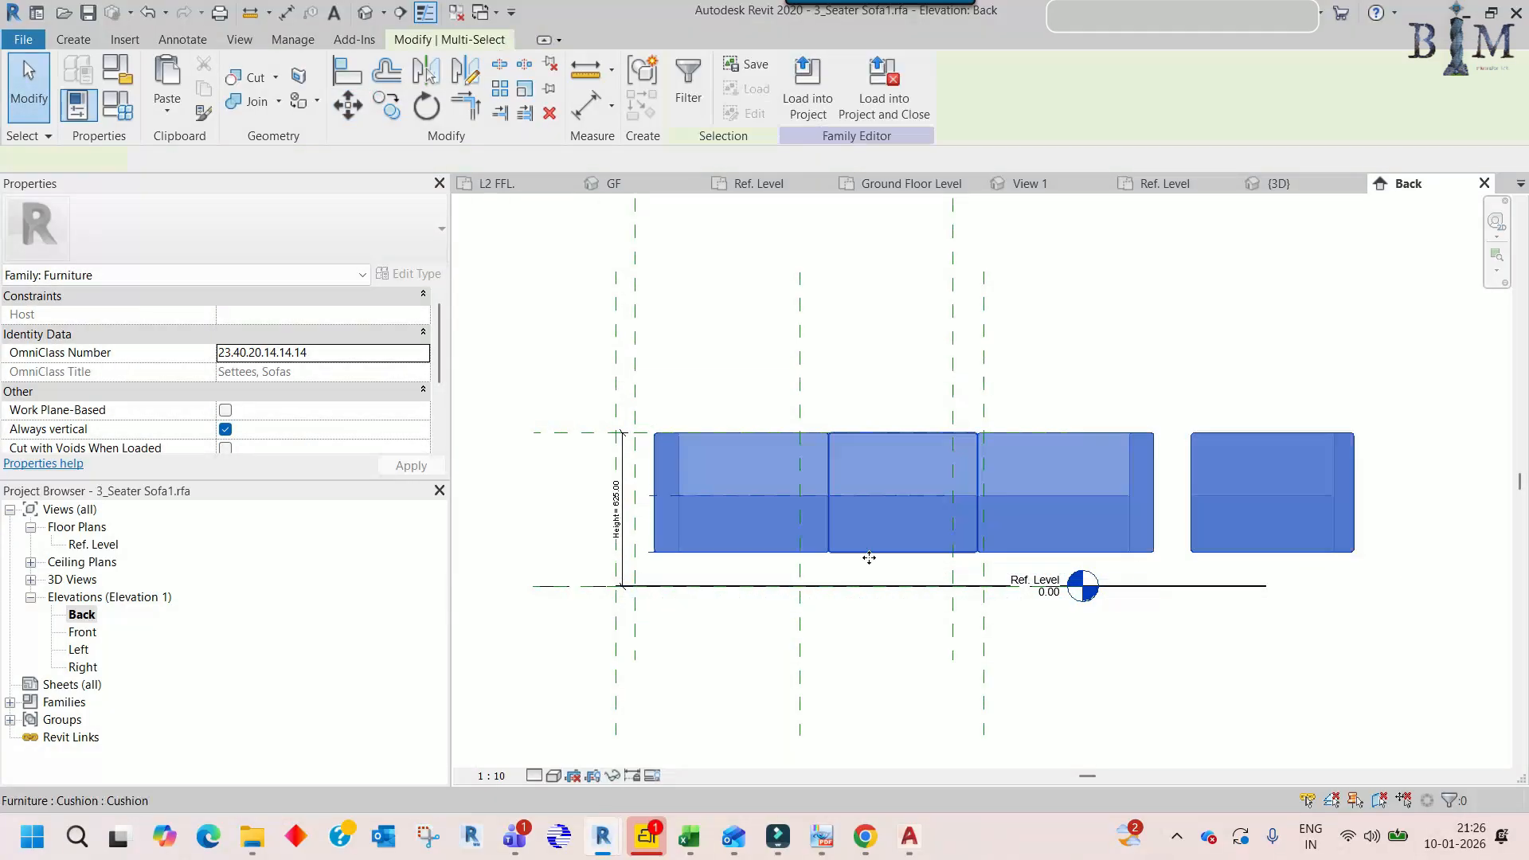
left_click(359, 115)
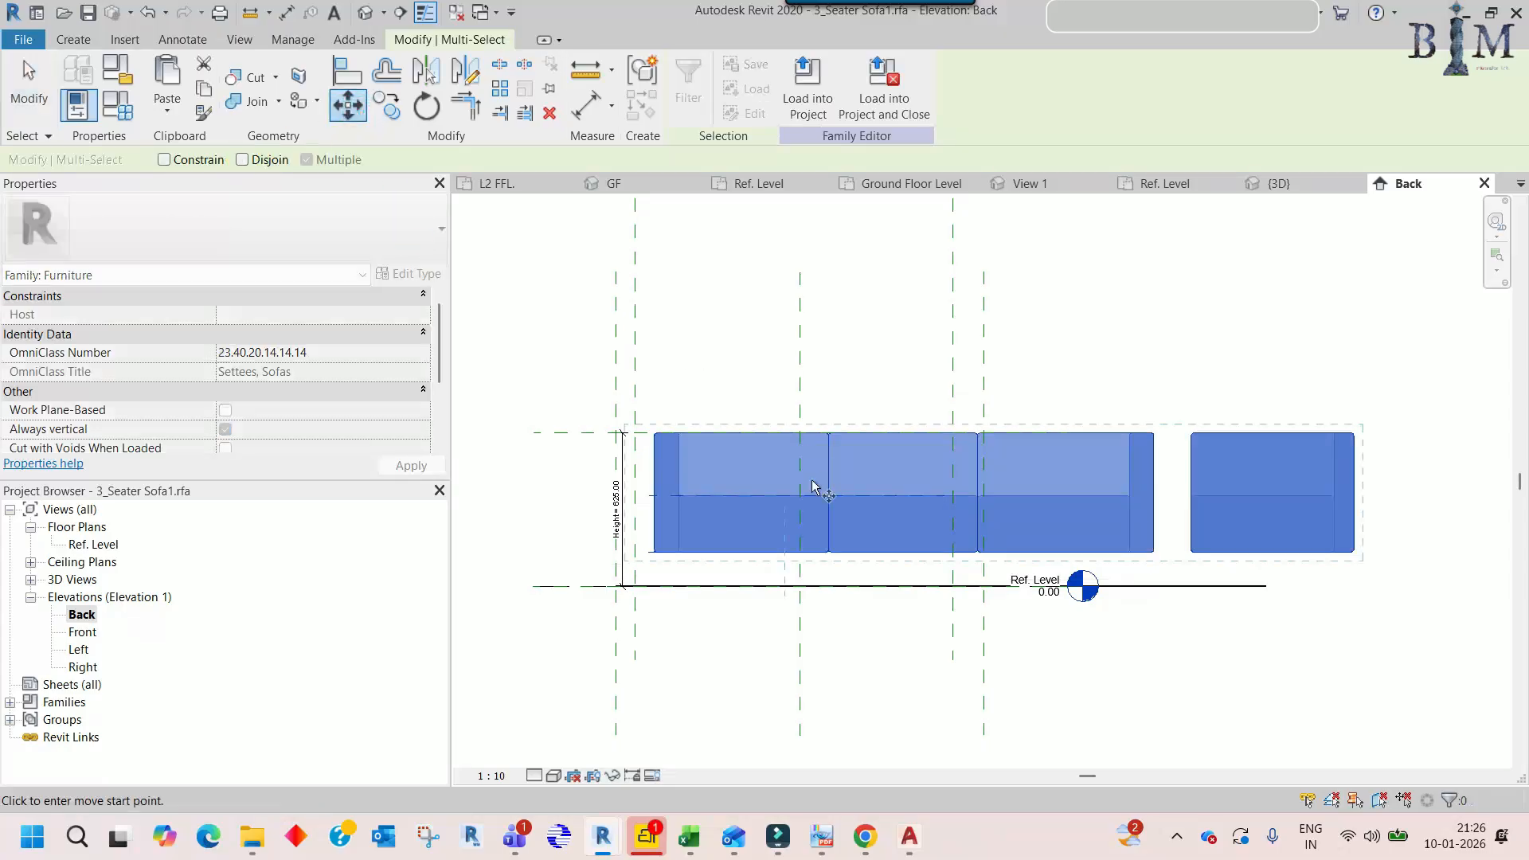
left_click(703, 551)
scroll(703, 552, "up", 5)
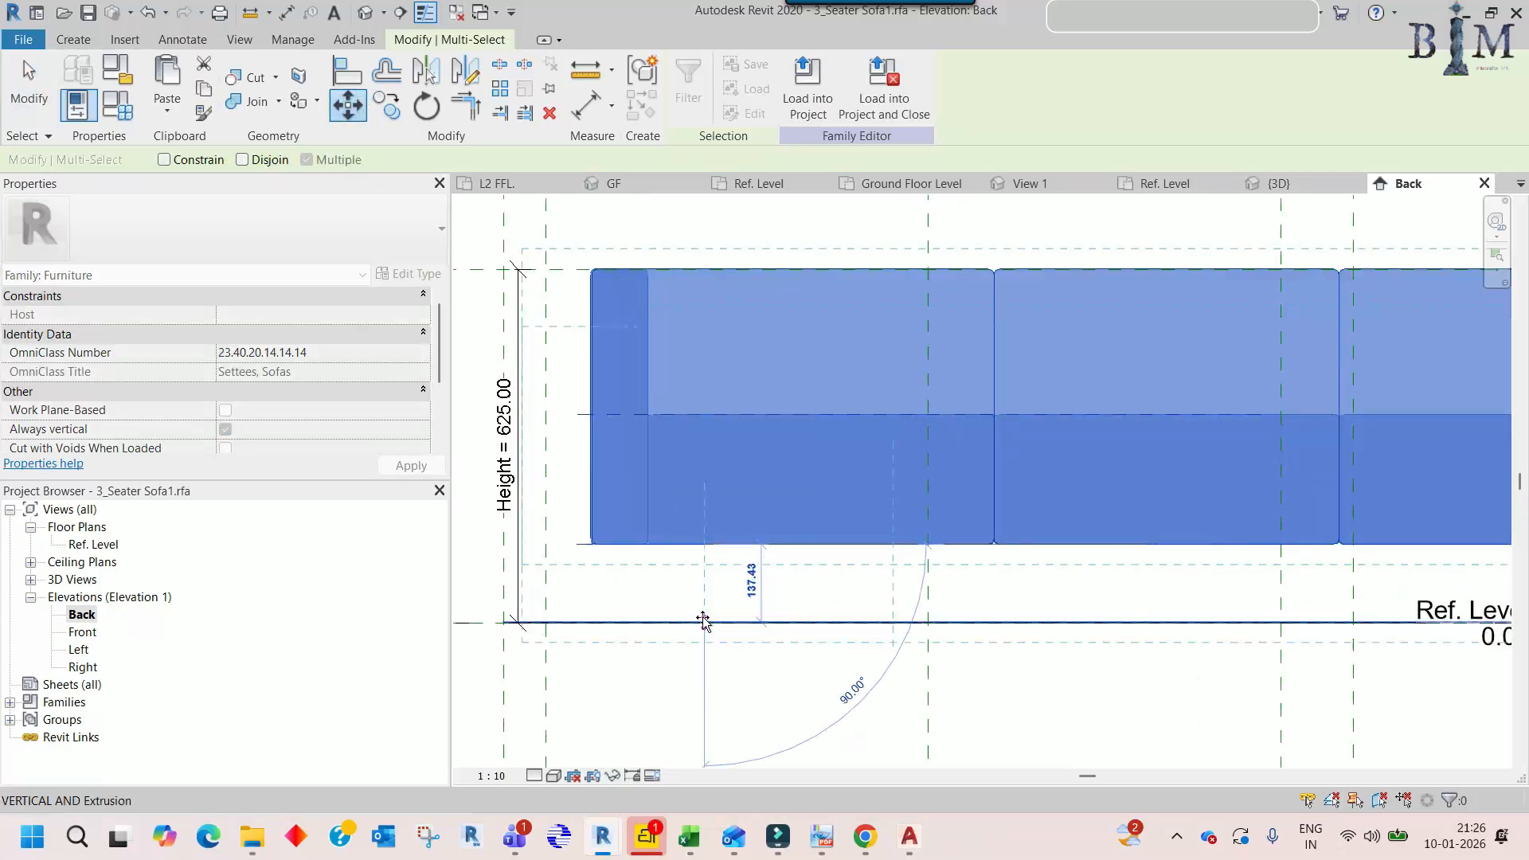
left_click(703, 620)
scroll(733, 512, "down", 3)
key("Escape")
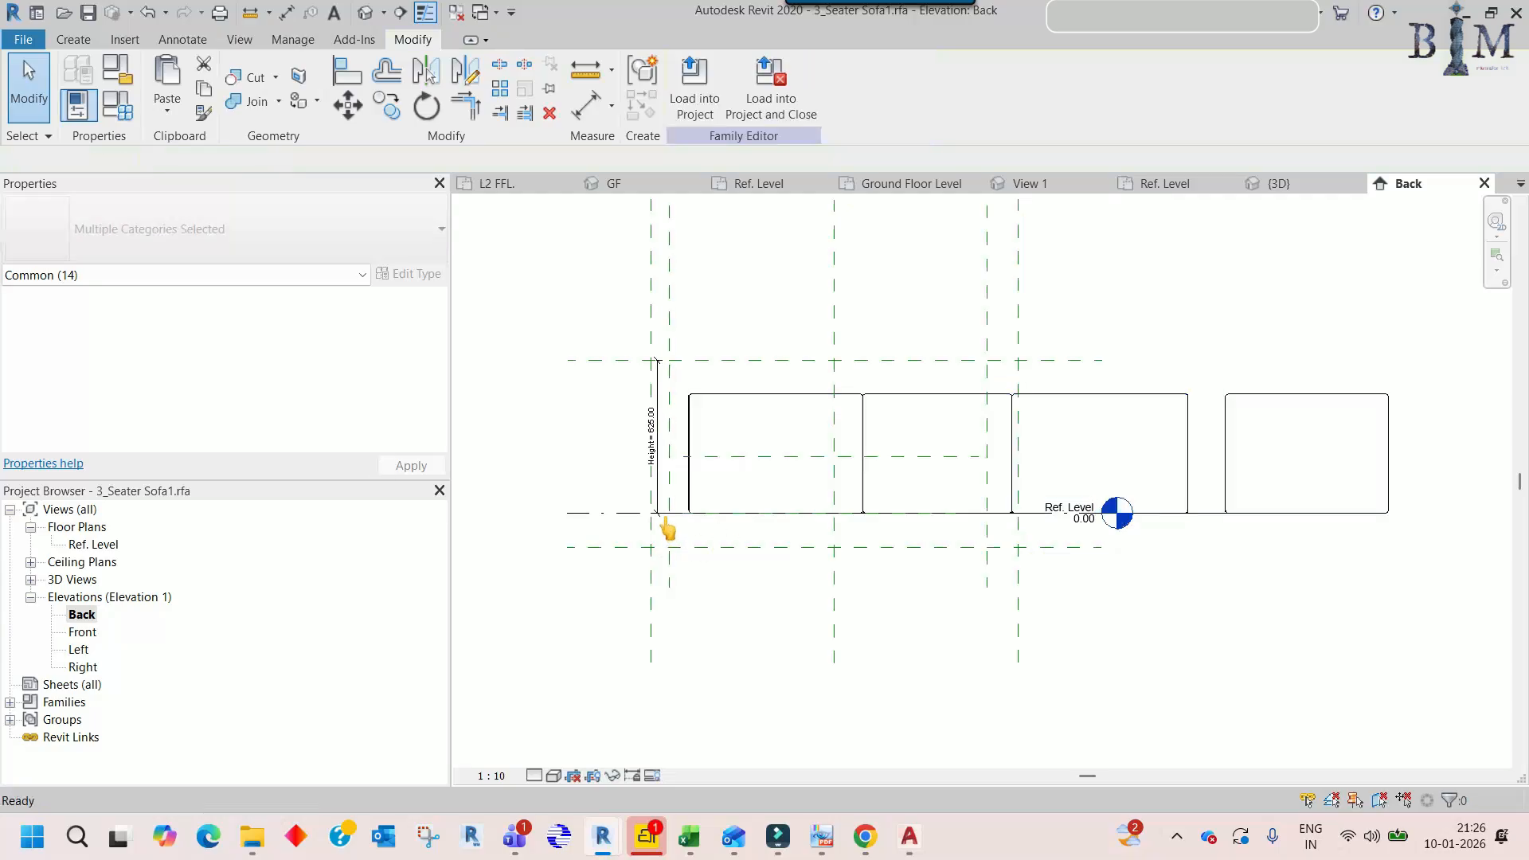
- Inspect the rug's contact with the sofa and armchair in the Back elevation, the 3D view and the plan
left_click(677, 514)
scroll(721, 510, "up", 3)
scroll(721, 508, "down", 1)
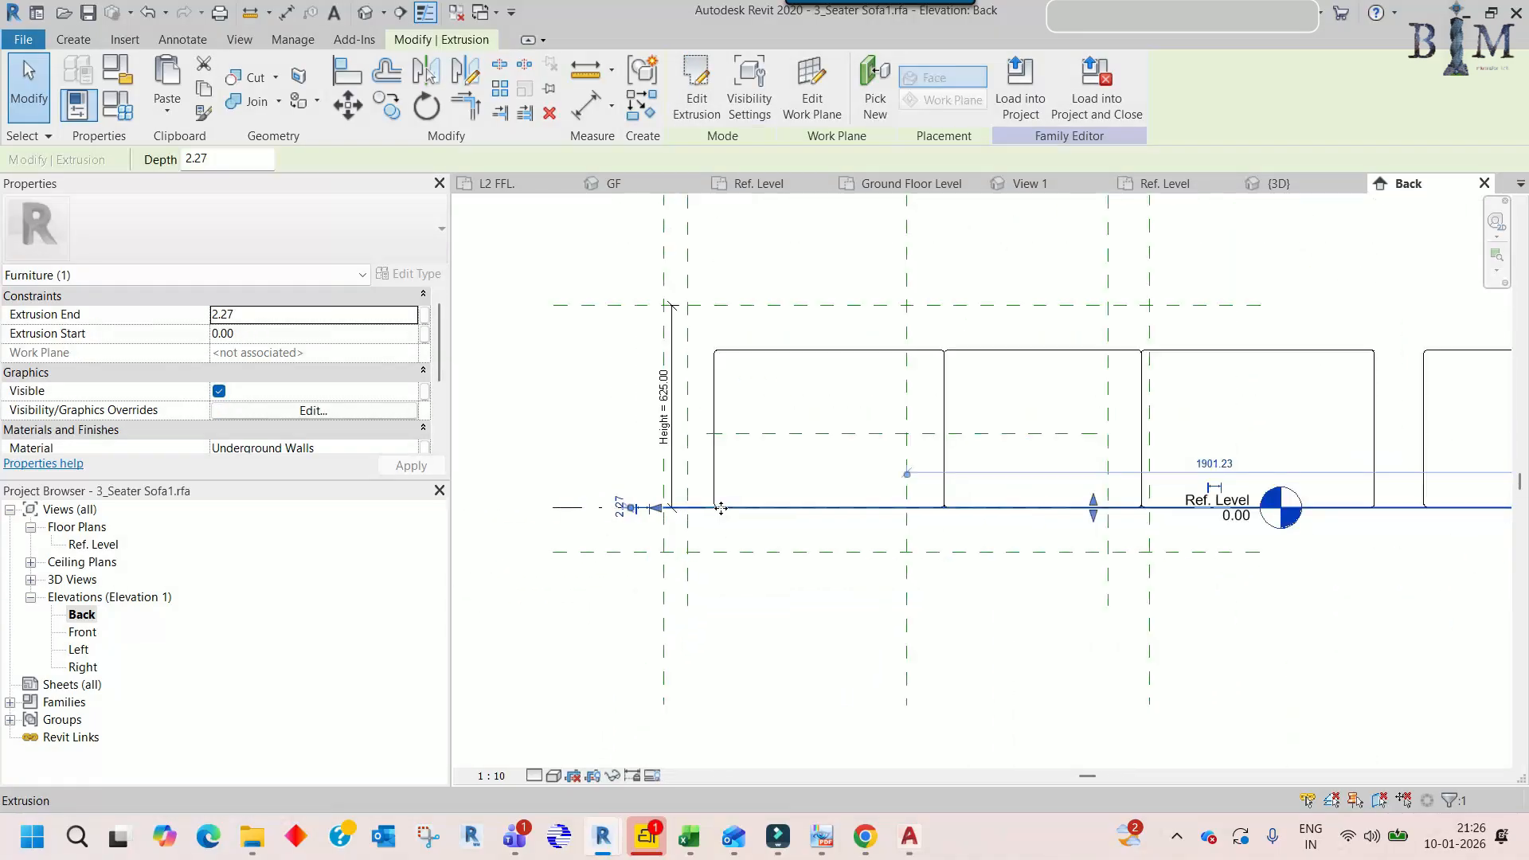
scroll(720, 508, "down", 2)
key("Escape")
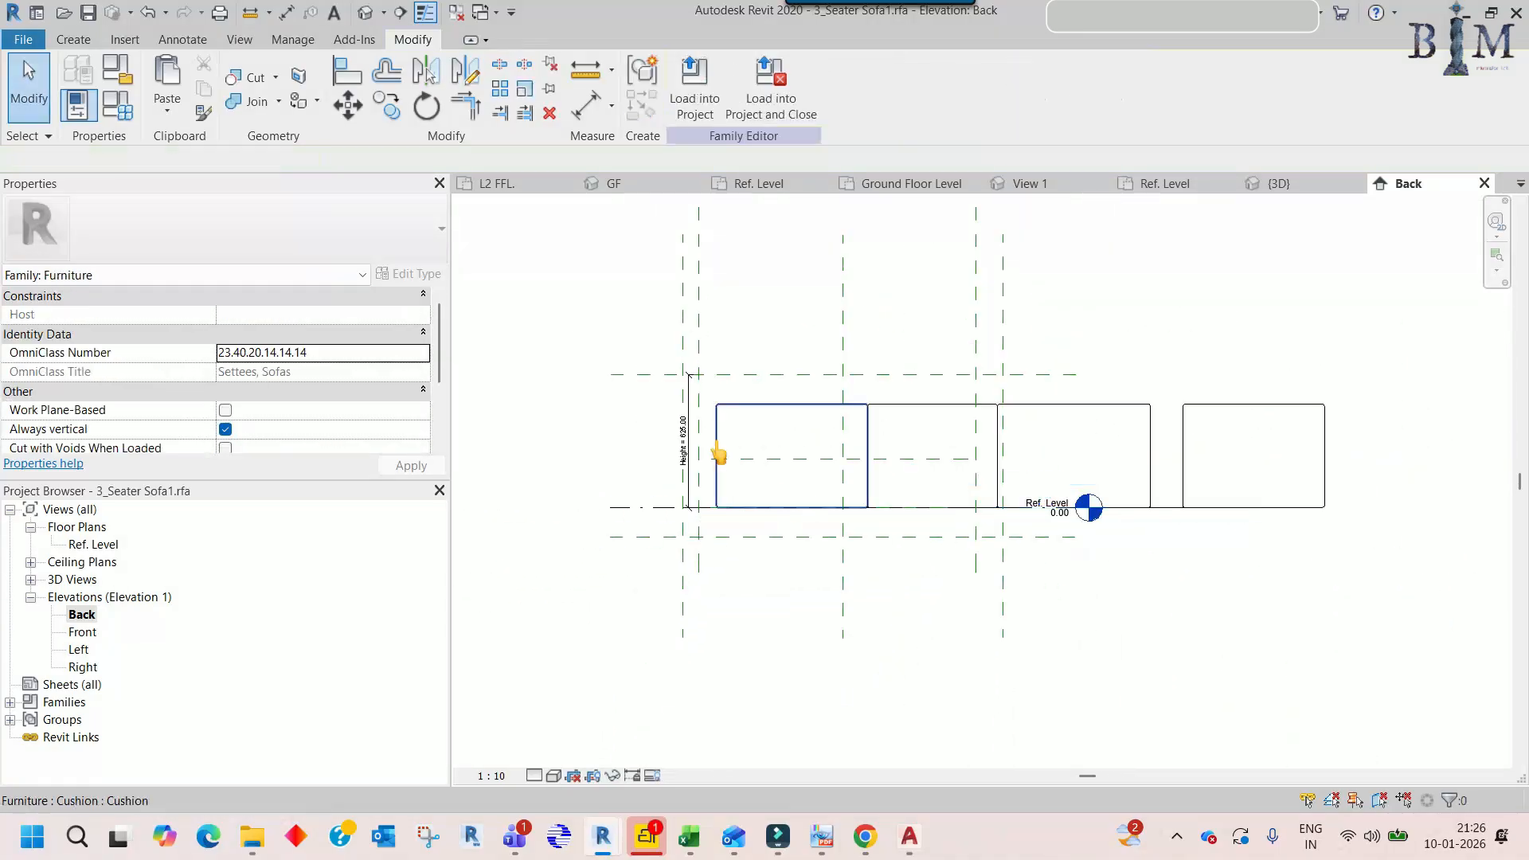
left_click(365, 13)
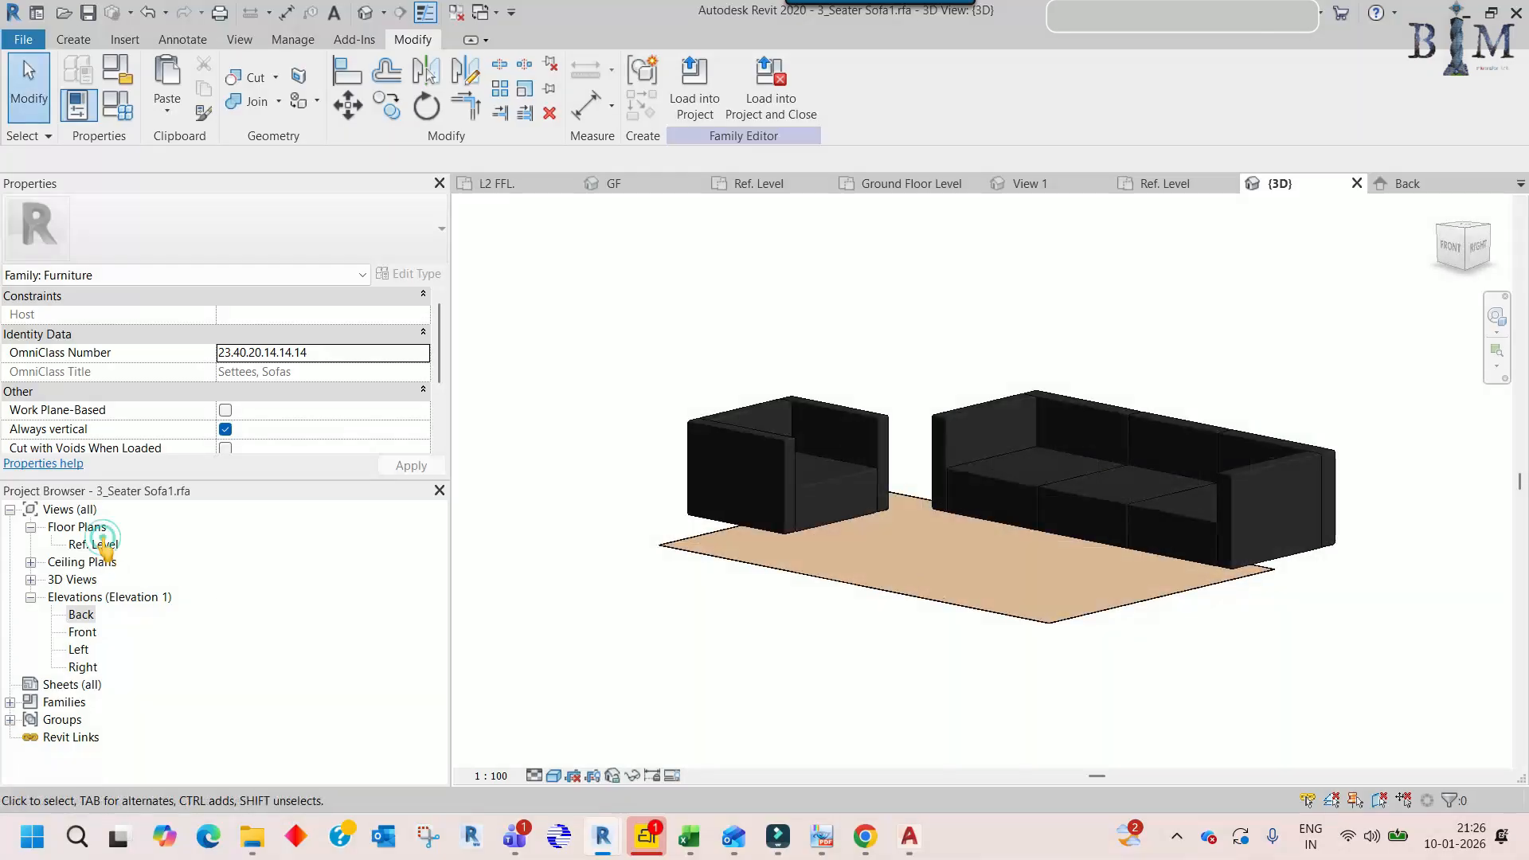
double_click(94, 544)
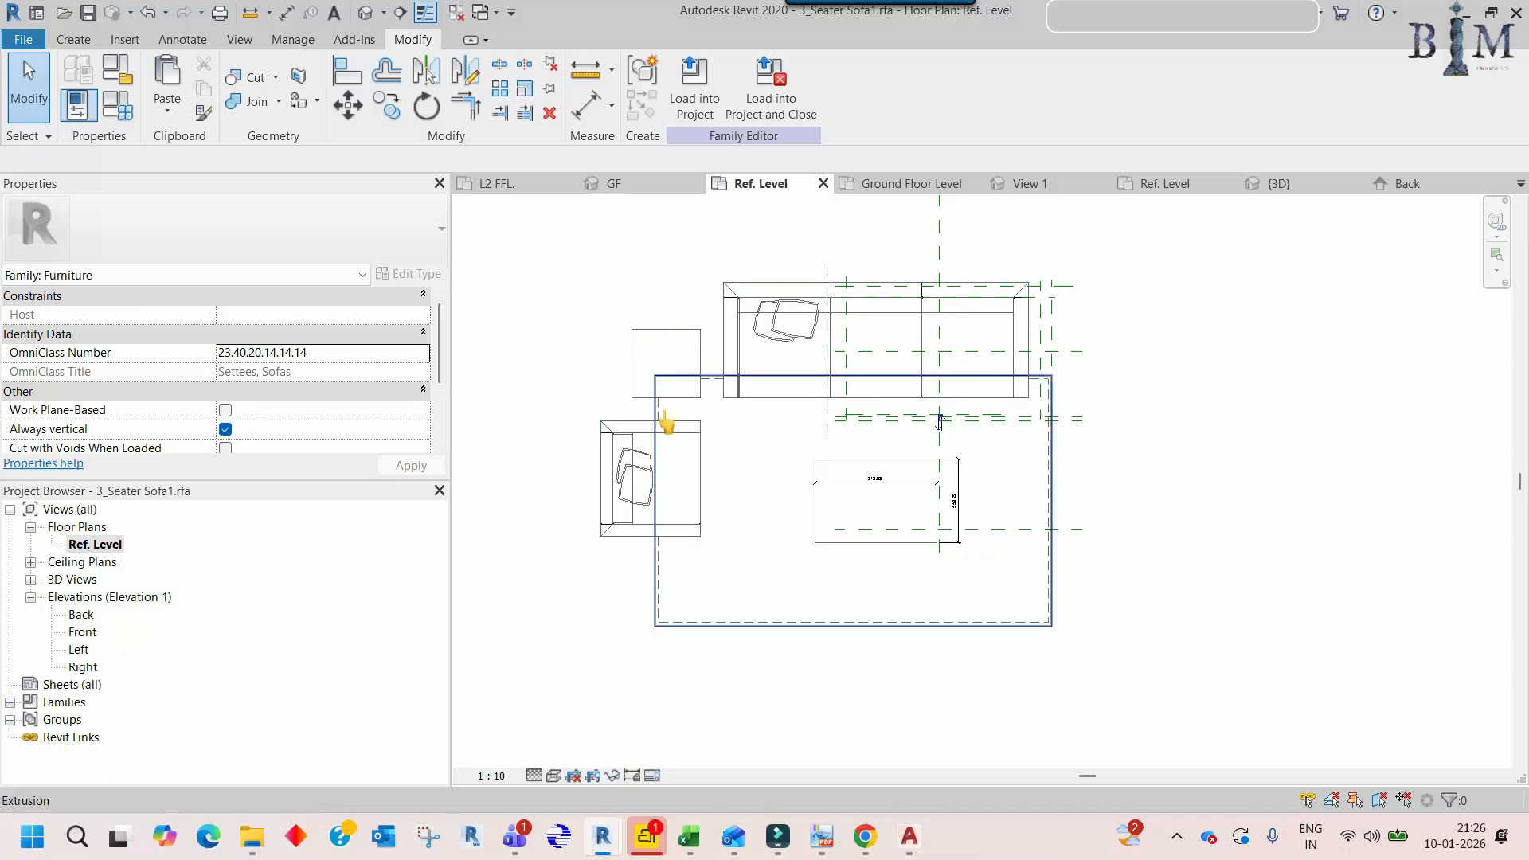
left_click(372, 16)
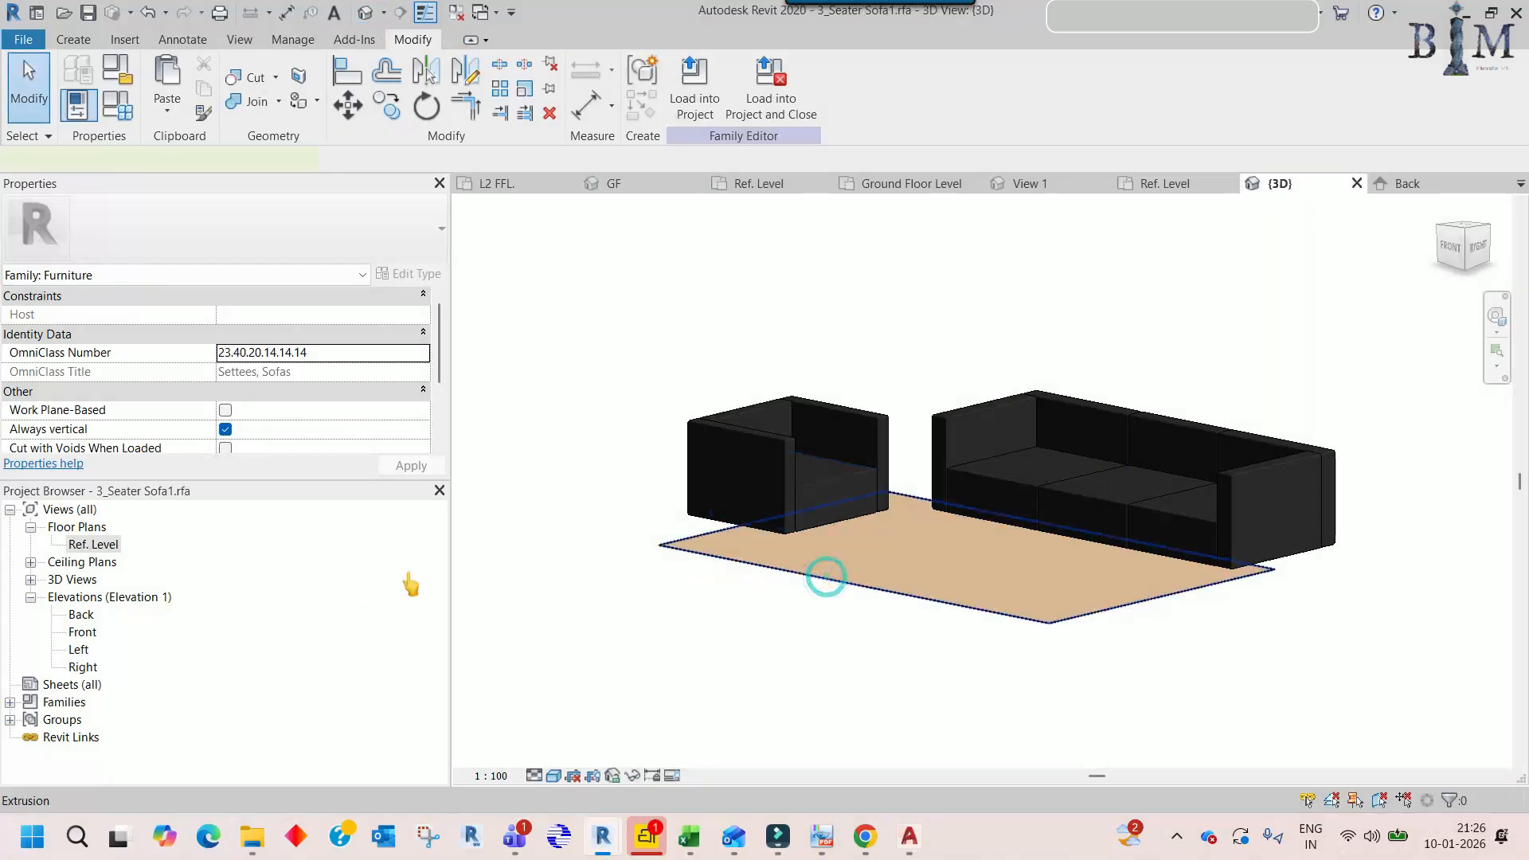
- Copy the rug extrusion in the Ref. Level plan so the copy overlaps the square side table outline
left_click(826, 577)
double_click(93, 543)
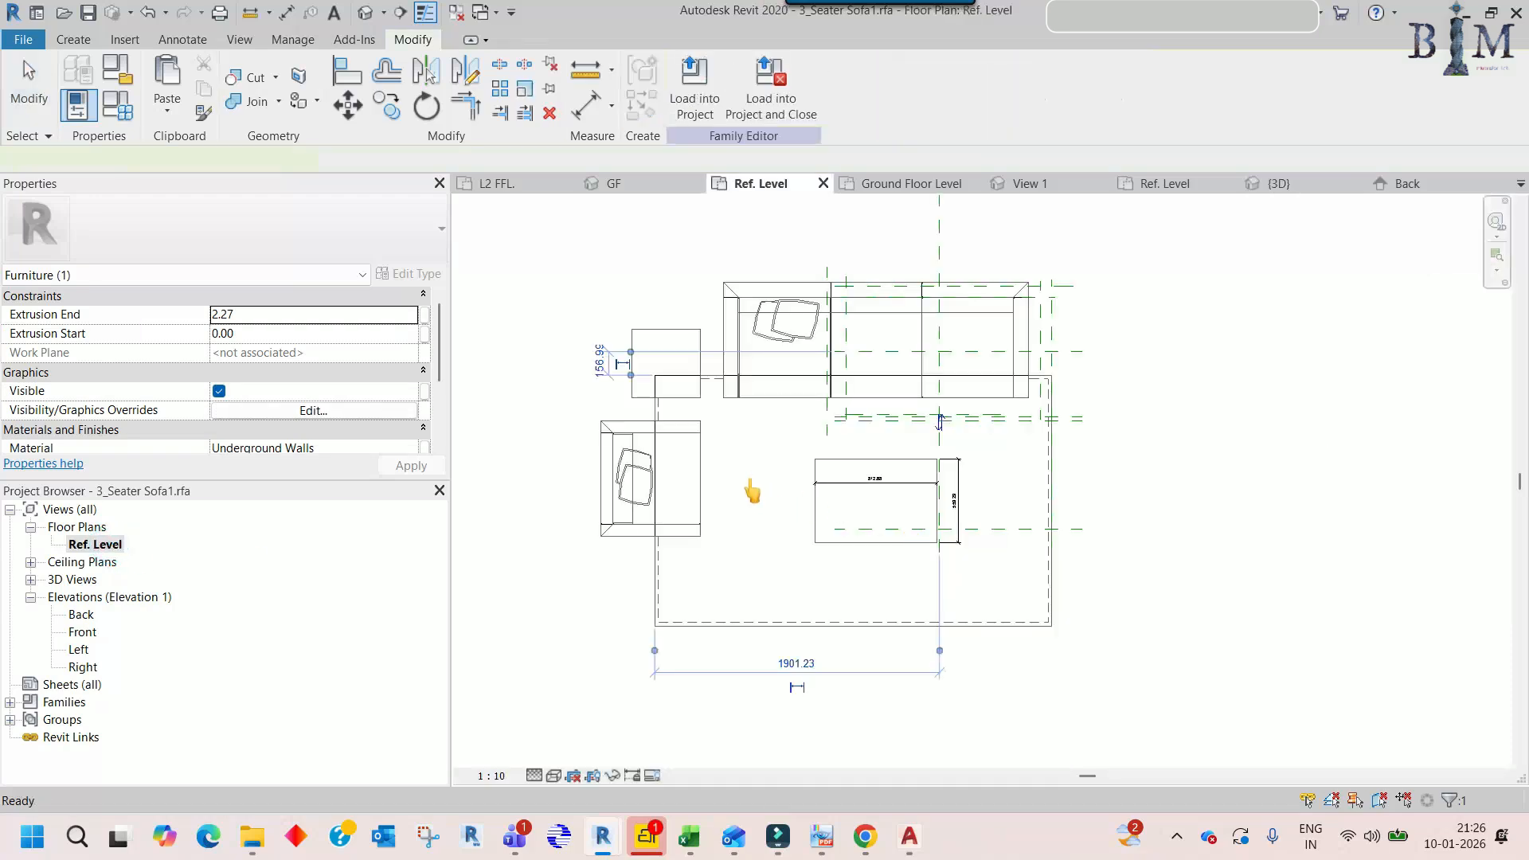
key("c")
key("o")
left_click(724, 476)
left_click(597, 322)
key("Escape")
- Resize the copied extrusion on all four sides to match the square side table outline
scroll(549, 346, "up", 2)
left_click_drag(528, 366, 679, 350)
scroll(768, 342, "down", 2)
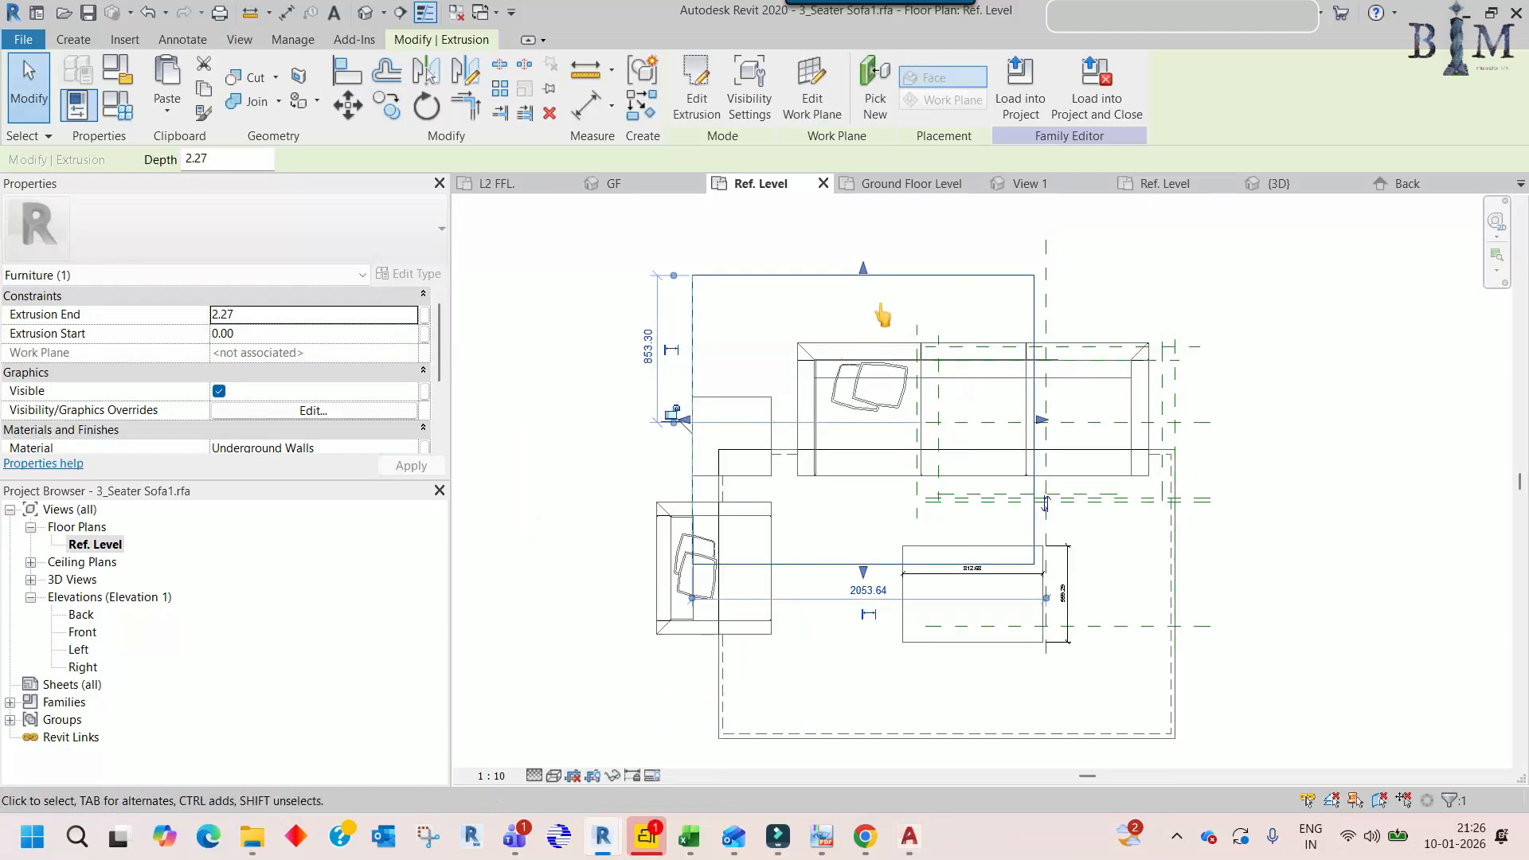
left_click_drag(865, 274, 751, 396)
left_click_drag(1042, 483, 771, 459)
scroll(717, 632, "up", 2)
left_click_drag(741, 537, 749, 398)
scroll(749, 399, "down", 2)
middle_click_drag(826, 440, 744, 440)
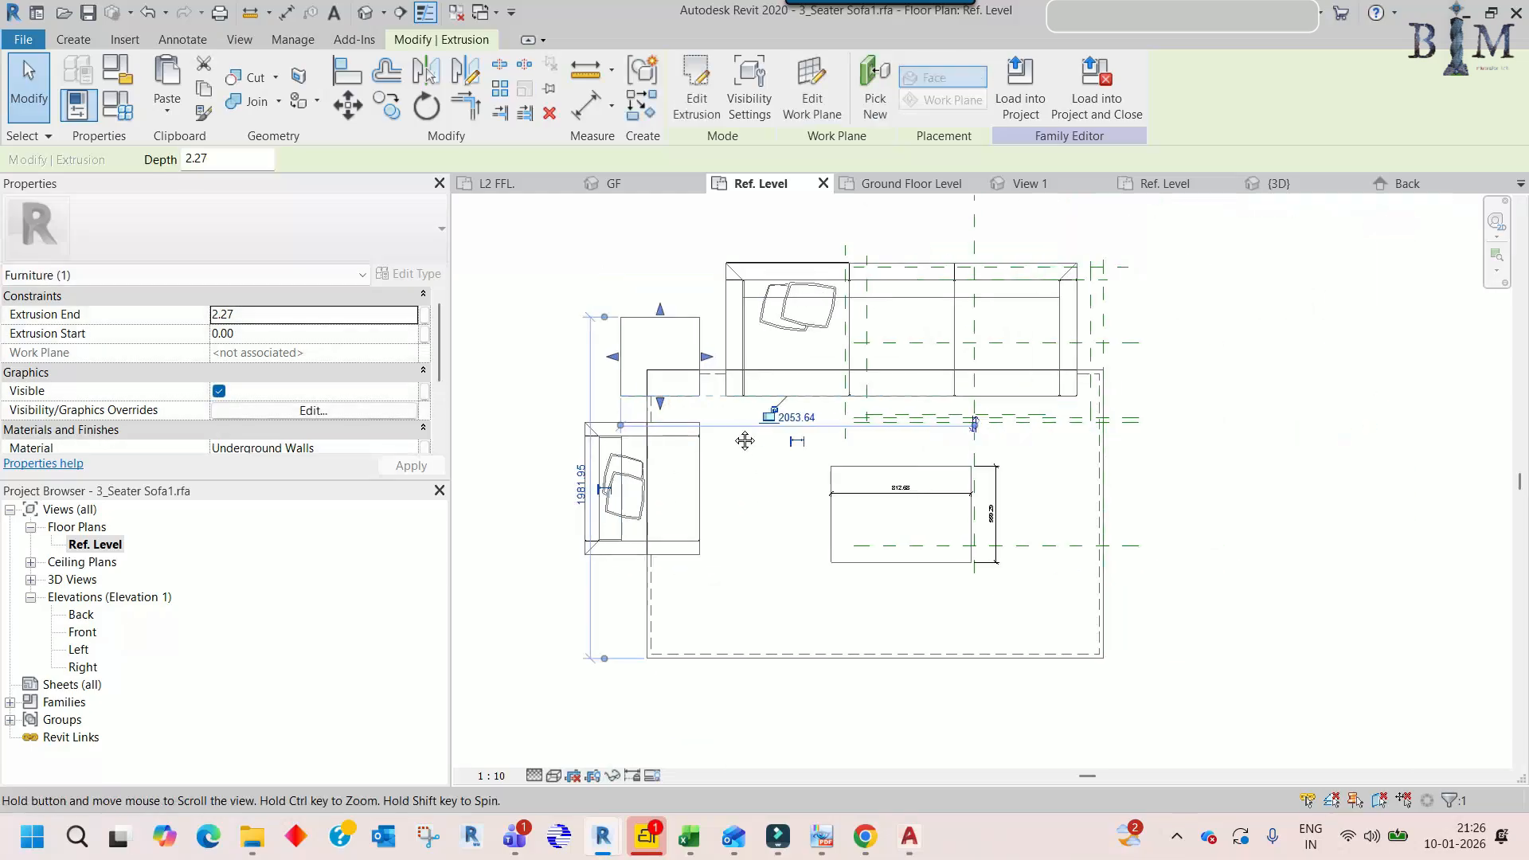
- Raise the side table's top in the Front elevation to the height of the sofa, giving a 487.57 mm depth
double_click(82, 632)
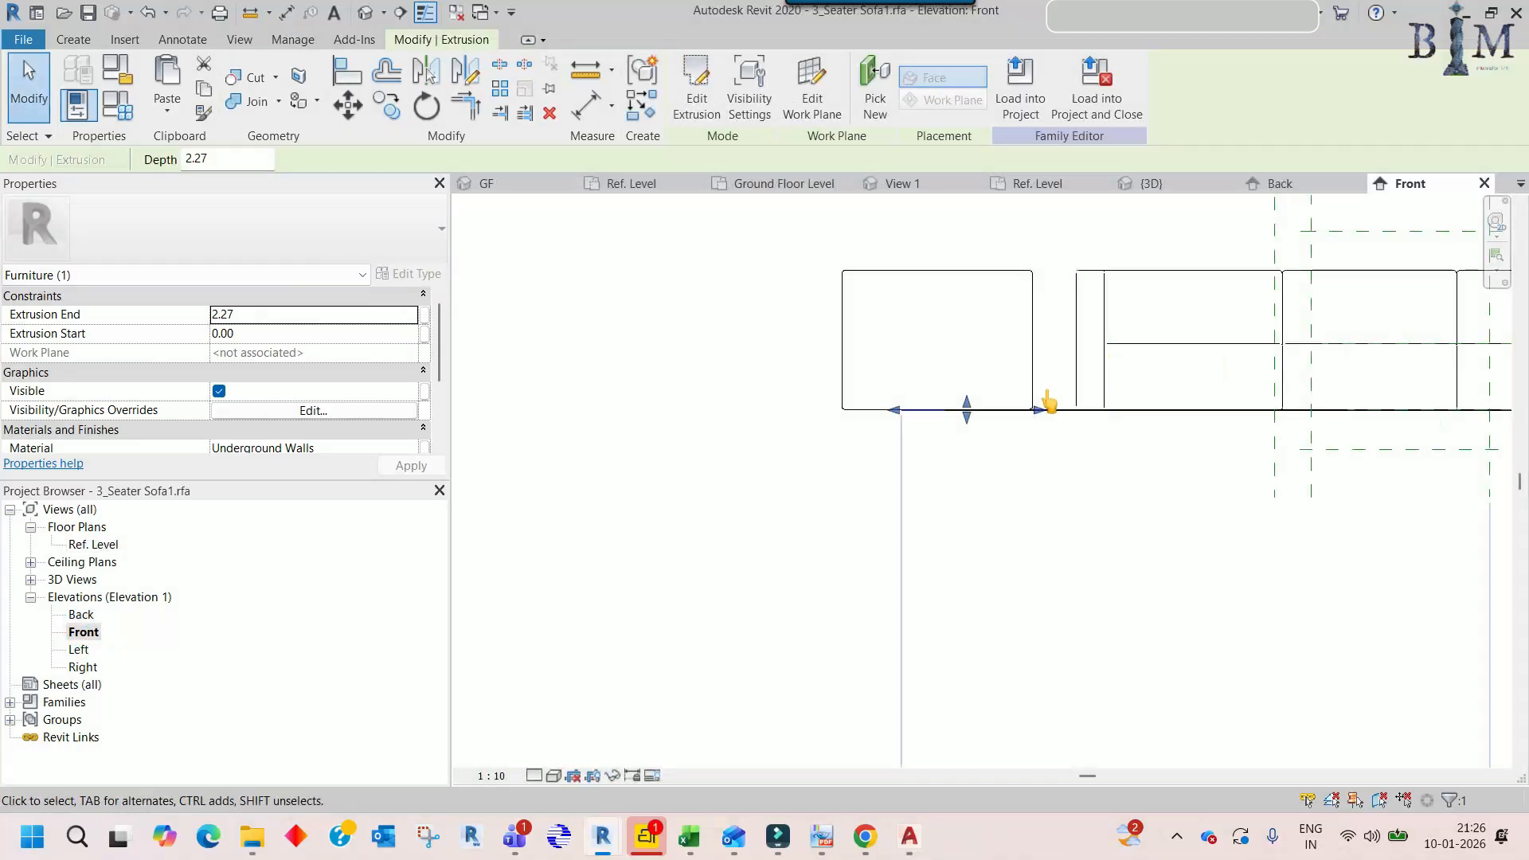
middle_click_drag(1058, 402, 781, 508)
left_click_drag(690, 516, 691, 382)
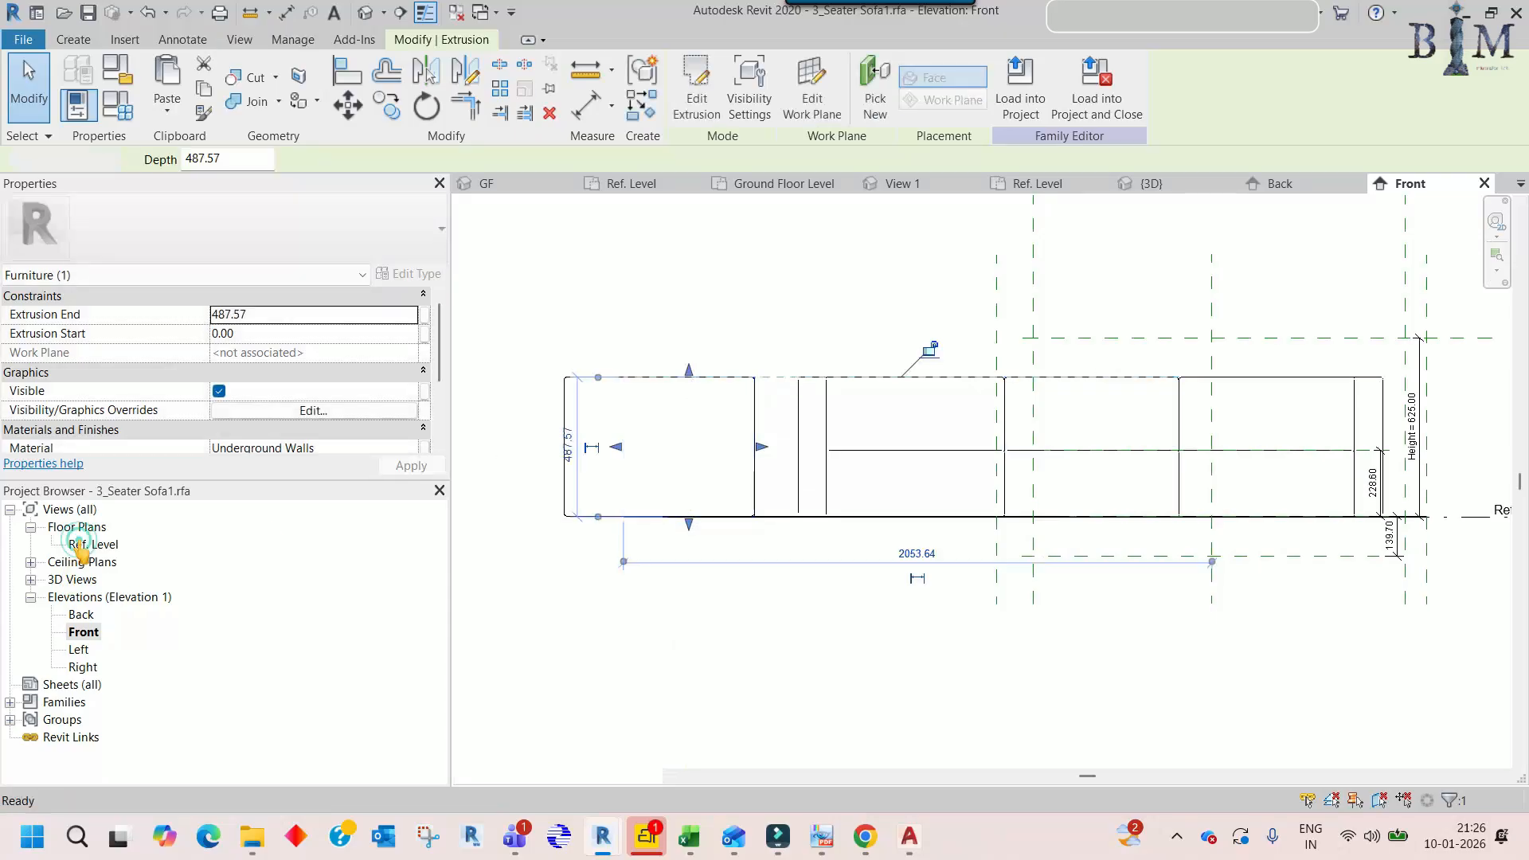
- Copy the side table extrusion in the Ref. Level plan onto the edge of the coffee table outline between the seats
key("m")
key("v")
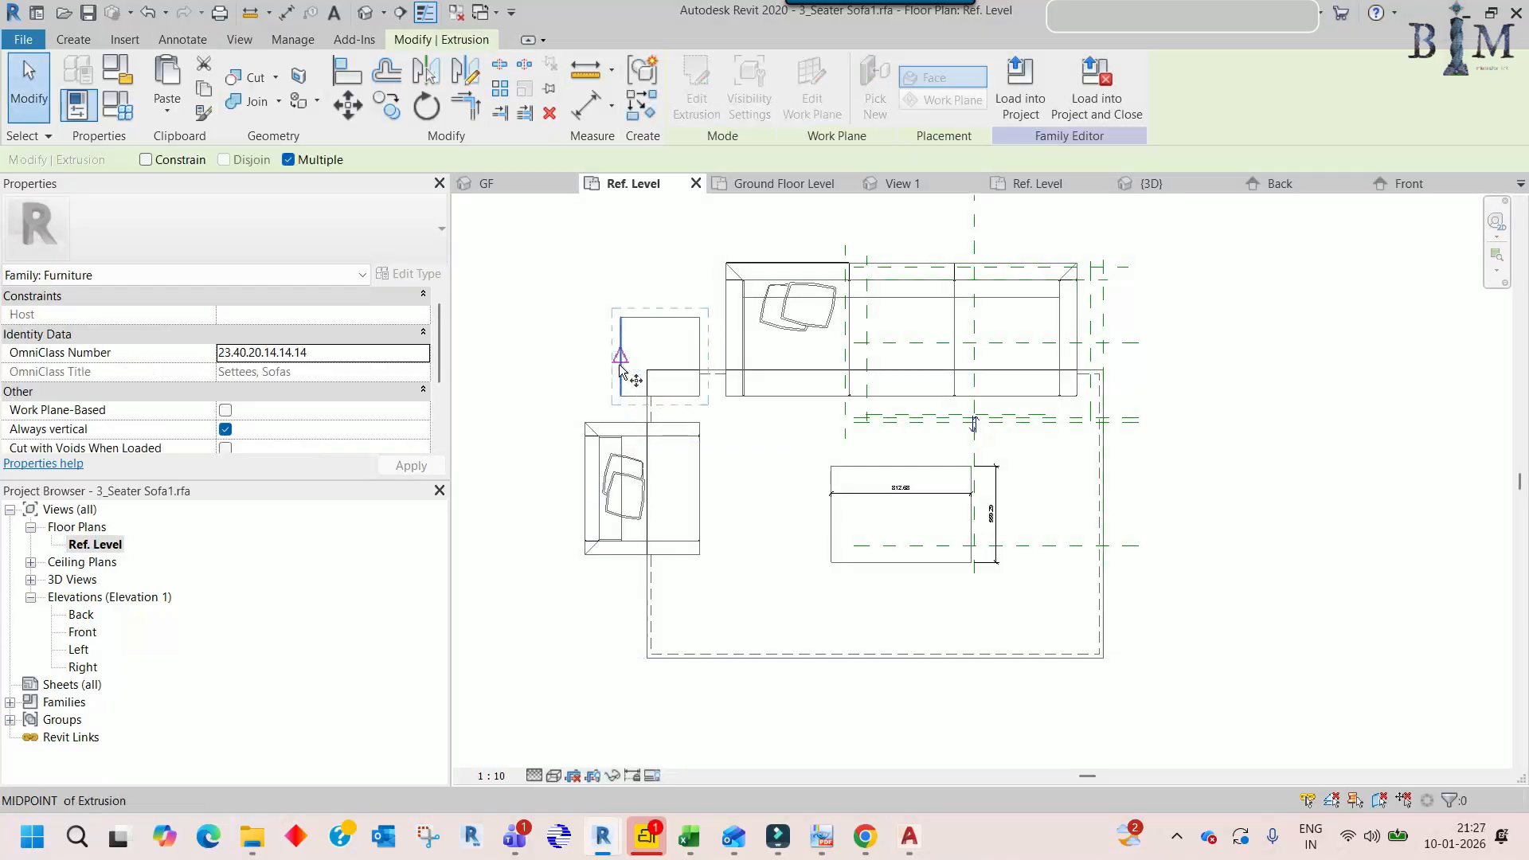
left_click(621, 368)
left_click(830, 510)
key("Escape")
- Align the copied table's remaining edges to the rectangular coffee table outline
scroll(991, 518, "up", 2)
key("a")
key("l")
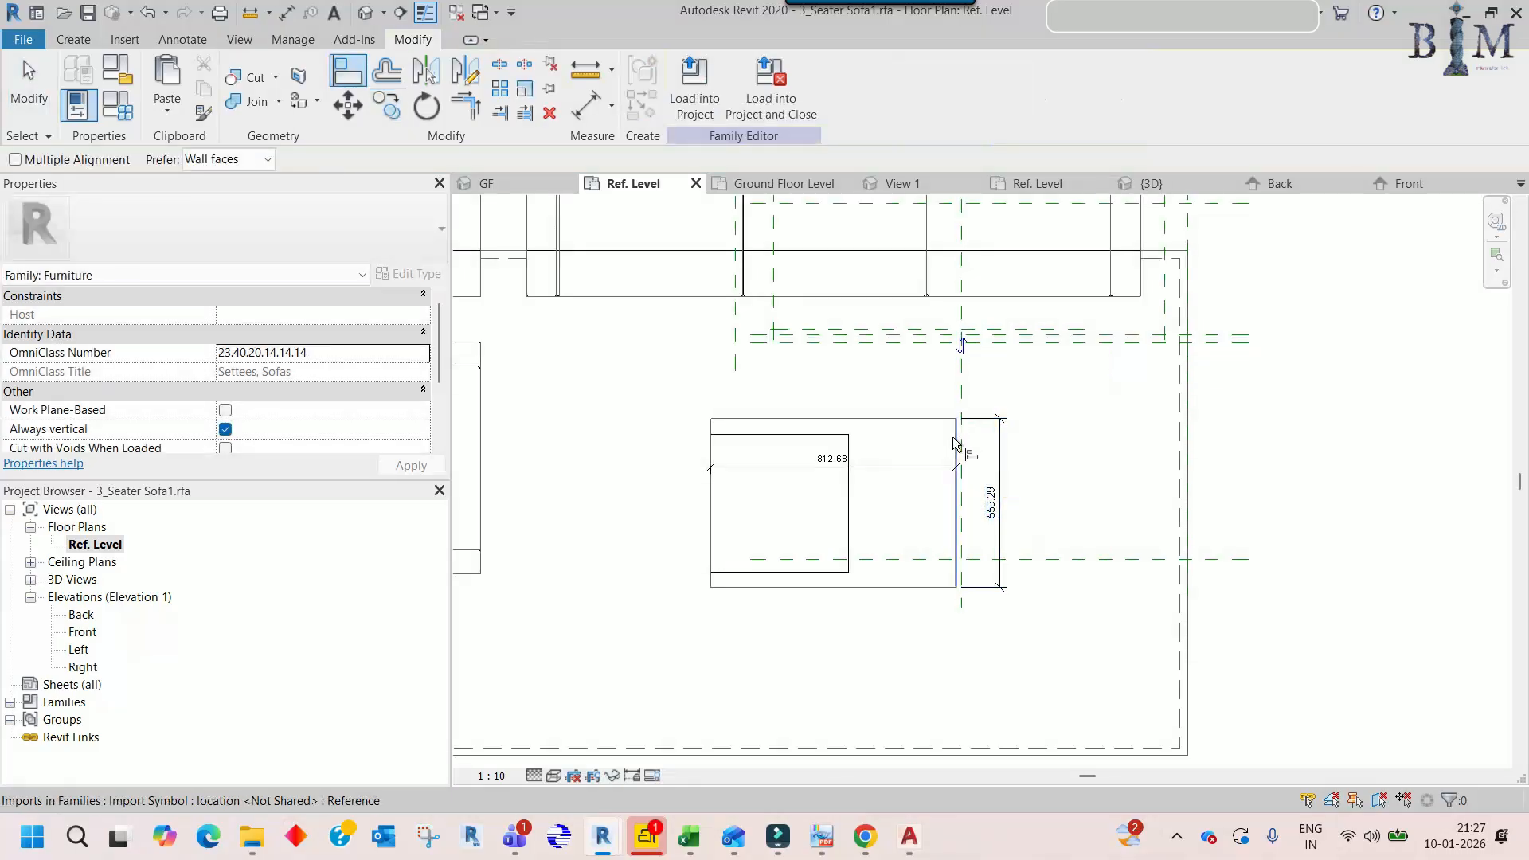
left_click(848, 434)
left_click(795, 588)
left_click(791, 573)
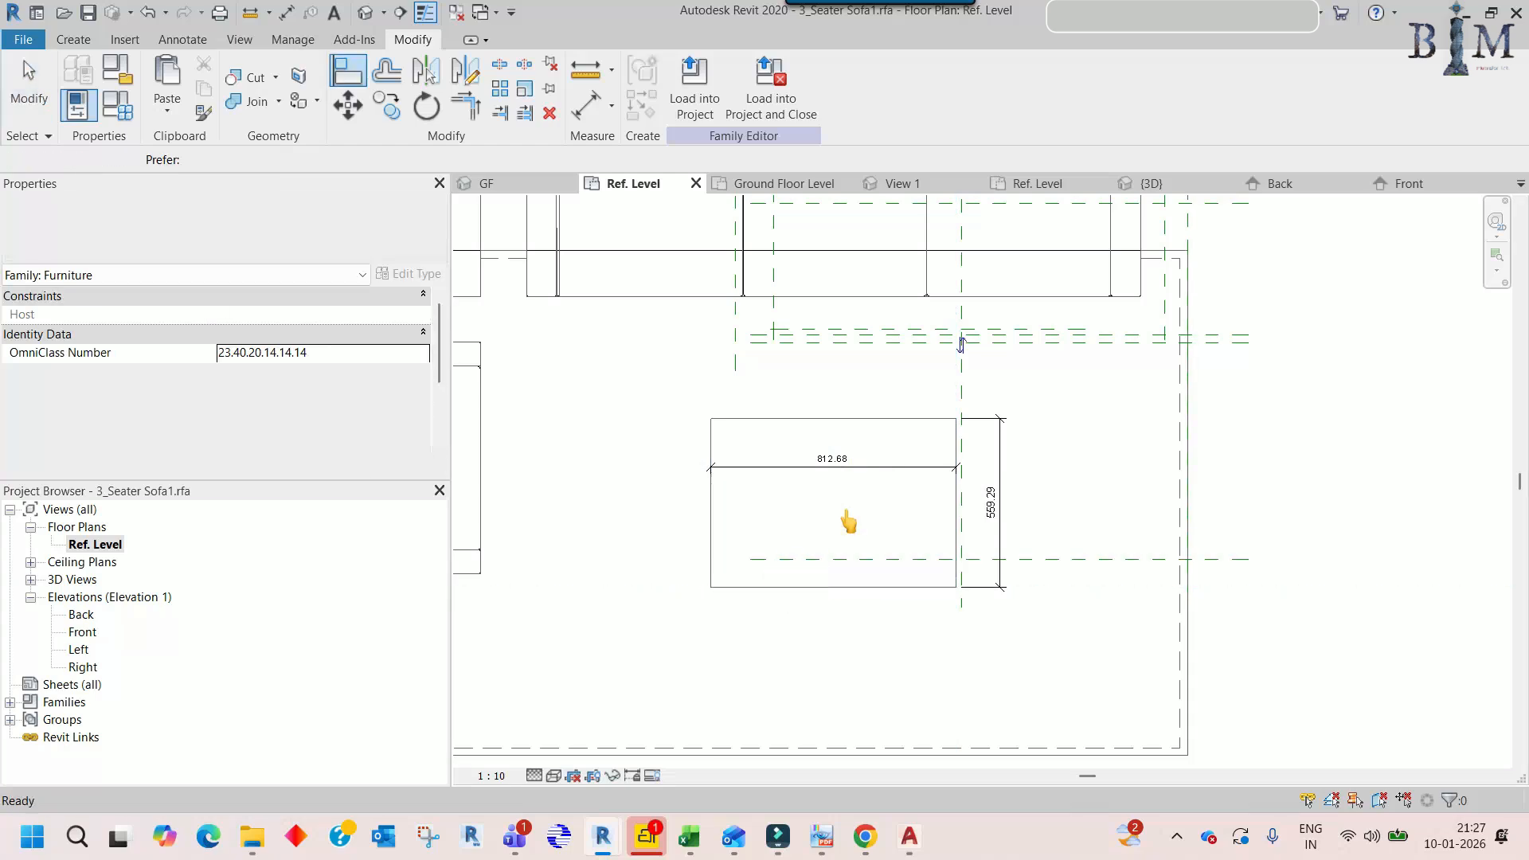
key("Escape")
key("Escape")
scroll(848, 522, "down", 3)
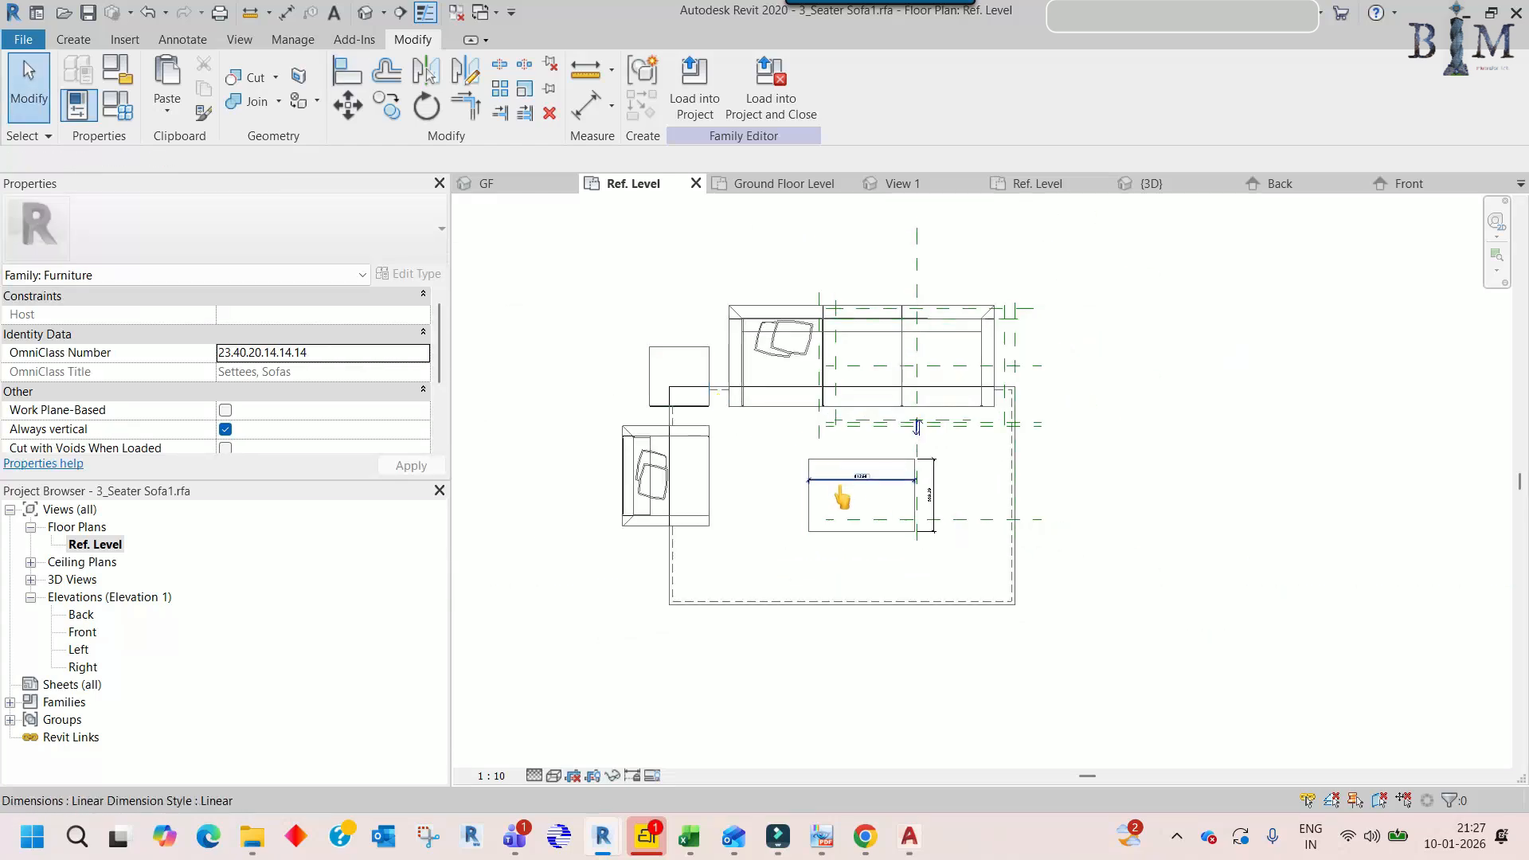
- Trace the outer left edge of the armchair's rear pillow with chained symbolic lines from its upper corner
key("Tab")
scroll(649, 480, "up", 3)
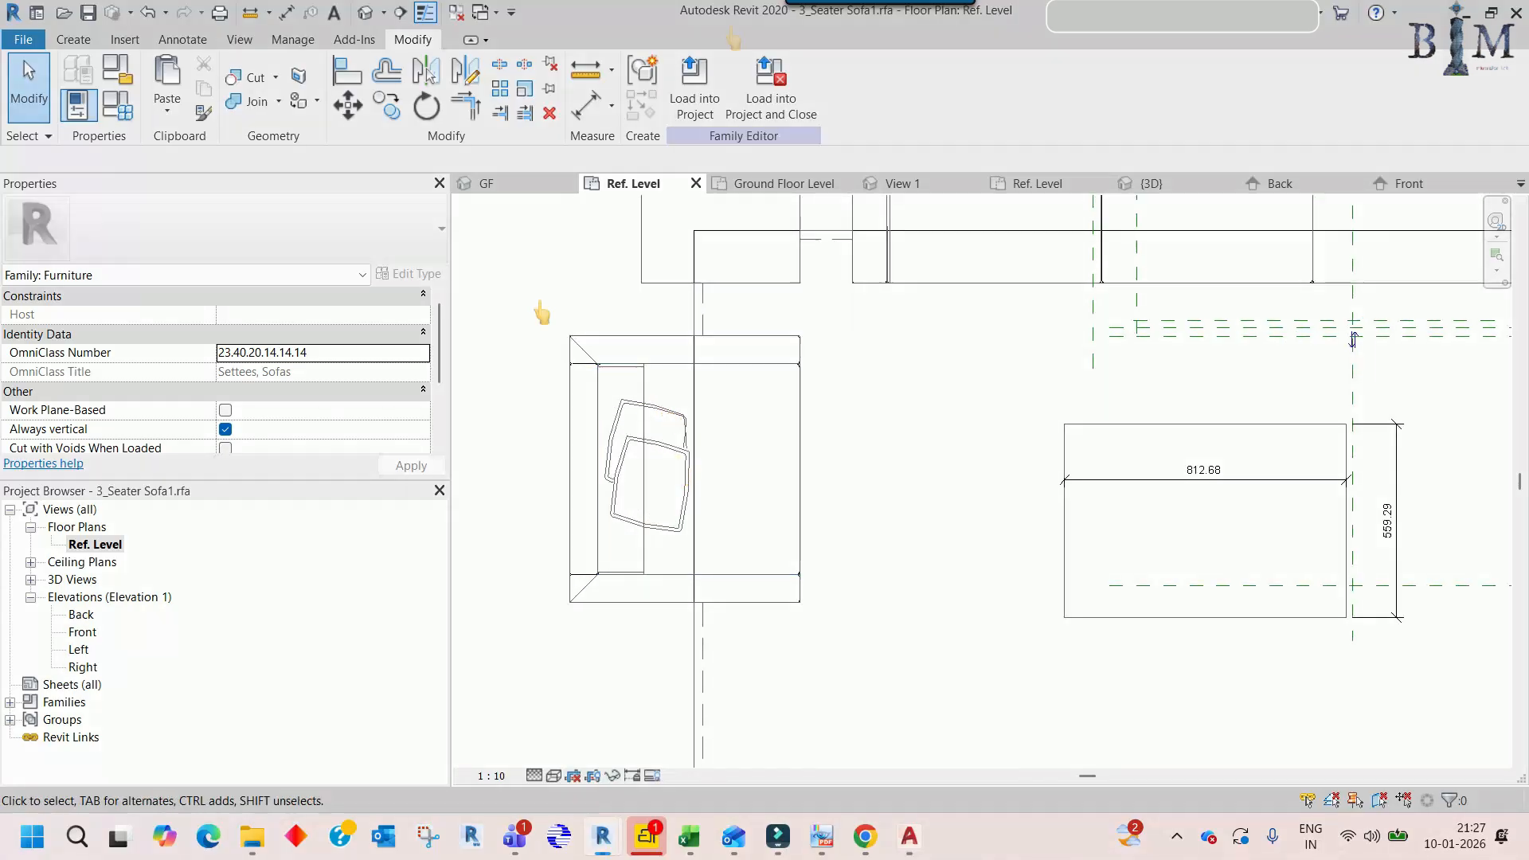
left_click(185, 42)
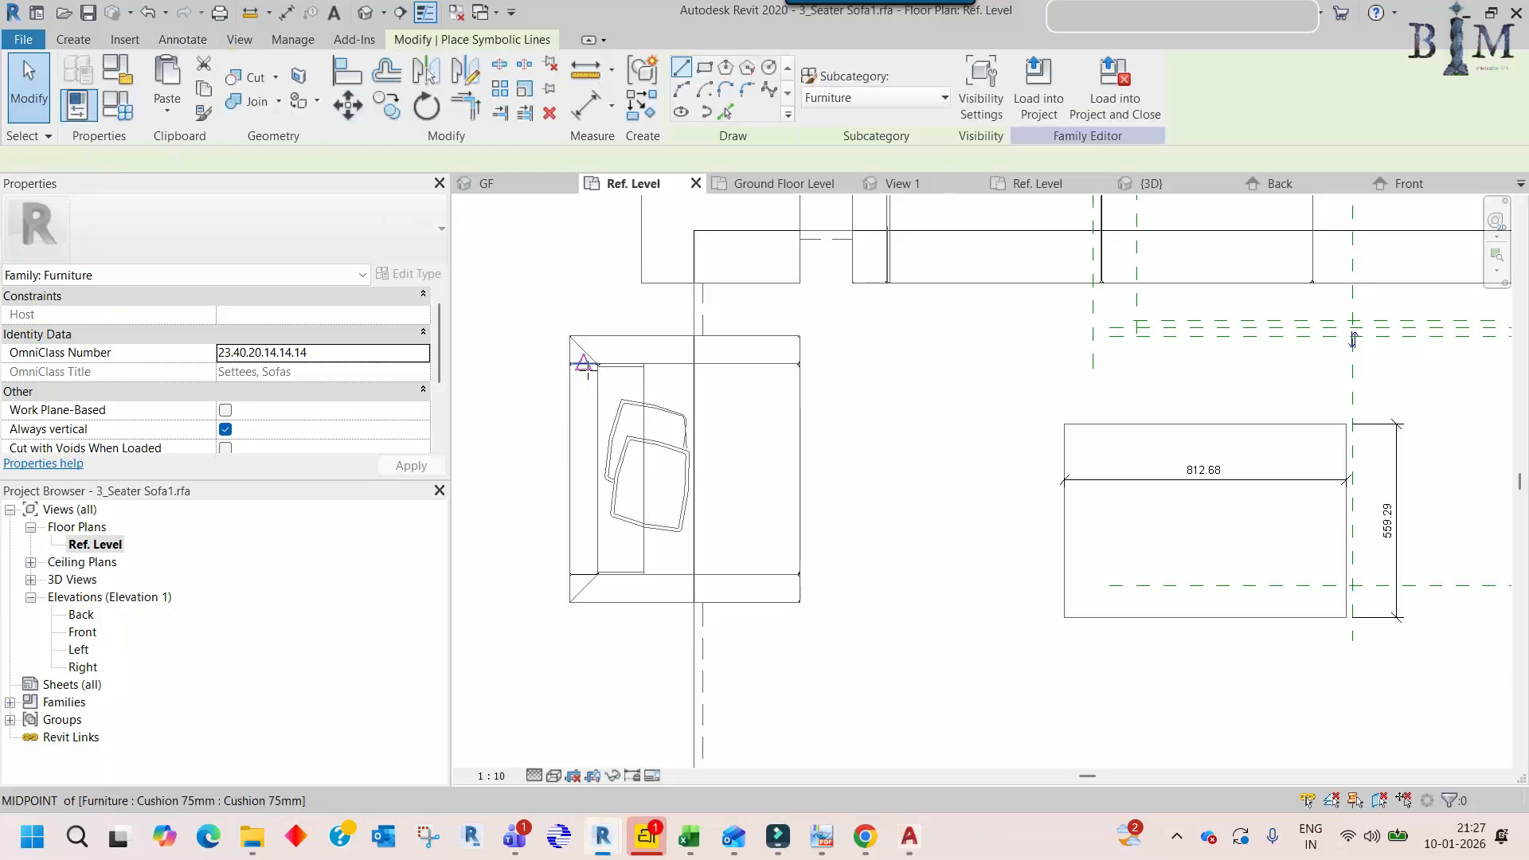
scroll(620, 376, "up", 4)
left_click(614, 362)
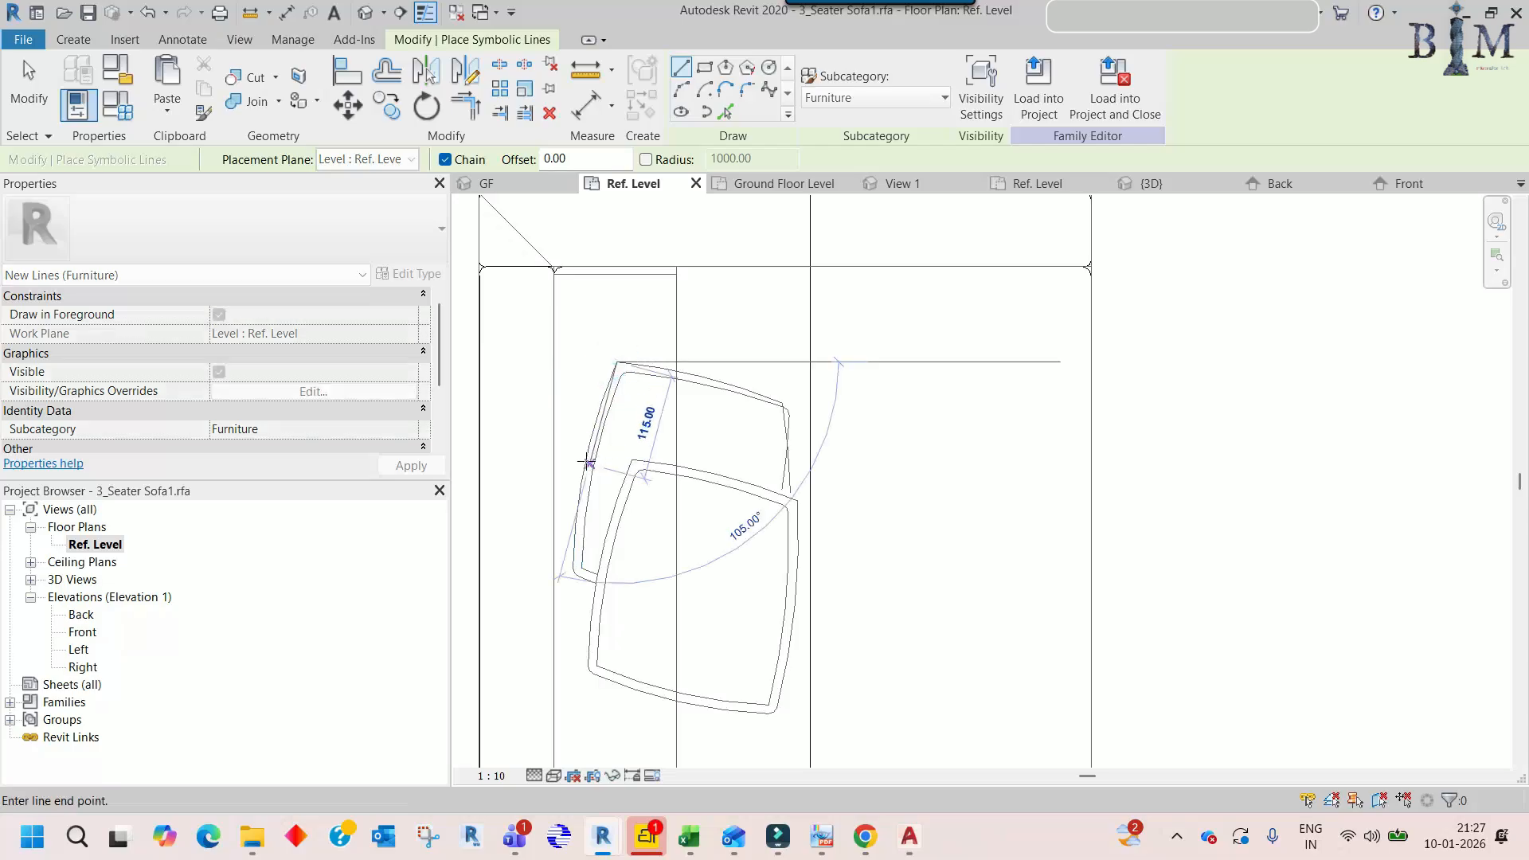
scroll(583, 472, "up", 4)
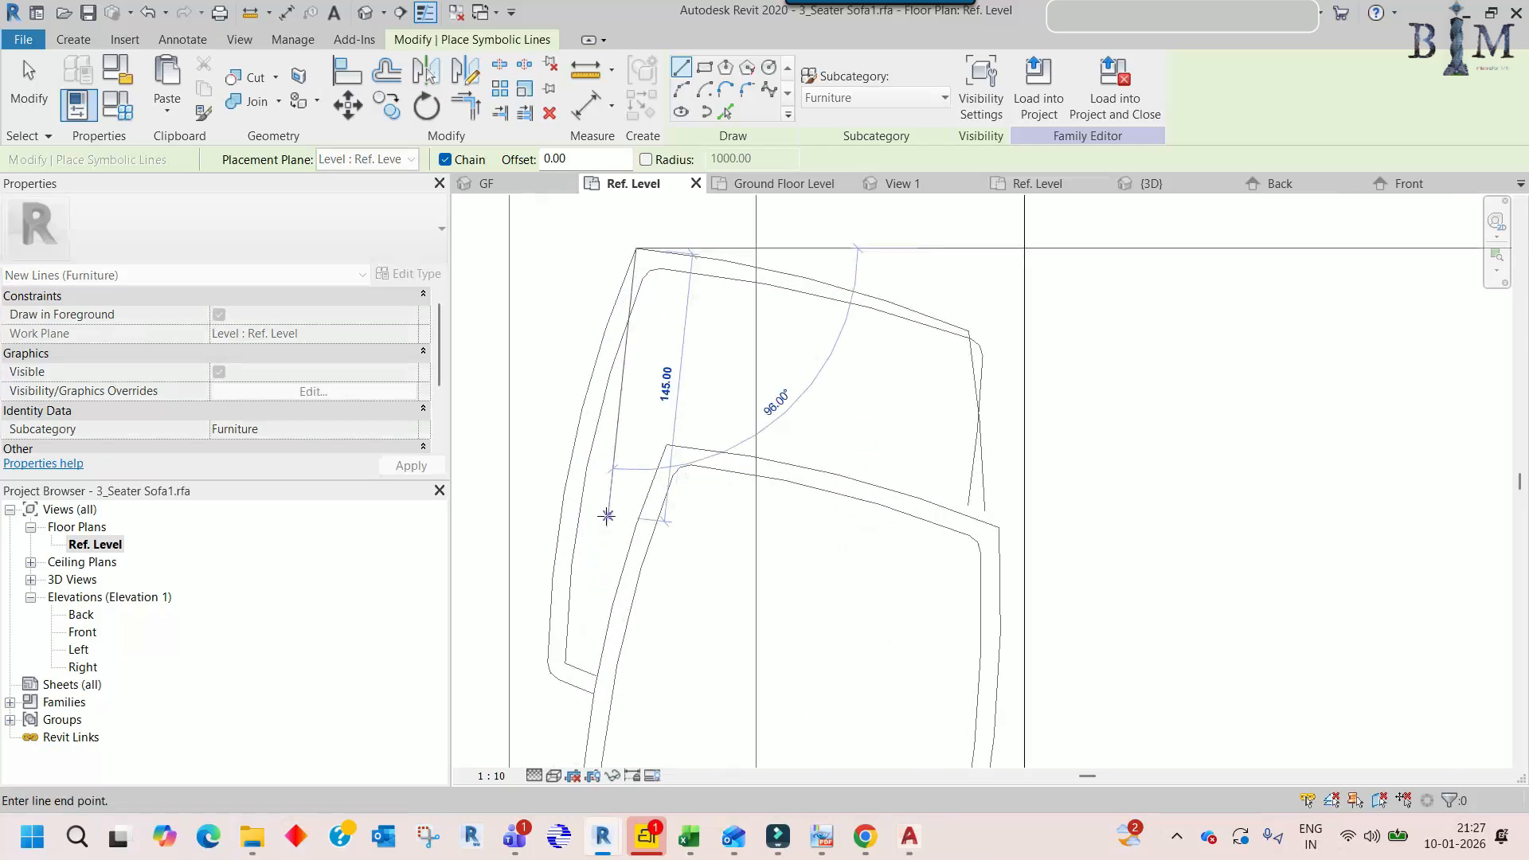
left_click(582, 471)
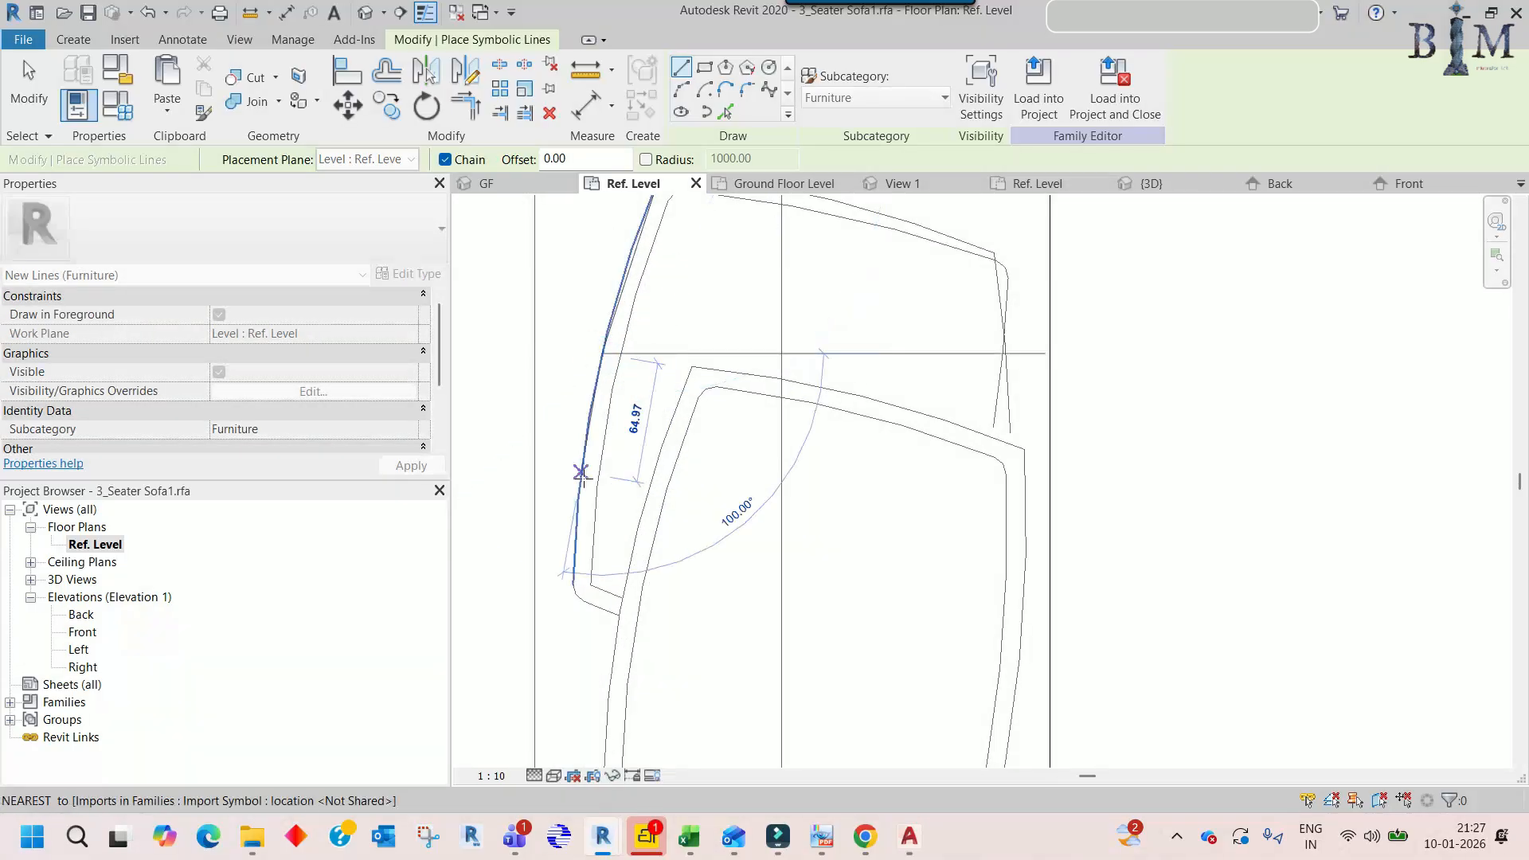
scroll(572, 591, "up", 3)
left_click(573, 584)
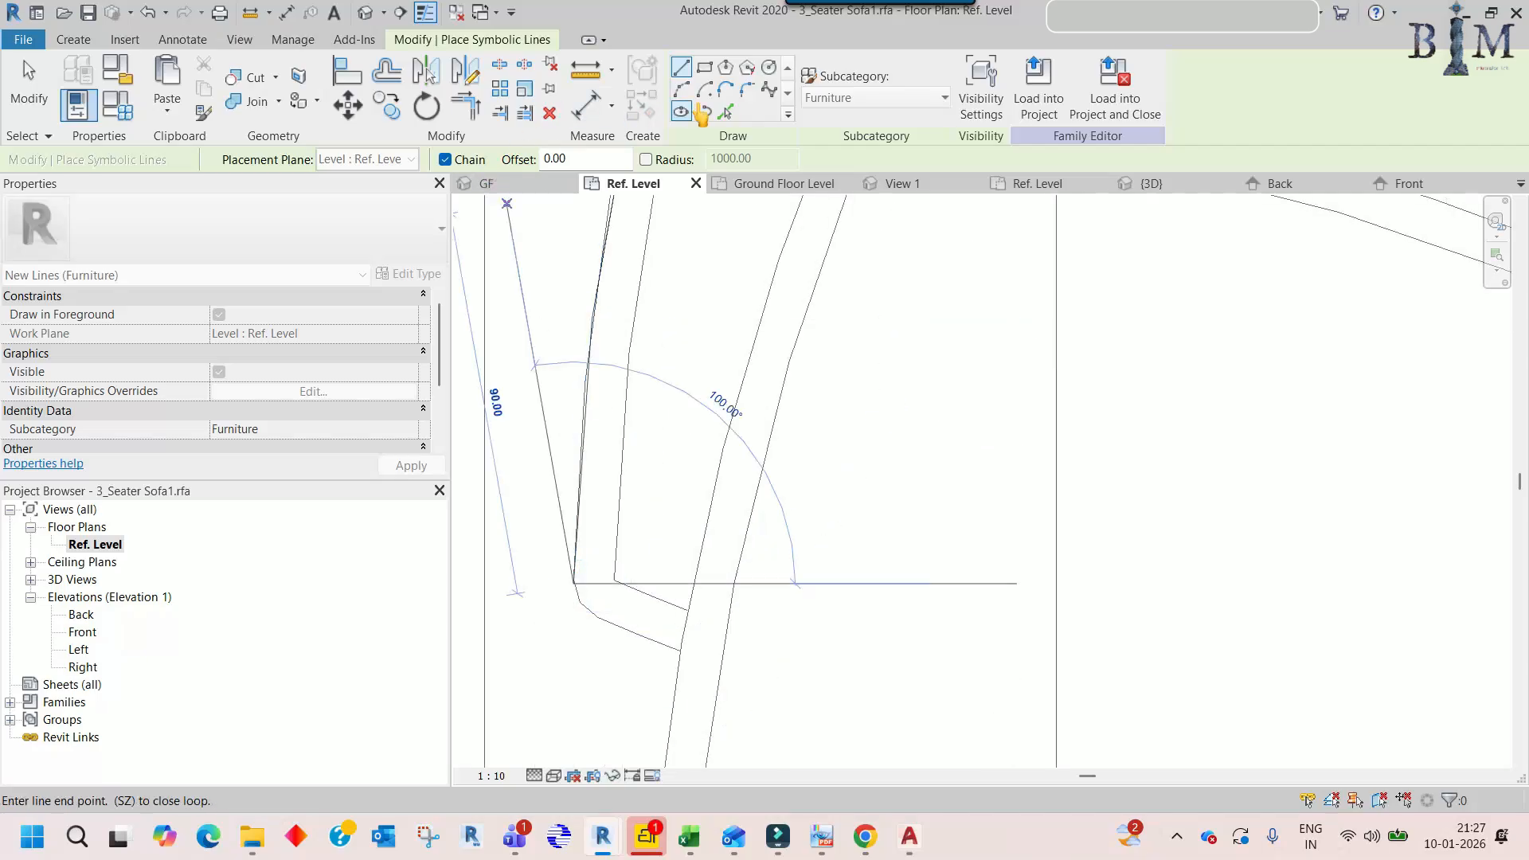
- Round the rear pillow's lower-left outer corner with a symbolic arc and trace its short lower end with lines
left_click(679, 85)
left_click(595, 615)
key("Escape")
key("Escape")
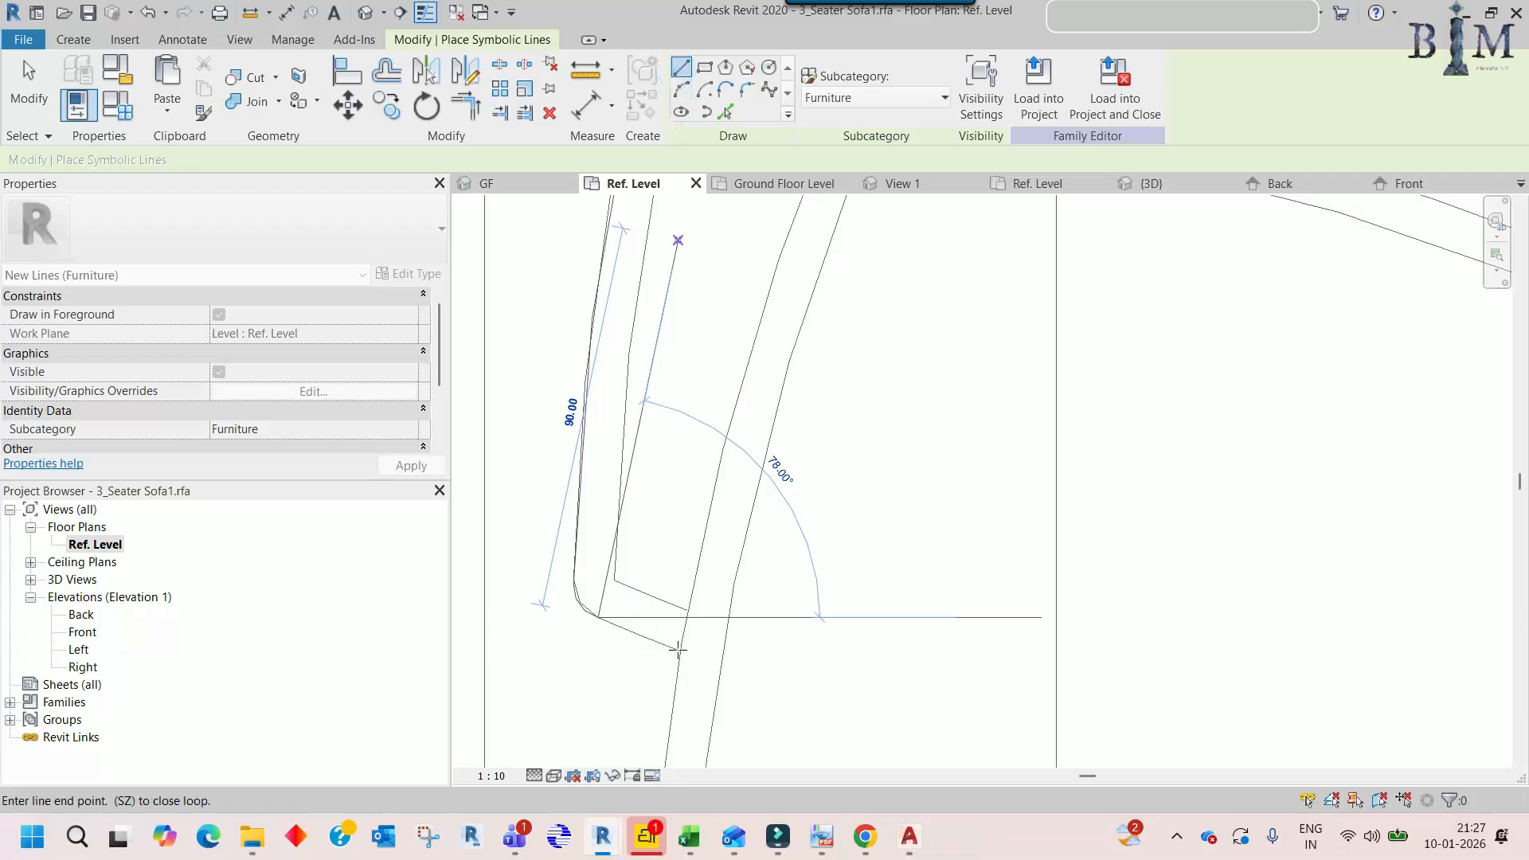
scroll(679, 649, "up", 1)
left_click(679, 650)
left_click(689, 587)
left_click(580, 546)
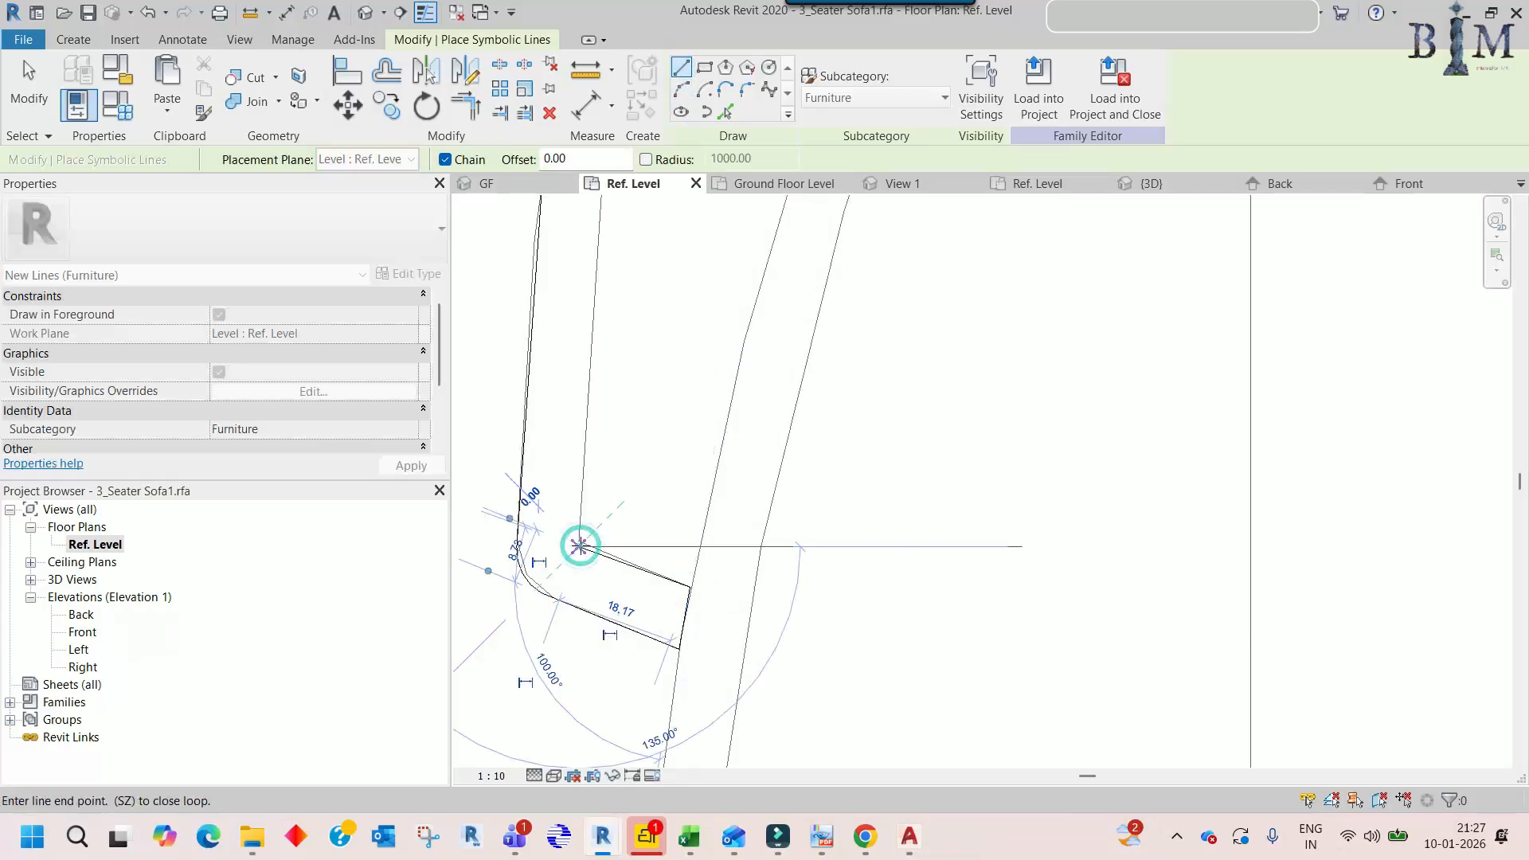
- Trace the rear pillow's inner left edge with symbolic lines and round its upper-left inner corner with an arc
scroll(580, 545, "down", 4)
scroll(617, 434, "up", 3)
left_click(564, 559)
left_click(589, 478)
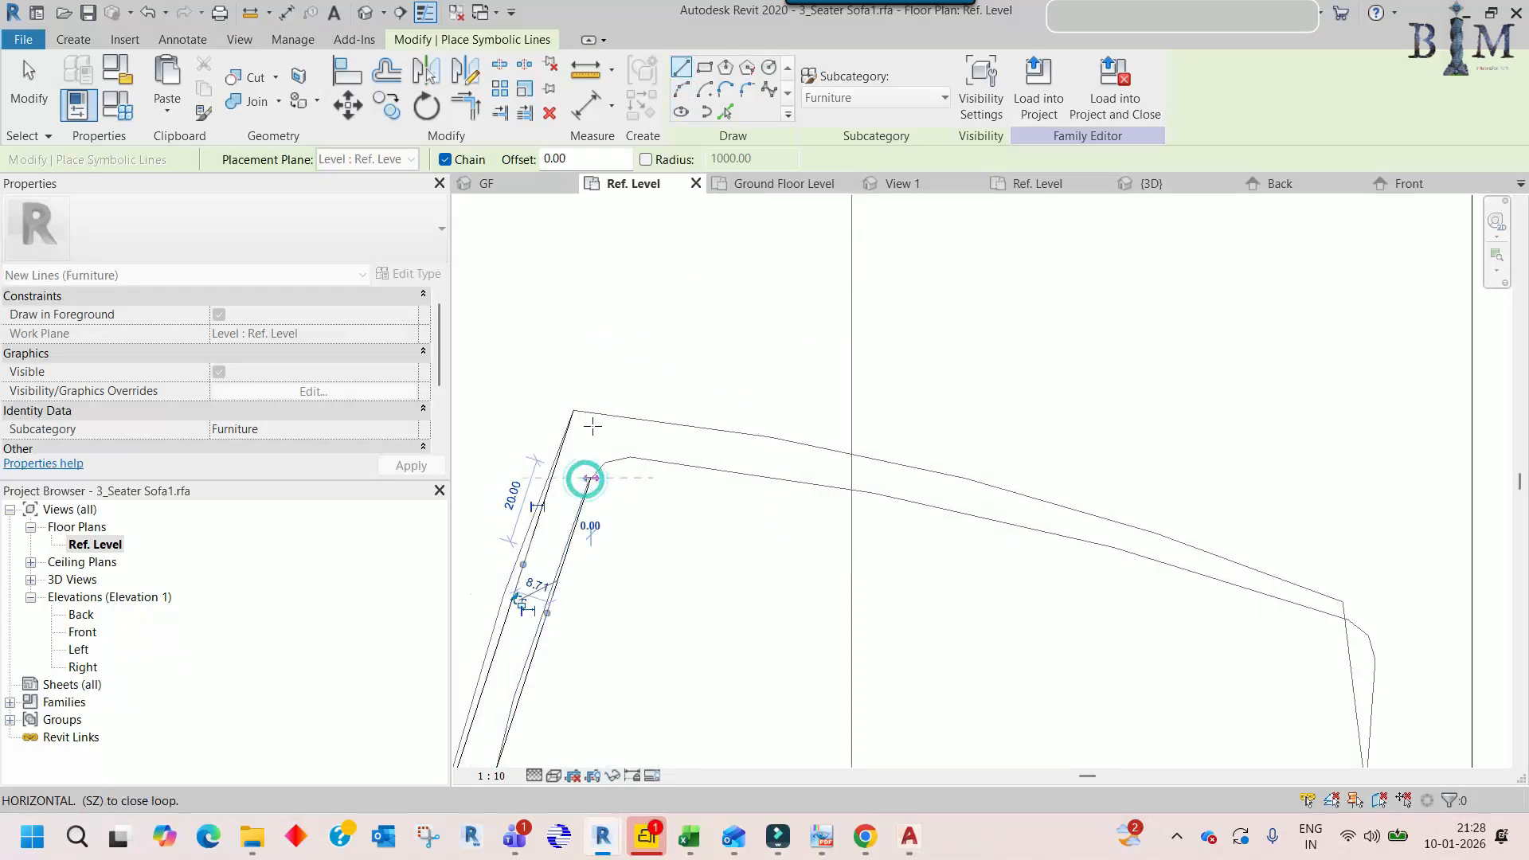
left_click(679, 97)
left_click(630, 457)
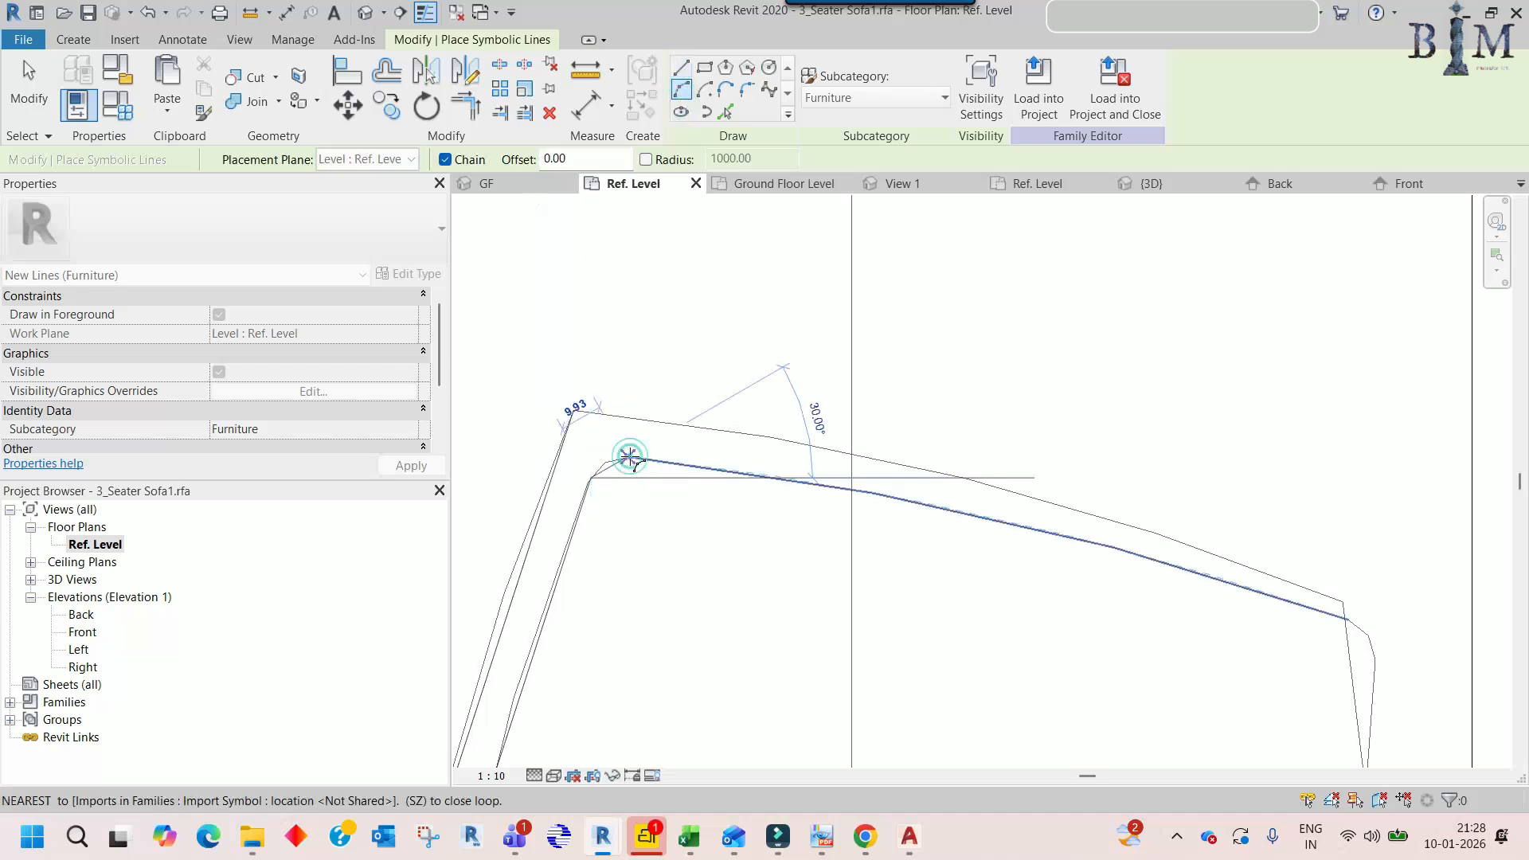
left_click(609, 460)
- Trace the rear pillow's inner top edge and right side down to the front pillow with symbolic lines
middle_click_drag(986, 600, 997, 542)
left_click(886, 434)
left_click(1120, 485)
middle_click_drag(1341, 548, 1152, 454)
scroll(1144, 442, "down", 4)
left_click(1143, 442)
scroll(1126, 437, "down", 2)
scroll(1136, 437, "up", 5)
left_click(1173, 716)
key("Escape")
key("Escape")
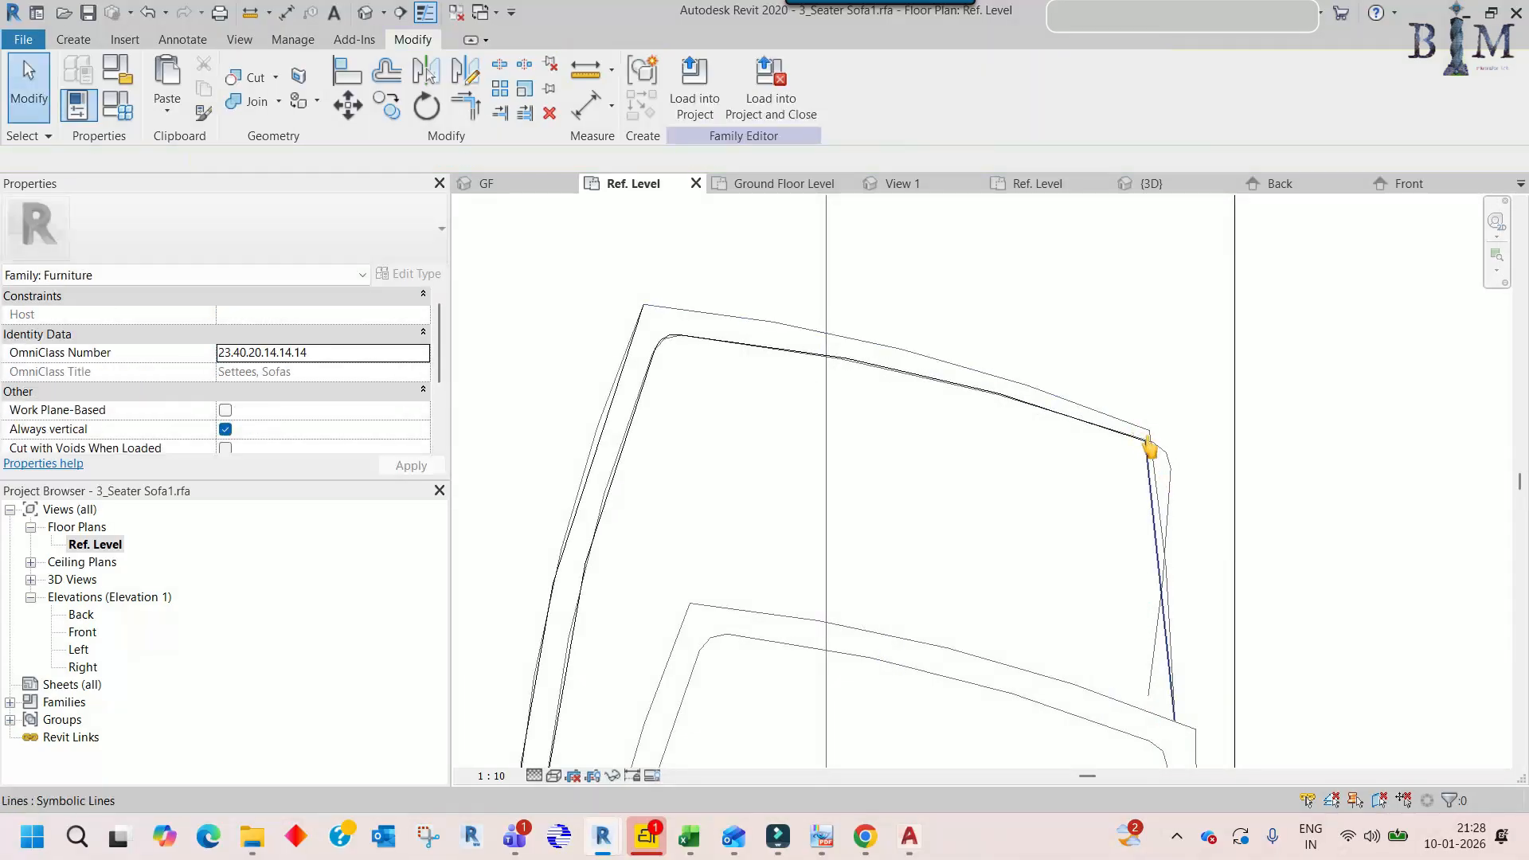
- Trace the rear pillow's outer top edge and right side with chained symbolic lines ending at the front pillow
key("Tab")
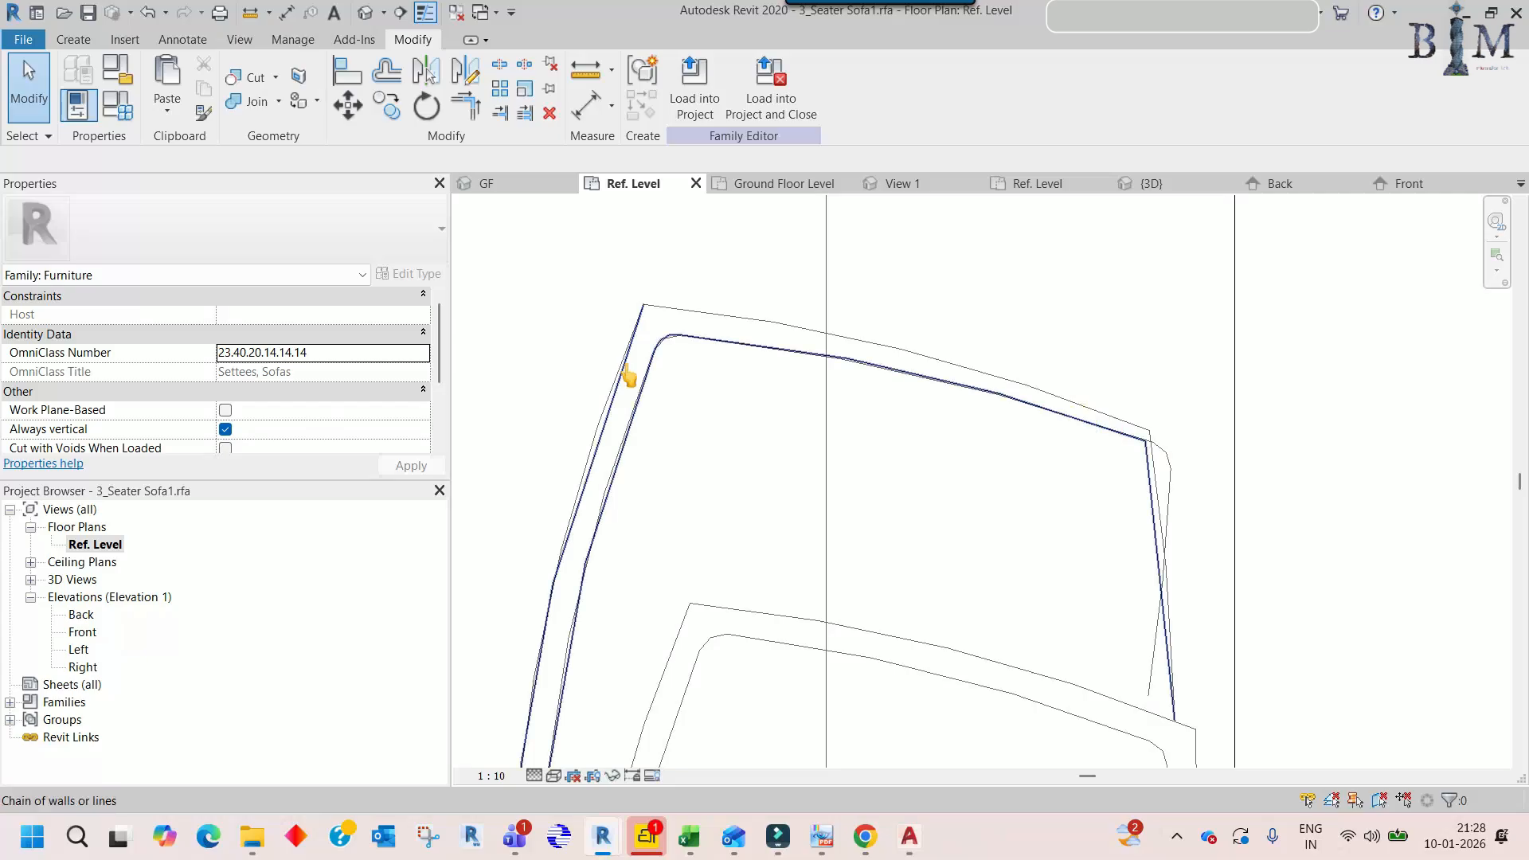
left_click(169, 41)
left_click(325, 76)
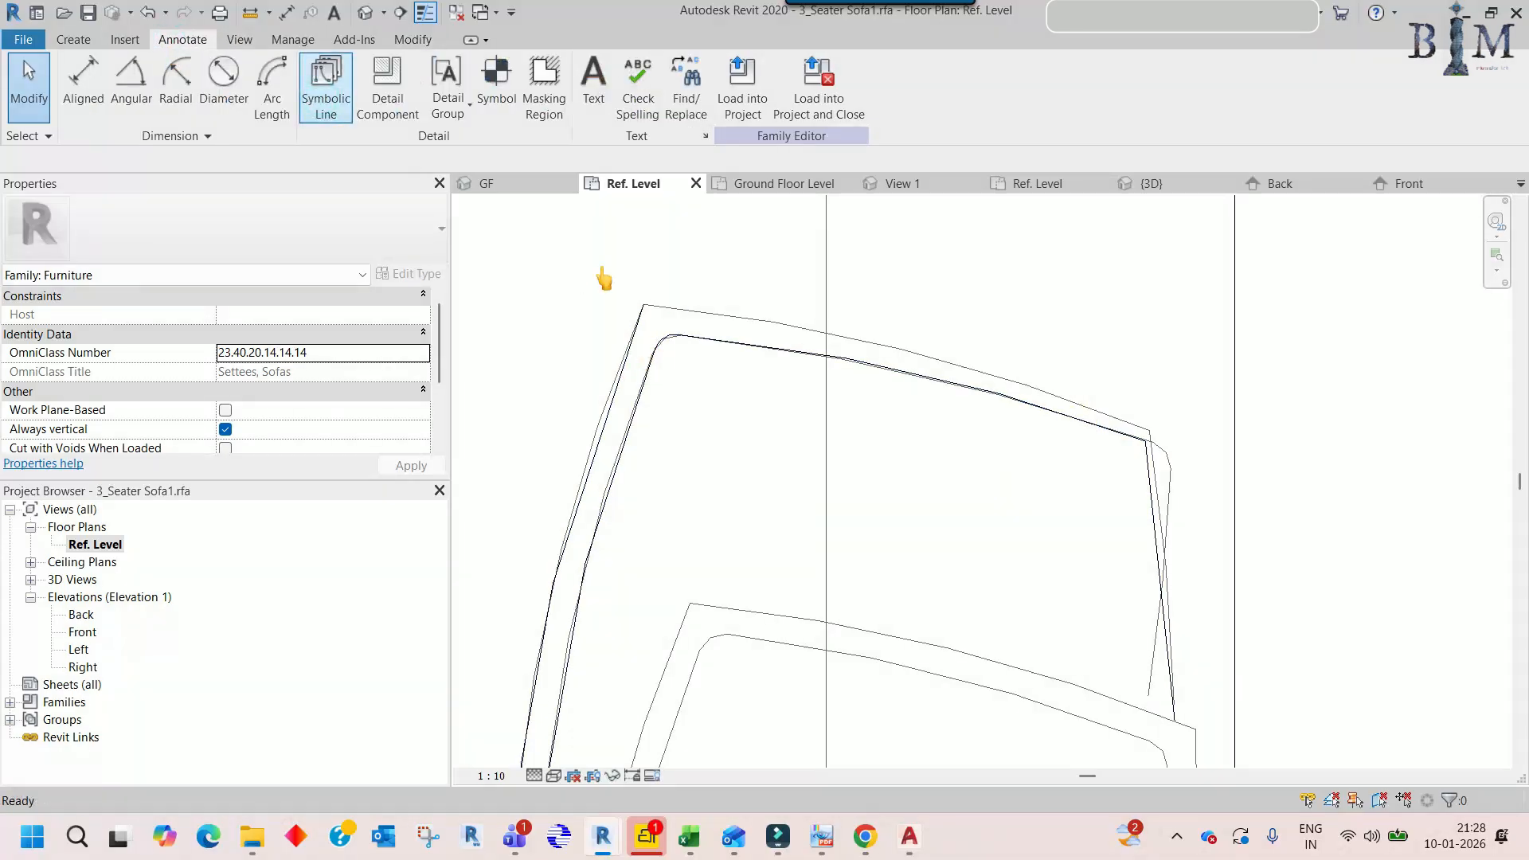
left_click(642, 305)
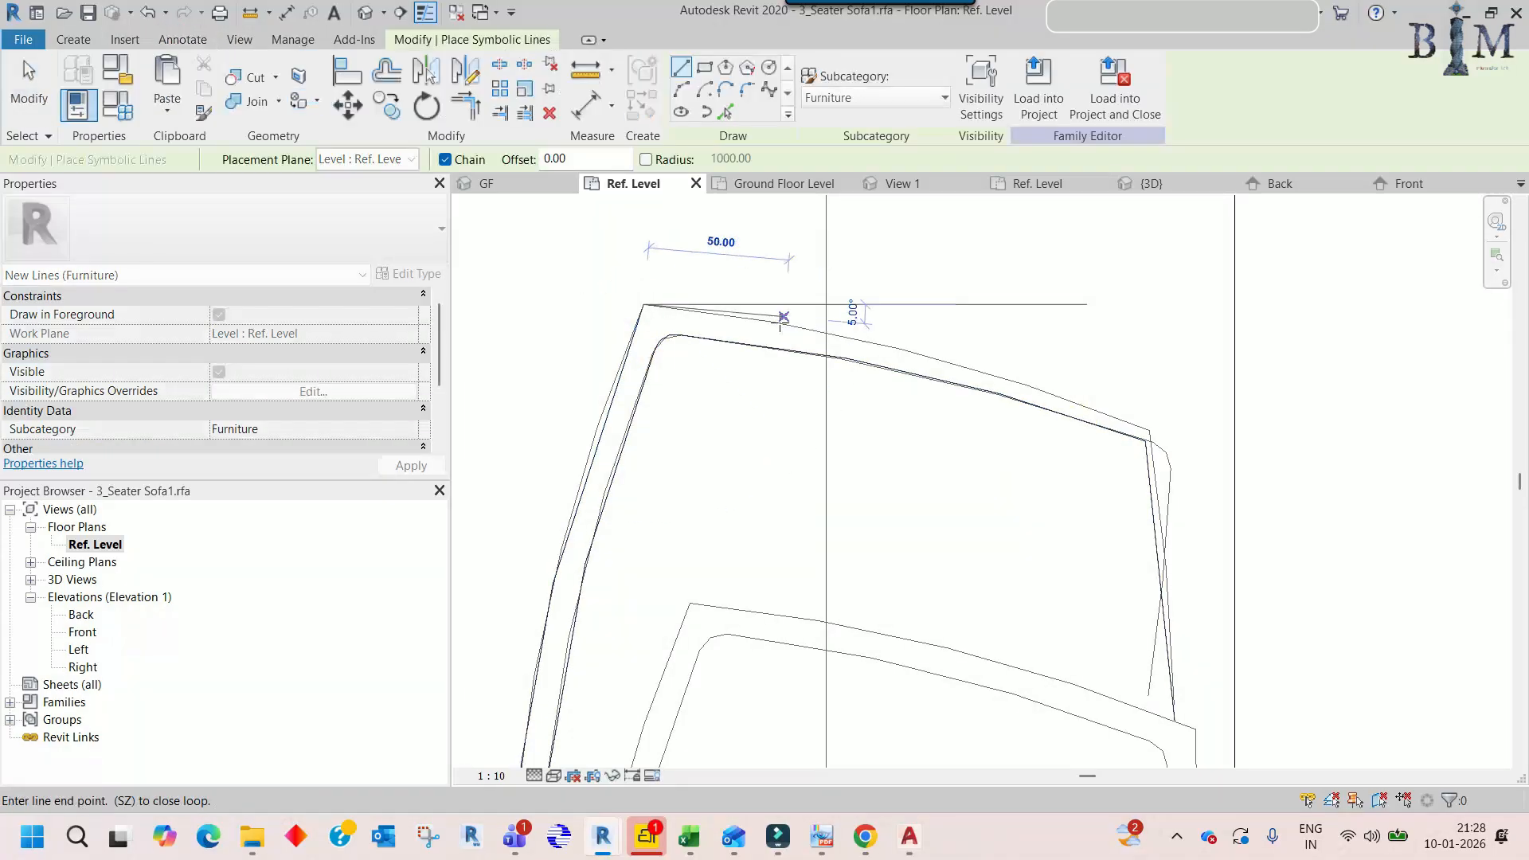
scroll(788, 324, "up", 3)
left_click(772, 321)
left_click(1183, 414)
middle_click_drag(1299, 448, 676, 301)
left_click(808, 344)
left_click(1010, 423)
middle_click_drag(1050, 488, 1000, 232)
scroll(993, 224, "down", 4)
left_click(1000, 557)
scroll(998, 510, "down", 5)
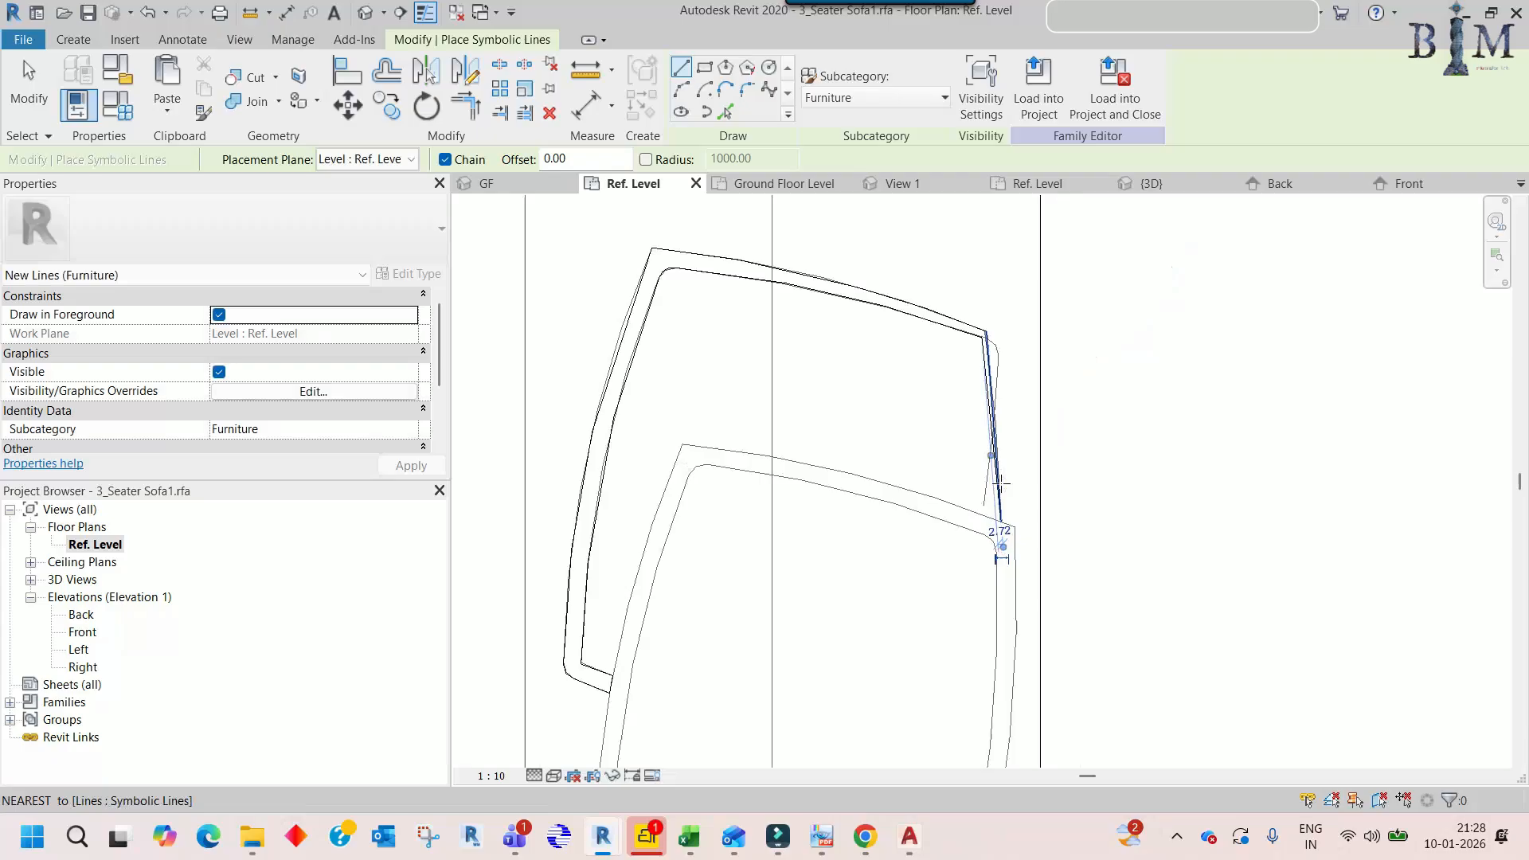
- Trace the front pillow's outer top edge with symbolic lines and its outer right edge with an arc
left_click(722, 449)
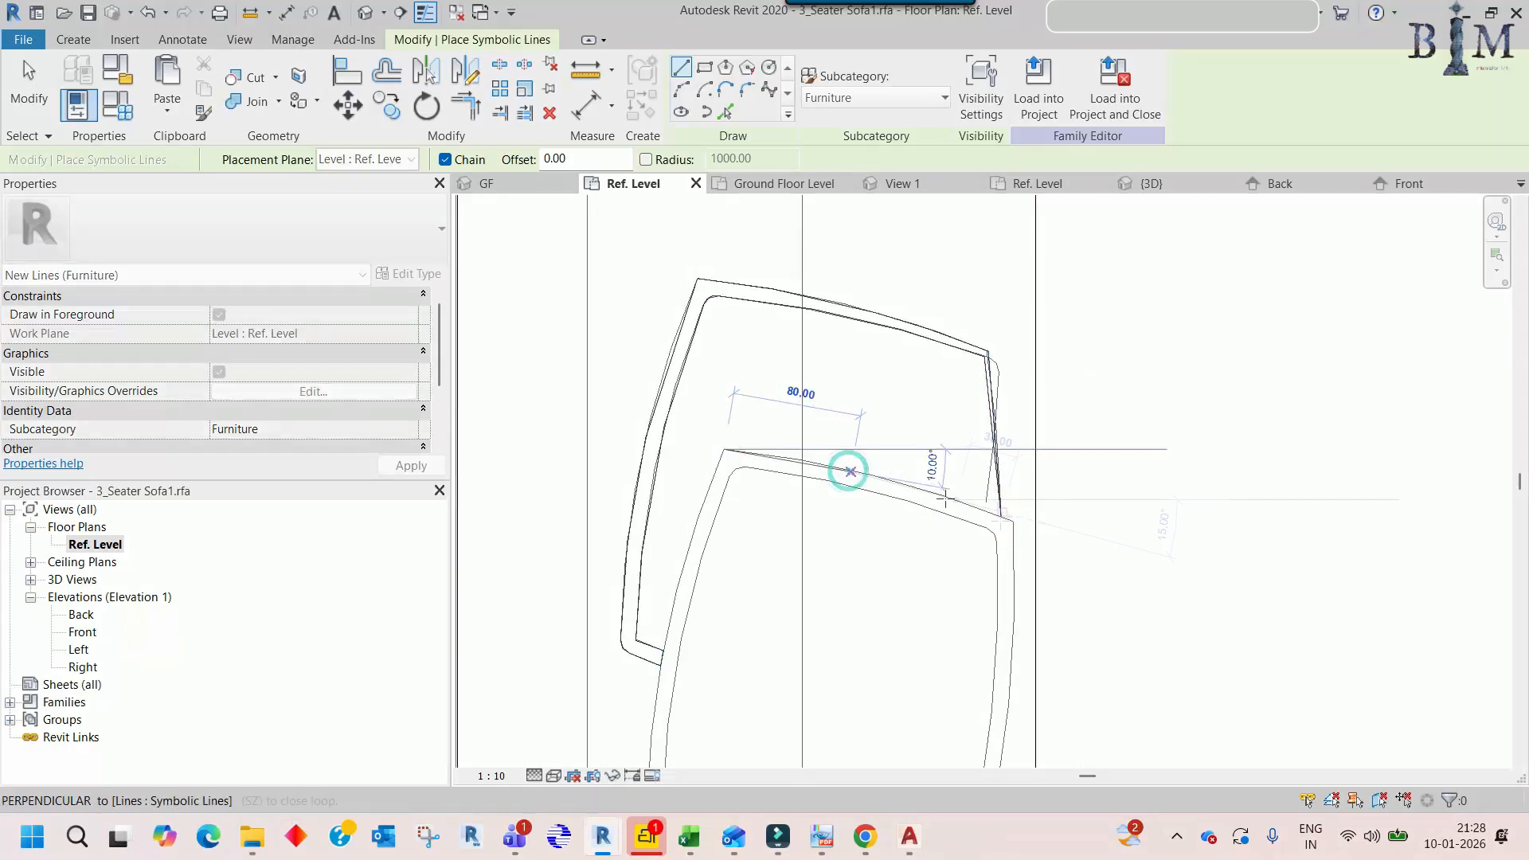
left_click(1011, 522)
middle_click_drag(1020, 578, 995, 285)
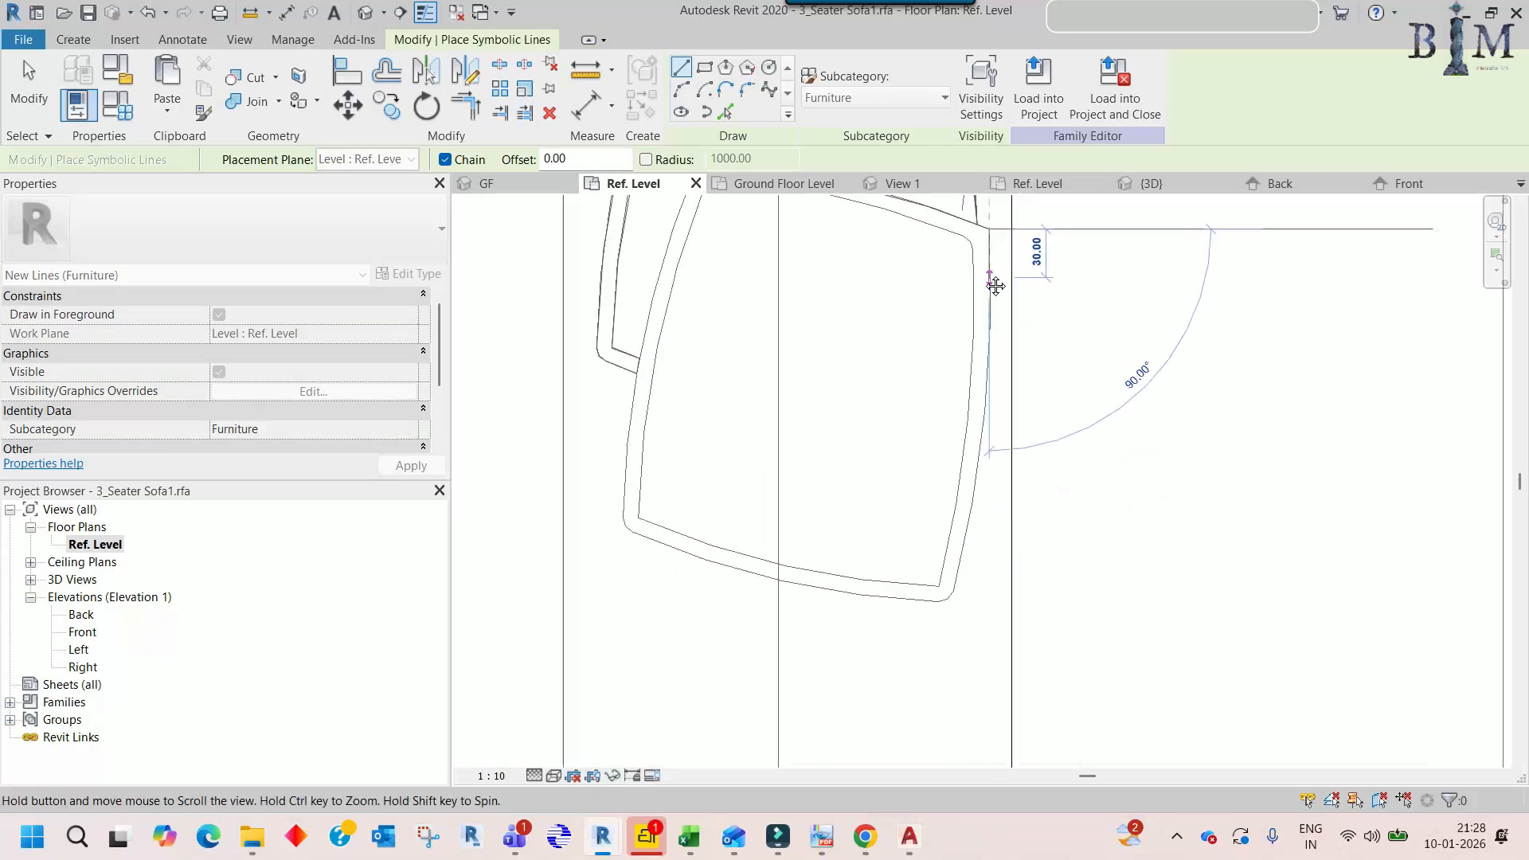
left_click(681, 89)
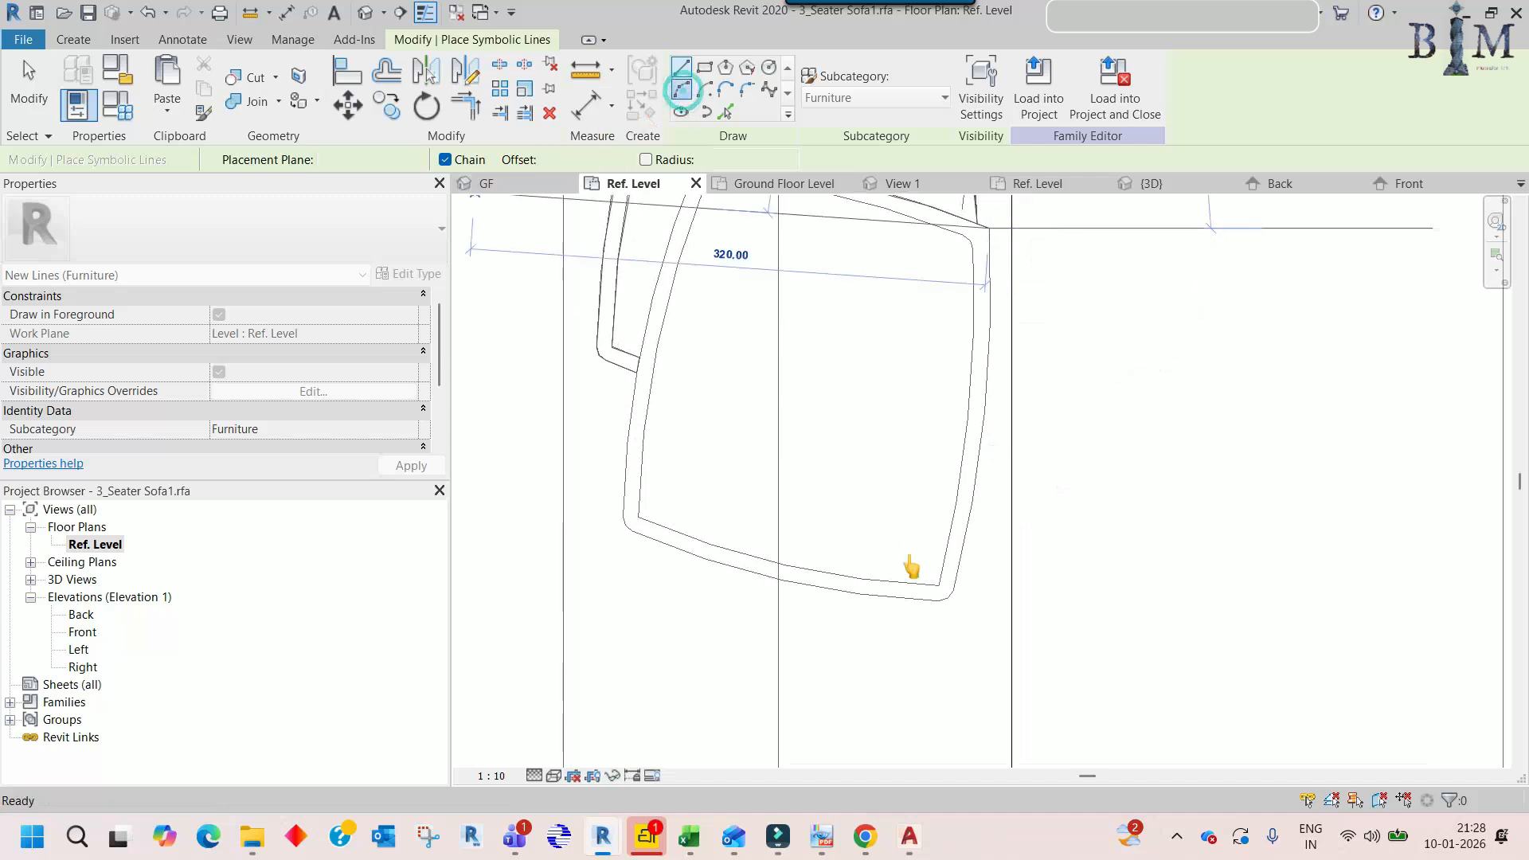
scroll(951, 597, "up", 2)
left_click(953, 596)
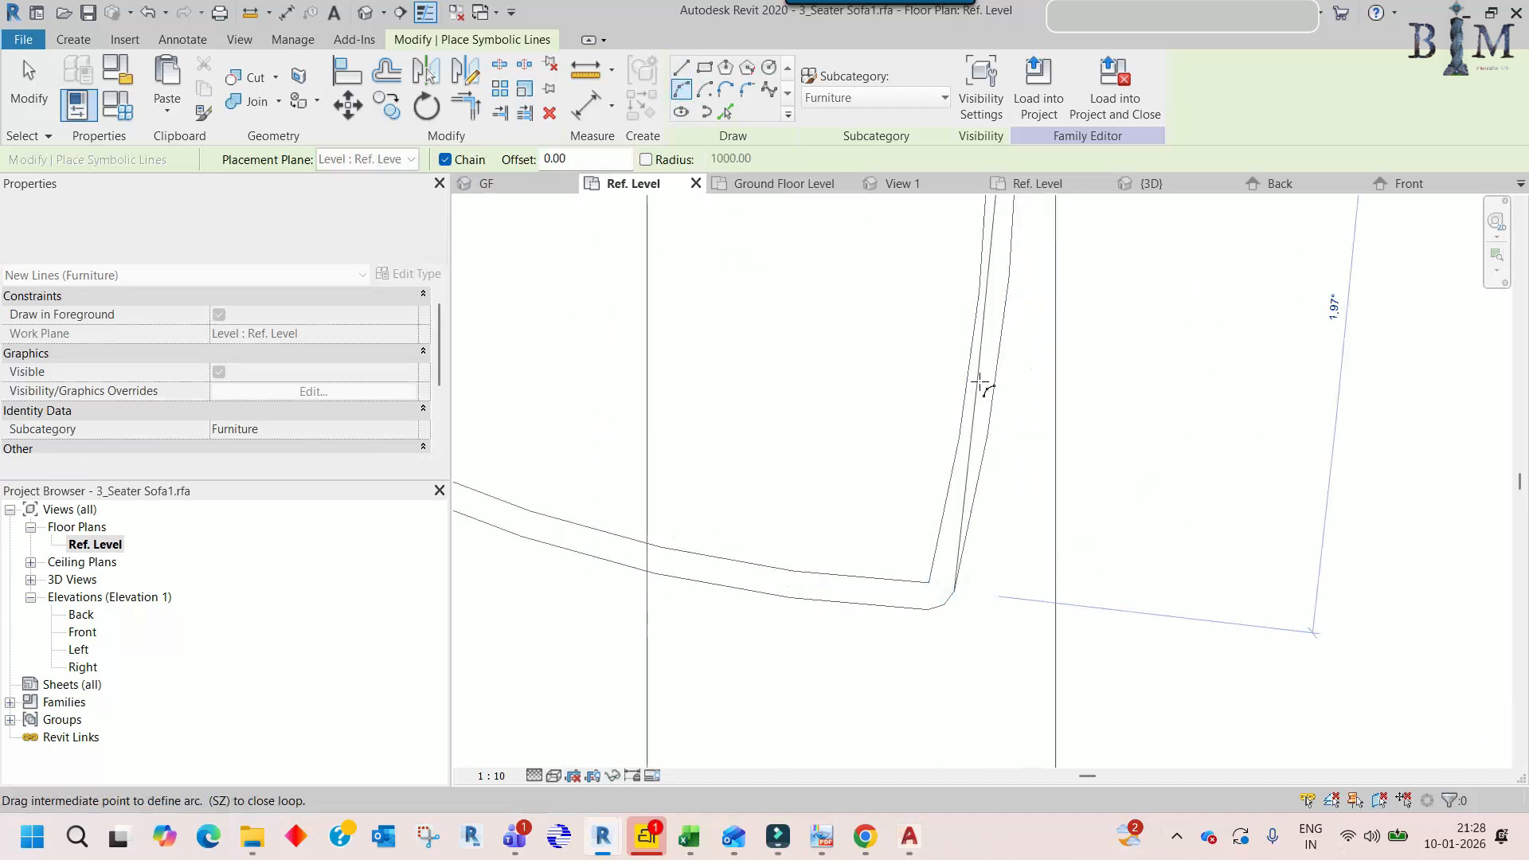
left_click(703, 91)
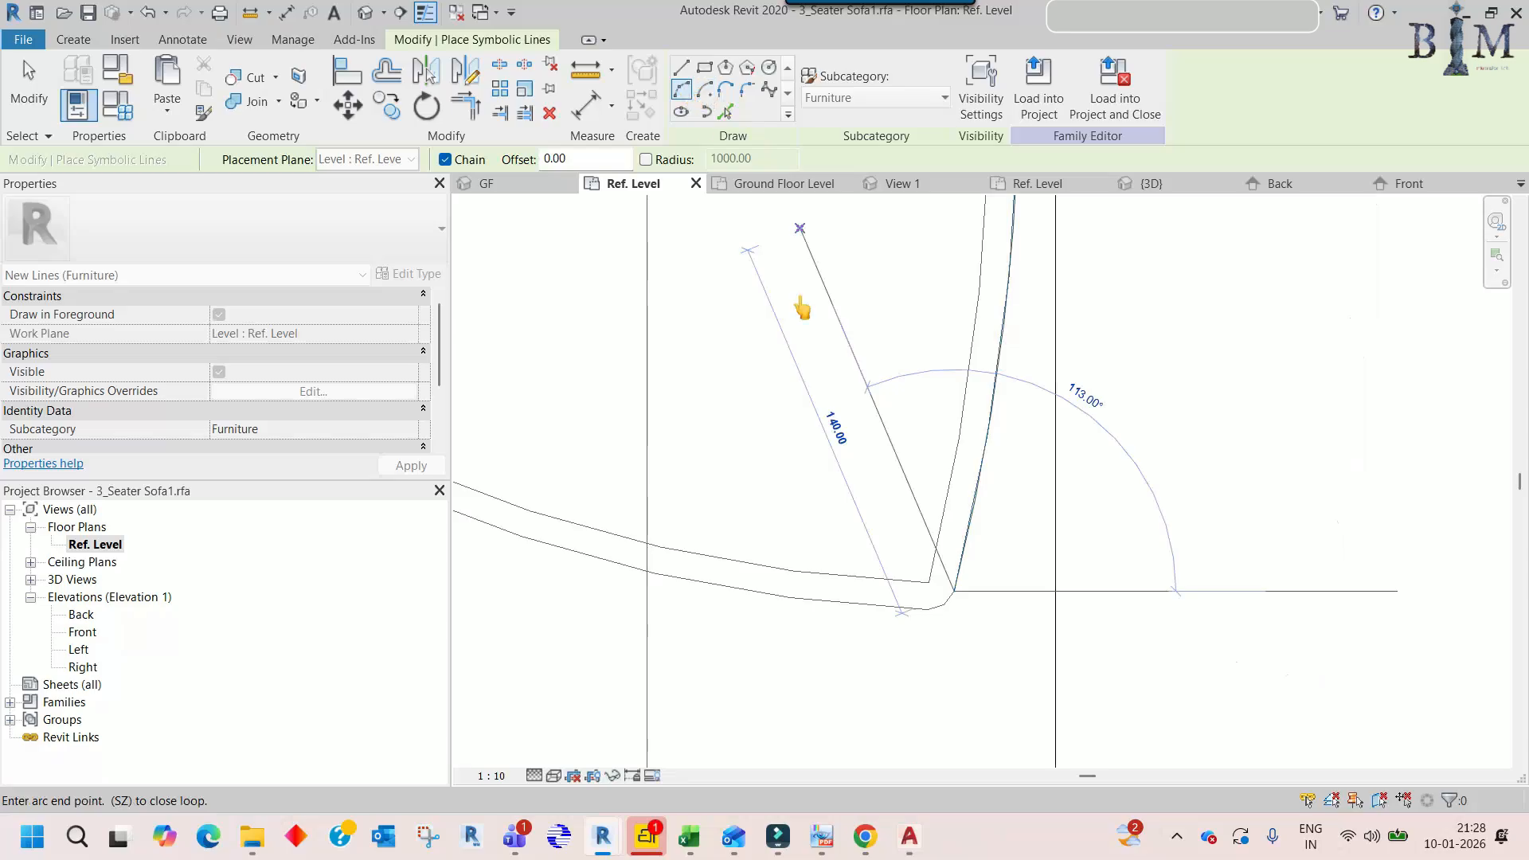
- Trace the front pillow's outer bottom edge and its two rounded lower corners with symbolic arcs
scroll(936, 611, "up", 2)
left_click(934, 605)
scroll(726, 591, "down", 2)
middle_click_drag(725, 591, 949, 632)
left_click(649, 555)
left_click(637, 504)
scroll(636, 550, "up", 2)
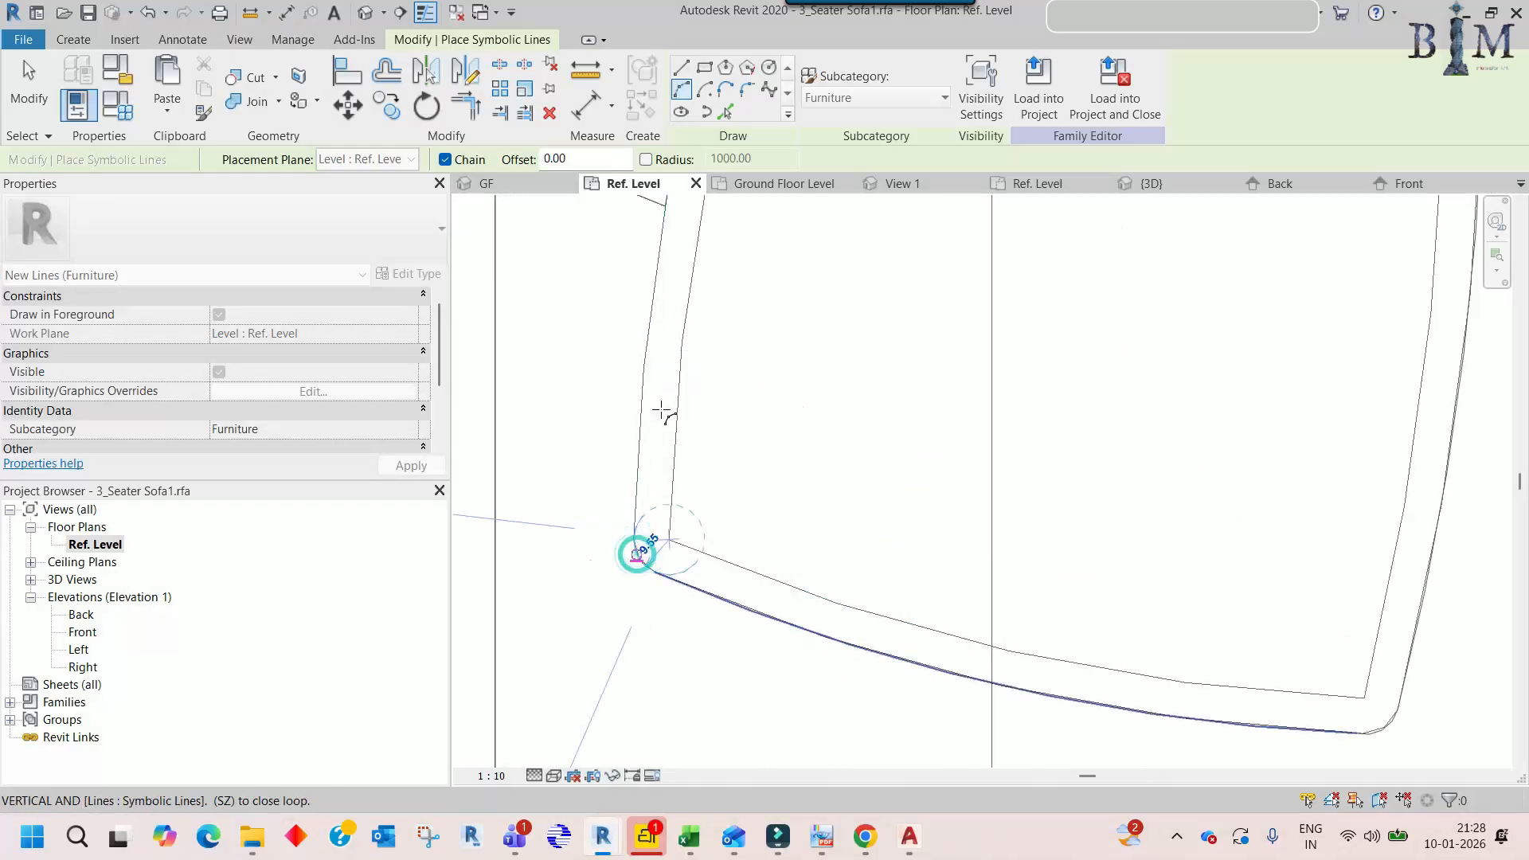
- Close the front pillow's outer outline with a symbolic arc along its left edge up to the top corner
middle_click_drag(725, 369, 703, 733)
scroll(671, 511, "down", 2)
left_click(733, 290)
scroll(724, 300, "up", 3)
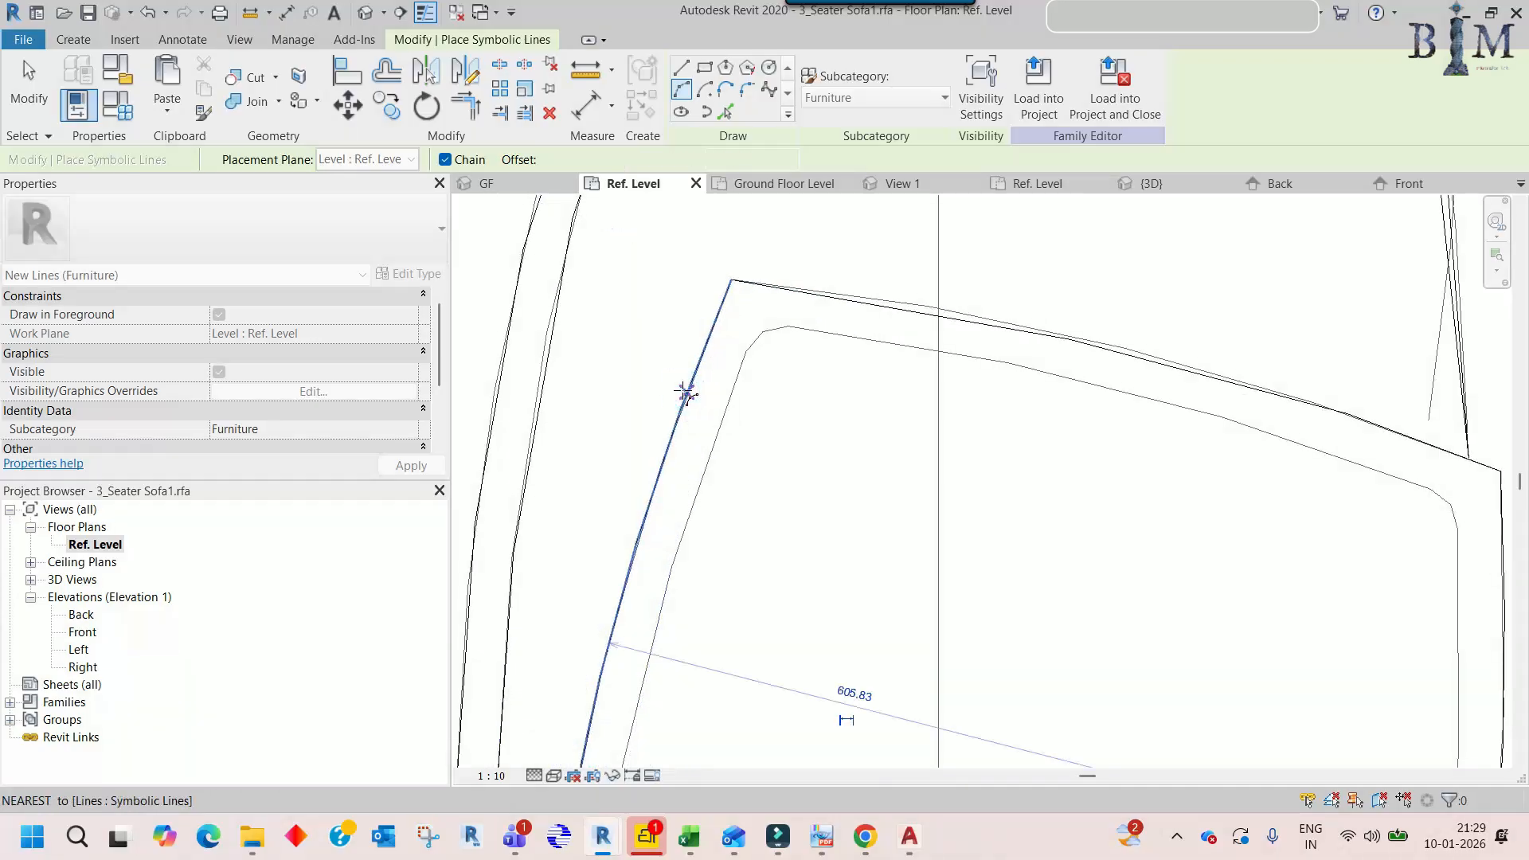
- Trace the inner upper edge of the armchair's front cushion and its right rounded corner with symbolic arcs, following the imported drawing
scroll(683, 391, "down", 3)
scroll(747, 403, "up", 4)
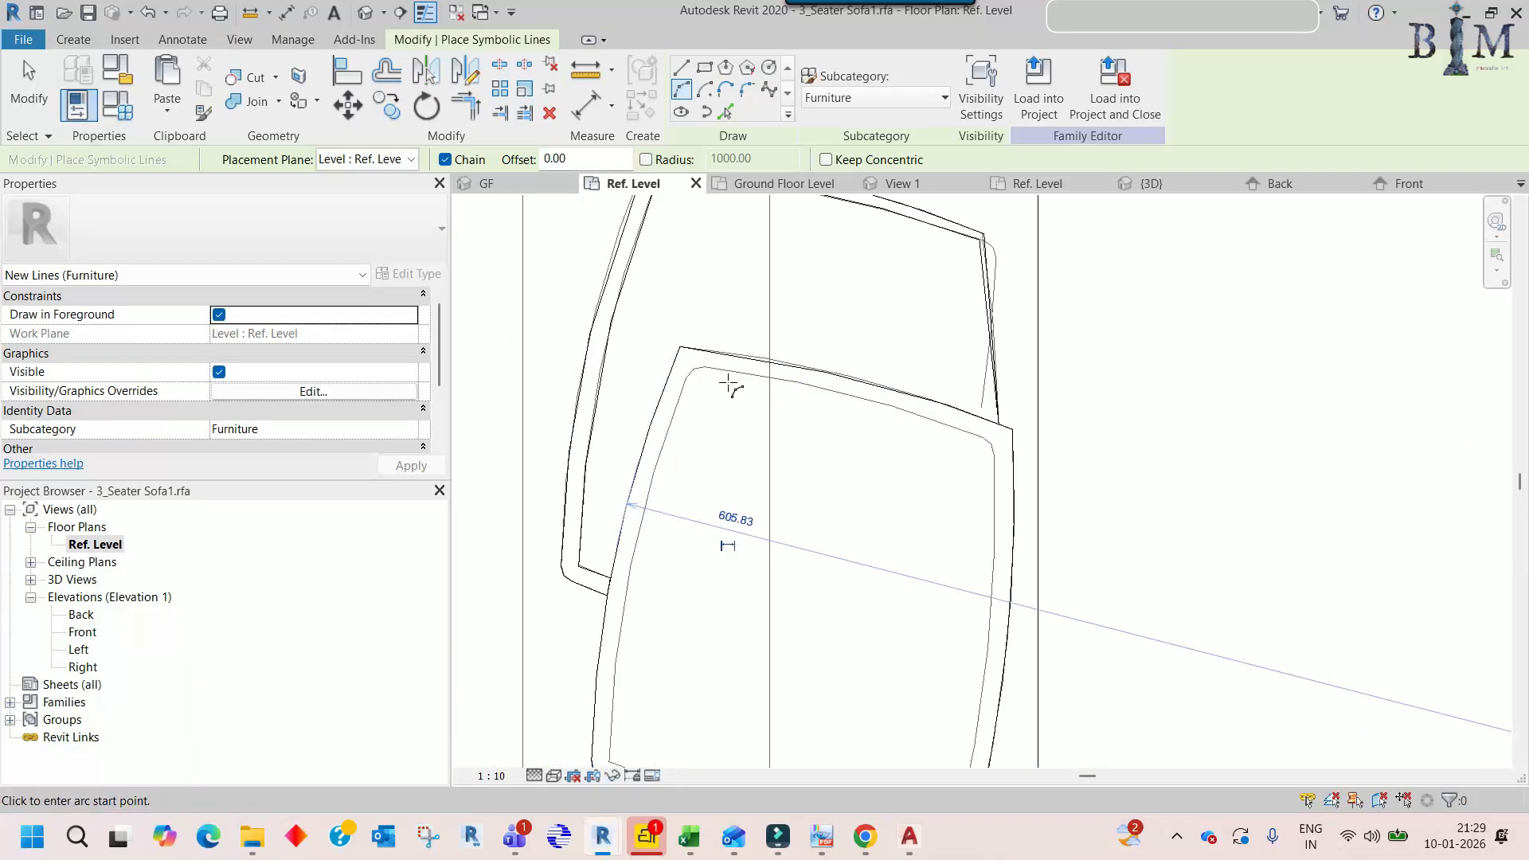
left_click(711, 372)
left_click(1174, 477)
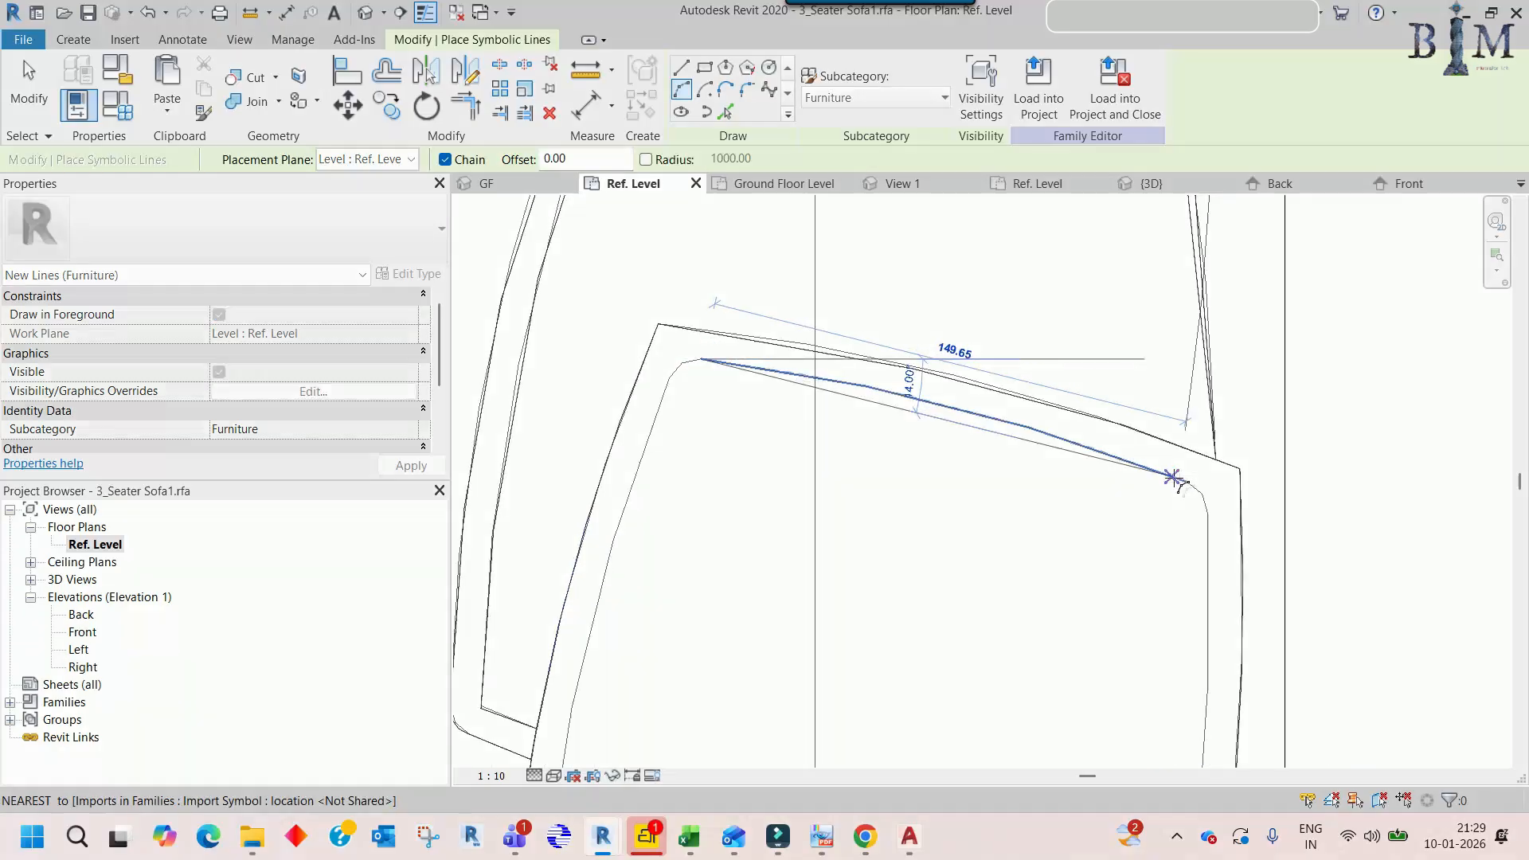
left_click(1187, 482)
left_click(1082, 448)
middle_click_drag(1163, 504, 754, 351)
scroll(790, 376, "up", 3)
left_click(800, 365)
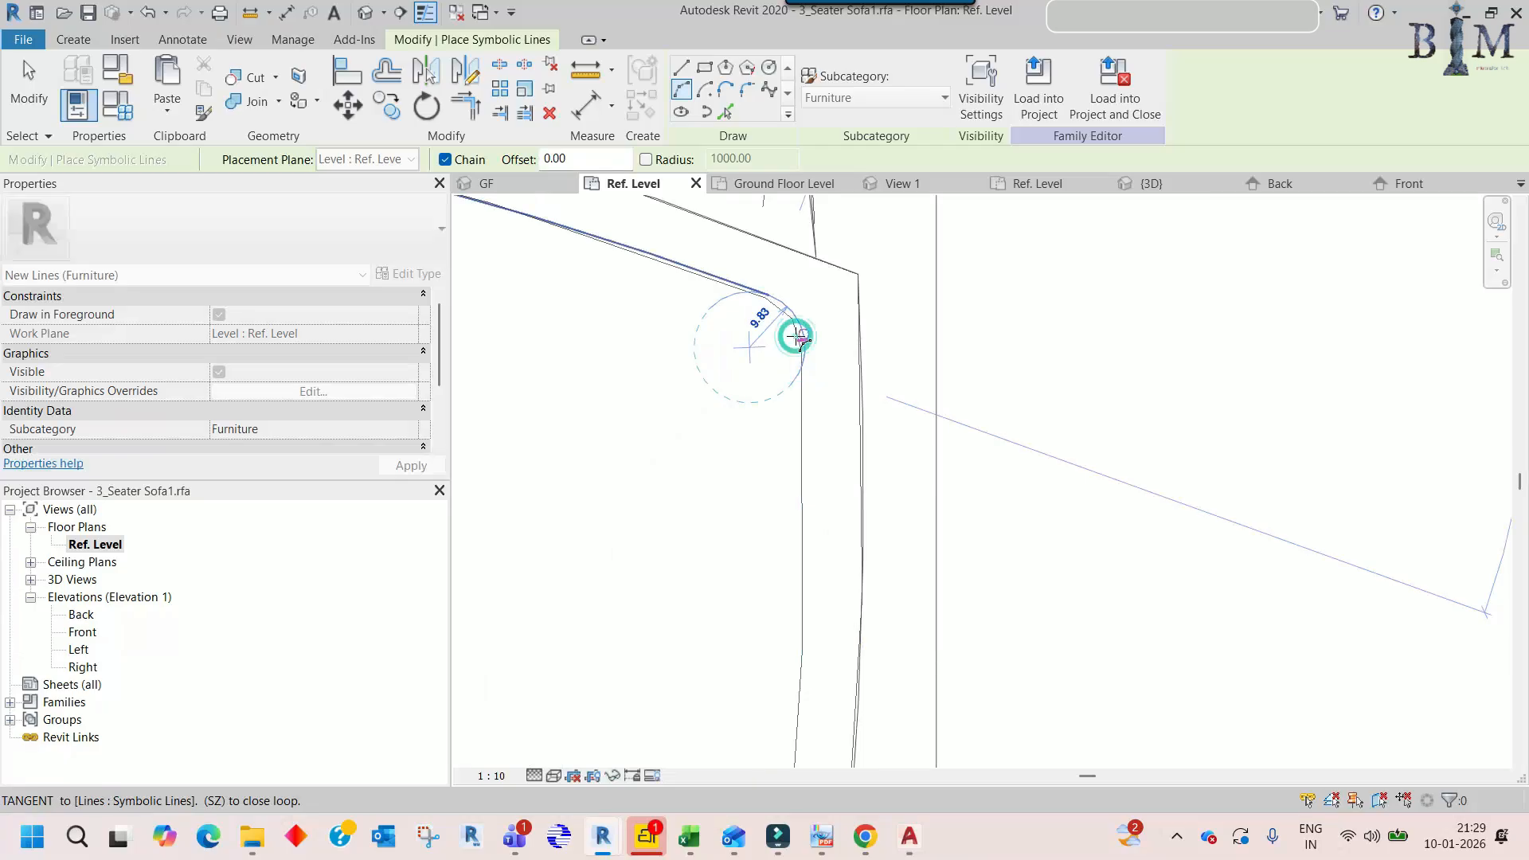
left_click(797, 336)
- Continue the front cushion's inner outline with symbolic arcs along its right side and lower edge to the lower-left corner
scroll(799, 361, "down", 3)
middle_click_drag(799, 613, 836, 386)
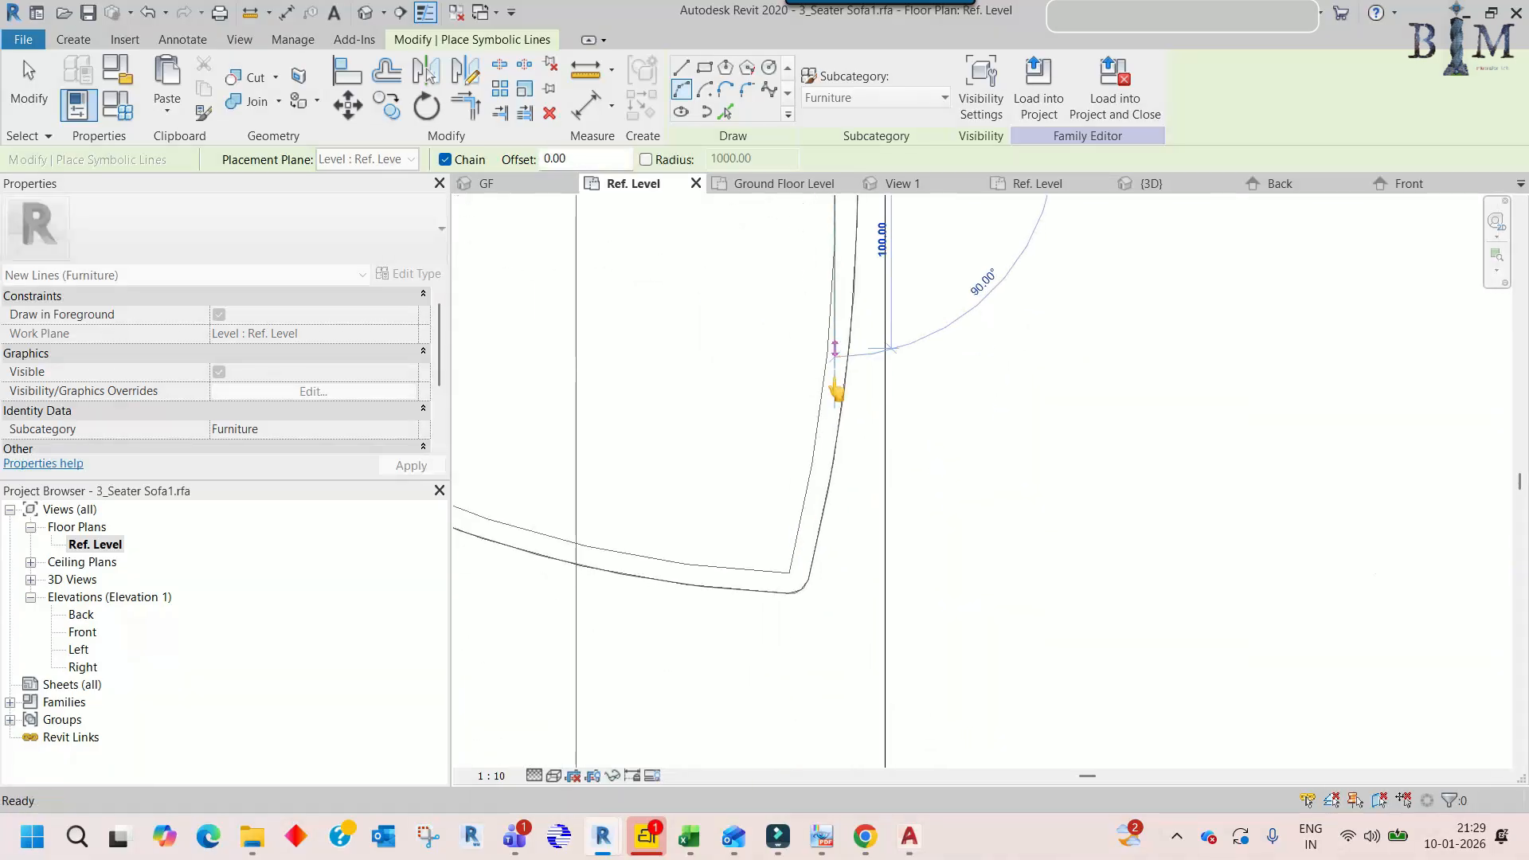
left_click(788, 575)
middle_click_drag(471, 531, 730, 523)
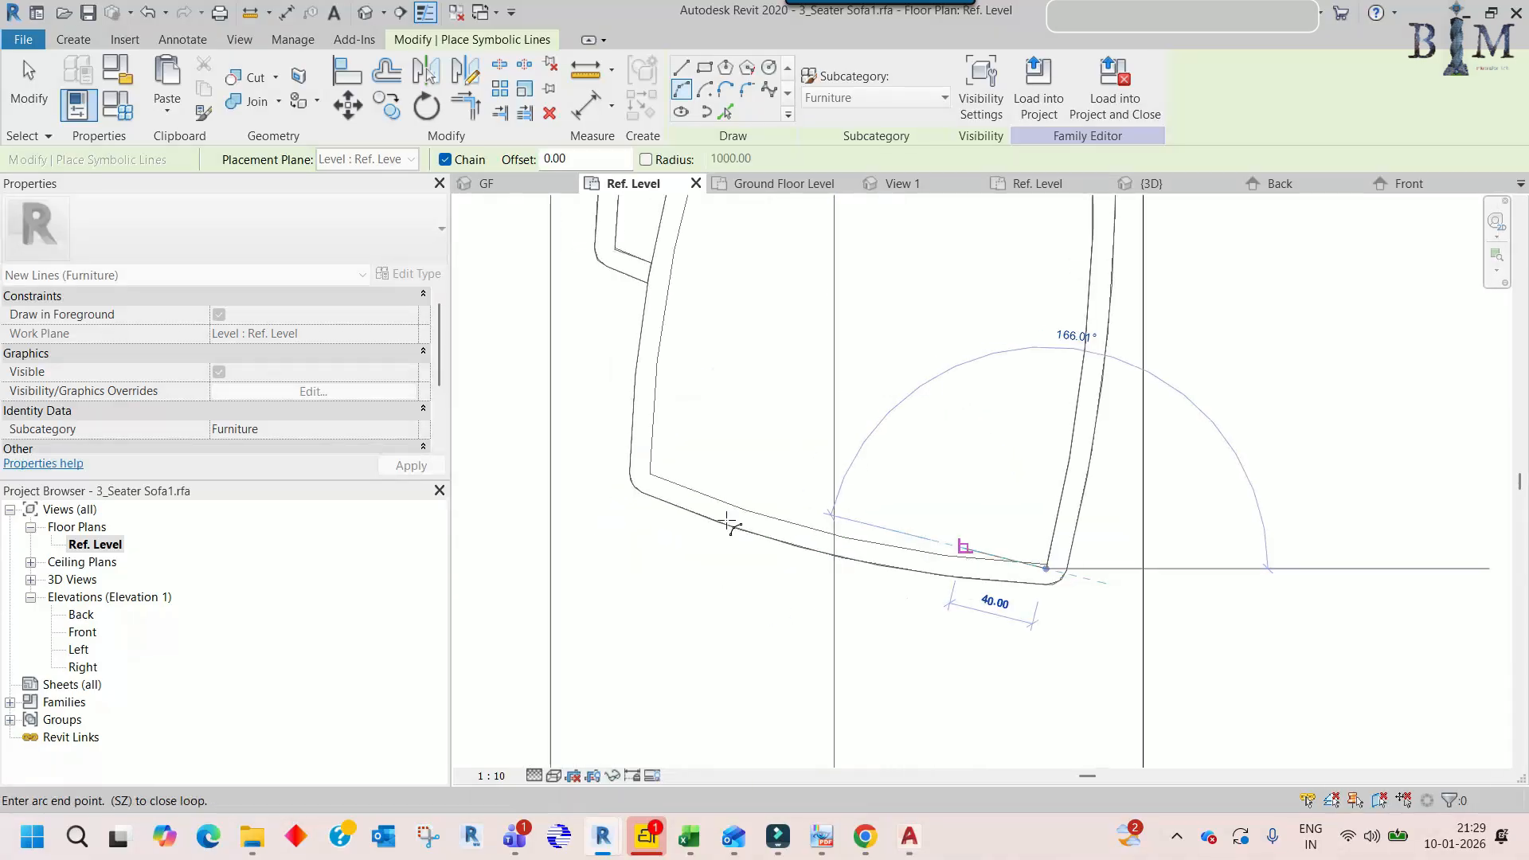
left_click(649, 471)
scroll(650, 471, "up", 5)
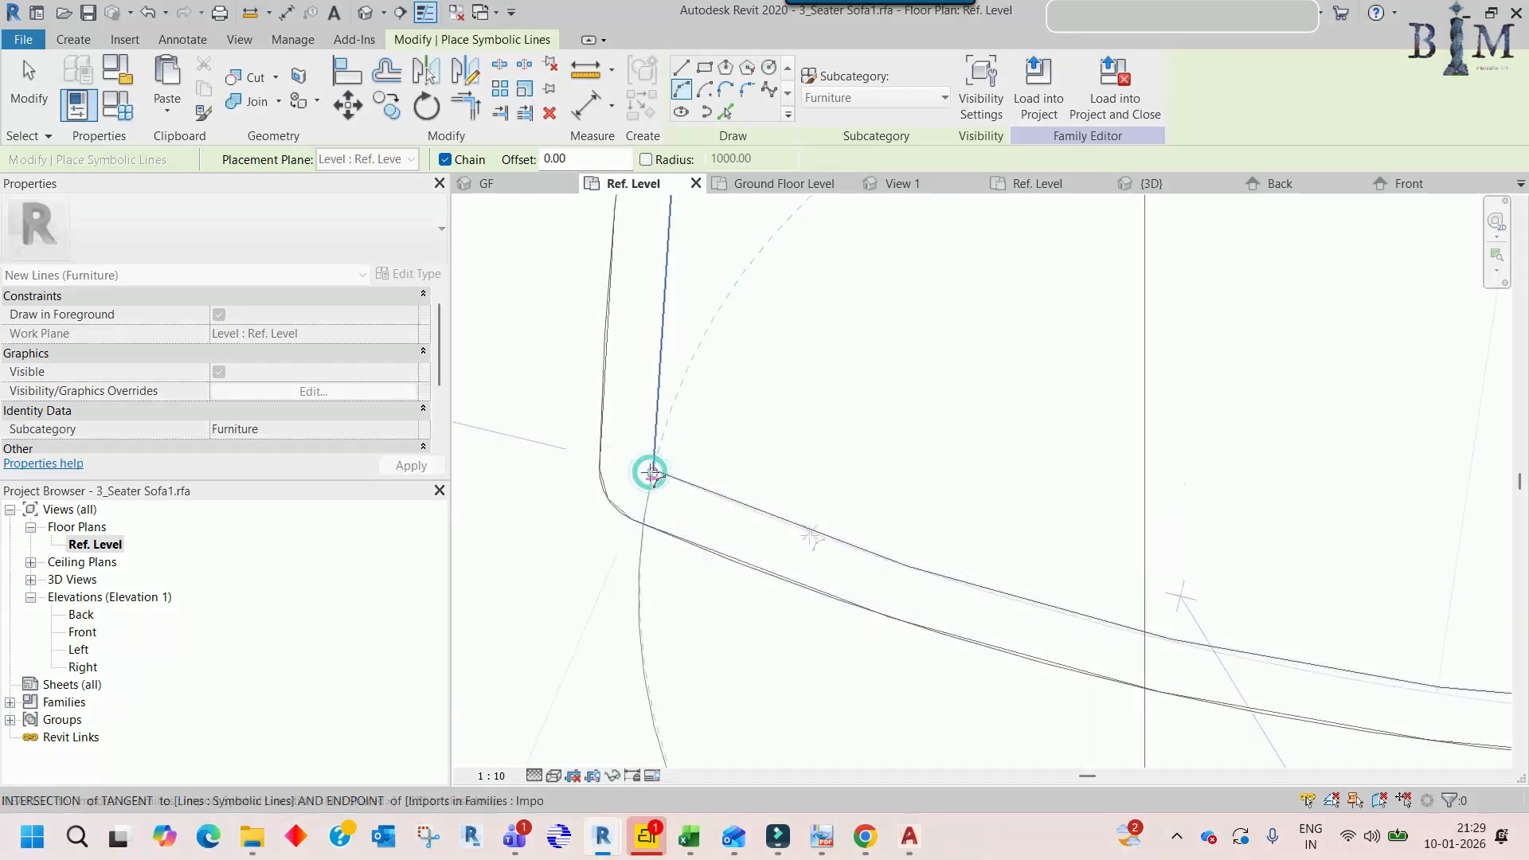
- Close the front cushion's inner outline with a left-side arc and a rounded upper-left corner of about 9.5 mm radius
middle_click_drag(706, 457, 740, 385)
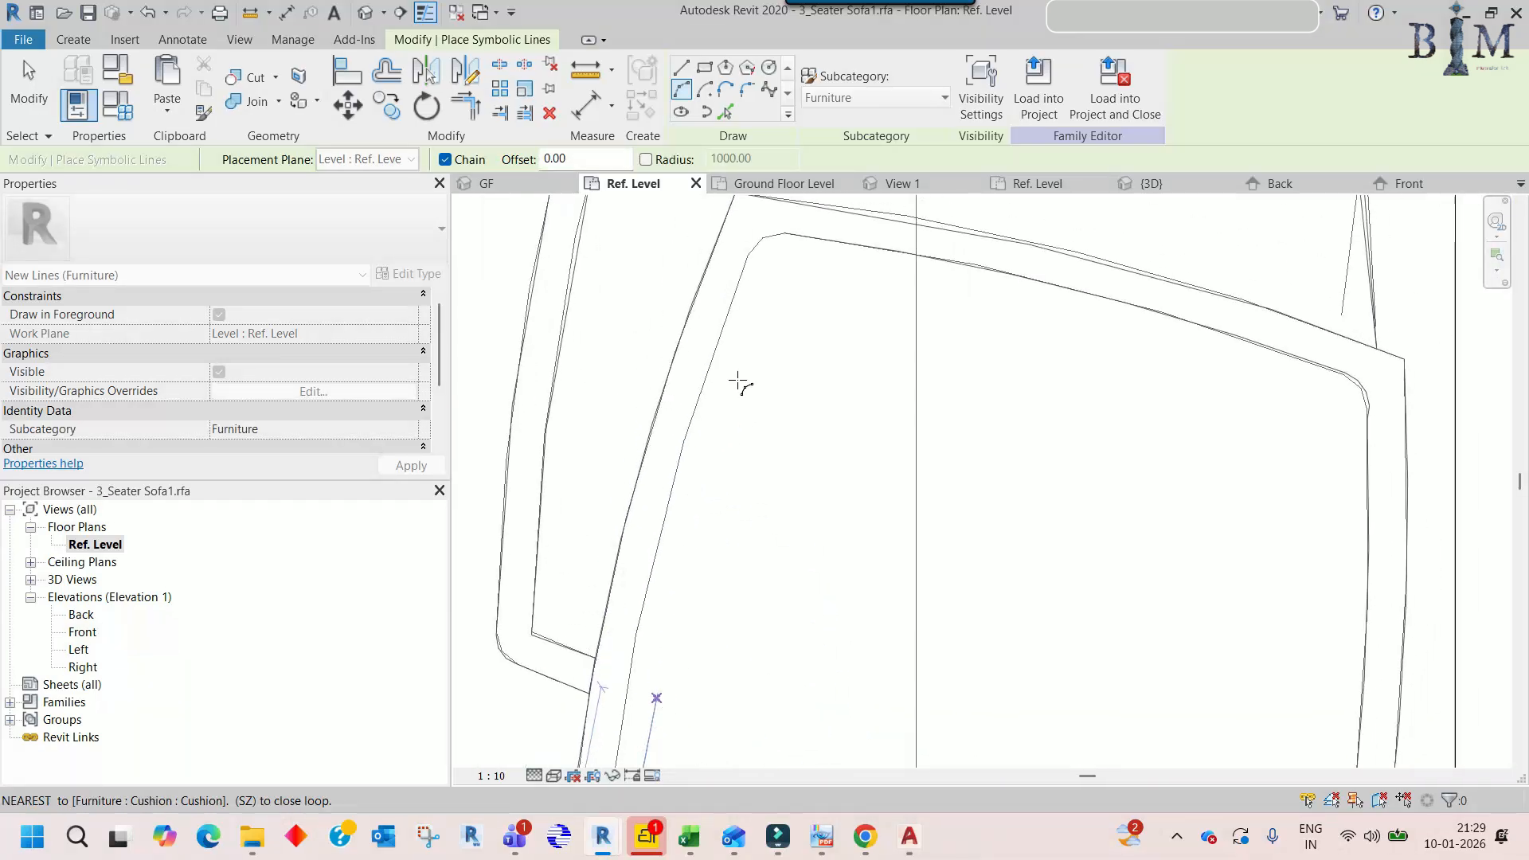
left_click(748, 257)
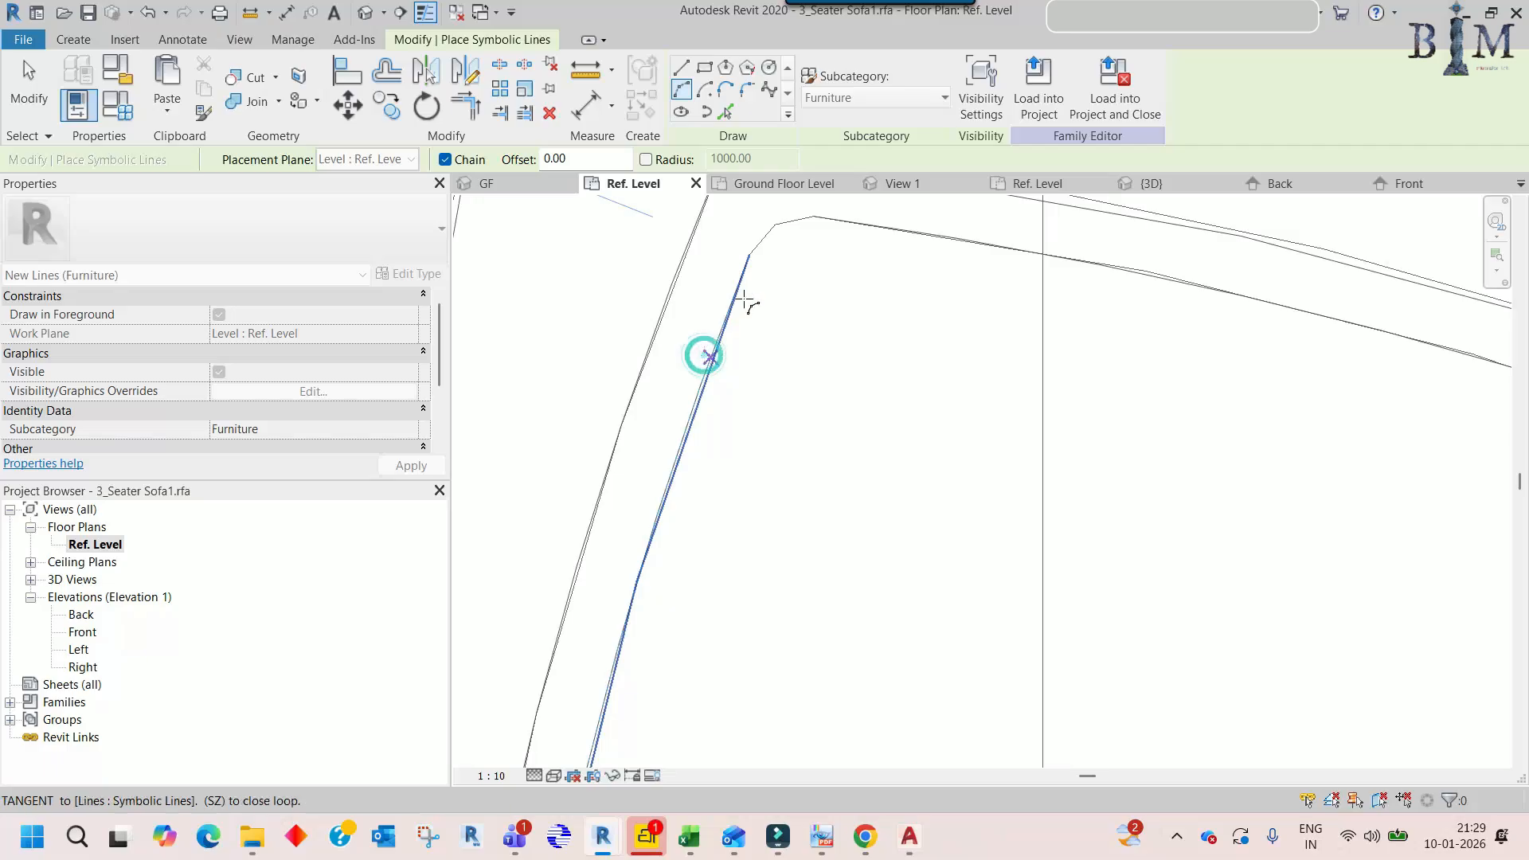
middle_click_drag(744, 301, 764, 379)
left_click(786, 344)
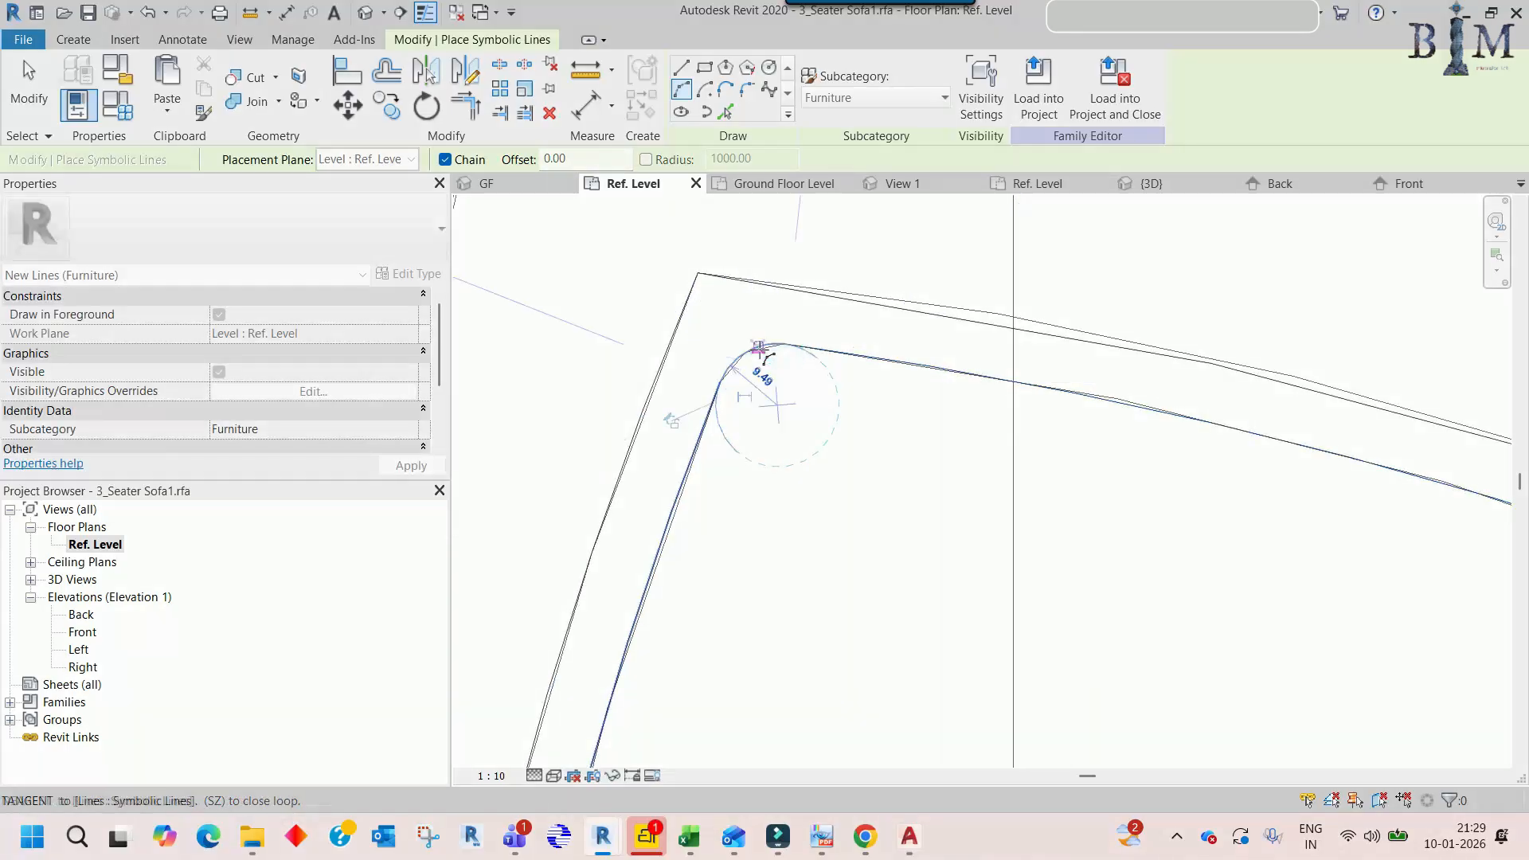
scroll(759, 348, "down", 5)
left_click(747, 441)
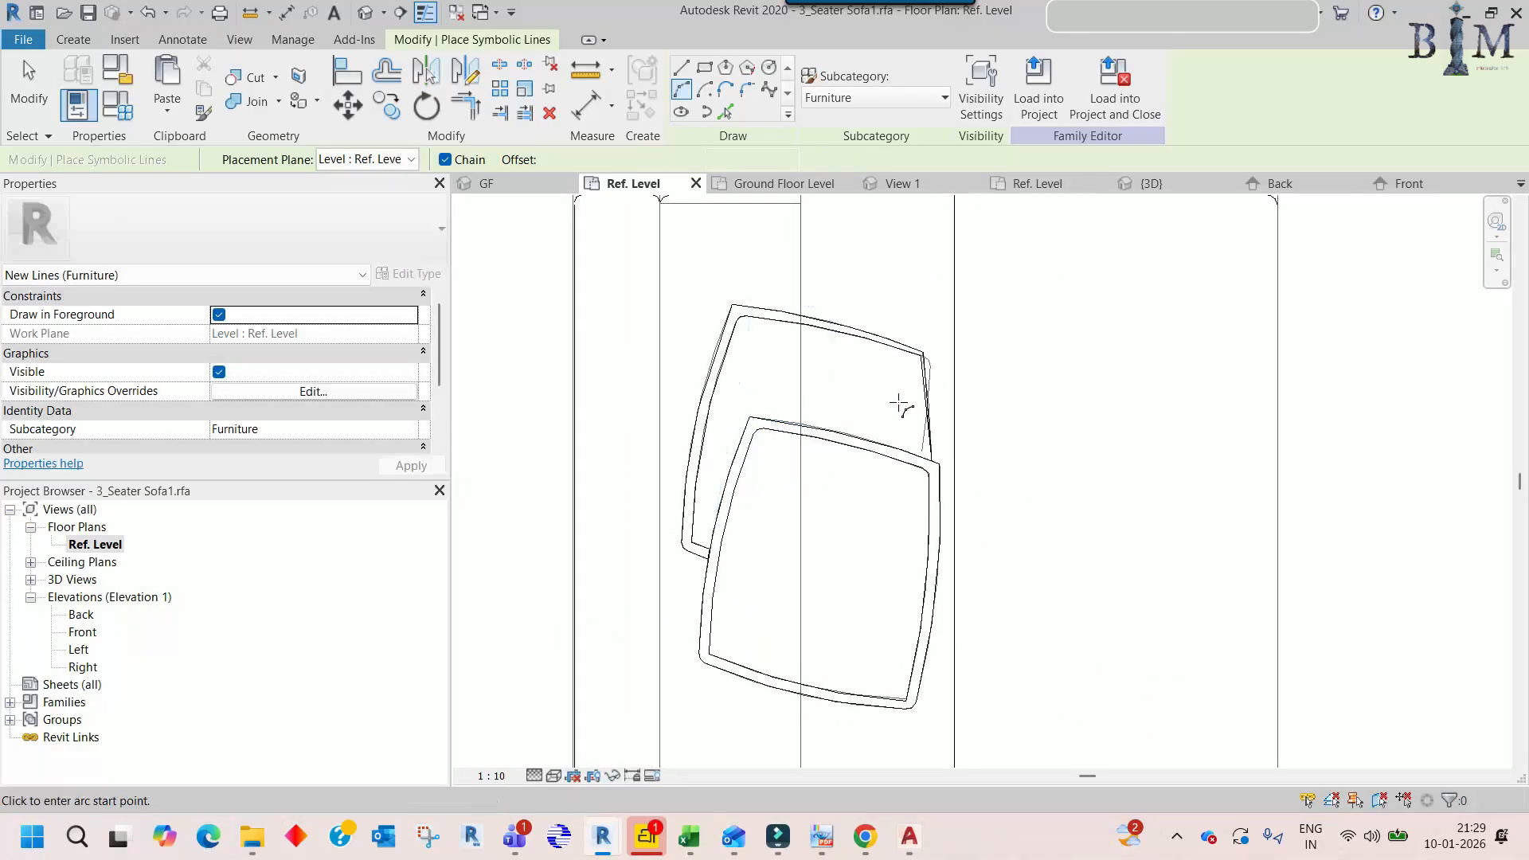
key("Escape")
- Copy the symbolic lines of both armchair cushions about 1360 mm straight up into the empty area above the side table
scroll(809, 382, "down", 8)
middle_click_drag(821, 382, 724, 392)
scroll(710, 386, "up", 3)
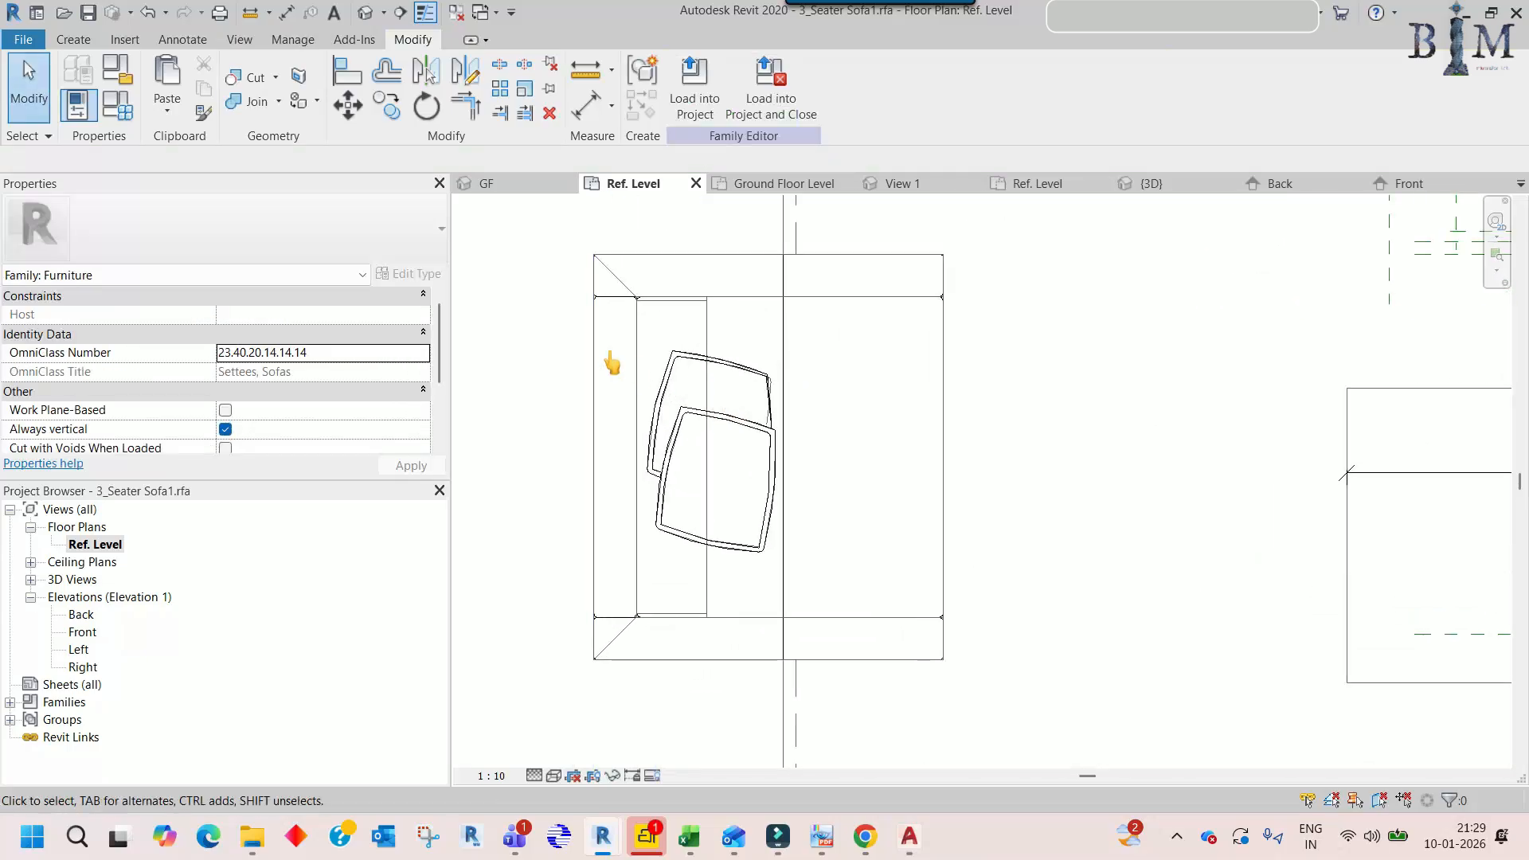
left_click_drag(548, 333, 826, 570)
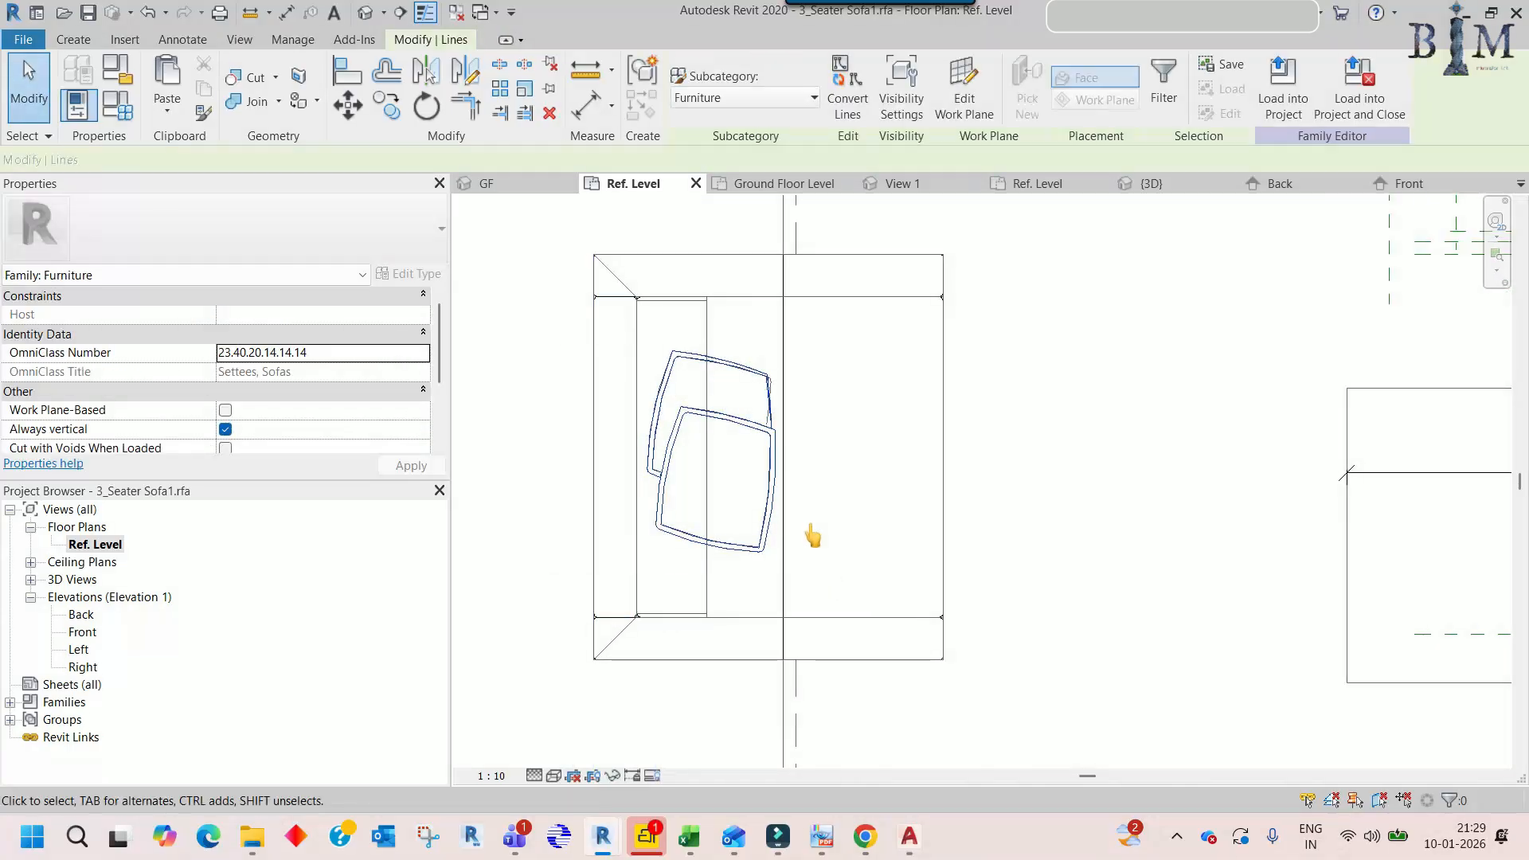
key("c")
left_click(738, 447)
scroll(1019, 383, "down", 3)
middle_click_drag(1019, 382, 785, 638)
middle_click_drag(820, 428, 921, 566)
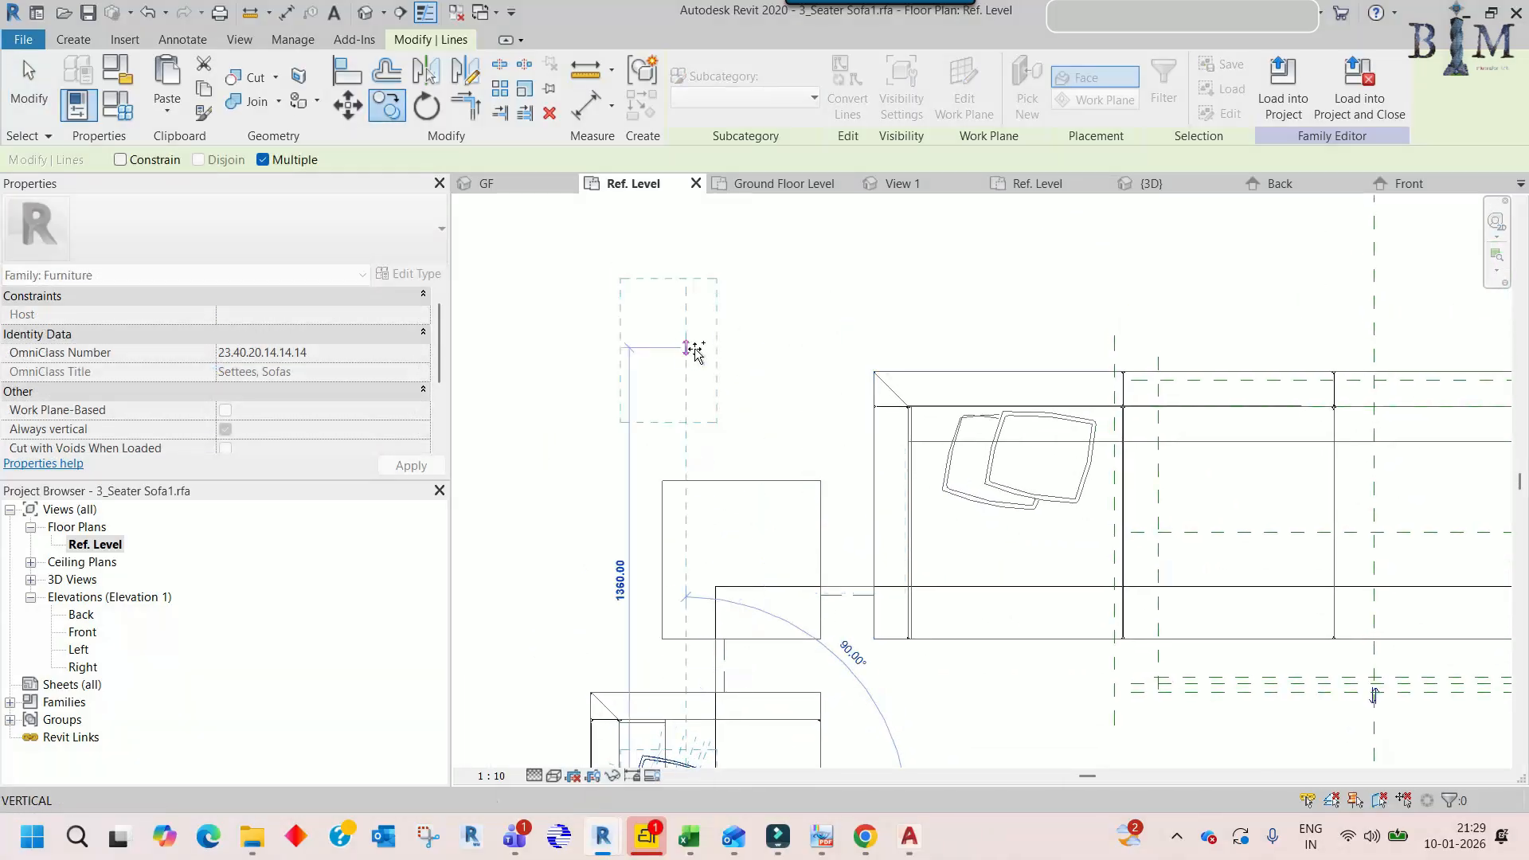
left_click(690, 348)
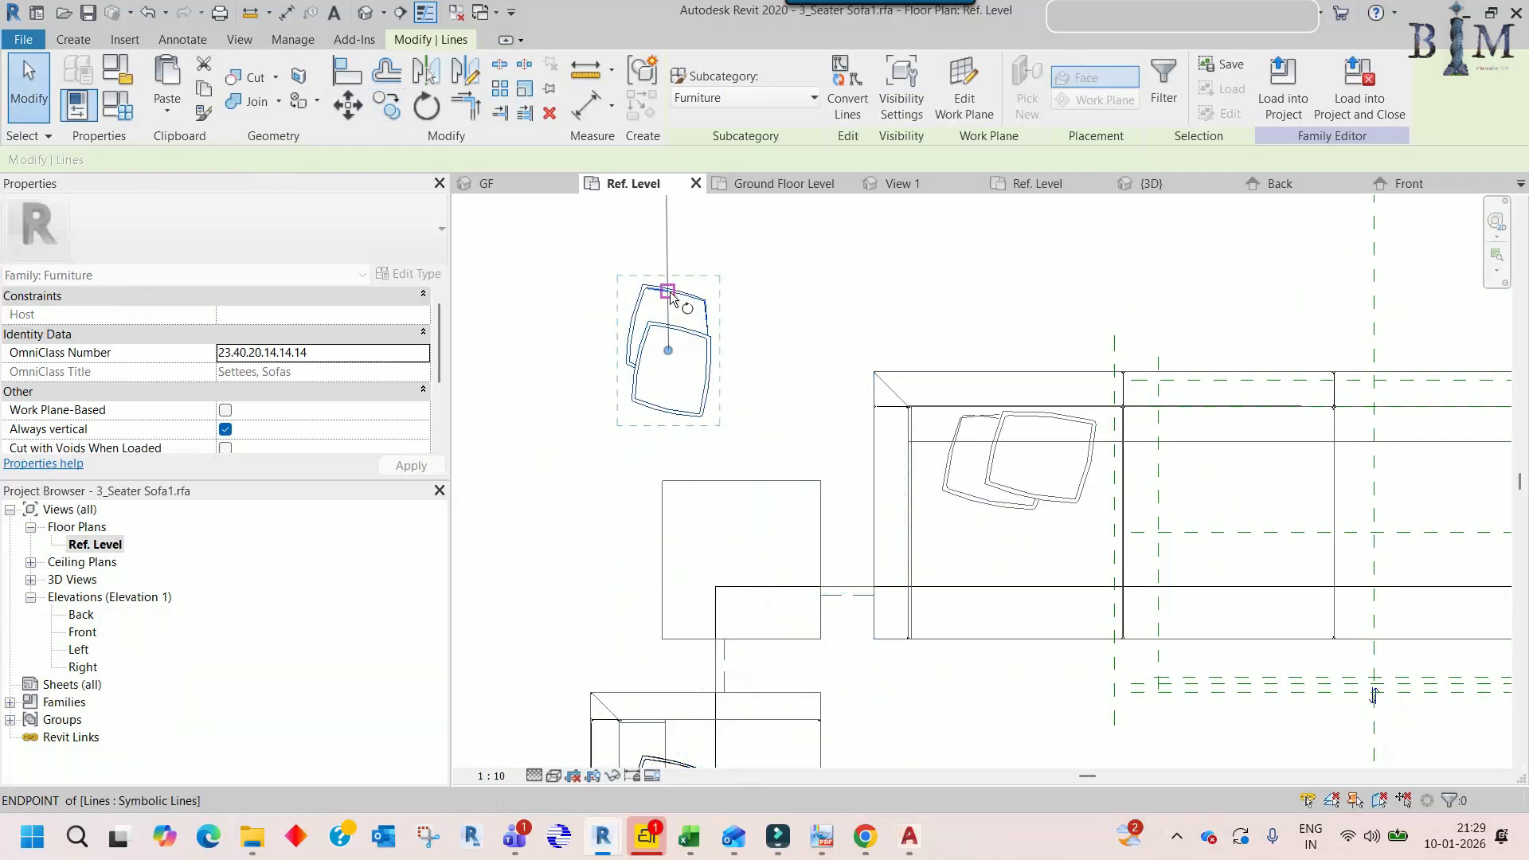
- Rotate the copied cushion lines a quarter turn clockwise
key("r")
key("o")
key("Return")
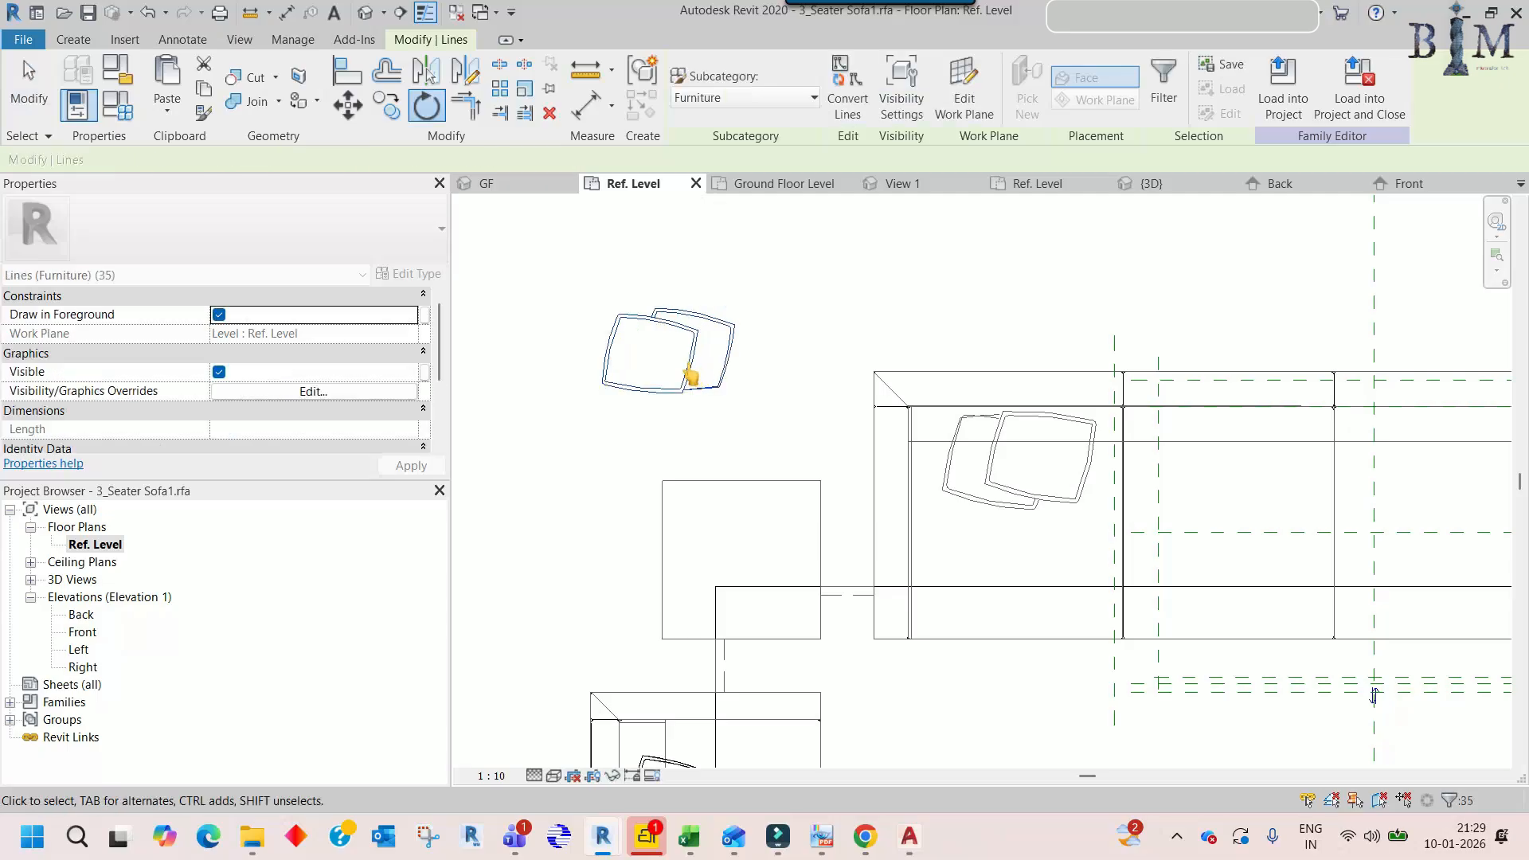
scroll(673, 332, "up", 3)
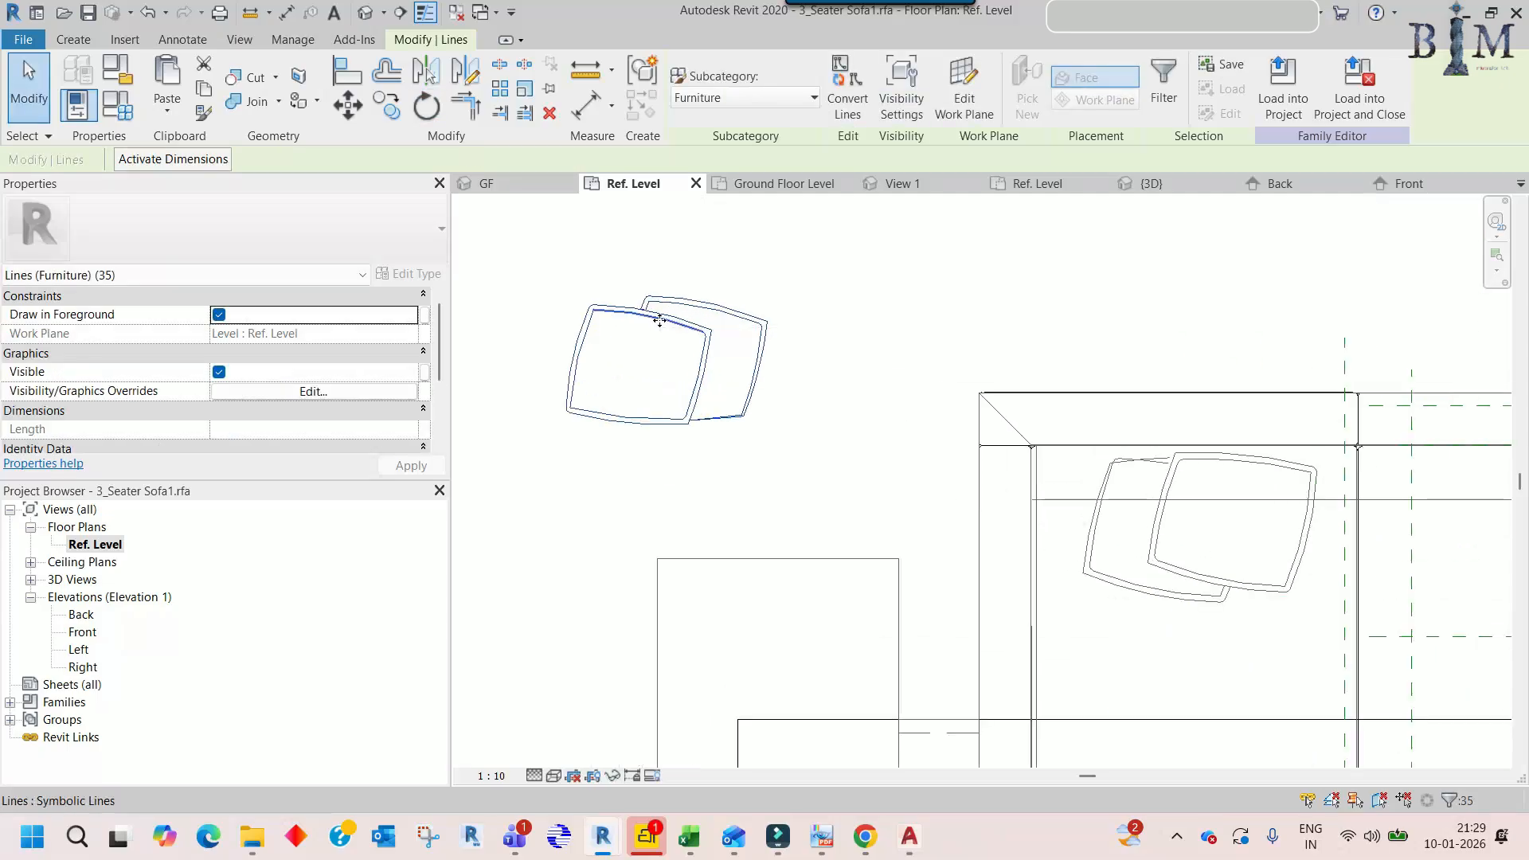
- Mirror the copied cushions across a drawn vertical axis with Copy off, and shift them slightly down and to the right
left_click(467, 72)
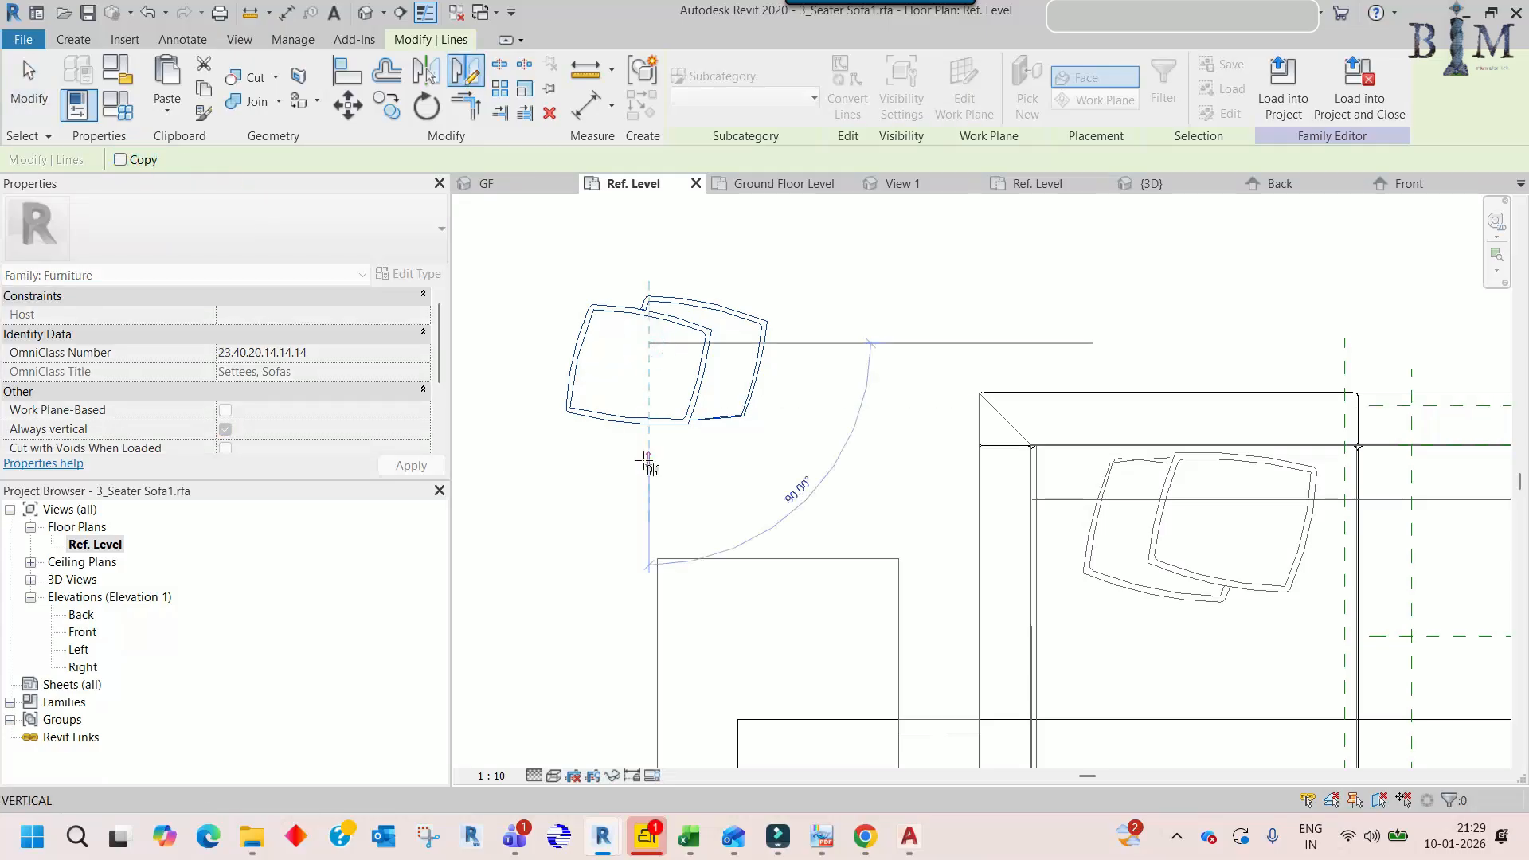
left_click(649, 430)
mouse_move(648, 317)
left_mouse_down()
mouse_move(1211, 501)
mouse_move(1217, 488)
mouse_move(741, 391)
left_mouse_up()
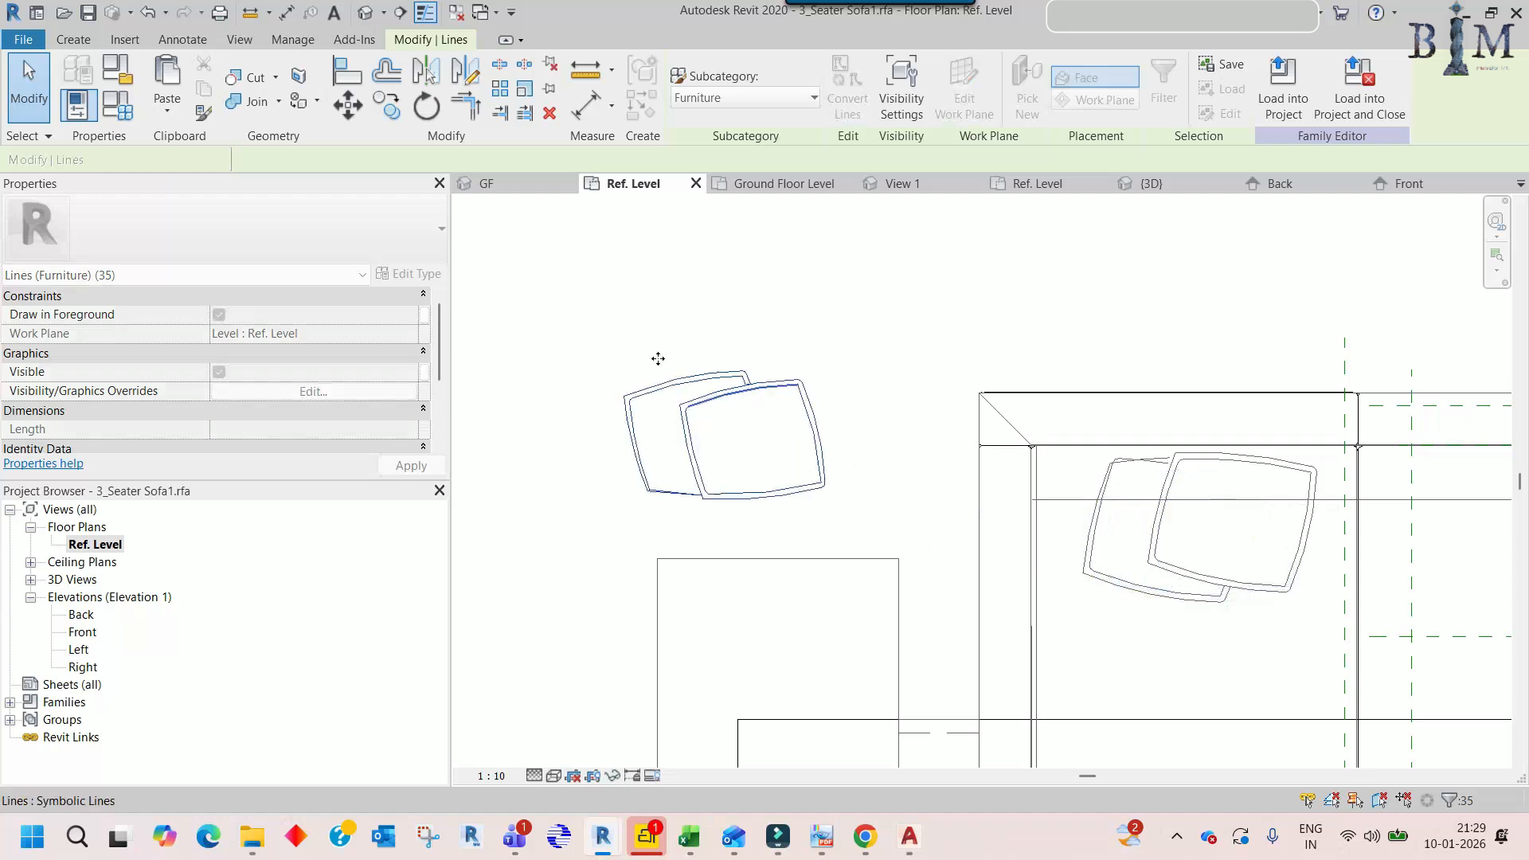
- Mirror the copied cushions across a drawn horizontal axis with Copy off, and move them onto the three-seater's imported cushions
left_click(468, 72)
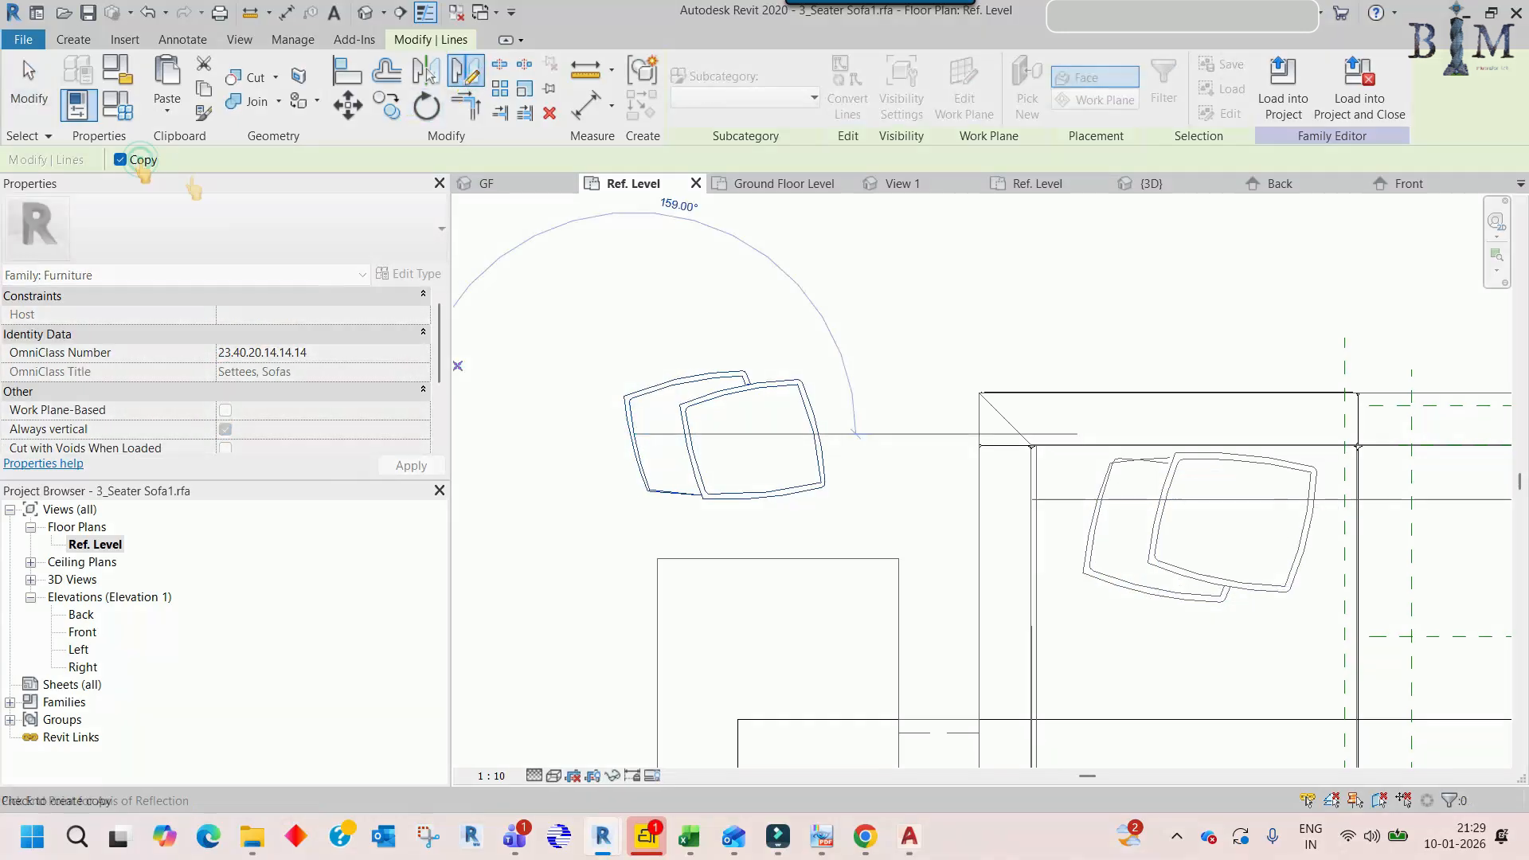
left_click(520, 434)
left_click(677, 434)
mouse_move(704, 376)
left_mouse_down()
mouse_move(934, 467)
mouse_move(1180, 468)
left_mouse_up()
- Align the upper-left corner of the copied front cushion with the matching corner of the imported cushion on the three-seater
scroll(1194, 502, "down", 2)
middle_click_drag(1195, 504, 819, 391)
scroll(816, 389, "down", 3)
scroll(799, 388, "up", 5)
scroll(816, 342, "up", 4)
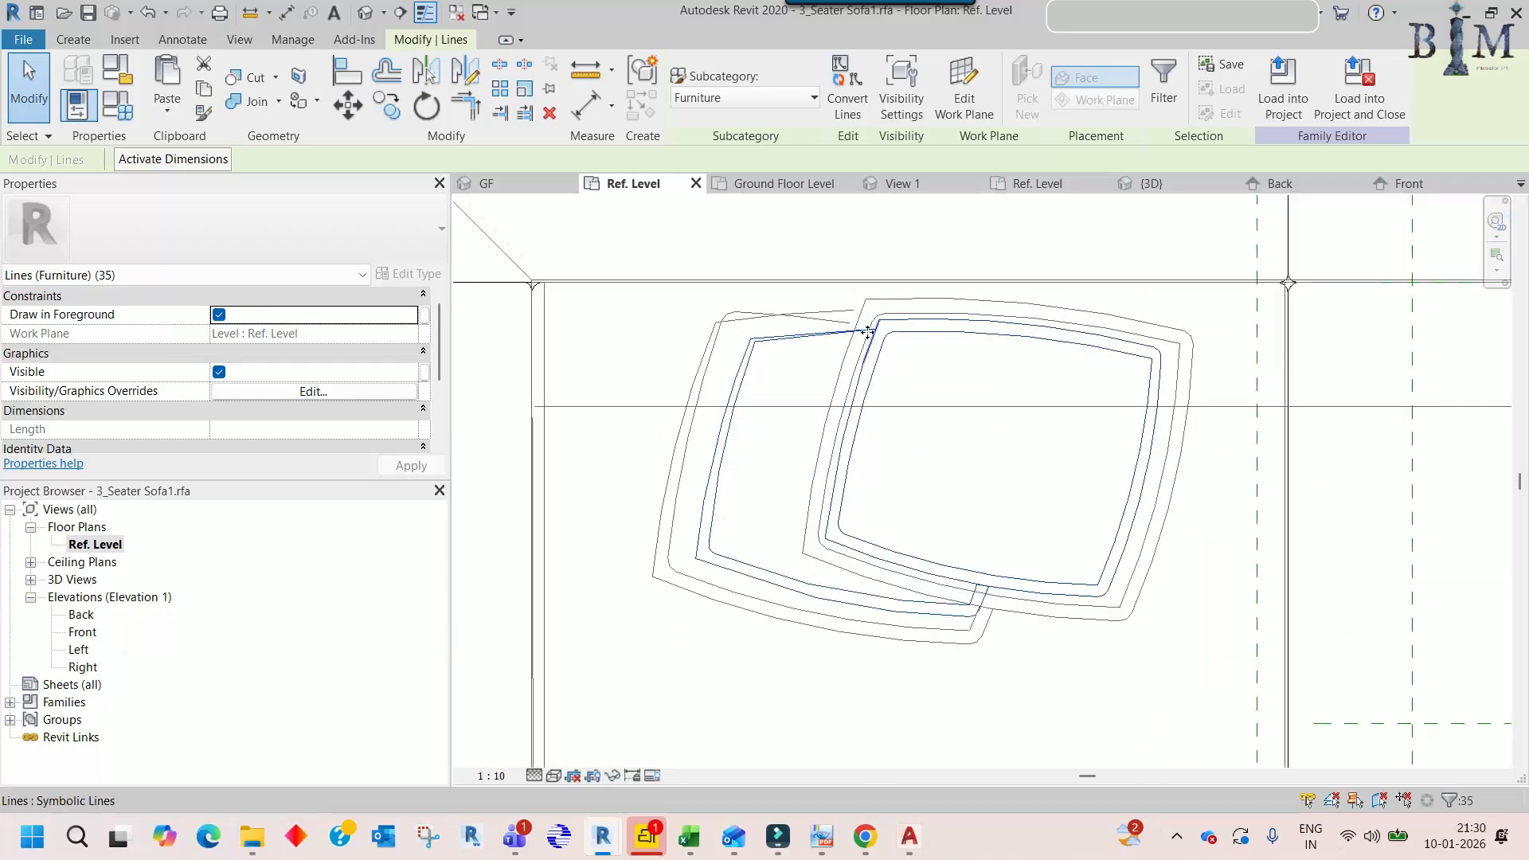
scroll(870, 349, "up", 2)
left_click_drag(855, 318, 837, 288)
- Scale the copied cushions graphically from the front cushion's upper-left corner until its lower-right corner reaches that of the imported cushion
key("r")
key("e")
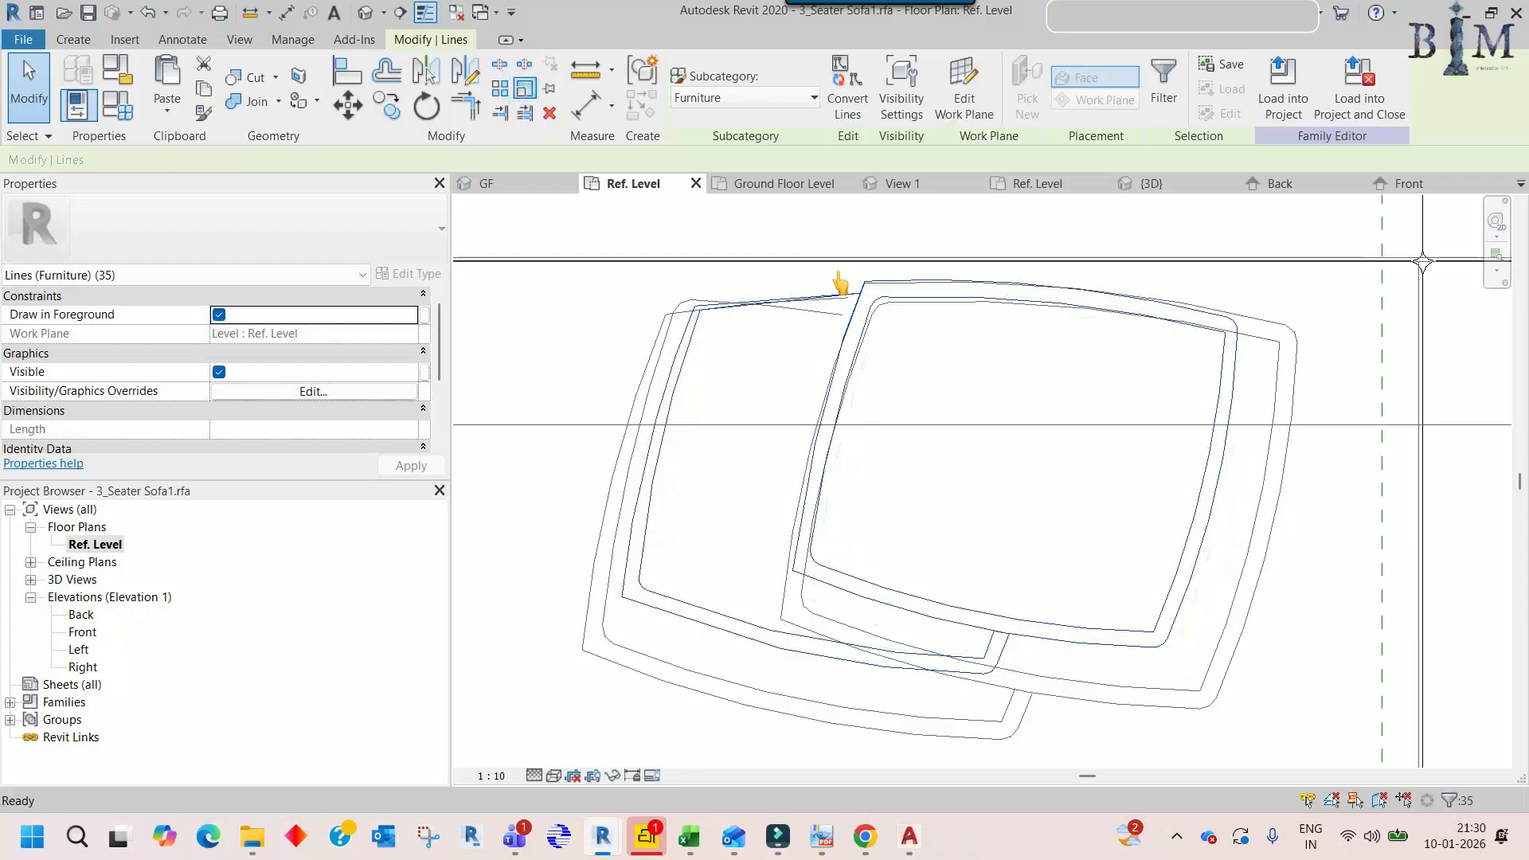
left_click(864, 281)
left_click(1153, 633)
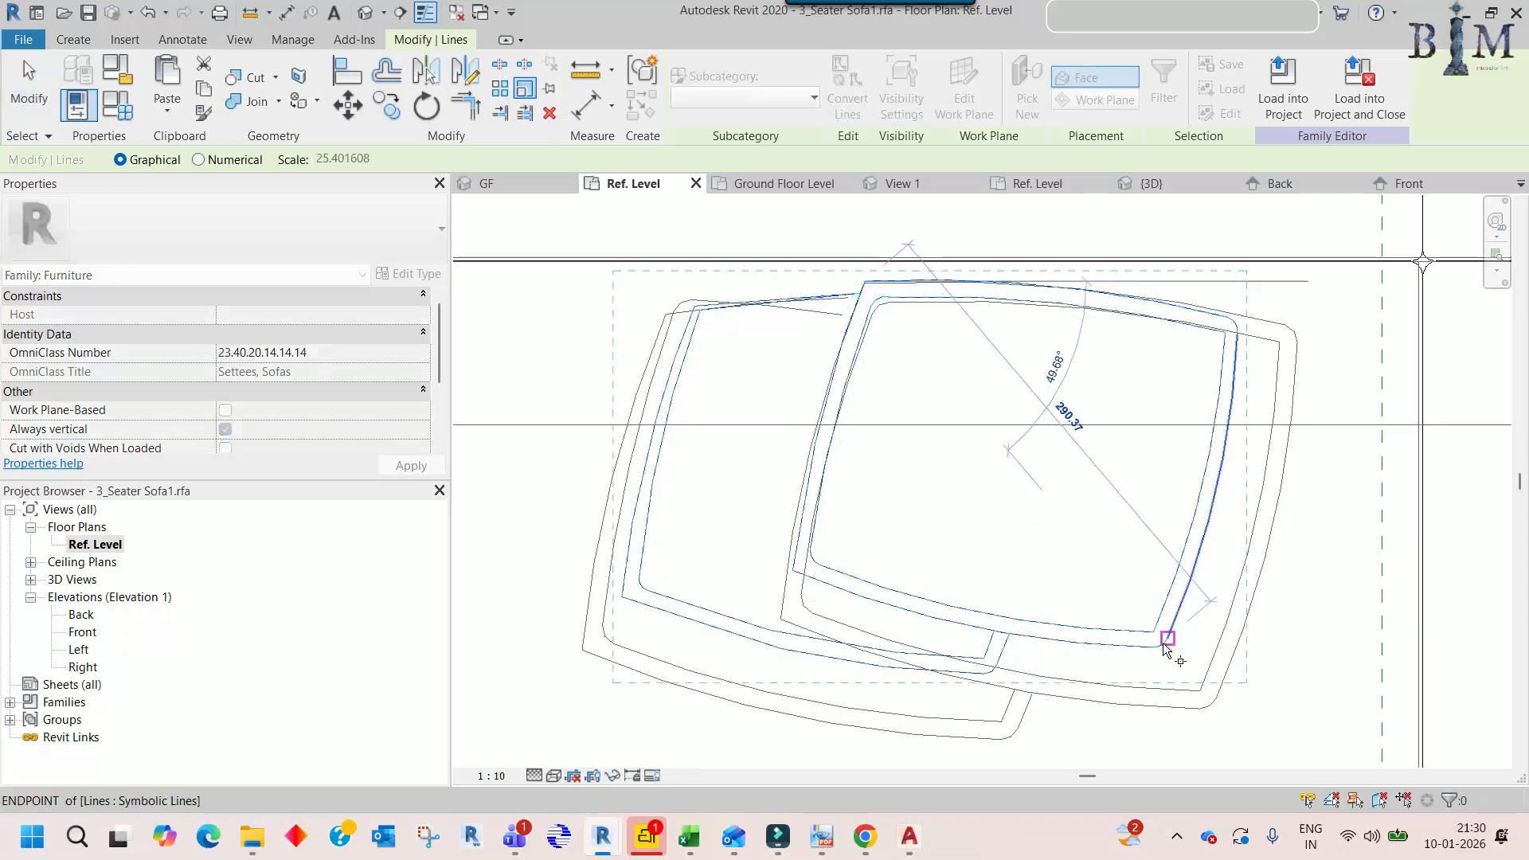
left_click(1209, 709)
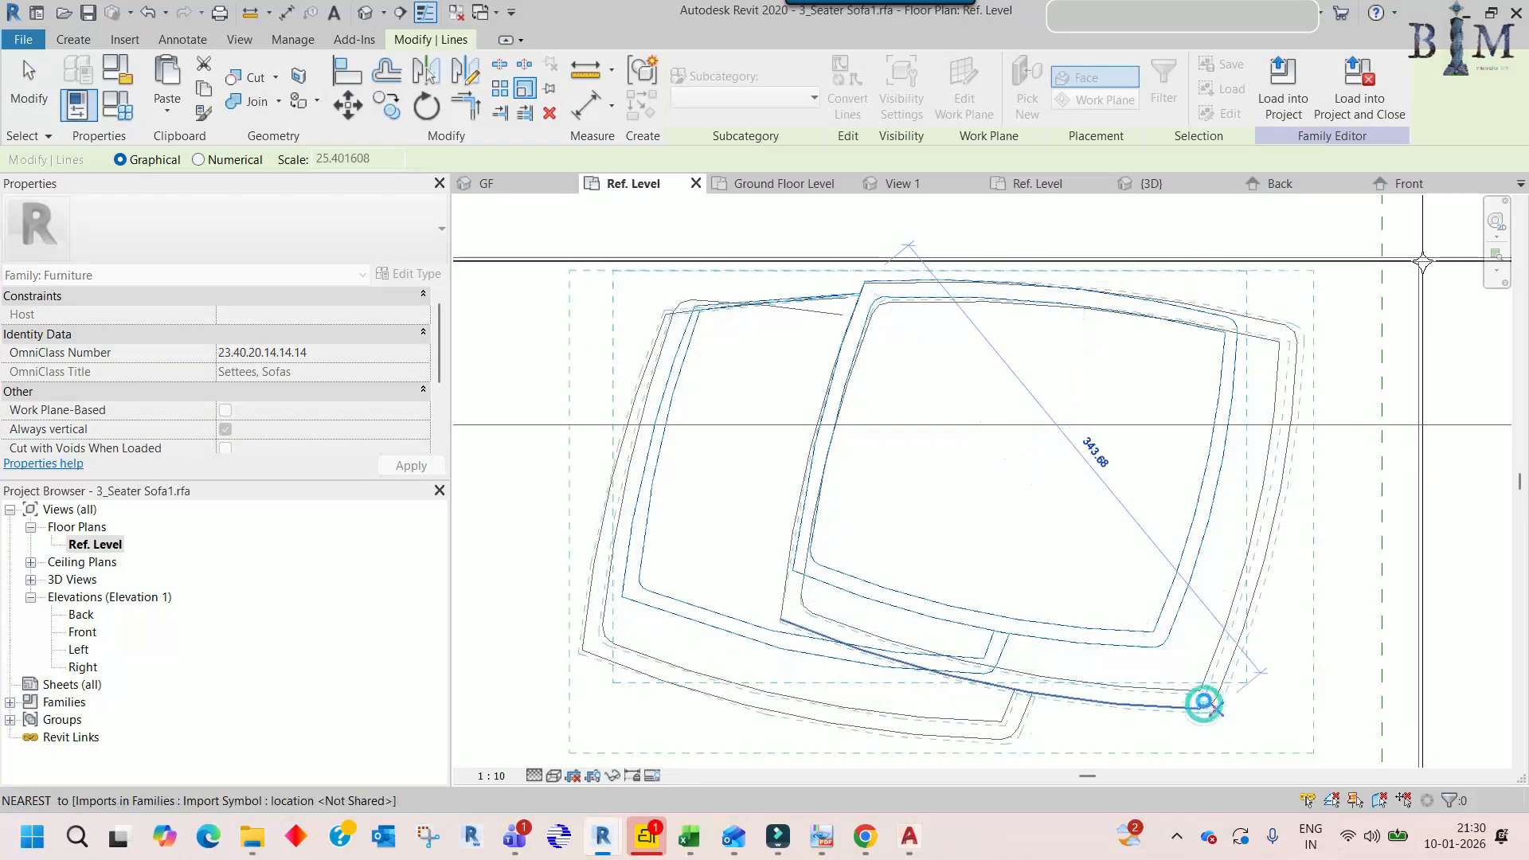
scroll(1035, 557, "down", 5)
scroll(1010, 541, "down", 3)
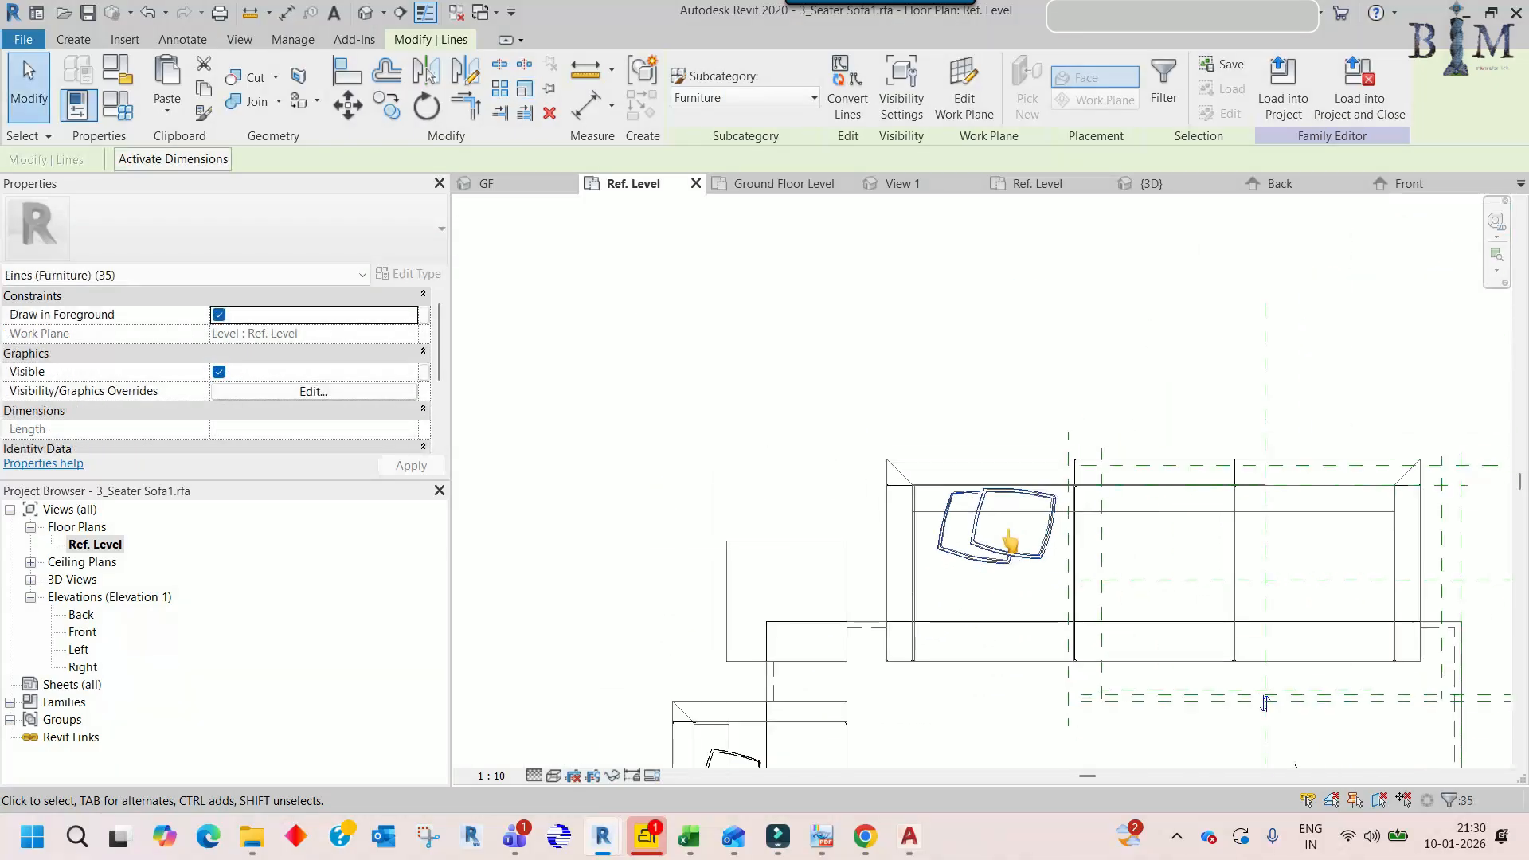
middle_click_drag(1038, 587, 950, 417)
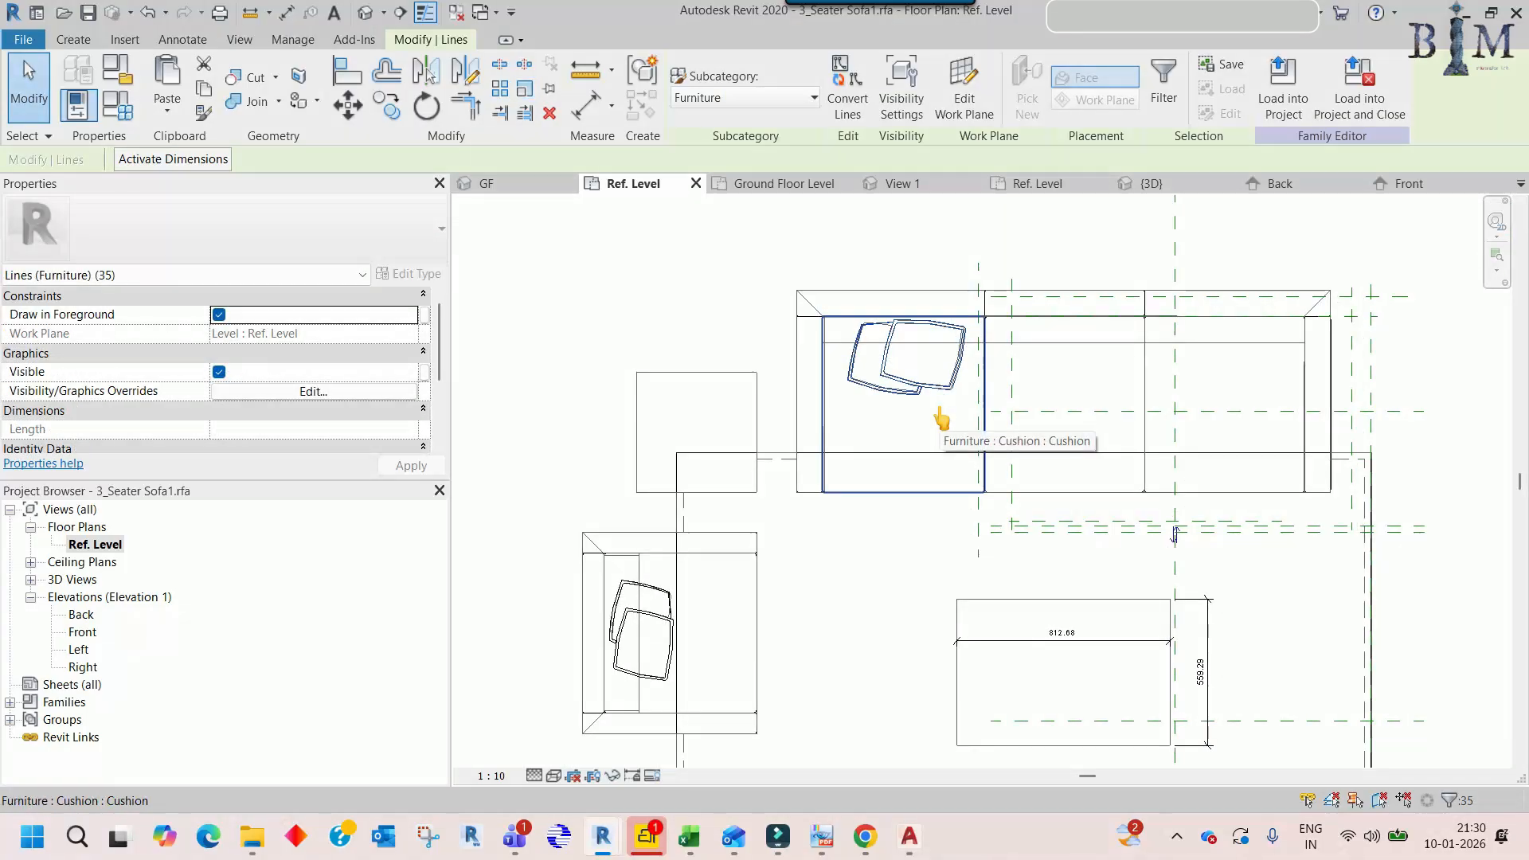
scroll(757, 351, "down", 2)
key("Escape")
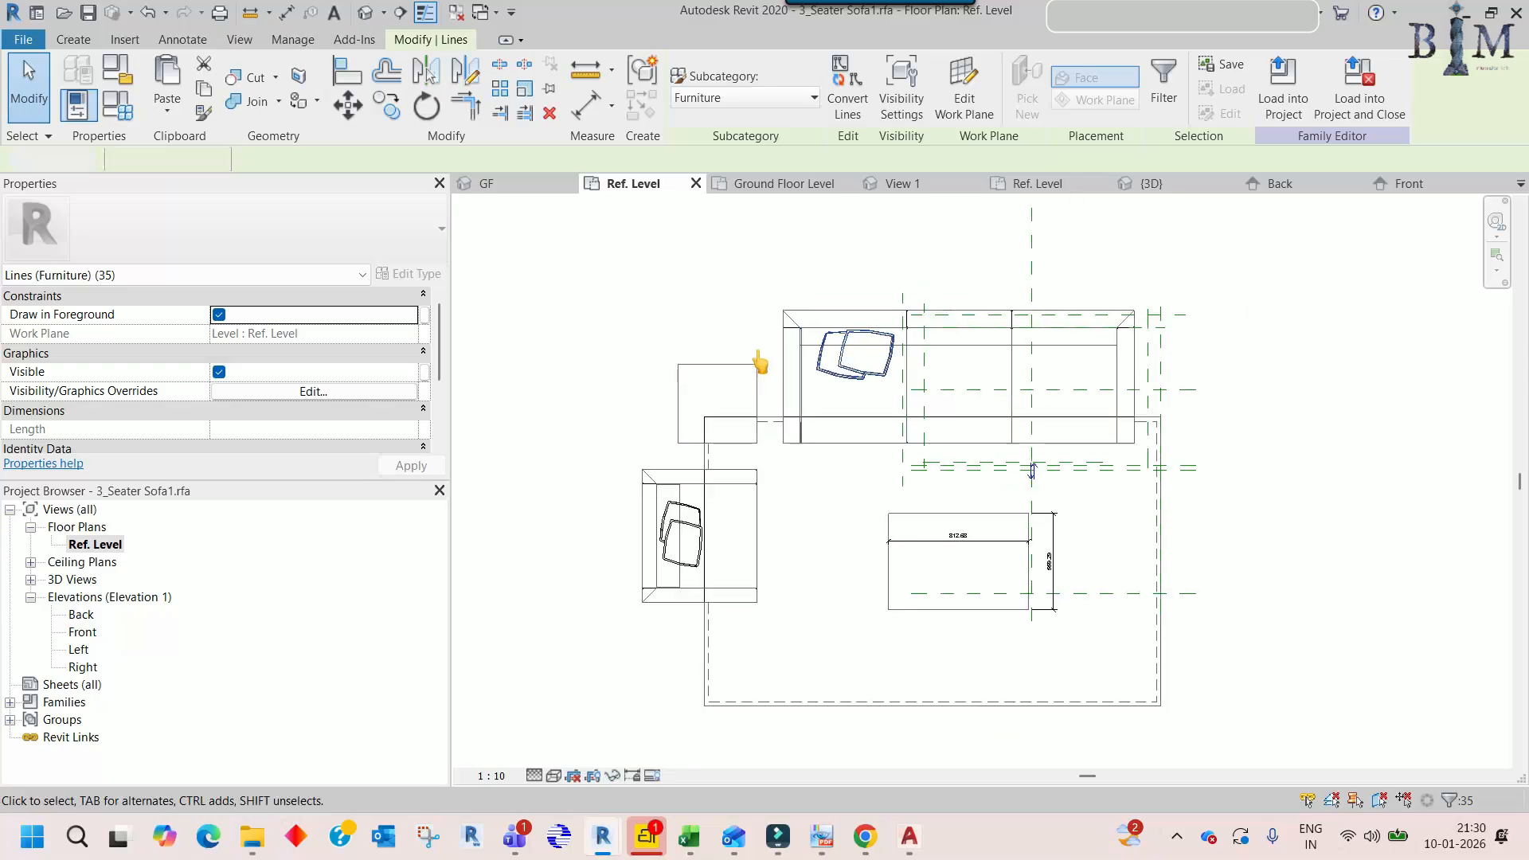
- Delete the imported CAD drawing beneath the traced sofa set, leaving the family's own geometry
scroll(676, 532, "up", 3)
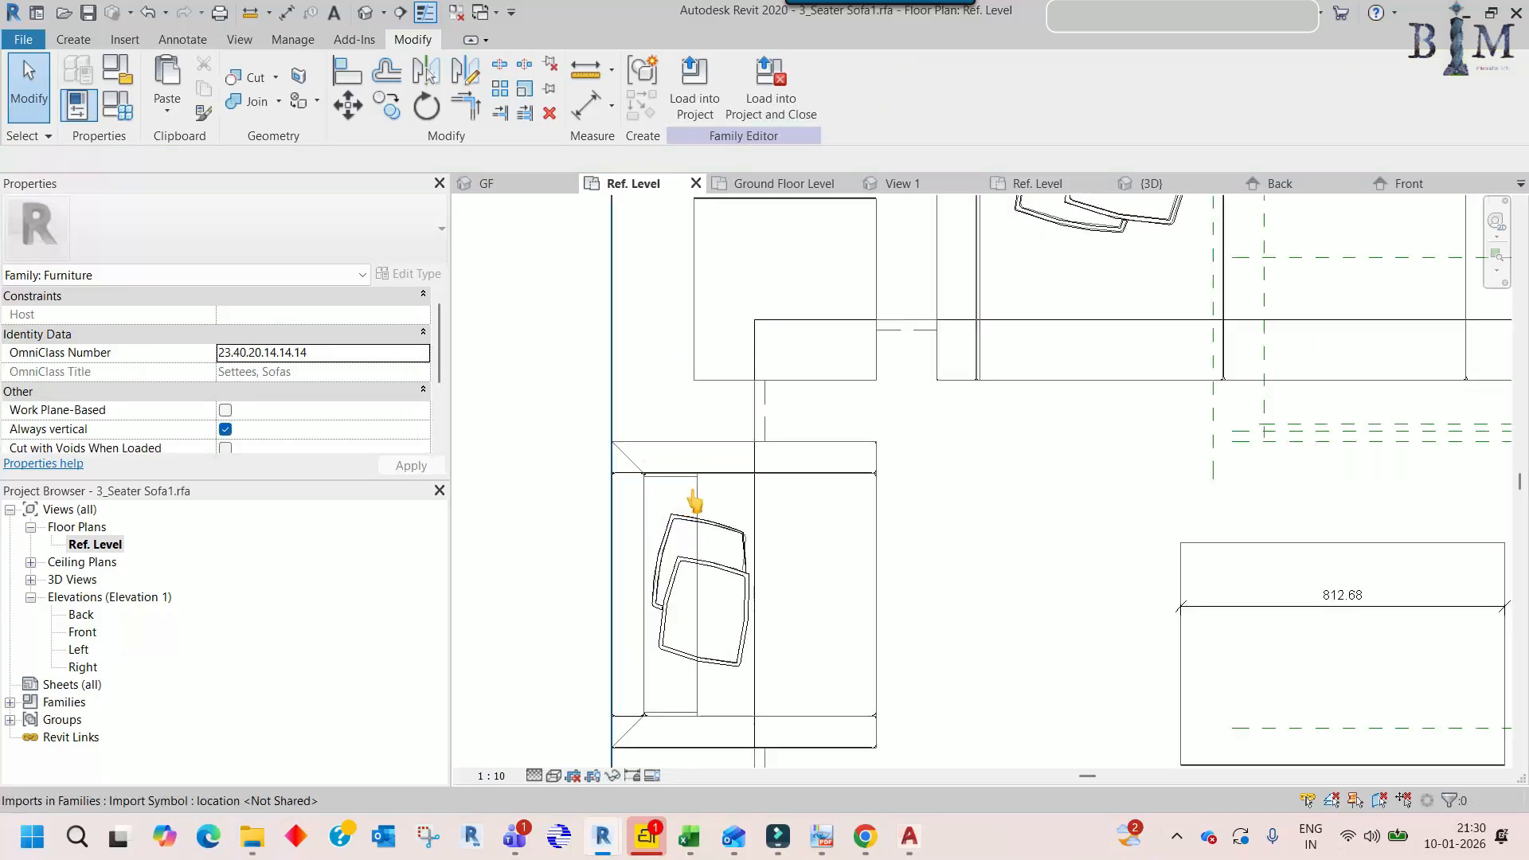
left_click(694, 488)
left_click(639, 430)
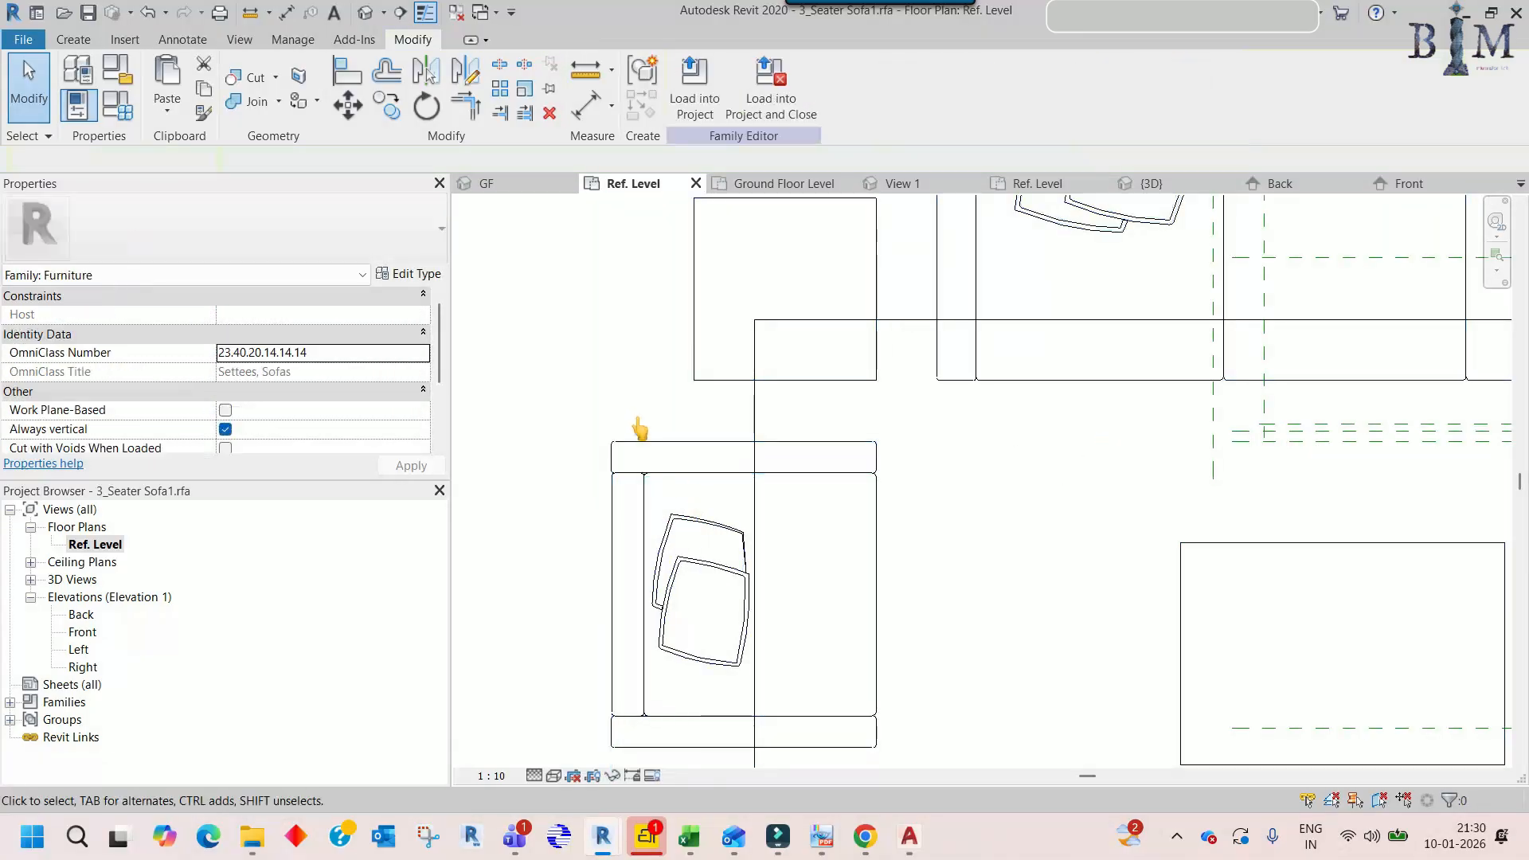
scroll(645, 414, "down", 4)
middle_click_drag(874, 417, 866, 431)
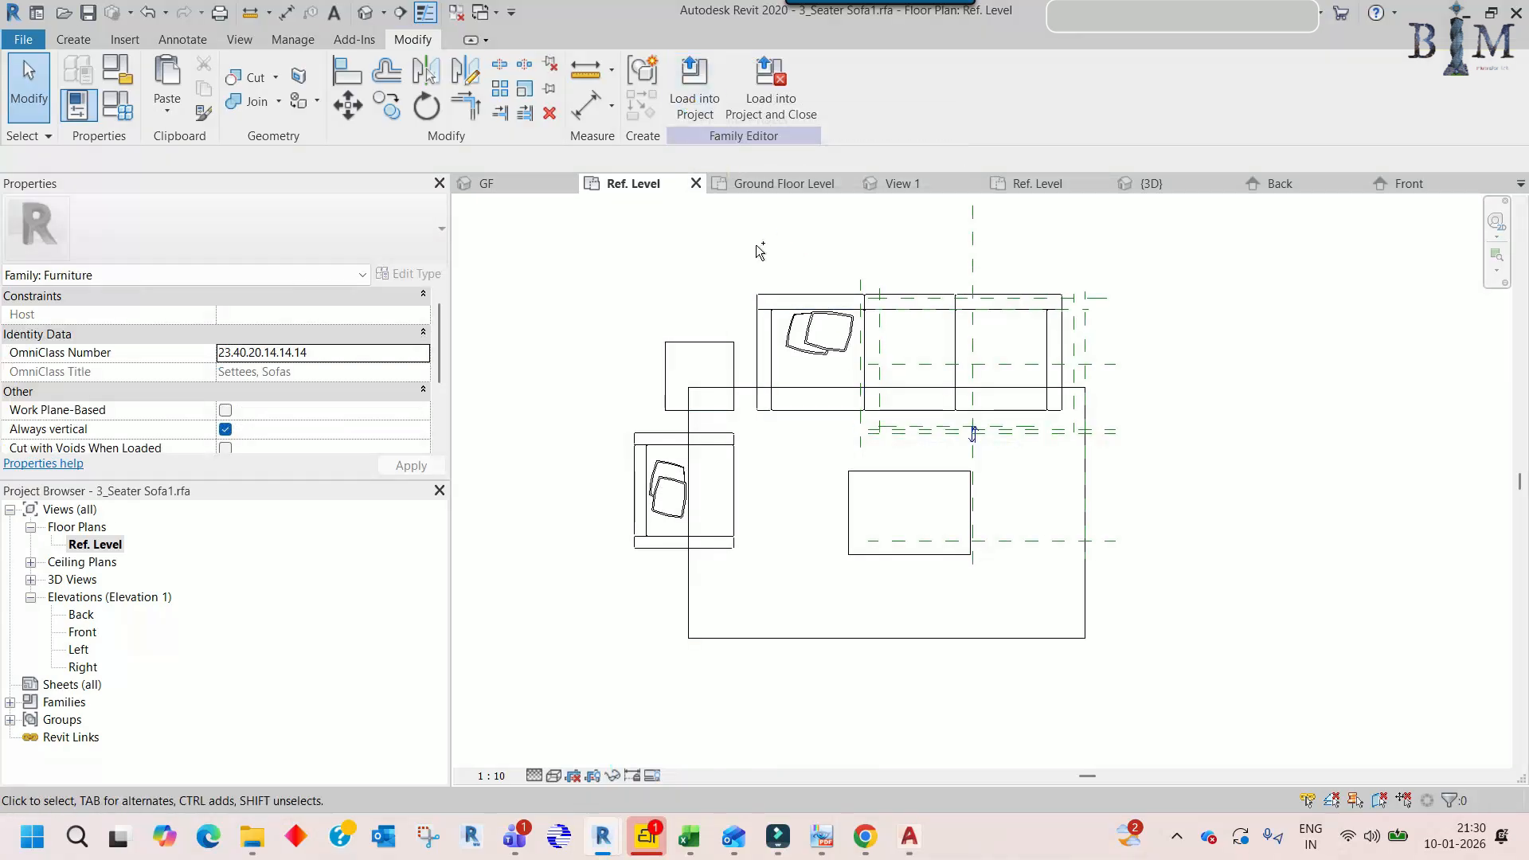
- Load the updated sofa family into the Home Architecture.rvt project
left_click(715, 103)
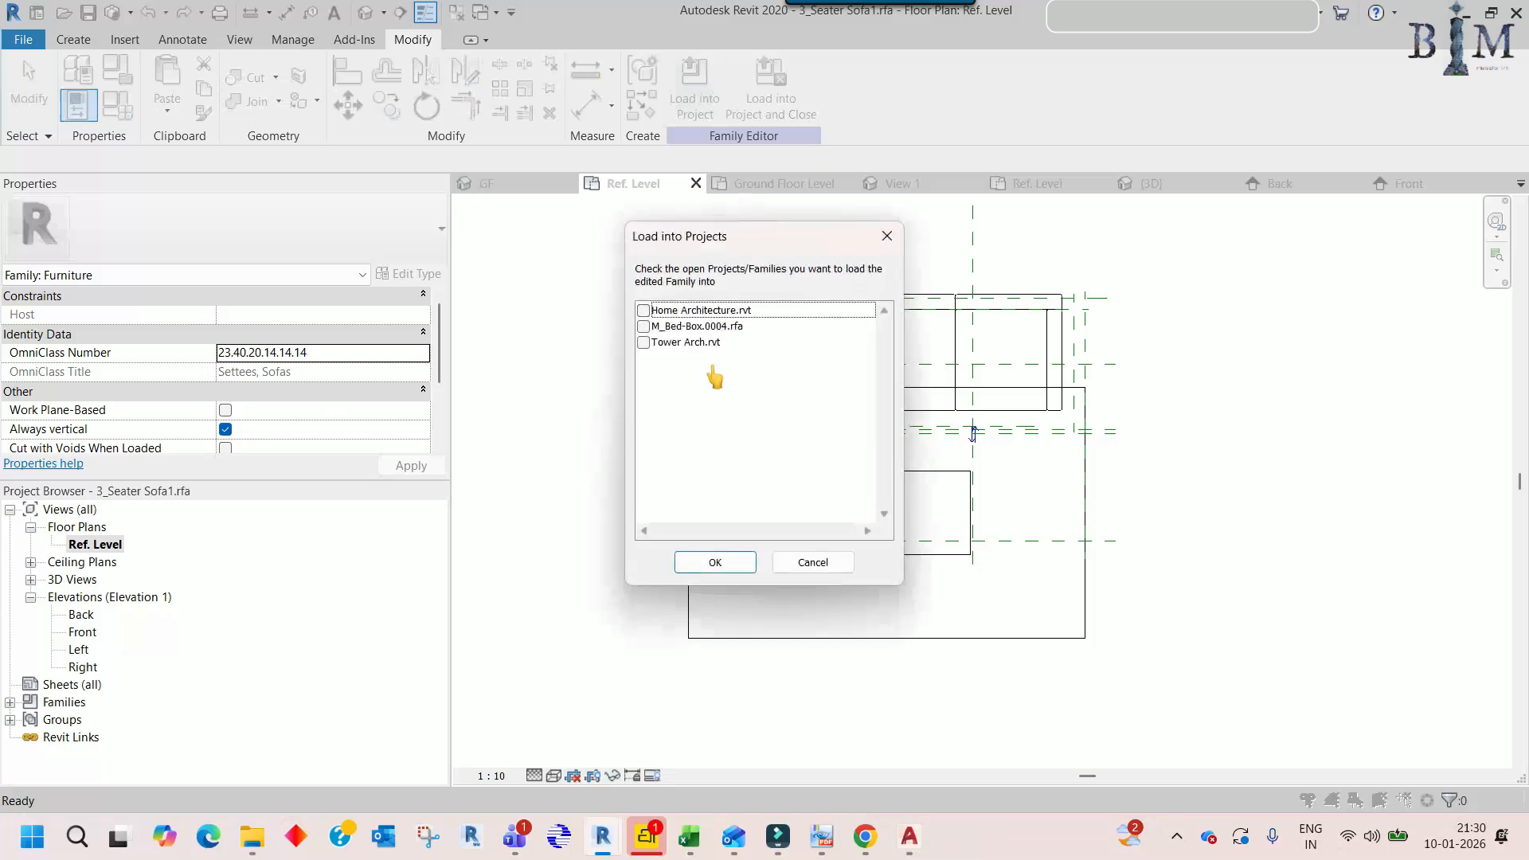
left_click(715, 563)
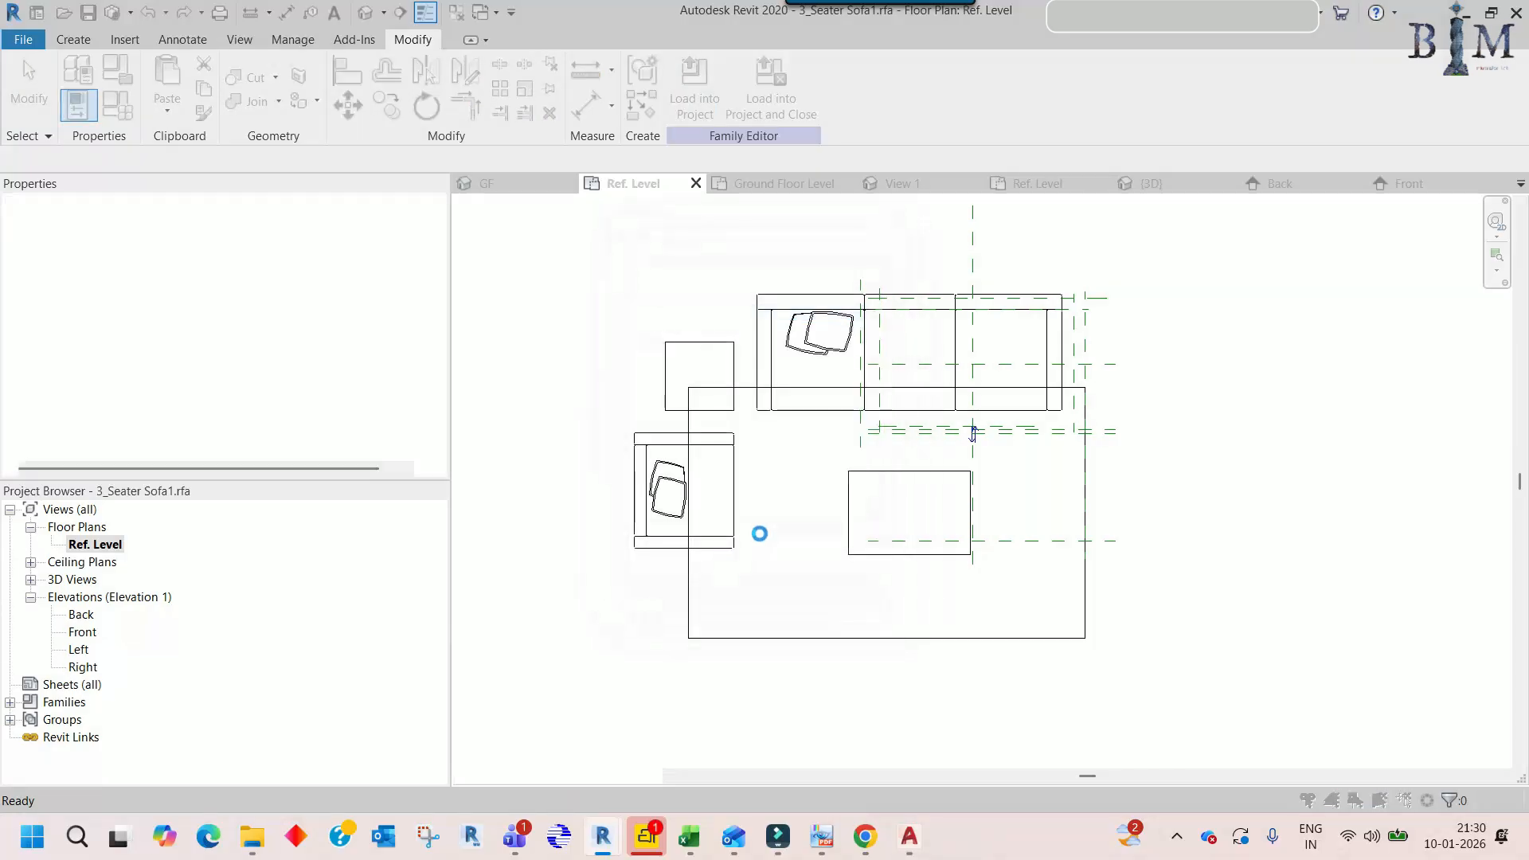
left_click(698, 405)
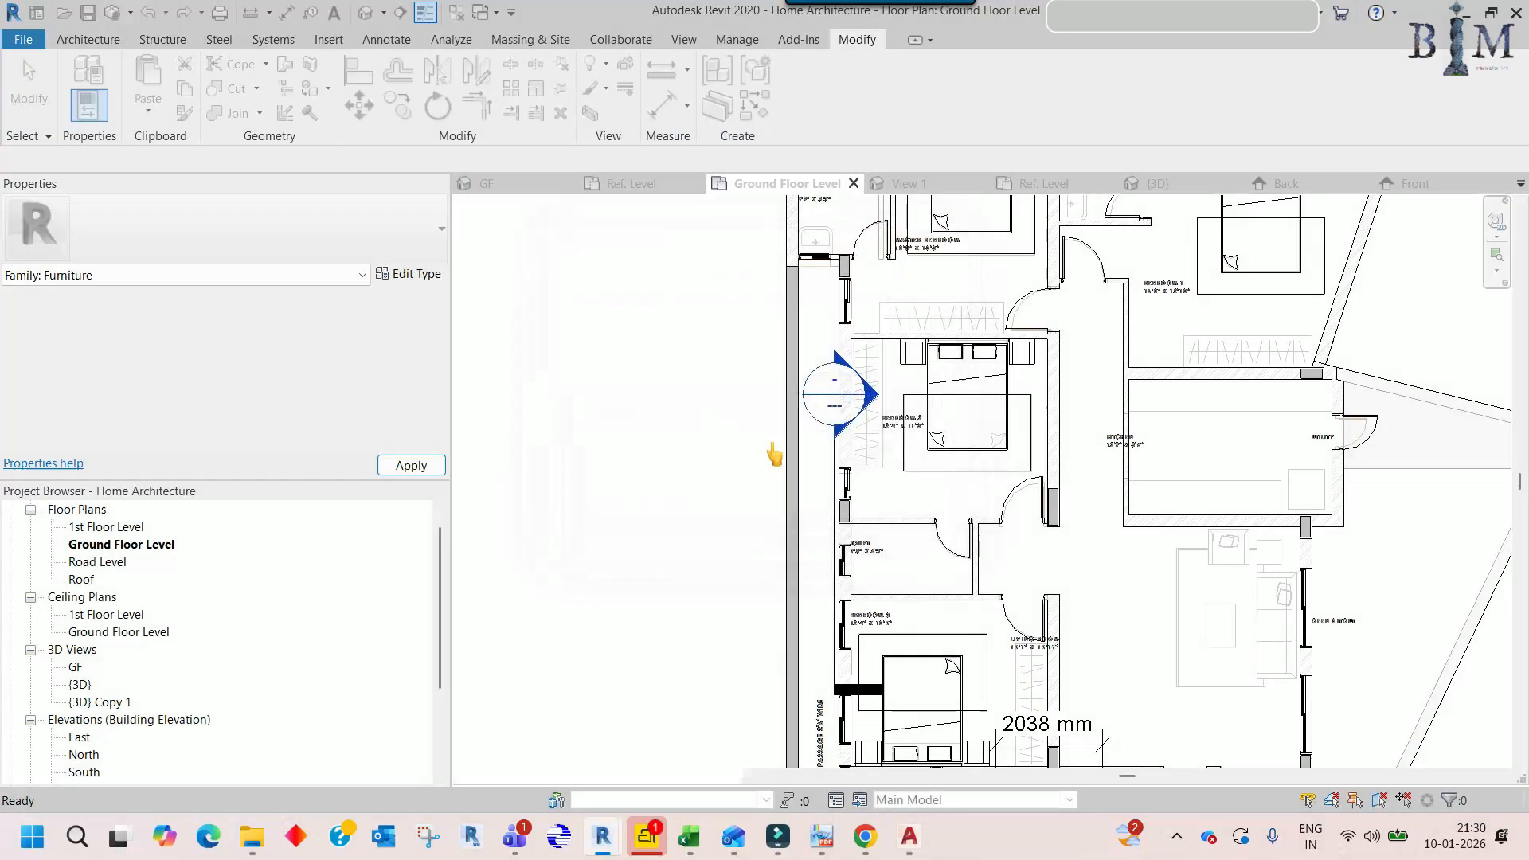
- Move the sofa set from the room beside the entry up into the living room on the ground floor plan
middle_click_drag(1078, 616, 877, 320)
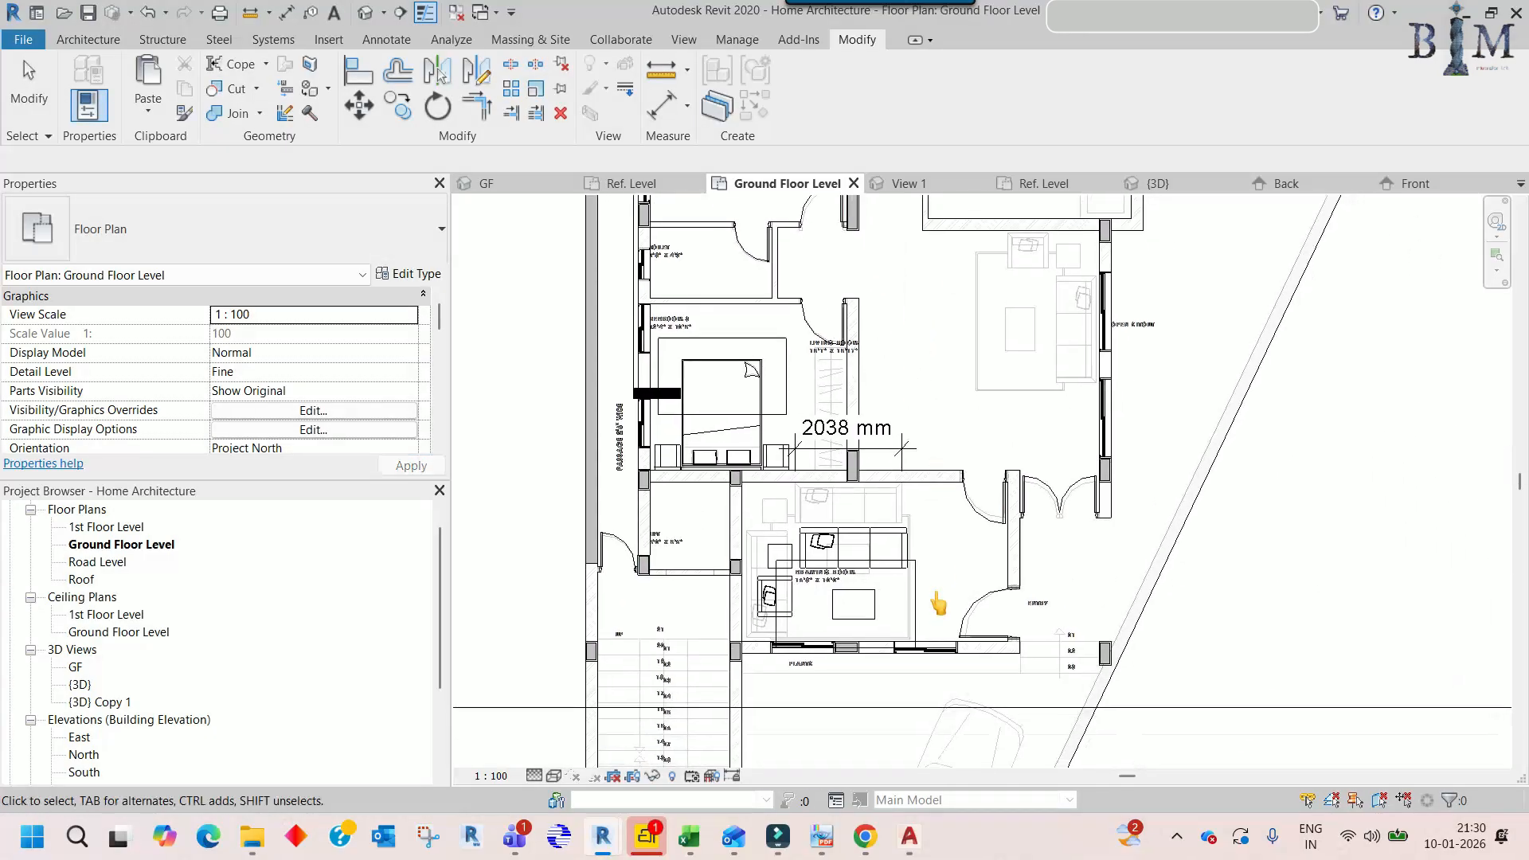
left_click(871, 576)
left_click_drag(870, 567, 1005, 327)
middle_click_drag(975, 271, 974, 387)
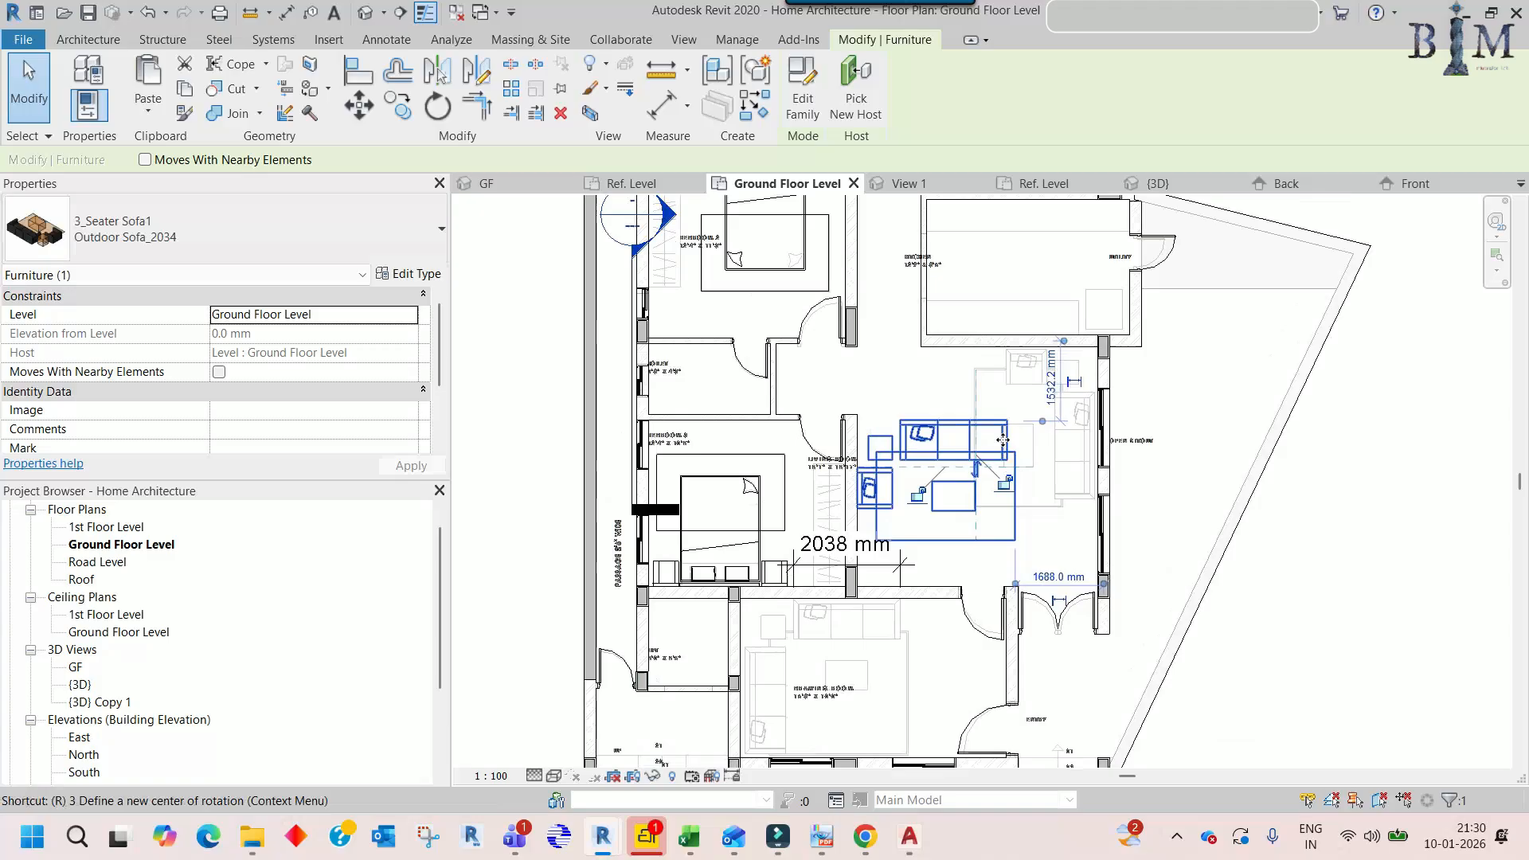
- Rotate the living room sofa set 90° clockwise to match the orientation of the underlying furniture layout
left_click(976, 386)
type("90")
key("Return")
scroll(981, 441, "up", 2)
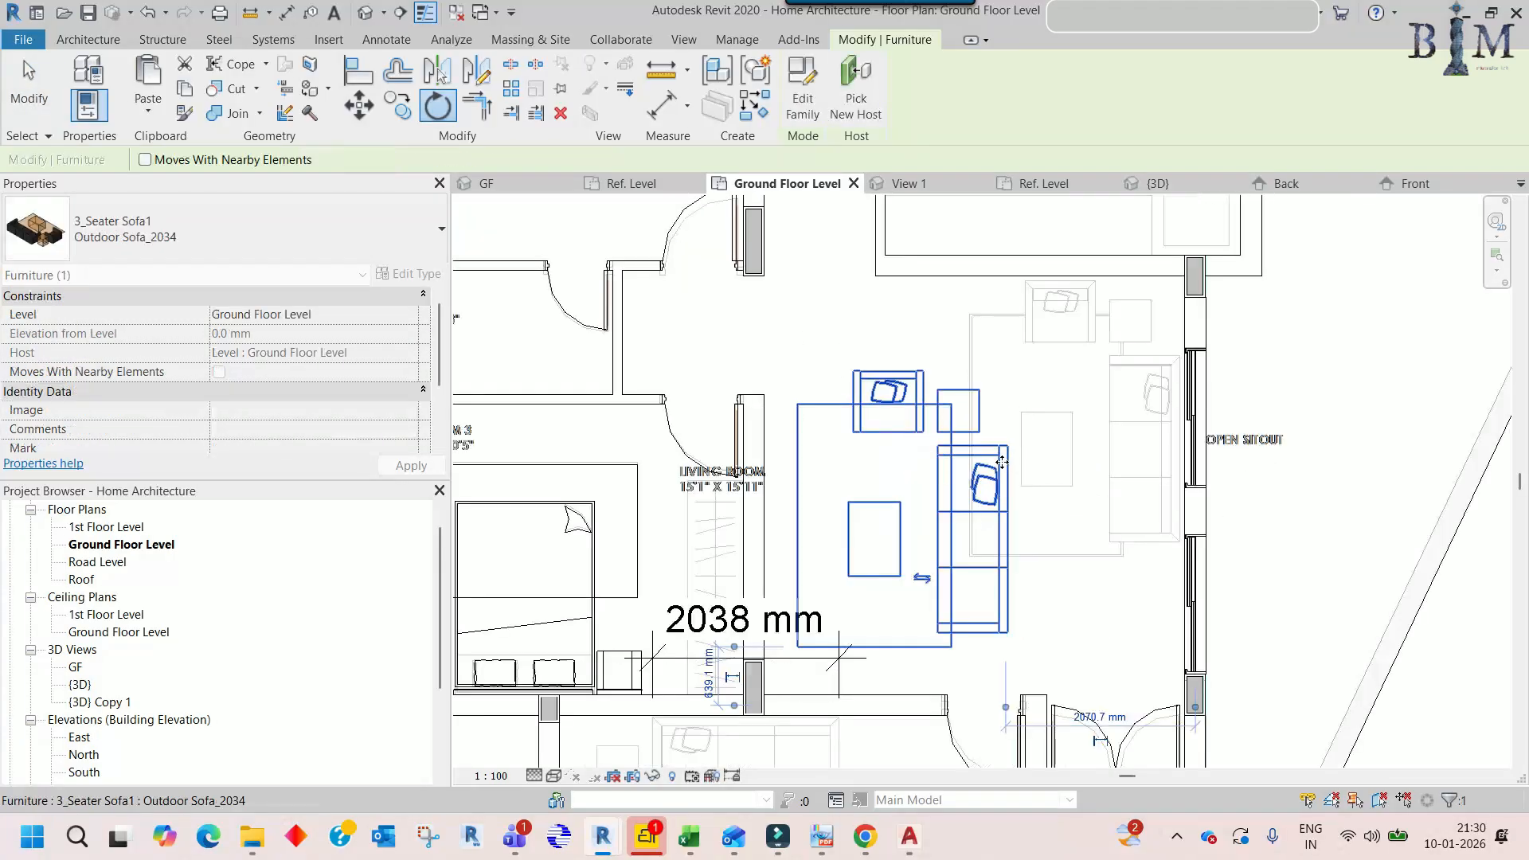
scroll(1002, 462, "up", 2)
key("m")
key("v")
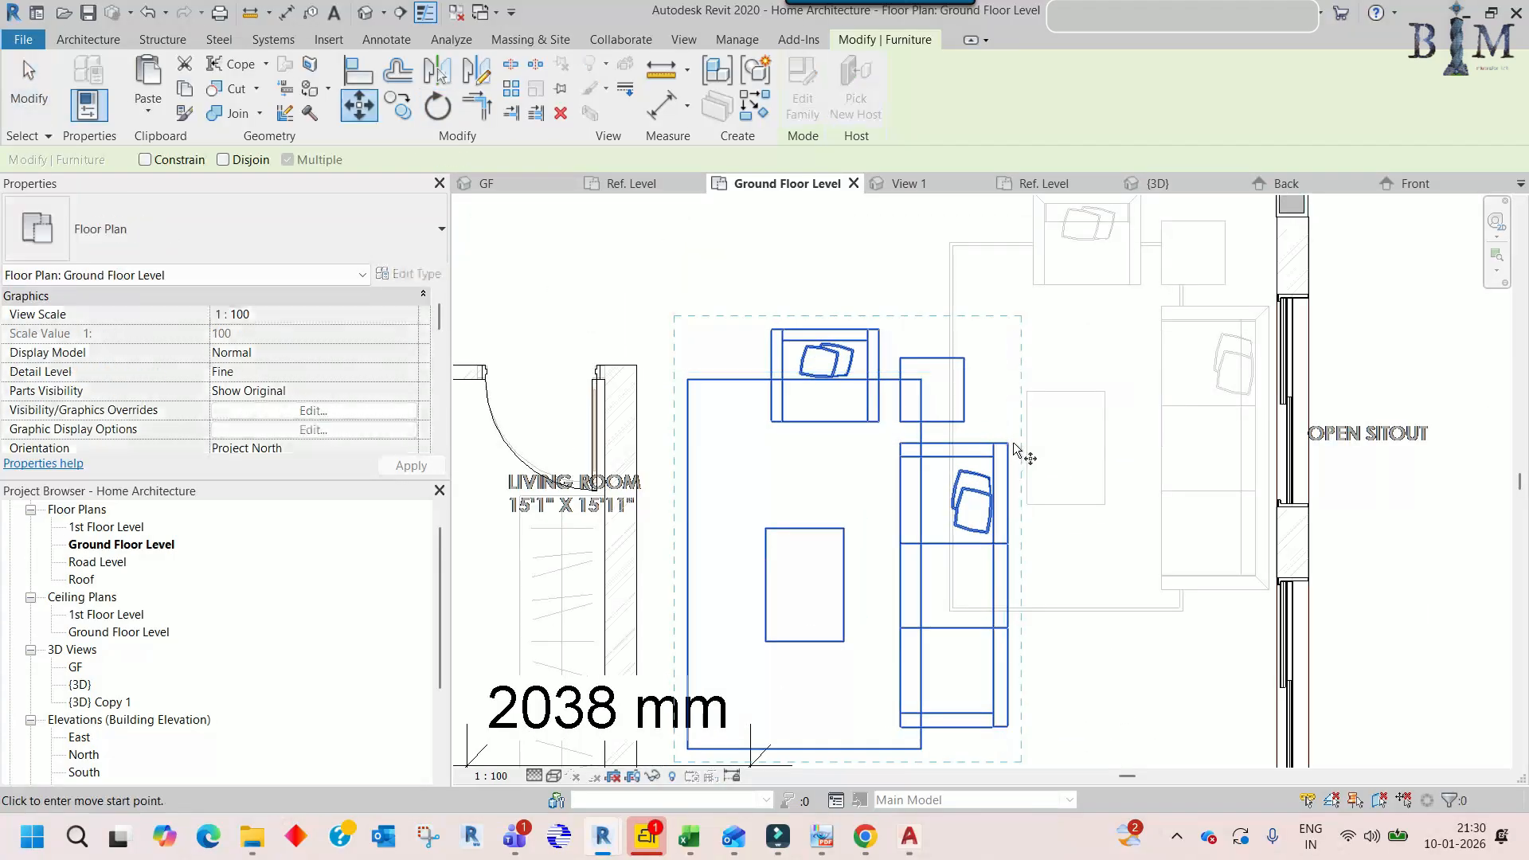
scroll(1007, 489, "up", 4)
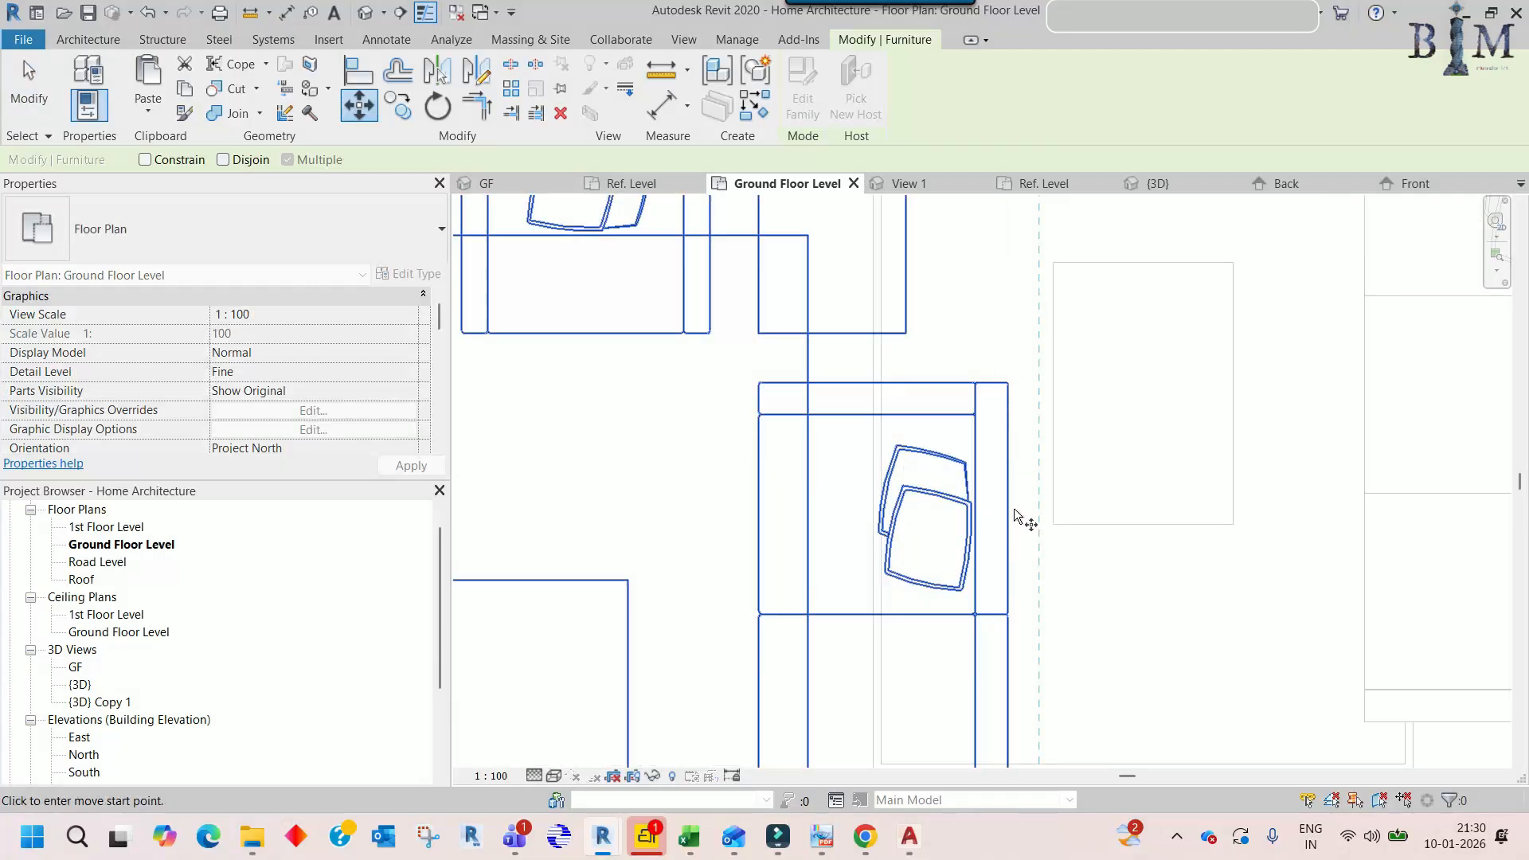
scroll(976, 489, "down", 4)
key("Escape")
- Move the living room sofa set over the matching furniture outline in the imported CAD plan and nudge it until the corners line up
left_click_drag(989, 461, 1226, 319)
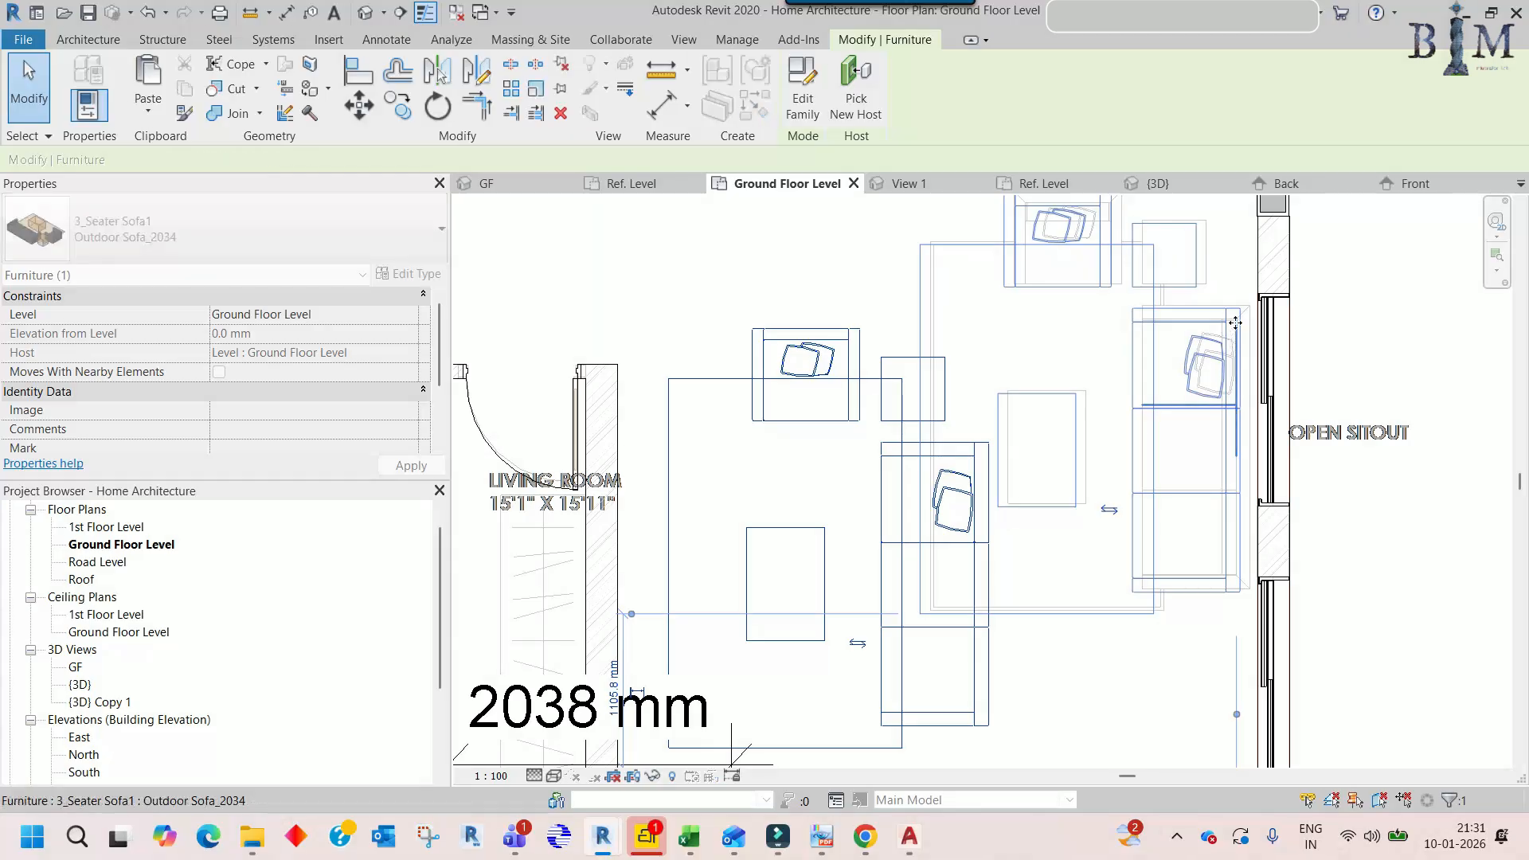
scroll(1252, 312, "up", 5)
key("Right")
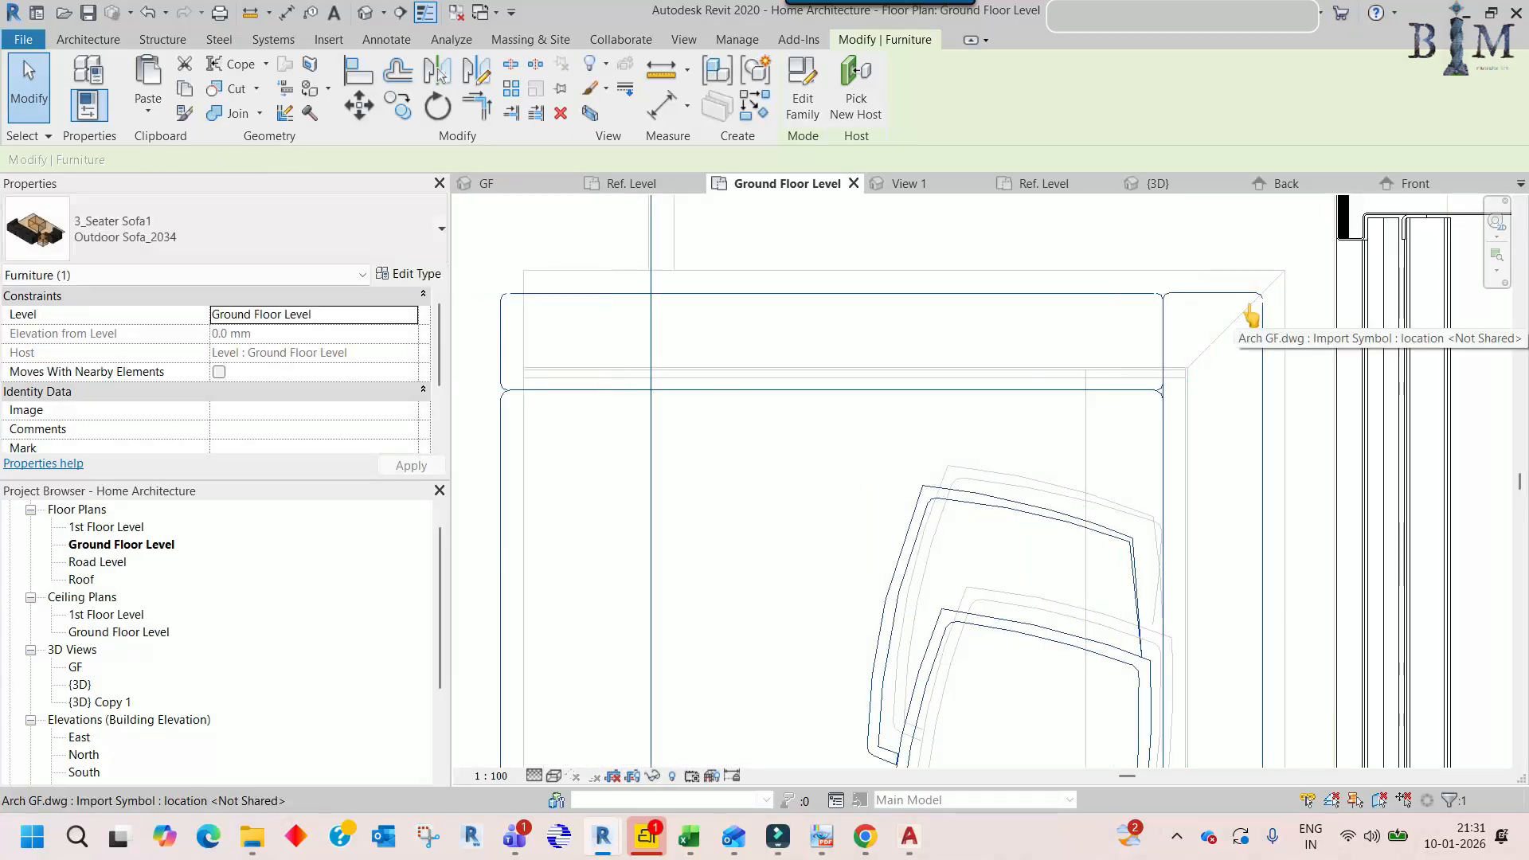
key("Right")
key("Right")
scroll(1248, 274, "up", 3)
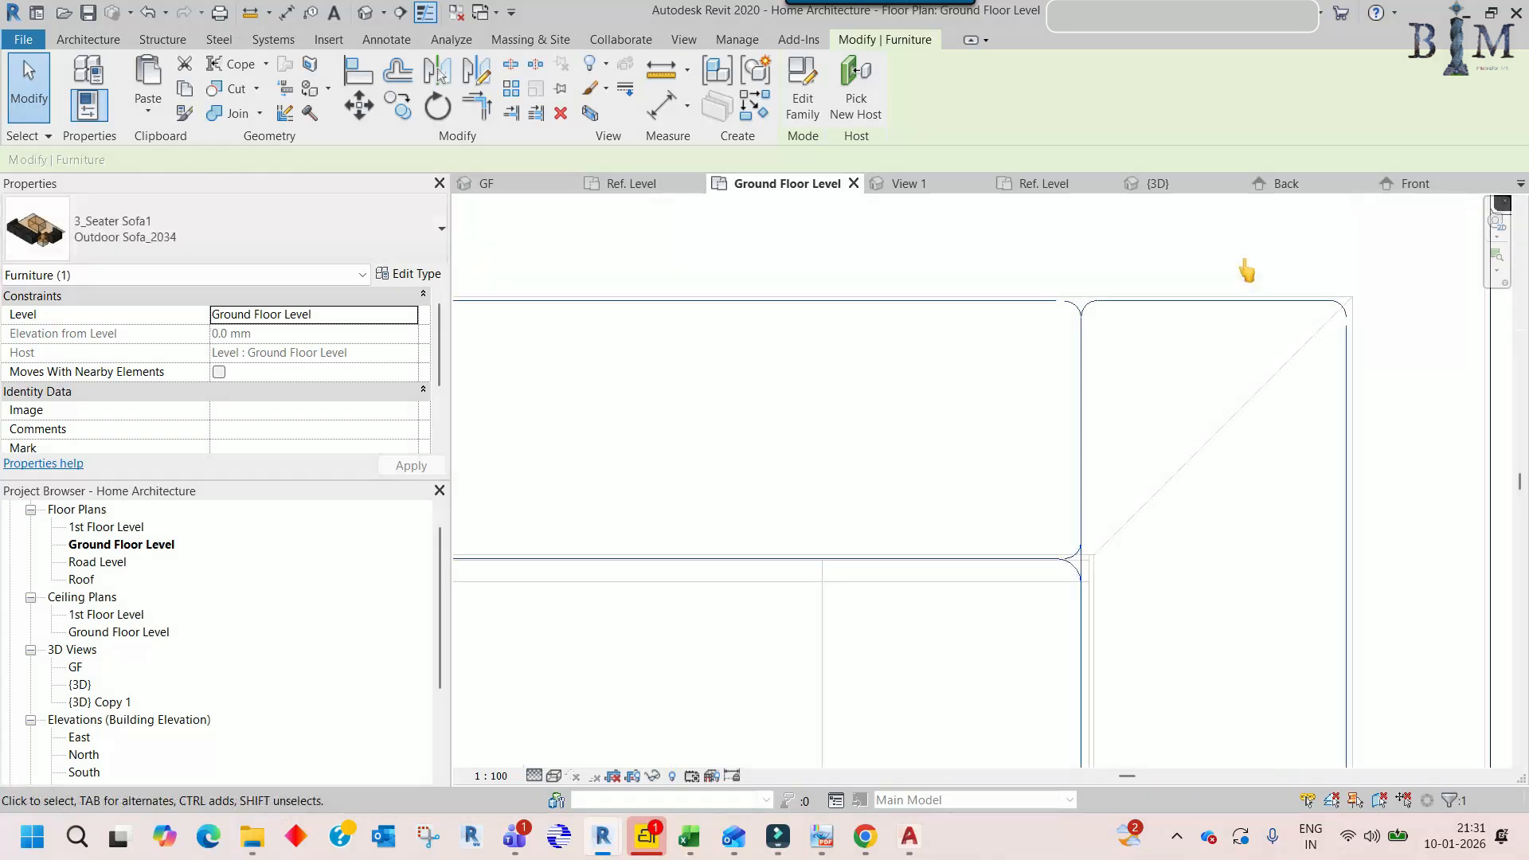
key("Up")
key("Right")
scroll(1224, 360, "down", 10)
scroll(1152, 387, "down", 5)
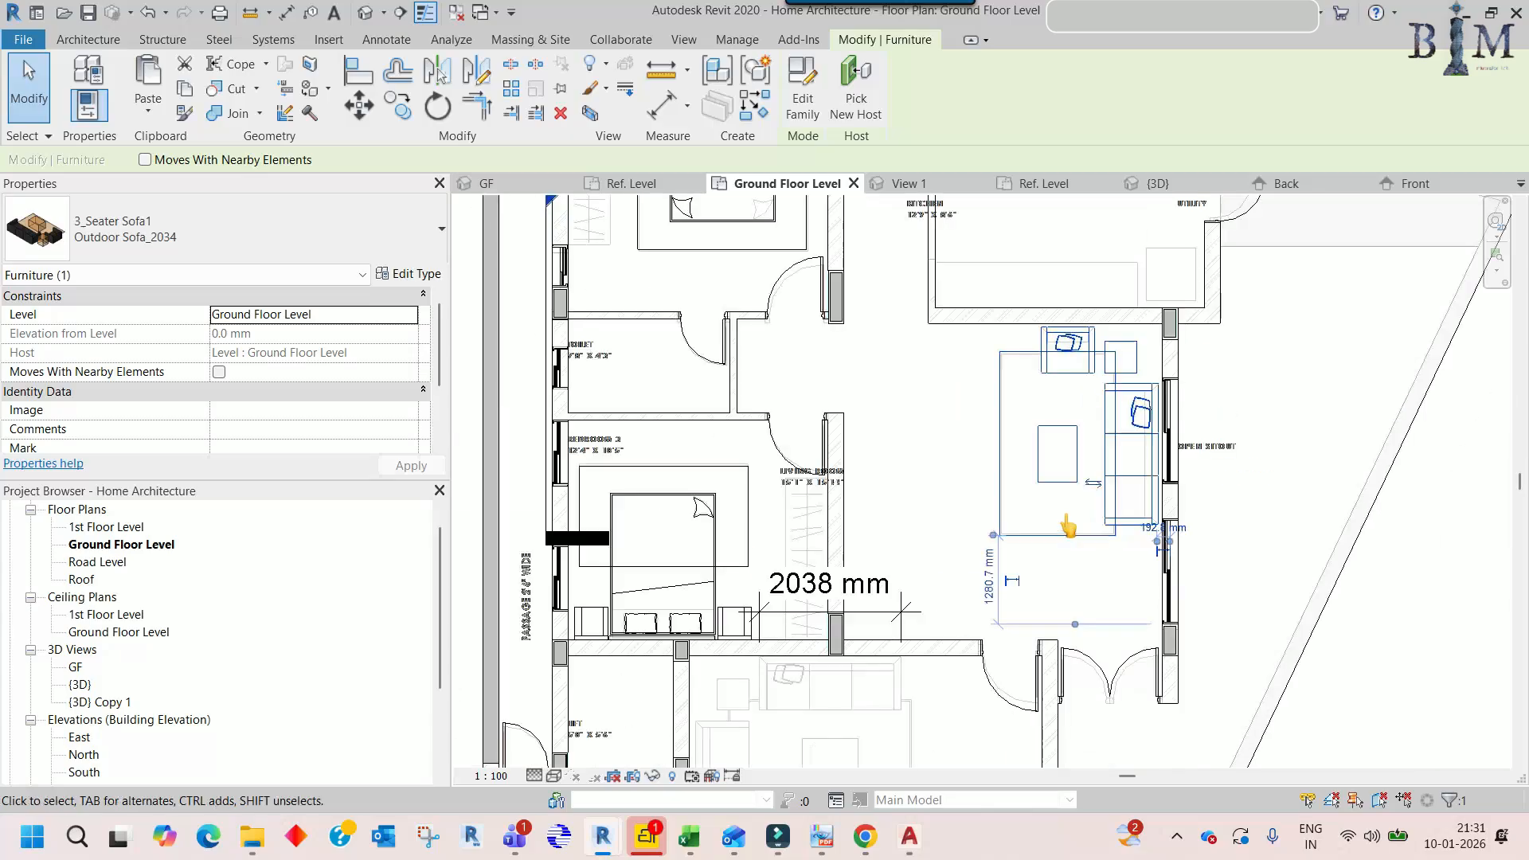
left_click(1101, 393)
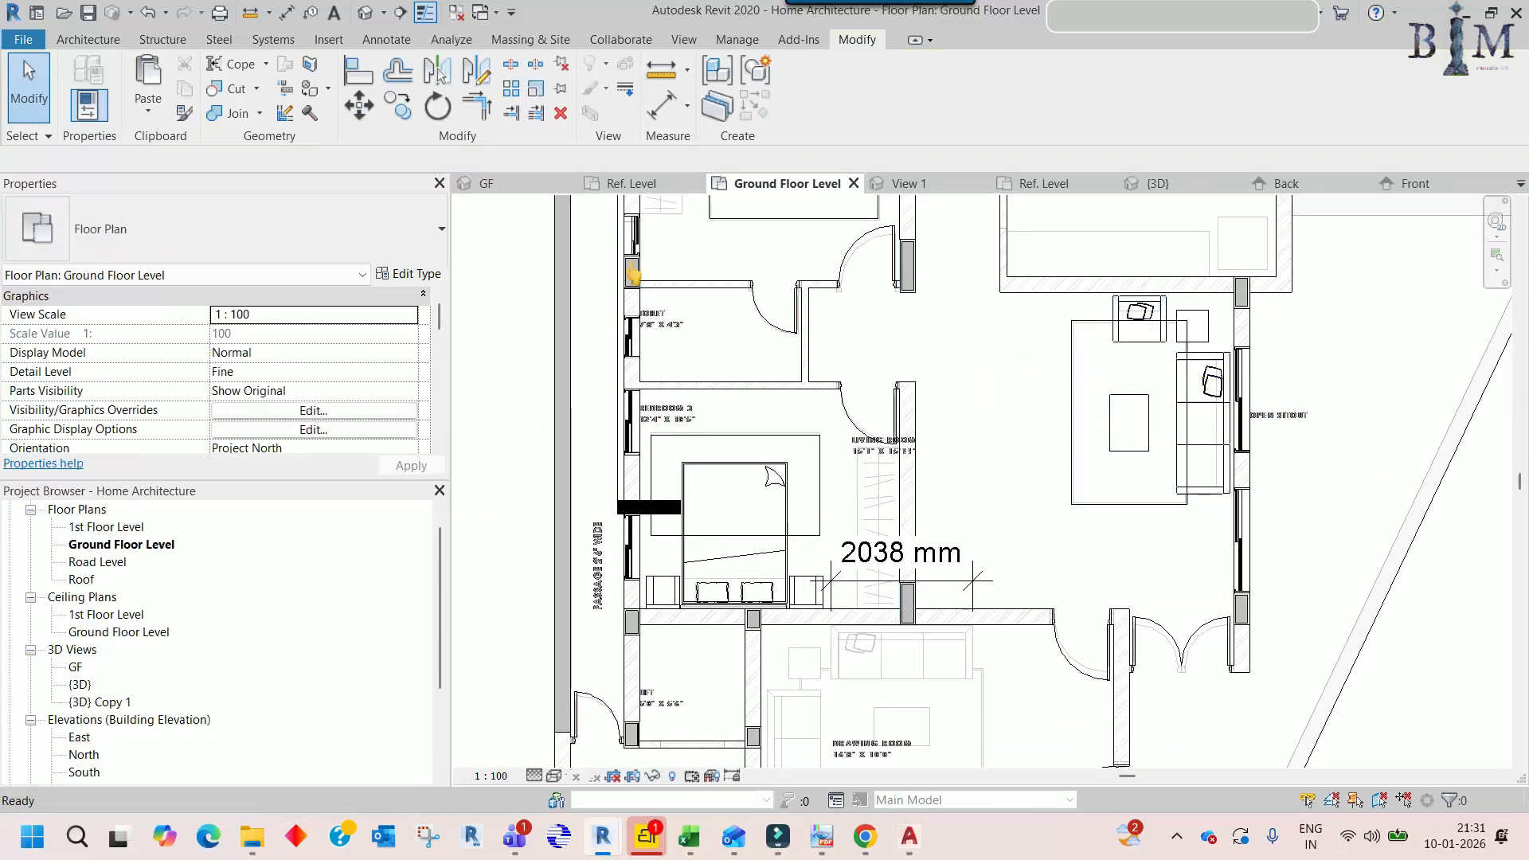
- Open the GF 3D view and examine the sofa set in the living room up close
double_click(79, 668)
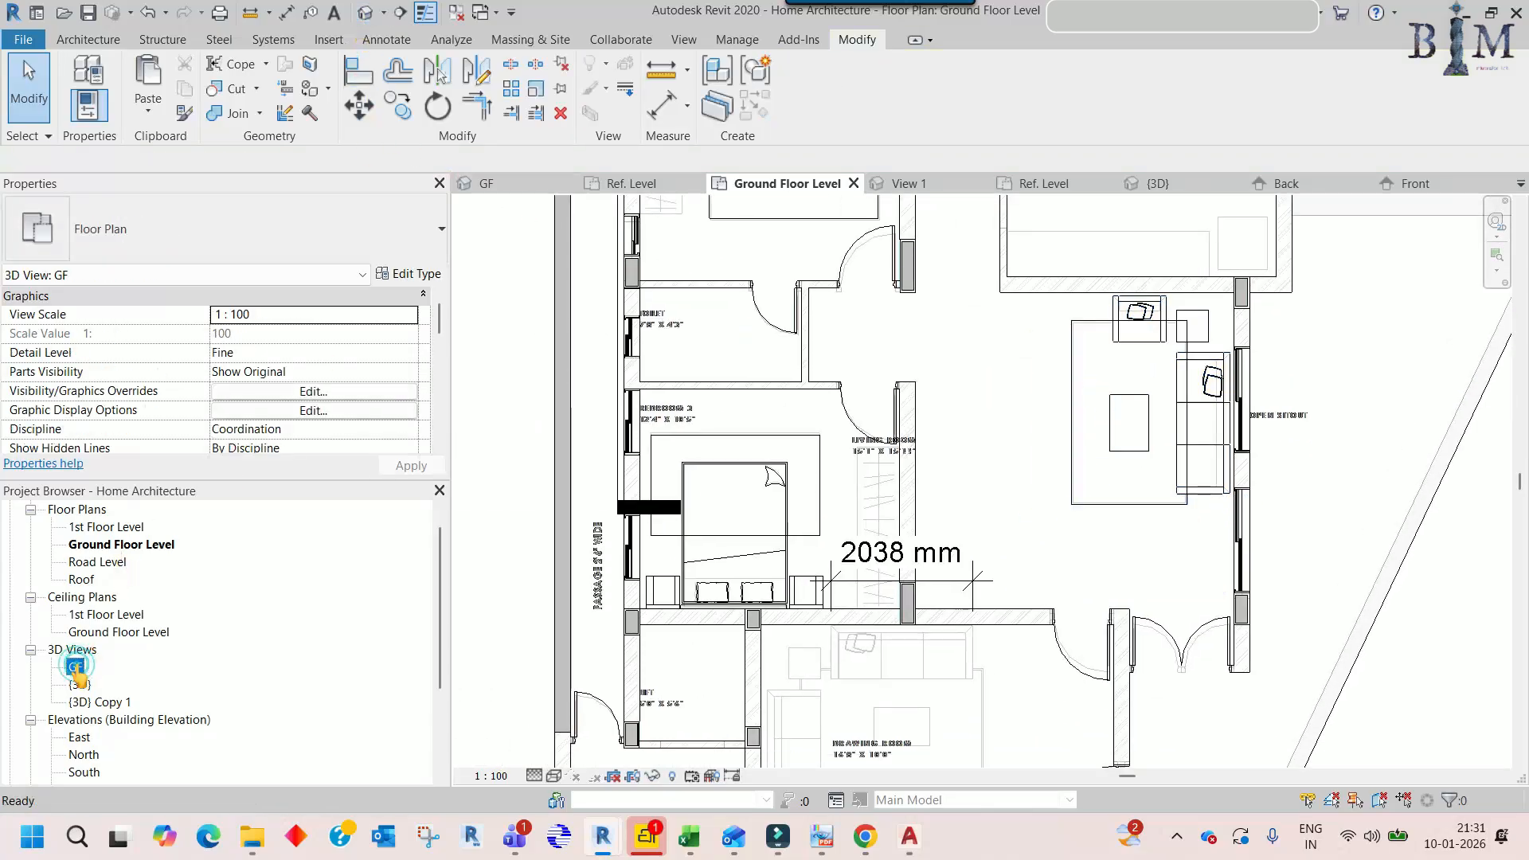
scroll(842, 458, "down", 5)
scroll(842, 457, "down", 1)
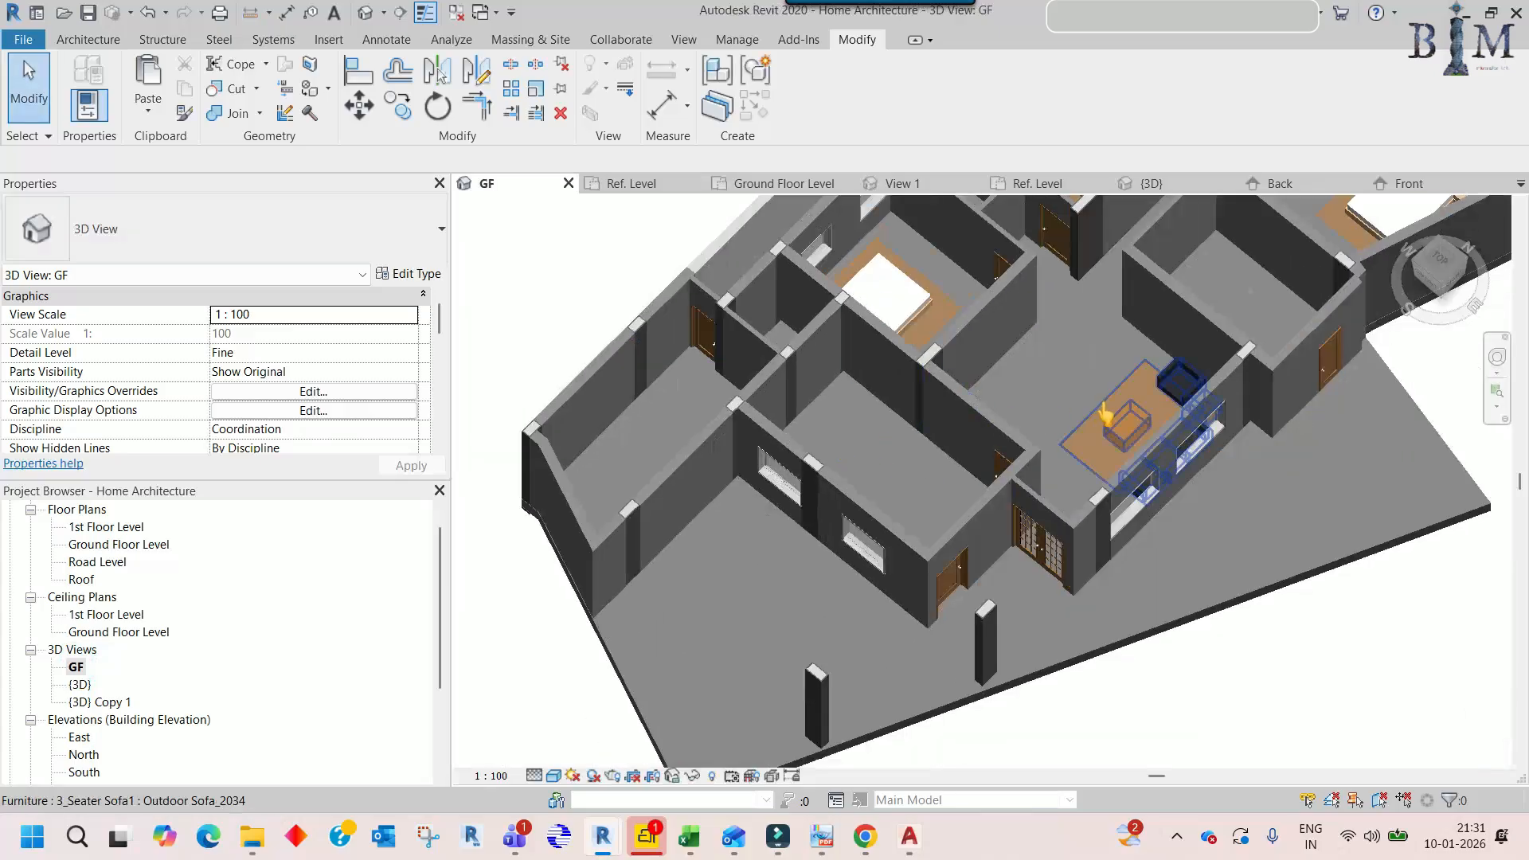
scroll(1094, 426, "up", 3)
left_click(1059, 449)
middle_click_drag(1058, 449, 1242, 362, "shift")
scroll(1242, 362, "up", 3)
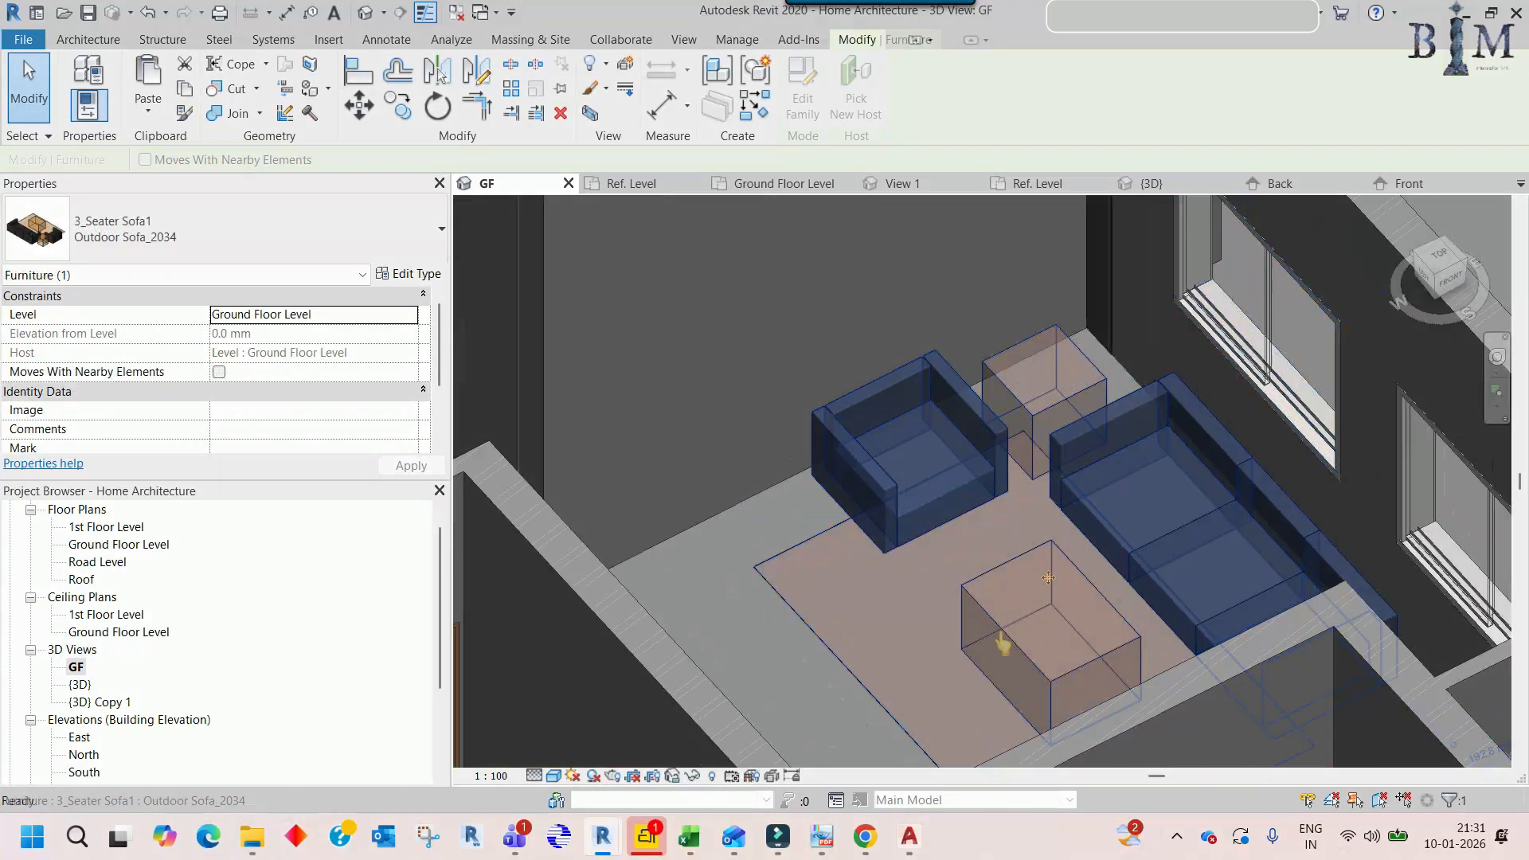
- Examine the armchair, side table and coffee table of the sofa set in 3D, facing the window wall
key("Escape")
scroll(800, 562, "down", 3)
middle_click_drag(800, 602, 1222, 599, "shift")
middle_click_drag(852, 627, 828, 695, "shift")
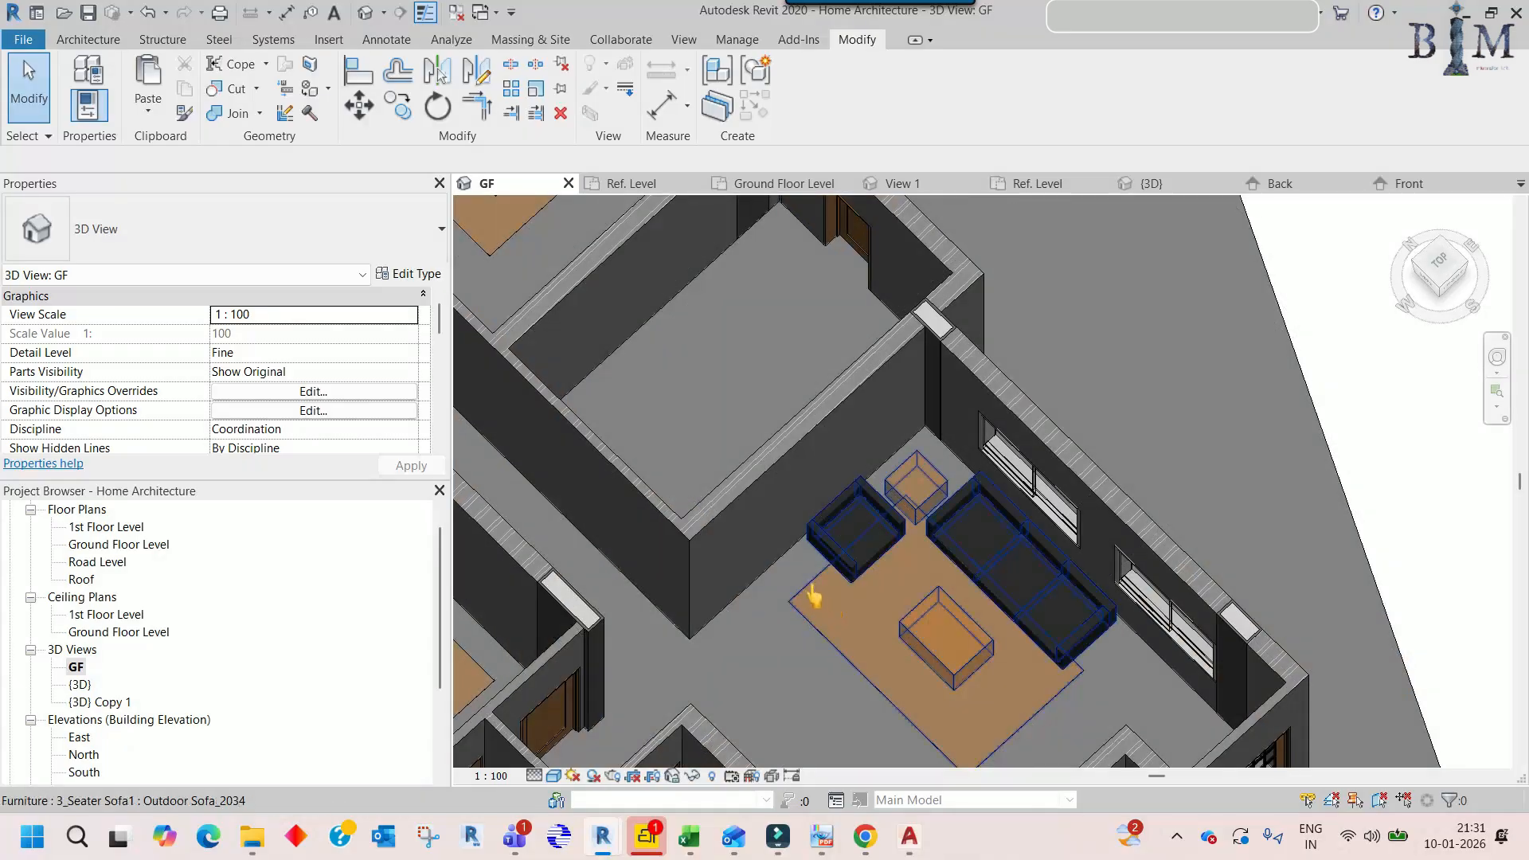
left_click(880, 620)
scroll(882, 608, "up", 3)
middle_click_drag(882, 608, 886, 599, "shift")
key("Escape")
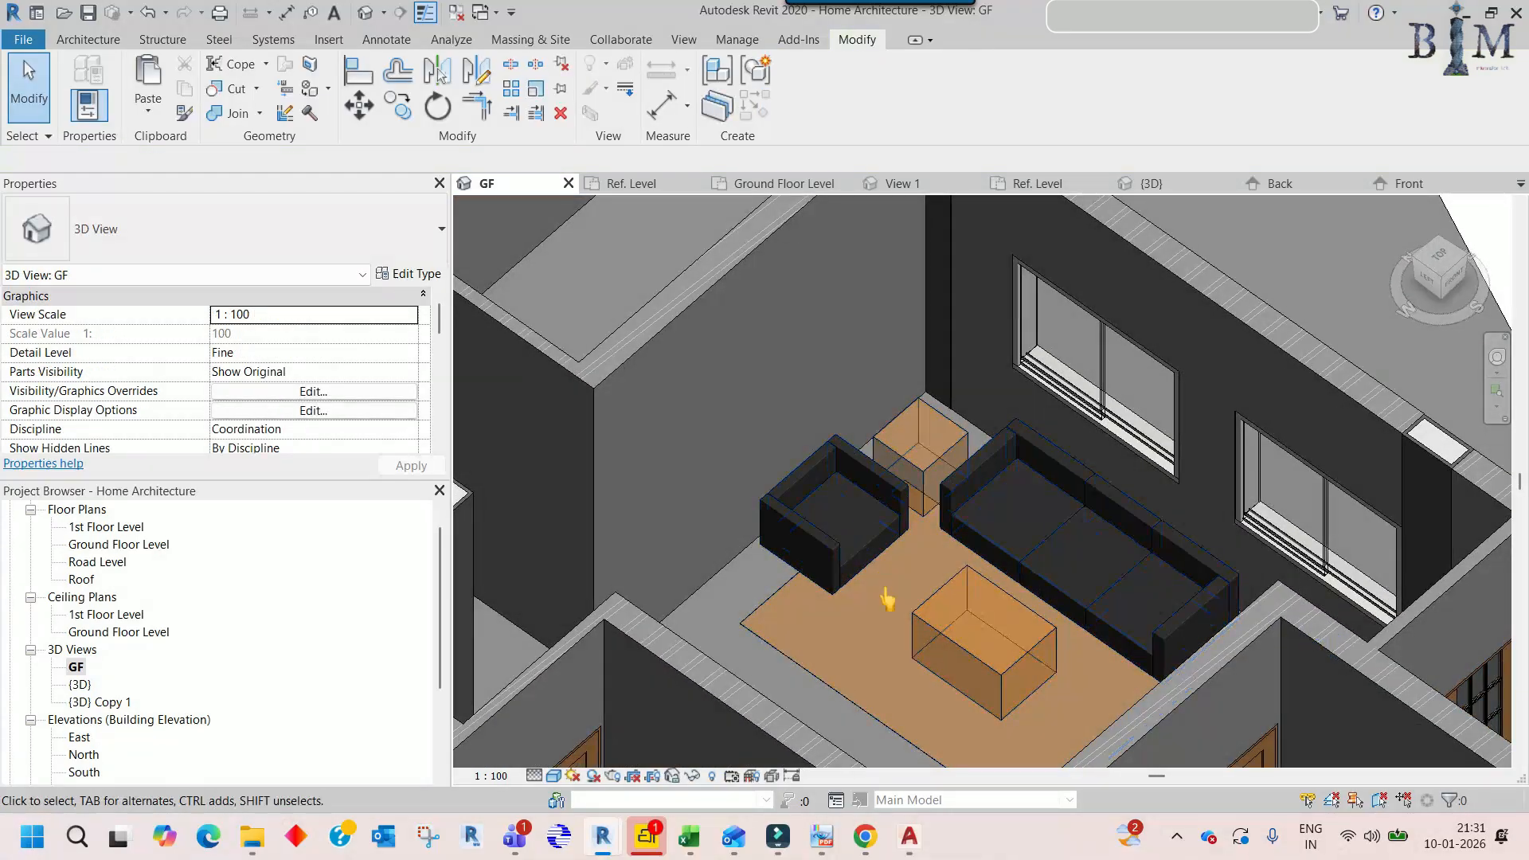
- Open the sofa set family for editing and switch to the L2 FFL. floor plan of the Tower Arch project
double_click(914, 440)
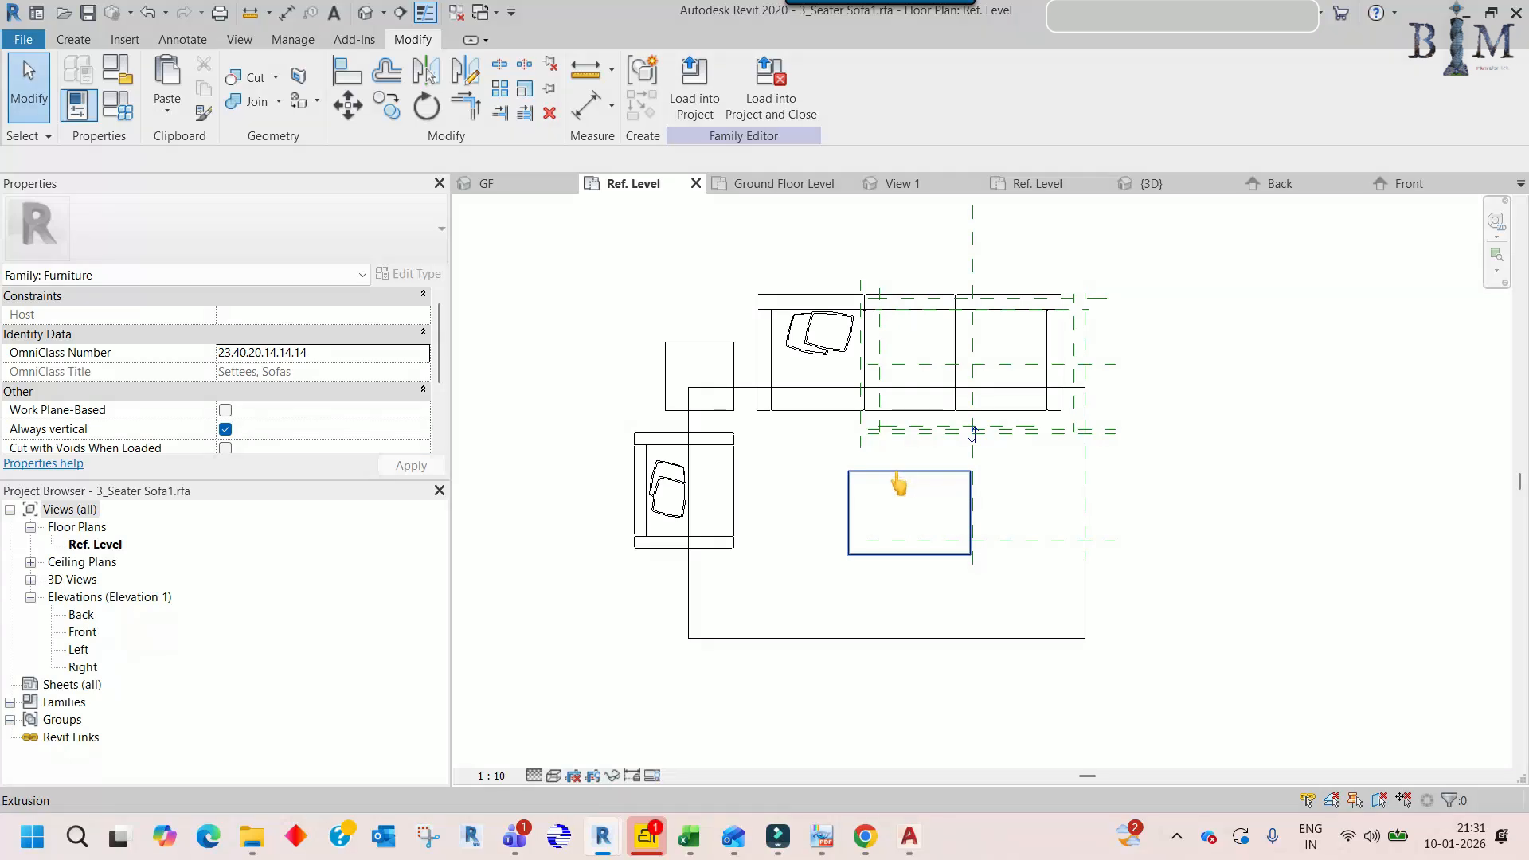
left_click(457, 13)
left_click(510, 188)
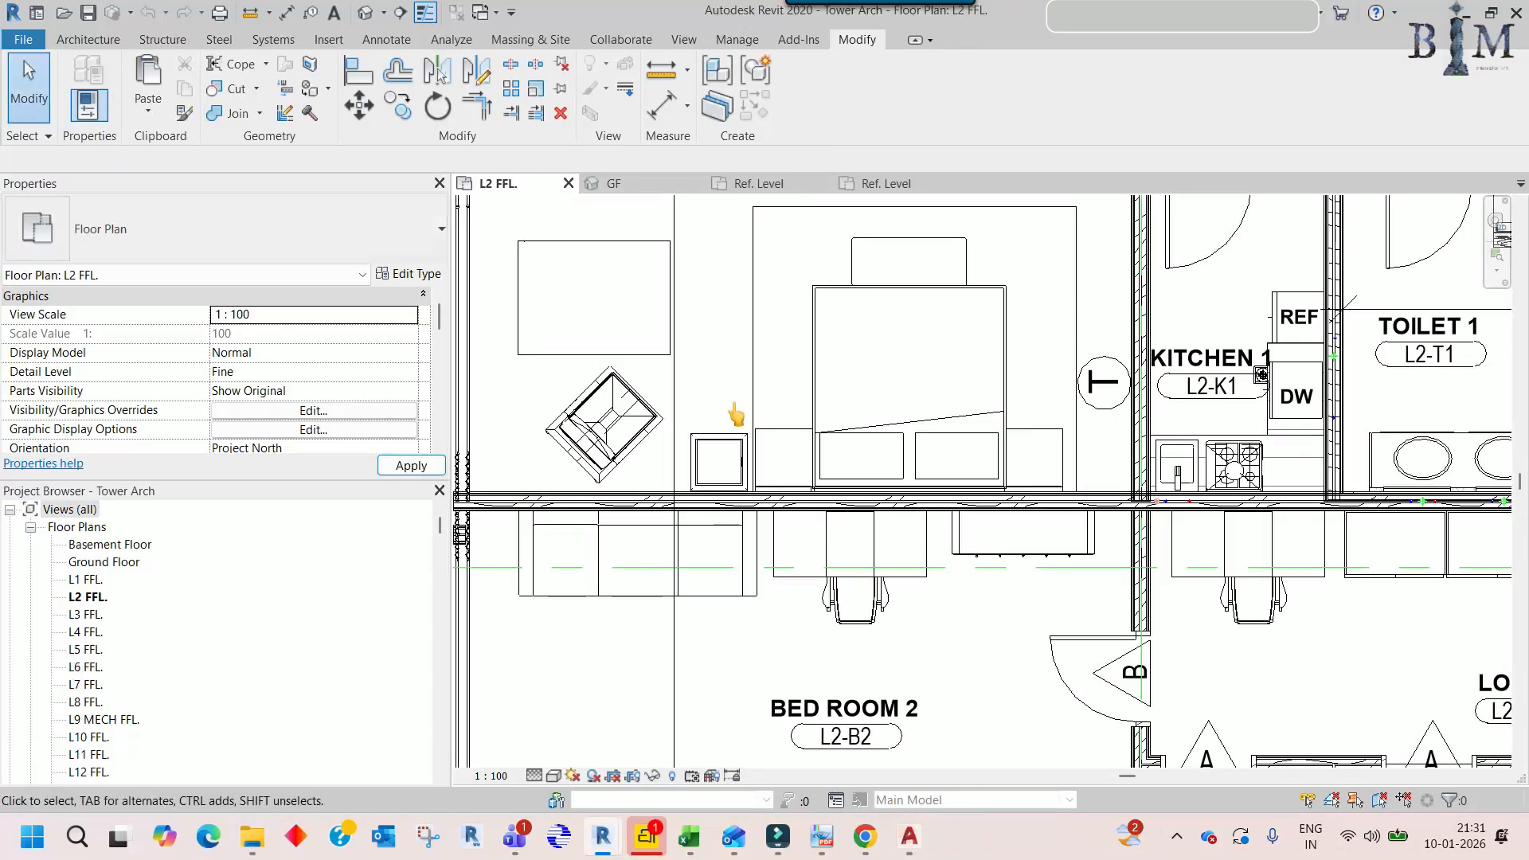
middle_click_drag(676, 320, 691, 375)
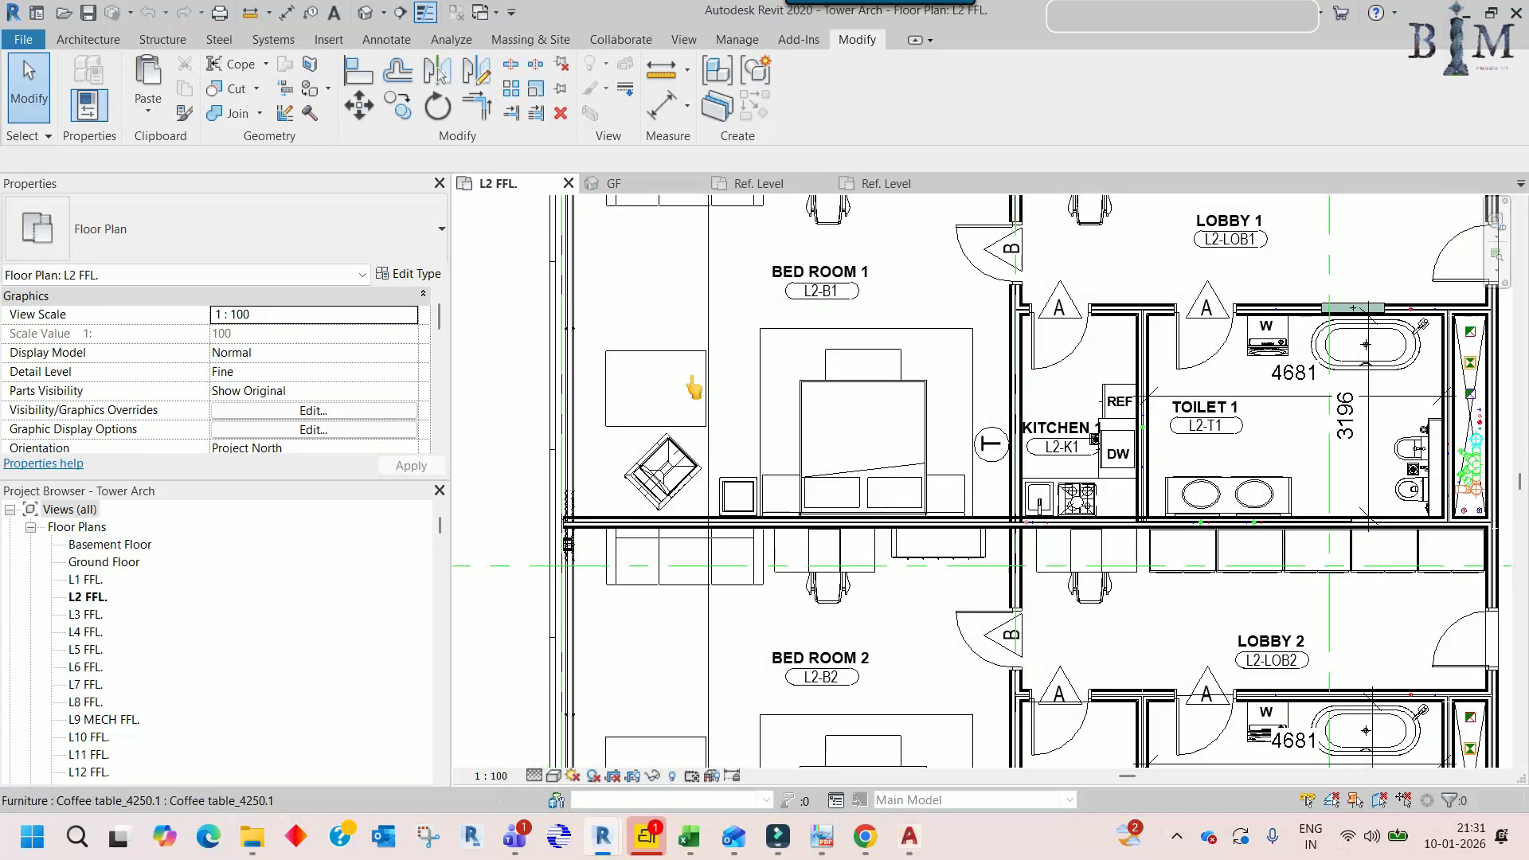
- Check the type and instance properties of the coffee table in Bed Room 1 on the L2 FFL. plan
left_click(646, 364)
scroll(641, 367, "up", 4)
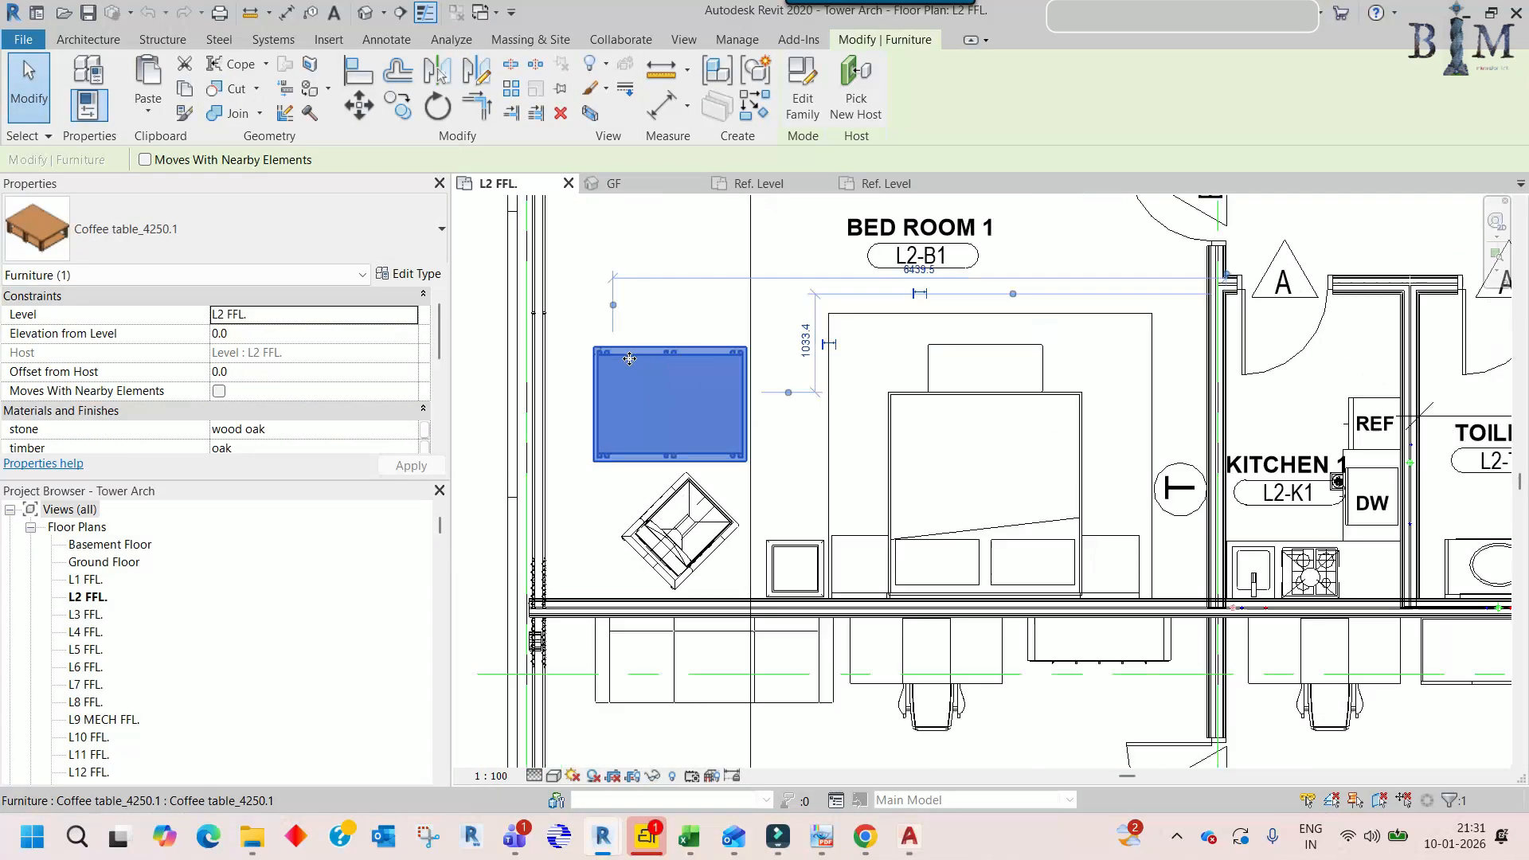
left_click(423, 280)
scroll(557, 514, "down", 2)
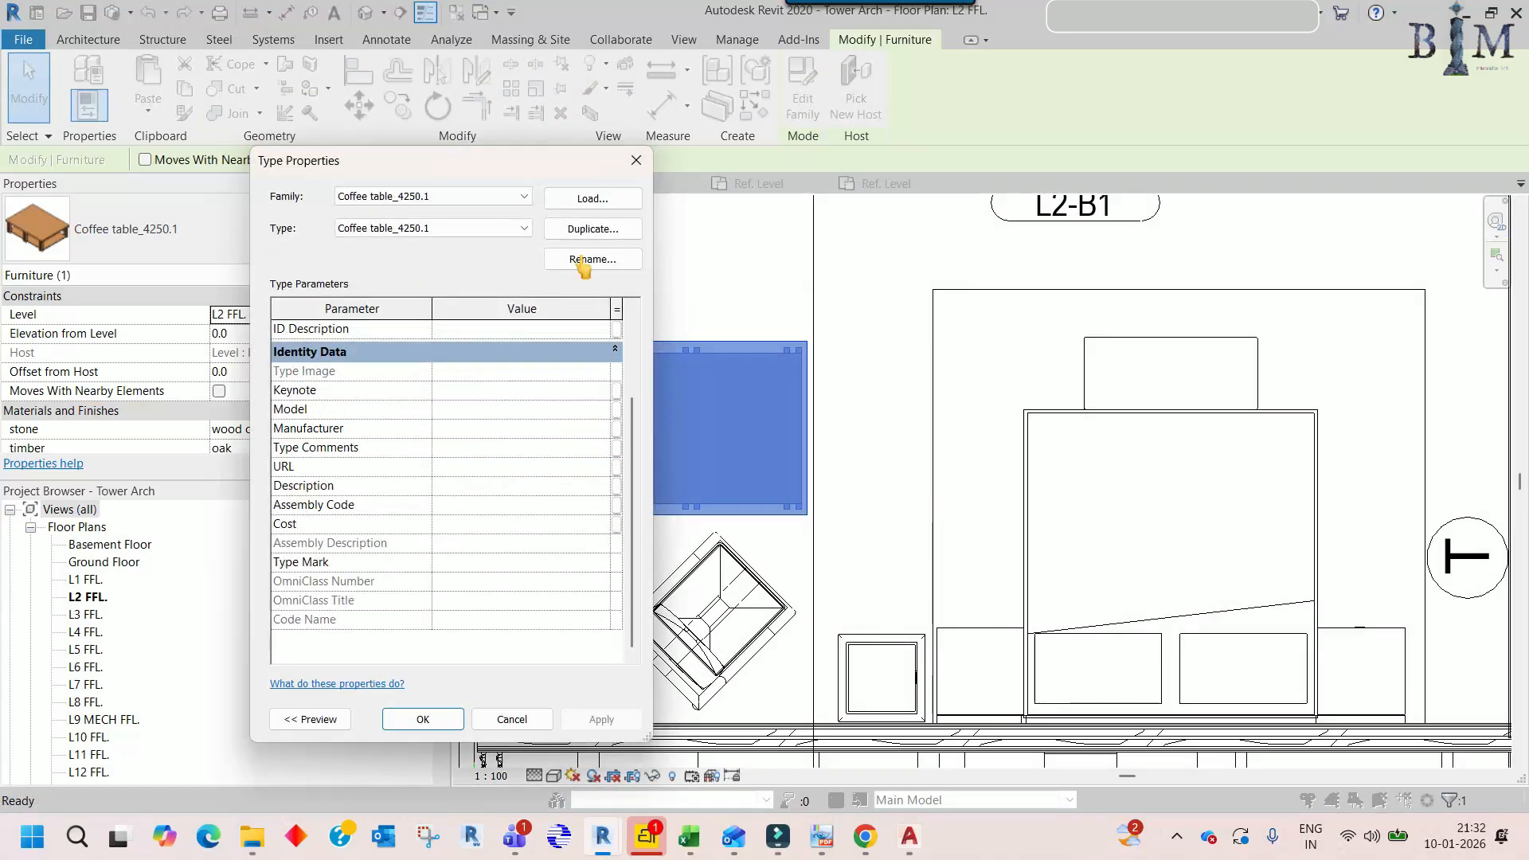
left_click(631, 161)
scroll(364, 399, "down", 2)
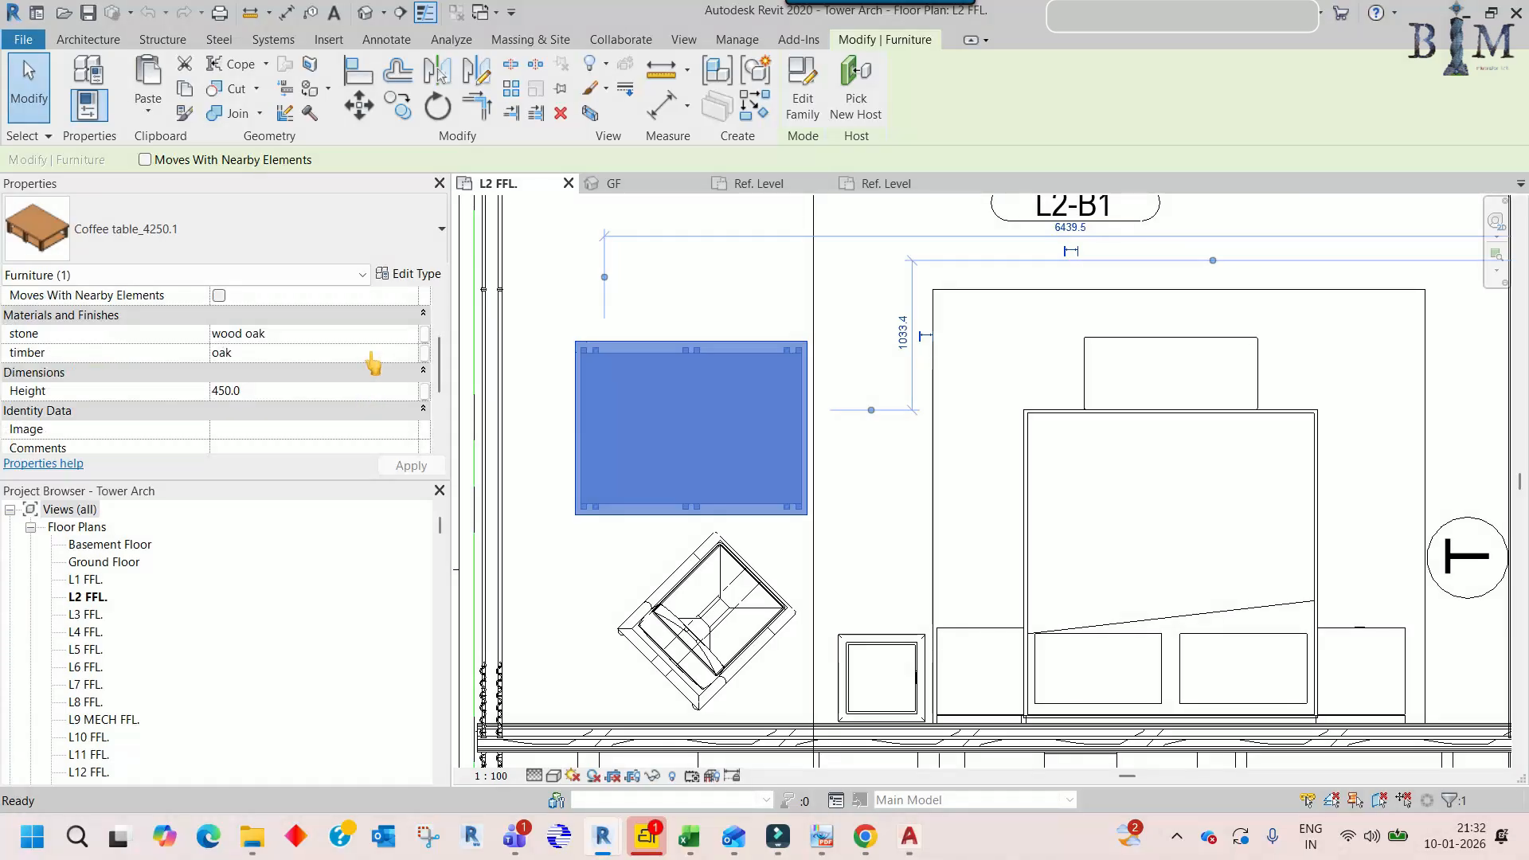
scroll(370, 362, "down", 2)
scroll(363, 368, "up", 5)
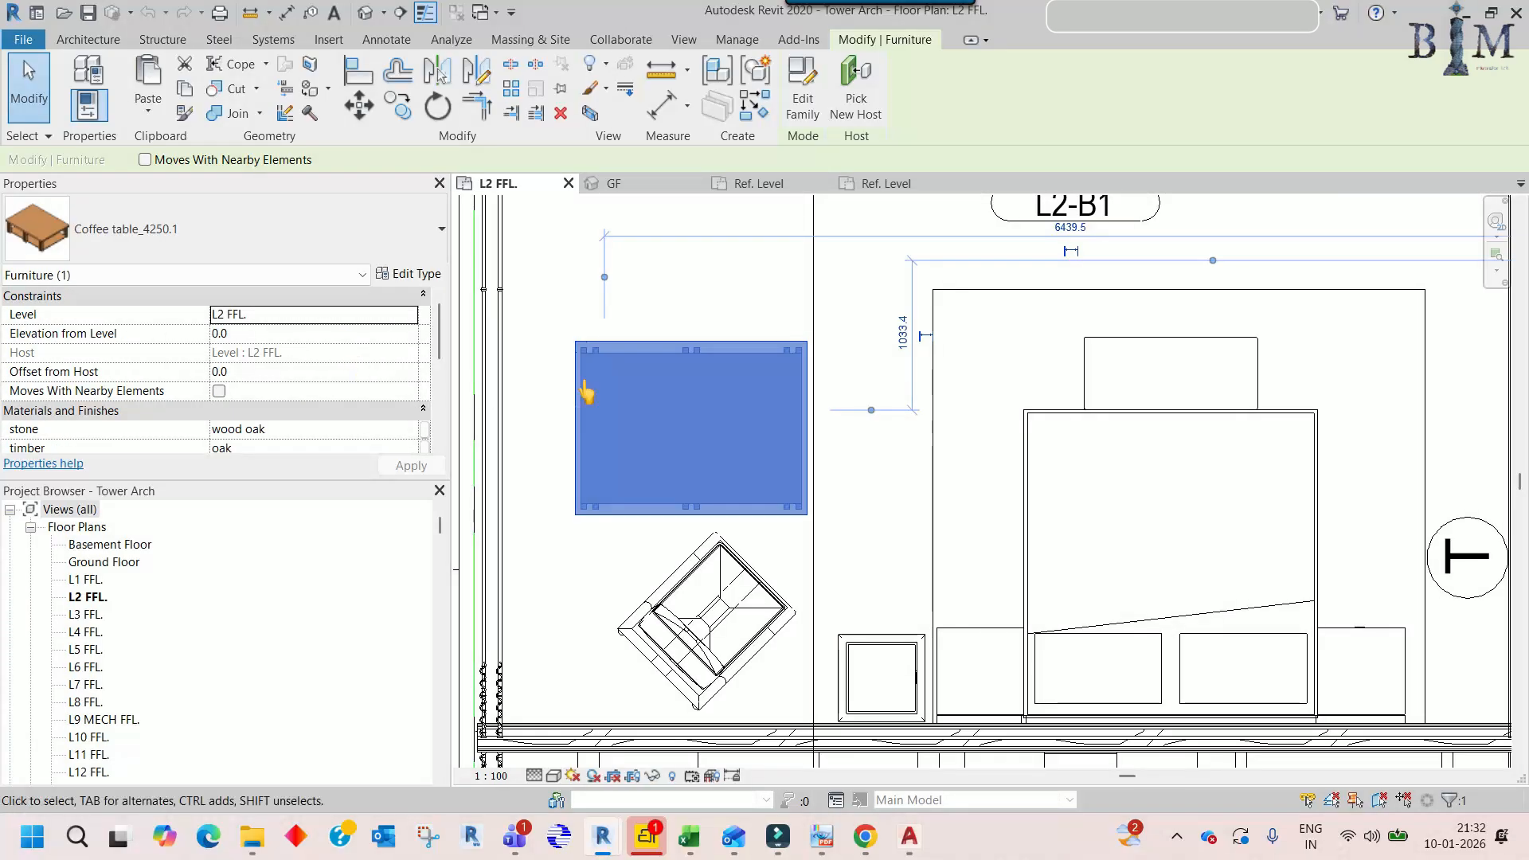
scroll(740, 368, "down", 3)
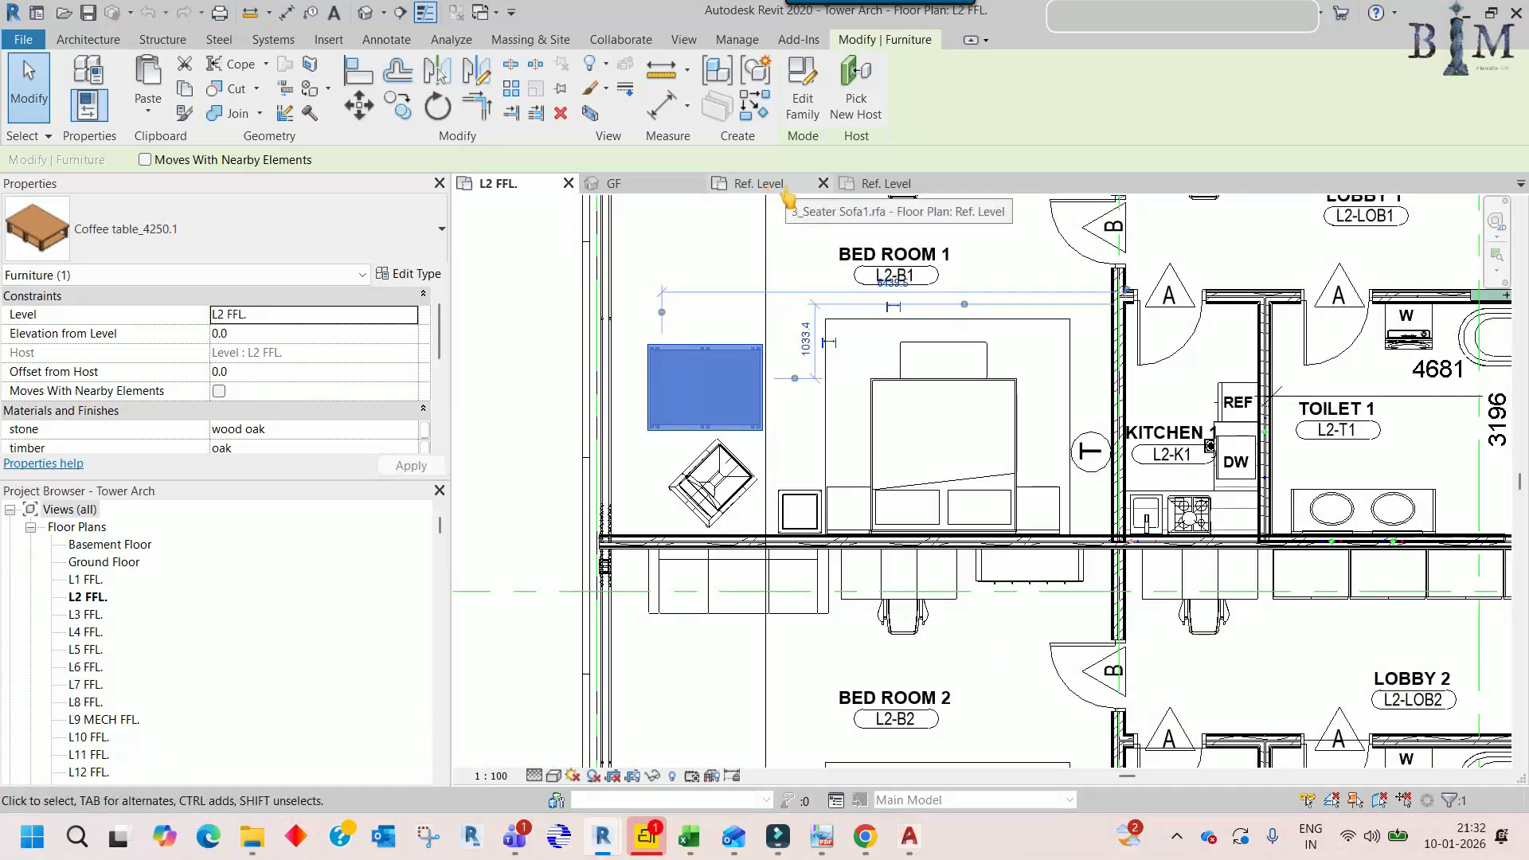
- Load the Coffee table_4250.1 family into 3_Seater Sofa1.rfa and leave the placement without inserting an instance
middle_click_drag(993, 359, 941, 471, "shift")
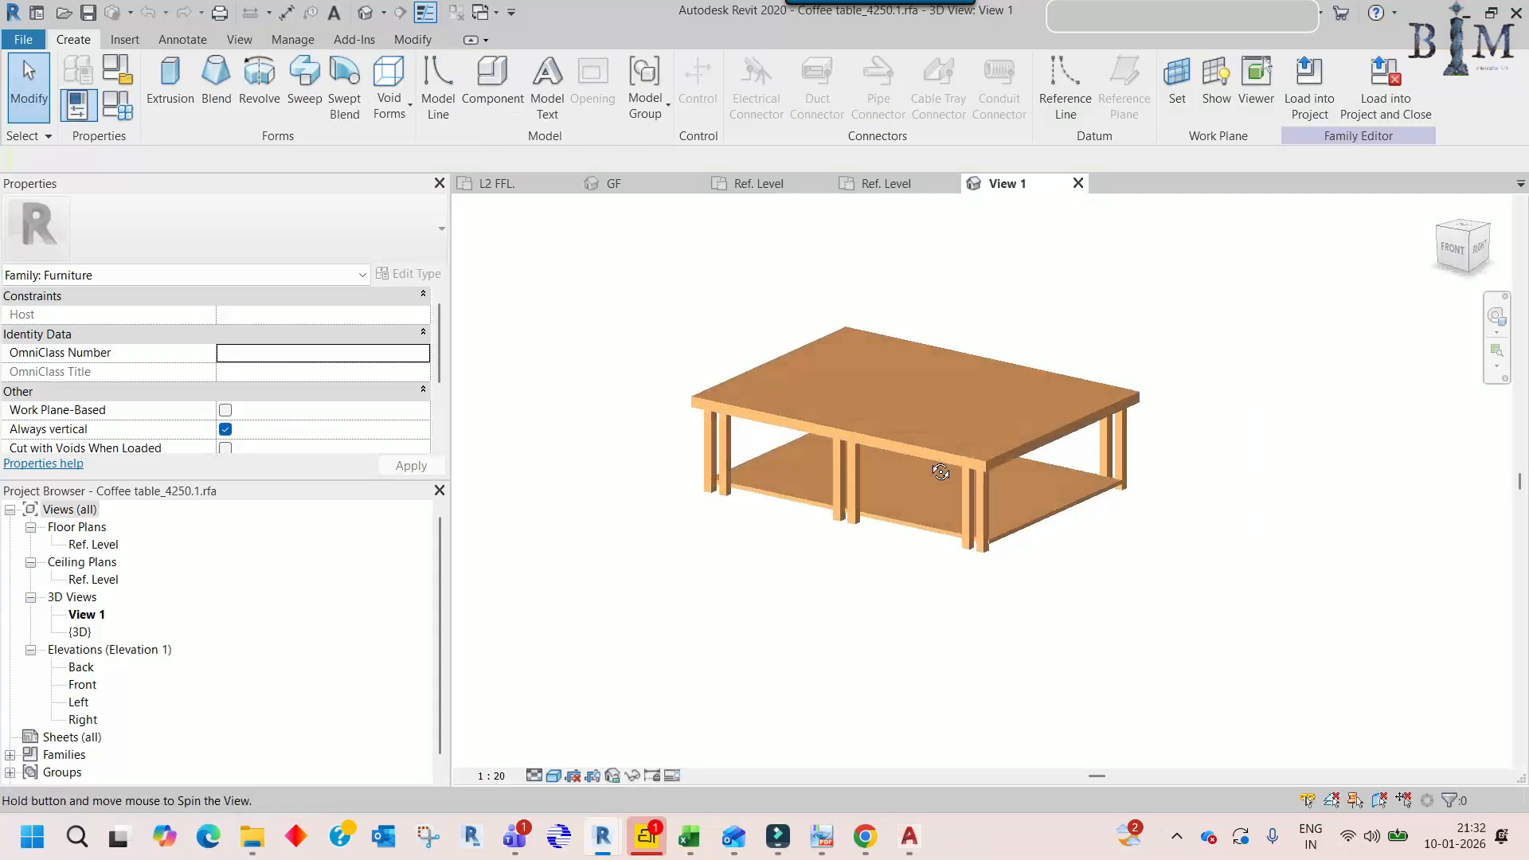
left_click(1316, 107)
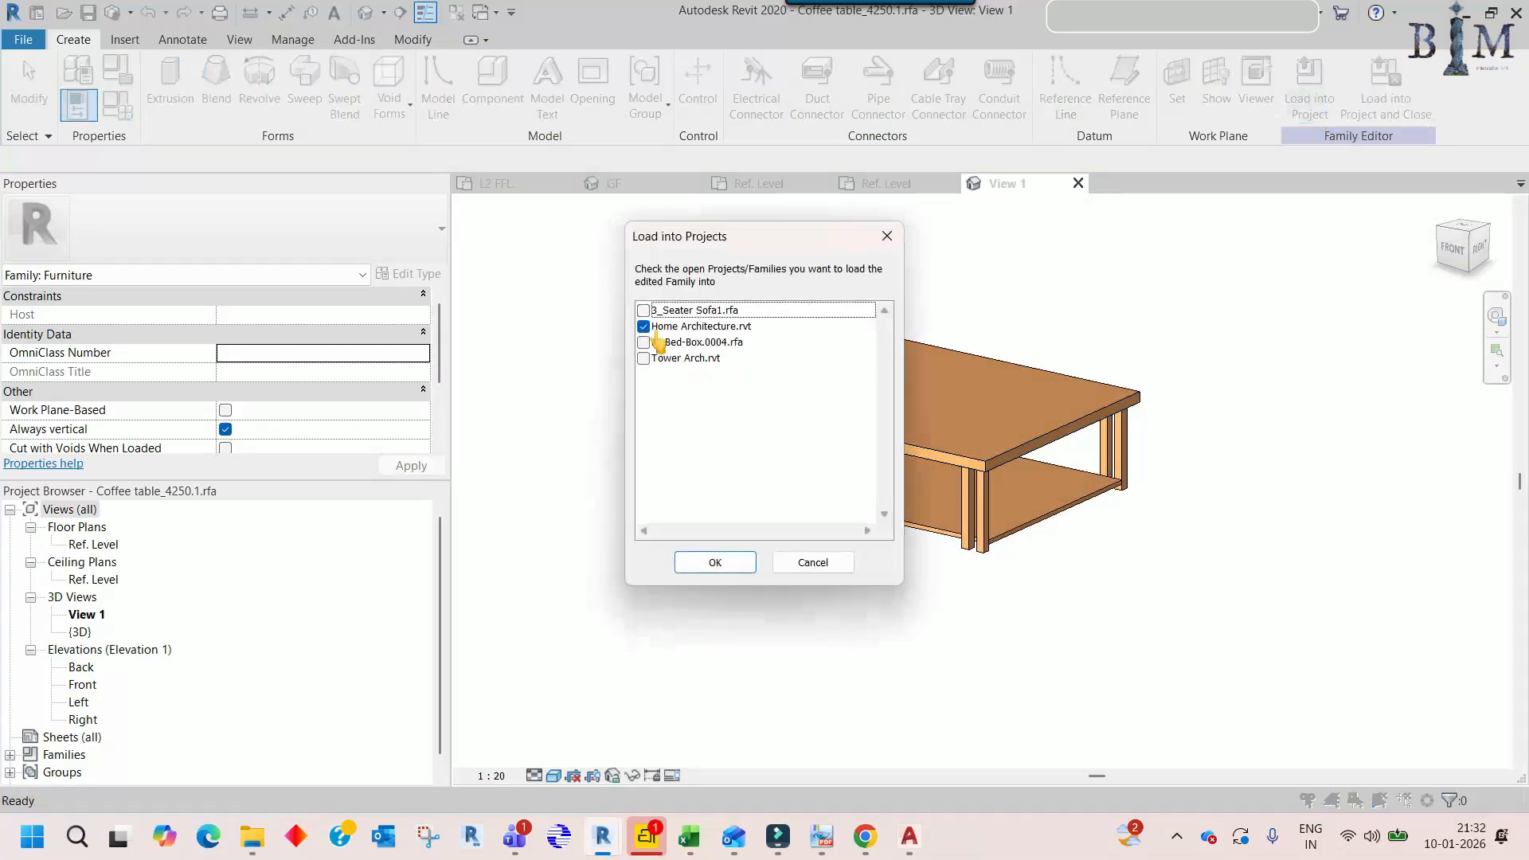
left_click(643, 325)
left_click(715, 562)
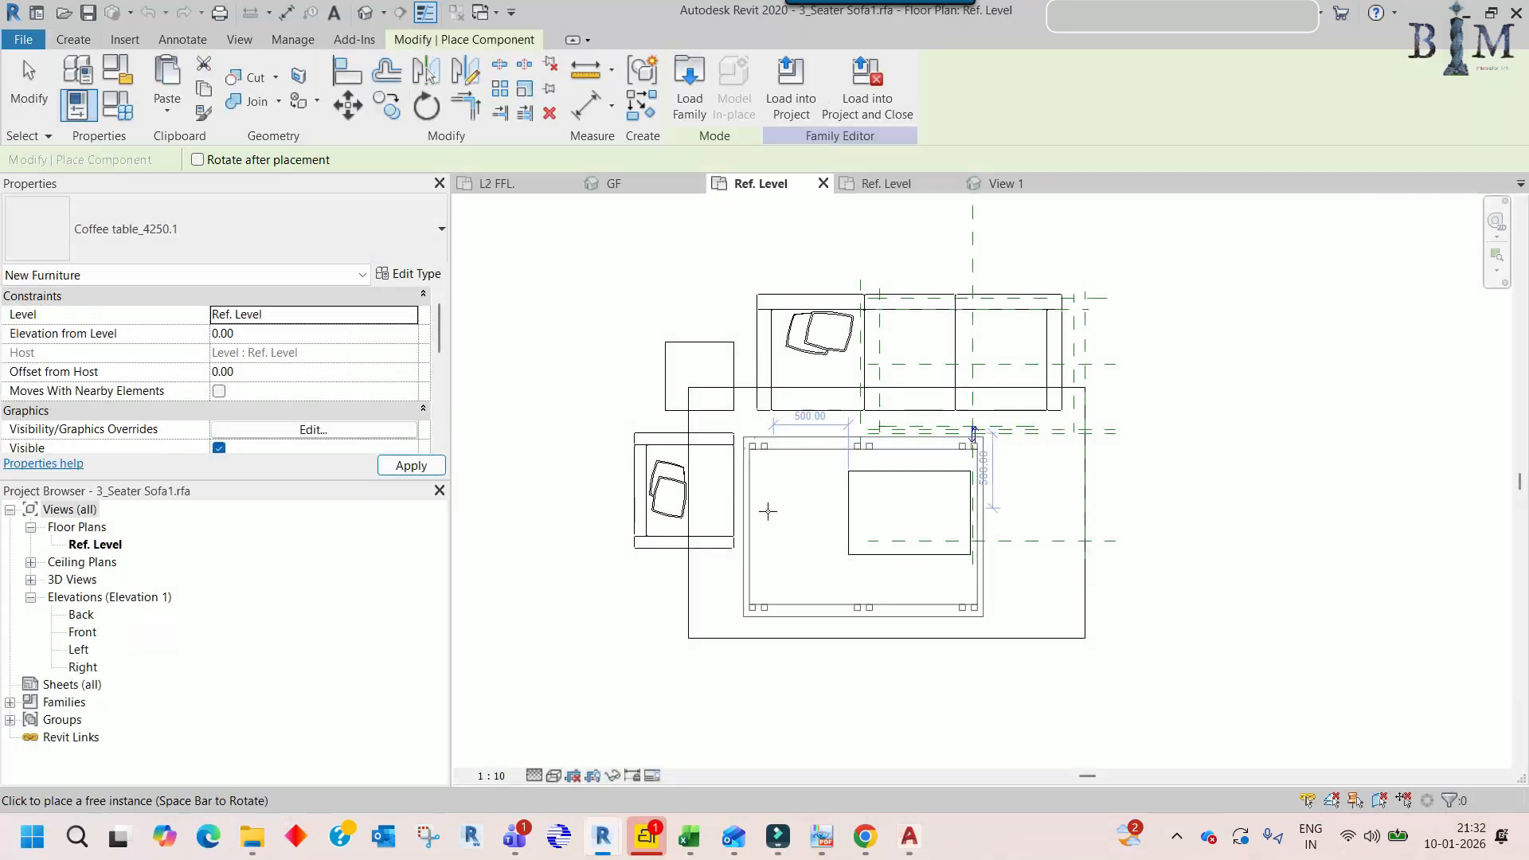
key("Escape")
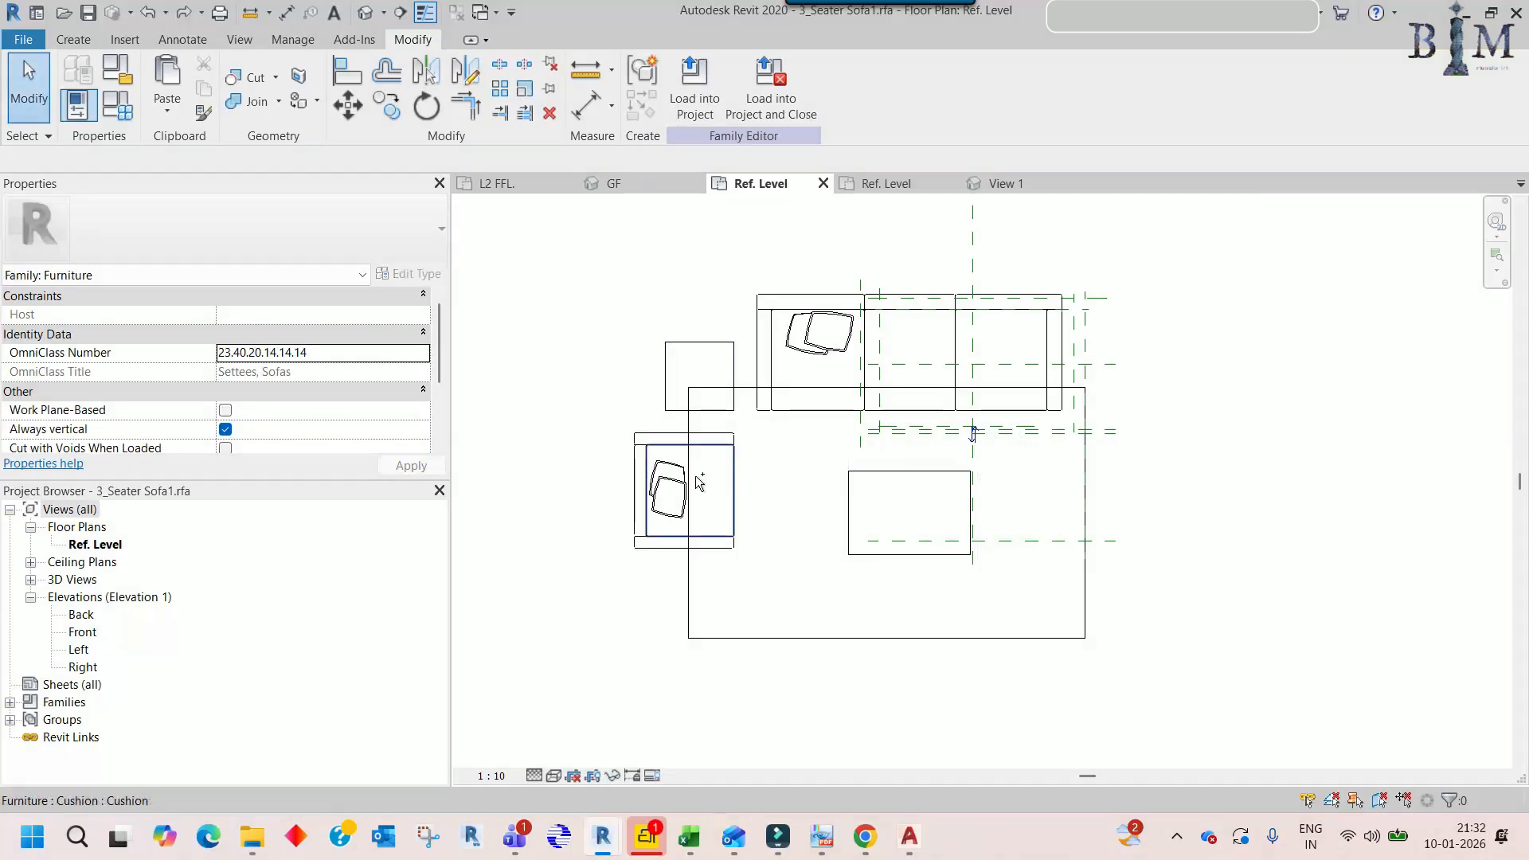
- Reopen the Bed Room 1 coffee table family from the Tower Arch L2 FFL. plan and load it into 3_Seater Sofa1.rfa
scroll(728, 401, "up", 3)
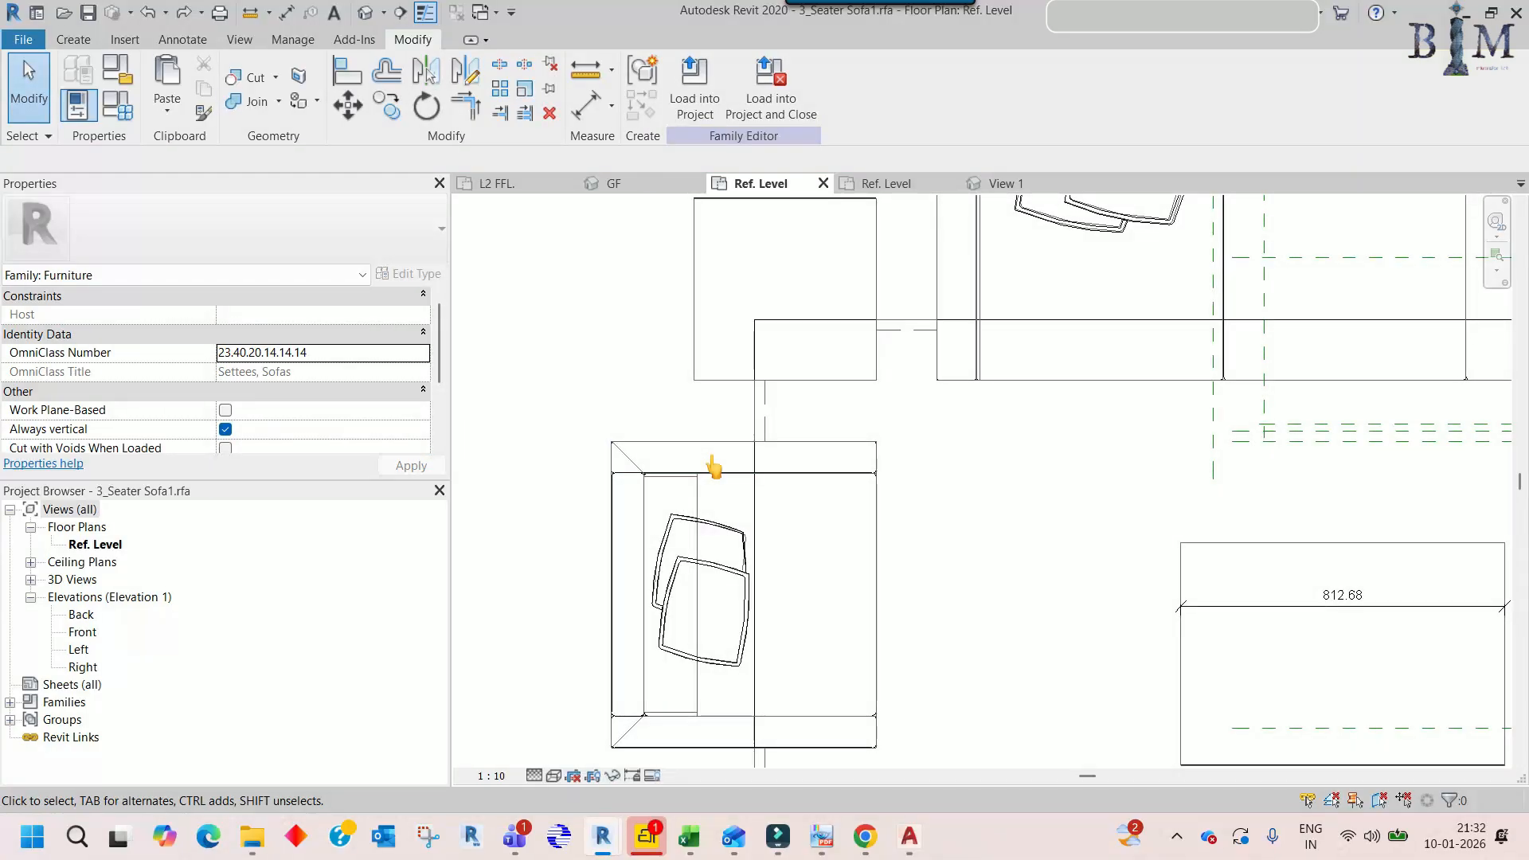
scroll(676, 402, "down", 3)
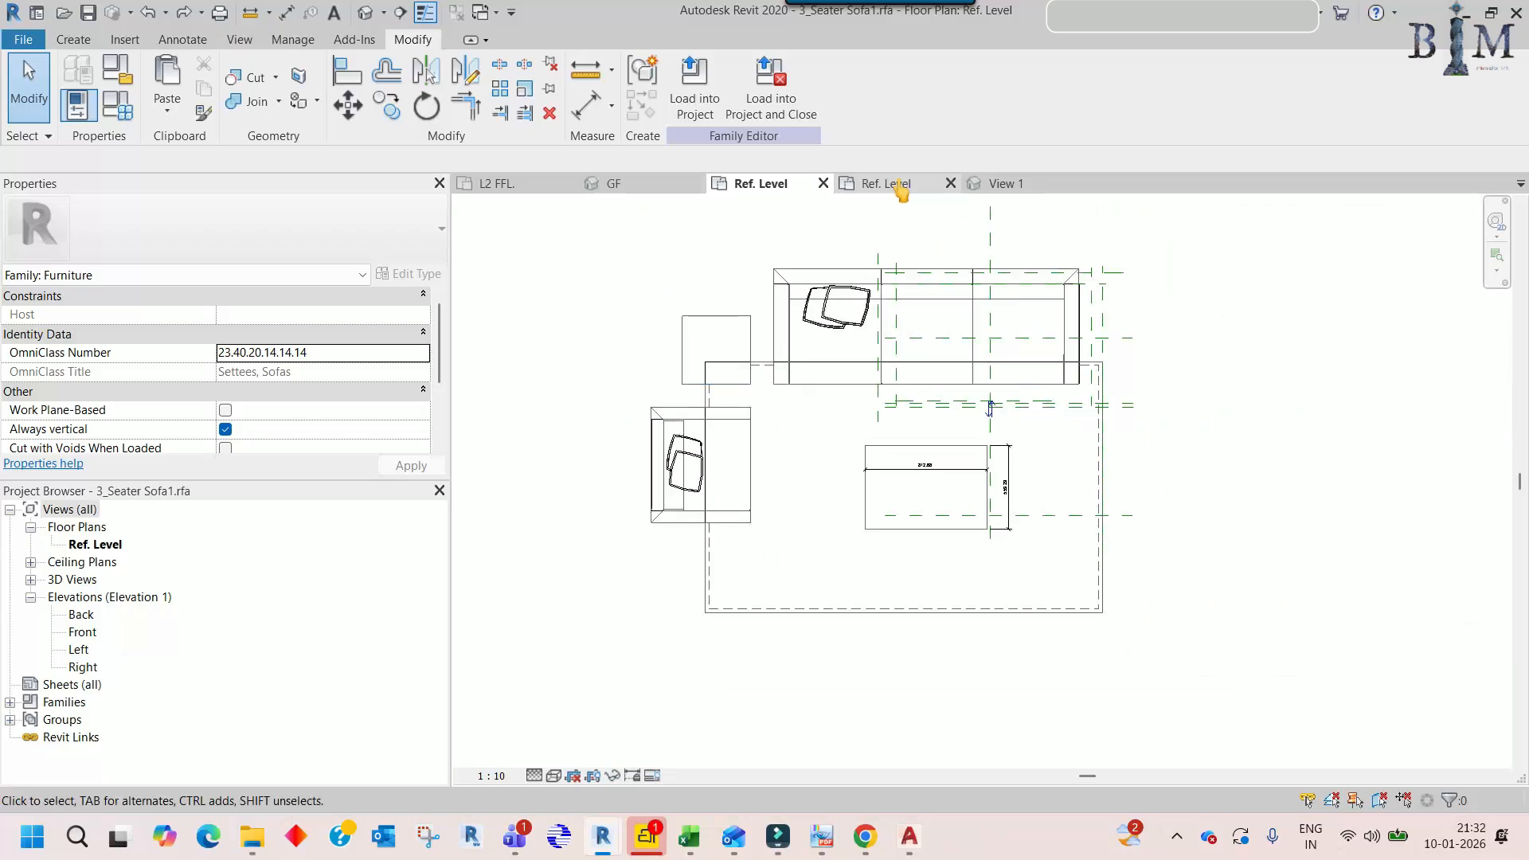
left_click(629, 183)
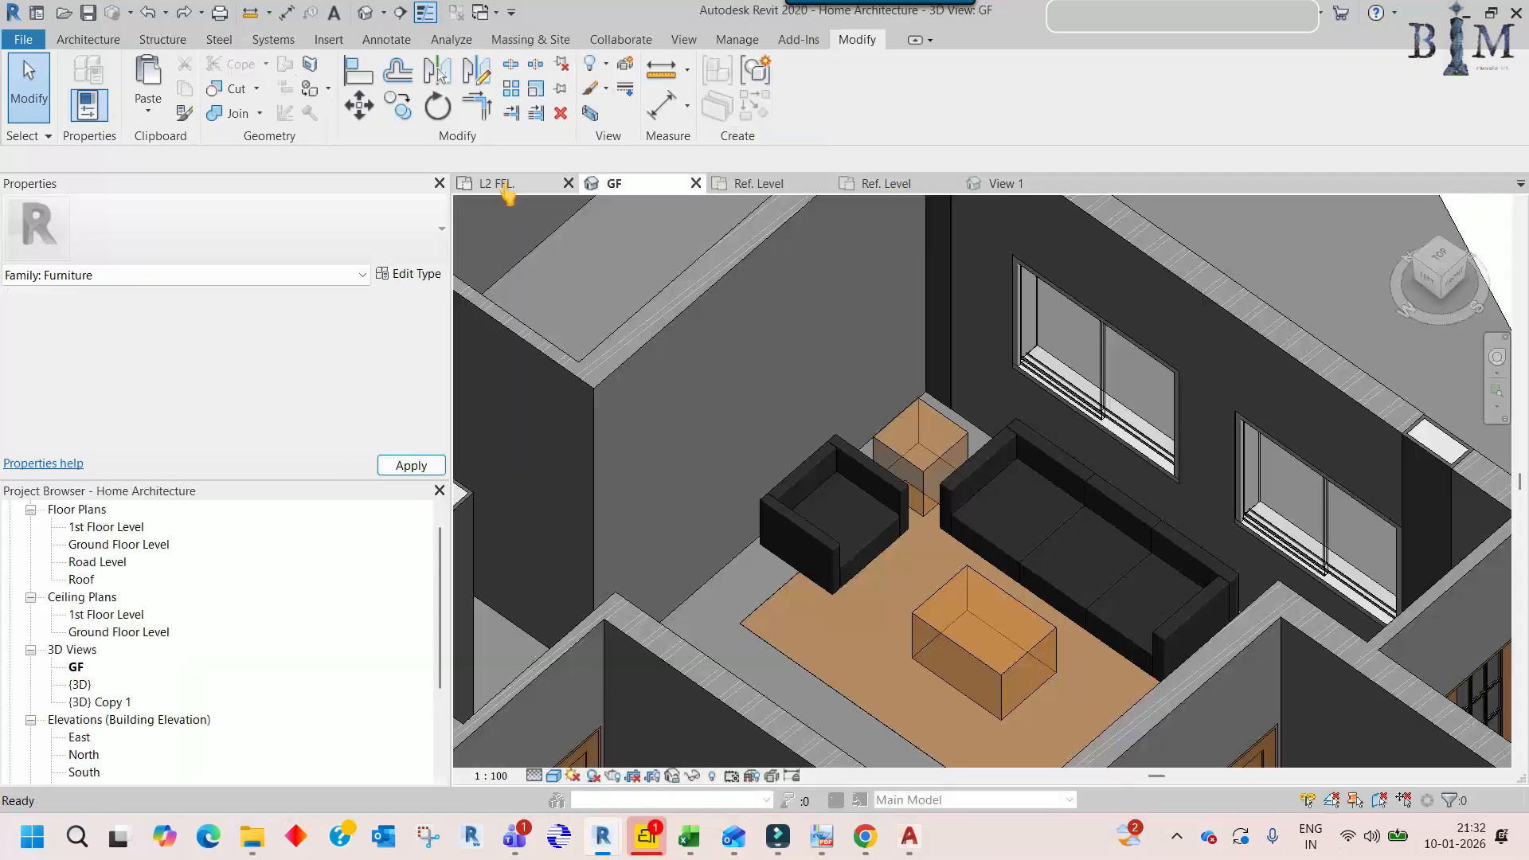
left_click(506, 184)
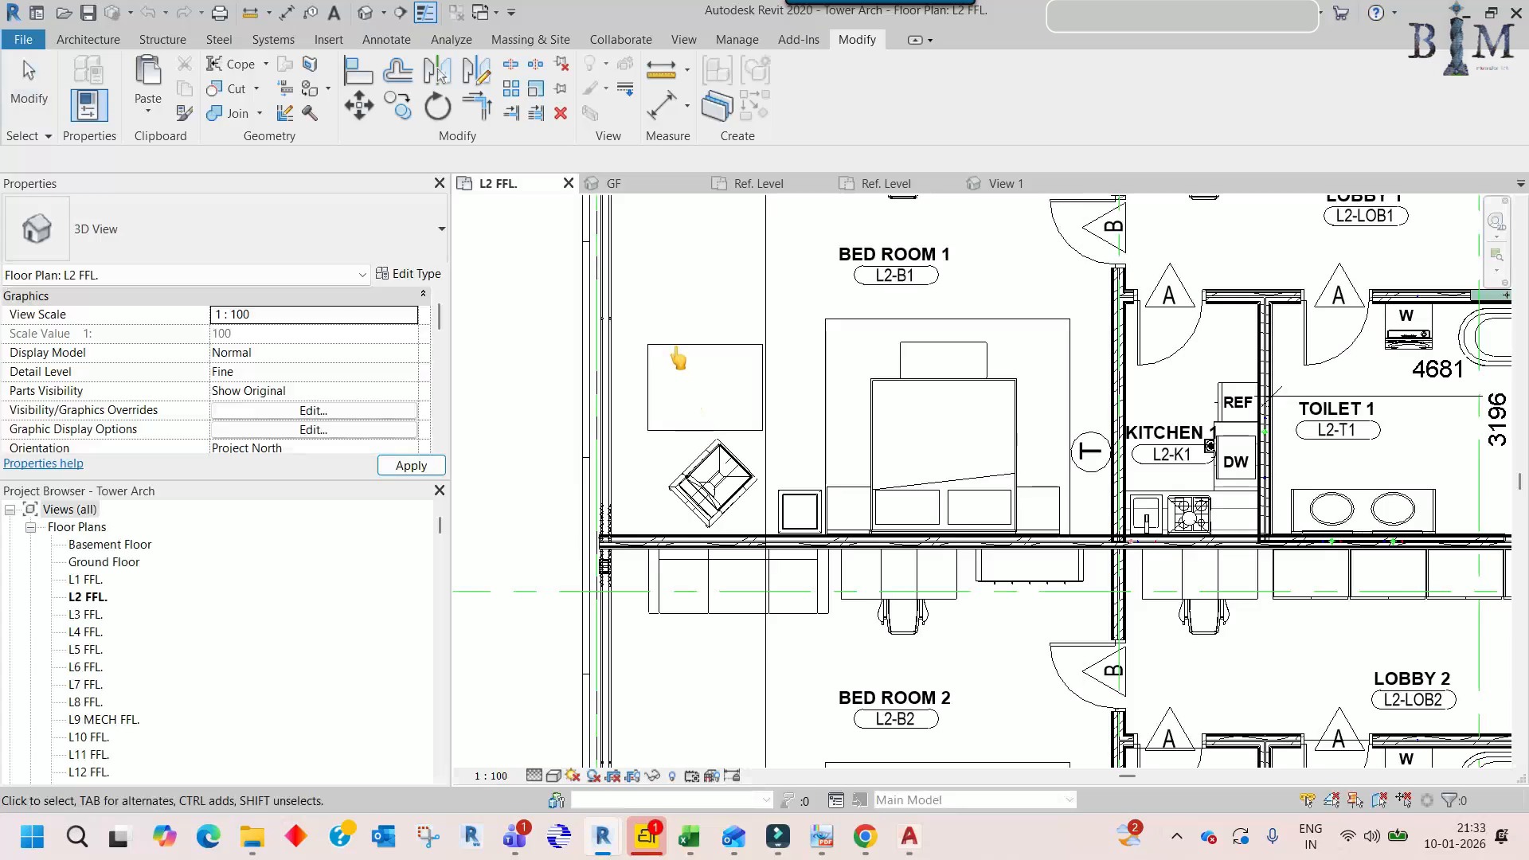
left_click(673, 350)
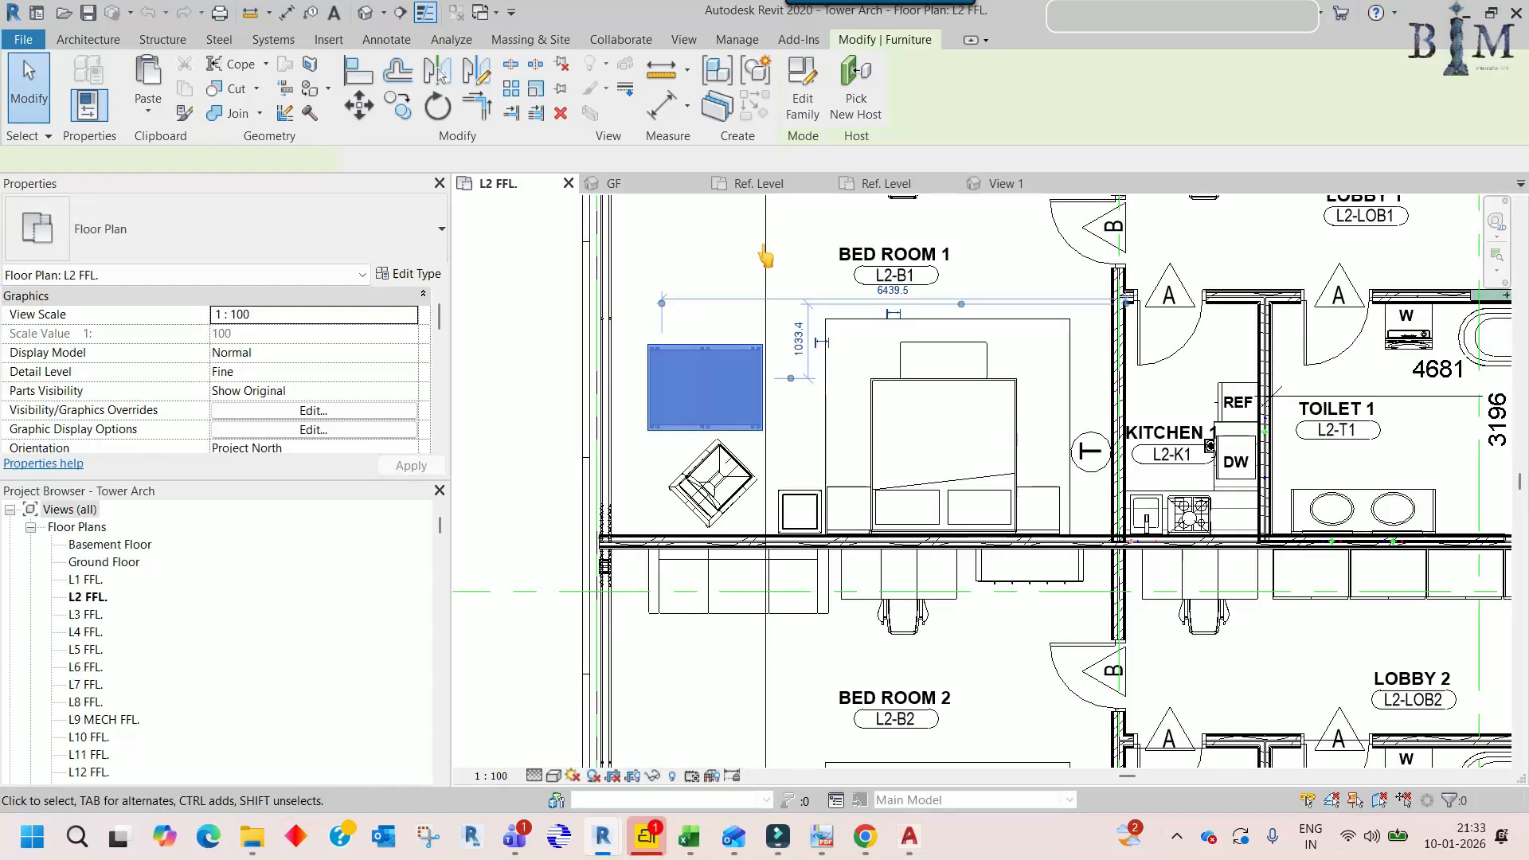
left_click(801, 107)
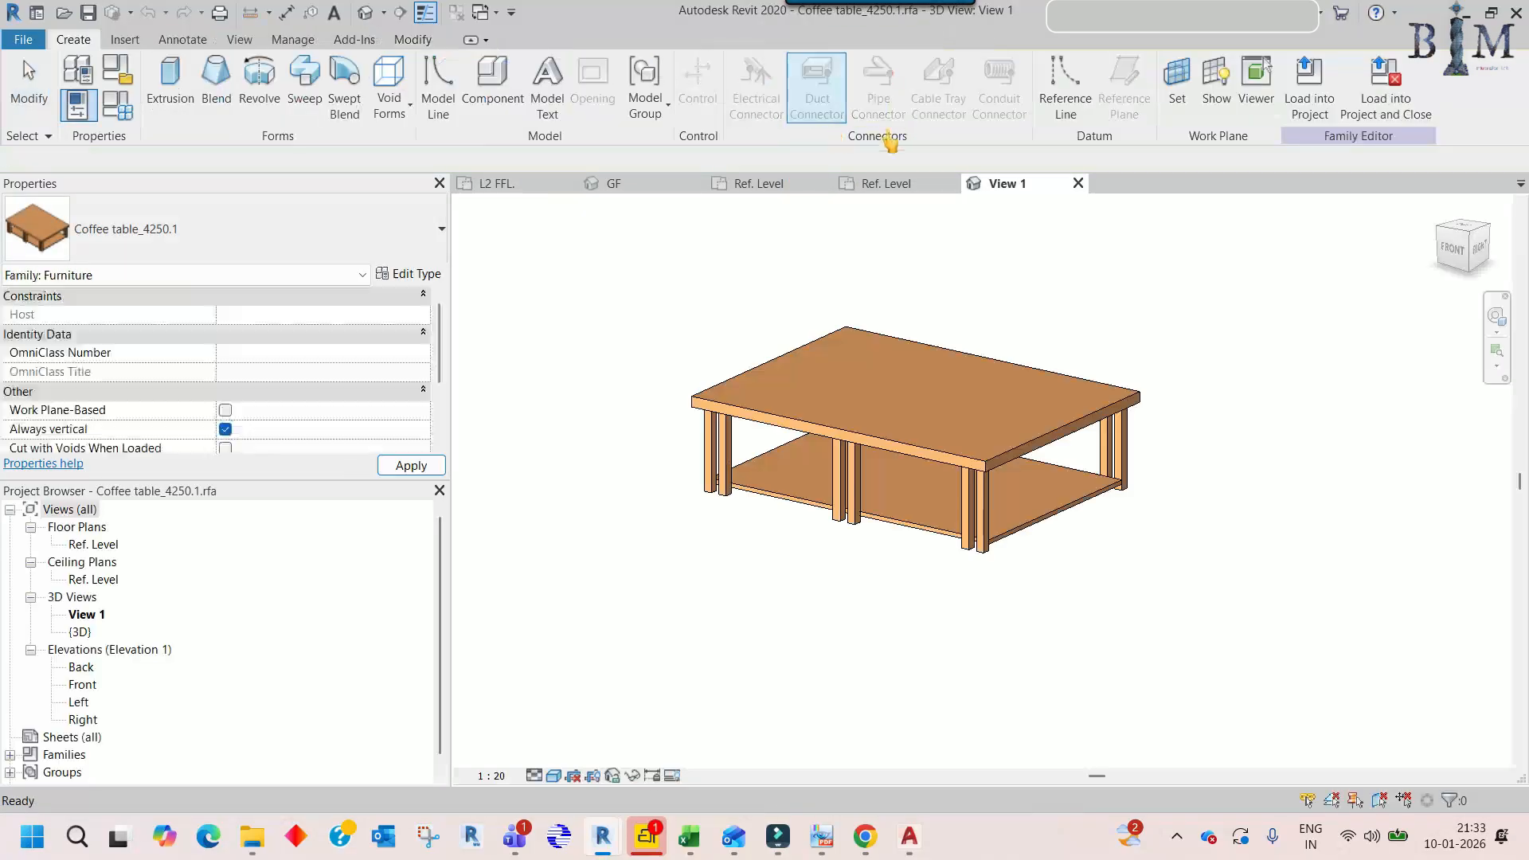
left_click(1326, 118)
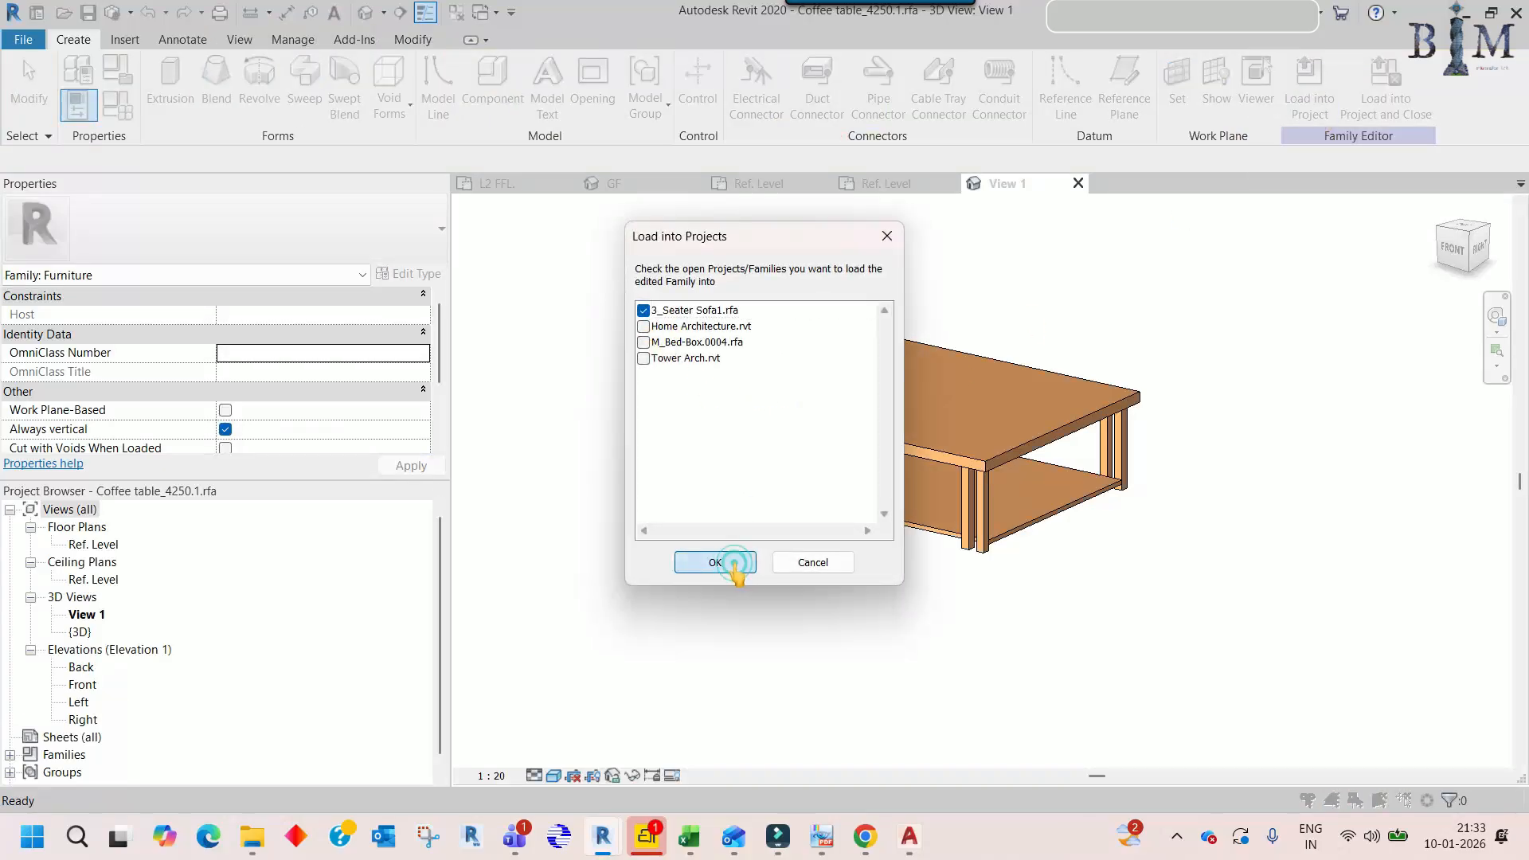
left_click(733, 564)
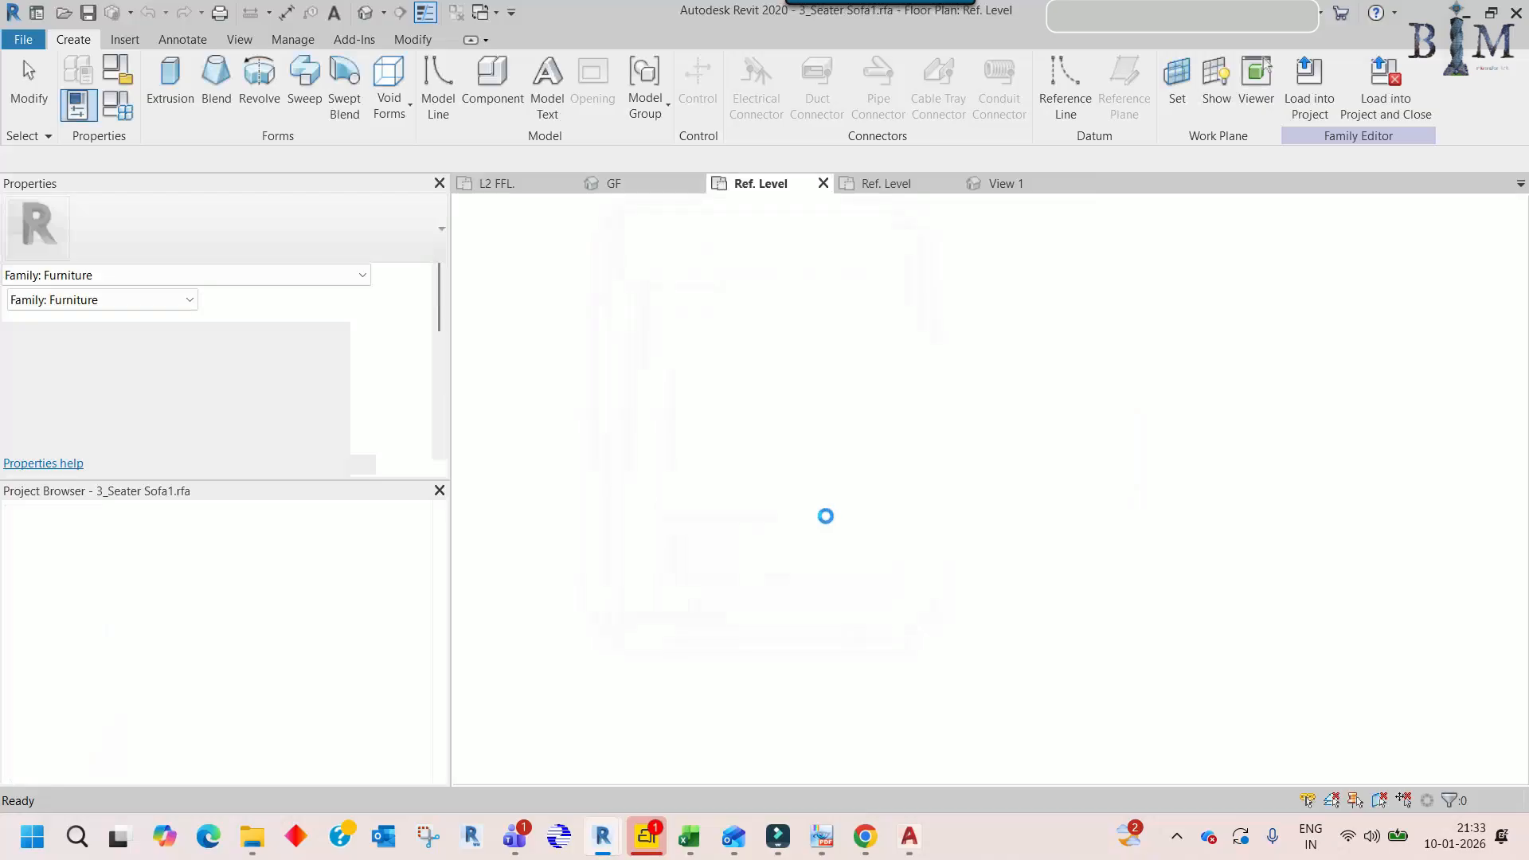
- Place one Coffee table_4250.1 below the rug outline in the sofa family's Ref. Level plan
middle_click_drag(797, 682, 750, 521)
left_click(742, 559)
key("Escape")
key("Escape")
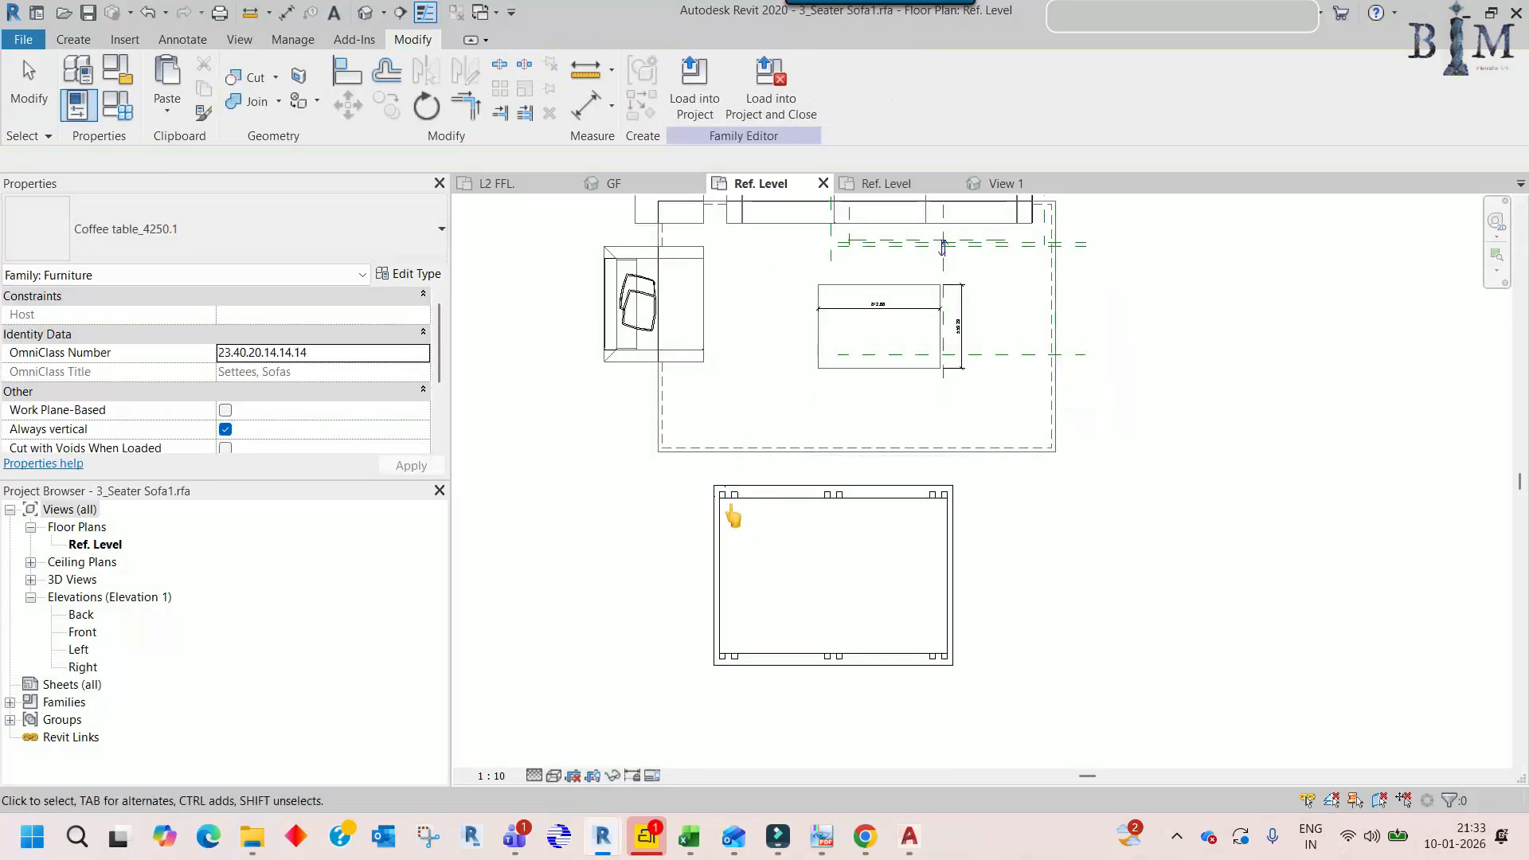
- Read the width and depth dimensions of the existing table outline on the rug
left_click(730, 507)
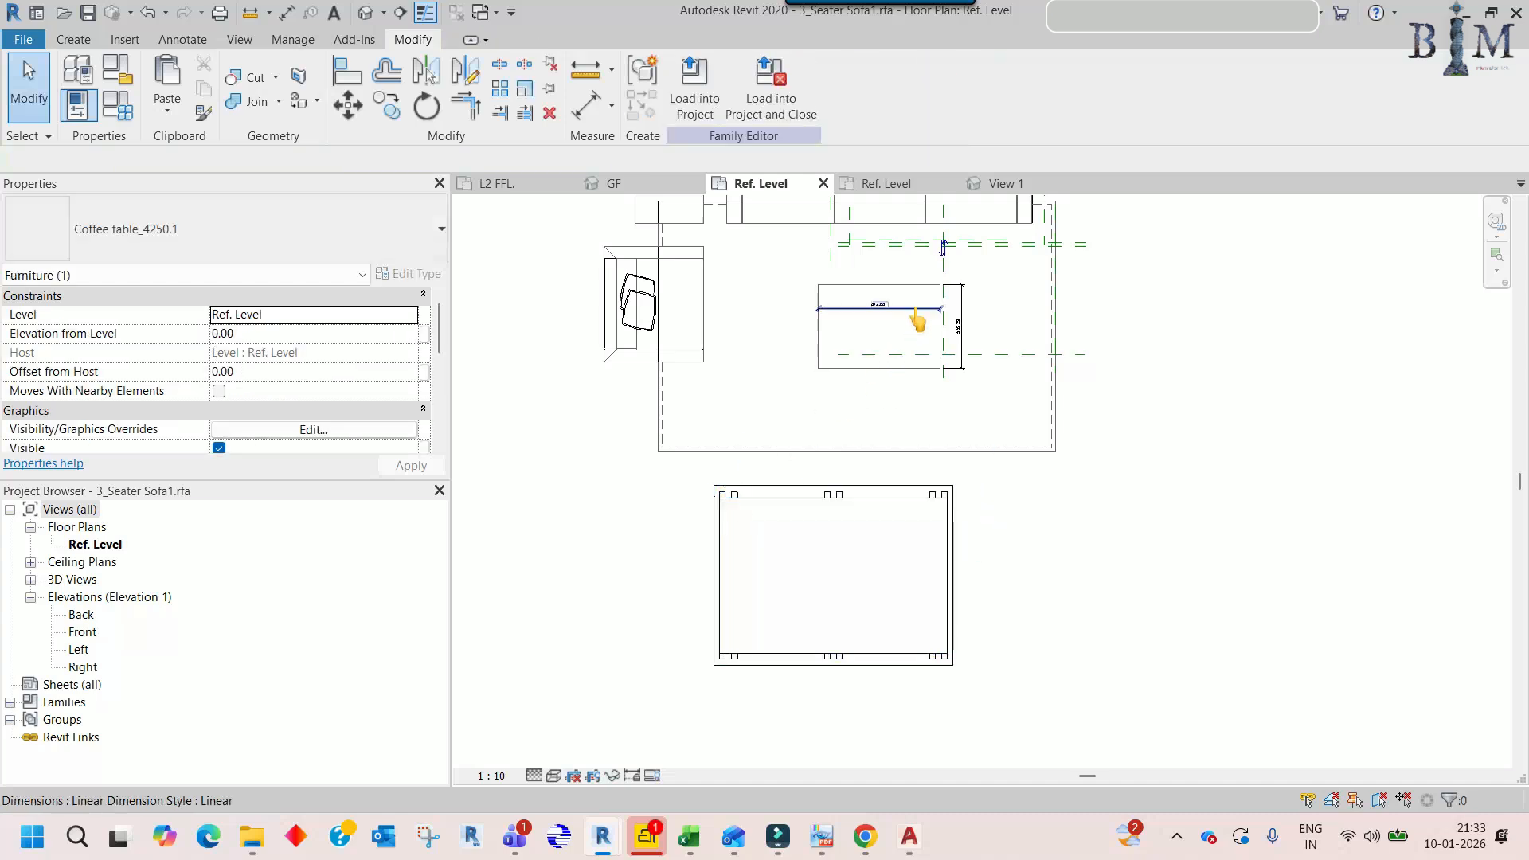
scroll(915, 309, "up", 6)
key("d")
key("i")
key("Escape")
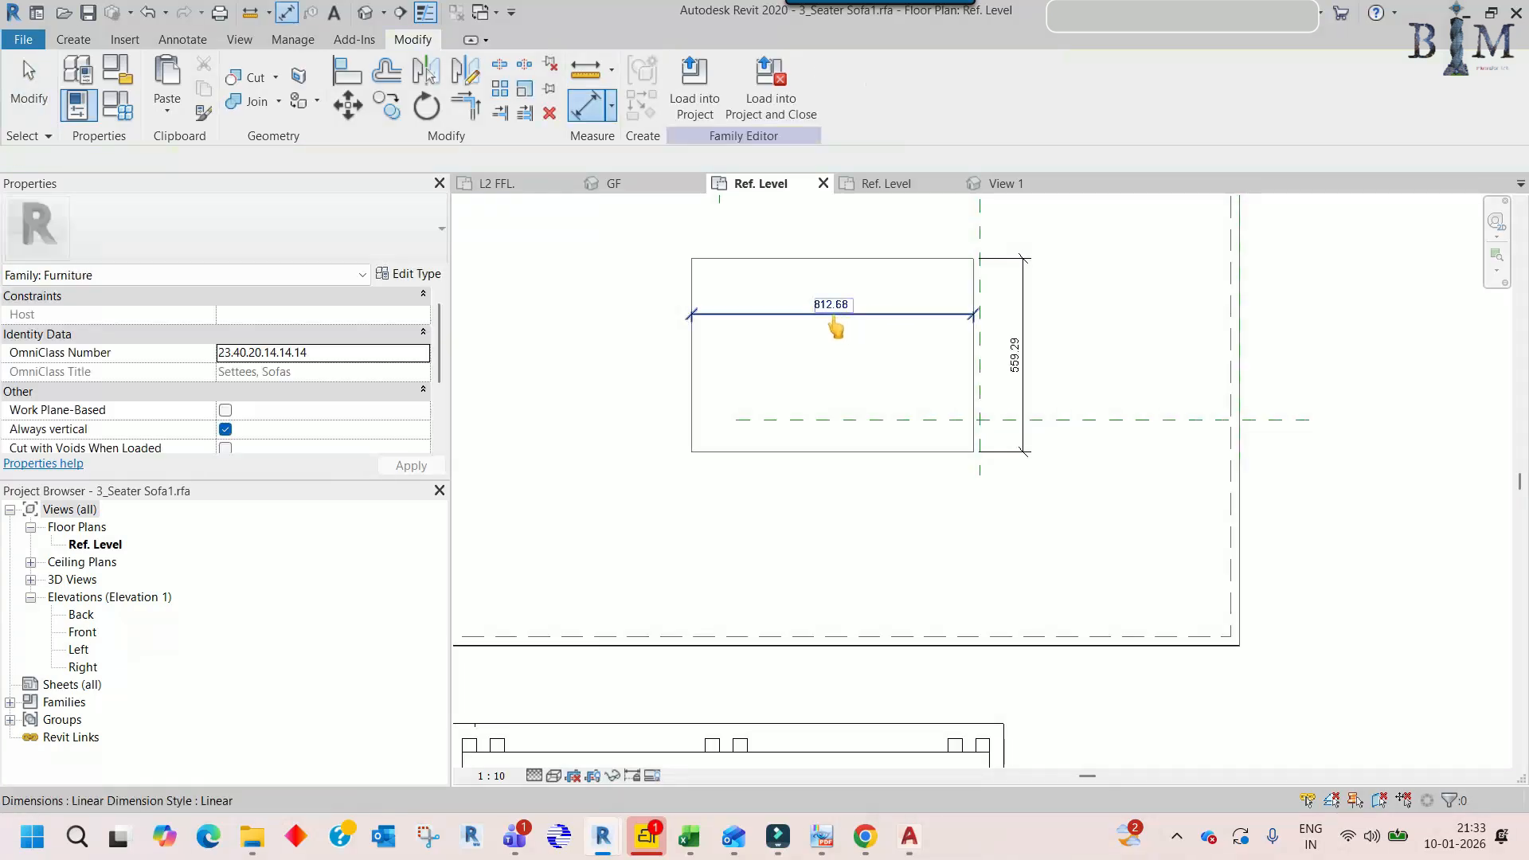
scroll(836, 328, "down", 2)
middle_click_drag(989, 377, 1019, 385)
scroll(1022, 323, "down", 2)
- Open the placed coffee table's family for editing and show its Ref. Level floor plan
left_click(995, 511)
scroll(1010, 320, "up", 3)
double_click(975, 398)
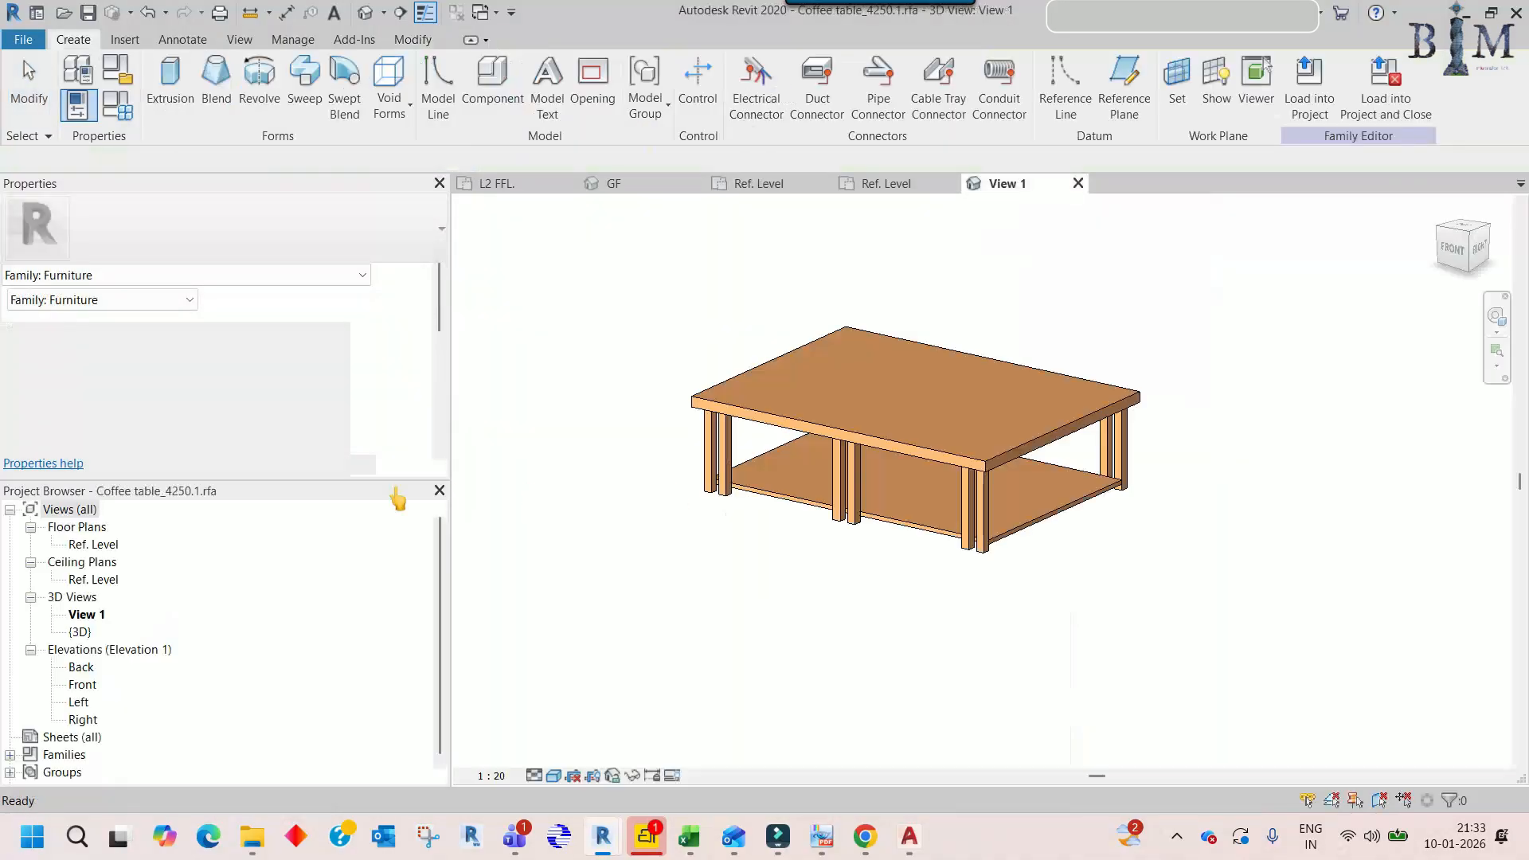
double_click(85, 543)
scroll(1070, 460, "up", 2)
middle_click_drag(1069, 467, 890, 384)
scroll(921, 404, "down", 2)
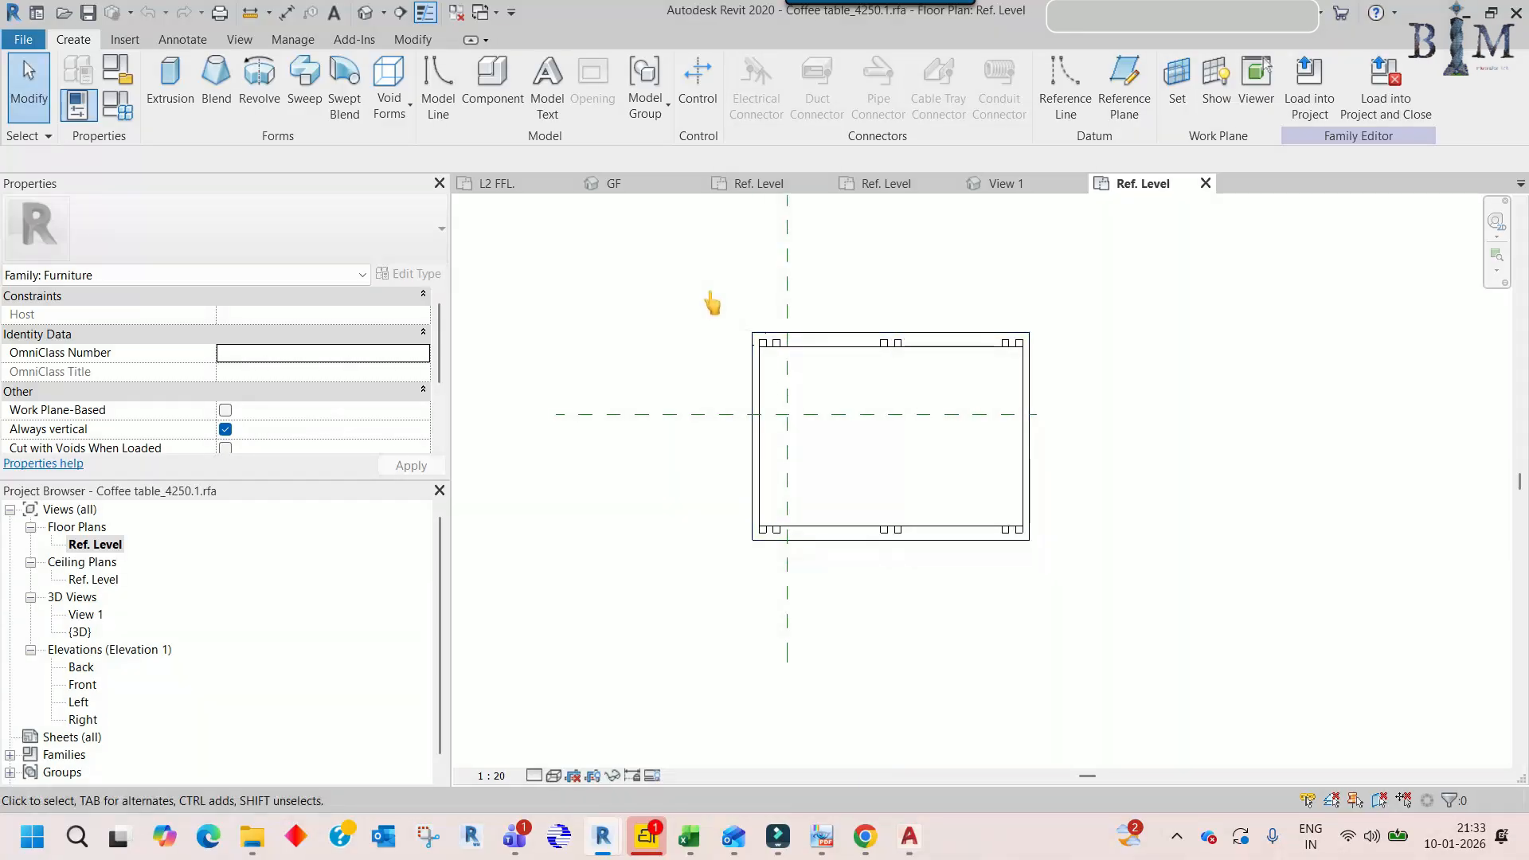
- Add an aligned dimension across the tabletop's overall width, placed above the table
key("d")
key("i")
left_click(750, 393)
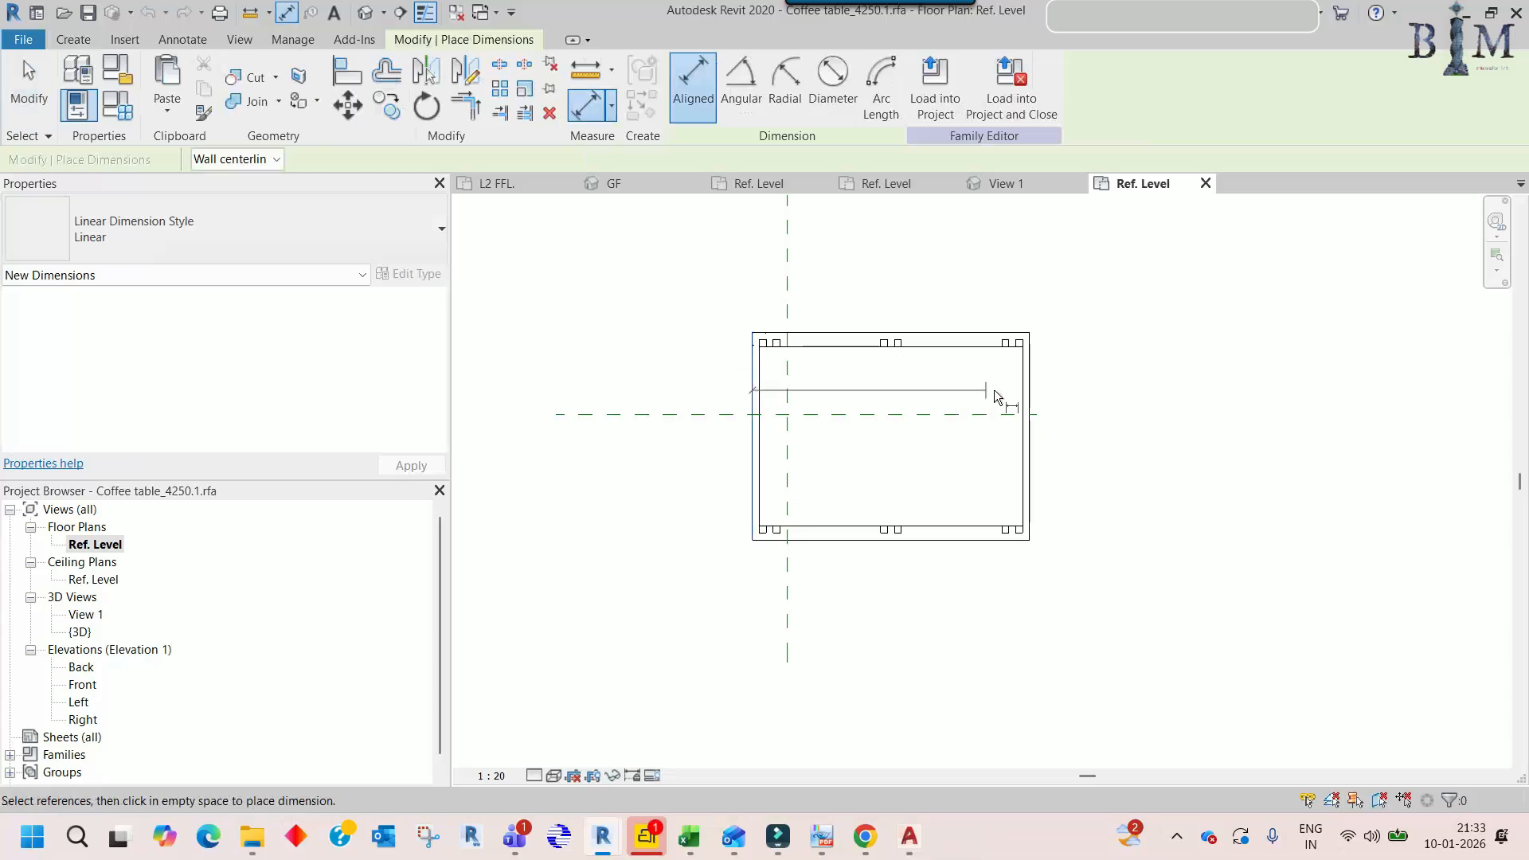
left_click(1032, 385)
left_click(998, 293)
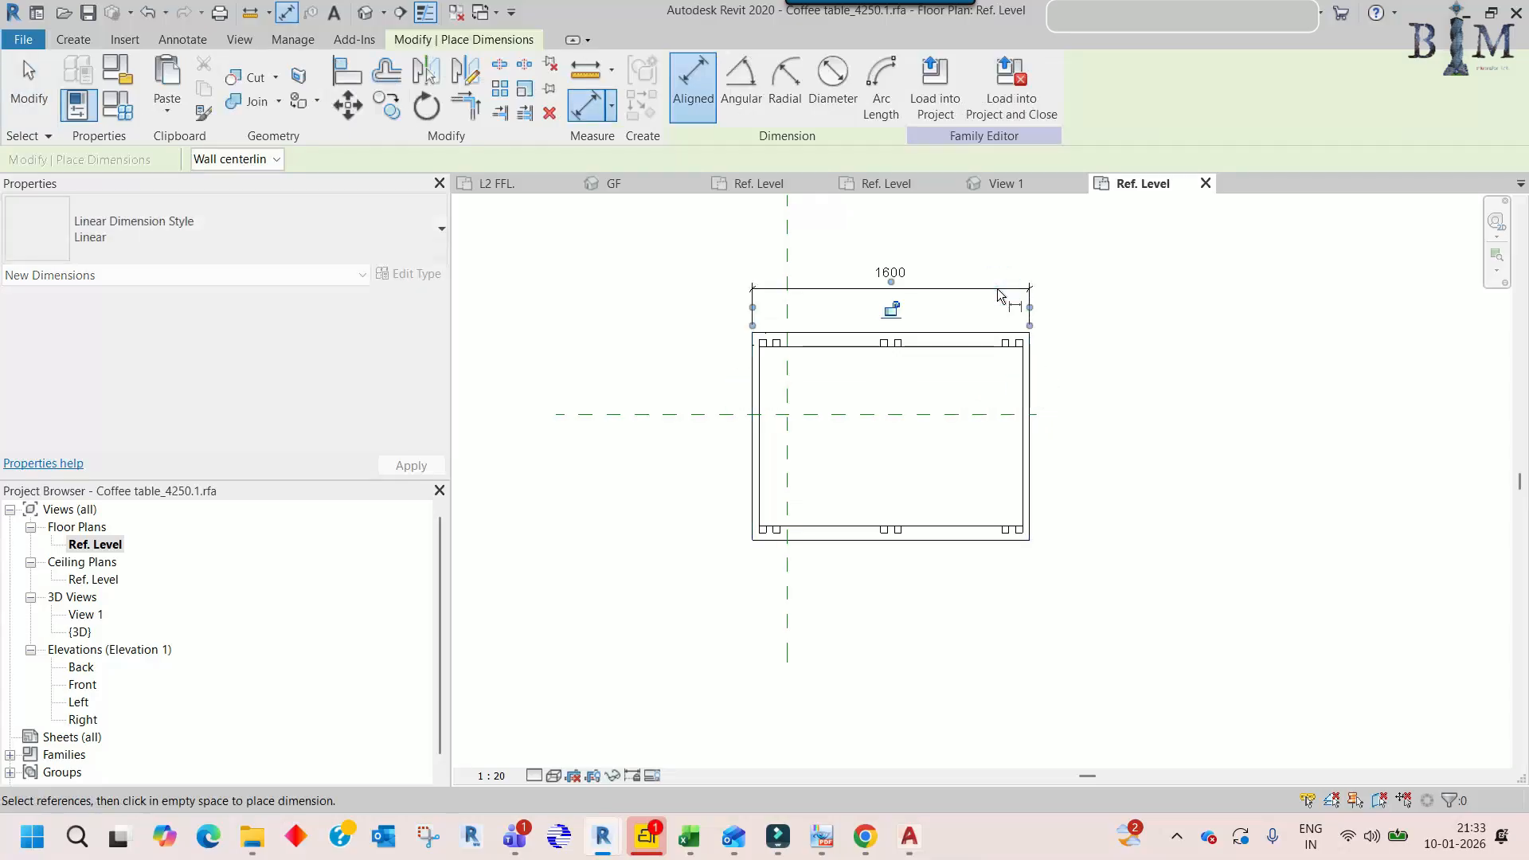
key("Escape")
key("Escape")
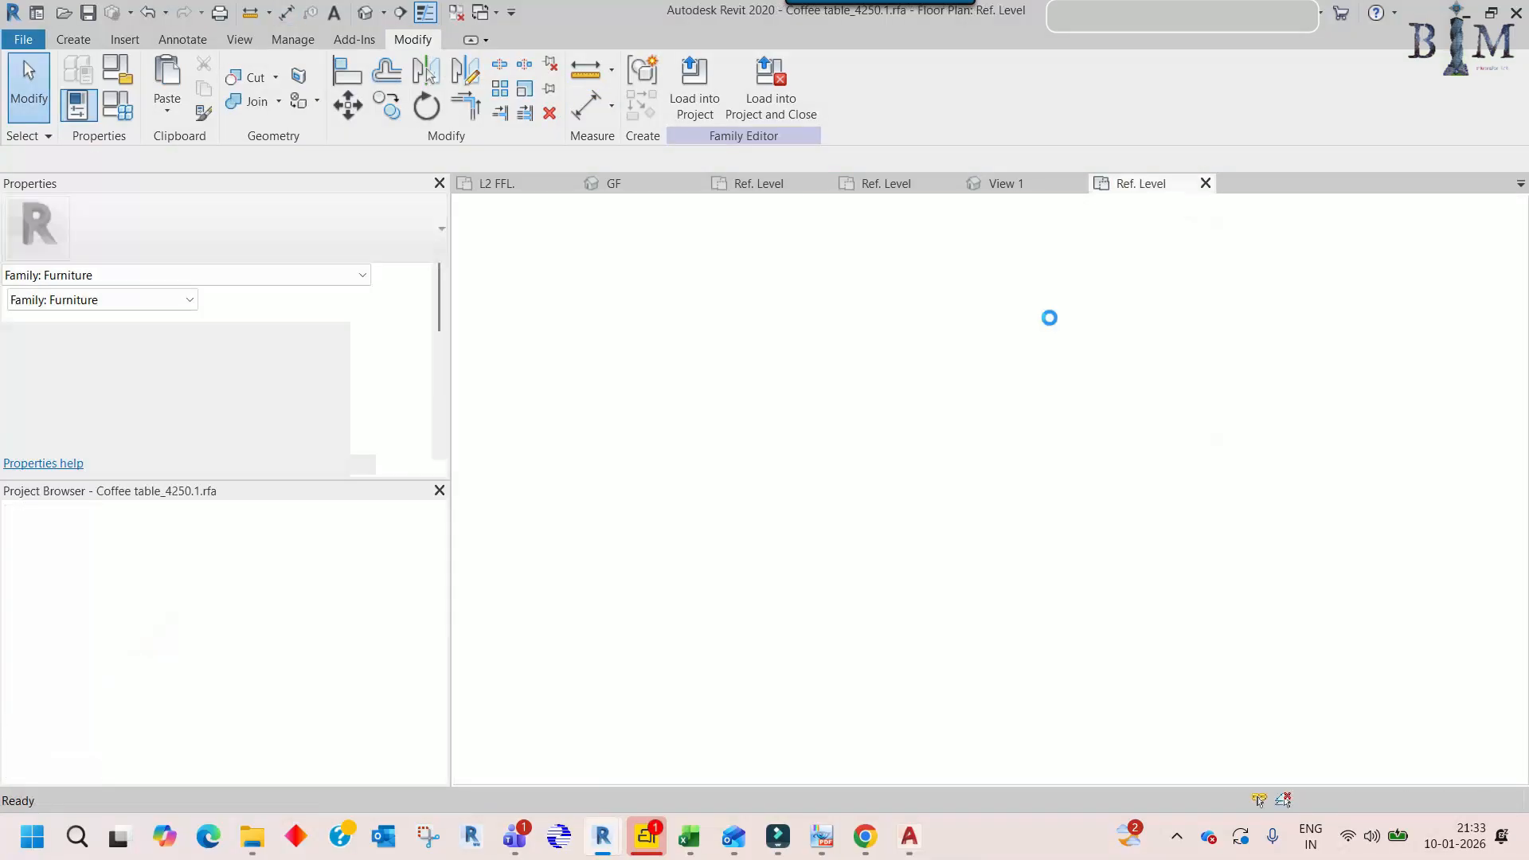
- Pull the inner panel's right edge inward and set the tabletop extrusion's width to 812 mm
scroll(935, 381, "up", 2)
left_click(1059, 499)
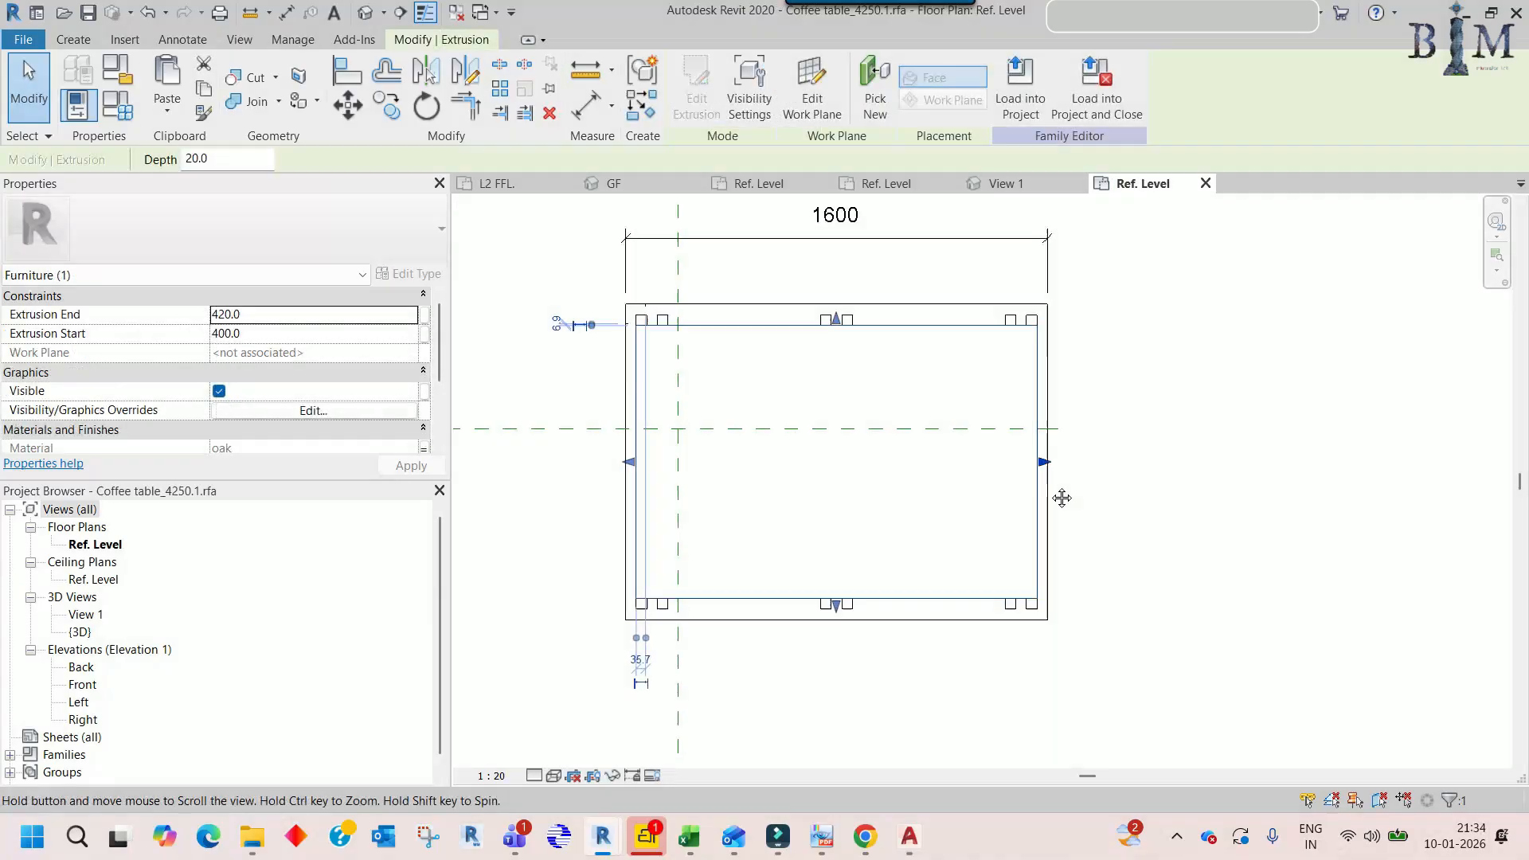
left_click_drag(880, 502, 881, 502)
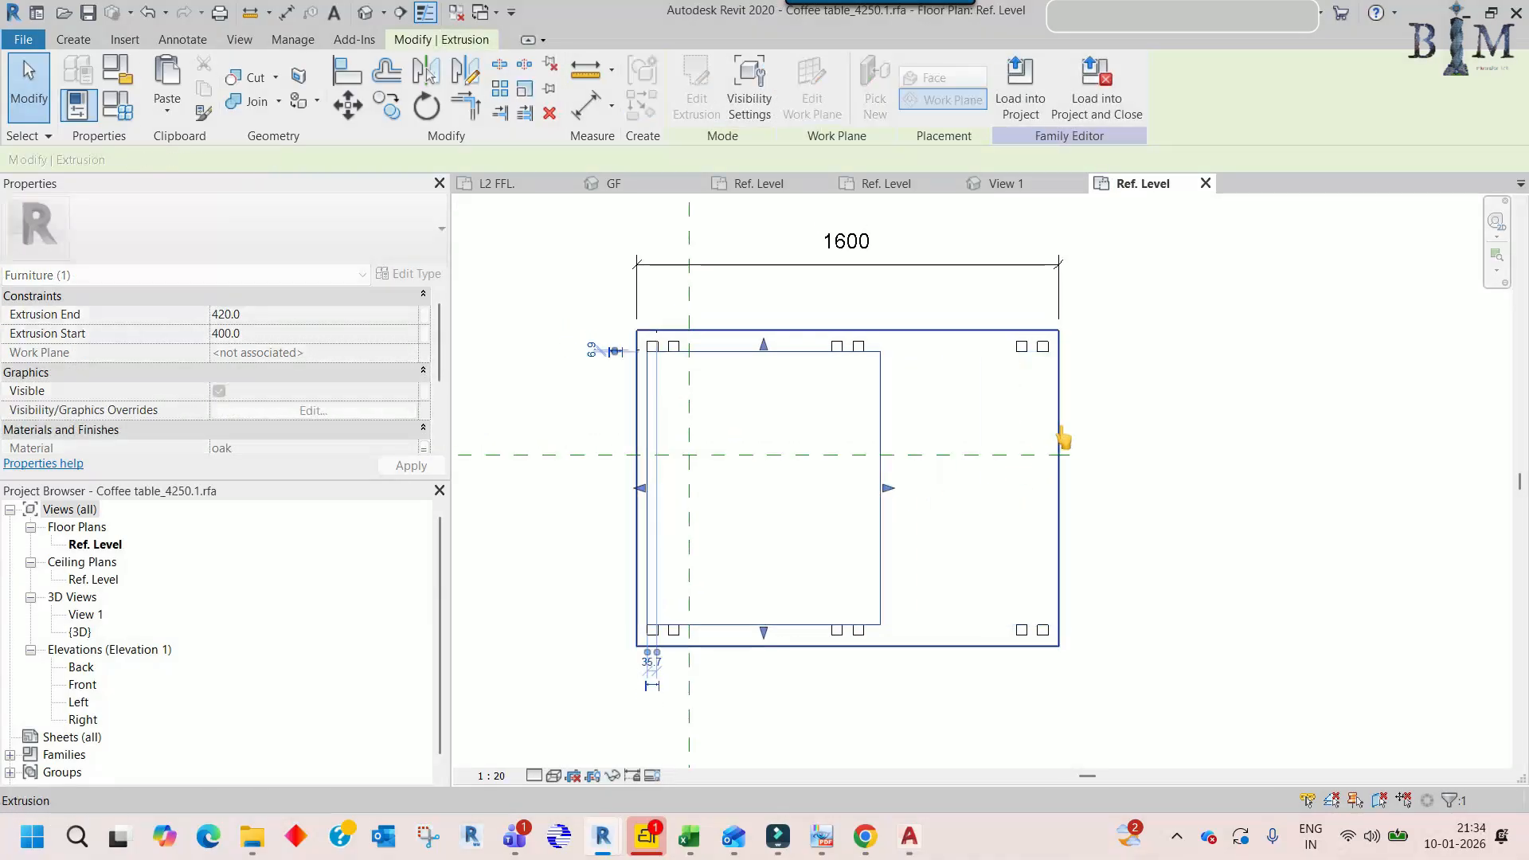
left_click(1060, 426)
left_click(845, 242)
type("812")
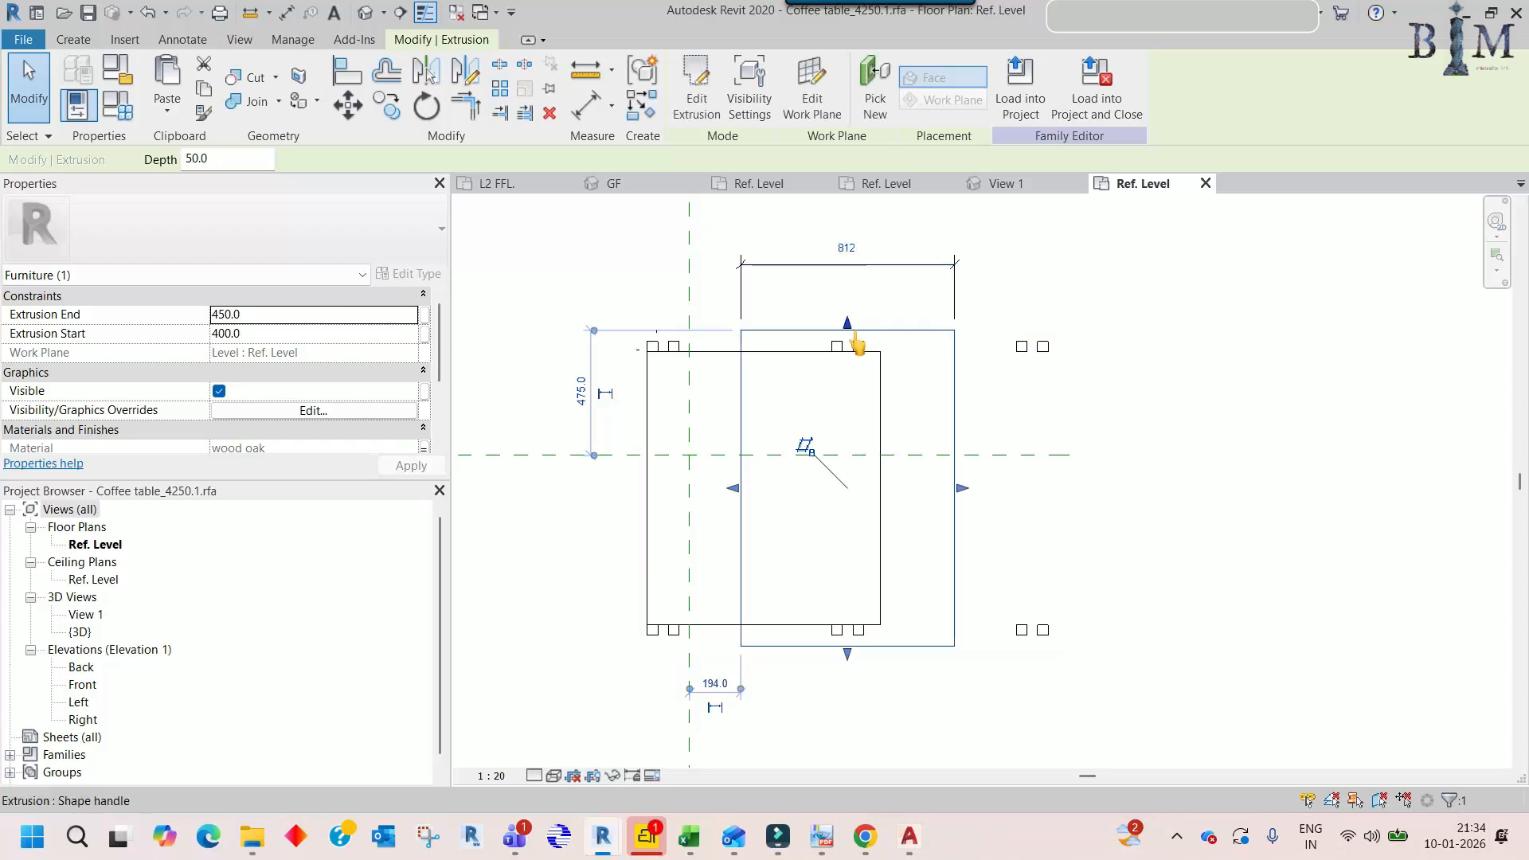
- Stretch the inner panel's right and left edges so that it fits just inside the narrowed tabletop
left_click(788, 363)
scroll(880, 470, "up", 2)
left_click(882, 497)
left_click_drag(886, 497, 977, 498)
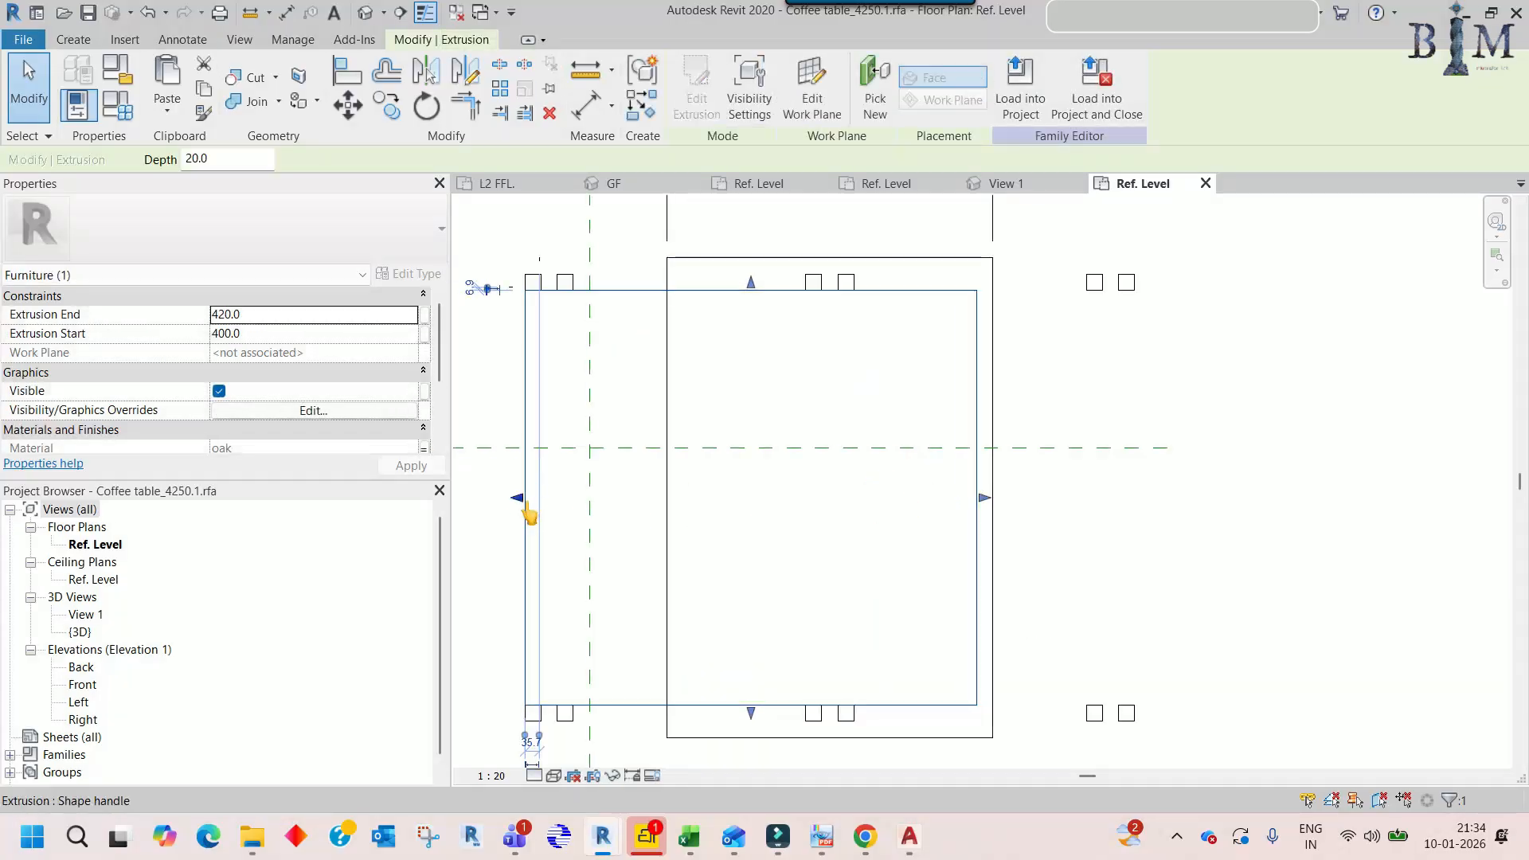
left_click_drag(517, 499, 681, 502)
scroll(743, 440, "down", 2)
key("Escape")
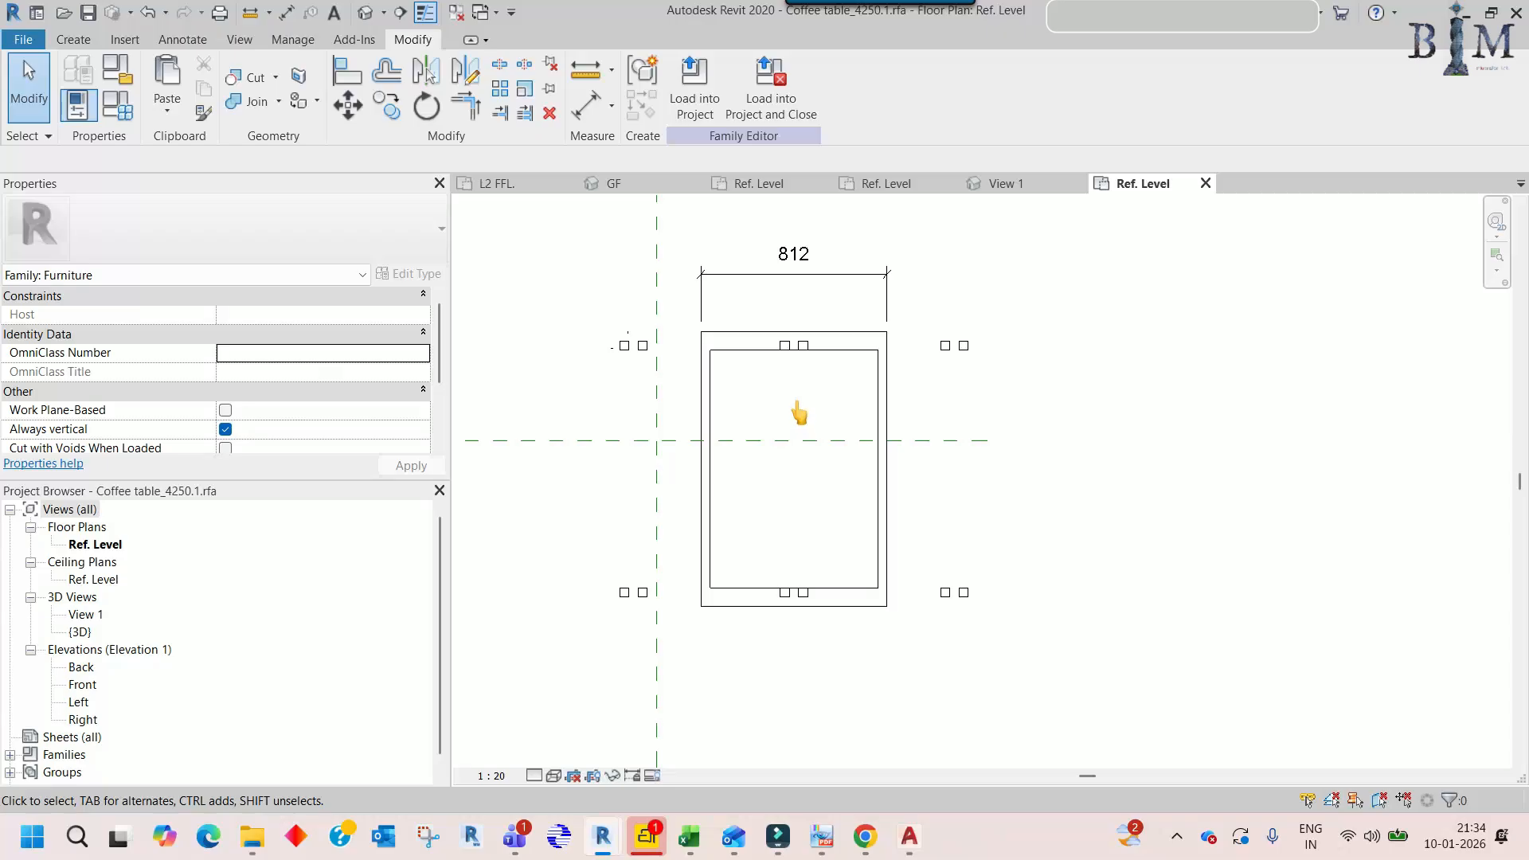
- Draw a vertical guide line down from the tabletop's upper edge, ending in a short horizontal segment
key("l")
key("i")
left_click(821, 331)
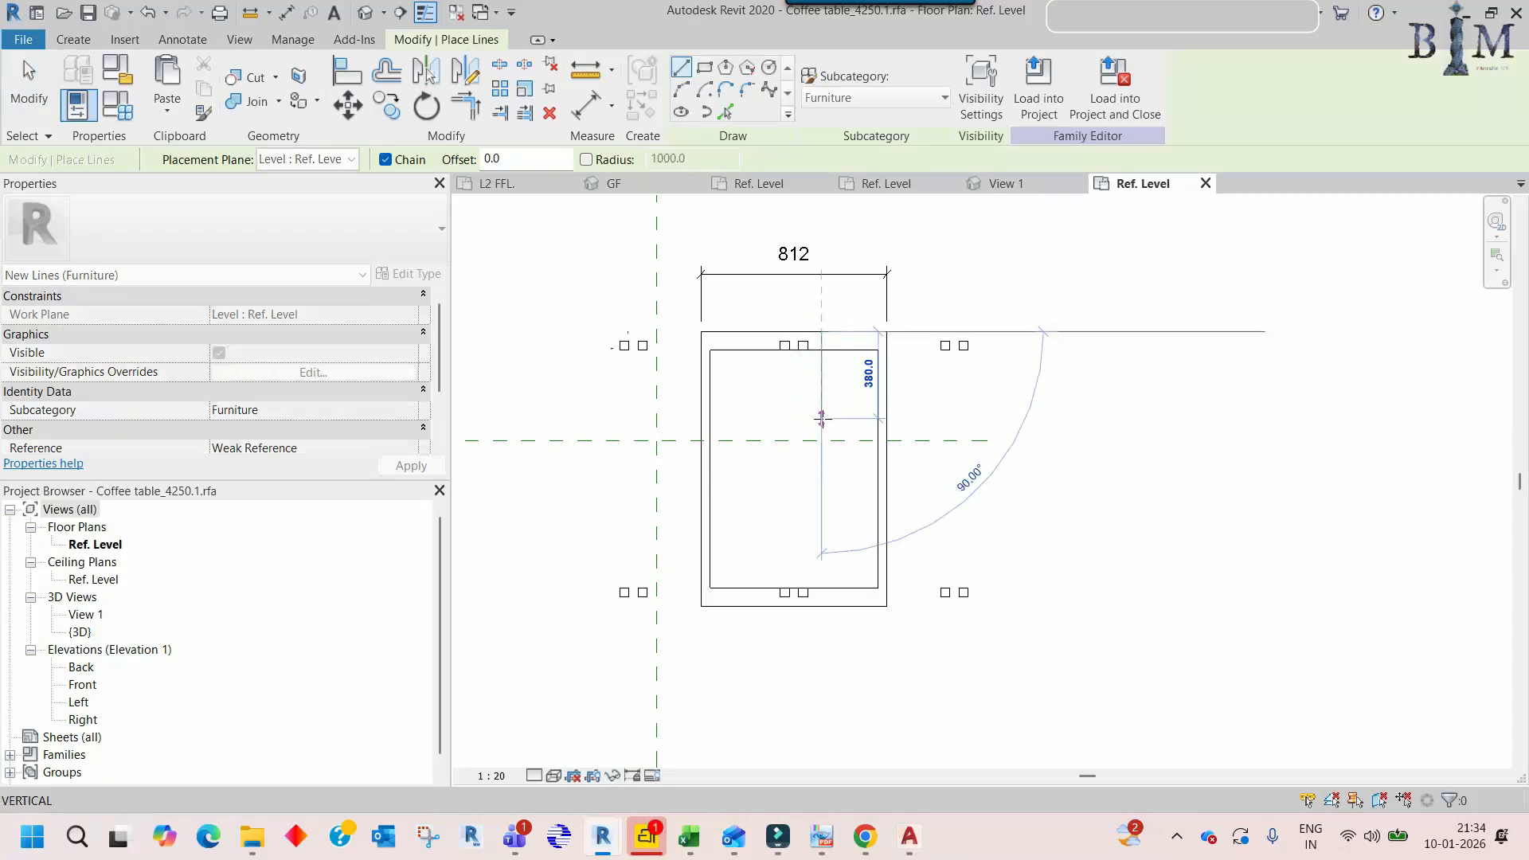
key("Return")
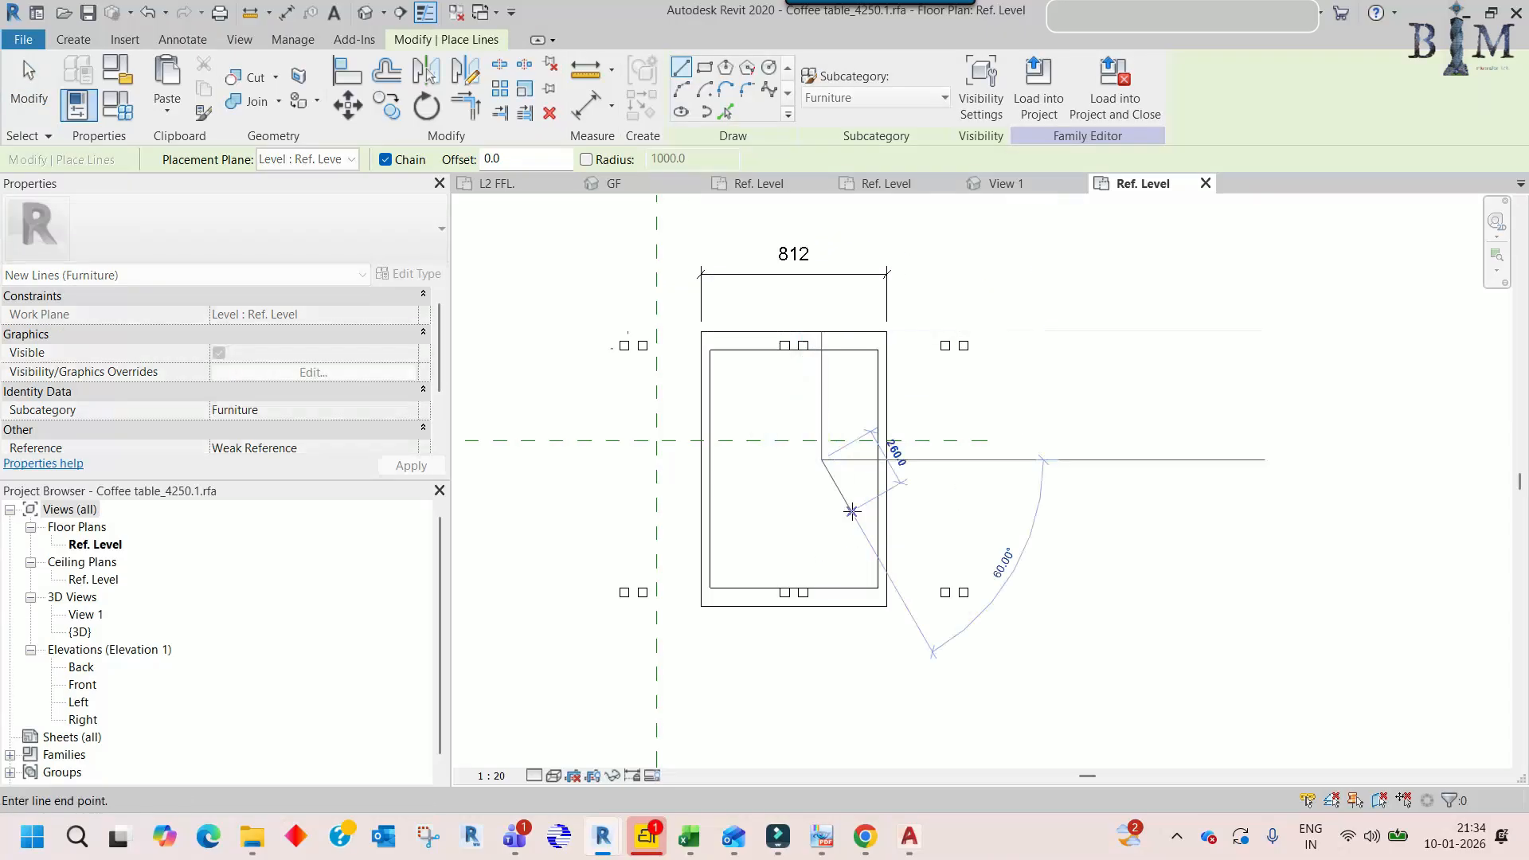
left_click(877, 460)
key("Escape")
key("Escape")
- Align the tabletop's lower edge to the horizontal guide segment to shorten its depth
key("a")
key("l")
left_click(844, 460)
left_click(842, 606)
key("Escape")
key("Escape")
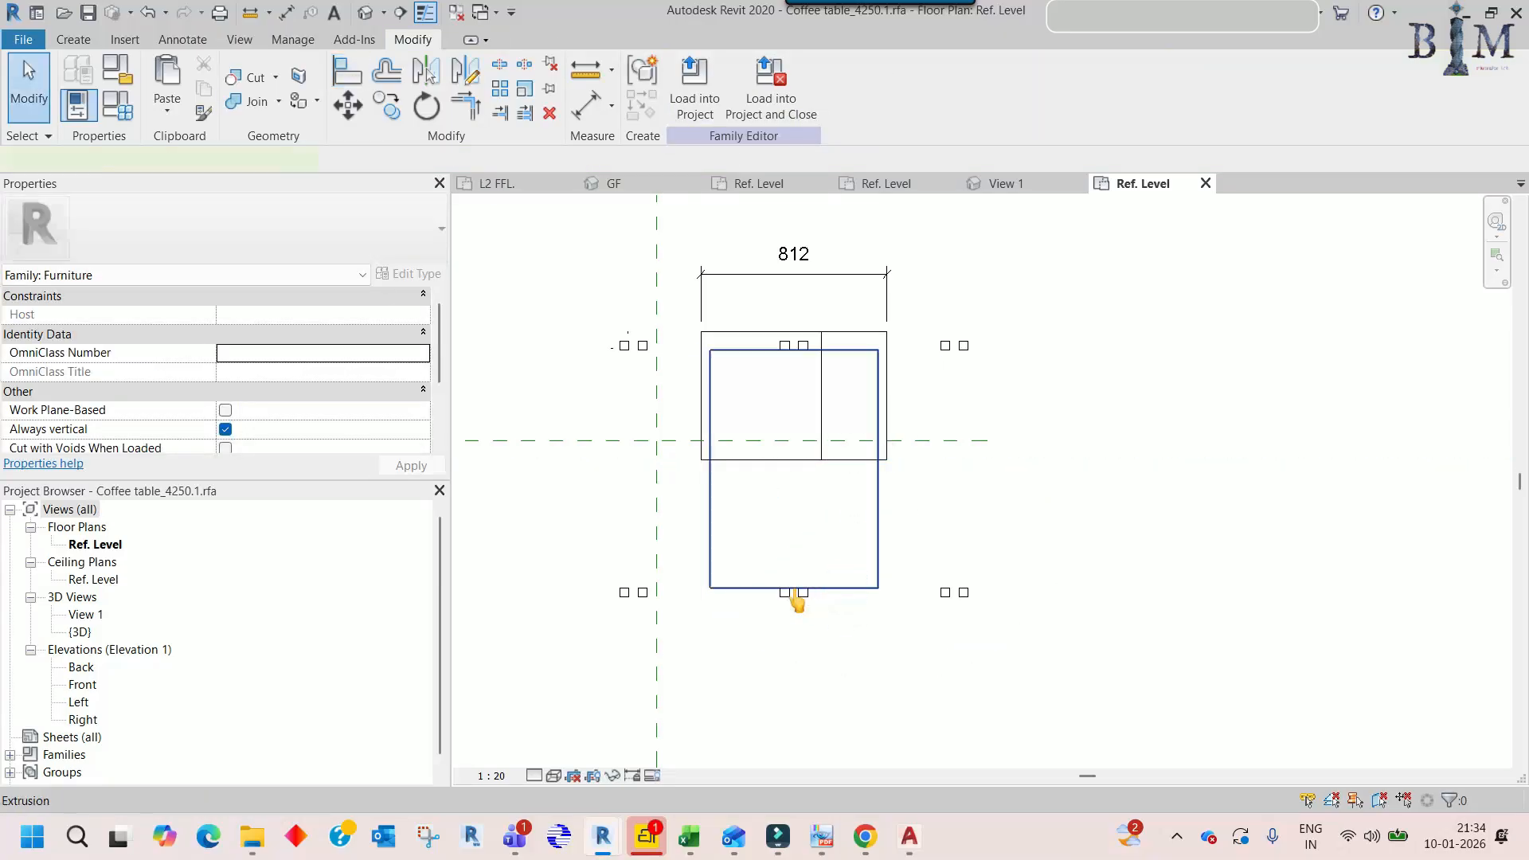
- Pull the inner panel's lower edge up to just inside the tabletop's new lower edge
left_click(794, 589)
mouse_move(790, 460)
left_mouse_down()
mouse_move(790, 443)
mouse_move(802, 464)
left_mouse_up()
scroll(791, 447, "up", 3)
left_click(722, 418)
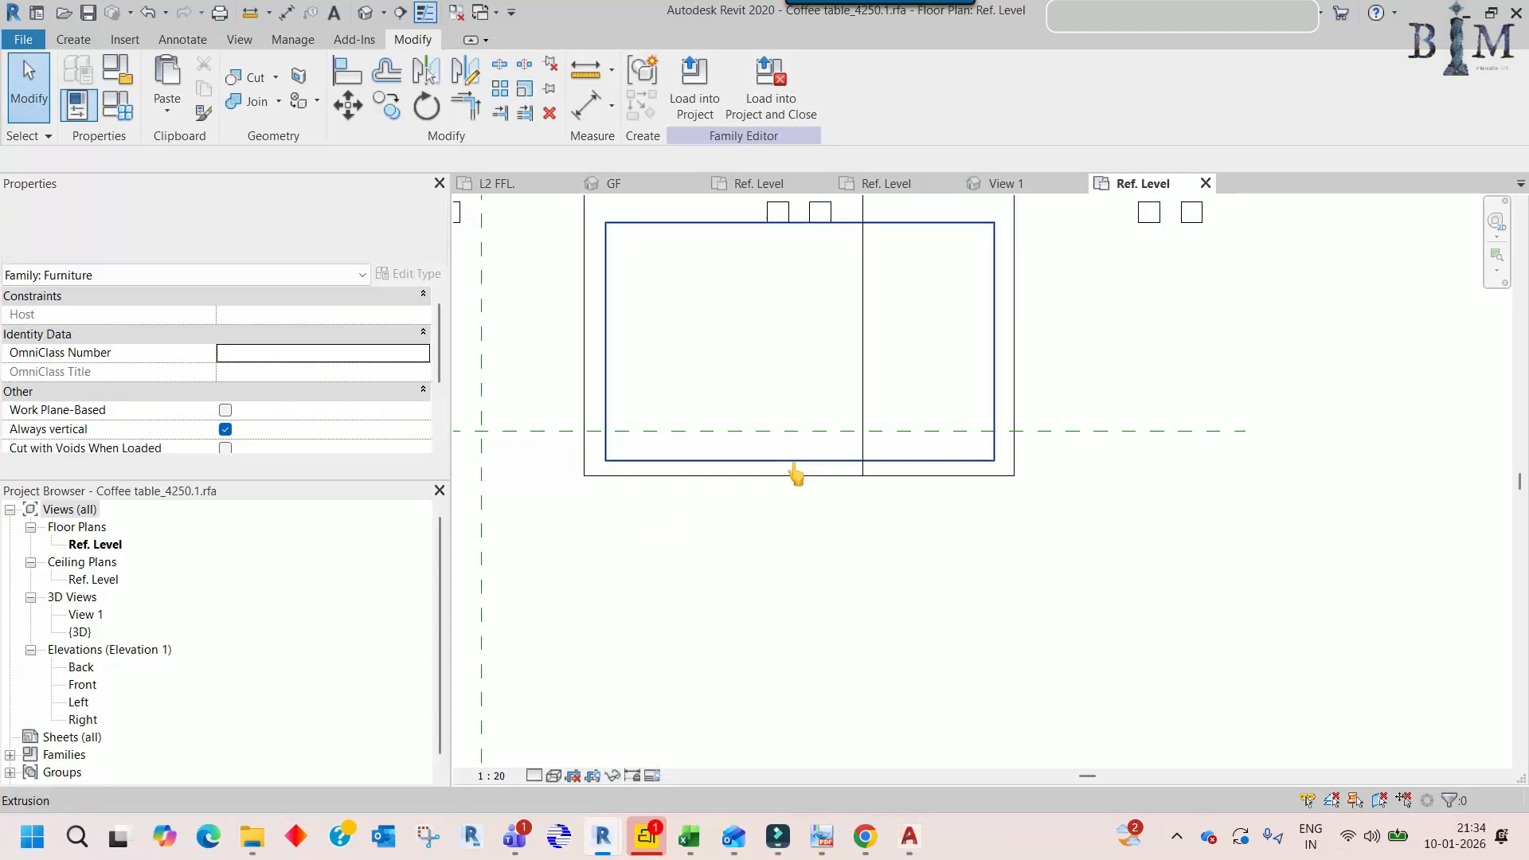
- Draw a 25 mm guide line in from the tabletop's lower edge and align the inner panel's lower edge to it
scroll(801, 464, "down", 2)
scroll(745, 475, "up", 2)
key("l")
key("i")
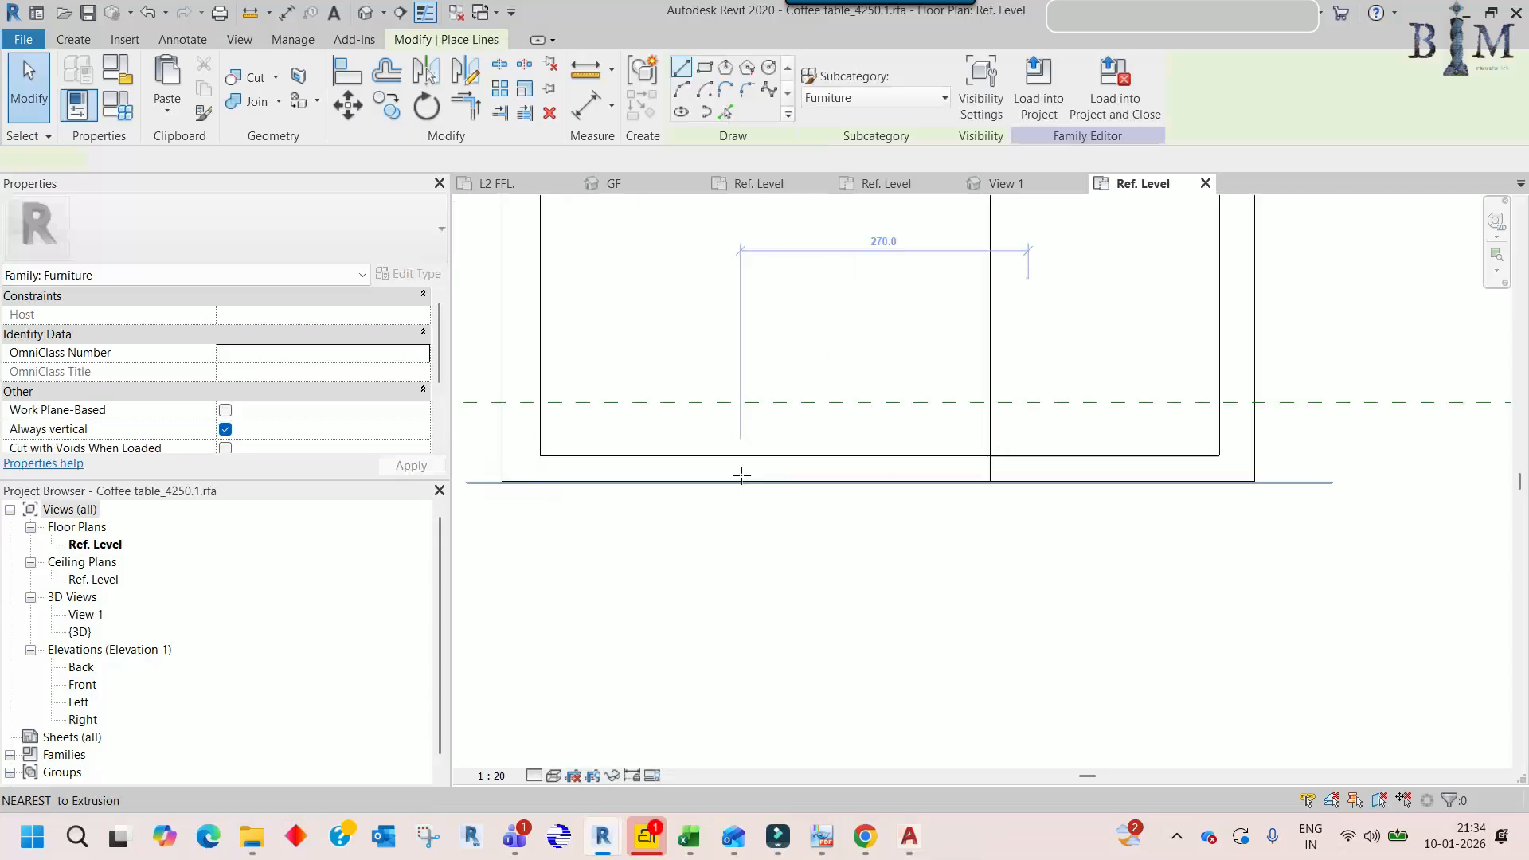
left_click(745, 482)
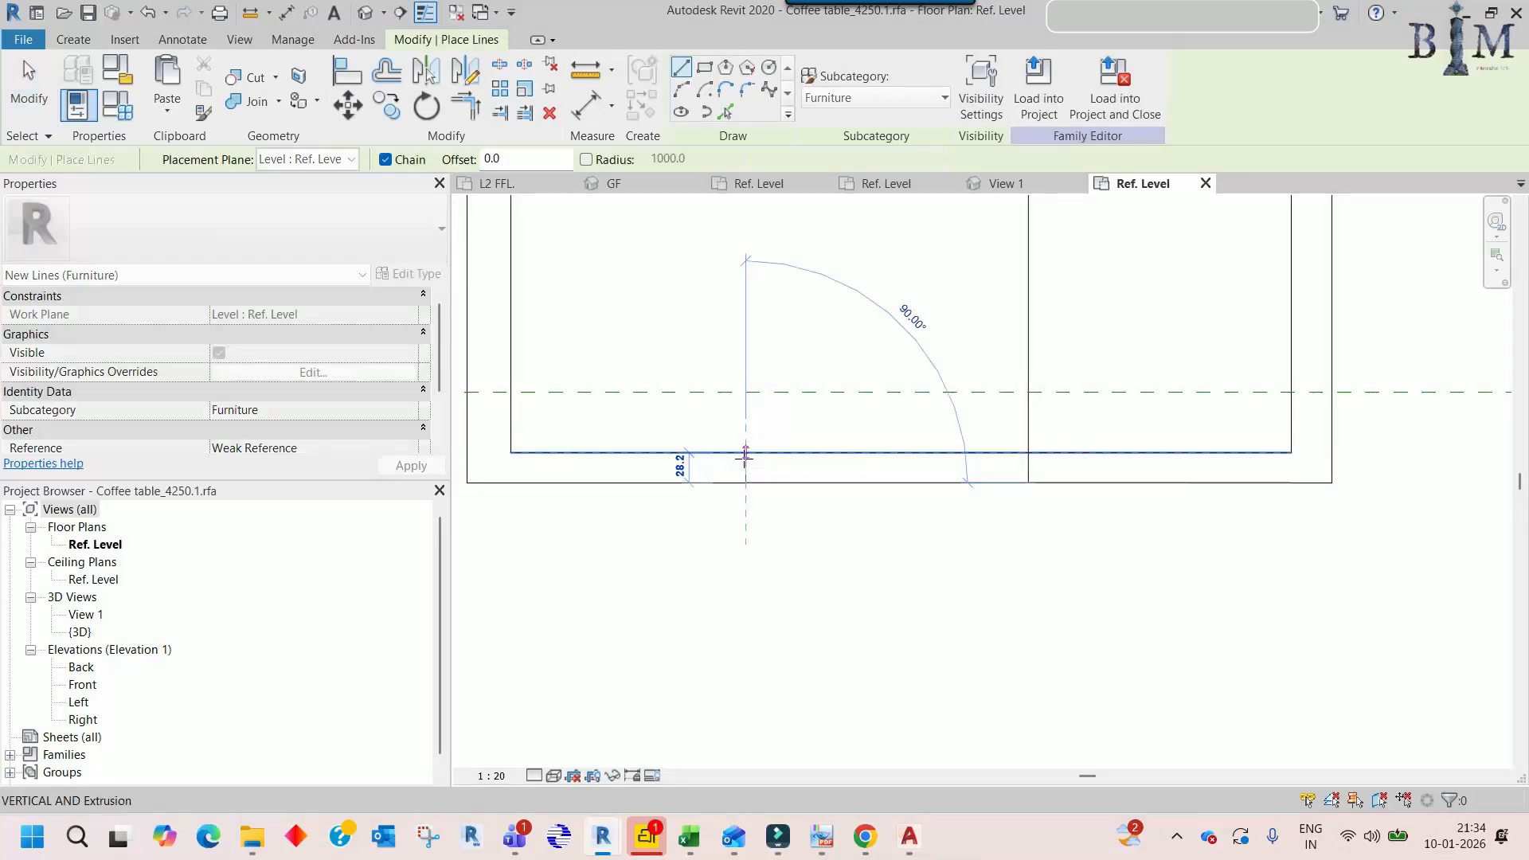
type("25")
key("Return")
key("Escape")
key("Escape")
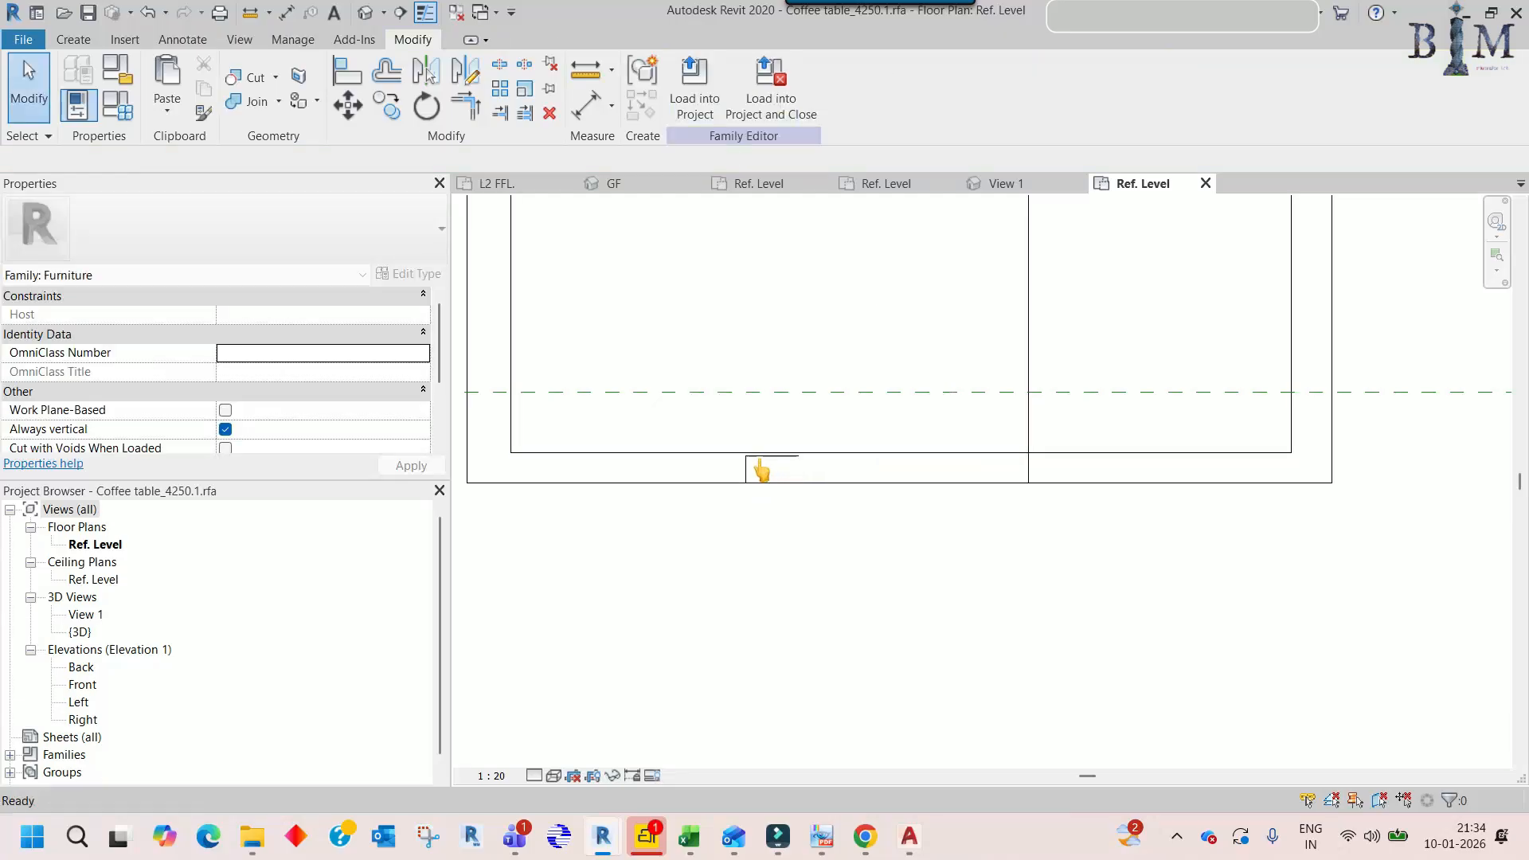
left_click(723, 466)
key("Escape")
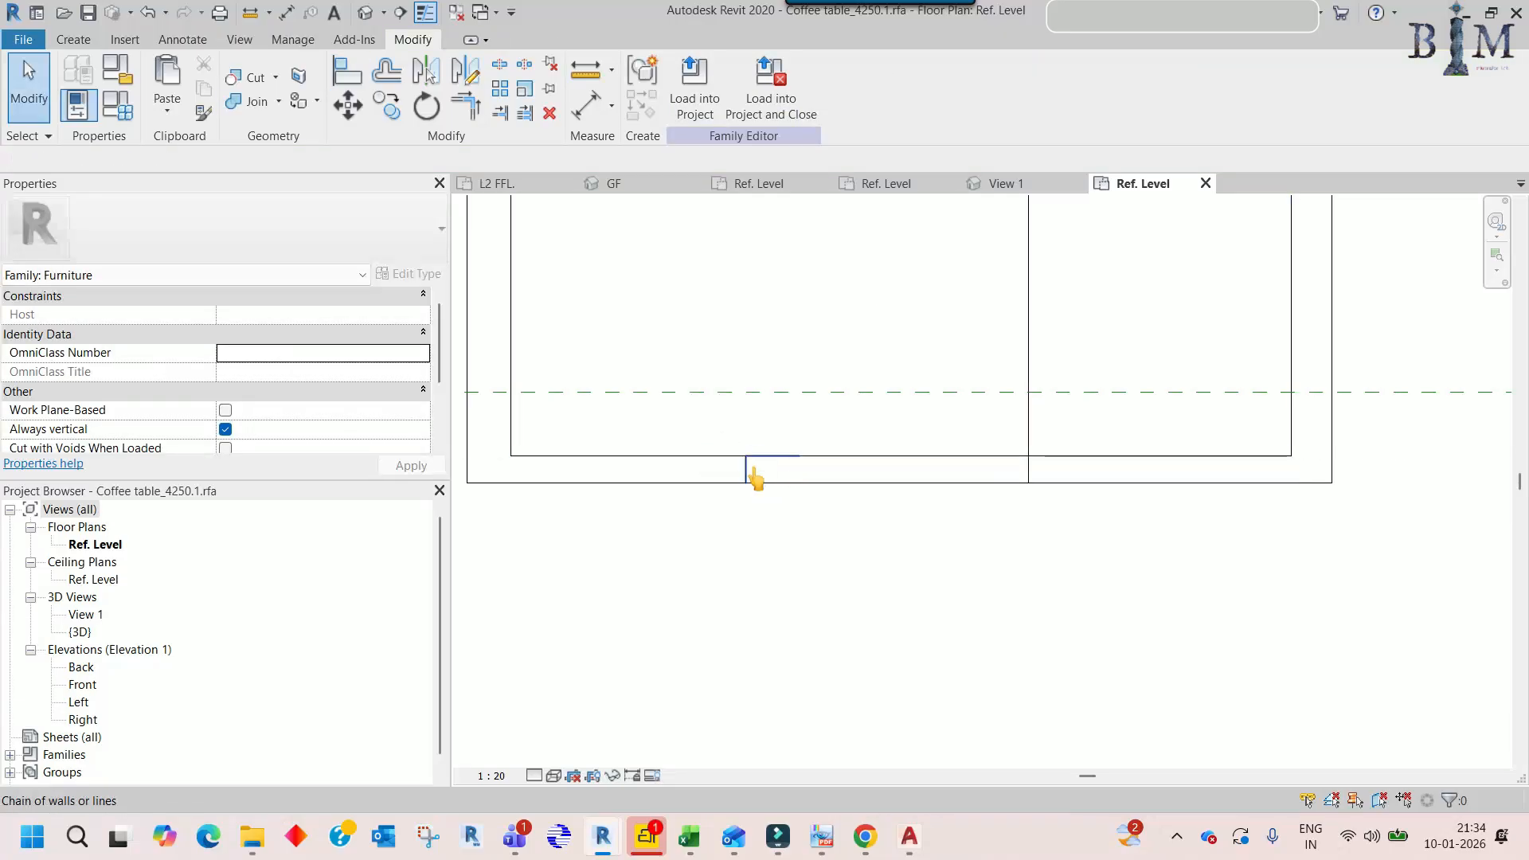
- Draw a 25 mm guide line in from the tabletop's right edge and align the inner panel's right edge to it
scroll(1011, 481, "down", 1)
middle_click_drag(1012, 486, 778, 542)
key("l")
key("i")
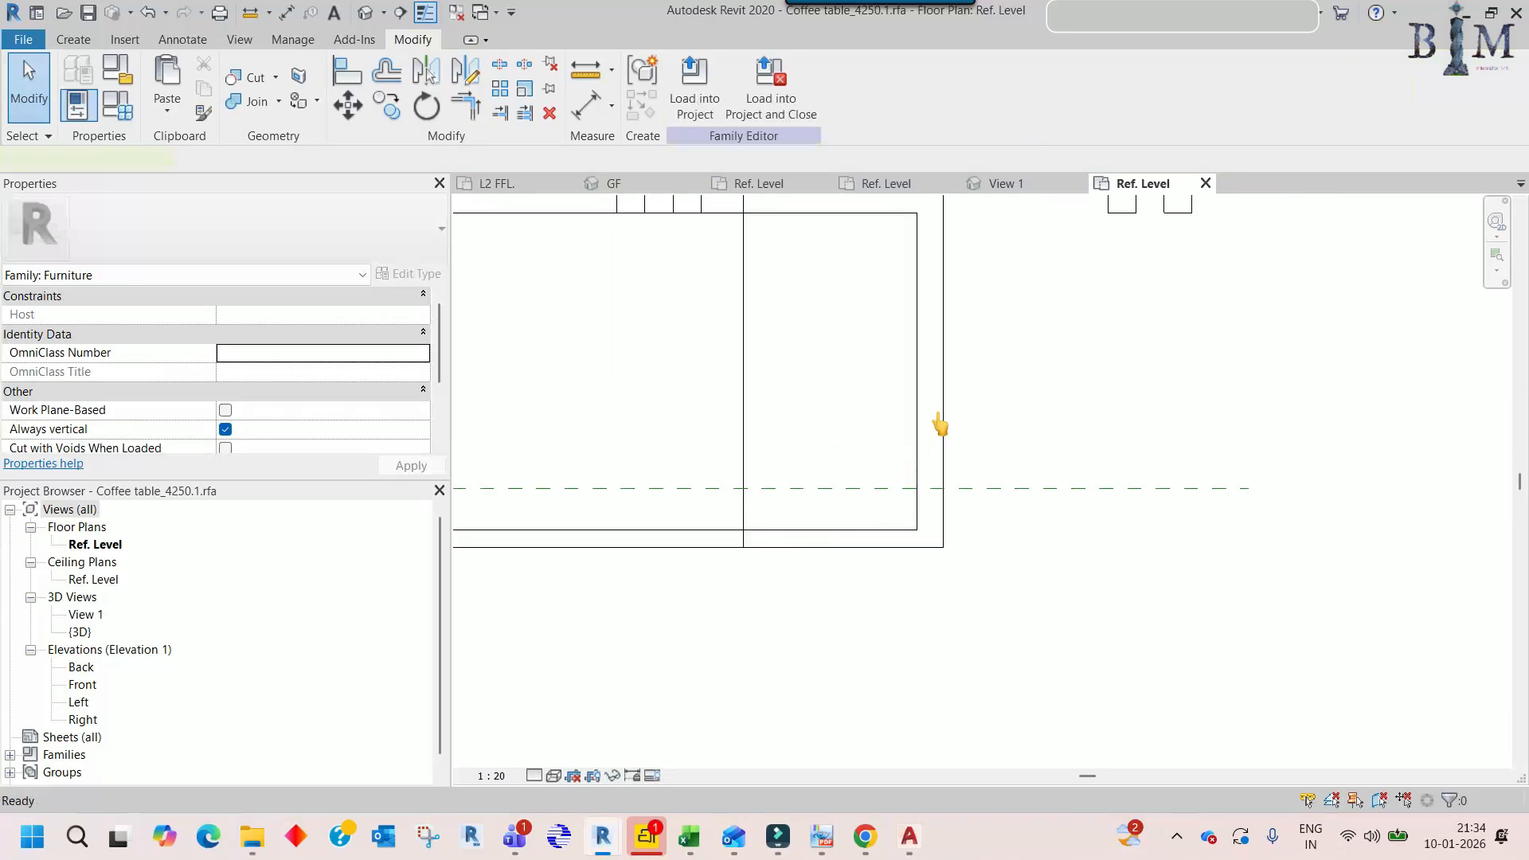
scroll(944, 409, "up", 1)
key("Return")
key("Escape")
key("Escape")
left_click(907, 440)
scroll(908, 441, "down", 2)
key("Escape")
key("Escape")
scroll(923, 423, "up", 2)
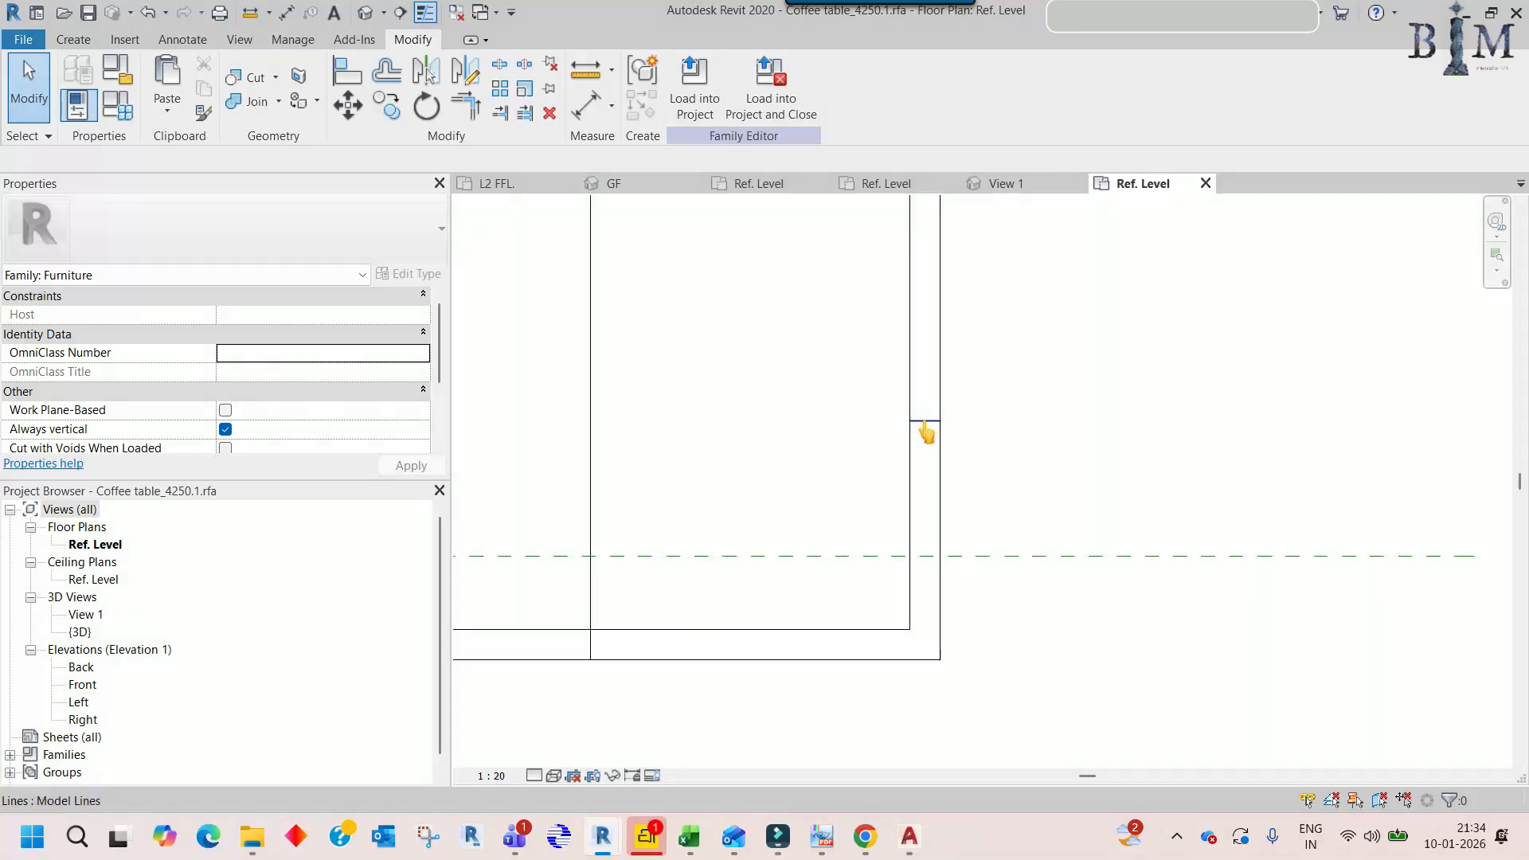
- Draw a 25 mm guide line down from the tabletop's upper edge with a 60 mm horizontal segment at its end
scroll(881, 365, "down", 1)
middle_click_drag(881, 366, 1005, 551)
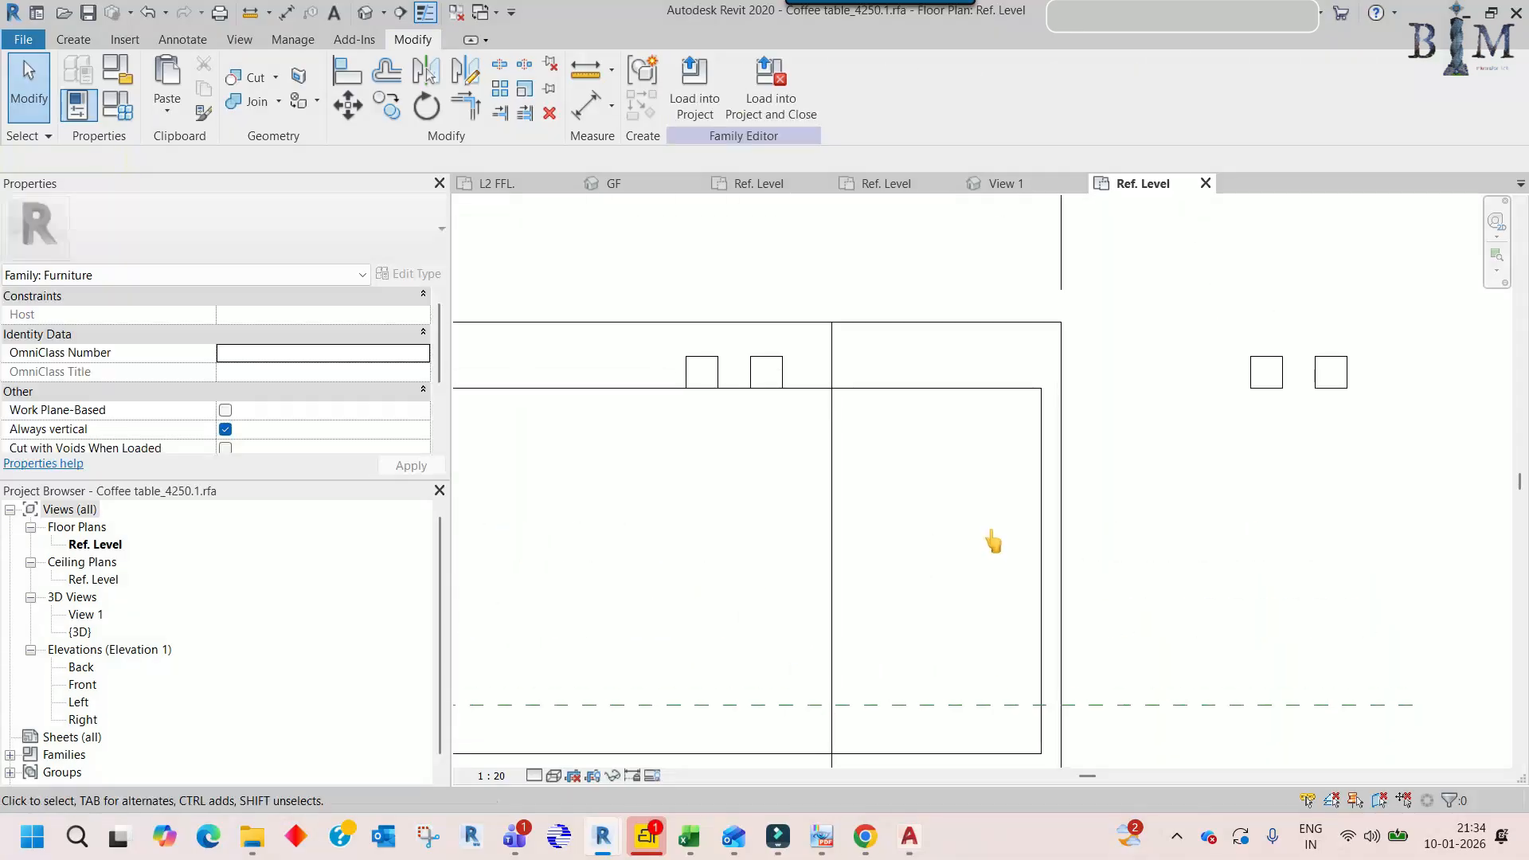
key("l")
key("i")
left_click(879, 322)
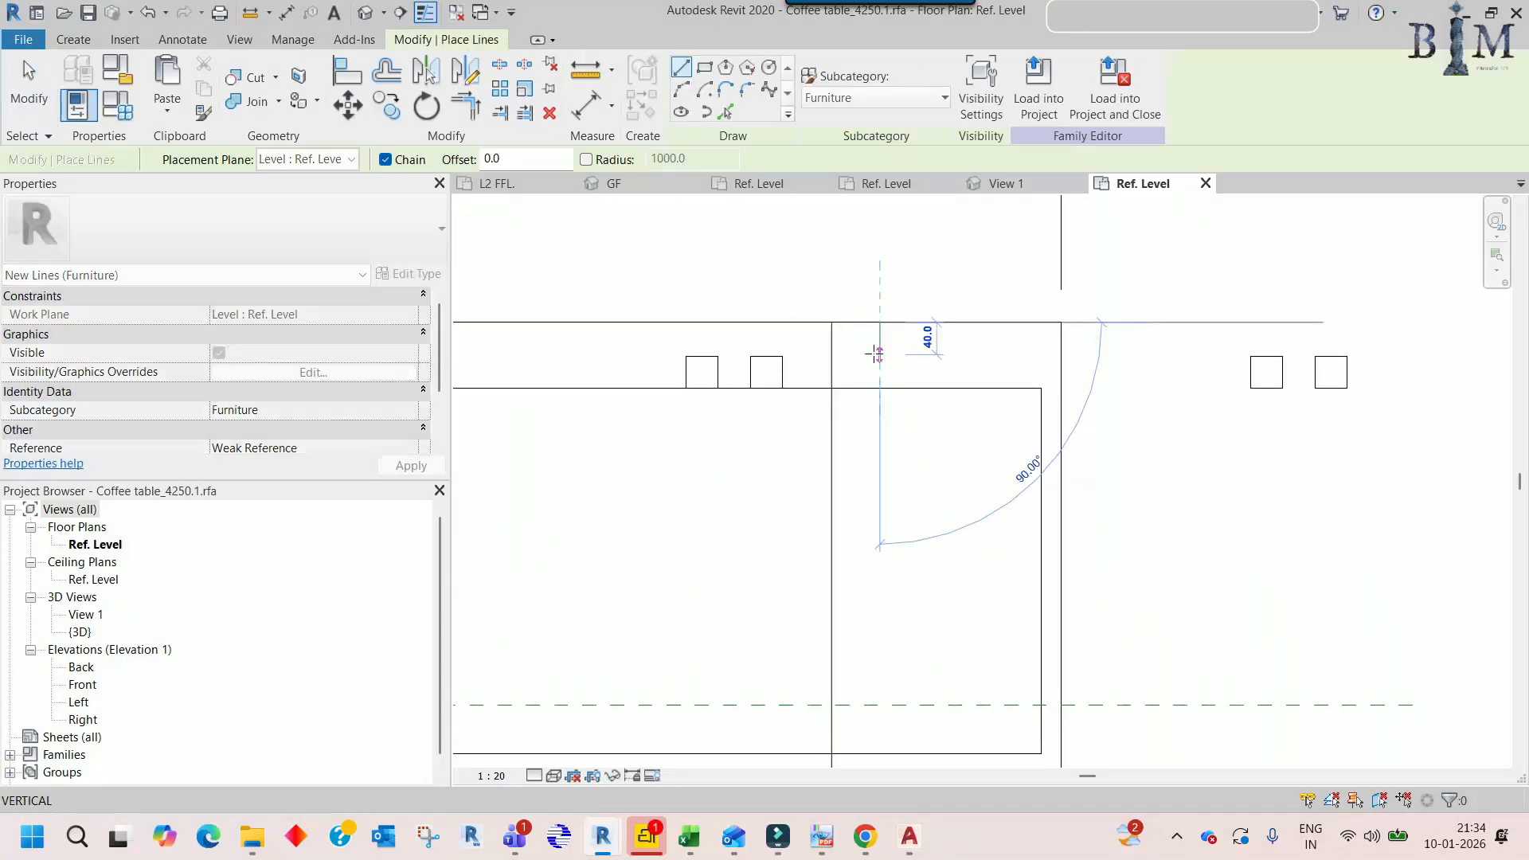
type("25")
key("Return")
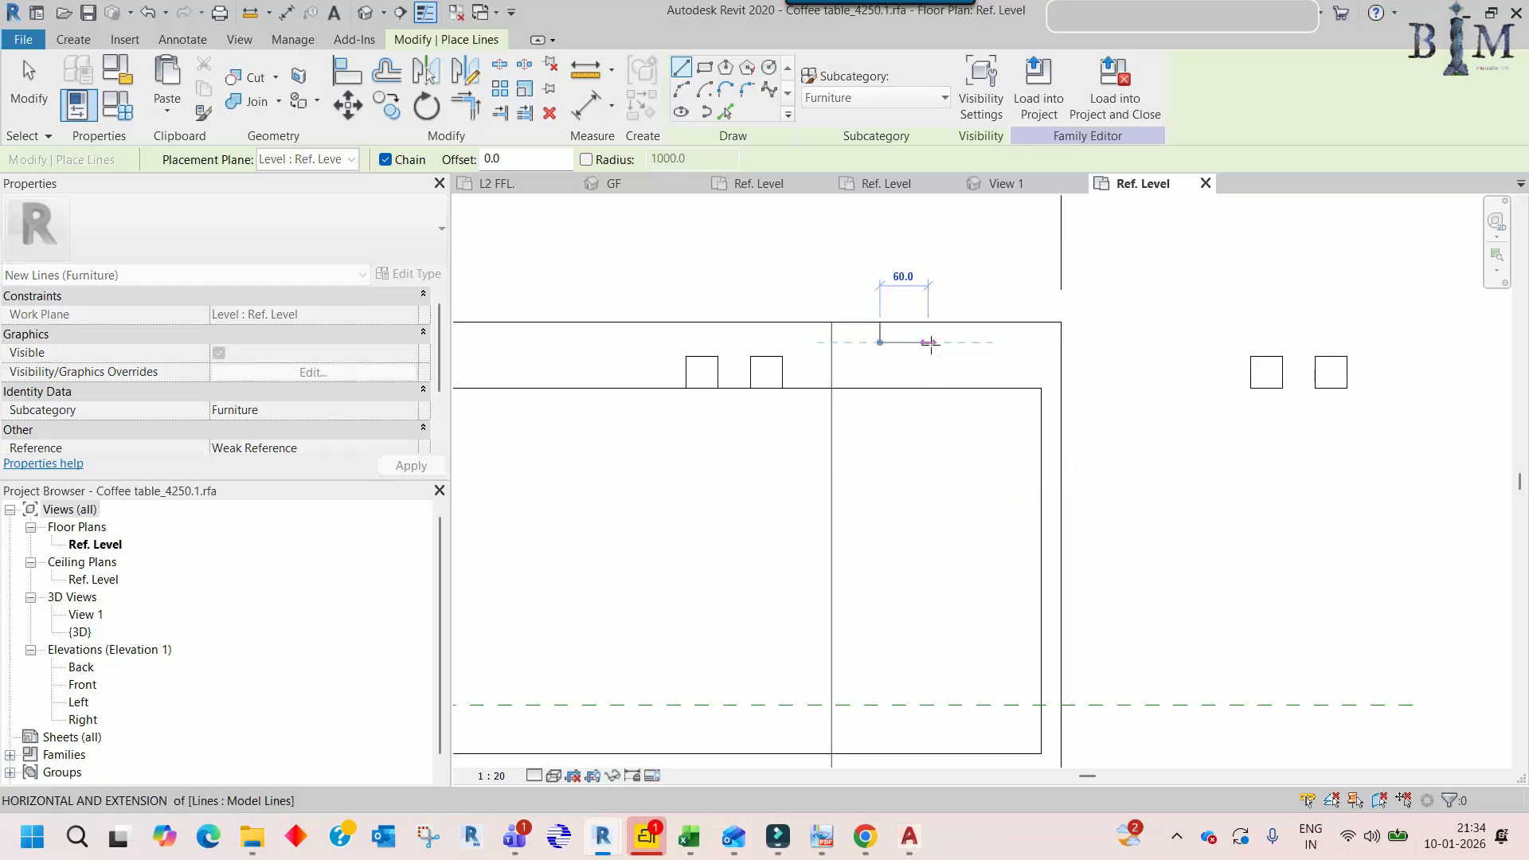
left_click(880, 342)
left_click(927, 342)
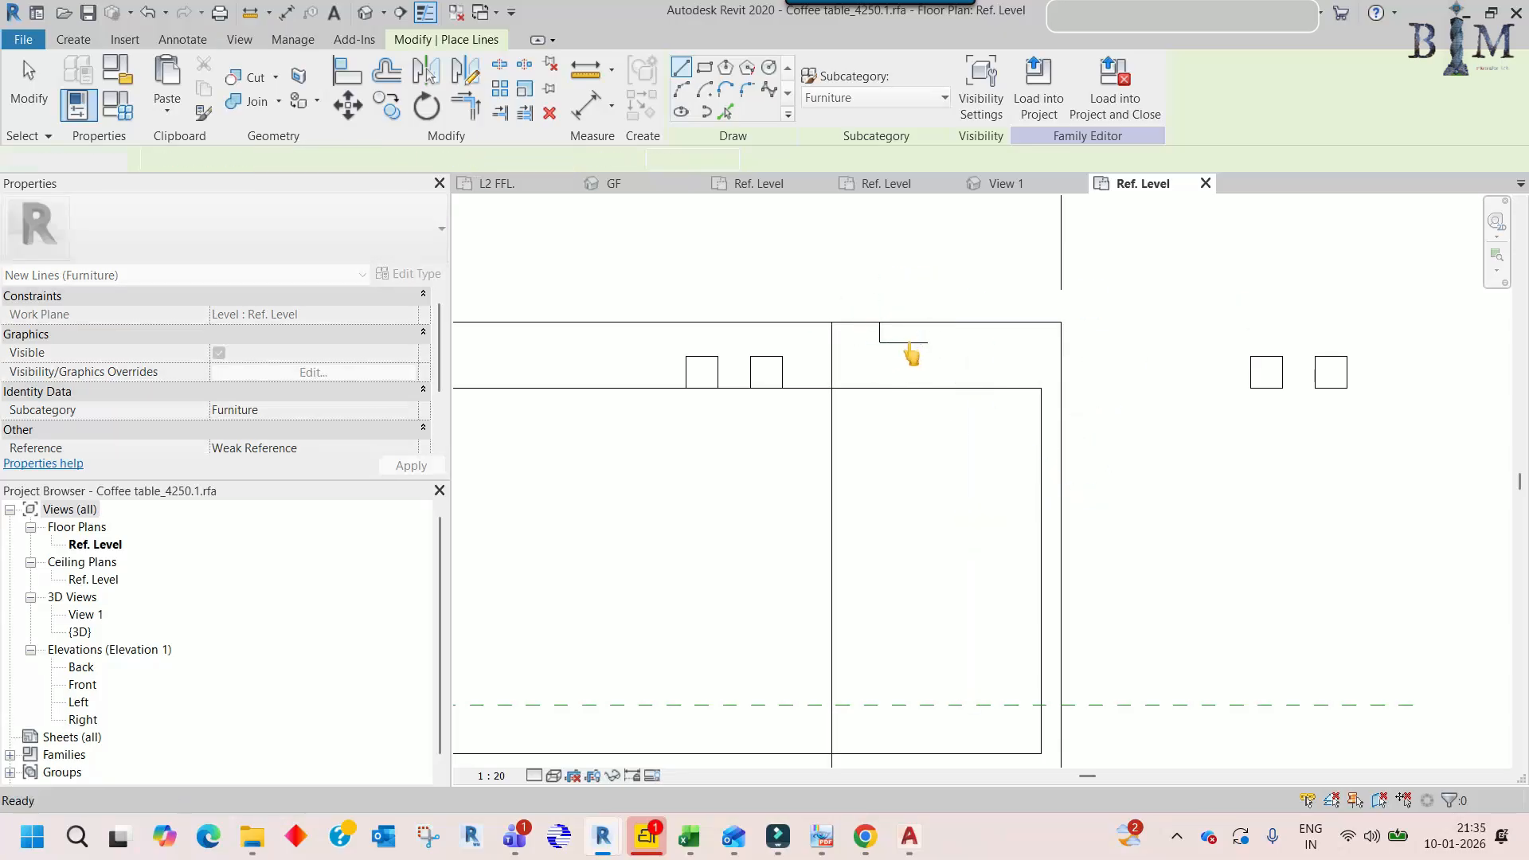
- Align the inner panel's upper edge to the horizontal guide segment 25 mm below the tabletop's edge
key("a")
key("l")
left_click(898, 342)
left_click(904, 389)
key("Escape")
key("Escape")
- Draw a 25 mm guide line in from the tabletop's left edge with a short vertical segment at its end
key("z")
key("f")
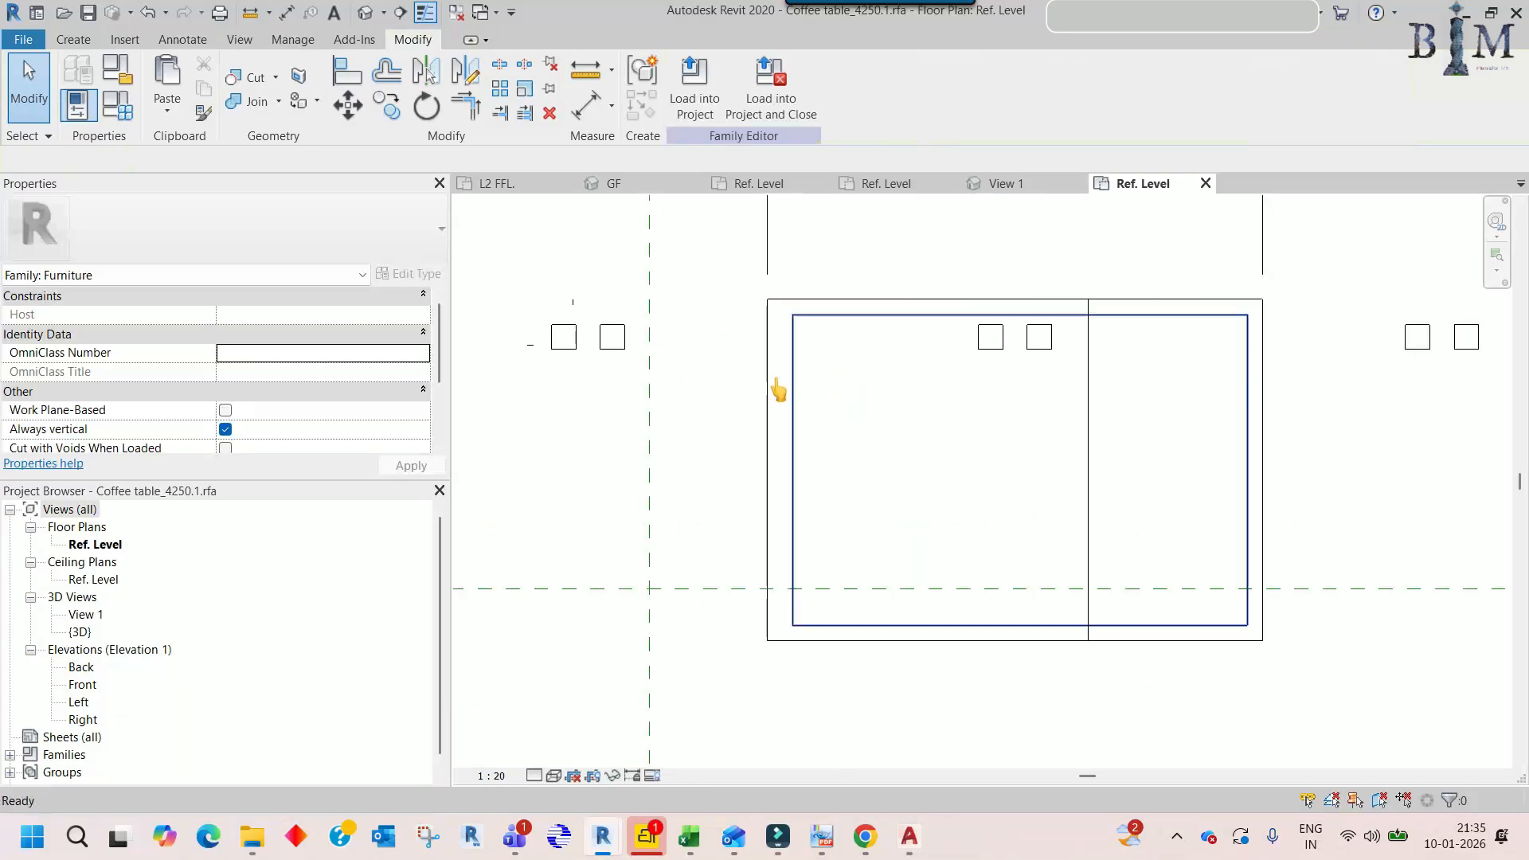
key("l")
key("i")
scroll(766, 387, "up", 3)
left_click(763, 387)
type("25")
key("Return")
left_click(787, 450)
key("Escape")
key("Escape")
- Align the inner panel's left edge to the vertical guide segment and delete the guide lines there
key("a")
key("l")
left_click(787, 412)
left_click(800, 410)
key("Escape")
key("Escape")
left_click_drag(726, 372, 837, 479)
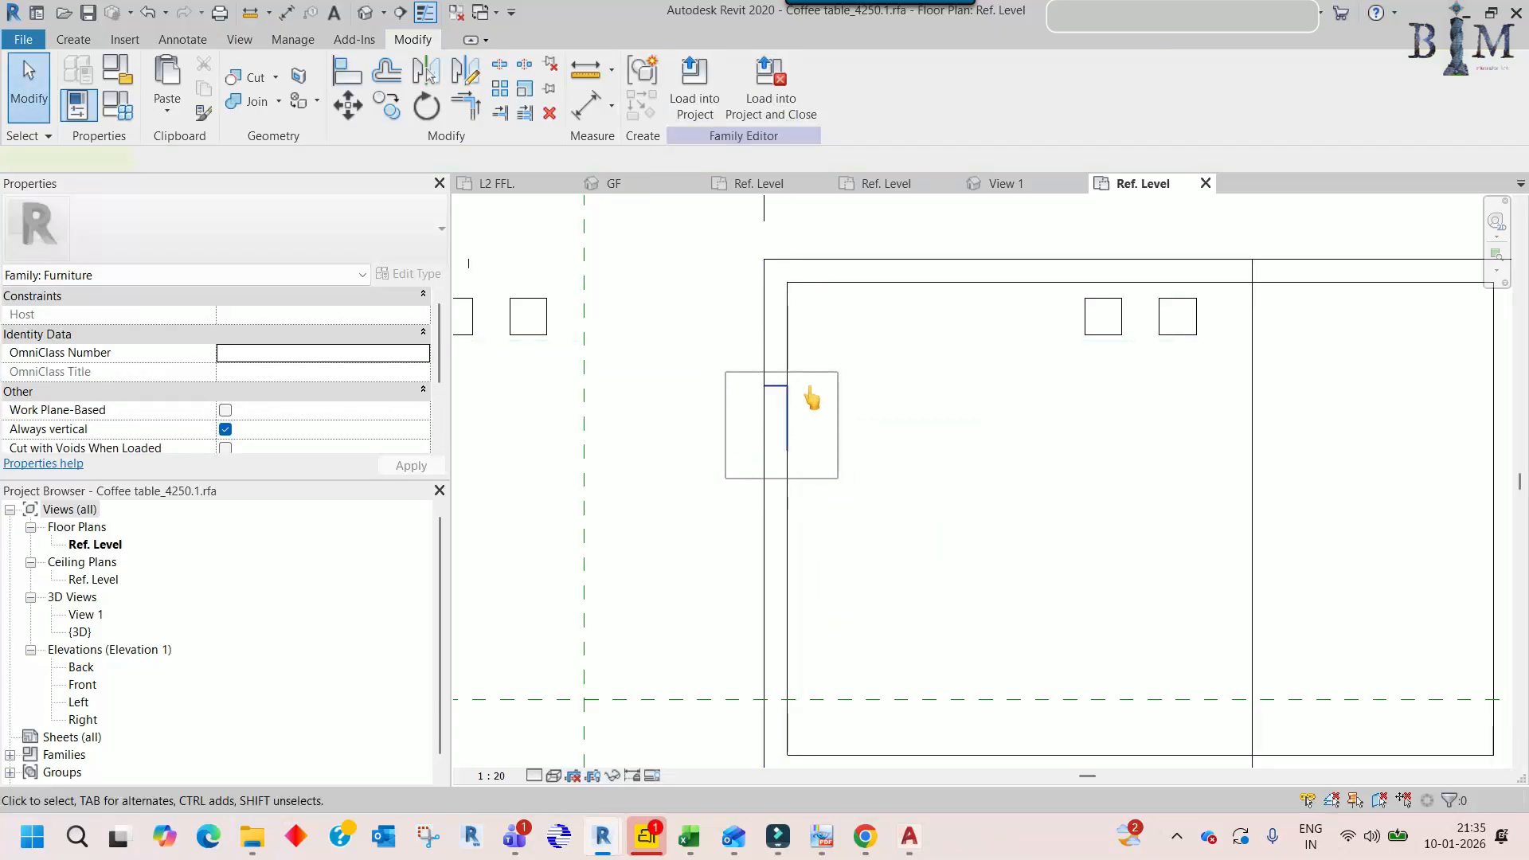
scroll(820, 395, "down", 4)
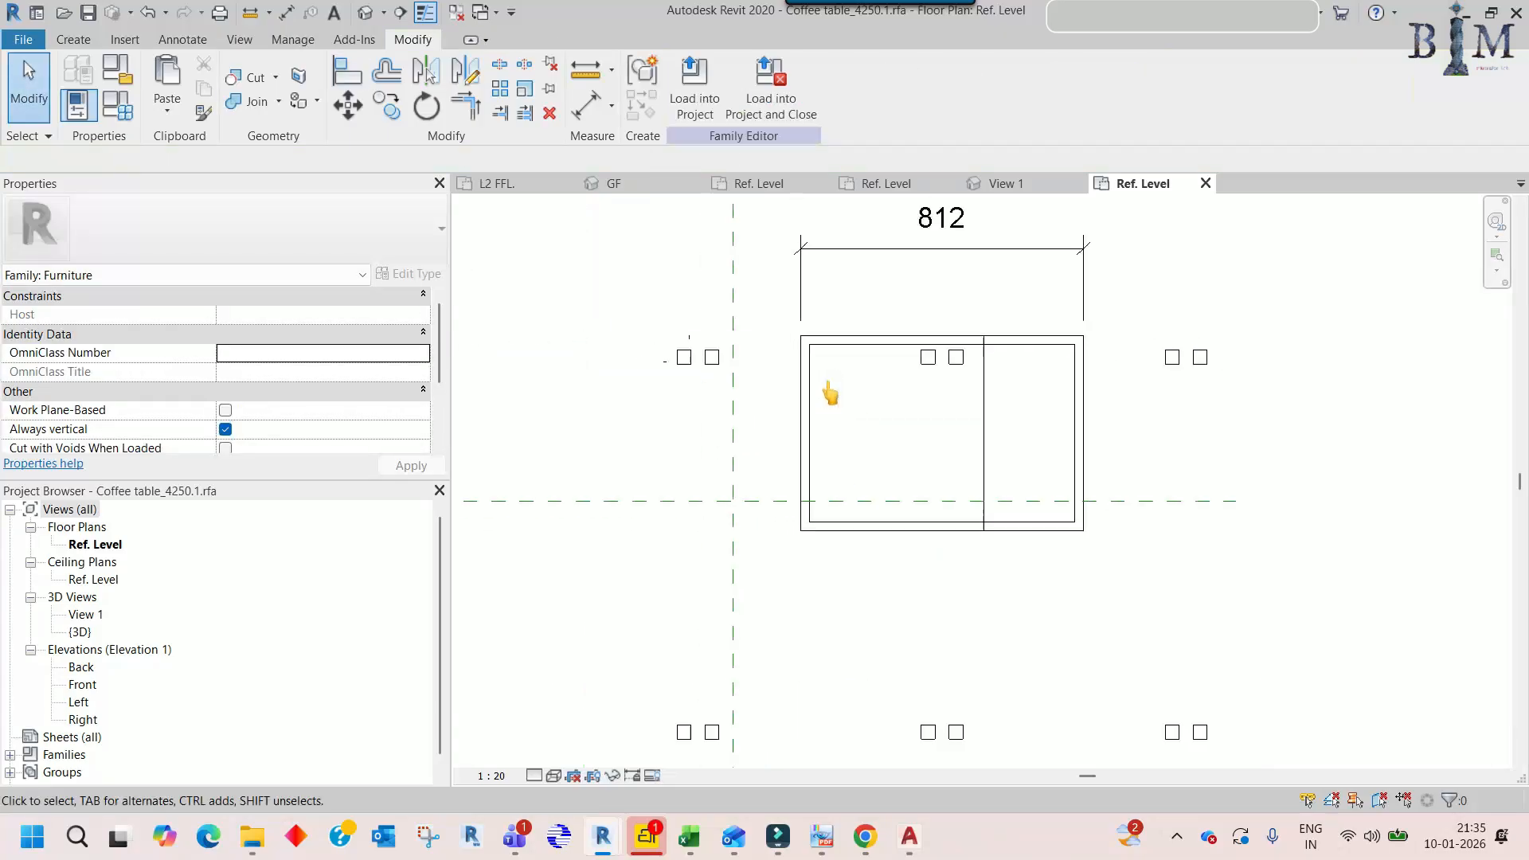
key("Delete")
- Edit the leg extrusion's sketch and delete every leg square except the outermost upper-left one
scroll(638, 310, "down", 2)
left_click(677, 345)
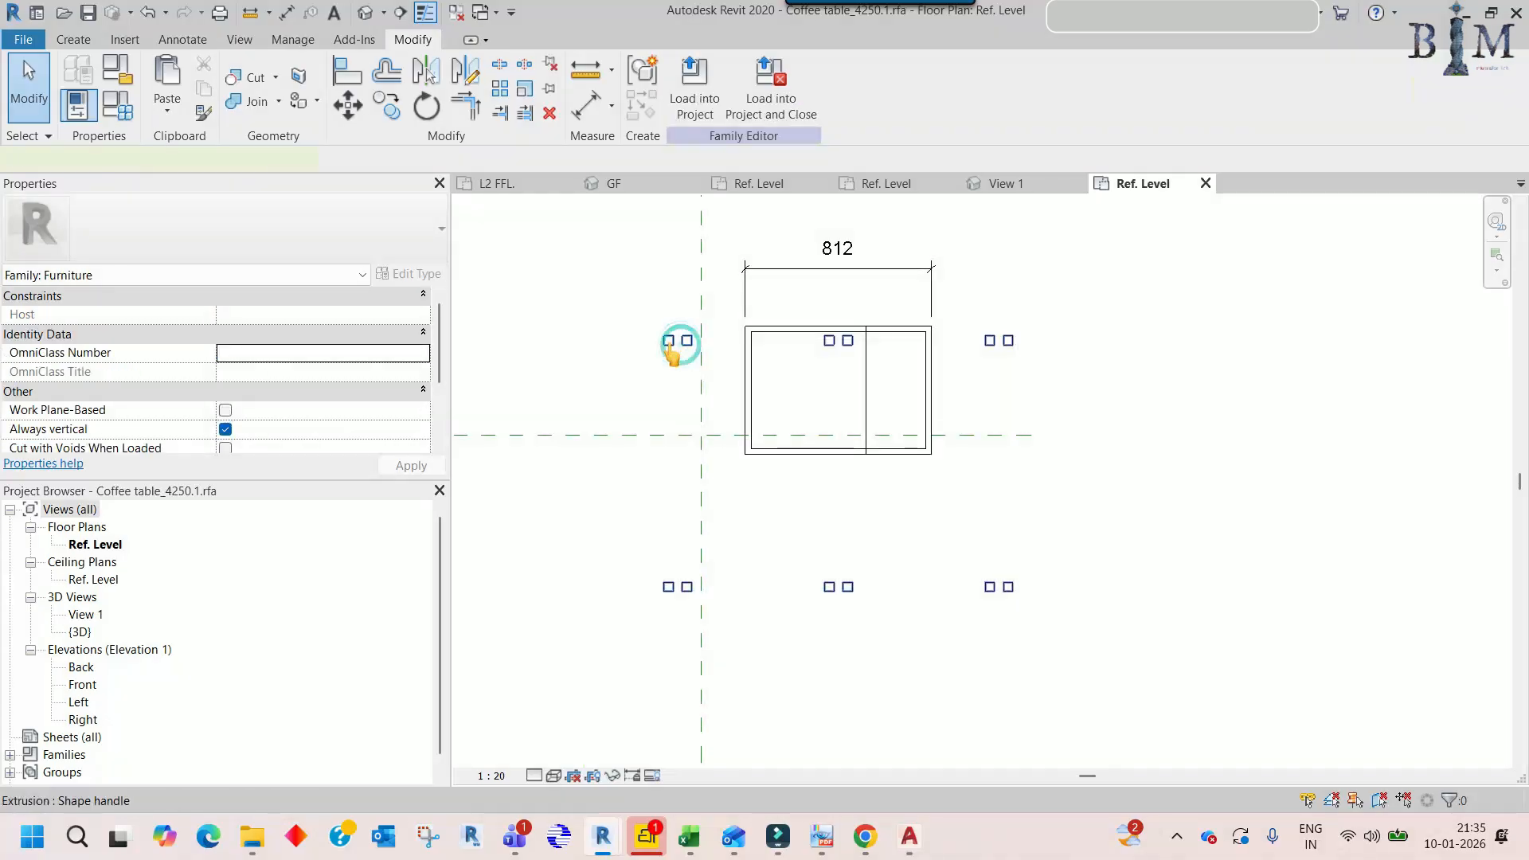
double_click(676, 344)
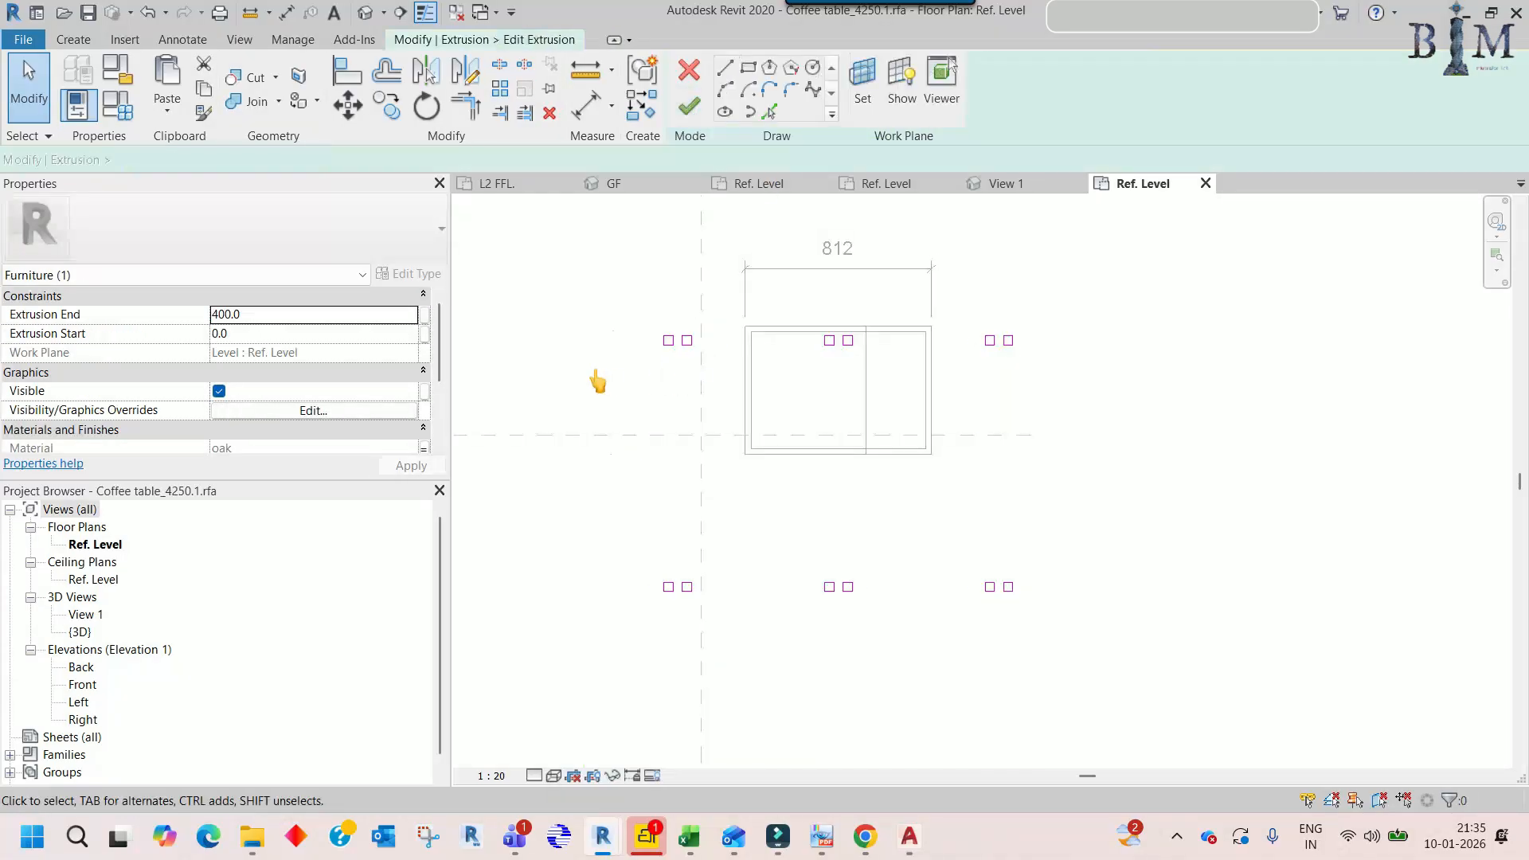
left_click_drag(591, 368, 1092, 621)
mouse_move(794, 297)
left_mouse_down()
mouse_move(1100, 392)
mouse_move(1102, 406)
left_mouse_up()
scroll(679, 341, "up", 4)
scroll(650, 323, "up", 2)
left_click_drag(751, 414, 751, 414)
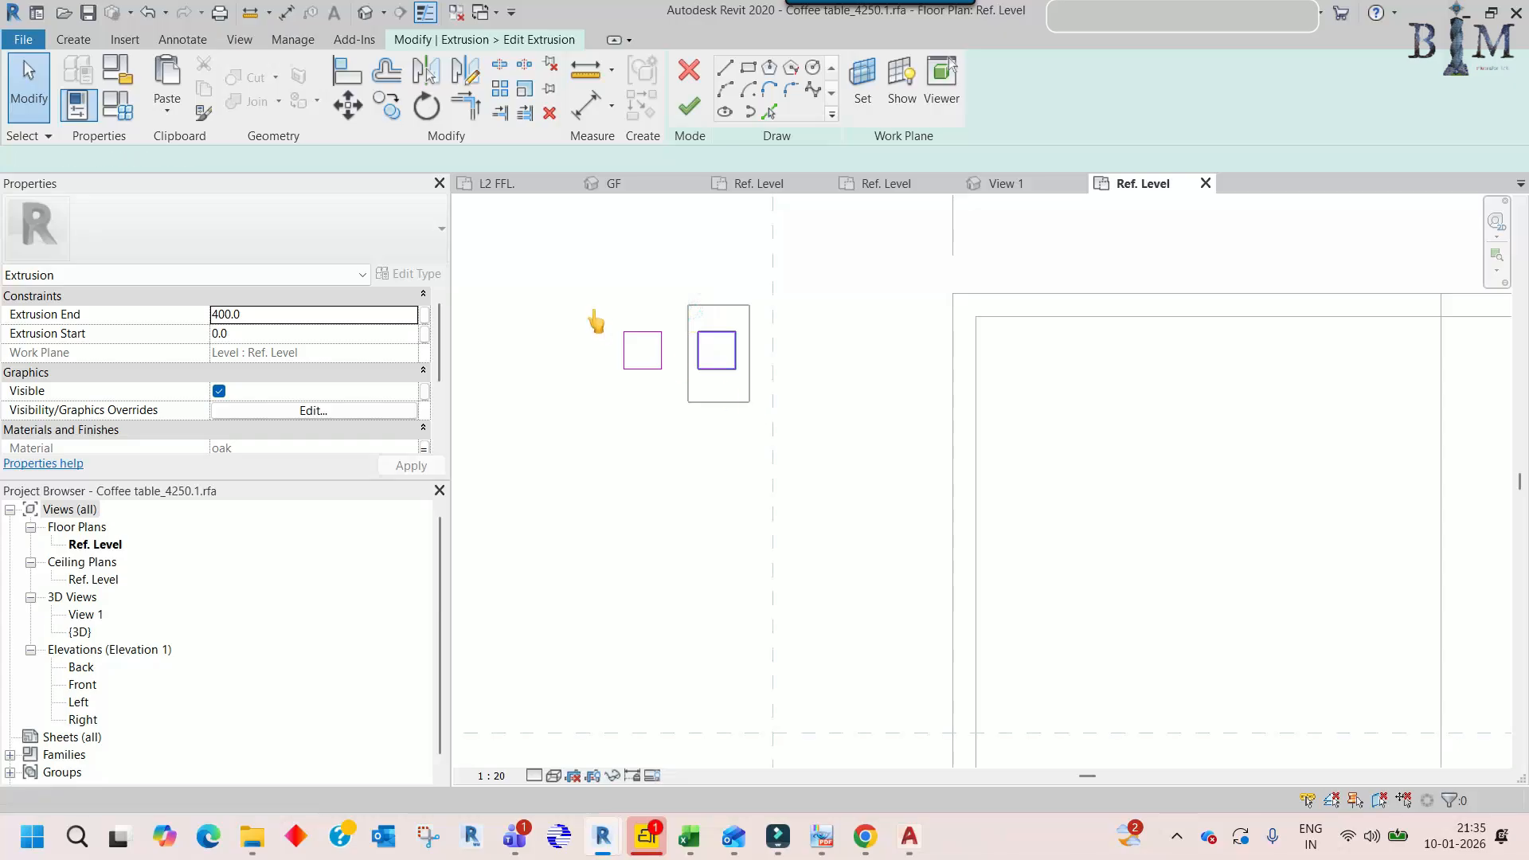
key("Delete")
- Move the remaining leg square so its upper-left corner sits on the inner panel's upper-left corner
mouse_move(590, 307)
left_mouse_down()
mouse_move(685, 399)
mouse_move(670, 390)
left_mouse_up()
key("m")
key("v")
left_click(624, 332)
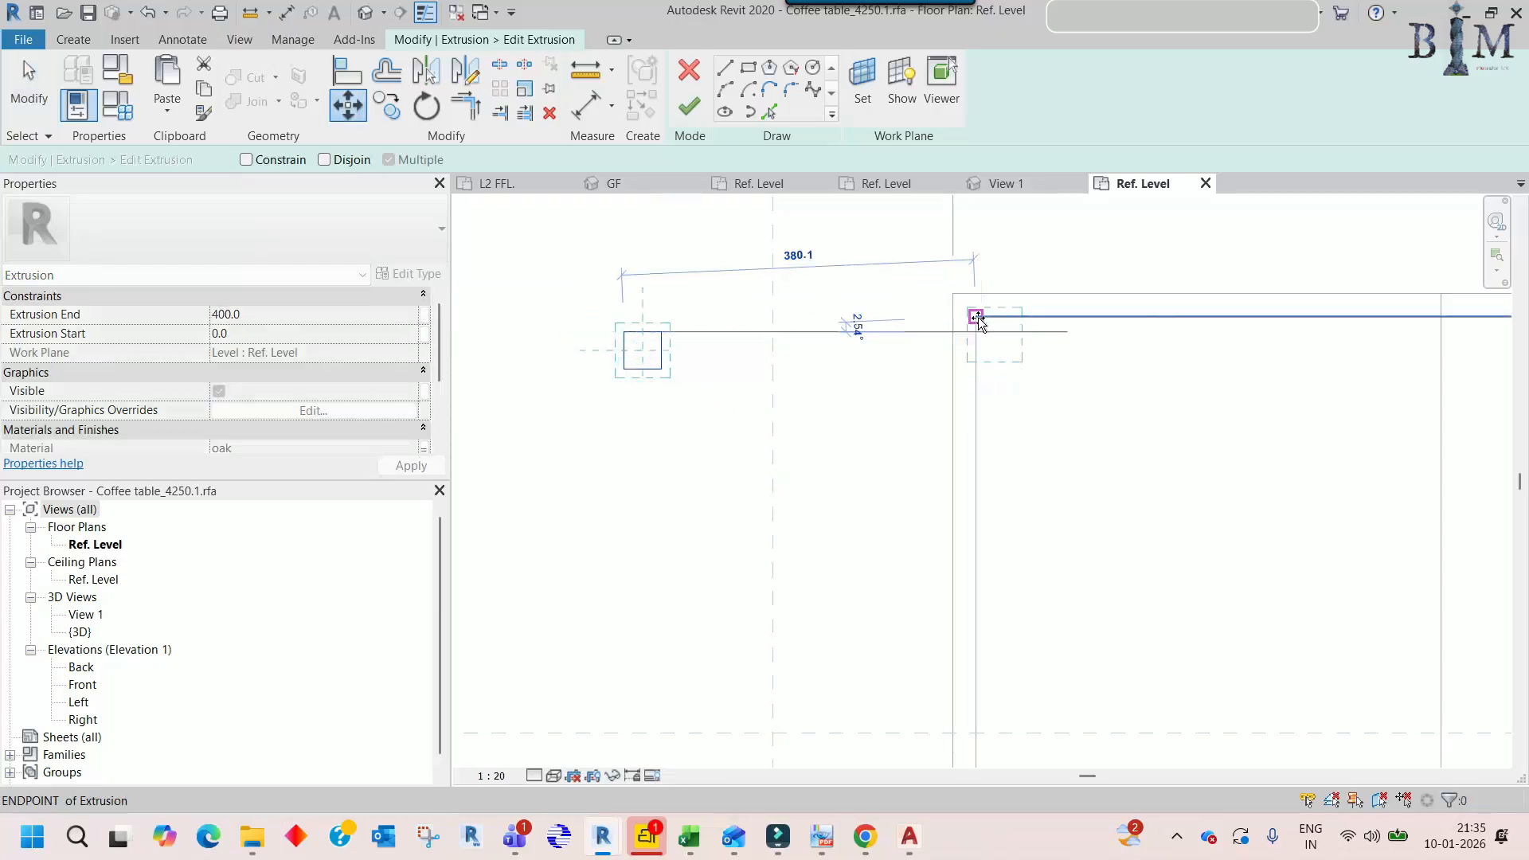
left_click(974, 317)
- Mirror a copy of the leg square across the vertical centreline of the inner panel
scroll(863, 368, "down", 2)
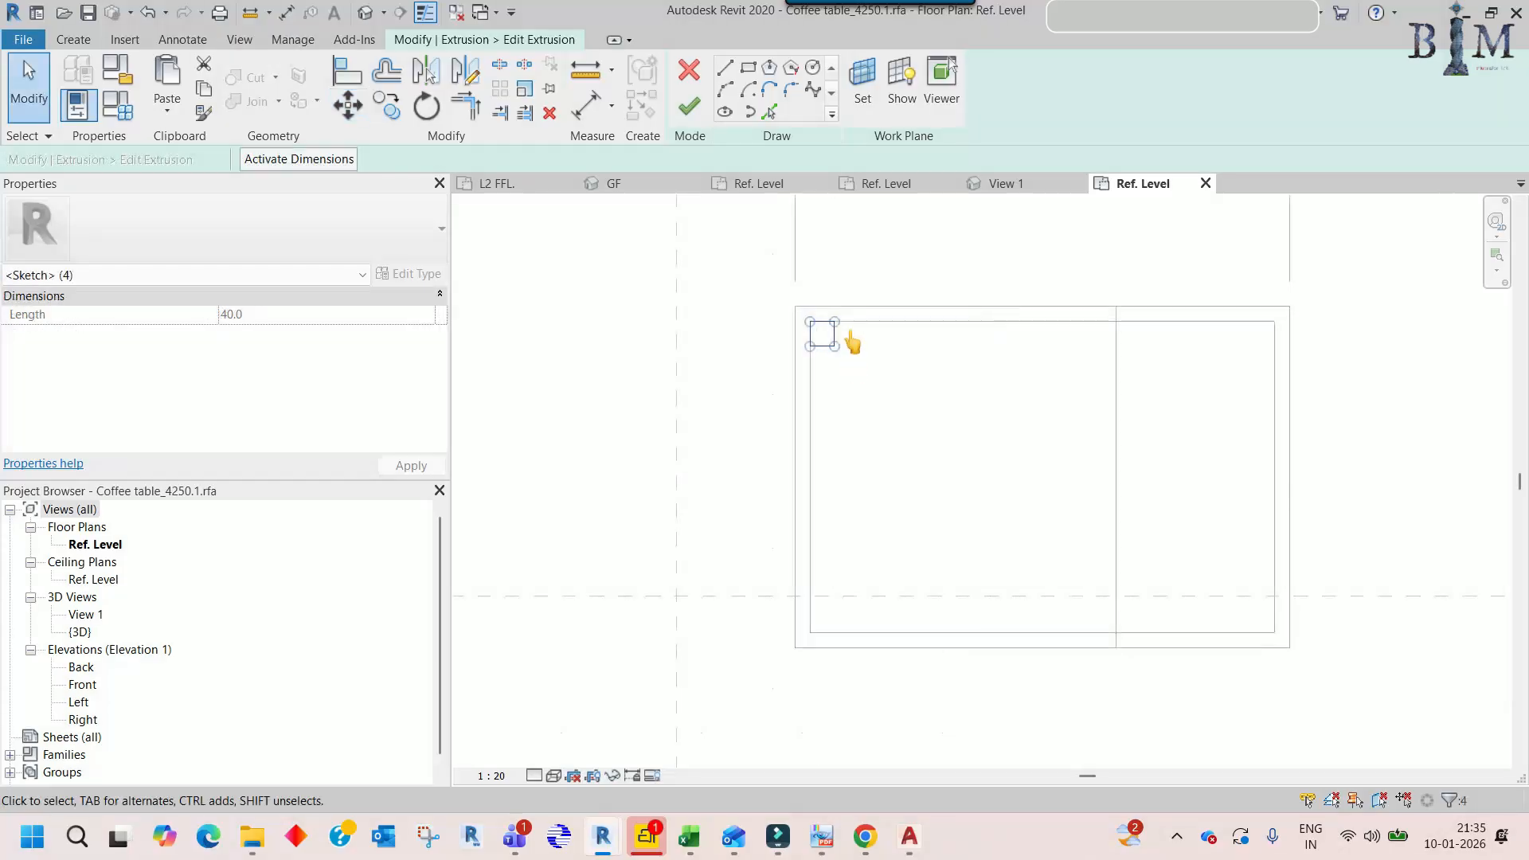
left_click(468, 71)
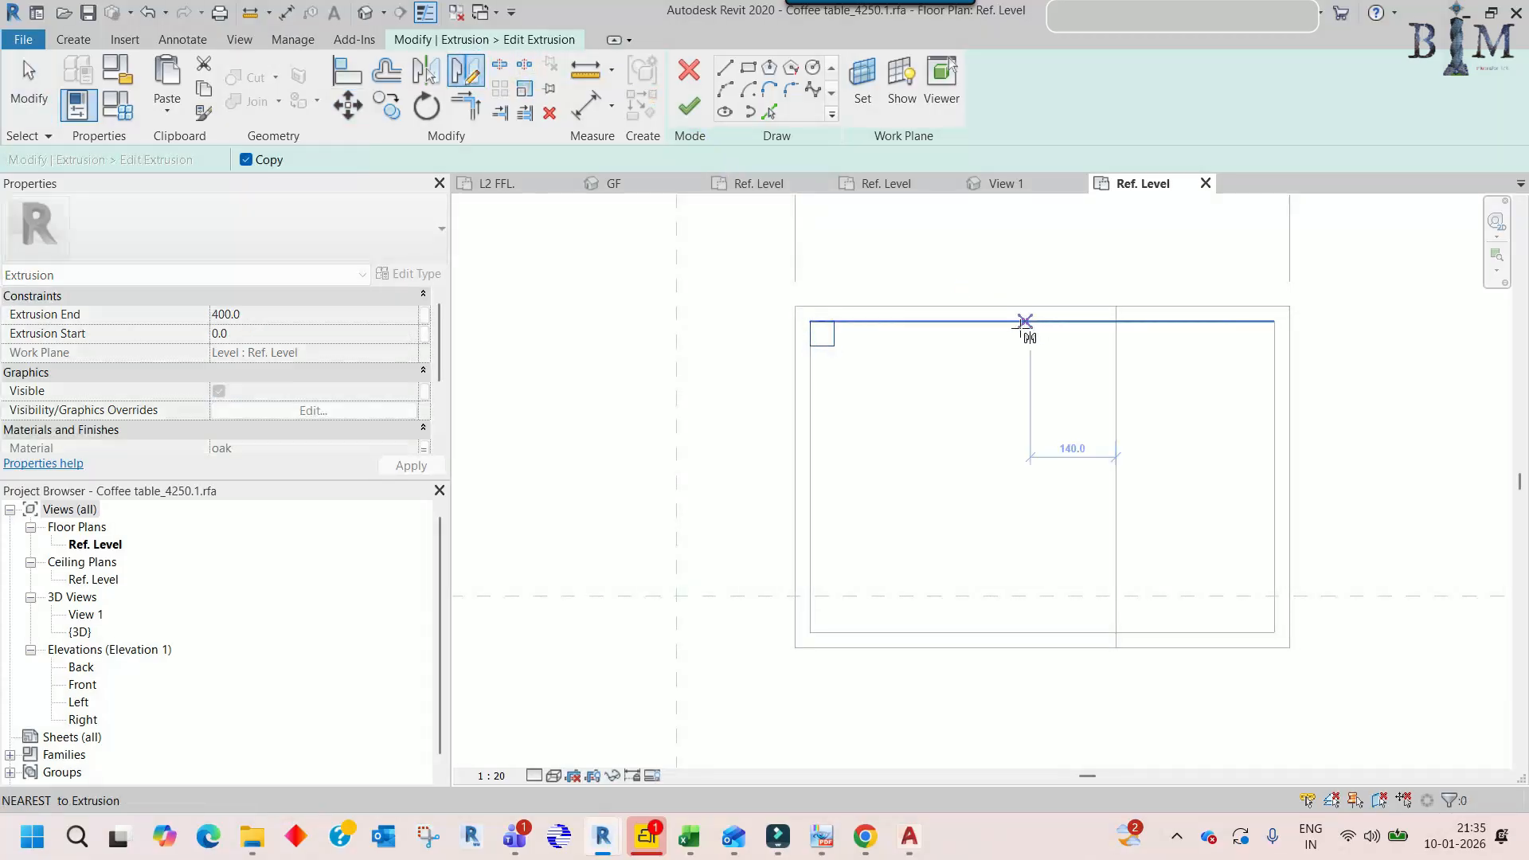
left_click(1043, 322)
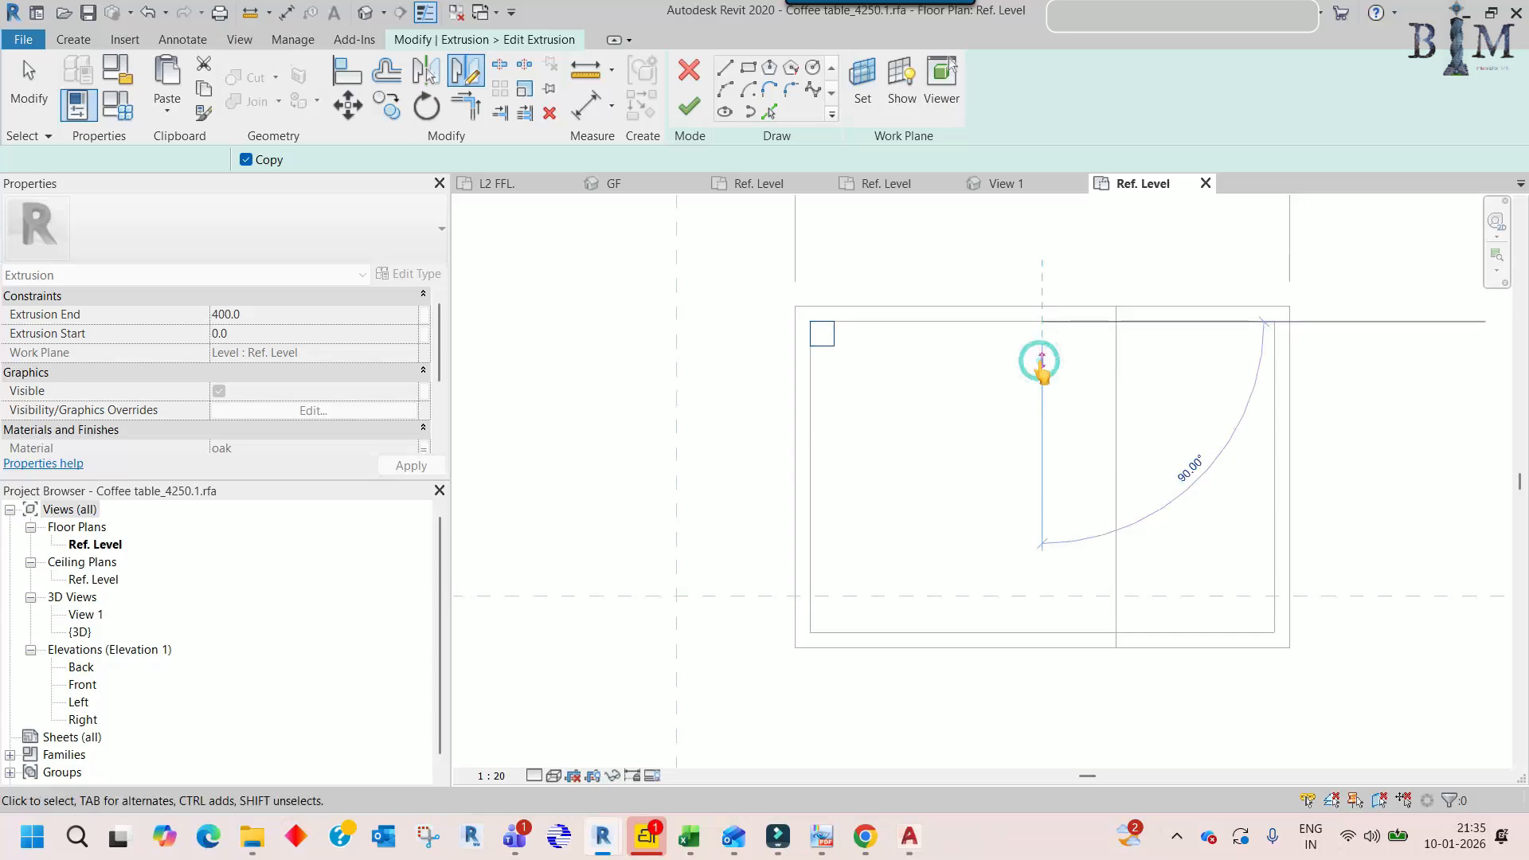
left_click(1042, 356)
- Mirror copies of both upper leg squares across the inner panel's horizontal centreline and finish the leg extrusion's sketch
left_click_drag(739, 275, 1298, 371)
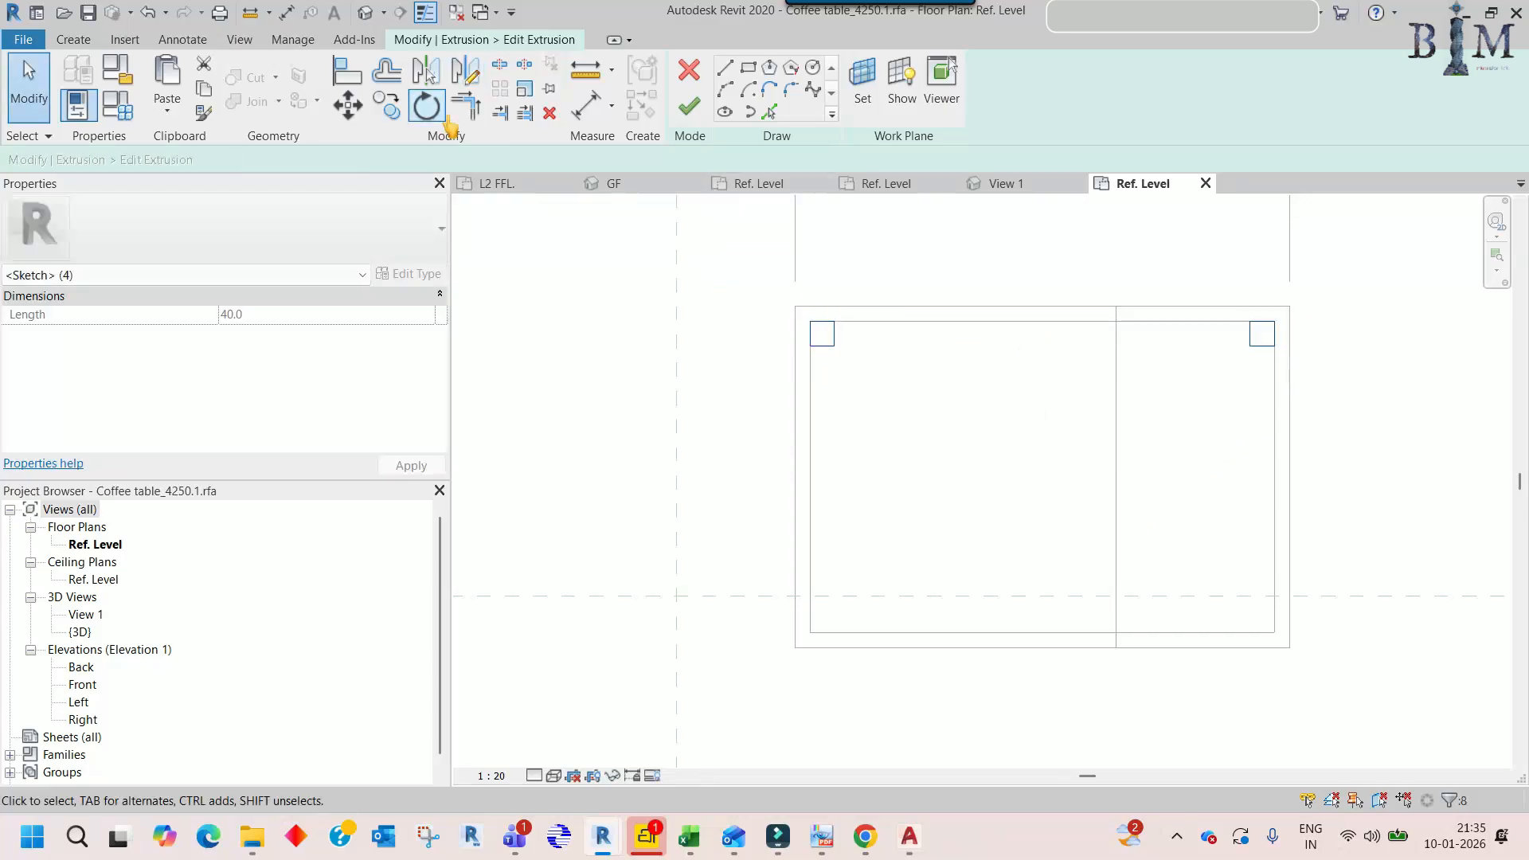
left_click(466, 82)
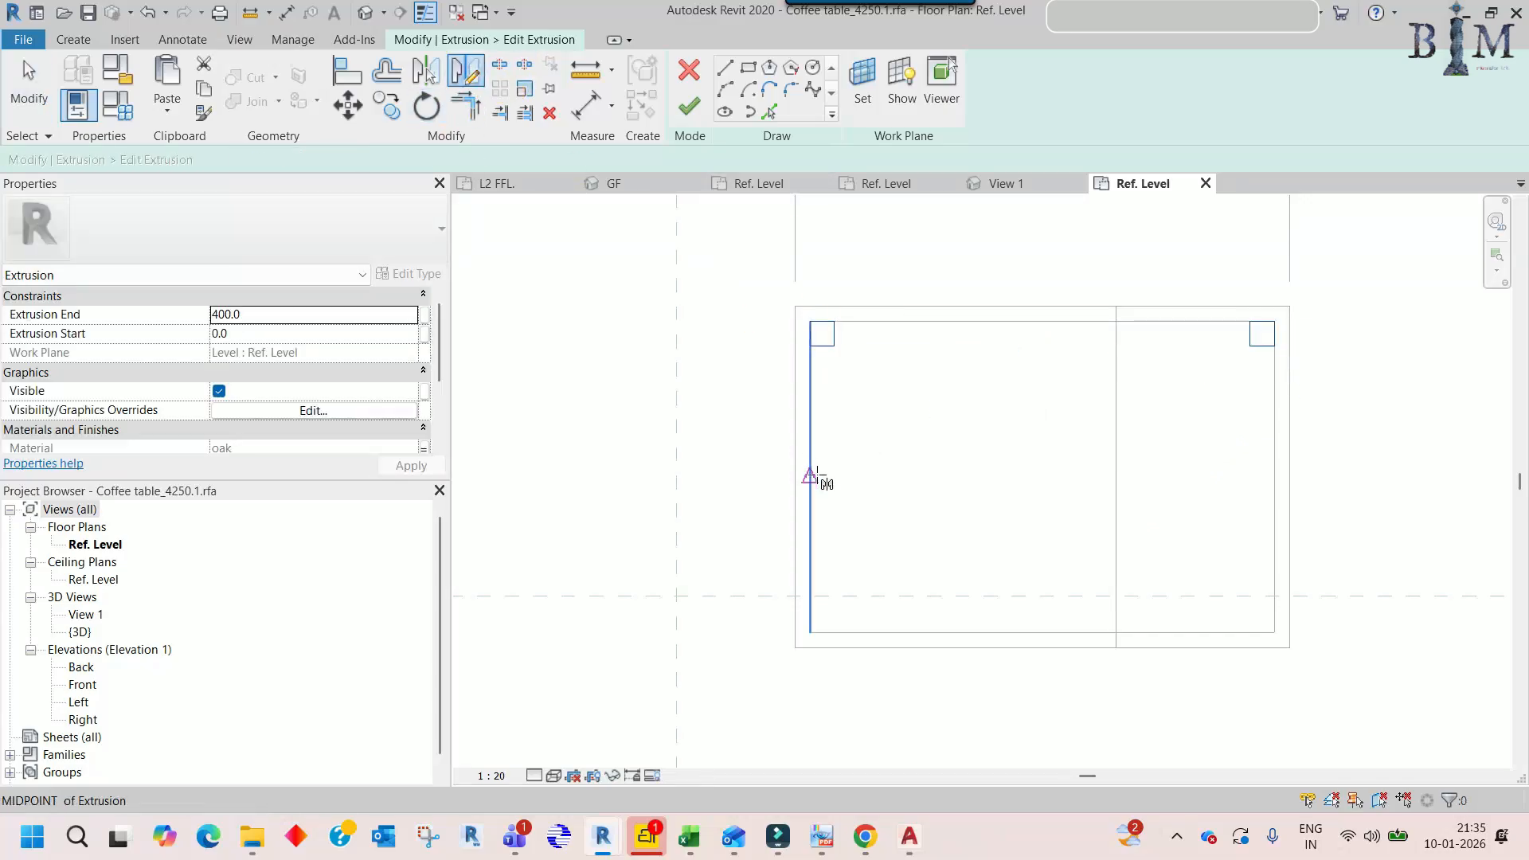
left_click(810, 476)
left_click(882, 476)
left_click(873, 451)
scroll(873, 452, "down", 2)
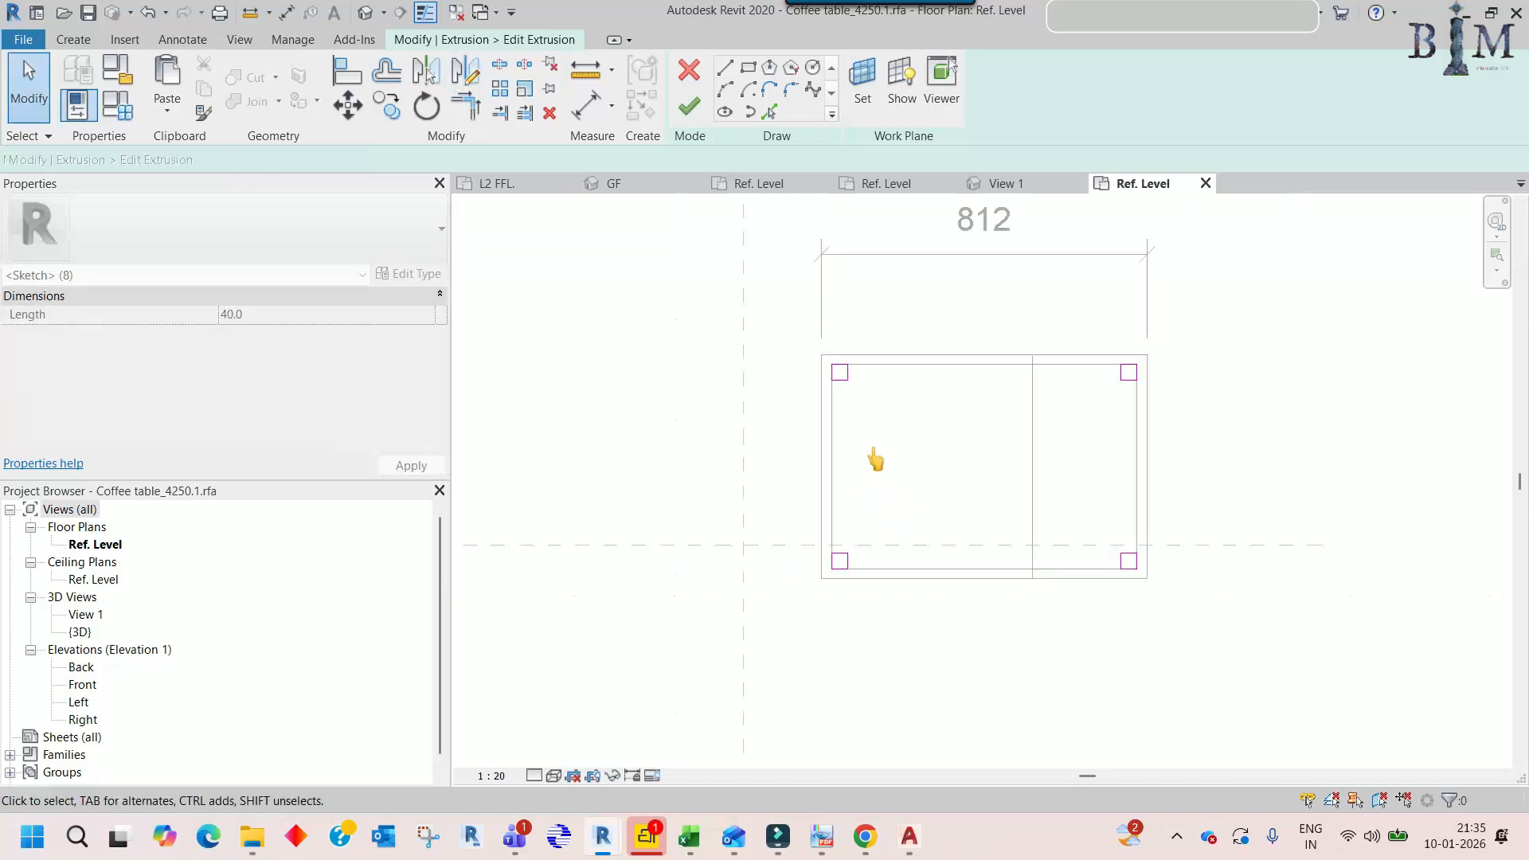
left_click(689, 107)
- Delete the leftover chain of guide lines crossing the tabletop
left_click(1032, 422)
key("Escape")
key("Tab")
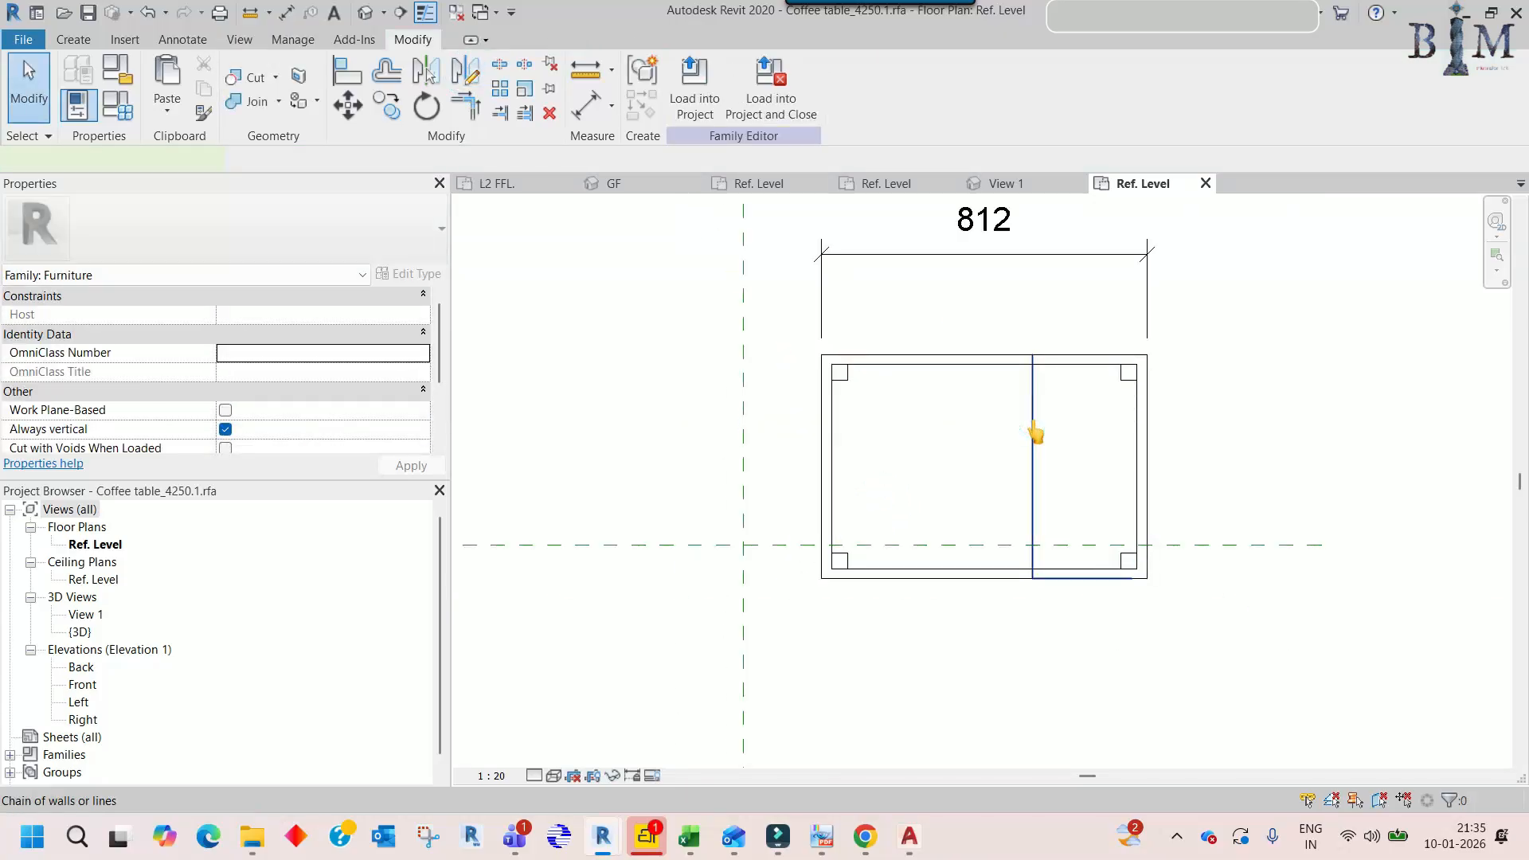
left_click(1035, 433)
key("Delete")
- Check the resized coffee table in 3D and load it into the 3_Seater Sofa1 family
left_click(368, 17)
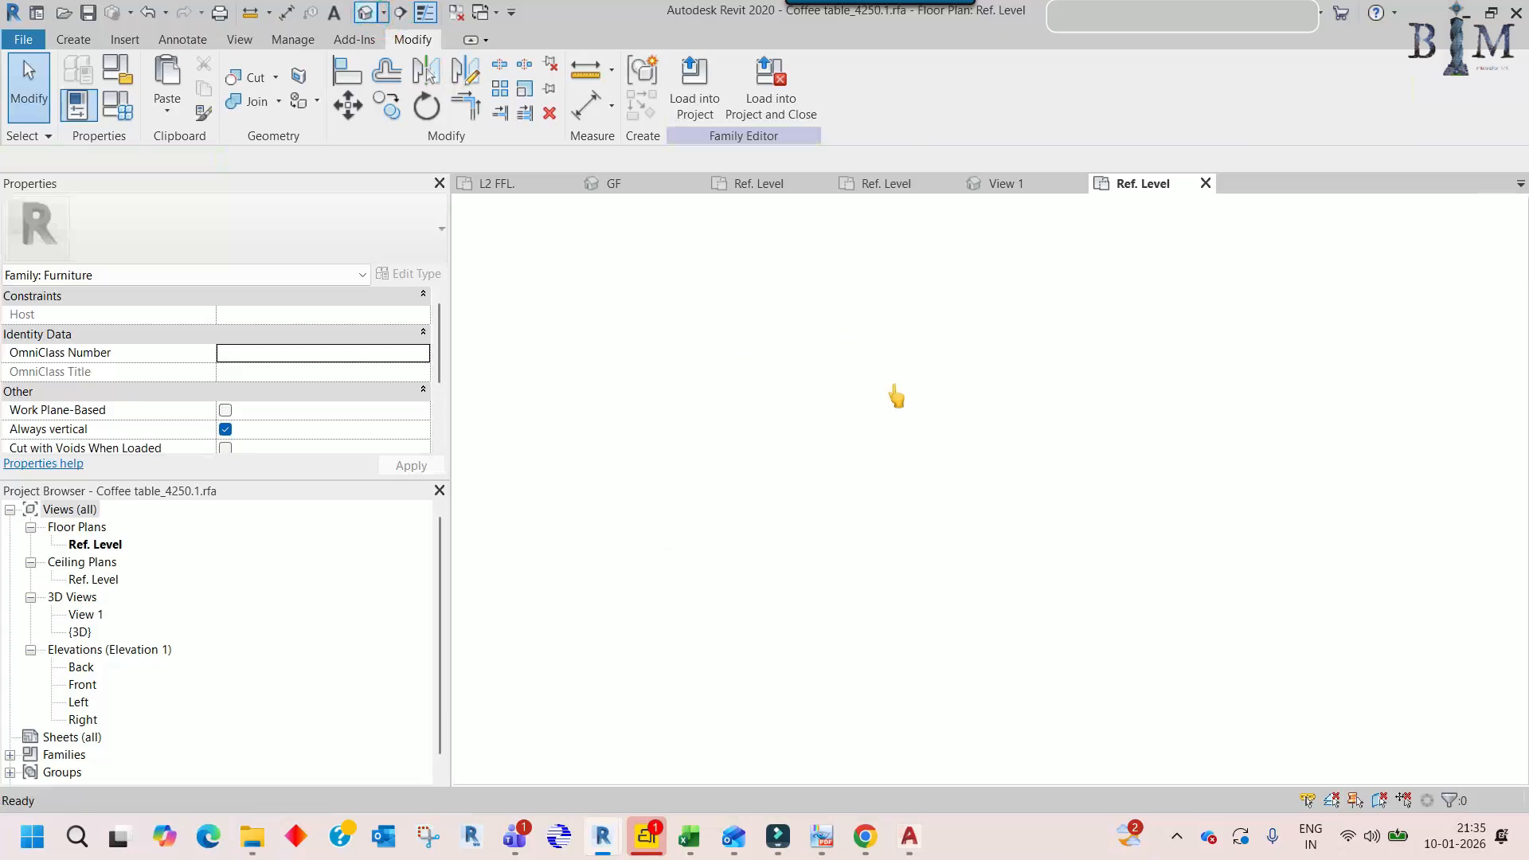
middle_click_drag(918, 582, 921, 494, "shift")
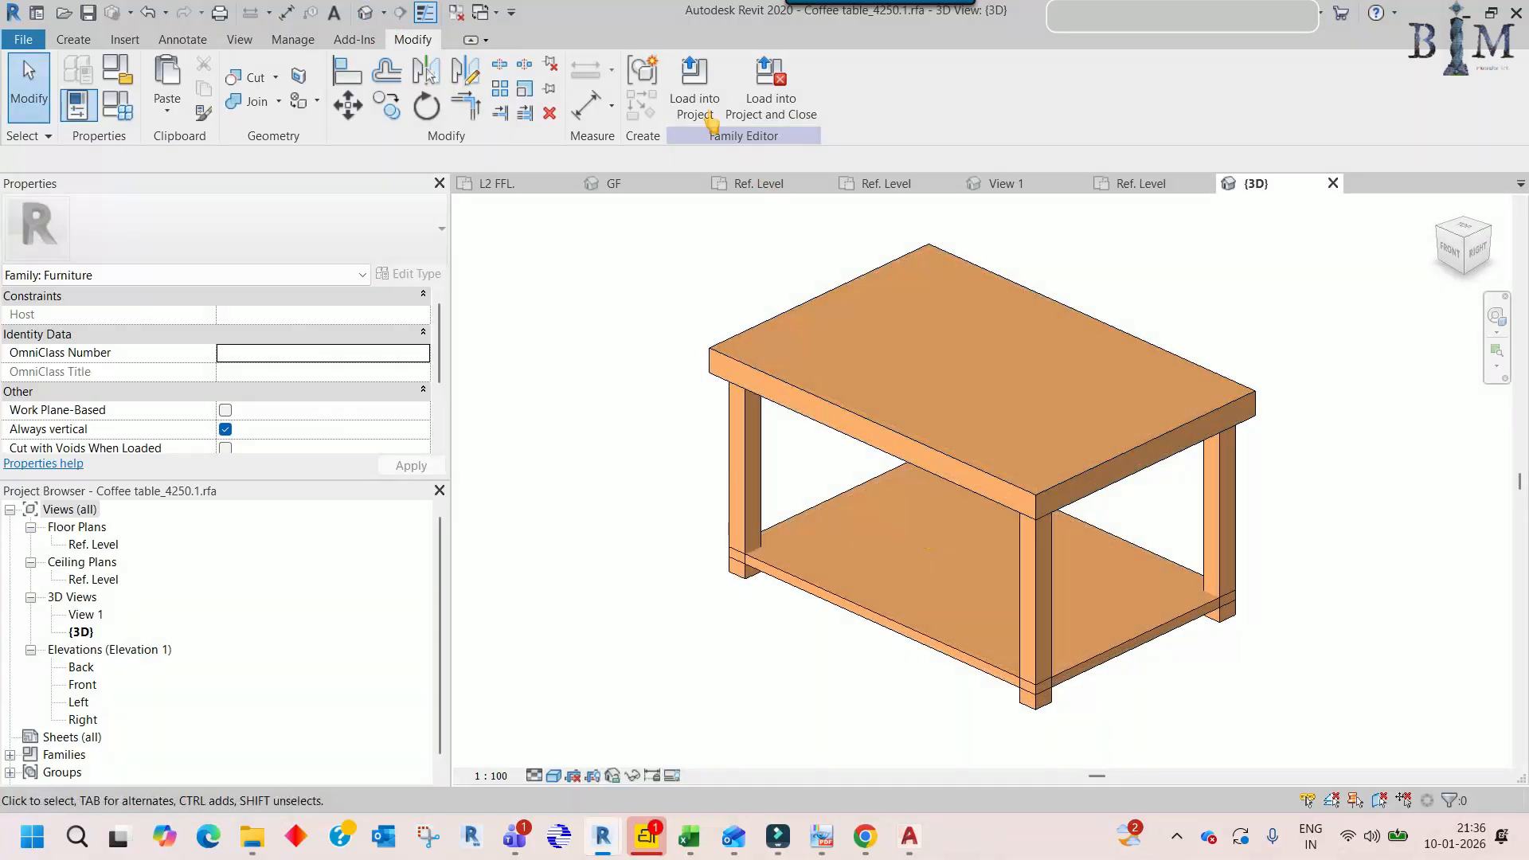
left_click(704, 115)
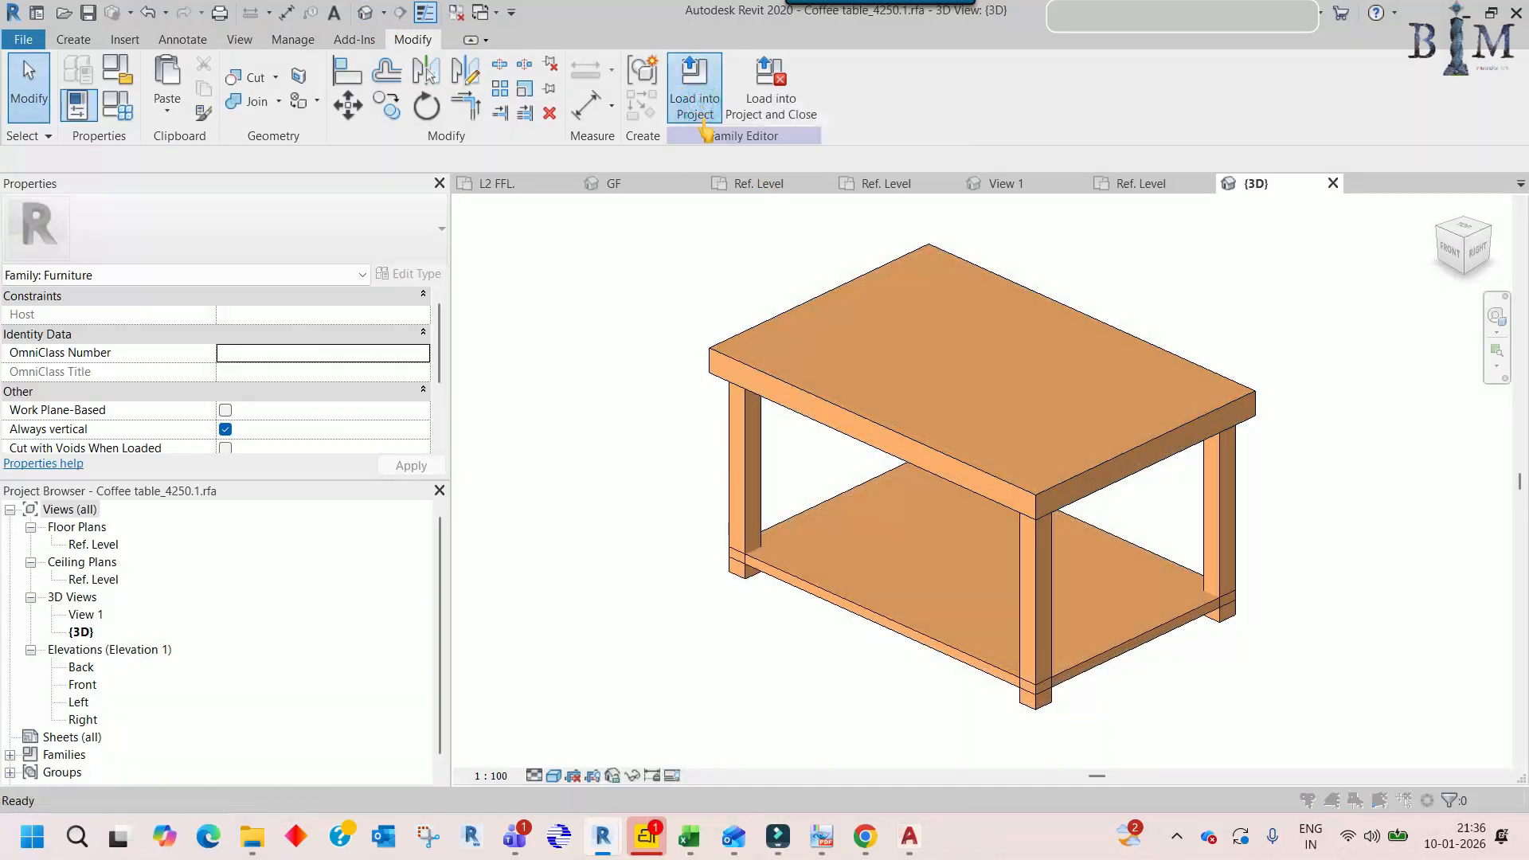
left_click(738, 434)
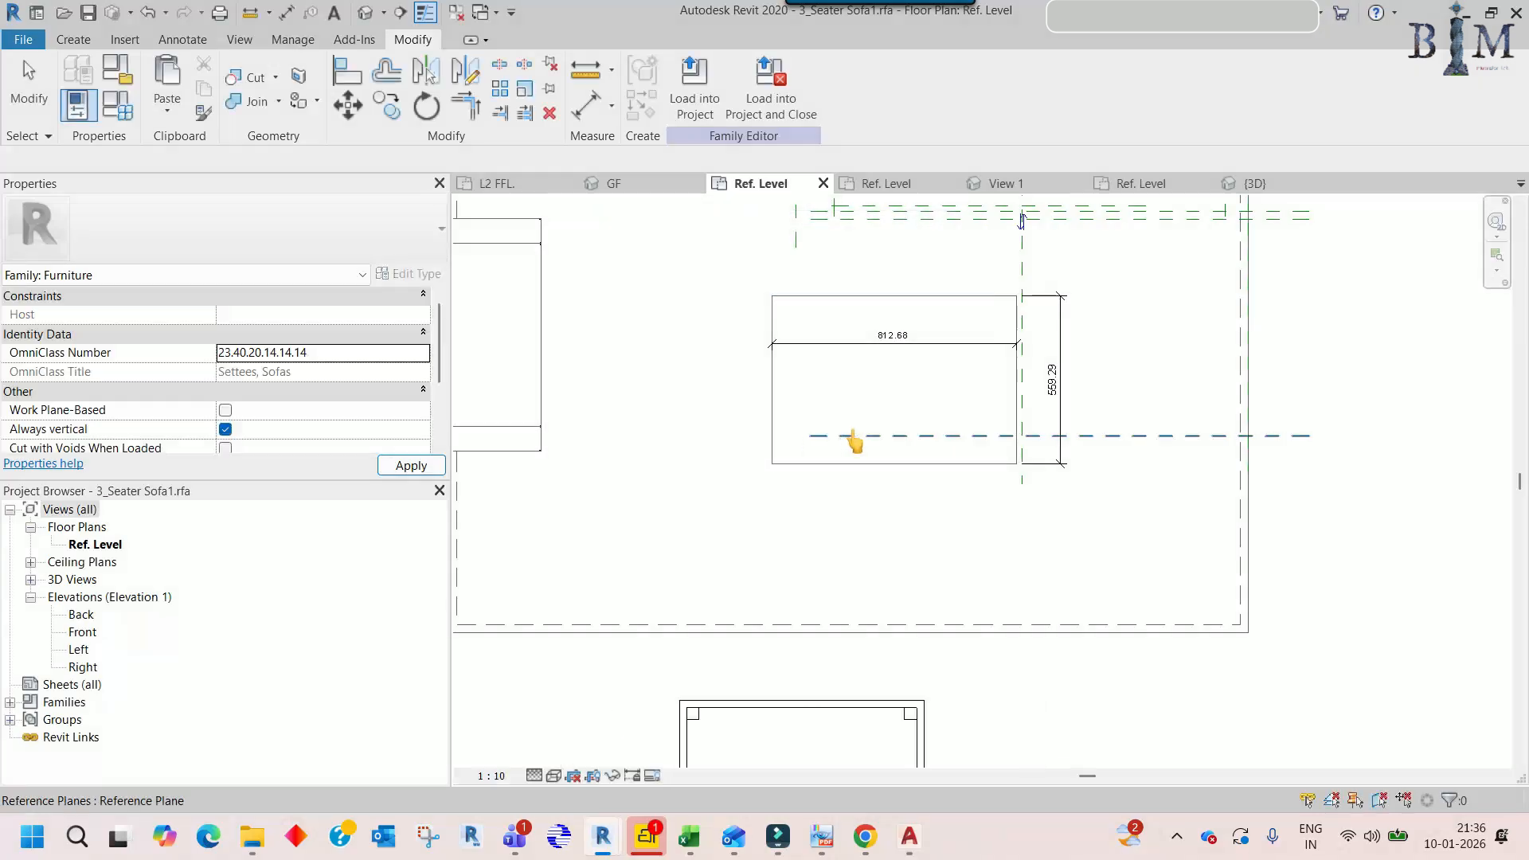
- Move the coffee table so its upper-left corner sits on the upper-left corner of the dimensioned table outline on the rug
scroll(847, 444, "down", 3)
left_click(931, 629)
key("m")
key("v")
left_click(778, 562)
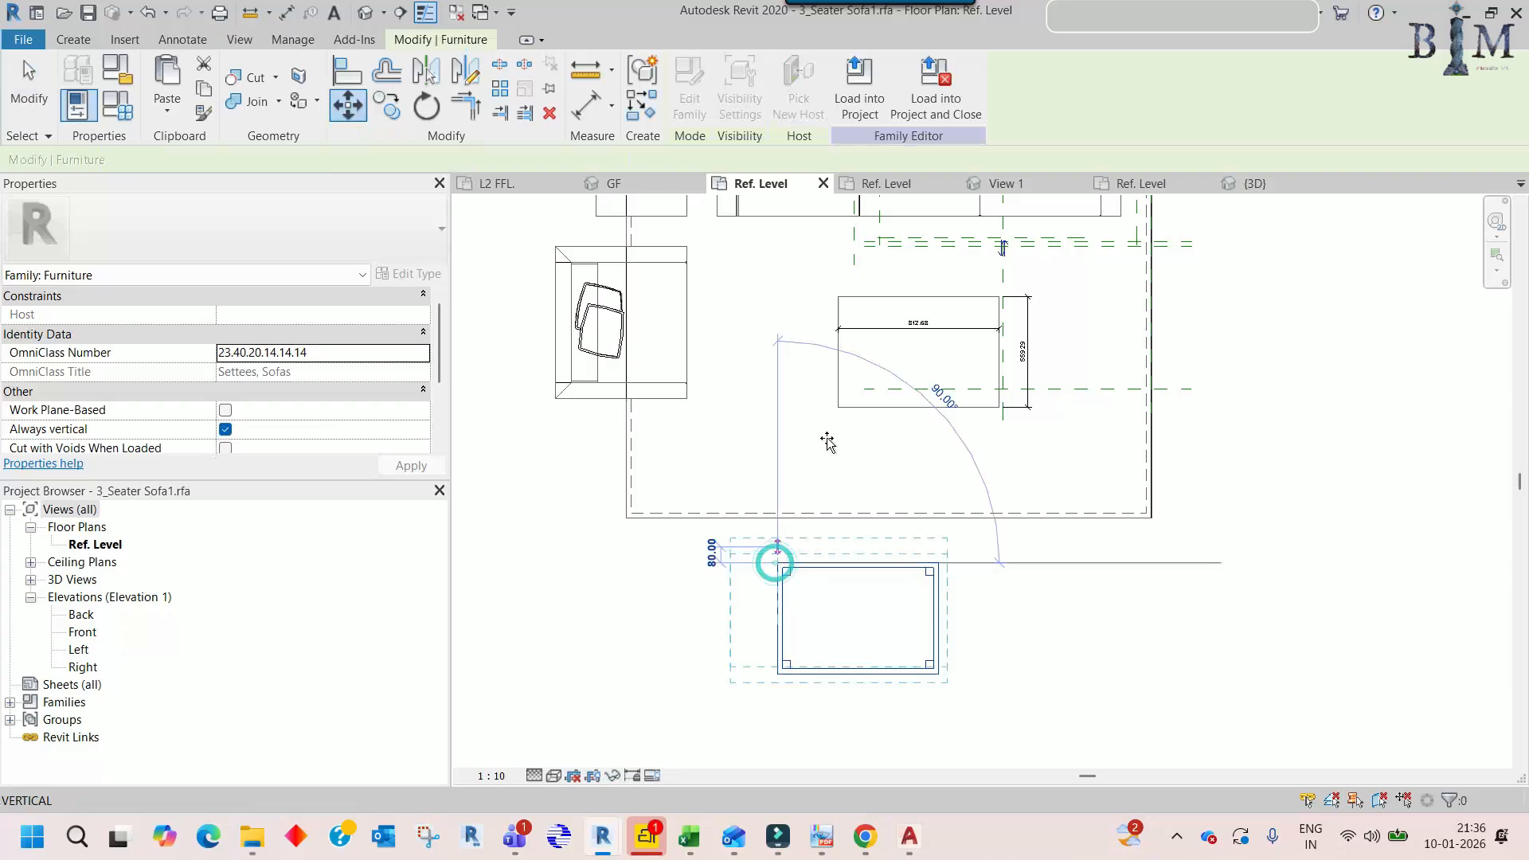
left_click(838, 303)
scroll(1009, 335, "up", 5)
scroll(1065, 452, "down", 5)
middle_click_drag(922, 412, 962, 492)
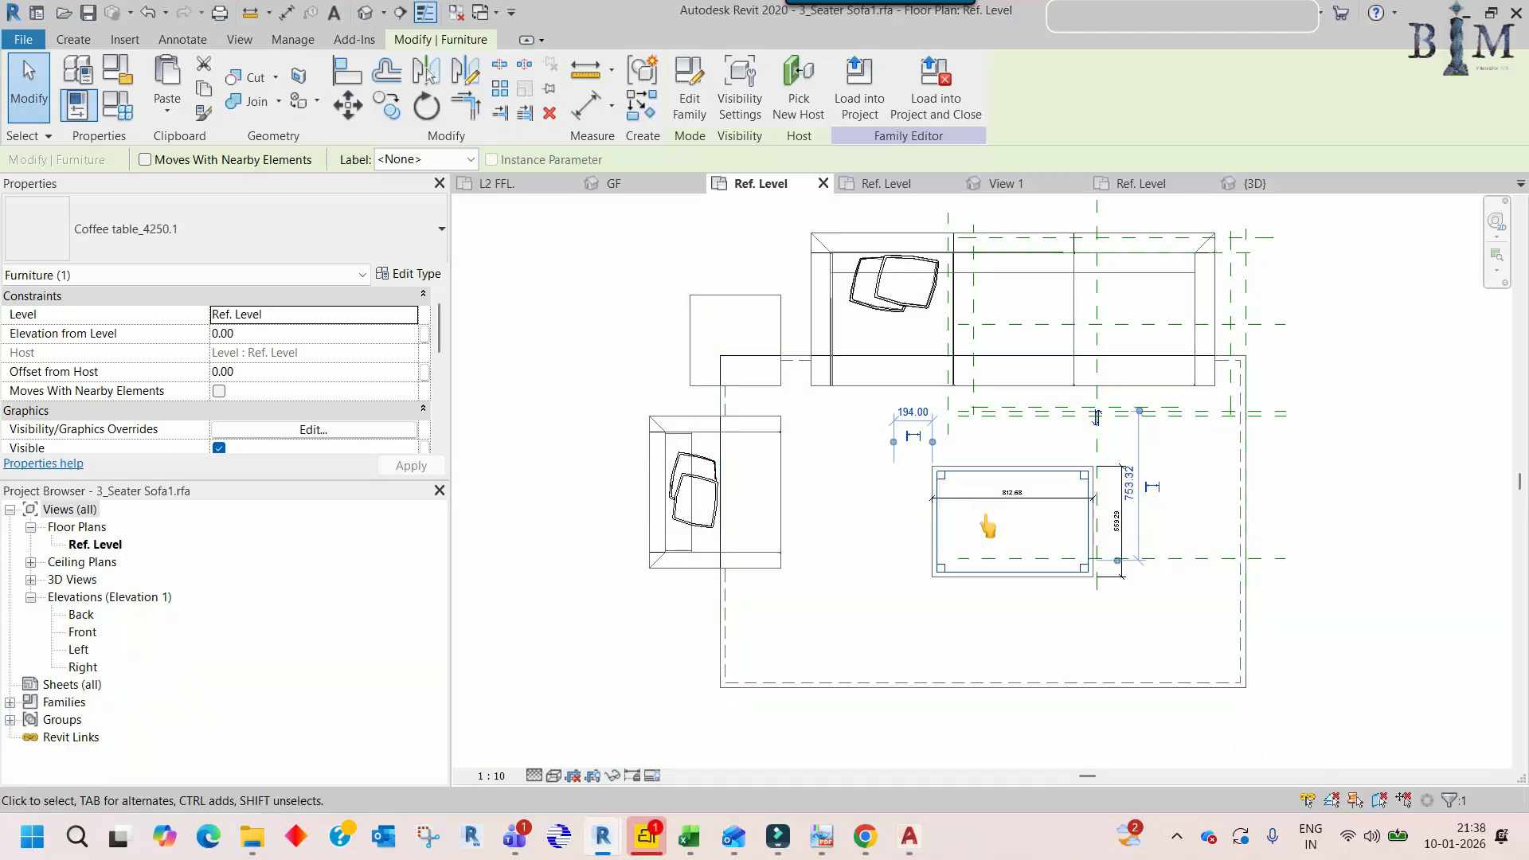
middle_click_drag(1014, 468, 1029, 498)
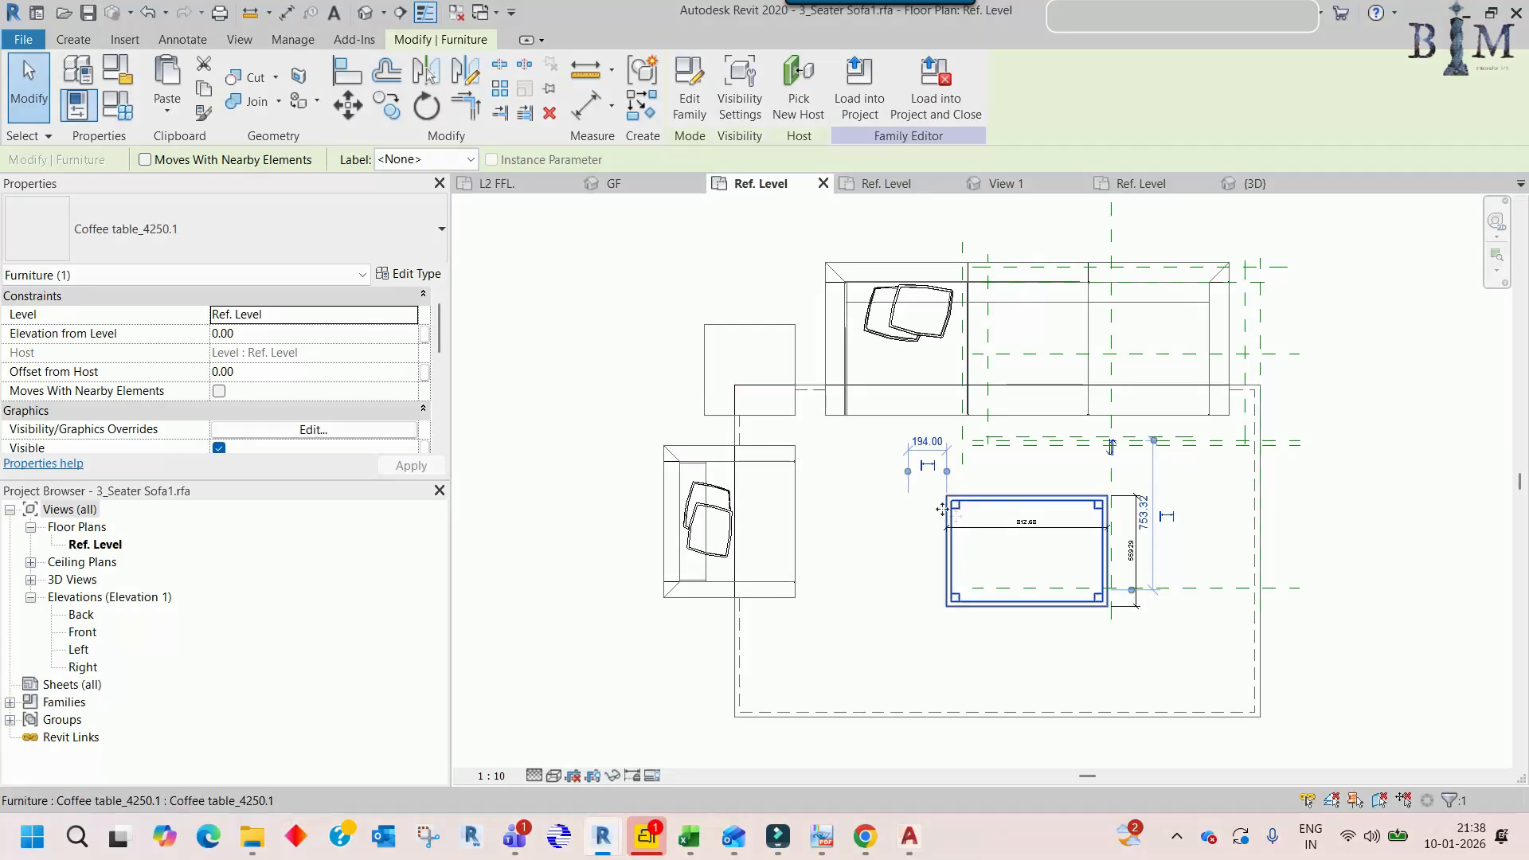
- Dimension the square side-table block between the sofa and the armchair
left_click(746, 333)
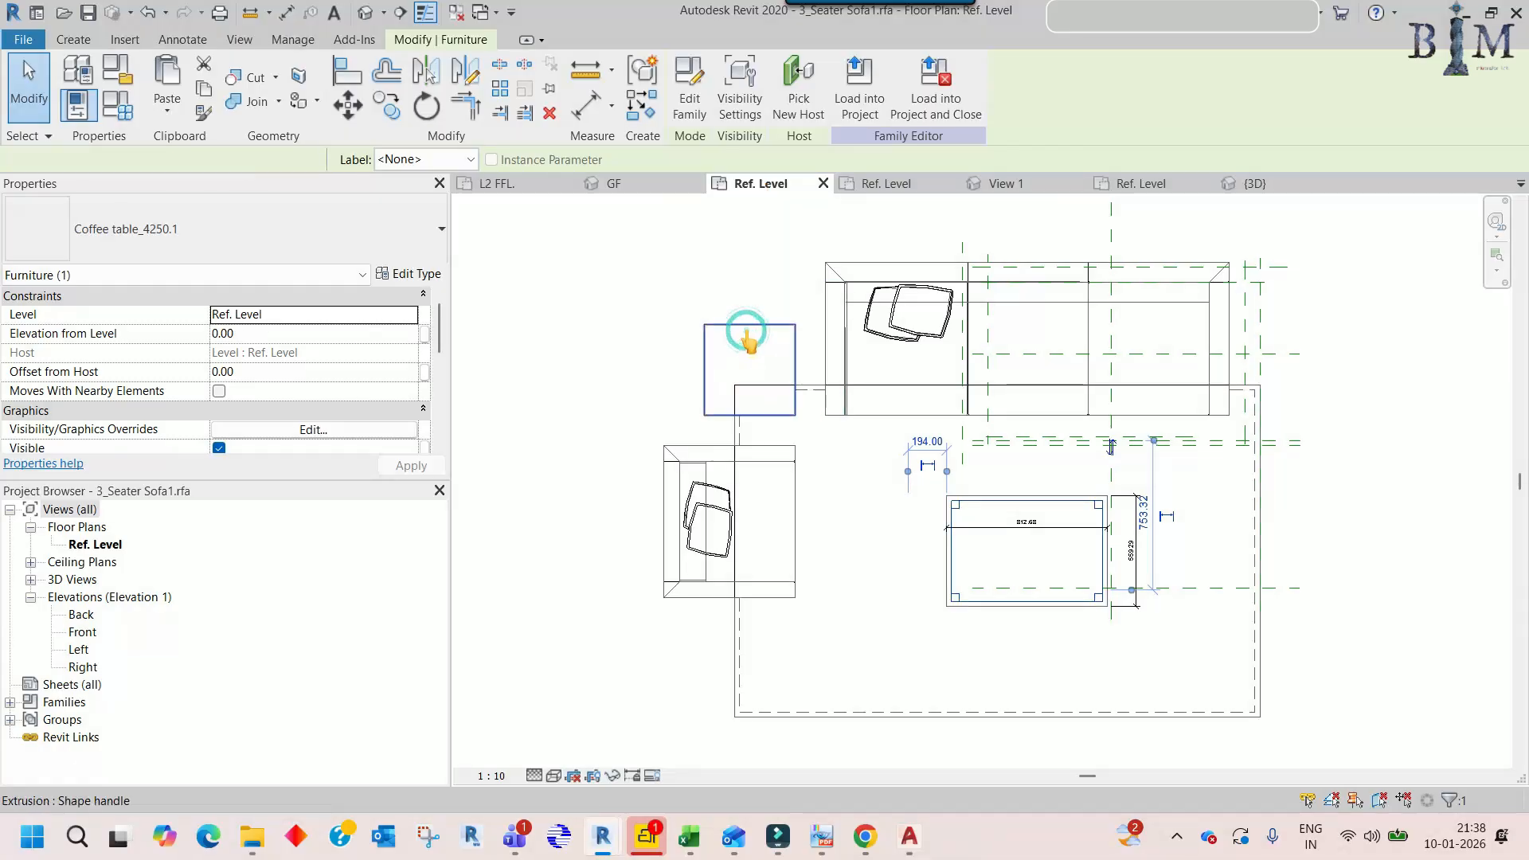
key("Escape")
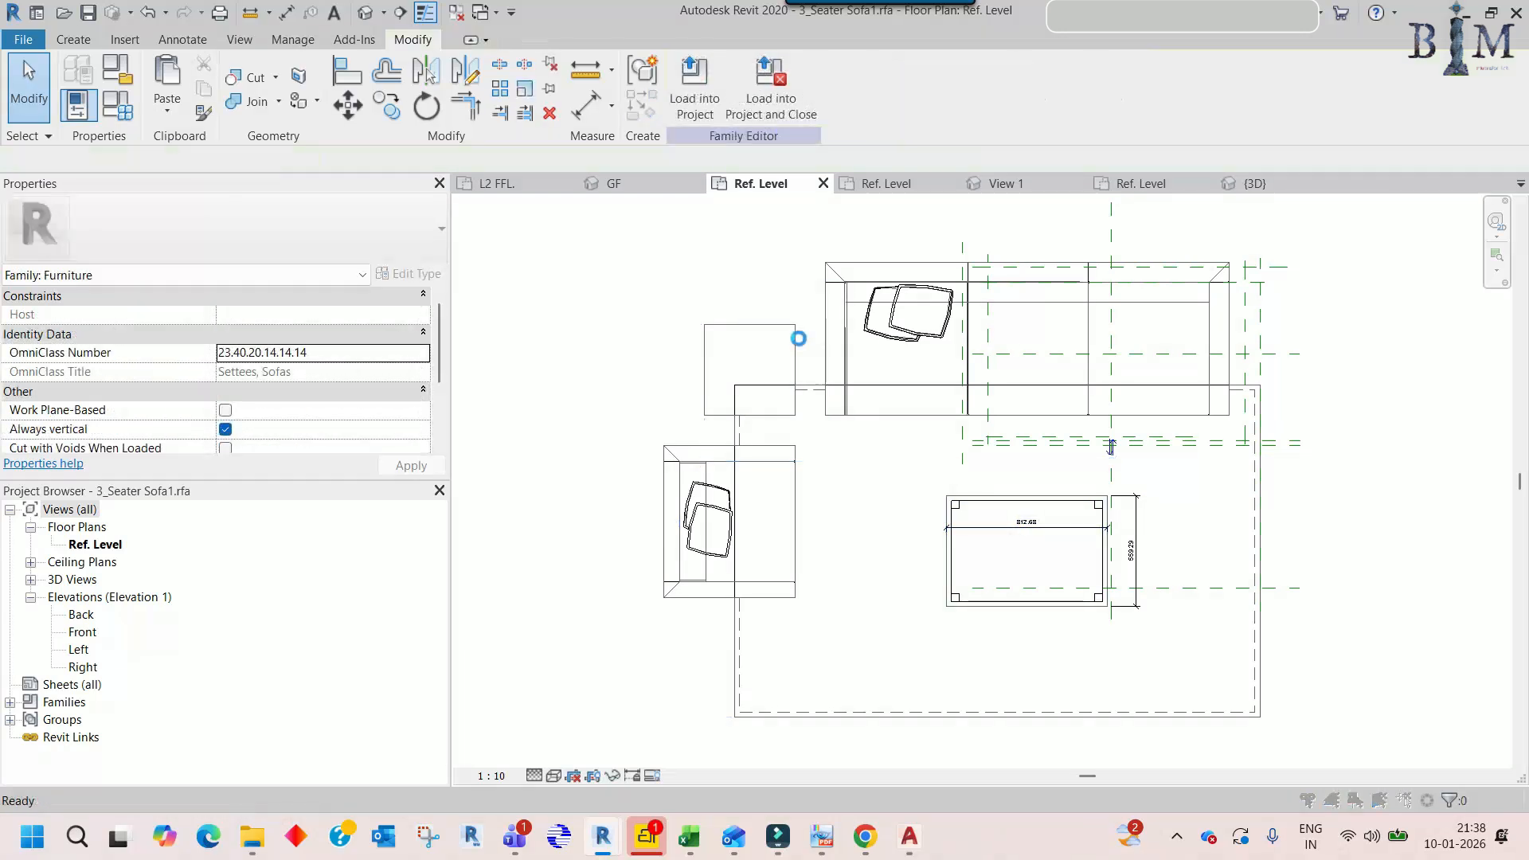
key("Escape")
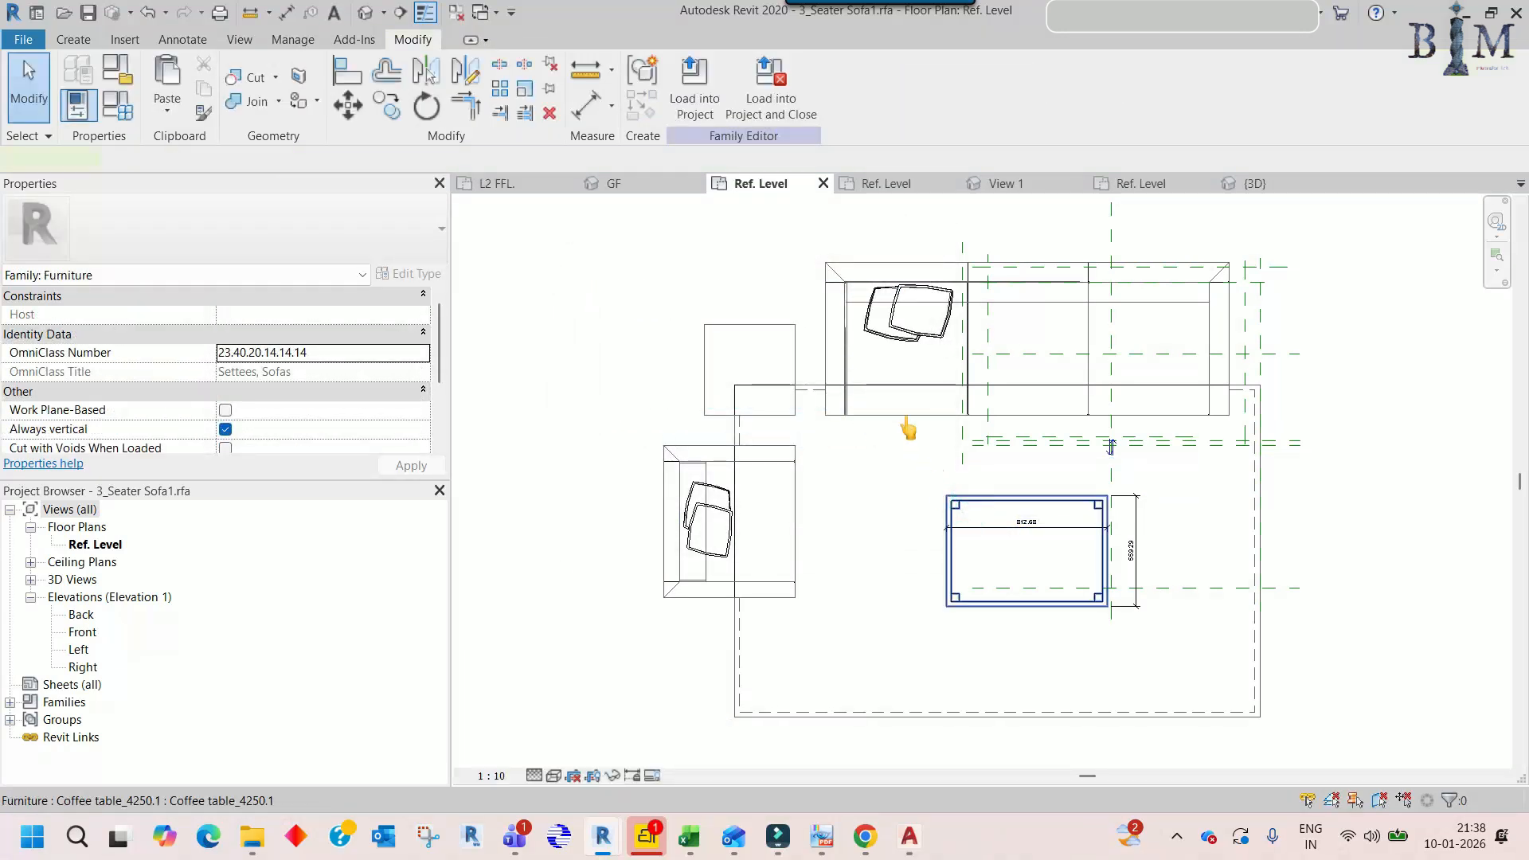
key("d")
key("e")
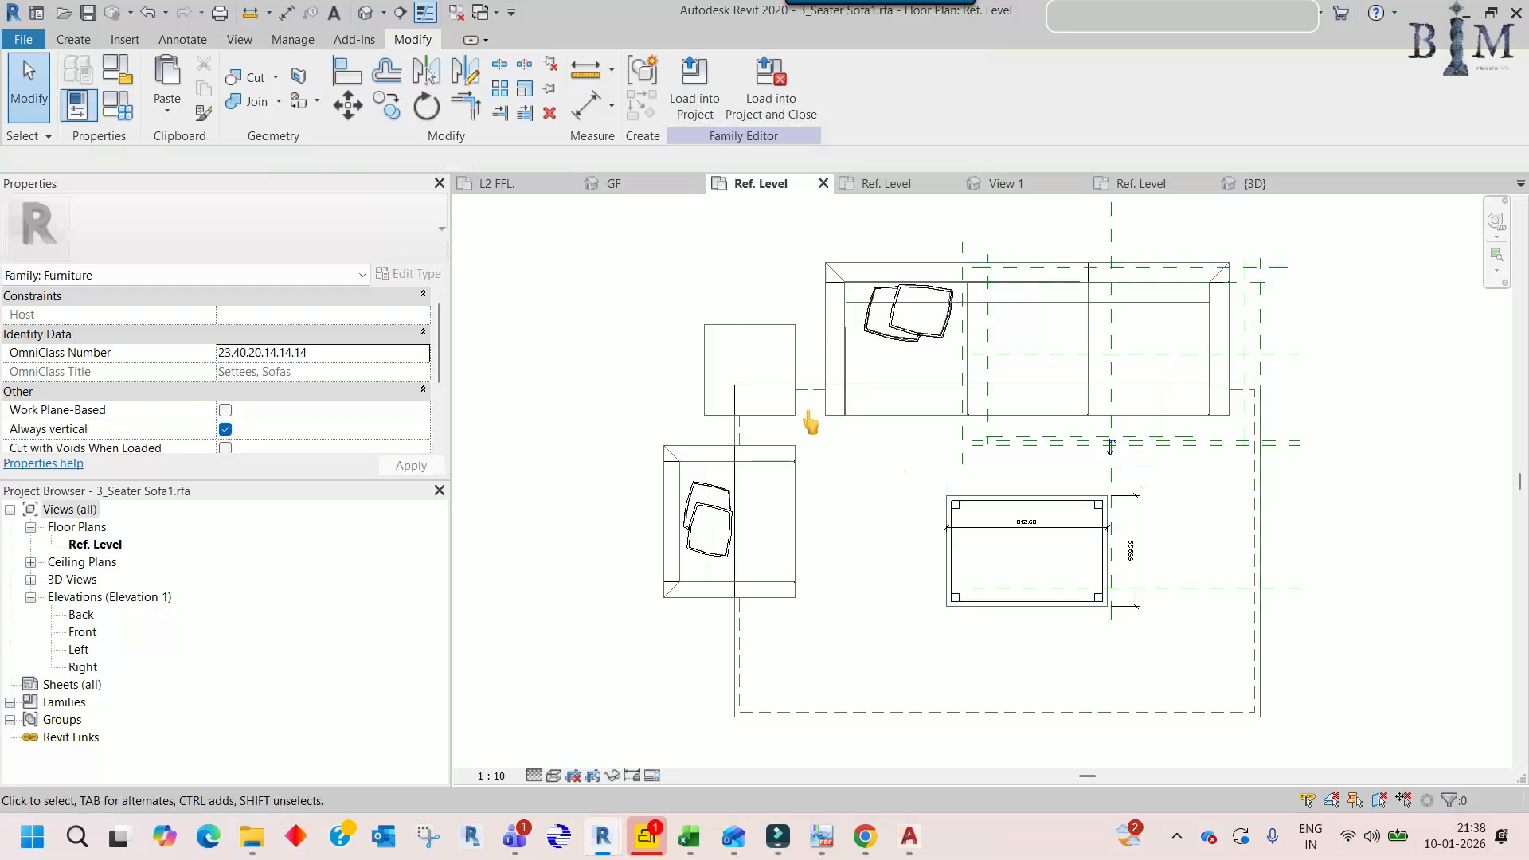
key("i")
left_click(748, 324)
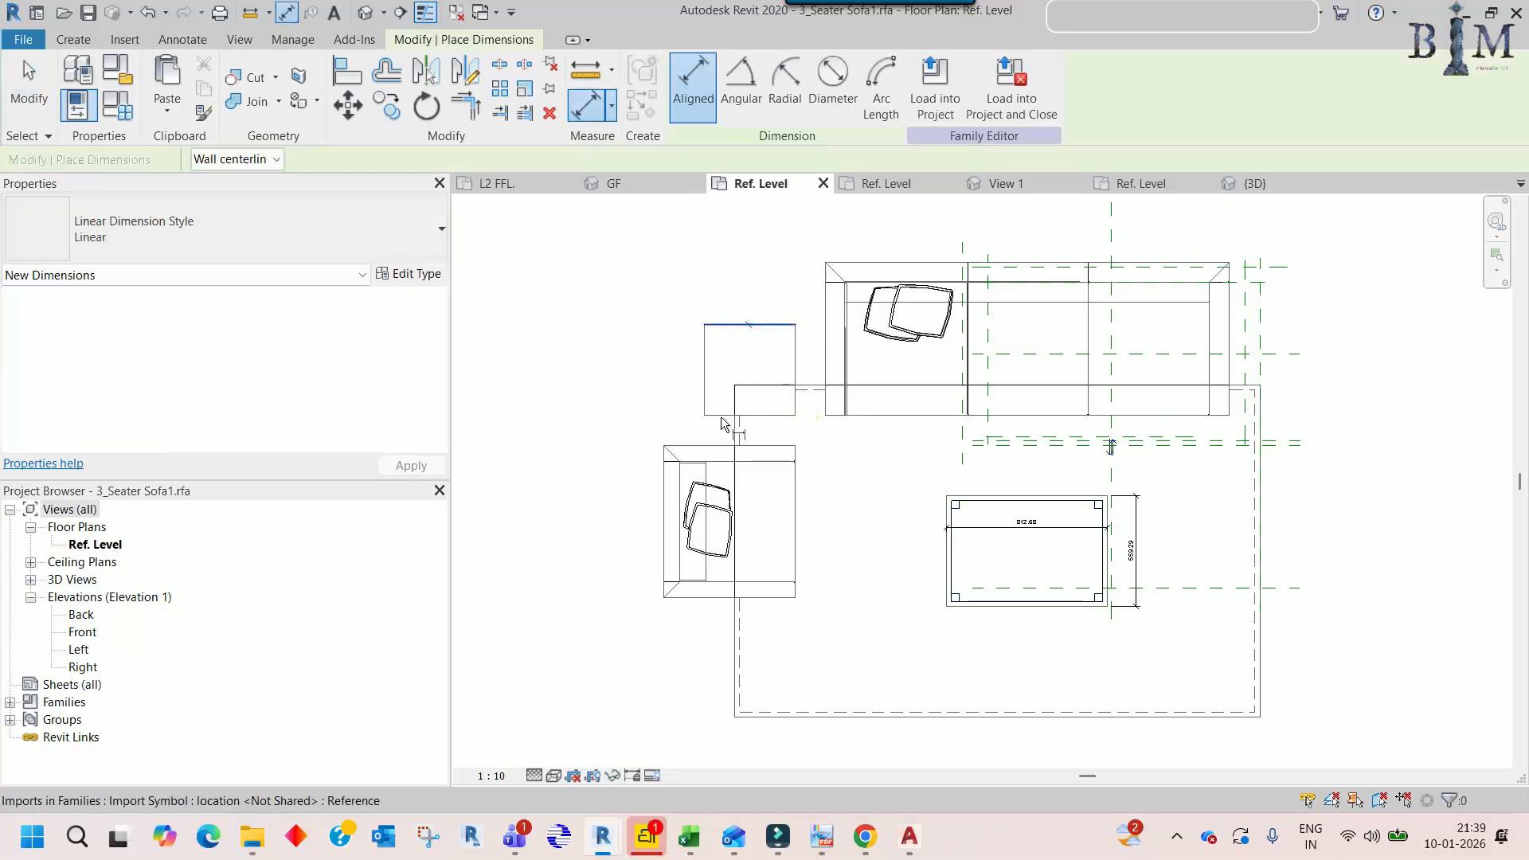
left_click(721, 415)
scroll(711, 364, "up", 1)
left_click(702, 342)
left_click(823, 324)
left_click(781, 293)
key("Escape")
scroll(627, 379, "up", 2)
left_click(643, 404)
key("Escape")
- In the Coffee table_4250.1 plan, draw a 460 mm guide line in from the tabletop's left edge with a vertical segment at its end
scroll(793, 383, "down", 3)
scroll(926, 526, "up", 2)
left_click(911, 454)
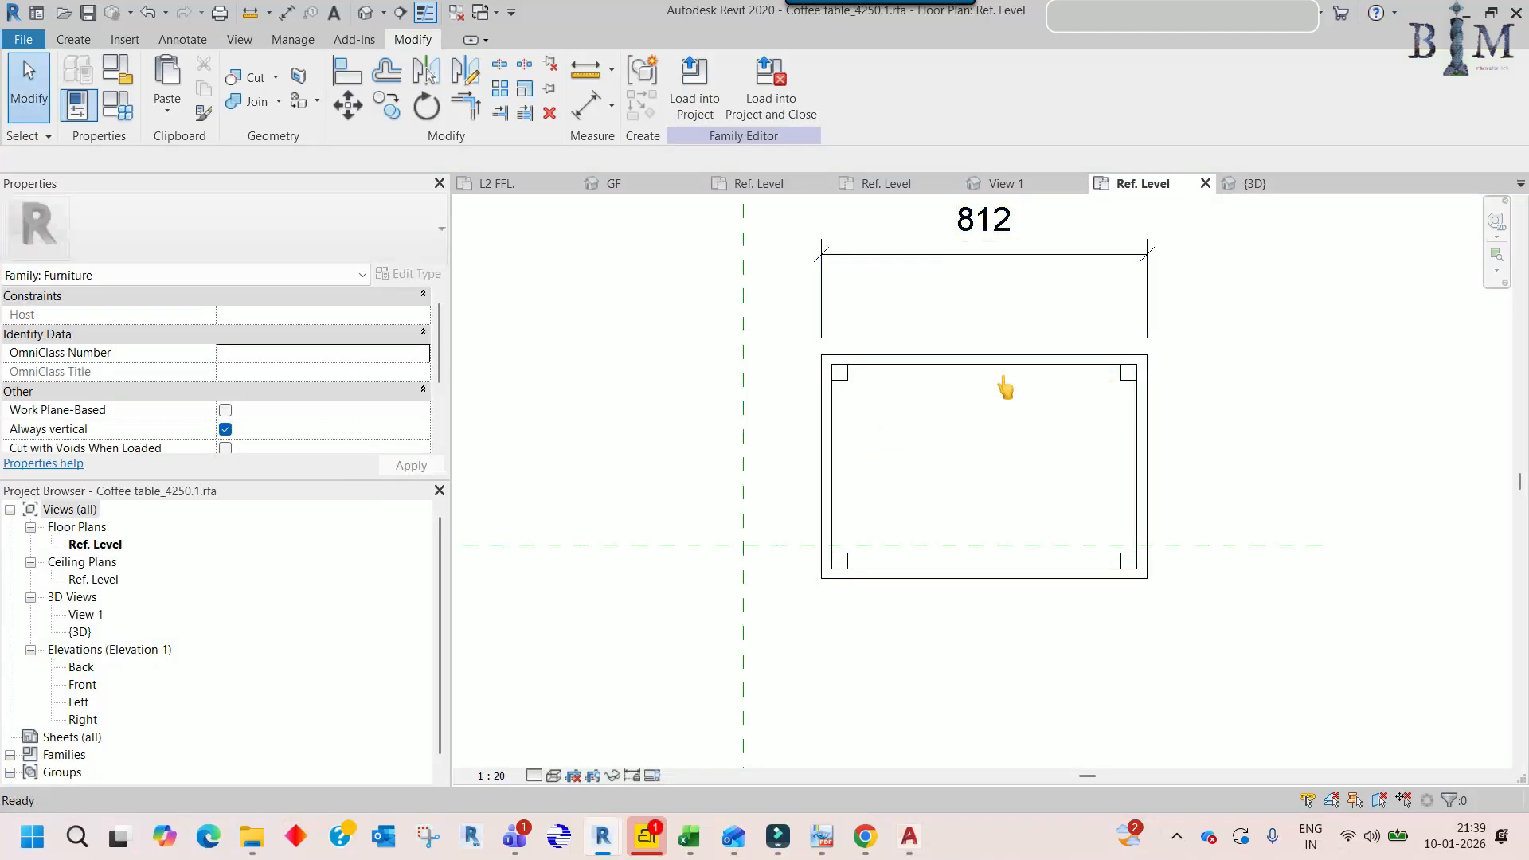
key("l")
key("i")
left_click(821, 412)
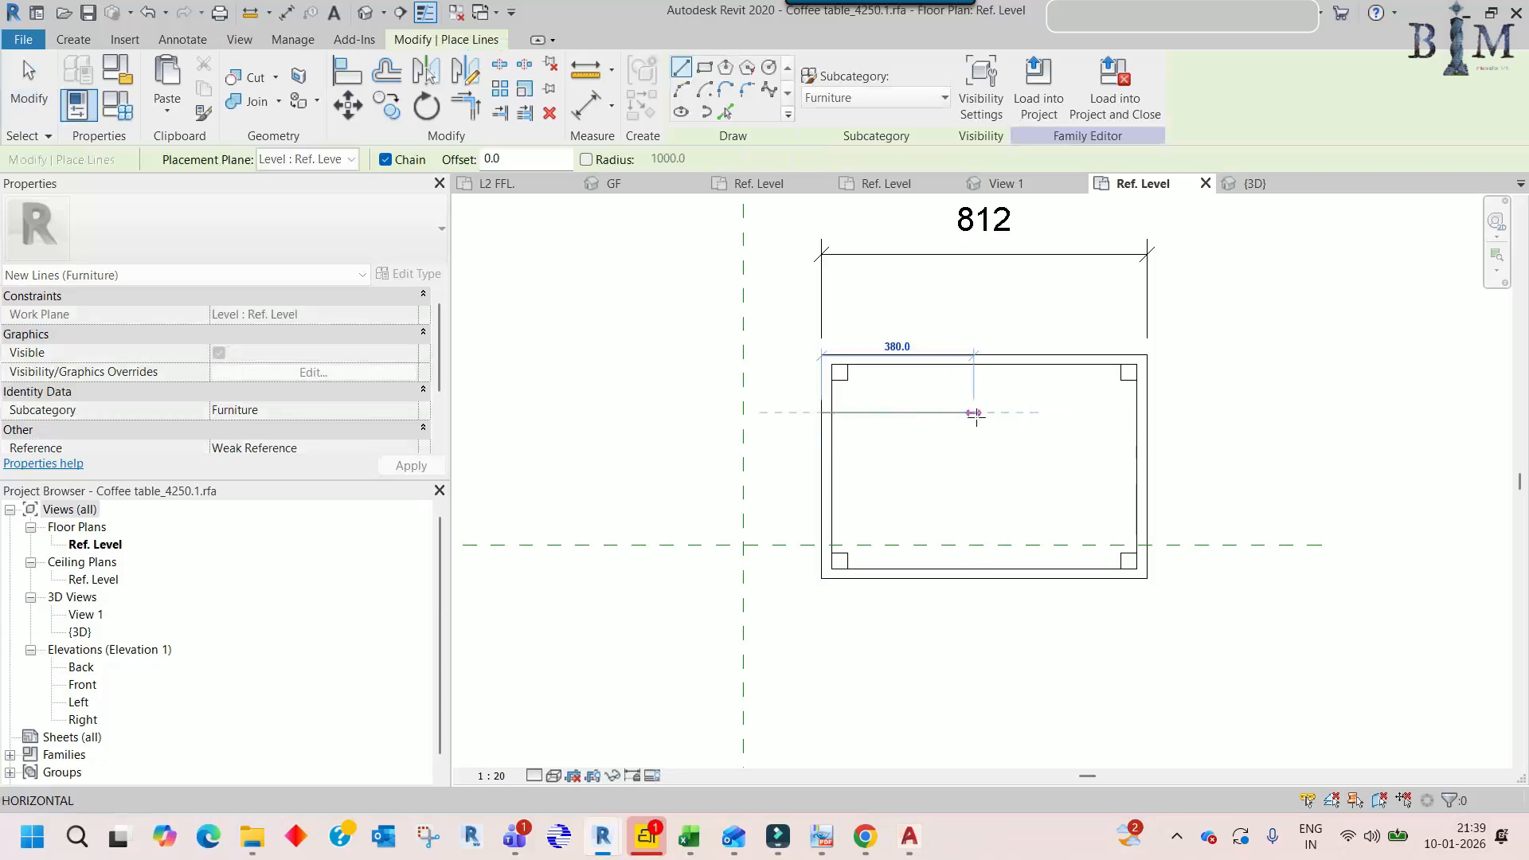
type("460")
key("Return")
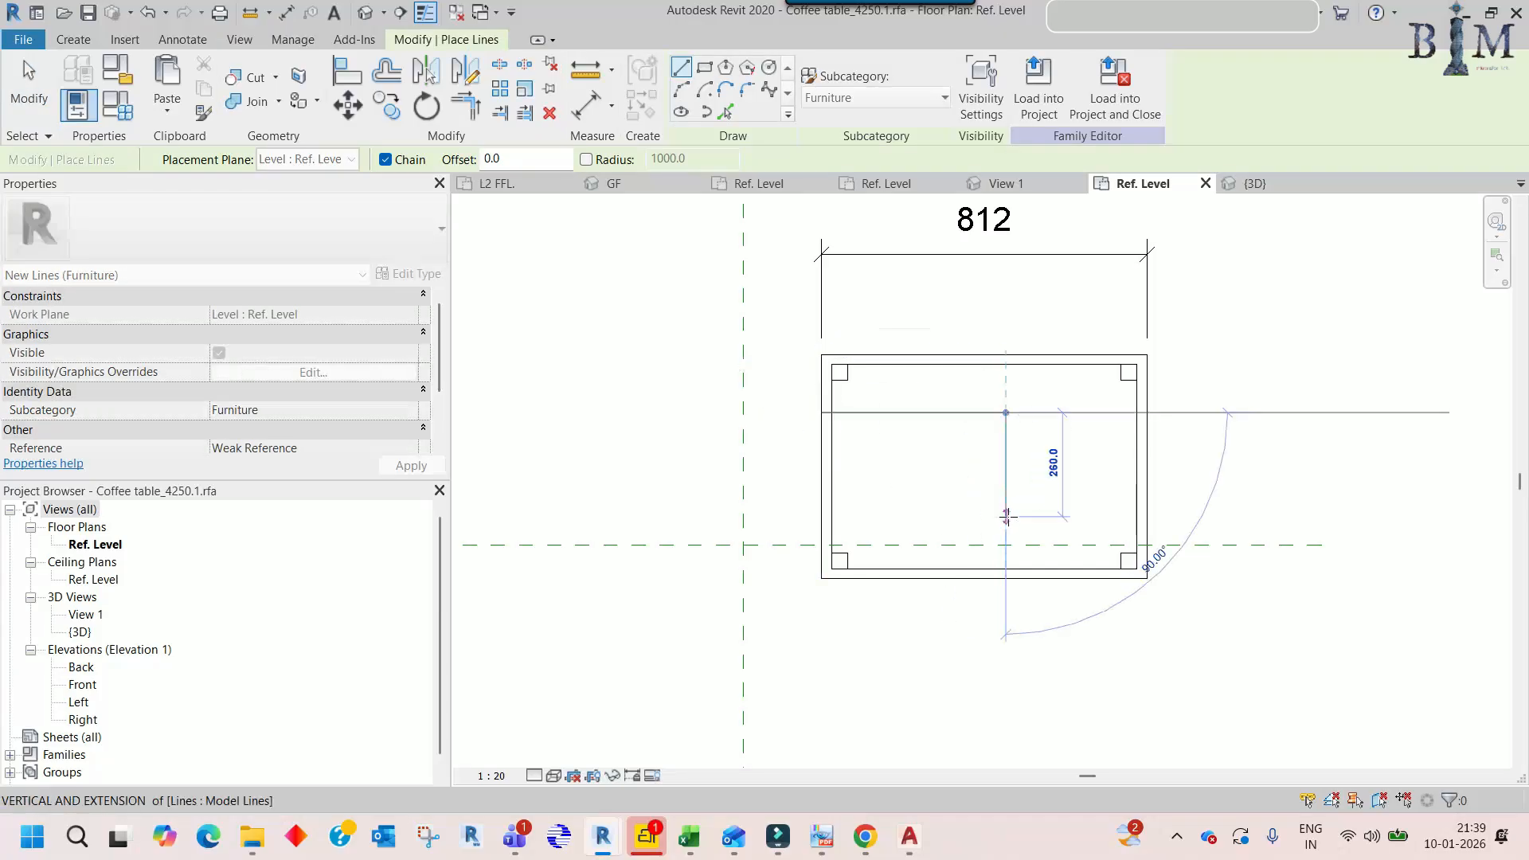
left_click(1006, 516)
key("Escape")
key("Escape")
- Align the tabletop's right edge to the vertical guide segment
key("a")
key("l")
left_click(1006, 456)
left_click(1146, 451)
key("Escape")
key("Escape")
key("Escape")
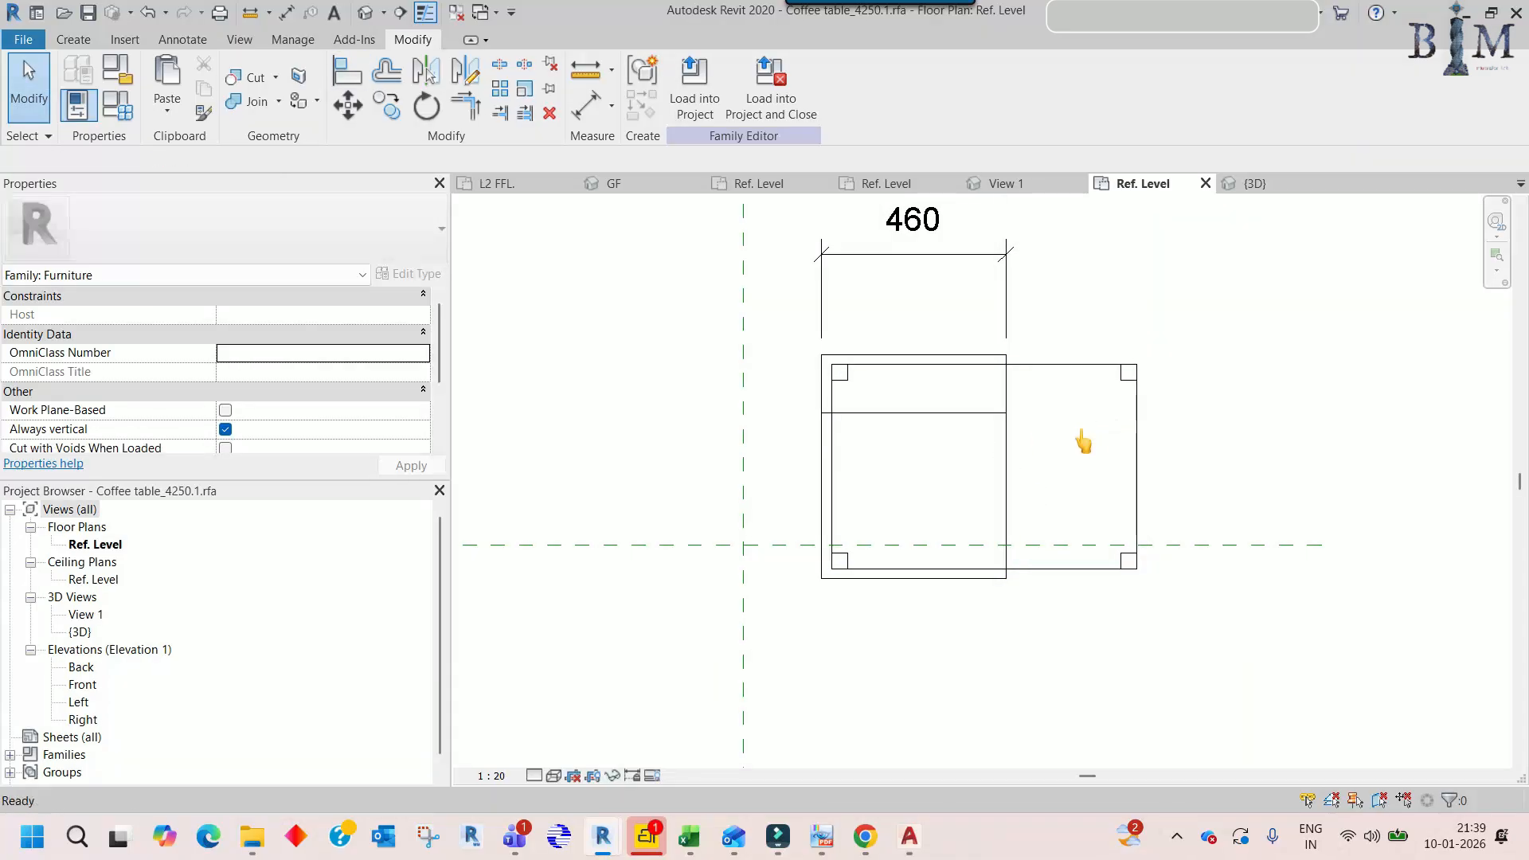
- Draw a 25 mm guide line in from the tabletop's right edge with a vertical segment at its end
key("l")
key("i")
left_click(1004, 444)
type("25")
key("Return")
left_click(995, 516)
key("Escape")
key("Escape")
- Align the inner panel's right edge to the inset vertical segment and delete the guide lines there
key("a")
key("l")
left_click(996, 478)
left_click(1131, 474)
key("Escape")
key("Escape")
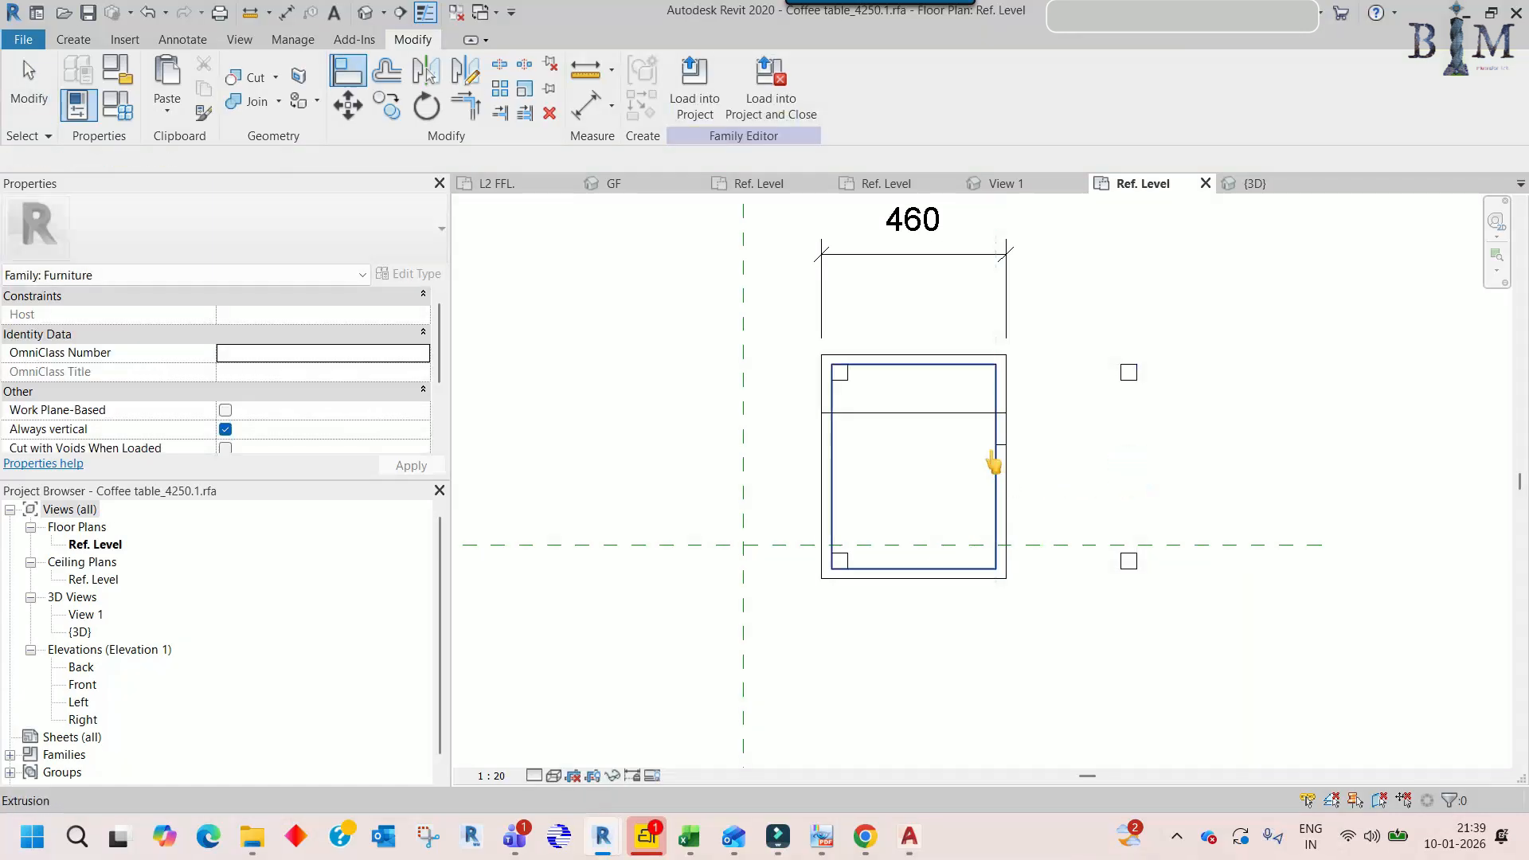
left_click_drag(971, 430, 1075, 516)
key("Delete")
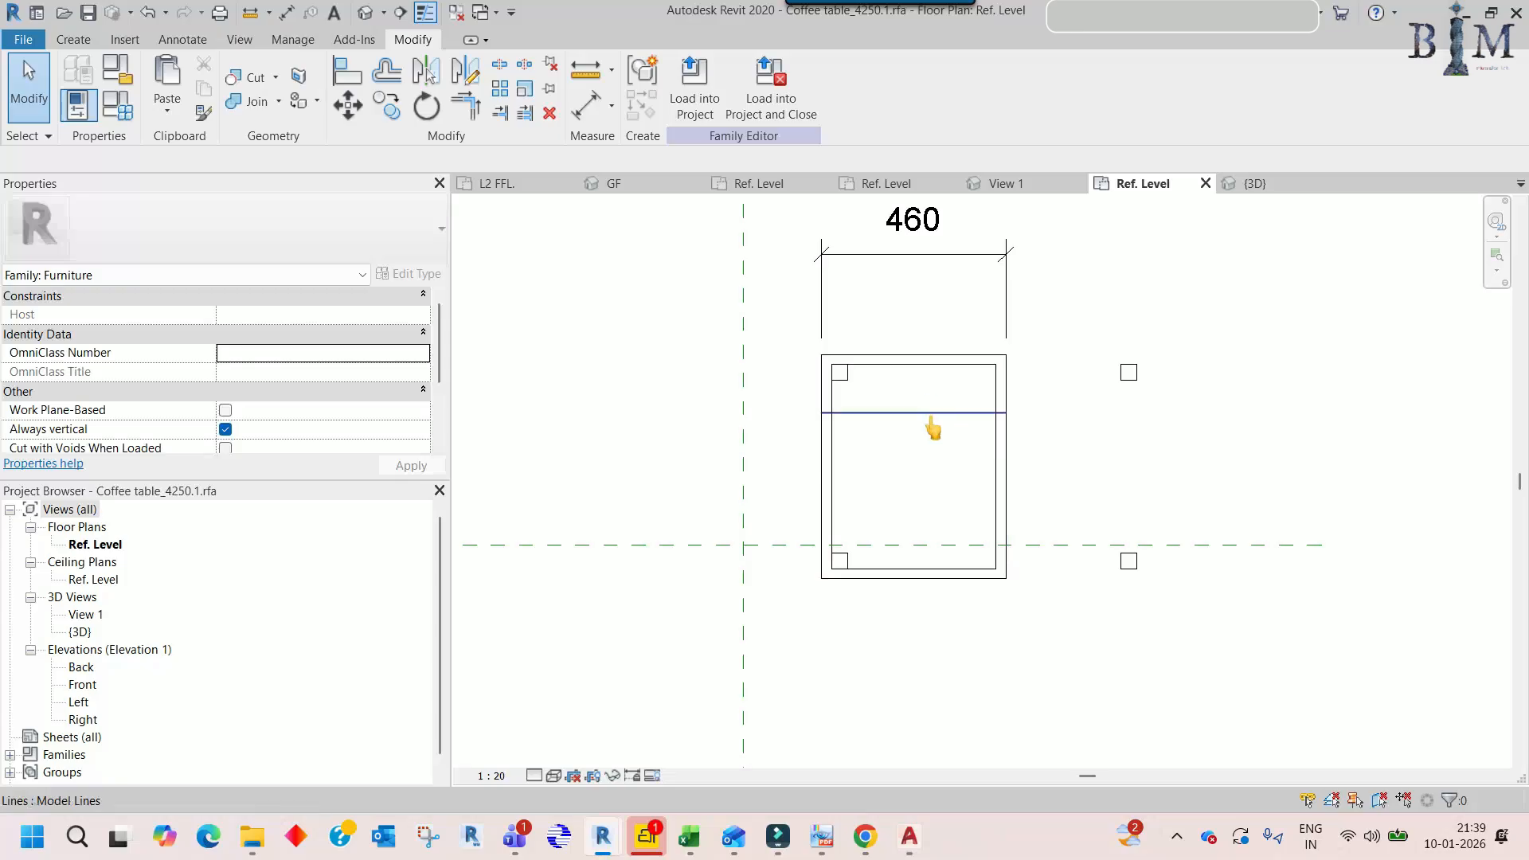
- Align the tabletop's lower edge to a guide drawn down from its upper edge to make the top square, and delete the guide
key("l")
key("i")
left_click(914, 354)
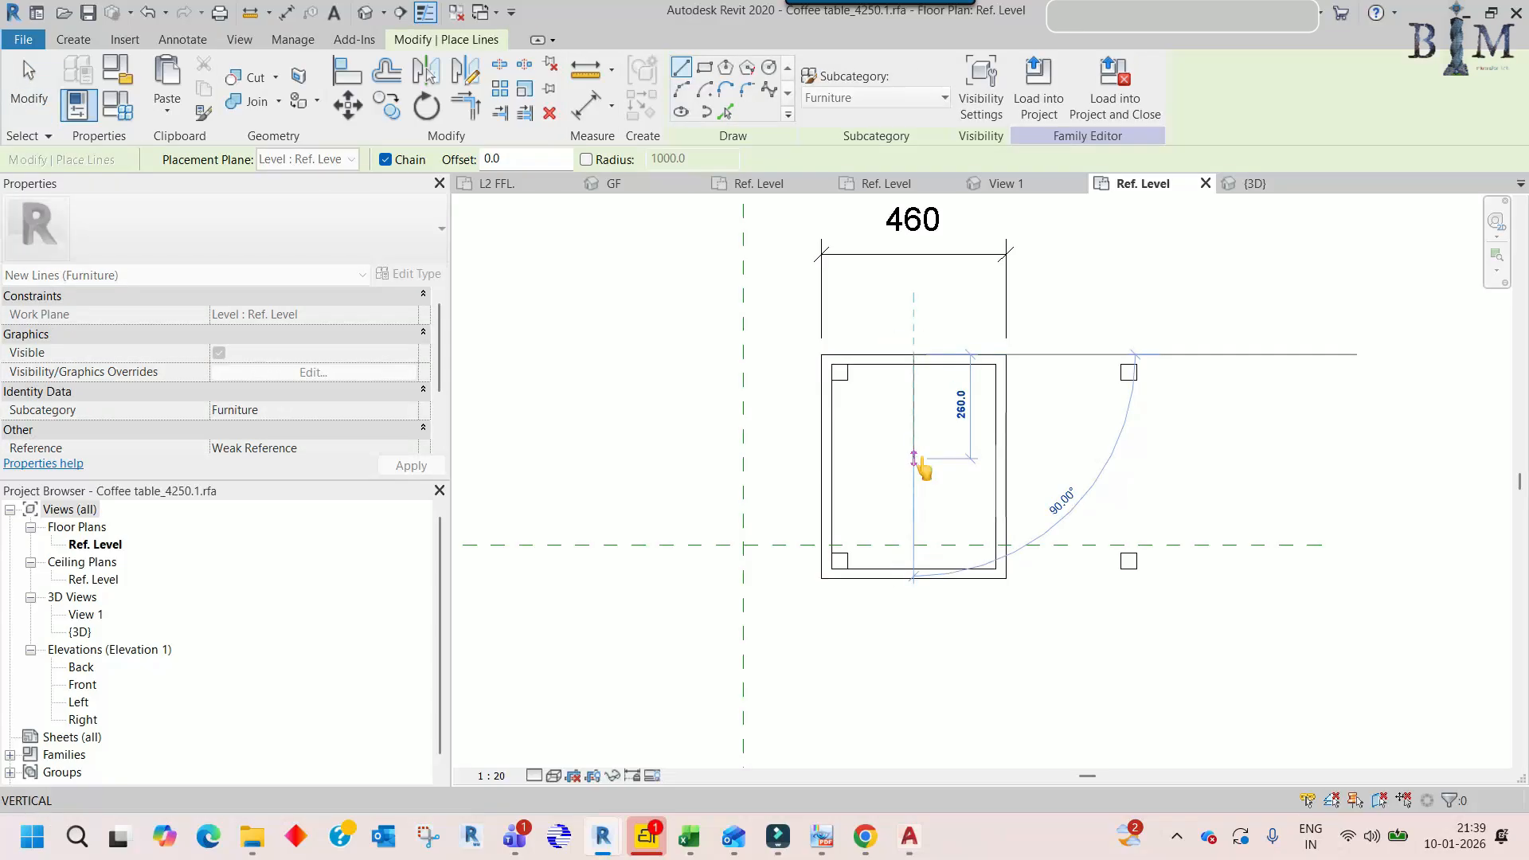
key("Return")
left_click(961, 540)
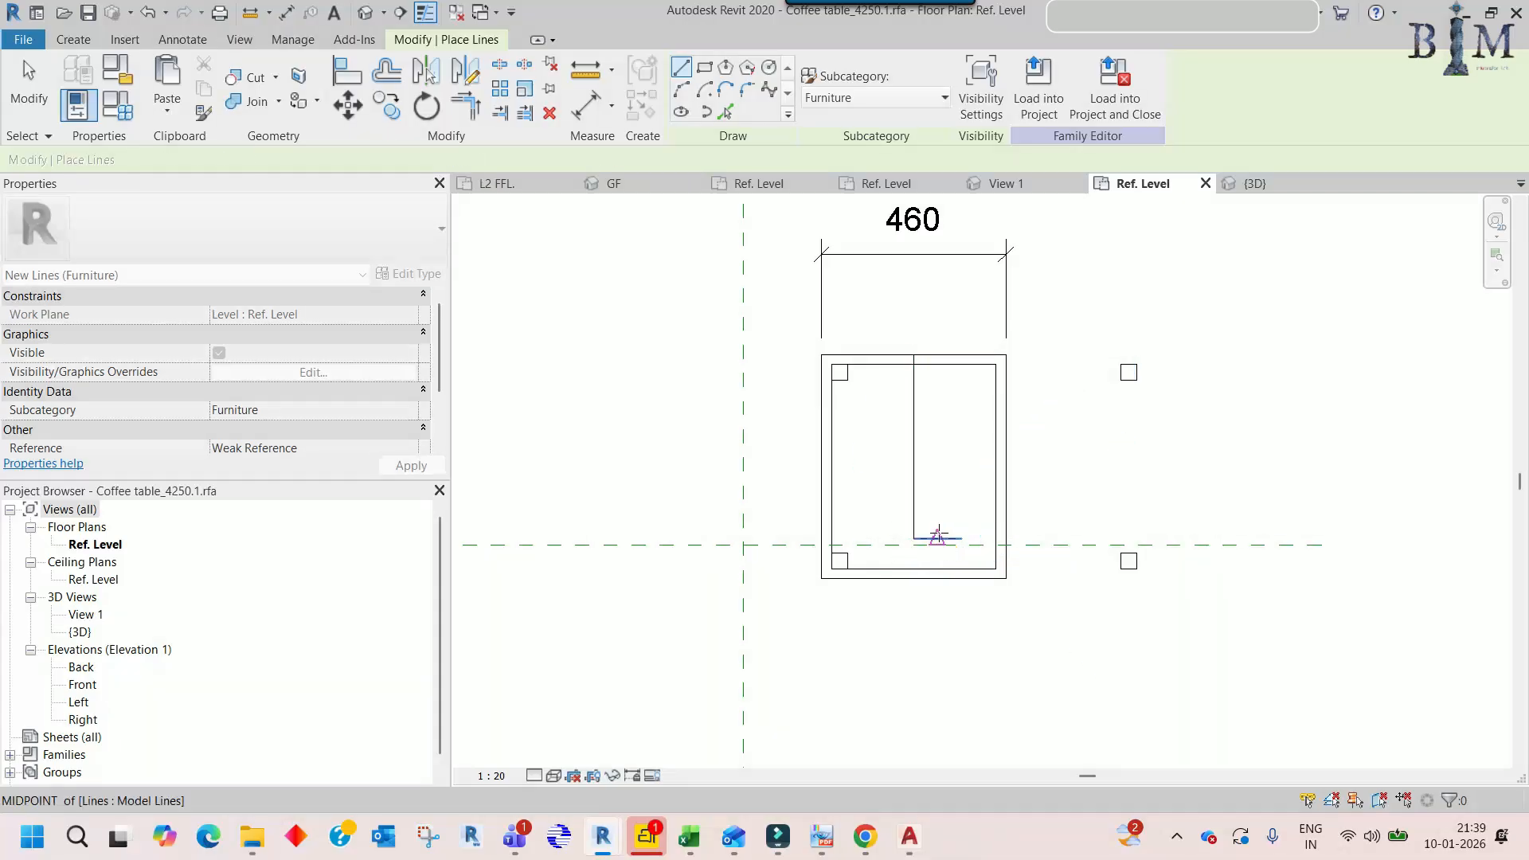
key("Escape")
key("Escape")
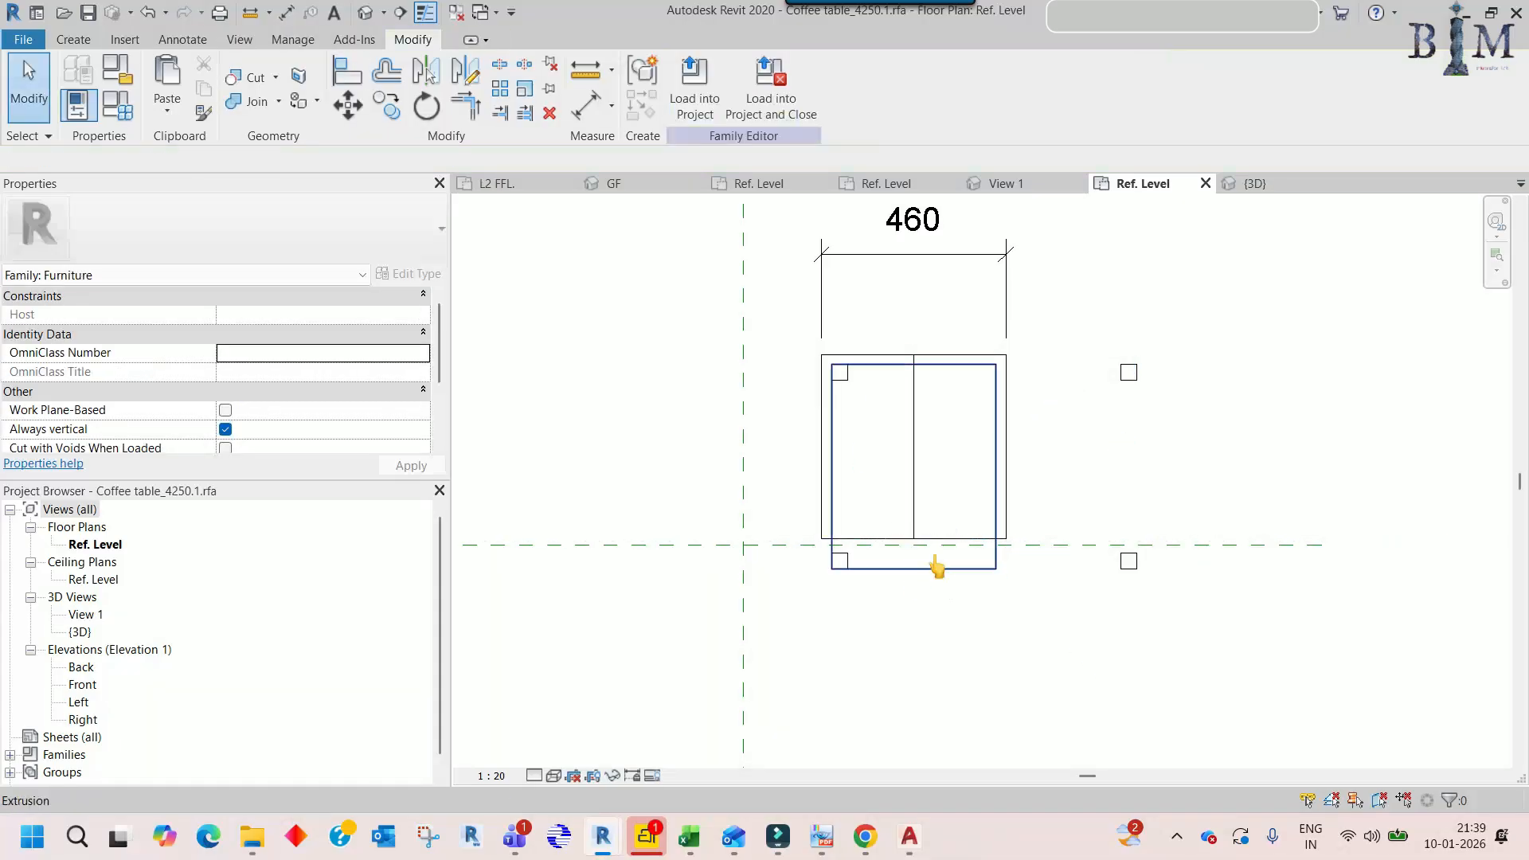
left_click(917, 507)
key("Delete")
- Draw a short guide line up from the tabletop's lower edge, matching the side insets, with a horizontal segment at its end
key("l")
key("i")
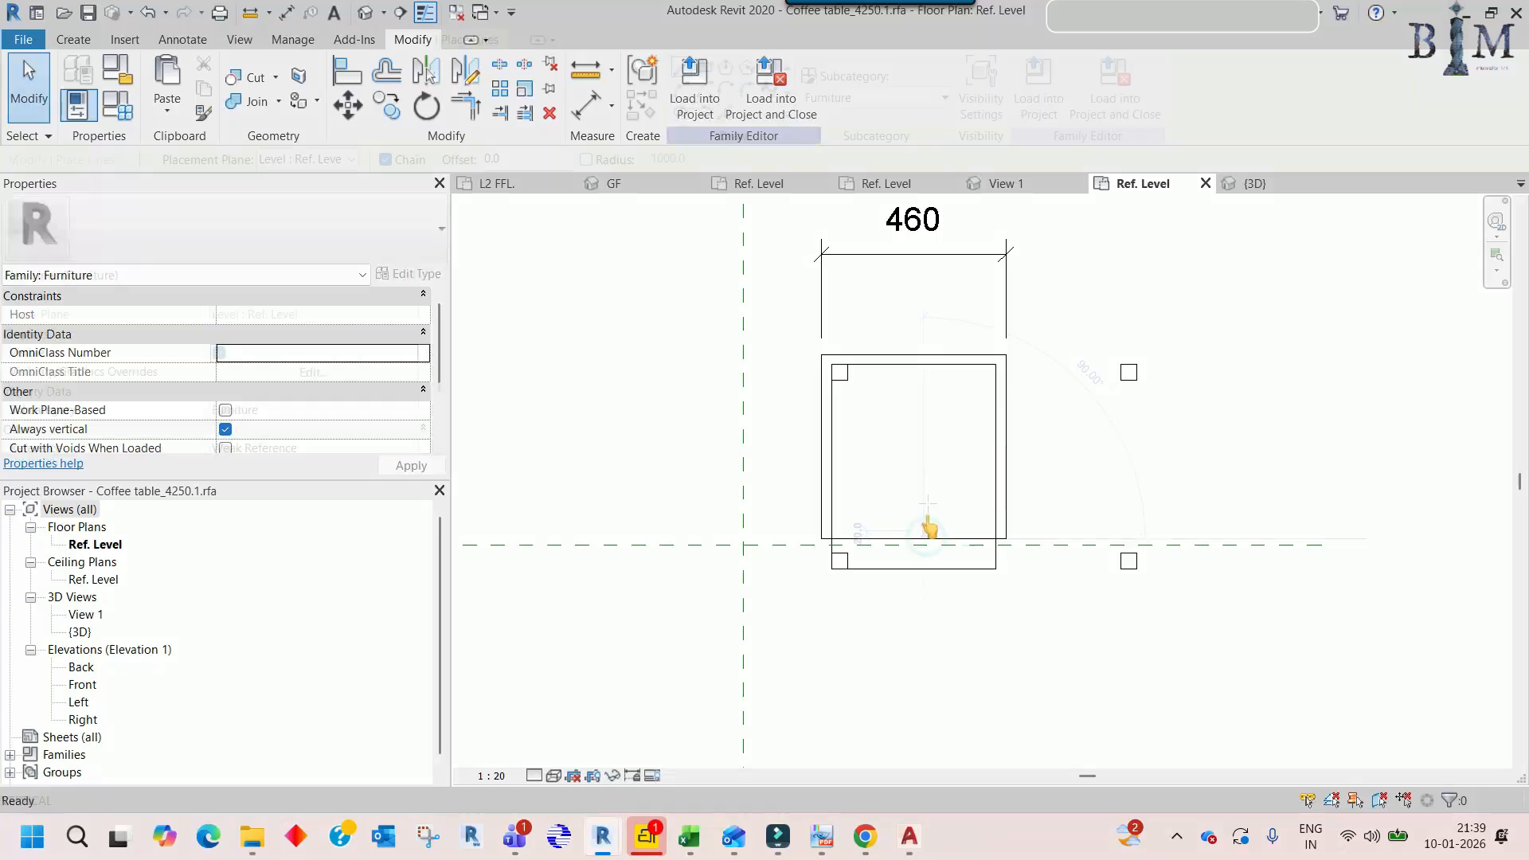
left_click(924, 539)
key("Return")
left_click(979, 528)
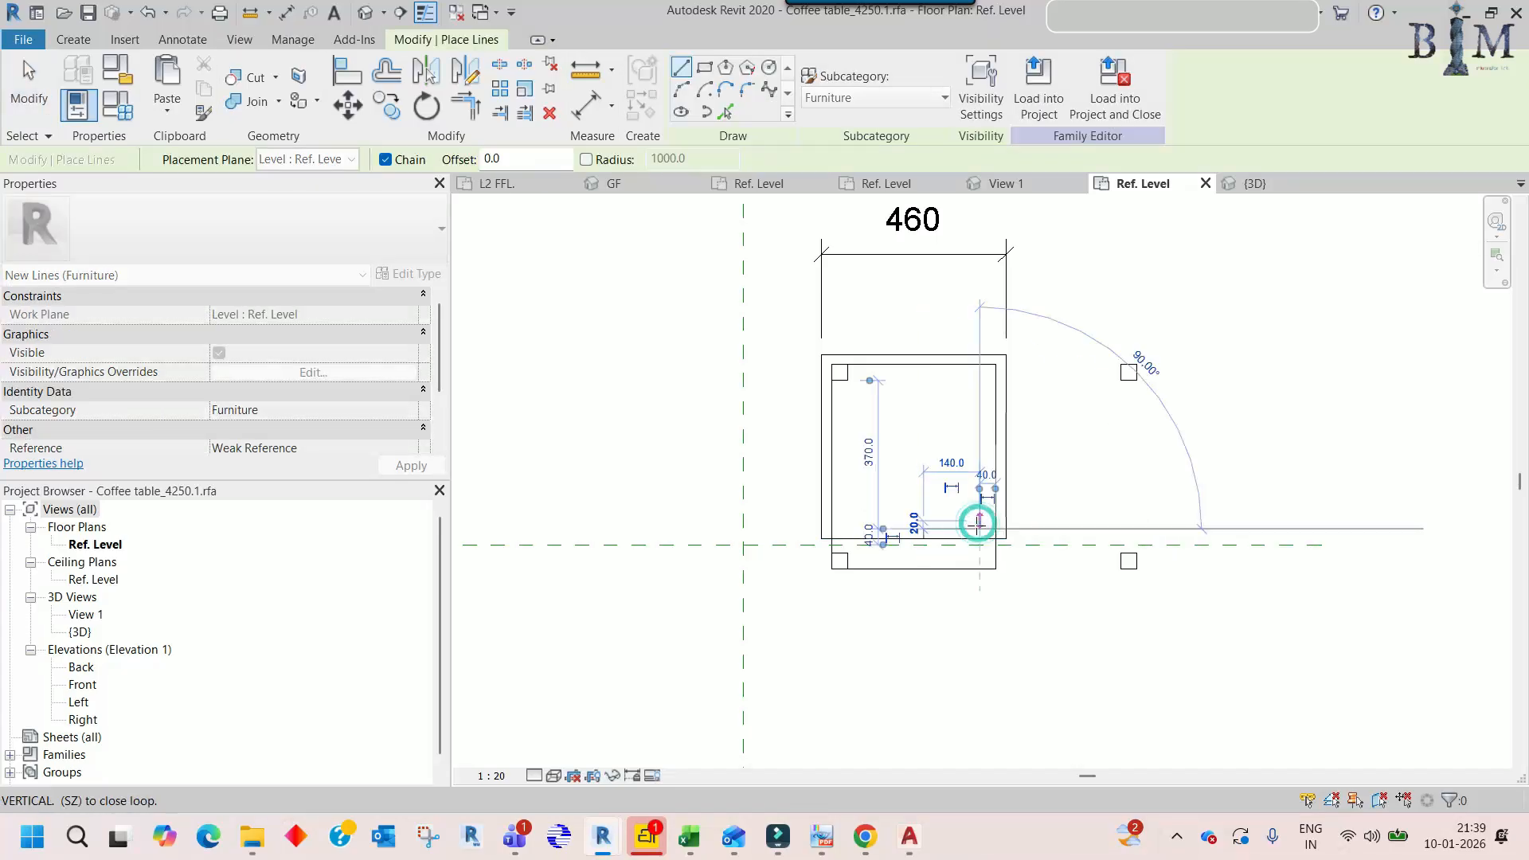
key("Escape")
key("Escape")
- Align the inner panel's lower edge to the horizontal guide segment and delete the guide lines there
key("a")
key("l")
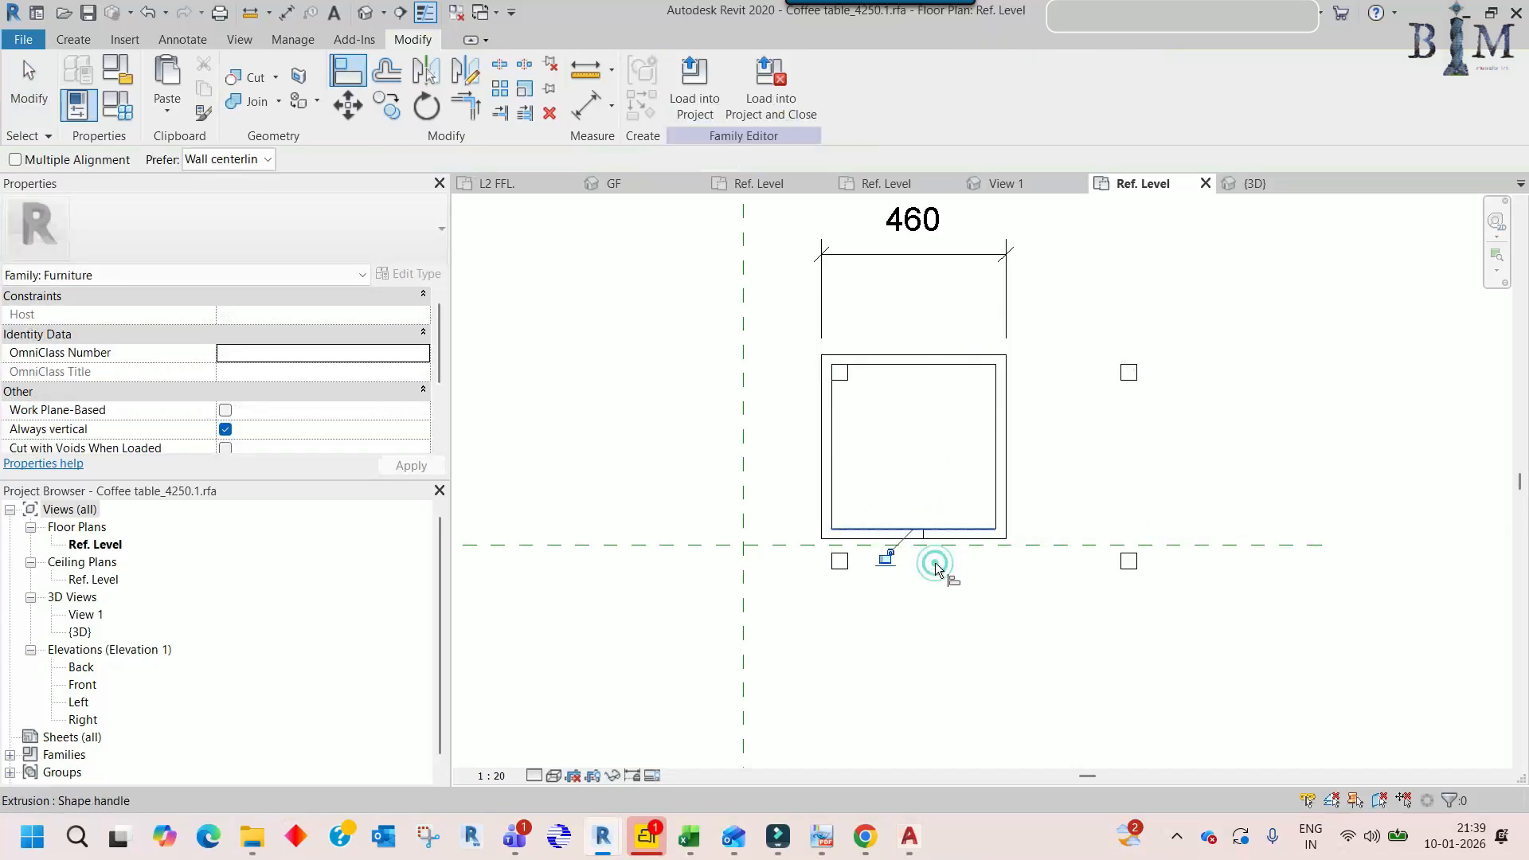
key("Escape")
left_click_drag(895, 483, 972, 591)
key("Delete")
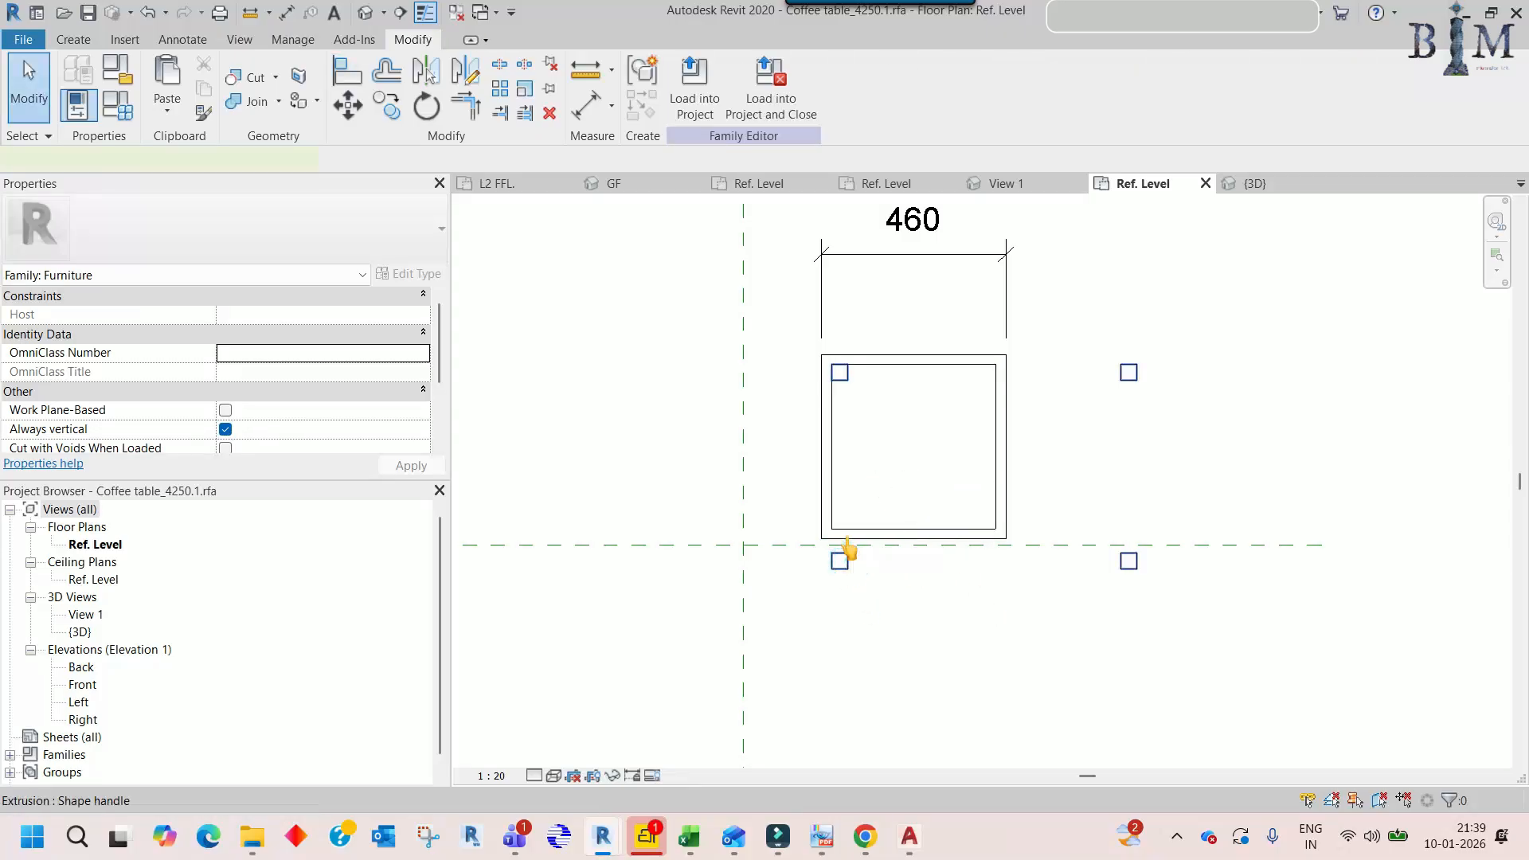
- Edit the leg extrusion's sketch and move the lower-left leg square onto the inner panel's lower-left corner
double_click(844, 553)
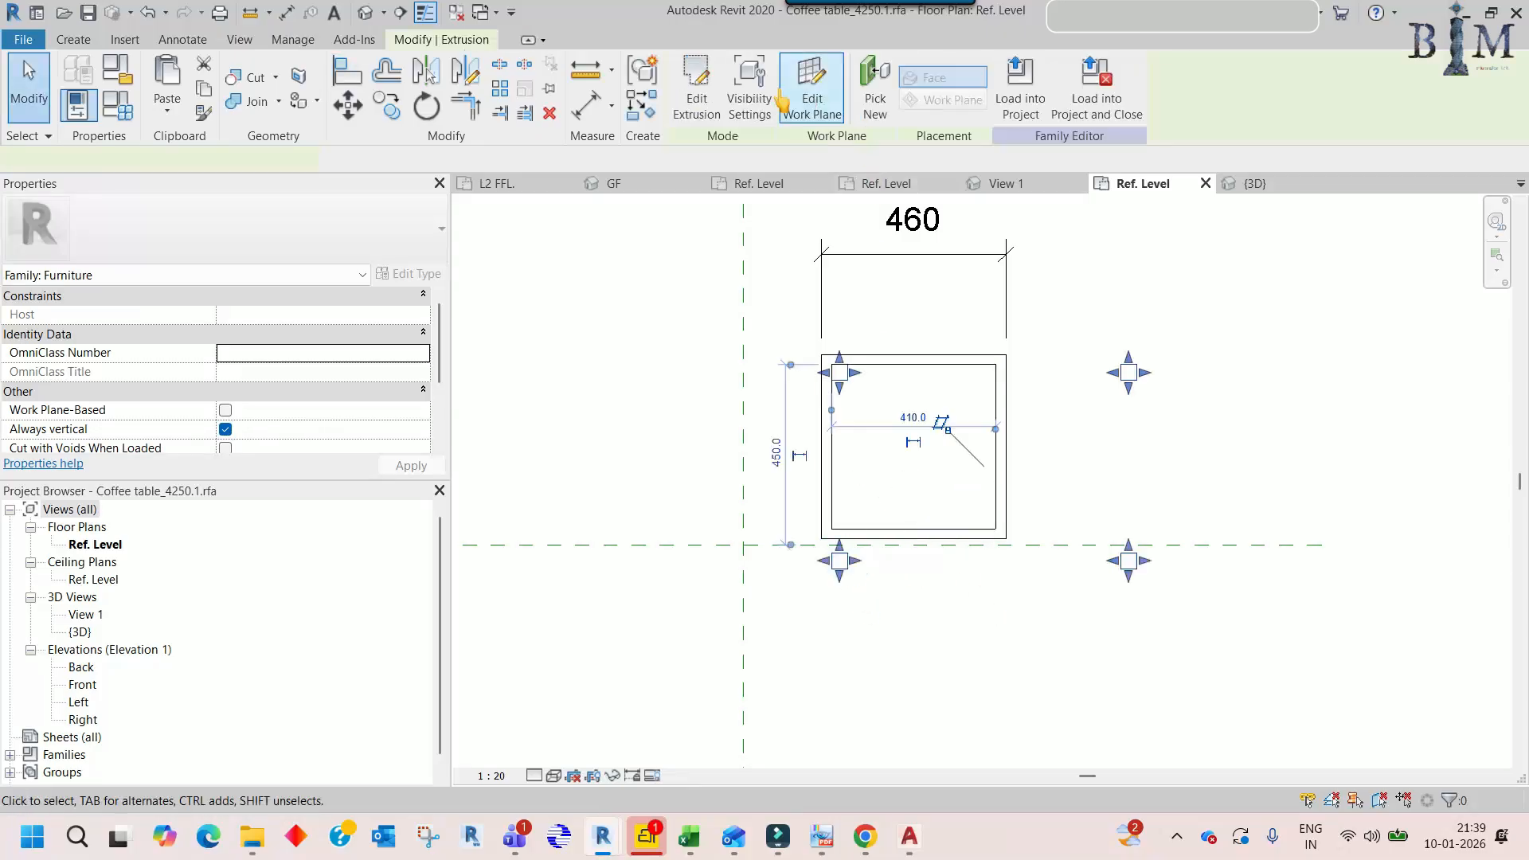
key("m")
key("v")
scroll(834, 583, "up", 2)
left_click(829, 558)
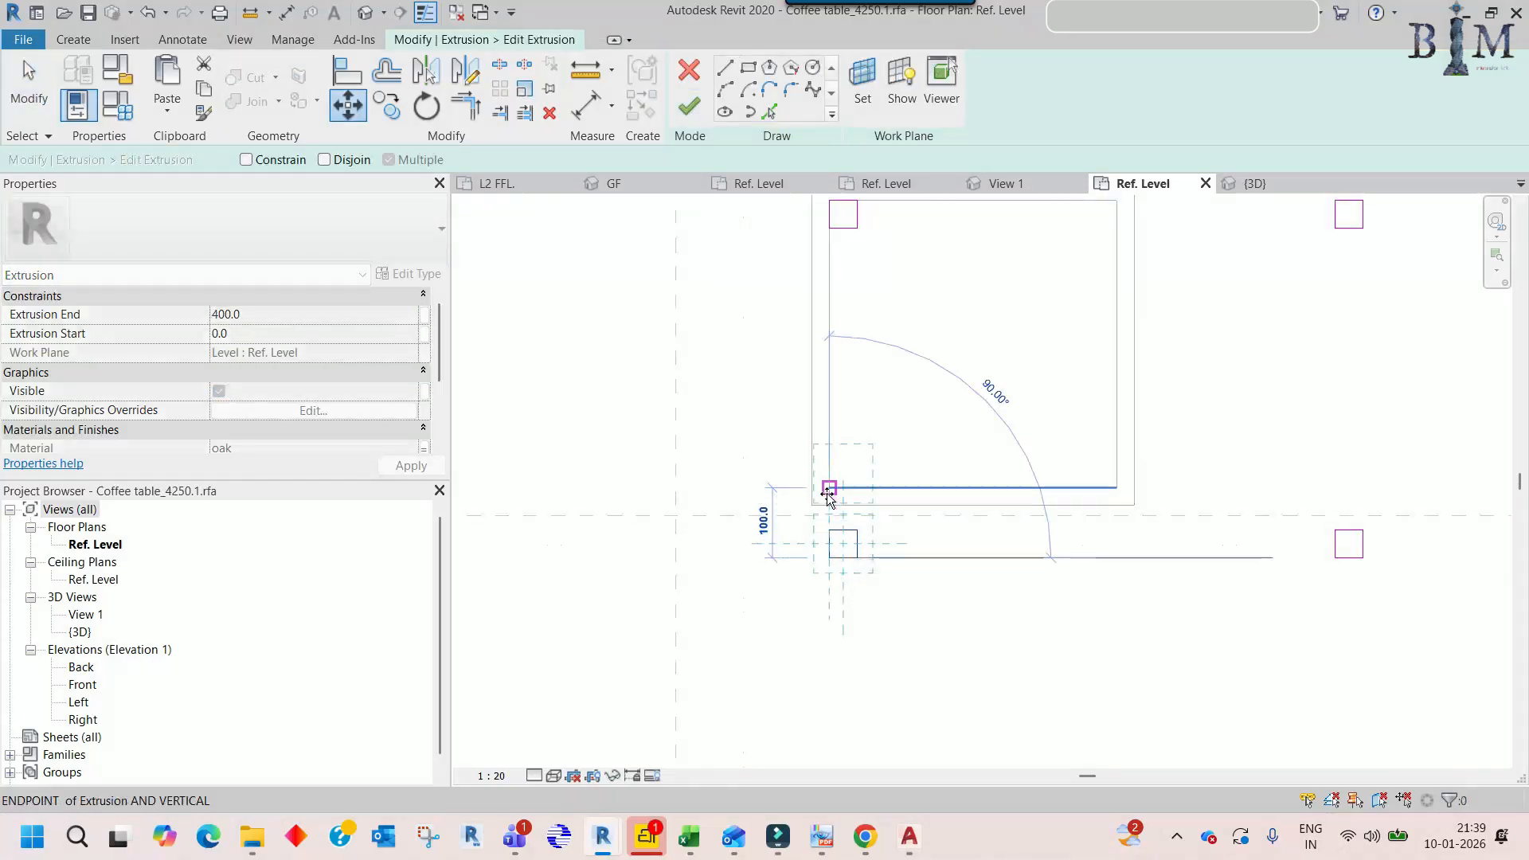
left_click(833, 484)
- Move the lower-right leg square onto the inner panel's lower-right corner
left_click_drag(1291, 468, 1384, 622)
key("v")
left_click(1363, 557)
left_click(1116, 488)
- Move the upper-right leg square onto the inner panel's upper-right corner and finish the leg extrusion's sketch
middle_click_drag(1140, 469, 1038, 646)
left_click_drag(1184, 325, 1292, 479)
key("m")
key("v")
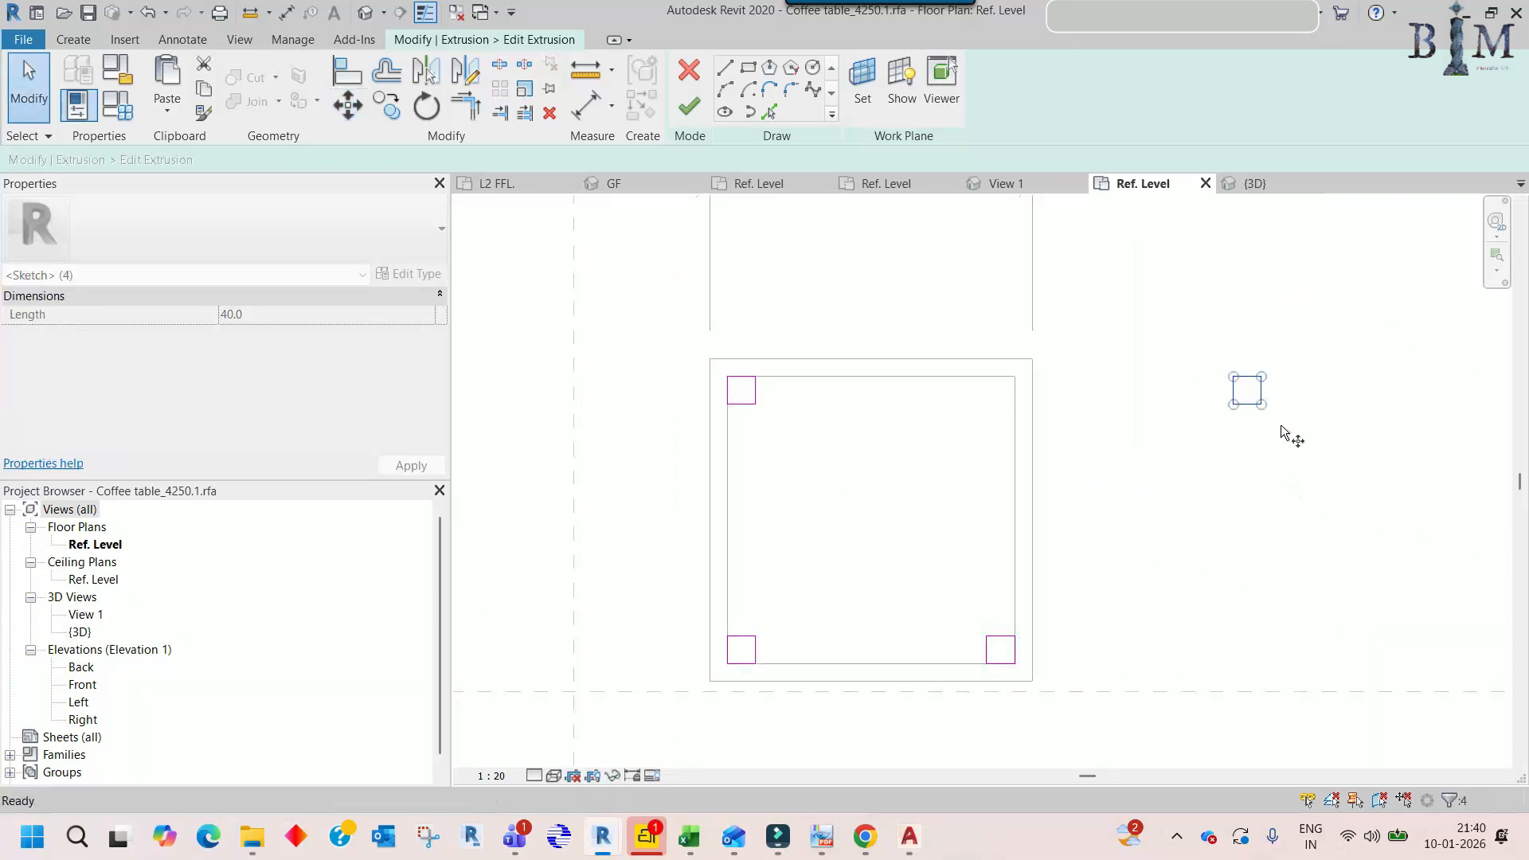
left_click(1260, 376)
left_click(1031, 380)
scroll(1019, 422, "down", 4)
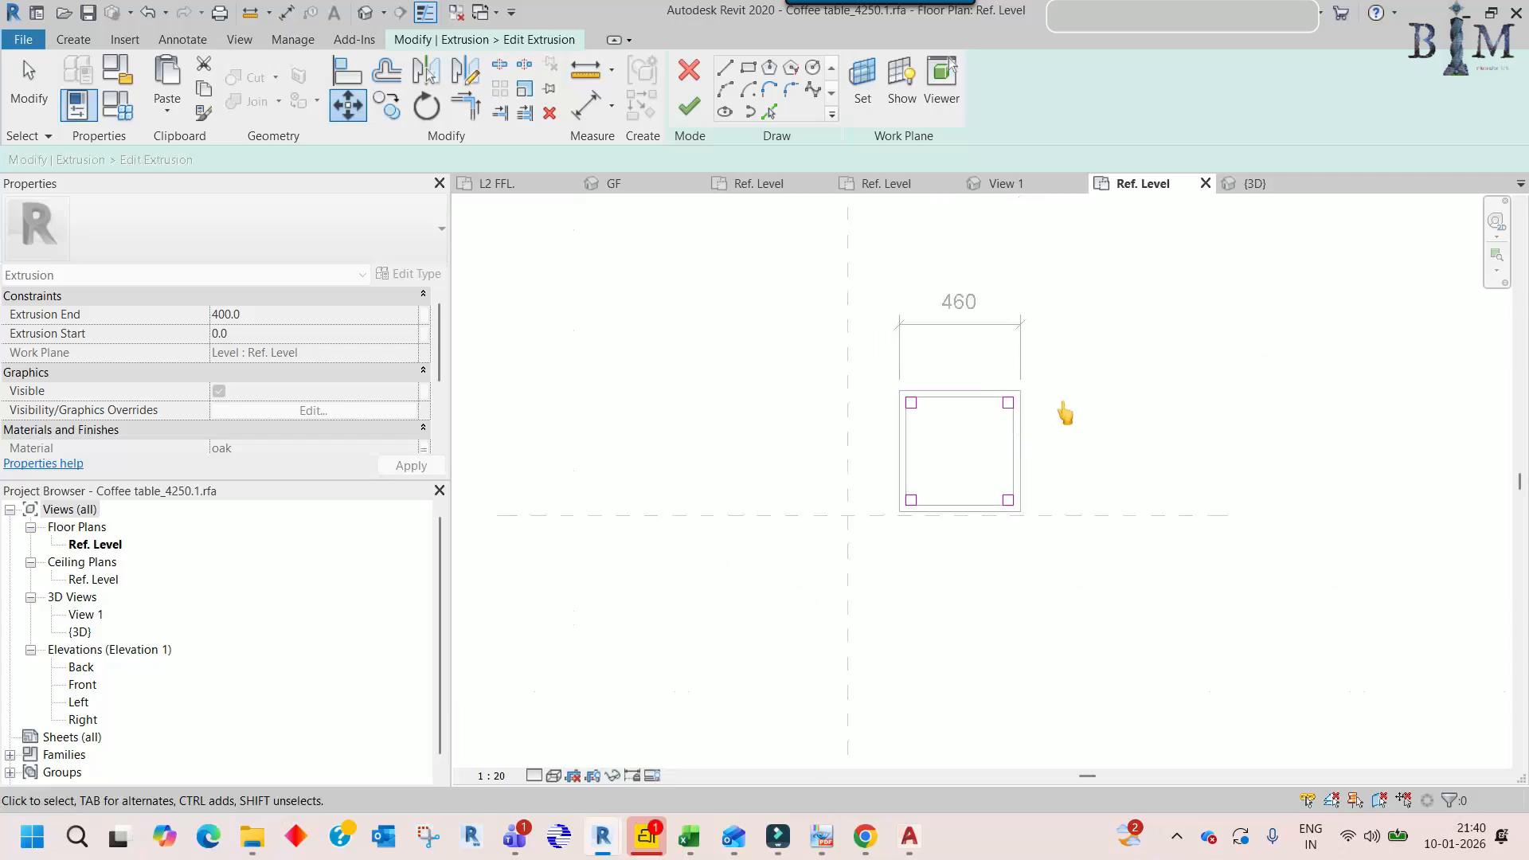
left_click(689, 111)
left_click(914, 427)
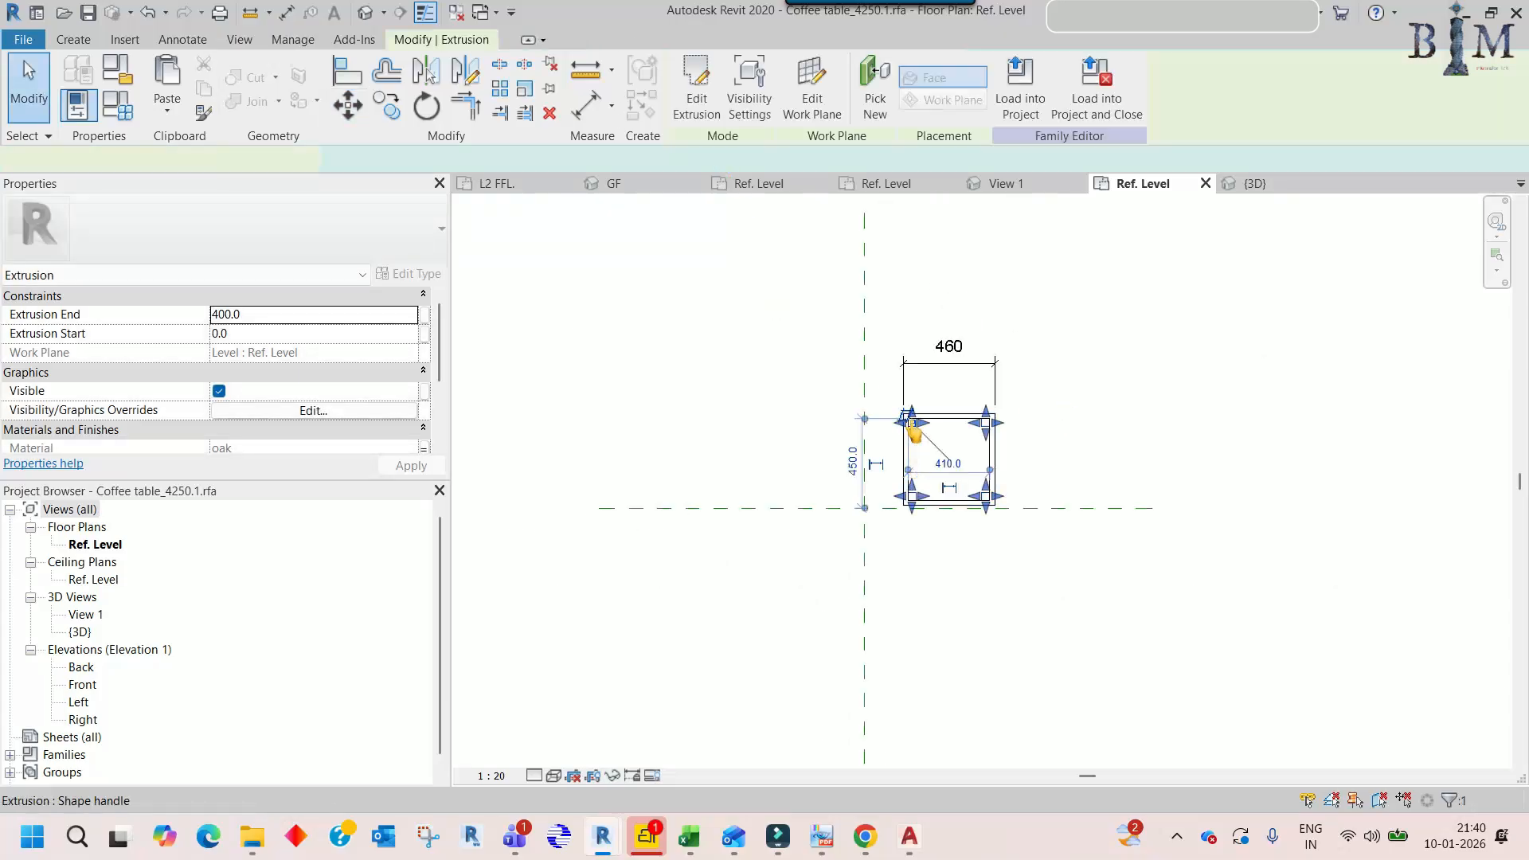
key("Escape")
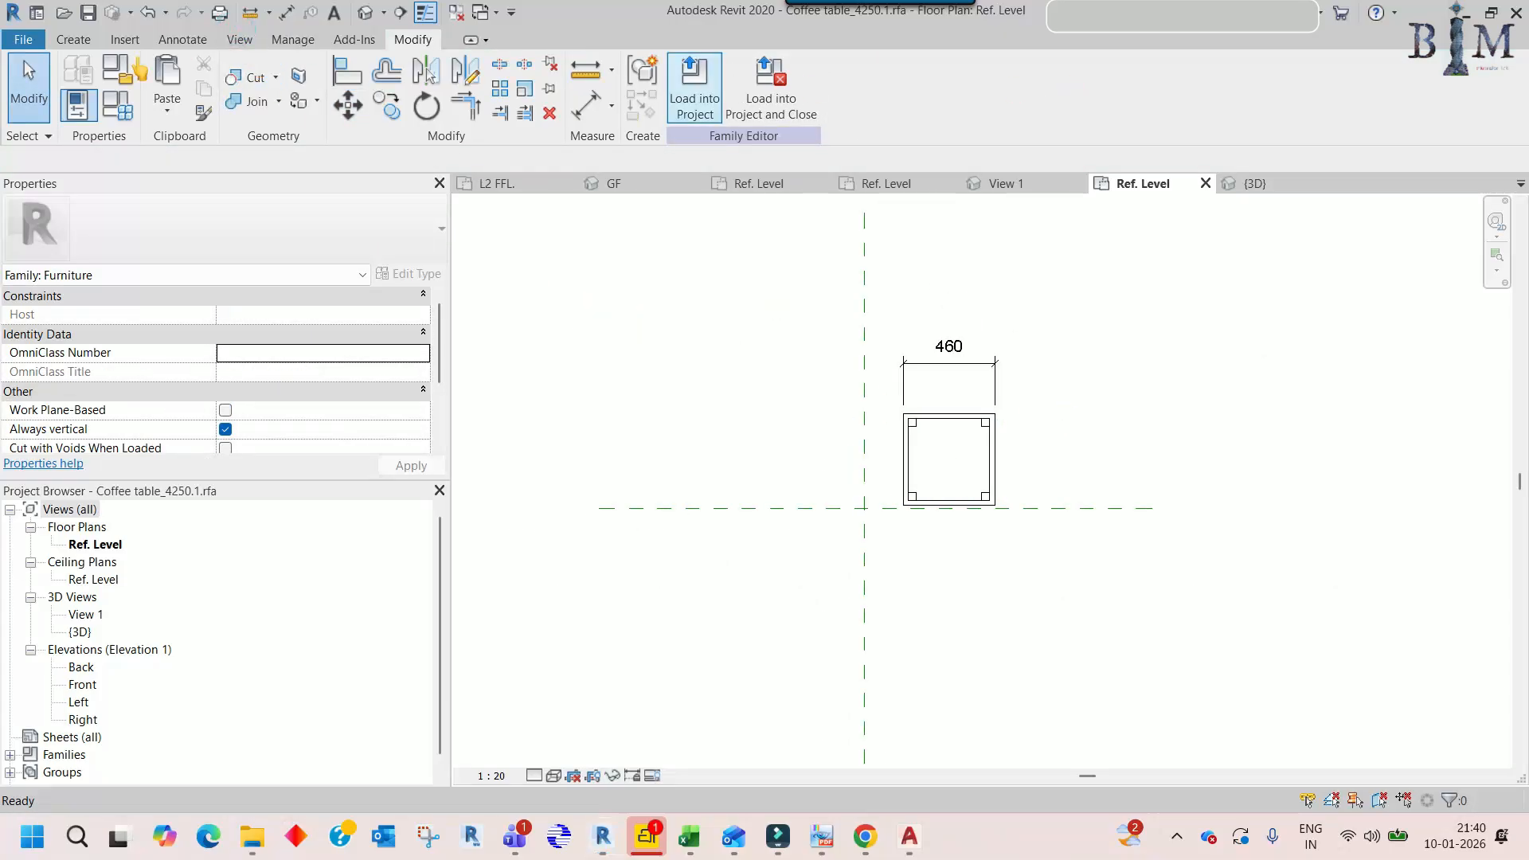
- Save the square table as a new family file named Coffee table_4250.2.rfa
left_click(23, 39)
mouse_move(56, 296)
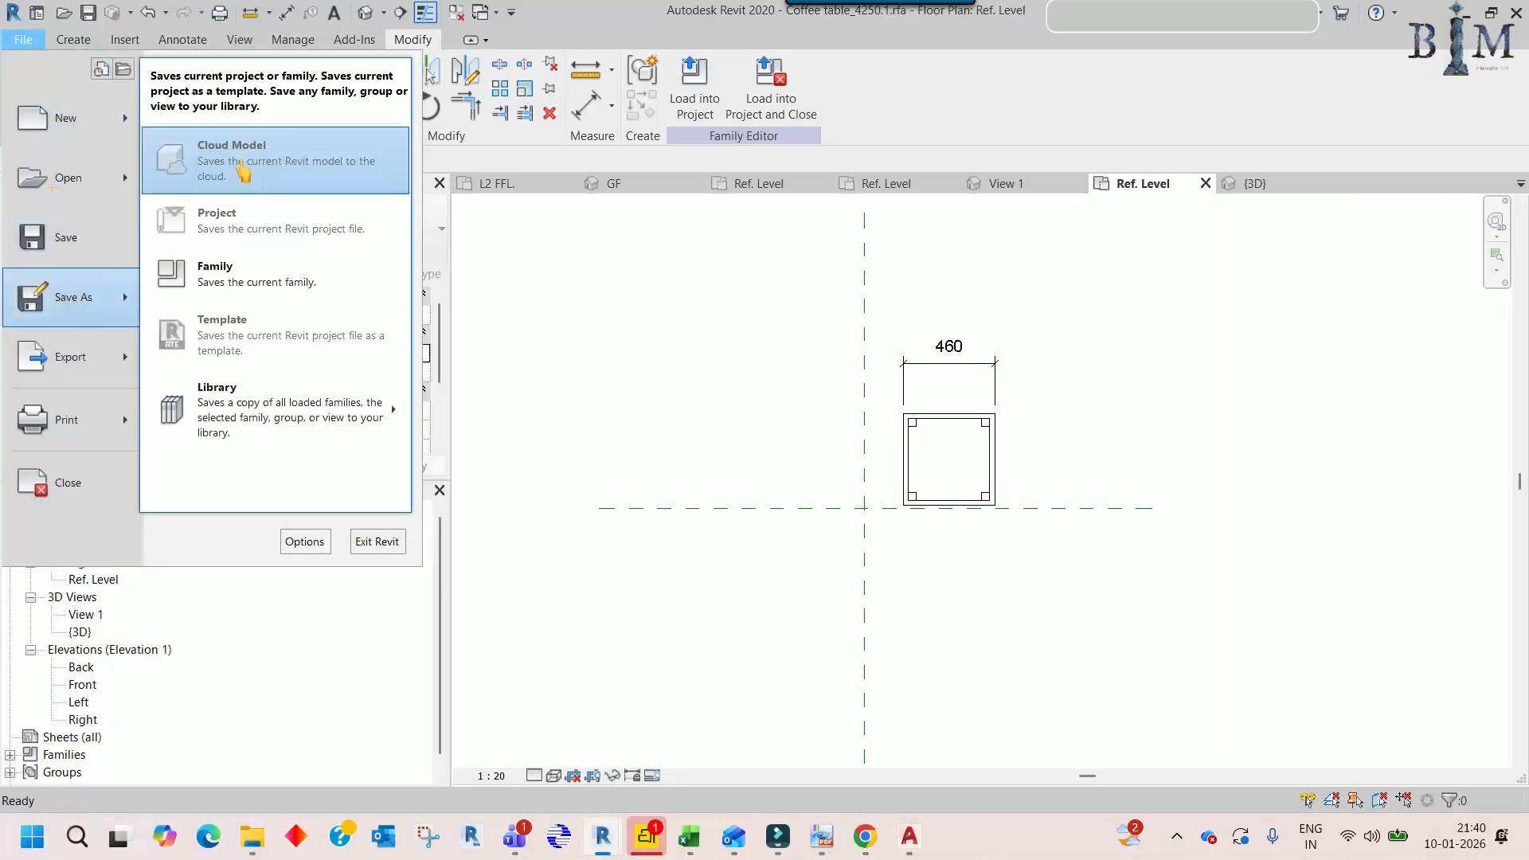
left_click(247, 260)
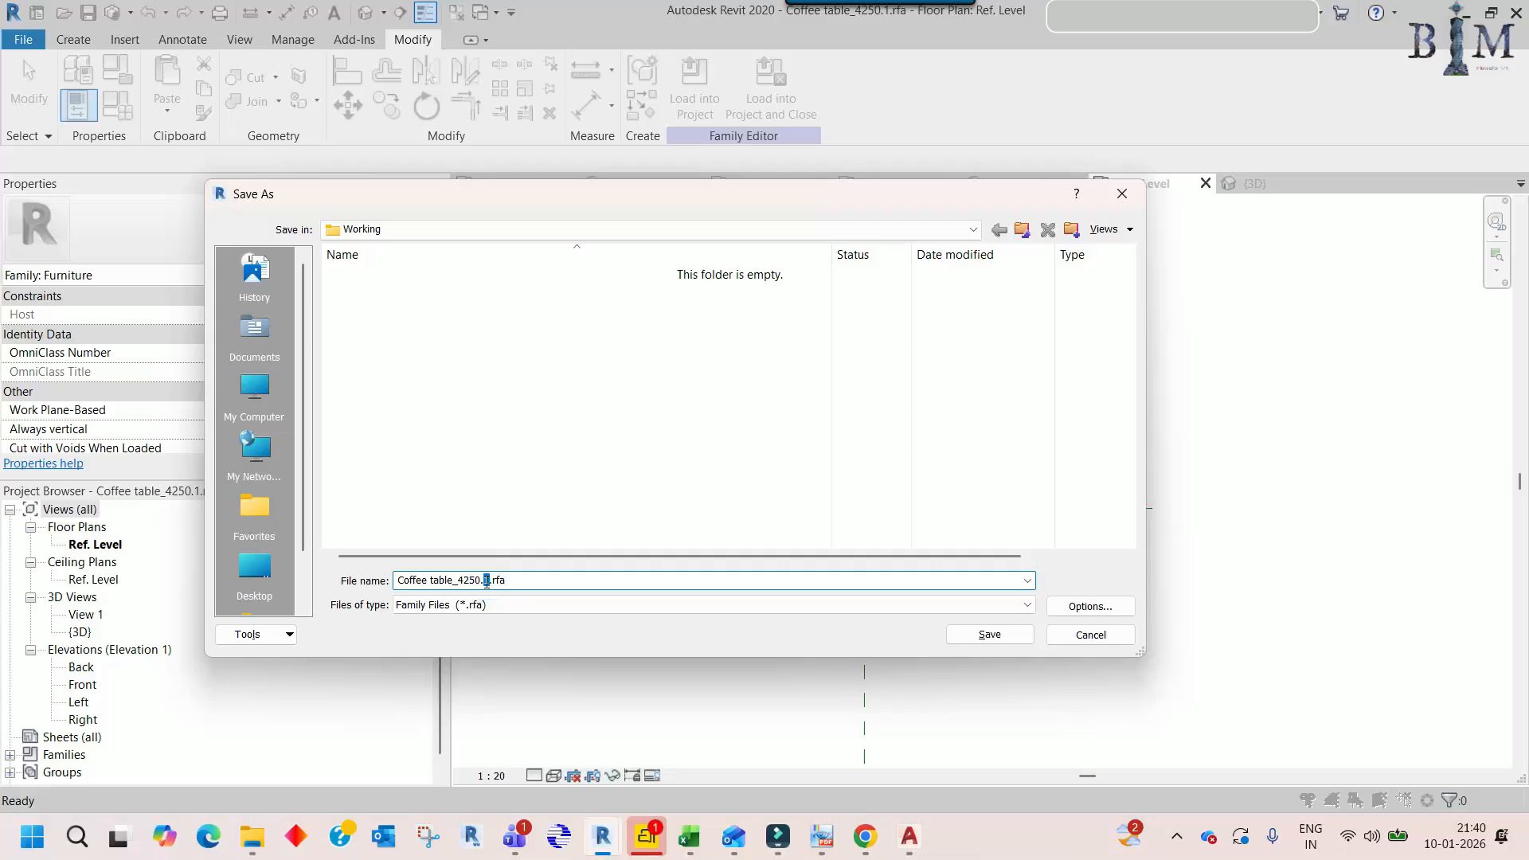
left_click(963, 637)
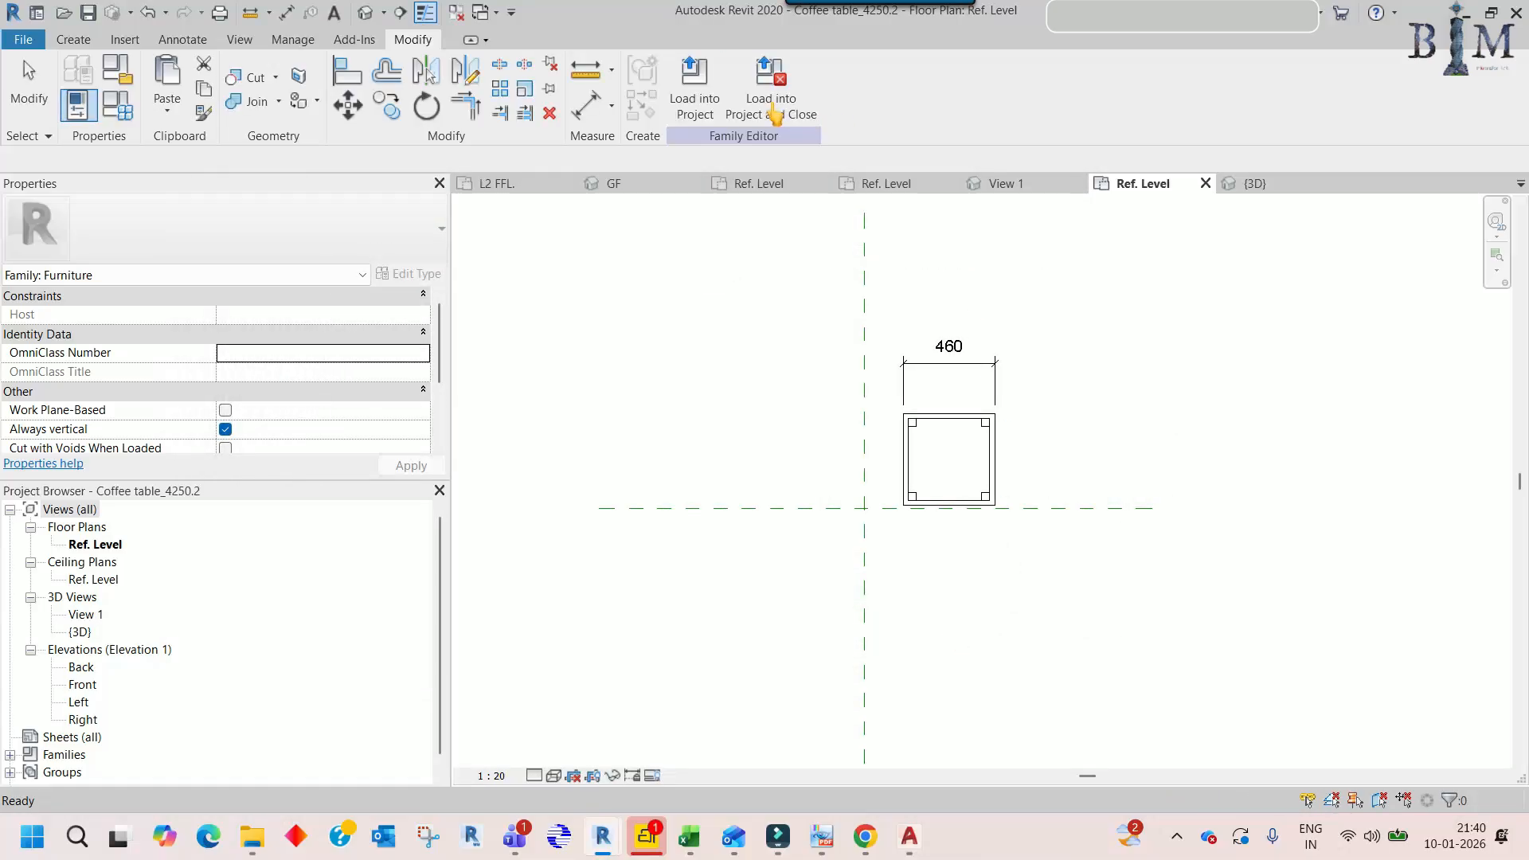
- Load the square table family into 3_Seater Sofa1.rfa and place one instance beside the plain side table outline
left_click(696, 95)
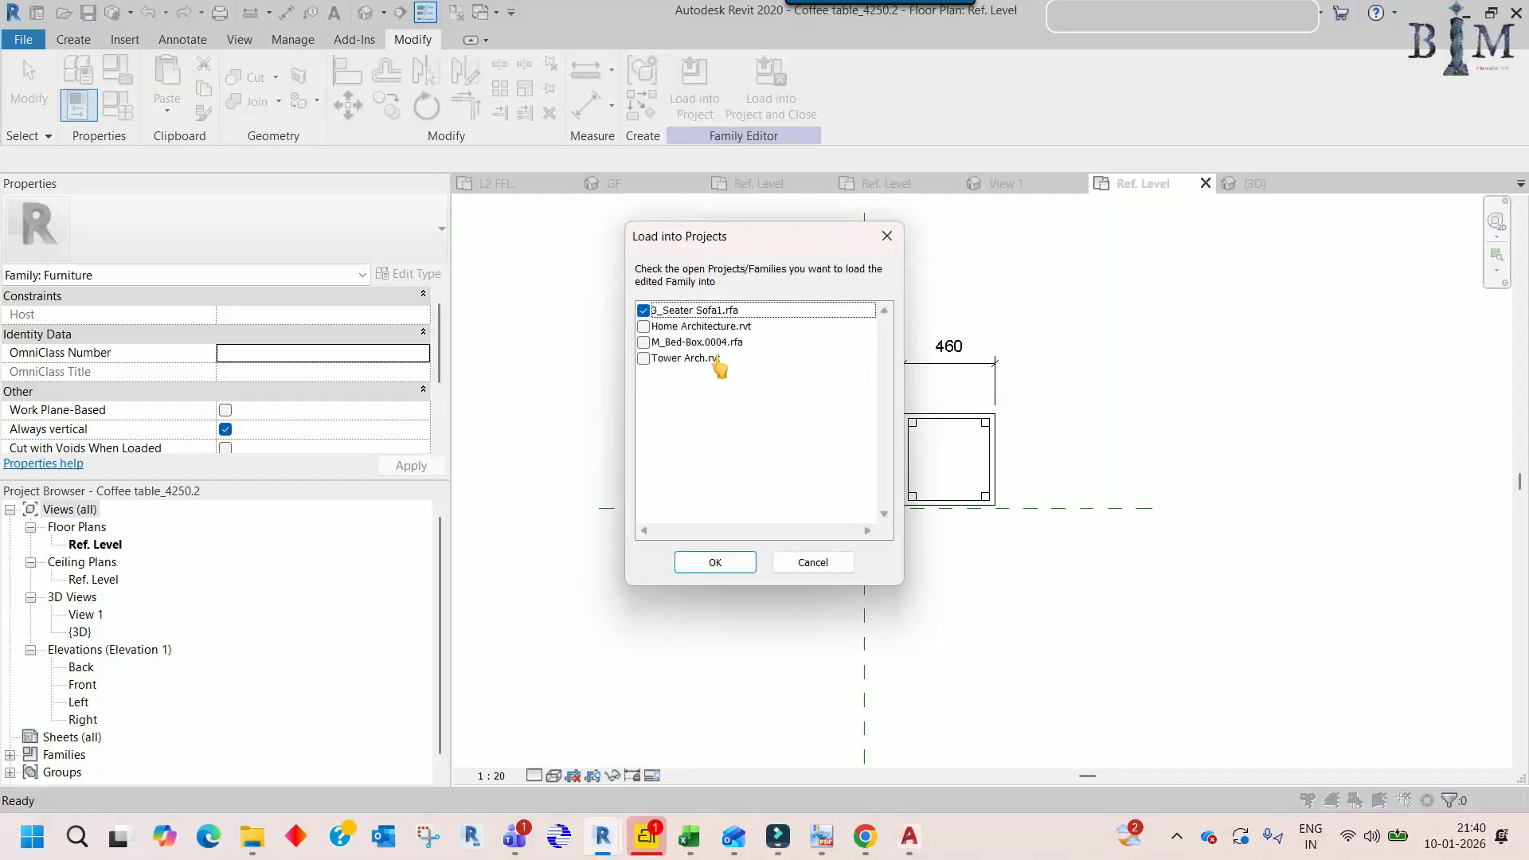
left_click(715, 562)
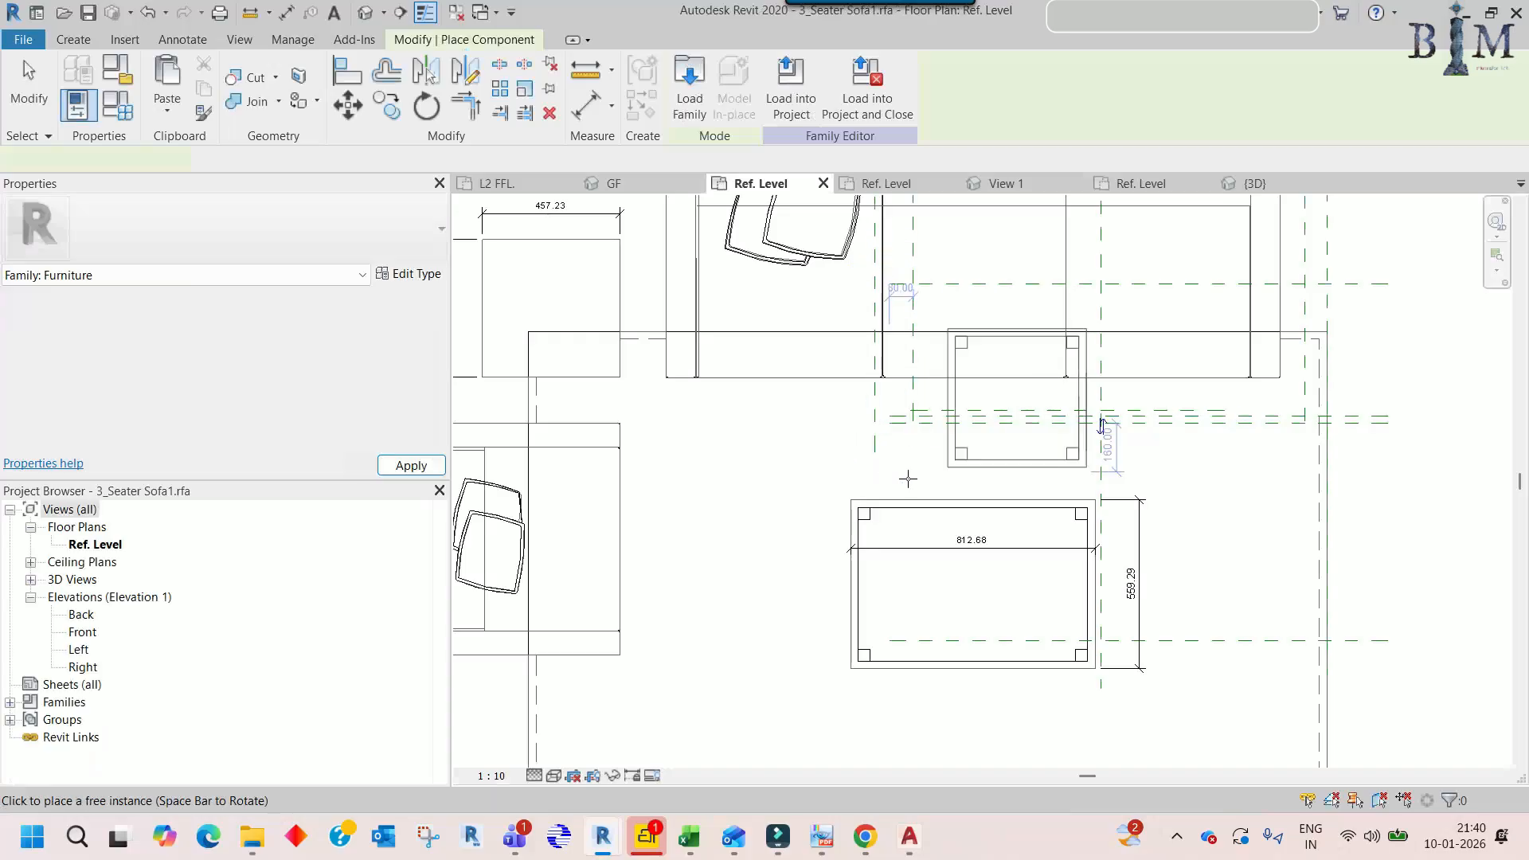
scroll(910, 480, "down", 3)
left_click(632, 396)
scroll(667, 375, "up", 2)
key("Escape")
- Move the square table by its upper-left corner onto the upper-left corner of the side table outline
left_click(659, 346)
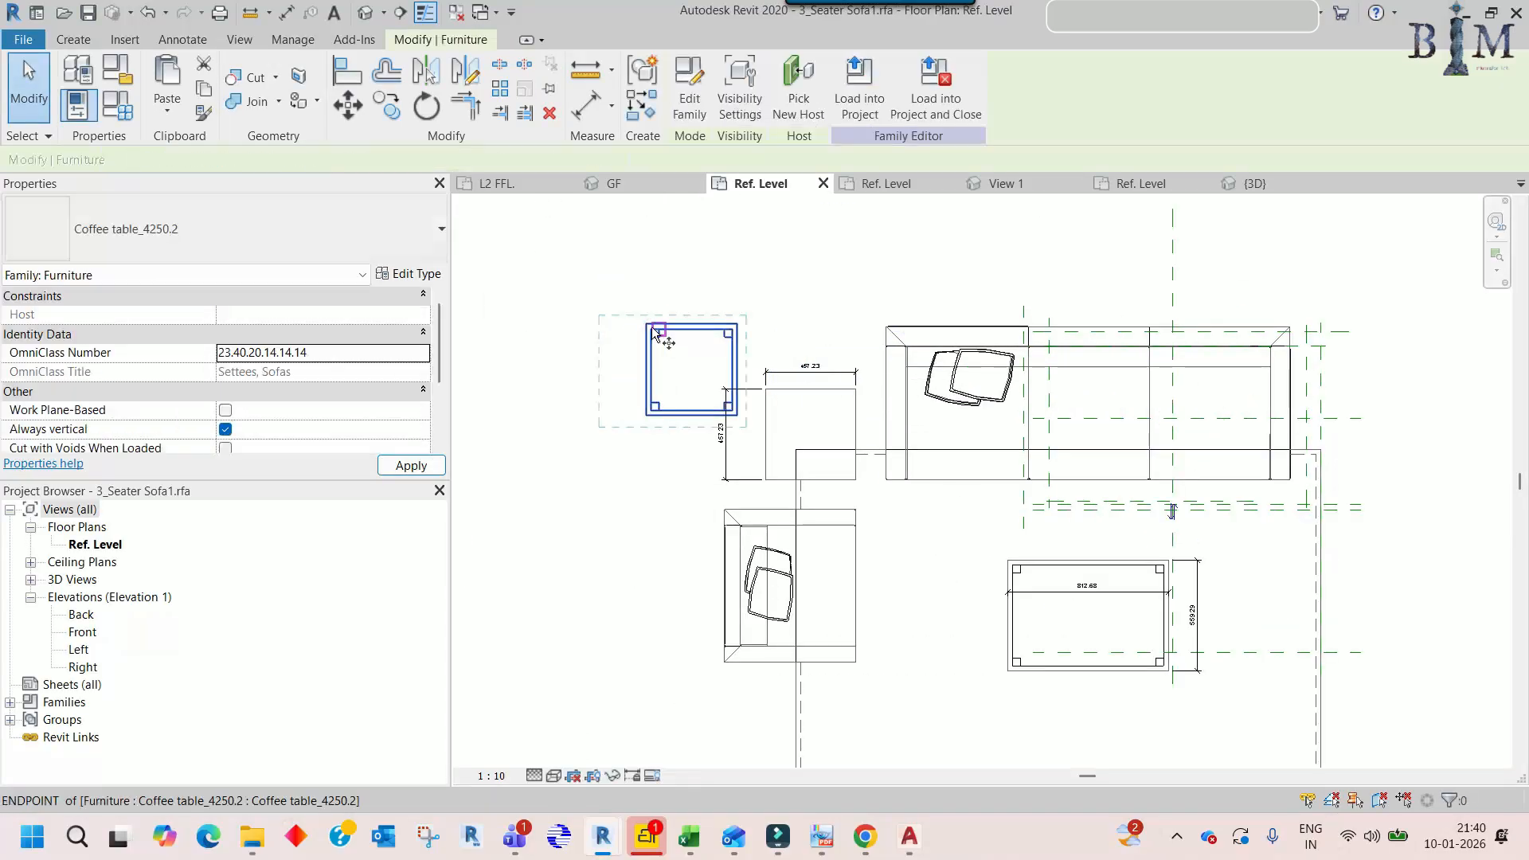
scroll(651, 326, "up", 2)
key("m")
key("v")
left_click(646, 322)
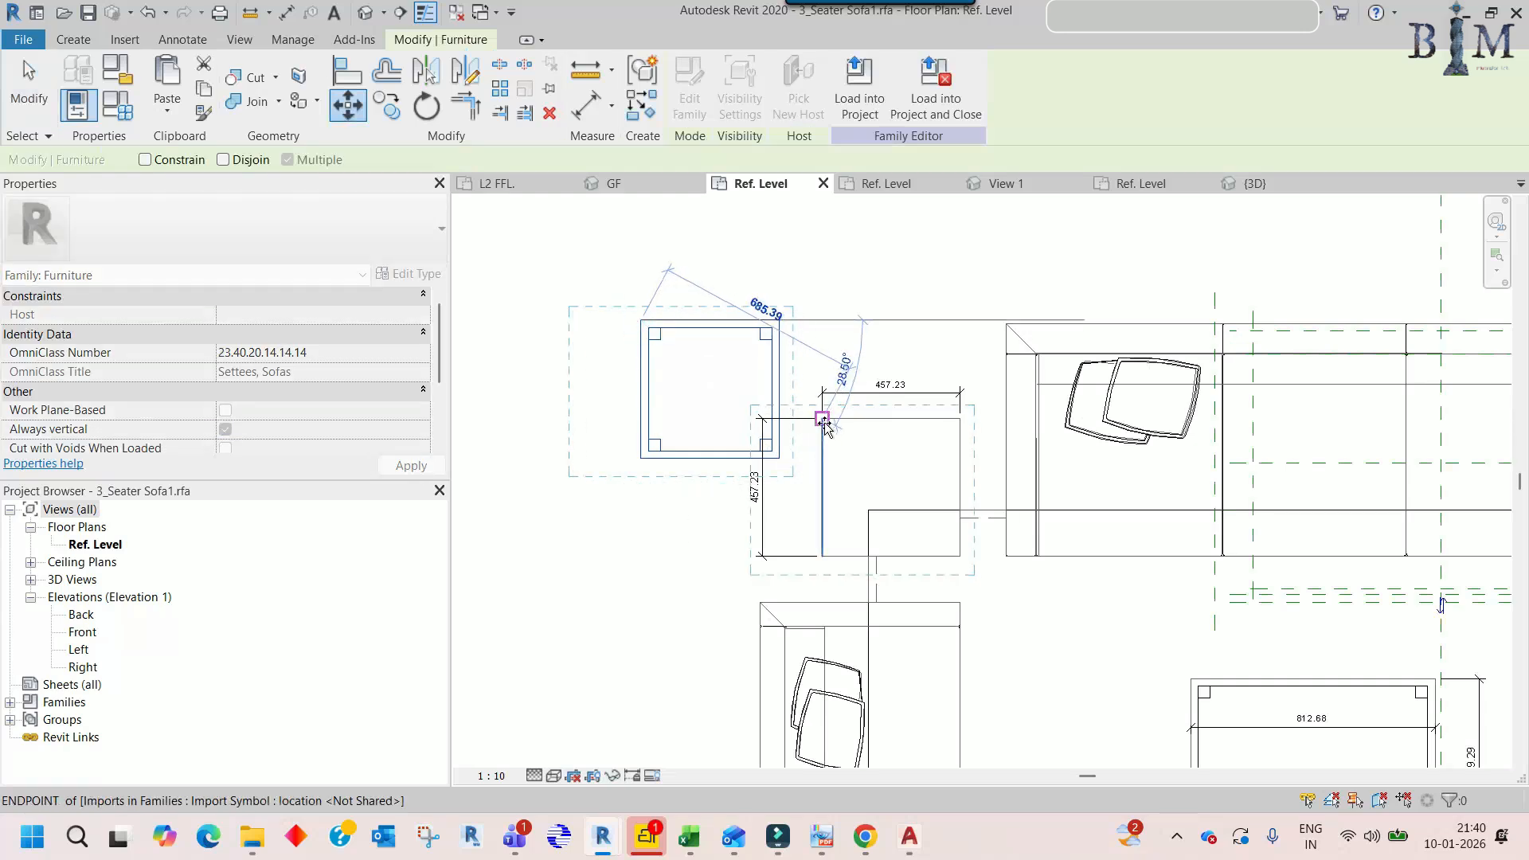
left_click(822, 420)
middle_click_drag(864, 498, 732, 388)
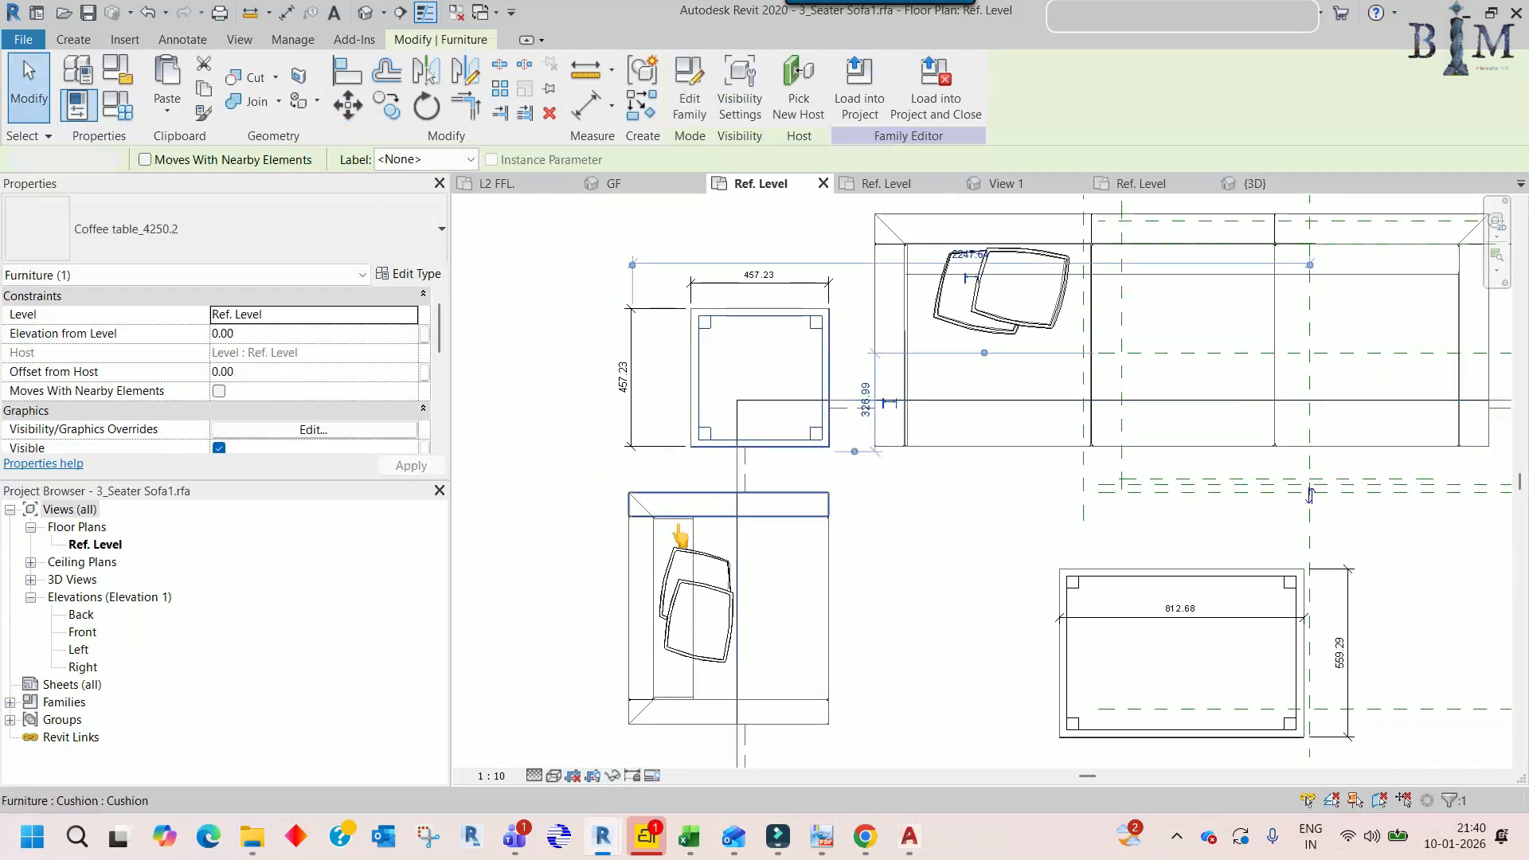
key("Escape")
- Load the sofa family into Home Architecture.rvt, overwriting the existing version and its parameter values
scroll(701, 416, "down", 4)
middle_click_drag(893, 441, 875, 469)
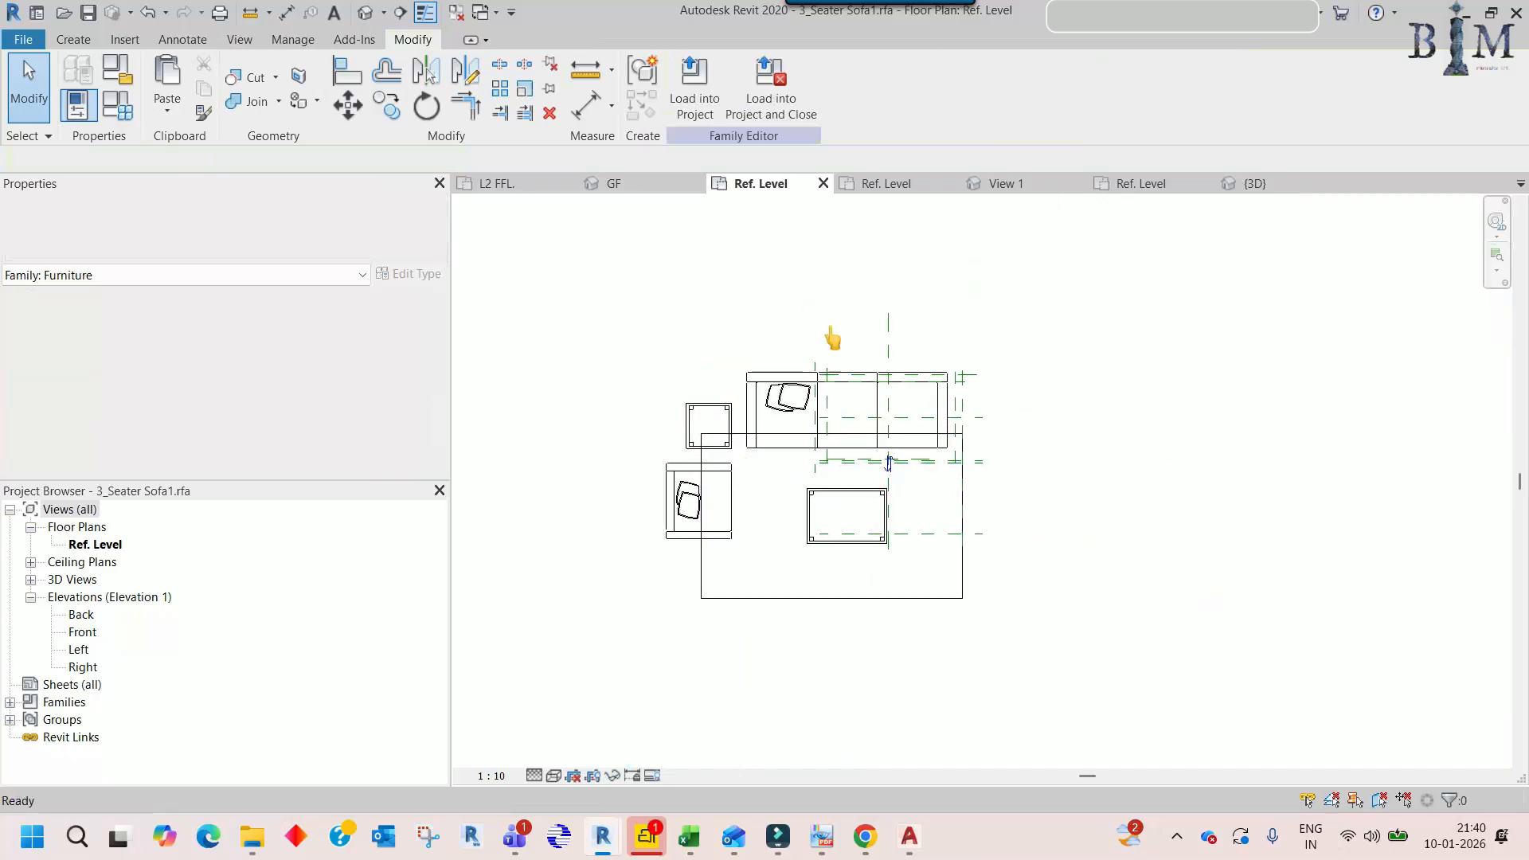
left_click(697, 106)
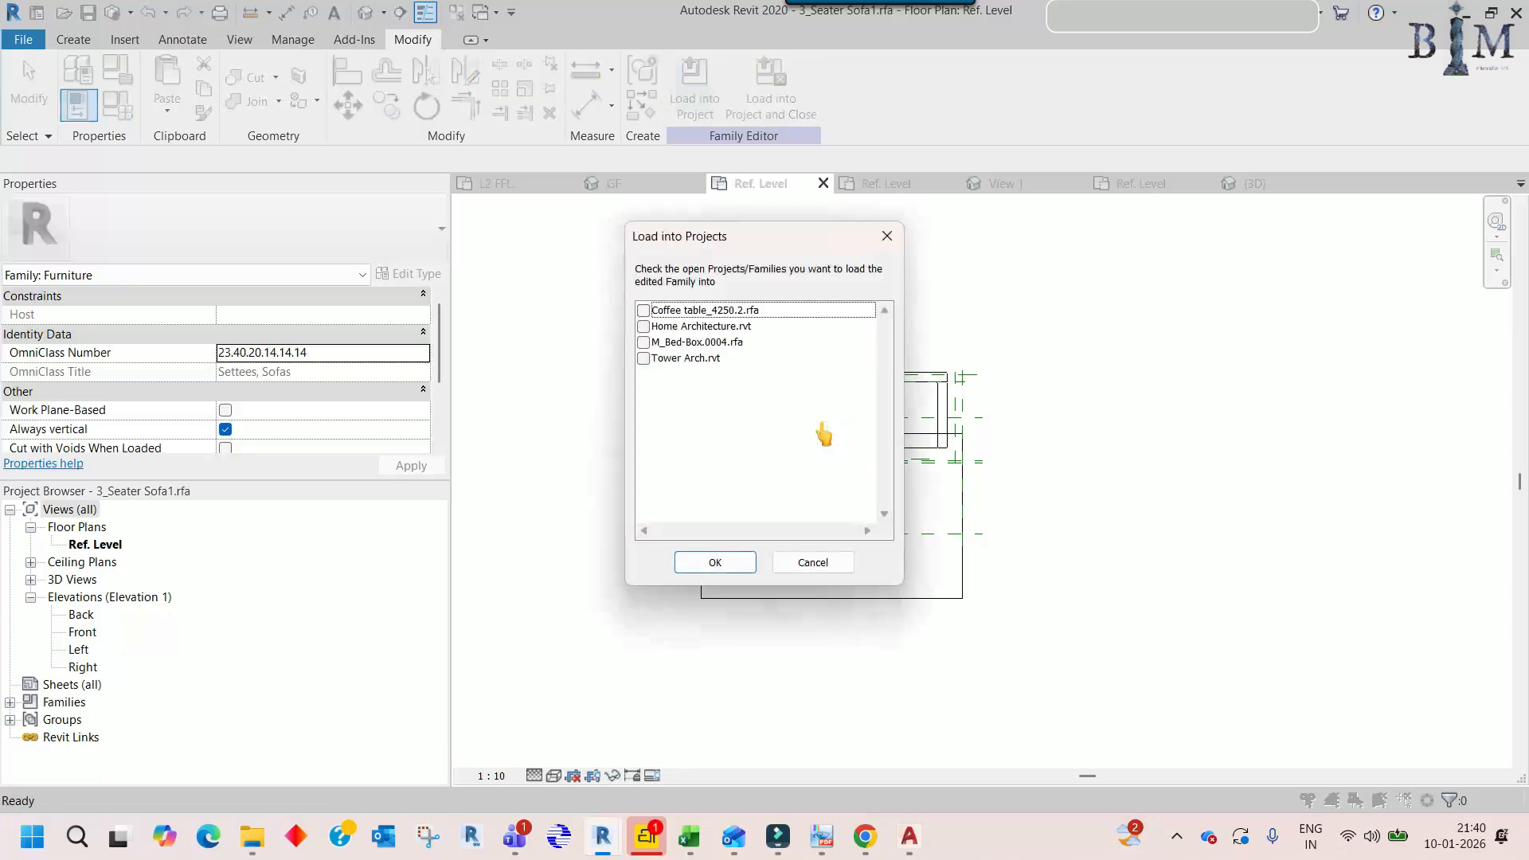
left_click(644, 326)
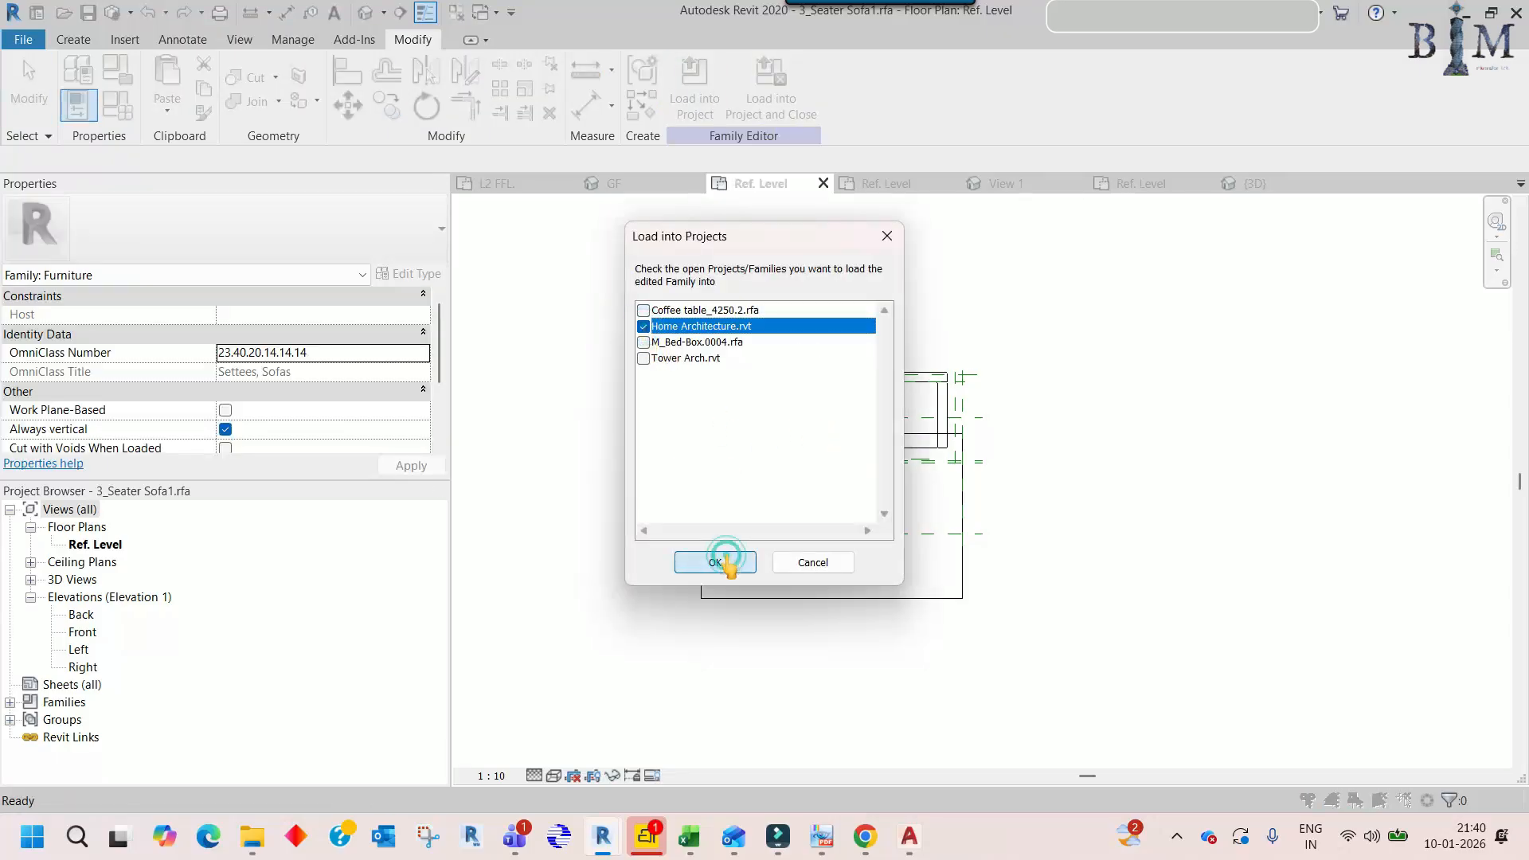
left_click(715, 562)
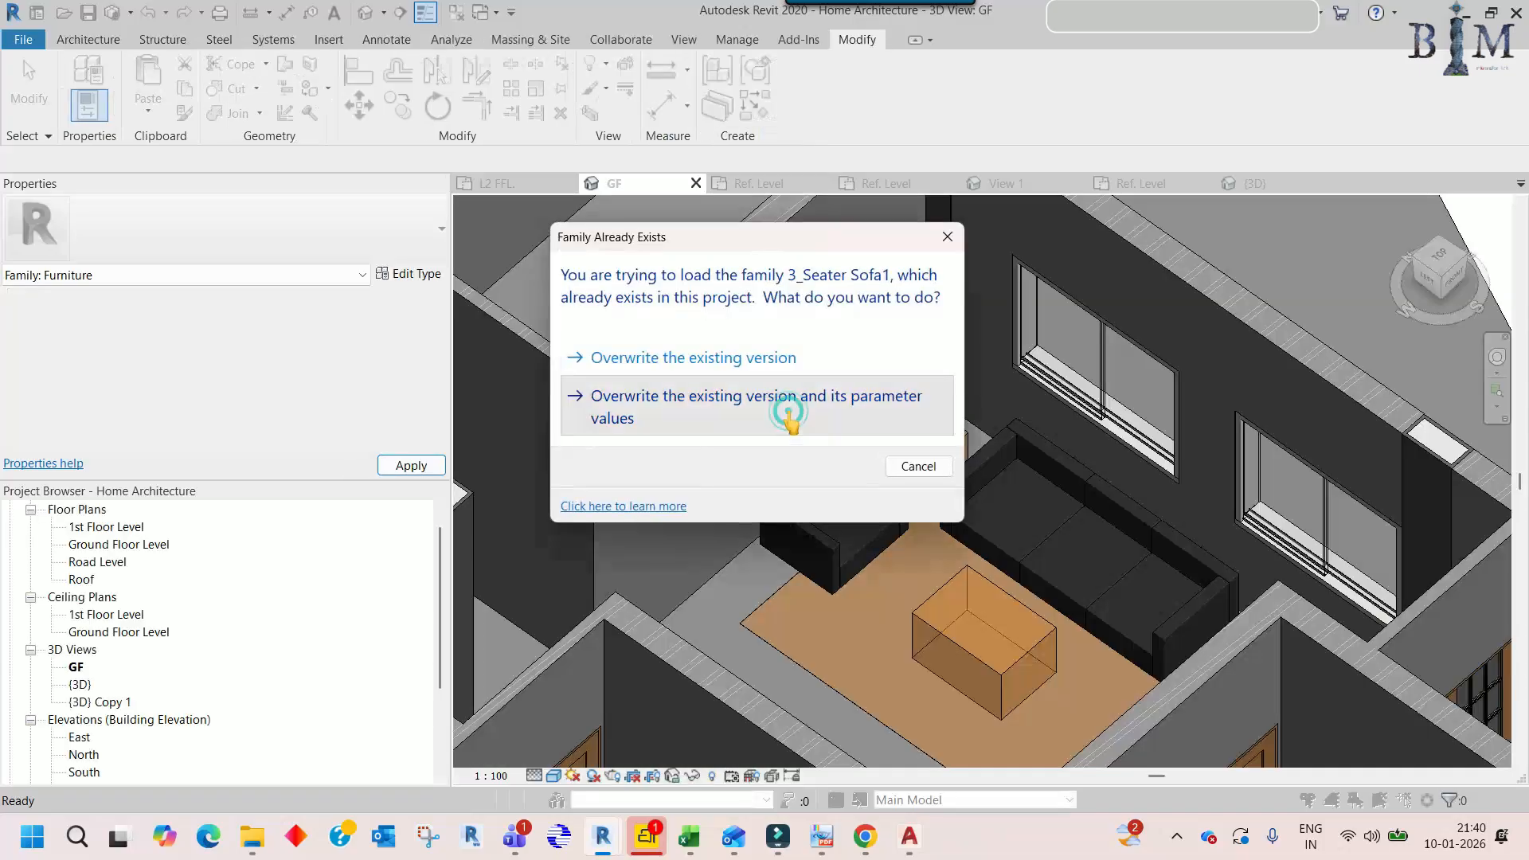
left_click(881, 406)
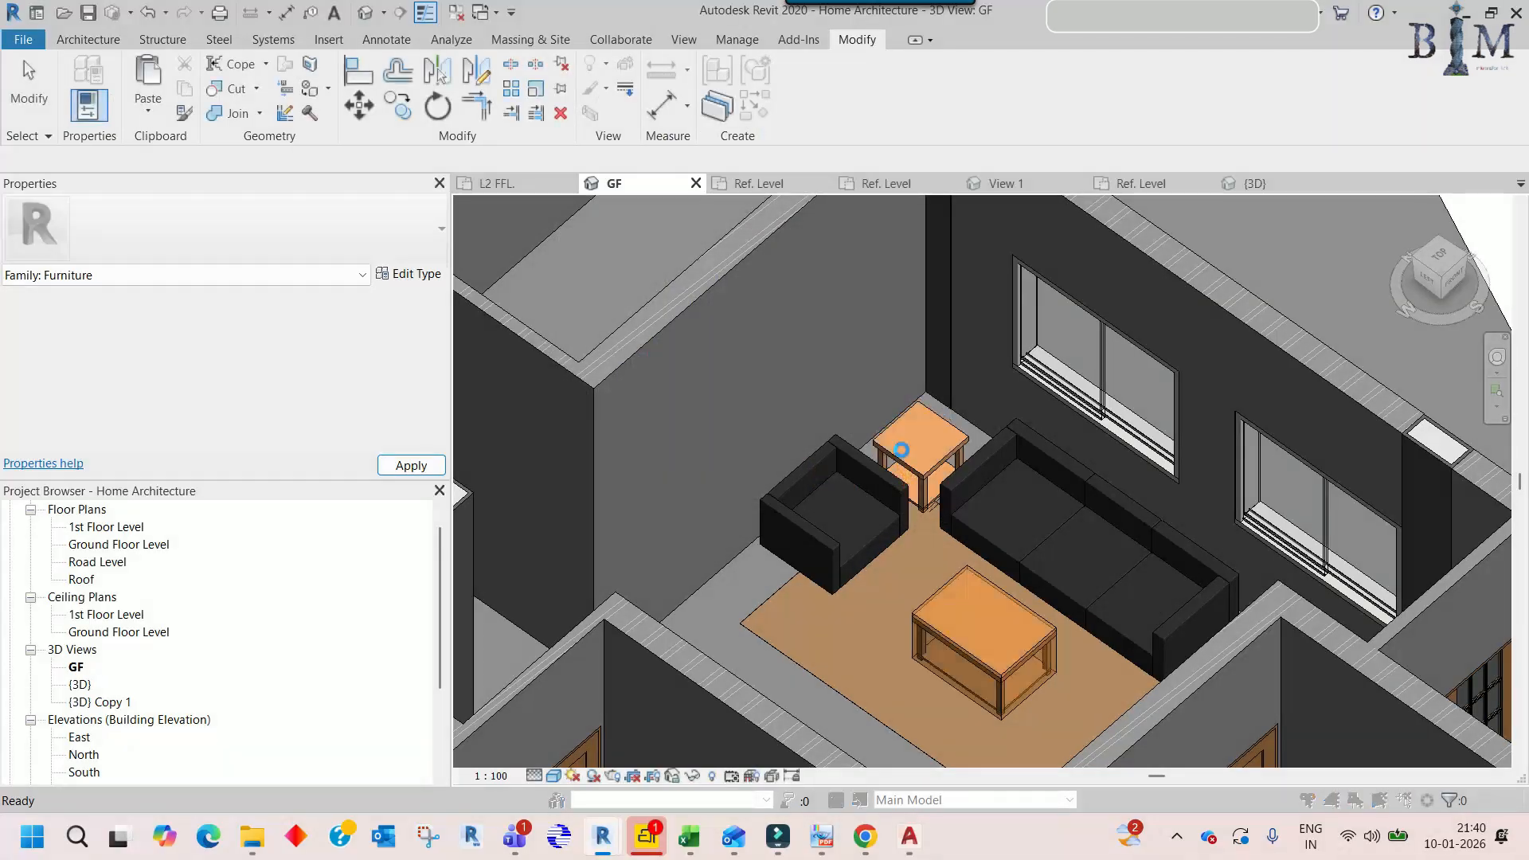
left_click(925, 247)
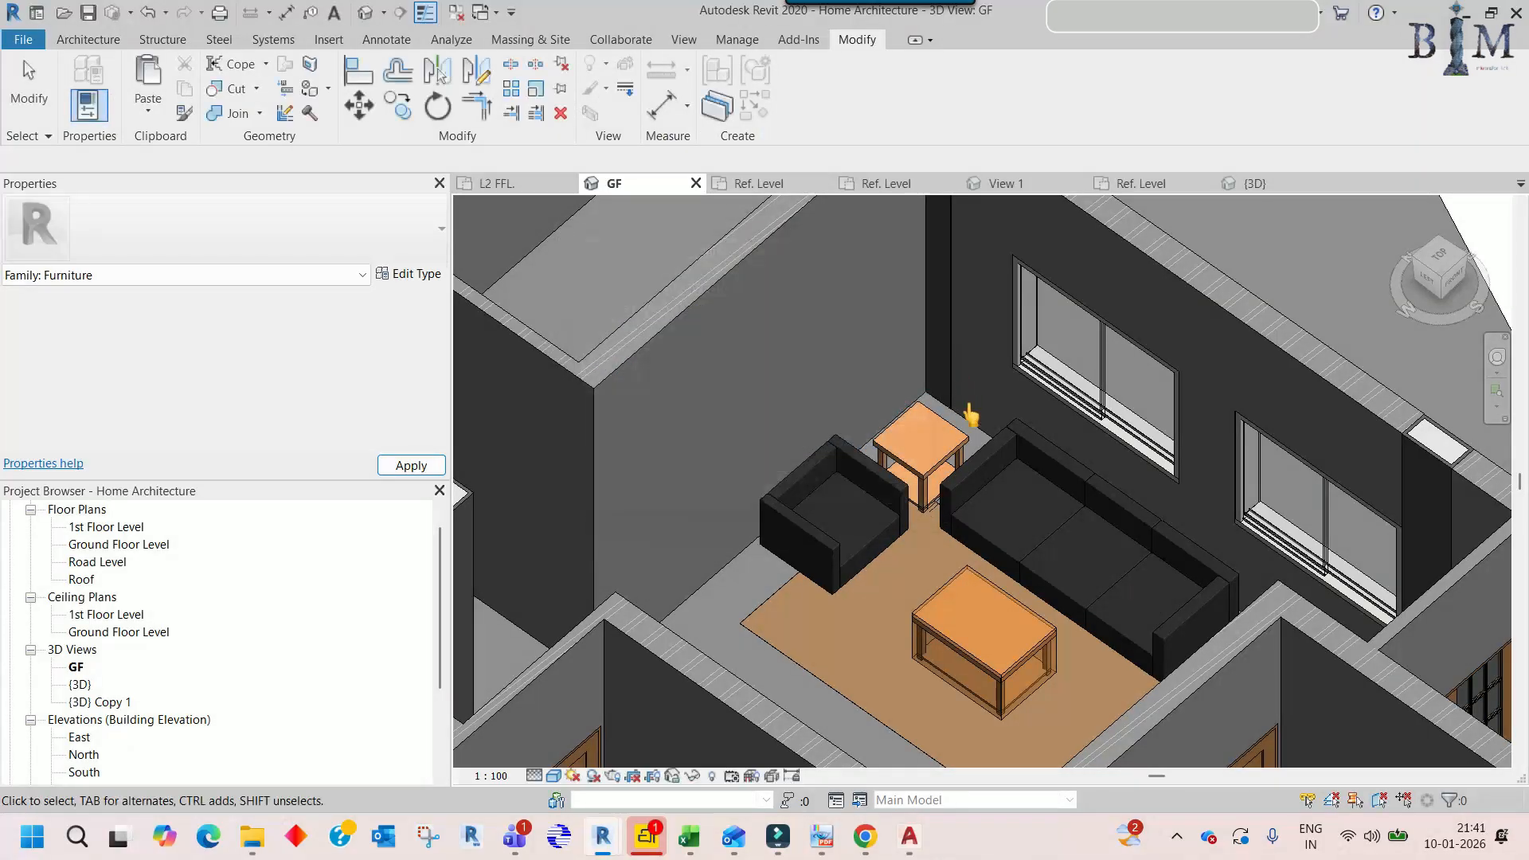
- Review the furnished living room in the 3D view and open the Ground Floor Level floor plan at the drawing room
scroll(977, 443, "down", 3)
middle_click_drag(1028, 506, 1030, 434, "shift")
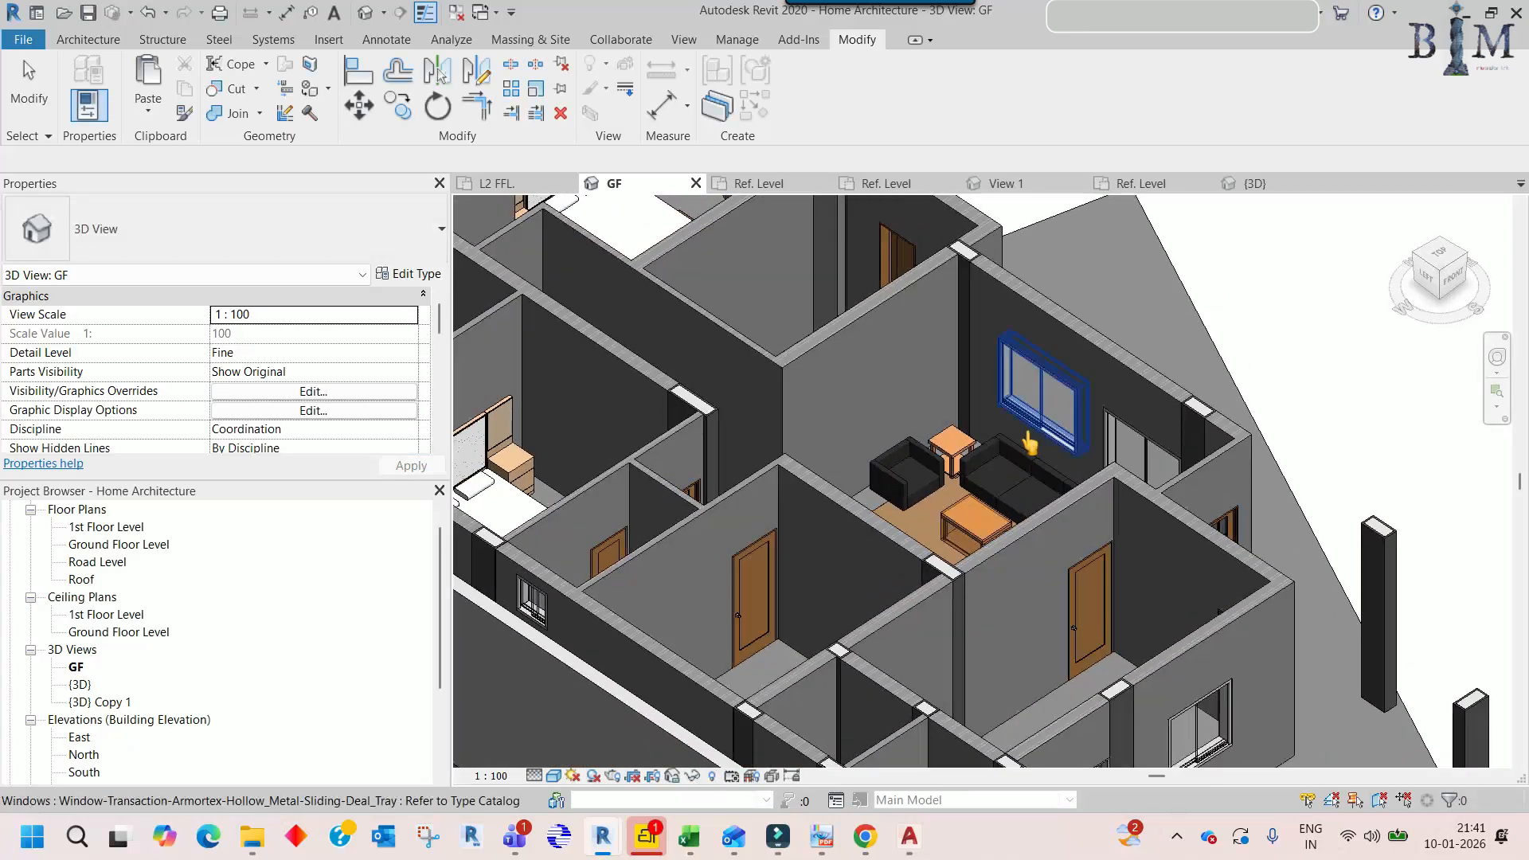
scroll(1030, 438, "down", 3)
middle_click_drag(495, 227, 505, 288, "shift")
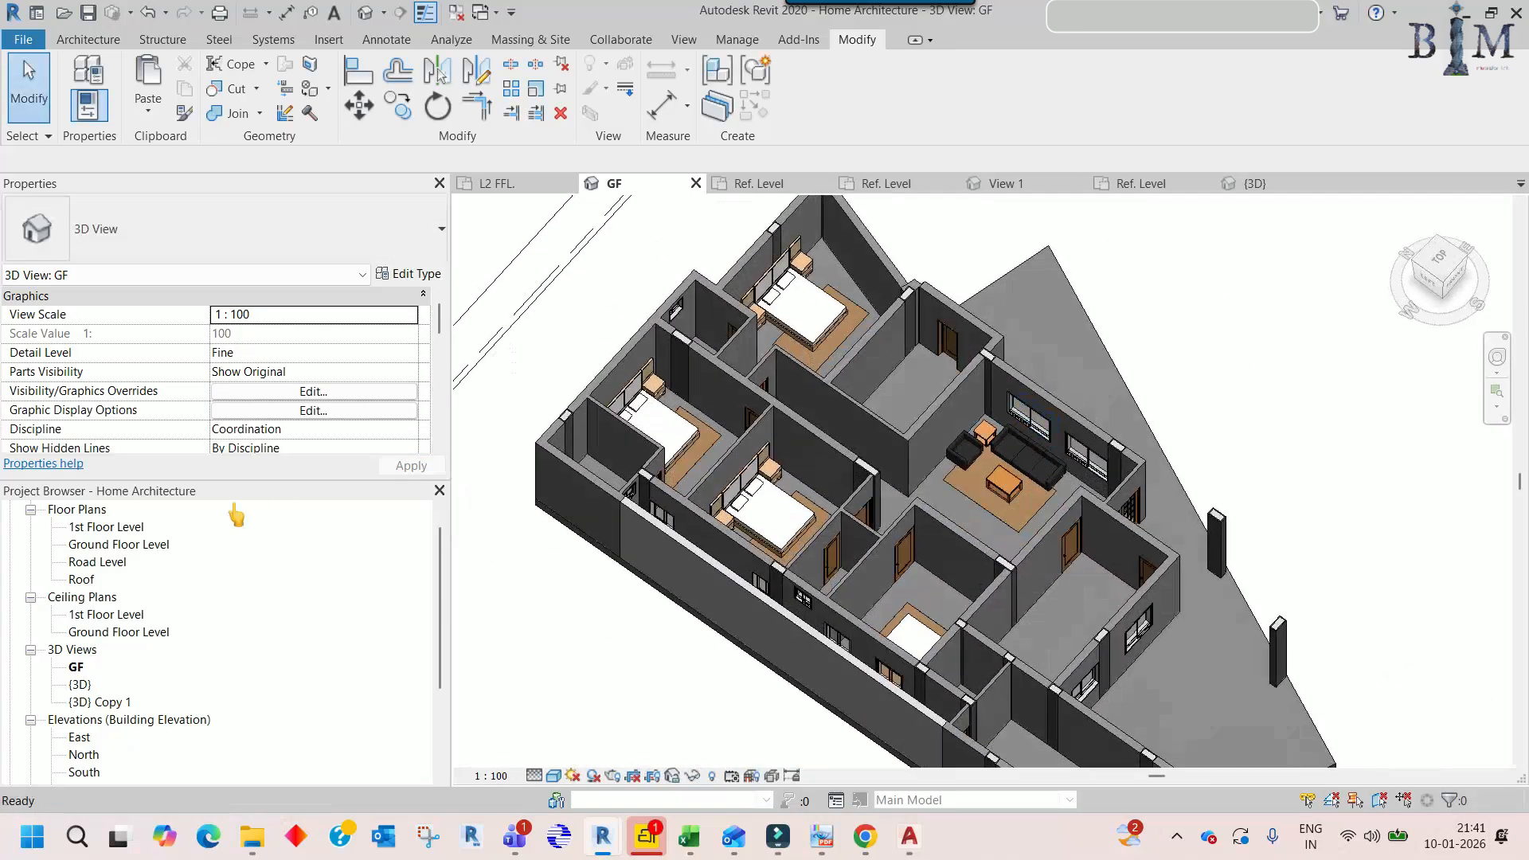
double_click(107, 544)
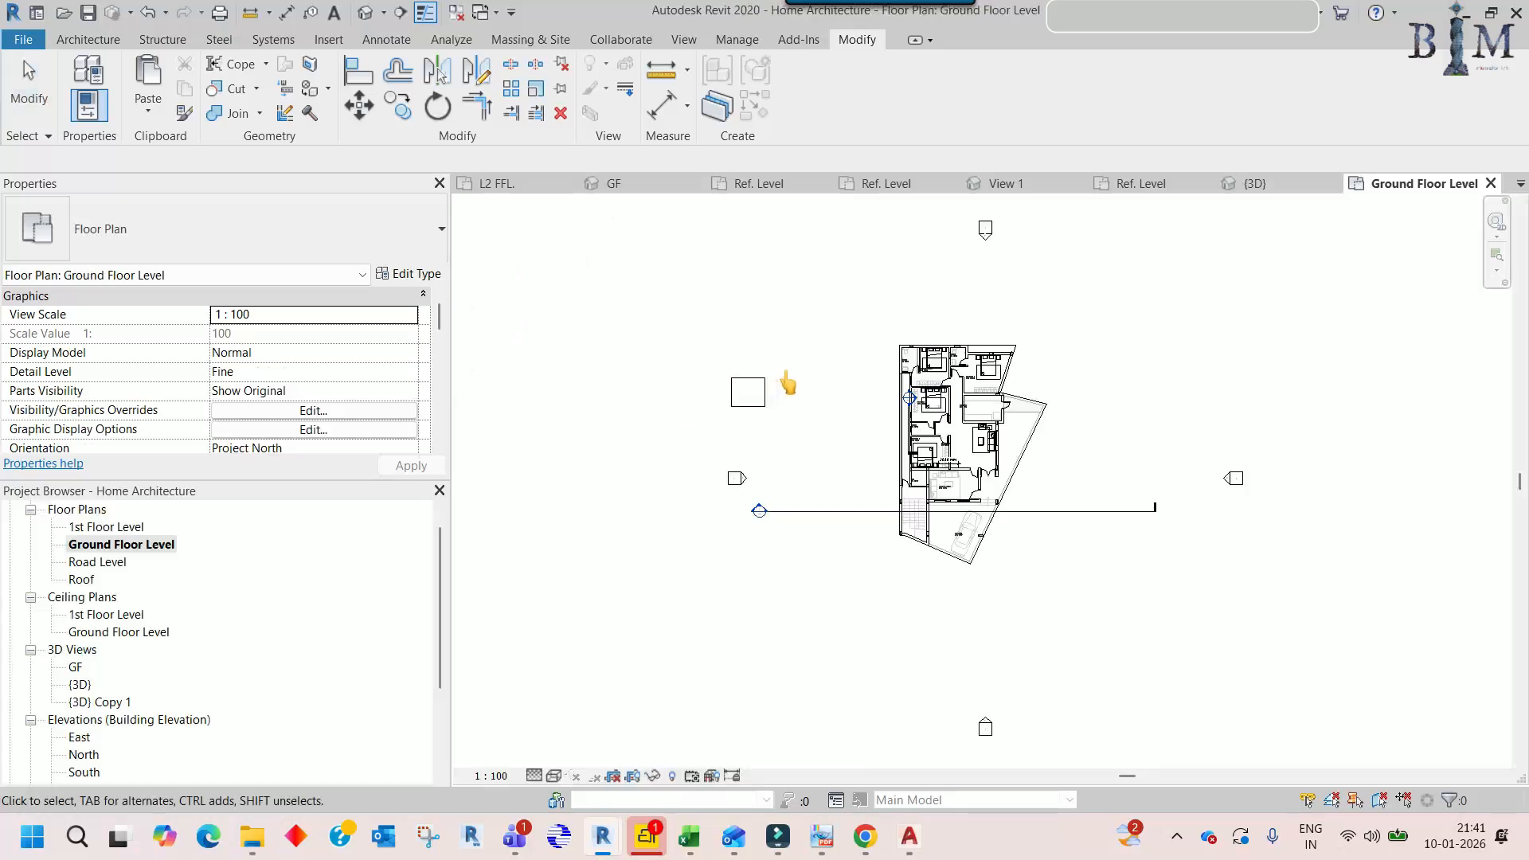
scroll(947, 460, "up", 6)
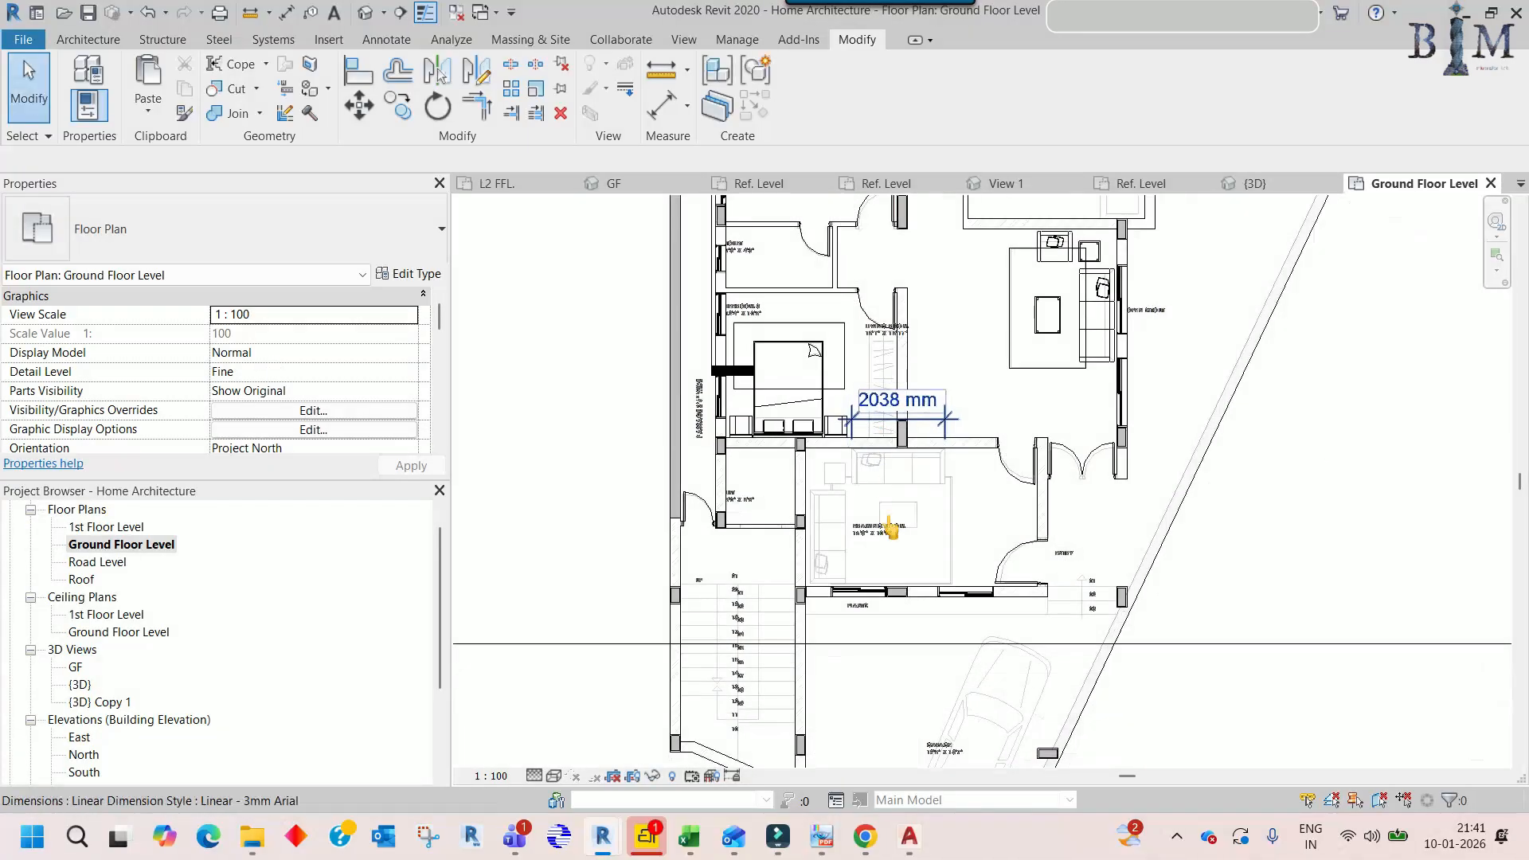
middle_click_drag(1007, 374, 988, 408)
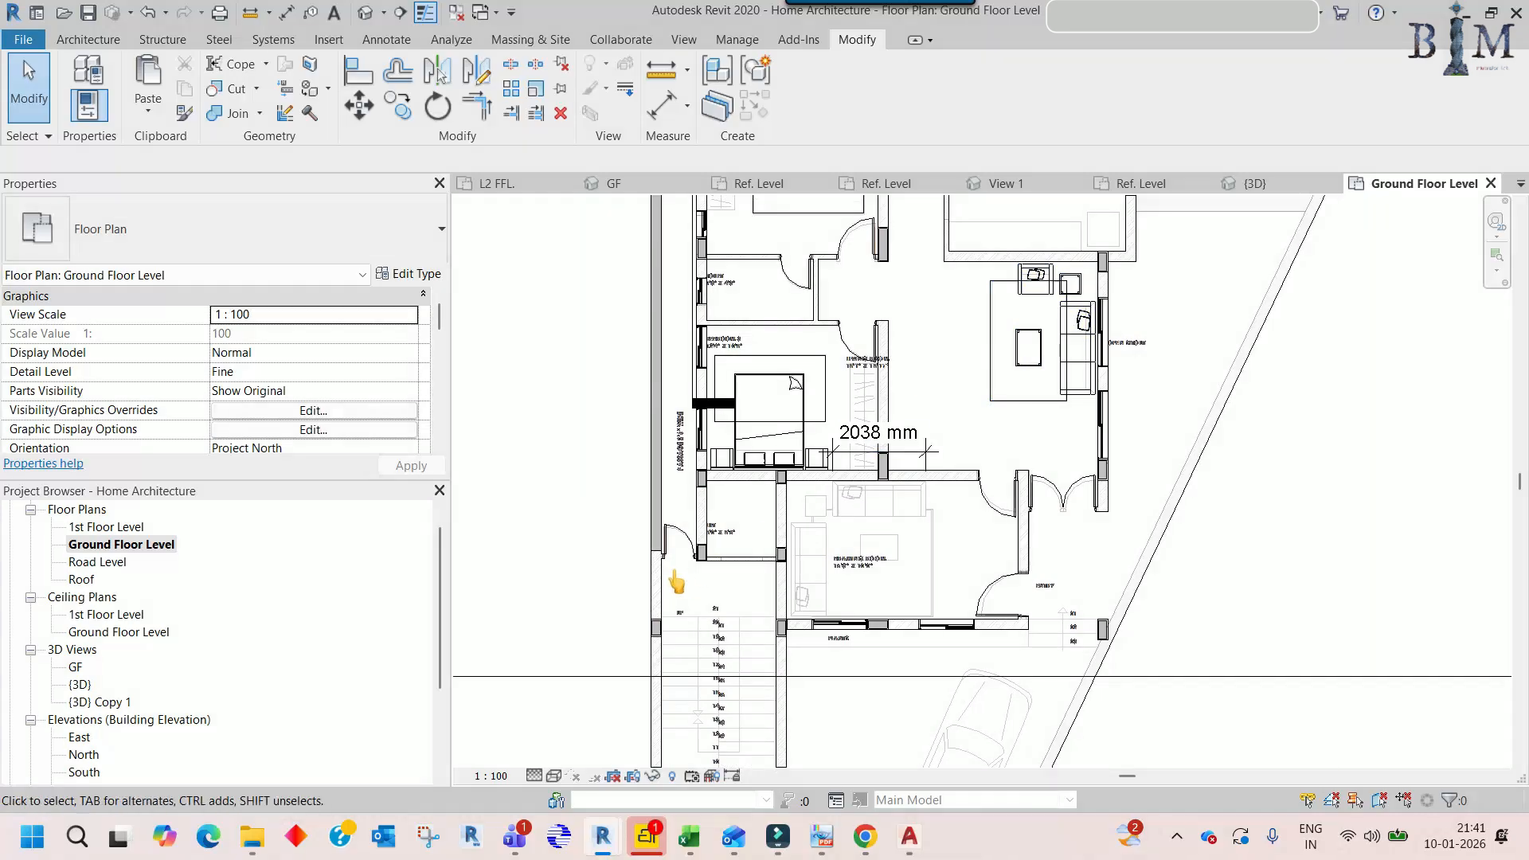
- Try the Hidden Line visual style on the ground floor plan and restore Wireframe
left_click(554, 776)
left_click(601, 677)
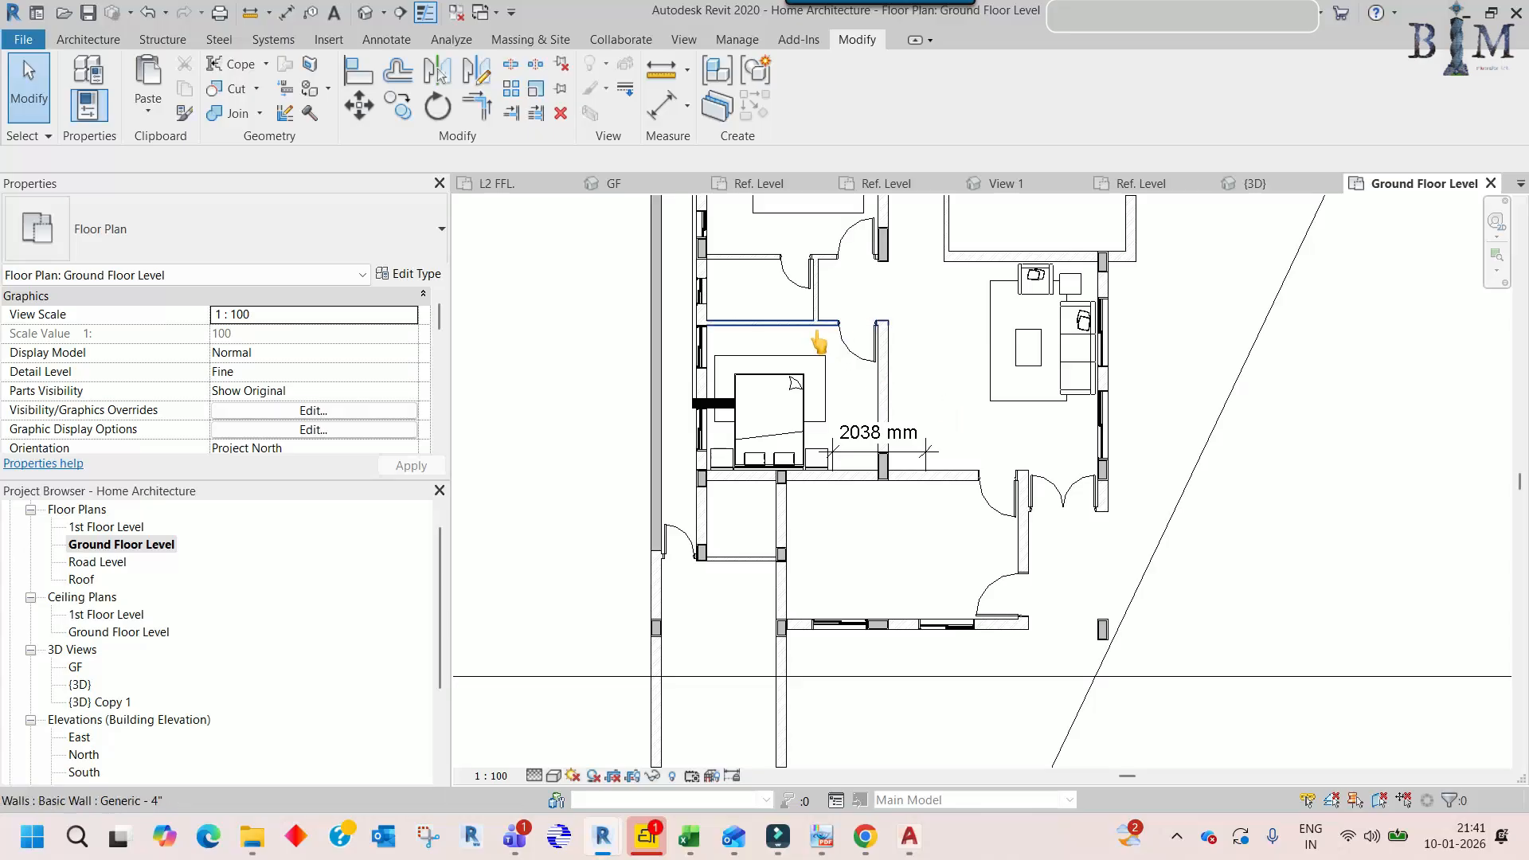
scroll(818, 343, "down", 3)
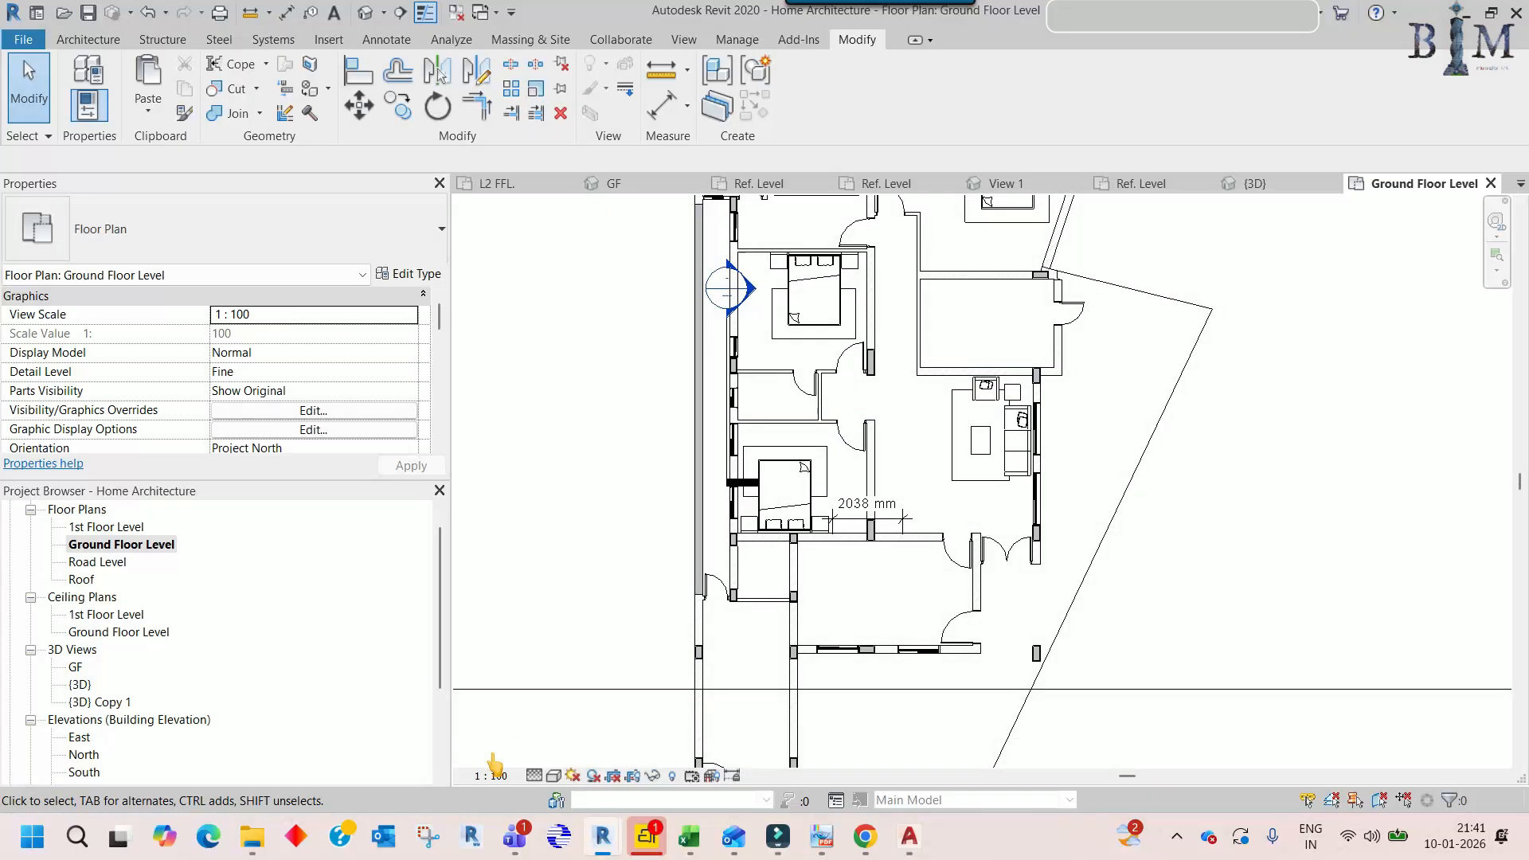
left_click(555, 775)
left_click(594, 653)
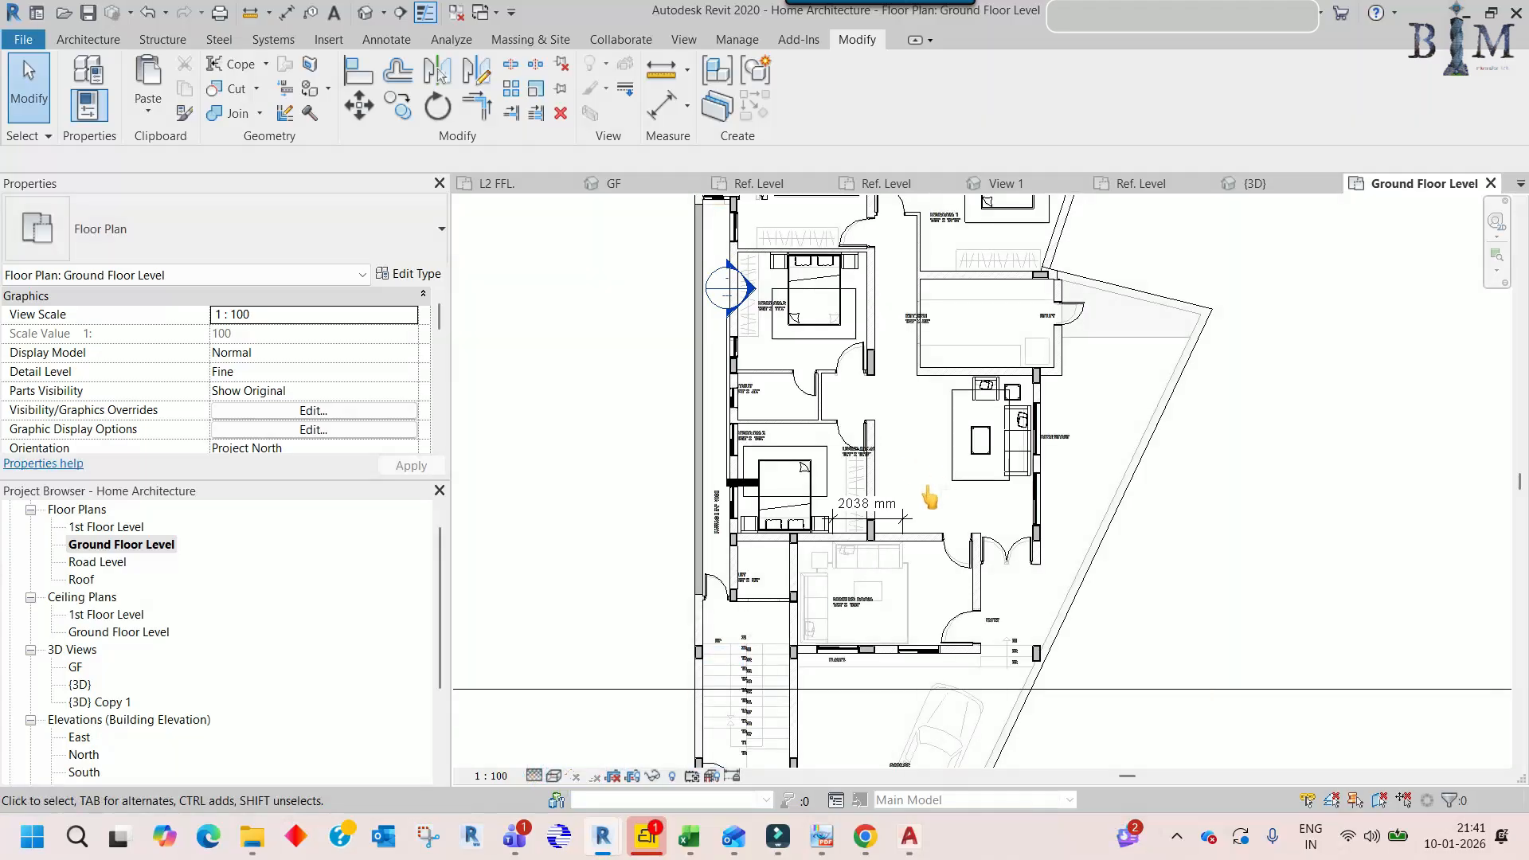
- Switch to the Arch GF drawing in AutoCAD and explode the drawing room's furniture block
scroll(858, 601, "up", 3)
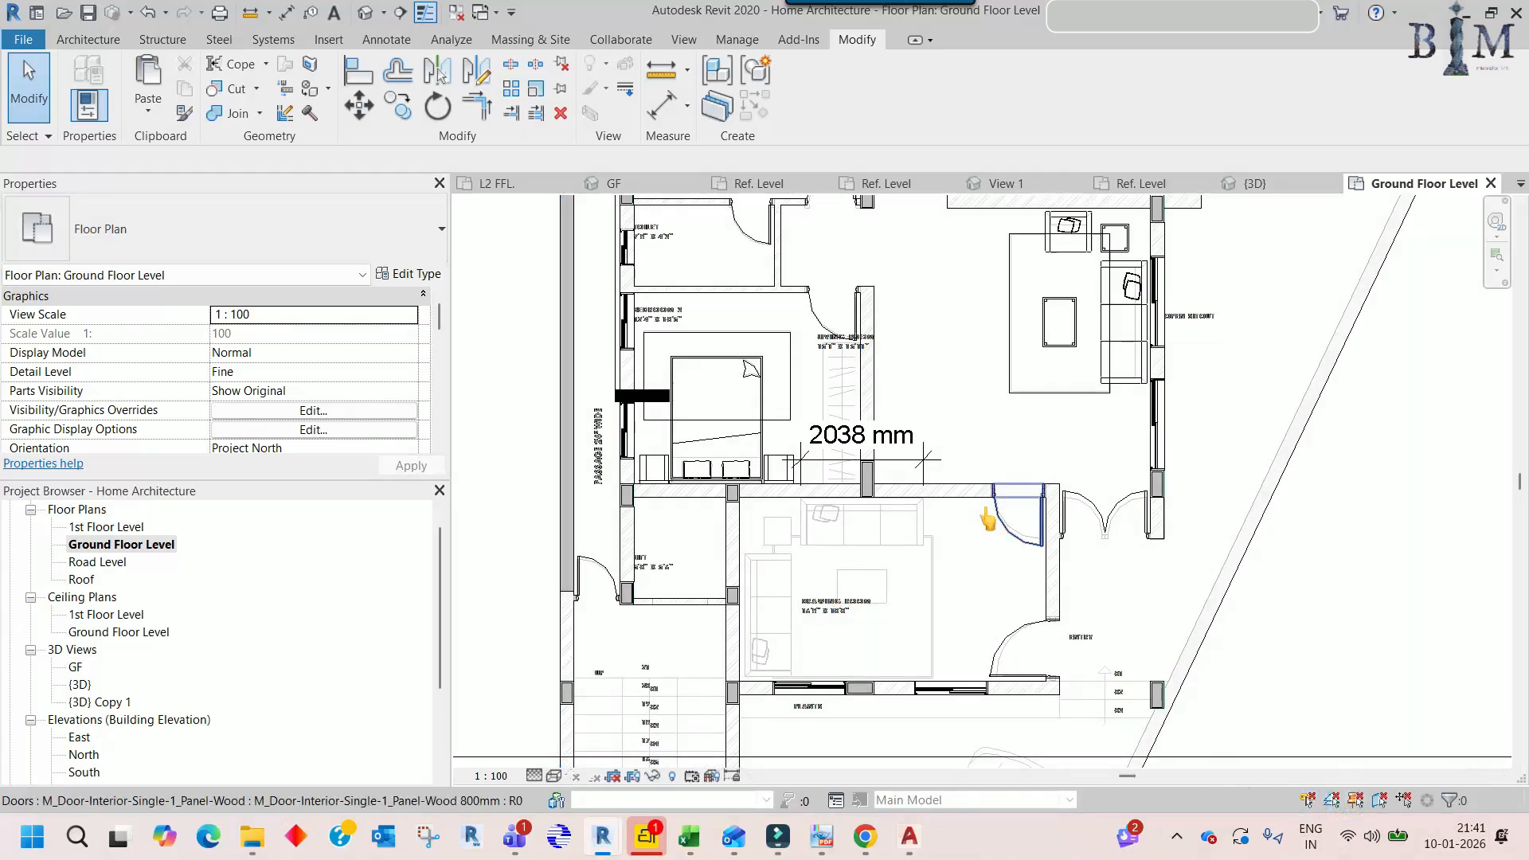
scroll(1000, 462, "down", 3)
middle_click_drag(1000, 461, 976, 499)
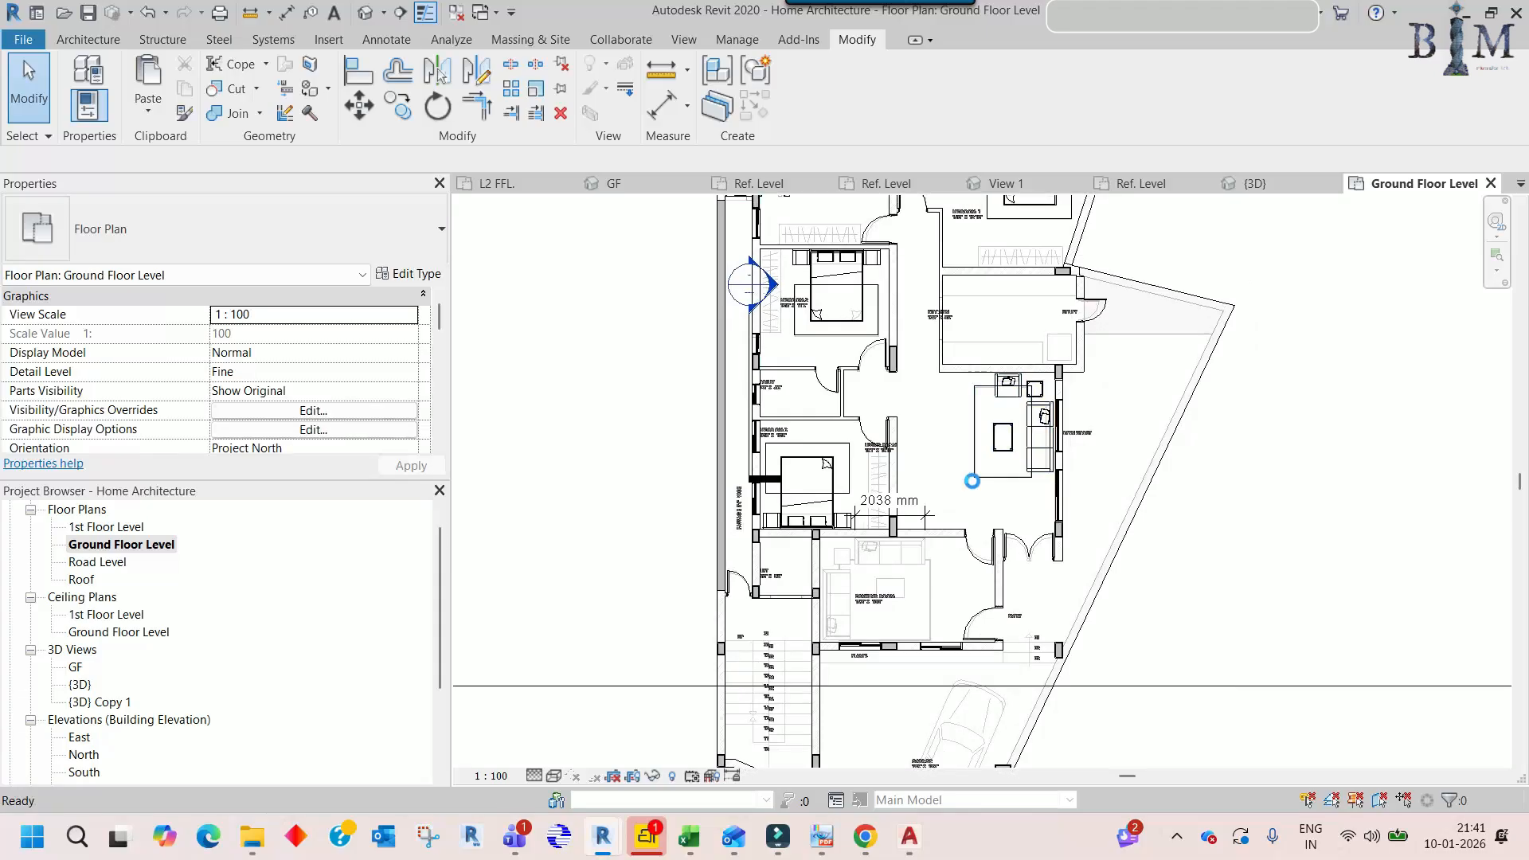
left_click(918, 829)
scroll(945, 430, "down", 6)
middle_click_drag(812, 571, 836, 530)
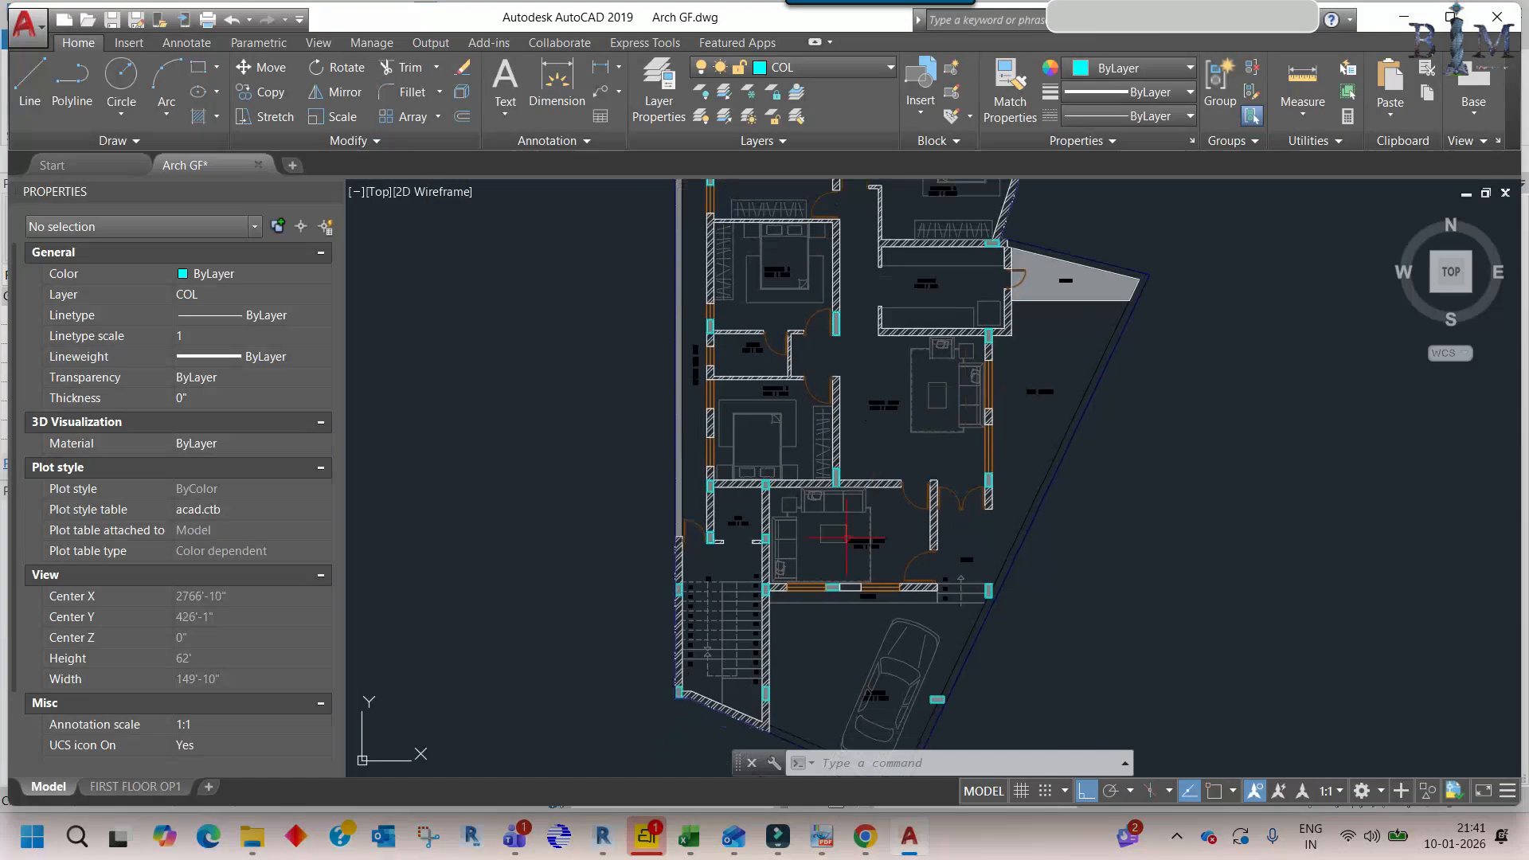
scroll(838, 533, "up", 5)
left_click(762, 416)
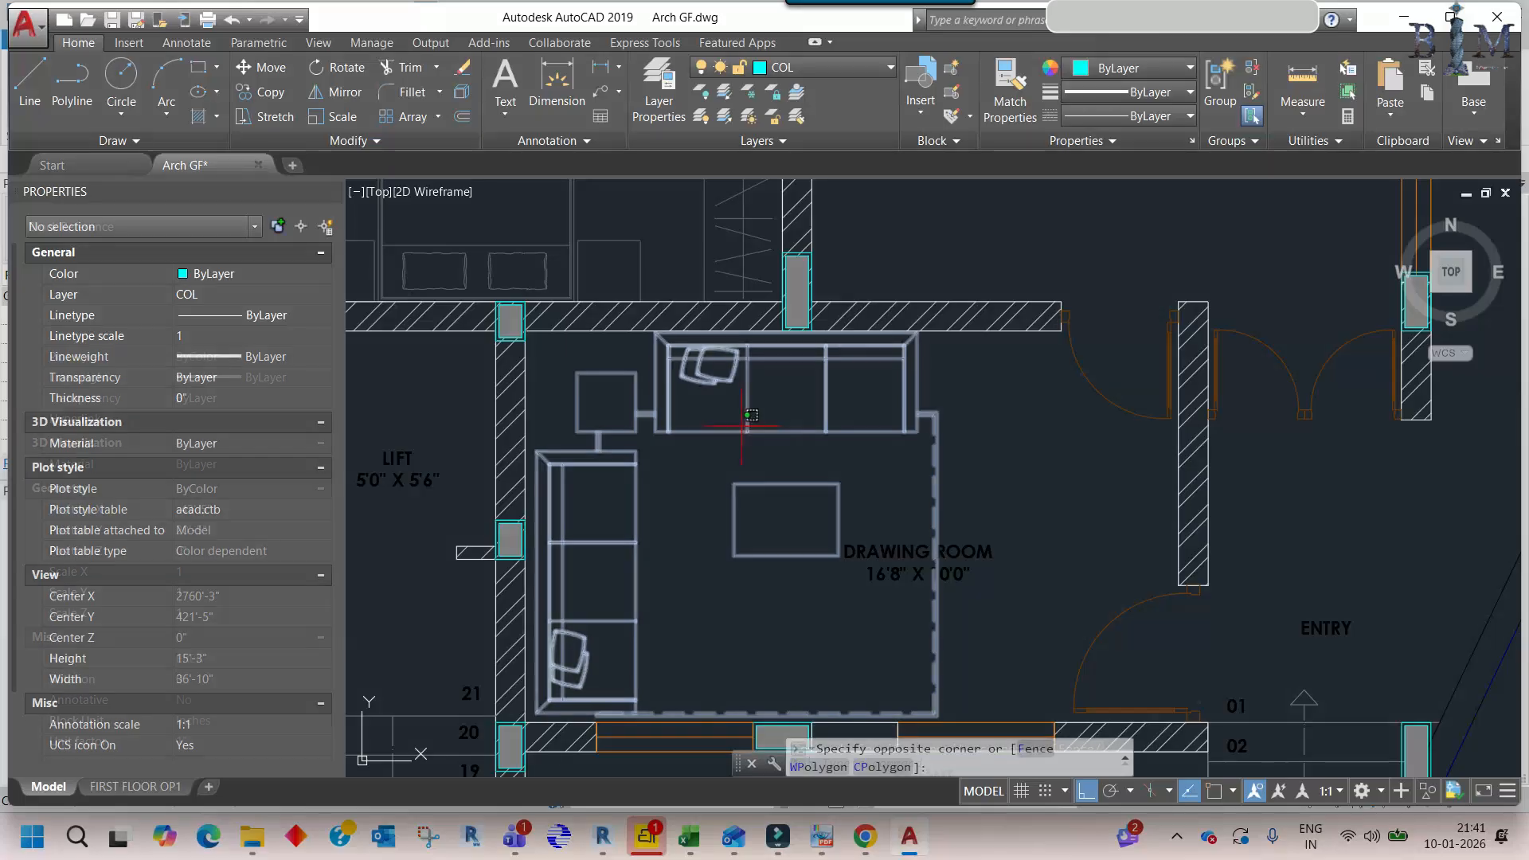
left_click(719, 425)
type("x")
key("Return")
scroll(530, 330, "up", 5)
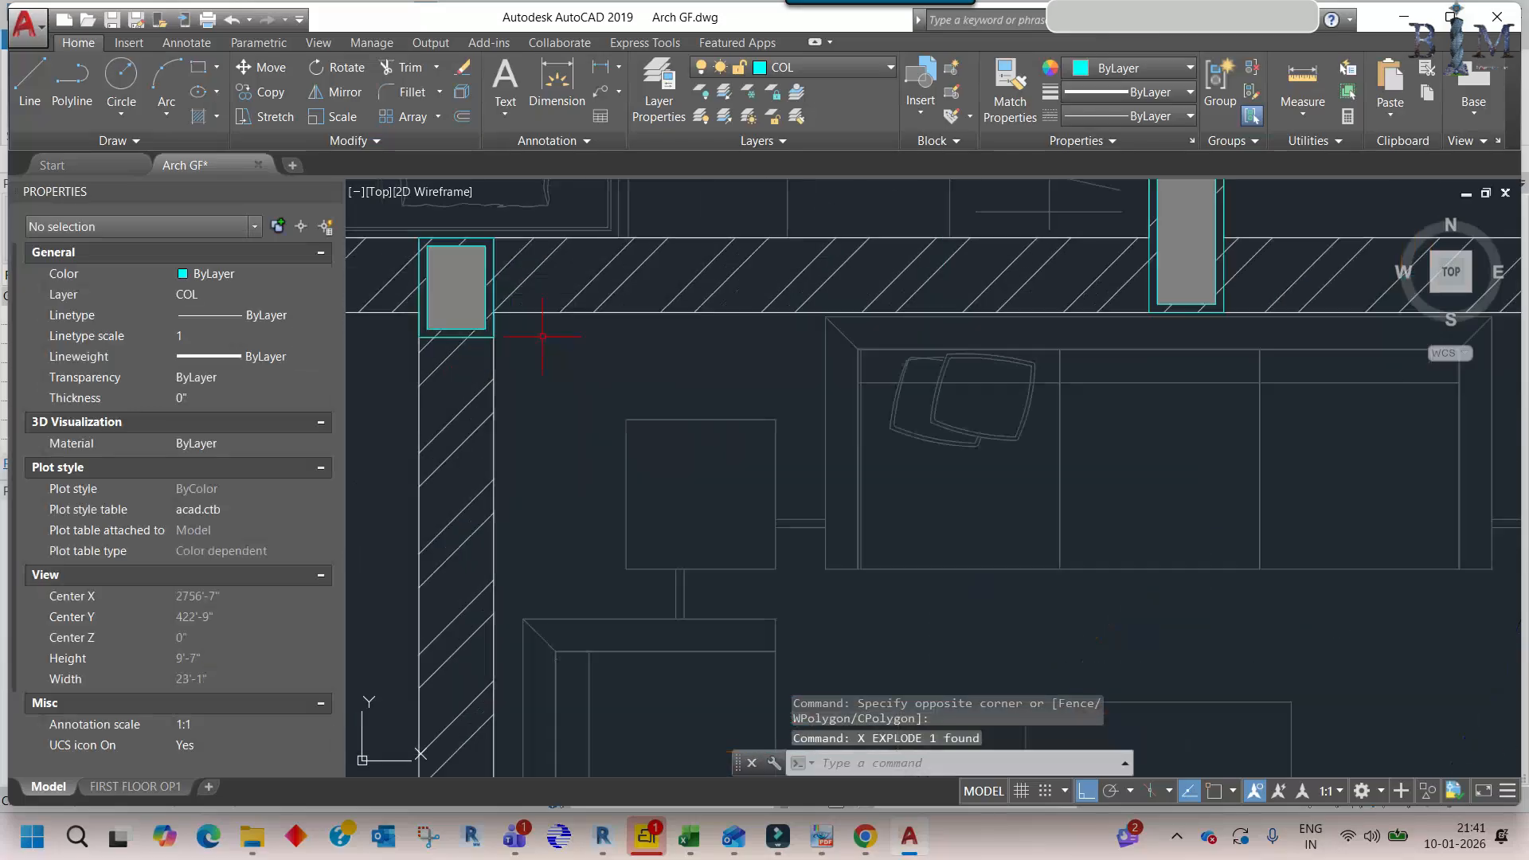
left_click(472, 297)
scroll(493, 313, "down", 5)
key("Escape")
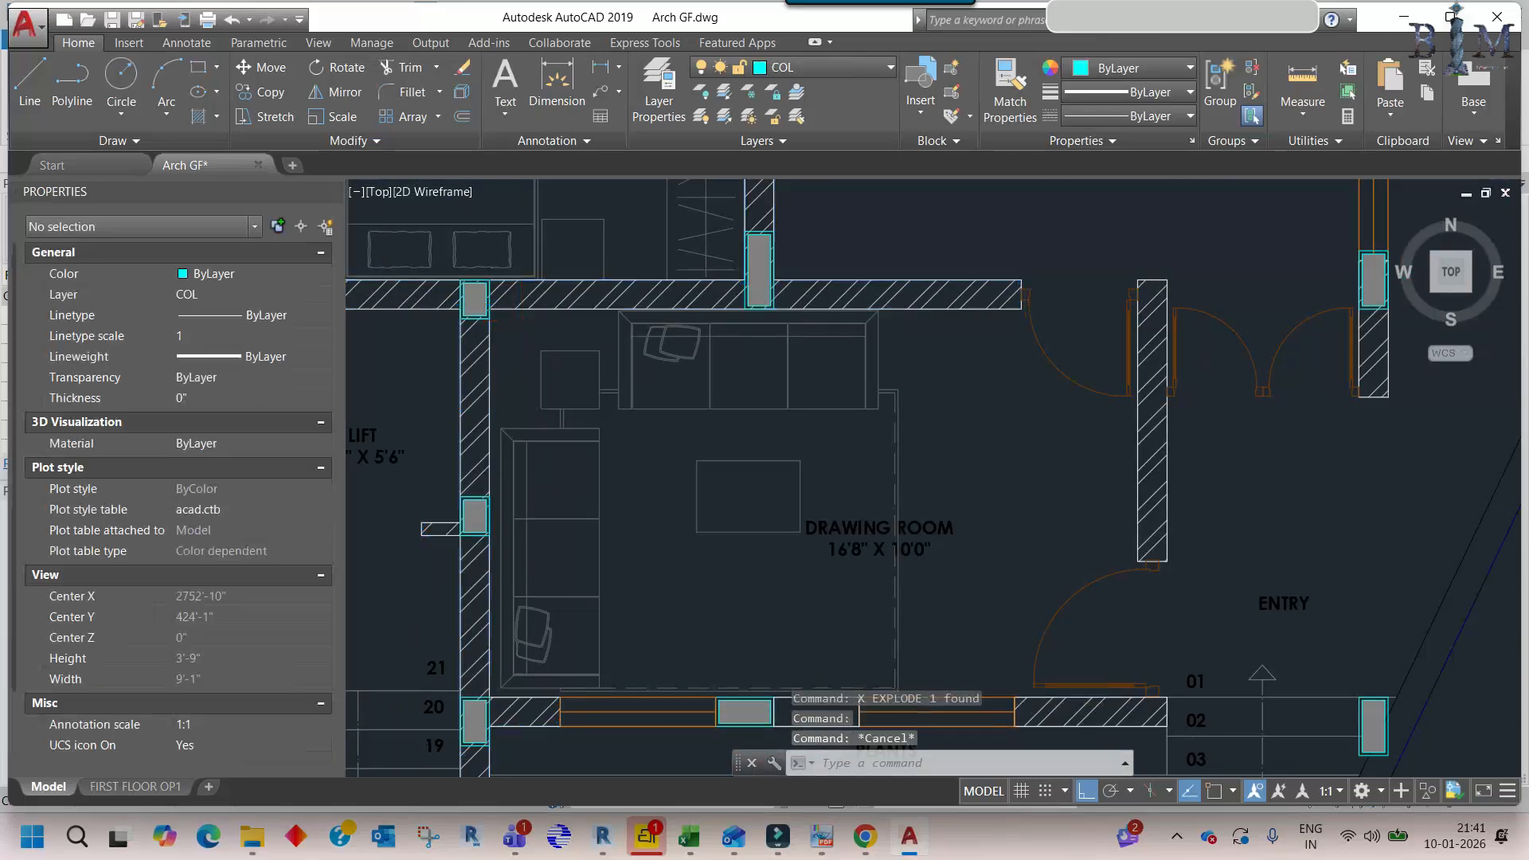
- Select all the exploded furniture objects in the drawing room, including both sofas, the tables and the rug outline
scroll(487, 305, "up", 5)
scroll(475, 294, "down", 5)
left_click(520, 313)
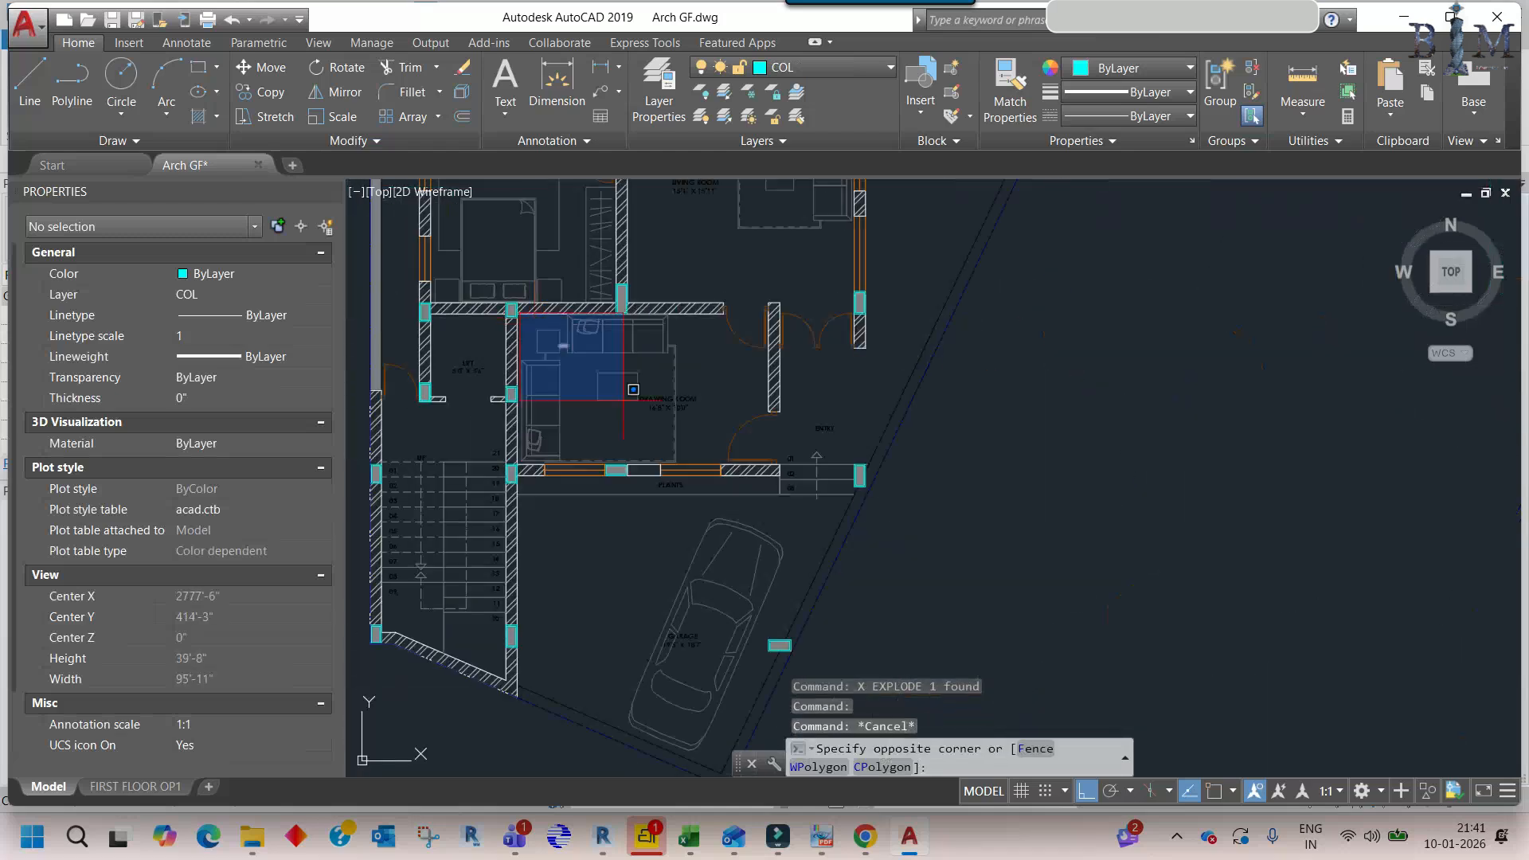
left_click(681, 462)
scroll(530, 429, "up", 6)
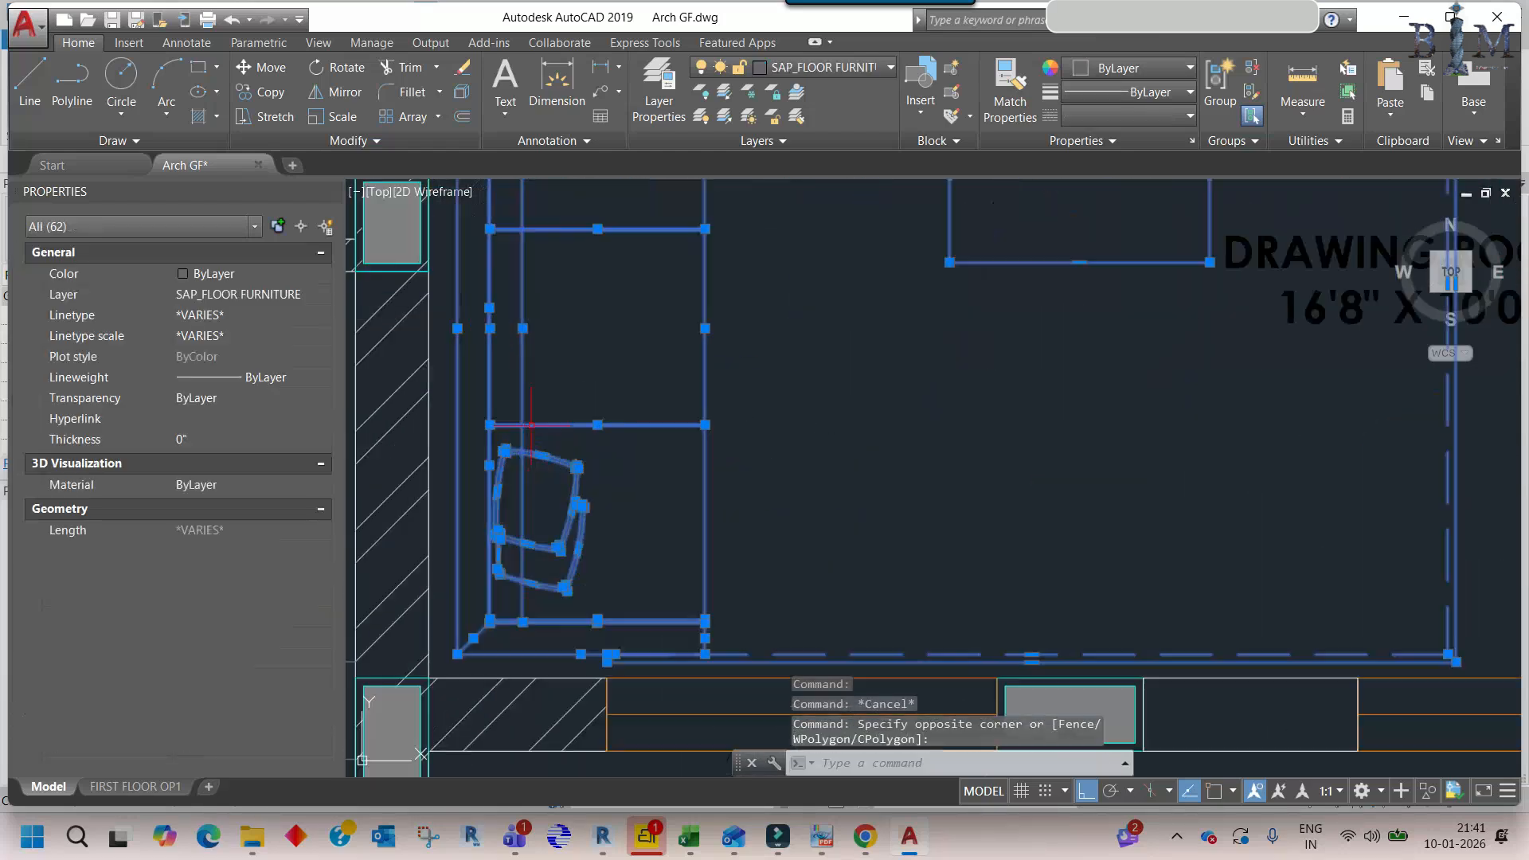
scroll(532, 426, "down", 6)
middle_click_drag(745, 379, 746, 410)
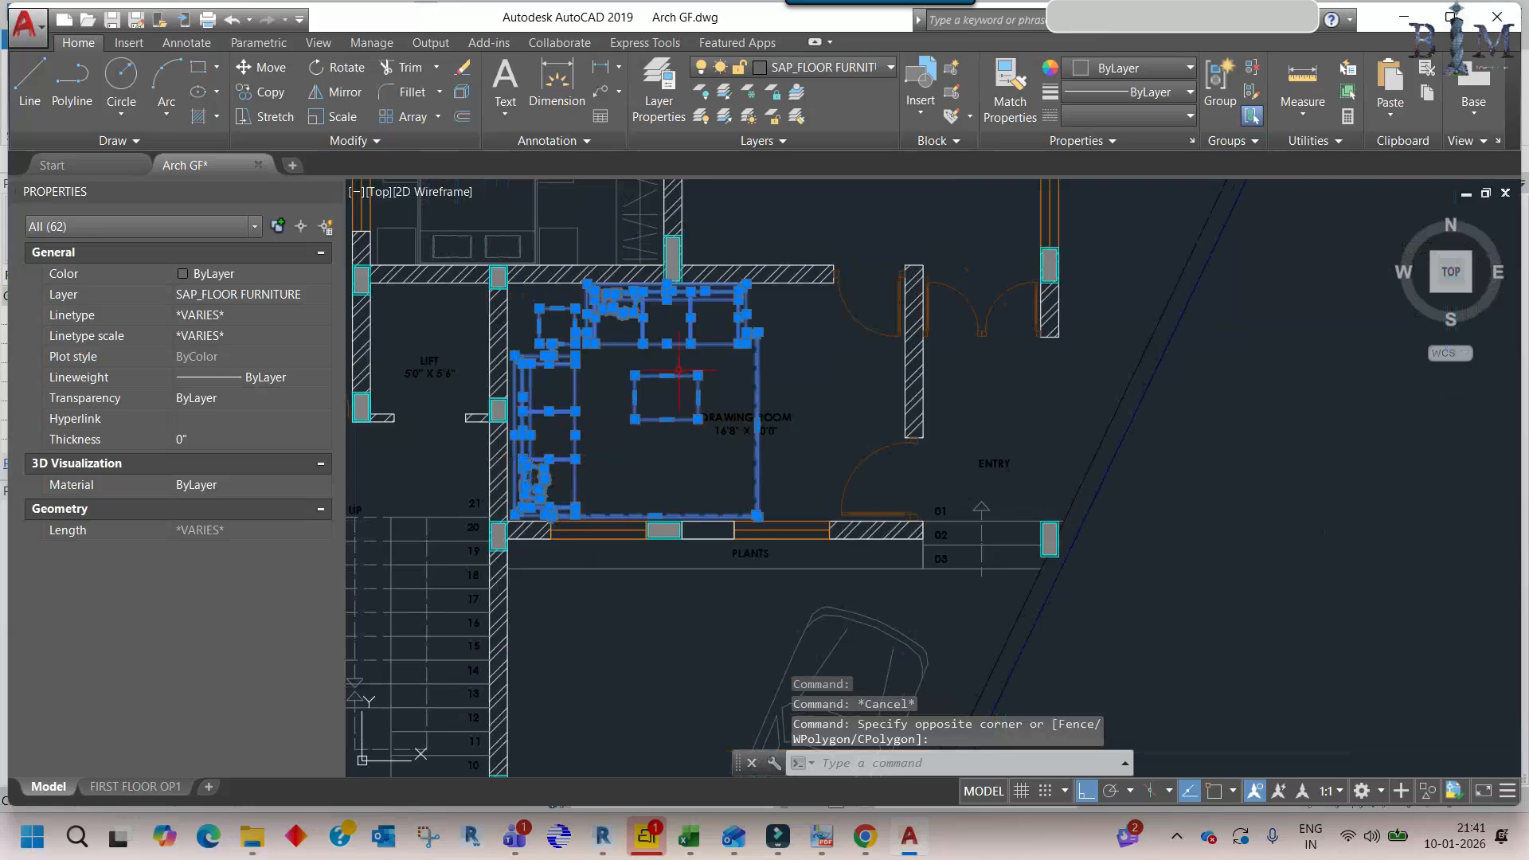
middle_click_drag(678, 370, 684, 409)
- Write the selected furniture to a drawing file named sofa 1 in the Working folder, with insert units in millimeters
type("w")
key("Return")
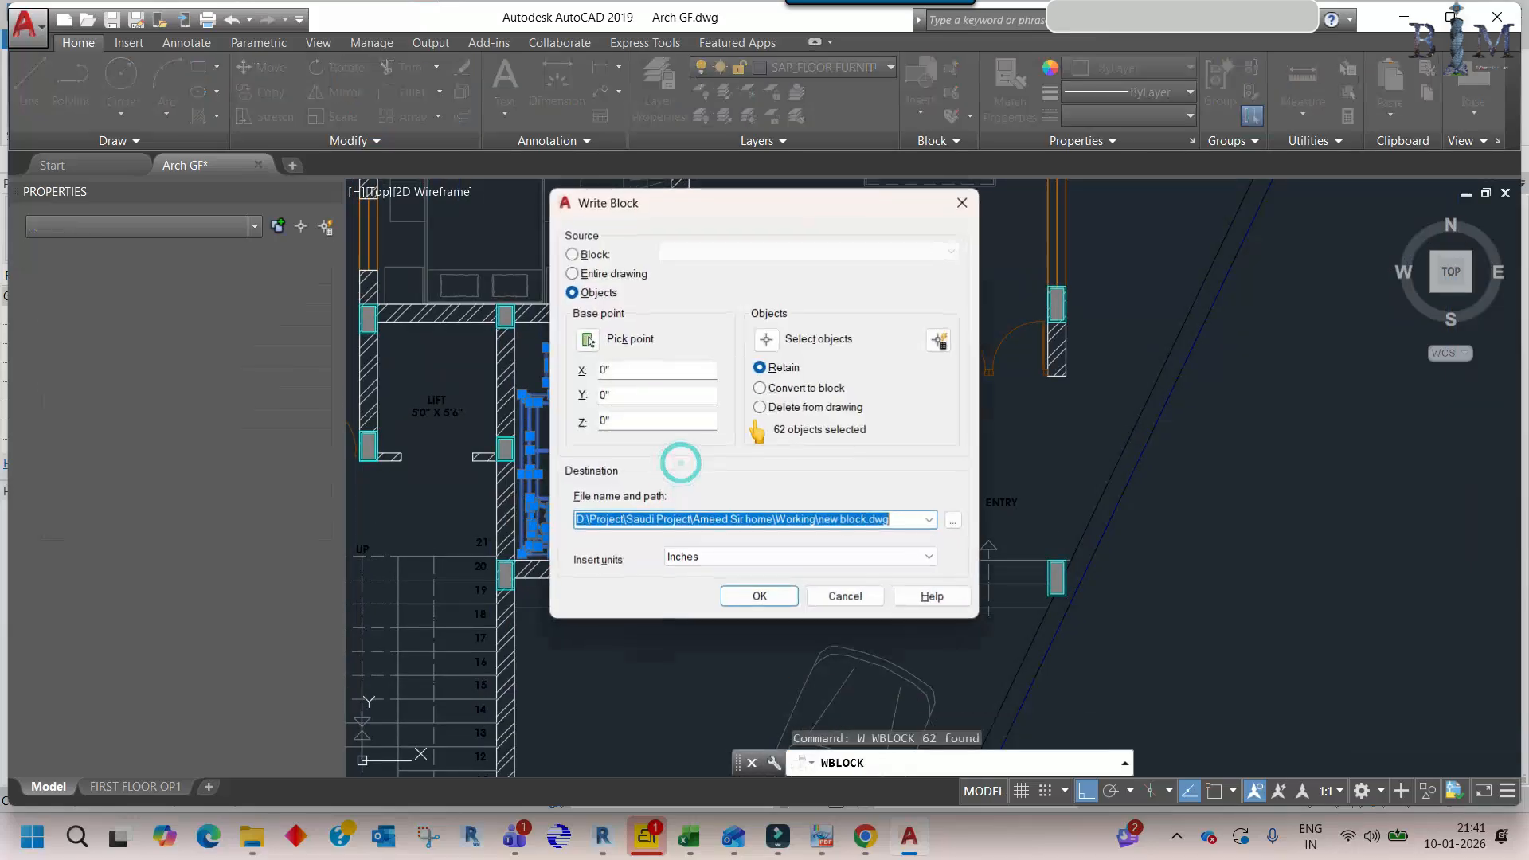
left_click(953, 522)
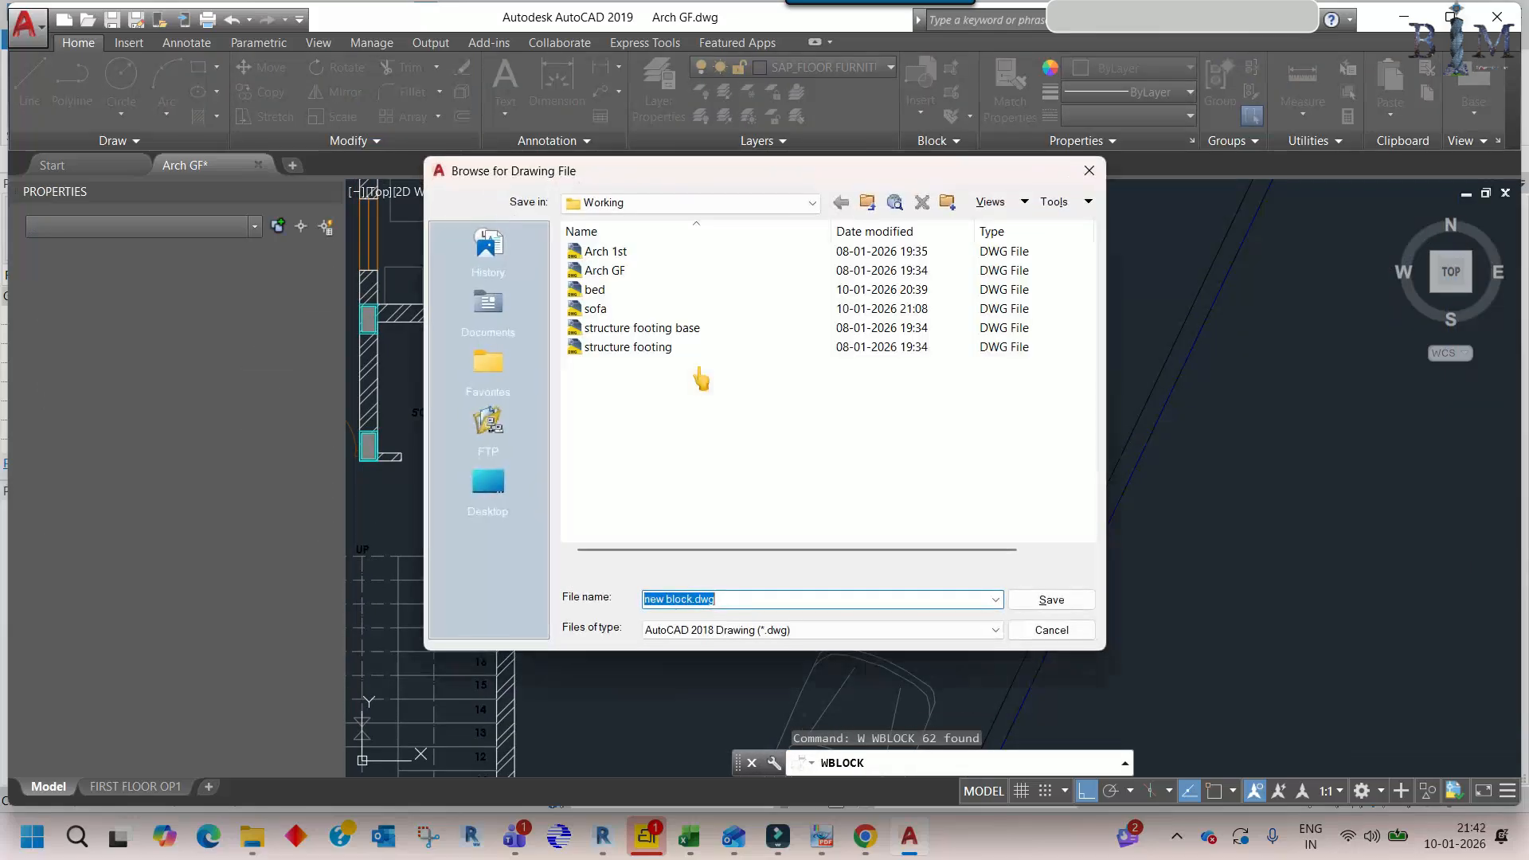
left_click(604, 309)
double_click(666, 597)
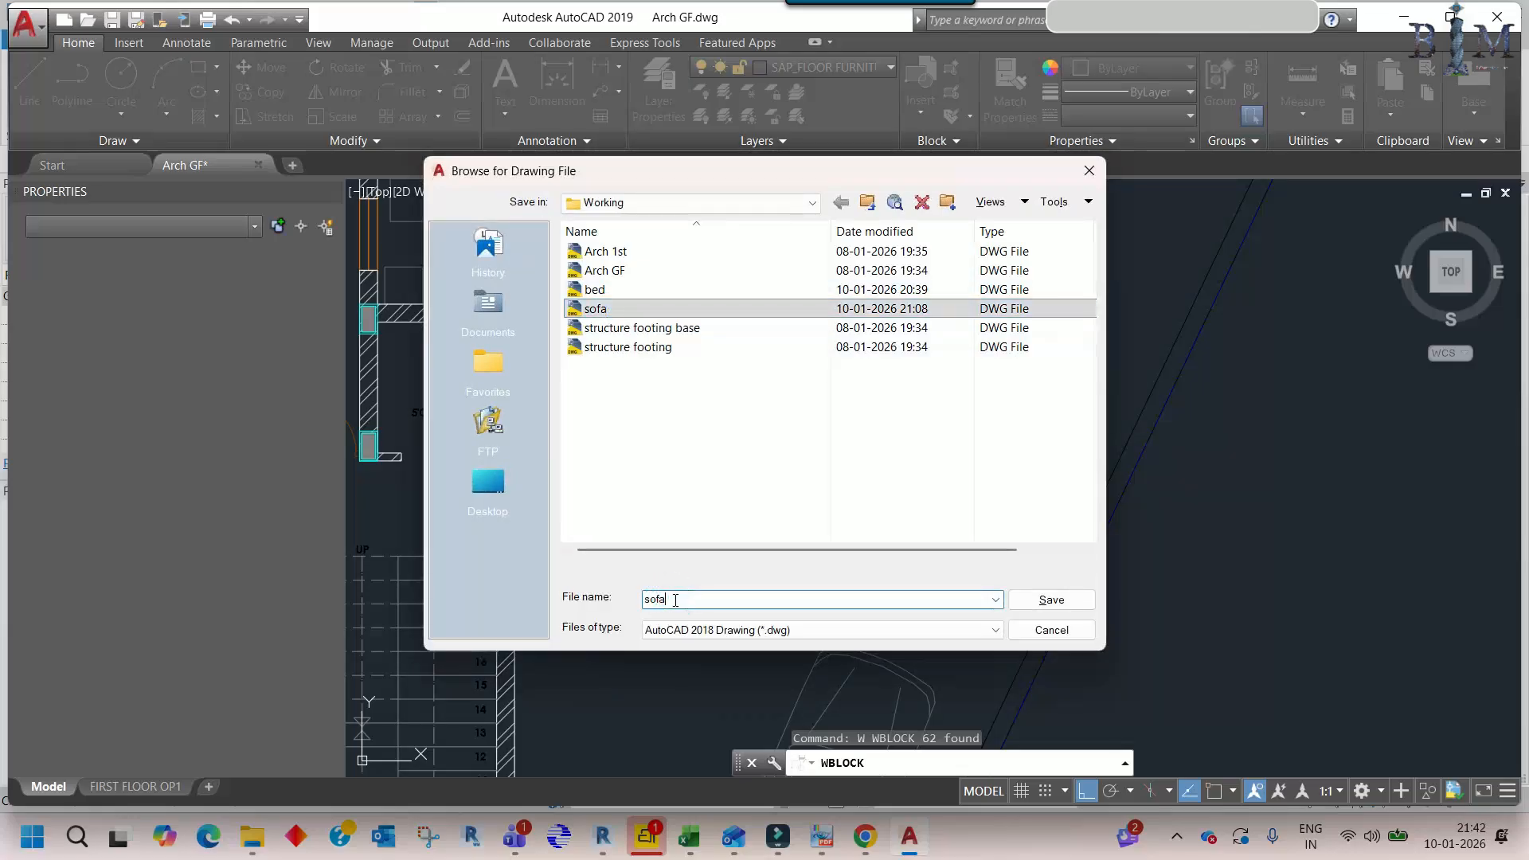
left_click(1043, 607)
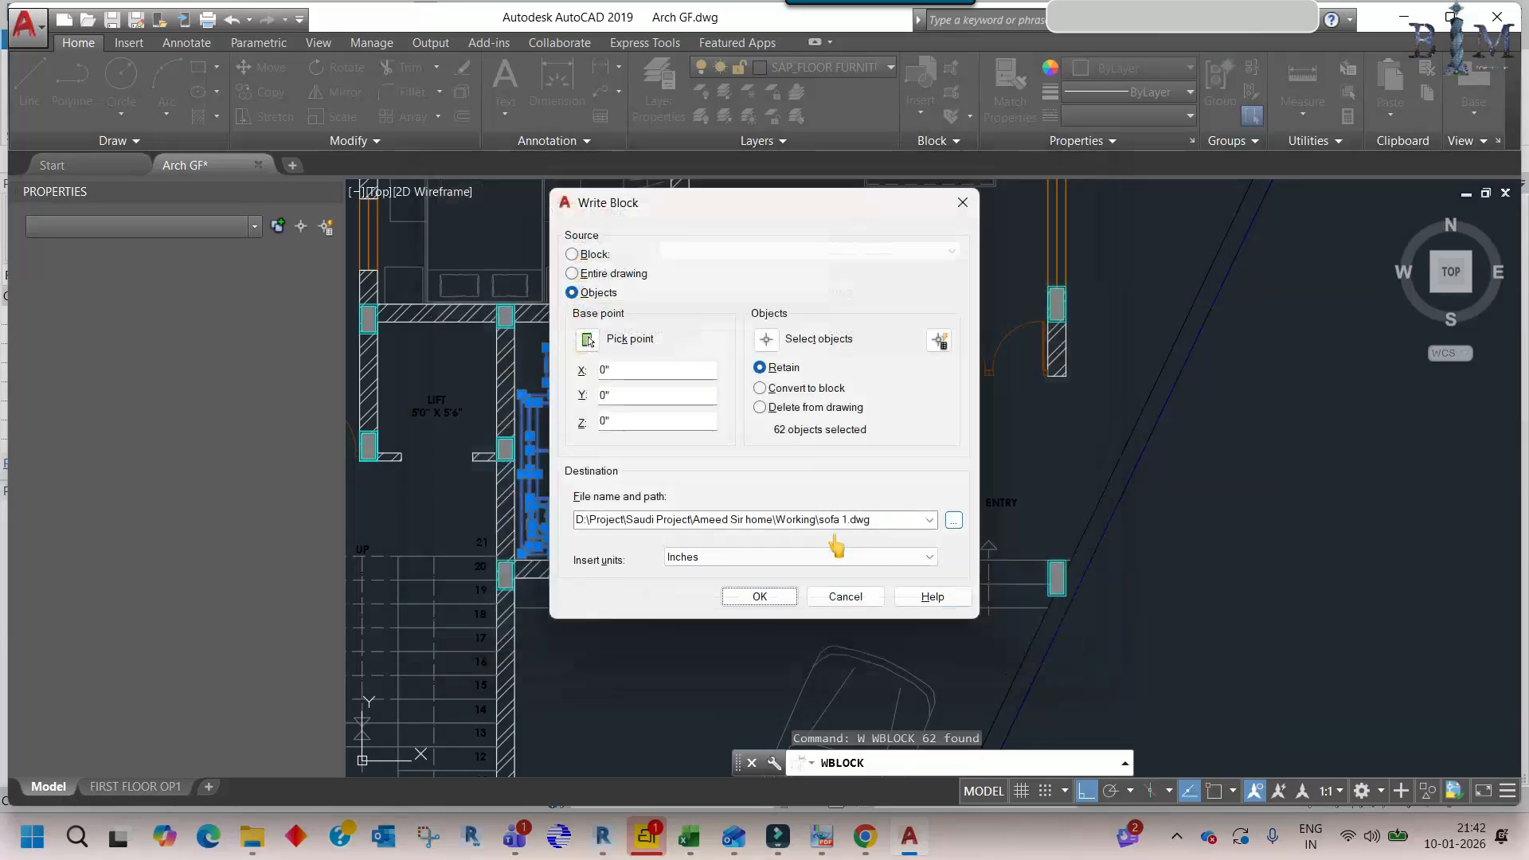
left_click(725, 557)
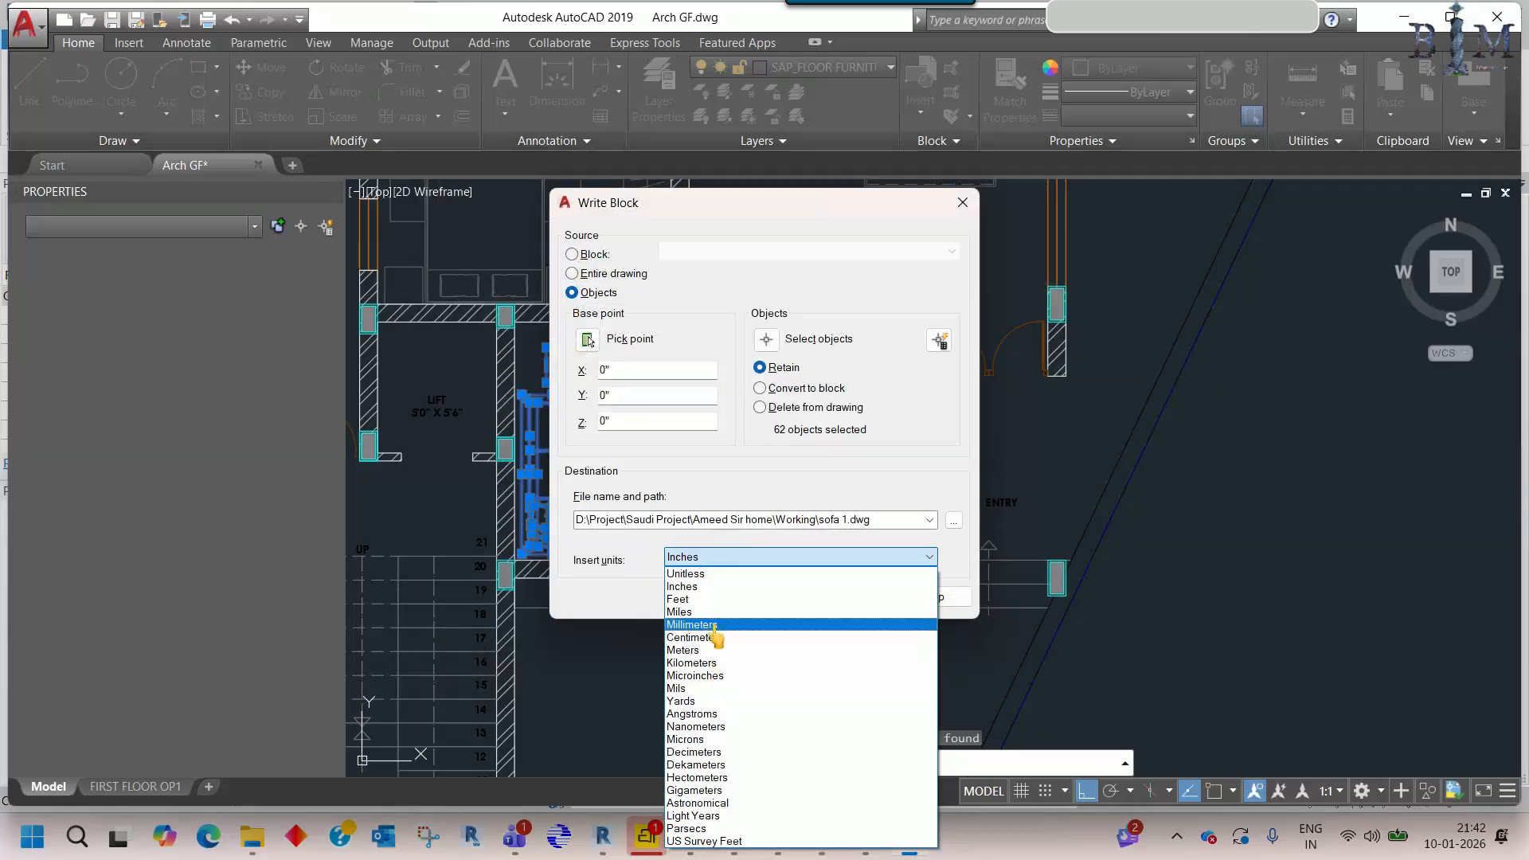
left_click(714, 628)
left_click(758, 597)
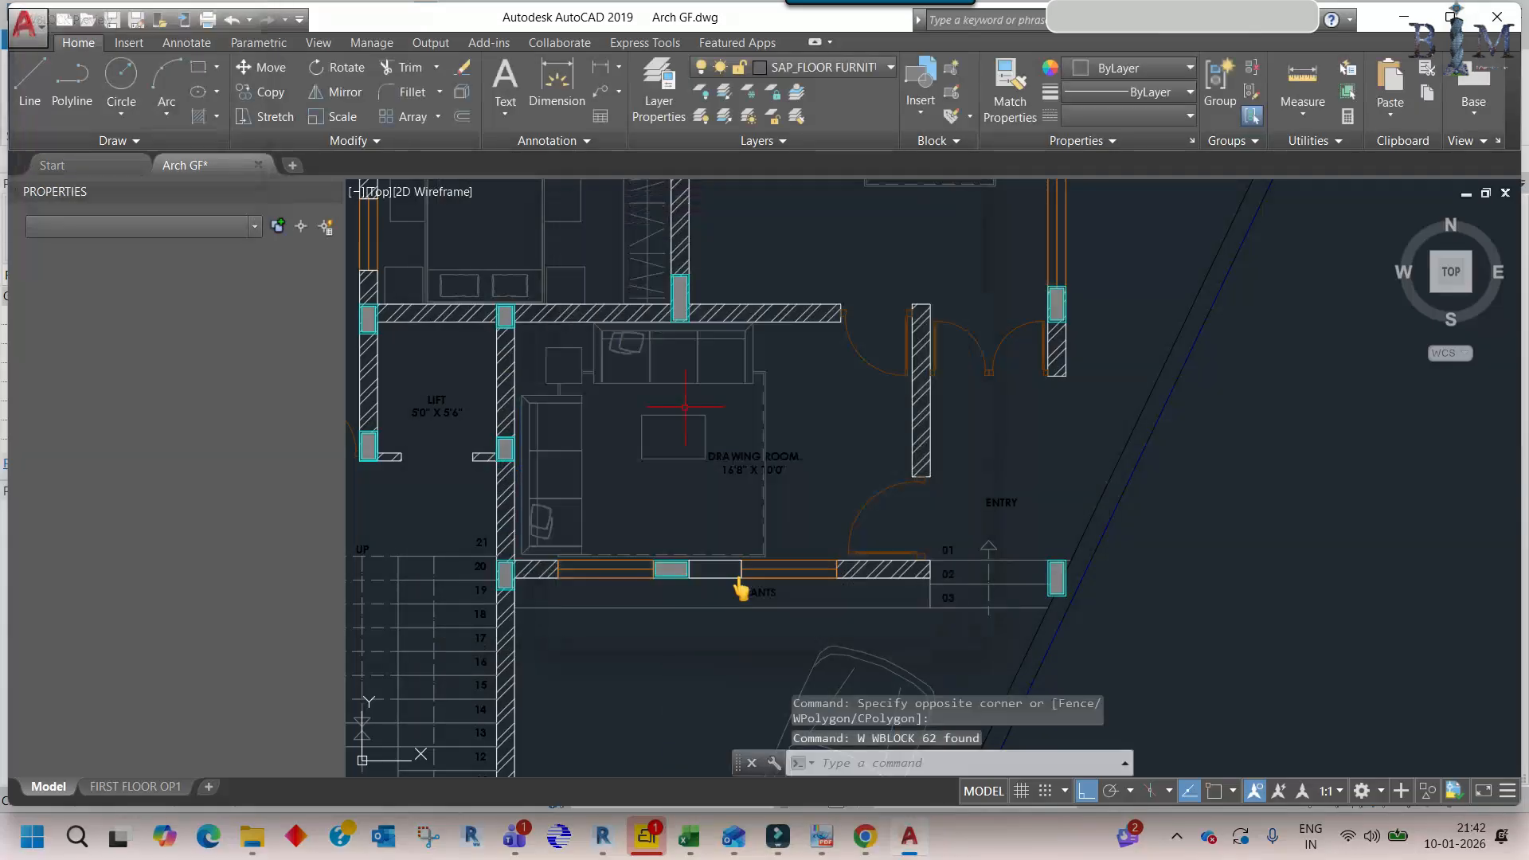
key("Escape")
key("Escape")
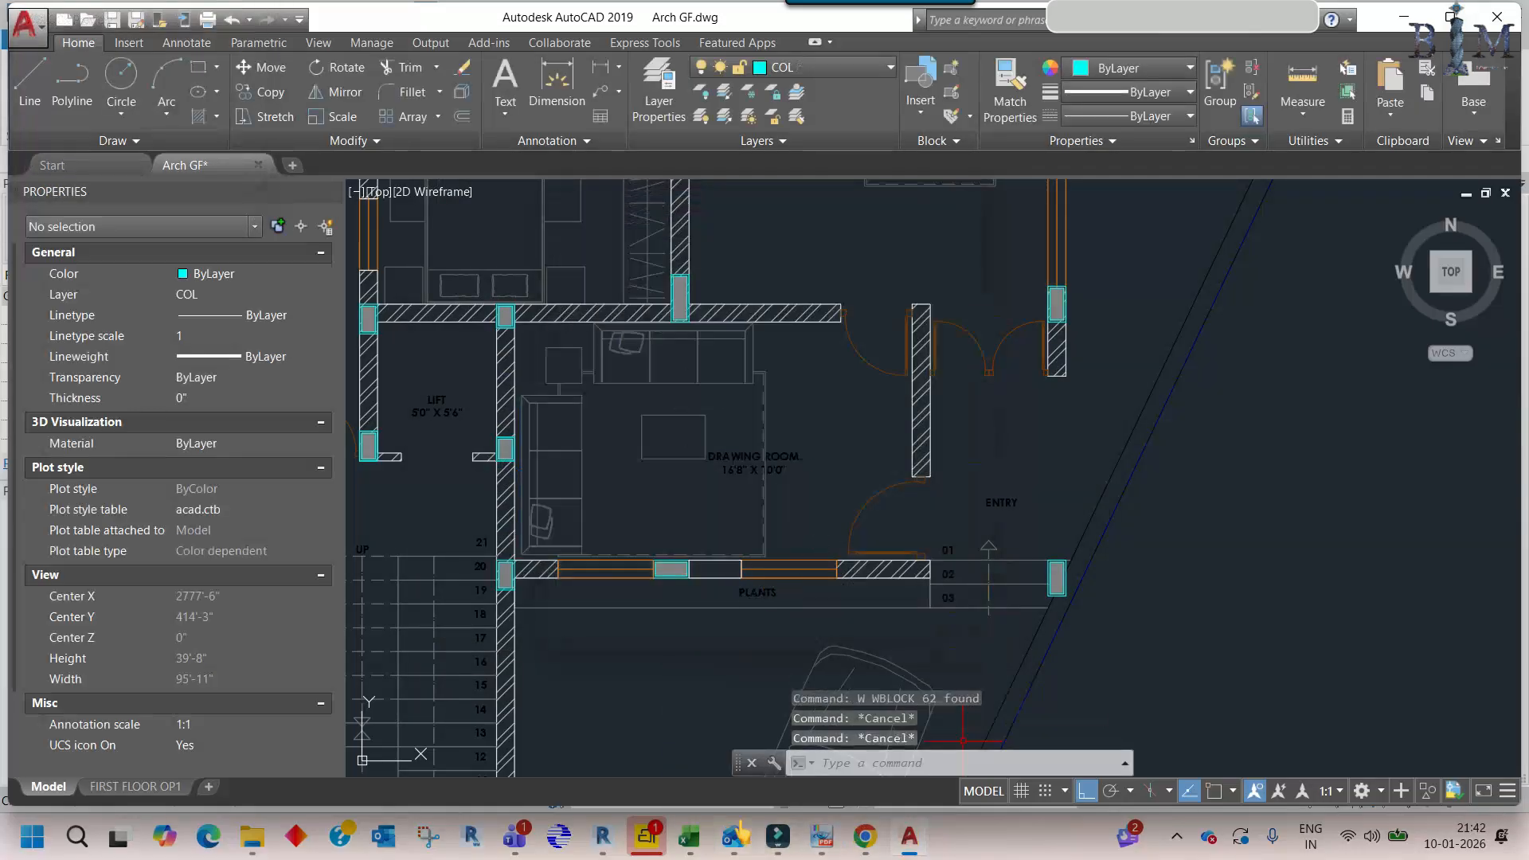
- Switch to the Home Architecture project in Revit and inspect the living room sofa set on the Ground Floor Level plan
left_click(602, 836)
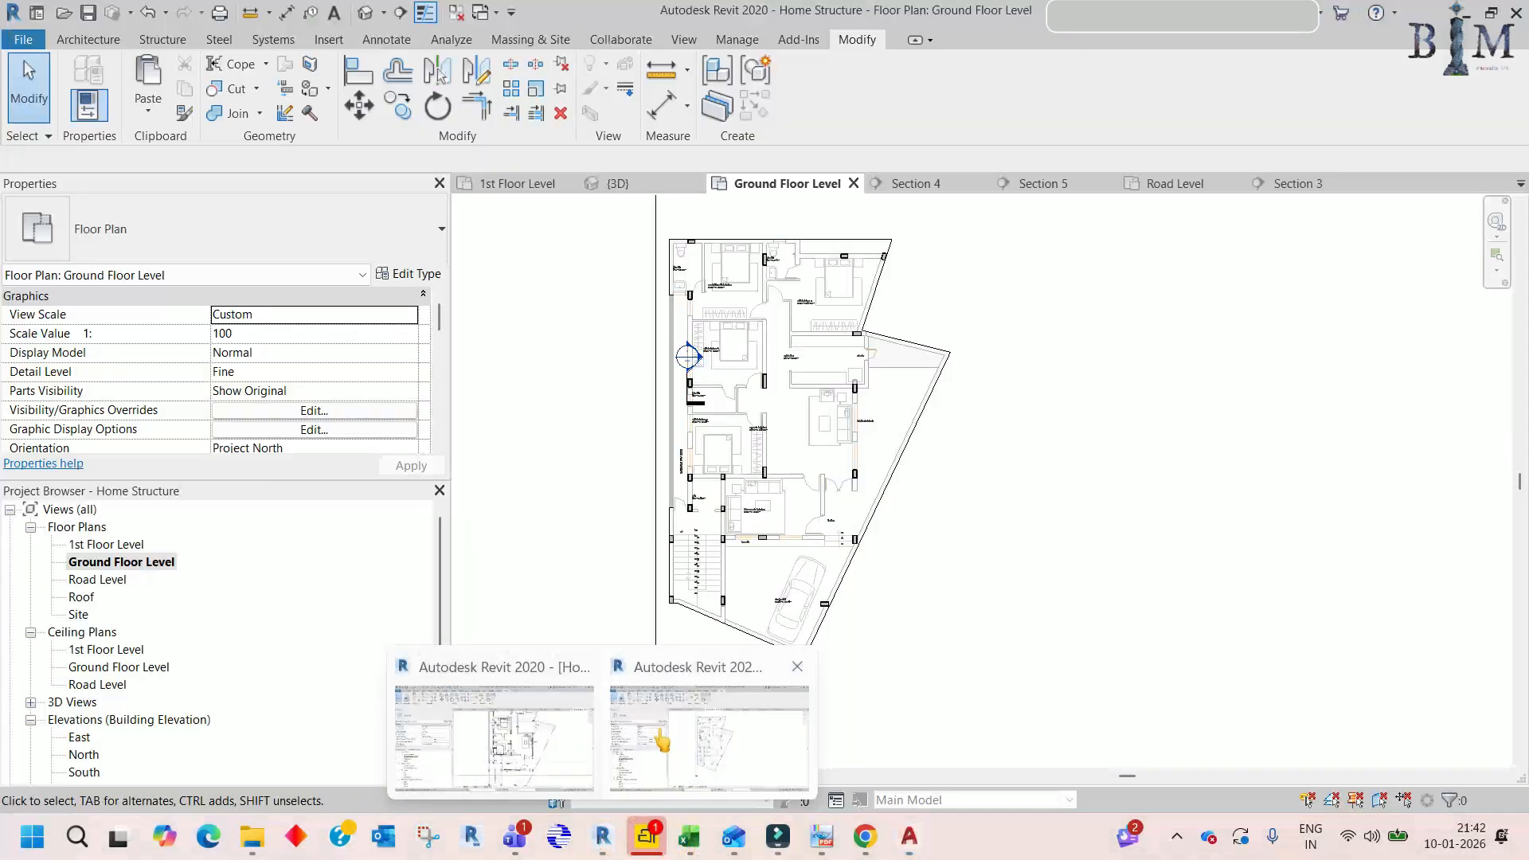
left_click(544, 729)
scroll(854, 461, "up", 5)
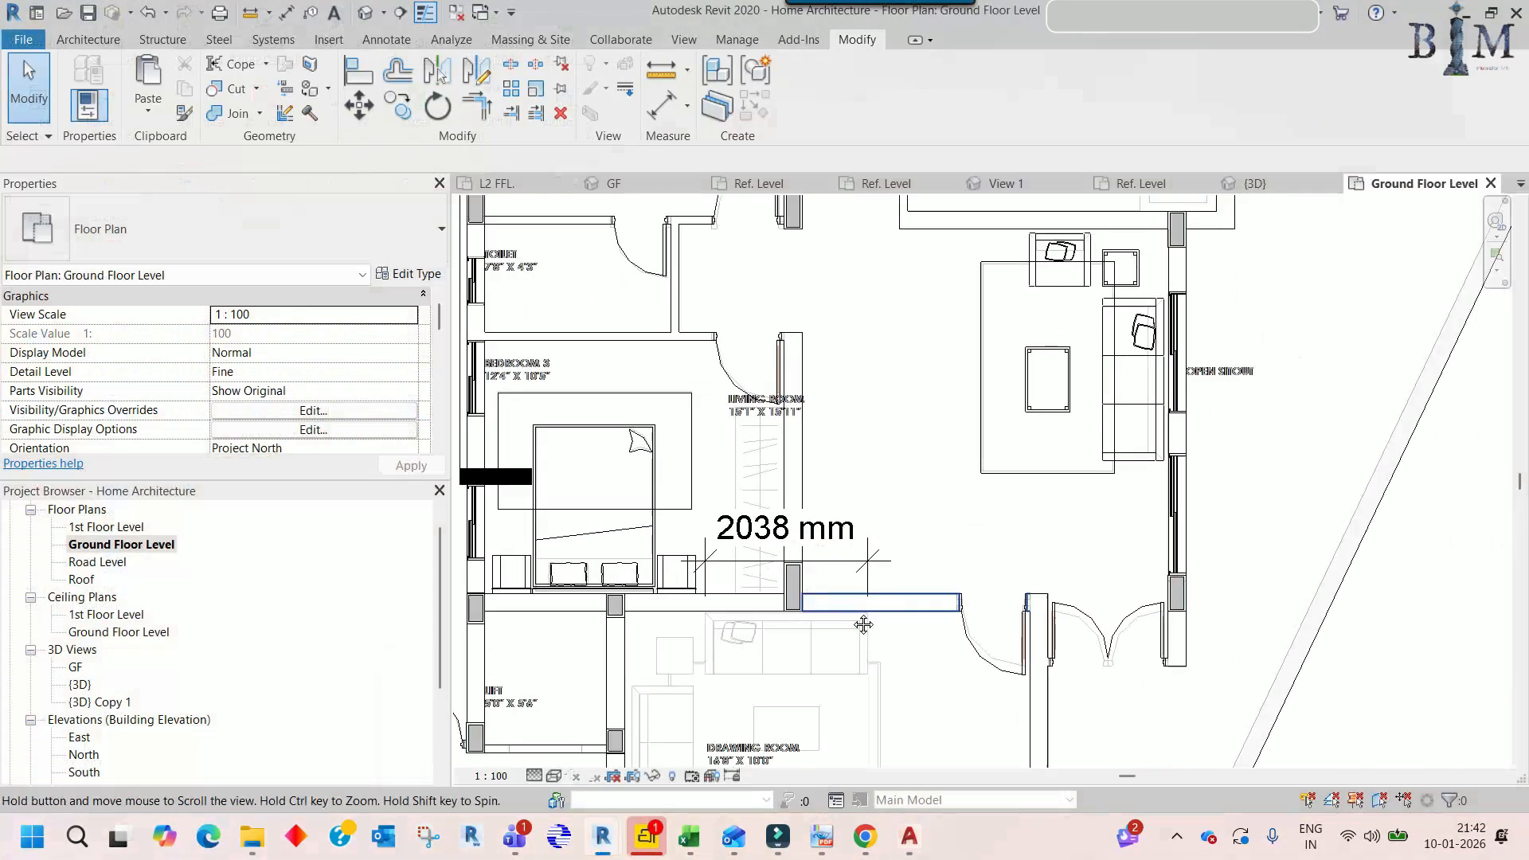
left_click(854, 460)
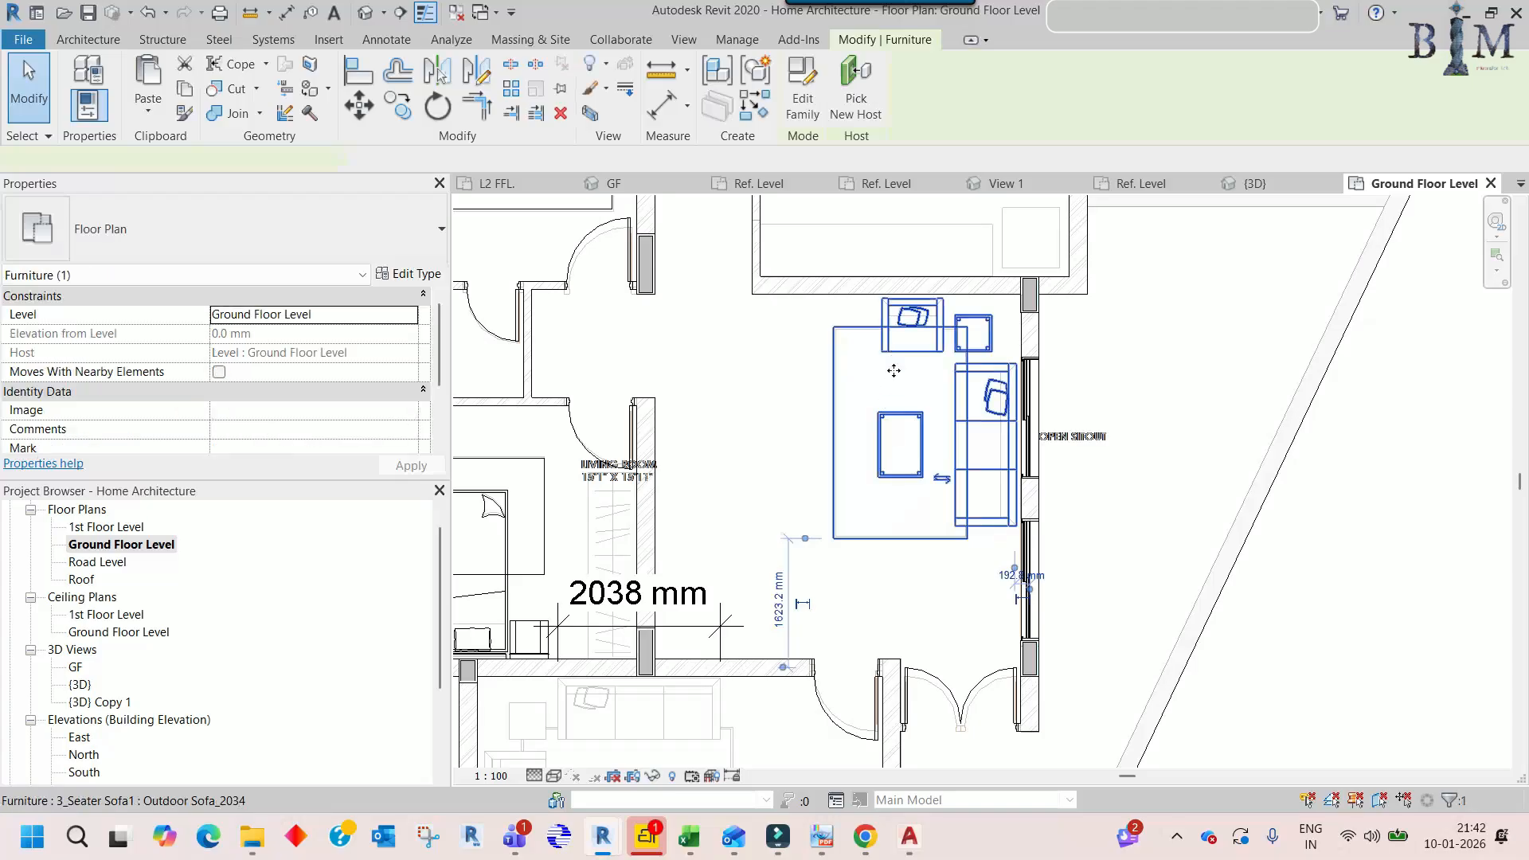
middle_click_drag(884, 294, 883, 420)
key("Escape")
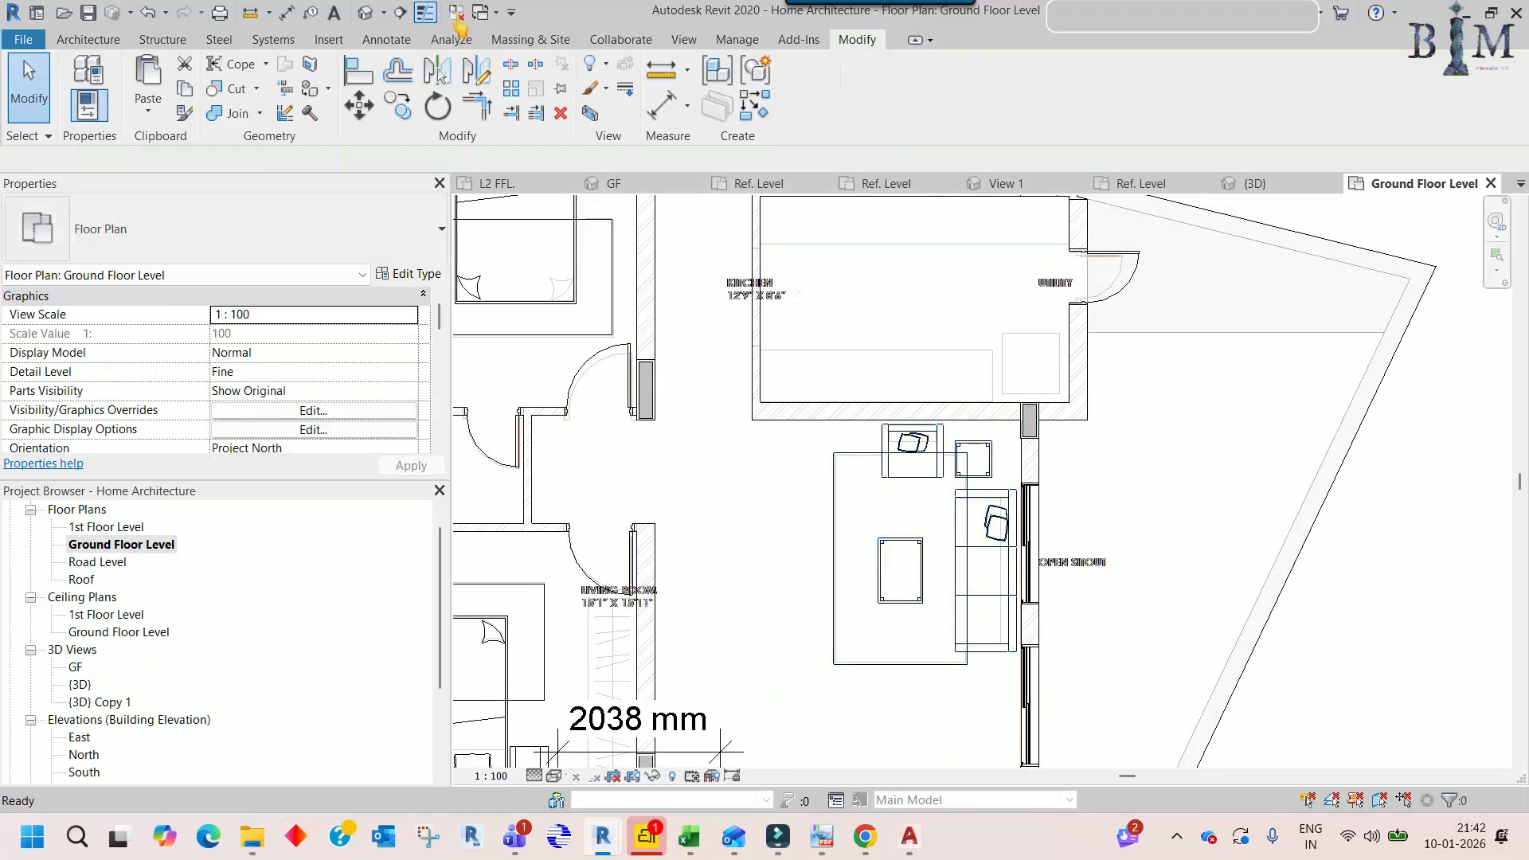
- Close the inactive views and the M_Bed-Box.0004 family without saving its changes
left_click(459, 22)
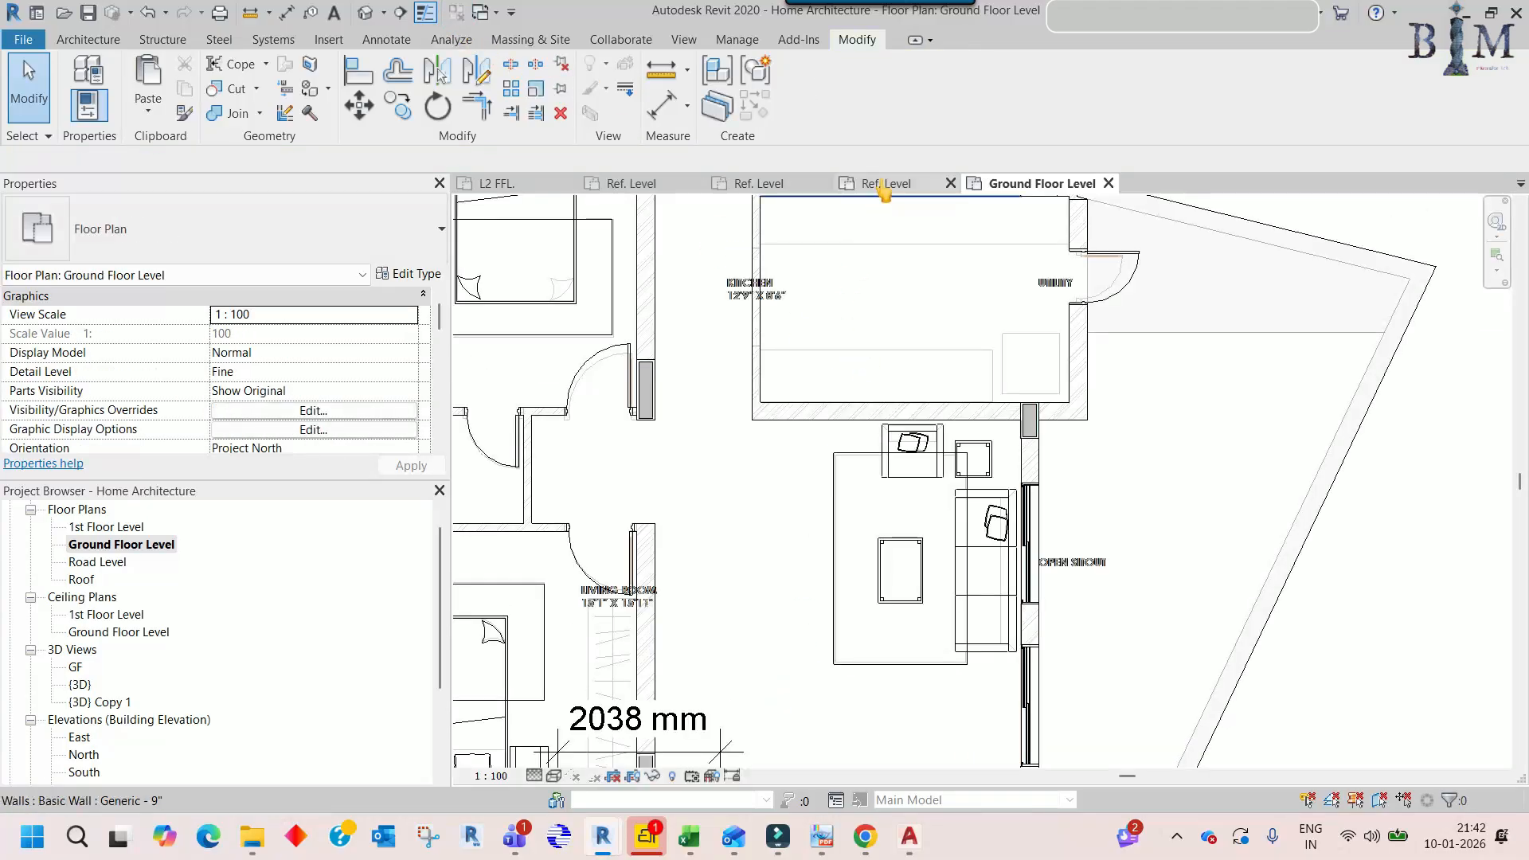
left_click(884, 187)
left_click(950, 183)
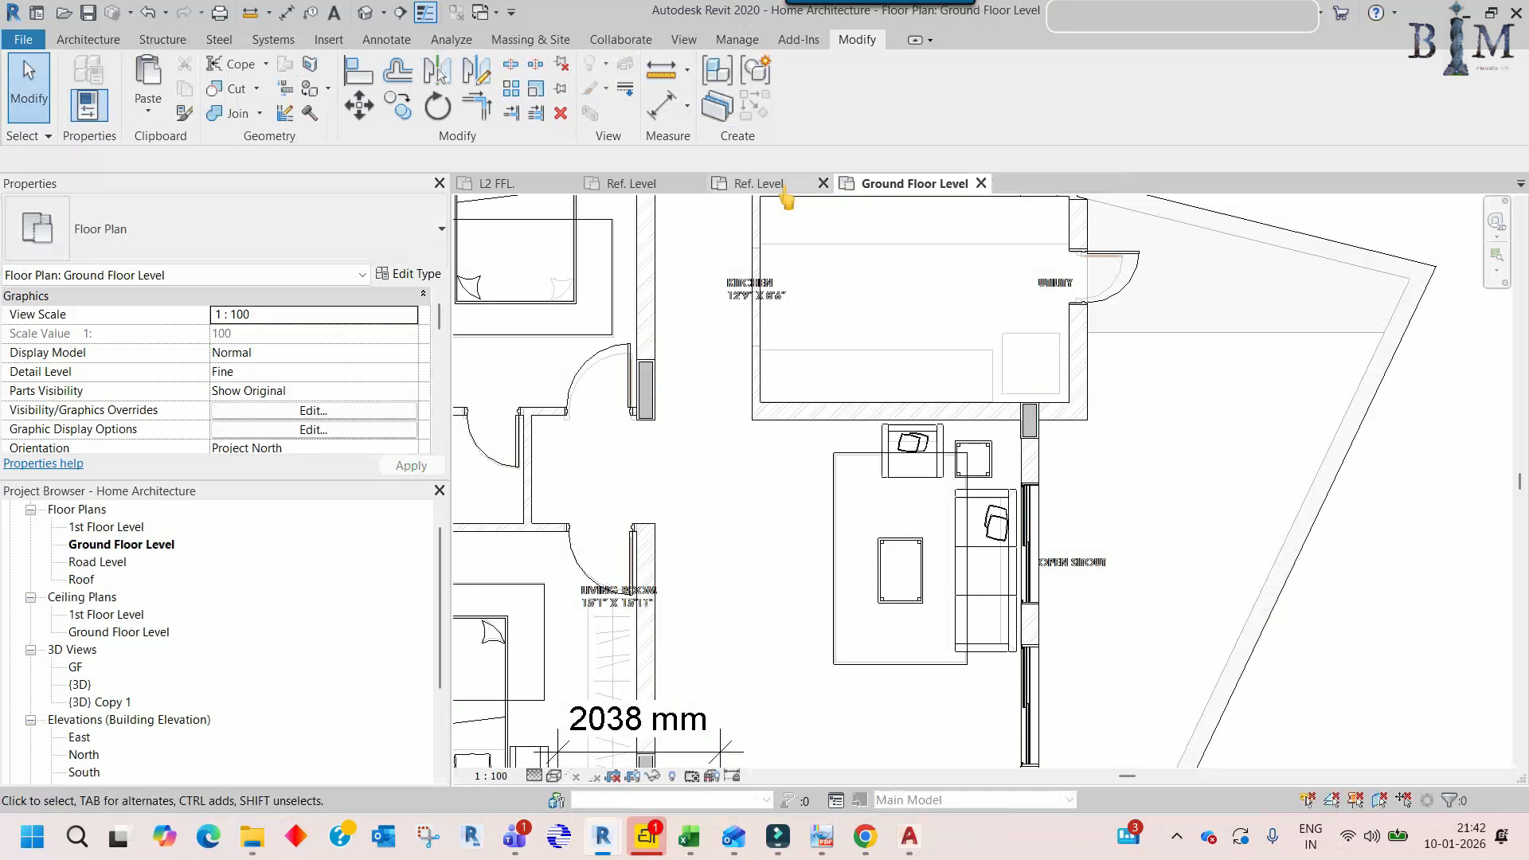
left_click(784, 188)
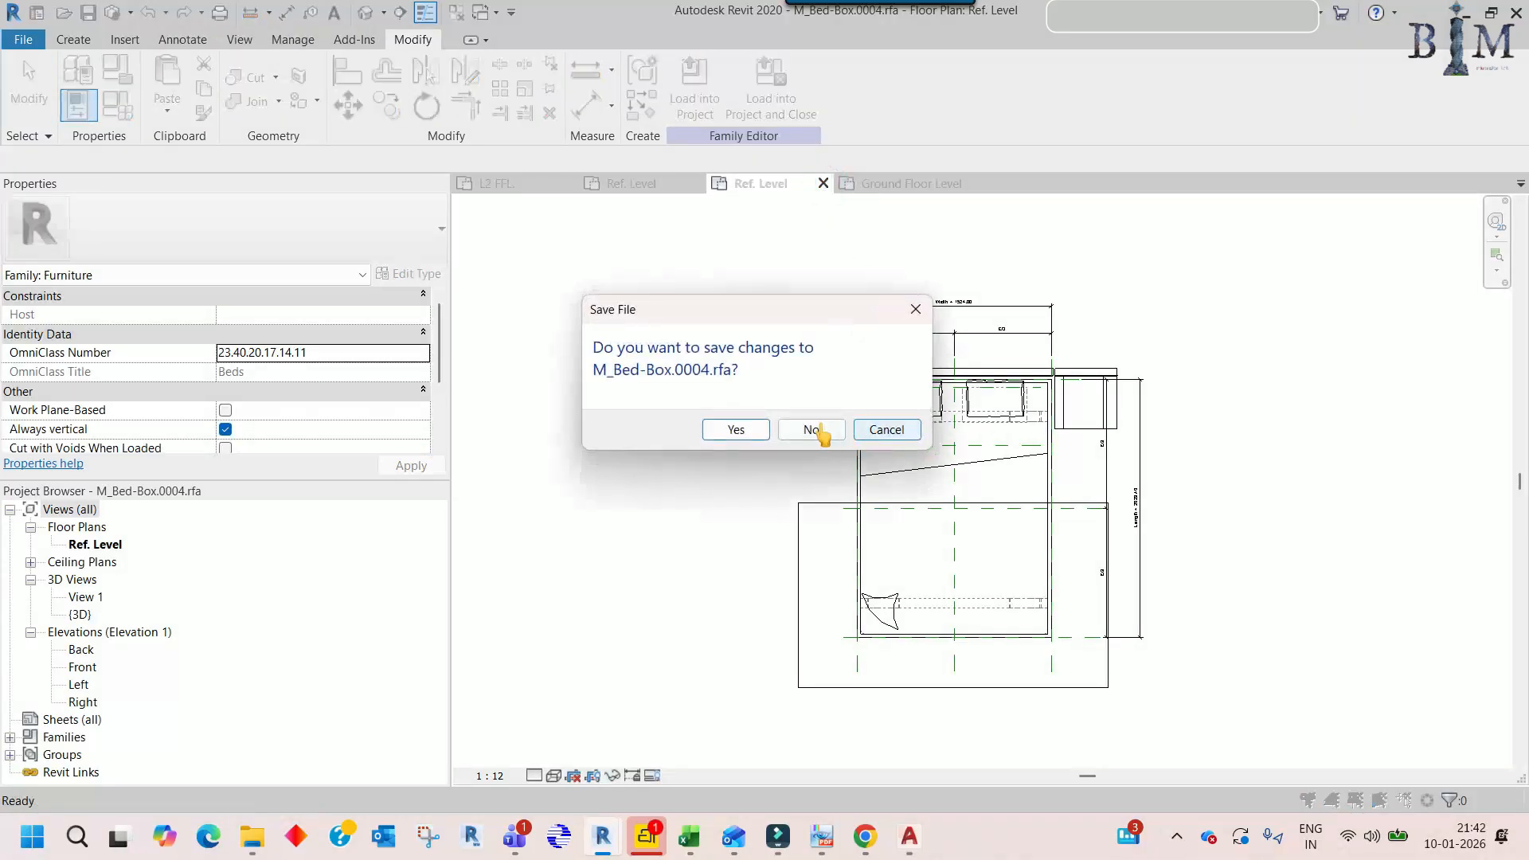
left_click(809, 428)
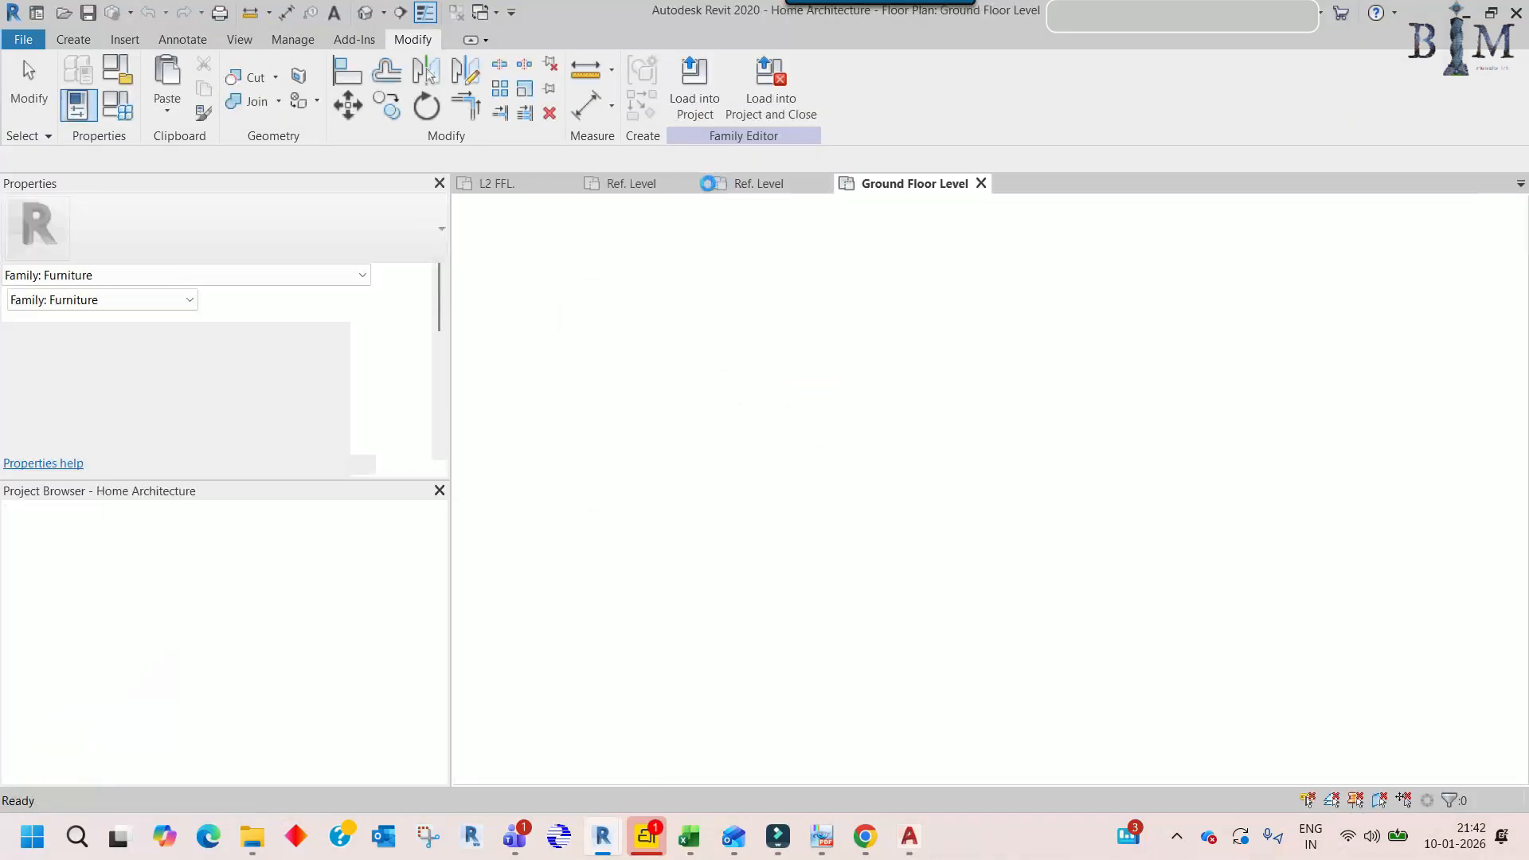
- Import the CAD file sofa 1.dwg into the Ref. Level view of the 3_Seater Sofa1 family, current view only
left_click(670, 185)
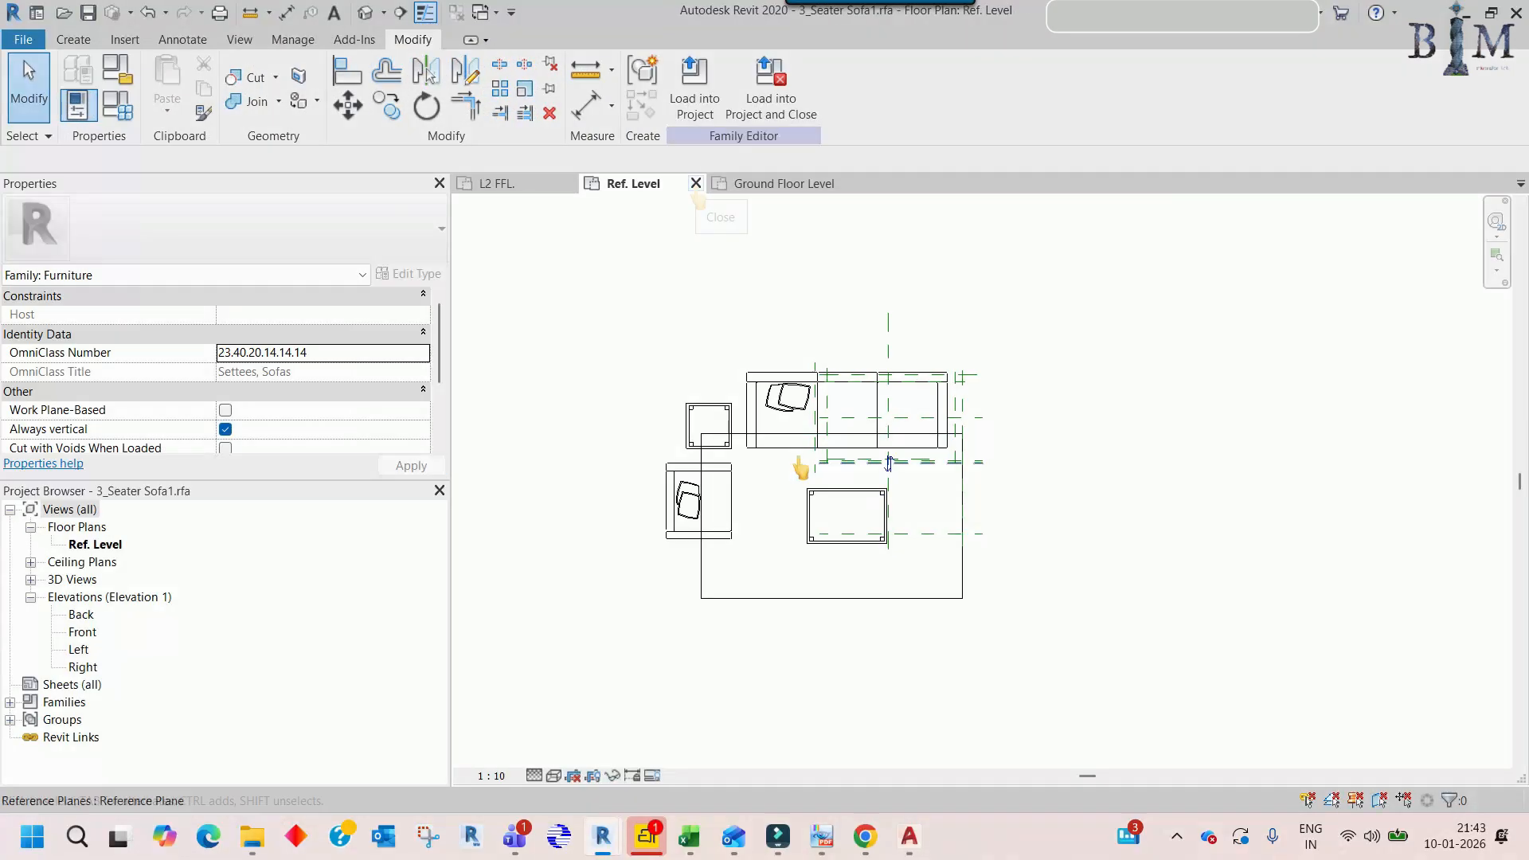
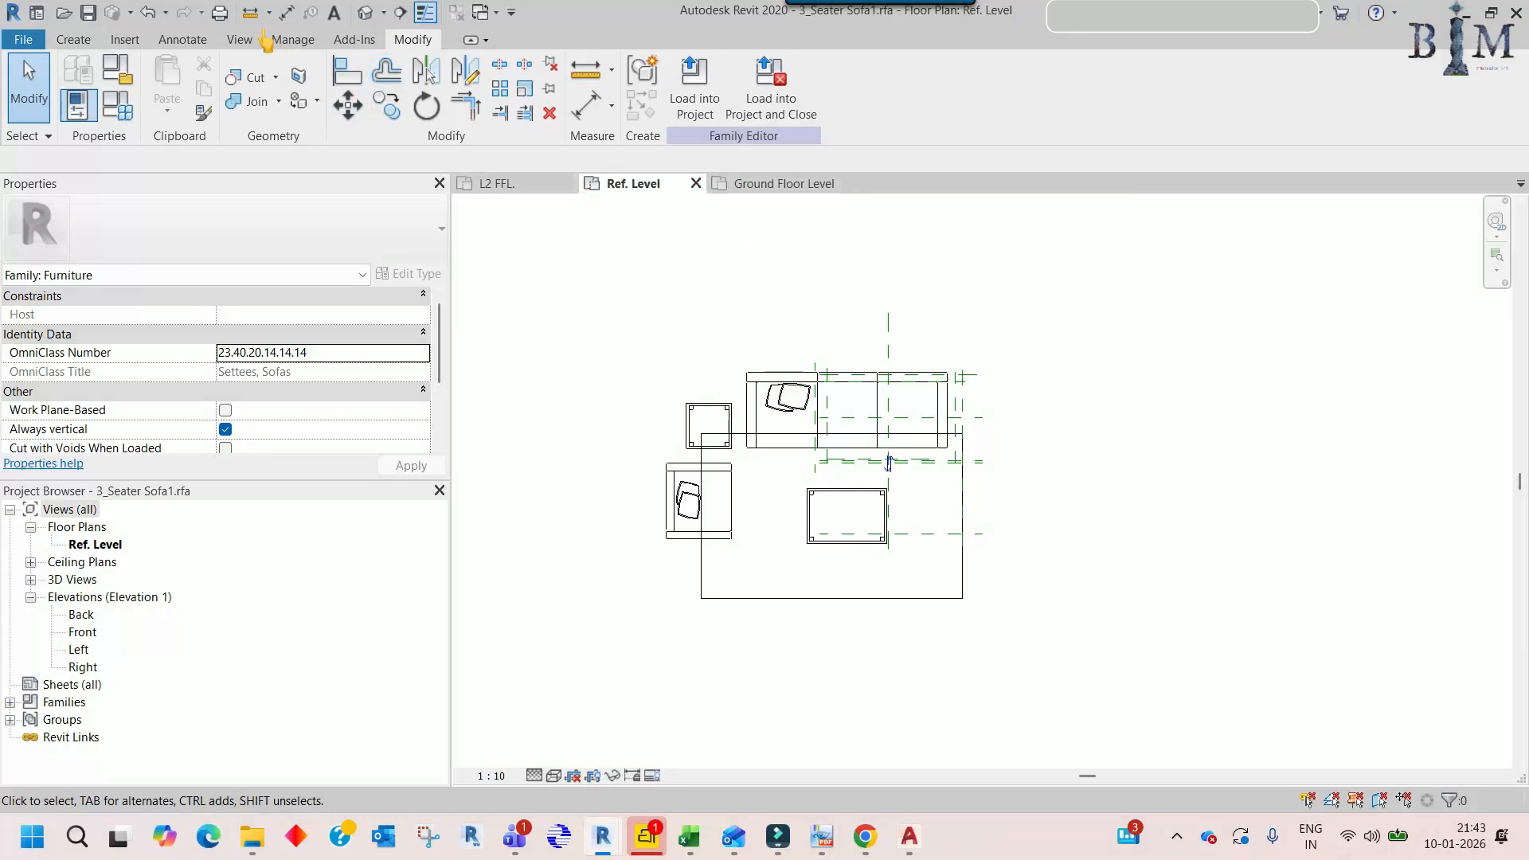
left_click(123, 40)
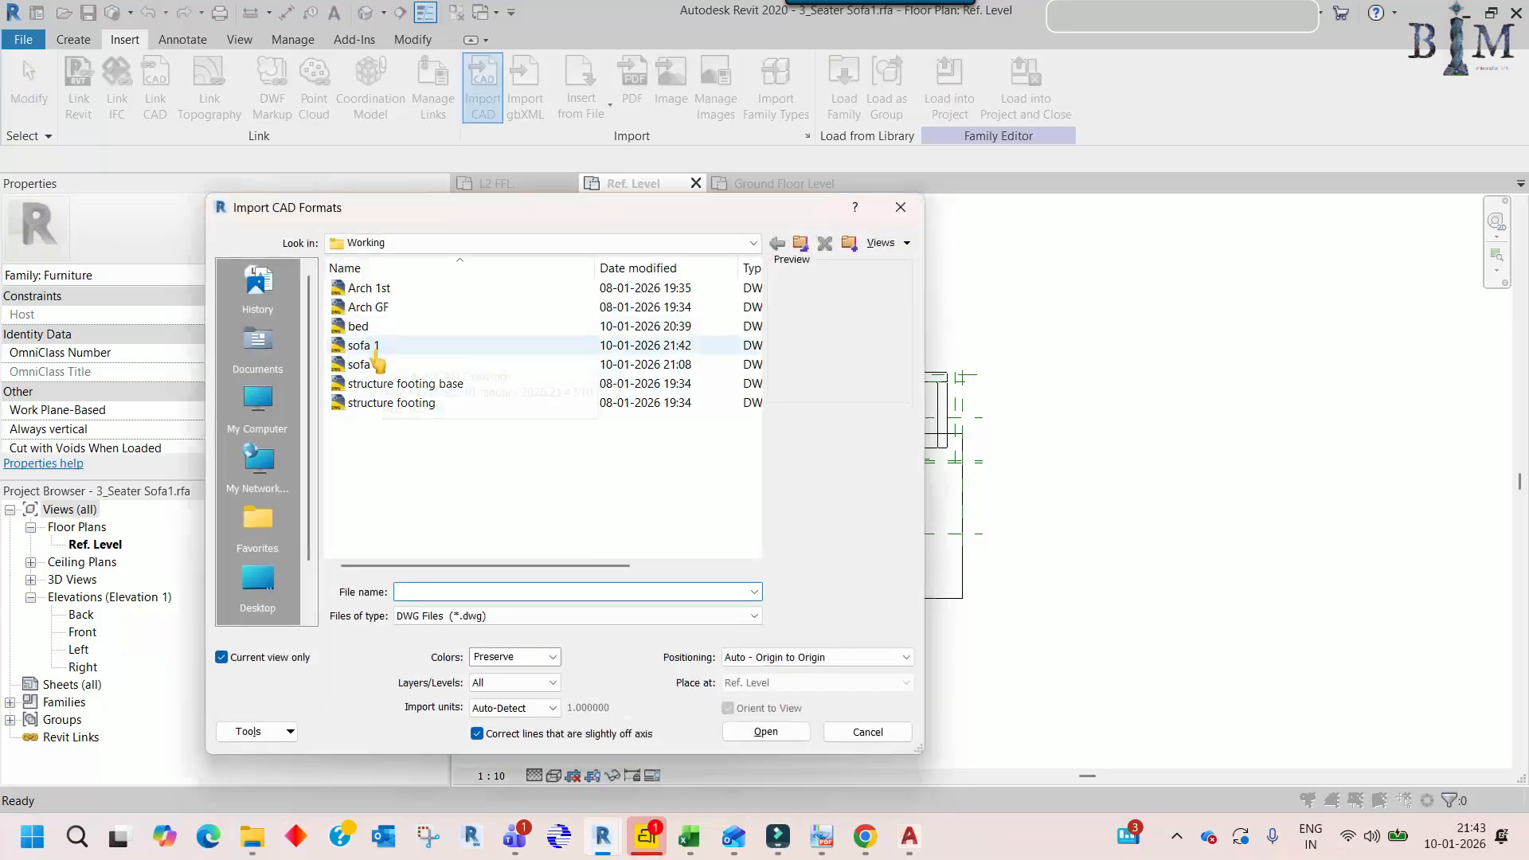
left_click(373, 346)
left_click(771, 733)
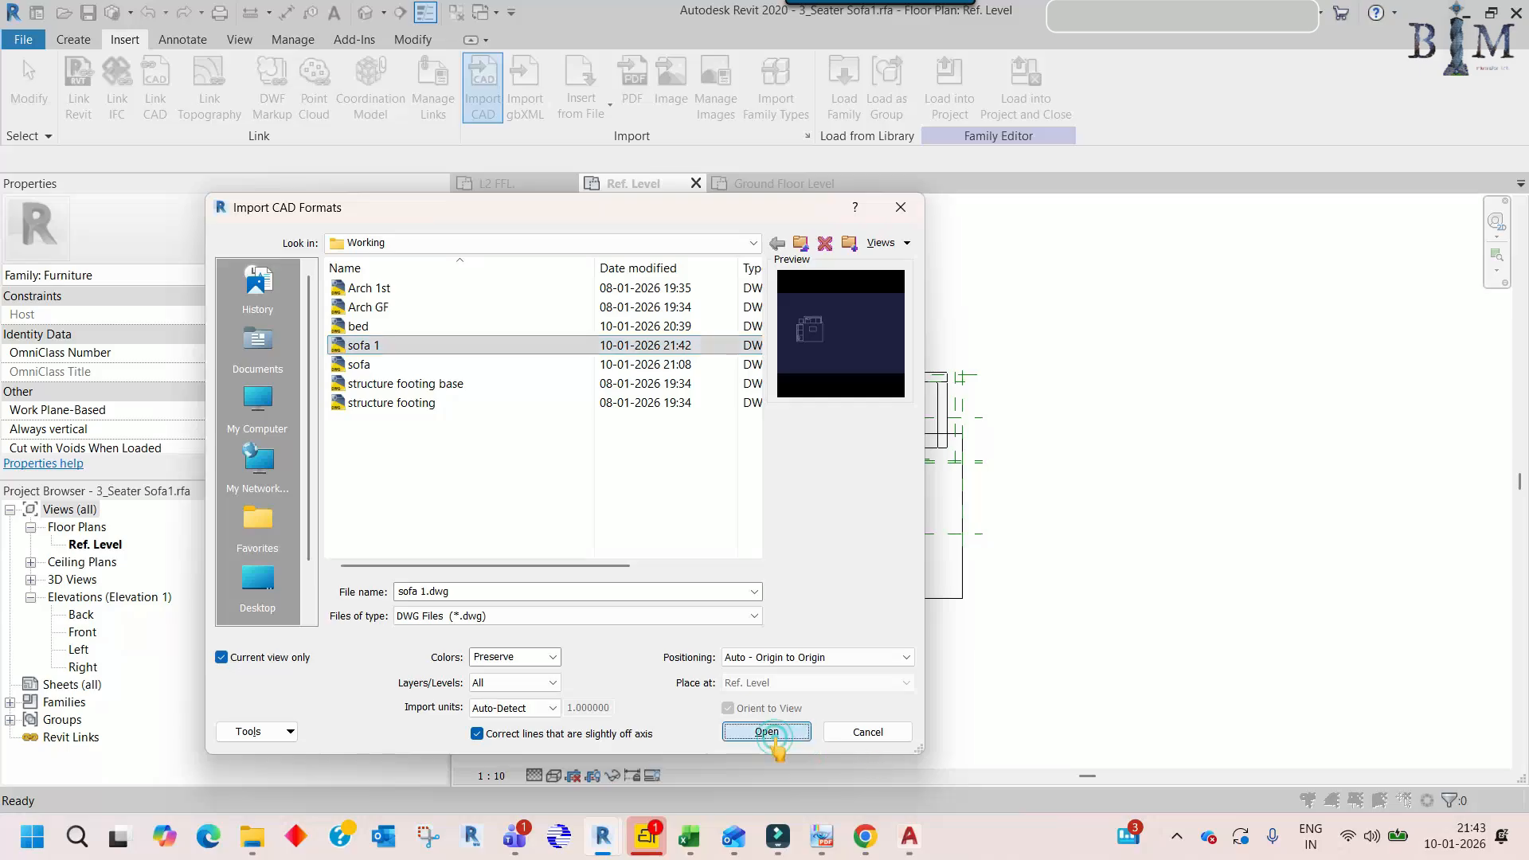
- Move the imported sofa 1 drawing from its distant origin to just below the existing sofa set
scroll(935, 383, "down", 3)
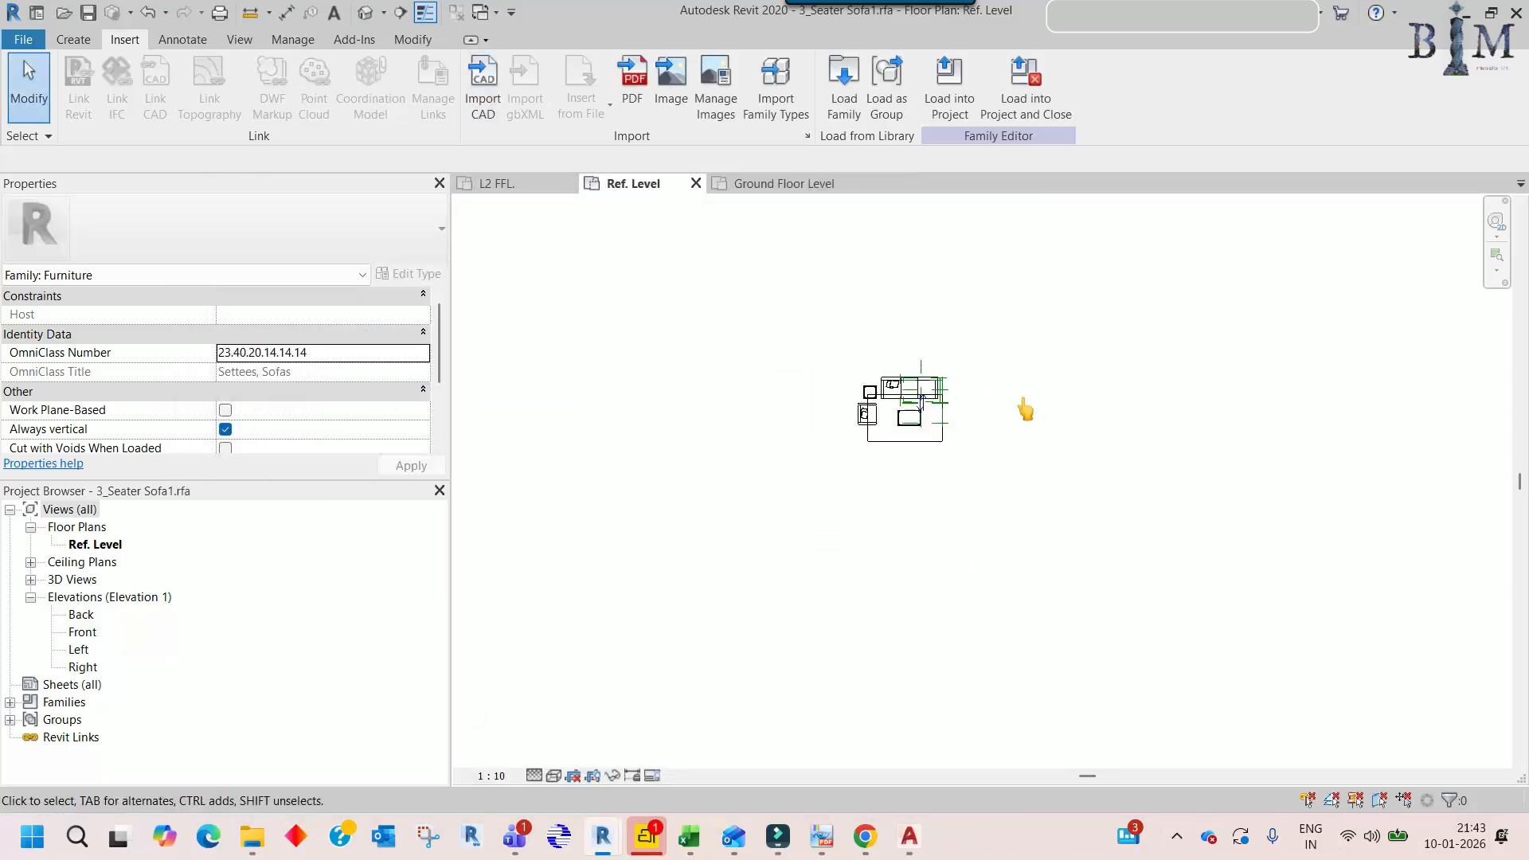
middle_click(1023, 399)
middle_click(1022, 399)
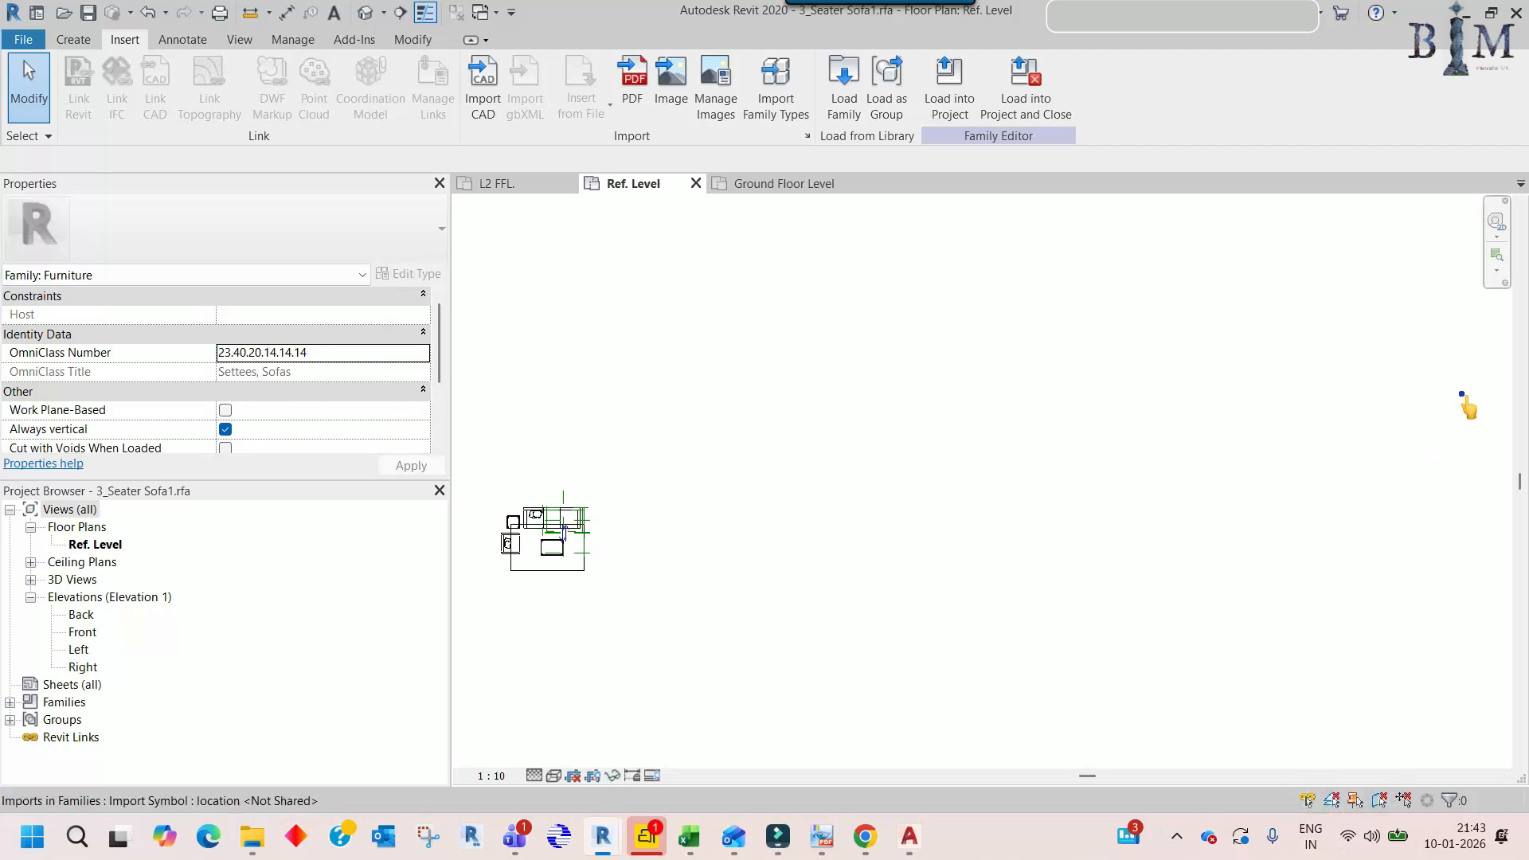
left_click(1468, 404)
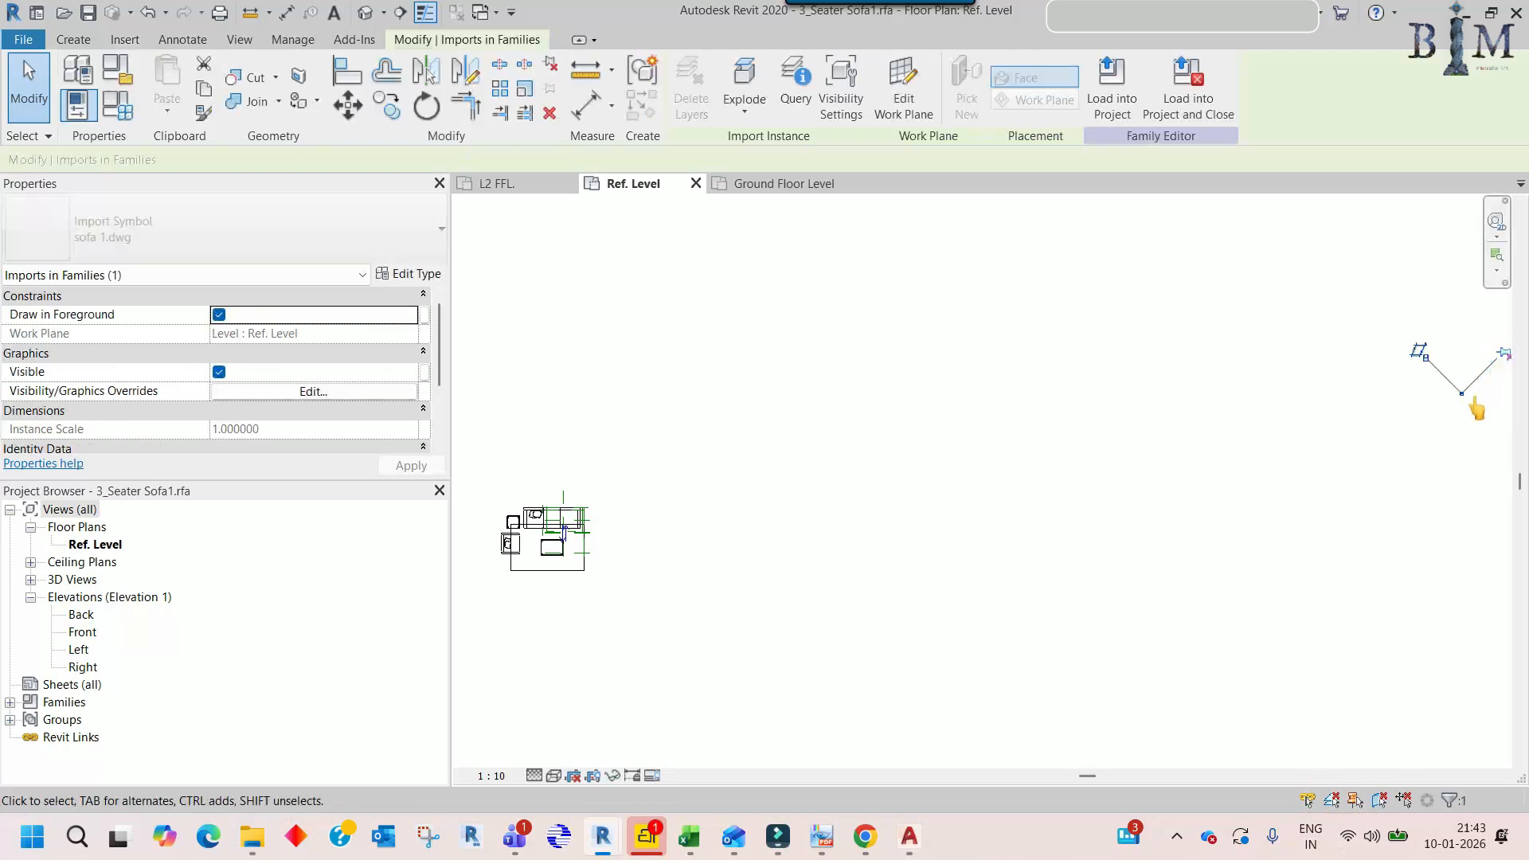
mouse_move(1462, 398)
left_mouse_down()
mouse_move(587, 617)
mouse_move(571, 601)
left_mouse_up()
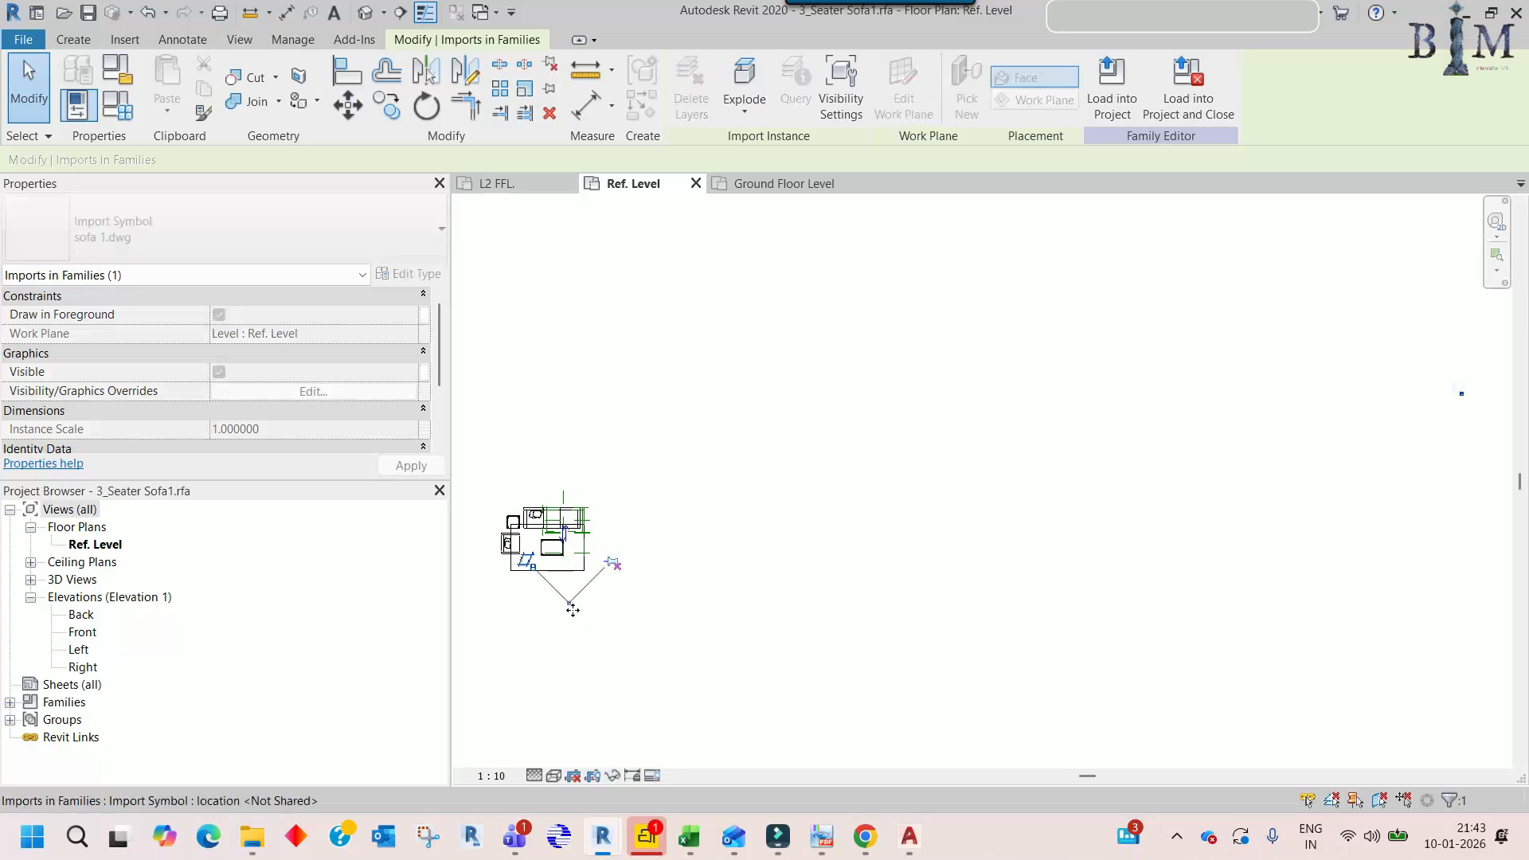
scroll(564, 613, "up", 3)
middle_click_drag(585, 570, 771, 618)
left_click(762, 488)
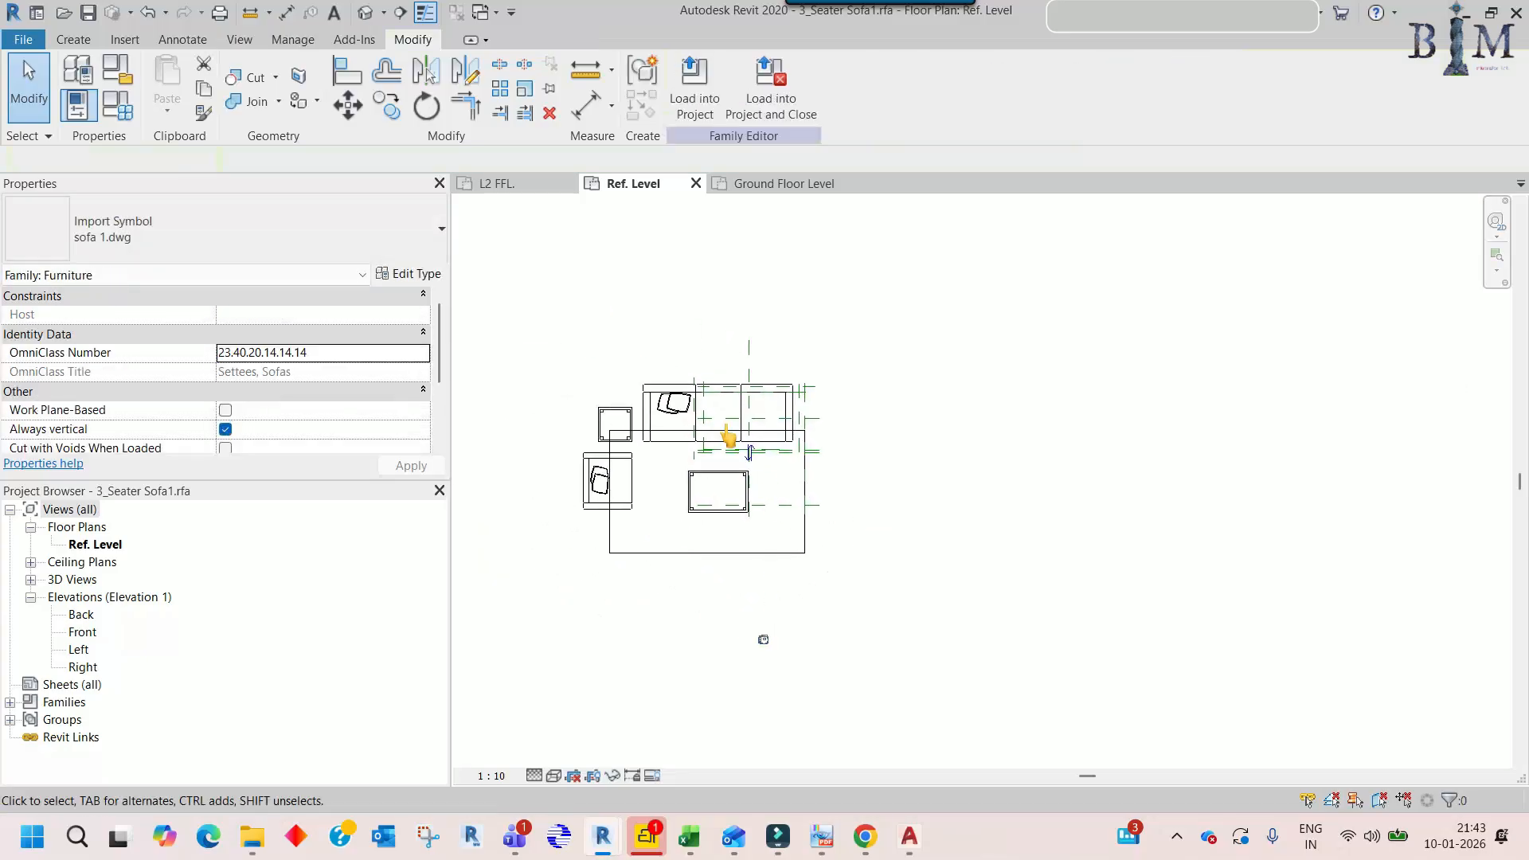
- Measure the length of the drawing room's upper sofa on the Ground Floor Level plan with an aligned dimension
left_click(746, 185)
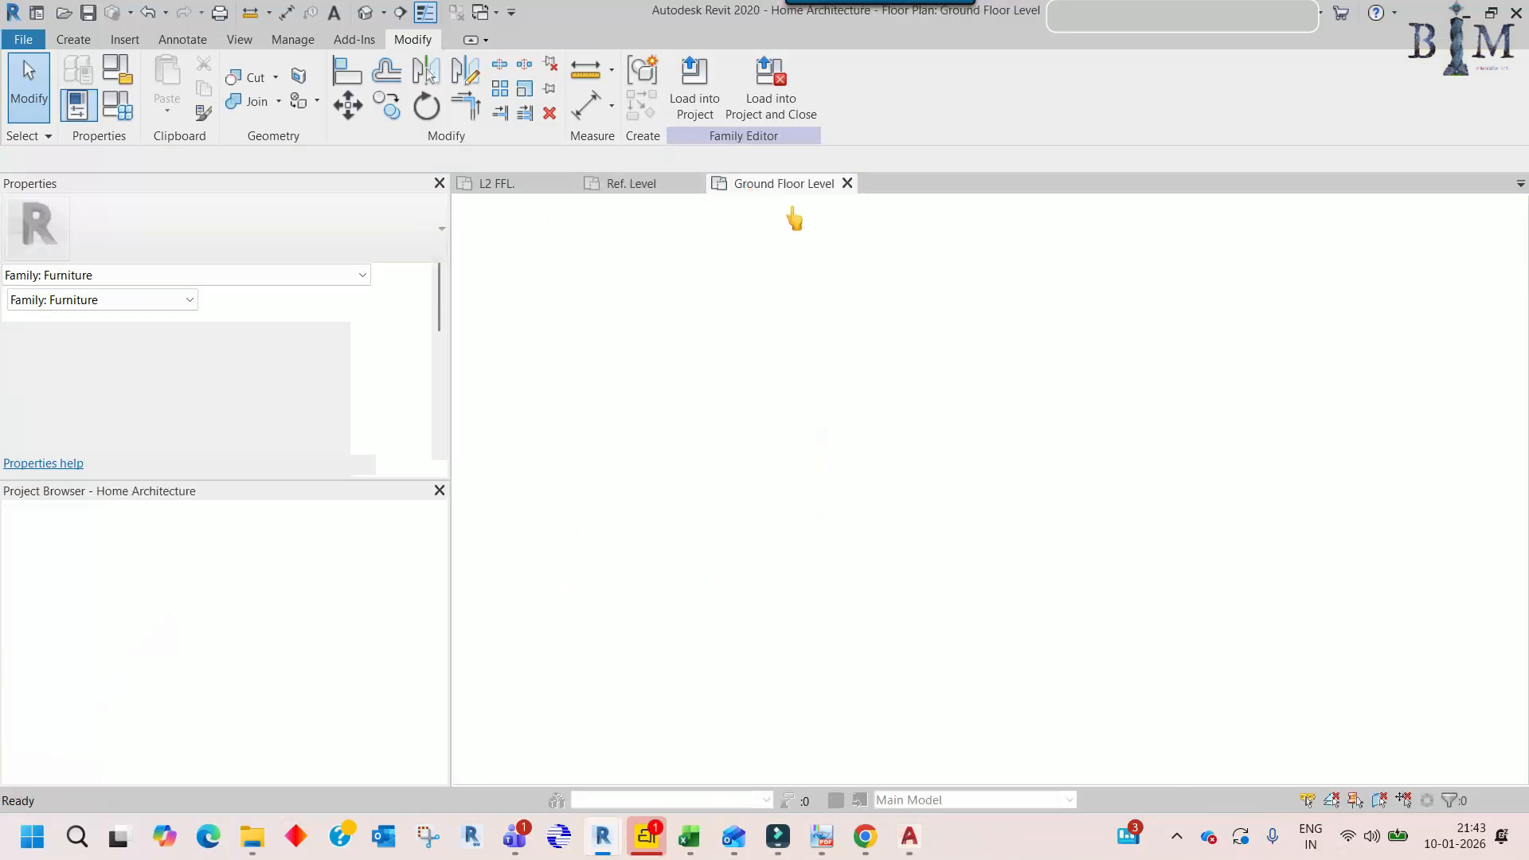
scroll(870, 452, "down", 2)
middle_click_drag(788, 532, 918, 375)
middle_click_drag(837, 543, 822, 373)
scroll(807, 424, "up", 3)
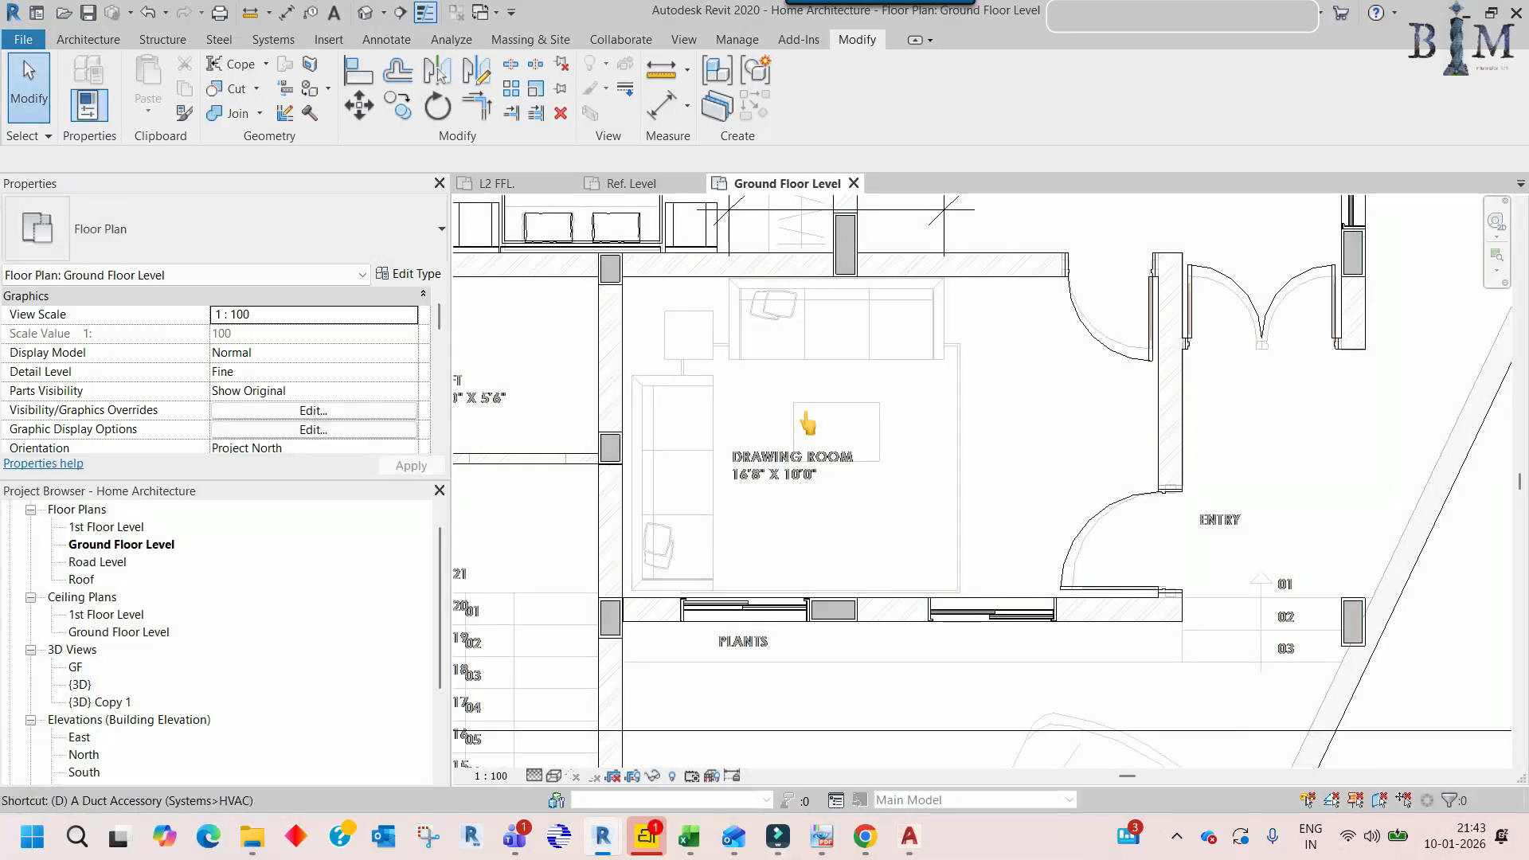
key("d")
key("i")
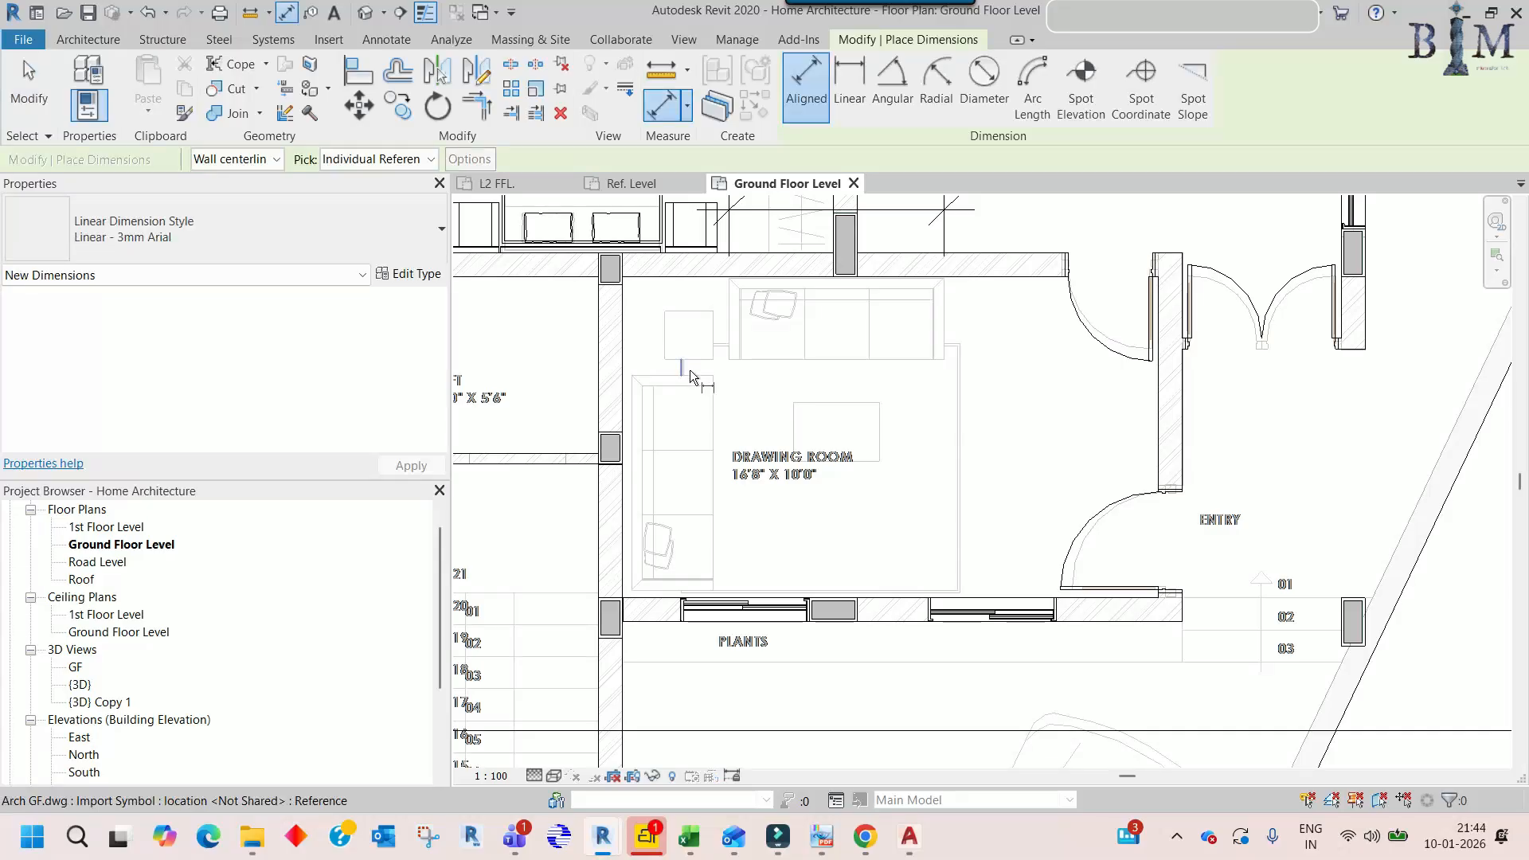
scroll(725, 304, "up", 2)
left_click(725, 305)
left_click(1060, 322)
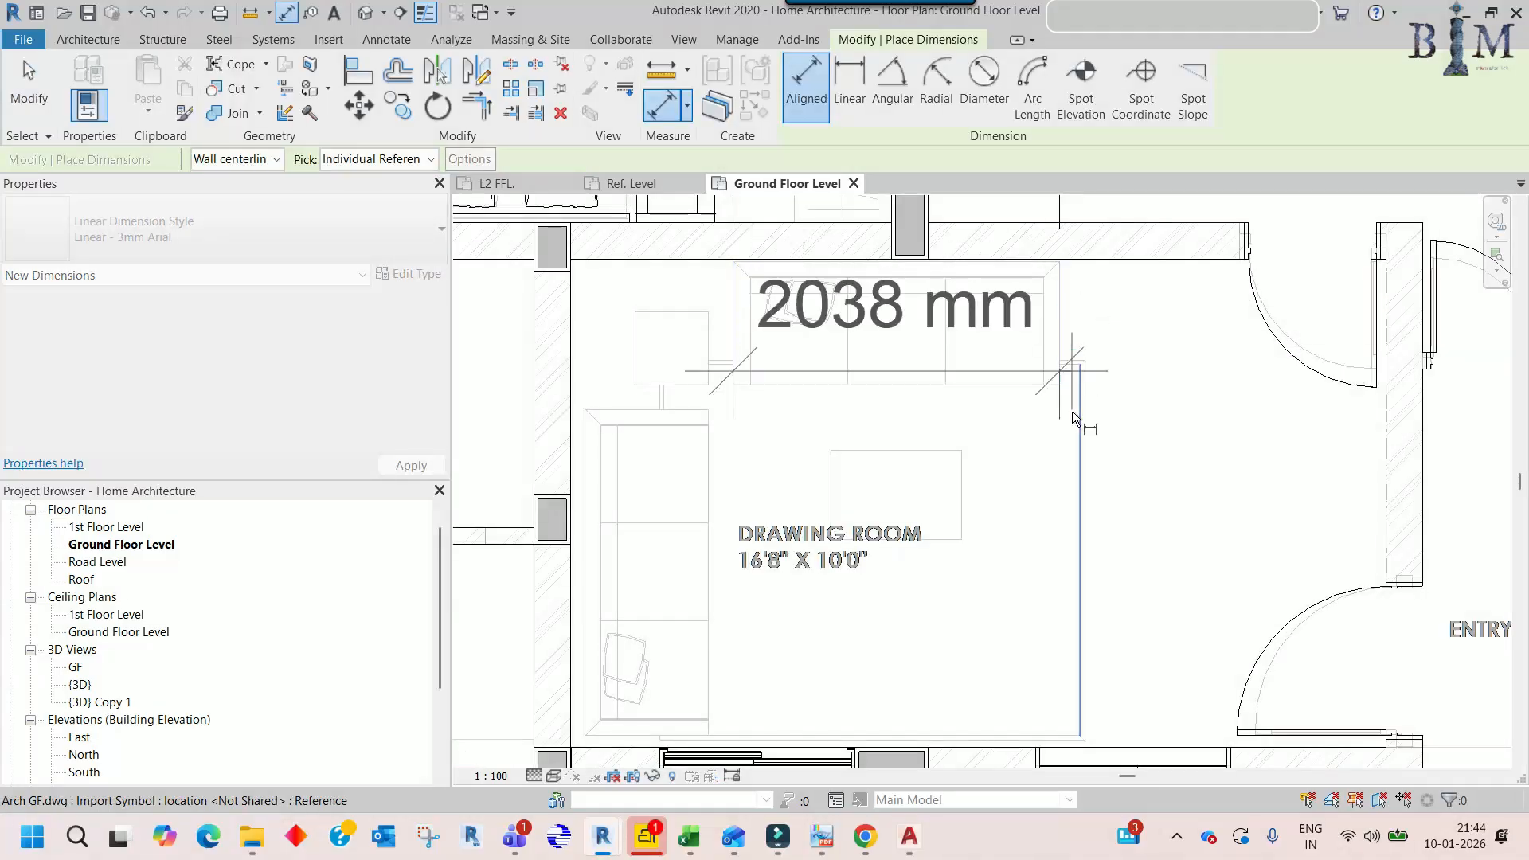
- Draw a horizontal reference model line from the outer end of the upper sofa in the imported sofa 1 drawing
left_click(637, 184)
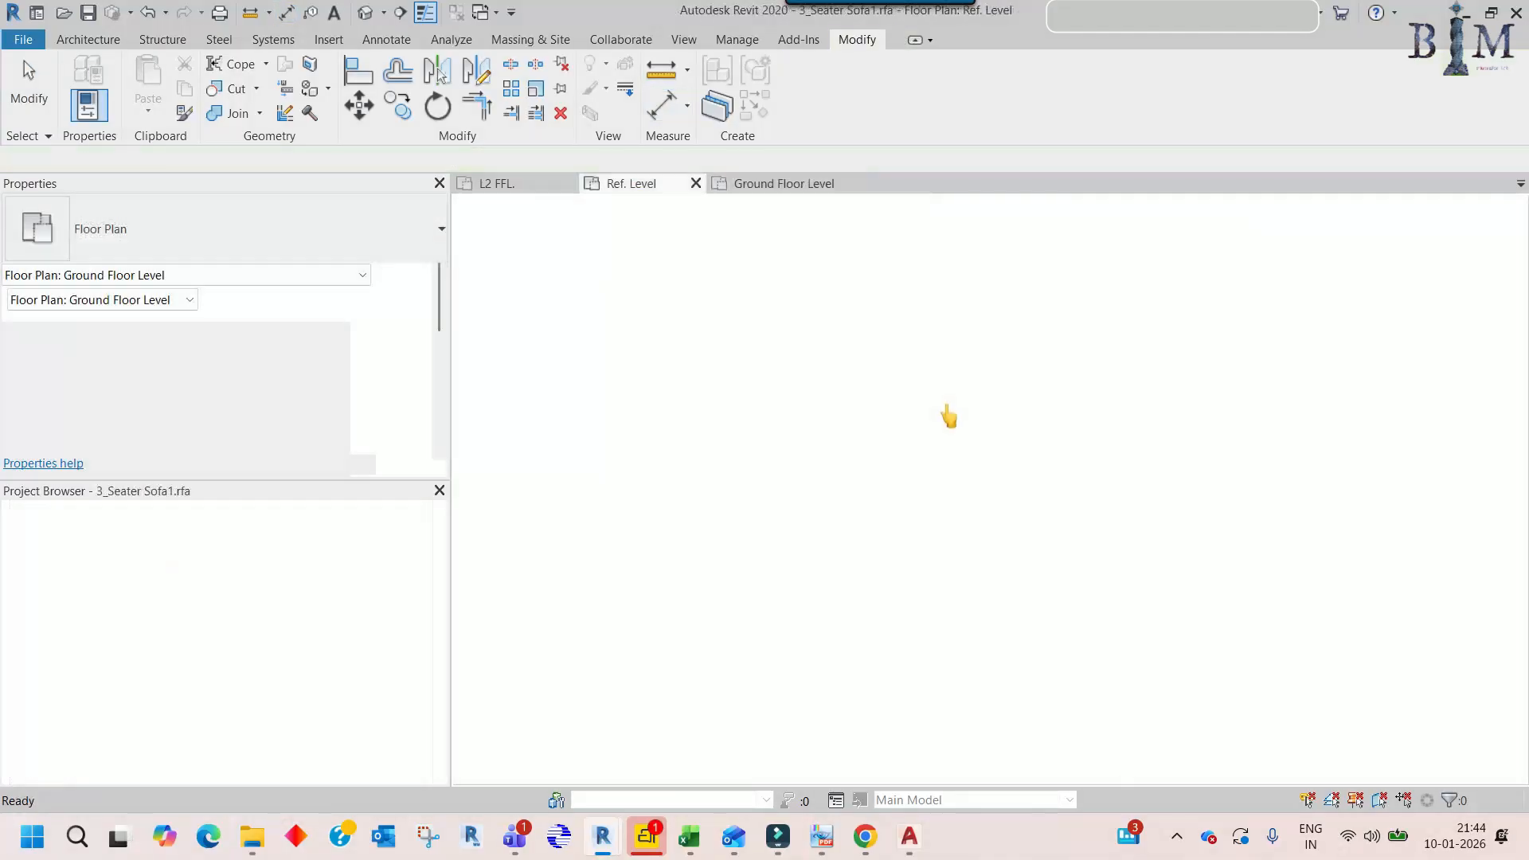
scroll(745, 646, "up", 7)
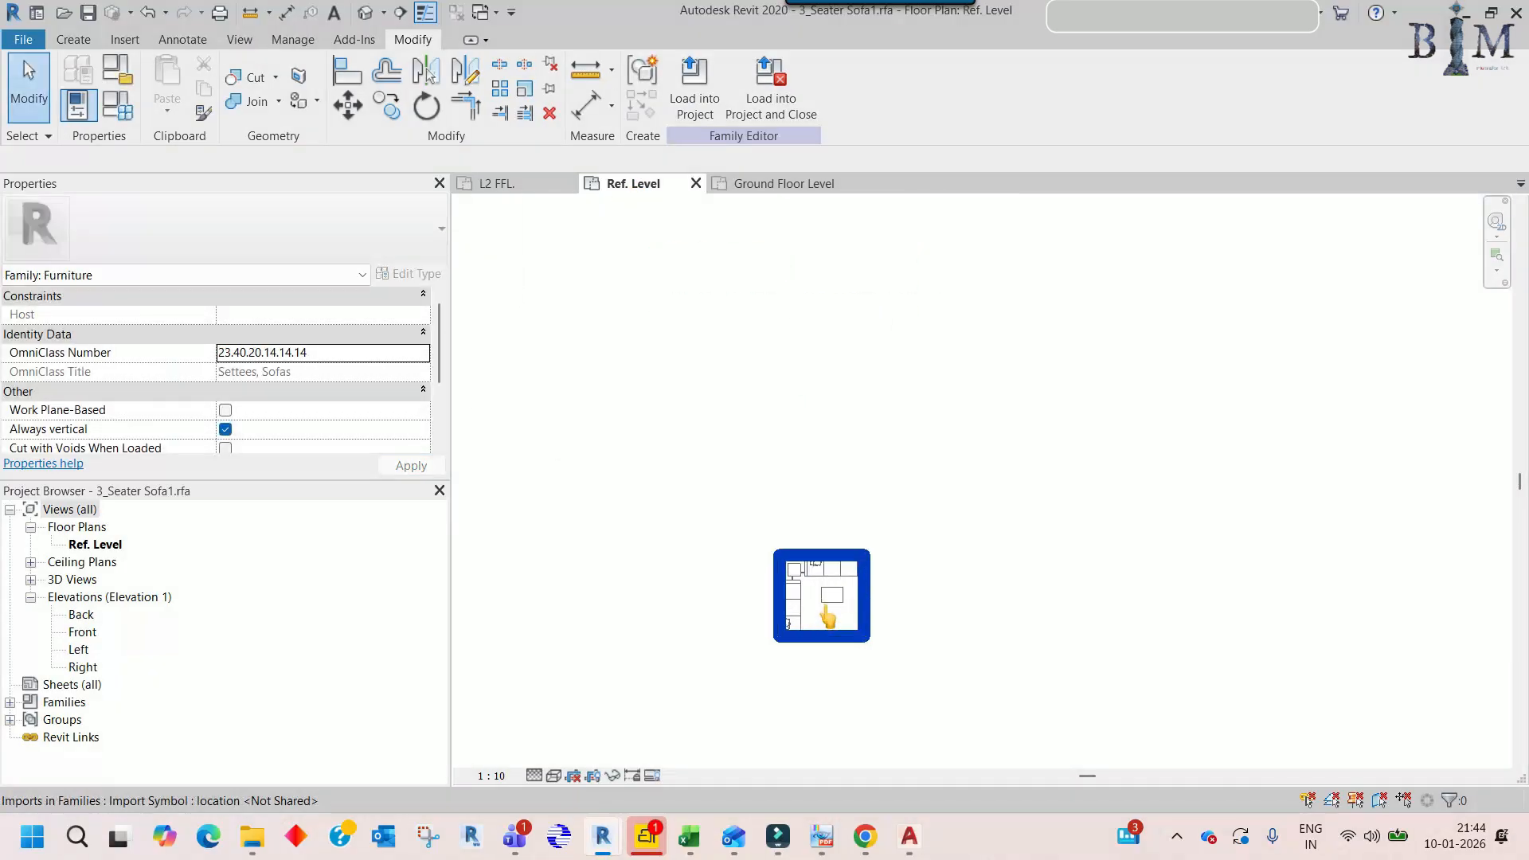
key("i")
scroll(805, 577, "up", 8)
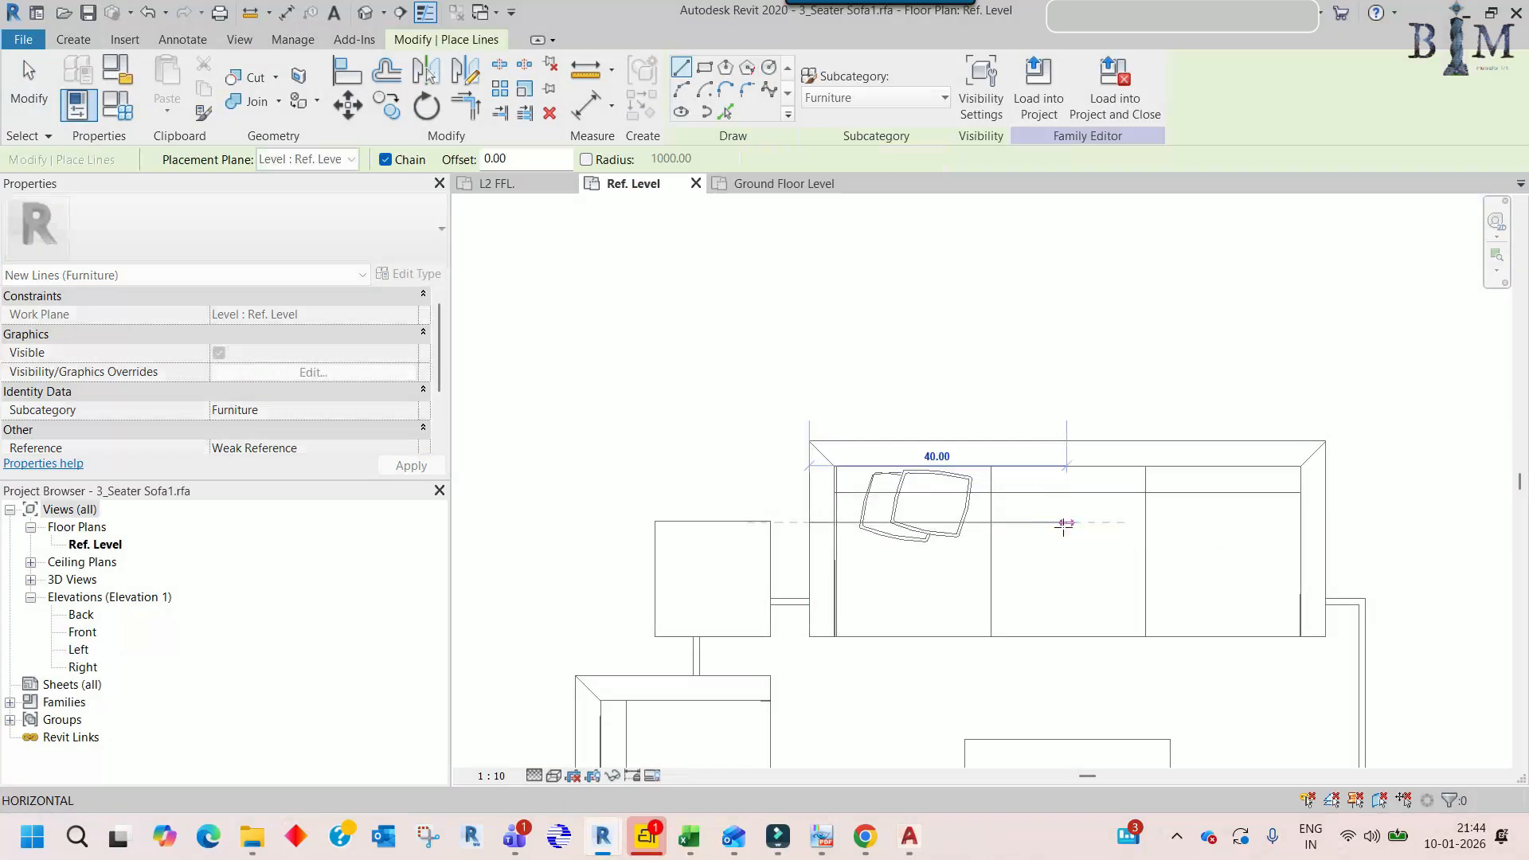
key("Return")
scroll(796, 445, "down", 8)
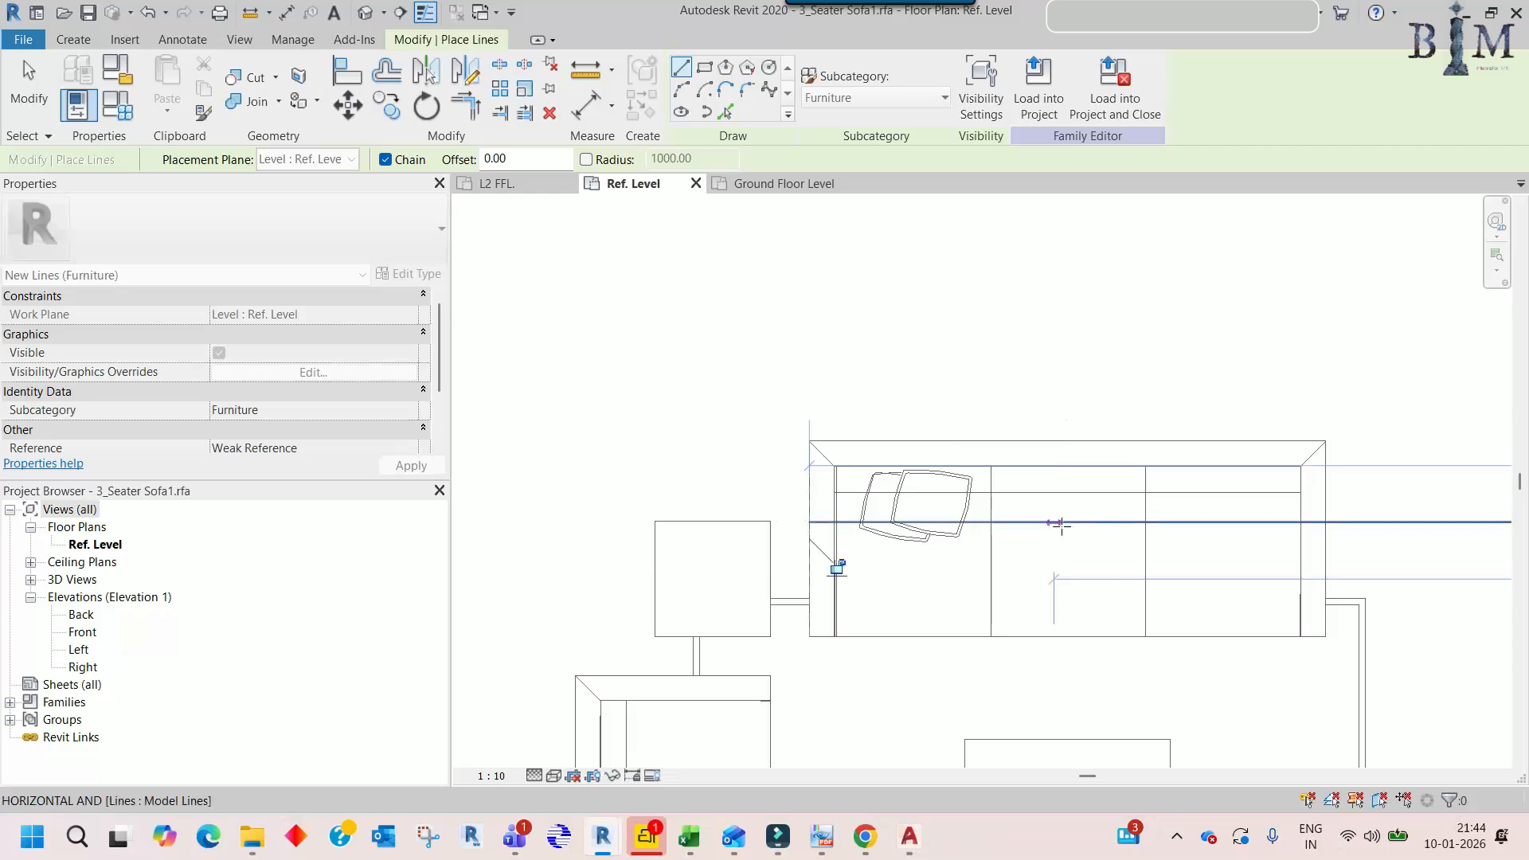
- Resize the imported sofa 1 drawing graphically from the upper sofa's outer corner so its length reaches the end of the reference line
scroll(800, 446, "up", 6)
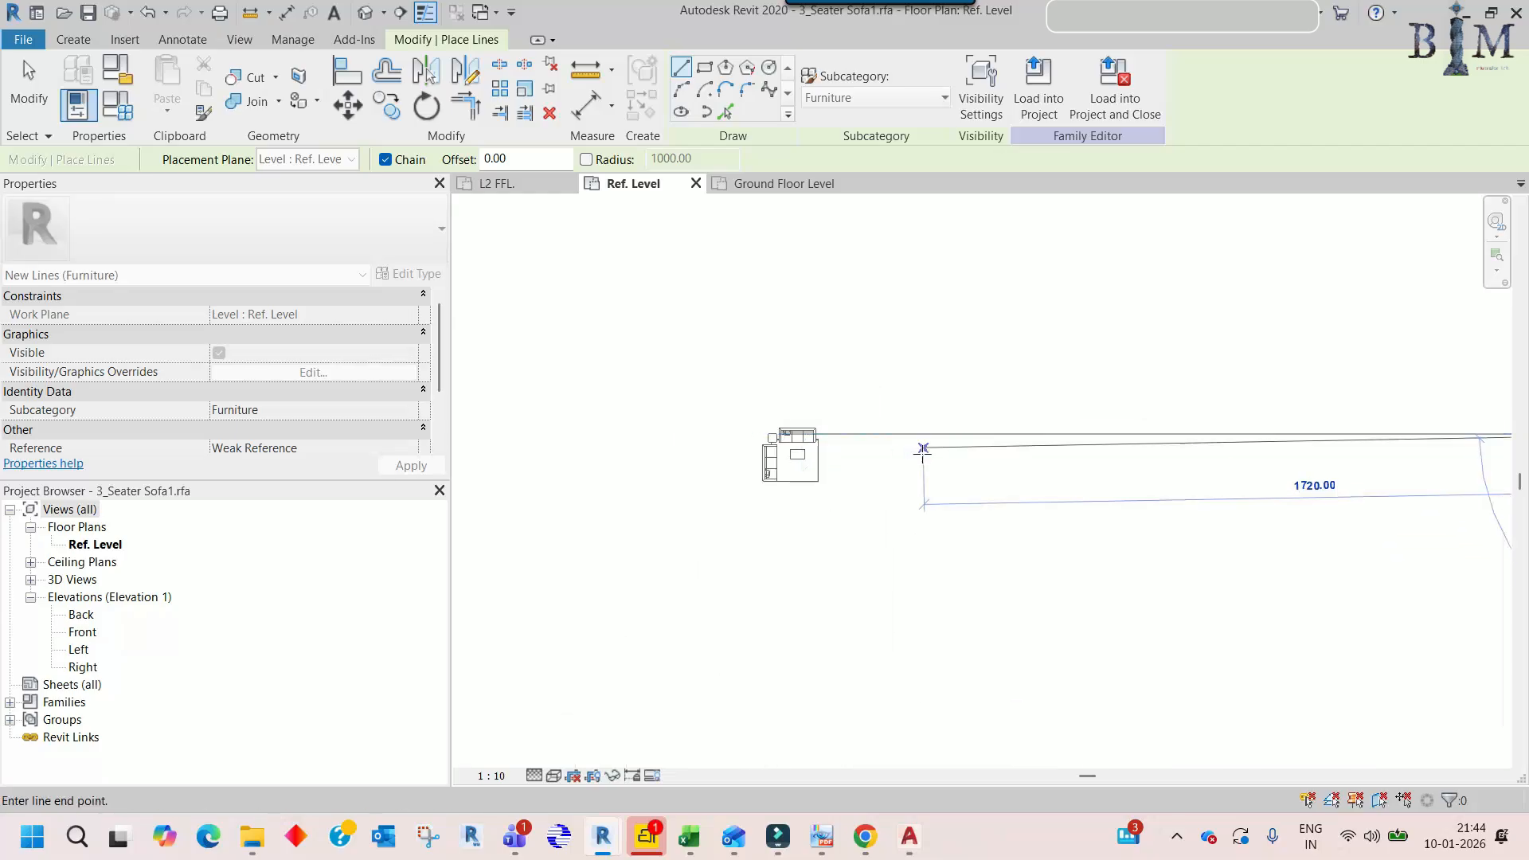
key("Escape")
key("Escape")
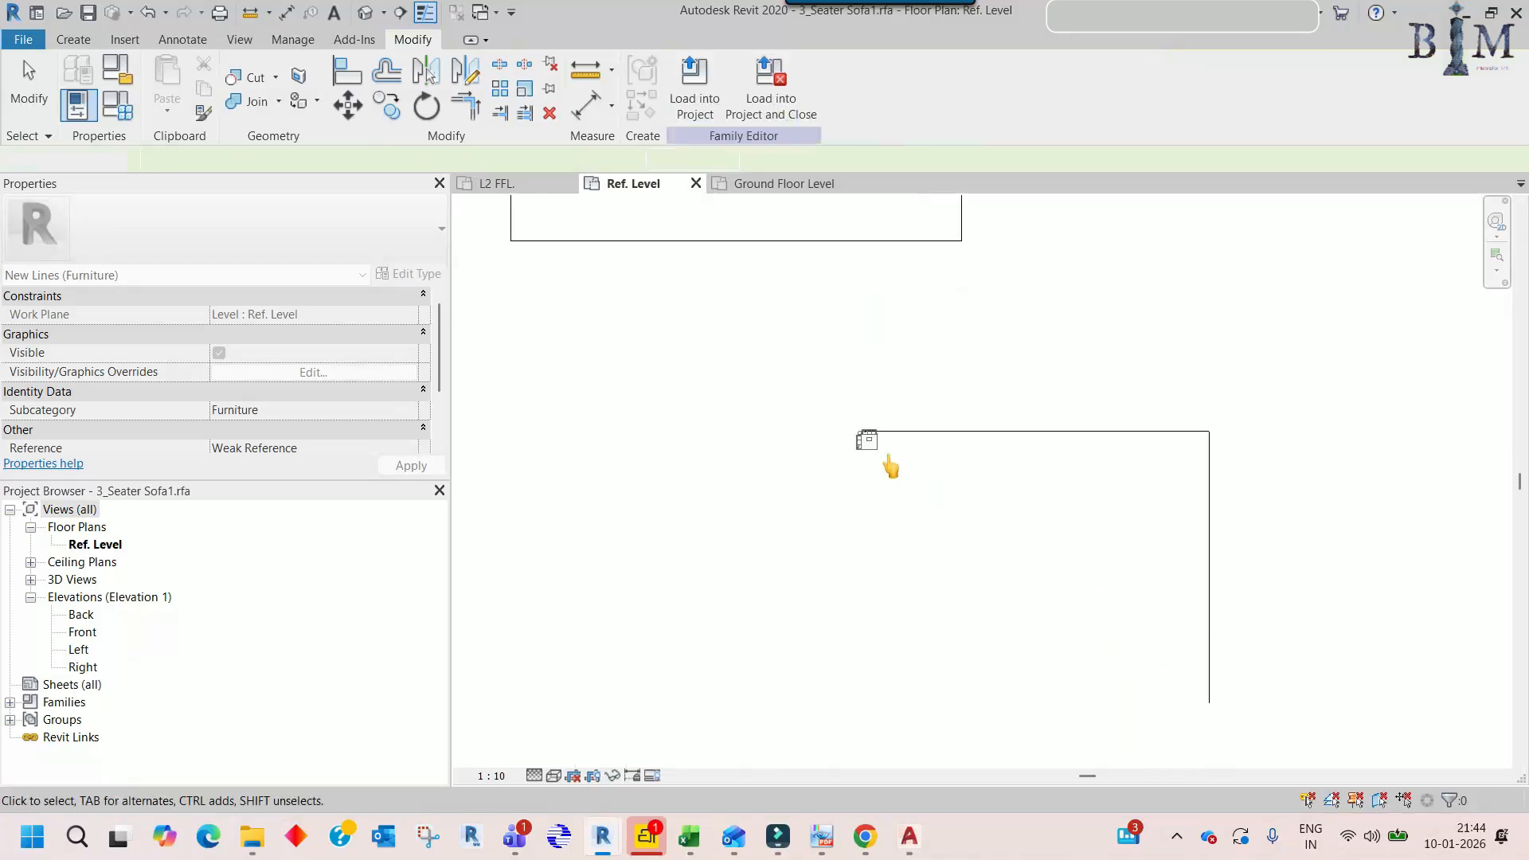
scroll(884, 458, "down", 6)
left_click(802, 391)
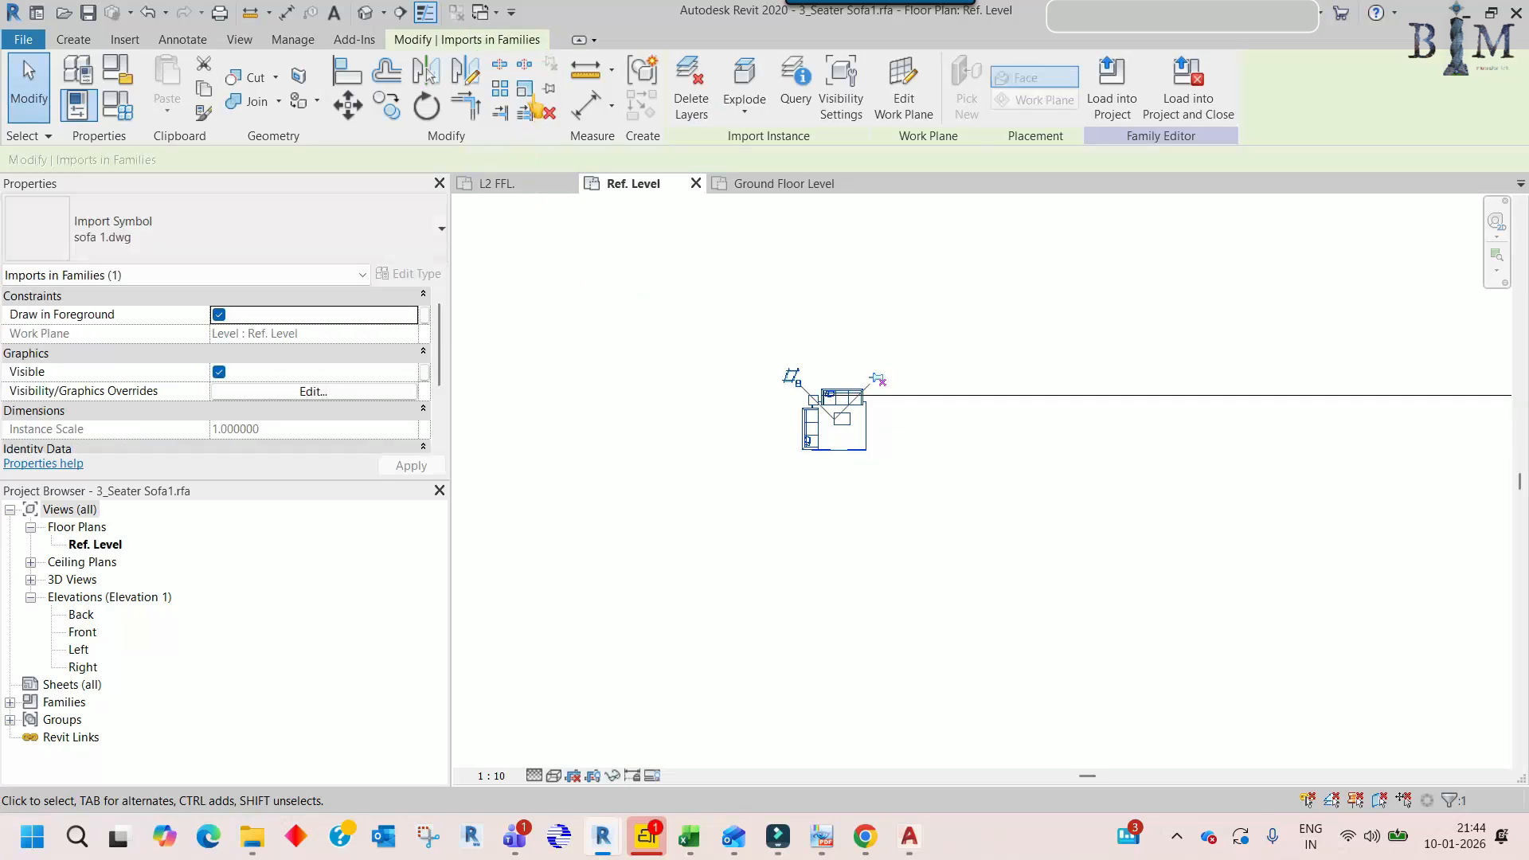
key("r")
key("e")
scroll(812, 385, "up", 3)
scroll(814, 394, "up", 5)
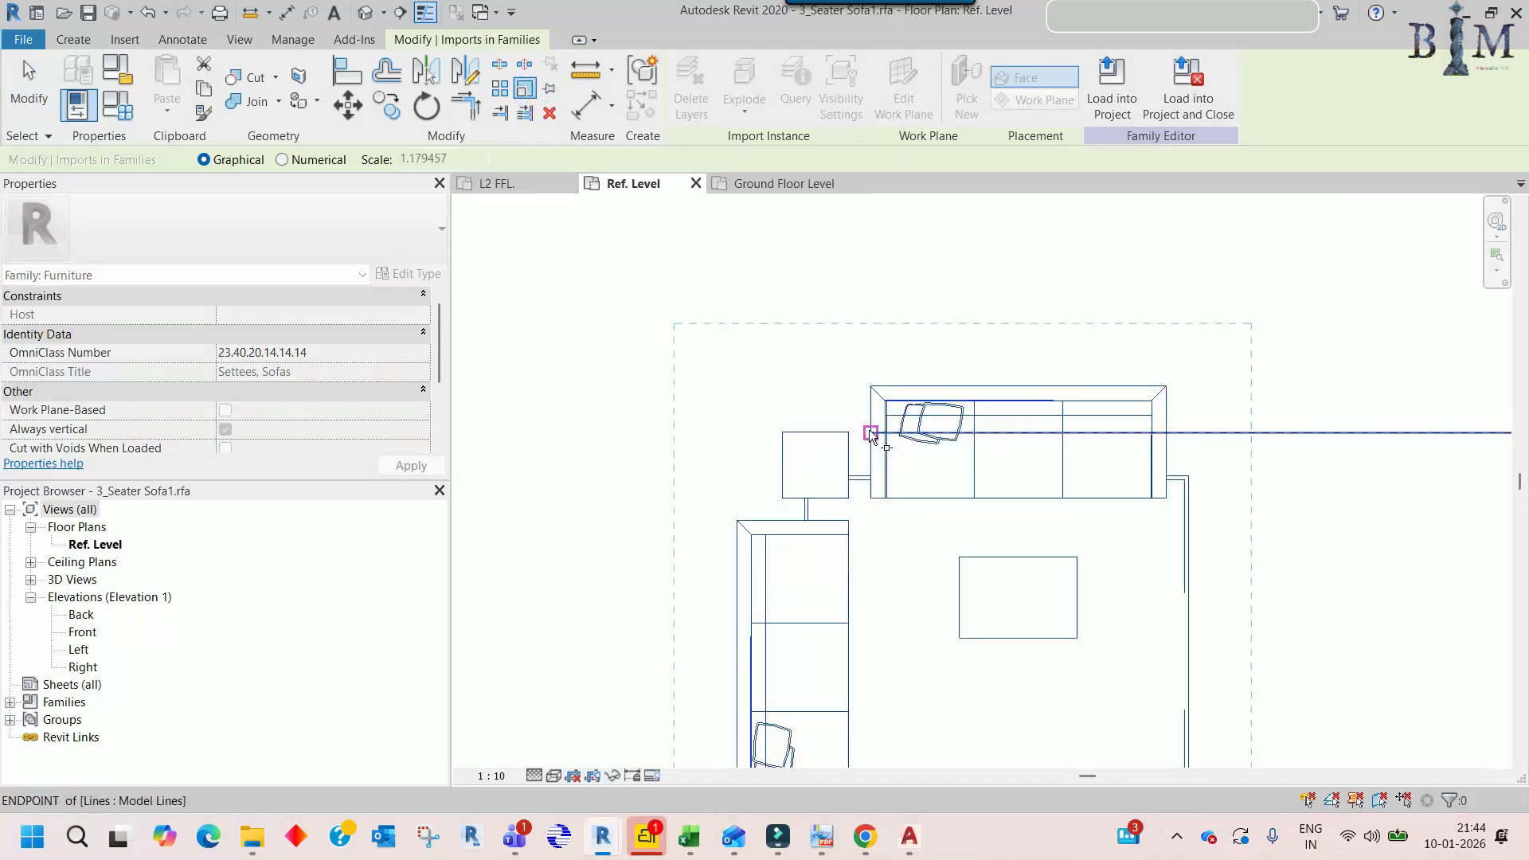
left_click(1165, 434)
scroll(959, 435, "down", 4)
middle_click_drag(1239, 446, 625, 446)
scroll(956, 448, "down", 2)
middle_click_drag(1274, 470, 765, 472)
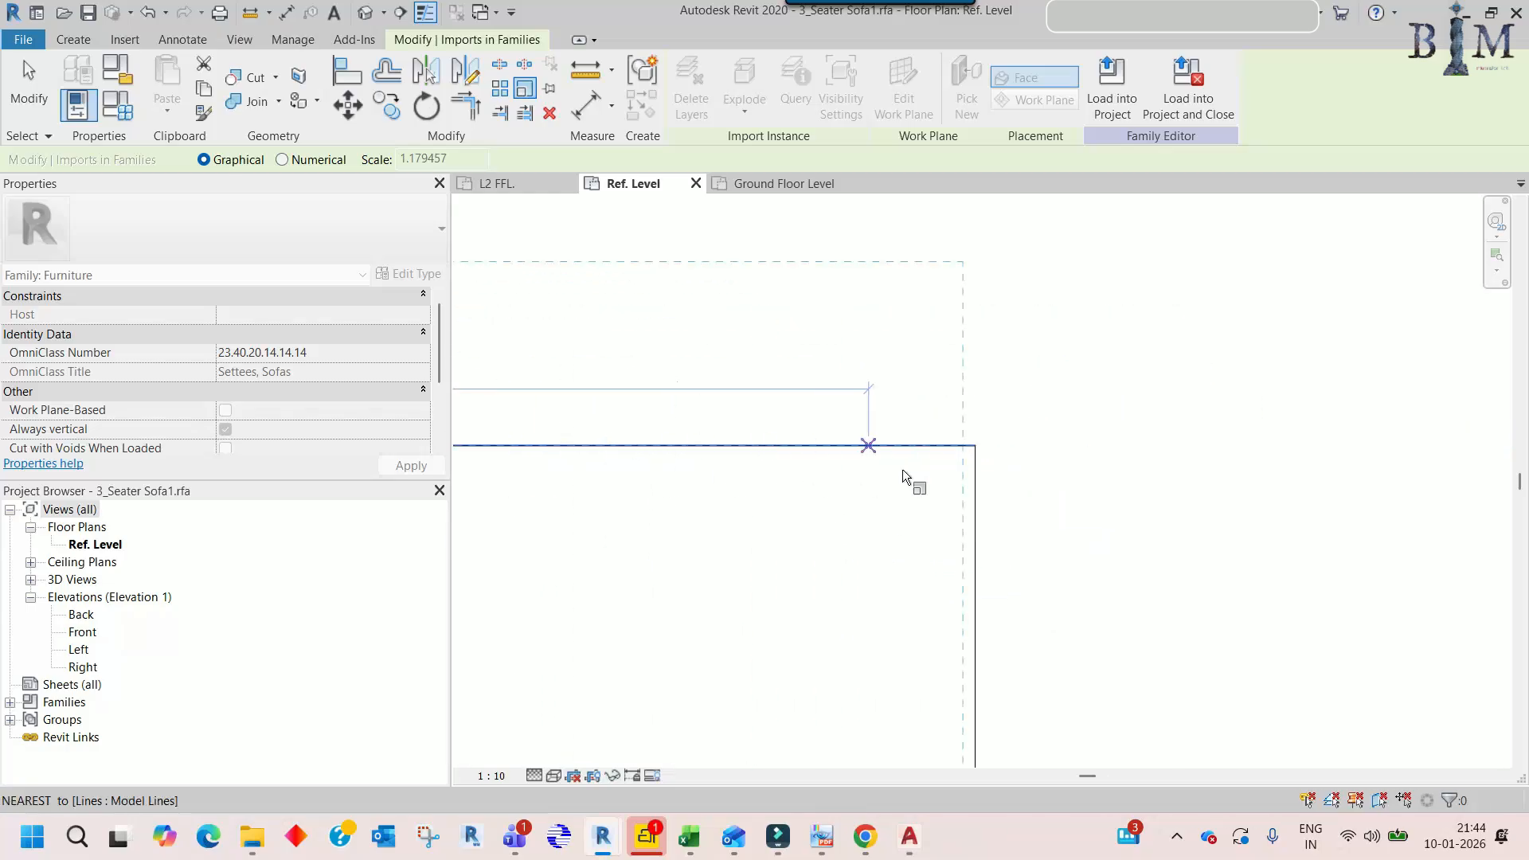
left_click(972, 448)
scroll(1016, 402, "down", 3)
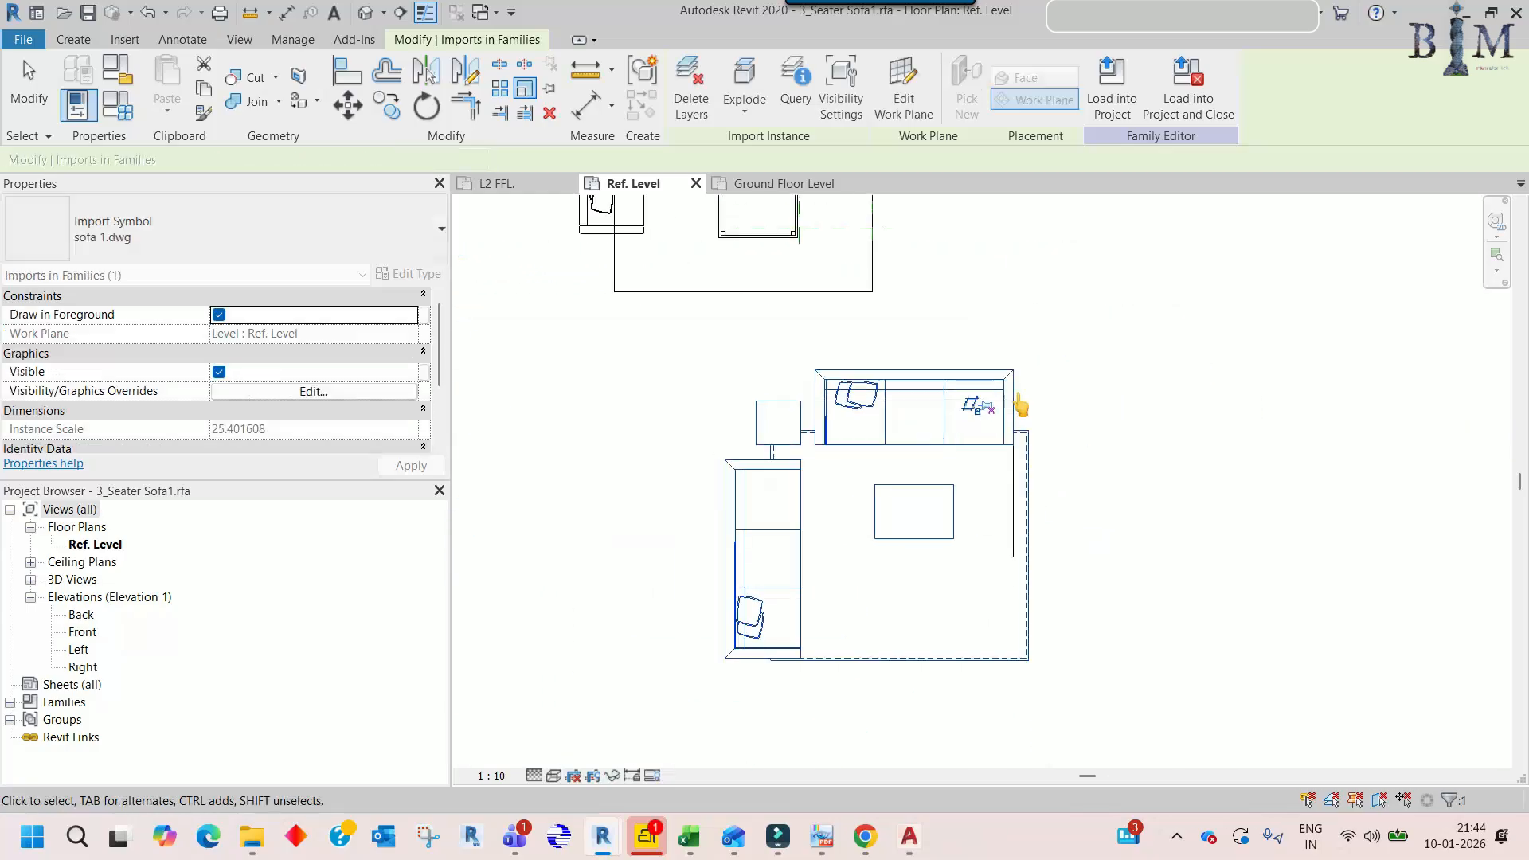
- Remove the reference lines and move the imported drawing so its upper sofa's outer corner meets the modelled three-seat sofa's back corner
left_click(964, 399)
scroll(966, 410, "down", 3)
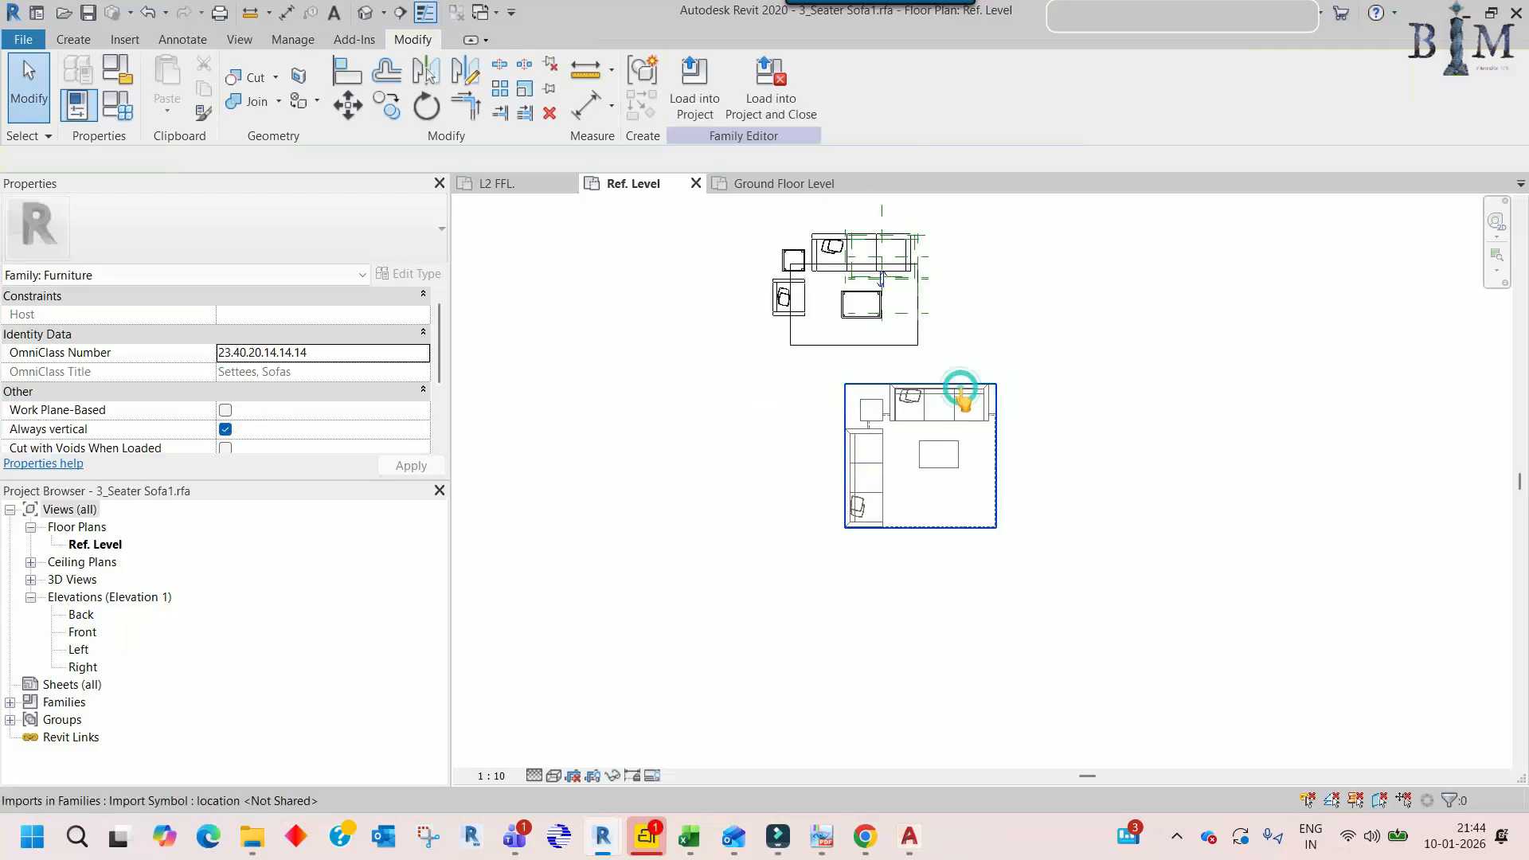
left_click(964, 395)
key("m")
key("v")
scroll(898, 430, "up", 2)
left_click(896, 431)
scroll(759, 362, "up", 4)
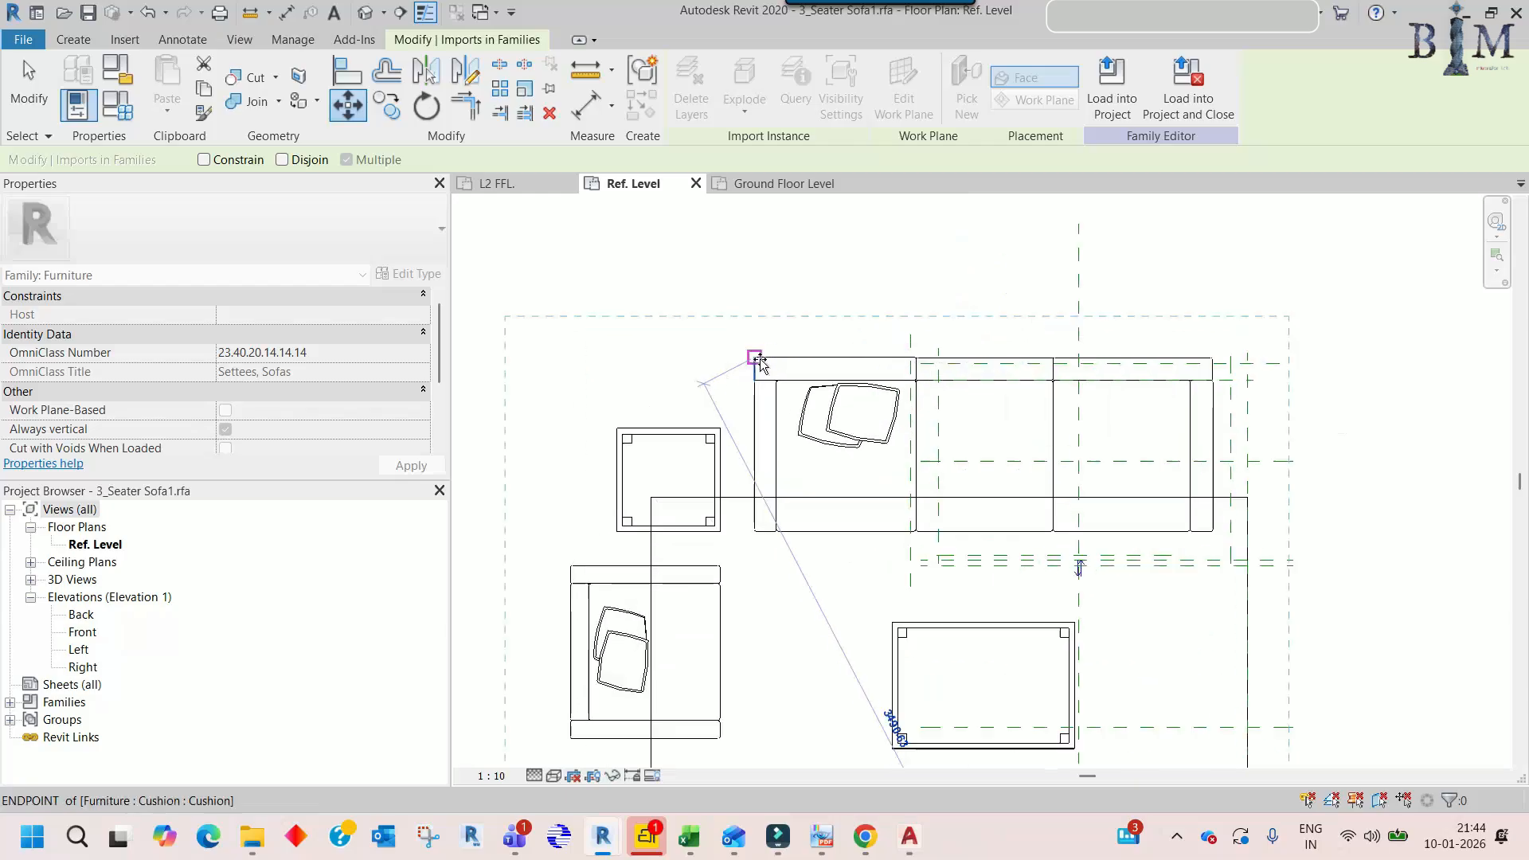
left_click(767, 318)
scroll(699, 415, "down", 3)
key("Escape")
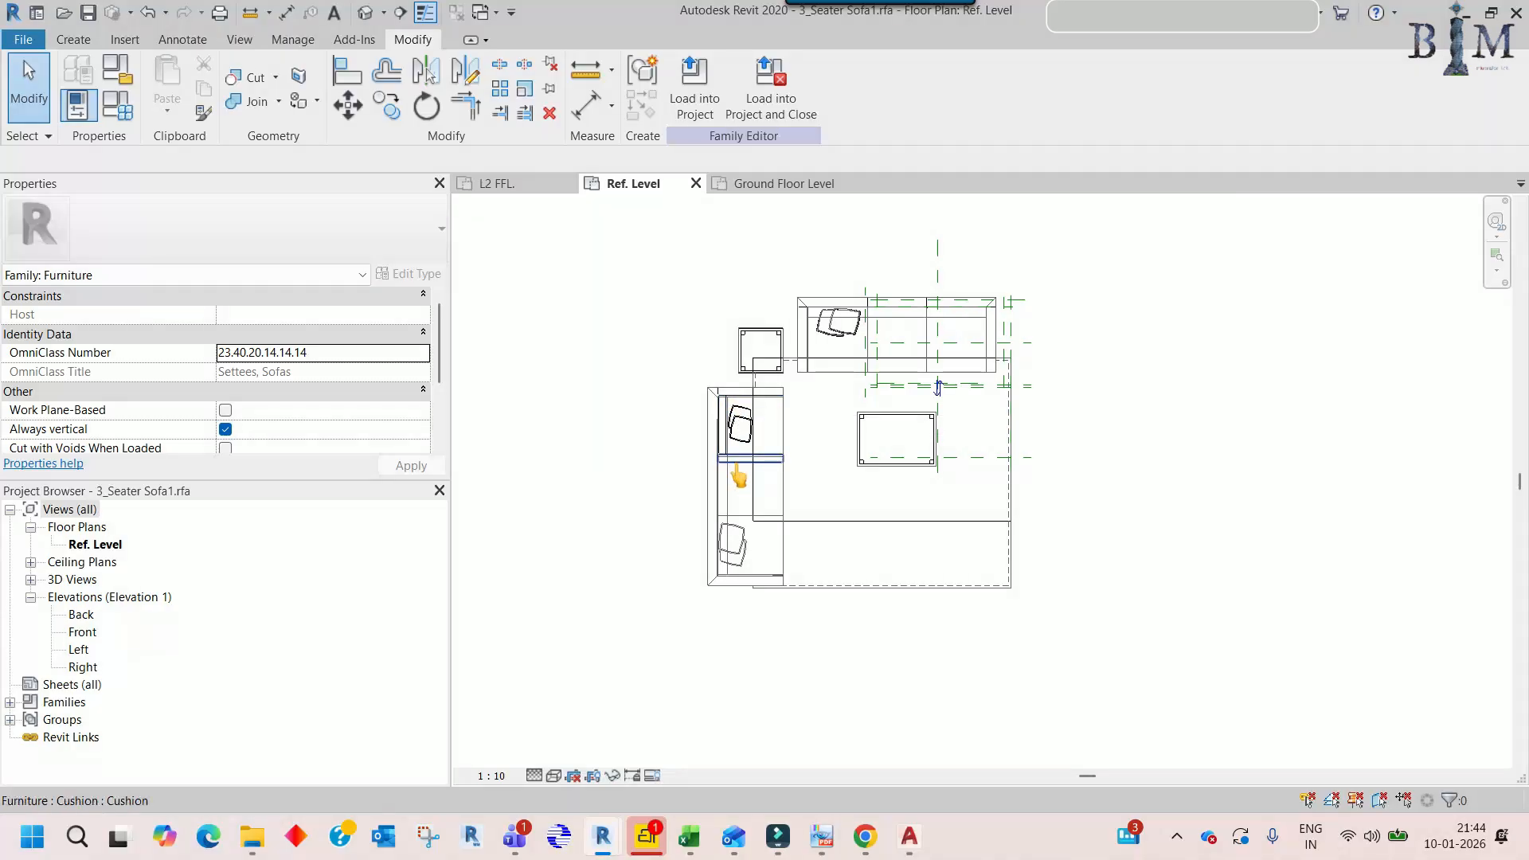
- Delete the modelled armchair and its cushions that overlap the imported side sofa outline
scroll(738, 476, "up", 2)
left_click_drag(649, 314, 876, 587)
key("Delete")
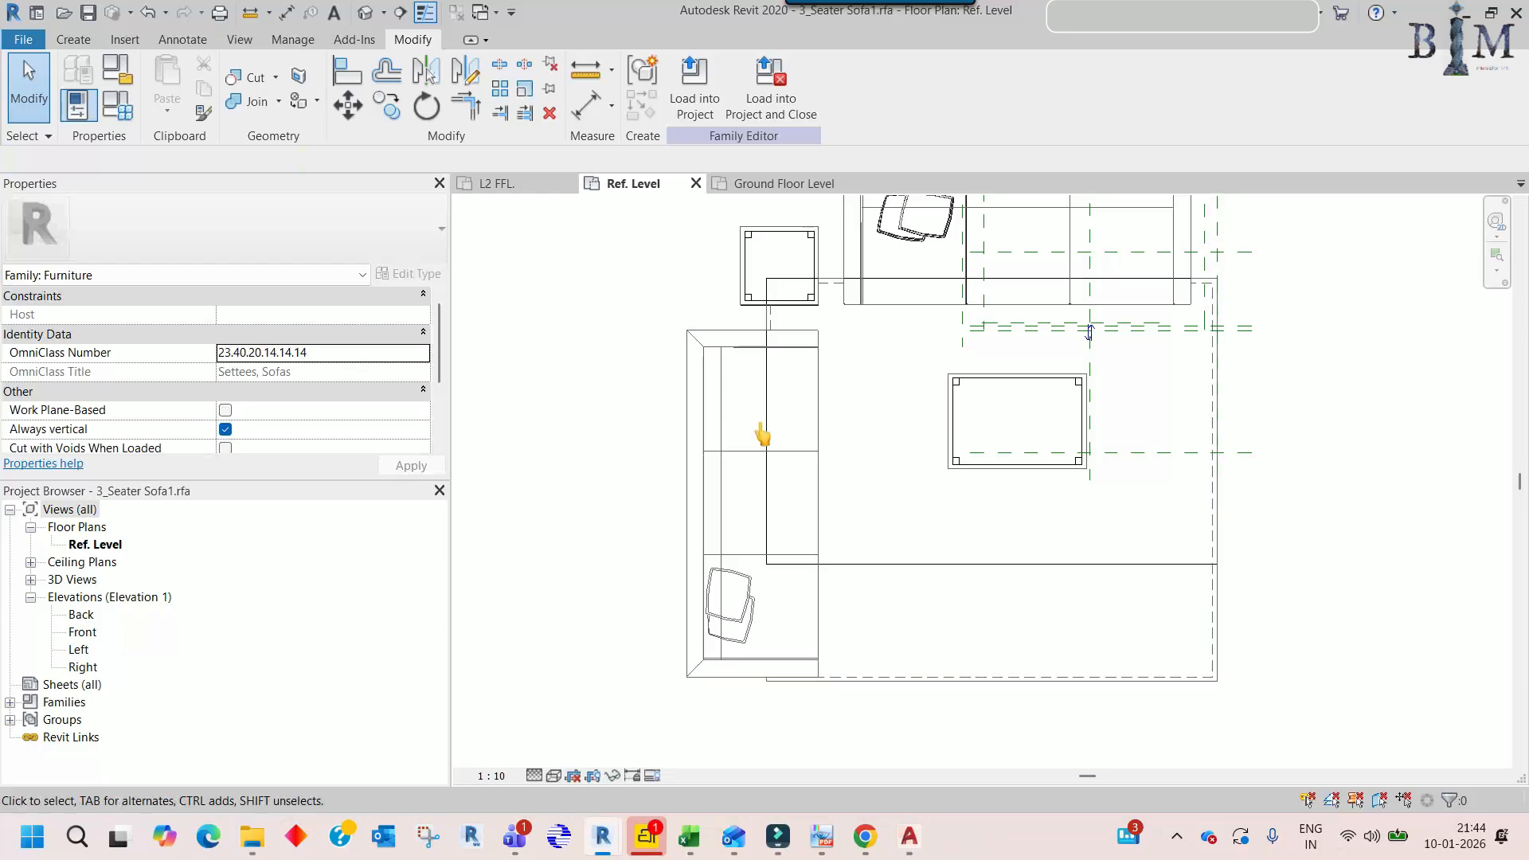
scroll(776, 474, "down", 2)
middle_click_drag(828, 426, 821, 449)
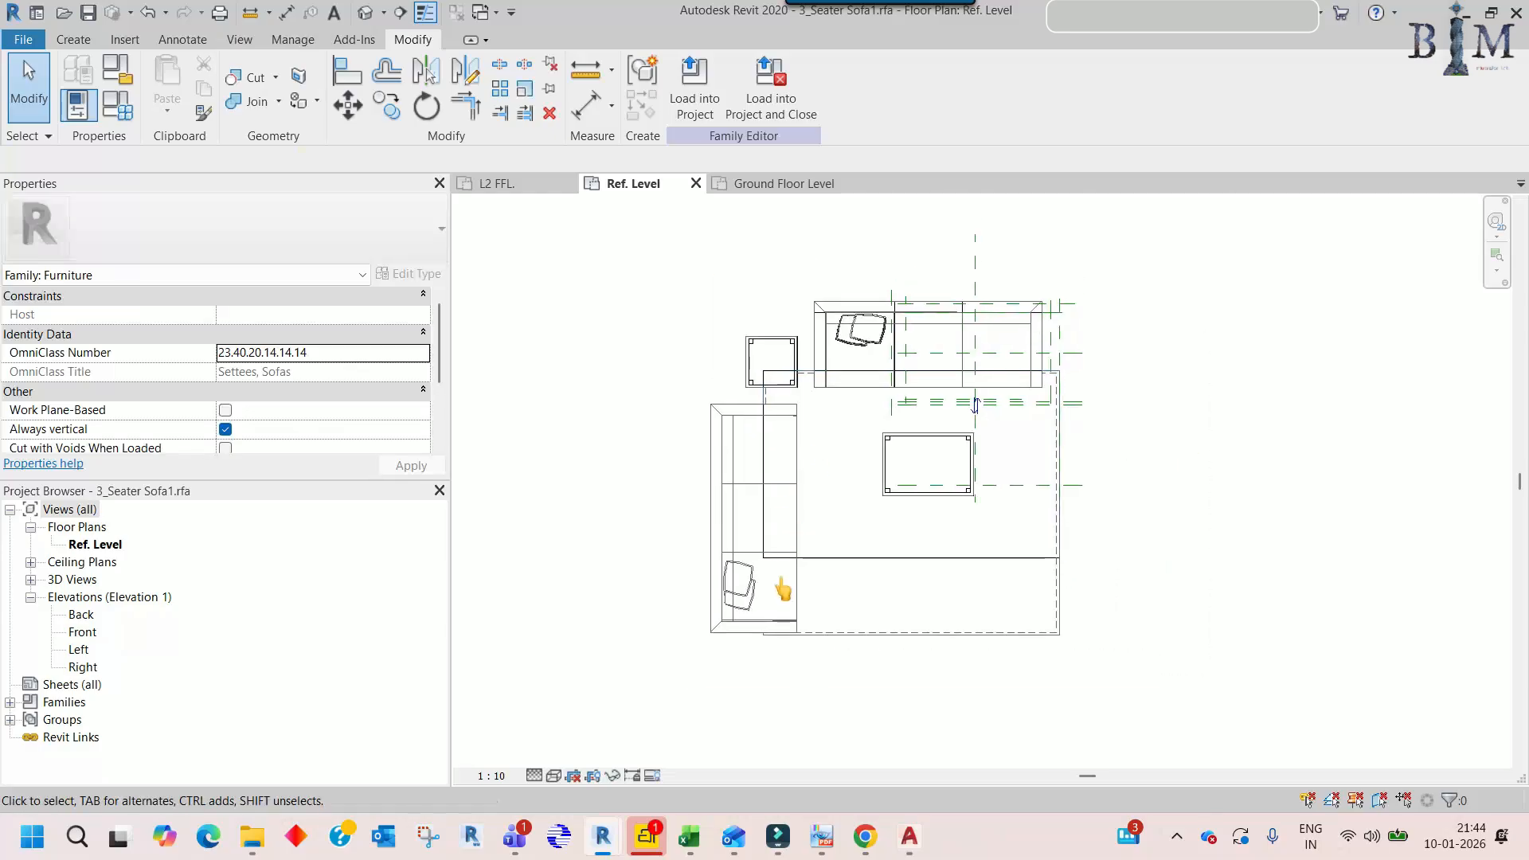
- Pick the three-seat sofa's parts in the 3D view and copy them in the Ref. Level plan beside the imported side sofa
left_click_drag(806, 249, 1061, 412)
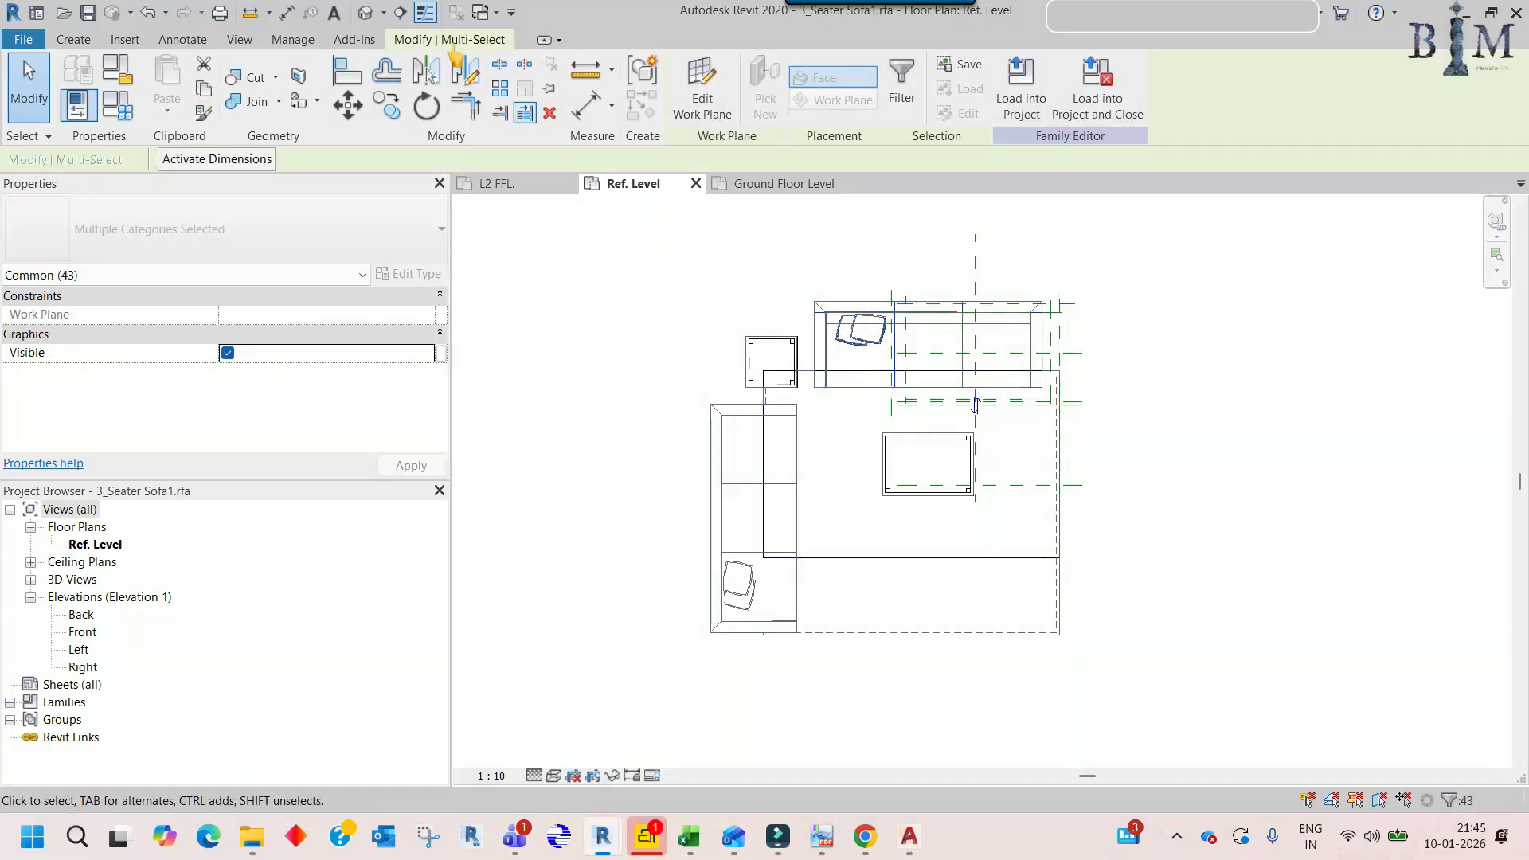
left_click(365, 13)
middle_click_drag(672, 205, 743, 430, "shift")
middle_click_drag(625, 368, 619, 459)
left_click_drag(649, 232, 1209, 586)
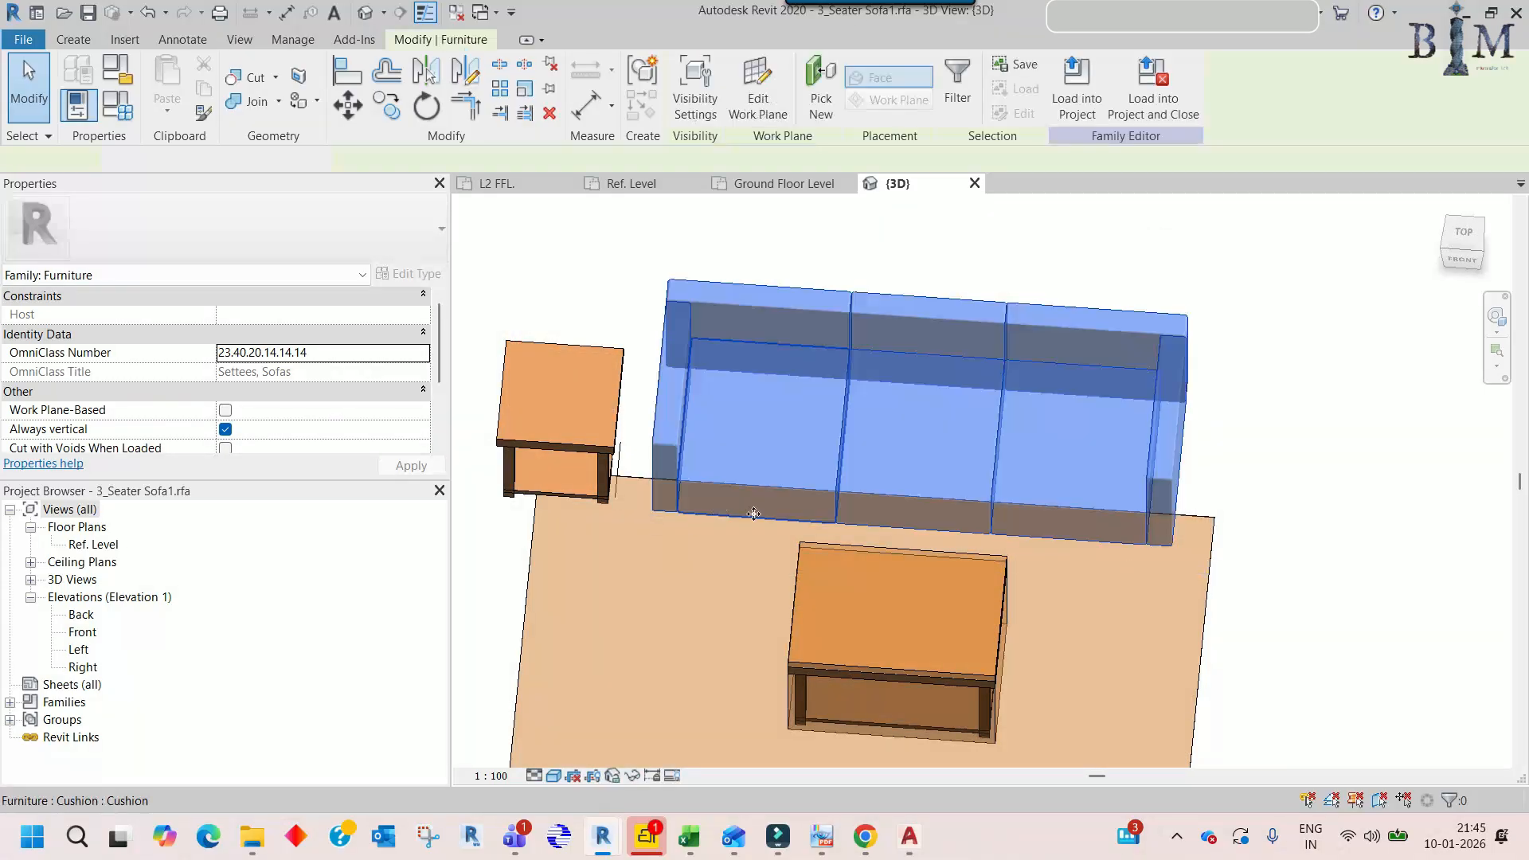
double_click(98, 546)
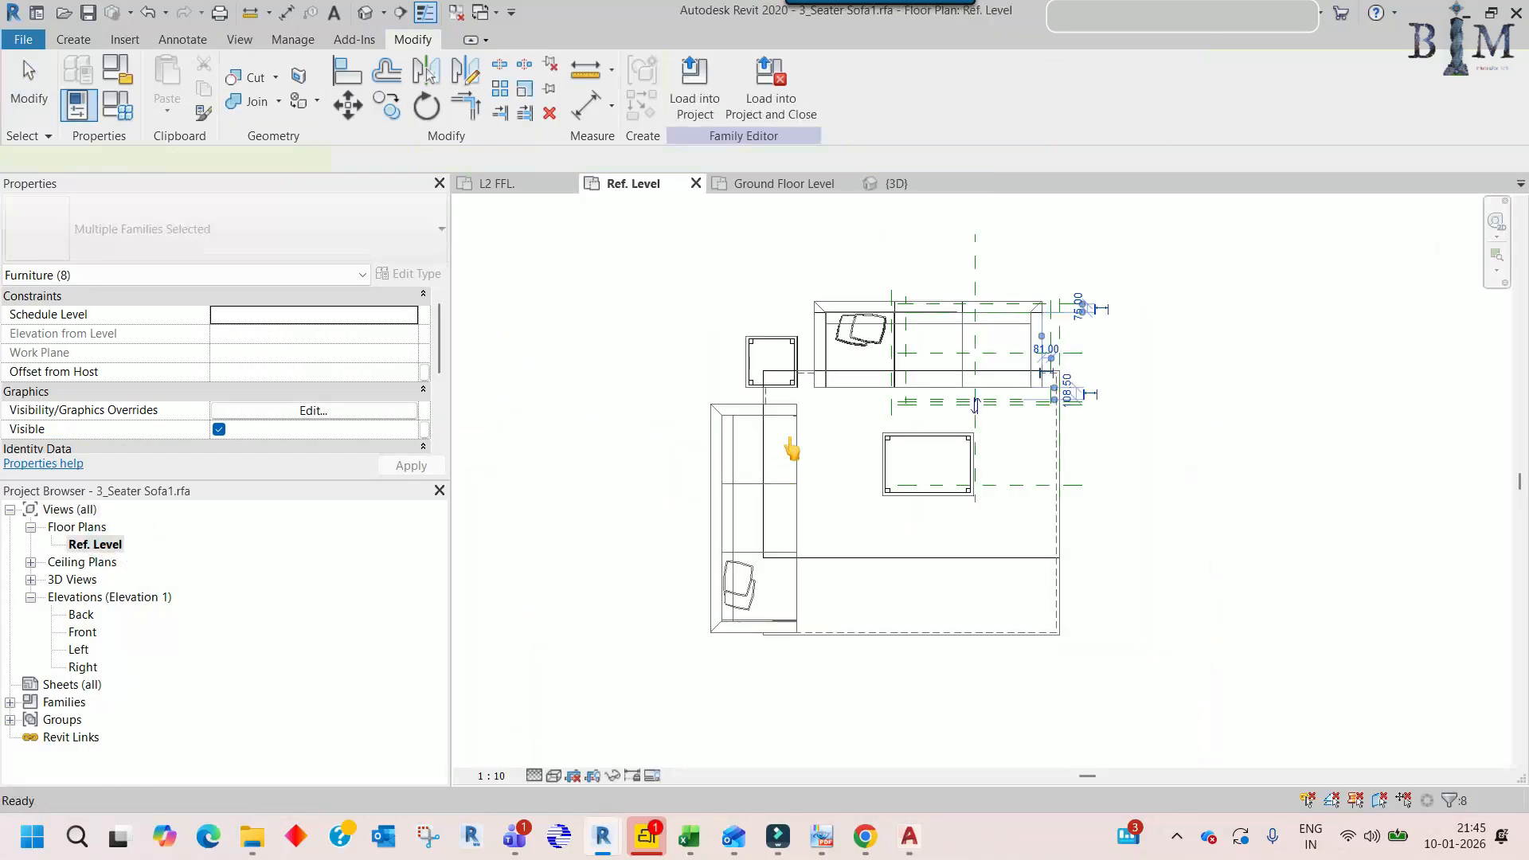
middle_click_drag(896, 342, 843, 404)
key("c")
key("o")
left_click(851, 394)
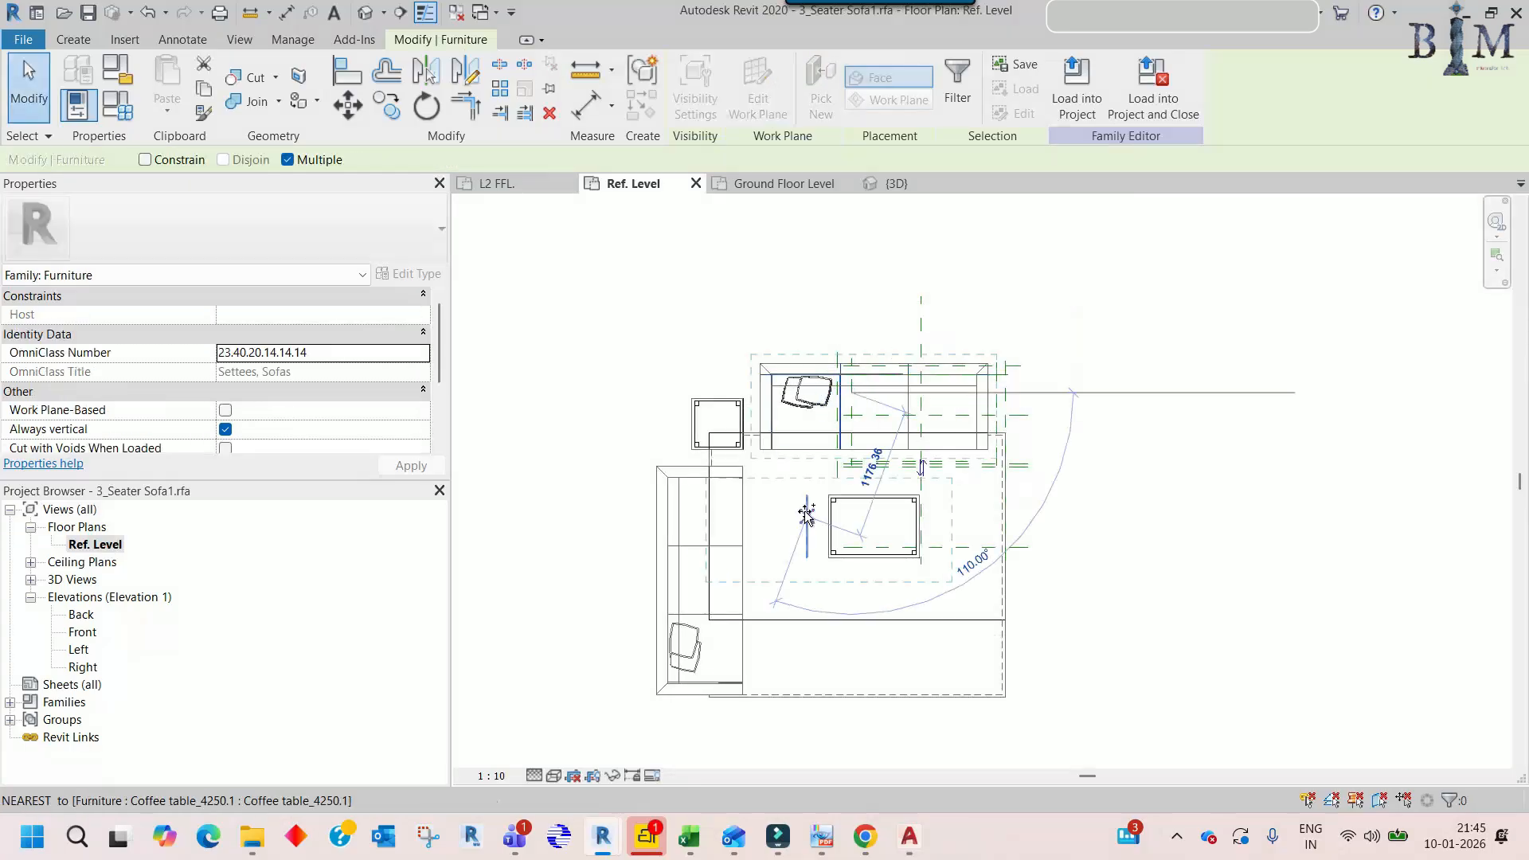
middle_click_drag(803, 514, 874, 371)
left_click(579, 481)
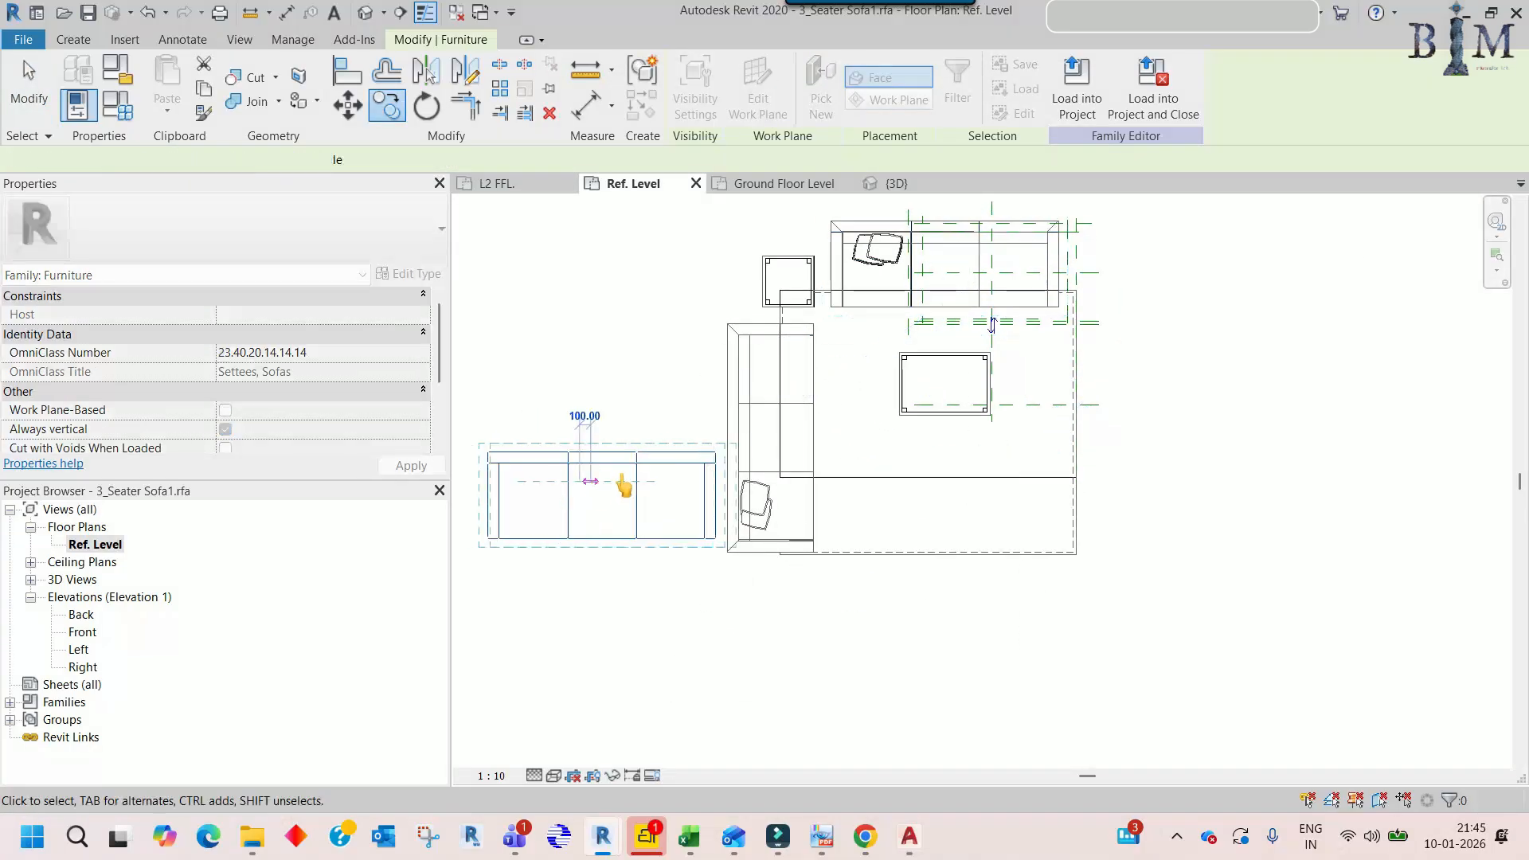
key("Escape")
middle_click_drag(602, 475, 697, 475)
- Try to rotate the copied sofa parts by 90 degrees
key("o")
left_click(738, 390)
type("90")
key("Return")
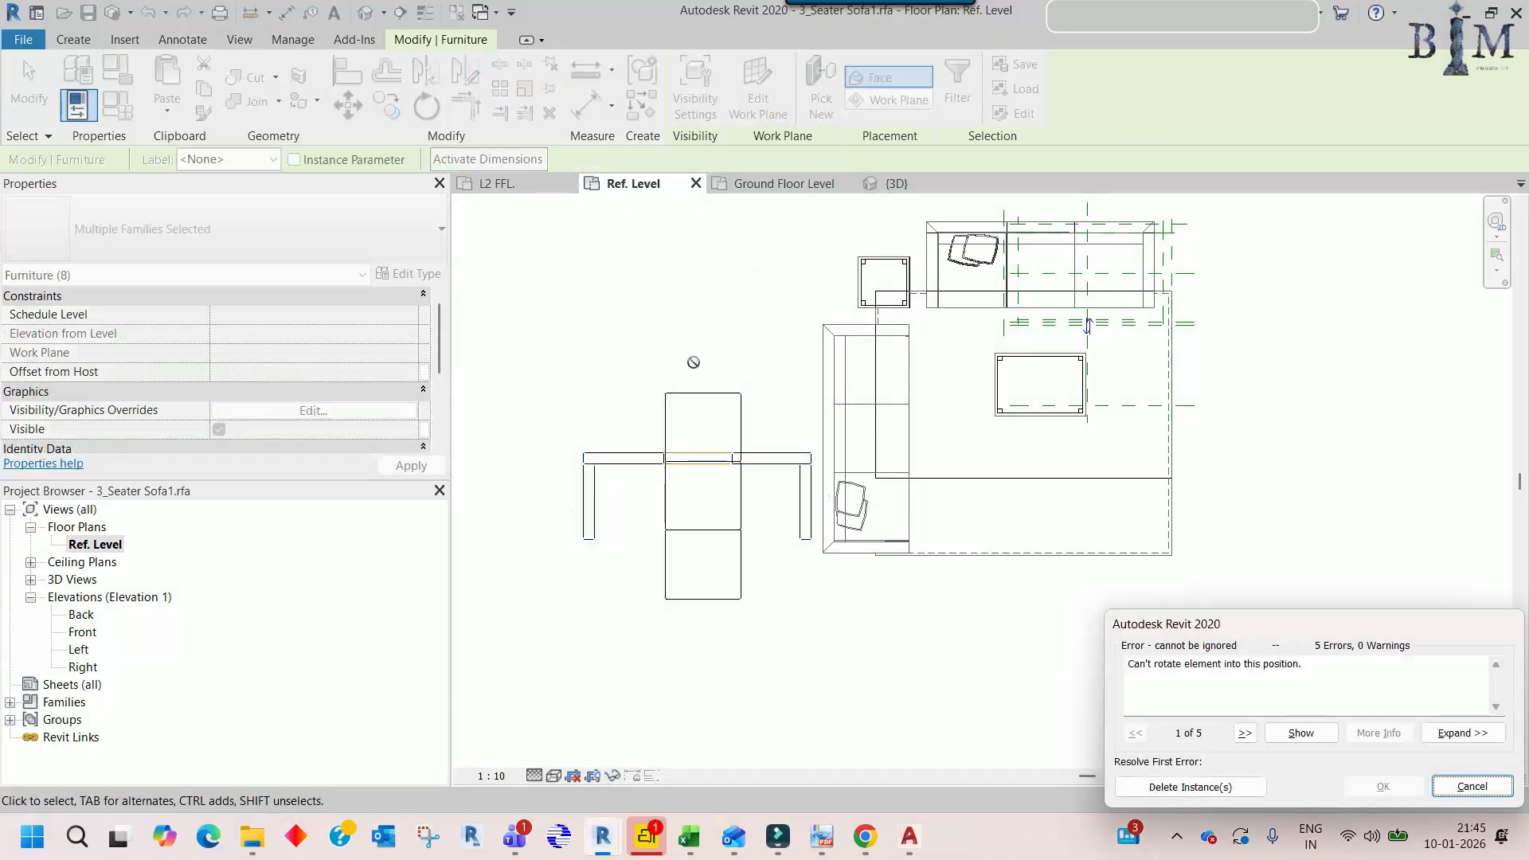
key("Escape")
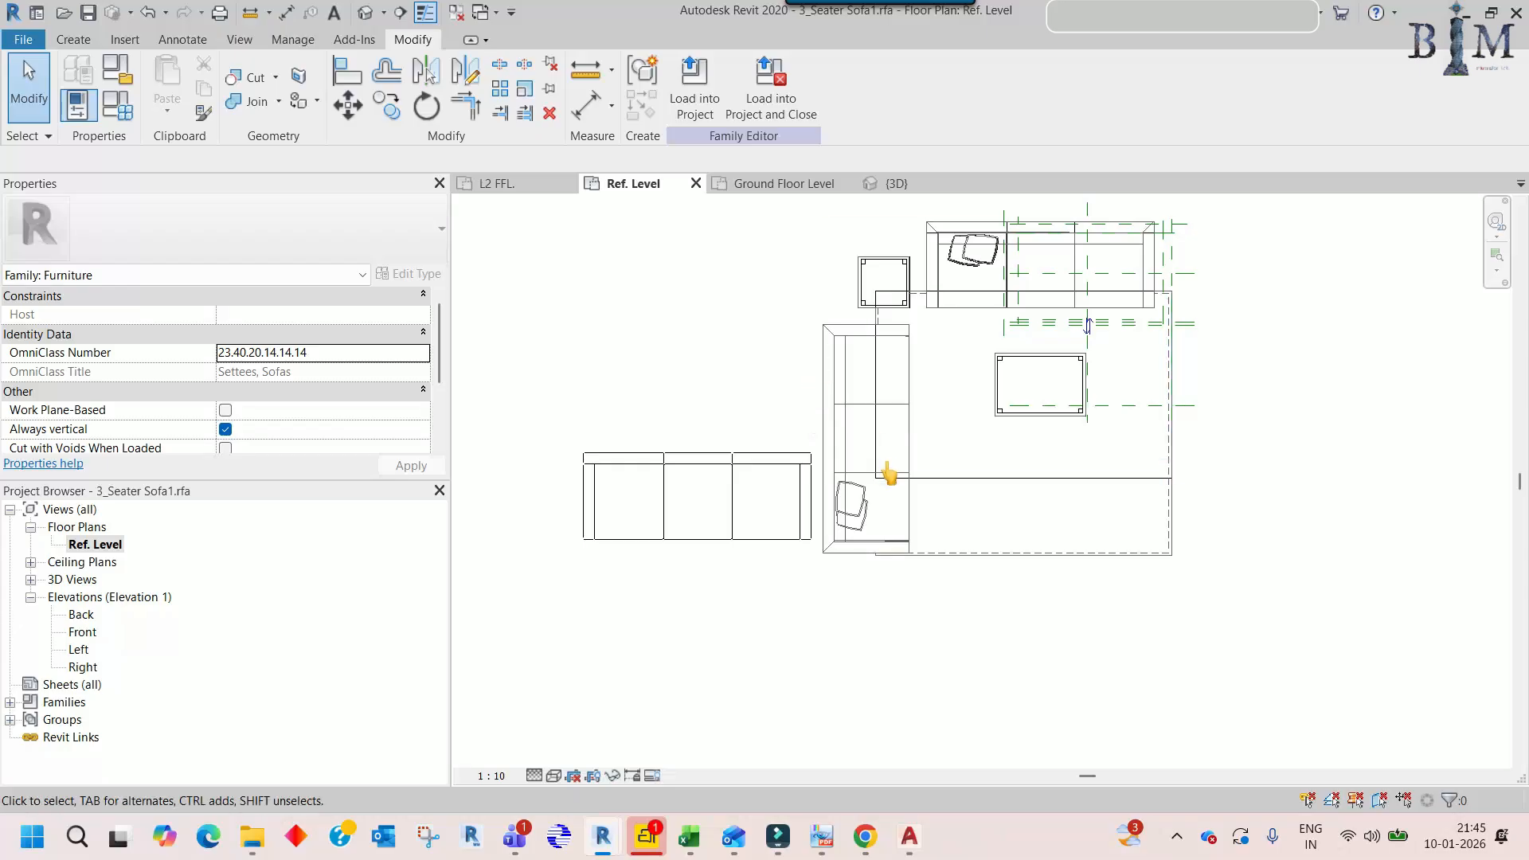
- Delete the copied three-seat sofa beside the imported side sofa outline
middle_click_drag(894, 478, 893, 498)
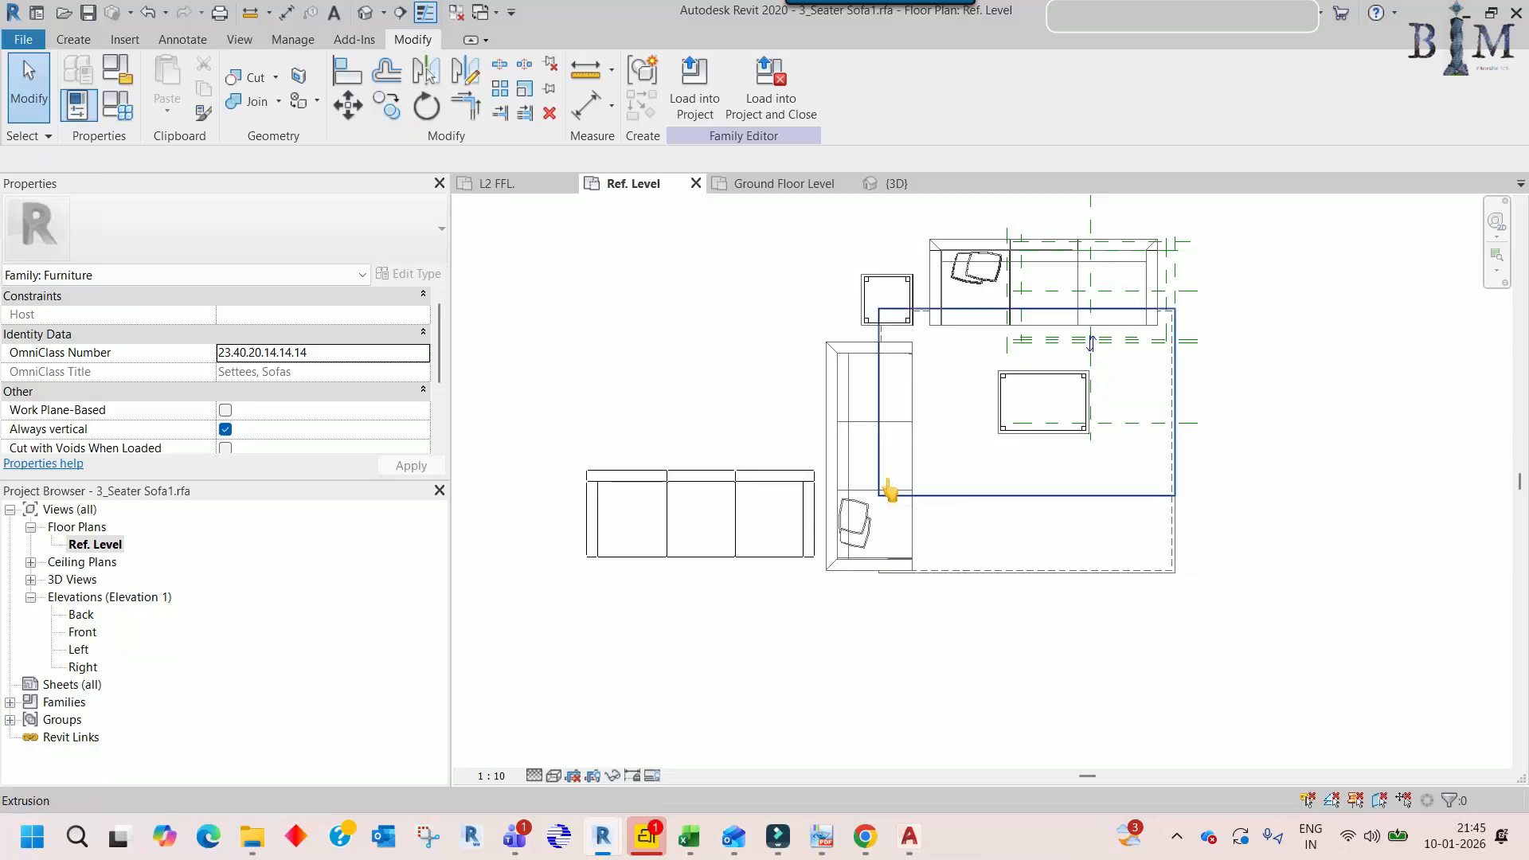
left_click_drag(581, 428, 822, 597)
key("Delete")
middle_click_drag(914, 423, 898, 484)
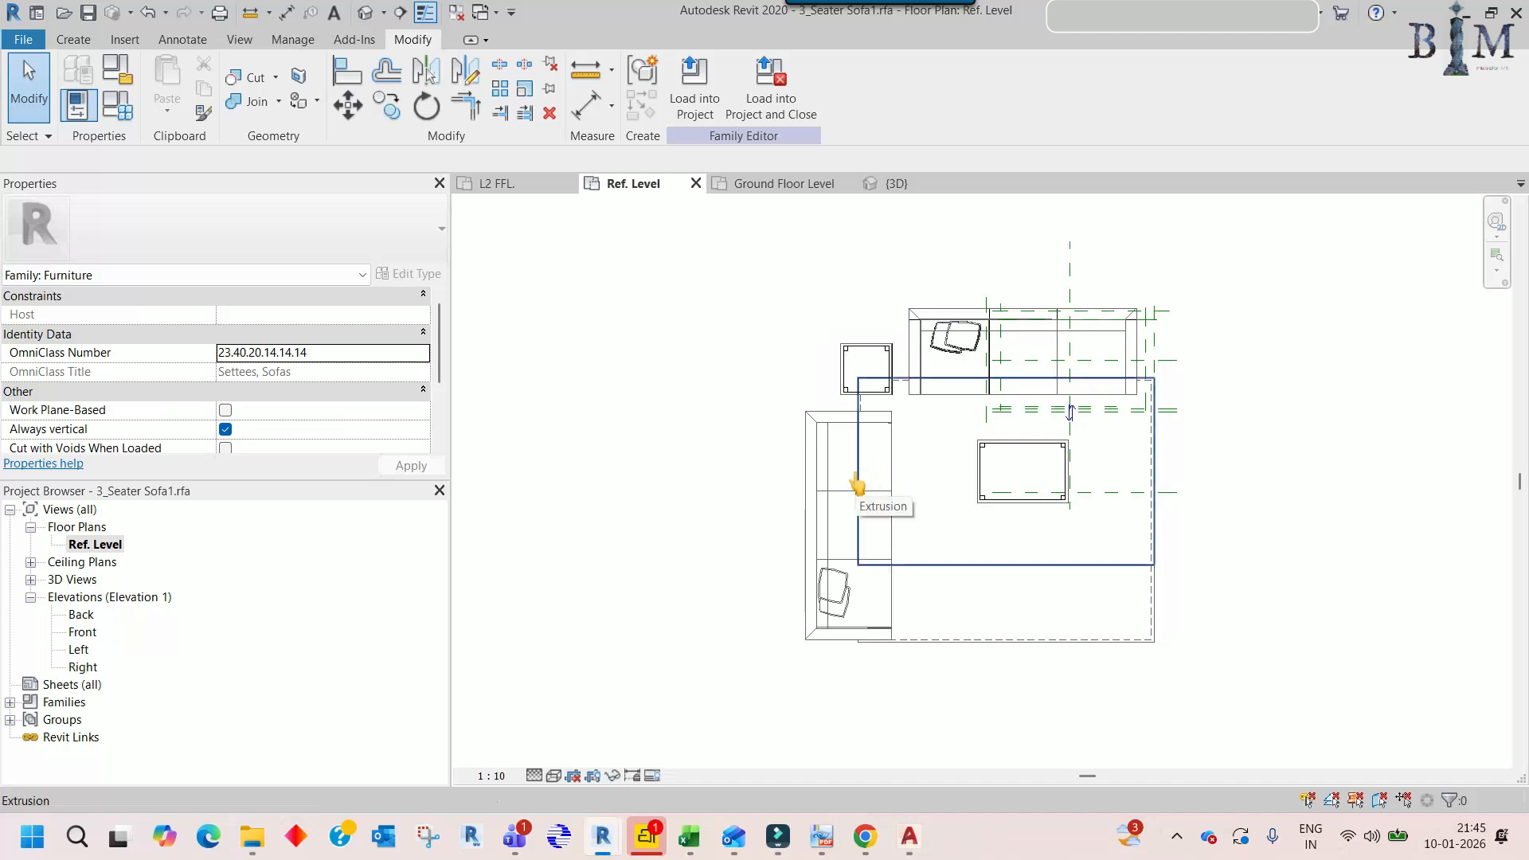
- Save the family under the new name 3_Seater Sofa2 in the Working folder
scroll(857, 483, "down", 3)
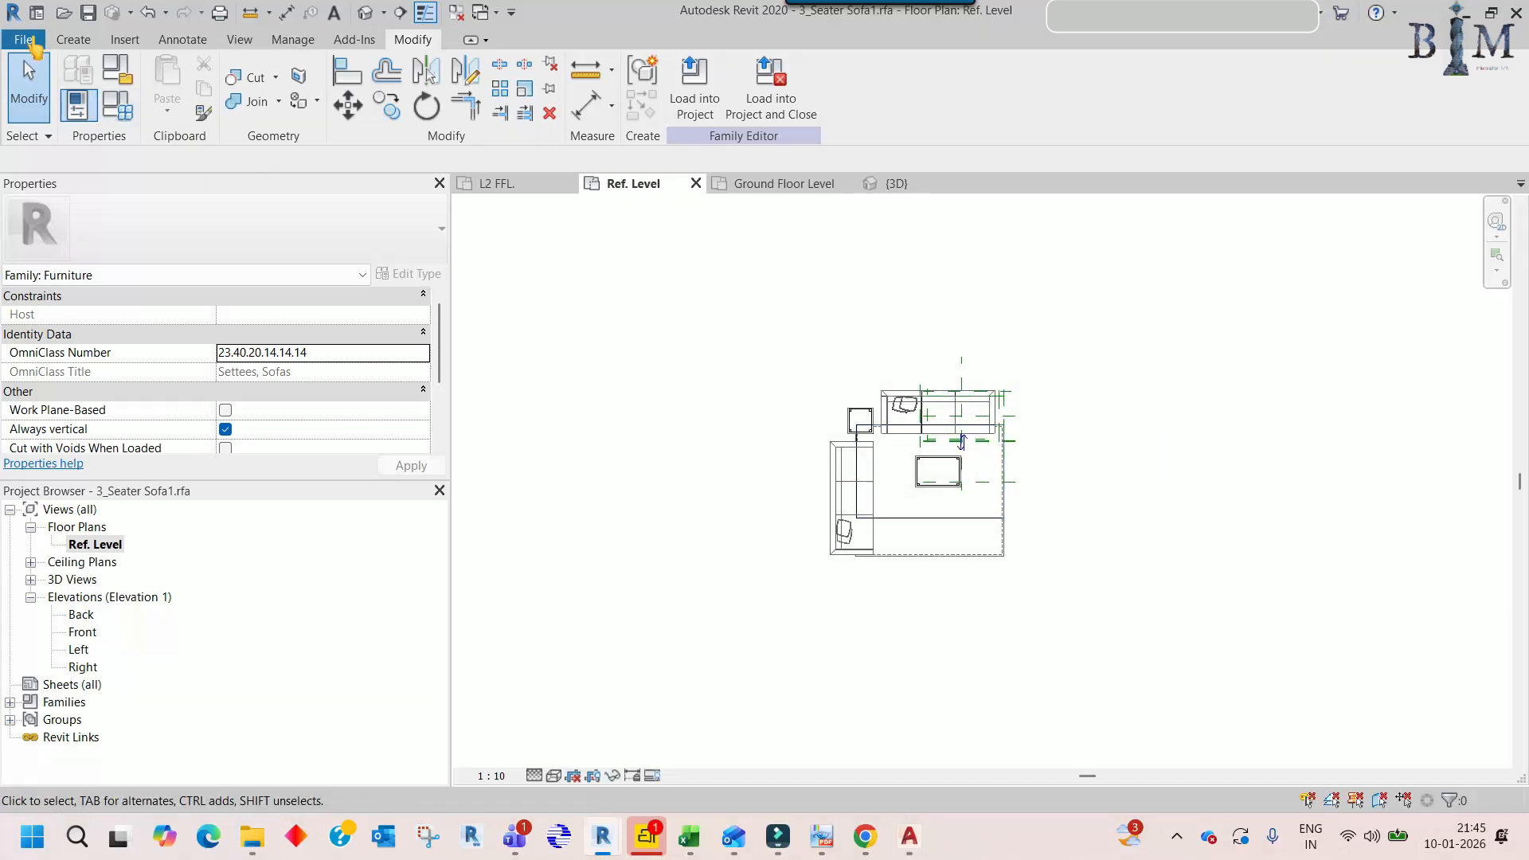
left_click(102, 310)
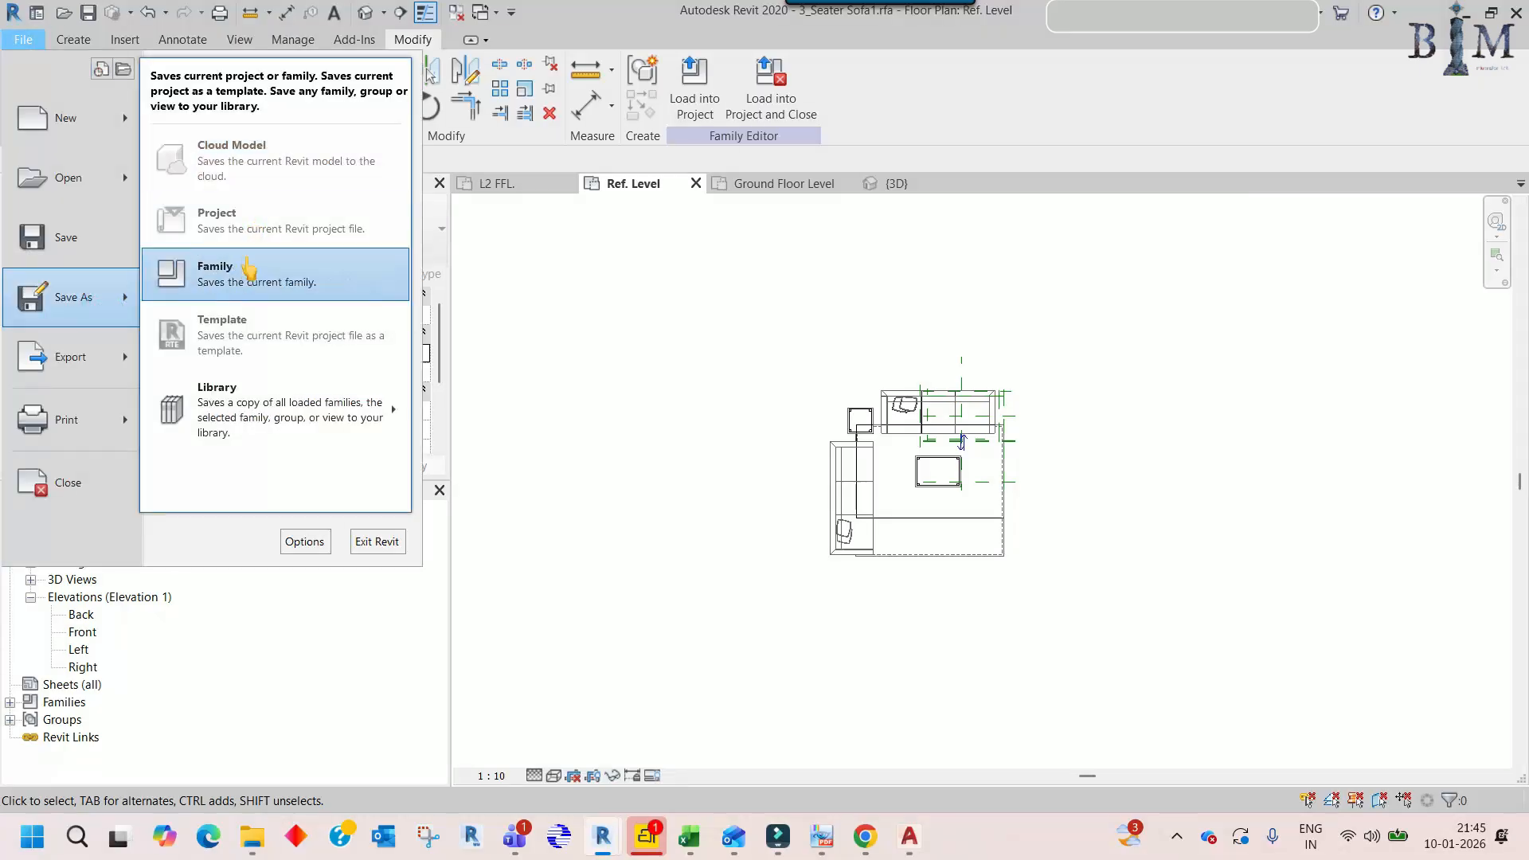
left_click(239, 289)
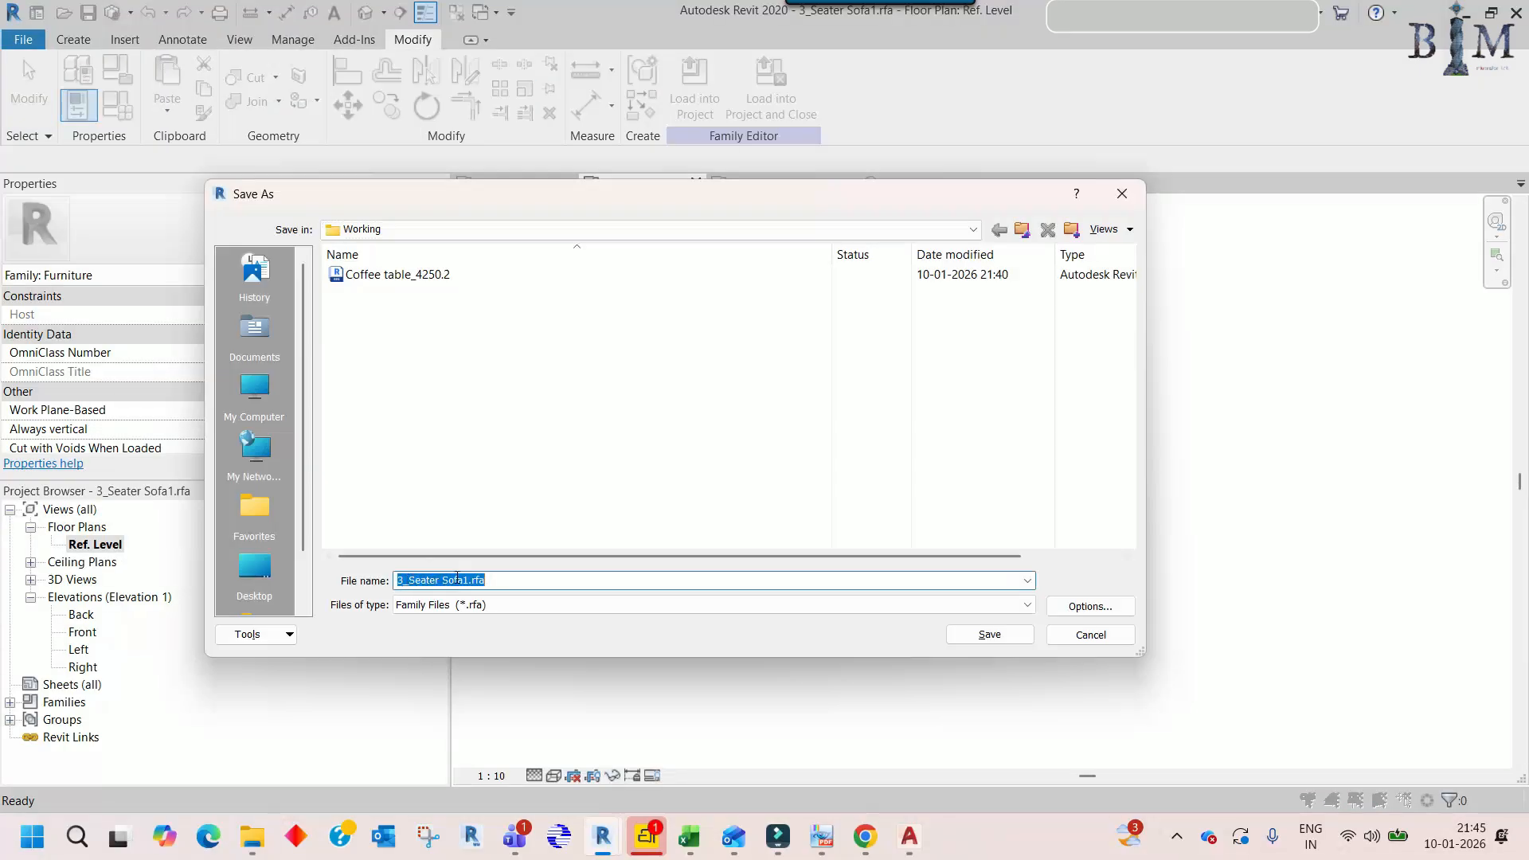
left_click(989, 634)
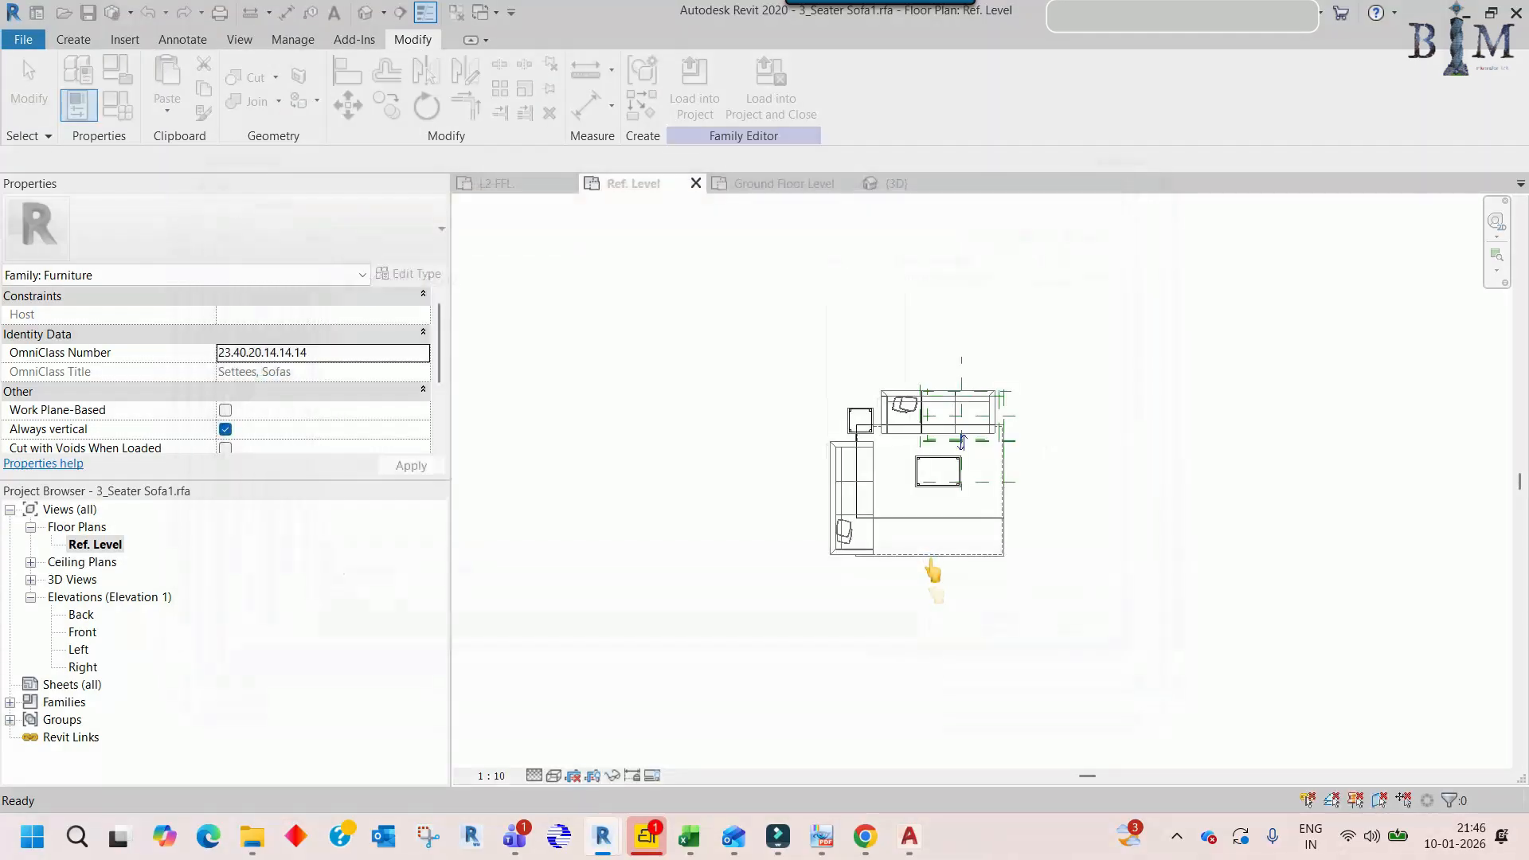
scroll(872, 448, "up", 2)
middle_click_drag(955, 457, 891, 473)
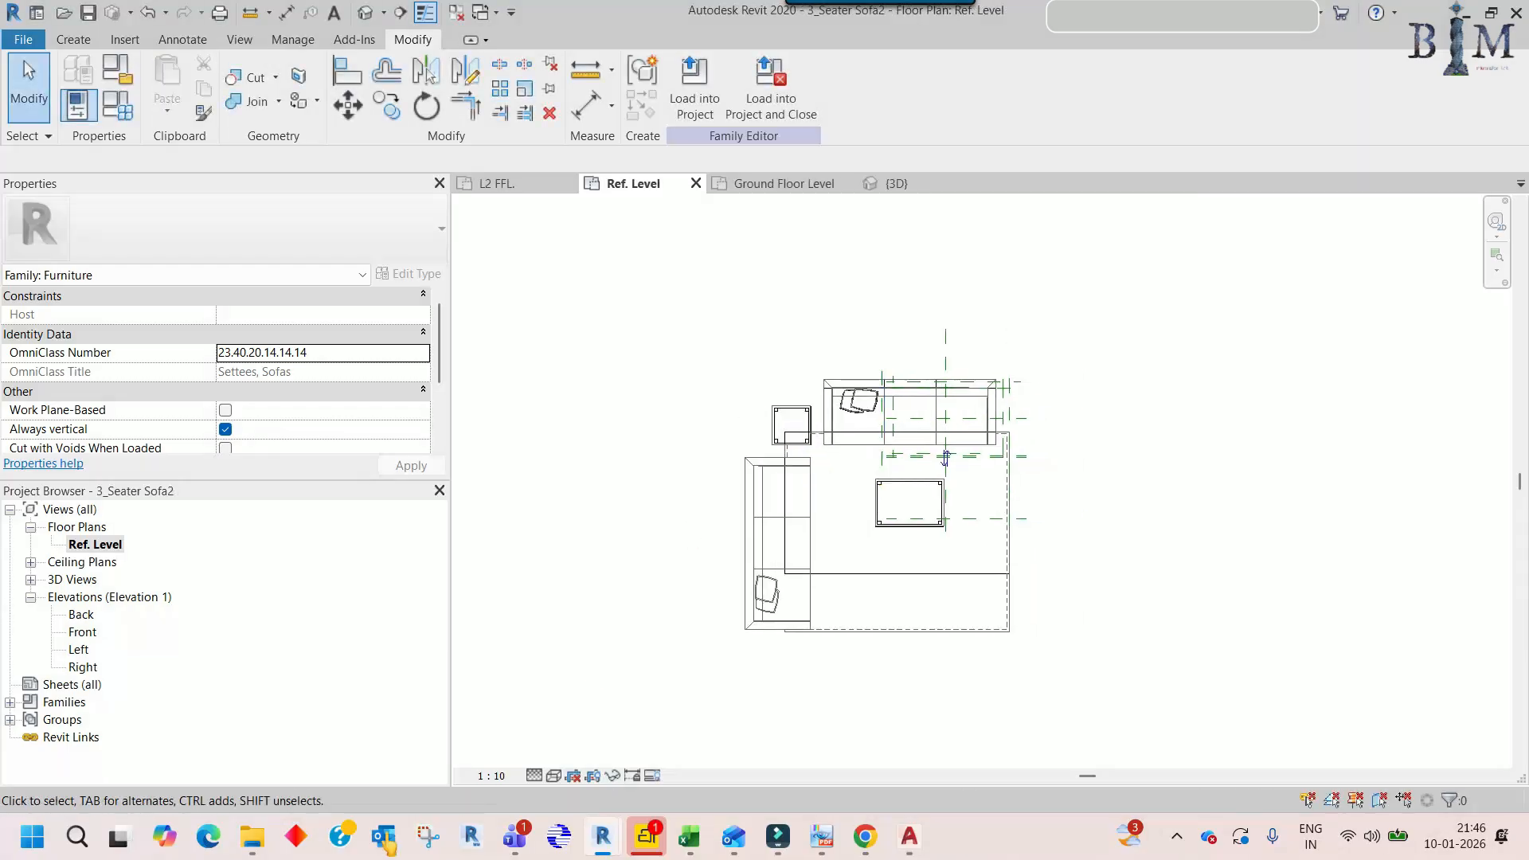
- Switch to File Explorer, duplicate the 3_Seater Sofa2 family in the Working folder and open the copy in Revit
left_click(252, 834)
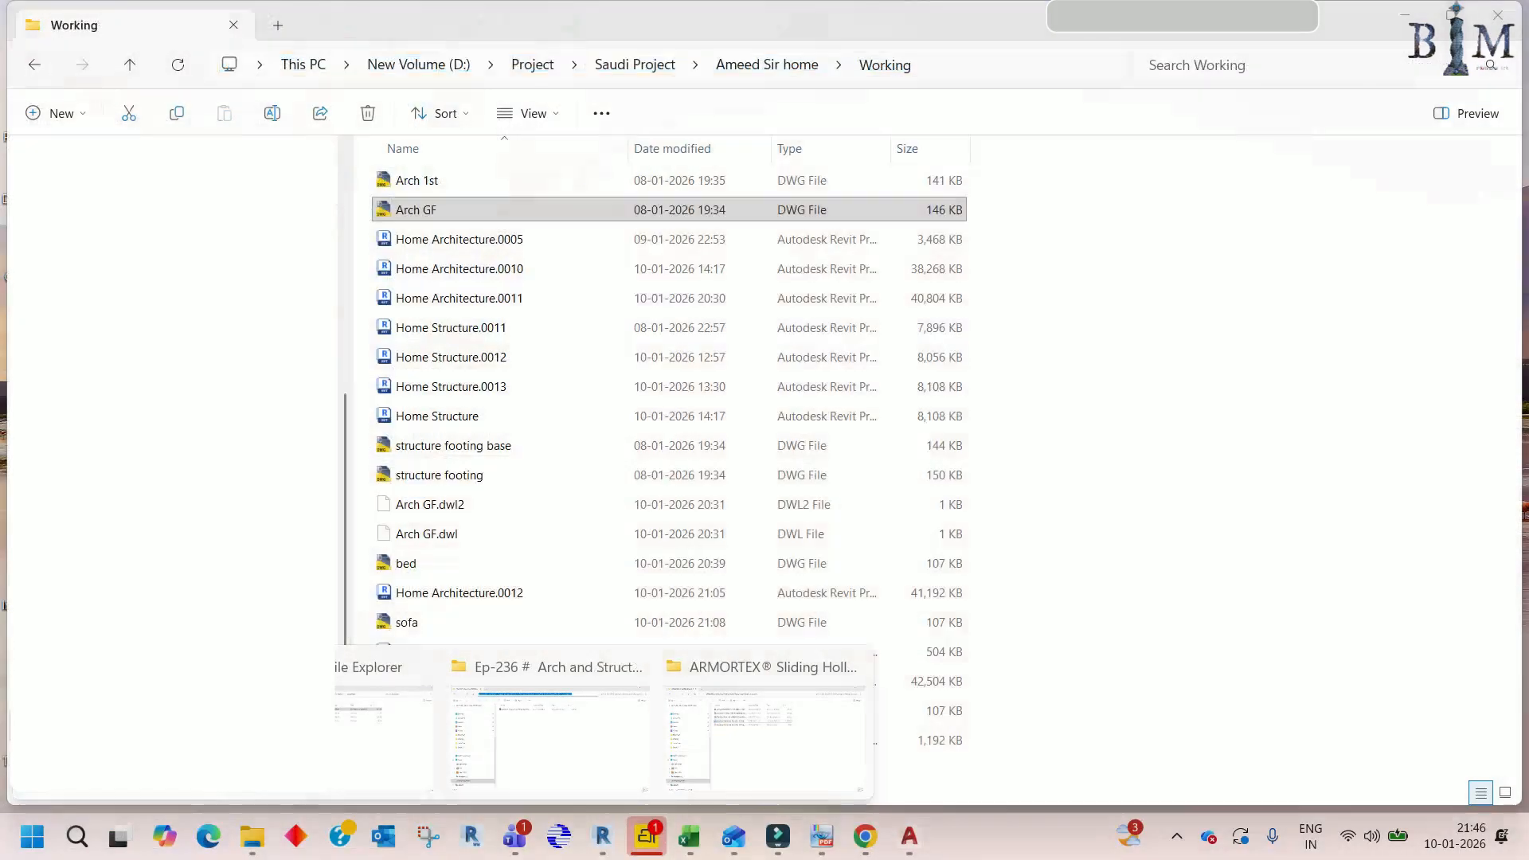
left_click(382, 736)
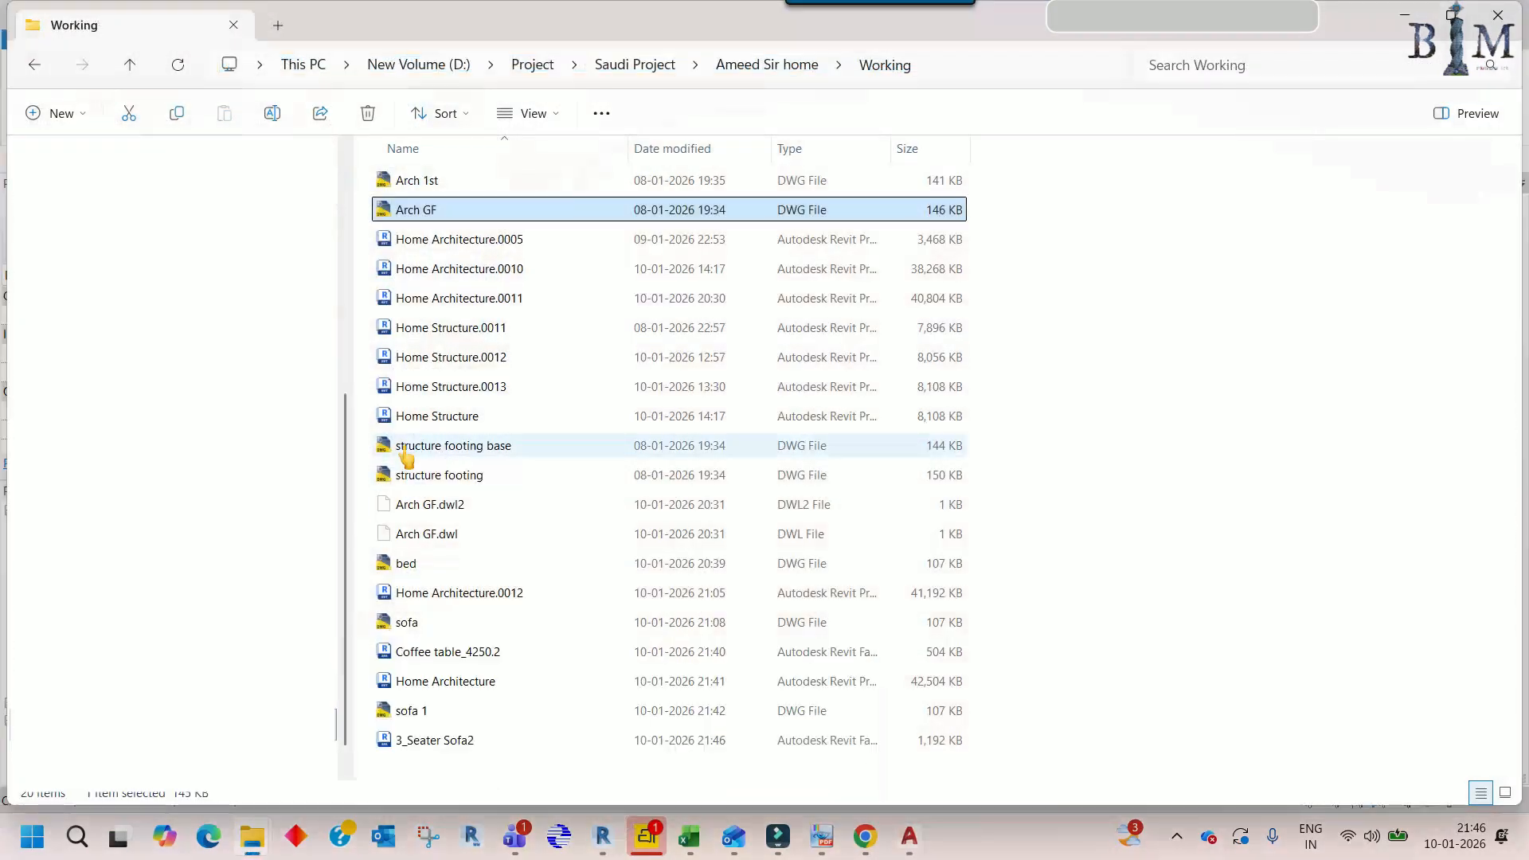
left_click(471, 742)
key("ctrl+c")
key("ctrl+v")
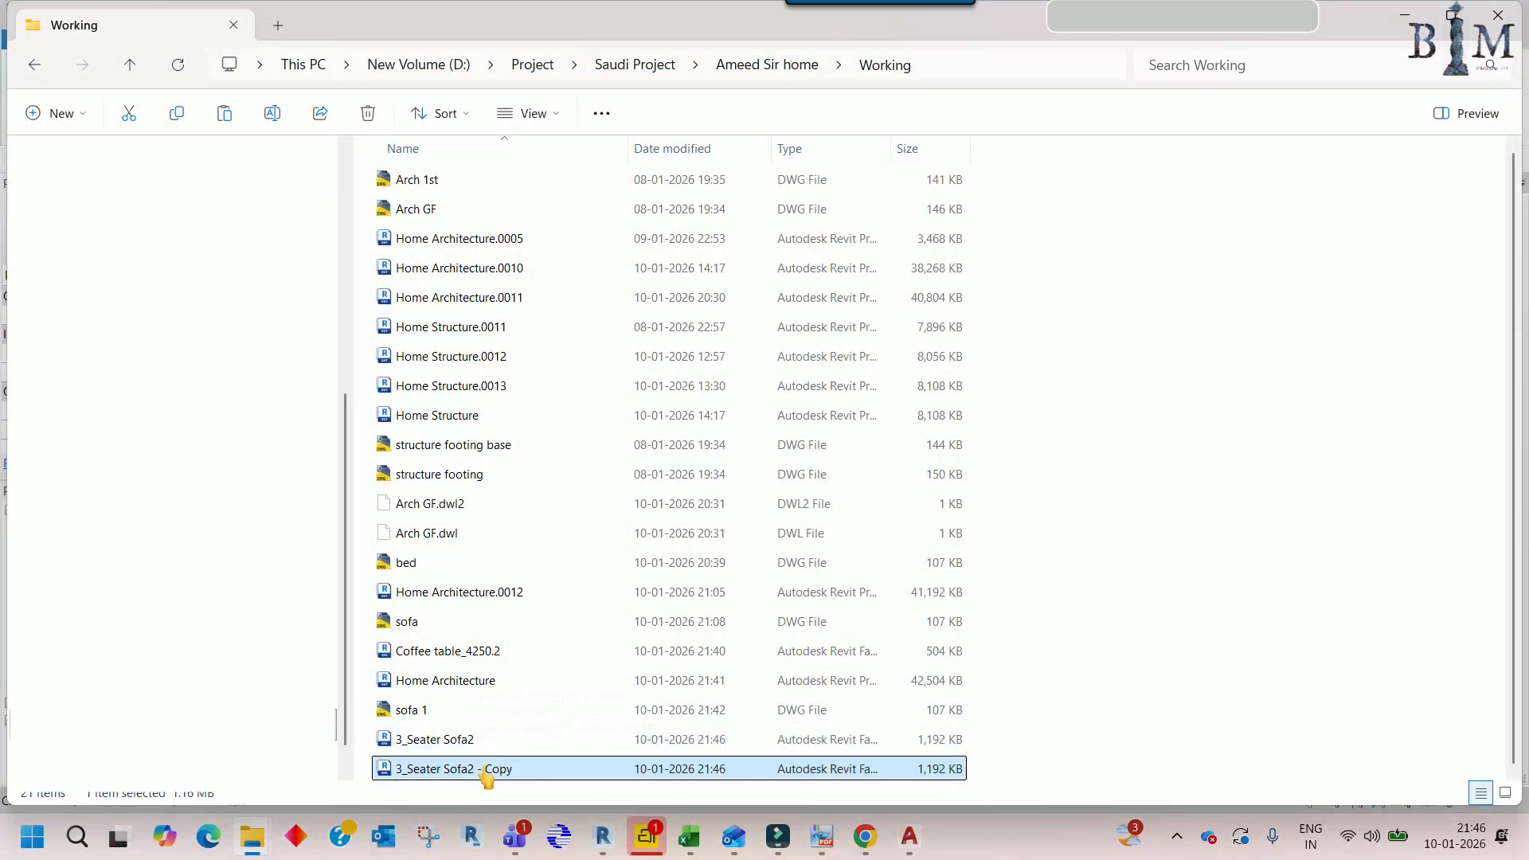
left_click_drag(413, 23, 1205, 49)
left_click_drag(1217, 793, 646, 384)
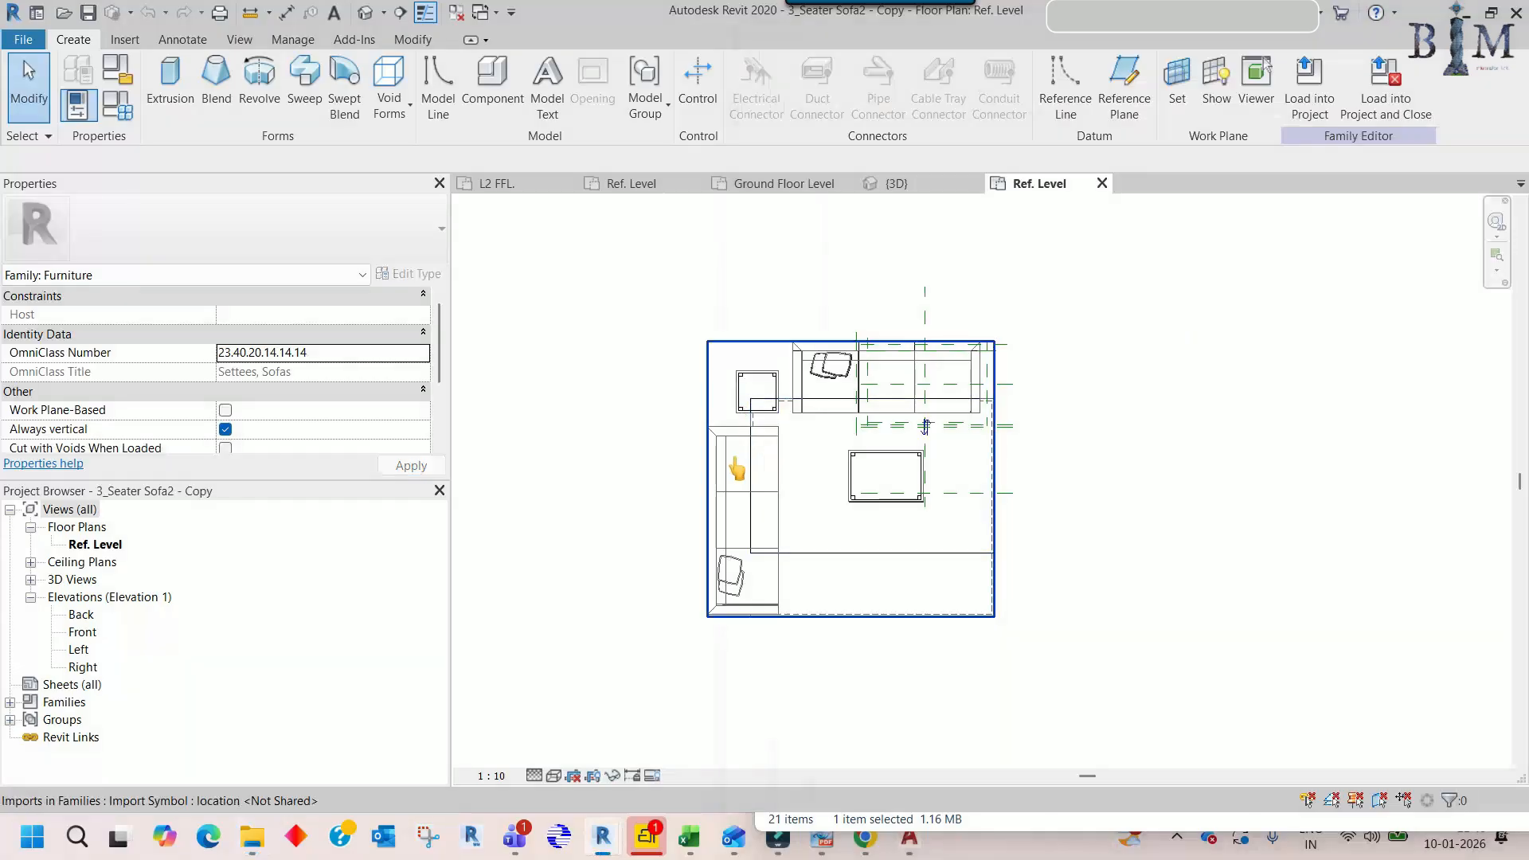
- Delete the imported drawing, side table, rug extrusion and coffee table from the family copy, leaving only the three-seat sofa
scroll(729, 366, "up", 2)
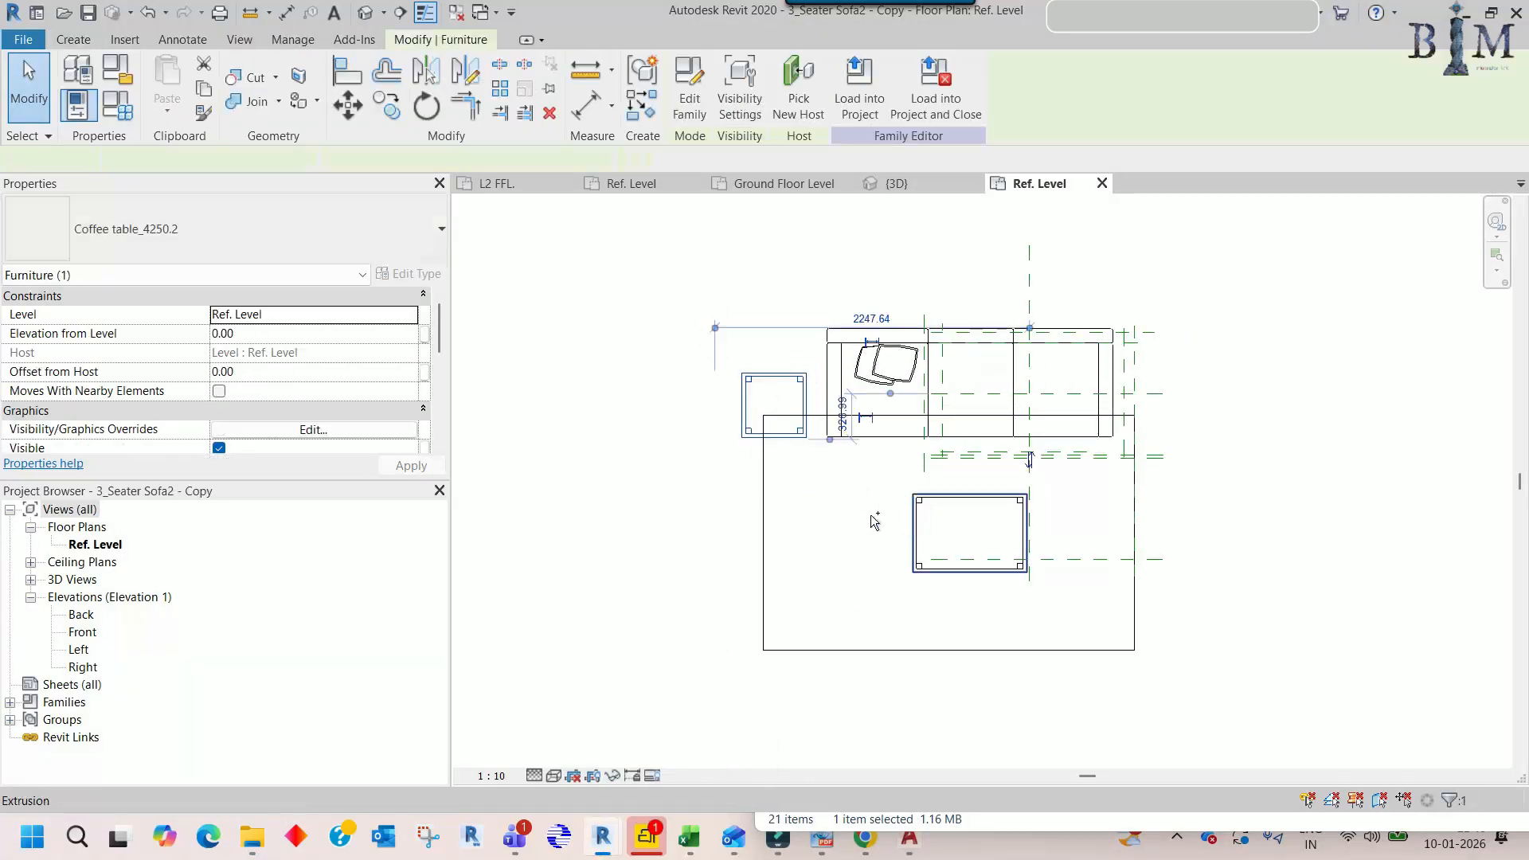
key("Delete")
left_click(769, 495)
key("Delete")
left_click(922, 544)
key("Delete")
- Delete the horizontal reference planes and the vertical reference planes beyond the sofa's outer armrest
middle_click_drag(1035, 470, 935, 470)
left_click_drag(1081, 599, 875, 490)
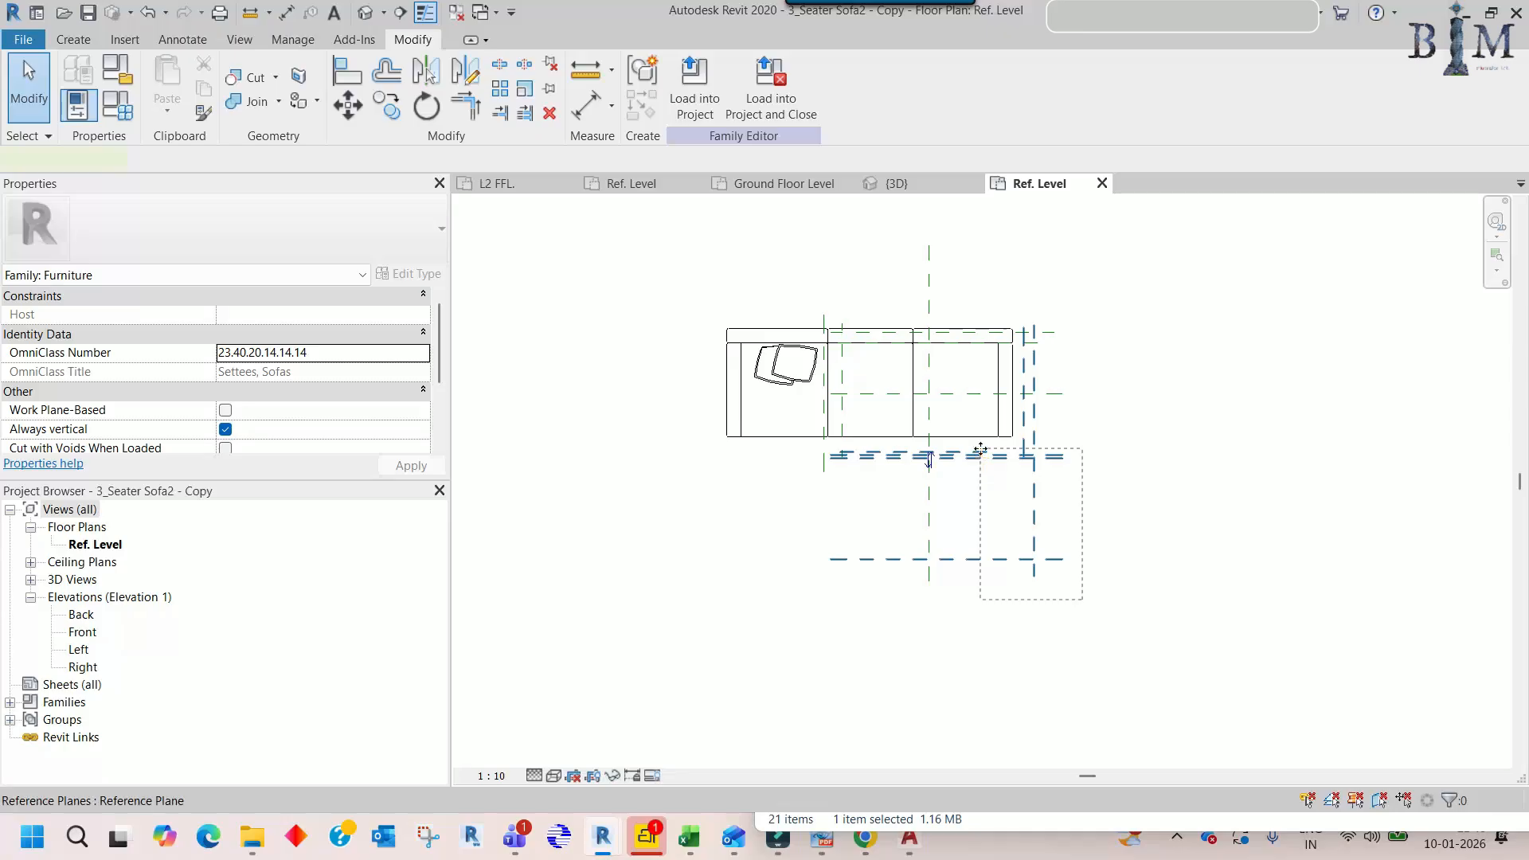
left_click_drag(980, 449, 980, 448)
key("Delete")
left_click_drag(1033, 312, 1033, 312)
key("Delete")
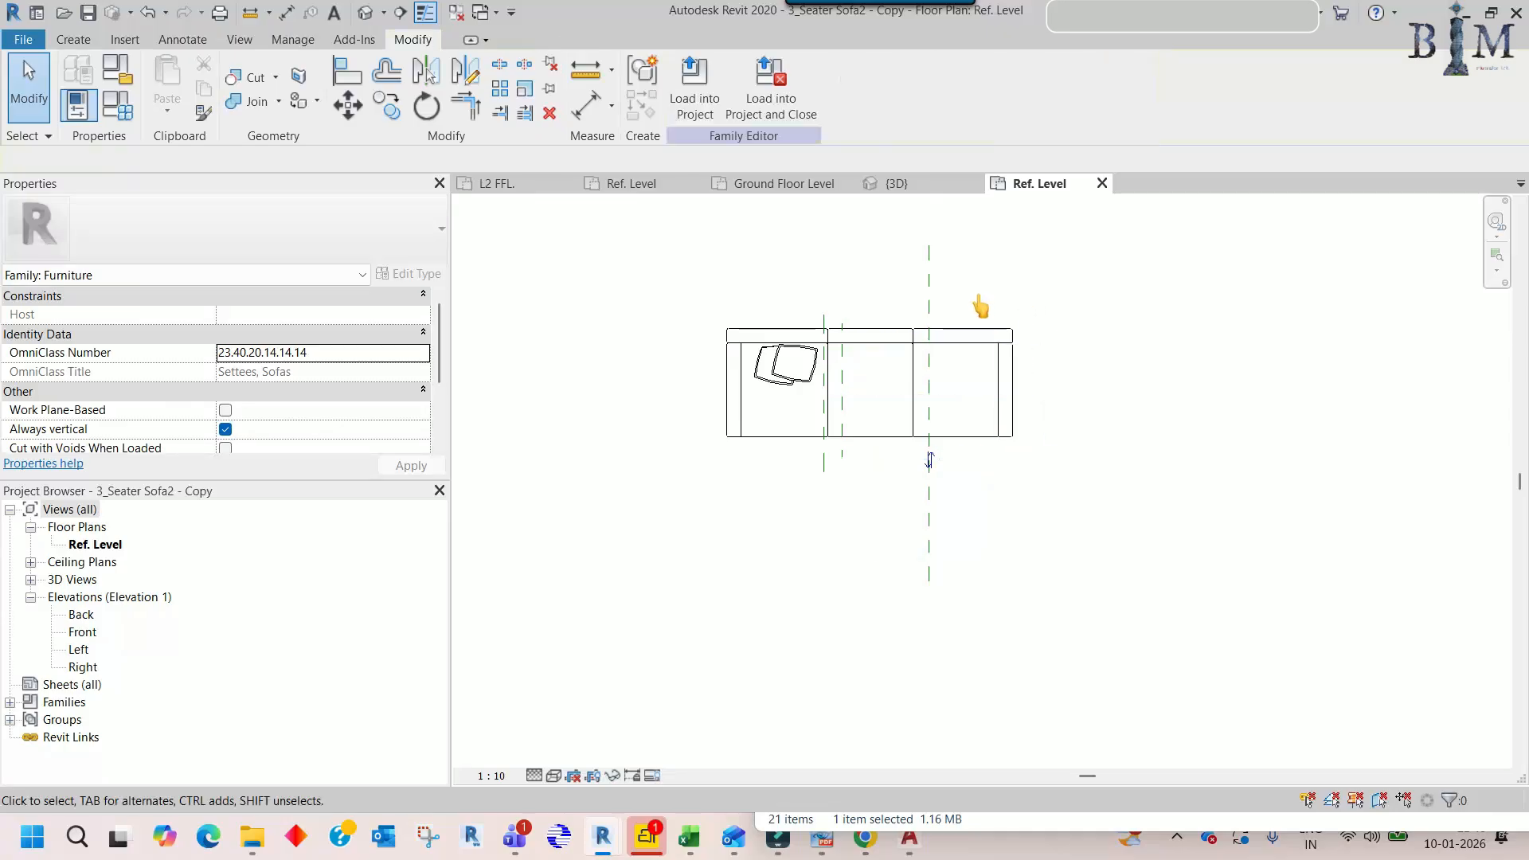
- Delete the two remaining vertical reference planes near the cushioned seat, keeping only the centre one
left_click_drag(836, 263, 836, 263)
scroll(847, 328, "up", 4)
left_click_drag(850, 328, 771, 294)
key("Delete")
scroll(778, 293, "down", 4)
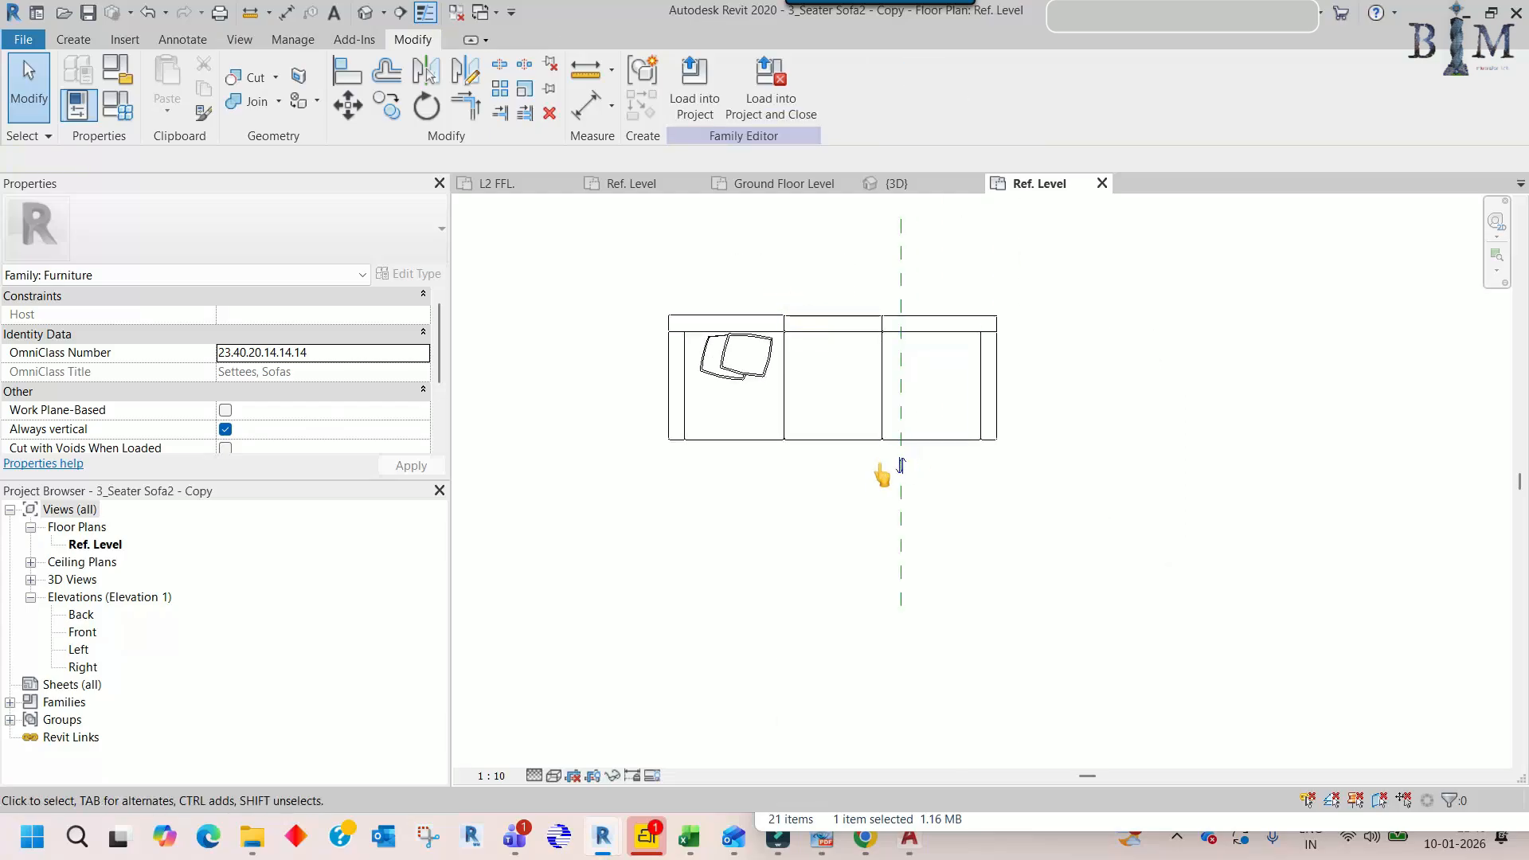
- Load the sofa family copy into Home Architecture and place one three-seat sofa in the drawing room
middle_click_drag(880, 471, 937, 508)
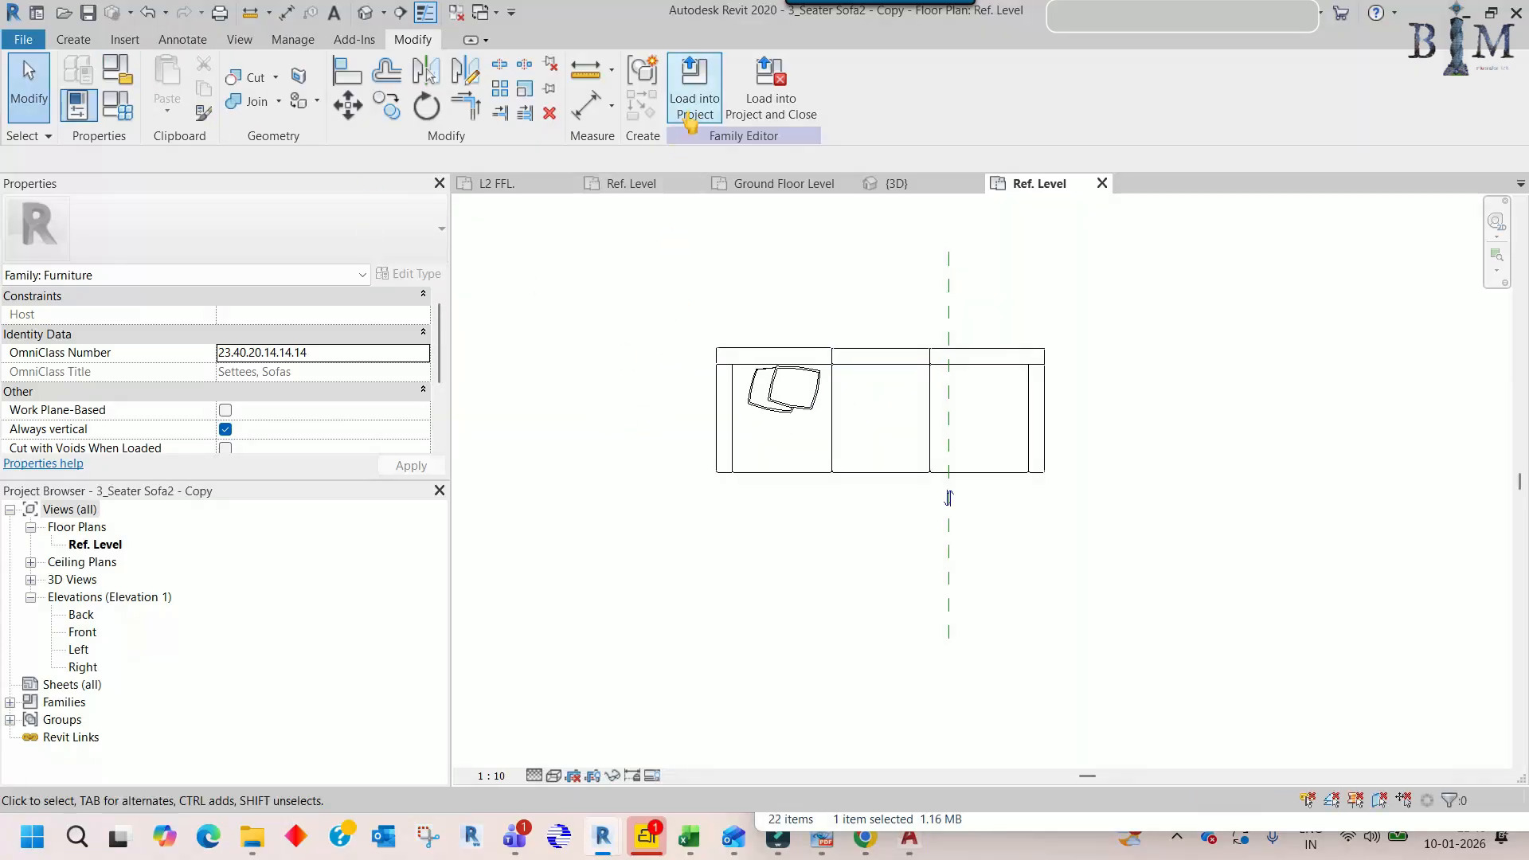
left_click(690, 119)
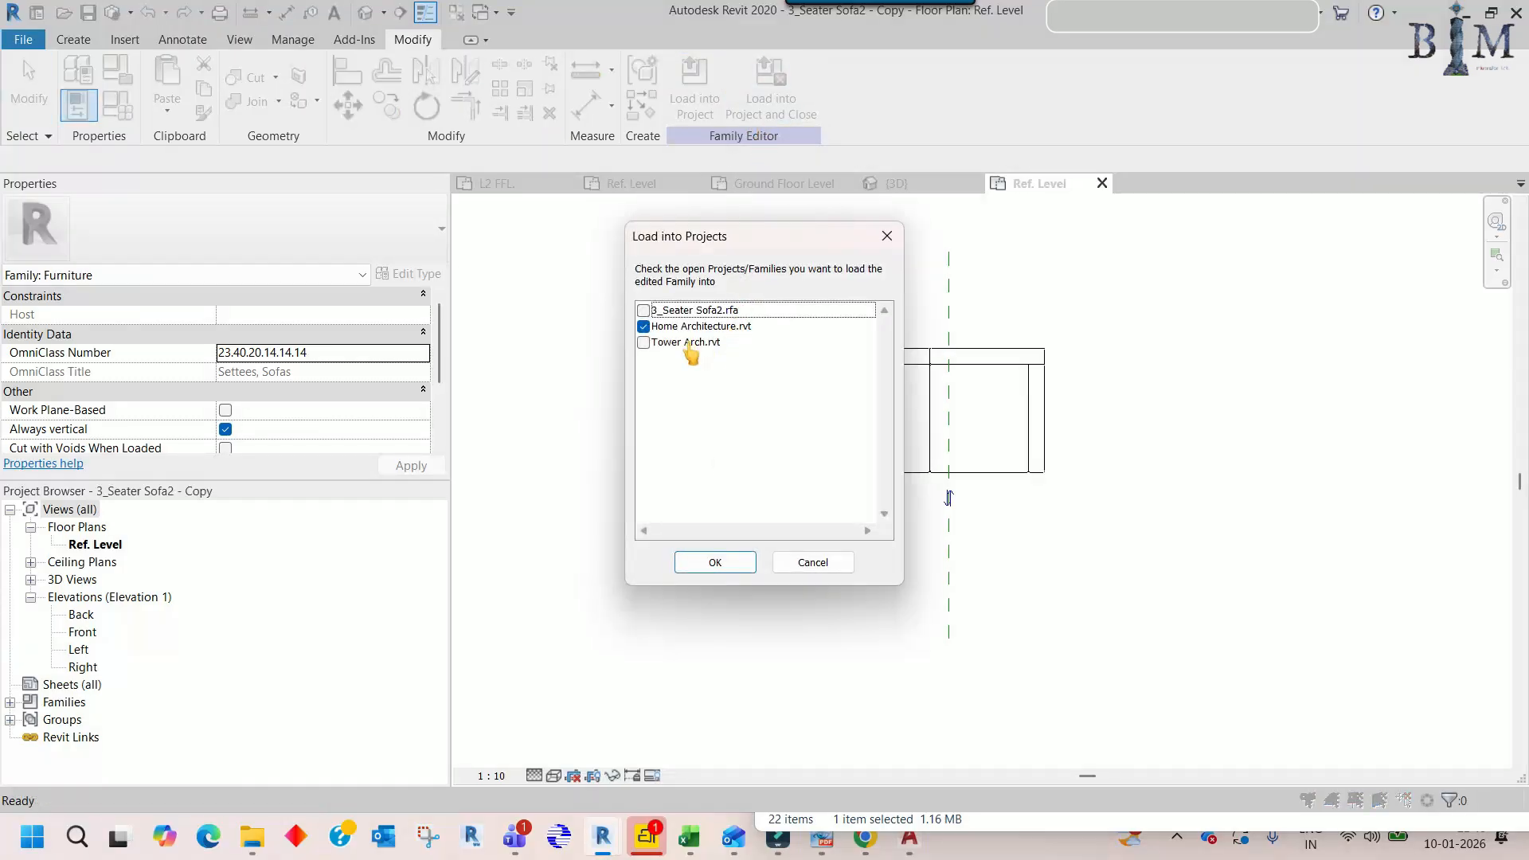
left_click(714, 563)
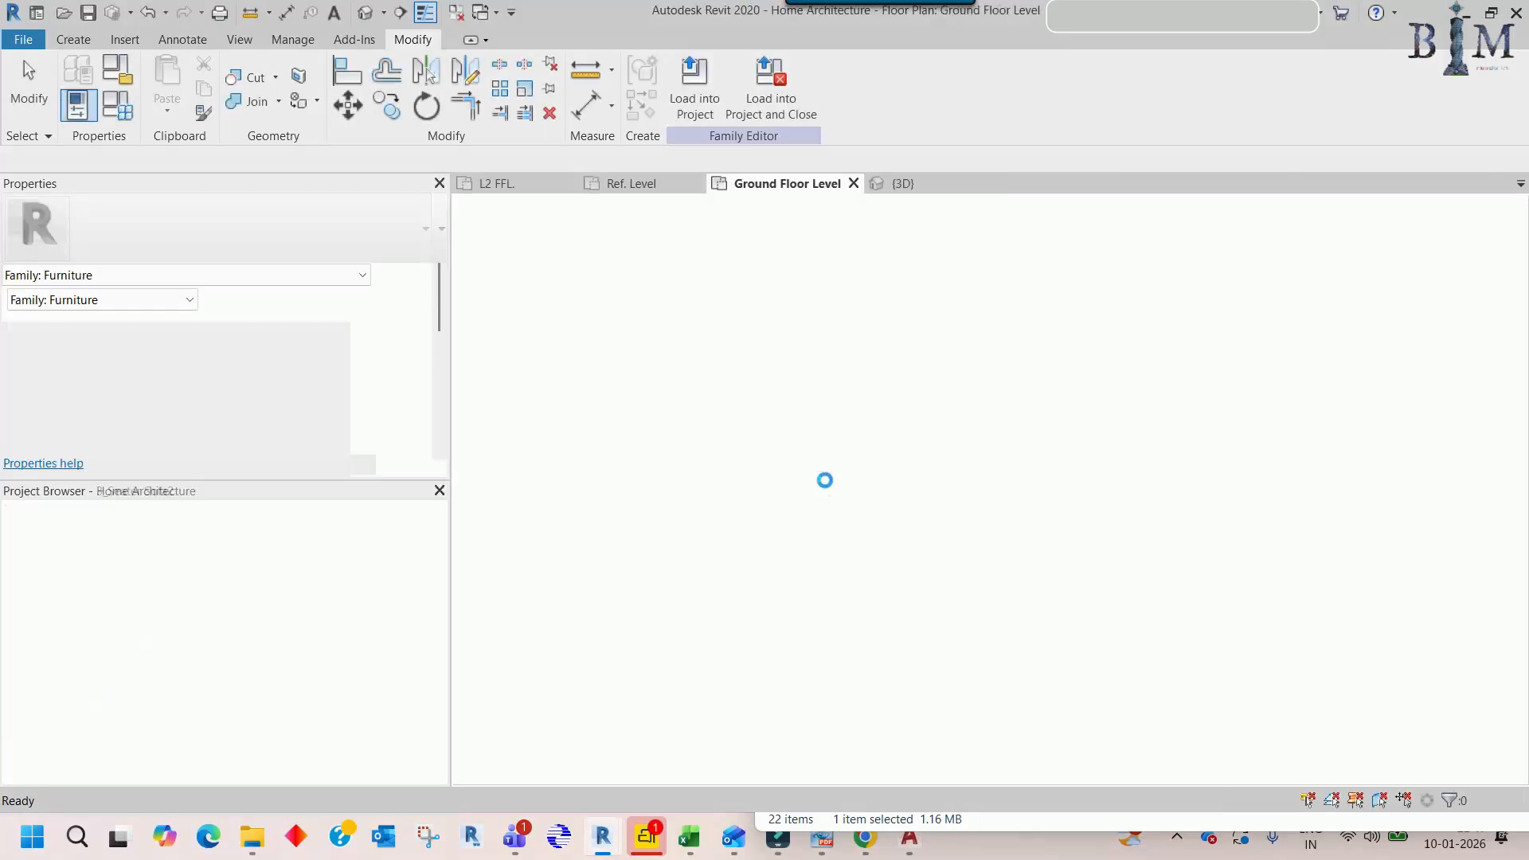
scroll(857, 475, "down", 2)
left_click(982, 506)
key("Escape")
key("Escape")
- Move the placed sofa onto the upper AutoCAD sofa outline in the drawing room, aligning its front edge and outer armrest corner
left_click(828, 455)
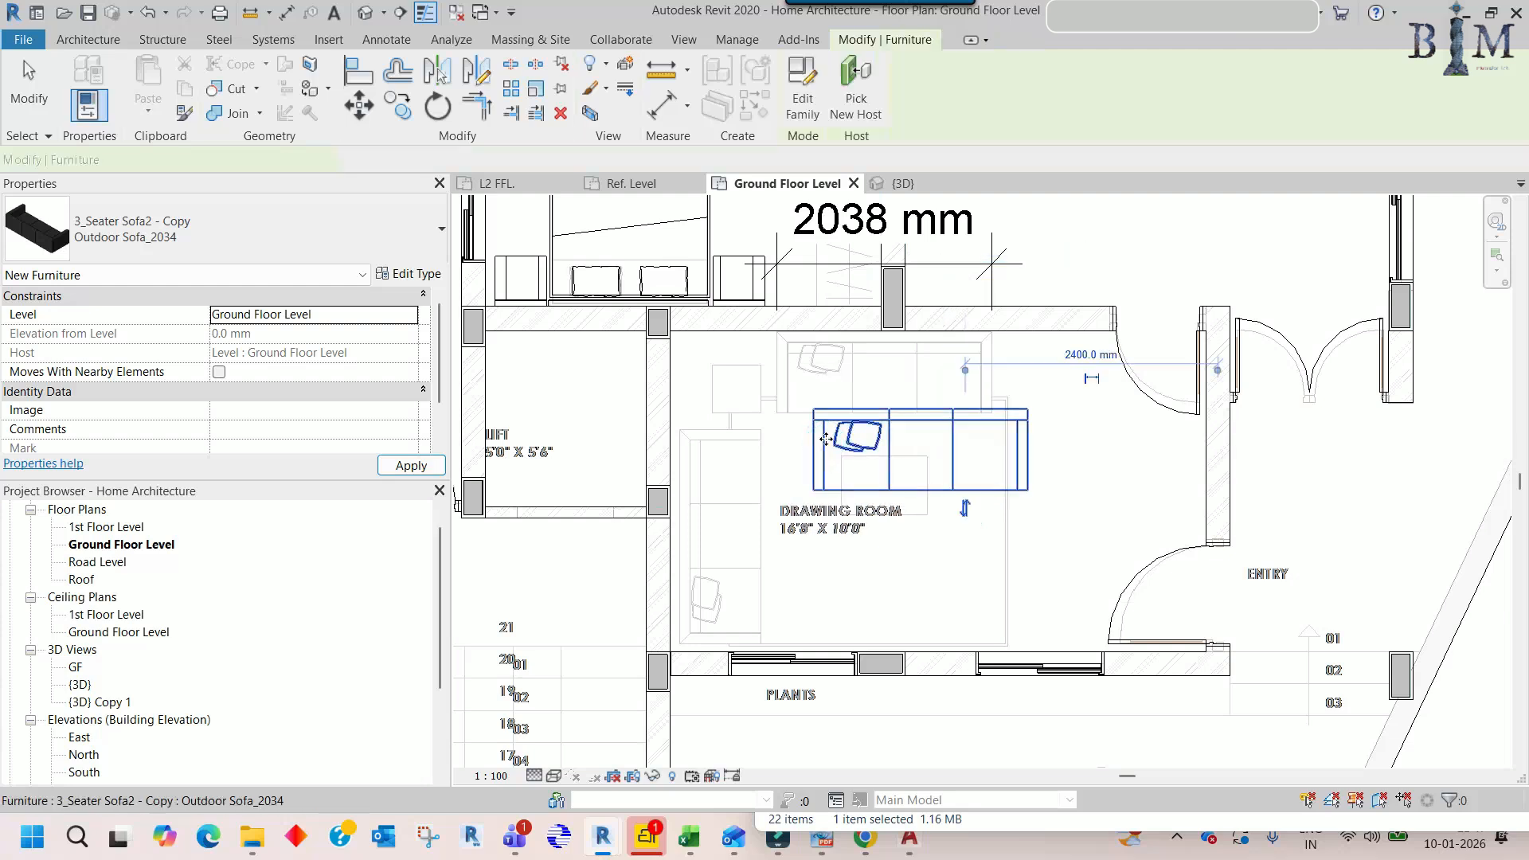
key("m")
key("v")
scroll(828, 625, "up", 3)
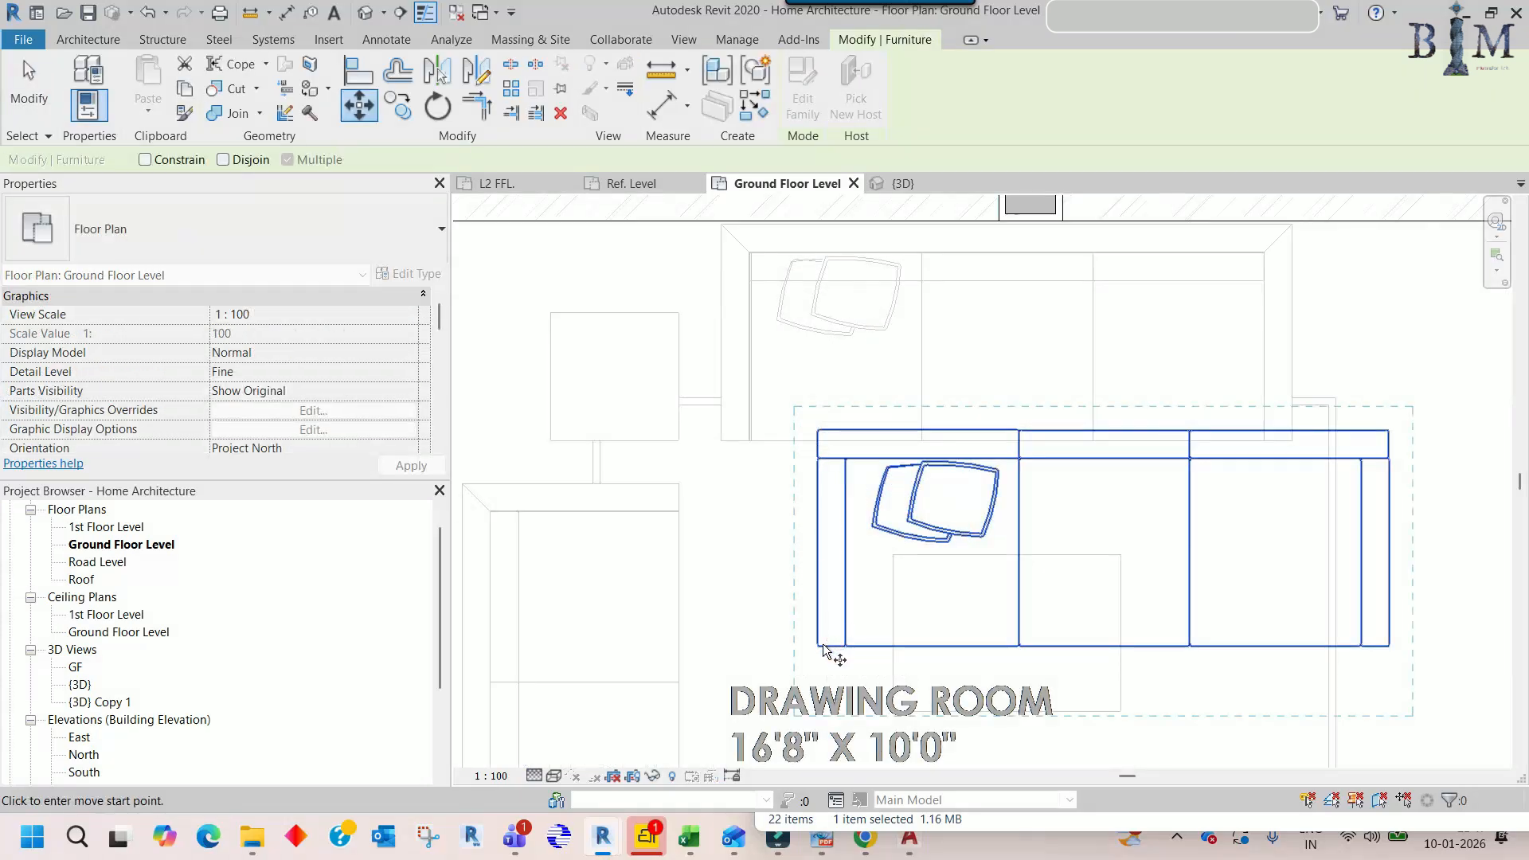
left_click(892, 649)
left_click(772, 452)
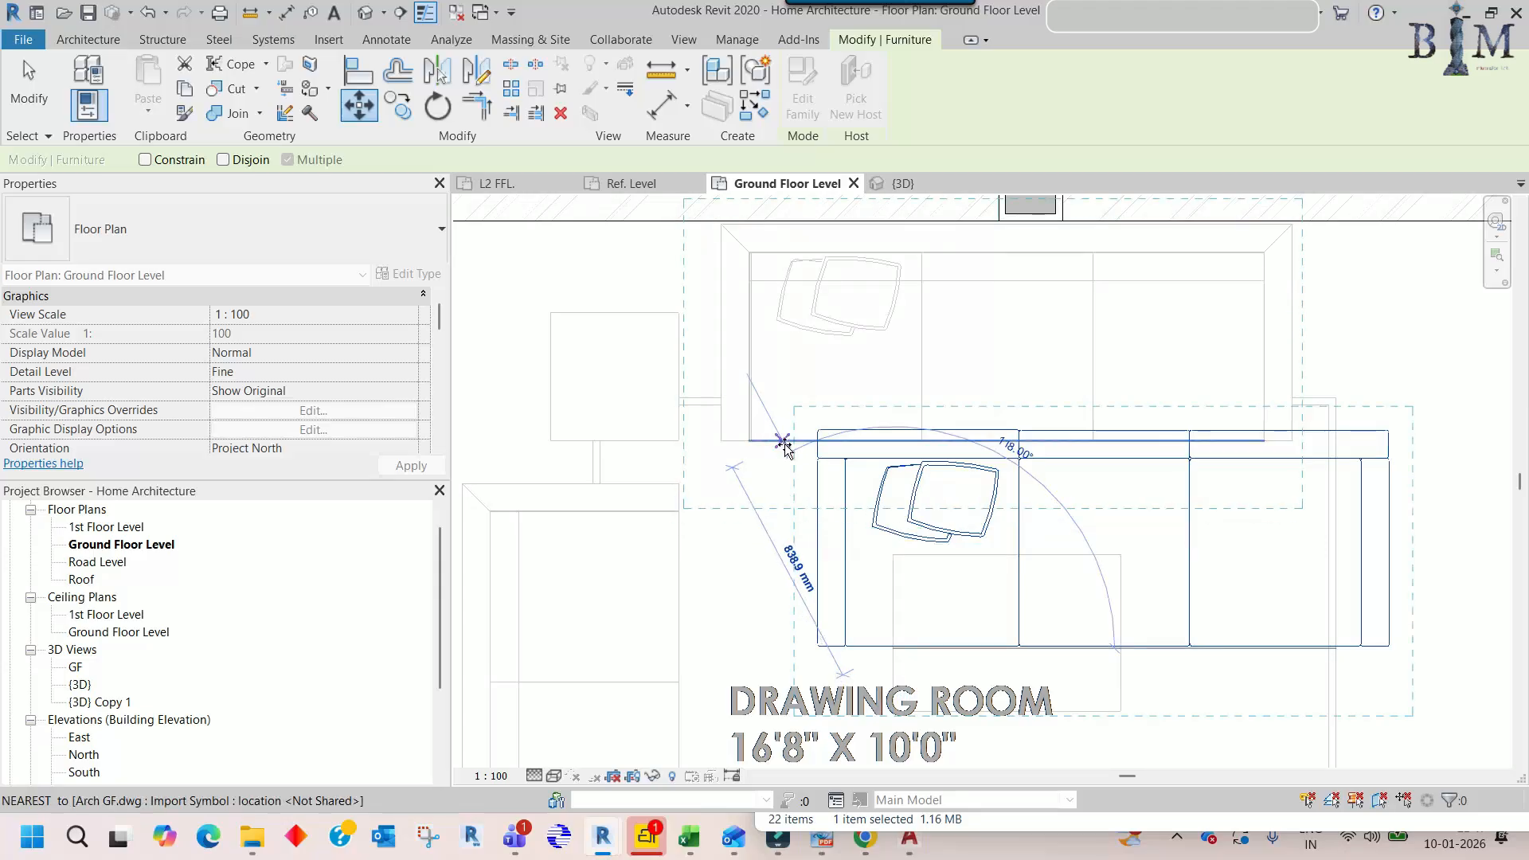
scroll(726, 431, "up", 4)
scroll(728, 502, "up", 3)
scroll(708, 471, "up", 8)
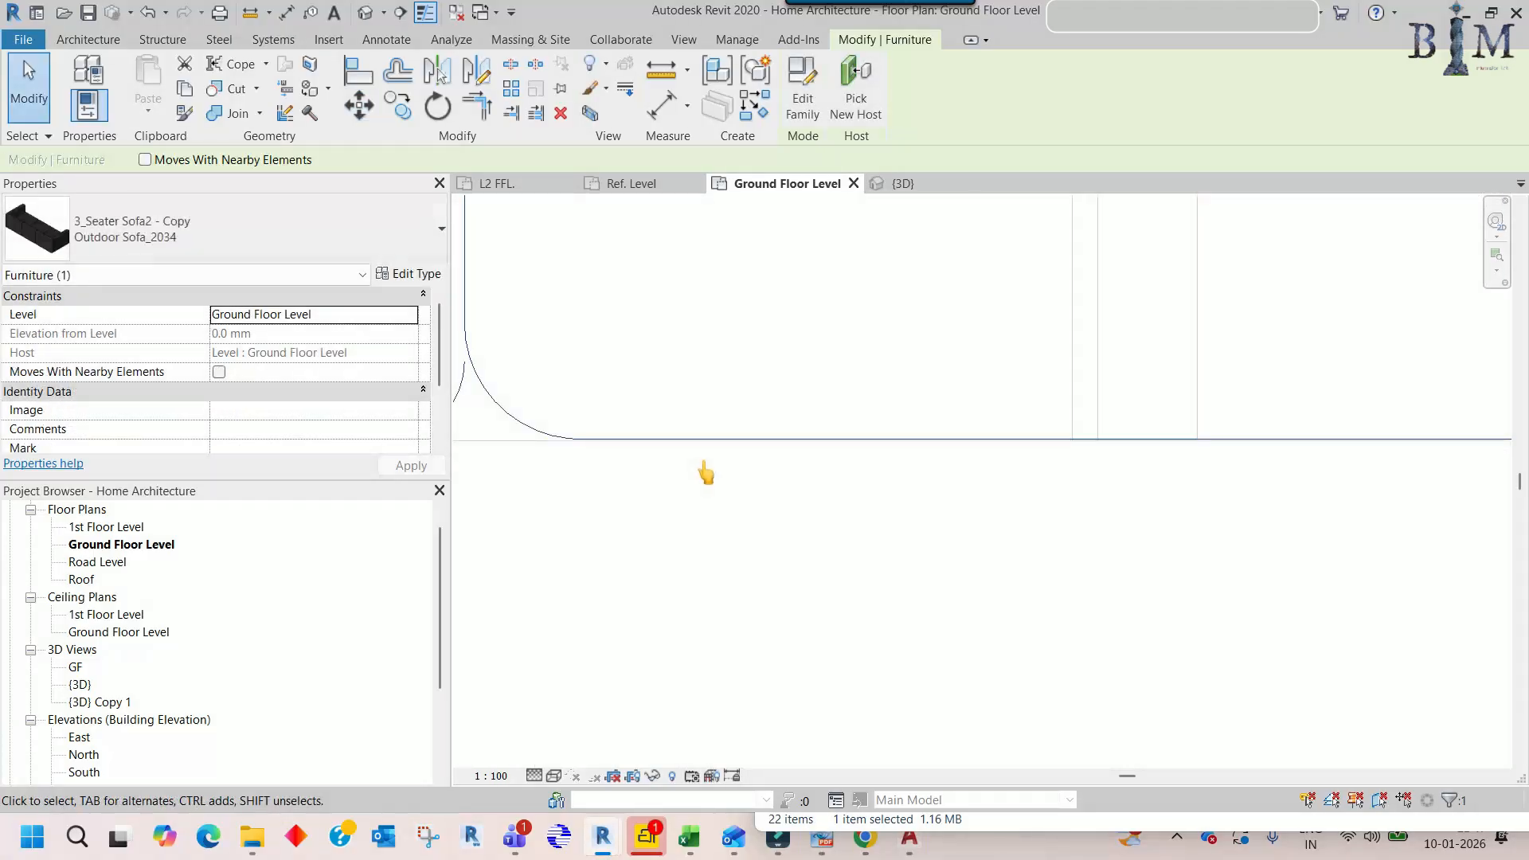
scroll(987, 513, "down", 6)
scroll(911, 519, "down", 3)
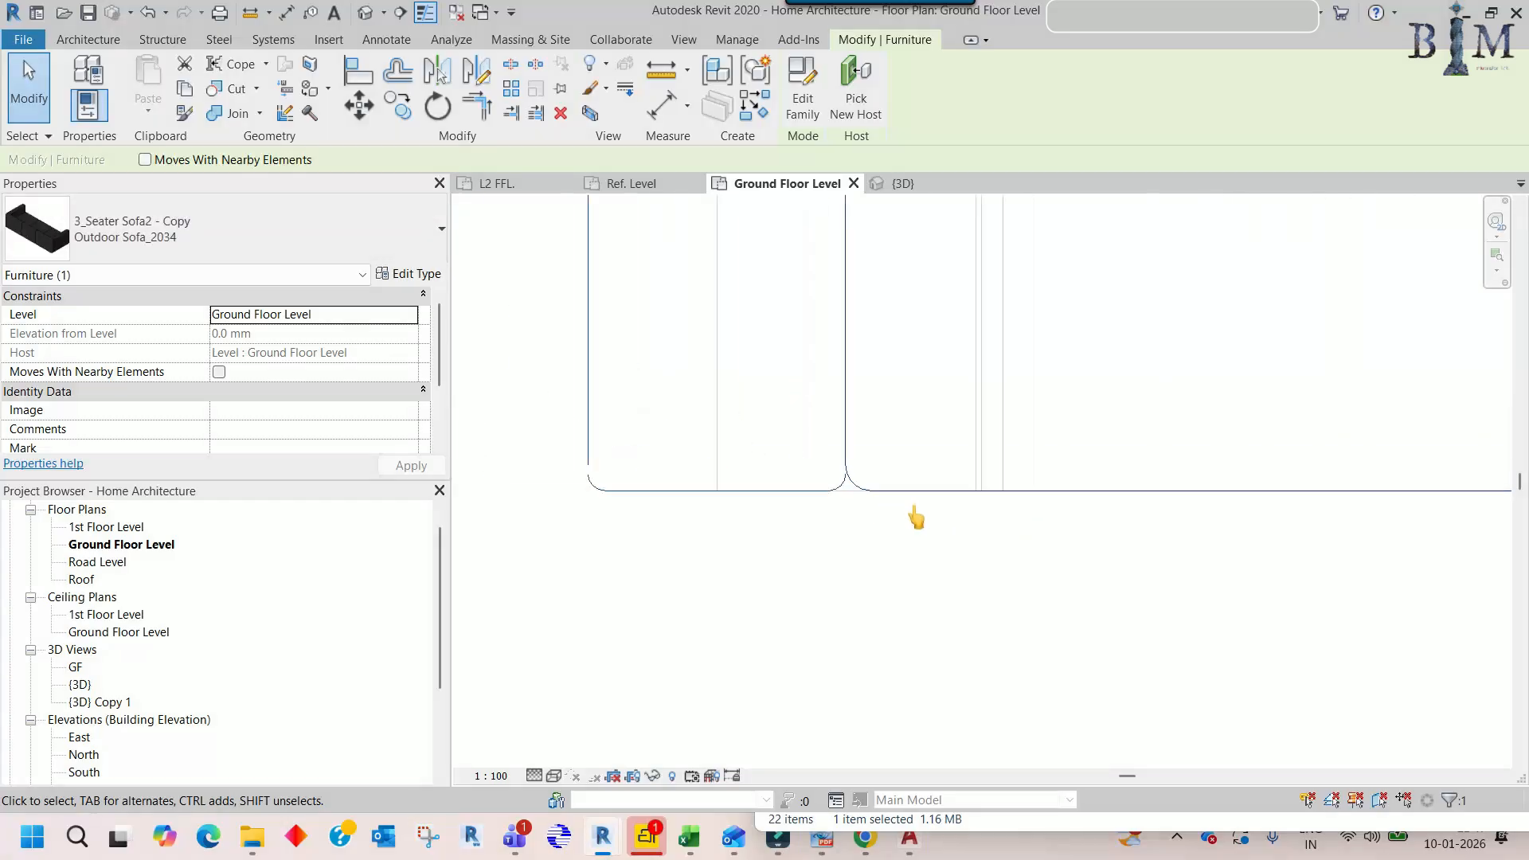
scroll(760, 418, "up", 5)
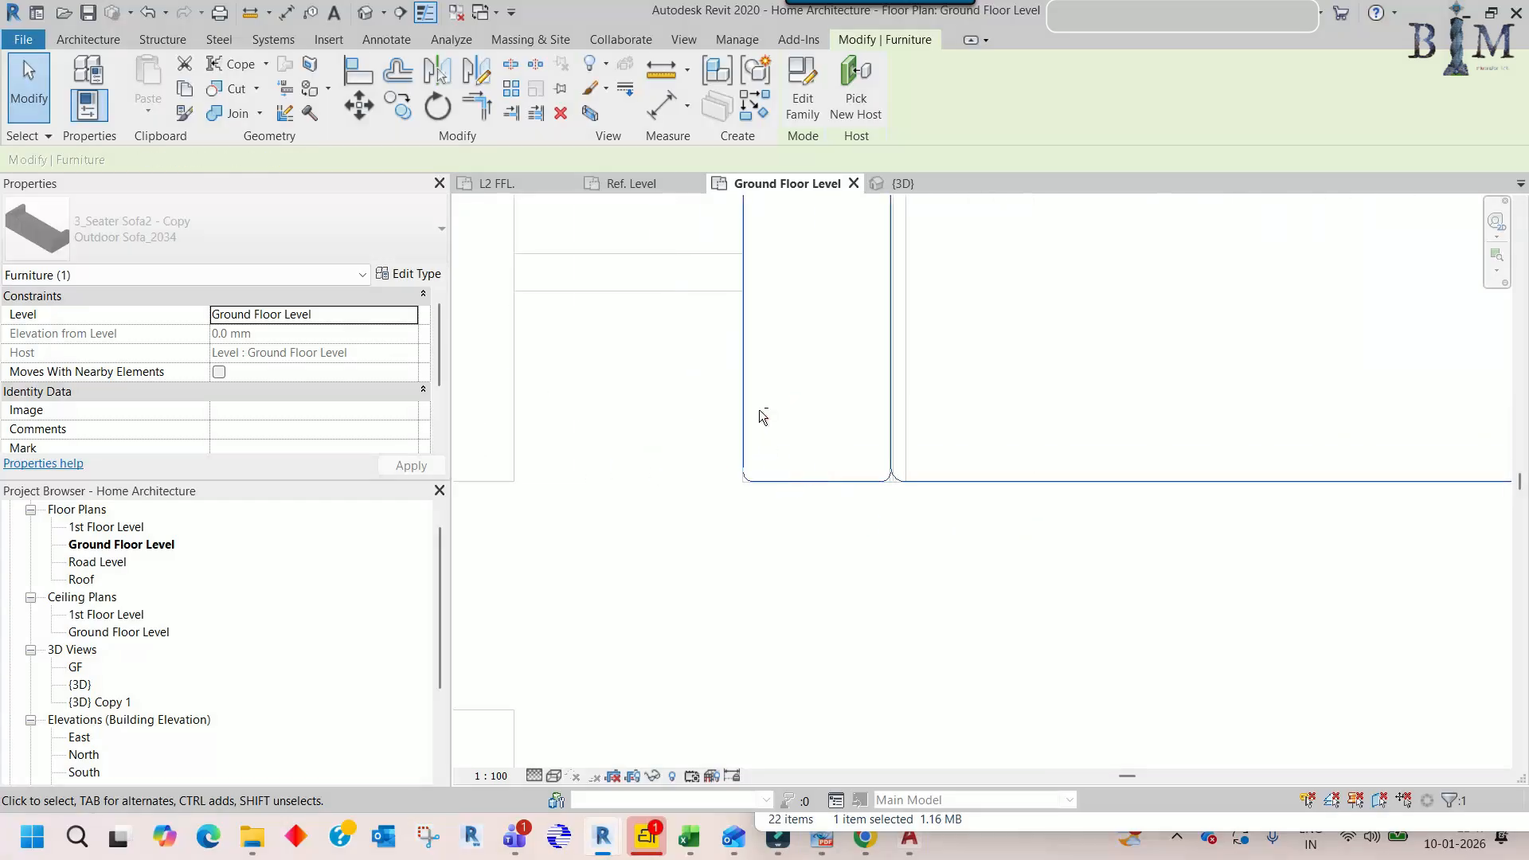
scroll(734, 493, "up", 3)
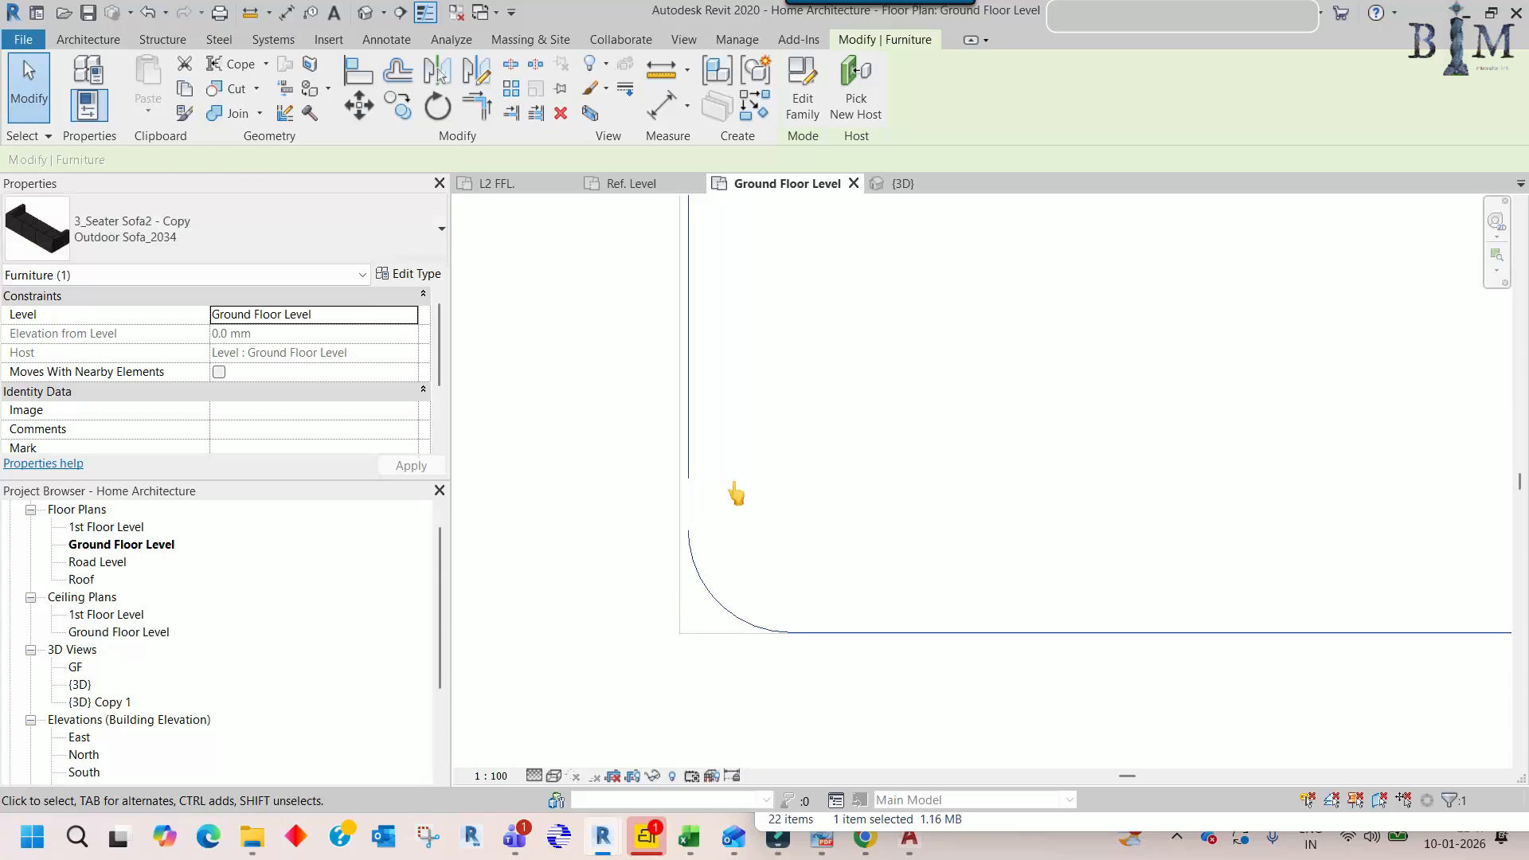
scroll(736, 494, "down", 6)
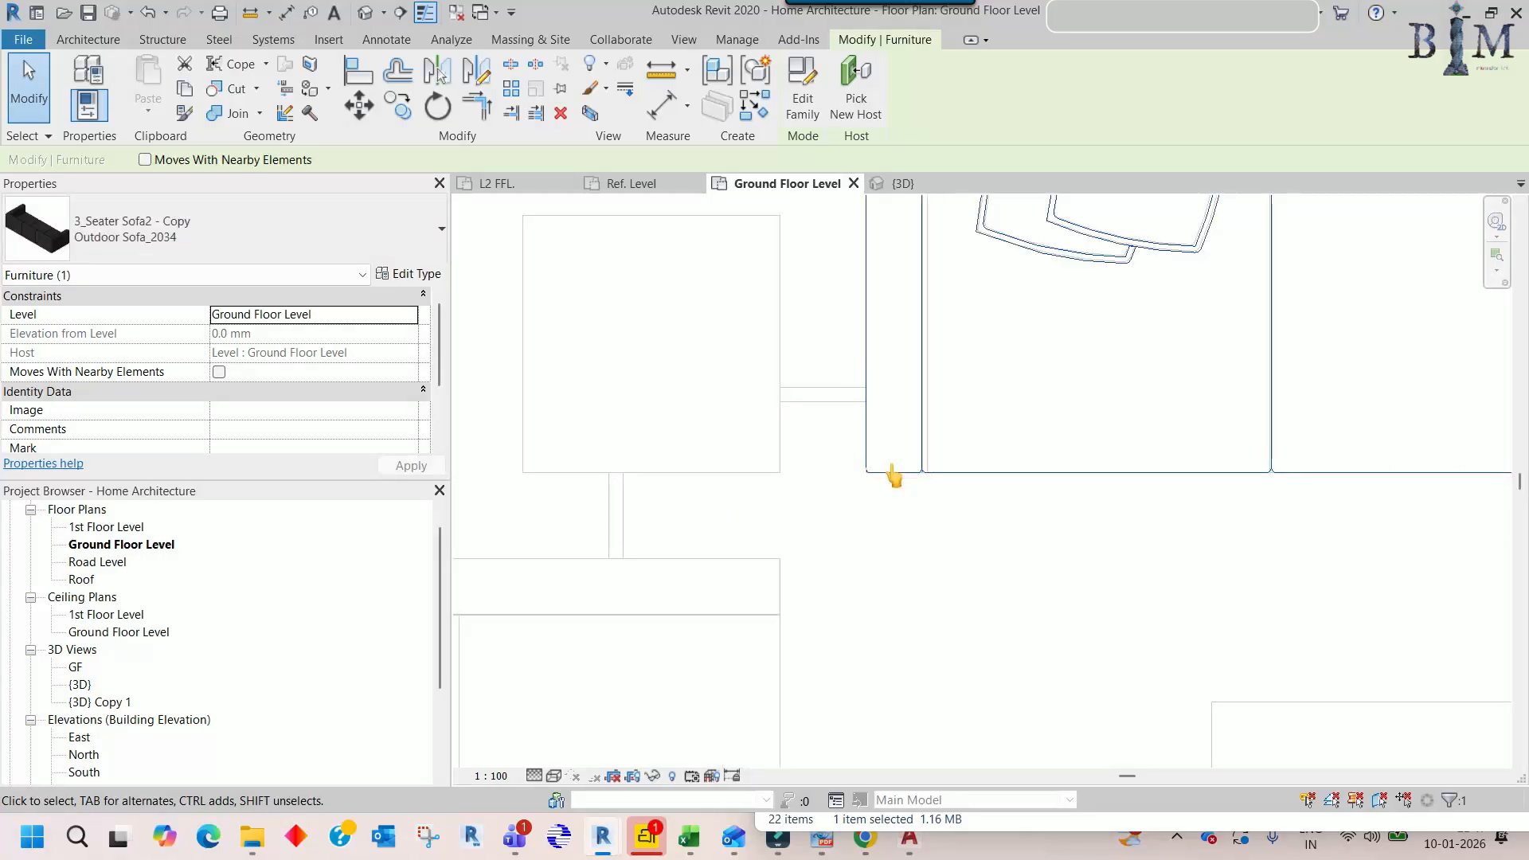
middle_click_drag(987, 419, 990, 408)
- Copy the sofa toward the drawing room's side sofa outline and rotate the copy by 90°
key("c")
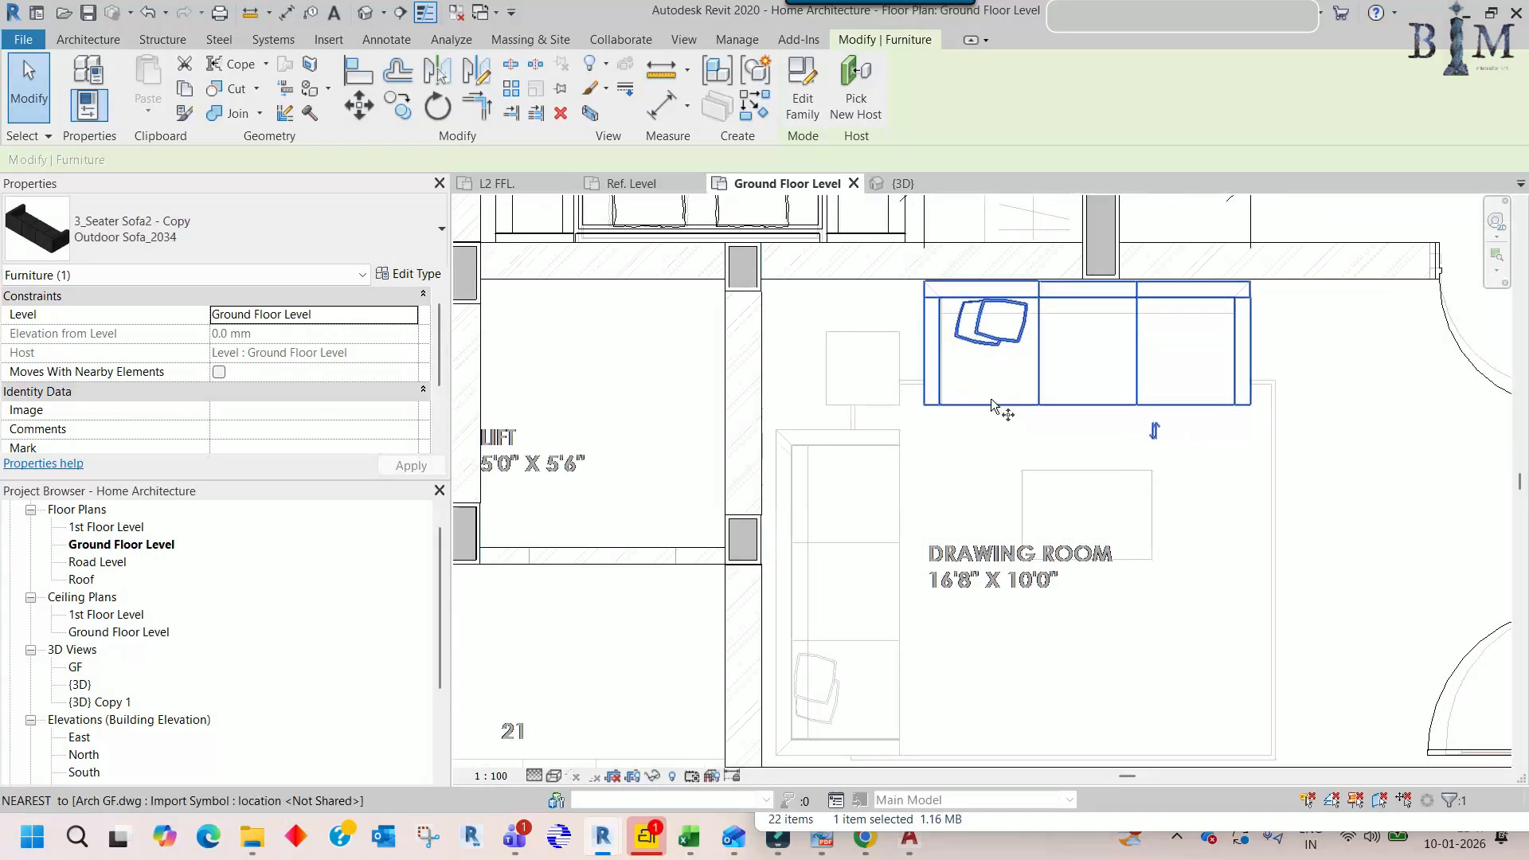
left_click(990, 400)
middle_click_drag(888, 504, 891, 414)
left_click(919, 541)
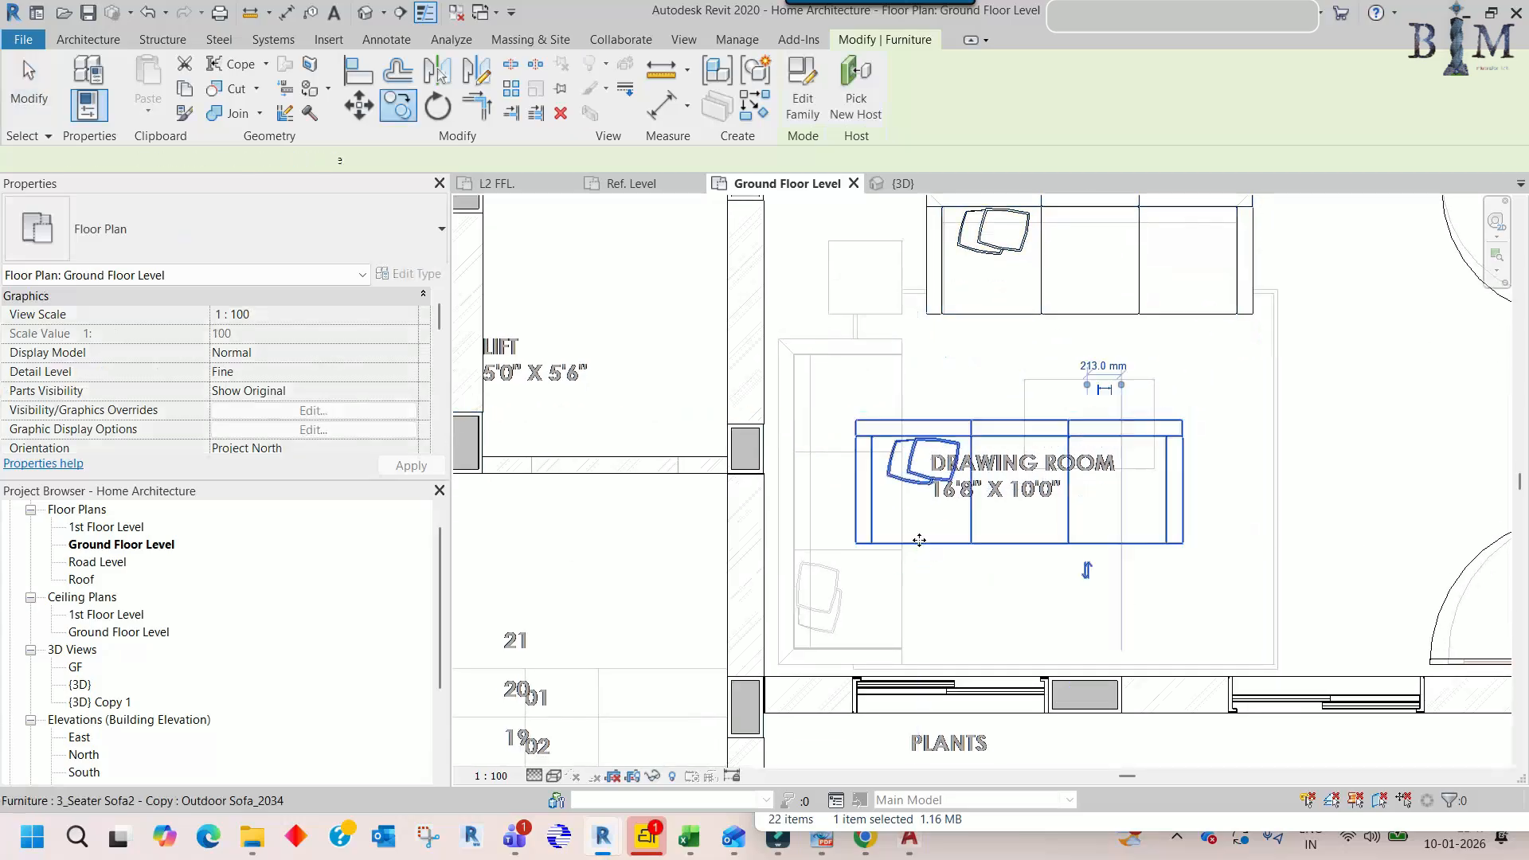
type("ro90")
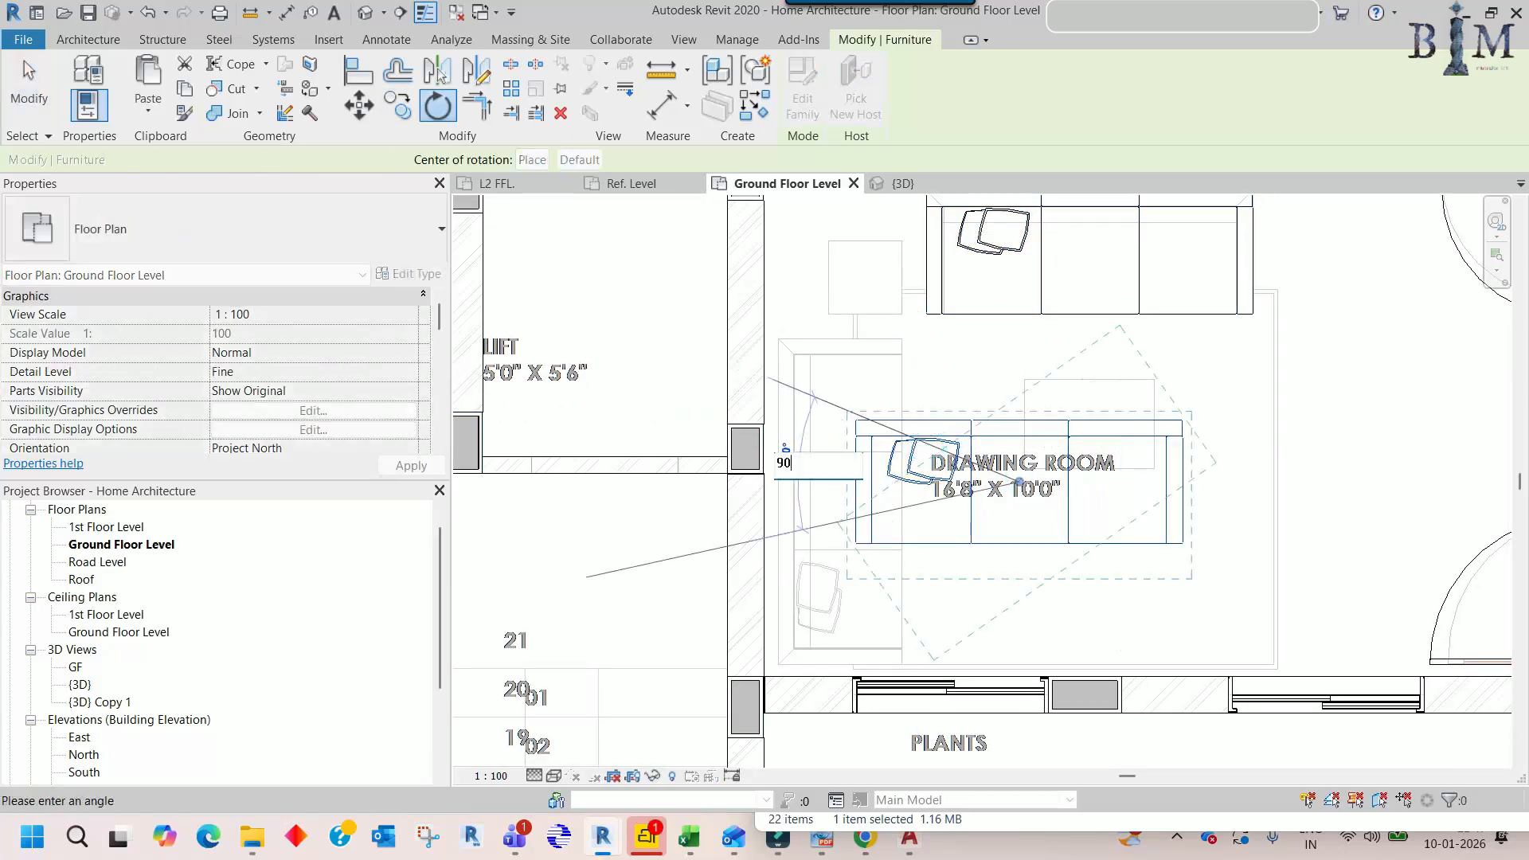
key("Return")
- Move the rotated sofa onto the vertical AutoCAD sofa outline beside the lift wall, matching its upper corner
scroll(744, 443, "up", 2)
left_click_drag(745, 442, 684, 413)
scroll(698, 338, "up", 5)
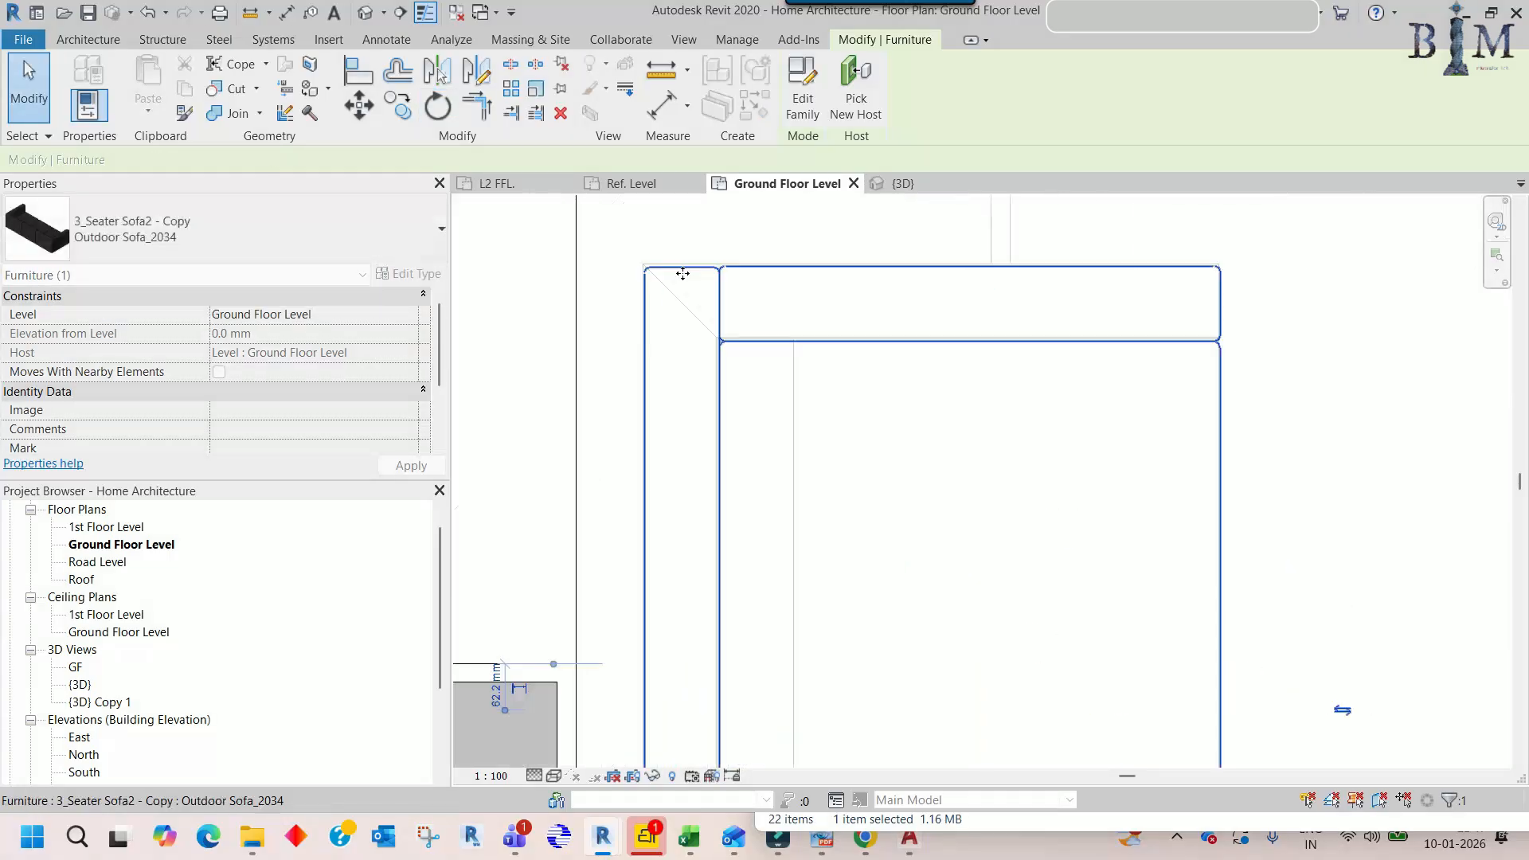
scroll(682, 273, "up", 4)
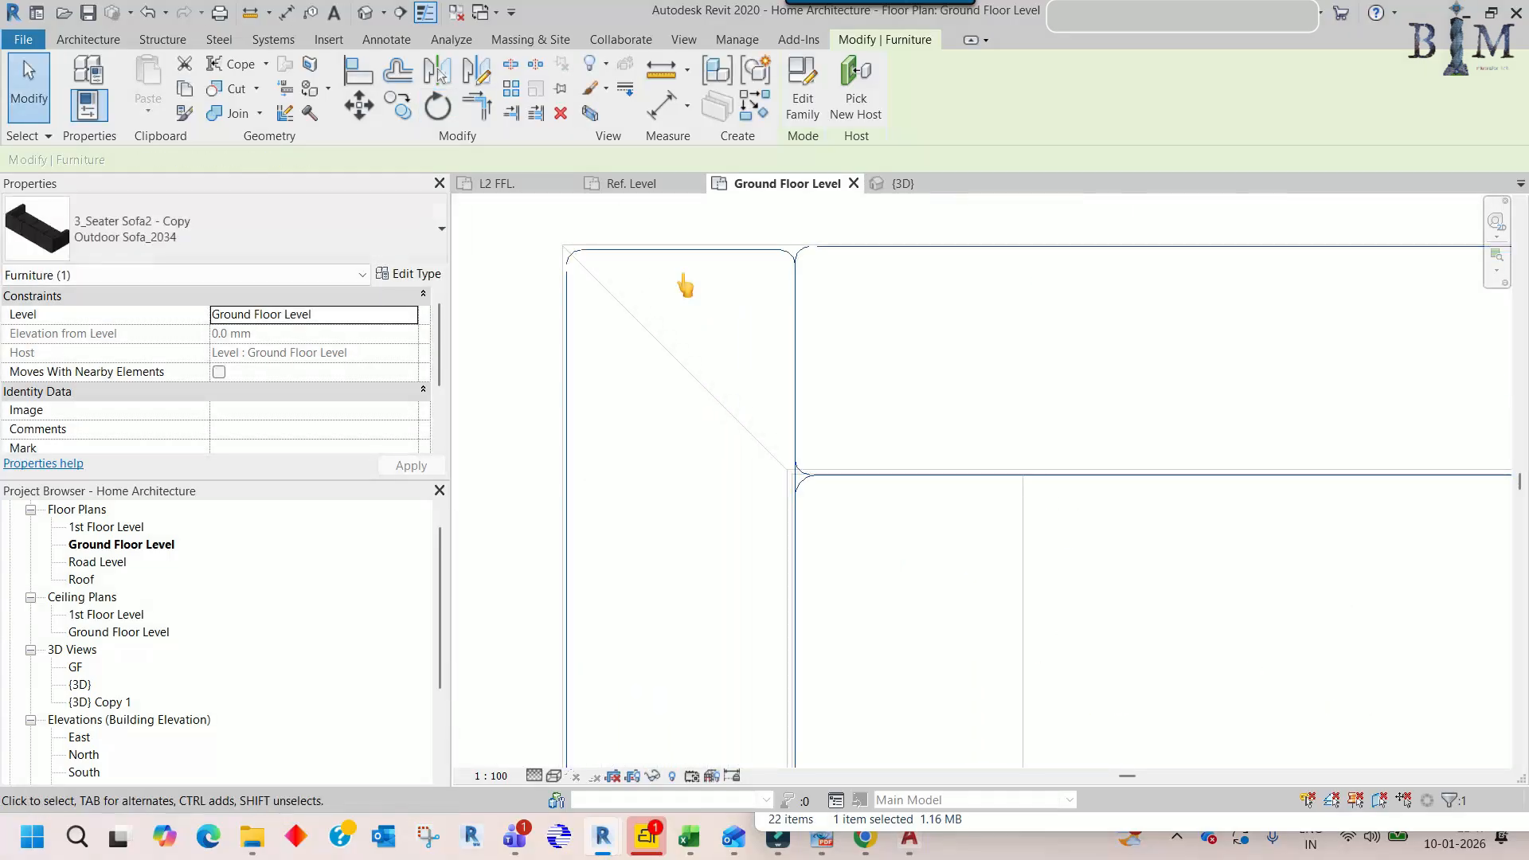
scroll(690, 307, "down", 6)
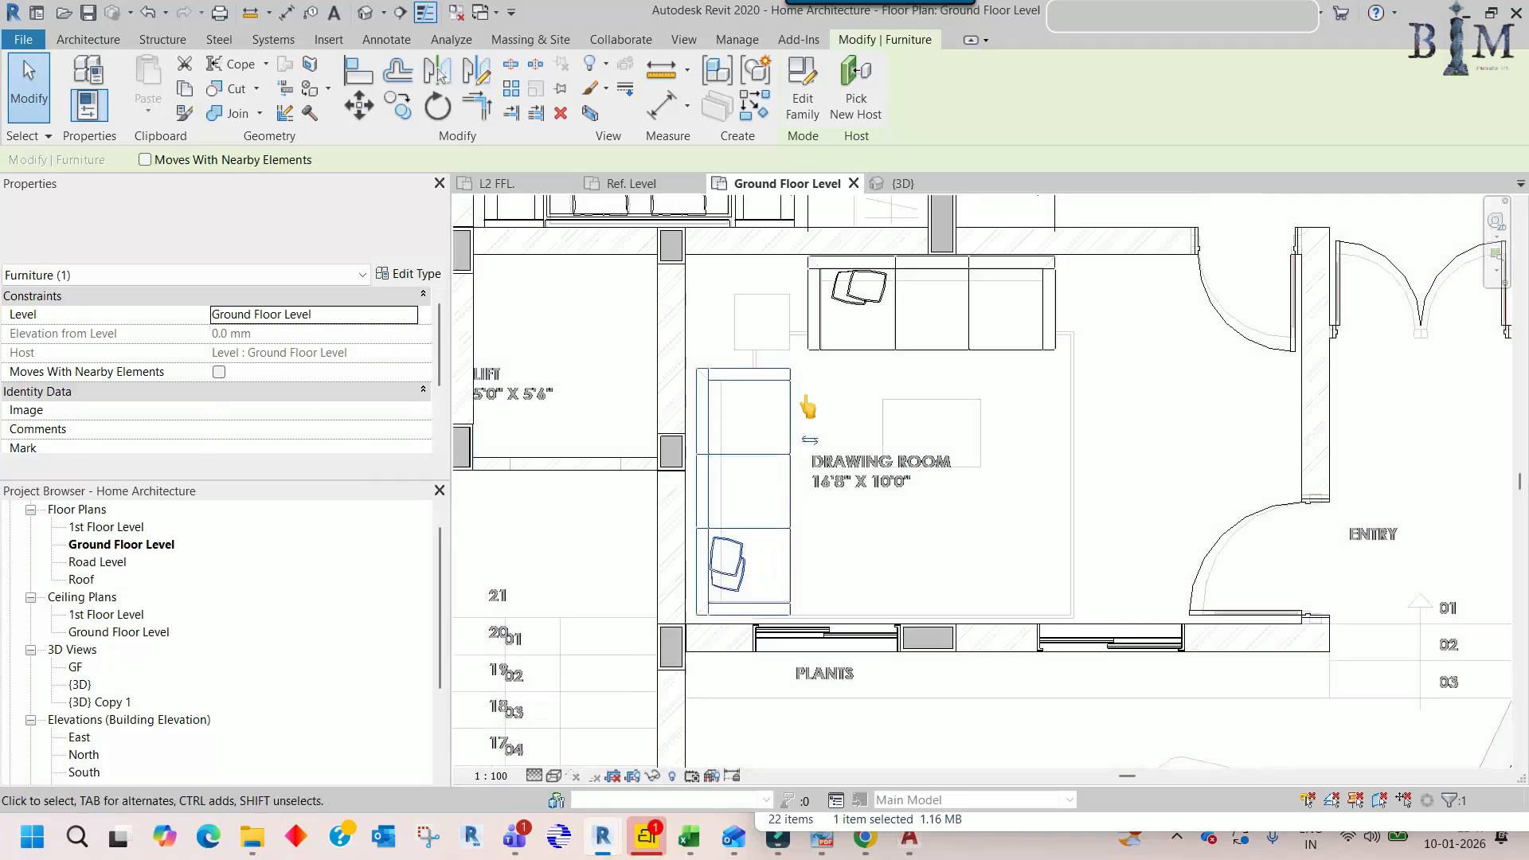
left_click(808, 408)
scroll(809, 408, "down", 3)
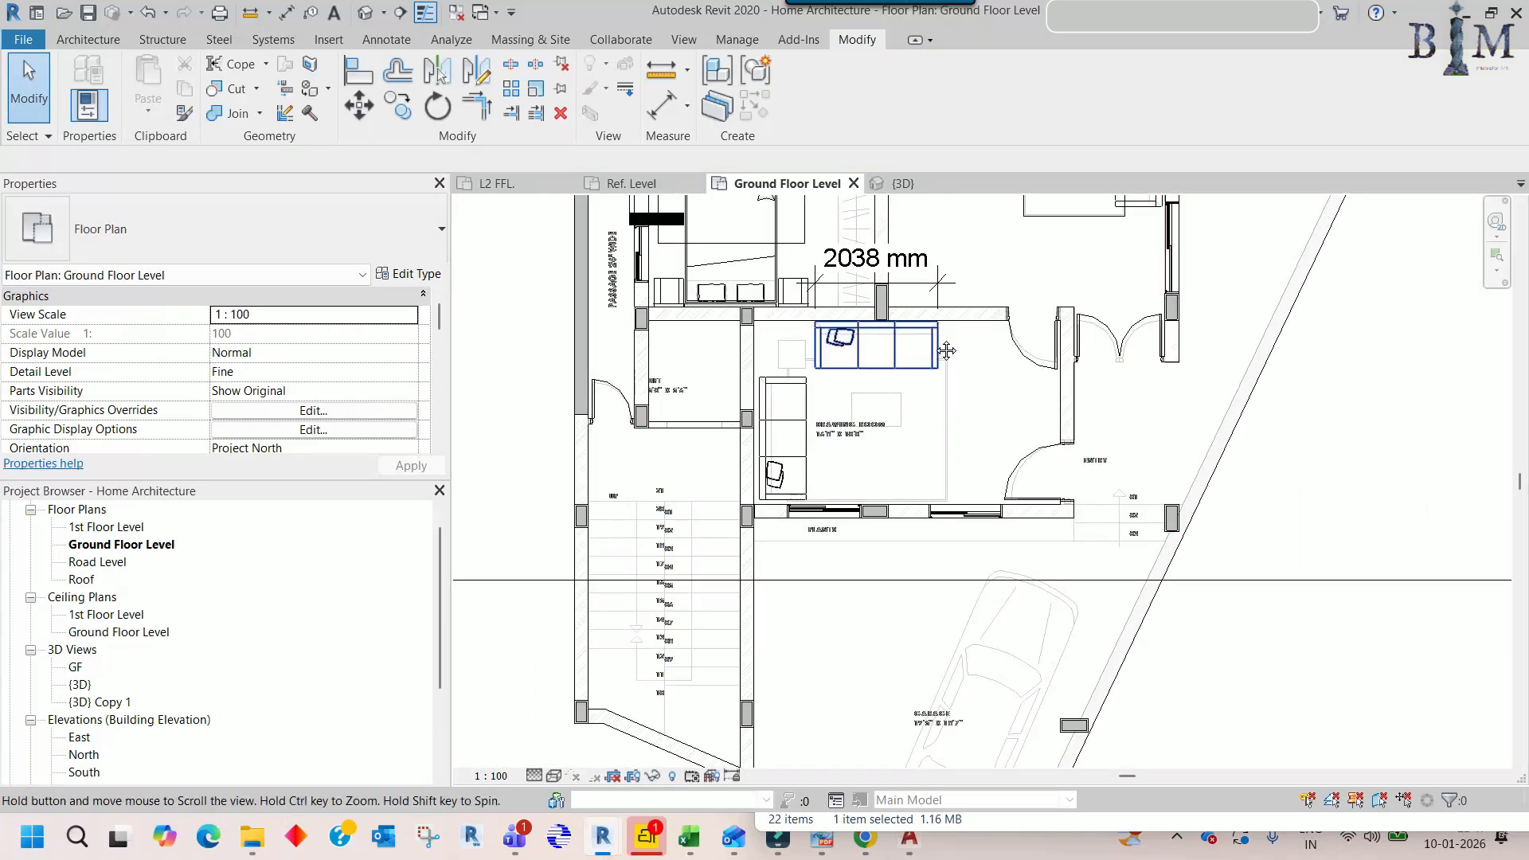
middle_click_drag(946, 350, 932, 441)
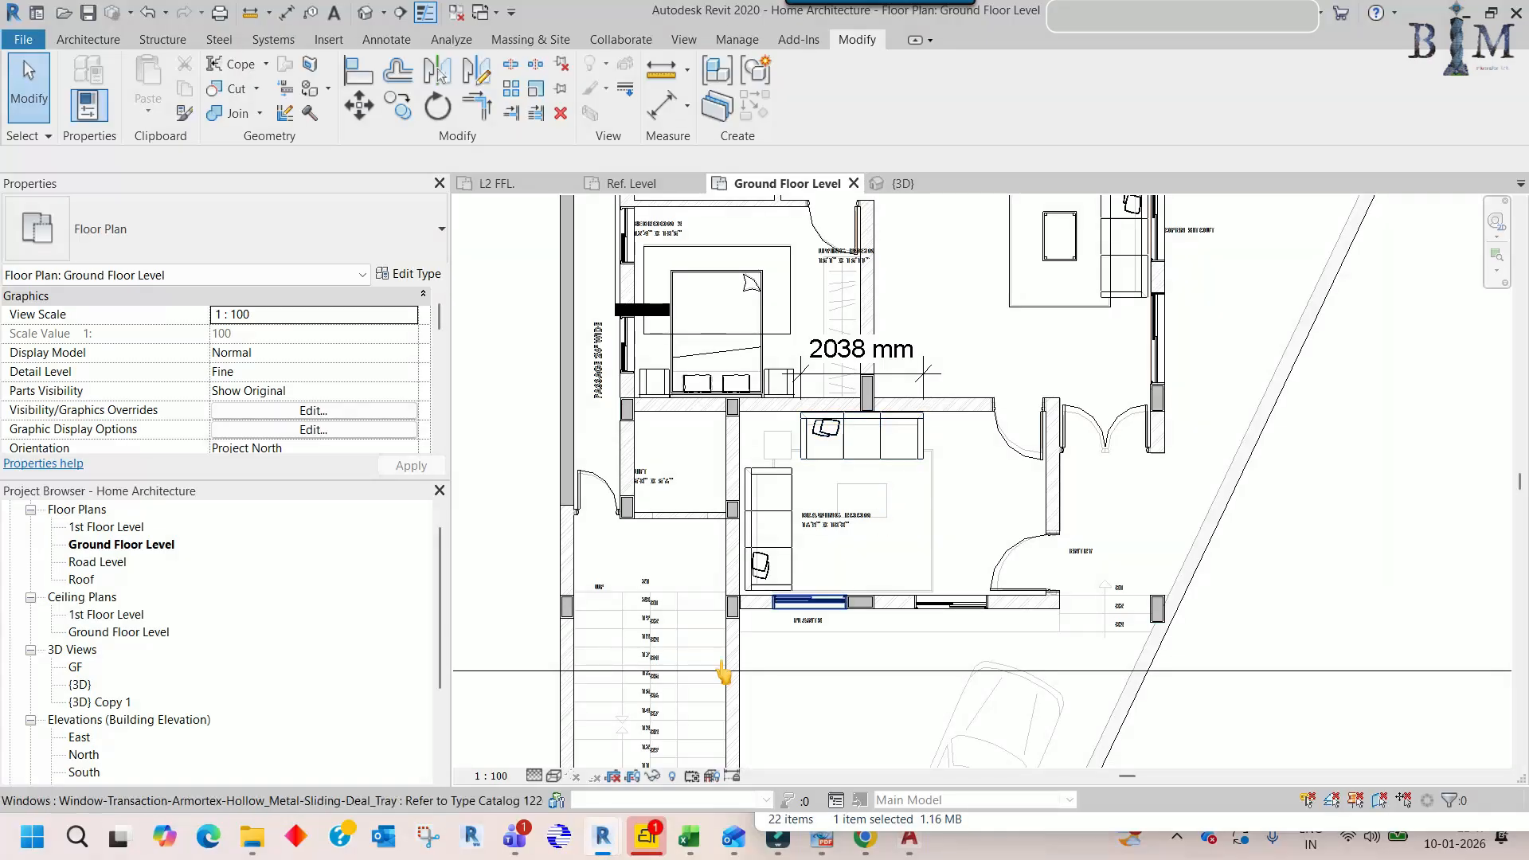
- Bring up the original 3_Seater Sofa2 family's reference level plan and close it
left_click(251, 830)
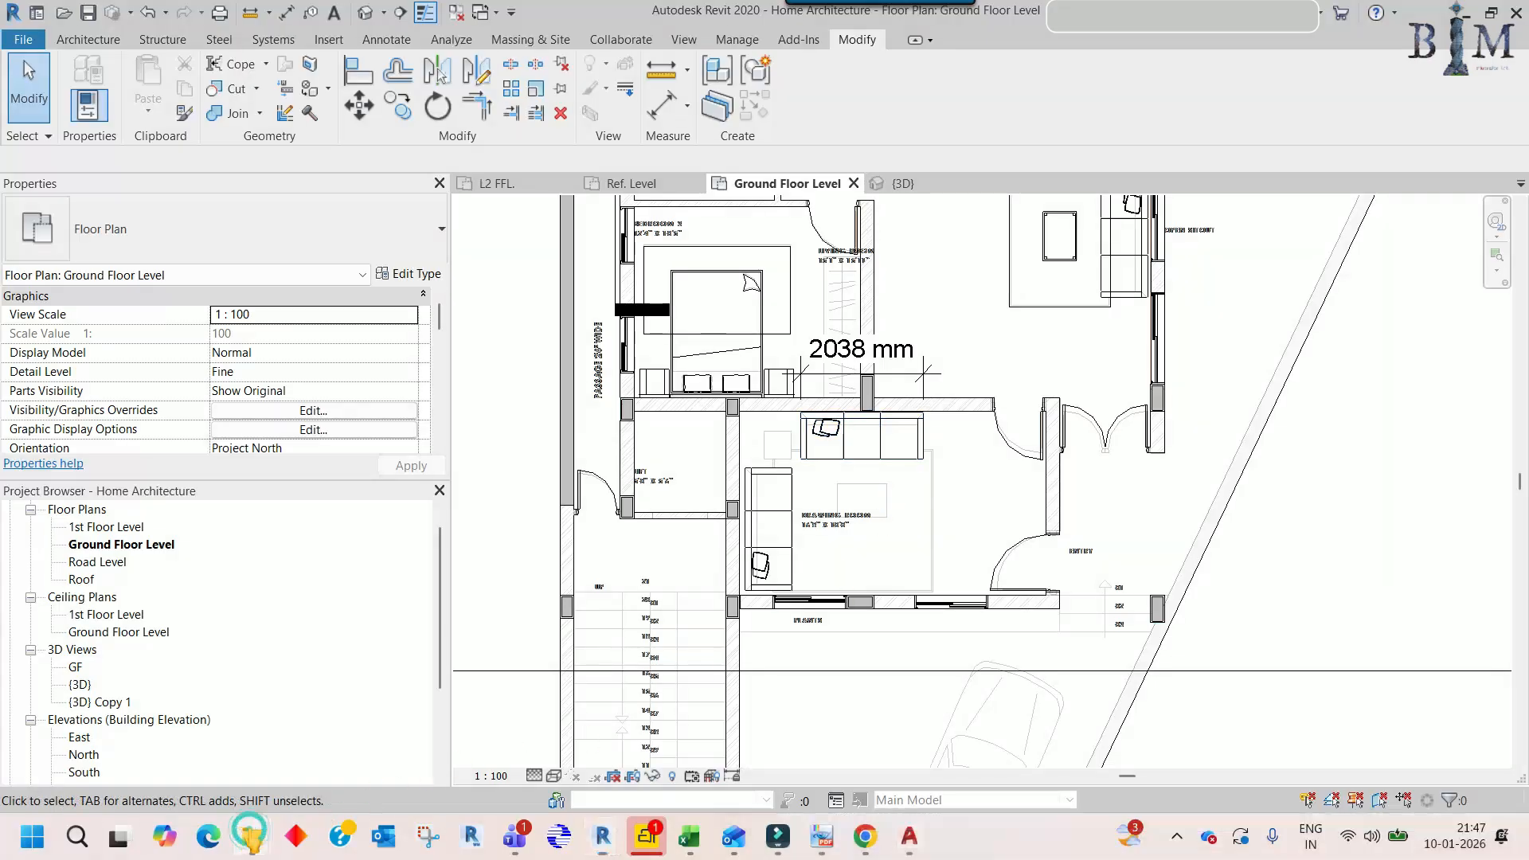
left_click(924, 279)
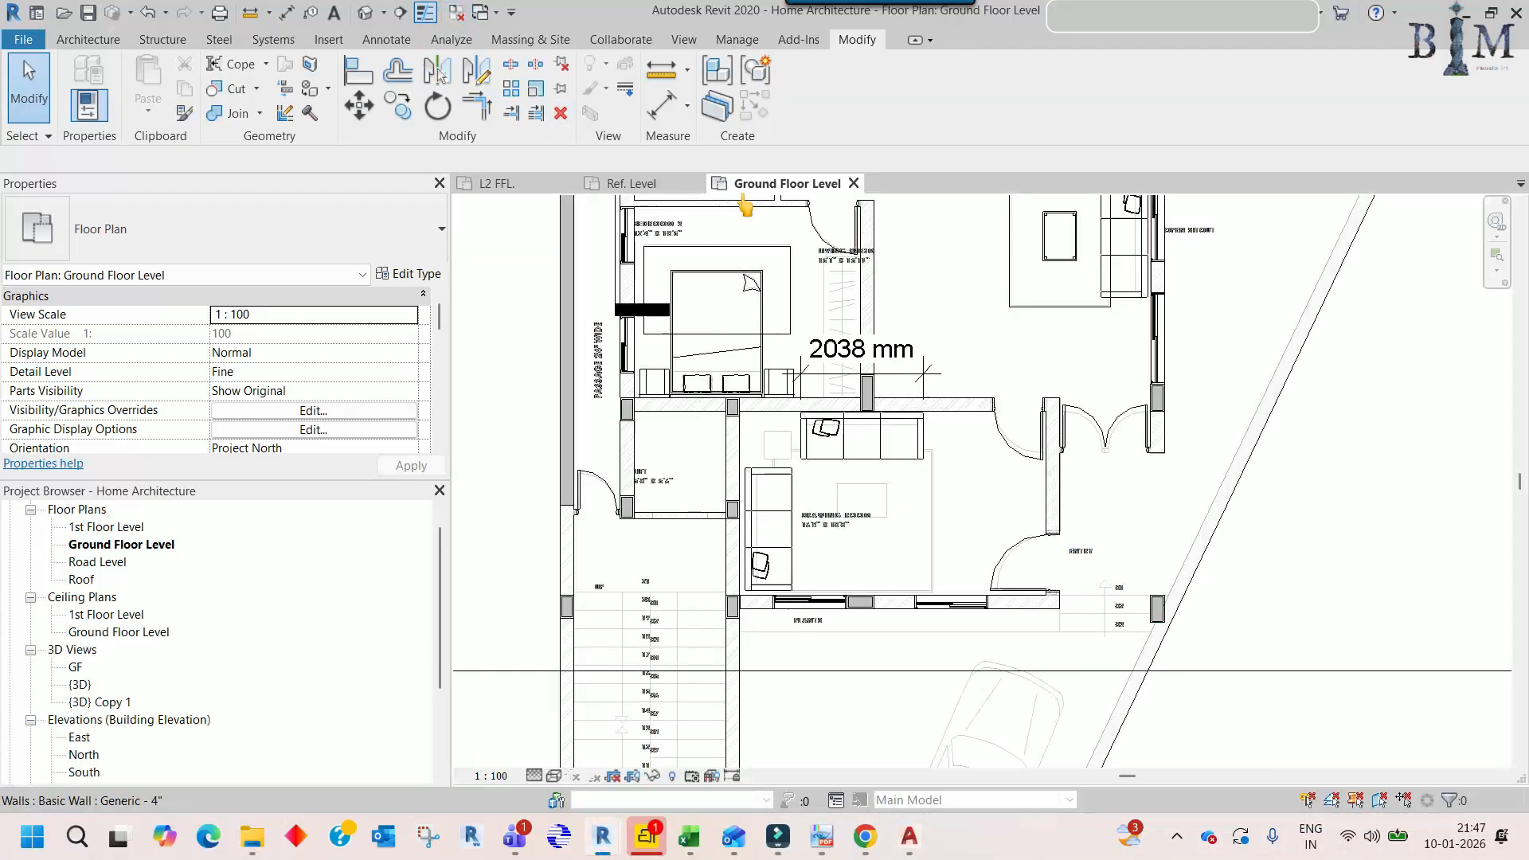
left_click(626, 186)
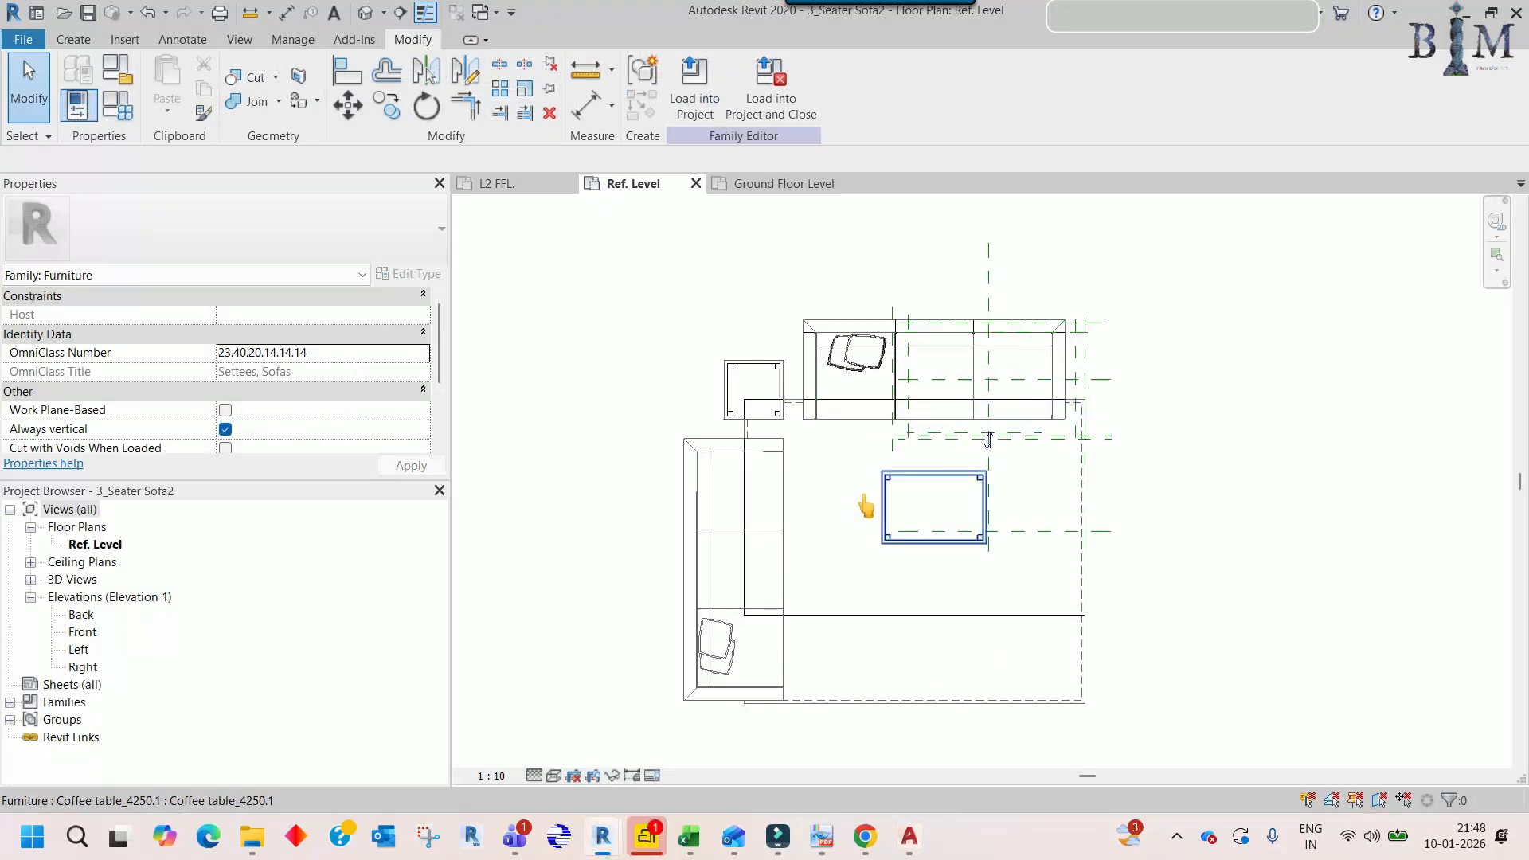
scroll(727, 361, "down", 3)
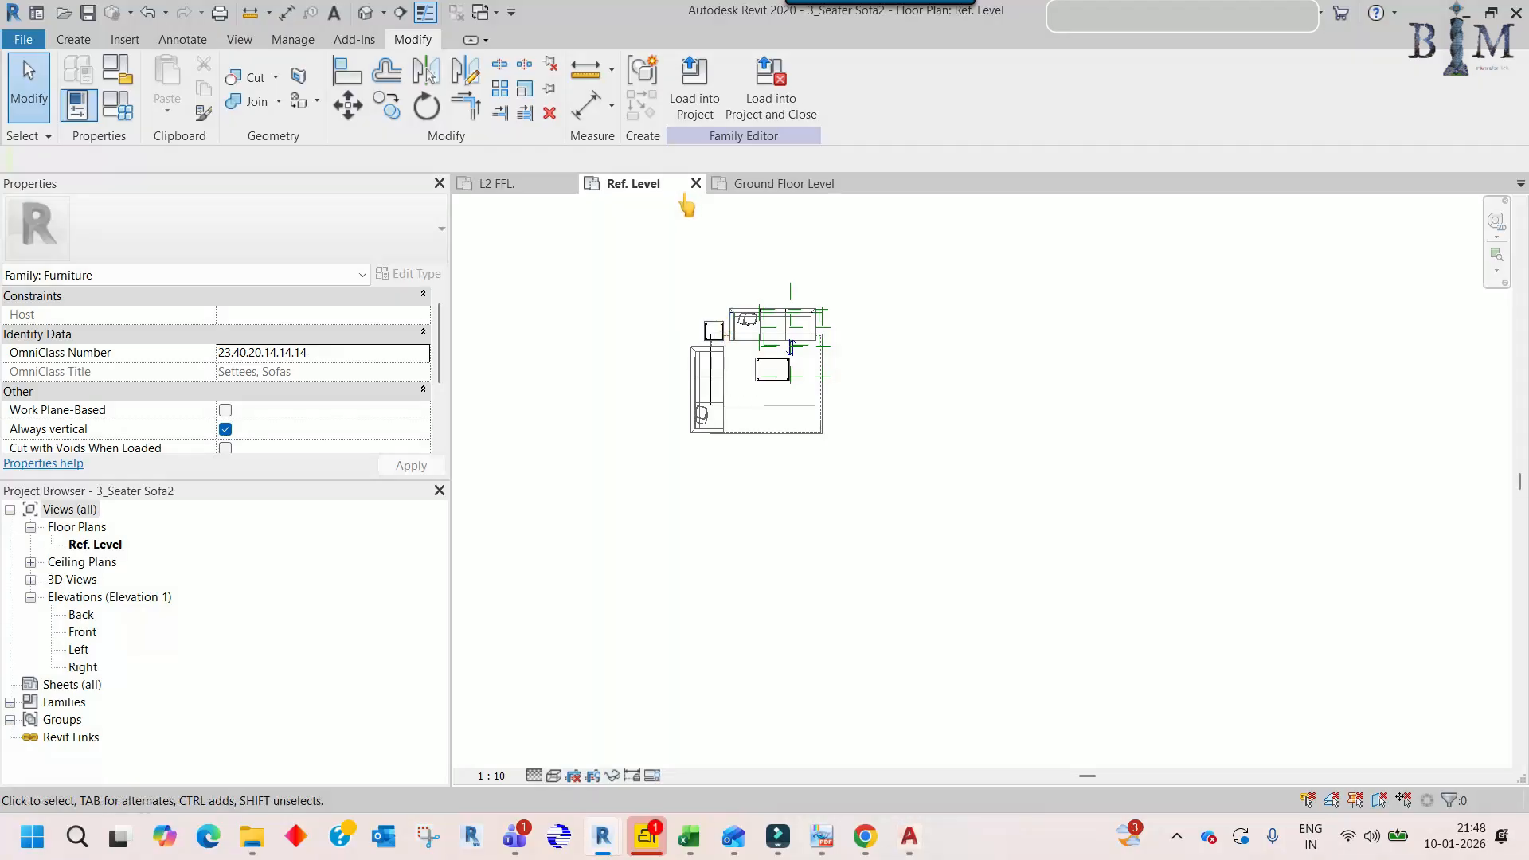
left_click(695, 183)
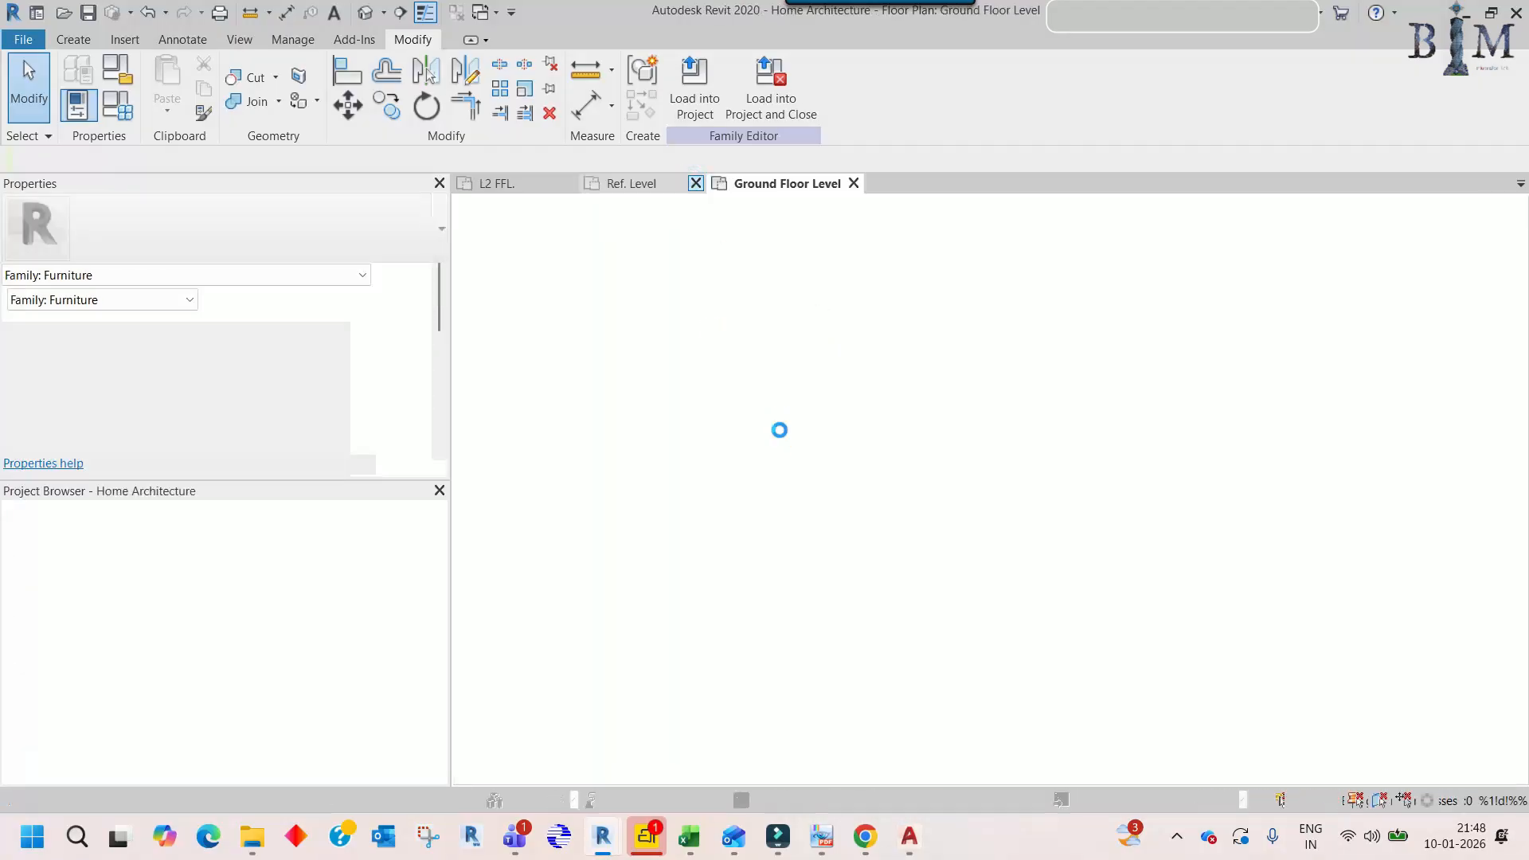
- Switch to File Explorer and open the 3_Seater Sofa2 family from the Working folder in Revit
mouse_move(252, 836)
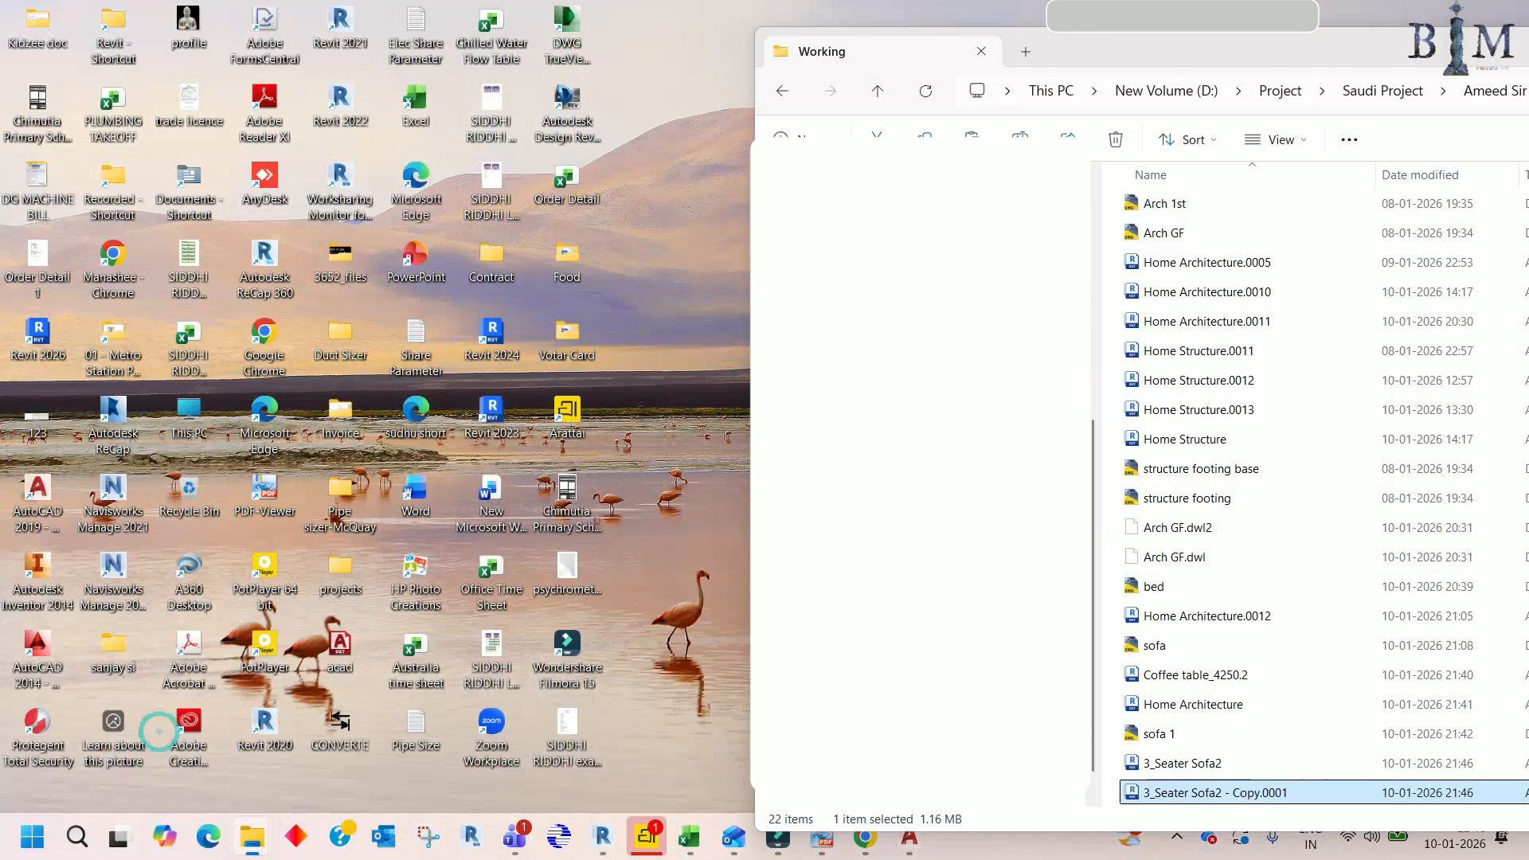
left_click(120, 736)
left_click(1174, 763)
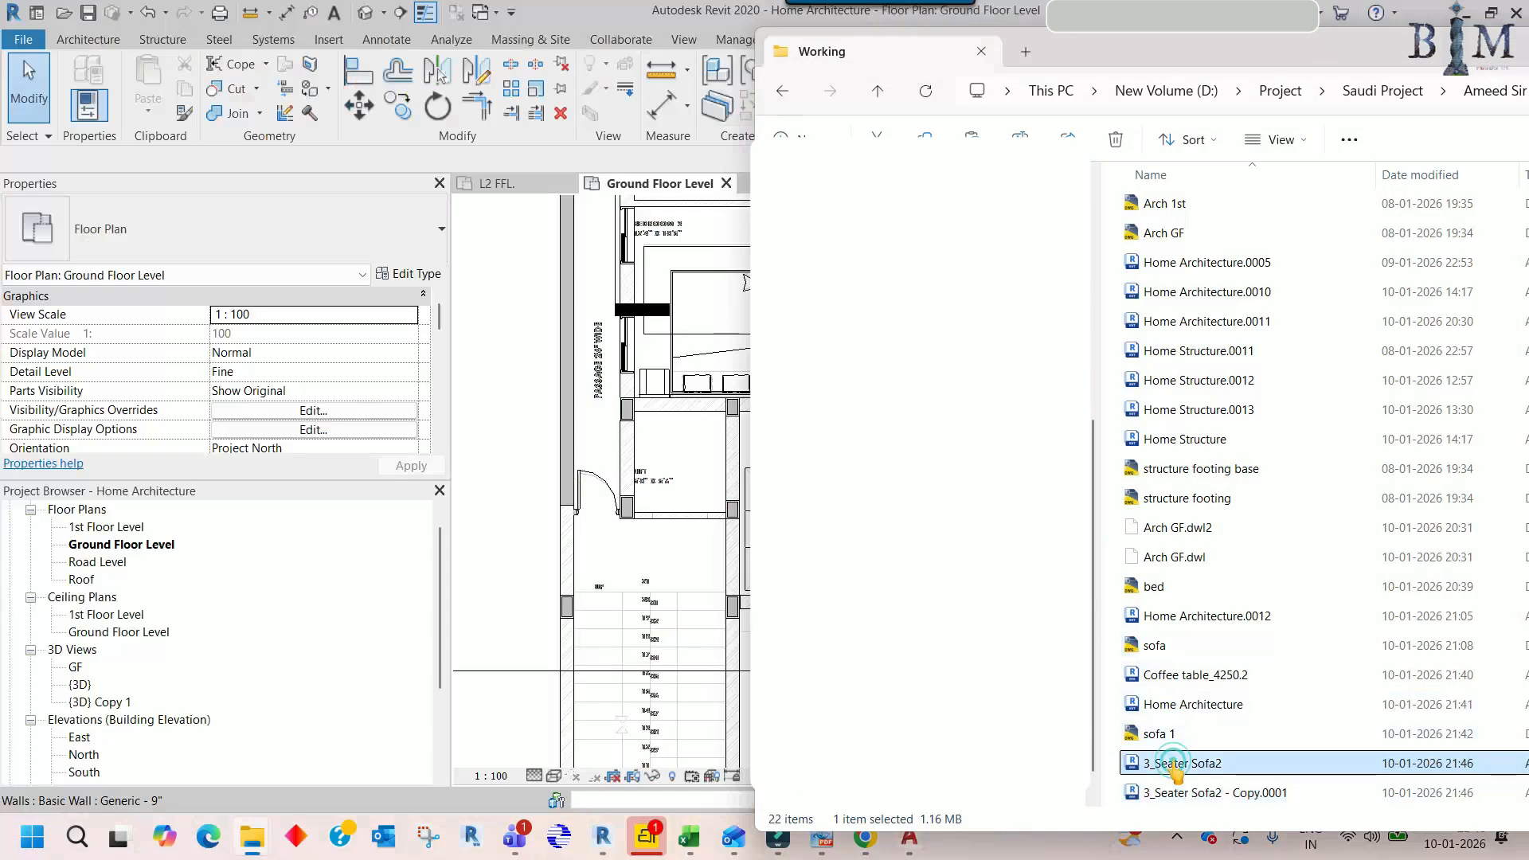
scroll(1239, 675, "down", 1)
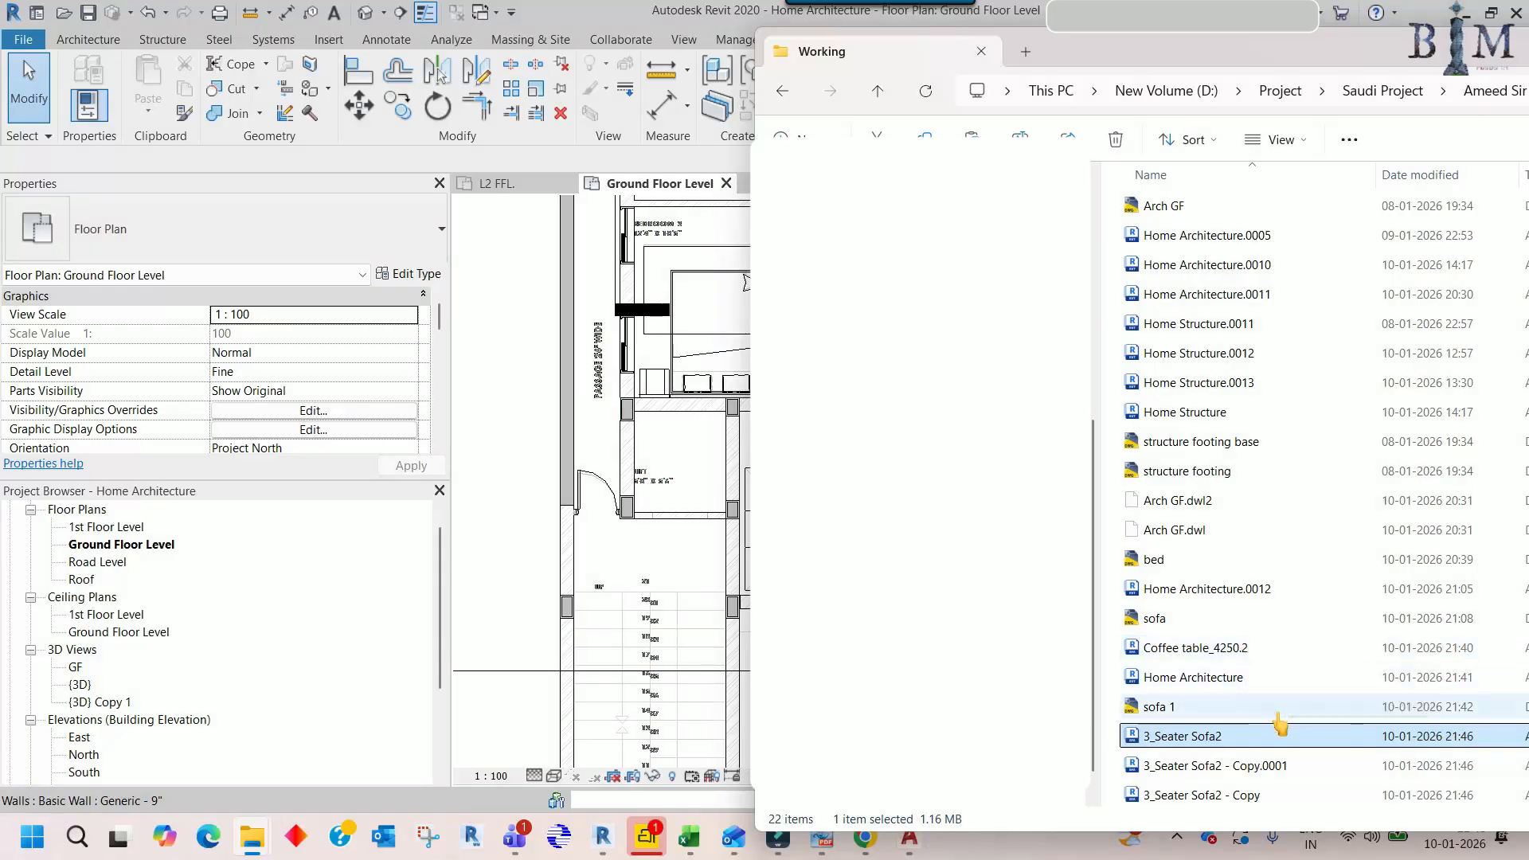
left_click_drag(1253, 733, 500, 227)
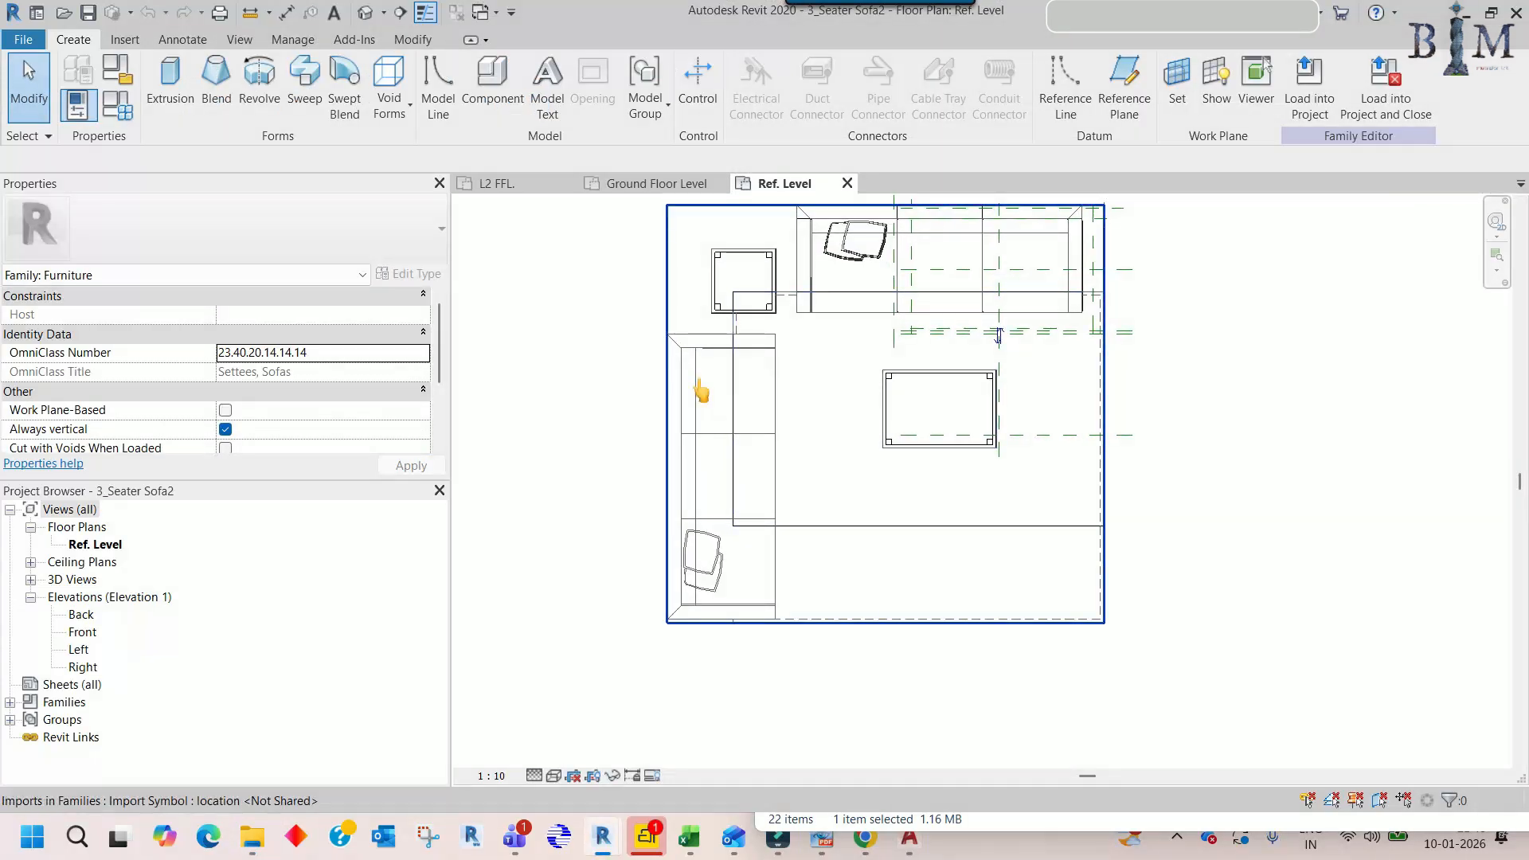
- Try deleting the coffee table from the reopened sofa family plan
left_click(876, 375)
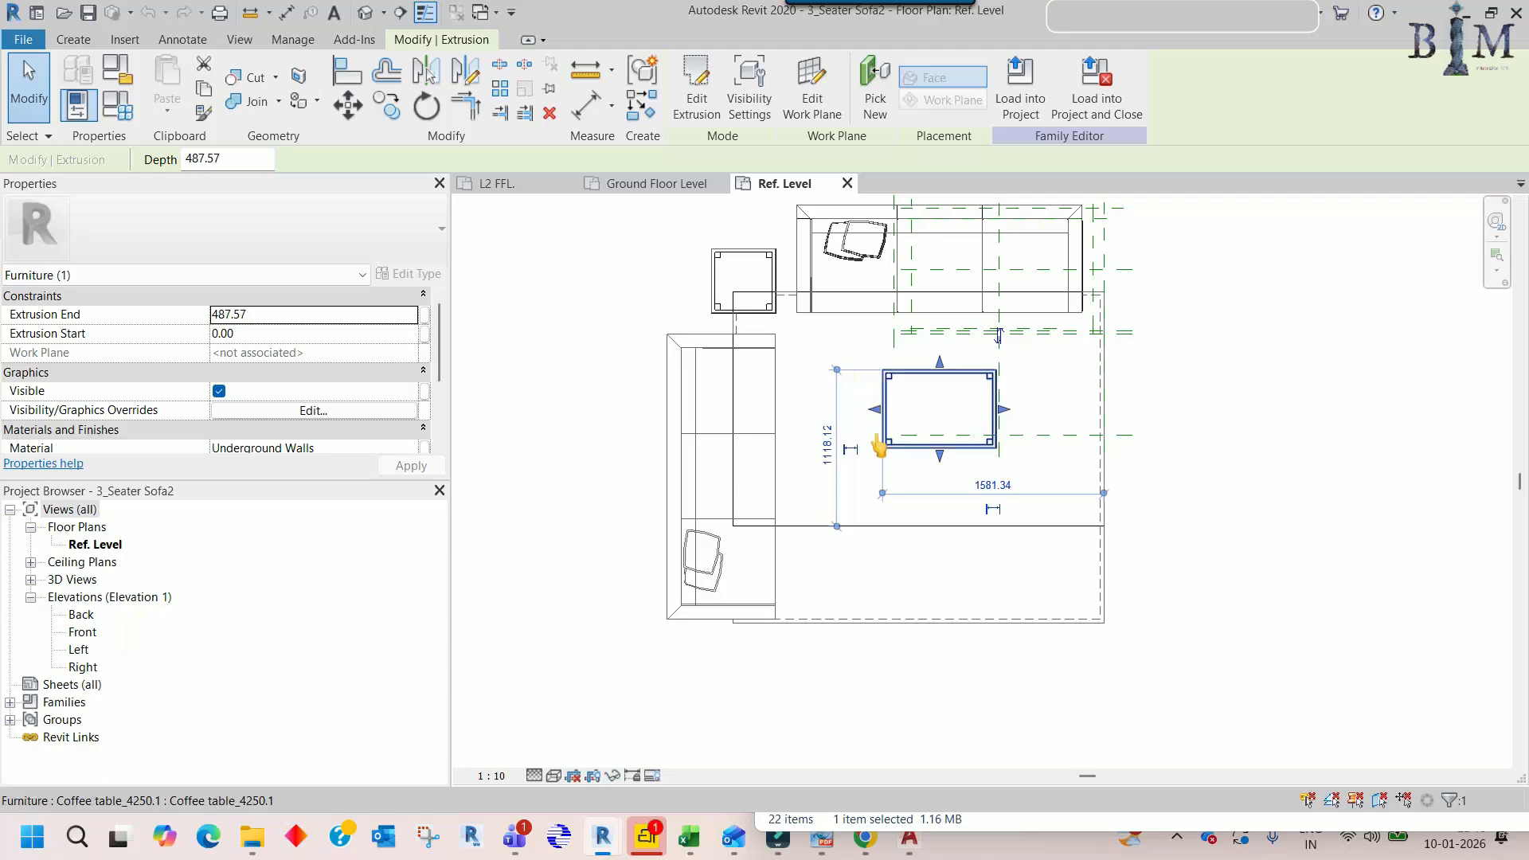
left_click(920, 406)
scroll(869, 366, "up", 2)
left_click_drag(864, 348, 1123, 521)
left_click(907, 399)
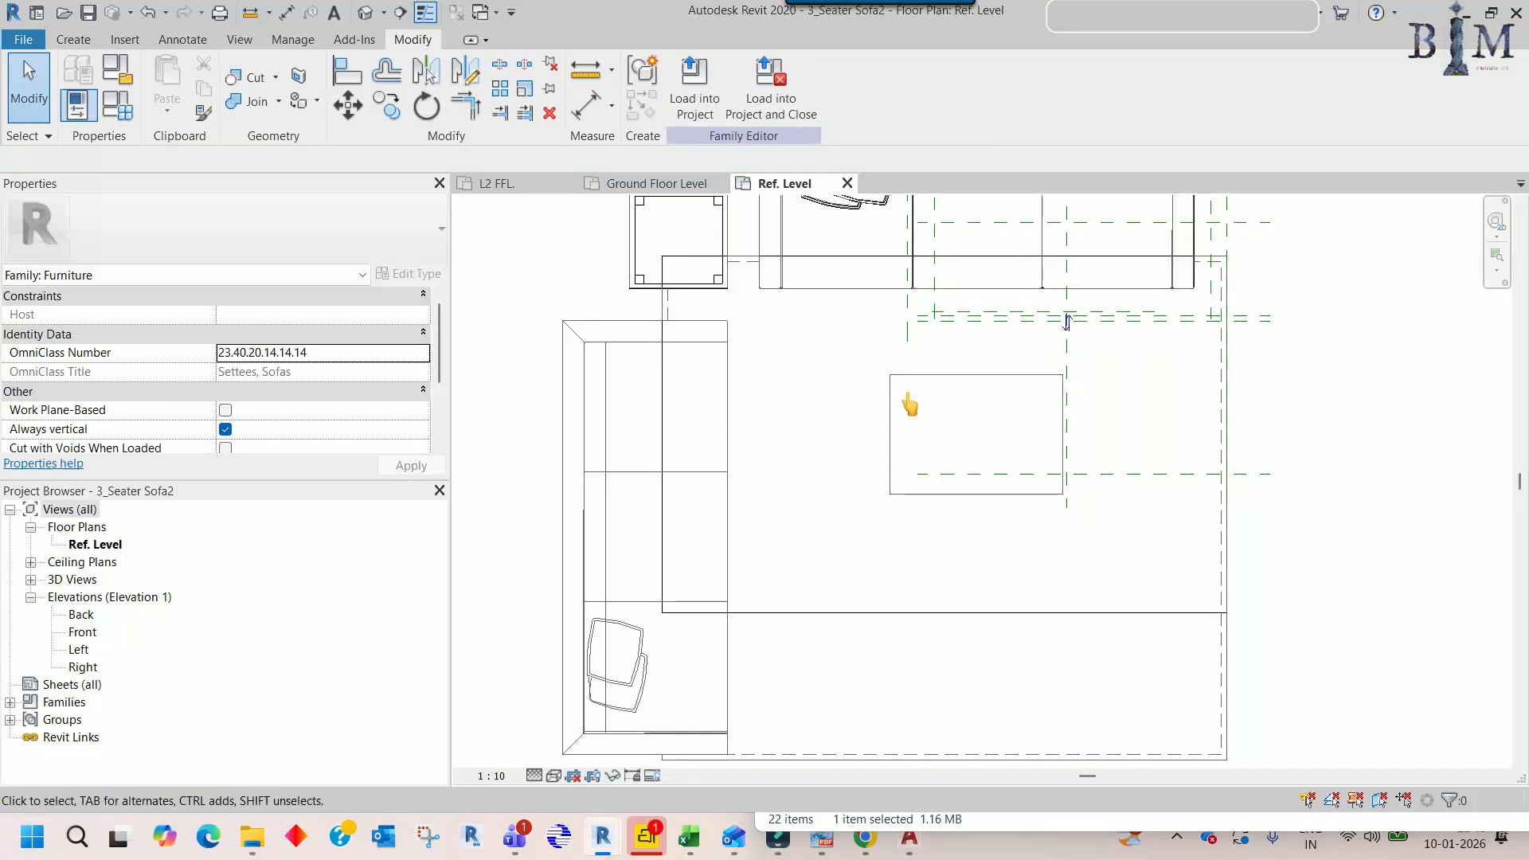
scroll(683, 299, "down", 2)
scroll(697, 296, "down", 3)
- Stretch the rug extrusion's lower edge down to the imported drawing's rug outline
middle_click_drag(769, 350, 778, 392)
left_click(780, 475)
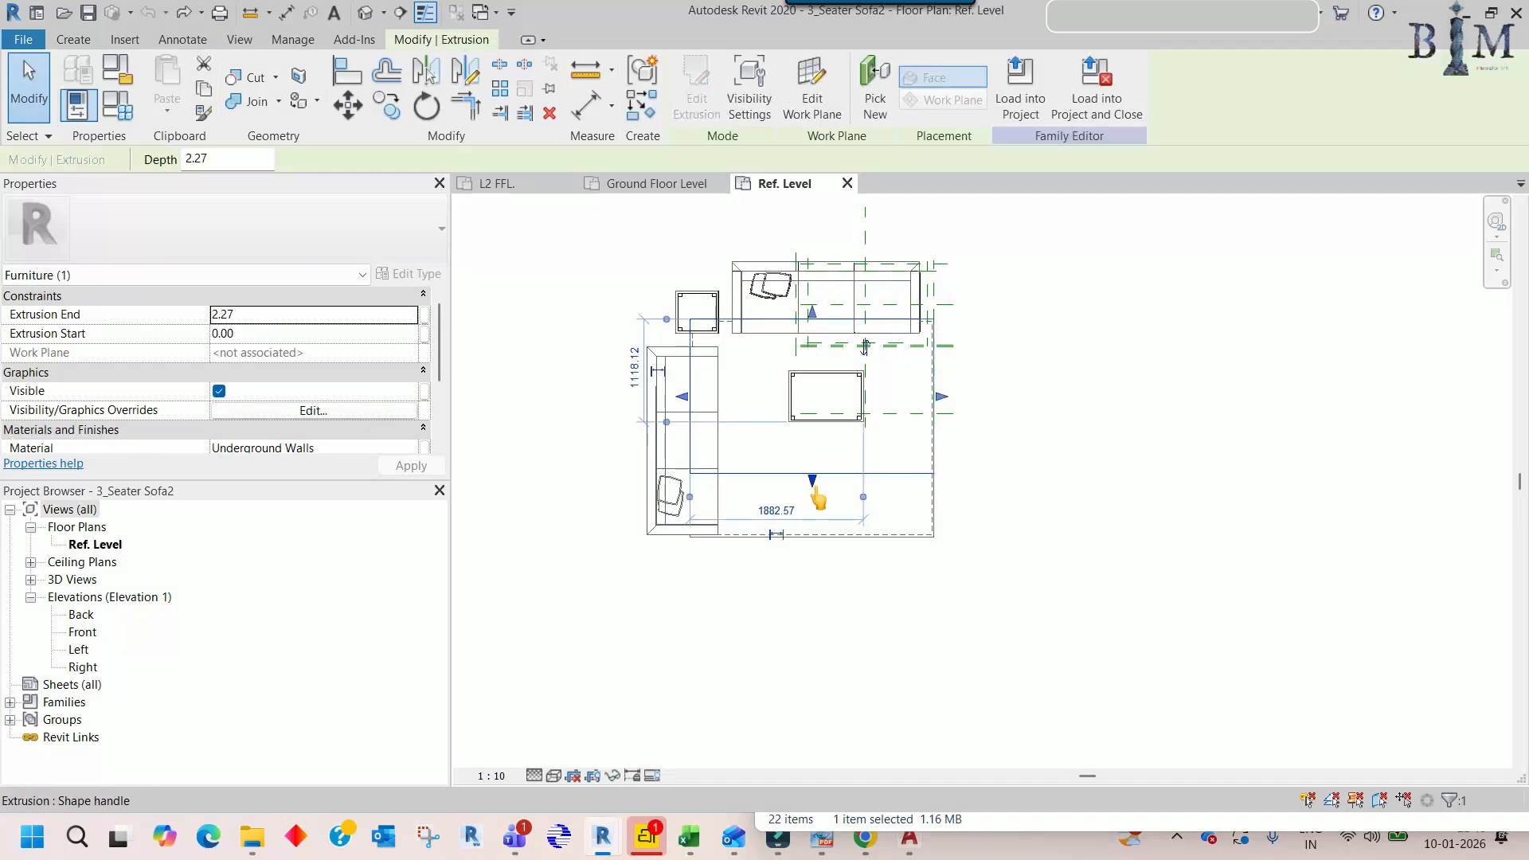
scroll(811, 480, "up", 3)
scroll(813, 491, "up", 2)
left_click_drag(812, 477, 845, 606)
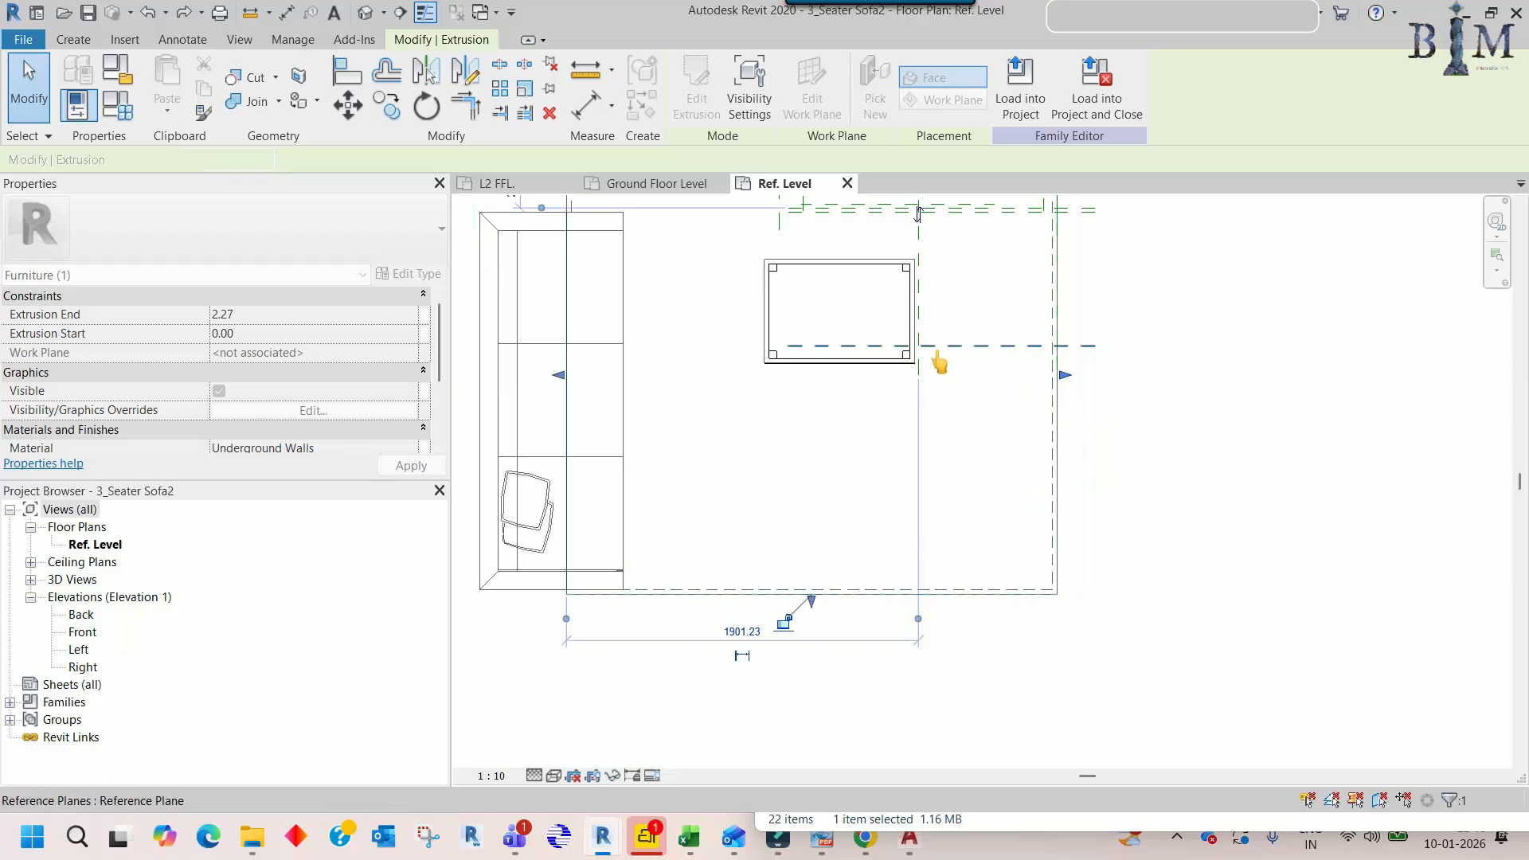
middle_click_drag(947, 365, 1101, 528)
middle_click_drag(836, 554, 842, 377)
scroll(732, 591, "down", 3)
middle_click_drag(907, 435, 907, 490)
key("Escape")
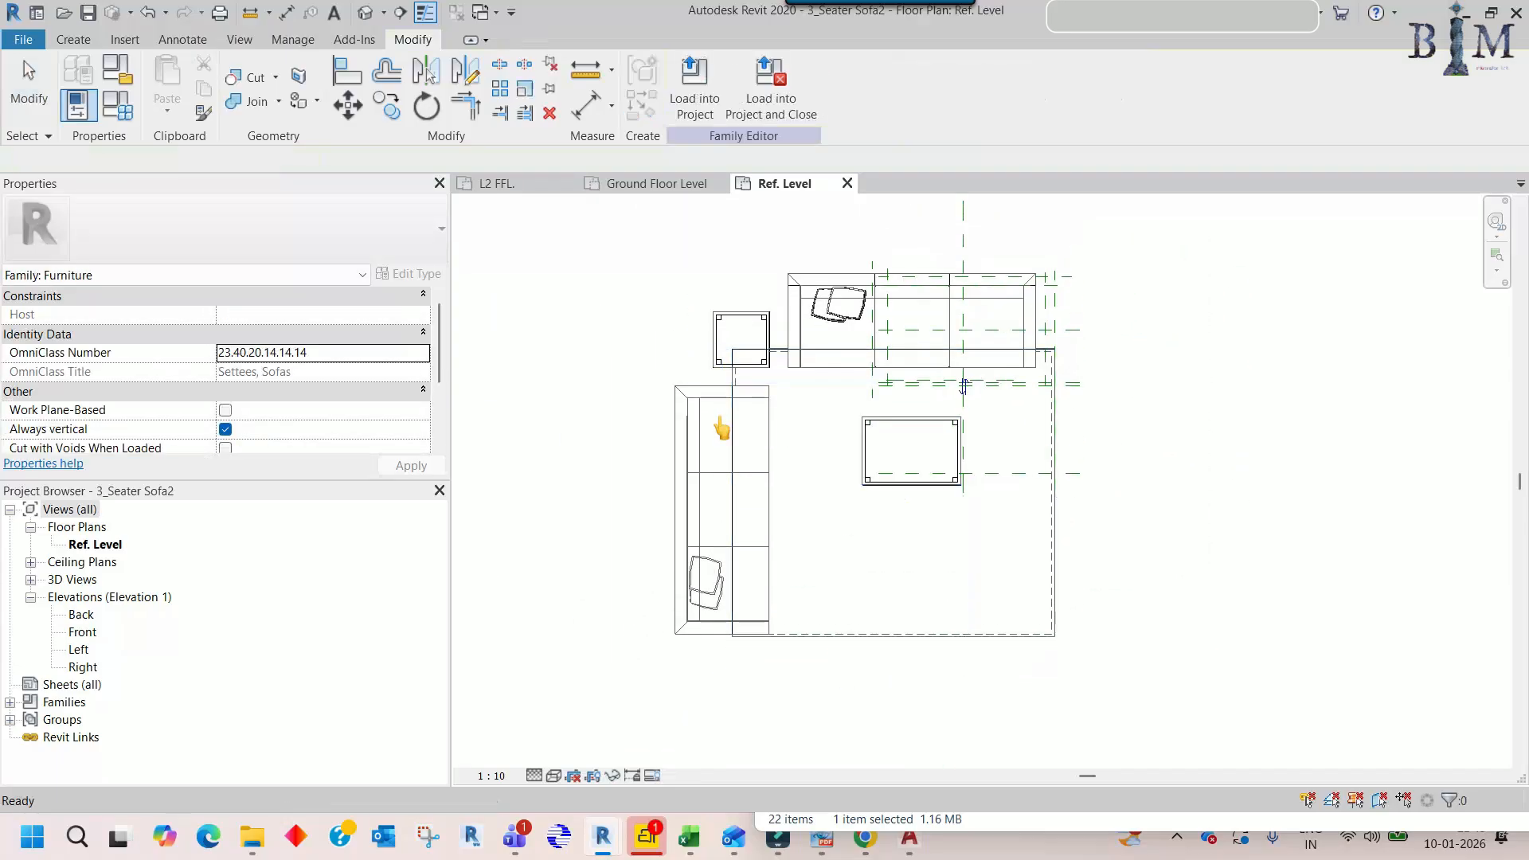
- Delete both three-seater sofas from the 3_Seater Sofa2 family's reference level plan
left_click(699, 413)
key("Delete")
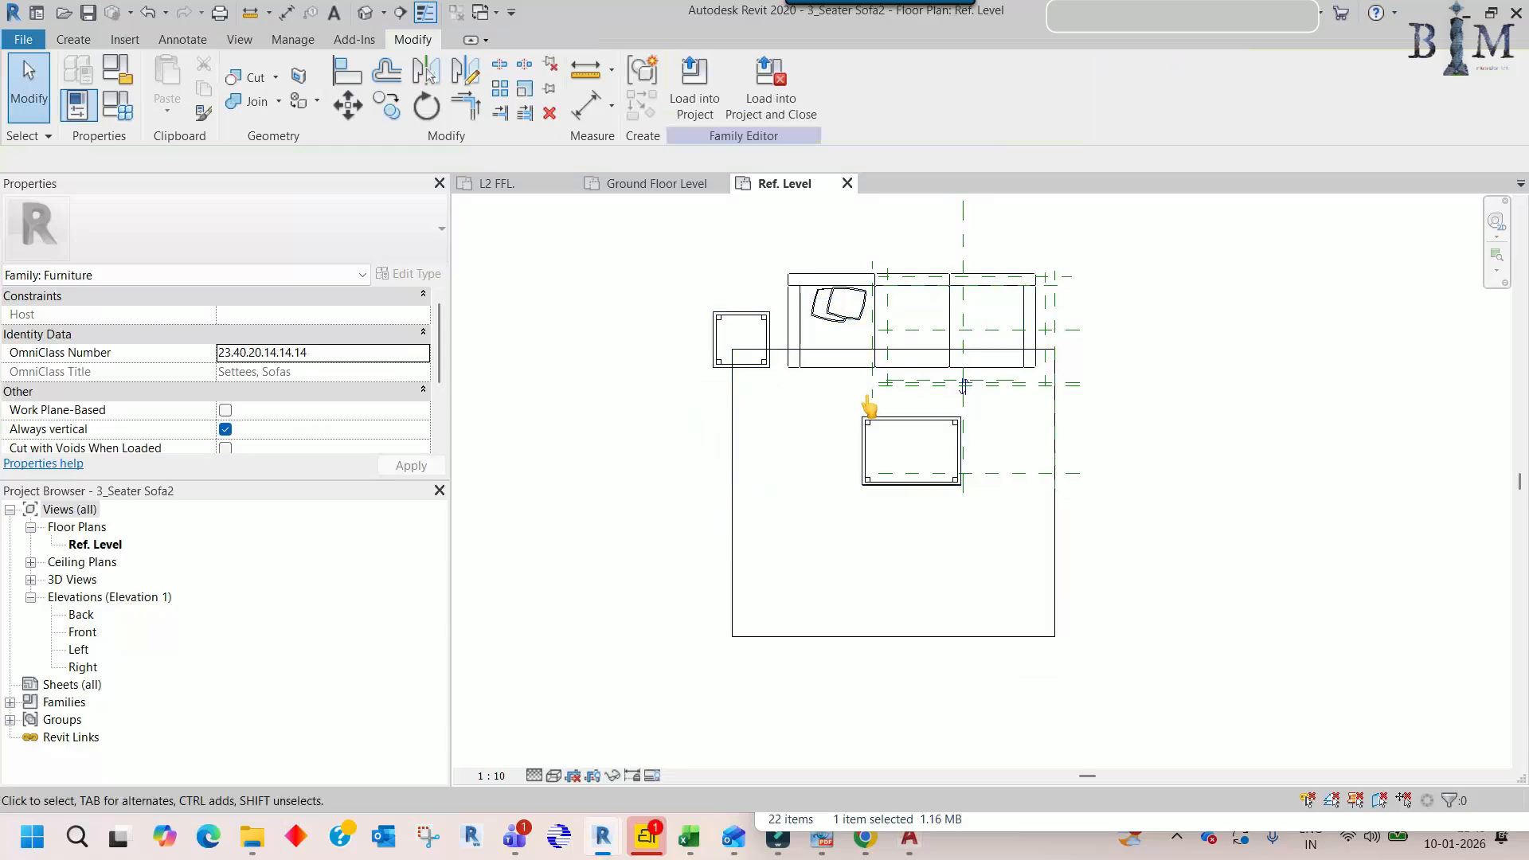
left_click_drag(778, 250, 1085, 392)
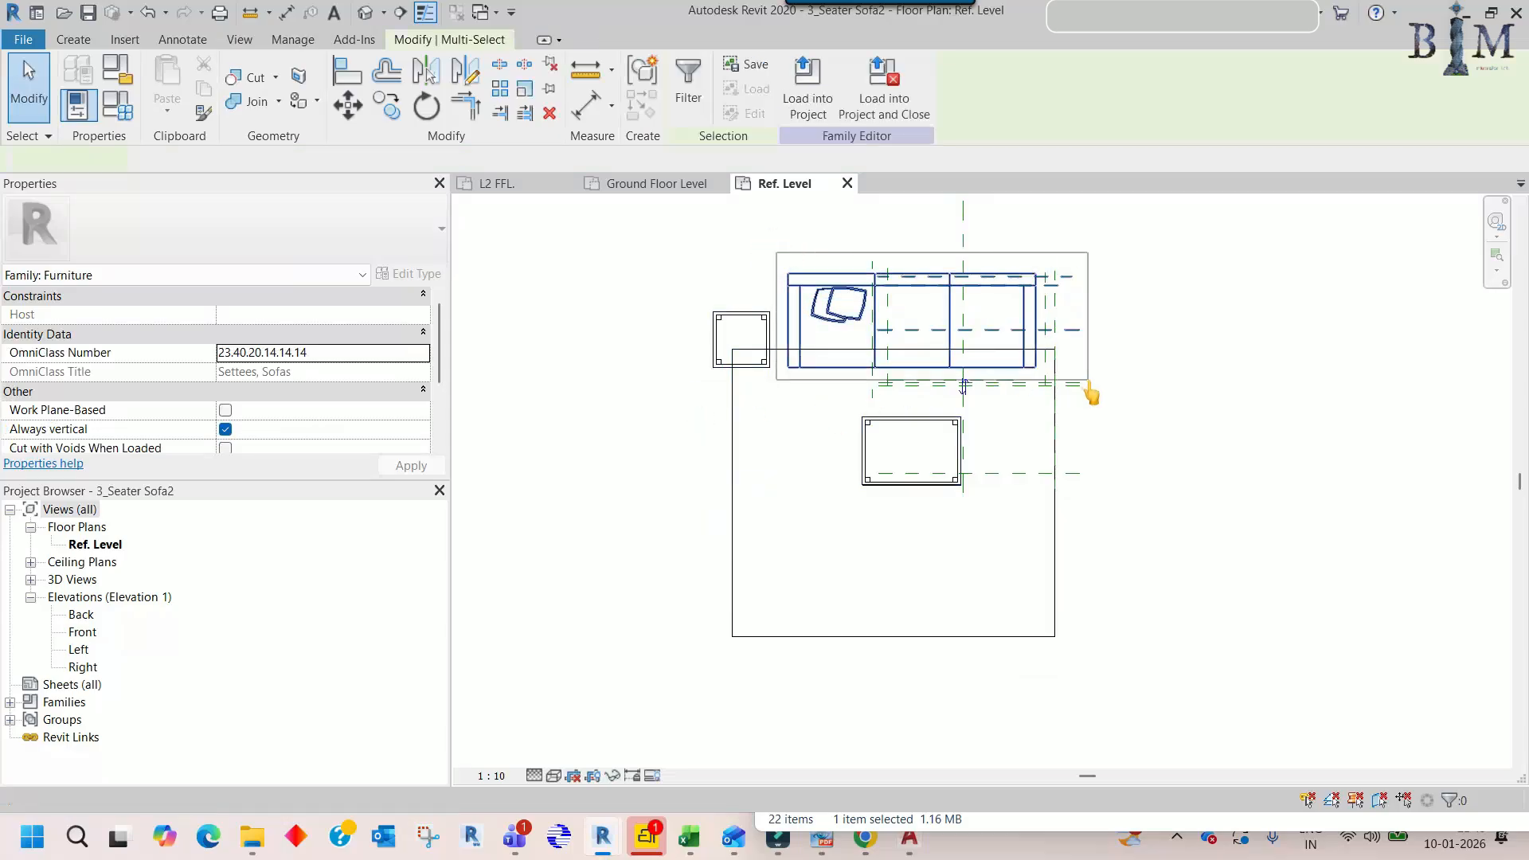
key("Delete")
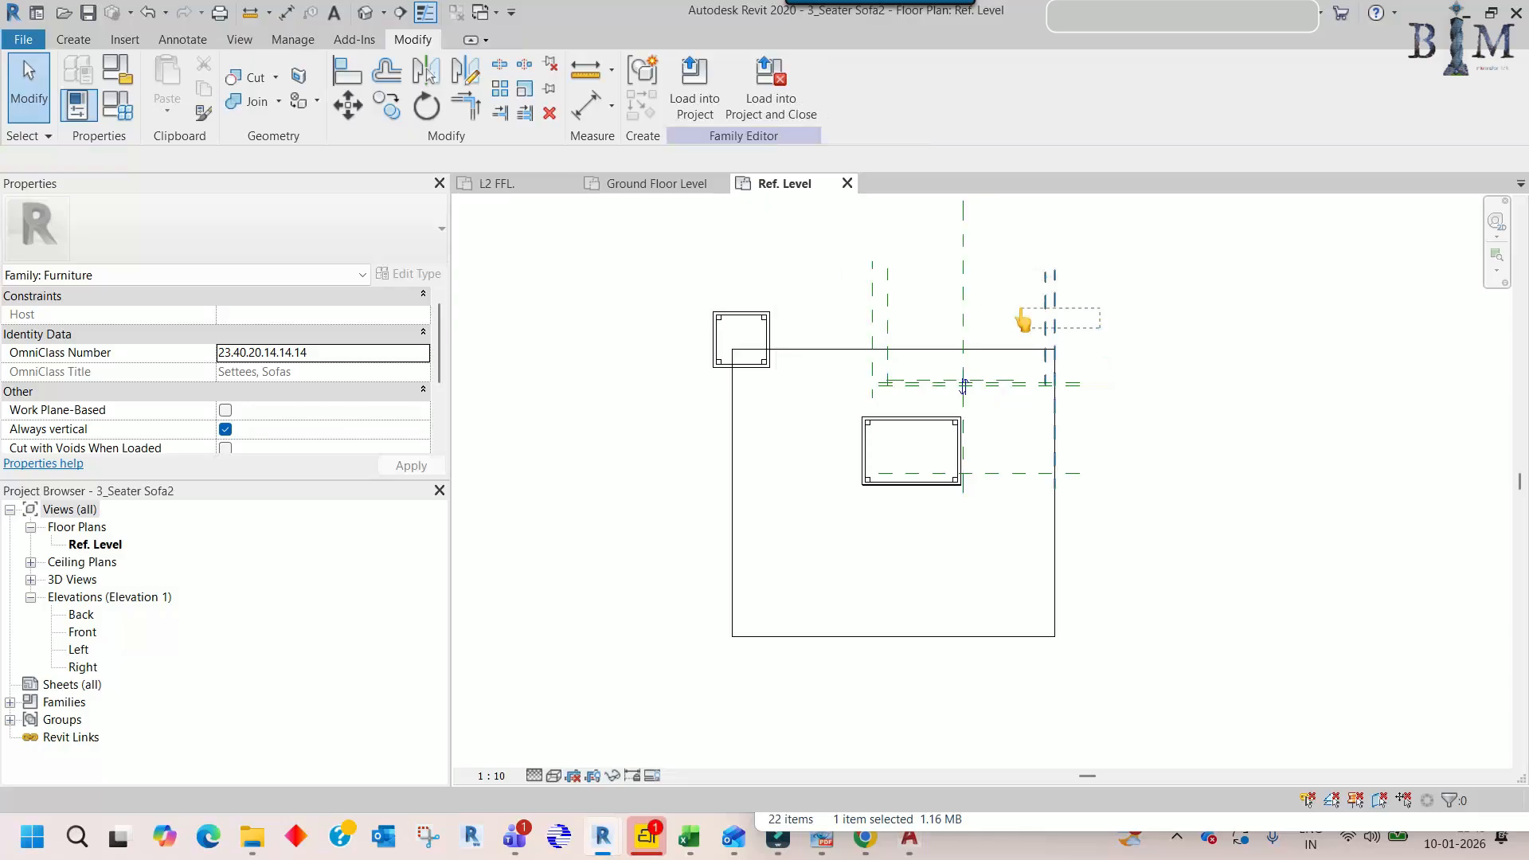
- Delete the leftover reference planes around the tables and rug, keeping only the central vertical plane
left_click_drag(1088, 500, 1073, 345)
key("Delete")
left_click_drag(921, 325, 798, 261)
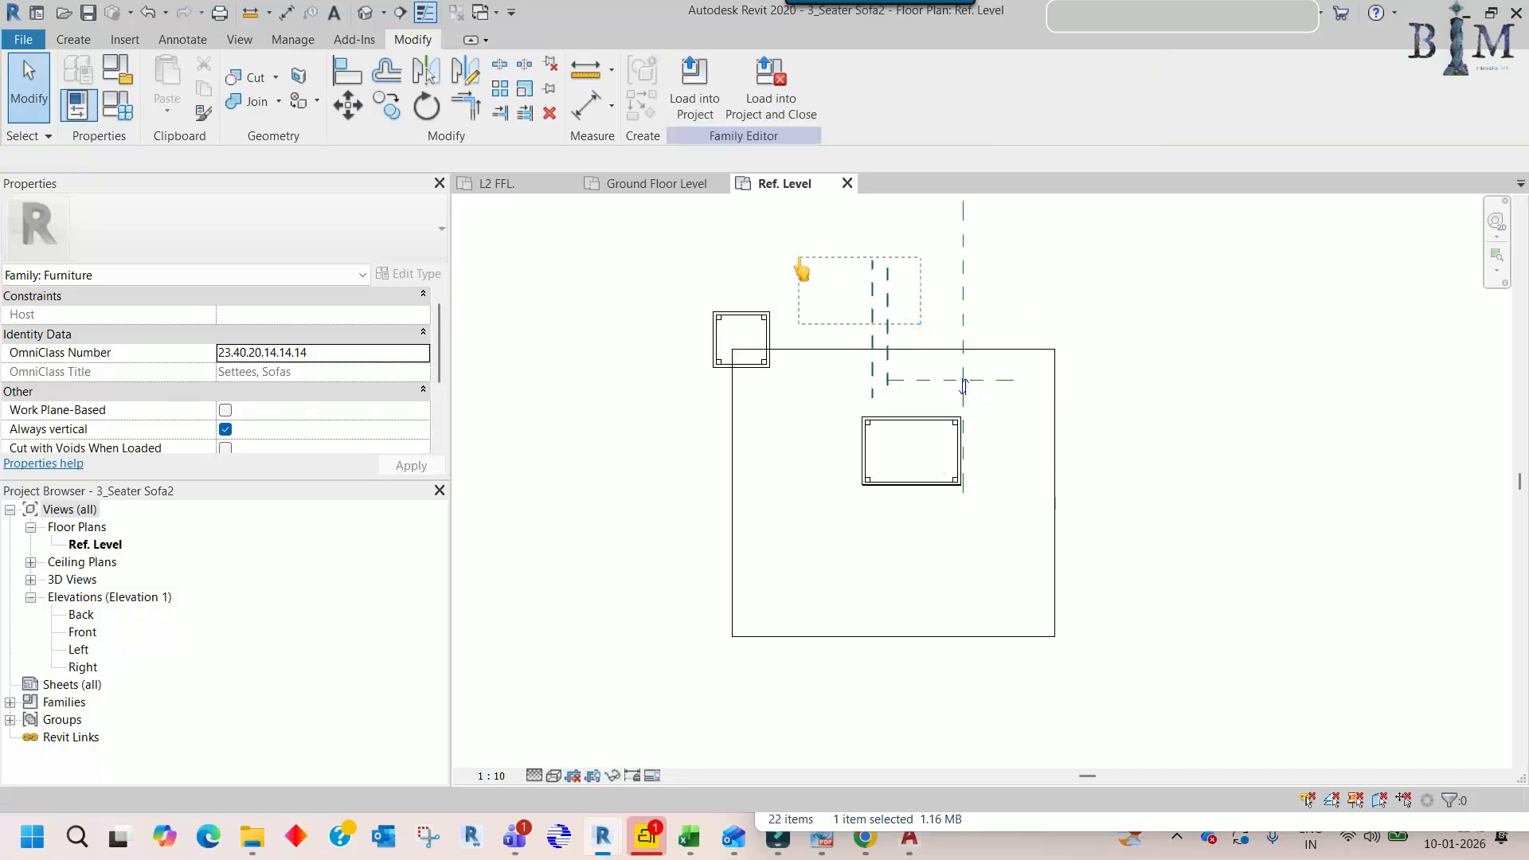
key("Delete")
scroll(925, 390, "up", 3)
left_click_drag(890, 341, 886, 342)
key("Delete")
scroll(887, 346, "down", 2)
middle_click_drag(903, 366, 918, 399)
scroll(937, 456, "up", 1)
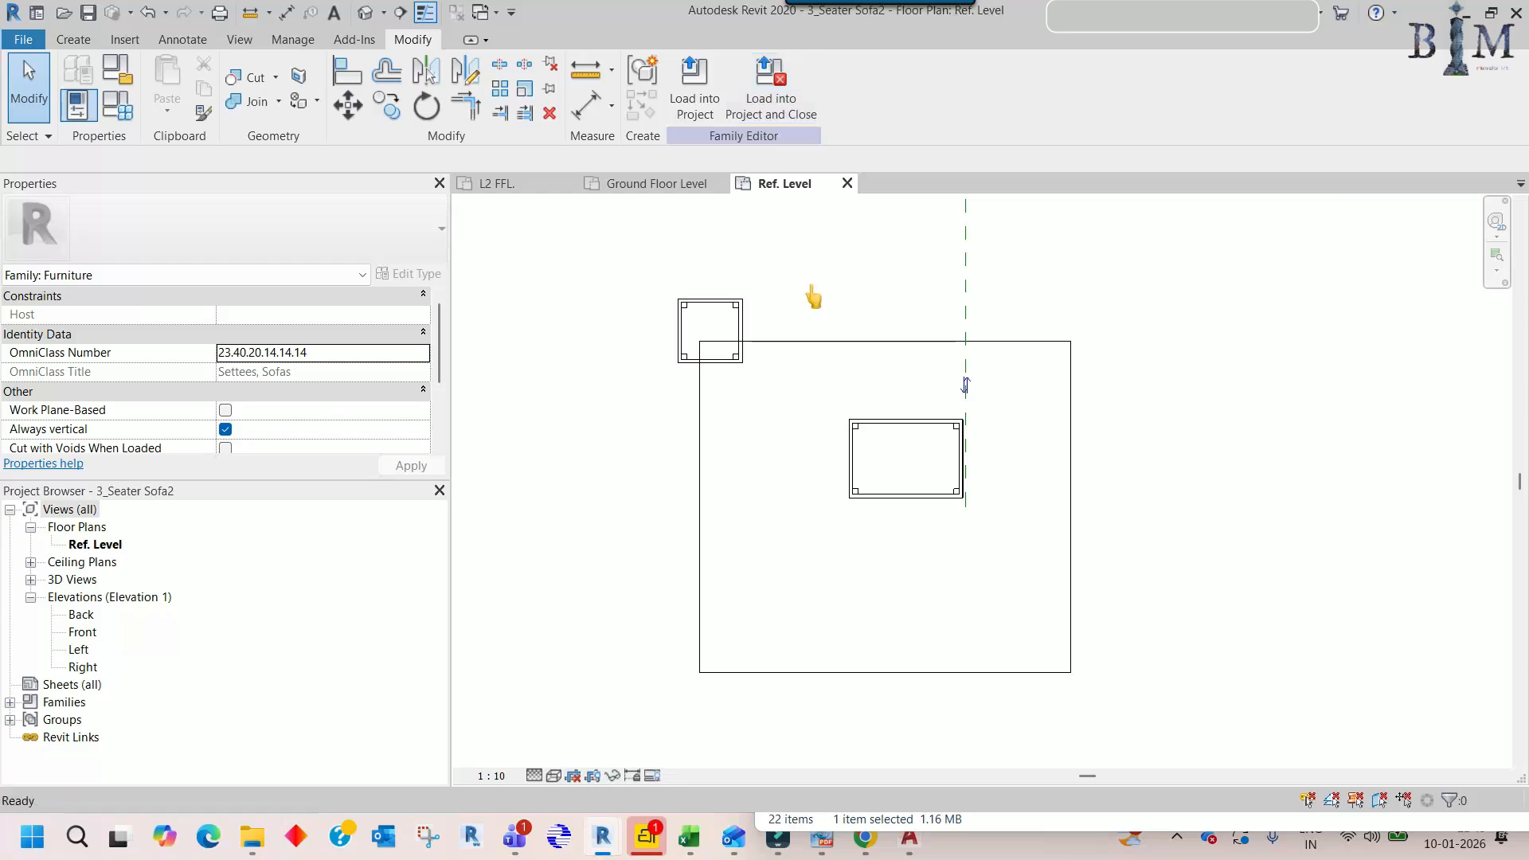
- Load the trimmed 3_Seater Sofa2 family into Home Architecture and place one instance in the drawing room
left_click(694, 117)
left_click(716, 562)
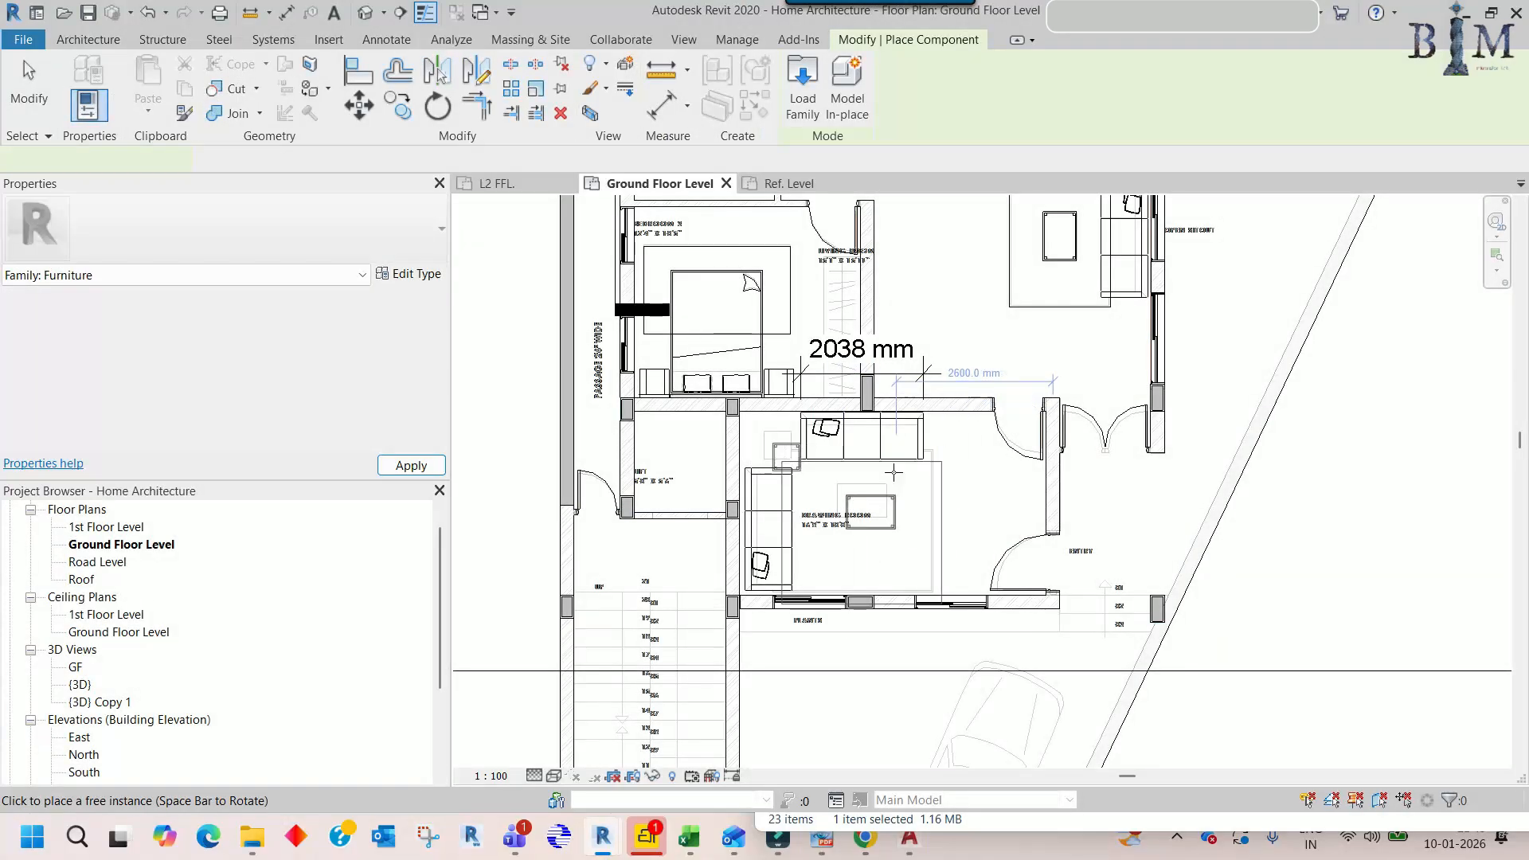
left_click(893, 470)
scroll(884, 470, "up", 5)
key("Escape")
key("Escape")
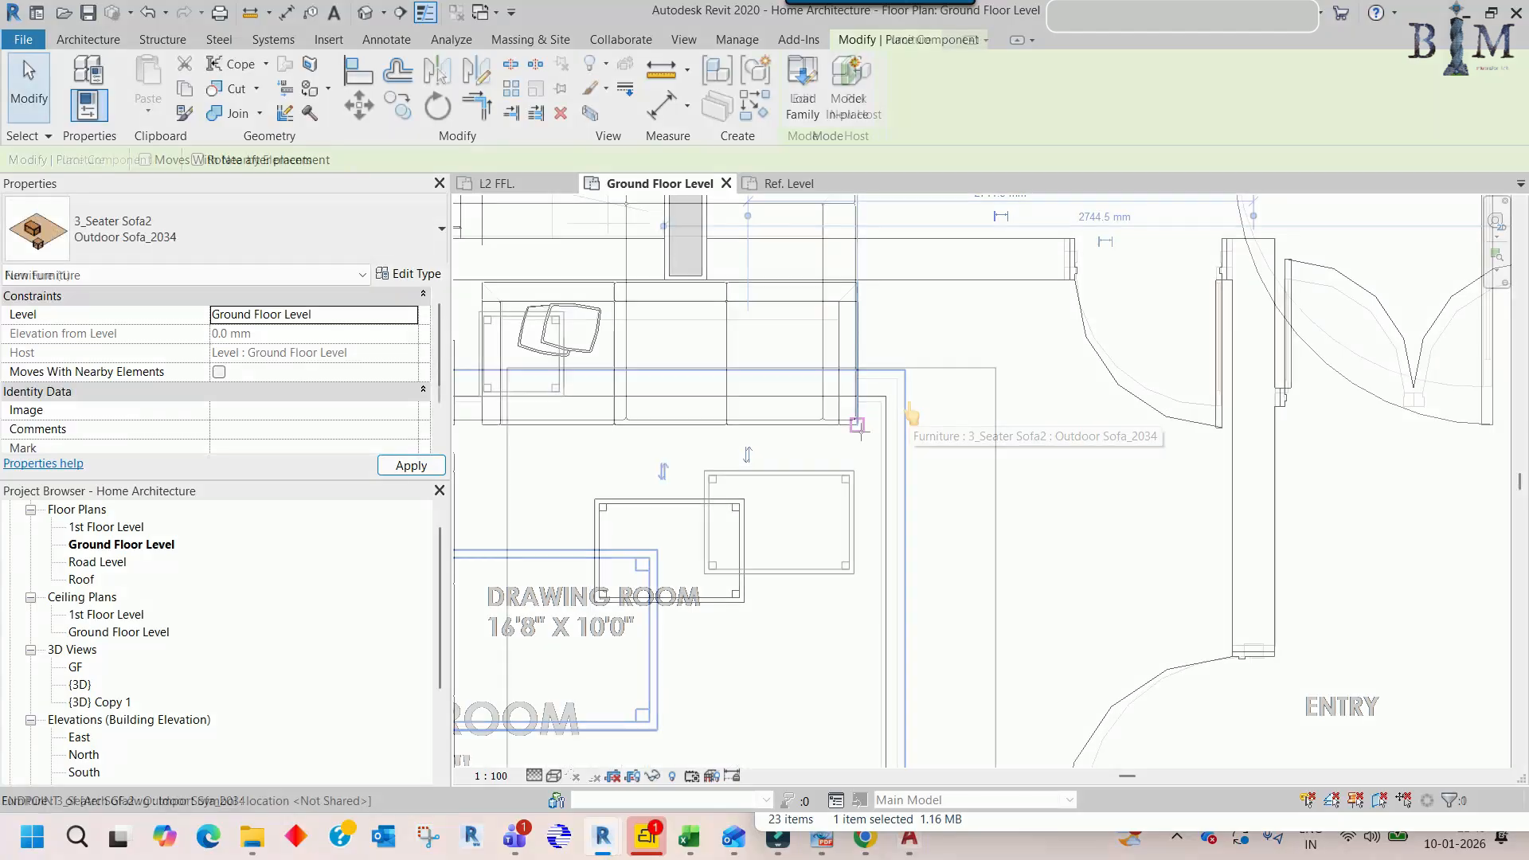
- Move the placed tables-and-rug furniture so its rug's upper-right corner meets the matching corner of the imported drawing's rug outline
key("m")
key("v")
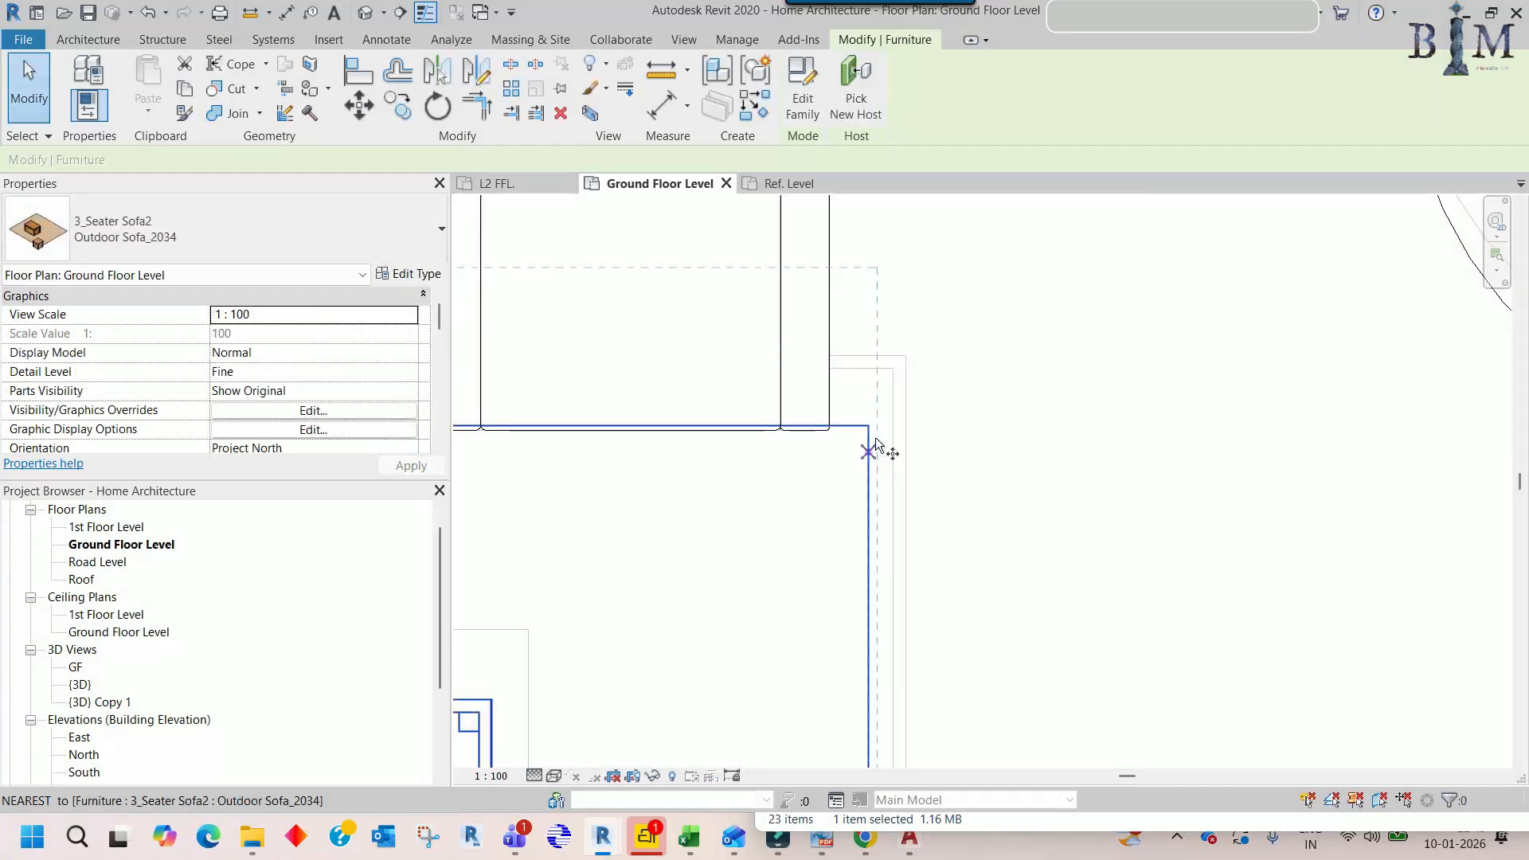
left_click(868, 426)
left_click(906, 362)
scroll(924, 362, "down", 2)
scroll(940, 360, "down", 4)
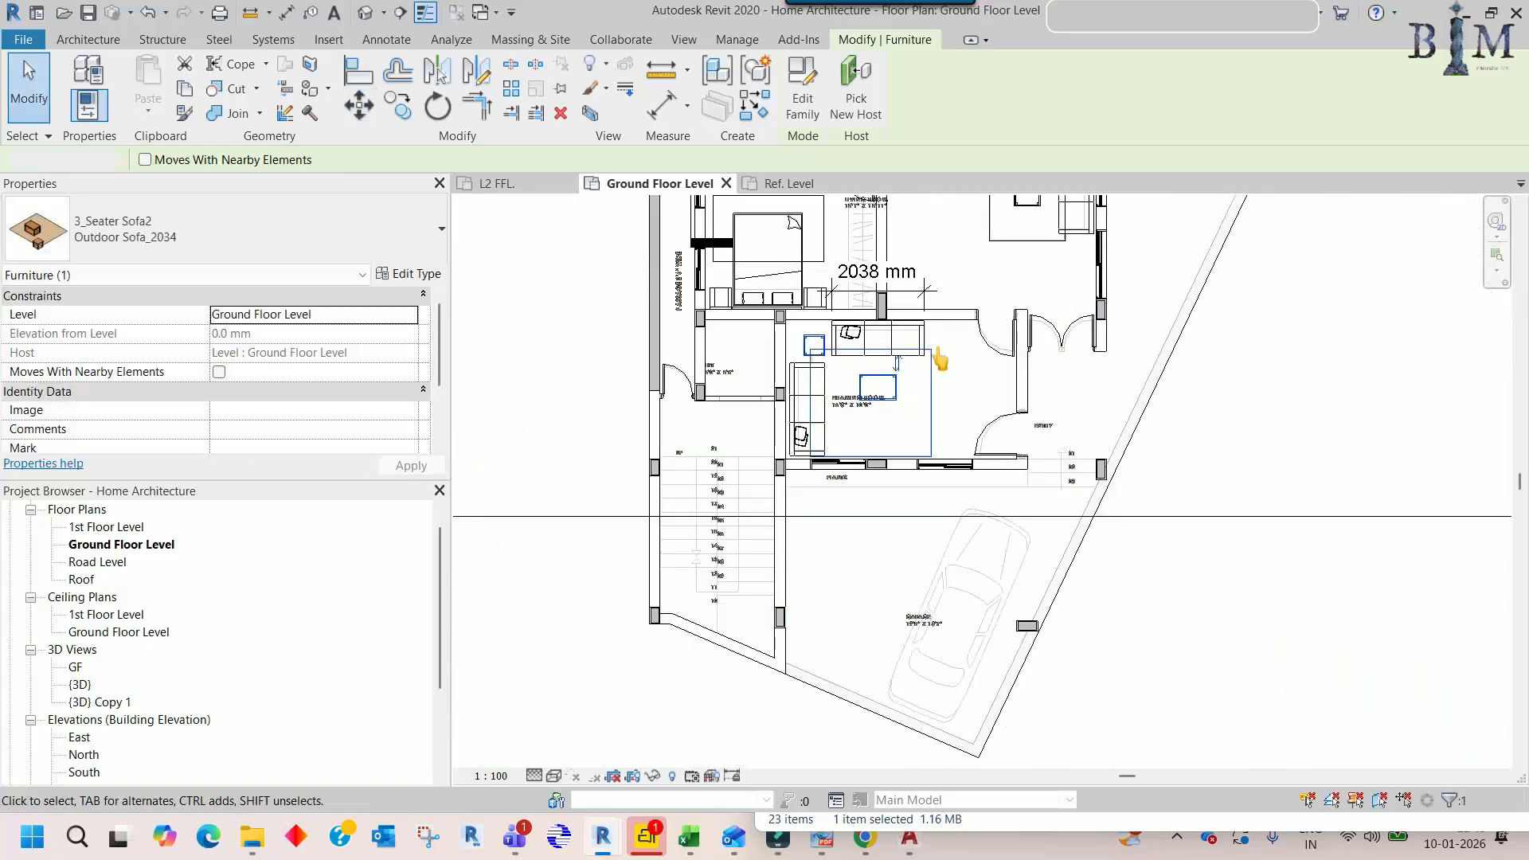
key("Escape")
middle_click_drag(975, 396, 973, 431)
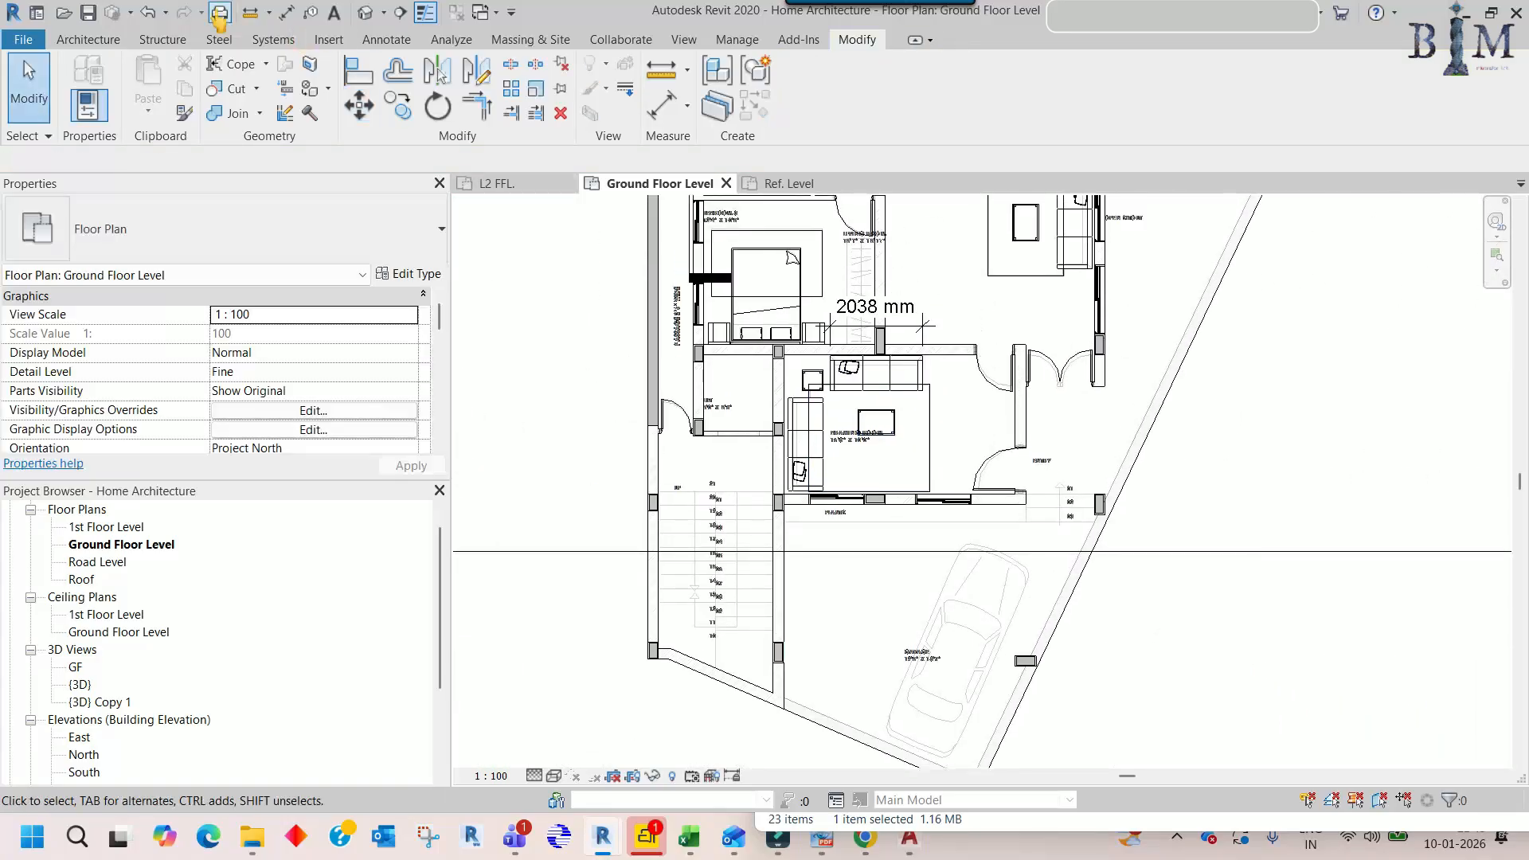
- Open the GF 3D view and examine the furniture placed in the drawing room and living area
double_click(77, 668)
scroll(956, 523, "up", 10)
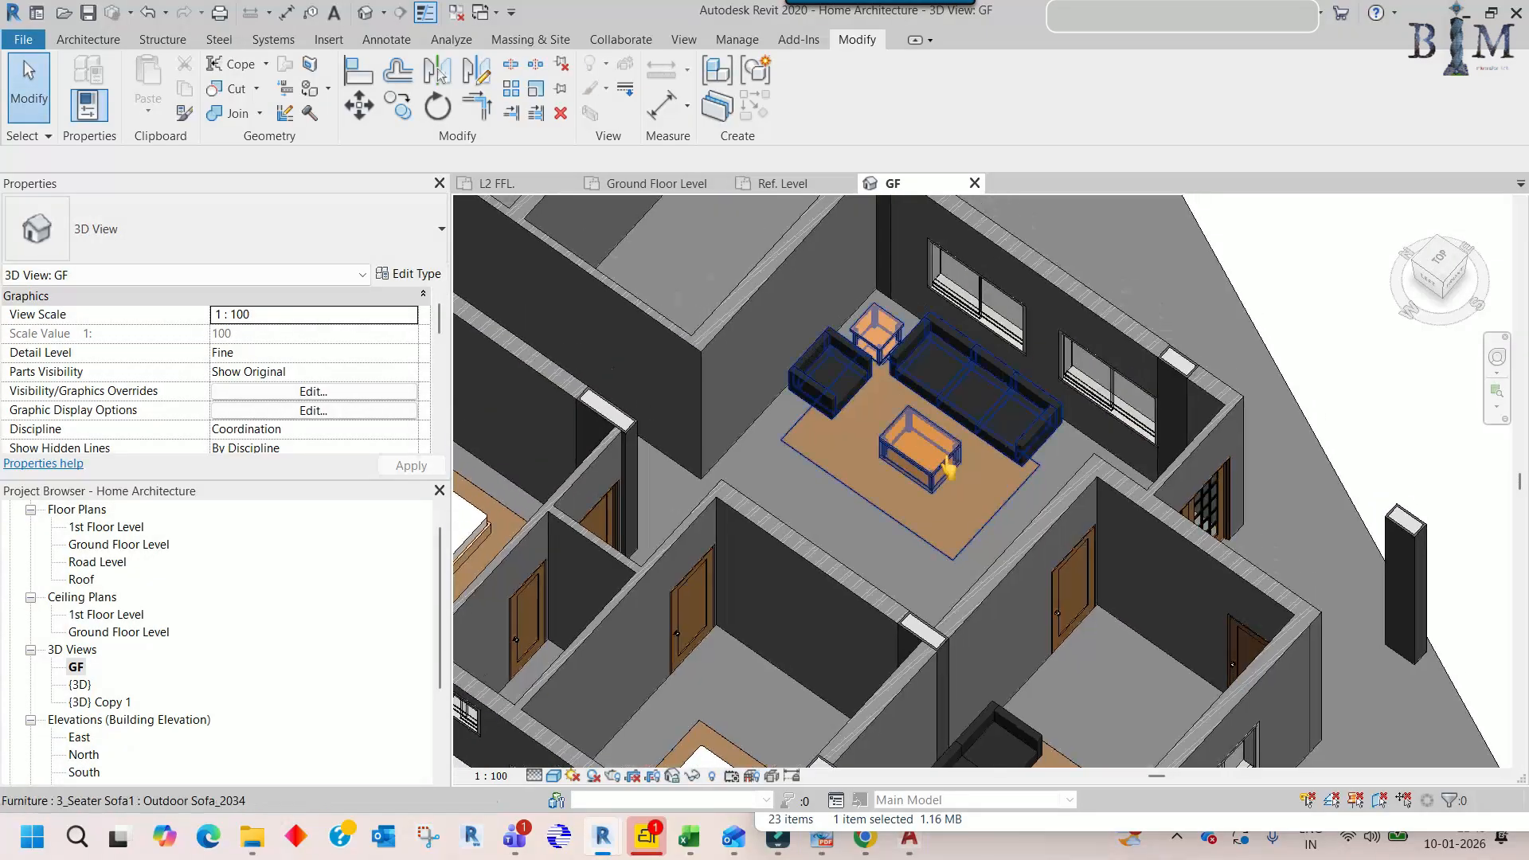
scroll(947, 466, "down", 3)
middle_click_drag(948, 466, 932, 338)
left_click(954, 529)
middle_click_drag(953, 528, 965, 379, "shift")
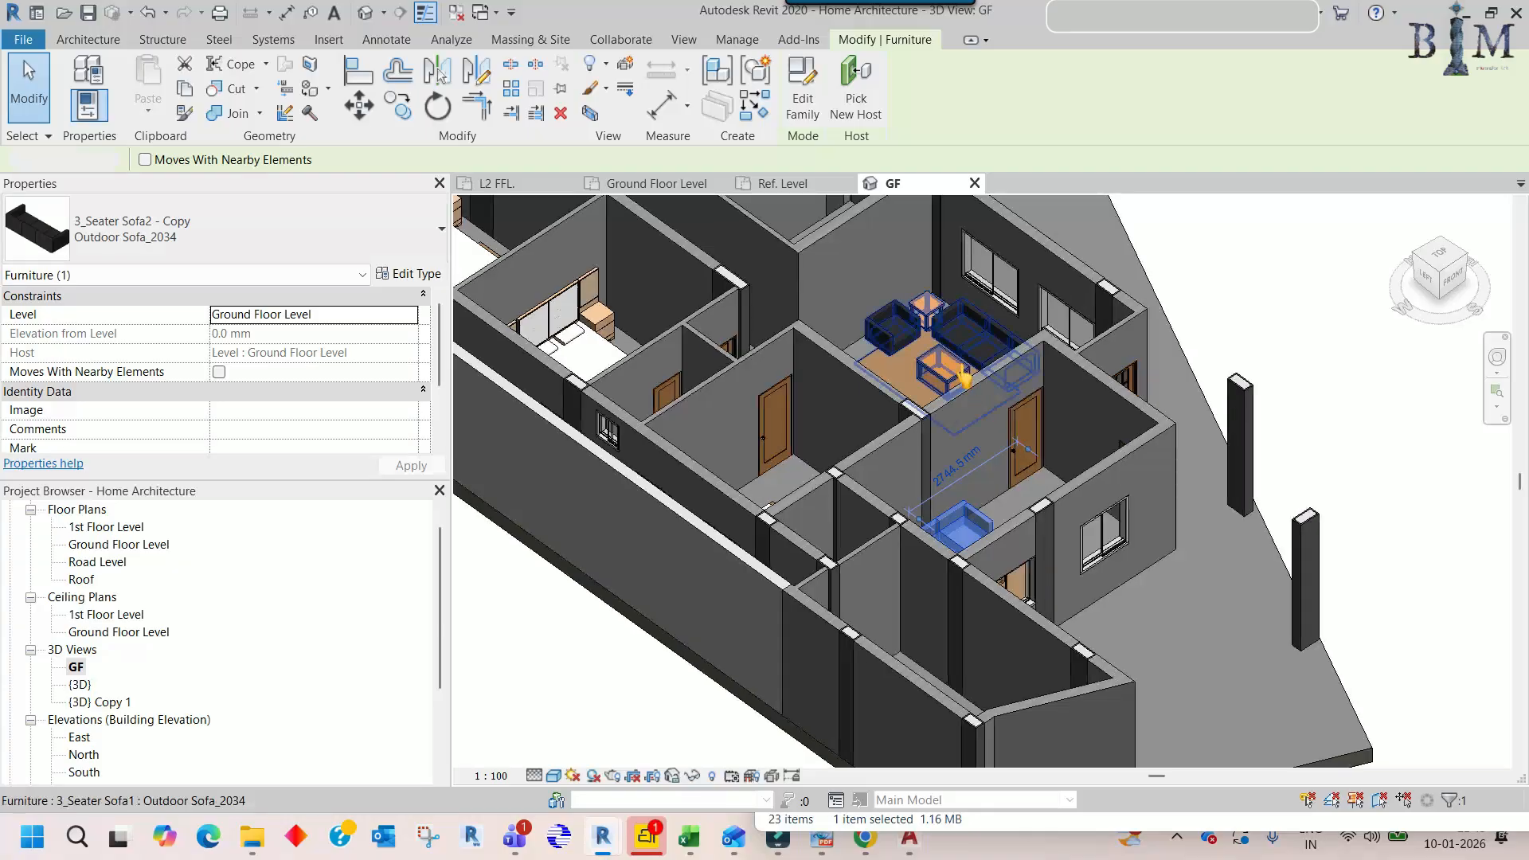
key("Escape")
- Return to the Ground Floor Level plan and examine the bedrooms and toilets at the building's upper end
double_click(107, 546)
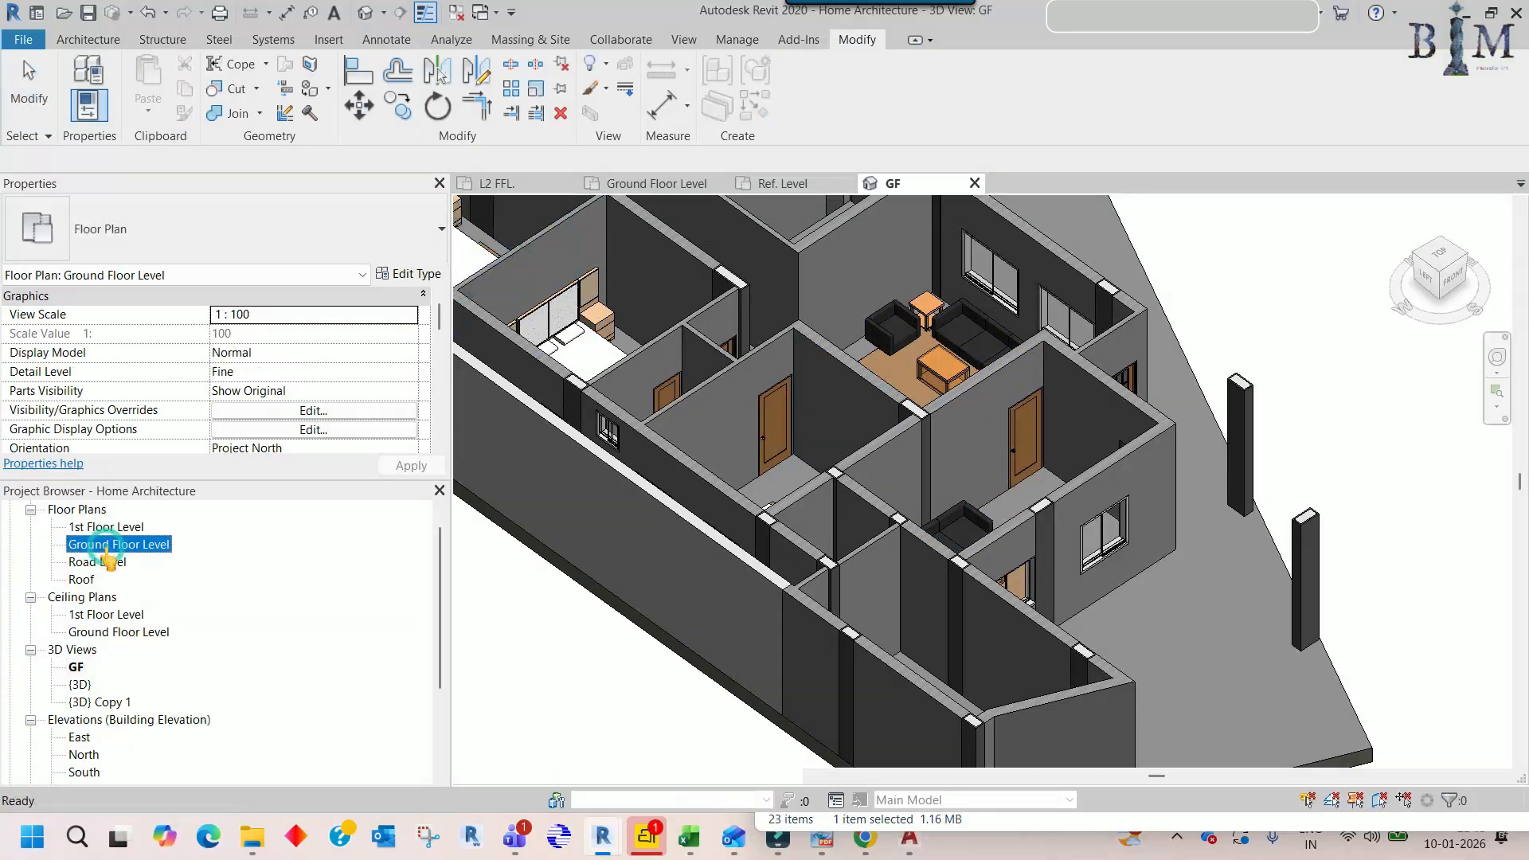
middle_click_drag(933, 349, 933, 409)
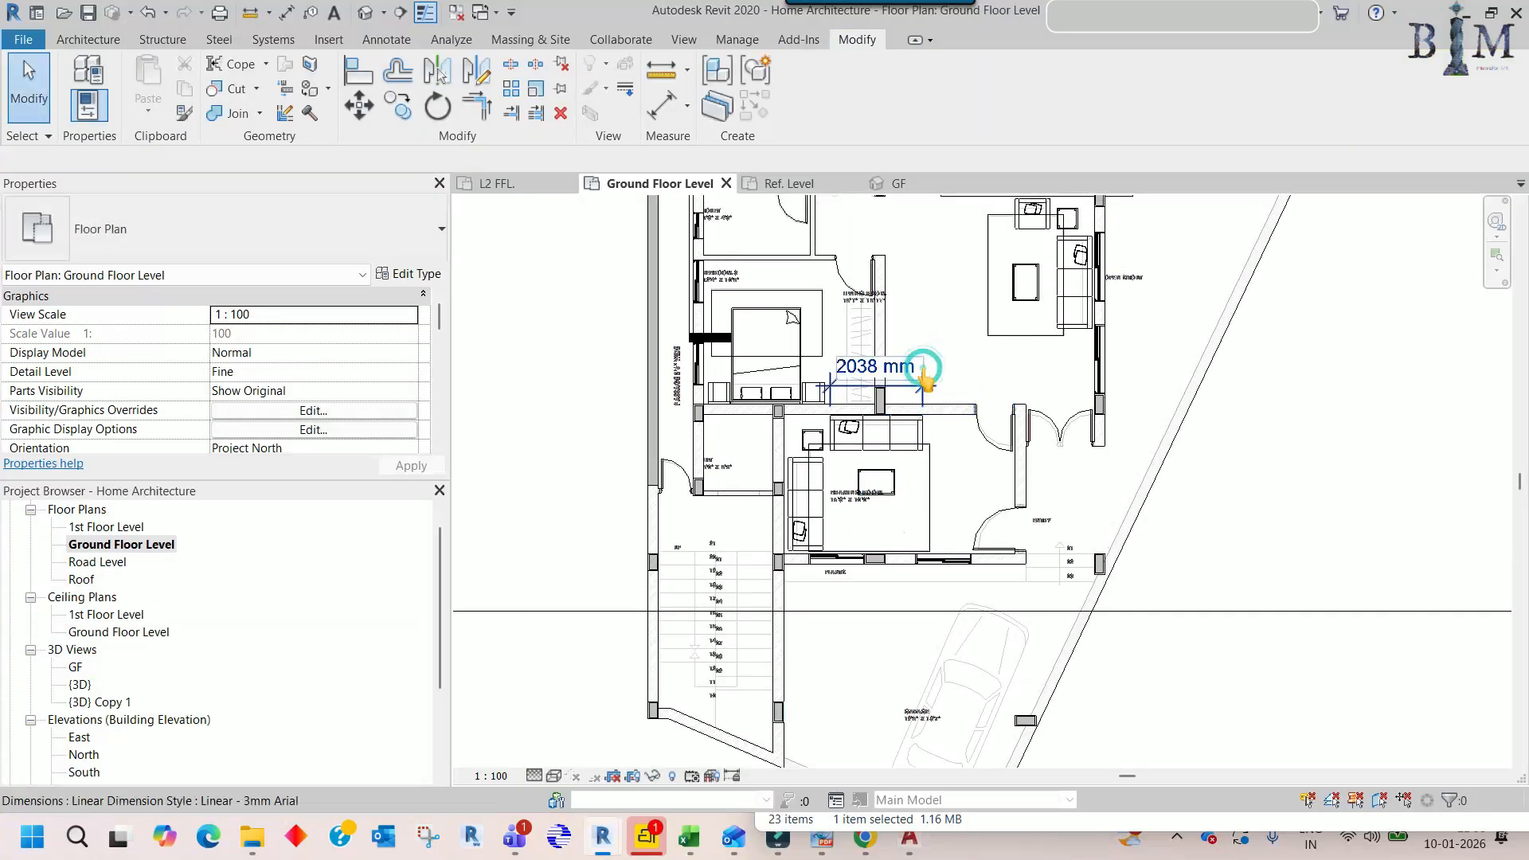
middle_click_drag(946, 352, 953, 454)
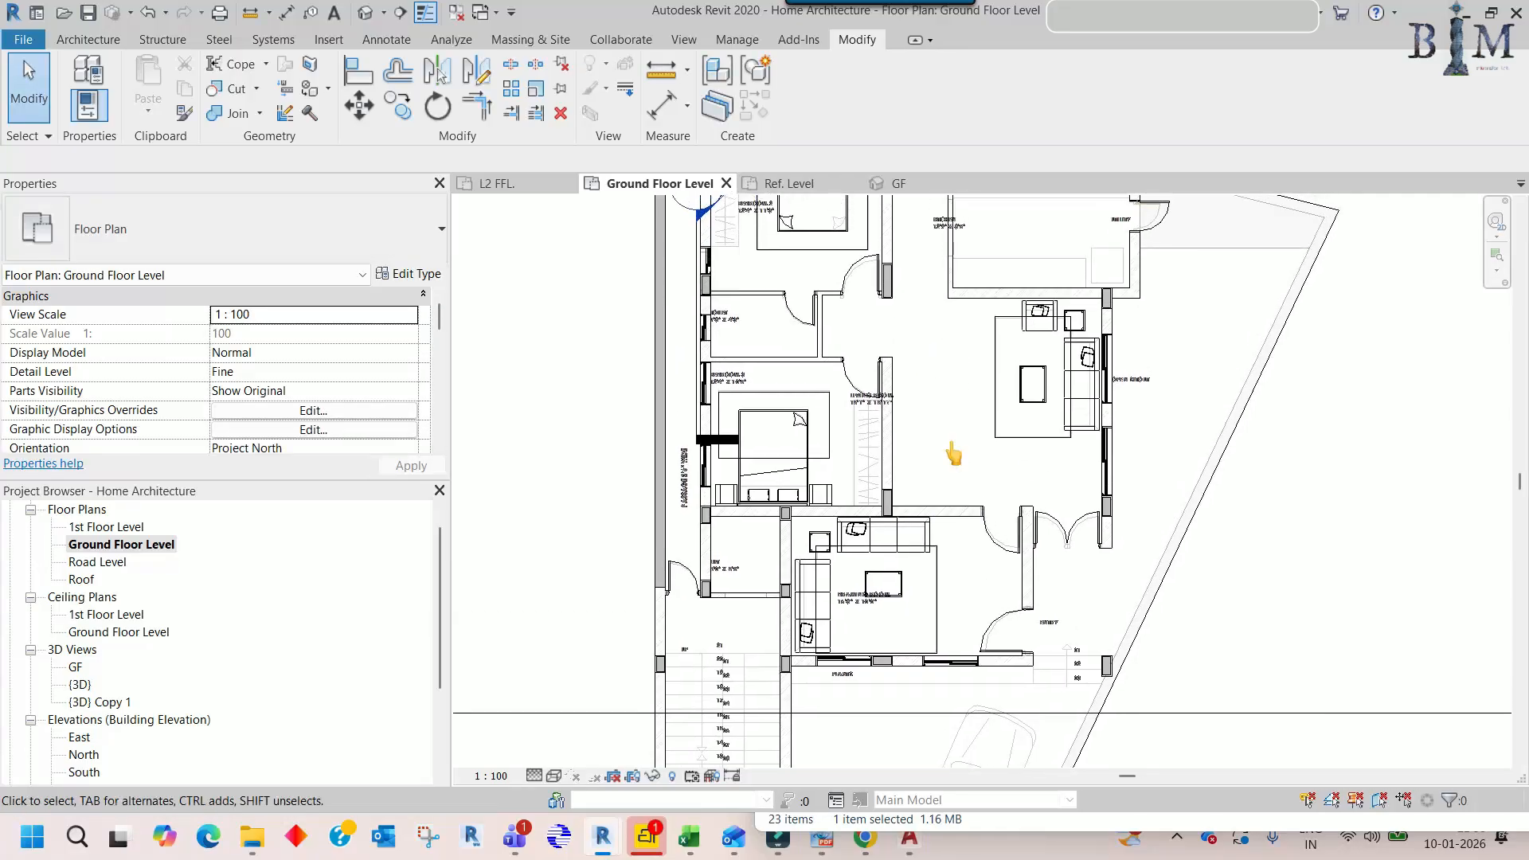
middle_click_drag(892, 414, 912, 708)
middle_click_drag(704, 279, 718, 334)
scroll(718, 327, "up", 1)
scroll(718, 427, "up", 2)
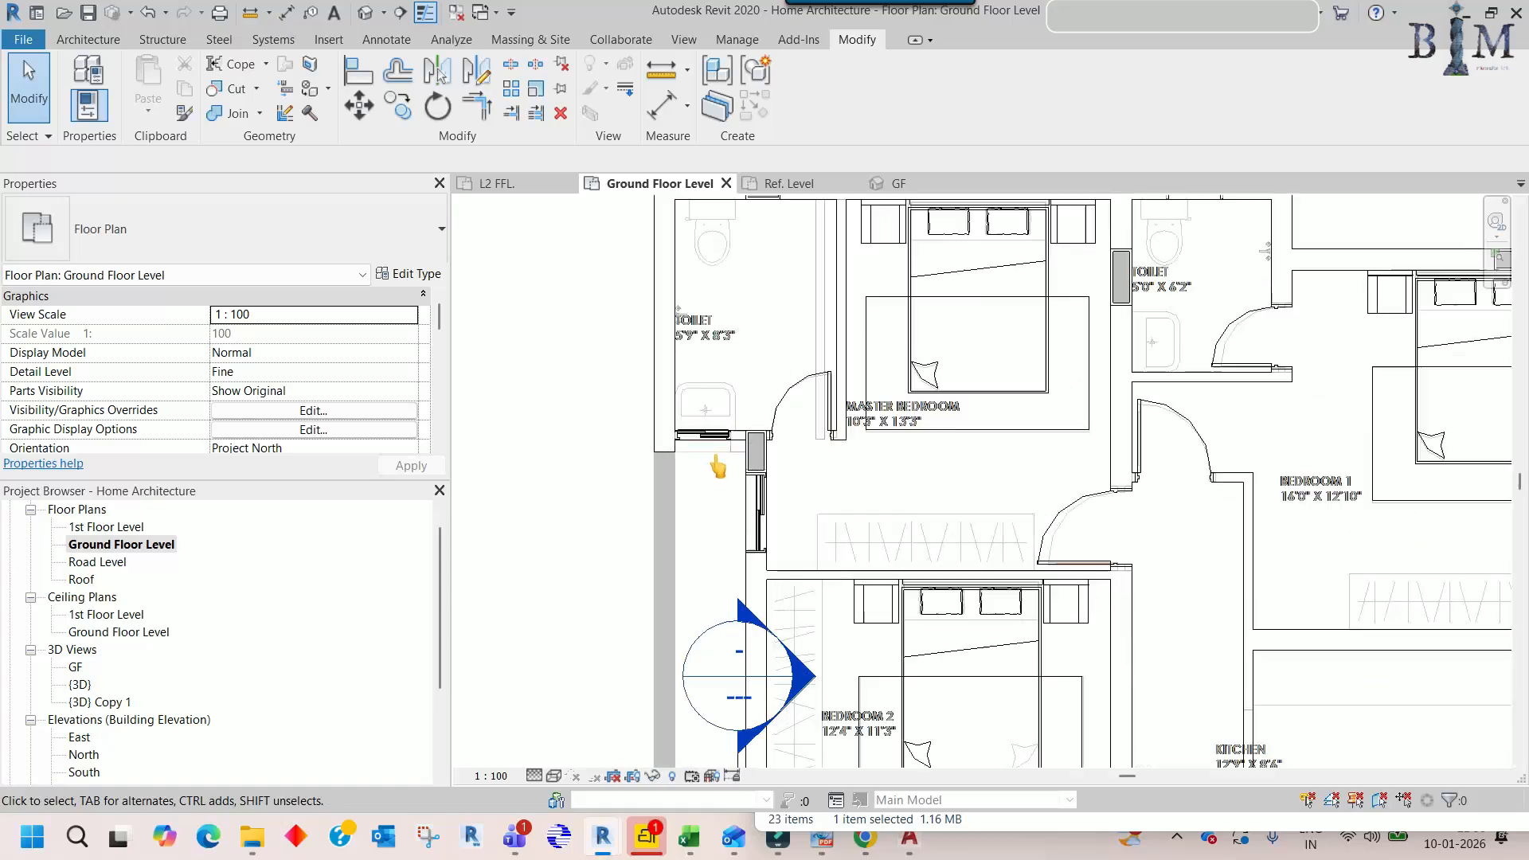
scroll(739, 390, "down", 2)
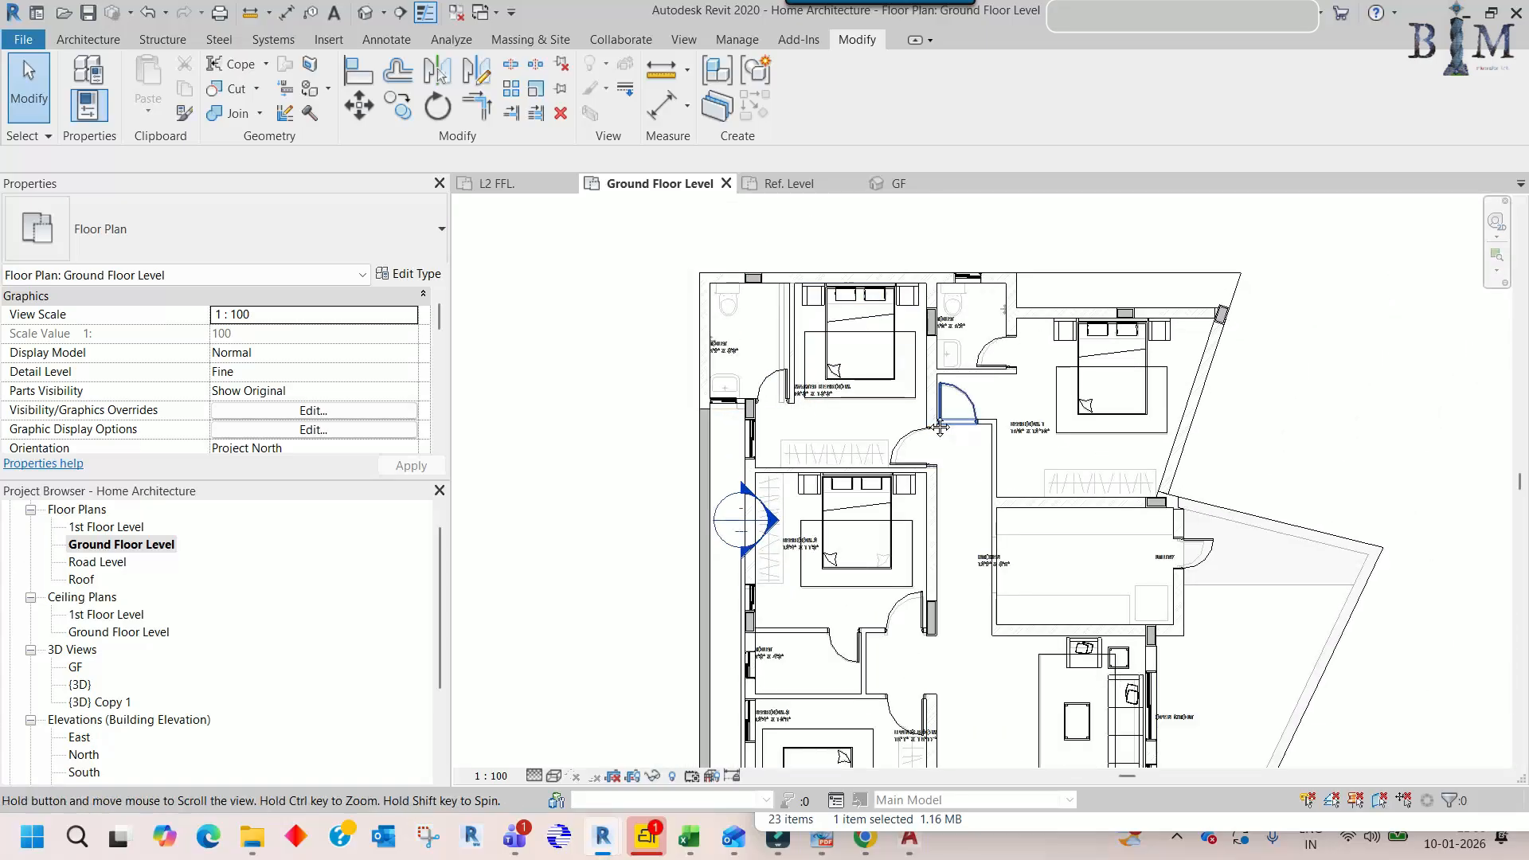
middle_click_drag(939, 427, 889, 422)
- Close the inactive GF 3D view and the sofa family's reference level plan
left_click(454, 14)
left_click(780, 188)
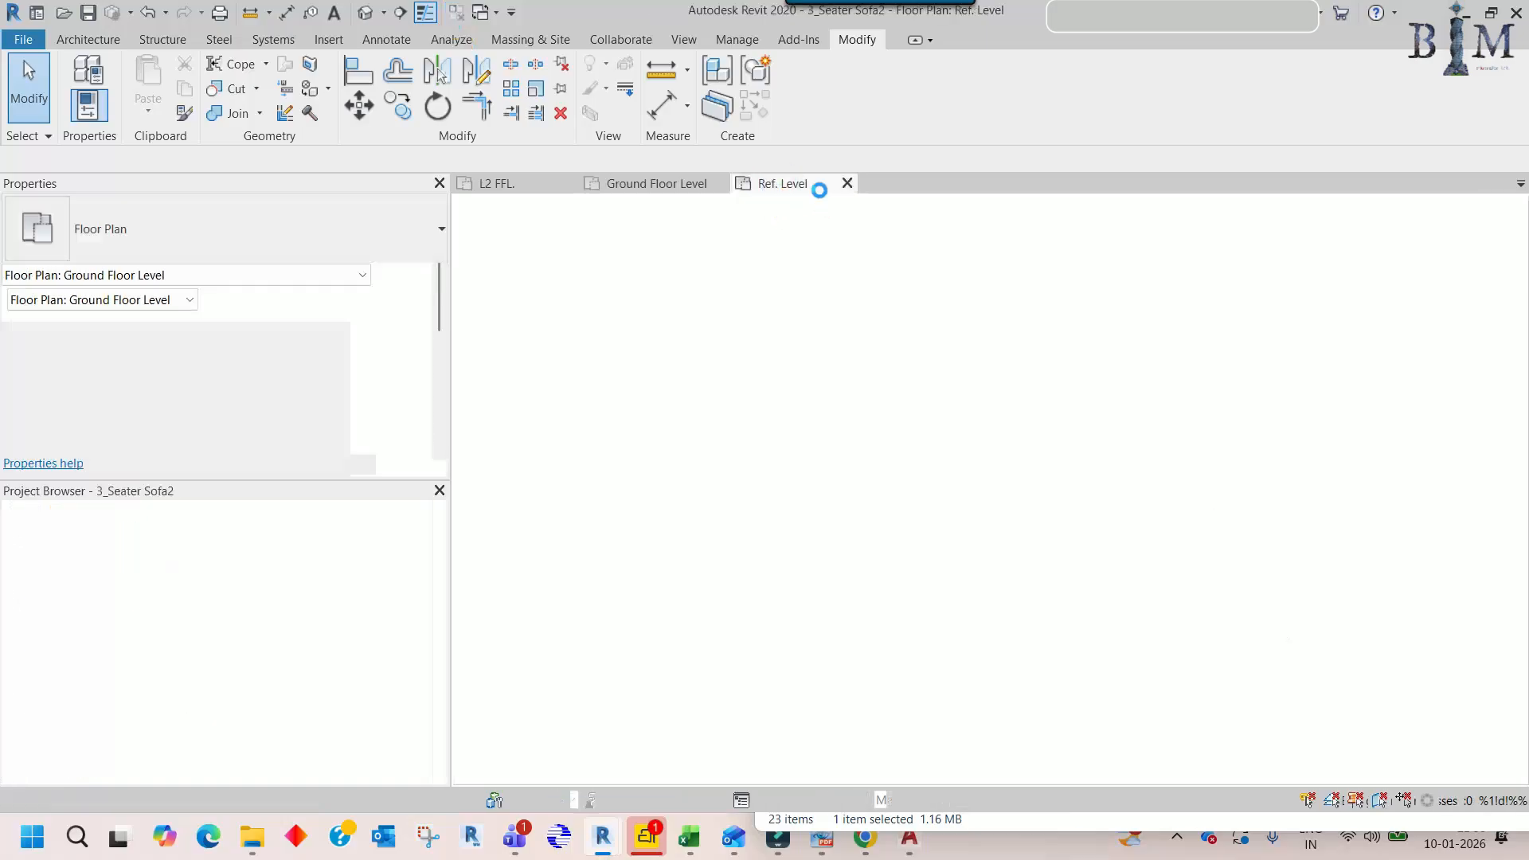
left_click(847, 184)
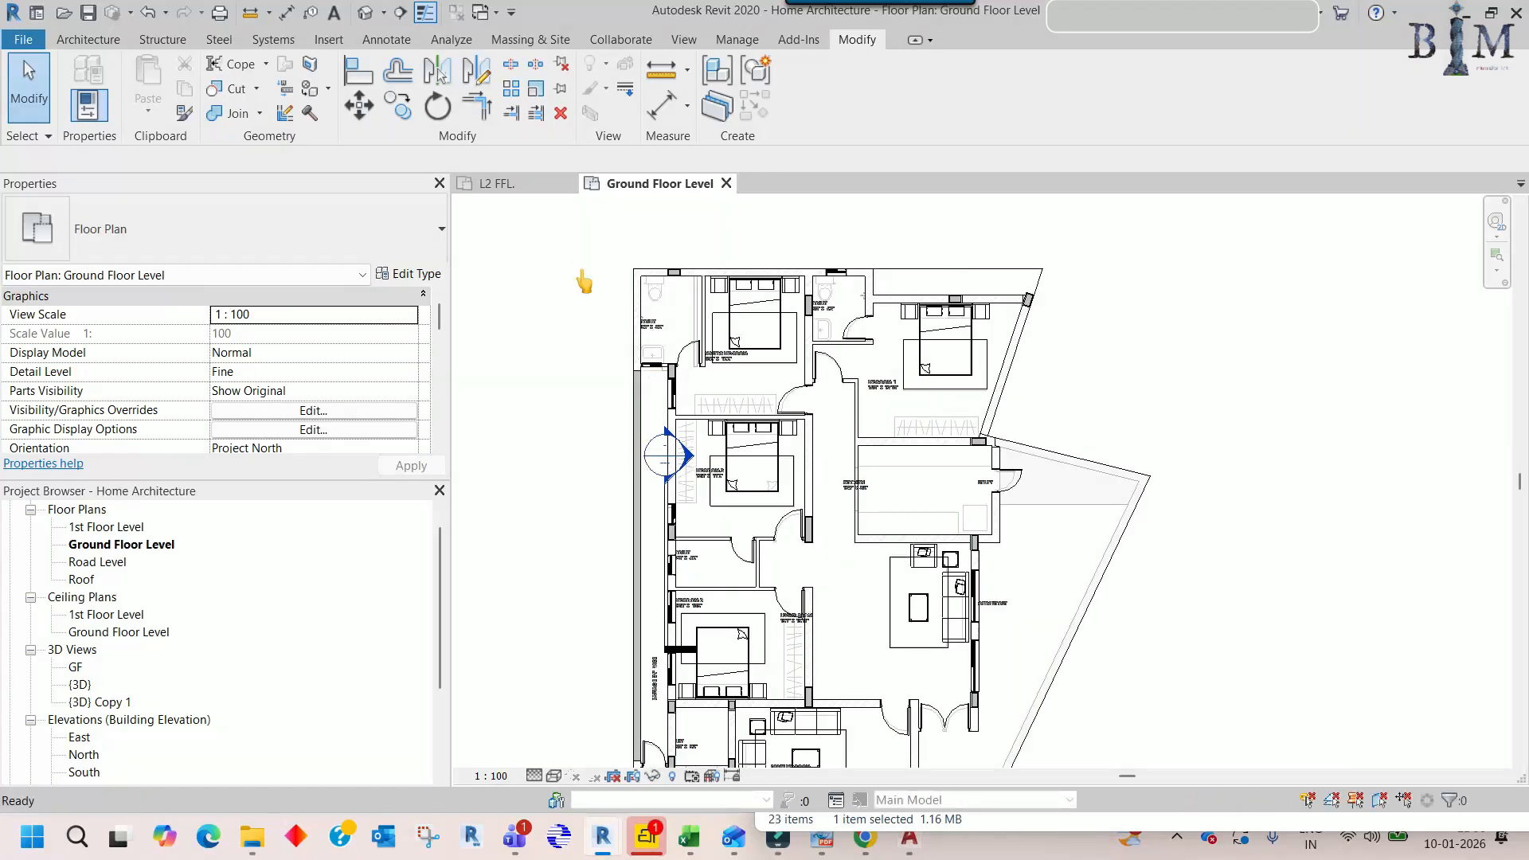
- Bring up the Tower Arch L2 FFL. plan and examine the sanitary fixtures in Toilet 1
left_click(524, 195)
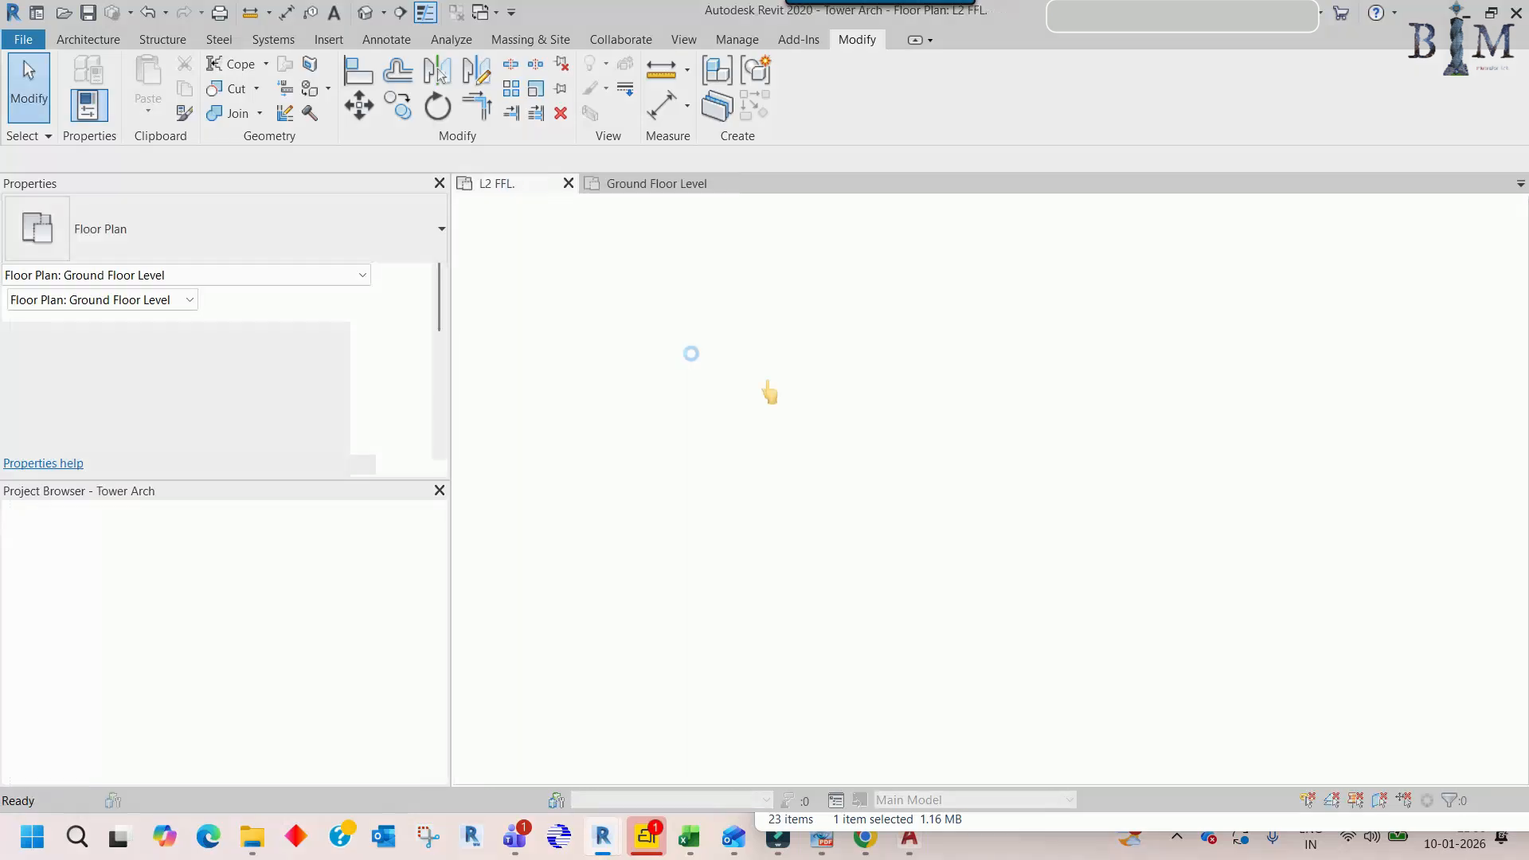
scroll(739, 408, "down", 5)
scroll(1027, 472, "up", 4)
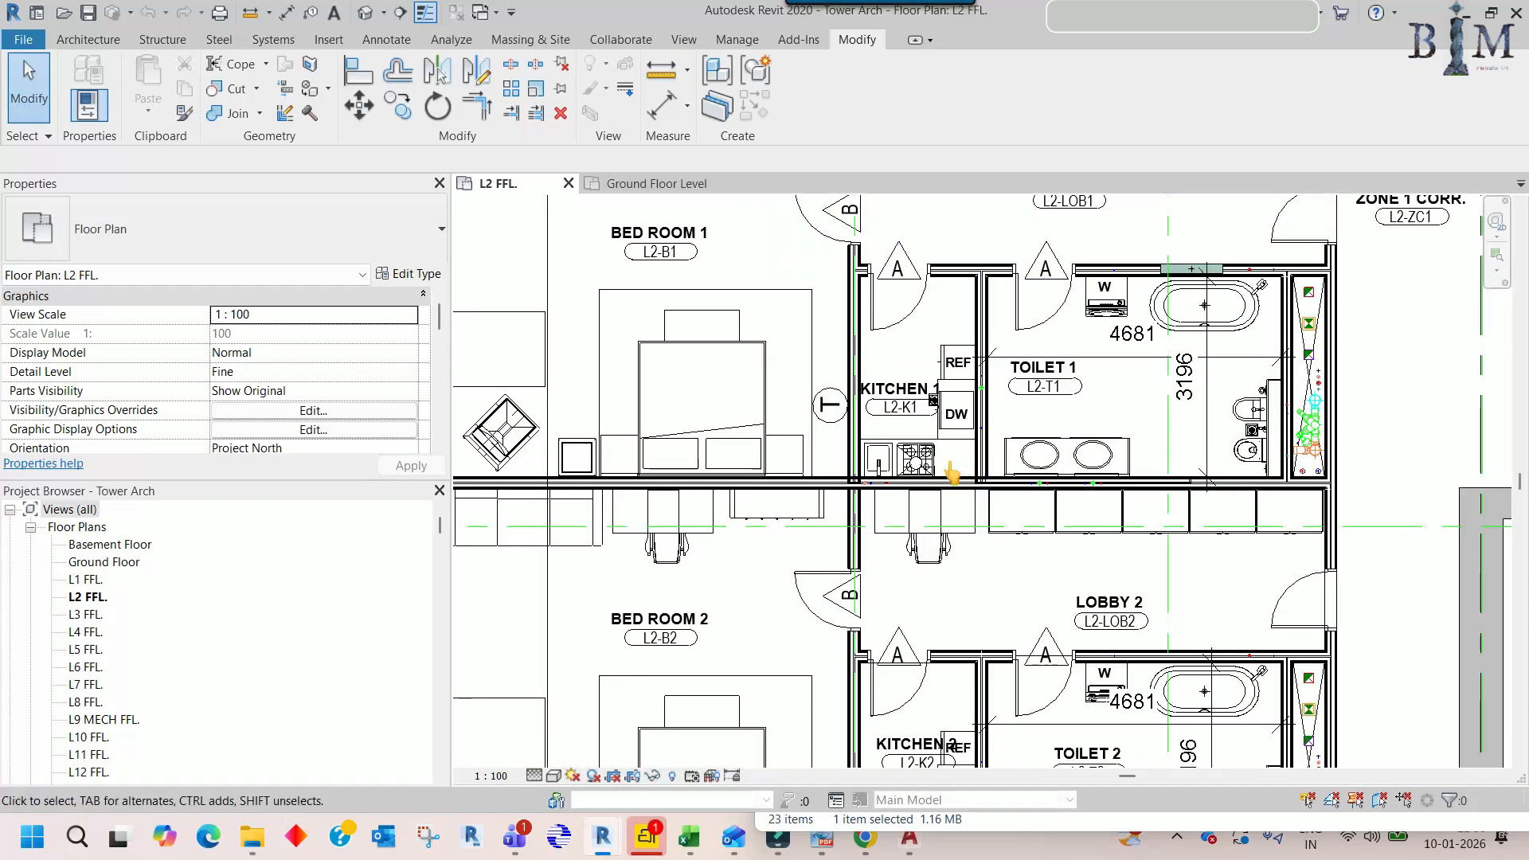
middle_click_drag(1197, 380, 919, 394)
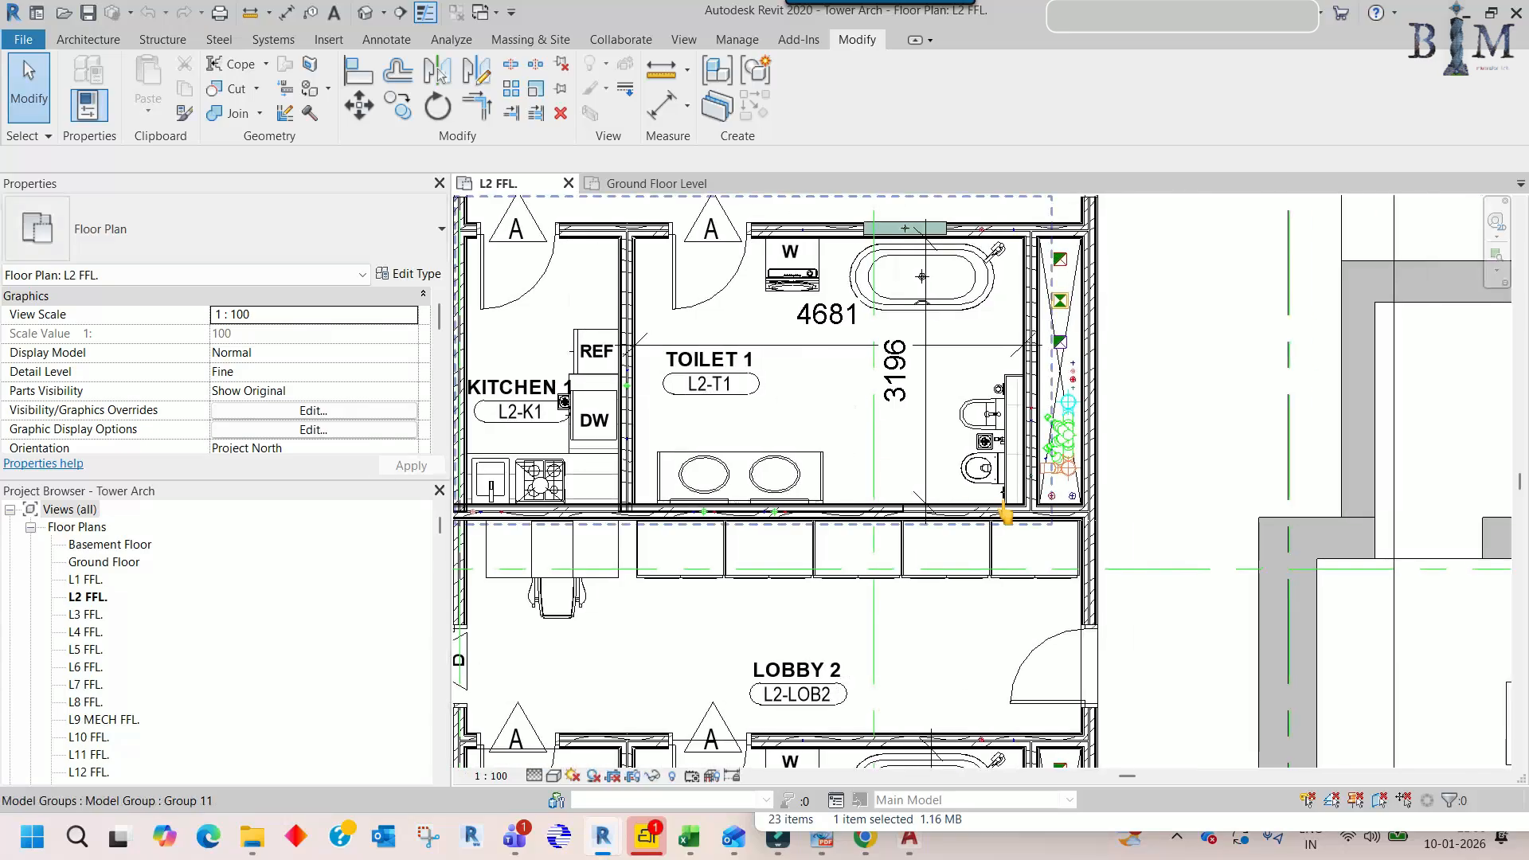
scroll(972, 494, "up", 3)
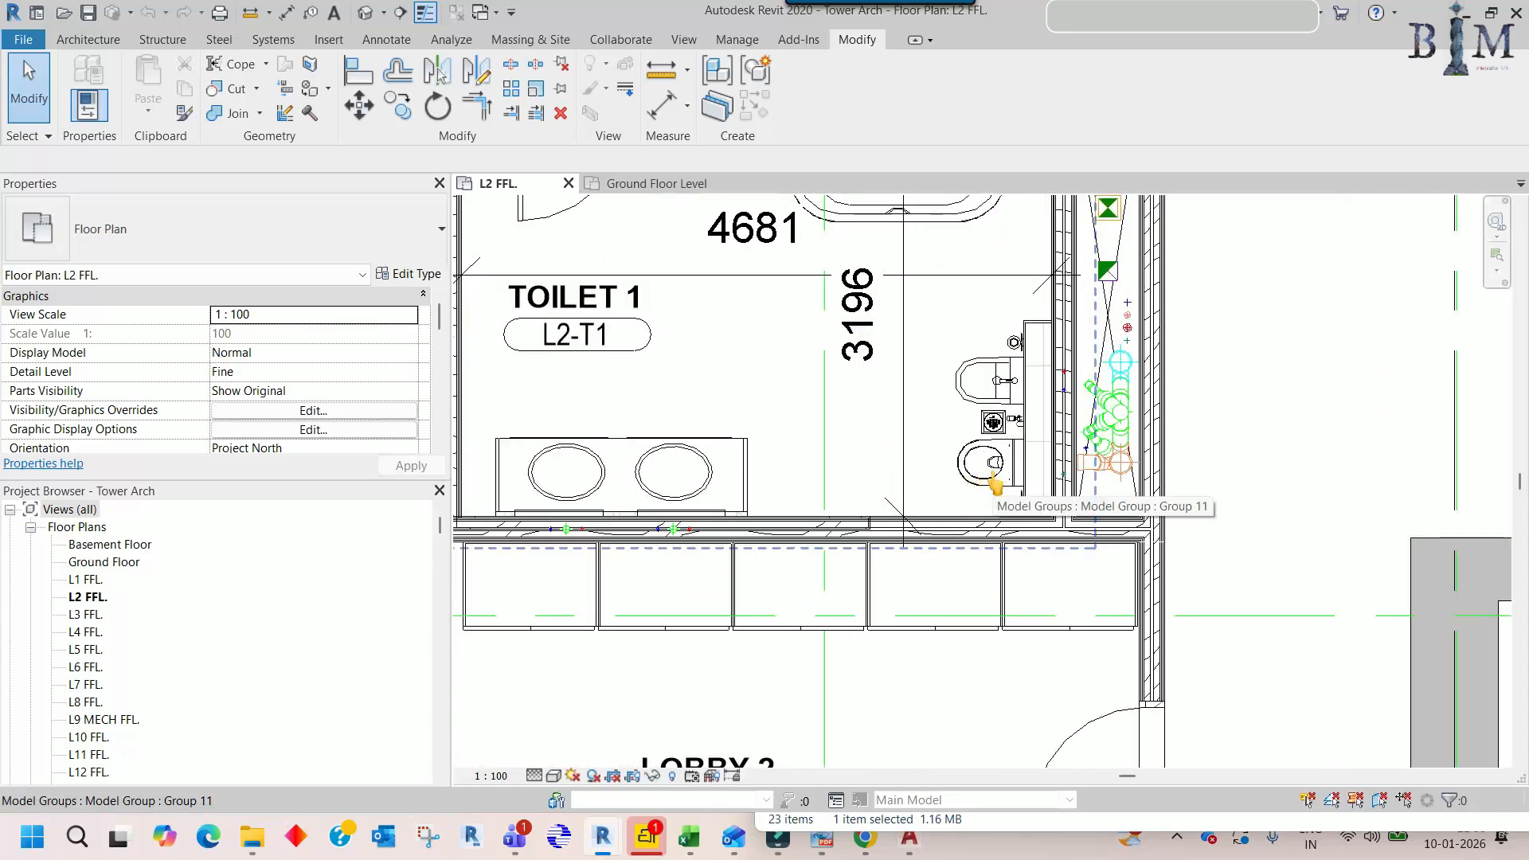
- Return to the Home Architecture ground floor plan and examine the fixture layout in the master bedroom's toilet
left_click(648, 184)
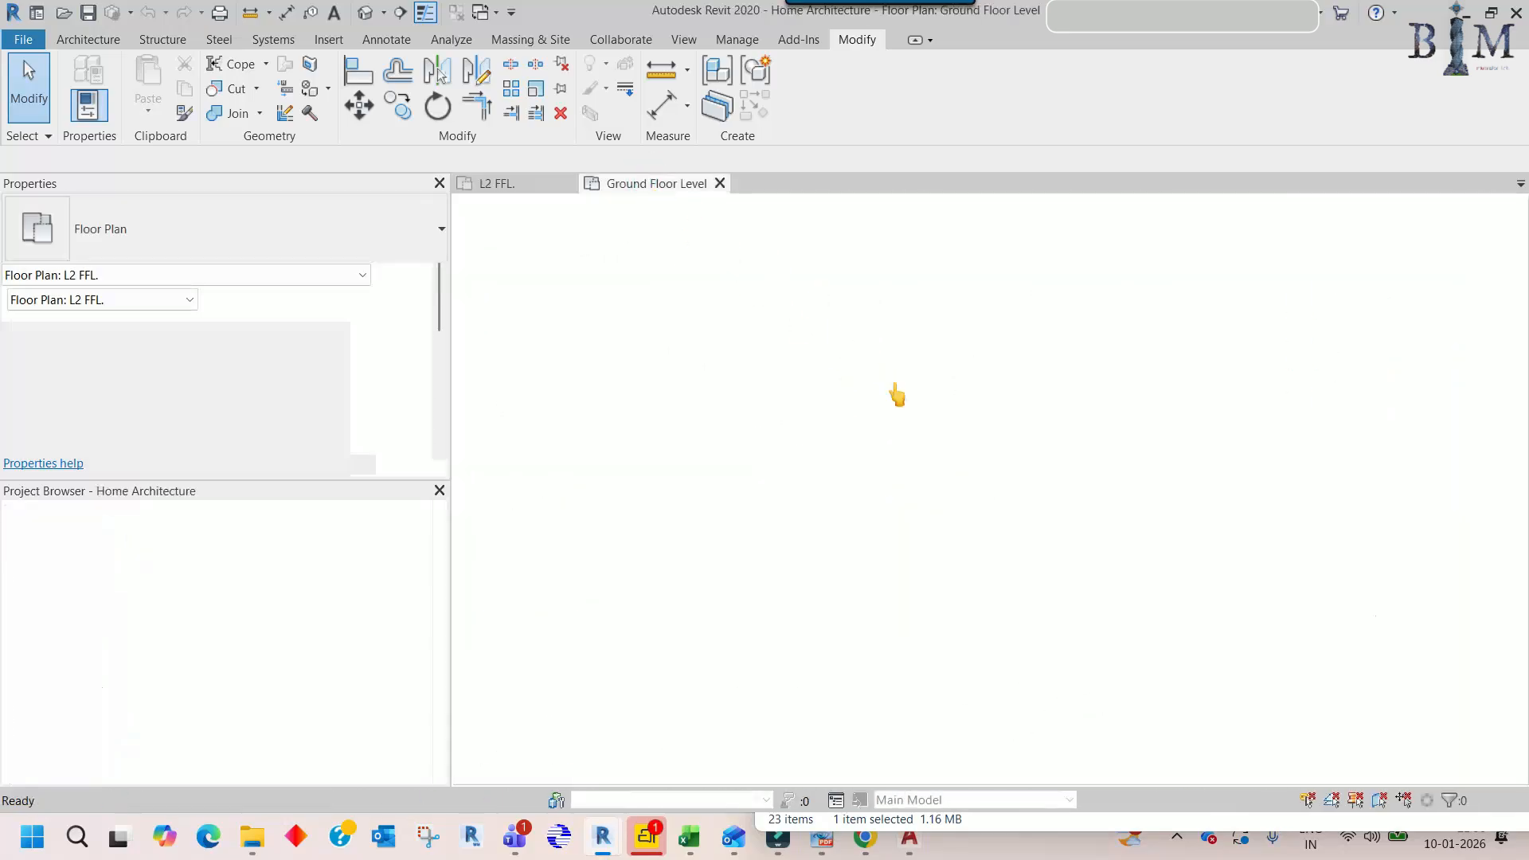
scroll(603, 263, "up", 3)
middle_click_drag(654, 294, 689, 365)
scroll(672, 351, "up", 3)
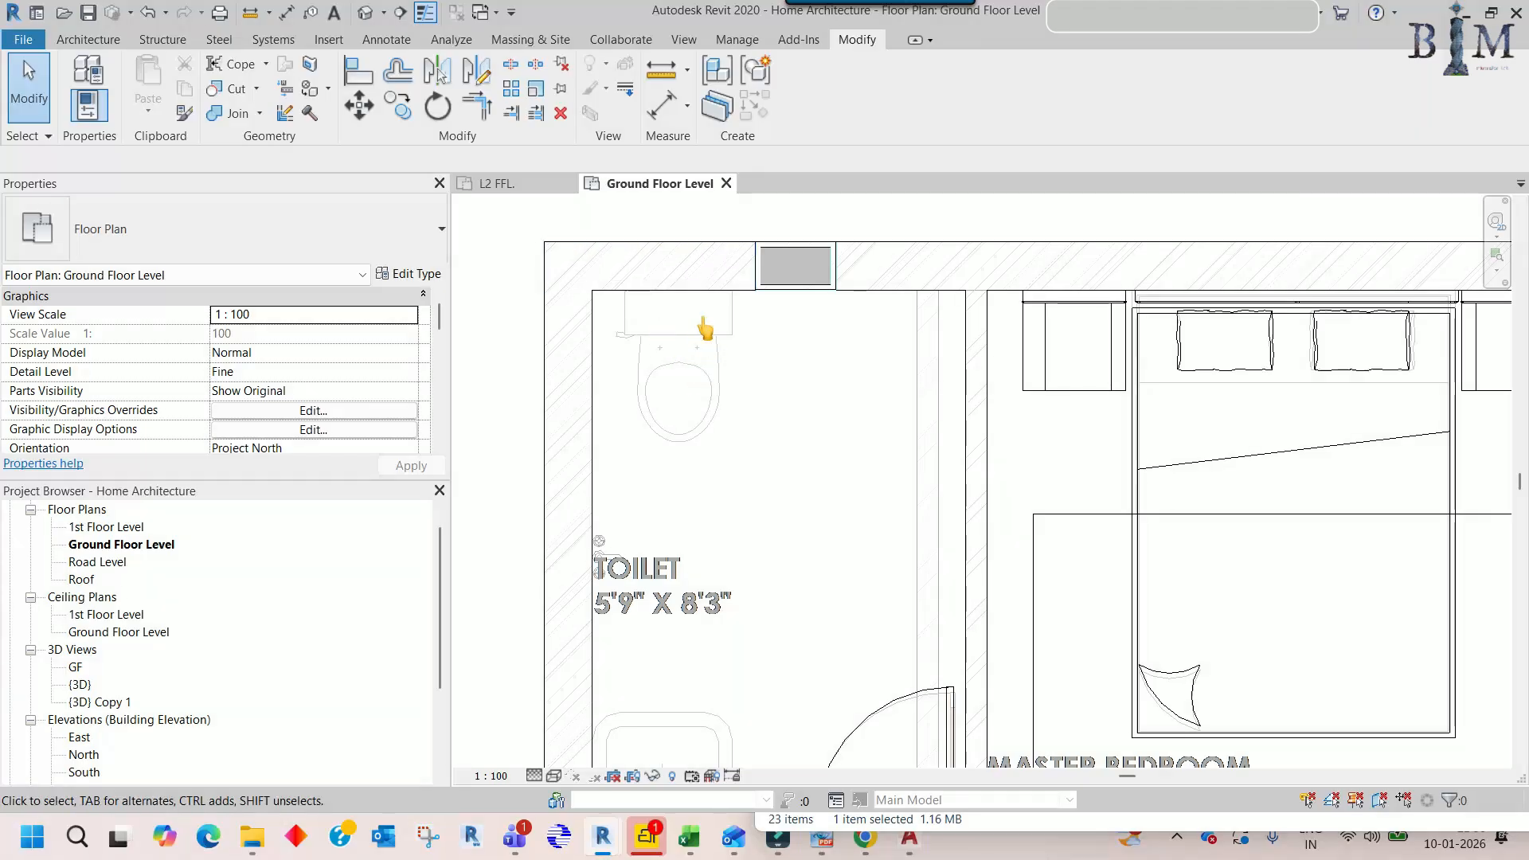
scroll(726, 350, "down", 6)
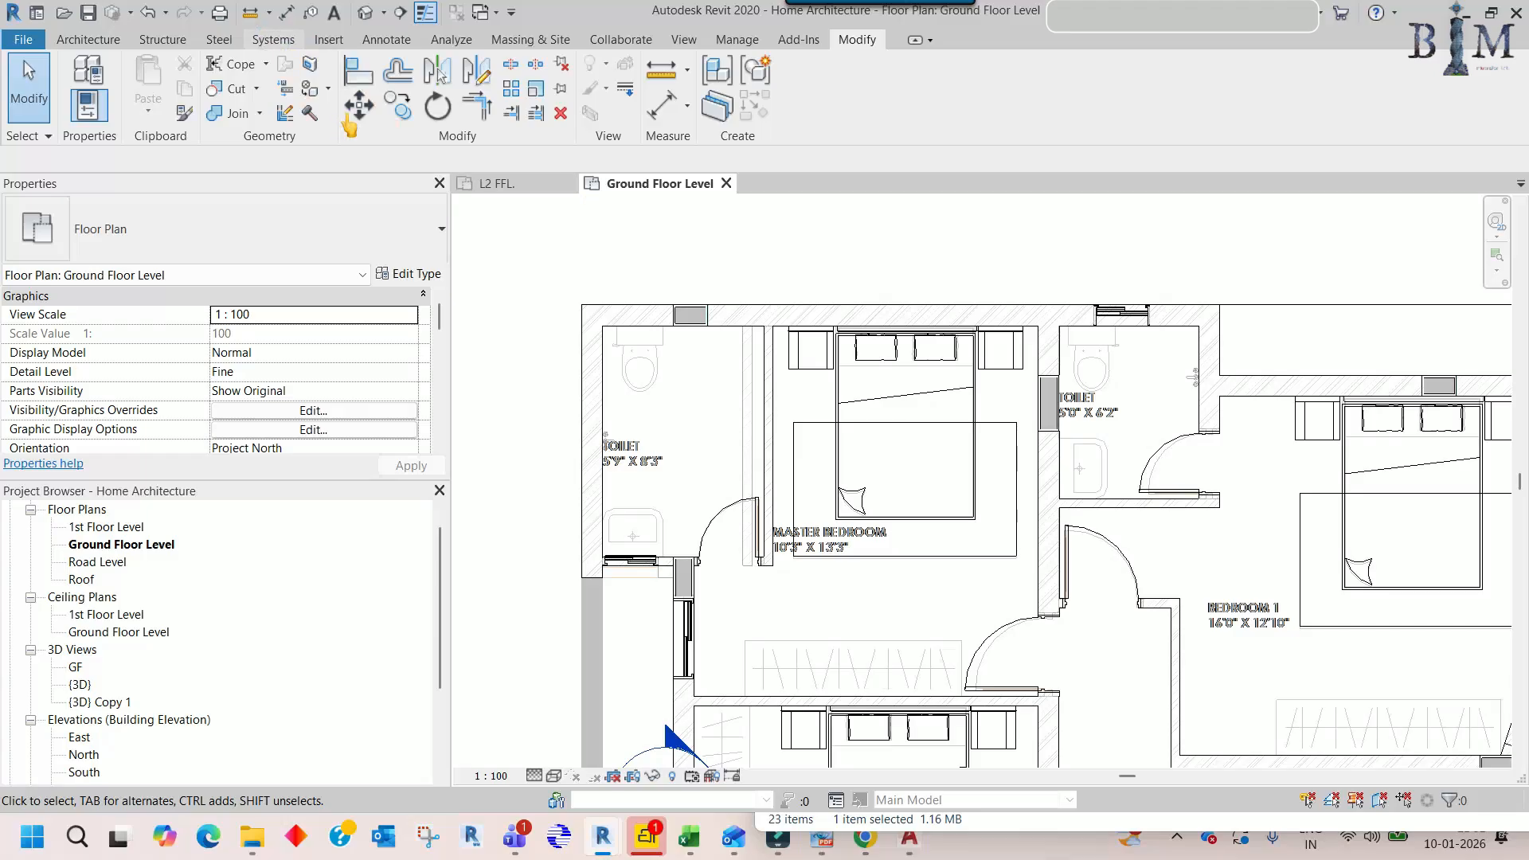
- Start placing a plumbing fixture and preview the family files in the Water Closets library folder
left_click(273, 40)
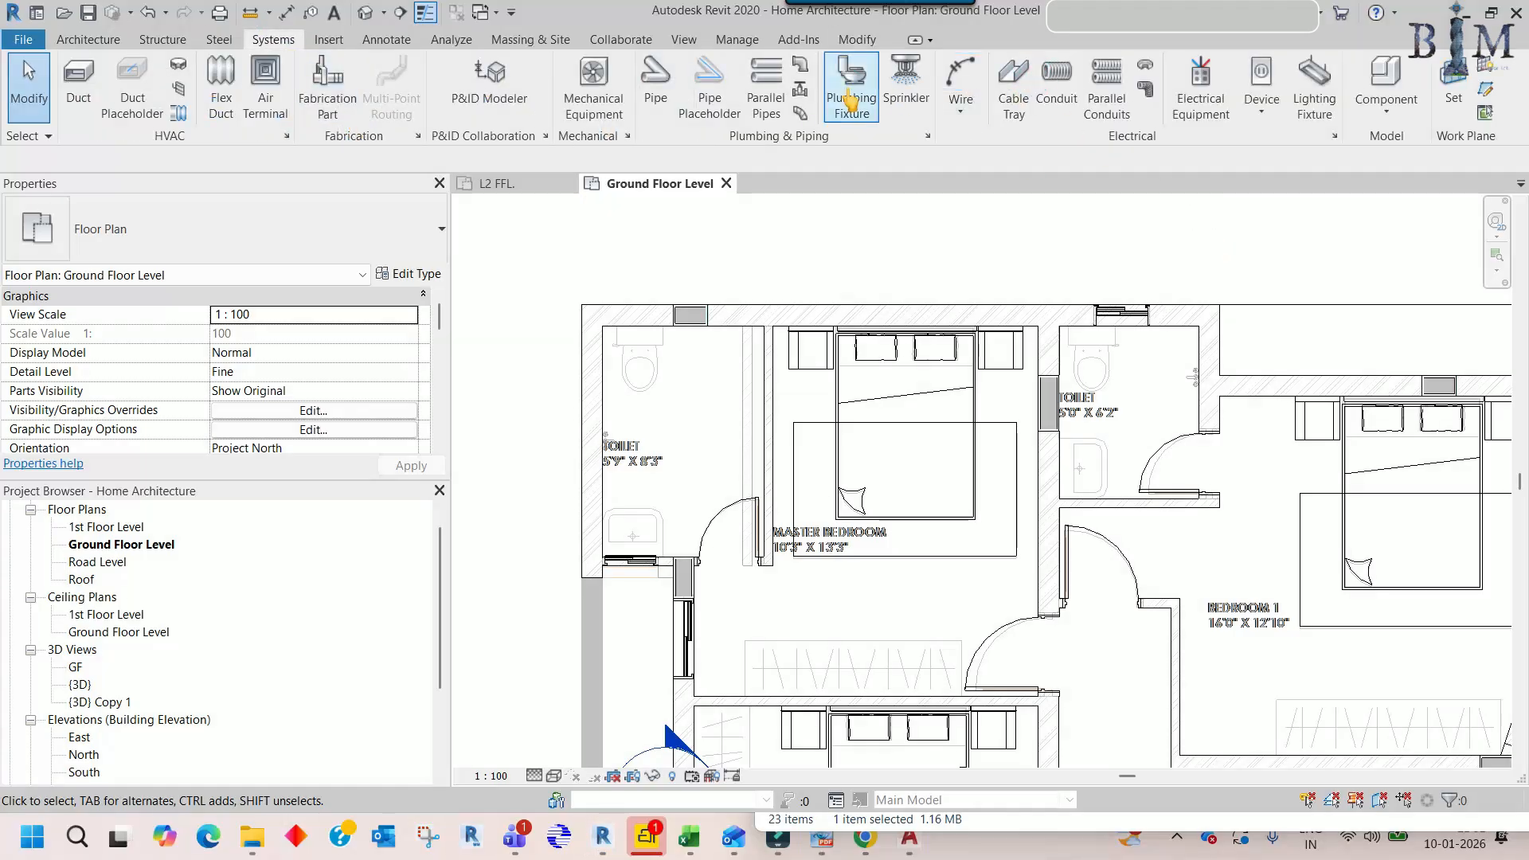
left_click(195, 220)
left_click(197, 229)
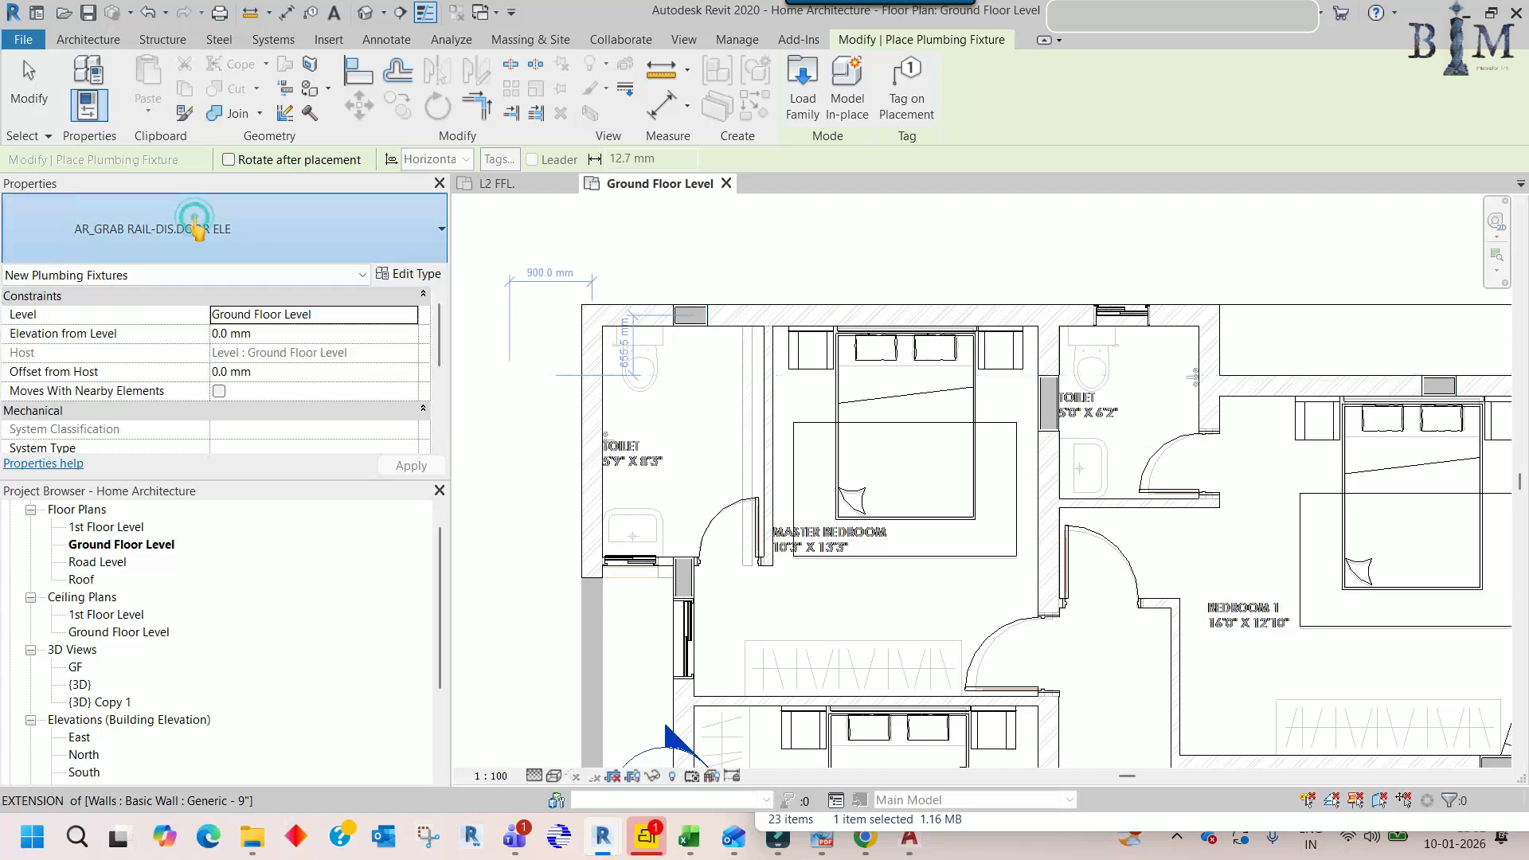
left_click(801, 104)
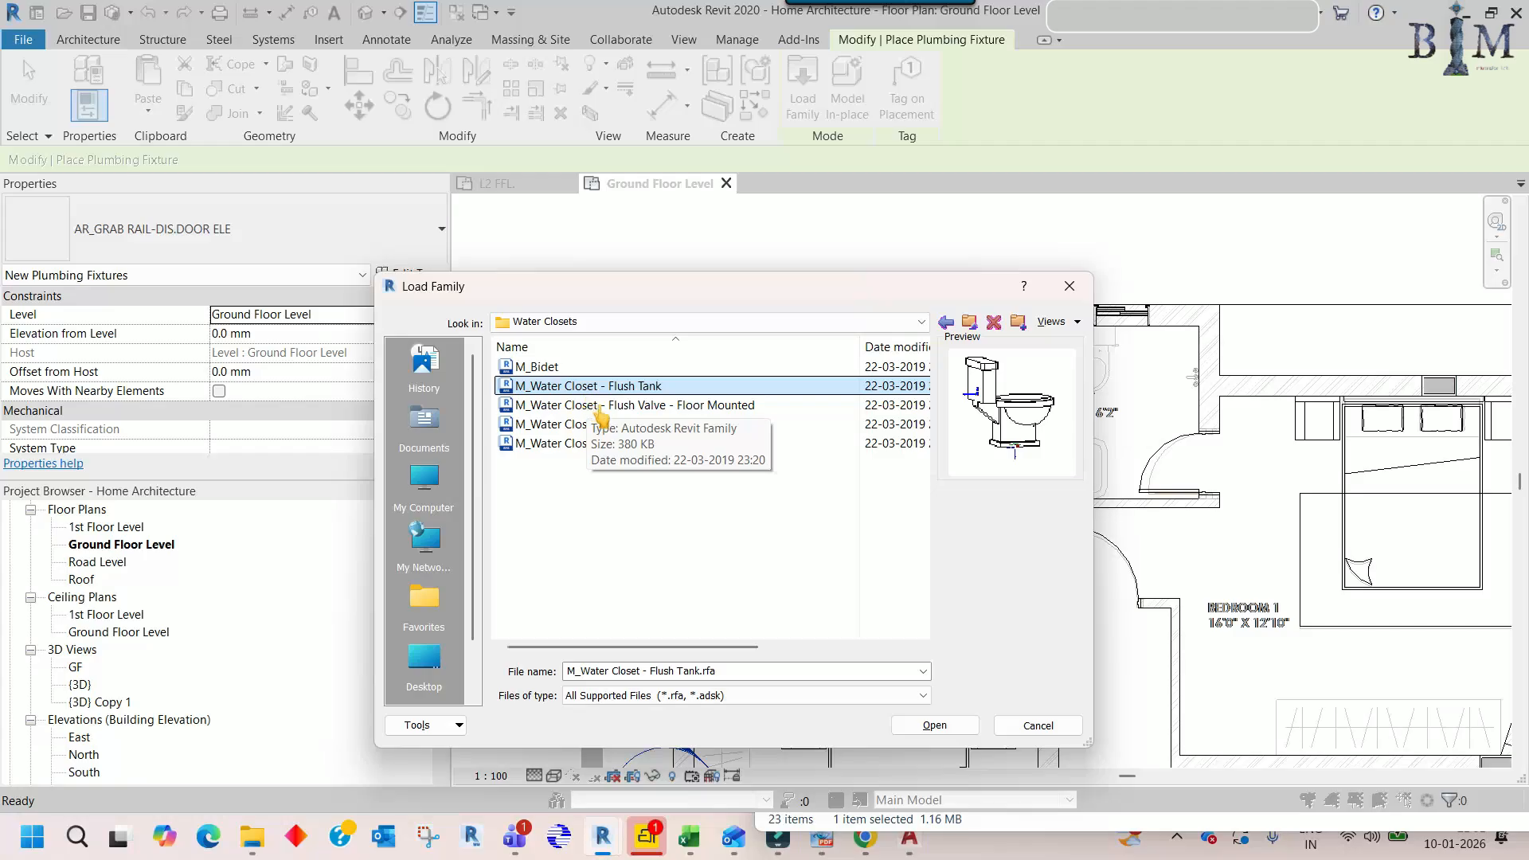
left_click(599, 406)
left_click(599, 424)
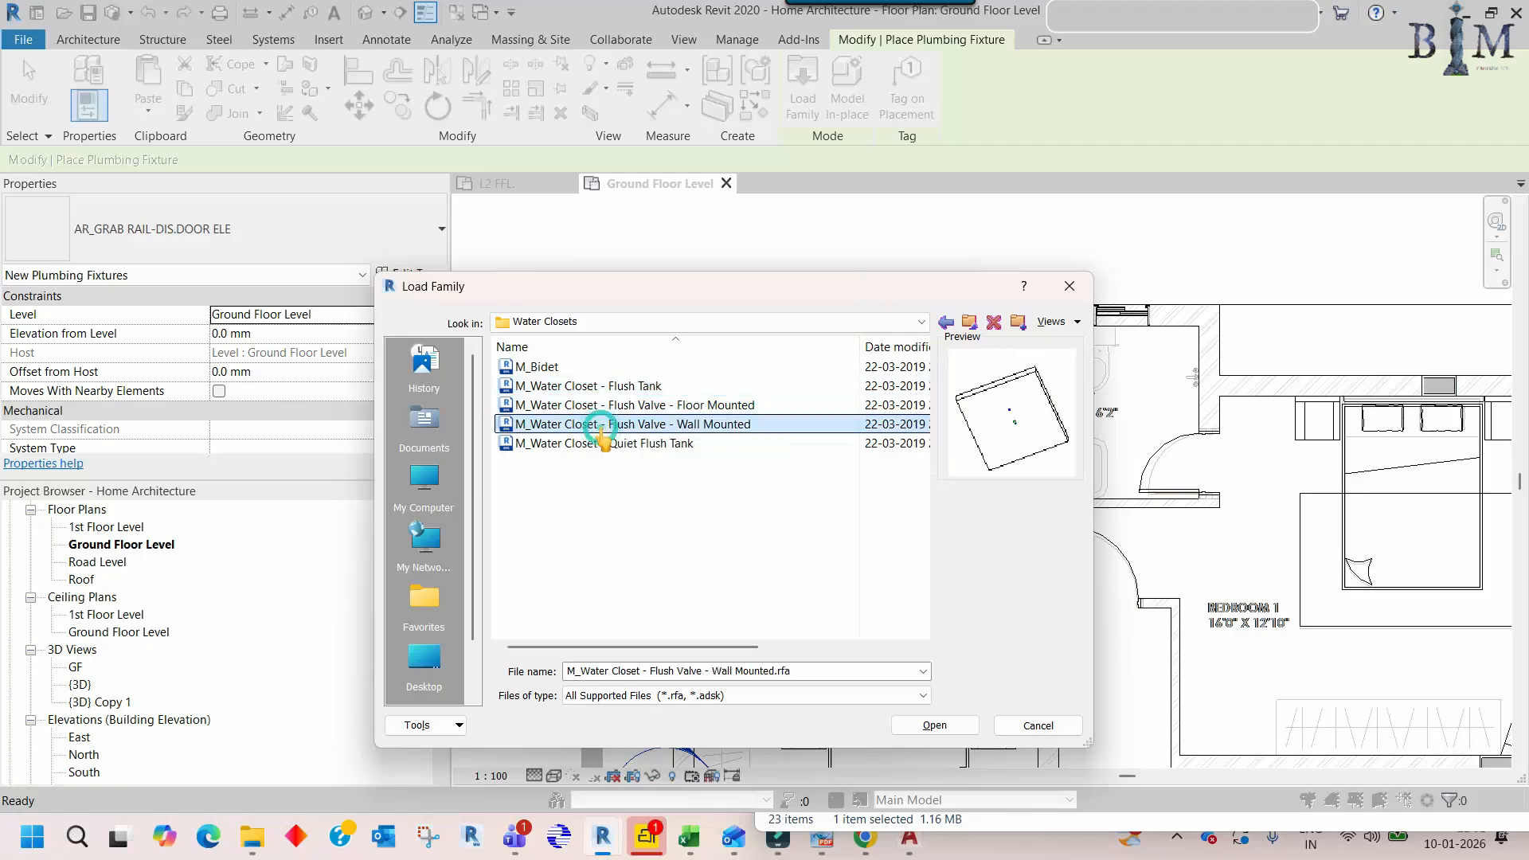
left_click(603, 445)
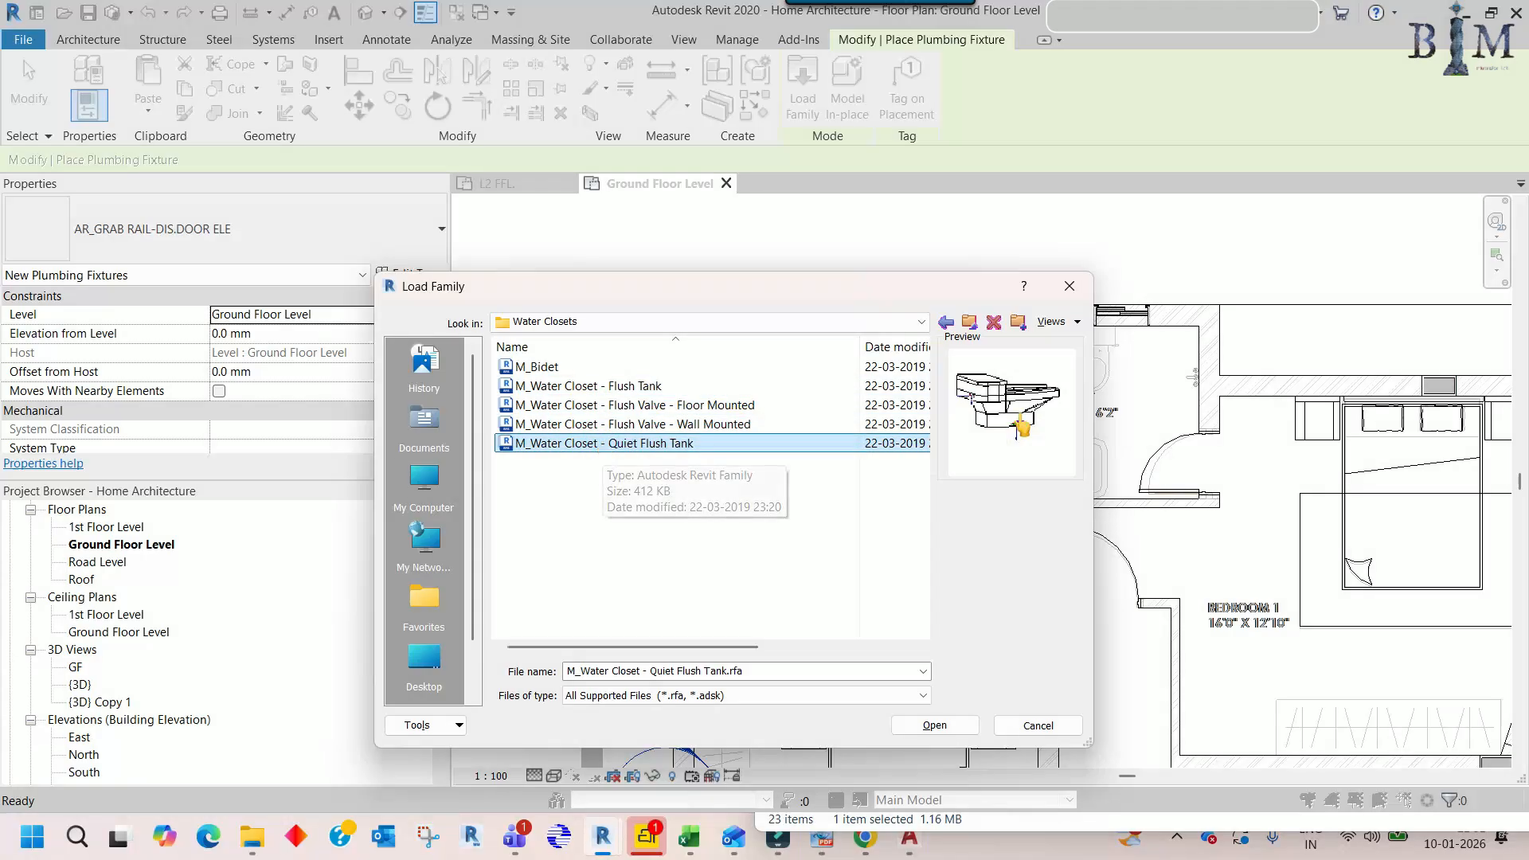
- Load the M_Water Closet Flush Tank and Quiet Flush Tank families and place a flush-tank closet in the master bedroom's toilet
left_click(598, 387)
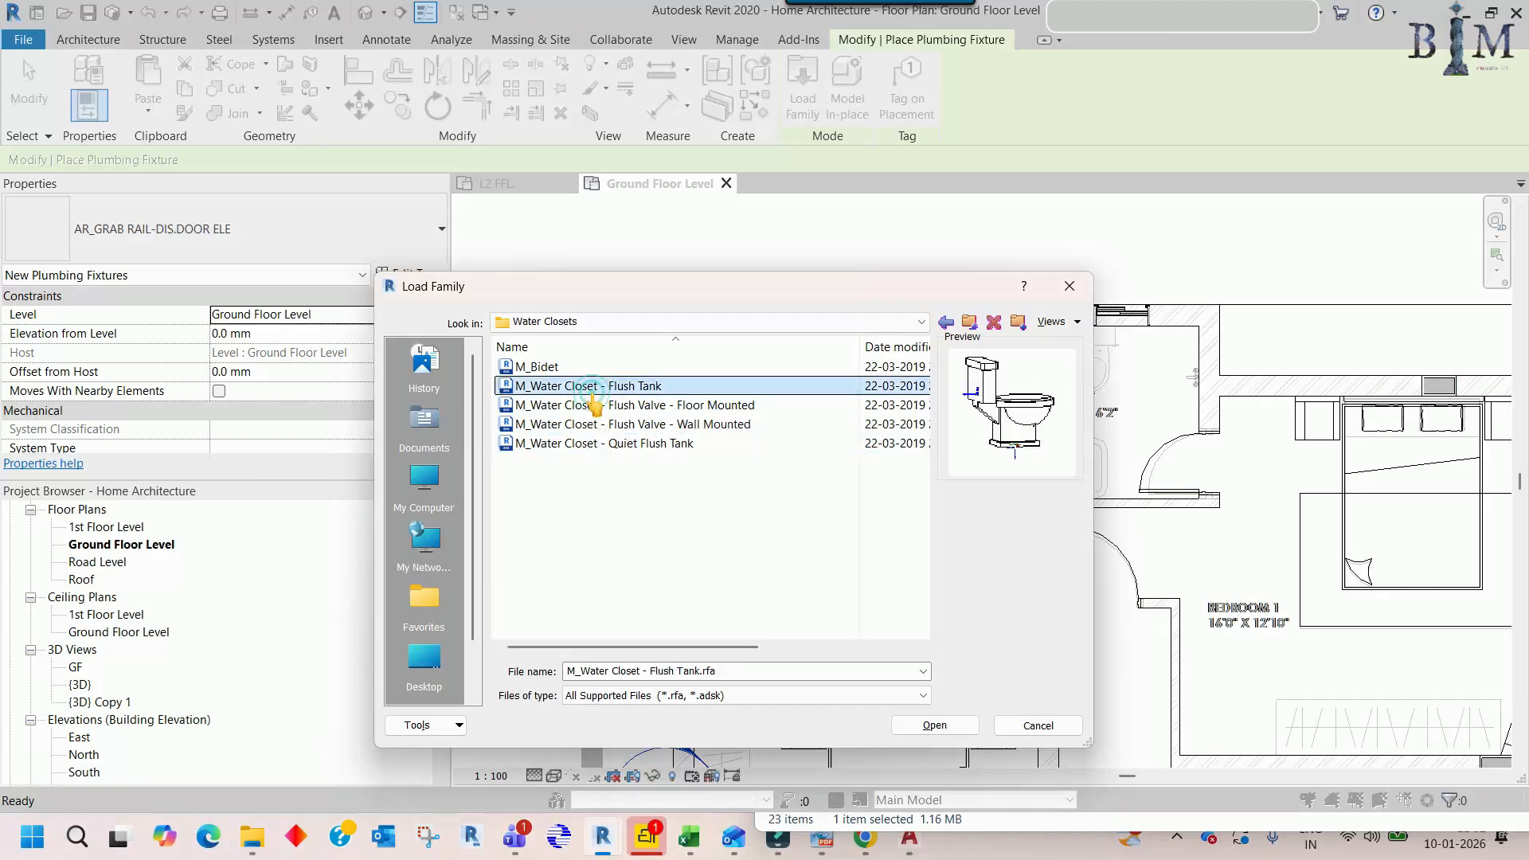
left_click(605, 444)
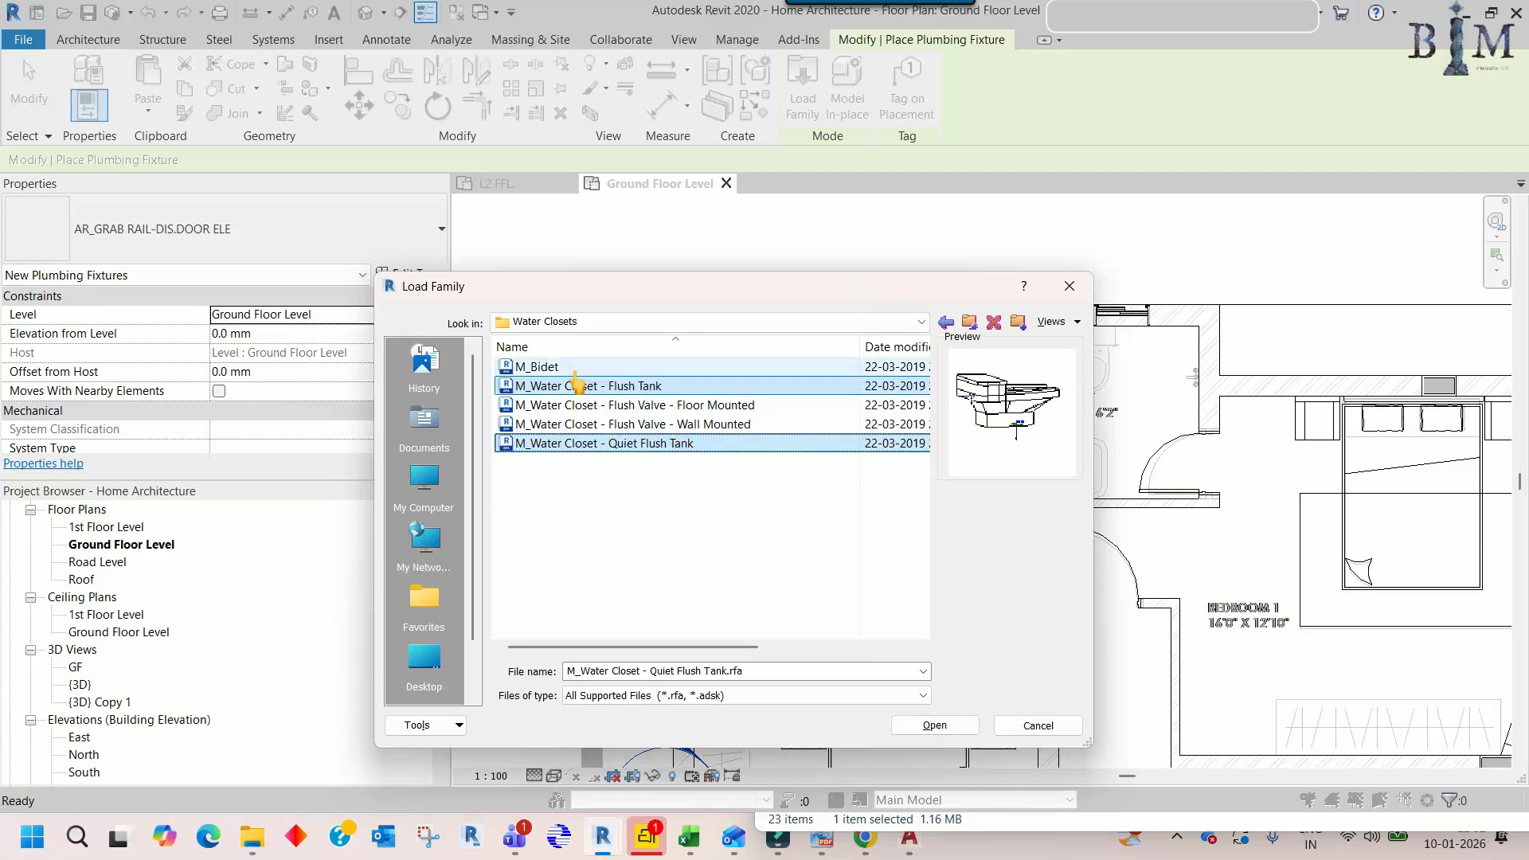
left_click(921, 728)
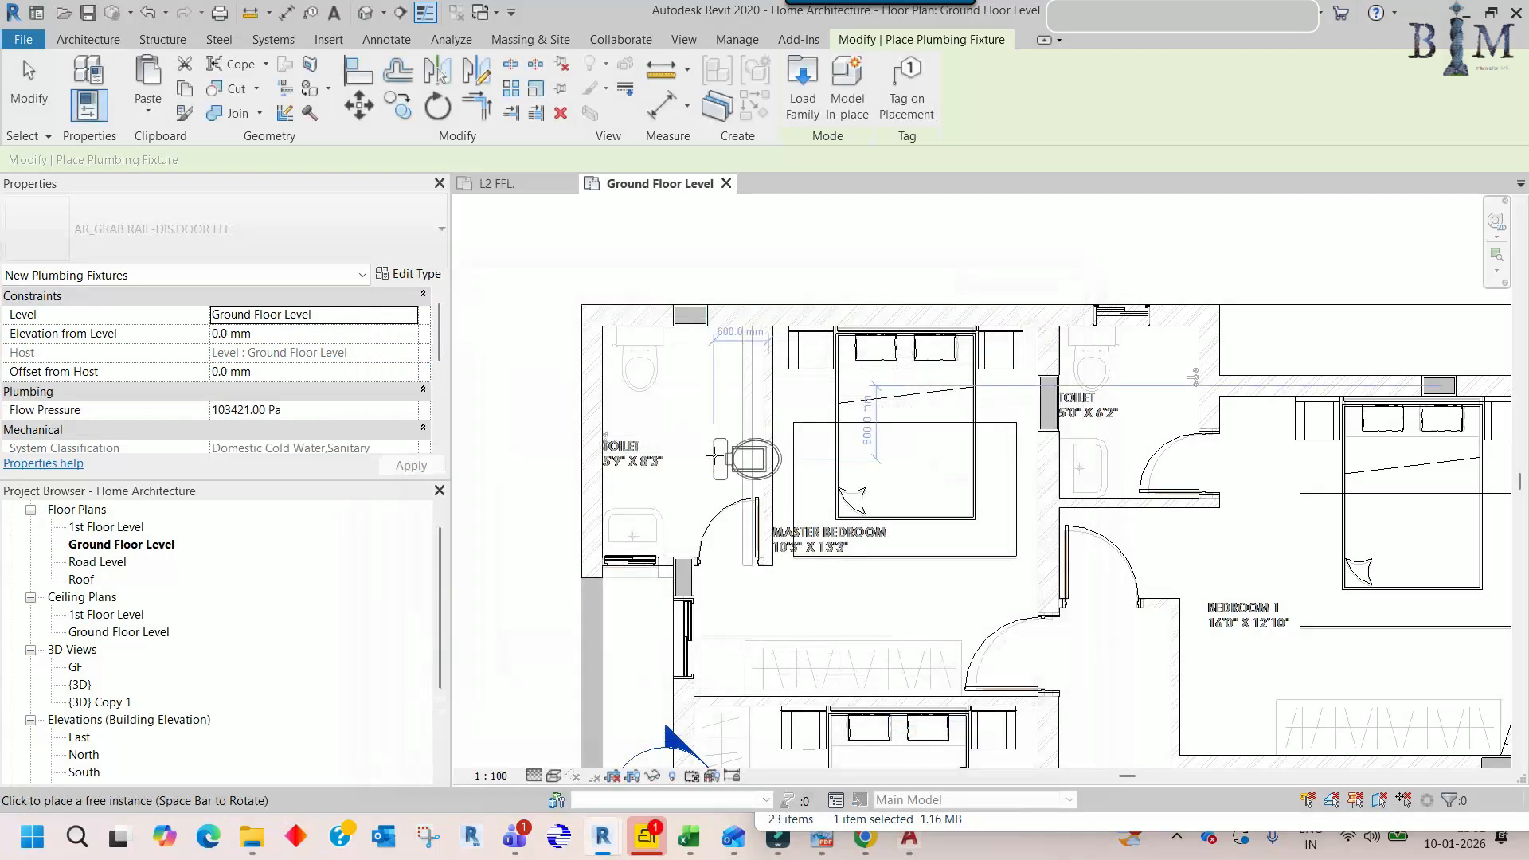
key("Escape")
key("Escape")
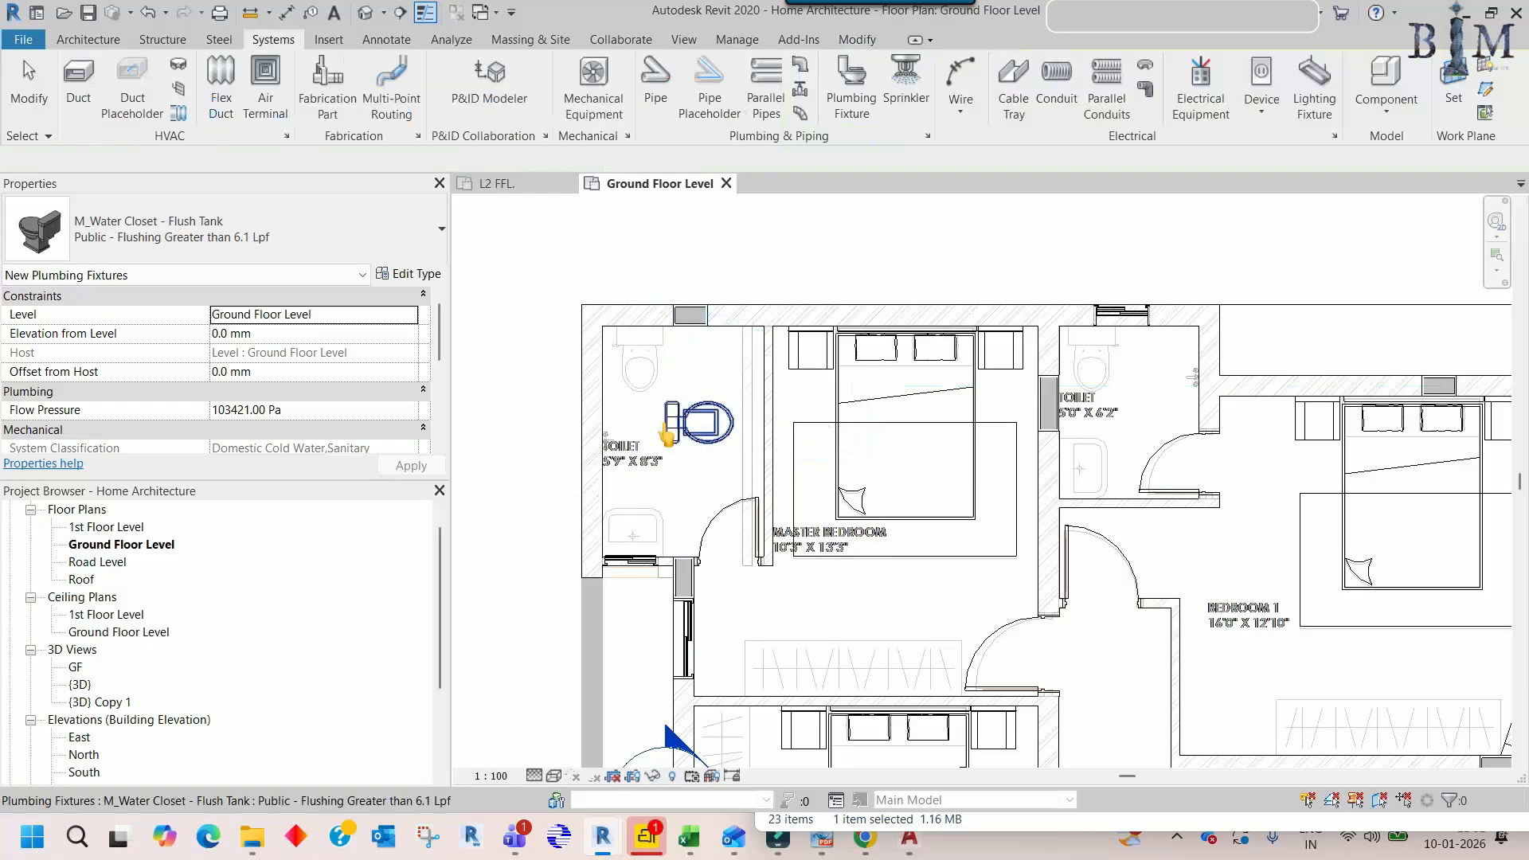
- Rotate the flush-tank closet in the master bedroom's toilet by 90° so its tank faces the exterior wall with the CAD closet
left_click(667, 414)
middle_click_drag(665, 413, 684, 469)
scroll(685, 469, "up", 3)
key("r")
key("o")
left_click(691, 438)
type("90")
key("Return")
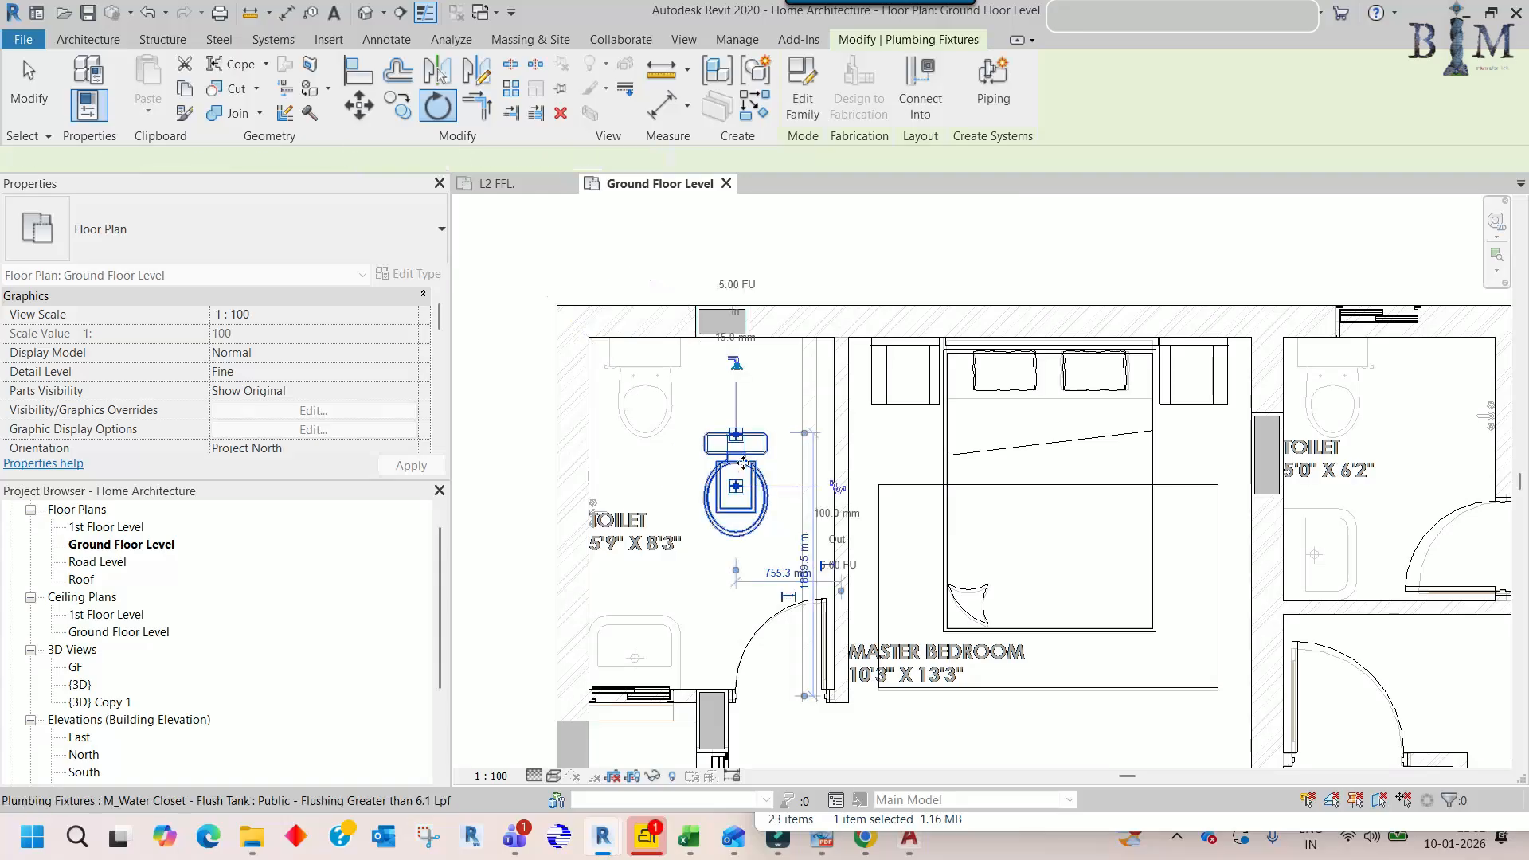
- Move the rotated closet onto the CAD closet outline, with its tank against the toilet's exterior wall
scroll(683, 416, "up", 3)
left_click_drag(682, 417, 606, 345)
scroll(606, 344, "up", 3)
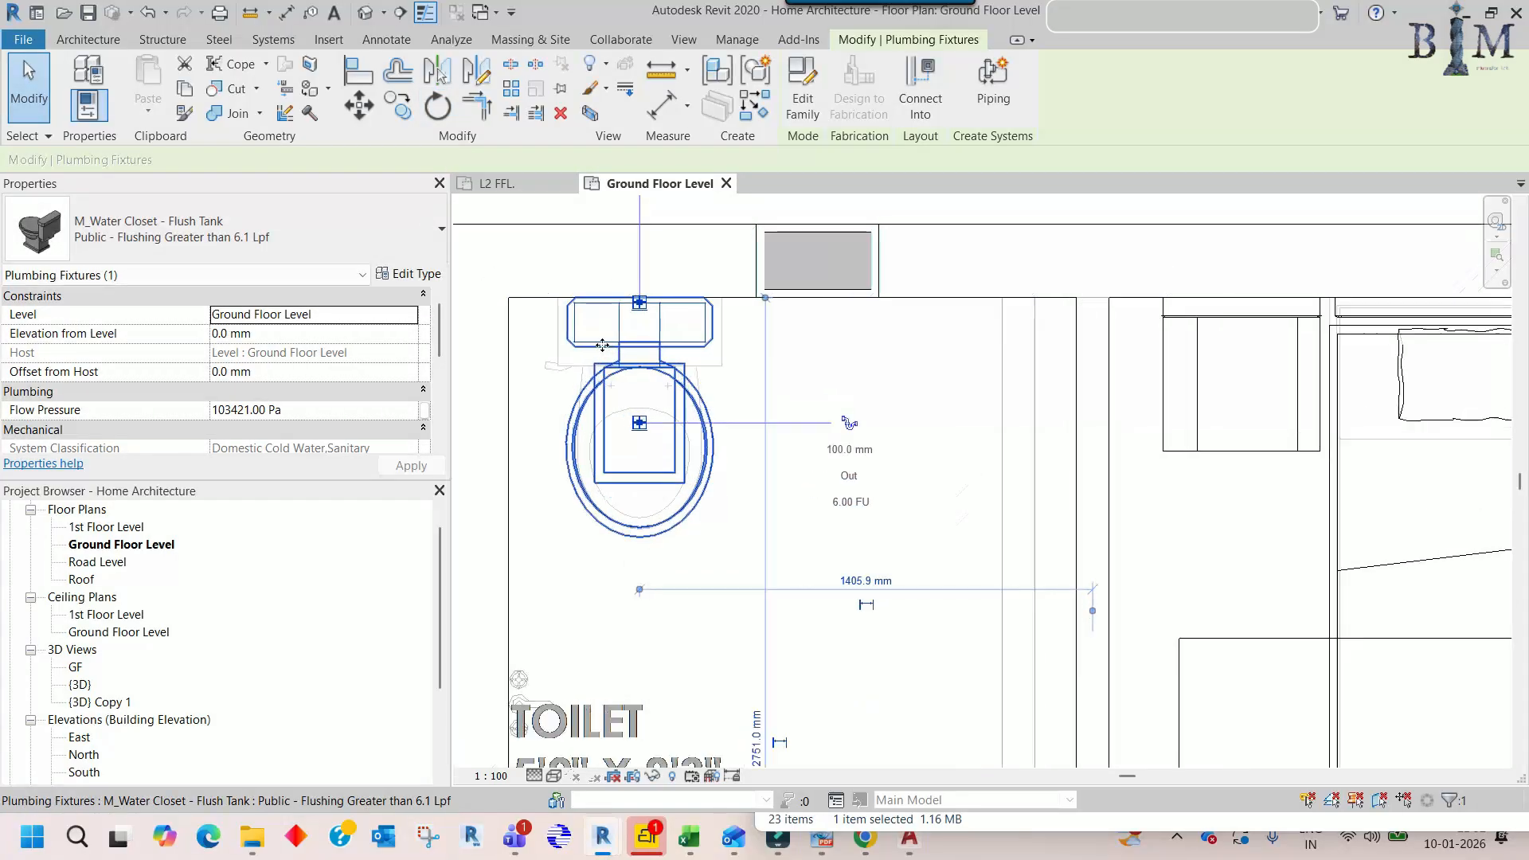
scroll(660, 364, "down", 8)
left_click(798, 442)
scroll(799, 453, "down", 4)
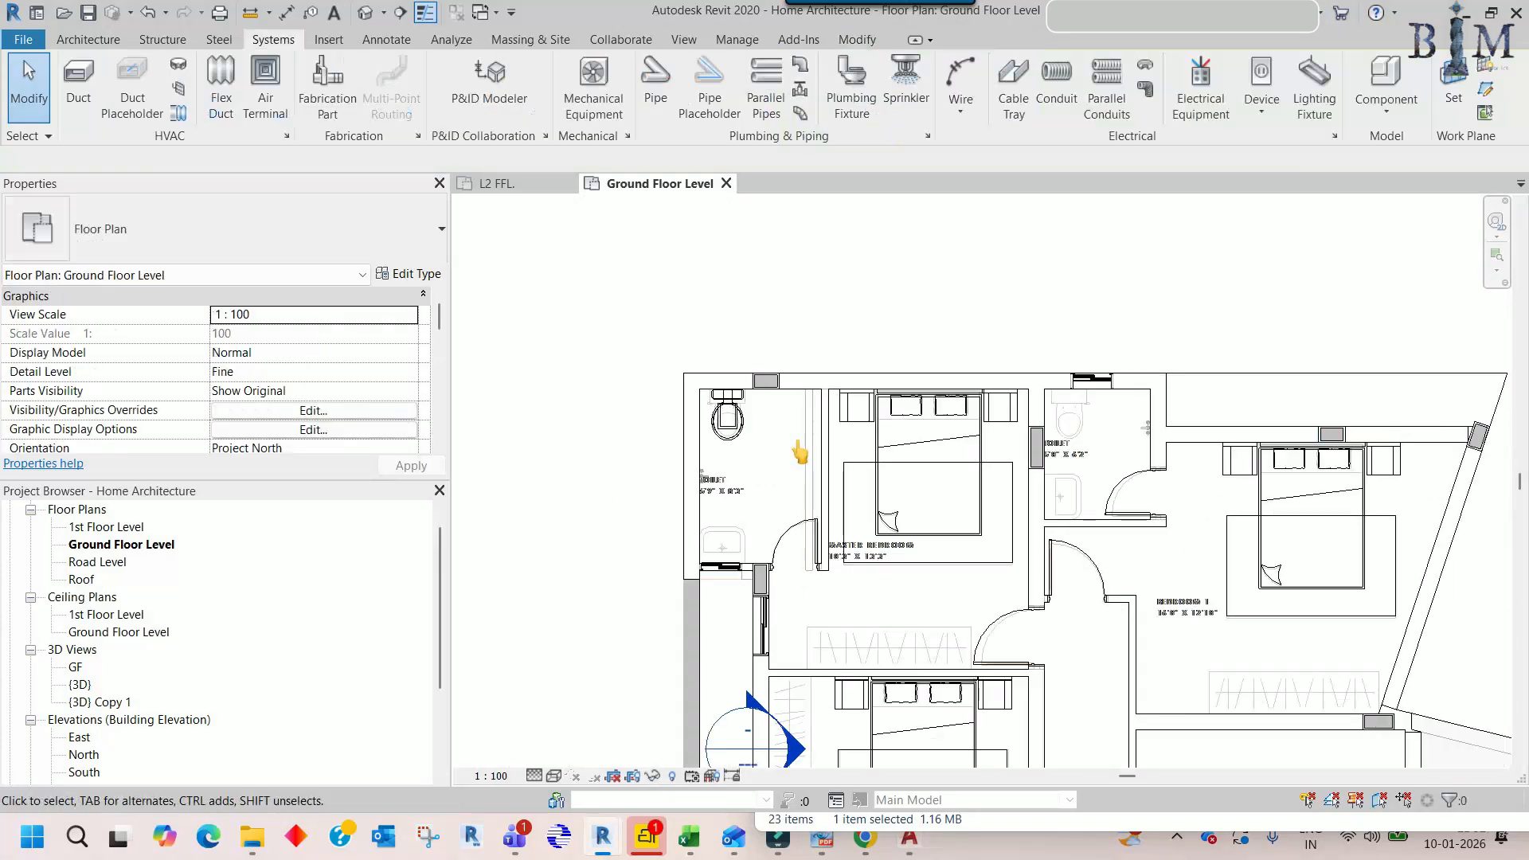
- Move the Section 2 marker up to cut through the master bedroom's toilet and examine the closet in the section view
left_click(763, 717)
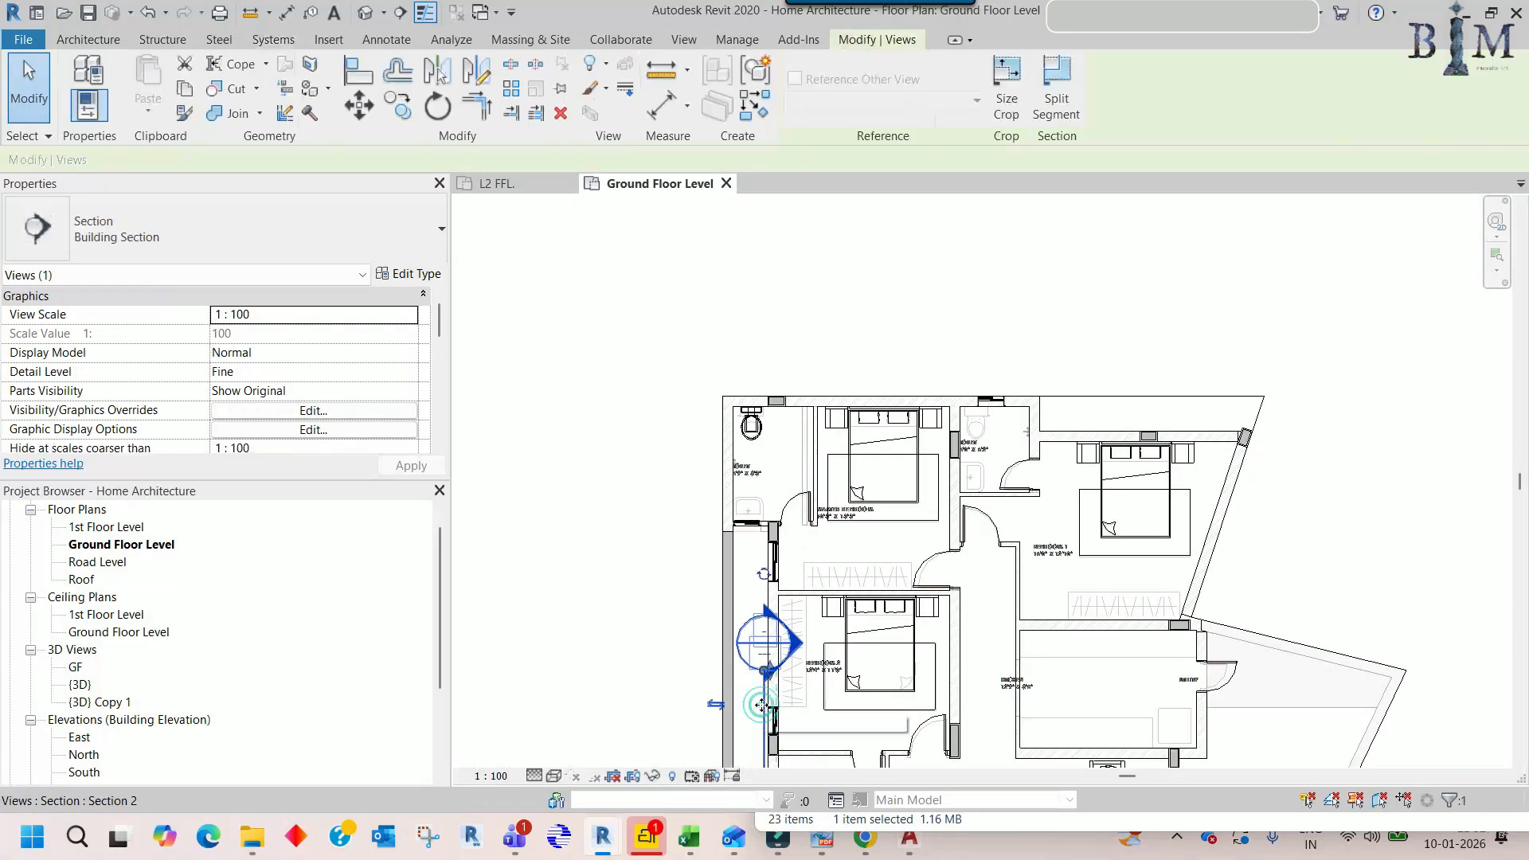
left_click_drag(763, 717, 746, 406)
double_click(746, 406)
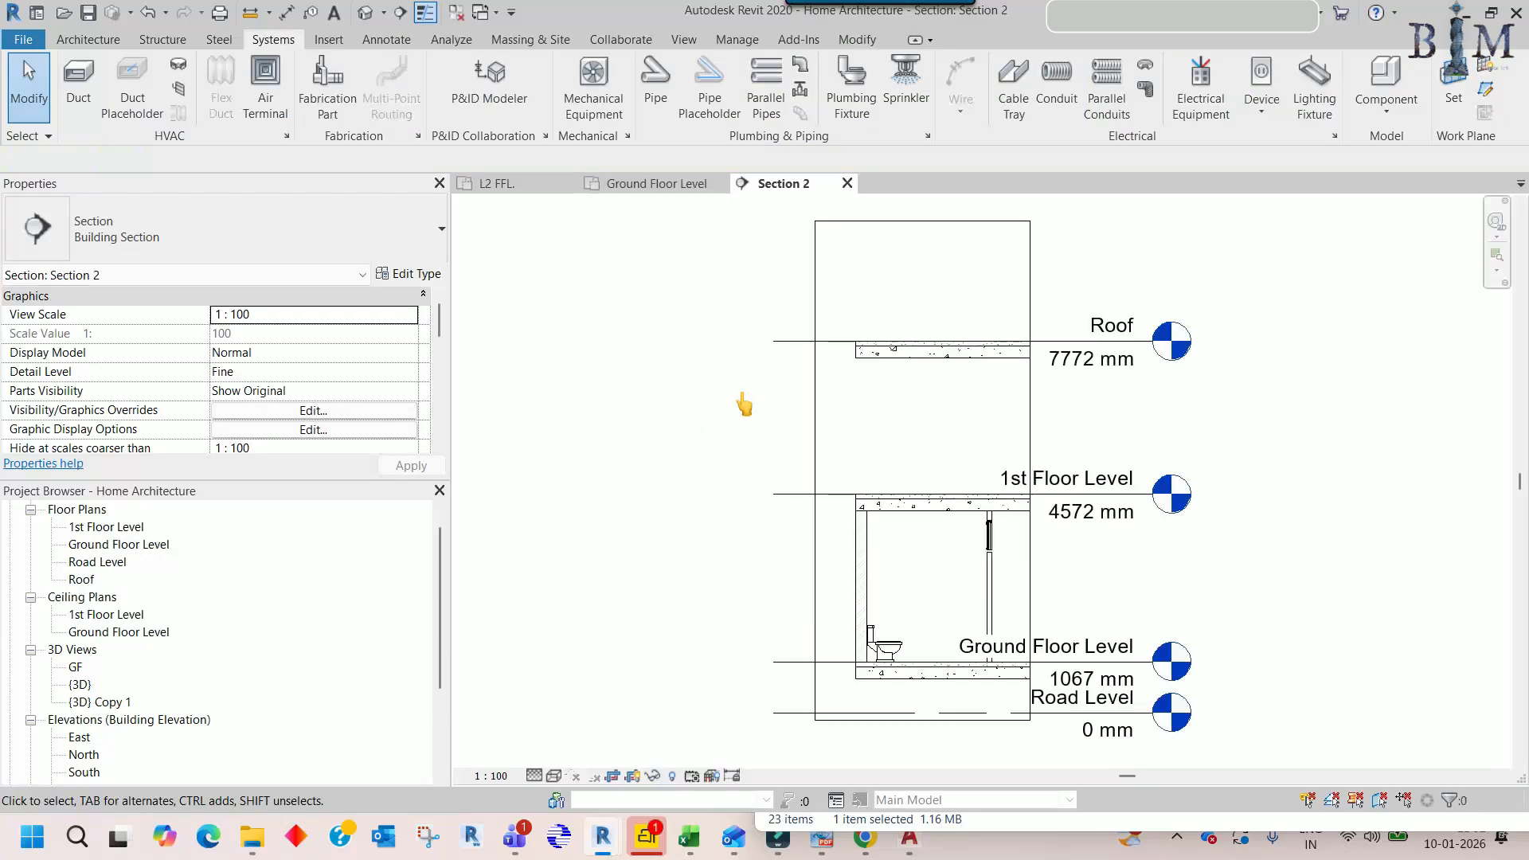
scroll(916, 698, "up", 4)
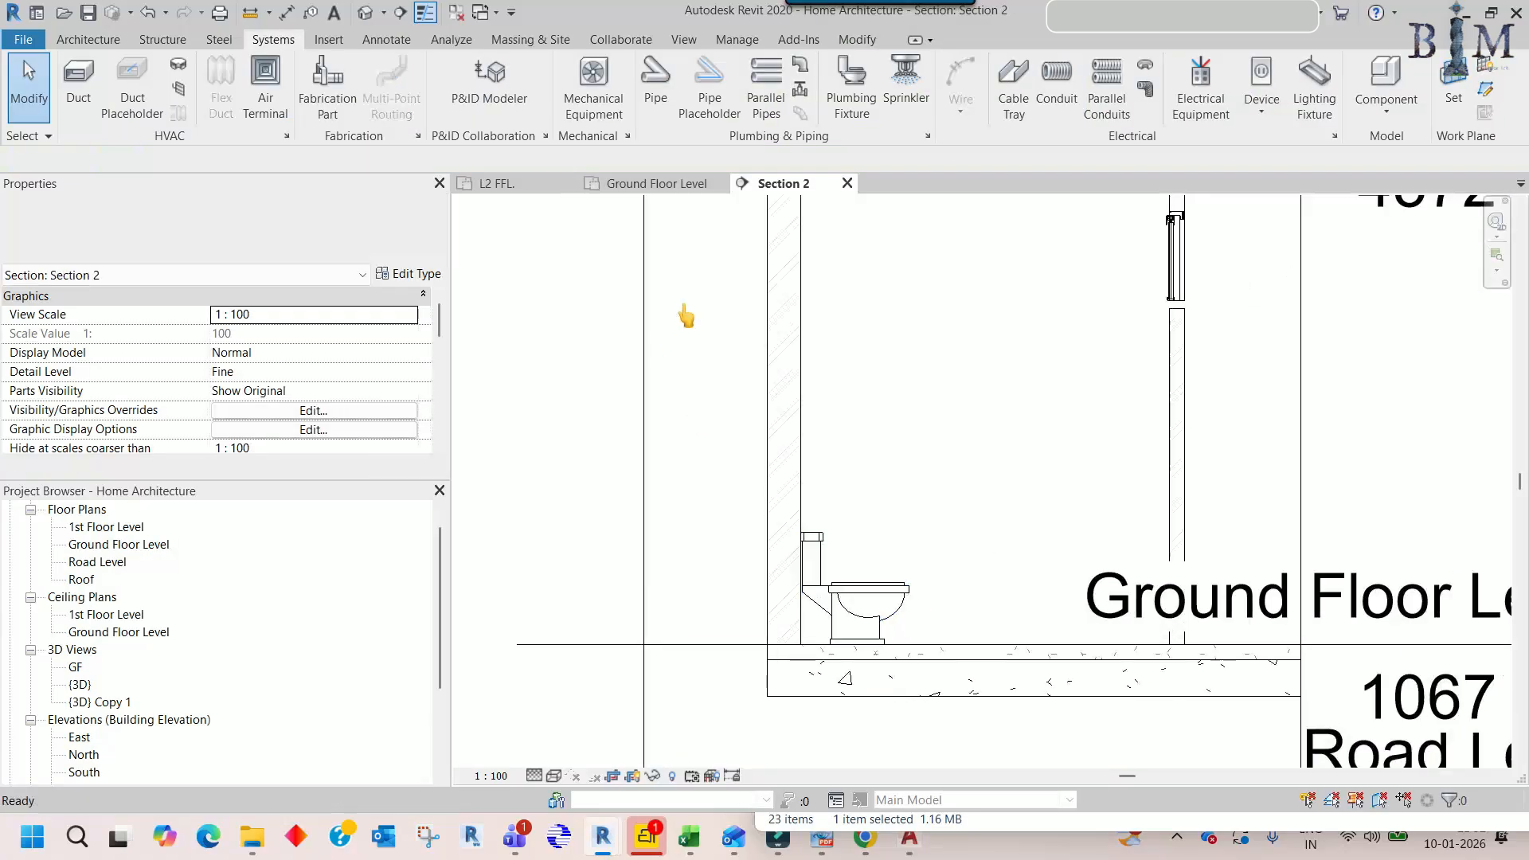
left_click(651, 188)
- Copy the flush-tank closet into the 5'0" x 6'2" toilet beside Bedroom 1 and align it with the CAD closet outline
left_click(758, 441)
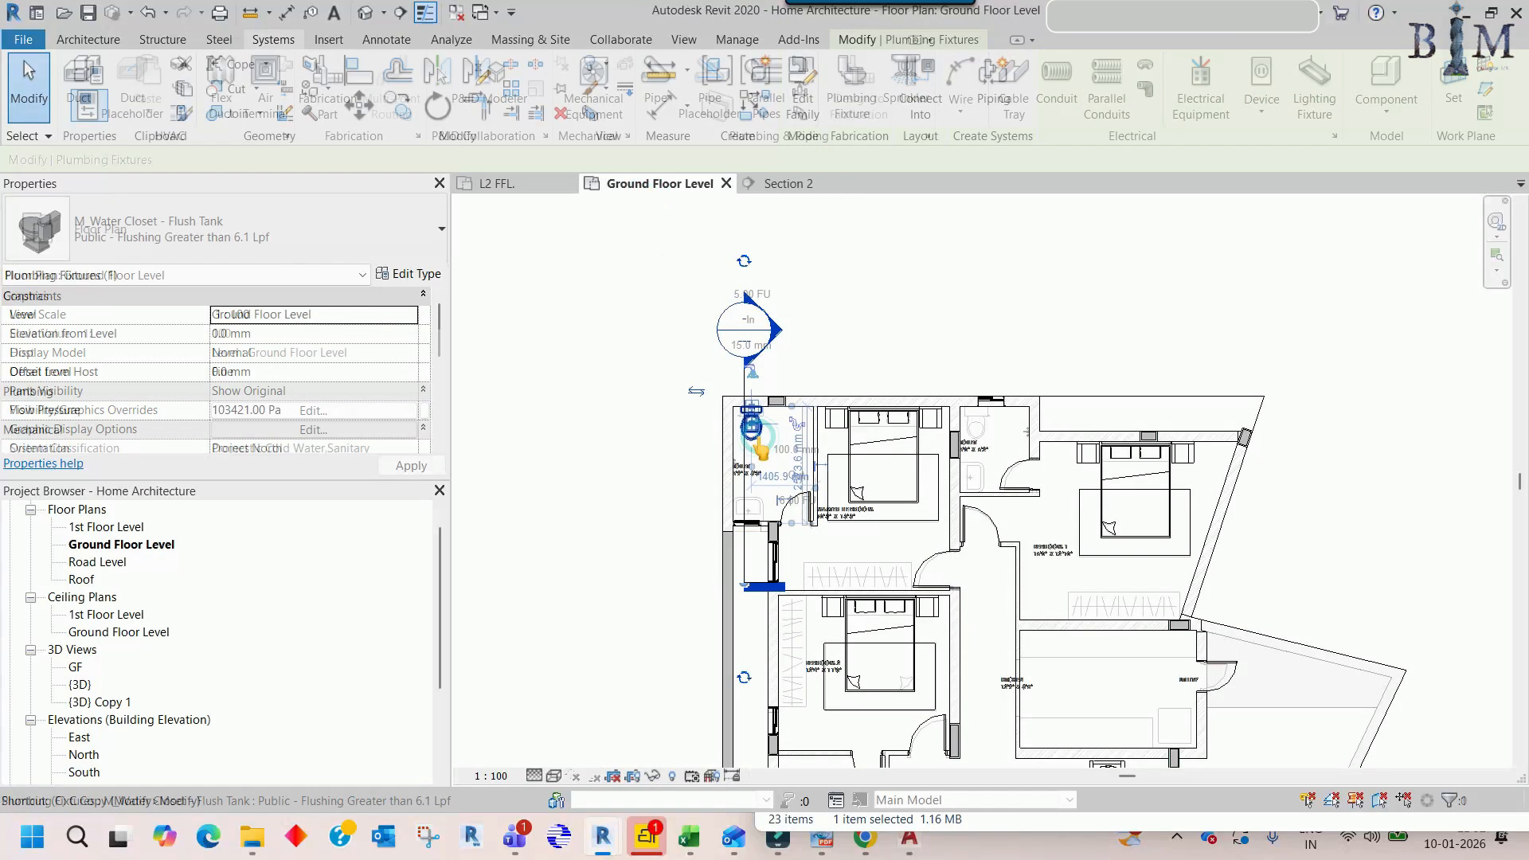
key("c")
key("o")
left_click(758, 437)
scroll(995, 428, "up", 3)
left_click(1005, 445)
key("Escape")
scroll(1005, 414, "up", 5)
left_click_drag(802, 346, 843, 361)
scroll(862, 383, "up", 2)
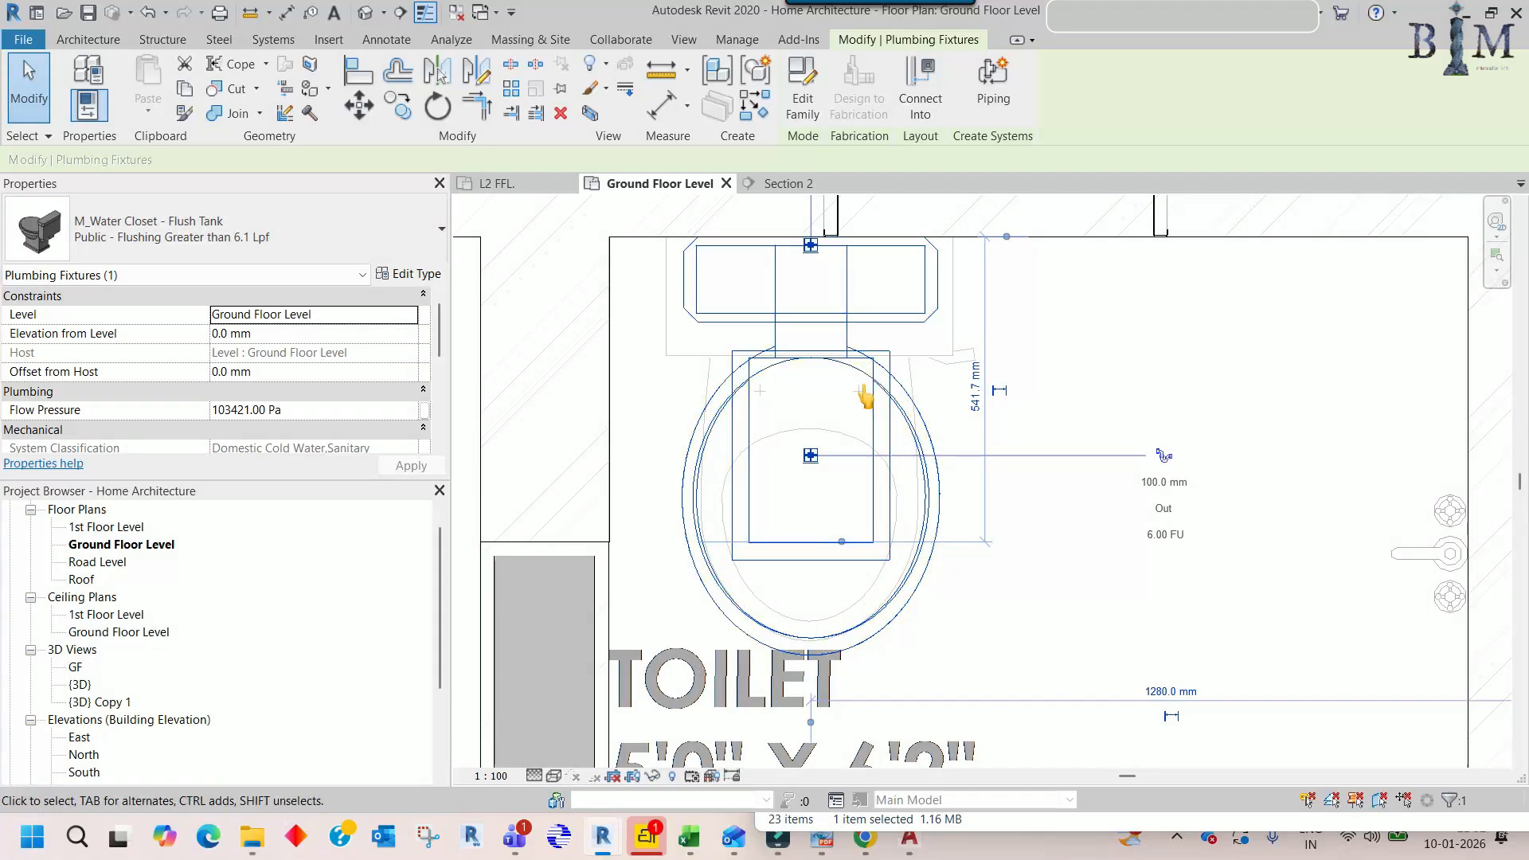
scroll(866, 386, "down", 5)
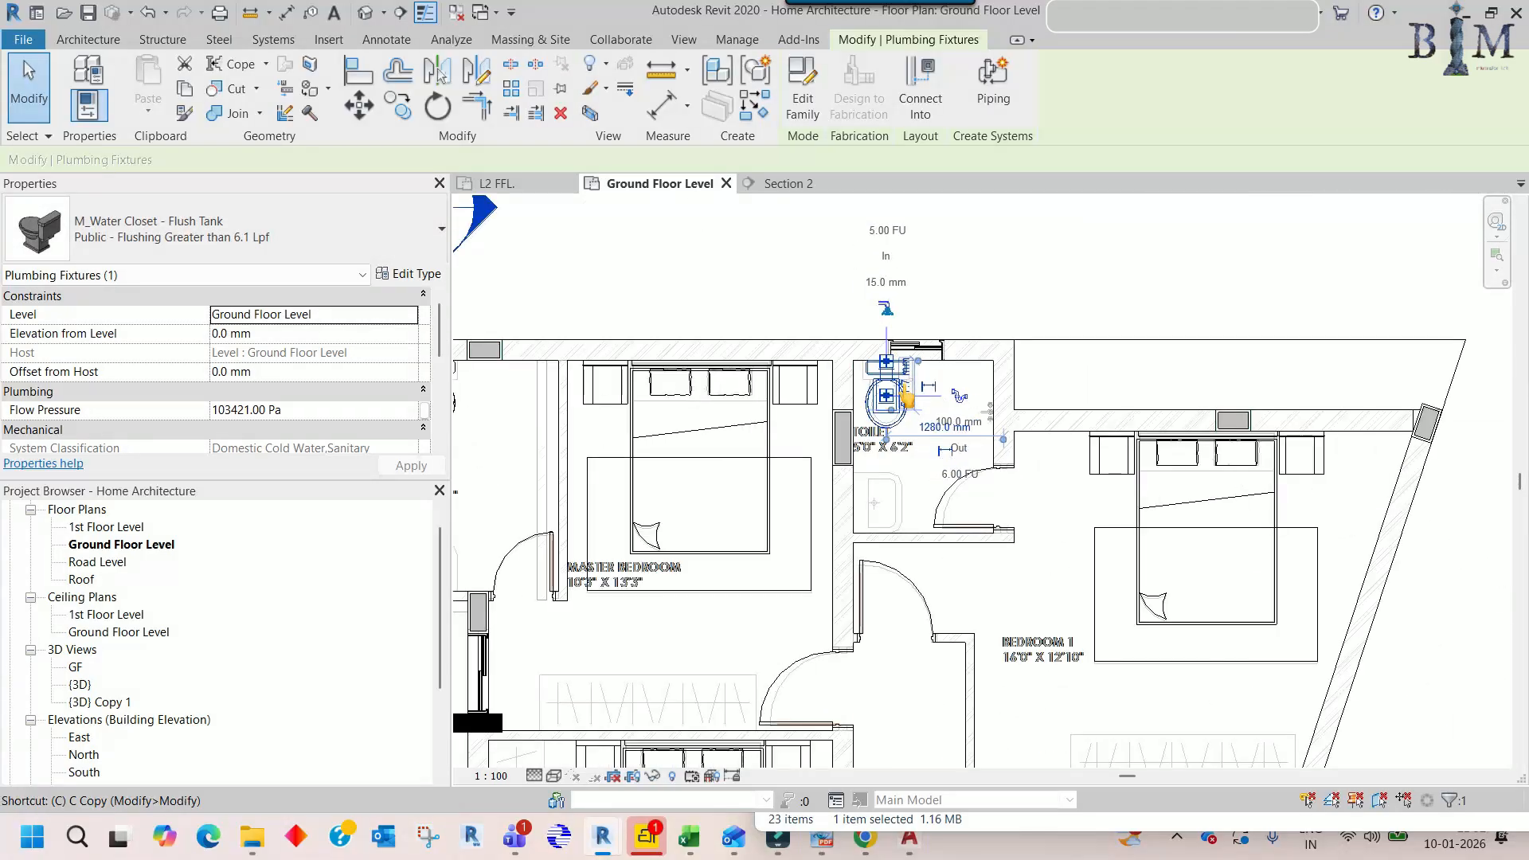
key("c")
left_click(886, 401)
scroll(900, 360, "down", 4)
middle_click_drag(907, 519, 936, 320)
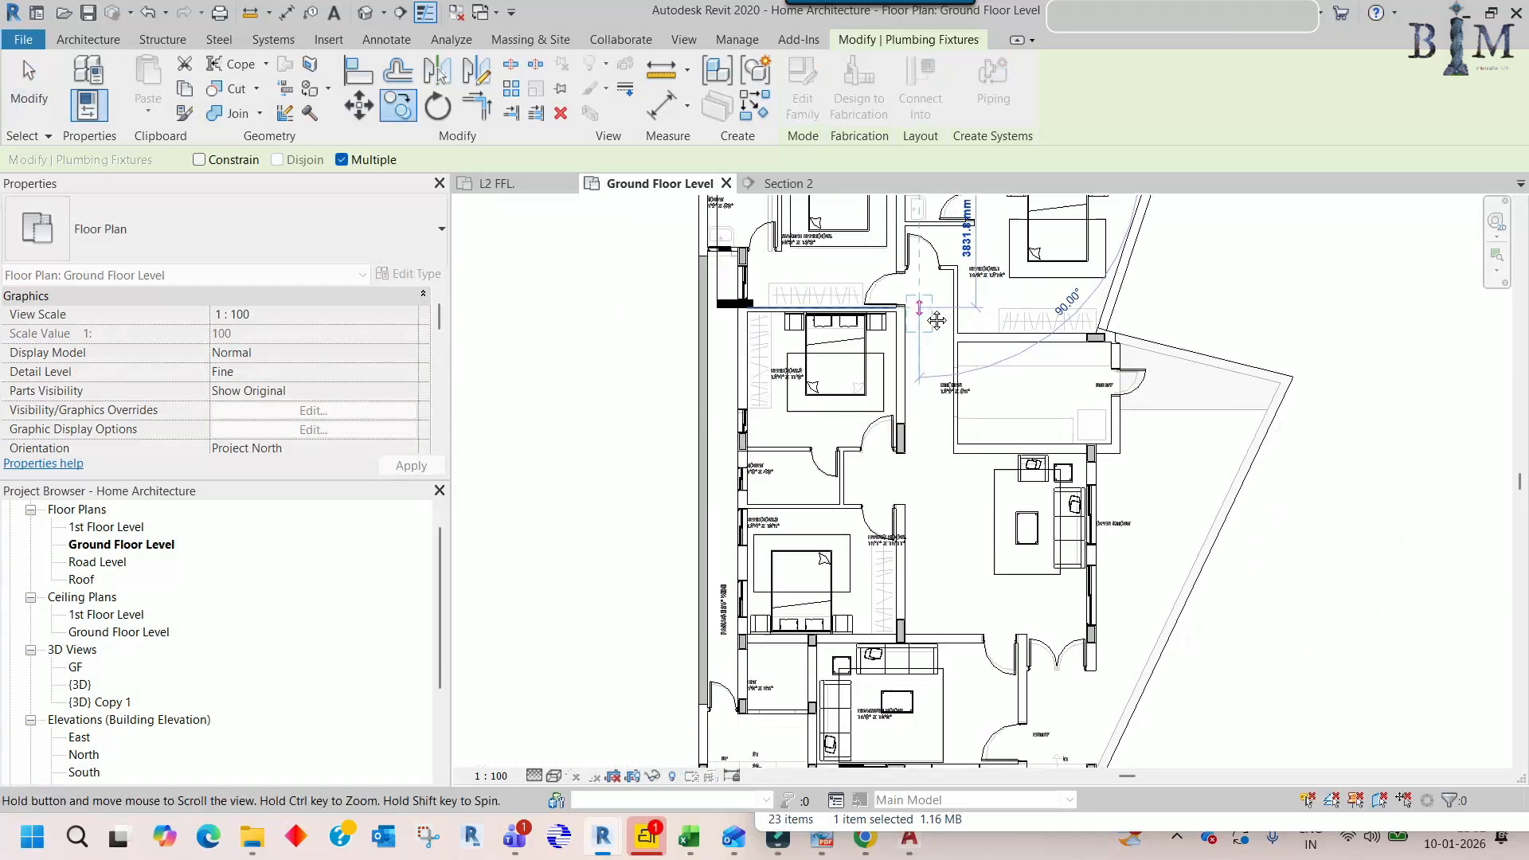
middle_click_drag(828, 634, 828, 724)
middle_click_drag(876, 484, 885, 653)
middle_click_drag(822, 593, 829, 512)
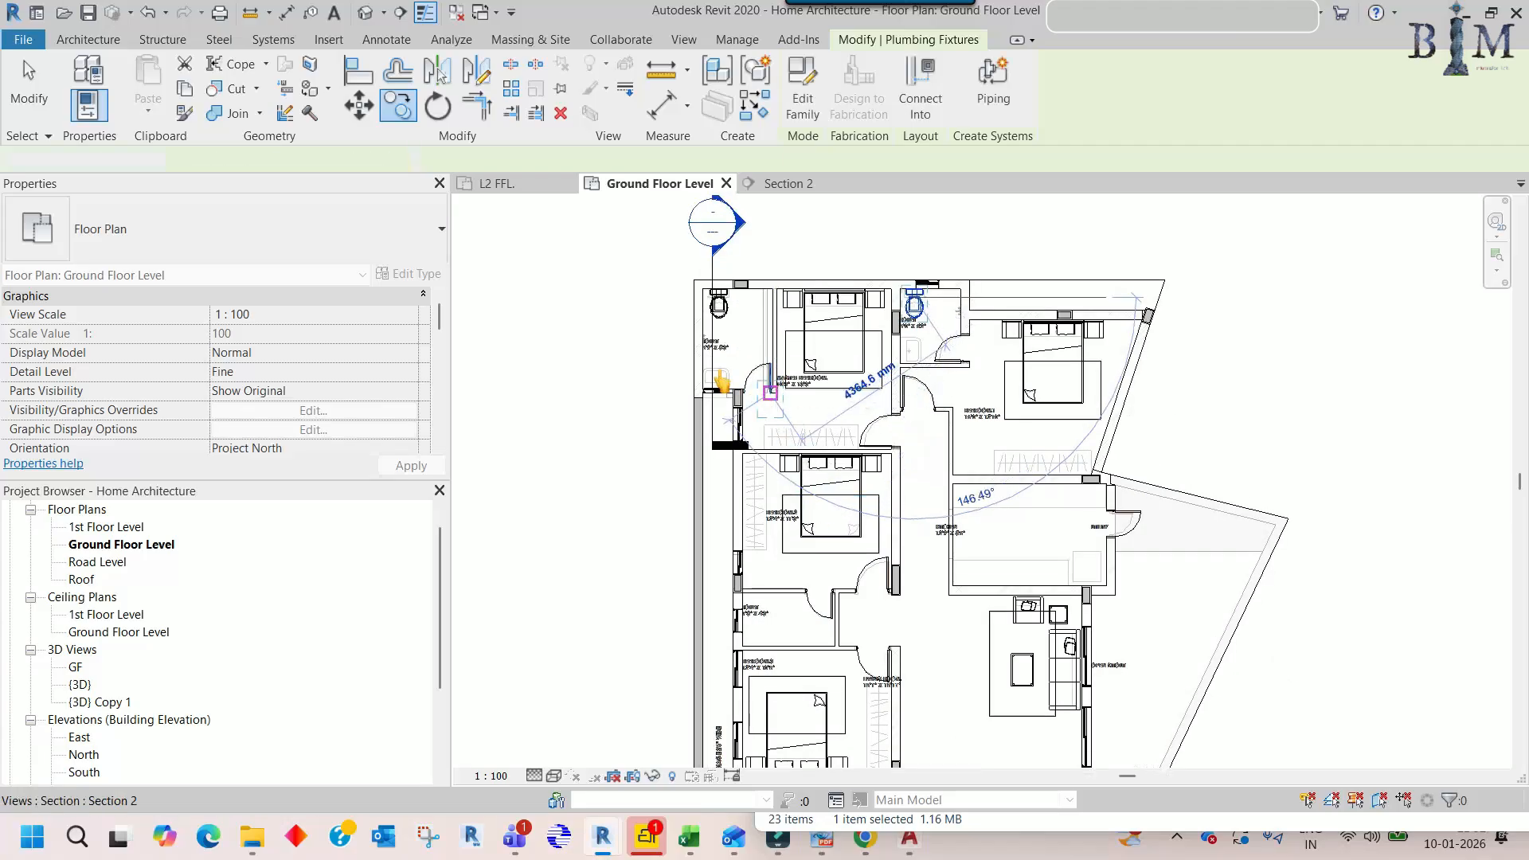
key("Escape")
key("Escape")
scroll(719, 367, "up", 3)
middle_click_drag(738, 381, 723, 413)
scroll(661, 348, "down", 3)
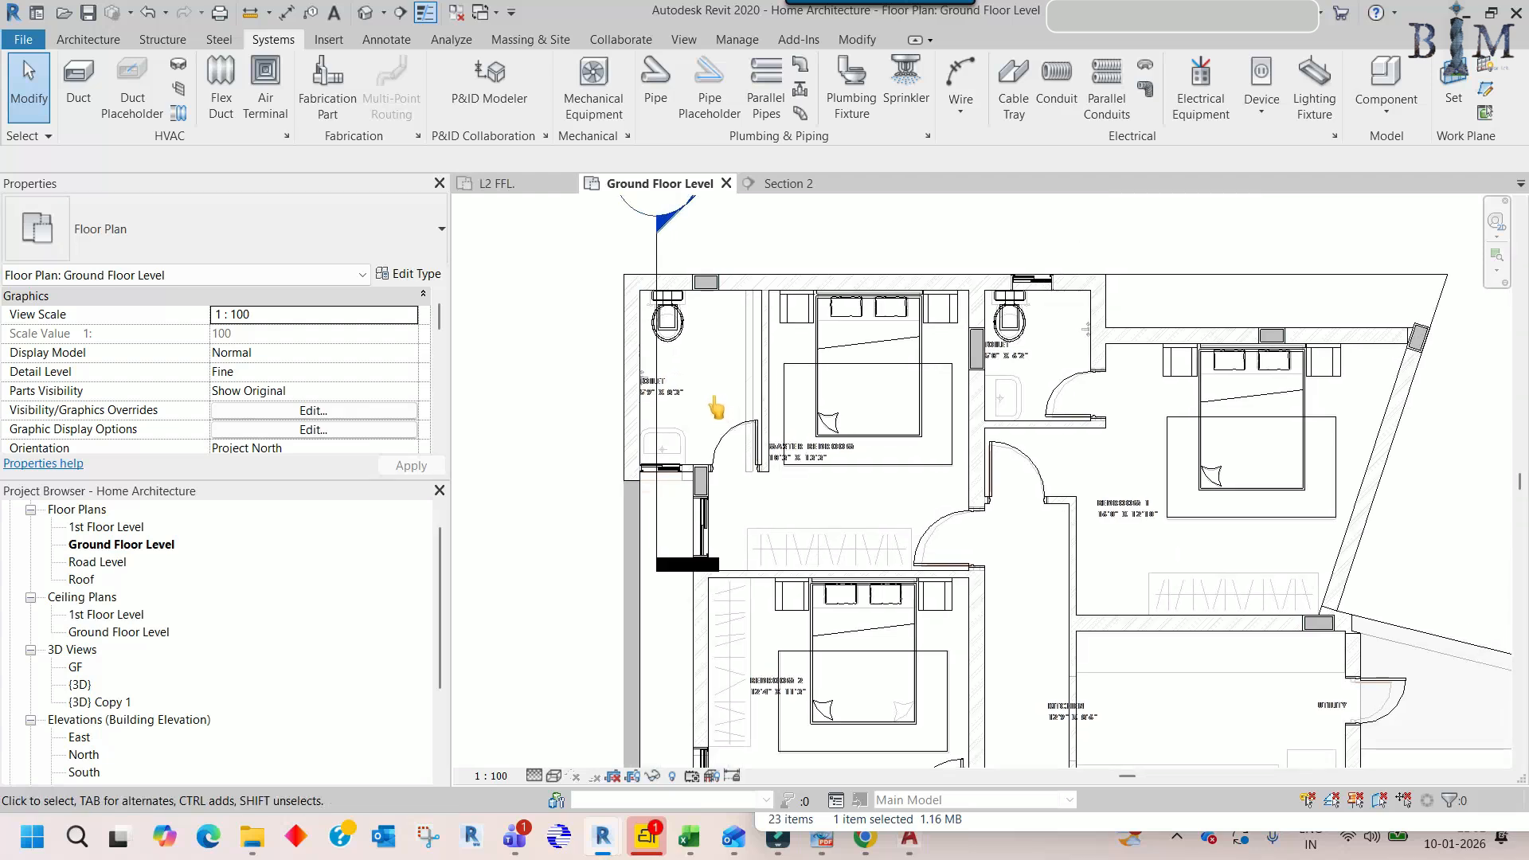
- Examine the basins and other sanitary fixtures in Toilet 1 on the Tower Arch L2 FFL. plan, and return to the Ground Floor Level plan
left_click(494, 185)
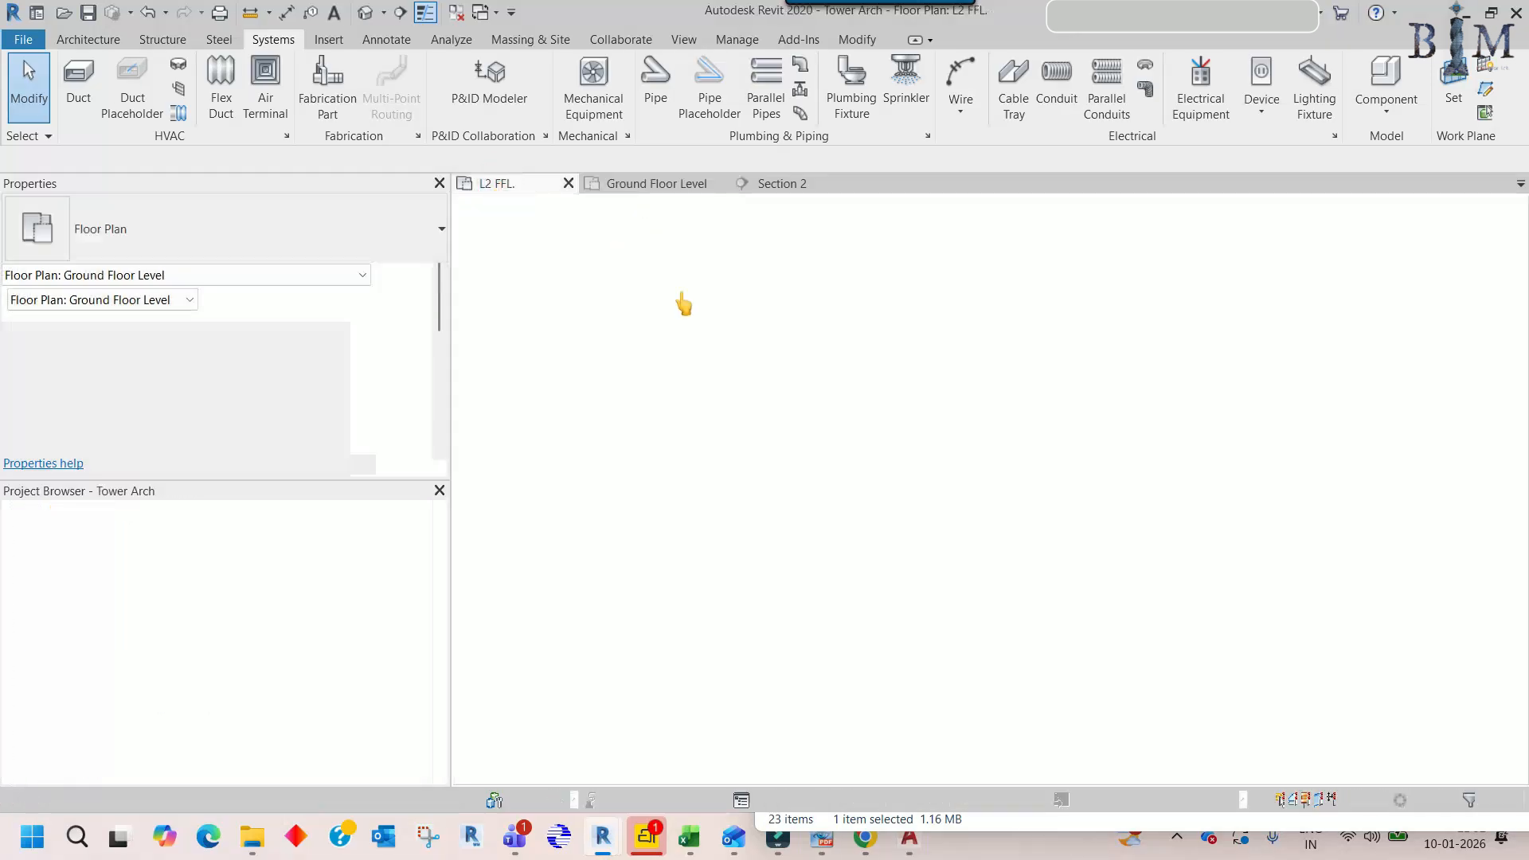
middle_click_drag(747, 372, 872, 577)
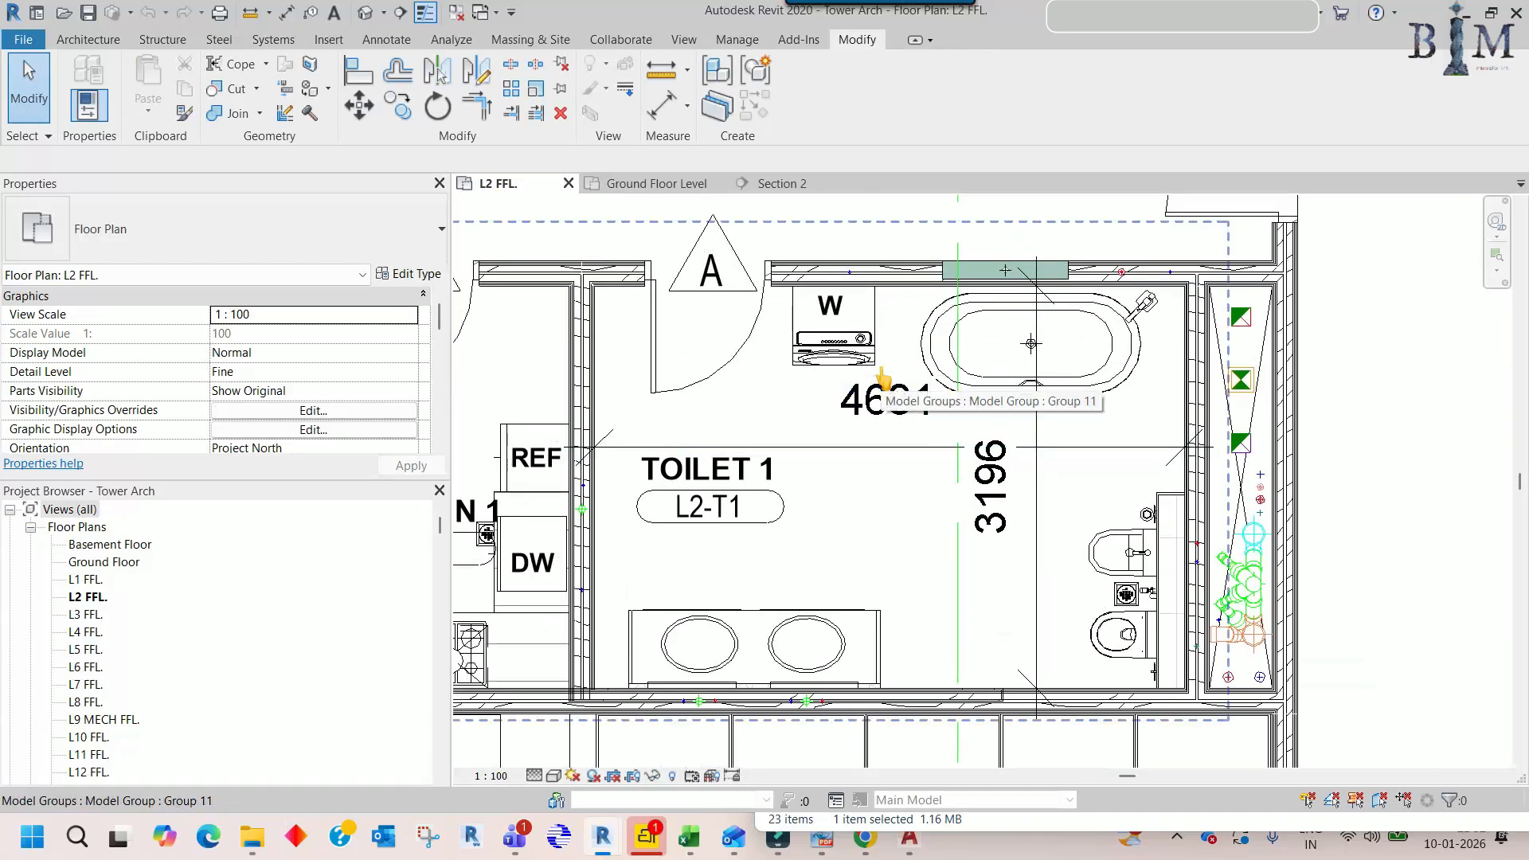
left_click(657, 183)
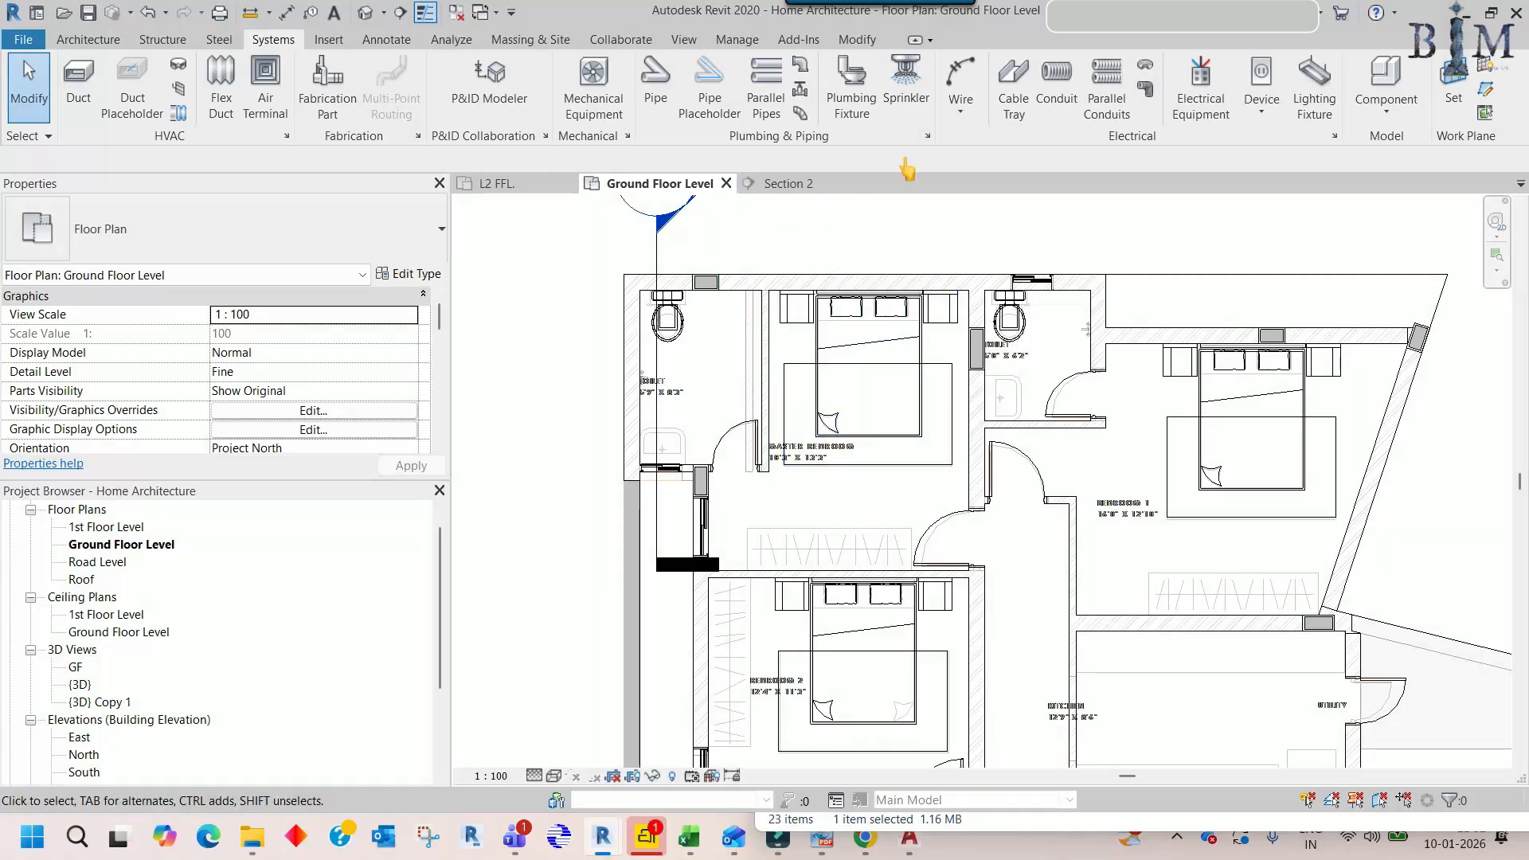
- Load all the sink families in the Sinks library folder, from M_Sink - Corner Floor to M_Sink - Work, without placing one
left_click(858, 115)
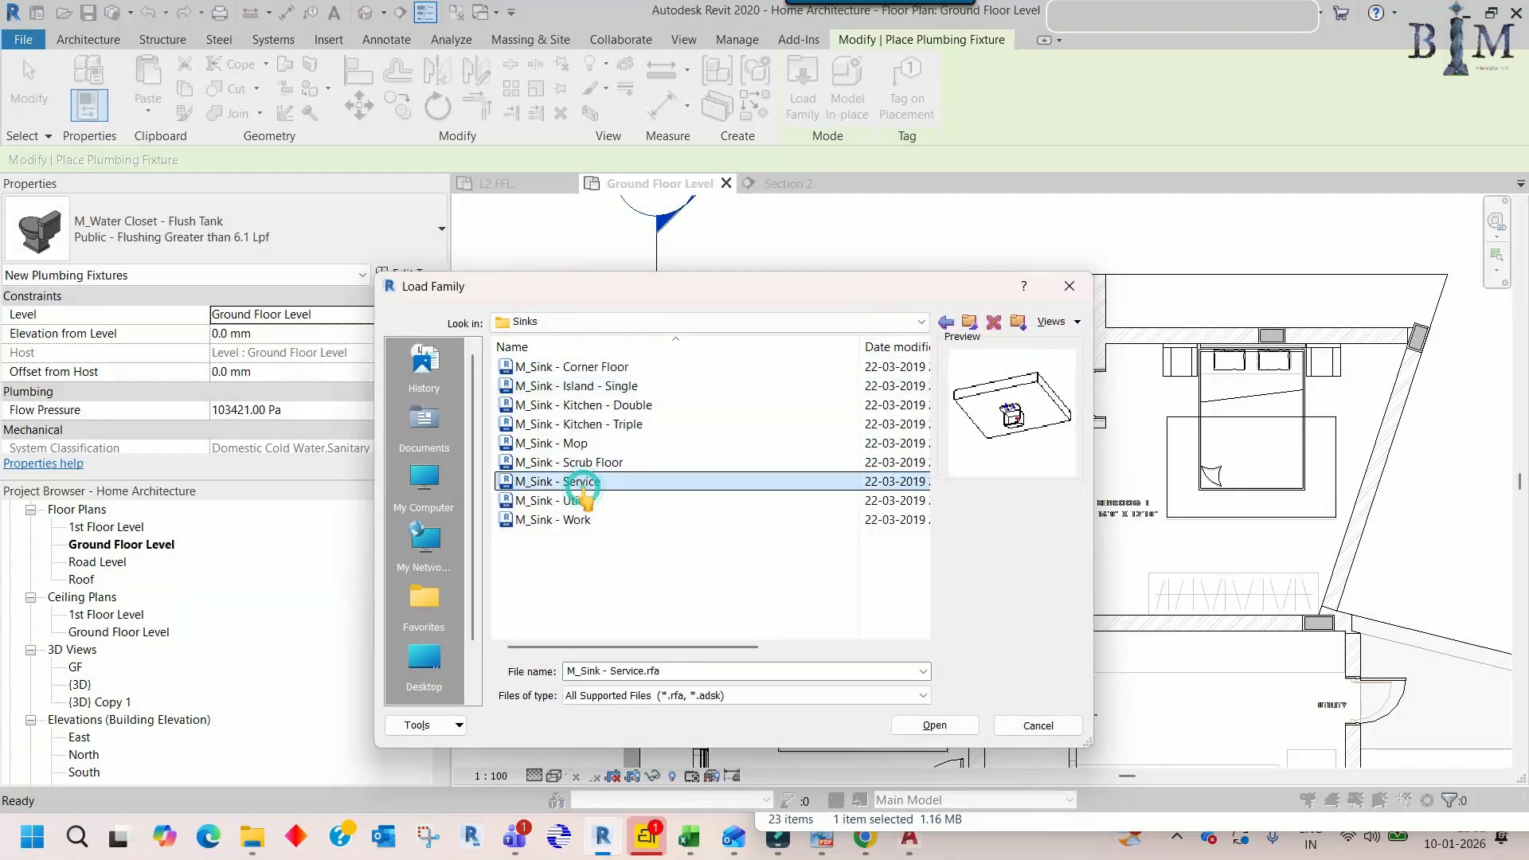
left_click(578, 500)
left_click(577, 367)
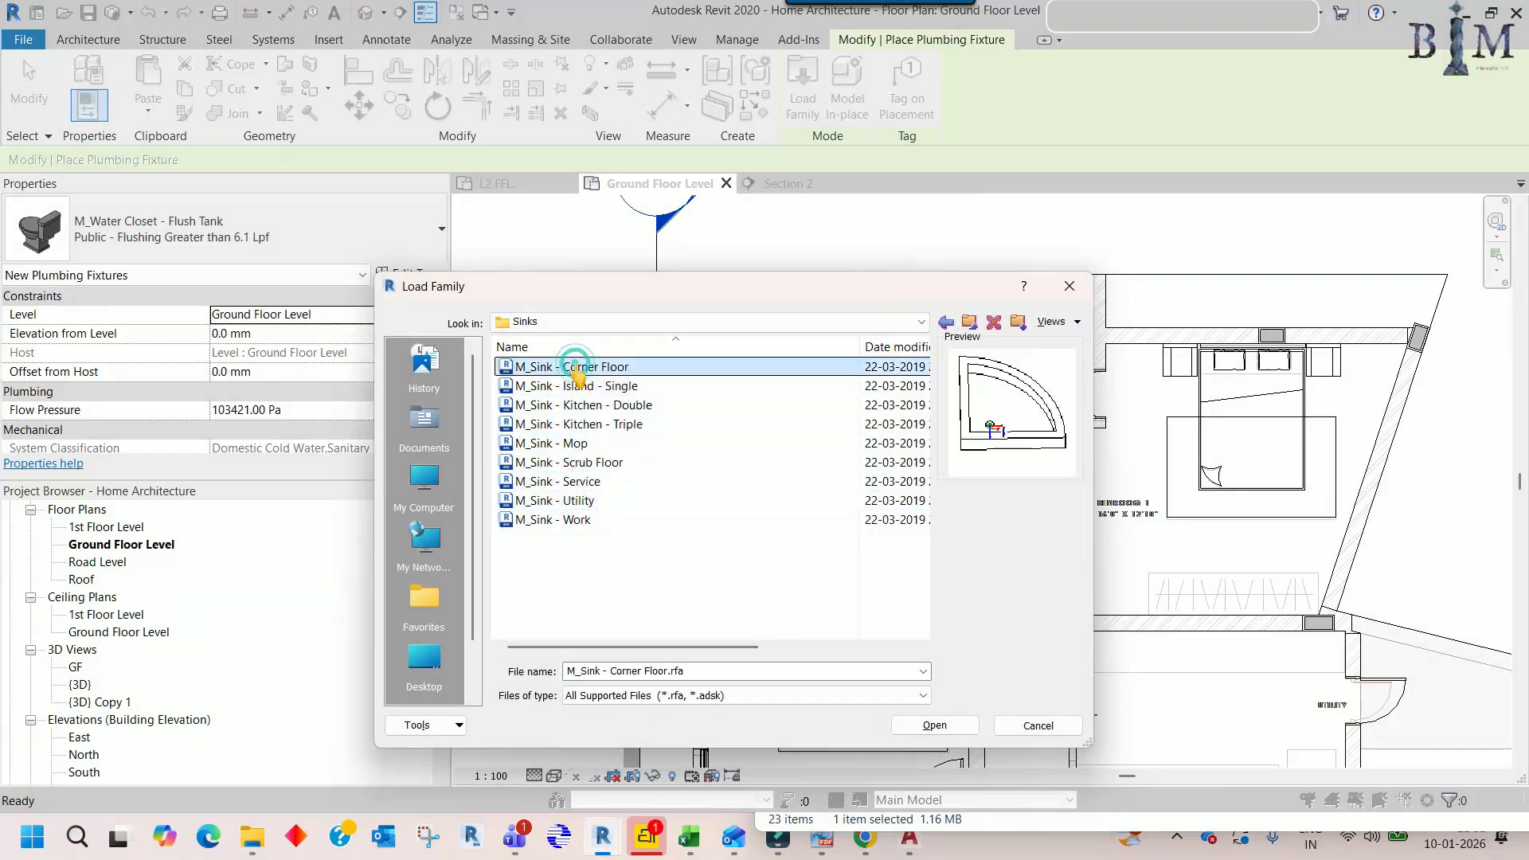
left_click(577, 519, "shift")
left_click(928, 726)
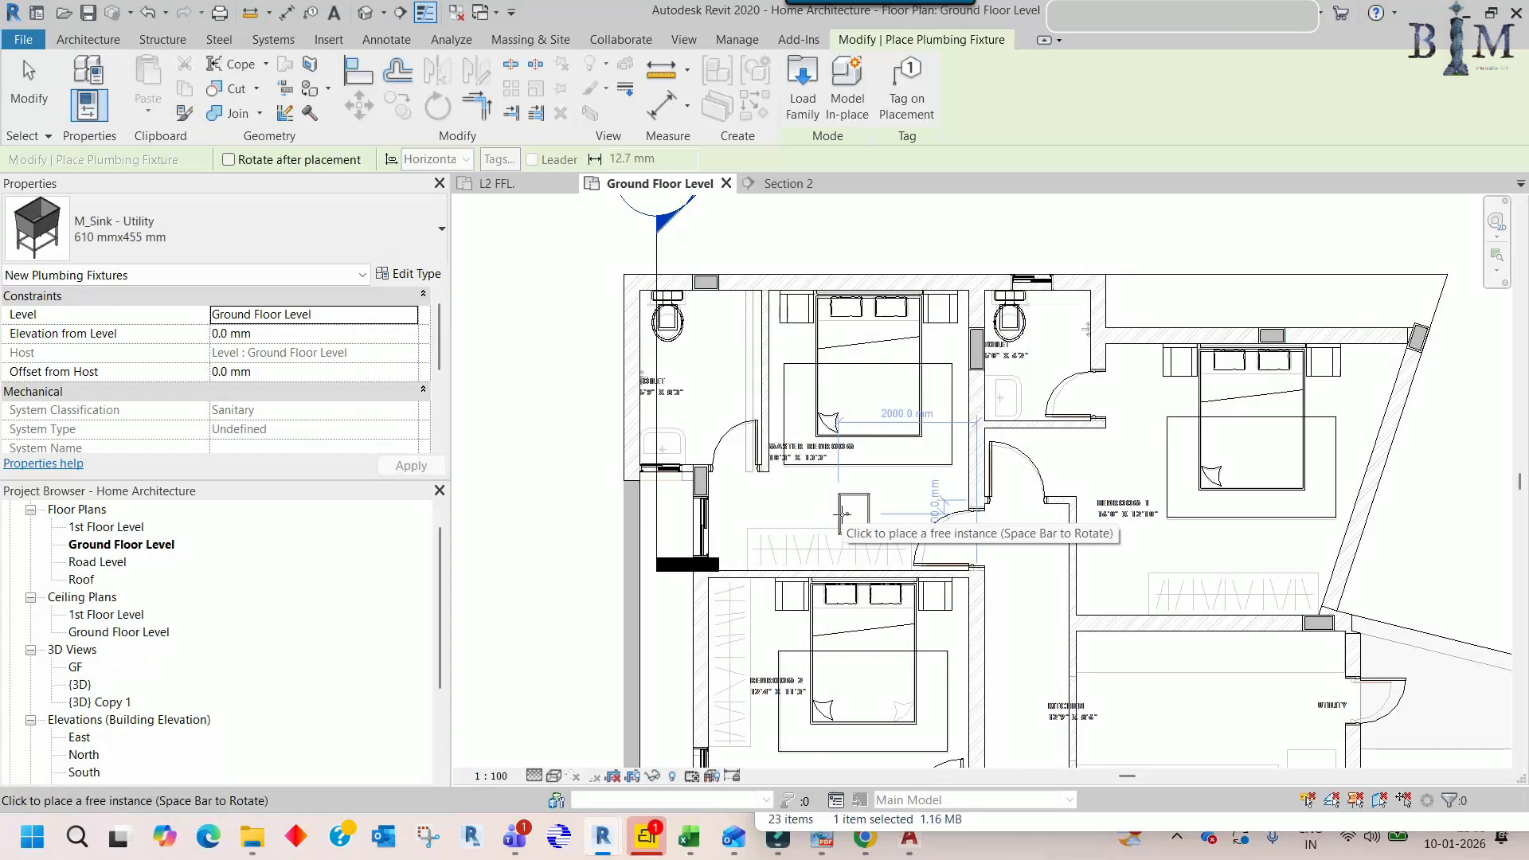
key("Escape")
key("Escape")
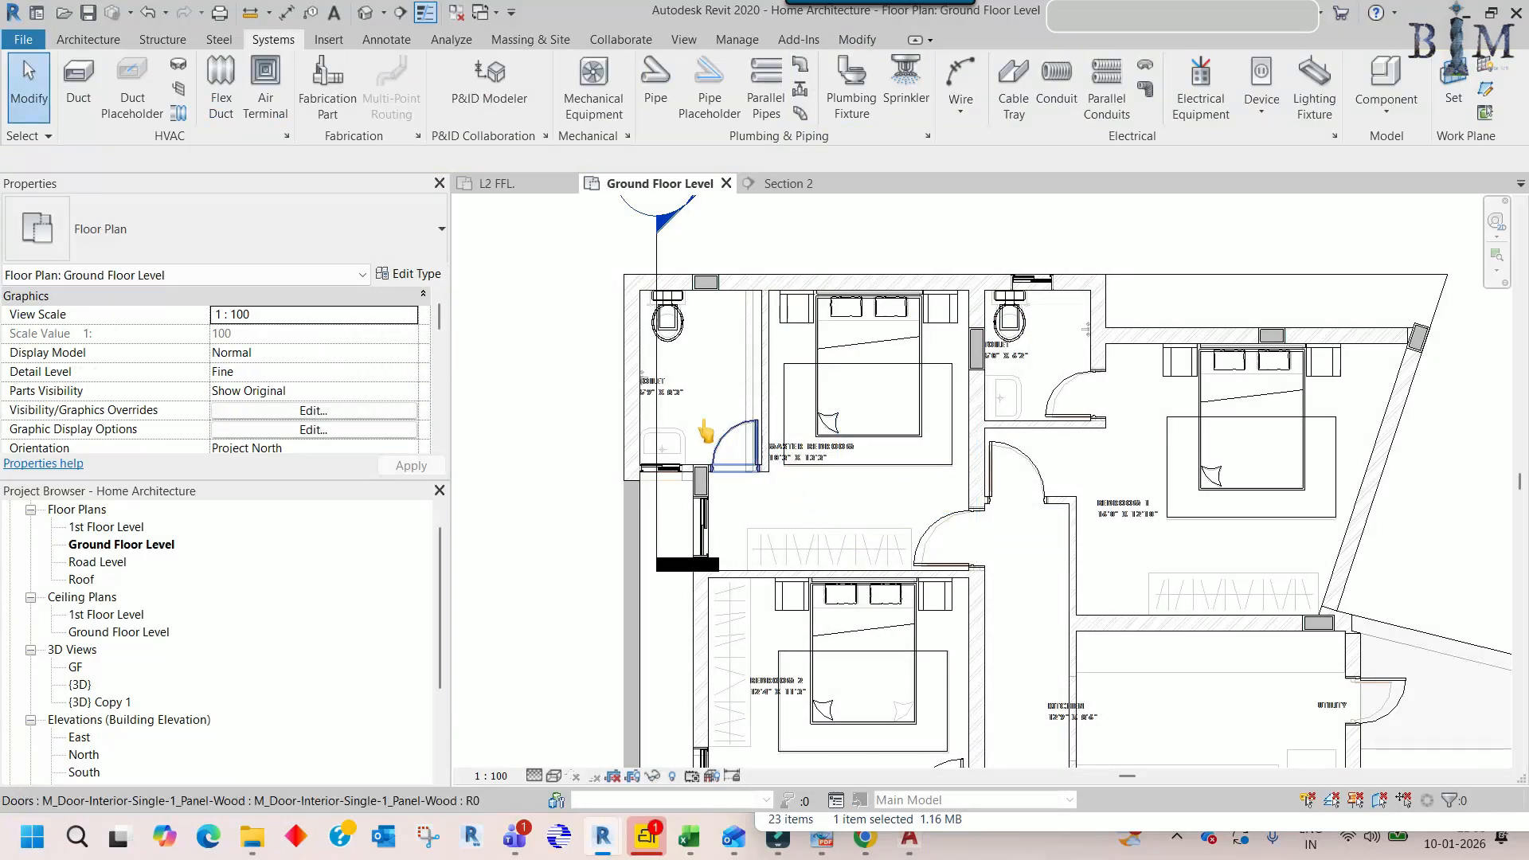
- Place an M_Sink - Island - Single, 455 mmx455 mm - Private, on the floor face near the CAD washbasin in the master bedroom's toilet
left_click(859, 110)
scroll(701, 362, "up", 3)
left_click(238, 231)
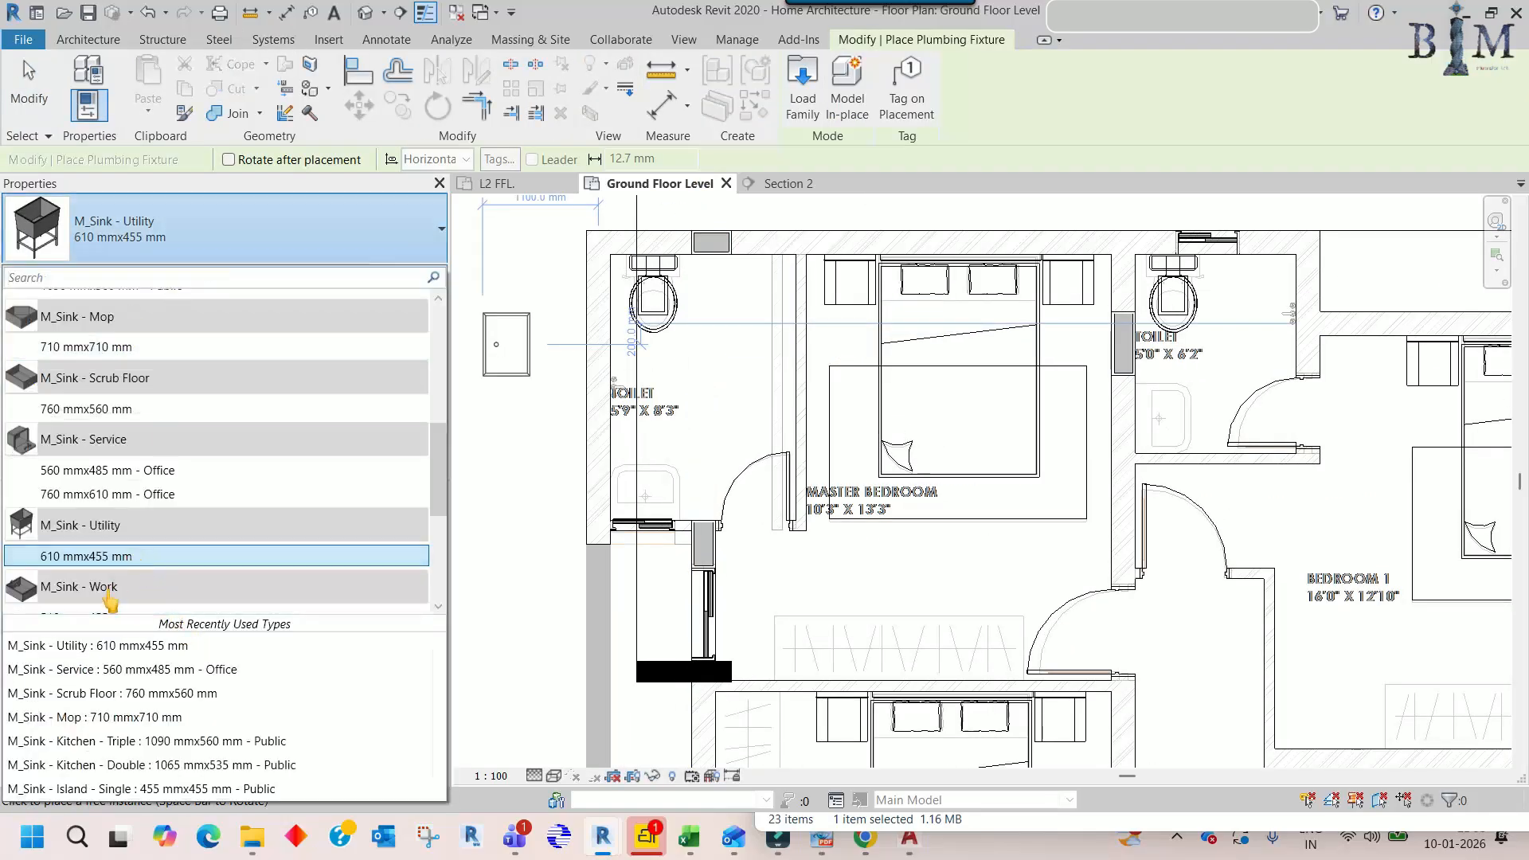
scroll(130, 434, "up", 4)
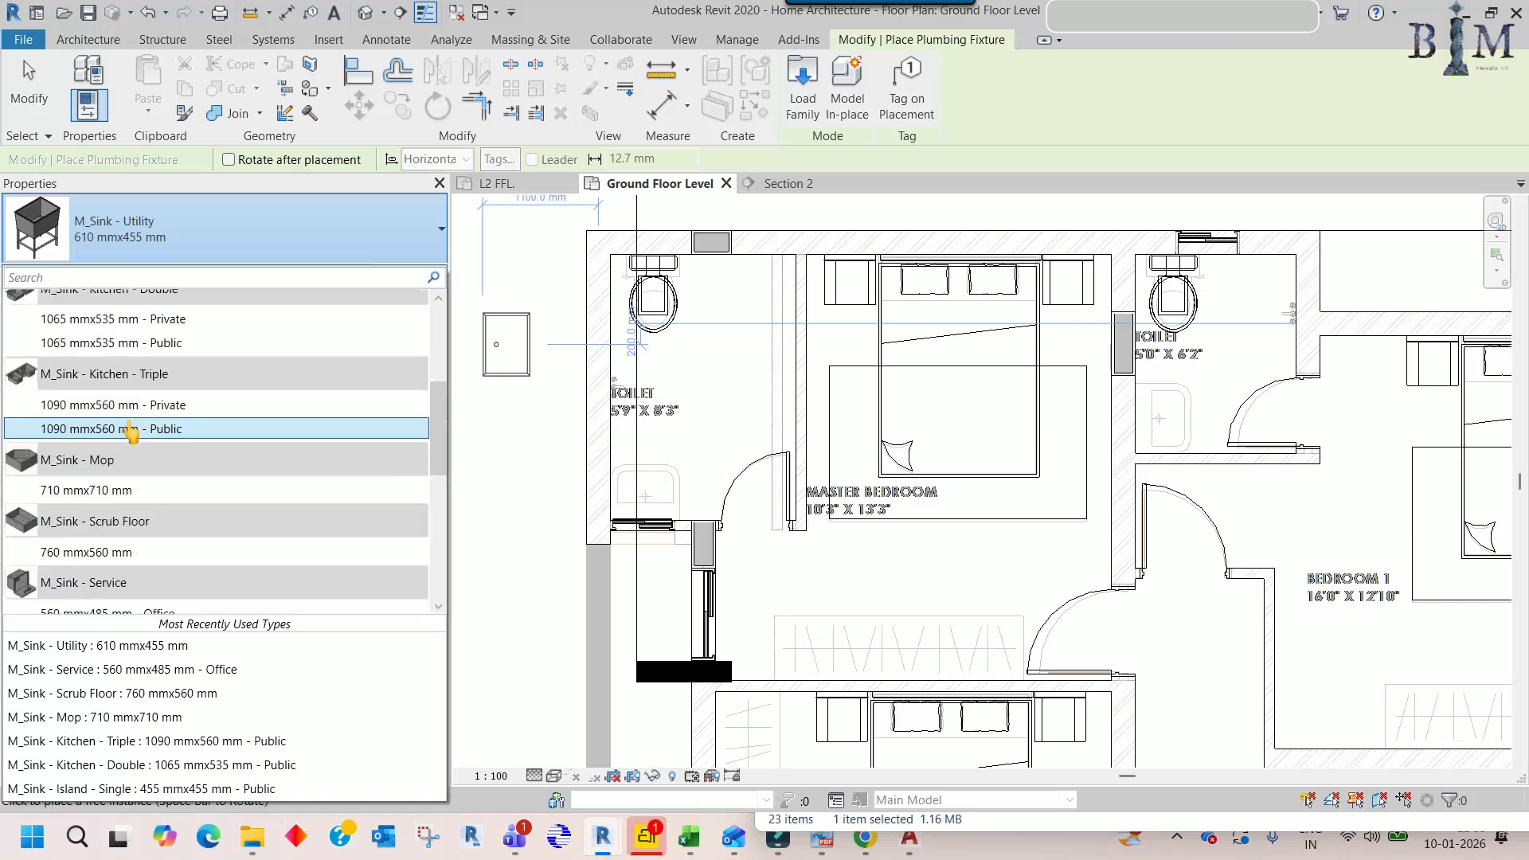
left_click(104, 379)
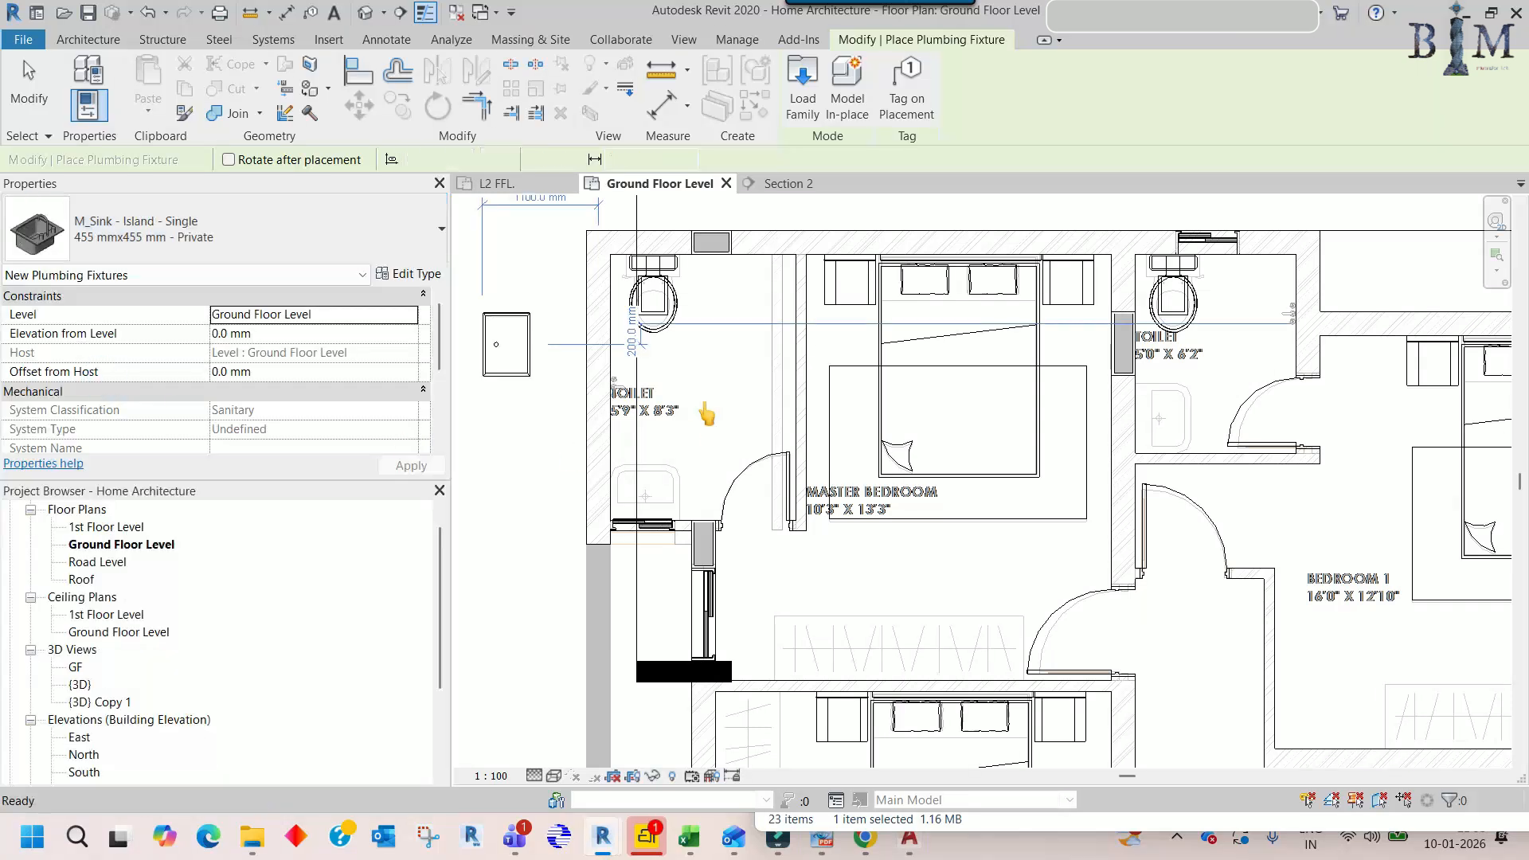
scroll(648, 521, "up", 2)
scroll(649, 518, "up", 1)
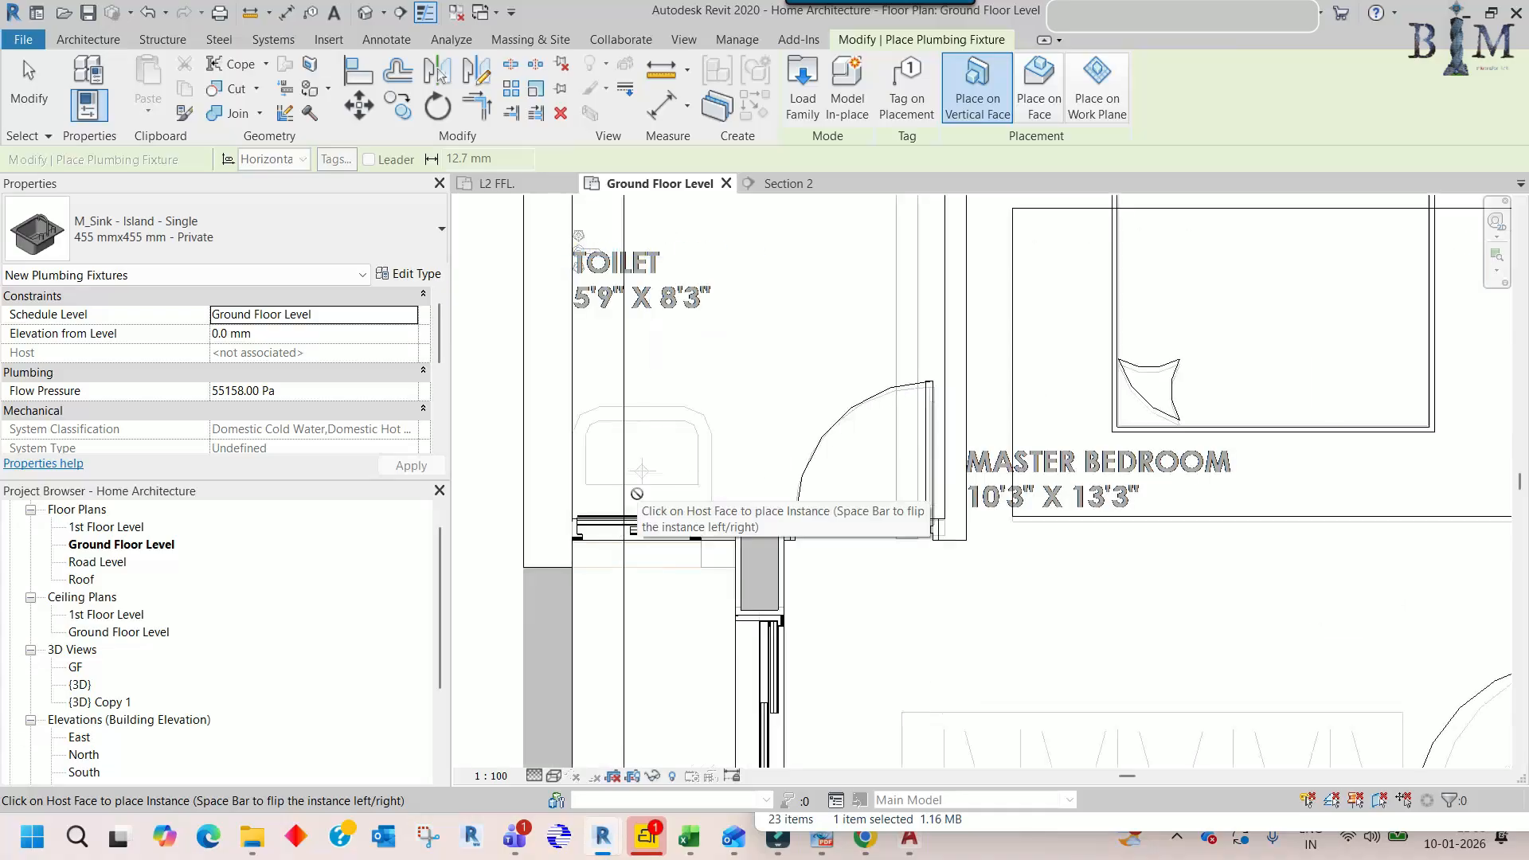
left_click(1038, 117)
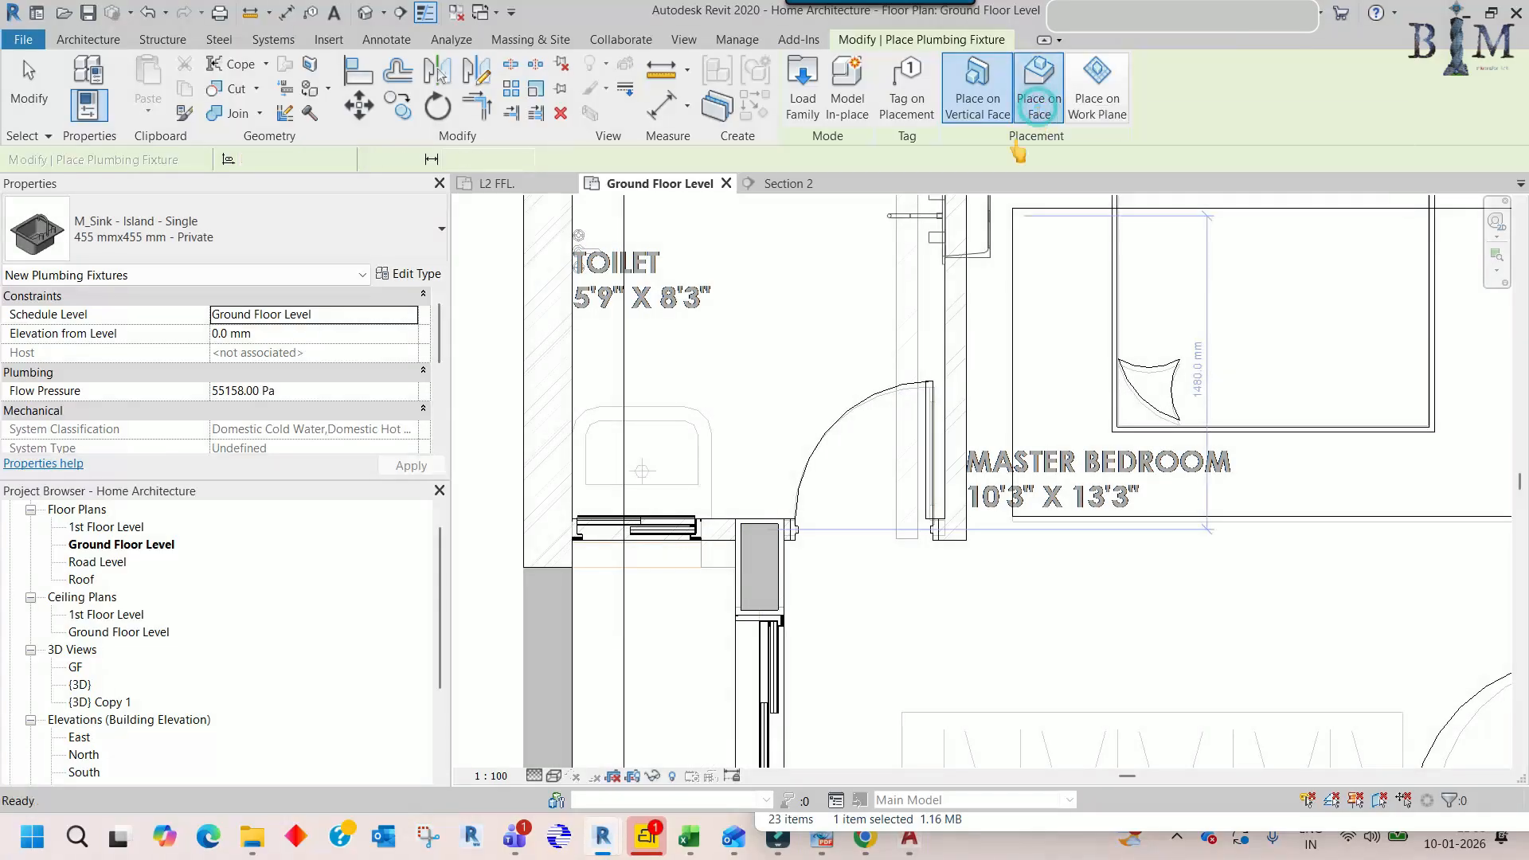
left_click(722, 377)
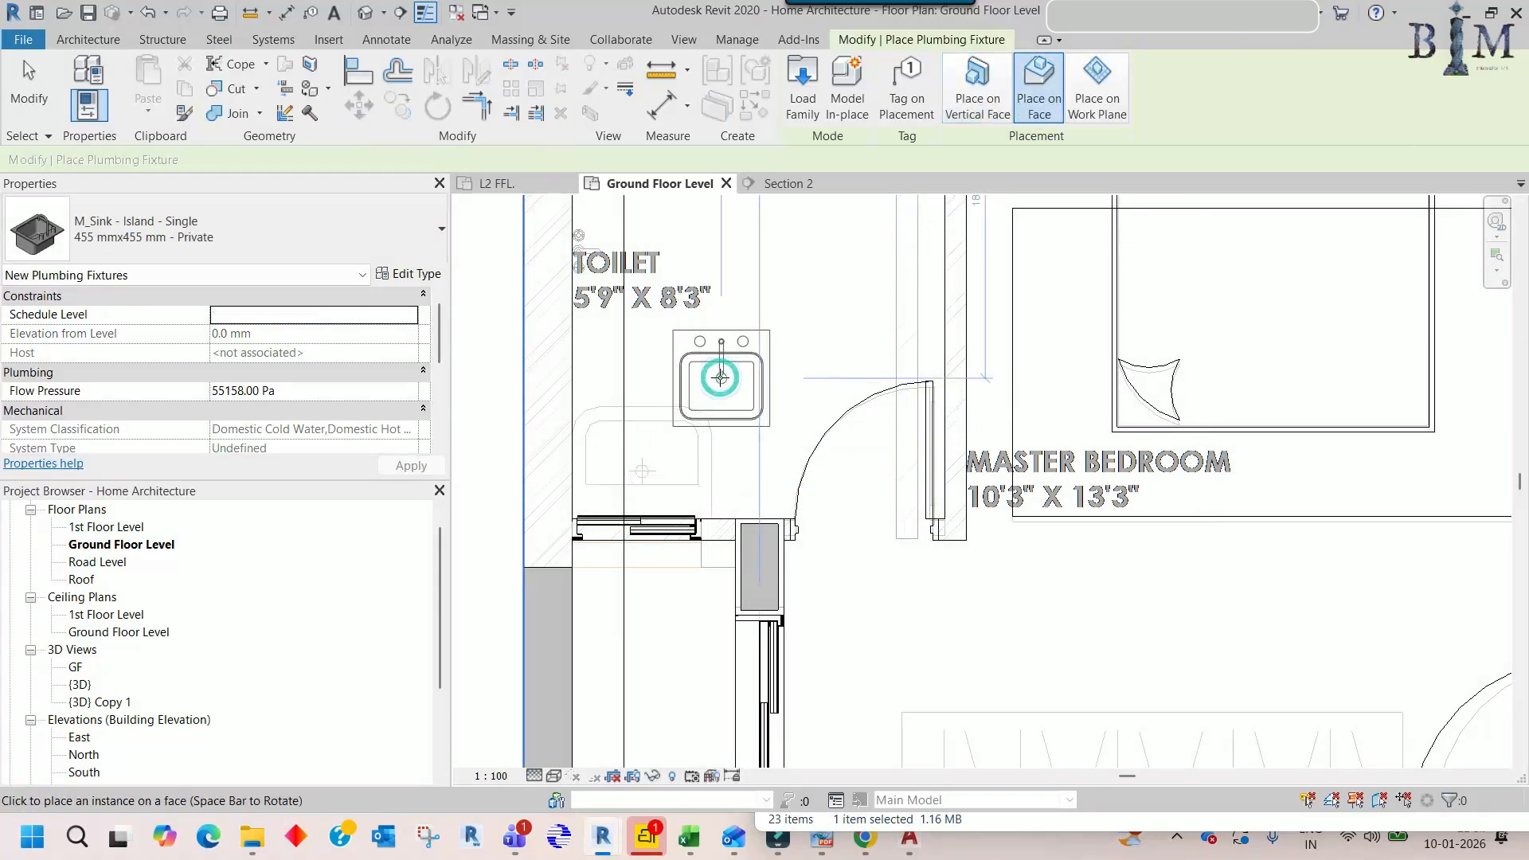
key("Escape")
key("Escape")
- Rotate the sink so its faucet faces the window wall and move it onto the CAD washbasin outline
left_click(692, 379)
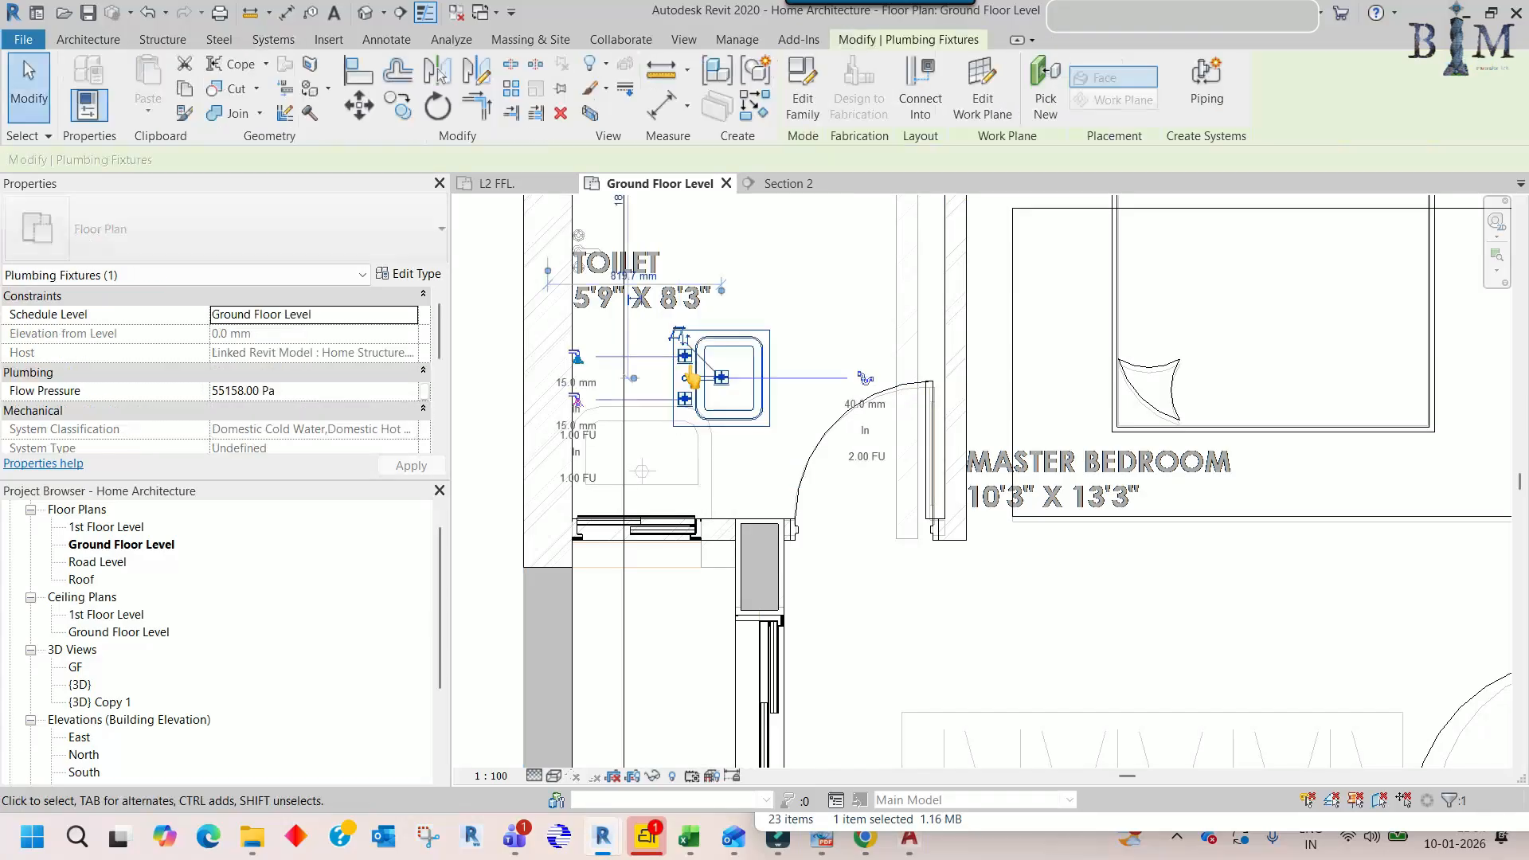
scroll(666, 450, "up", 2)
left_click_drag(666, 450, 596, 534)
key("Escape")
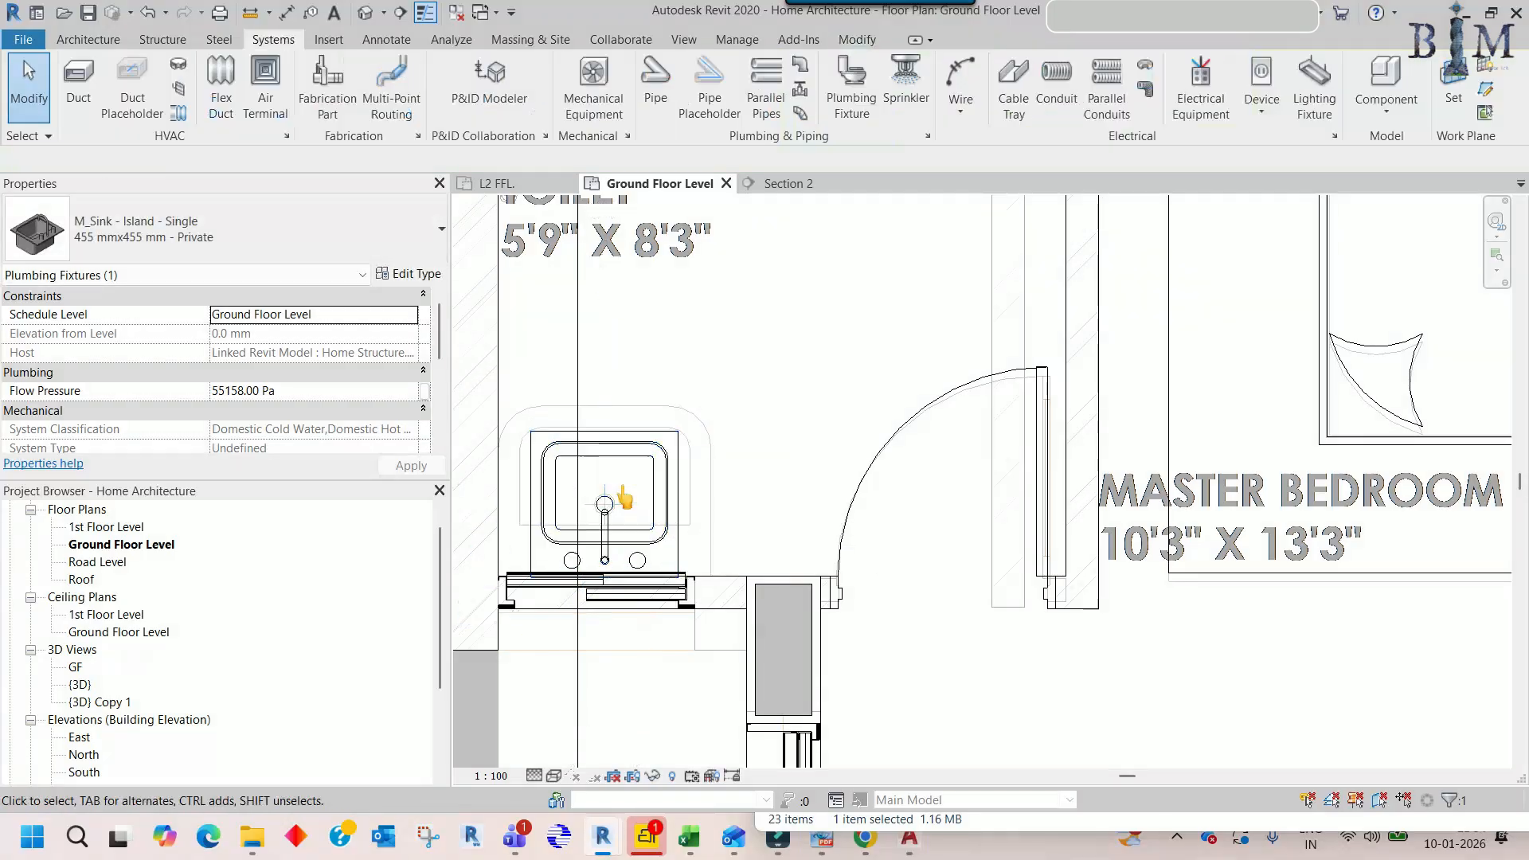
middle_click_drag(623, 496, 729, 484)
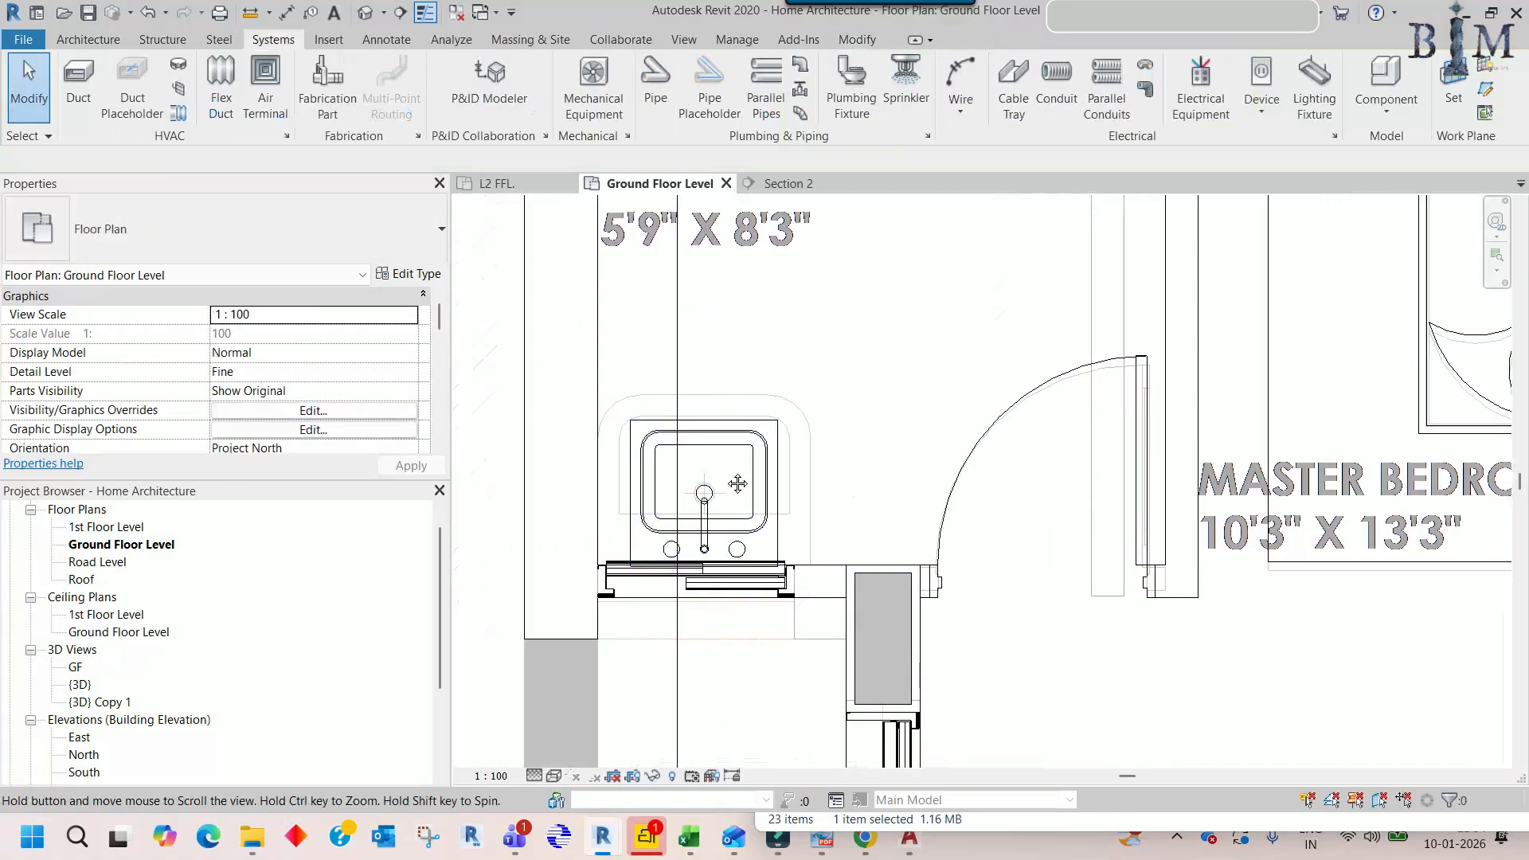
- Examine the sink's type dimensions without changing them
left_click(651, 434)
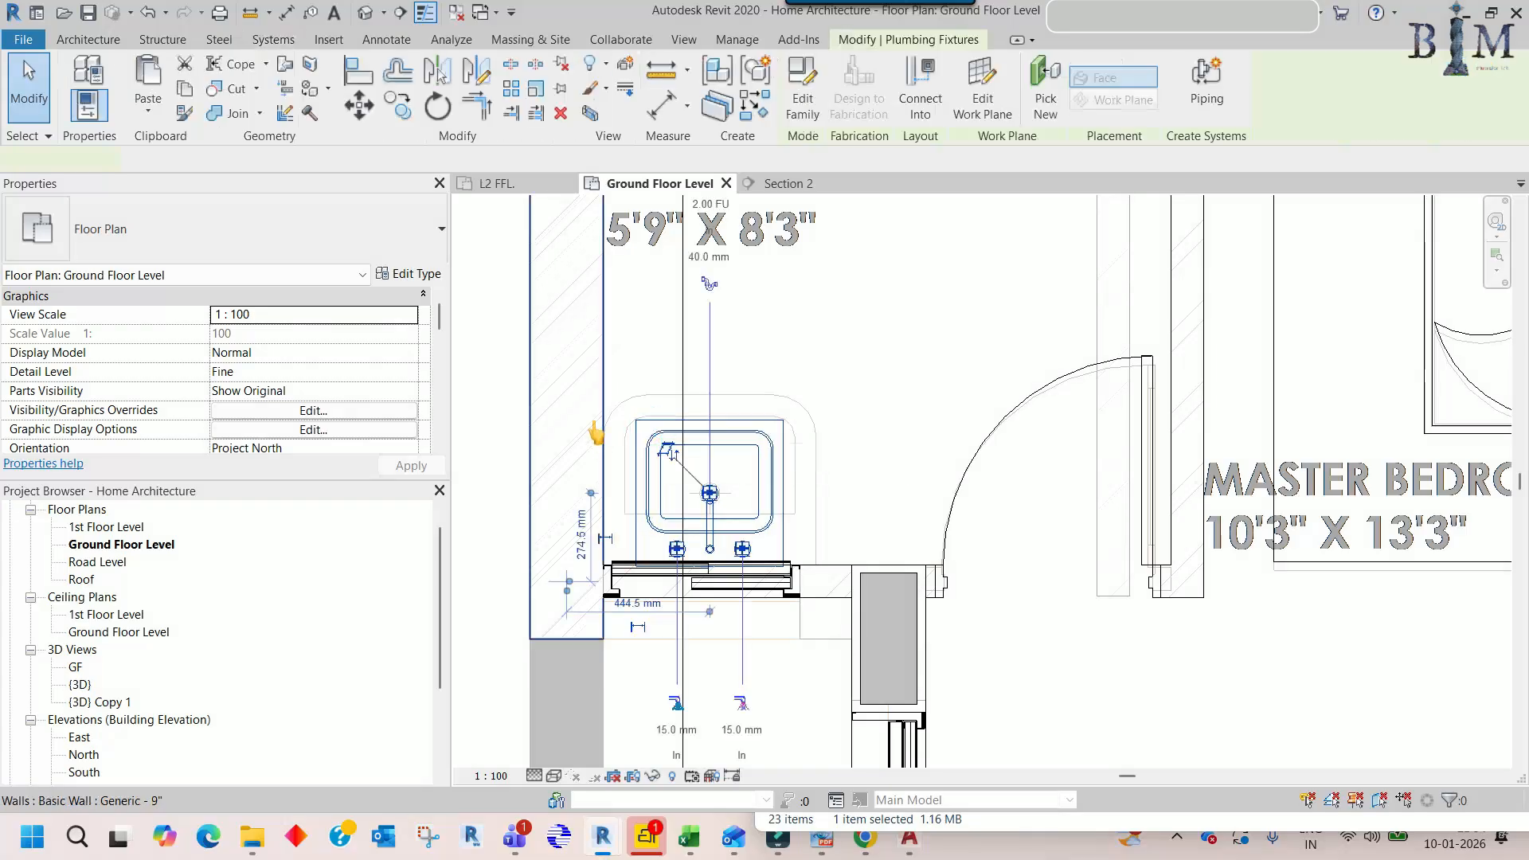
left_click(415, 275)
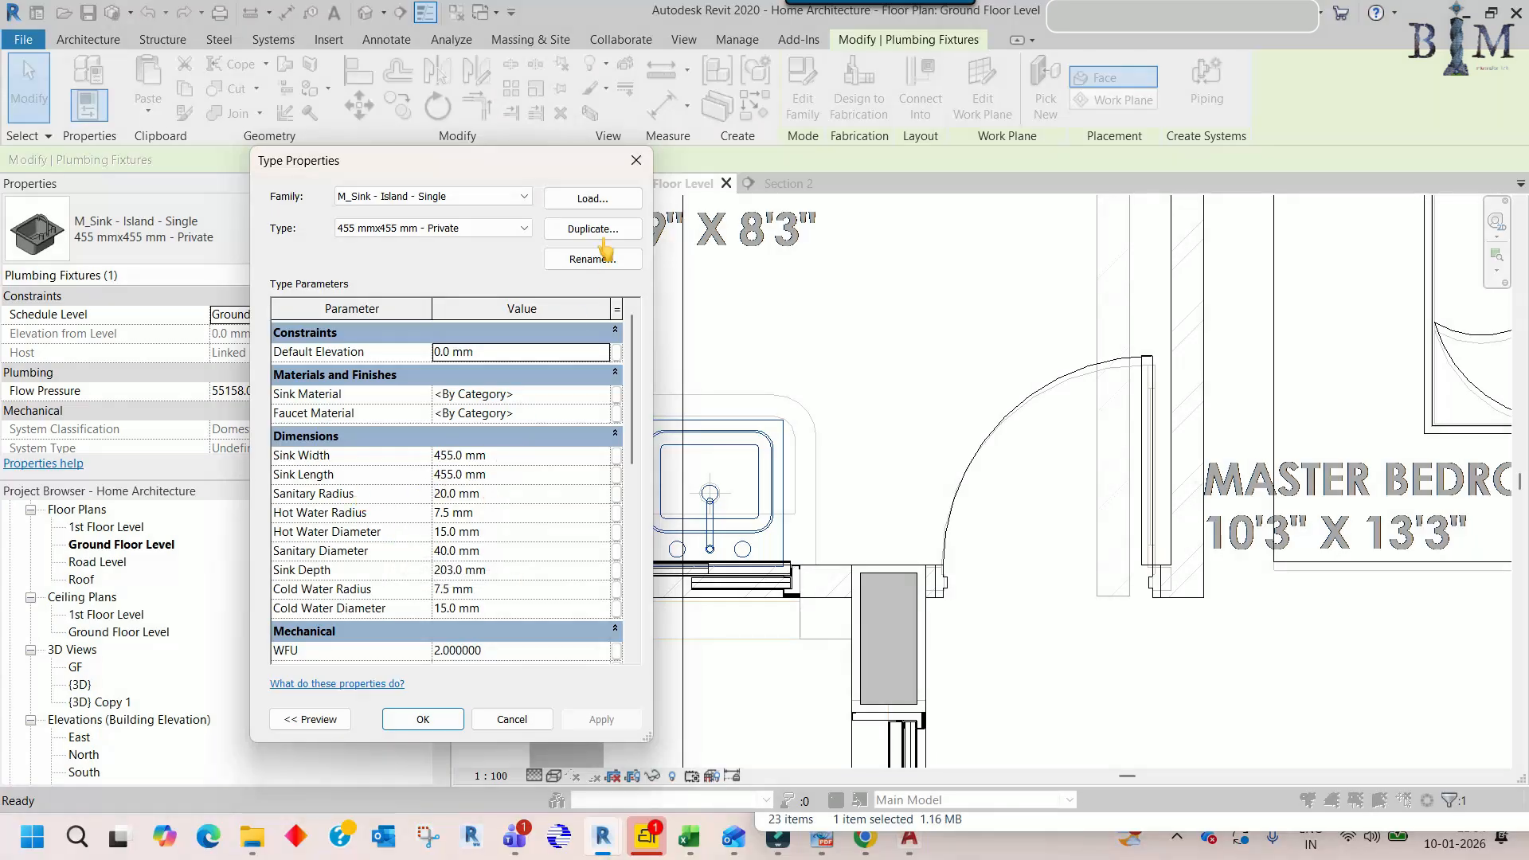
left_click(634, 160)
key("Escape")
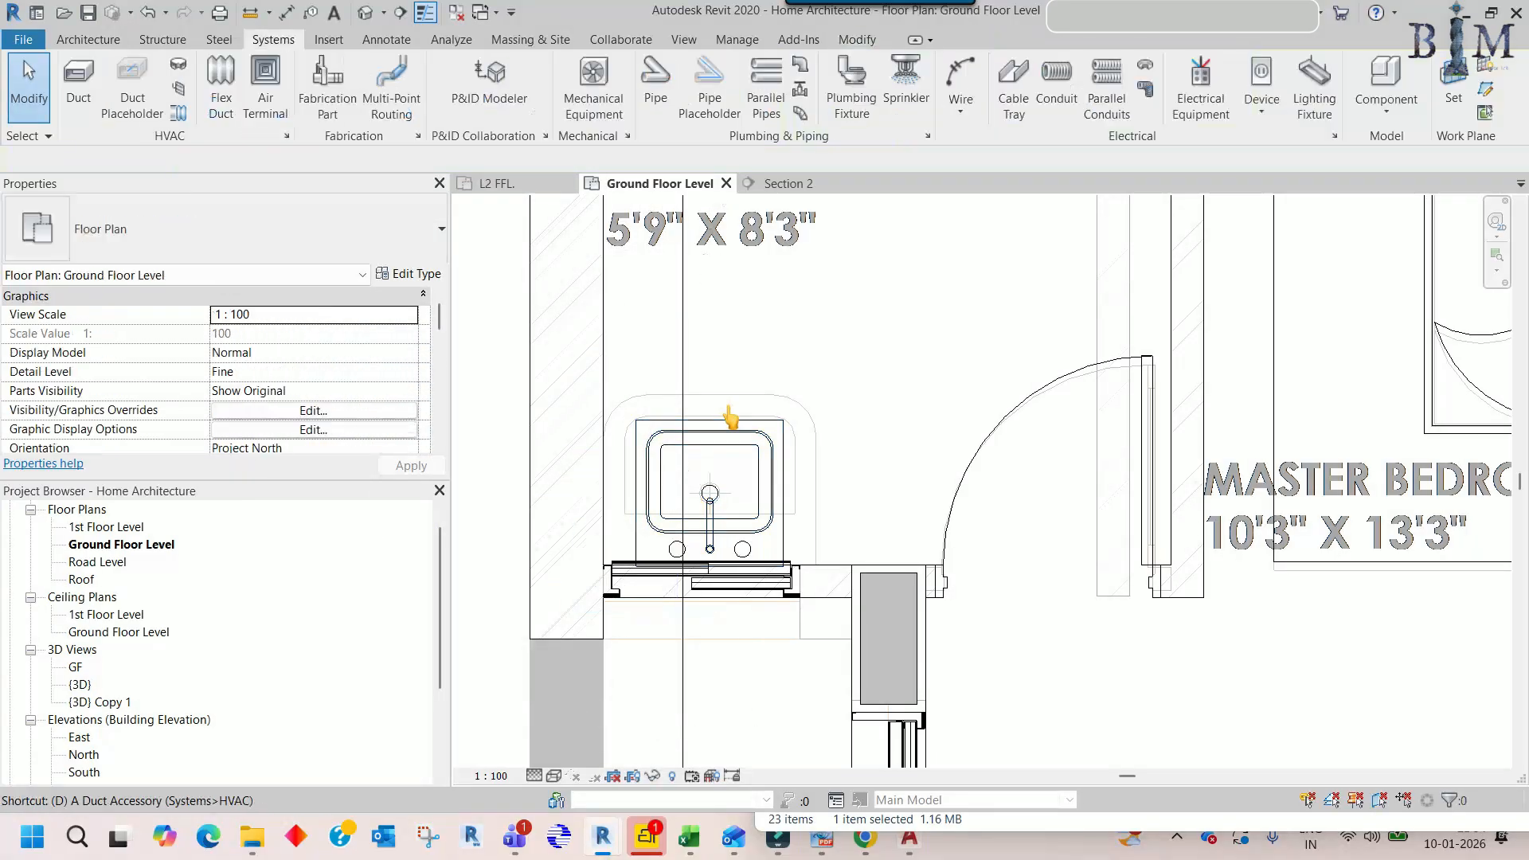
key("d")
key("i")
left_click(604, 462)
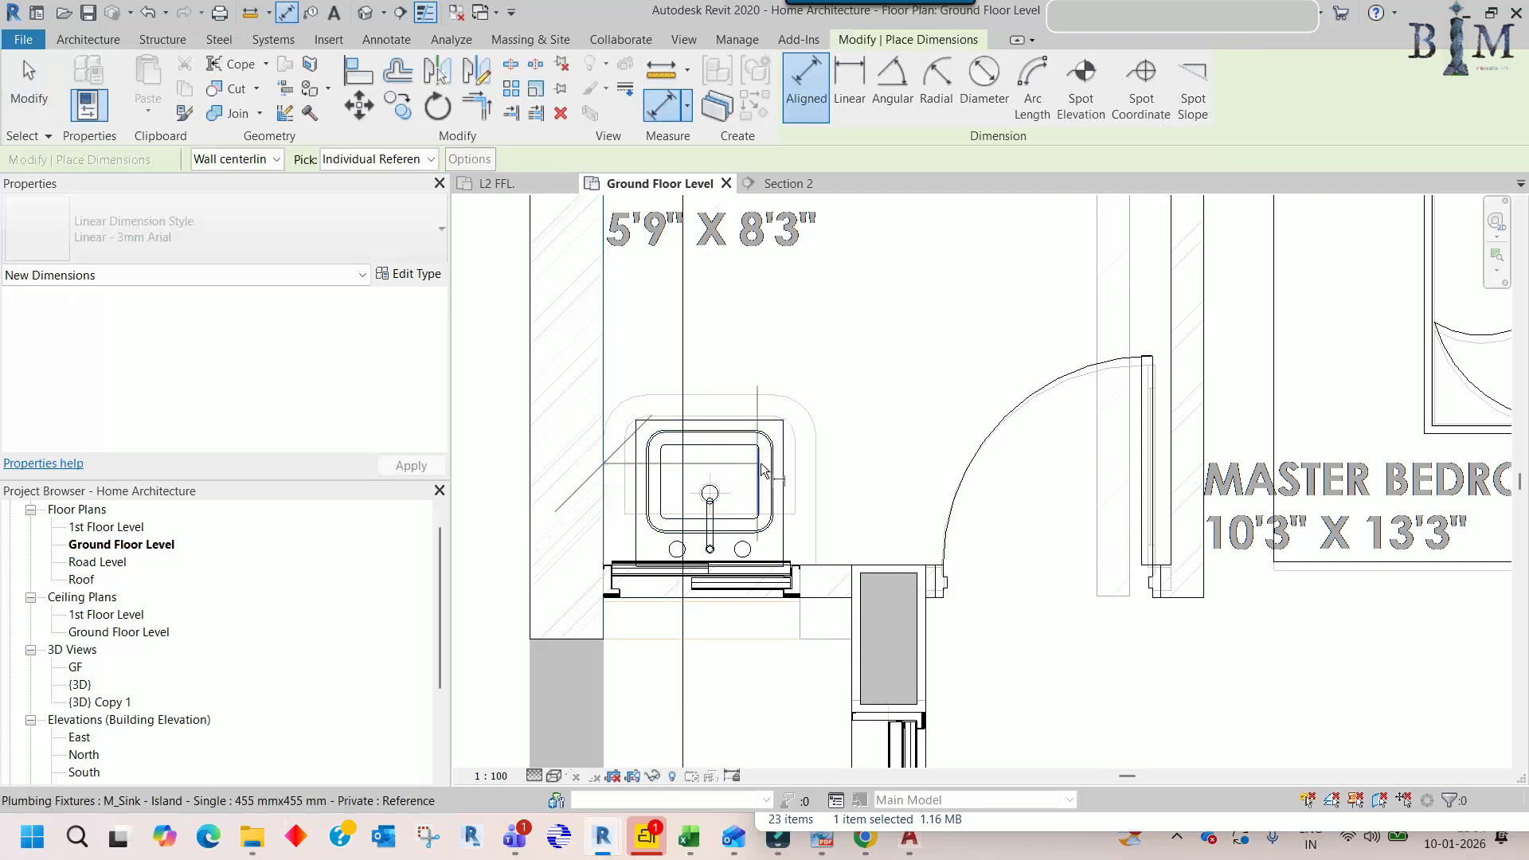
key("Escape")
key("Escape")
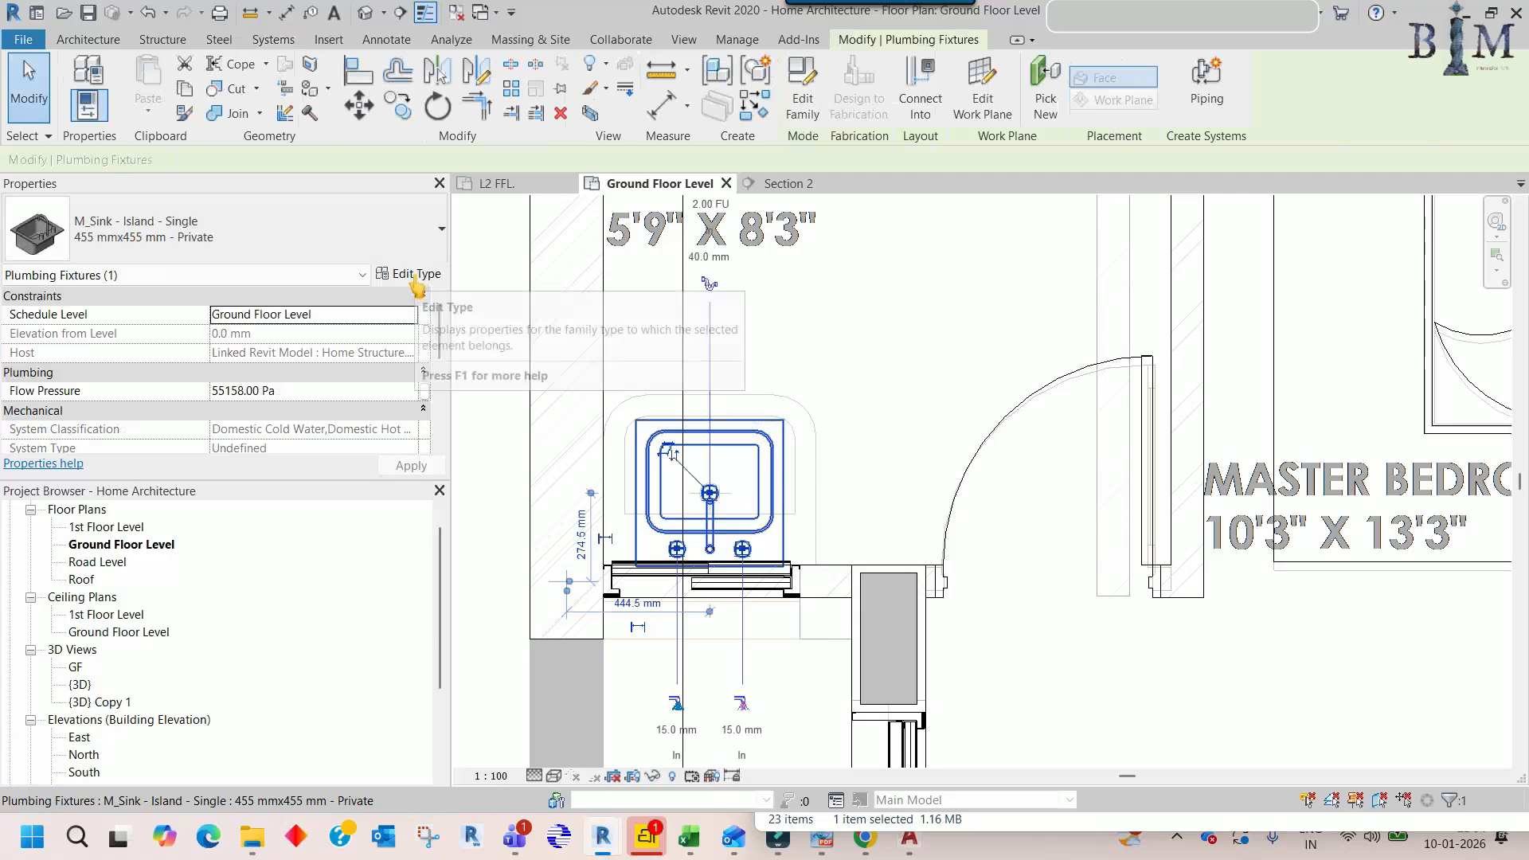
key("Escape")
- Measure the CAD washbasin outline's depth from its front edge to the window wall without placing a dimension
key("d")
key("i")
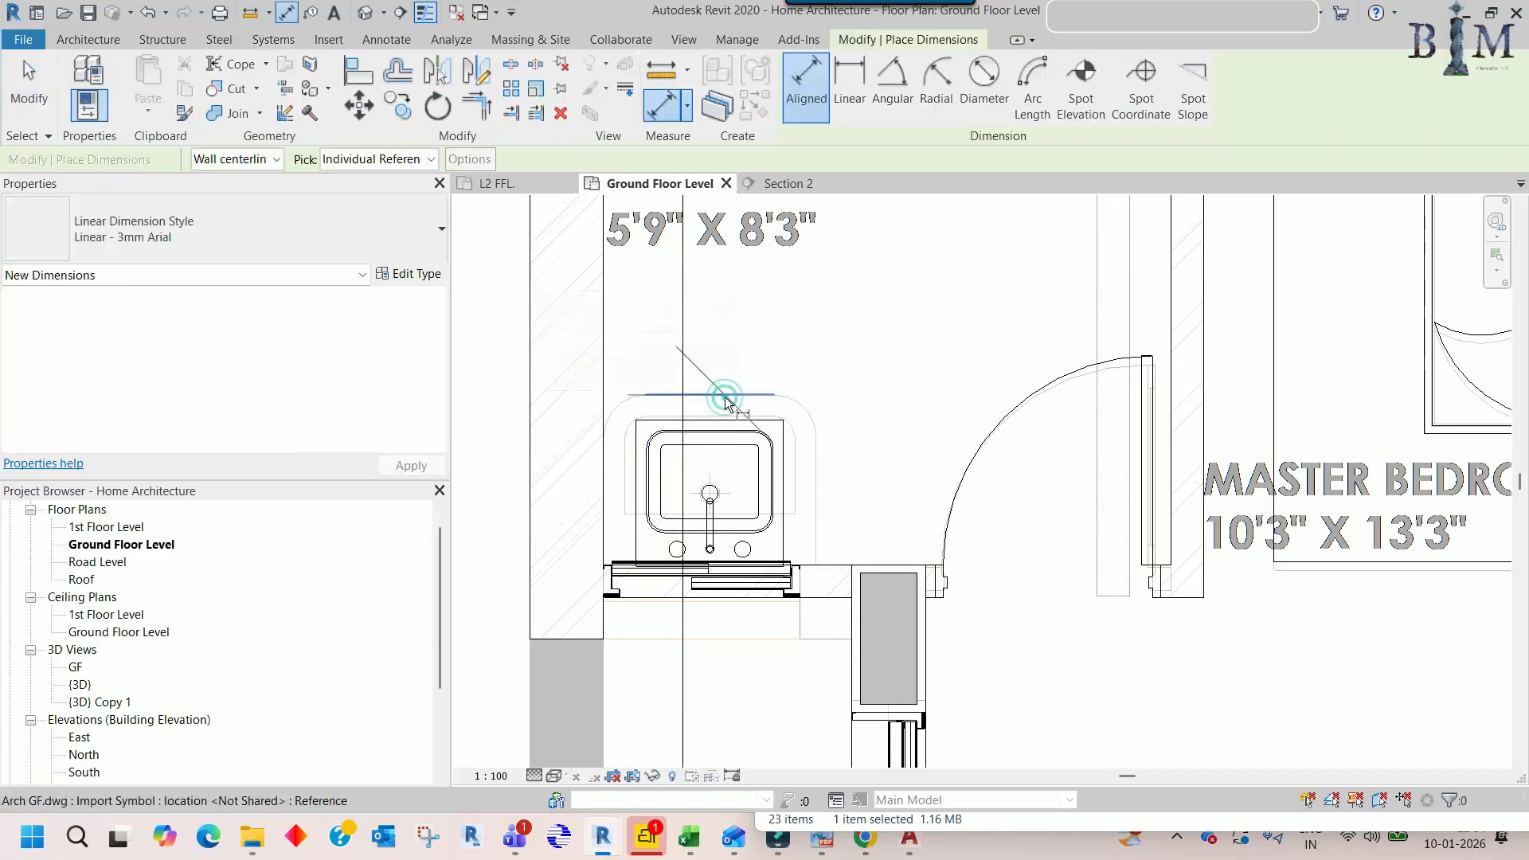
left_click(725, 396)
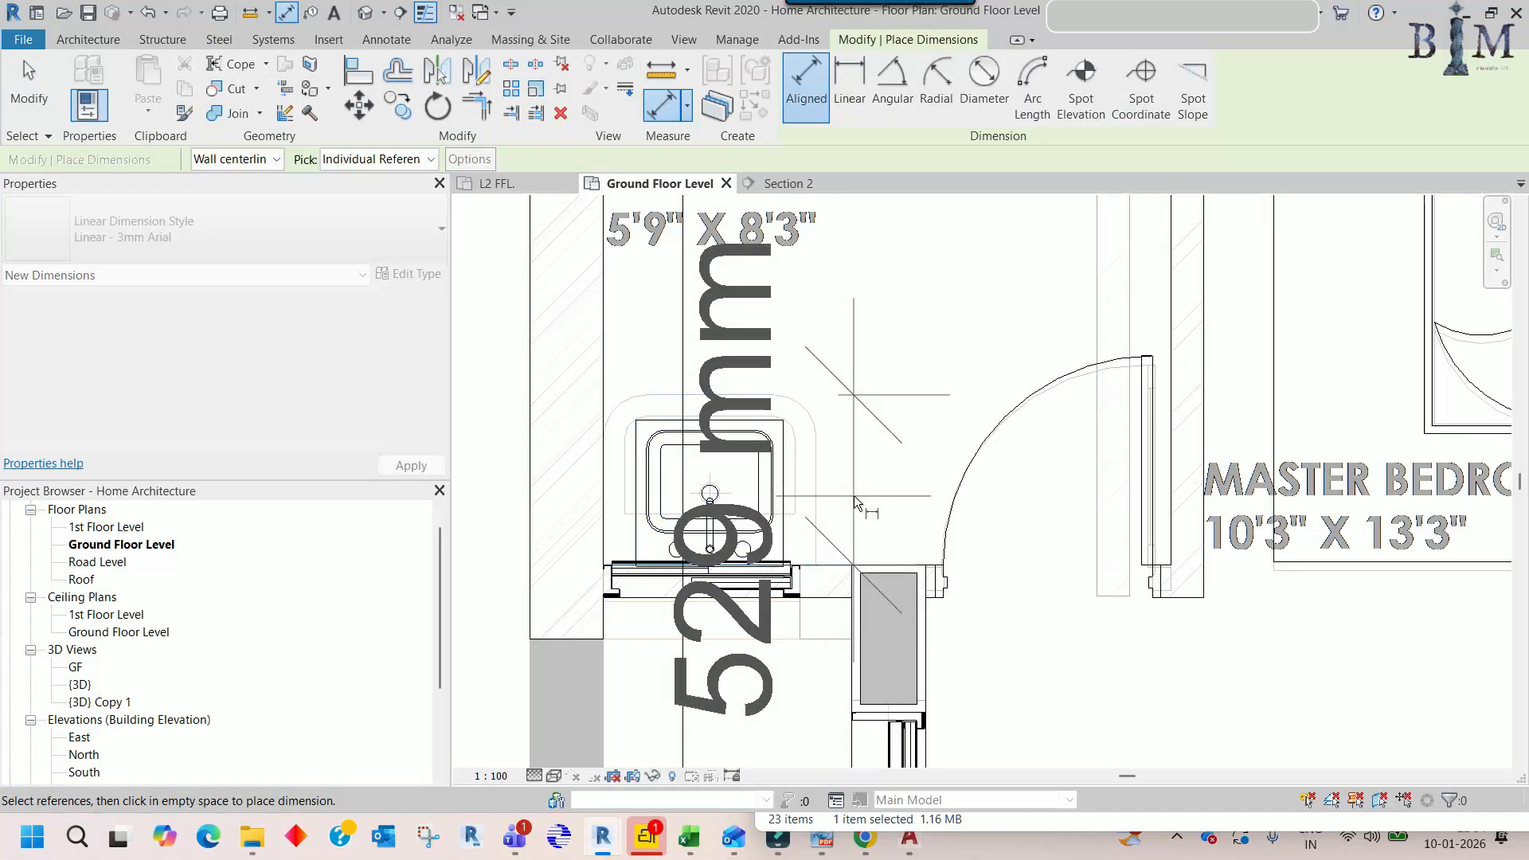
key("Escape")
key("Escape")
- Set the sink type's Sink Width to 530 mm and its Sink Length to 660 mm
left_click(781, 477)
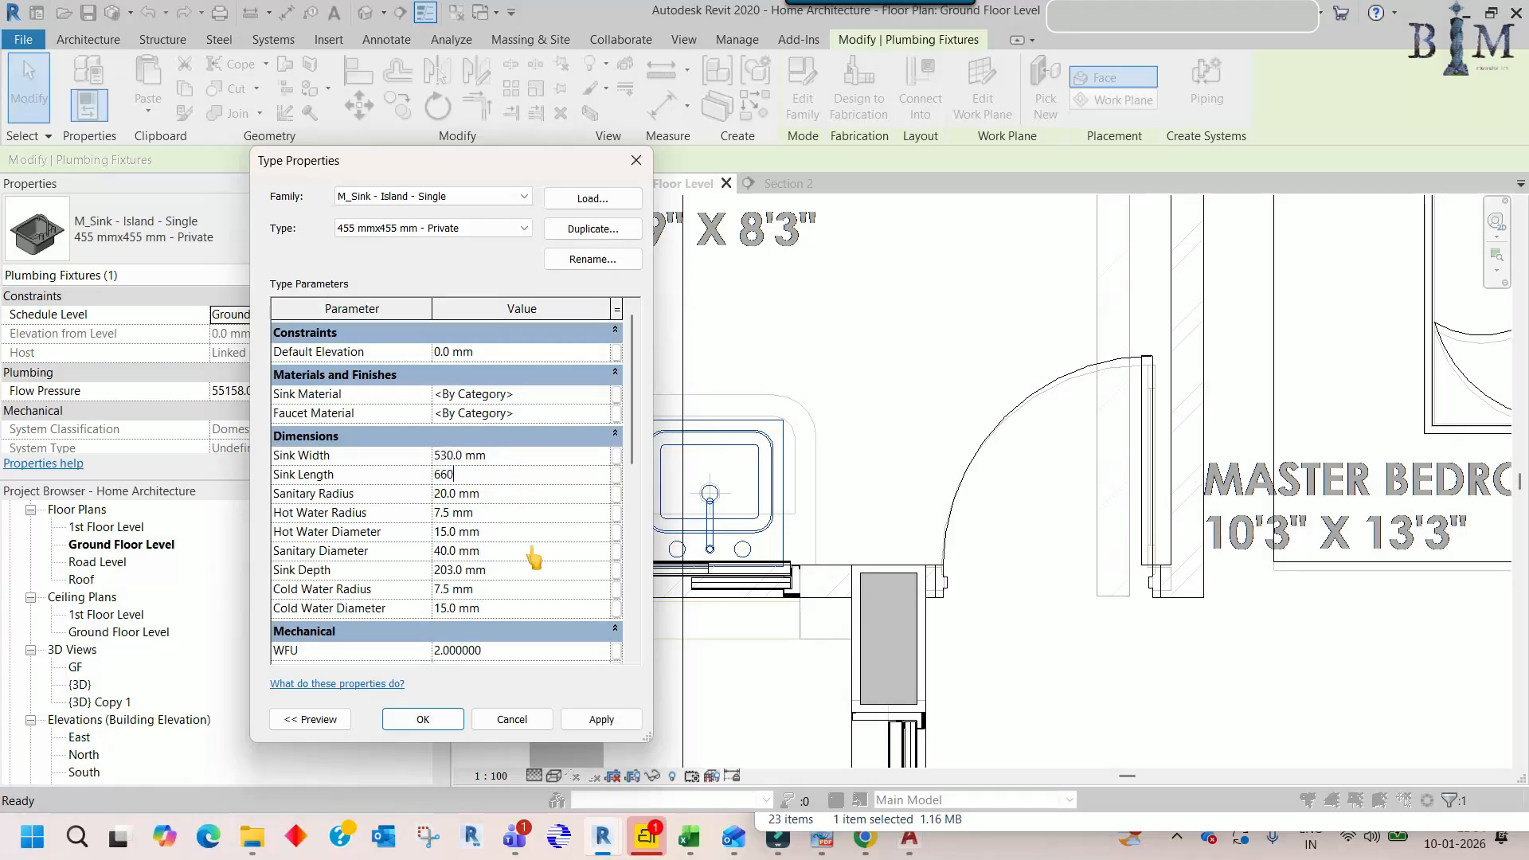
left_click(590, 719)
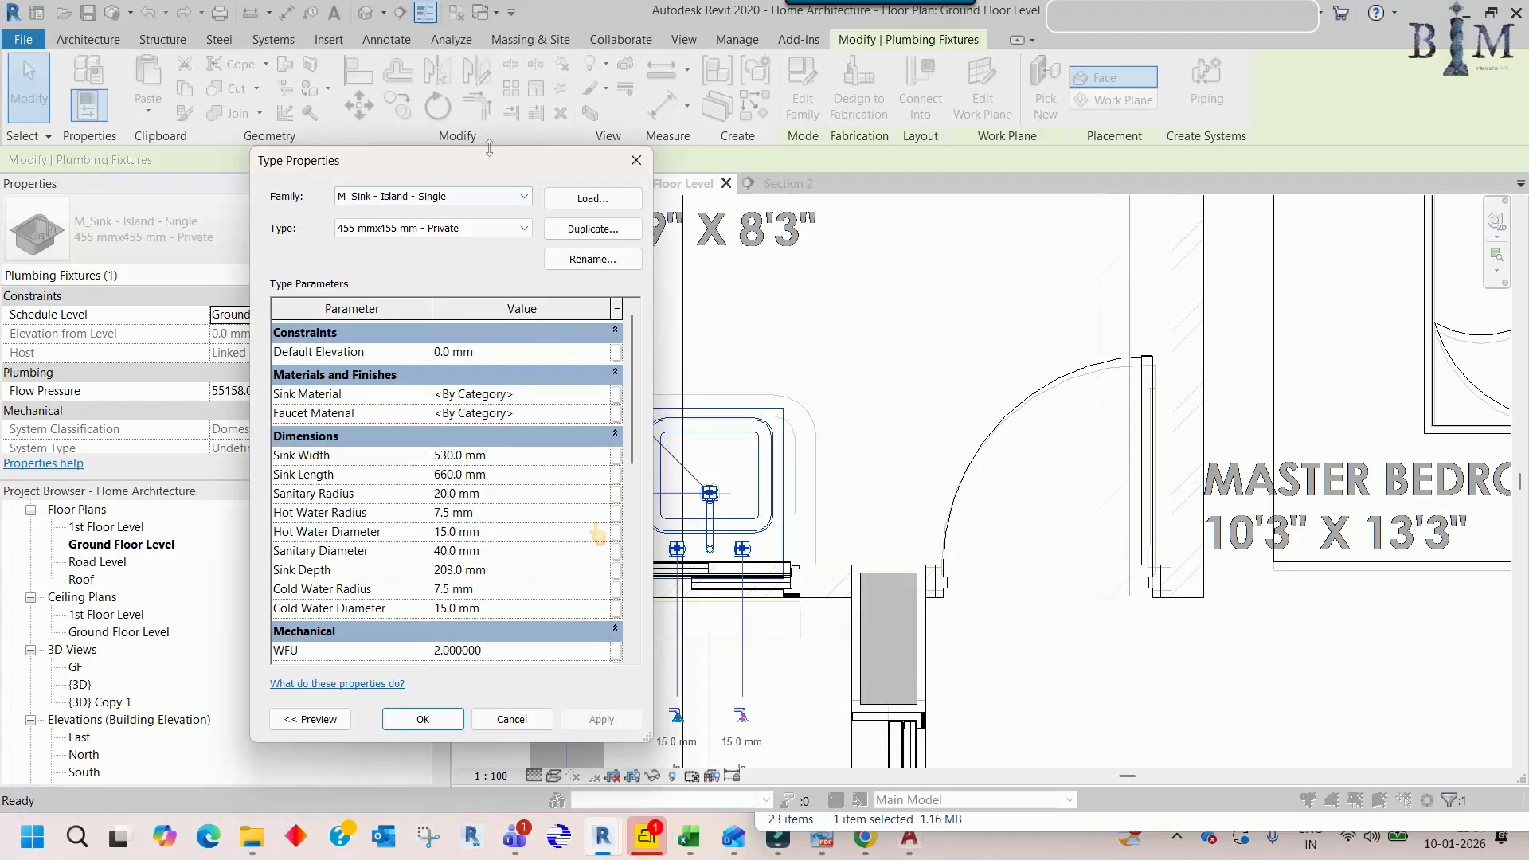
left_click_drag(490, 168, 320, 179)
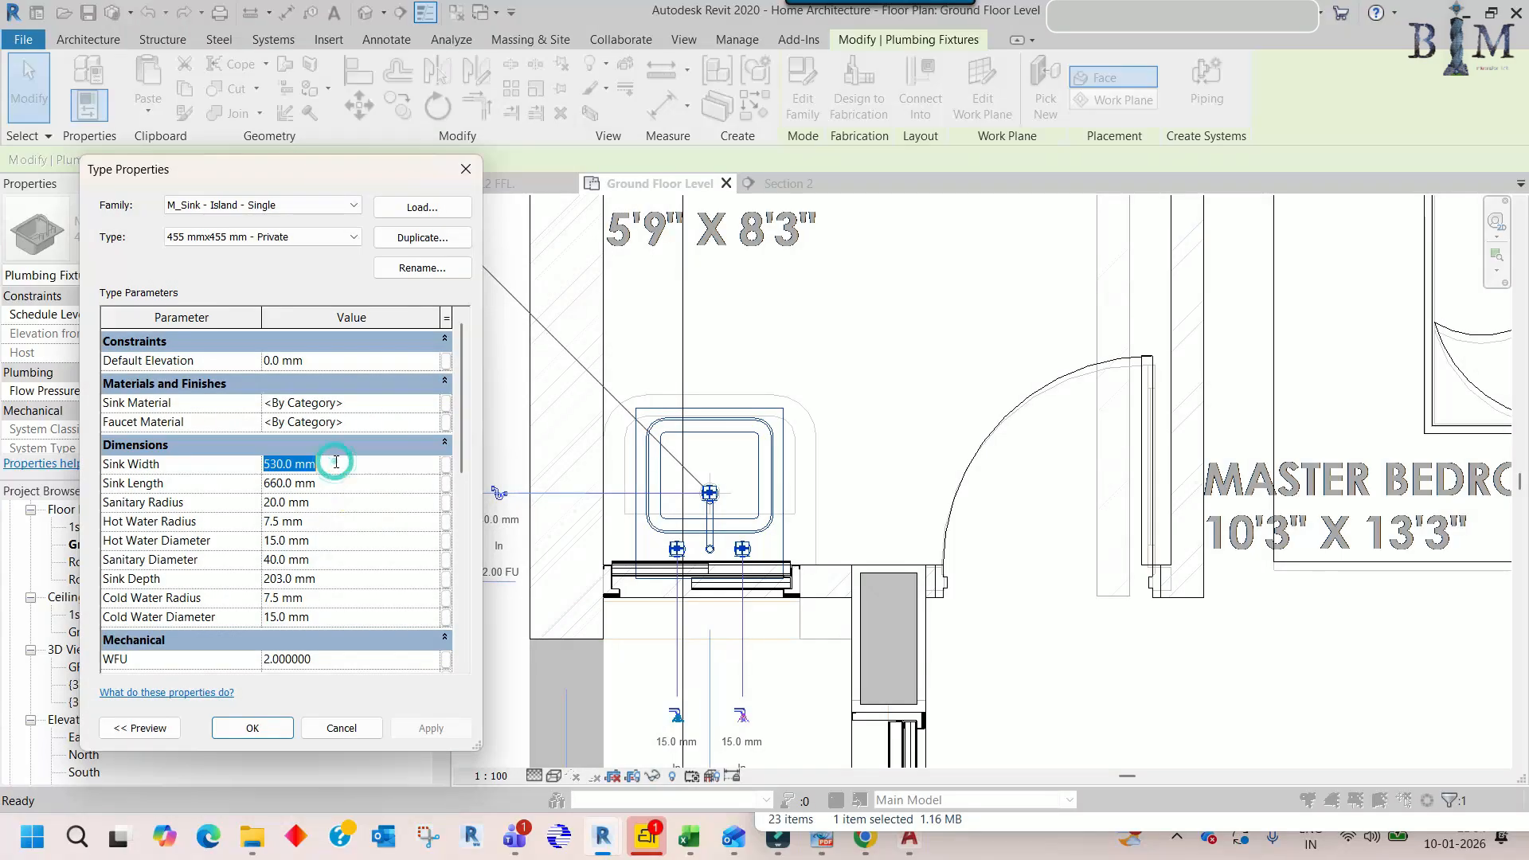
type("53")
left_click(265, 726)
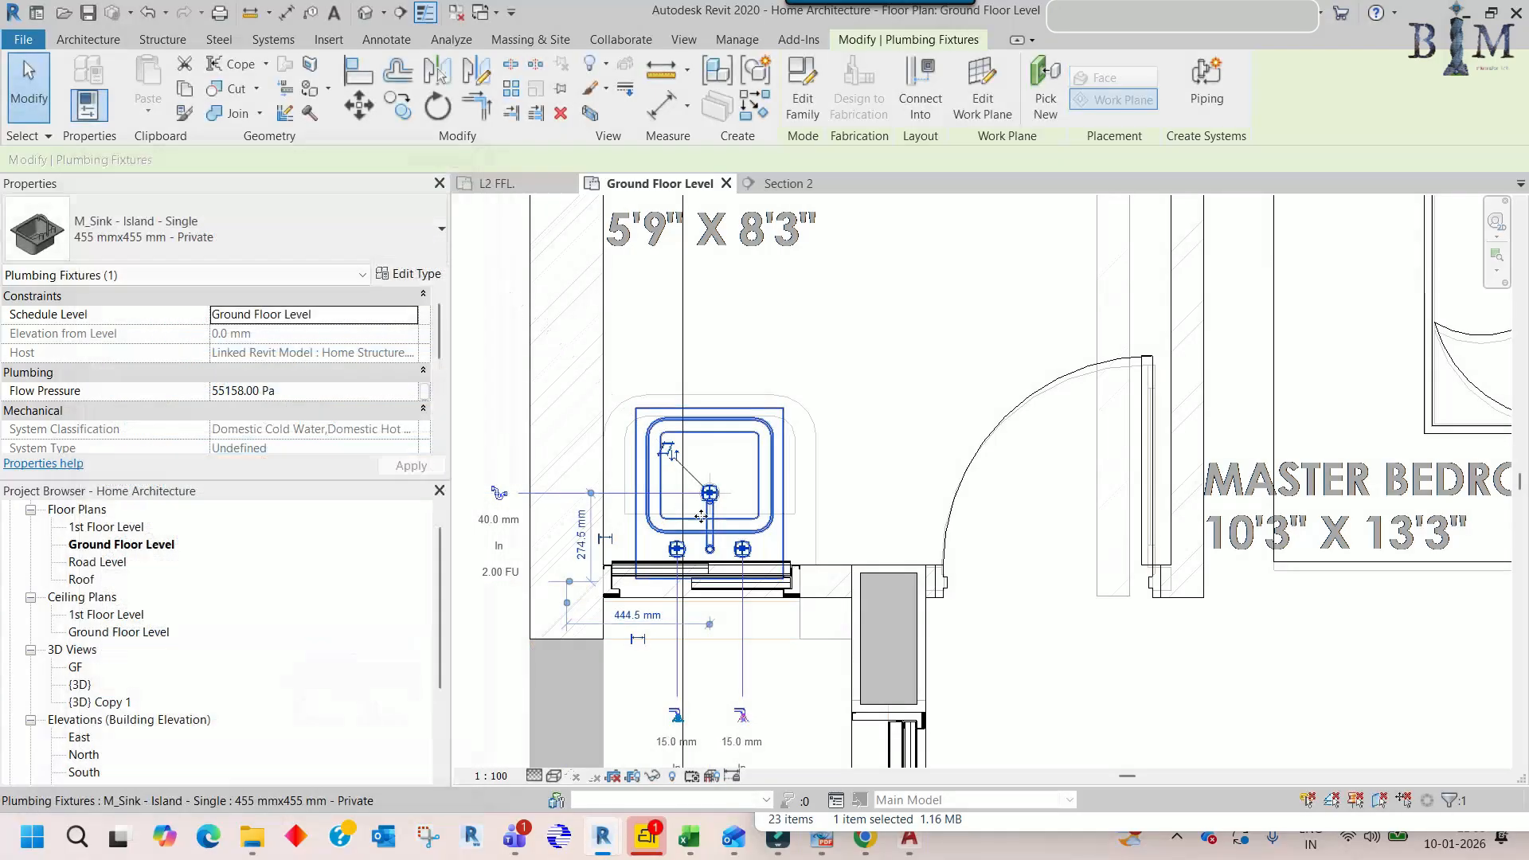
- Move the sink off the window and align its faucet-side edge with the inner face of the window wall
scroll(836, 597, "up", 5)
scroll(836, 597, "down", 3)
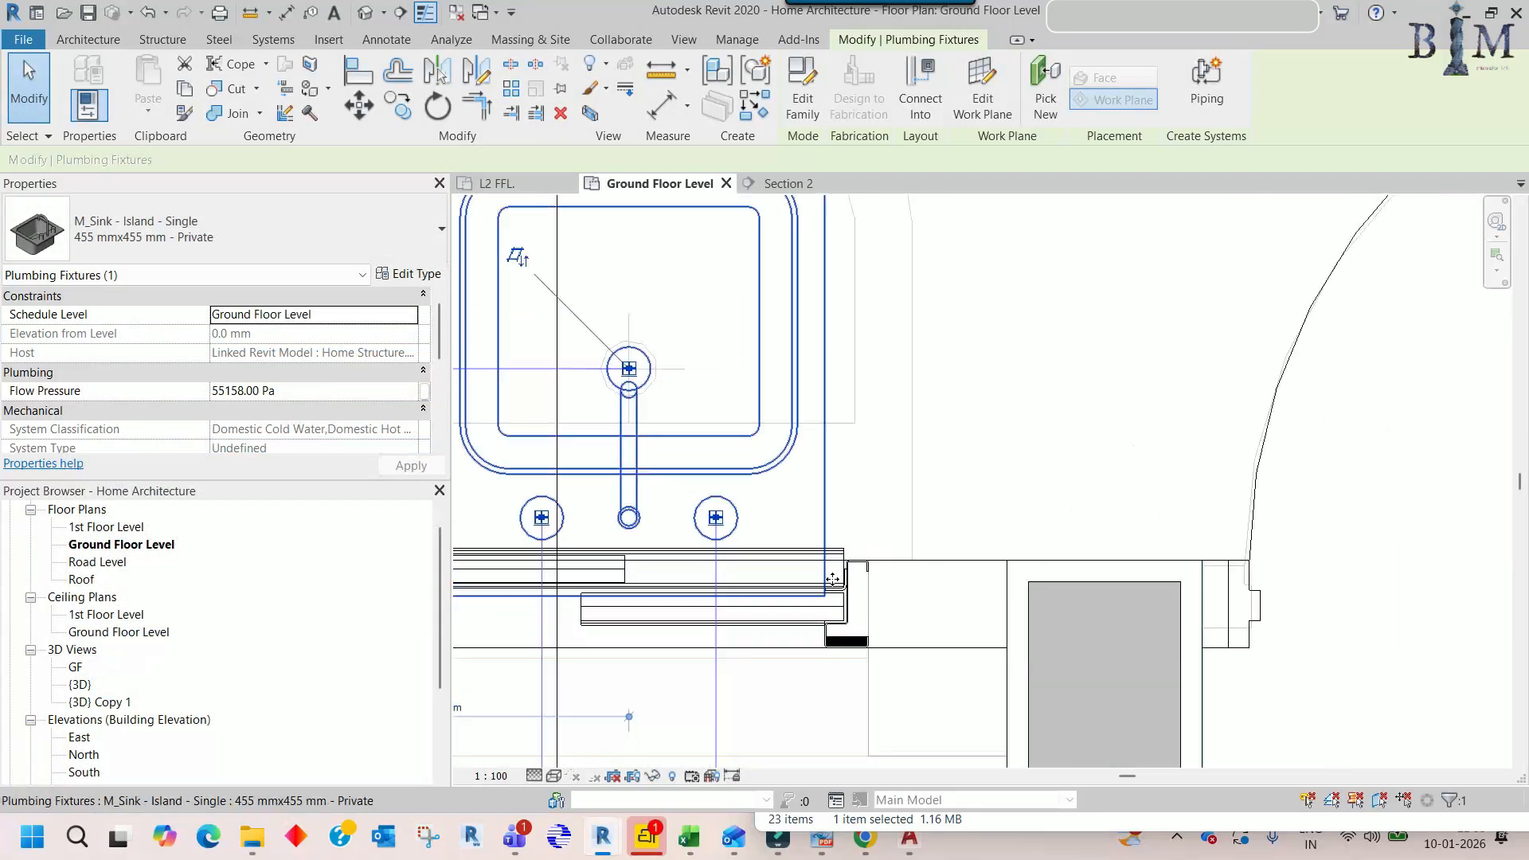
key("Escape")
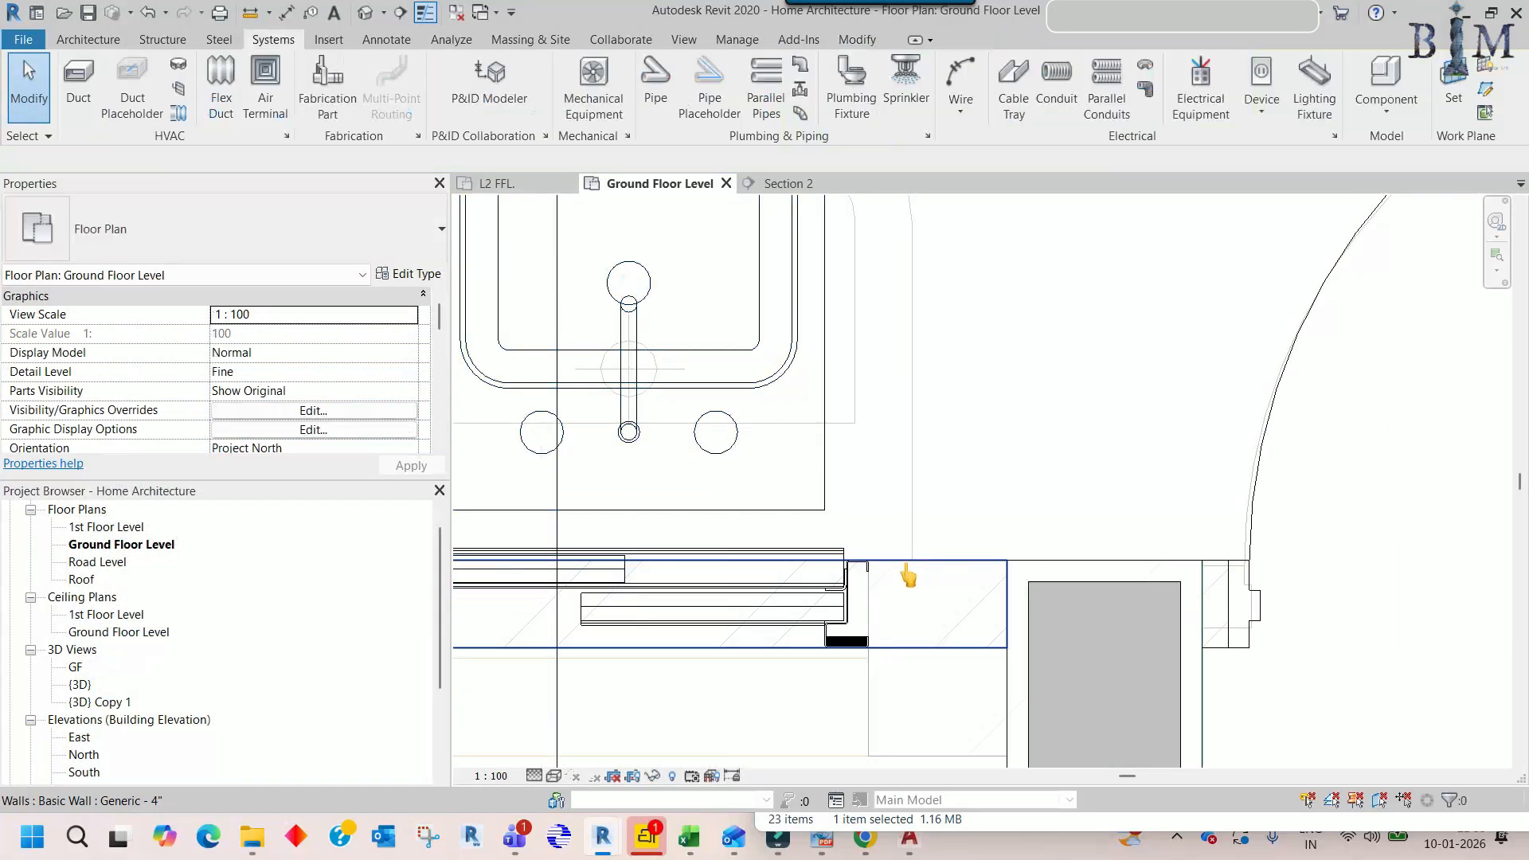
key("a")
key("l")
scroll(924, 532, "down", 3)
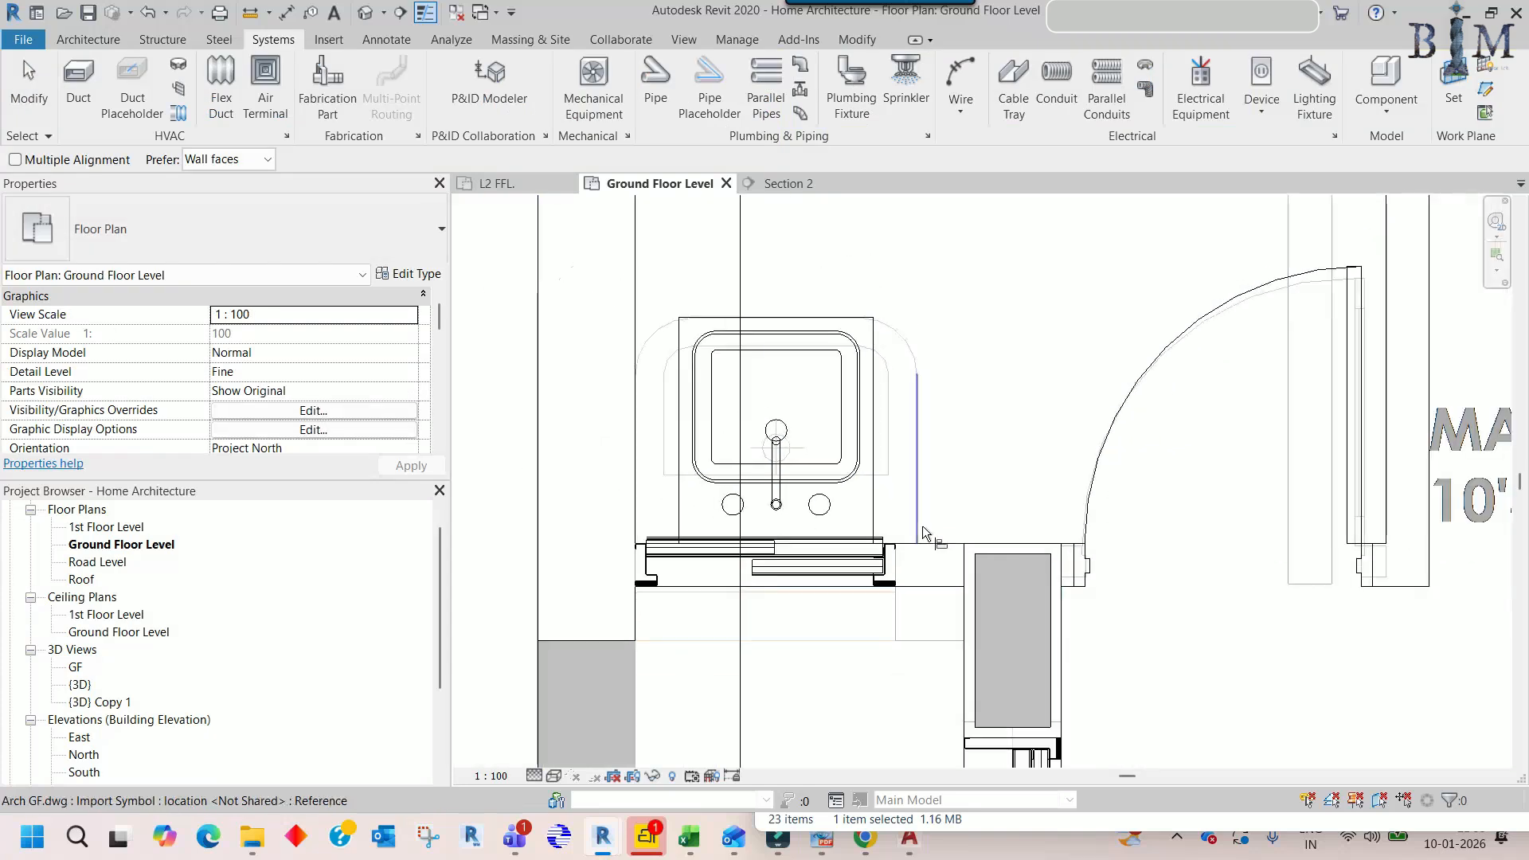
key("Escape")
left_click(802, 356)
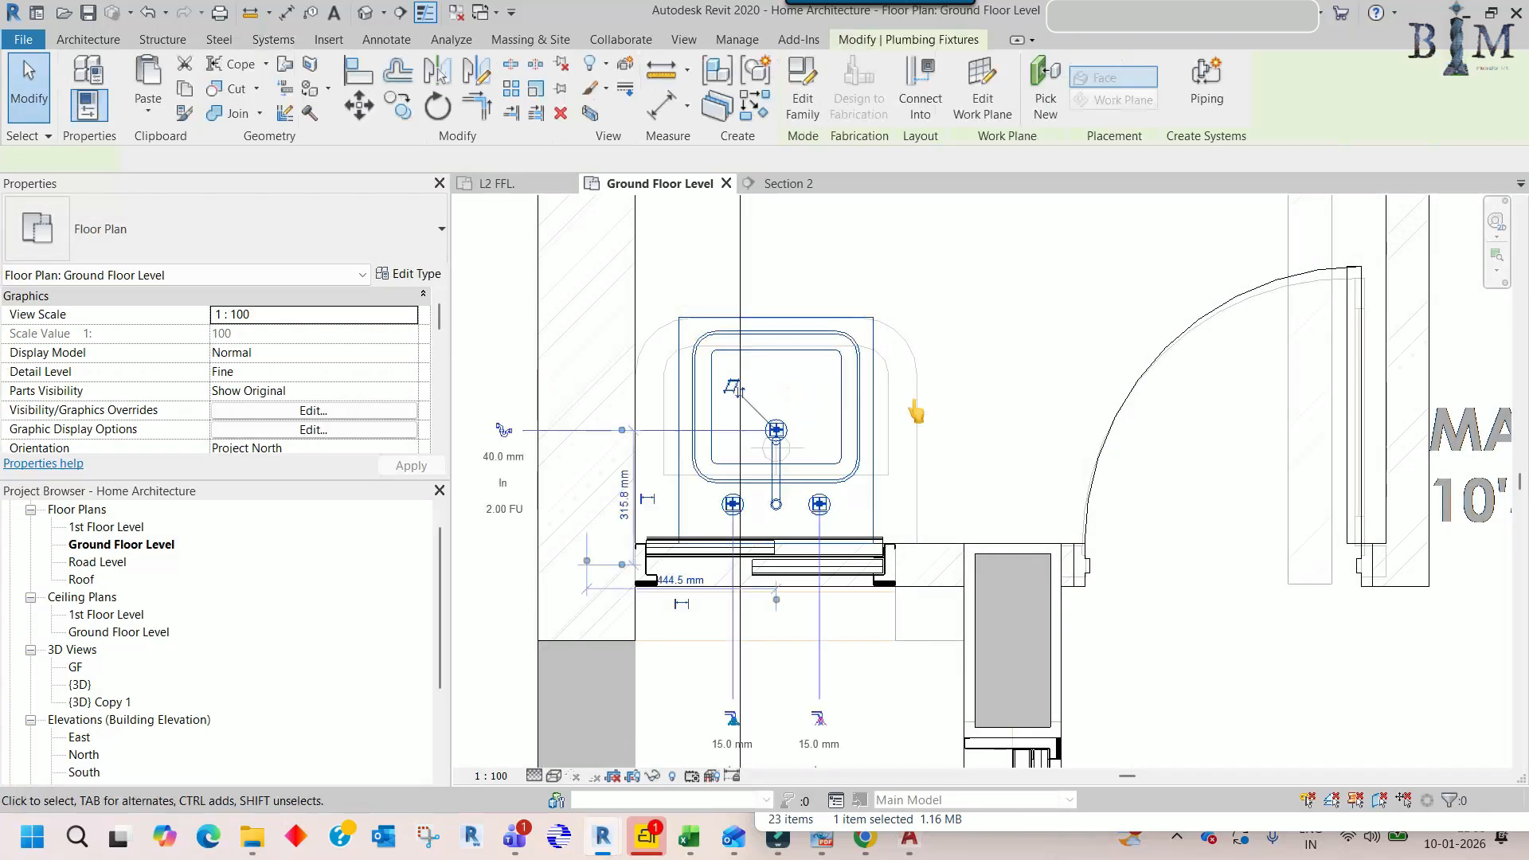
key("d")
key("i")
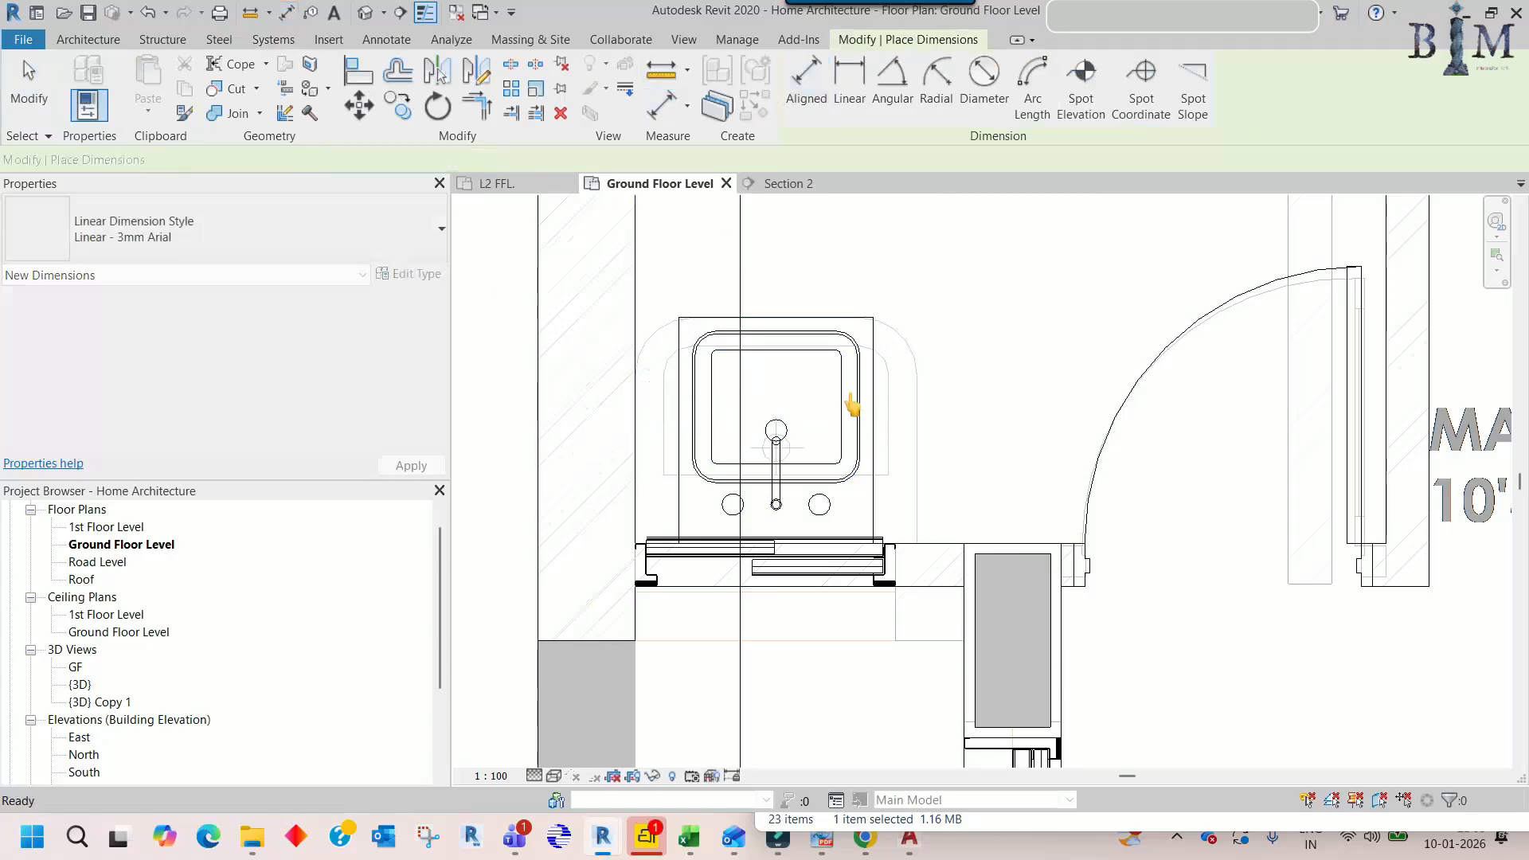
key("Escape")
- Open the M_Sink - Island - Single family for editing and show its Ref. Level floor plan
left_click(719, 432)
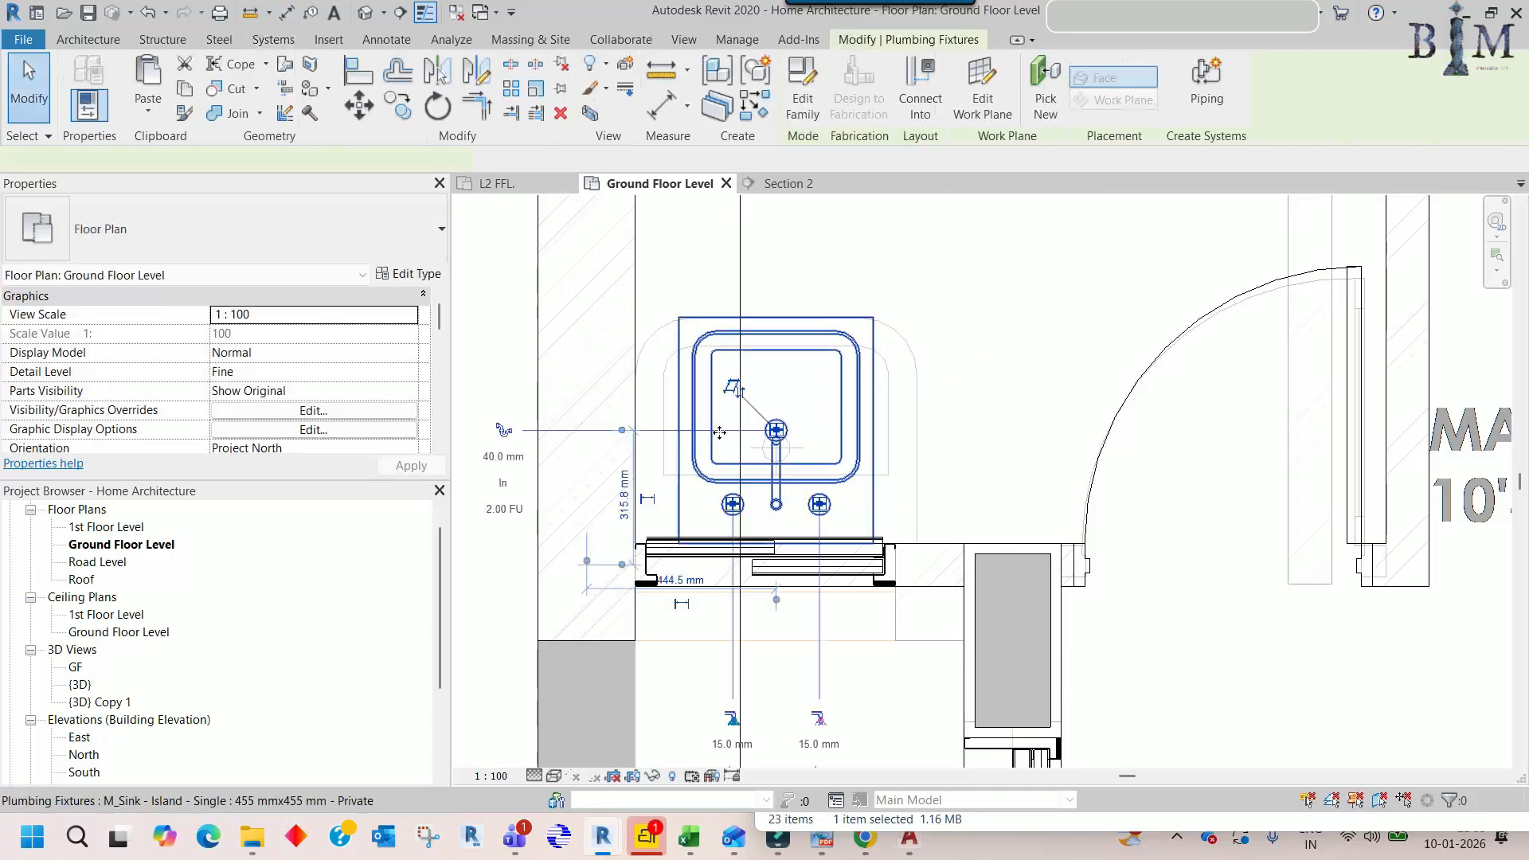
double_click(804, 351)
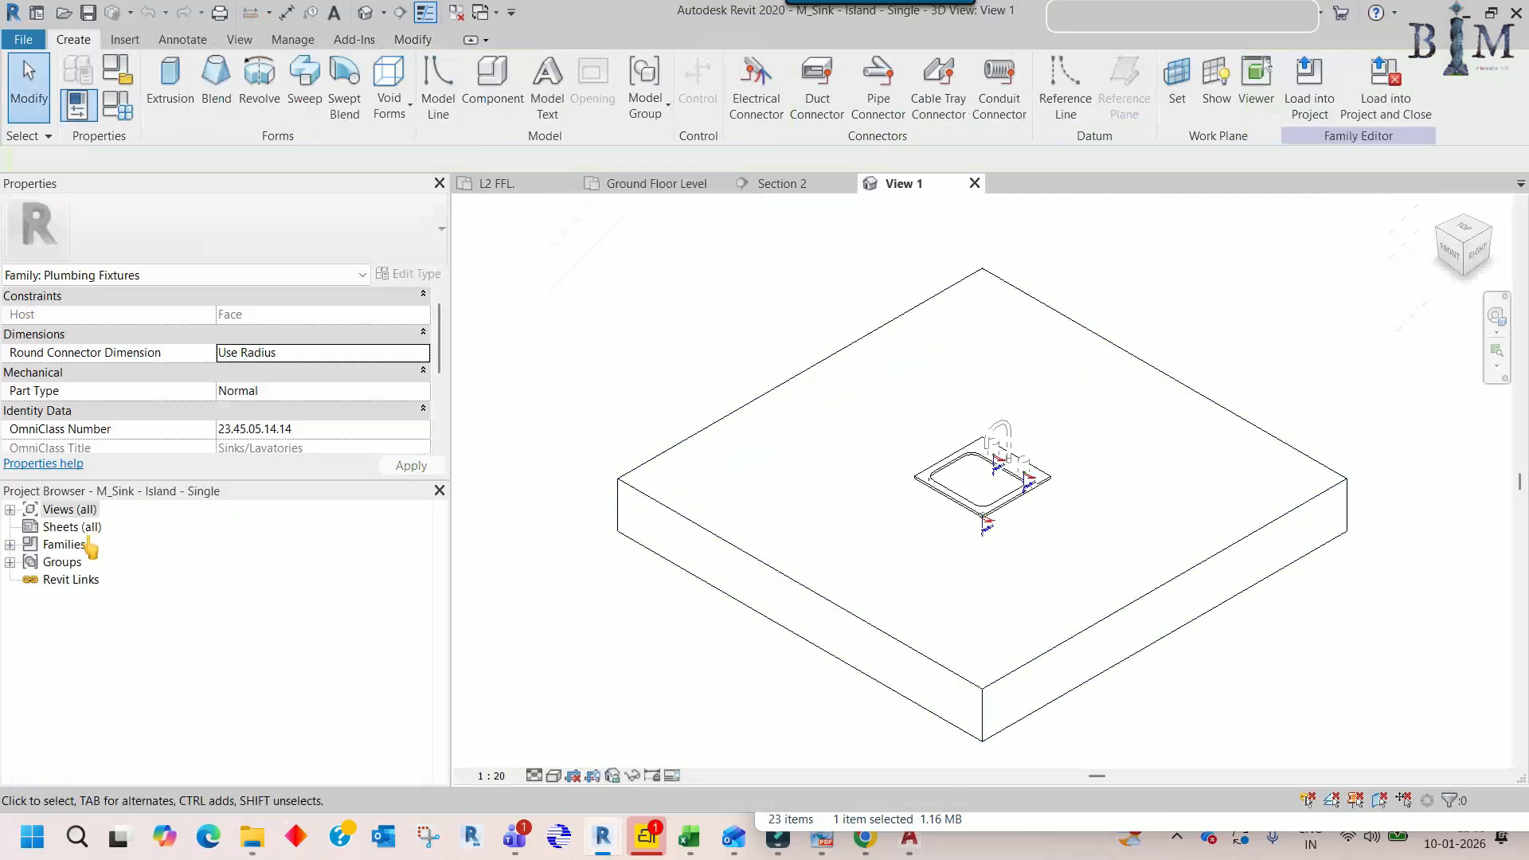
left_click(11, 511)
left_click(31, 526)
double_click(95, 543)
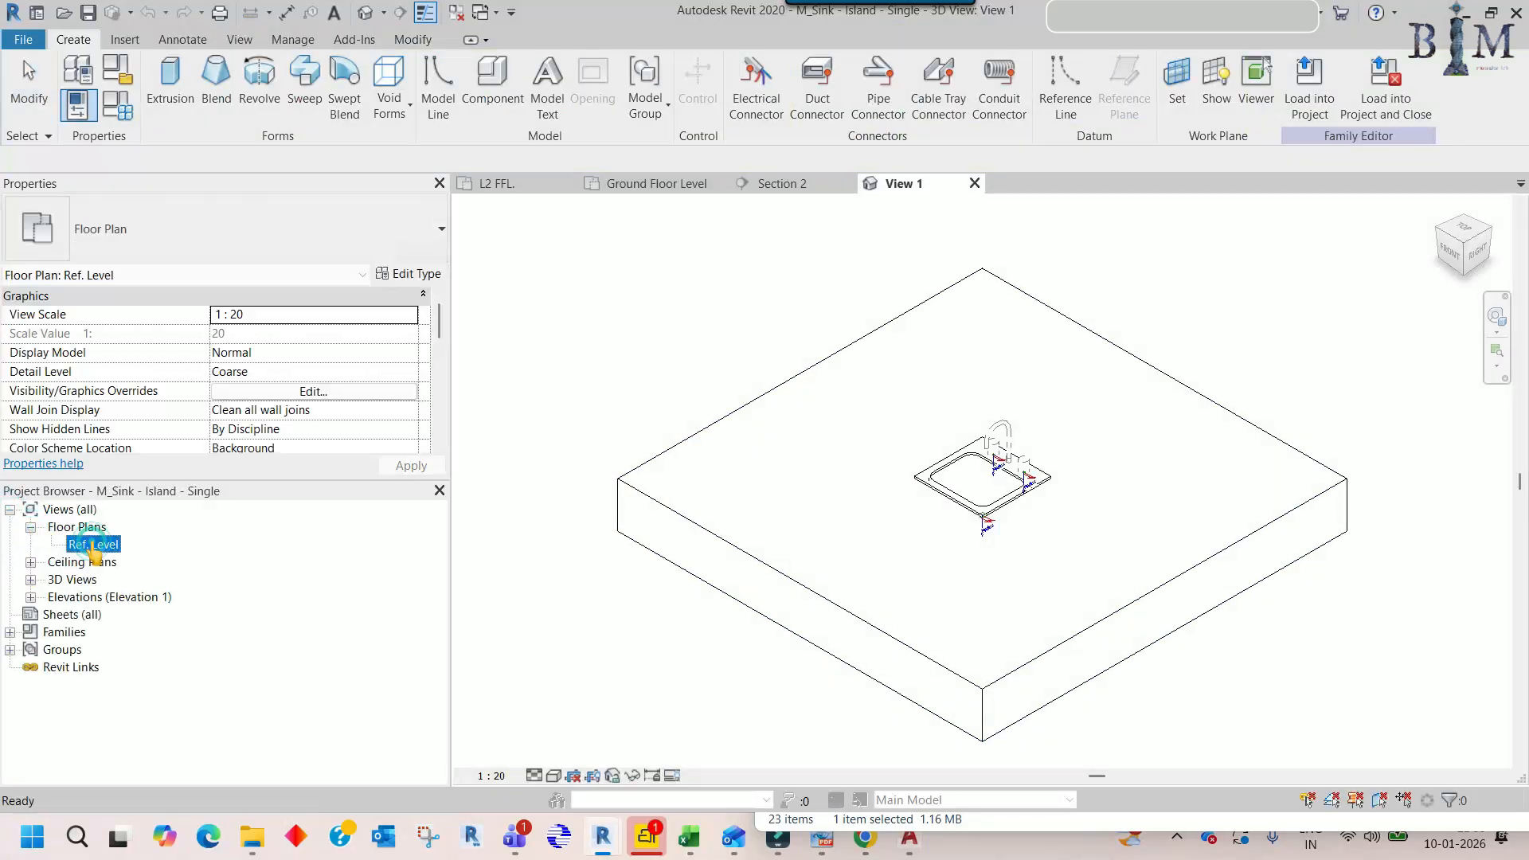
scroll(976, 480, "up", 2)
middle_click_drag(1035, 428, 980, 544)
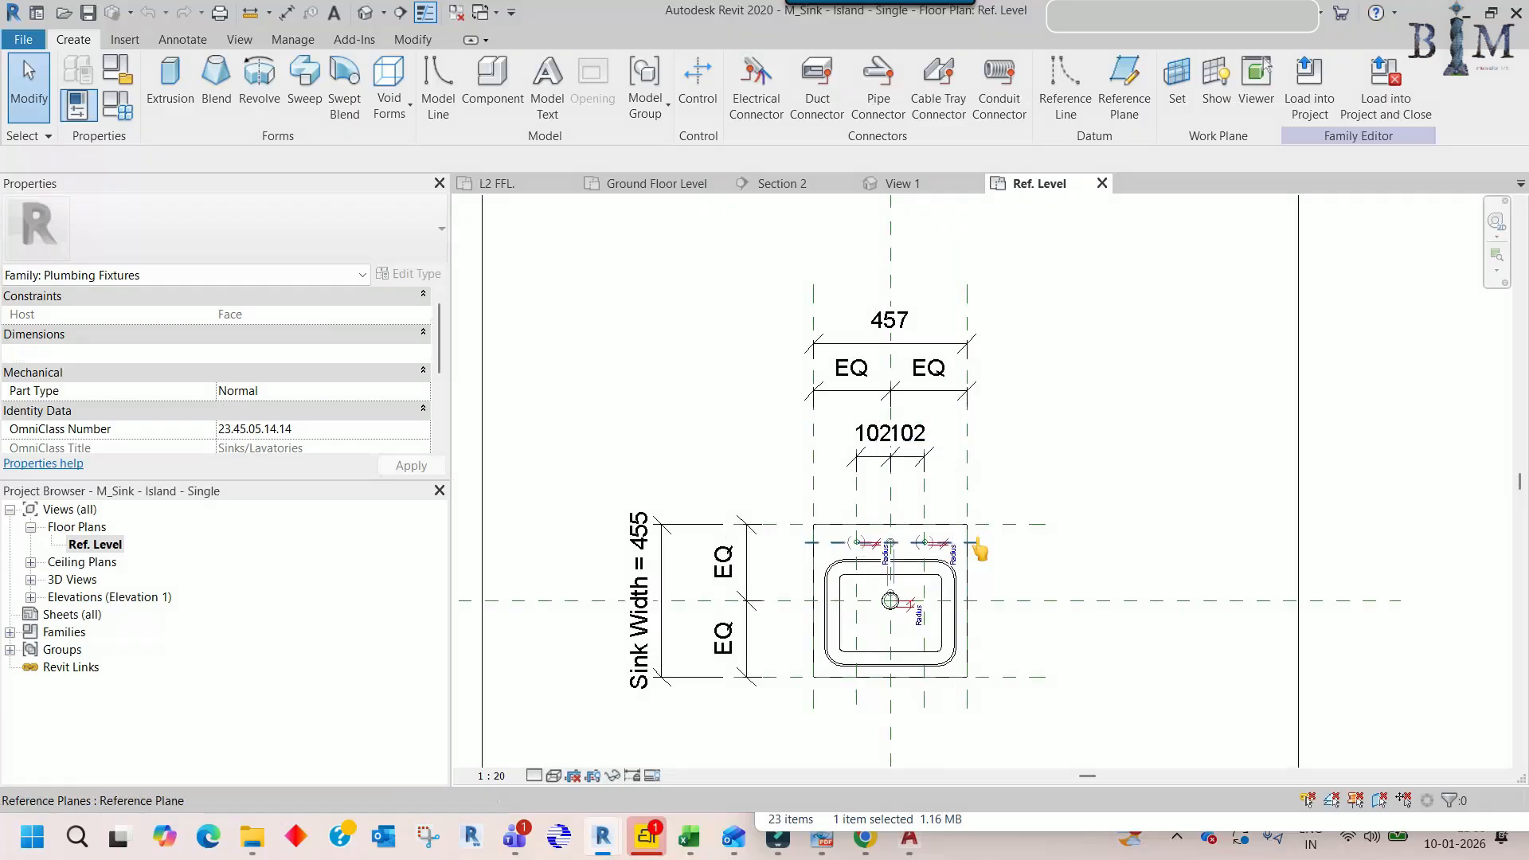
- Try to stretch the sink's top extrusion outward past its left reference plane
left_click(813, 567)
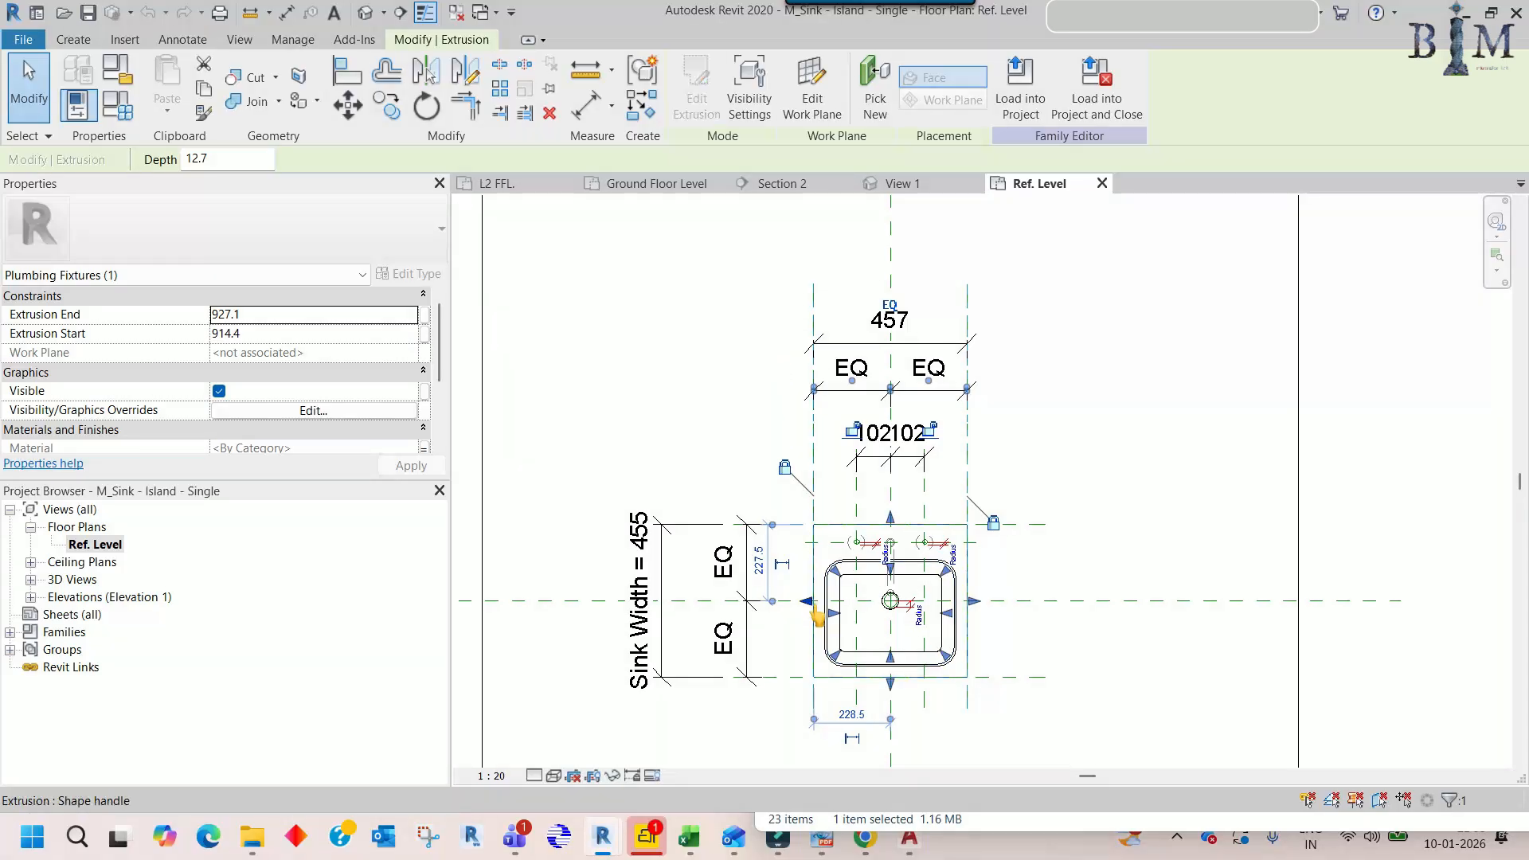
scroll(818, 603, "up", 4)
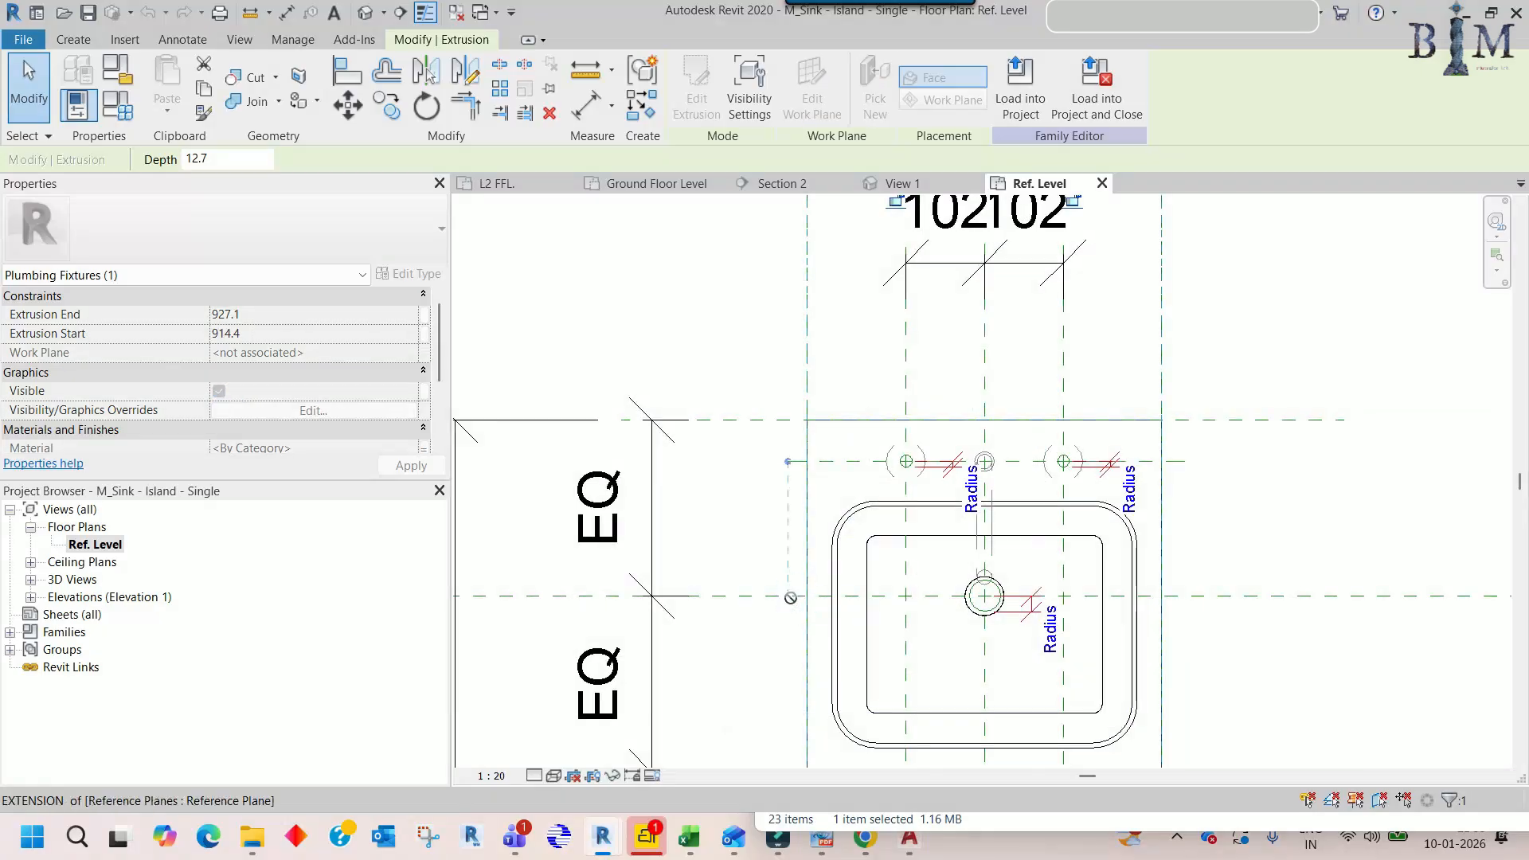
left_click_drag(777, 599, 782, 594)
scroll(781, 594, "down", 3)
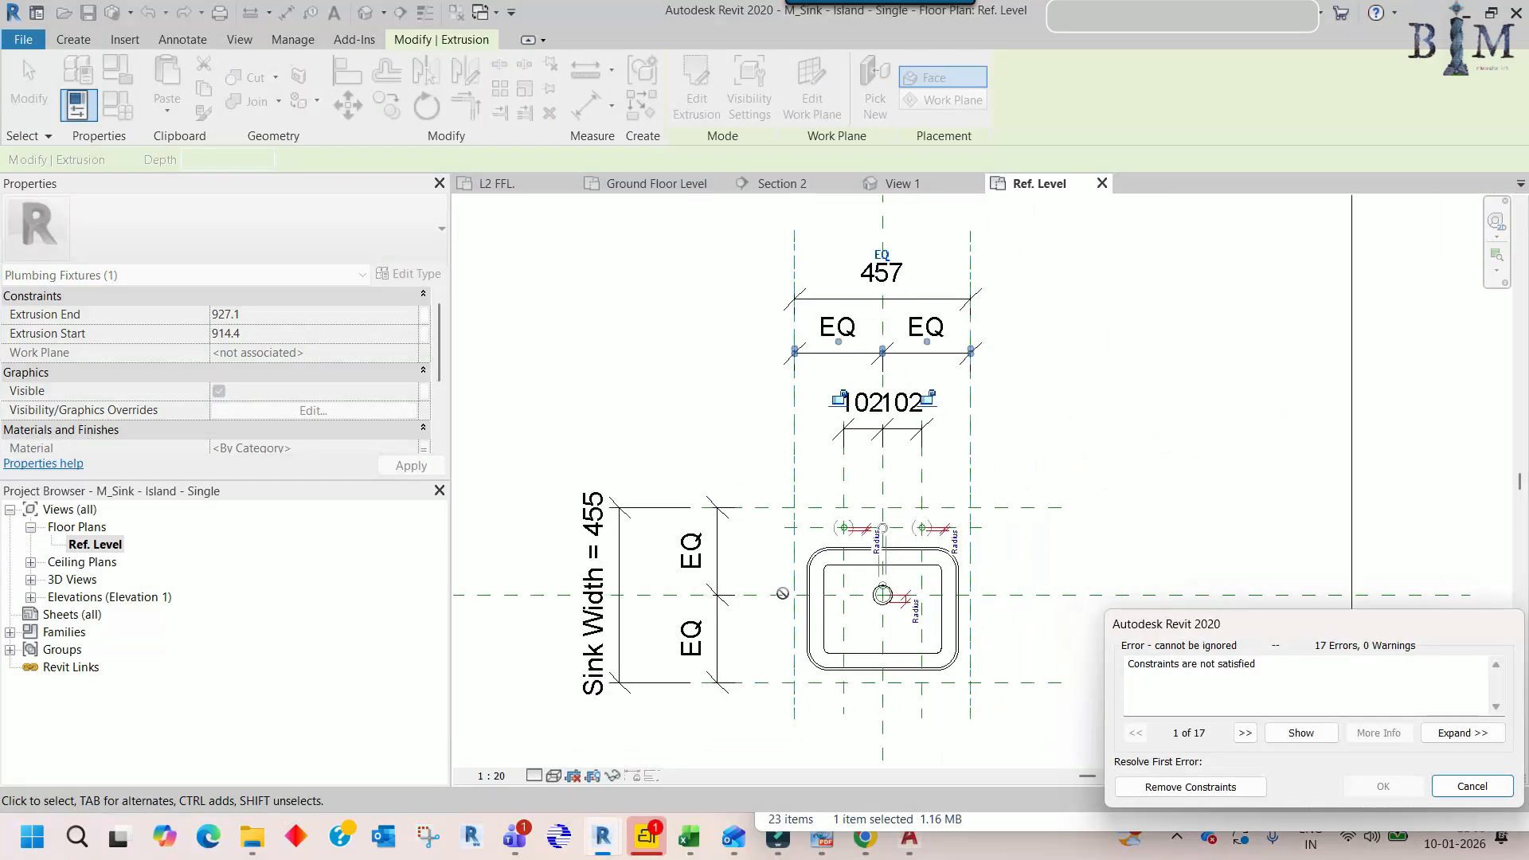
left_click(1471, 786)
scroll(901, 477, "down", 3)
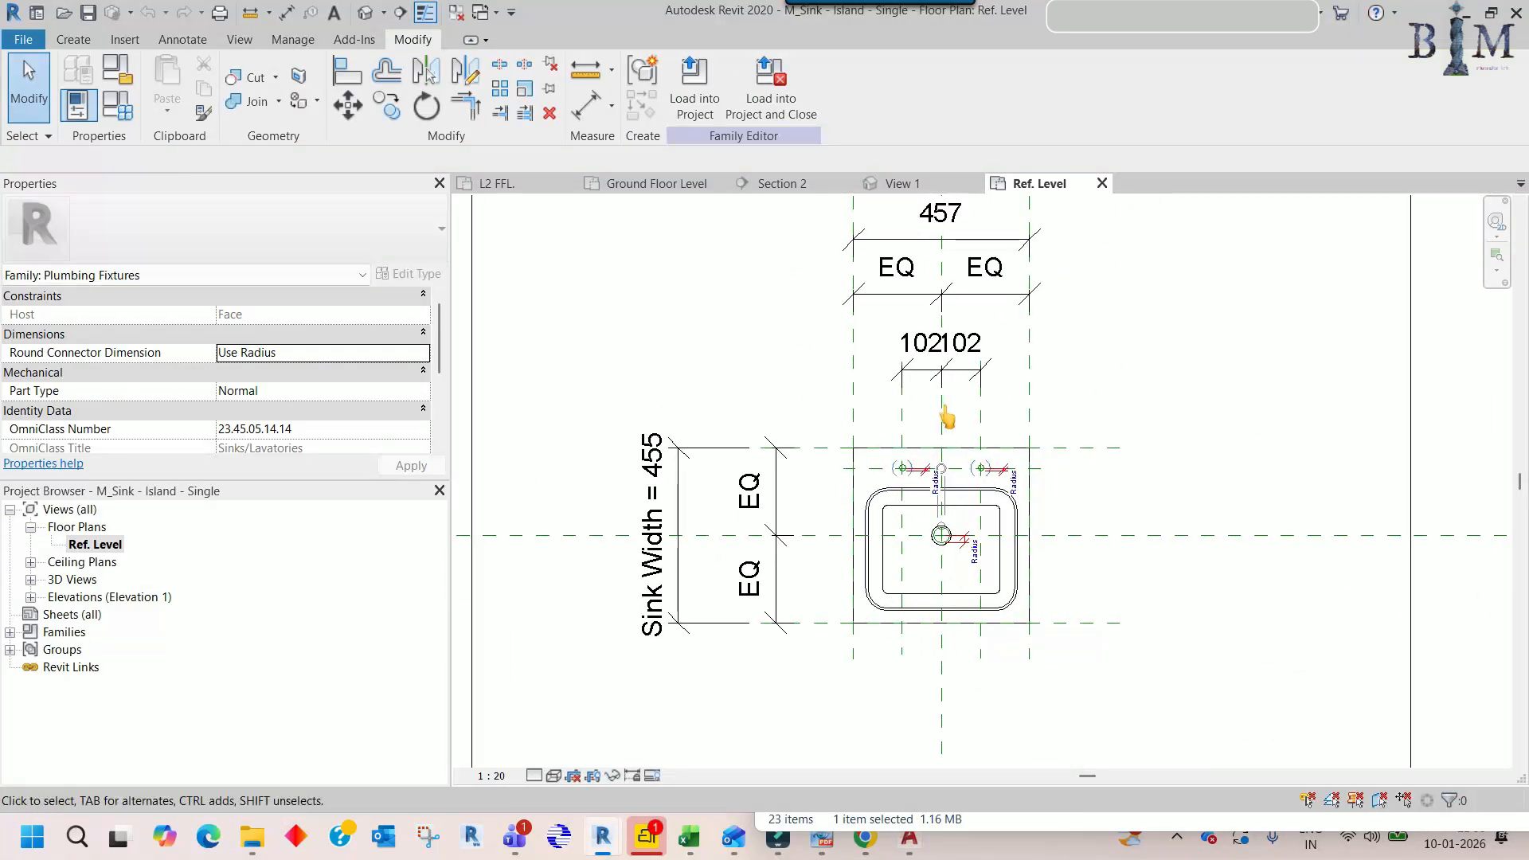
- Nudge the sink's left outer reference plane outward to give an overall length of 497 mm between the outer planes
middle_click_drag(954, 416, 927, 467)
left_click(1003, 382)
middle_click_drag(1003, 398, 978, 398)
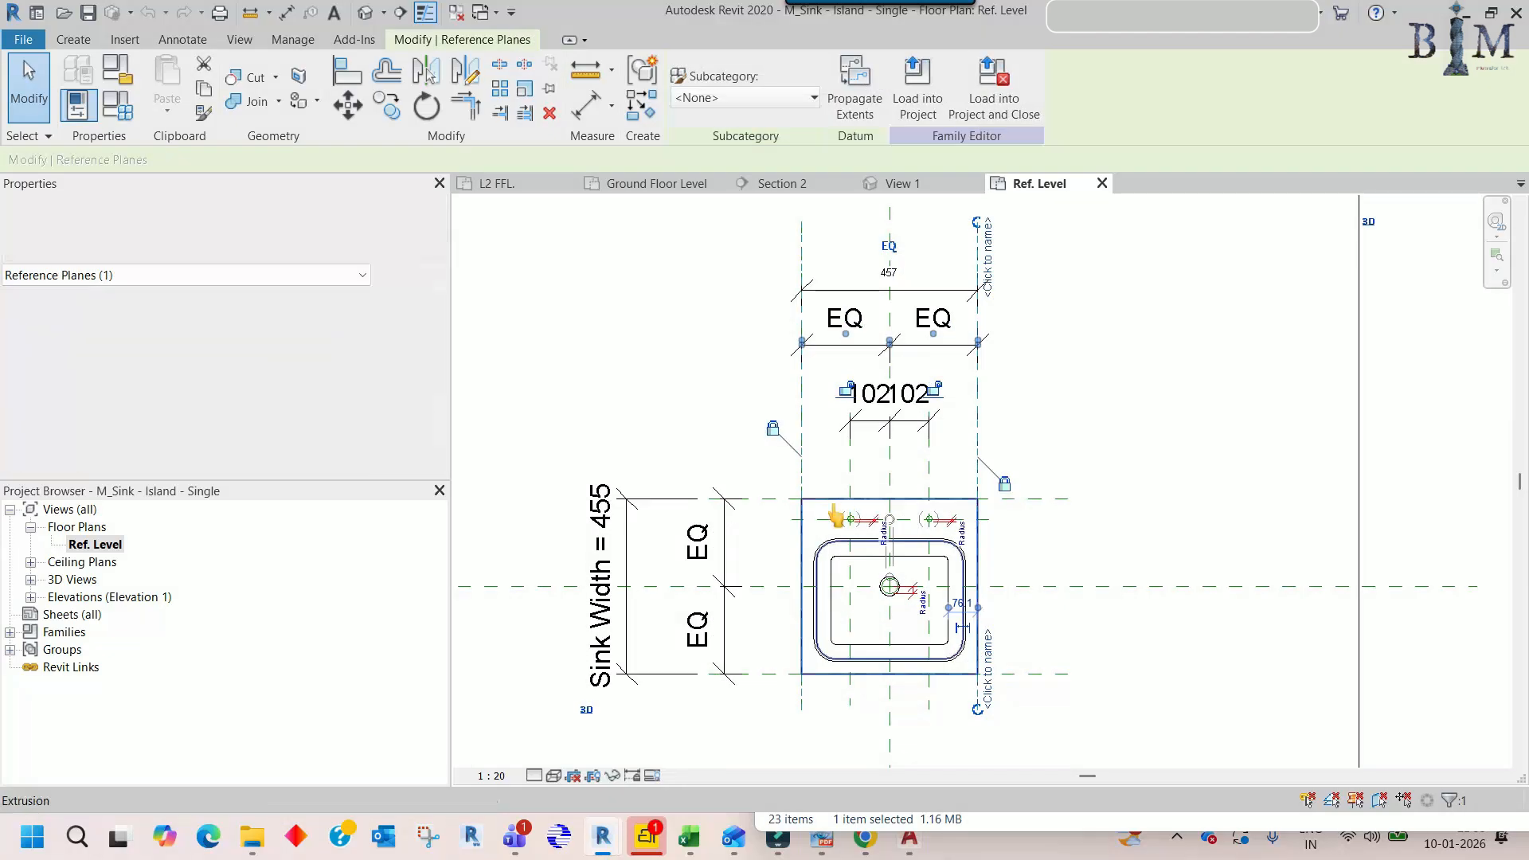
left_click(800, 486)
scroll(795, 486, "up", 2)
scroll(797, 484, "down", 2)
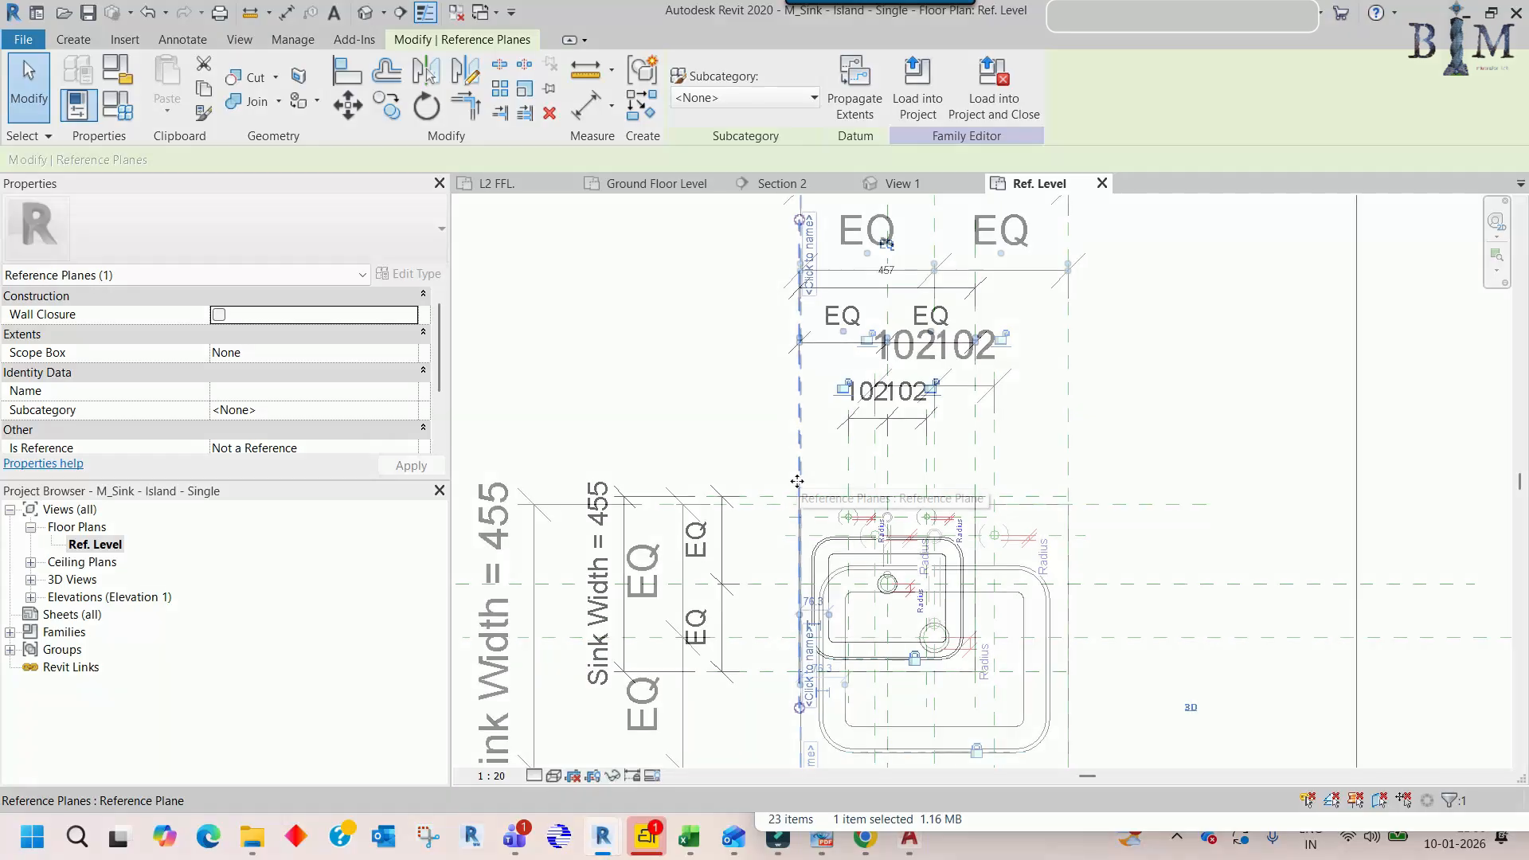
key("Left")
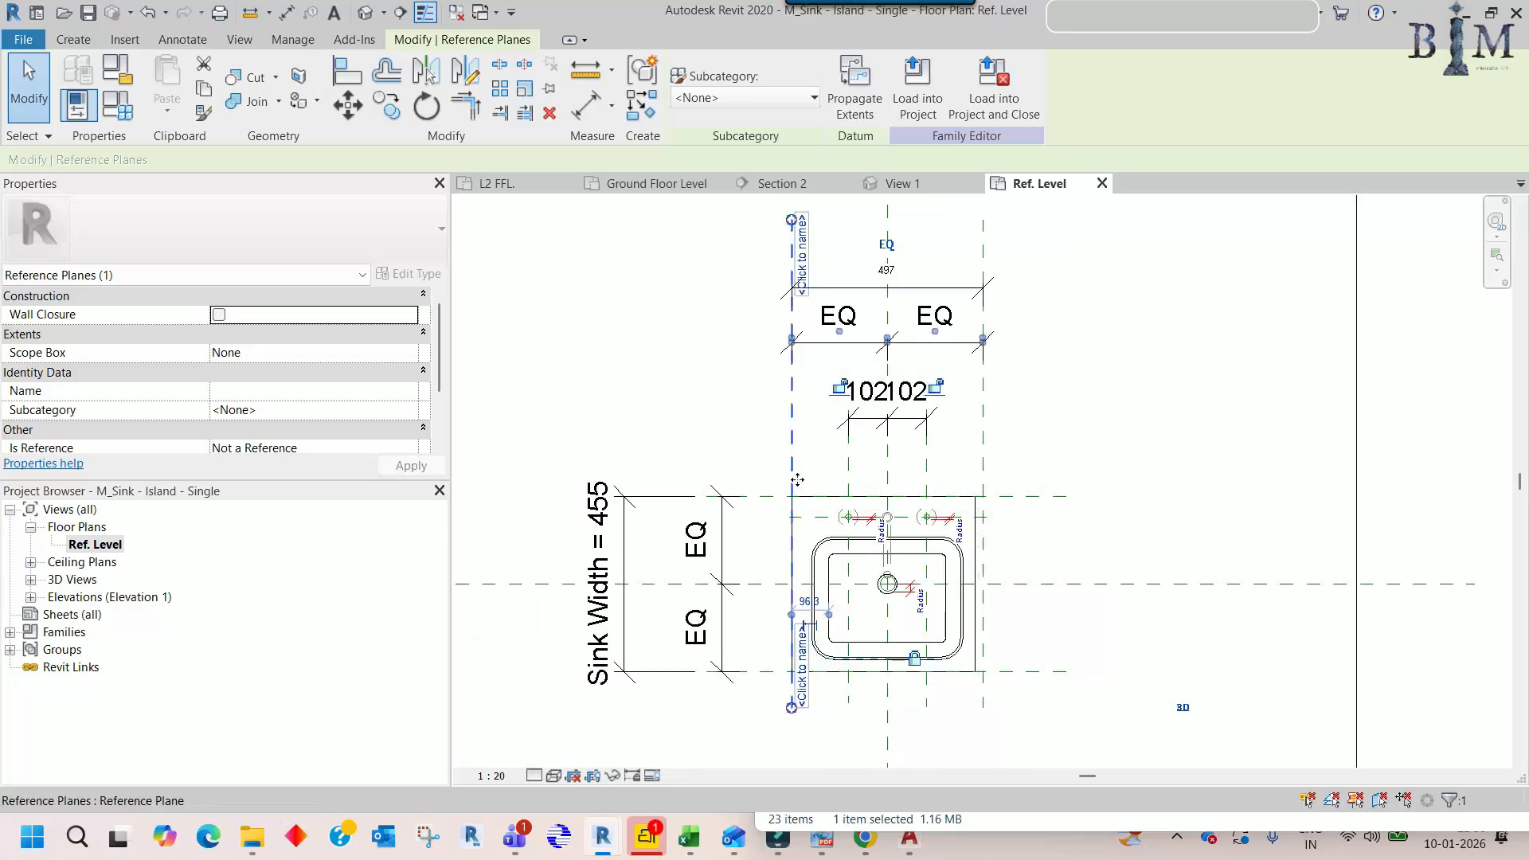
- Align the right edge of the sink's top extrusion with the right outer reference plane
left_click(1010, 551)
key("a")
key("l")
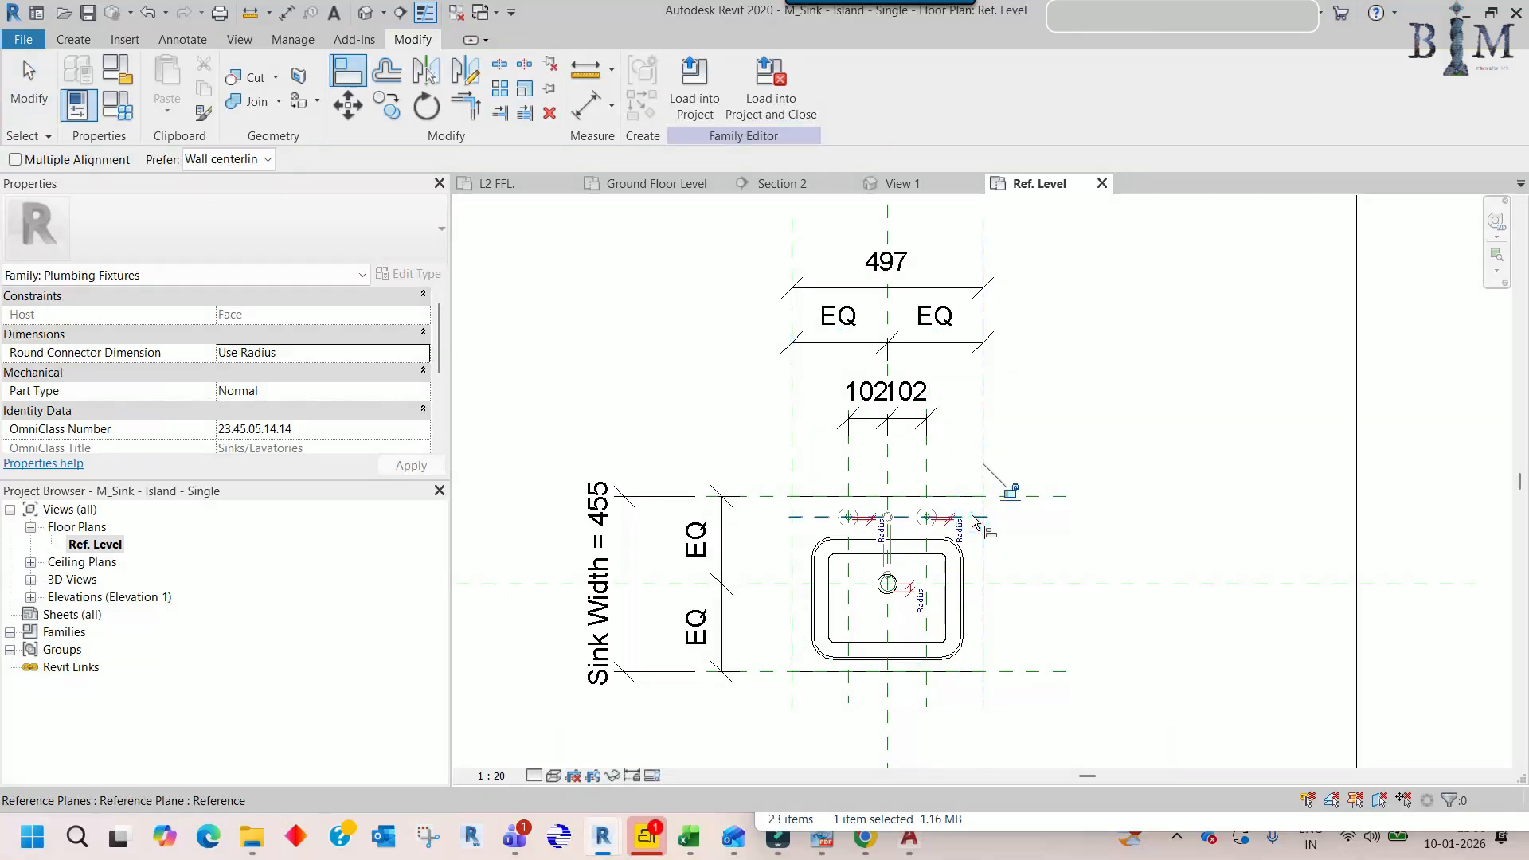
- Move the sink's left outer reference plane outward until the overall width is about 661 mm
key("Escape")
key("Escape")
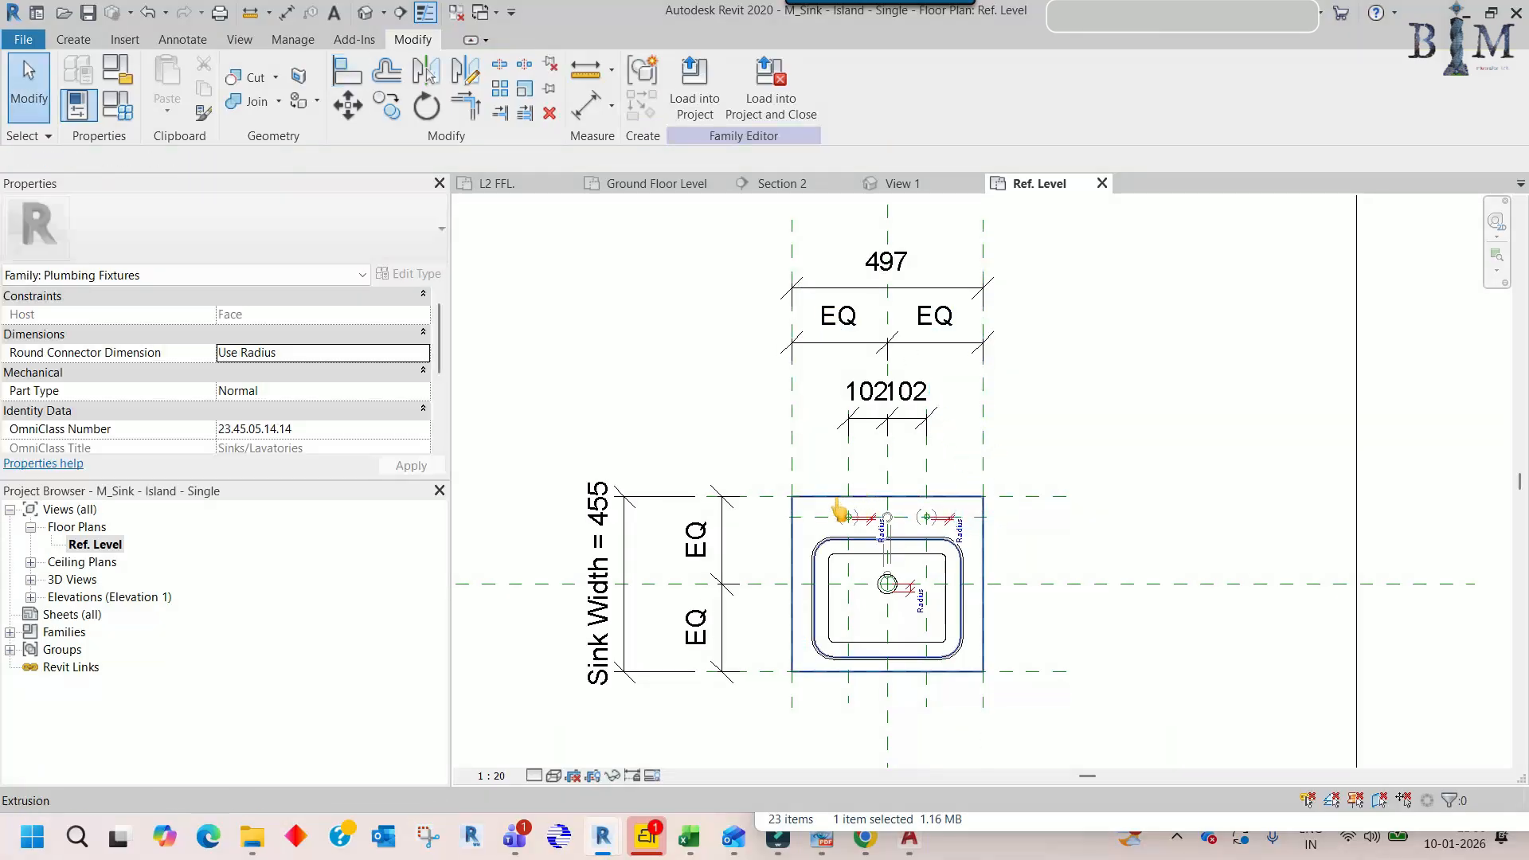
left_click(791, 477)
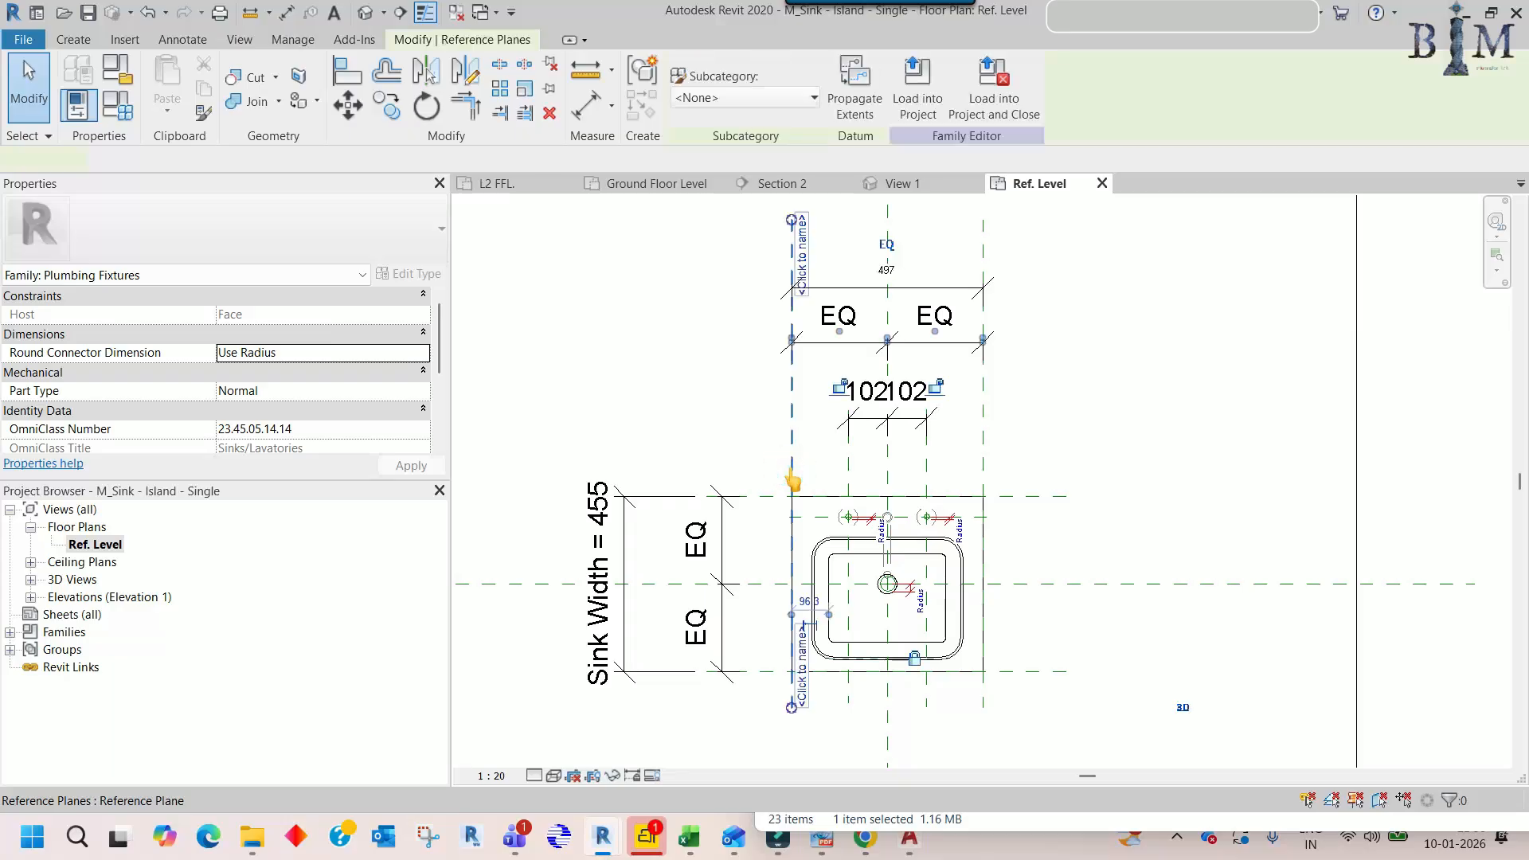
left_click_drag(792, 475, 789, 467)
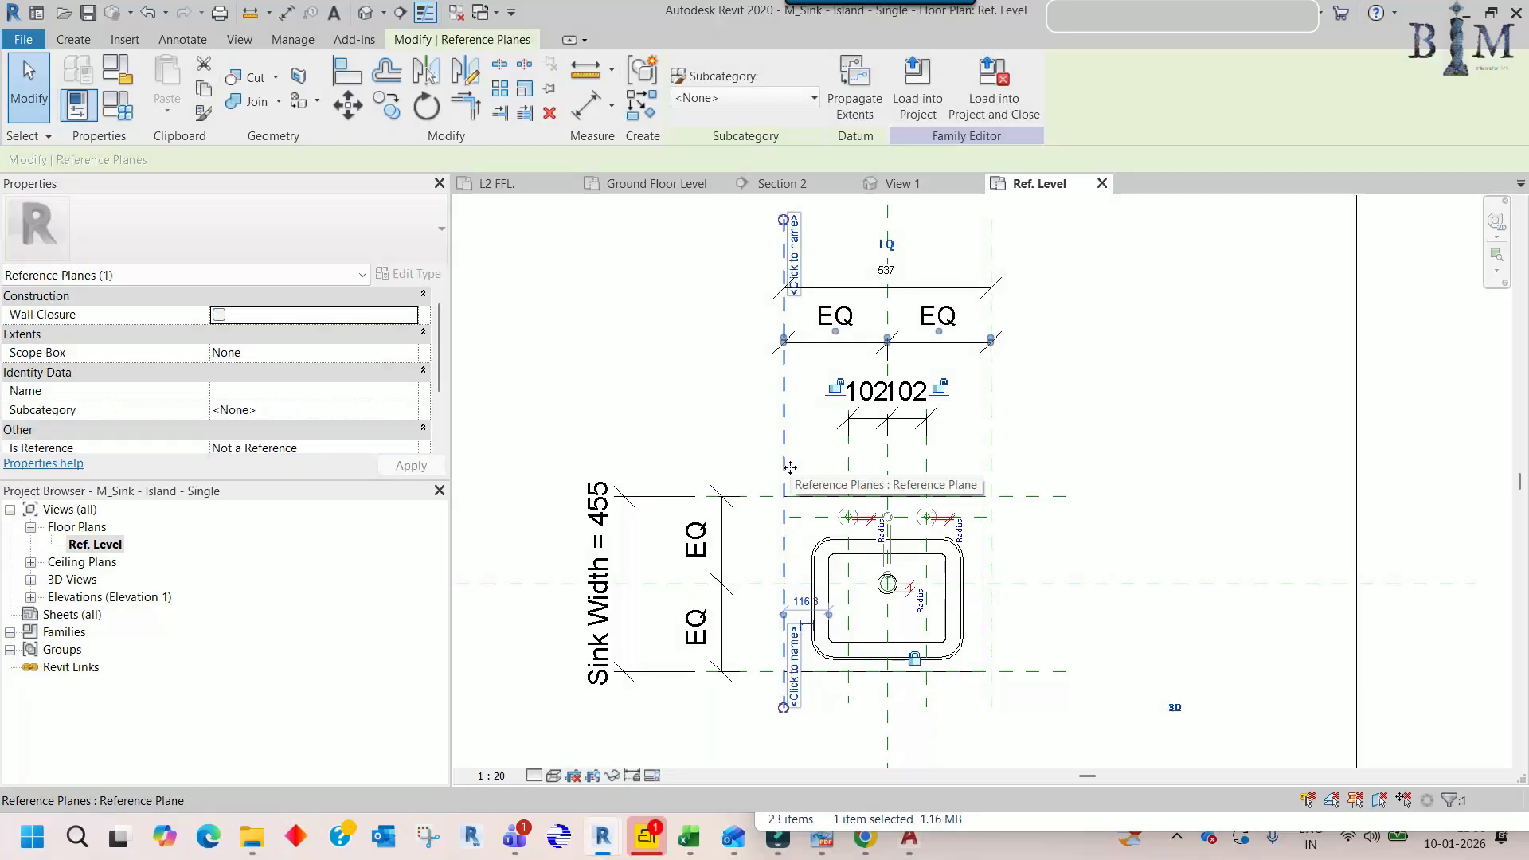
key("Left")
key("Left")
key("Left")
key("Left")
scroll(792, 382, "up", 6)
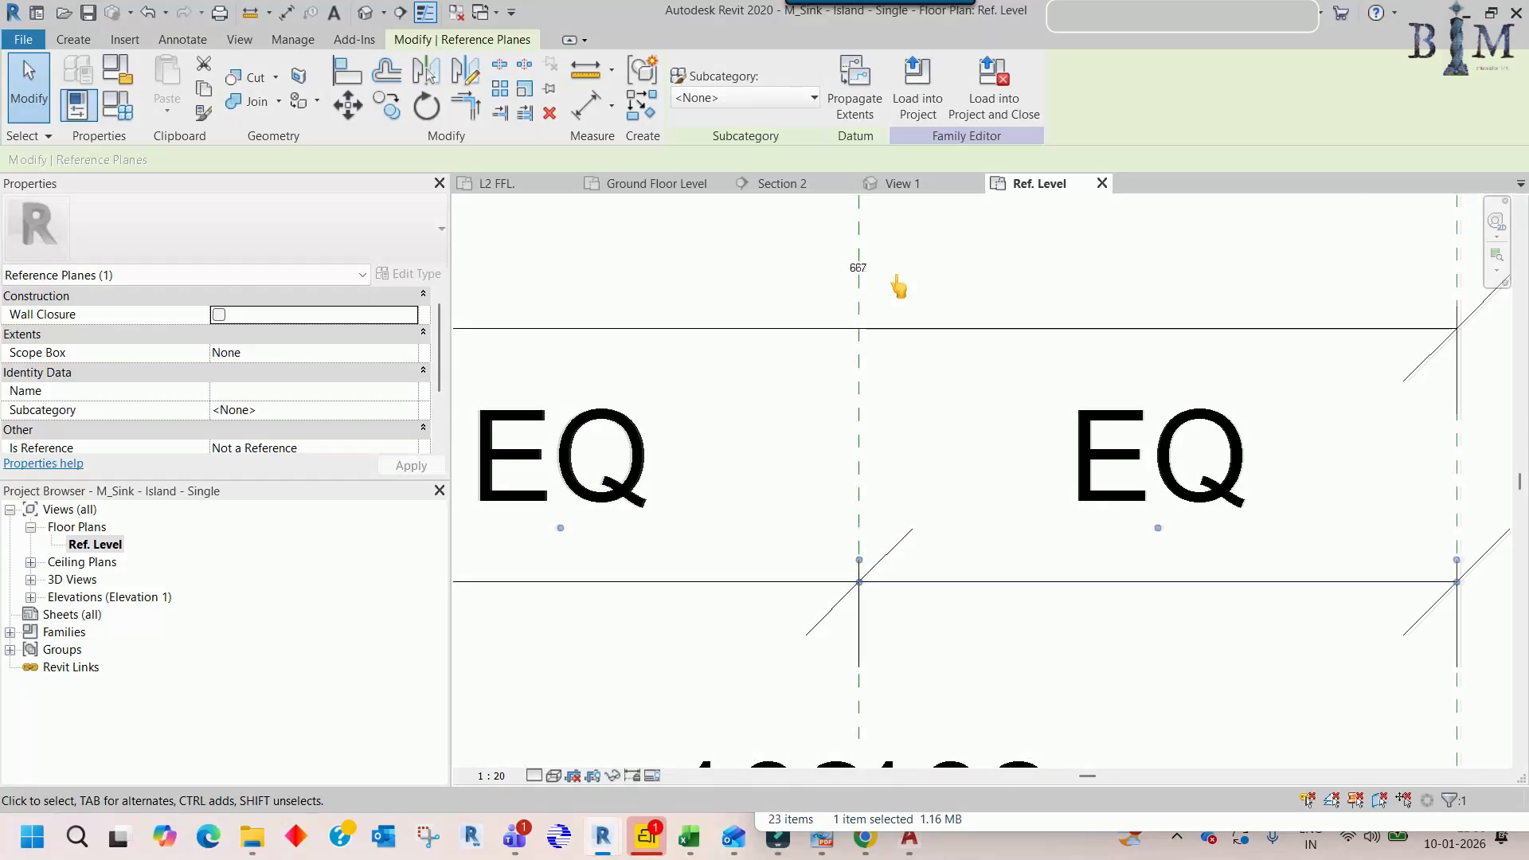
scroll(896, 287, "up", 5)
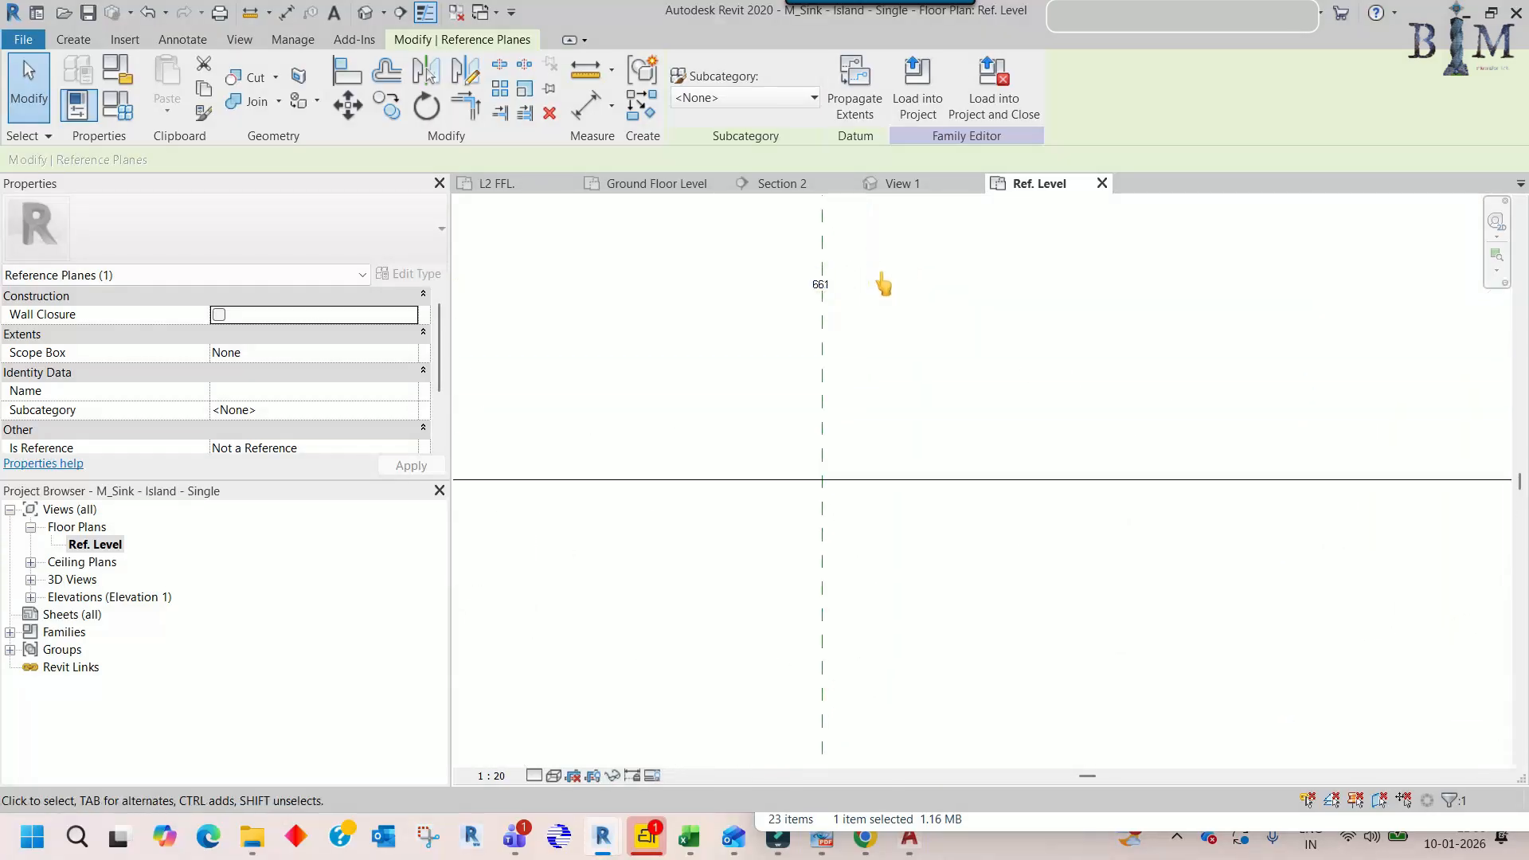
scroll(884, 277, "down", 9)
key("Escape")
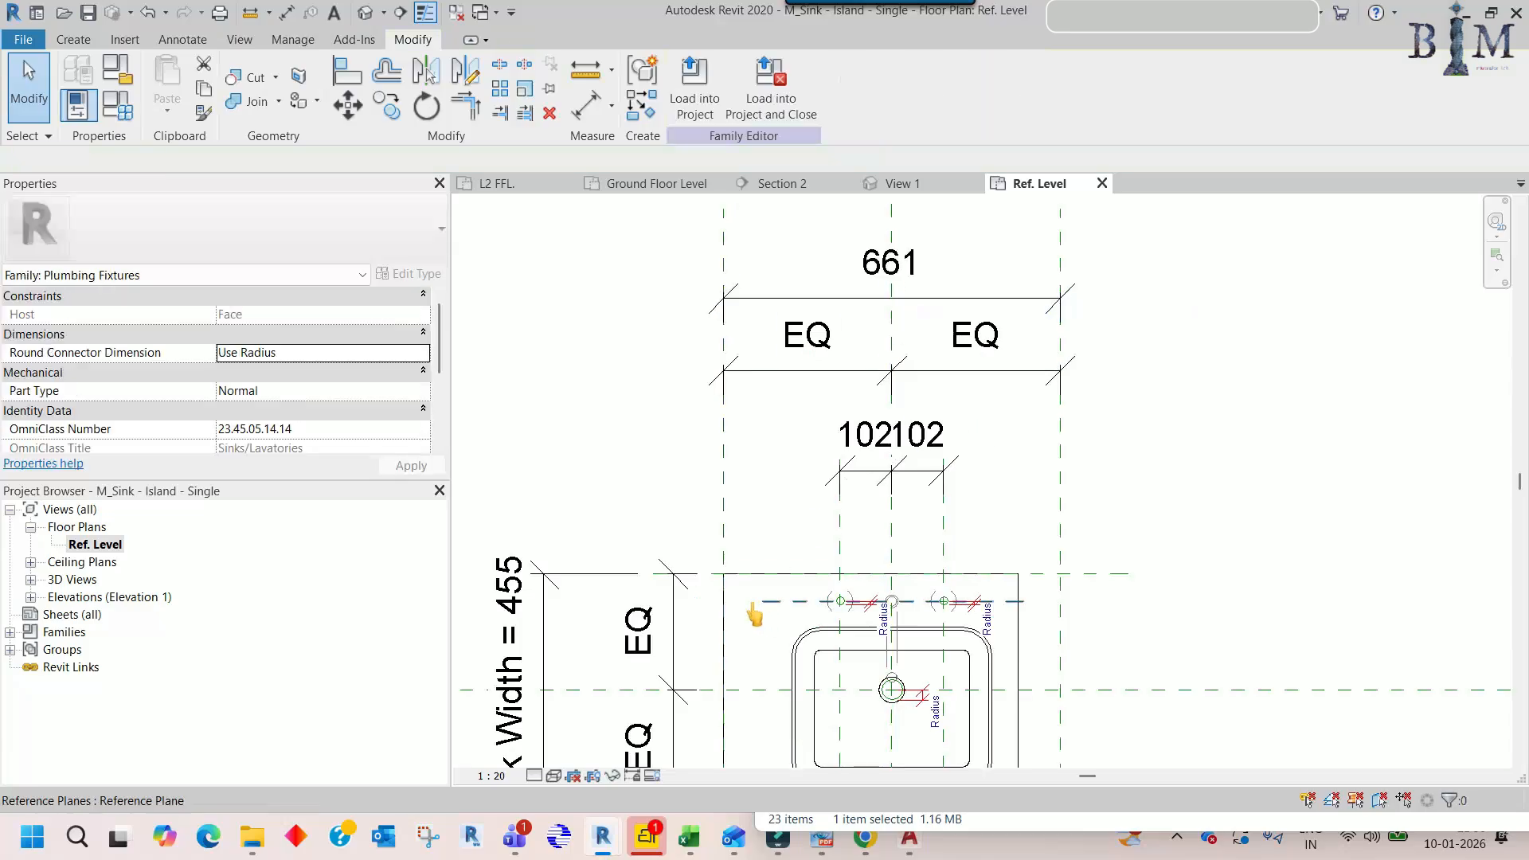
- Stretch the right edge of the rectangular counter extrusion out to the right outer reference plane
left_click(1012, 597)
middle_click_drag(1012, 597, 968, 402)
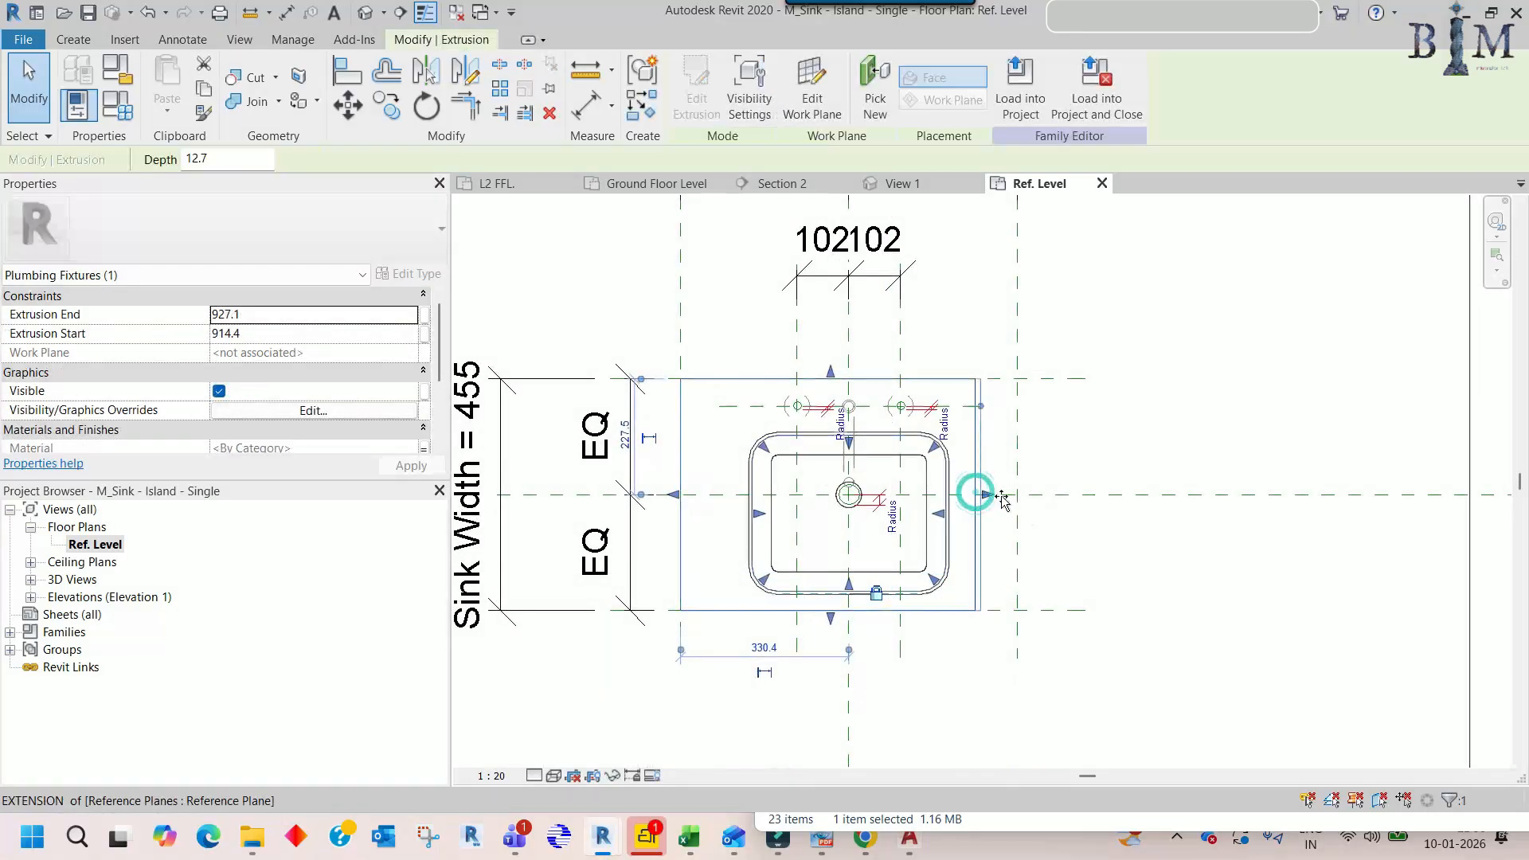
left_click_drag(1014, 497, 1016, 498)
key("Escape")
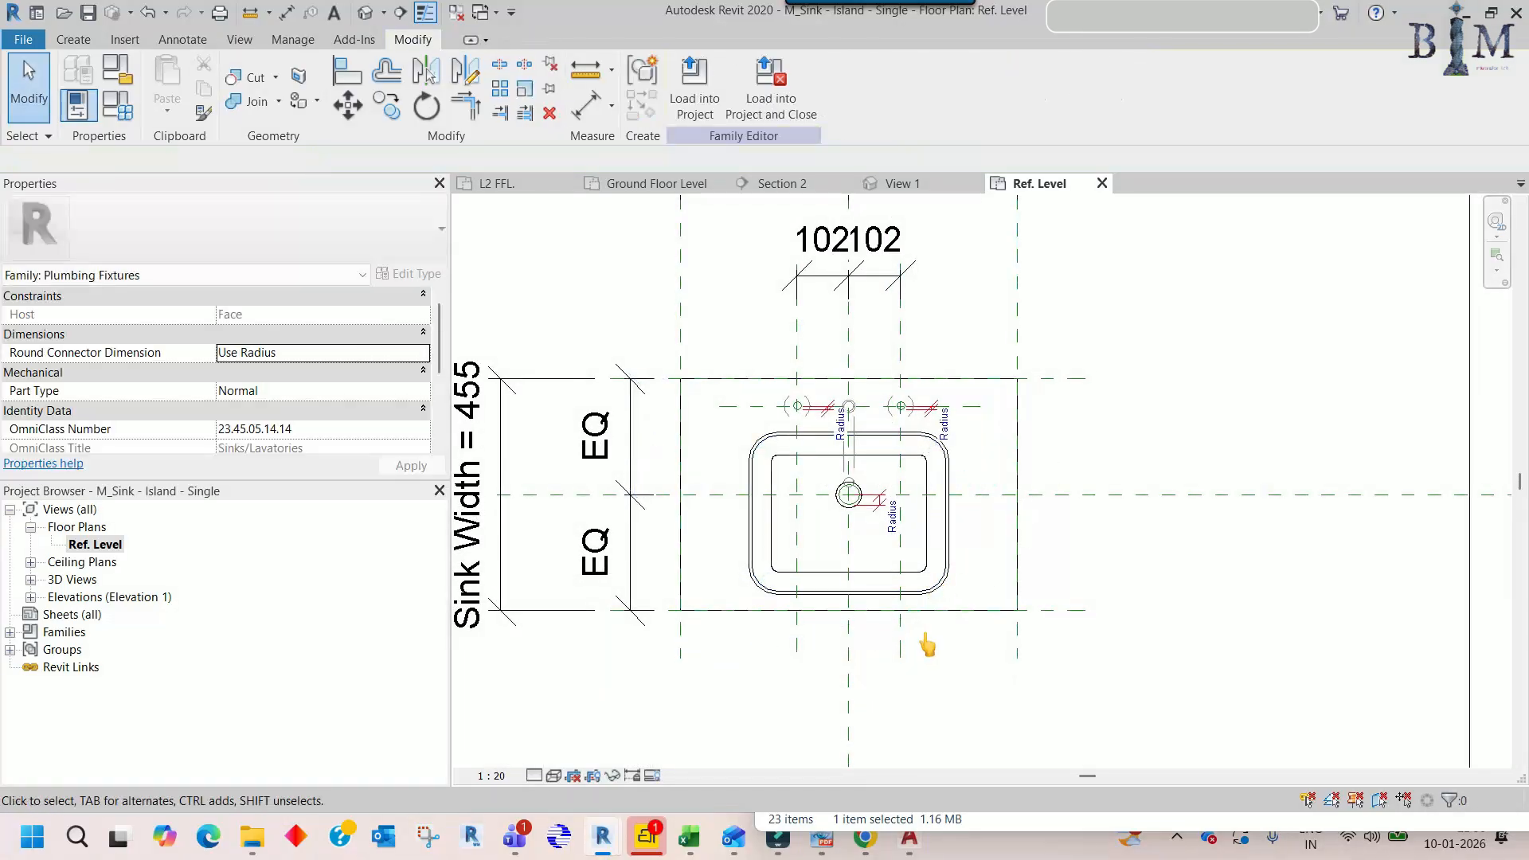
- Lock the 102 dimension left of the sink's centre line
middle_click_drag(683, 540, 809, 537)
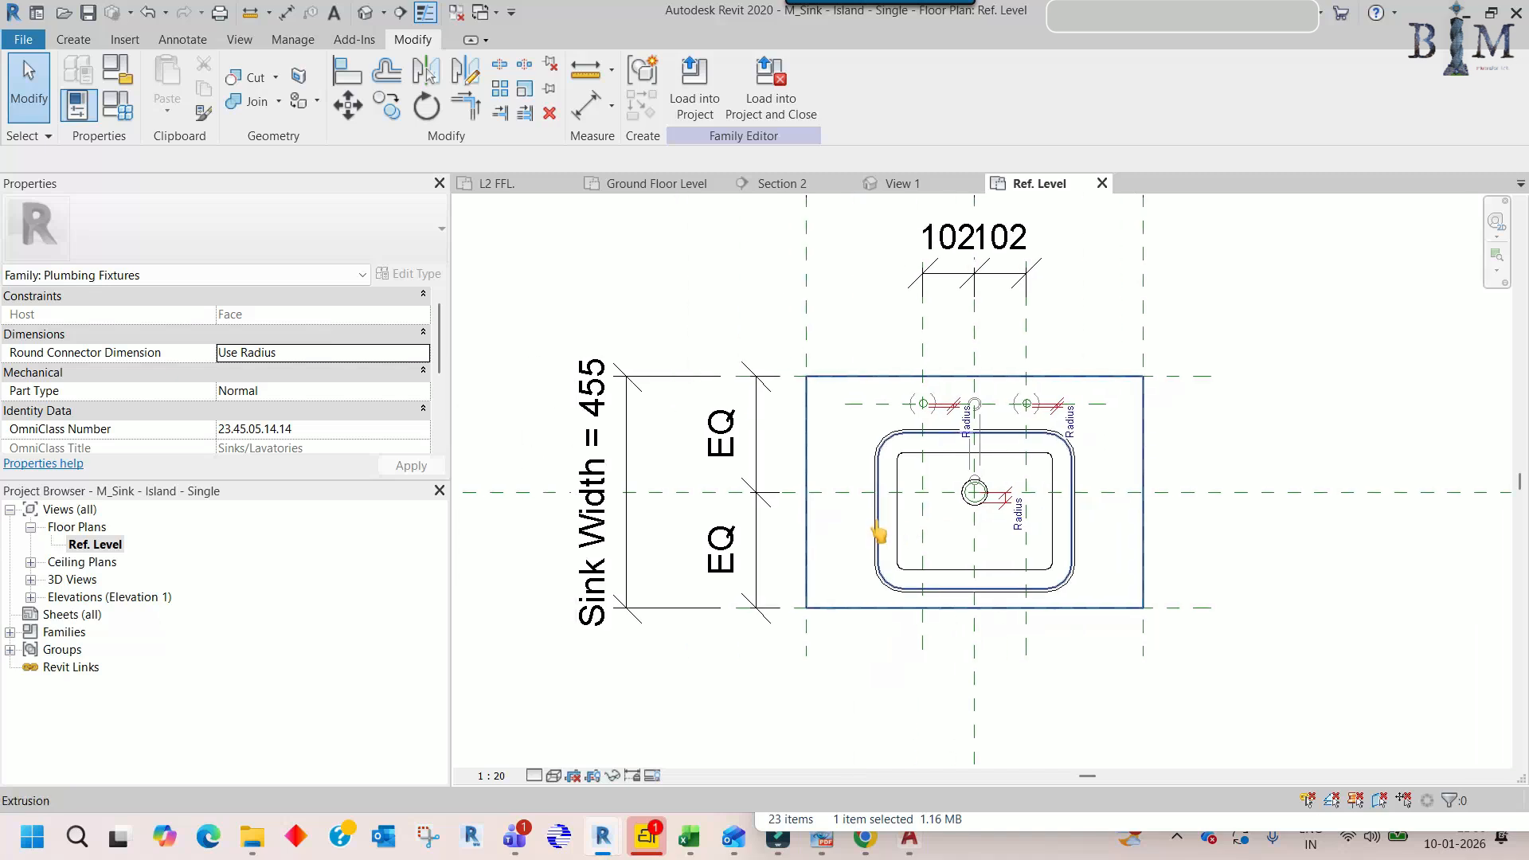
middle_click_drag(925, 452, 843, 467)
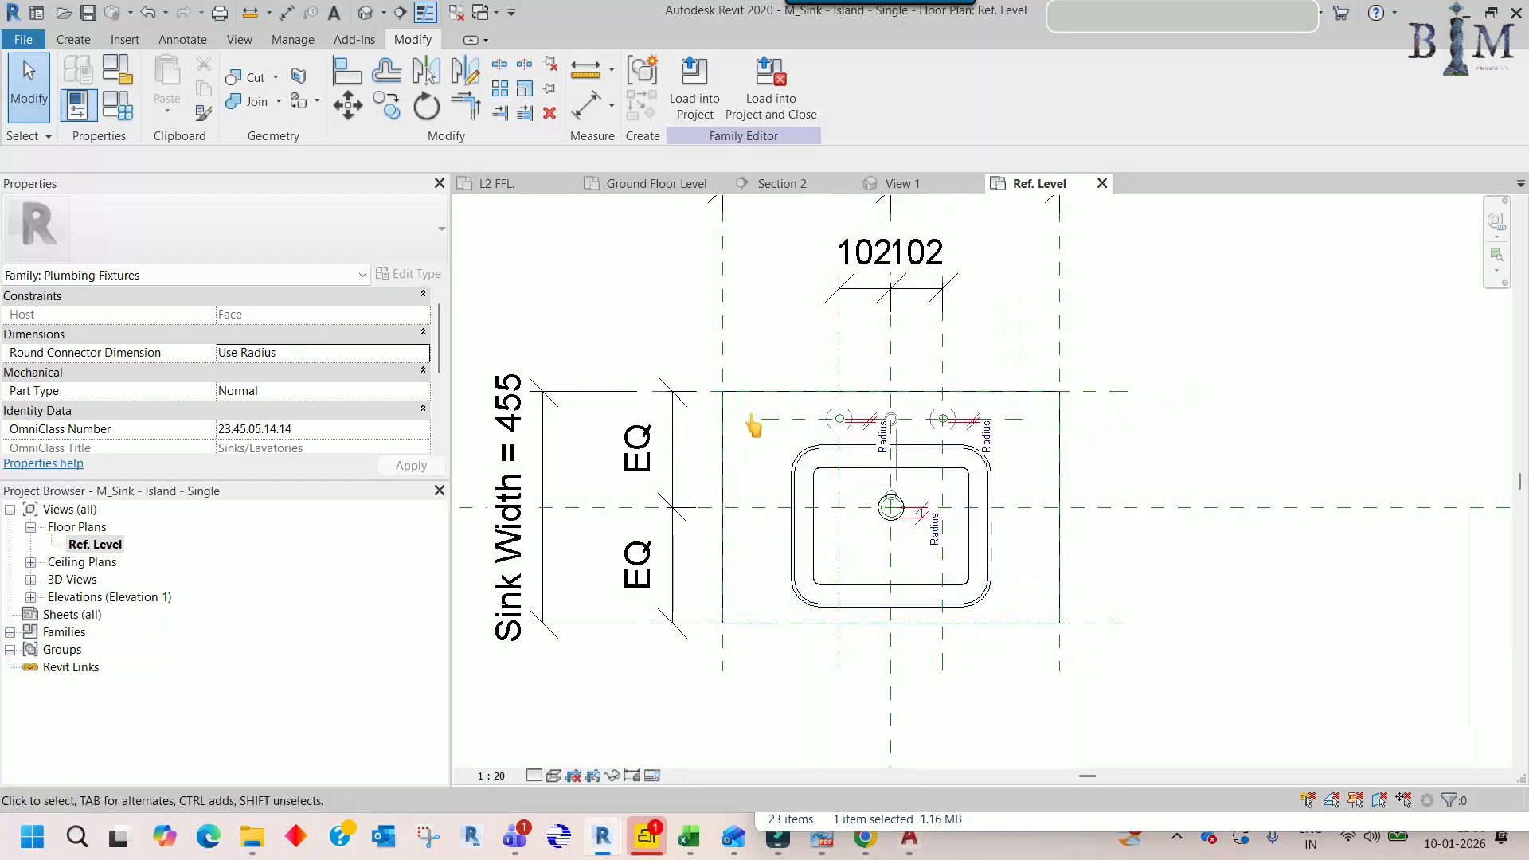
middle_click_drag(747, 415, 763, 505)
left_click(731, 381)
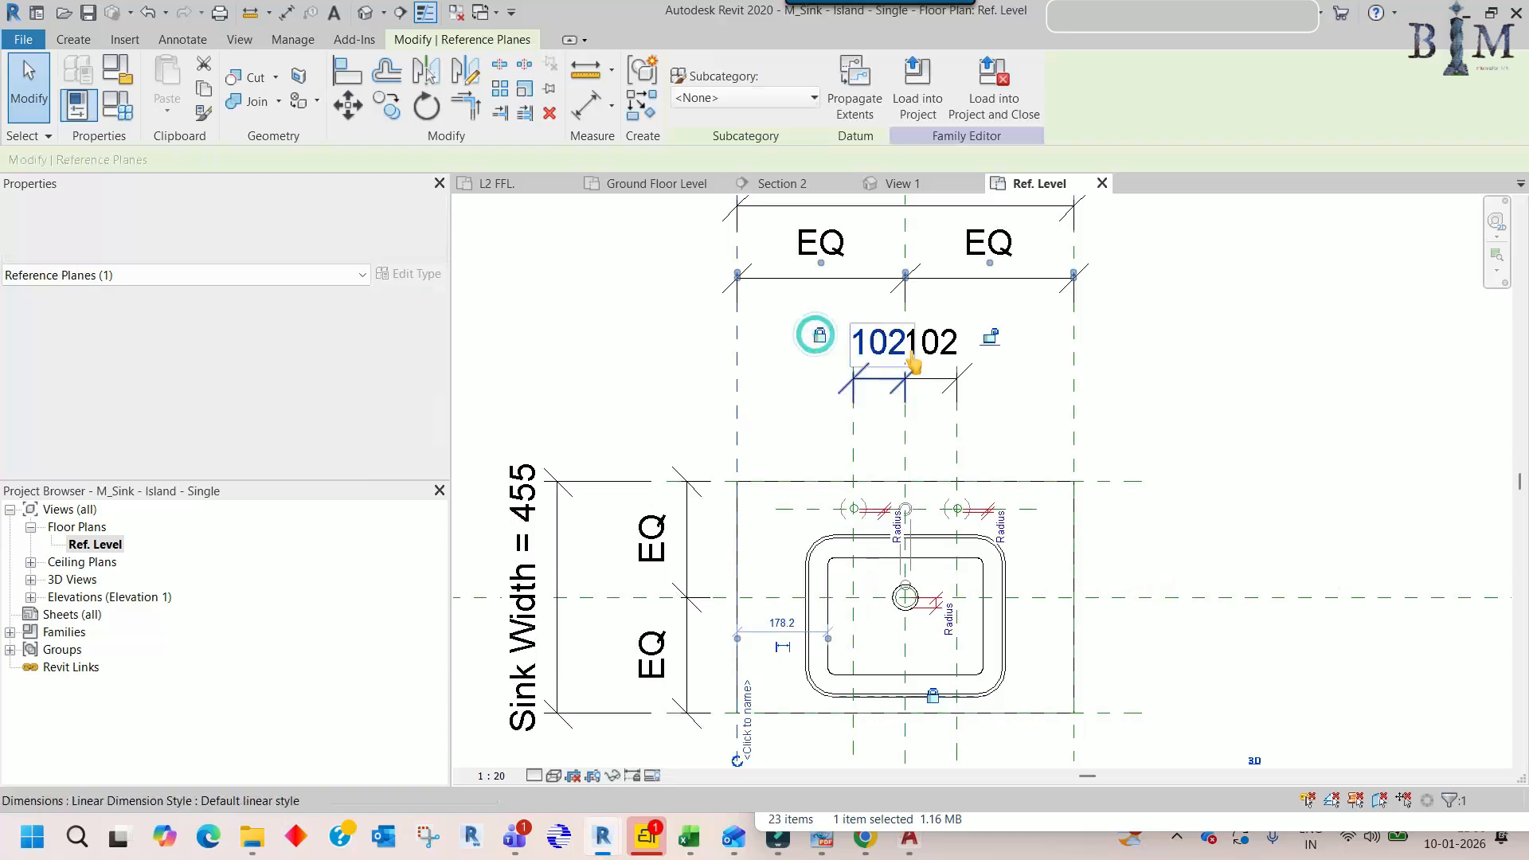
left_click(1074, 338)
key("Escape")
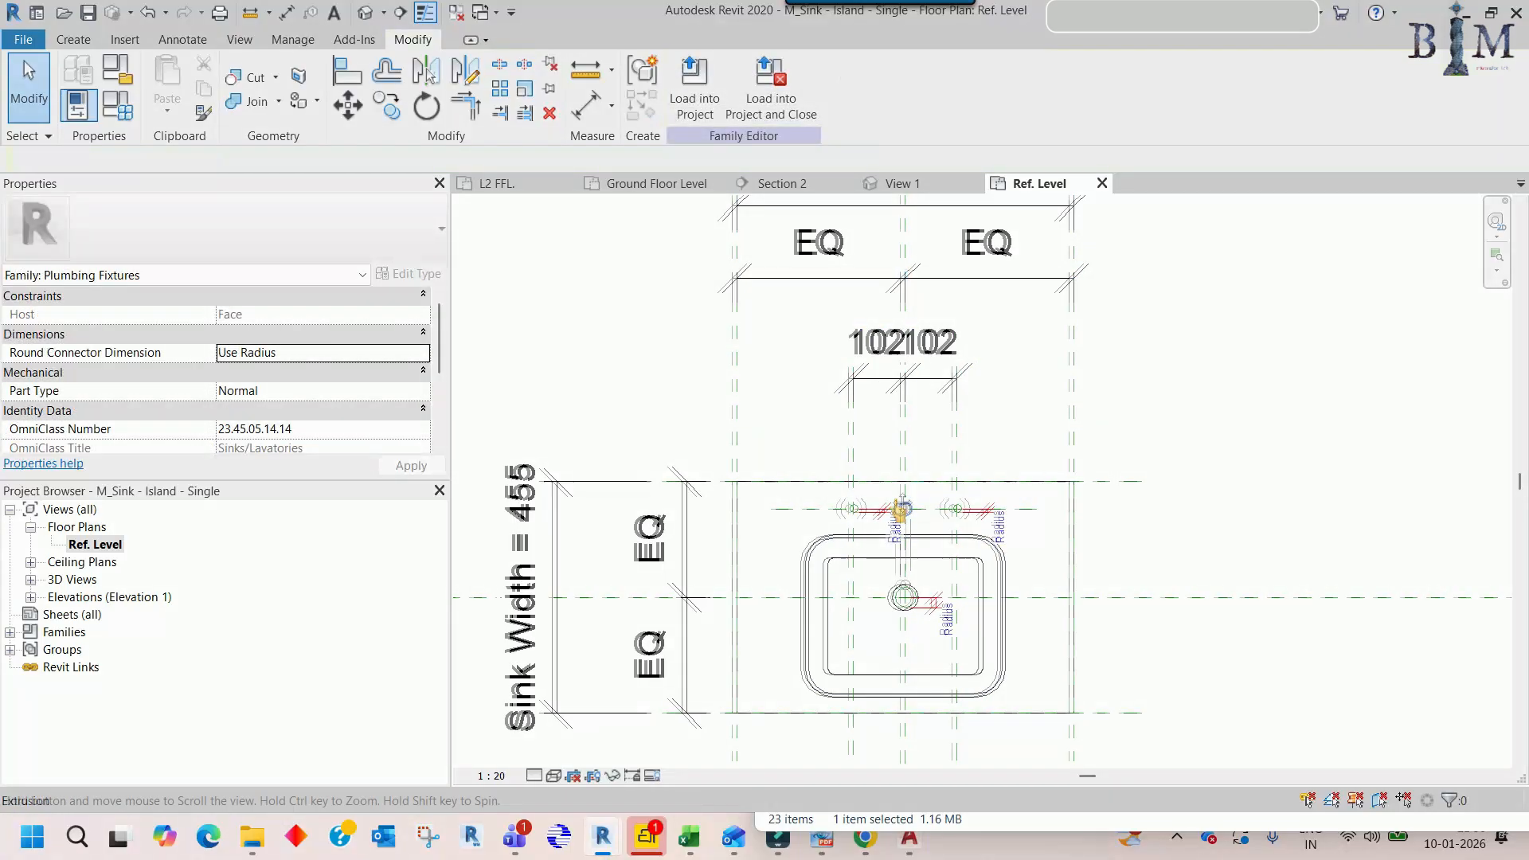
- Set the Sink Width parameter to 530 in the family types
middle_click_drag(906, 507, 903, 469)
left_click(806, 523)
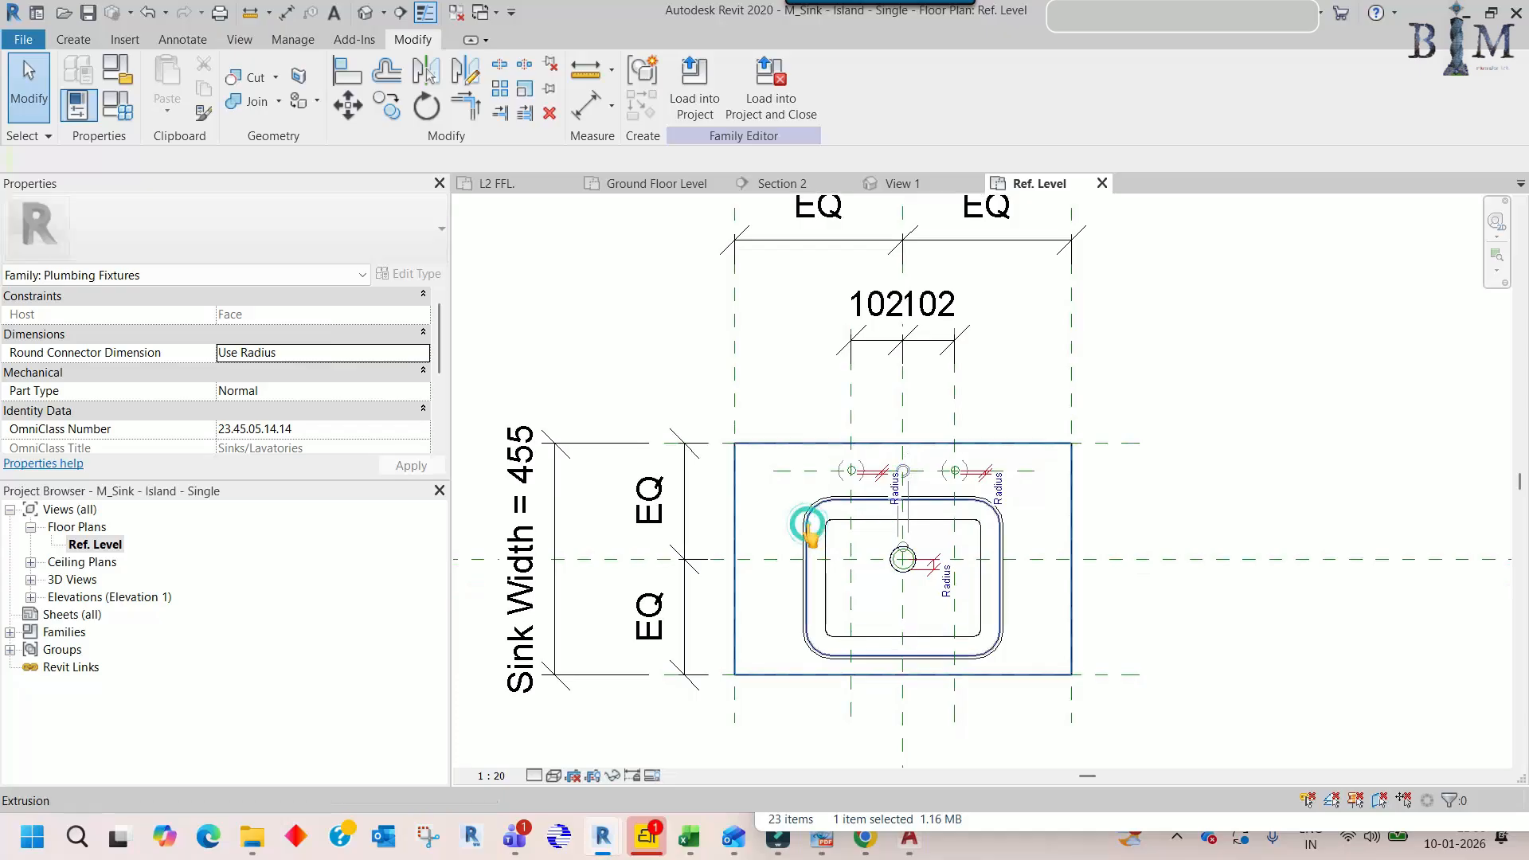
scroll(797, 509, "up", 3)
scroll(769, 470, "down", 3)
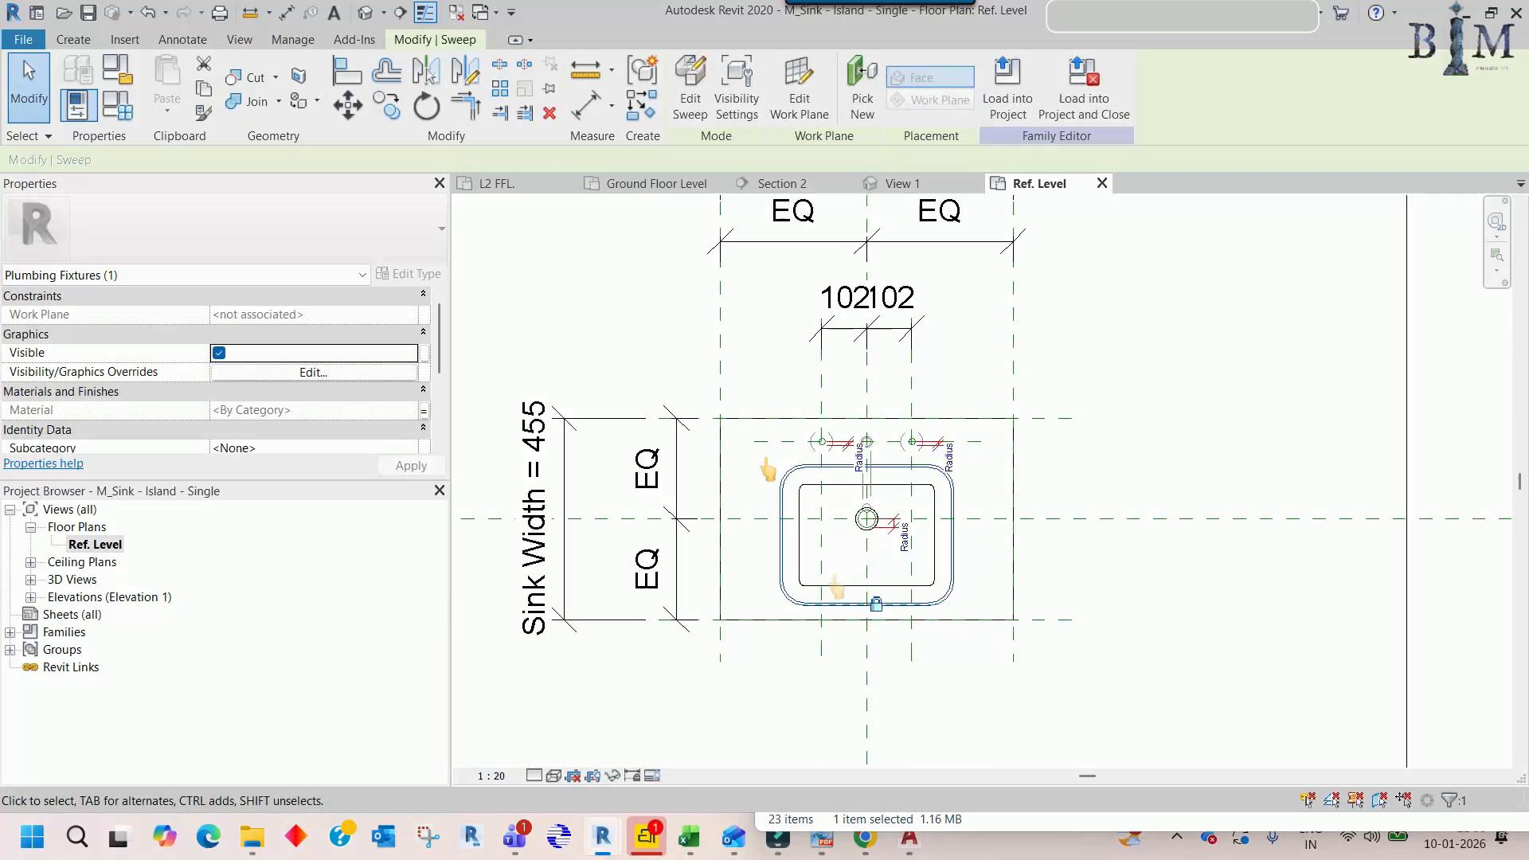
middle_click_drag(784, 617, 875, 599)
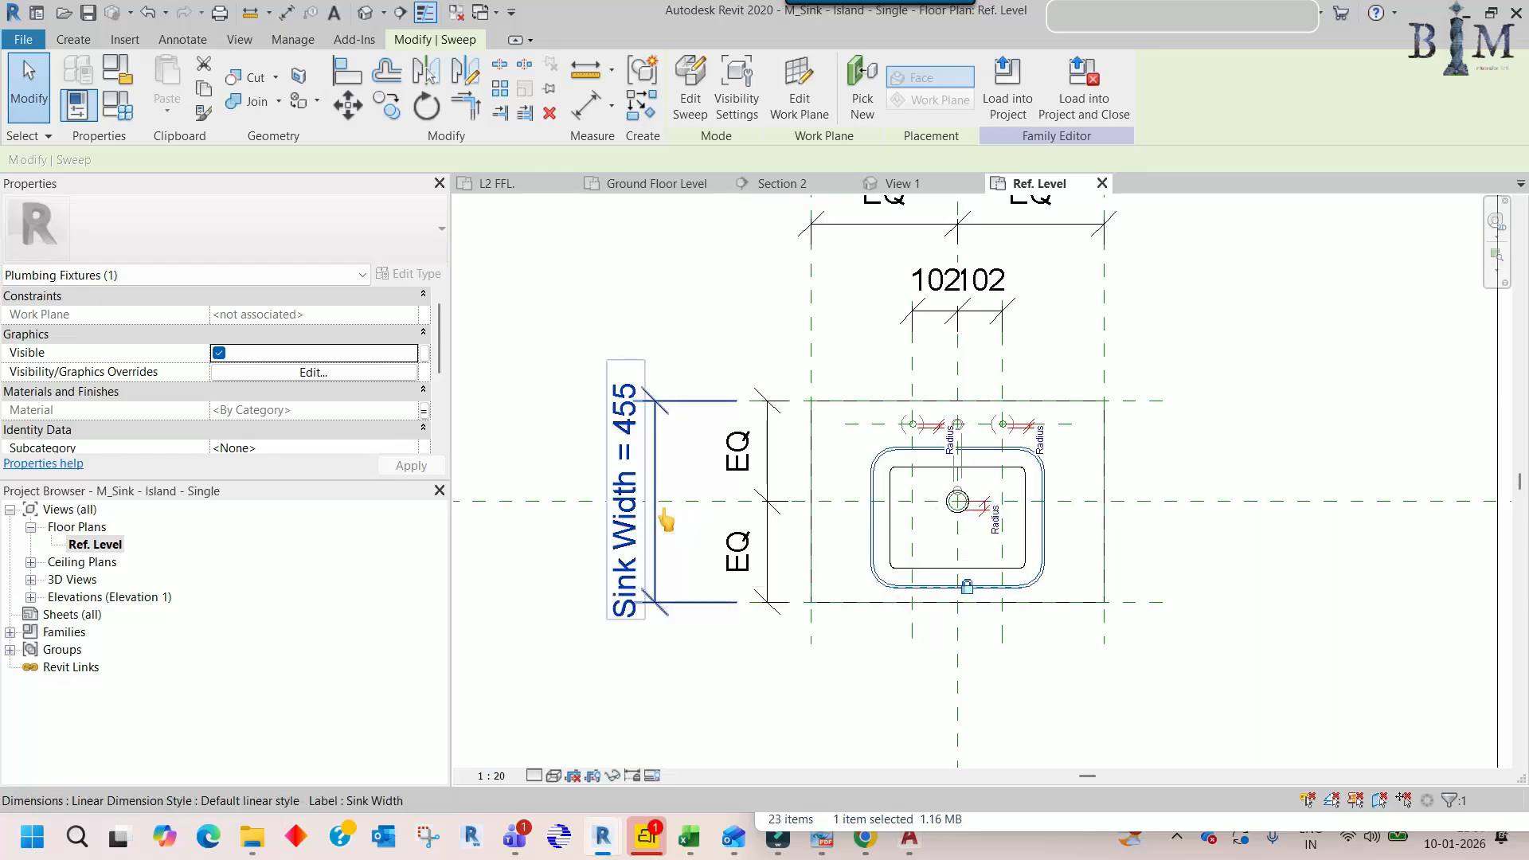
left_click(117, 105)
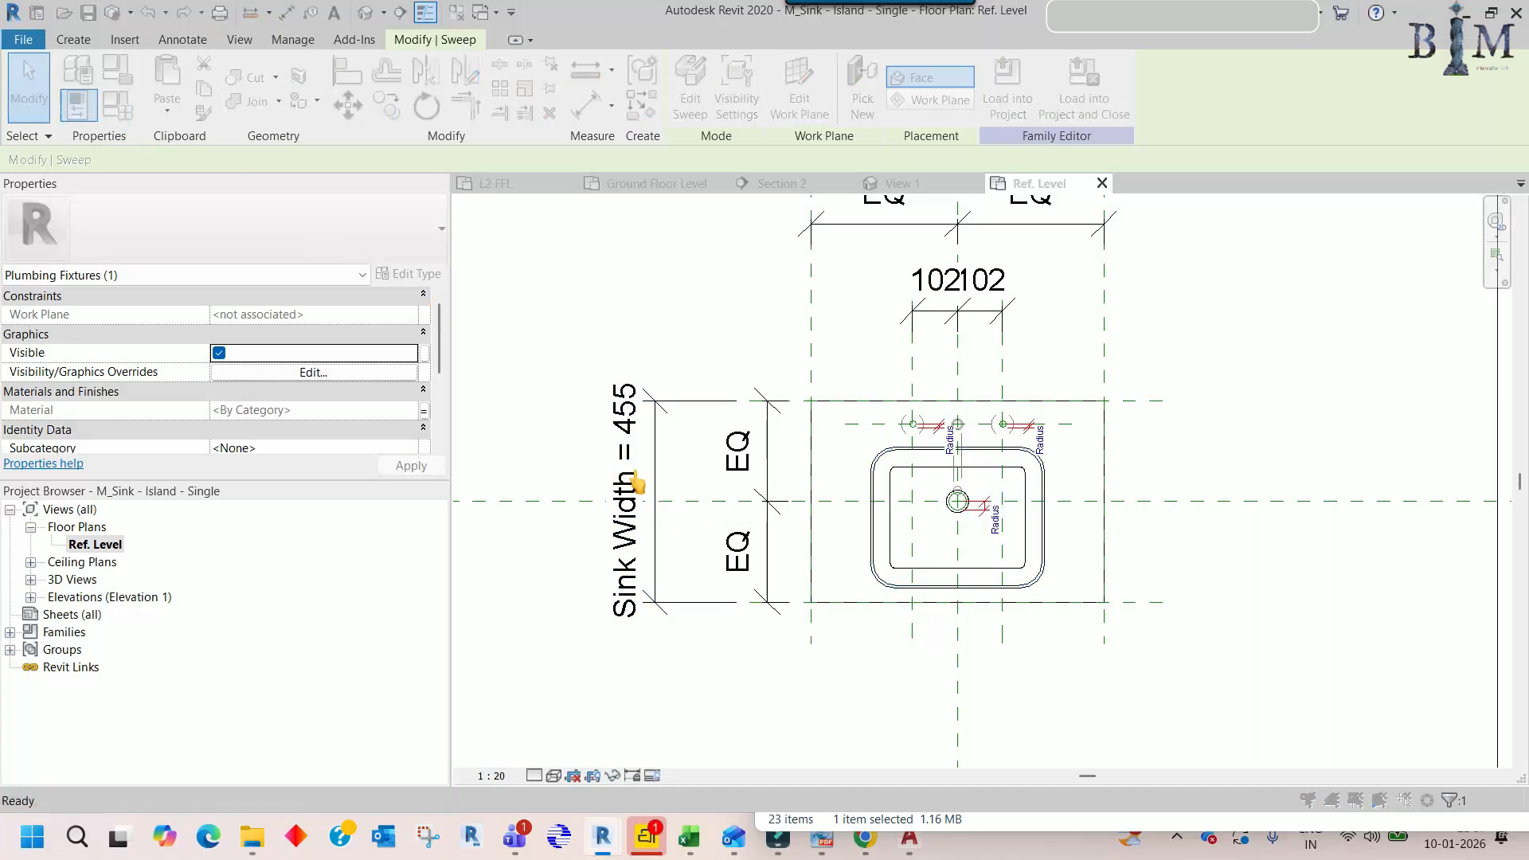
left_click(805, 724)
left_click(637, 723)
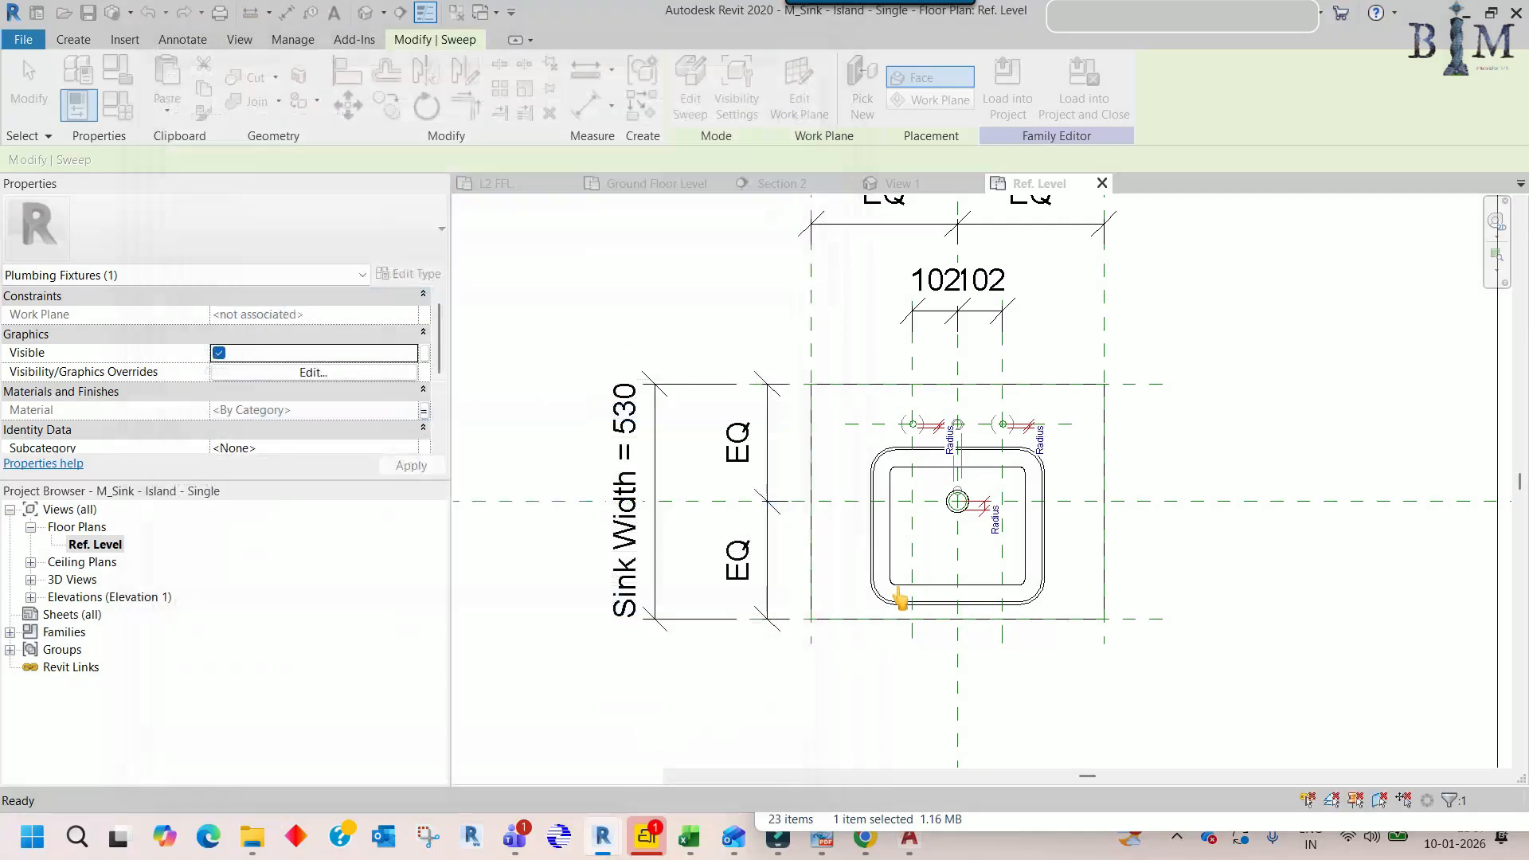
key("Escape")
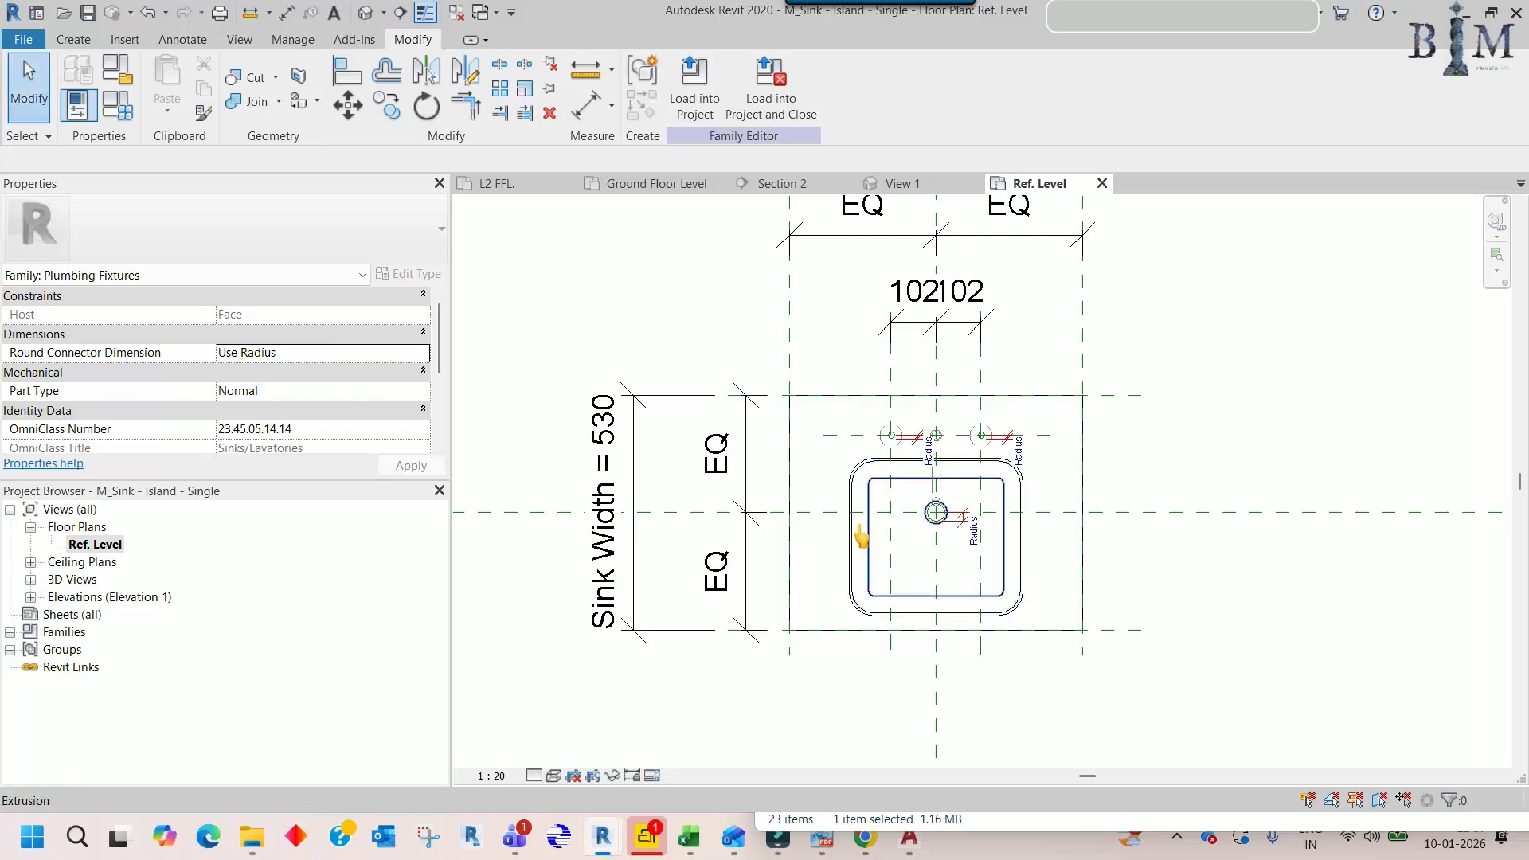
- Load the edited sink family into the Home Architecture.rvt project
left_click(842, 539)
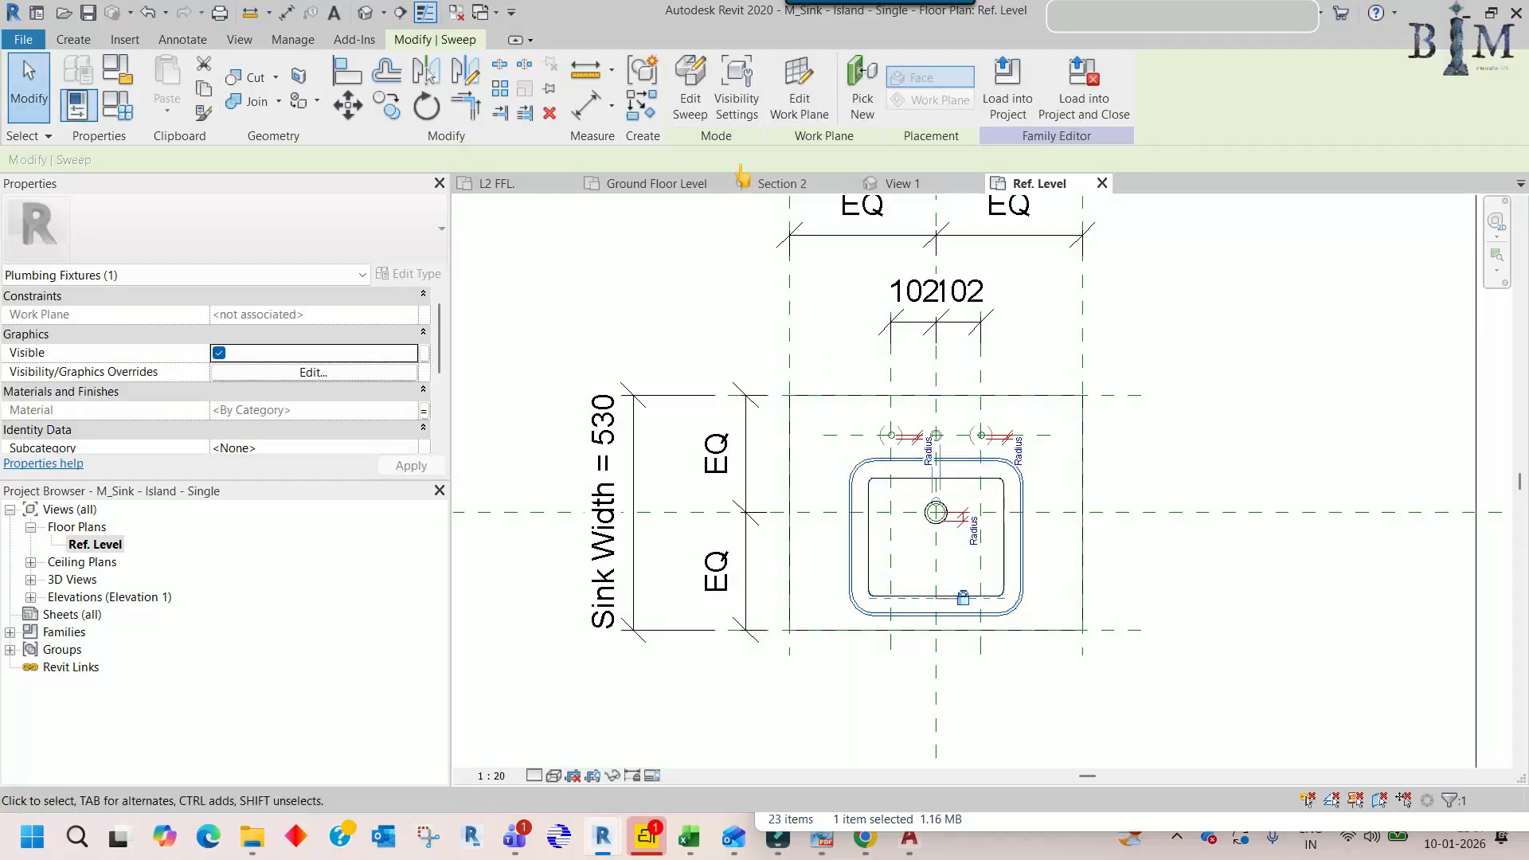
scroll(776, 434, "down", 3)
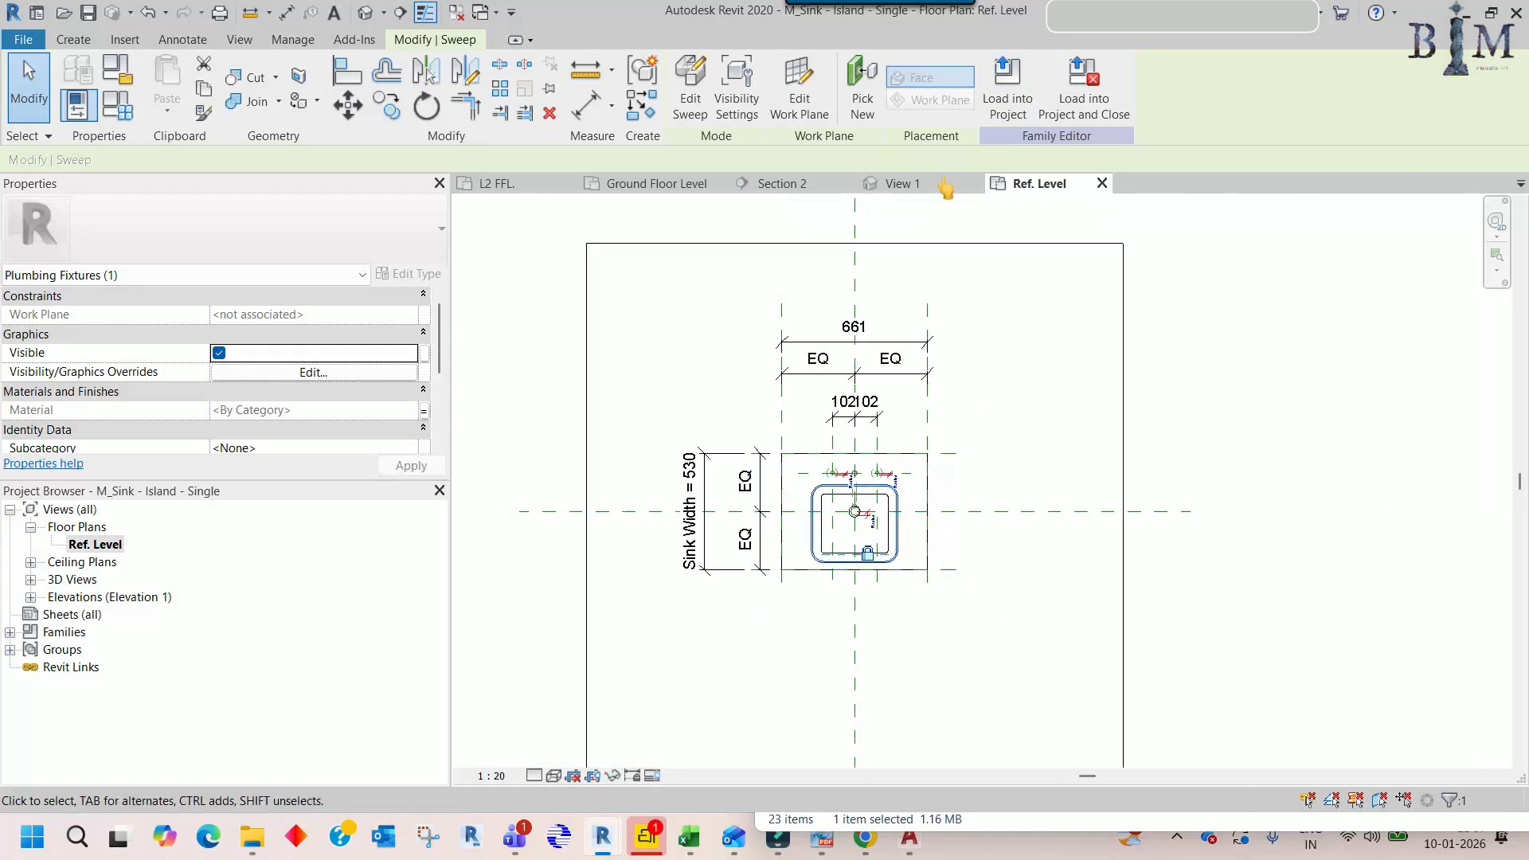
left_click(1003, 102)
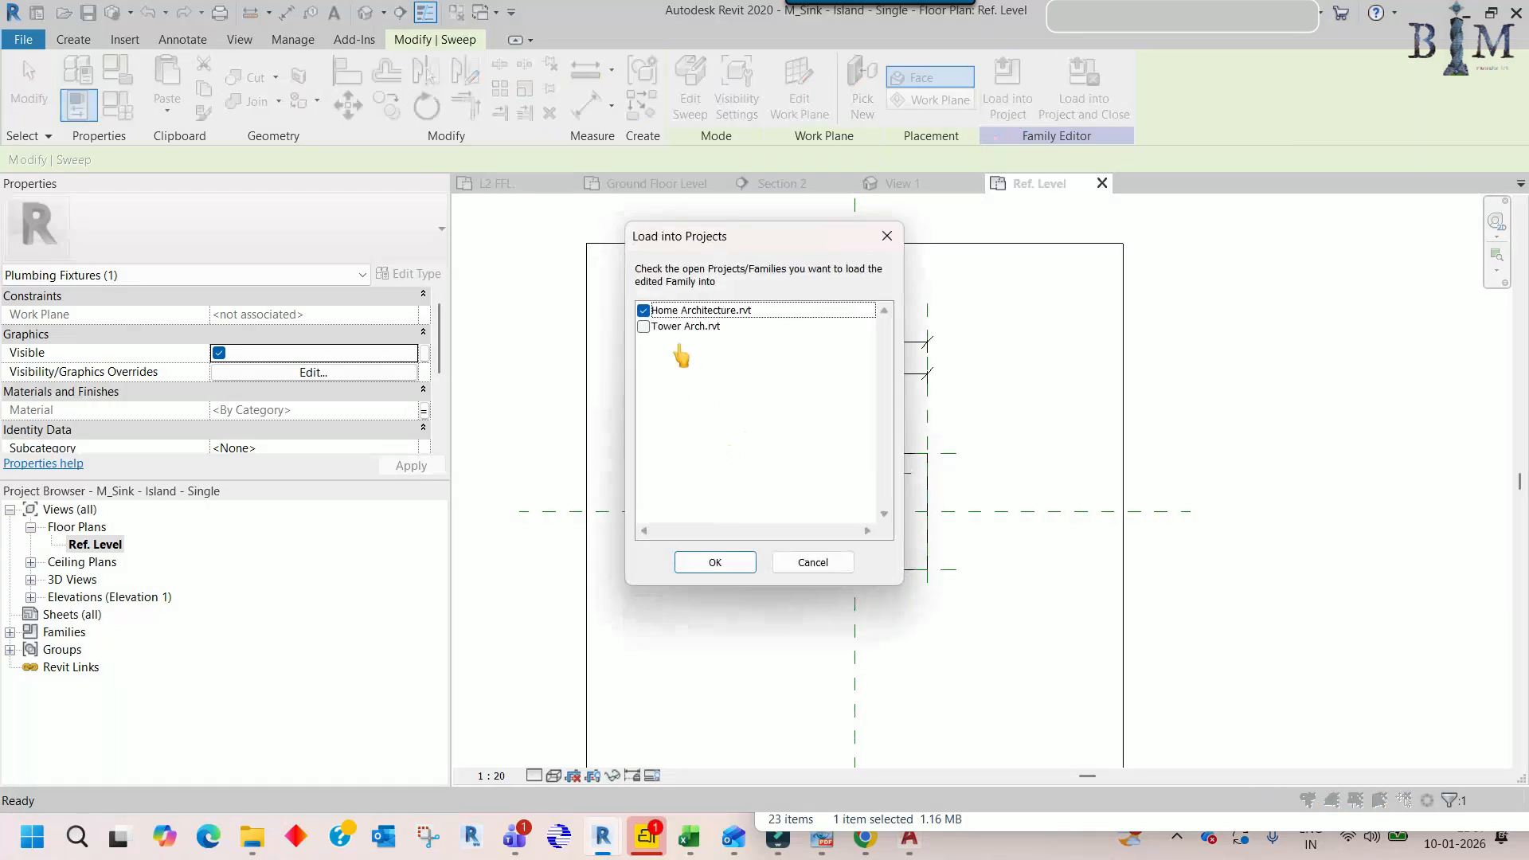
left_click(711, 563)
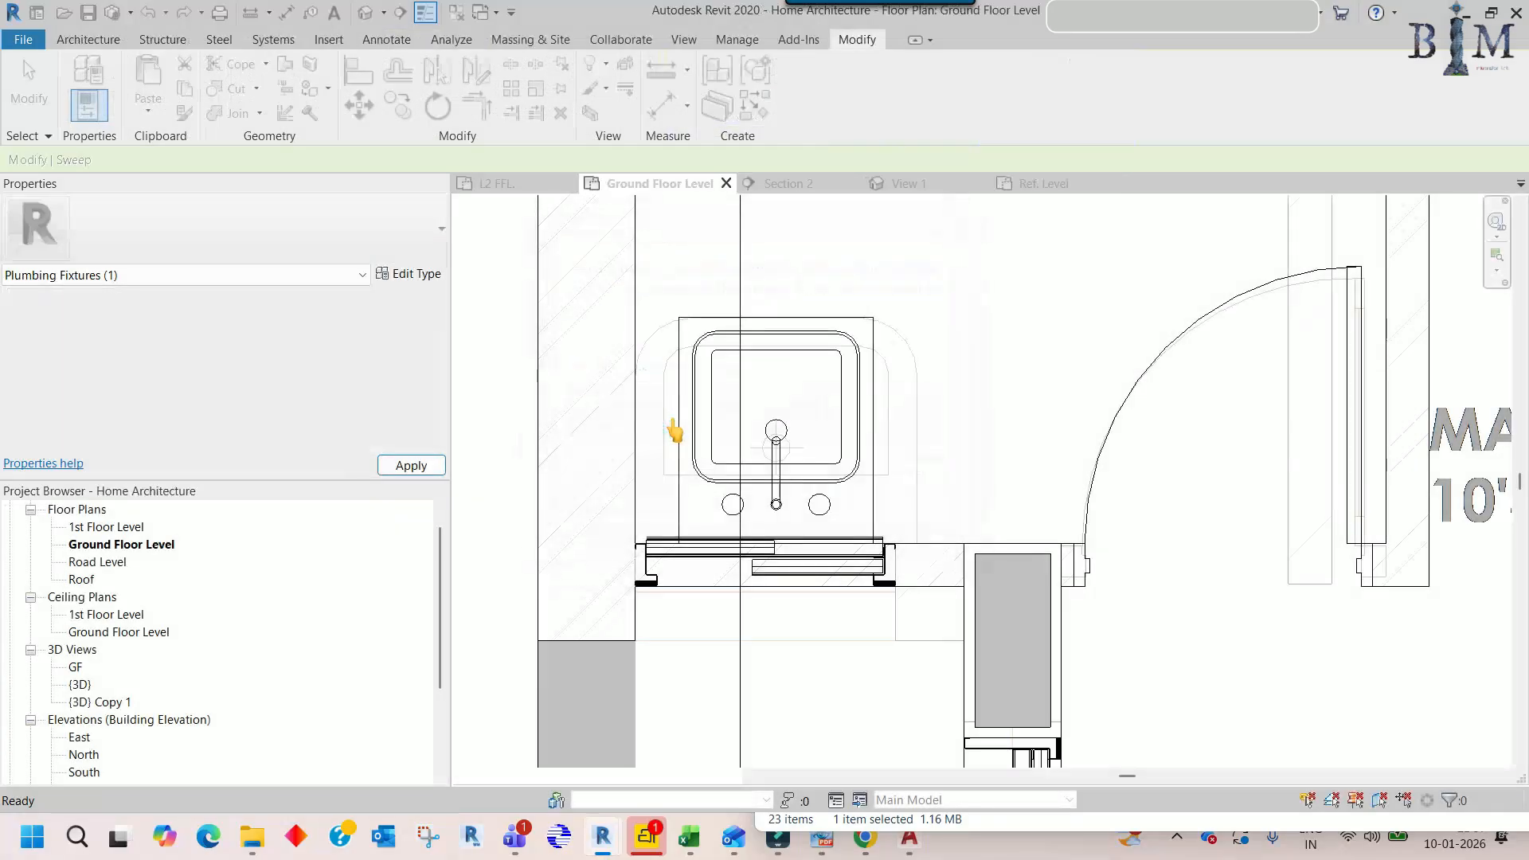
- Reopen the family of the sink placed in the Ground Floor Level plan for editing
left_click(714, 344)
middle_click_drag(818, 409, 828, 443)
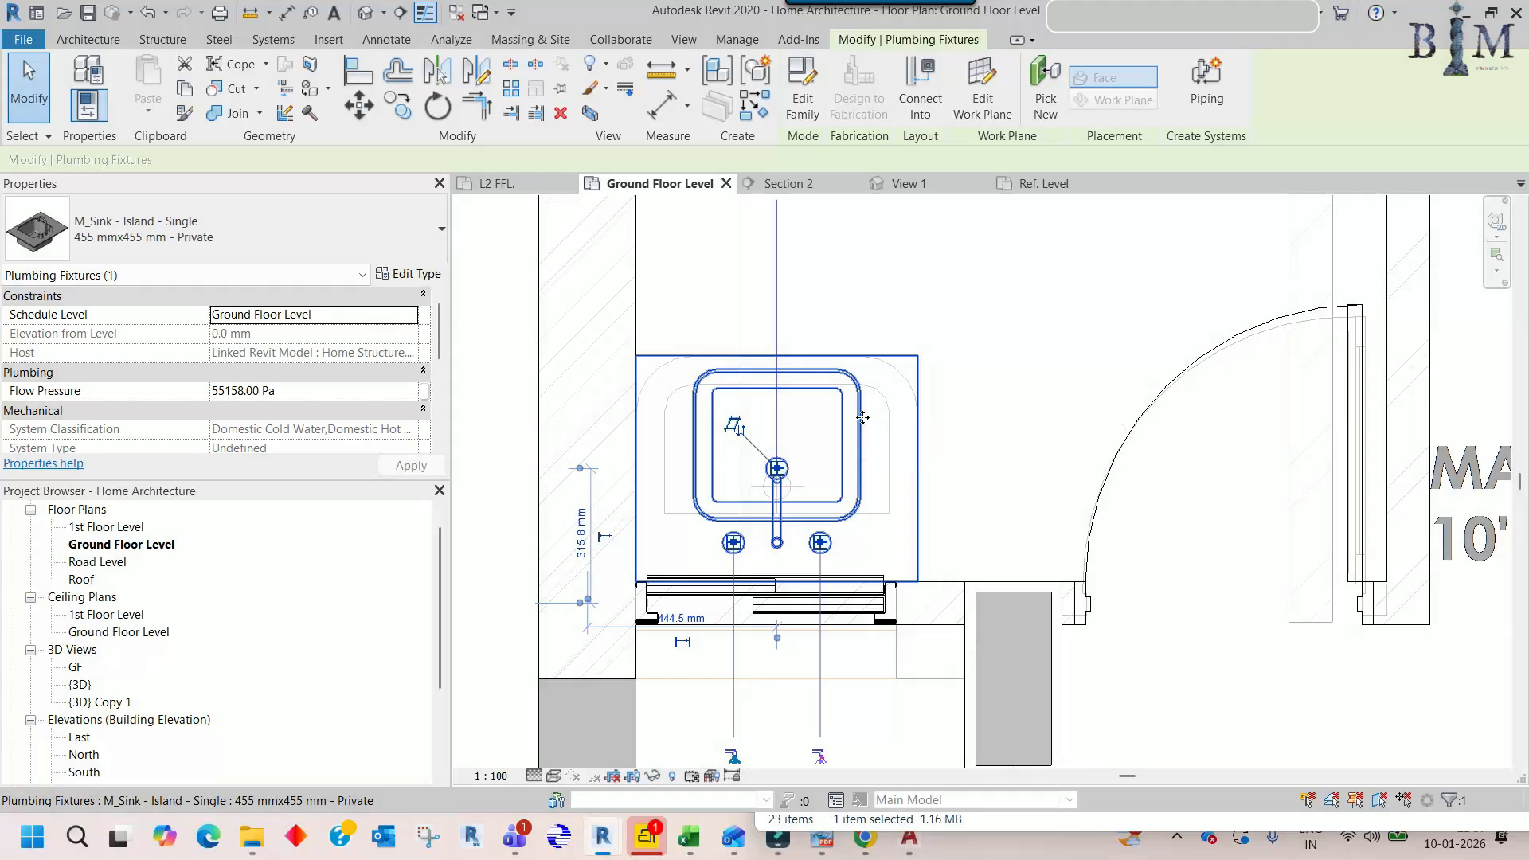
left_click(798, 103)
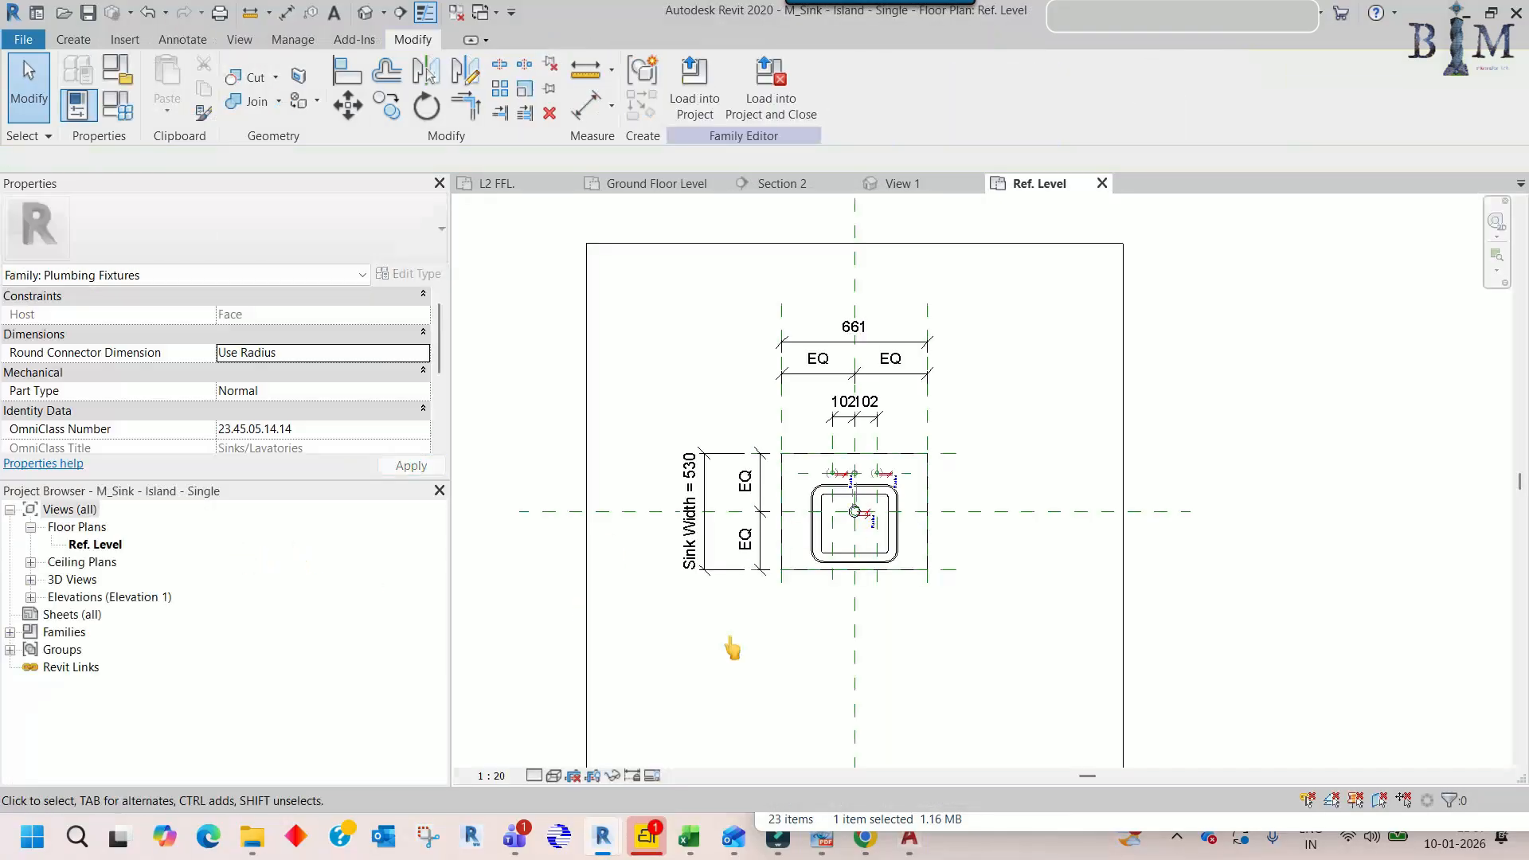
- Switch to AutoCAD's Arch GF.dwg and explode the sink block in the 5'9" x 8'3" toilet beside the master bedroom
left_click(898, 842)
scroll(733, 393, "up", 4)
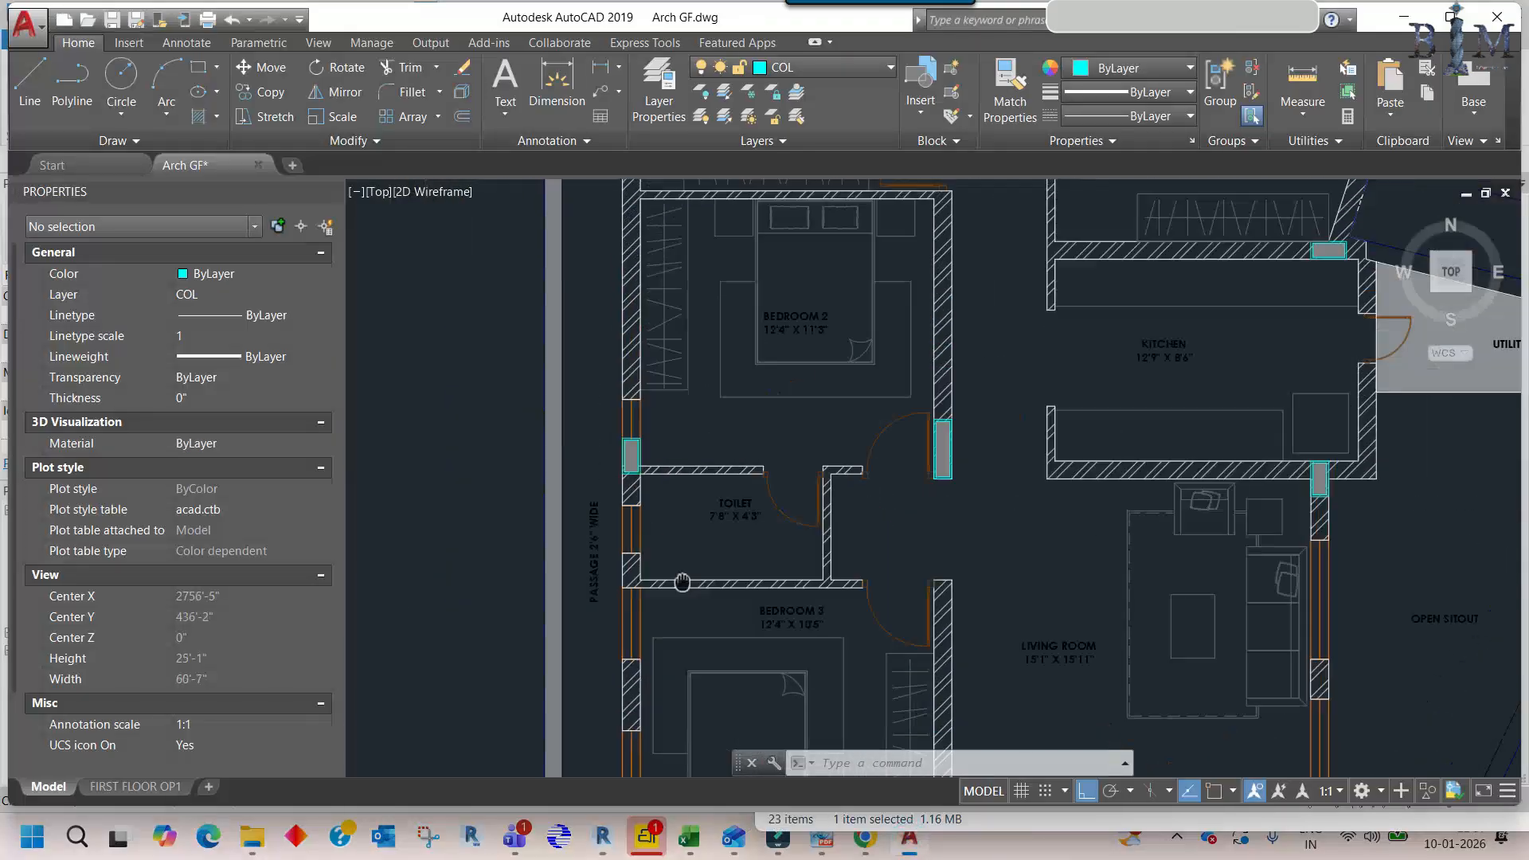
middle_click_drag(734, 387, 694, 650)
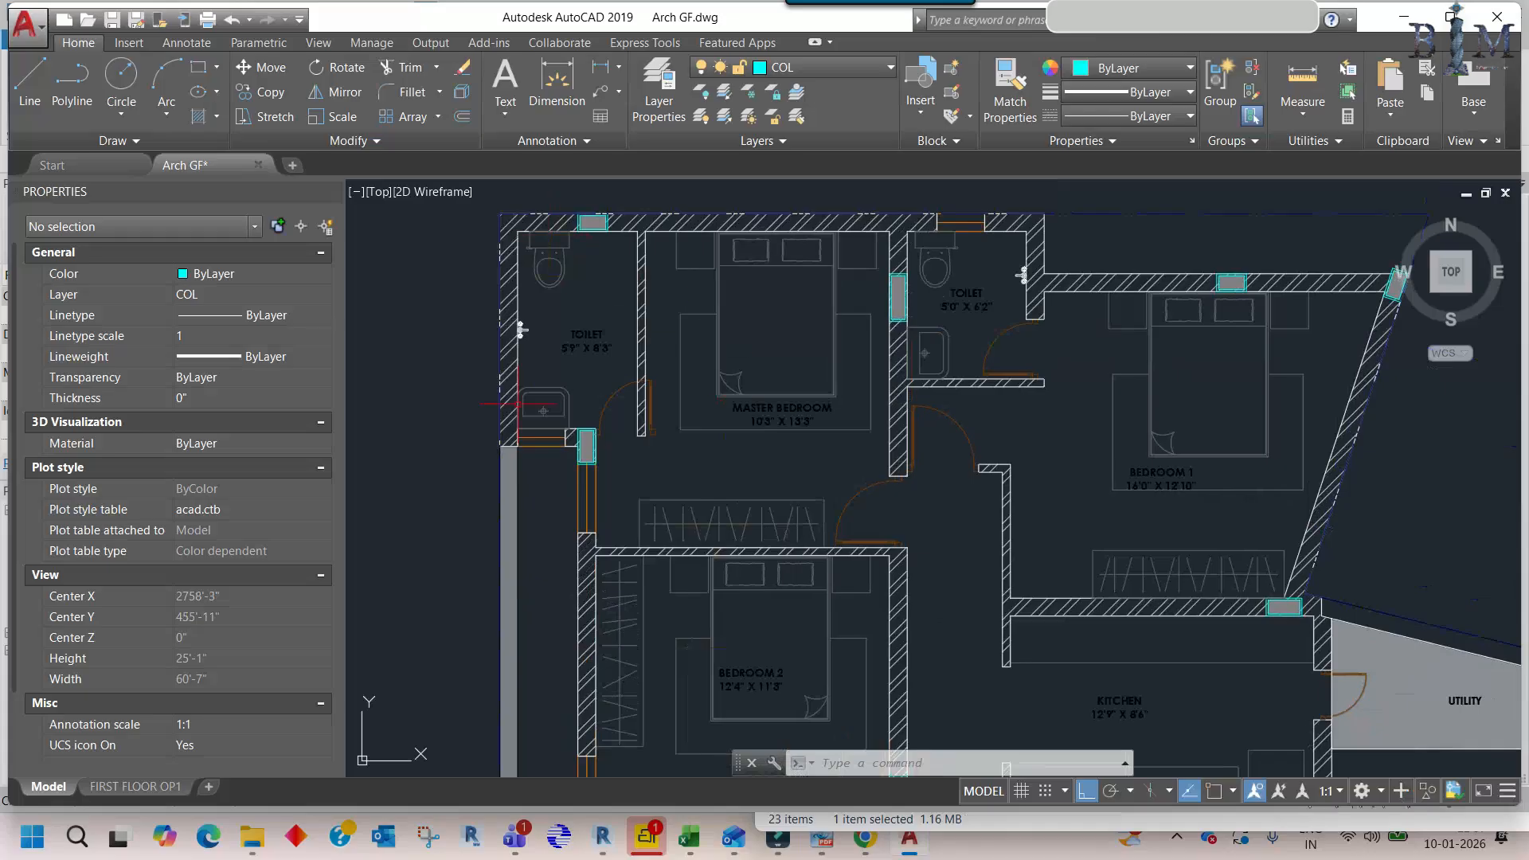
scroll(520, 404, "up", 8)
left_click(610, 374)
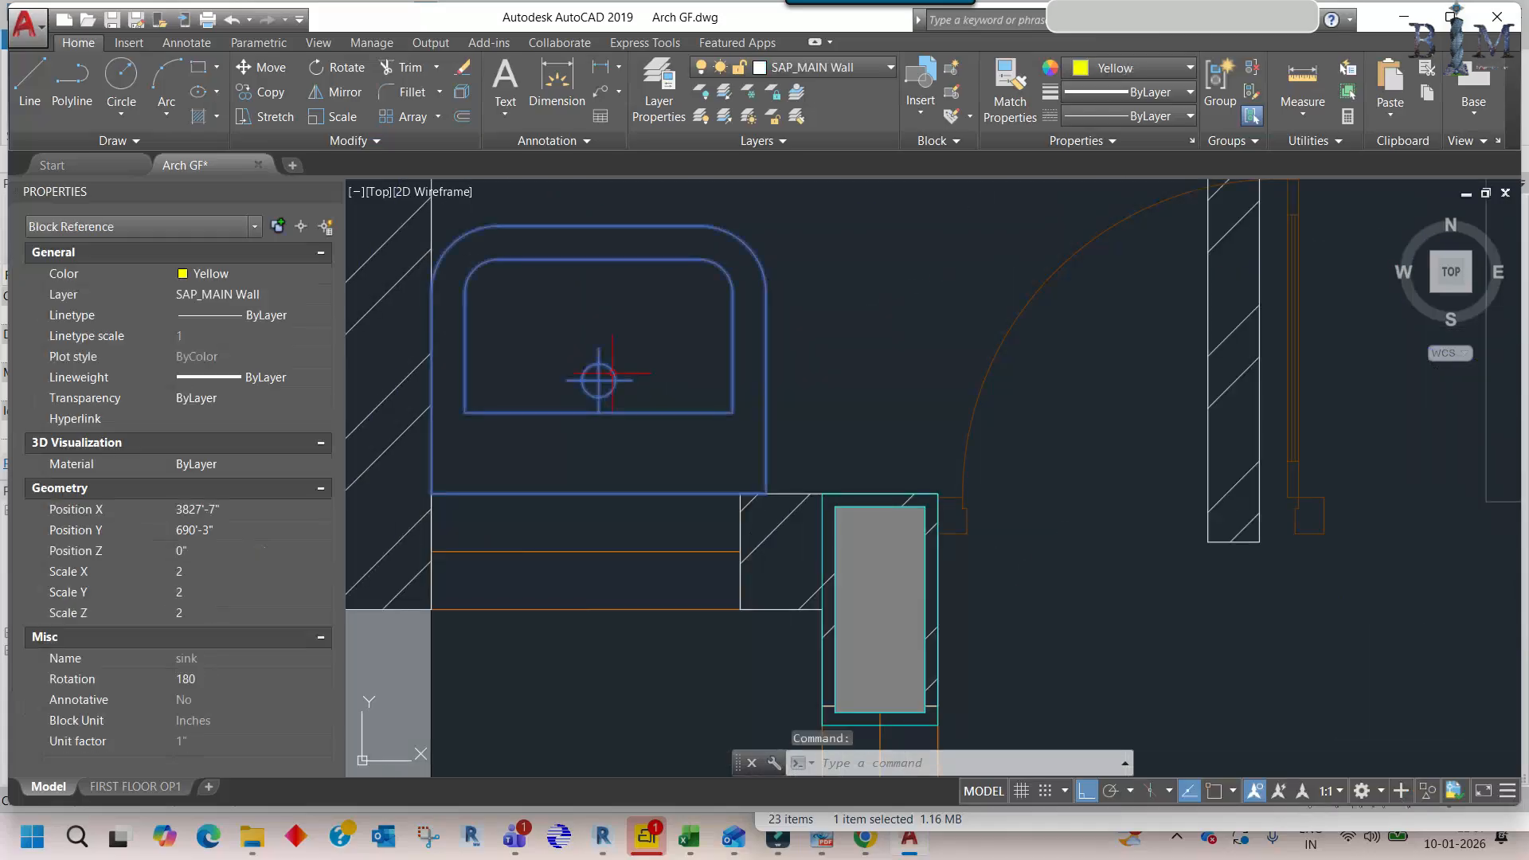
type("x")
key("Return")
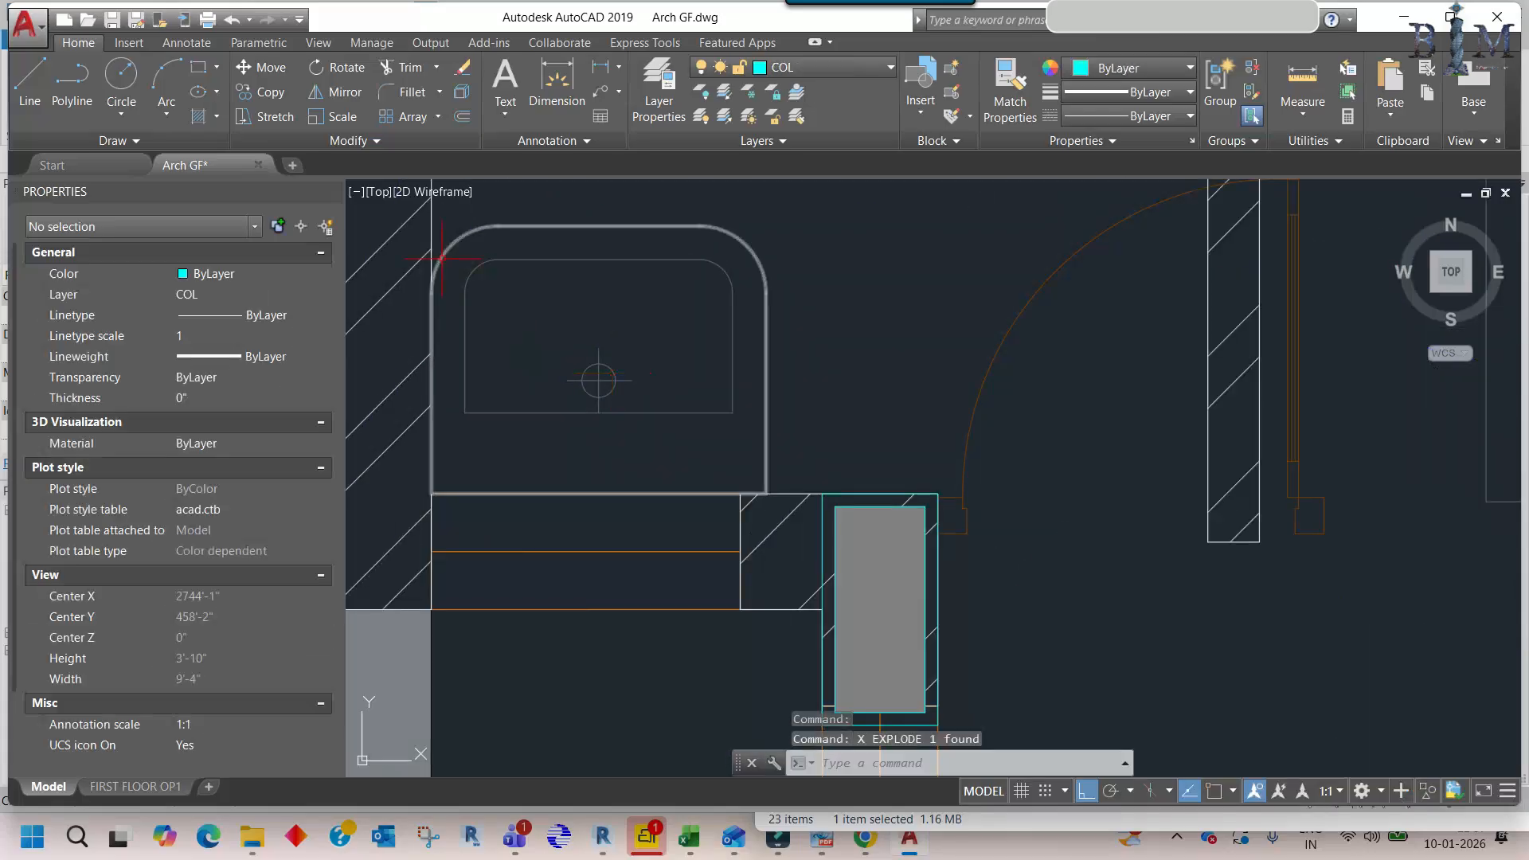
- Write the exploded sink's objects to a block file named sink in the Working folder, with millimetres as insert units
middle_click_drag(416, 224, 466, 271)
left_click(465, 271)
left_click(862, 545)
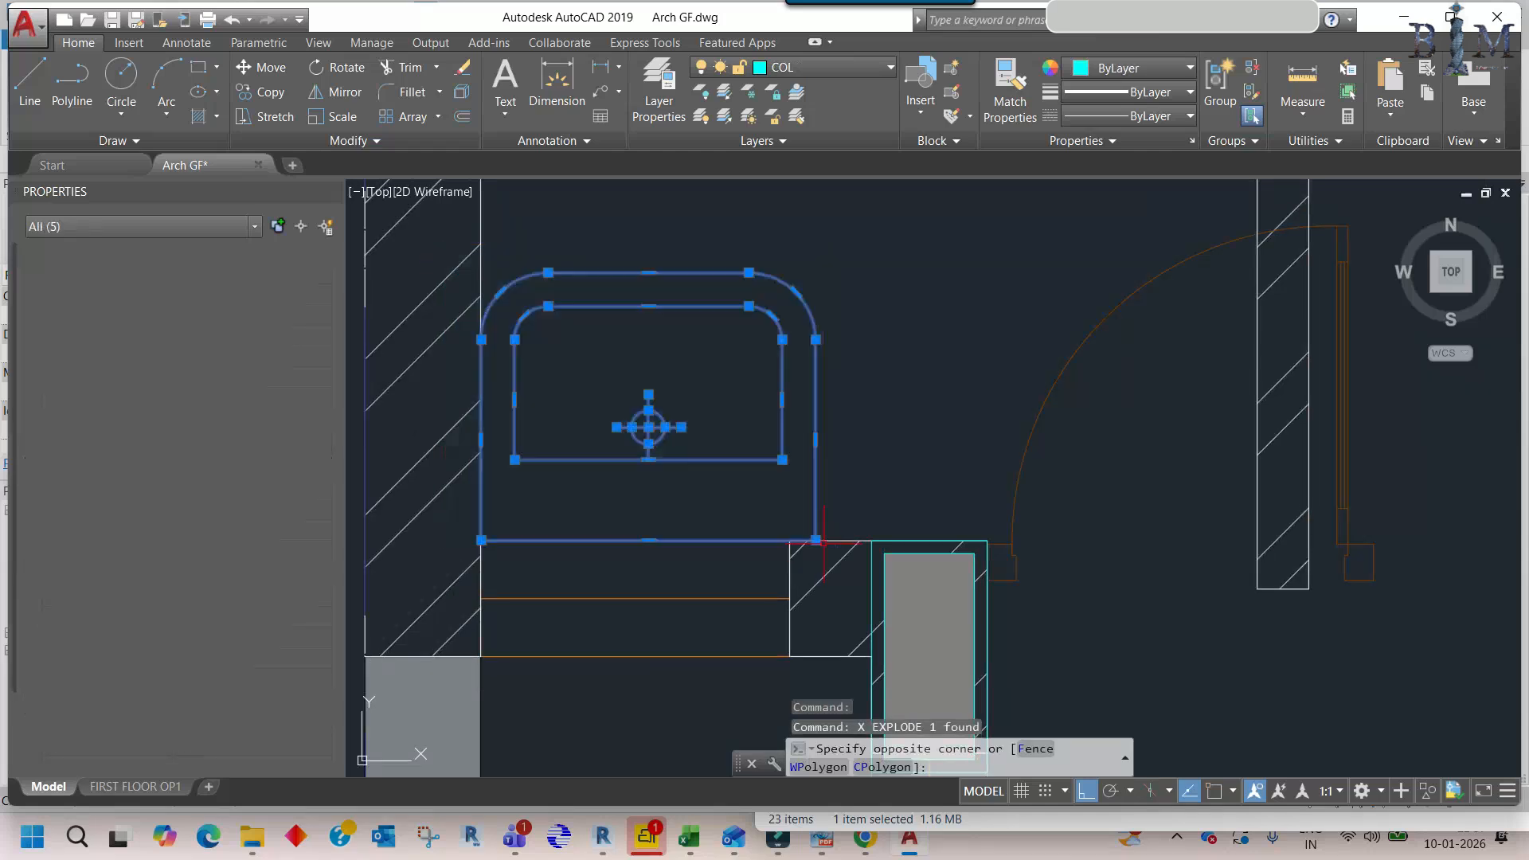
type("w")
key("Return")
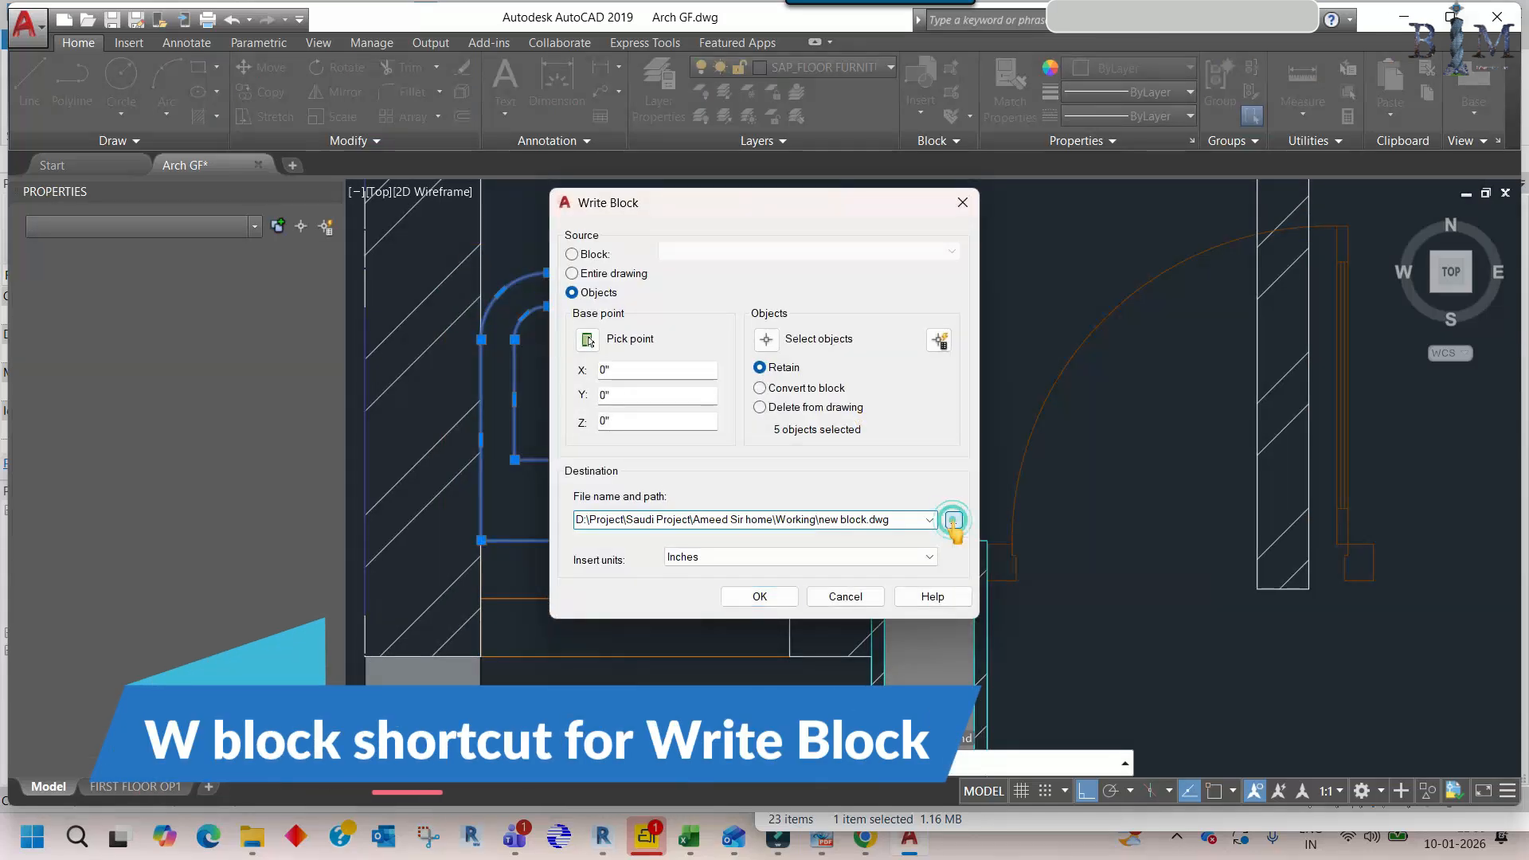
left_click(949, 518)
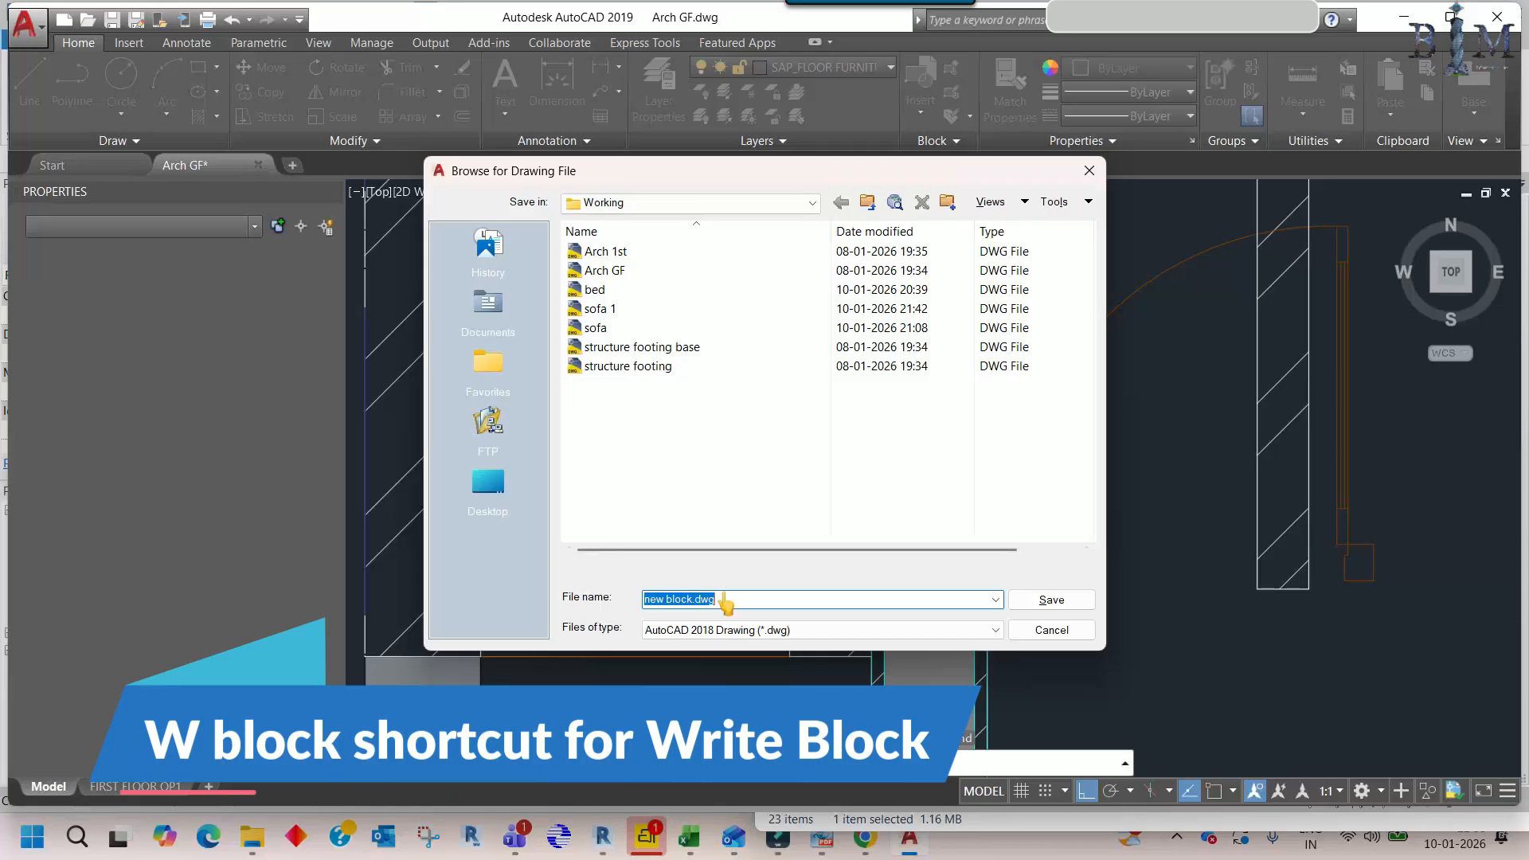
type("sink")
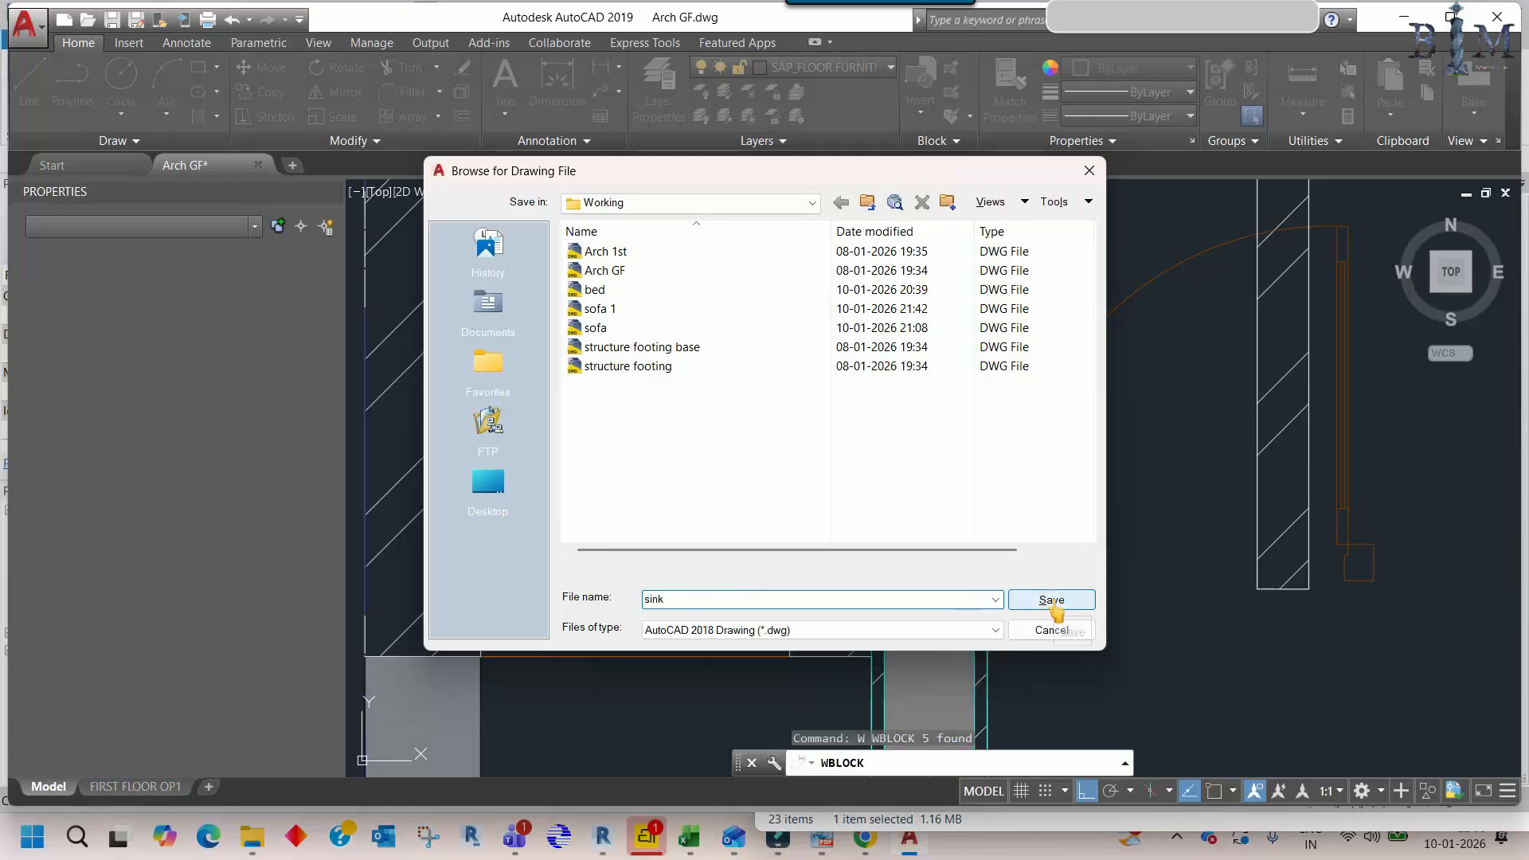
left_click(1052, 602)
left_click(733, 559)
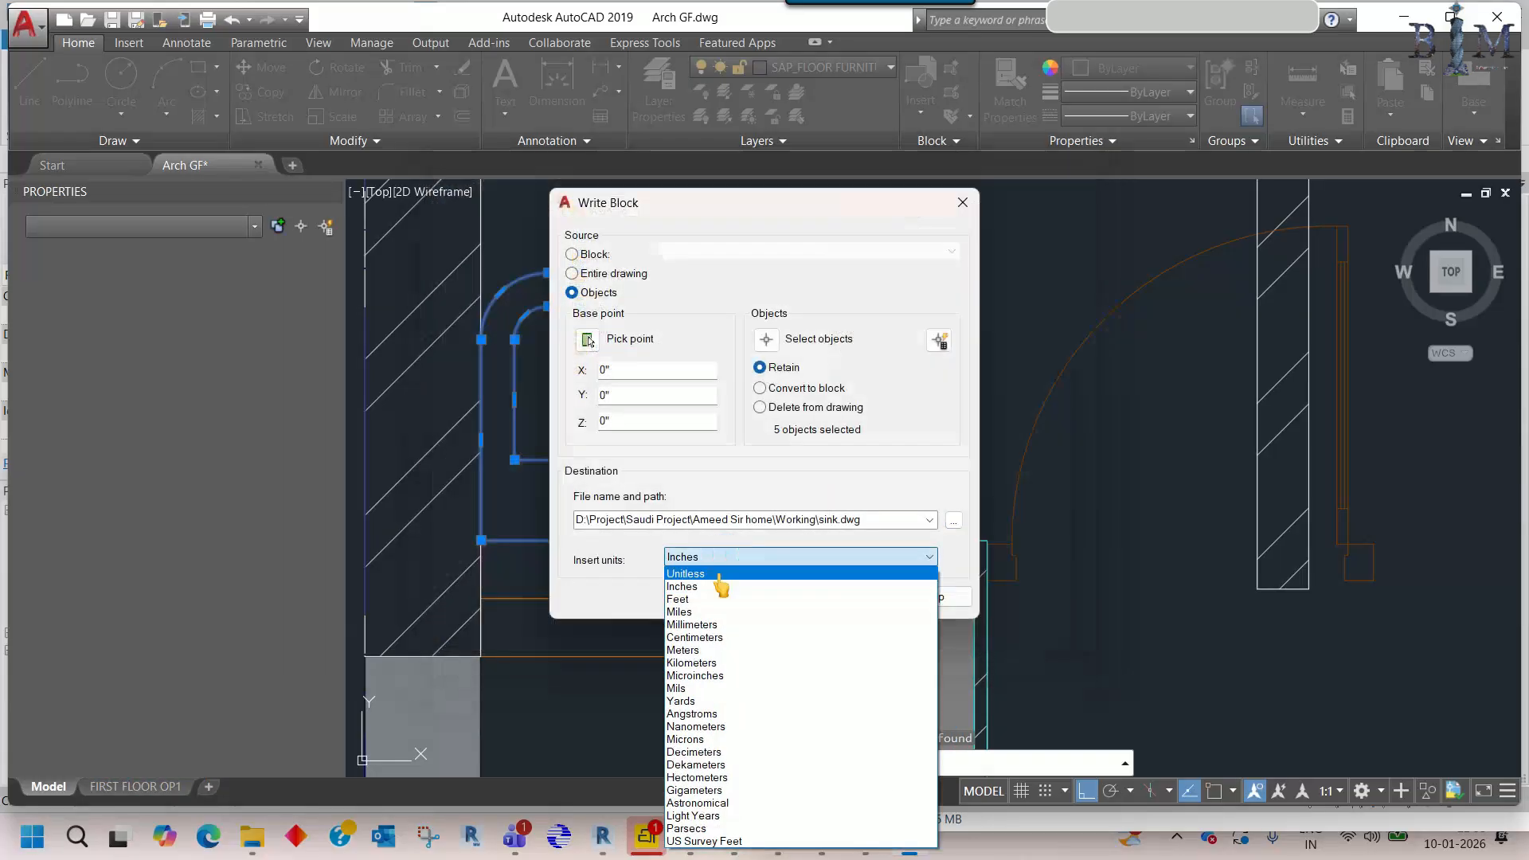
left_click(705, 626)
left_click(776, 599)
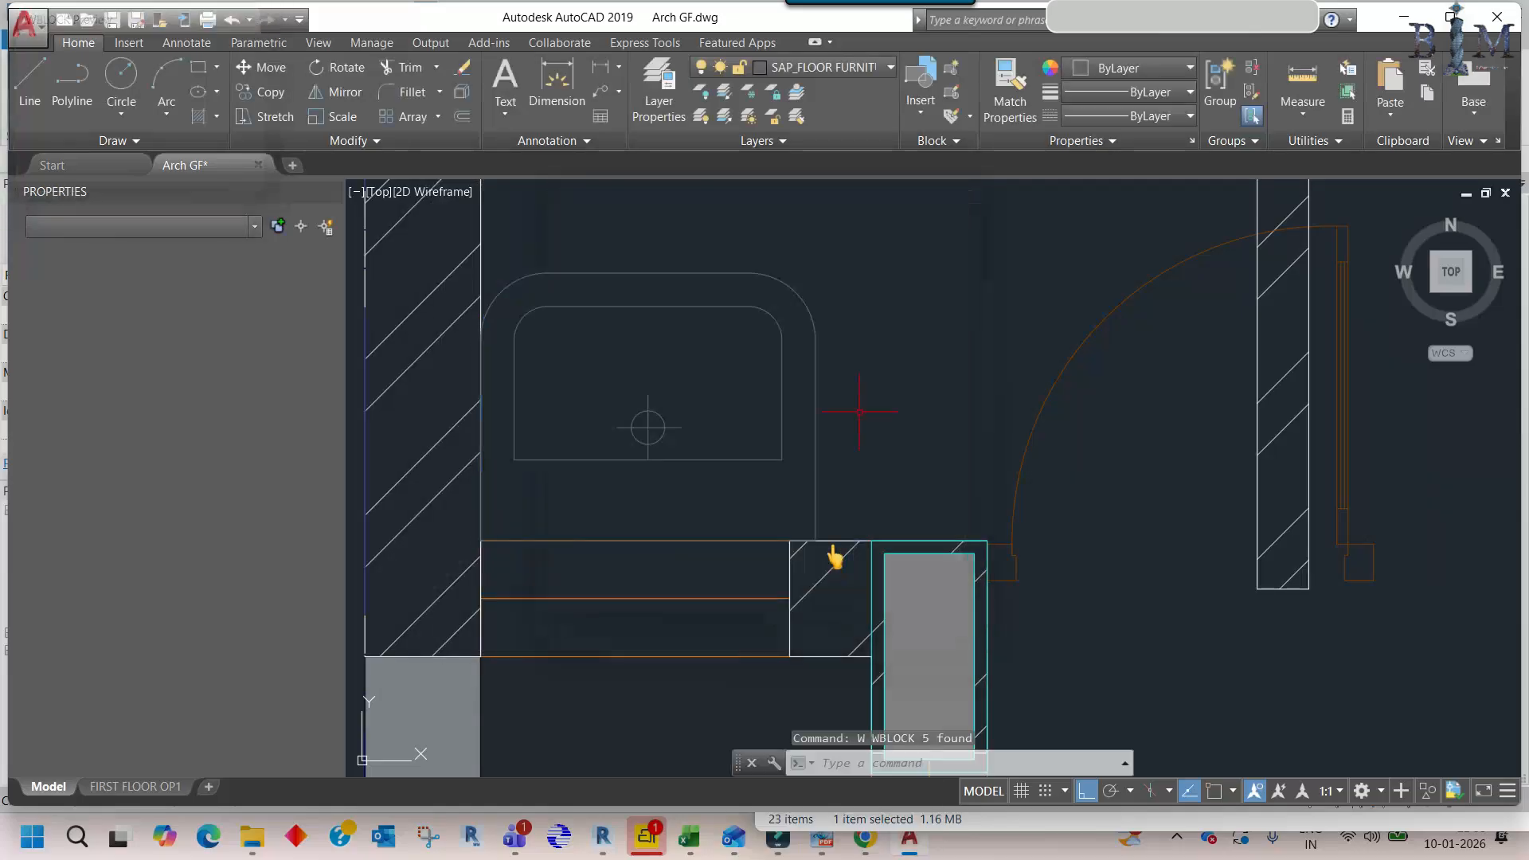
- Switch back to the M_Sink - Island - Single family in Revit
left_click(603, 838)
left_click(584, 727)
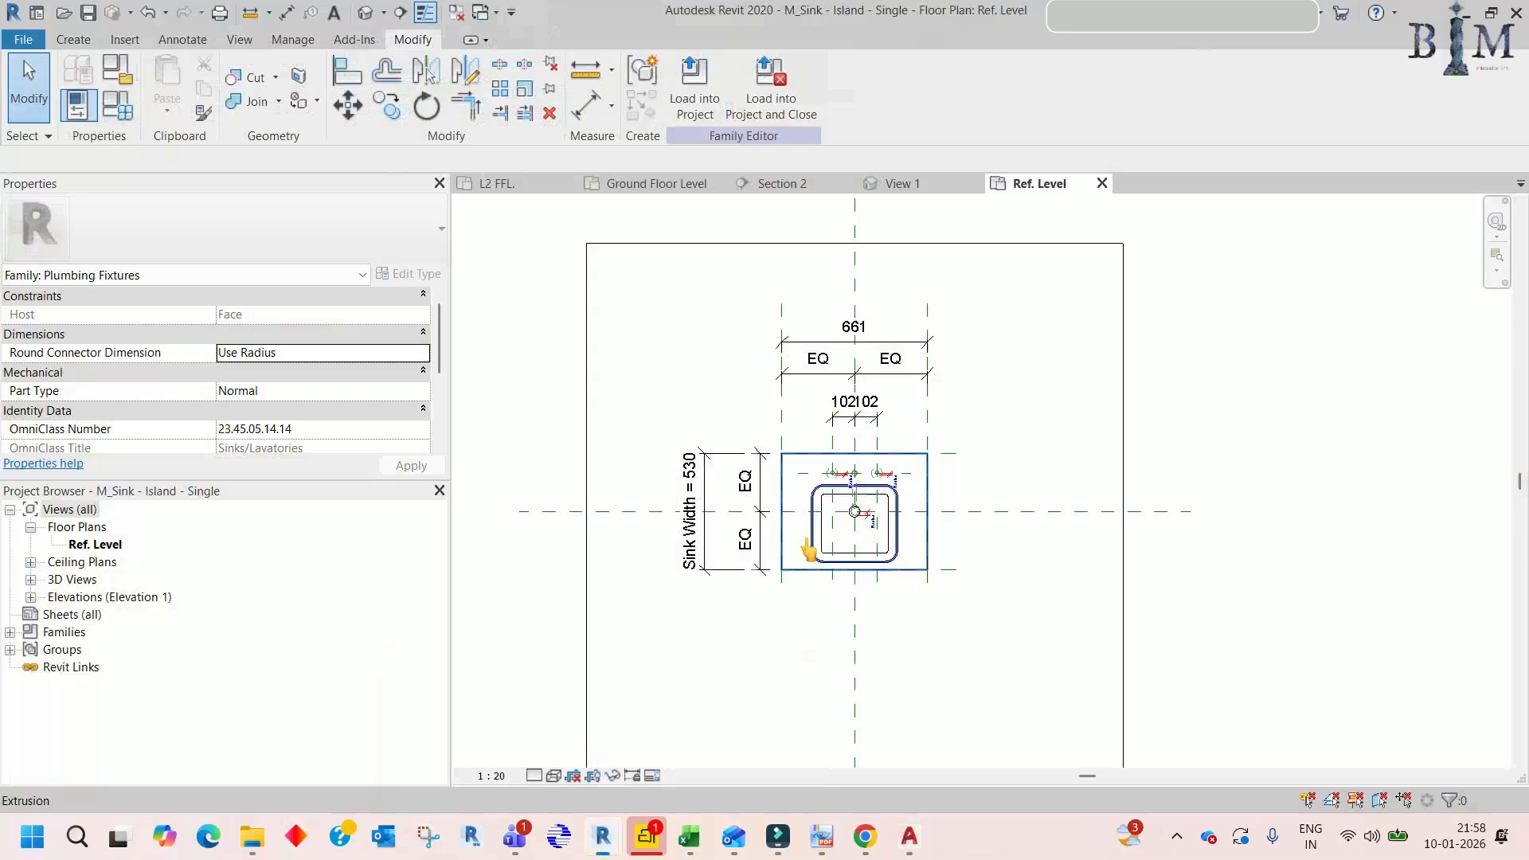
- Import the sink DWG from the Working folder into the sink family's Ref. Level plan
left_click(120, 42)
left_click(503, 119)
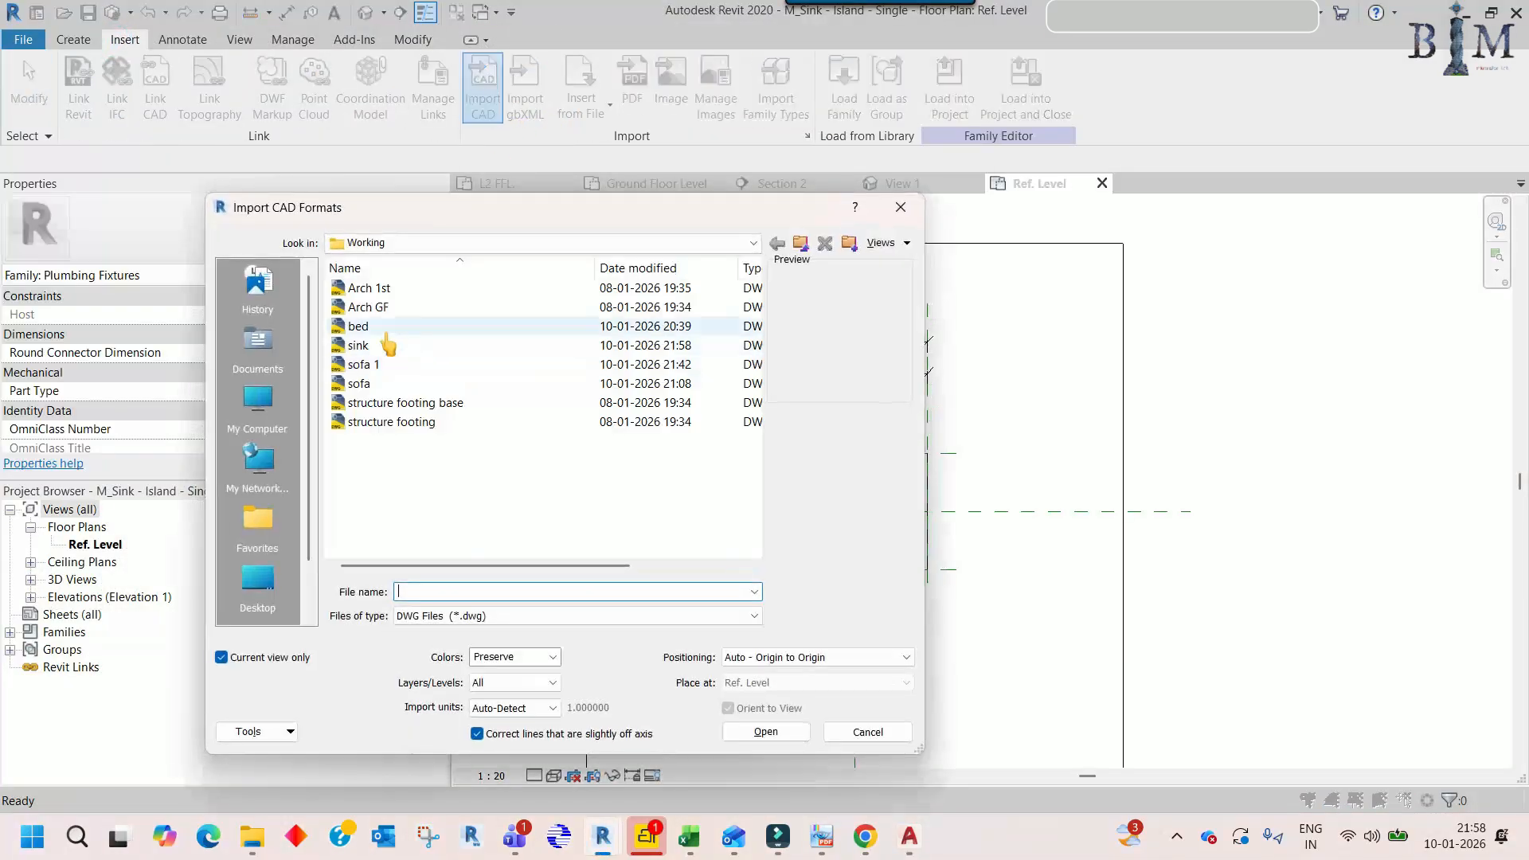
left_click(393, 345)
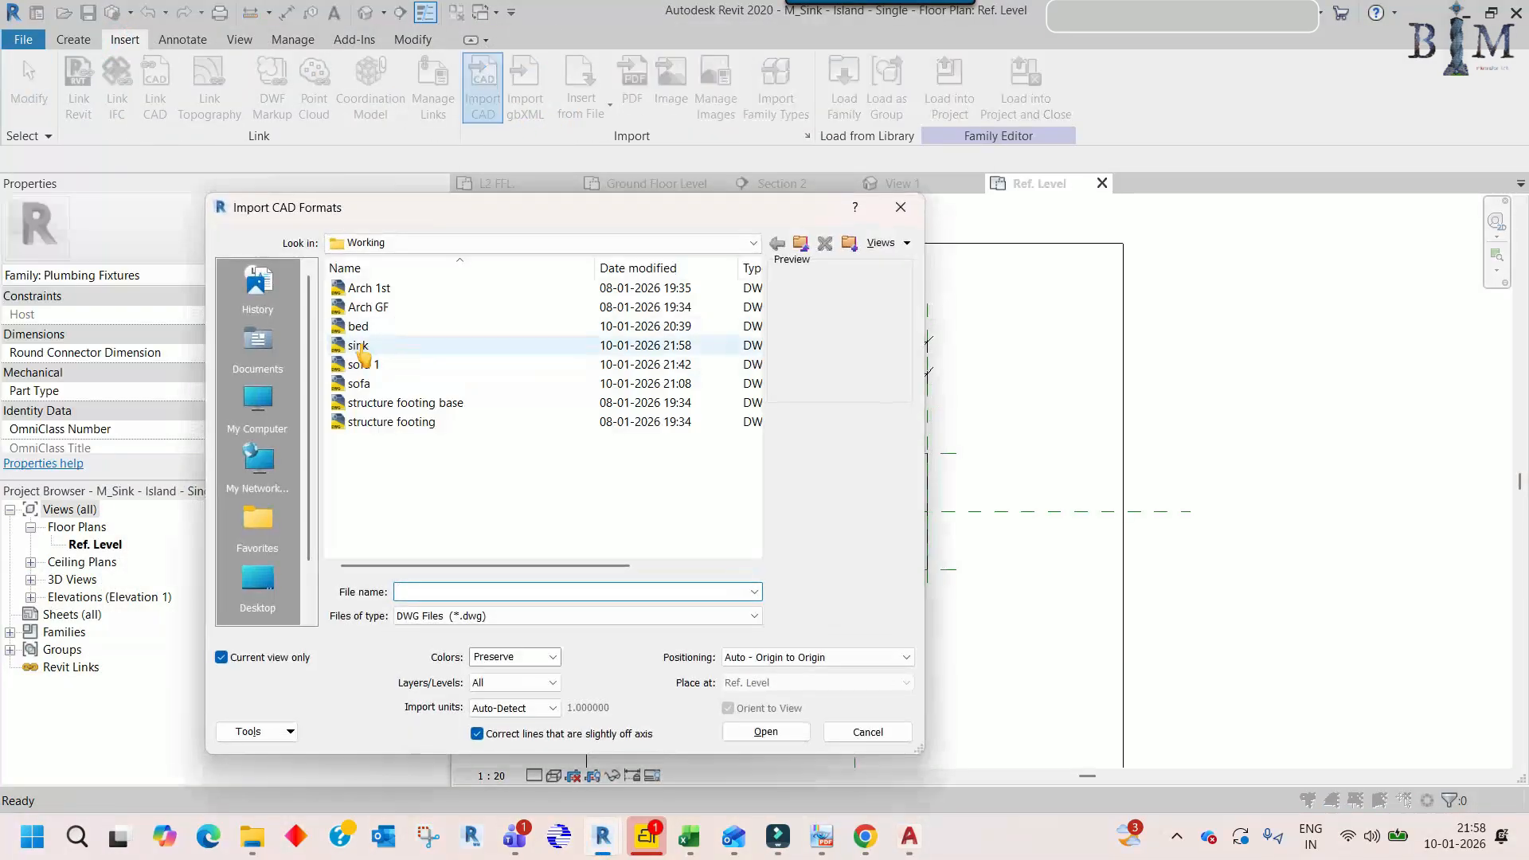
left_click(765, 731)
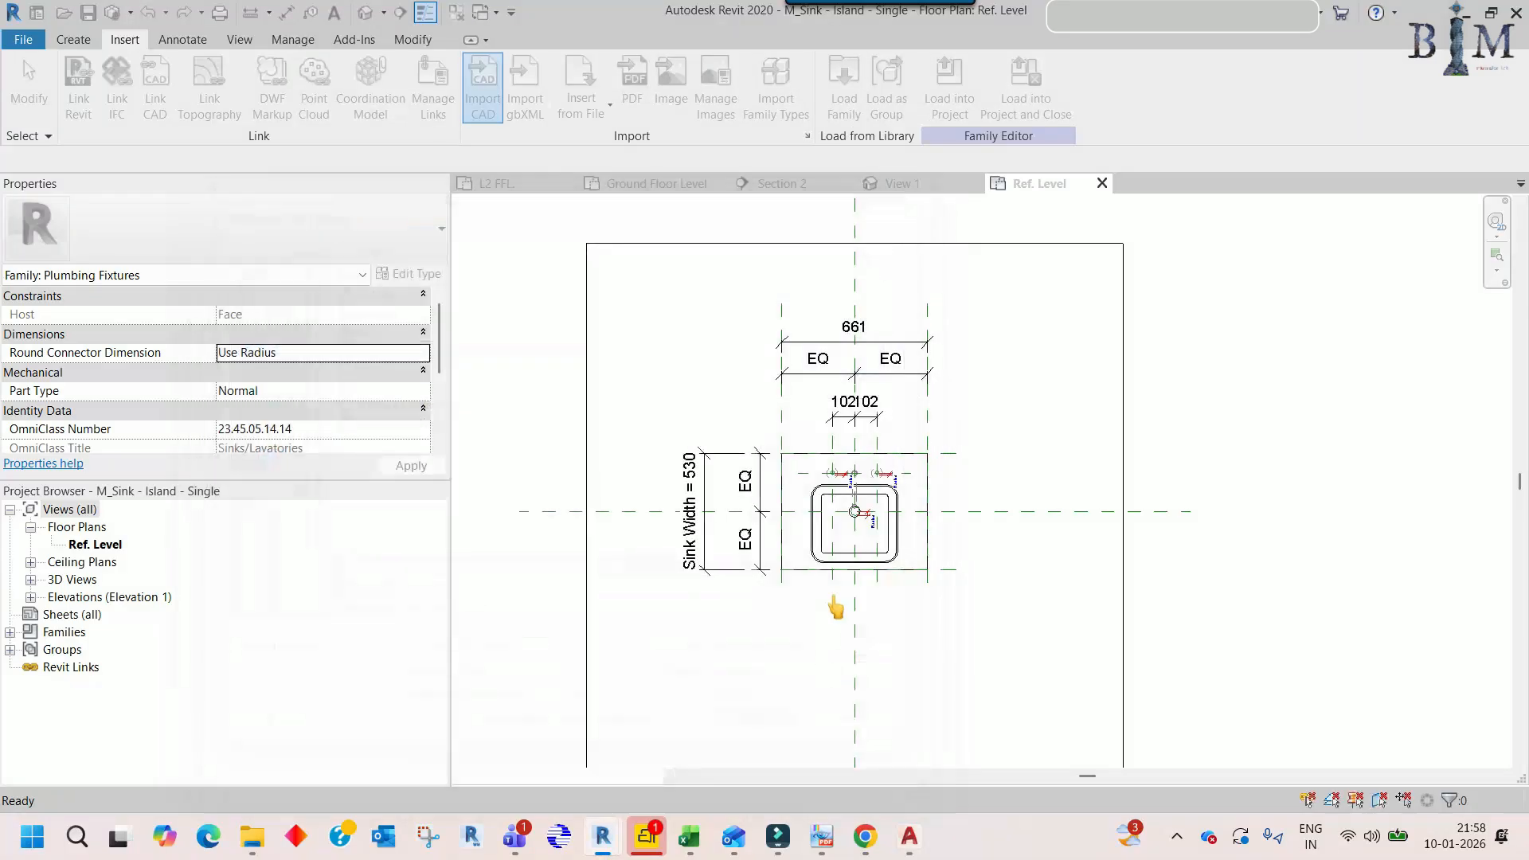
- Locate the imported sink drawing around the family geometry in the Ref. Level plan
scroll(828, 604, "down", 5)
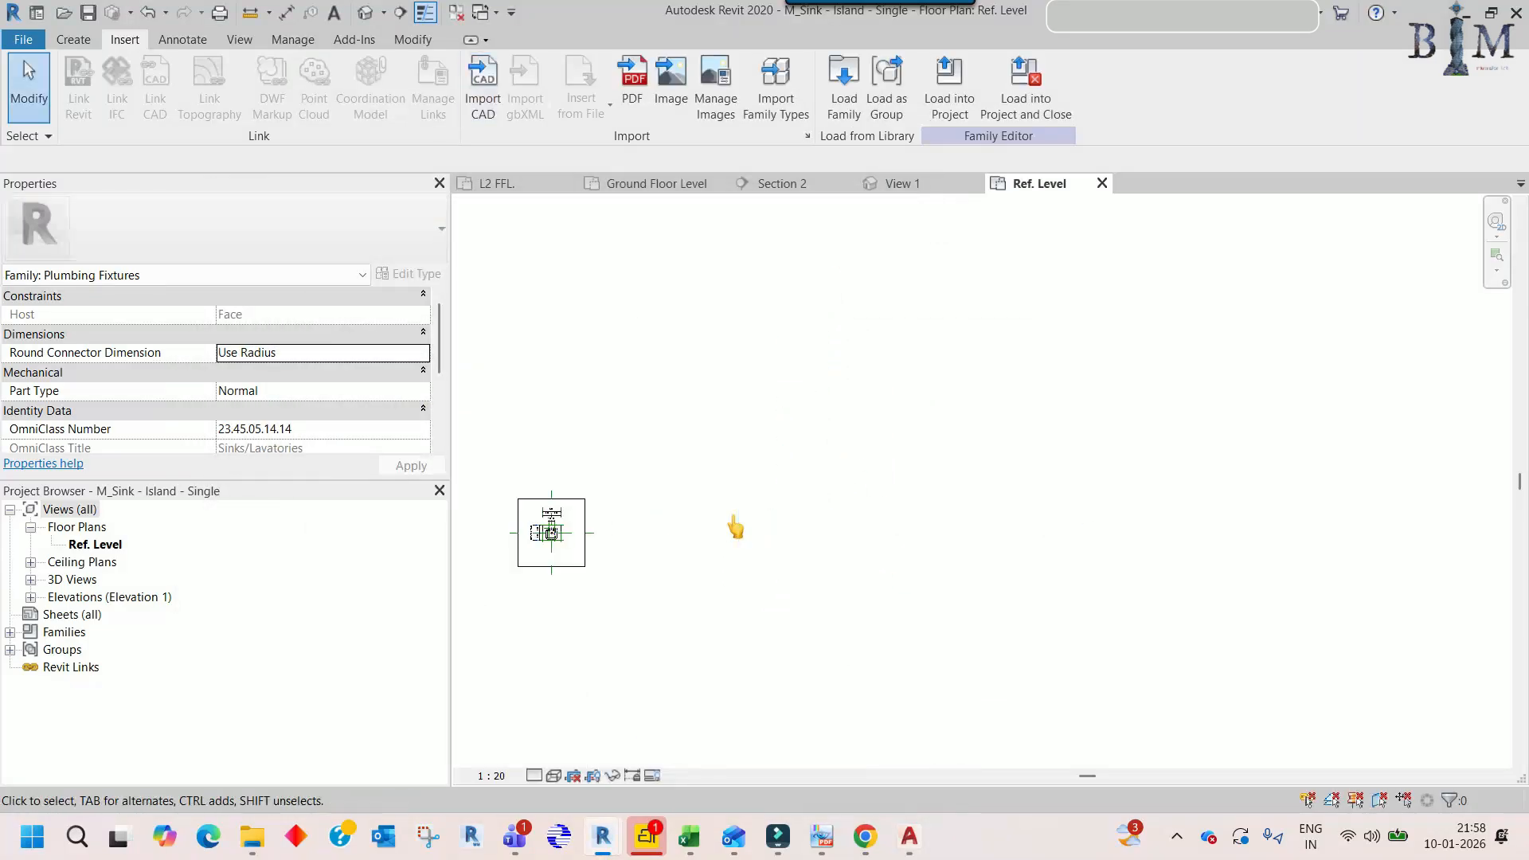
left_click_drag(740, 266, 1469, 738)
left_click_drag(736, 218, 1394, 708)
left_click_drag(1437, 390, 747, 557)
left_click_drag(571, 584, 564, 584)
scroll(565, 583, "up", 3)
middle_click_drag(711, 609, 887, 669)
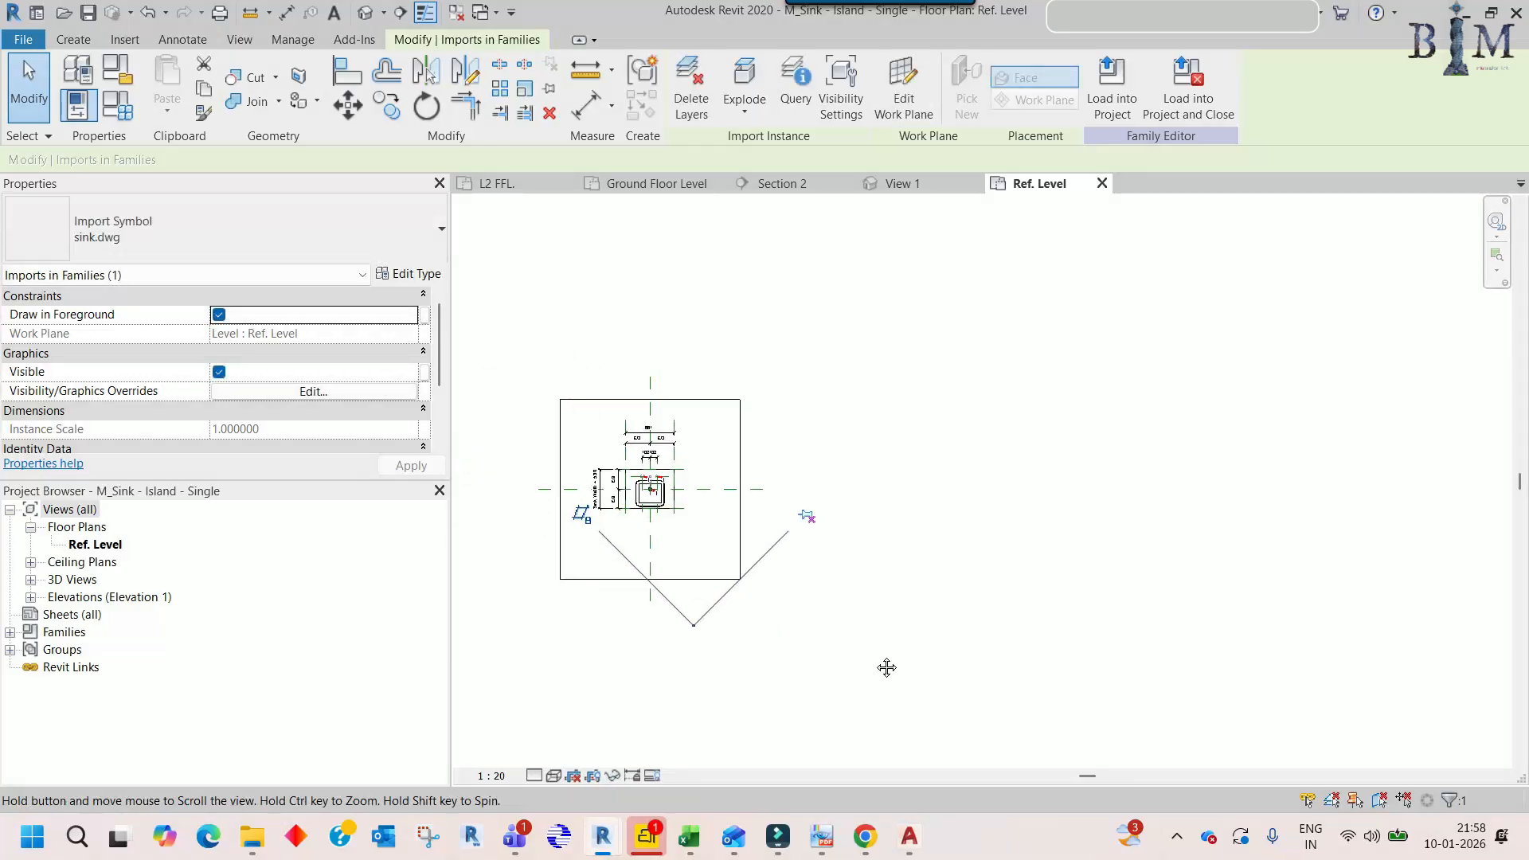
left_click(872, 657)
- Check the placed sink's overall width in the Ground Floor Level plan, then return to the sink family's Ref. Level view
left_click(628, 180)
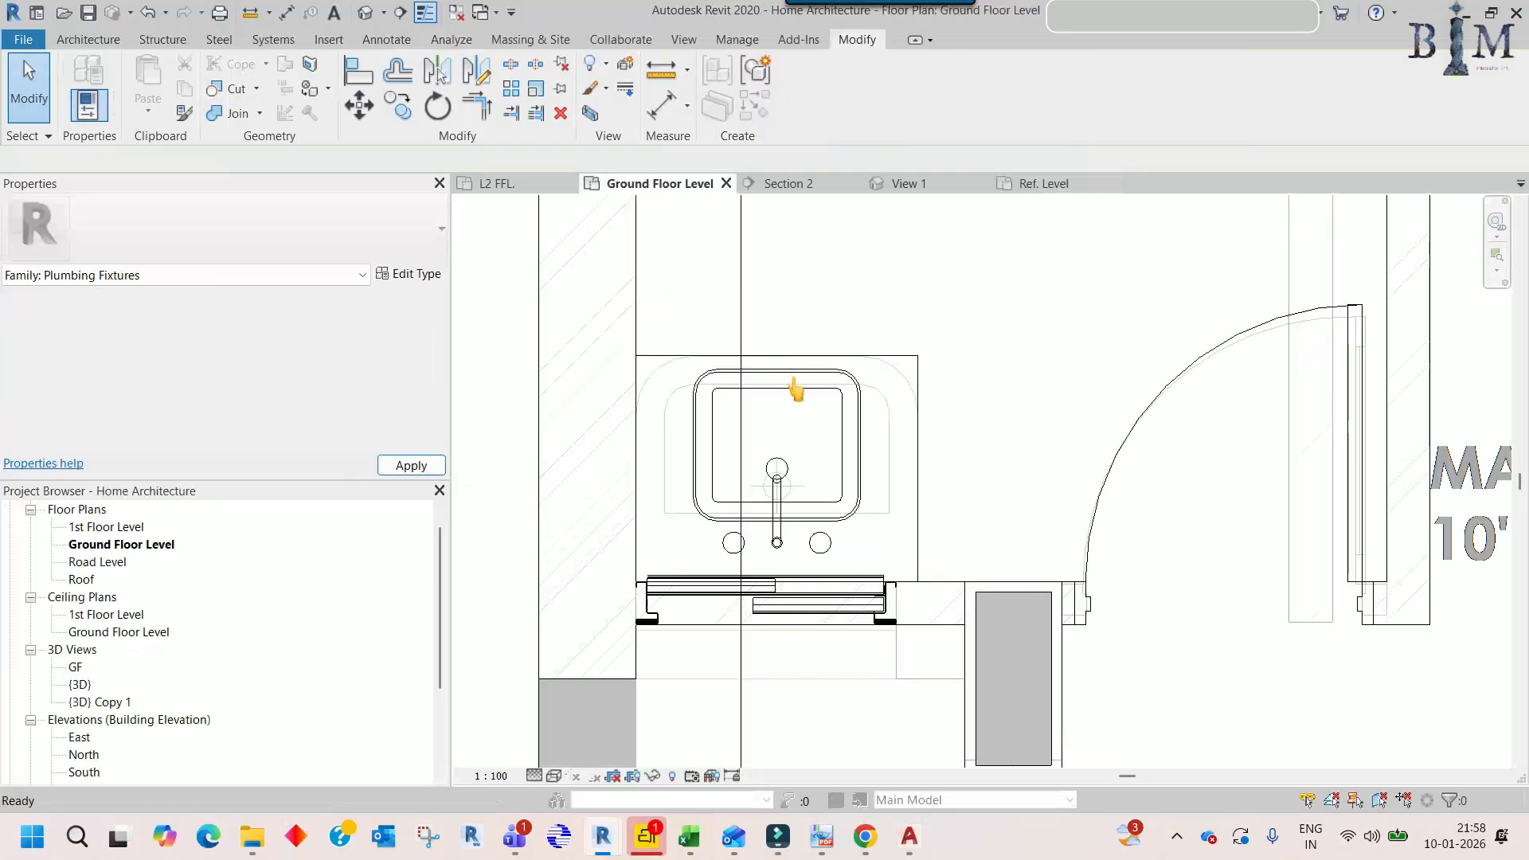
key("d")
key("i")
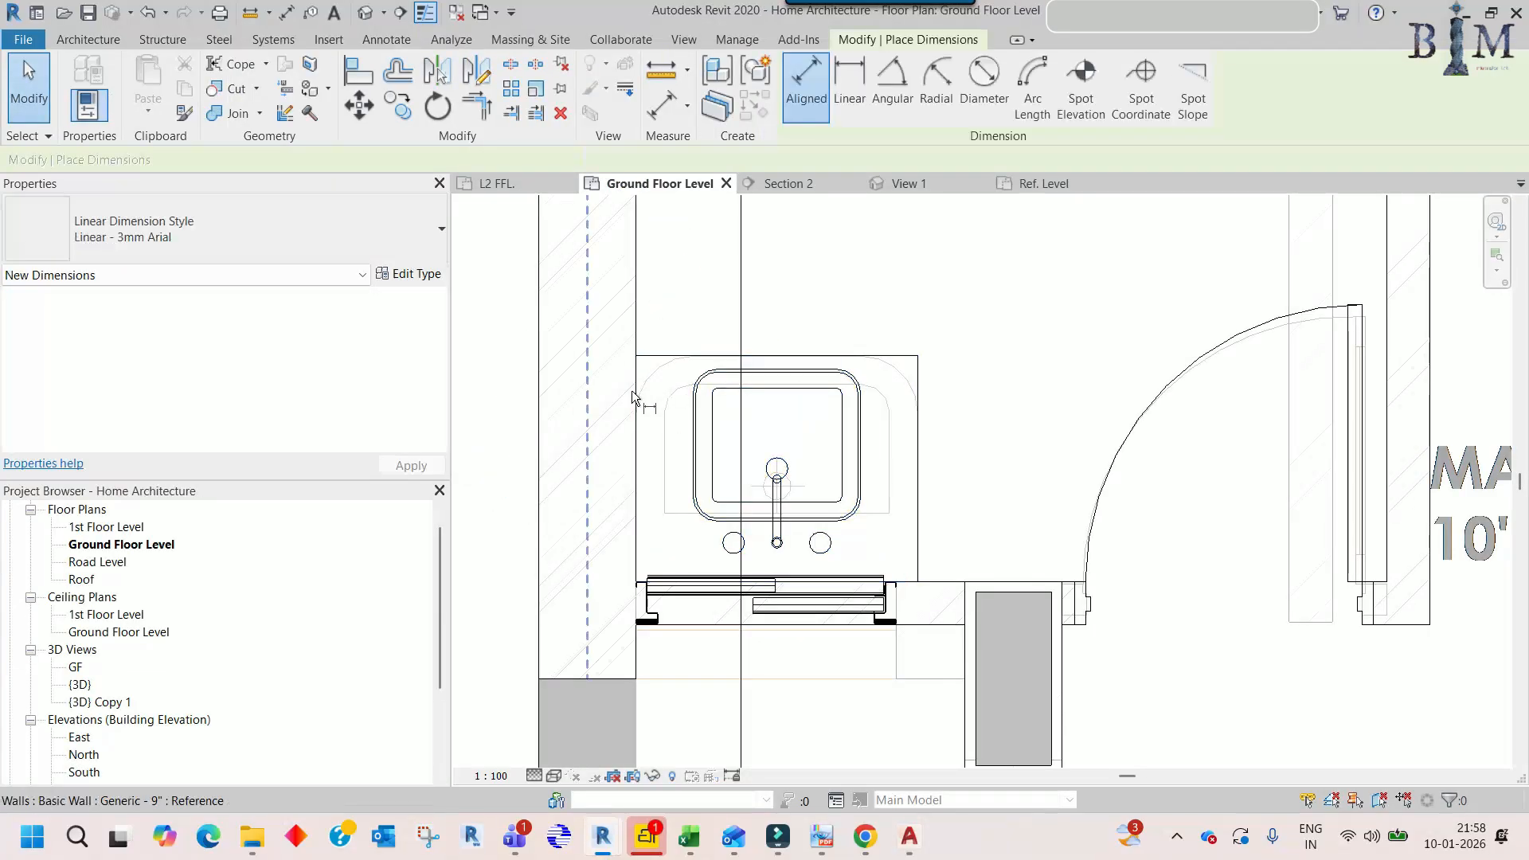
left_click(634, 451)
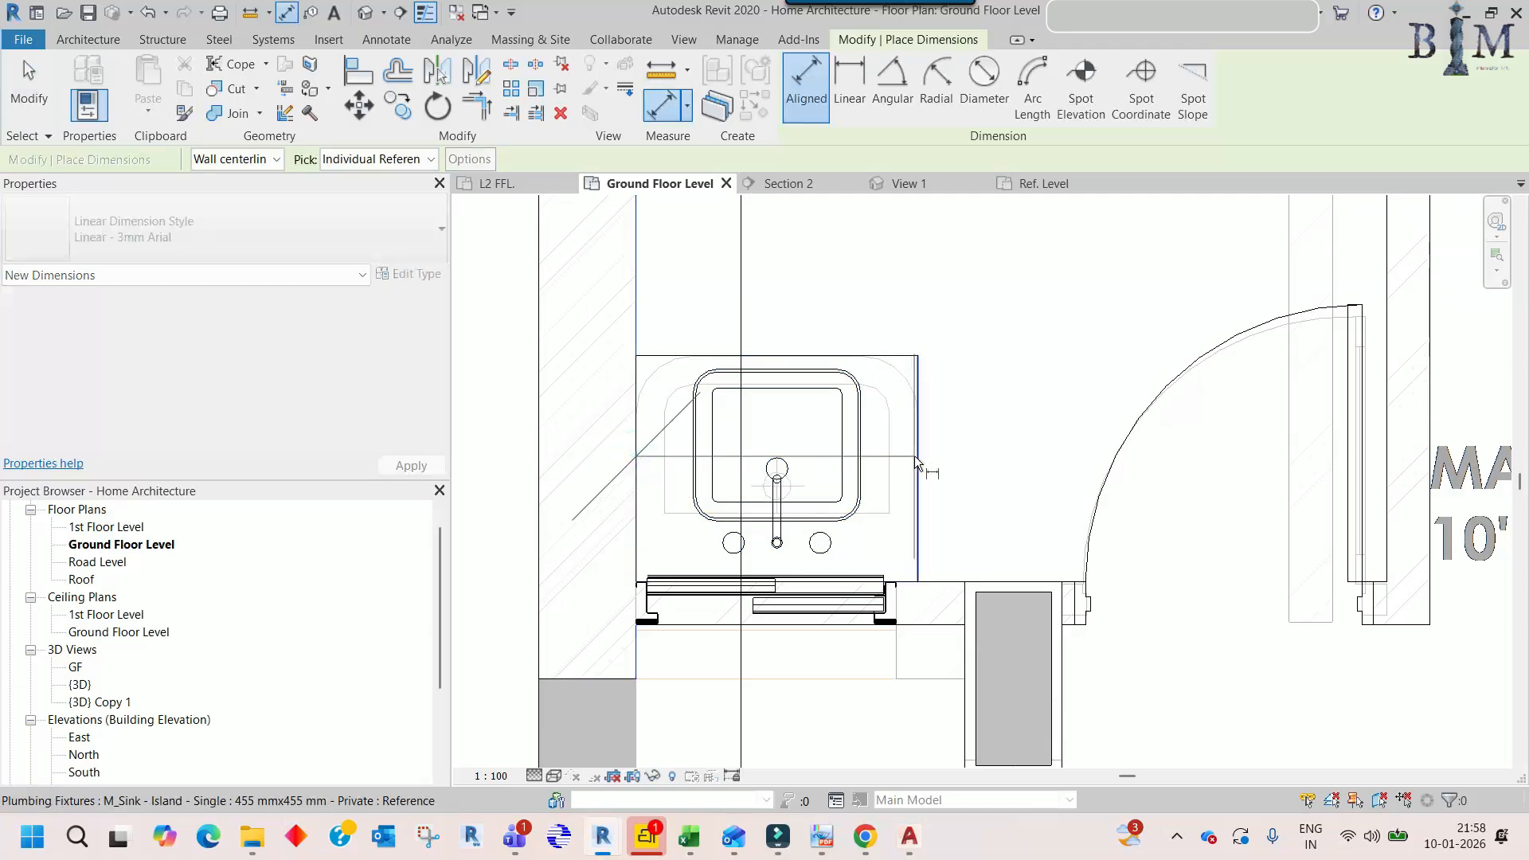
left_click(914, 455)
scroll(856, 456, "down", 3)
key("Escape")
key("Escape")
scroll(857, 455, "up", 3)
left_click(876, 356)
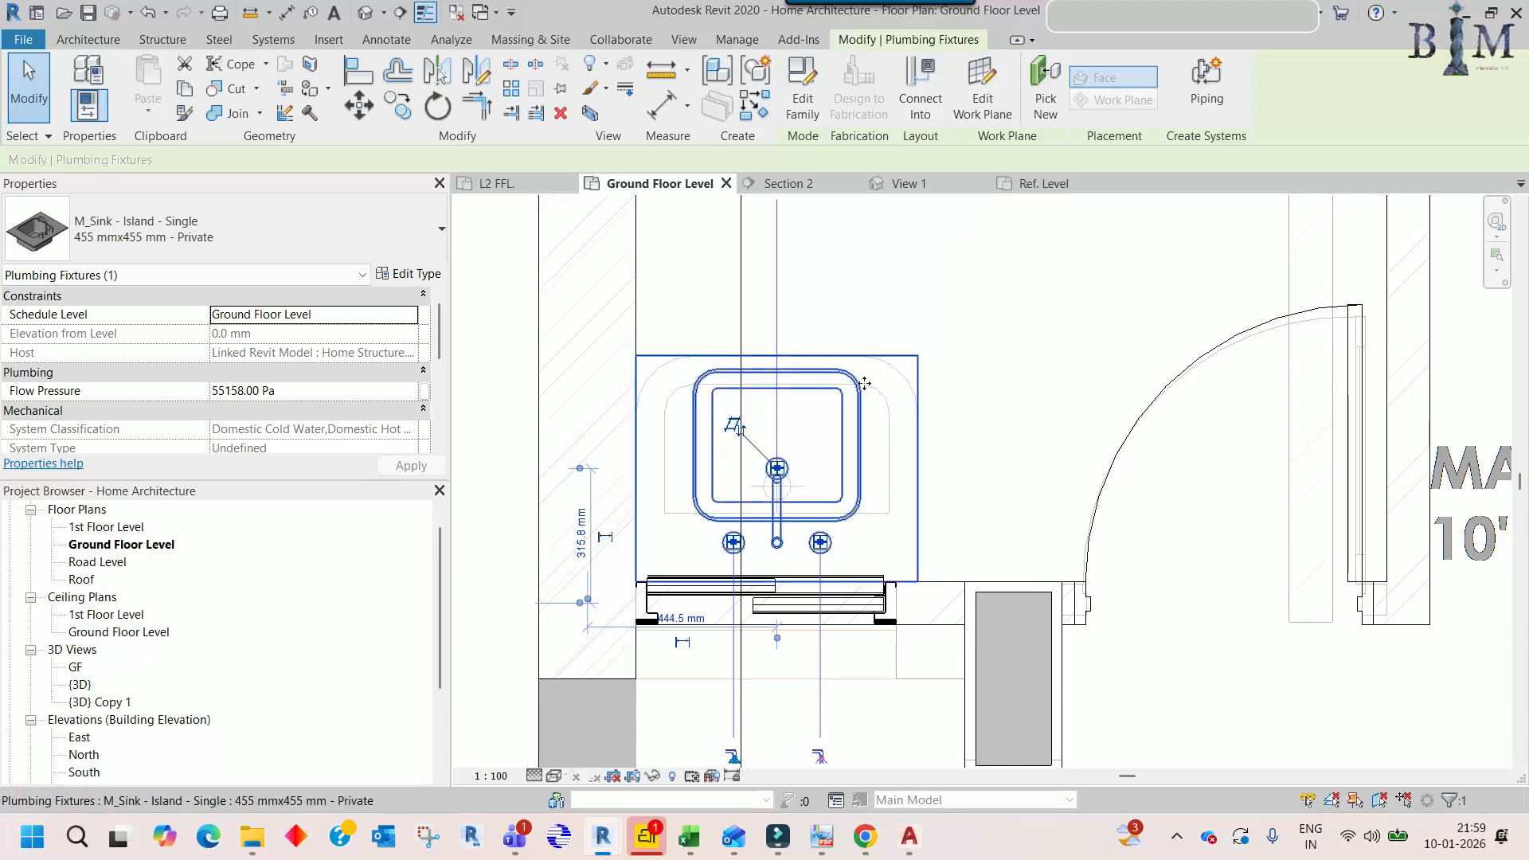
left_click(1041, 184)
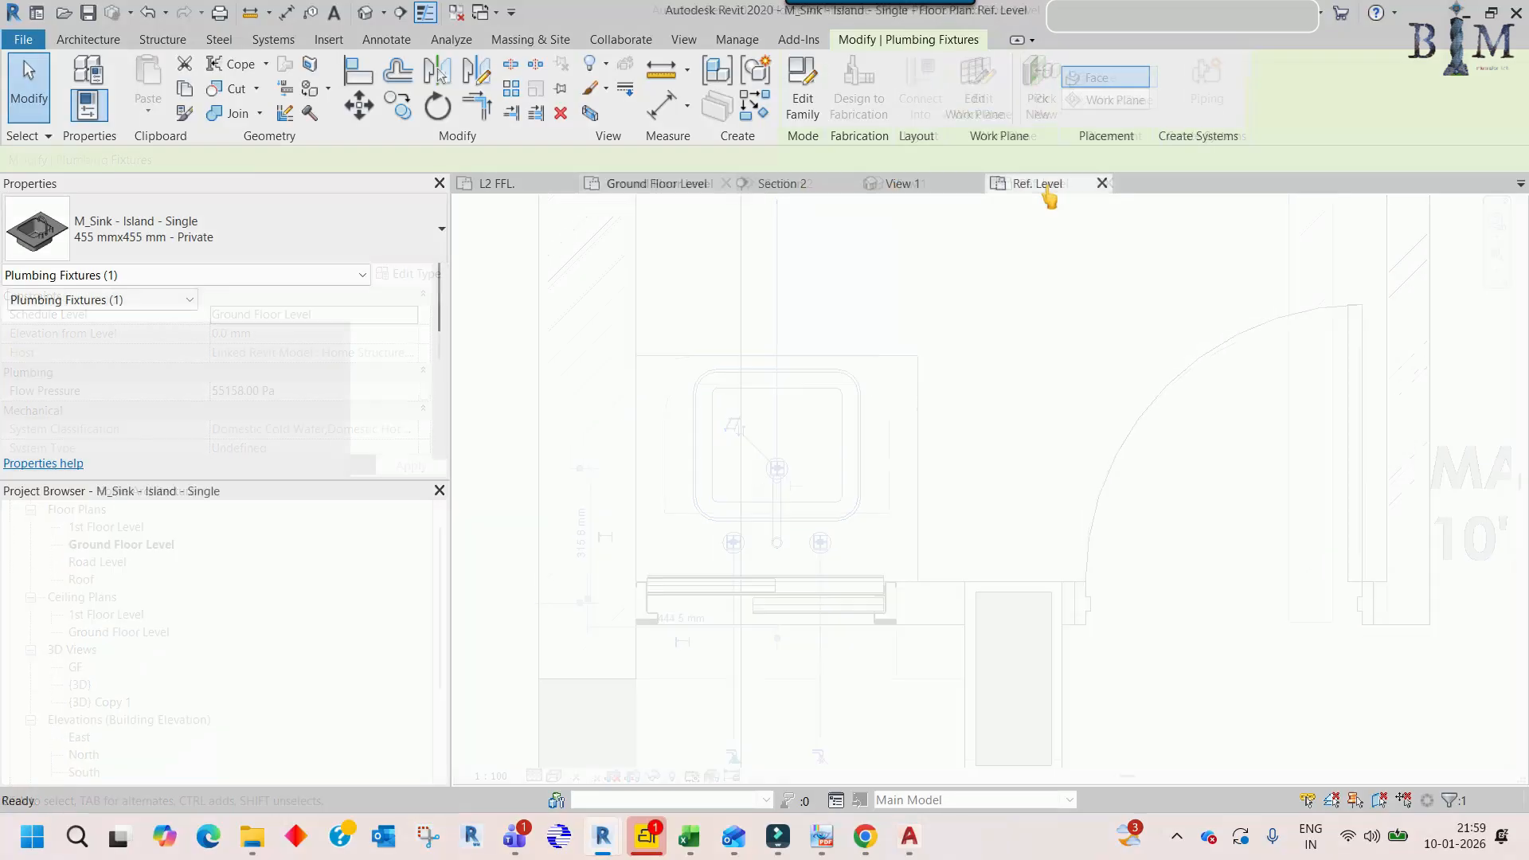
- Draw a 660 mm horizontal reference line from the imported sink's left edge, continued by a vertical line of about 460 mm
scroll(664, 513, "up", 5)
scroll(750, 550, "down", 3)
middle_click_drag(798, 610, 798, 426)
scroll(873, 560, "up", 3)
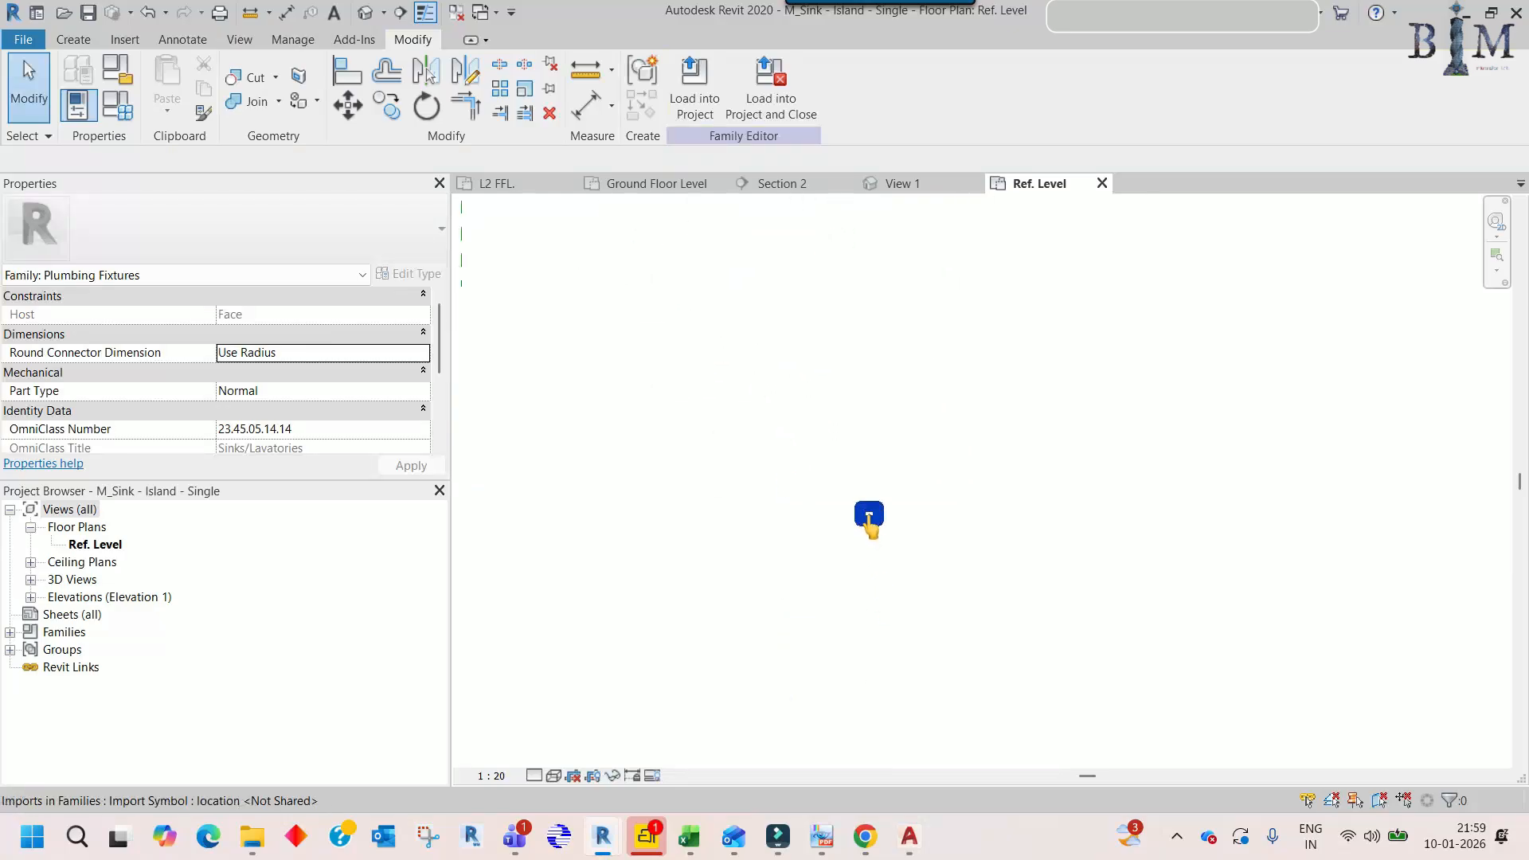
left_click(868, 516)
scroll(879, 539, "up", 5)
scroll(860, 488, "down", 3)
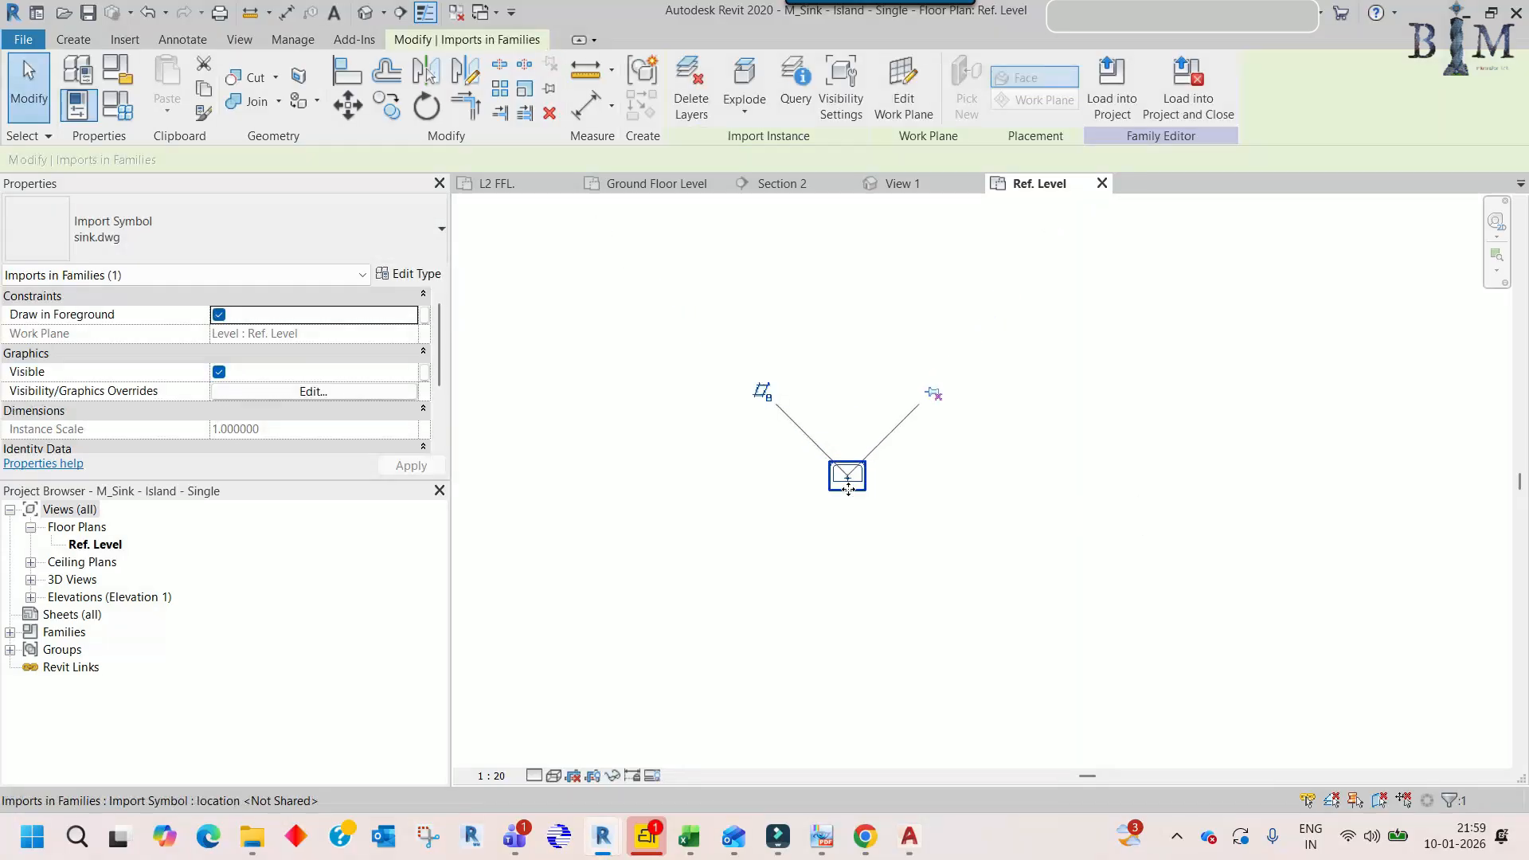
scroll(847, 483, "up", 2)
key("l")
key("i")
scroll(820, 474, "up", 3)
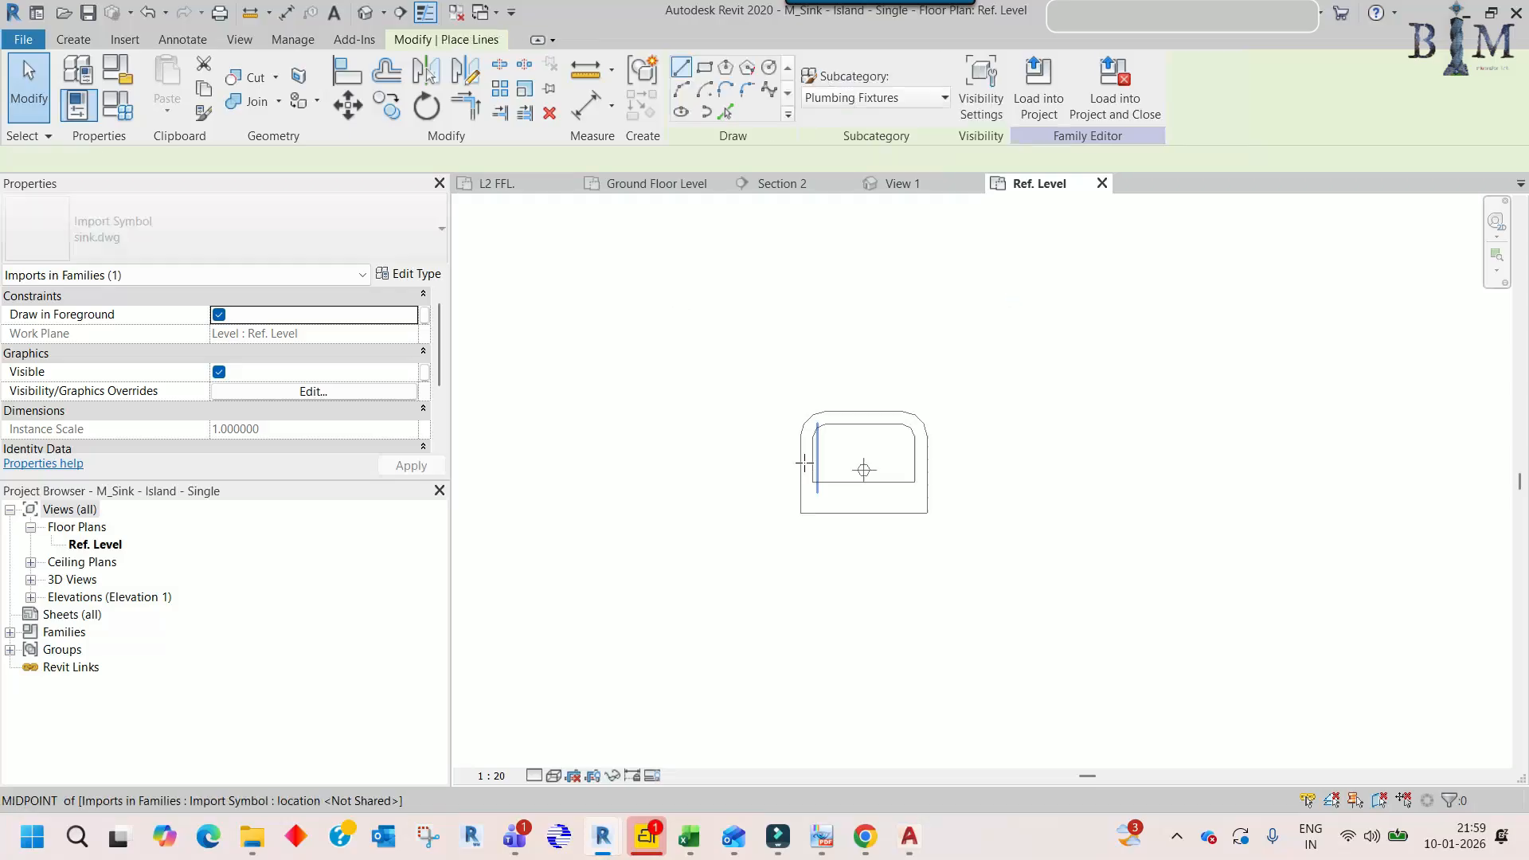
left_click(799, 465)
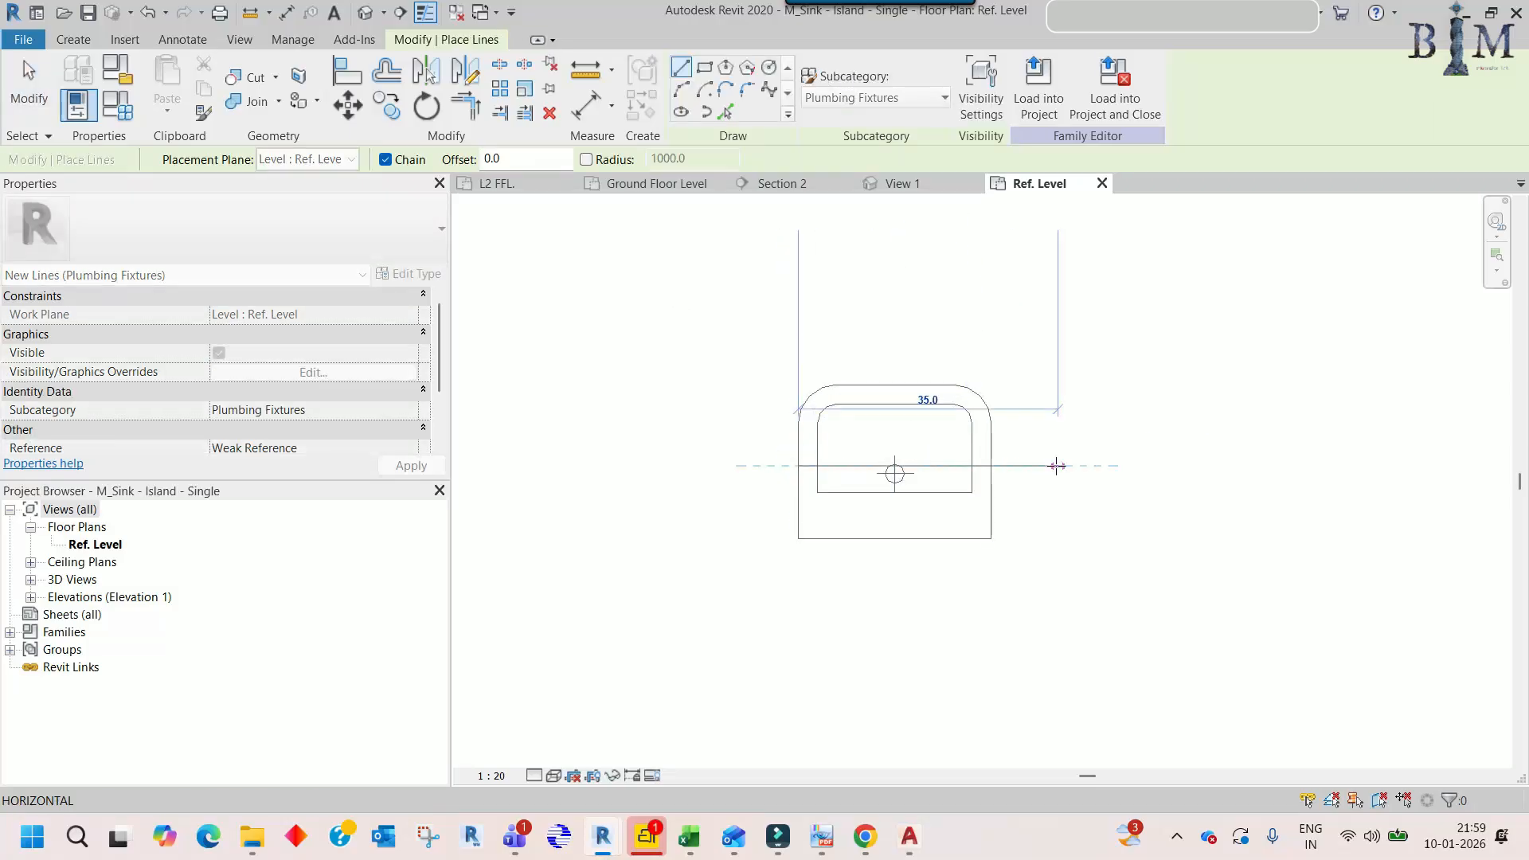
type("650")
key("Return")
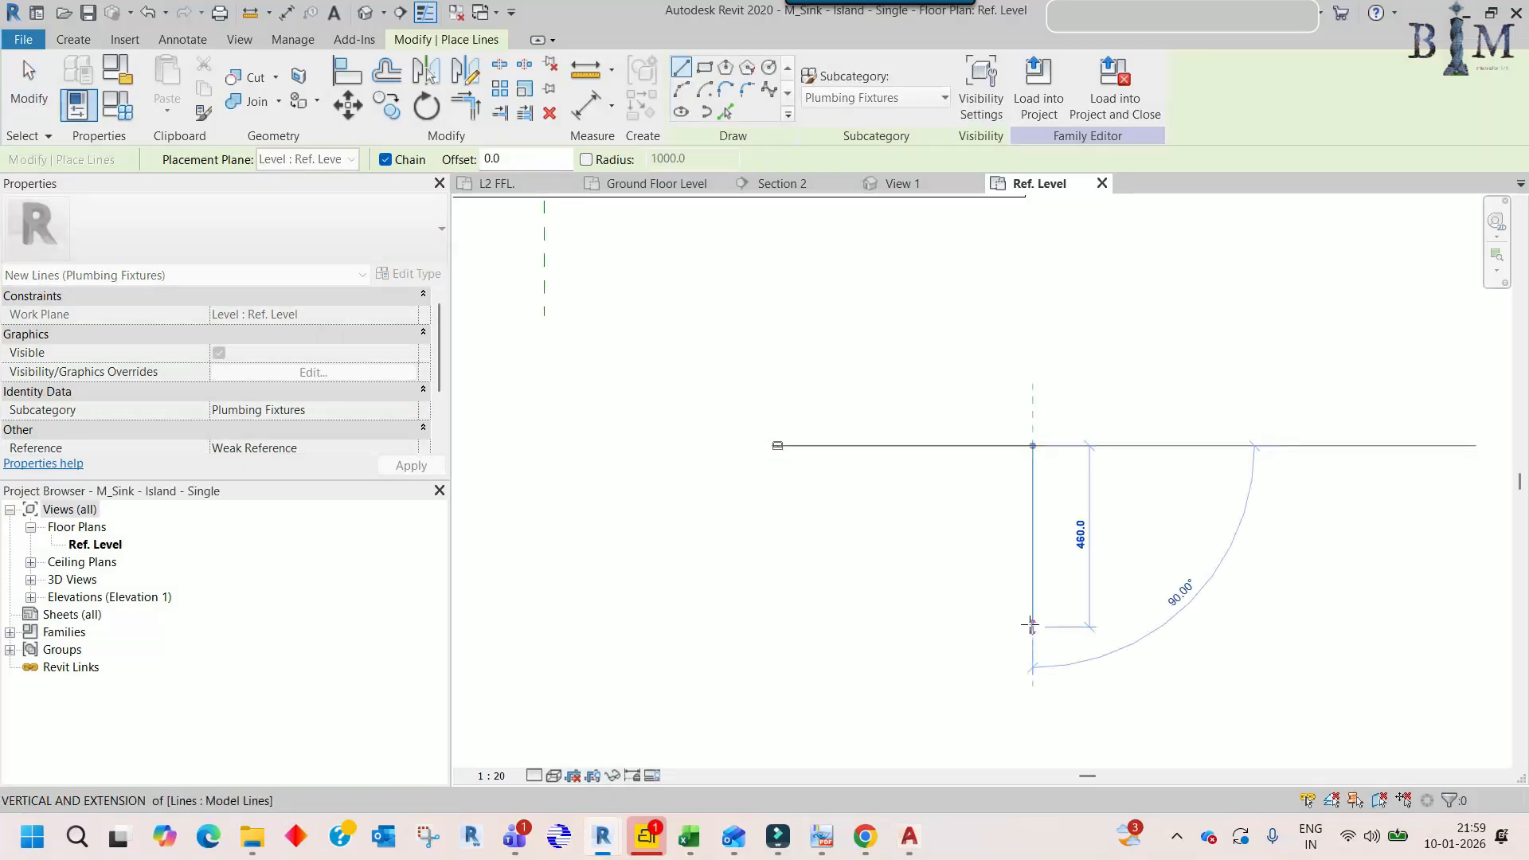
left_click(1030, 625)
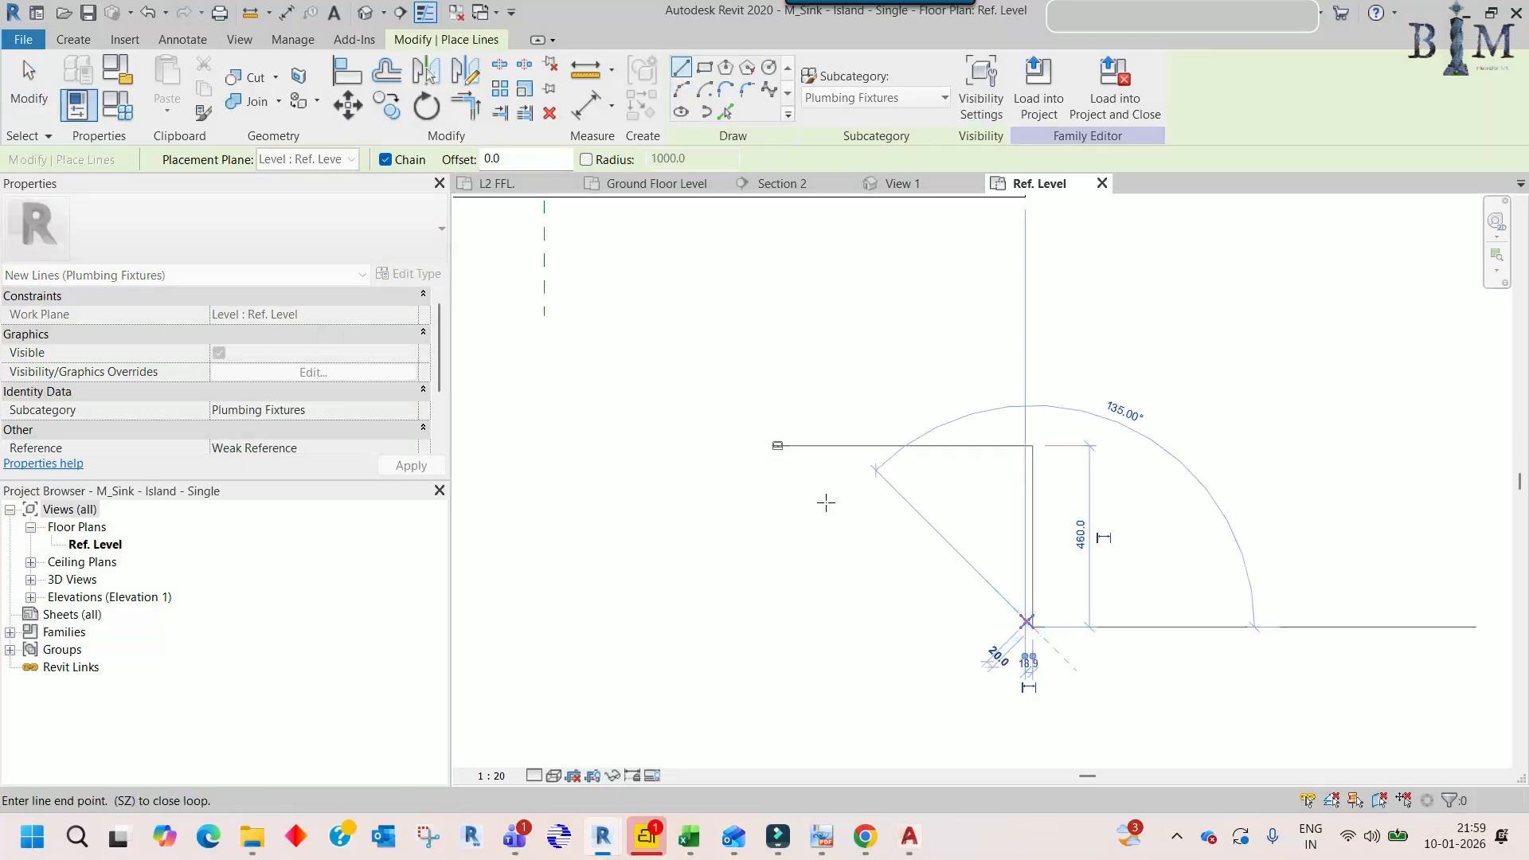
key("Escape")
scroll(805, 484, "up", 3)
key("Escape")
- Scale the imported sink drawing graphically so its width matches the 660 mm reference line
scroll(750, 411, "up", 1)
left_click(728, 375)
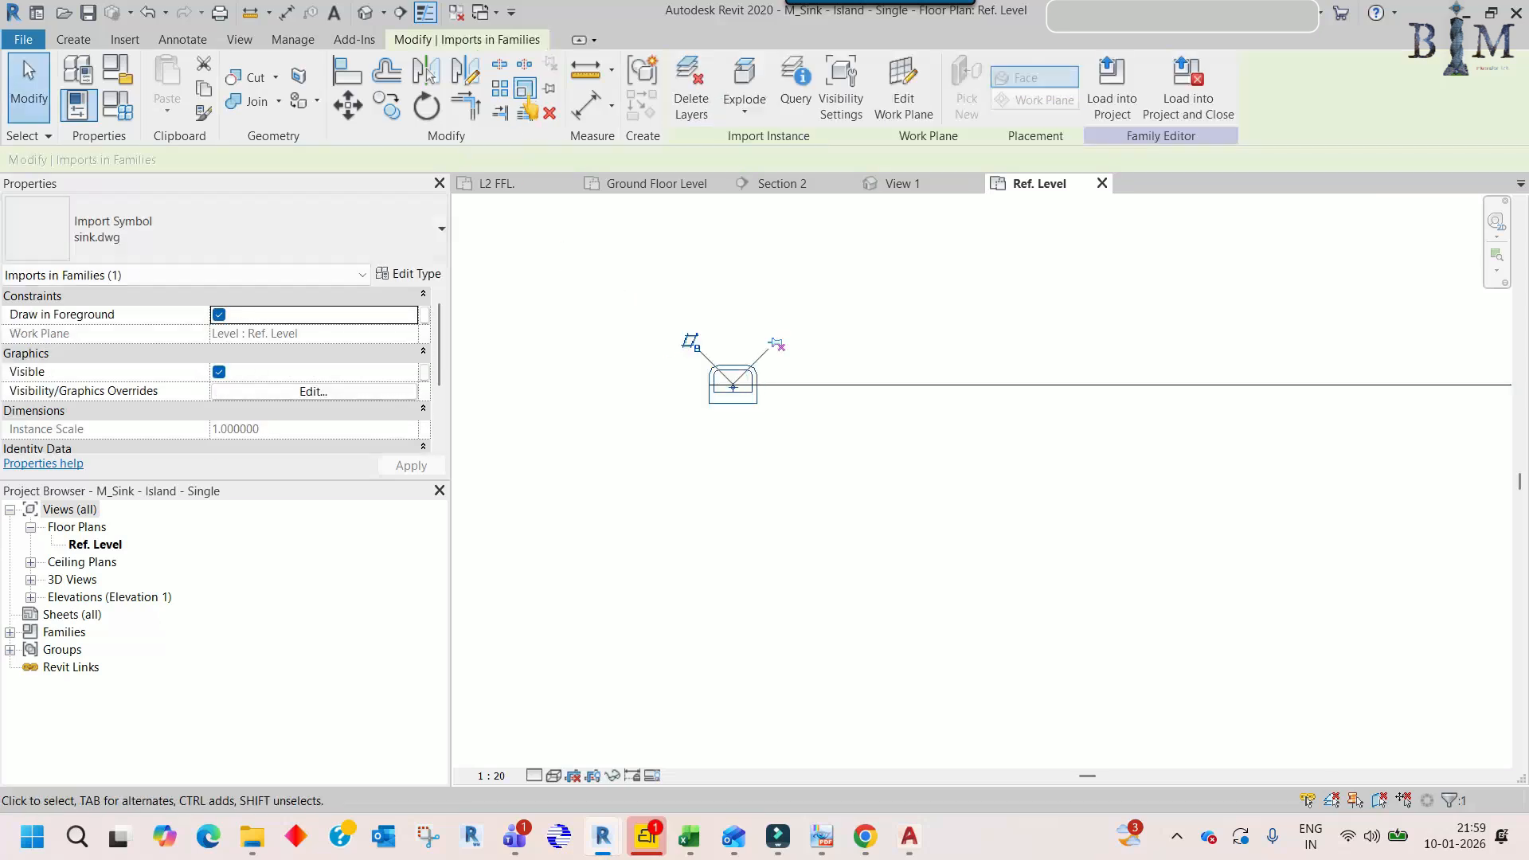
scroll(693, 351, "up", 3)
scroll(870, 436, "down", 4)
middle_click_drag(1178, 452, 549, 452)
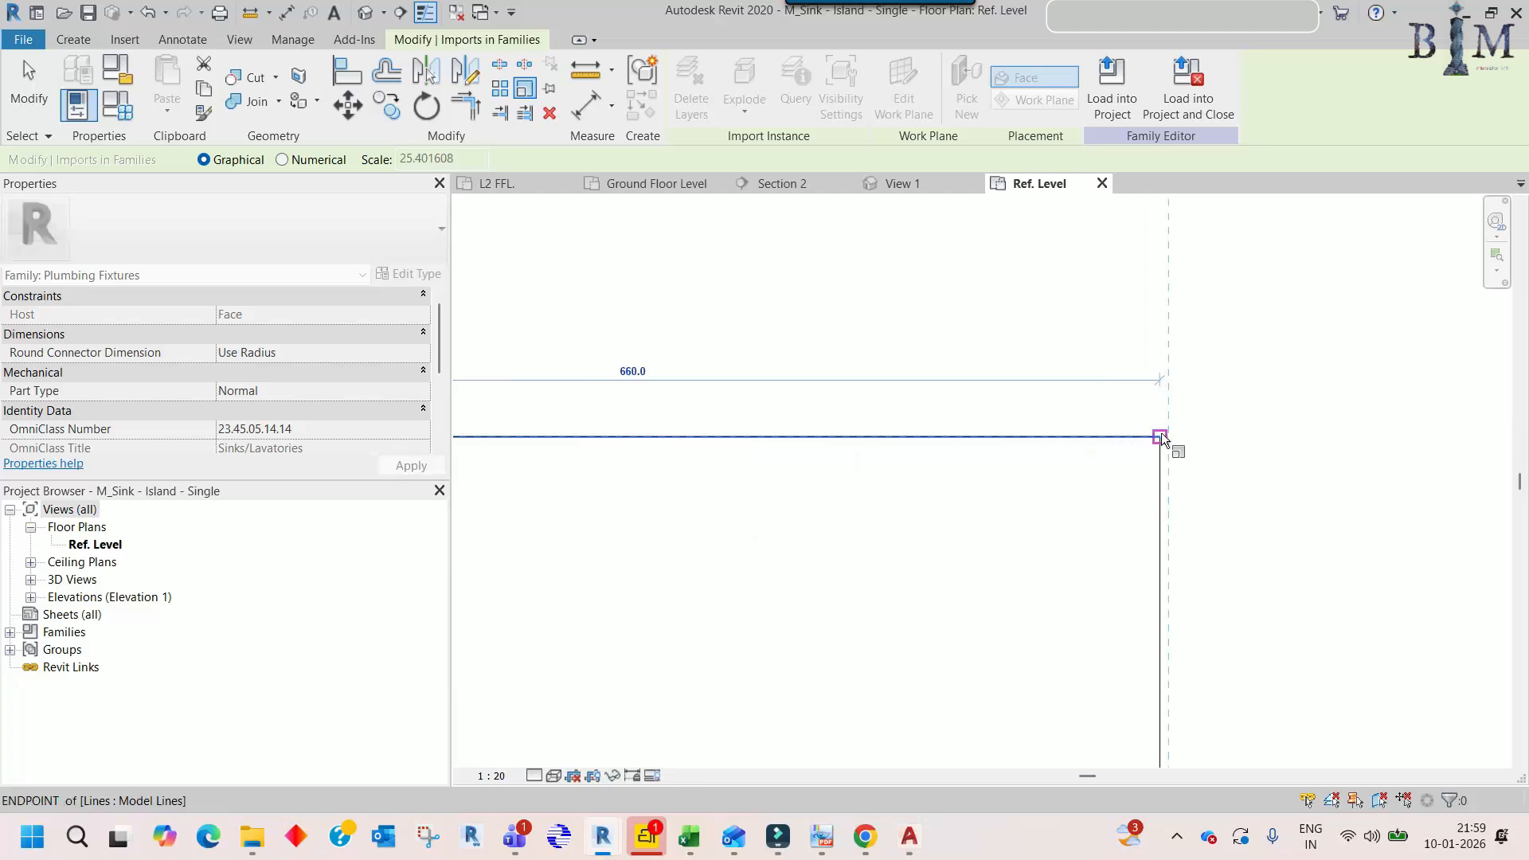
scroll(1139, 441, "down", 3)
key("Escape")
- Delete the two reference lines drawn over the imported sink
left_click(1140, 440)
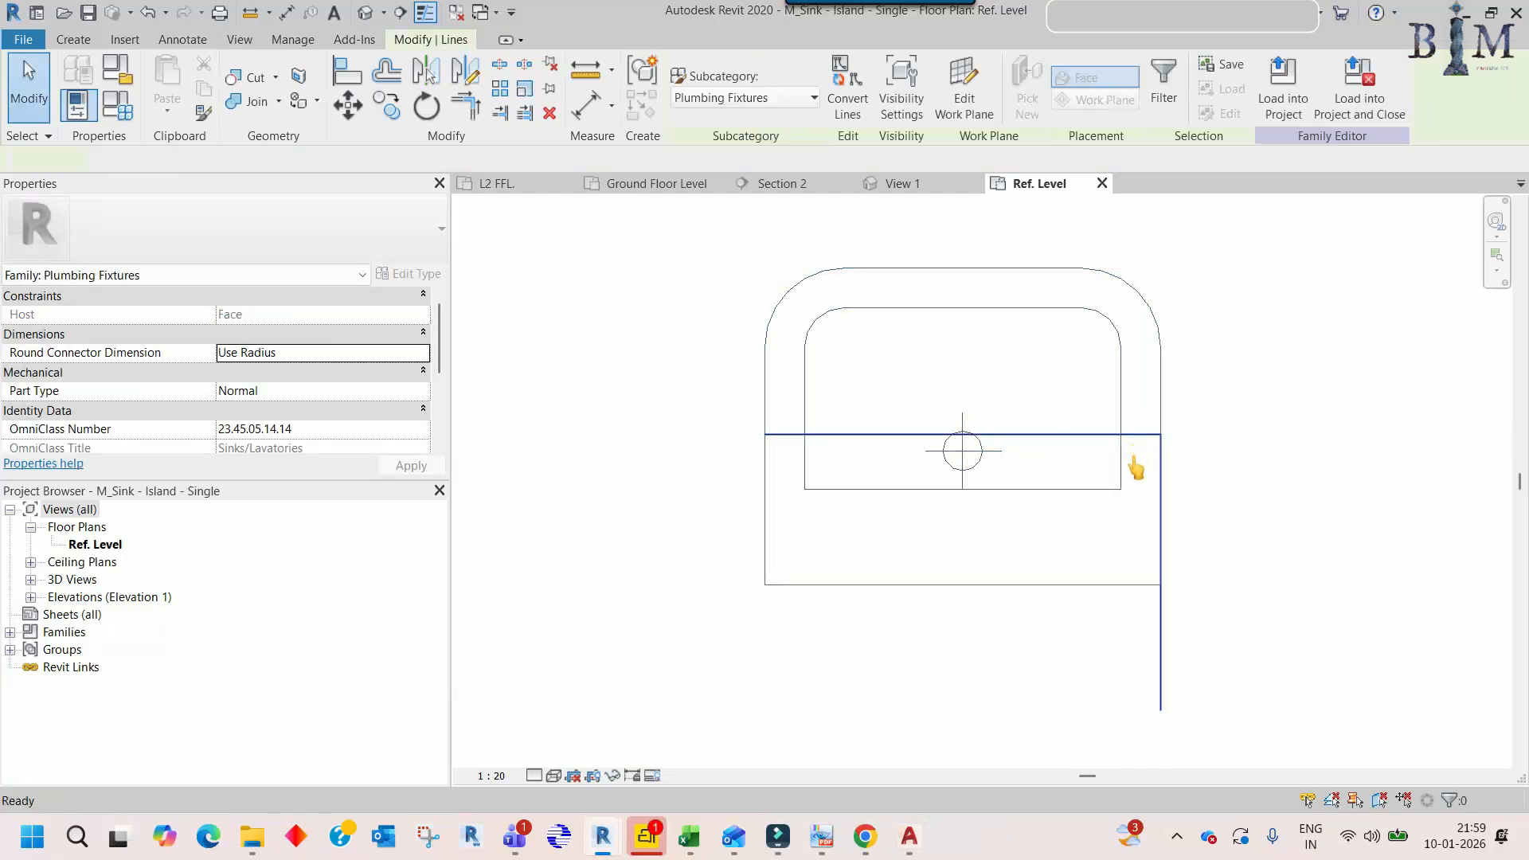
scroll(1139, 440, "down", 5)
key("Escape")
- Rotate the imported sink drawing half a turn so its rounded corners face down in the plan
left_click(1045, 424)
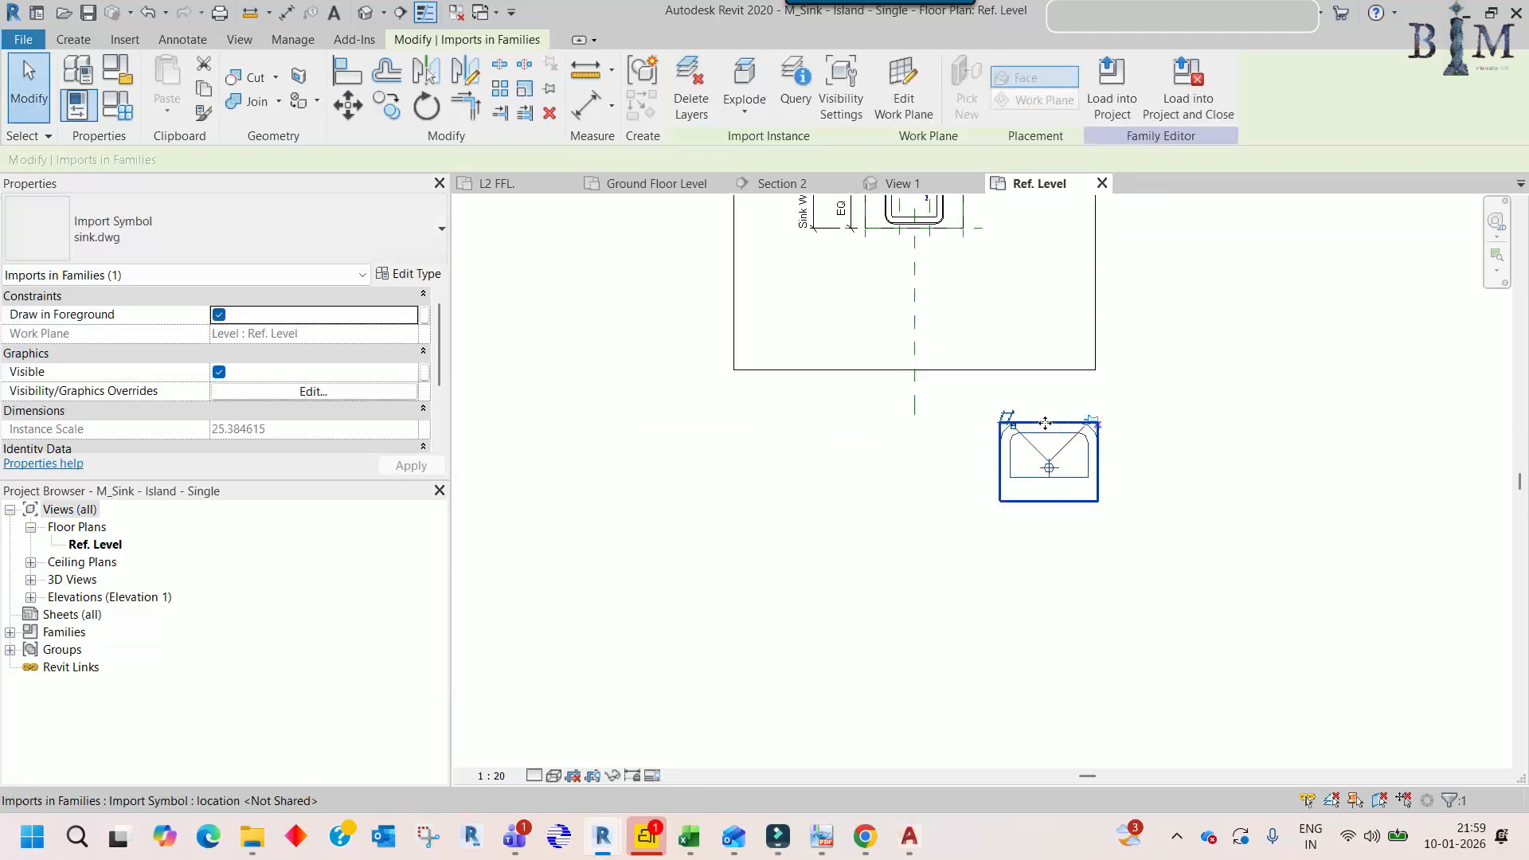
key("o")
left_click(972, 427)
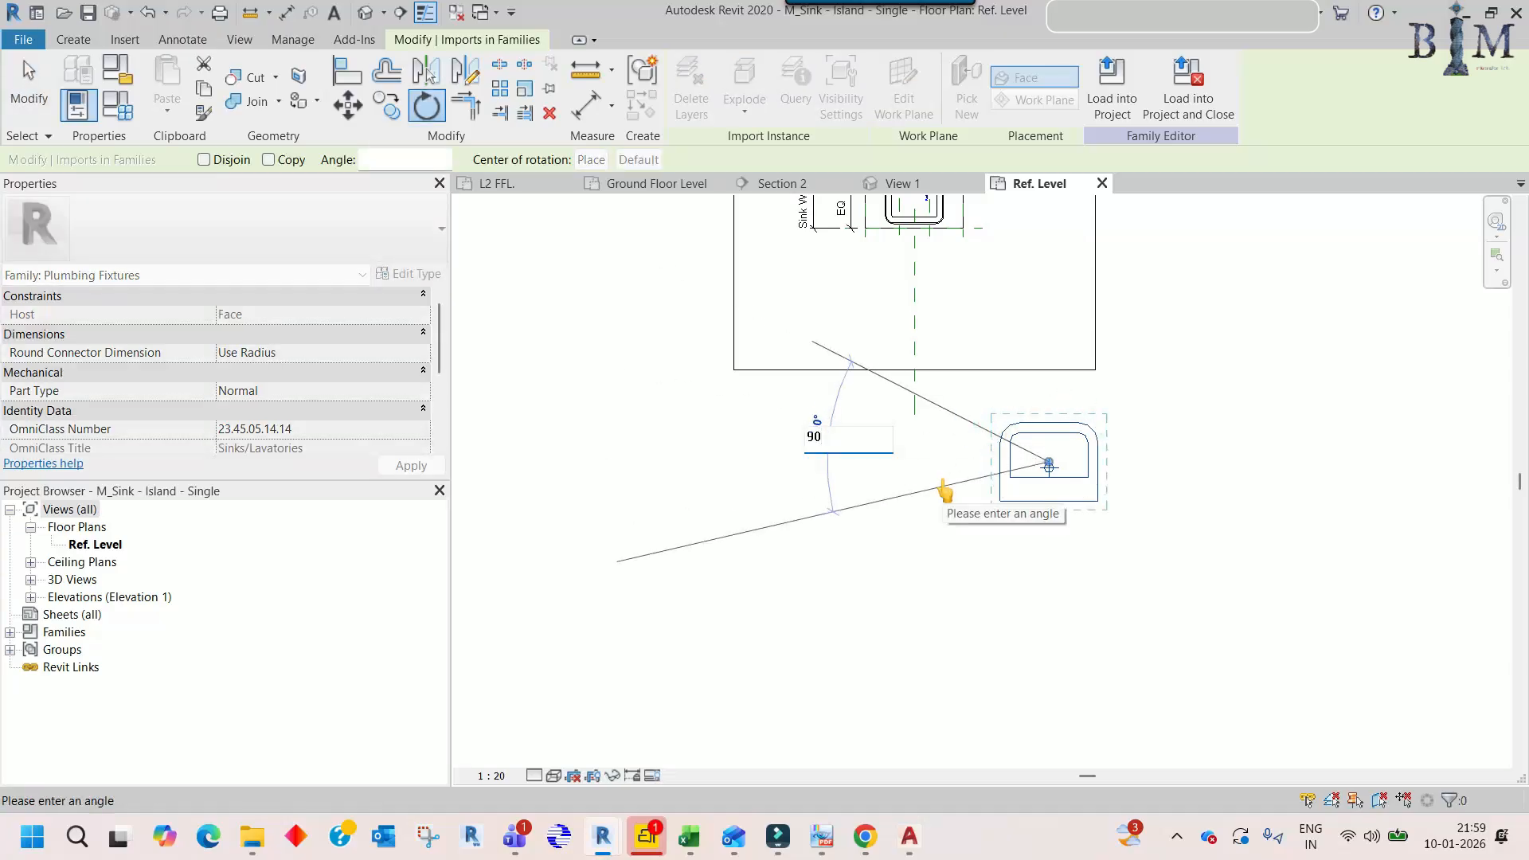
key("Return")
- Move the imported sink by its upper edge midpoint onto the midpoint of the family sink's upper edge
middle_click_drag(1083, 491, 902, 632)
left_click(358, 115)
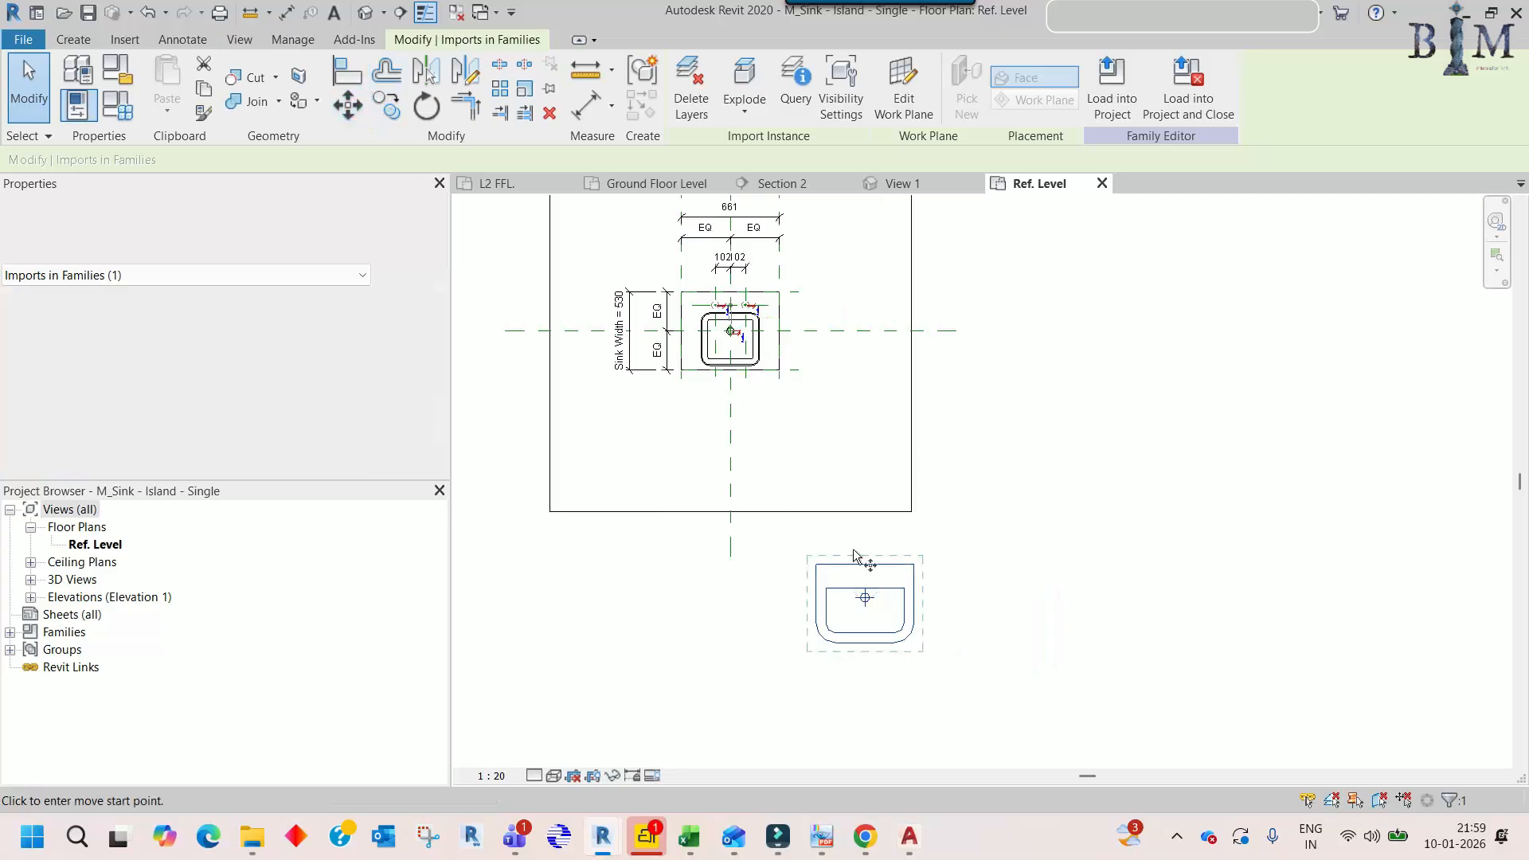
left_click(864, 563)
scroll(729, 290, "up", 2)
left_click(731, 301)
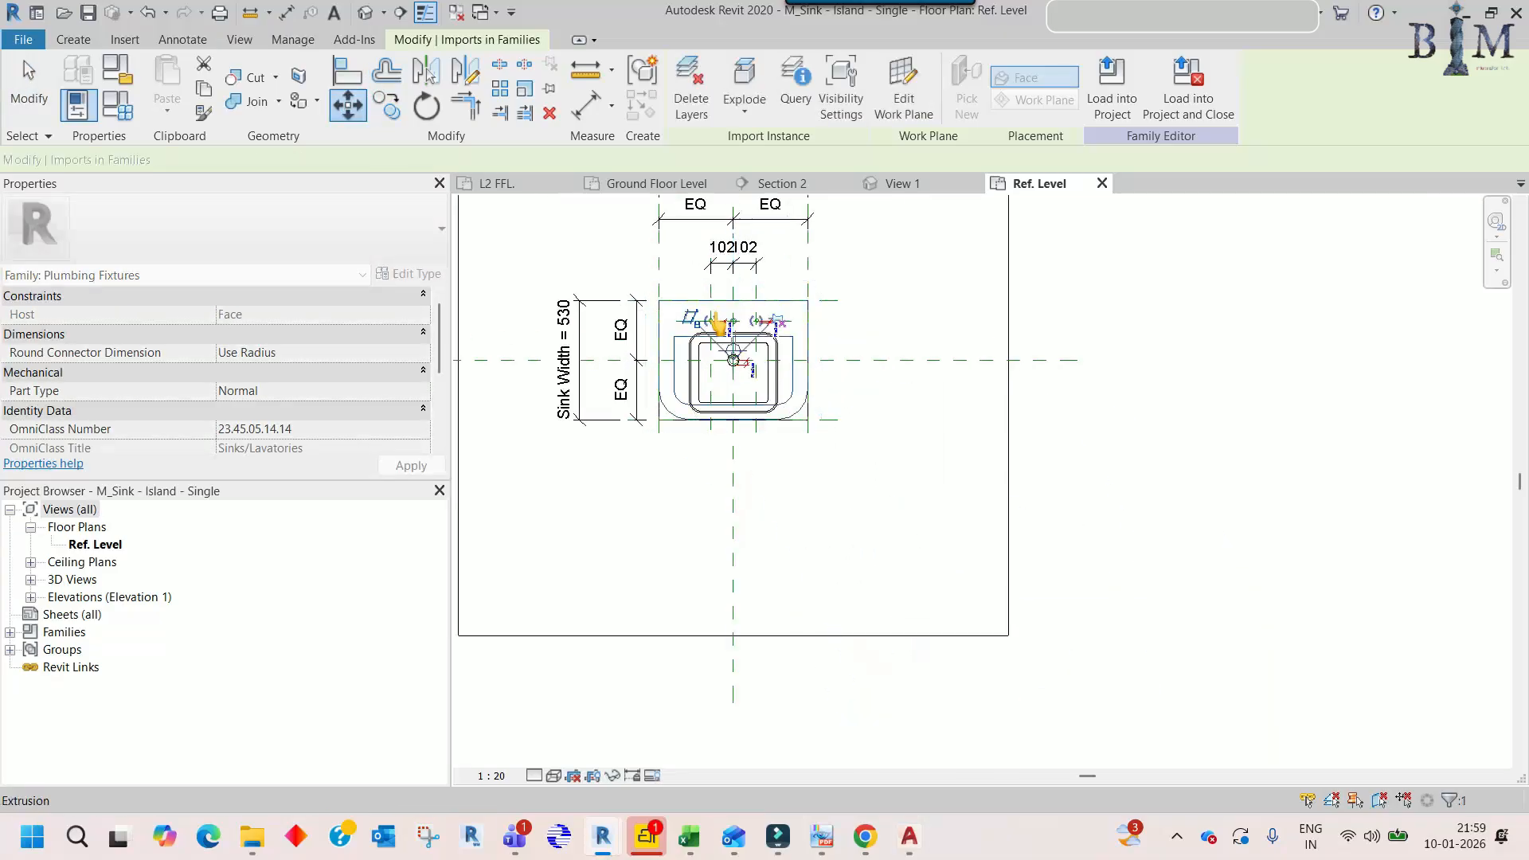
- Open the sweep around the sink bowl for editing and start sketching its path
scroll(721, 398, "up", 3)
scroll(716, 403, "up", 2)
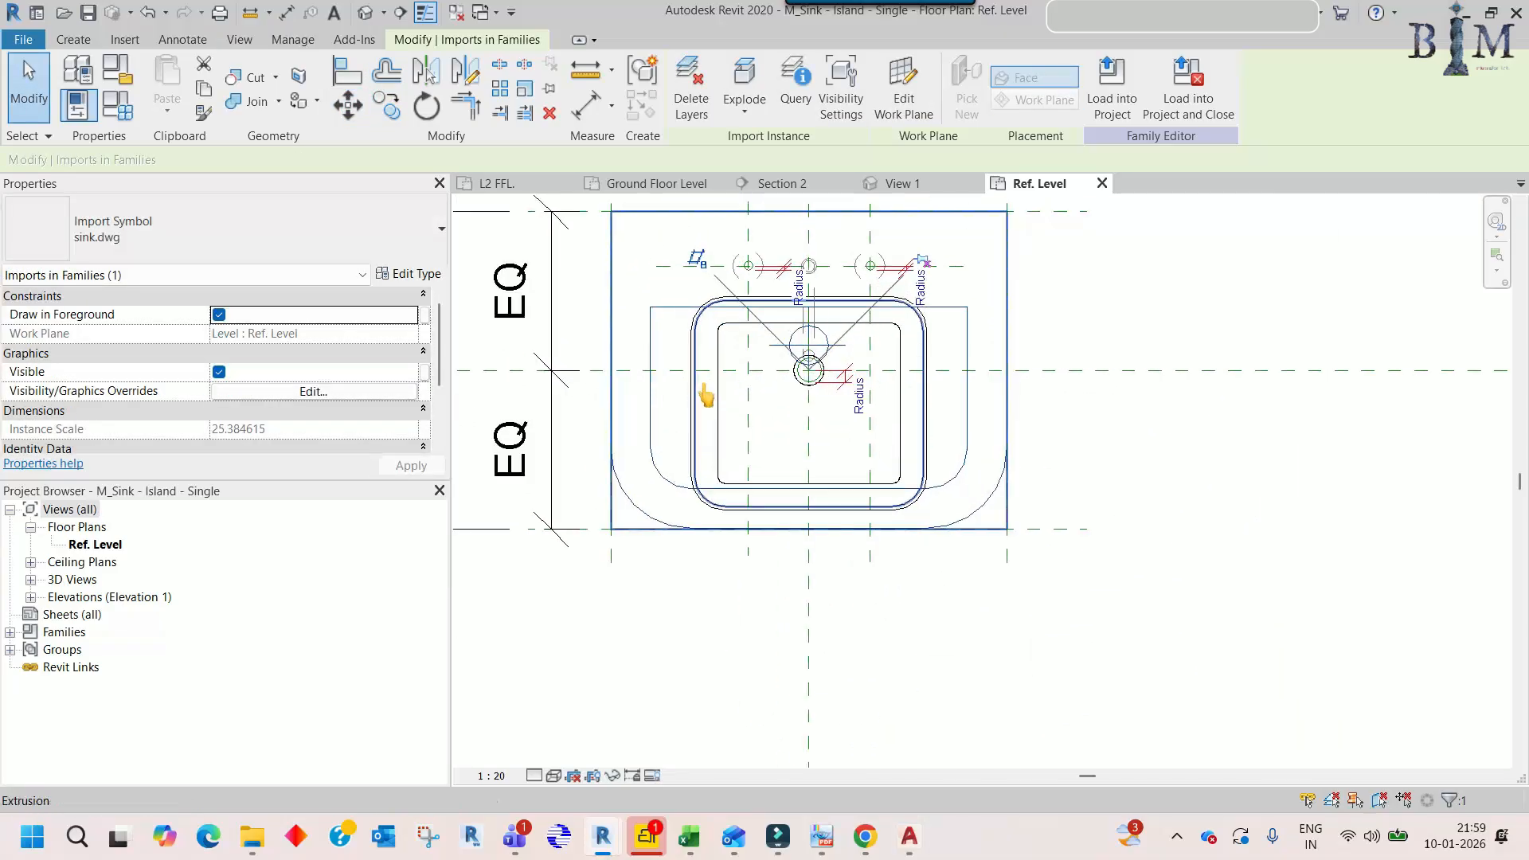
left_click(692, 404)
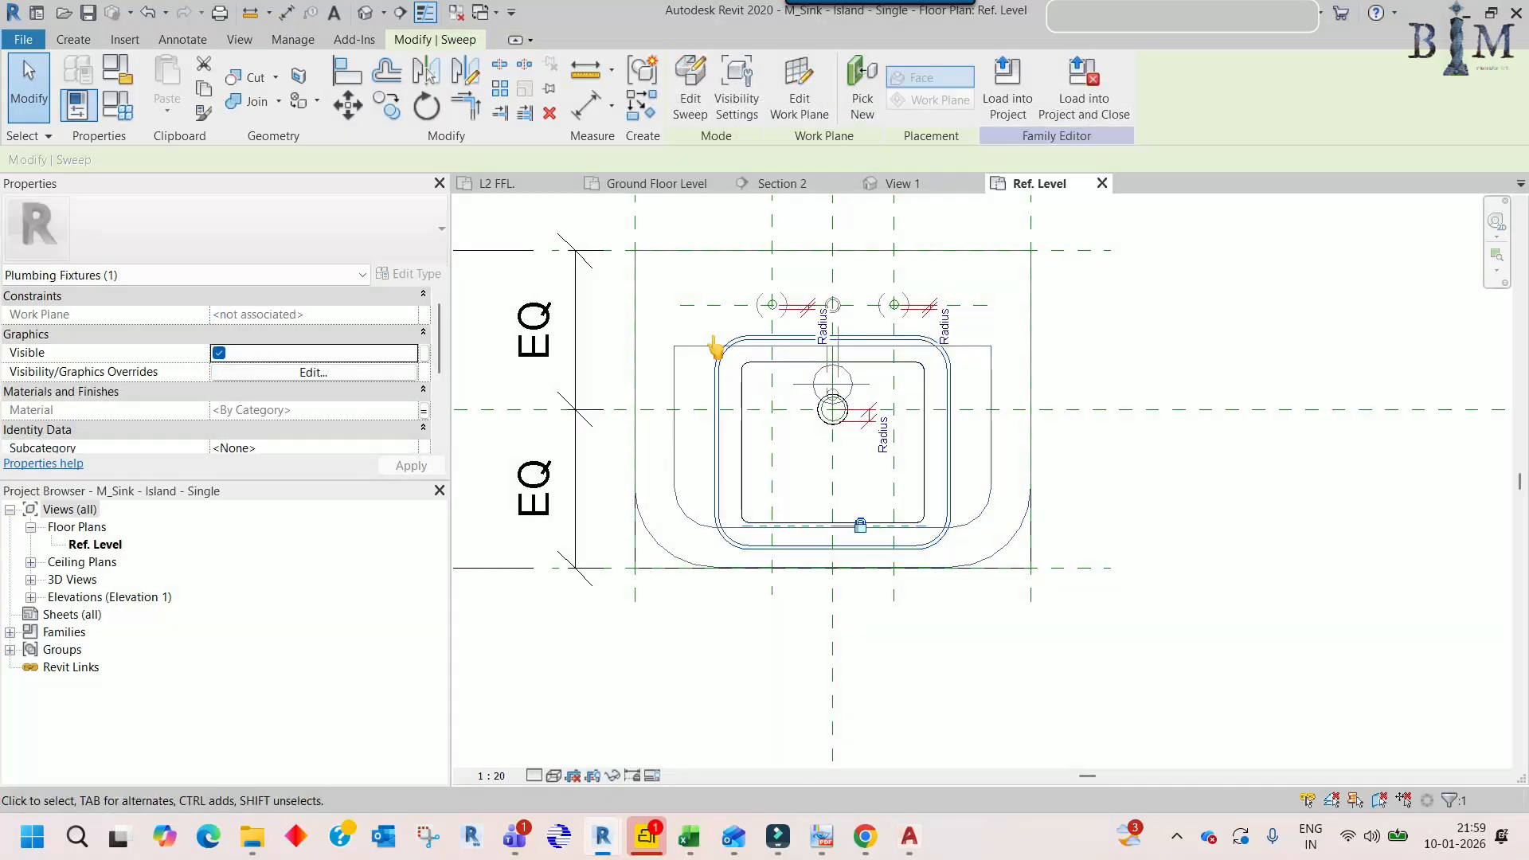
left_click(690, 97)
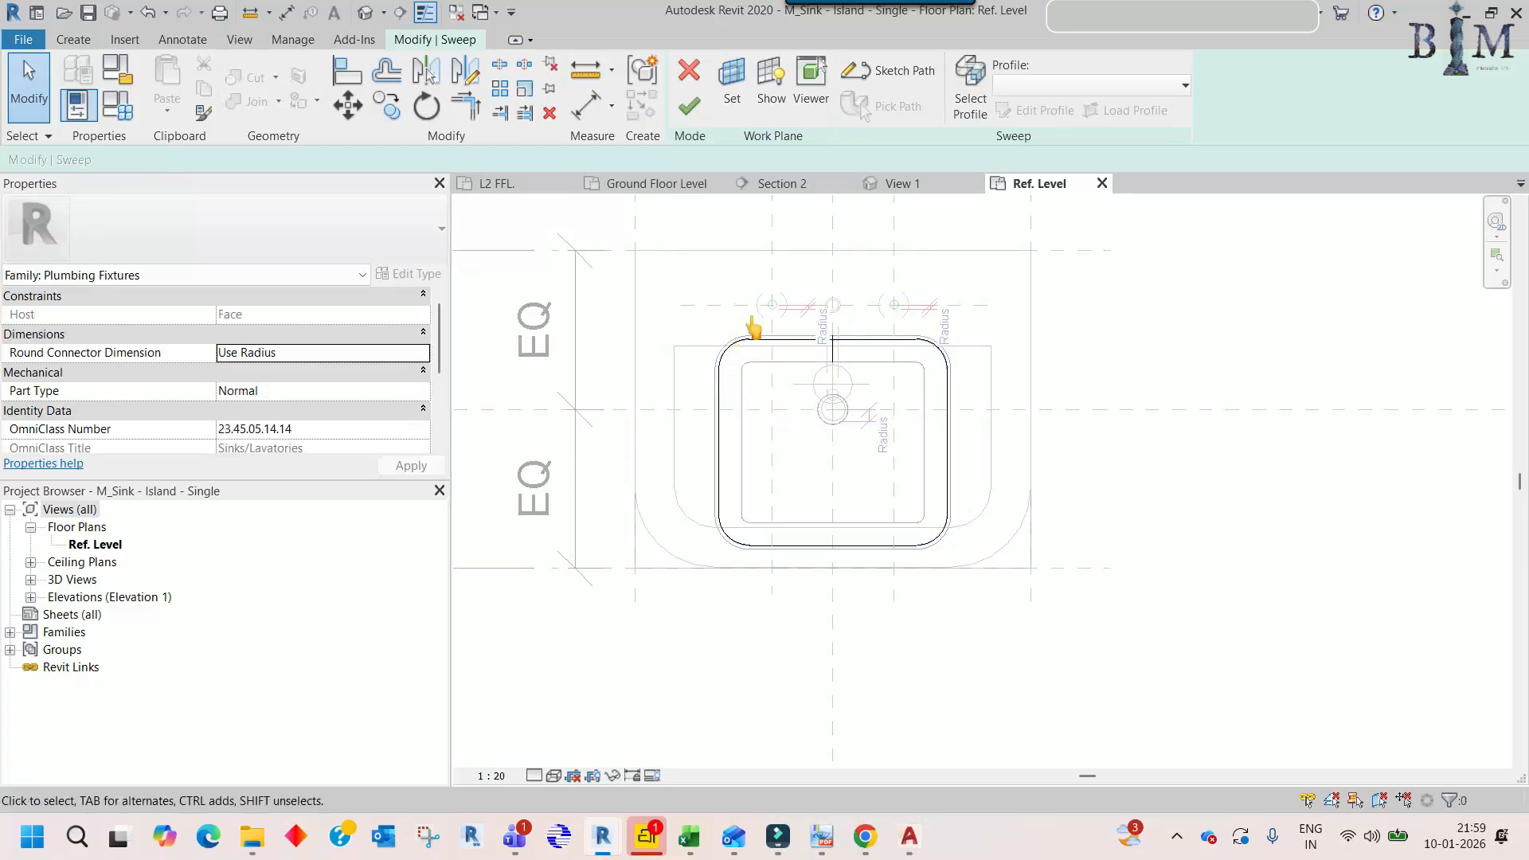
left_click(853, 75)
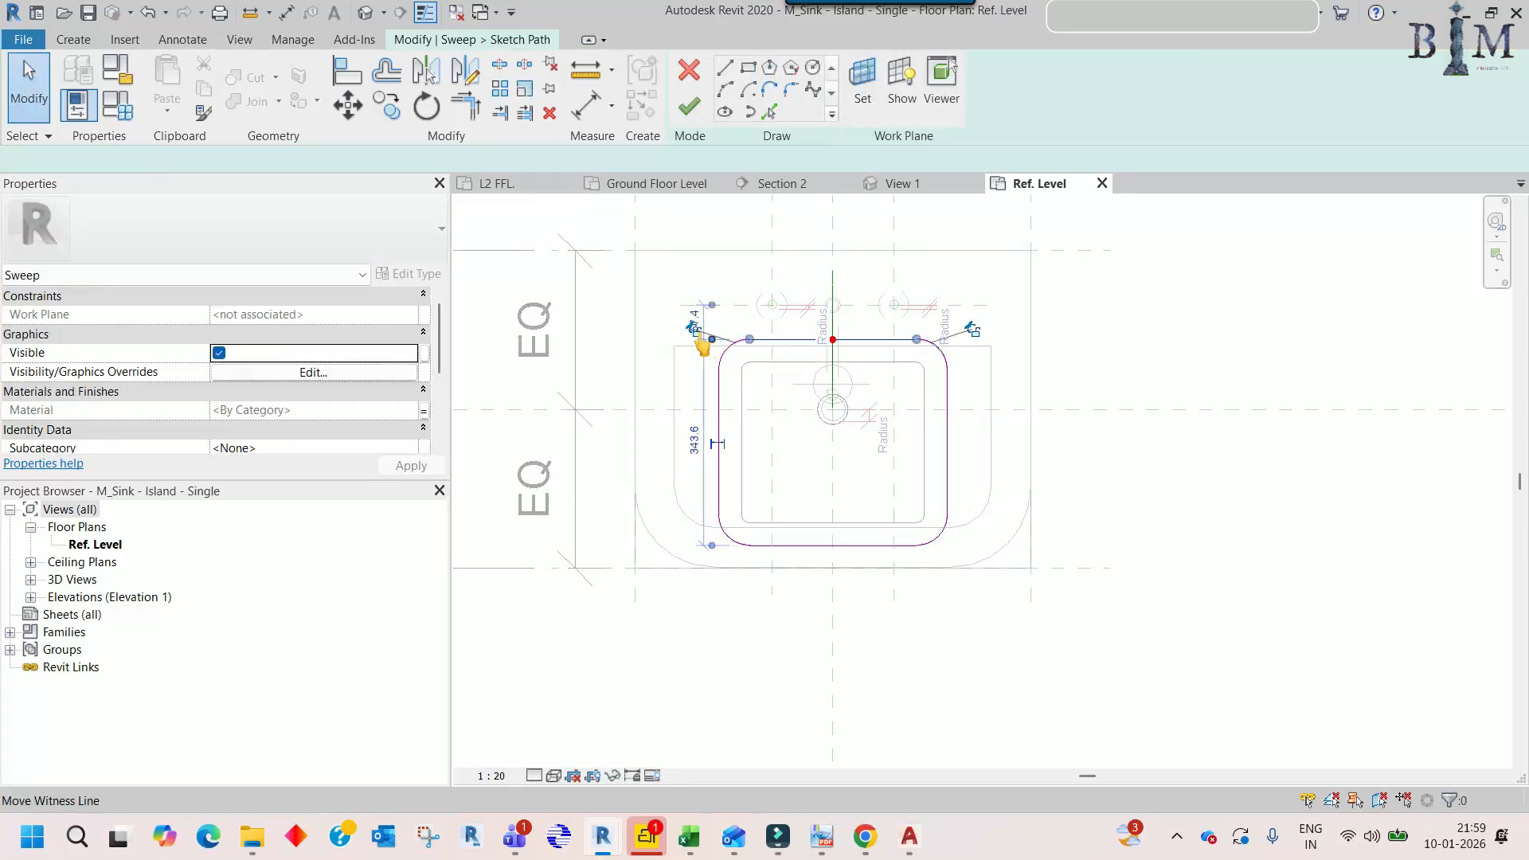
left_click(702, 334)
left_click_drag(663, 324, 969, 413)
key("Delete")
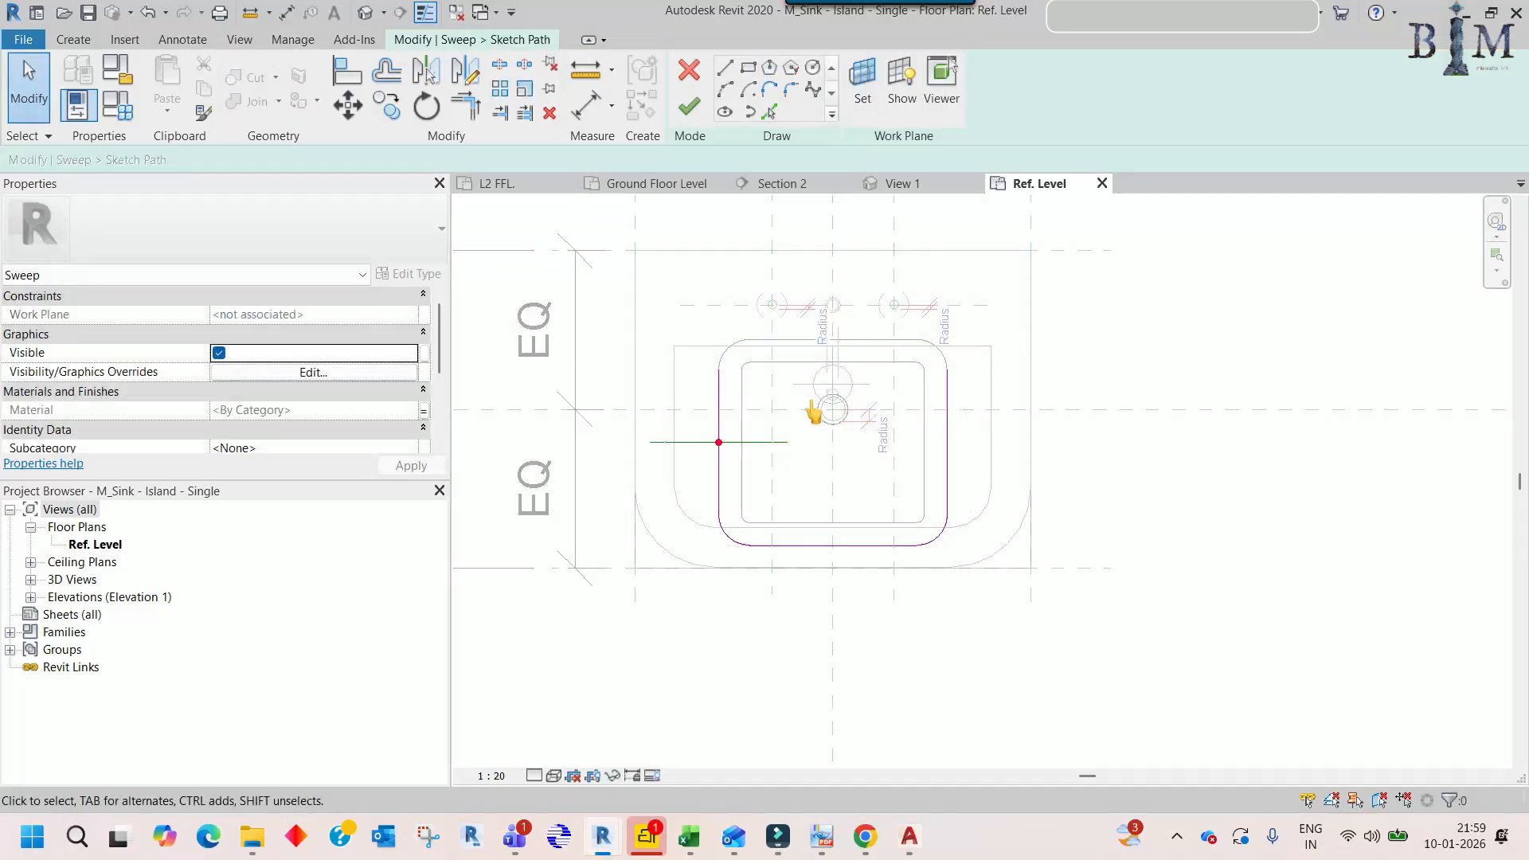
left_click(719, 414)
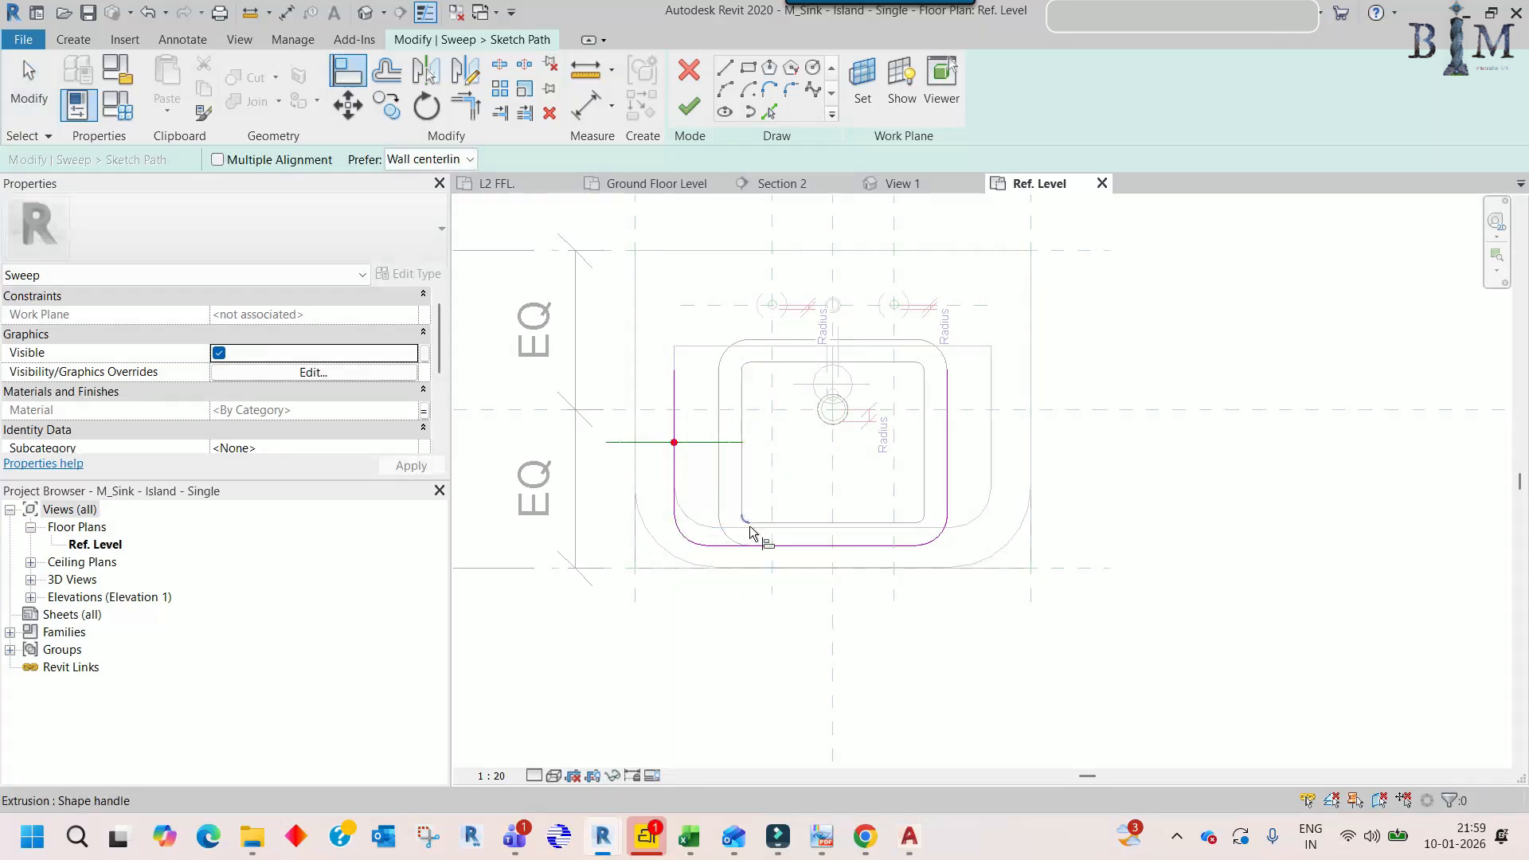
key("Escape")
key("ctrl+z")
- Delete the sweep path's upper segment with its corner arcs and align the left, right and lower sides to the imported bowl outline
left_click_drag(666, 311, 978, 425)
key("Delete")
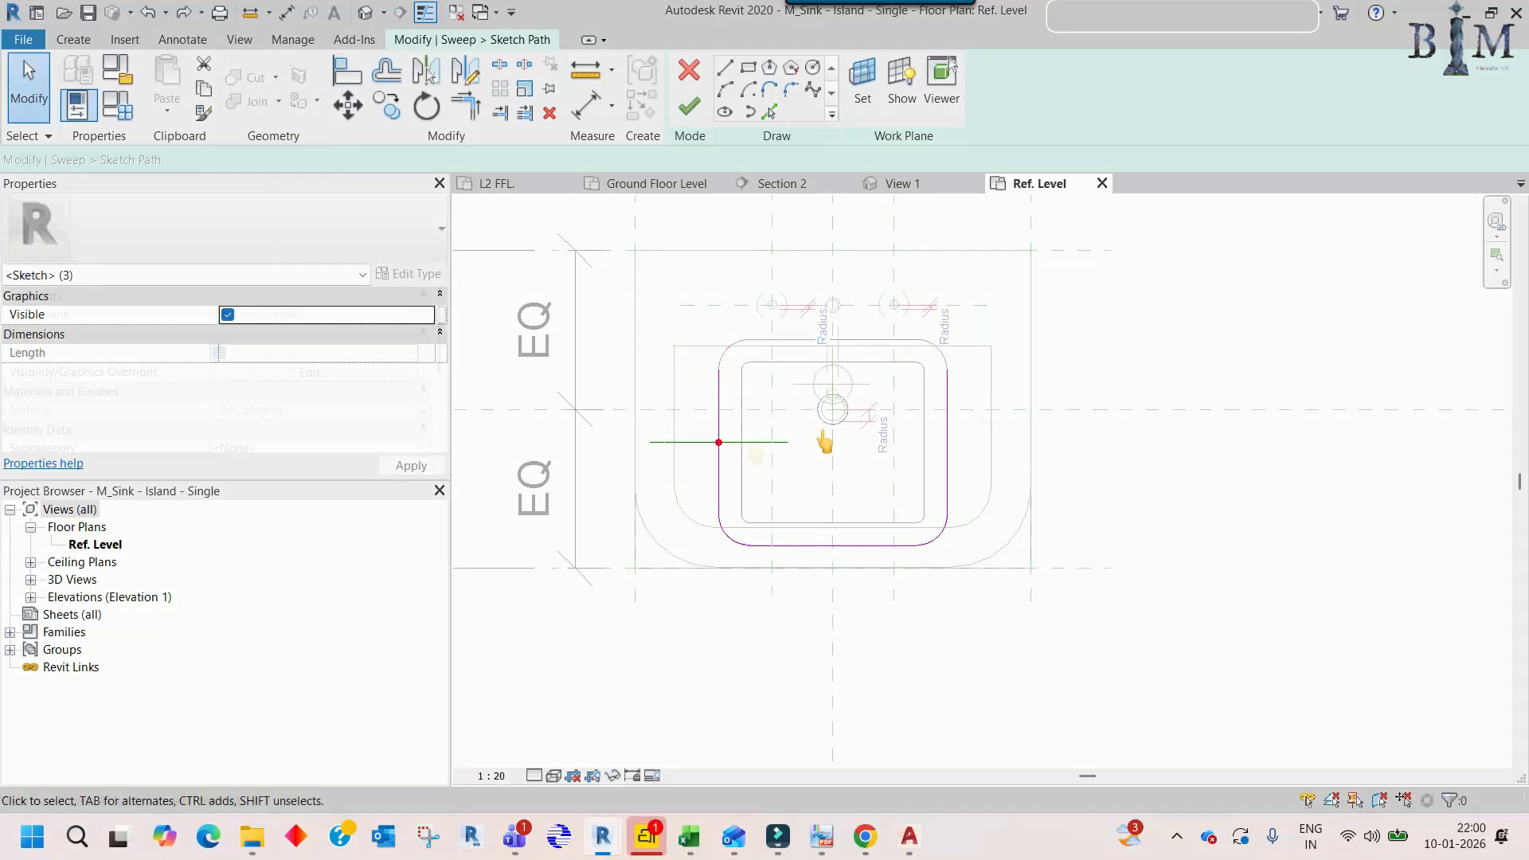
key("a")
key("l")
left_click(674, 391)
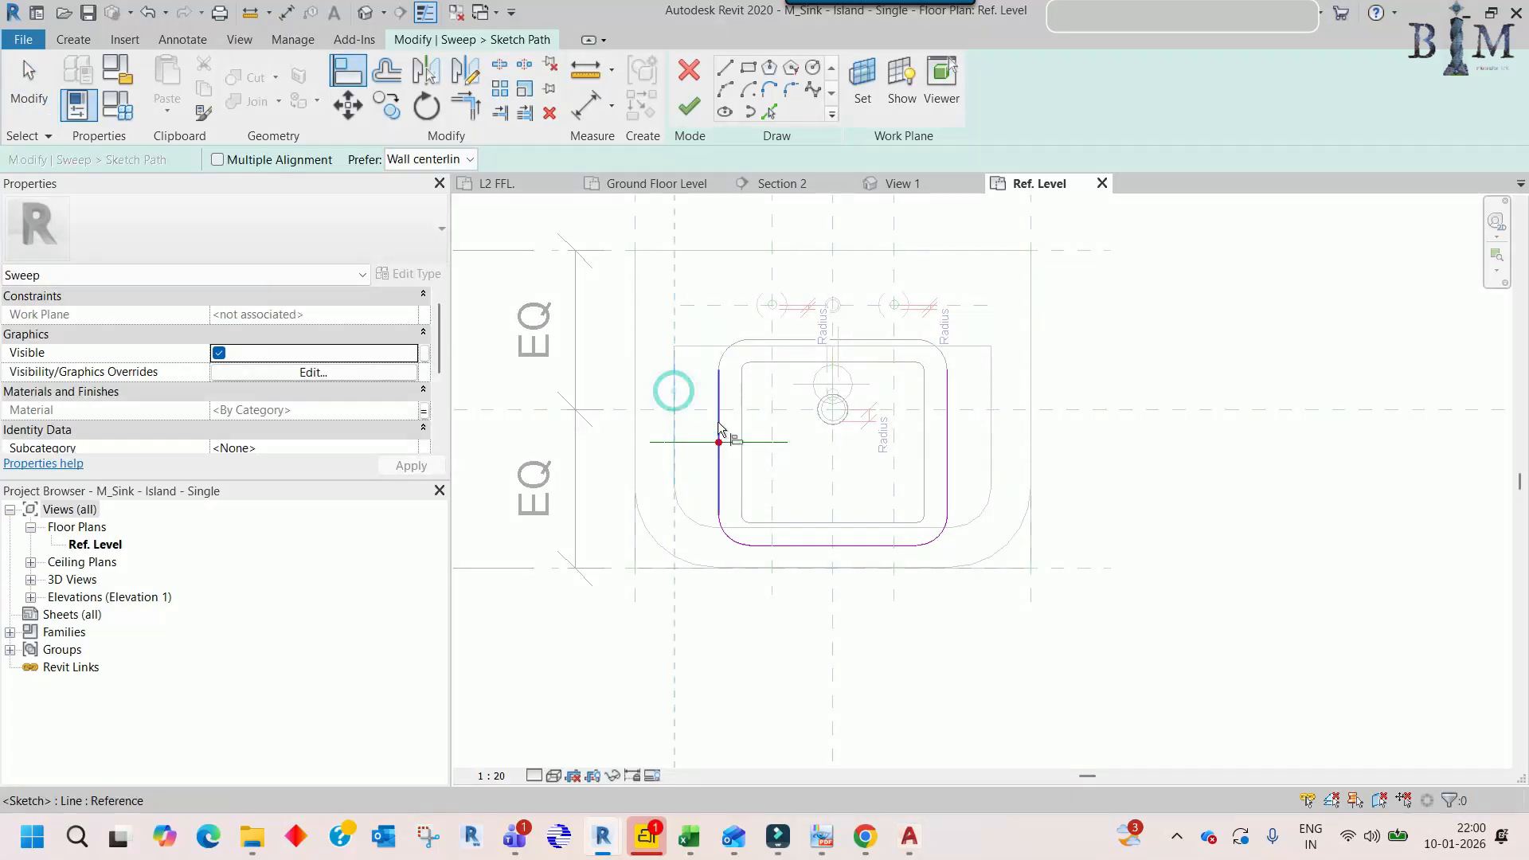
left_click(719, 430)
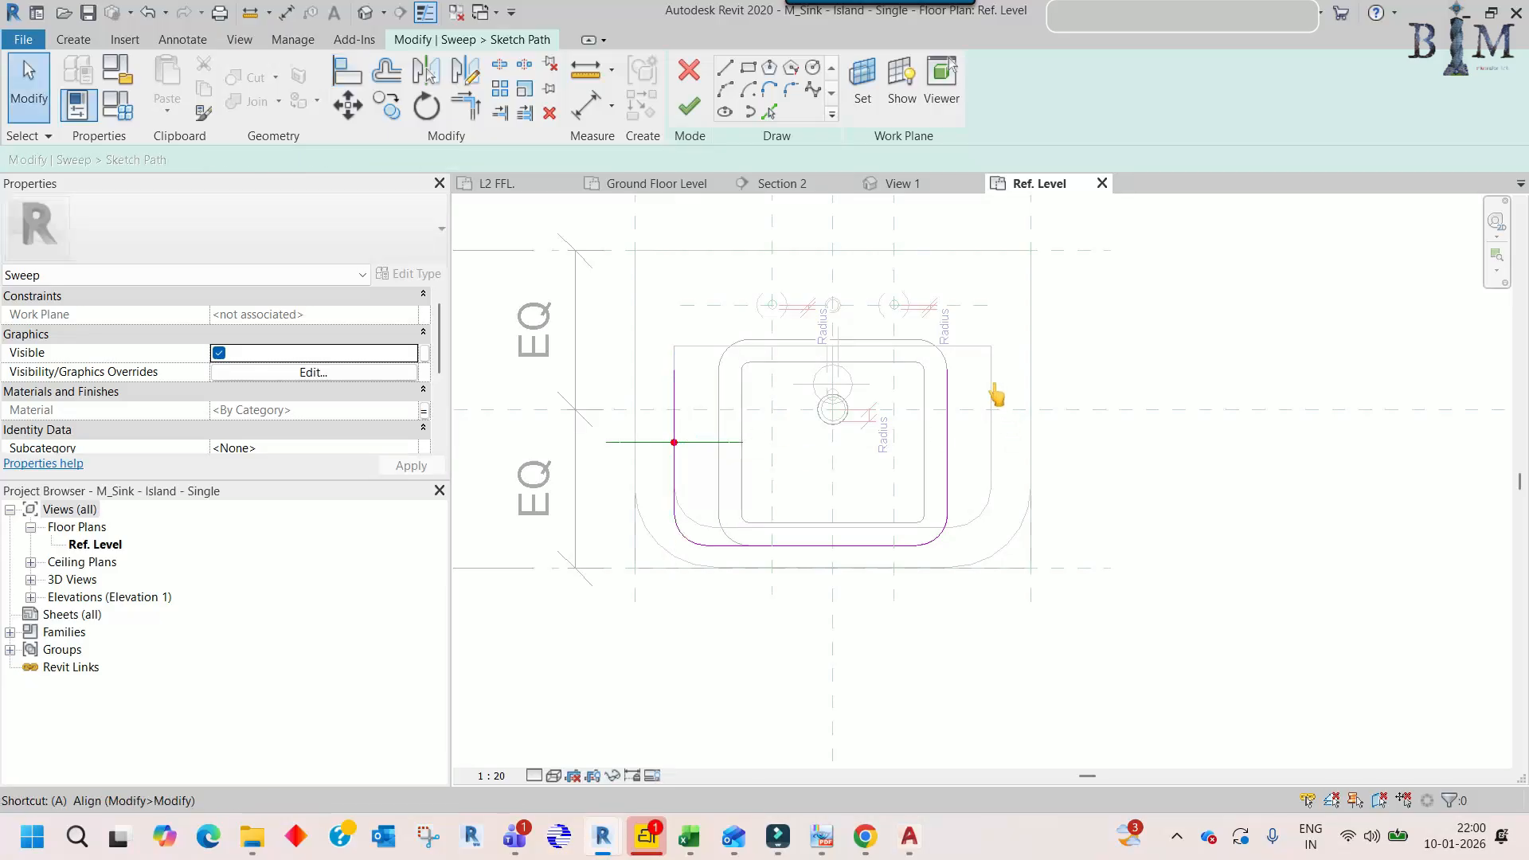
left_click(947, 466)
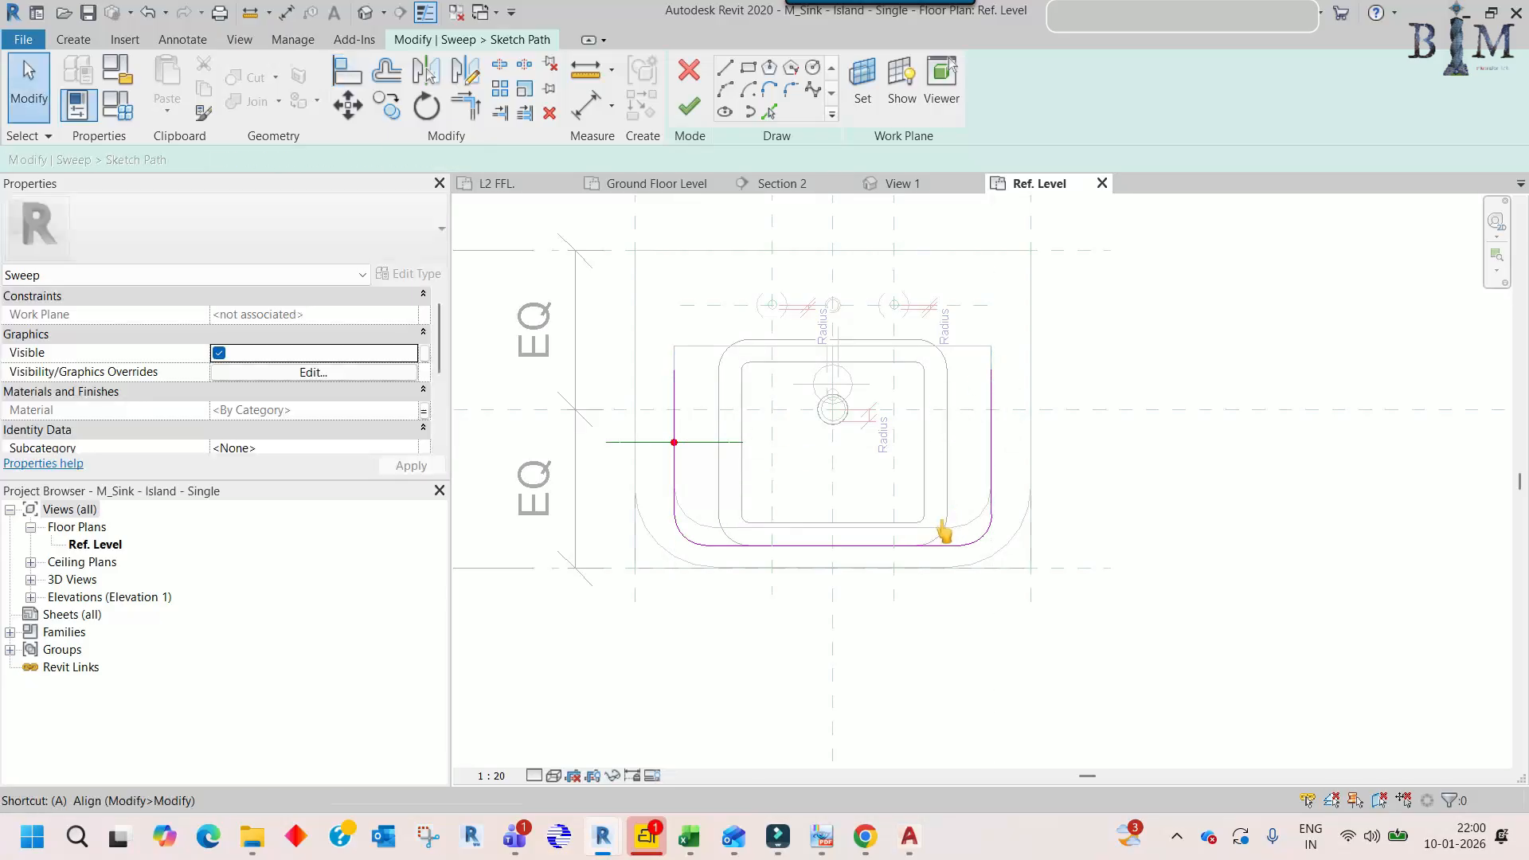
left_click(935, 525)
left_click(929, 547)
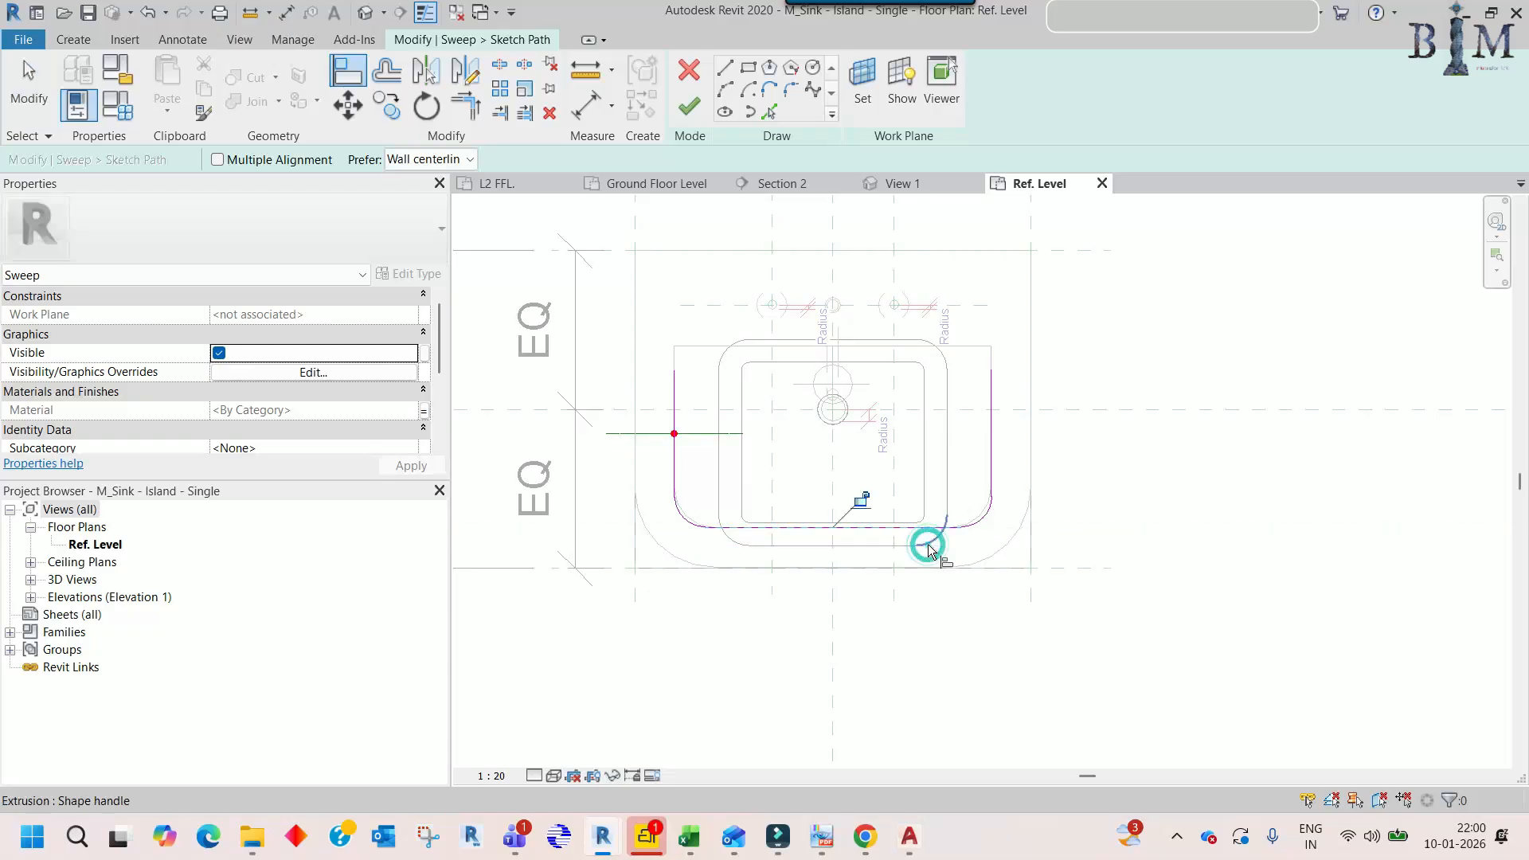
key("Escape")
- Extend the right side of the sweep path up to the upper right corner of the imported bowl outline
scroll(983, 371, "up", 3)
left_click(995, 372)
left_click_drag(995, 373, 996, 333)
key("Escape")
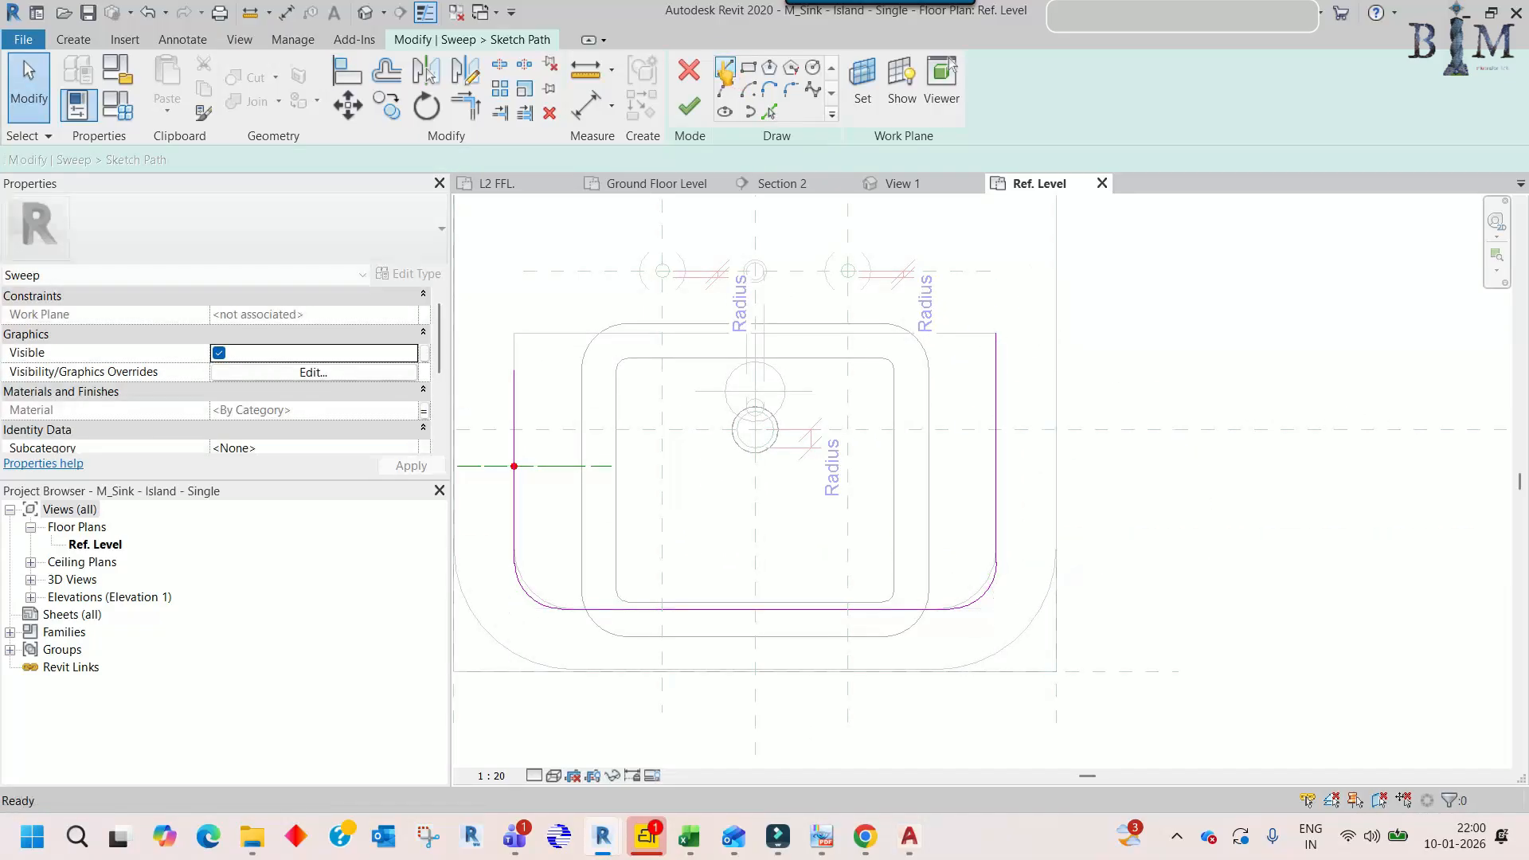
- Draw a line along the imported bowl's upper edge, close the sweep path's upper left corner, and try to finish the sweep
left_click(721, 64)
scroll(848, 371, "down", 1)
left_click(515, 333)
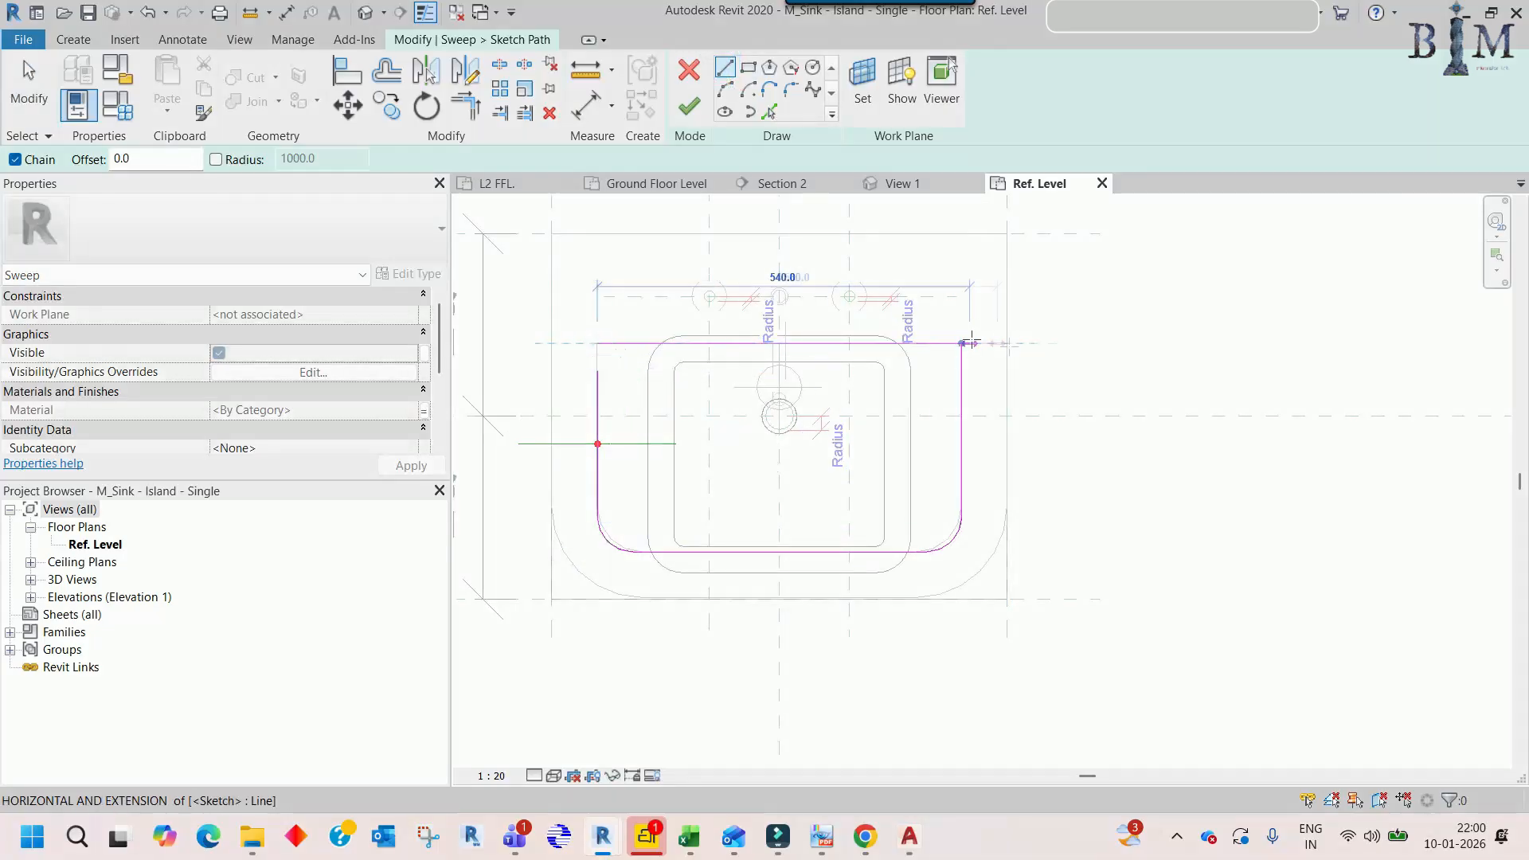
left_click(961, 343)
key("Escape")
key("Escape")
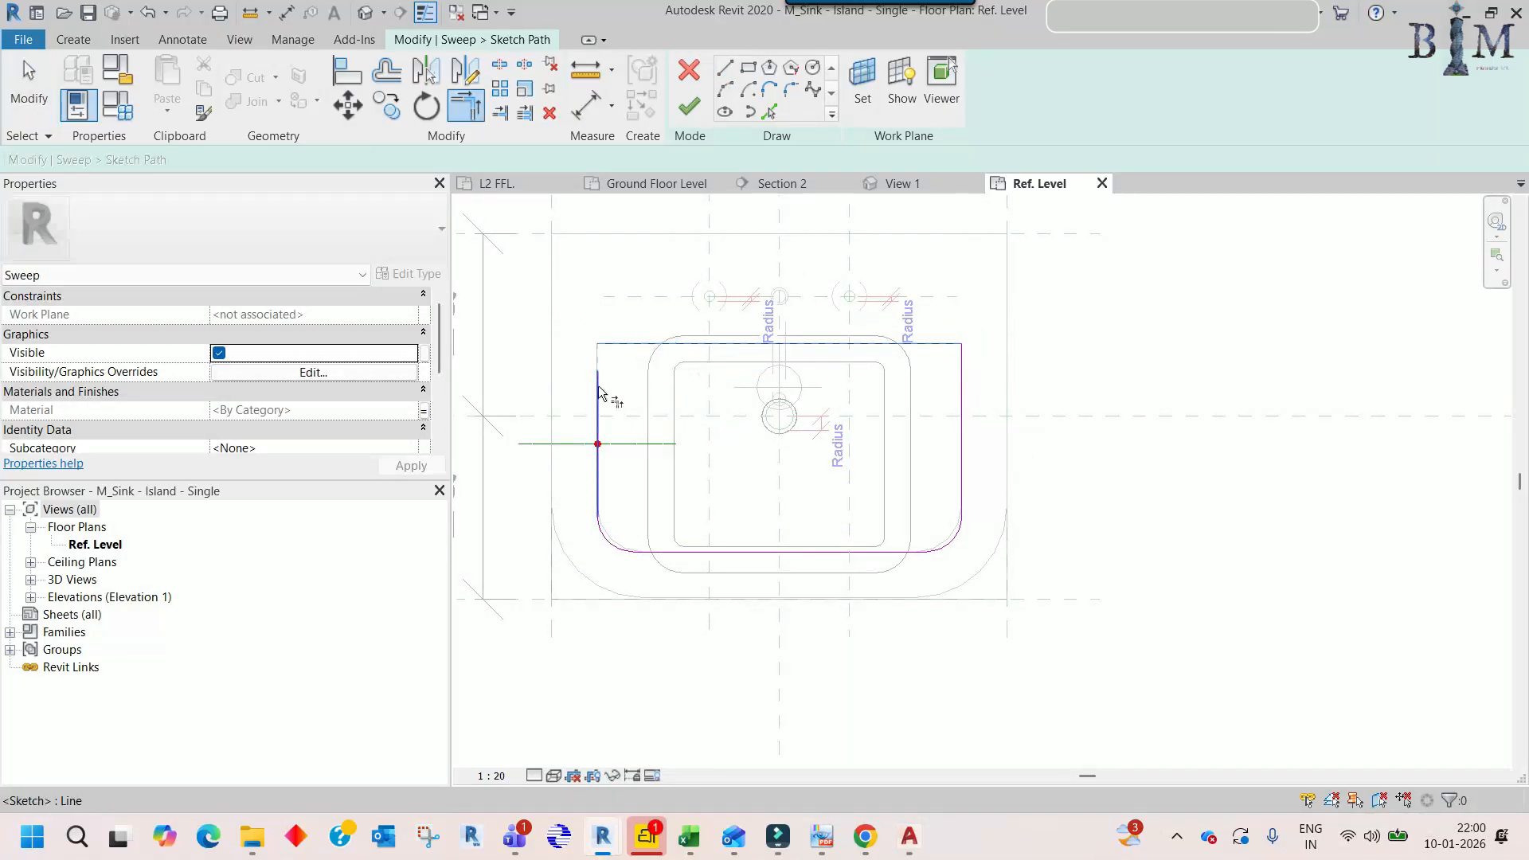
scroll(731, 387, "down", 2)
left_click(689, 106)
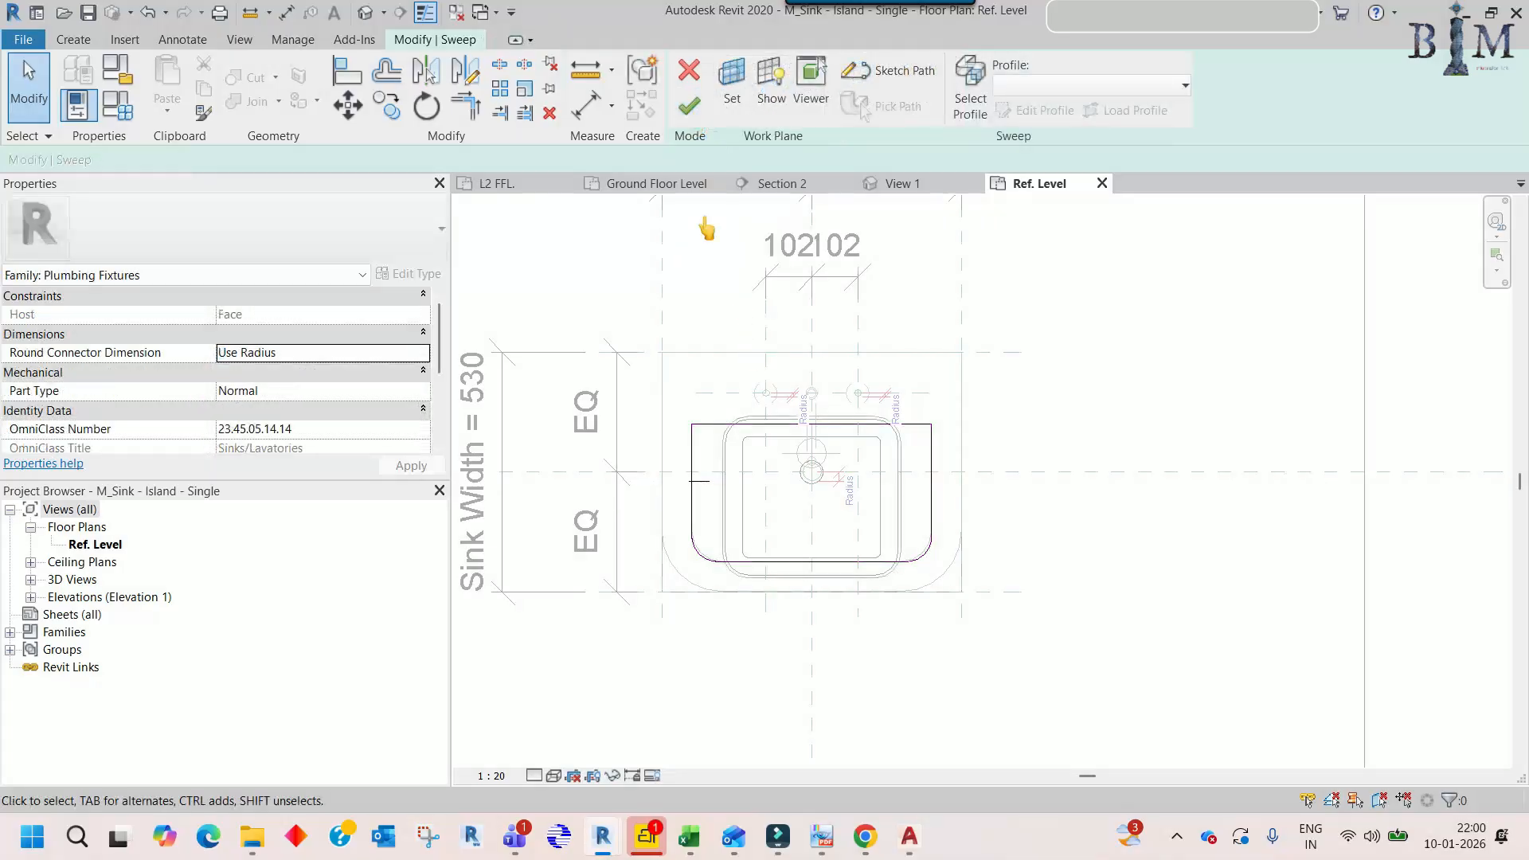
left_click(690, 106)
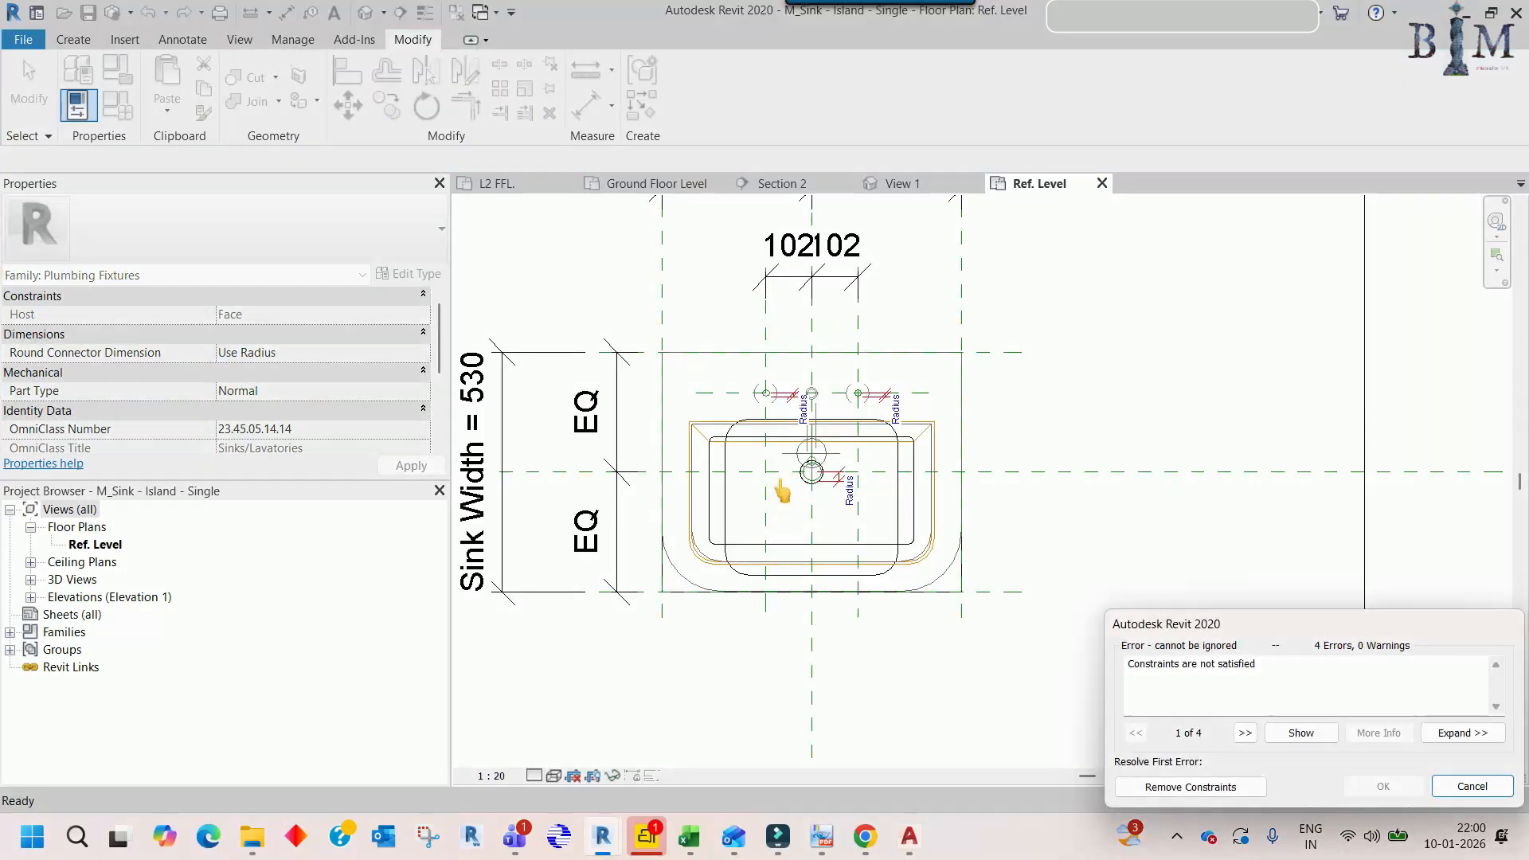
left_click(1441, 787)
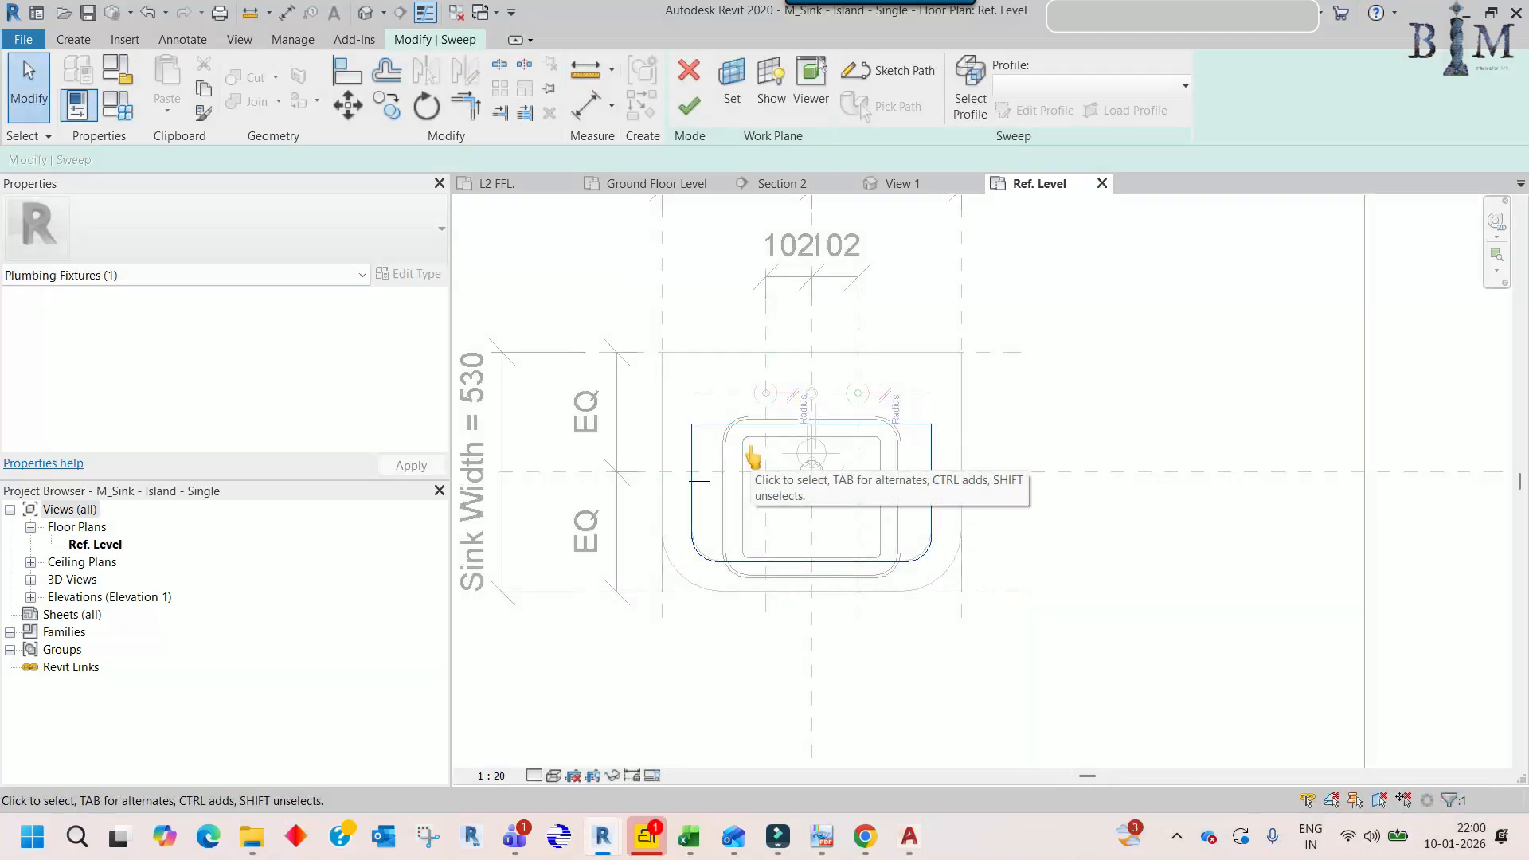
- Select the sweep's profile and open its sketch for editing in the Back elevation
left_click(970, 88)
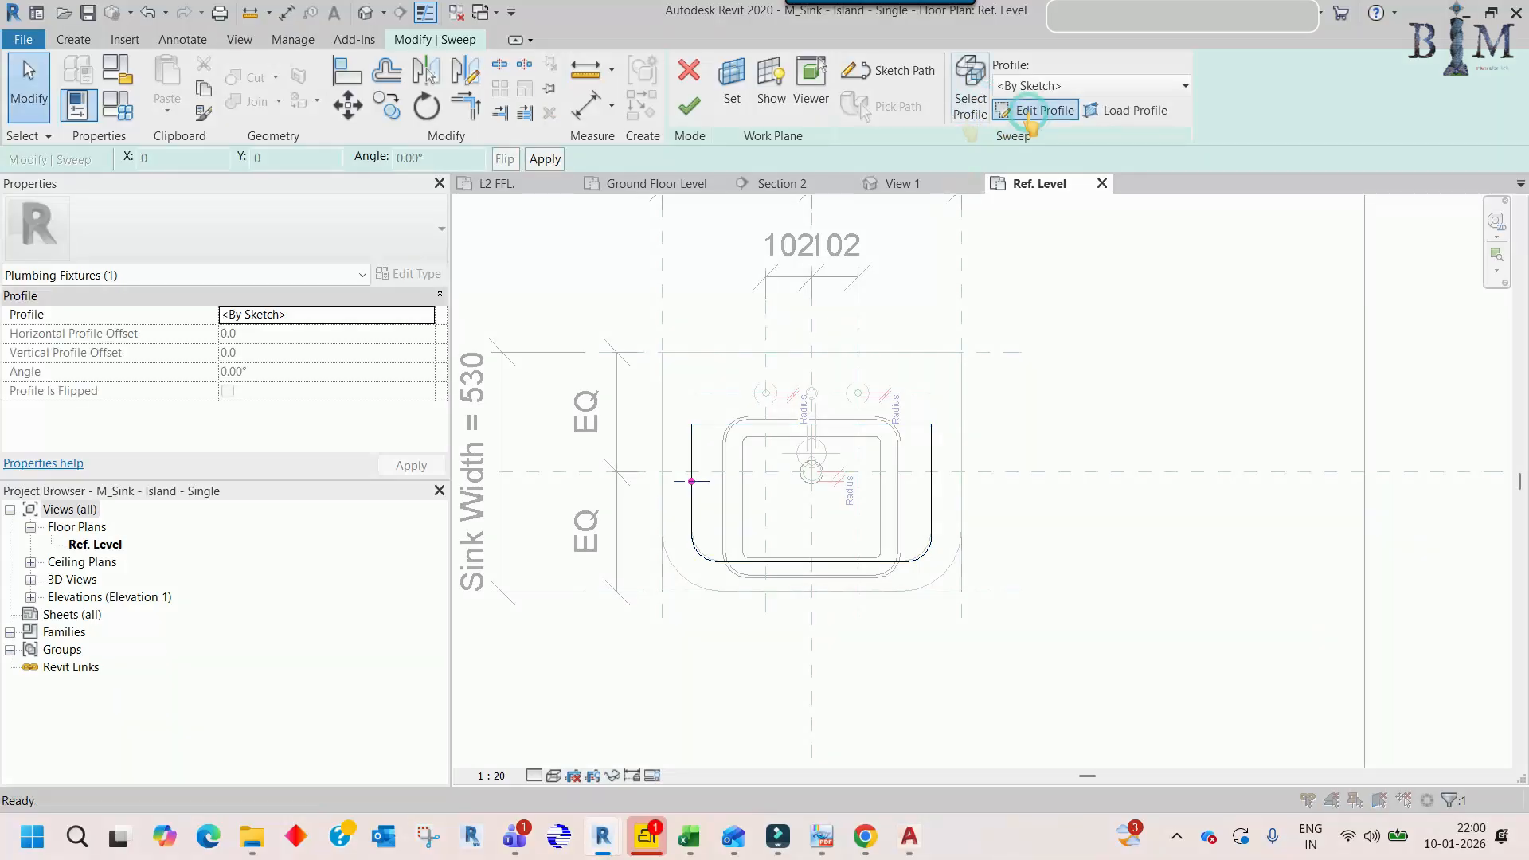
left_click(1038, 110)
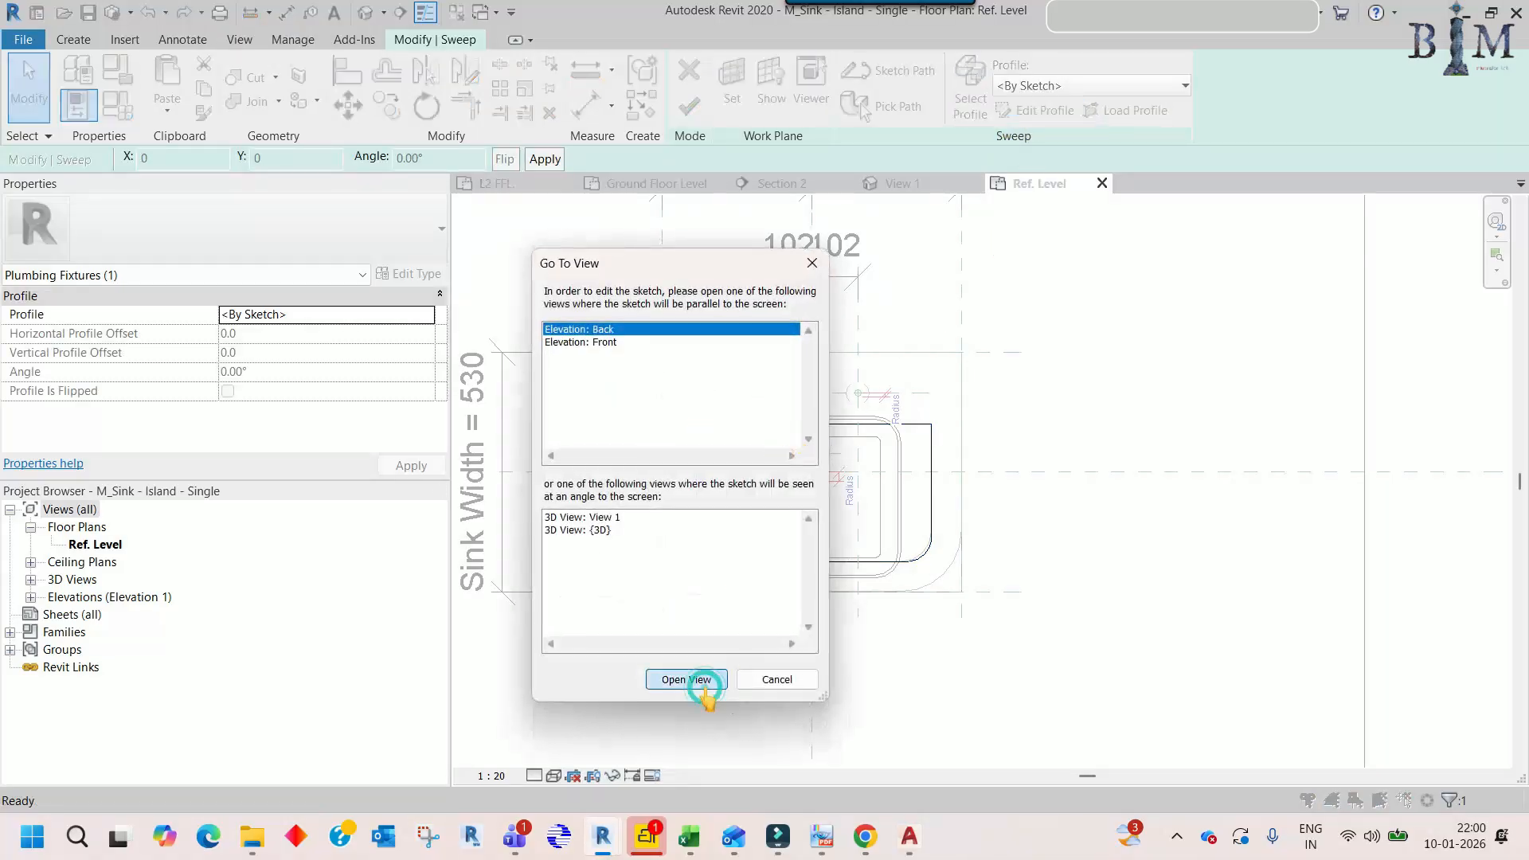
left_click(686, 681)
scroll(1007, 669, "up", 4)
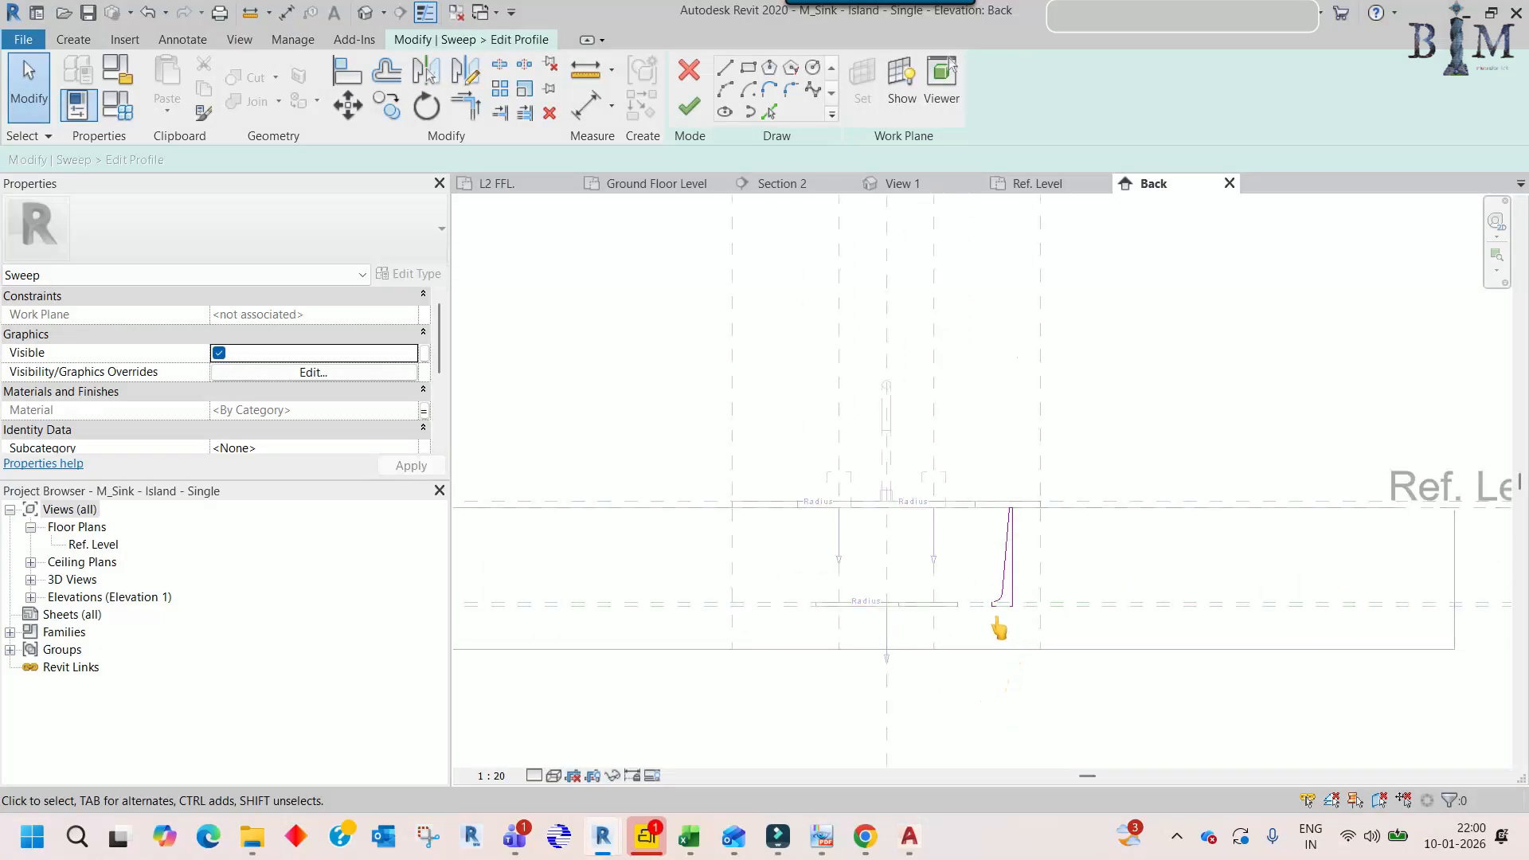
scroll(999, 625, "up", 3)
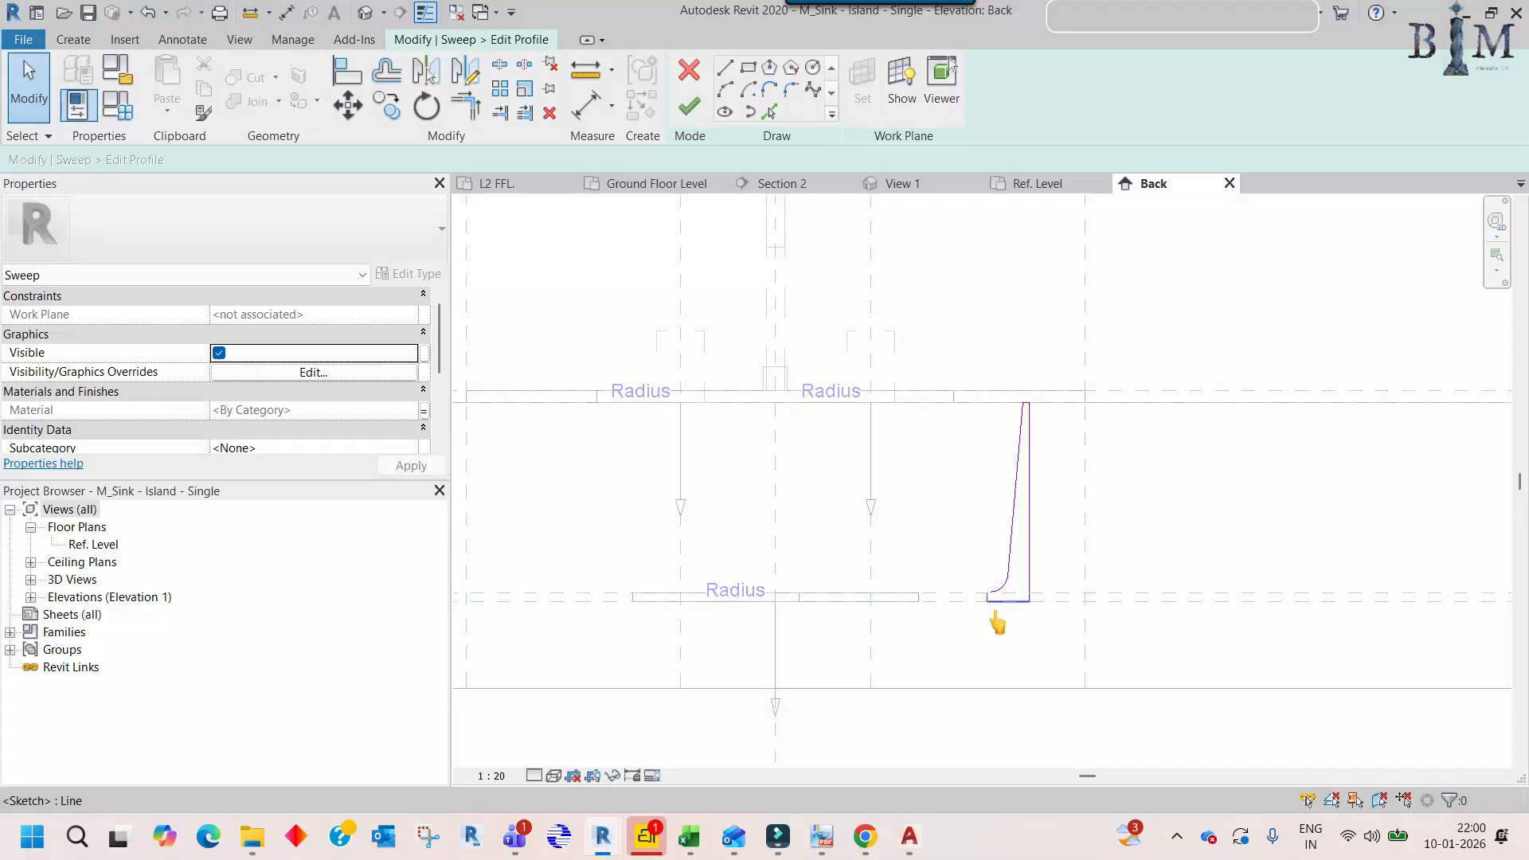
scroll(999, 623, "down", 1)
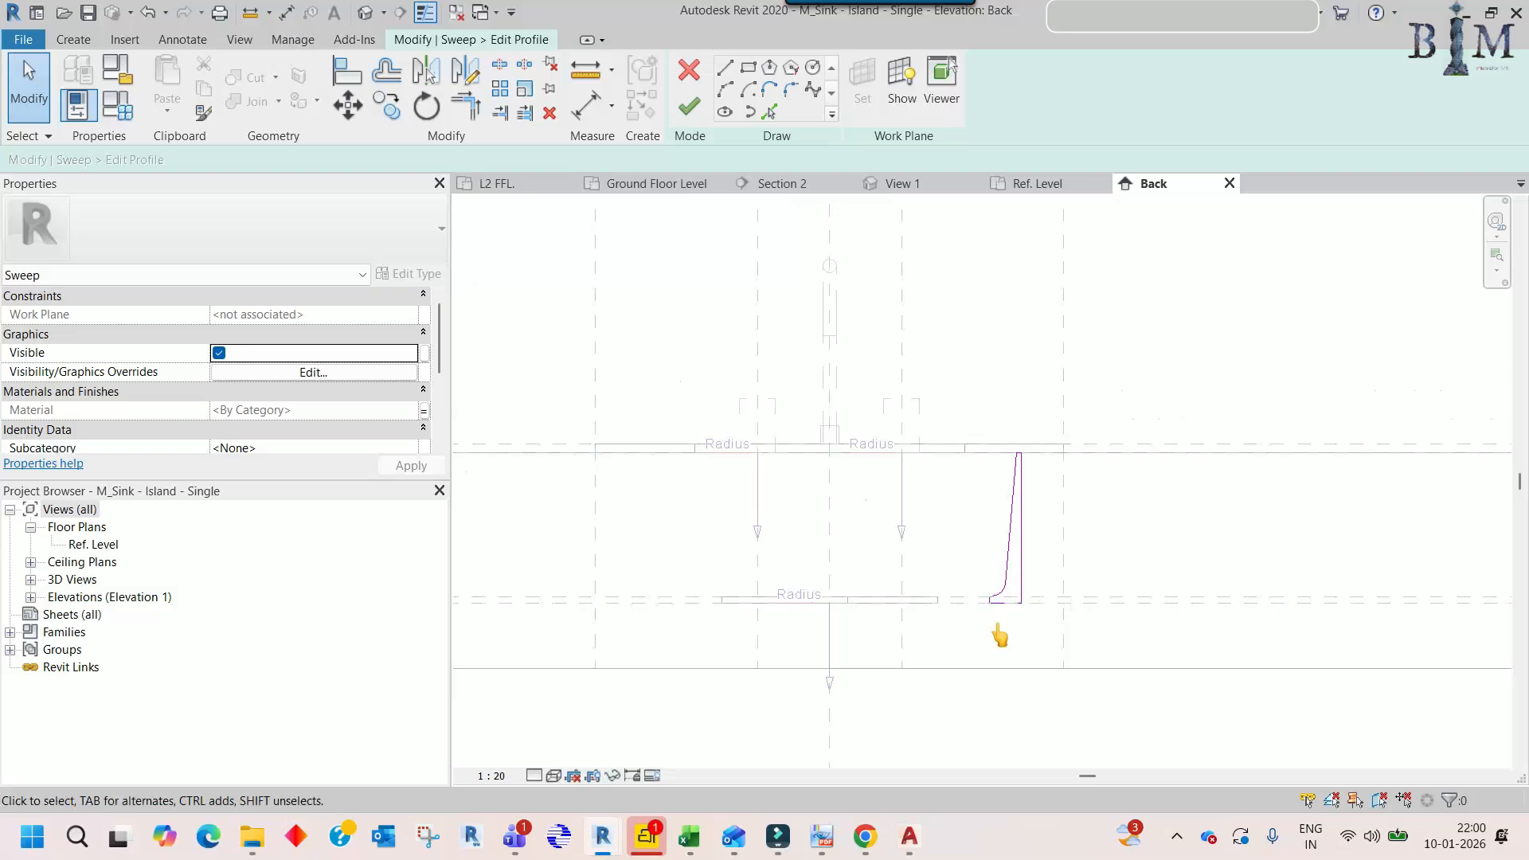
scroll(1021, 550, "up", 2)
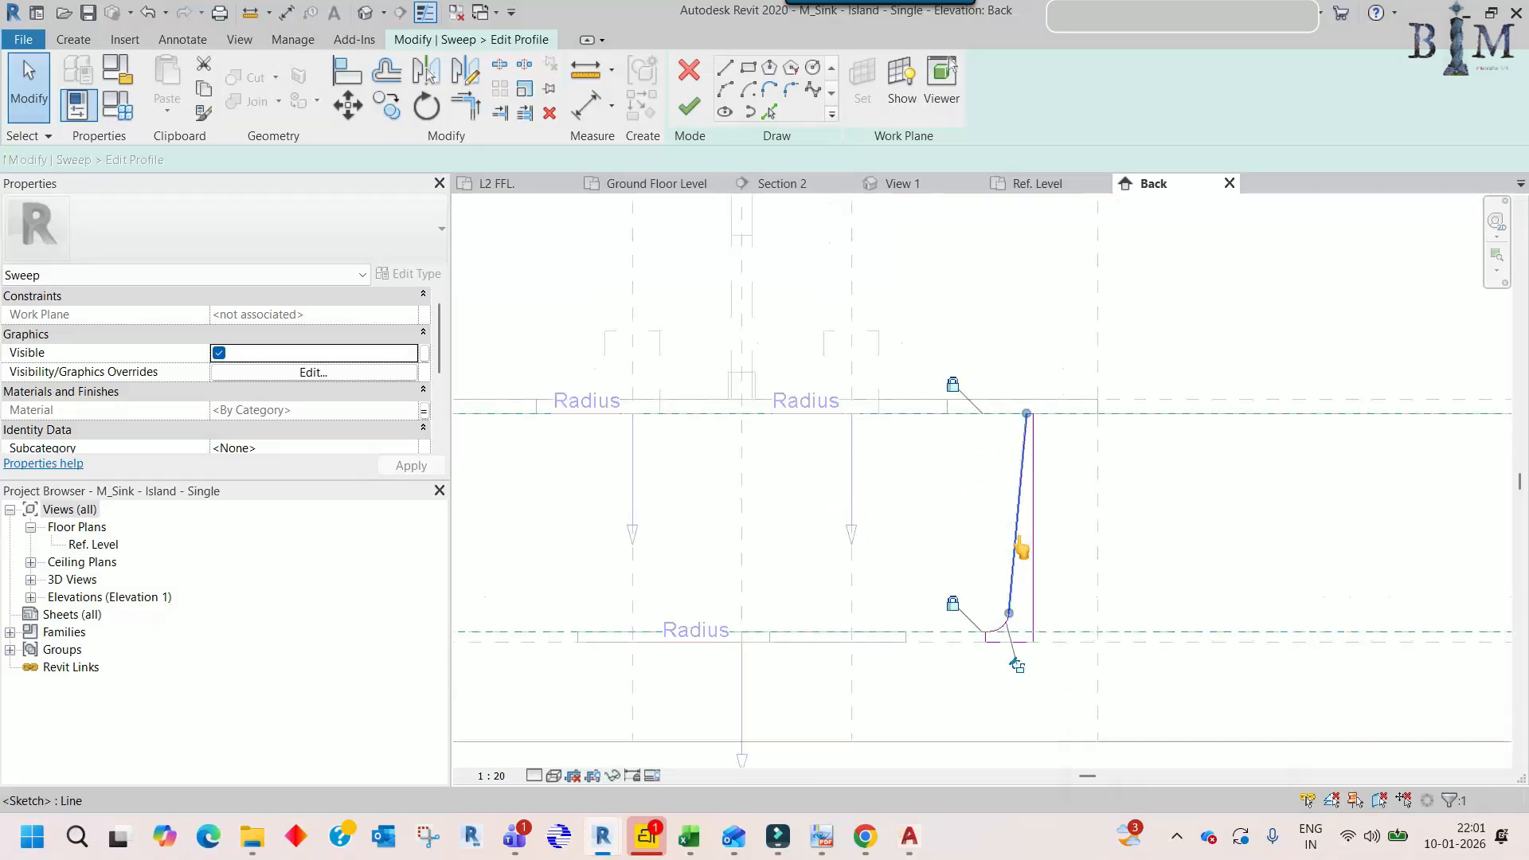
- Make the profile's sloped inner wall line vertical, replace the curved lower corner with a square one, and finish the profile sketch
scroll(1017, 619, "up", 3)
left_click_drag(1003, 609, 1033, 626)
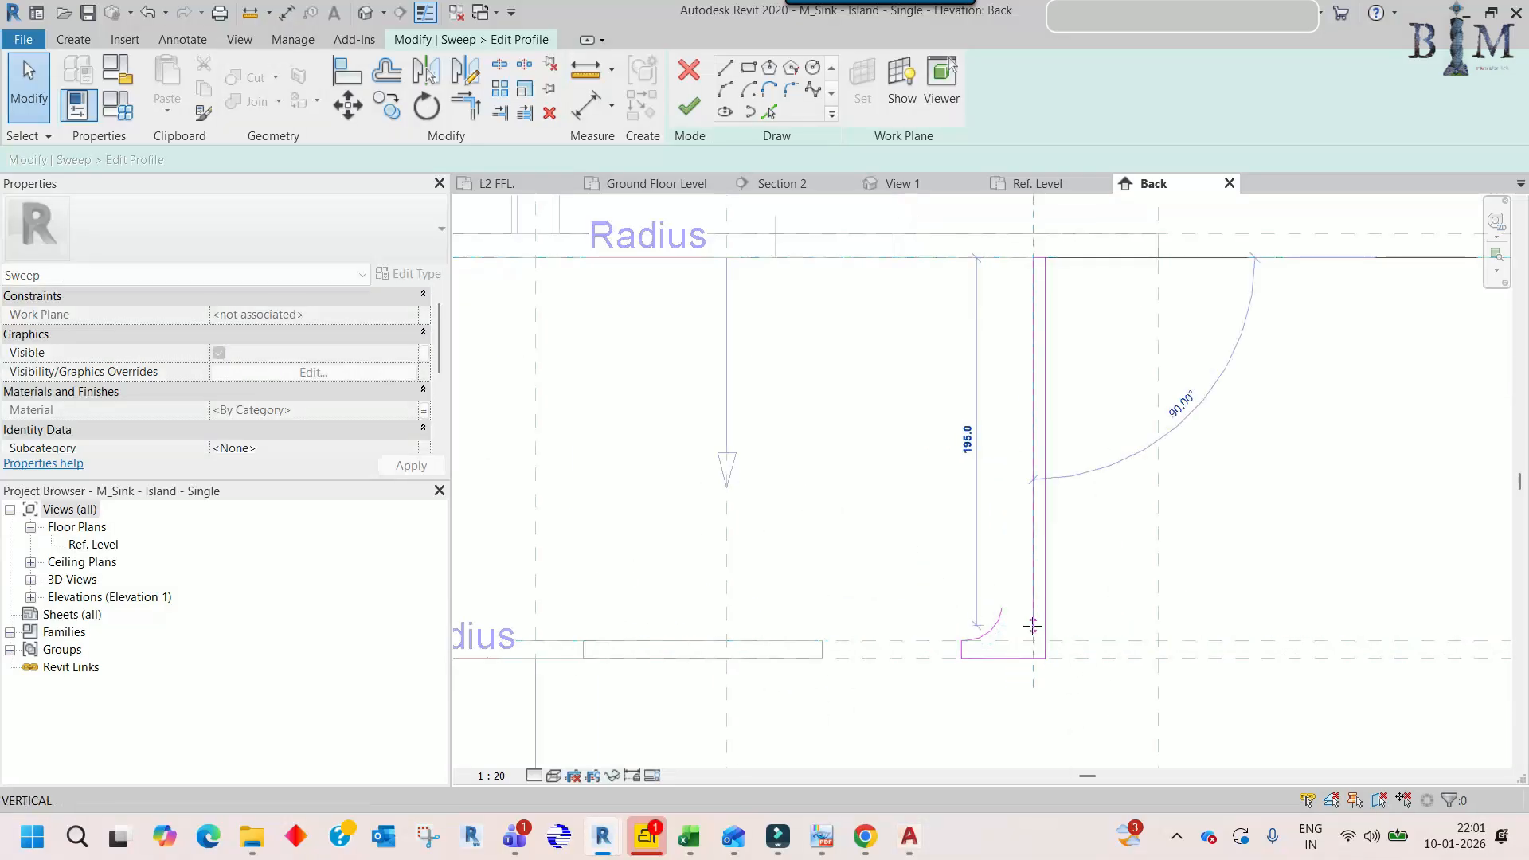
left_click(1000, 624)
key("Delete")
left_click(969, 637)
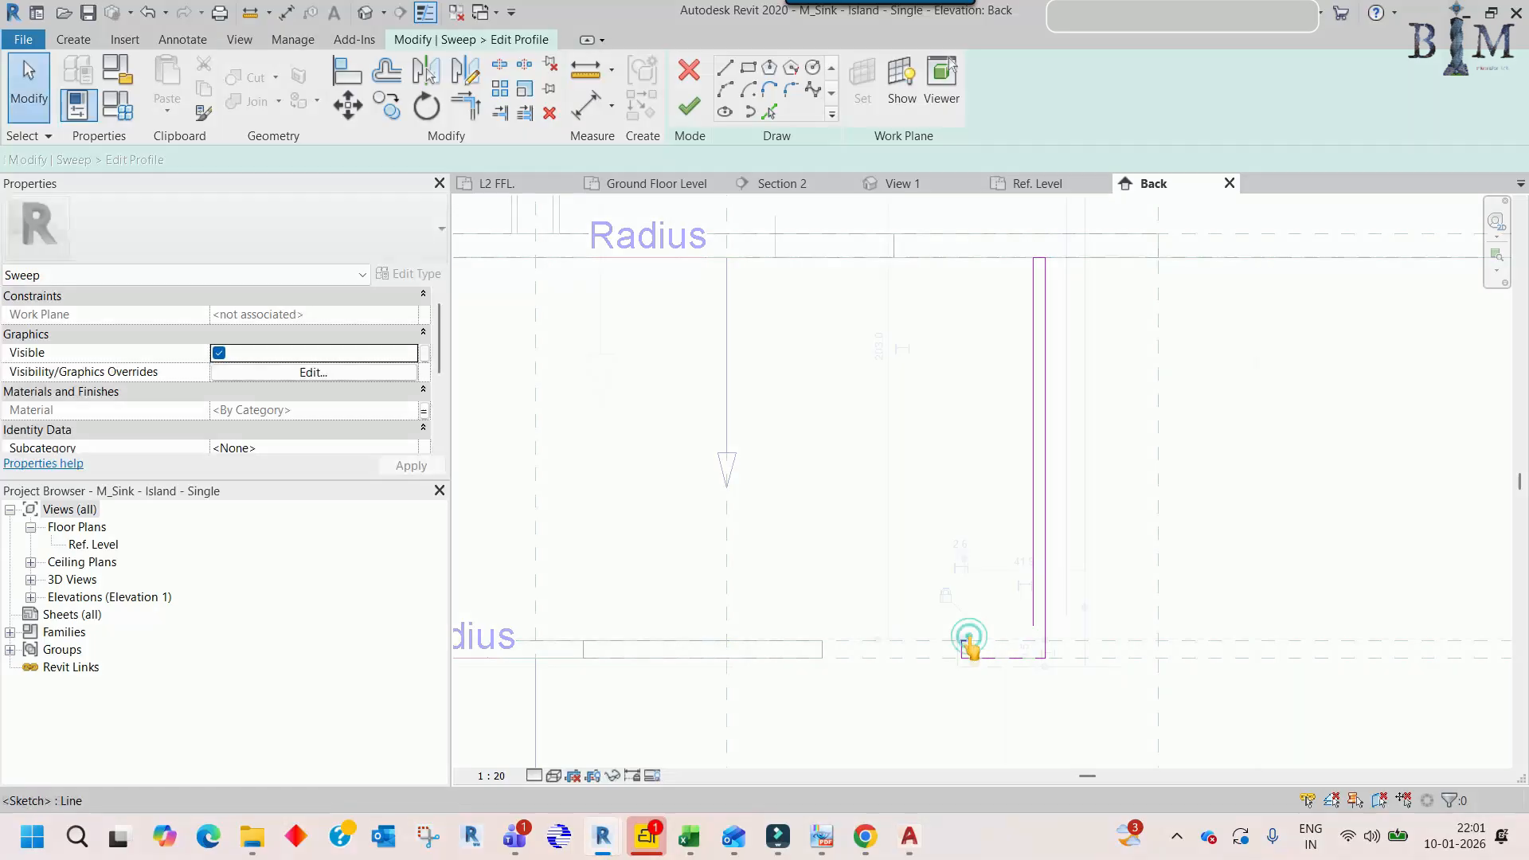
scroll(969, 639, "up", 3)
key("t")
key("r")
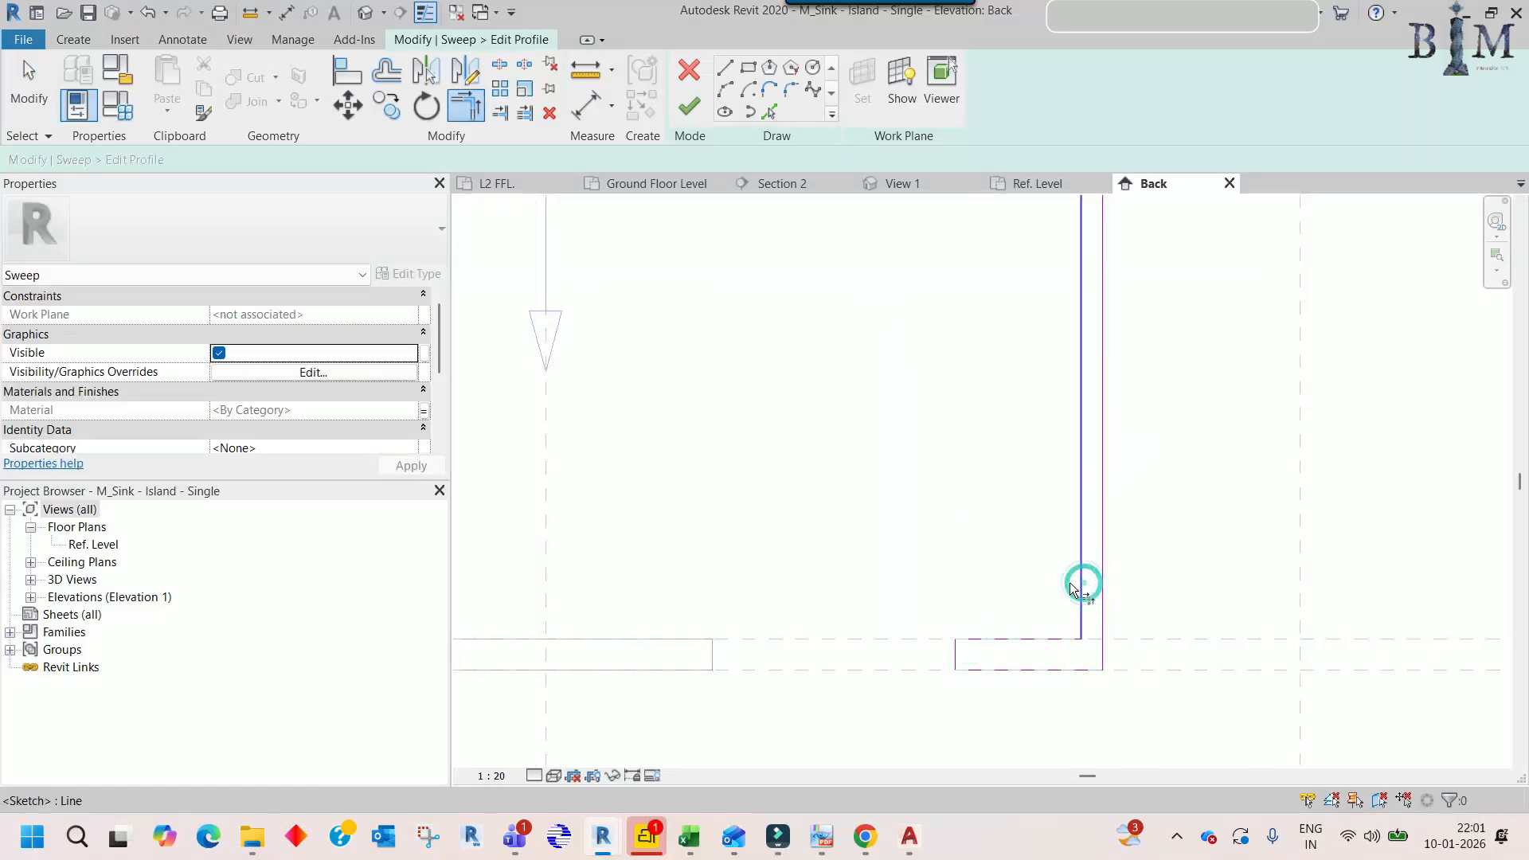
scroll(1067, 597, "down", 4)
key("Escape")
left_click(688, 107)
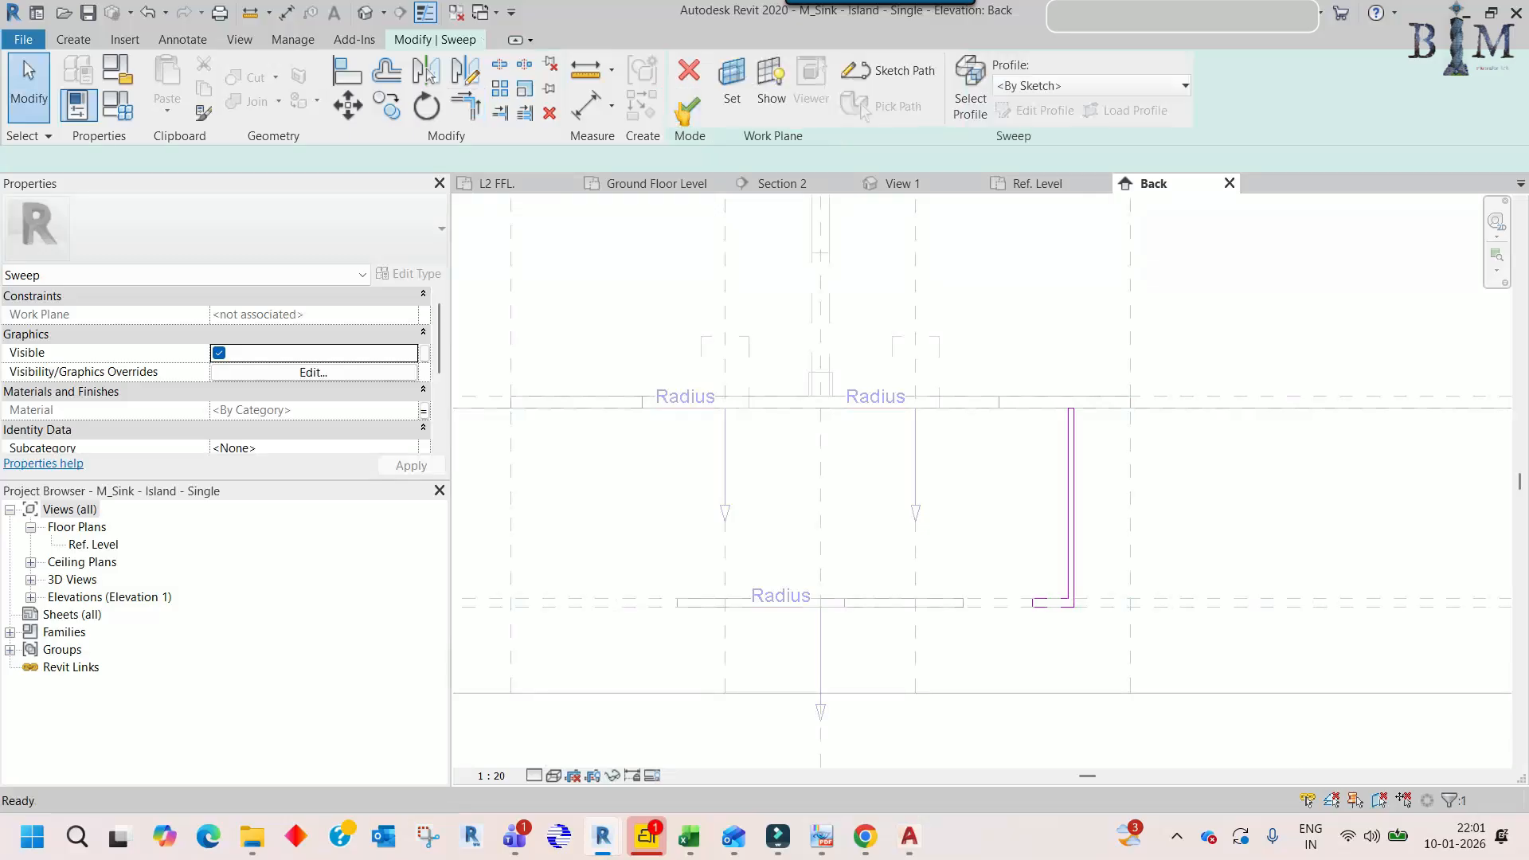
- Try to finish the sweep, cancel the attempt, and reopen its path sketch in the Ref. Level floor plan
left_click(688, 110)
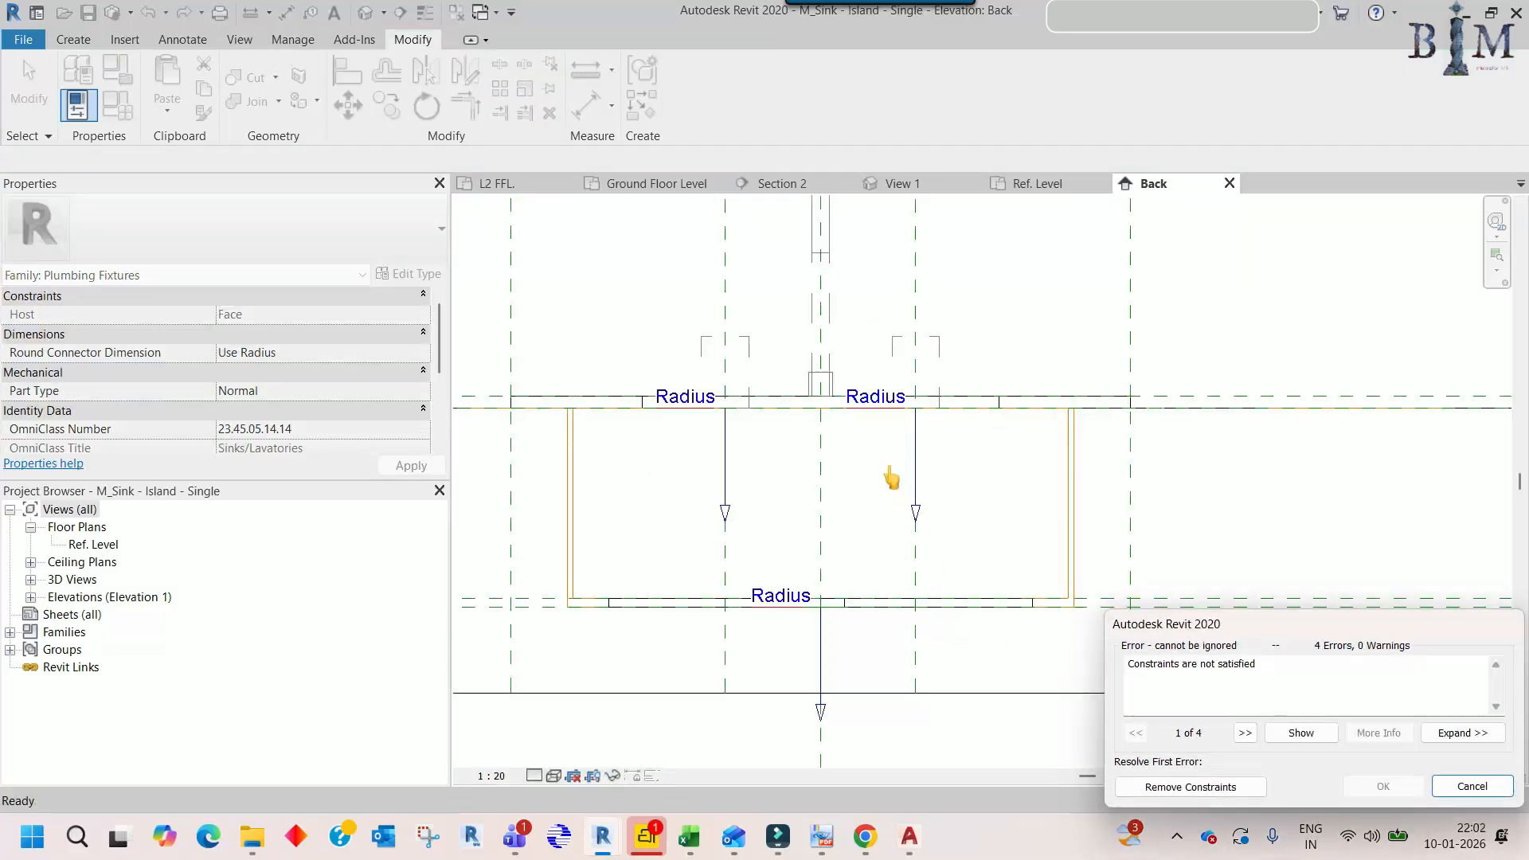
scroll(913, 473, "down", 2)
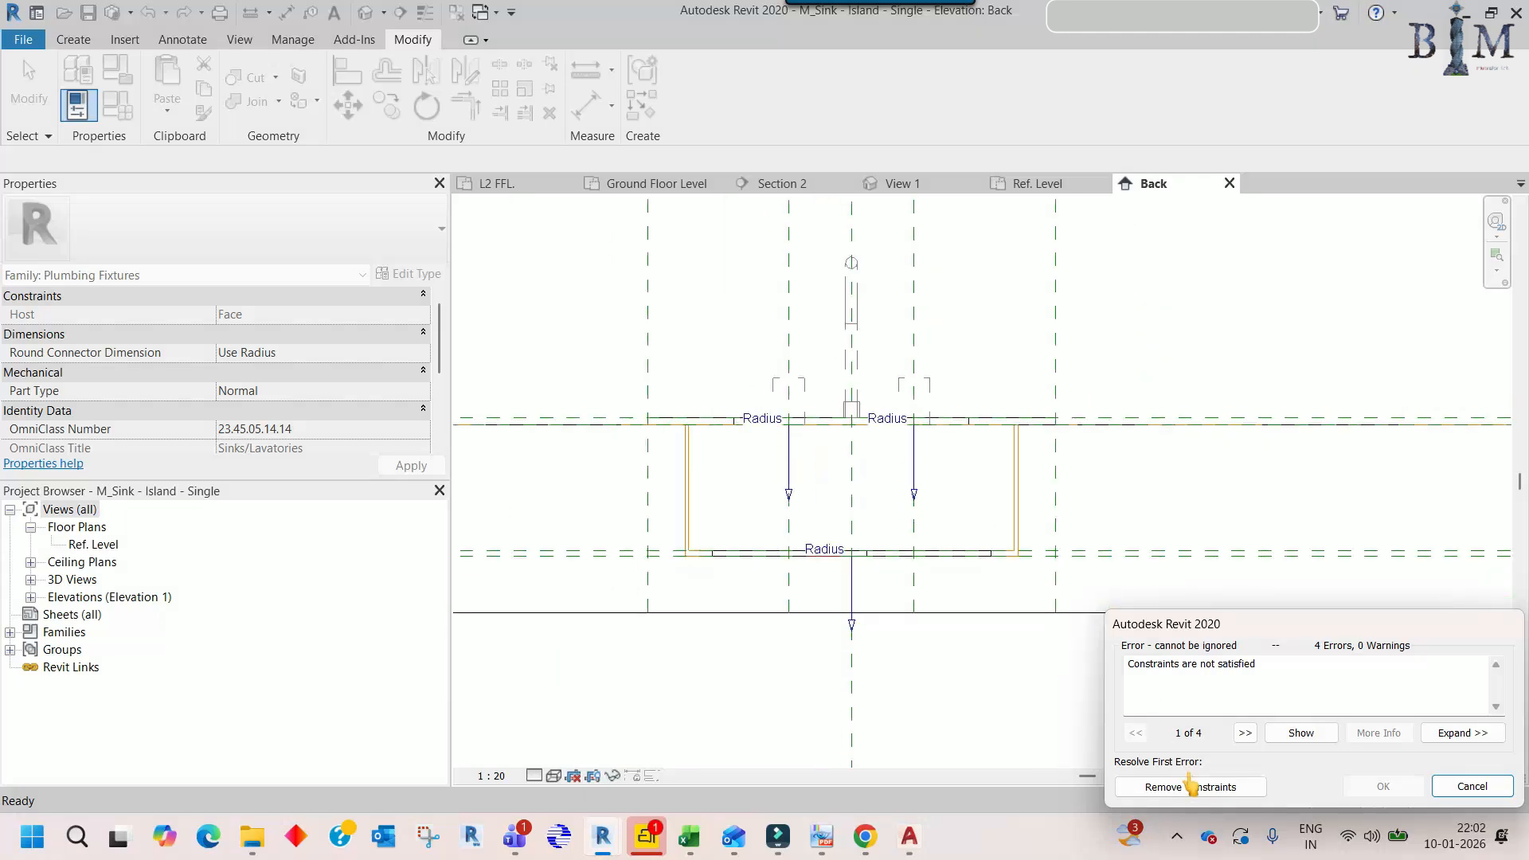
left_click(1471, 786)
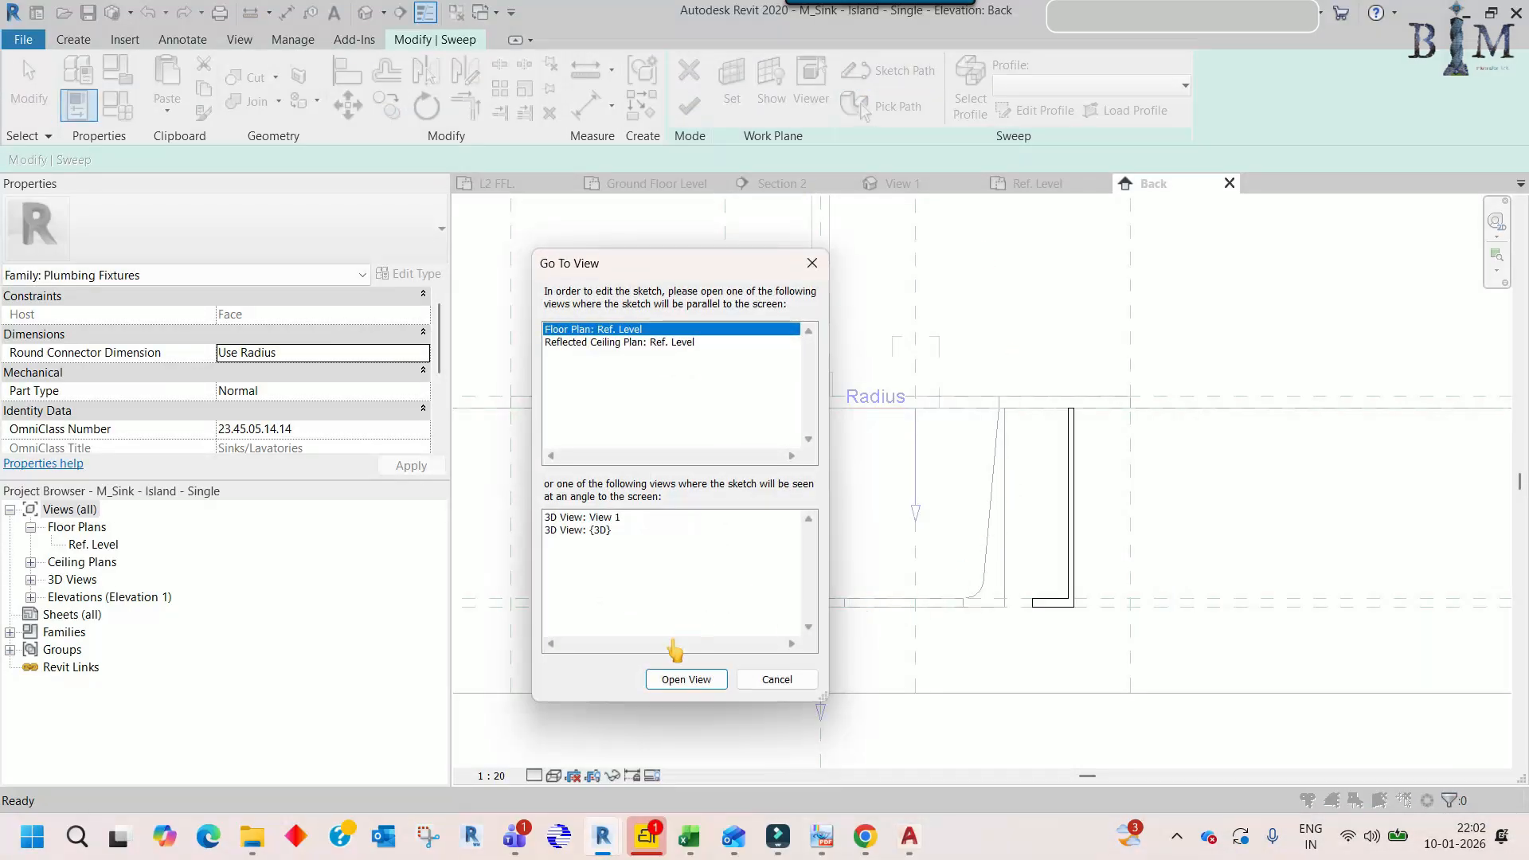
left_click(681, 775)
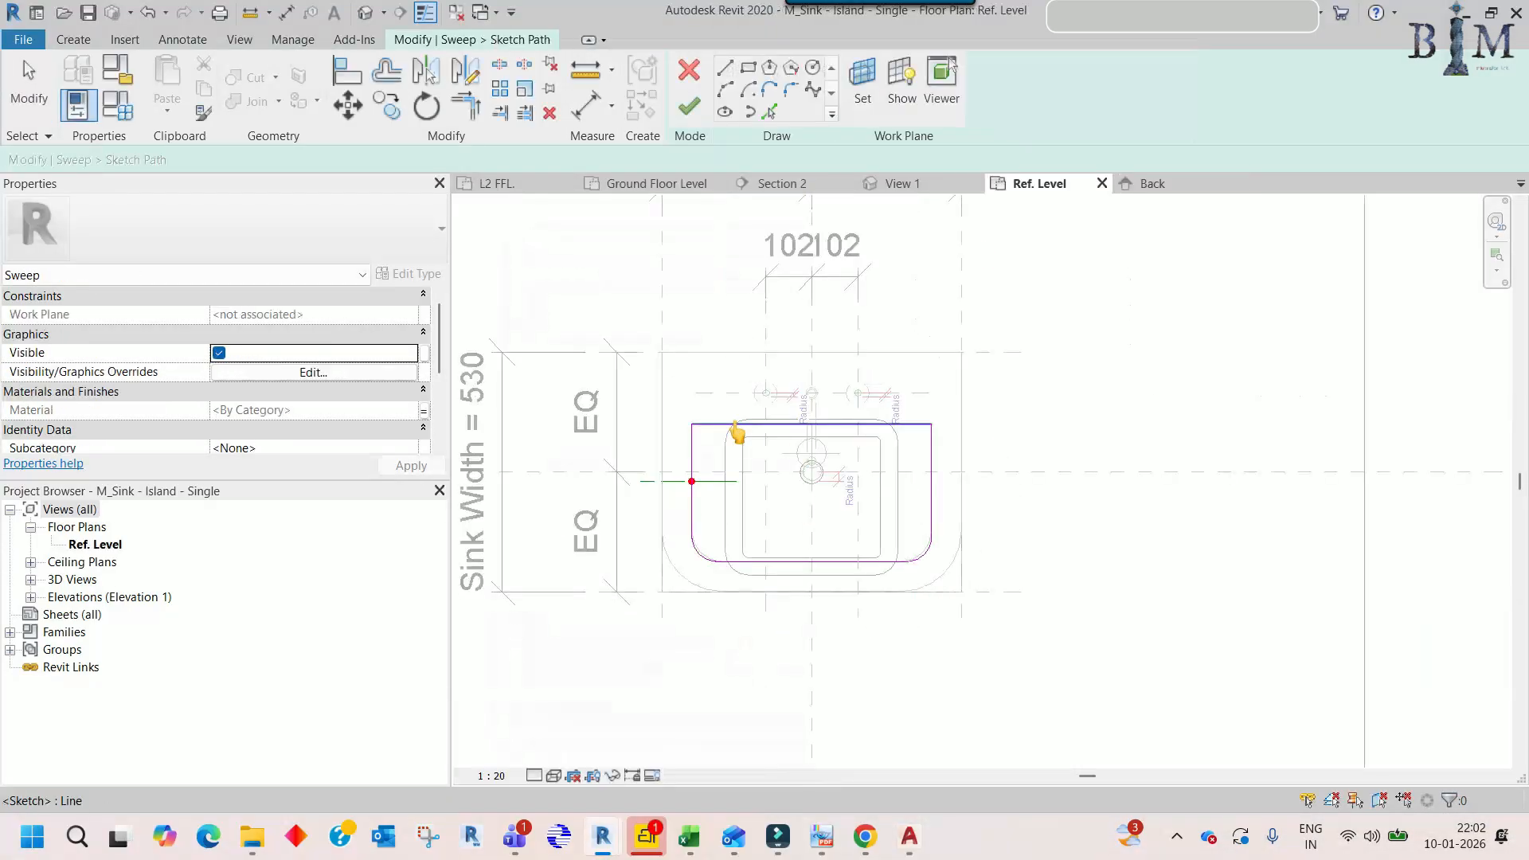
scroll(736, 434, "up", 2)
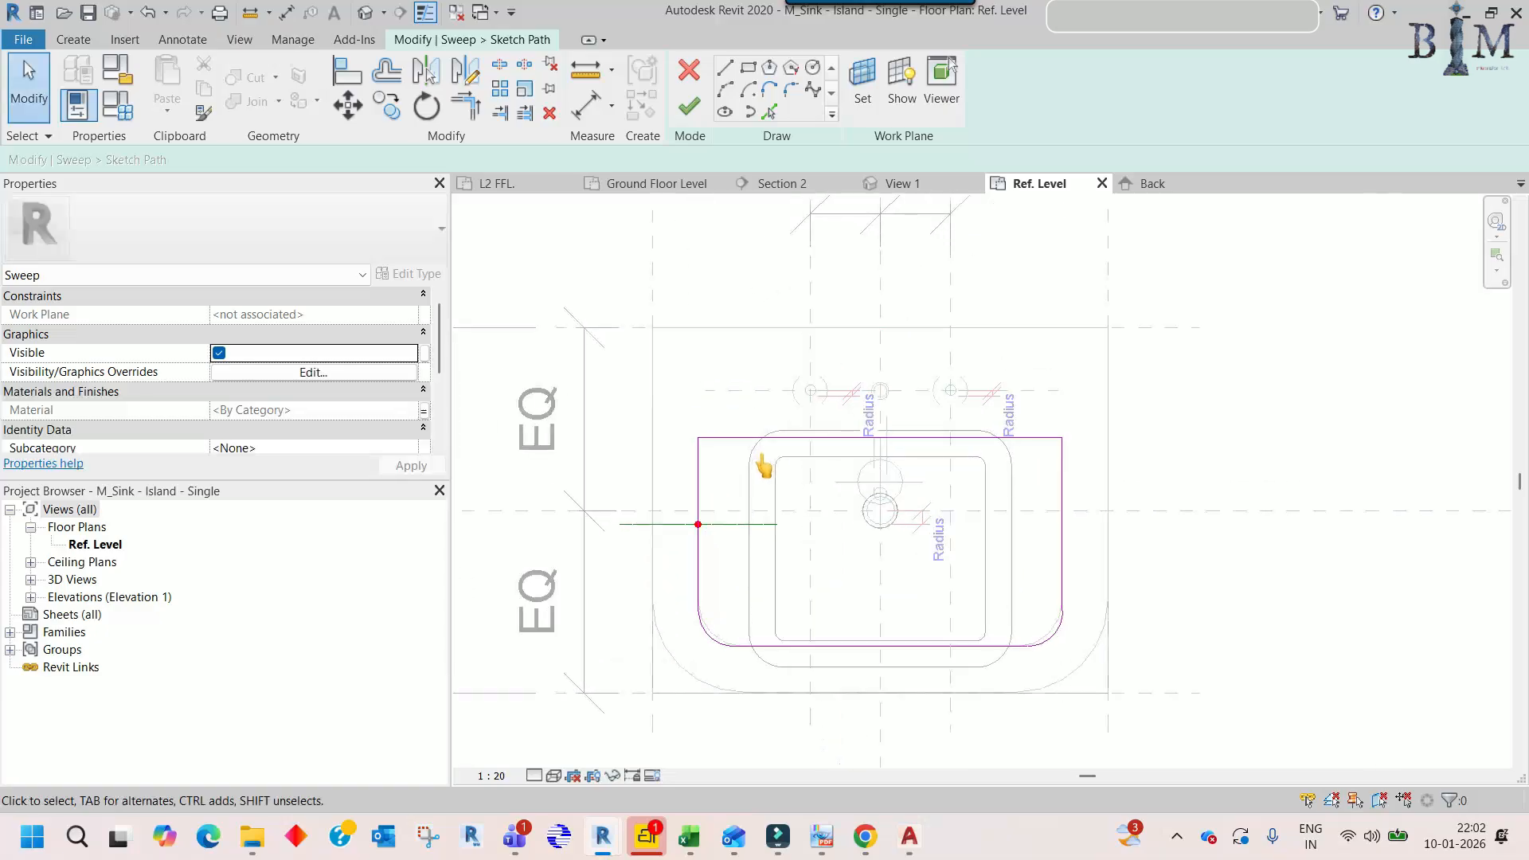
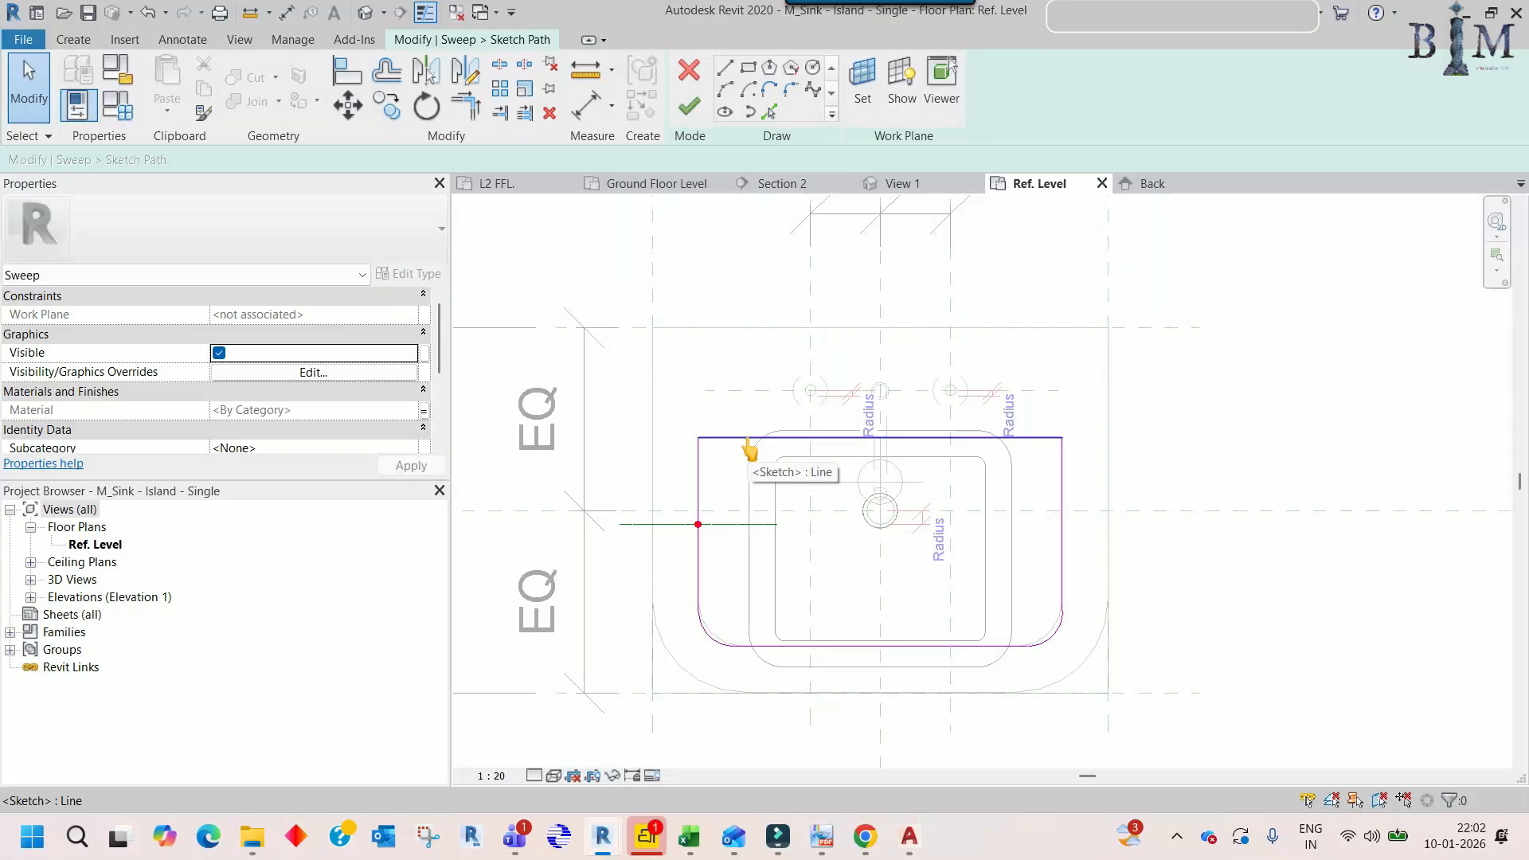
left_click(723, 89)
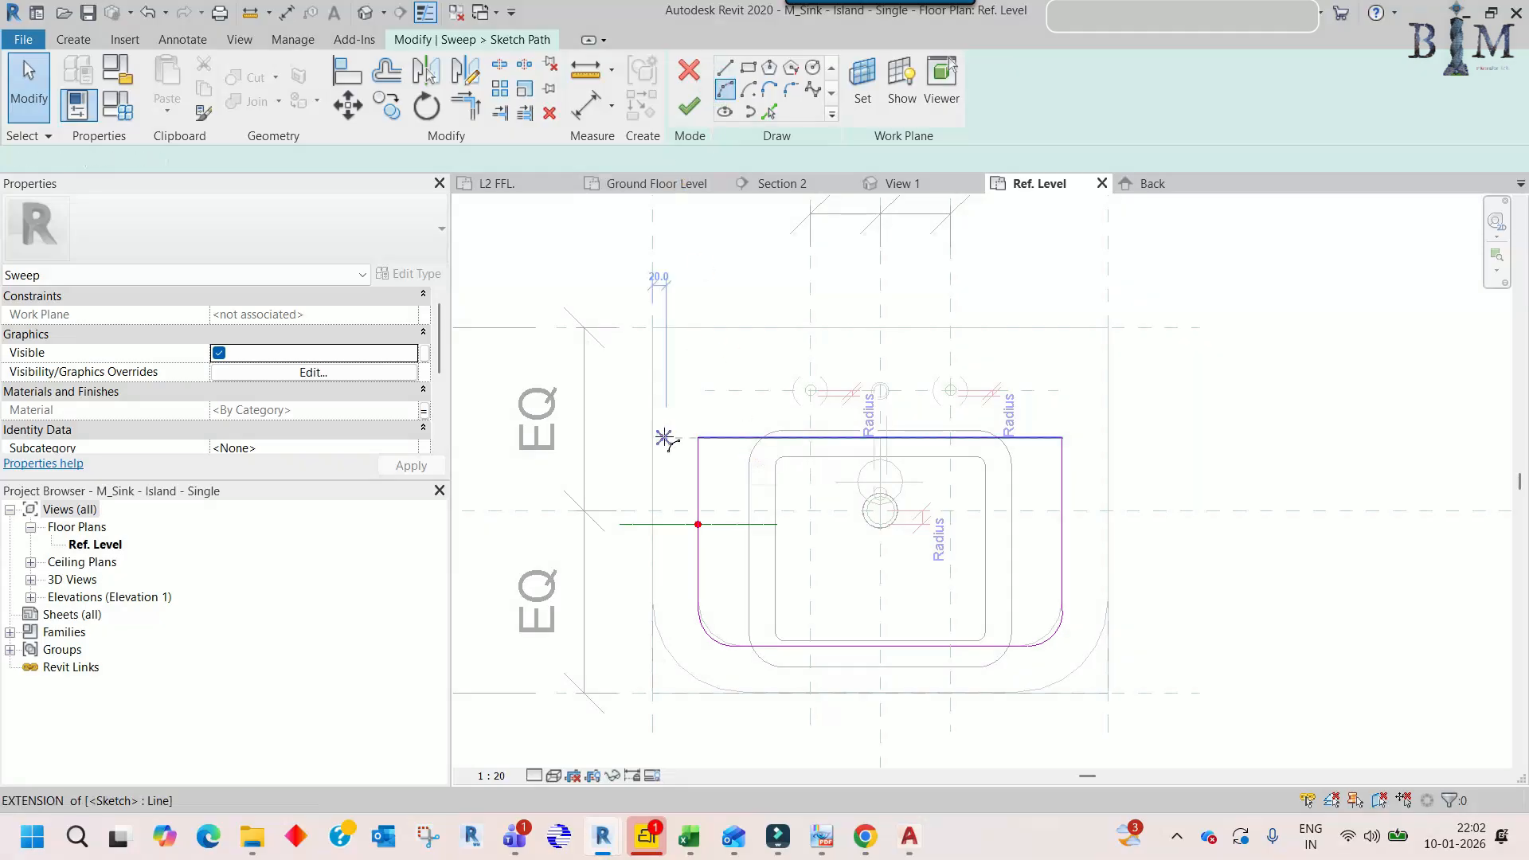
scroll(721, 461, "up", 3)
left_click(730, 424)
left_click(686, 467)
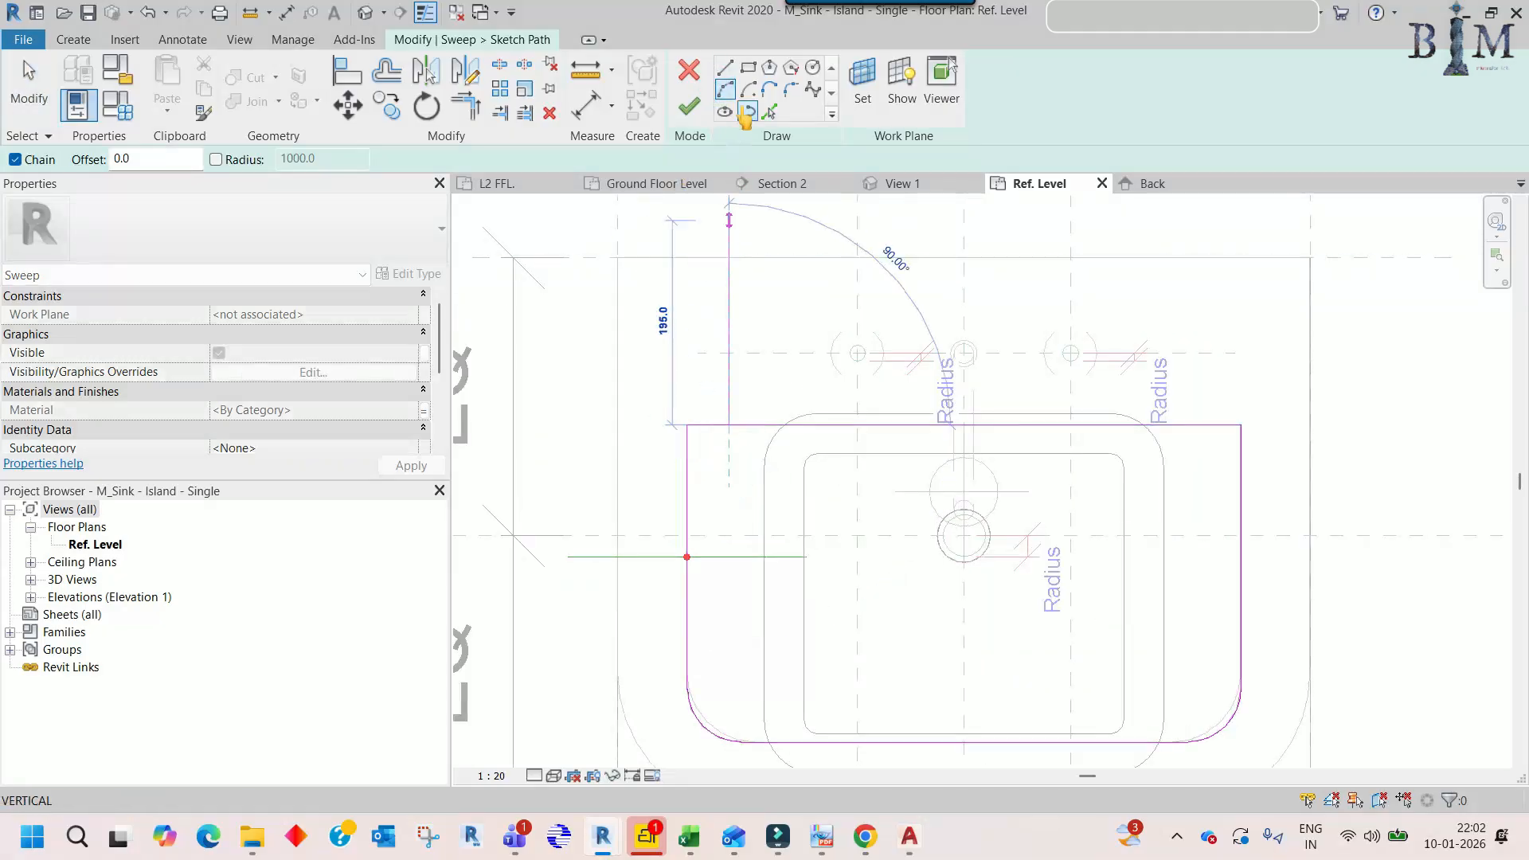
- Round both upper corners of the sweep path with 45 mm fillet arcs and finish the path sketch
left_click(791, 89)
left_click(707, 425)
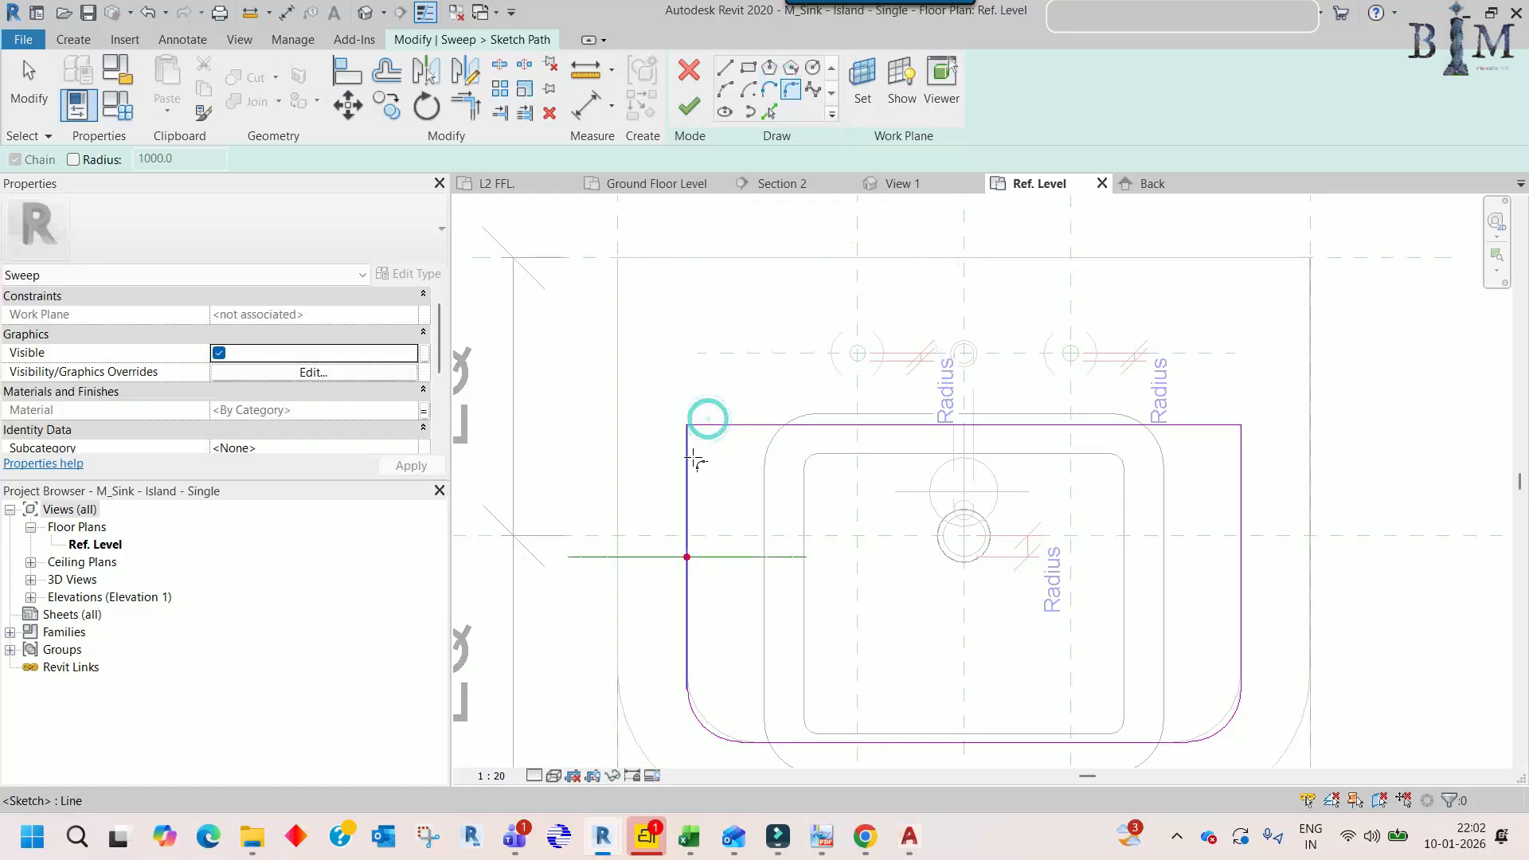
left_click(687, 440)
scroll(706, 442, "up", 1)
left_click(706, 437)
scroll(707, 435, "down", 1)
middle_click_drag(876, 488, 690, 490)
left_click(1013, 429)
left_click(1055, 452)
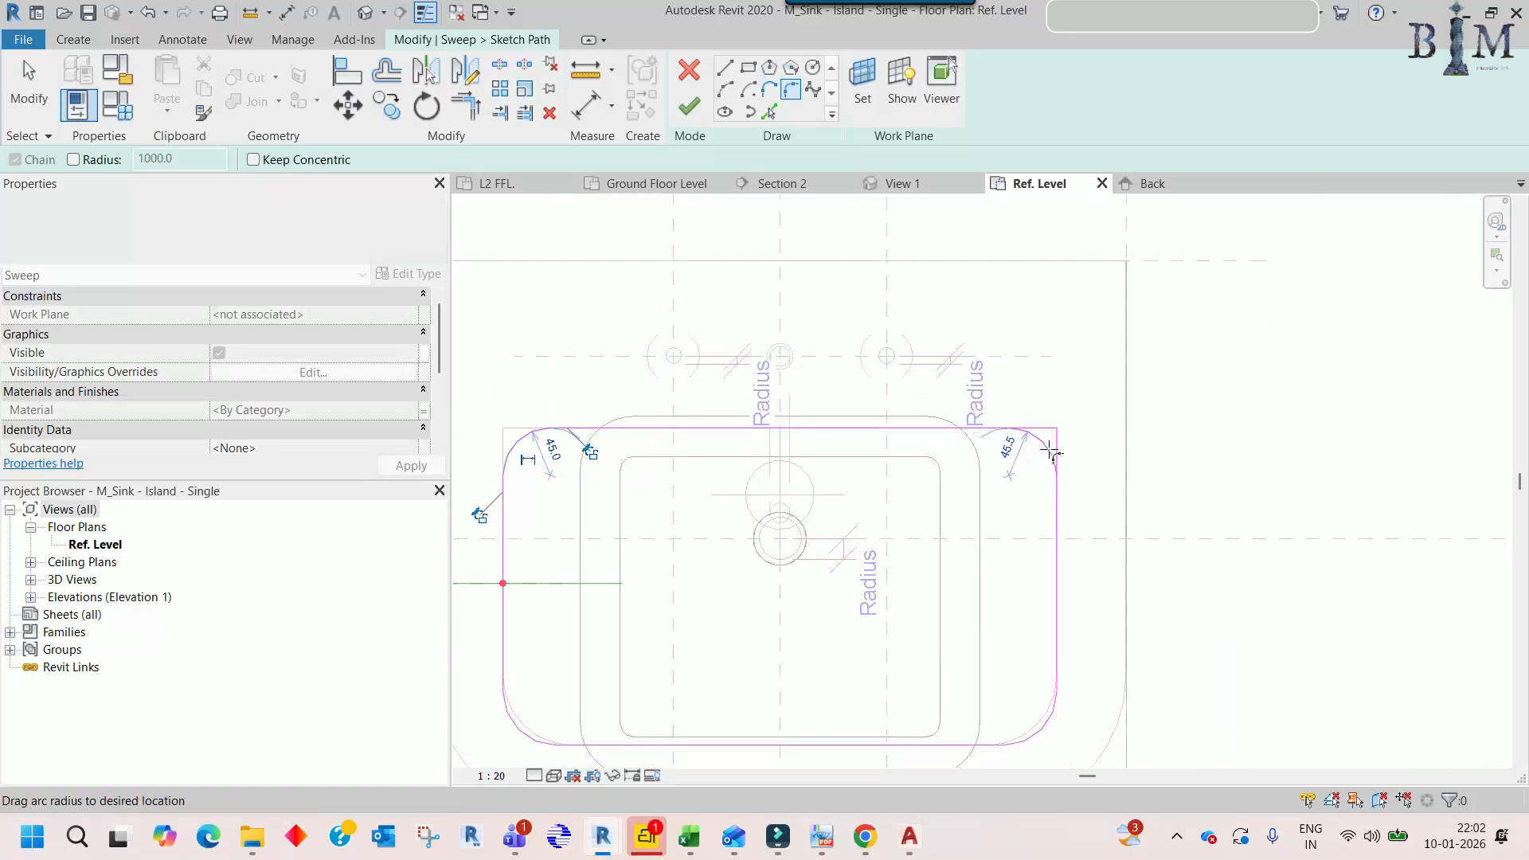
left_click(1051, 452)
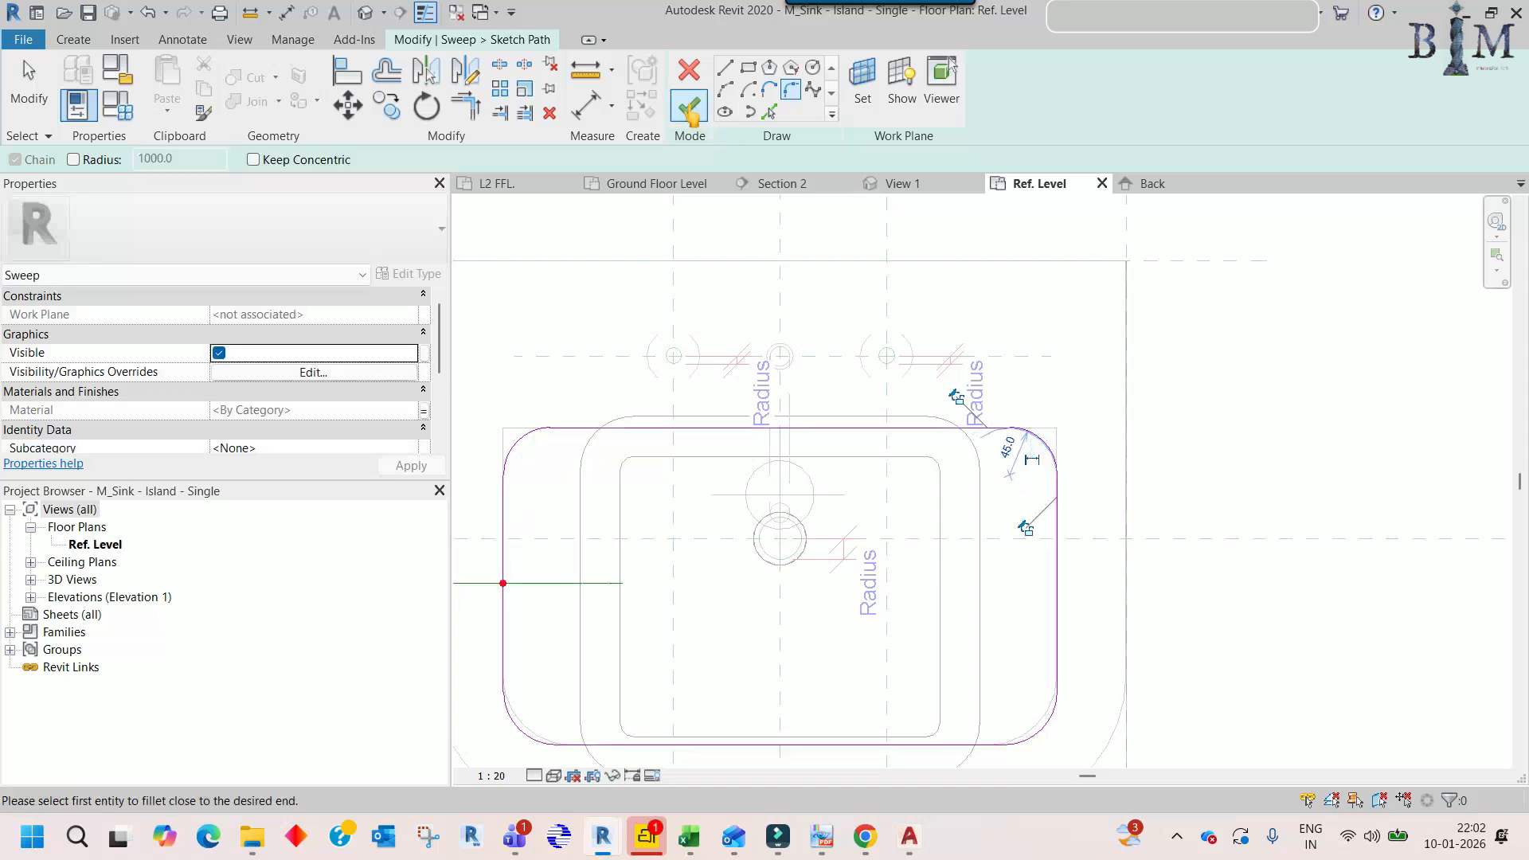
left_click(688, 108)
- Try to complete the sweep with the rounded path and cancel the attempt
left_click(689, 108)
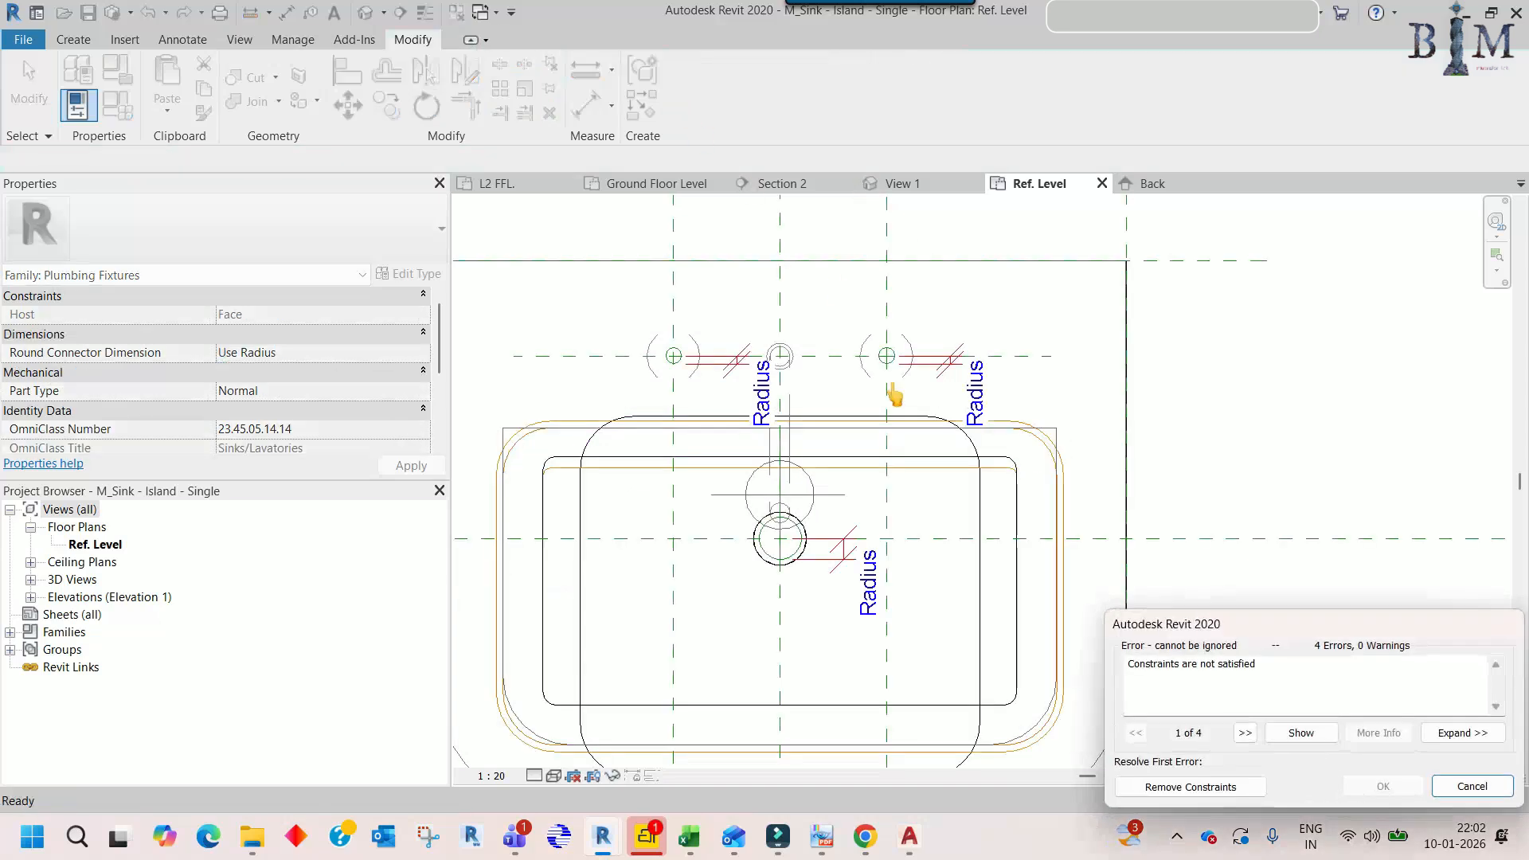
scroll(892, 422, "down", 3)
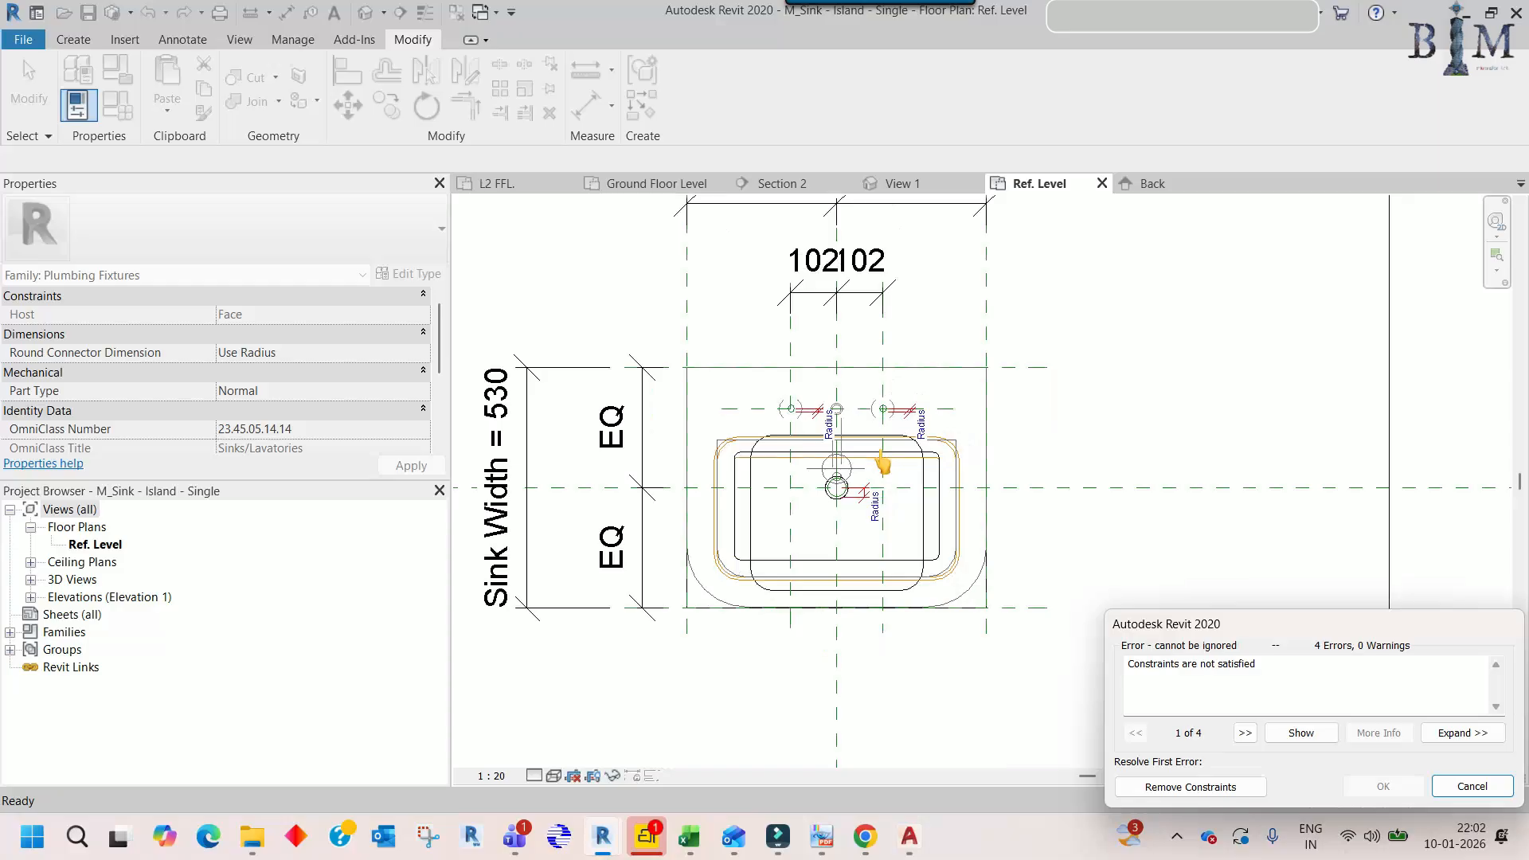
left_click(1442, 786)
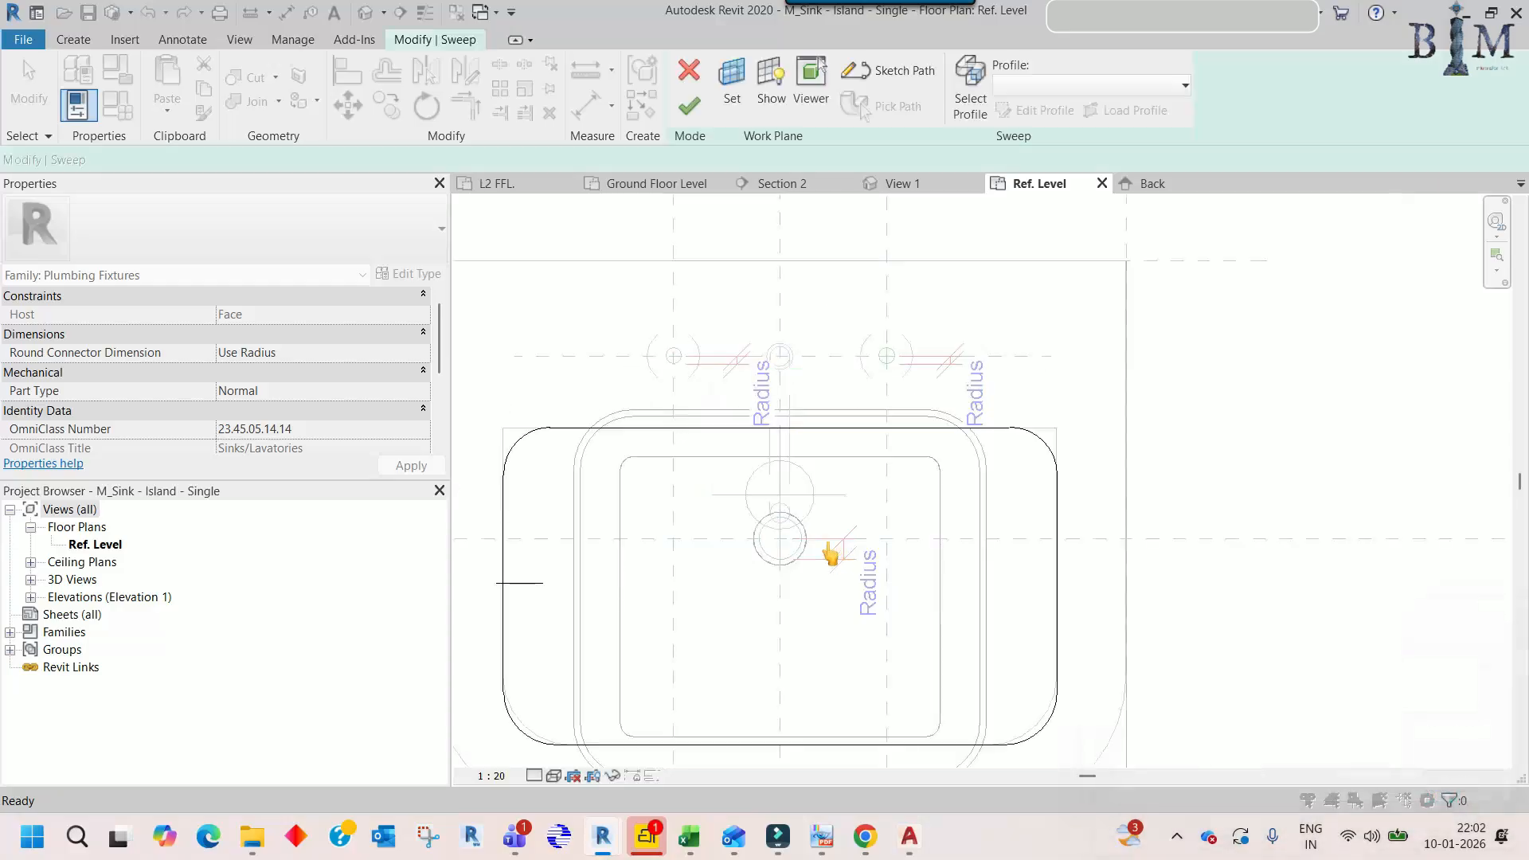
scroll(899, 484, "down", 3)
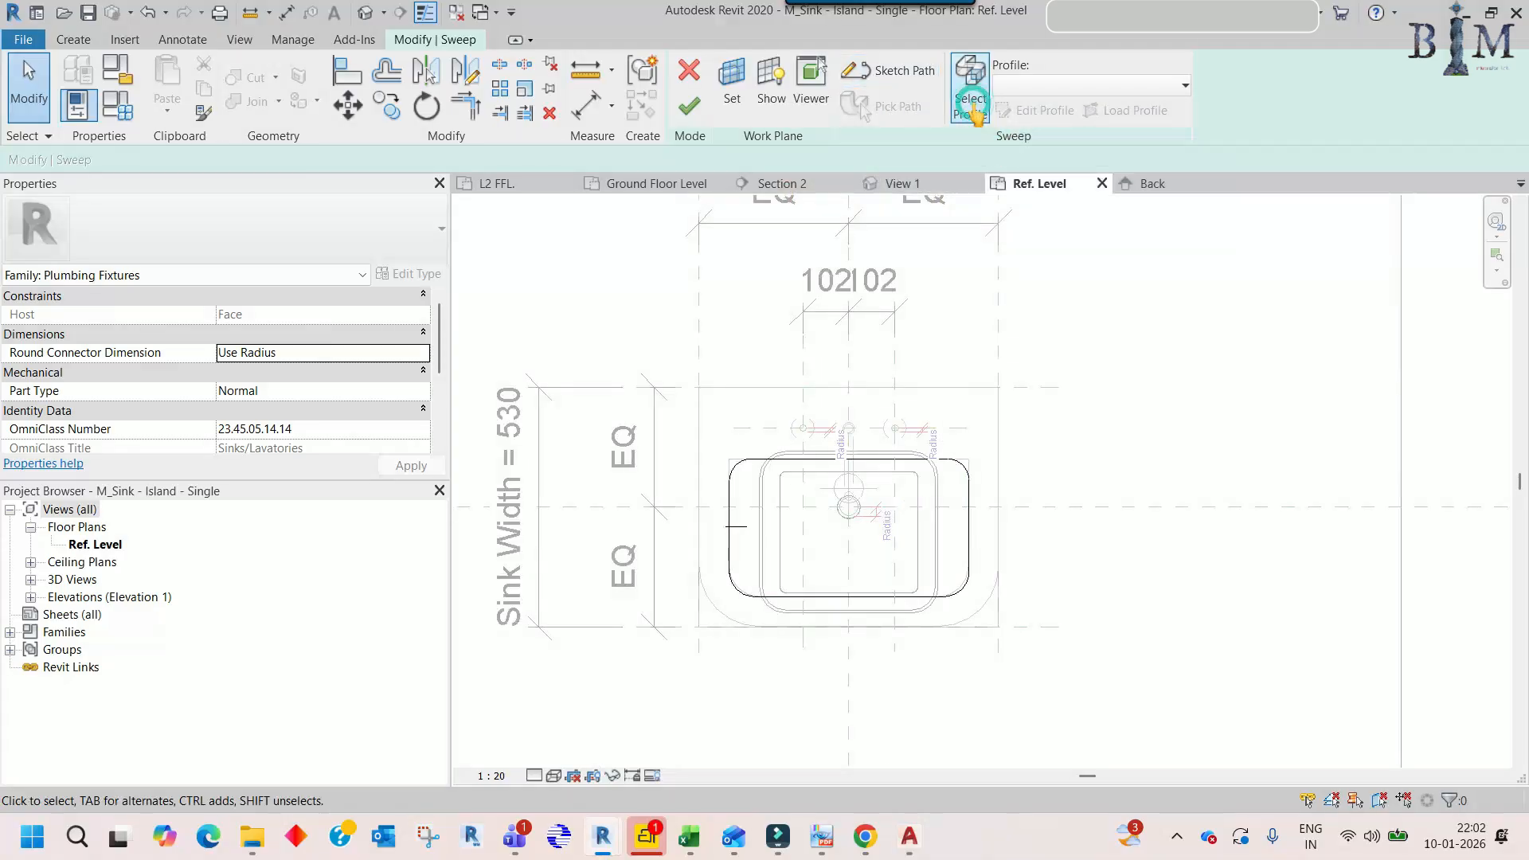
- Open the sweep's profile sketch in the Back elevation to check it, and close it without edits
left_click(972, 112)
left_click(1035, 111)
left_click(686, 679)
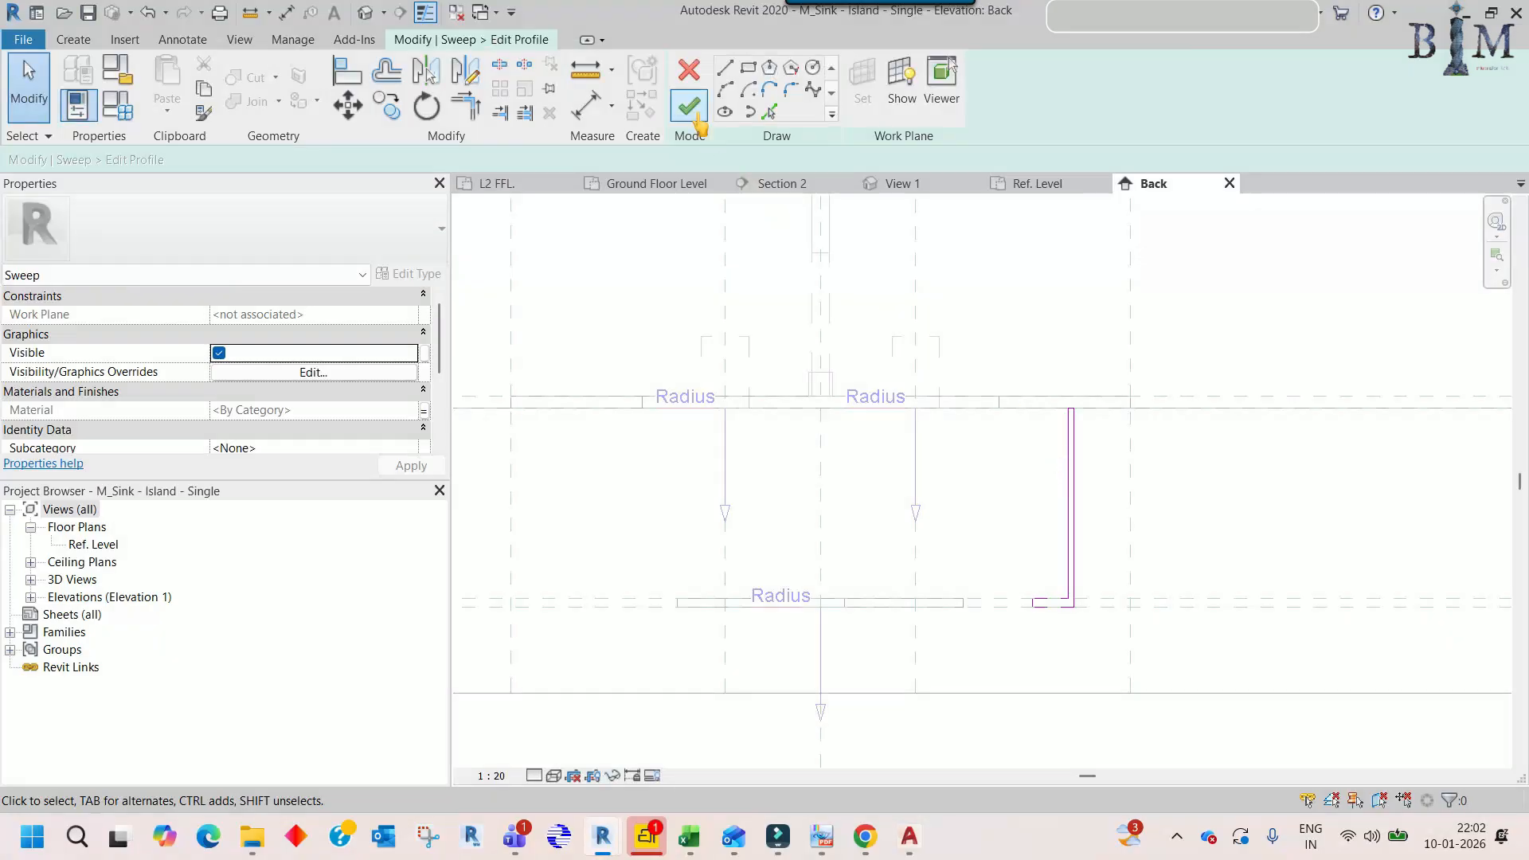
left_click(689, 107)
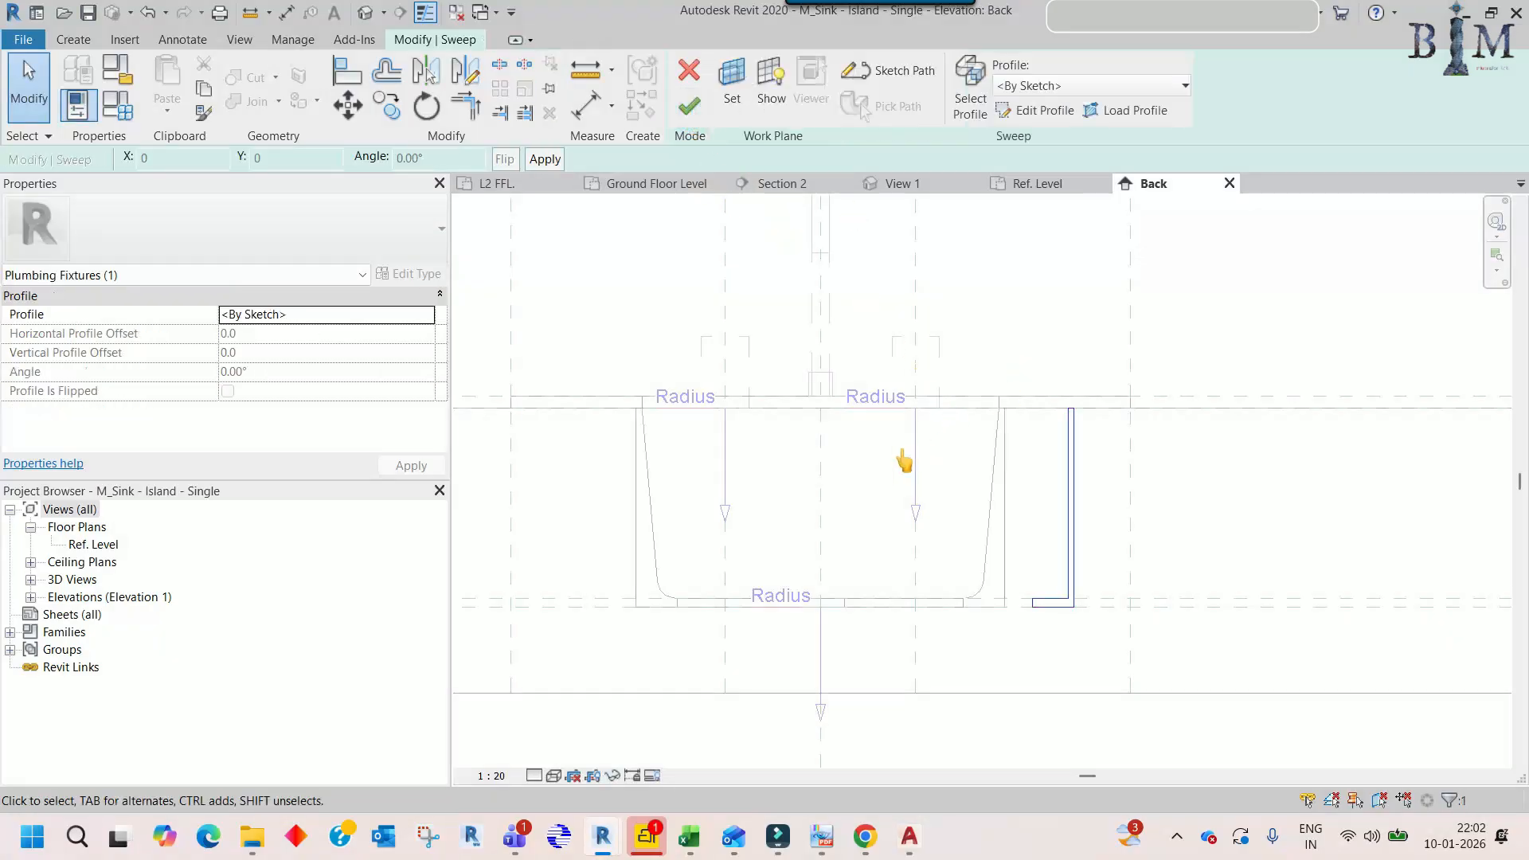
- Finish the sweep by removing the unsatisfied constraints, and open the Ref. Level floor plan
left_click(689, 108)
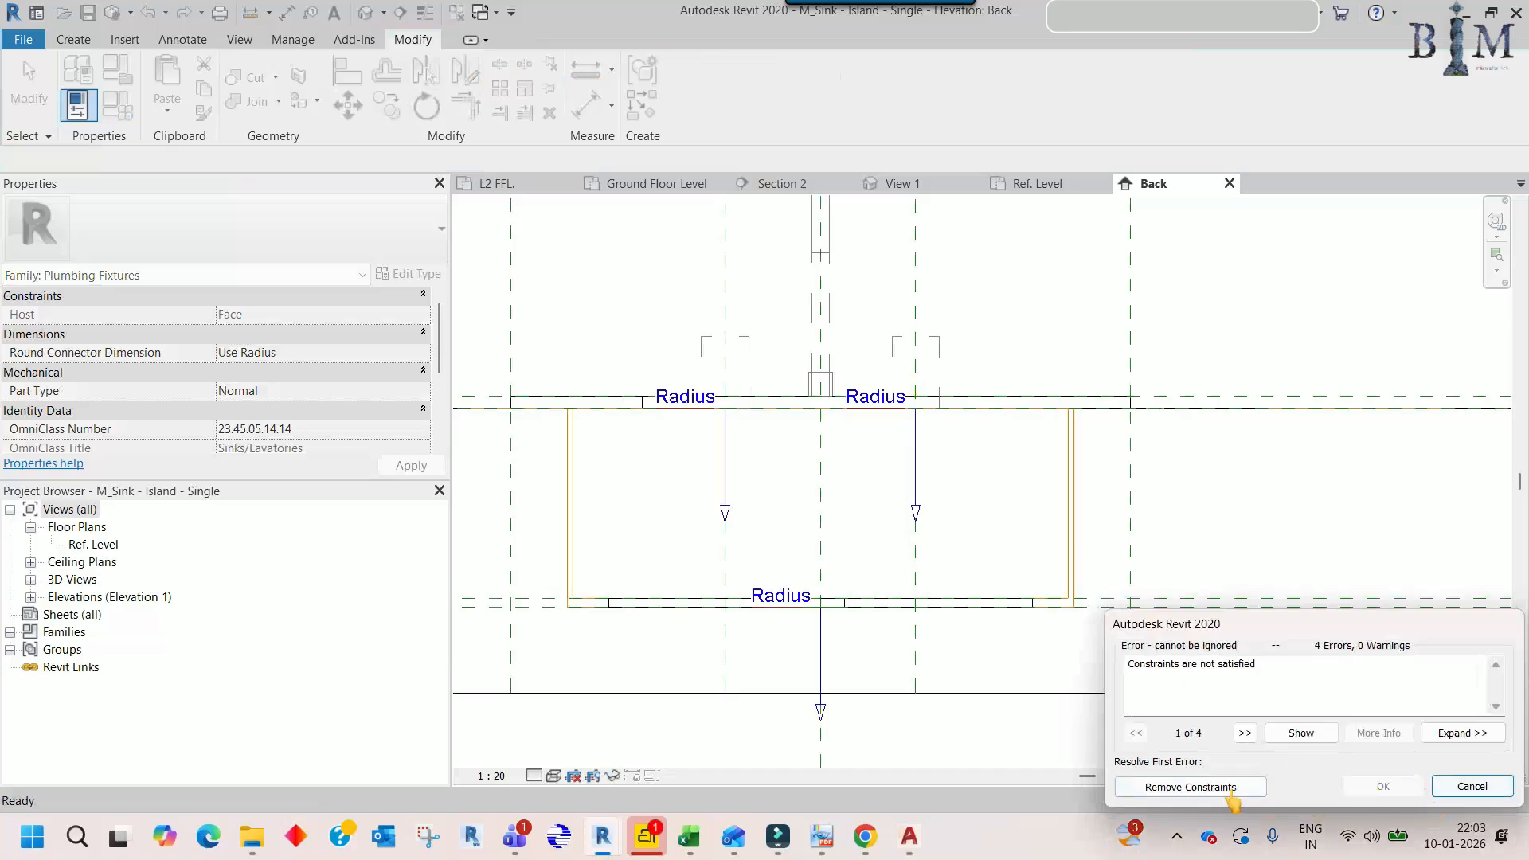
left_click(1230, 792)
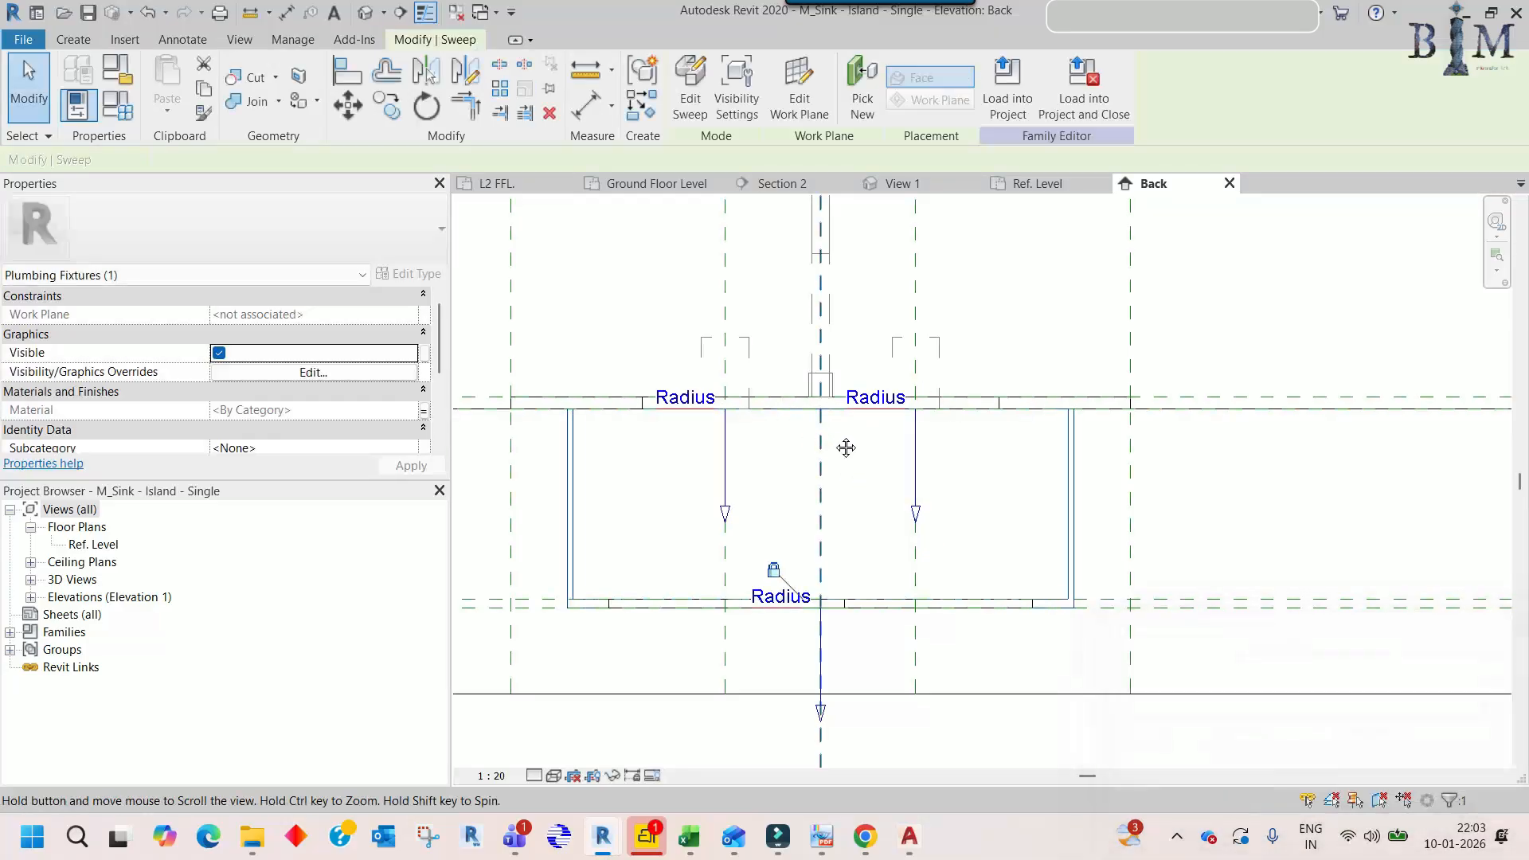
double_click(94, 544)
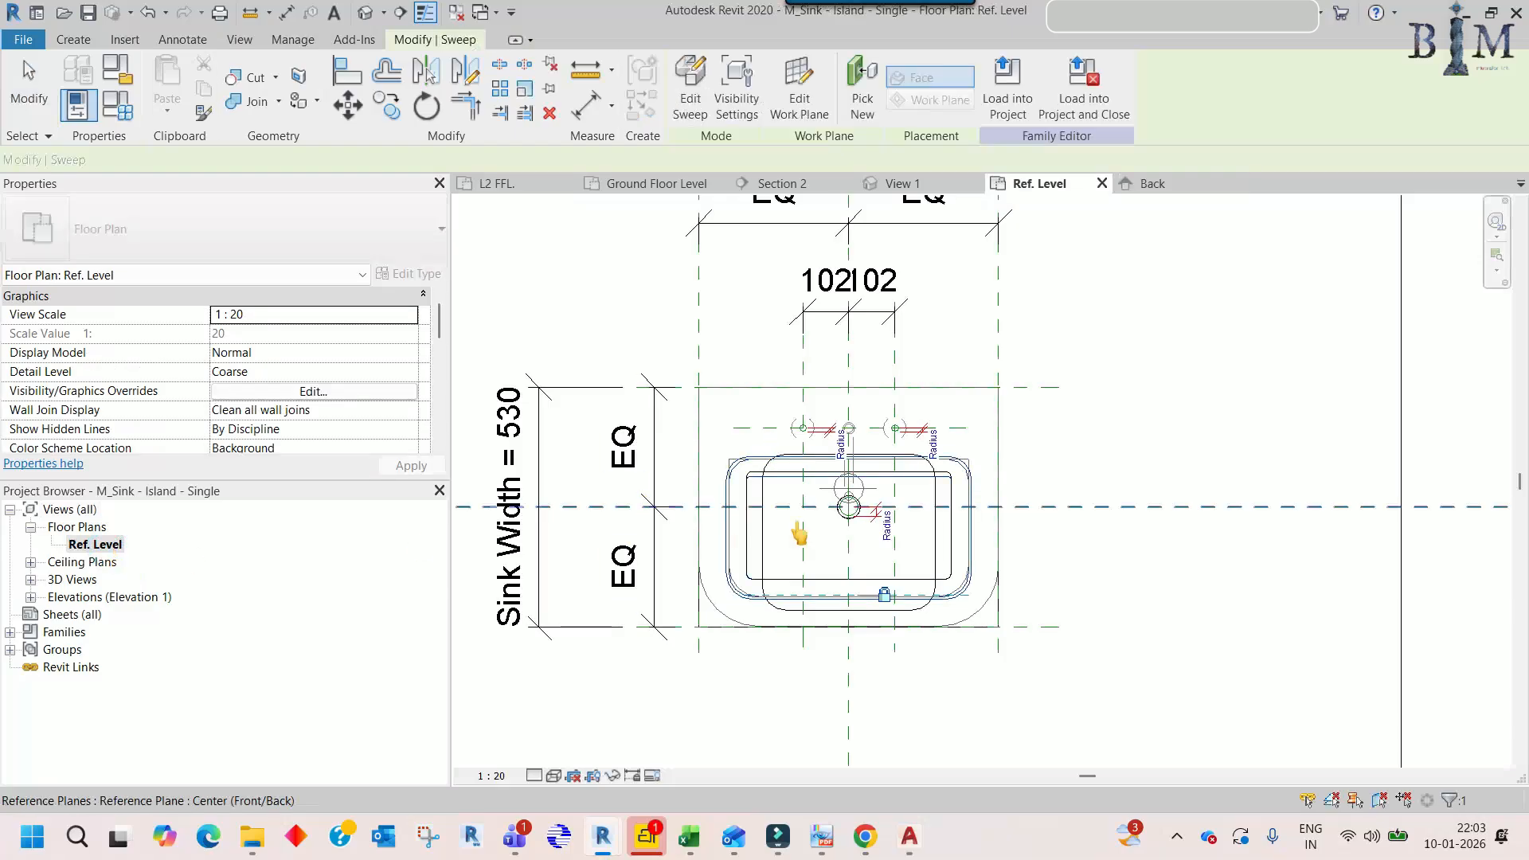
- Undo the latest sweep changes back to the path with square upper corners
scroll(799, 534, "up", 3)
left_click(686, 103)
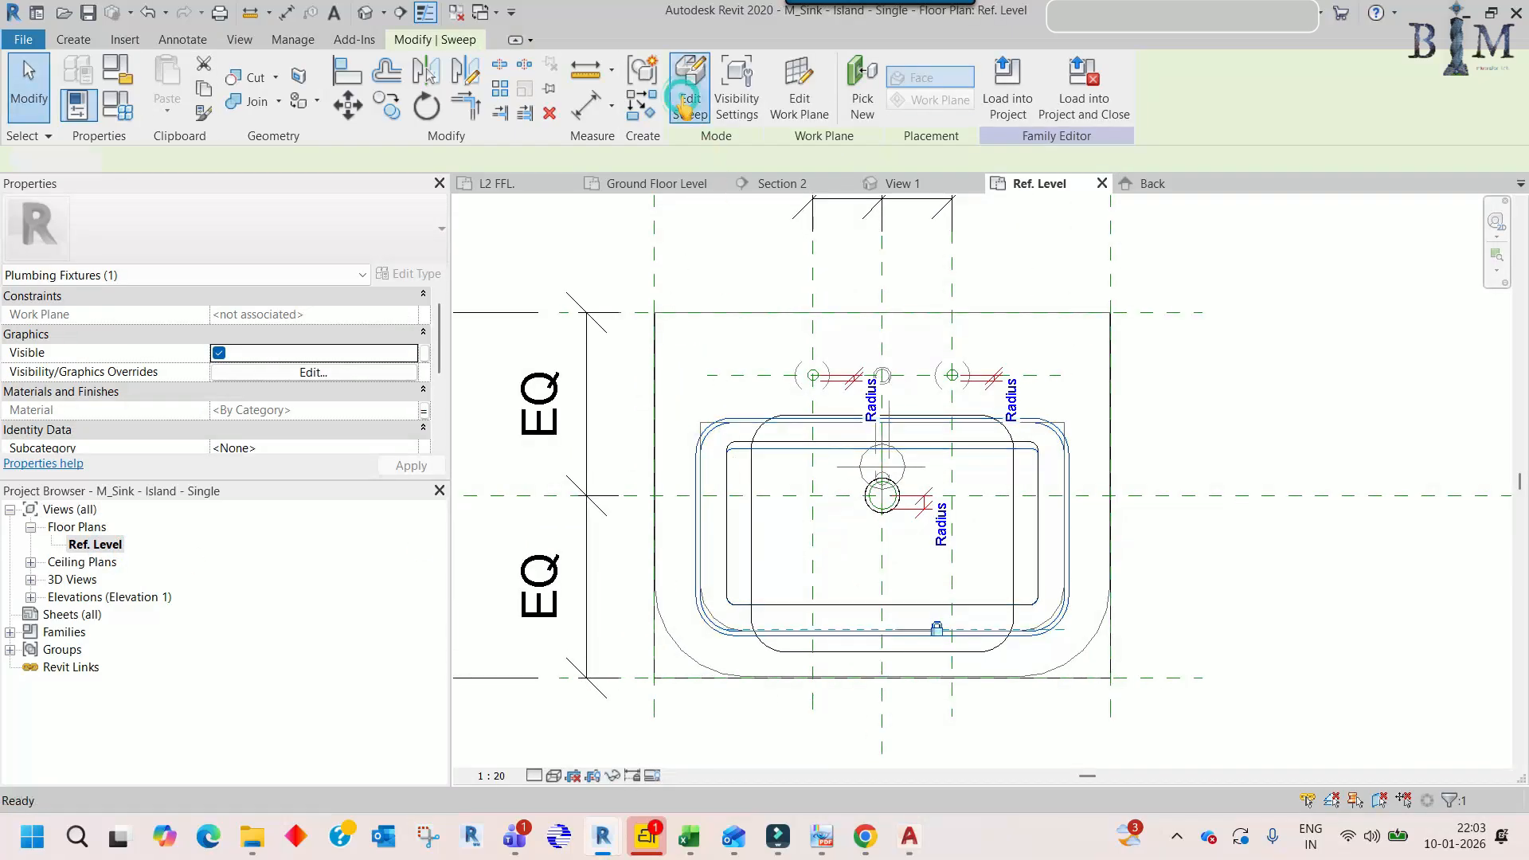
key("ctrl+z")
key("ctrl+z")
key("ctrl+z")
key("ctrl+z")
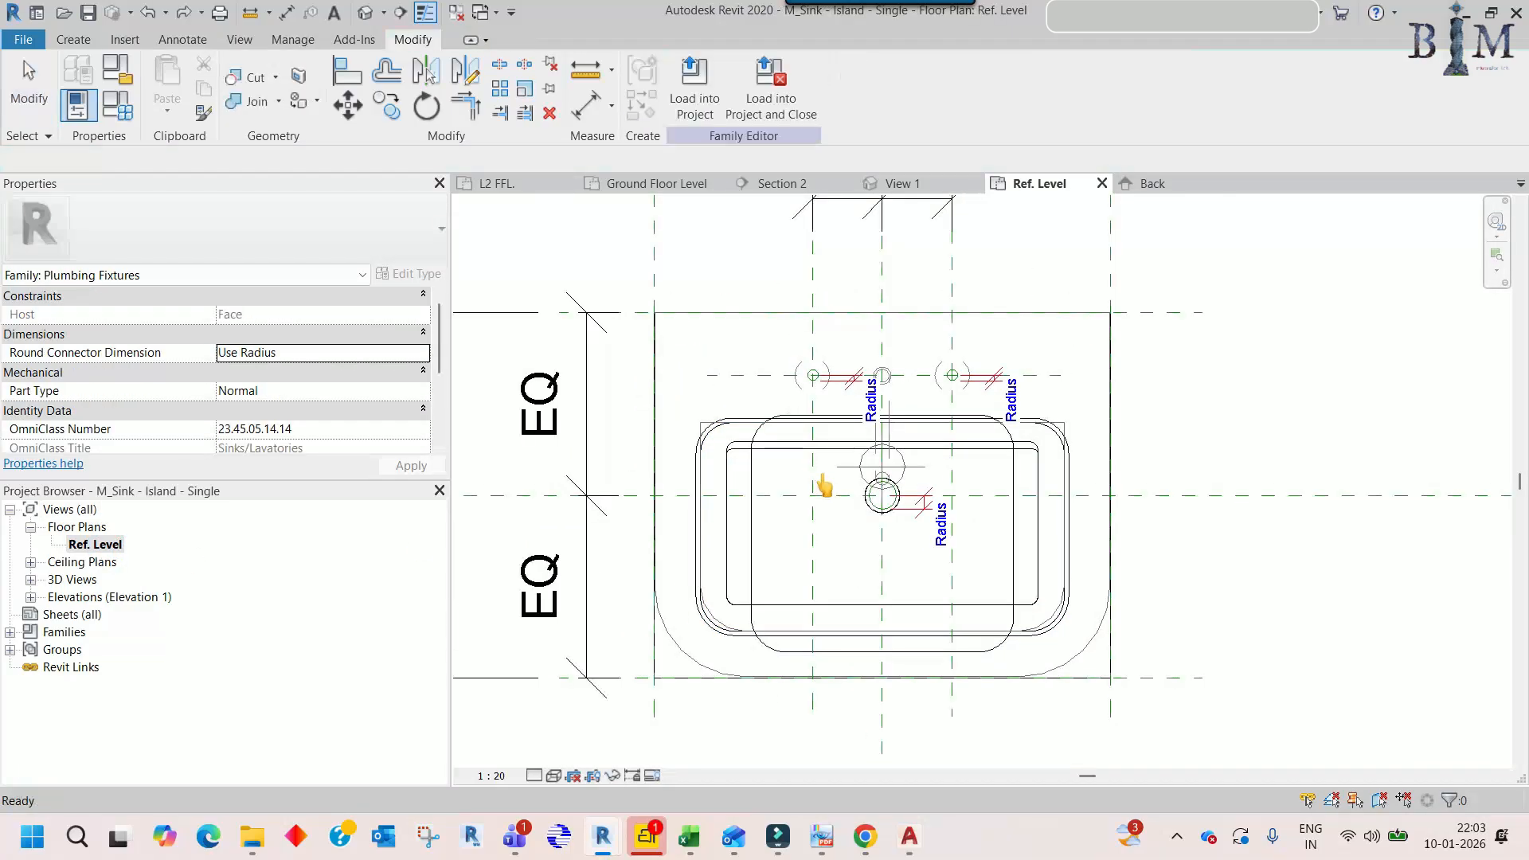
key("ctrl+z")
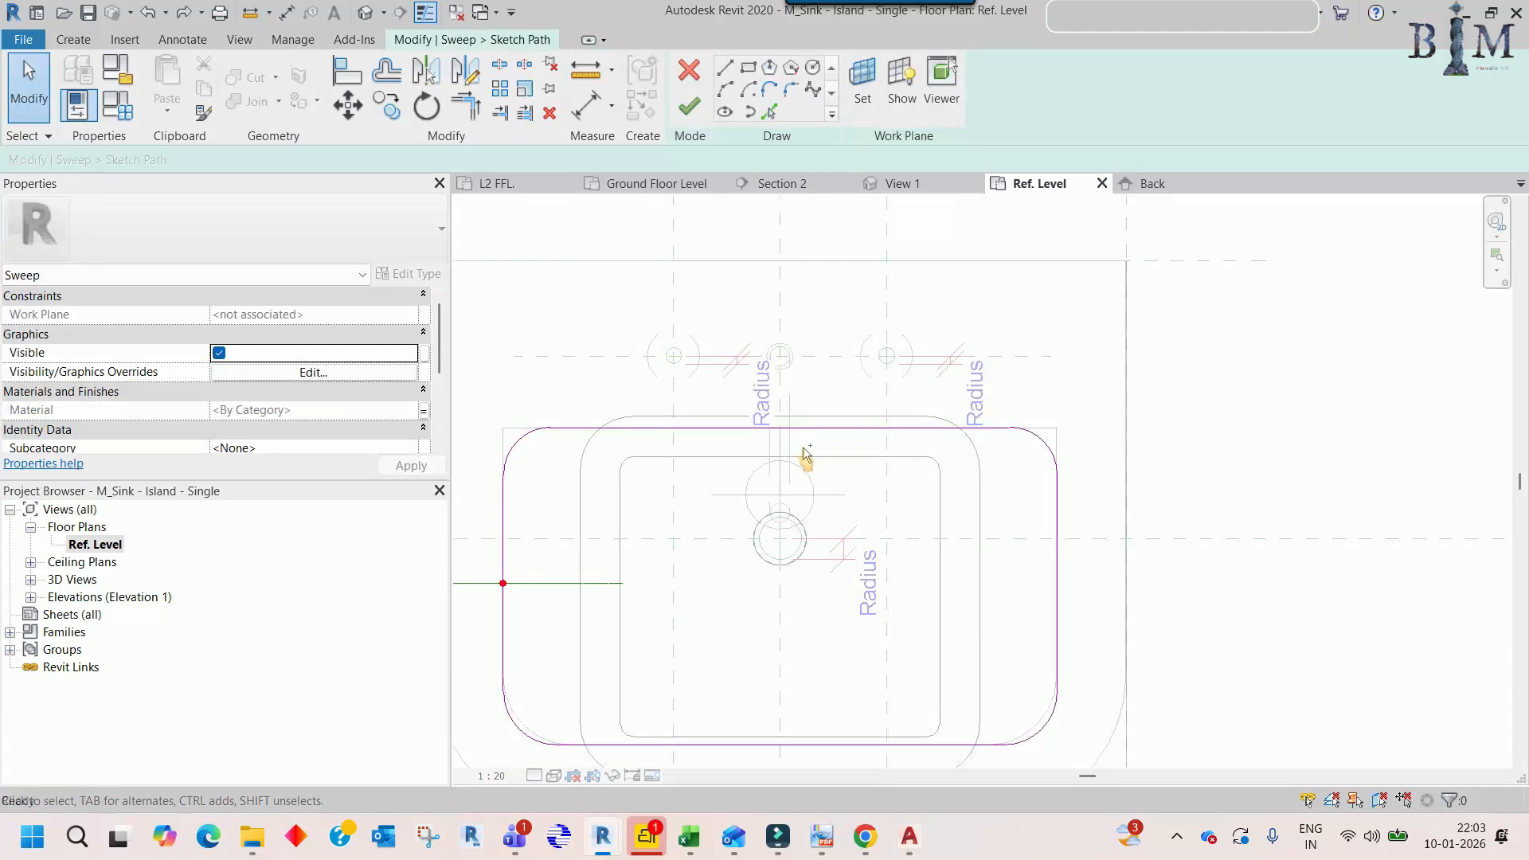
key("ctrl+z")
key("ctrl+z")
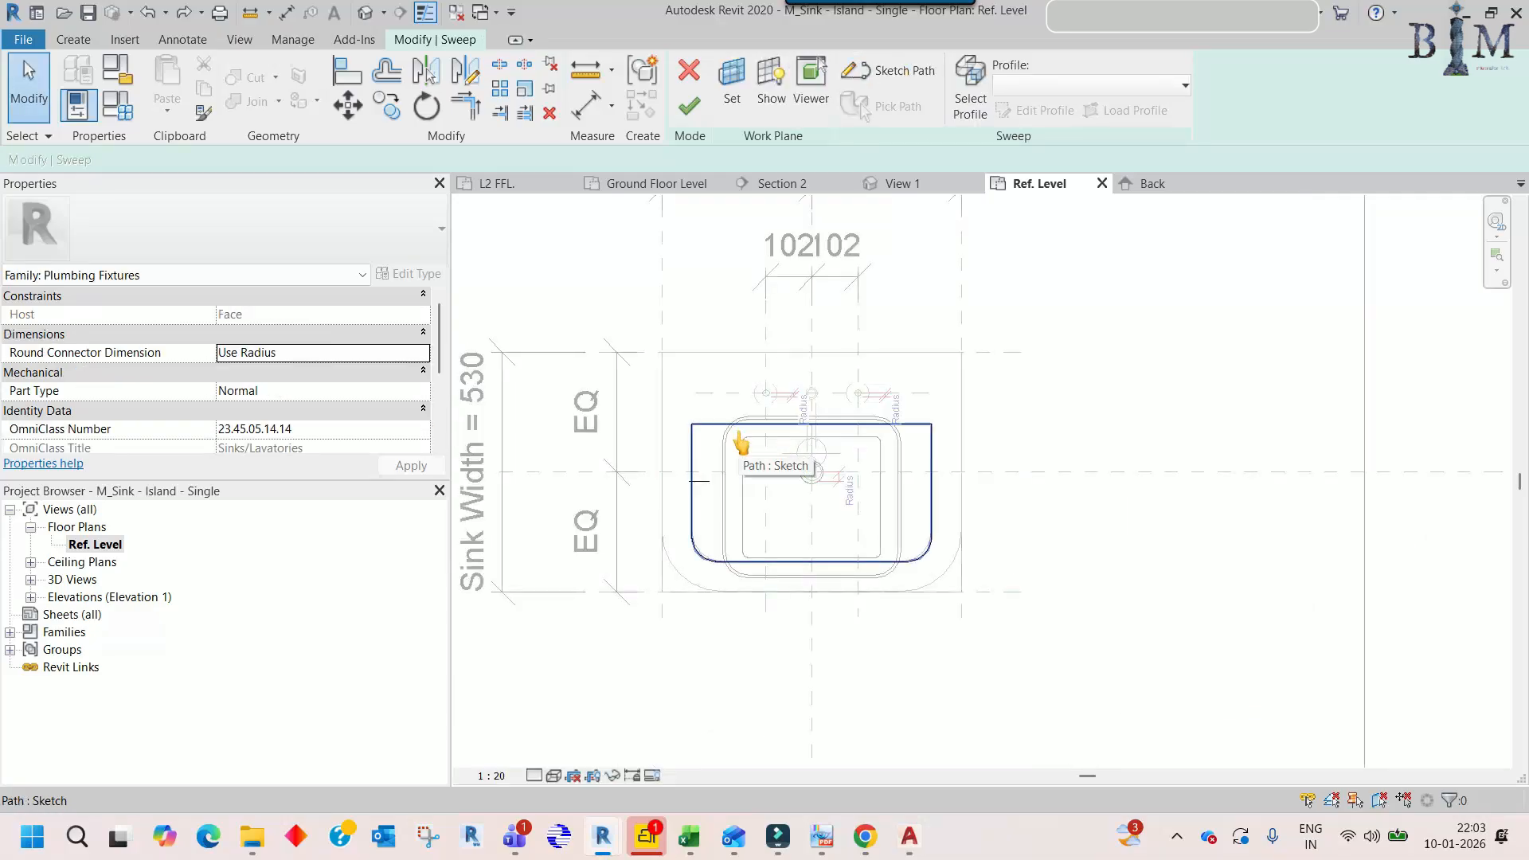
- Finish the sweep with the square-cornered upper path, removing the unsatisfied constraints
left_click(693, 113)
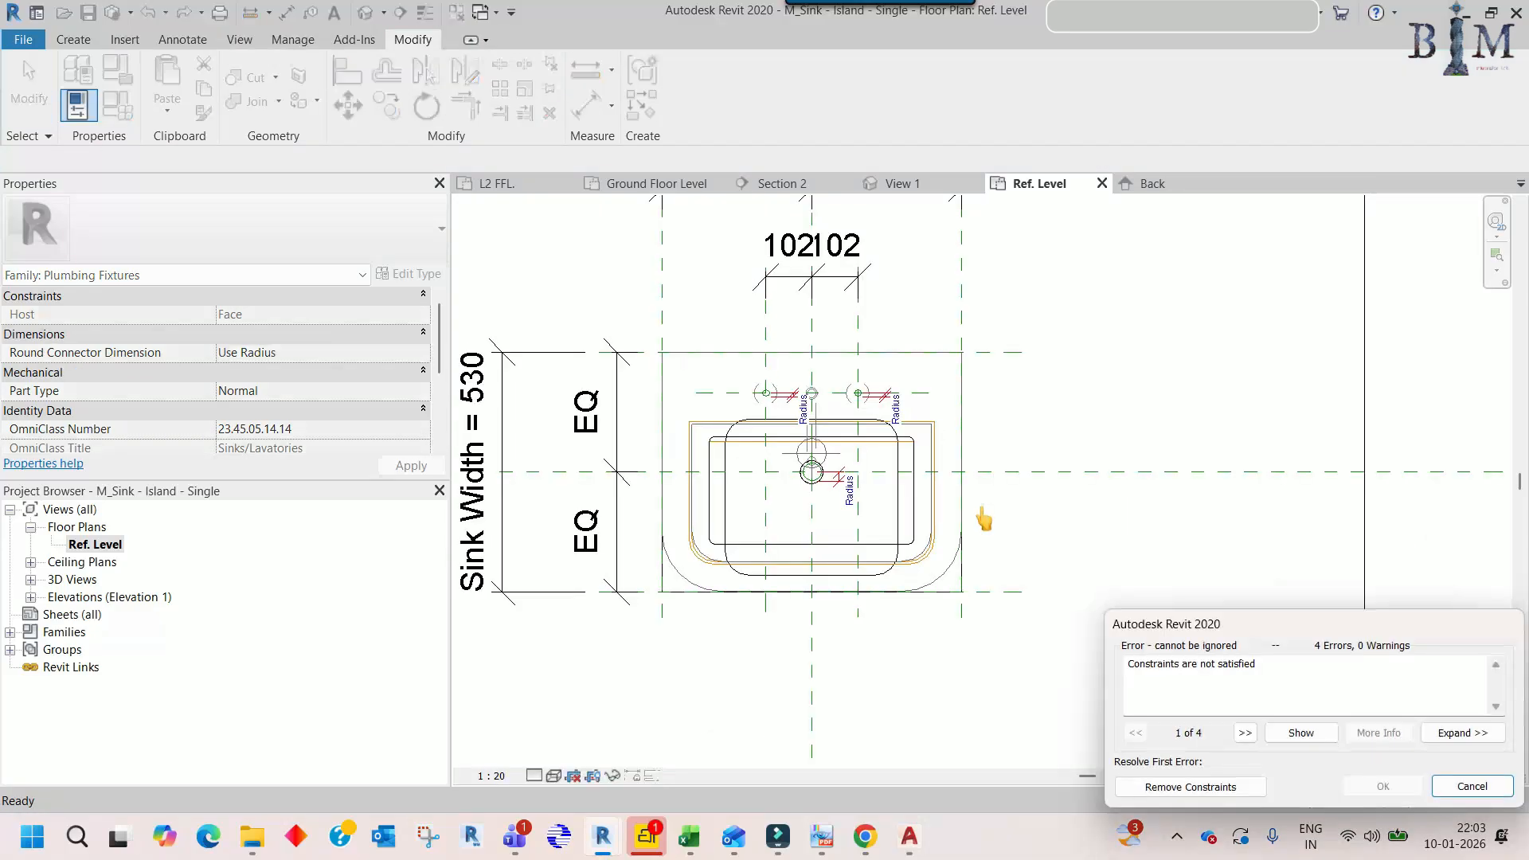
left_click(1187, 788)
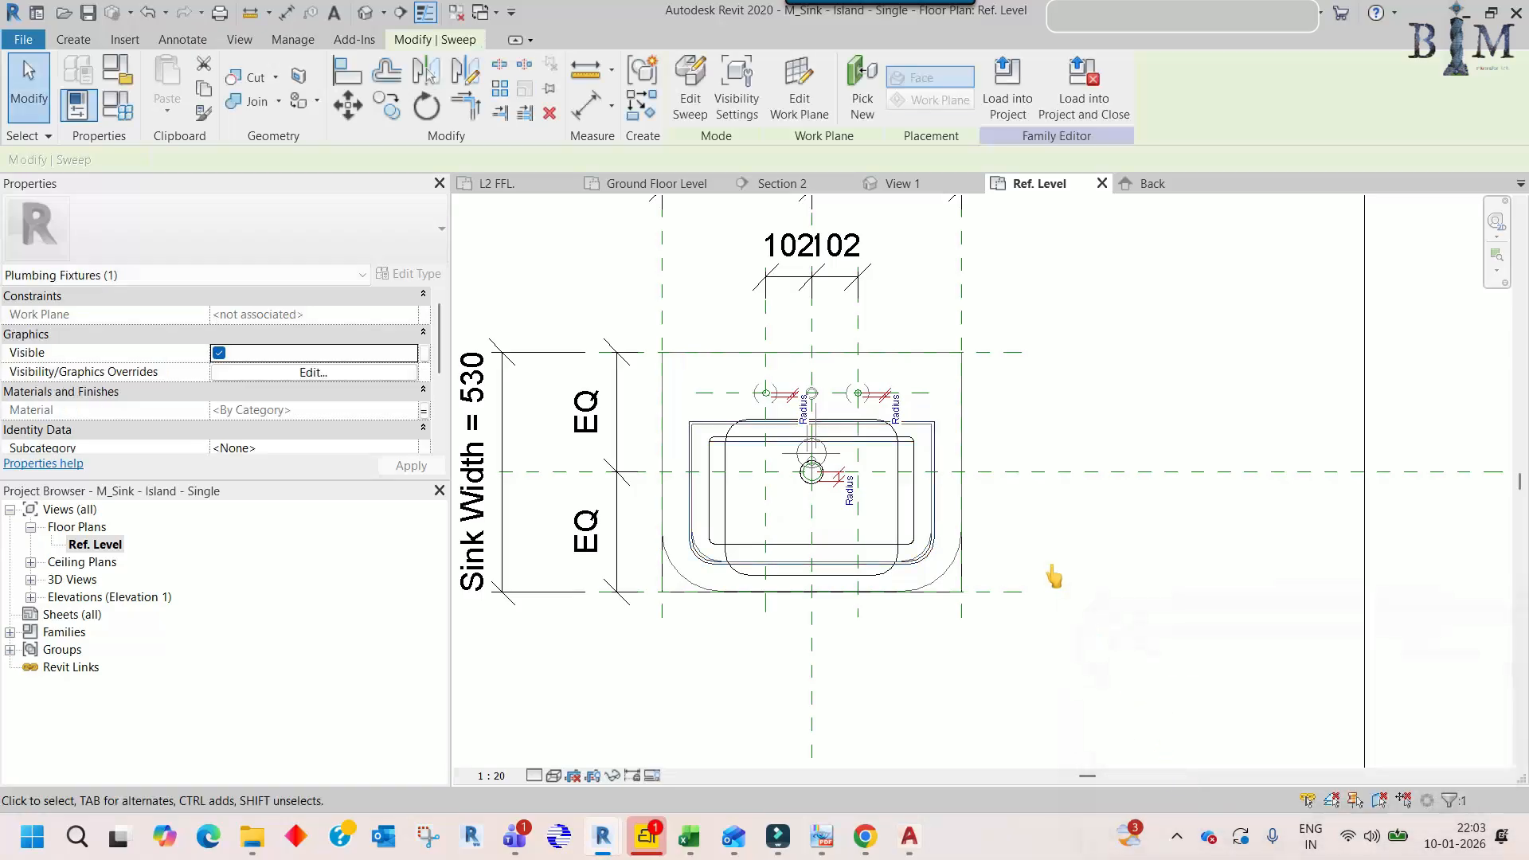
middle_click_drag(893, 488, 939, 512)
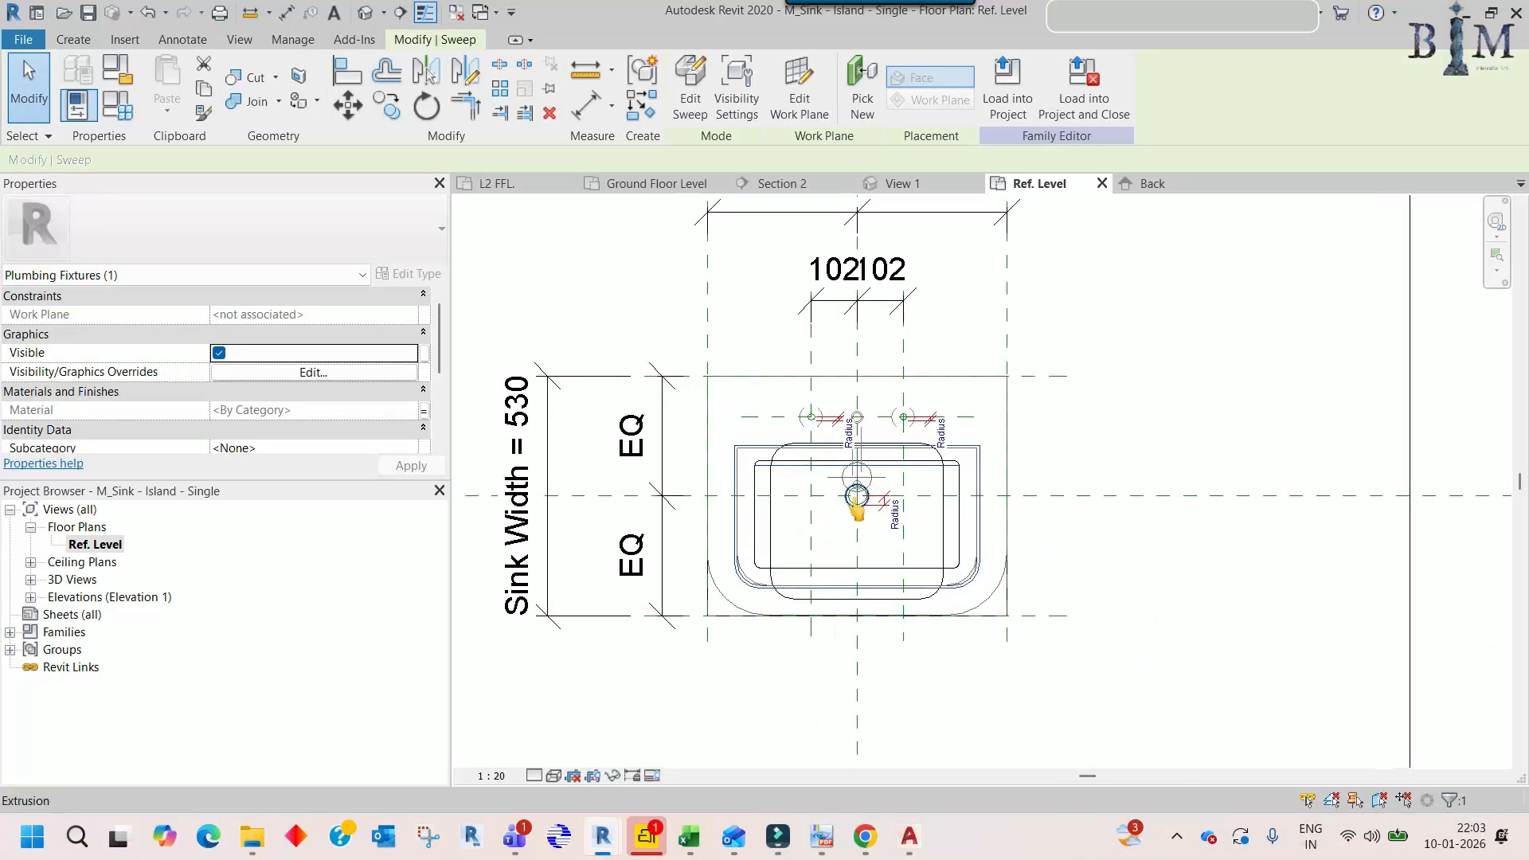
- Edit the 12.7 mm deep extrusion's sketch and delete the inner rounded rectangle except for its lower line
left_click(792, 603)
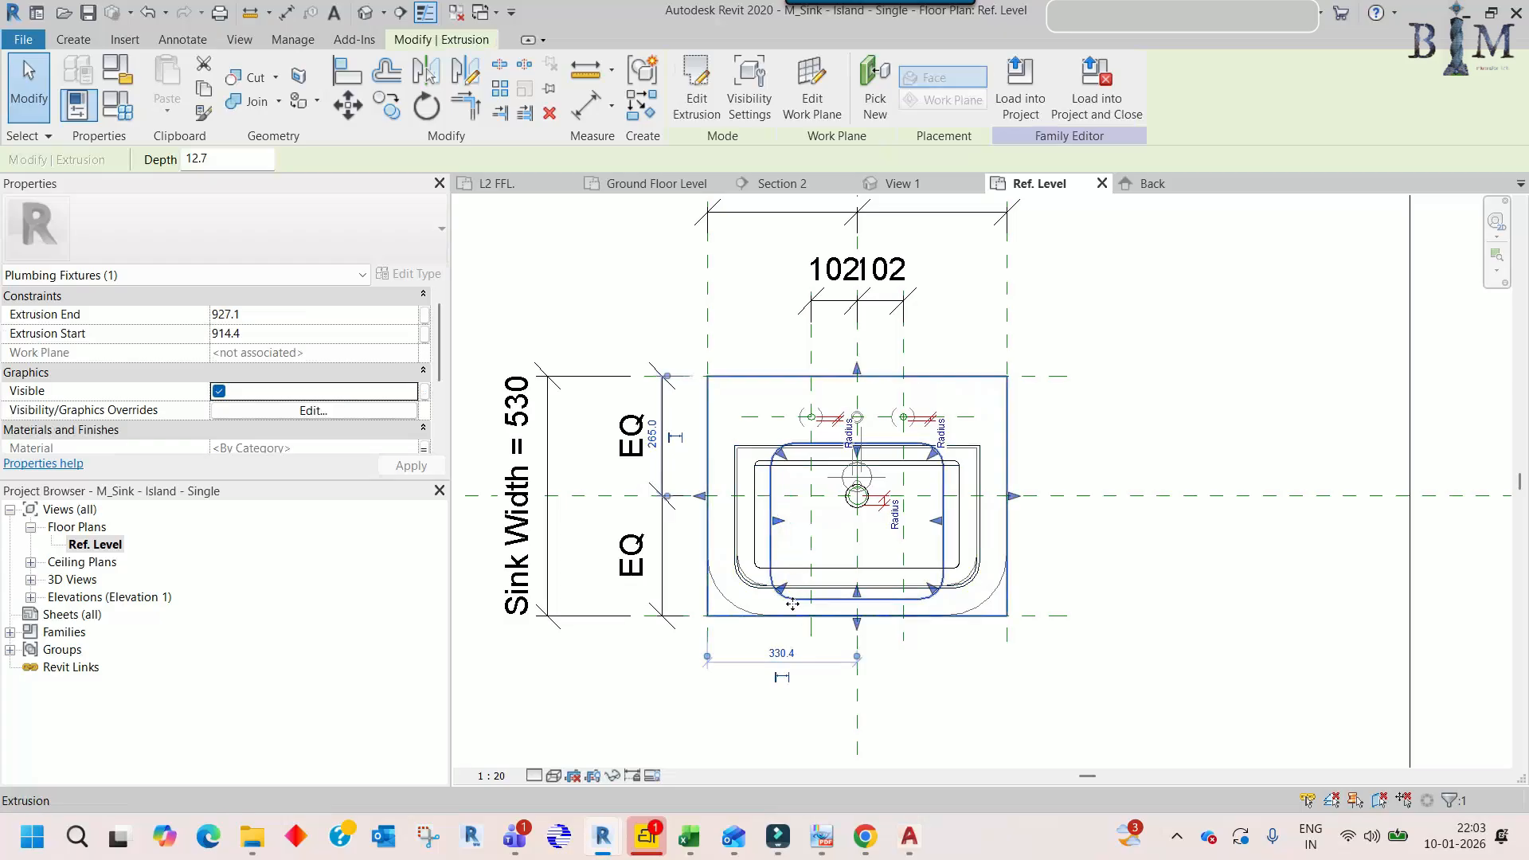
scroll(794, 606, "up", 2)
double_click(773, 538)
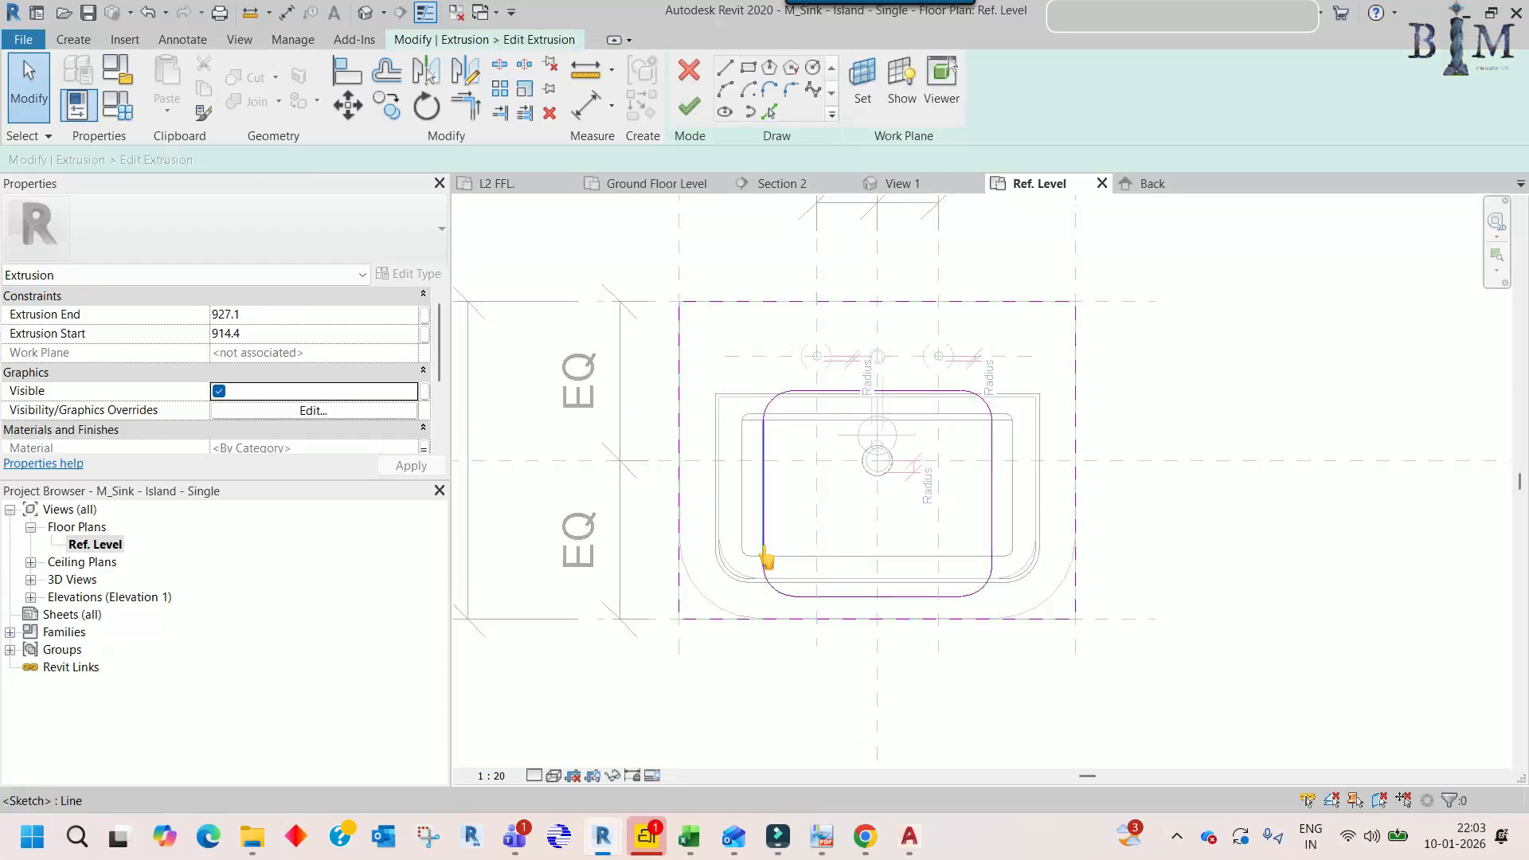
left_click_drag(719, 338, 856, 645)
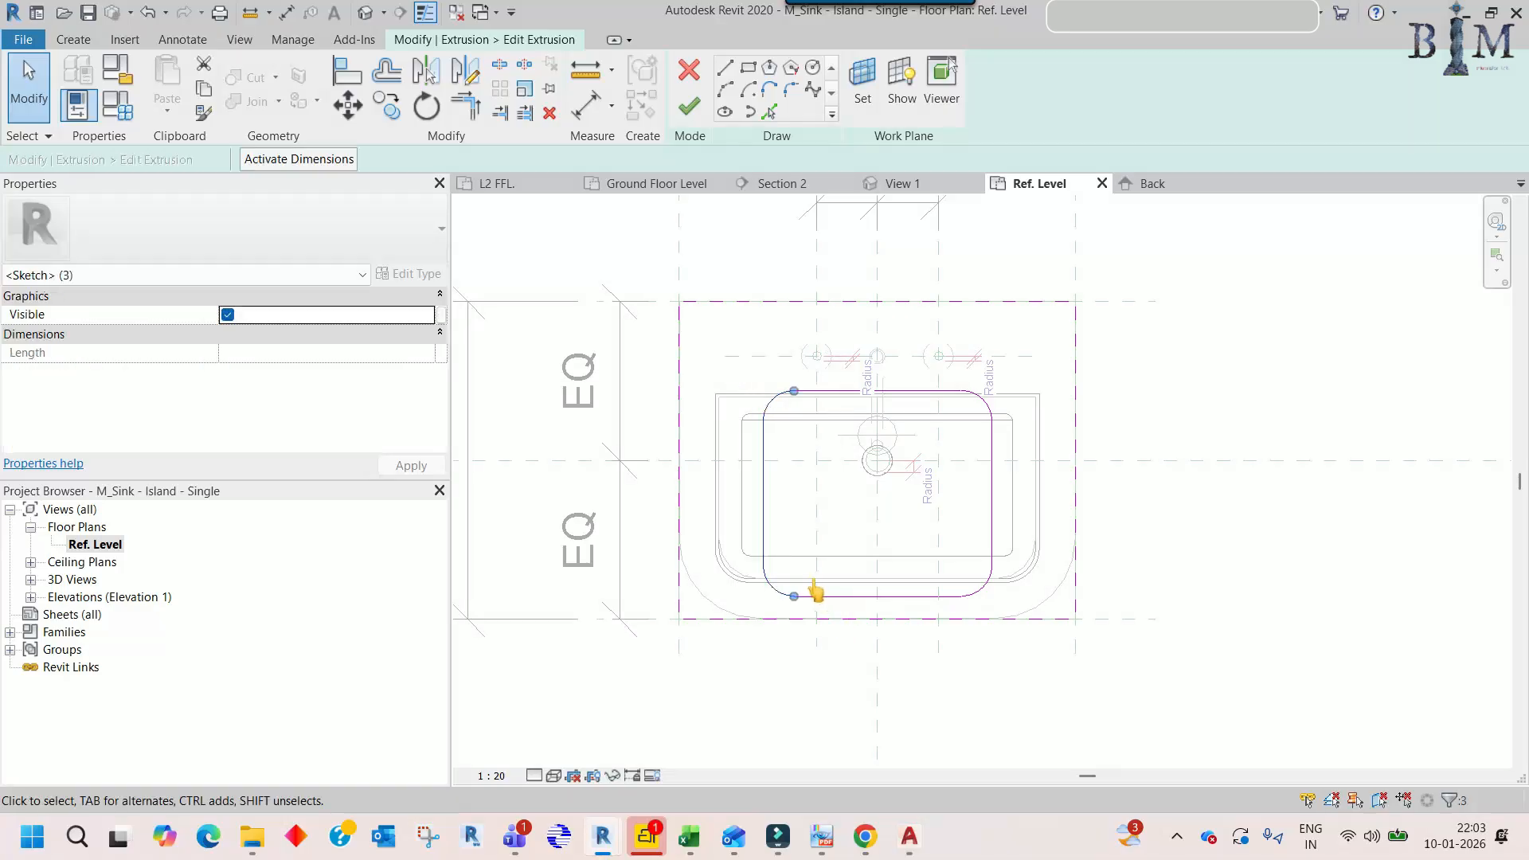
scroll(751, 618, "up", 2)
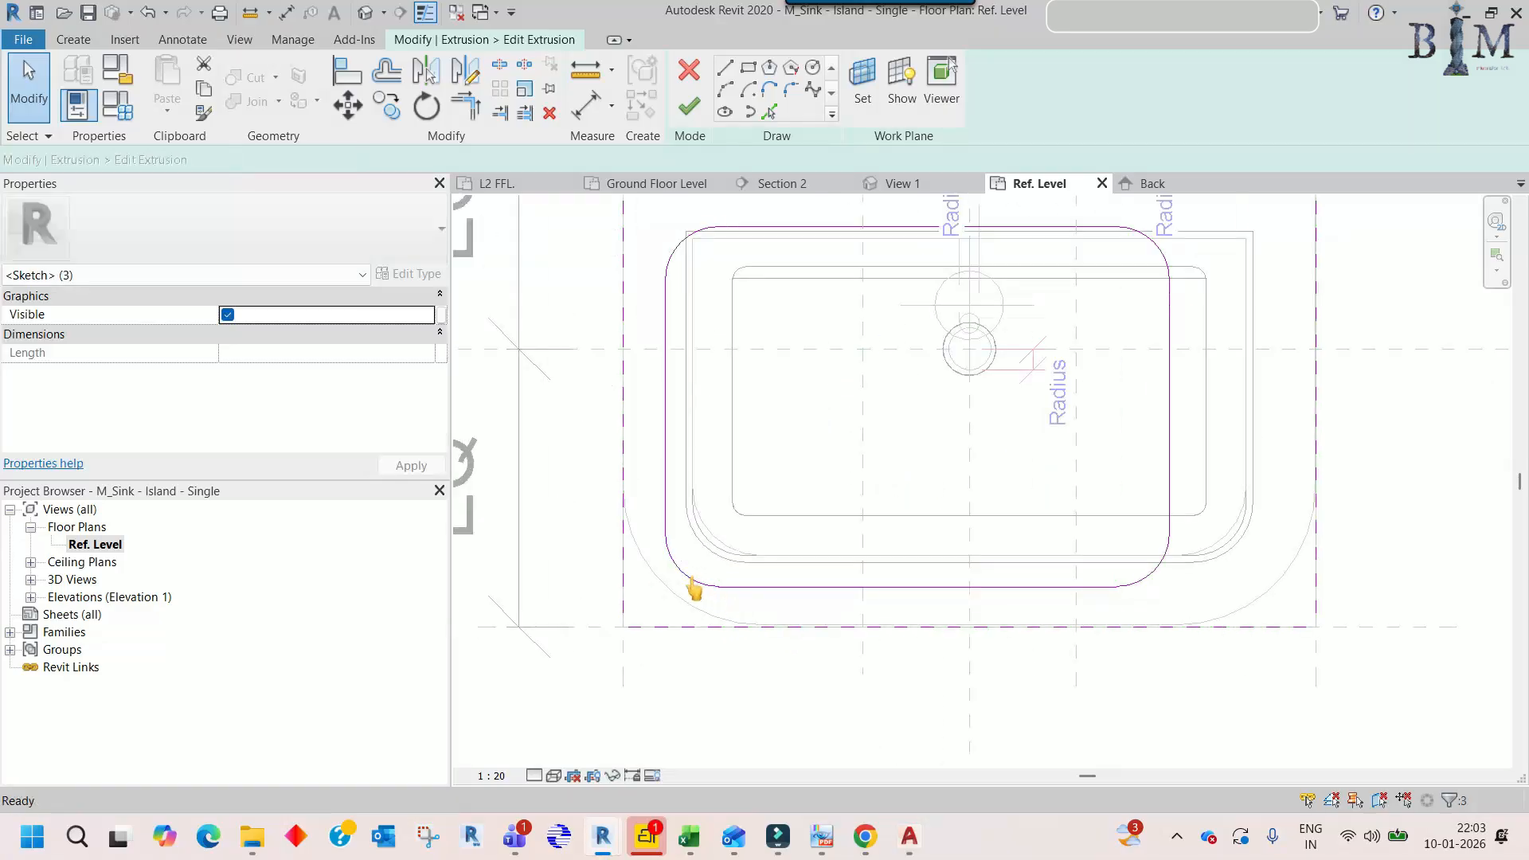
left_click(693, 587)
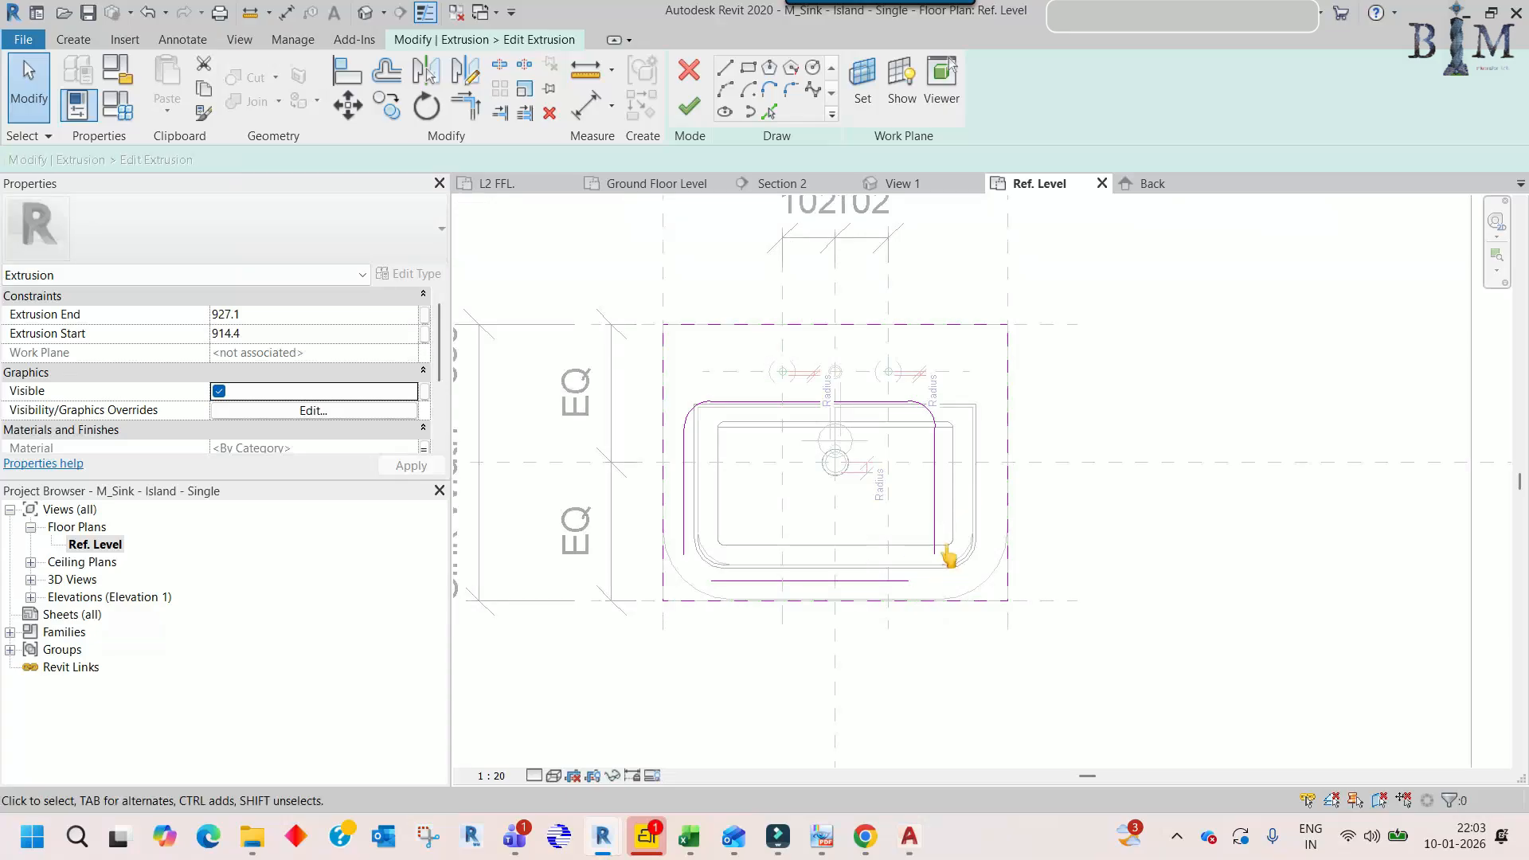
key("Tab")
left_click(717, 403)
key("Delete")
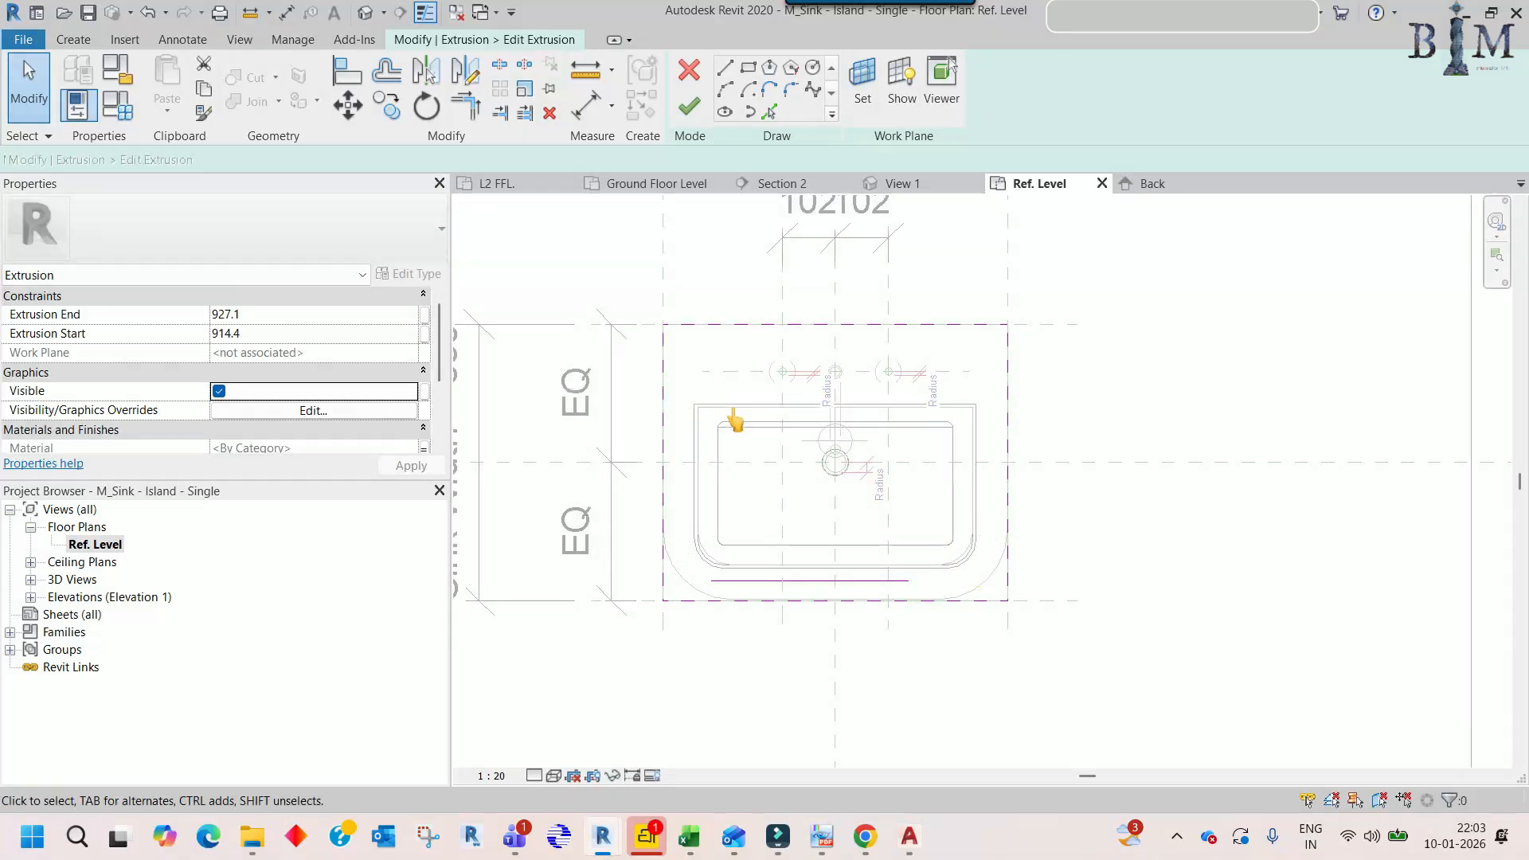
- Move the remaining line down onto the outline's lower edge and pull its left end to the start of the existing corner curve
scroll(755, 596, "up", 5)
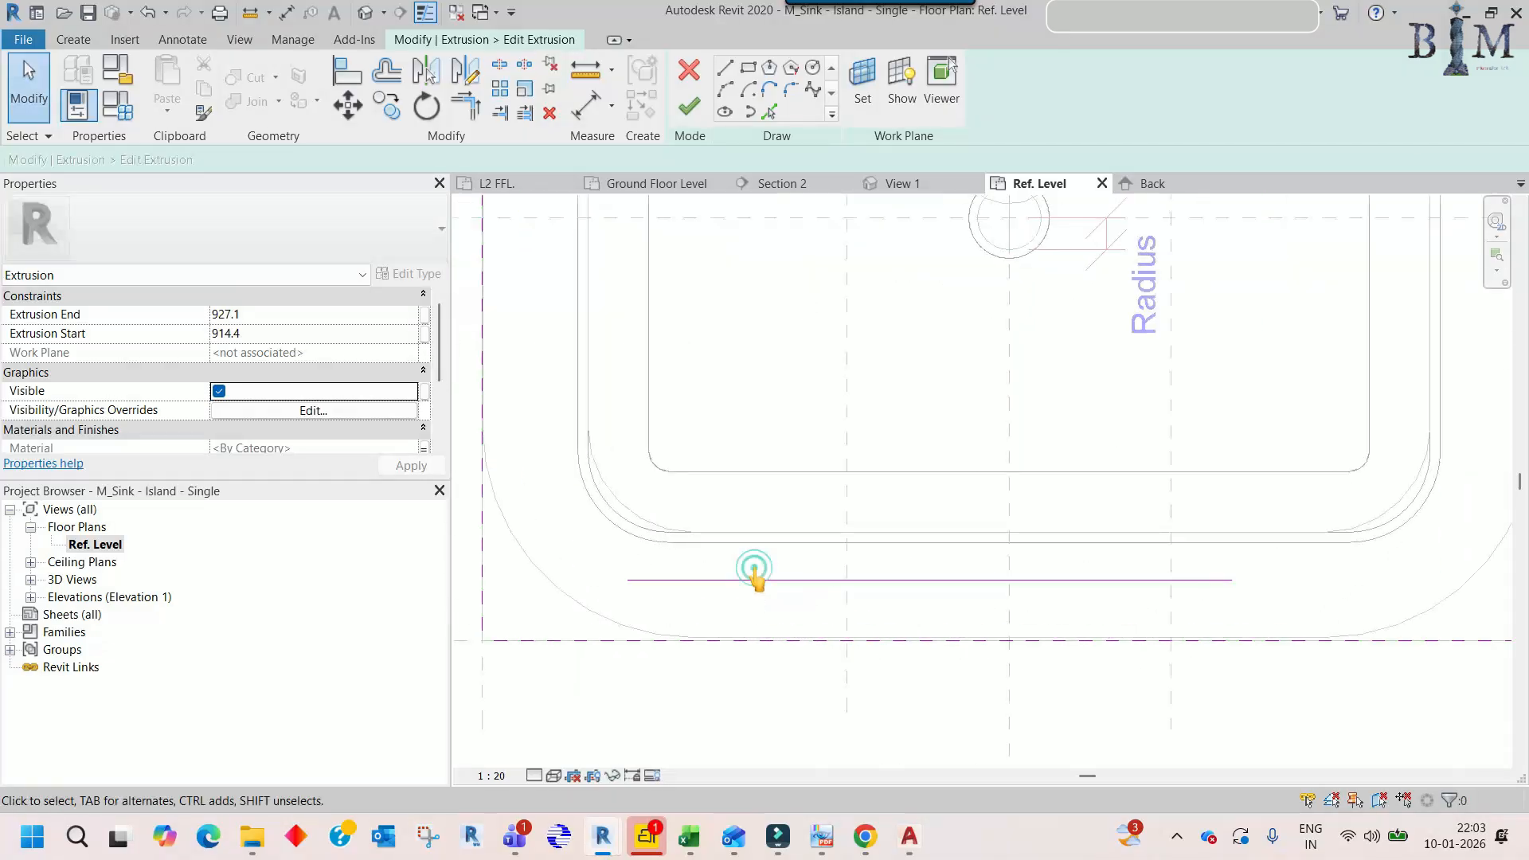
left_click(743, 587)
mouse_move(740, 584)
left_mouse_down()
mouse_move(765, 669)
mouse_move(778, 665)
left_mouse_up()
scroll(717, 557, "down", 3)
scroll(658, 633, "up", 5)
left_click_drag(652, 614, 733, 614)
scroll(788, 580, "down", 4)
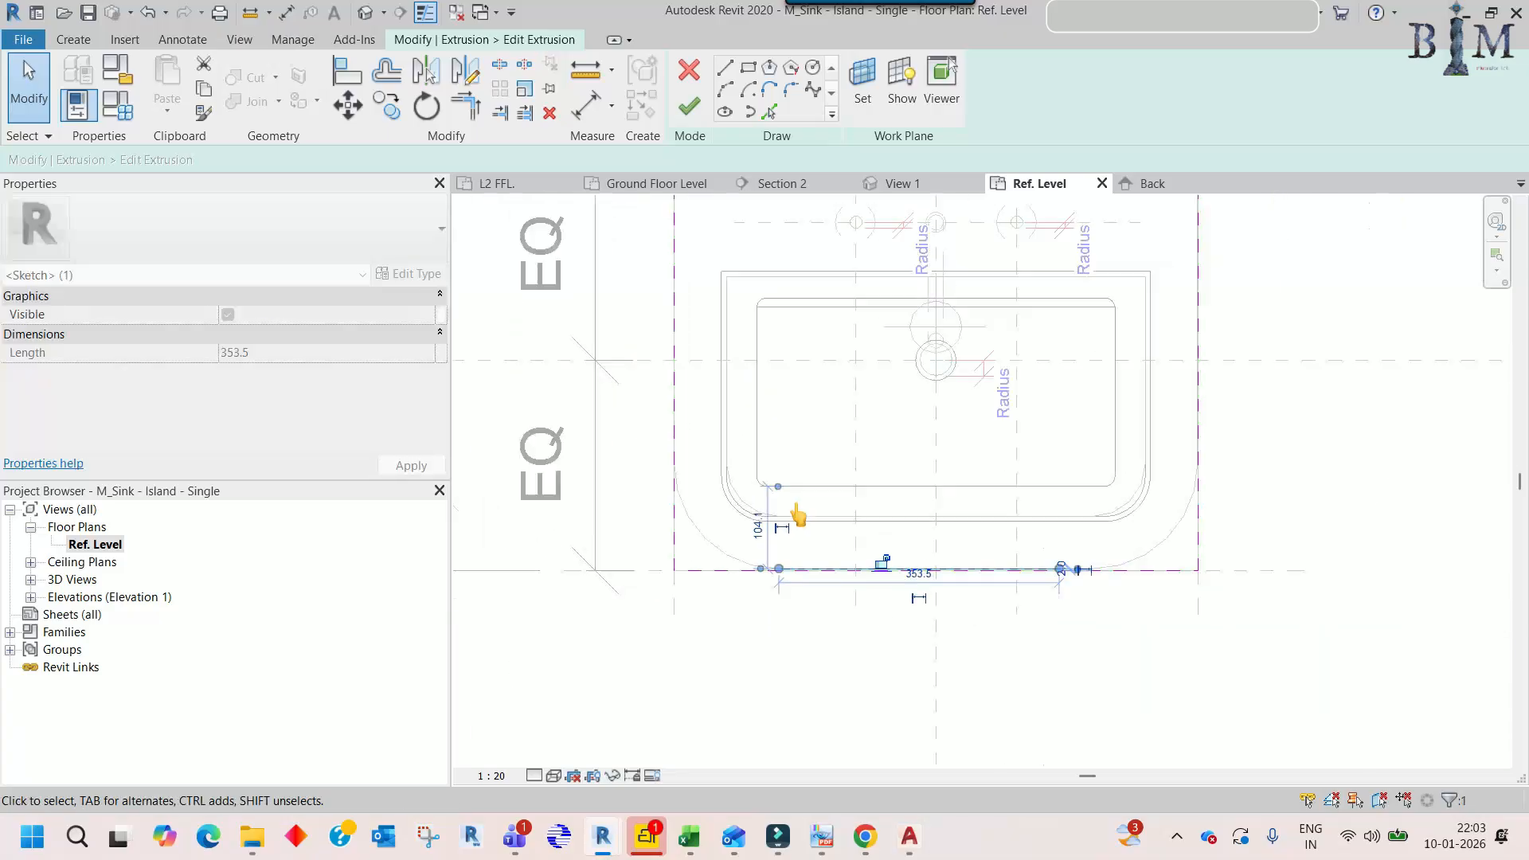
- Draw a tangent start-end-radius arc of about 132 mm radius along the lower-left corner curve, from the lower line to the left edge
left_click(725, 89)
left_click(778, 569)
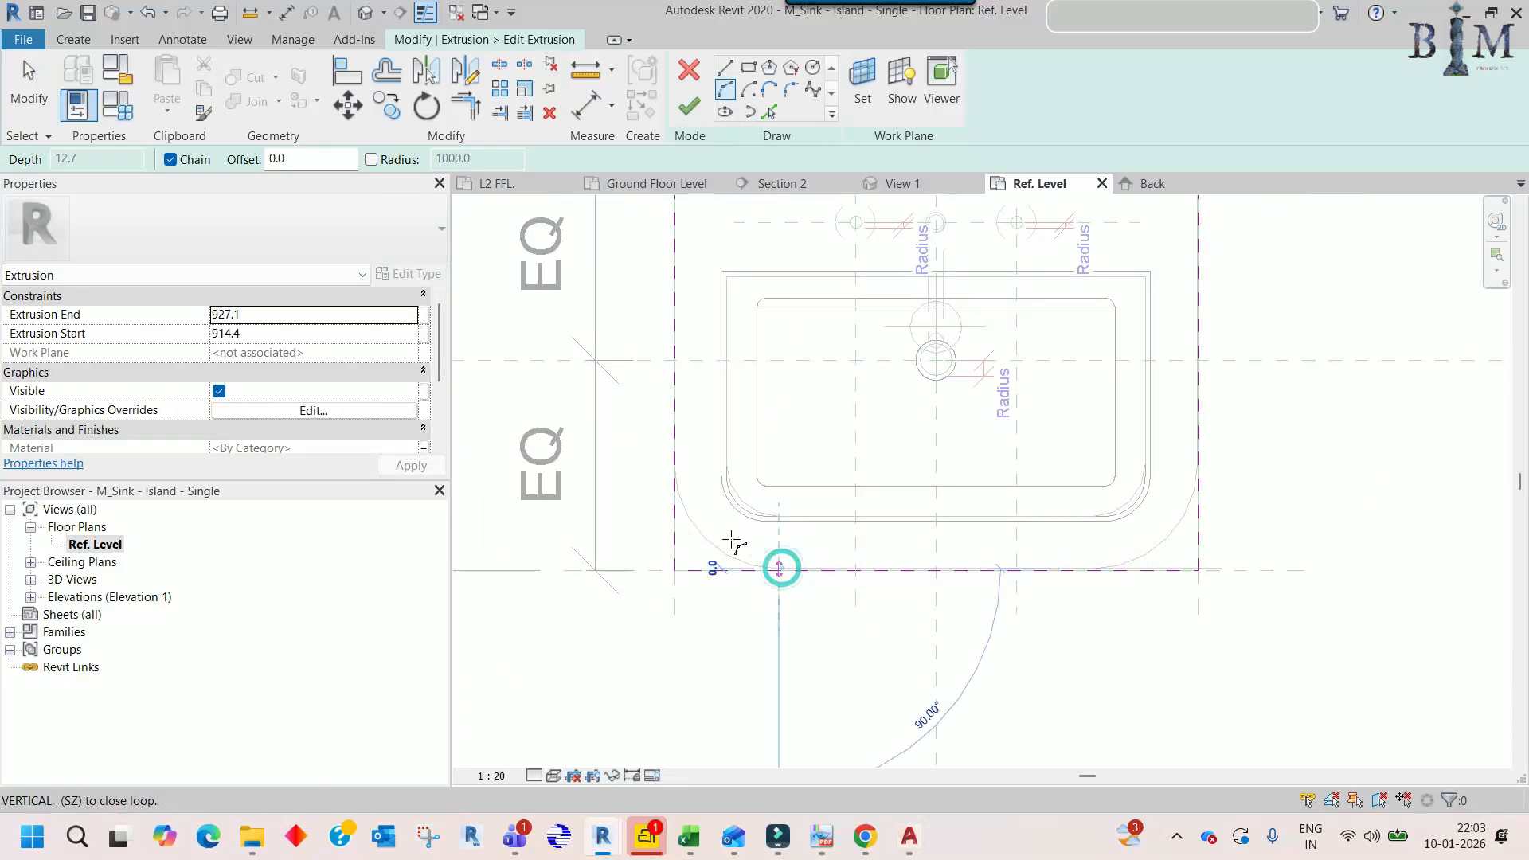
scroll(674, 448, "up", 6)
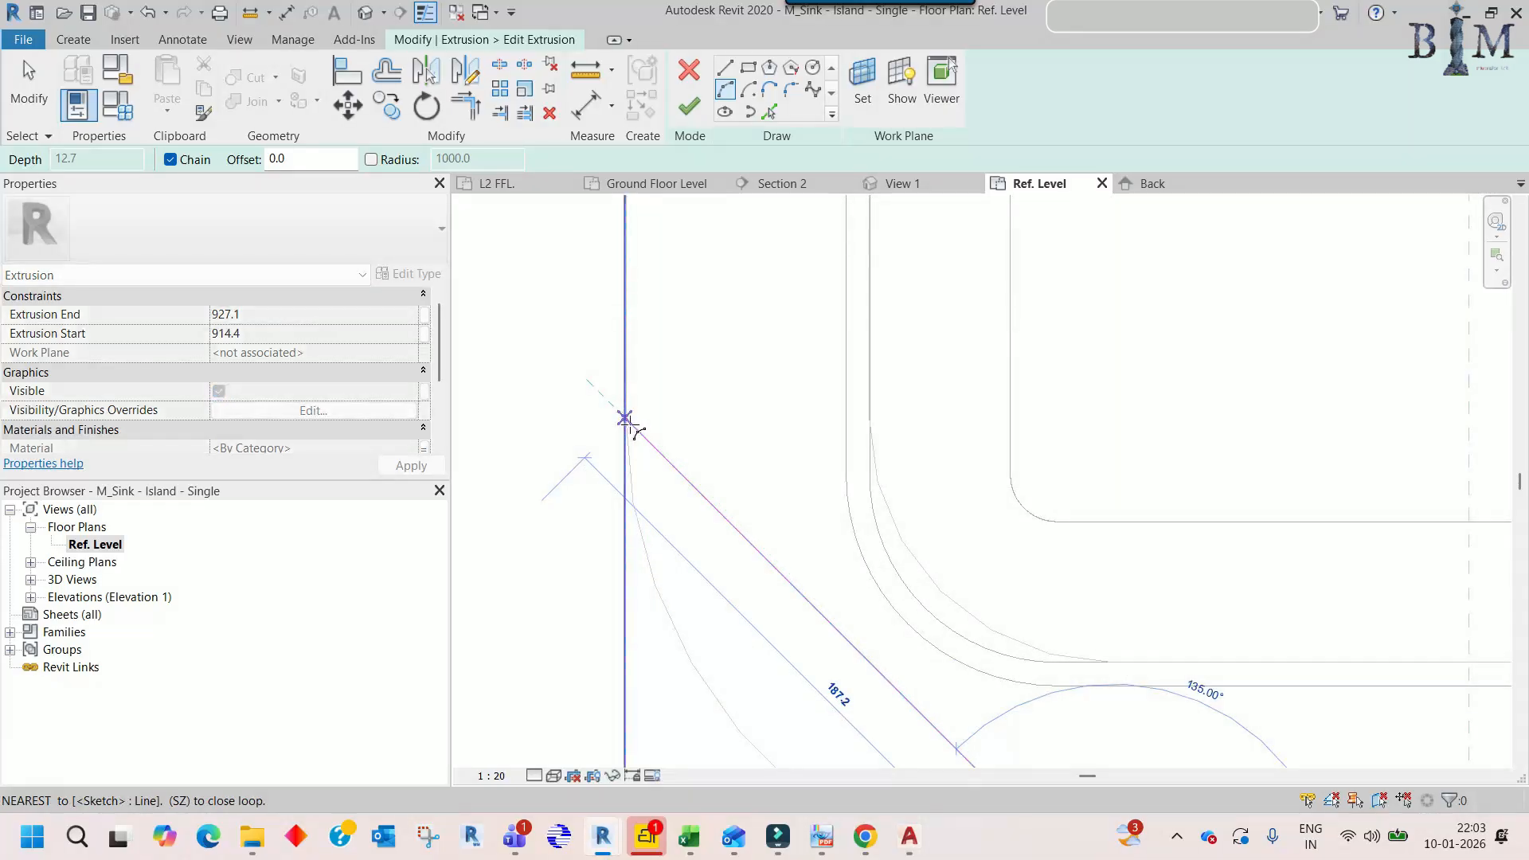
left_click(624, 411)
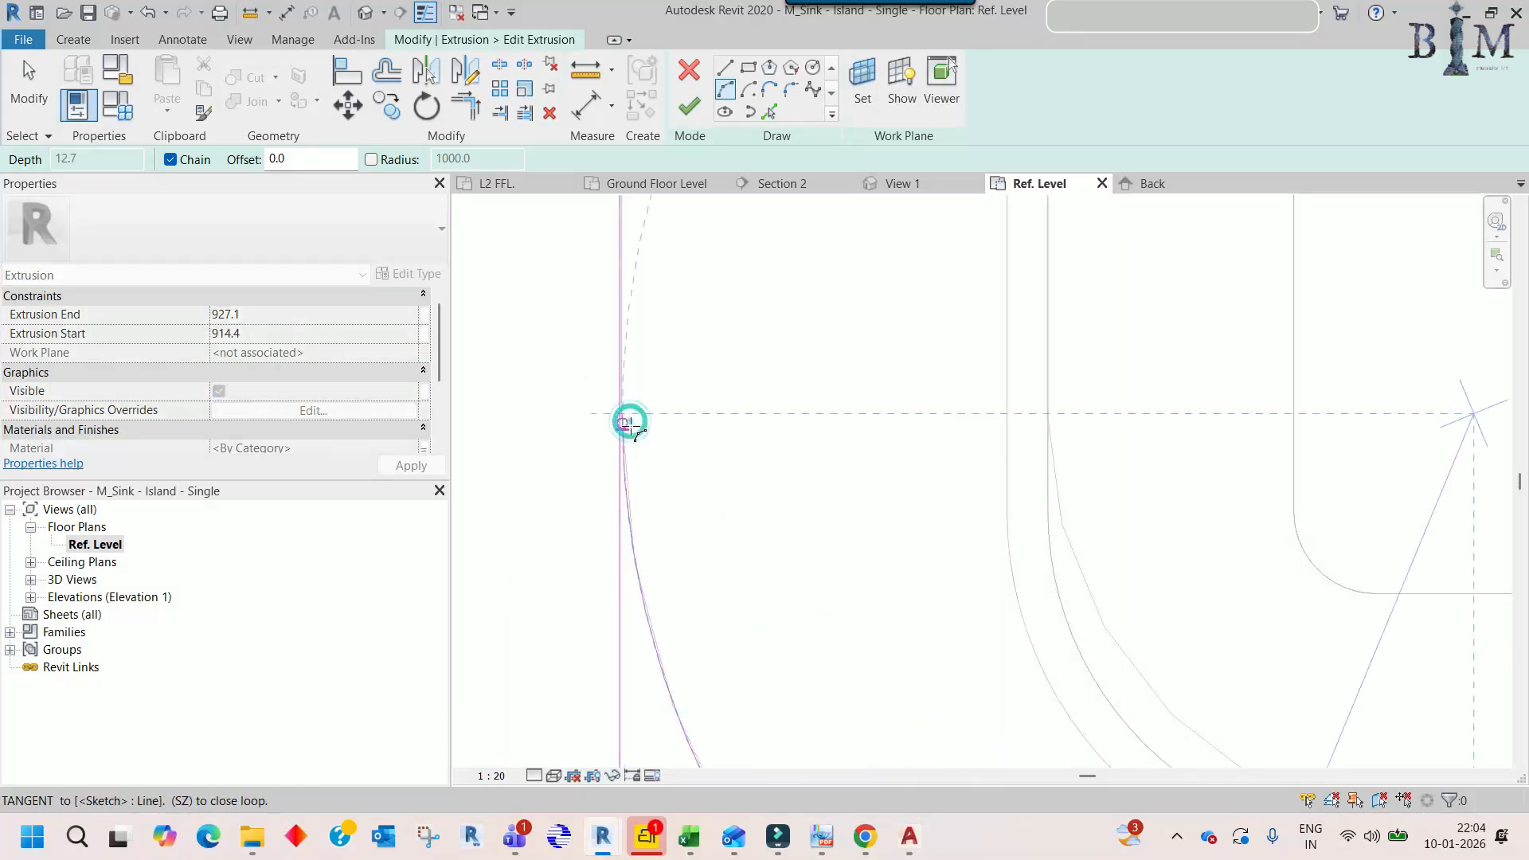
left_click(629, 521)
scroll(637, 510, "down", 6)
key("Escape")
key("Escape")
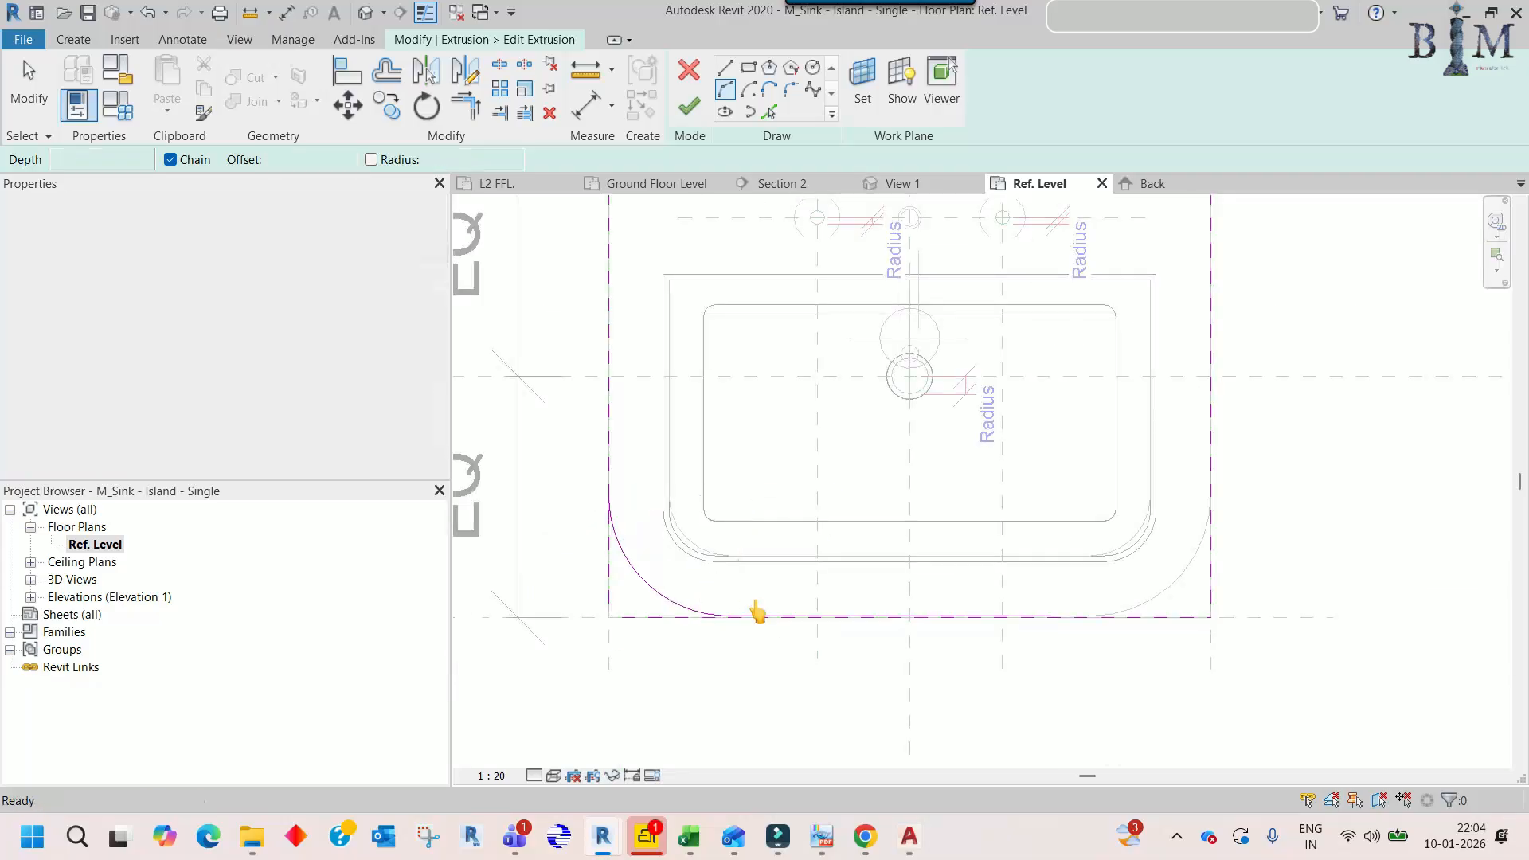
- Mirror a copy of the lower-left corner arc about the Center (Left/Right) reference plane
scroll(1079, 628, "down", 3)
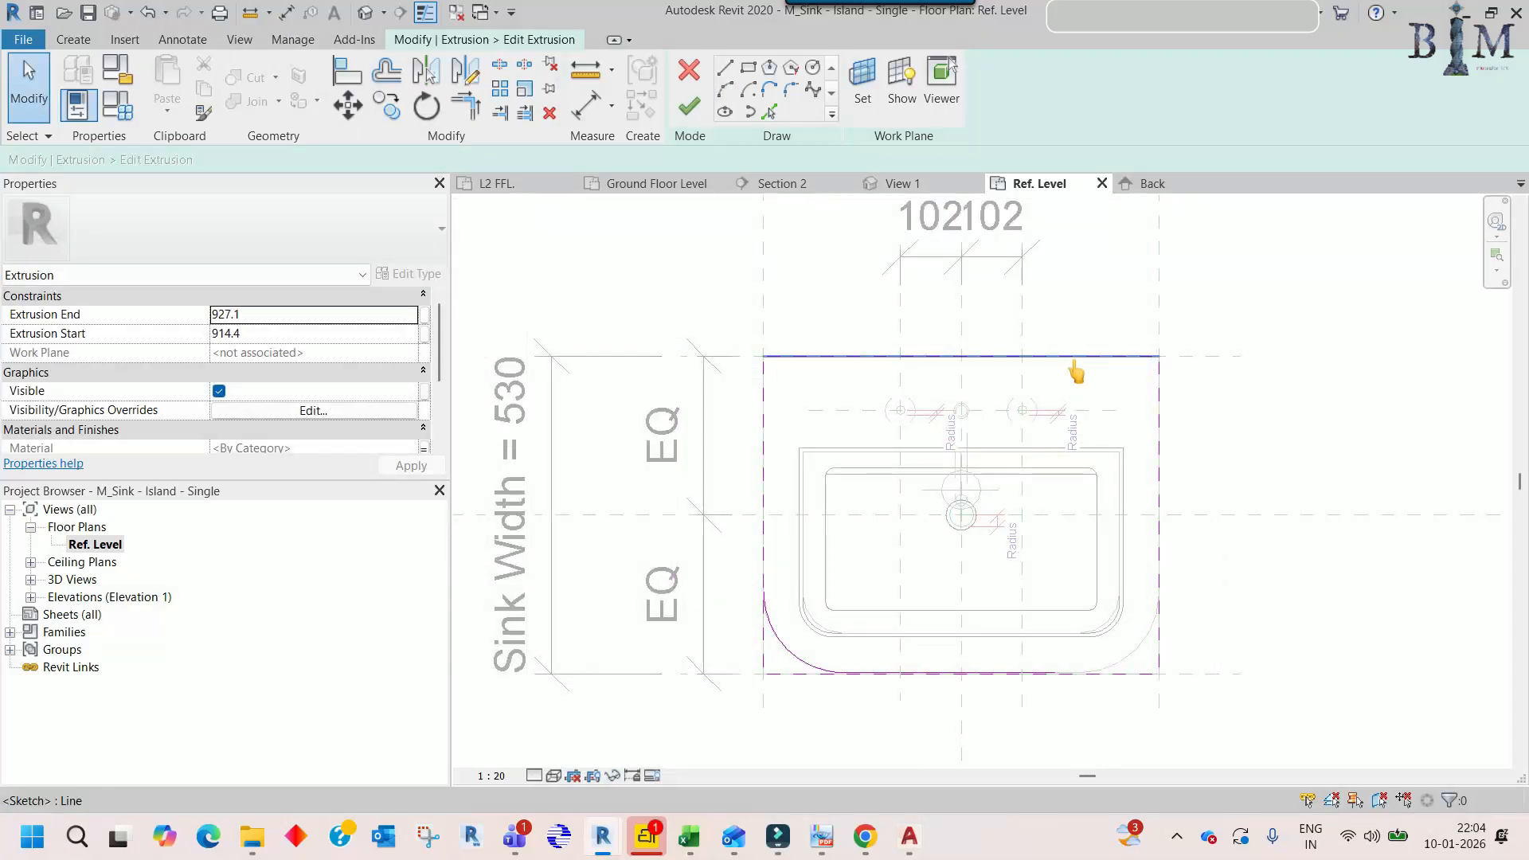
scroll(819, 693, "up", 2)
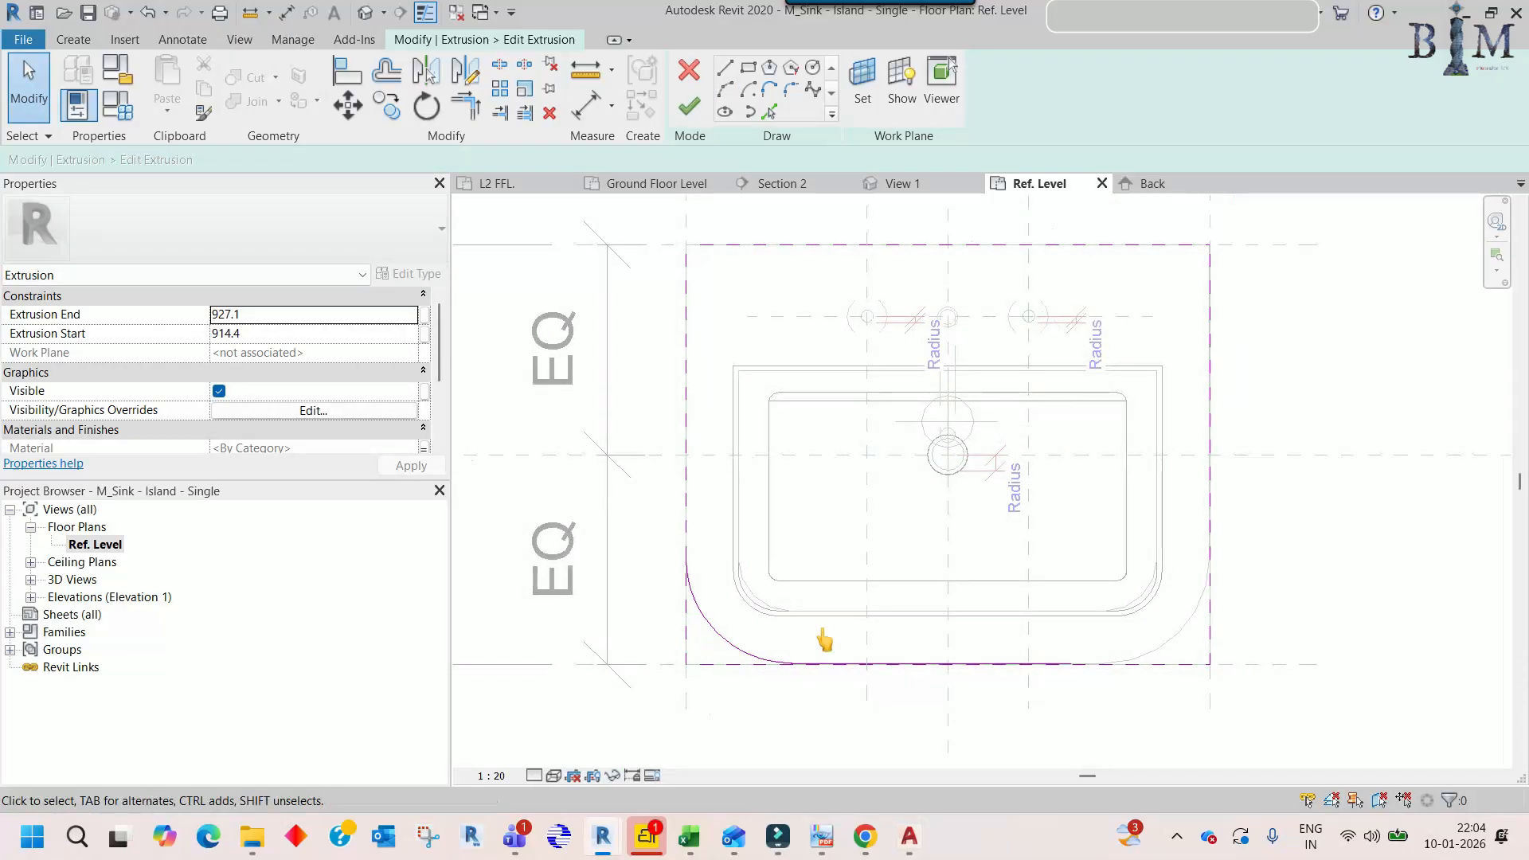
scroll(691, 581, "up", 2)
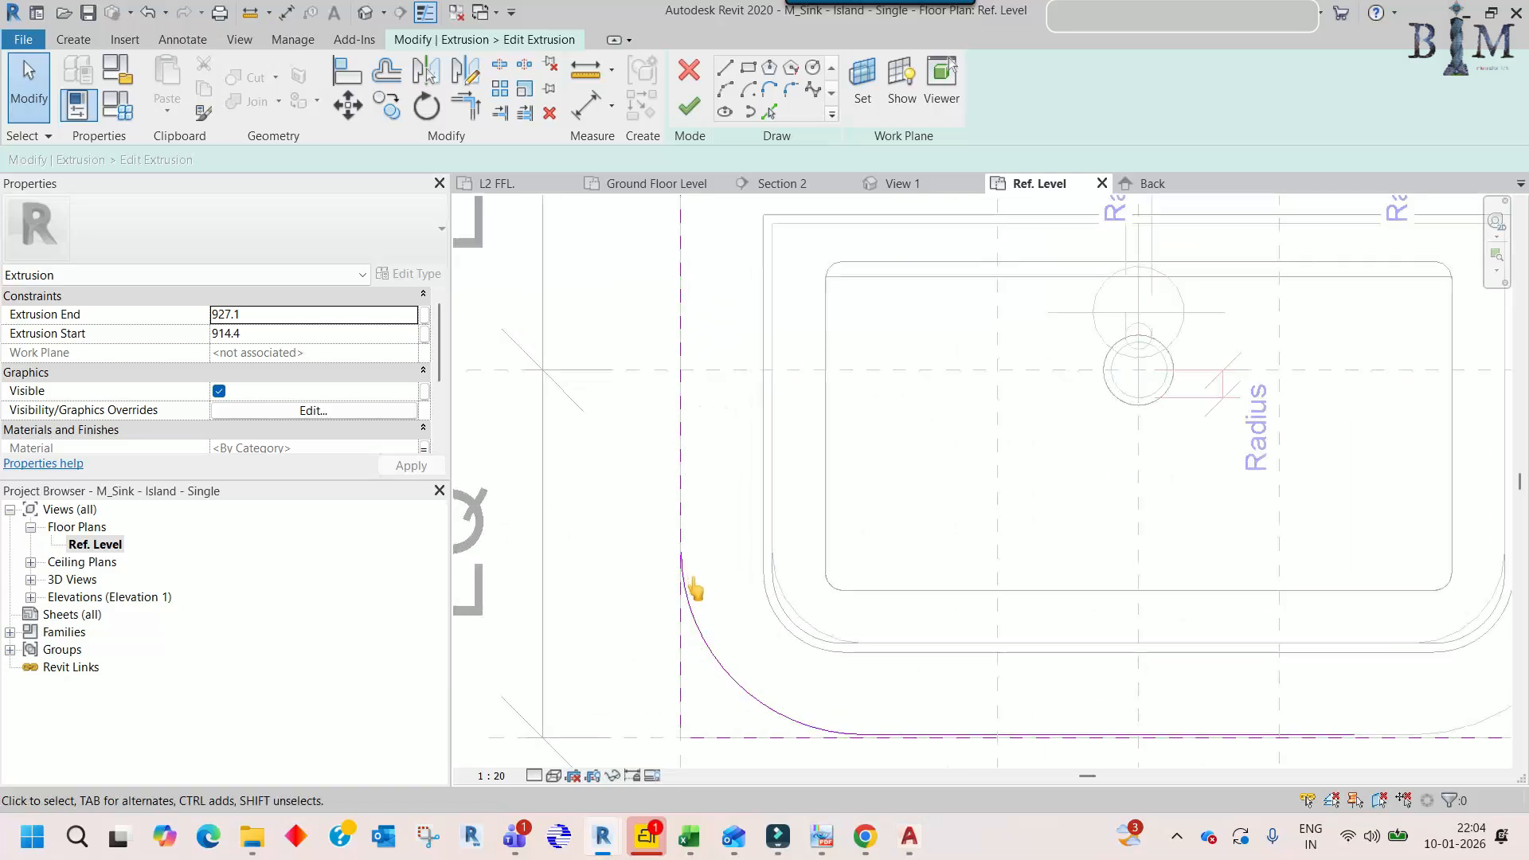
scroll(695, 590, "down", 2)
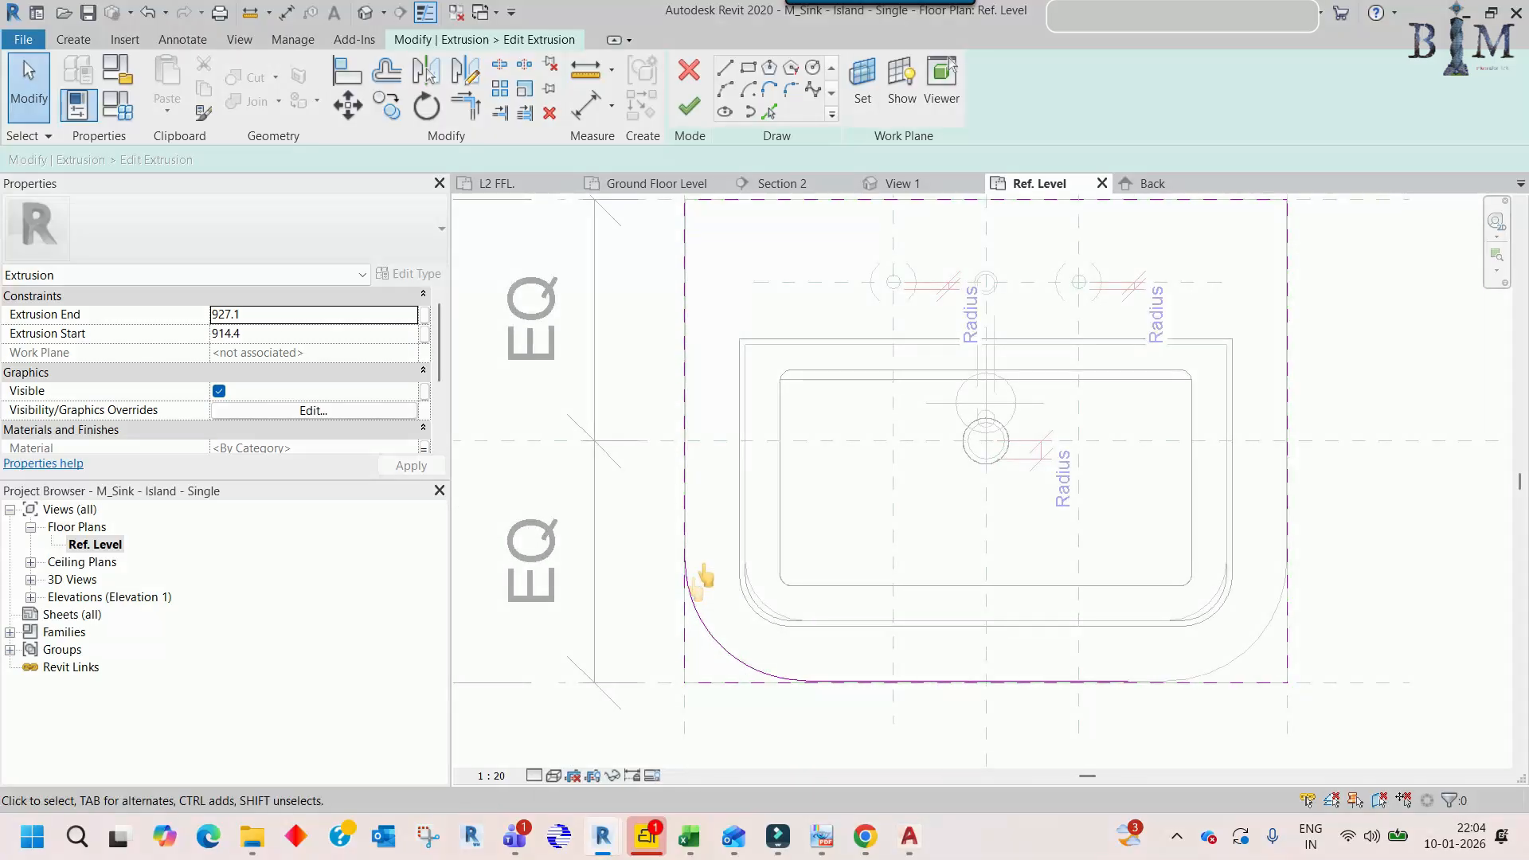
middle_click_drag(964, 677, 754, 627)
left_click(541, 615)
scroll(609, 551, "up", 3)
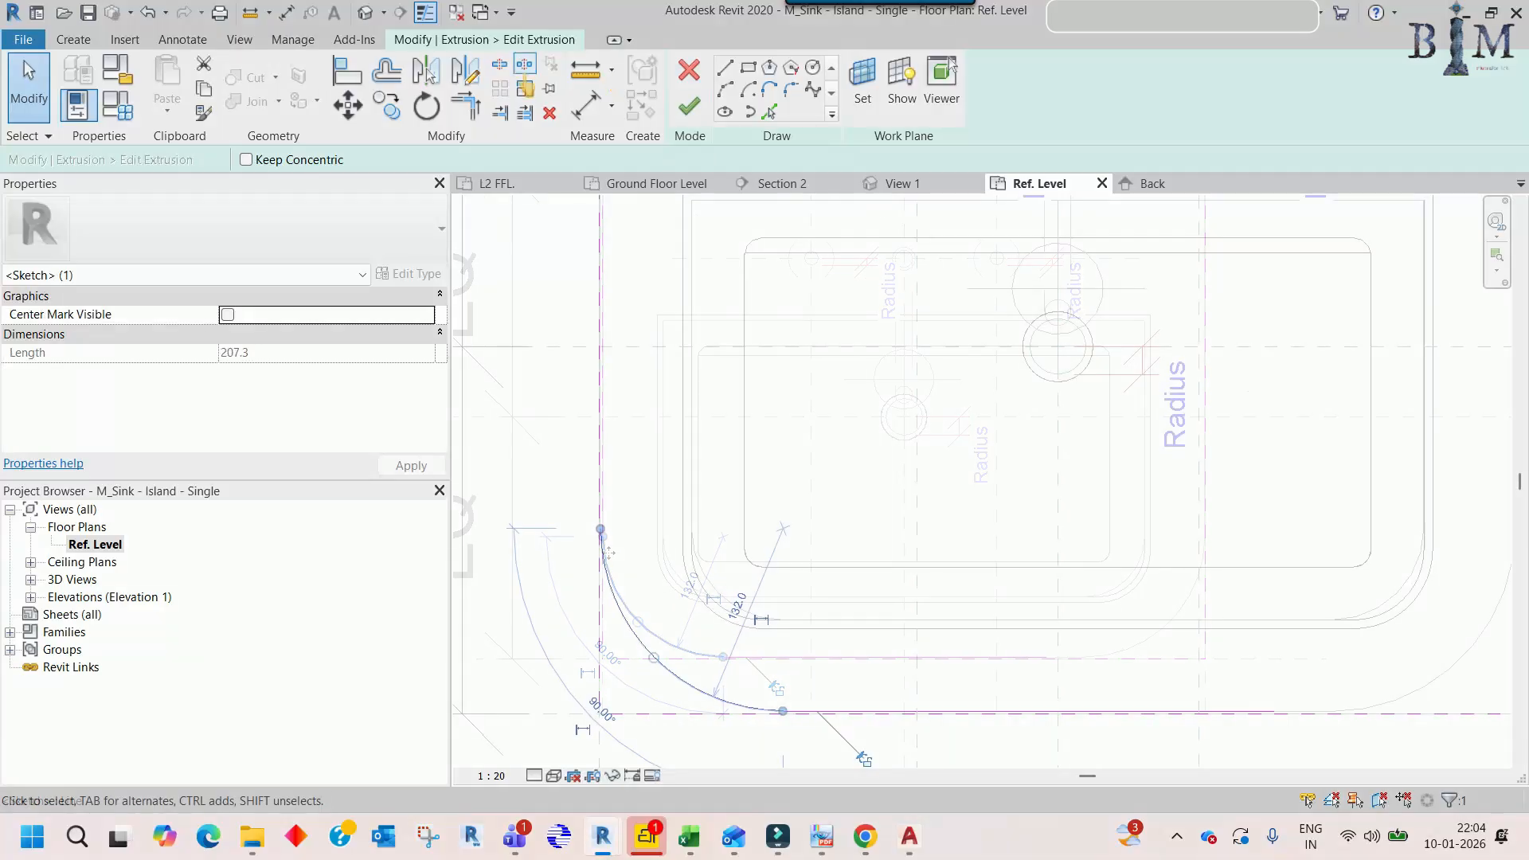
left_click(461, 79)
scroll(845, 562, "down", 2)
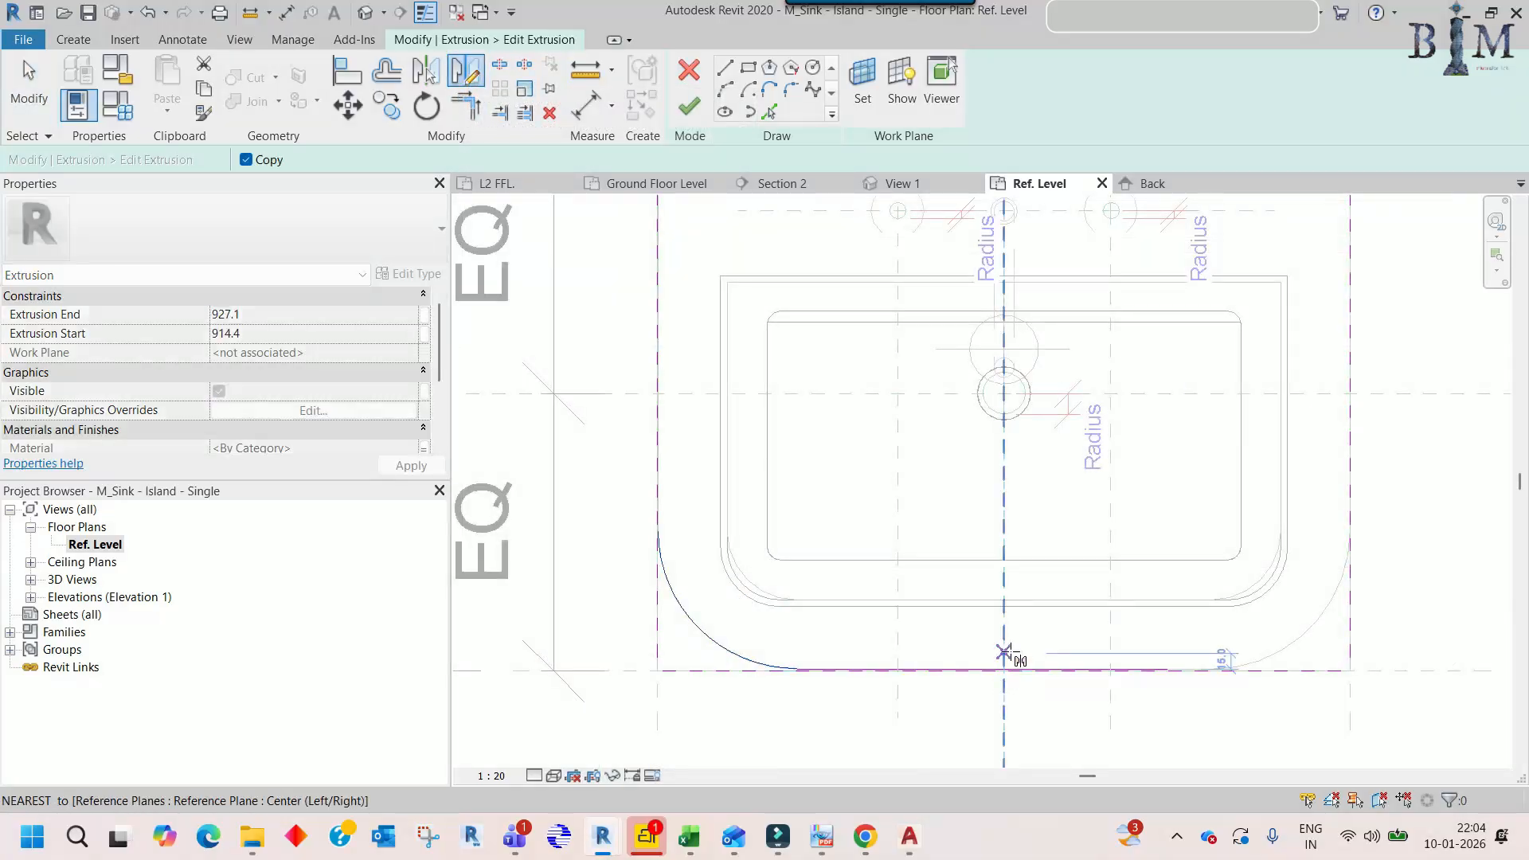
left_click(999, 523)
- Extend the lower sketch line to meet the mirrored arc with Trim/Extend to Corner
middle_click_drag(1178, 657, 1076, 688)
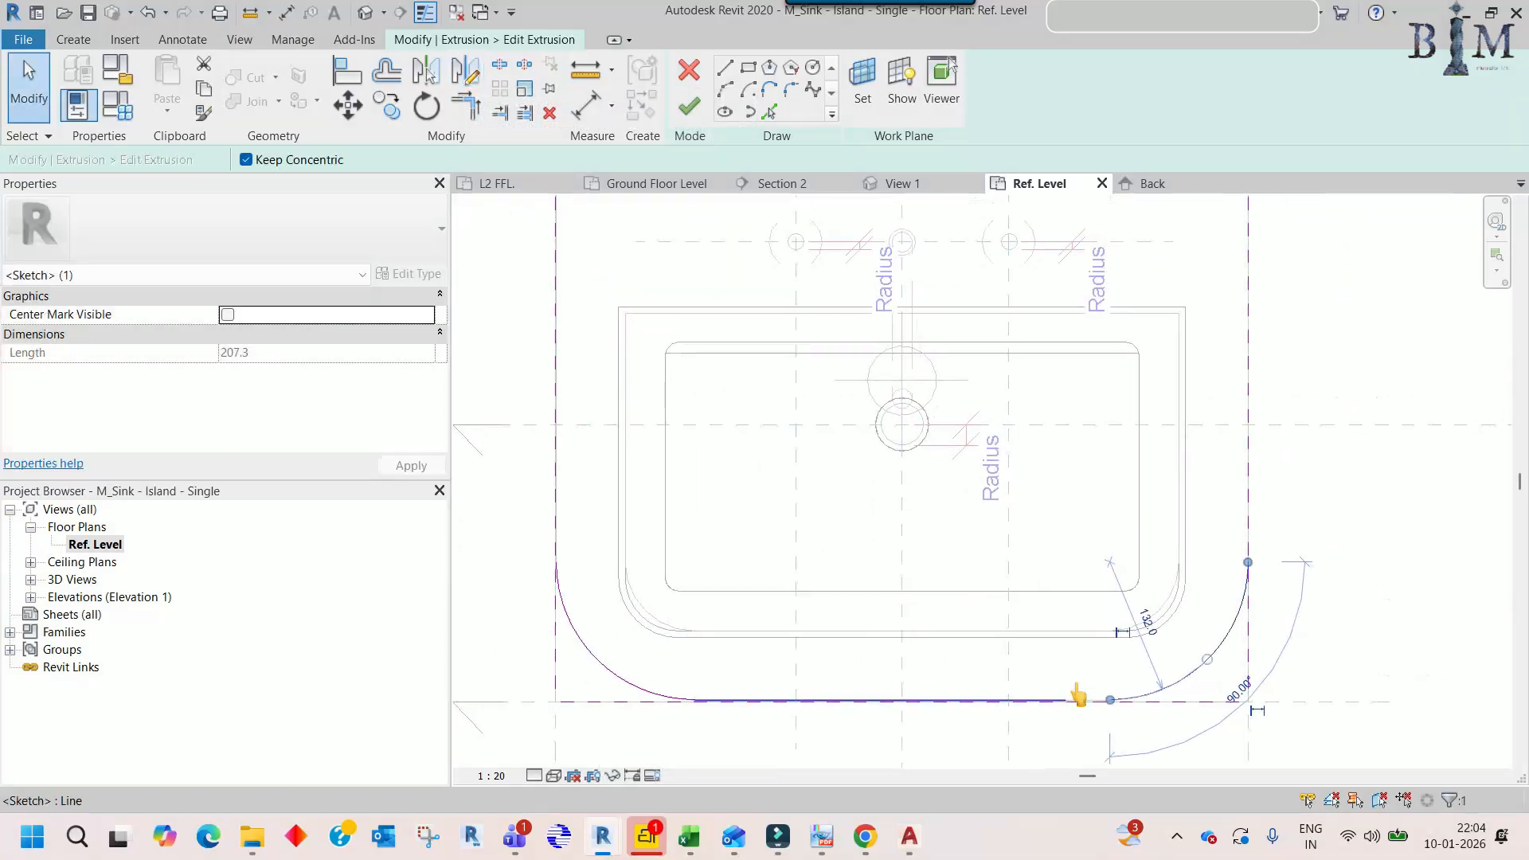
left_click(1200, 593)
scroll(1203, 604, "down", 3)
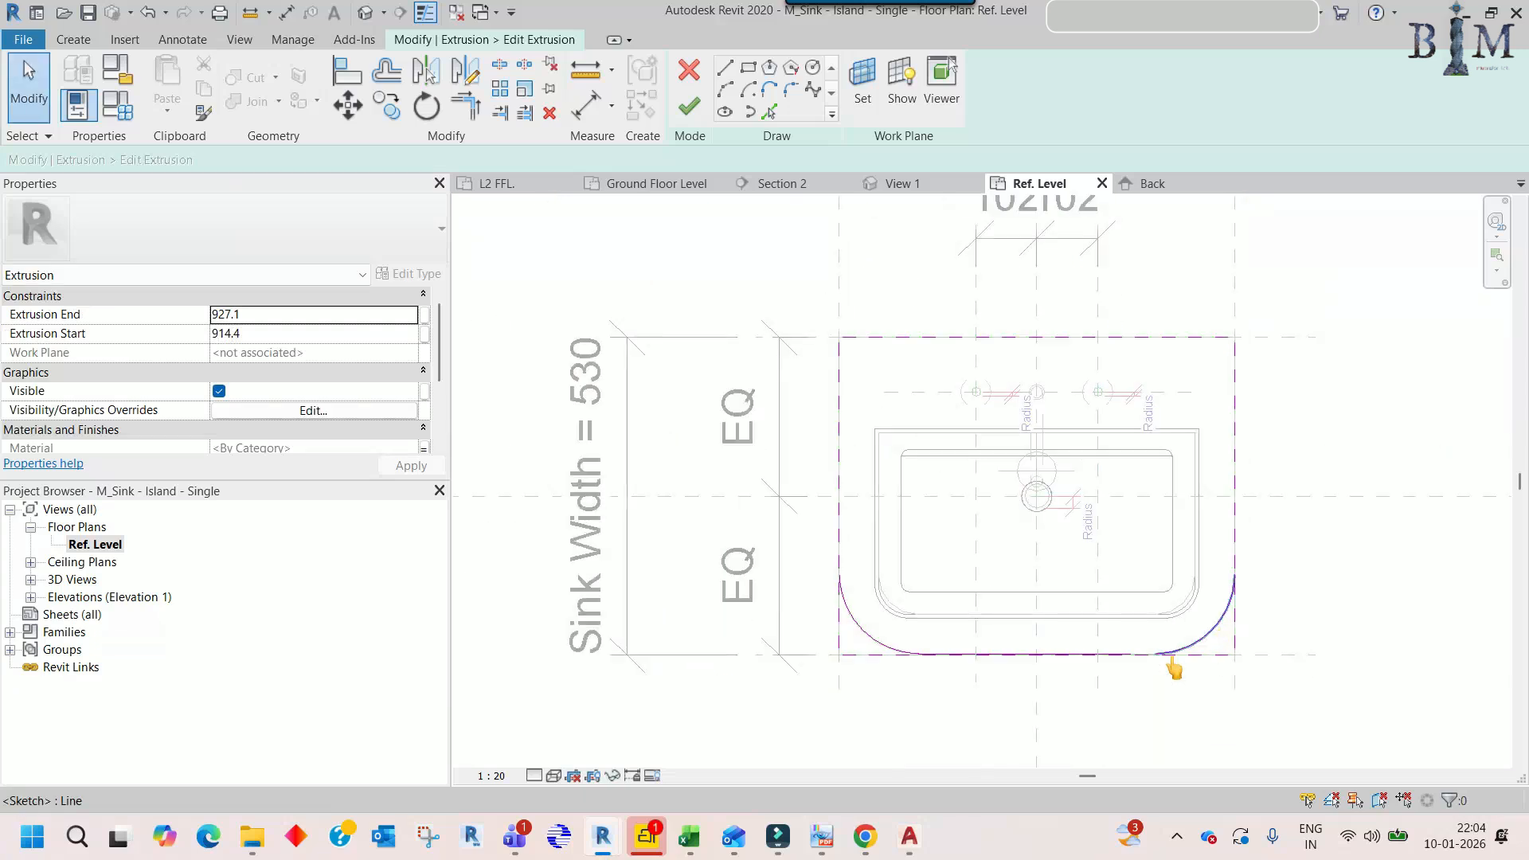
scroll(1175, 669, "up", 3)
key("t")
key("r")
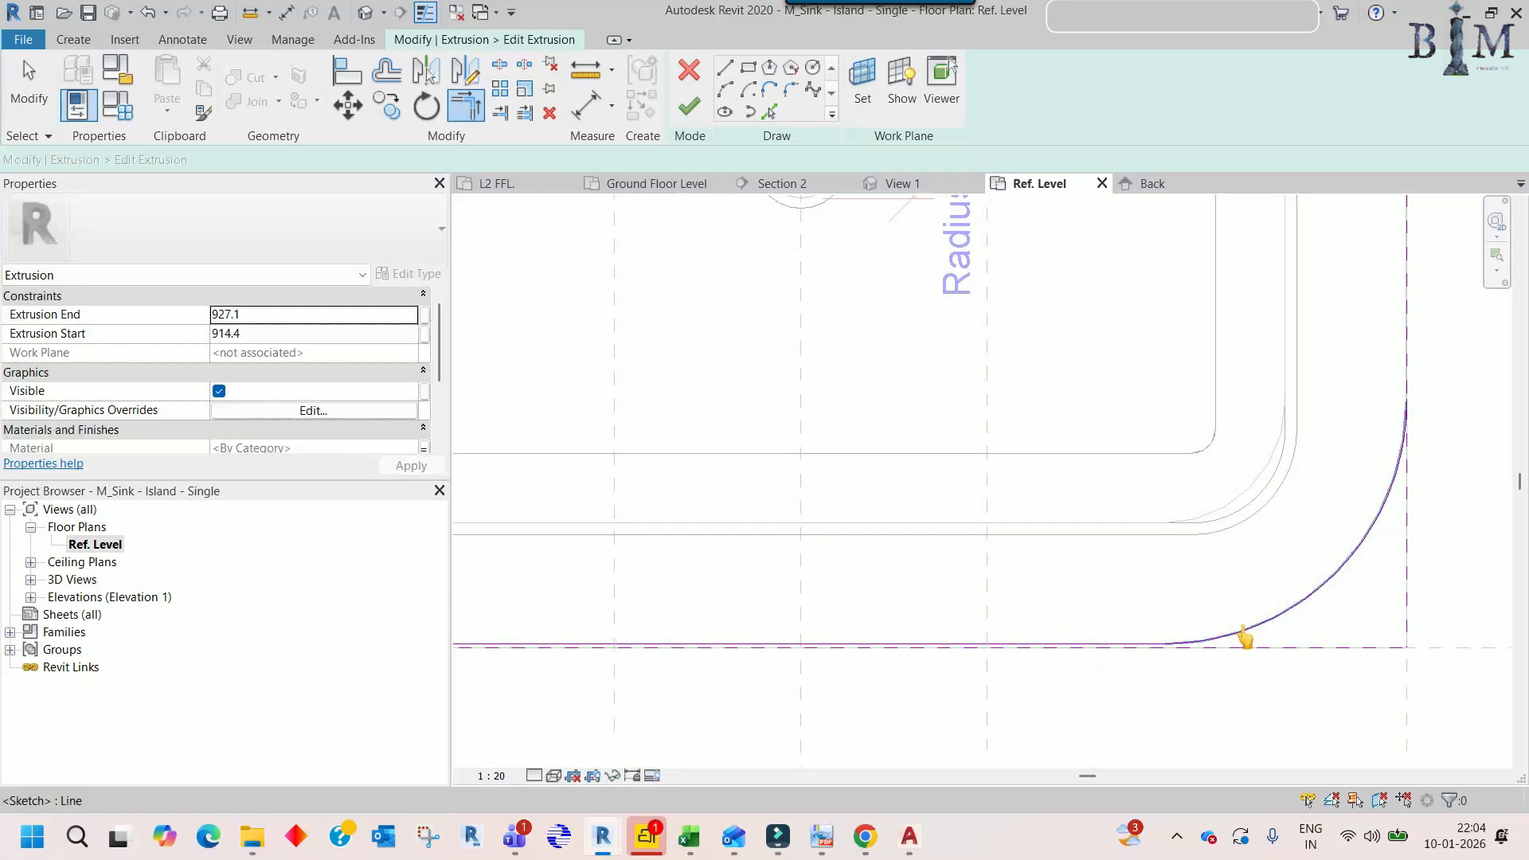
key("Escape")
scroll(1218, 603, "down", 4)
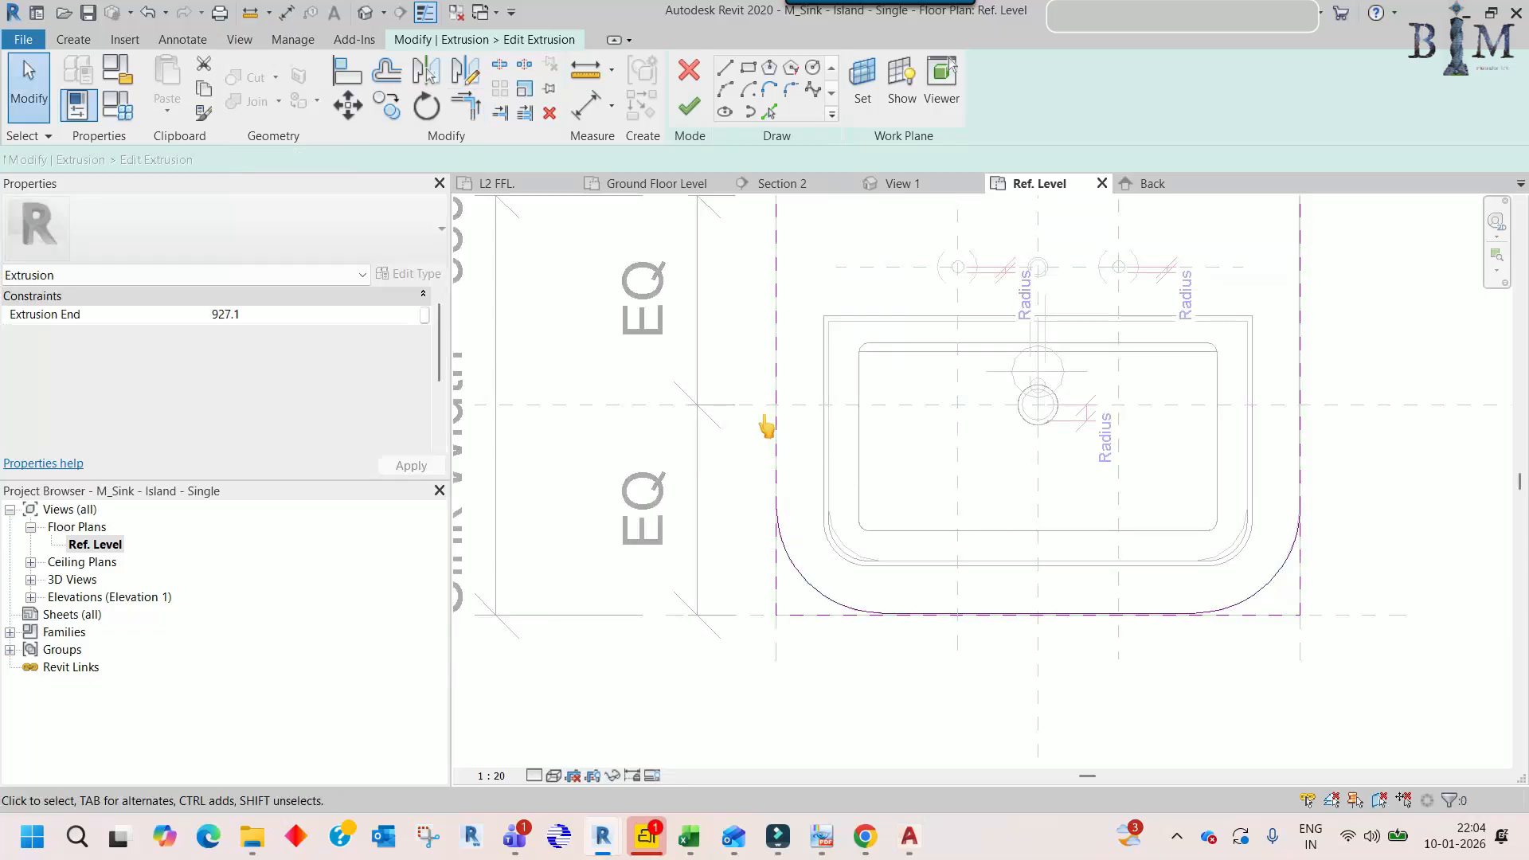
- Draw a sketch line along the left edge from the lower-left arc's upper end to the upper-left corner
key("Tab")
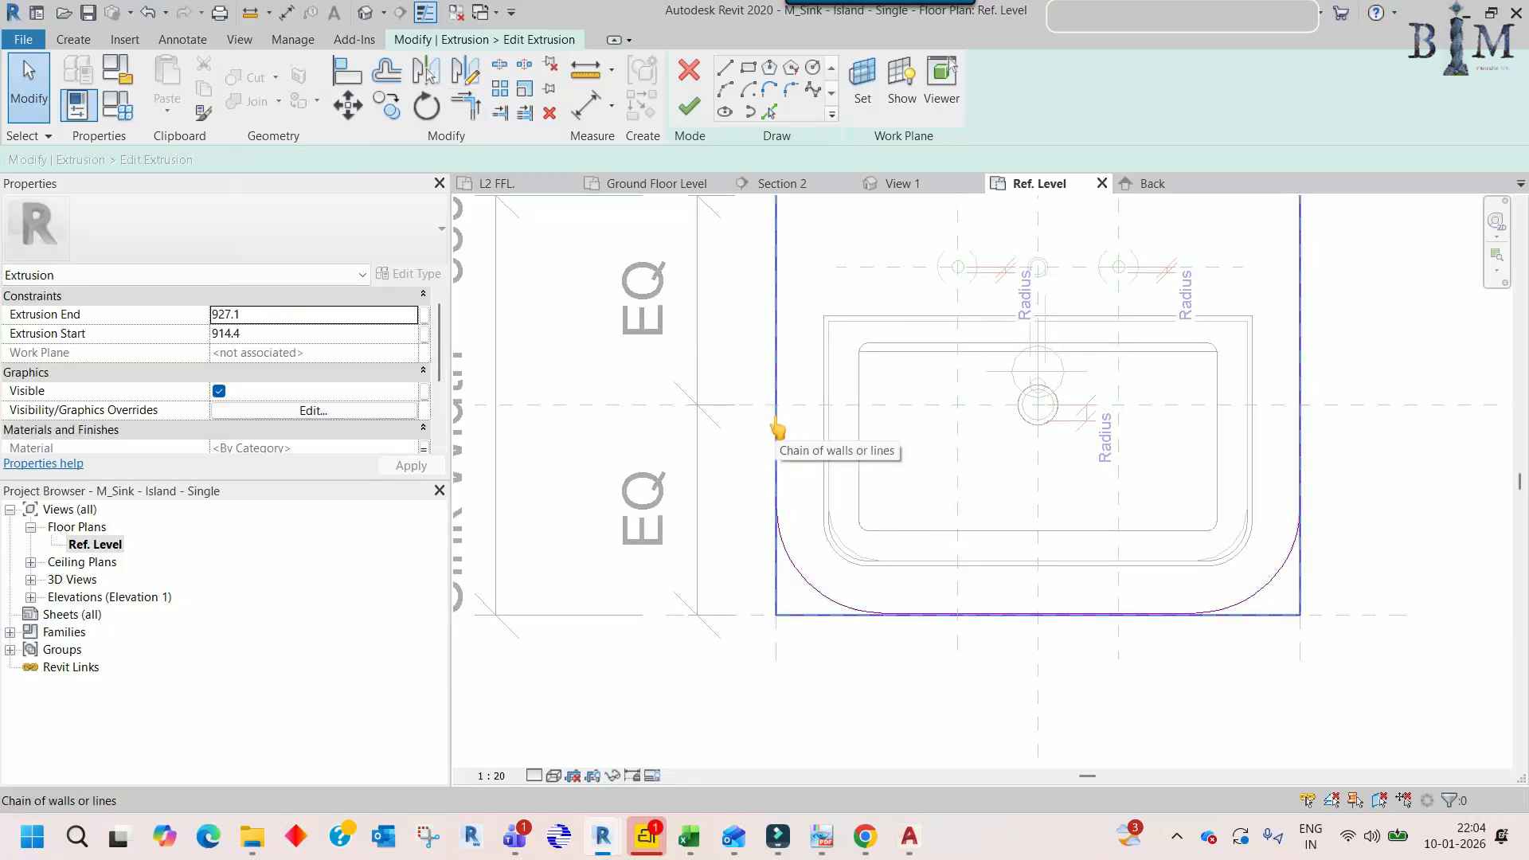
scroll(776, 430, "up", 3)
scroll(778, 601, "down", 2)
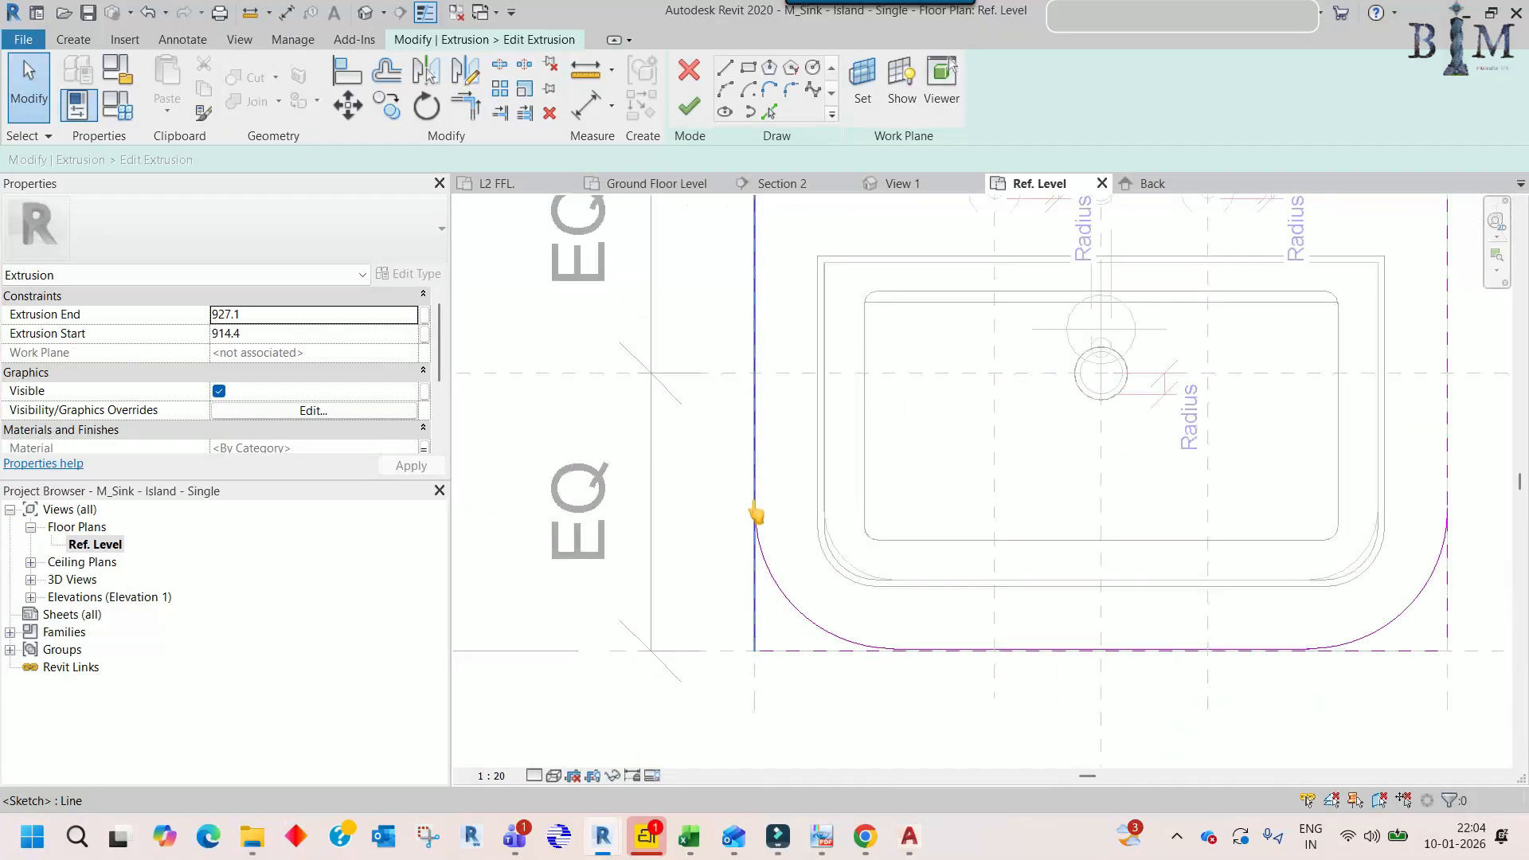
scroll(801, 609, "down", 2)
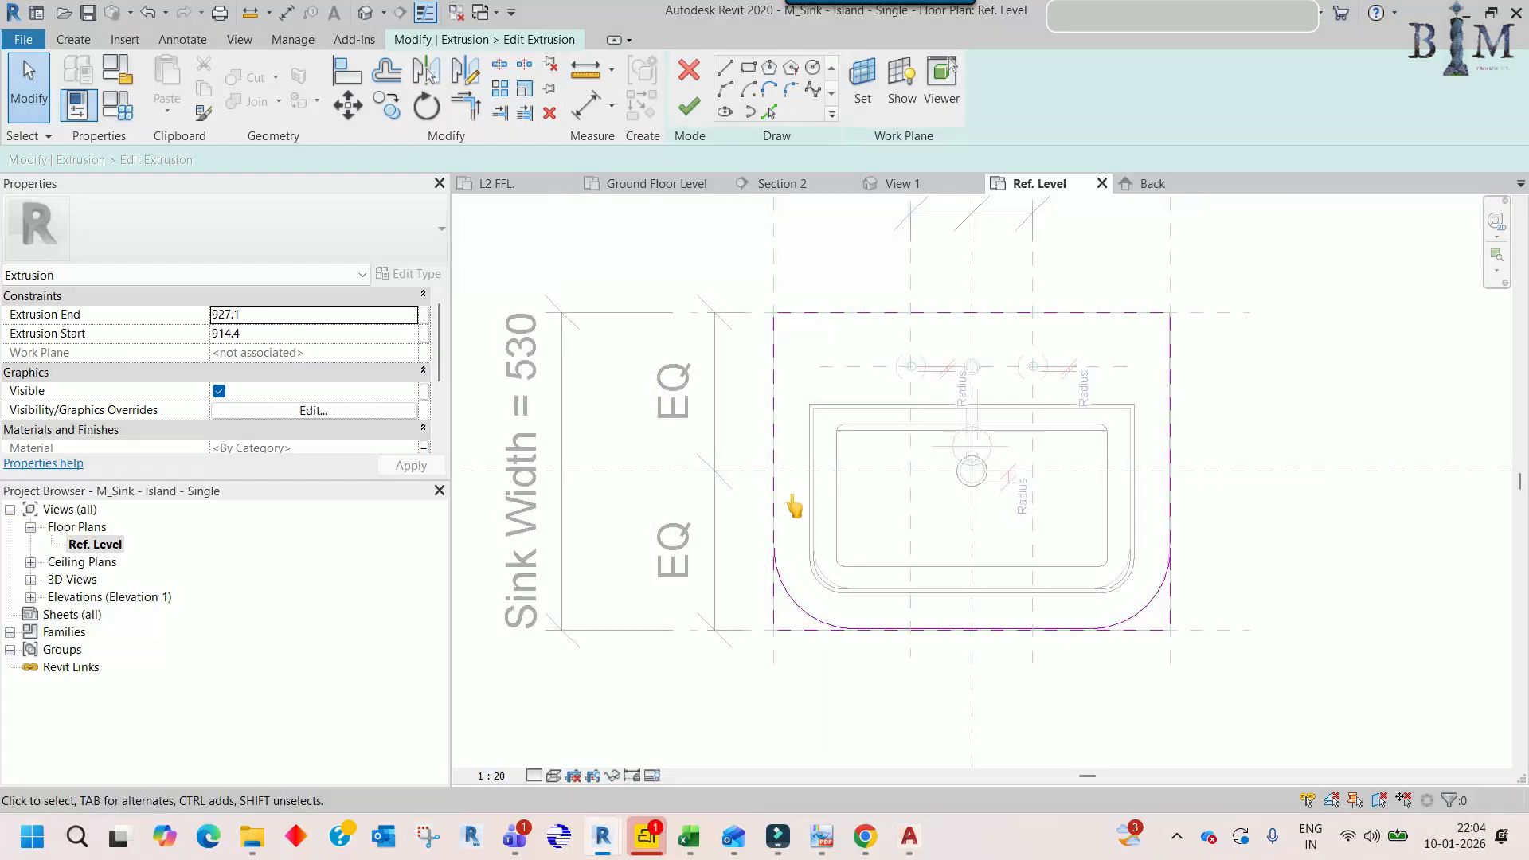
left_click(724, 69)
scroll(776, 618, "up", 5)
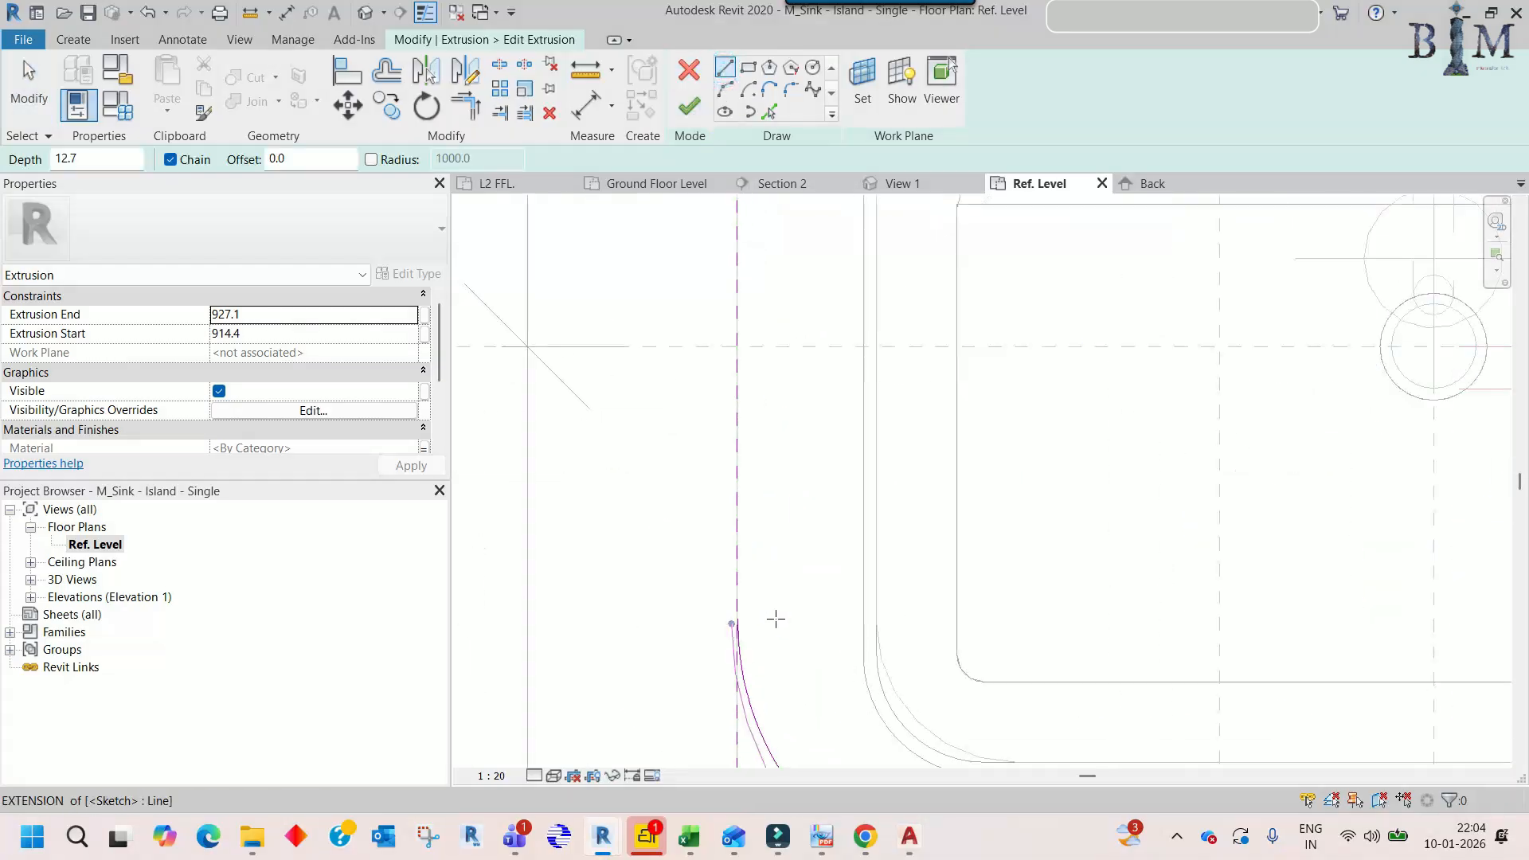
left_click(719, 629)
scroll(719, 626, "down", 5)
mouse_move(753, 414)
middle_mouse_down()
mouse_move(757, 713)
mouse_move(750, 694)
middle_mouse_up()
scroll(723, 239, "up", 4)
middle_click_drag(718, 231, 717, 406)
scroll(711, 362, "up", 1)
scroll(698, 347, "up", 1)
left_click(681, 335)
- Continue the line along the upper and right edges to the lower-right arc, and try to finish the extrusion sketch
scroll(682, 334, "down", 3)
middle_click_drag(1034, 367, 563, 365)
middle_click_drag(1164, 356, 481, 356)
scroll(984, 327, "up", 2)
left_click(982, 324)
scroll(1004, 612, "down", 3)
middle_click_drag(1004, 618, 1034, 286)
middle_click_drag(1022, 628, 1041, 279)
middle_click_drag(1077, 557, 1072, 262)
left_click(1016, 574)
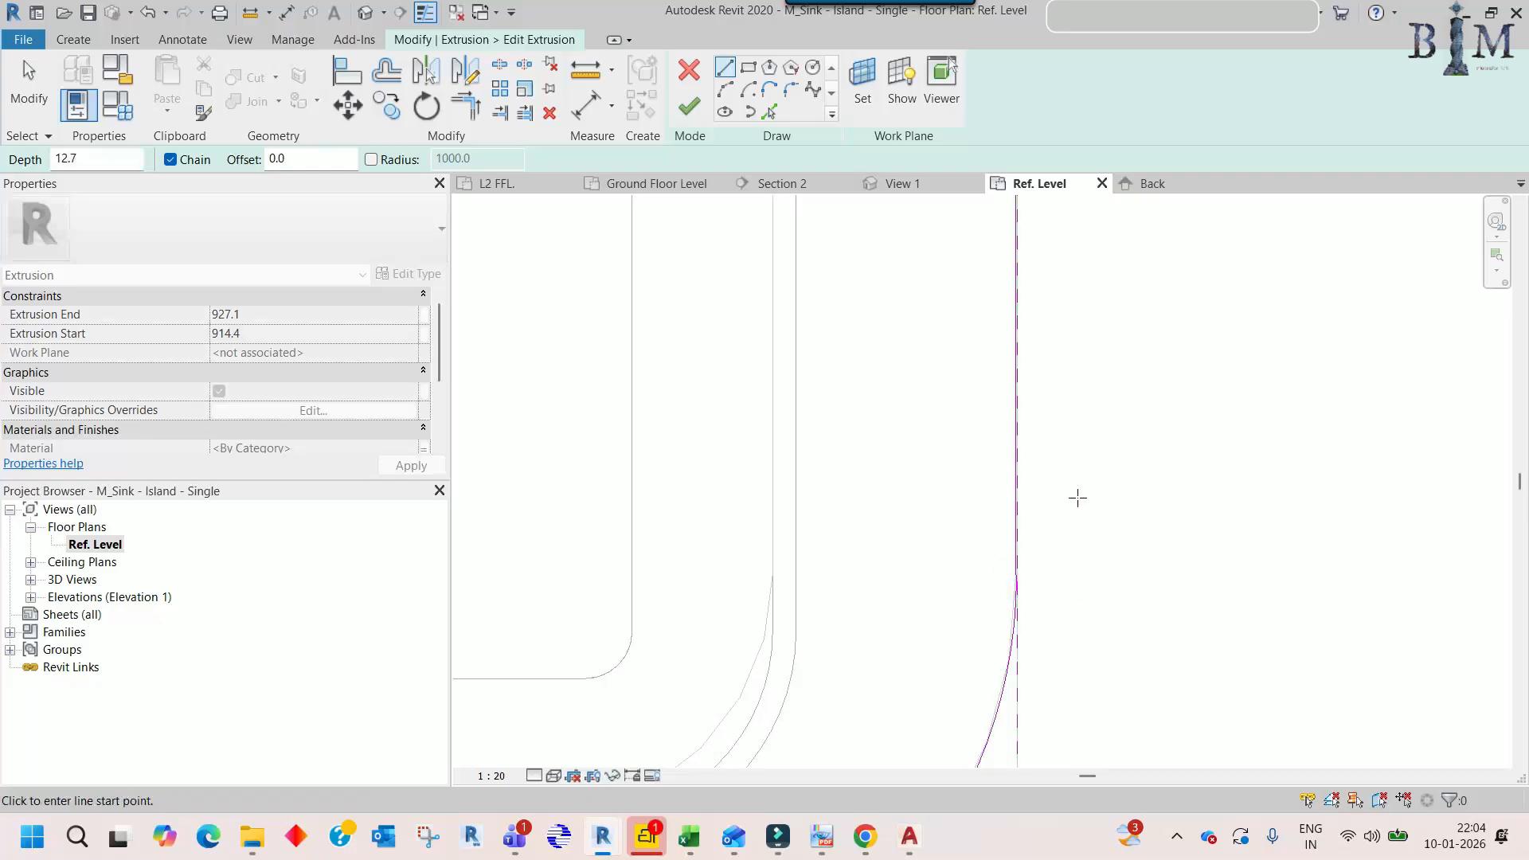
key("Escape")
scroll(1079, 502, "down", 5)
left_click(689, 107)
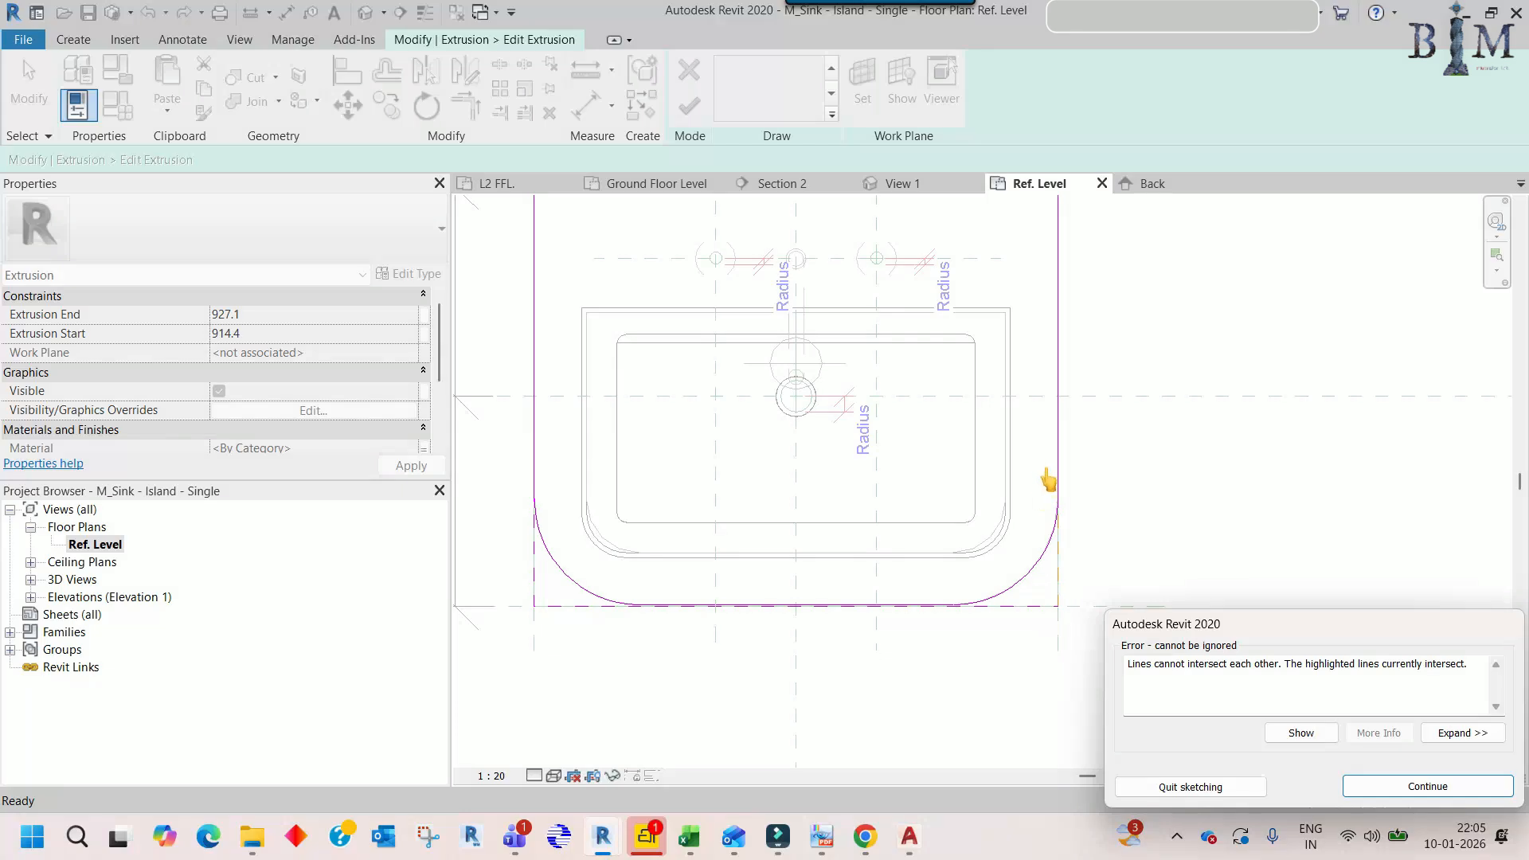
- Dismiss the intersection error and nudge the right sketch line and lower-right arc slightly inward from the right reference plane
key("Return")
scroll(1055, 478, "up", 5)
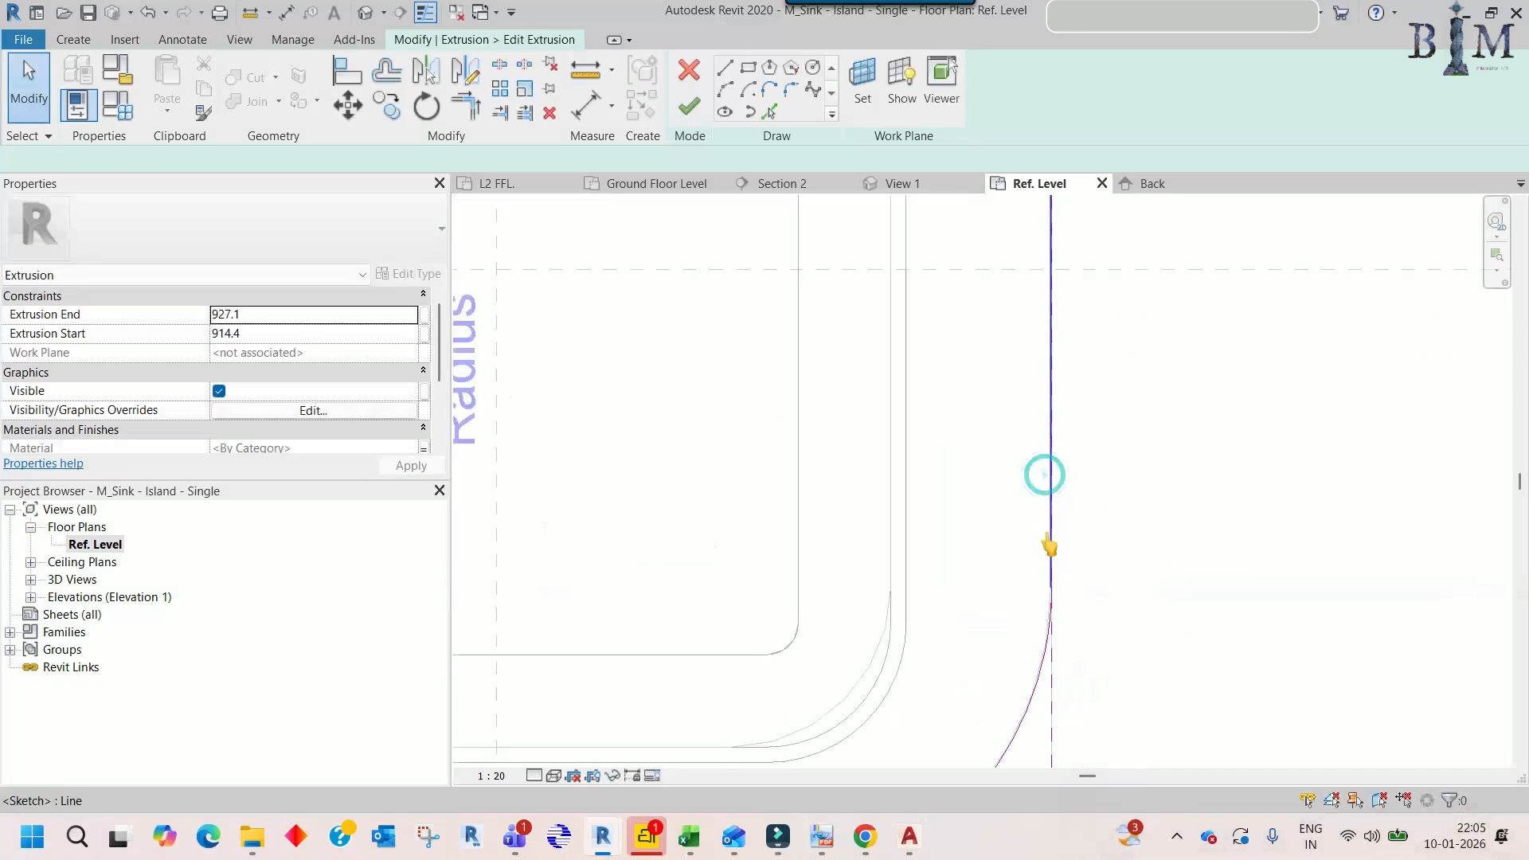
scroll(1046, 605, "up", 3)
left_click(1046, 661)
scroll(1044, 468, "down", 2)
left_click(1045, 468, "ctrl")
key("Left")
scroll(1156, 478, "down", 4)
scroll(979, 539, "up", 5)
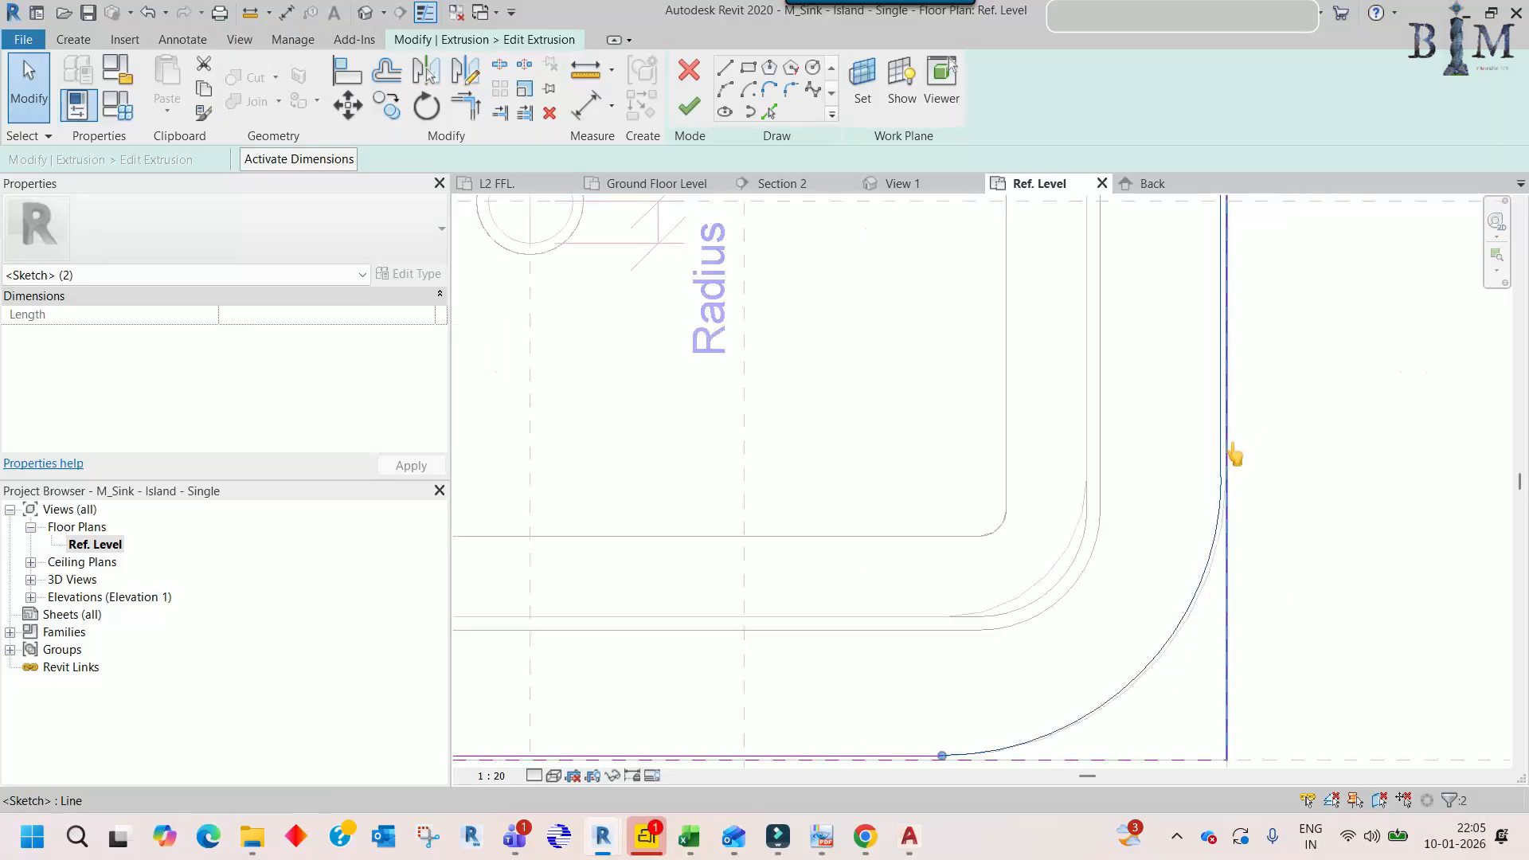
key("Escape")
scroll(1234, 455, "down", 4)
- Nudge the left sketch line and lower-left arc slightly inward from the left reference plane
scroll(781, 491, "up", 4)
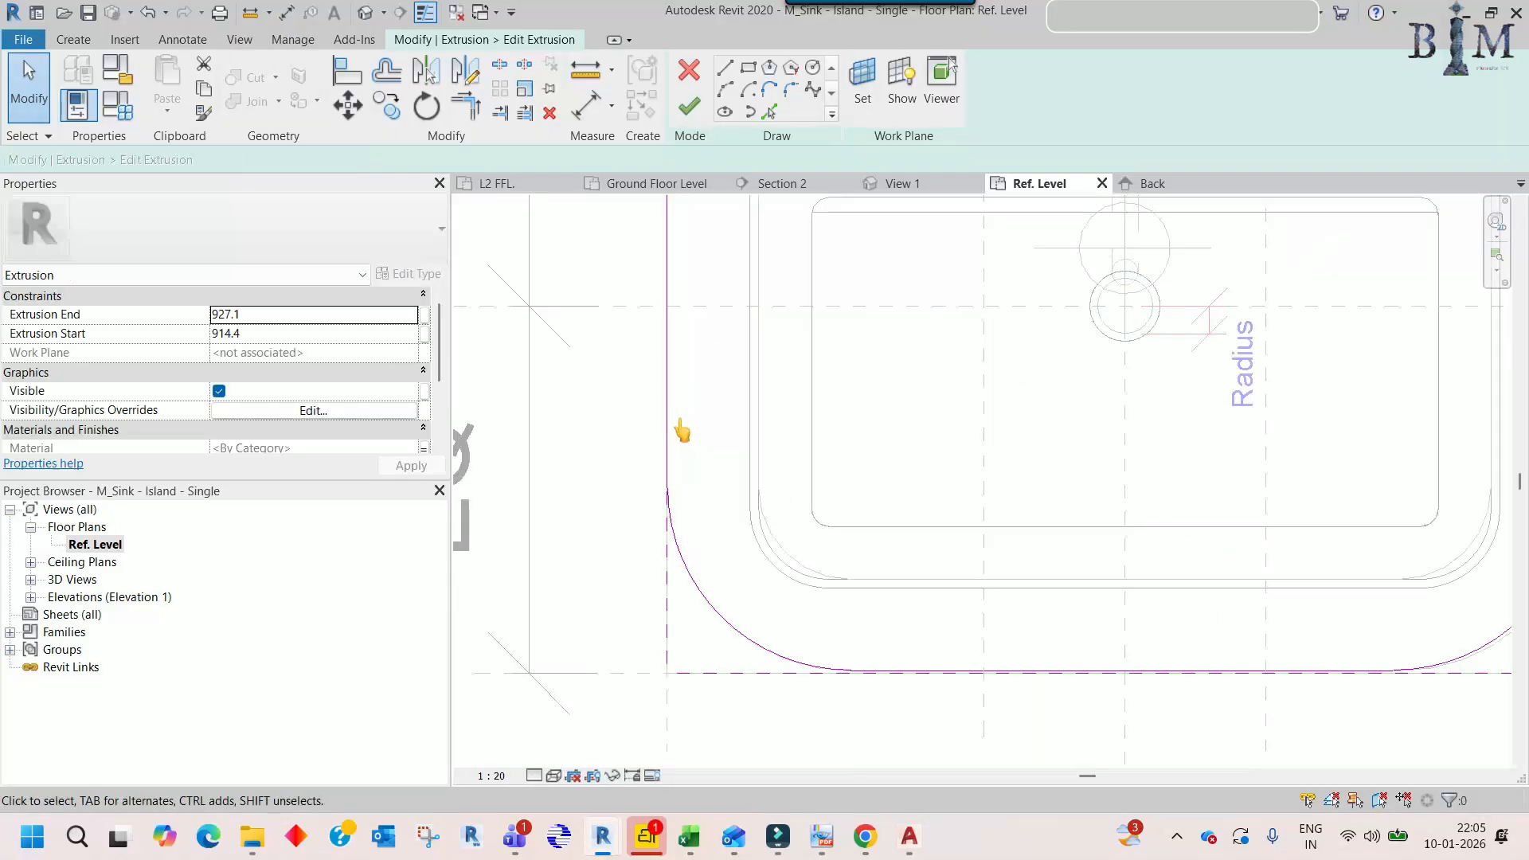
left_click(669, 410)
left_click(679, 525, "ctrl")
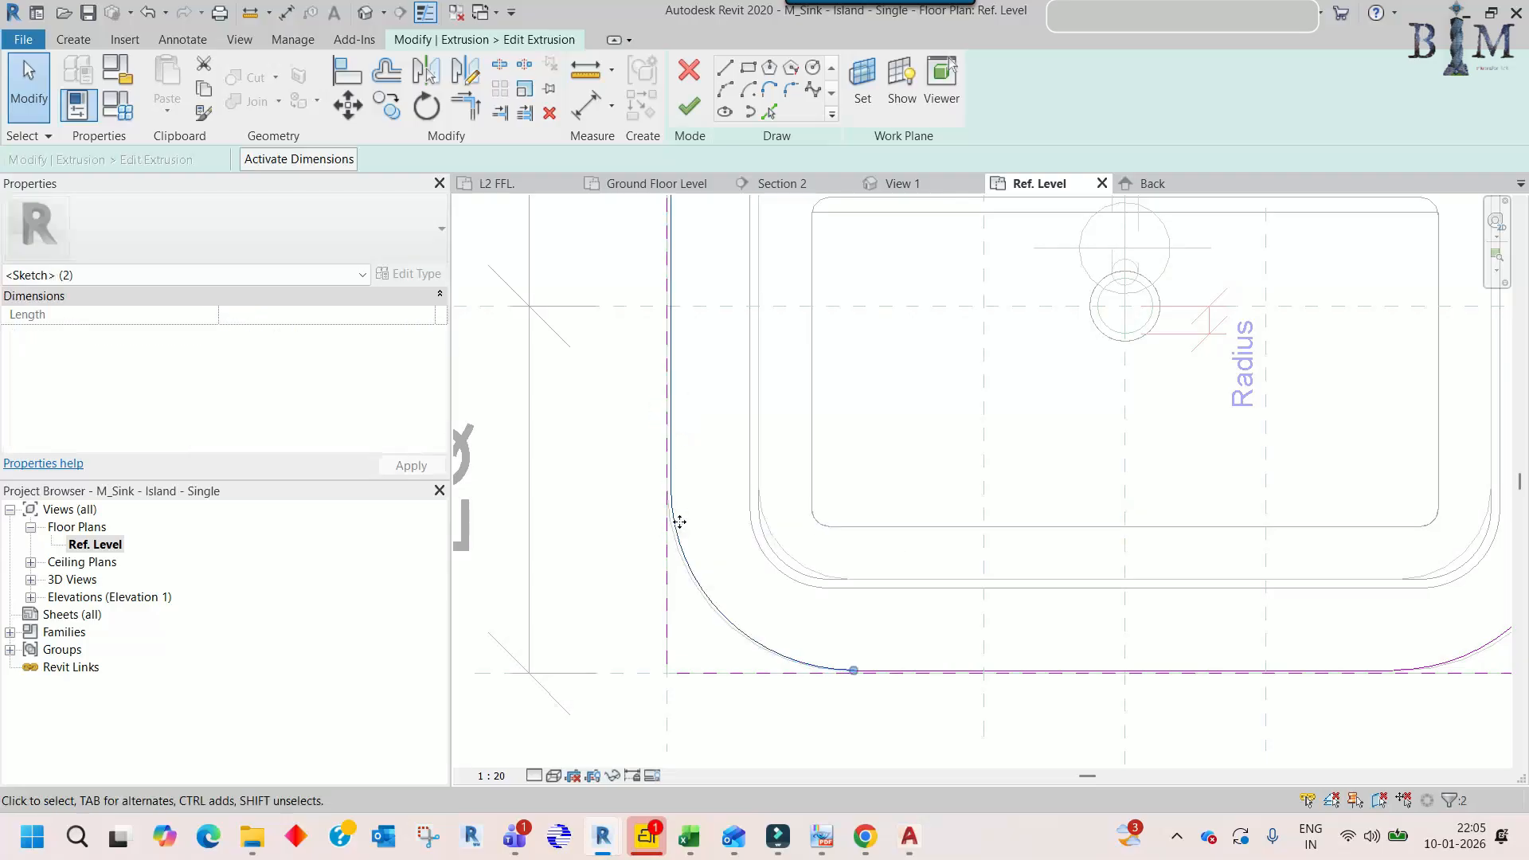
scroll(764, 430, "down", 3)
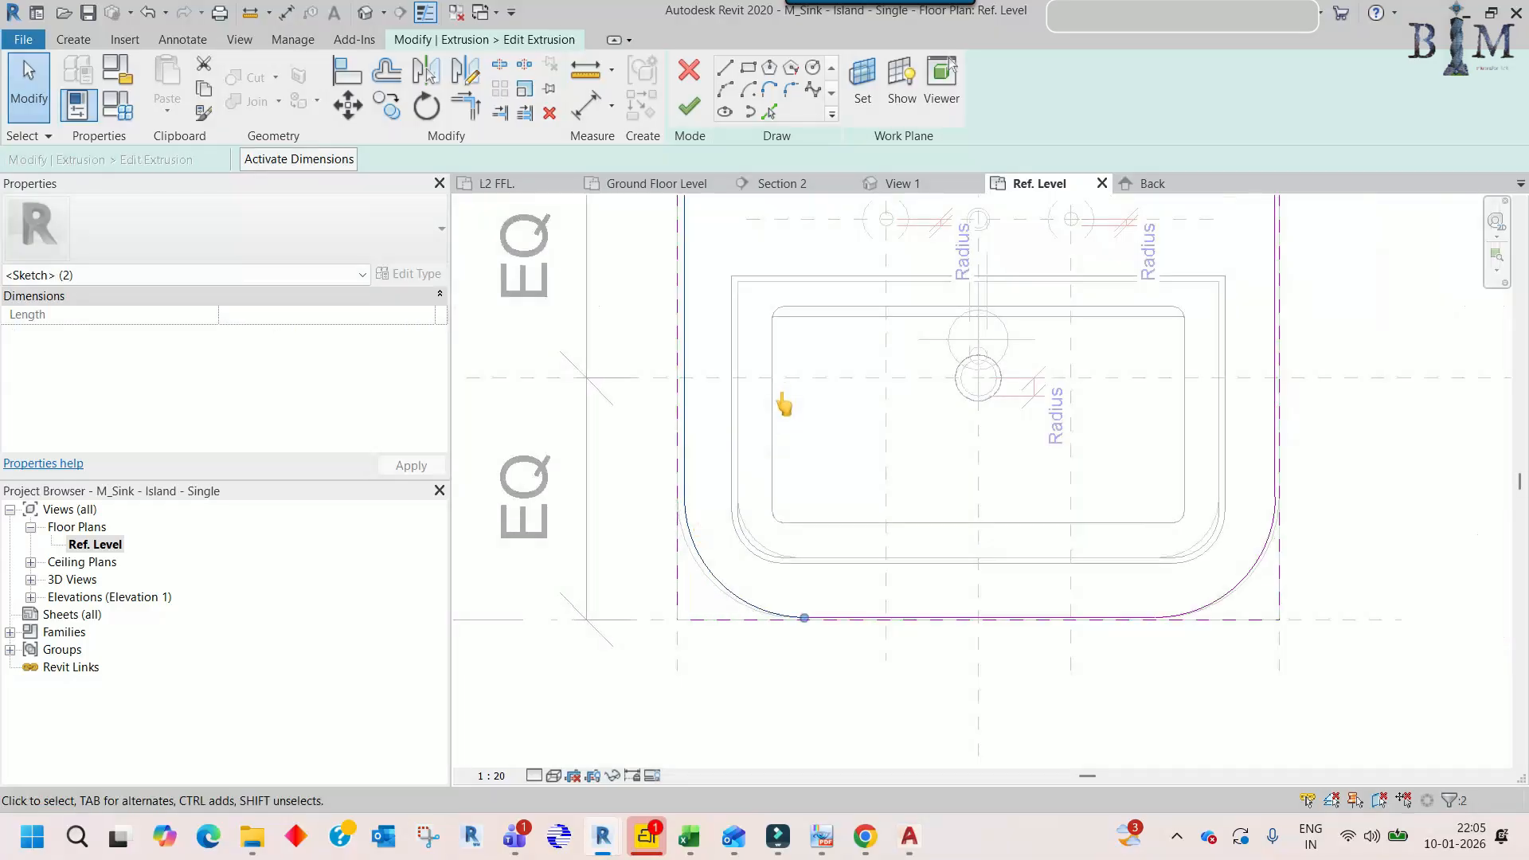
- Move the upper sketch line slightly inside the upper reference plane and finish the rim extrusion sketch
scroll(697, 410, "up", 6)
scroll(761, 665, "down", 5)
middle_click_drag(871, 464, 843, 539)
scroll(776, 472, "up", 2)
left_click(683, 459)
key("Escape")
scroll(684, 470, "up", 3)
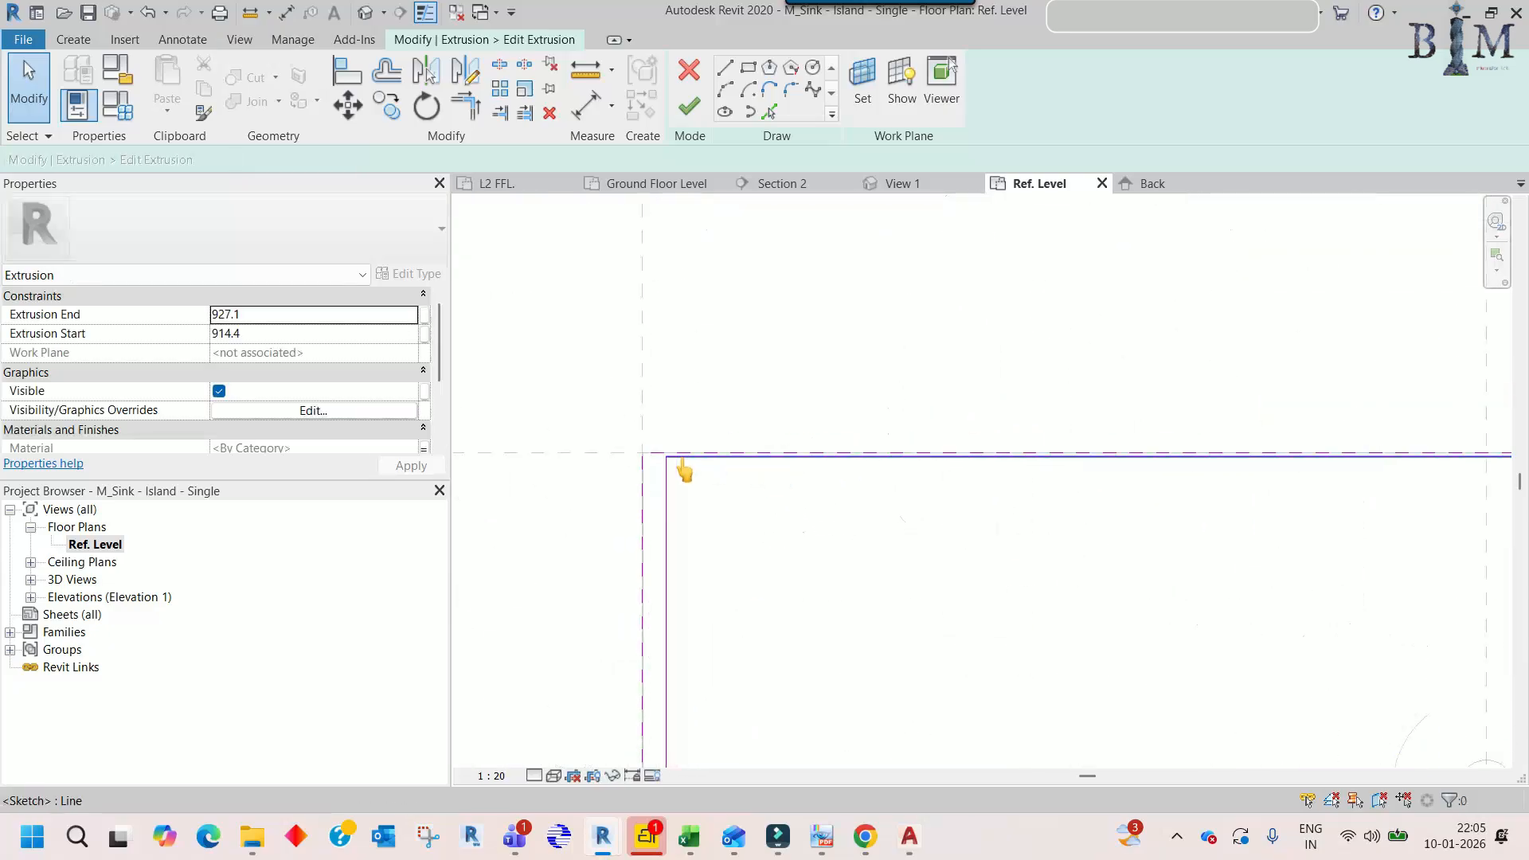
scroll(700, 460, "up", 3)
left_click_drag(698, 454, 625, 487)
left_click(690, 105)
scroll(682, 390, "down", 3)
scroll(680, 382, "down", 2)
middle_click_drag(764, 498, 751, 331)
key("Escape")
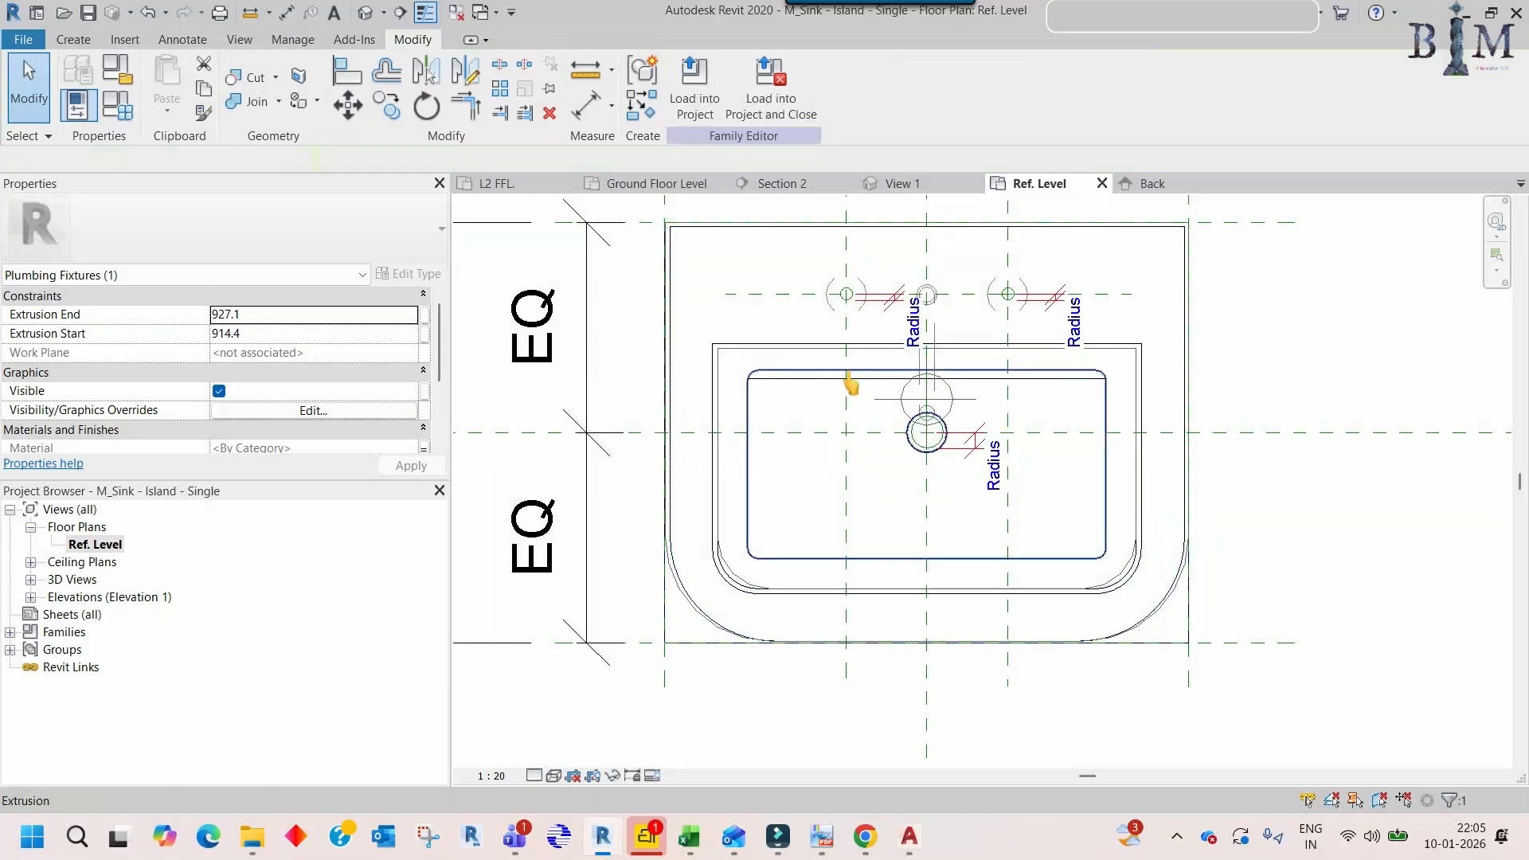
- Open the sink family's default 3D view and set its visual style to Shaded
left_click(365, 13)
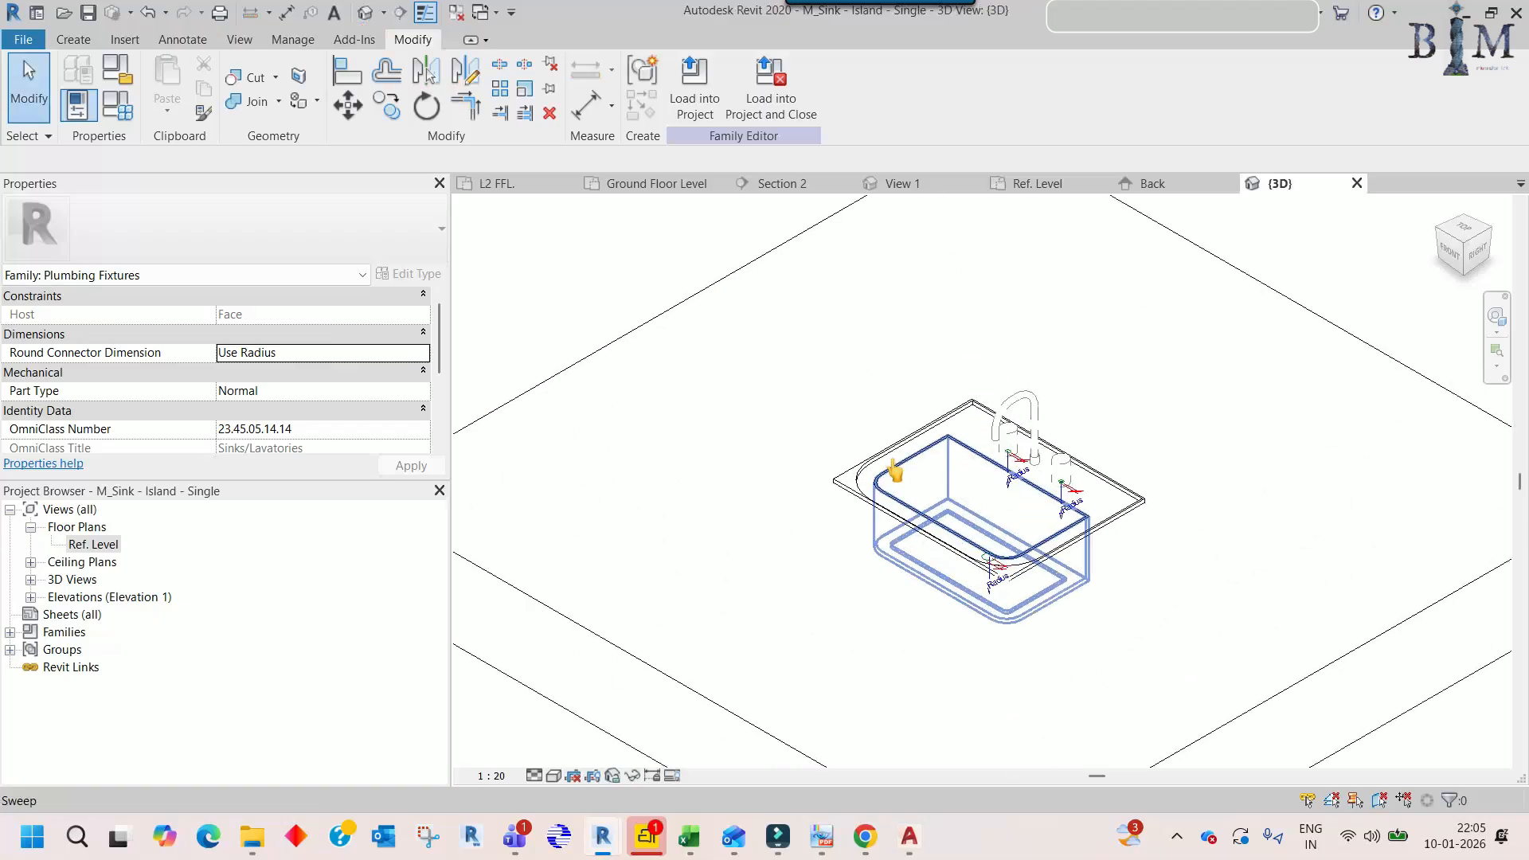
left_click(555, 755)
left_click(553, 775)
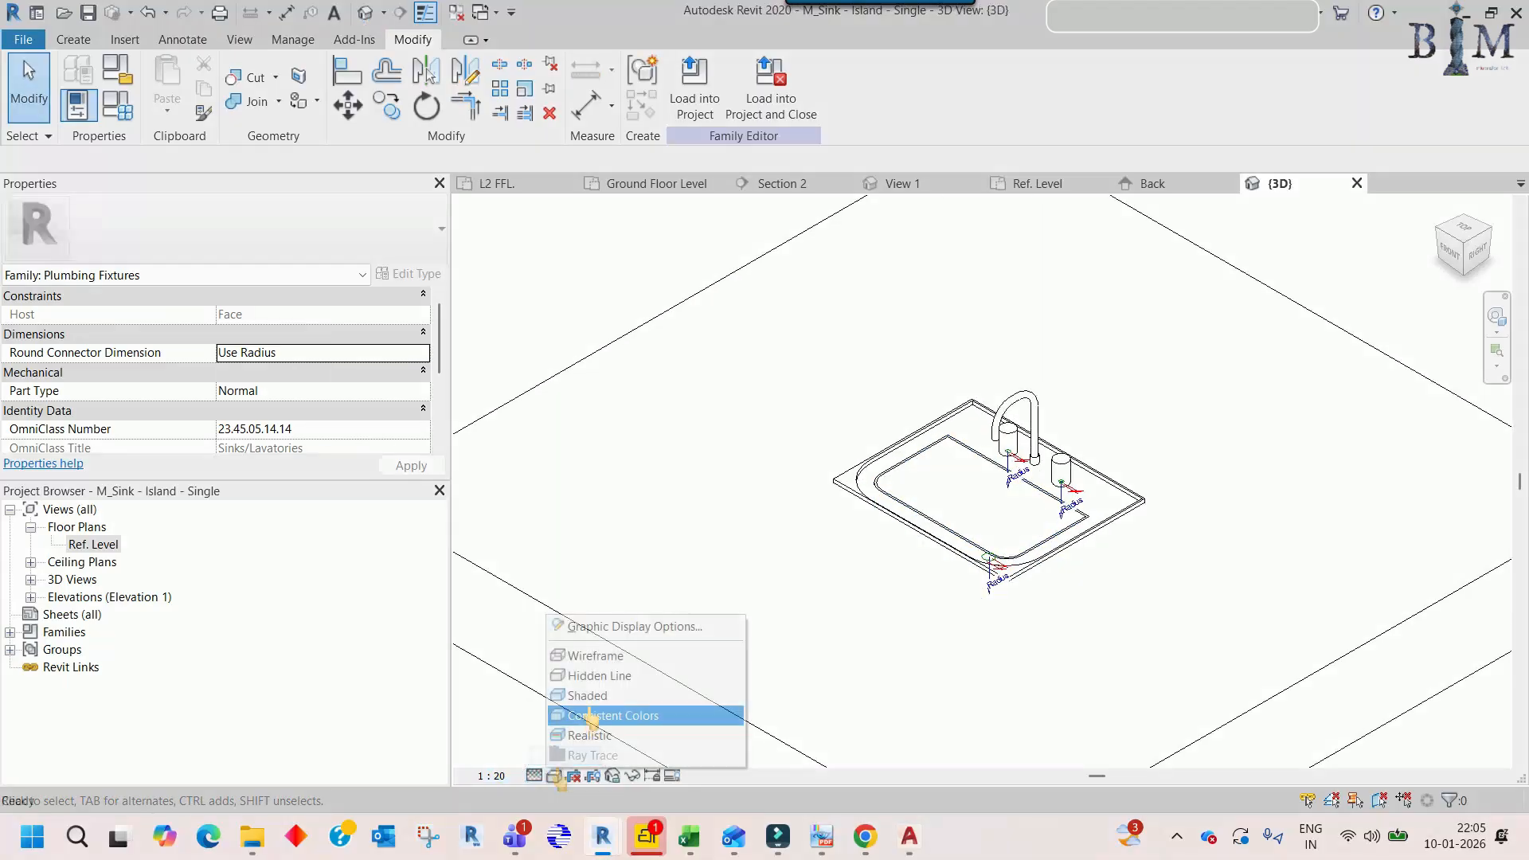
left_click(573, 693)
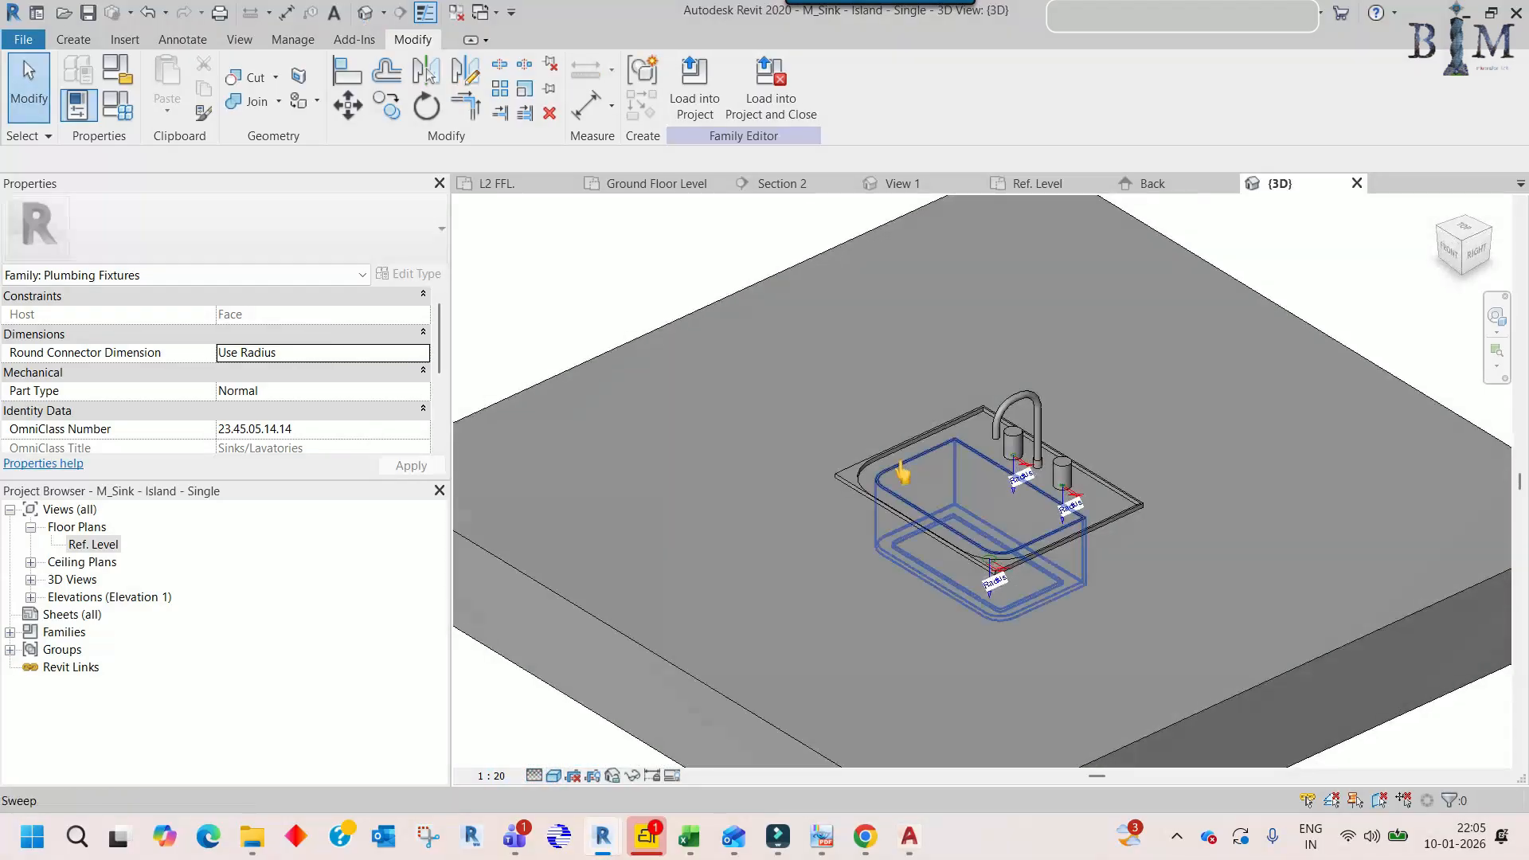
- Examine the bowl sweep and rim extrusion in 3D, comparing them with the Ref. Level plan
scroll(907, 475, "up", 2)
mouse_move(959, 475)
middle_mouse_down("shift")
mouse_move(921, 513)
mouse_move(907, 498)
mouse_move(969, 498)
middle_mouse_up("shift")
left_click(896, 477)
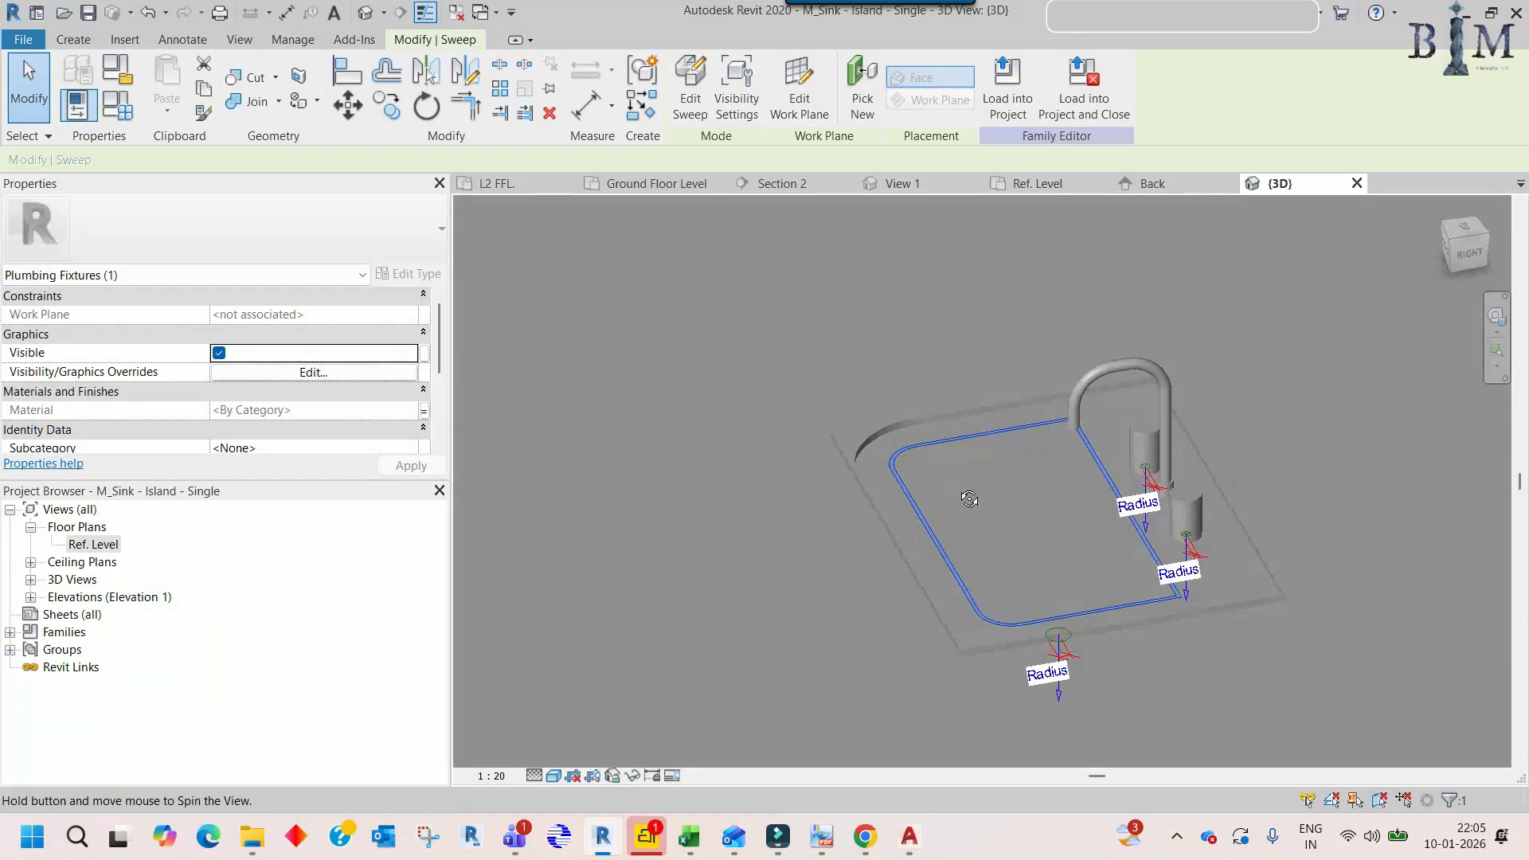
left_click(906, 444)
middle_click_drag(906, 444, 987, 479, "shift")
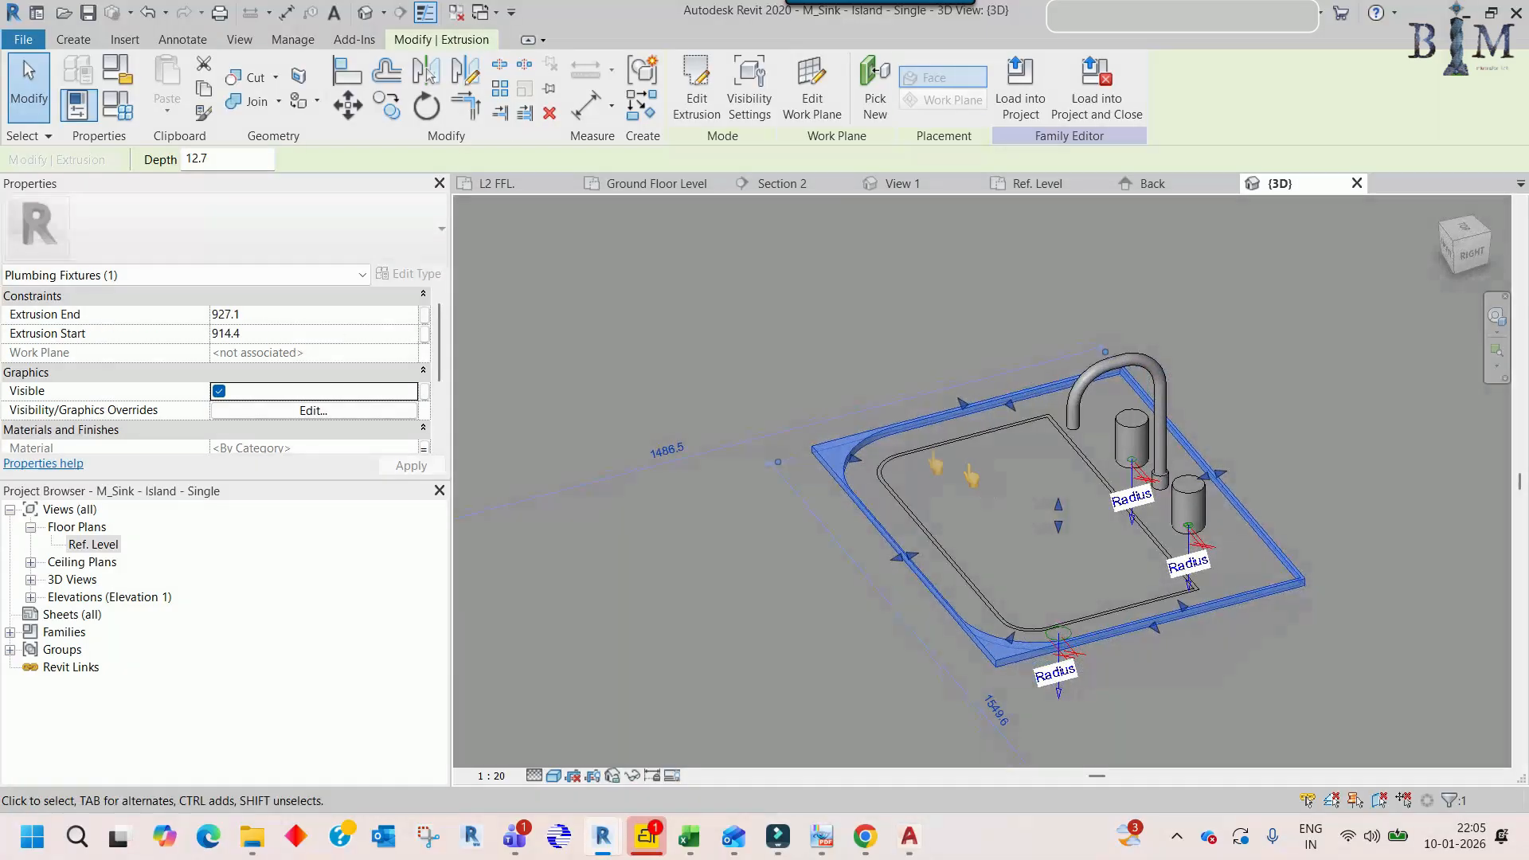
key("Escape")
left_click(93, 546)
double_click(93, 548)
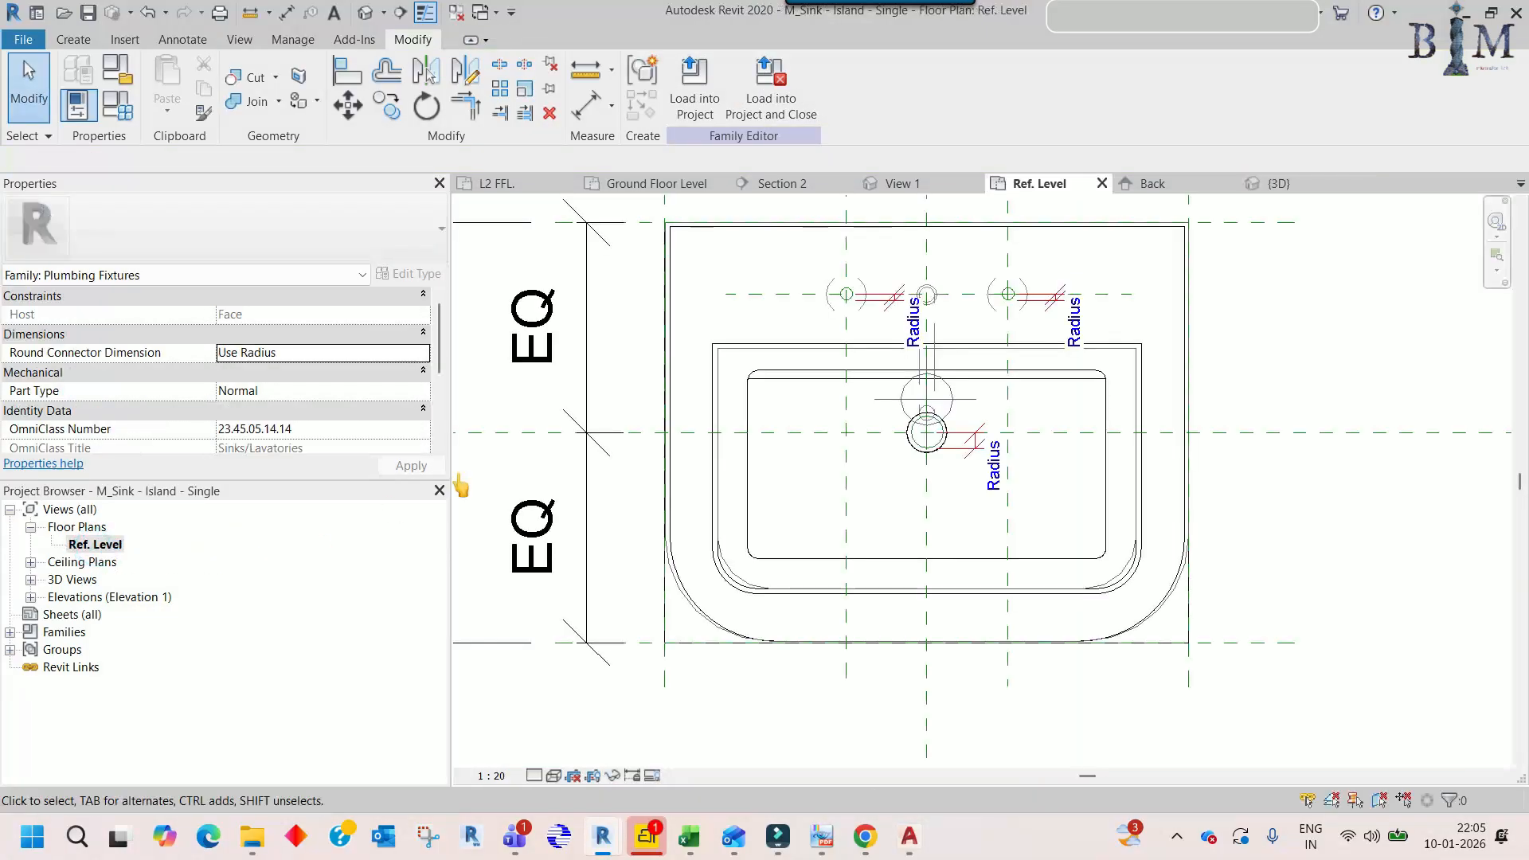
left_click(813, 370)
left_click(364, 13)
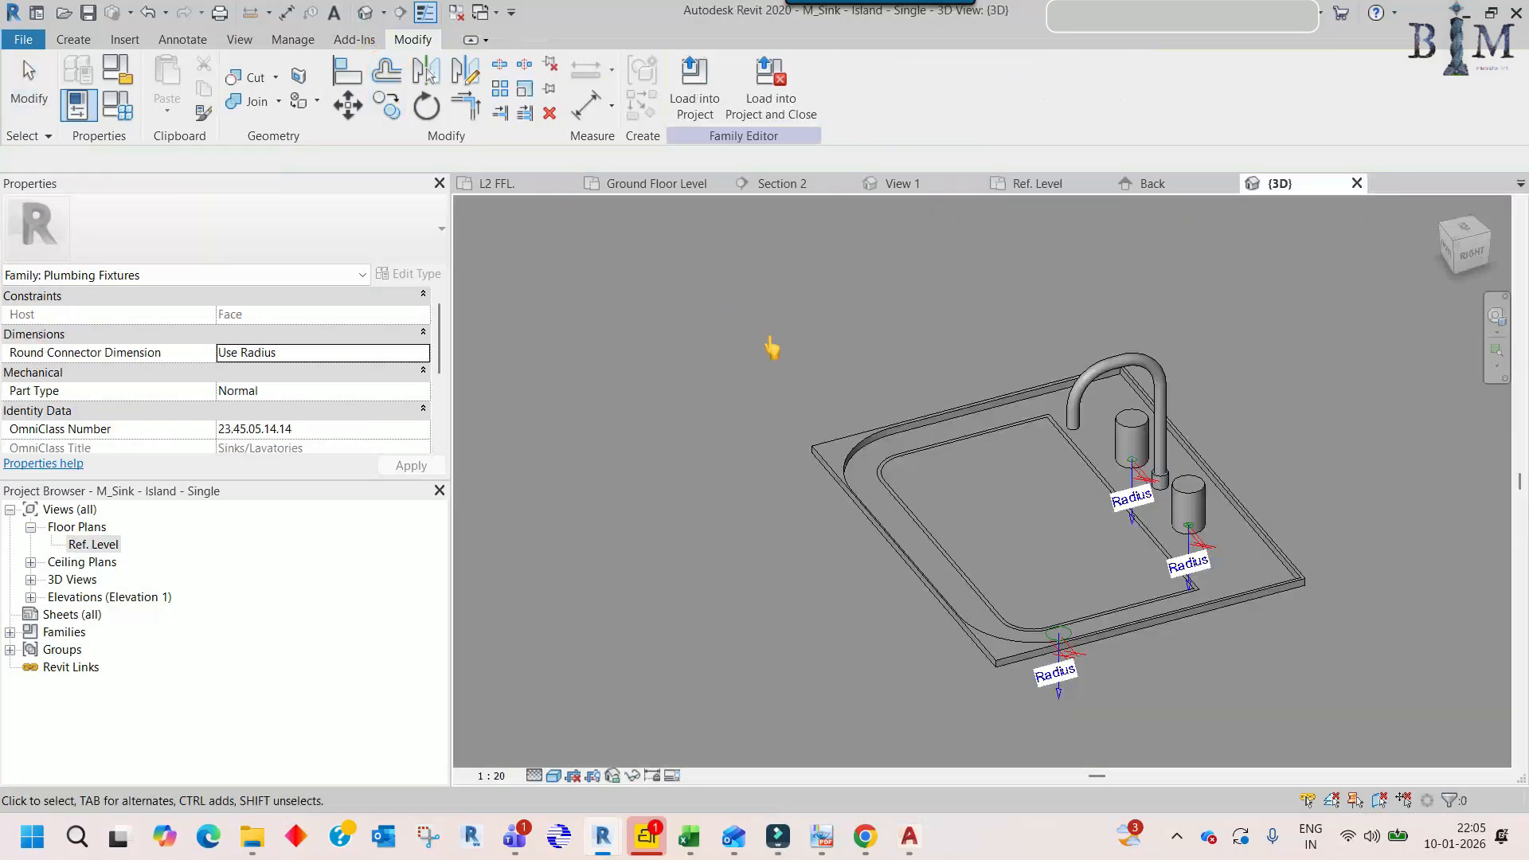
mouse_move(959, 526)
middle_mouse_down("shift")
mouse_move(880, 461)
mouse_move(956, 478)
mouse_move(984, 452)
mouse_move(973, 522)
middle_mouse_up("shift")
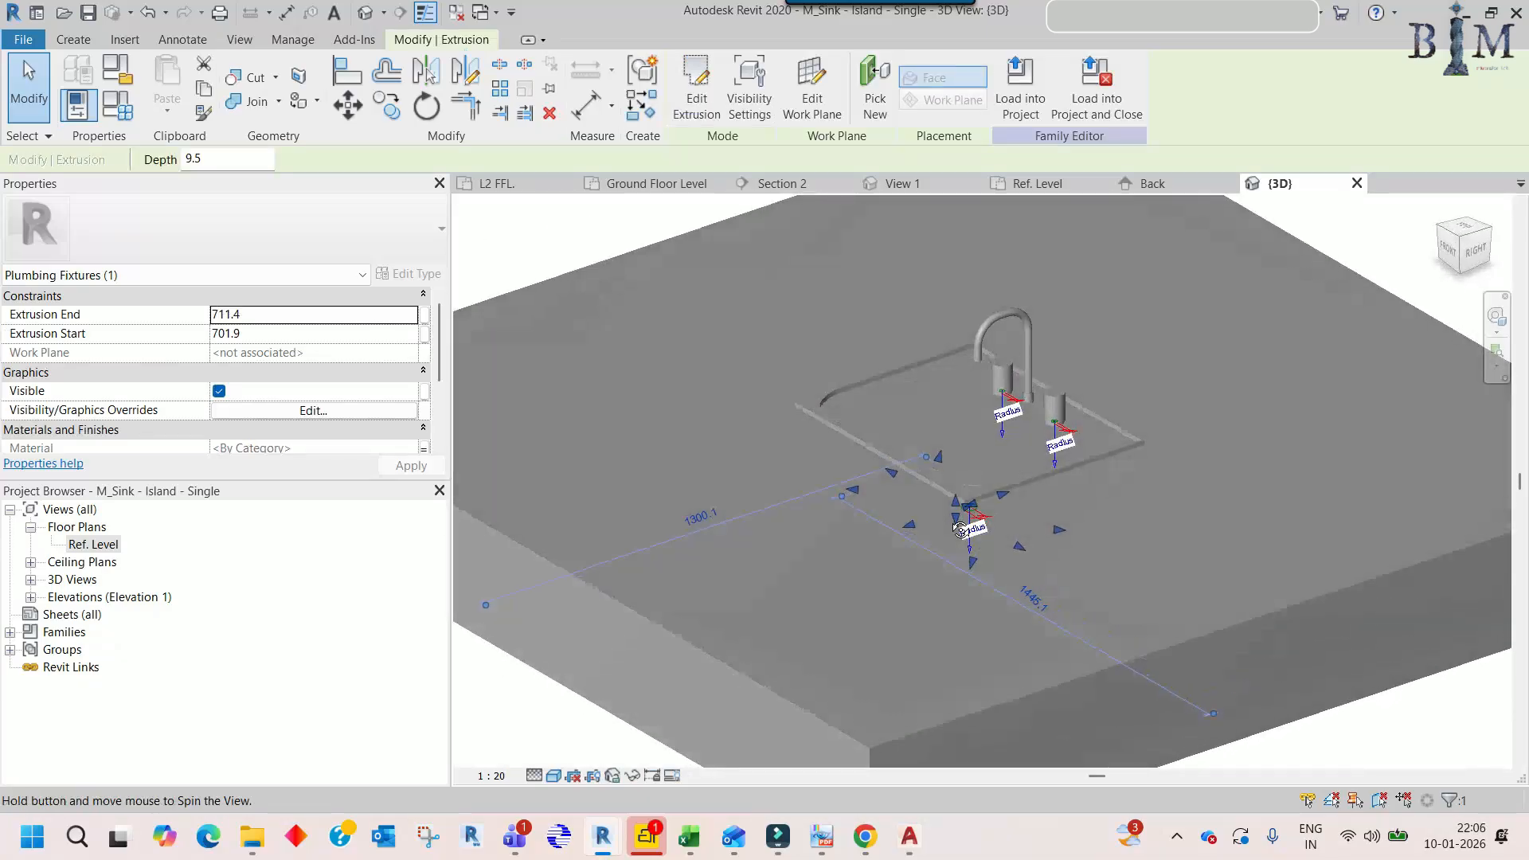
- Examine the basin's bottom extrusion in the Ref. Level plan and the Back elevation
double_click(95, 545)
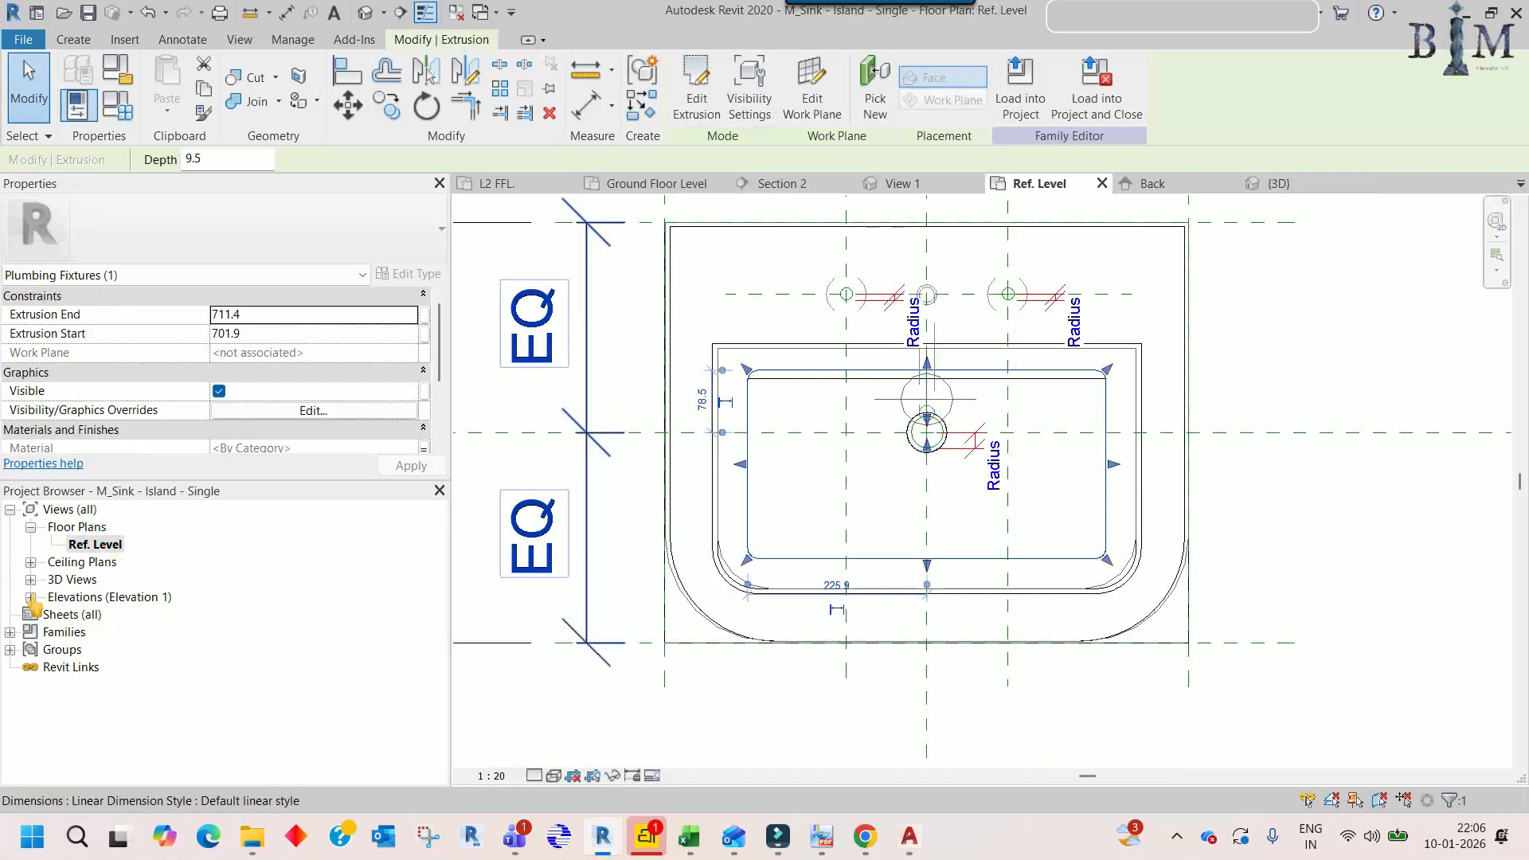
left_click(30, 597)
double_click(82, 615)
left_click(702, 516)
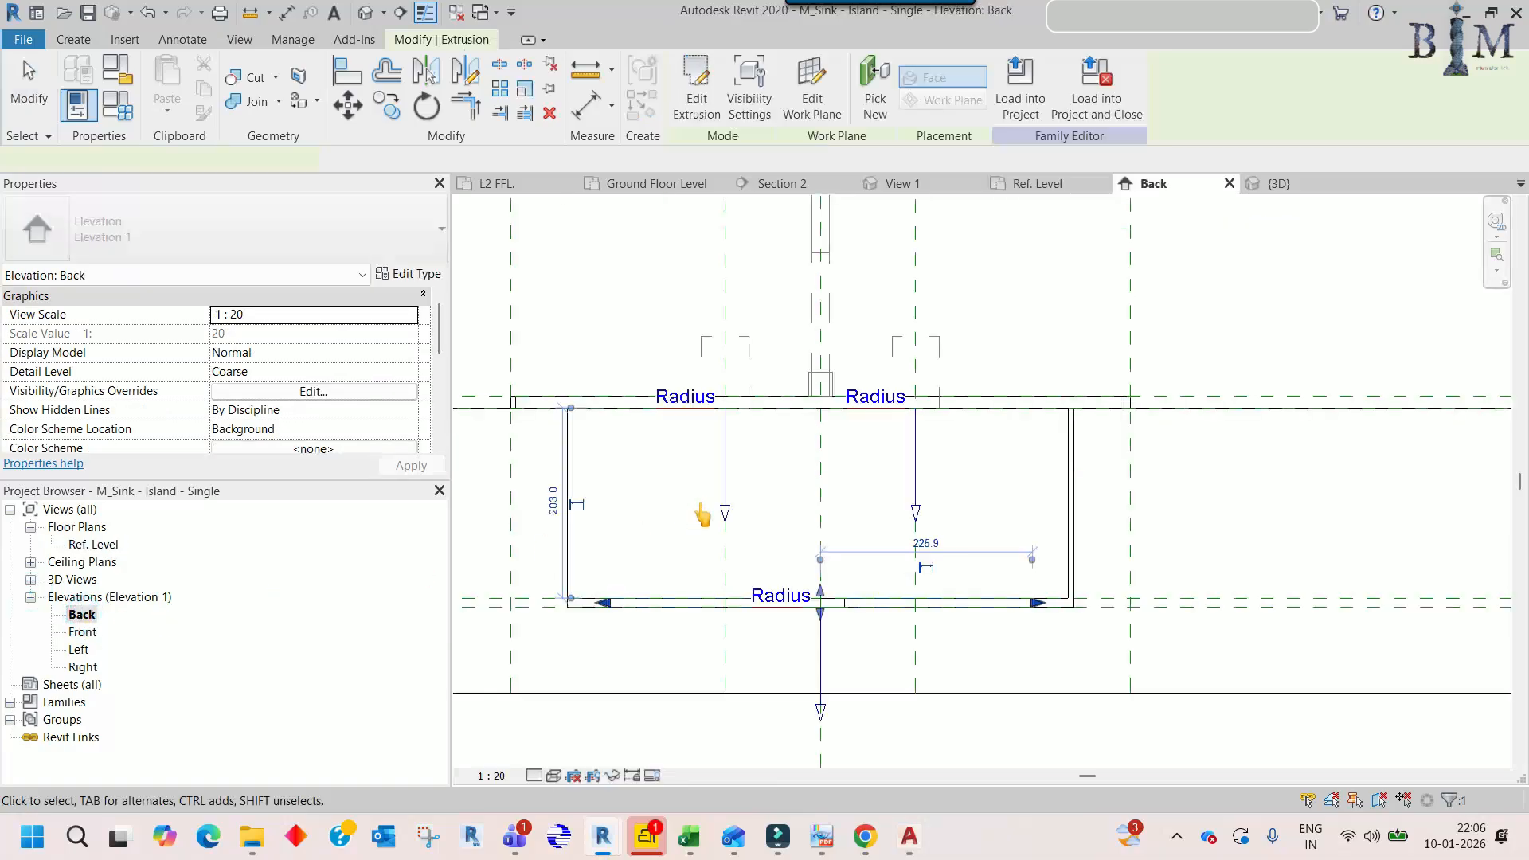
middle_click_drag(755, 611, 790, 491)
scroll(603, 502, "up", 2)
scroll(729, 484, "down", 3)
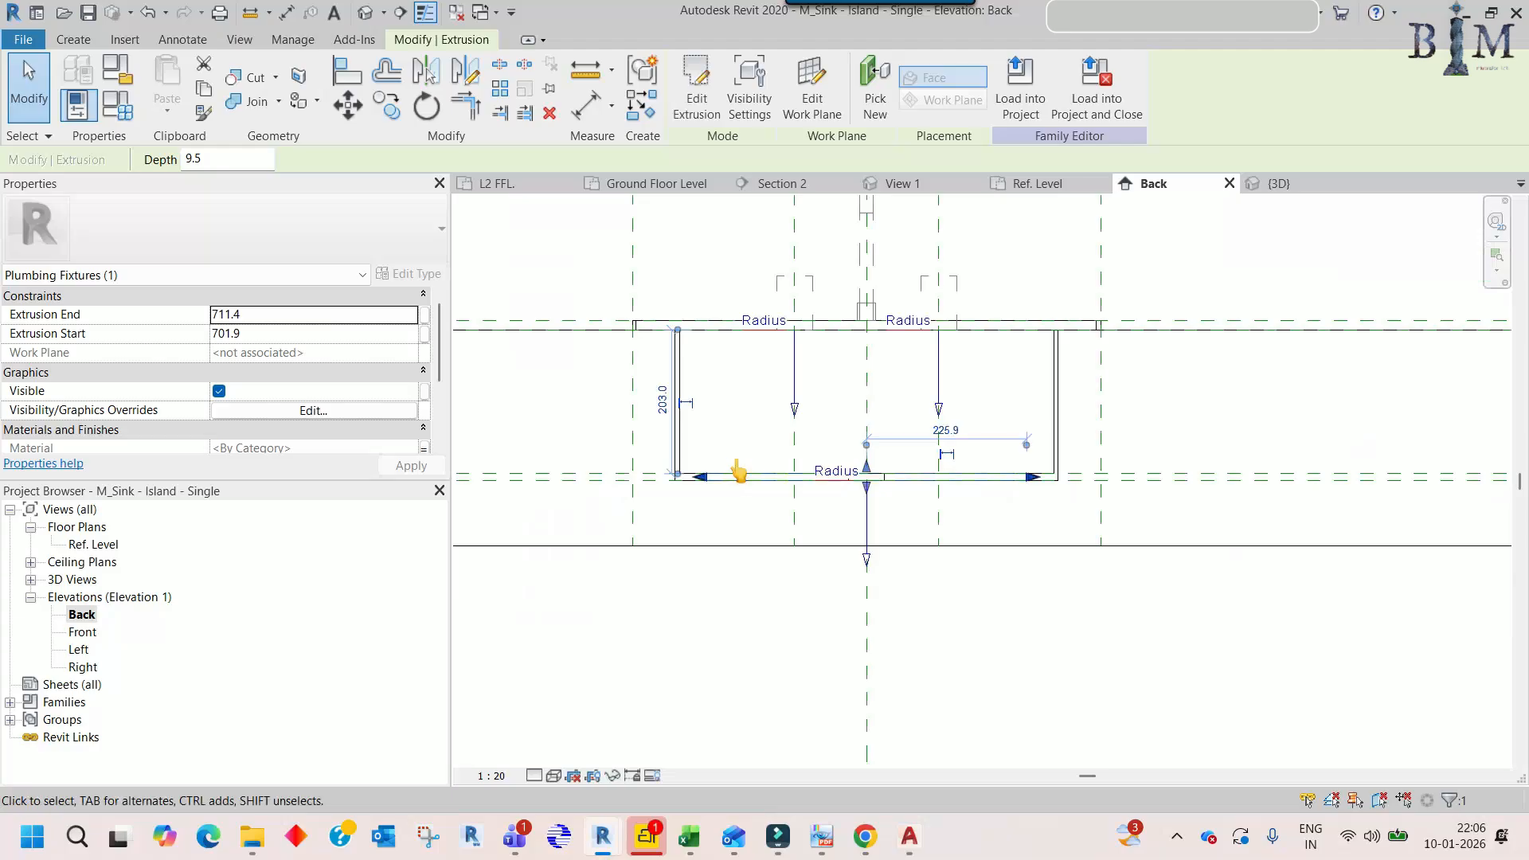
- Edit the basin's bottom extrusion sketch in the Ref. Level plan and delete its upper line with both rounded upper corners
double_click(96, 546)
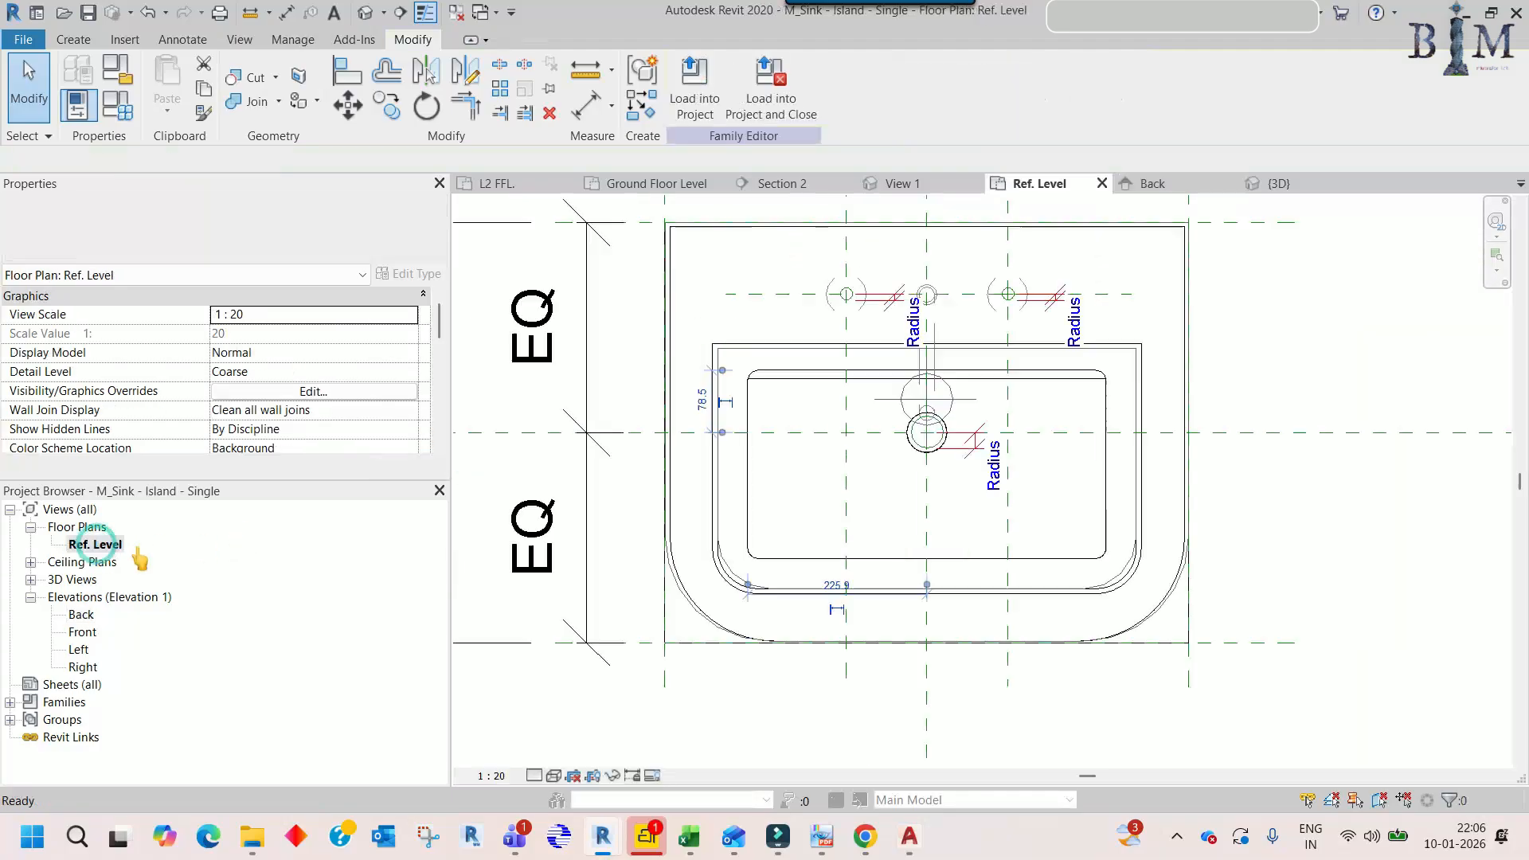
left_click(698, 94)
left_click(808, 372)
scroll(756, 373, "up", 2)
left_click_drag(728, 355, 1312, 411)
key("Delete")
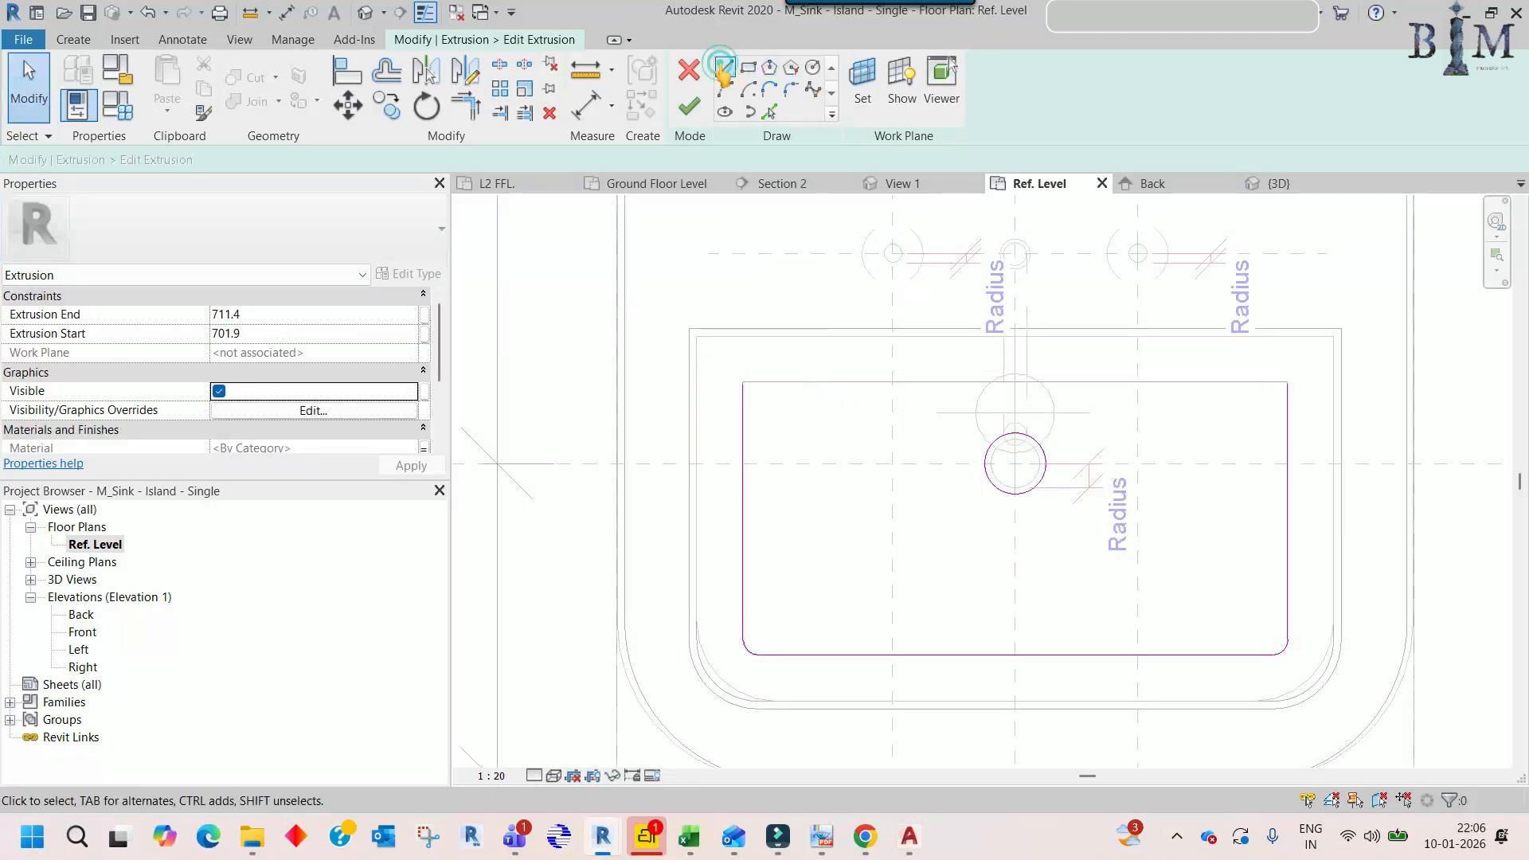
- Draw a straight upper sketch line, trim it to a square corner with the right edge, and finish the bottom extrusion
left_click(779, 382)
left_click(1015, 382)
key("Escape")
key("Escape")
key("t")
key("r")
left_click(1285, 392)
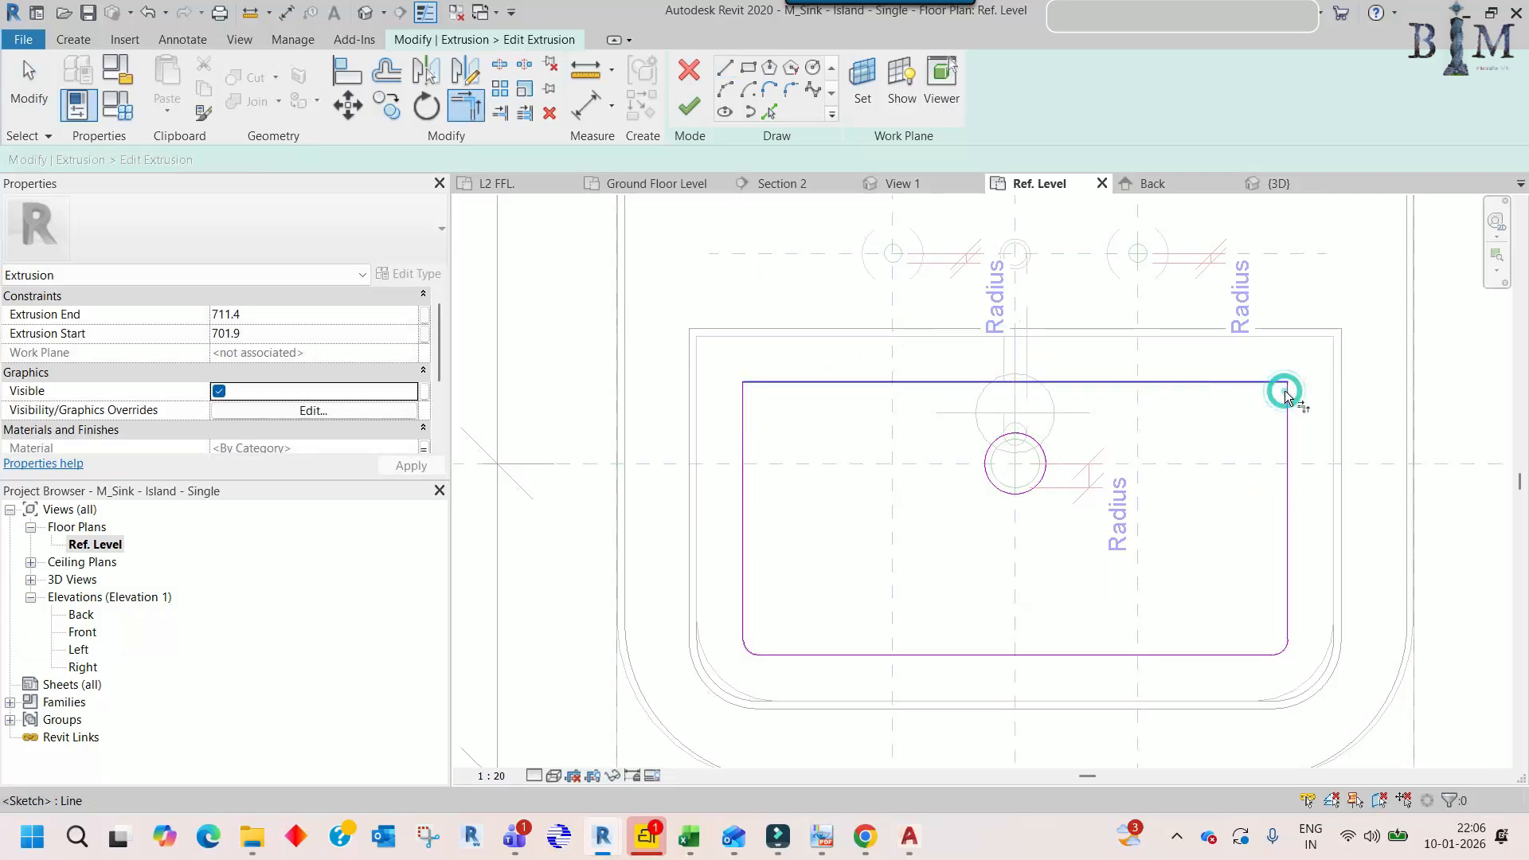
left_click(690, 106)
left_click(866, 412)
- Examine the basin outline in plan and check how the rim extrusion relates to the bowl sweep in 3D
scroll(865, 412, "down", 4)
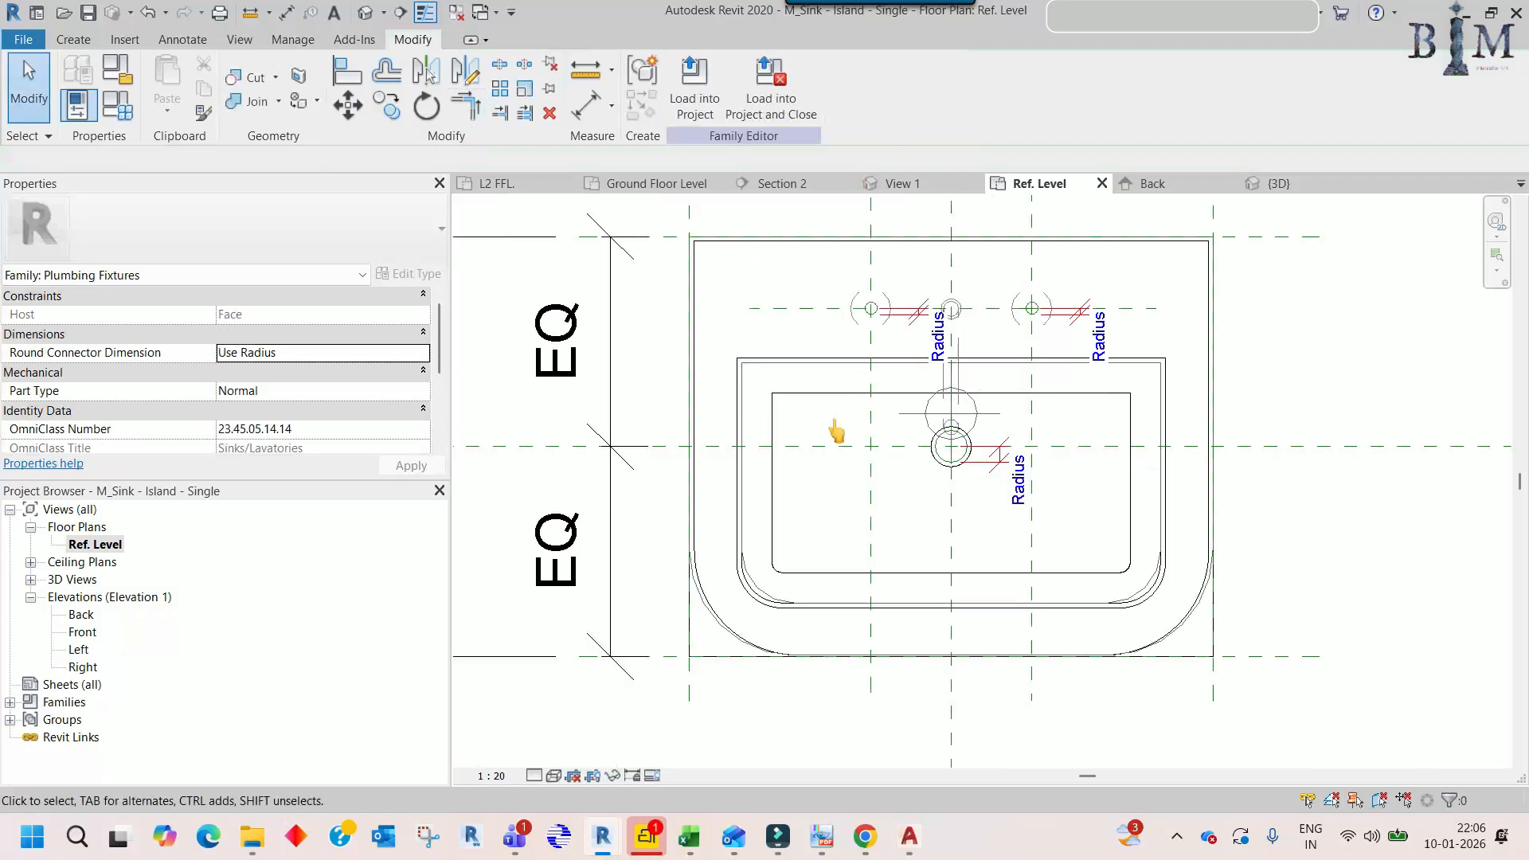
scroll(785, 457, "up", 2)
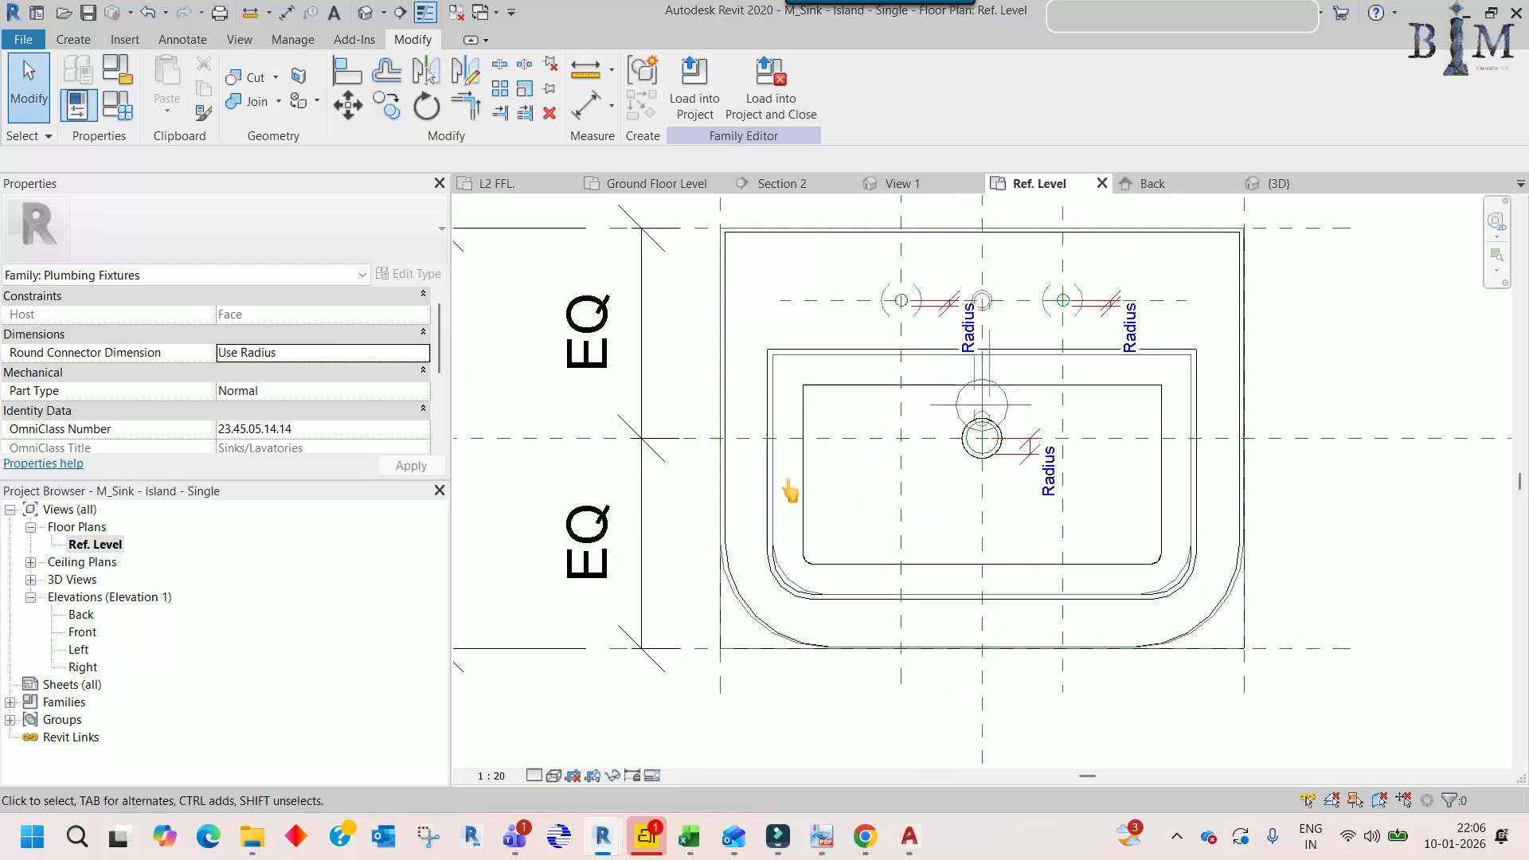
scroll(795, 606, "up", 3)
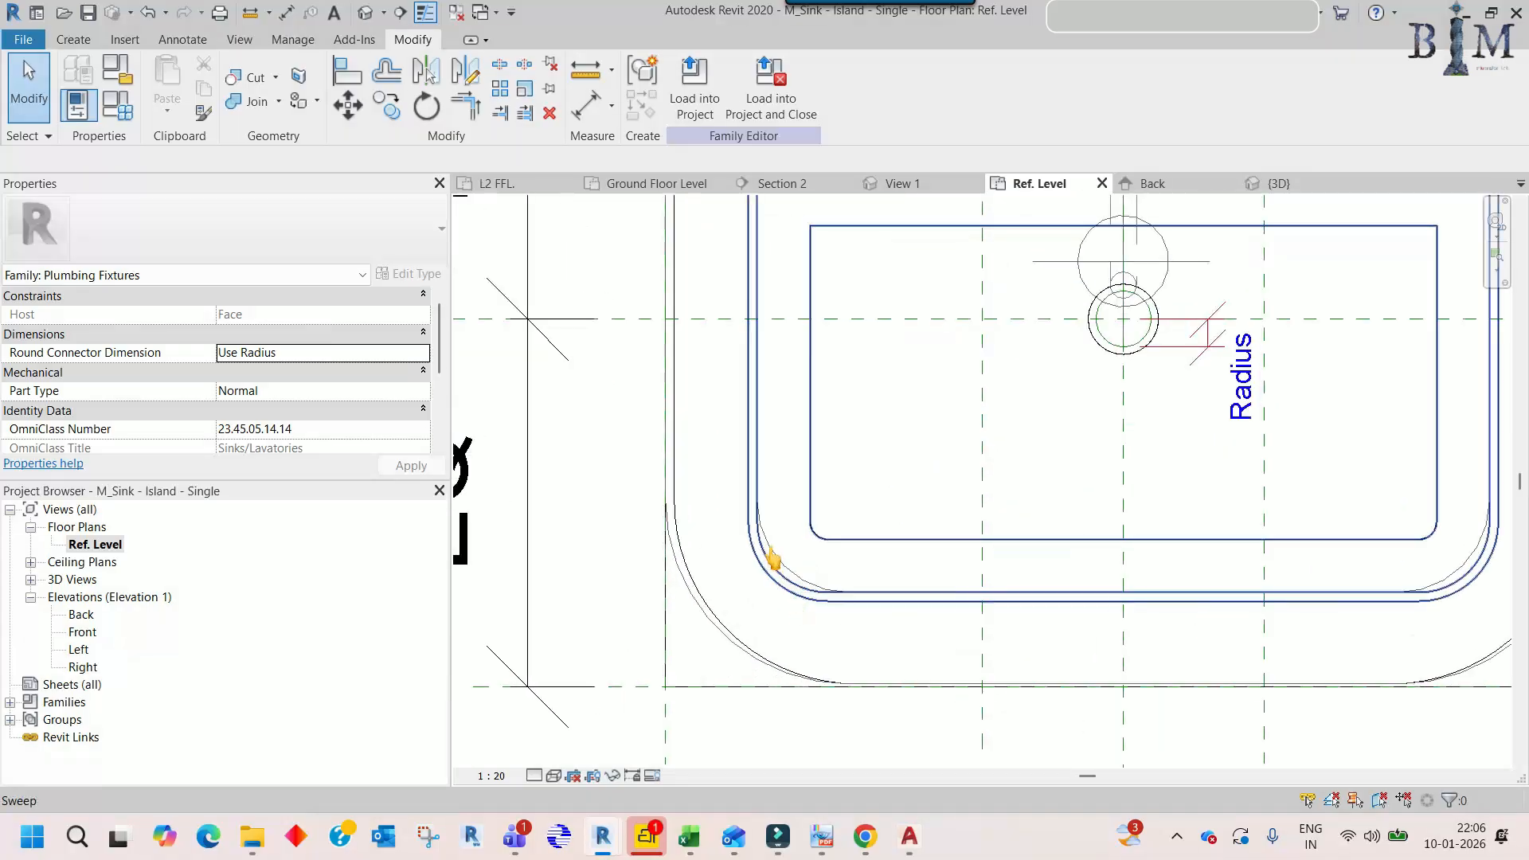
scroll(770, 557, "down", 3)
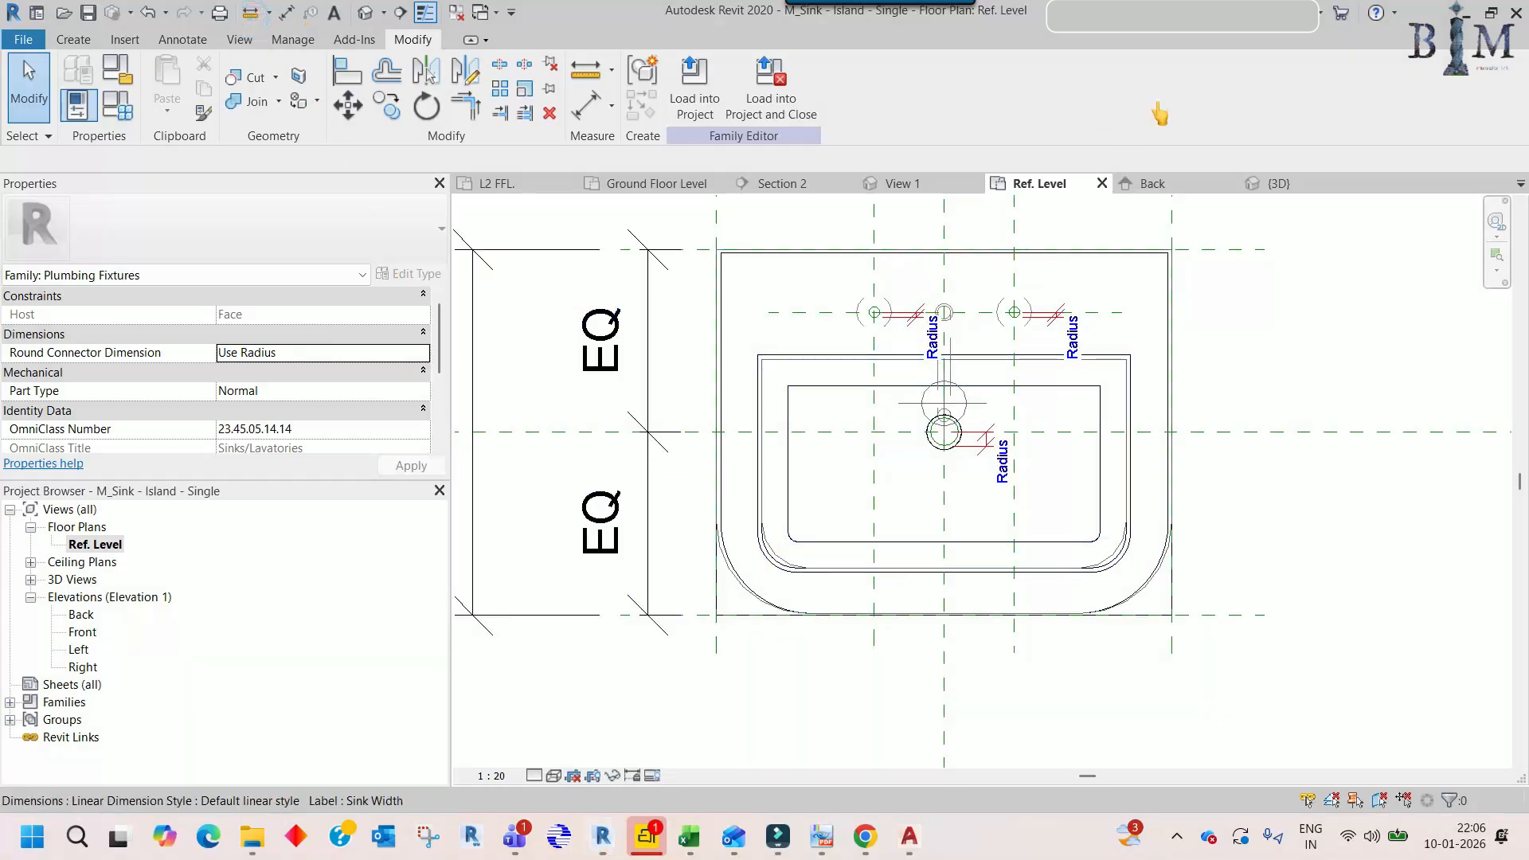
left_click(366, 13)
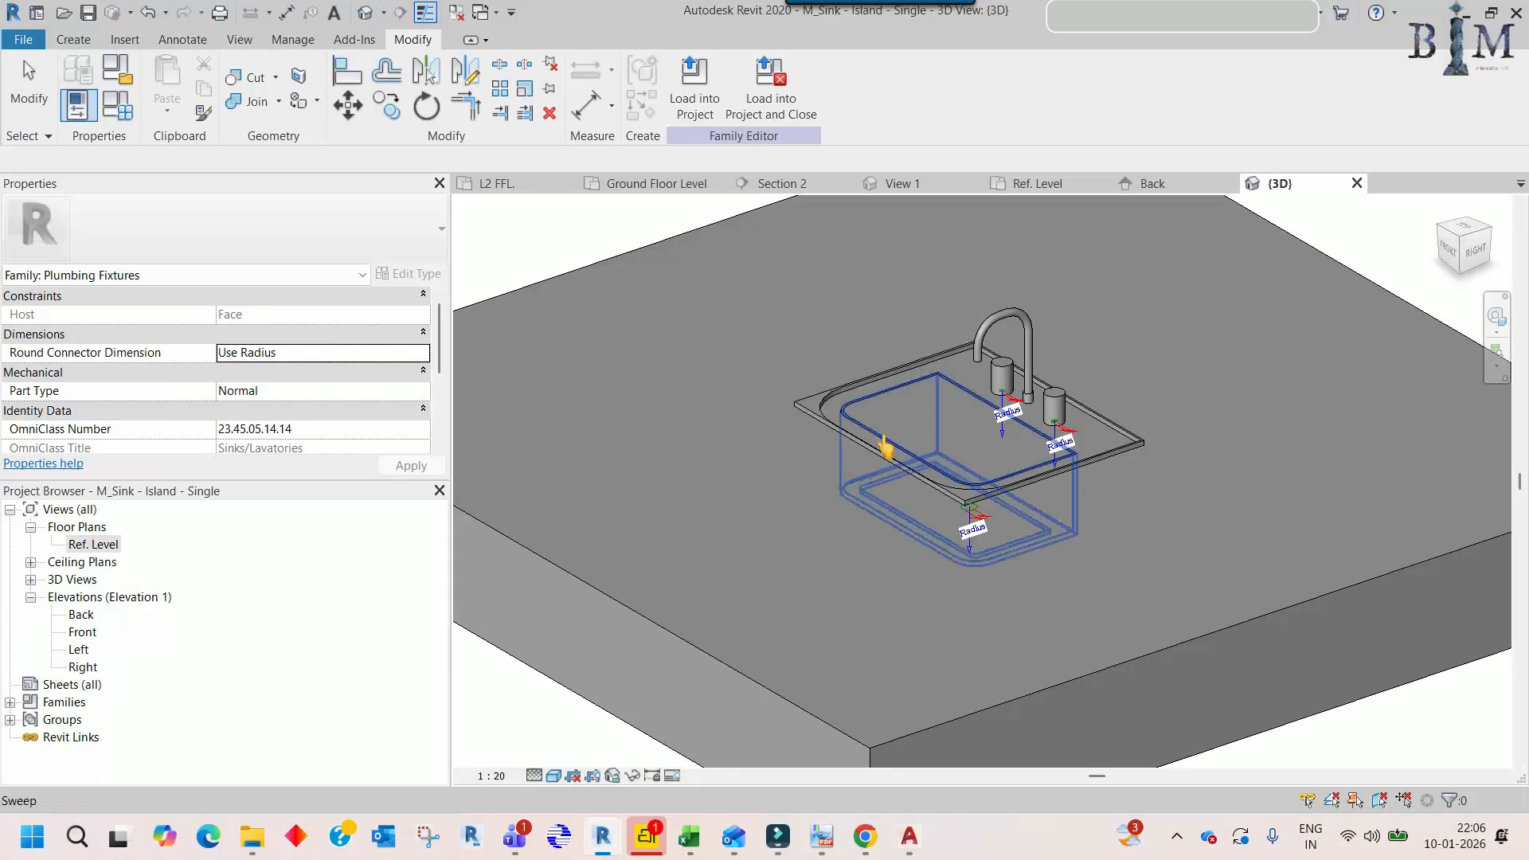
scroll(860, 410, "up", 4)
left_click(859, 402)
middle_click_drag(979, 407, 965, 428, "shift")
left_click(947, 422)
left_click(951, 374)
middle_click_drag(951, 374, 898, 363, "shift")
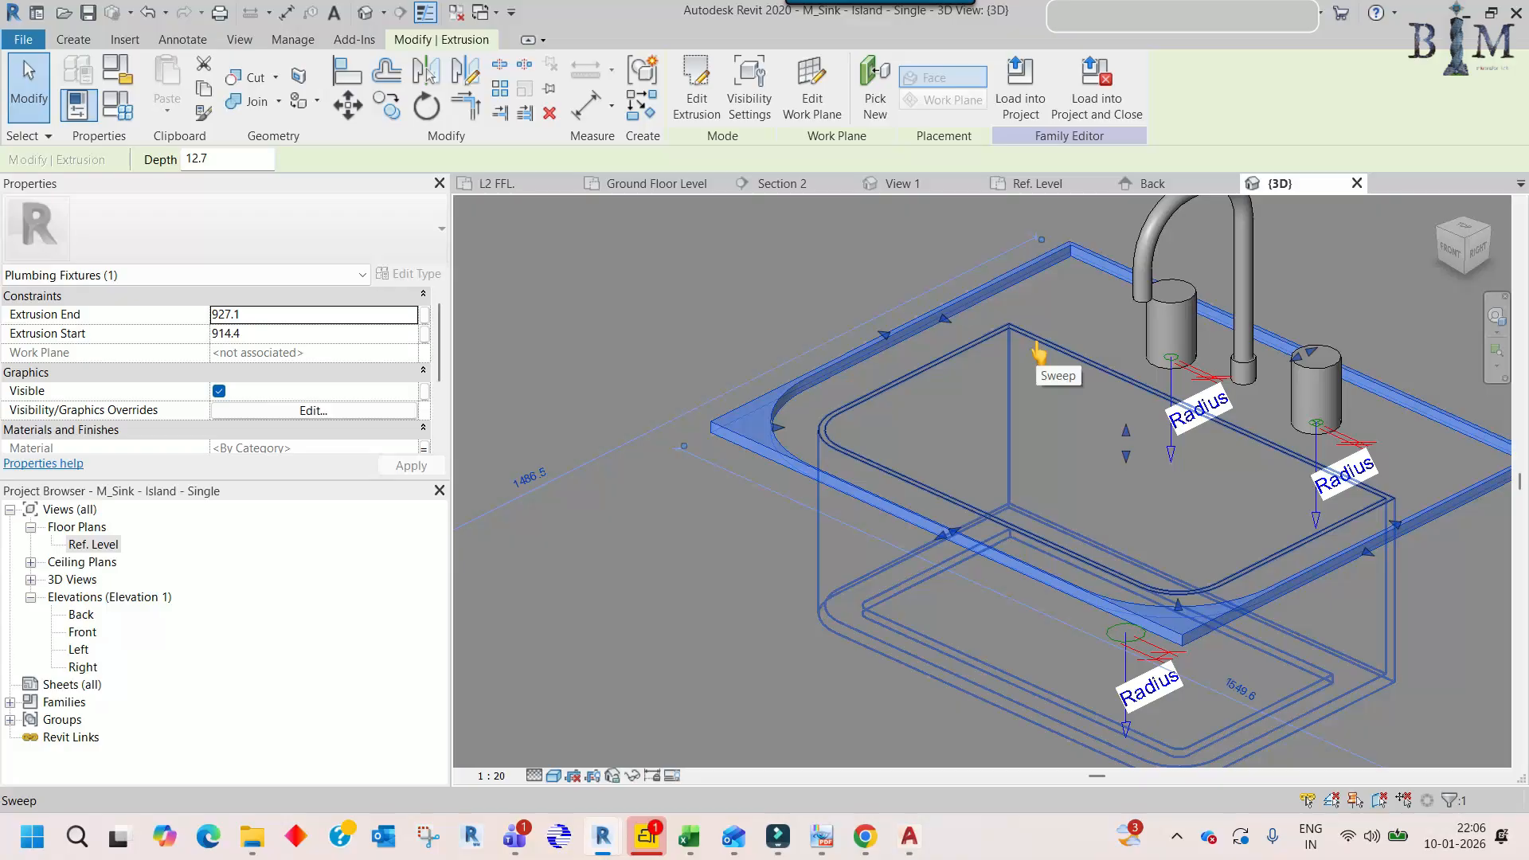
key("Escape")
- Create a 250 mm deep void extrusion in the Ref. Level plan by picking the bowl sweep's inner outline
double_click(93, 544)
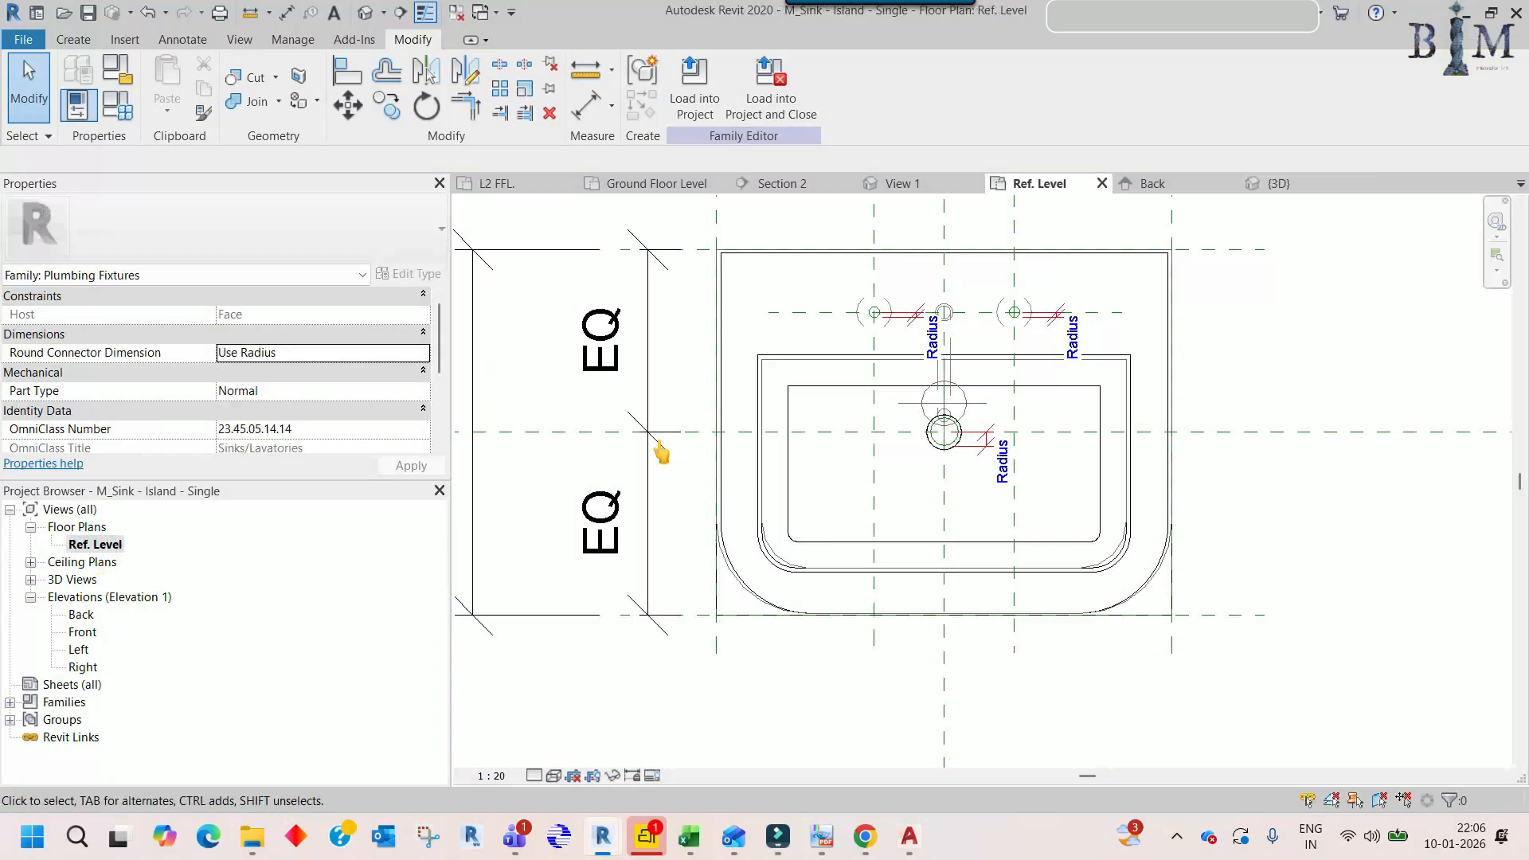
left_click(77, 39)
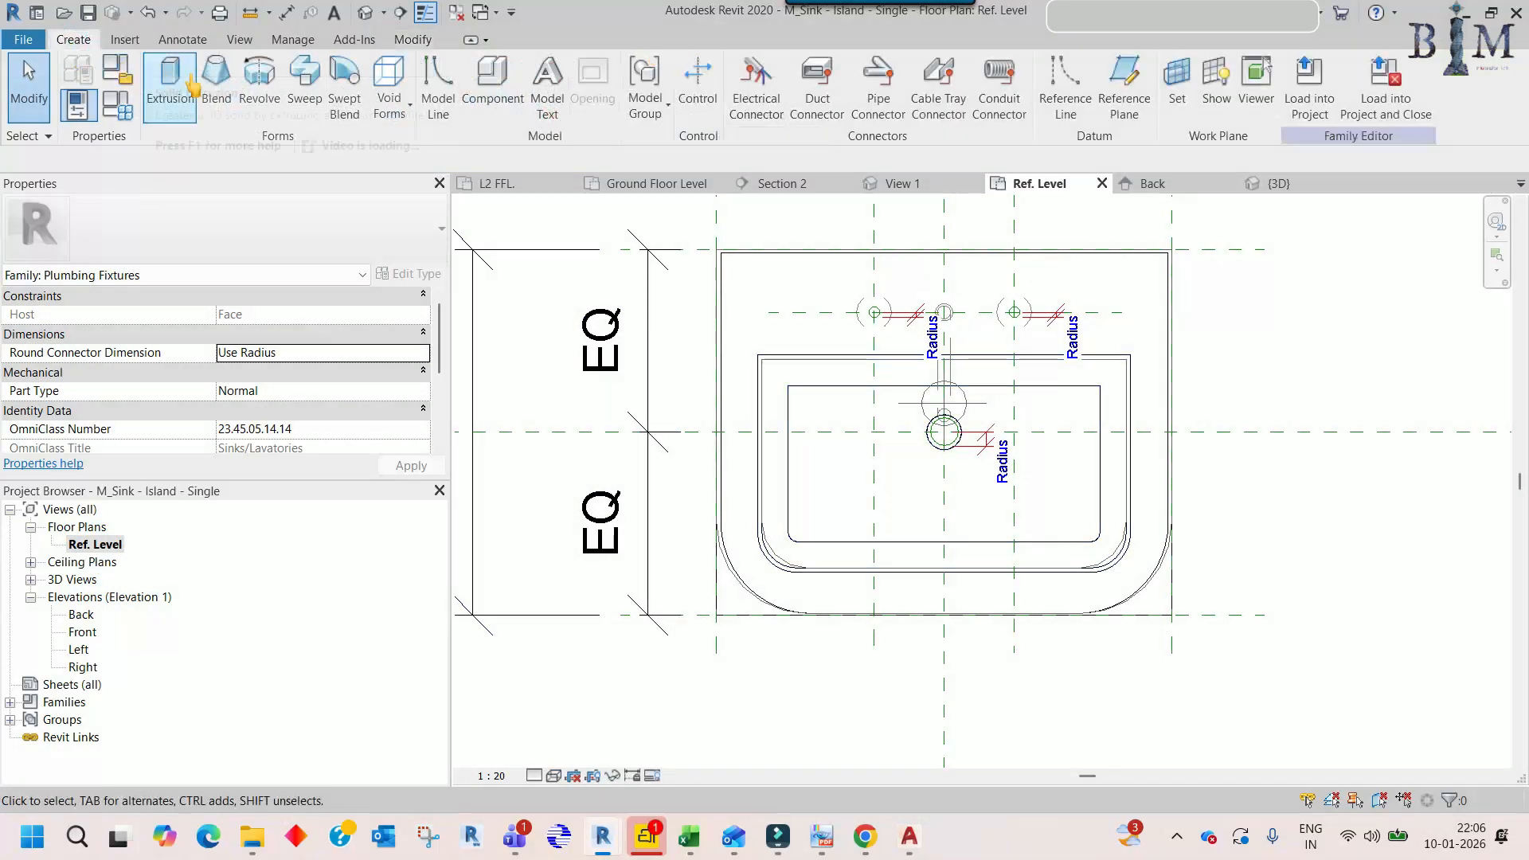
left_click(385, 114)
left_click(445, 143)
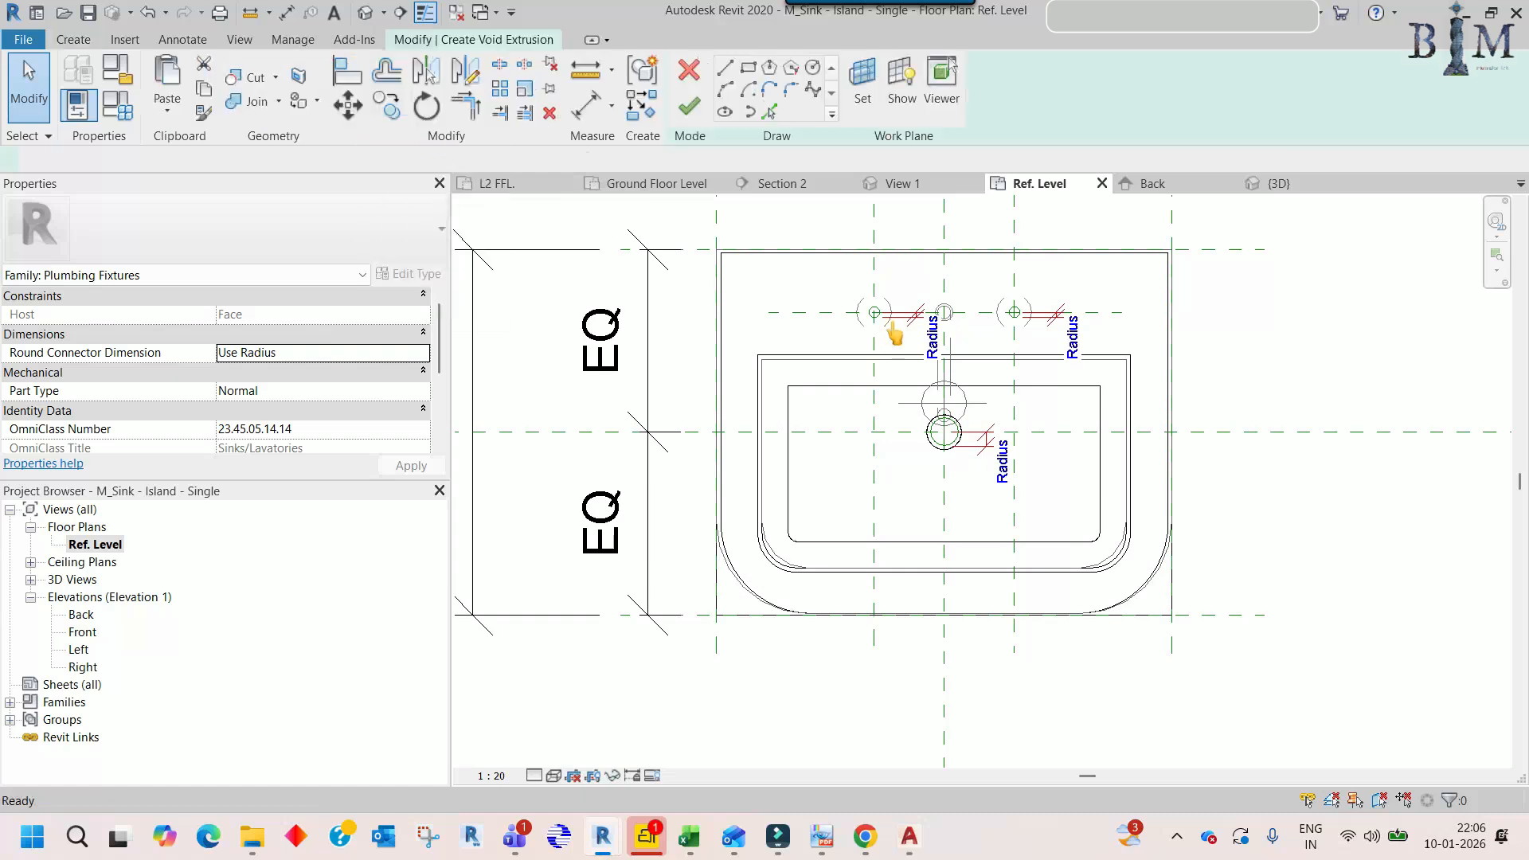
scroll(796, 371, "up", 3)
key("p")
key("l")
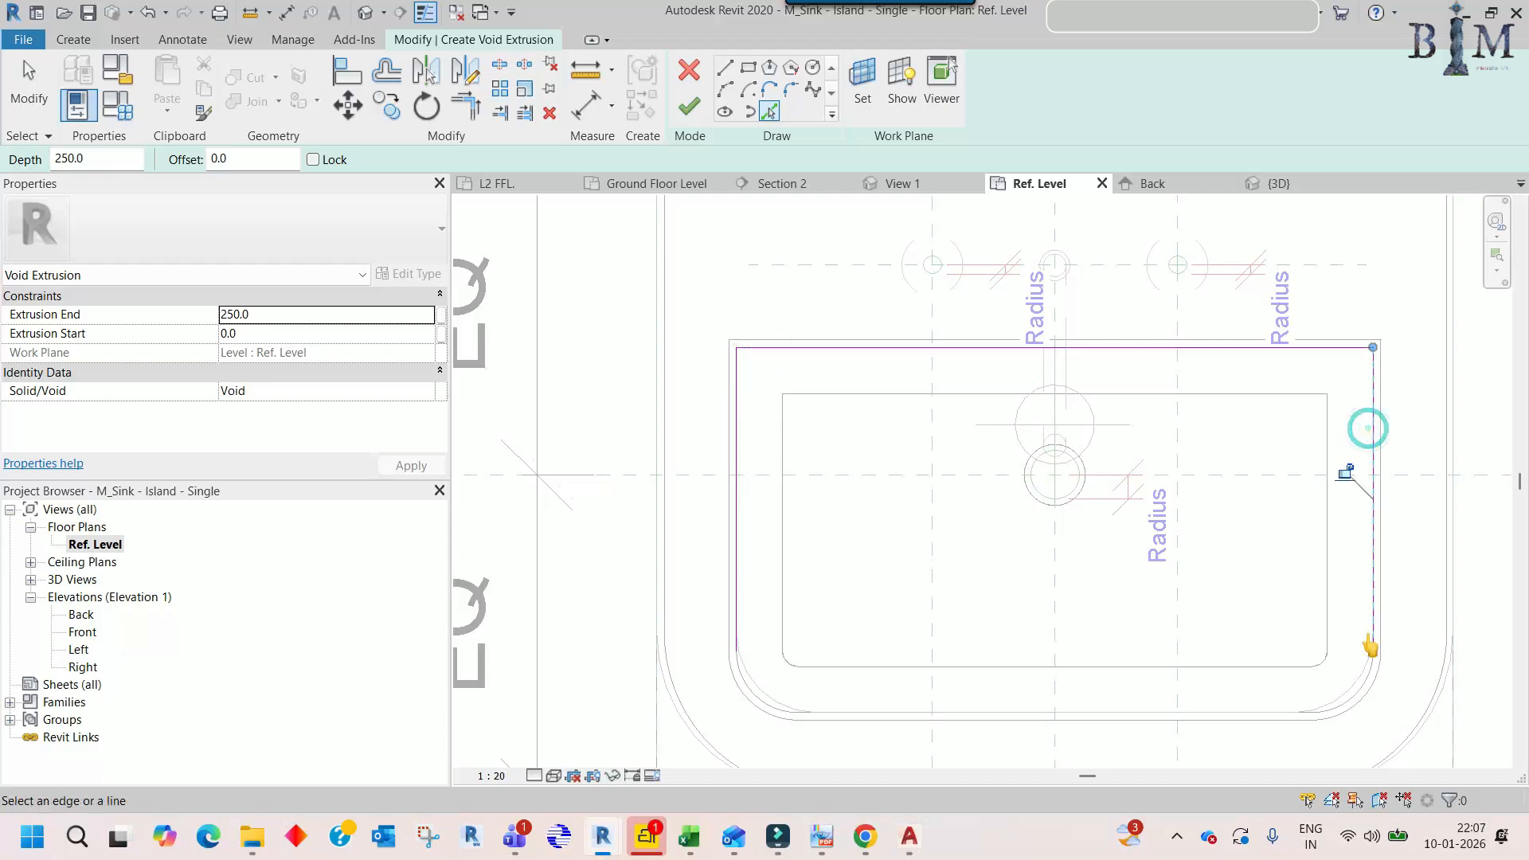
left_click(1361, 687)
left_click(1228, 713)
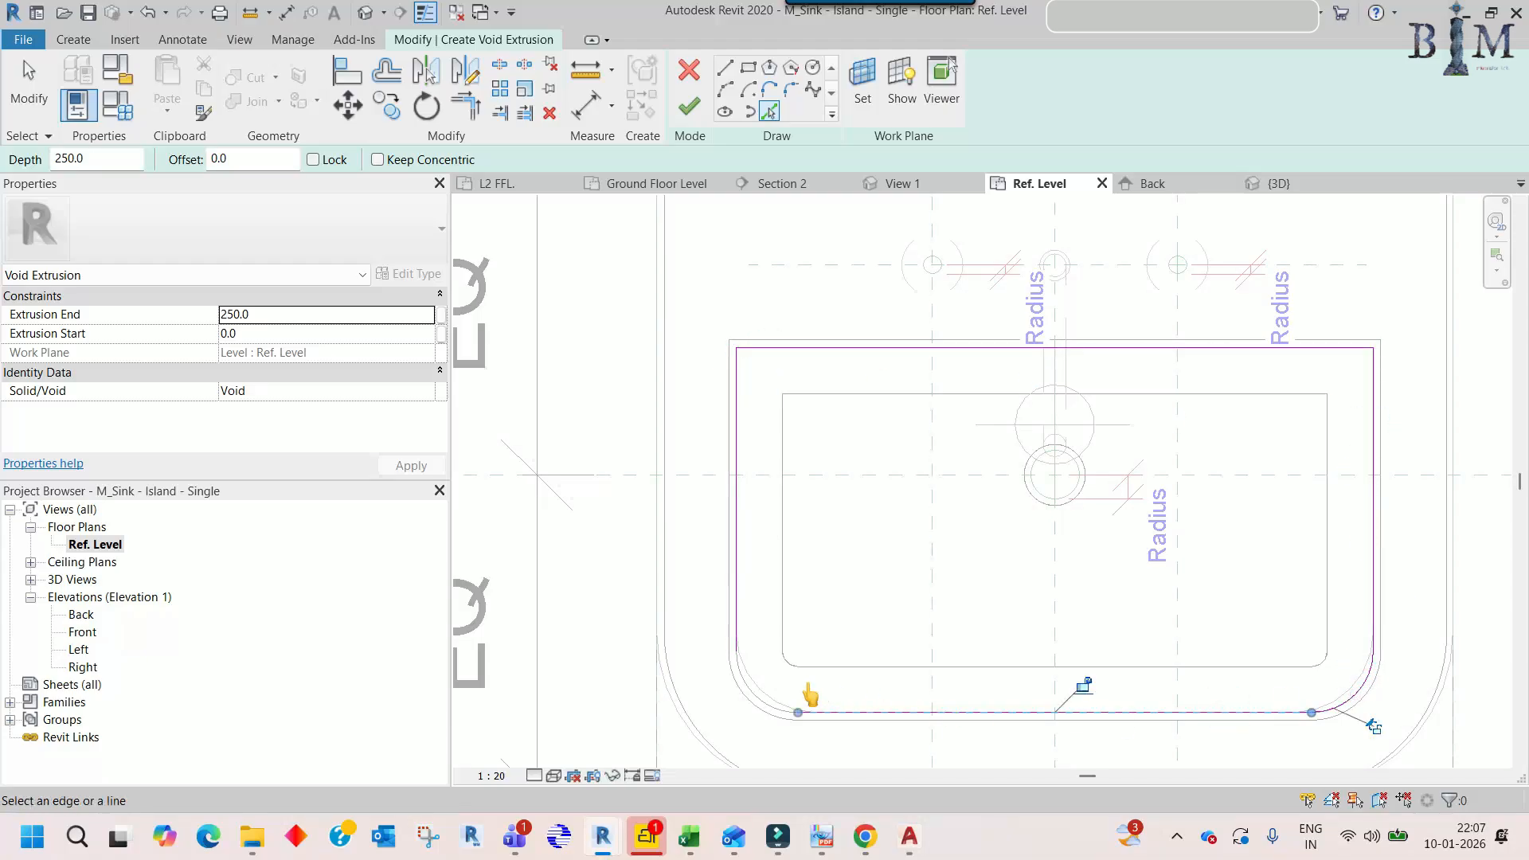
scroll(767, 464, "down", 2)
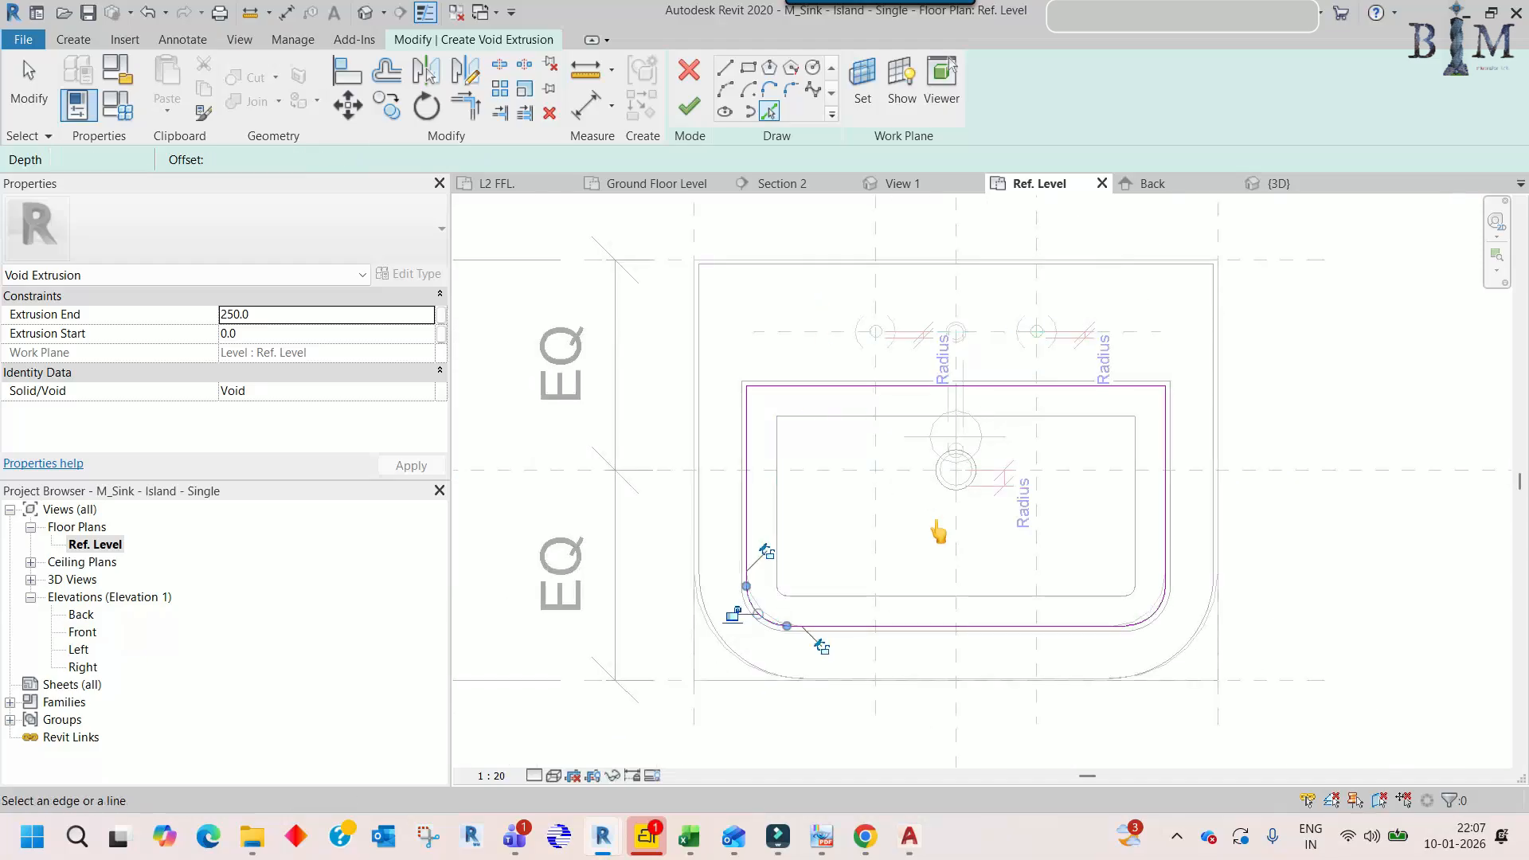
middle_click_drag(939, 526, 831, 473)
left_click(689, 108)
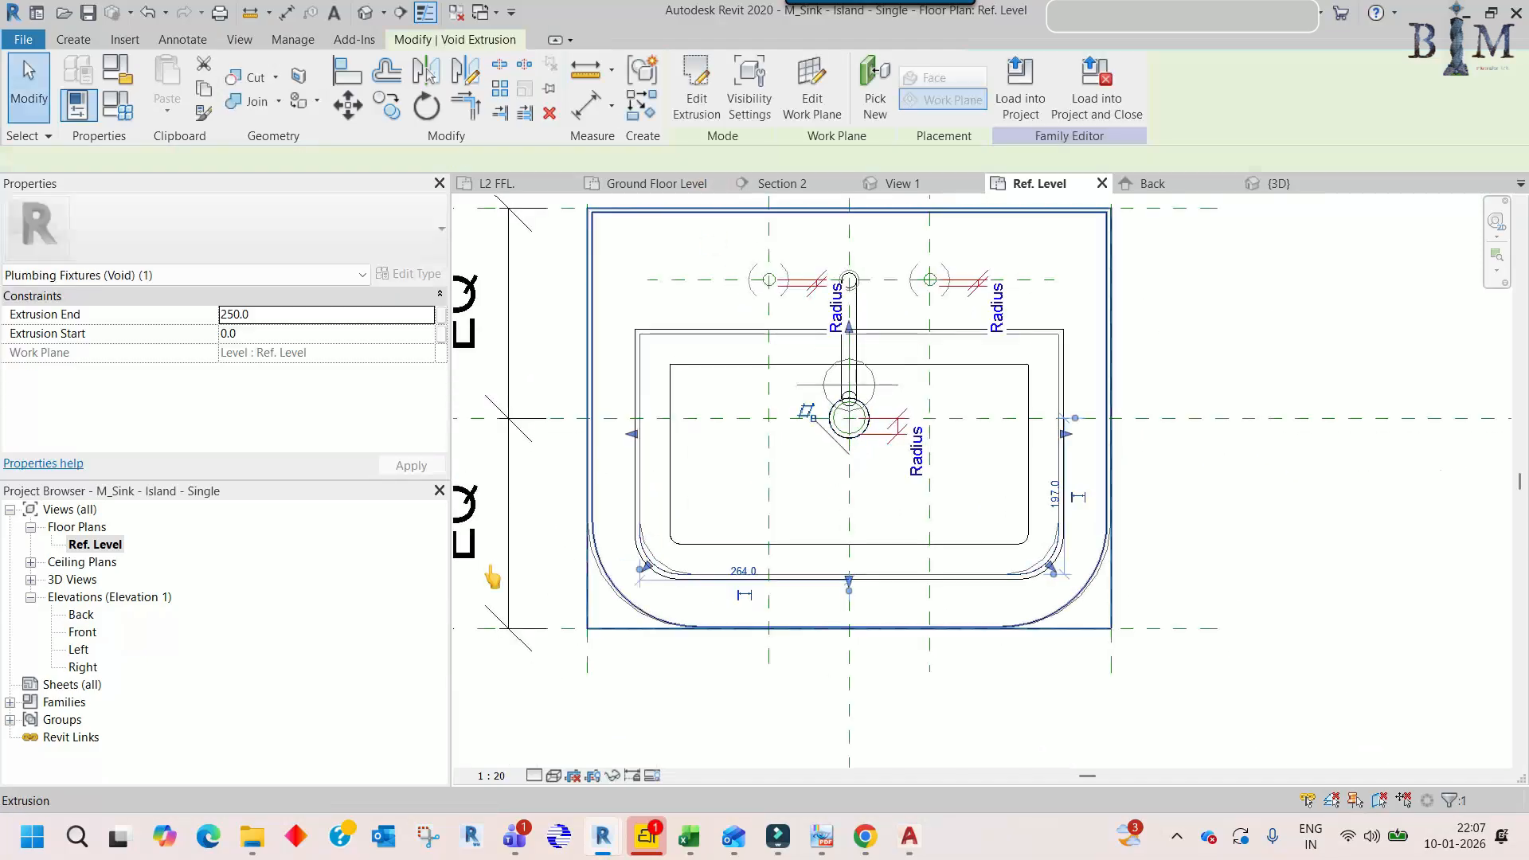
- In the Front elevation, stretch the void extrusion's bottom to the basin floor and lower its top to the rim
double_click(82, 632)
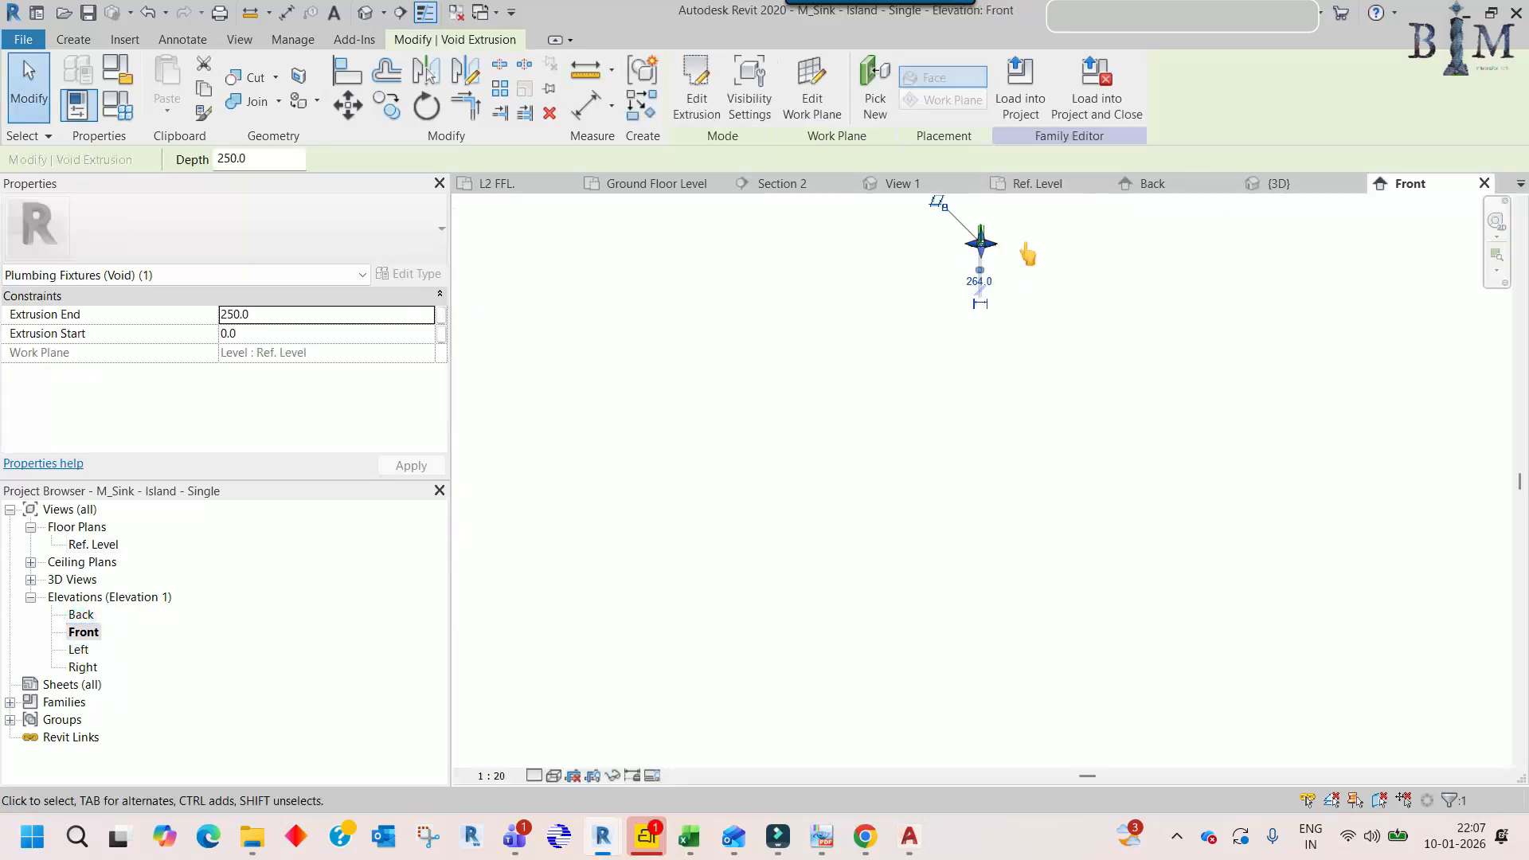
scroll(900, 286, "up", 6)
middle_click_drag(908, 335, 914, 443)
scroll(873, 416, "up", 2)
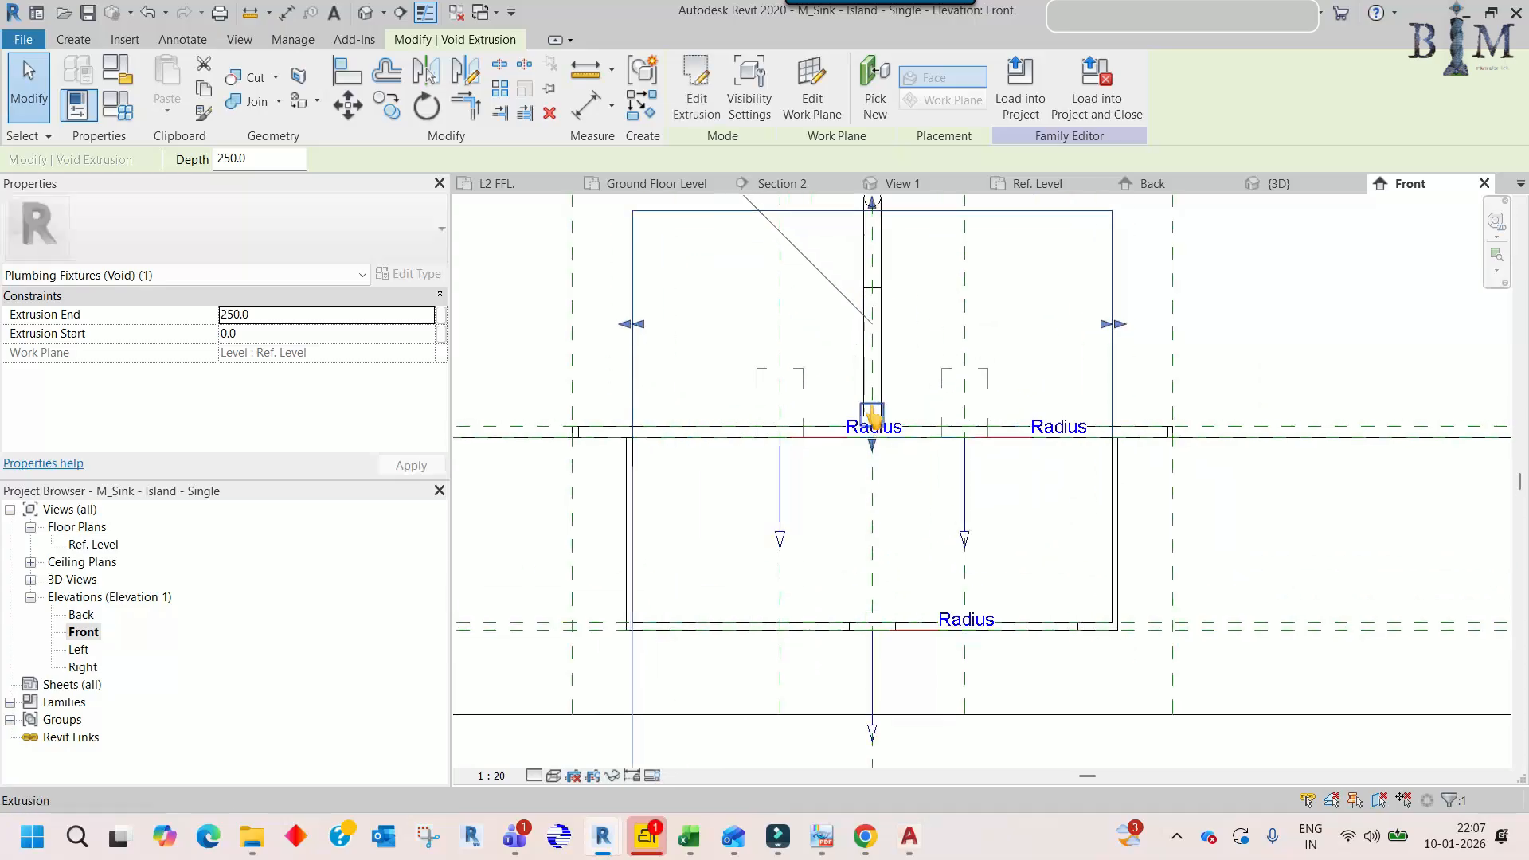
left_click_drag(872, 450, 886, 597)
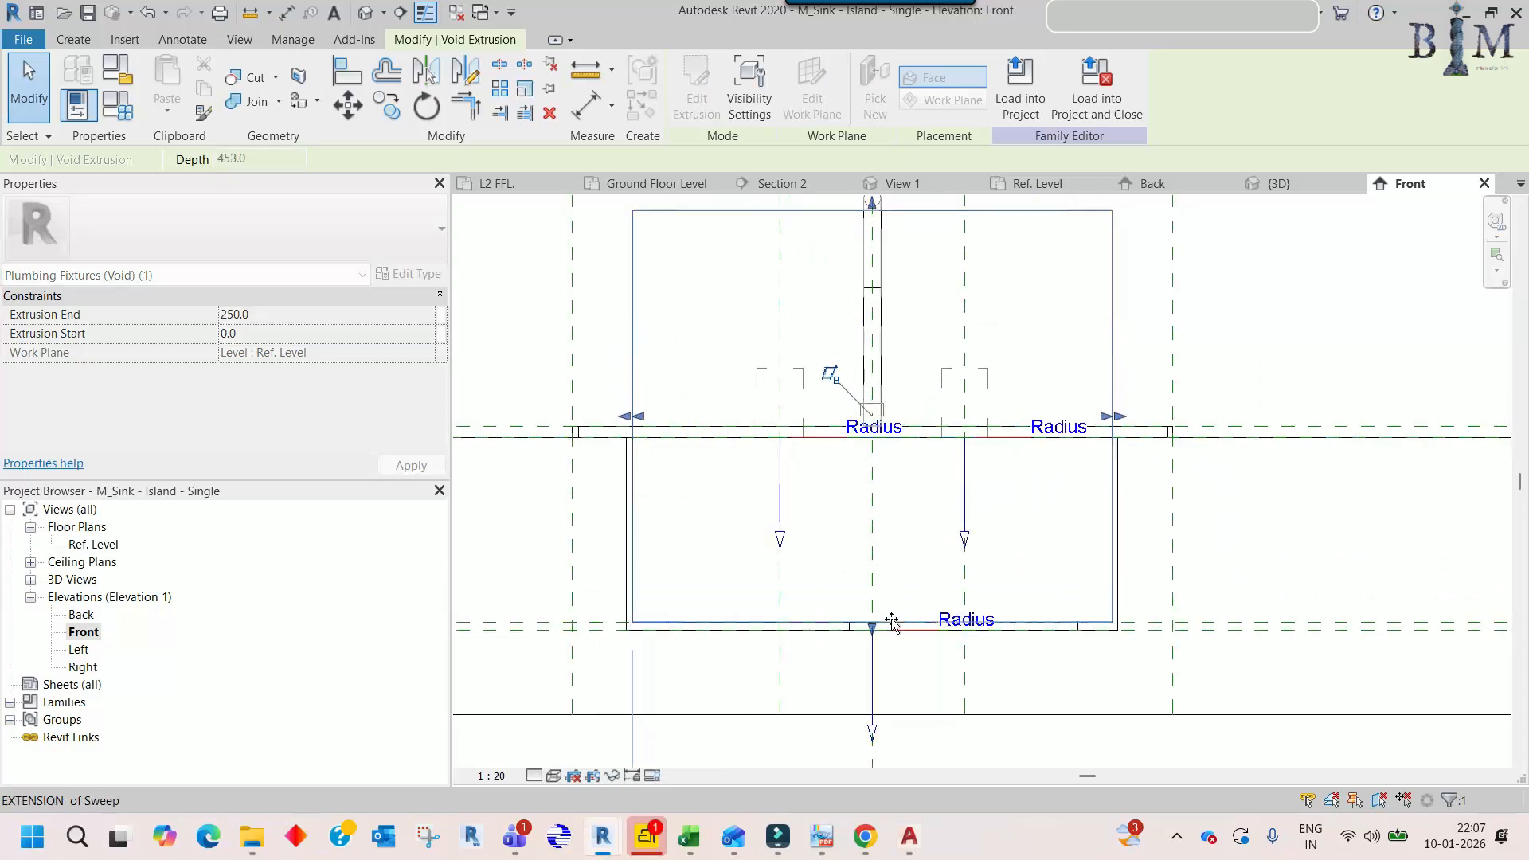
left_click_drag(872, 202, 873, 427)
key("Escape")
- Try to cut the joined rim geometry with the void extrusion in the 3D view
left_click(365, 12)
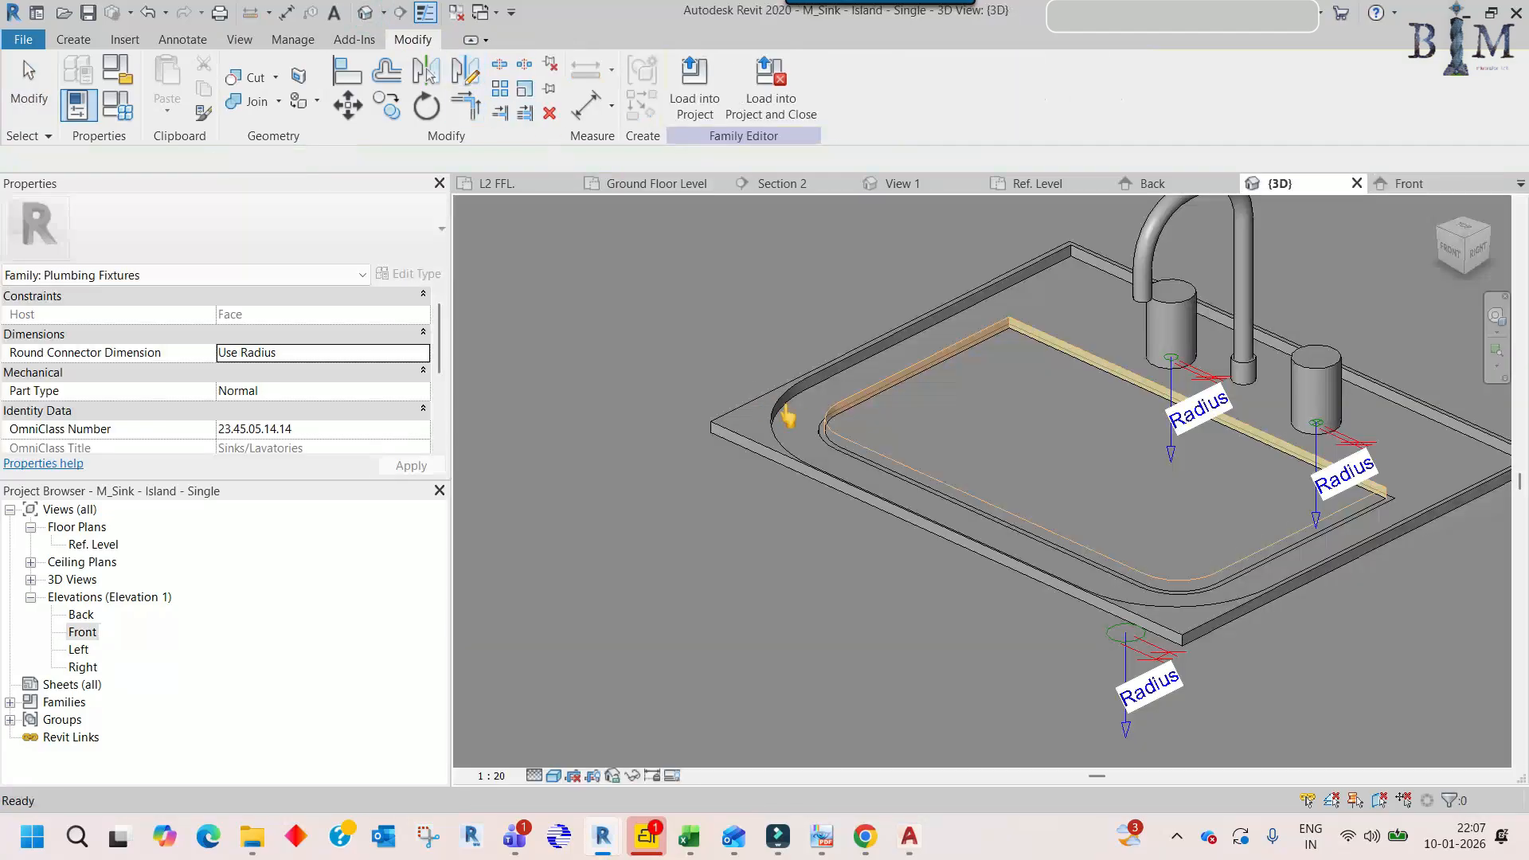
left_click(247, 82)
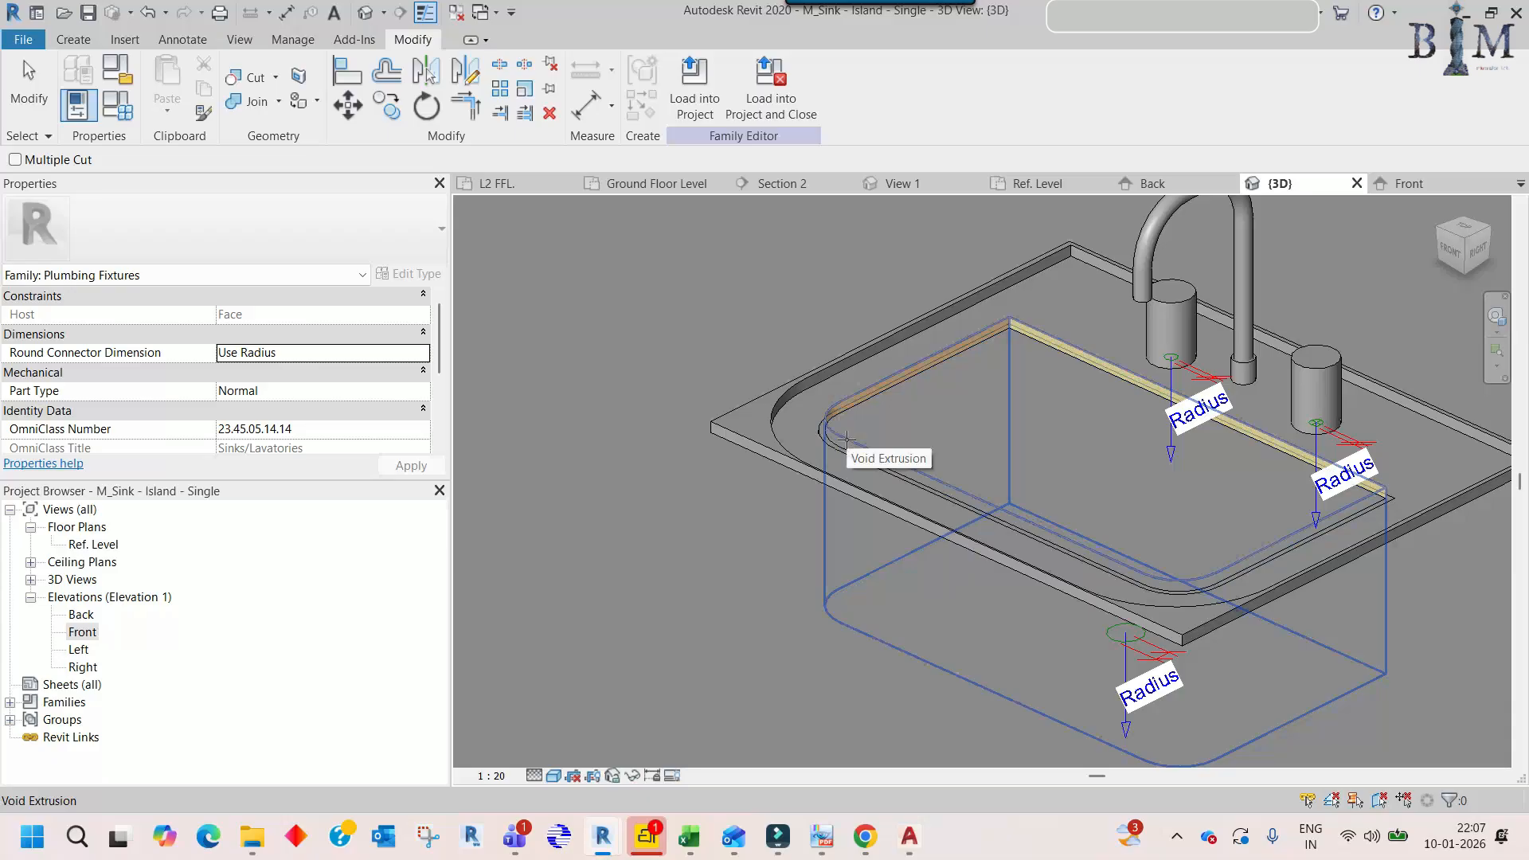
left_click(847, 439)
middle_click_drag(846, 439, 820, 483, "shift")
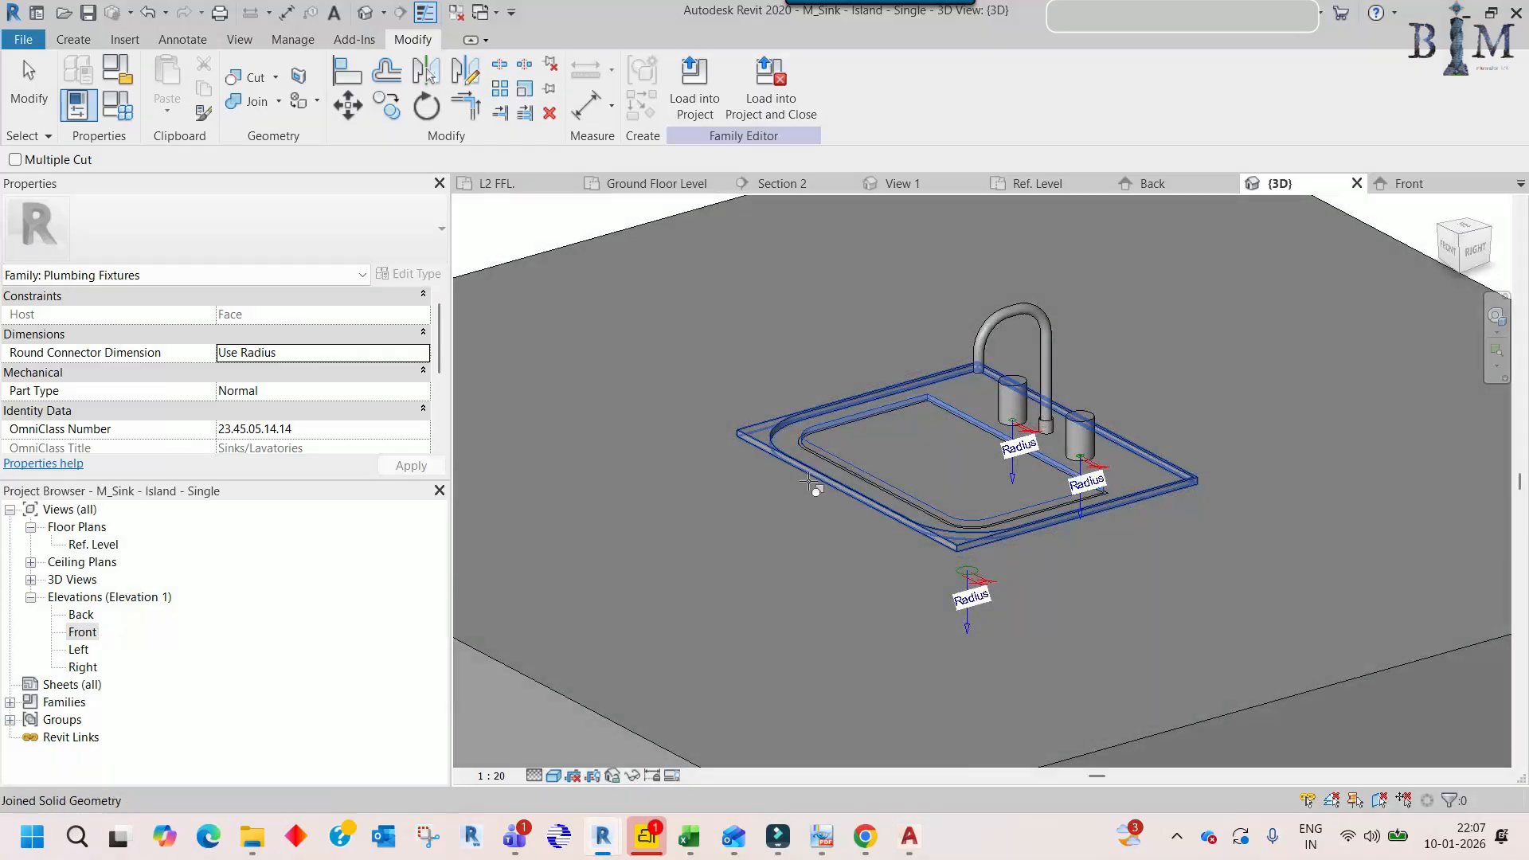
left_click(816, 478)
- Try to cut the rim with the void extrusion again, picking both in the Front elevation
double_click(80, 634)
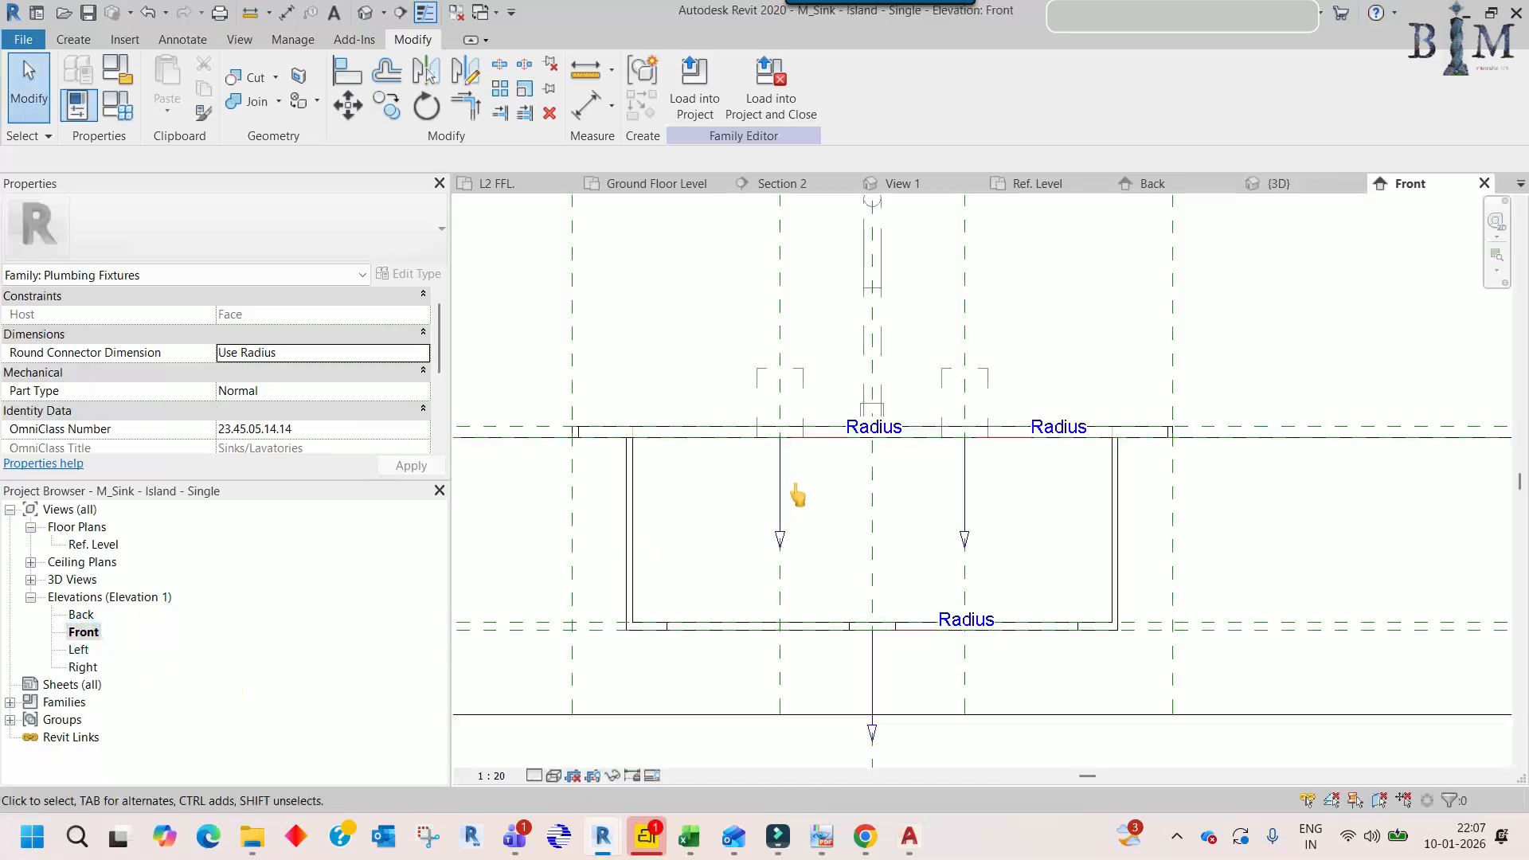
scroll(644, 491, "down", 2)
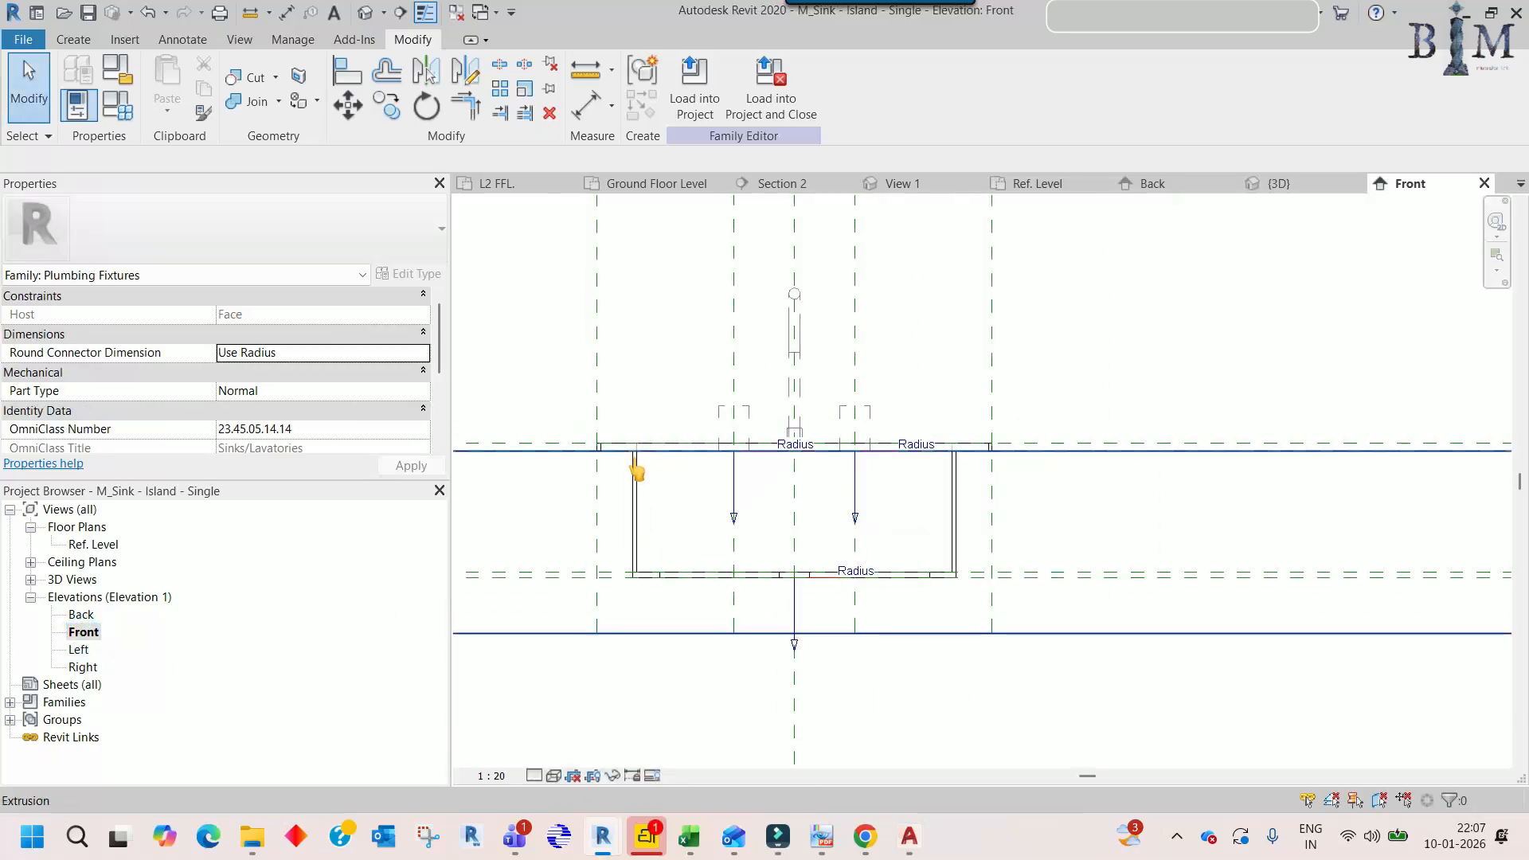
scroll(646, 468, "up", 3)
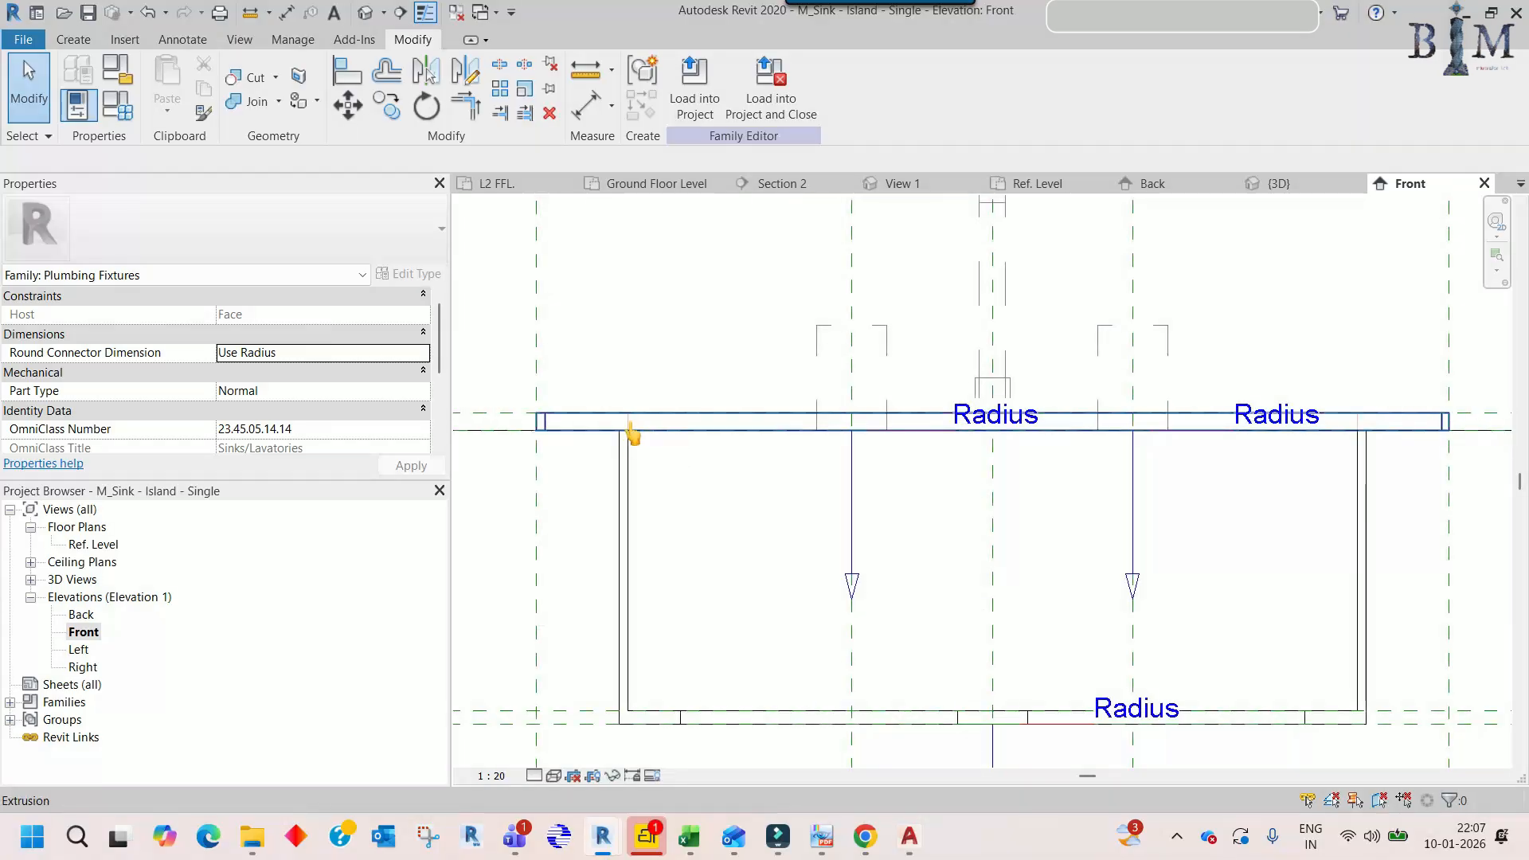
scroll(633, 434, "up", 2)
left_click(628, 423)
scroll(628, 422, "down", 2)
key("Escape")
left_click(248, 80)
left_click(563, 414)
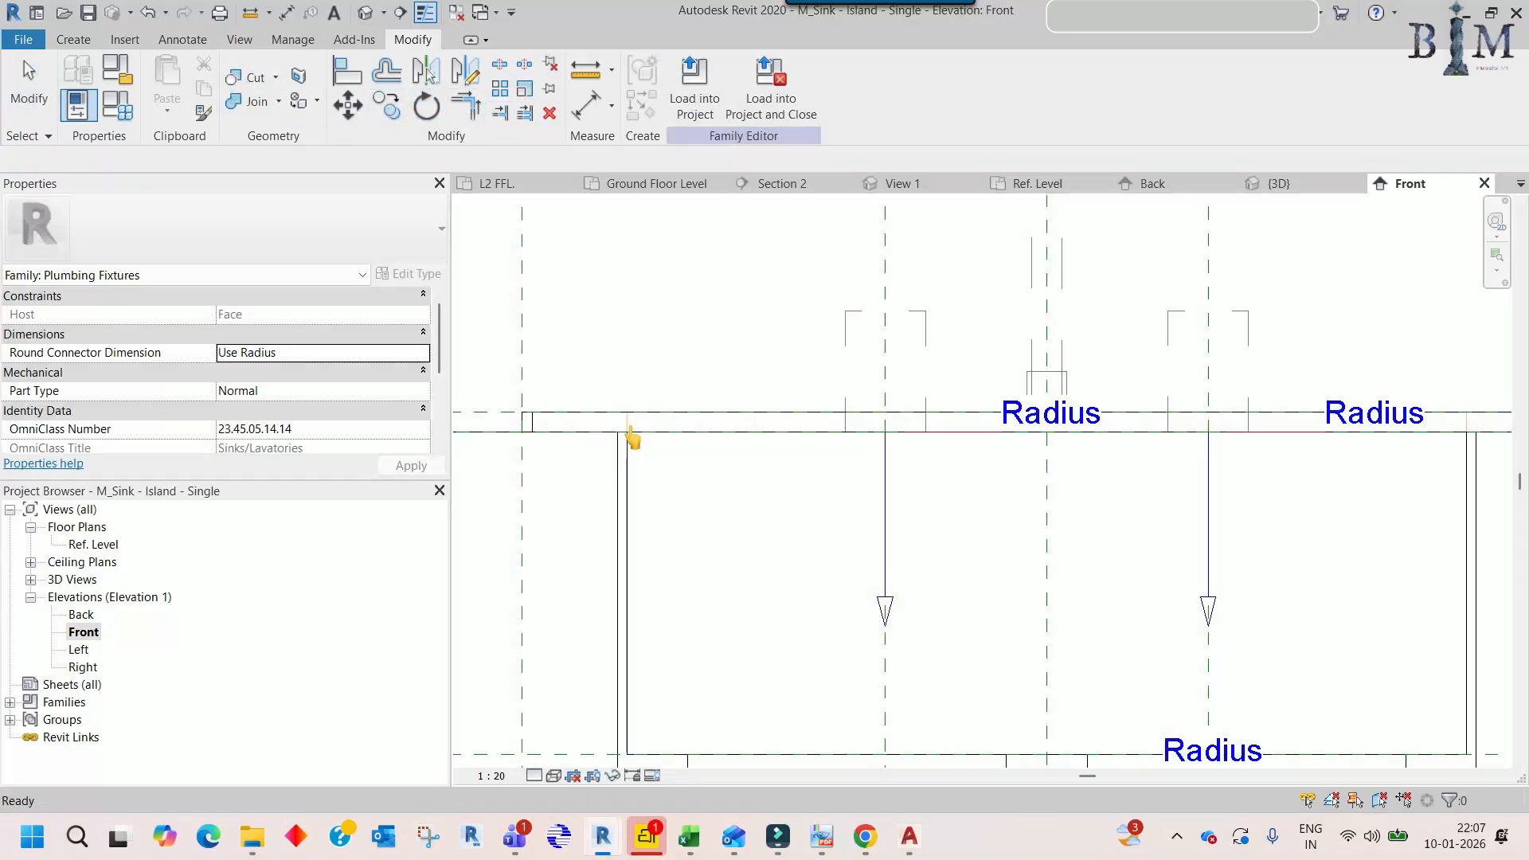
left_click(672, 422)
scroll(704, 426, "down", 2)
middle_click_drag(781, 526, 760, 478)
- Temporarily hide the host slab in the 3D view and select the rim extrusion to inspect the exposed sink
left_click(365, 12)
scroll(825, 407, "up", 2)
scroll(825, 427, "down", 4)
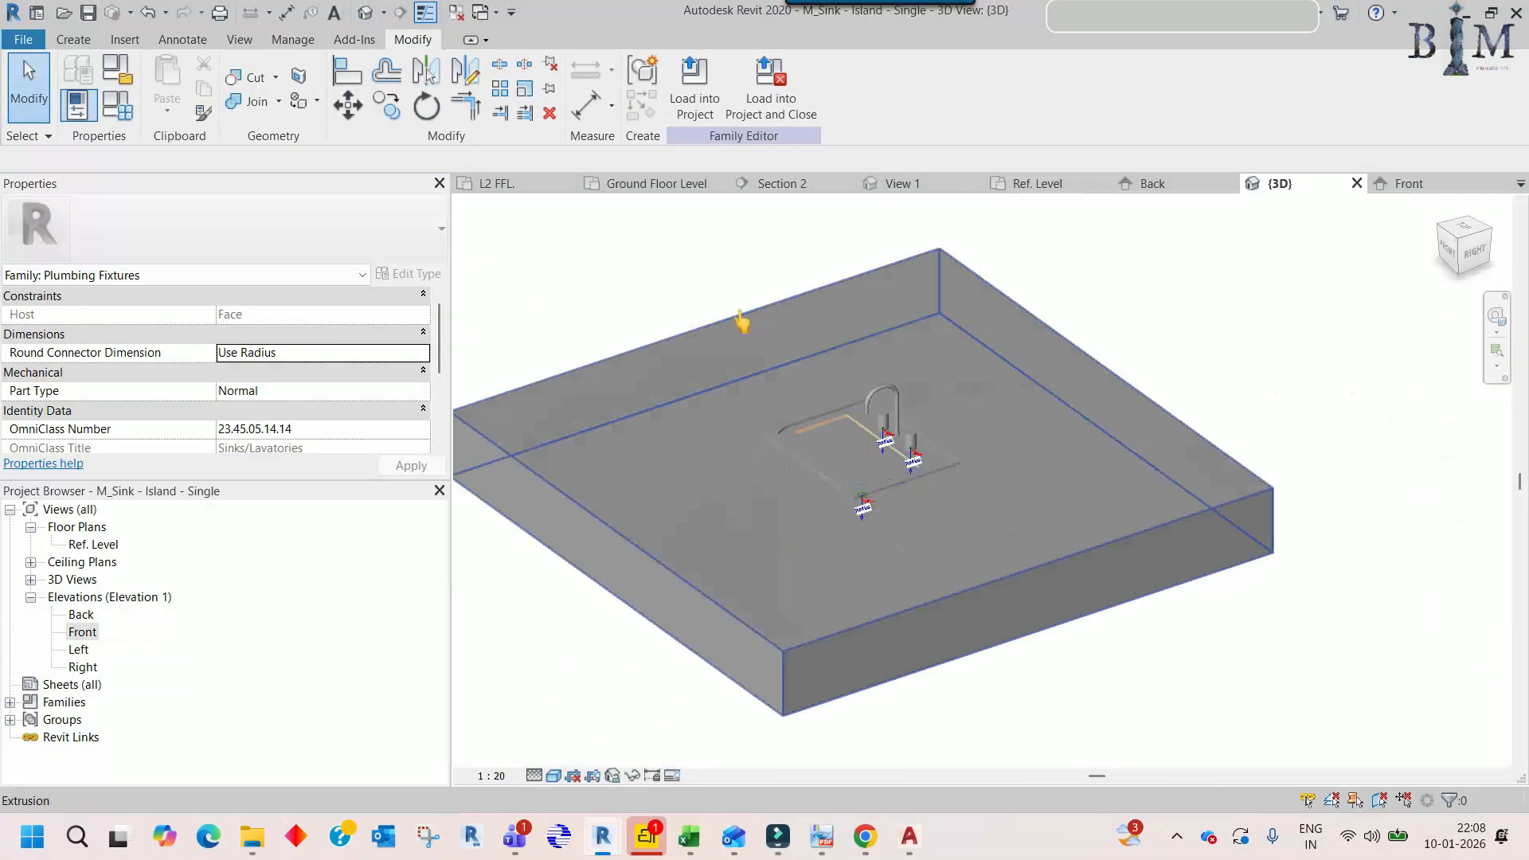
left_click(727, 330)
key("h")
key("h")
scroll(834, 451, "up", 5)
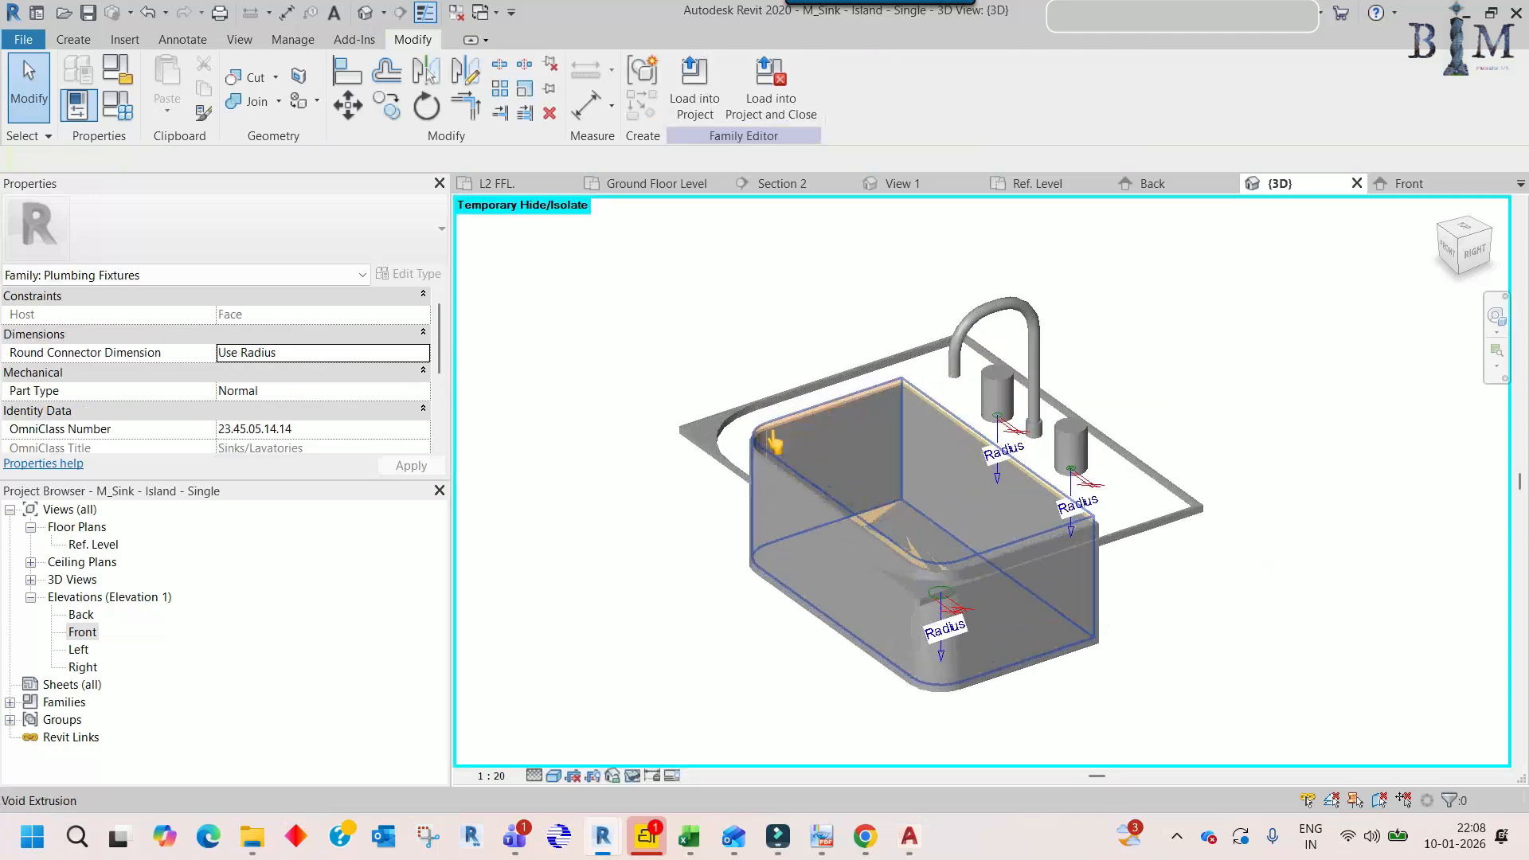
left_click(747, 475)
middle_click_drag(748, 475, 764, 510, "shift")
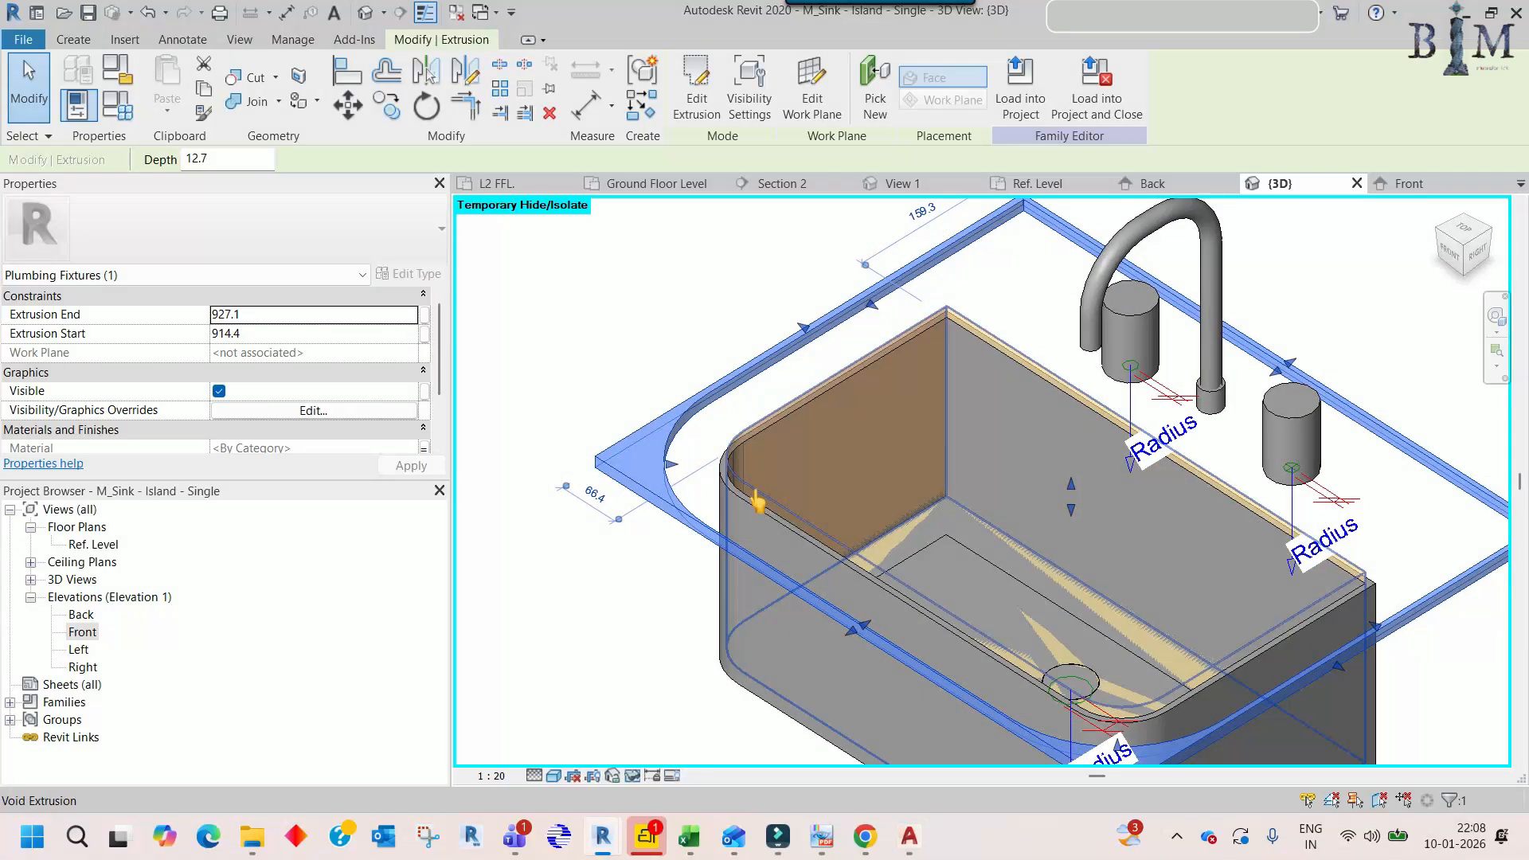
- Create a 250 mm deep solid extrusion in the Ref. Level plan by picking the rim's inner outline
double_click(94, 544)
middle_click_drag(713, 391, 734, 433)
left_click(73, 39)
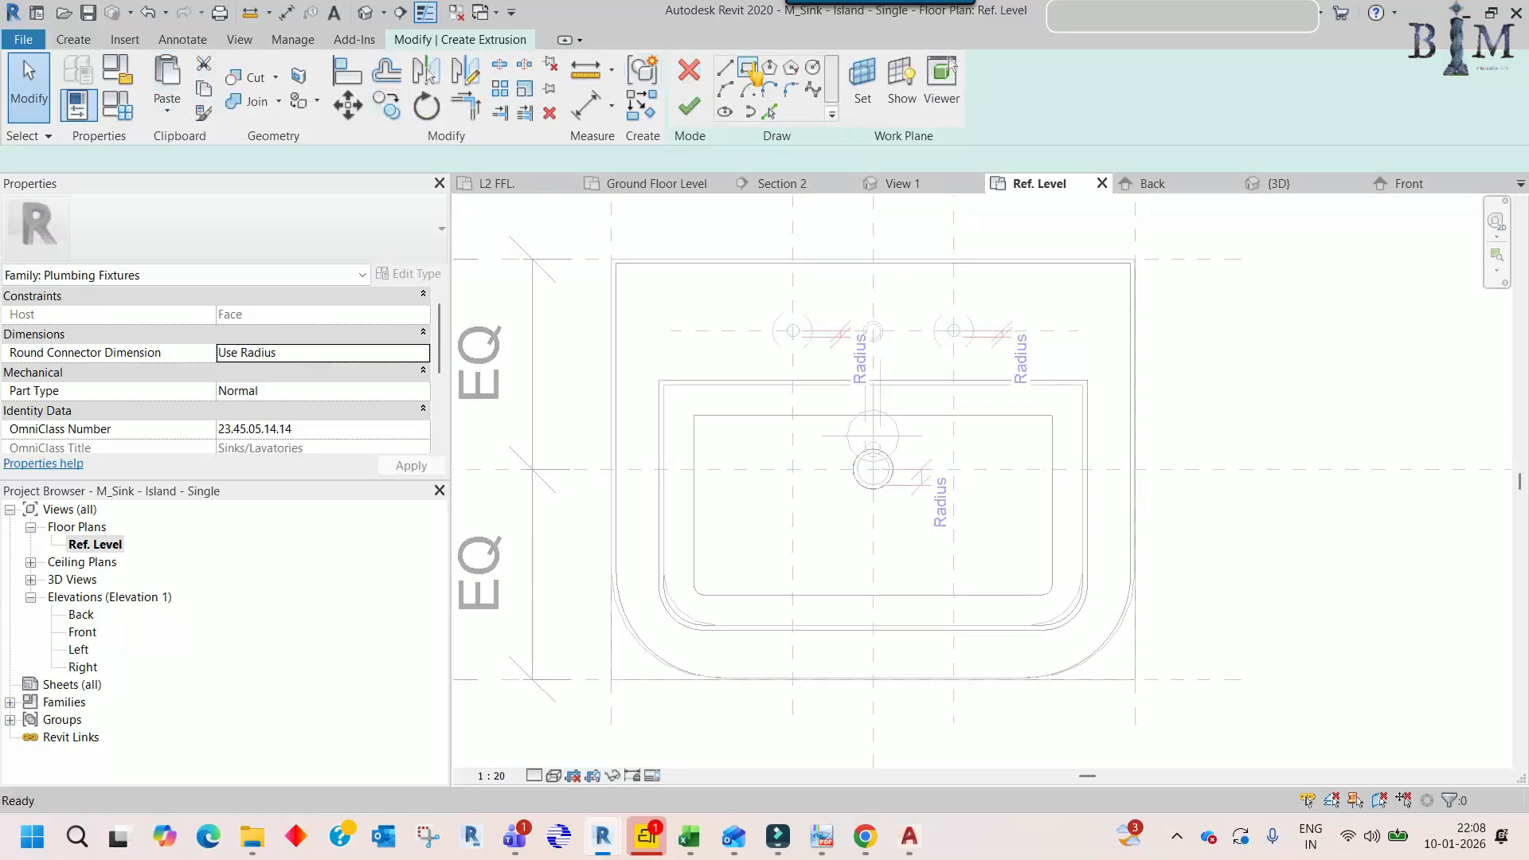
left_click(749, 68)
left_click(769, 111)
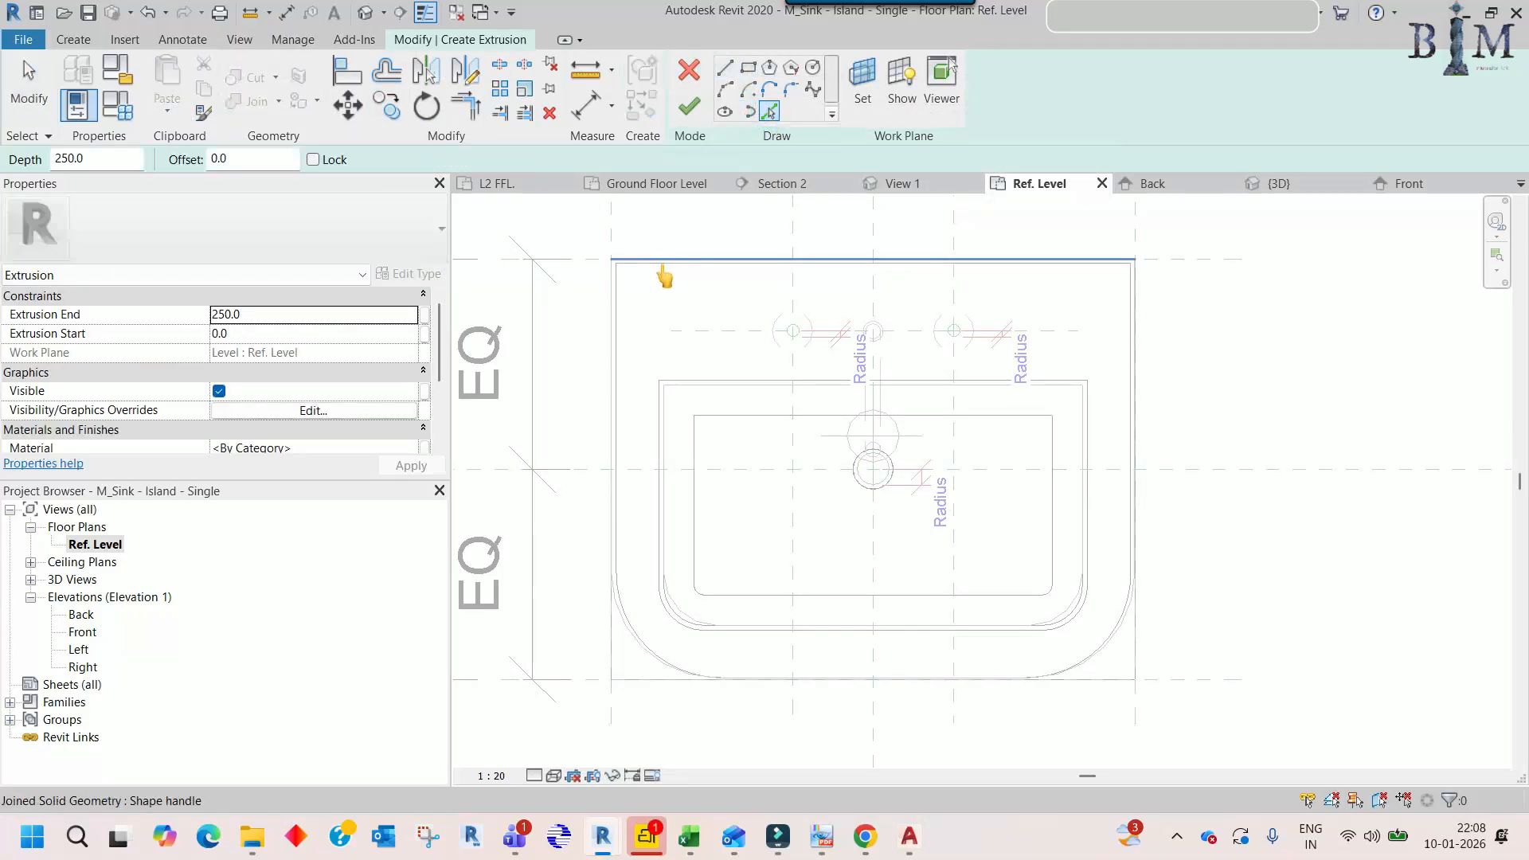
left_click(626, 365)
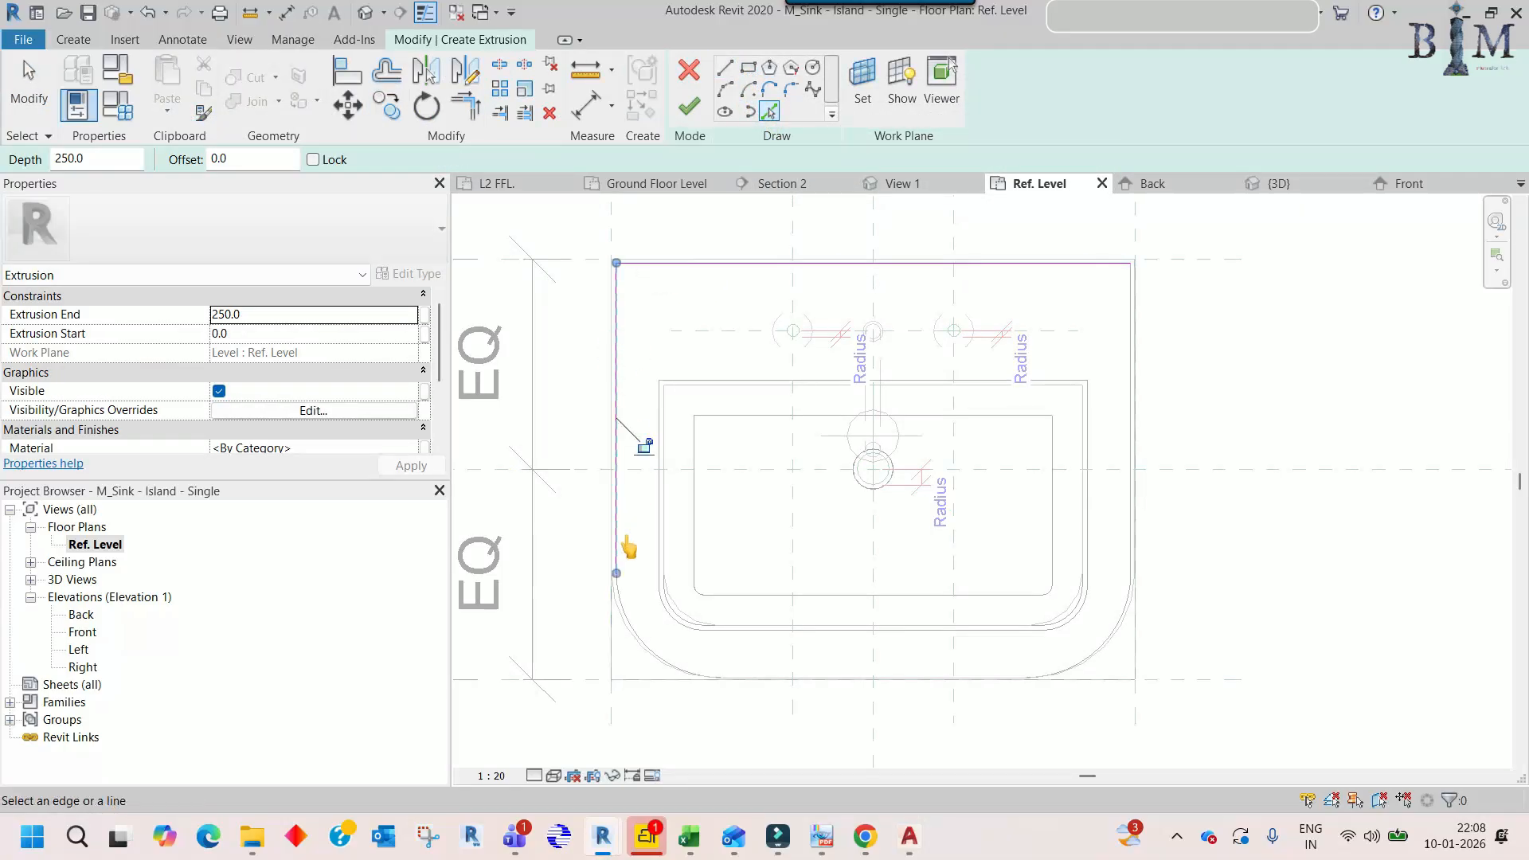
left_click(624, 598)
scroll(777, 699, "up", 2)
scroll(772, 684, "up", 1)
left_click(764, 666)
left_click(1342, 616)
left_click(1394, 448)
scroll(1354, 442, "down", 3)
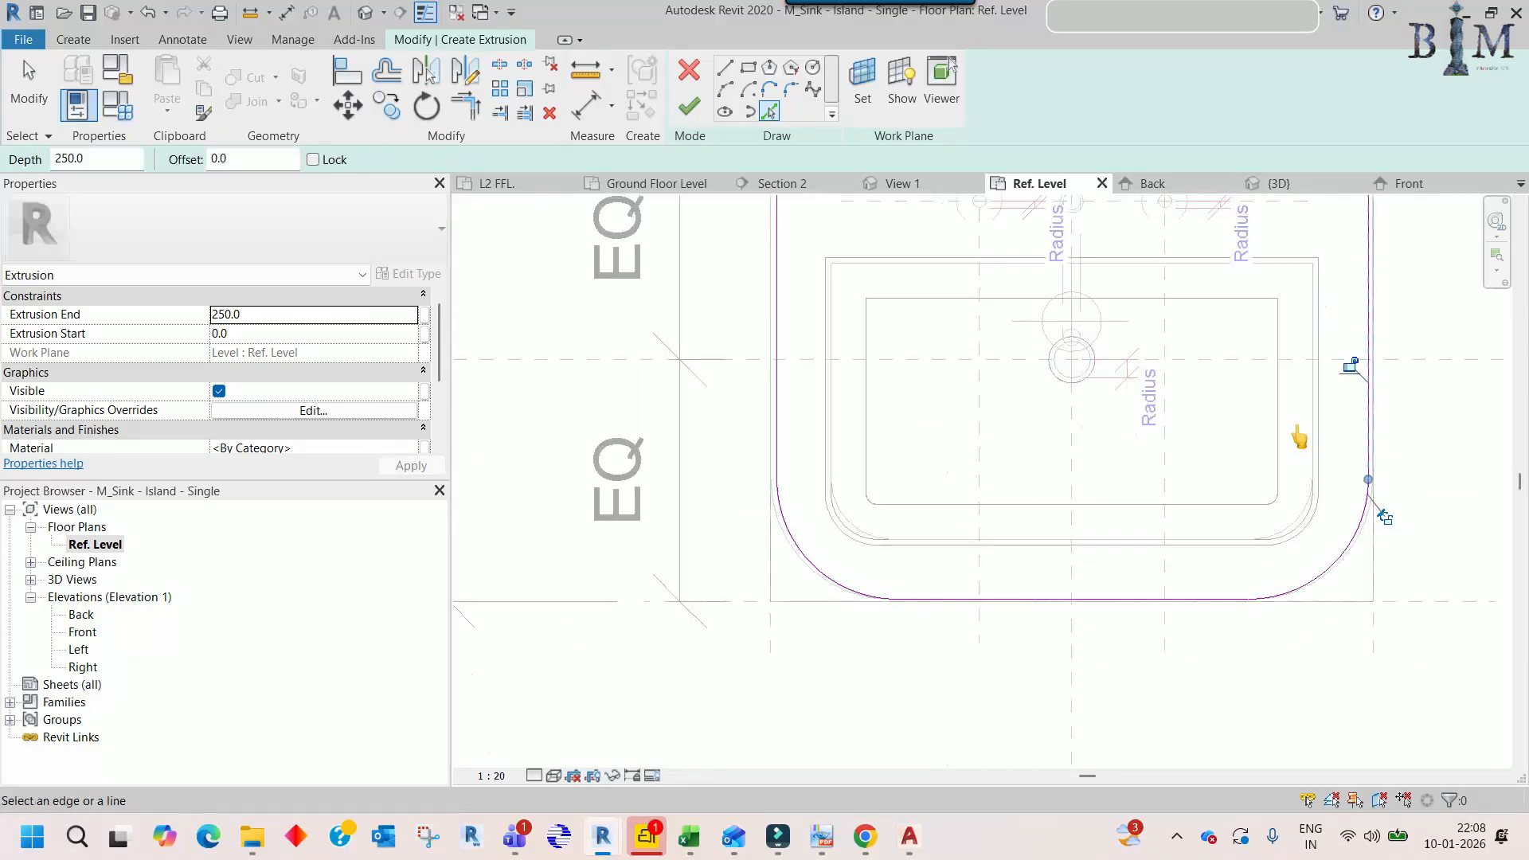
key("Escape")
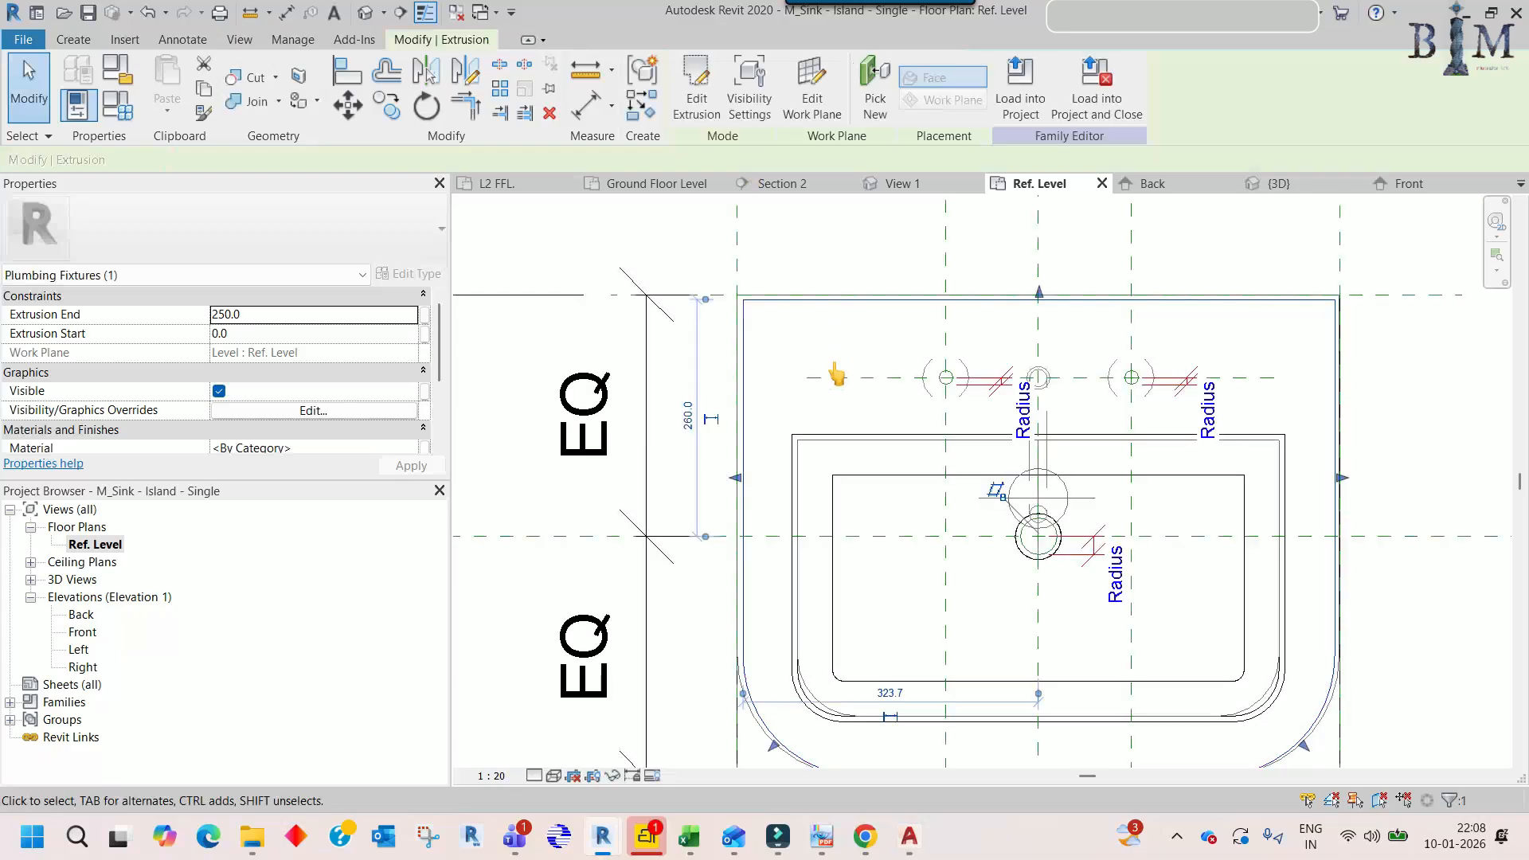
- In the Front elevation, reduce the new solid extrusion's height to 12.7 mm, flush with the rim's top
double_click(83, 633)
left_click(809, 419)
scroll(921, 386, "up", 2)
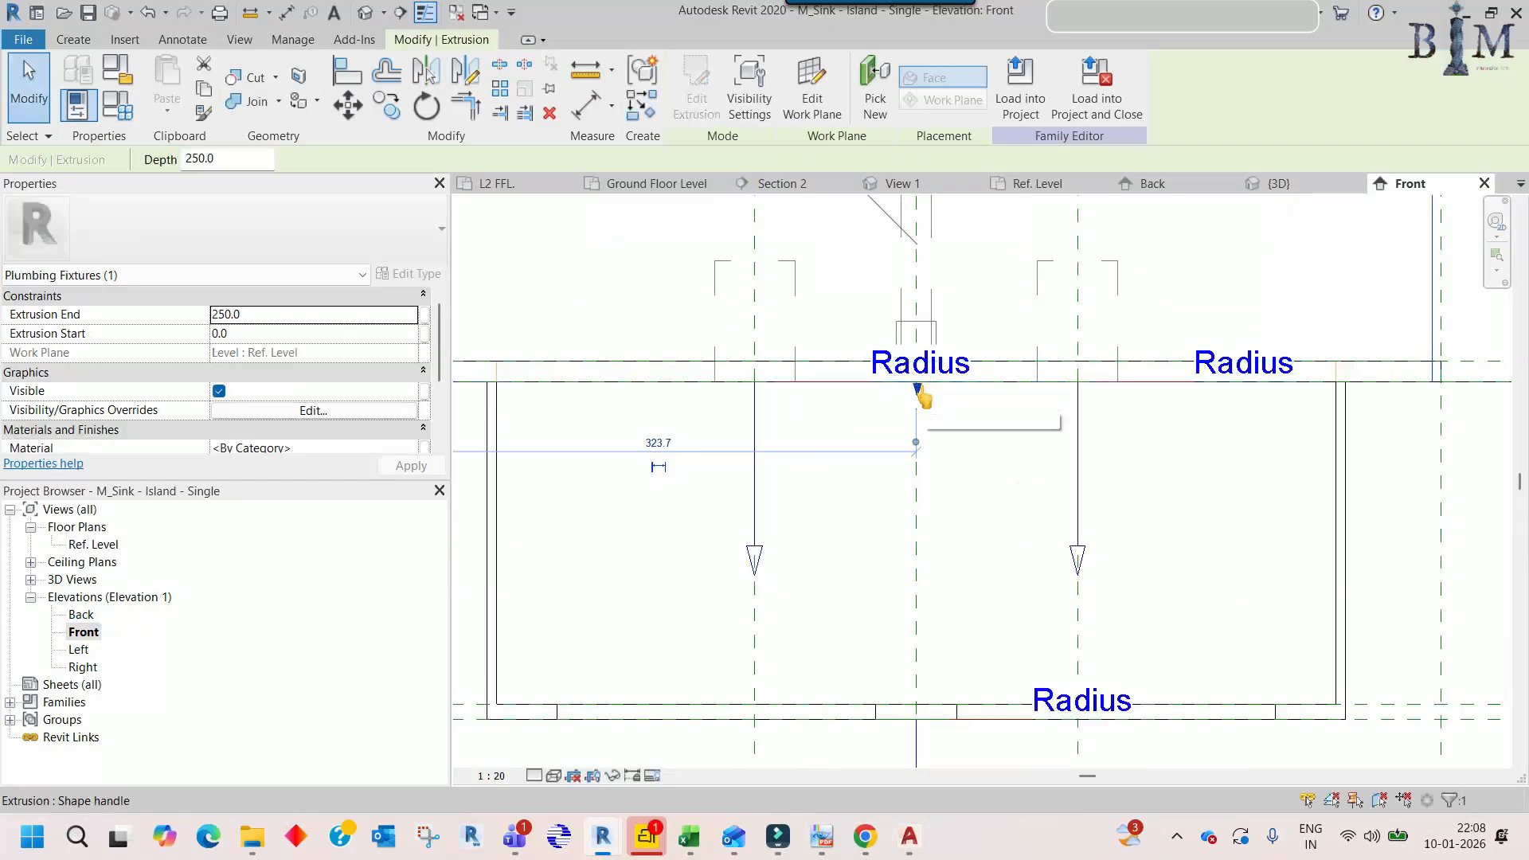
scroll(921, 396, "down", 2)
middle_click_drag(921, 390, 920, 604)
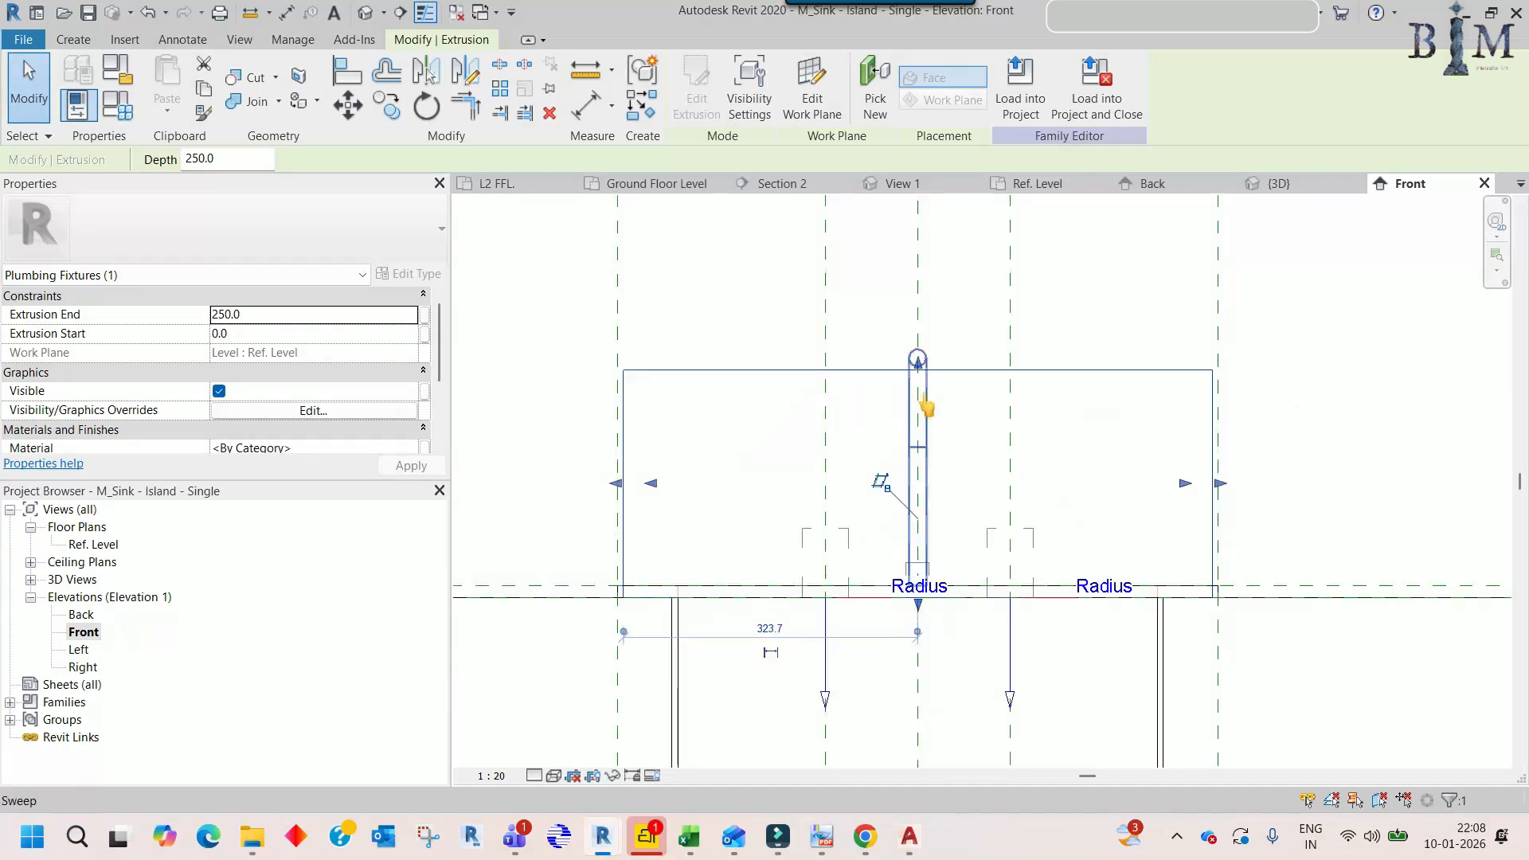
left_click_drag(918, 364, 918, 586)
left_click(788, 510)
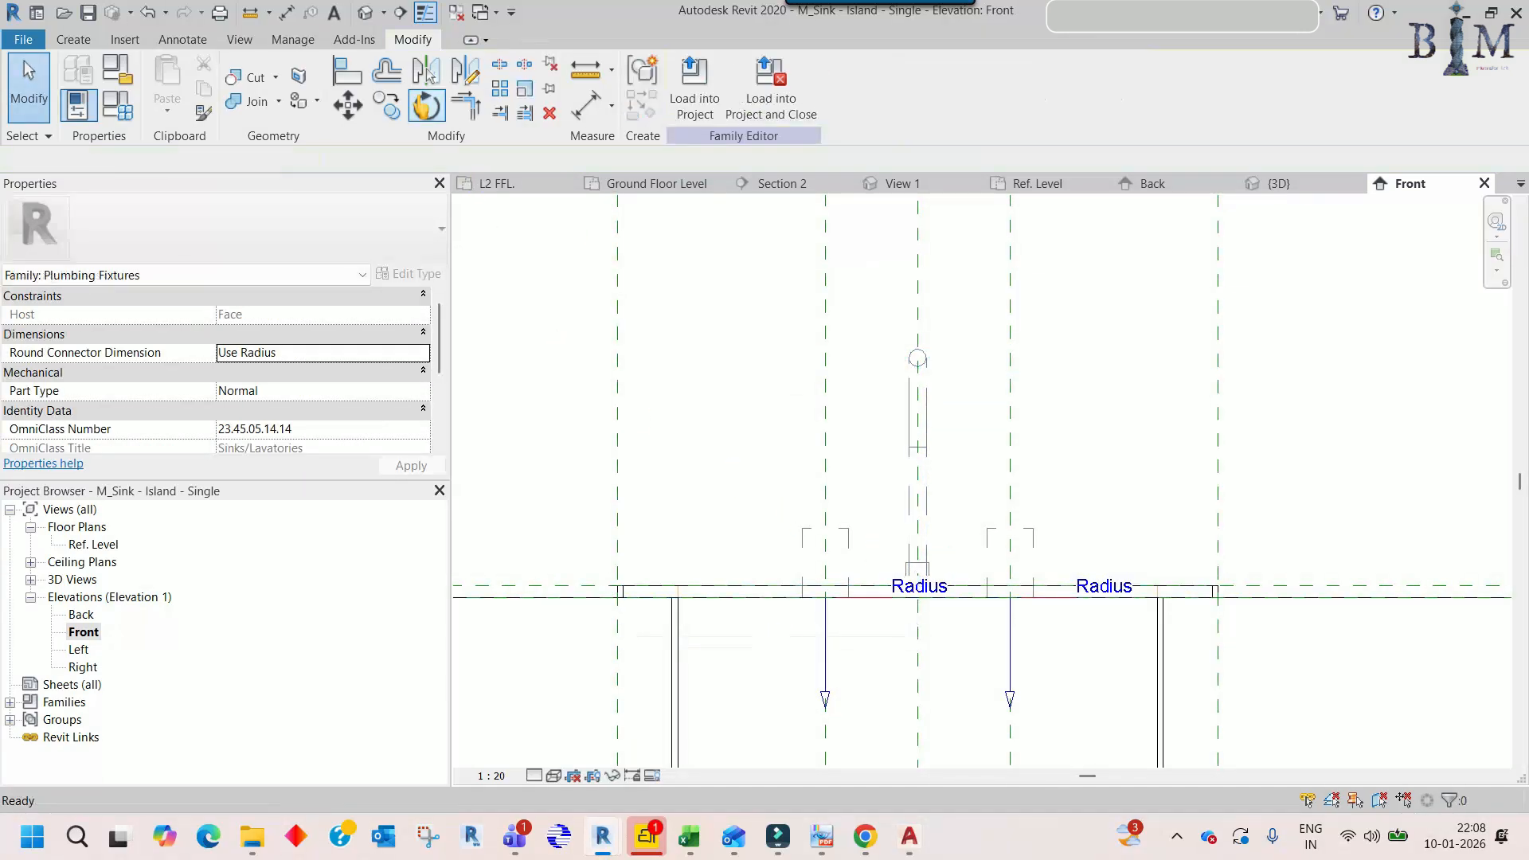
- Cut the bowl opening in the new top plate with the void extrusion in the 3D view
left_click(362, 14)
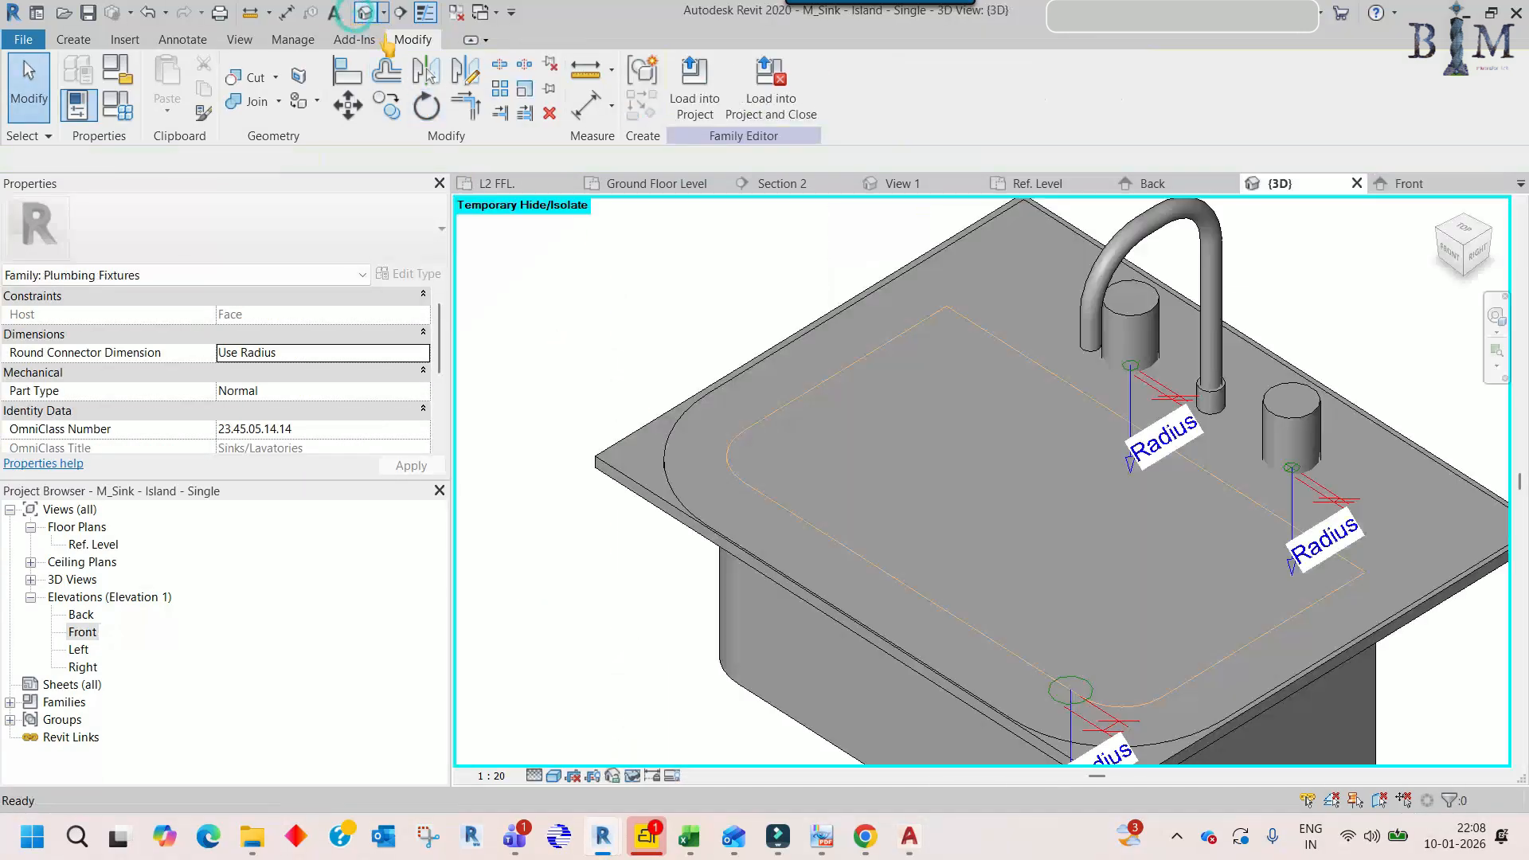
left_click(249, 83)
left_click(777, 430)
left_click(784, 430)
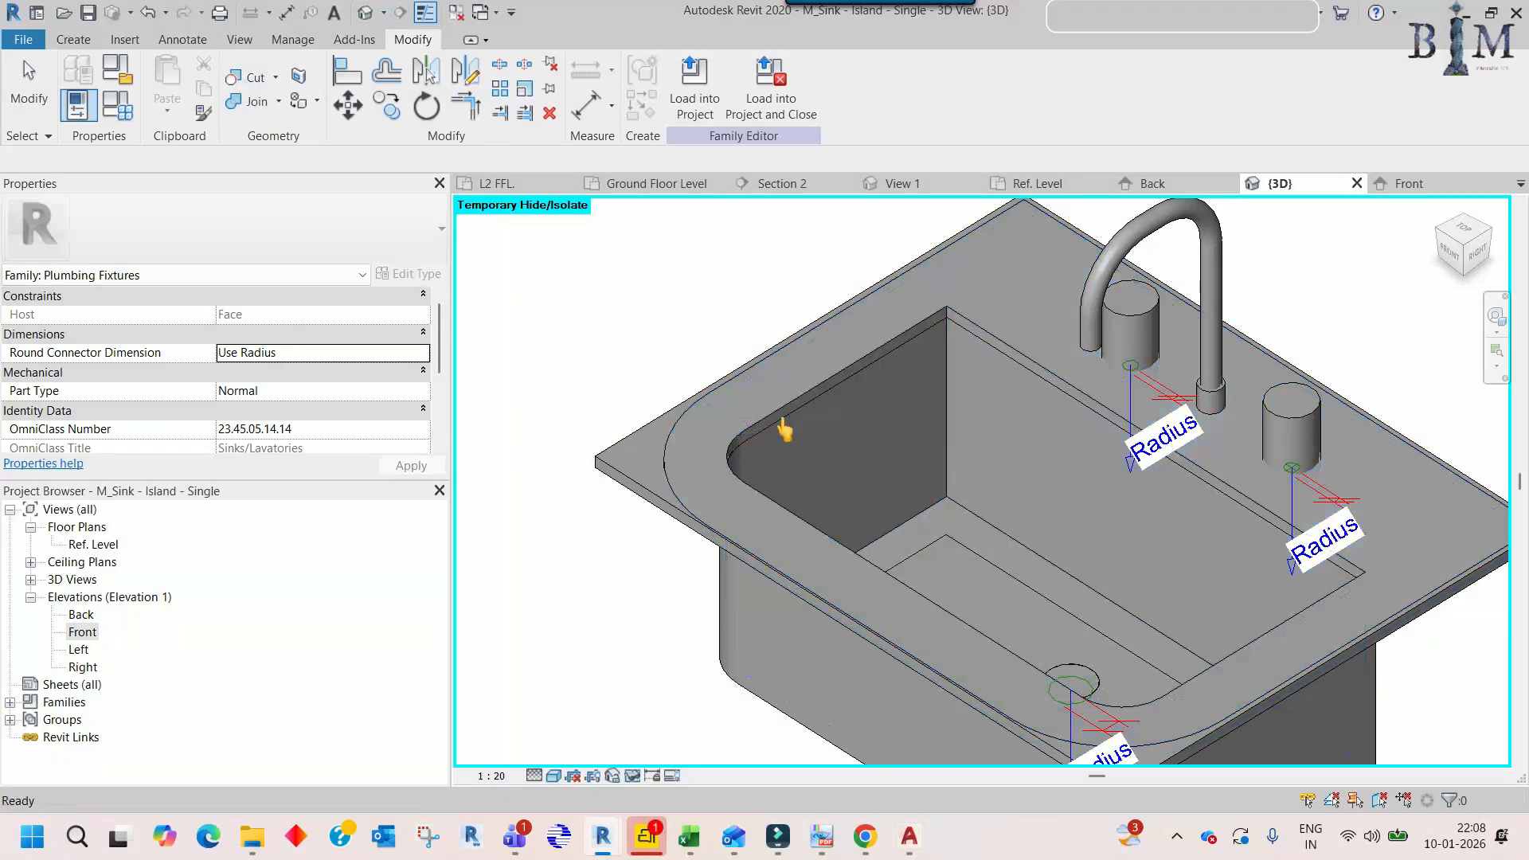
key("Escape")
- Lower the plate's top face slightly below the rim's top in the Front elevation and check the recess in 3D
scroll(784, 430, "down", 4)
scroll(768, 432, "up", 1)
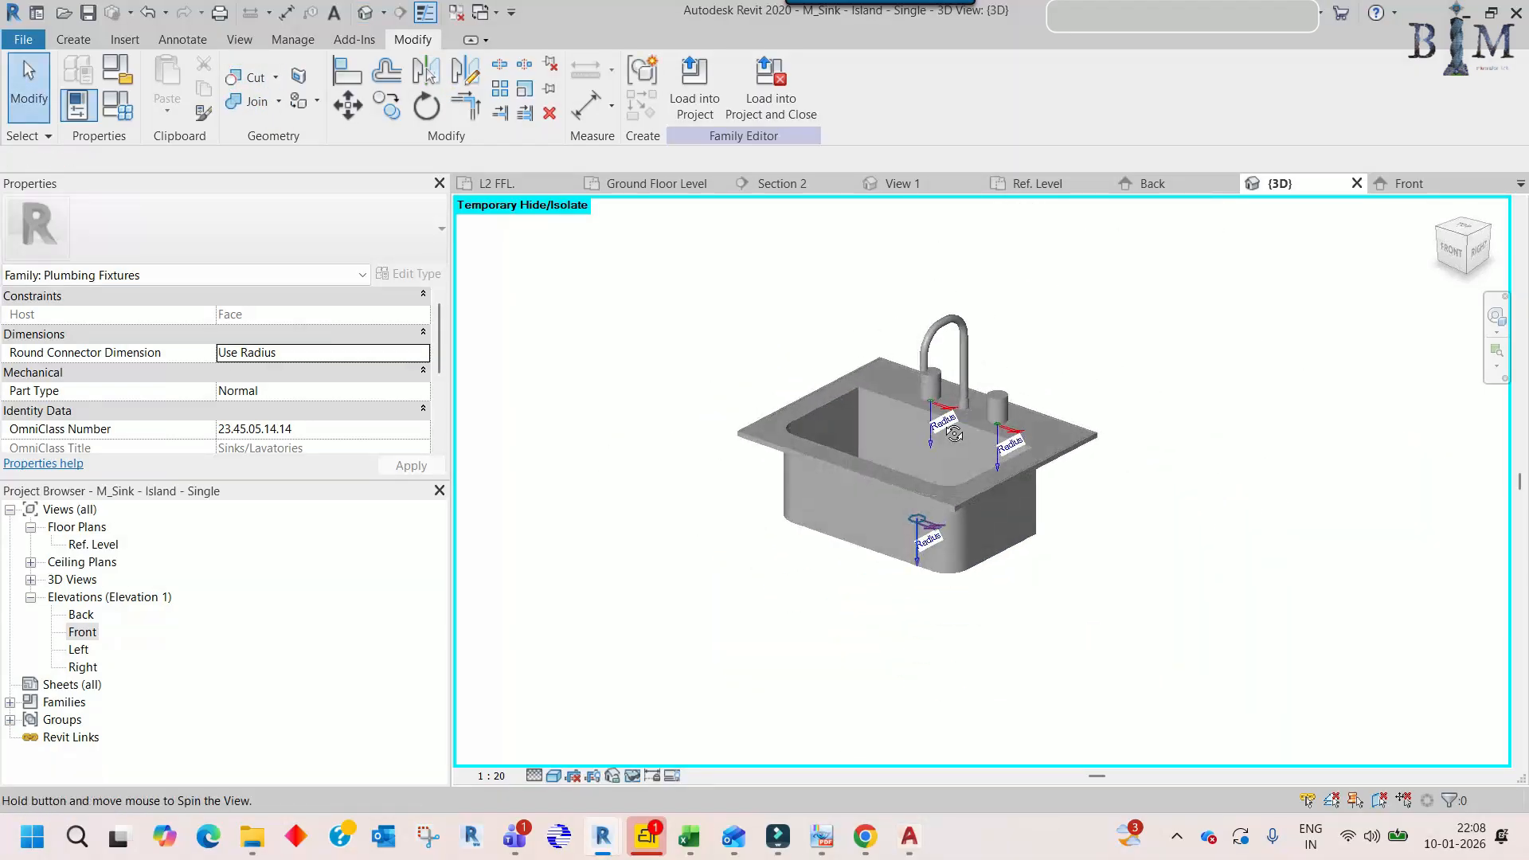
left_click(769, 432)
scroll(903, 436, "up", 3)
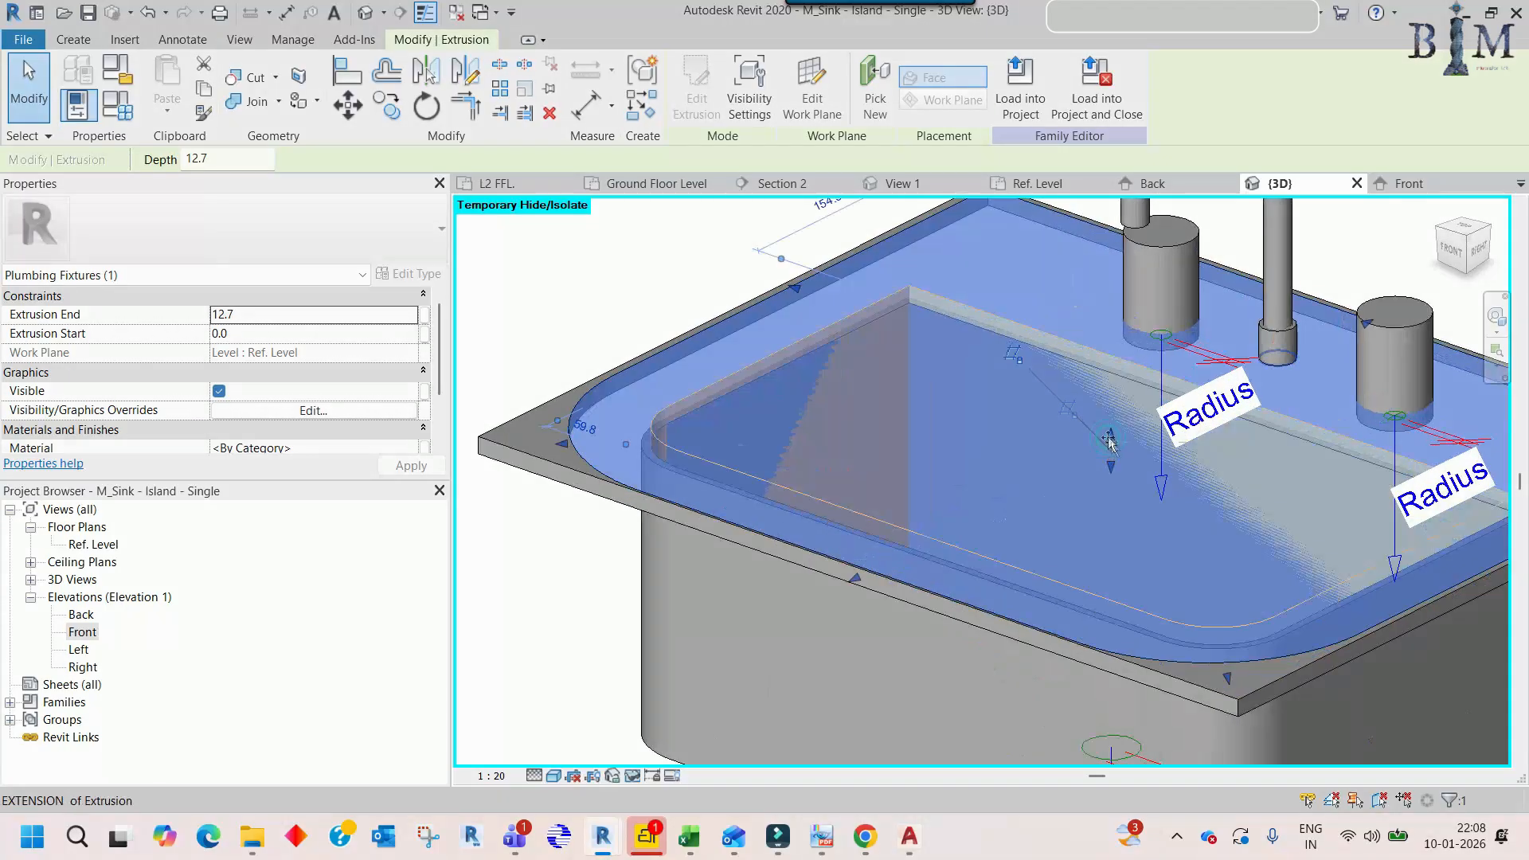
key("Escape")
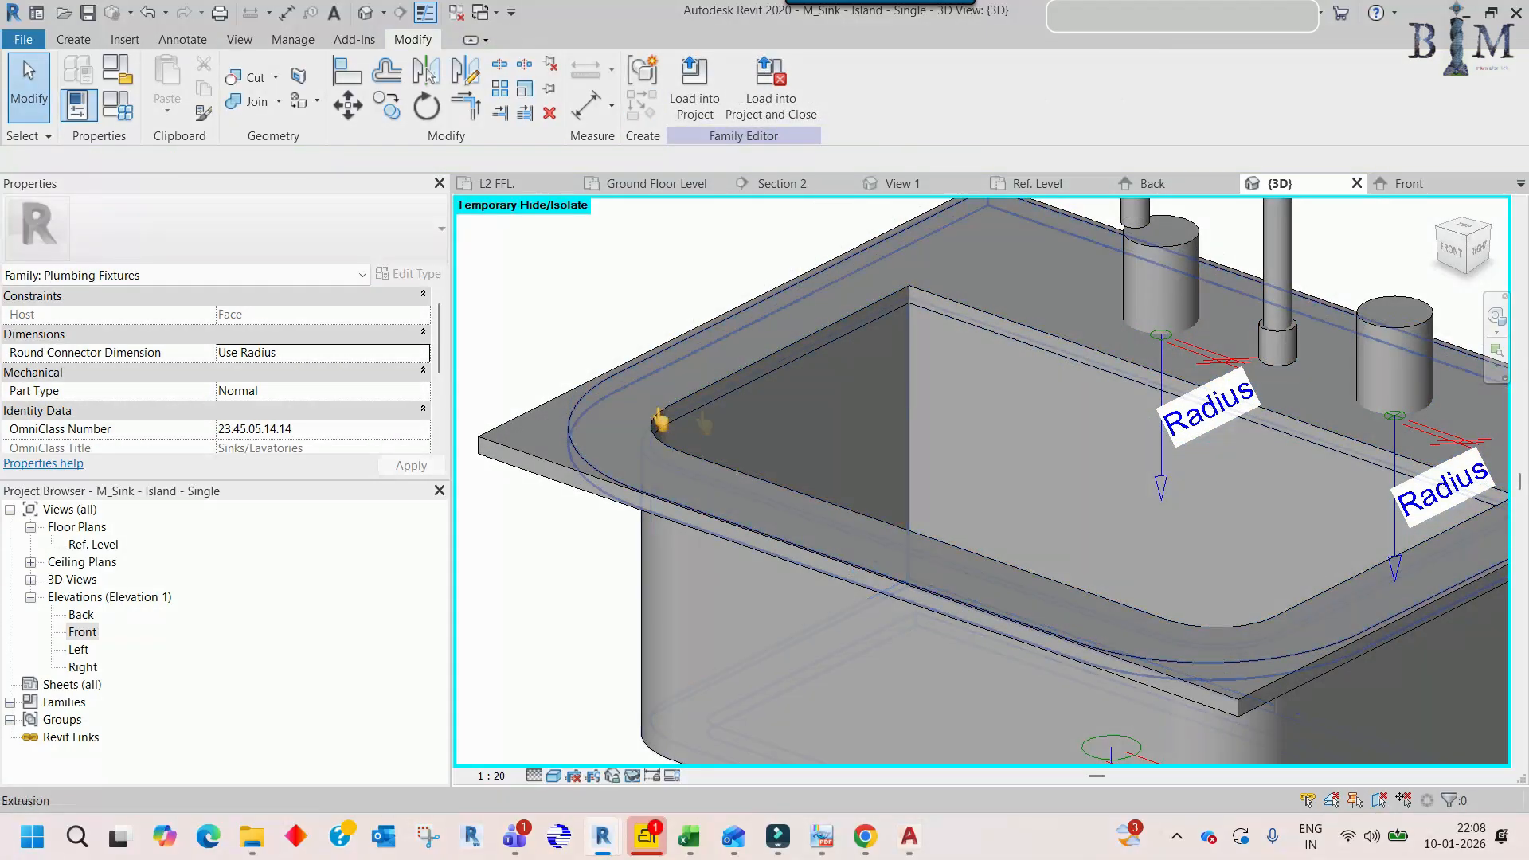
left_click(617, 434)
double_click(79, 633)
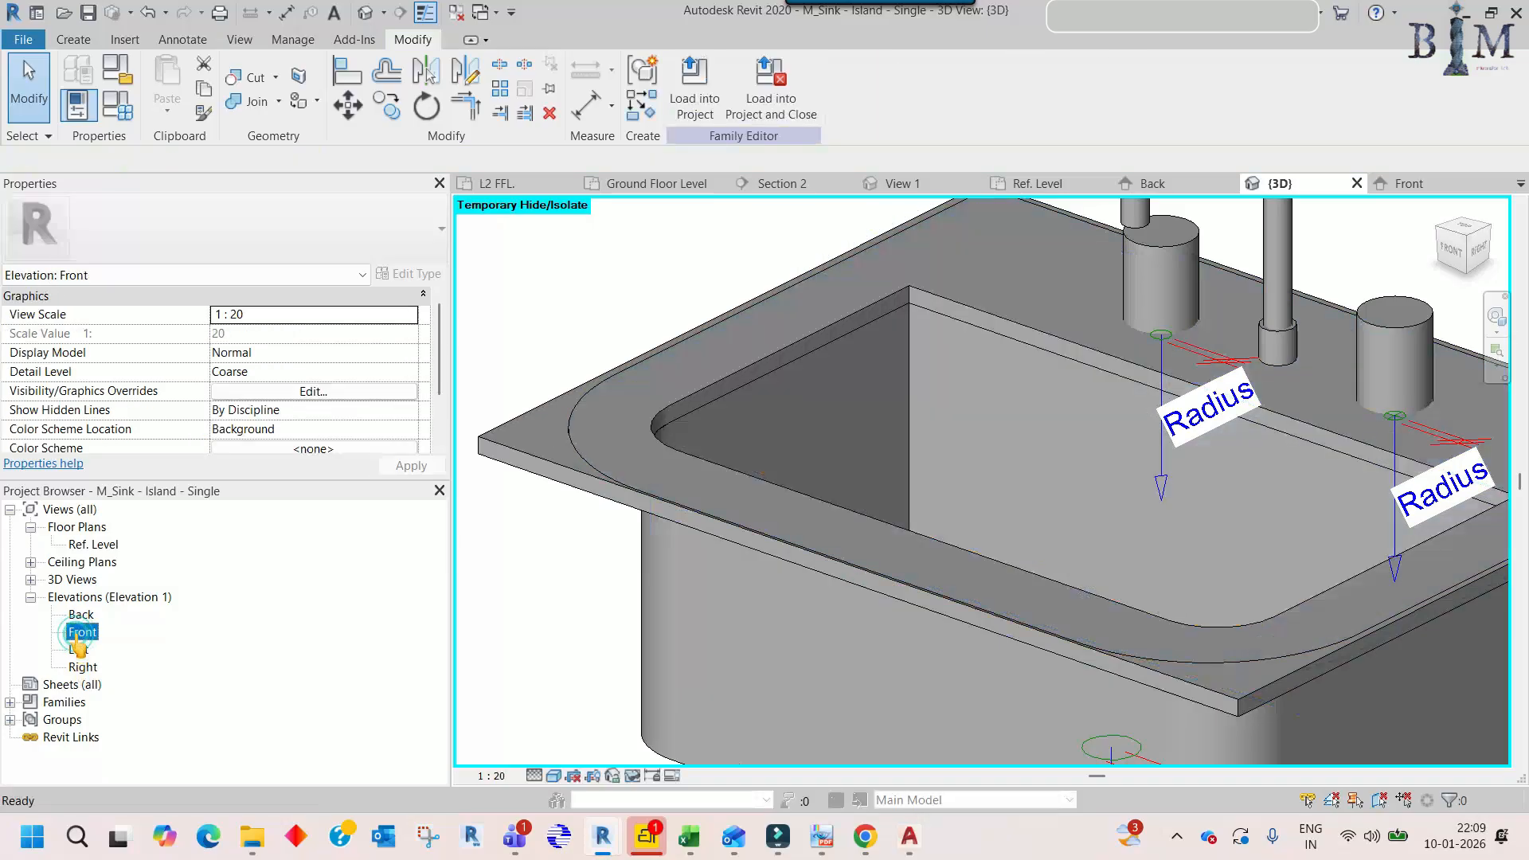
left_click_drag(1021, 555, 1032, 575)
left_click(728, 417)
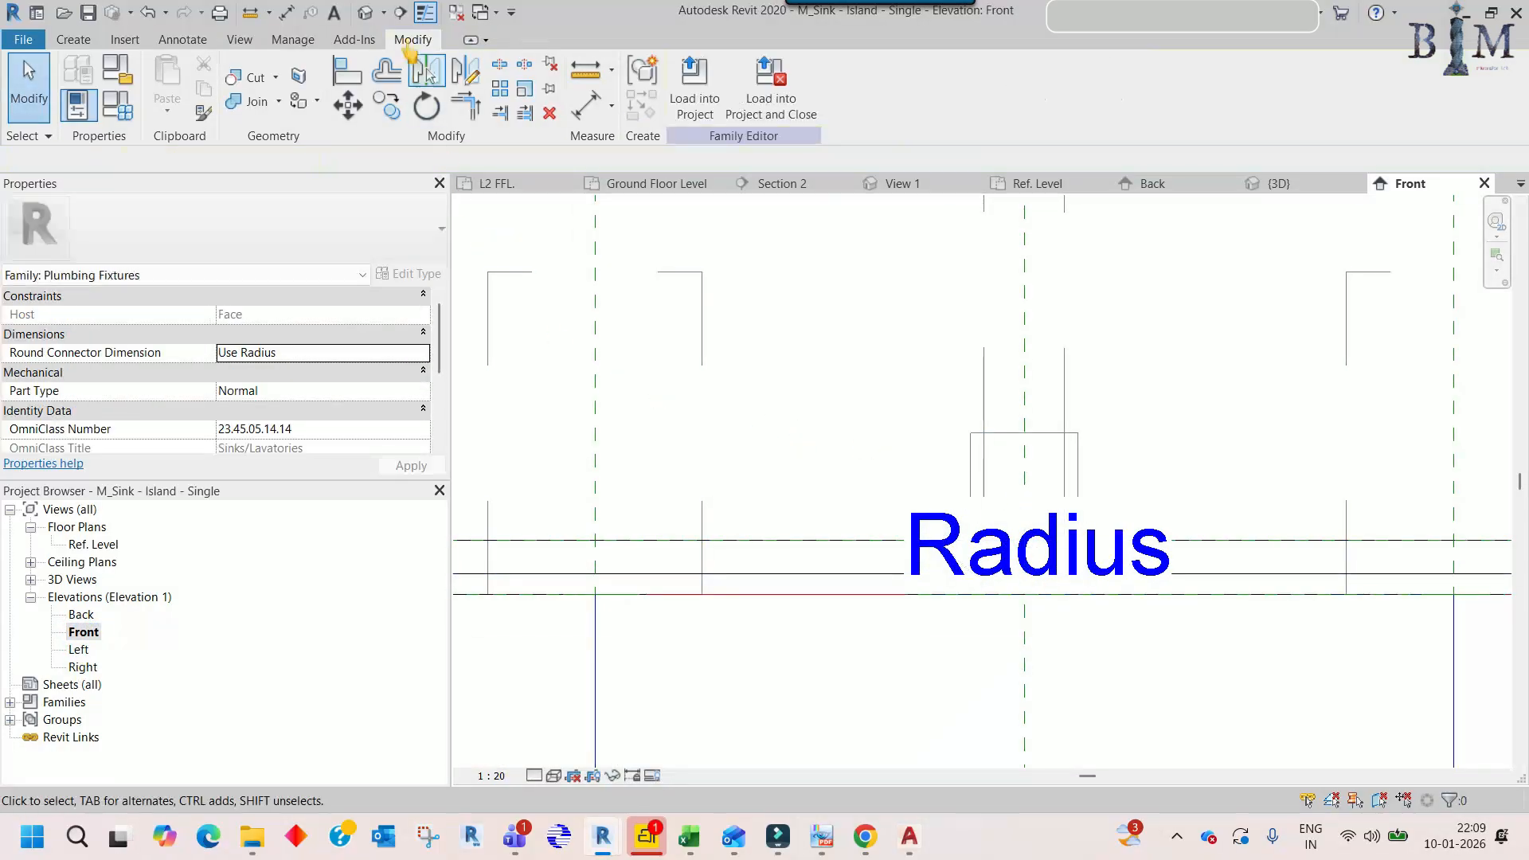
left_click(366, 13)
scroll(963, 478, "down", 5)
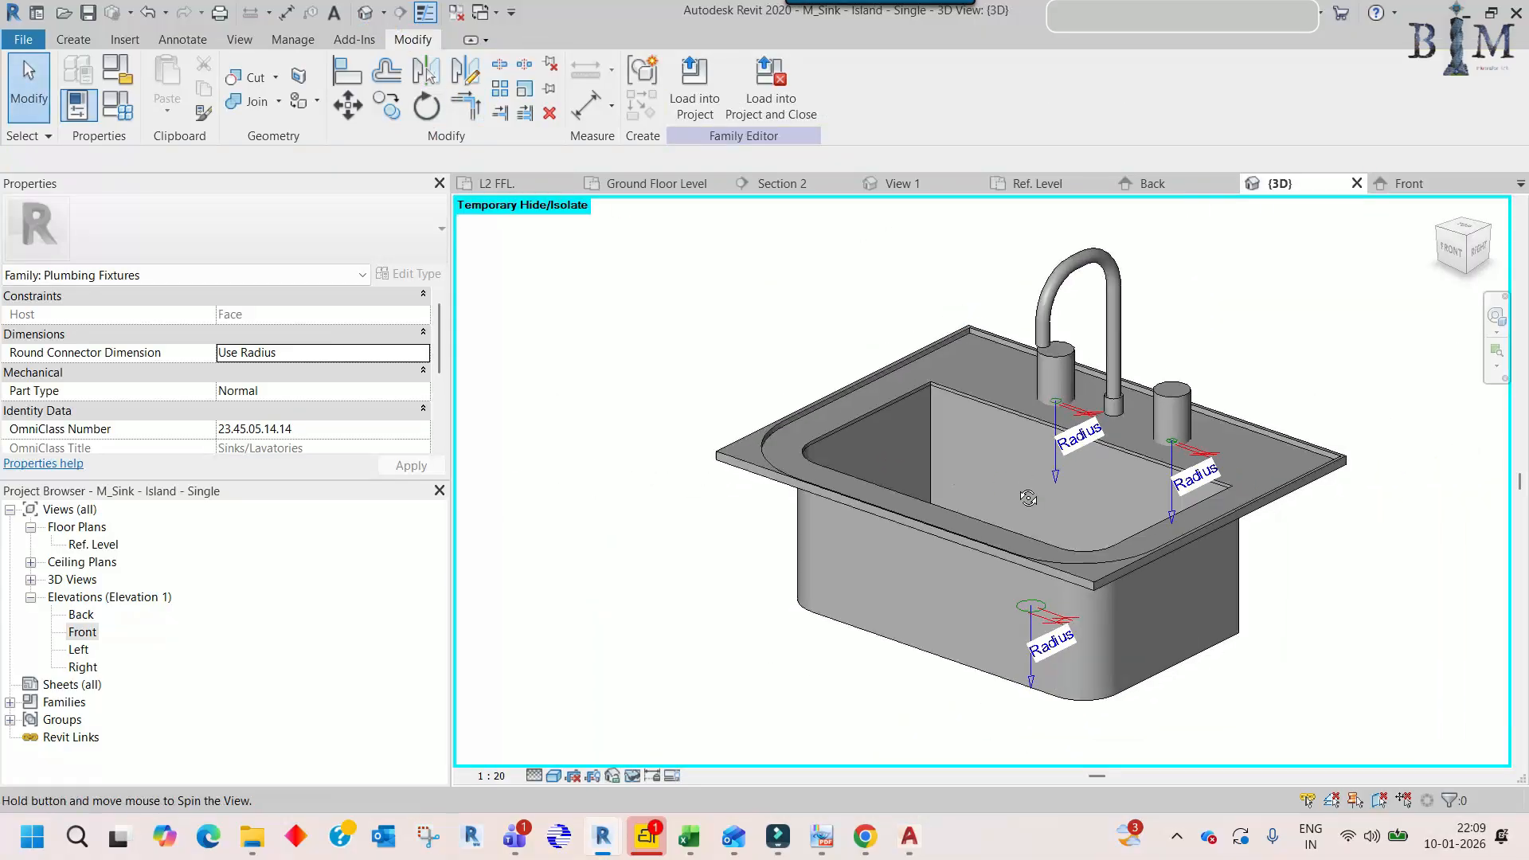
middle_click_drag(1008, 510, 999, 510, "shift")
scroll(998, 510, "down", 2)
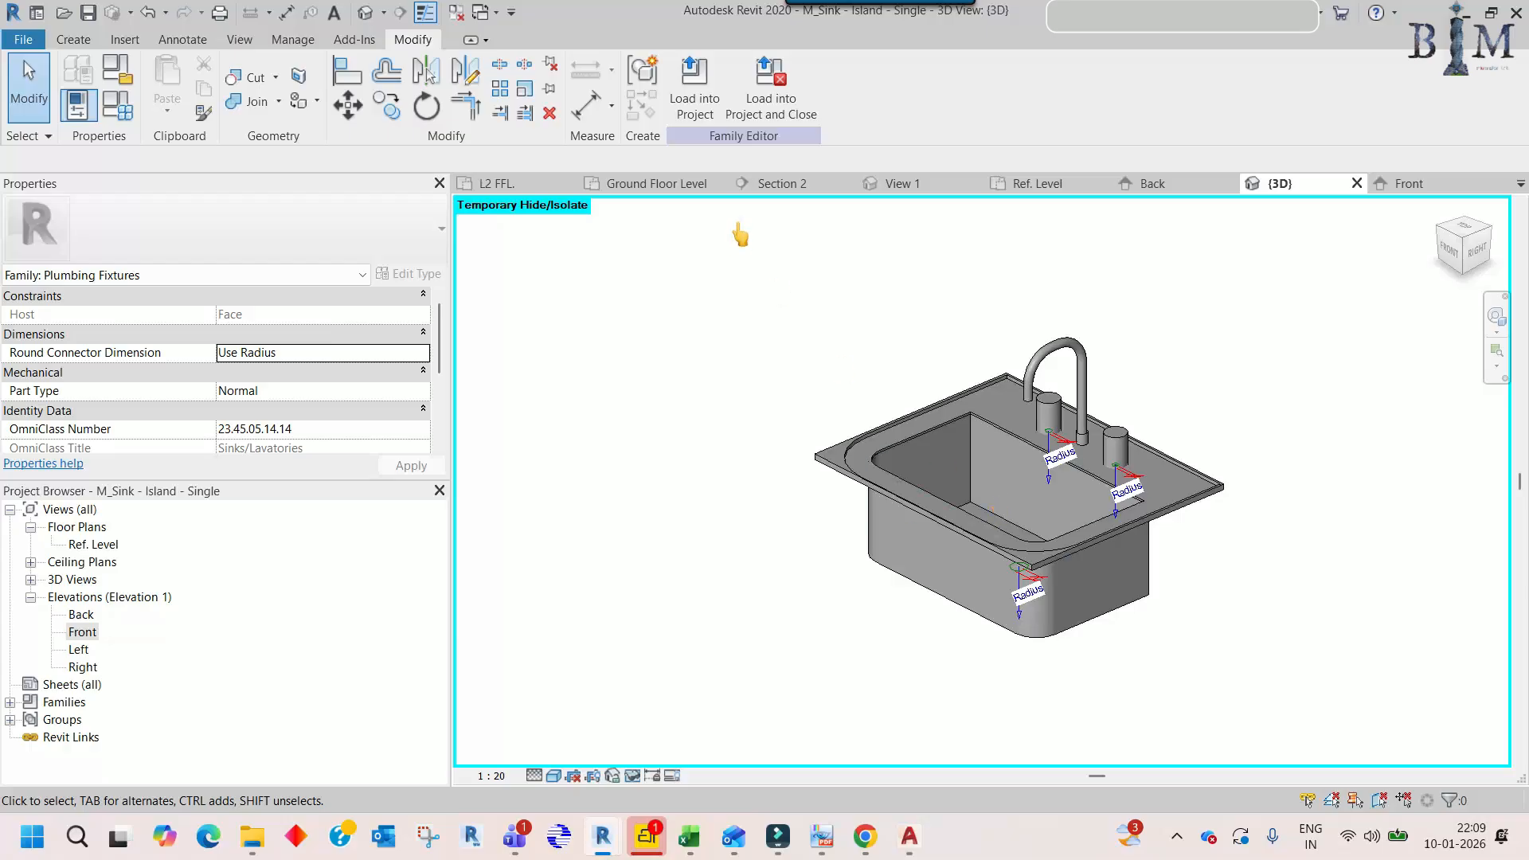
- Load the edited sink family into Home Architecture.rvt
left_click(685, 91)
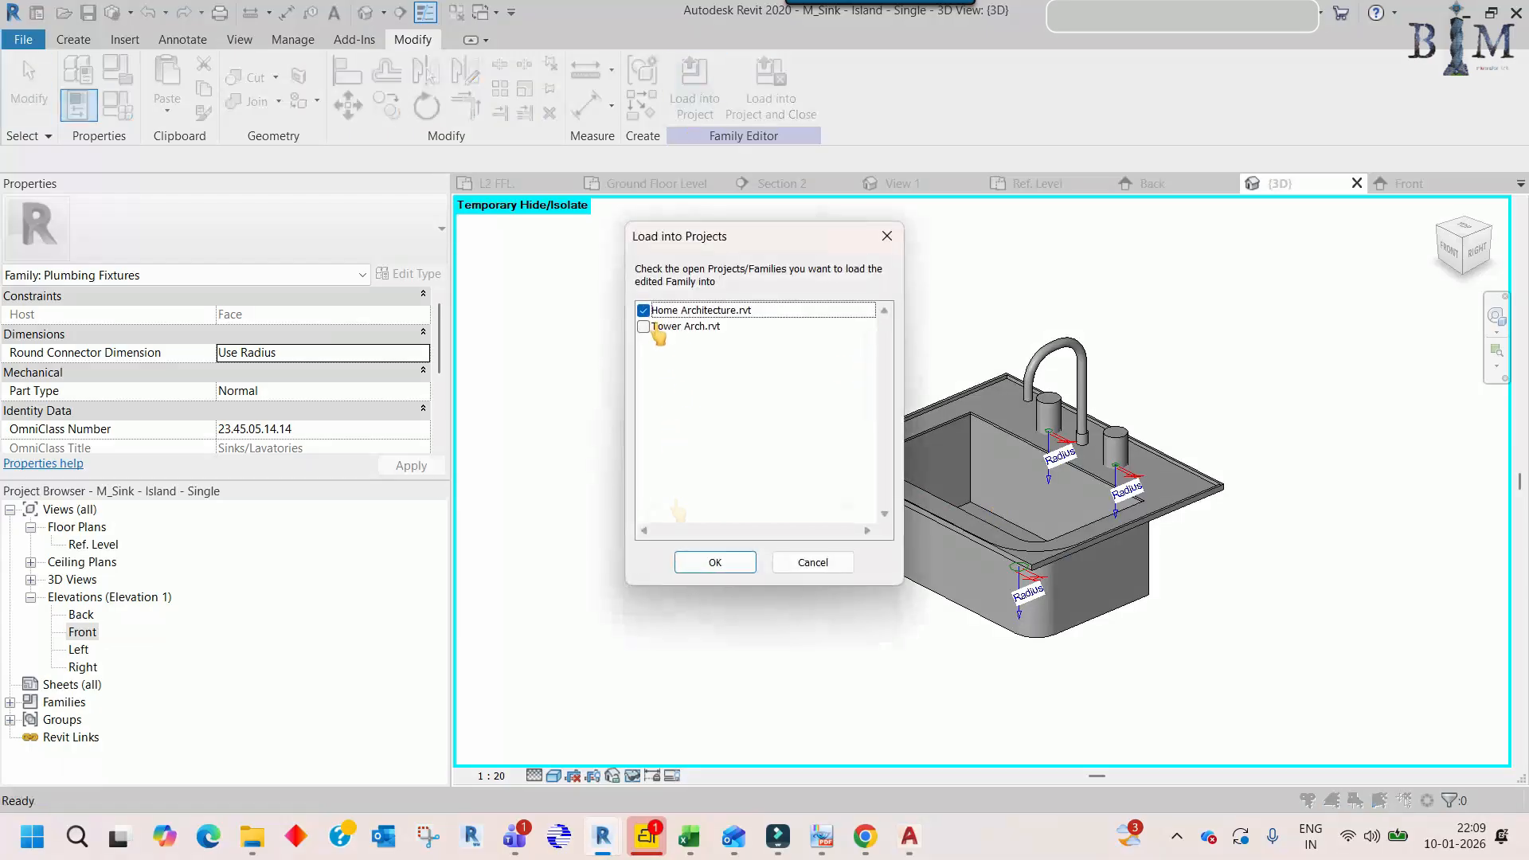
left_click(713, 563)
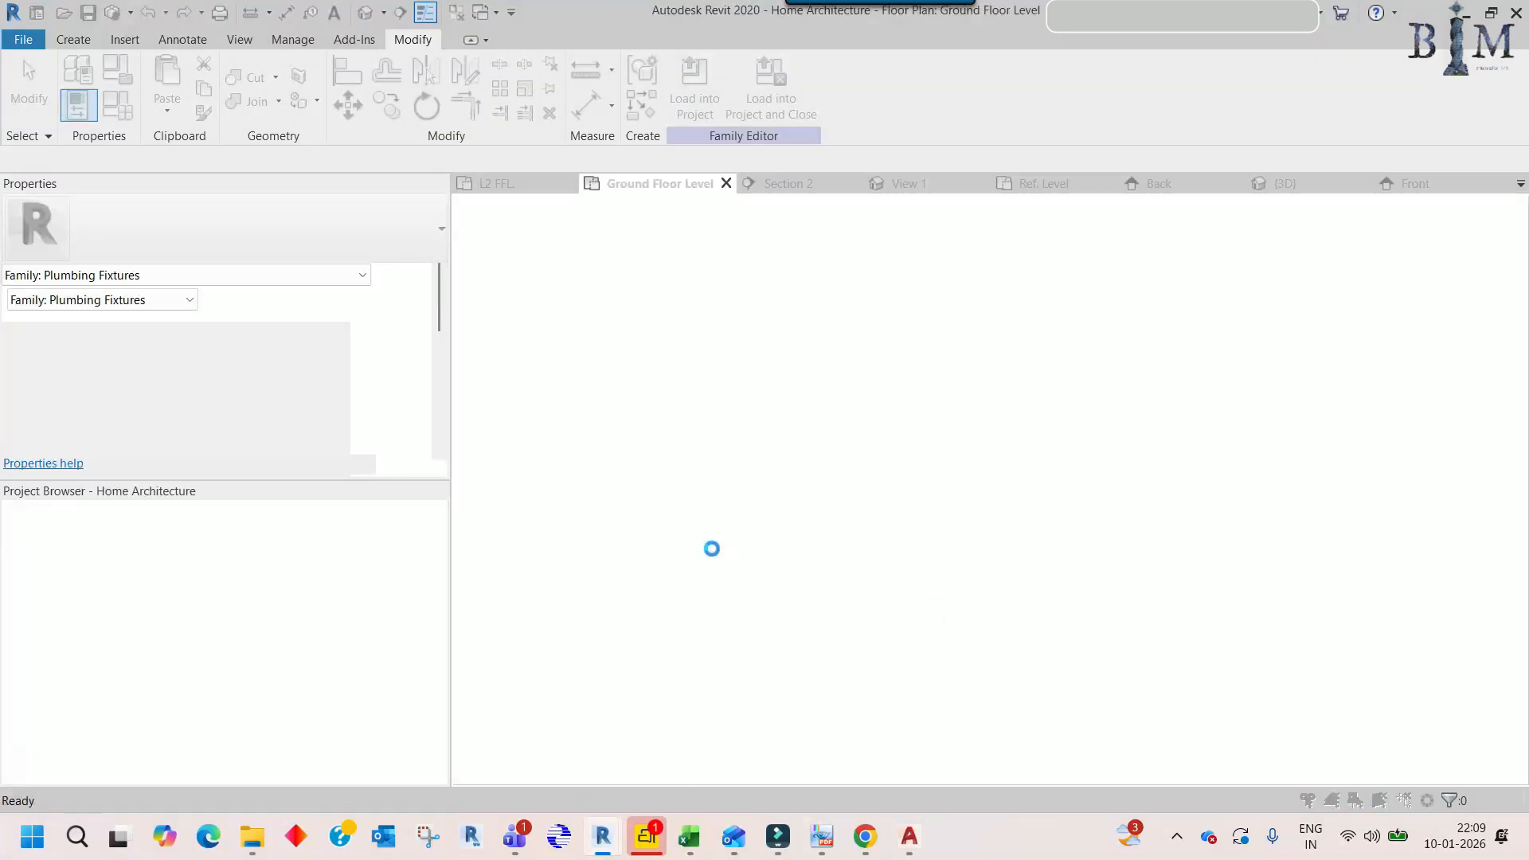
left_click(684, 422)
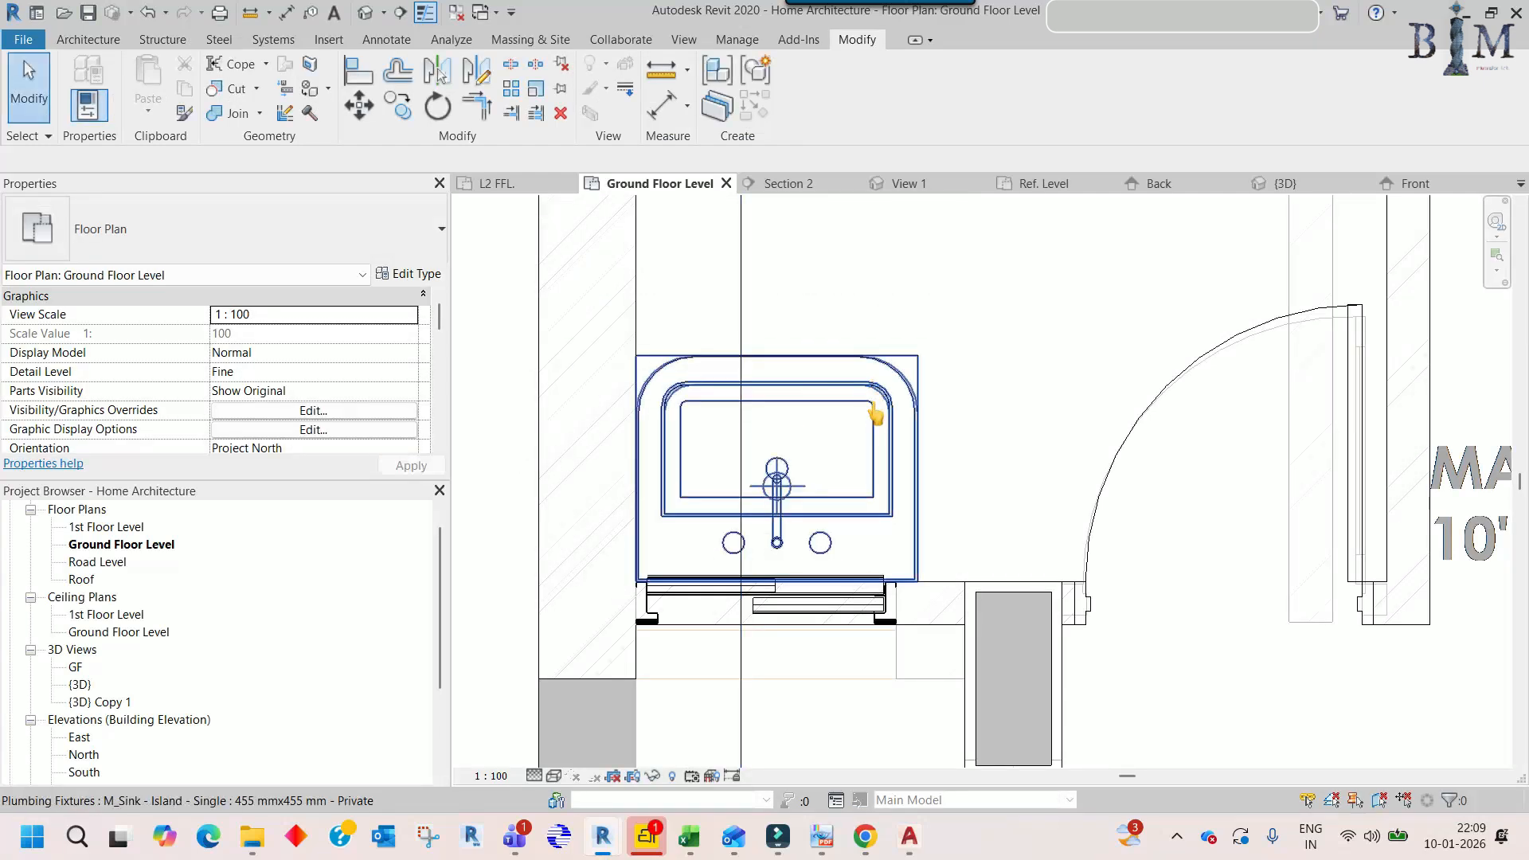
- Select the placed sink in the Ground Floor Level plan and open its family for editing
left_click(914, 422)
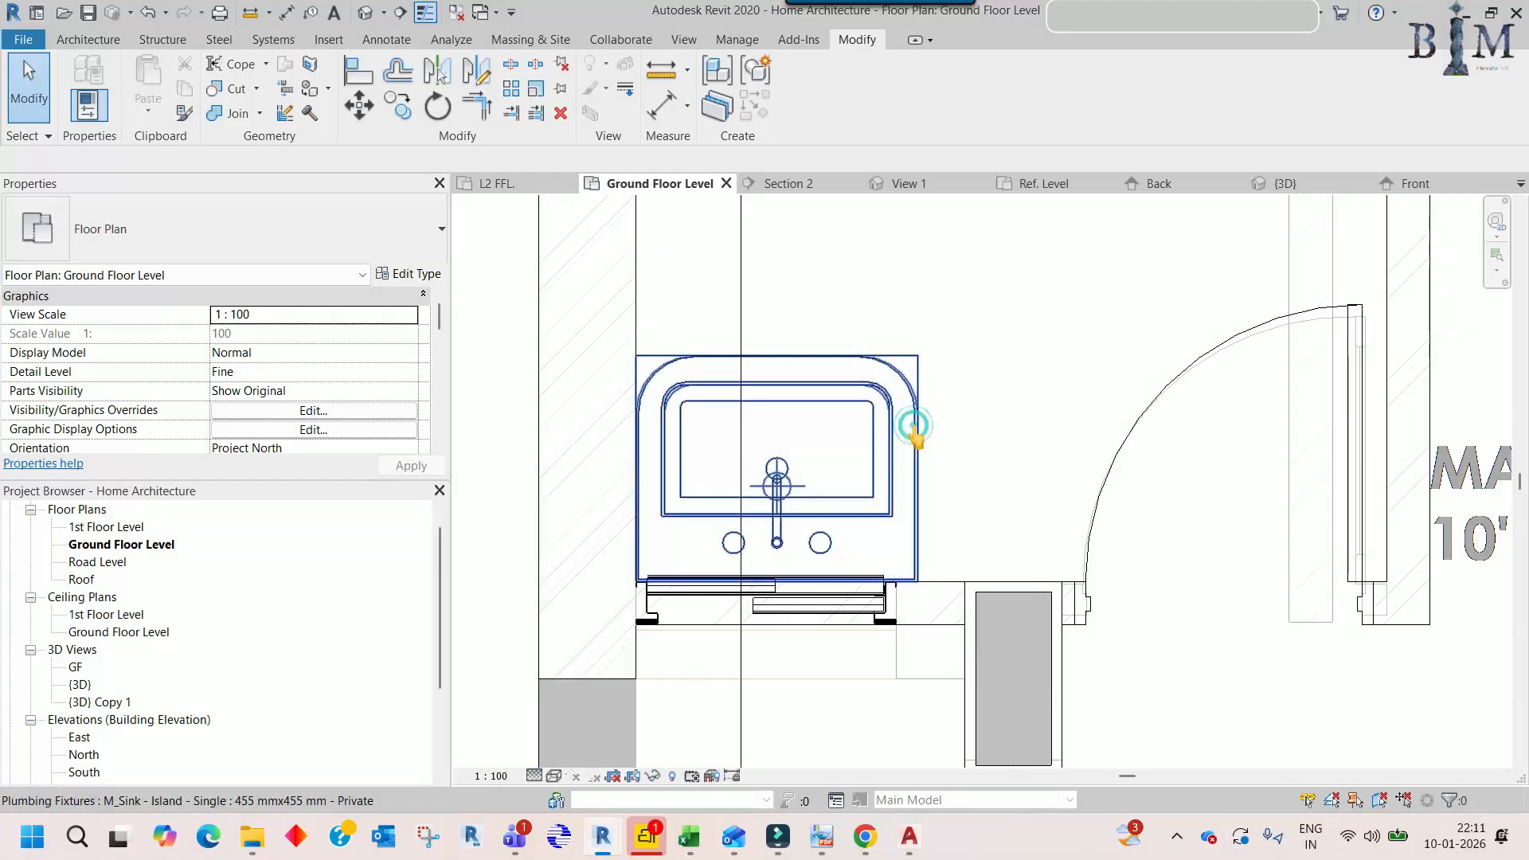
left_click(809, 120)
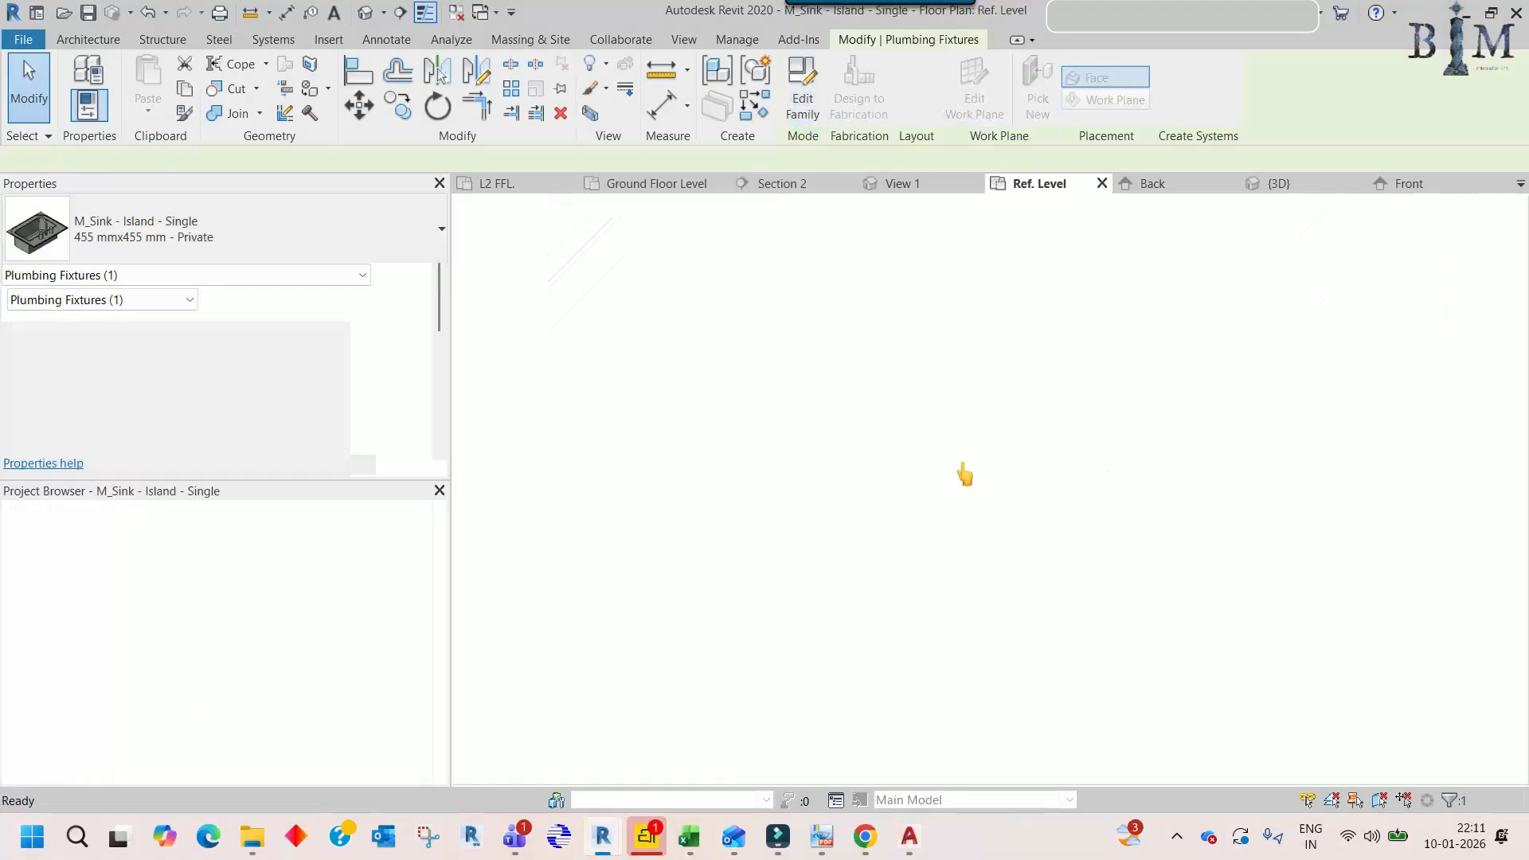
- Delete the imported AutoCAD sink from the family's Ref. Level plan
scroll(871, 367, "down", 2)
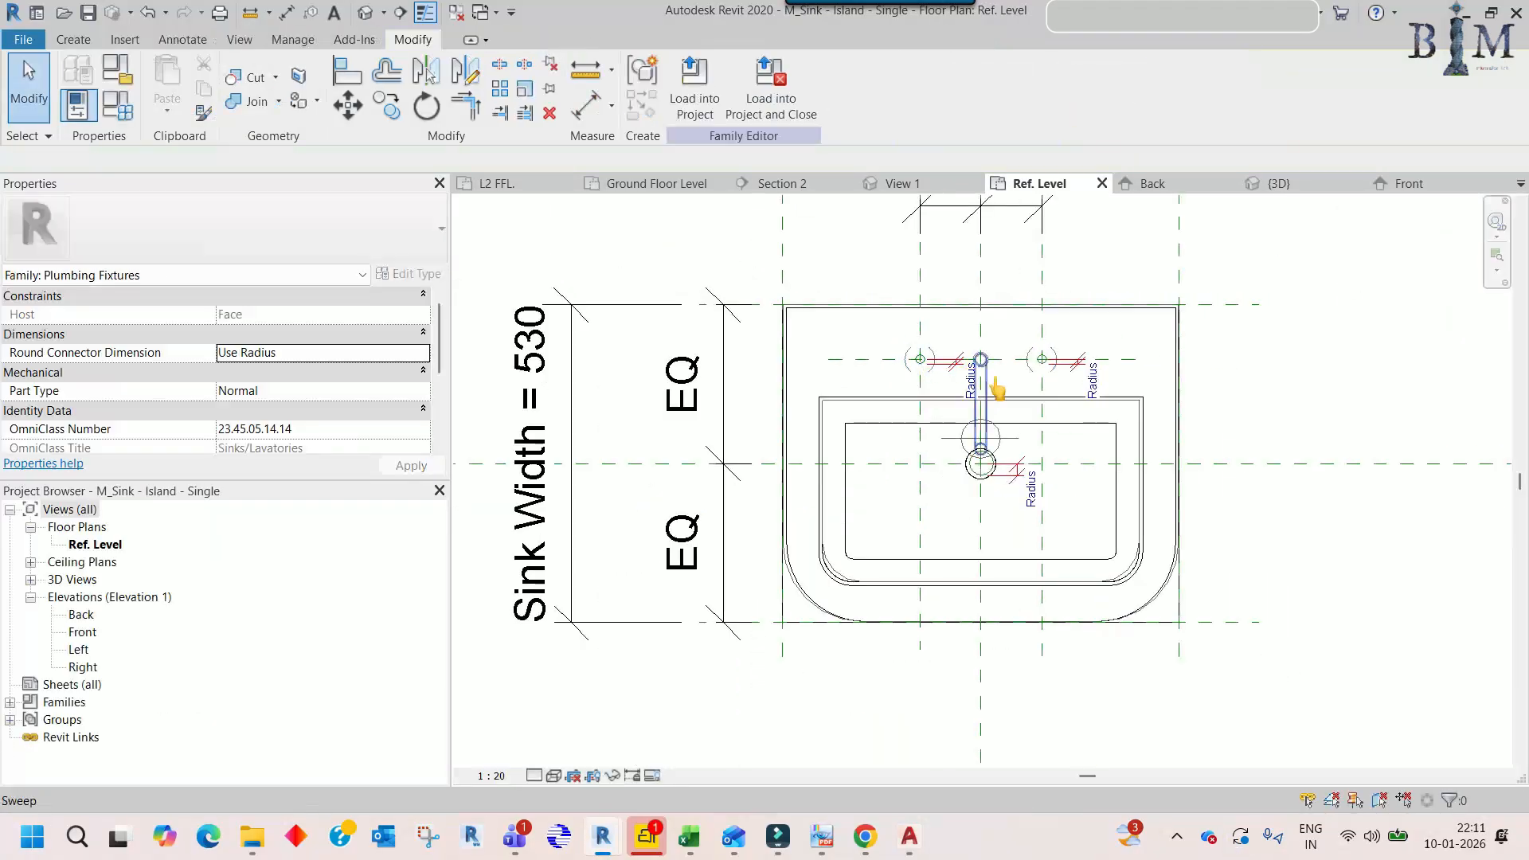
scroll(997, 390, "up", 4)
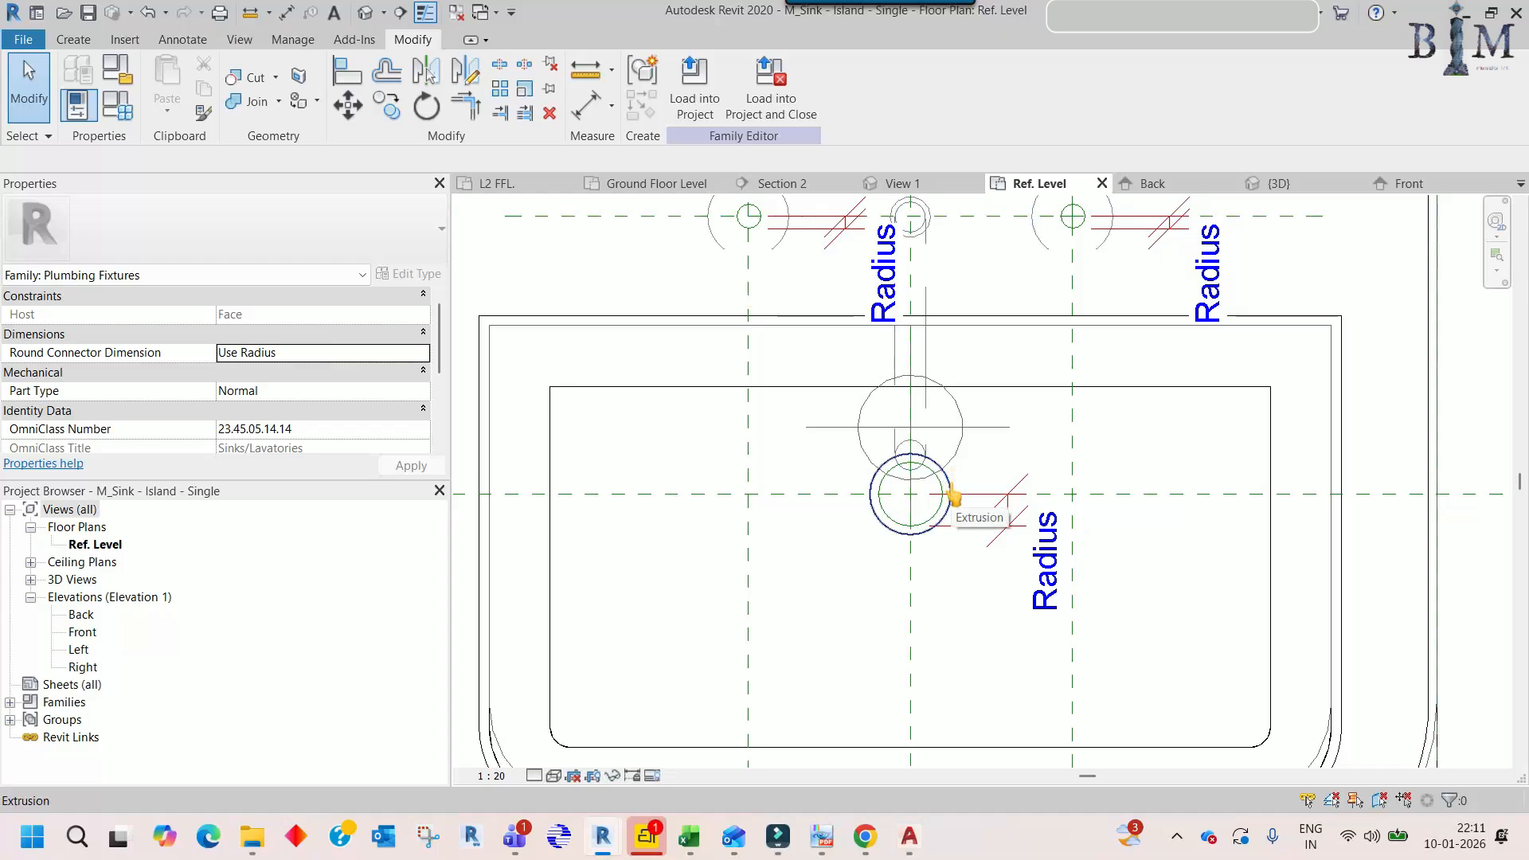
scroll(966, 454, "down", 3)
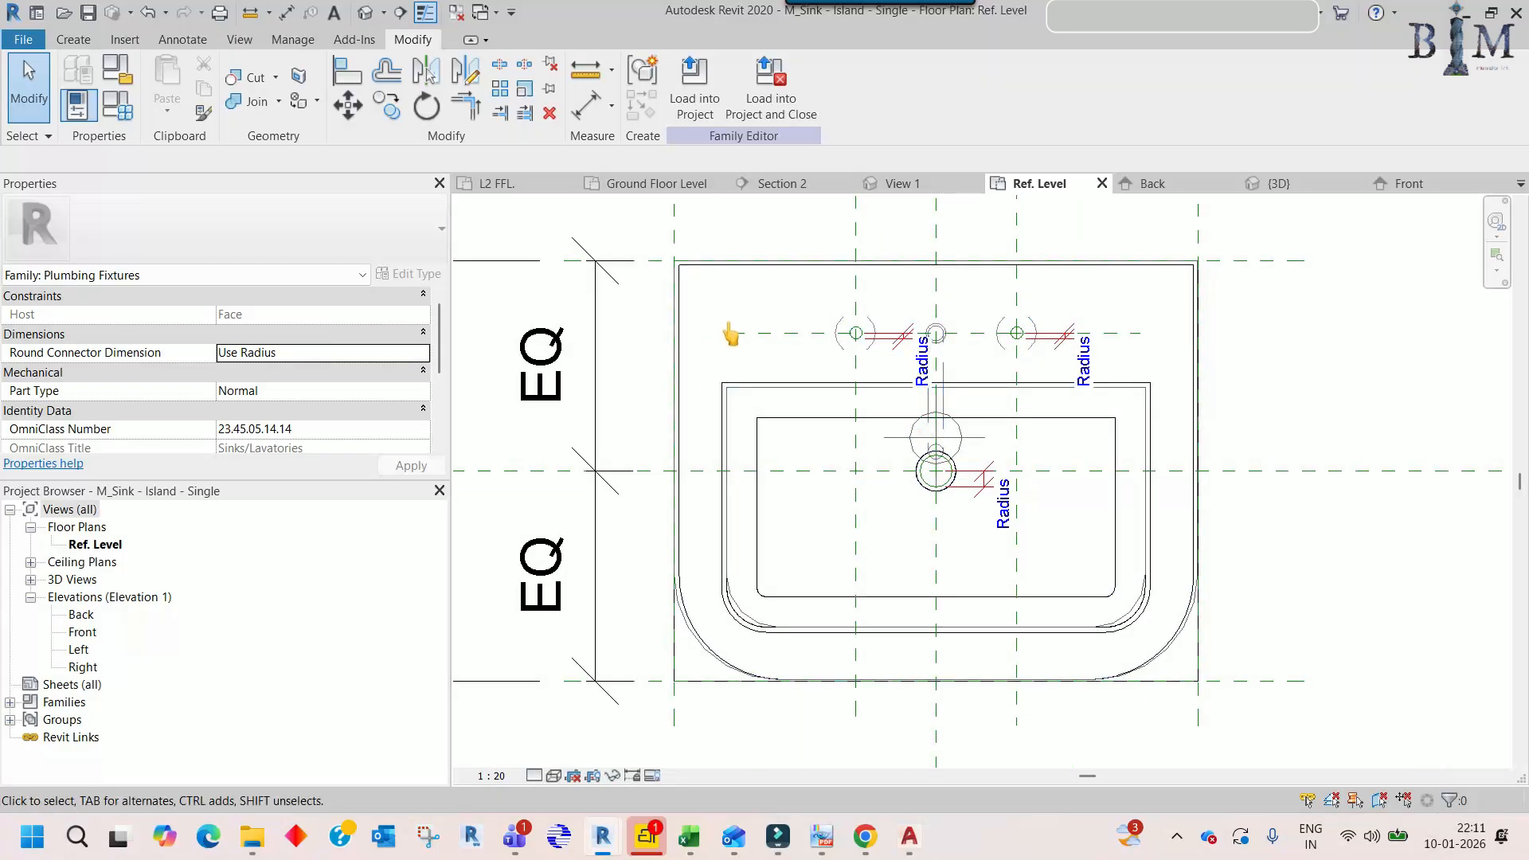
left_click(745, 617)
key("Escape")
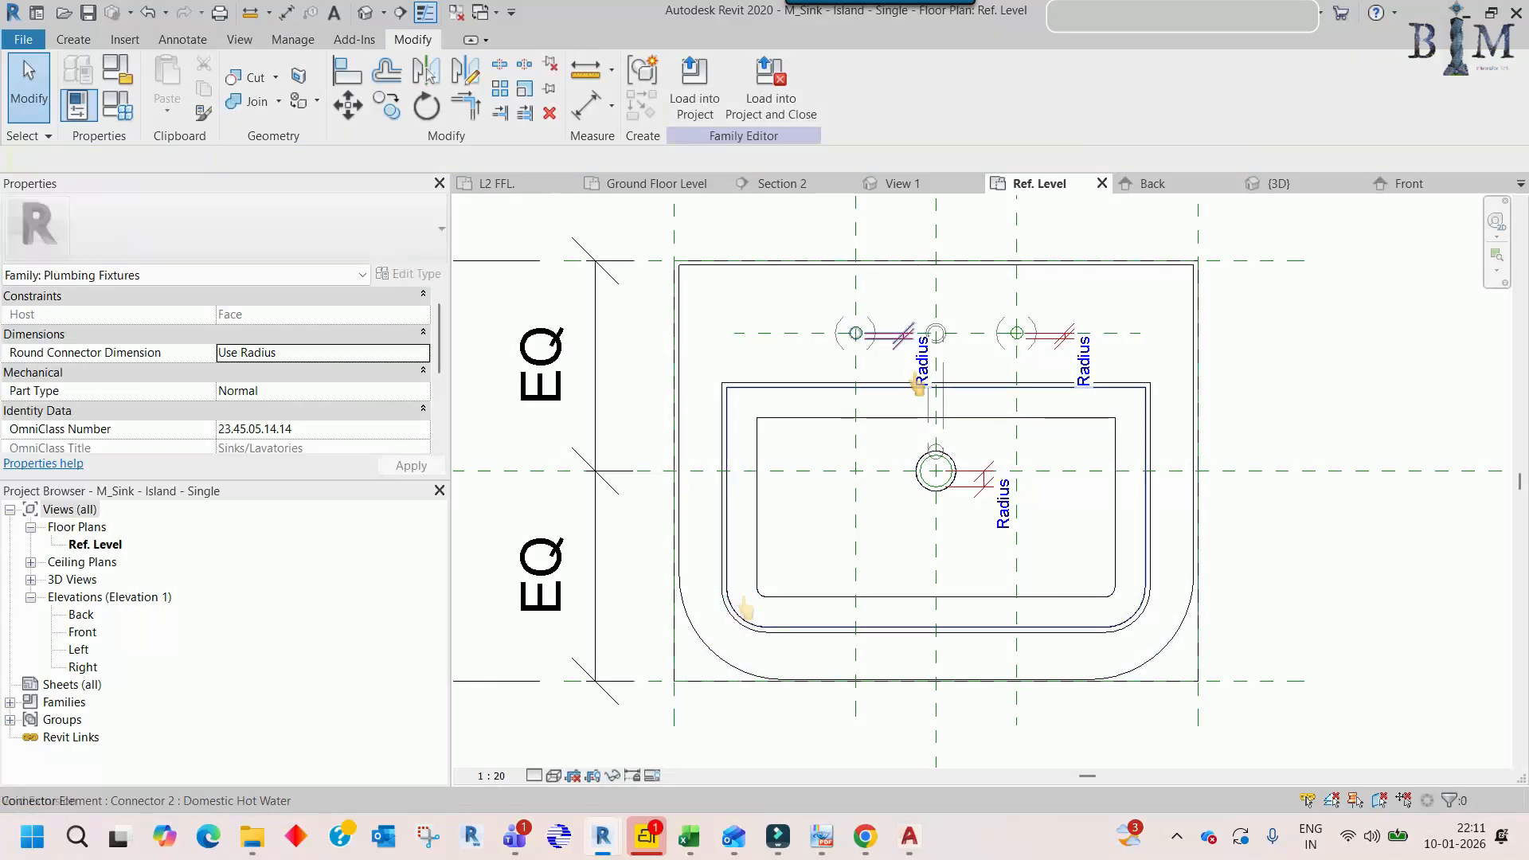
- Reload the cleaned-up sink family into the Home Architecture project
left_click(667, 106)
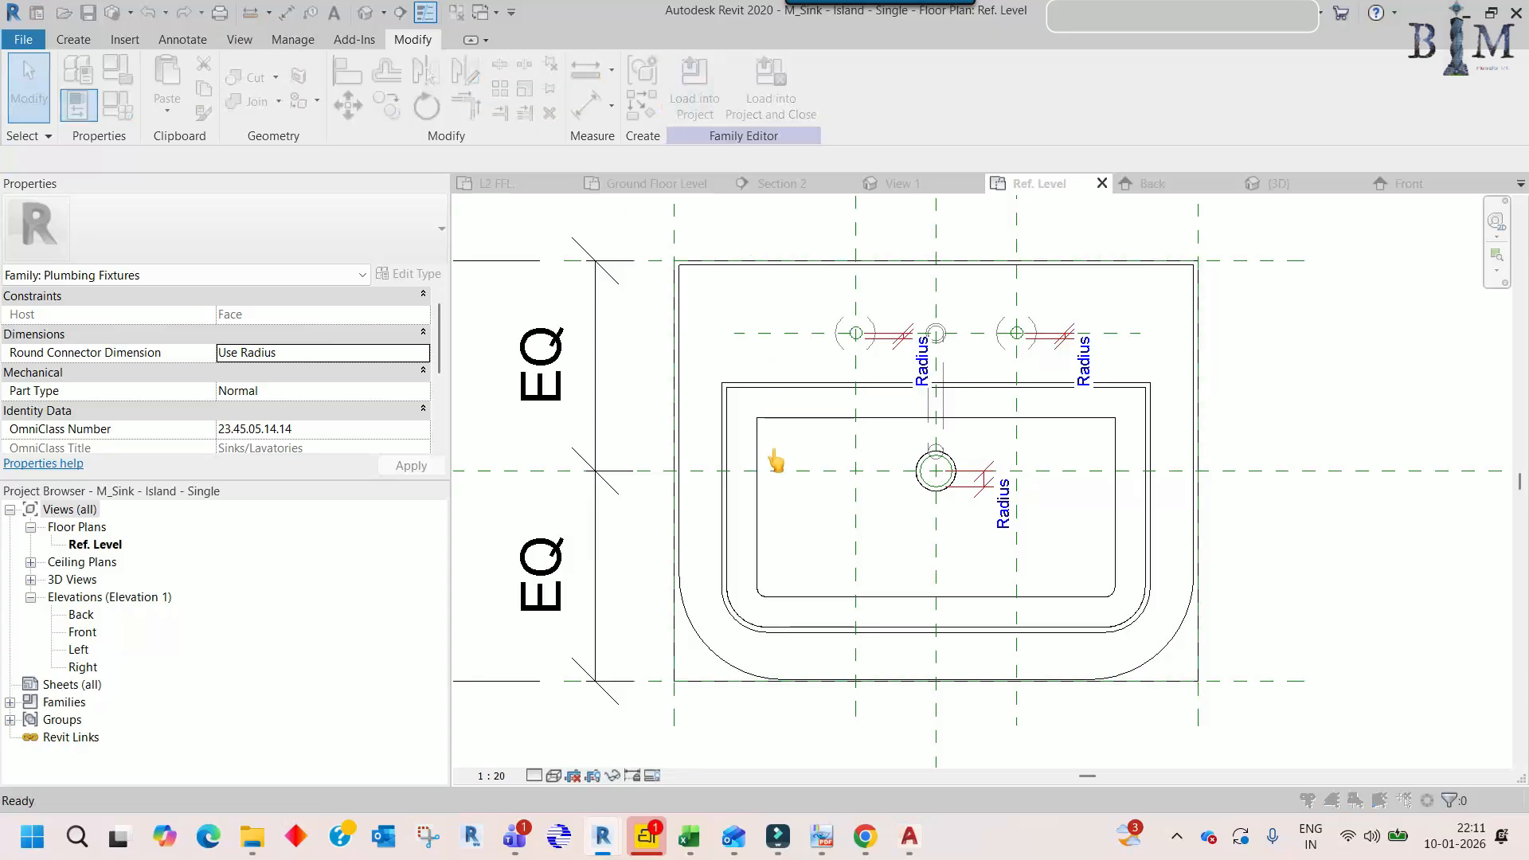
left_click(720, 565)
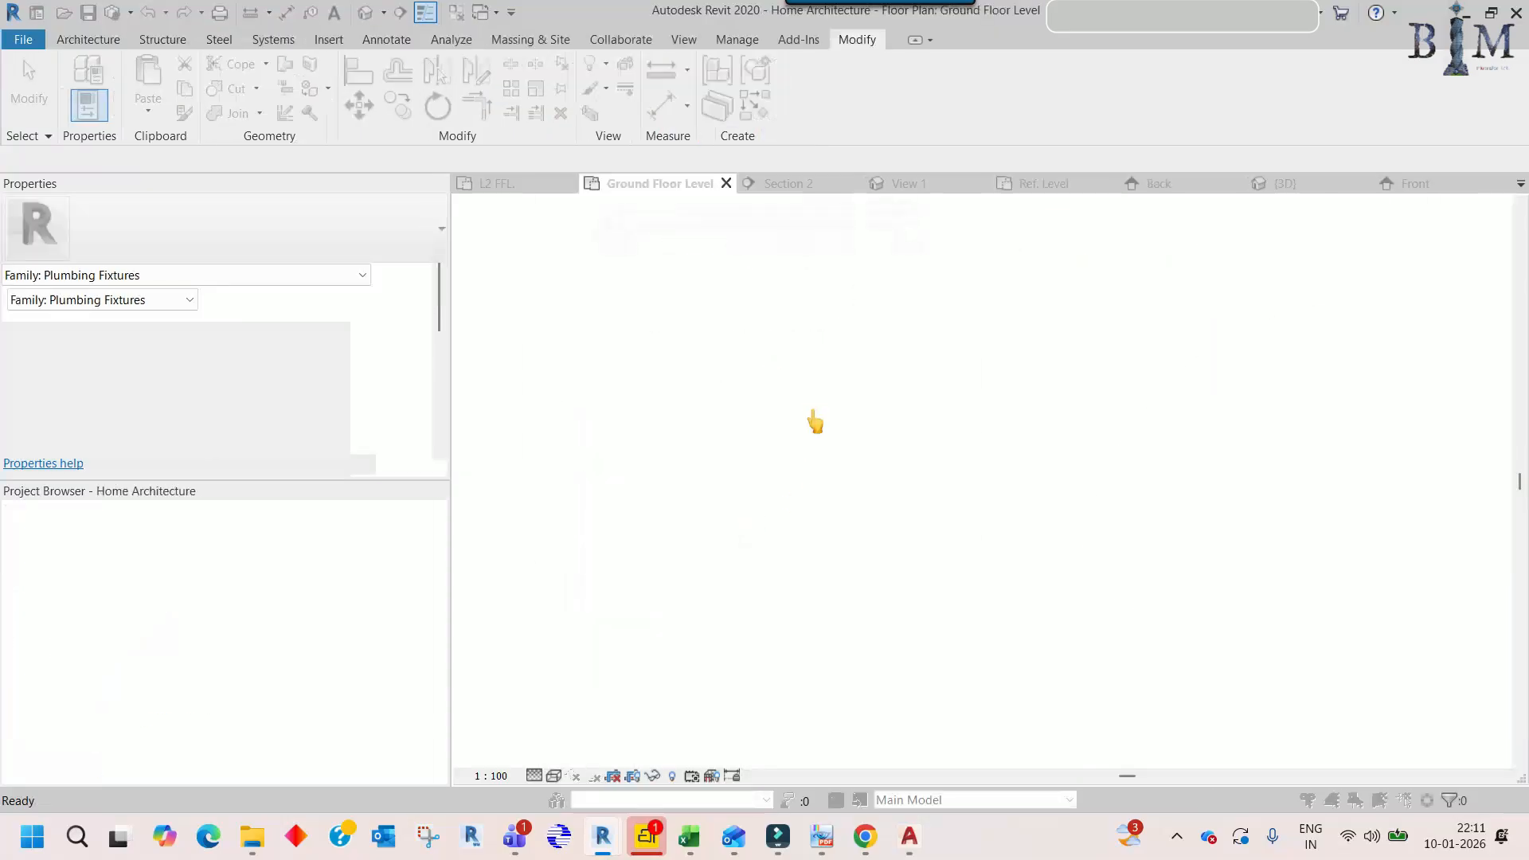
left_click(791, 402)
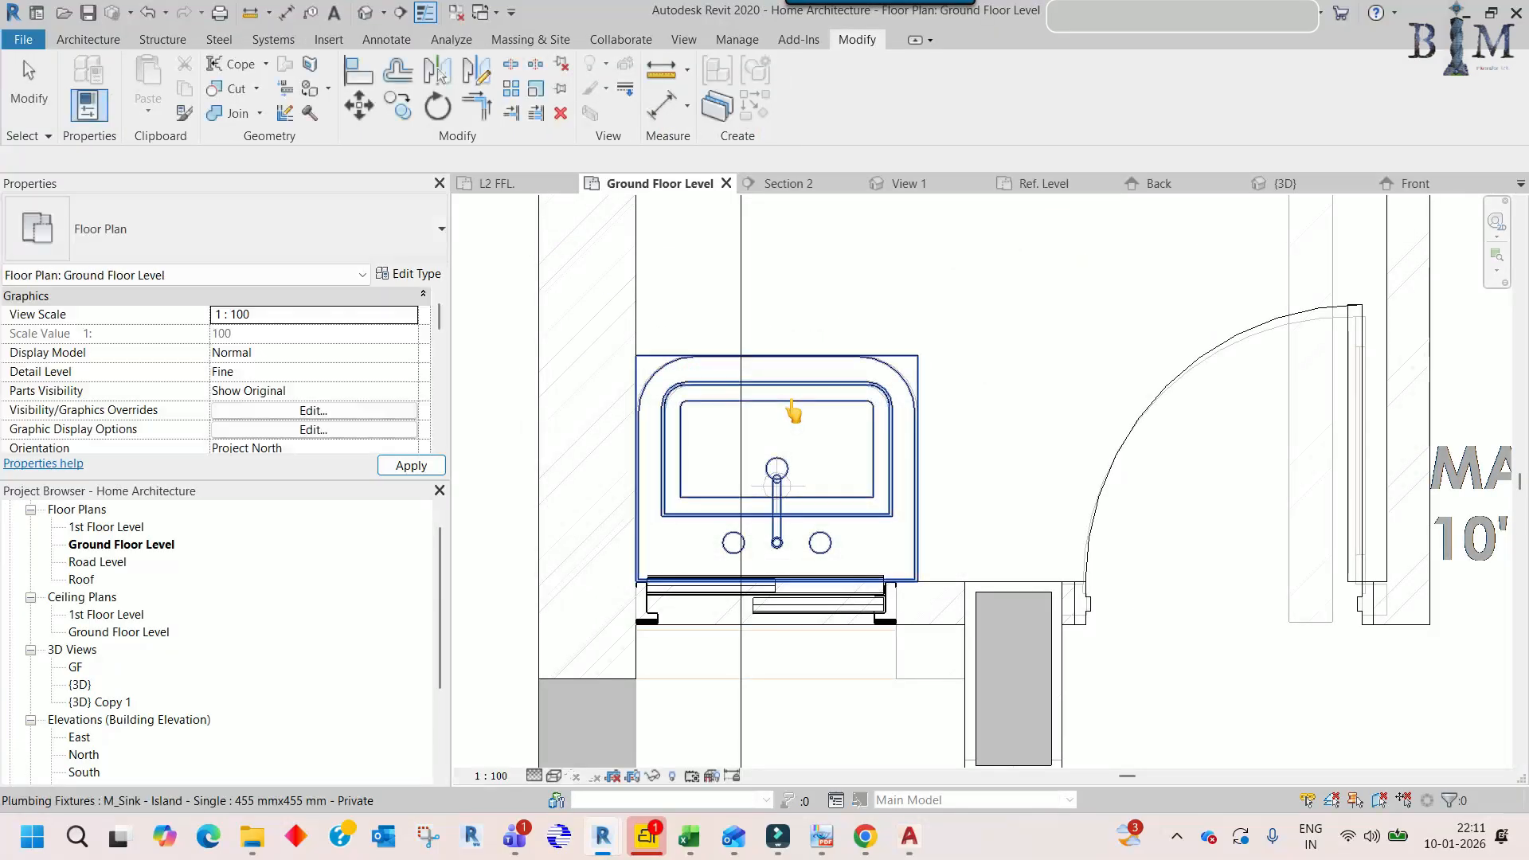
- Open Section 2 from the Ground Floor Level plan and move the sink vertically up above the floor
scroll(853, 396, "down", 5)
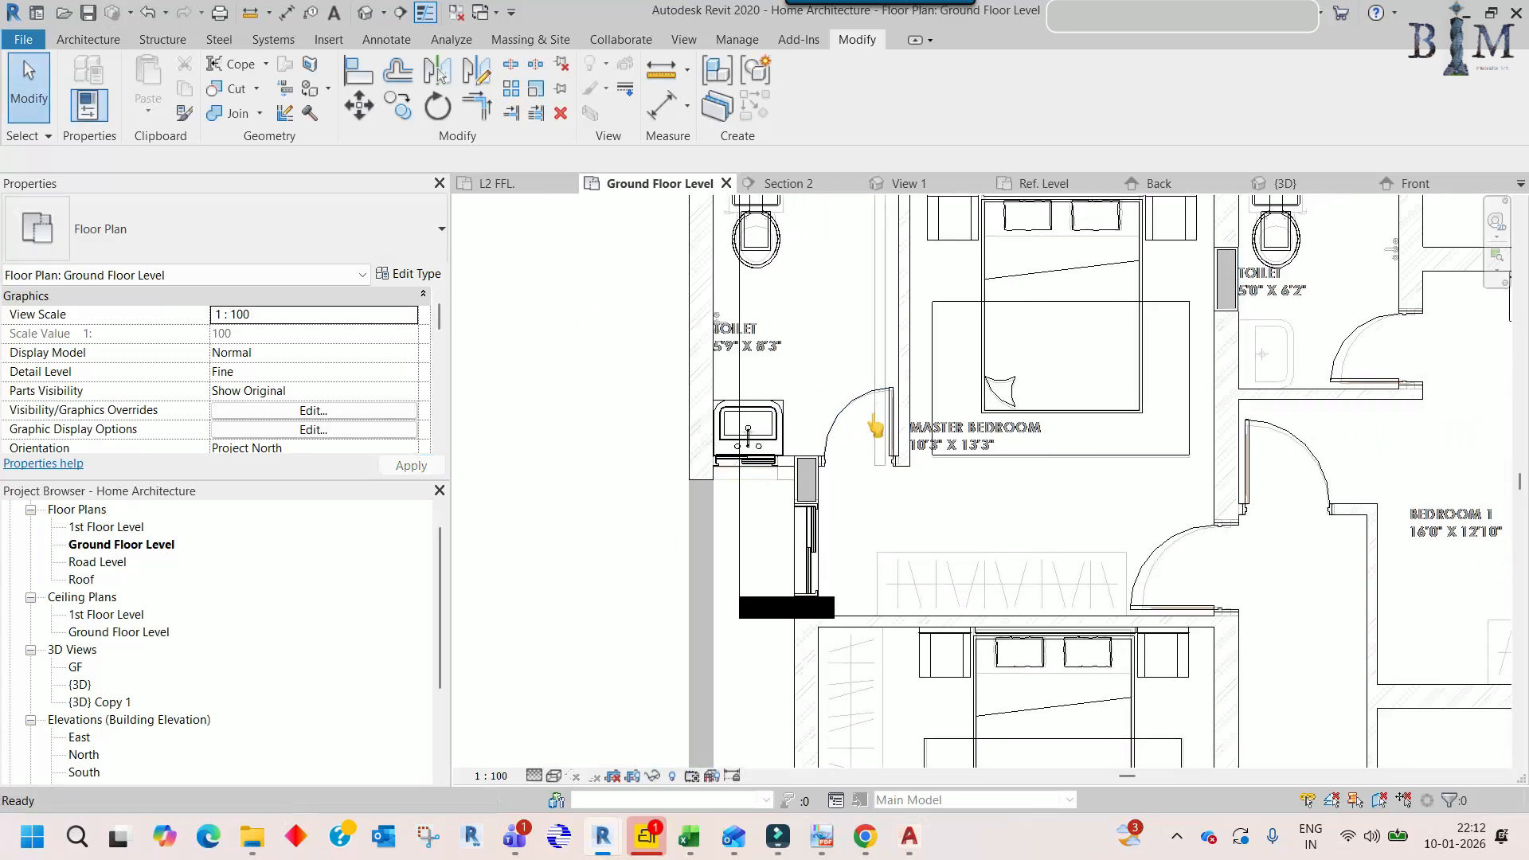
scroll(845, 405, "down", 4)
middle_click_drag(955, 423, 889, 431)
scroll(753, 442, "up", 3)
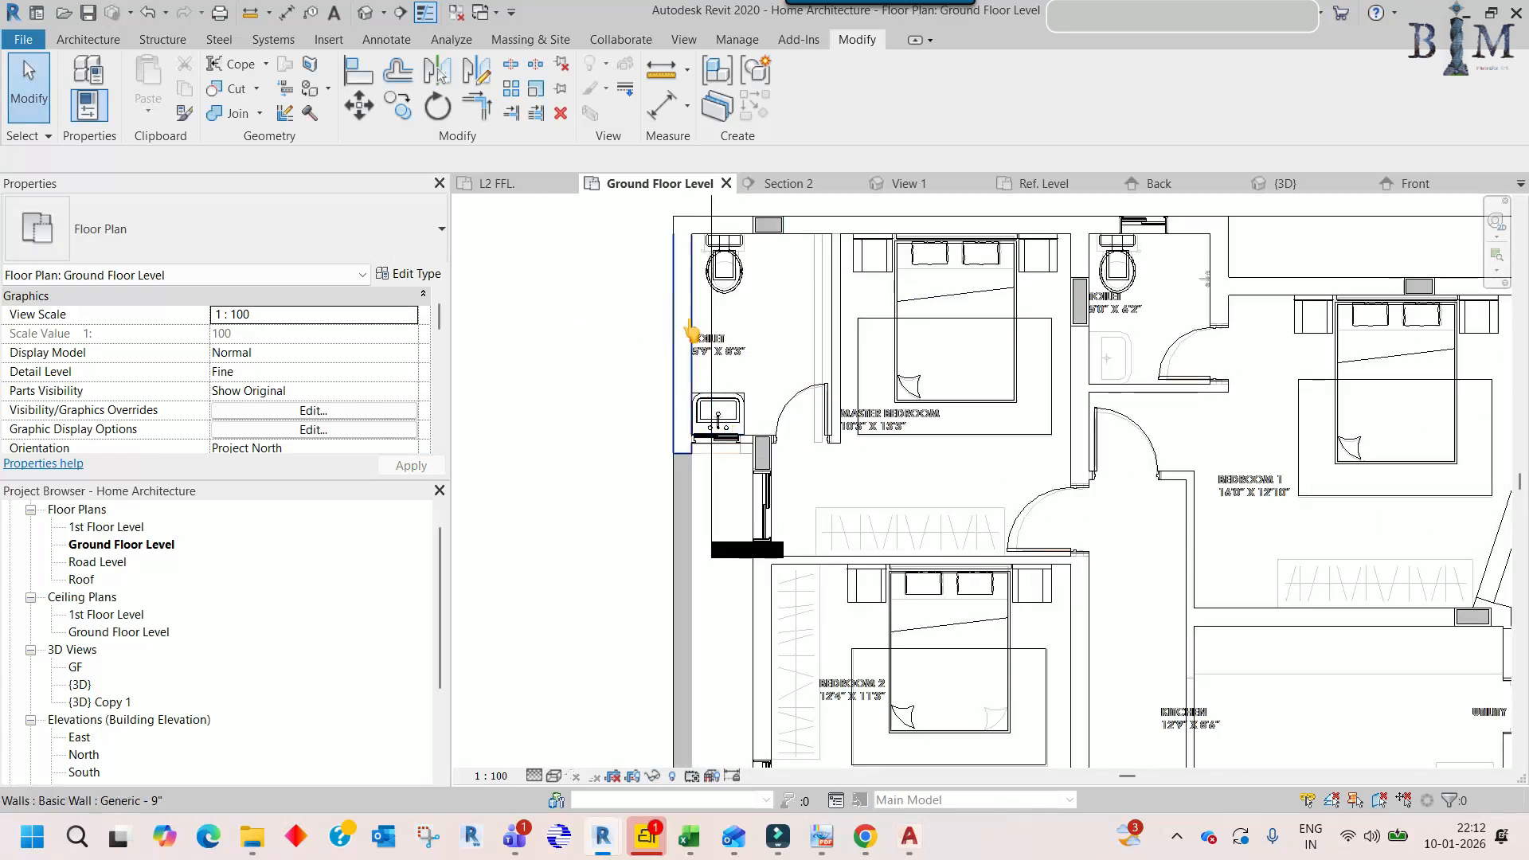
double_click(714, 363)
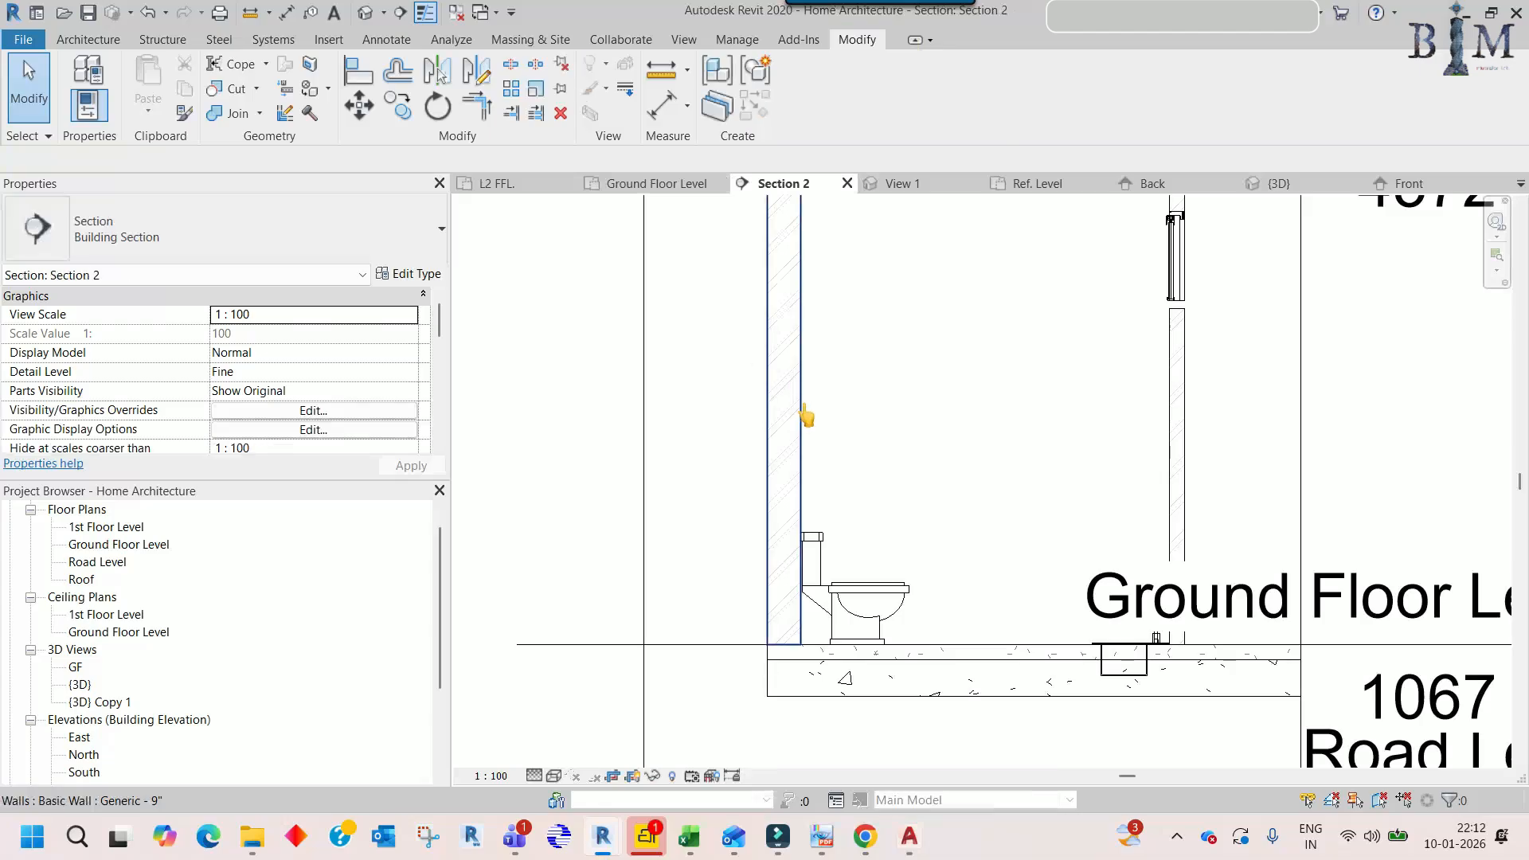
left_click(1062, 616)
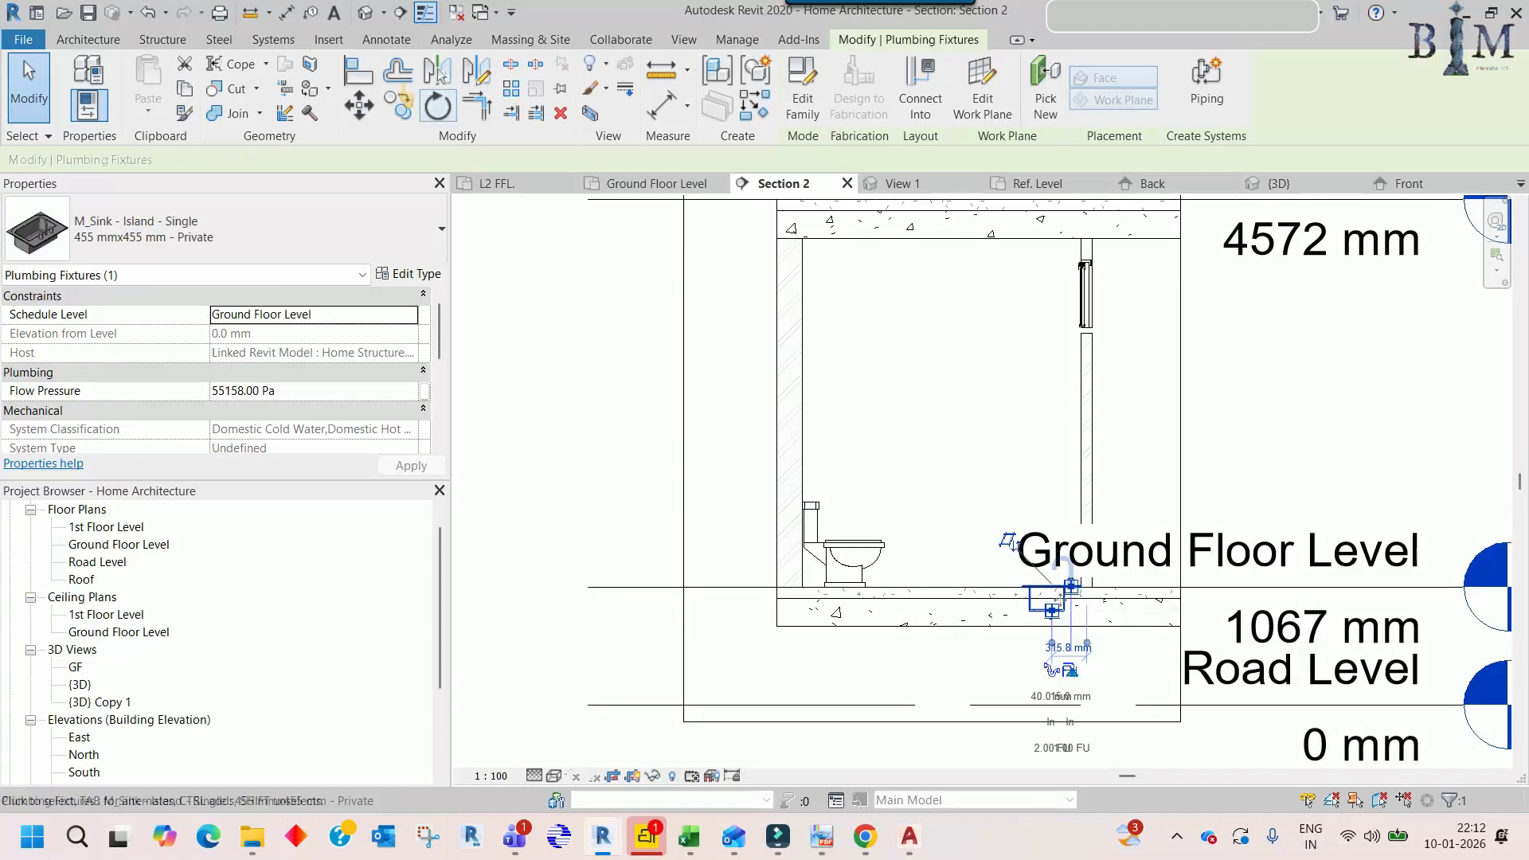
left_click(360, 106)
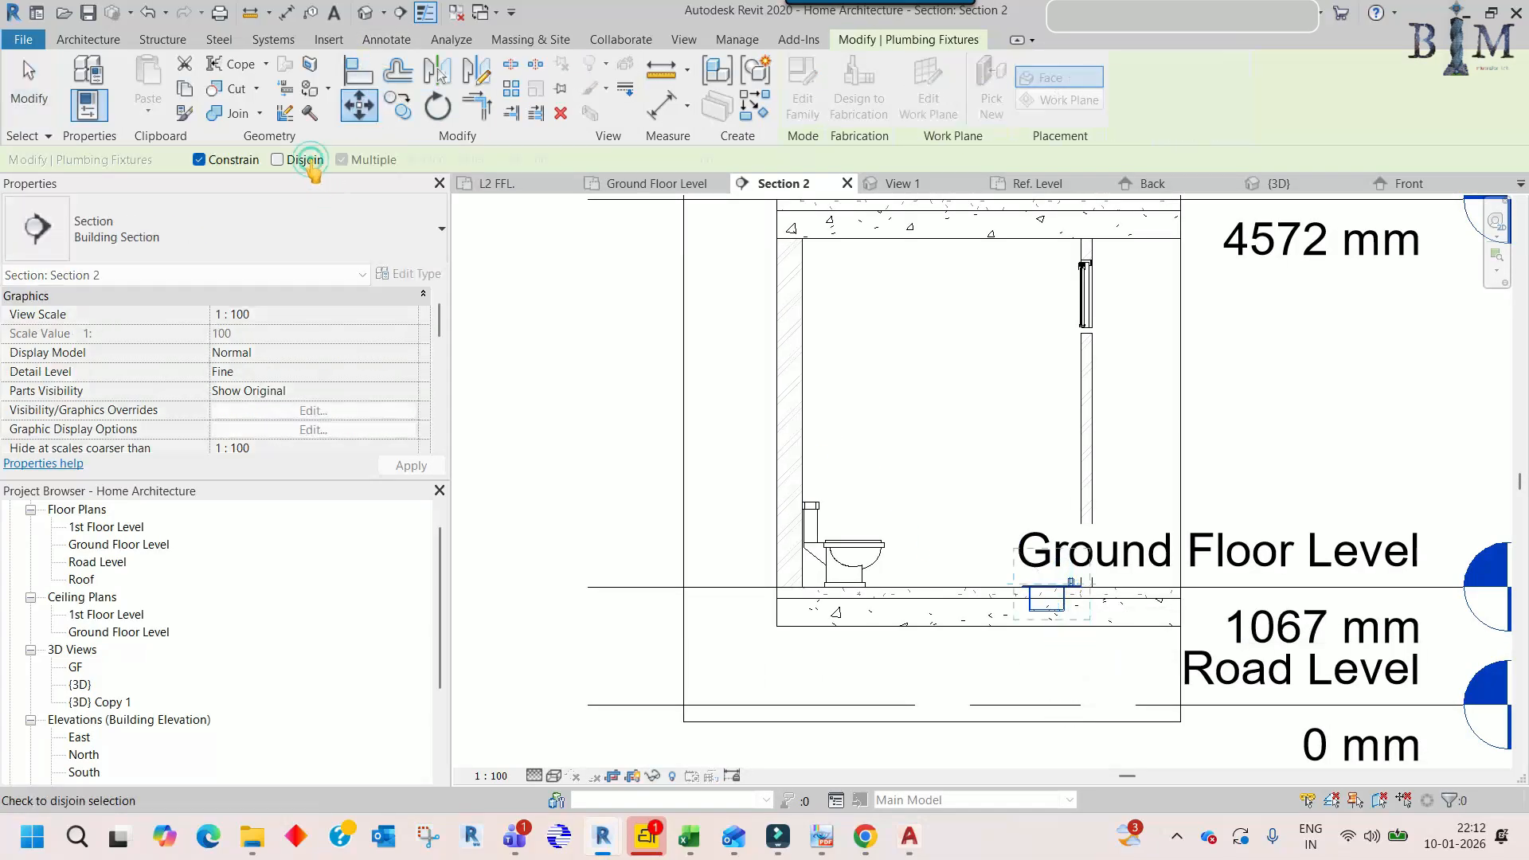
left_click(970, 530)
left_click(966, 437)
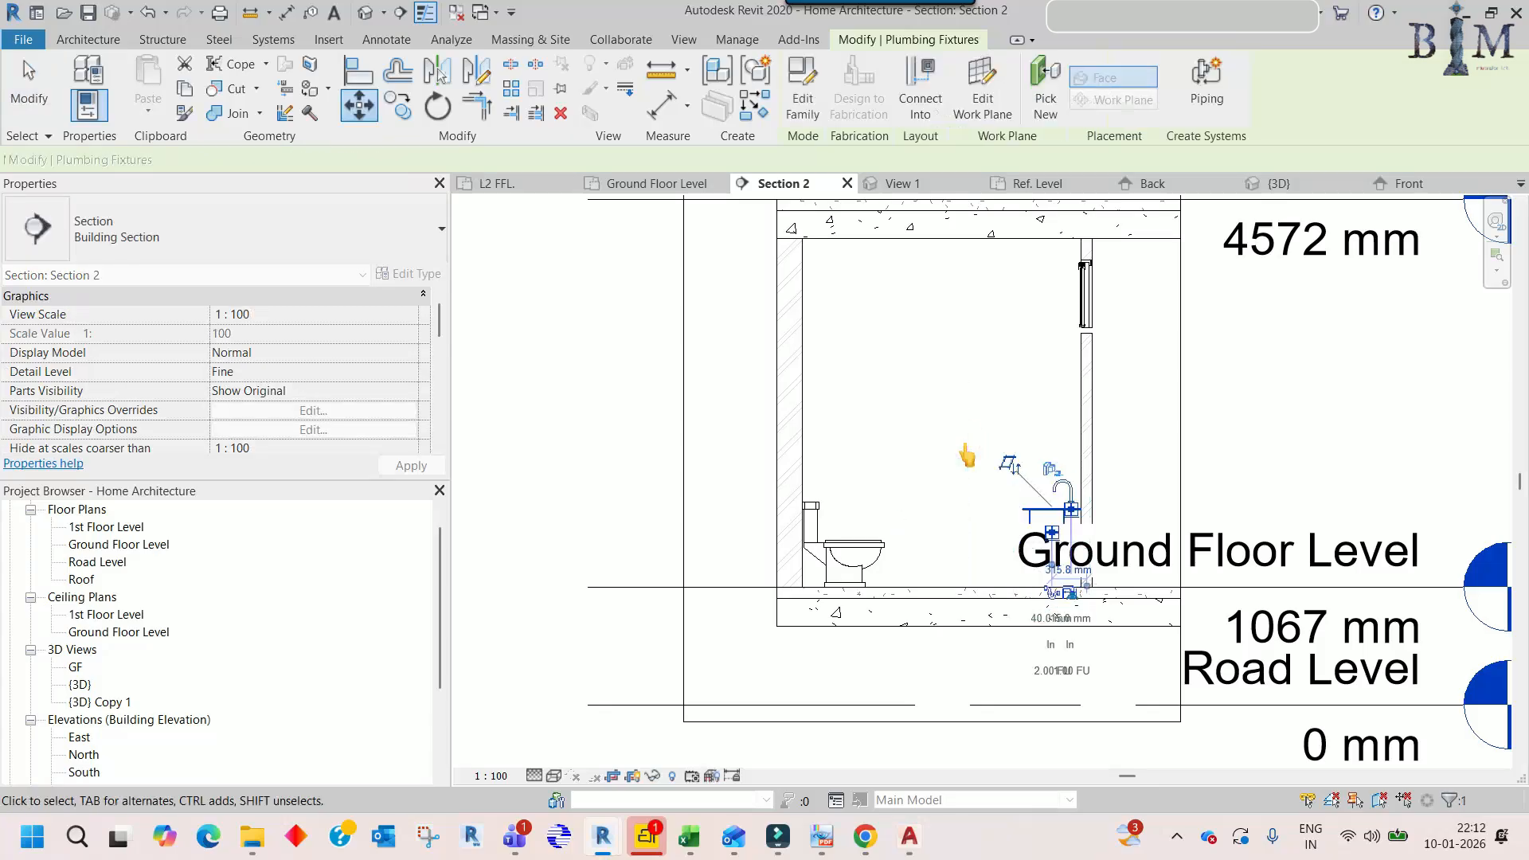
middle_click_drag(1017, 535, 863, 433)
key("Escape")
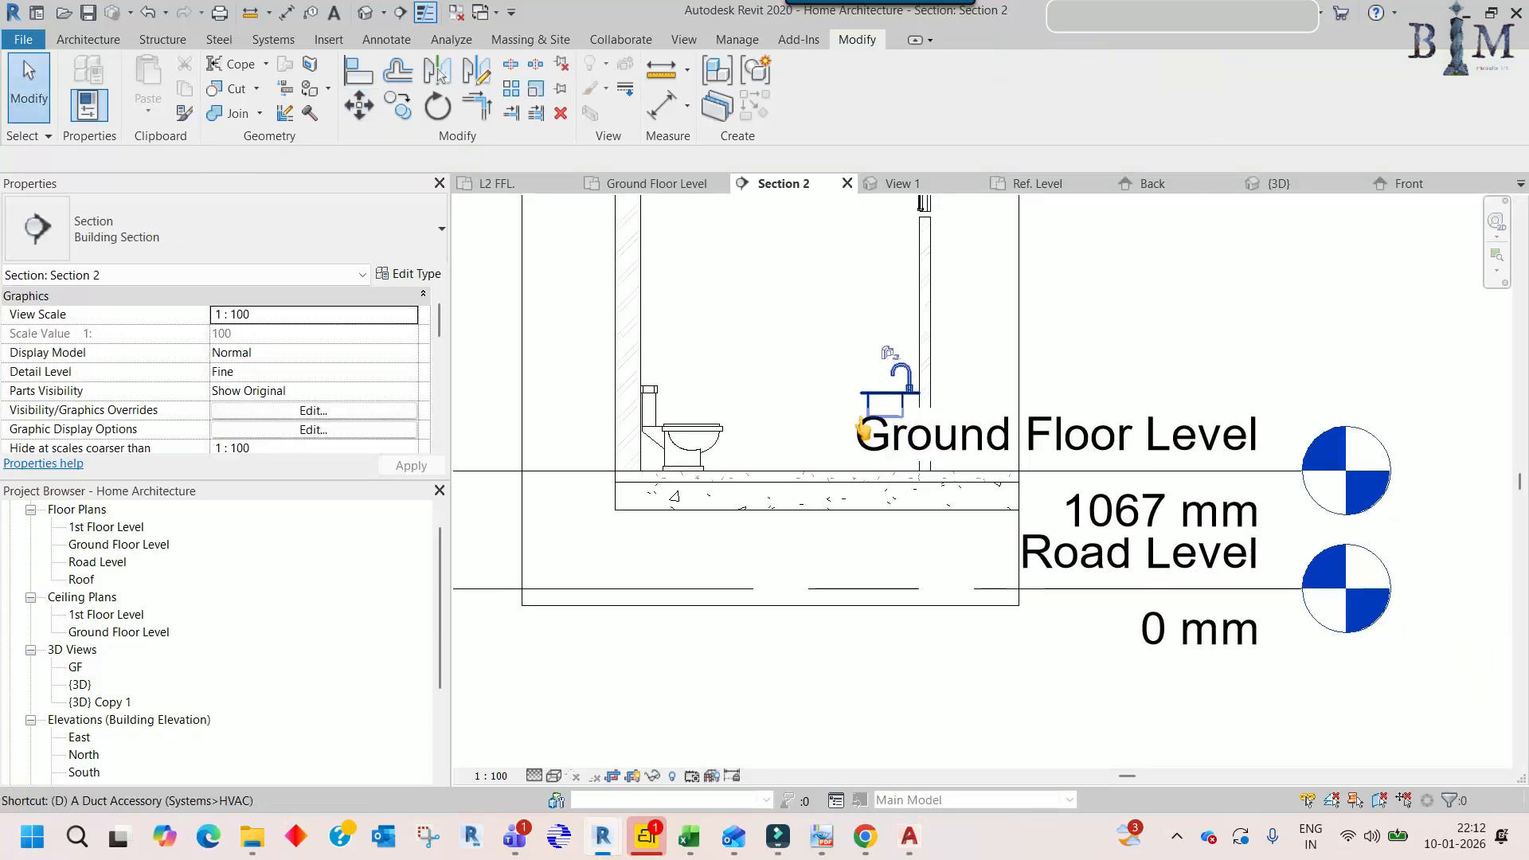
- Draw a 1200 mm vertical detail line up from the Ground Floor Level and a horizontal one from its end across the wall above the sink
key("d")
key("l")
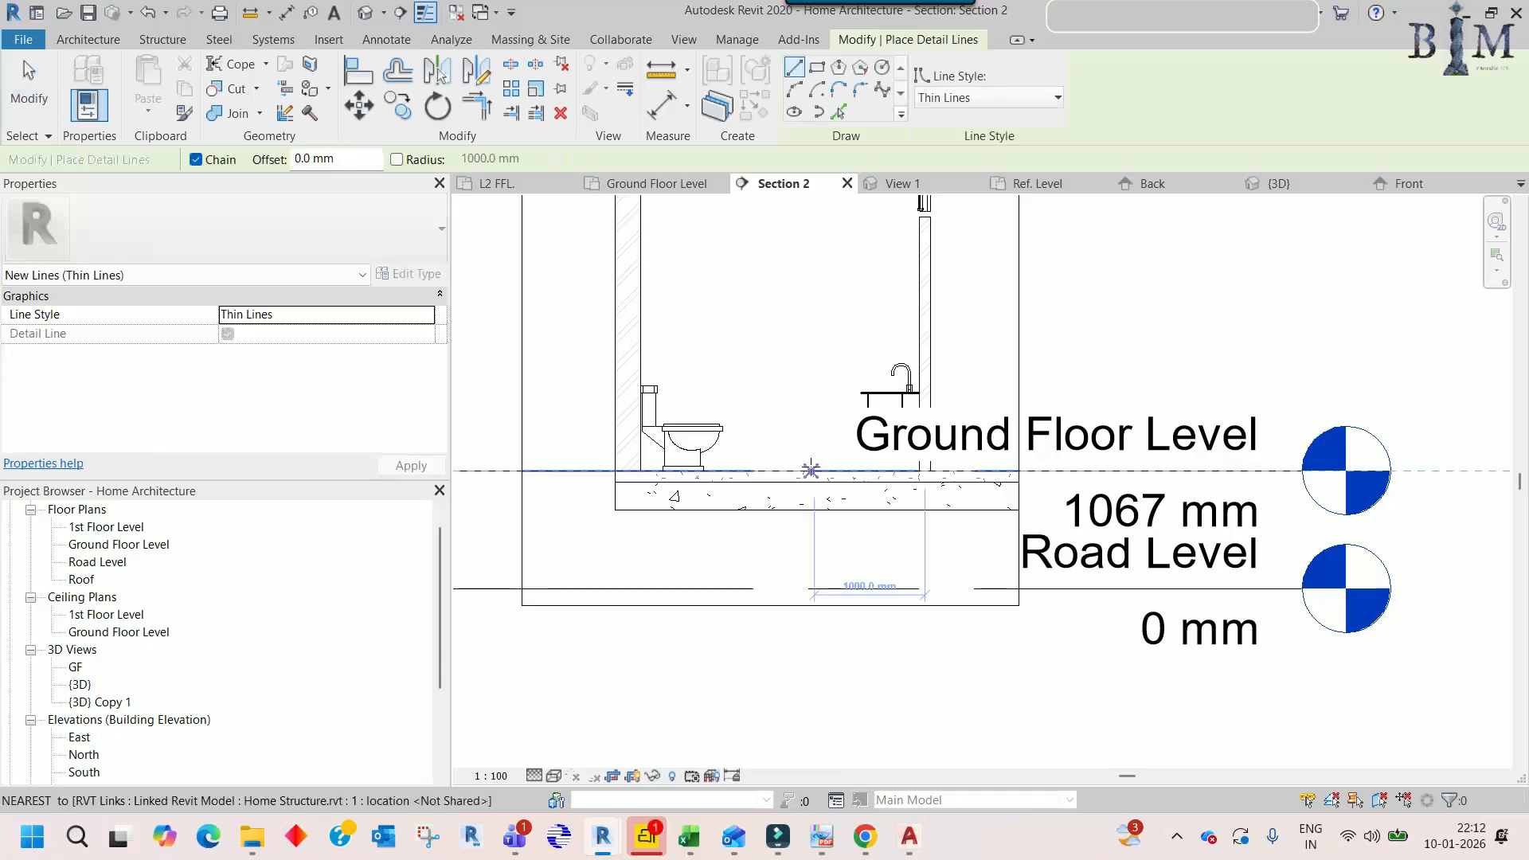
left_click(814, 470)
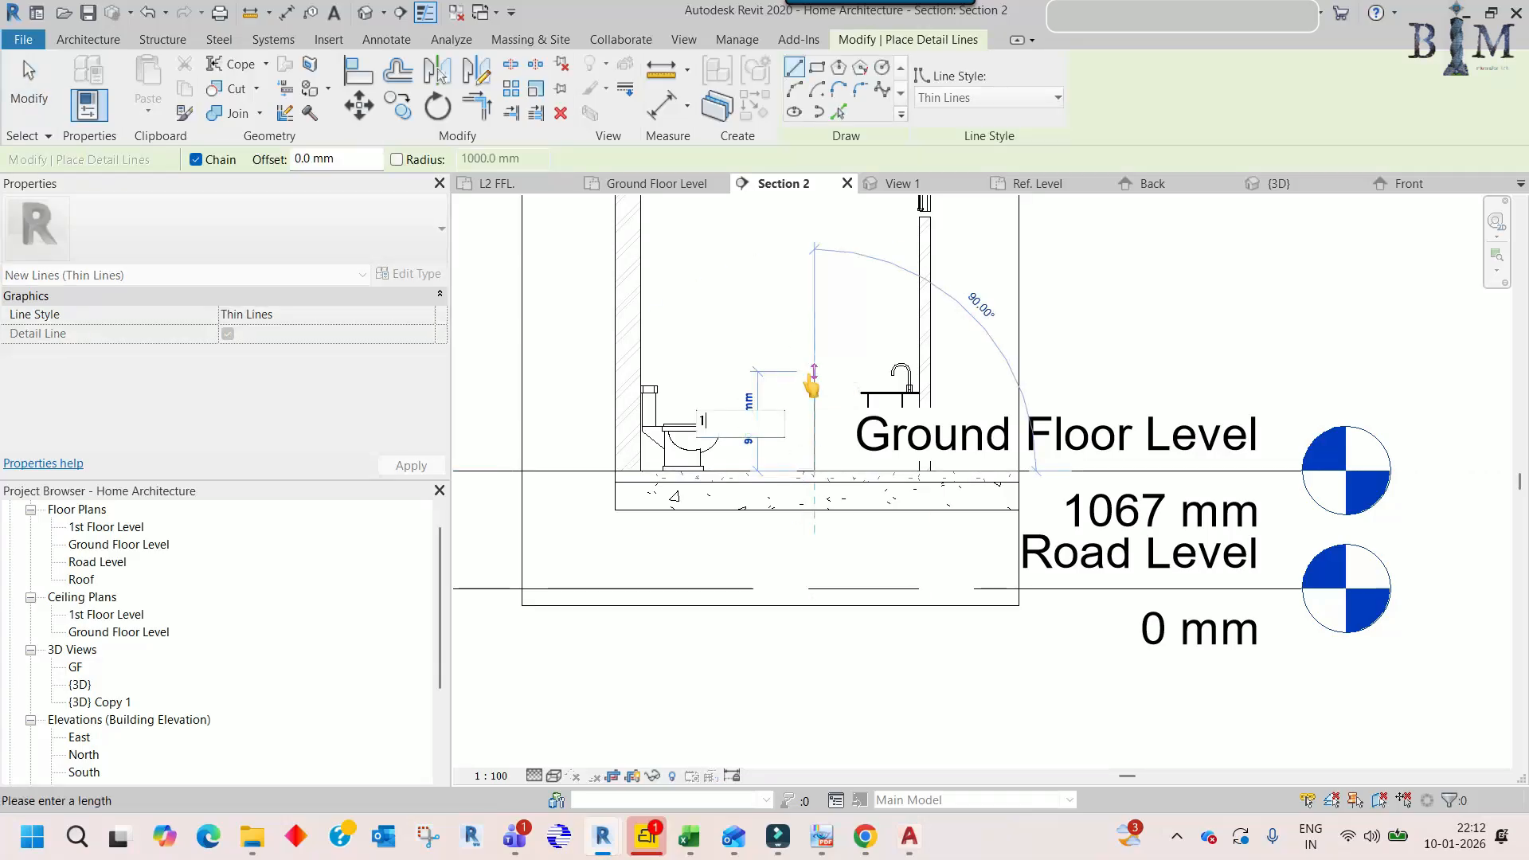
key("Return")
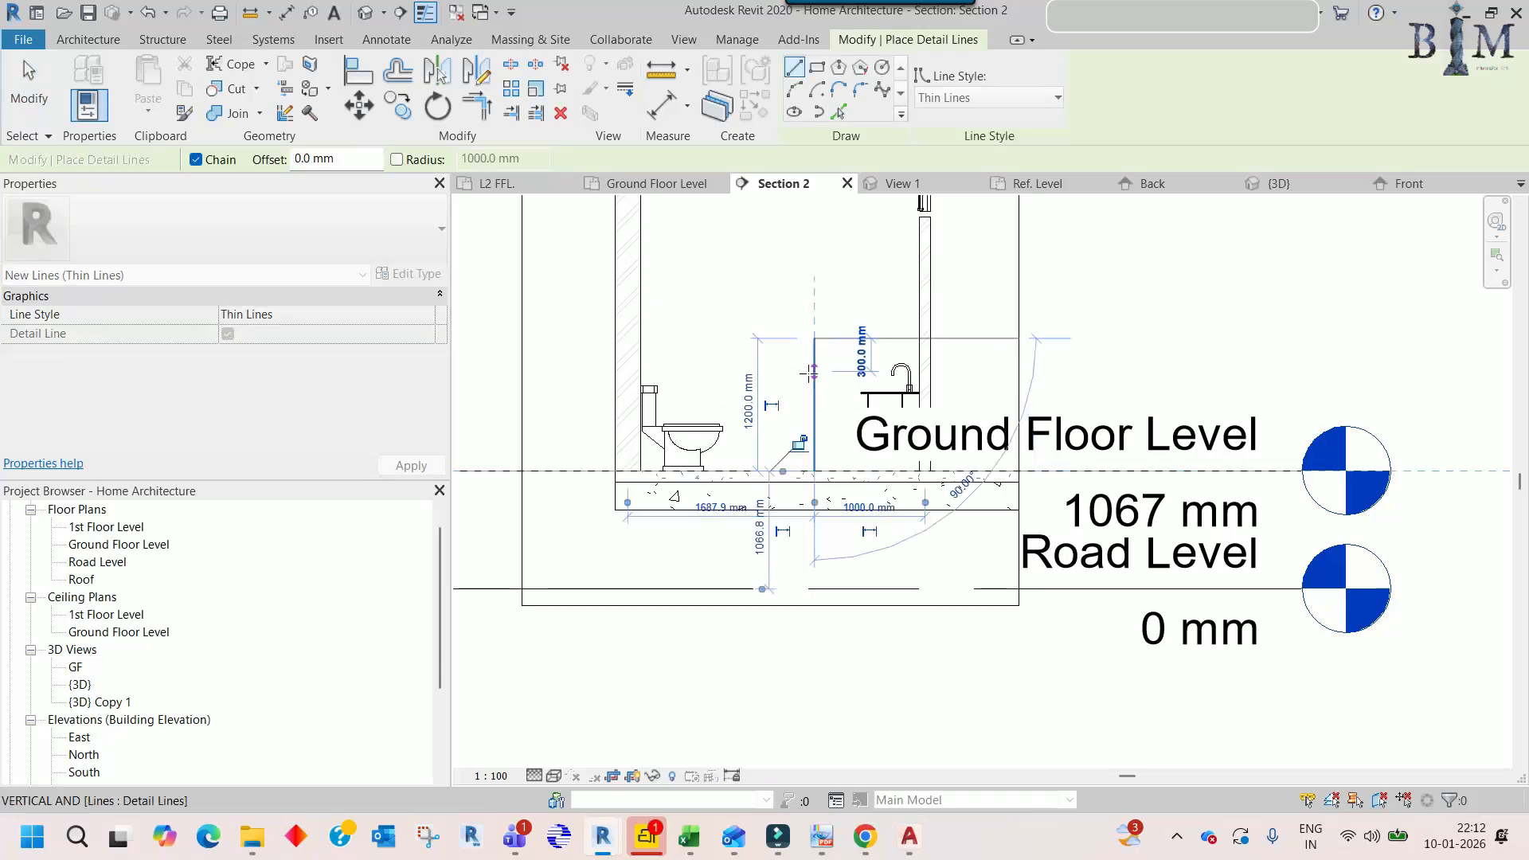
left_click(979, 338)
key("Escape")
key("Escape")
- Move the sink vertically, with Constrain turned off, until its rim's top meets the horizontal detail line
scroll(887, 393, "up", 2)
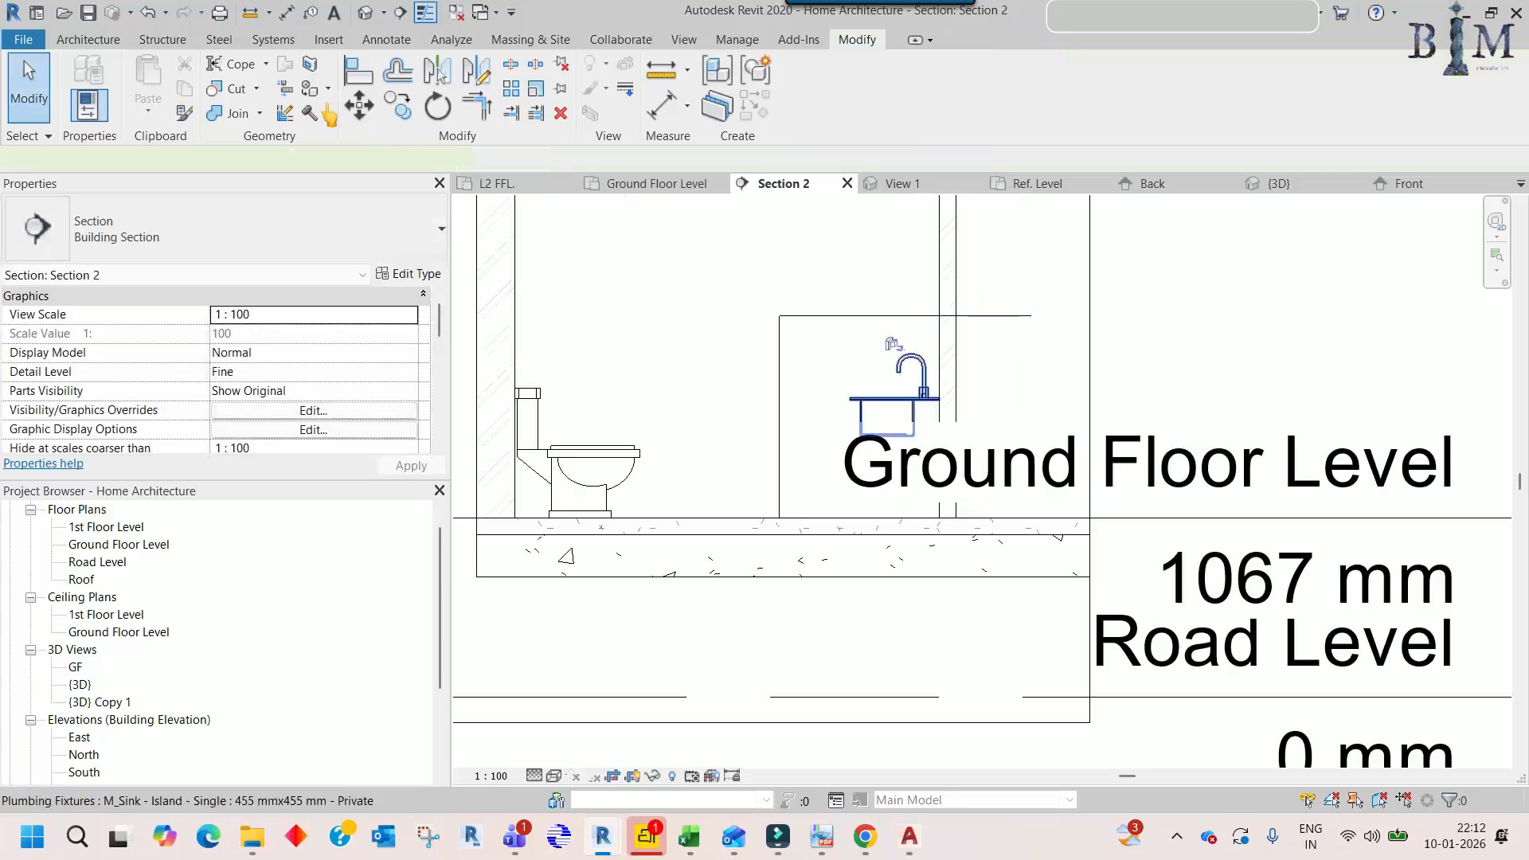
left_click(359, 106)
scroll(766, 358, "up", 1)
left_click(198, 159)
scroll(872, 406, "up", 4)
left_click(862, 405)
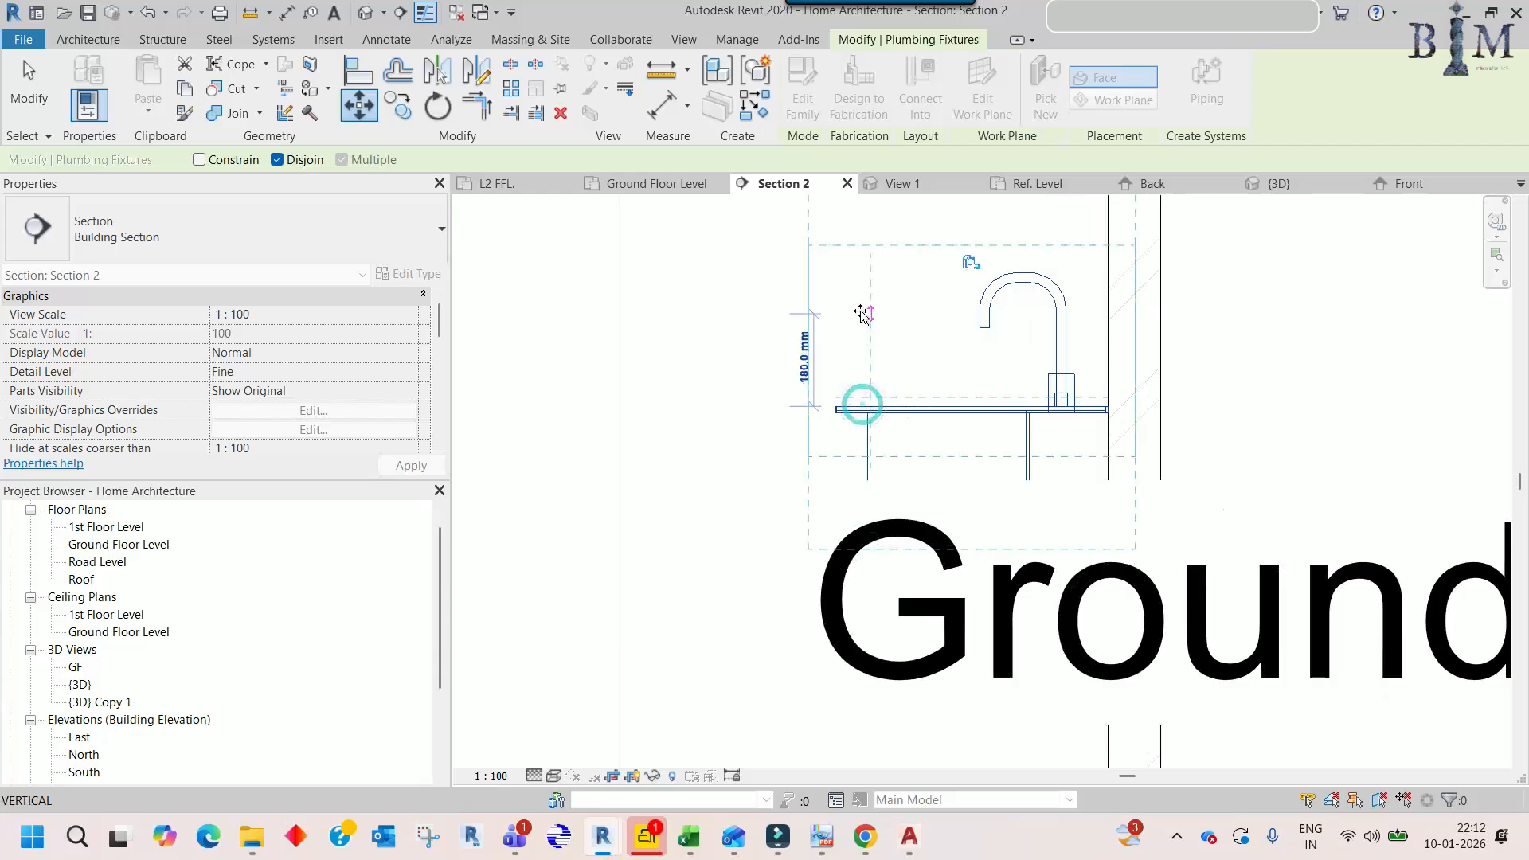
middle_click_drag(862, 315, 836, 552)
left_click(833, 412)
scroll(833, 413, "down", 3)
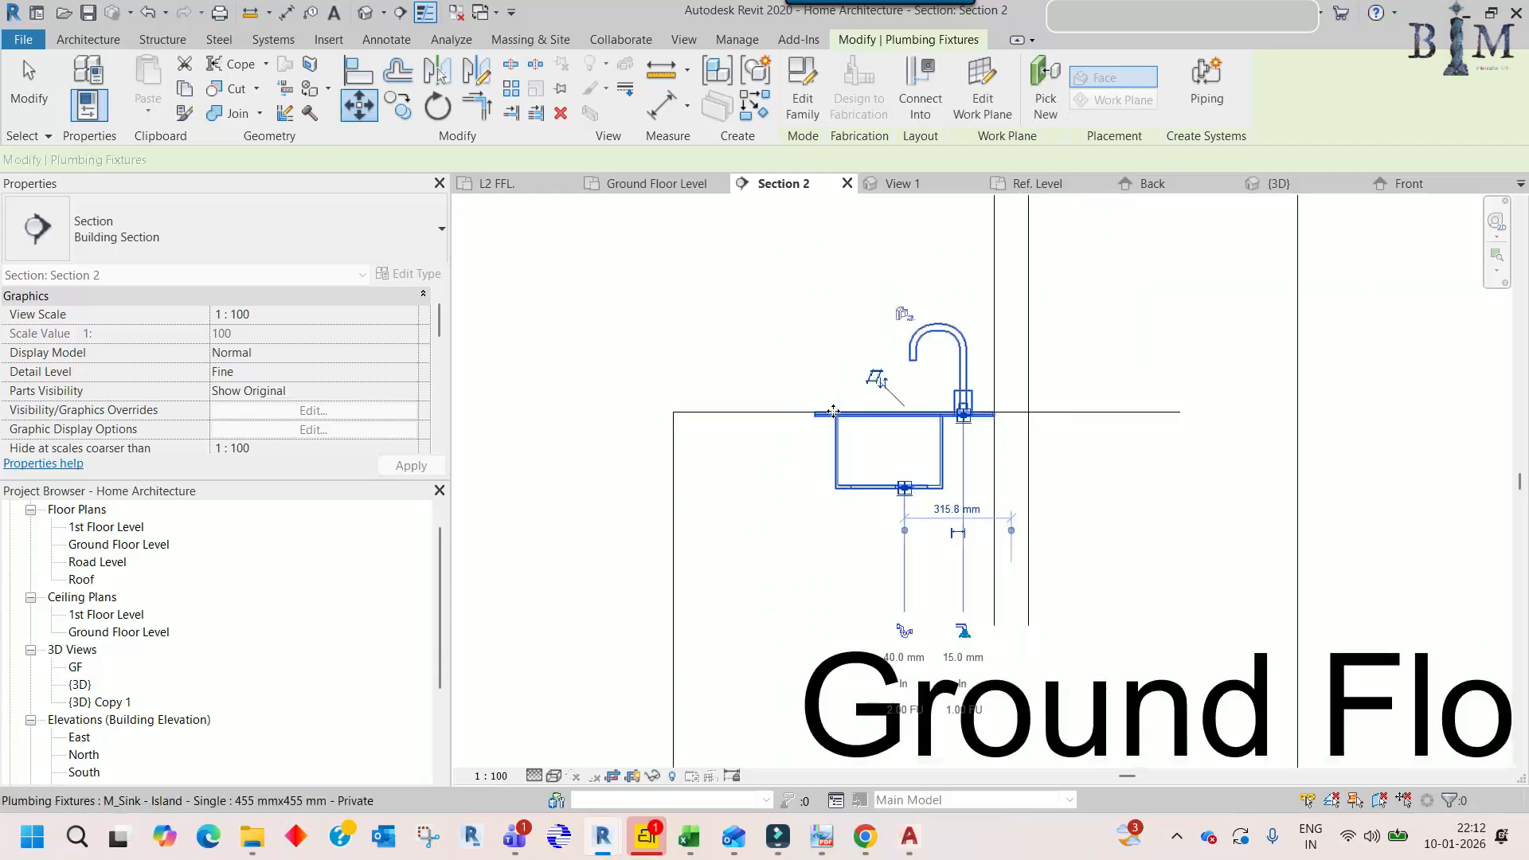
- Delete the detail guide lines beside the sink in Section 2
left_click(790, 429)
key("Delete")
scroll(805, 427, "down", 2)
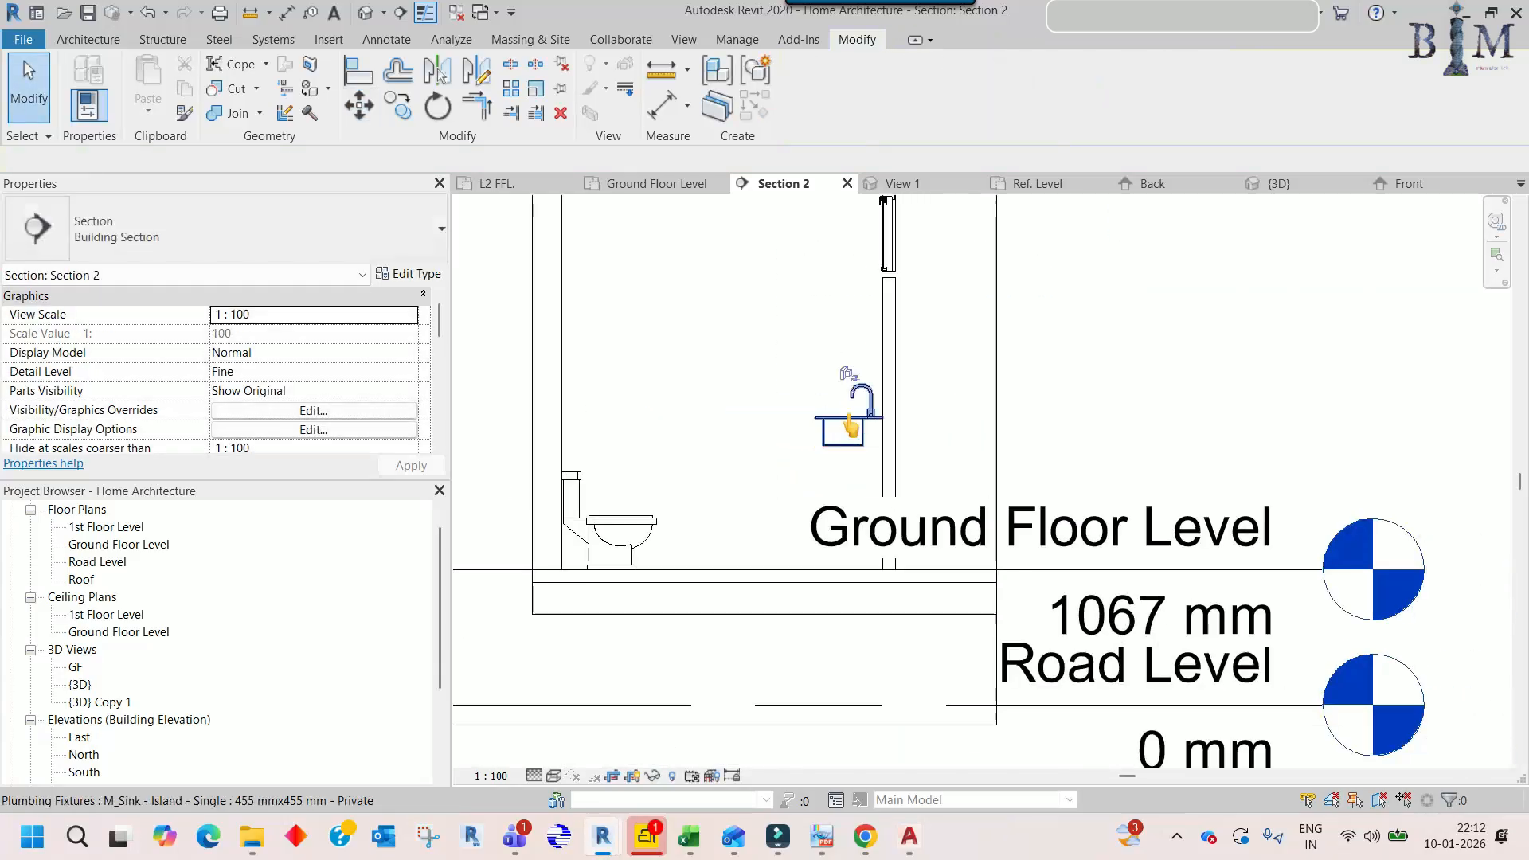
middle_click_drag(856, 425, 865, 479)
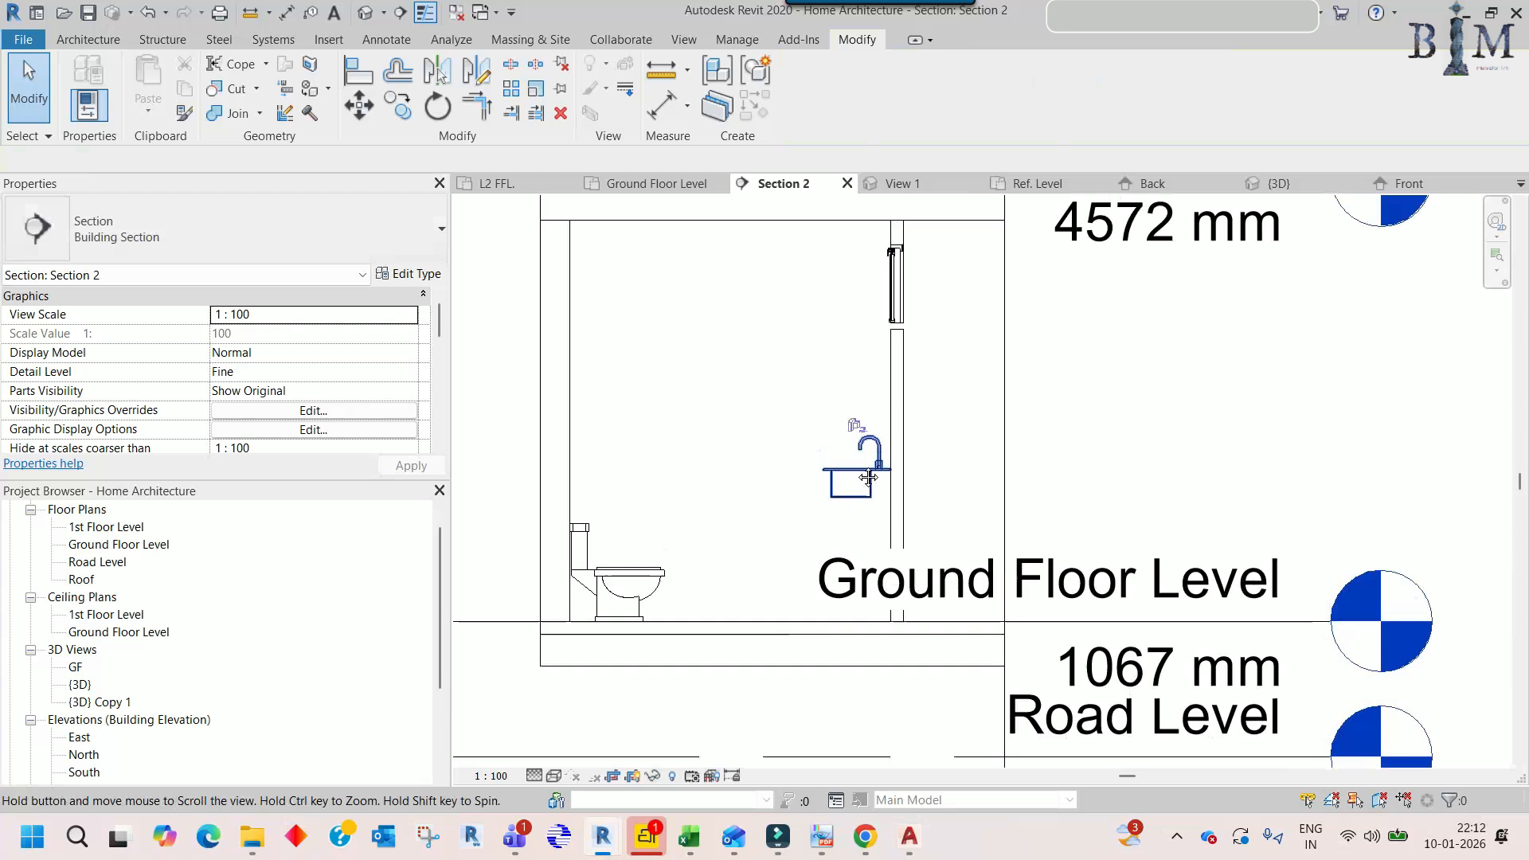
- Examine the sill of the window above the sink in Section 2 and in the GF 3D view
left_click(897, 331)
scroll(899, 331, "up", 3)
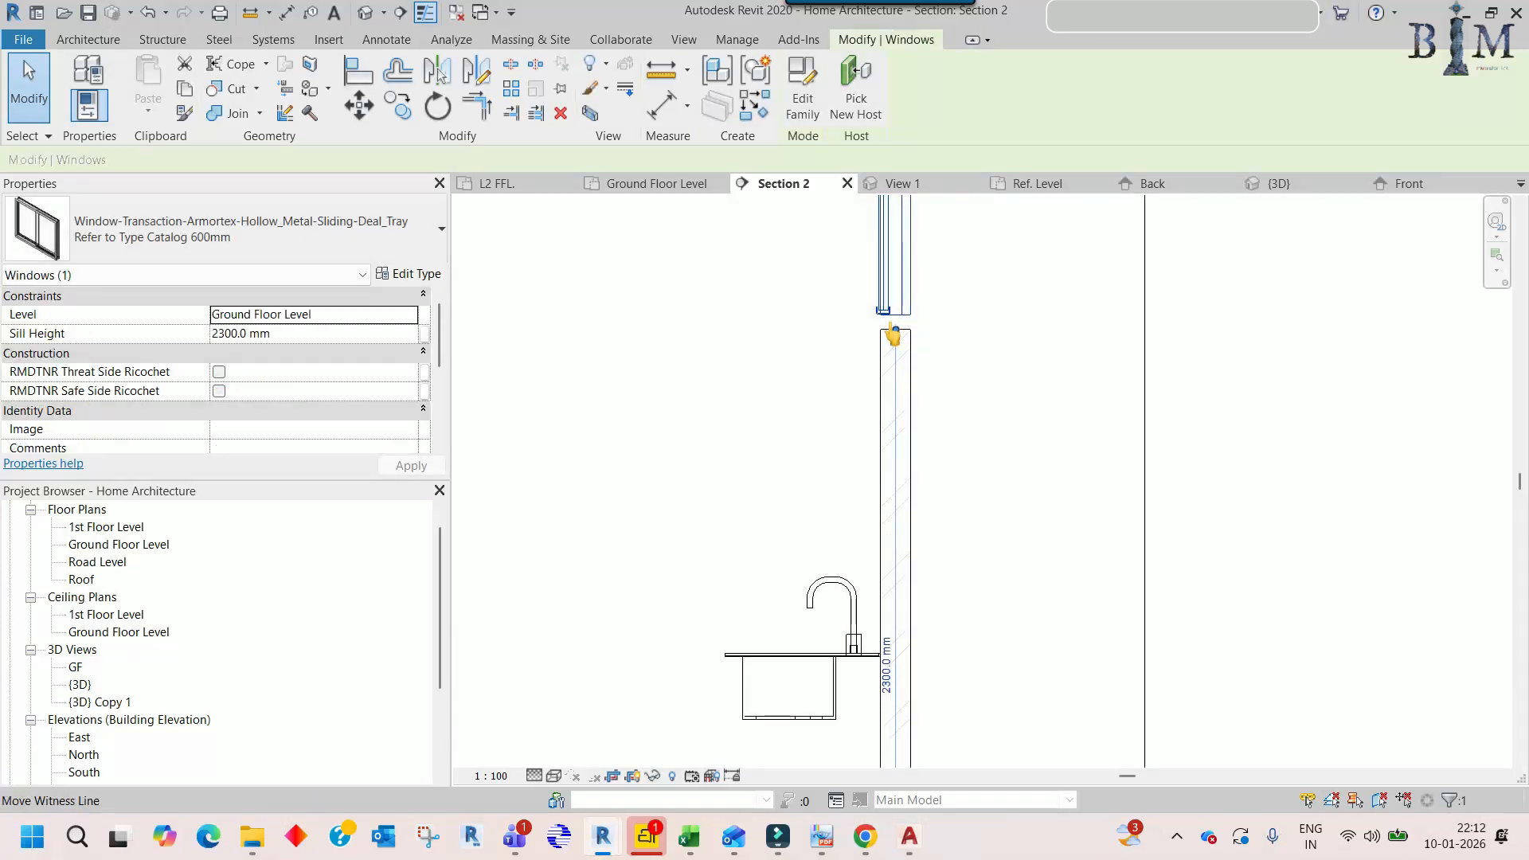
scroll(900, 335, "down", 2)
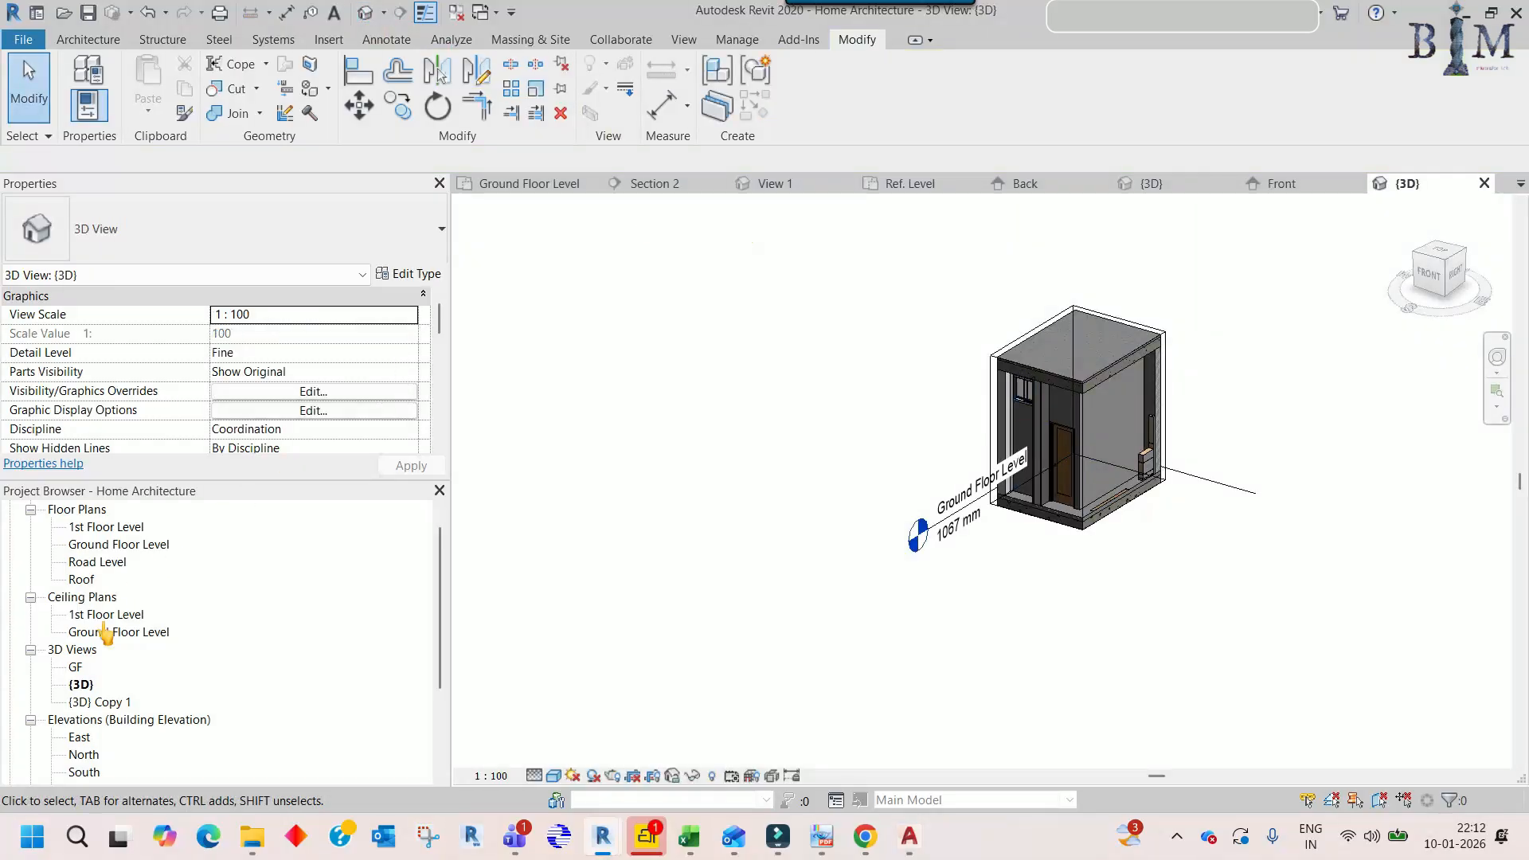
double_click(76, 668)
scroll(792, 419, "up", 5)
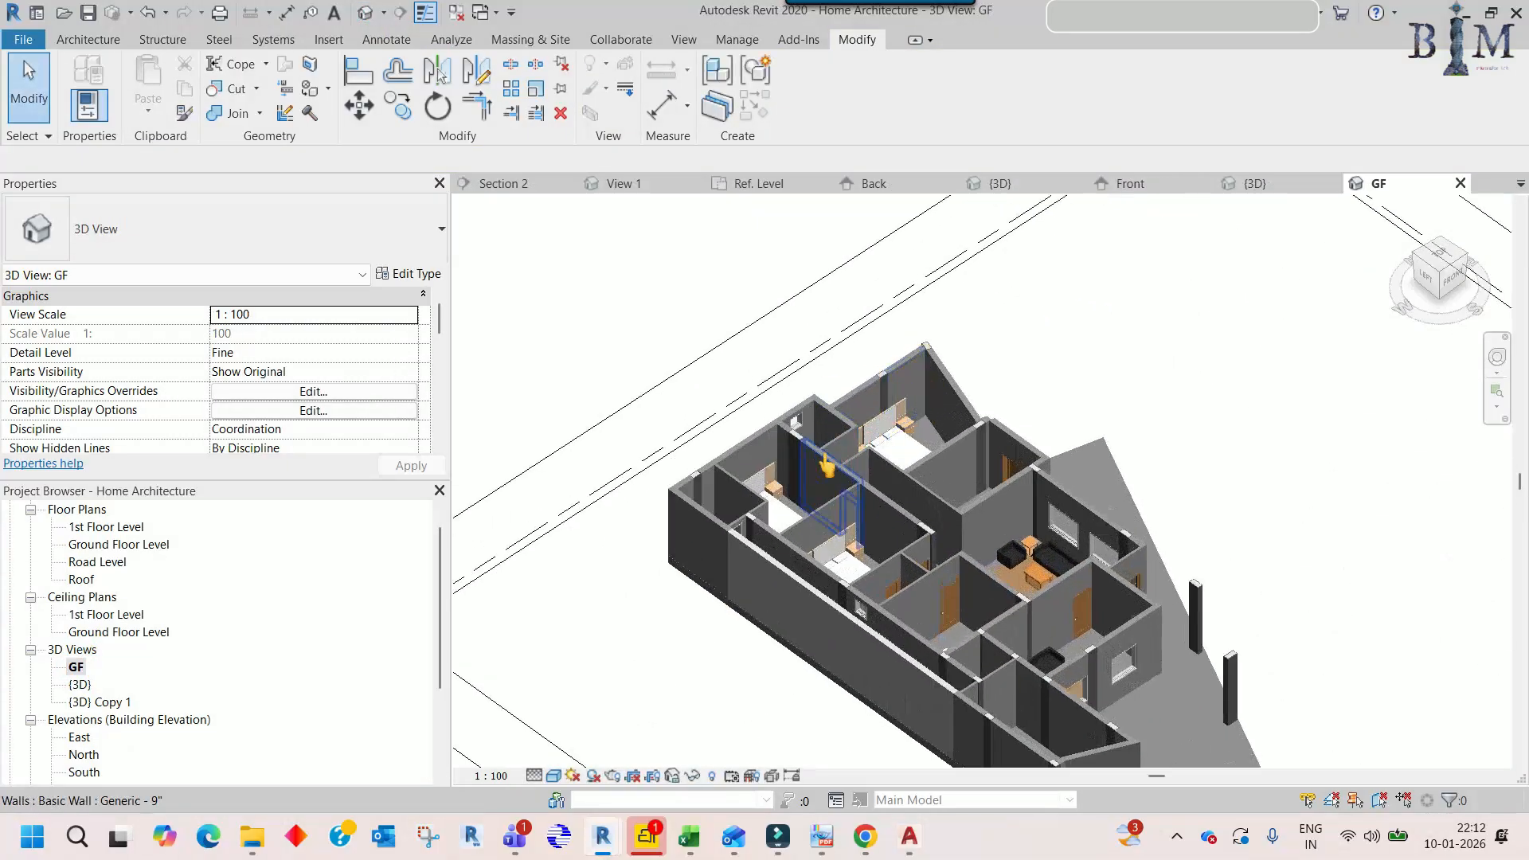
scroll(792, 420, "up", 3)
left_click(760, 390)
middle_click_drag(761, 390, 951, 278, "shift")
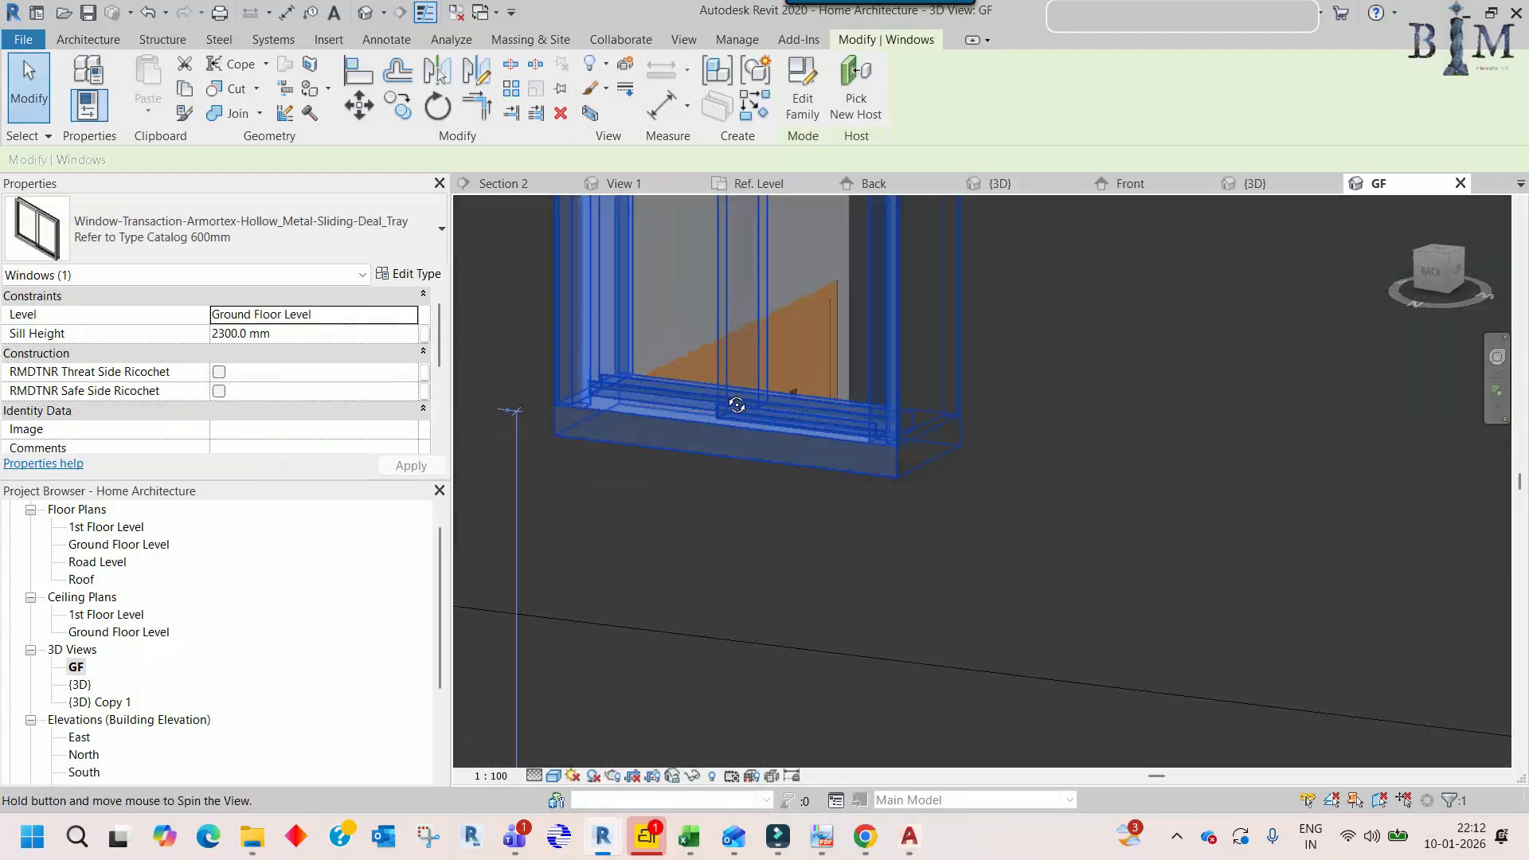
key("Escape")
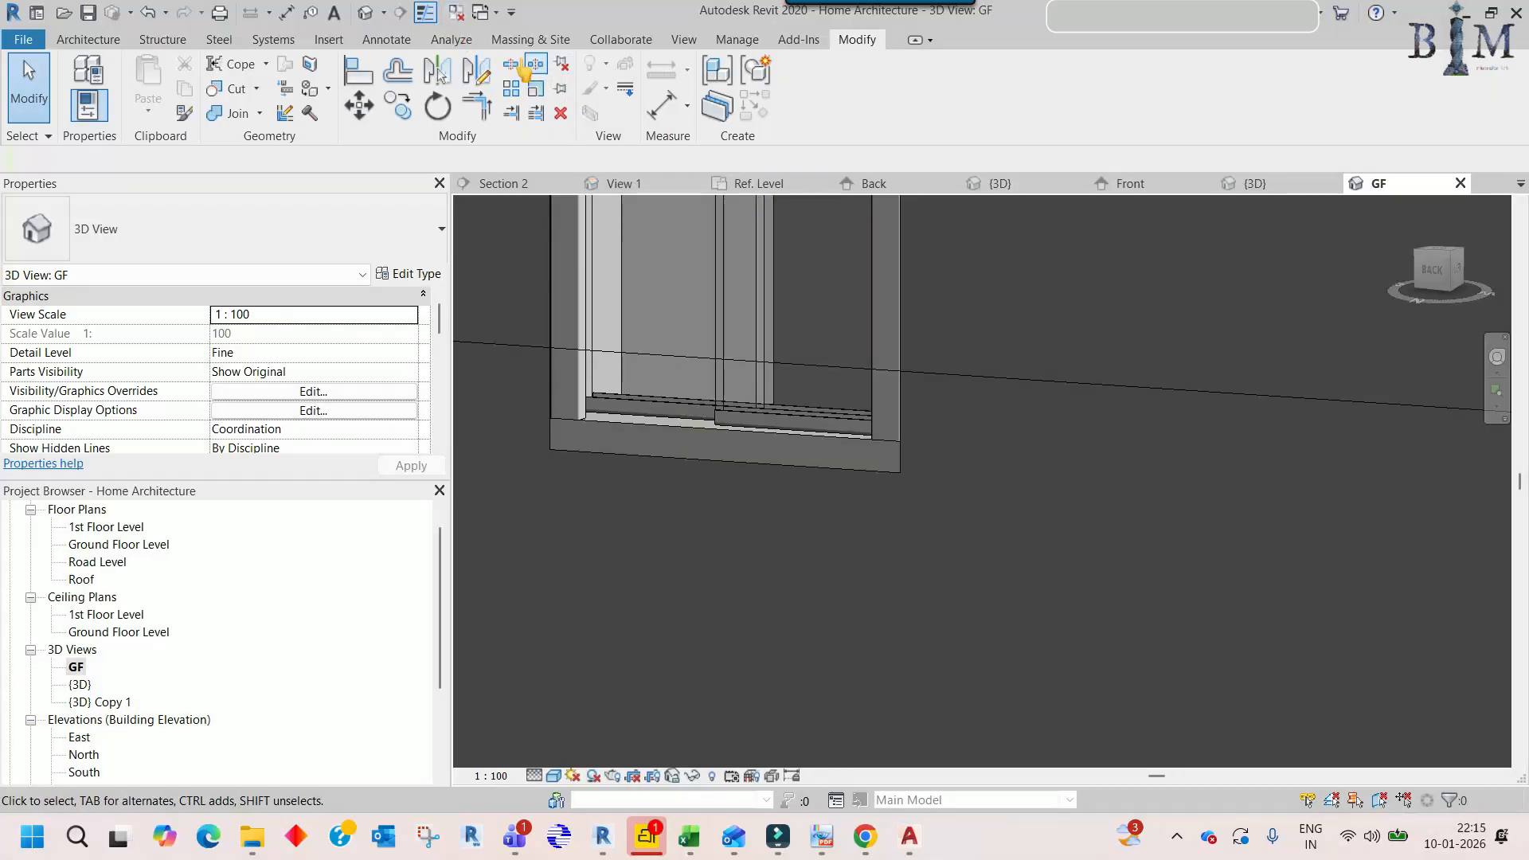
- Close the inactive views and reopen Section 2 from the Ground Floor Level plan to check the window sill
left_click(457, 19)
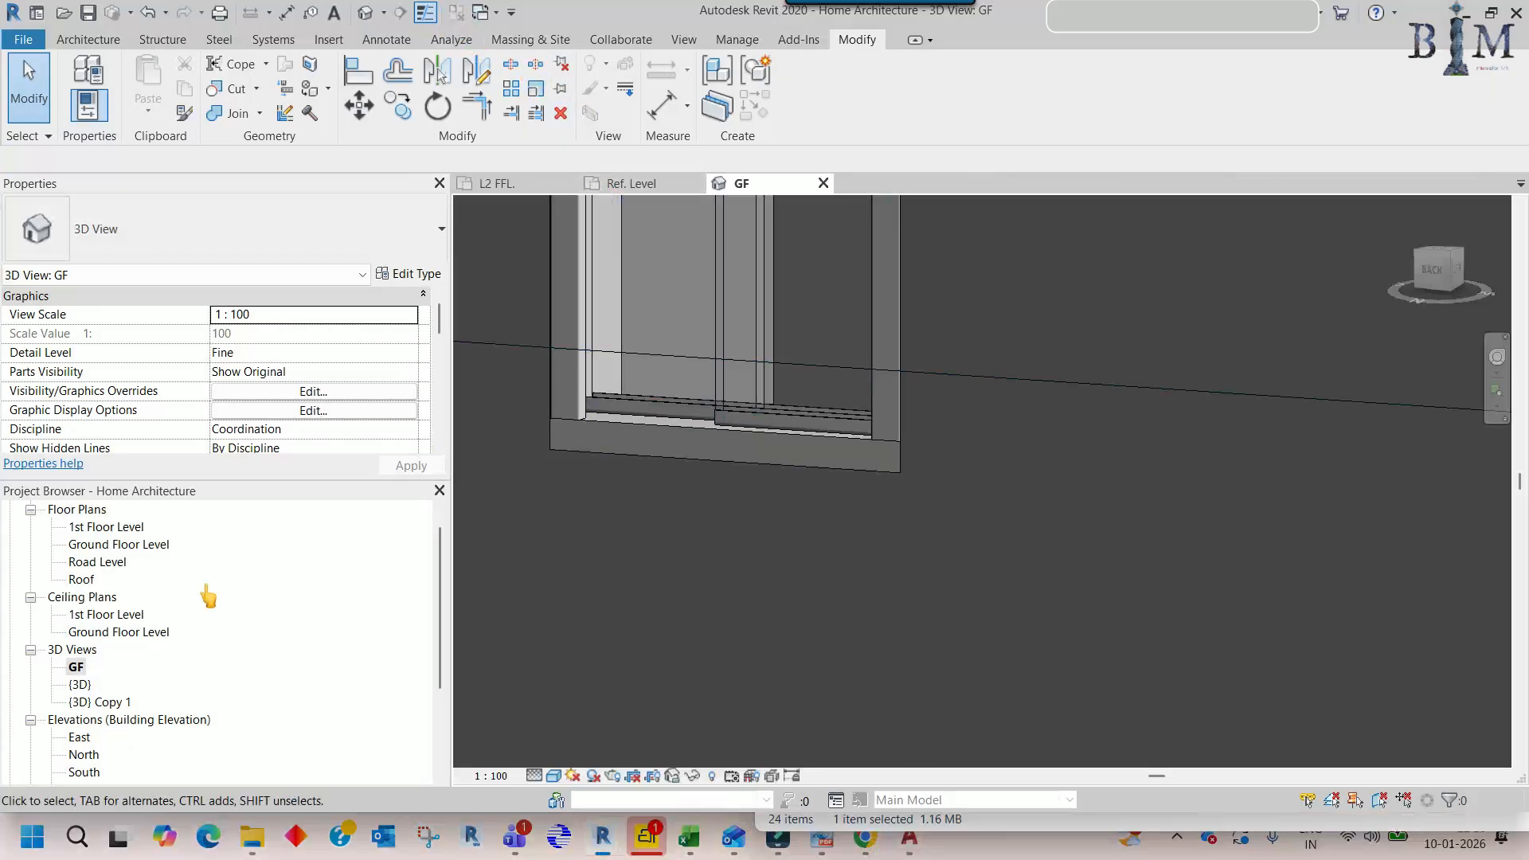
double_click(125, 545)
scroll(896, 374, "up", 10)
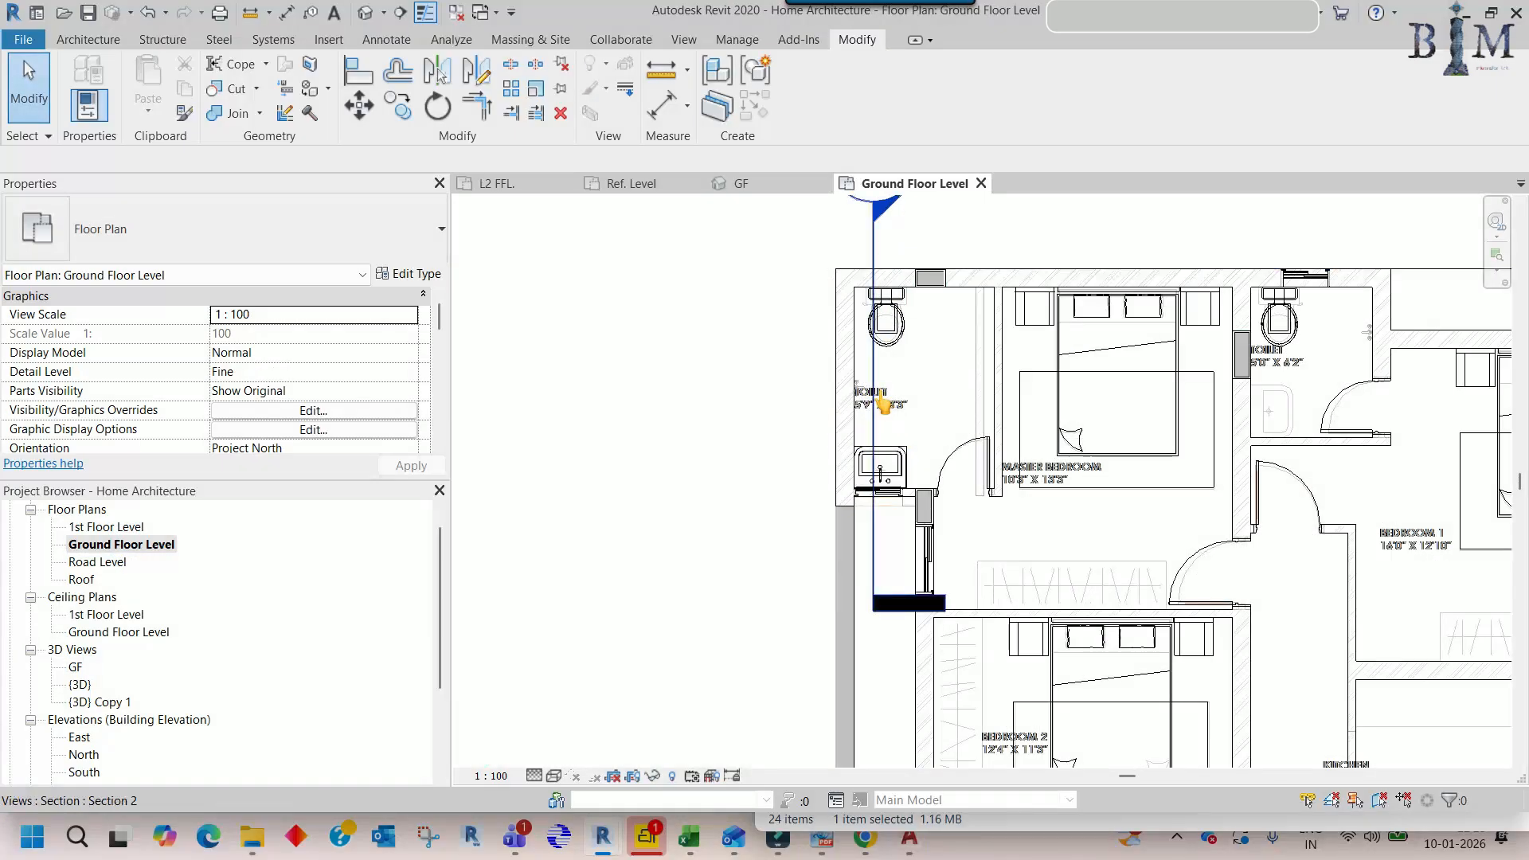
left_click(876, 402)
scroll(882, 414, "up", 2)
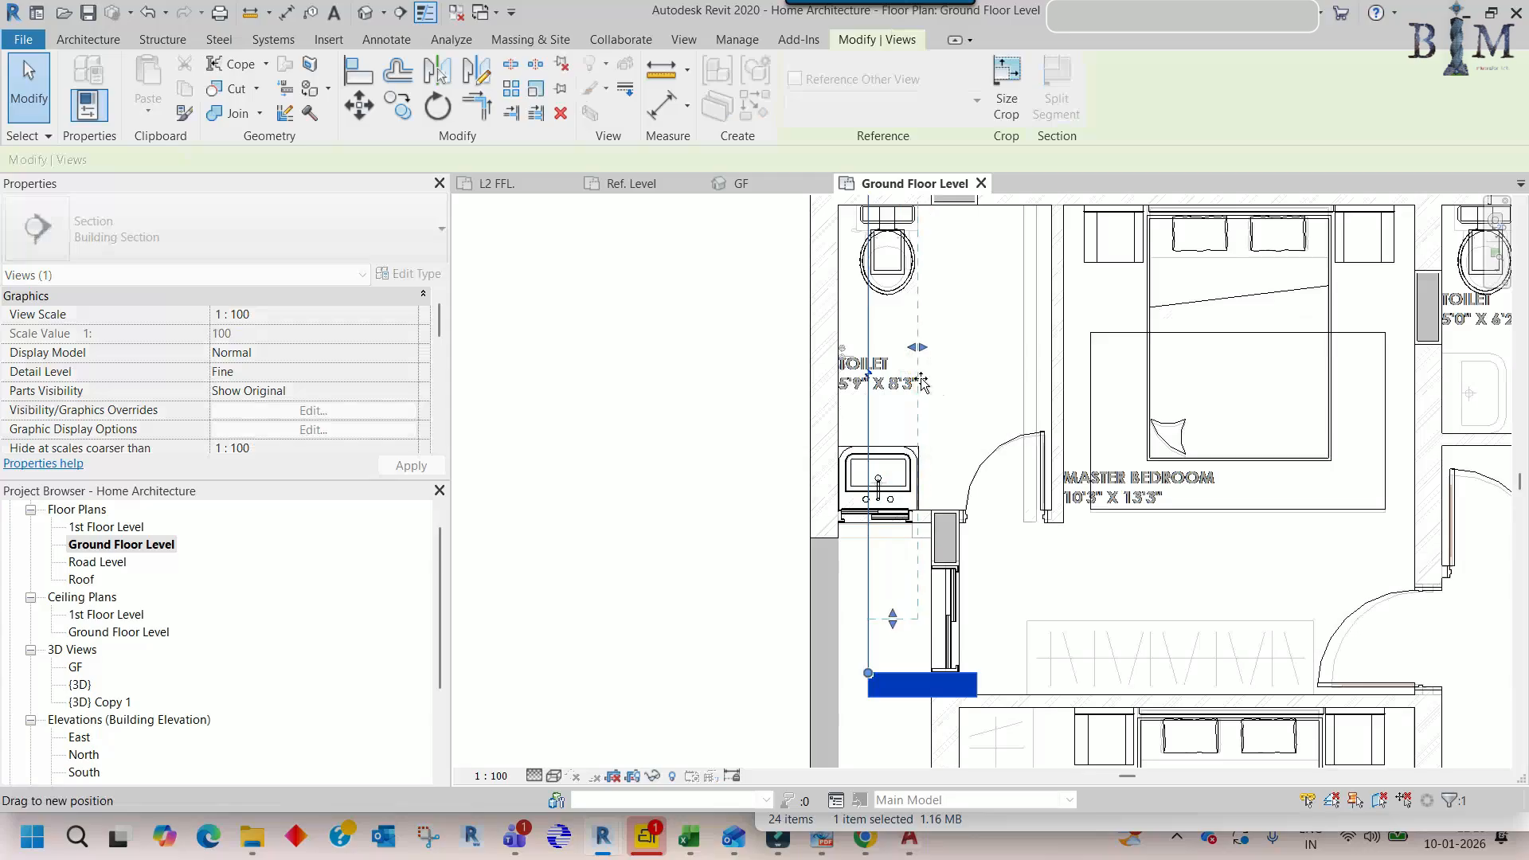
double_click(922, 685)
scroll(951, 530, "up", 5)
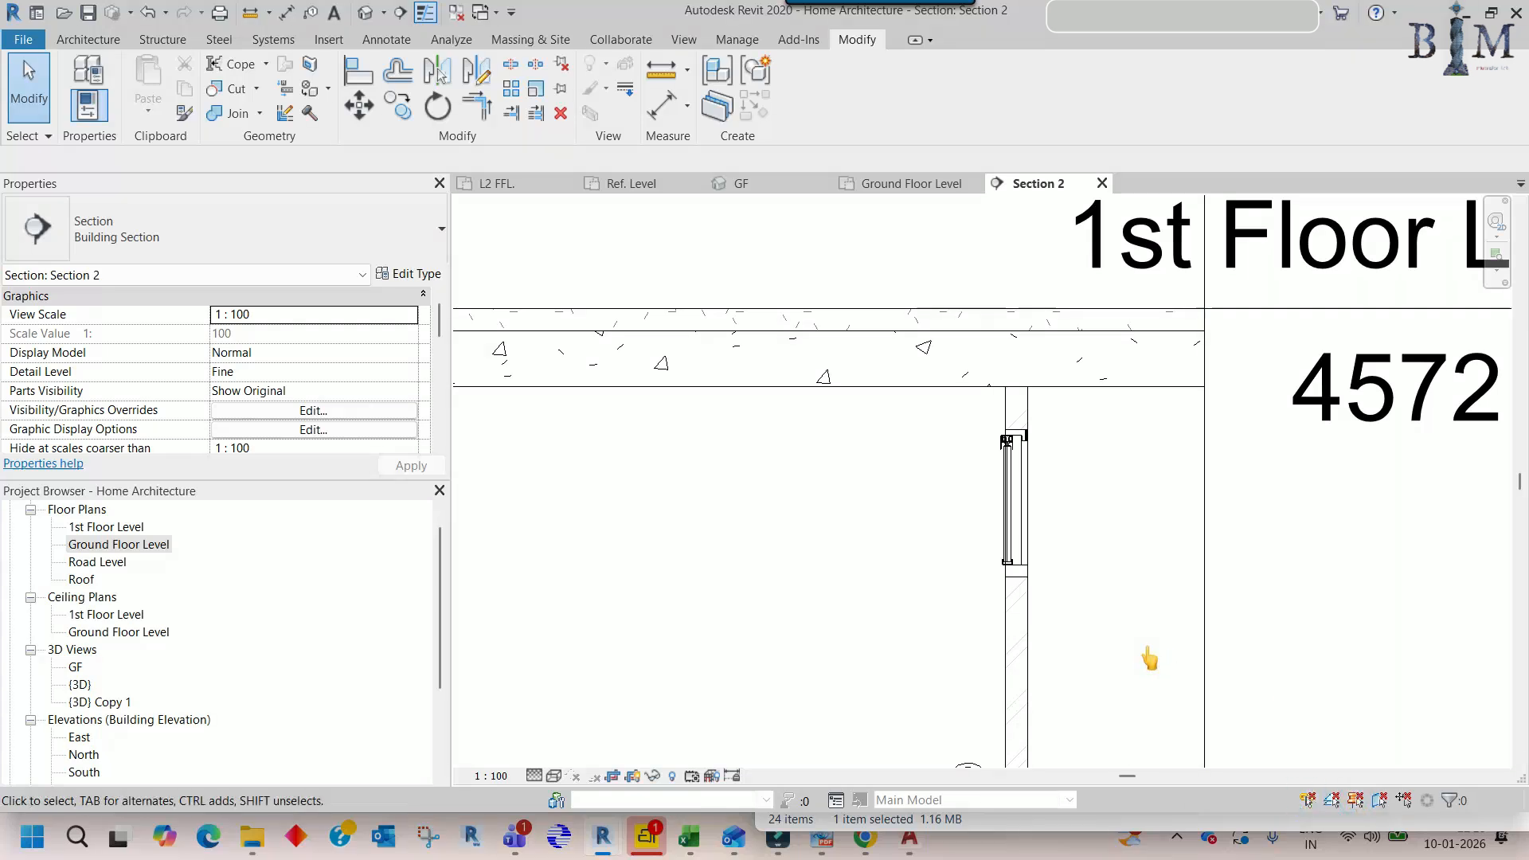
- Copy the sink from the 5'9" X 8'3" toilet into the 5'0" X 6'2" toilet in the Ground Floor Level plan
double_click(102, 548)
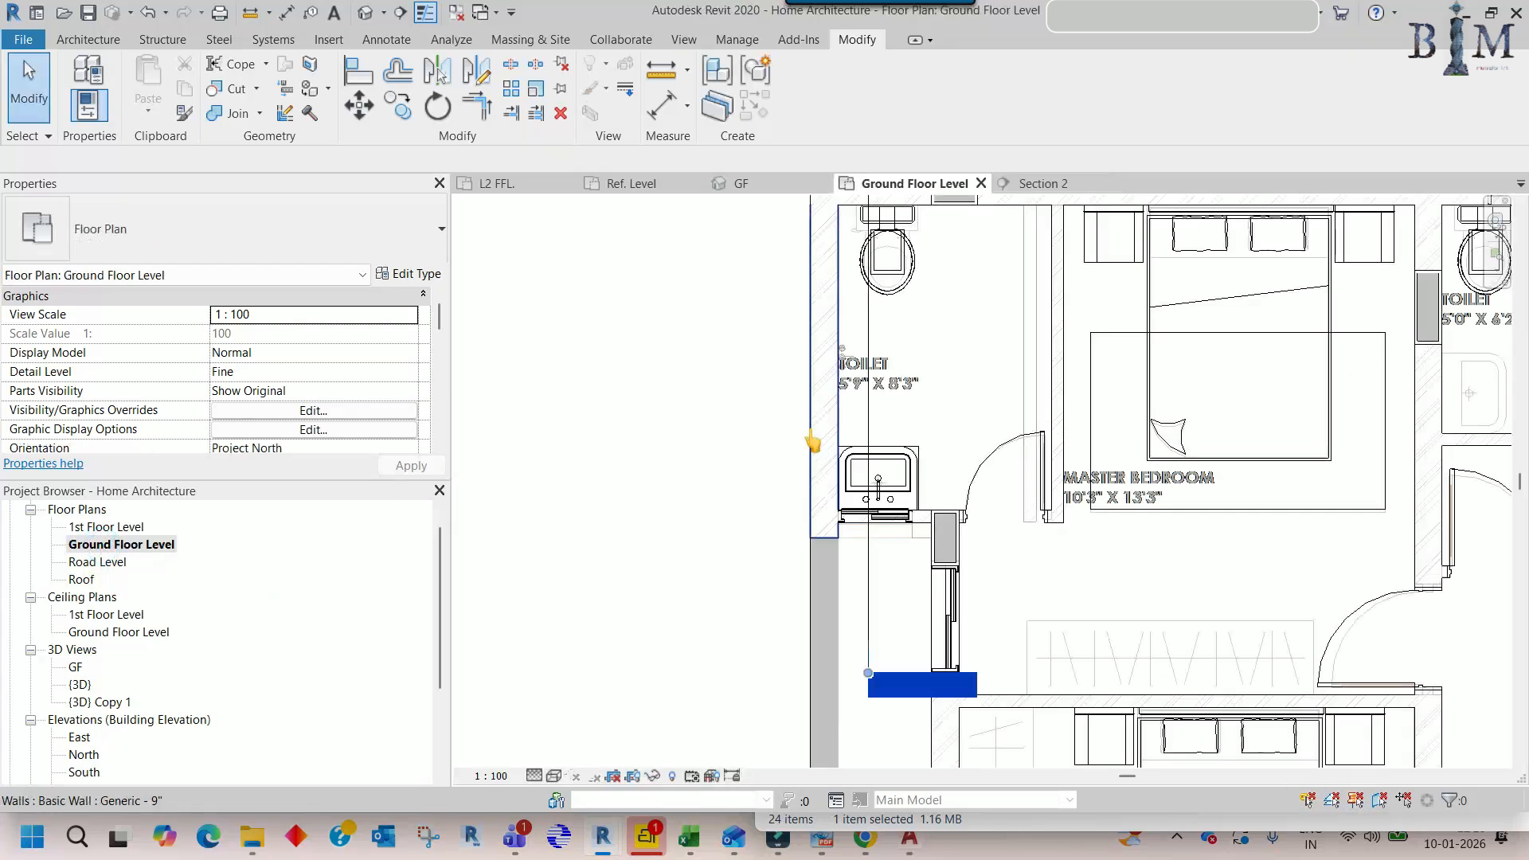
scroll(810, 430, "down", 3)
middle_click_drag(856, 443, 688, 379)
scroll(705, 374, "up", 1)
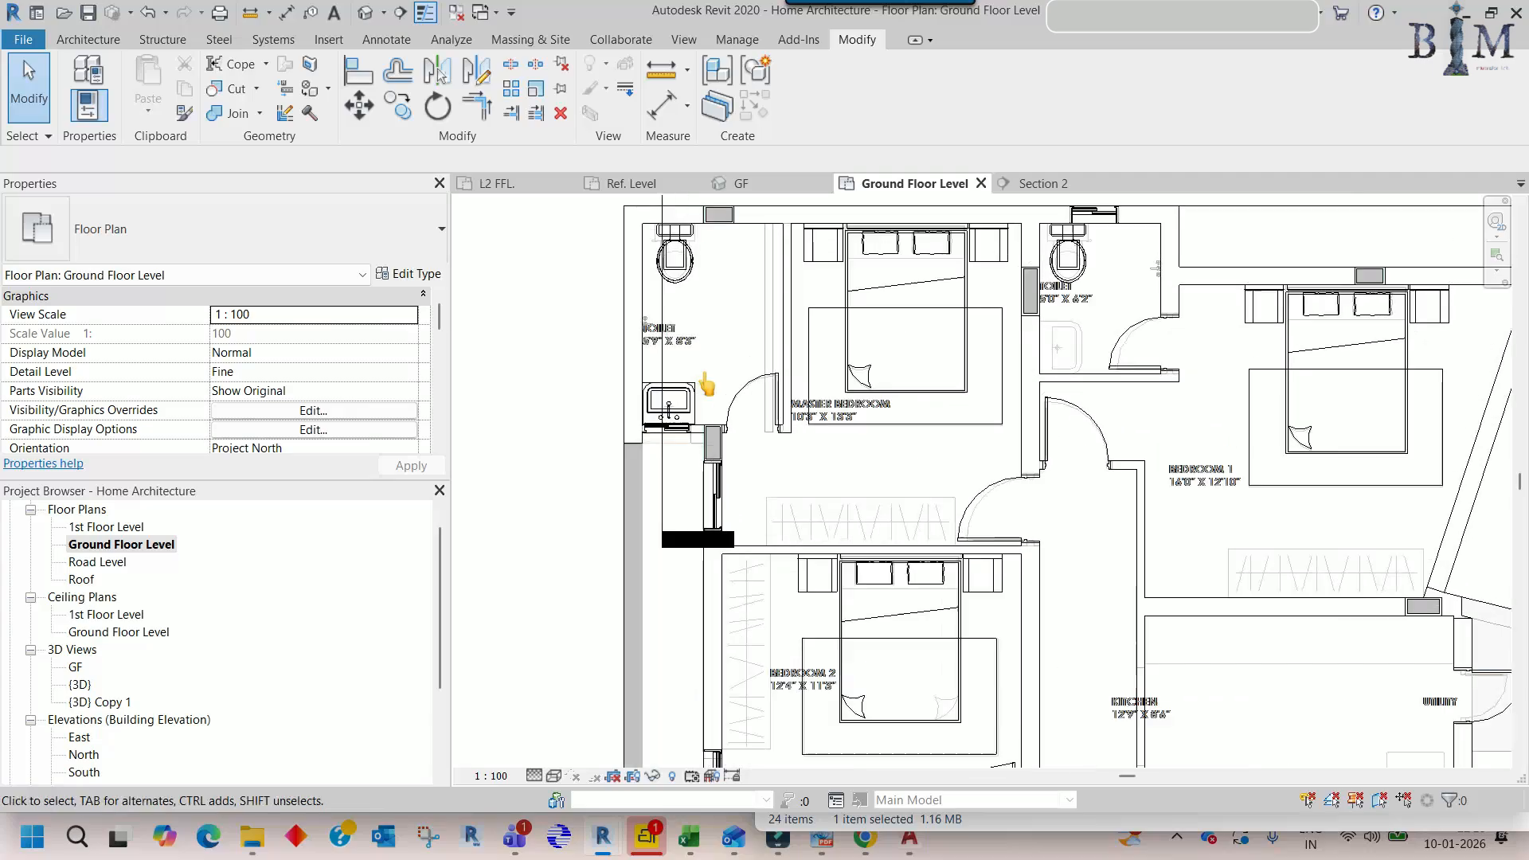
scroll(705, 385, "up", 1)
left_click(690, 398)
key("o")
left_click(666, 410)
scroll(673, 410, "down", 2)
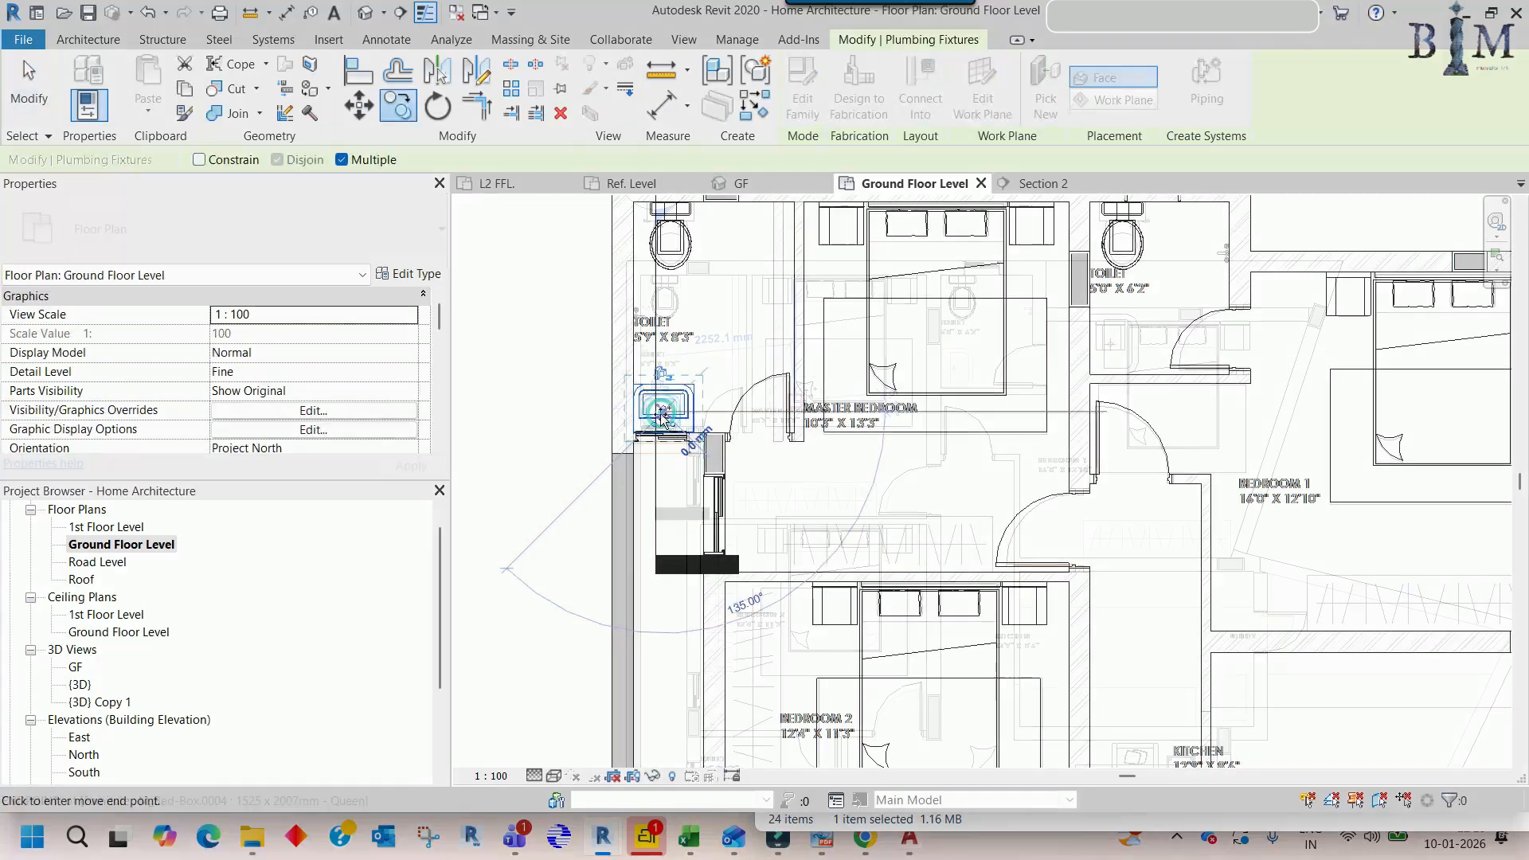
middle_click_drag(894, 415, 806, 481)
scroll(884, 437, "up", 4)
left_click(857, 426)
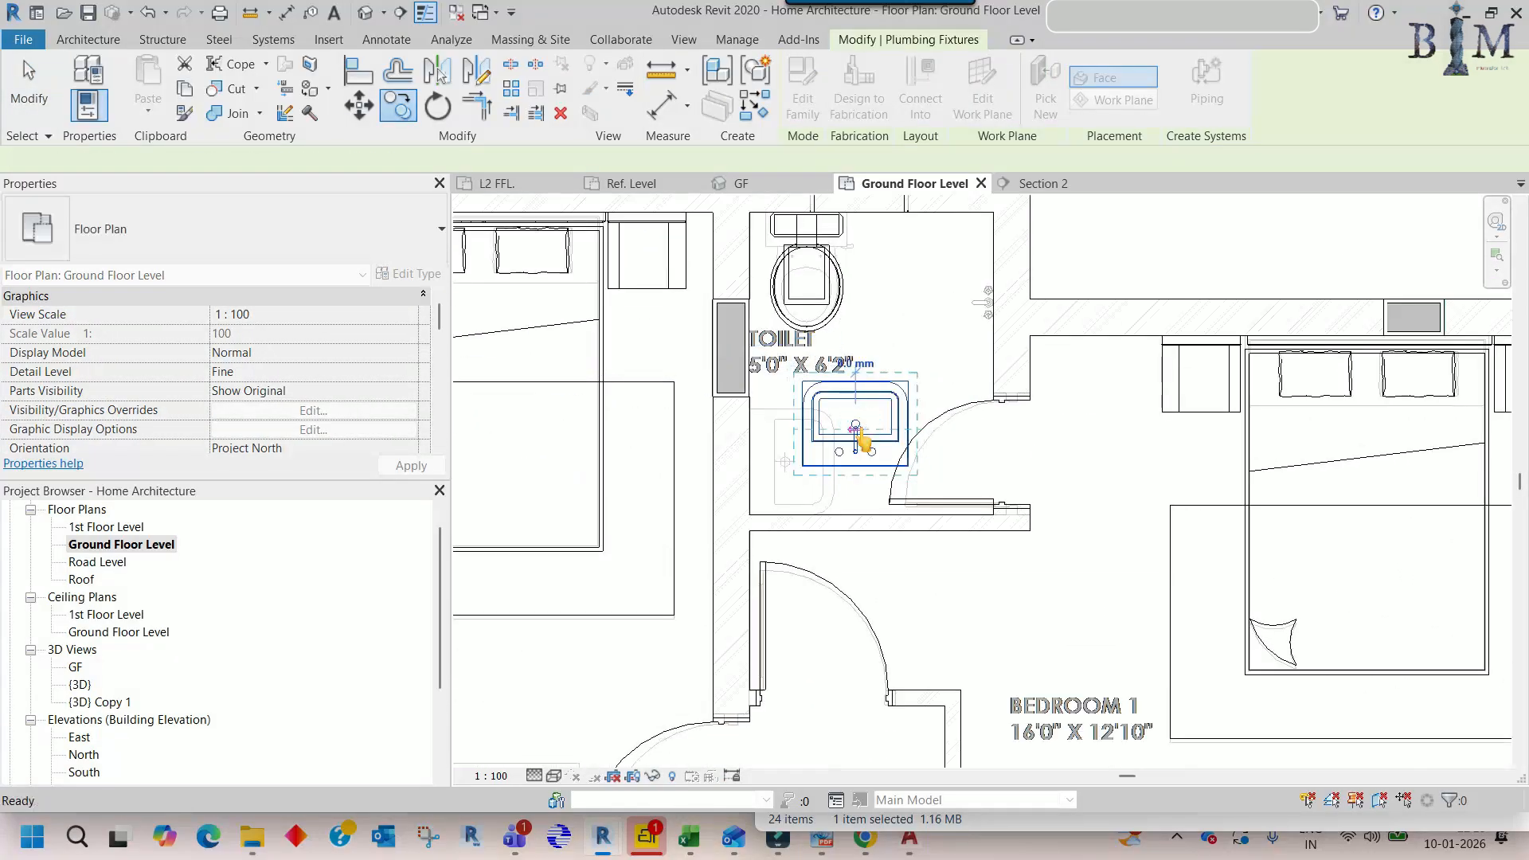
- Rotate the copied sink 90° in the 5'0" X 6'2" toilet and move its back corner onto the sink outline in the imported drawing
key("ro")
left_click(870, 366)
key("Return")
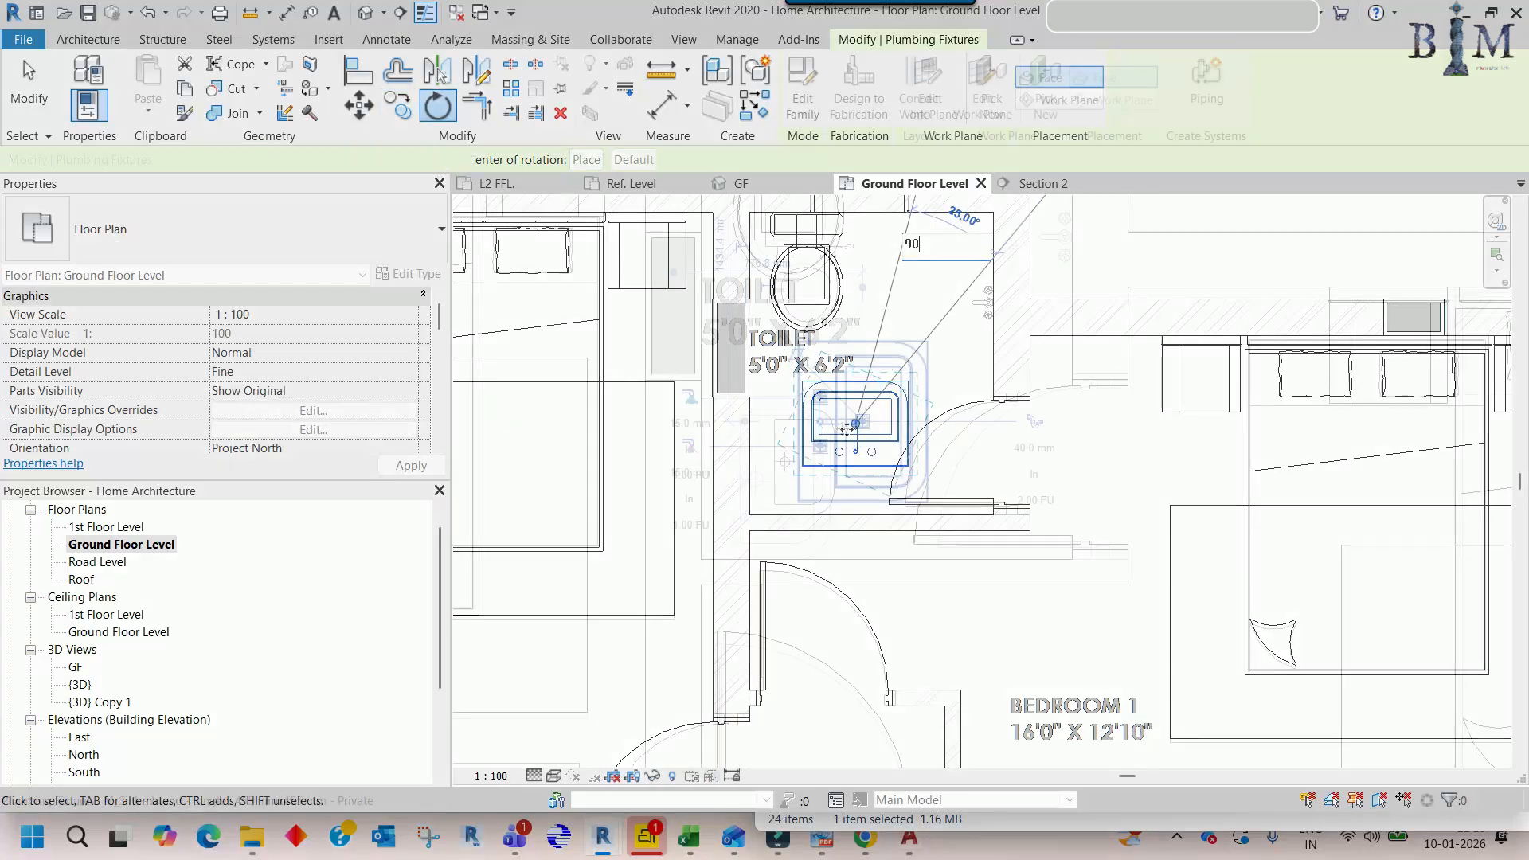
scroll(840, 414, "up", 4)
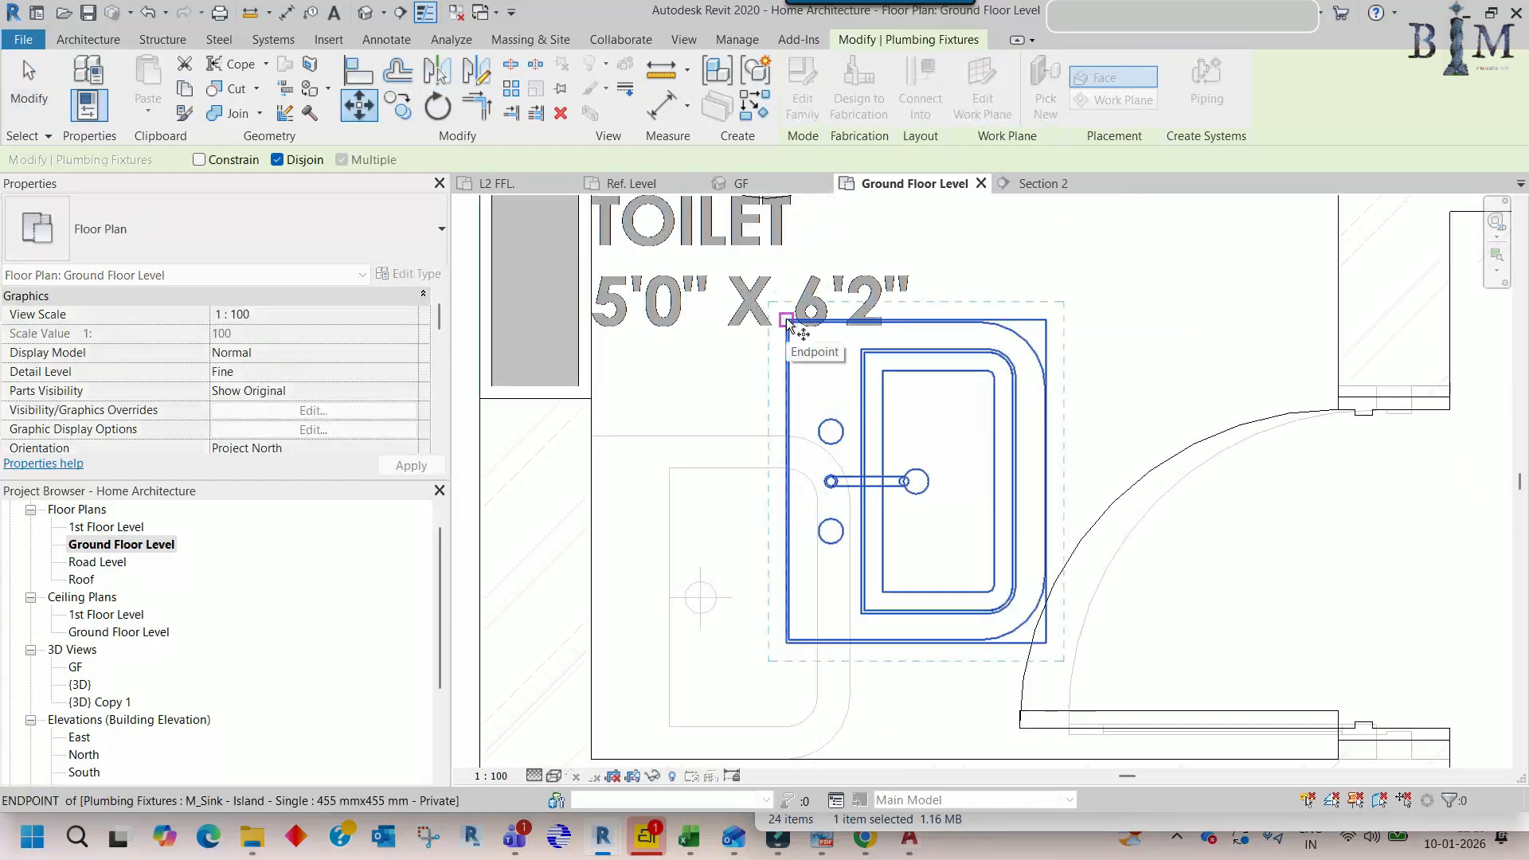
left_click(788, 322)
left_click(592, 437)
scroll(671, 381, "down", 2)
middle_click_drag(688, 431, 696, 368)
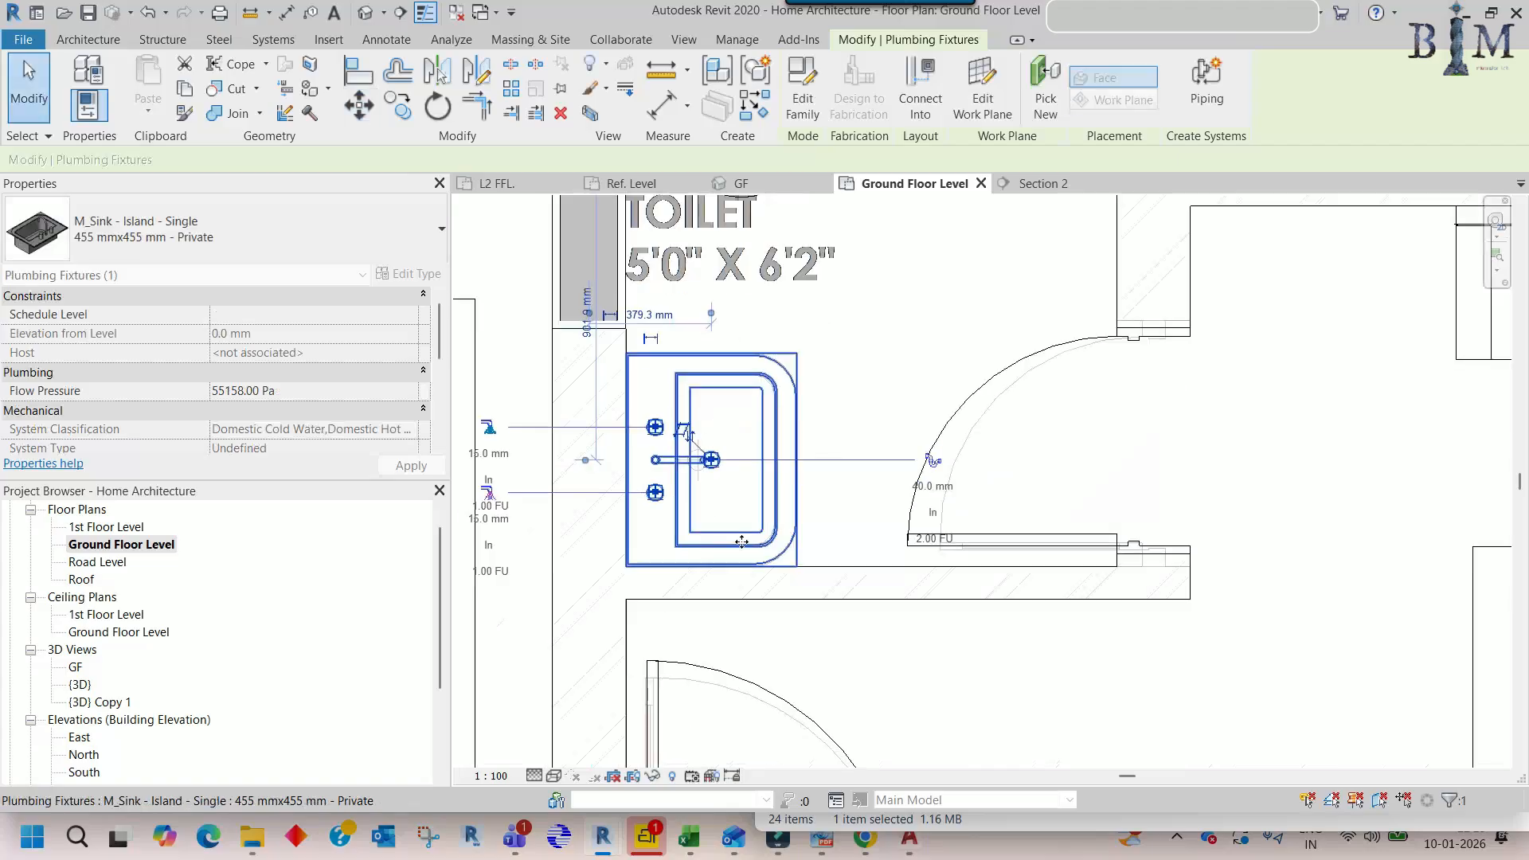
scroll(864, 480, "down", 8)
key("Escape")
- Place an M_Window-Square Opening window of type 0400 x 1200mm in the 4" wall between the lift and the stairs
middle_click_drag(902, 515, 982, 350)
scroll(980, 352, "down", 2)
middle_click_drag(854, 621, 862, 443)
middle_click_drag(872, 573, 848, 423)
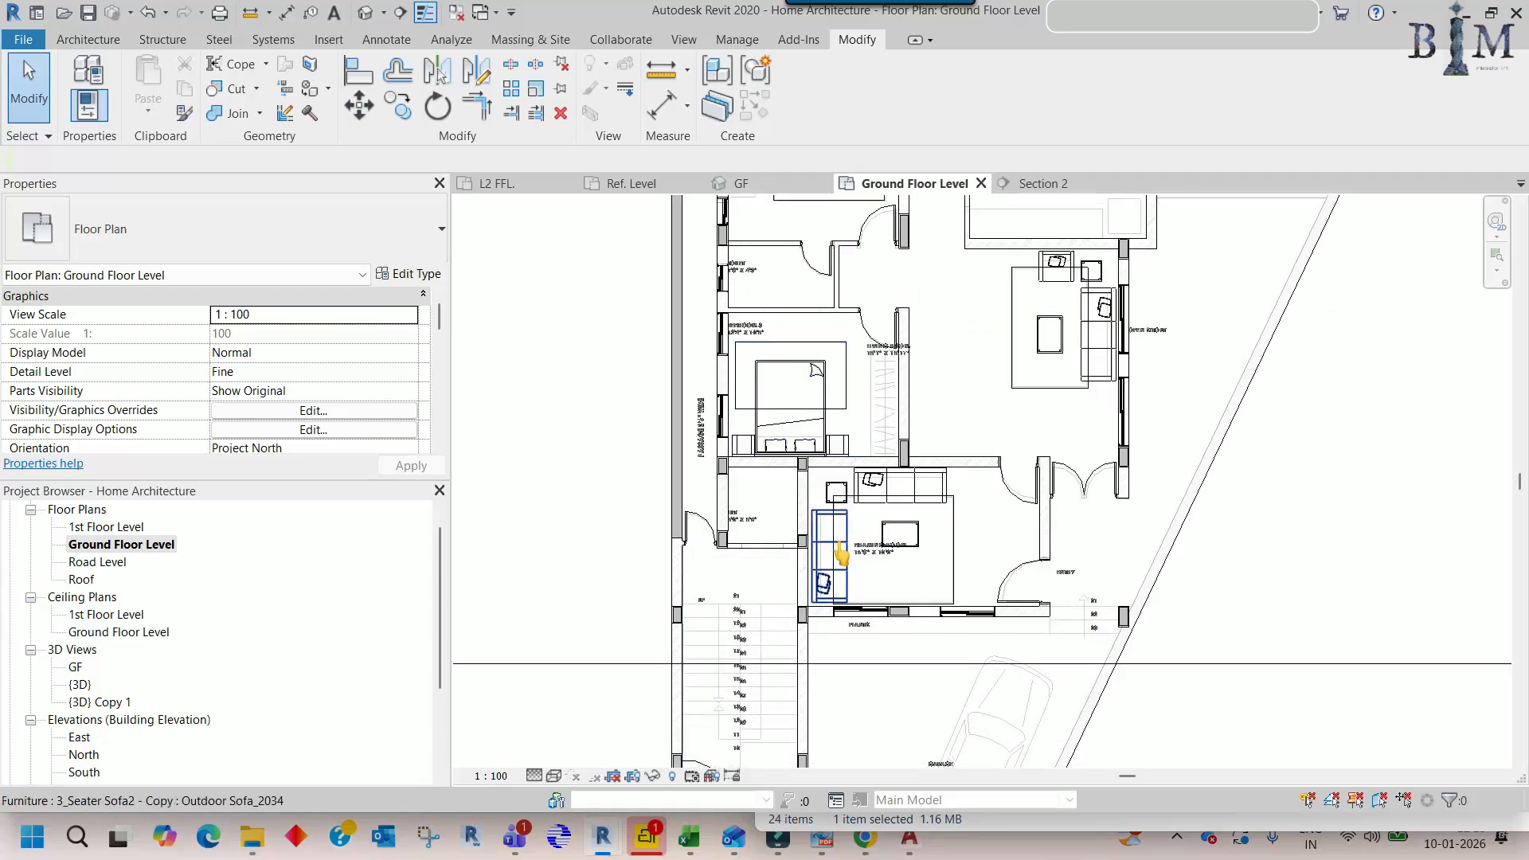
scroll(841, 552, "up", 5)
scroll(802, 546, "down", 3)
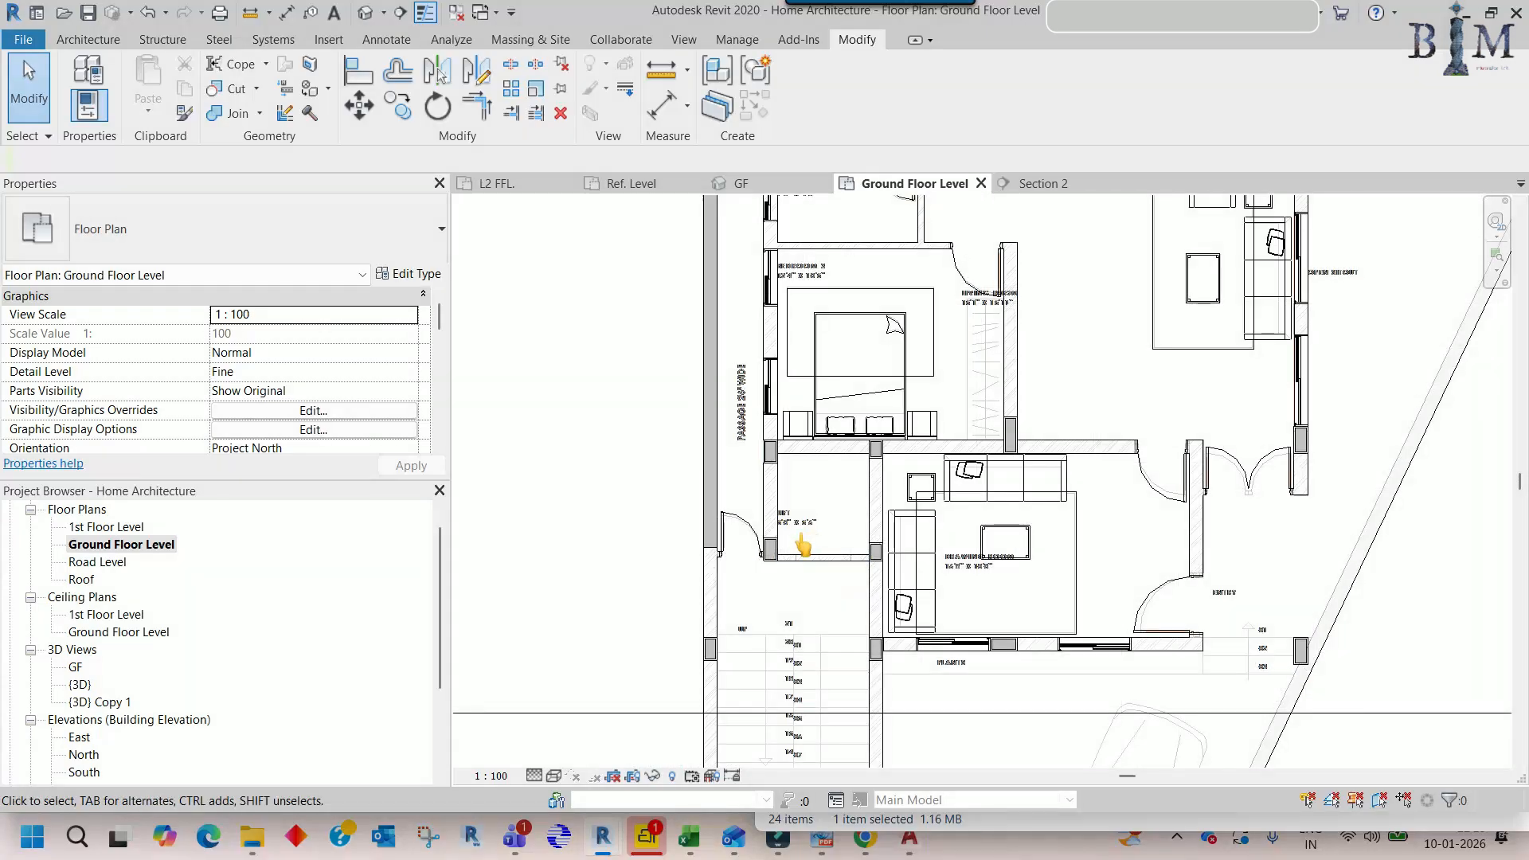
scroll(822, 545, "up", 4)
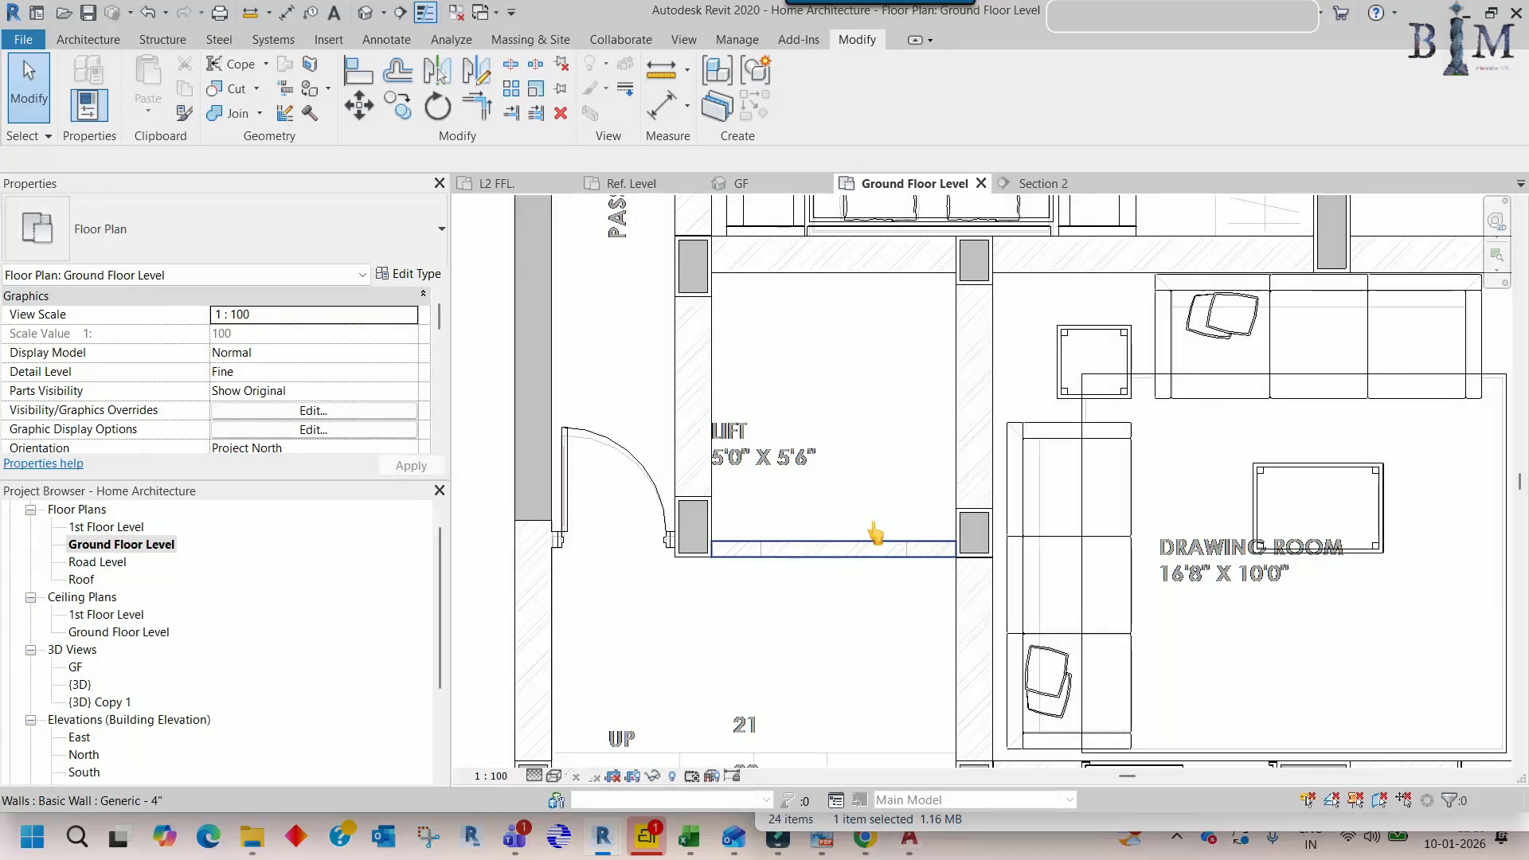
scroll(876, 532, "down", 4)
scroll(856, 446, "up", 3)
middle_click_drag(867, 492, 867, 506)
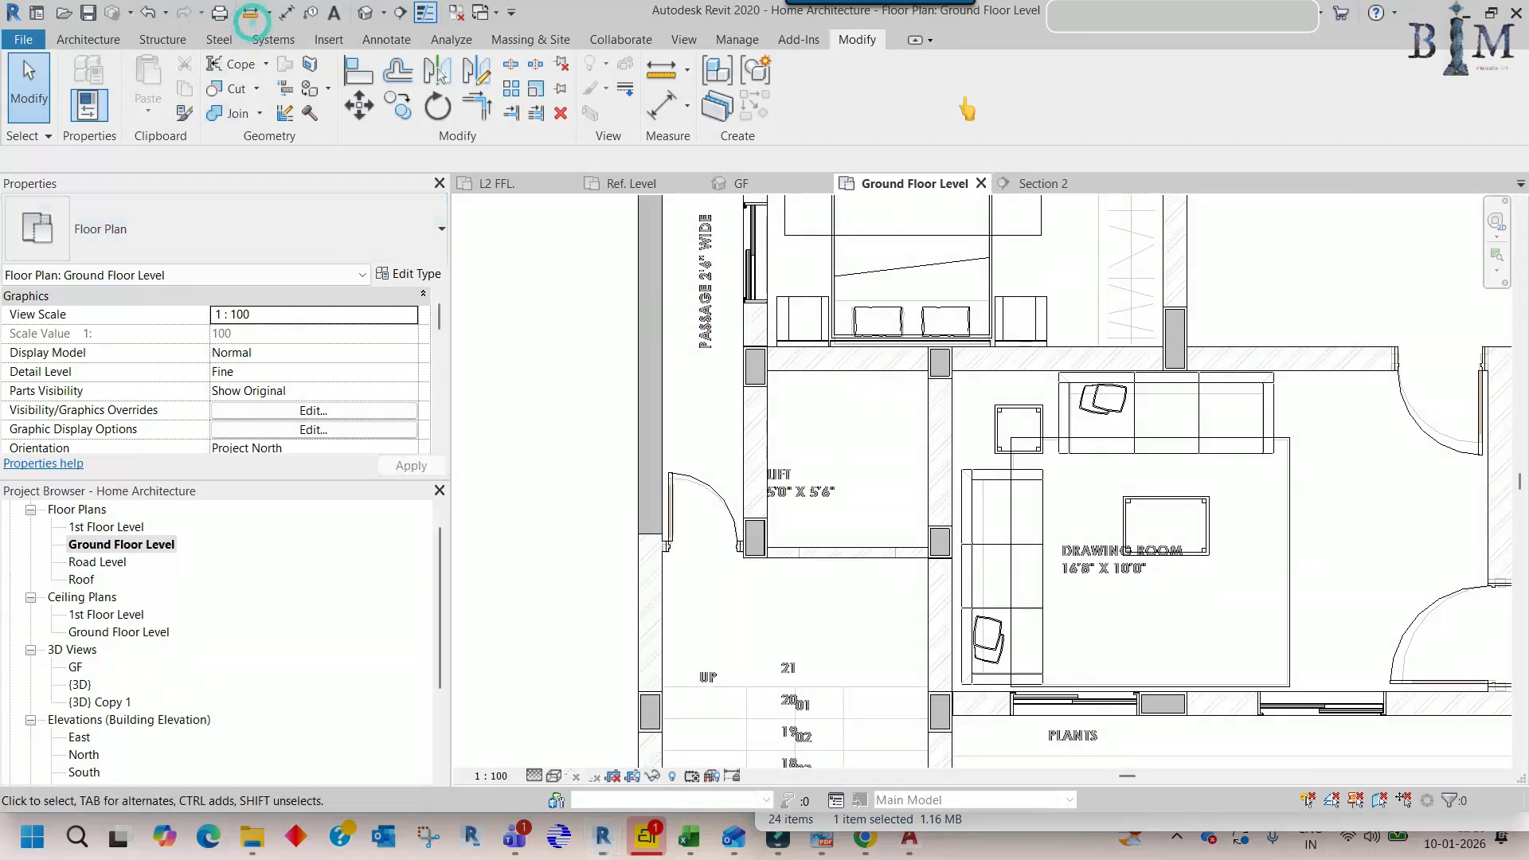
left_click(84, 40)
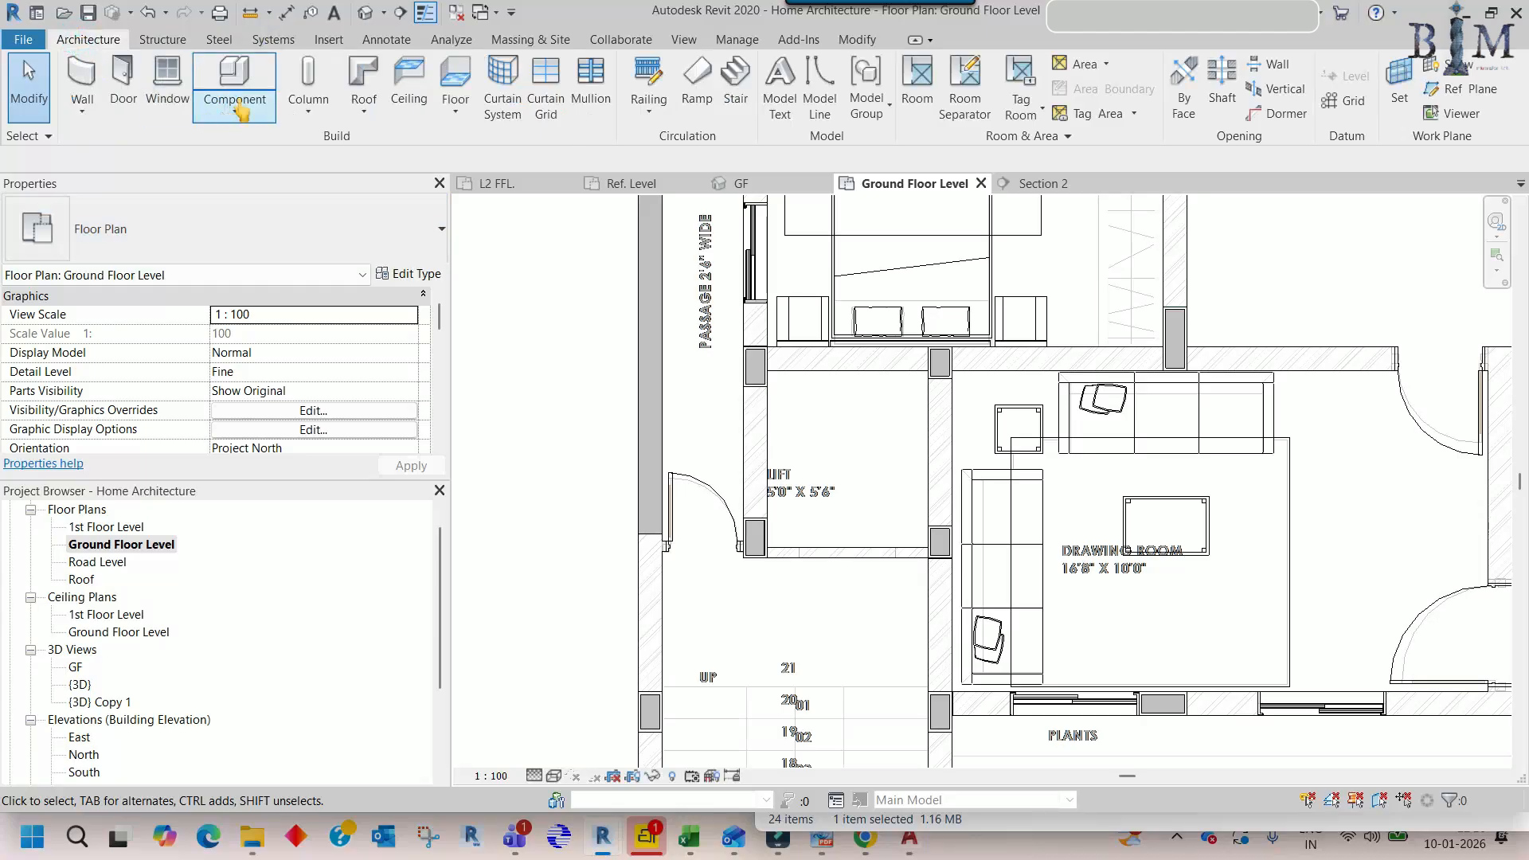
left_click(160, 106)
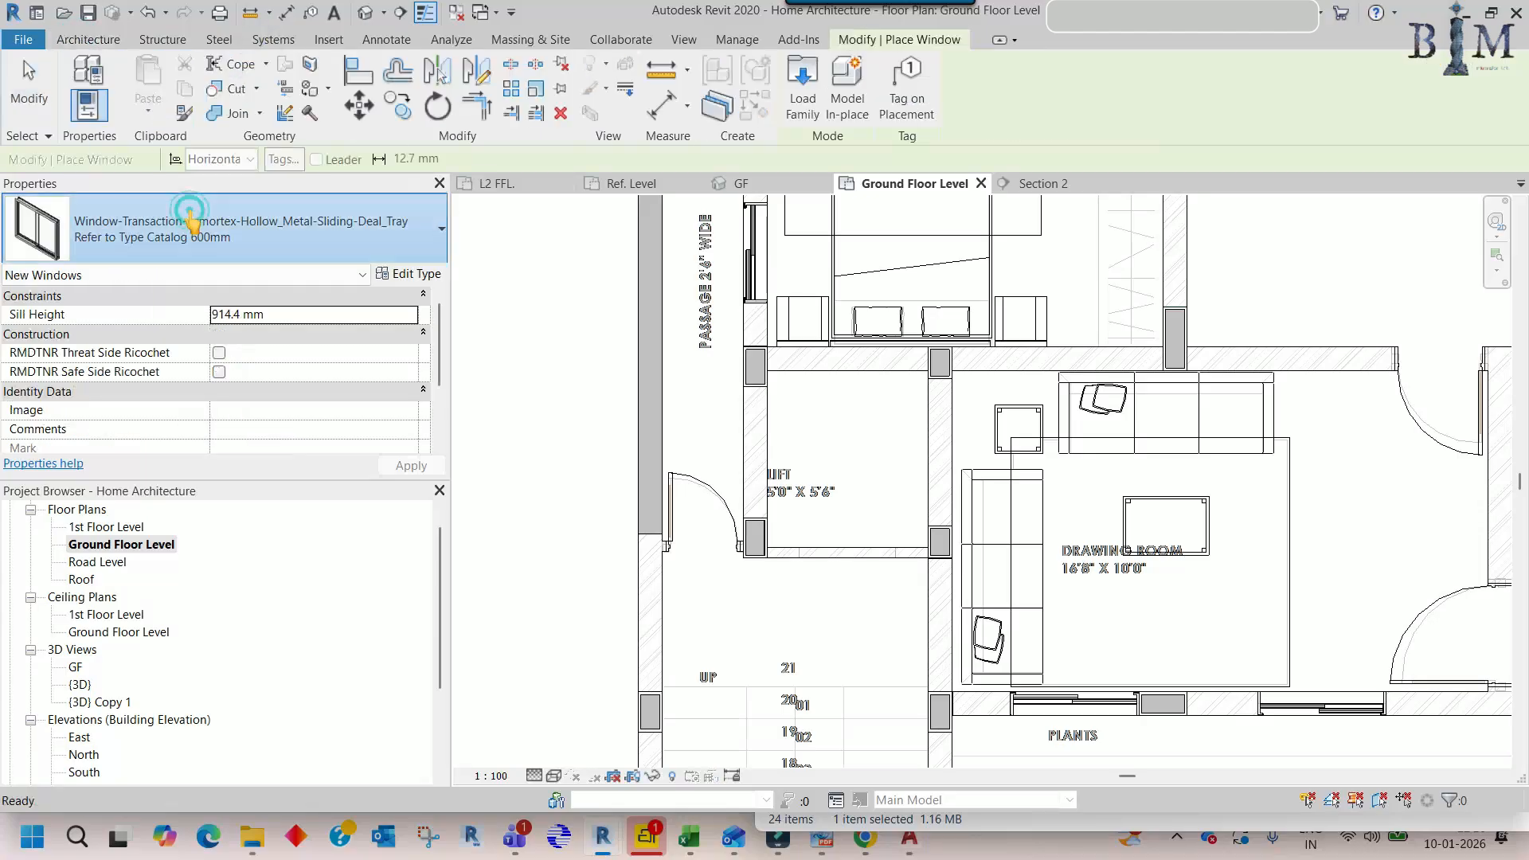
left_click(374, 231)
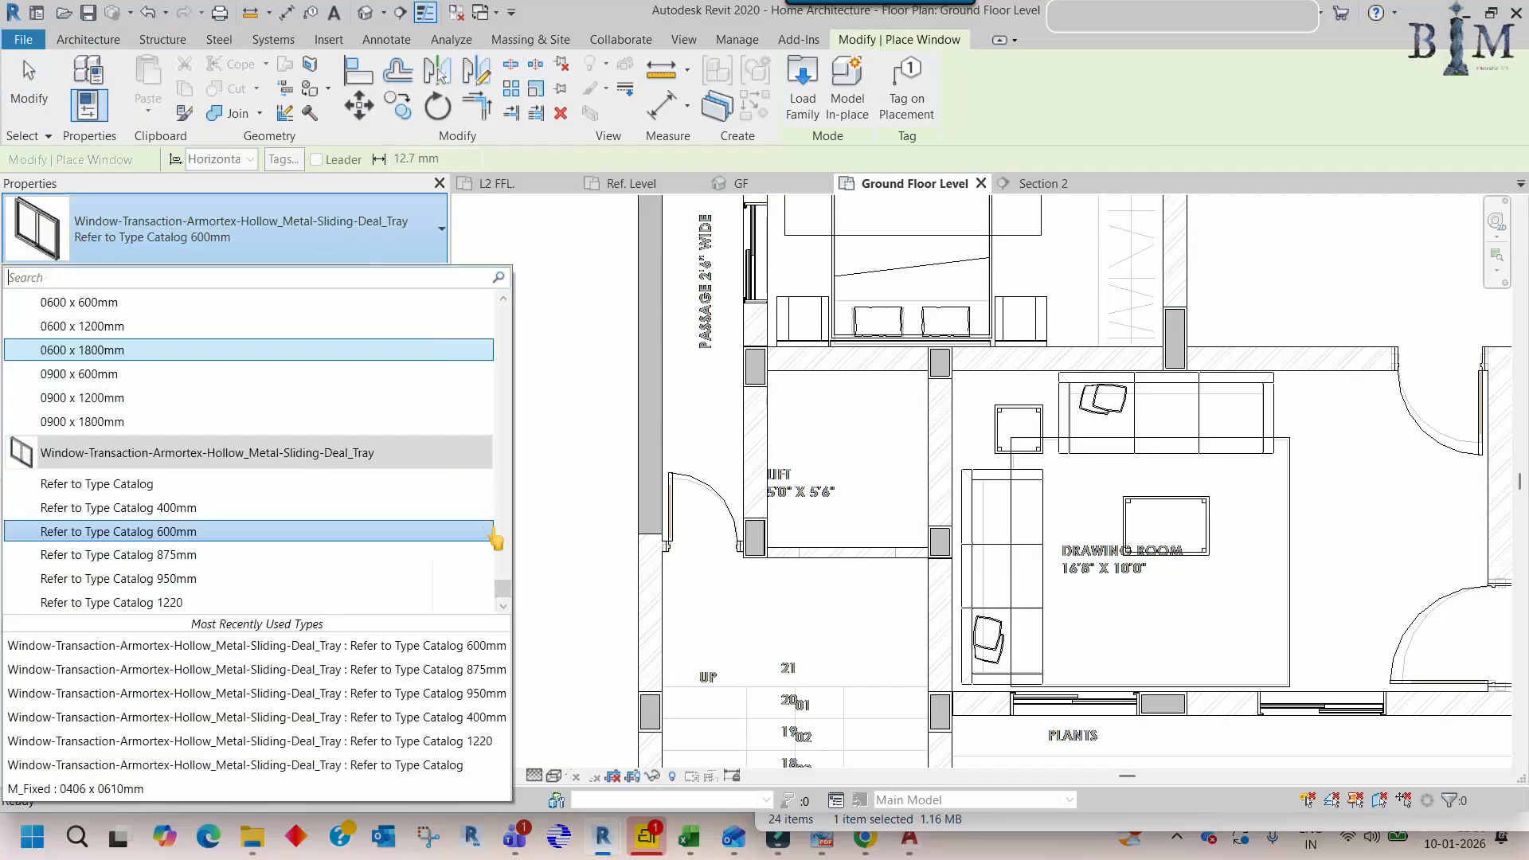
mouse_move(503, 589)
left_mouse_down()
mouse_move(501, 312)
mouse_move(481, 584)
left_mouse_up()
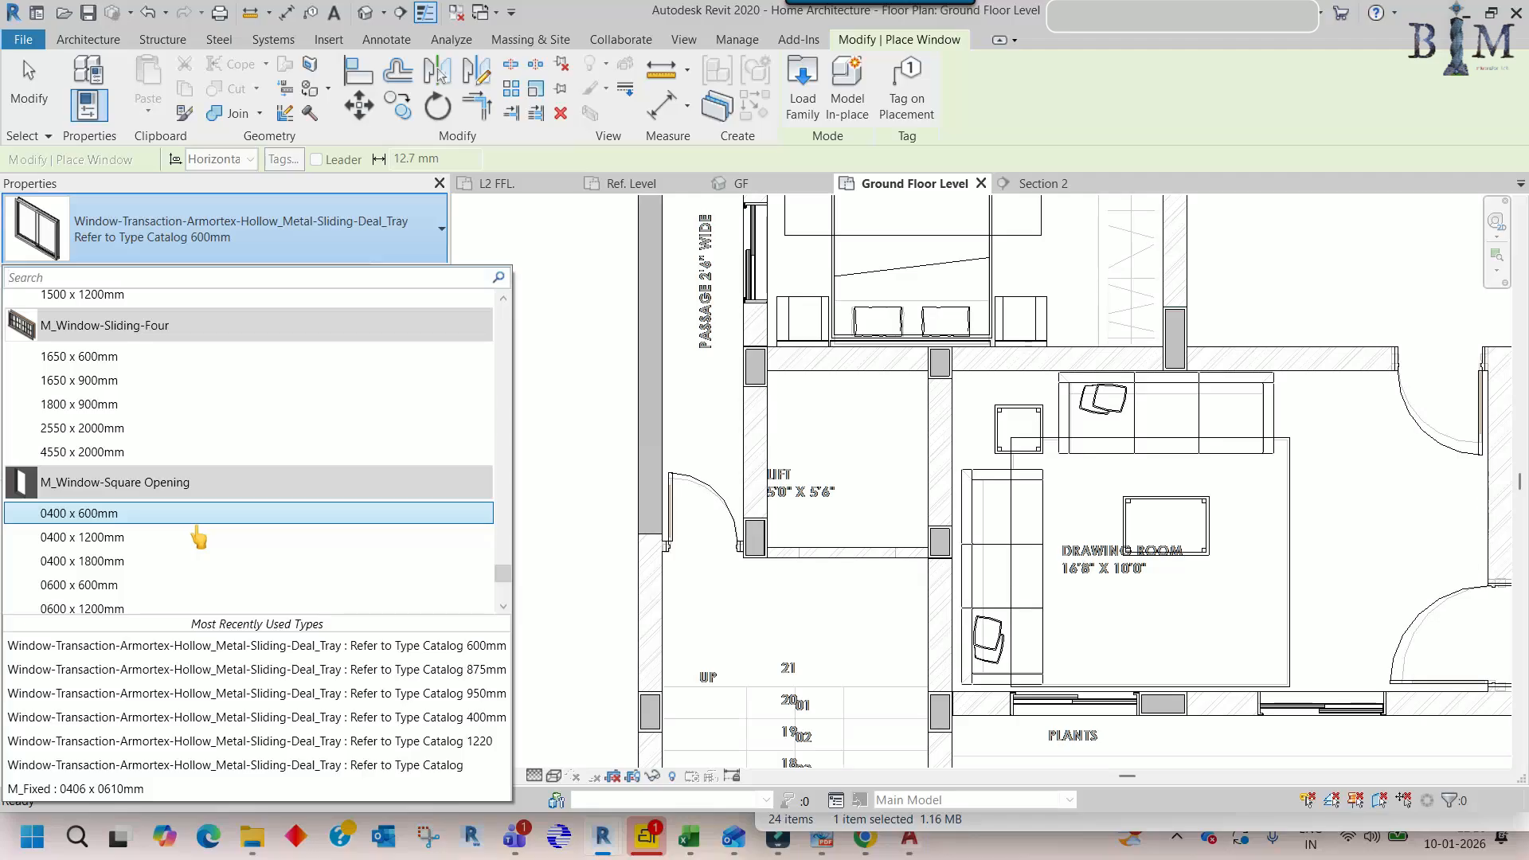
left_click(128, 537)
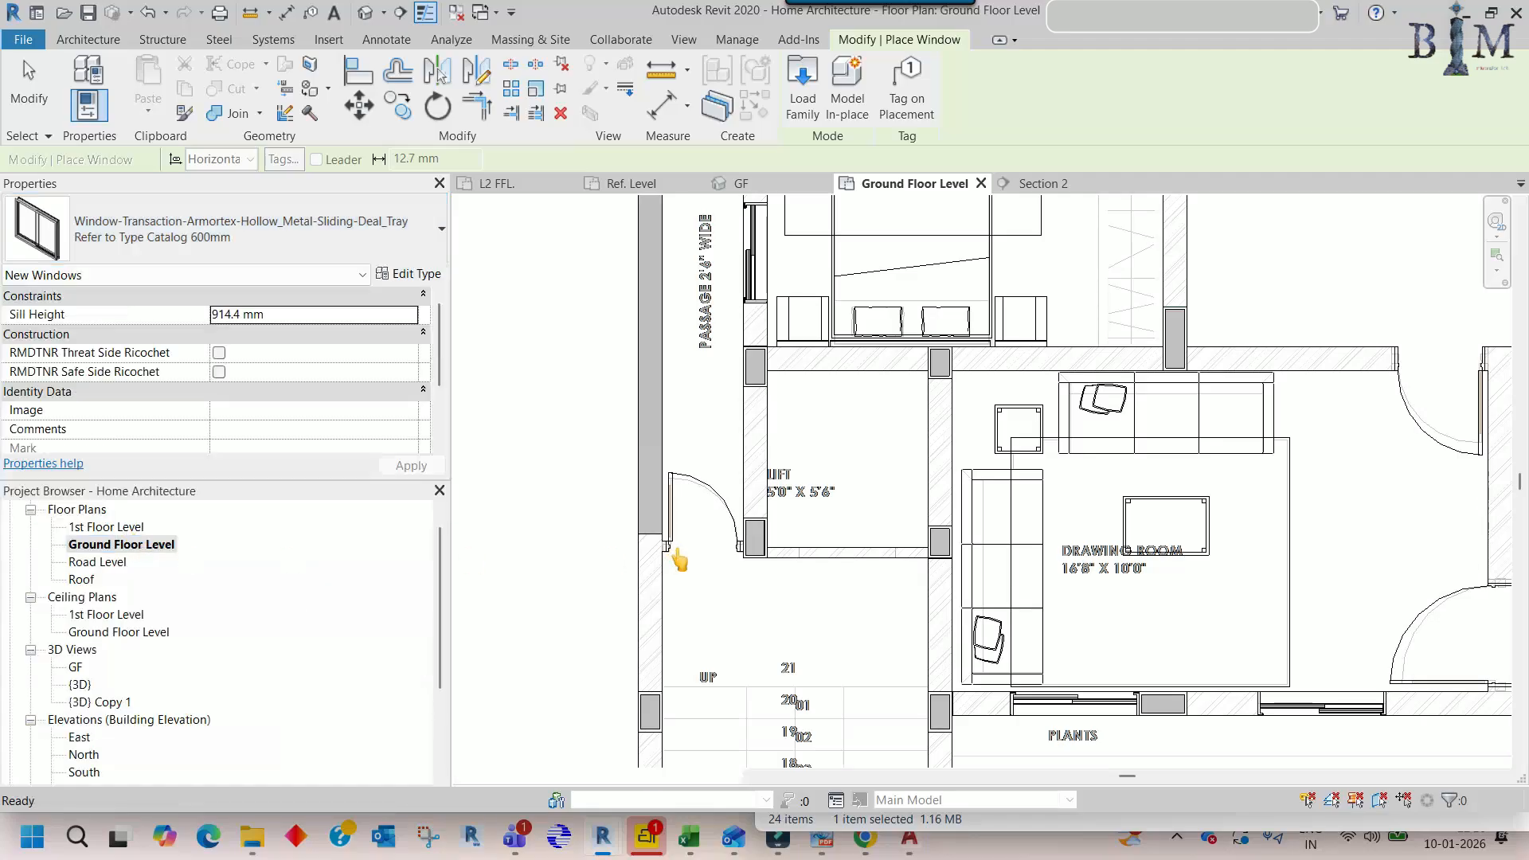
left_click(838, 551)
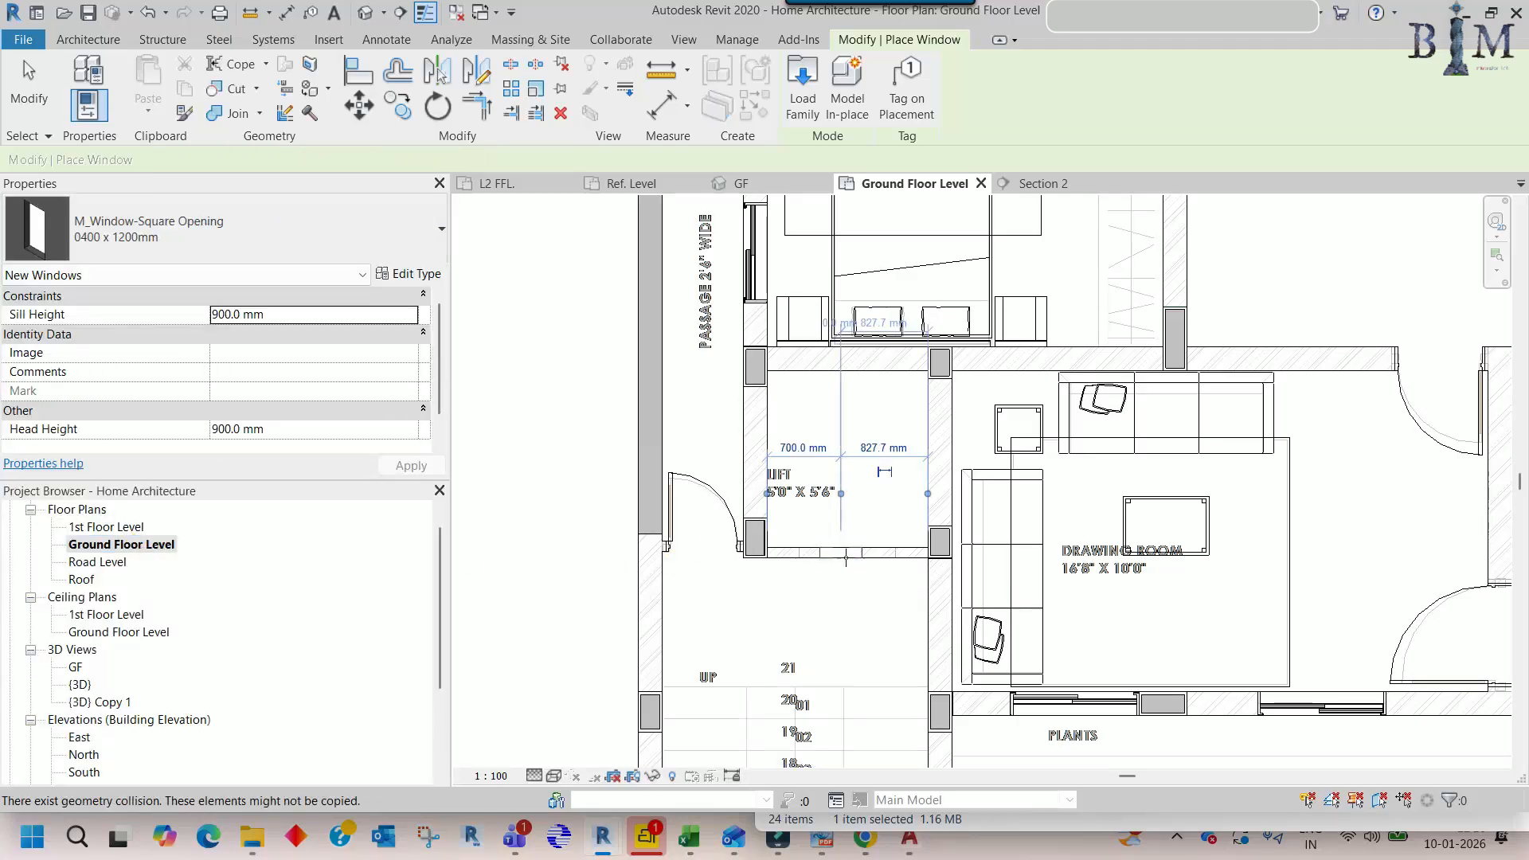
scroll(846, 557, "up", 4)
key("Escape")
key("Escape")
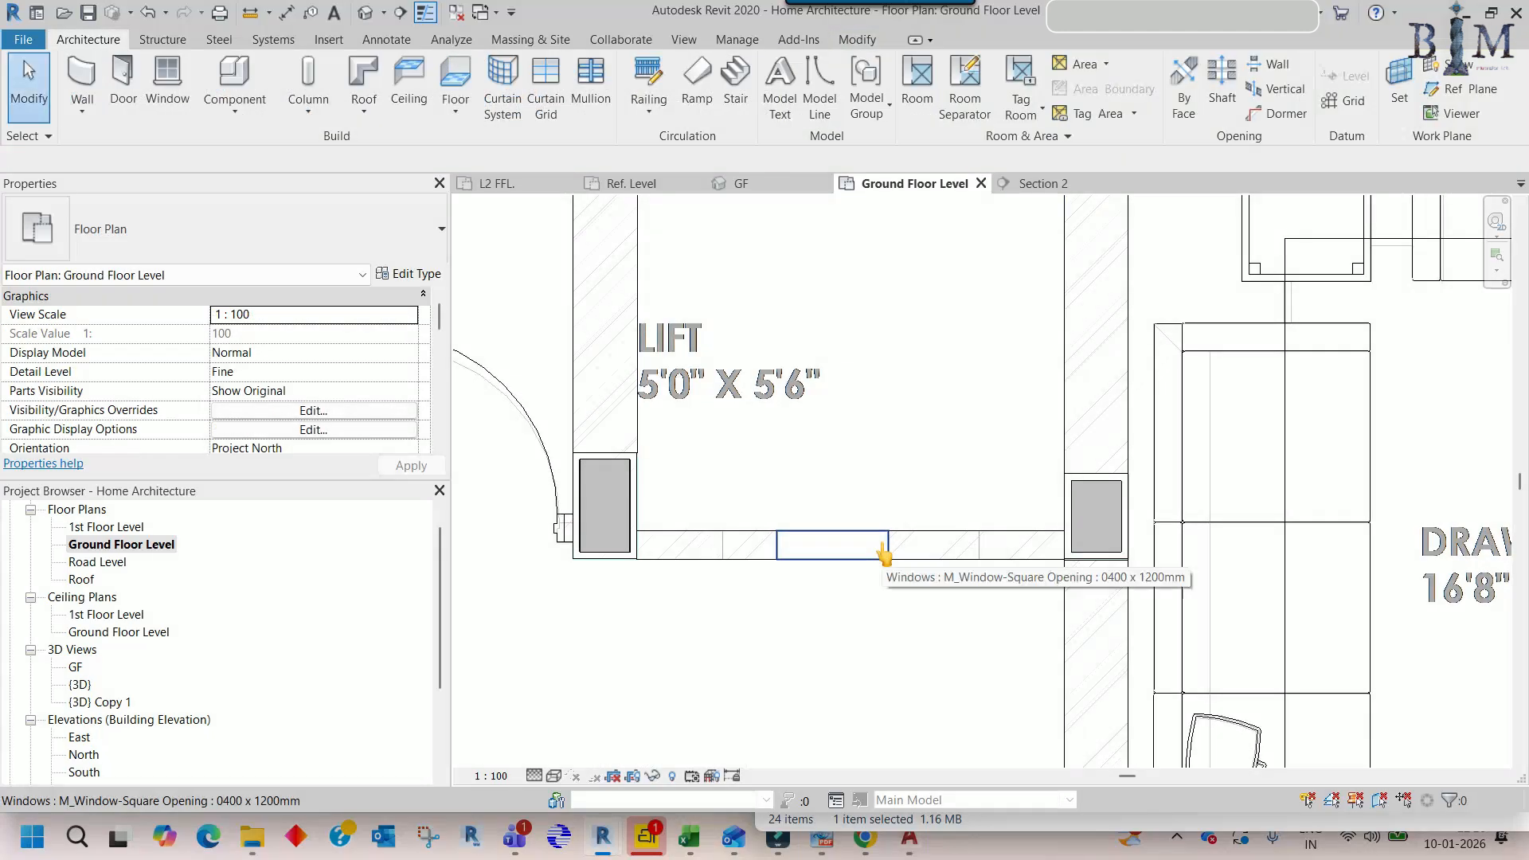
- Measure the lift door's width between the imported drawing's opening lines in the lift wall
key("i")
left_click(724, 555)
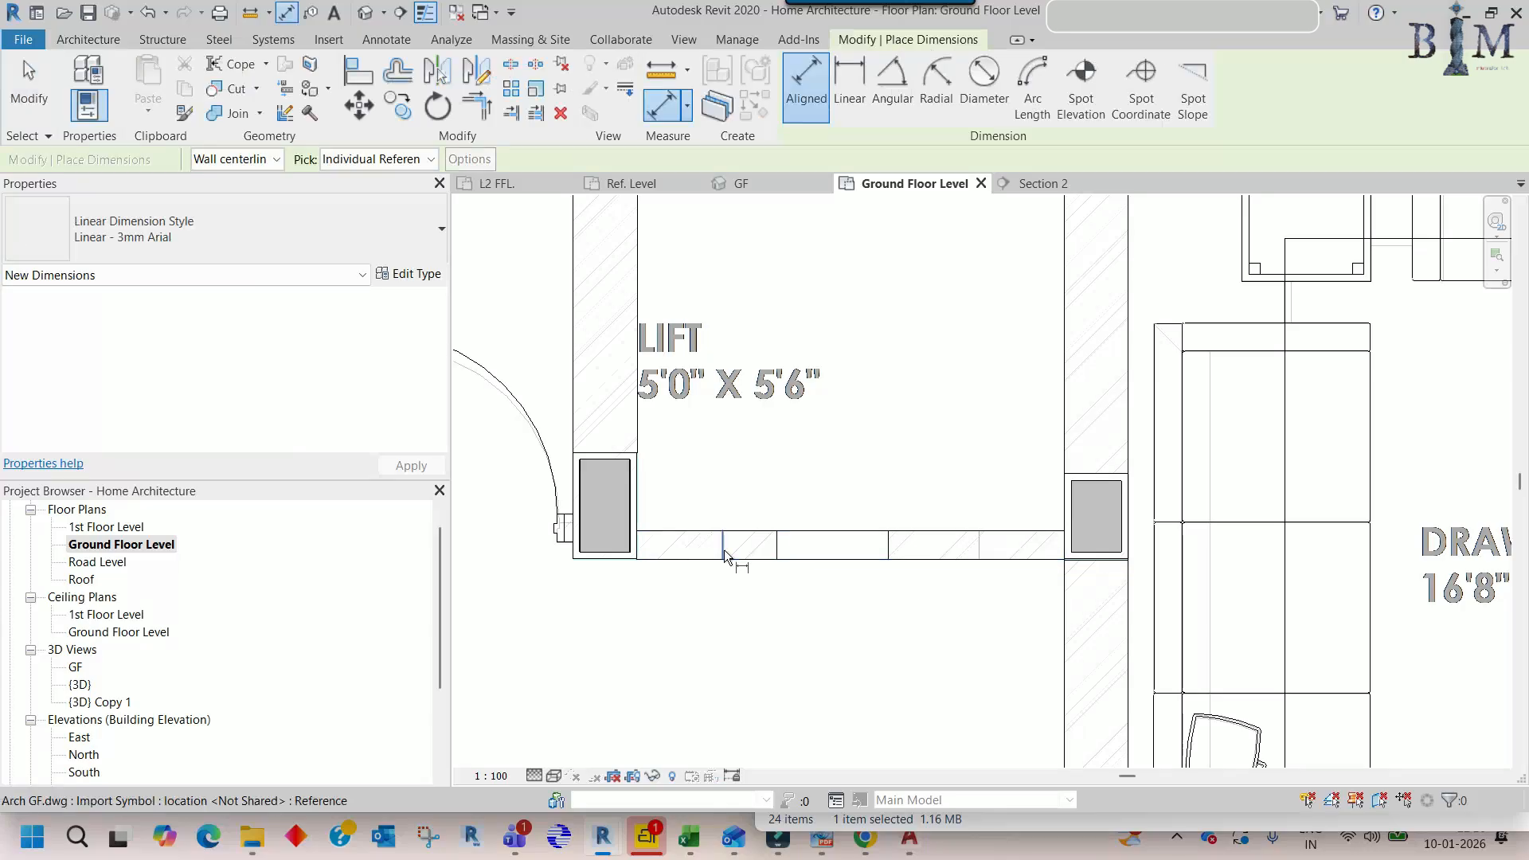
left_click(979, 548)
key("Escape")
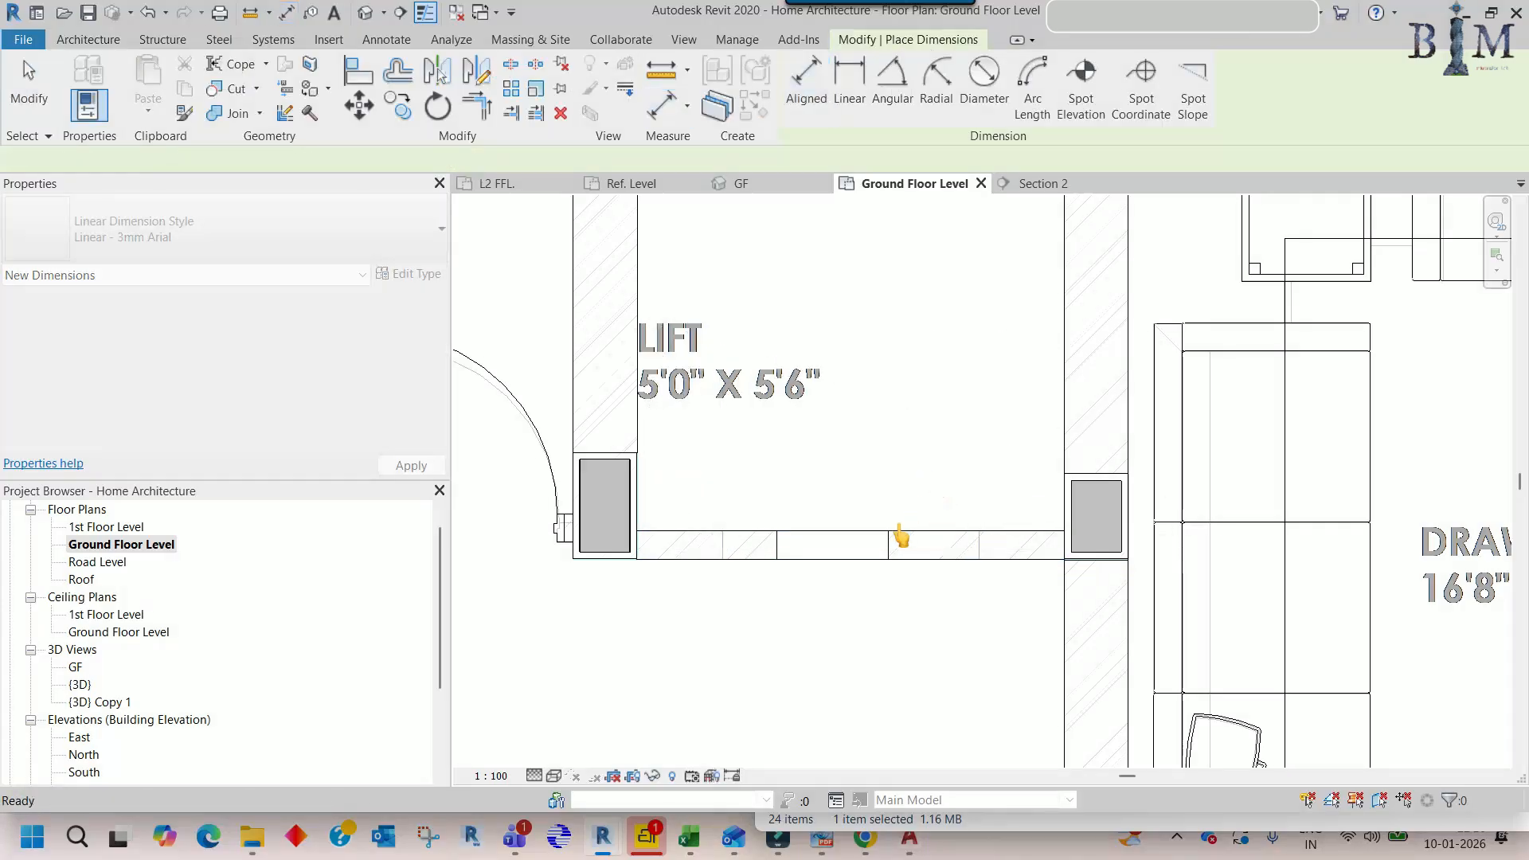
key("Escape")
- Duplicate the square opening's type as 0914 x 2100 with a rough width of 914 mm and a rough height of 2100 mm
left_click(831, 560)
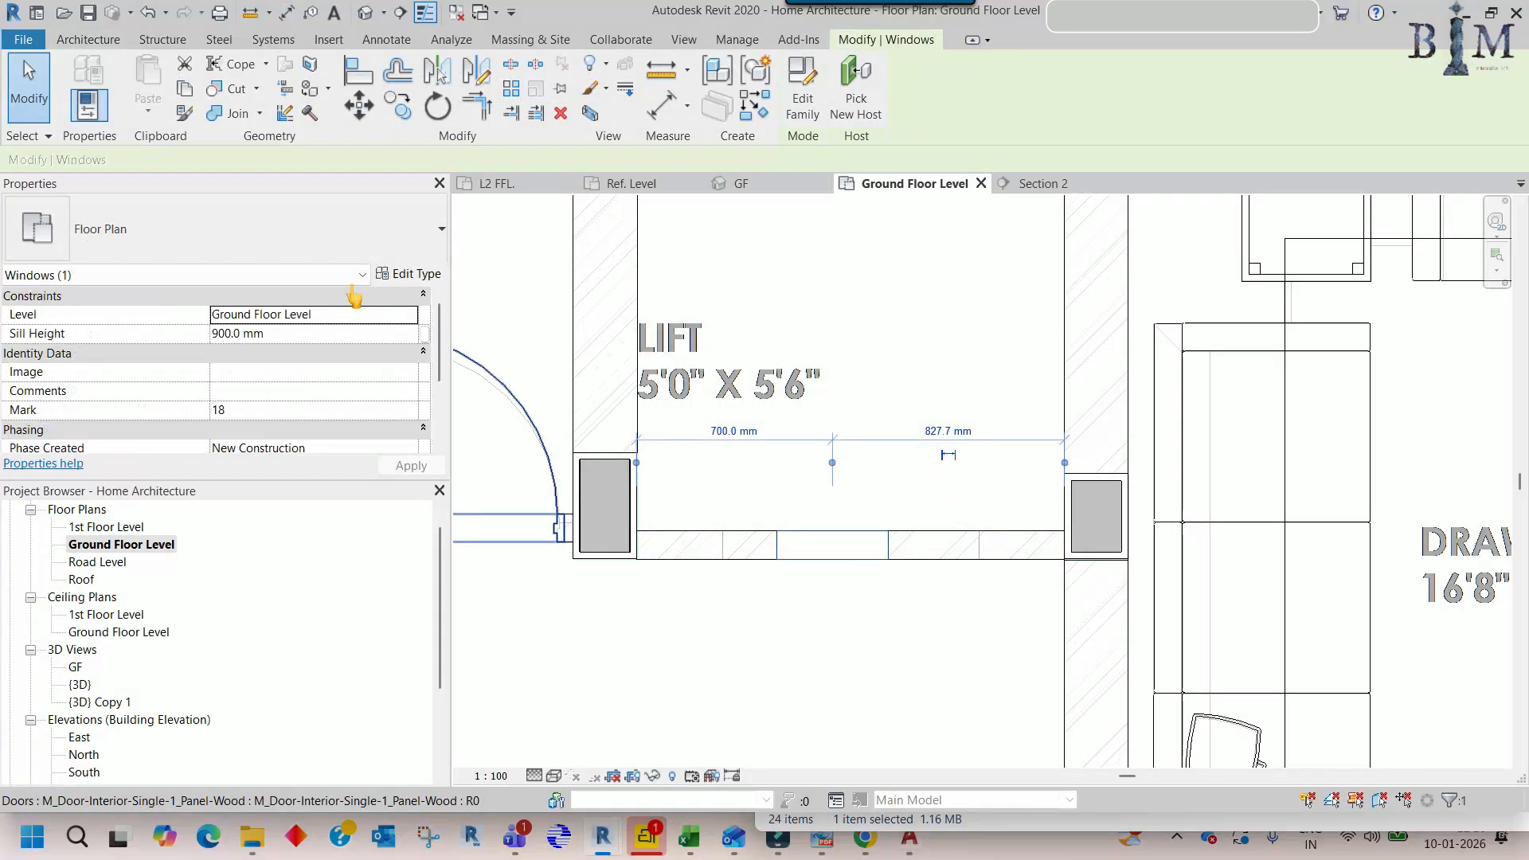
left_click(414, 275)
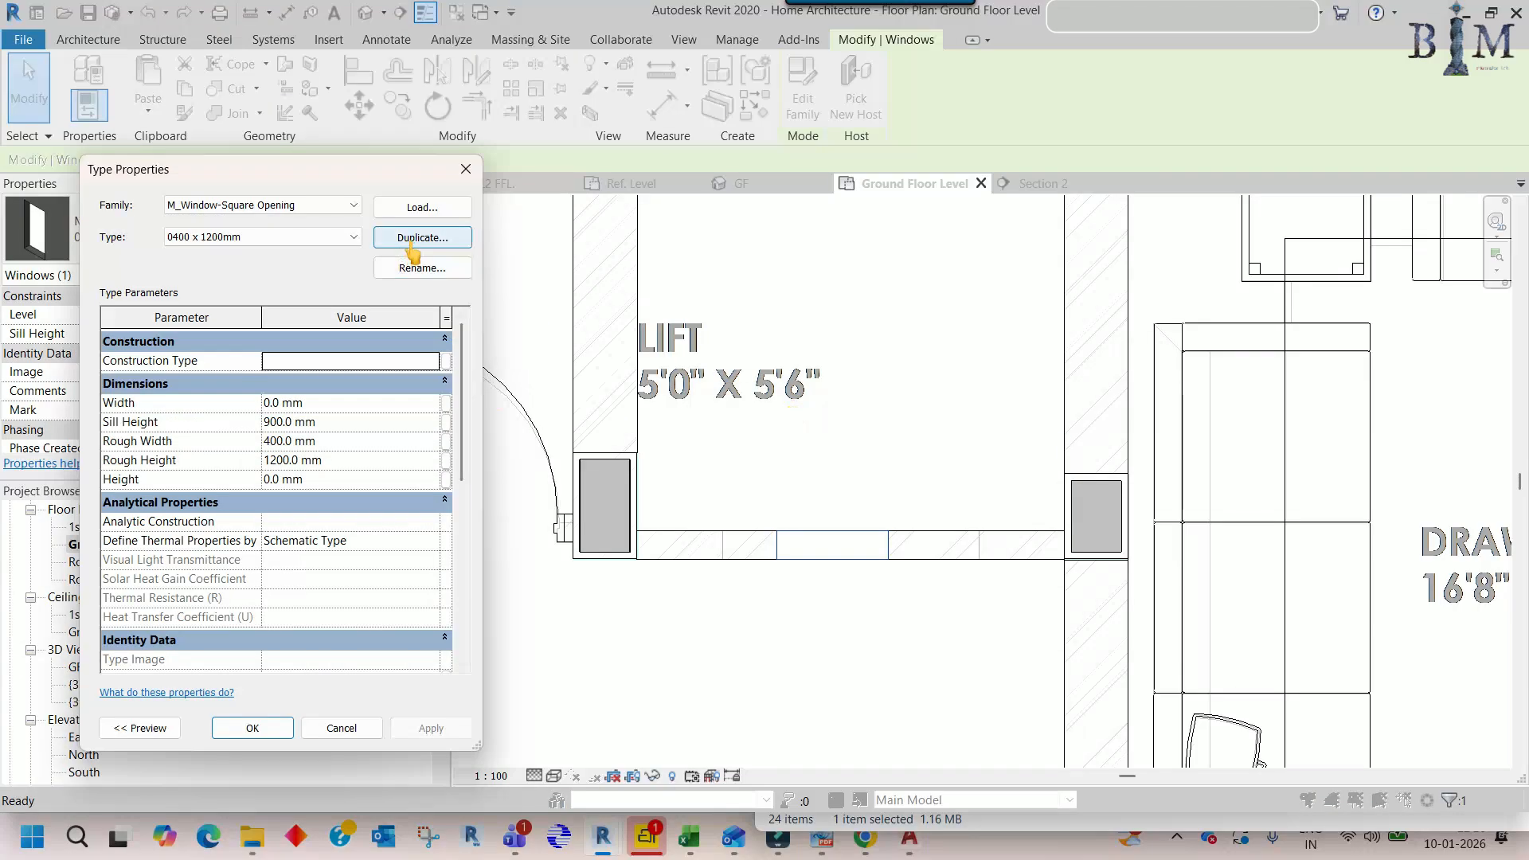
left_click(412, 247)
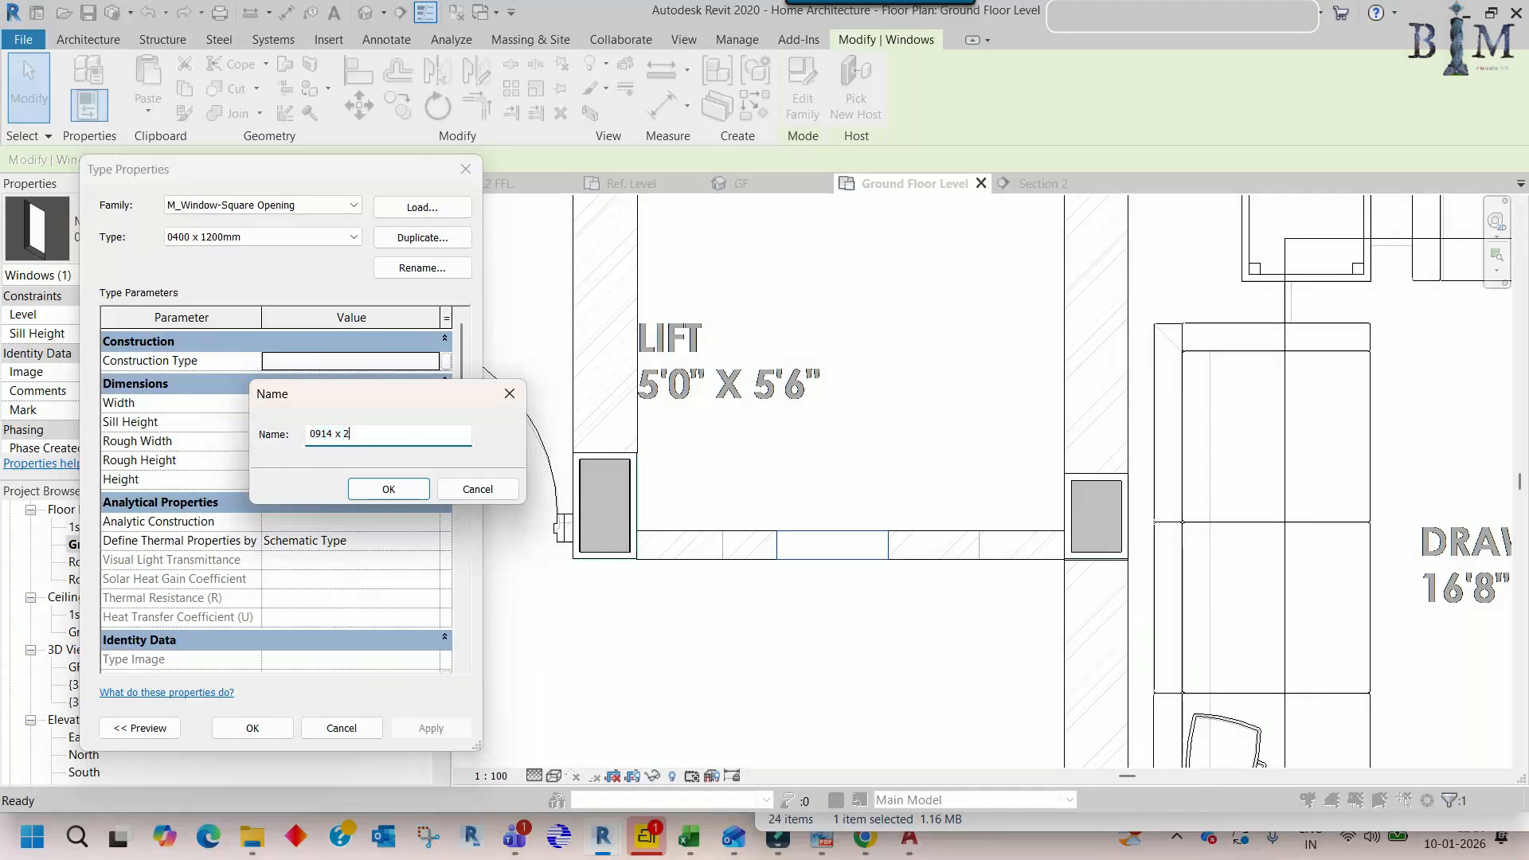
left_click(388, 489)
left_click(339, 459)
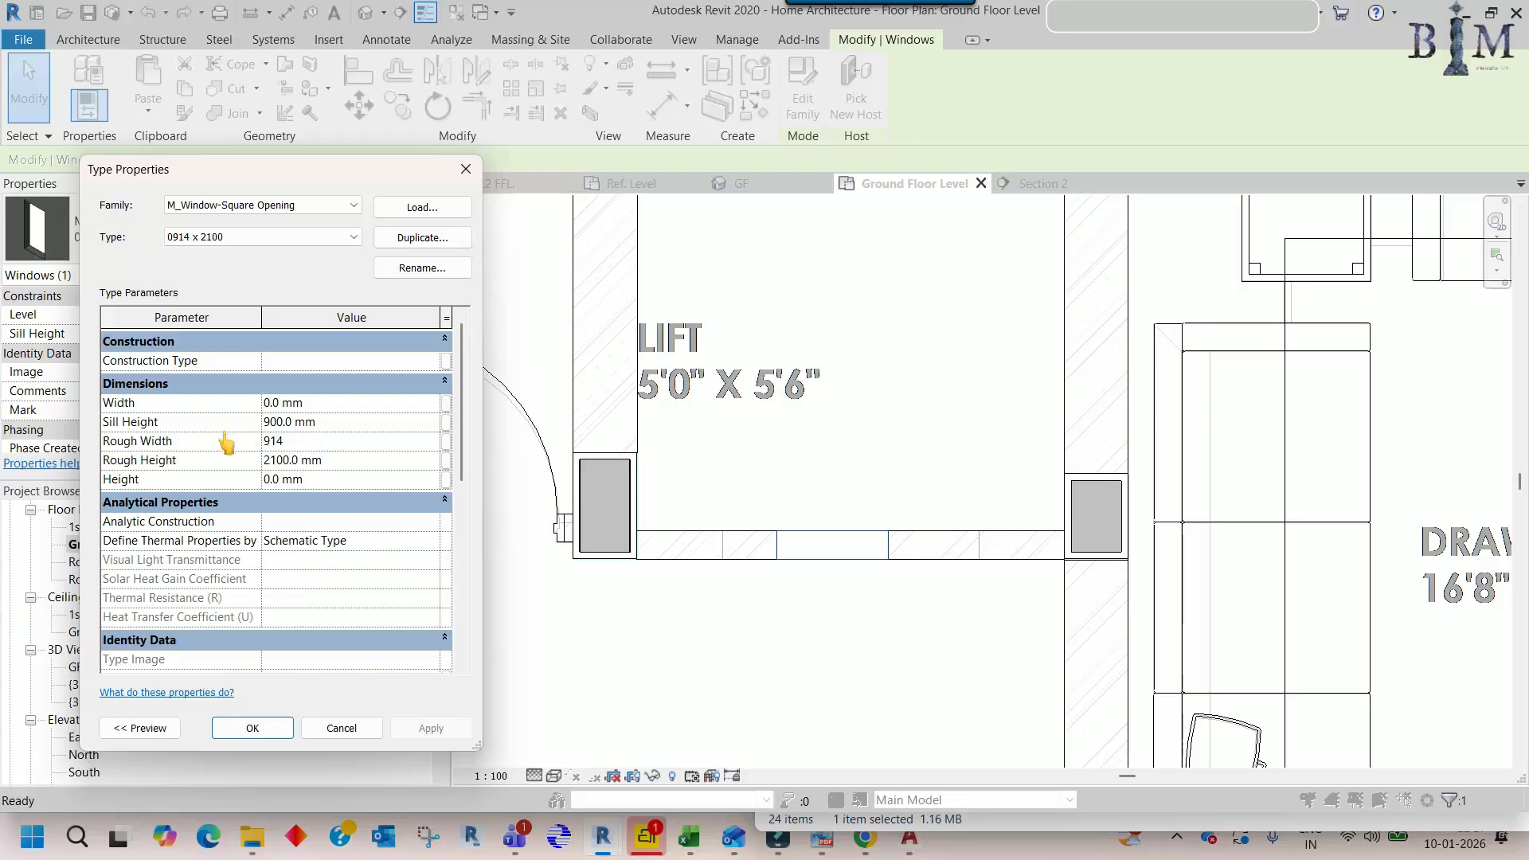
left_click(253, 728)
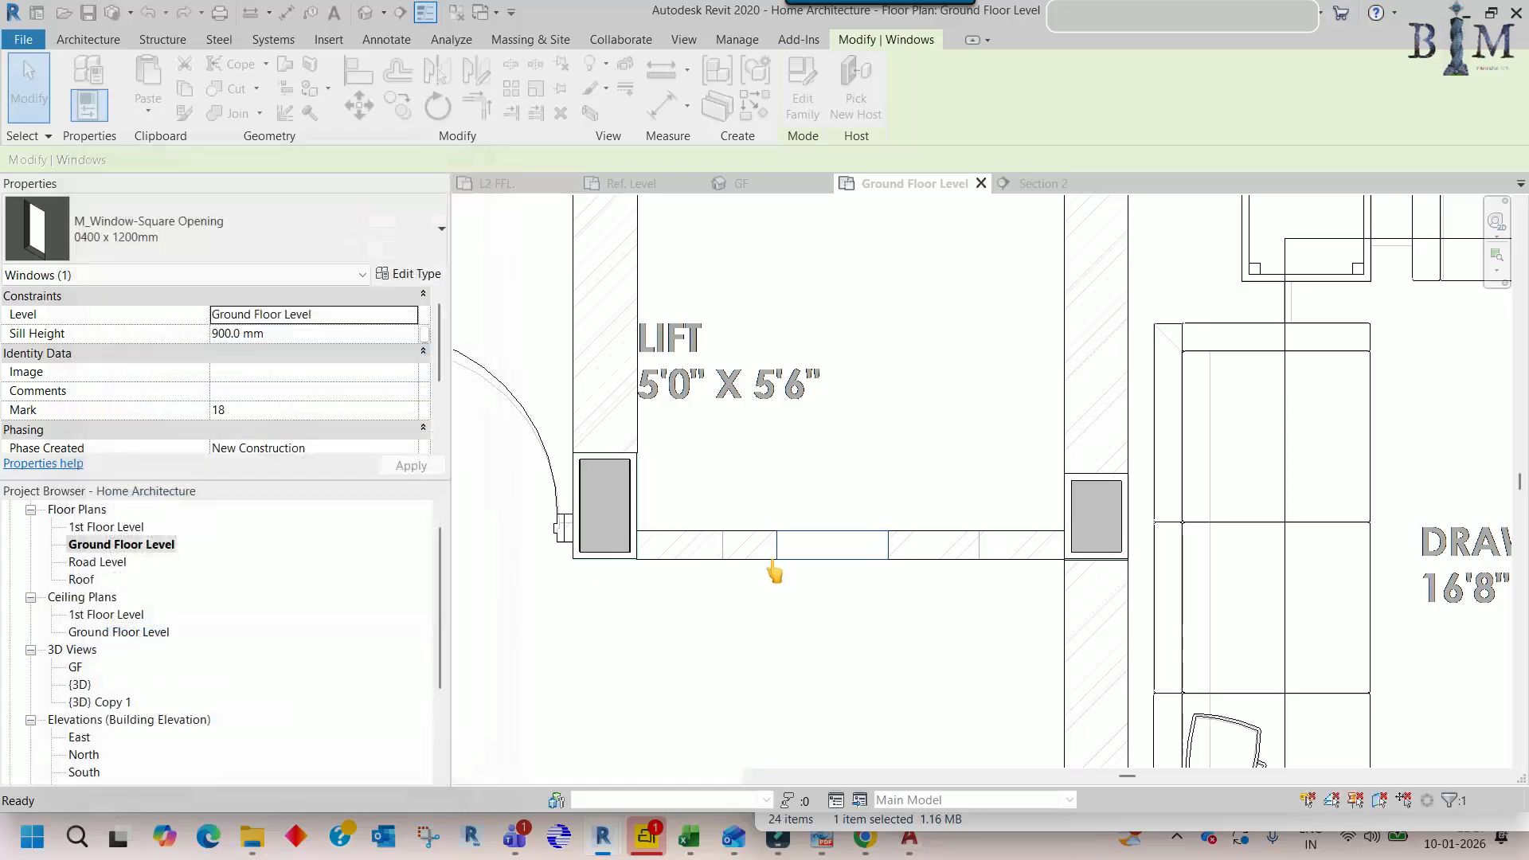
- Align the edge of the square opening with the imported drawing's lift door line
middle_click_drag(808, 543, 753, 519)
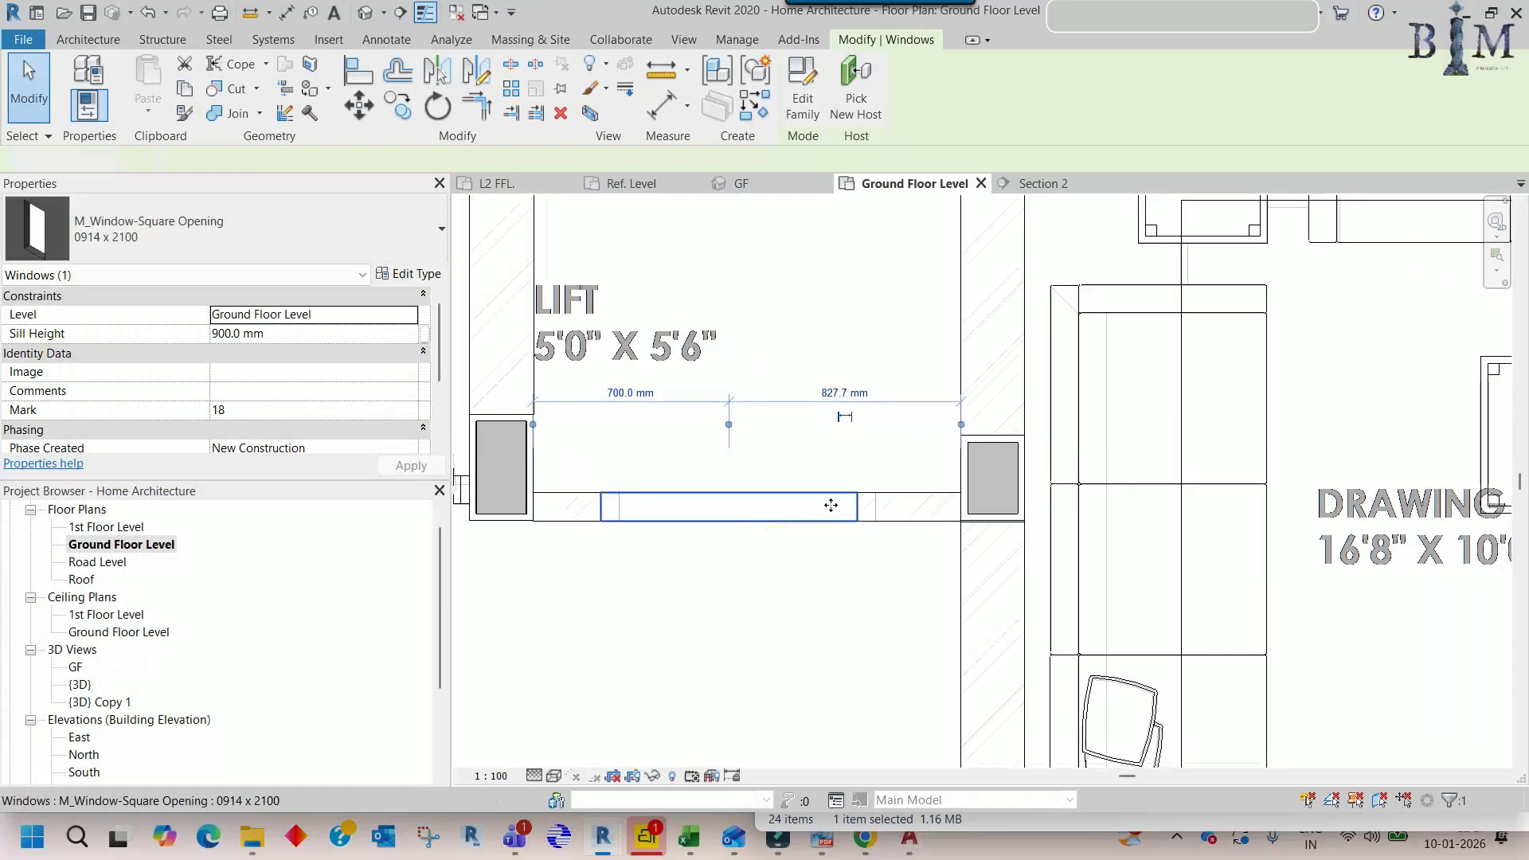
scroll(876, 506, "up", 2)
key("Escape")
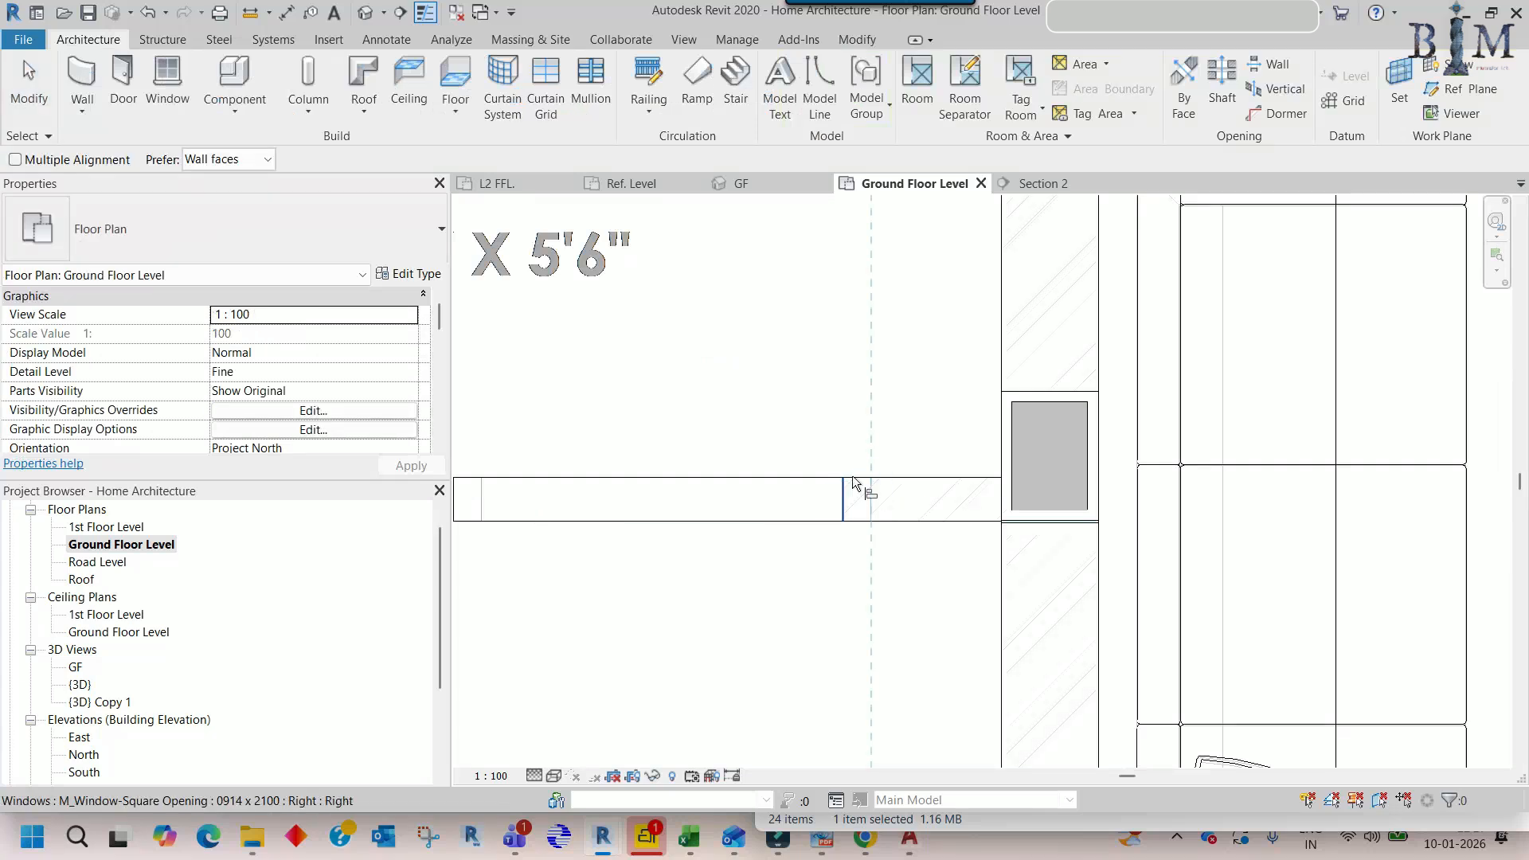
key("Escape")
- Move the Section 2 line from the upper toilet down to the lift, accepting the deletion of the affected elements
scroll(850, 466, "down", 6)
scroll(822, 511, "down", 1)
middle_click_drag(814, 340, 783, 569)
left_click(729, 413)
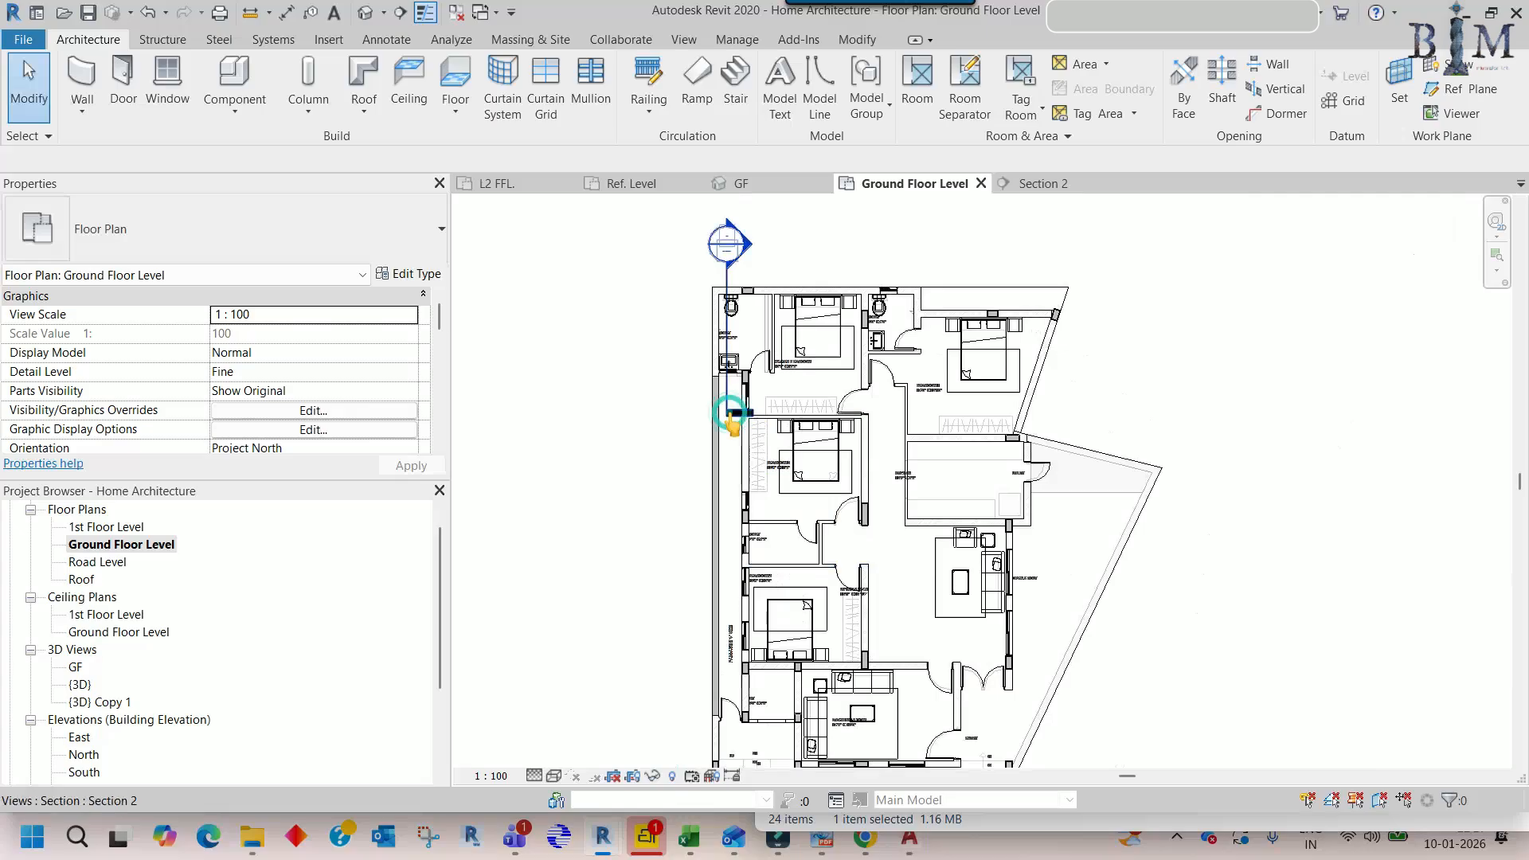
key("m")
key("v")
left_click(728, 413)
middle_click_drag(765, 701, 736, 456)
left_click(735, 456)
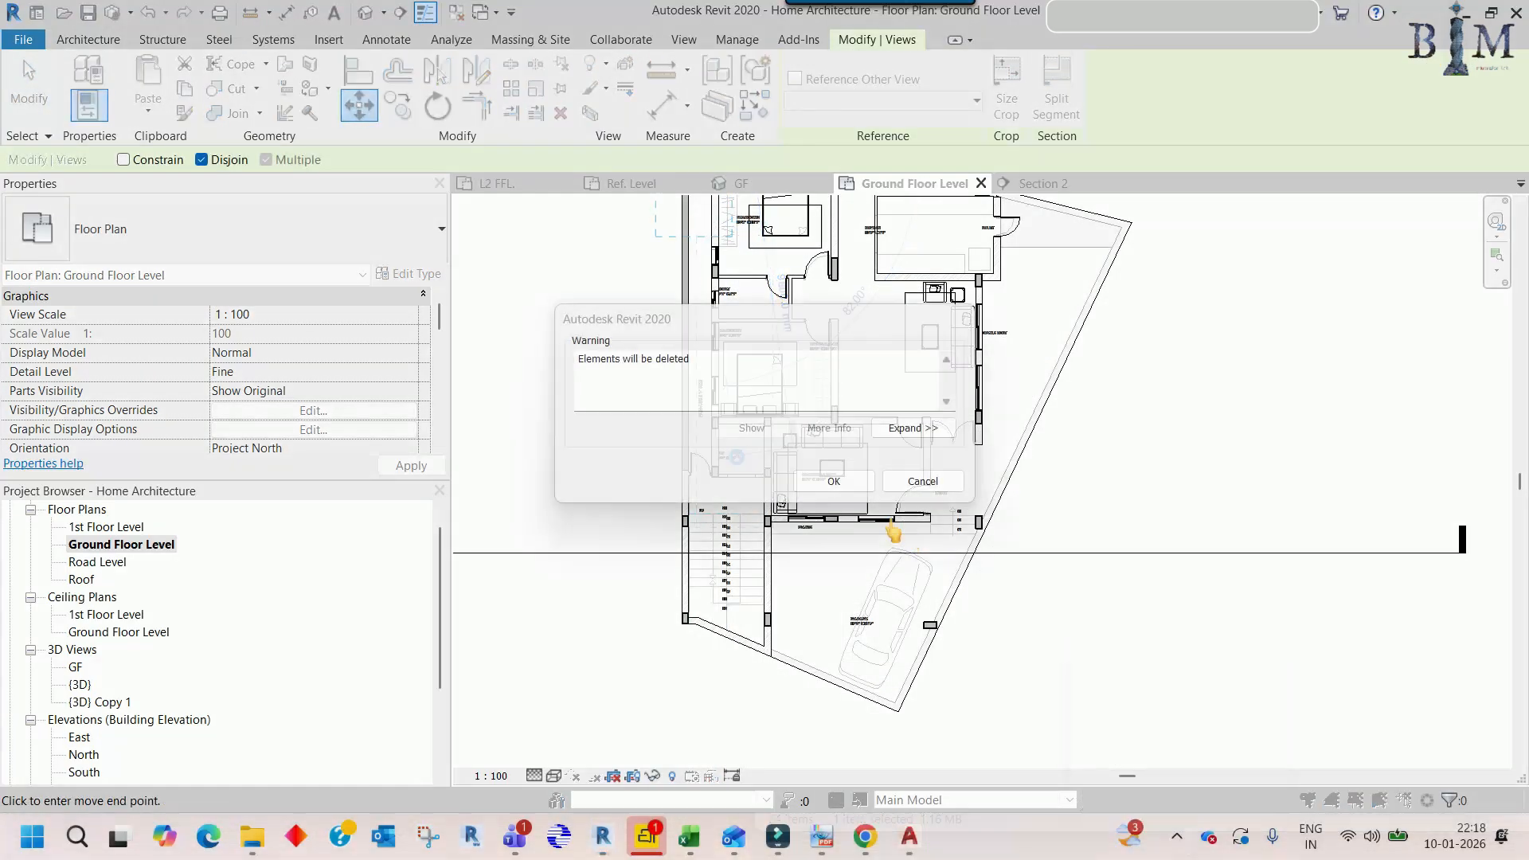
left_click(839, 487)
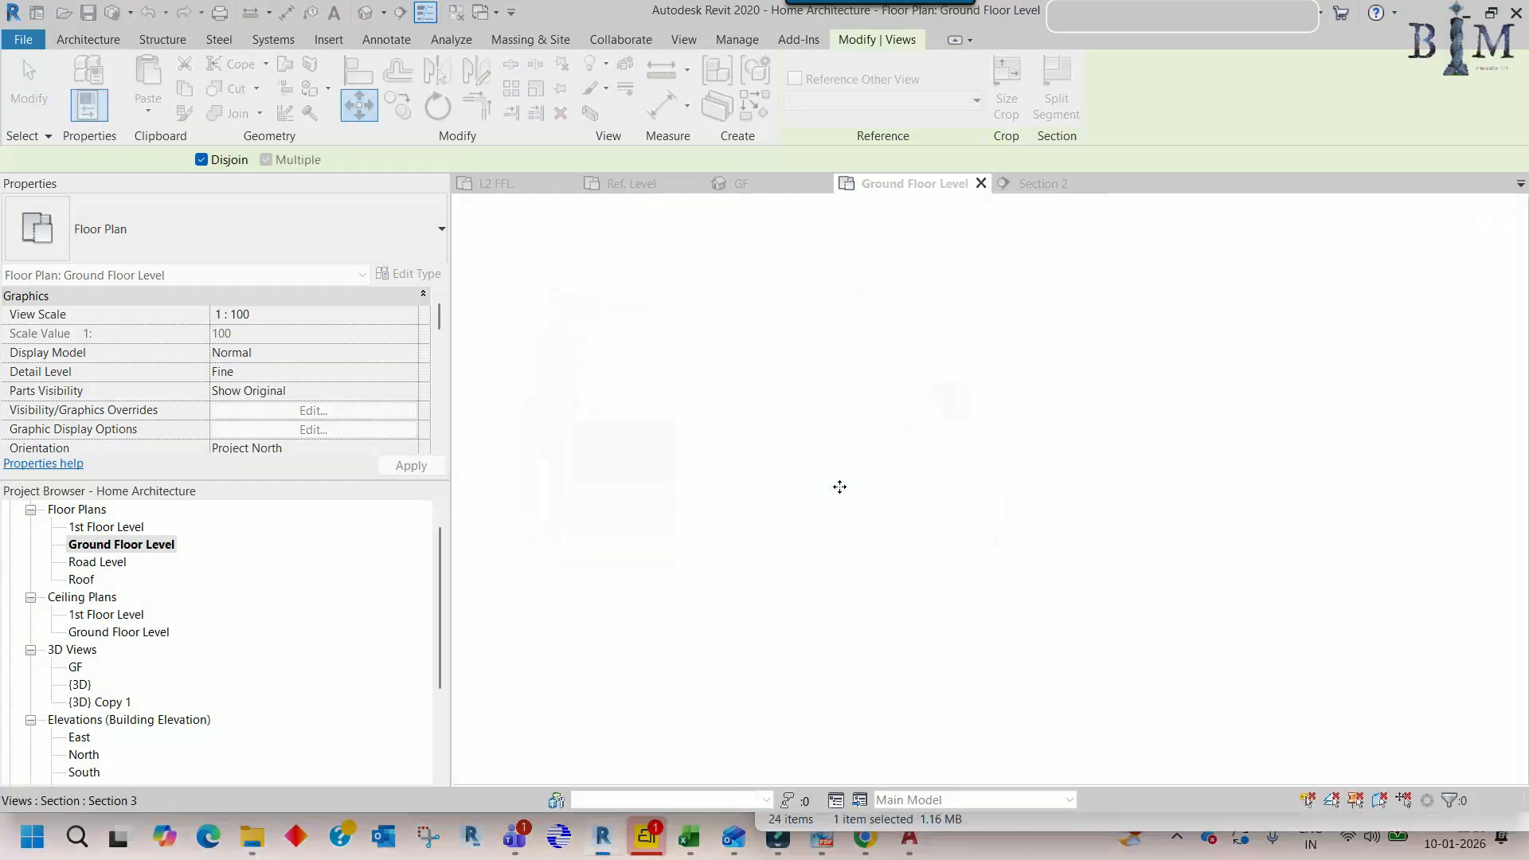
- Rotate the section line 90° and move it to just in front of the lift's door opening, facing the lift
scroll(737, 389, "up", 2)
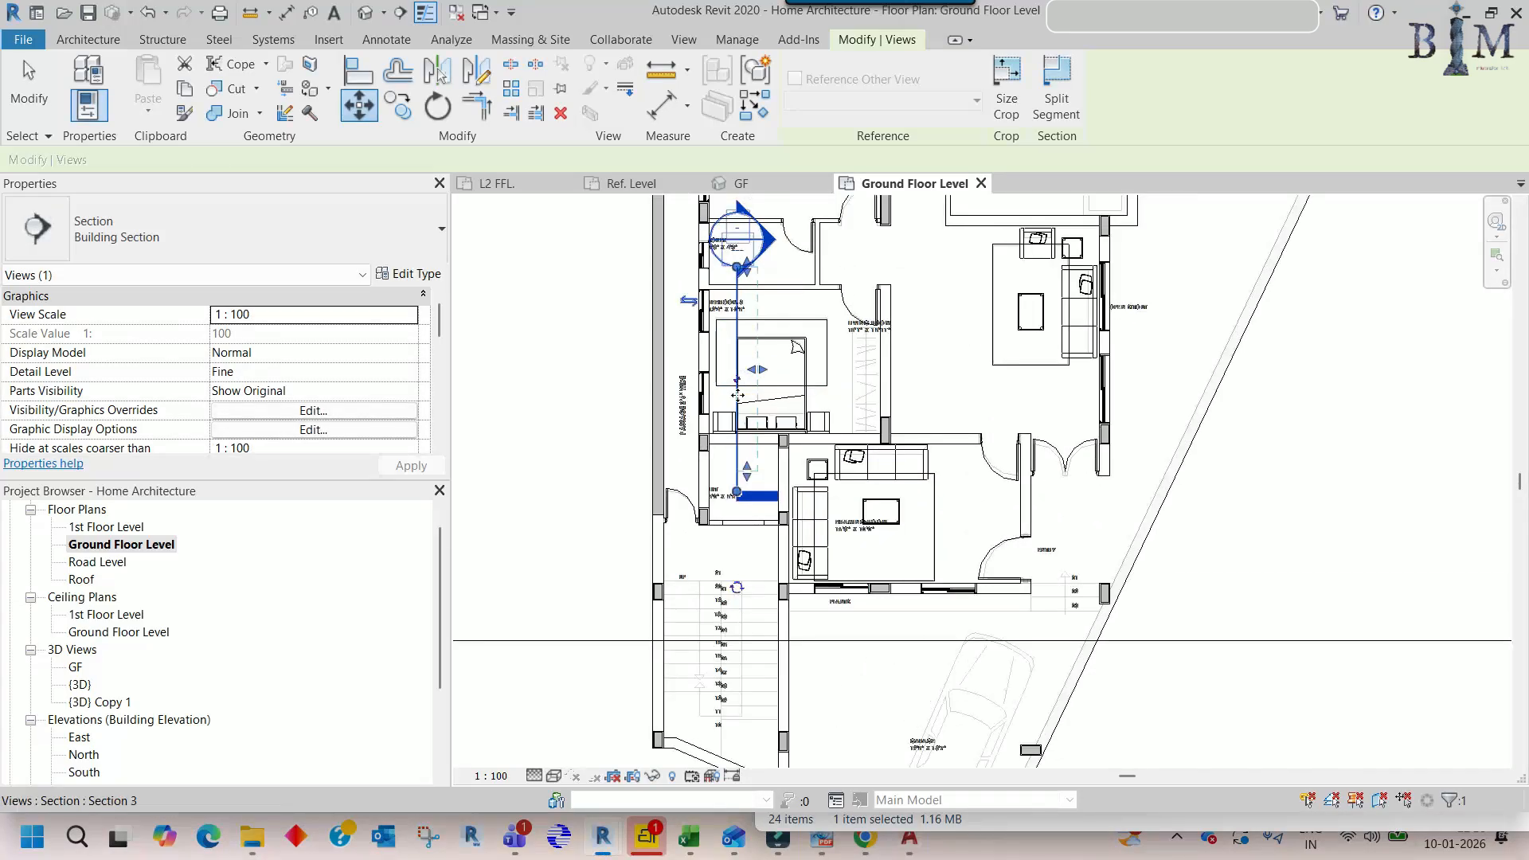
left_click_drag(738, 398, 751, 522)
key("r")
key("o")
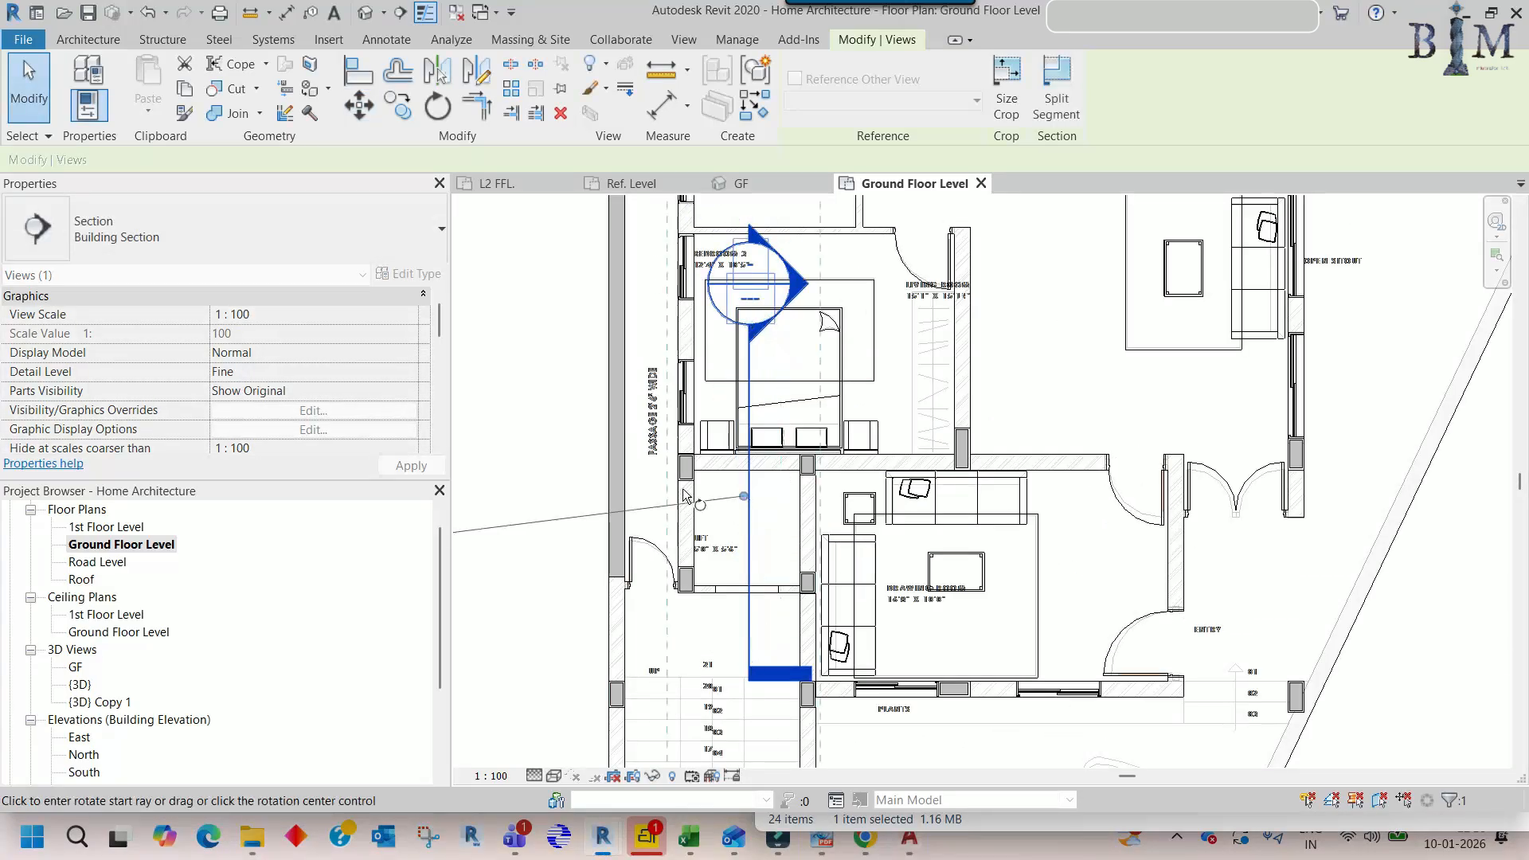
left_click(678, 480)
type("90")
key("Return")
left_click_drag(768, 489, 752, 598)
- Open the section's view and move the lift's square opening down 900 mm onto Ground Floor Level
right_click(736, 601)
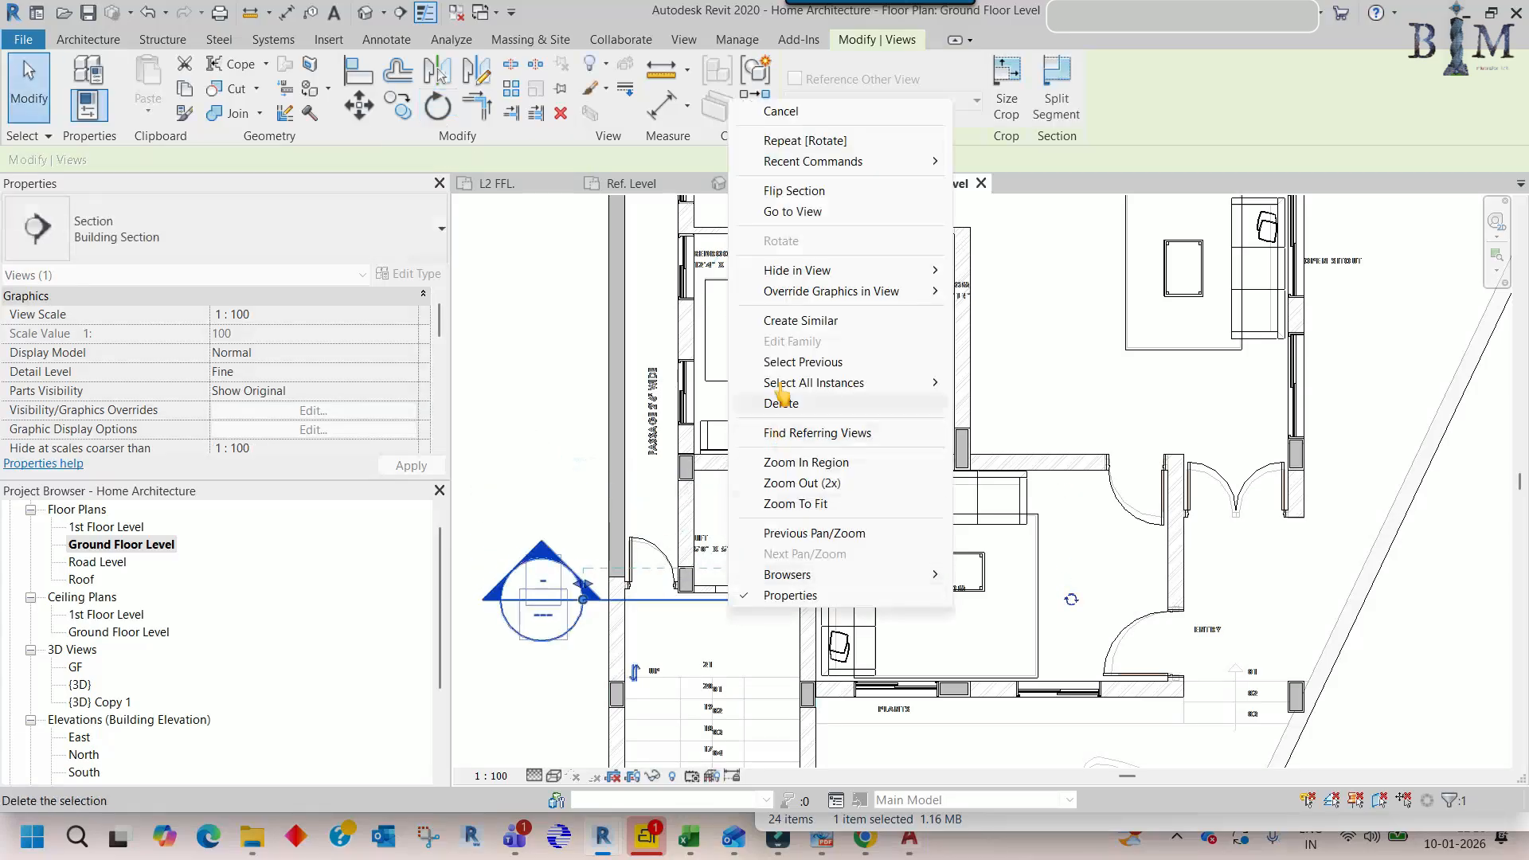
left_click(784, 214)
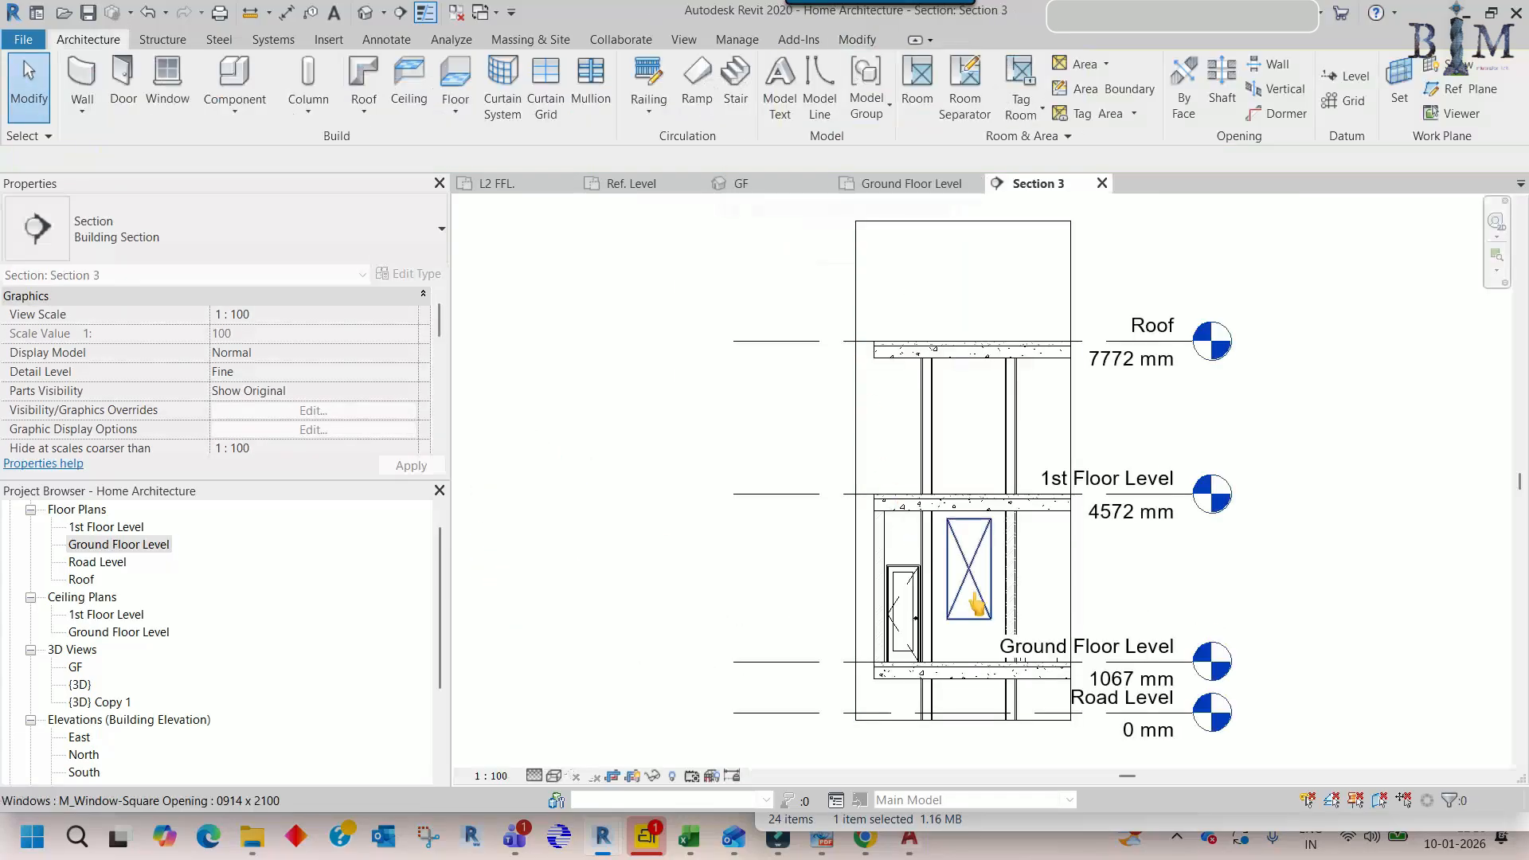
scroll(986, 586, "up", 4)
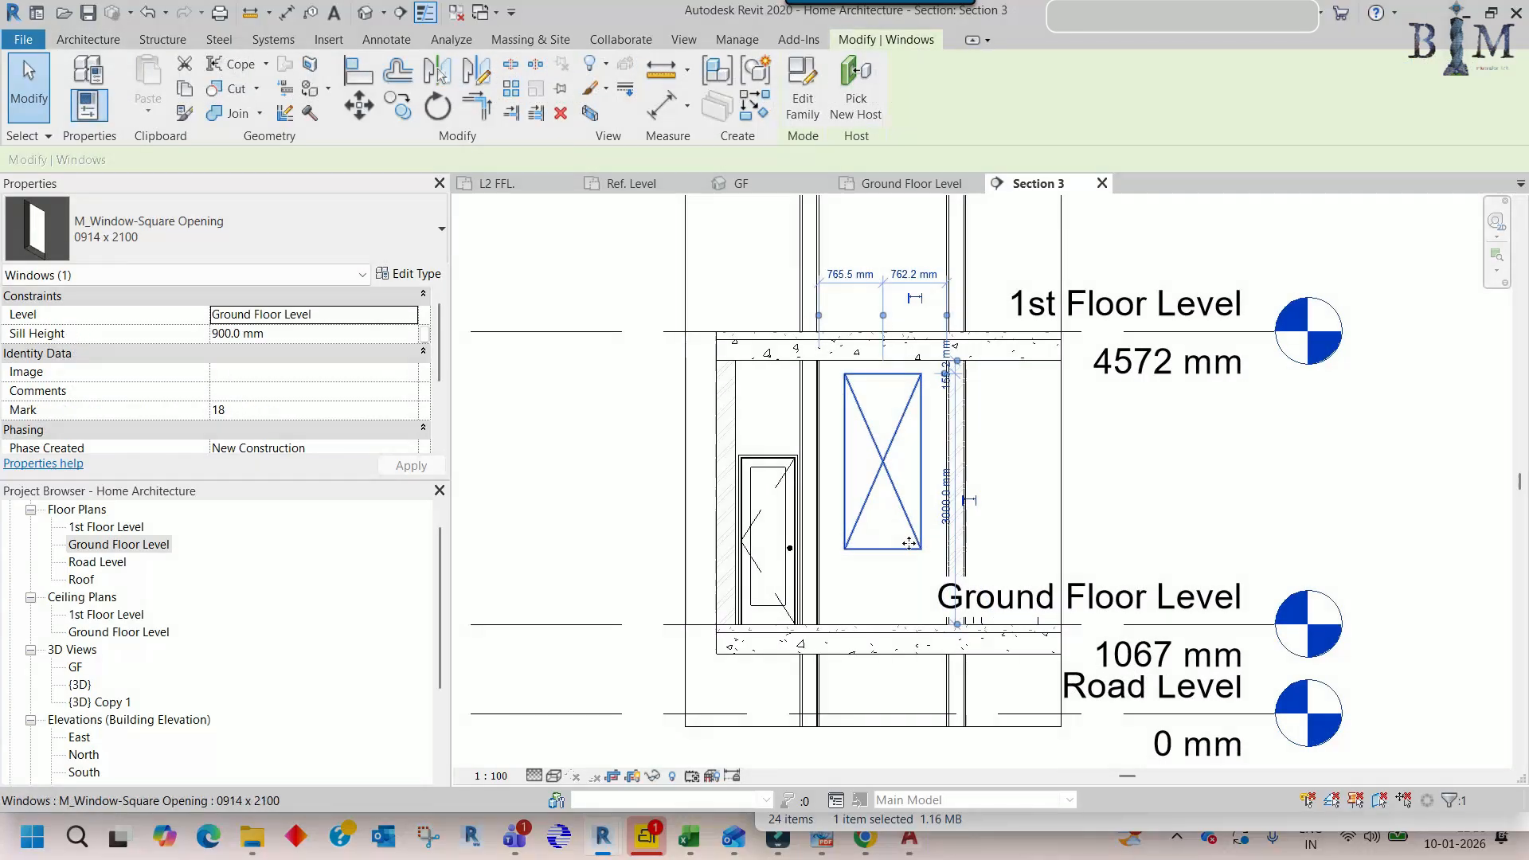
key("m")
key("v")
scroll(898, 546, "up", 2)
left_click(872, 550)
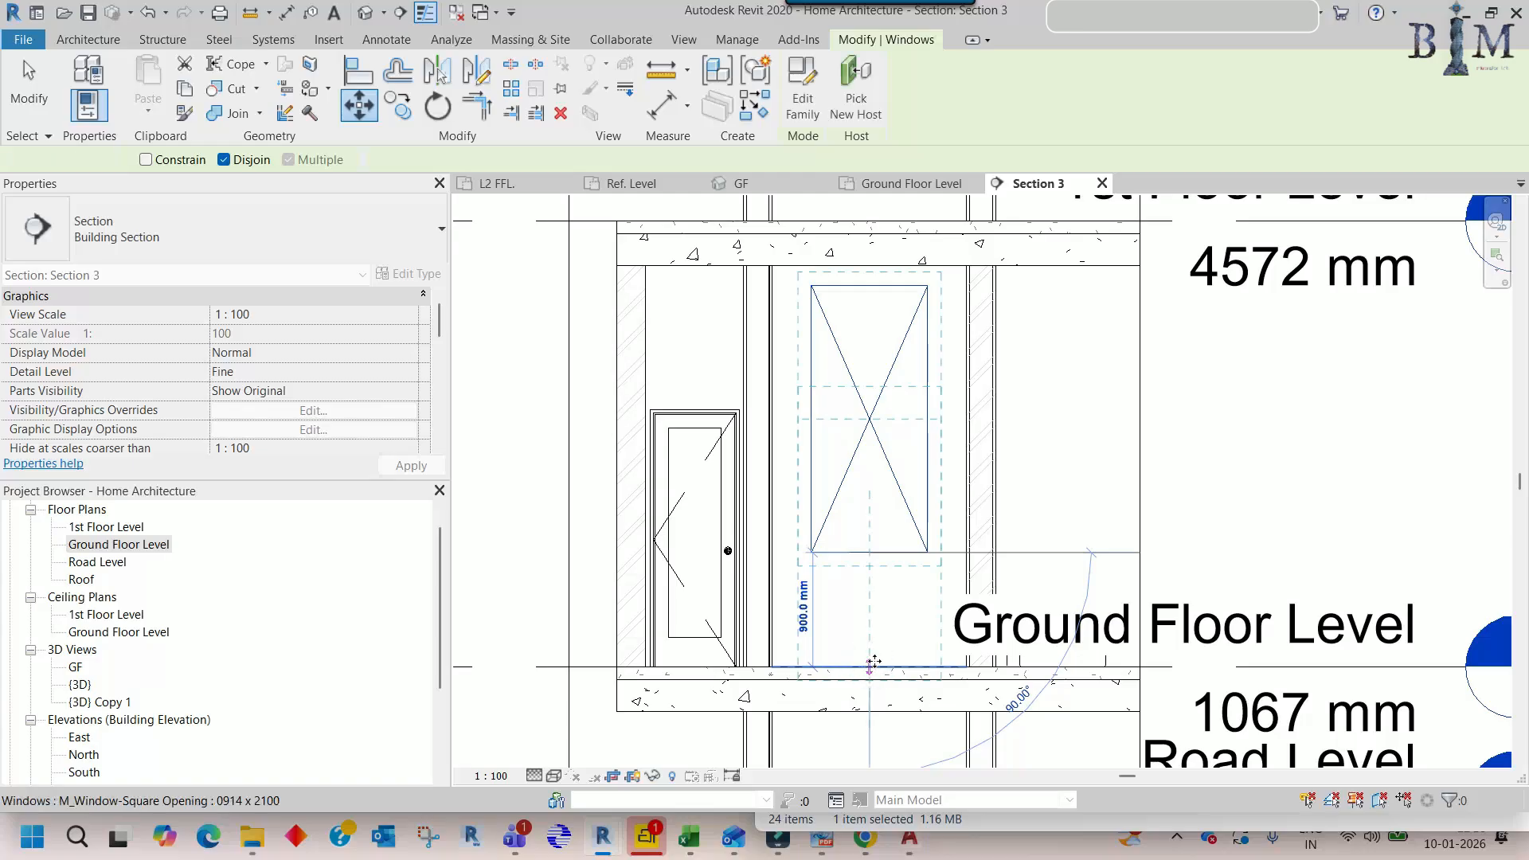
left_click(874, 662)
scroll(876, 478, "down", 4)
key("Escape")
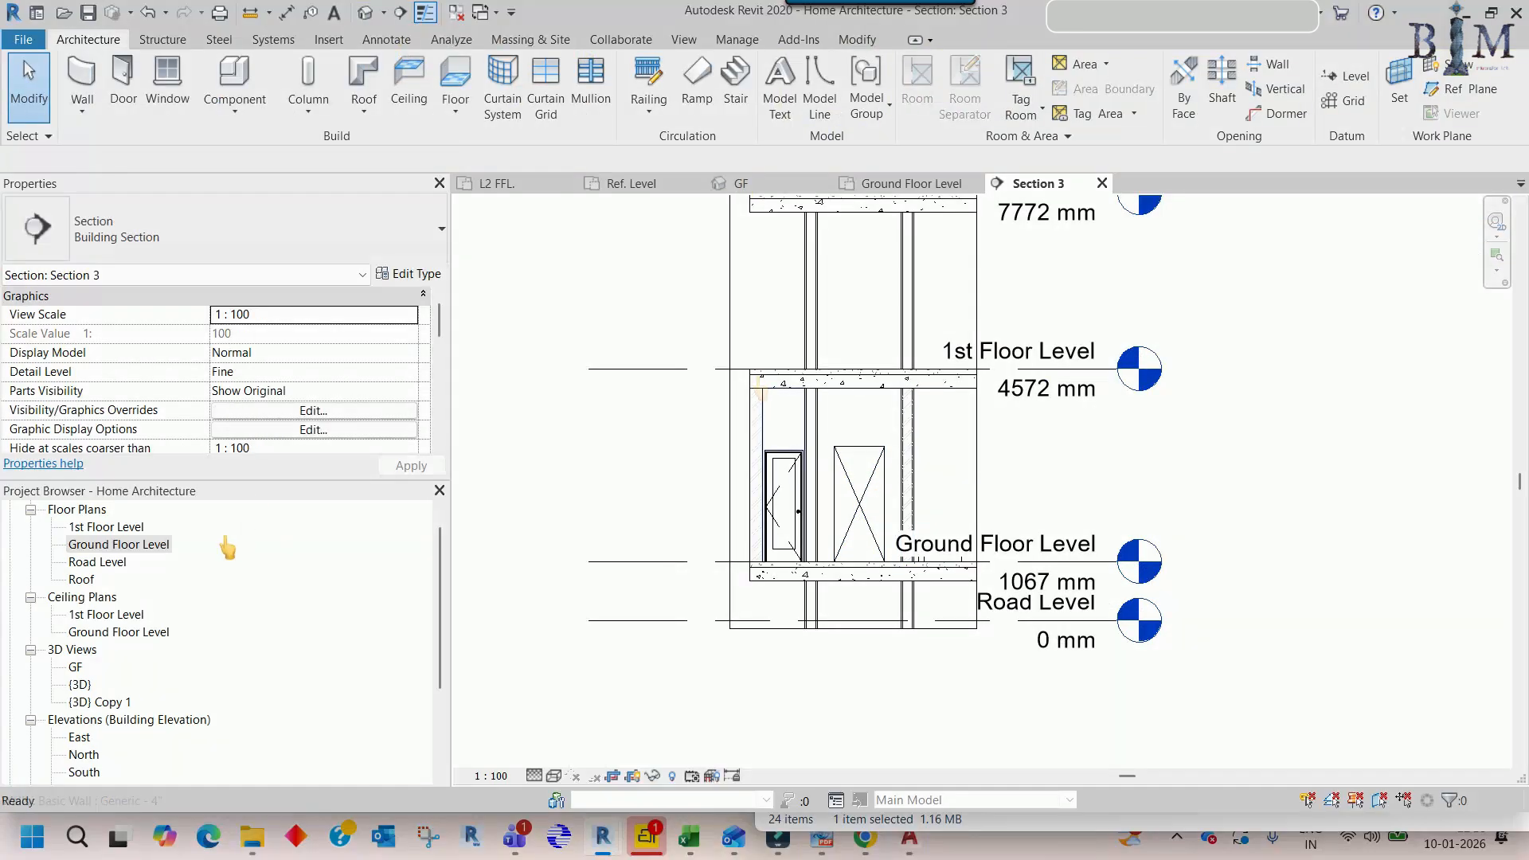
- Examine the lift's door opening and the surrounding rooms in the GF 3D view
left_click(765, 185)
middle_click_drag(815, 539, 899, 430, "shift")
middle_click_drag(1109, 584, 915, 550, "shift")
scroll(884, 548, "up", 5)
left_click(852, 511)
middle_click_drag(852, 510, 866, 430, "shift")
key("Escape")
scroll(868, 431, "down", 5)
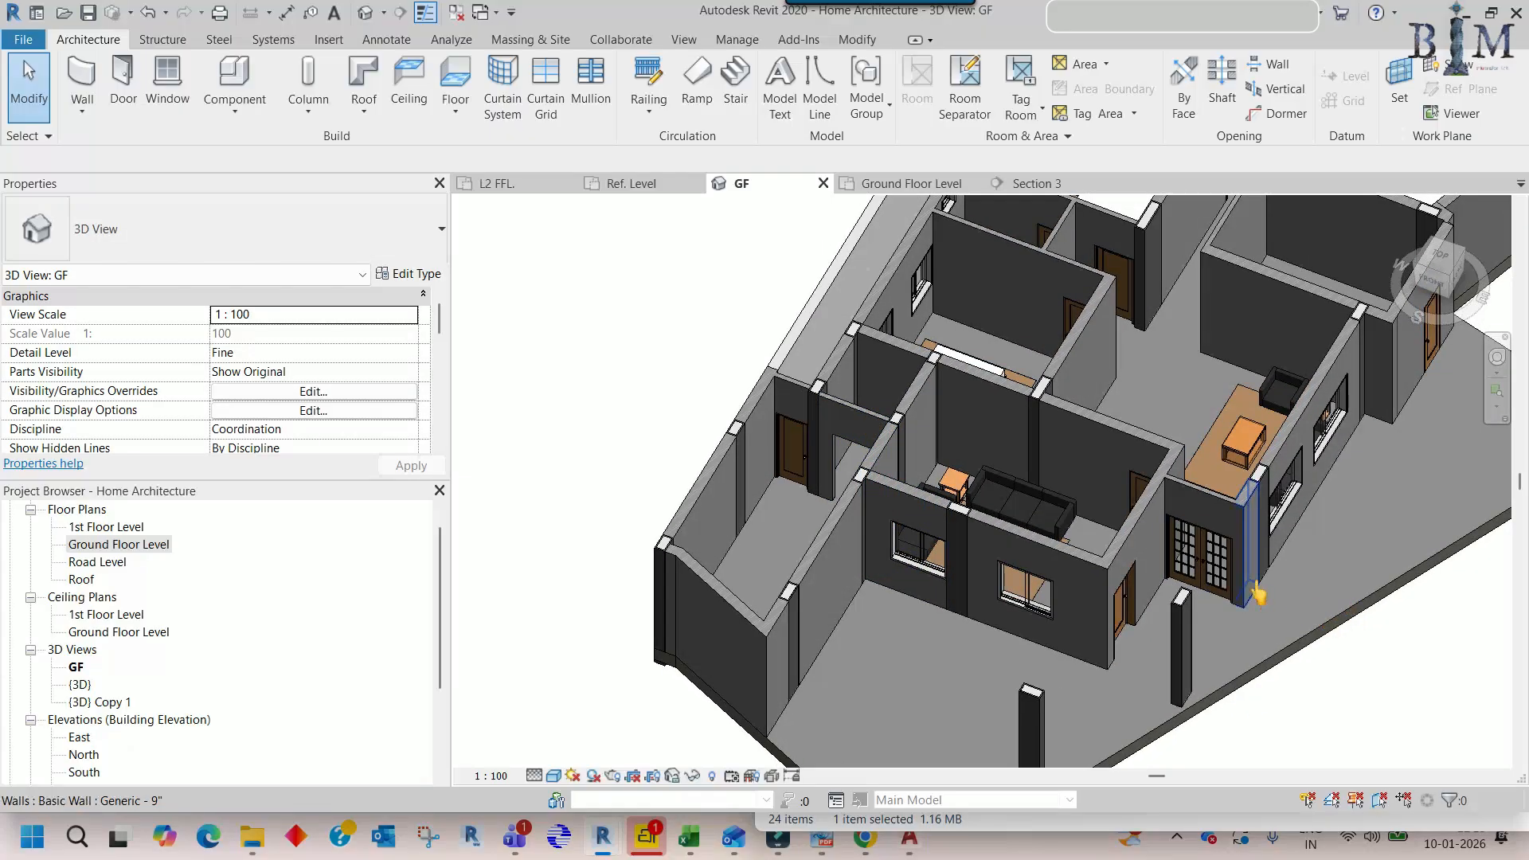
middle_click_drag(896, 328, 891, 420)
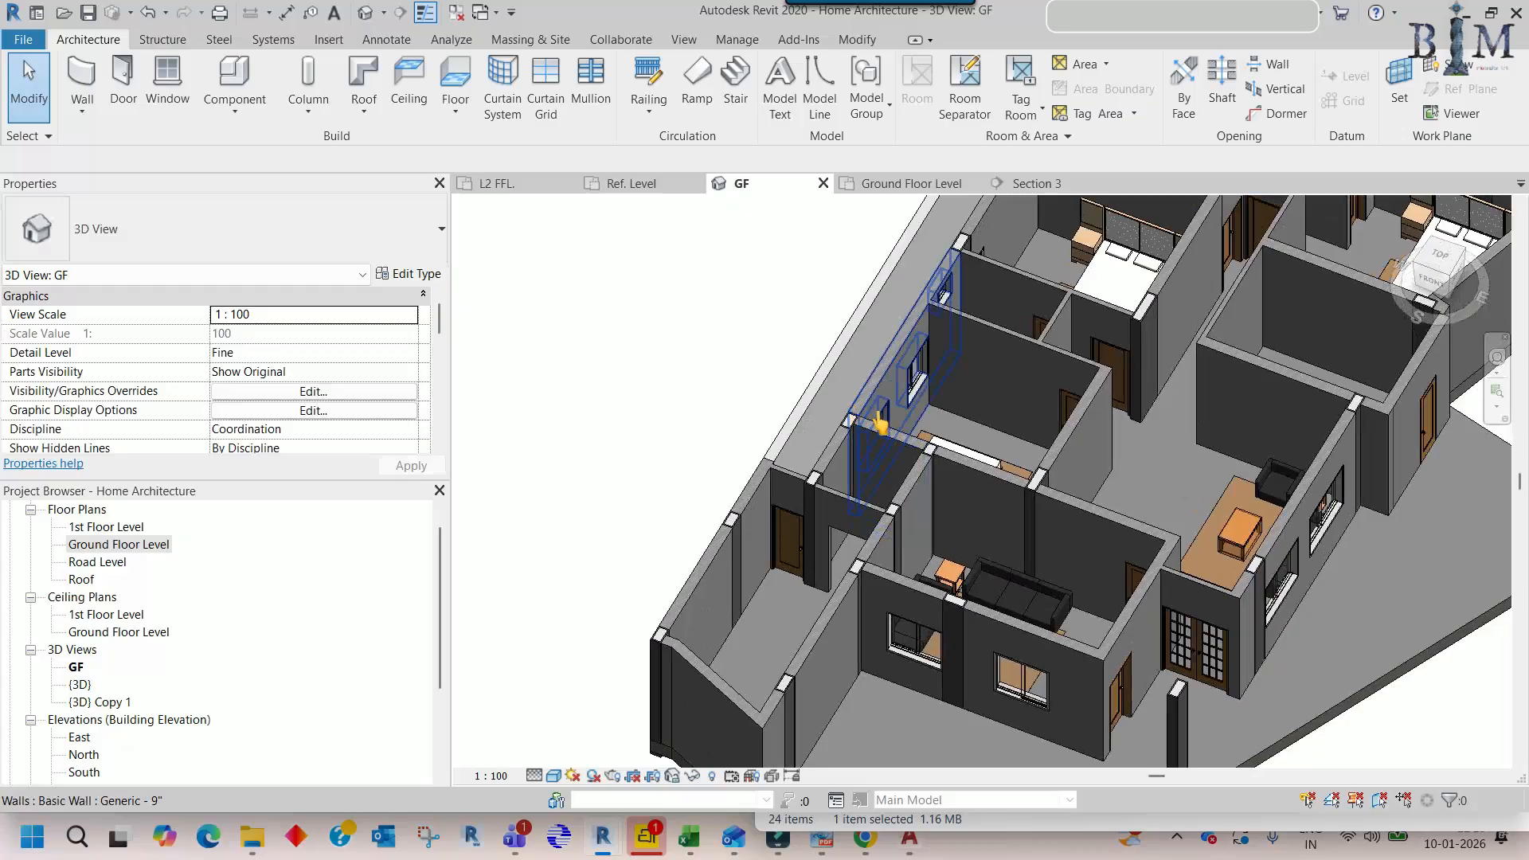
- Open the view of the section in front of the lift from the Ground Floor Level plan and inspect the slabs there
scroll(619, 482, "down", 3)
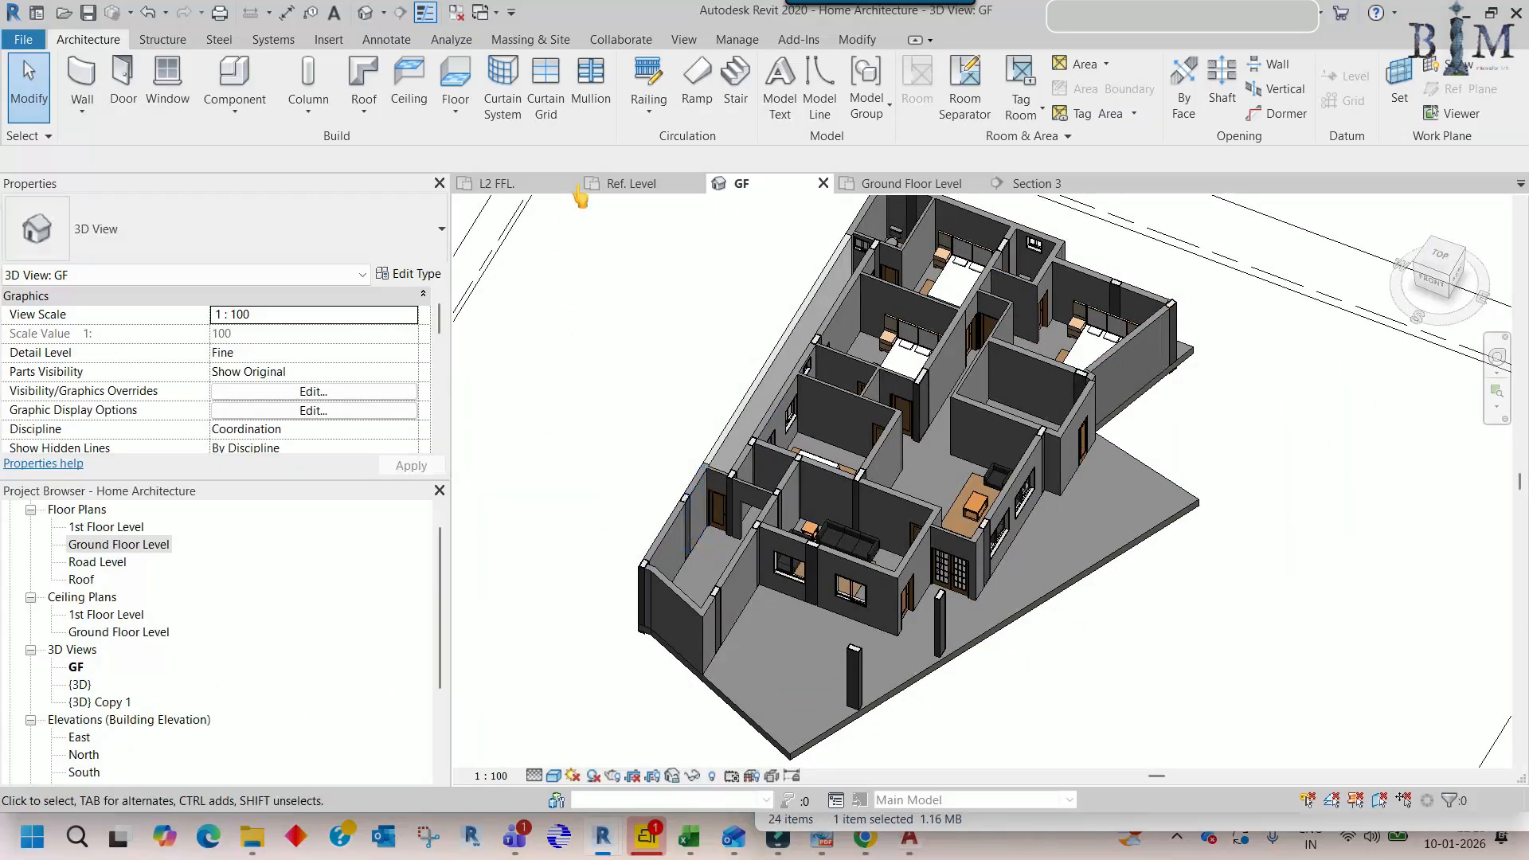
left_click(904, 184)
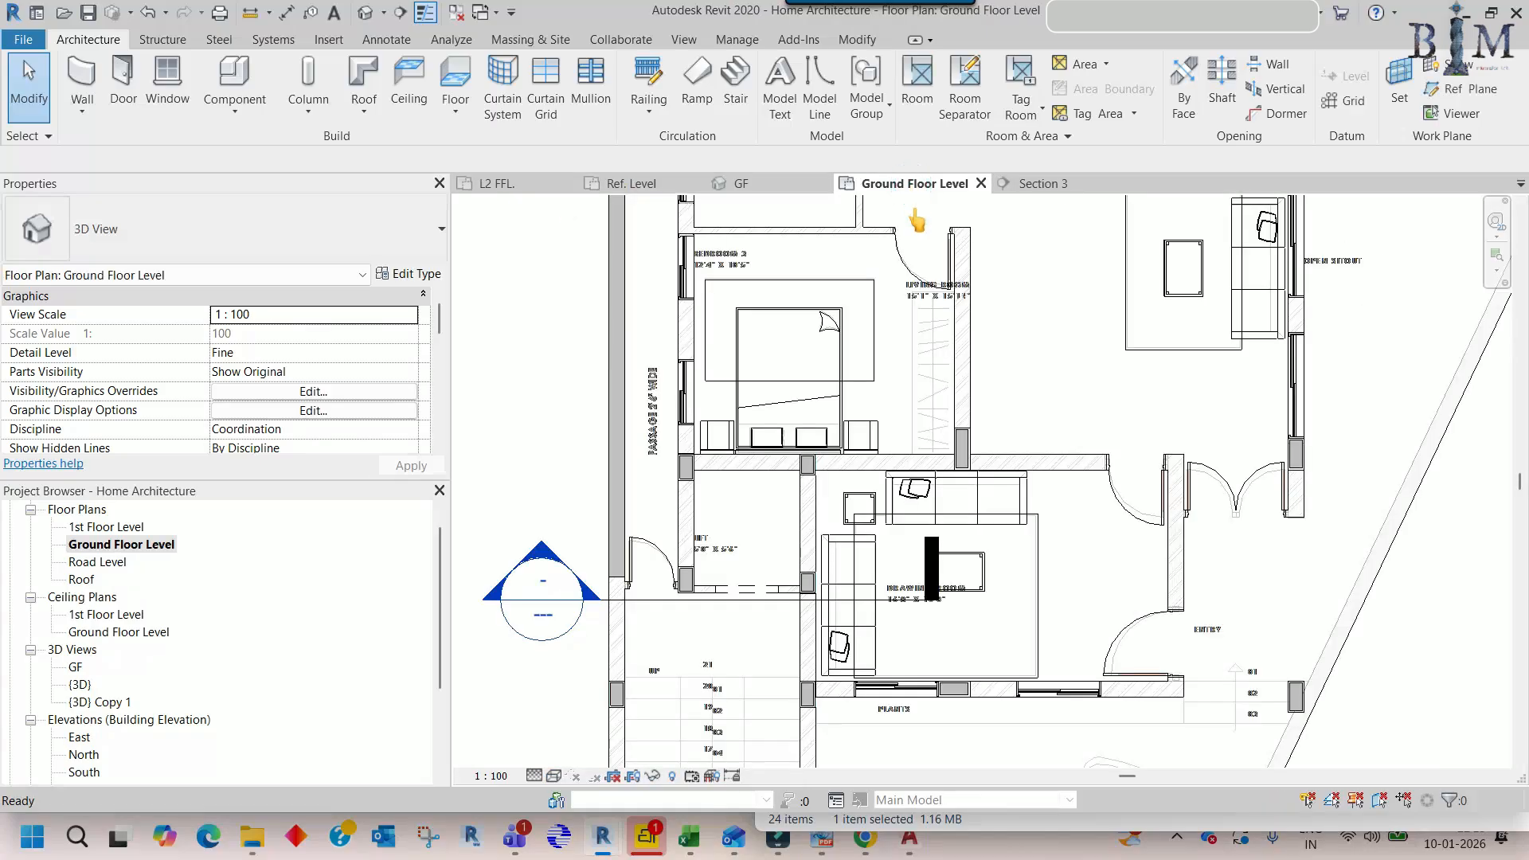
left_click(756, 601)
right_click(756, 602)
left_click(797, 204)
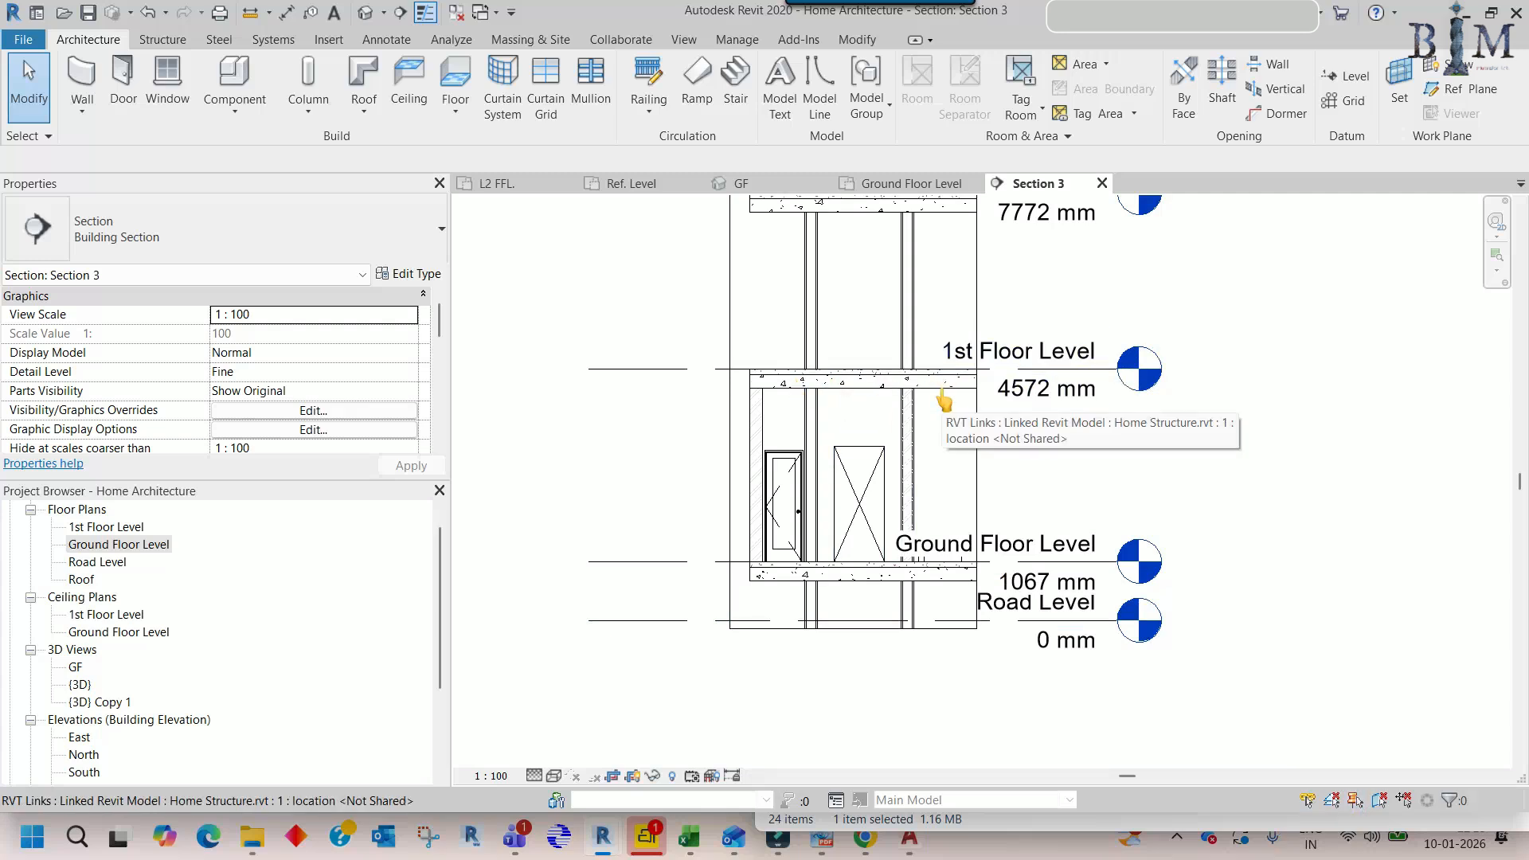
middle_click_drag(930, 482, 928, 585)
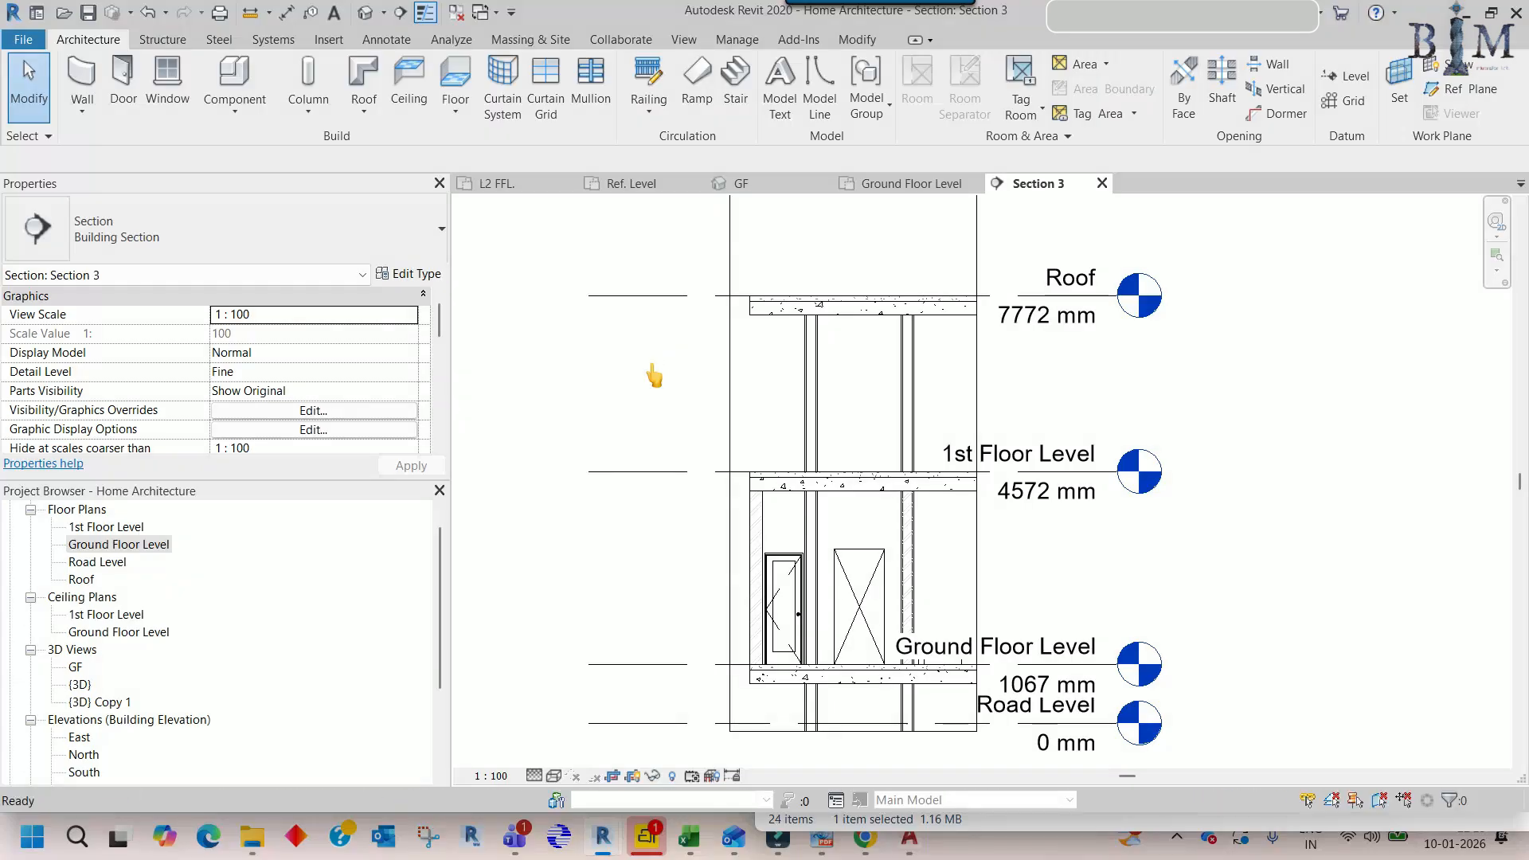
- Switch to the Home Structure project, move the short section line on the Ground Floor Level plan down to Bedroom 3 and rotate it 90°
mouse_move(612, 836)
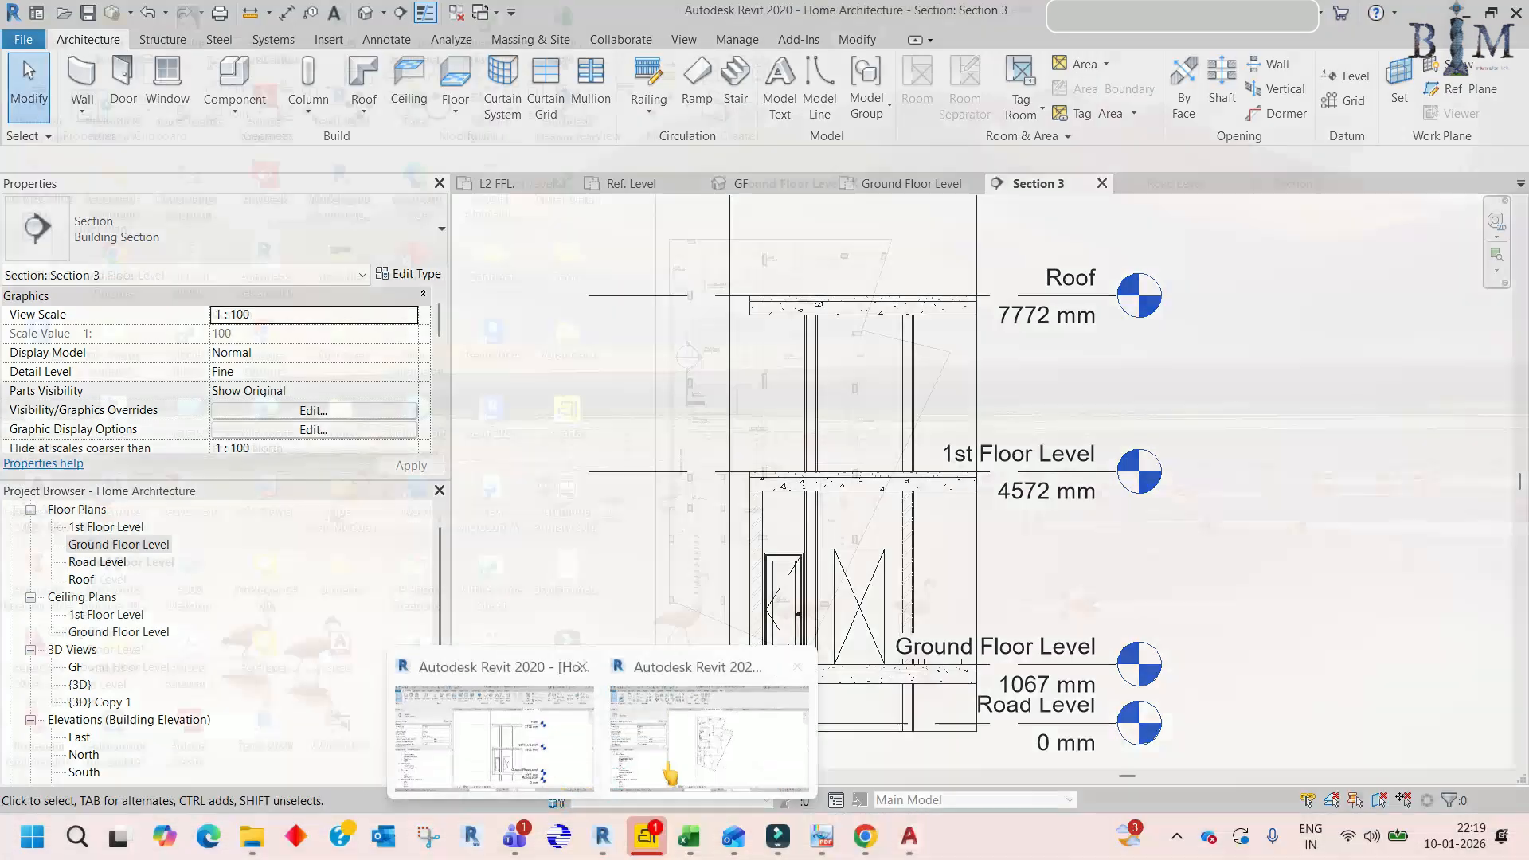
left_click(701, 757)
scroll(705, 394, "up", 5)
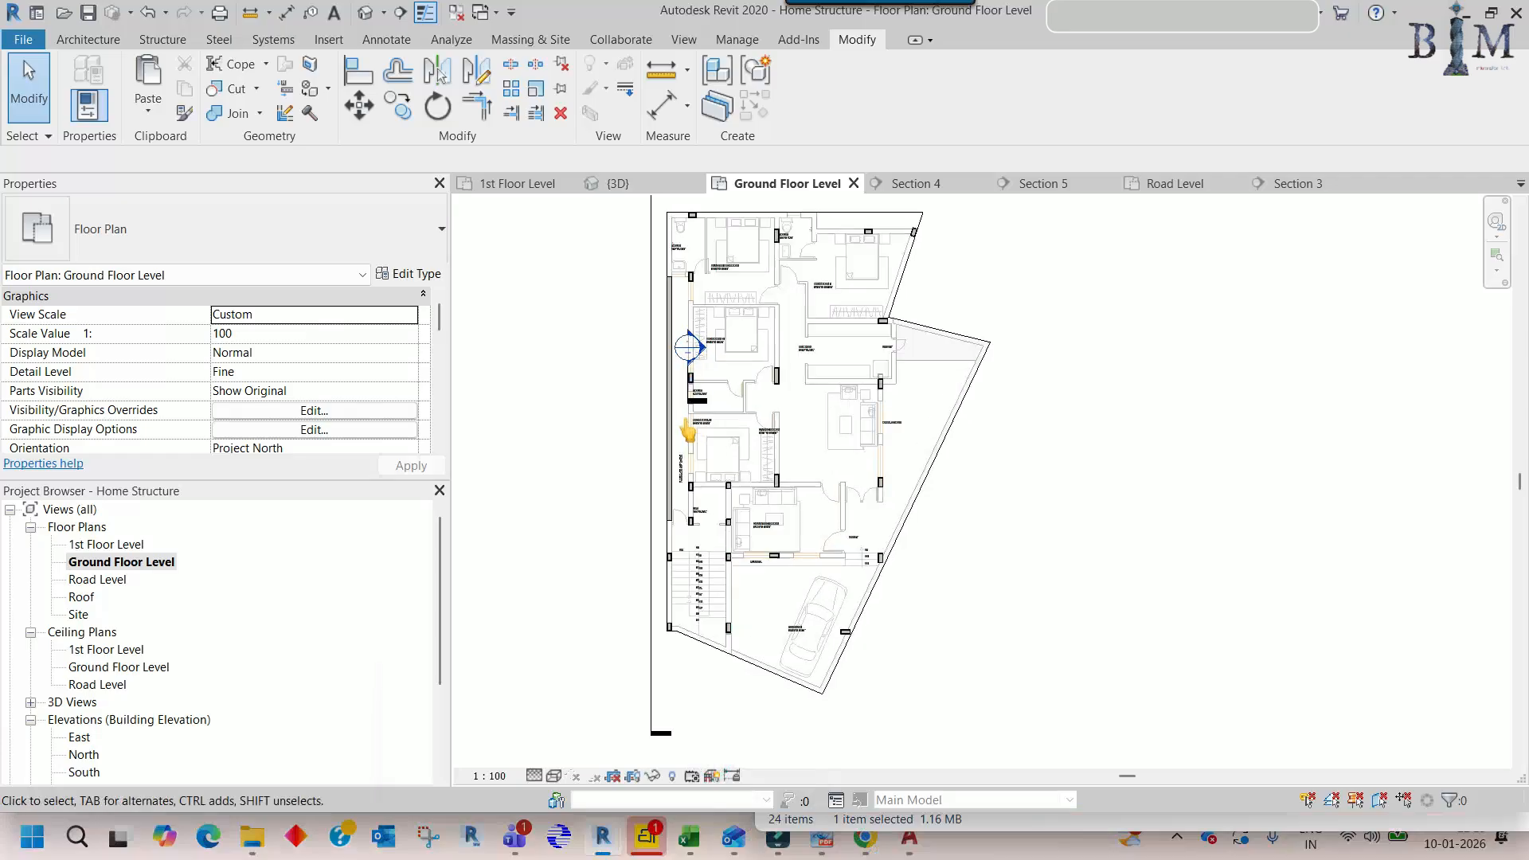
left_click(716, 375)
left_click_drag(715, 374, 805, 563)
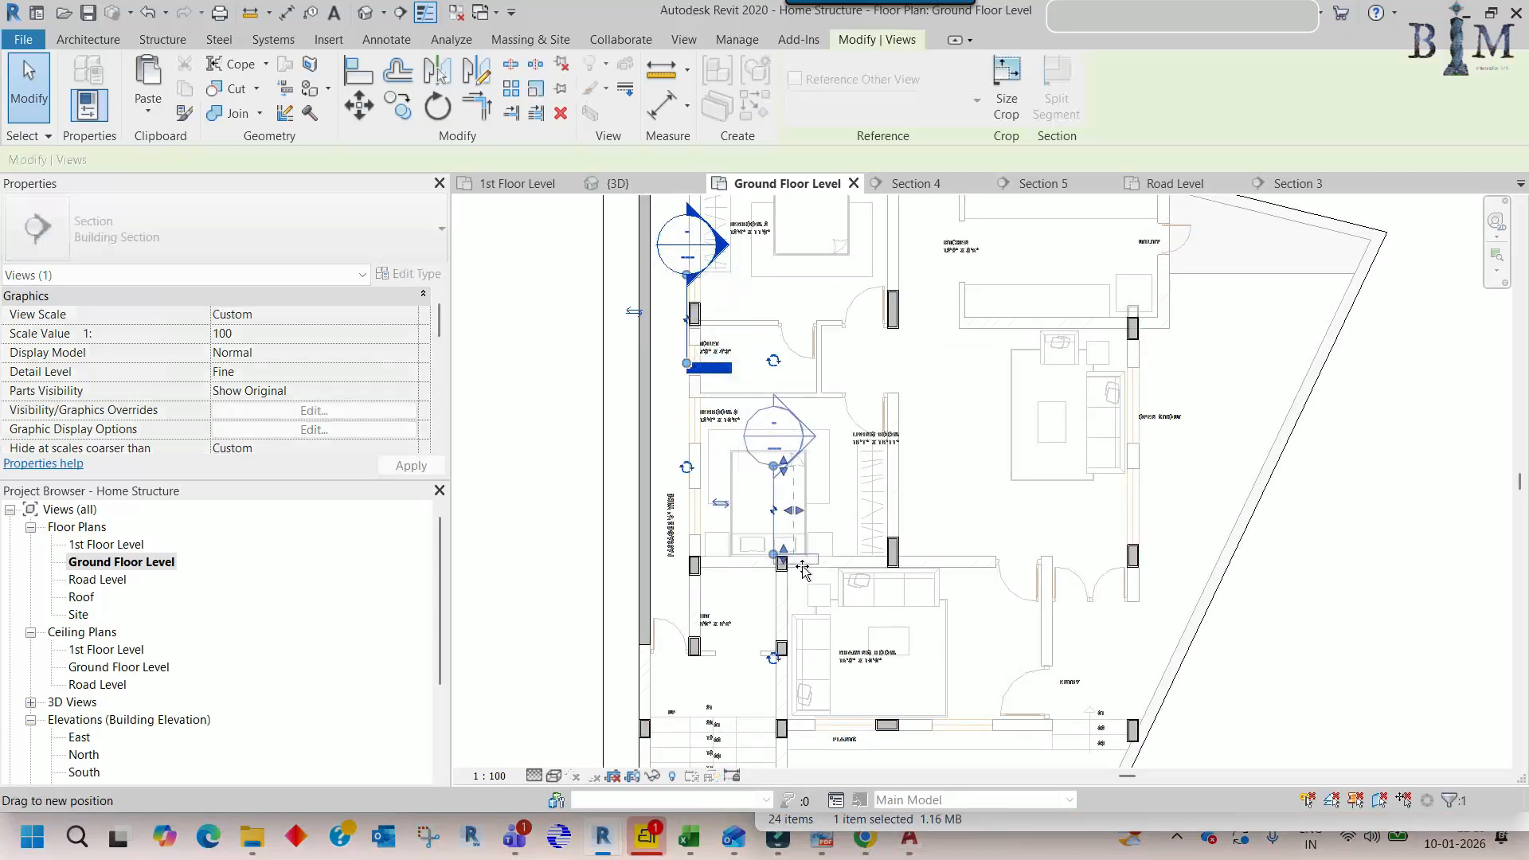
key("r")
key("o")
left_click(727, 504)
type("90")
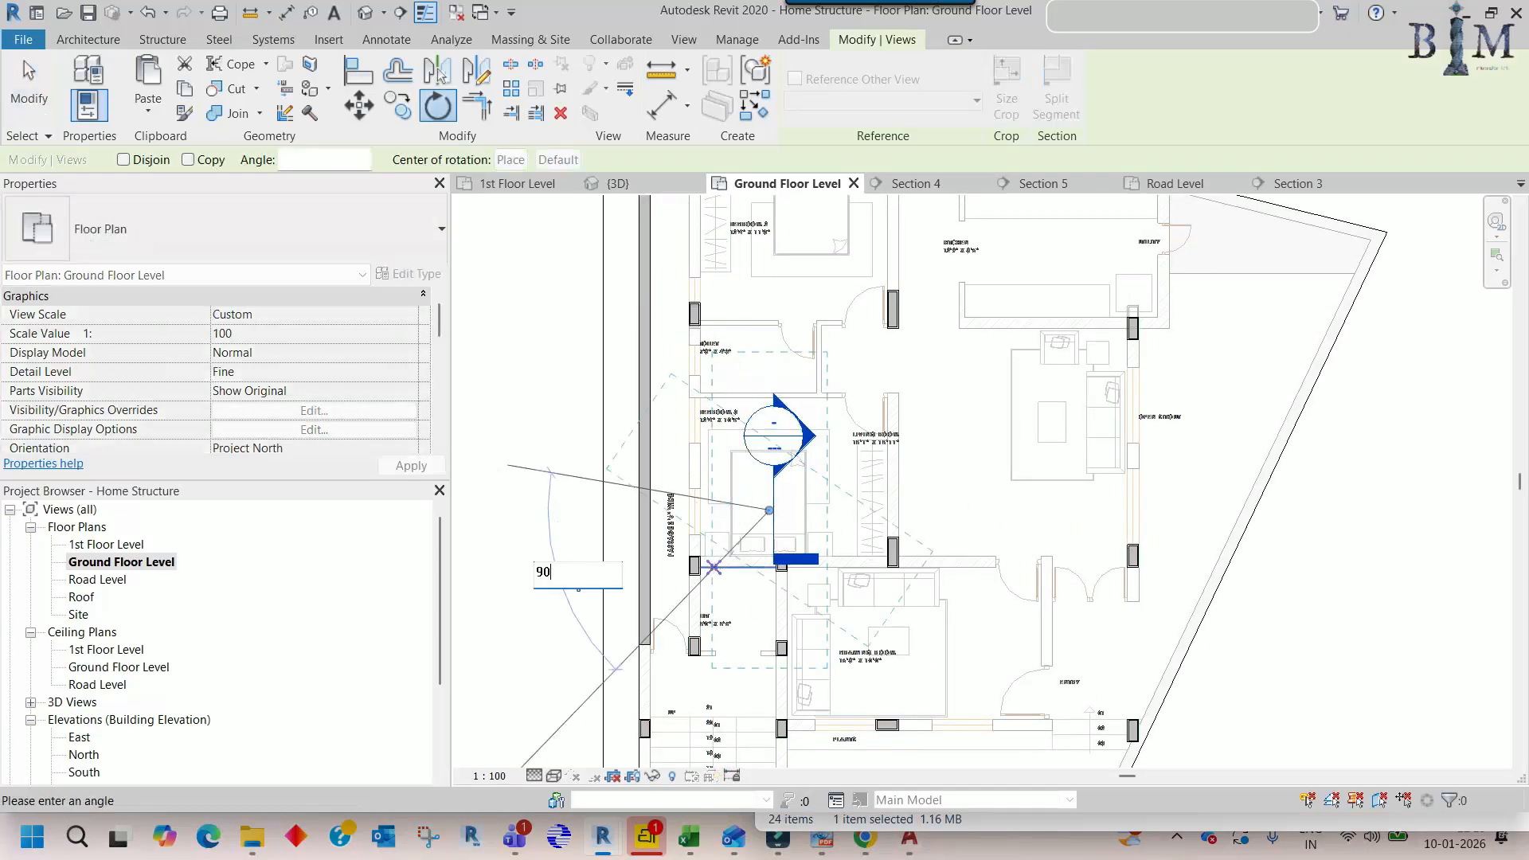
key("Return")
- Move the rotated section line to just in front of the lift and open its section view
mouse_move(796, 513)
left_mouse_down()
mouse_move(746, 671)
mouse_move(765, 659)
left_mouse_up()
scroll(774, 664, "up", 3)
right_click(765, 660)
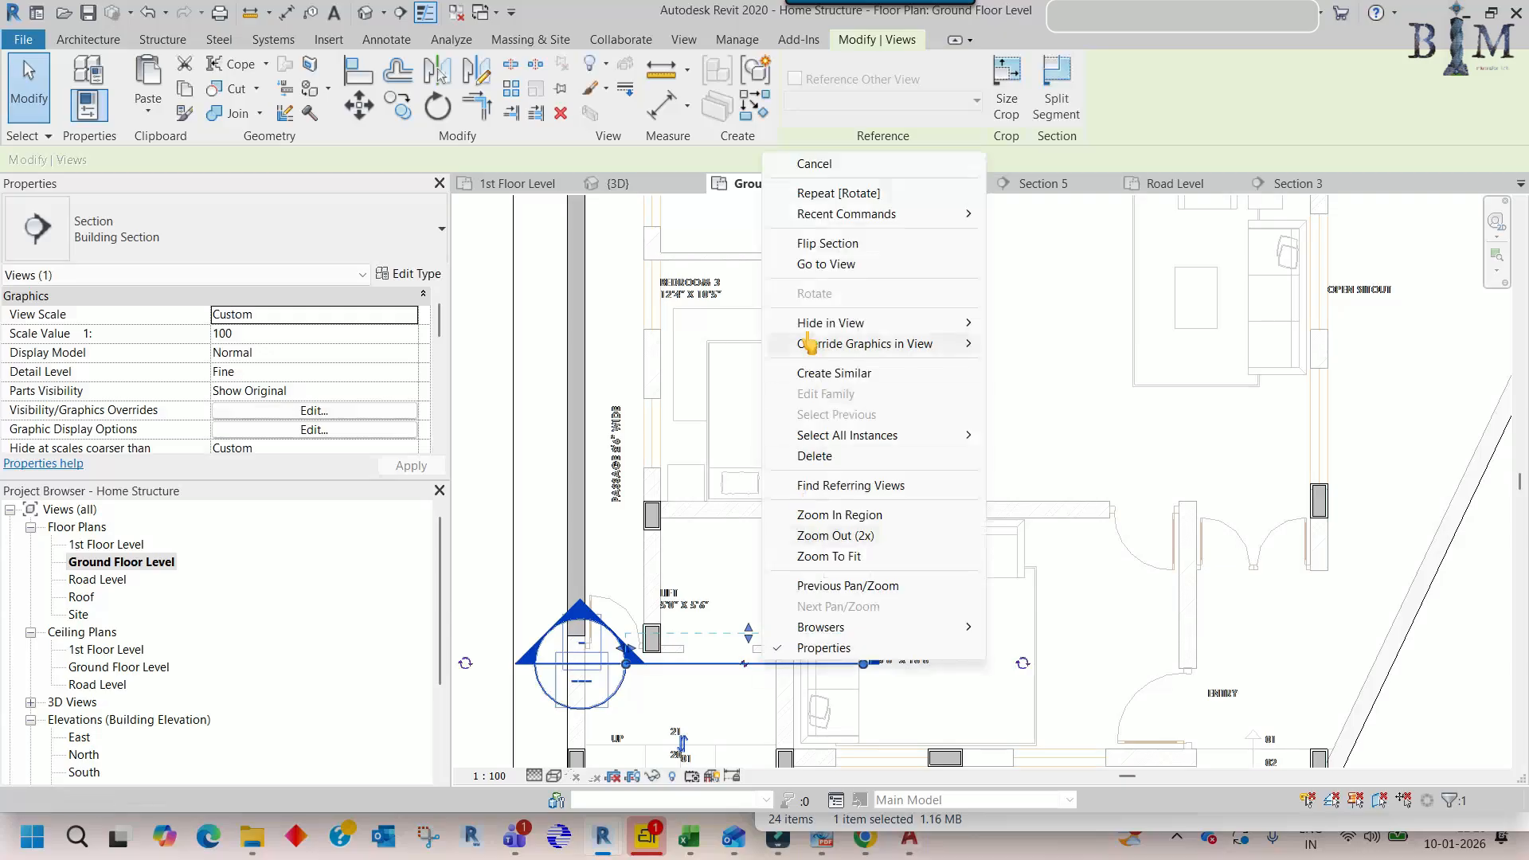
left_click(806, 269)
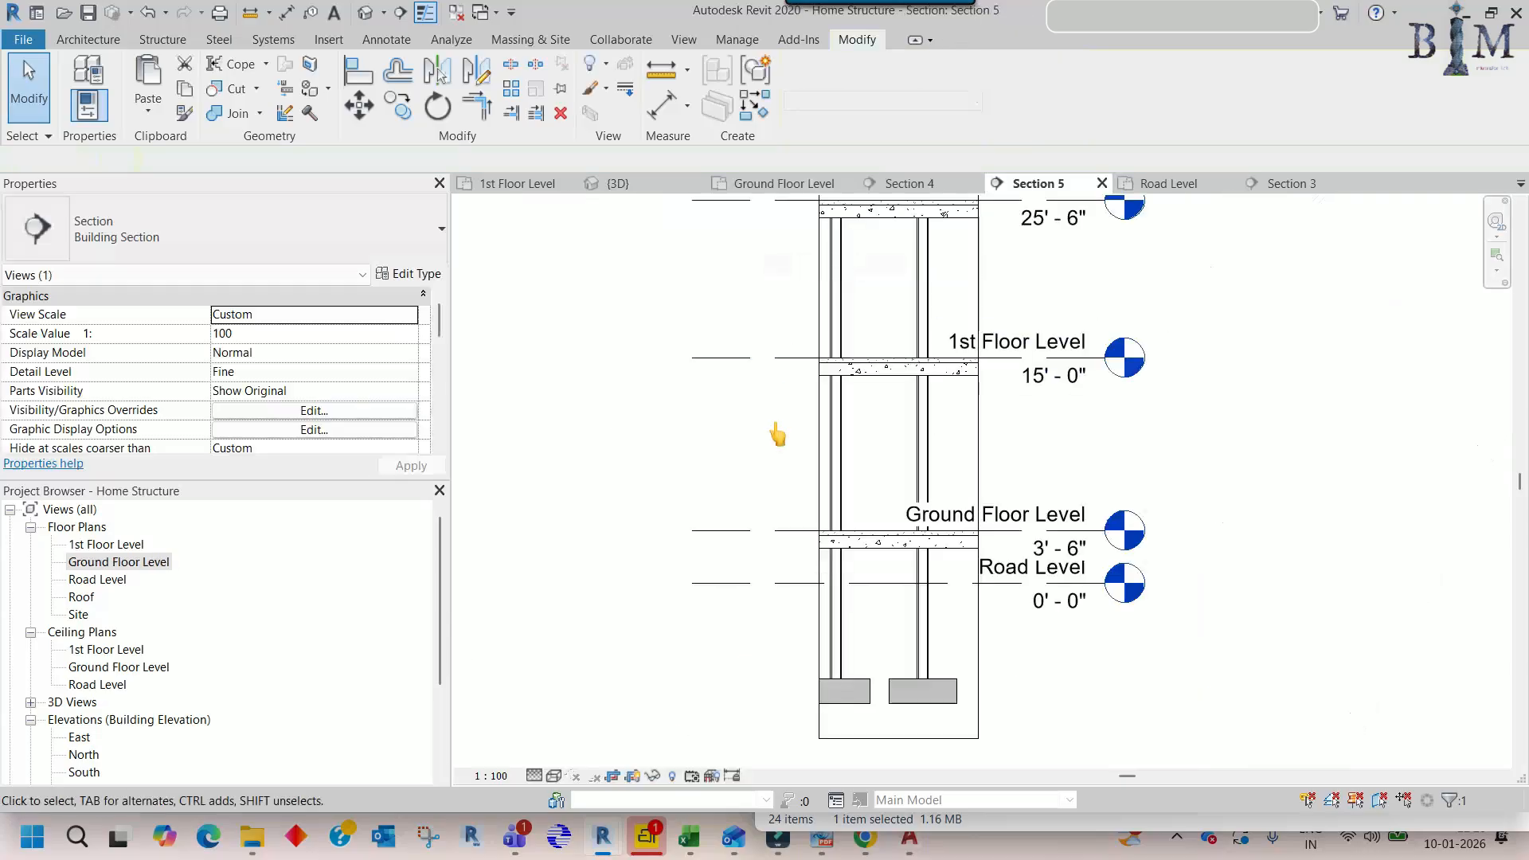
- Cut the lift shaft out of the 1st Floor Level slab by adding a rectangle along the shaft's inner wall faces on the Ground Floor Level plan
left_click(872, 386)
middle_click_drag(877, 403, 856, 481)
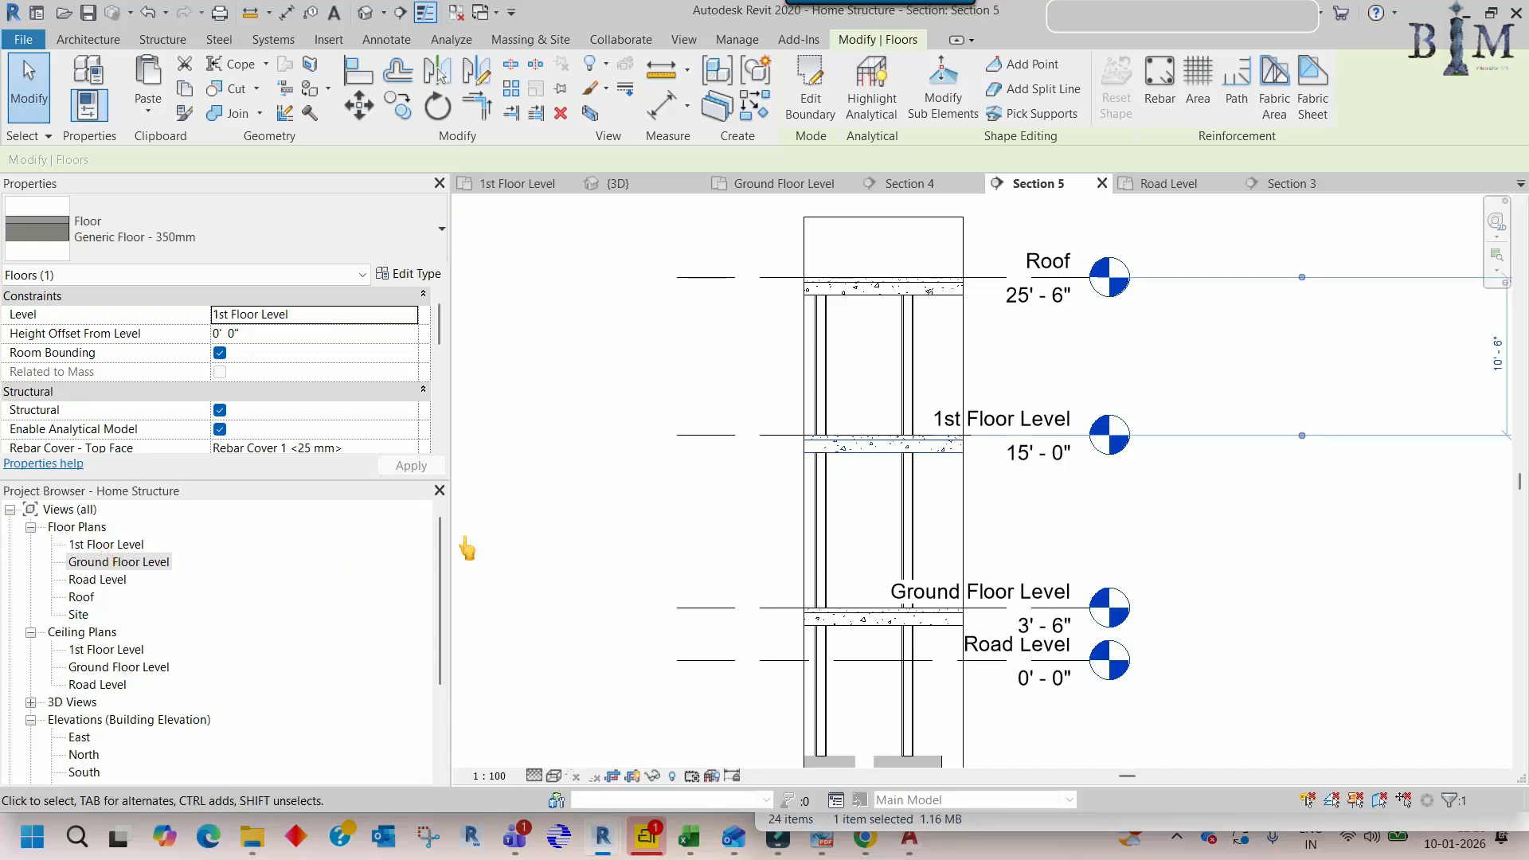
double_click(117, 562)
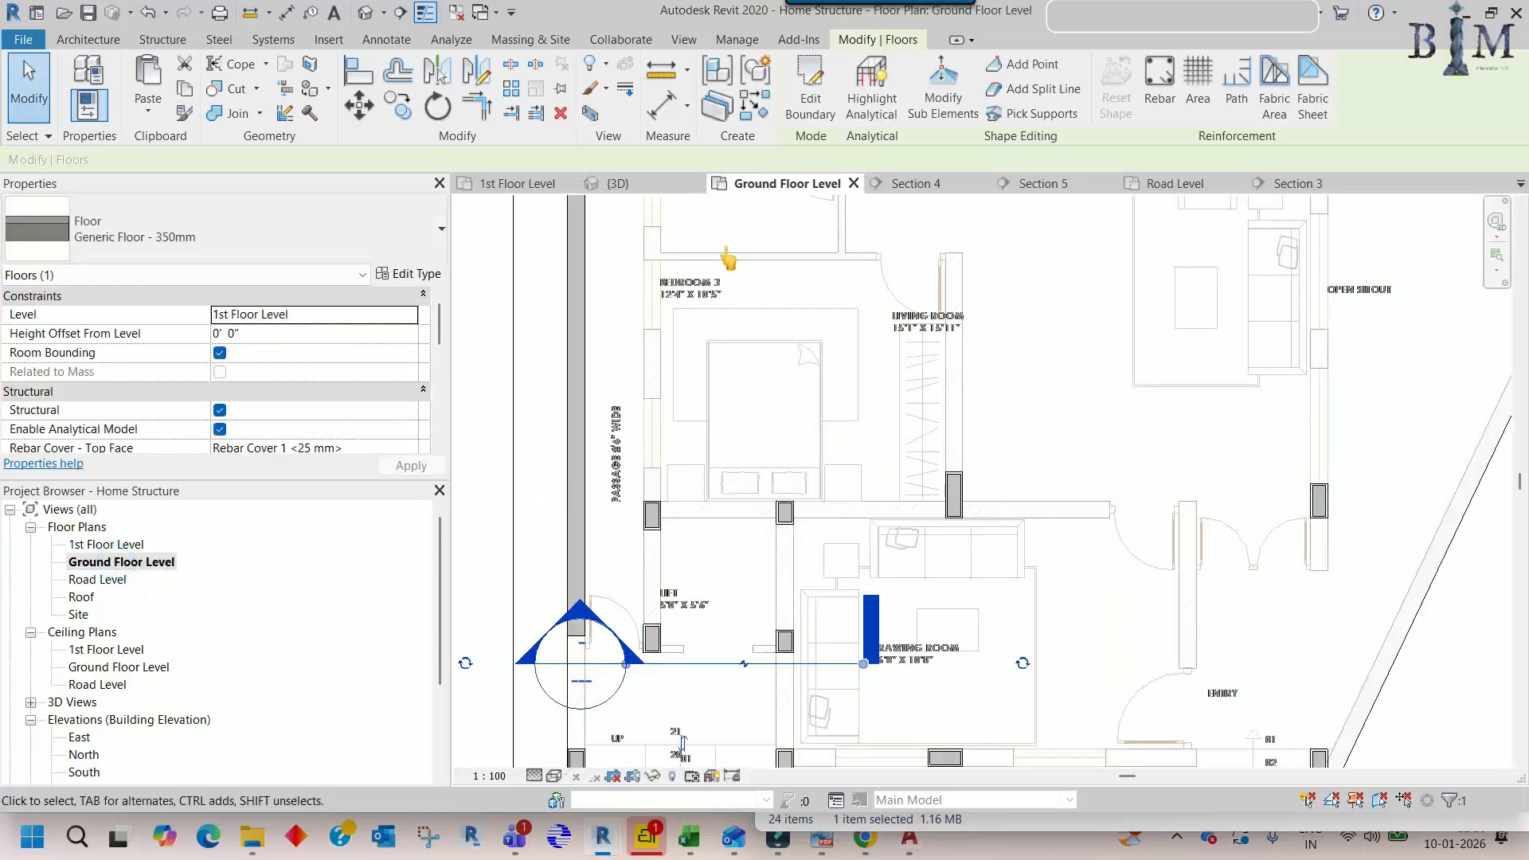
left_click(797, 108)
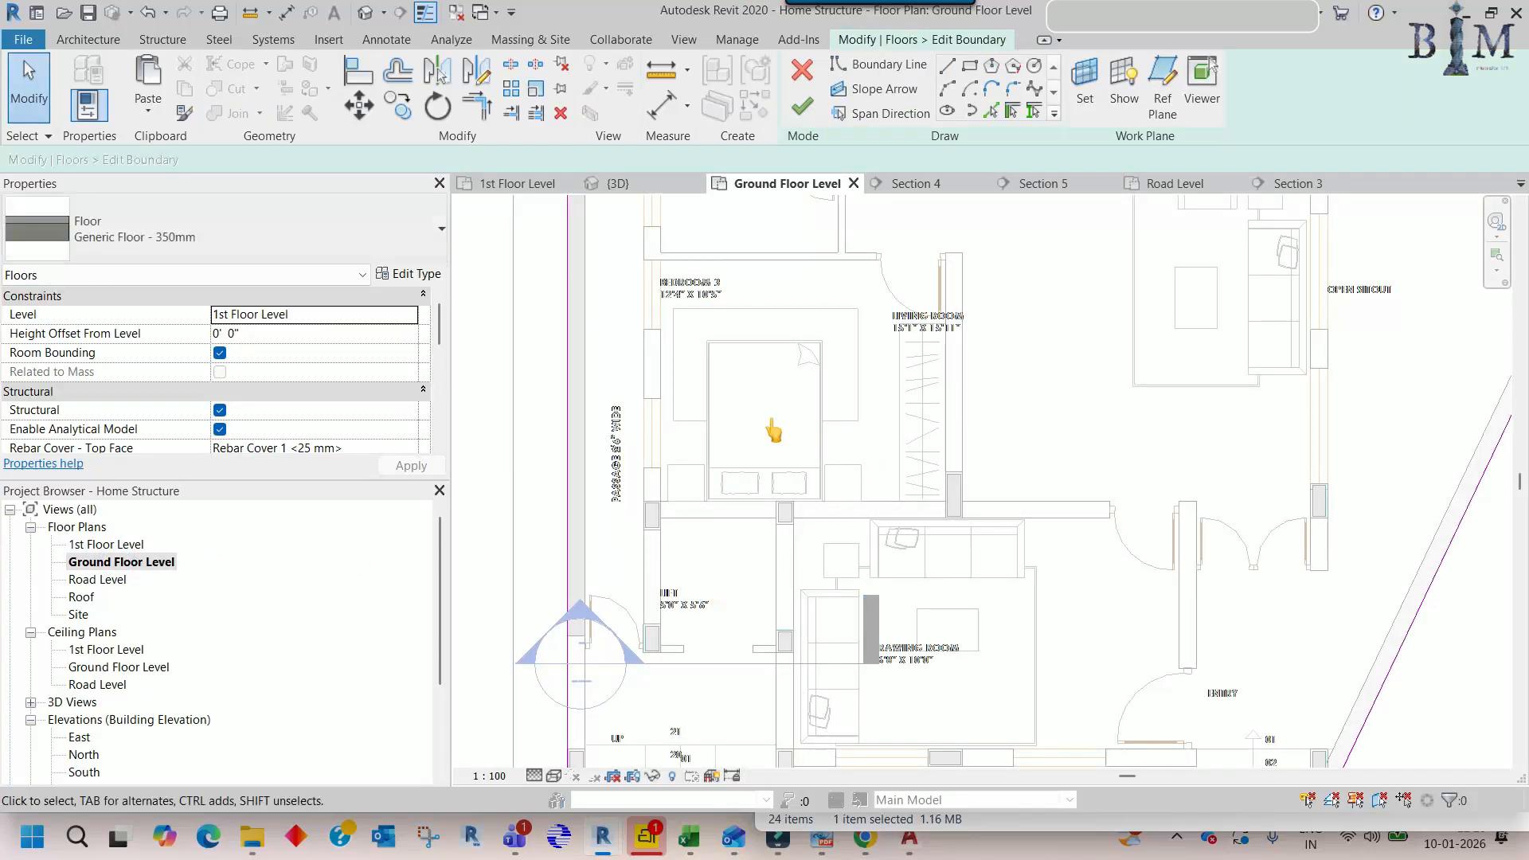
left_click(970, 68)
scroll(668, 509, "up", 5)
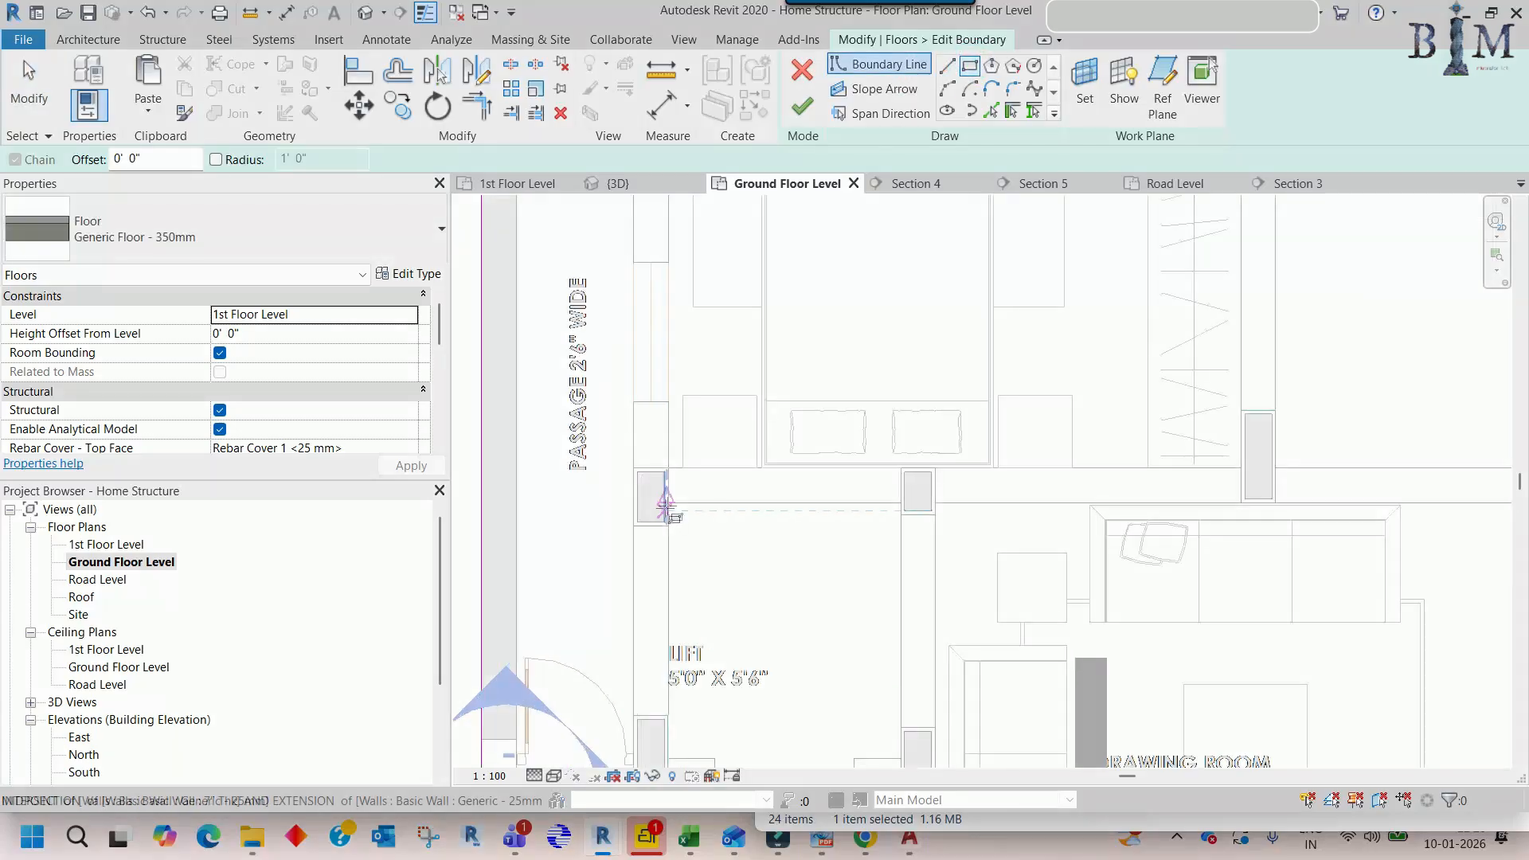
scroll(668, 505, "up", 3)
left_click(669, 500)
scroll(756, 521, "down", 4)
middle_click_drag(895, 653, 737, 320)
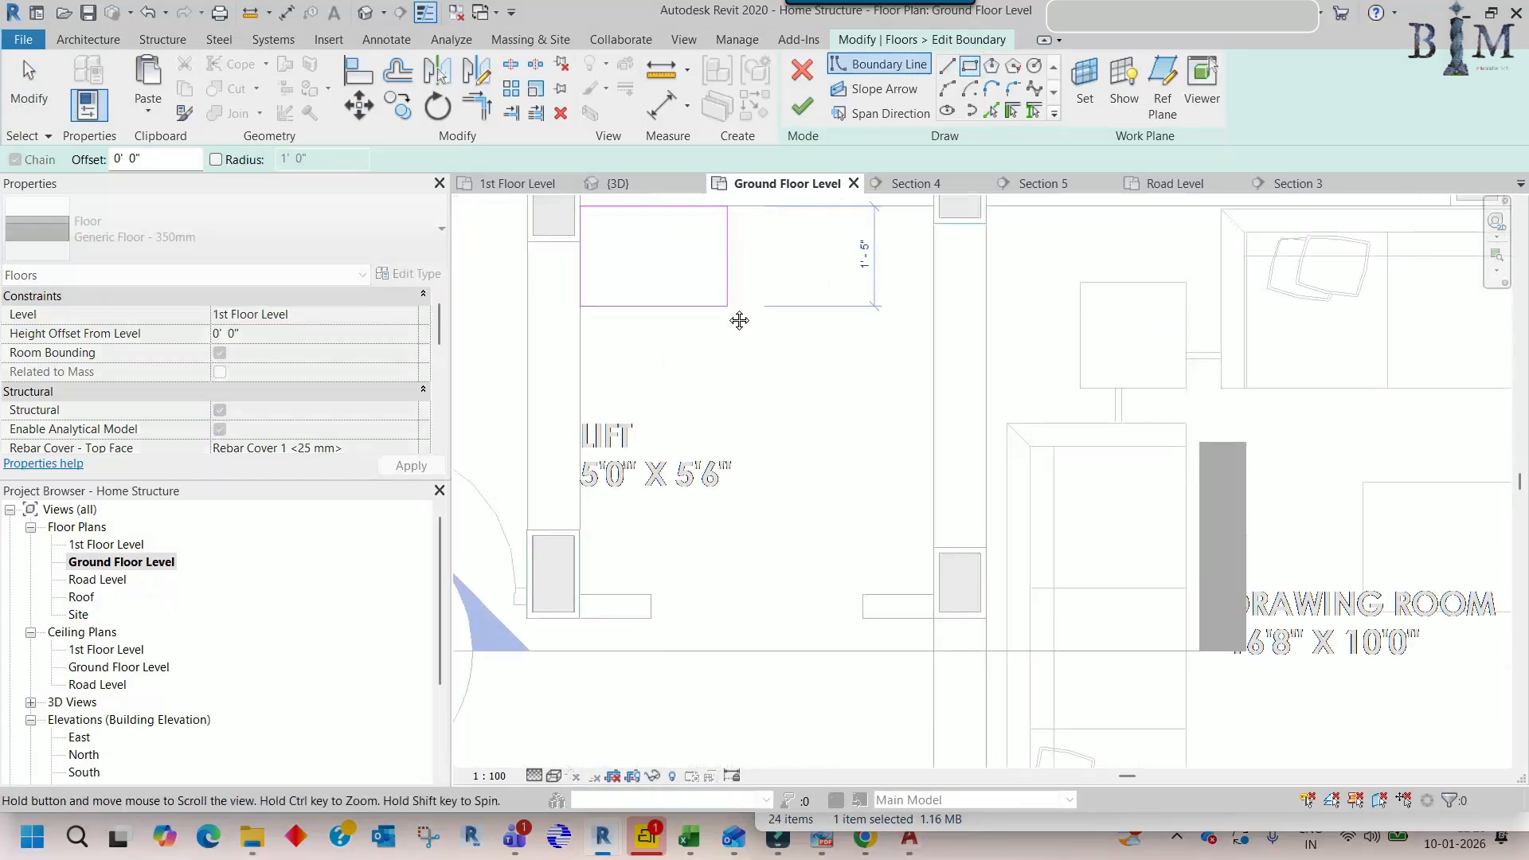
left_click(933, 595)
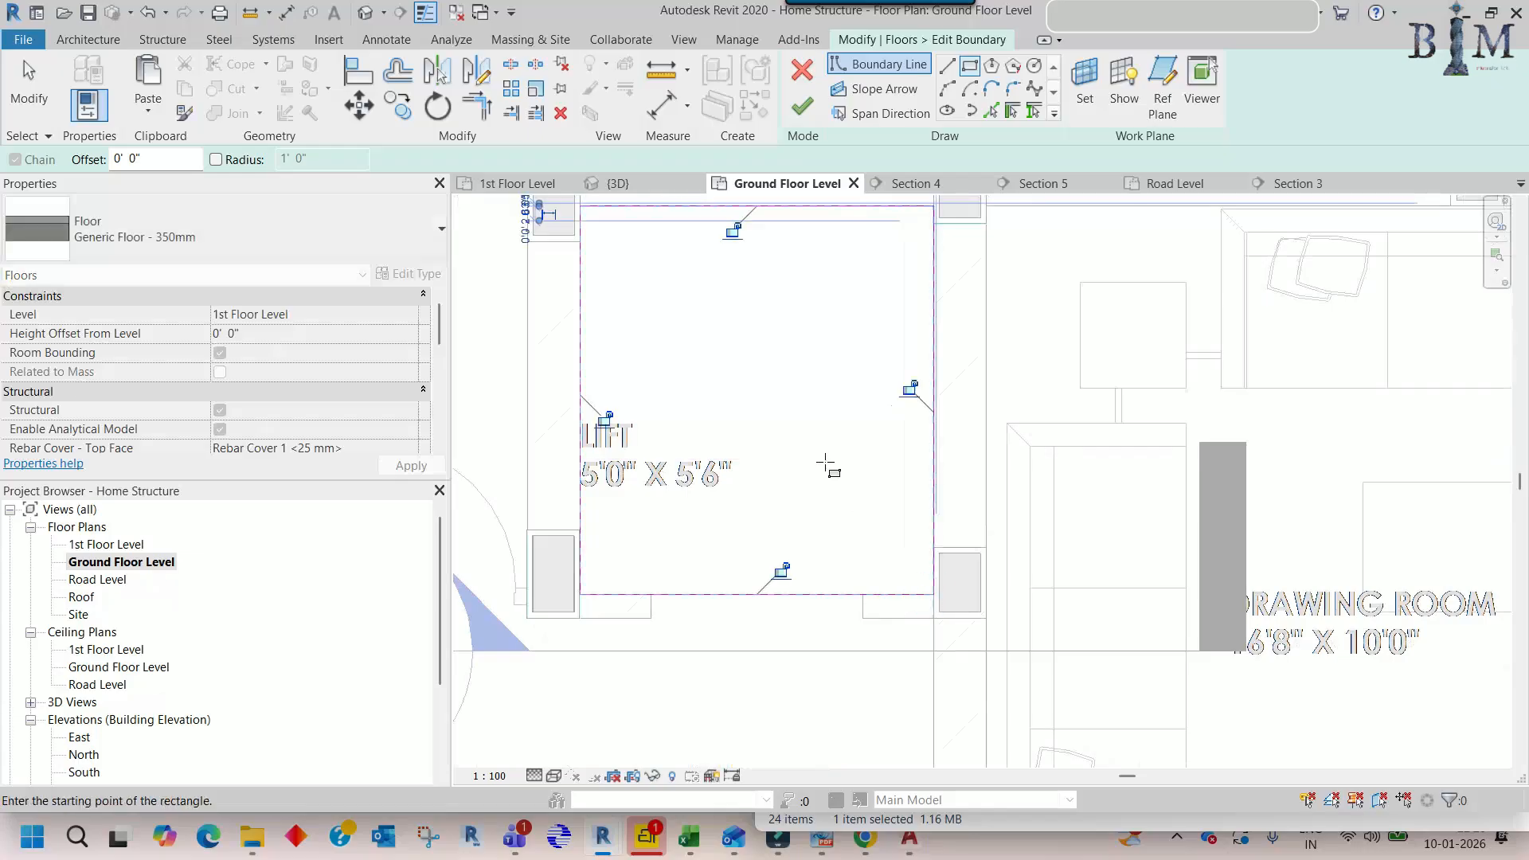
left_click(803, 109)
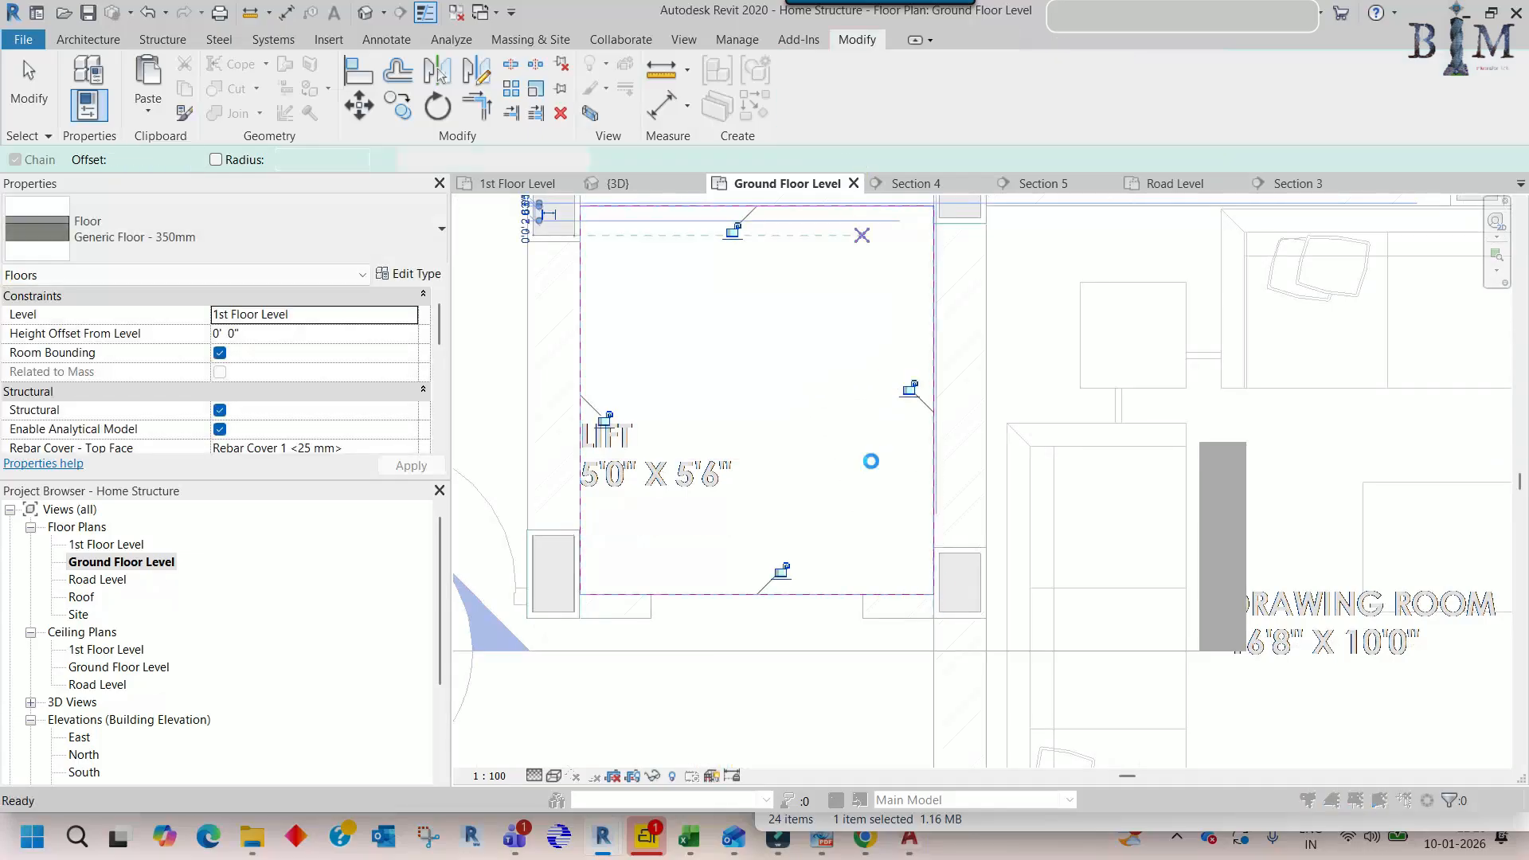
left_click(820, 430)
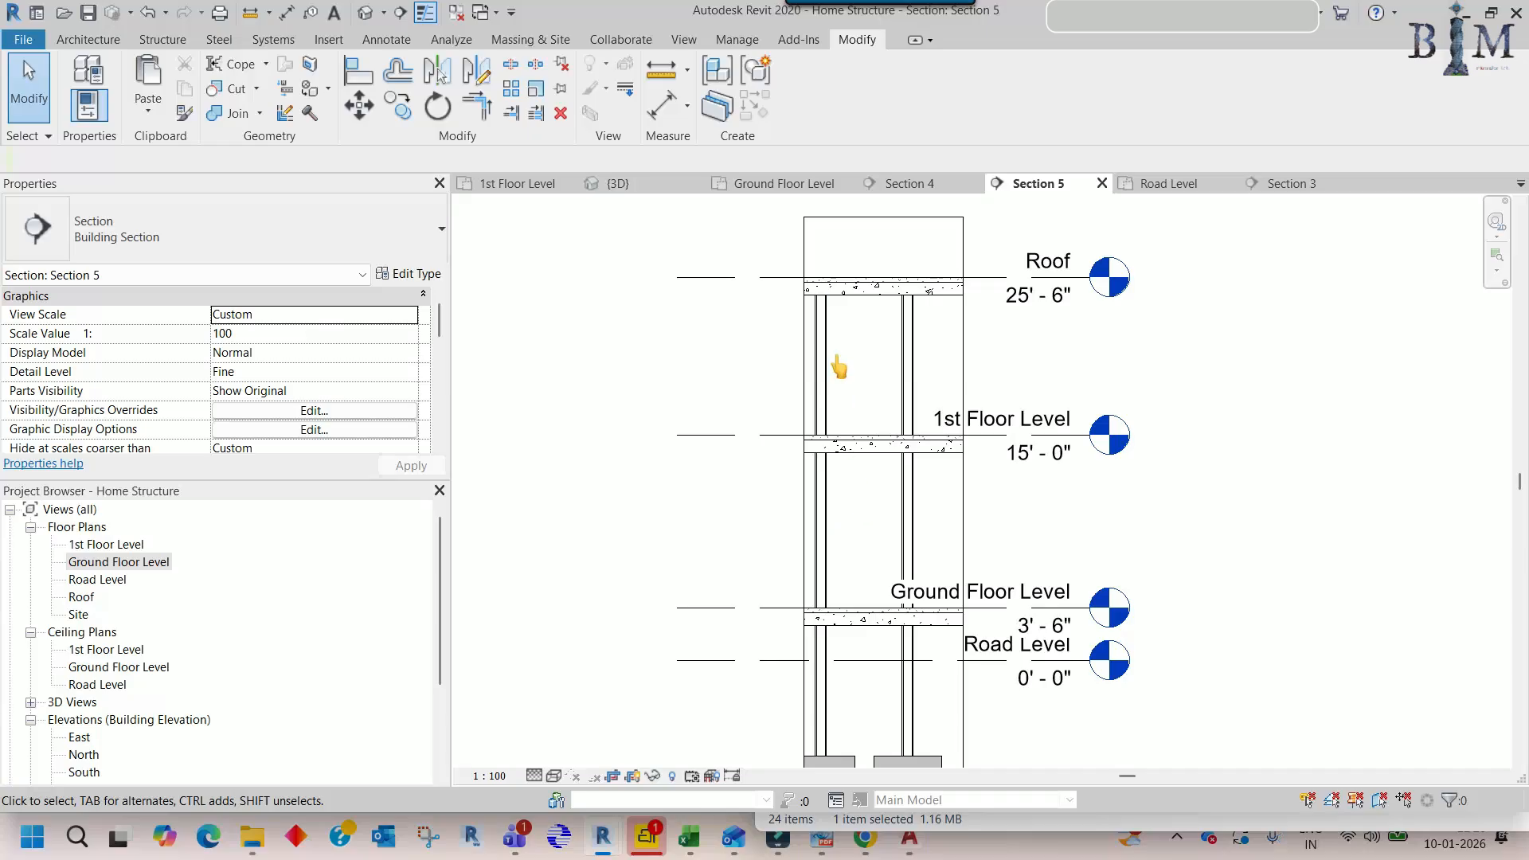
- Cut the lift shaft out of the Roof slab by adding a rectangle along the shaft's inner edges to its boundary on the 1st Floor Level plan
scroll(839, 367, "up", 2)
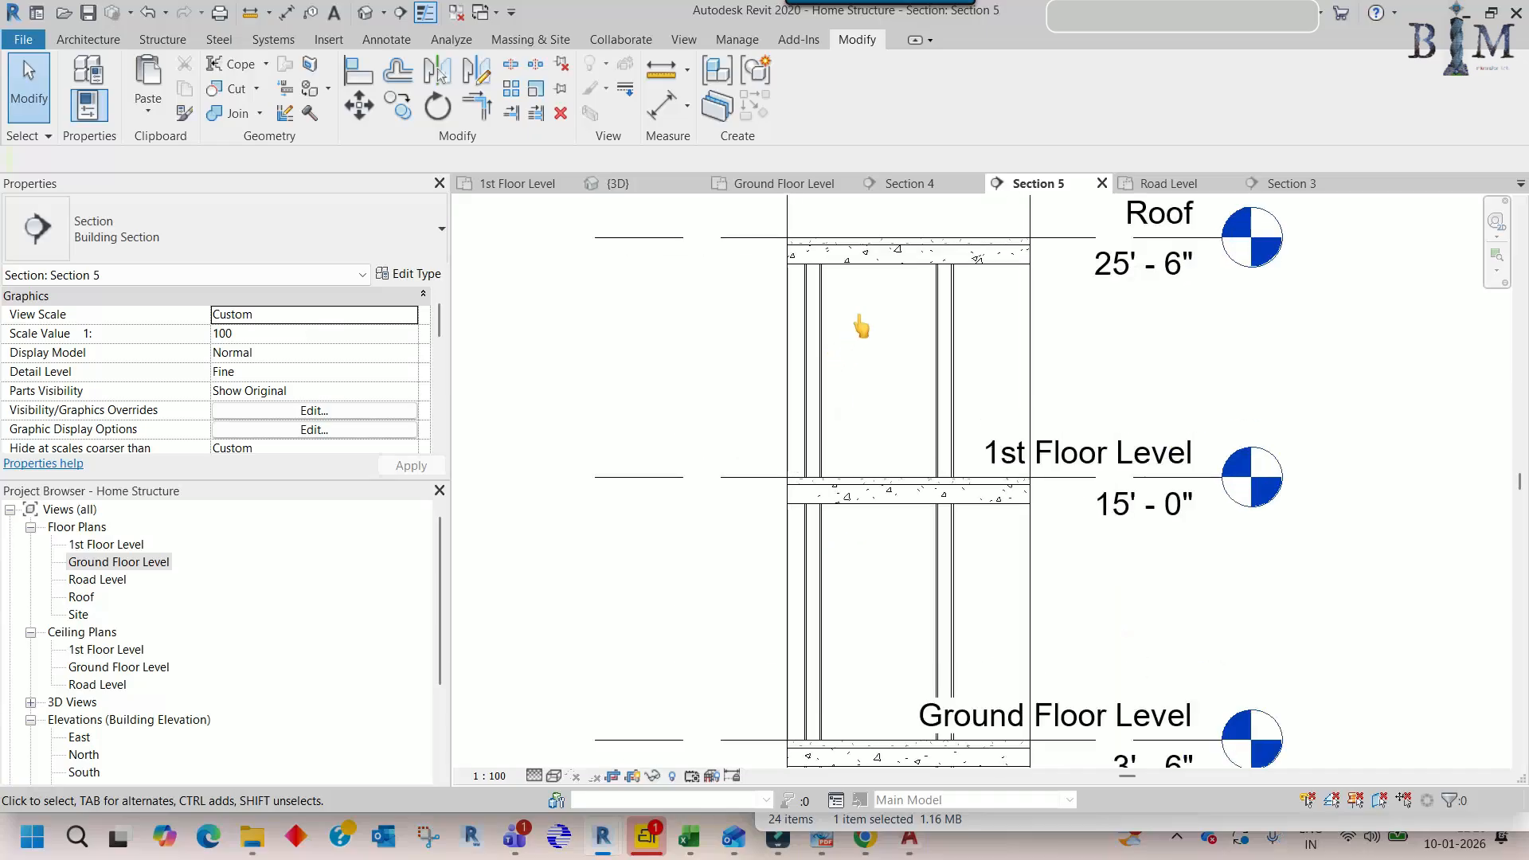
scroll(874, 381, "down", 1)
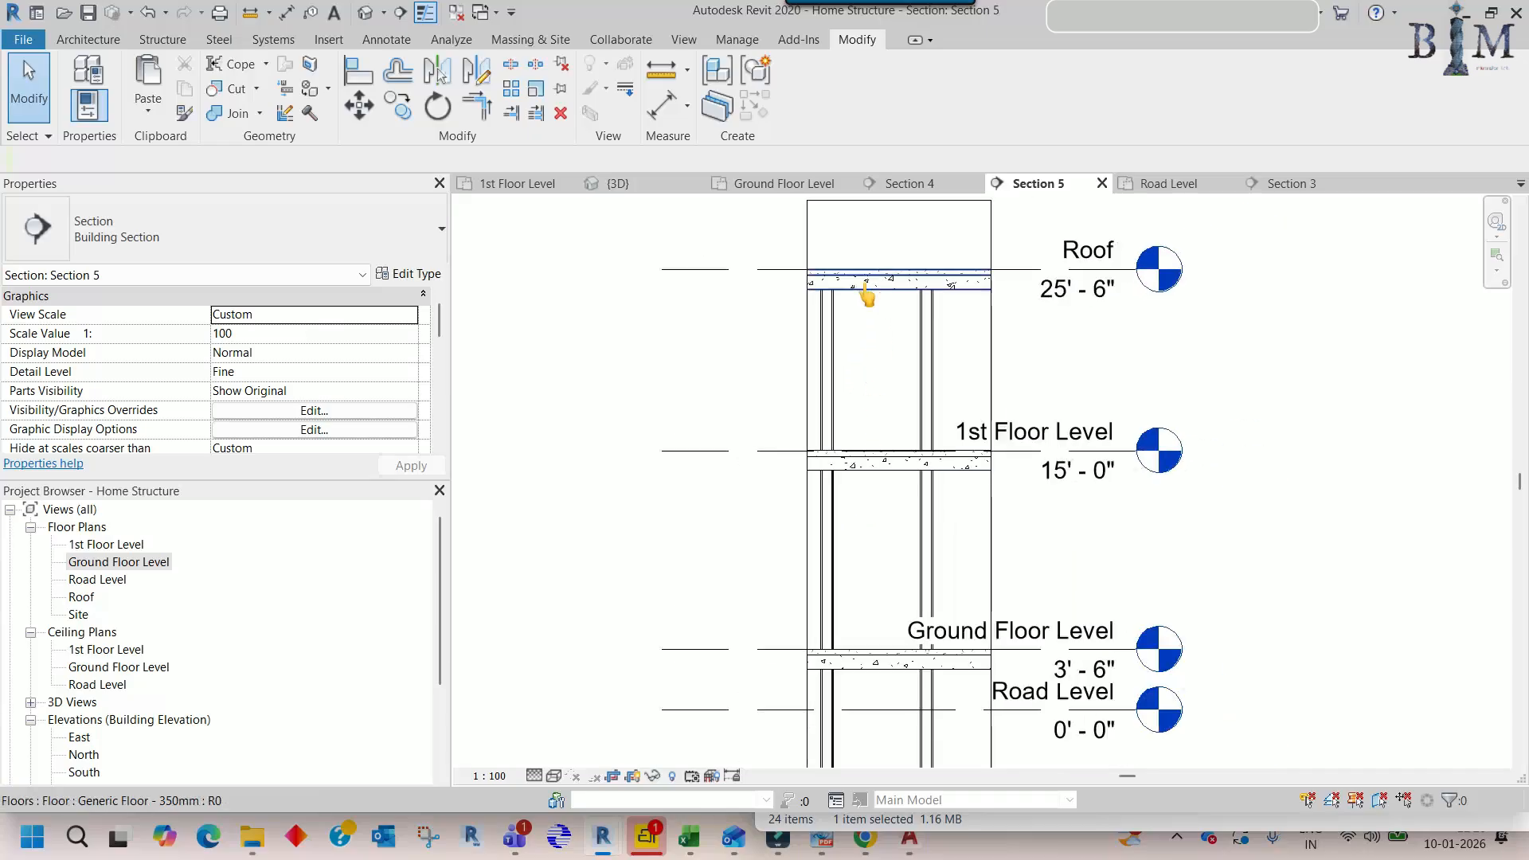
middle_click_drag(887, 355, 873, 382)
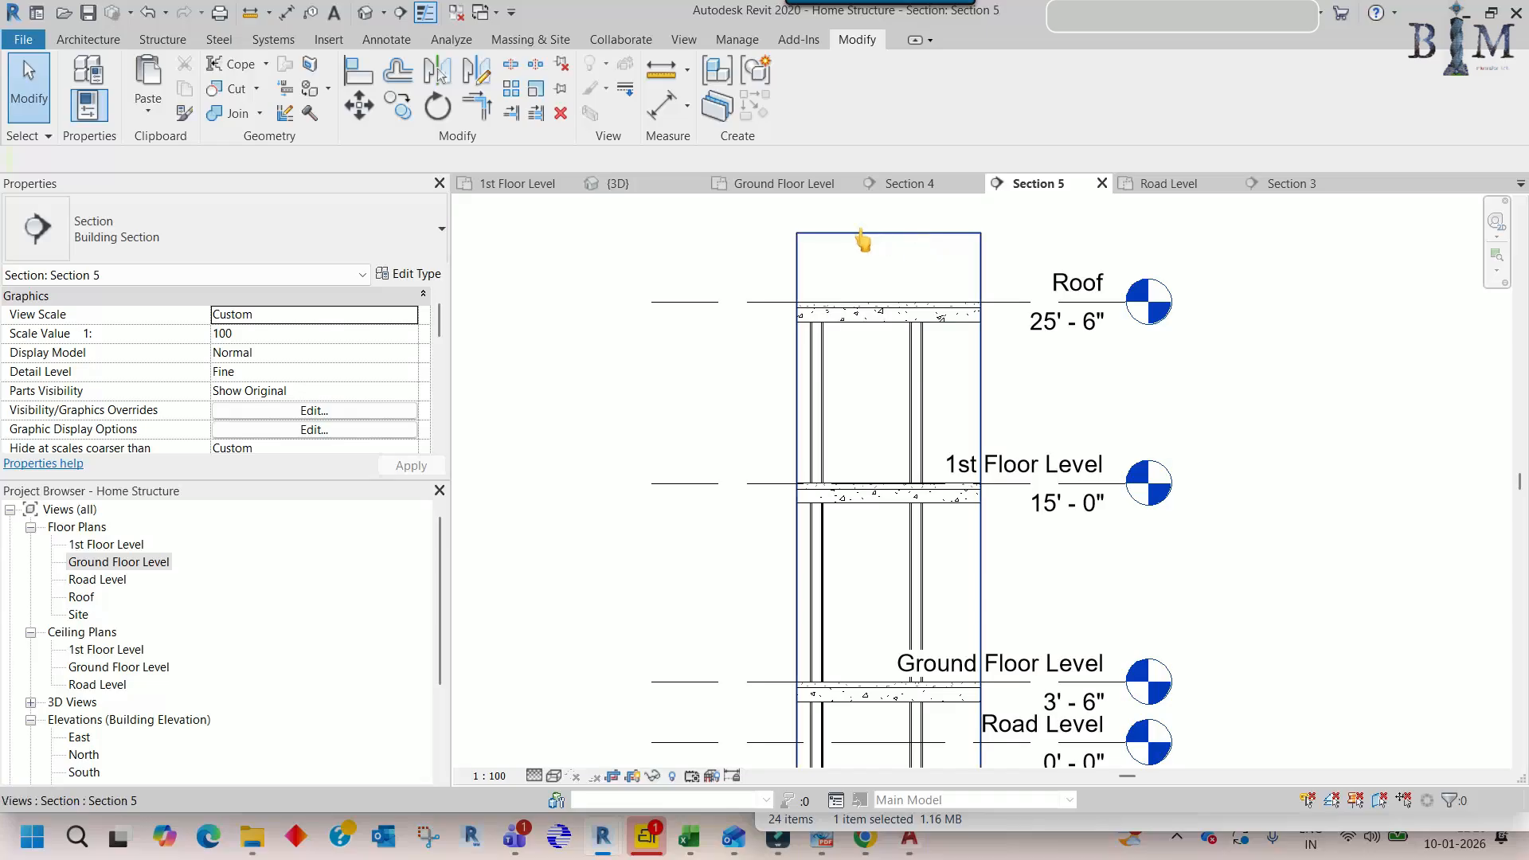
left_click(886, 326)
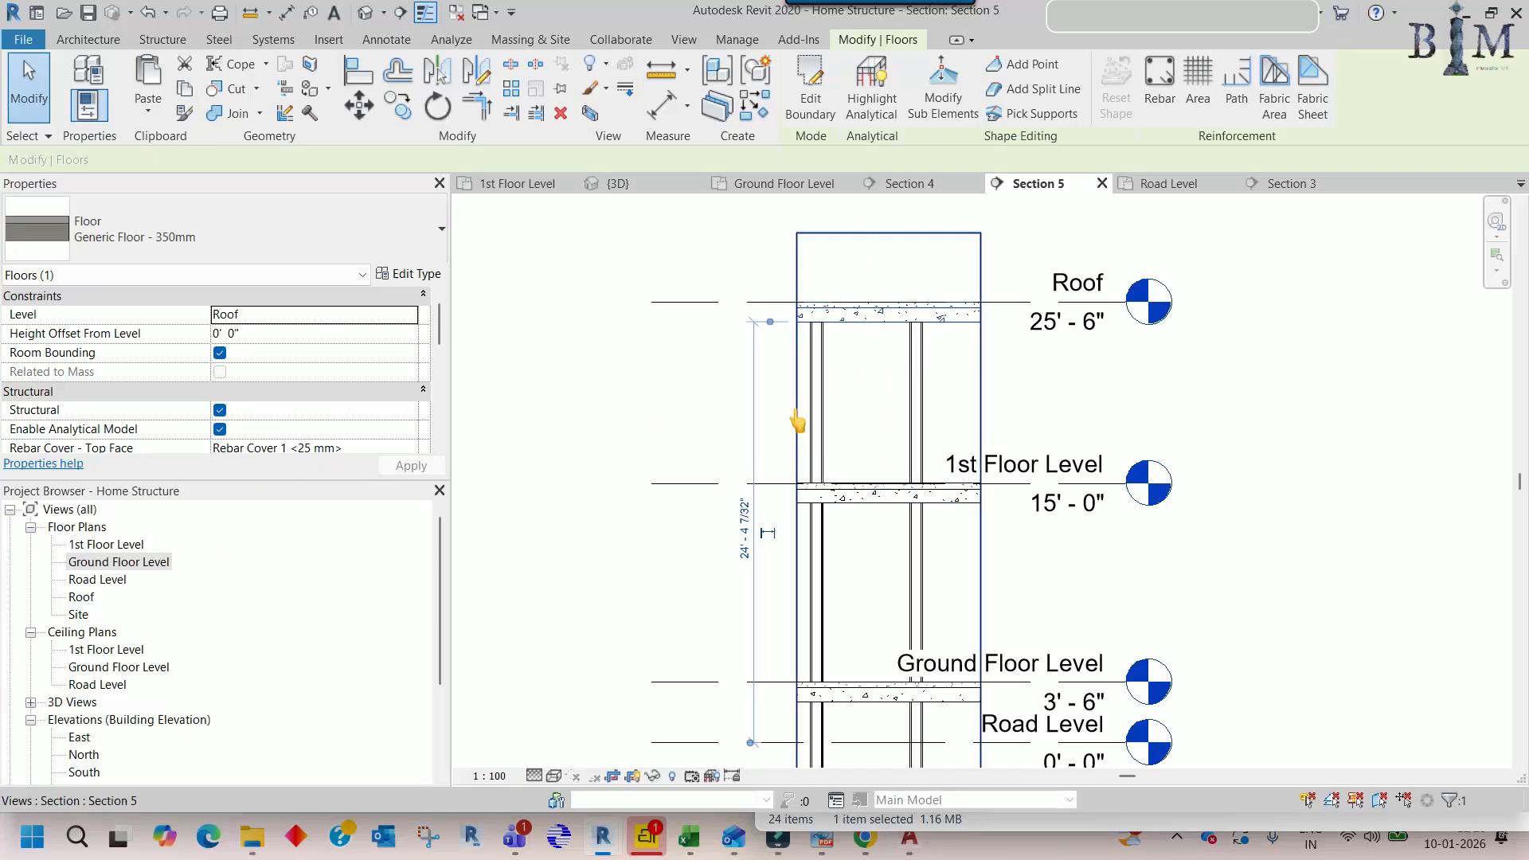
double_click(103, 545)
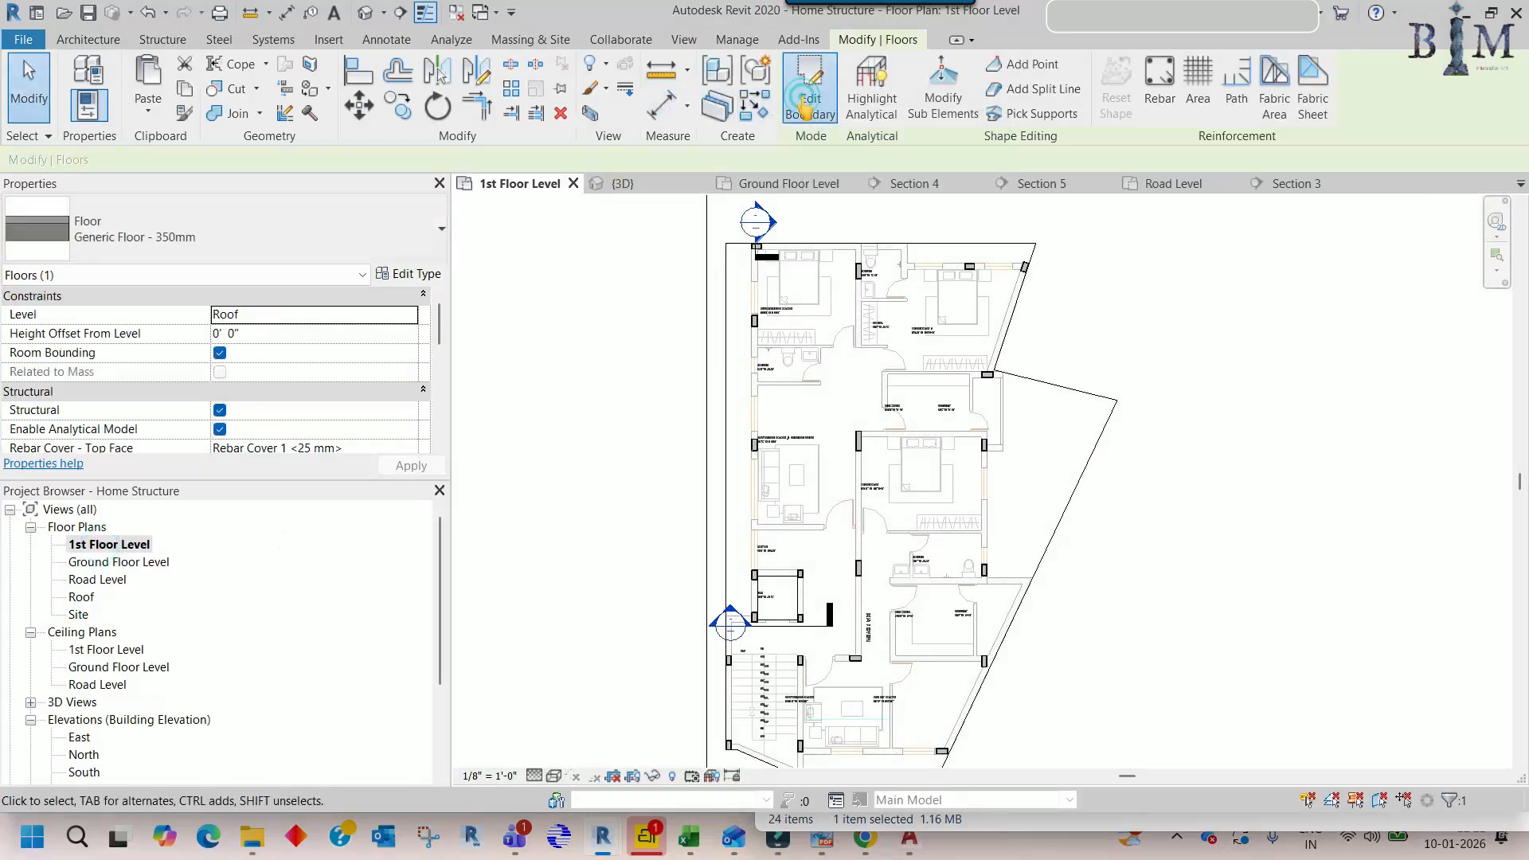
left_click(804, 109)
left_click(970, 68)
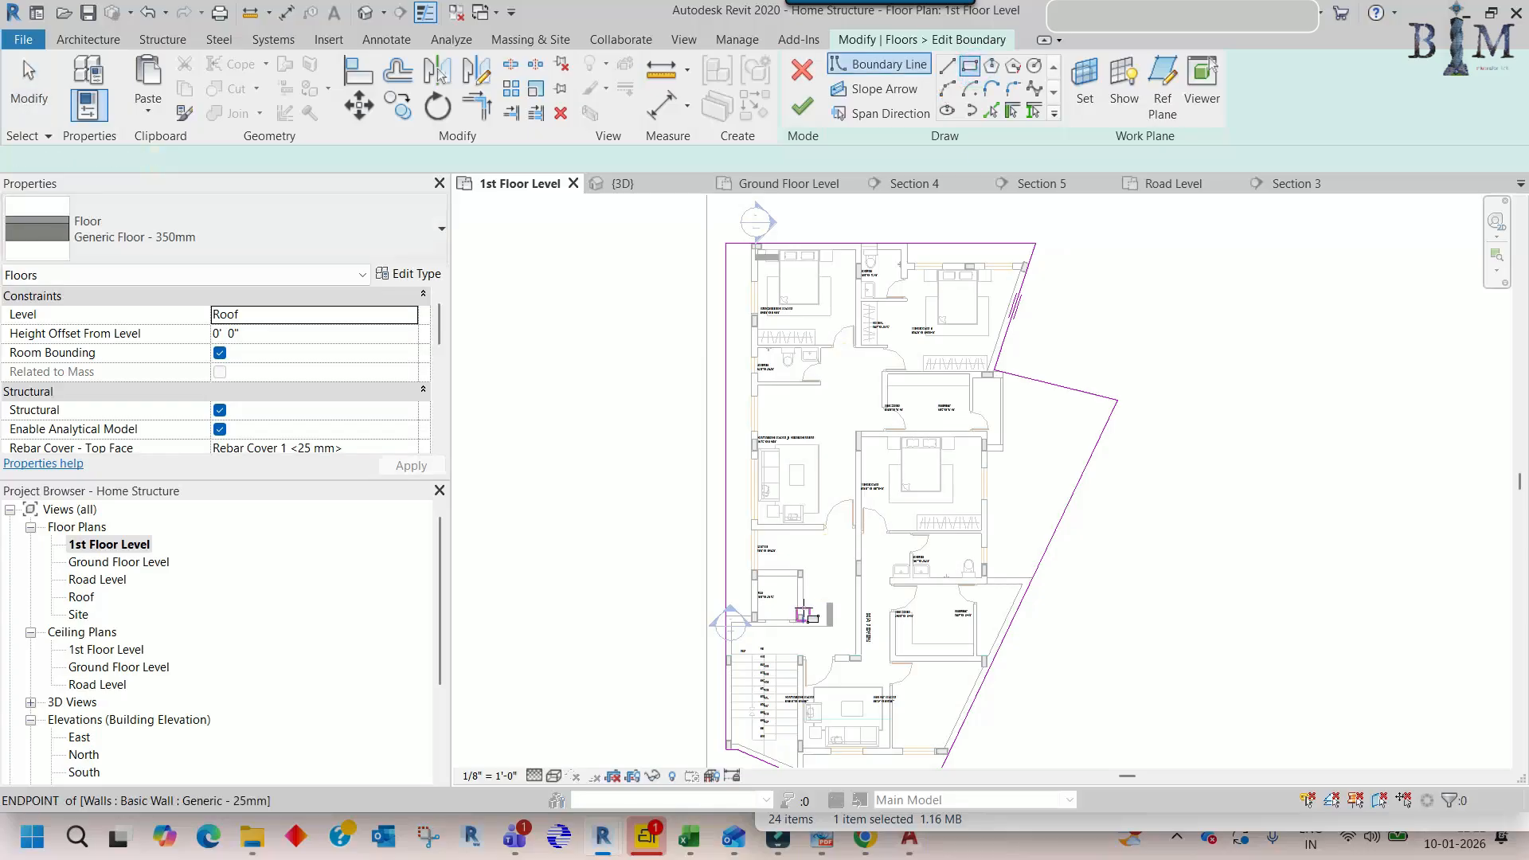
scroll(648, 466, "up", 10)
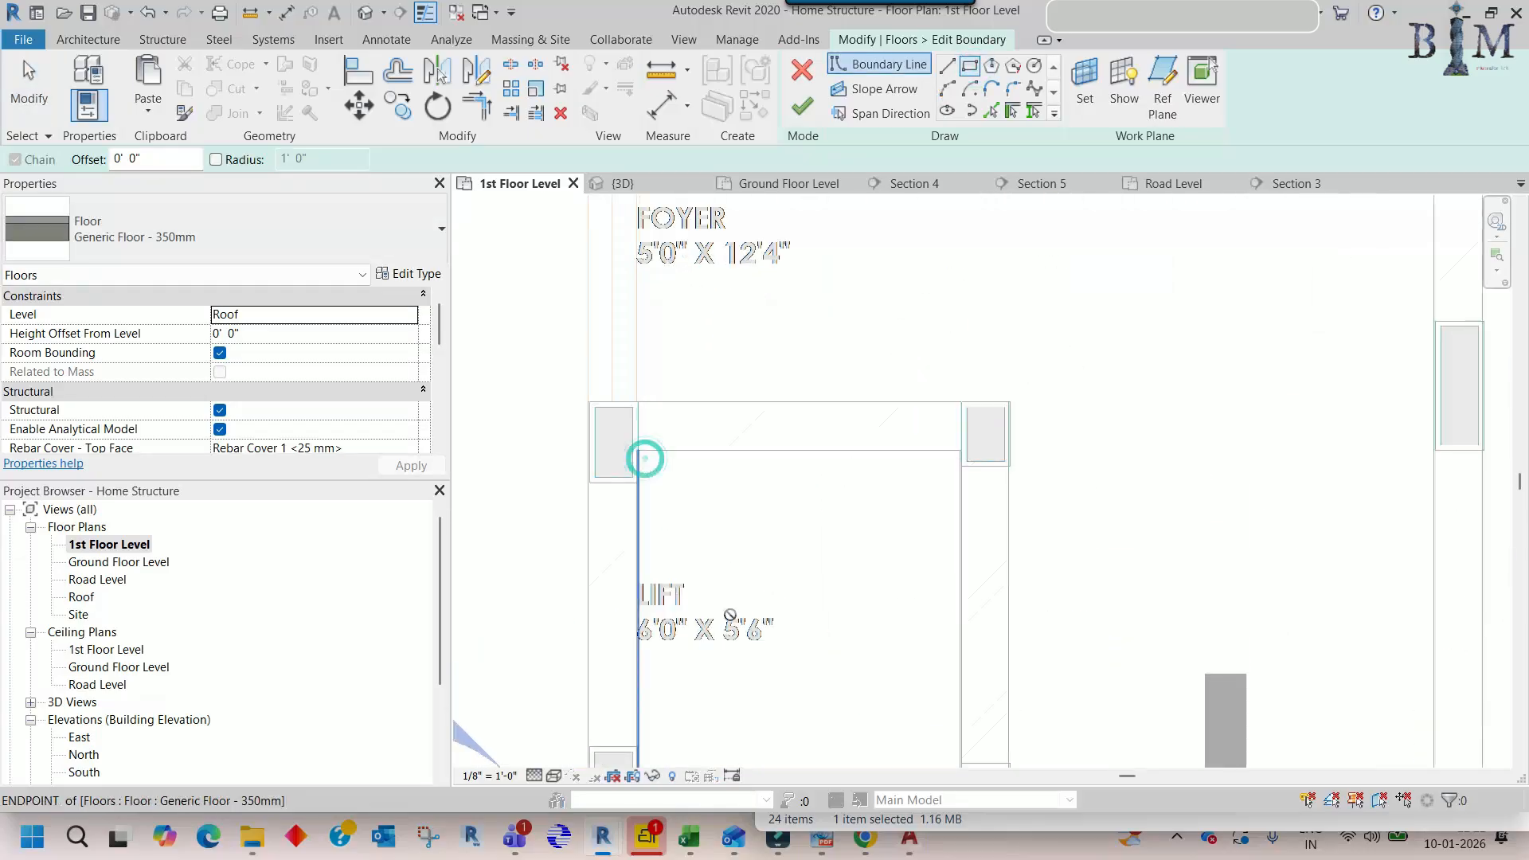
left_click(645, 458)
middle_click_drag(783, 673, 750, 410)
left_click(929, 541)
left_click(807, 109)
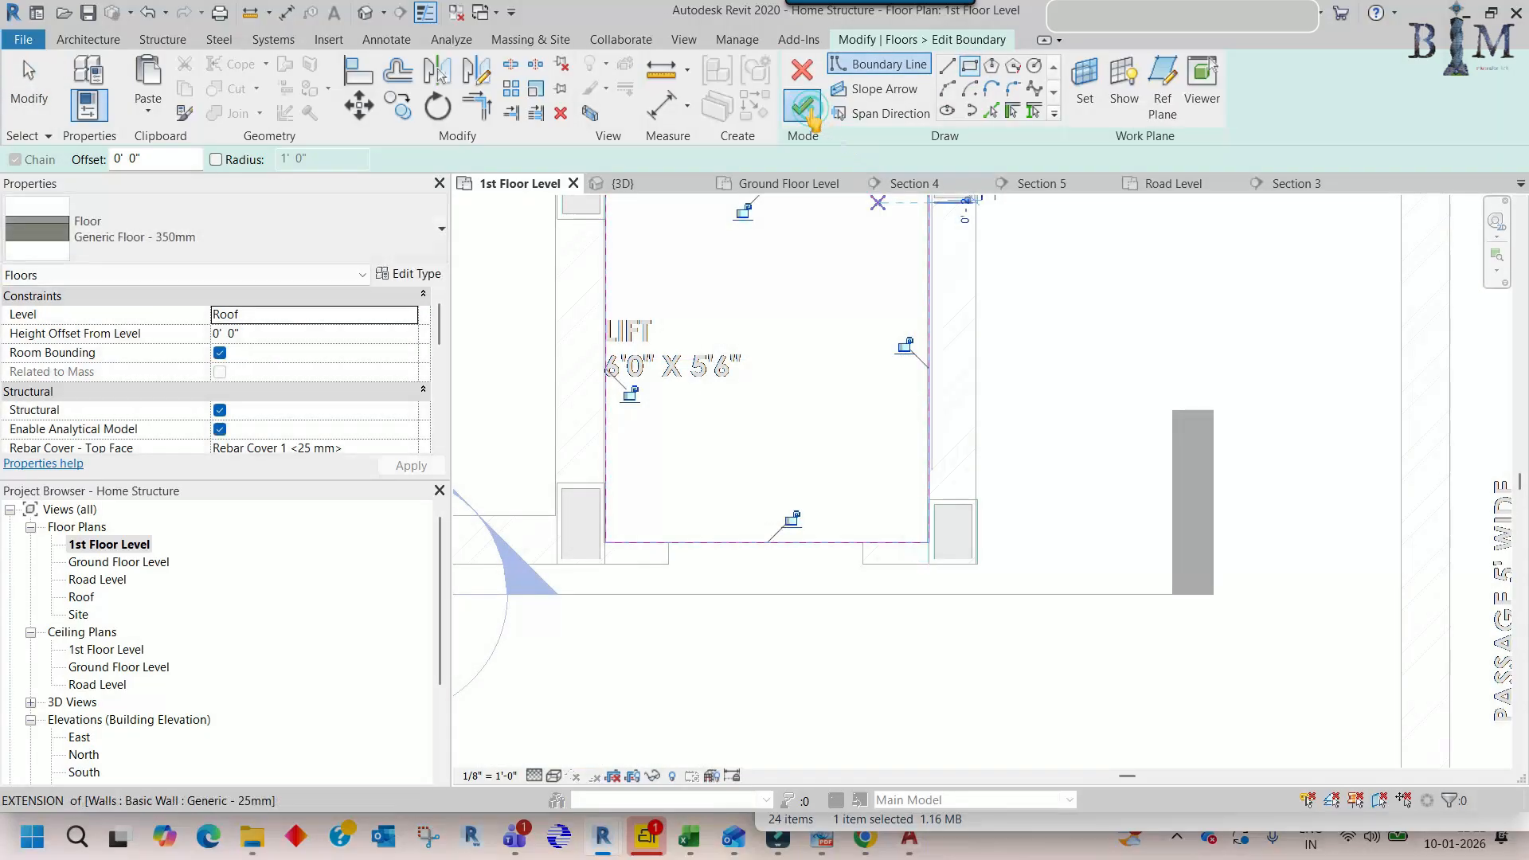
left_click(810, 430)
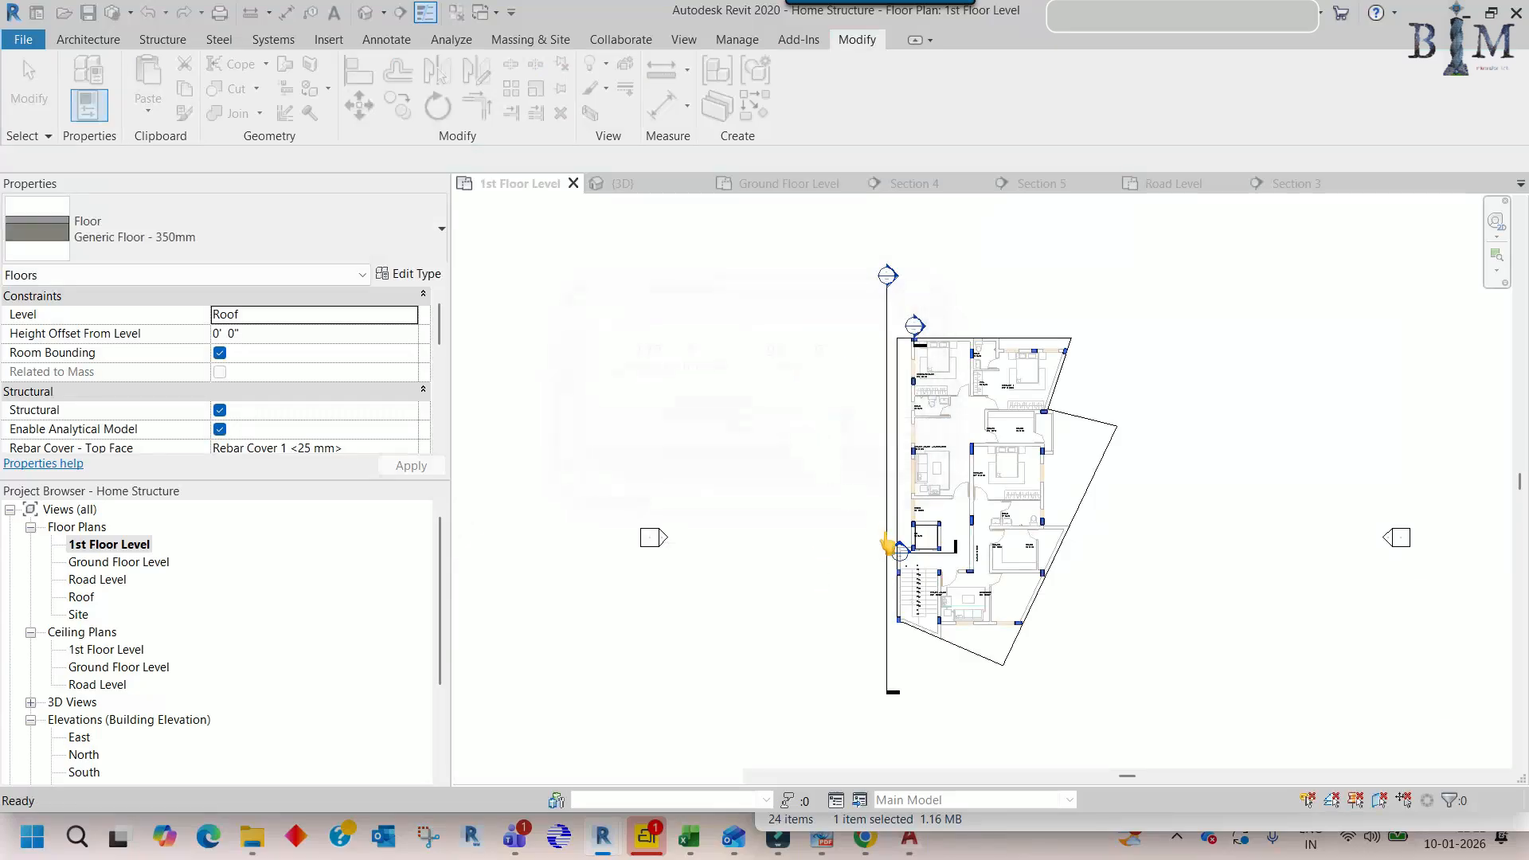
- Examine the lift shaft openings in the slabs on the 1st Floor Level plan and in the 3D view
scroll(917, 577, "up", 7)
left_click(846, 571)
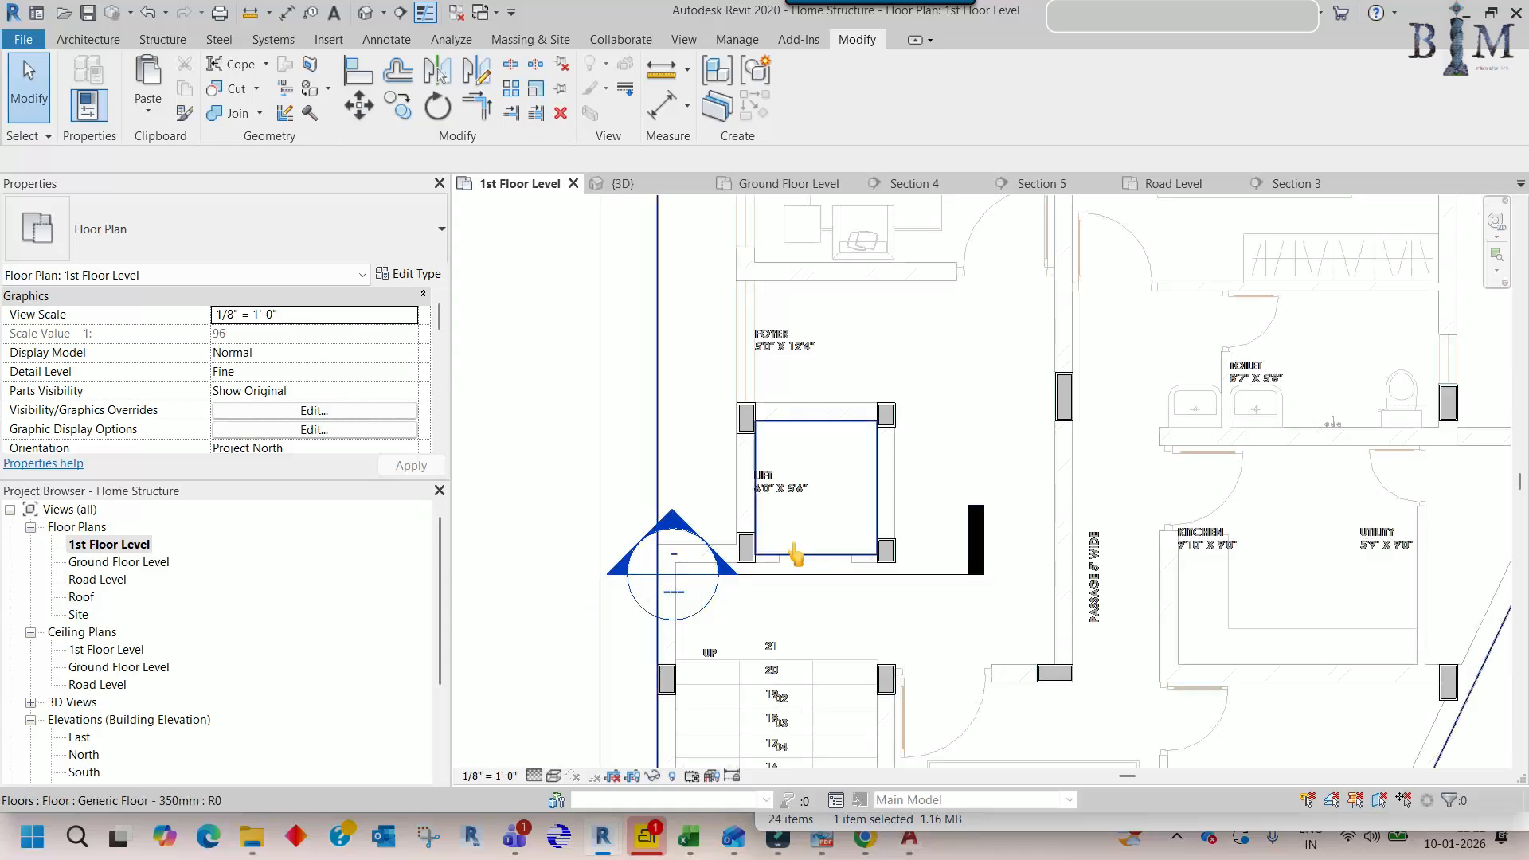
left_click(365, 12)
middle_click_drag(853, 403, 908, 414, "shift")
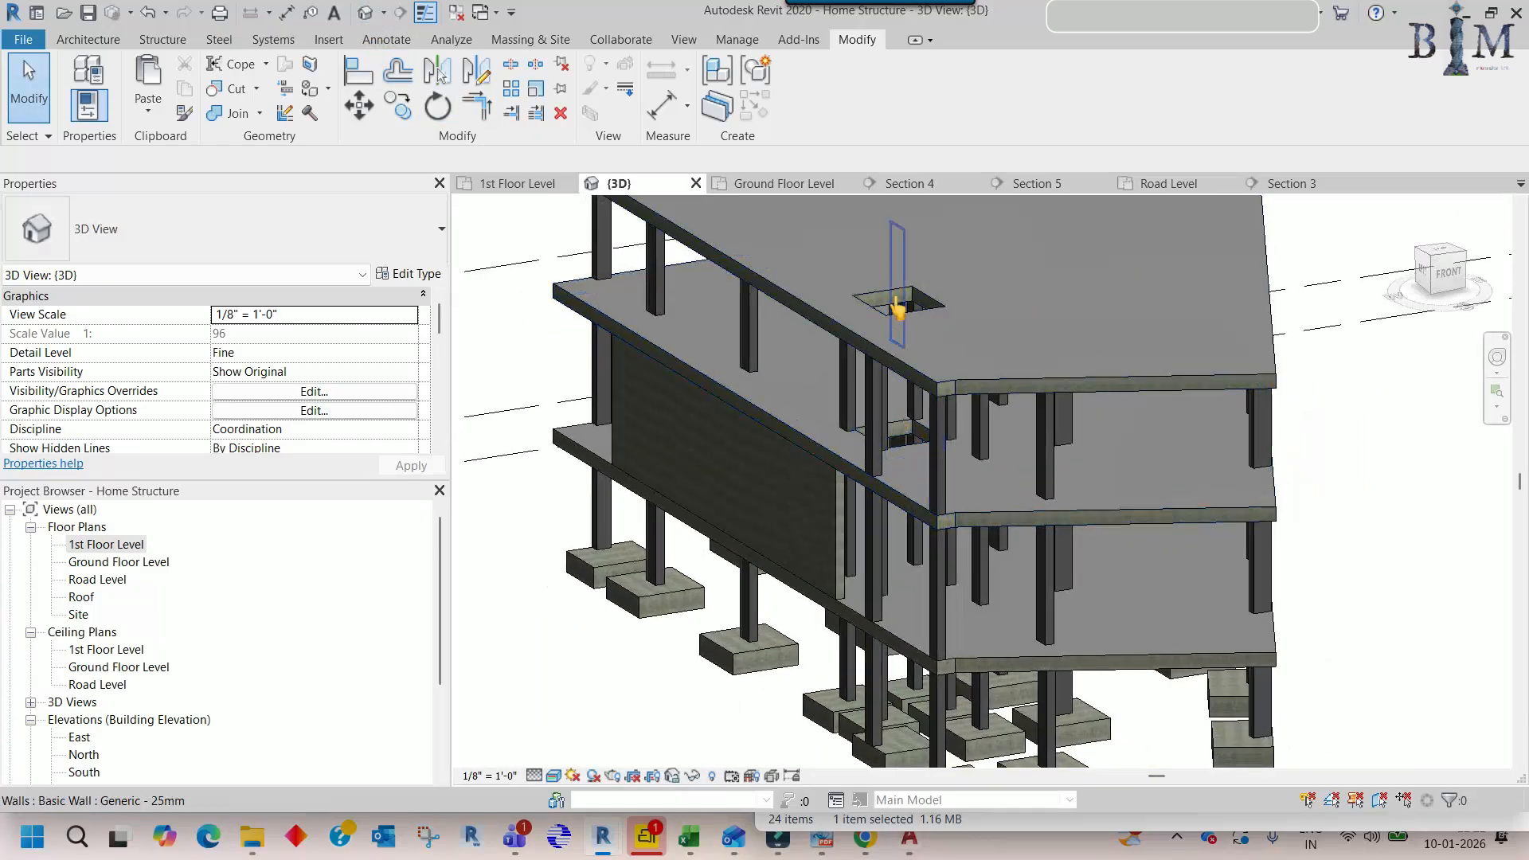
middle_click_drag(902, 360, 956, 482)
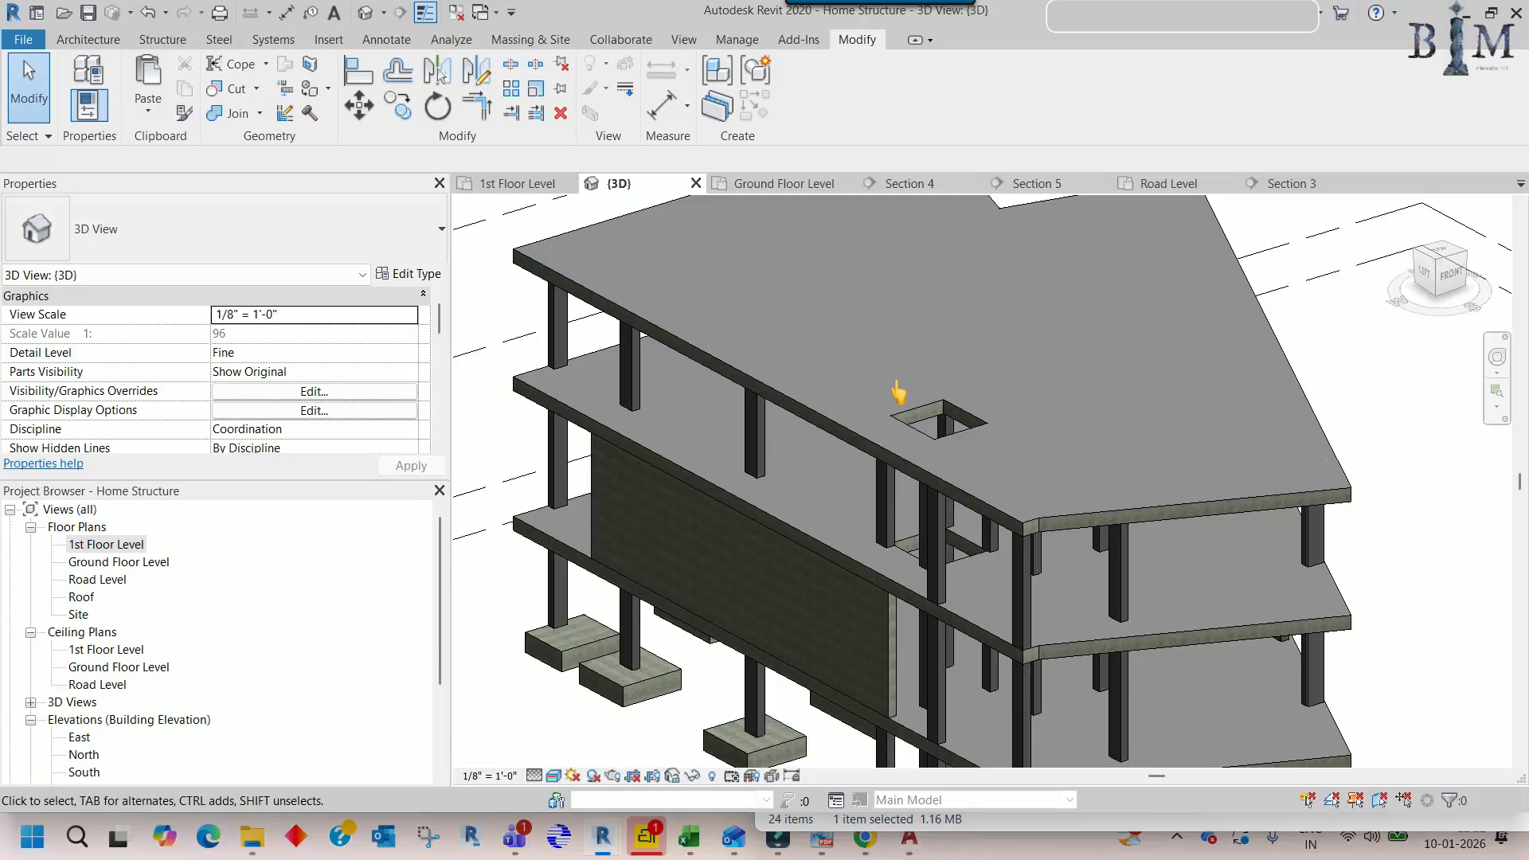
middle_click_drag(910, 385, 982, 488)
scroll(896, 392, "down", 2)
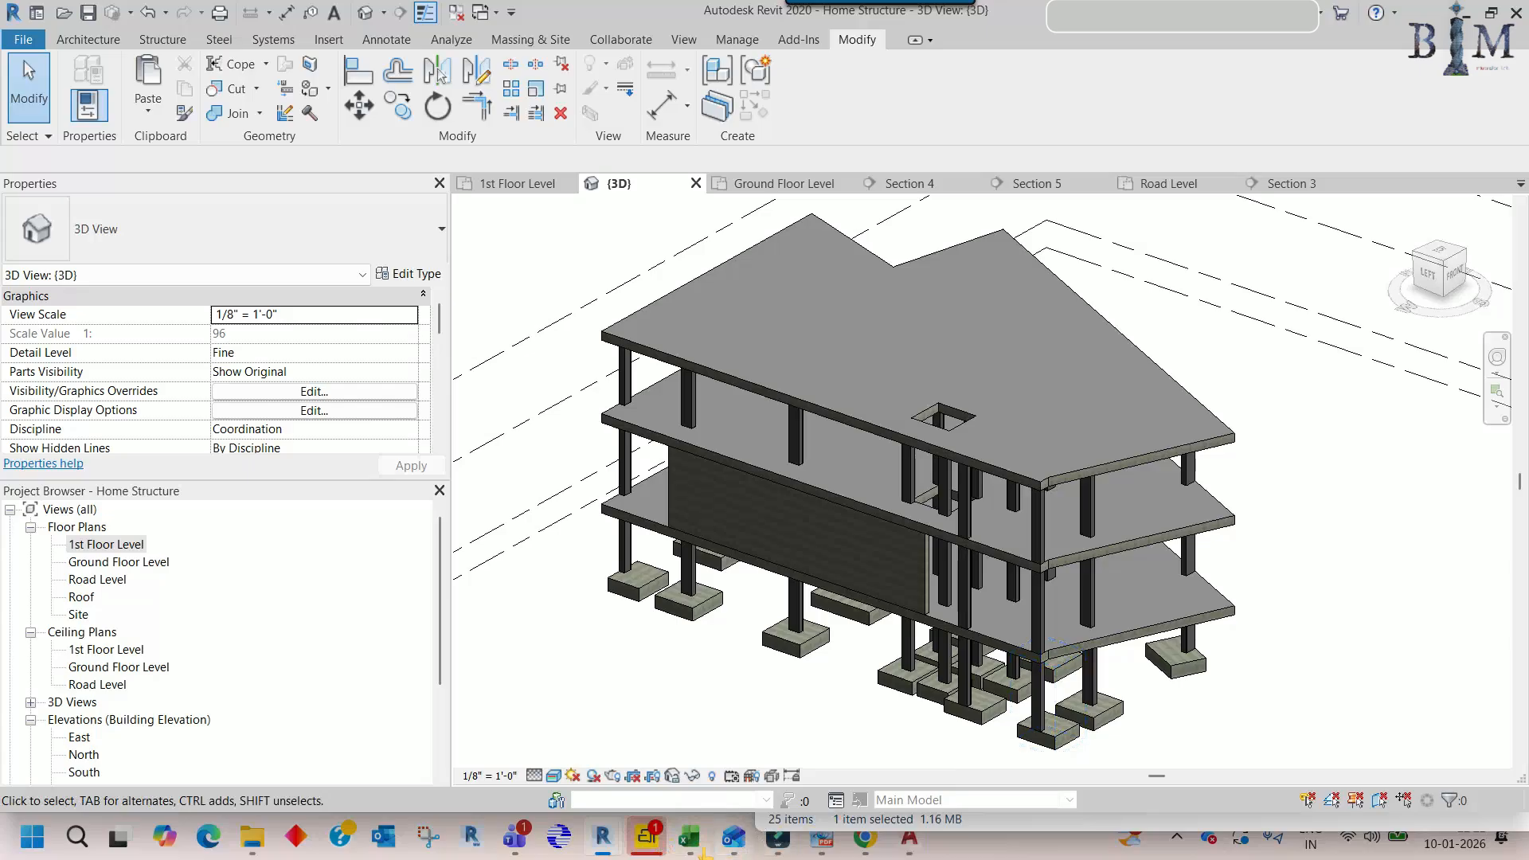
- Switch back to Home Architecture, reload the linked Home Structure.rvt model and open the GF 3D view
mouse_move(610, 850)
left_click(704, 737)
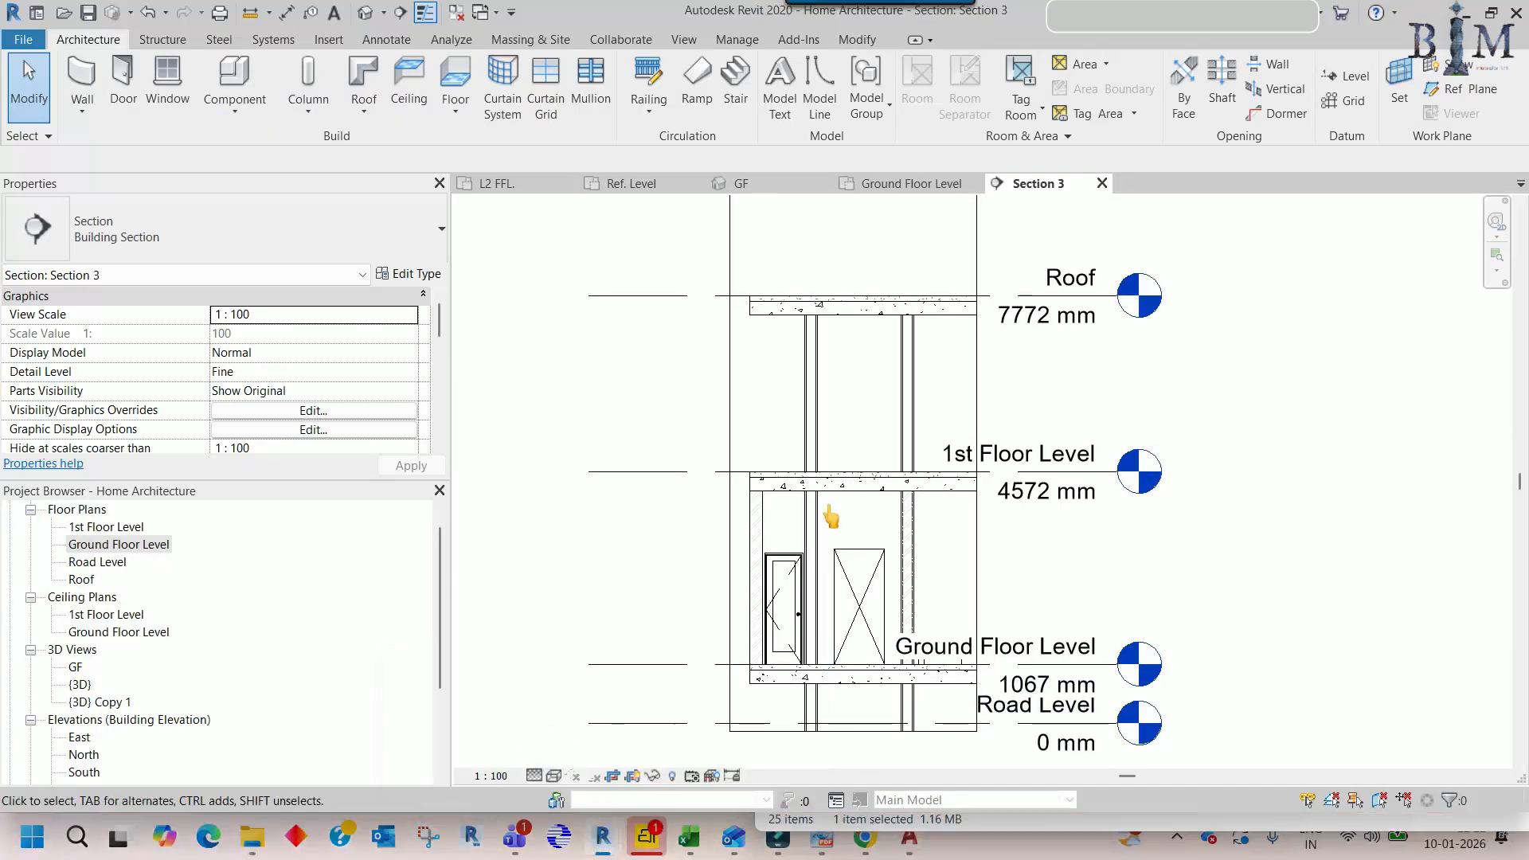
key("m")
key("l")
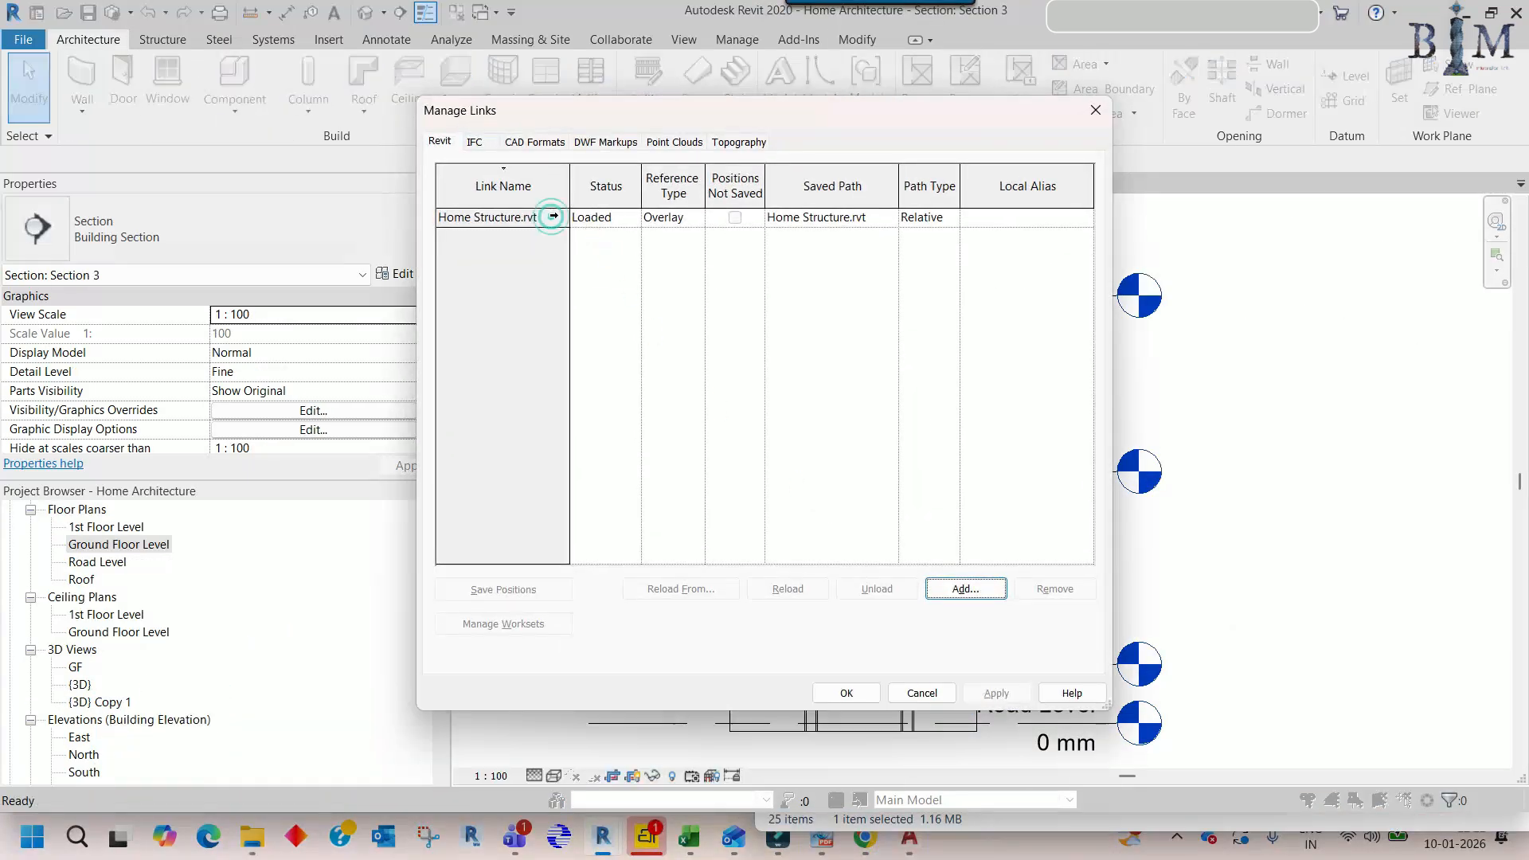
left_click(844, 693)
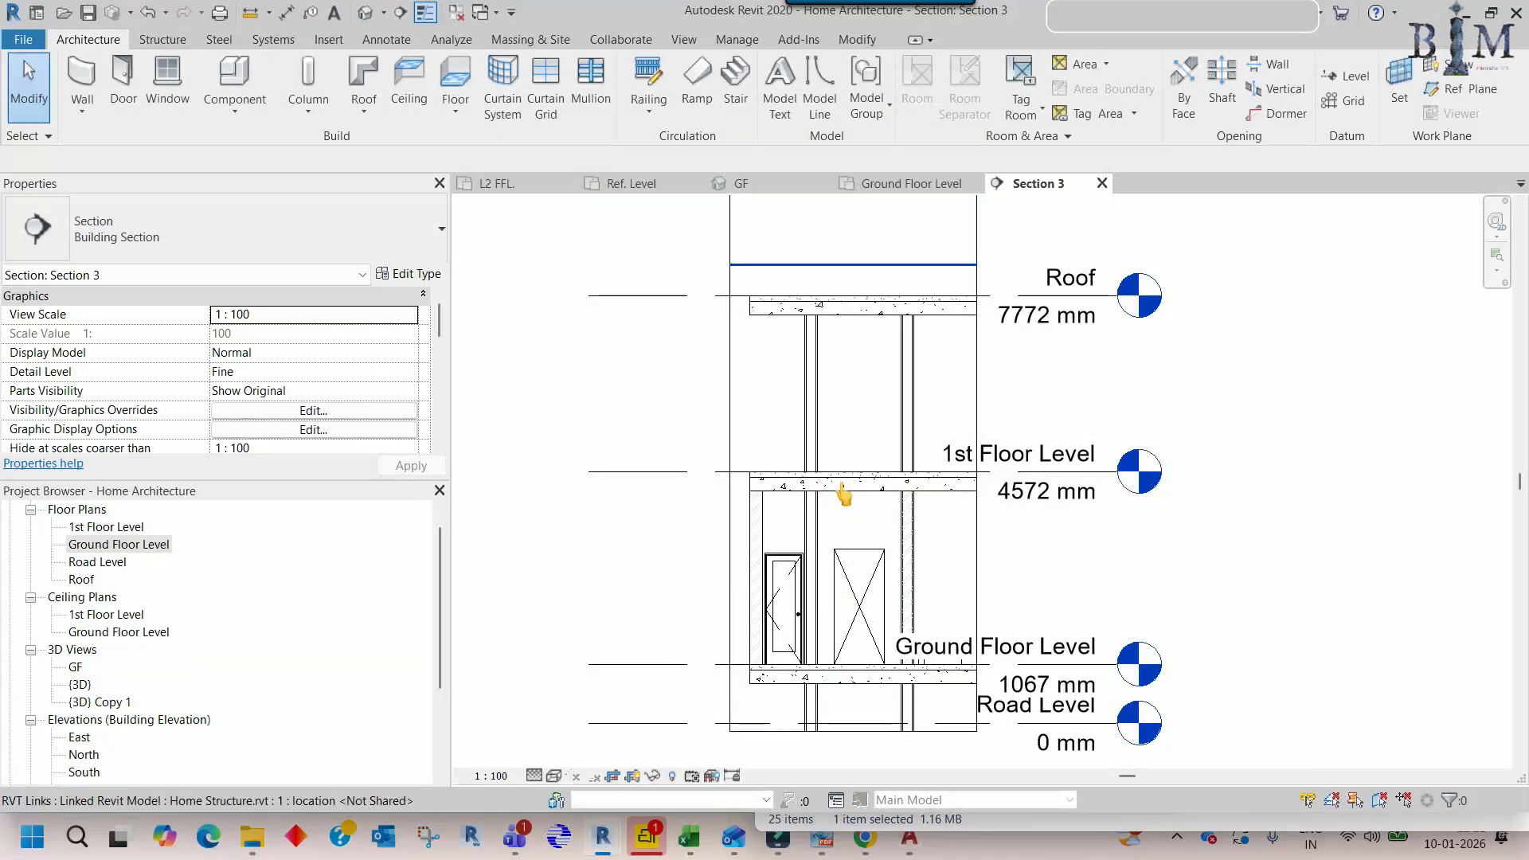
left_click(772, 187)
scroll(818, 416, "up", 5)
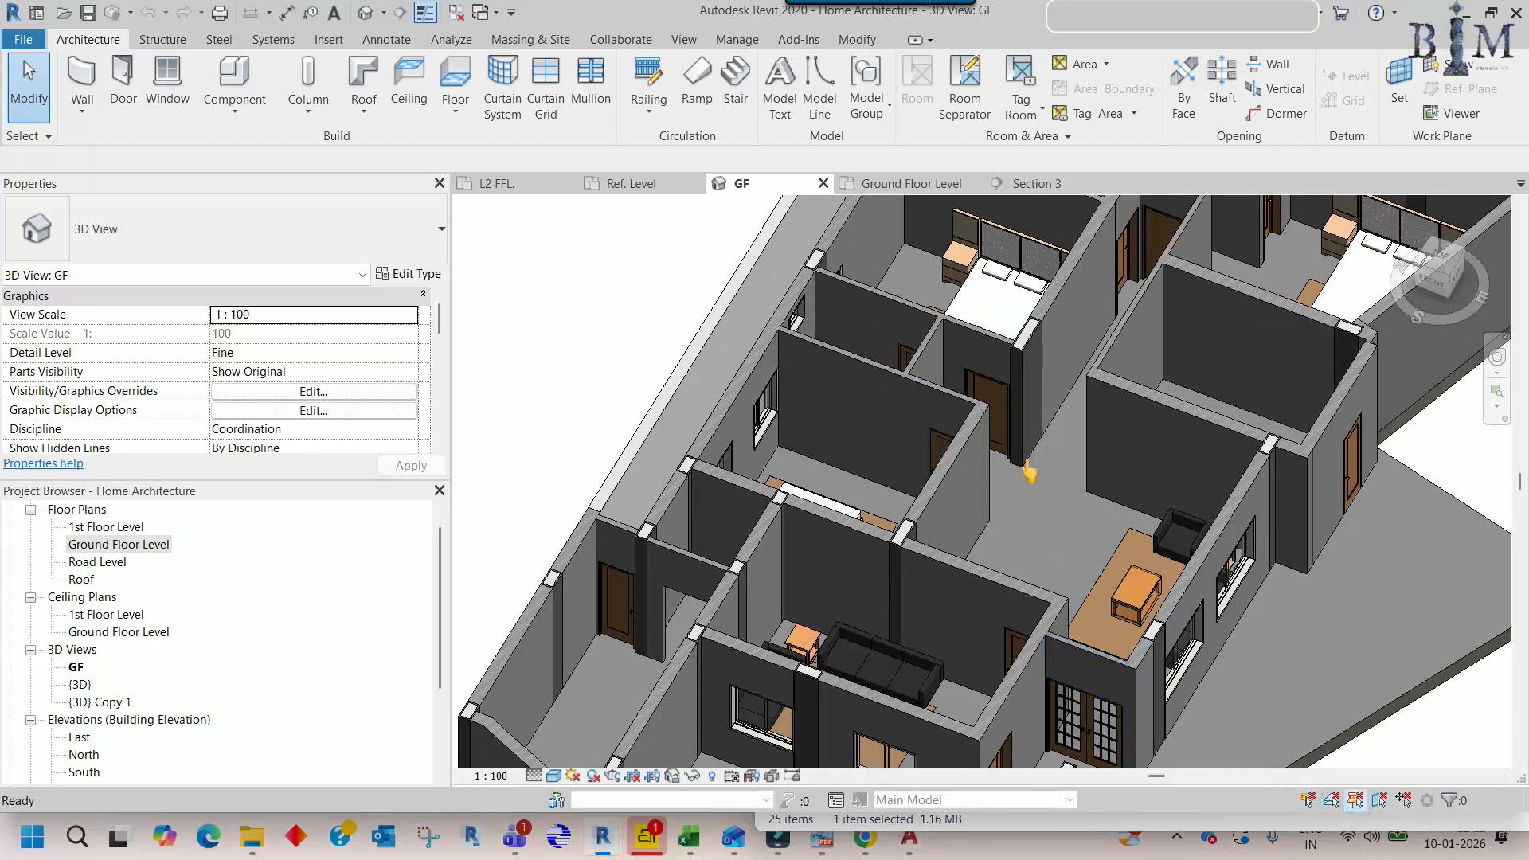
- Raise the top of the GF 3D view's section box above the roof slab to examine the lift shaft opening, and undo it
scroll(1028, 471, "down", 5)
middle_click_drag(1027, 474, 864, 503, "shift")
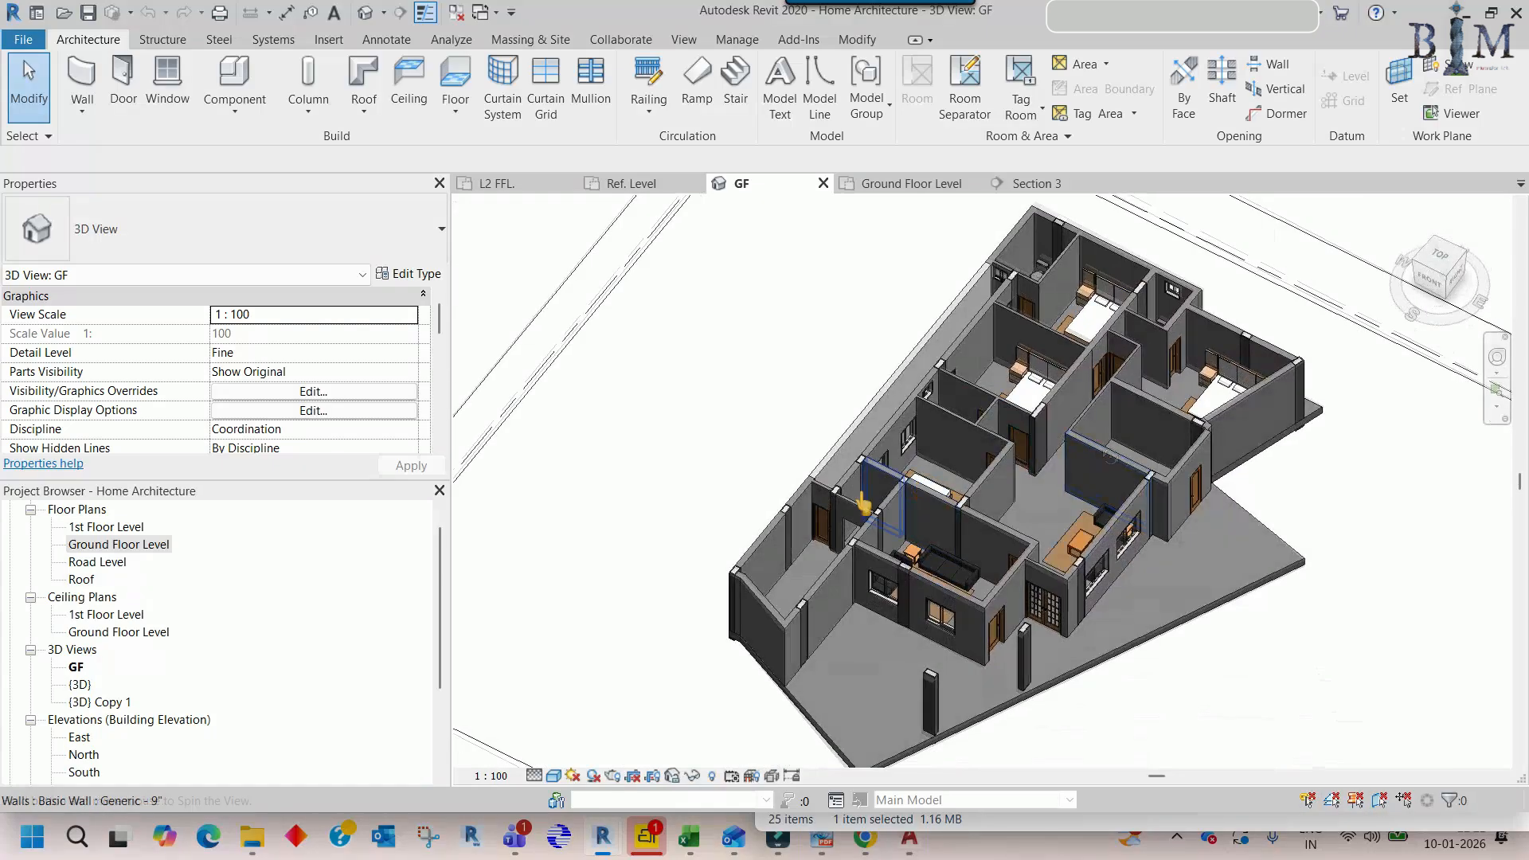
scroll(864, 504, "down", 5)
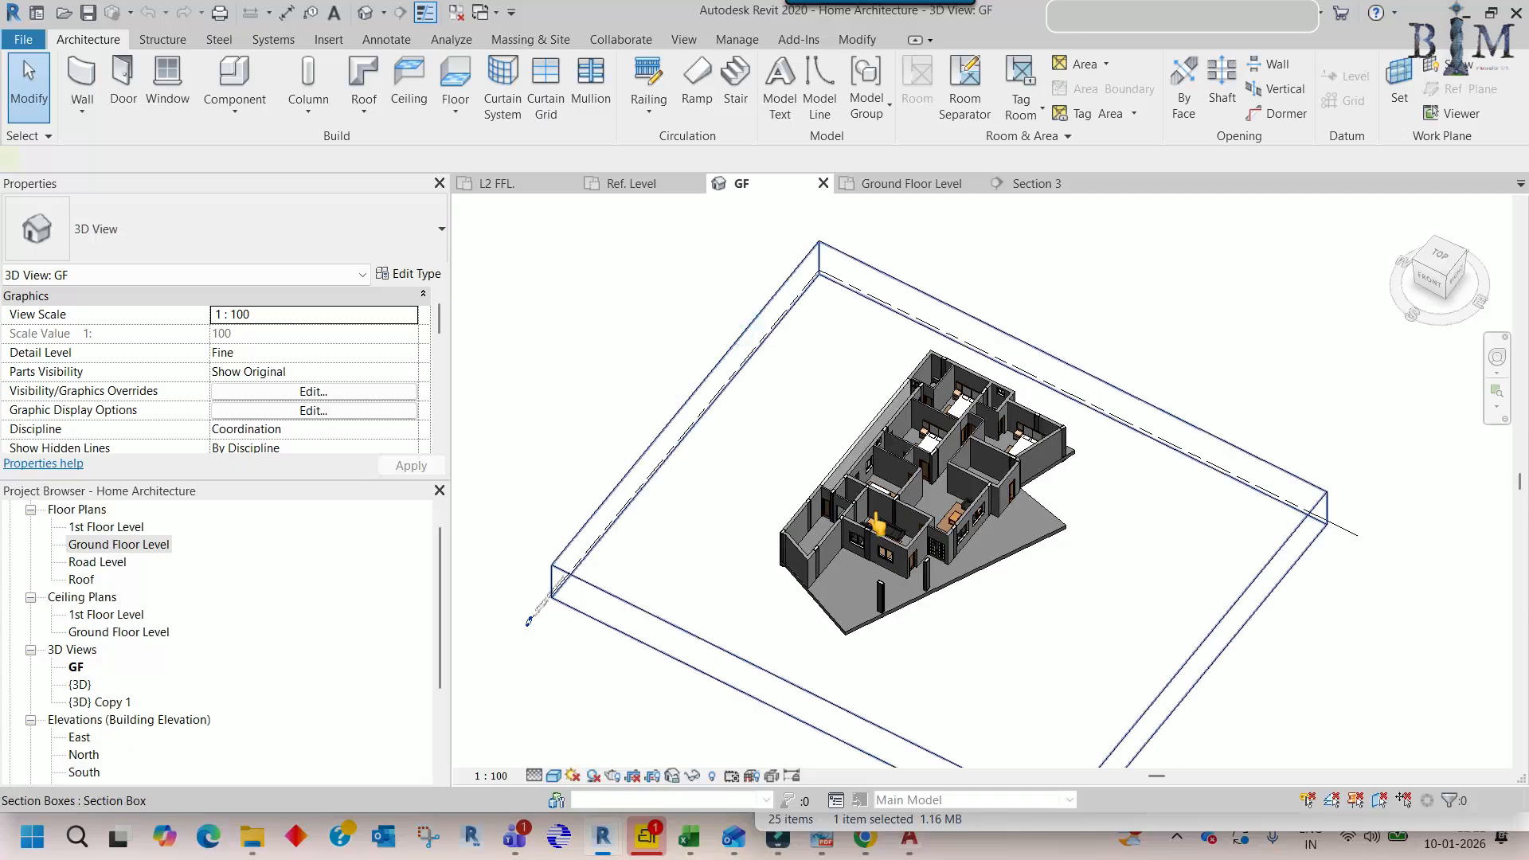
left_click(875, 516)
left_click_drag(938, 529, 940, 457)
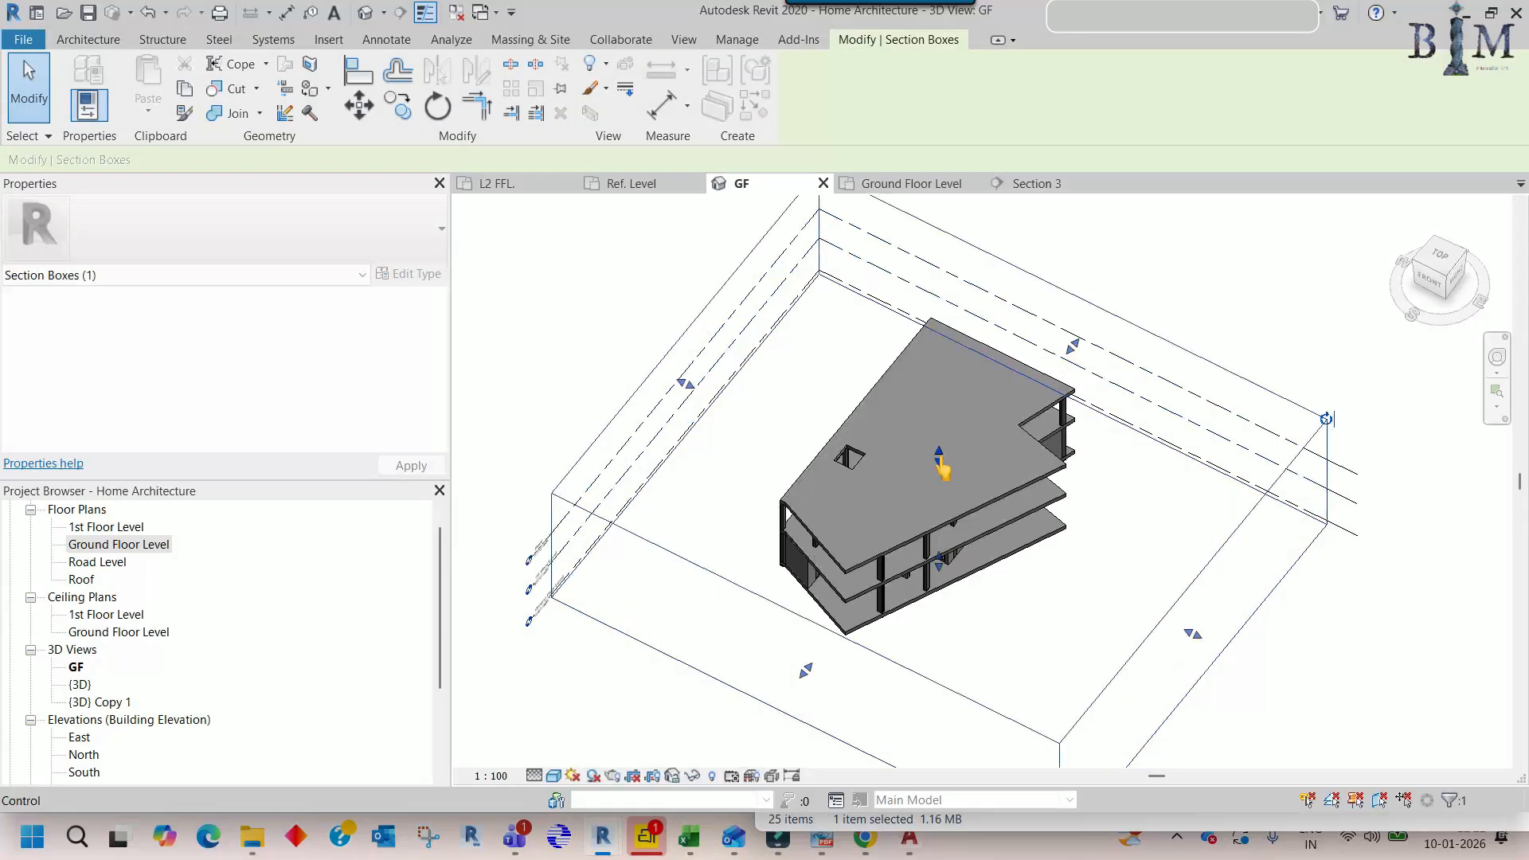
key("Escape")
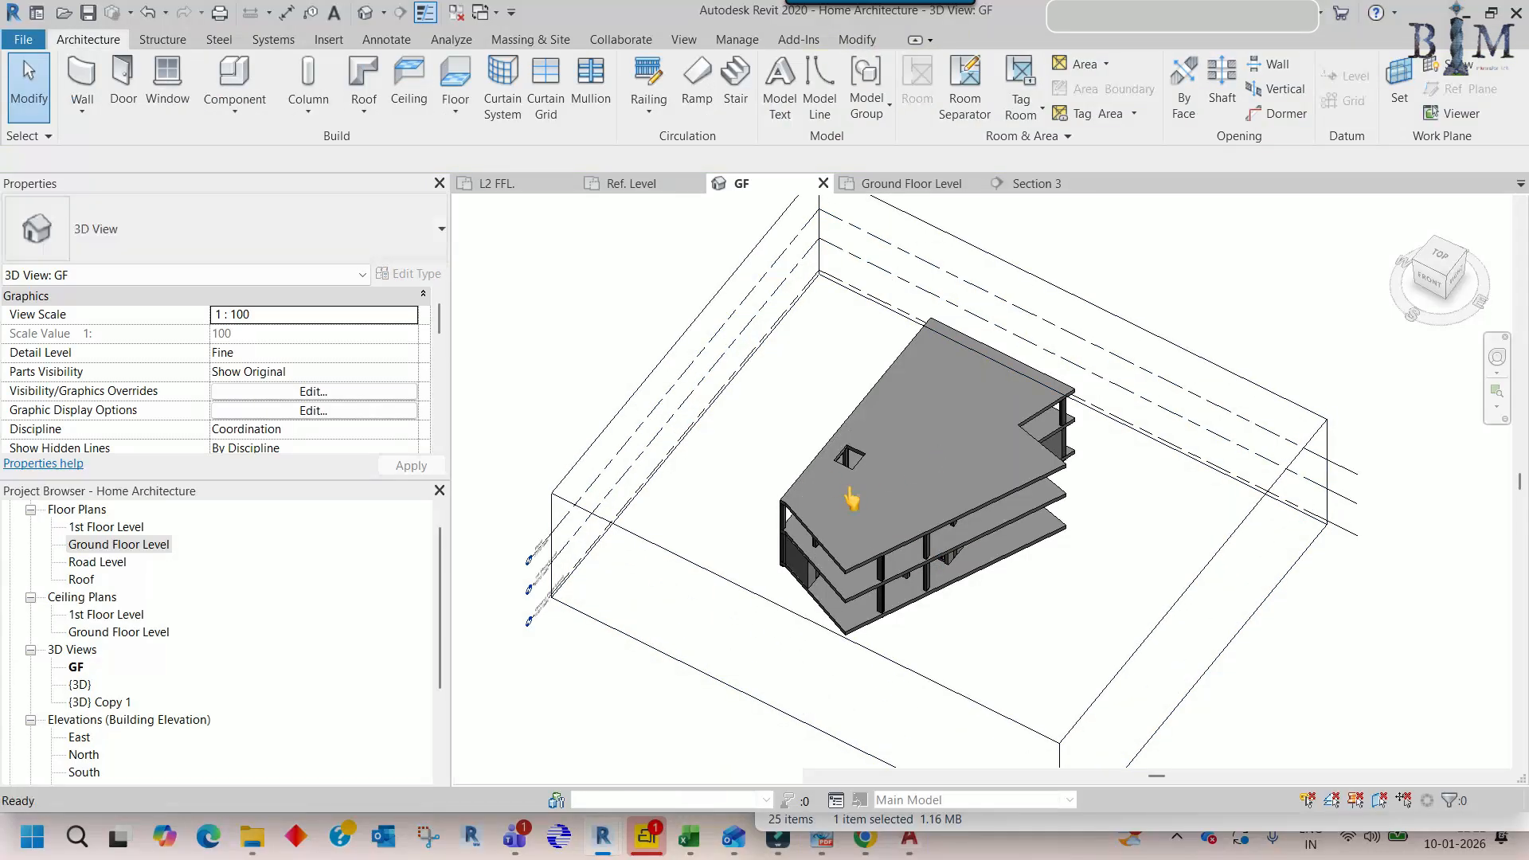
middle_click_drag(834, 495, 802, 440, "shift")
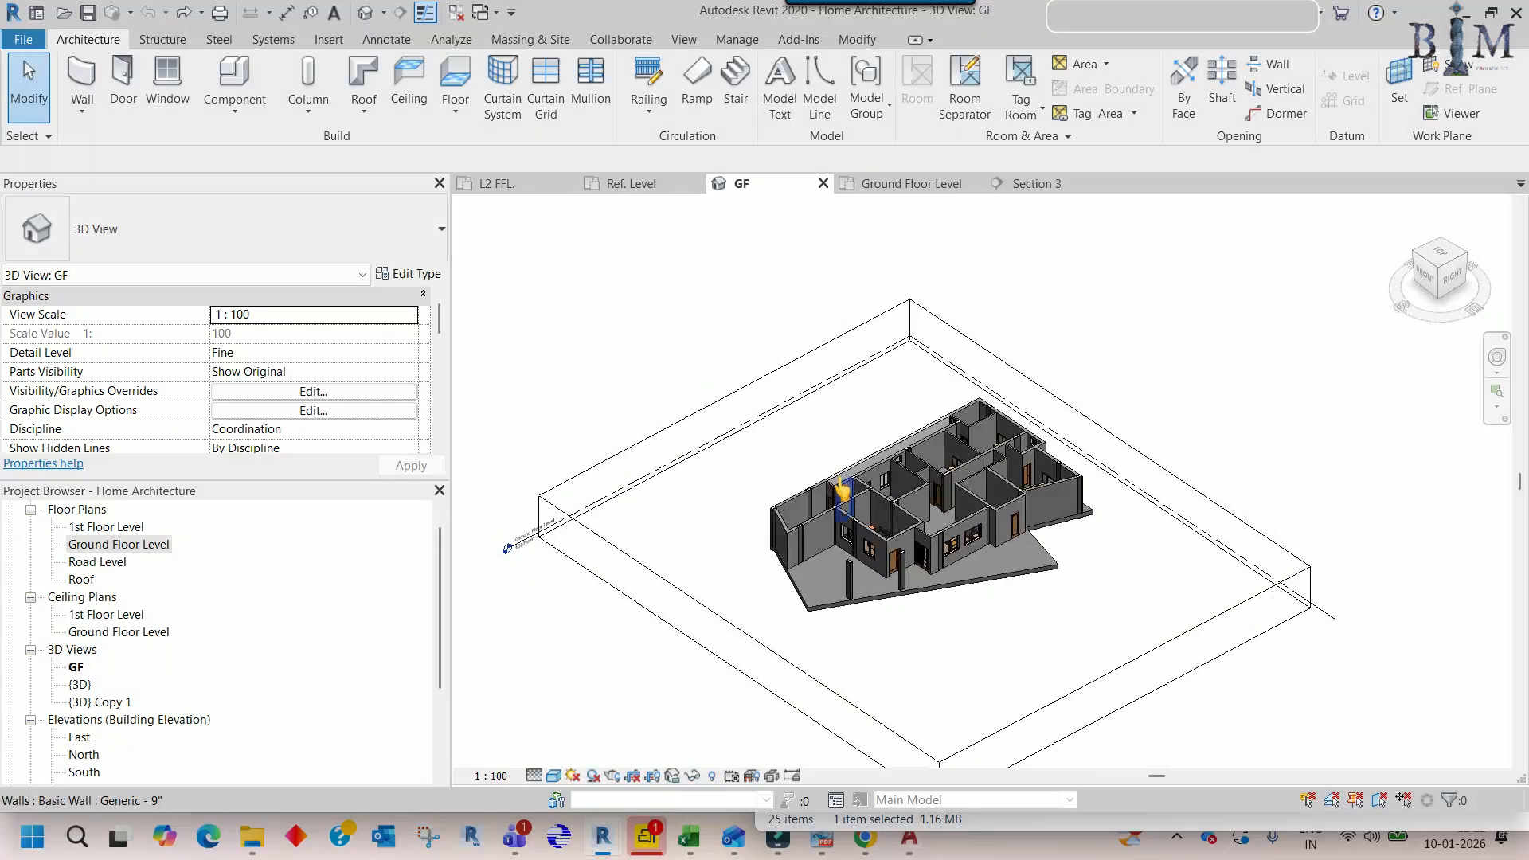
scroll(841, 494, "up", 5)
middle_click_drag(1107, 450, 945, 465)
scroll(946, 464, "down", 2)
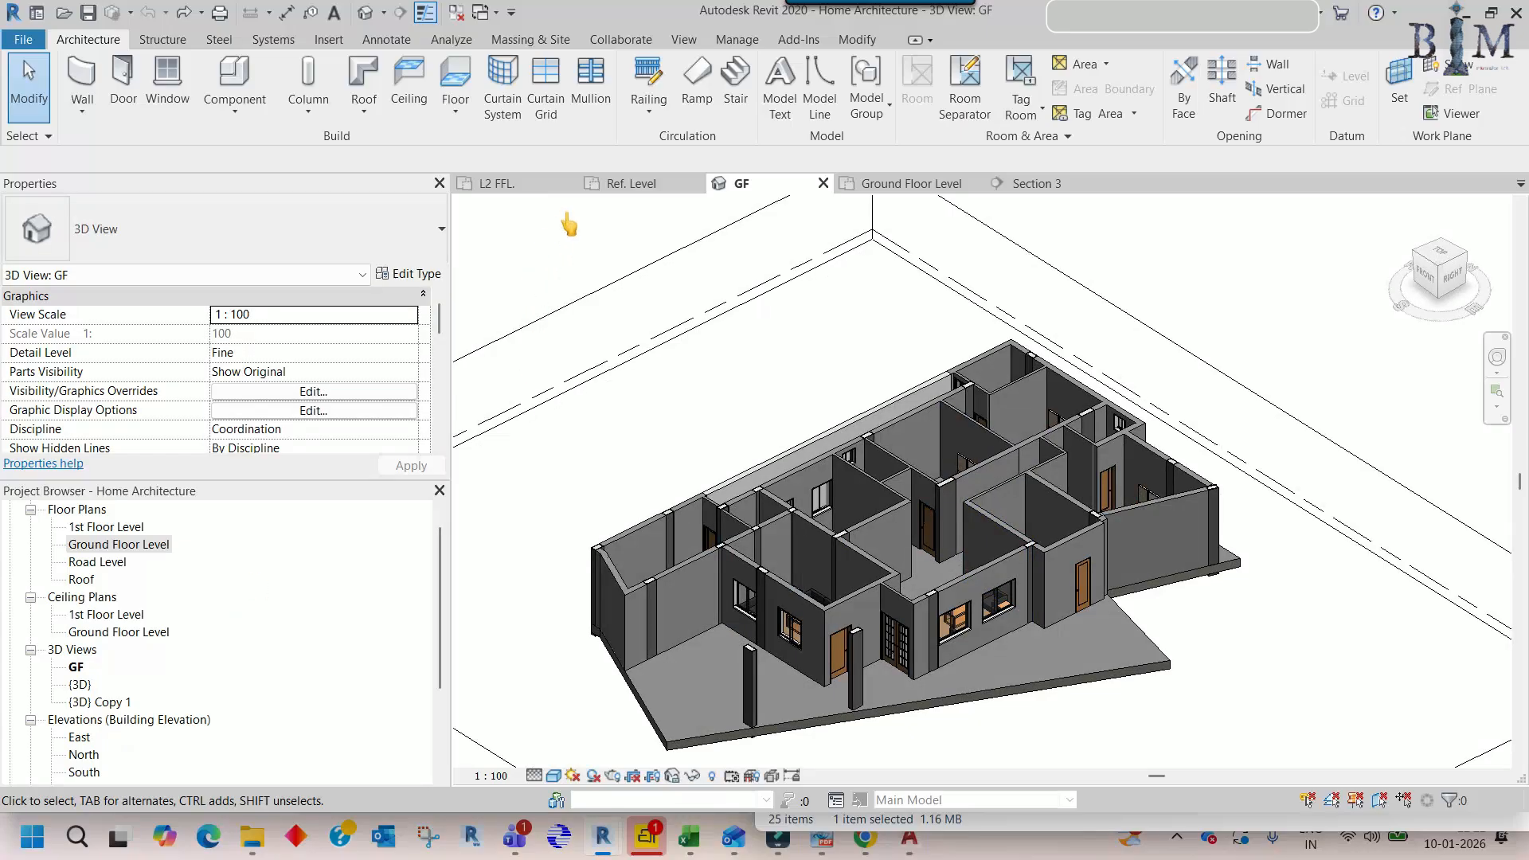
- Open the Ground Floor Level plan and examine the wardrobe areas in the bedrooms
double_click(115, 548)
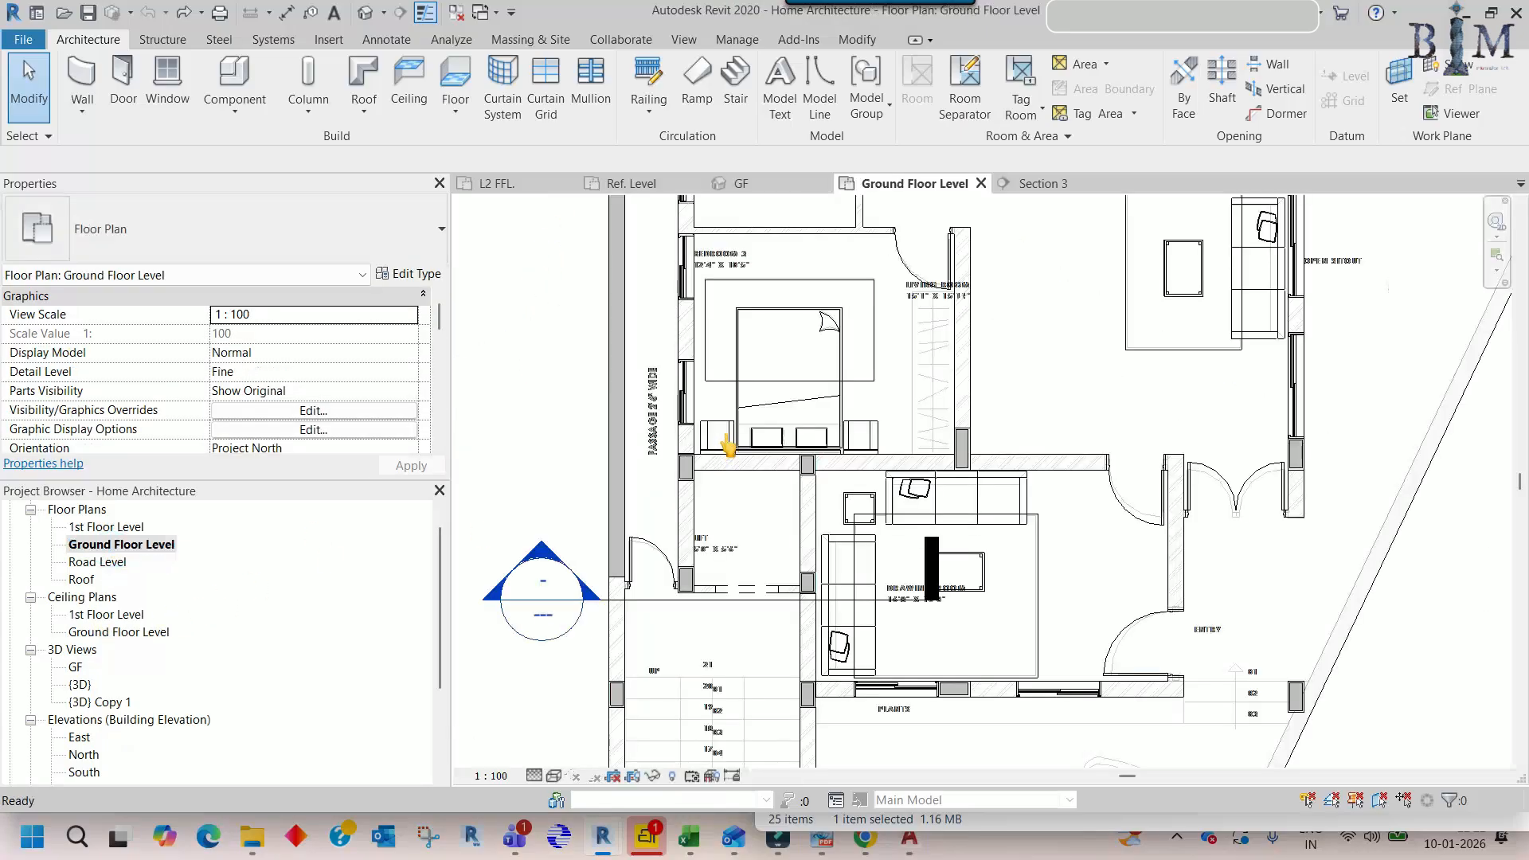
scroll(908, 543, "down", 1)
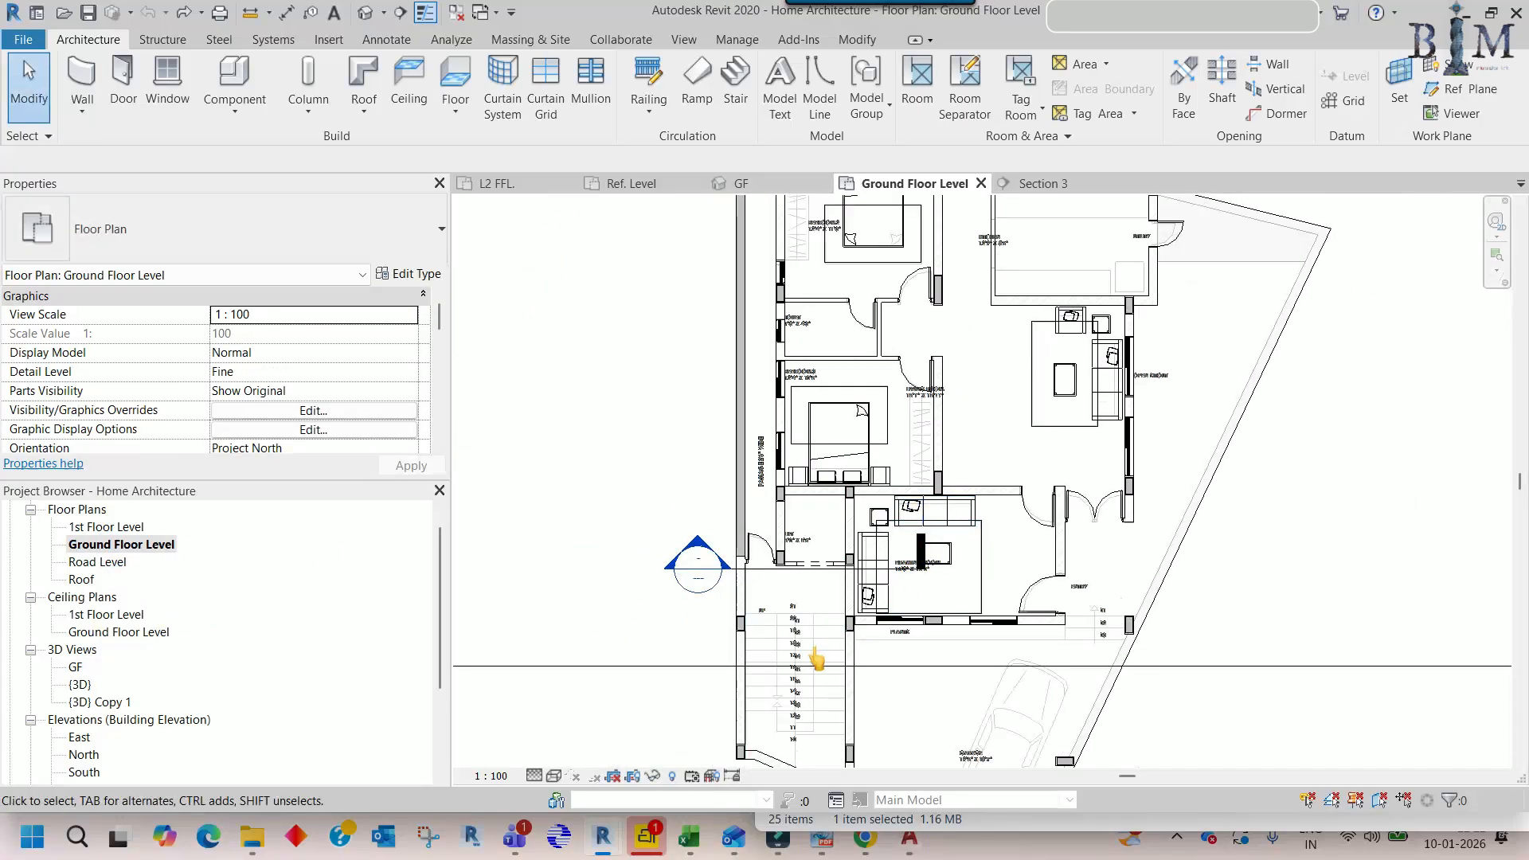
middle_click_drag(817, 659, 779, 576)
scroll(807, 567, "down", 1)
middle_click_drag(918, 479, 895, 660)
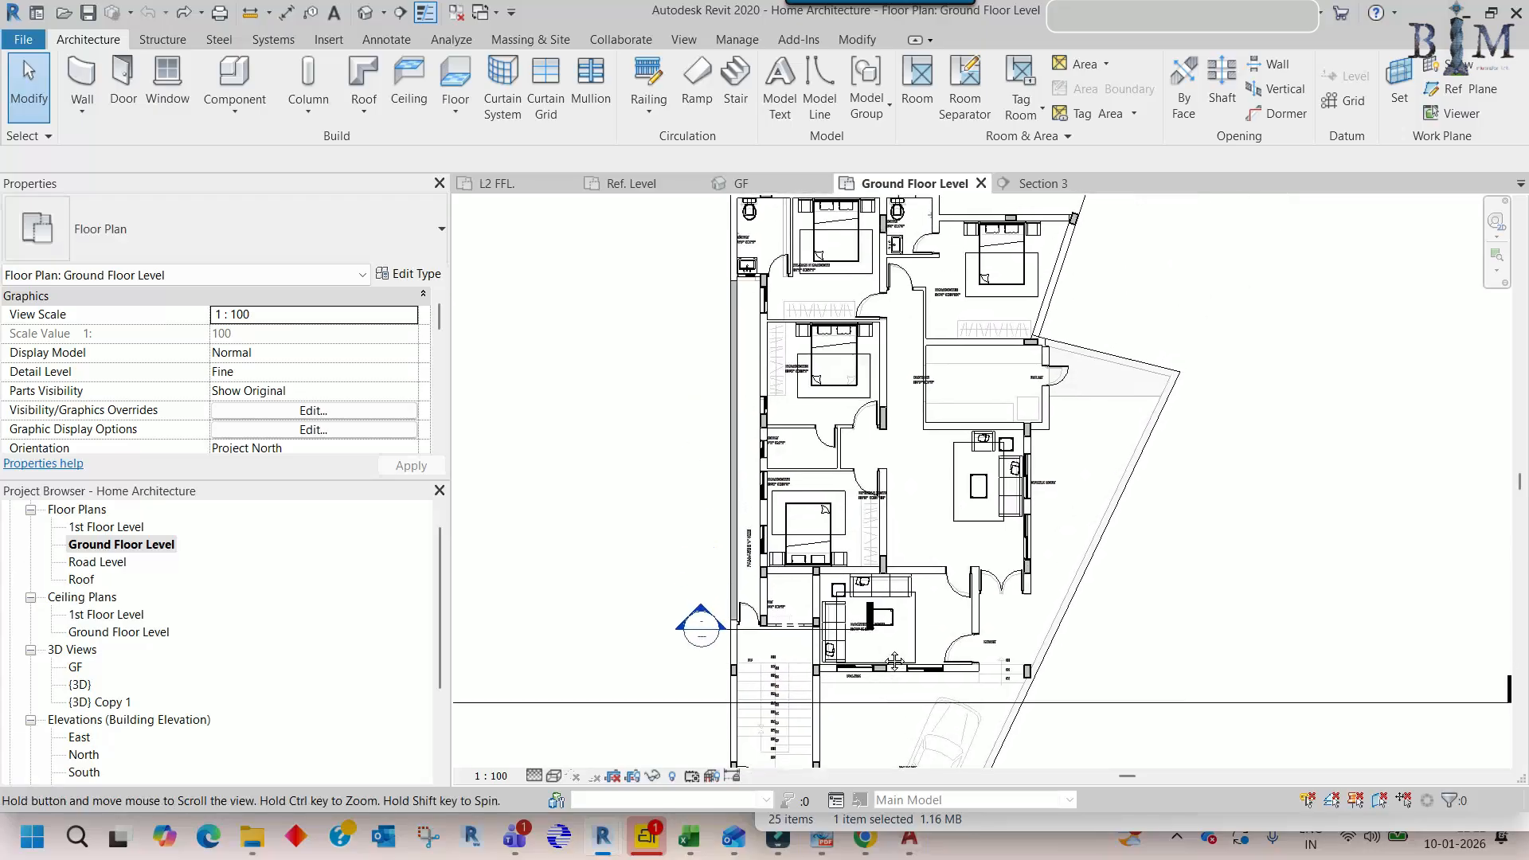
scroll(811, 316, "up", 2)
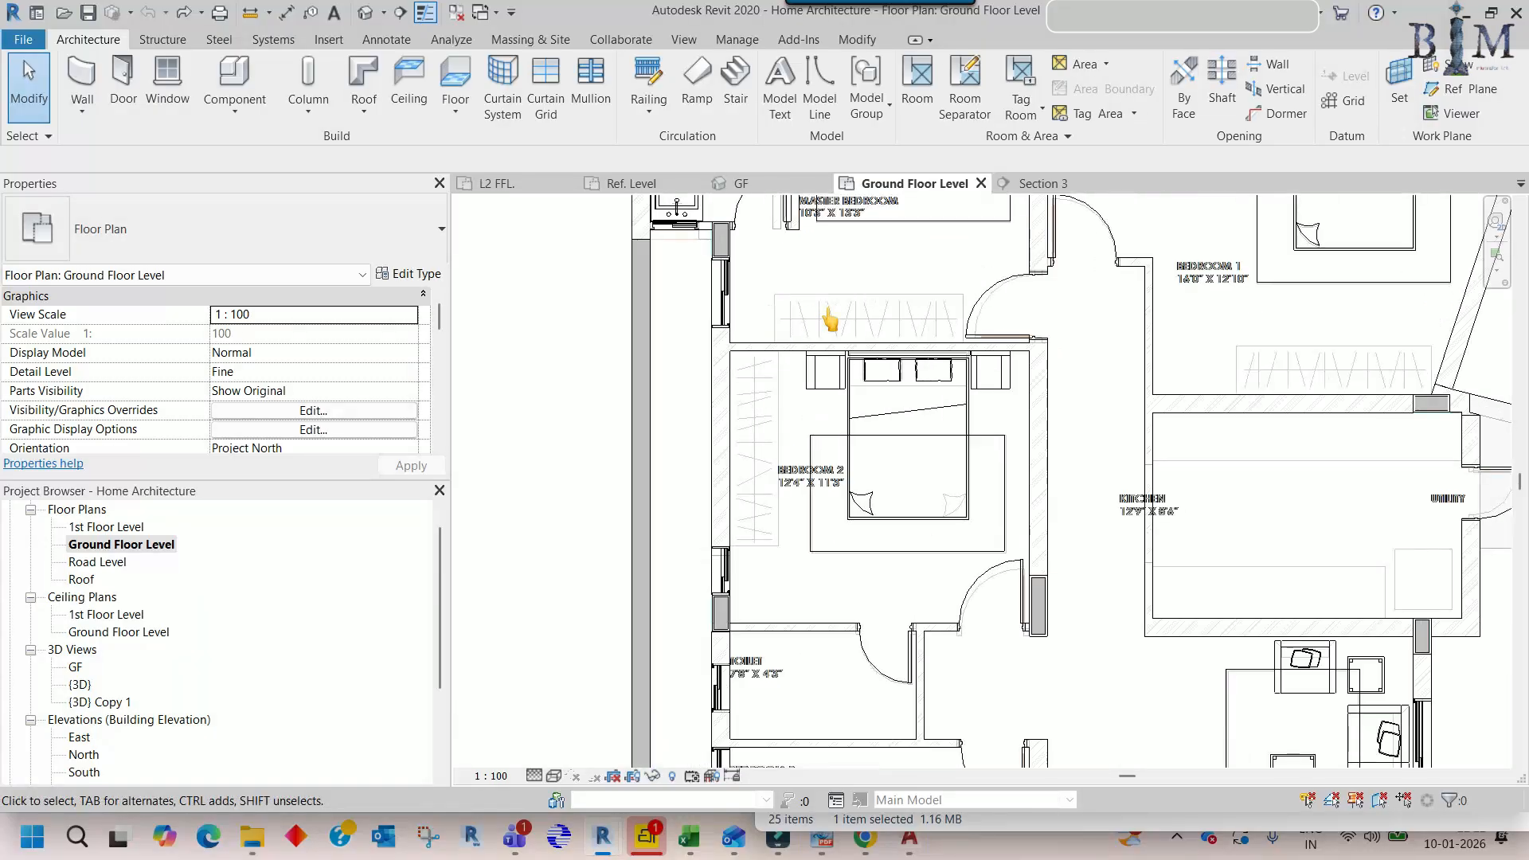
middle_click_drag(871, 320, 855, 413)
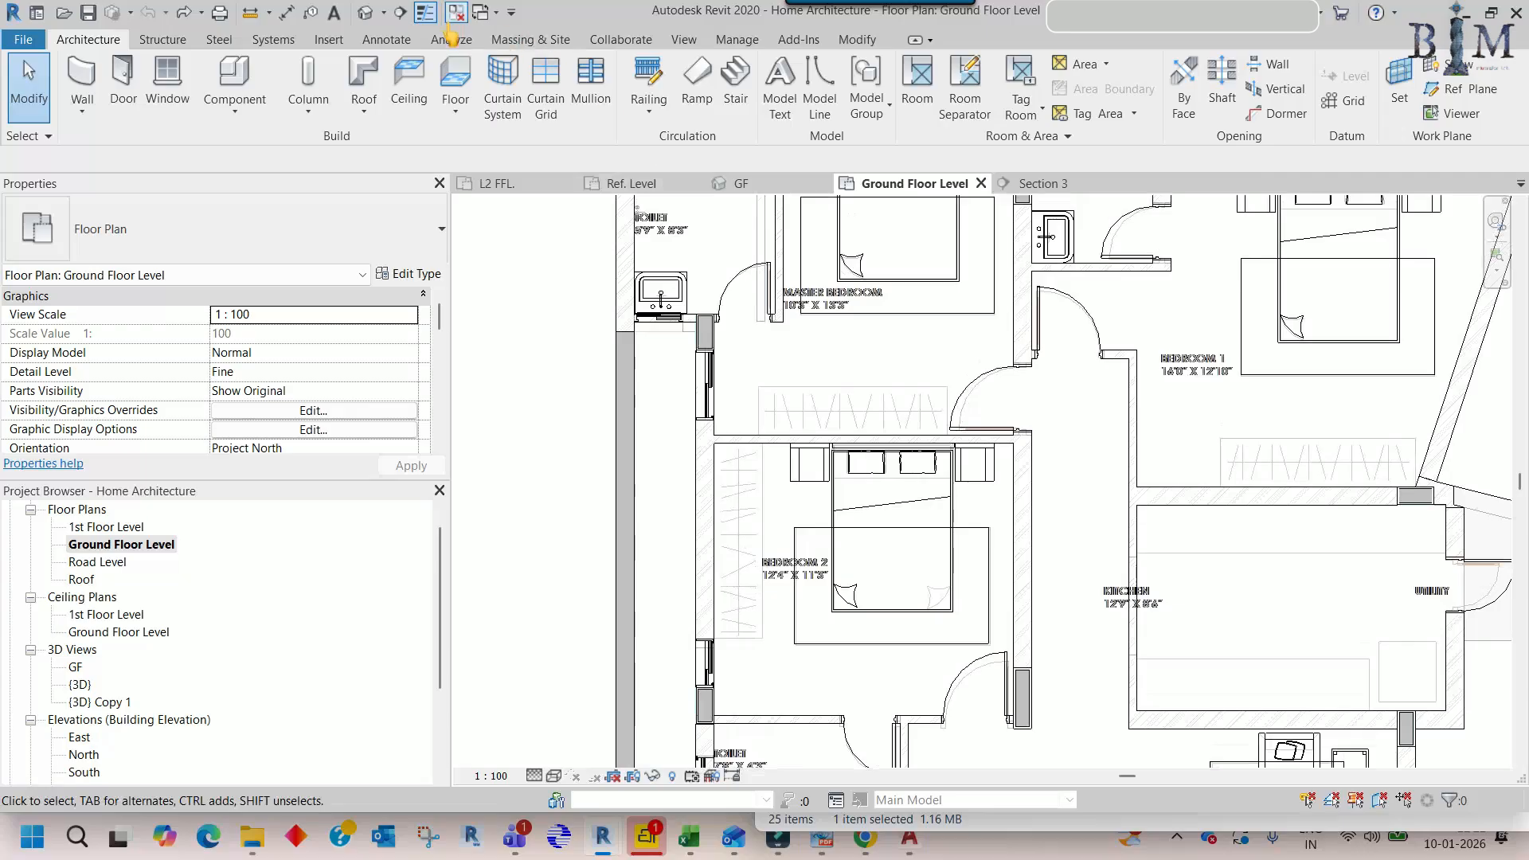
- Close the inactive views and close the M_Sink - Island - Single family without saving its changes
left_click(455, 12)
left_click(642, 193)
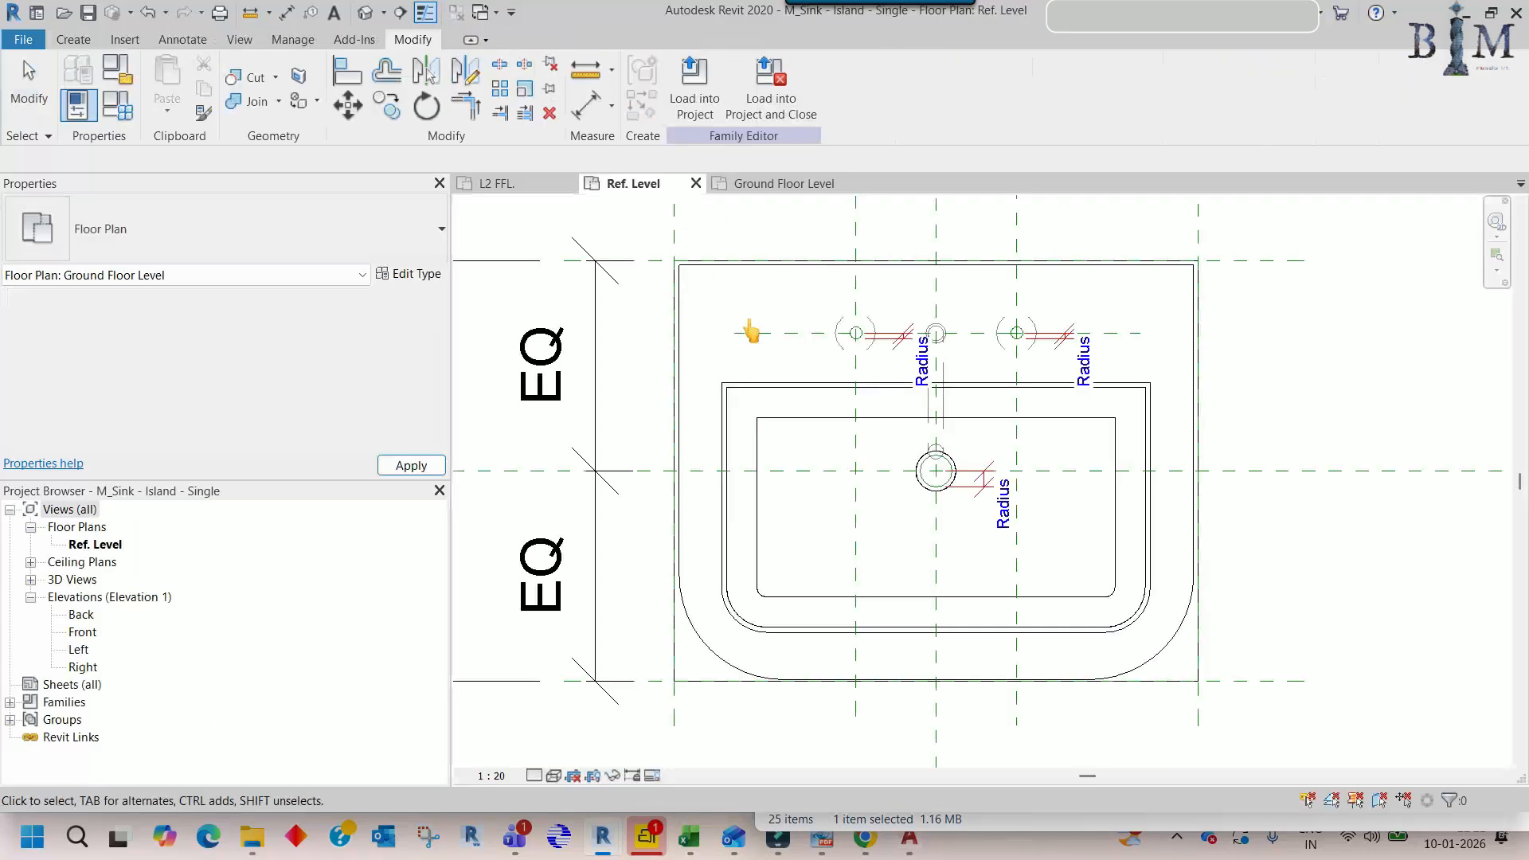
left_click(696, 183)
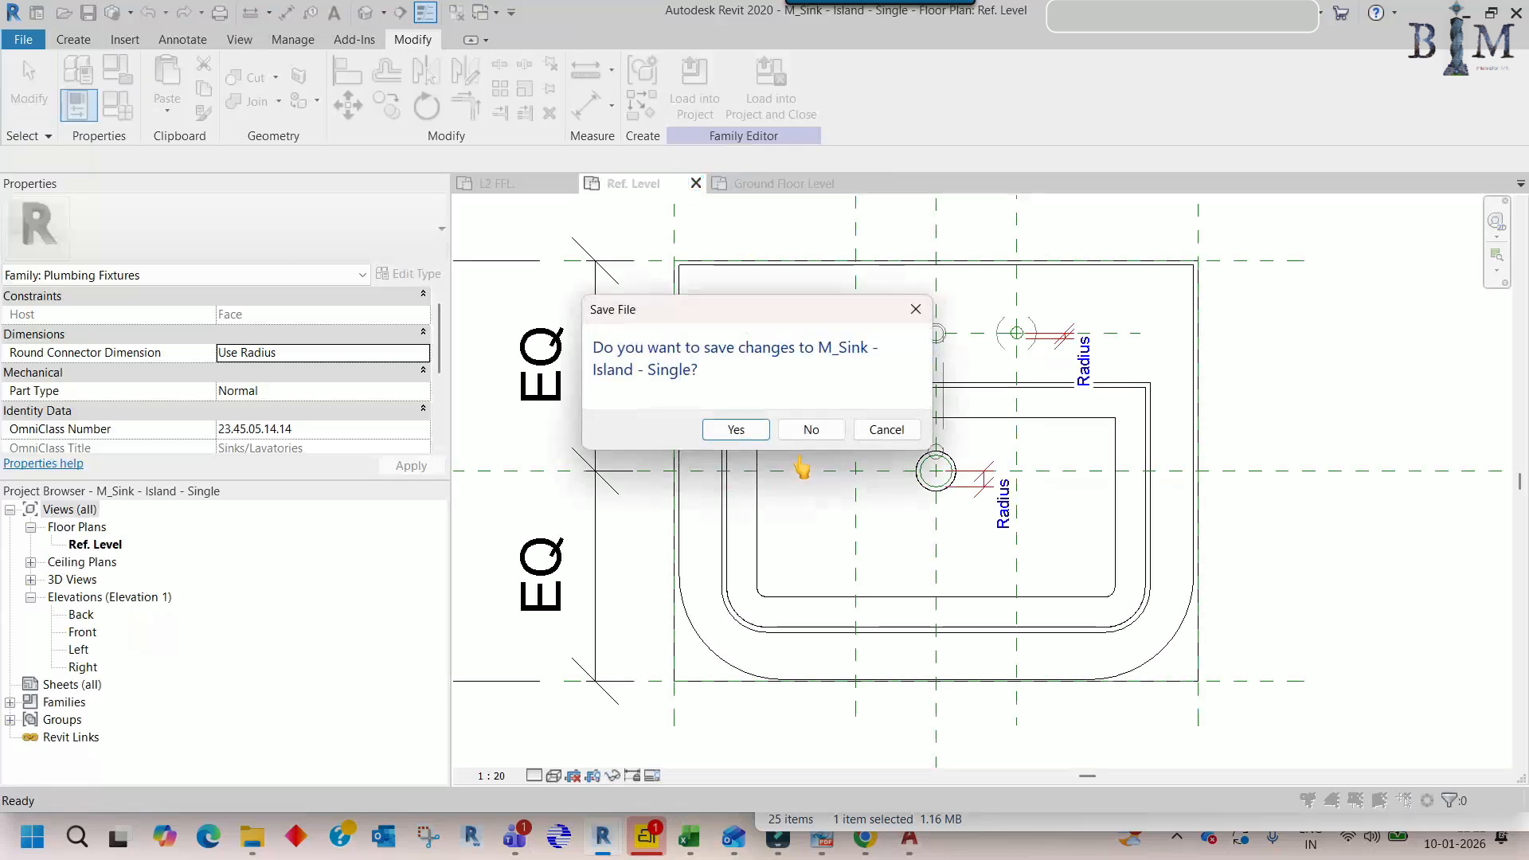
left_click(811, 434)
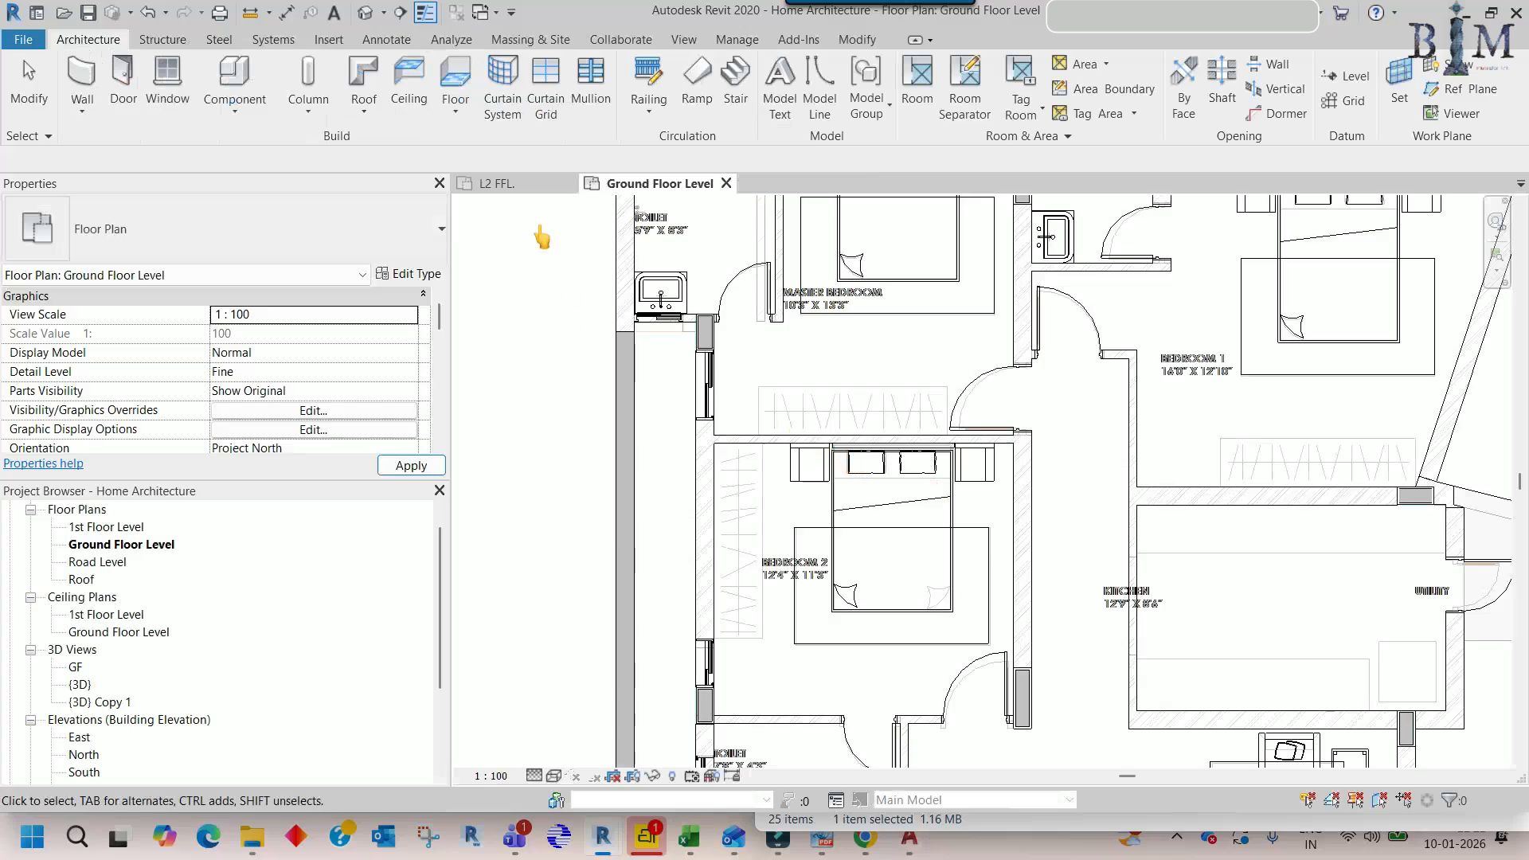
- In the Tower Arch L2 FFL. plan, open the FURNITURE1 wardrobe of Lobby 1 for family editing, removing the unsatisfied constraints
left_click(504, 185)
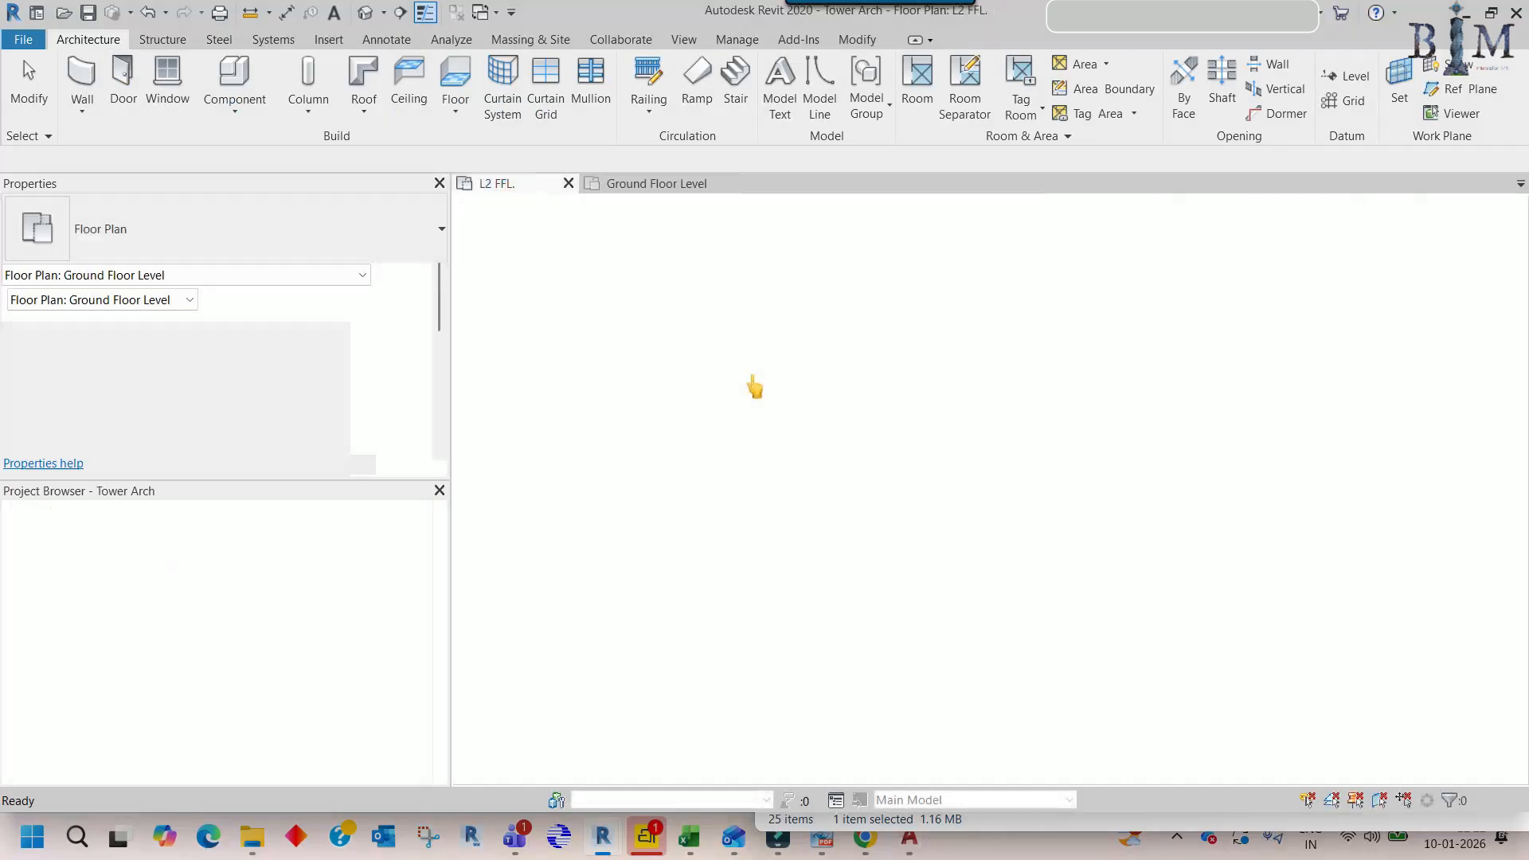
scroll(862, 377, "down", 1)
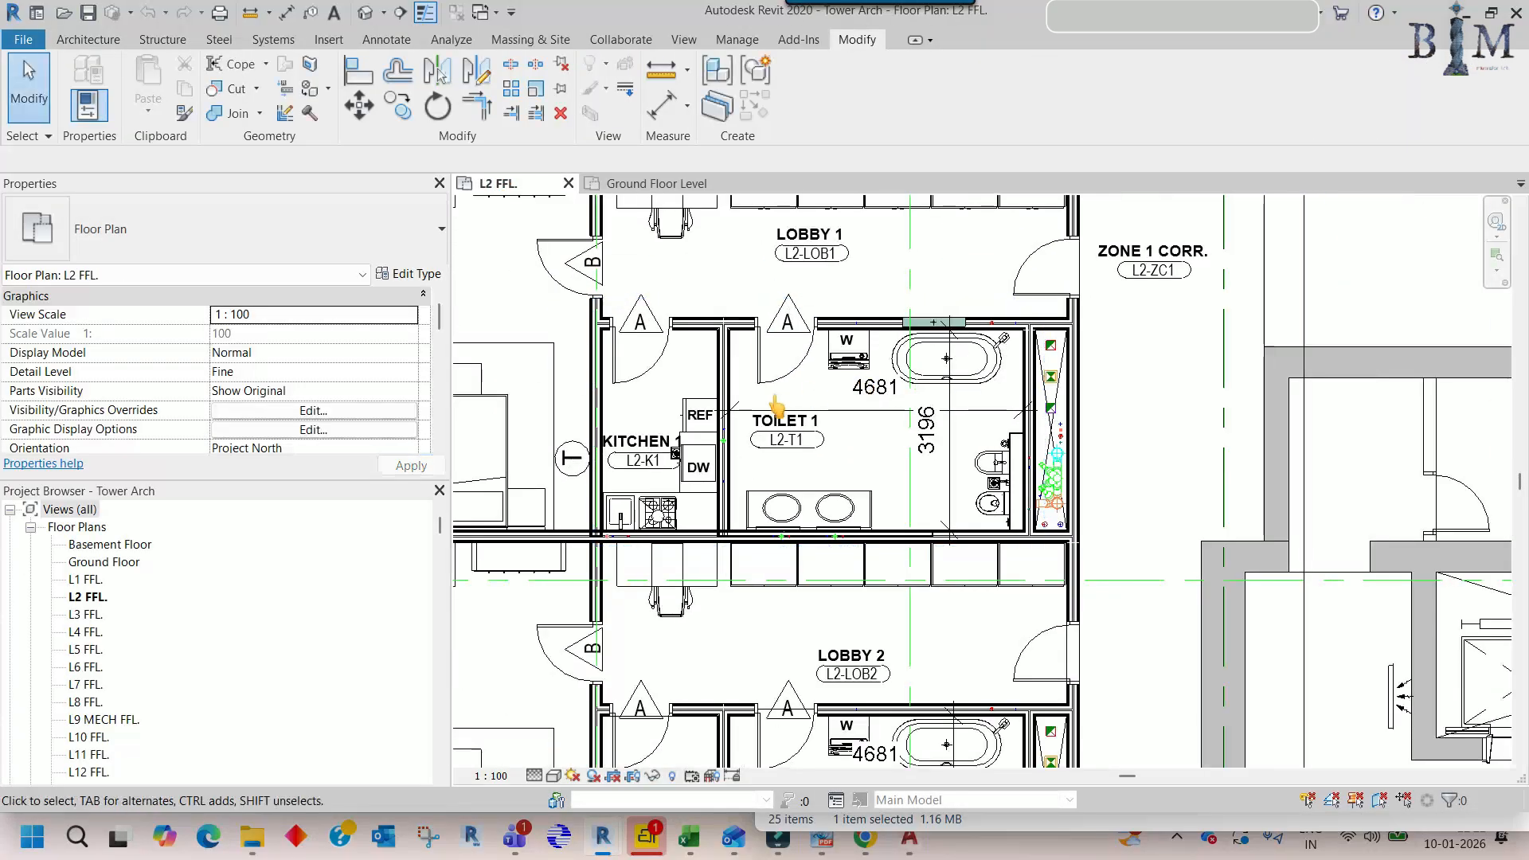
middle_click_drag(796, 378, 802, 587)
scroll(775, 411, "up", 2)
left_click(775, 412)
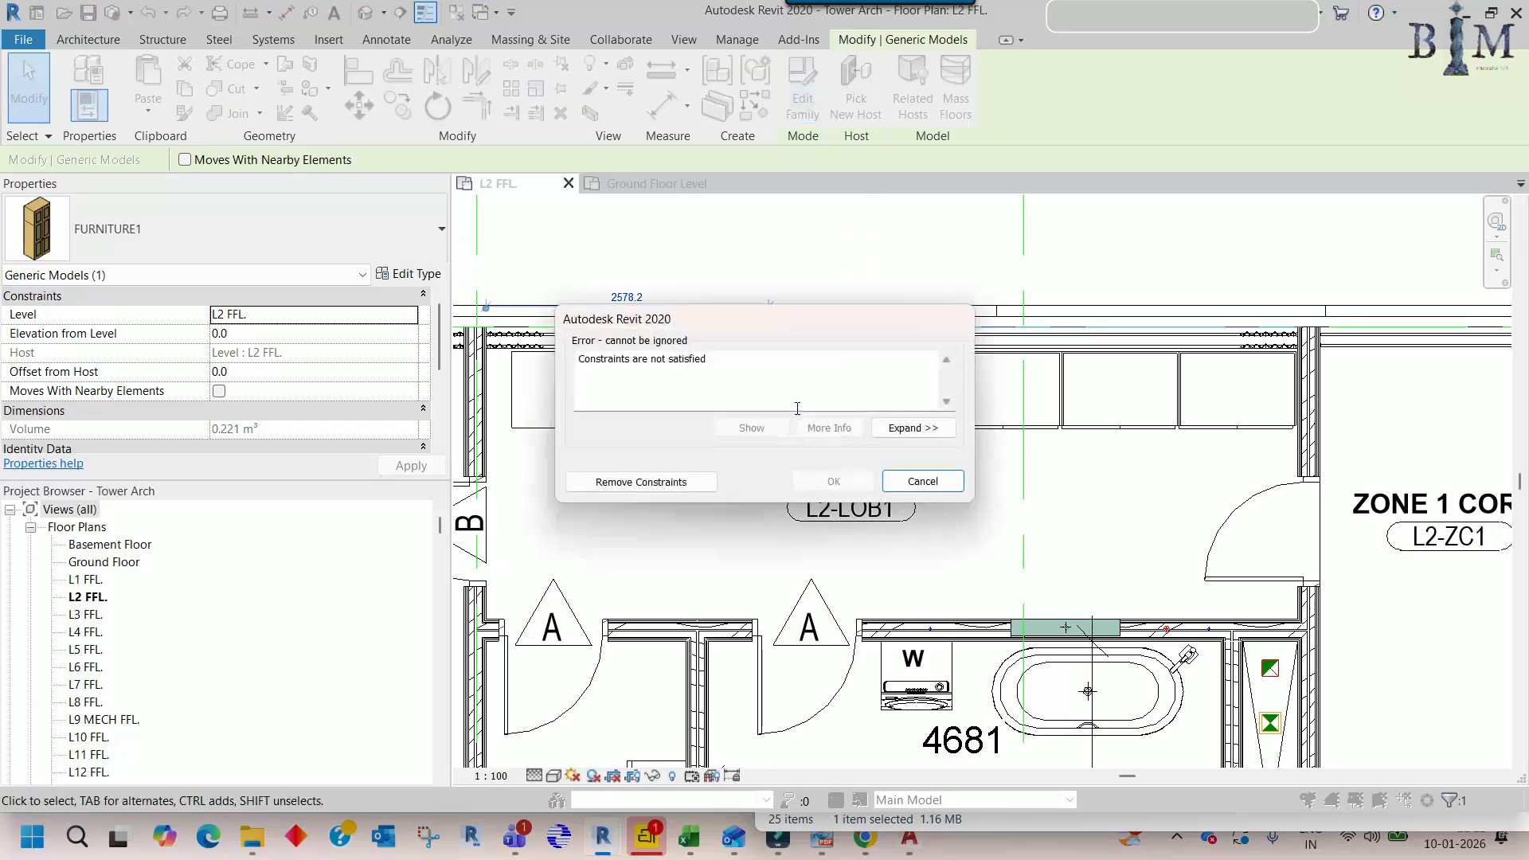
left_click(661, 482)
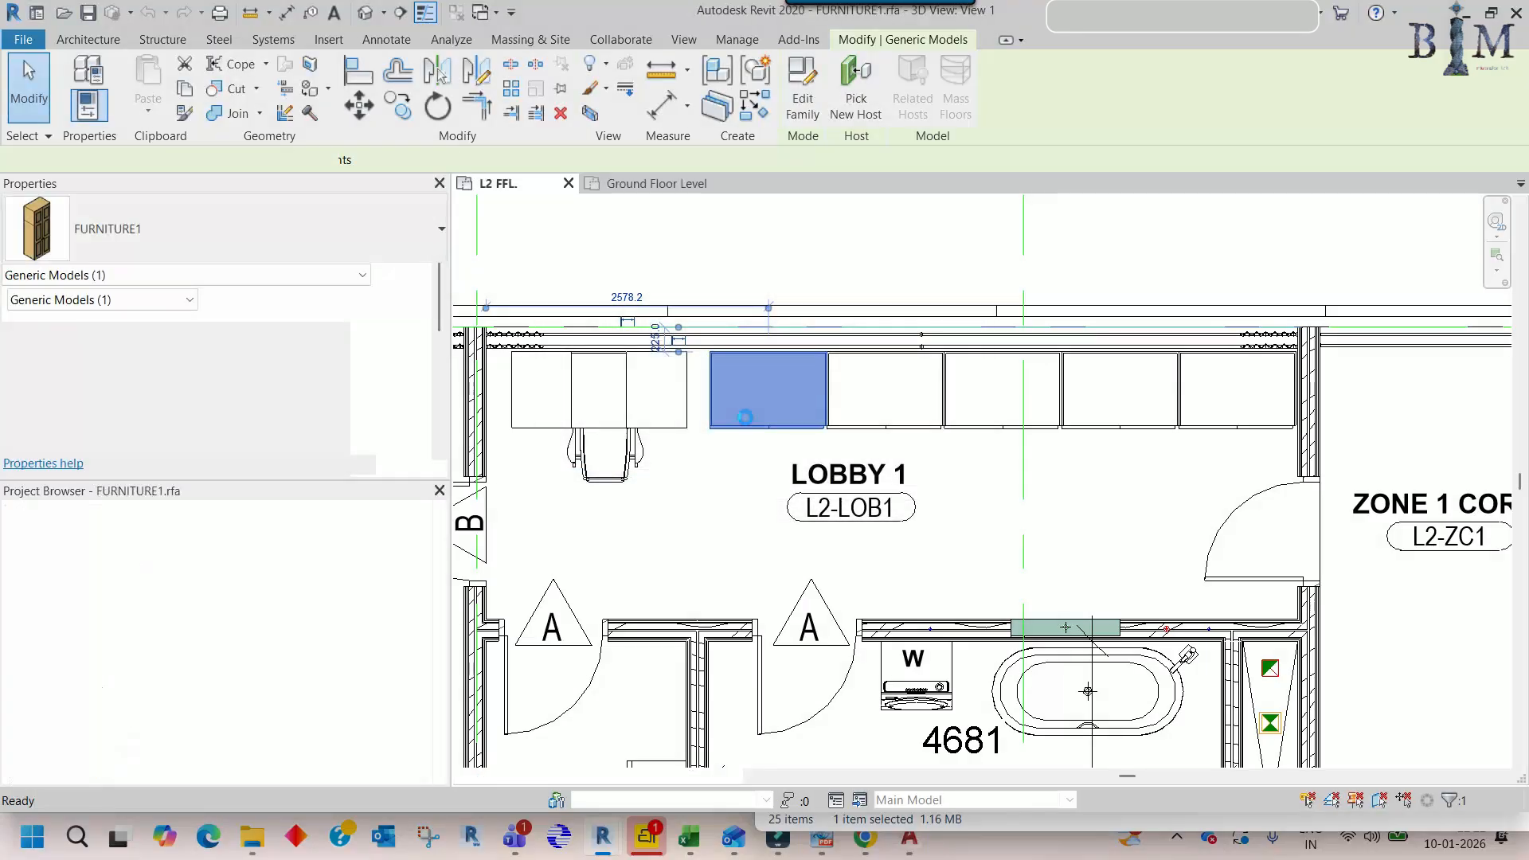
- Set the wardrobe family's 3D view to Fine detail and a shaded visual style, showing its door fronts
left_click(534, 775)
left_click(546, 772)
left_click(554, 775)
left_click(577, 704)
mouse_move(672, 658)
middle_mouse_down("shift")
mouse_move(825, 470)
mouse_move(792, 526)
mouse_move(909, 629)
middle_mouse_up("shift")
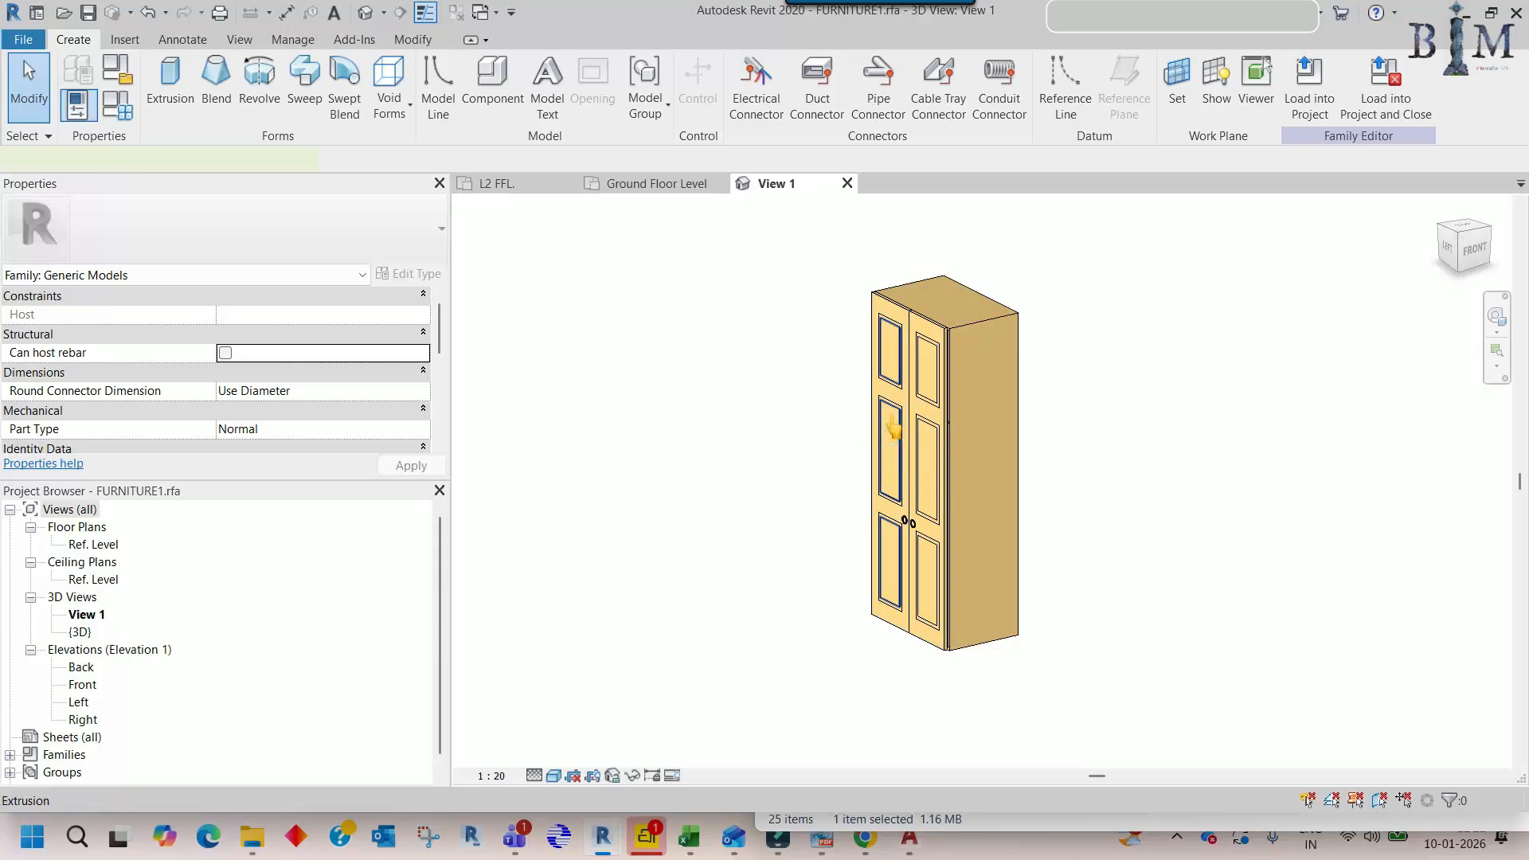
- Delete the decorative panels and knobs from both wardrobe doors, and open the family's Ref. Level floor plan
left_click(891, 422)
scroll(892, 423, "up", 2)
middle_click_drag(891, 429, 907, 462, "shift")
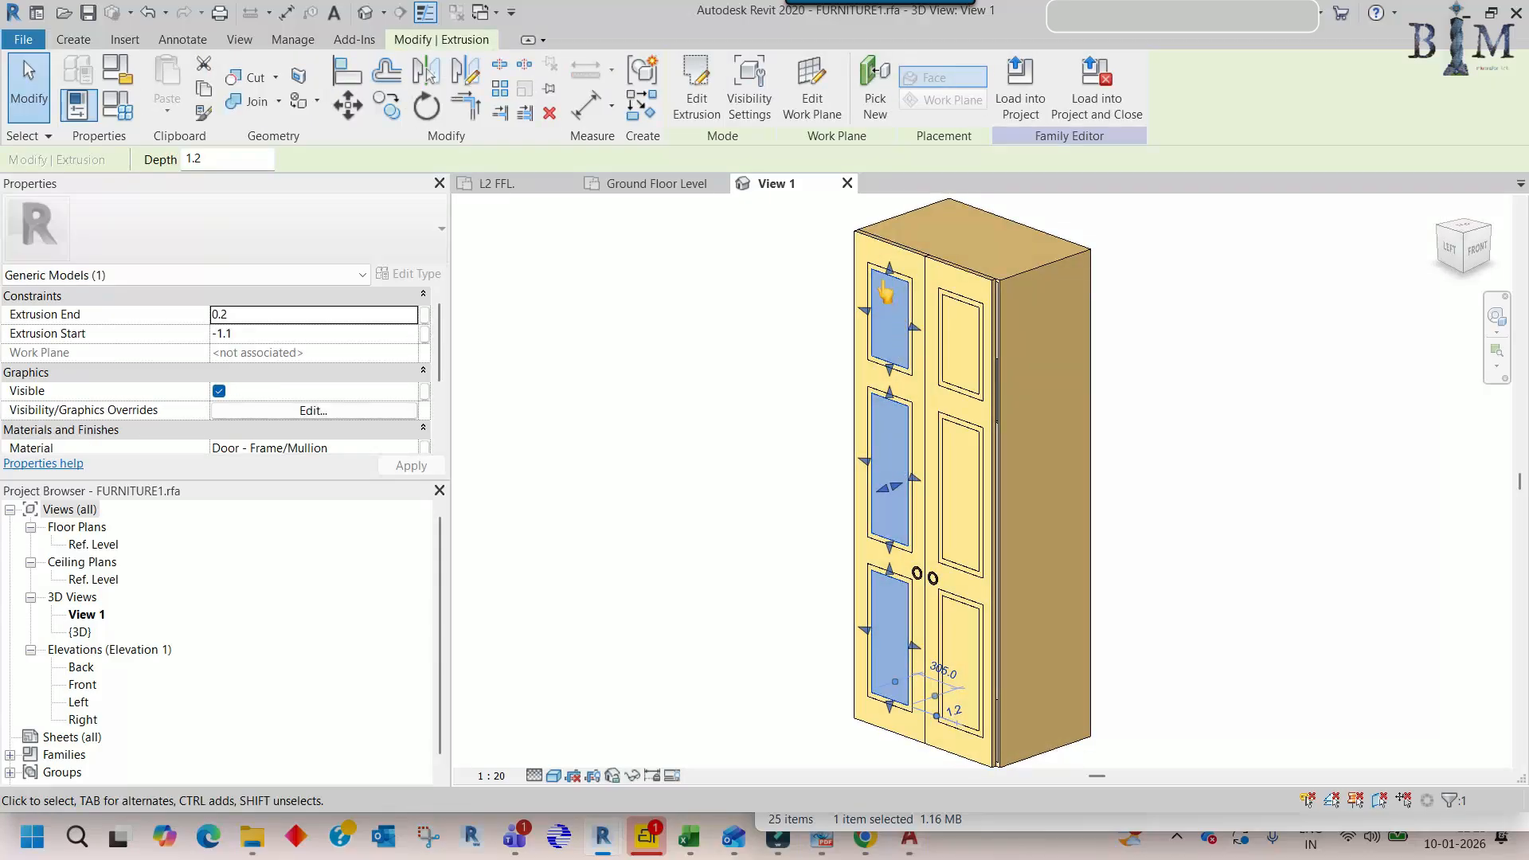
left_click_drag(816, 249, 989, 782)
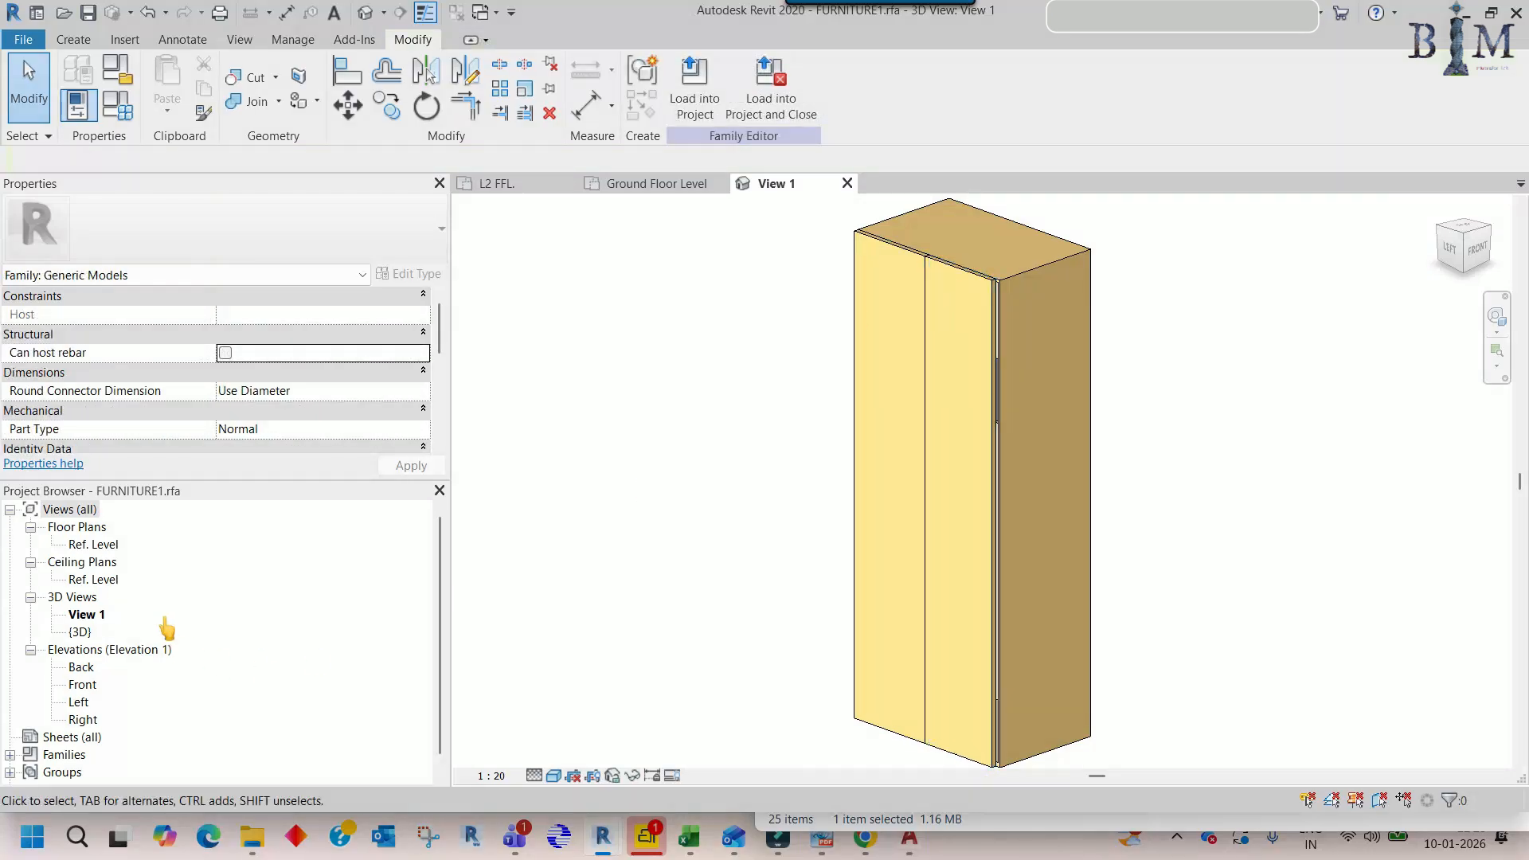
double_click(88, 545)
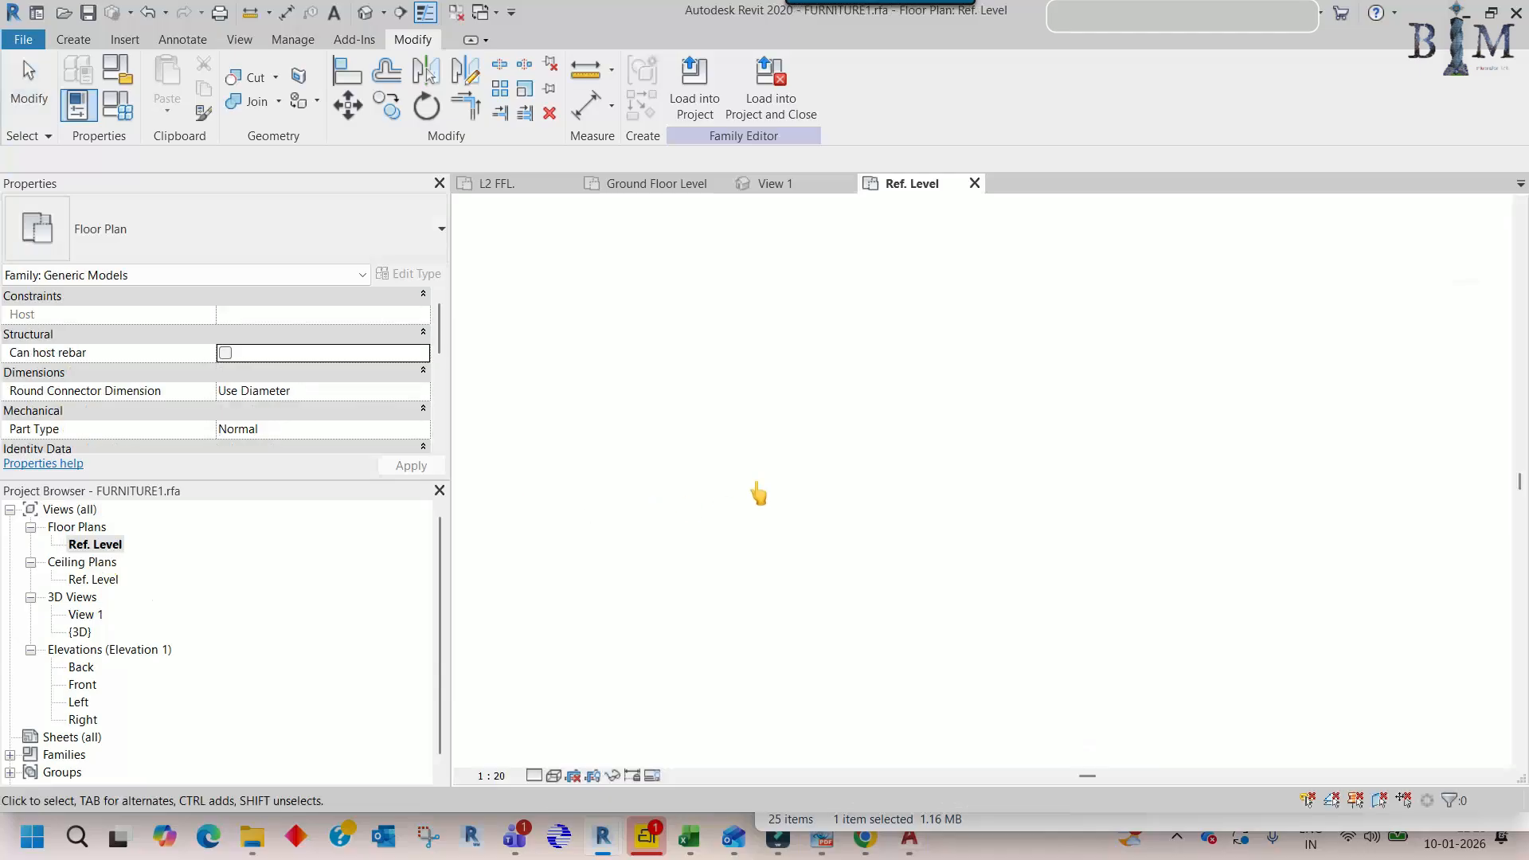
scroll(980, 439, "up", 4)
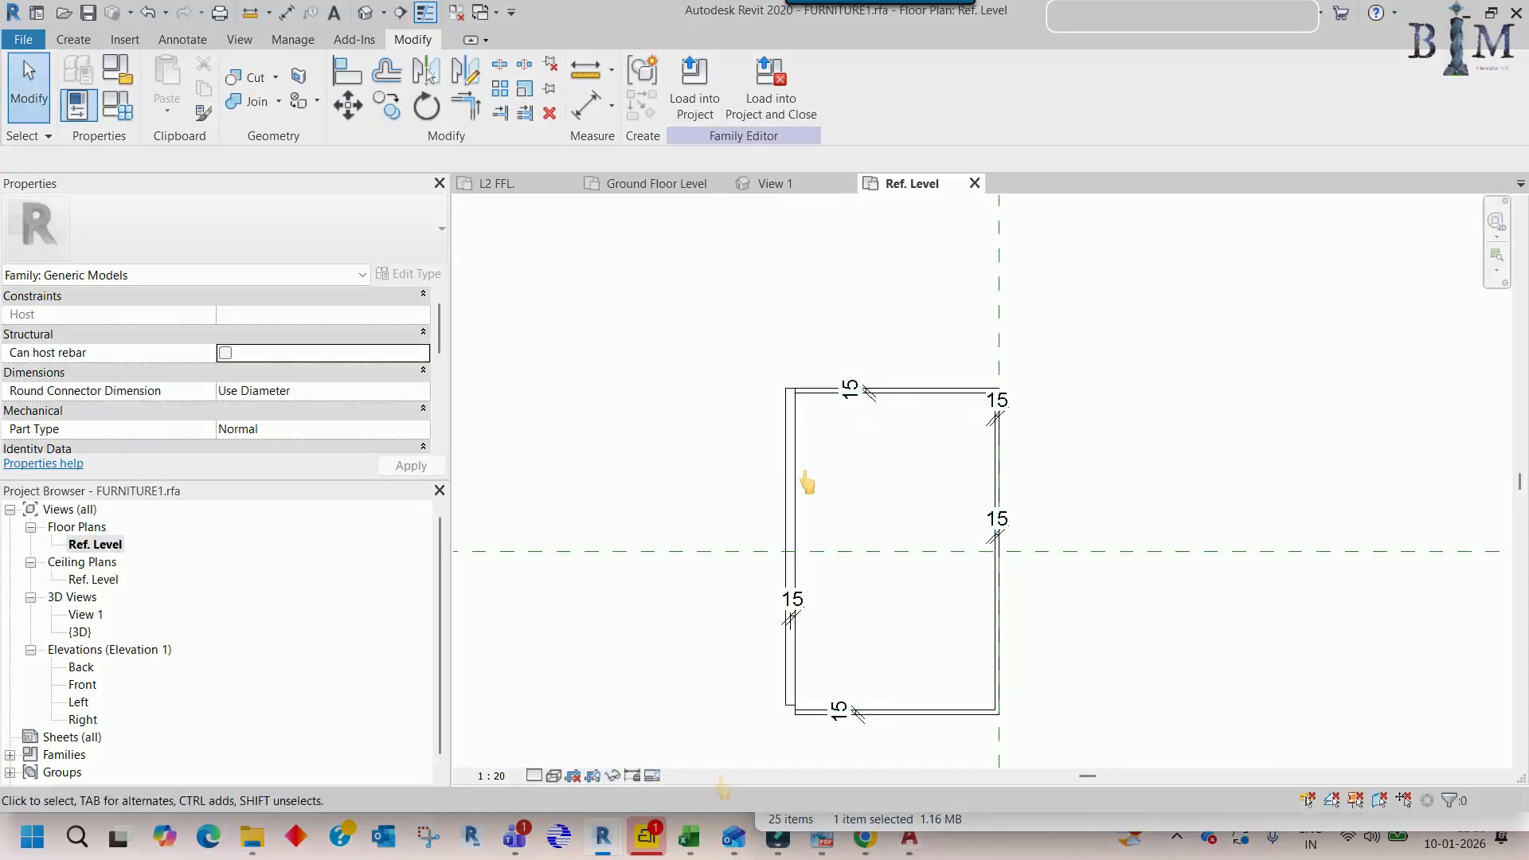
- Switch to AutoCAD and write the wardrobe symbol just above Bedroom 2 in Arch GF.dwg to a block file named cloth hanger.dwg
left_click(909, 840)
scroll(811, 382, "down", 10)
scroll(840, 469, "up", 6)
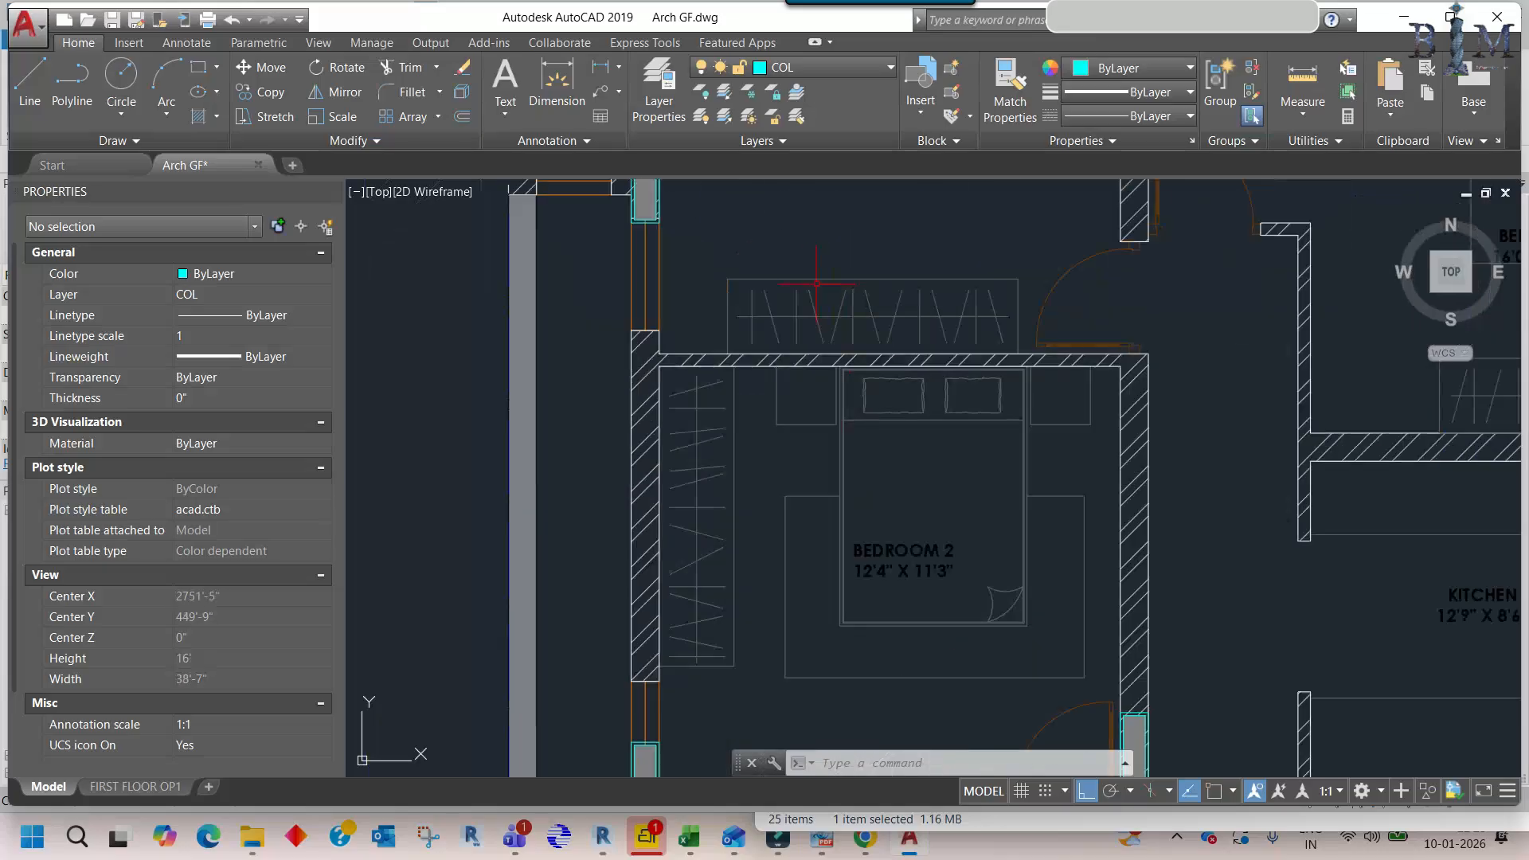
left_click(713, 269)
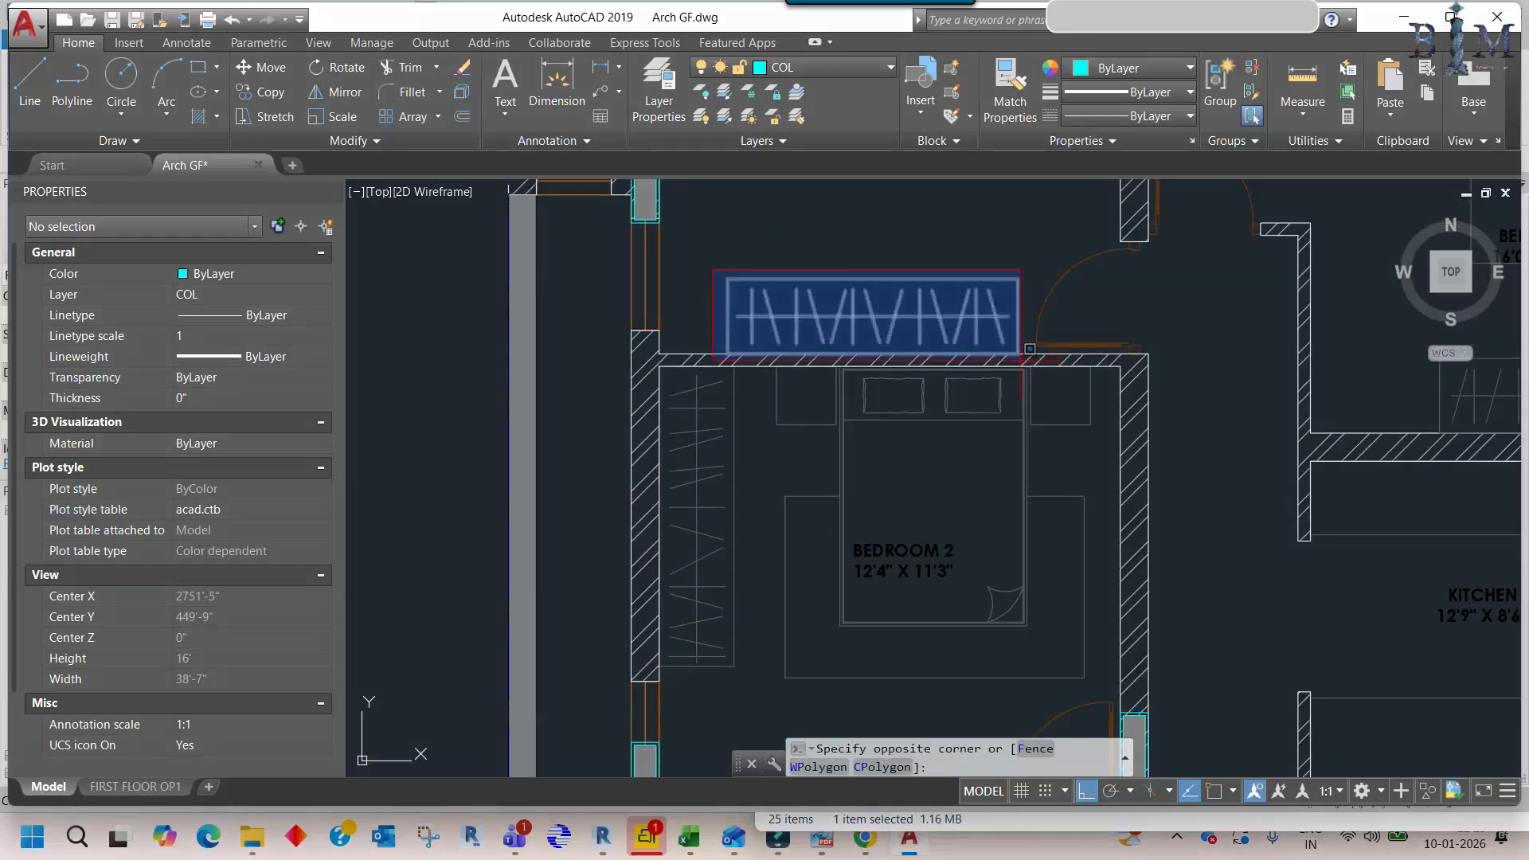
left_click(1029, 349)
type("w")
key("Return")
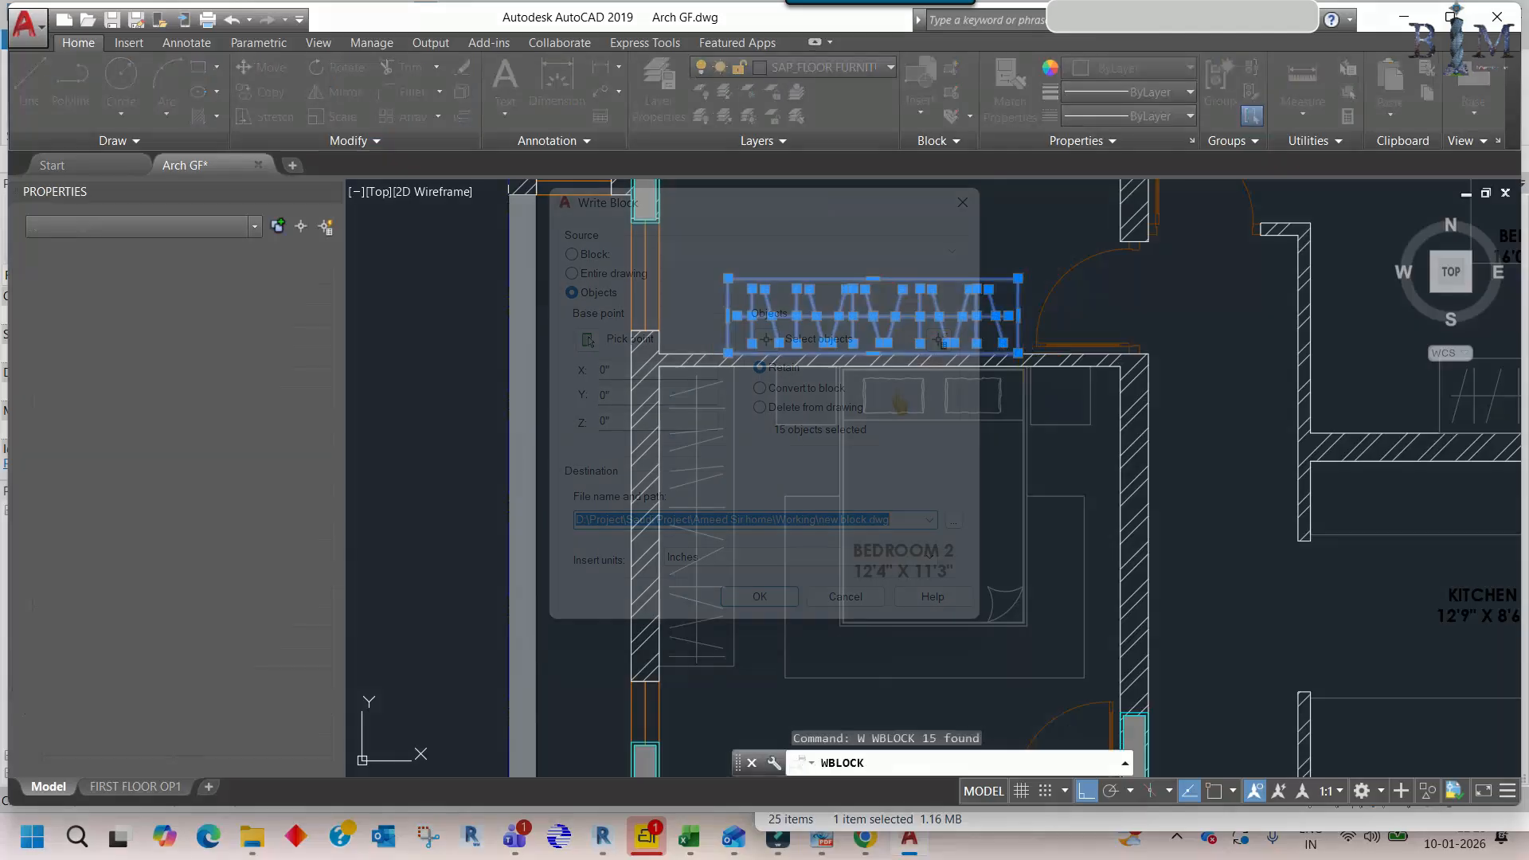
left_click(953, 519)
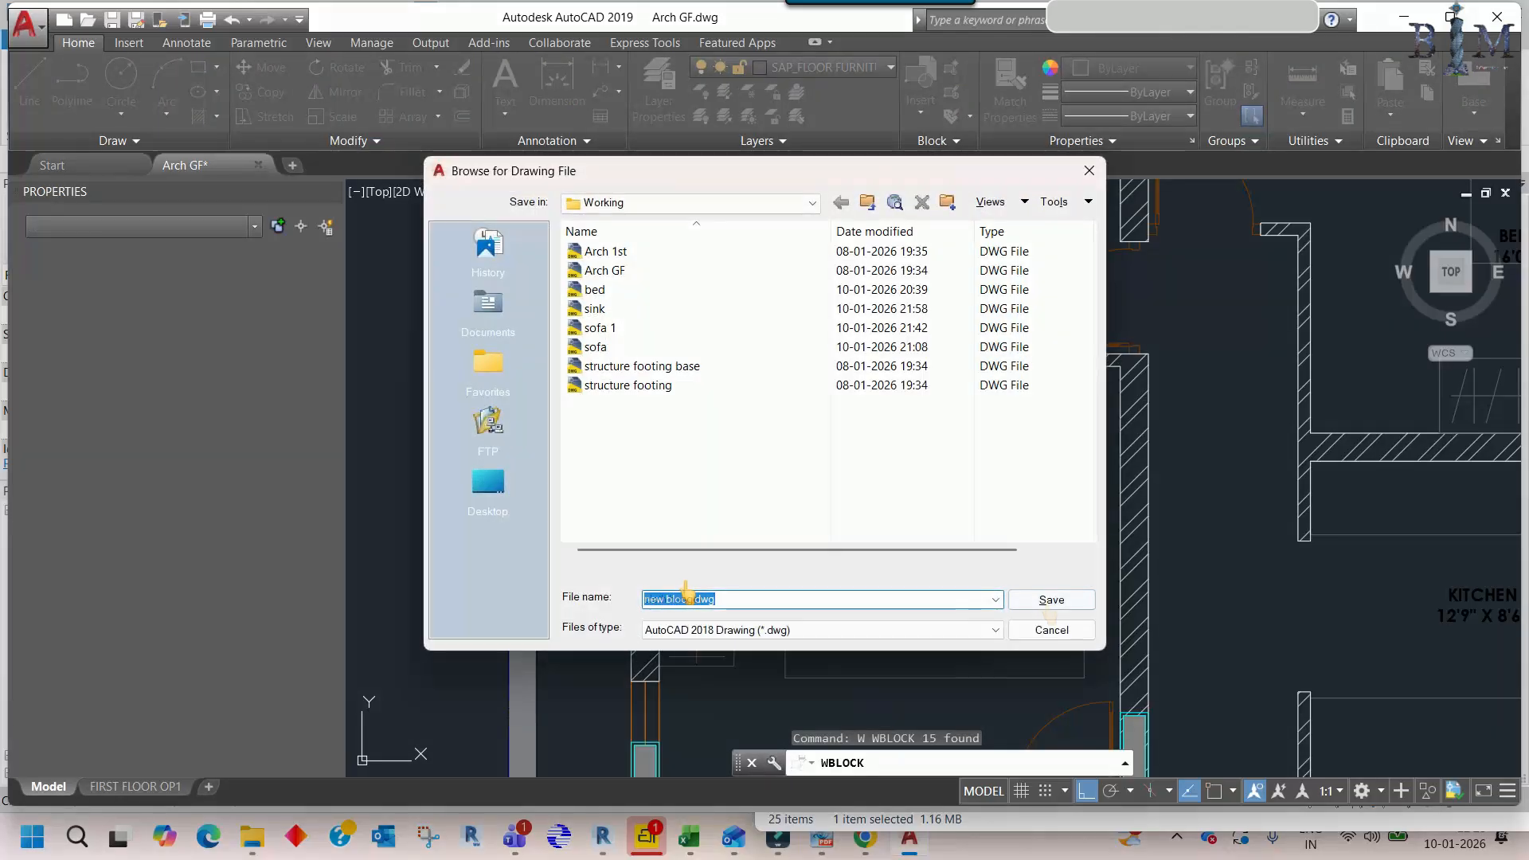
left_click(1051, 600)
left_click(724, 566)
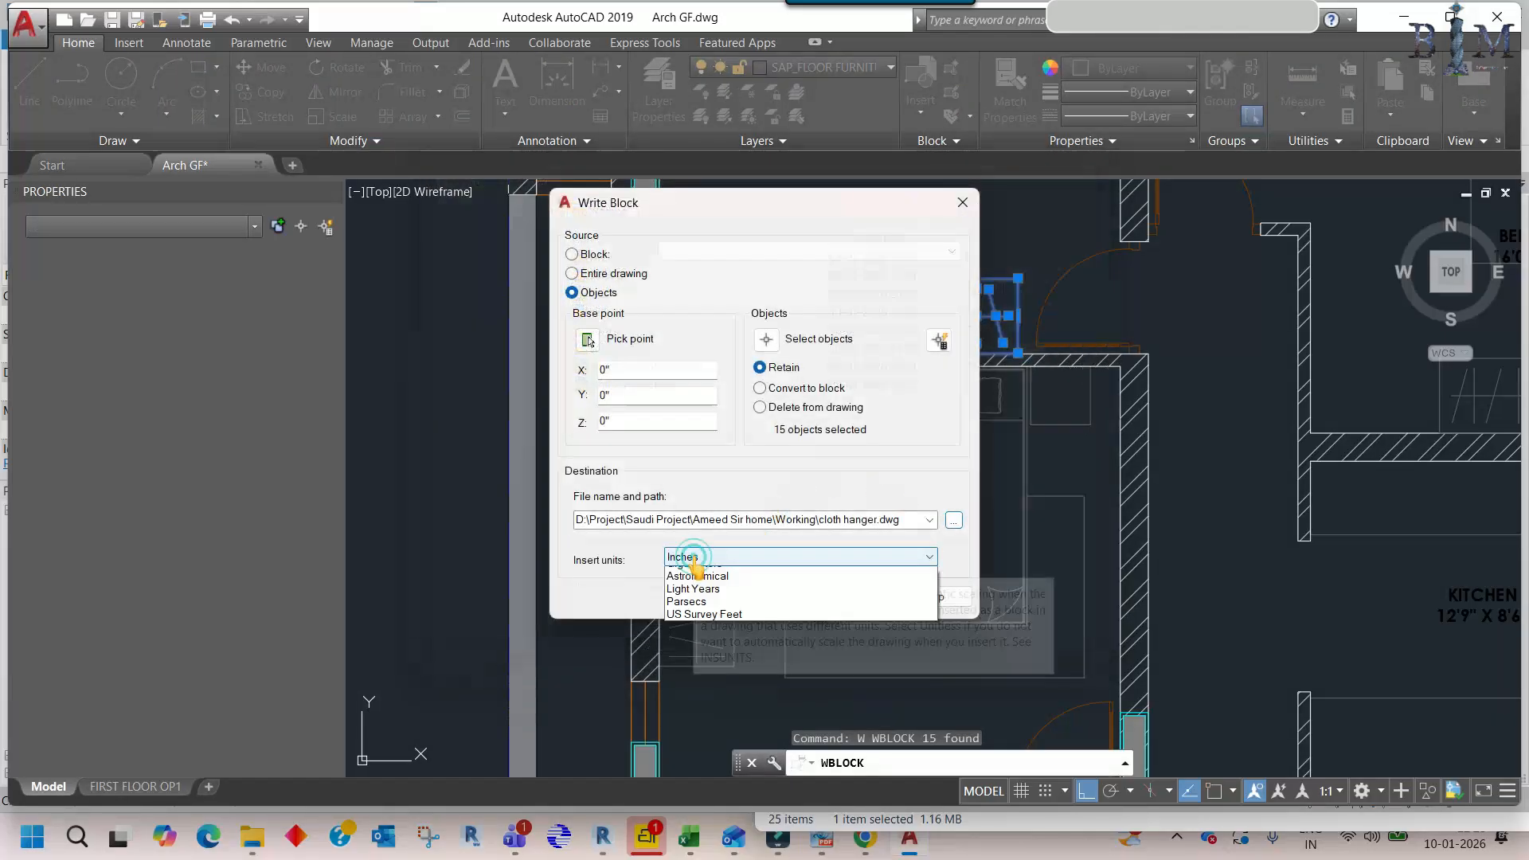
left_click(711, 627)
left_click(760, 595)
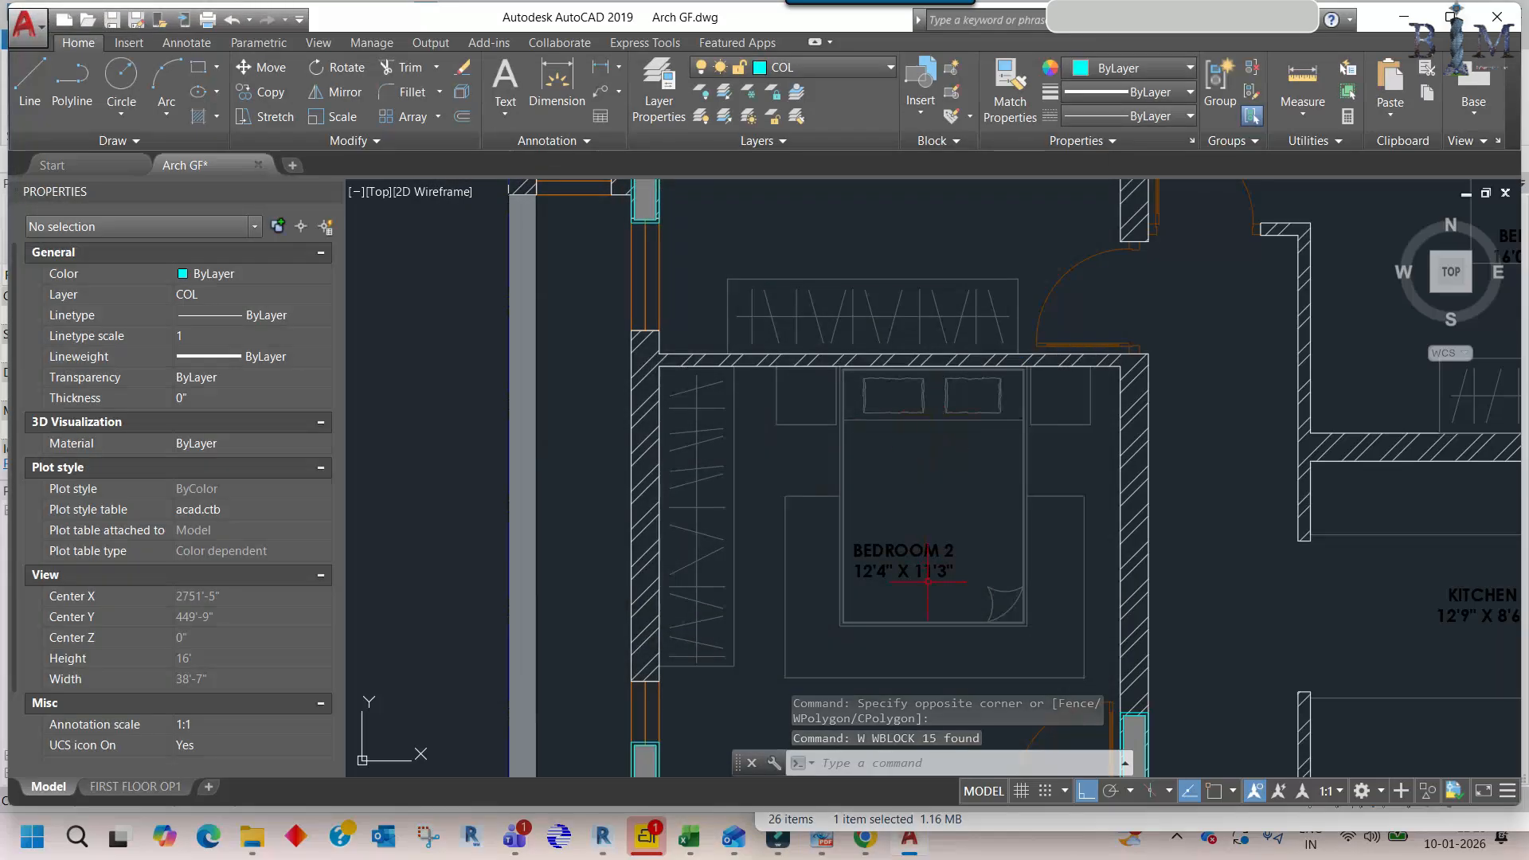
- Switch back to Revit and import cloth hanger.dwg into the FURNITURE1 family's Ref. Level plan, for the current view only
mouse_move(603, 836)
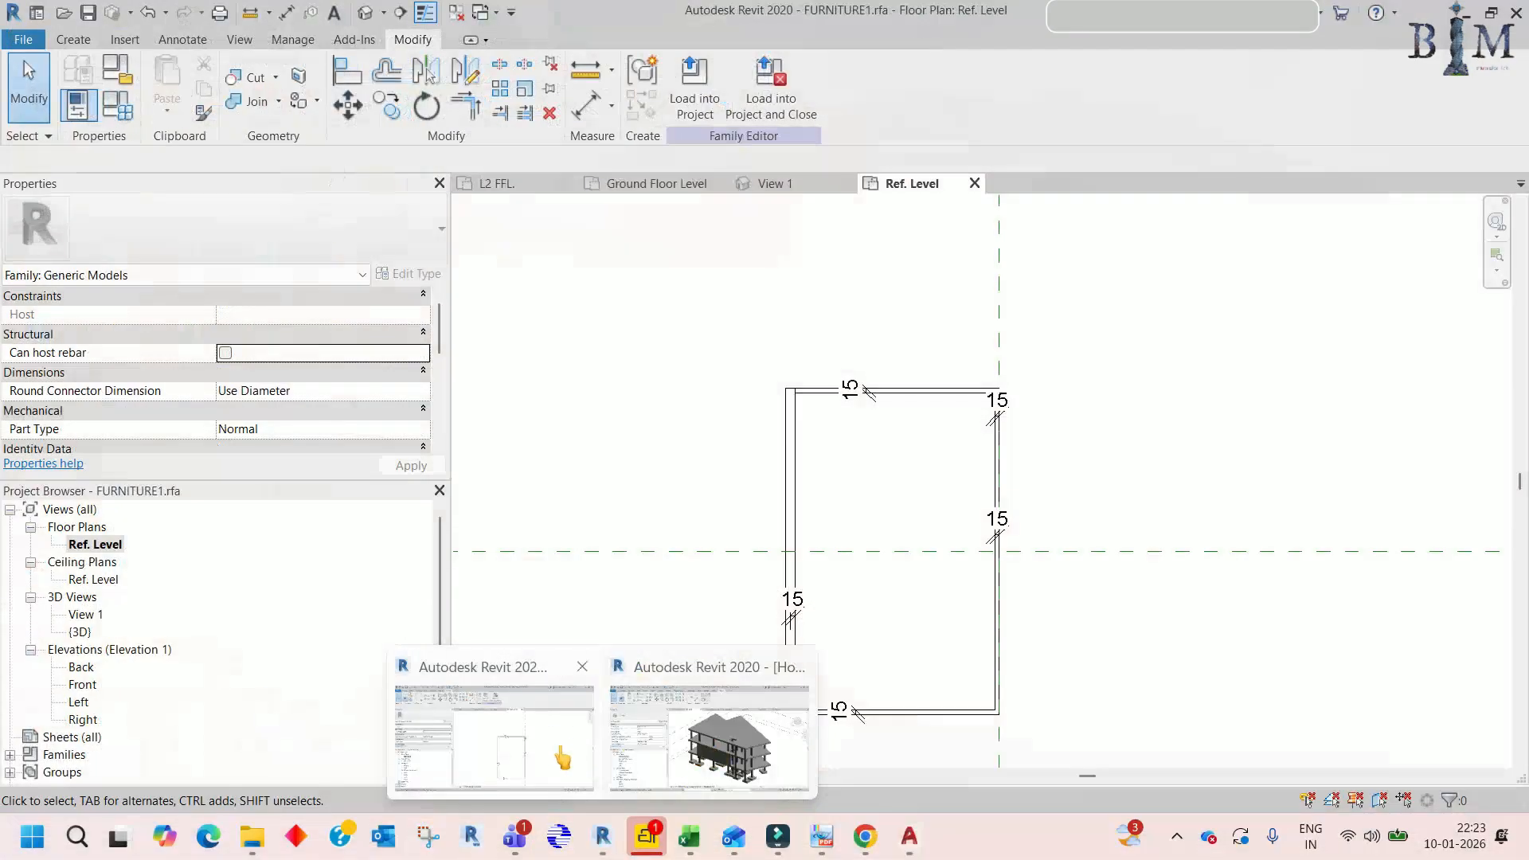
left_click(561, 665)
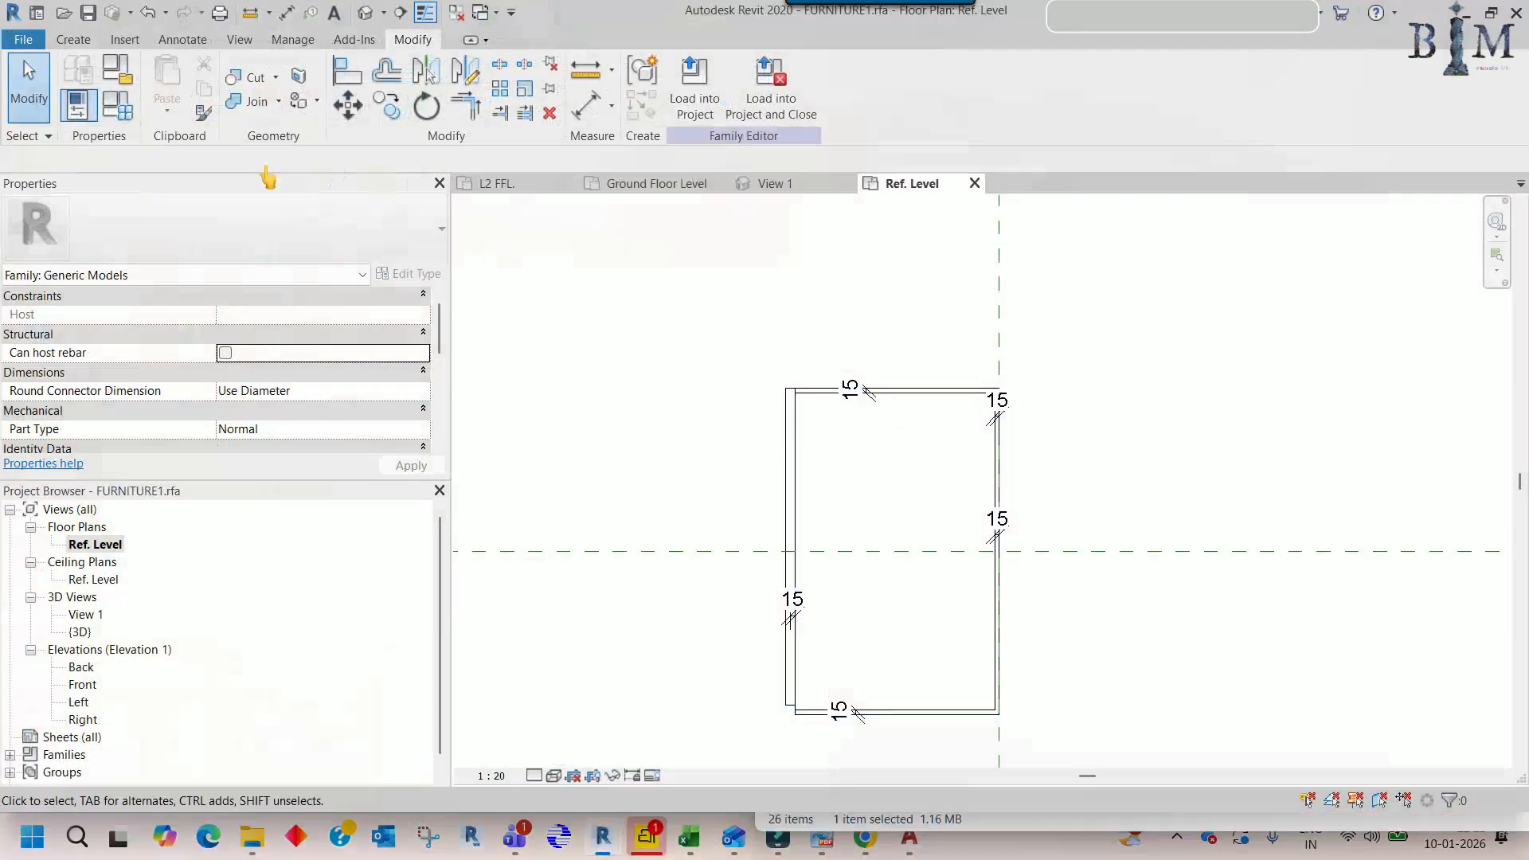
left_click(118, 41)
left_click(484, 104)
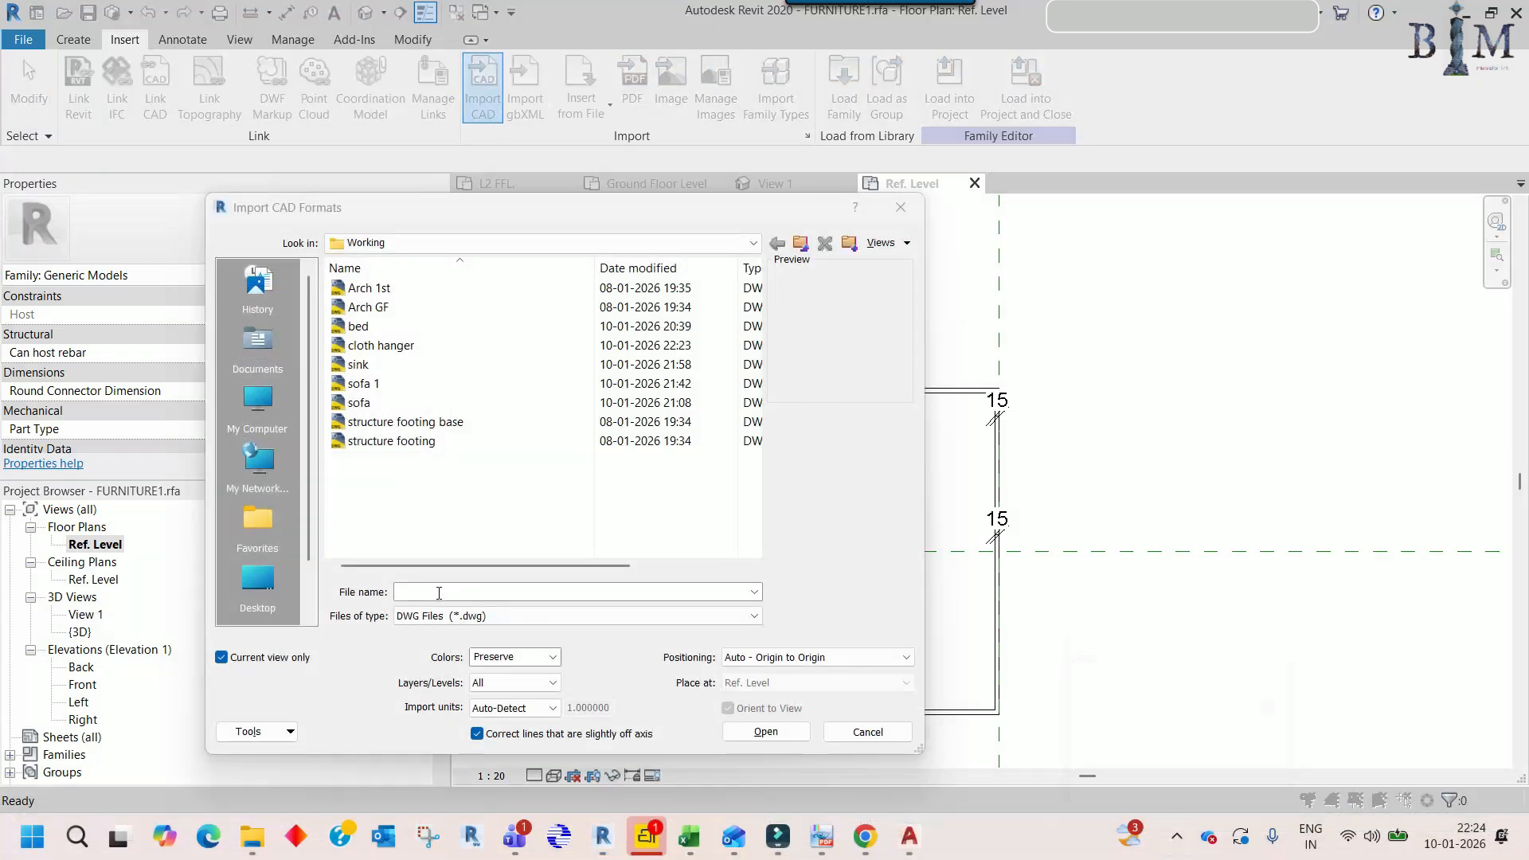
left_click(381, 344)
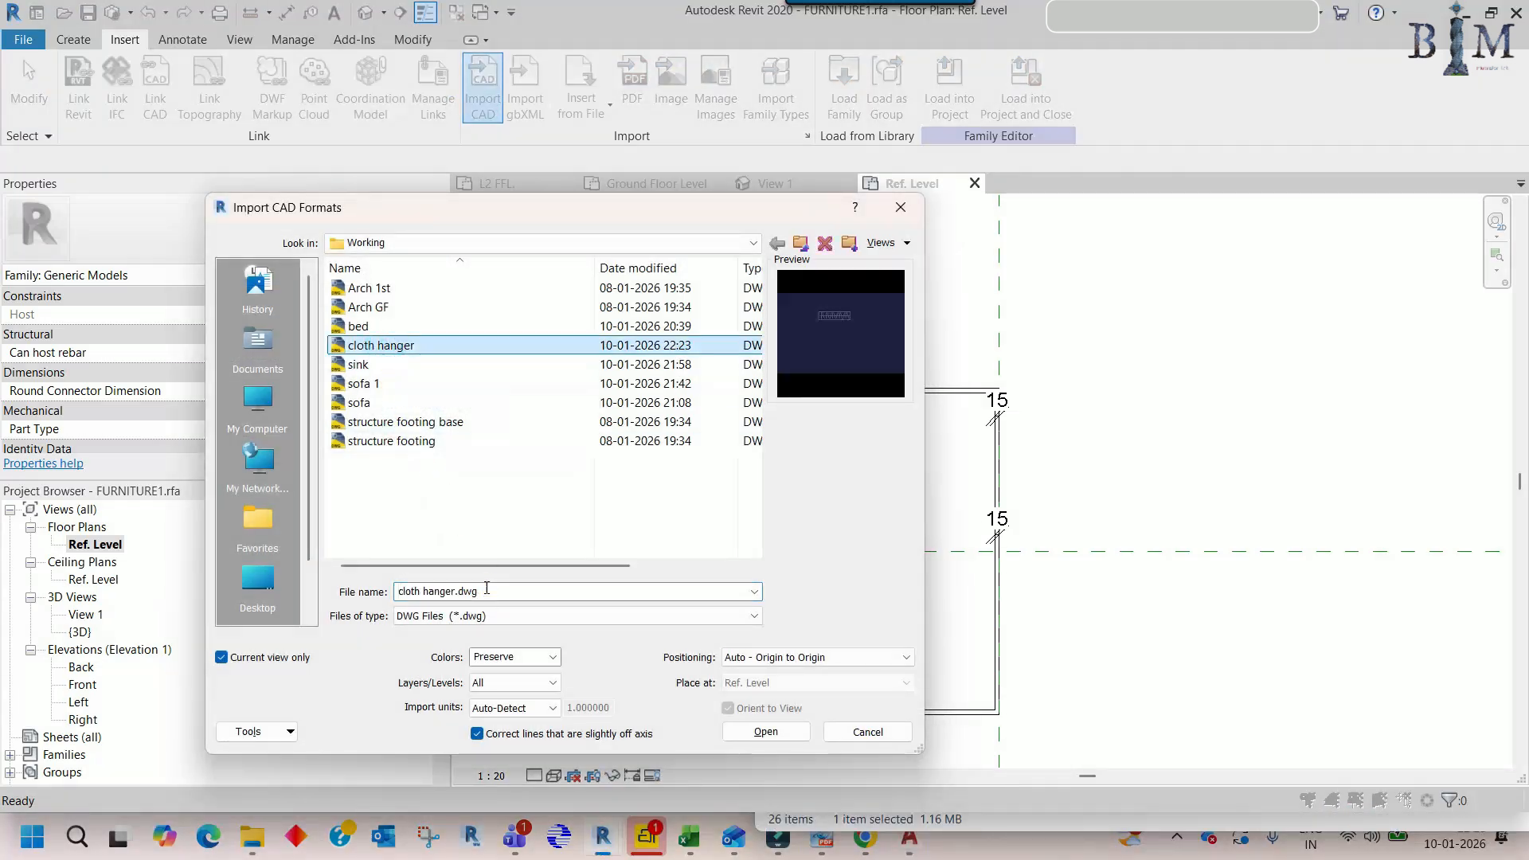
left_click(777, 730)
- Move the imported cloth hanger symbol from its far-off origin position to just below the wardrobe outline in the Ref. Level plan
scroll(752, 507, "down", 3)
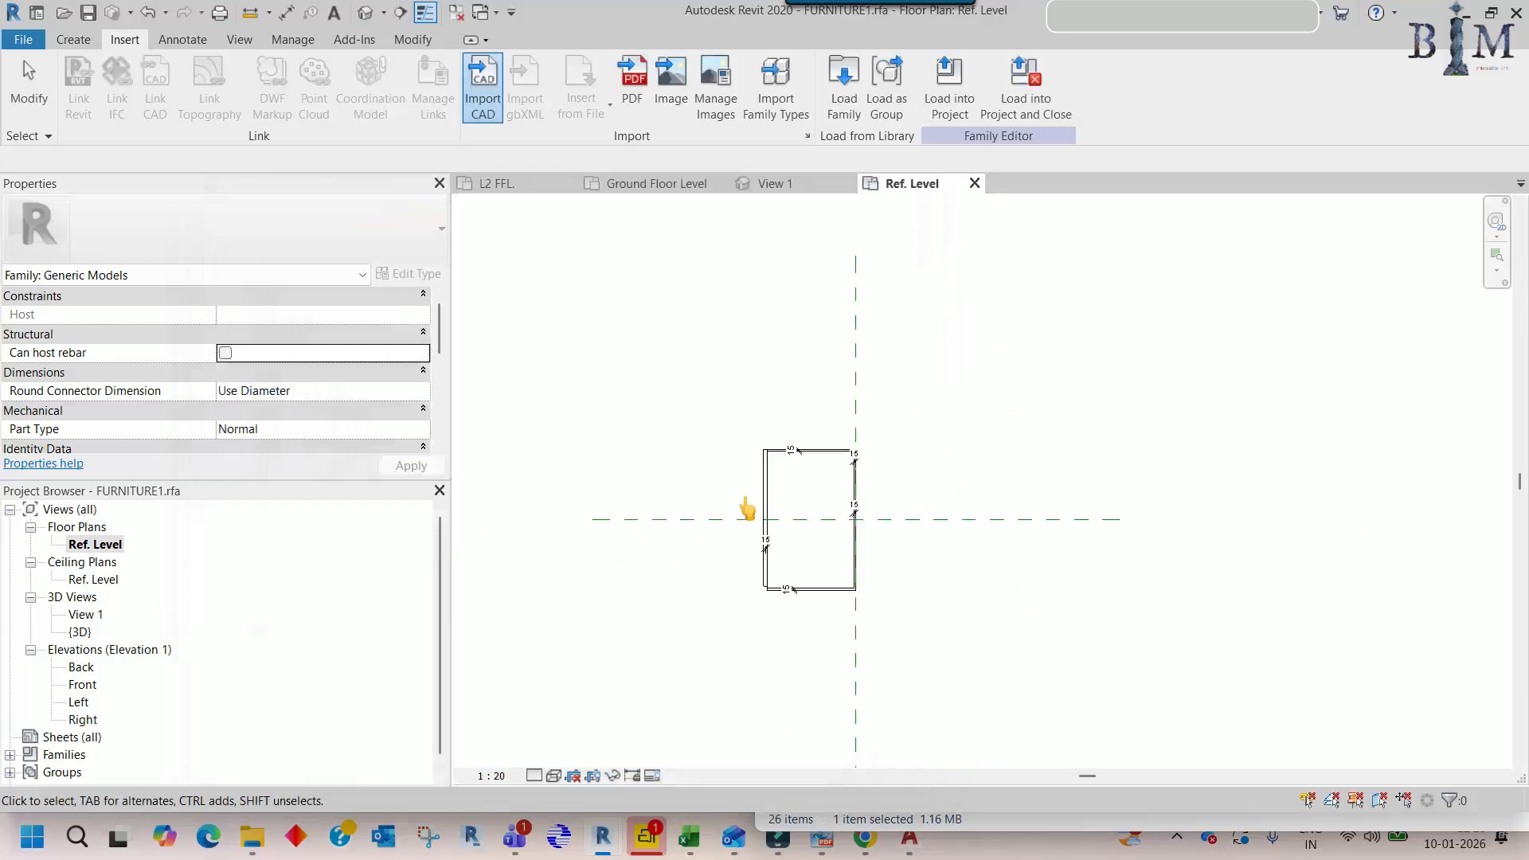
middle_click(708, 427)
left_click_drag(1259, 260, 1498, 570)
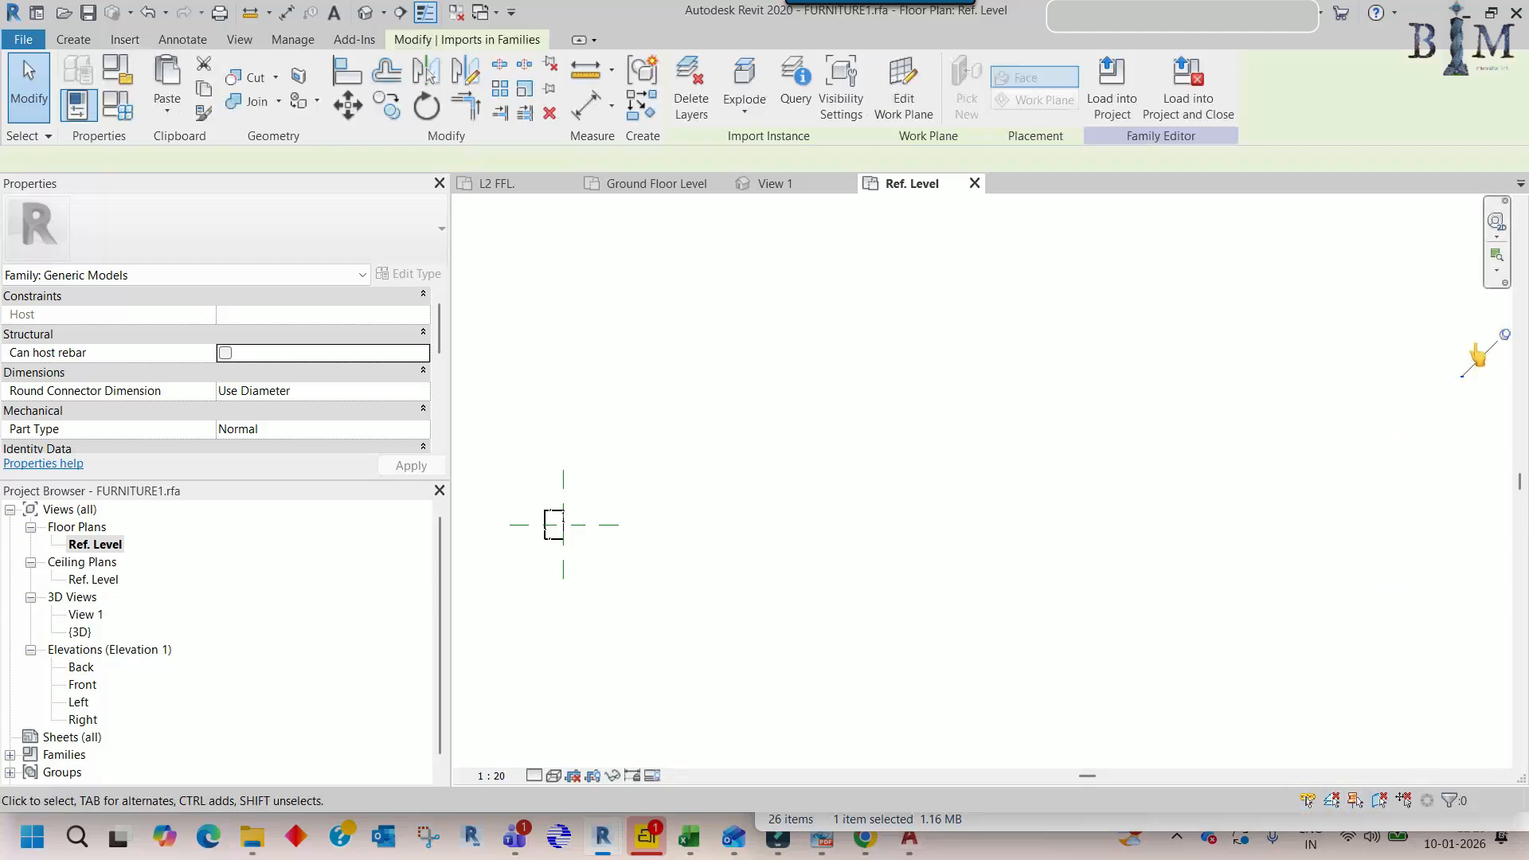
left_click(1504, 337)
left_click_drag(1460, 385, 560, 551)
scroll(669, 561, "up", 5)
scroll(651, 573, "up", 3)
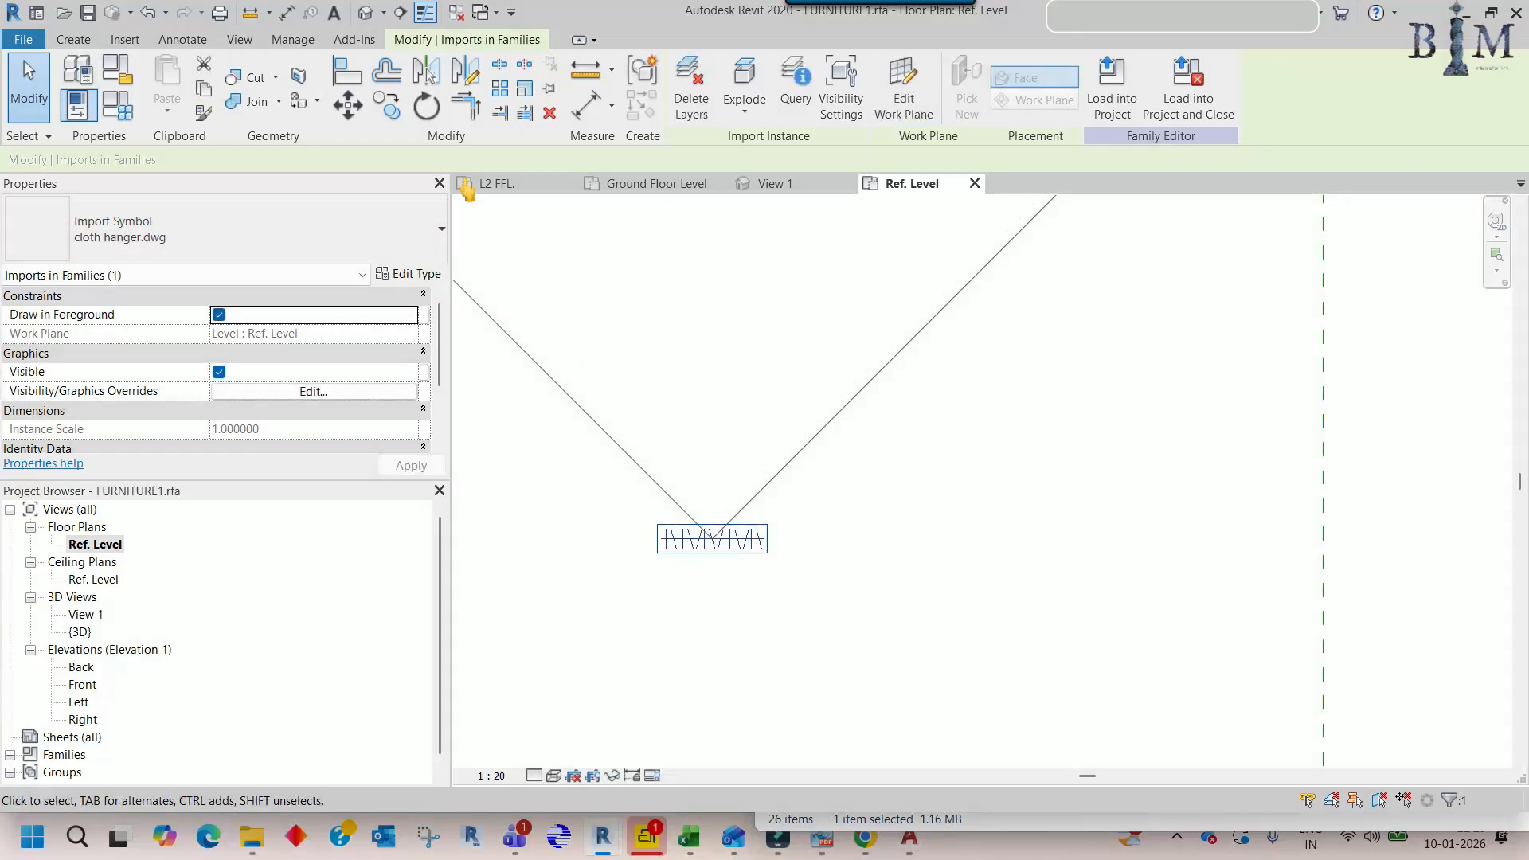
- Measure the length of the wardrobe symbol above Bedroom 2 in Home Architecture's Ground Floor Level plan with a temporary aligned dimension, and undo it
left_click(648, 185)
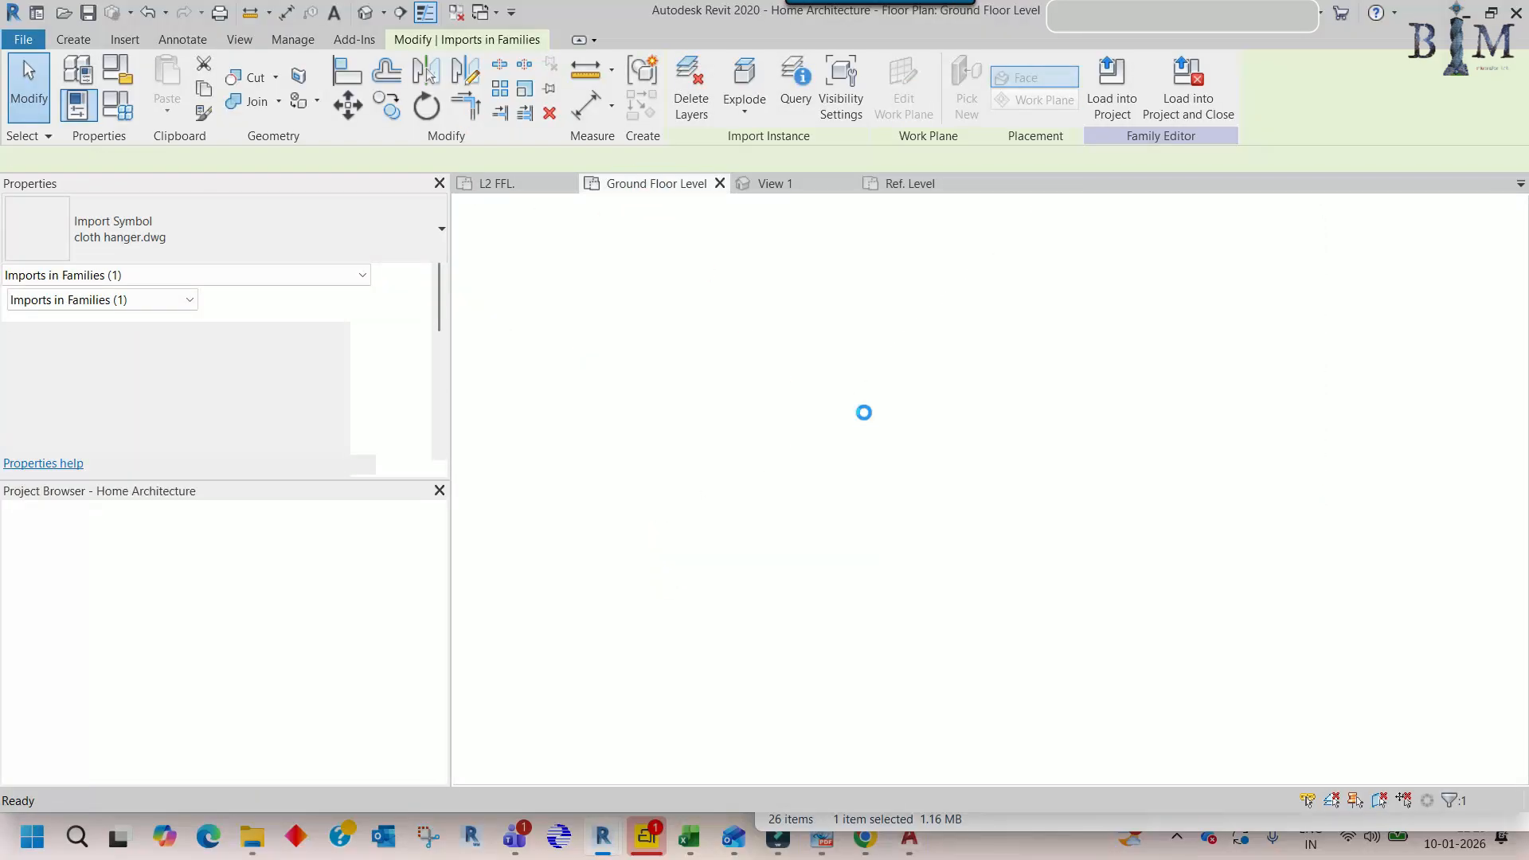
scroll(870, 424, "up", 2)
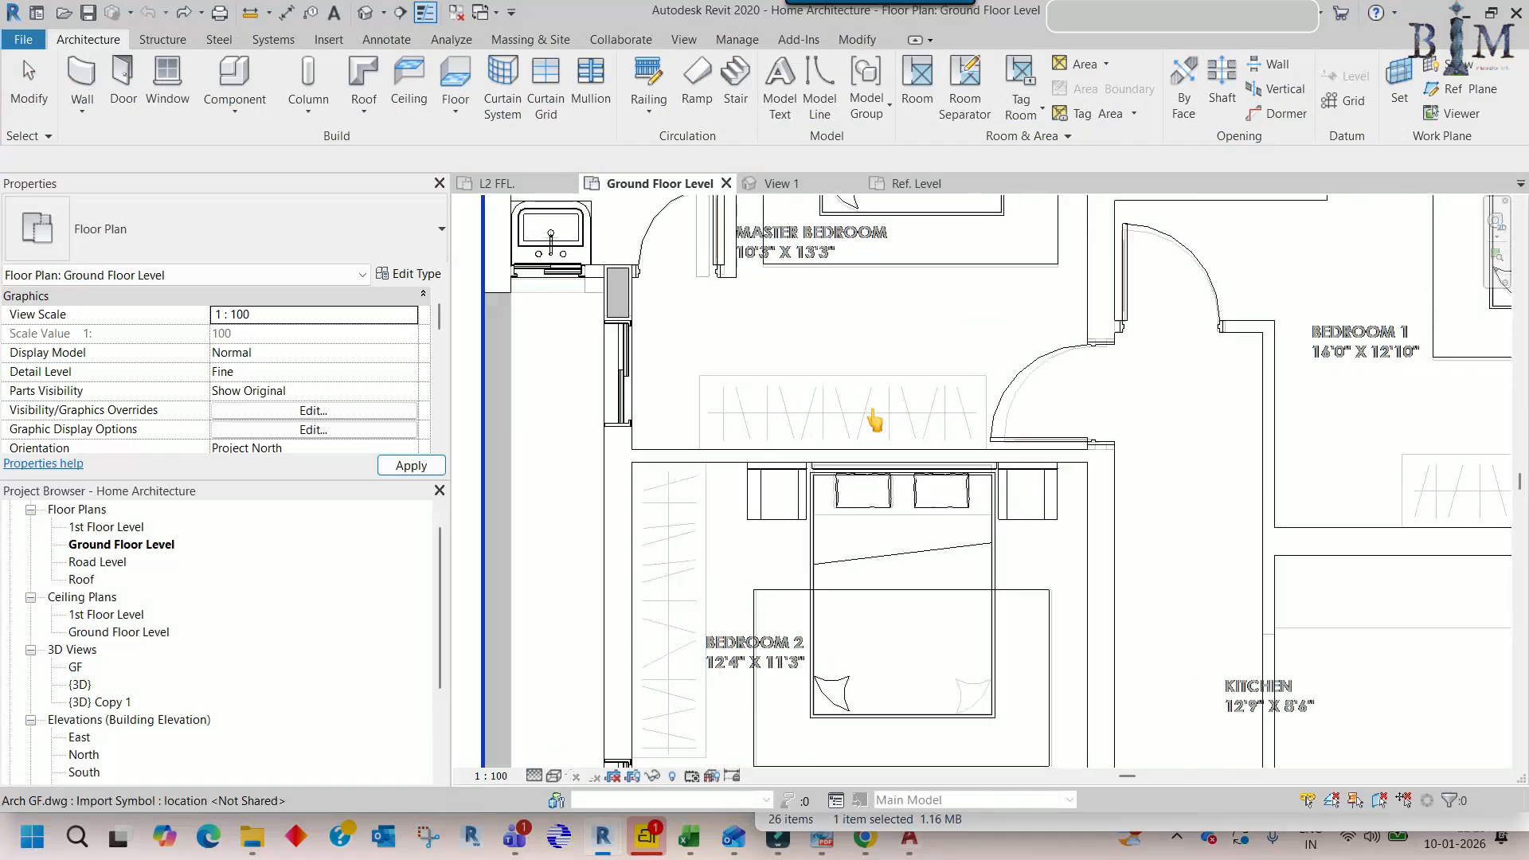
key("i")
left_click(699, 390)
left_click(988, 396)
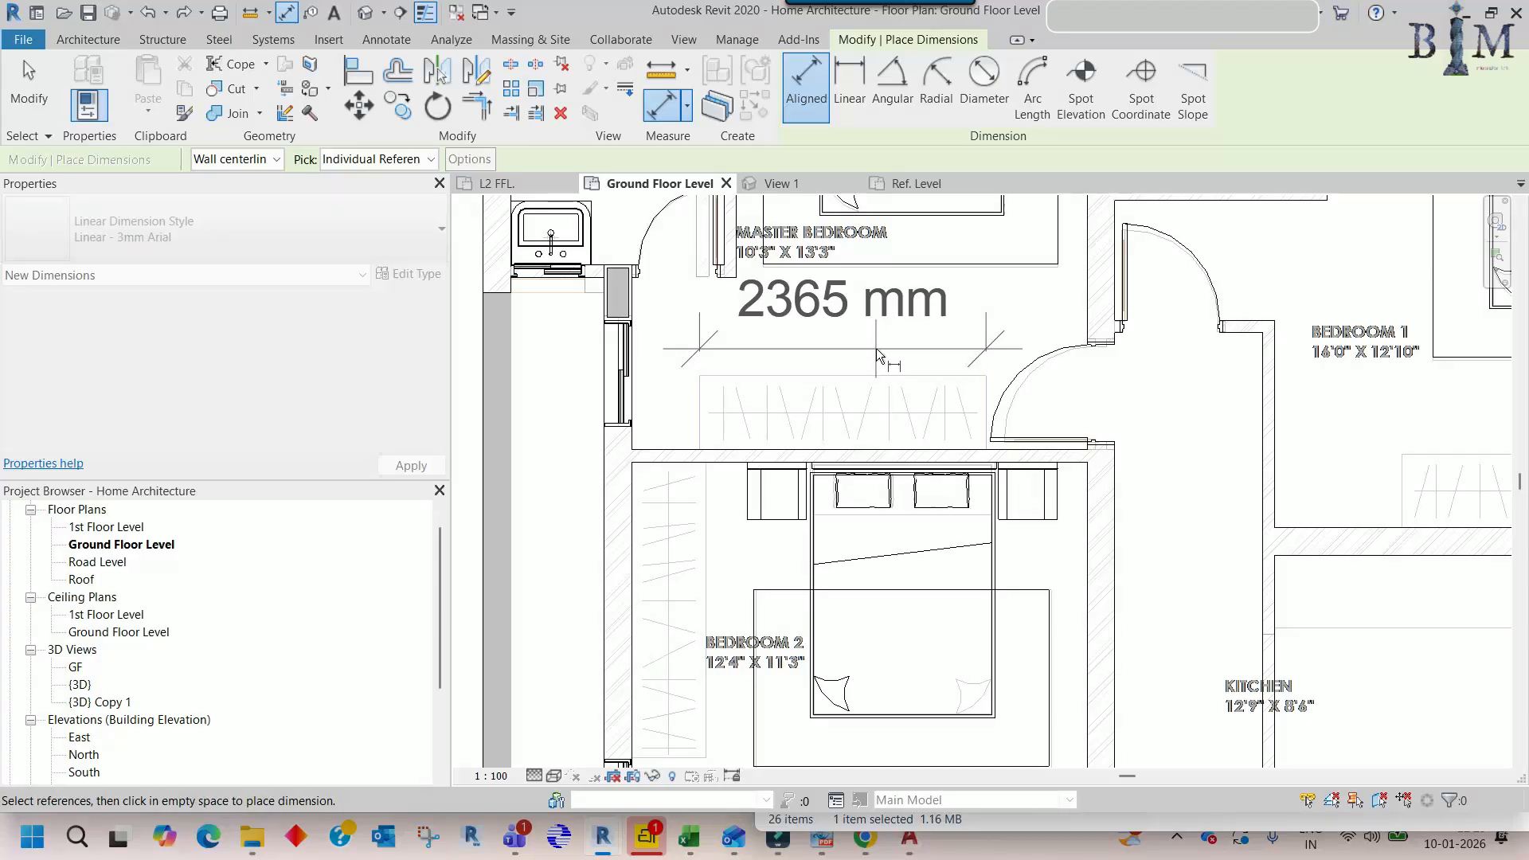
left_click(877, 349)
key("Escape")
key("Escape")
key("ctrl+z")
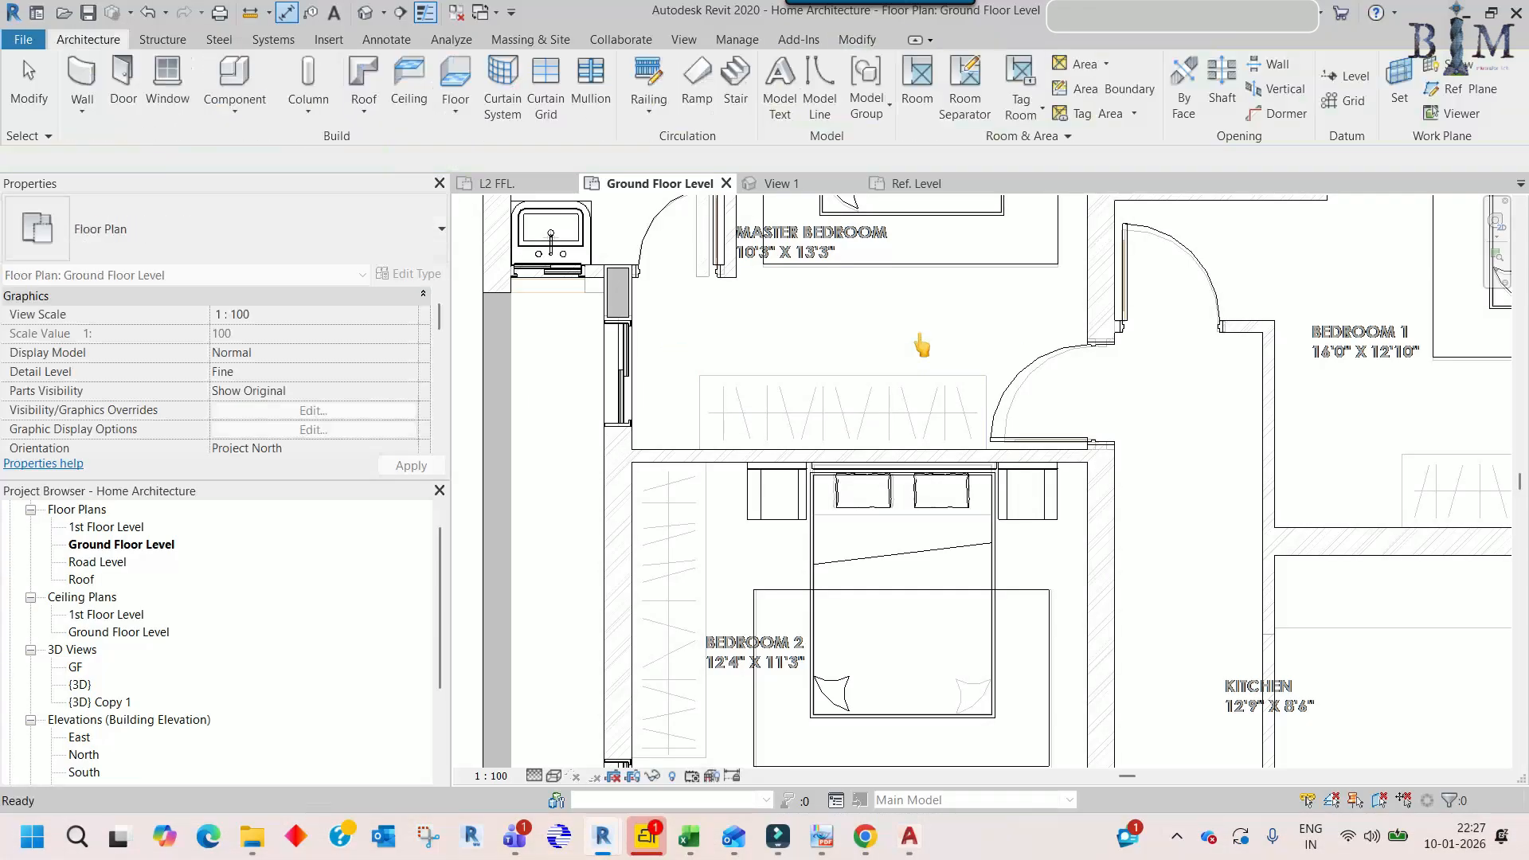
- Return to the FURNITURE1 family's Ref. Level plan and draw a 2400 mm horizontal line starting from the cloth hanger symbol's left edge
left_click(899, 183)
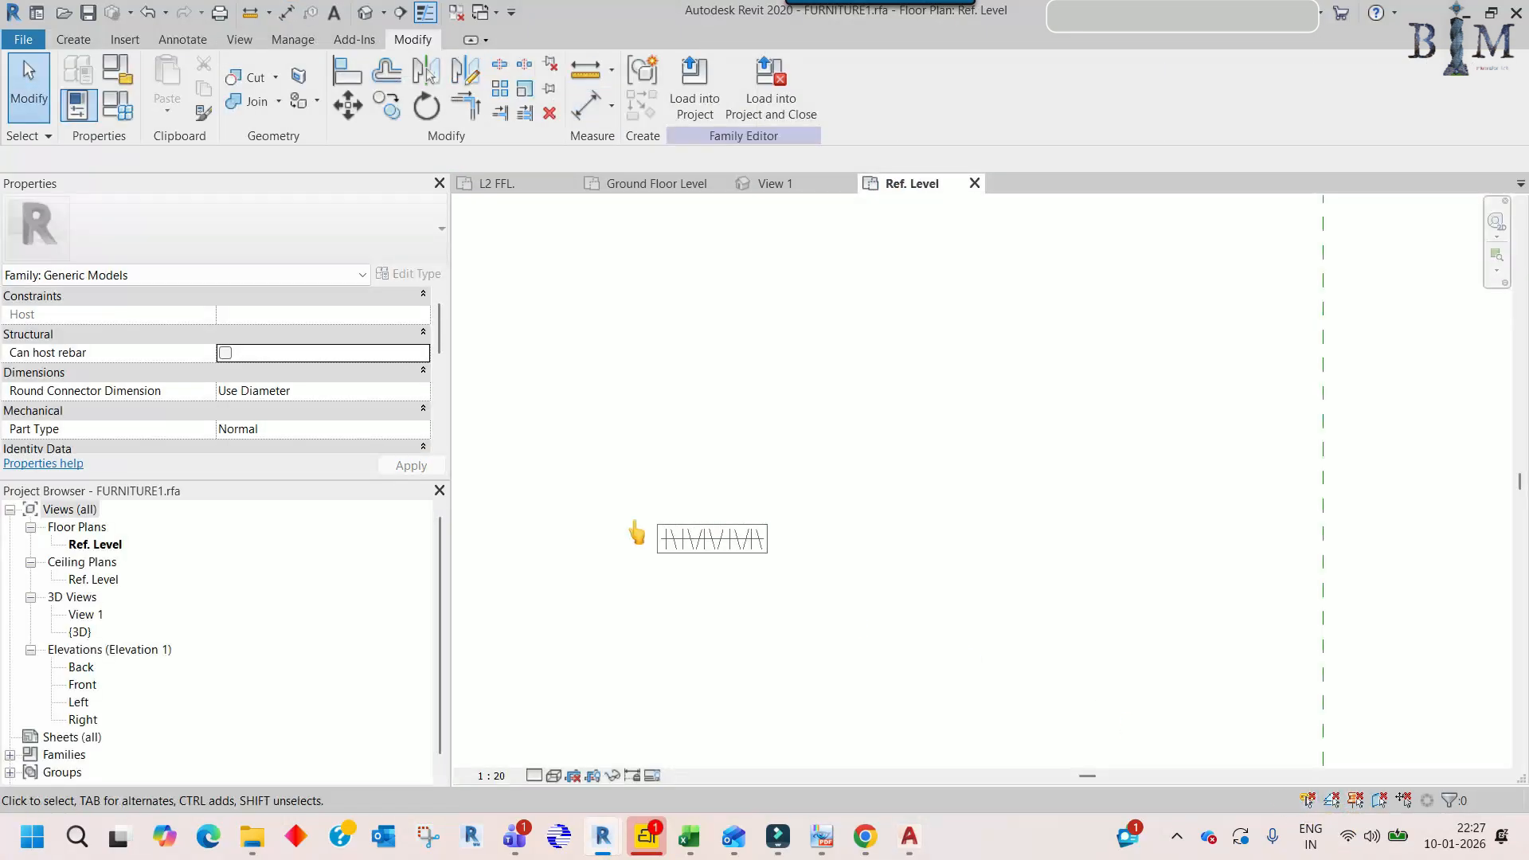
scroll(665, 532, "up", 3)
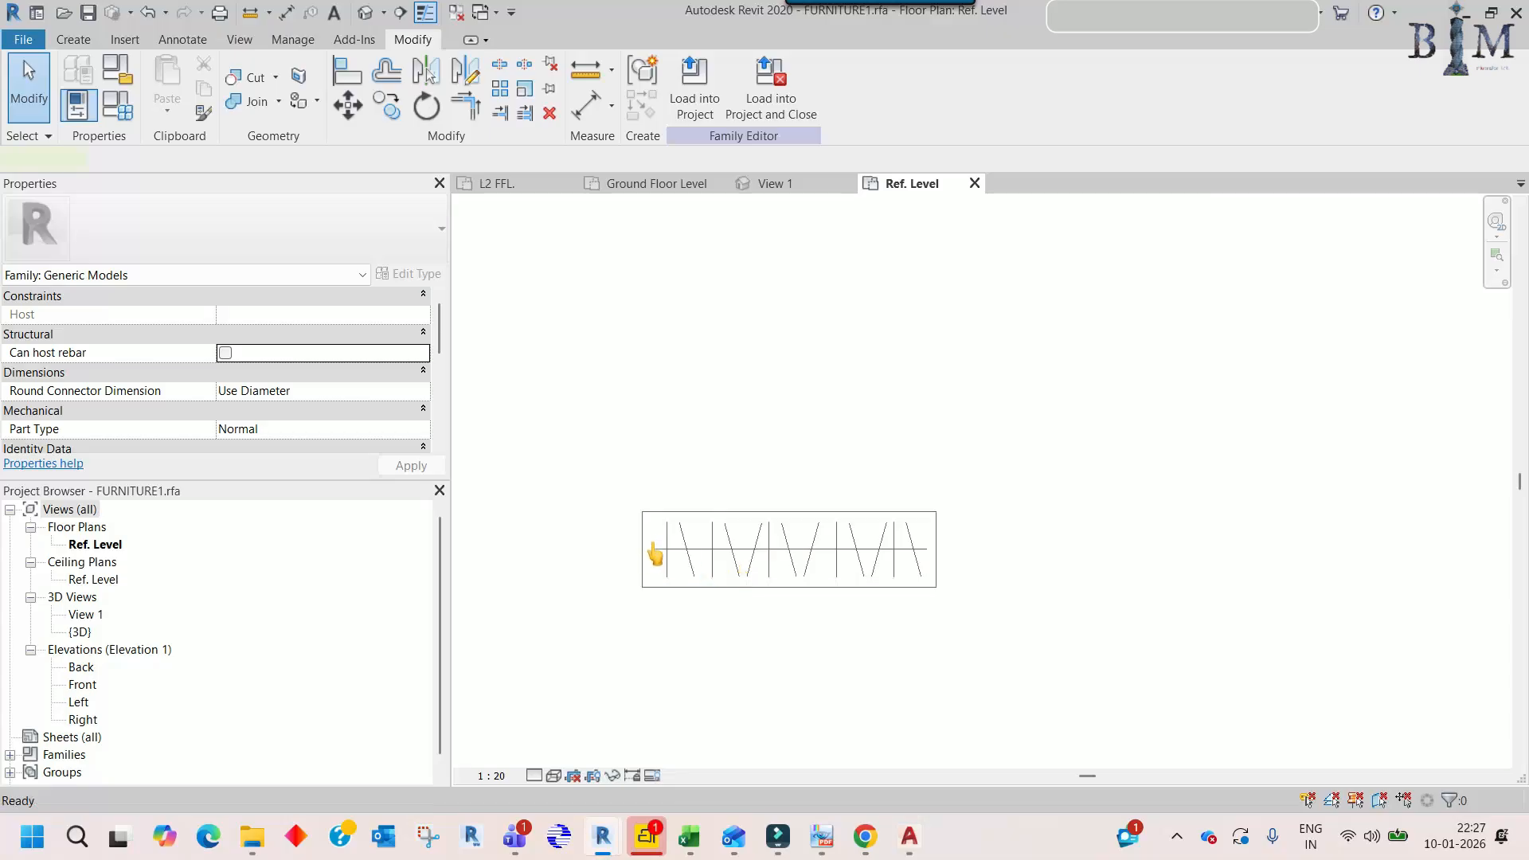
key("l")
key("i")
left_click(642, 533)
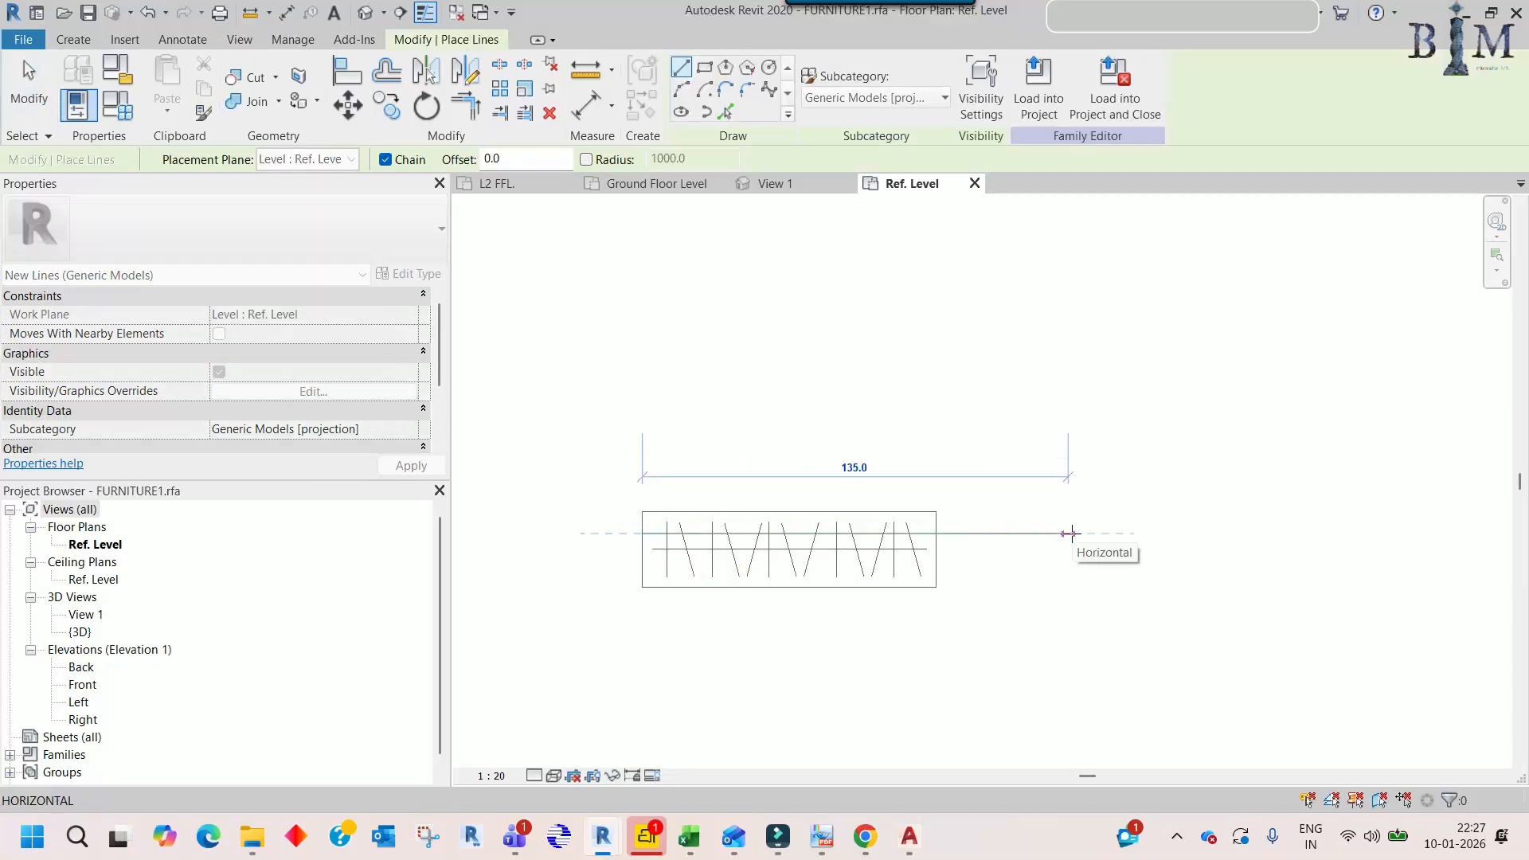
type("2400")
key("Return")
scroll(785, 406, "down", 7)
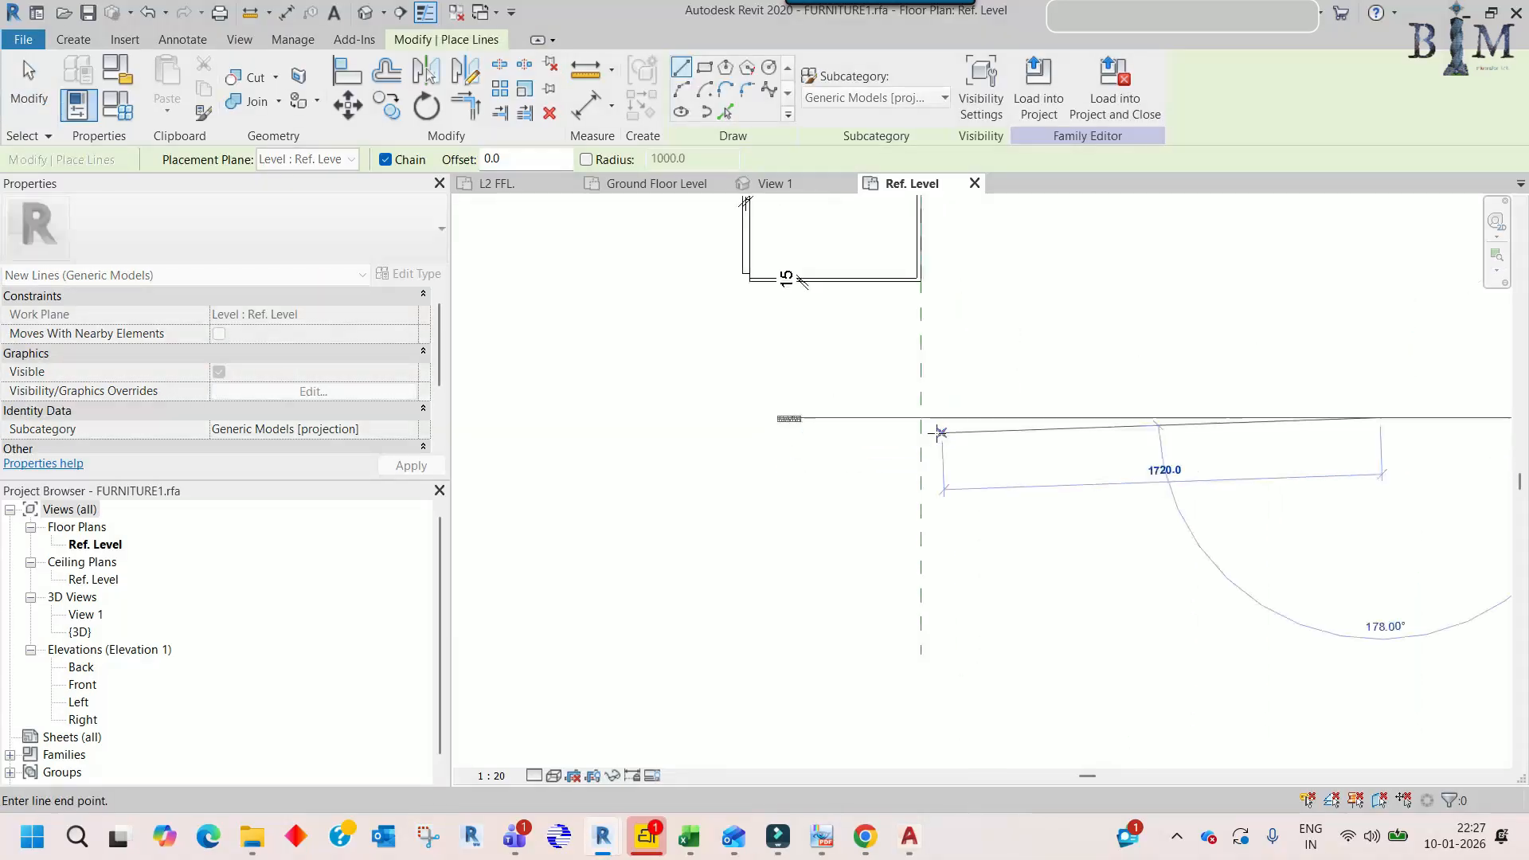
scroll(879, 437, "down", 3)
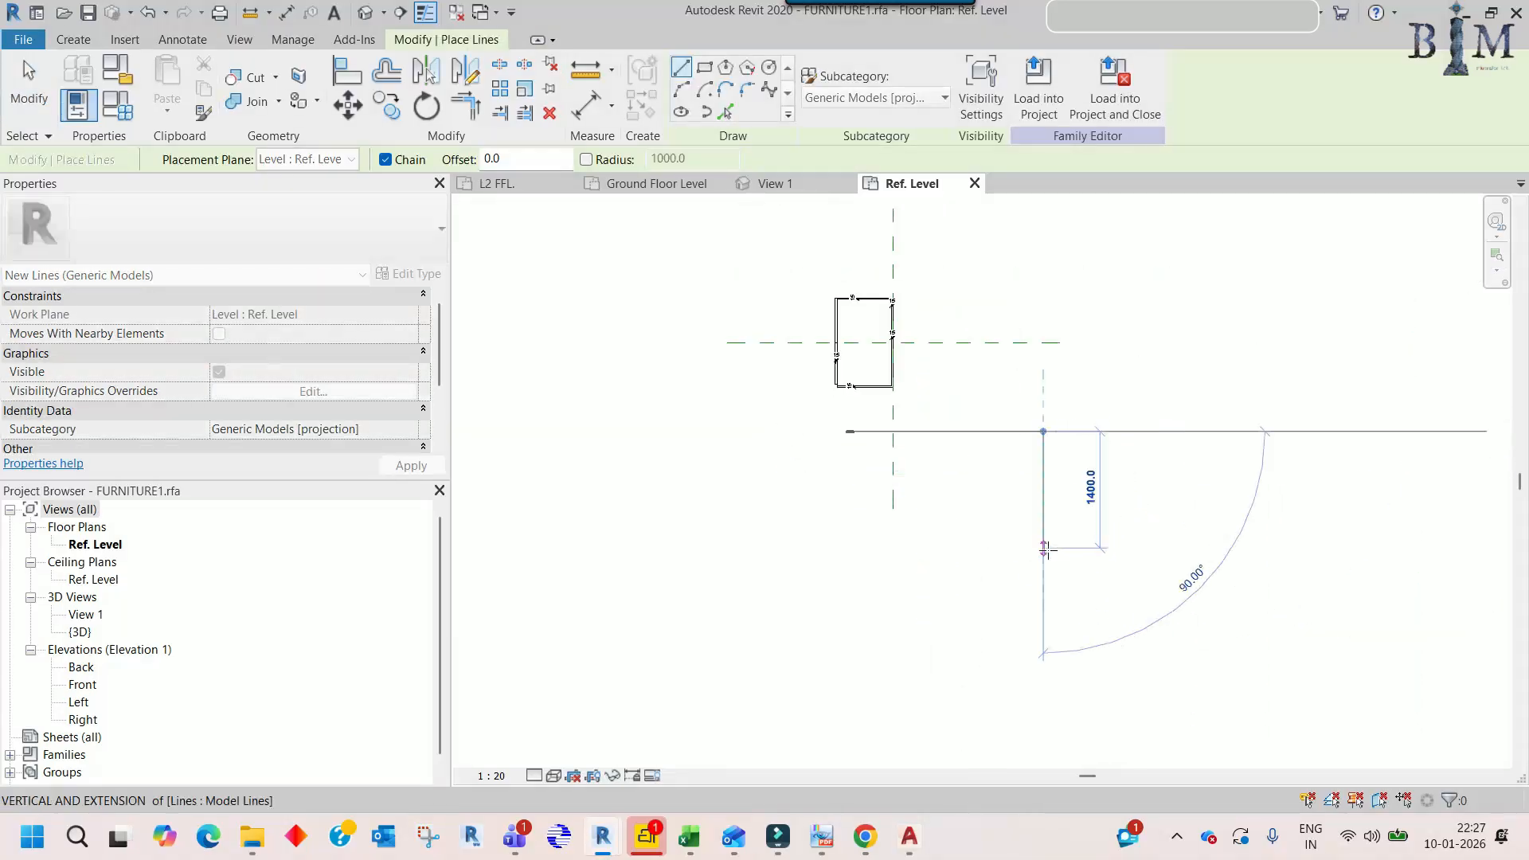
- Scale the imported cloth hanger.dwg symbol graphically from its left edge so its length matches the horizontal model line
key("Escape")
key("Escape")
scroll(846, 433, "up", 4)
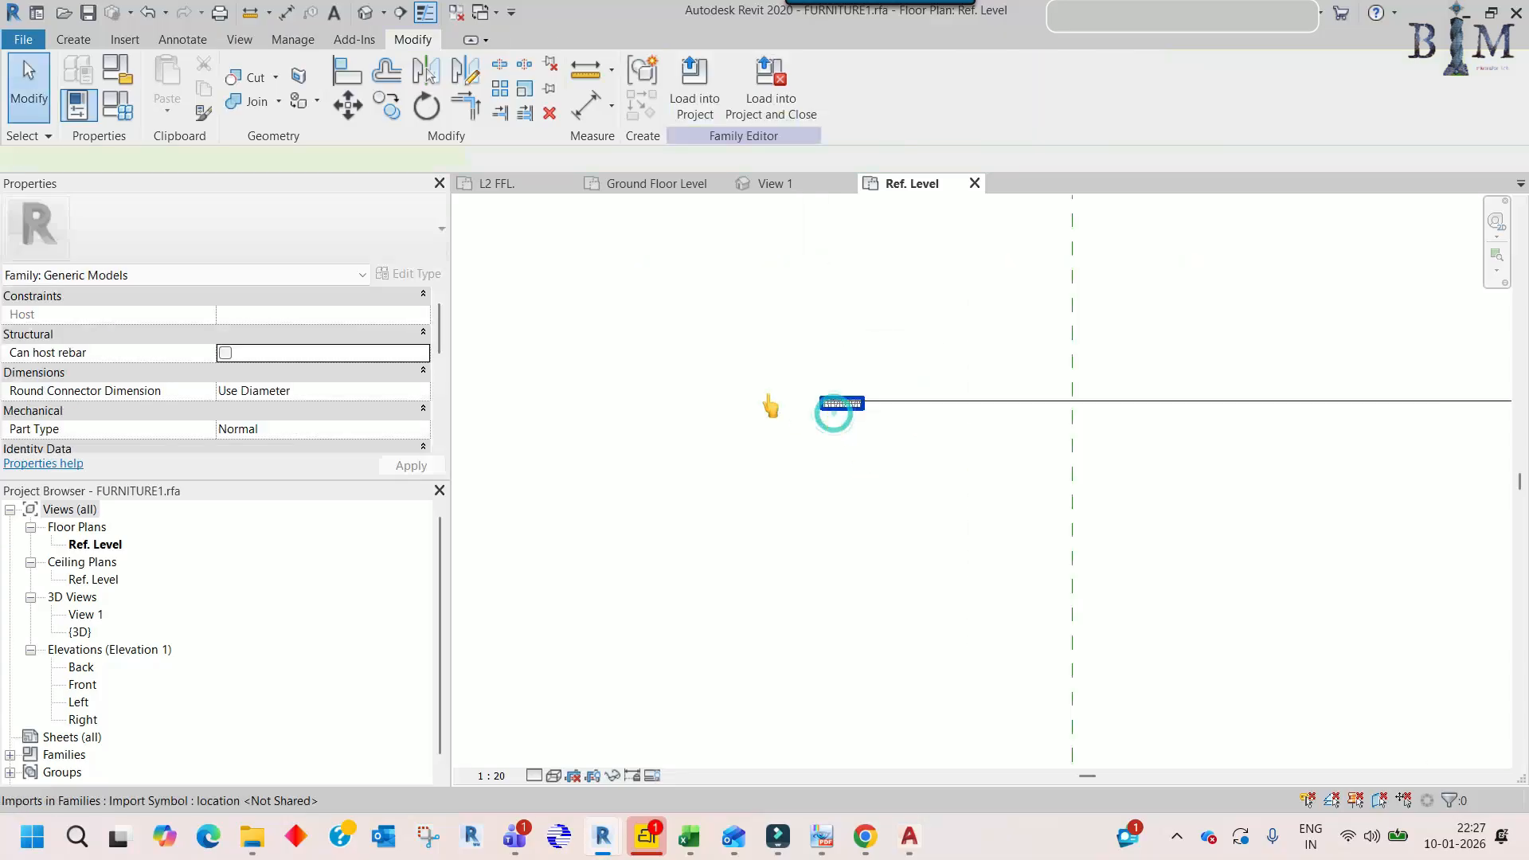
left_click(834, 414)
scroll(700, 318, "up", 3)
scroll(884, 447, "up", 7)
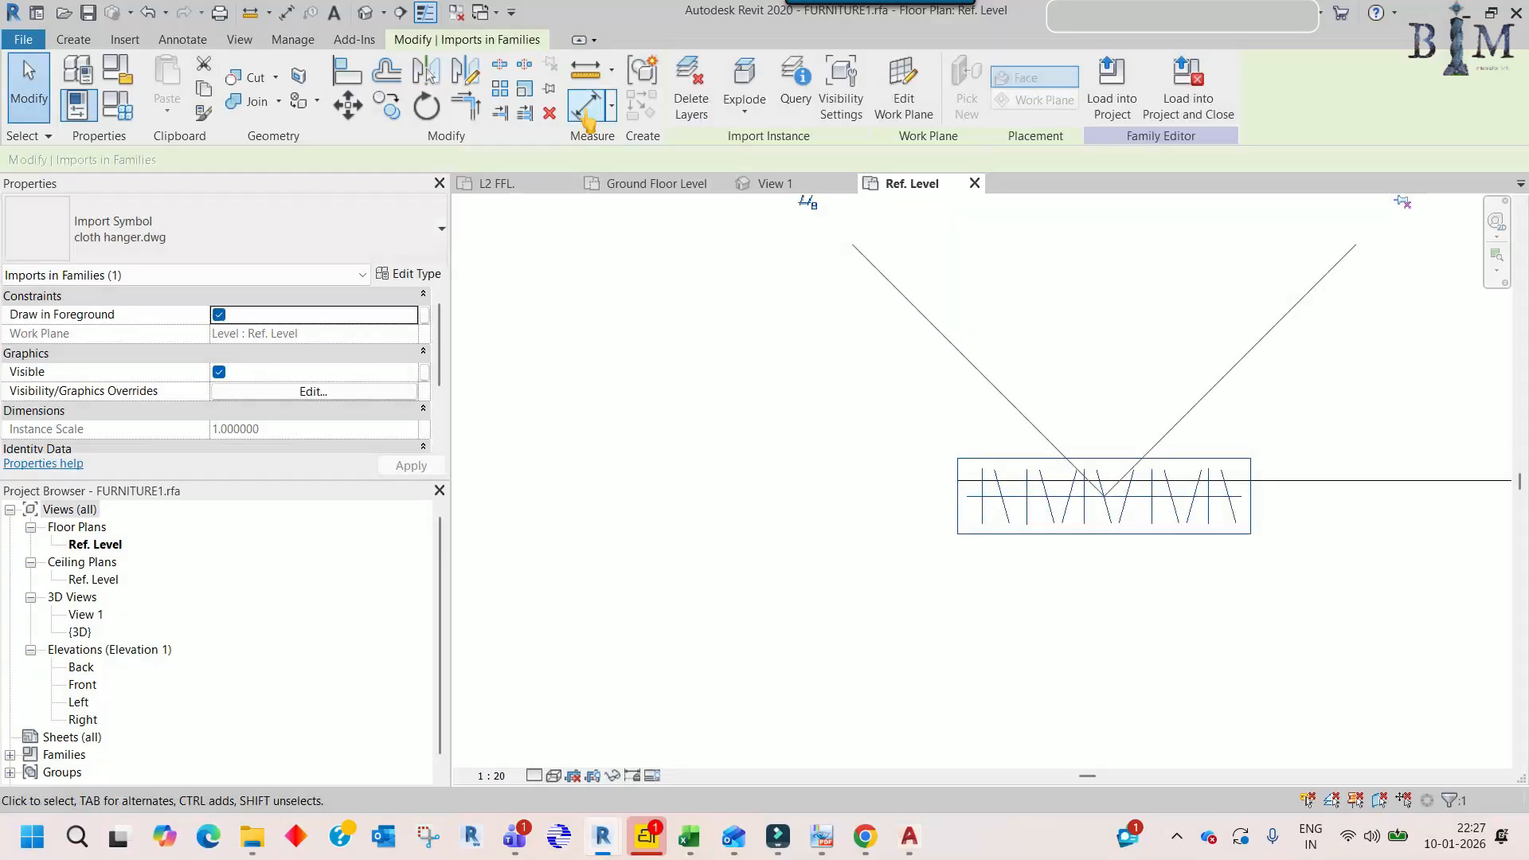
left_click(519, 87)
scroll(969, 464, "up", 2)
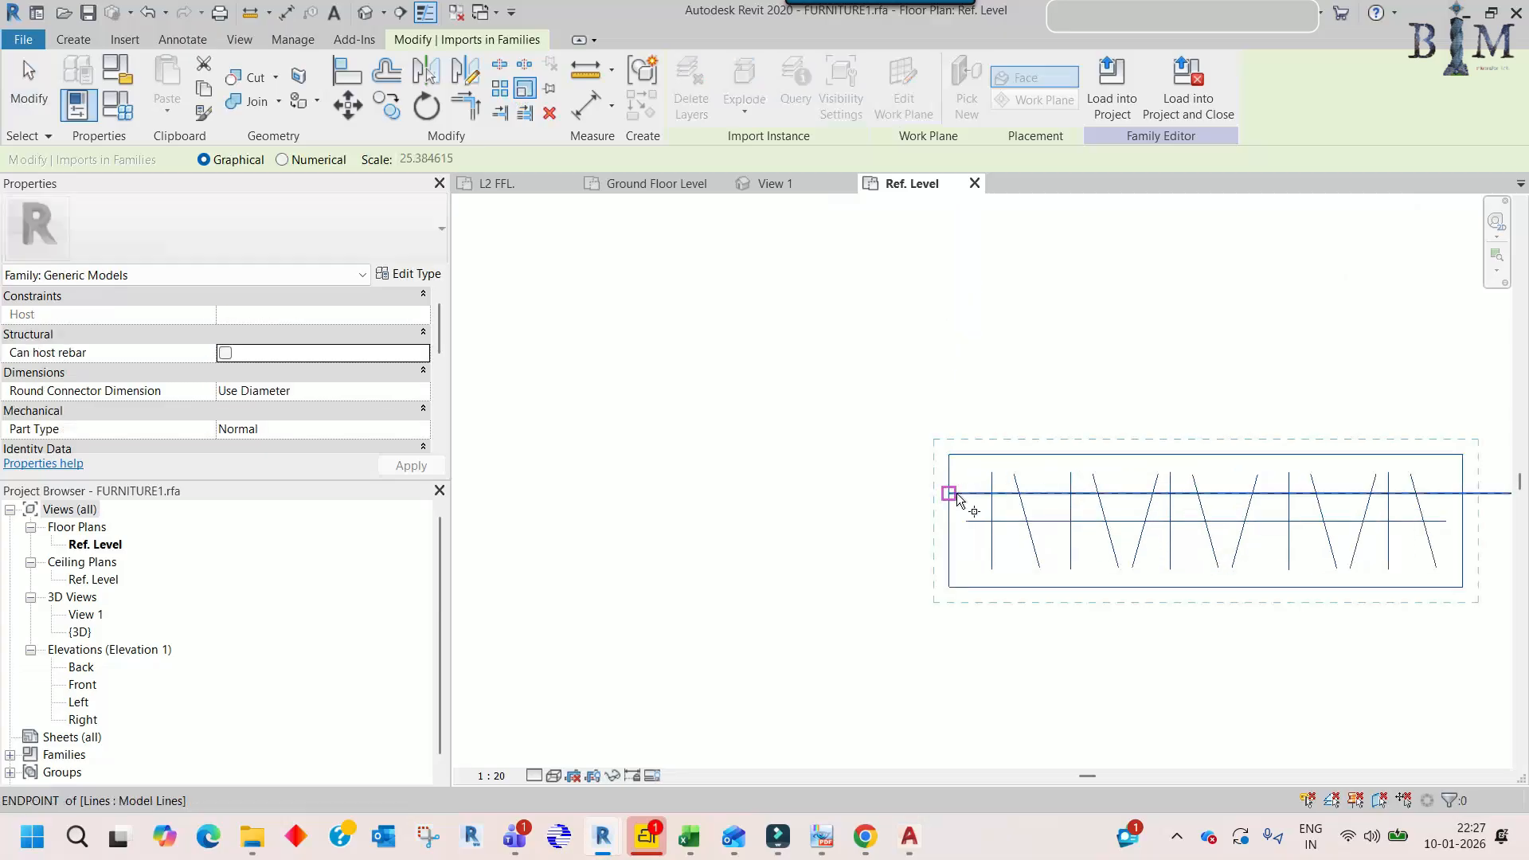
left_click(951, 495)
middle_click_drag(1230, 500, 756, 463)
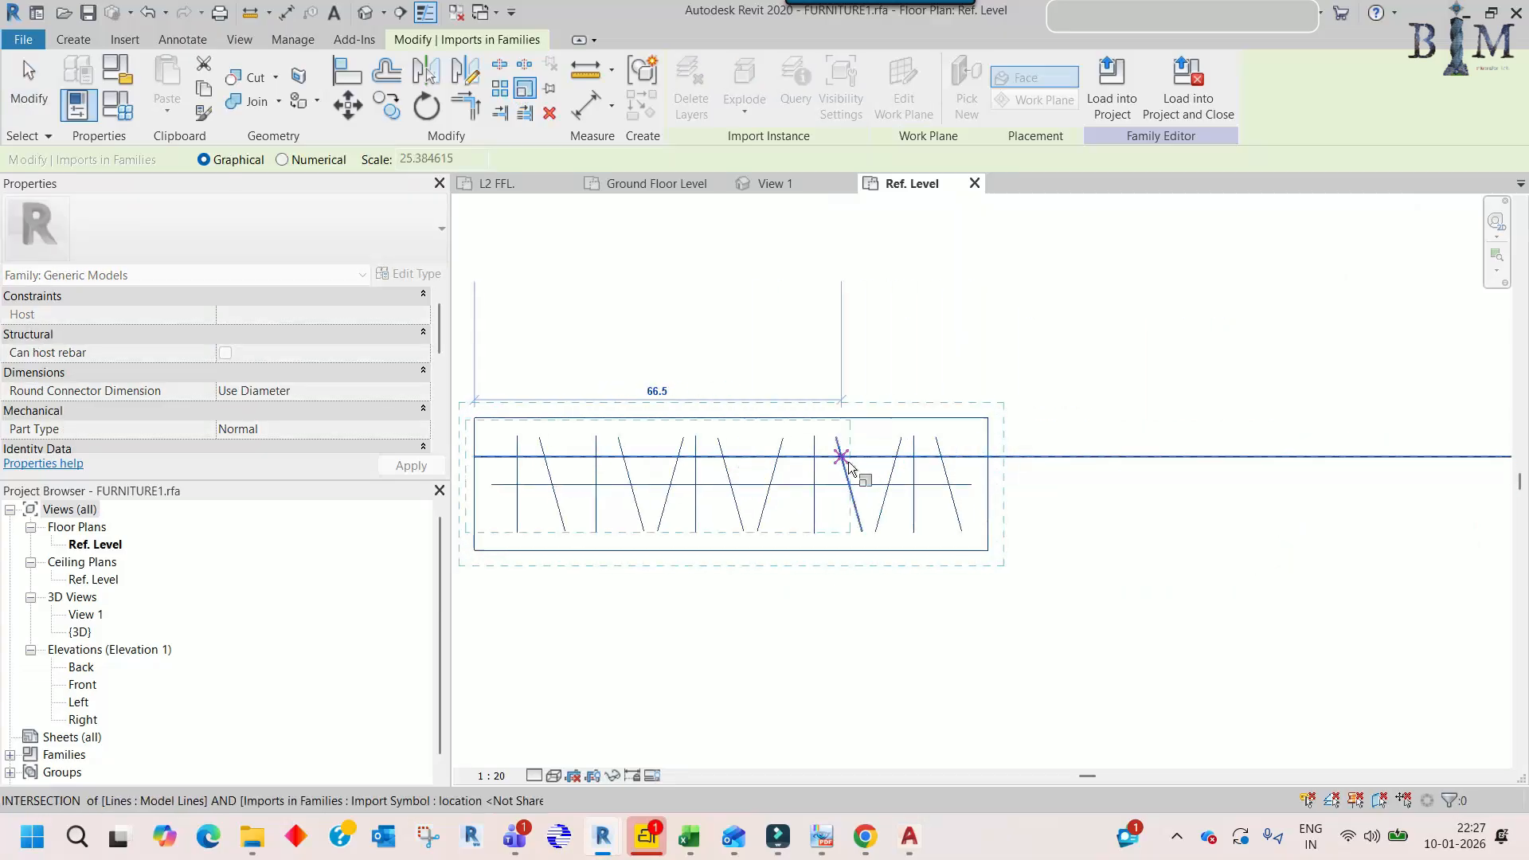
scroll(796, 476, "down", 8)
middle_click_drag(1115, 490, 495, 483)
middle_click_drag(1123, 481, 430, 450)
middle_click_drag(1098, 447, 742, 444)
left_click(1055, 430)
scroll(1098, 420, "down", 4)
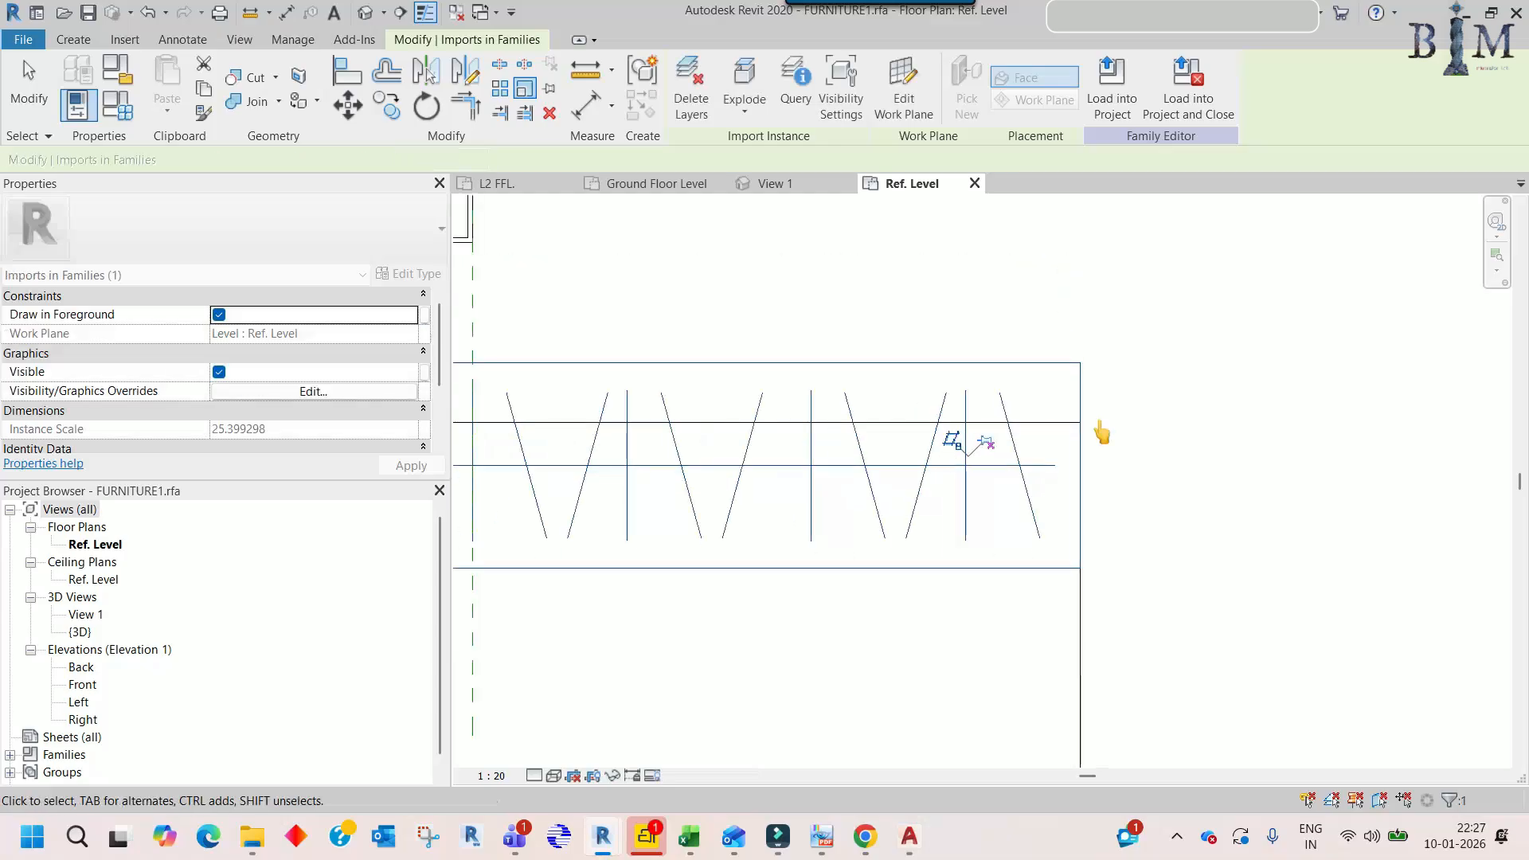
- Delete the horizontal and vertical model lines that served as the scaling reference for the cloth hanger symbol
left_click(1099, 422)
left_click(1088, 559)
key("Escape")
left_click(1088, 574)
left_click(1055, 423, "ctrl")
key("Delete")
scroll(1110, 431, "down", 3)
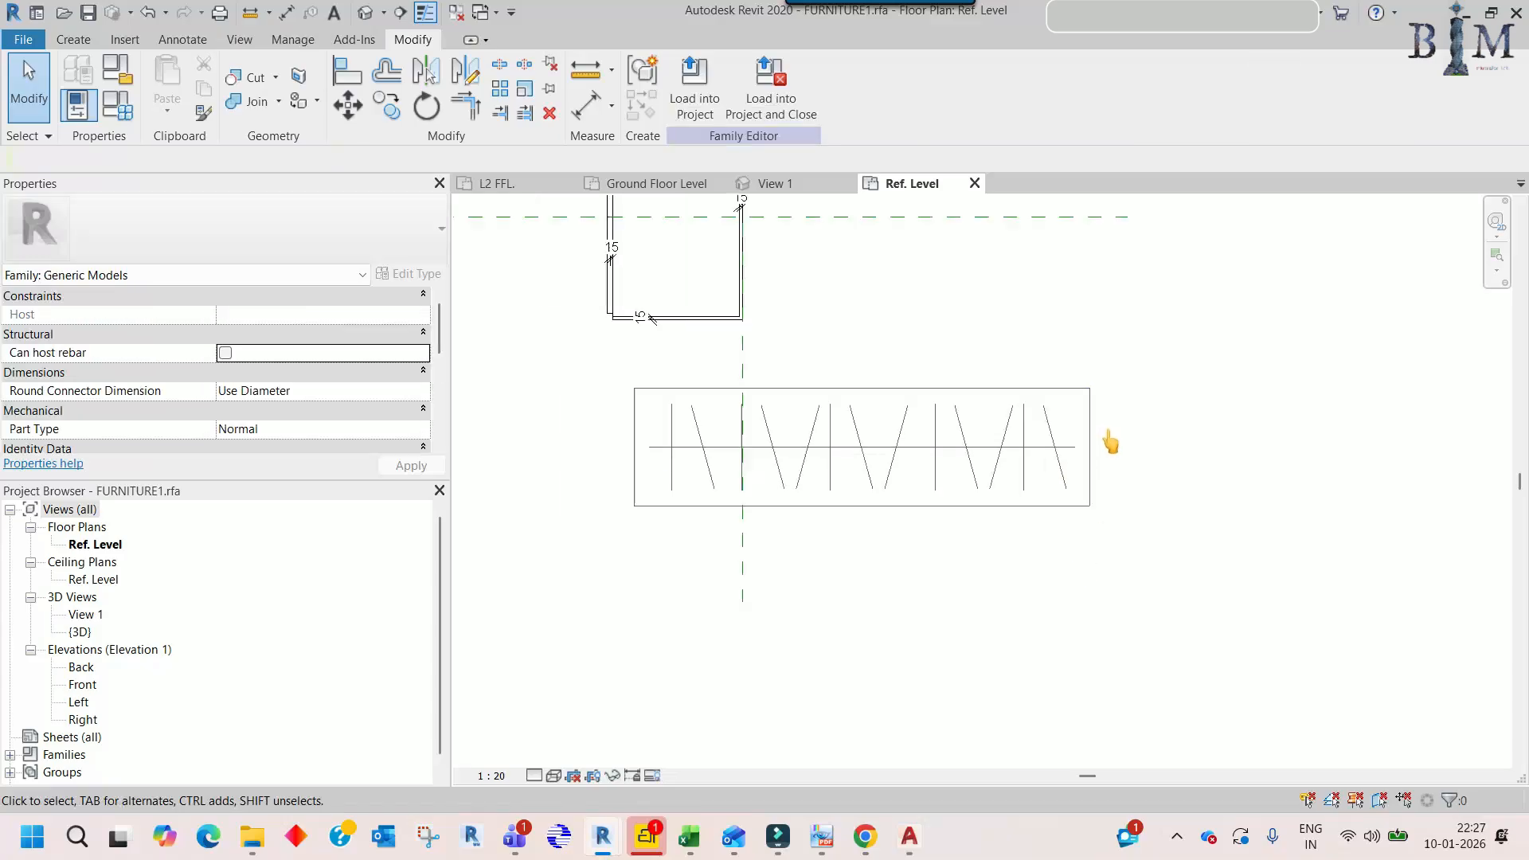
- Rotate the imported cloth hanger symbol by 90 degrees so it stands vertically in plan
left_click(943, 397)
middle_click_drag(943, 397, 1000, 532)
key("r")
key("o")
left_click(919, 373)
type("90")
key("Return")
middle_click_drag(992, 446, 1021, 440)
key("m")
key("v")
scroll(1023, 406, "up", 2)
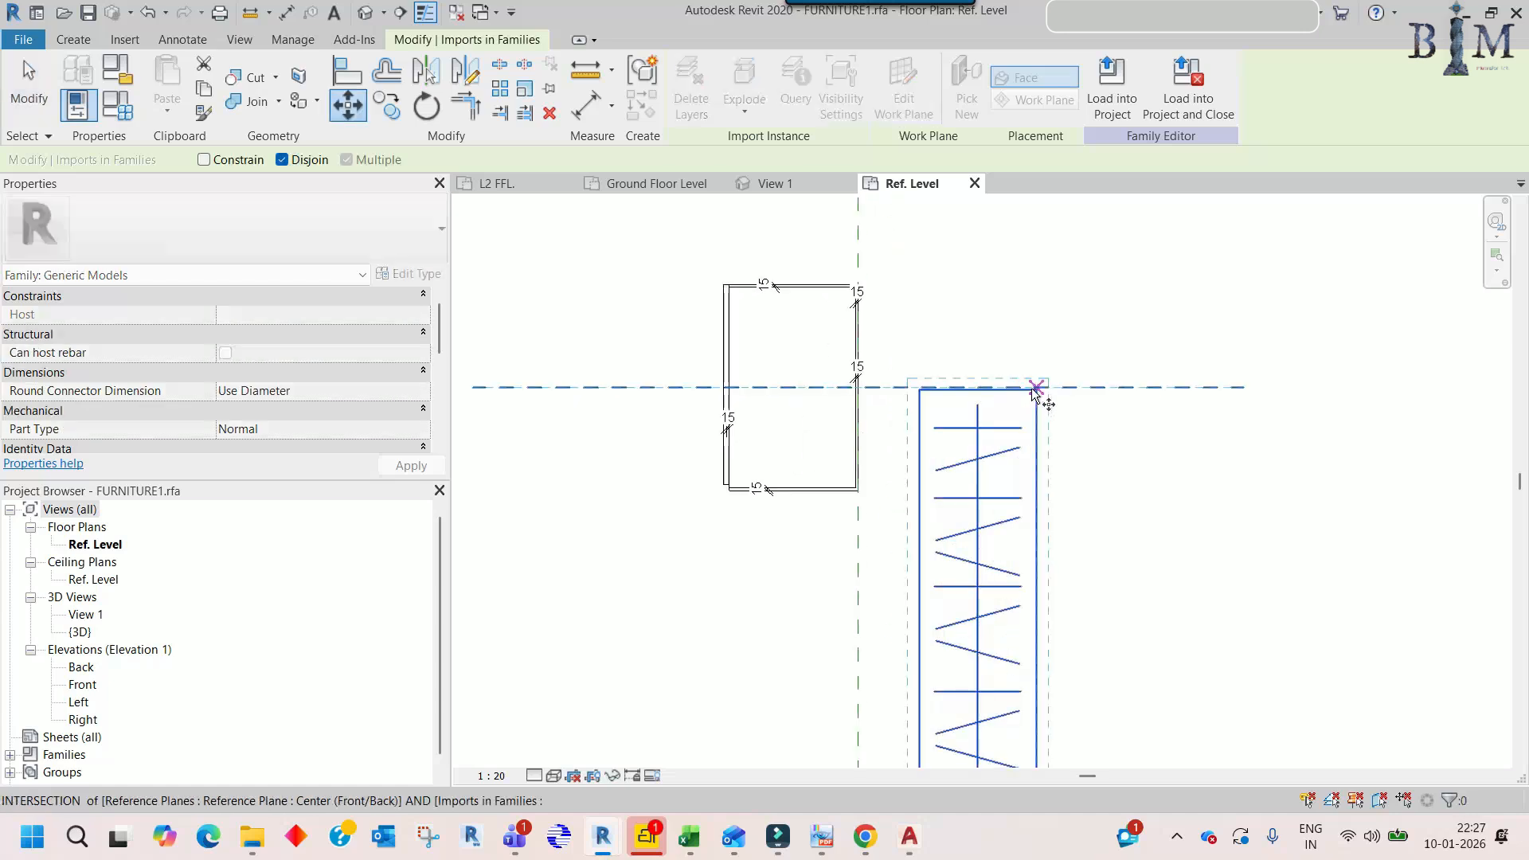
left_click(1037, 396)
key("Escape")
- Move the cloth hanger symbol by the midpoint of its right edge to the intersection of the two centre reference planes
key("m")
key("v")
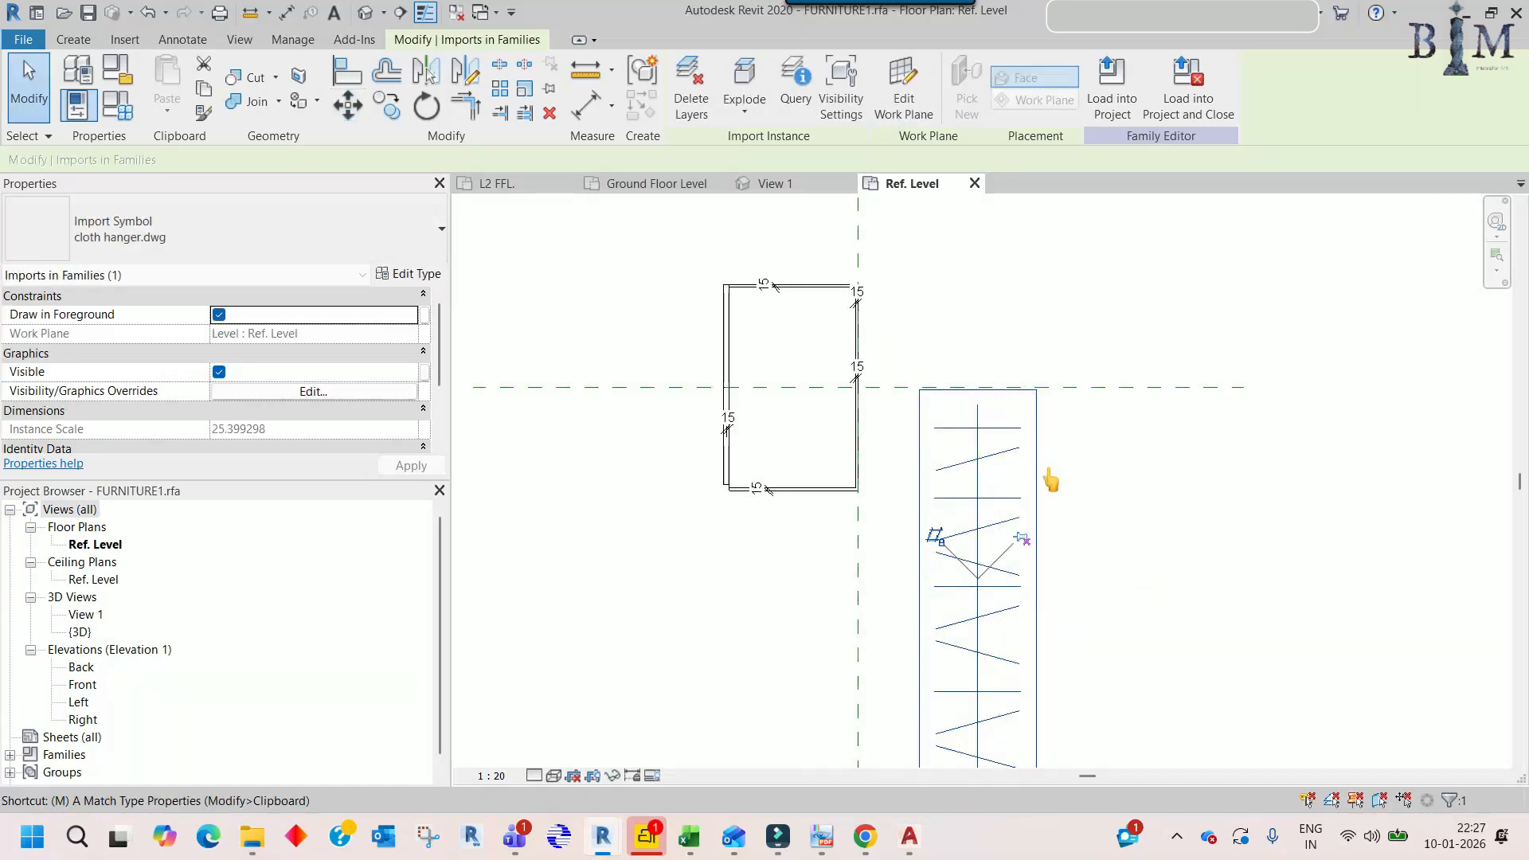
key("m")
key("v")
left_click(1036, 617)
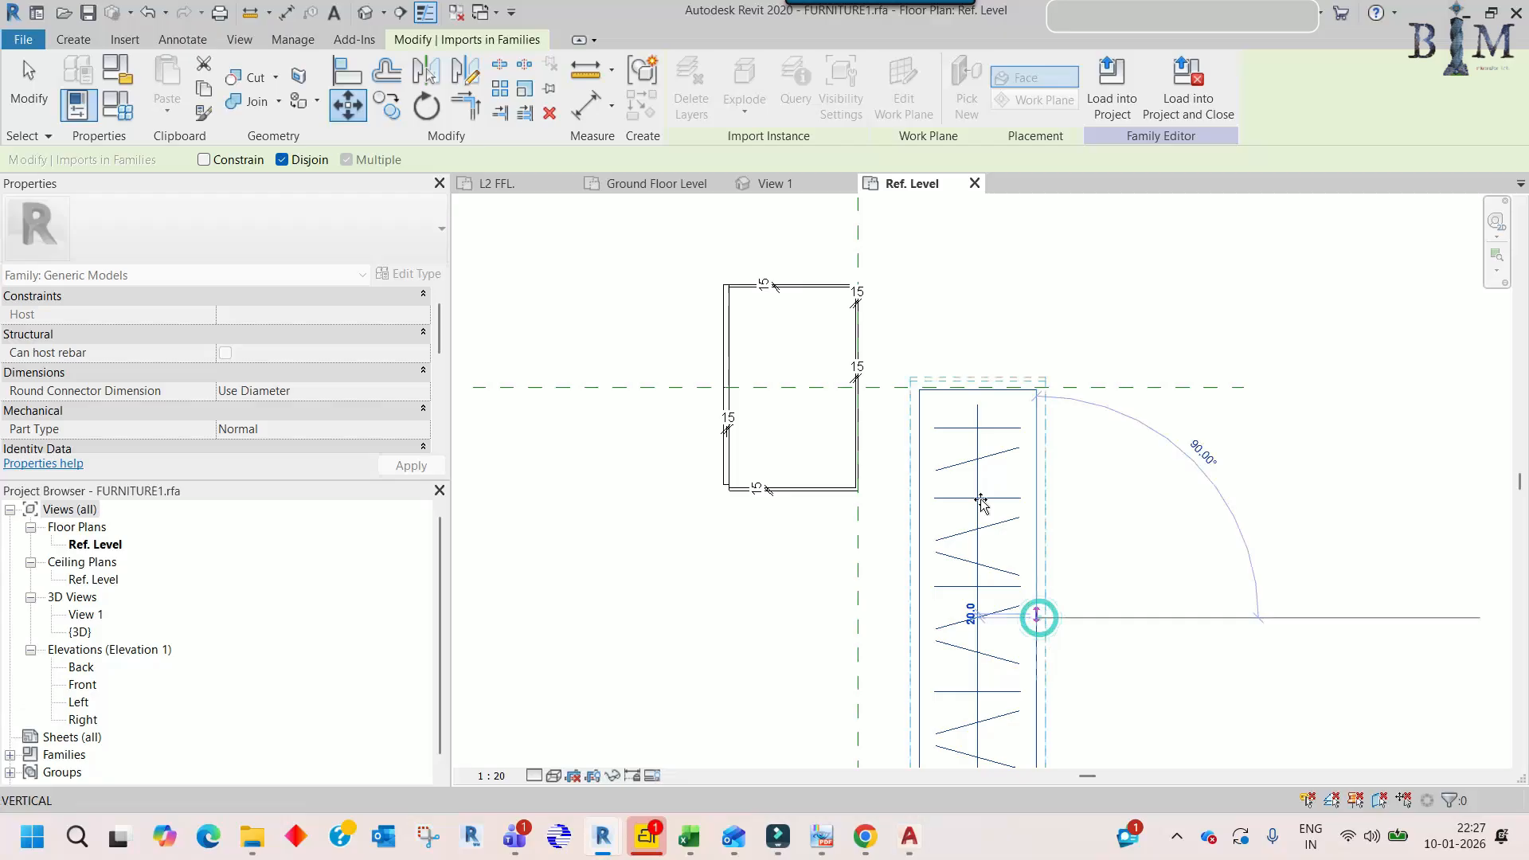
left_click(857, 387)
middle_click_drag(779, 359, 825, 492)
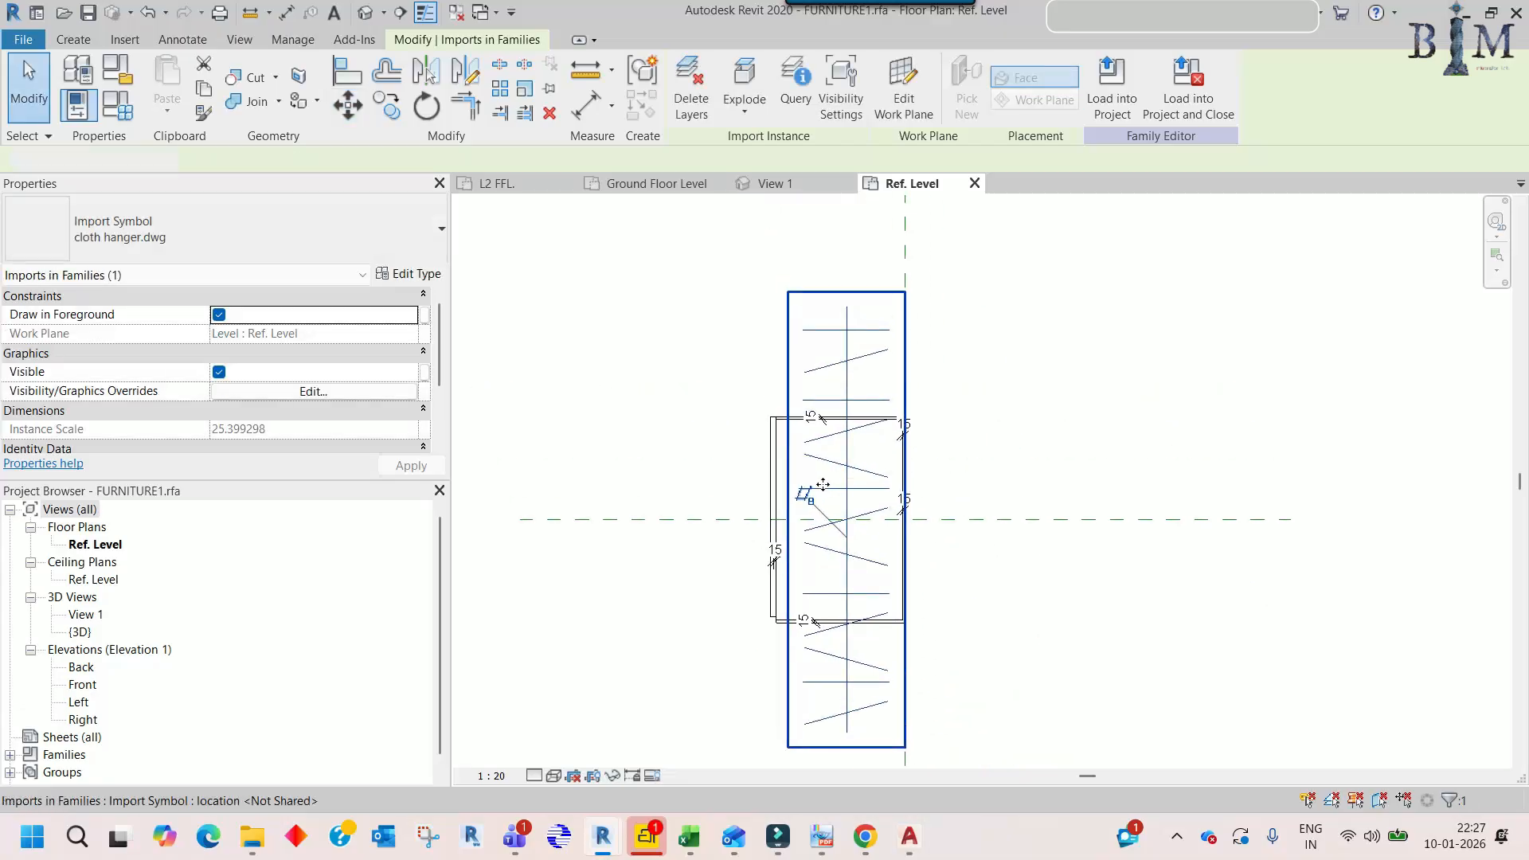
key("Escape")
- Check the properties of the wardrobe's door extrusion and the parameters in the family types
left_click(779, 456)
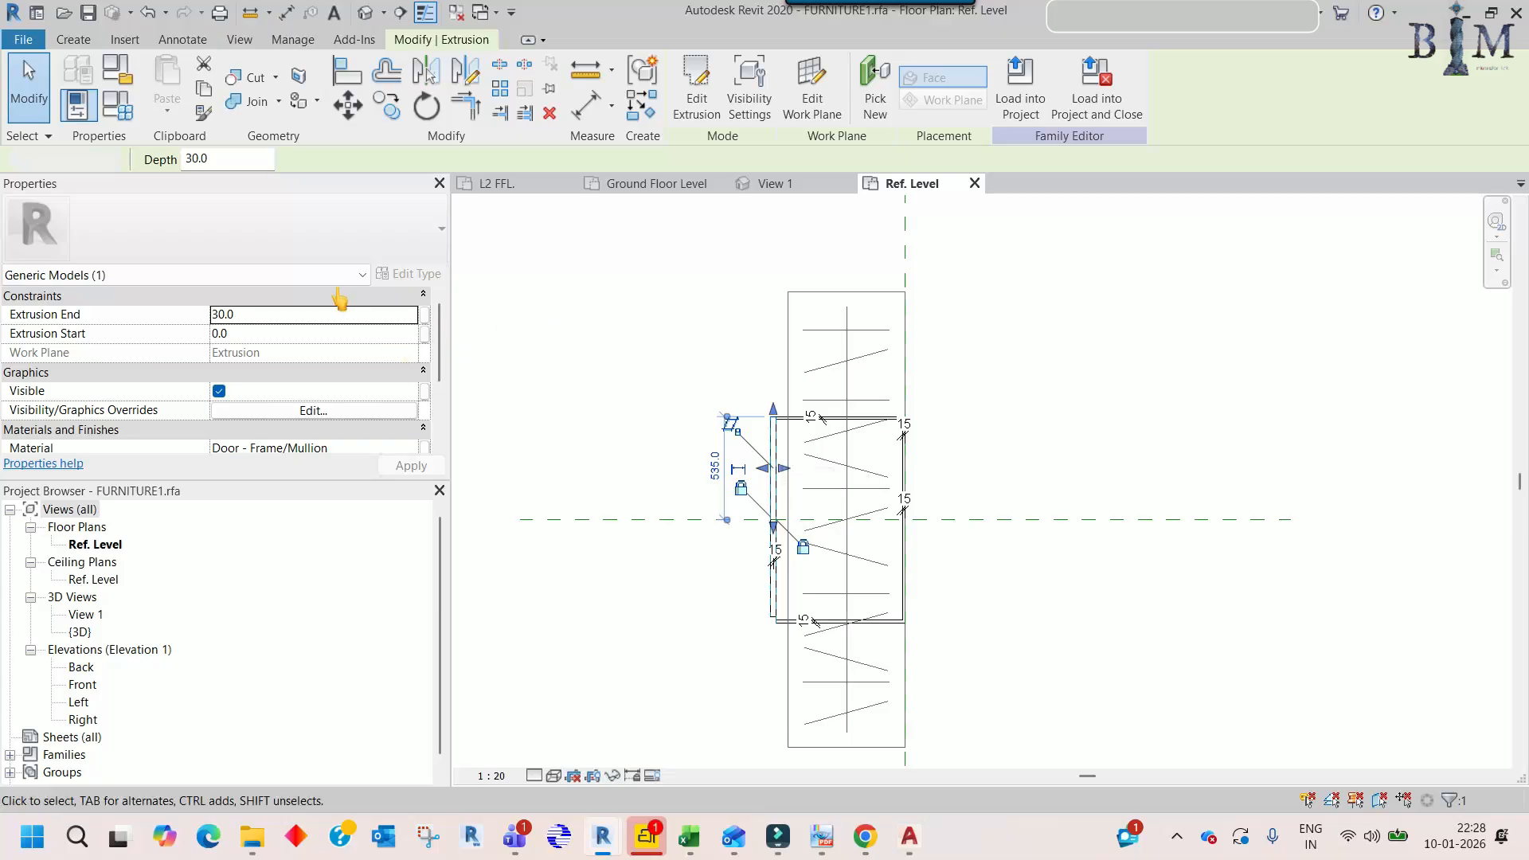
key("Escape")
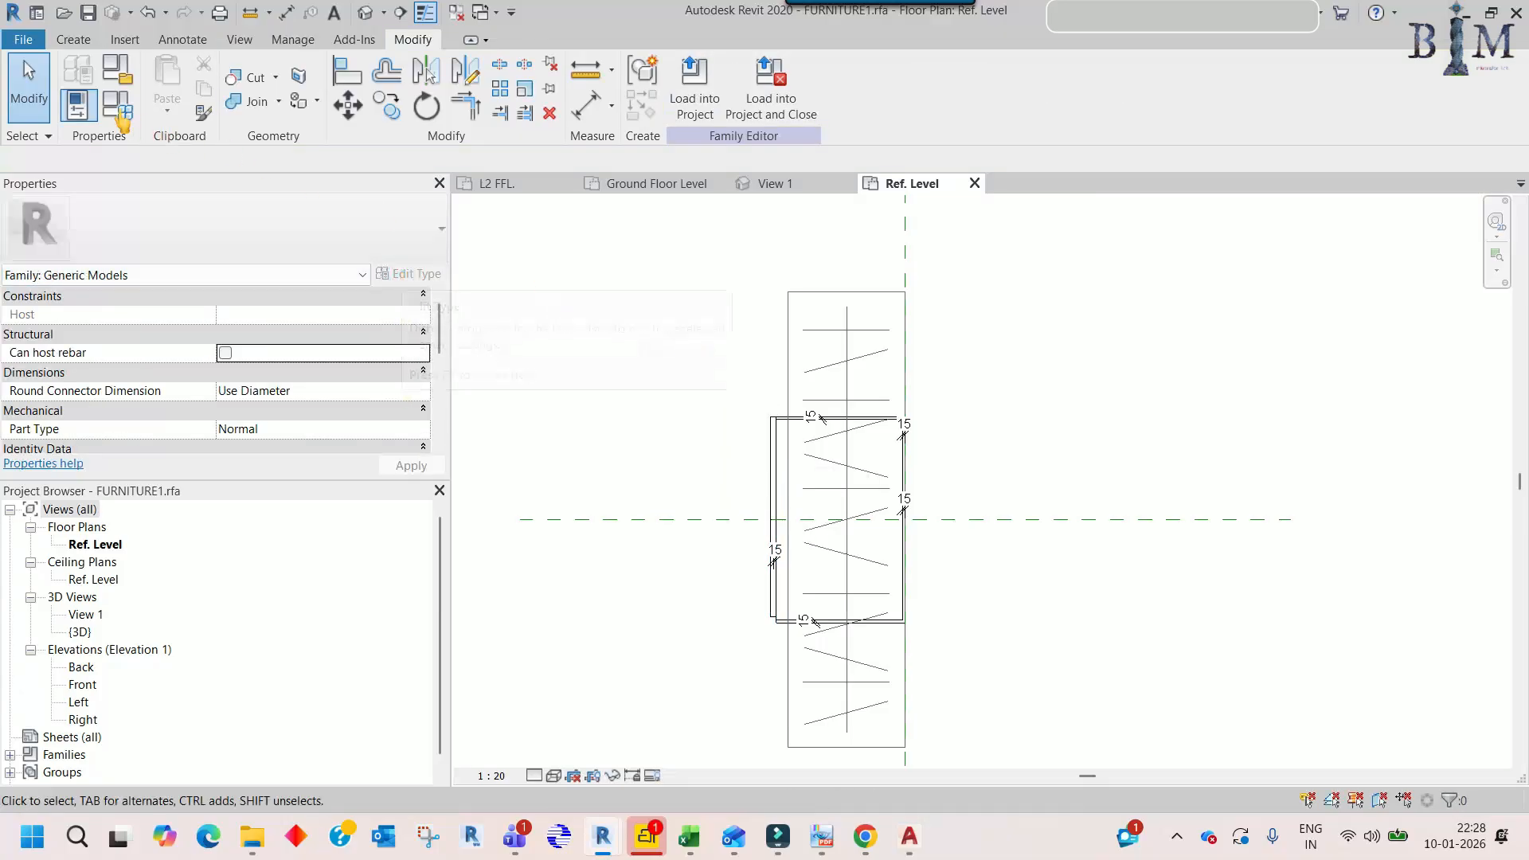
left_click(121, 116)
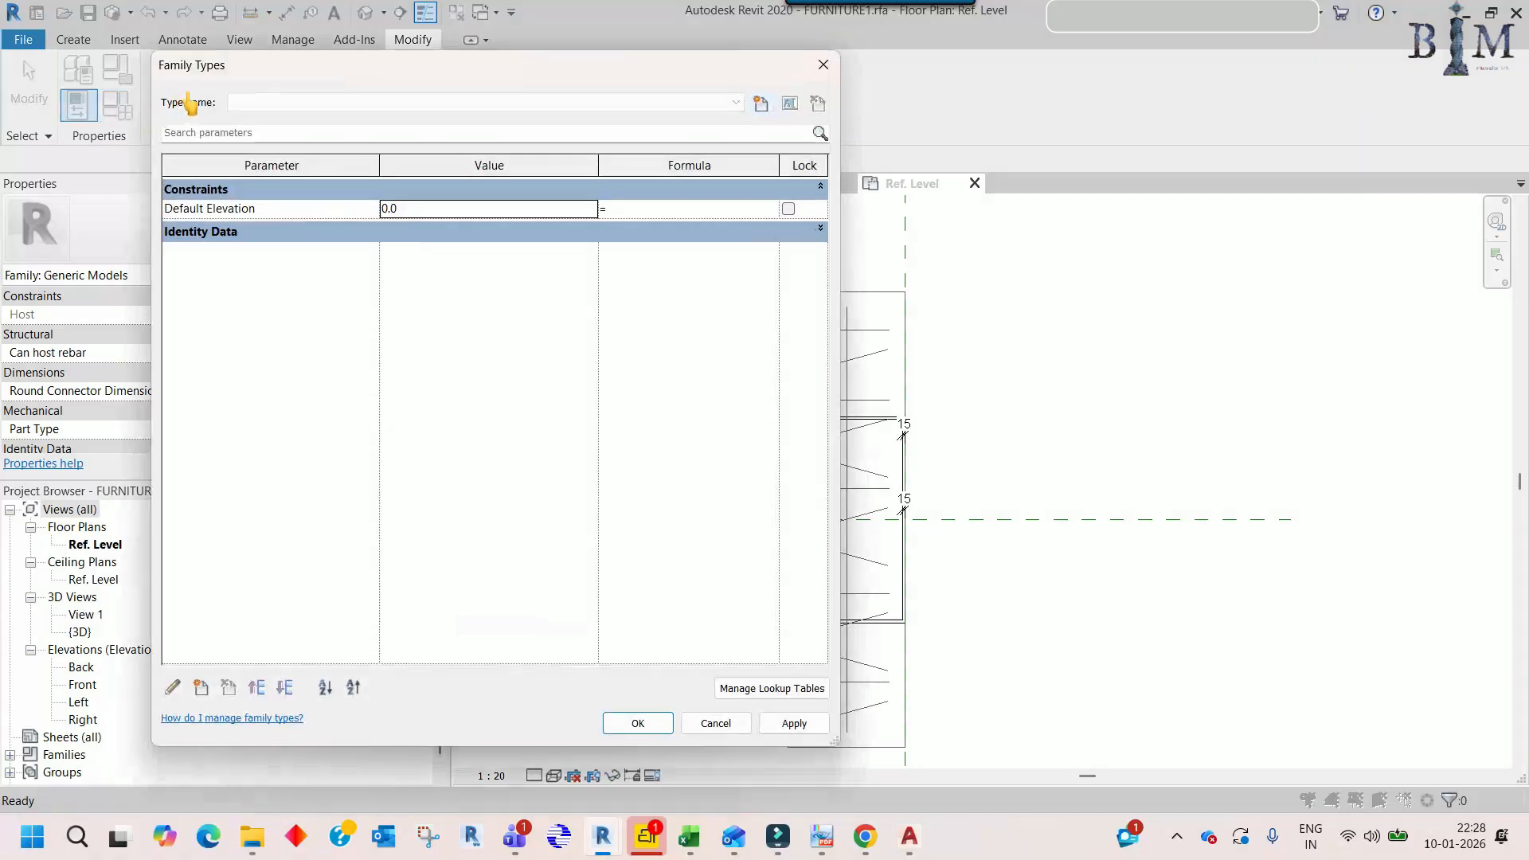
key("Escape")
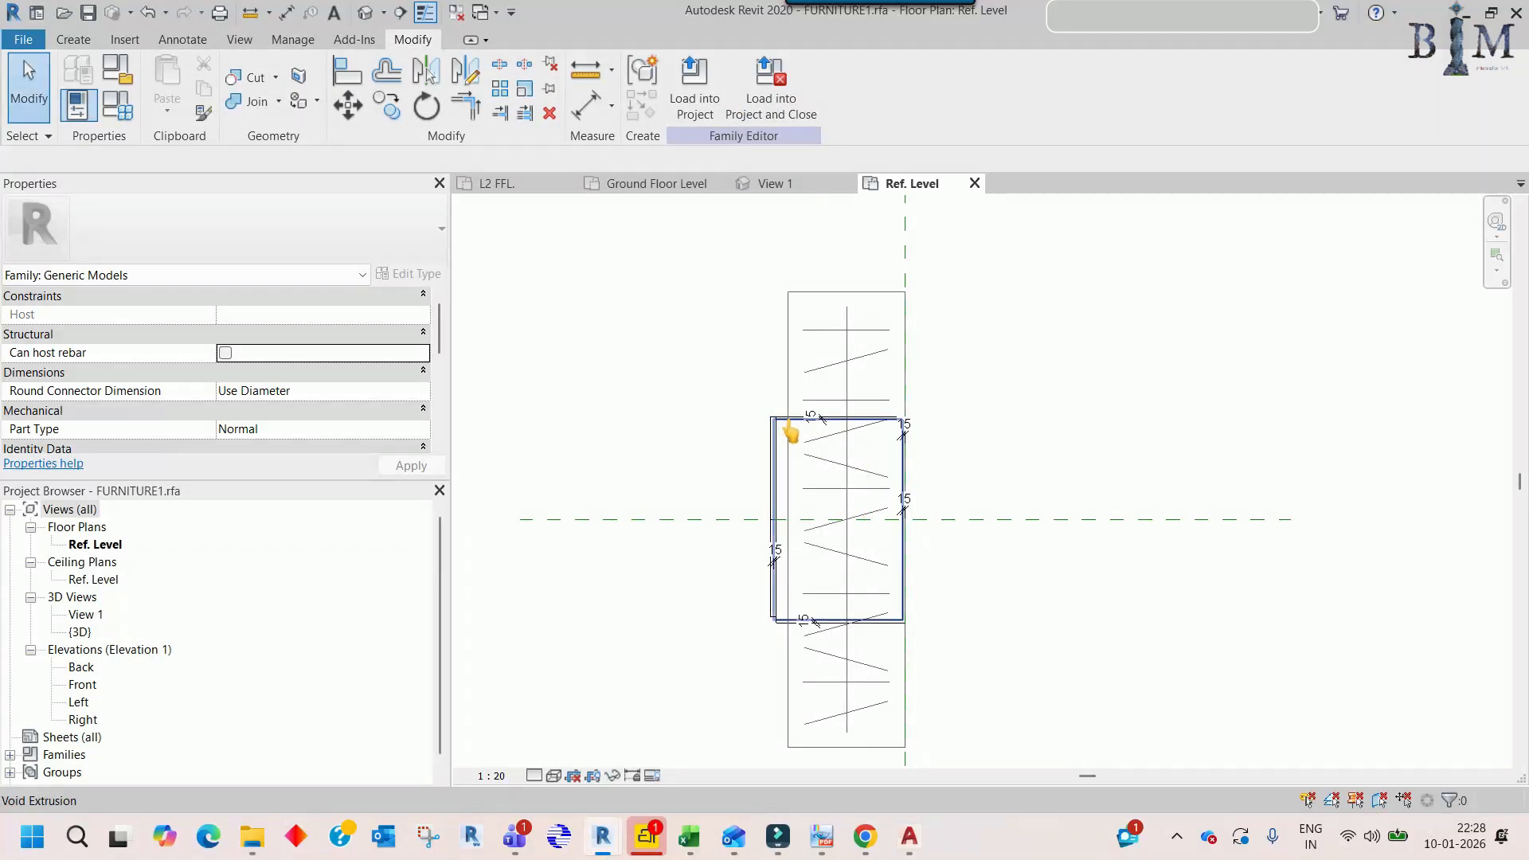
scroll(790, 433, "up", 2)
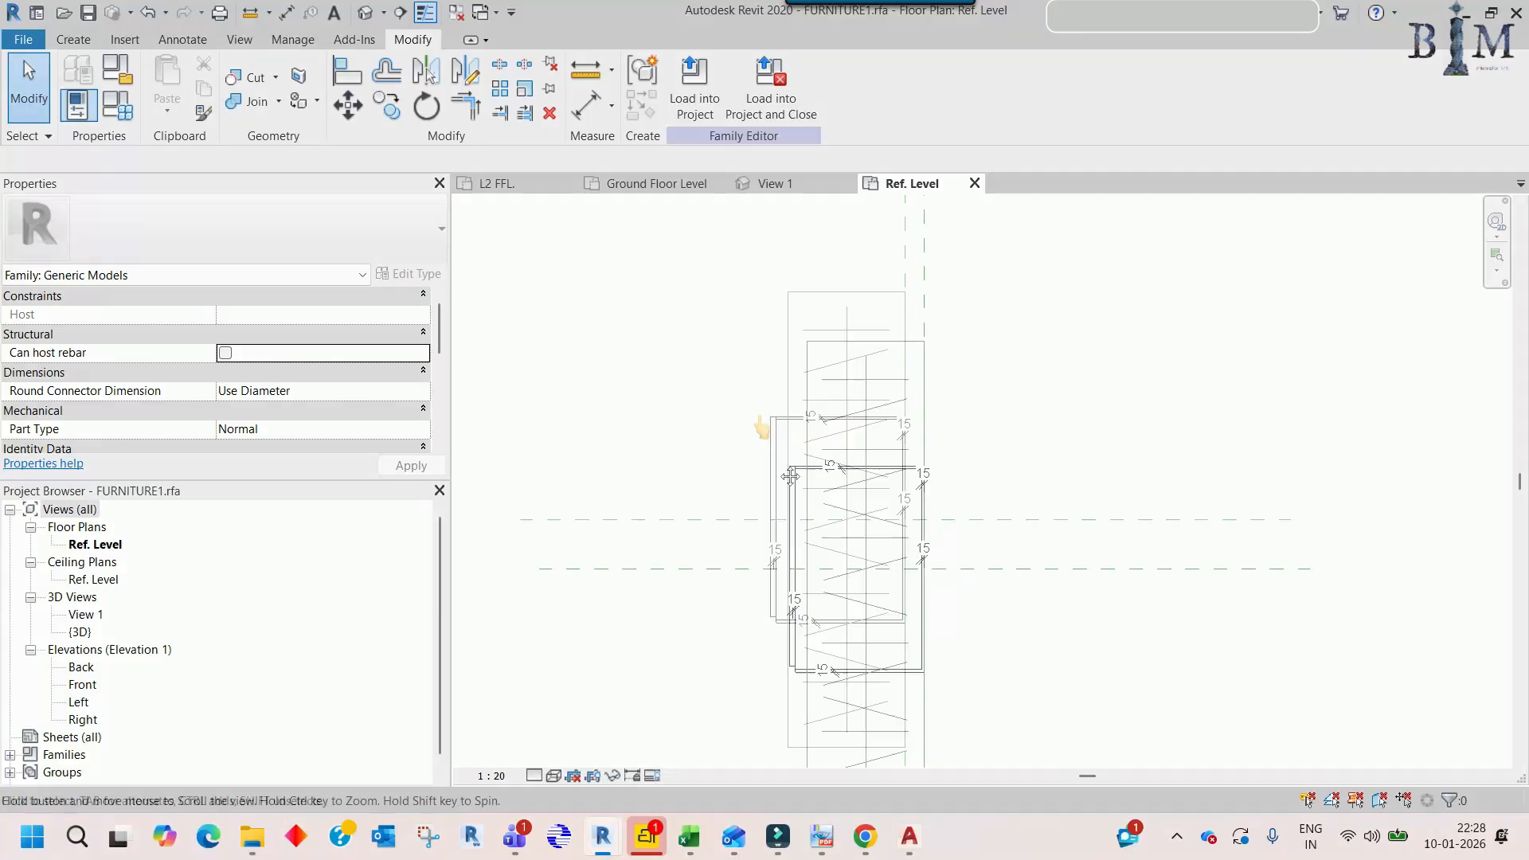
left_click(809, 478)
key("Escape")
scroll(806, 465, "up", 2)
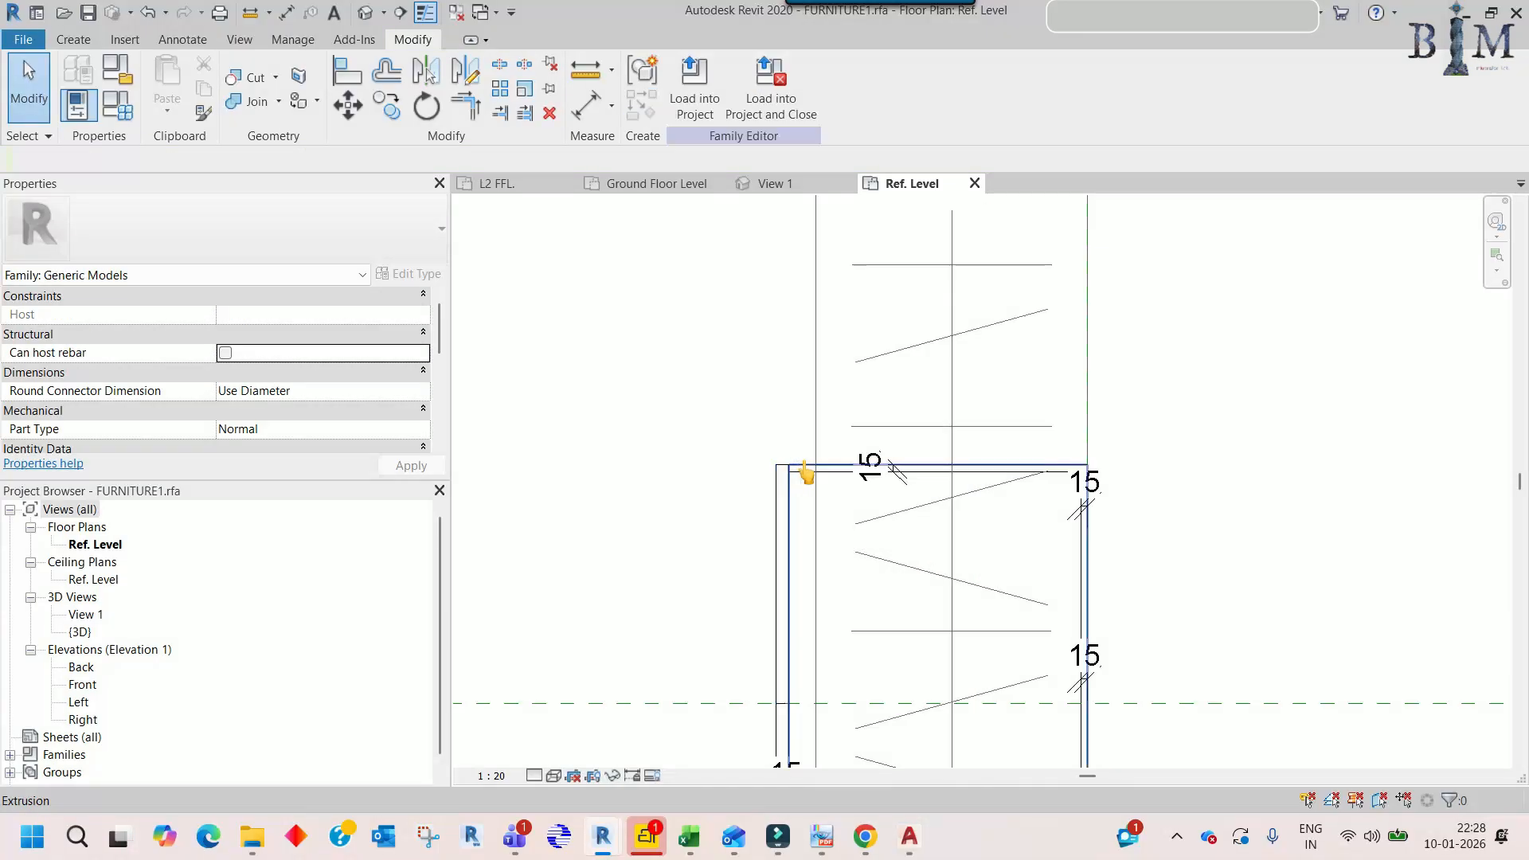
left_click(806, 462)
scroll(807, 461, "down", 2)
key("Escape")
- Align the wardrobe's upper edge with the upper edge of the cloth hanger symbol, removing the conflicting constraints
key("a")
key("l")
left_click(874, 320)
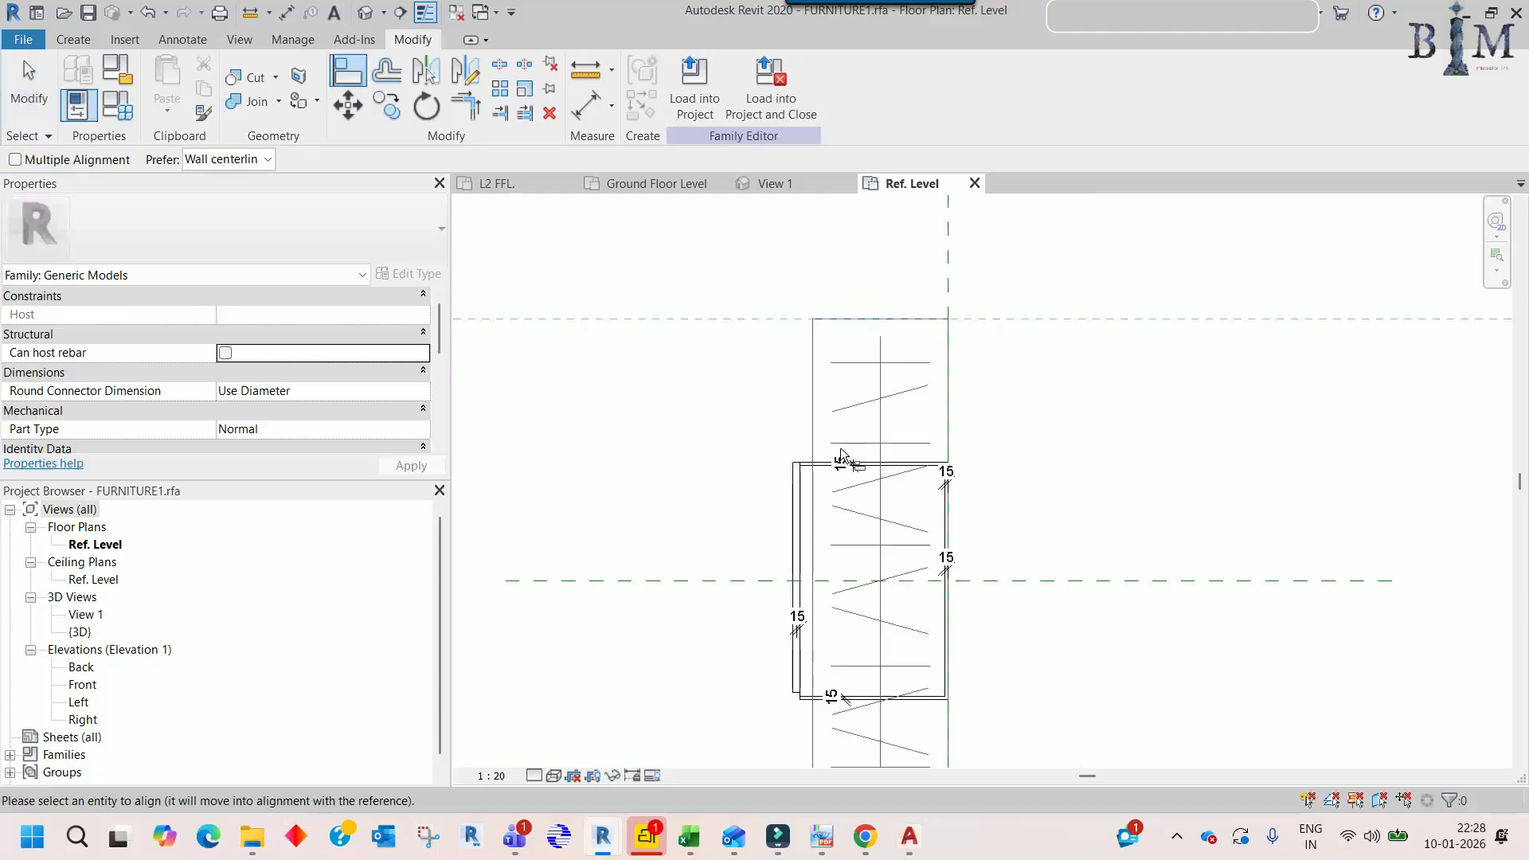
left_click(836, 457)
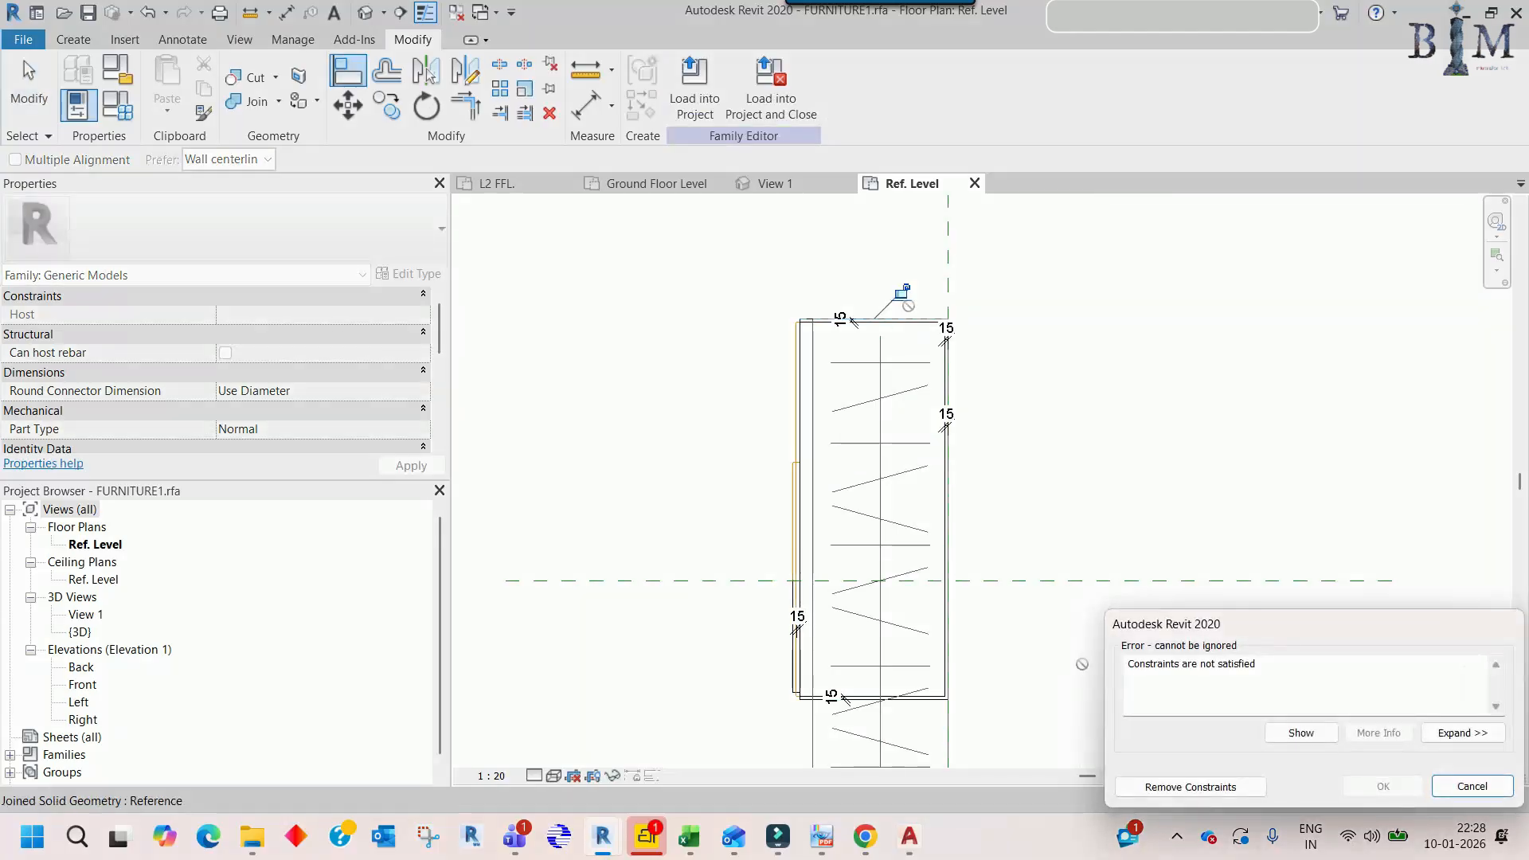
left_click(1160, 784)
- Align the wardrobe's lower edge with the lower edge of the cloth hanger symbol
middle_click_drag(939, 590, 923, 373)
key("Escape")
key("a")
key("l")
scroll(832, 489, "up", 2)
left_click(835, 491)
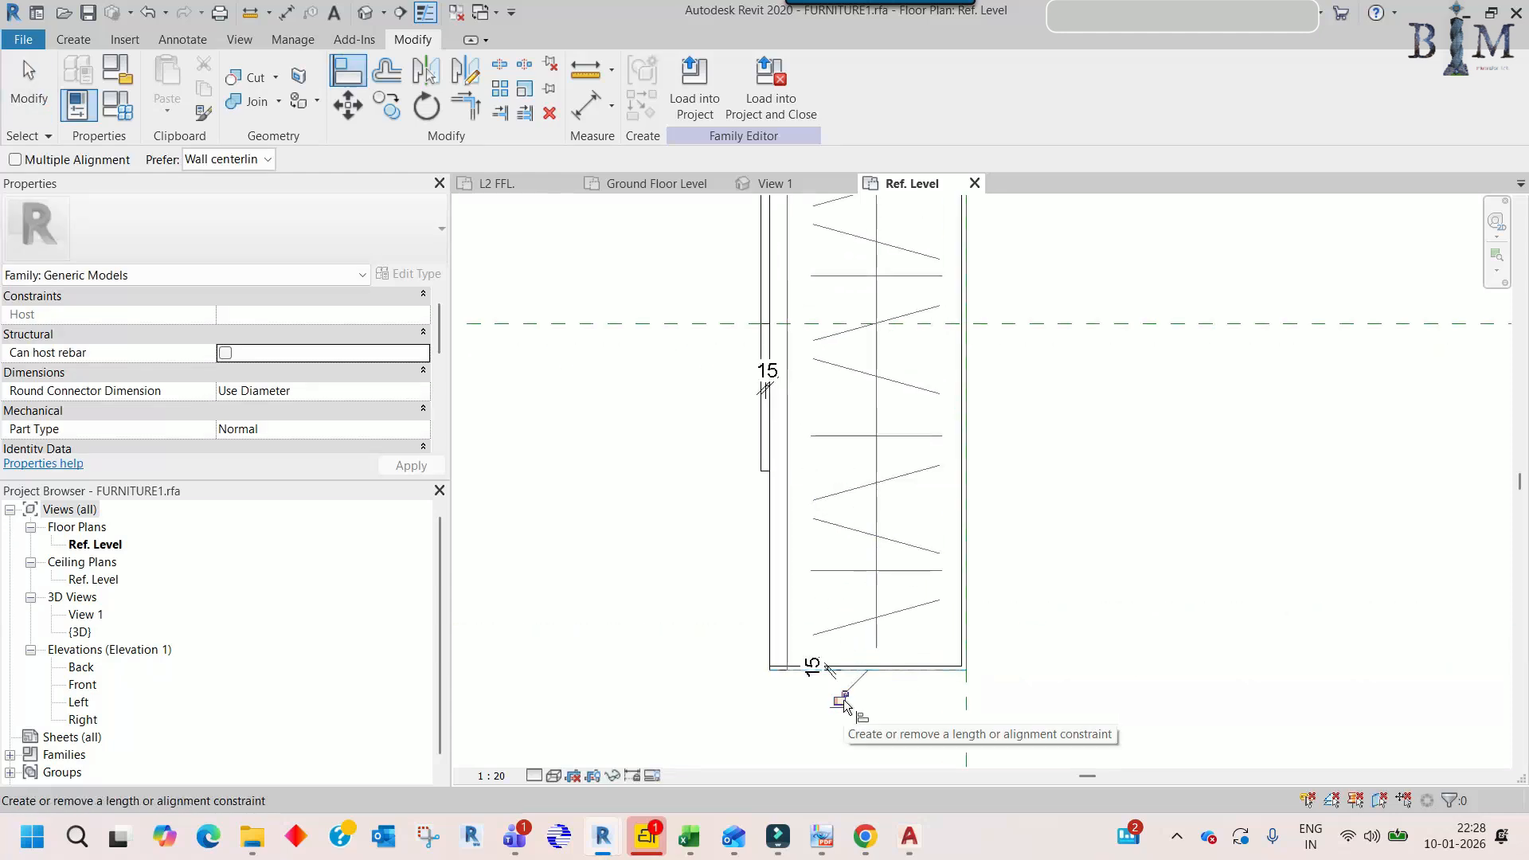
scroll(844, 705, "down", 4)
key("Escape")
key("Escape")
- Open the 3D view, change its detail level, set the visual style to Shaded and examine the wardrobe's door side
scroll(812, 518, "up", 2)
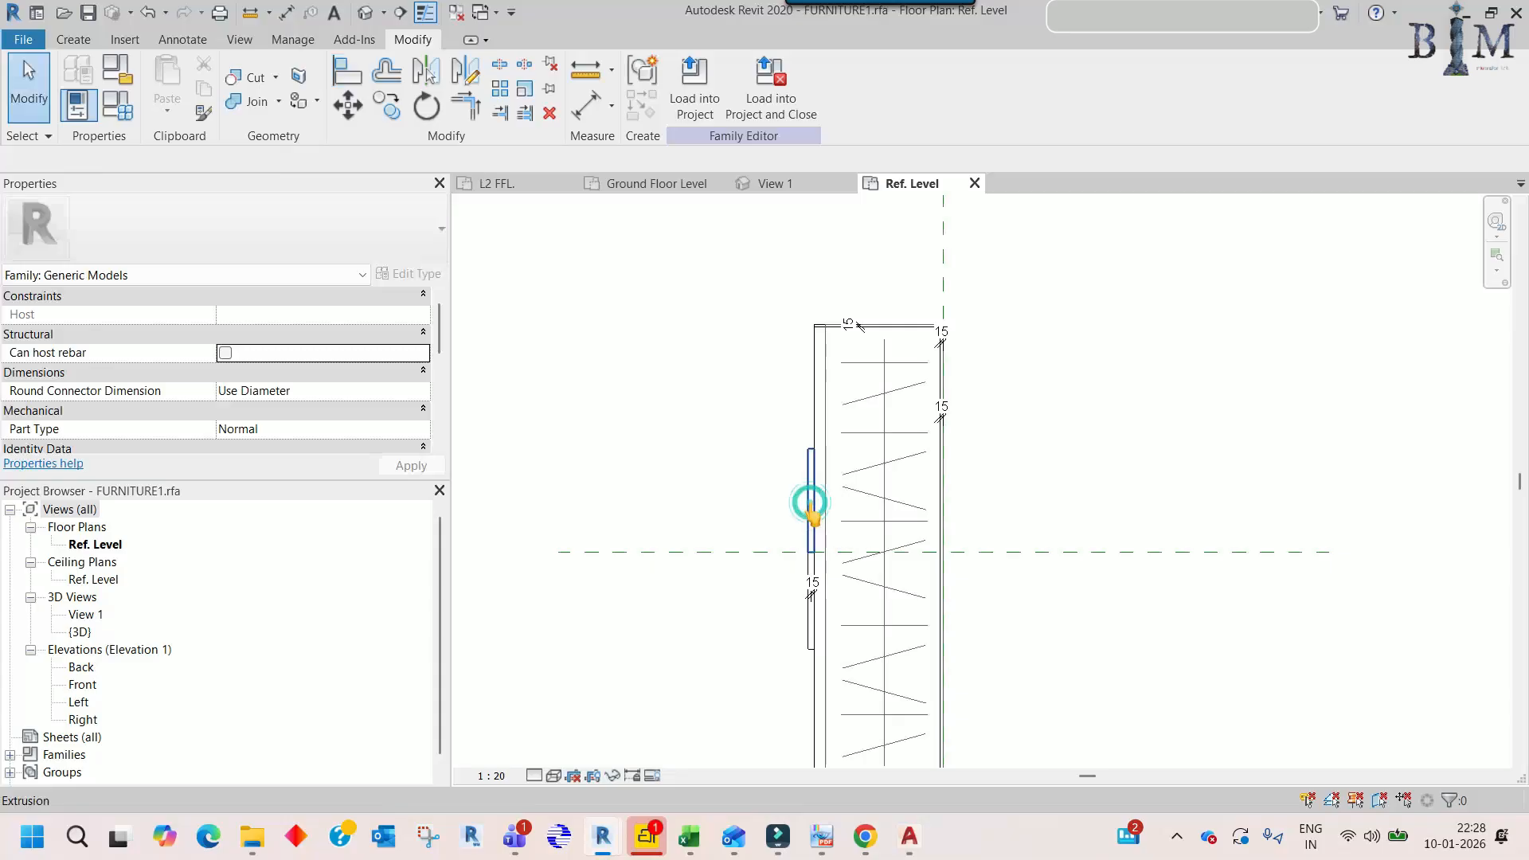
left_click(811, 512)
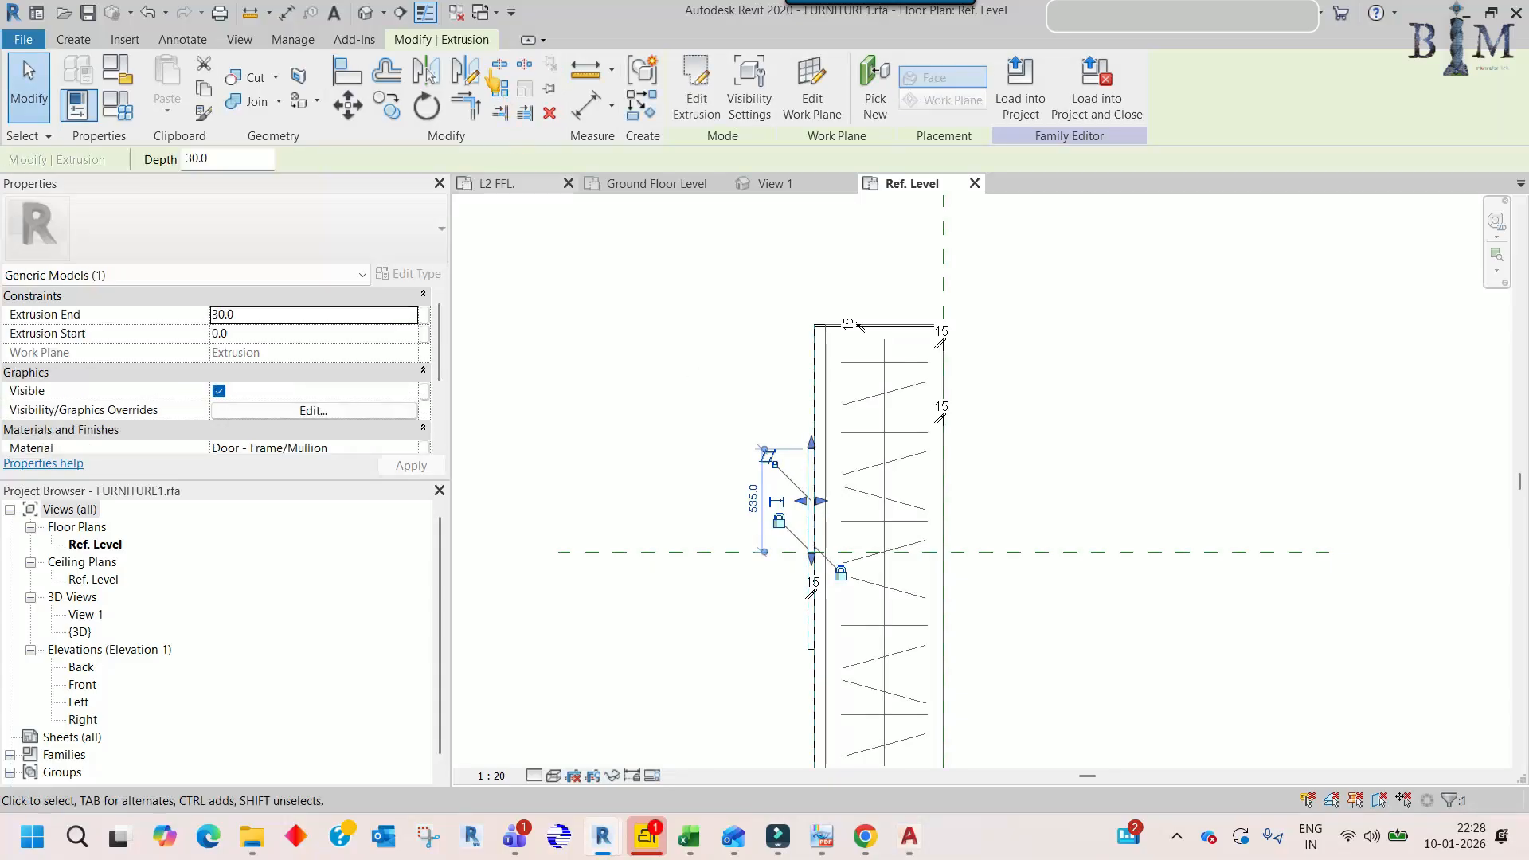
left_click(365, 12)
key("Escape")
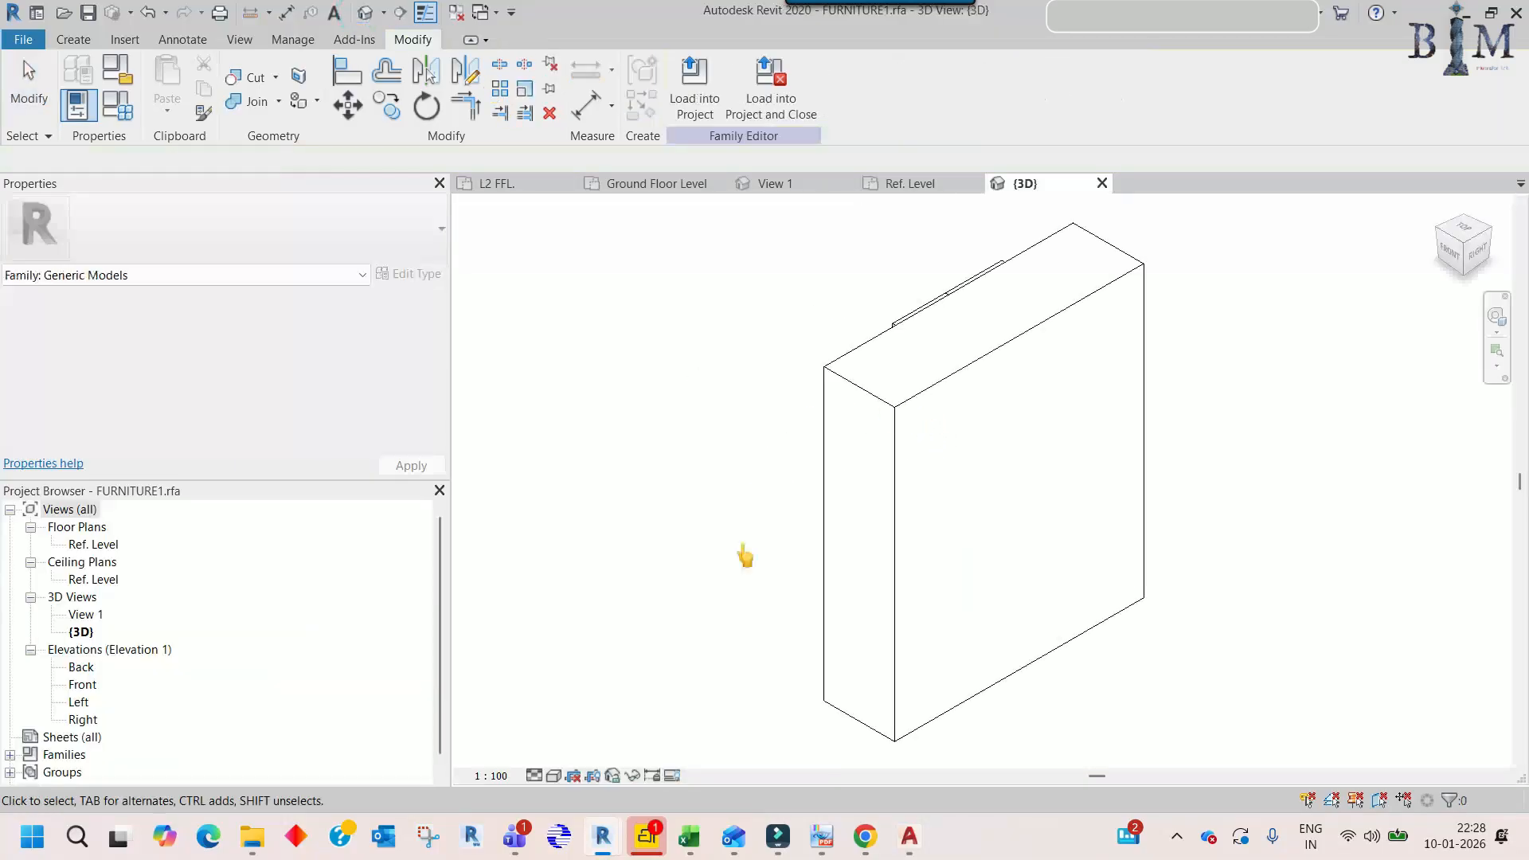
left_click(534, 776)
left_click(545, 750)
left_click(553, 776)
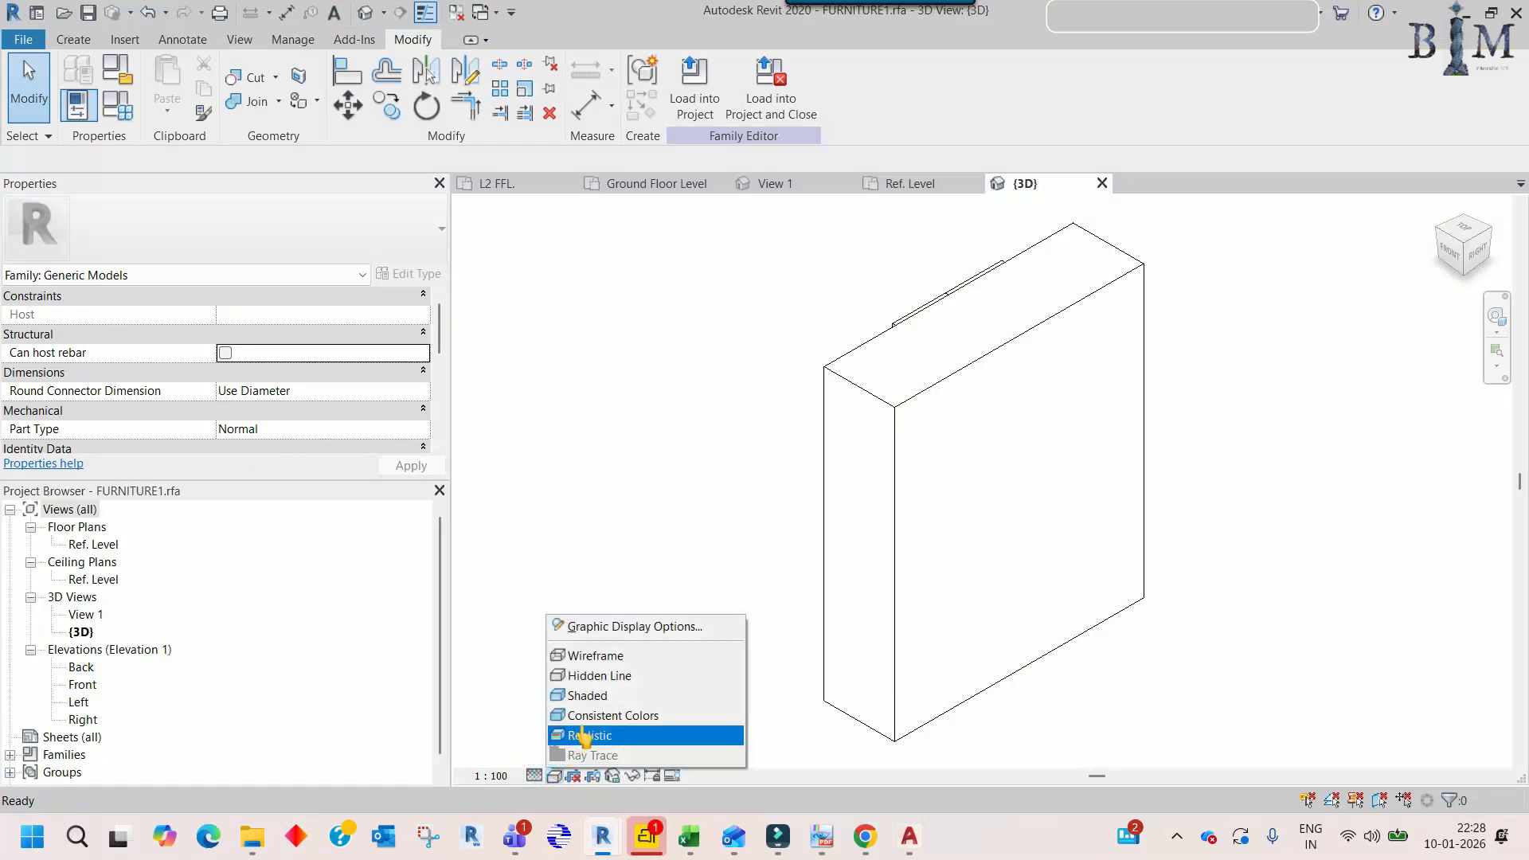
left_click(604, 696)
mouse_move(733, 391)
middle_mouse_down("shift")
mouse_move(929, 371)
mouse_move(1043, 323)
middle_mouse_up("shift")
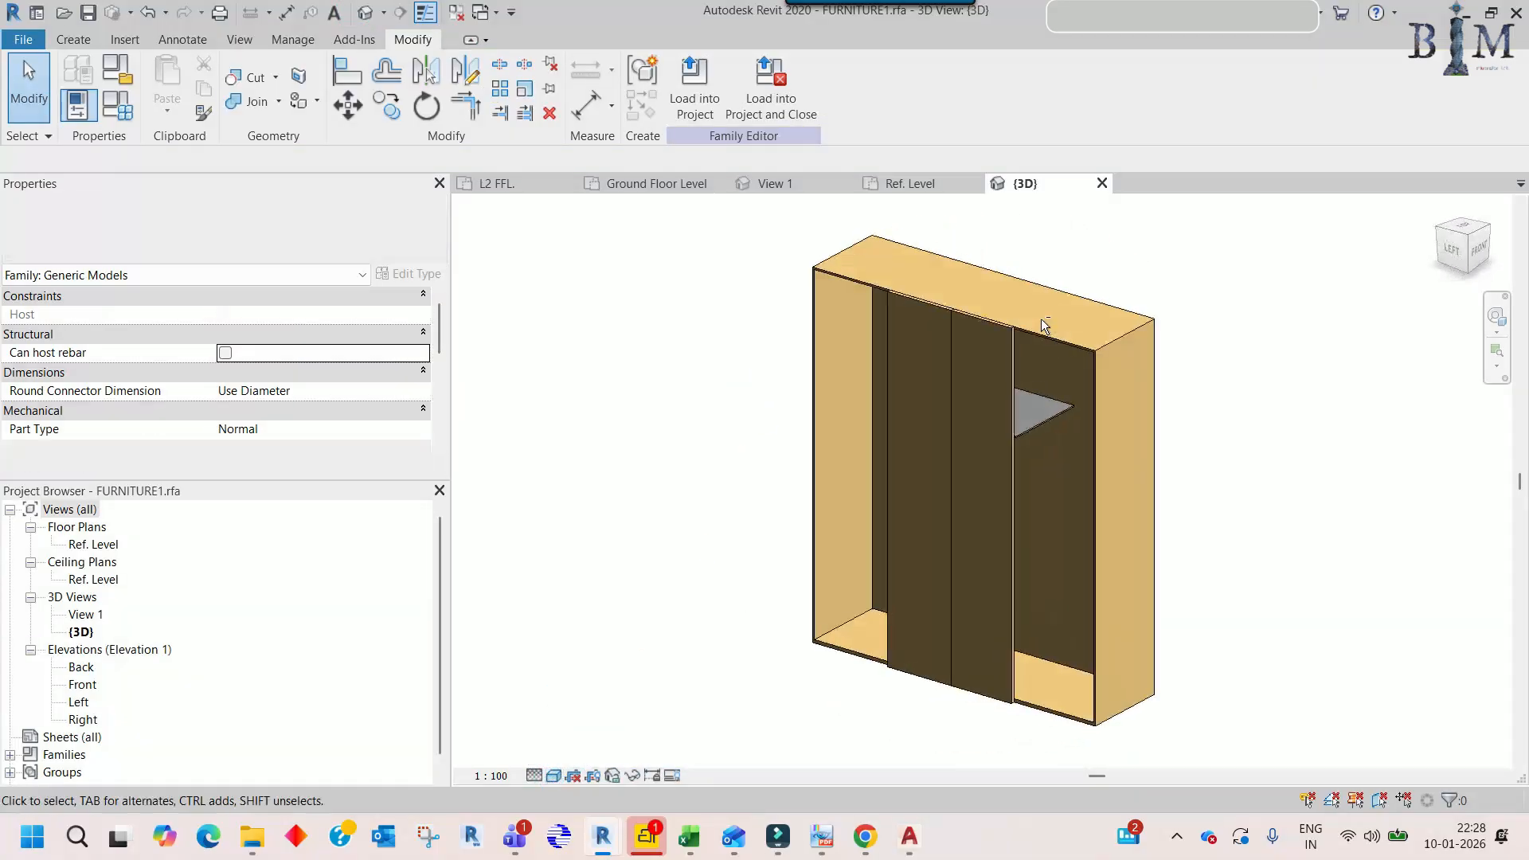
key("Escape")
- In the Ref. Level plan, align the outer ends of both door panels with the wardrobe's upper and lower edges
double_click(94, 544)
key("a")
key("l")
left_click(825, 325)
left_click(806, 514)
middle_click_drag(819, 542, 829, 270)
scroll(829, 271, "down", 2)
scroll(837, 563, "up", 2)
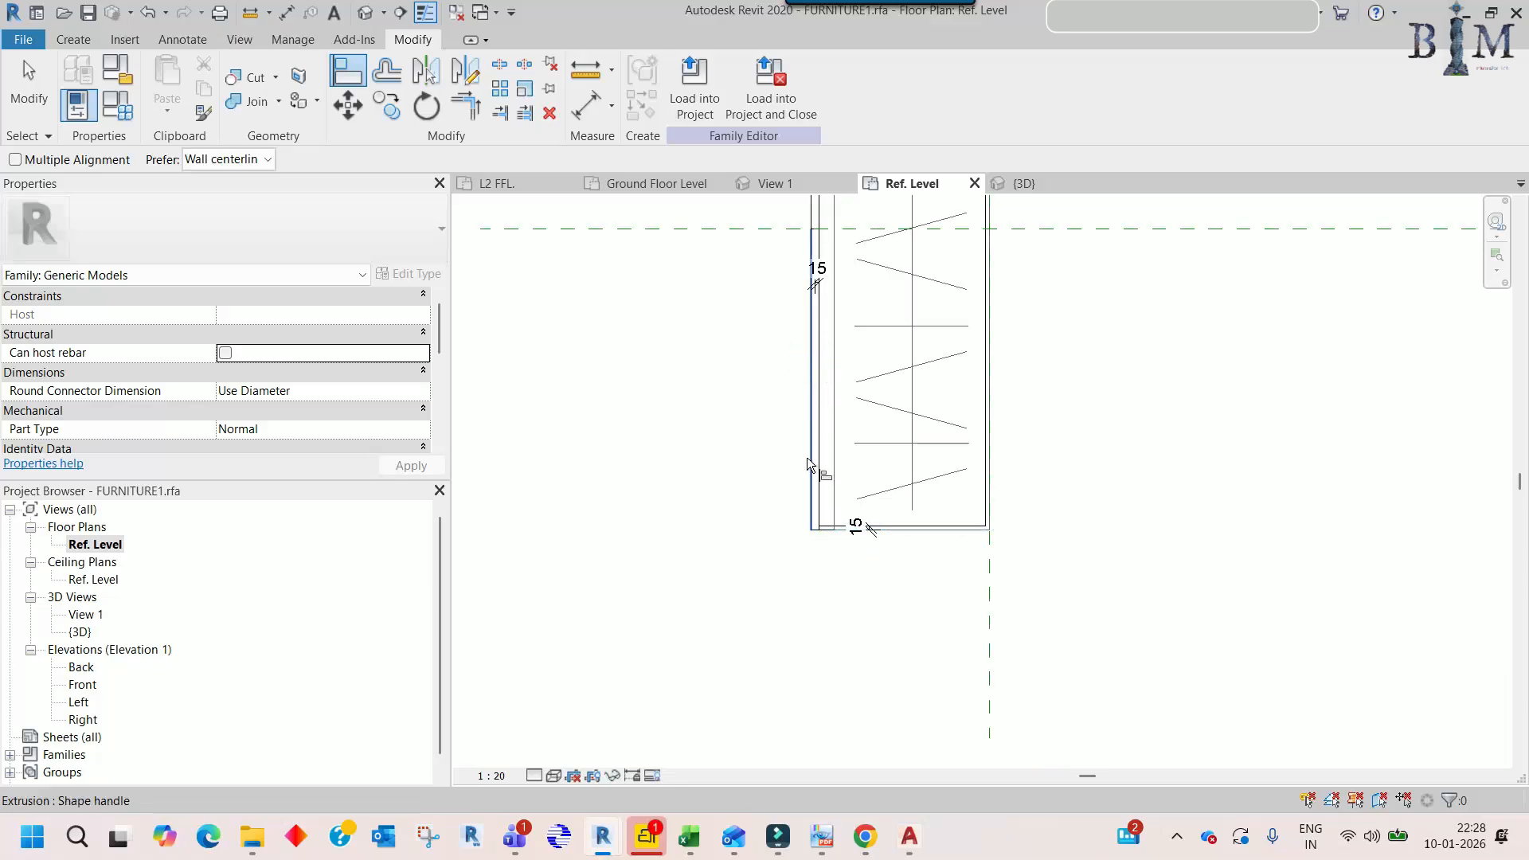
key("Escape")
scroll(807, 460, "down", 3)
middle_click_drag(814, 371, 812, 500)
scroll(804, 352, "up", 4)
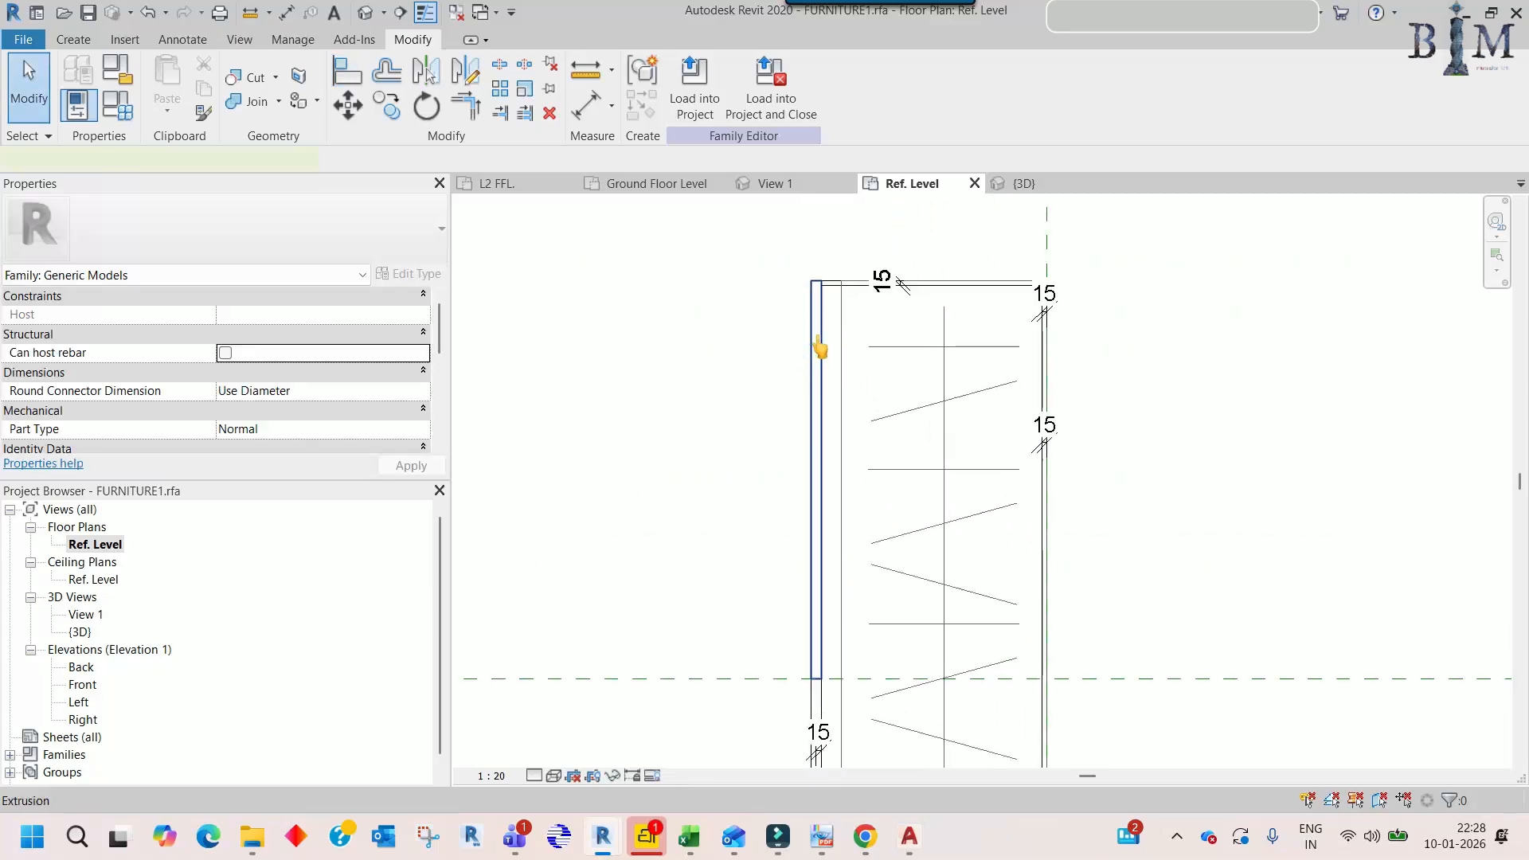
left_click(820, 348)
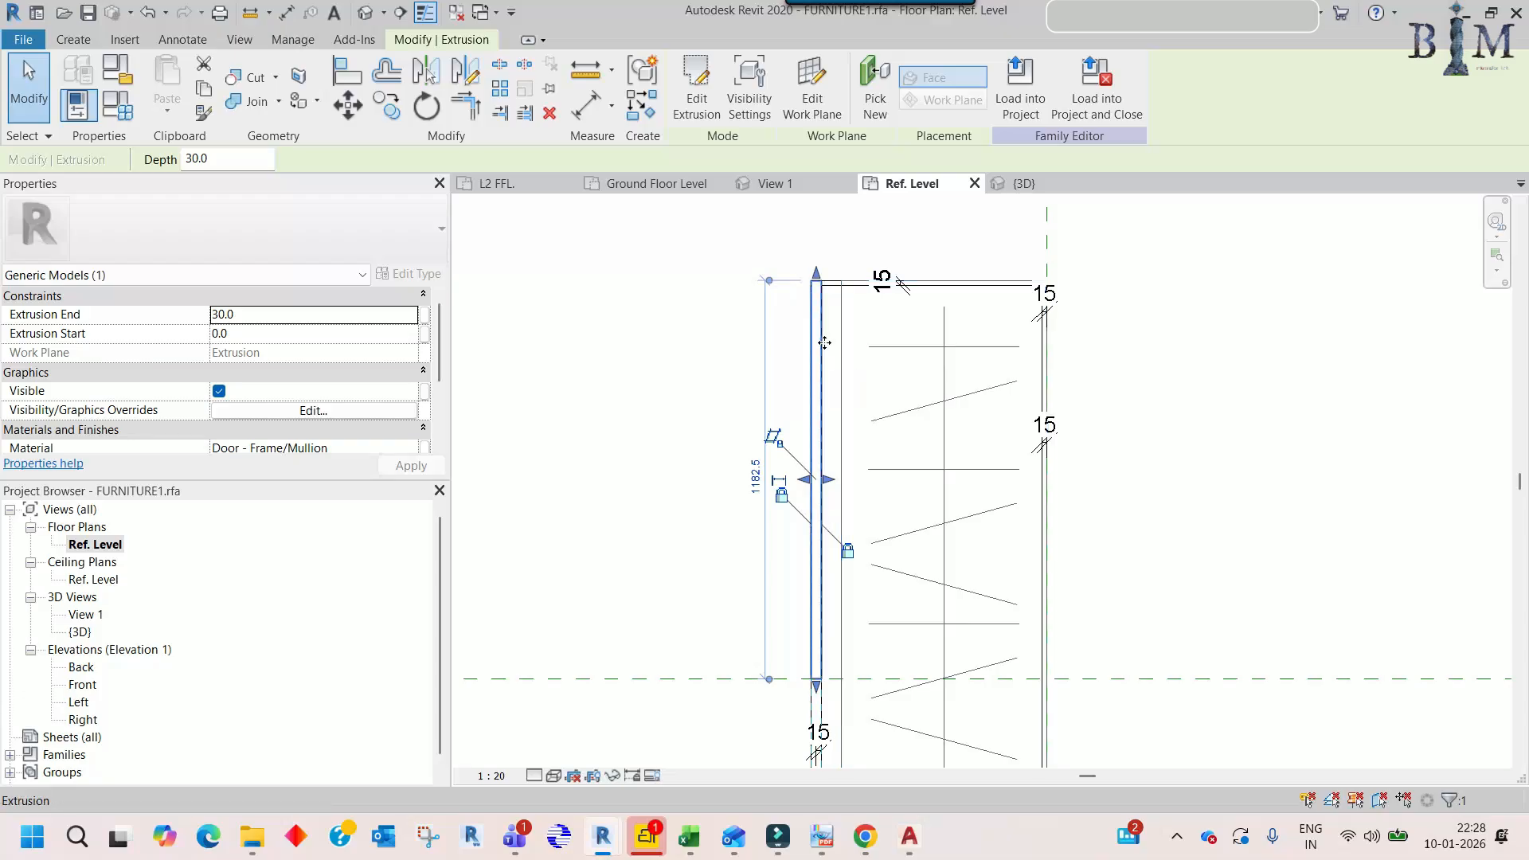
key("Escape")
- Reduce the wardrobe's depth so the outer face of its doors meets the left edge of the cloth hanger symbol
left_click(833, 278)
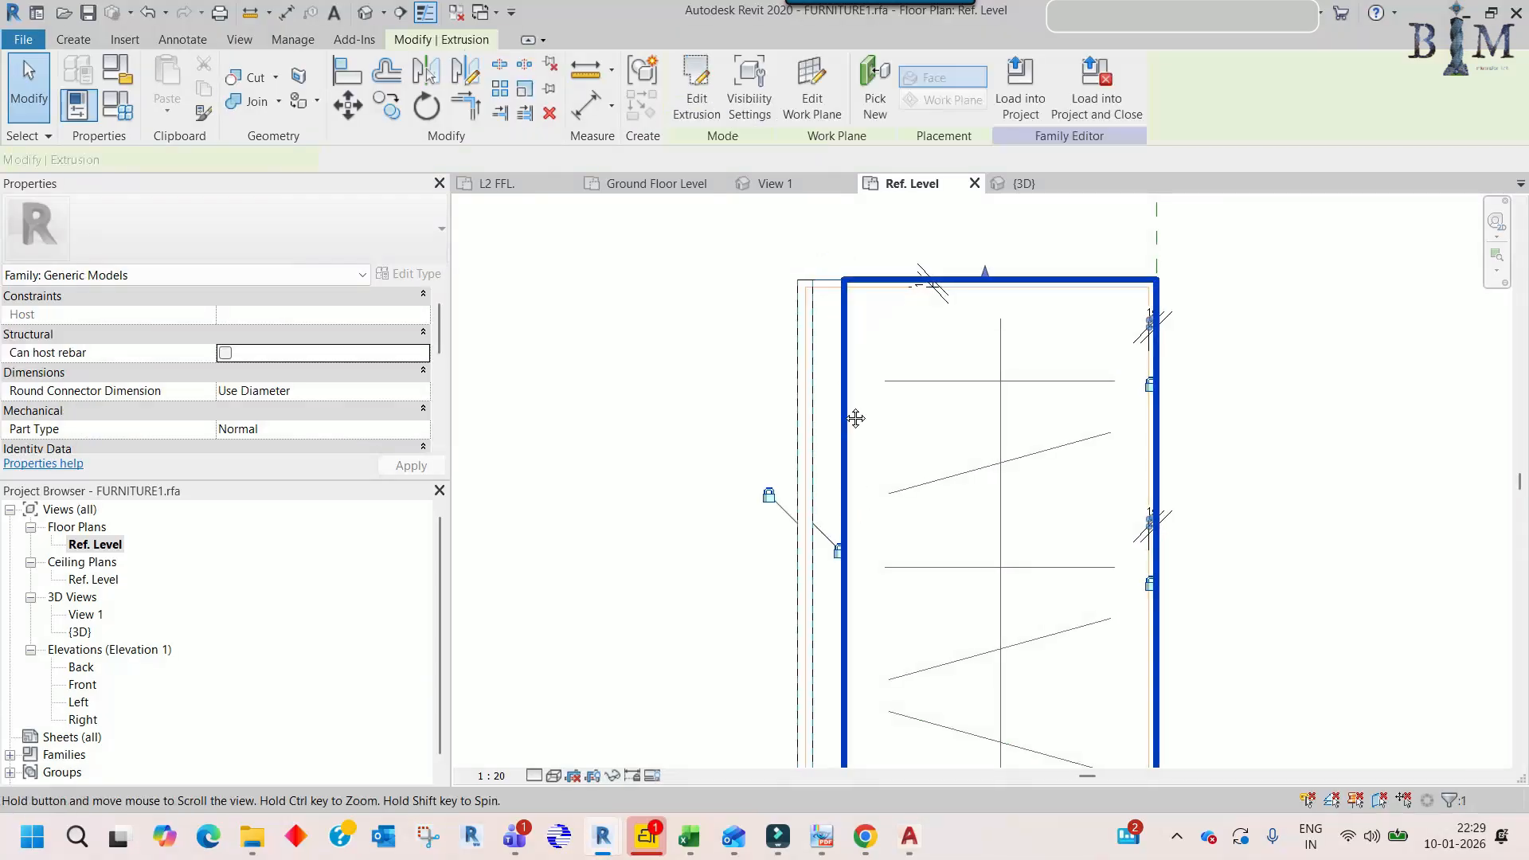
middle_click_drag(857, 417, 857, 310)
scroll(843, 320, "up", 3)
scroll(844, 326, "down", 2)
scroll(814, 605, "up", 6)
left_click_drag(819, 619, 904, 616)
key("Escape")
scroll(878, 503, "down", 6)
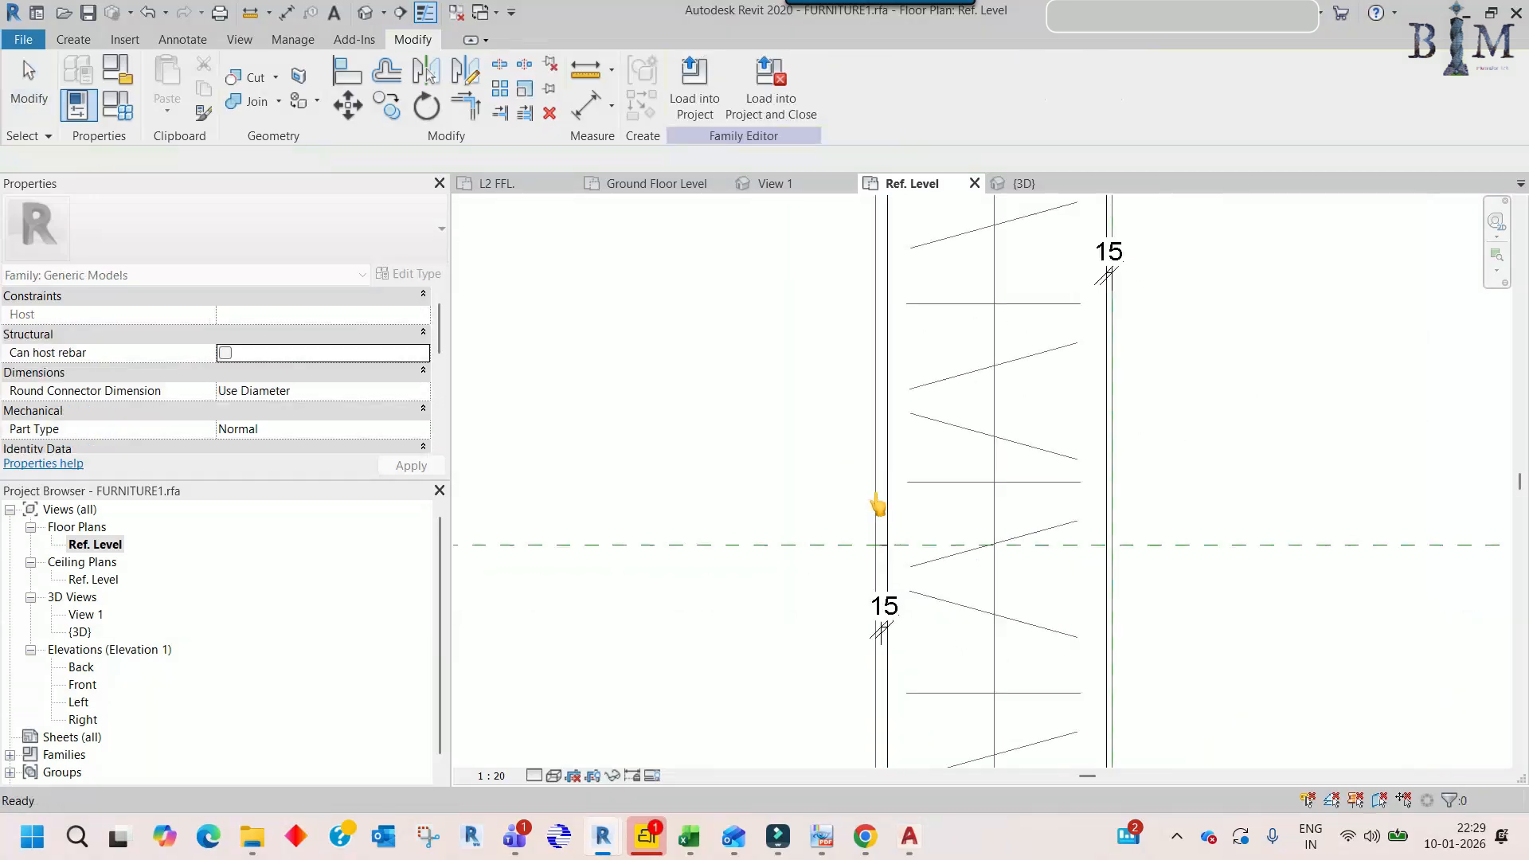
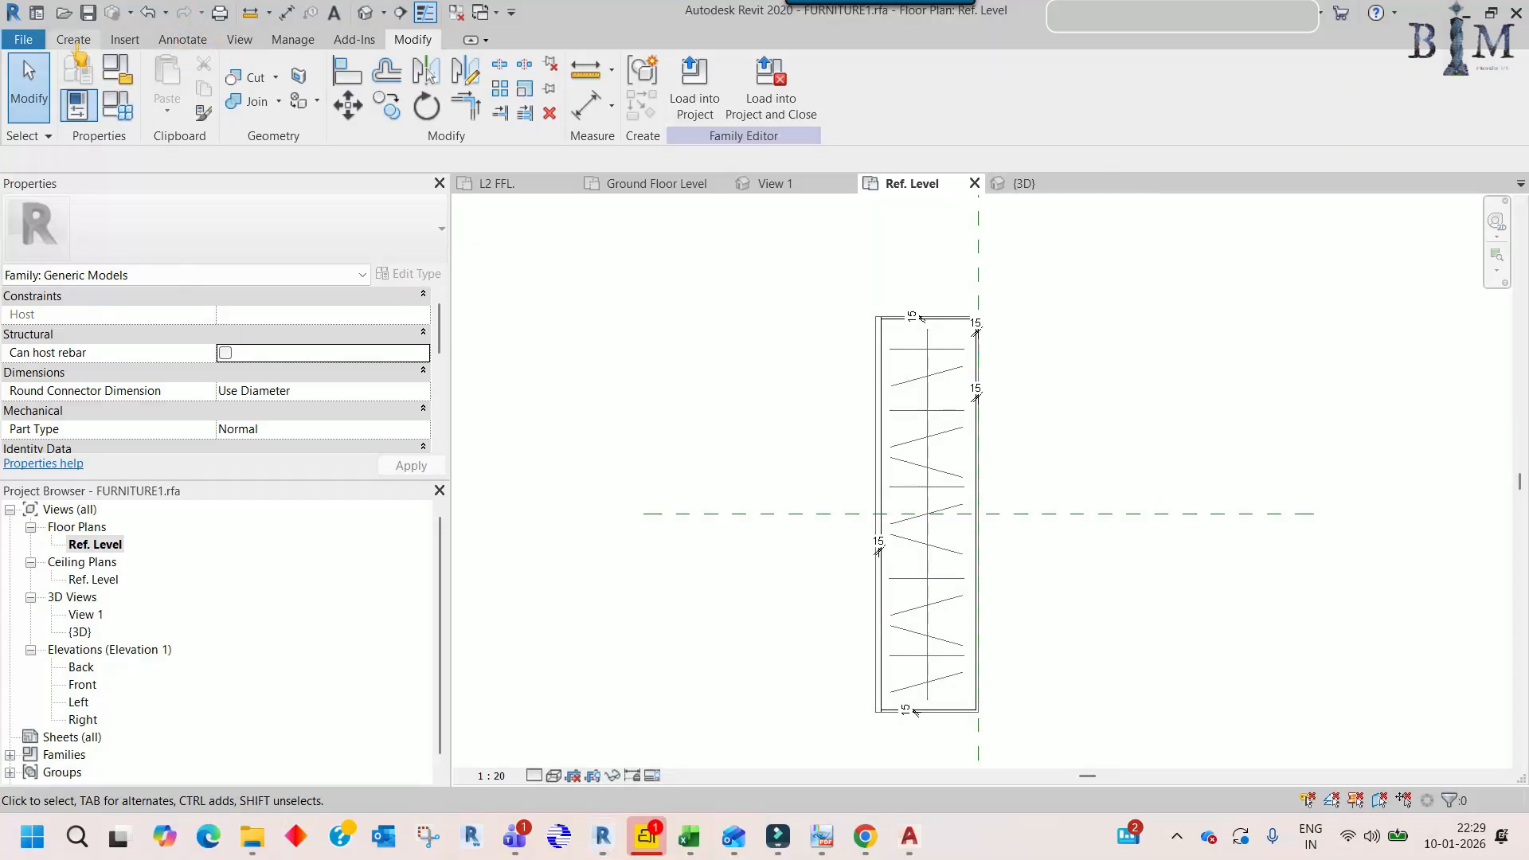
- Draw a vertical symbolic line over the hanging rod along the full length of the imported symbol
left_click(183, 41)
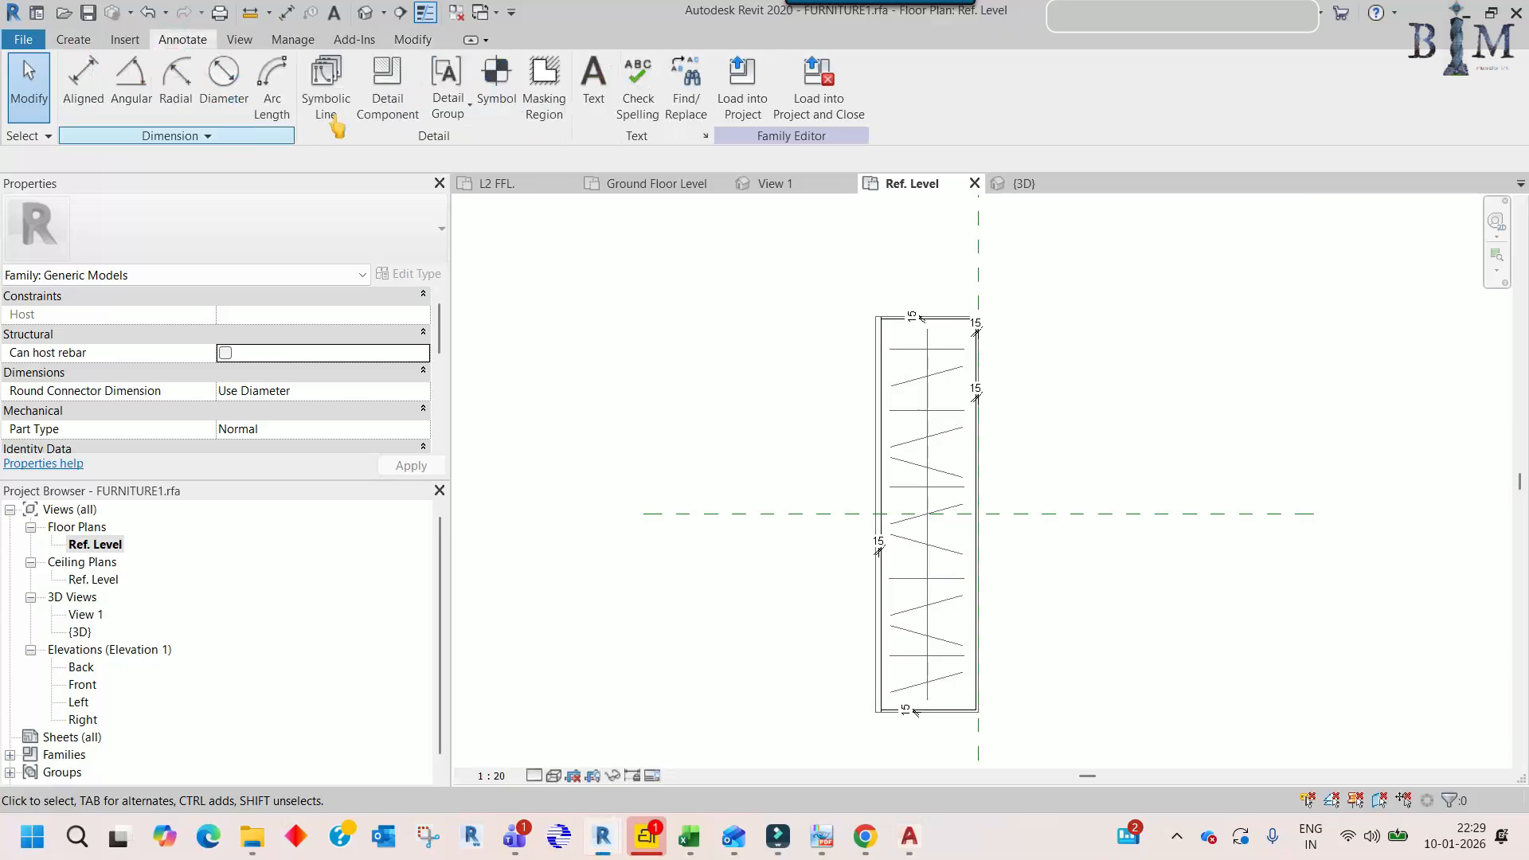
left_click(327, 103)
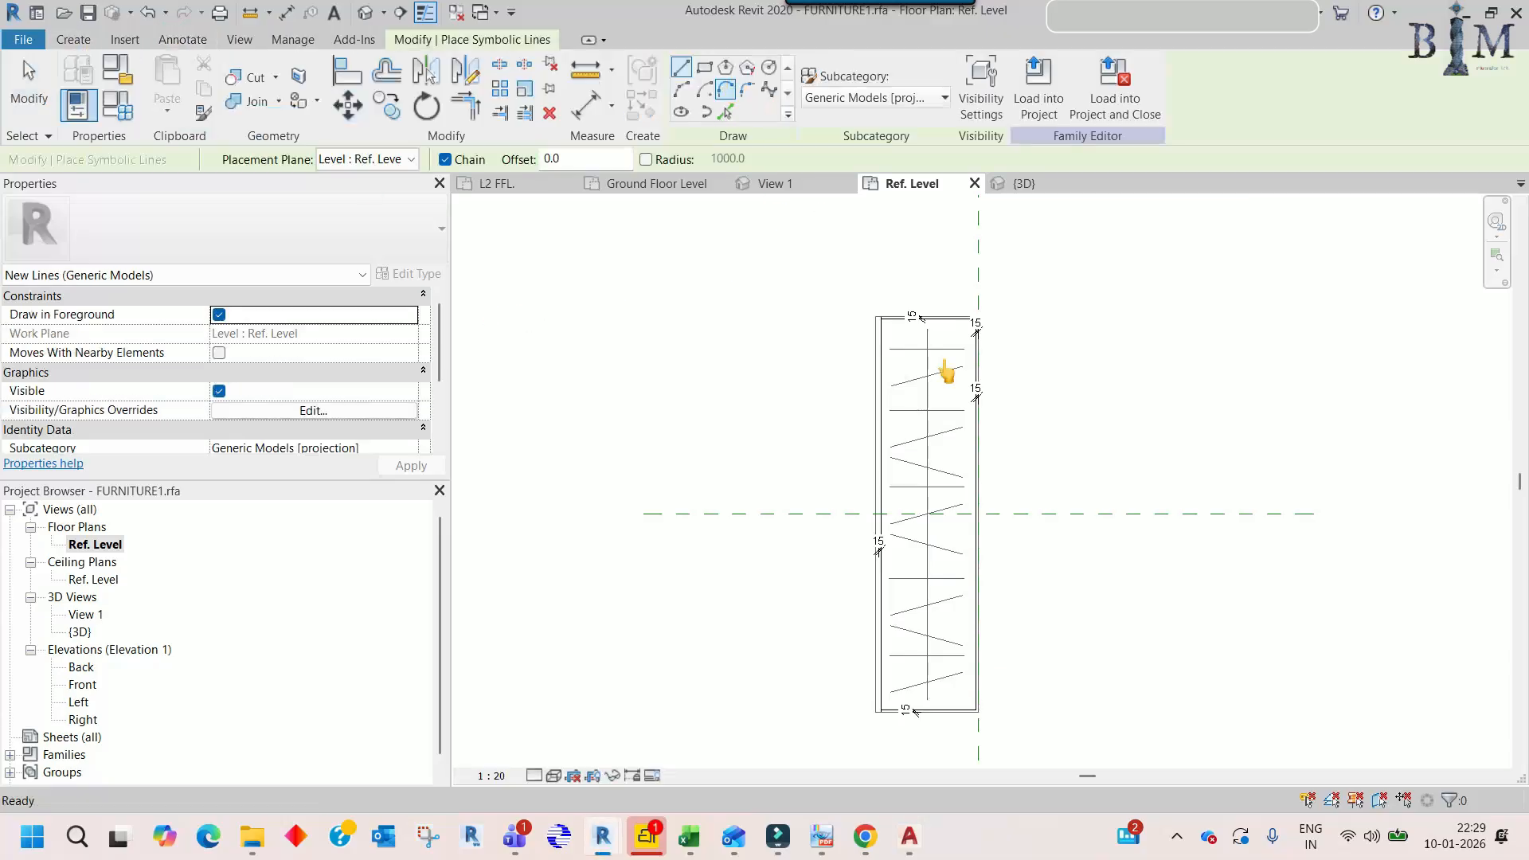
left_click(924, 328)
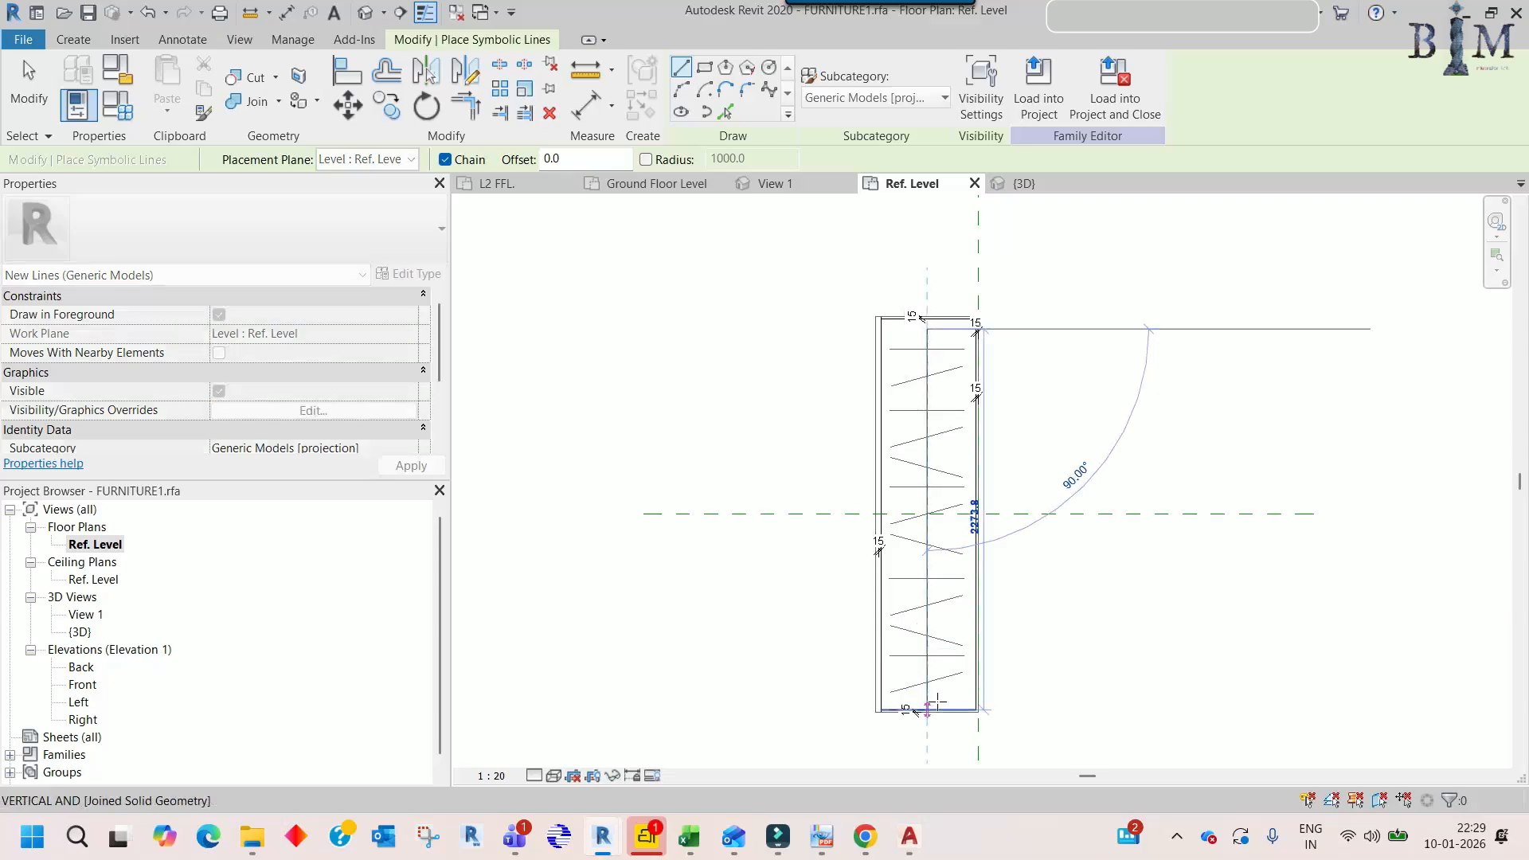
left_click(928, 698)
- Trace the symbol's uppermost horizontal hanger and the inclined hanger below it with symbolic lines
scroll(893, 356, "up", 2)
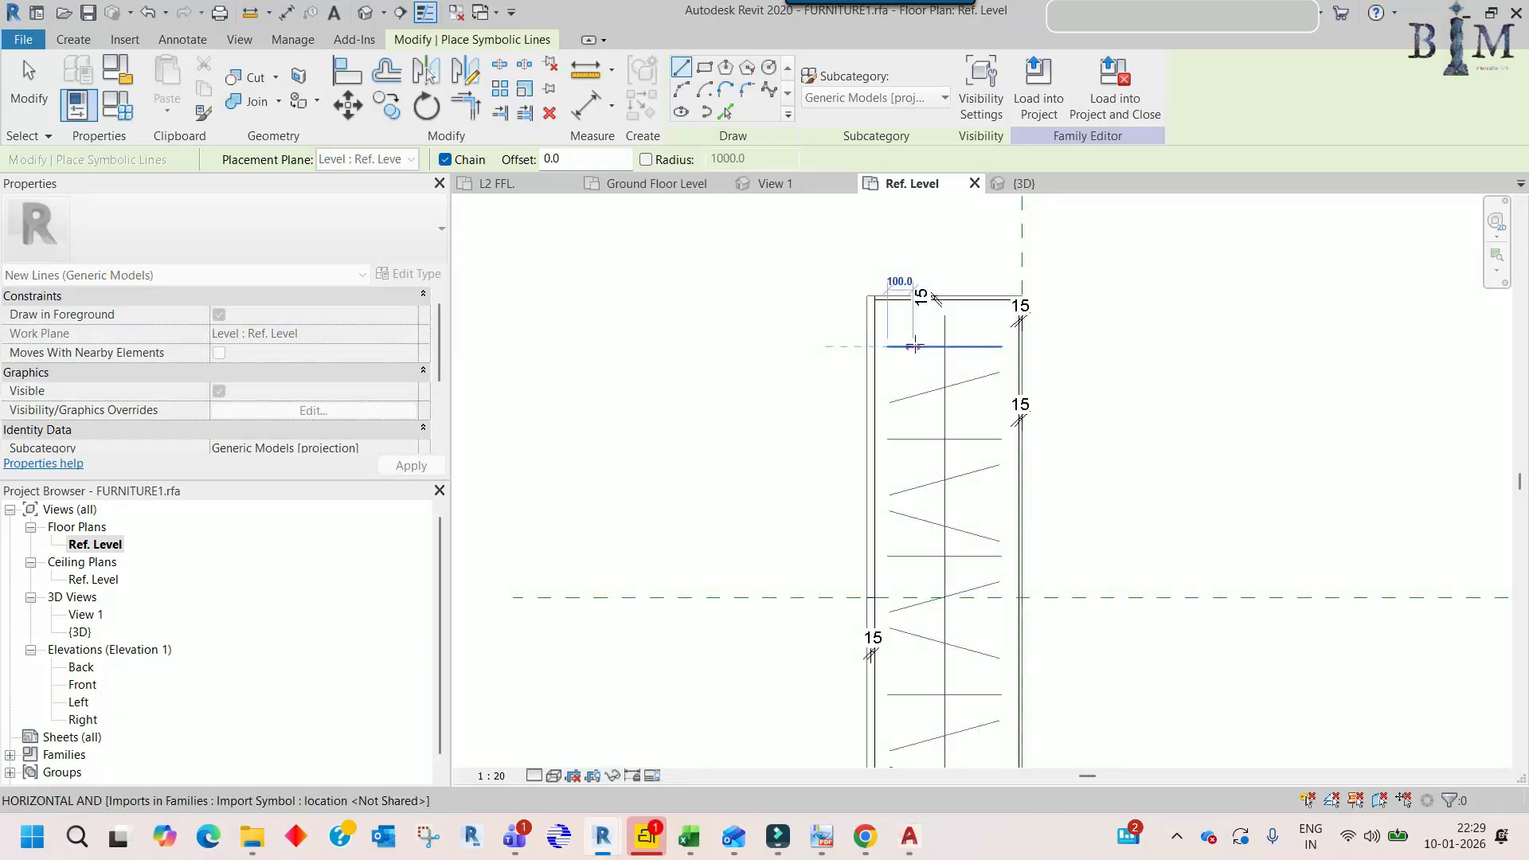
left_click(1001, 346)
key("Escape")
left_click(890, 402)
left_click(992, 374)
key("Escape")
key("Escape")
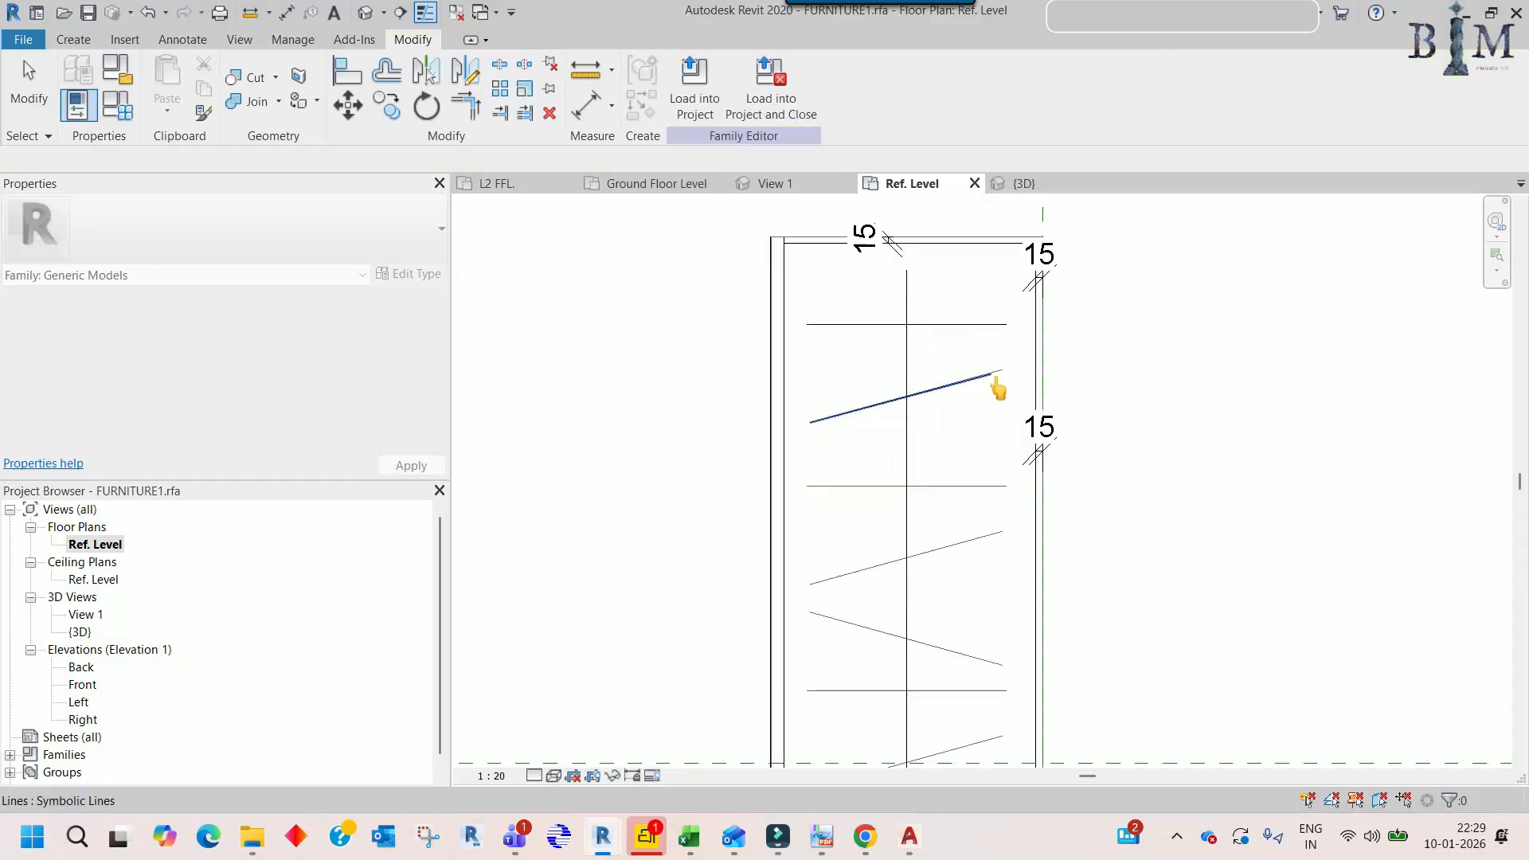
- Finish the symbolic line over the upper inclined hanger and stretch its free end to the end of the imported line
left_click(992, 375)
scroll(992, 376, "up", 3)
left_click_drag(990, 373, 1009, 364)
key("Escape")
scroll(941, 338, "down", 3)
scroll(943, 351, "down", 1)
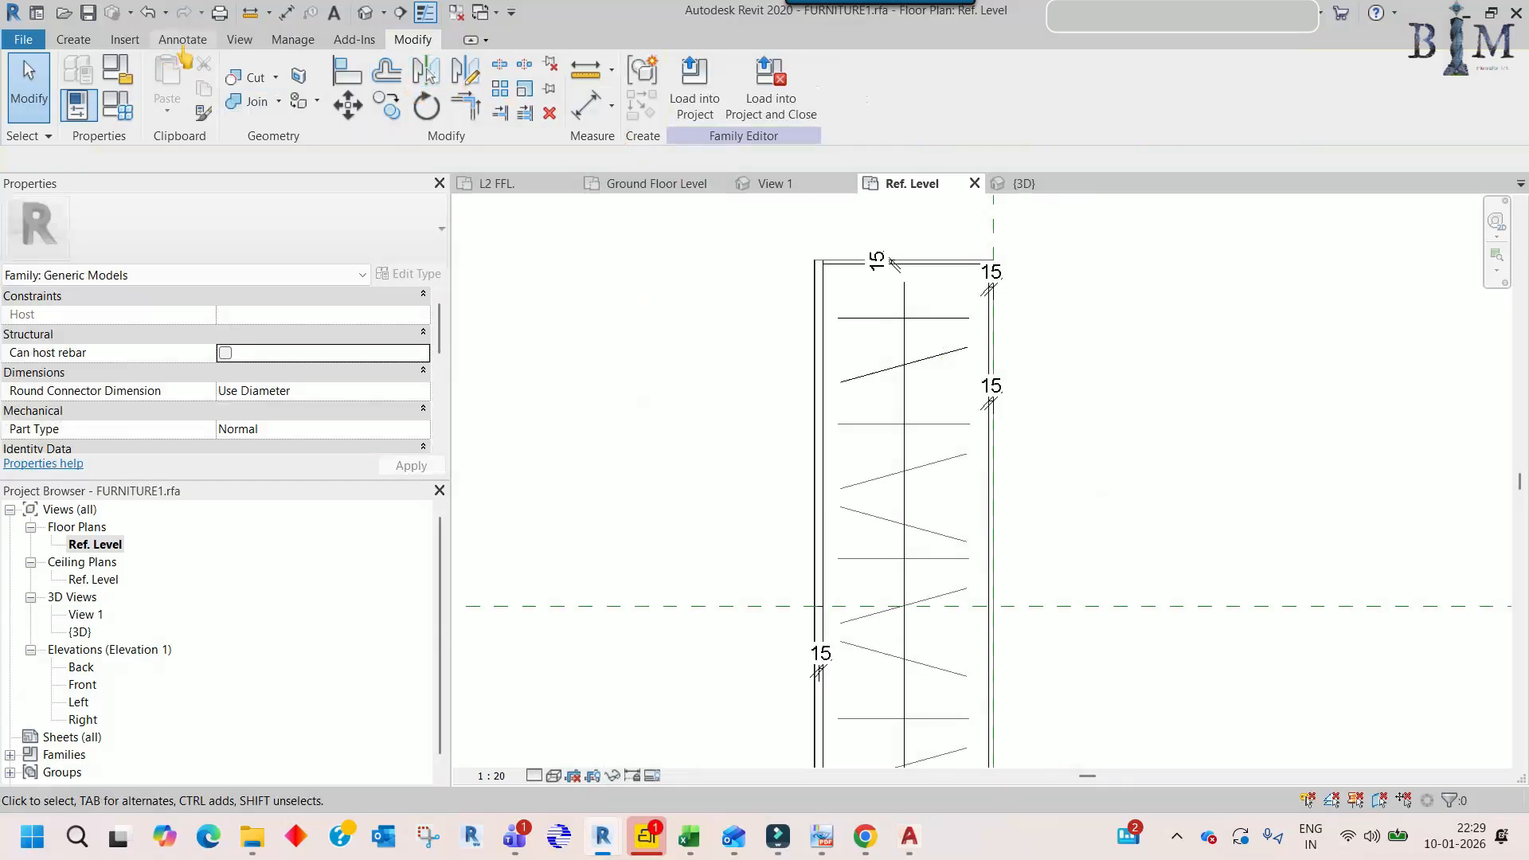
- Trace the next hangers down the imported symbol with symbolic lines, including the pair of inclined hangers converging toward the doors
left_click(182, 46)
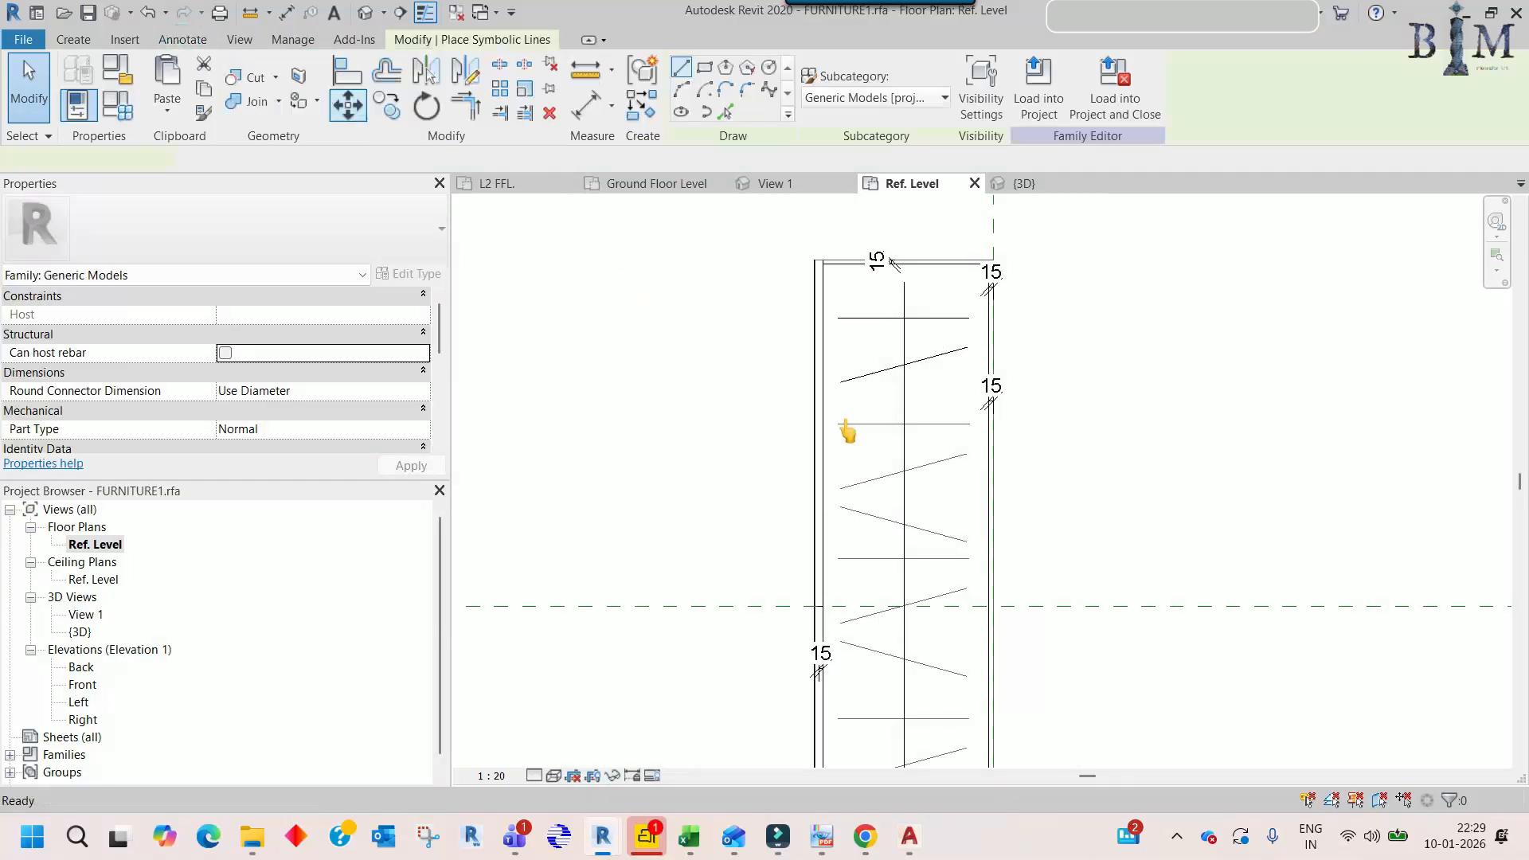
left_click(840, 487)
scroll(964, 453, "up", 2)
left_click(969, 455)
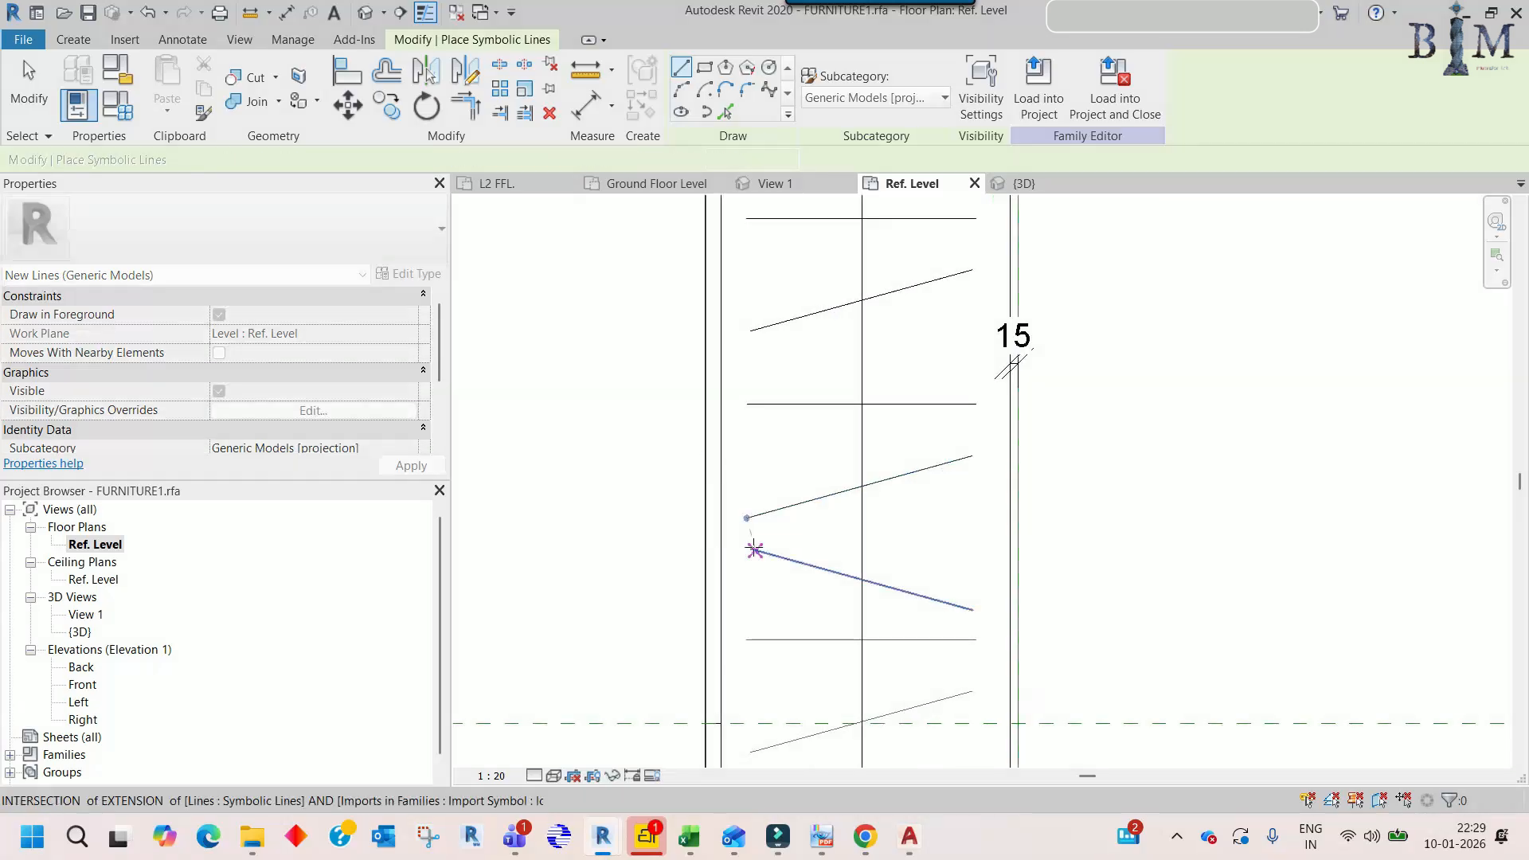
scroll(747, 548, "up", 2)
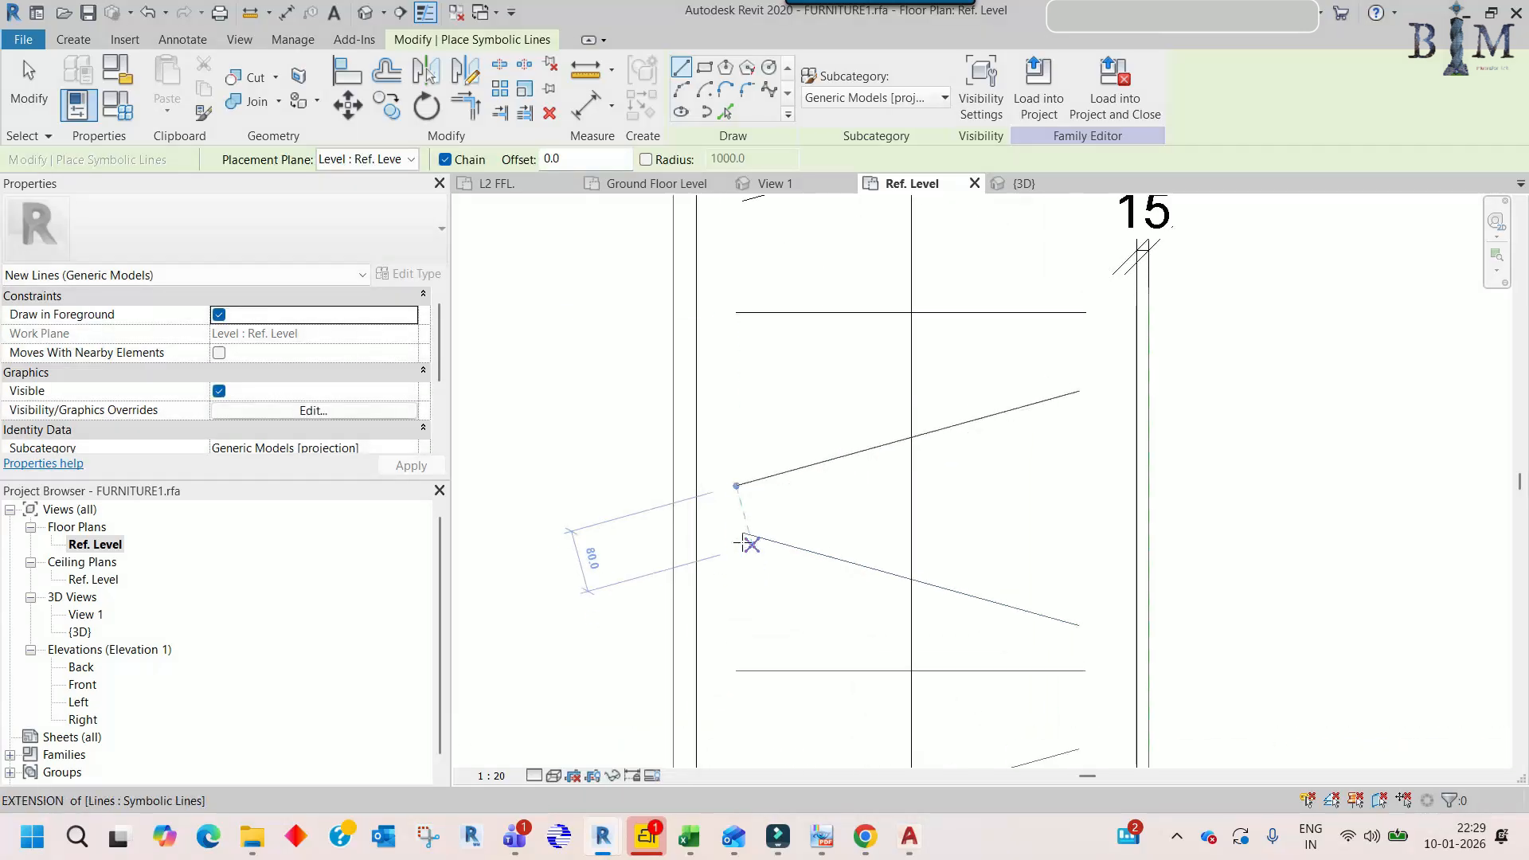
left_click(743, 533)
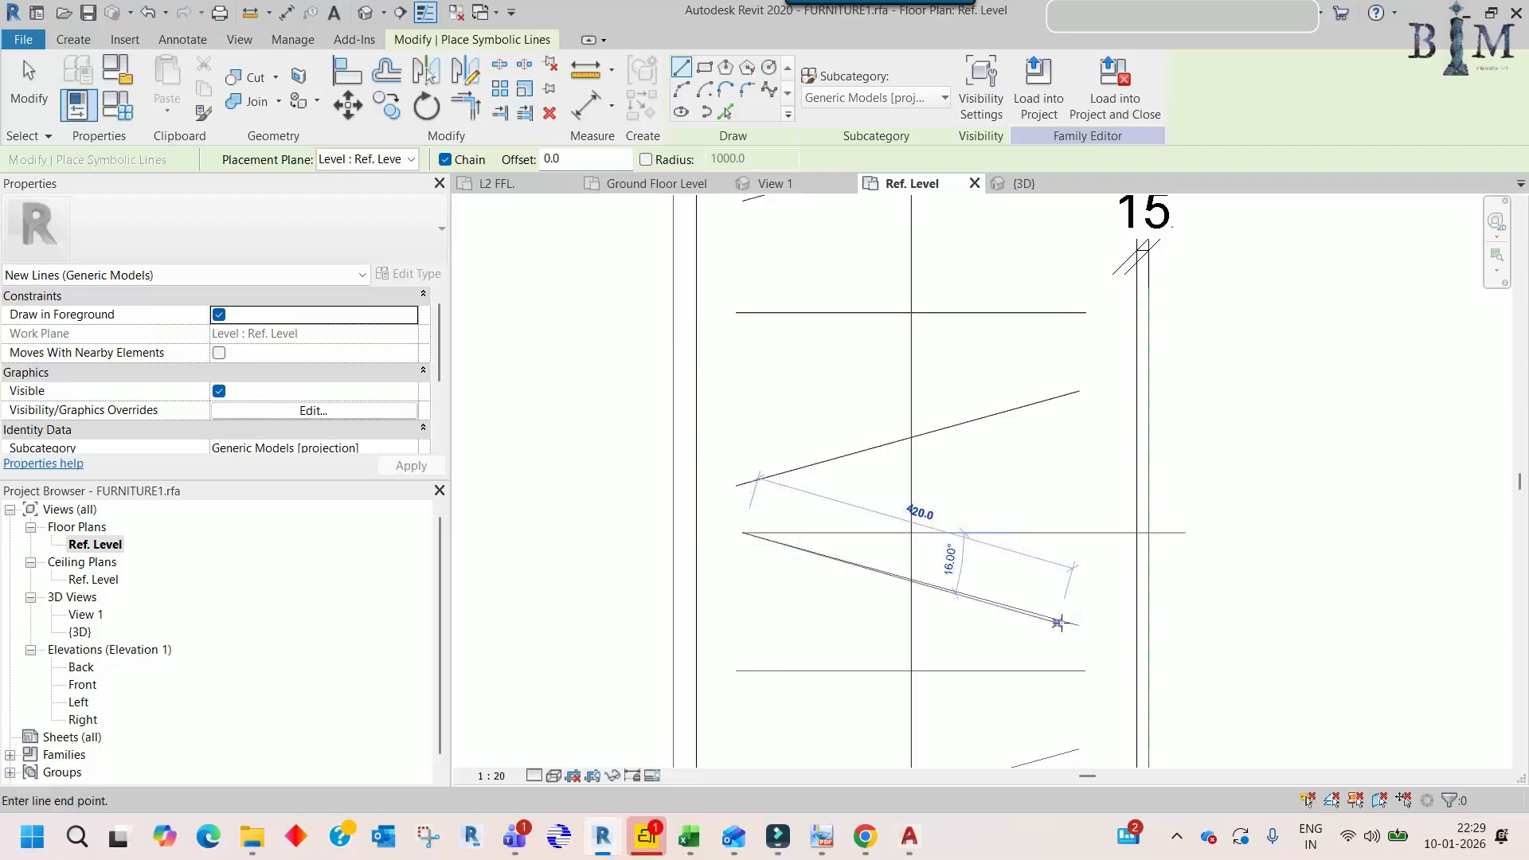
left_click(1072, 624)
scroll(912, 480, "down", 1)
scroll(934, 571, "down", 2)
middle_click_drag(934, 571, 848, 418)
key("Escape")
- Trace the horizontal hanger just above the horizontal reference plane and the two inclined hangers below it with symbolic lines
left_click(718, 476)
left_click(943, 472)
key("Escape")
left_click(717, 585)
left_click(931, 525)
key("Escape")
left_click(719, 618)
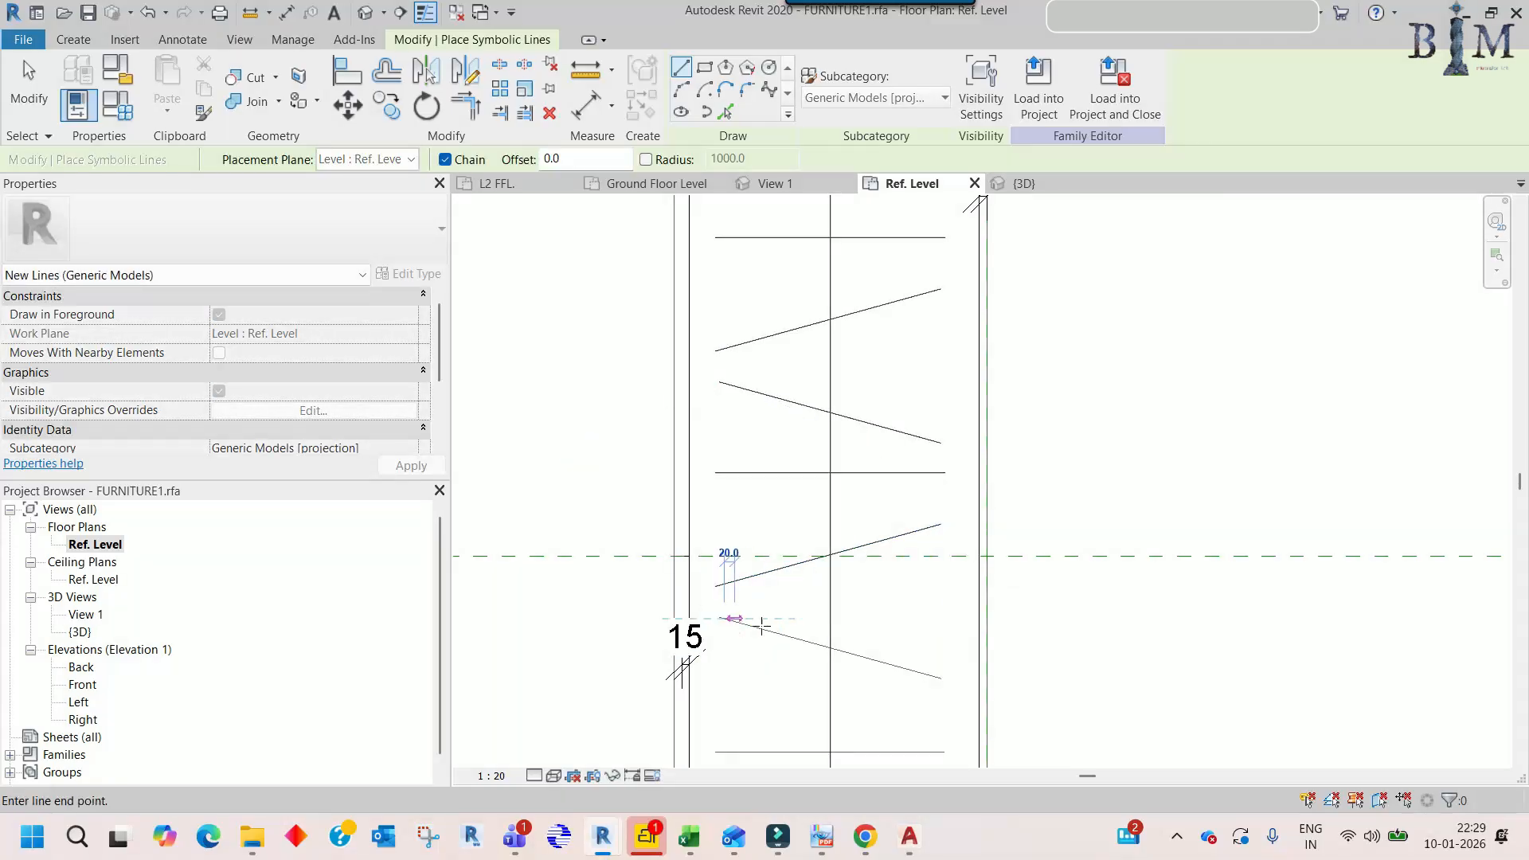
left_click(934, 681)
key("Escape")
key("Escape")
scroll(865, 518, "down", 4)
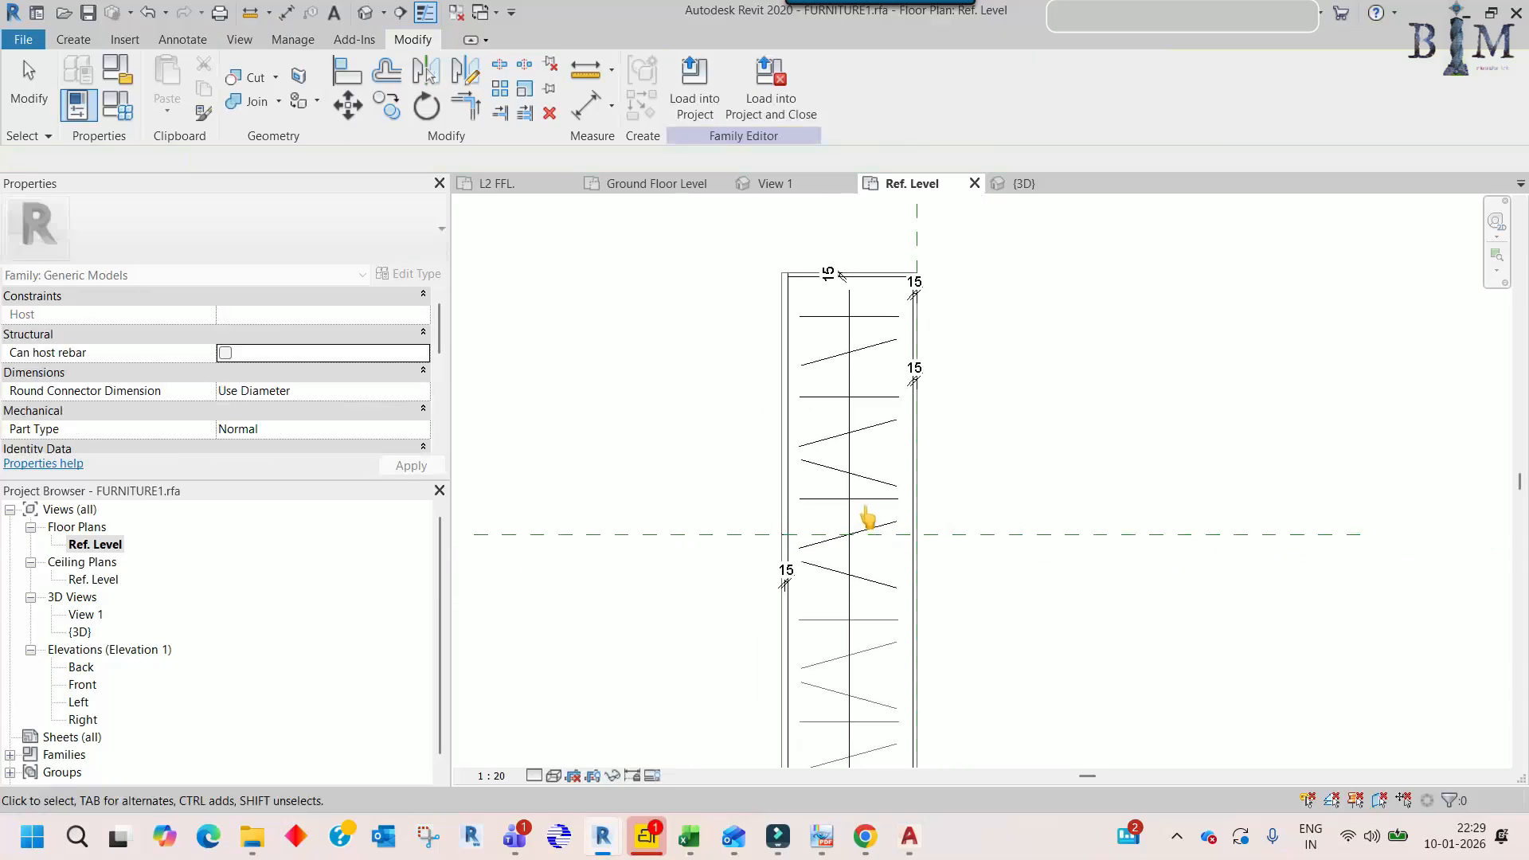
middle_click_drag(894, 545, 860, 502)
scroll(862, 497, "down", 2)
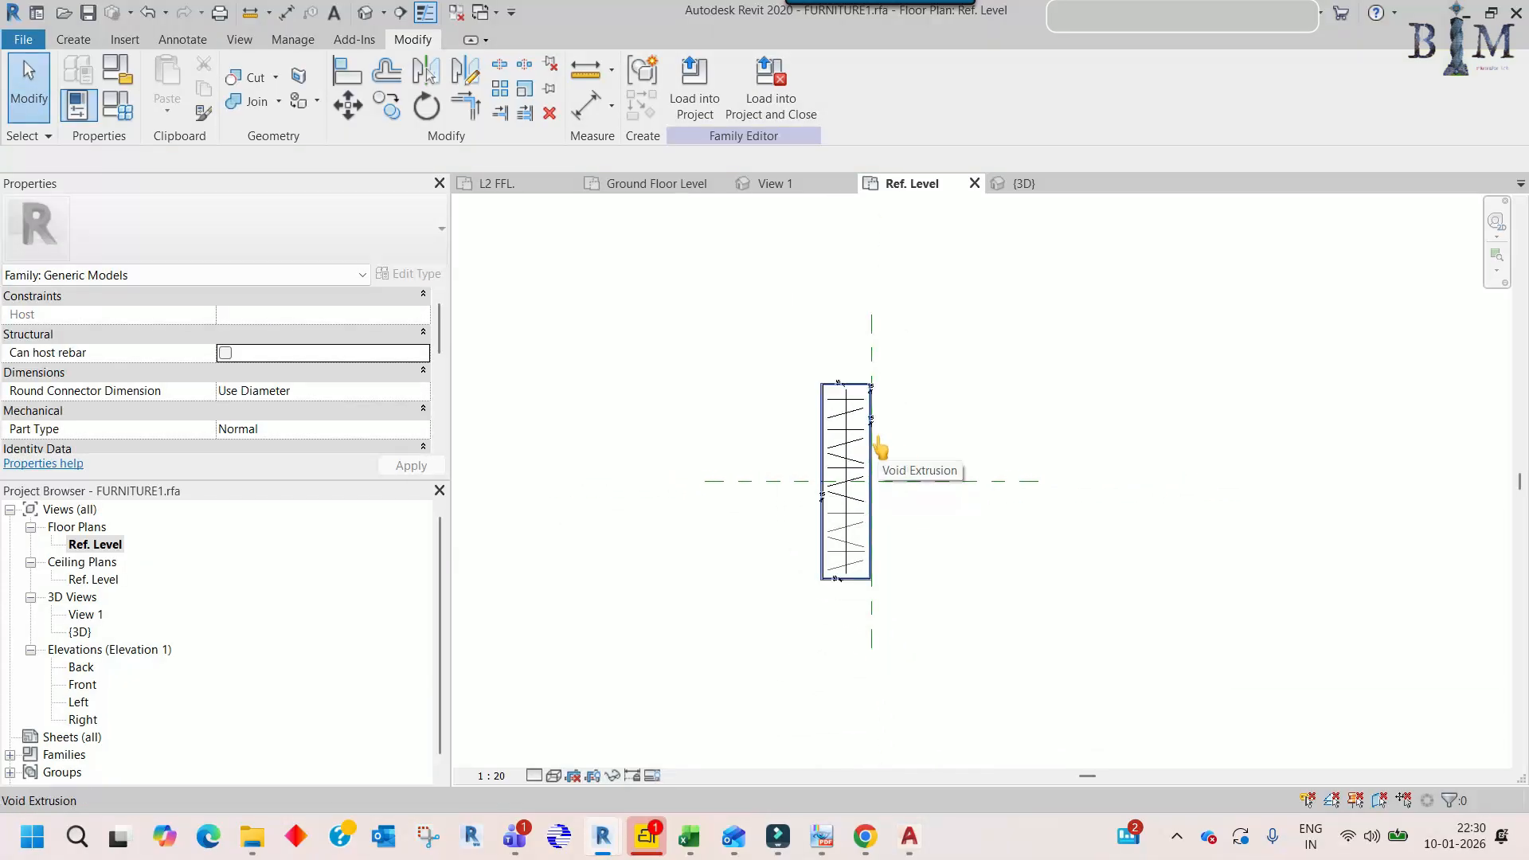
- In the Front elevation, shorten the shelf extrusion to a depth of 595 so it ends at the doors' outer face
double_click(83, 685)
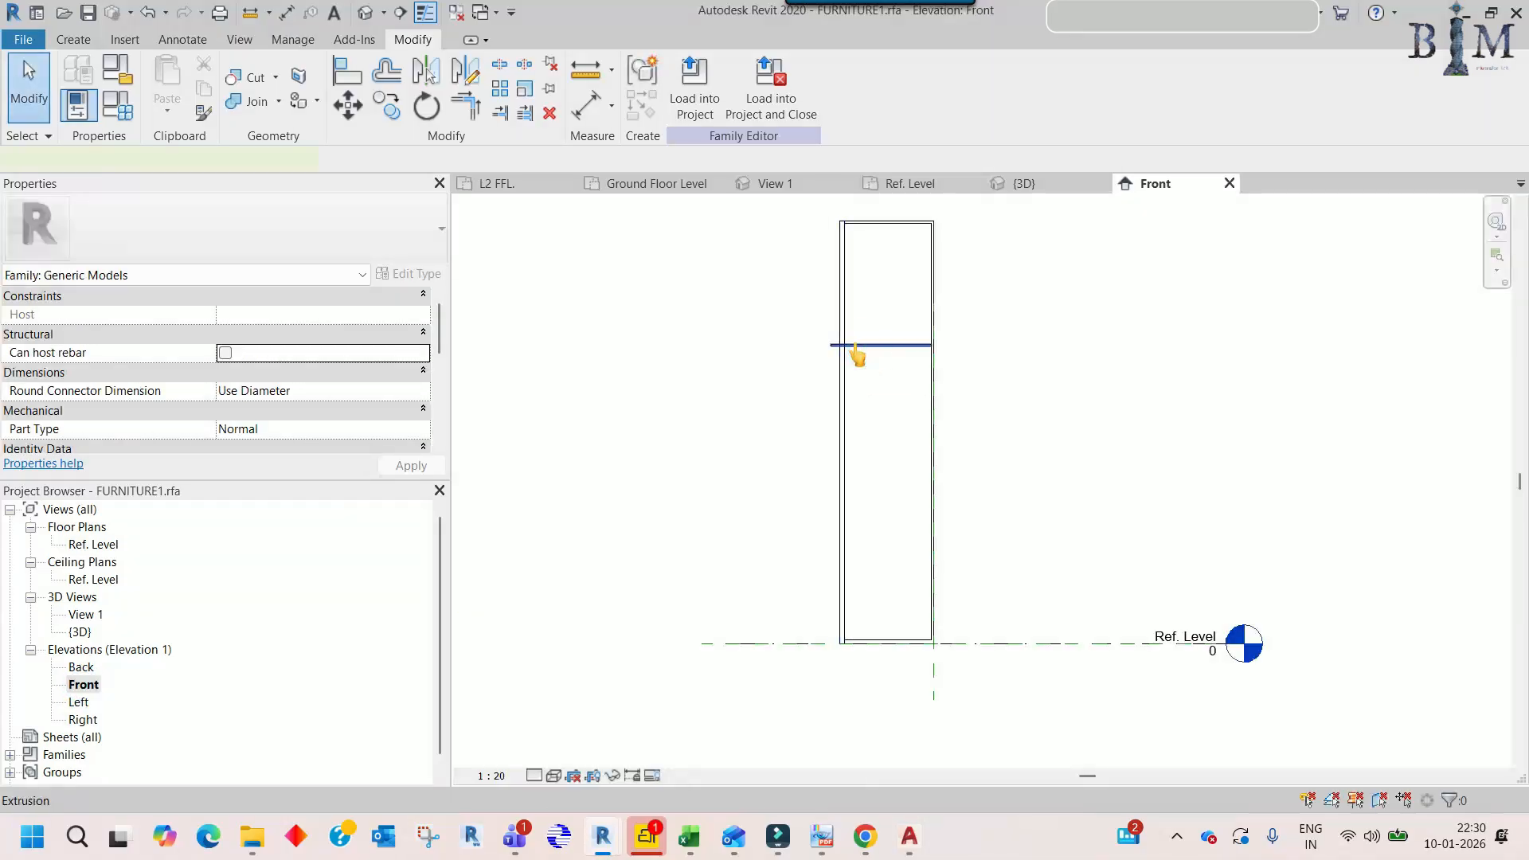
left_click(857, 355)
scroll(850, 348, "up", 3)
middle_click_drag(823, 434, 783, 580)
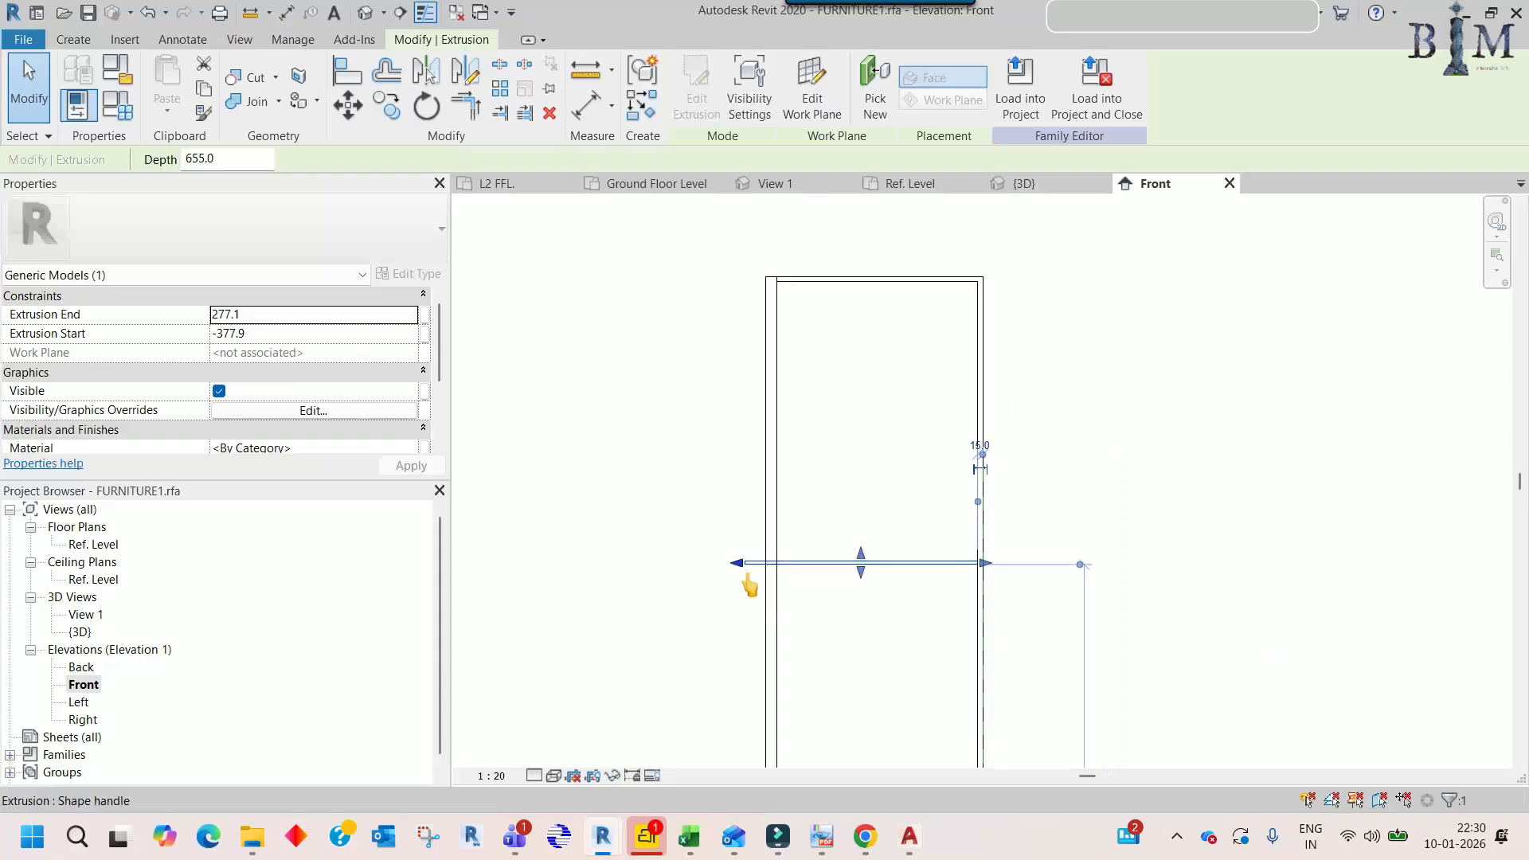
scroll(743, 565, "up", 4)
left_click_drag(744, 563, 802, 553)
scroll(778, 443, "down", 5)
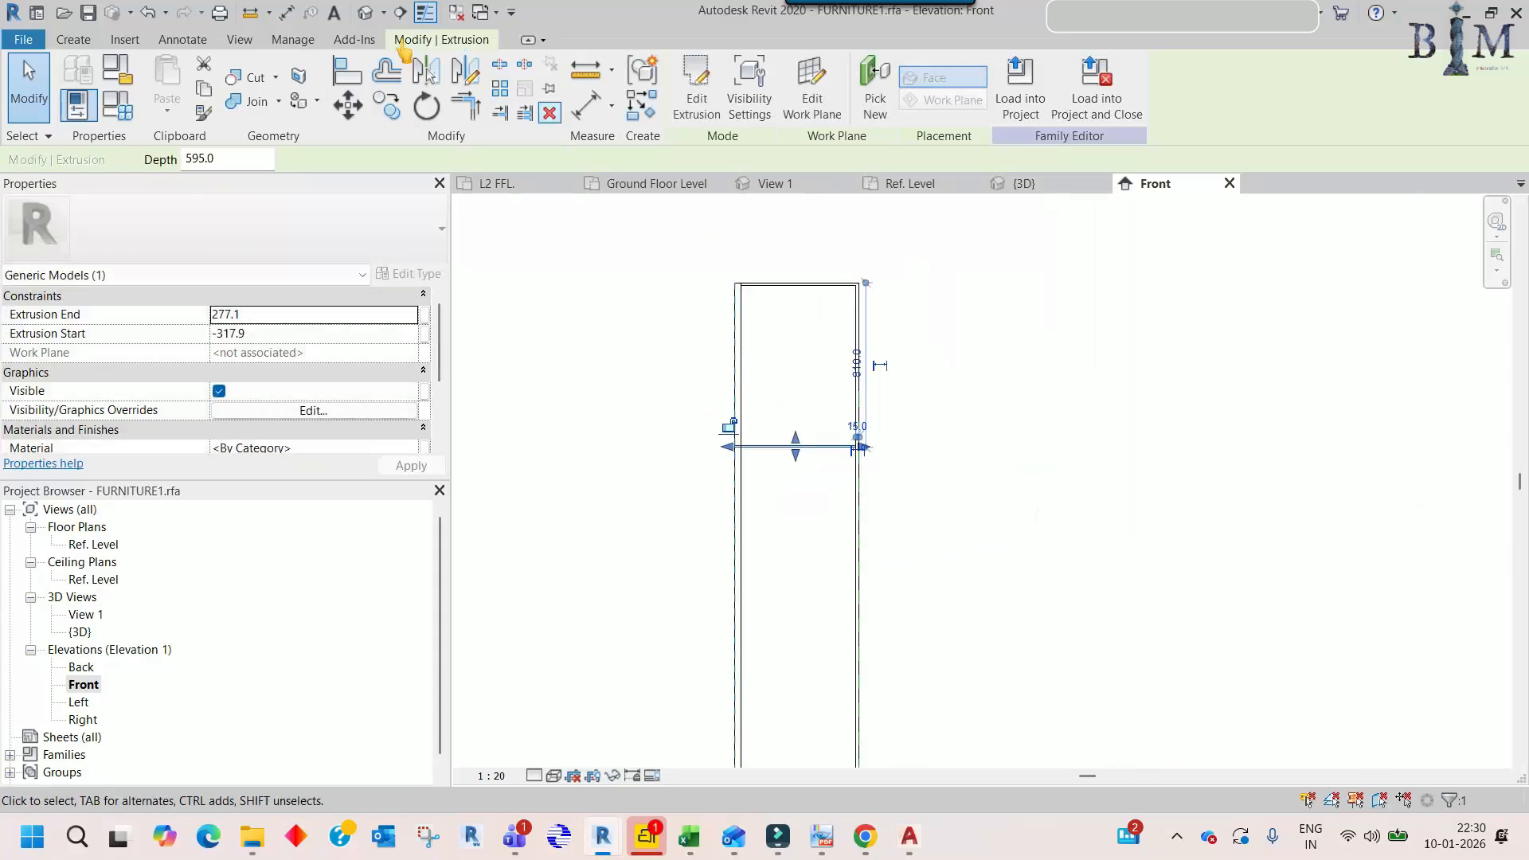
- Load the wardrobe family into Home Architecture.rvt and place one instance outside the building beside the bedrooms in the Ground Floor Level plan
left_click(364, 14)
key("Escape")
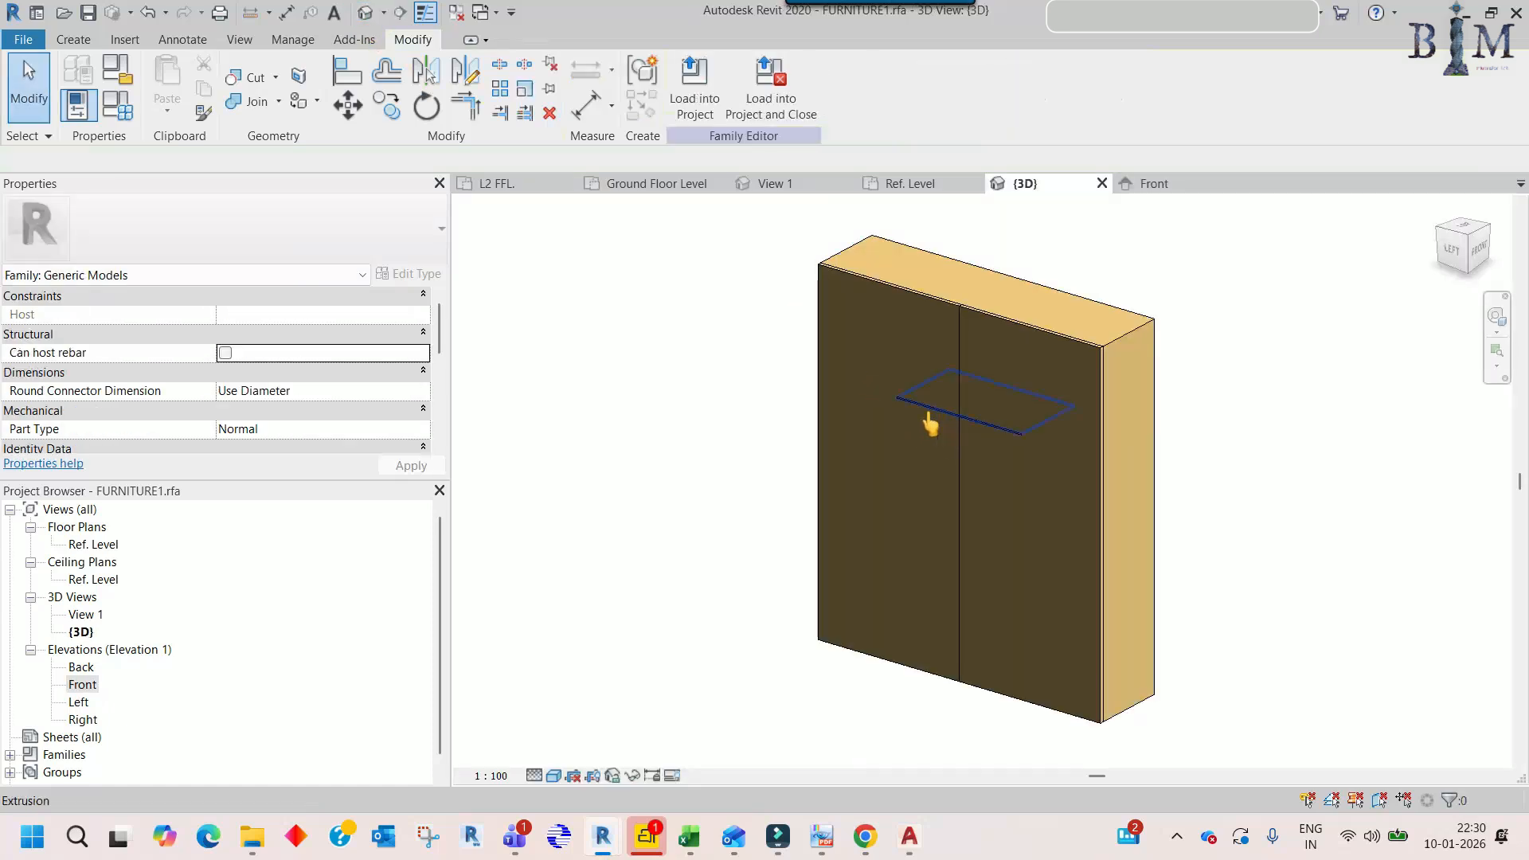
double_click(105, 544)
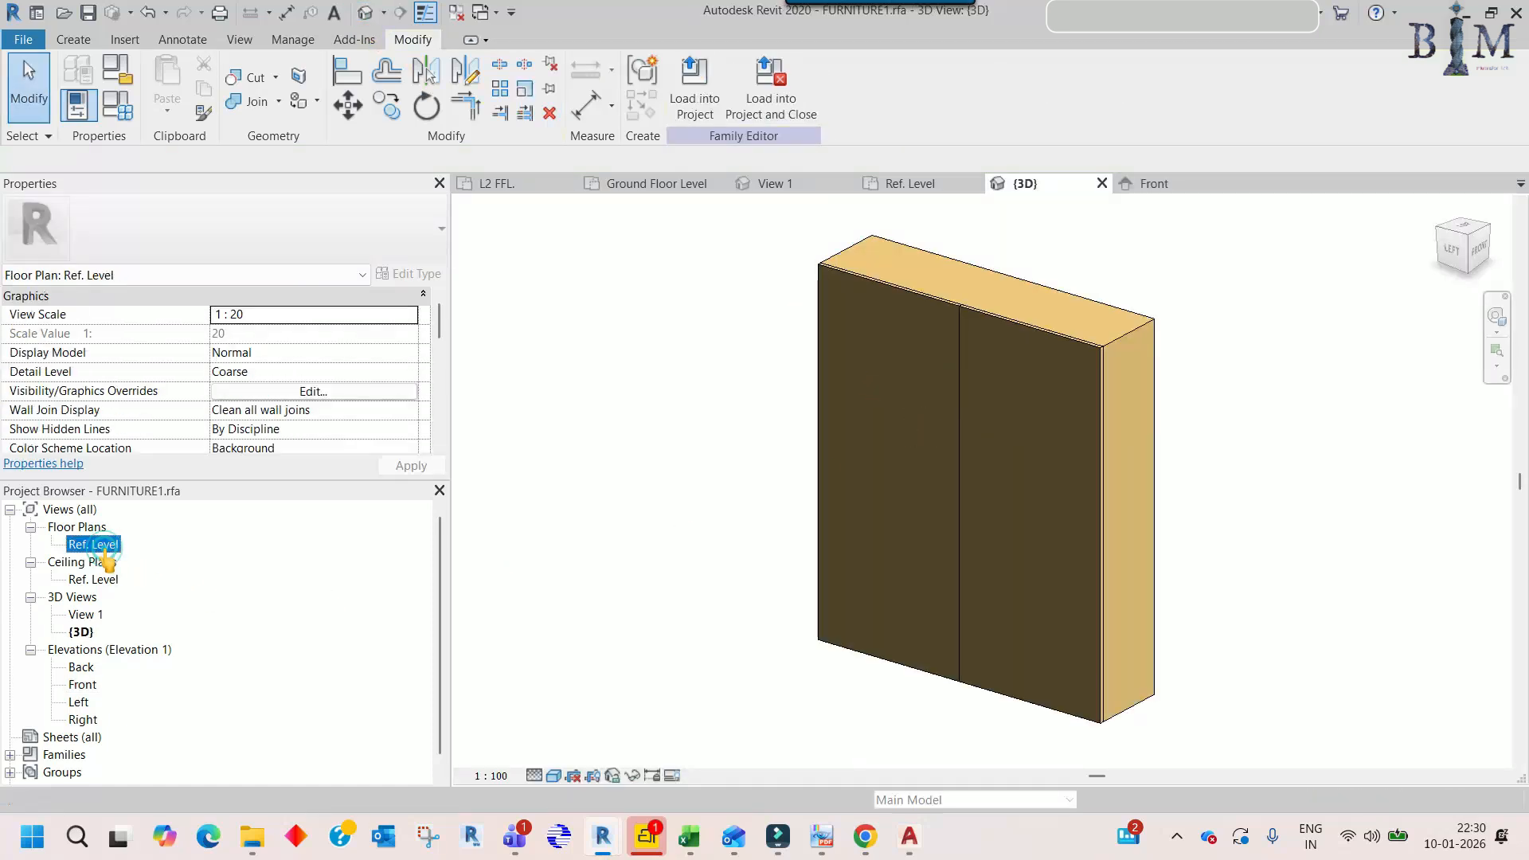
left_click(364, 13)
middle_click_drag(1047, 481, 982, 462, "shift")
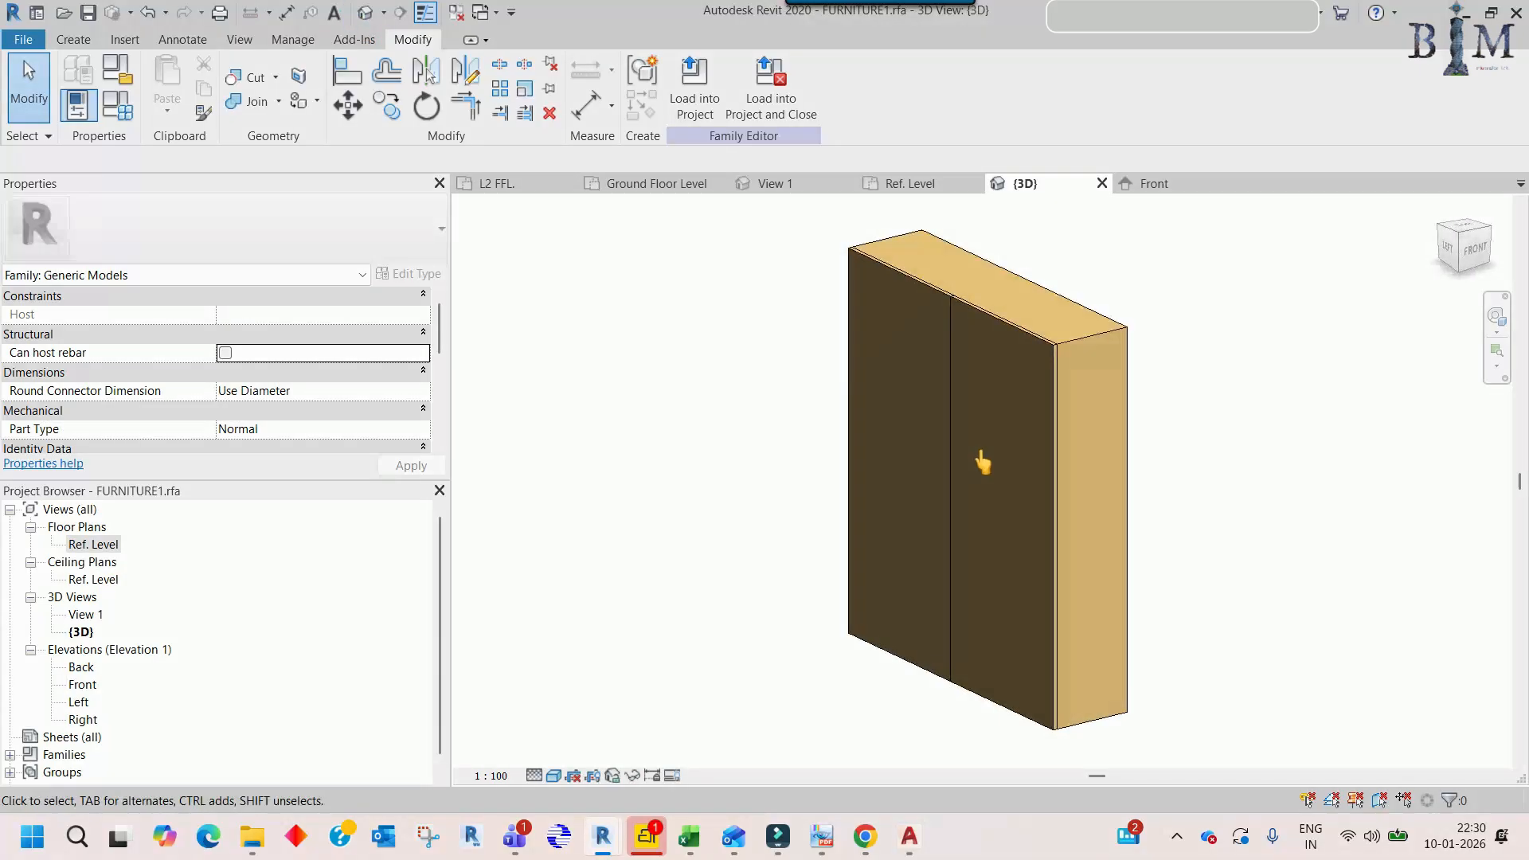
left_click(695, 106)
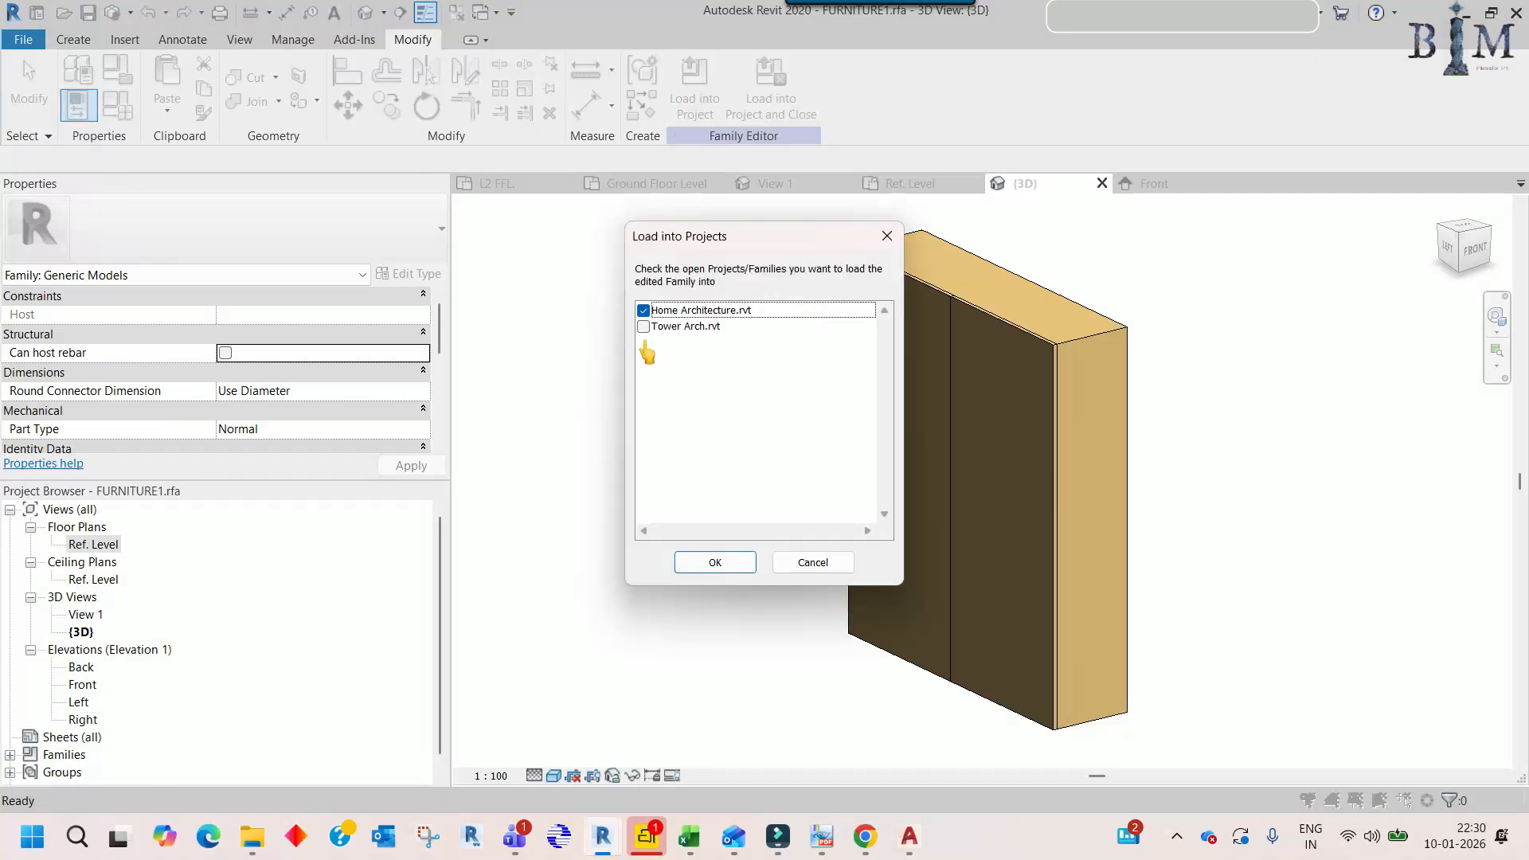
left_click(693, 562)
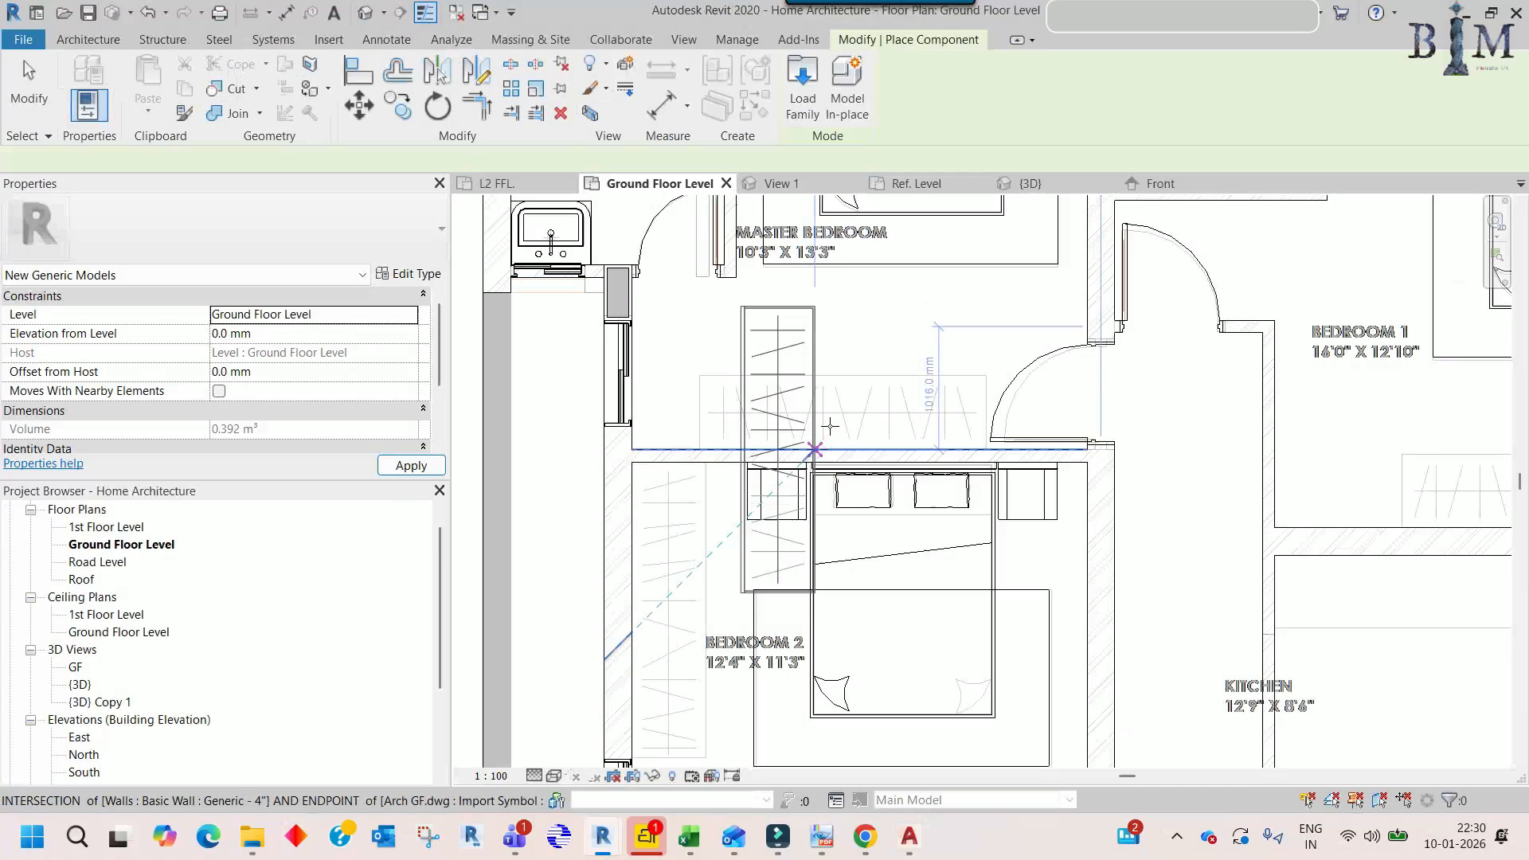
scroll(875, 462, "down", 2)
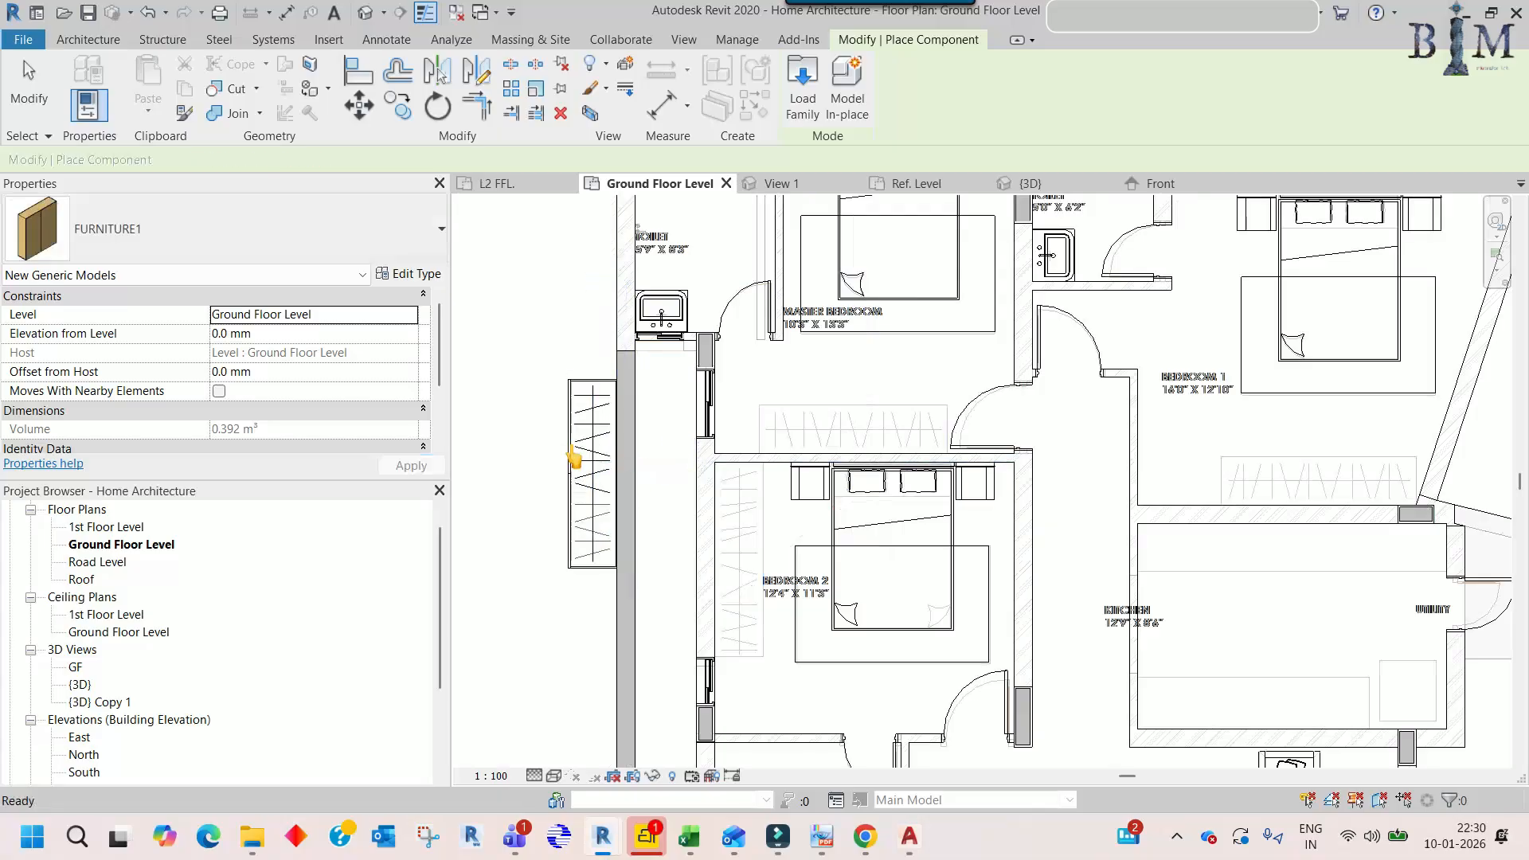
key("Escape")
- Rotate the newly placed wardrobe by 90 degrees
left_click(583, 447)
key("r")
key("o")
left_click(578, 366)
type("90")
key("Return")
- Move the wardrobe by its back edge onto the wardrobe symbol along the wall between the master bedroom and Bedroom 2
scroll(593, 510, "up", 3)
key("m")
key("v")
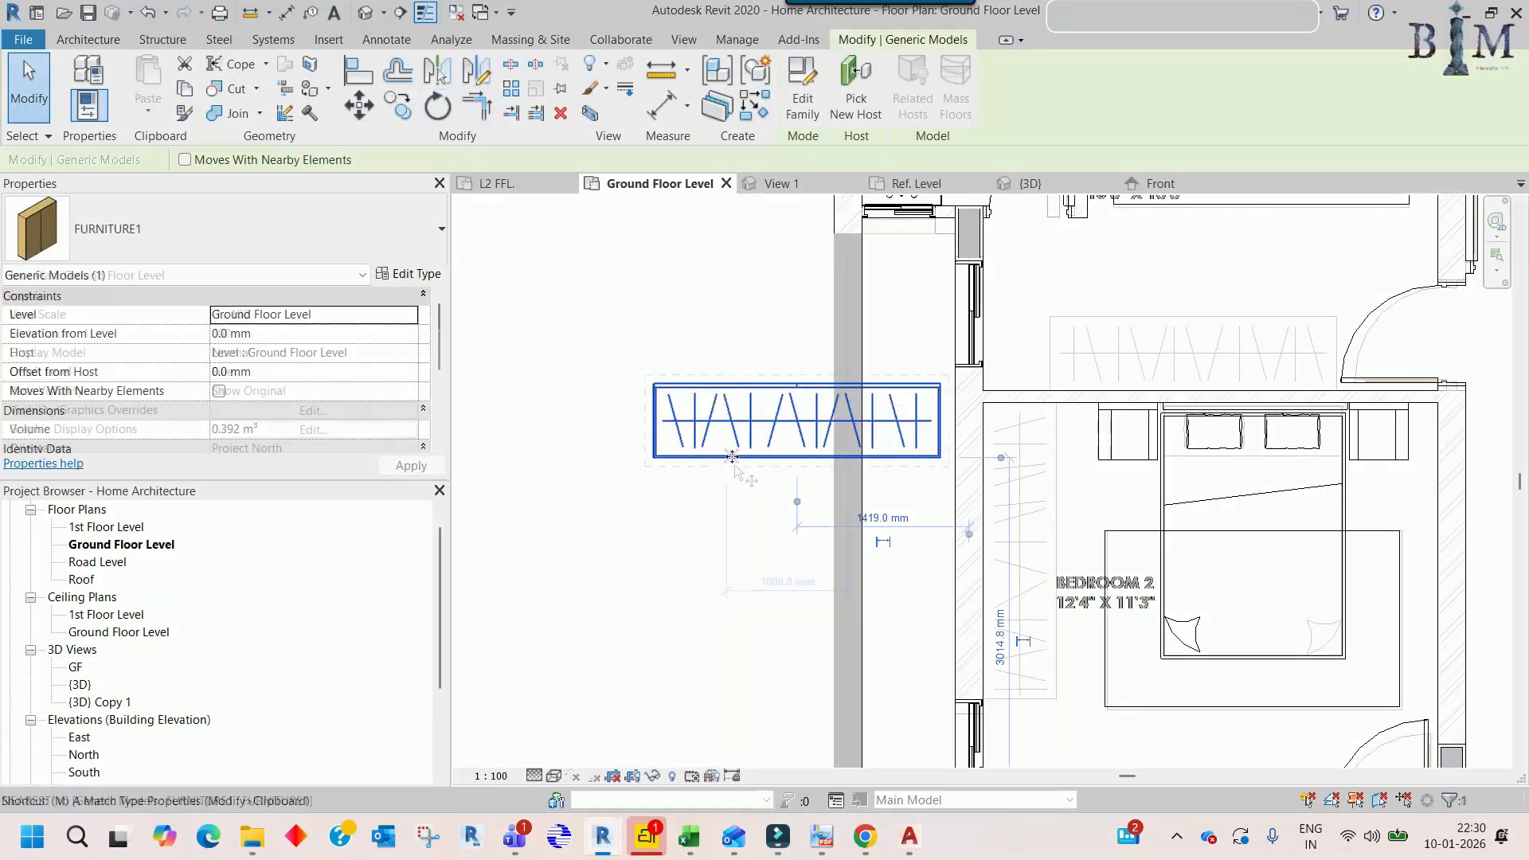
left_click(798, 460)
middle_click_drag(1133, 403, 809, 444)
scroll(810, 444, "up", 2)
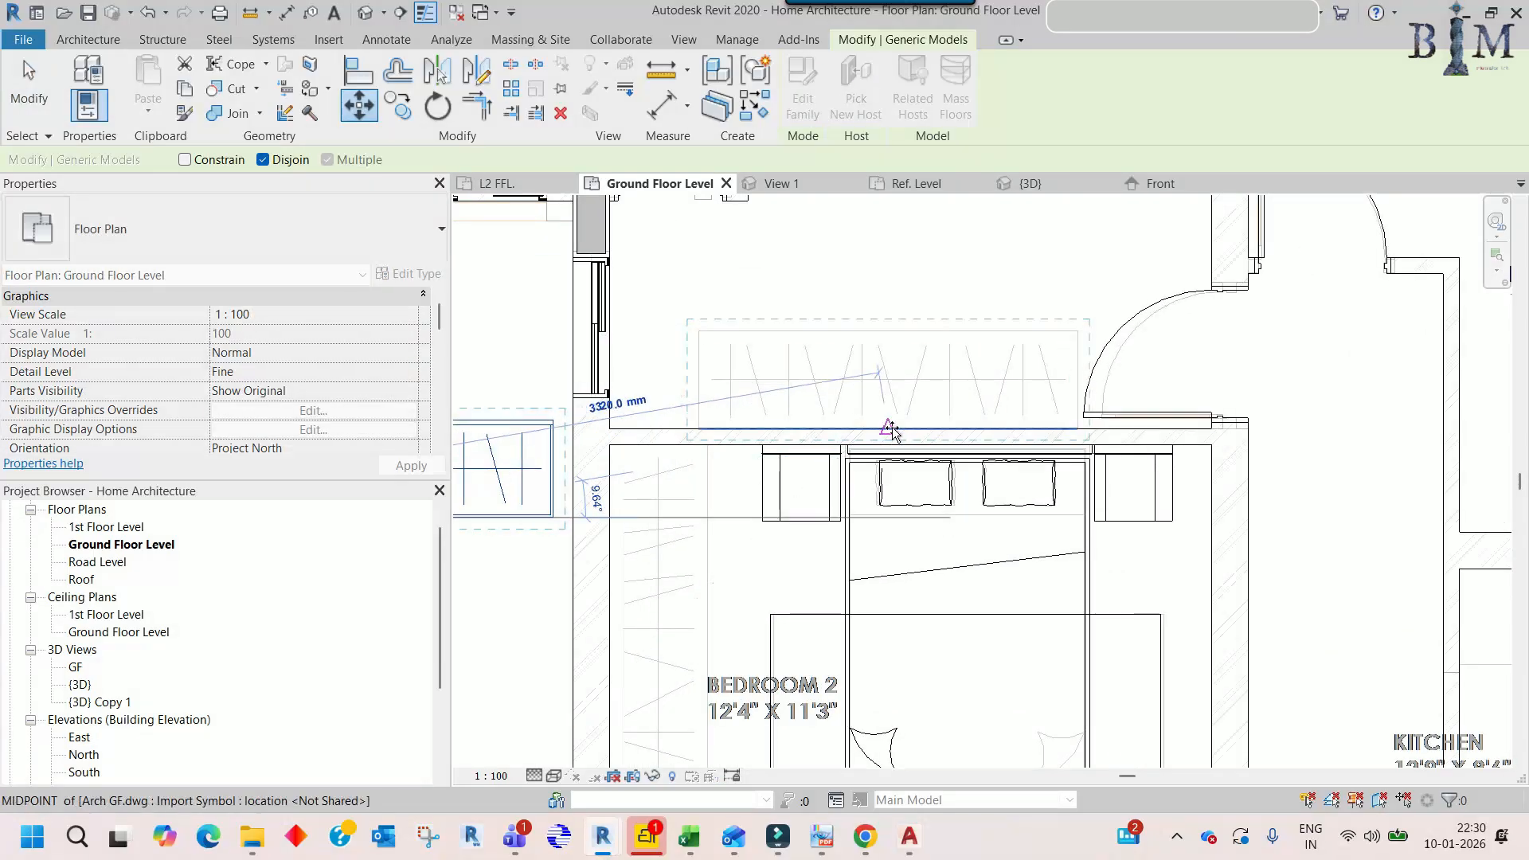
left_click(890, 427)
scroll(889, 428, "down", 5)
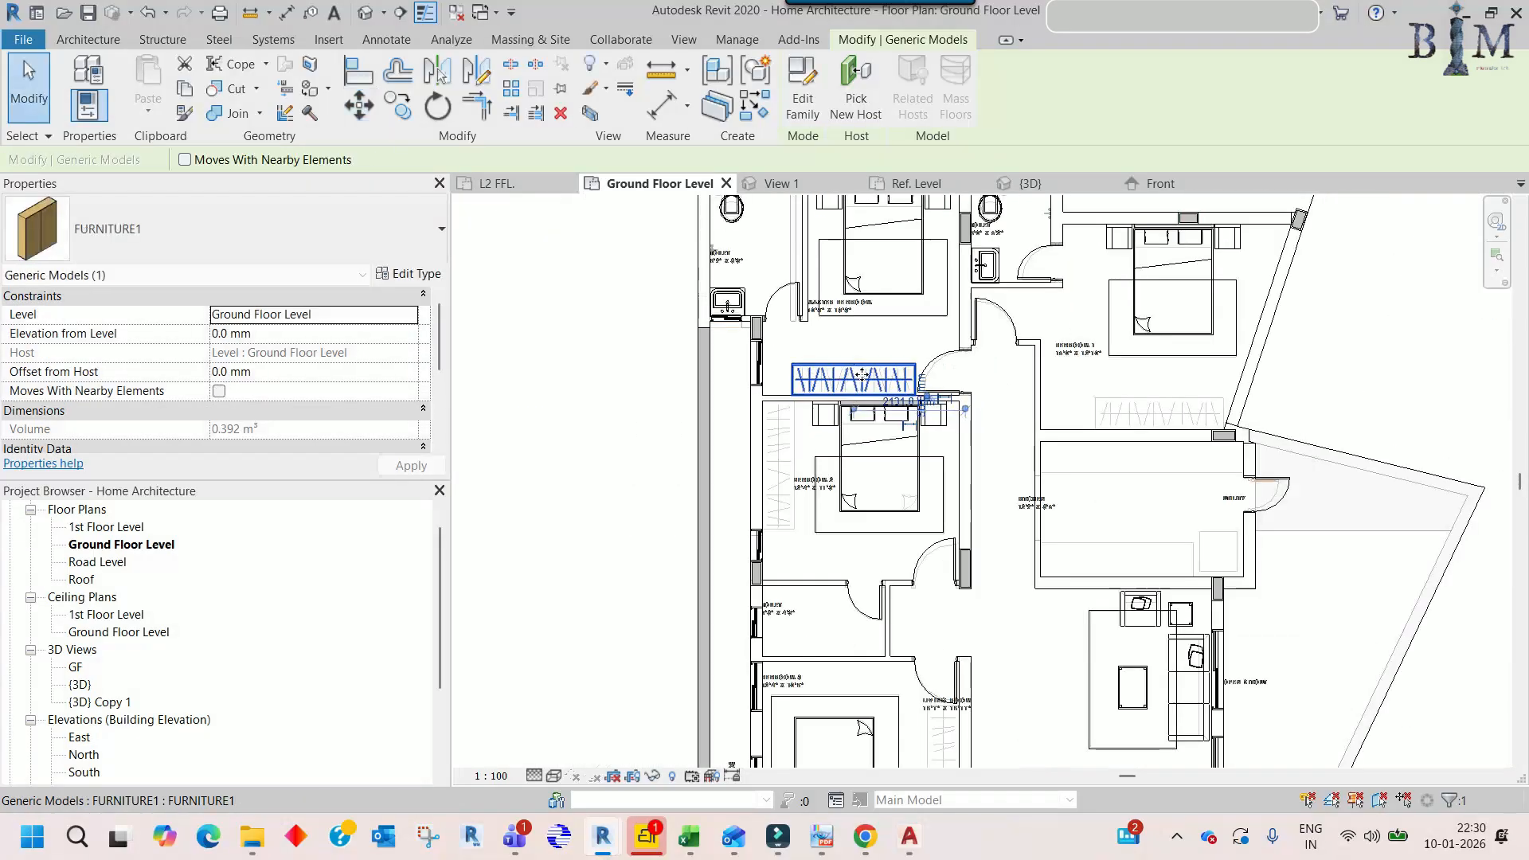
key("Escape")
- Move the section line to the master bedroom wardrobe, rotate it 90 degrees to cut through, and check the wardrobe in the section view
middle_click_drag(887, 638, 888, 408)
scroll(888, 410, "down", 3)
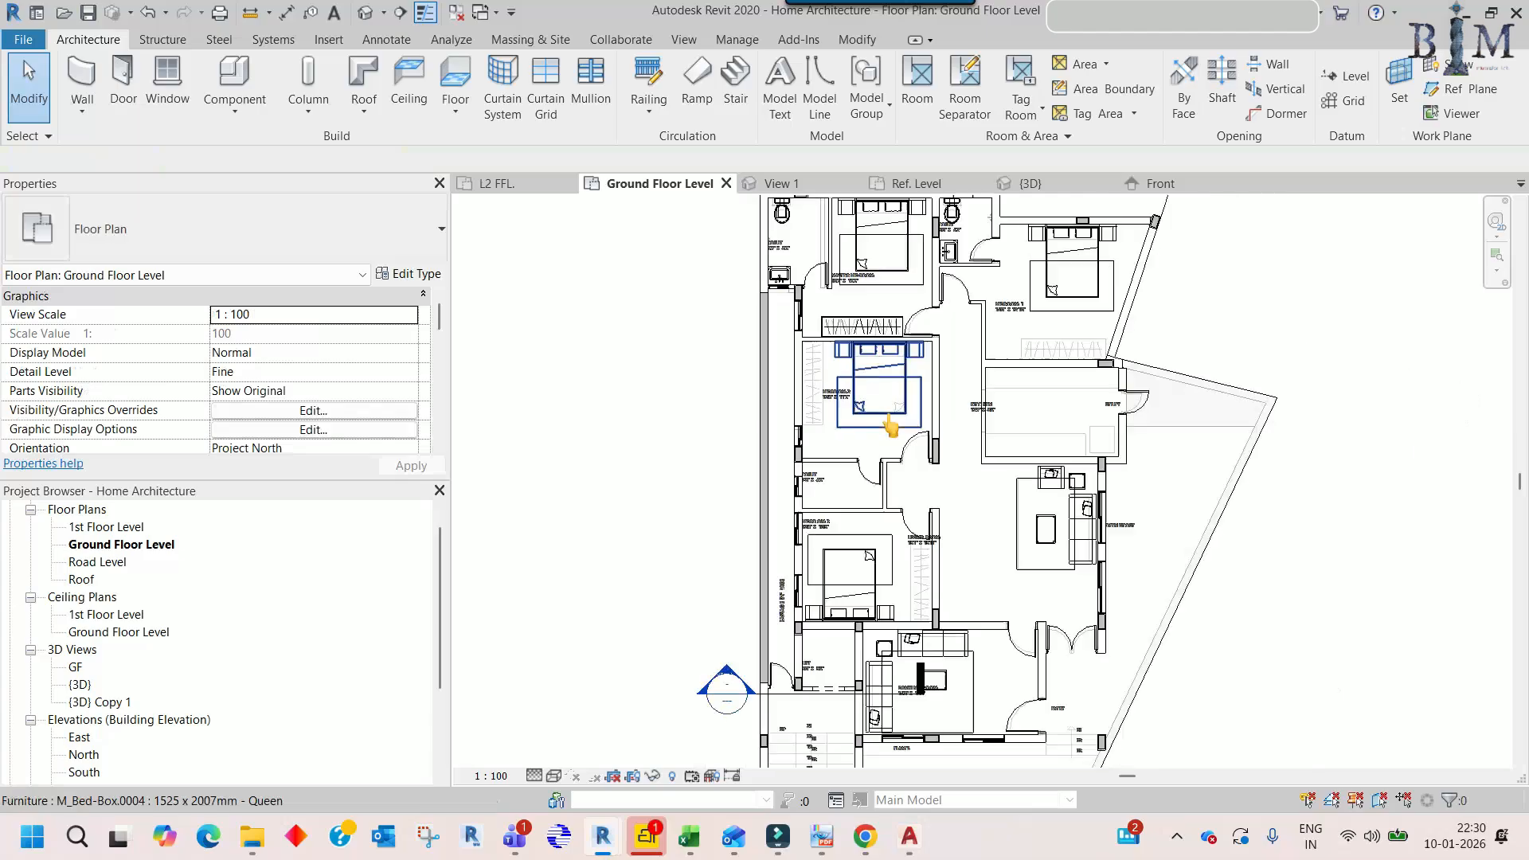
left_click_drag(836, 627, 857, 357)
key("r")
key("o")
left_click(831, 314)
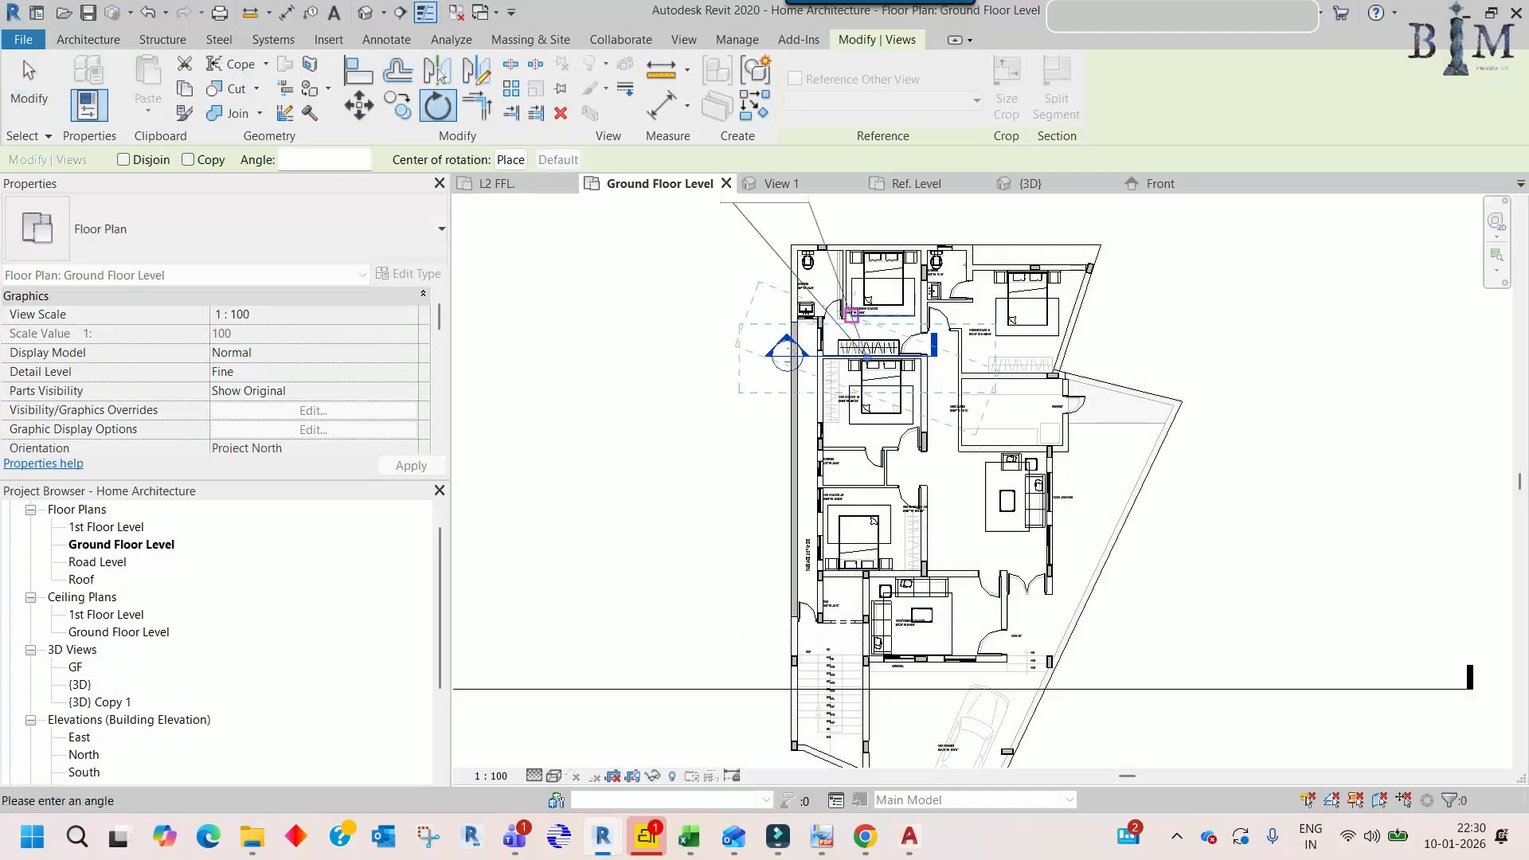
type("90")
key("Return")
scroll(869, 339, "up", 4)
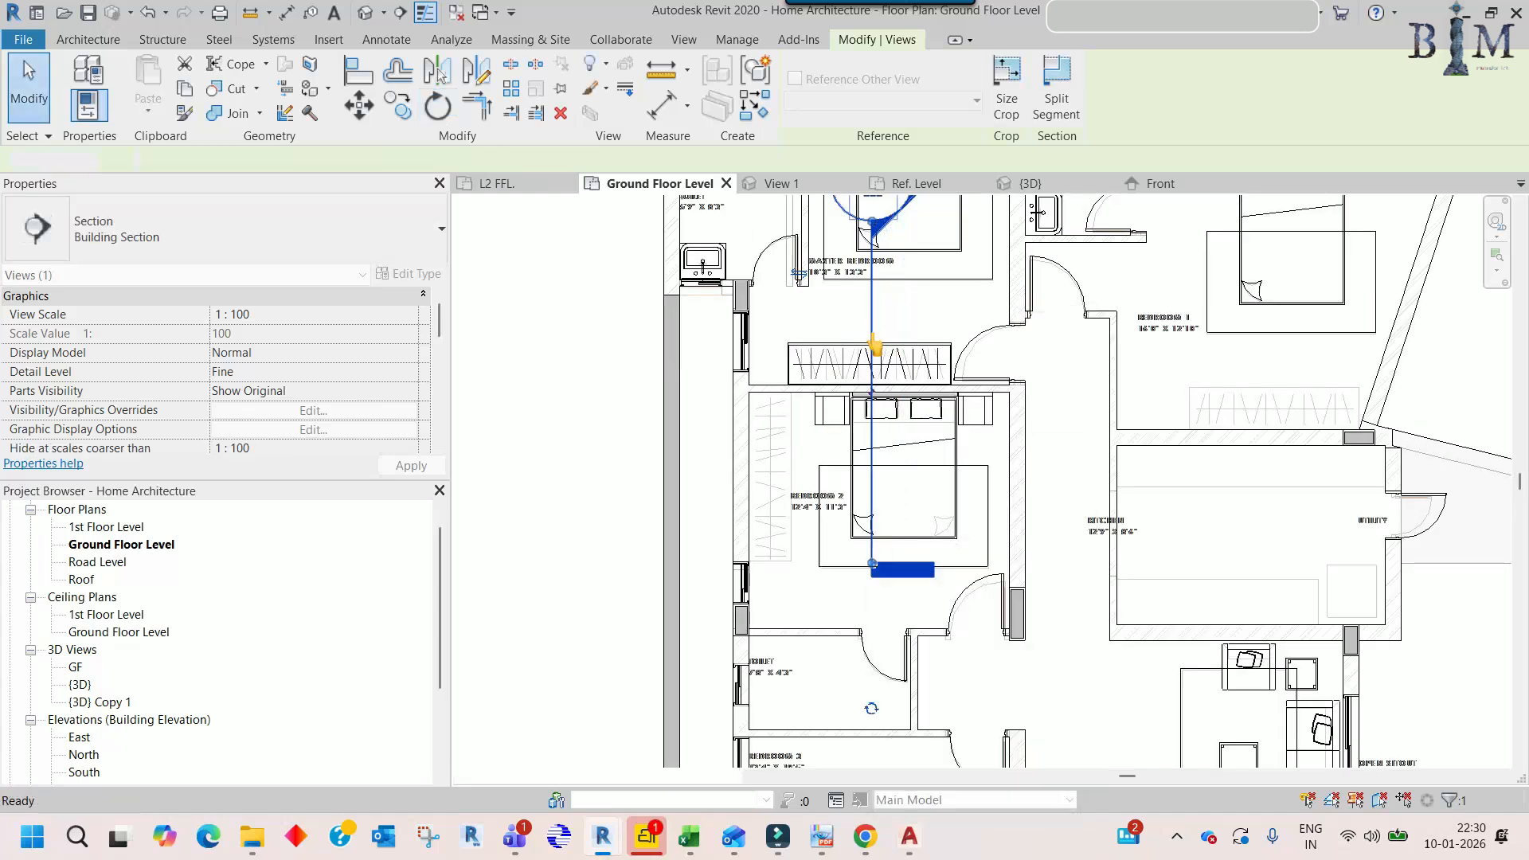
double_click(875, 344)
scroll(946, 671, "up", 3)
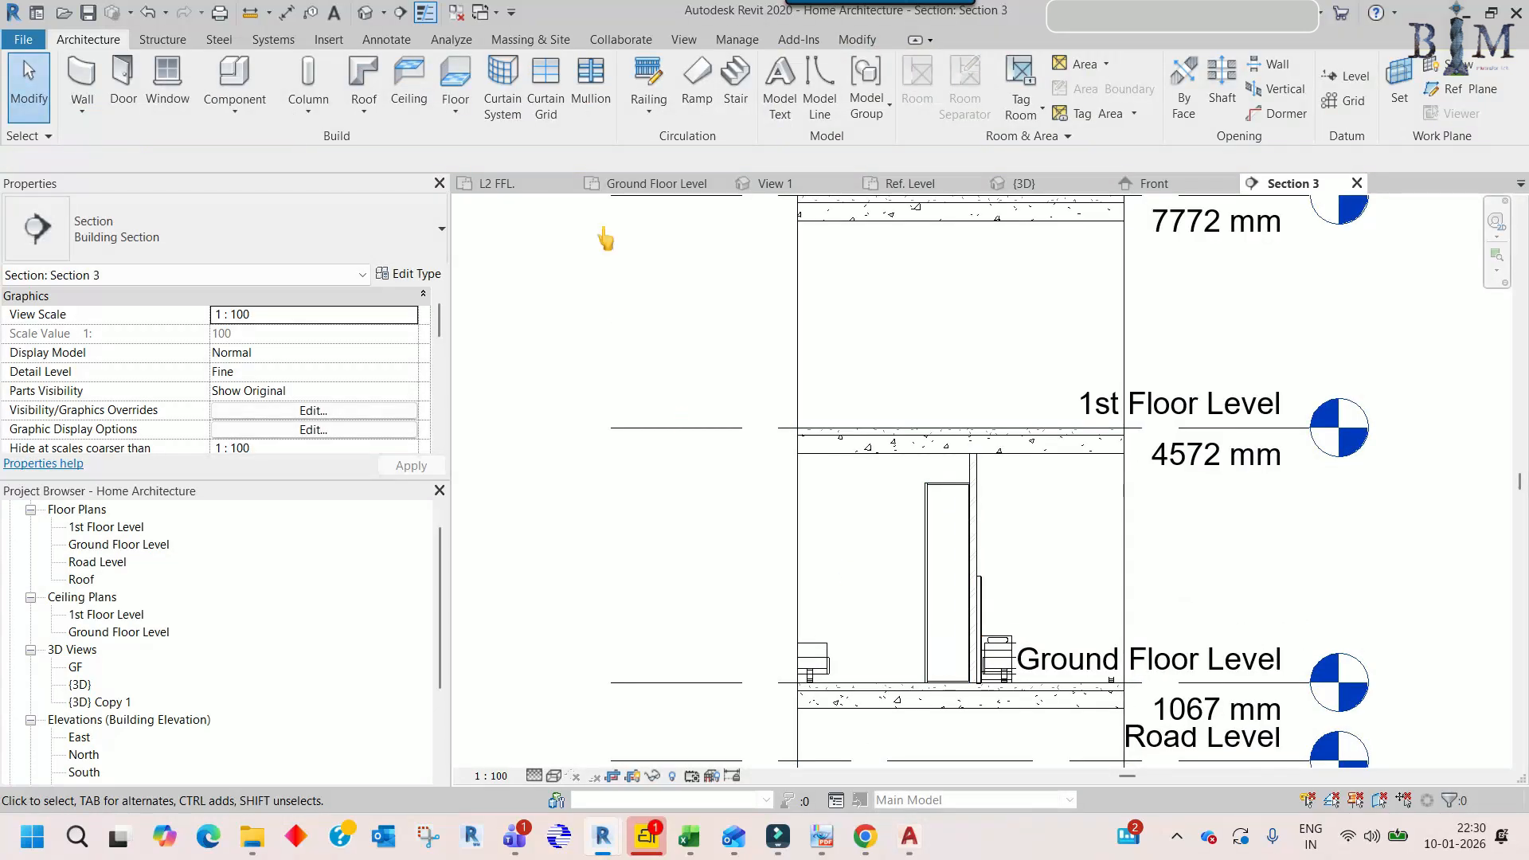
left_click(637, 183)
- Try to mirror the master bedroom wardrobe about its vertical centre axis without keeping a copy, and undo the mirroring
left_click(873, 365)
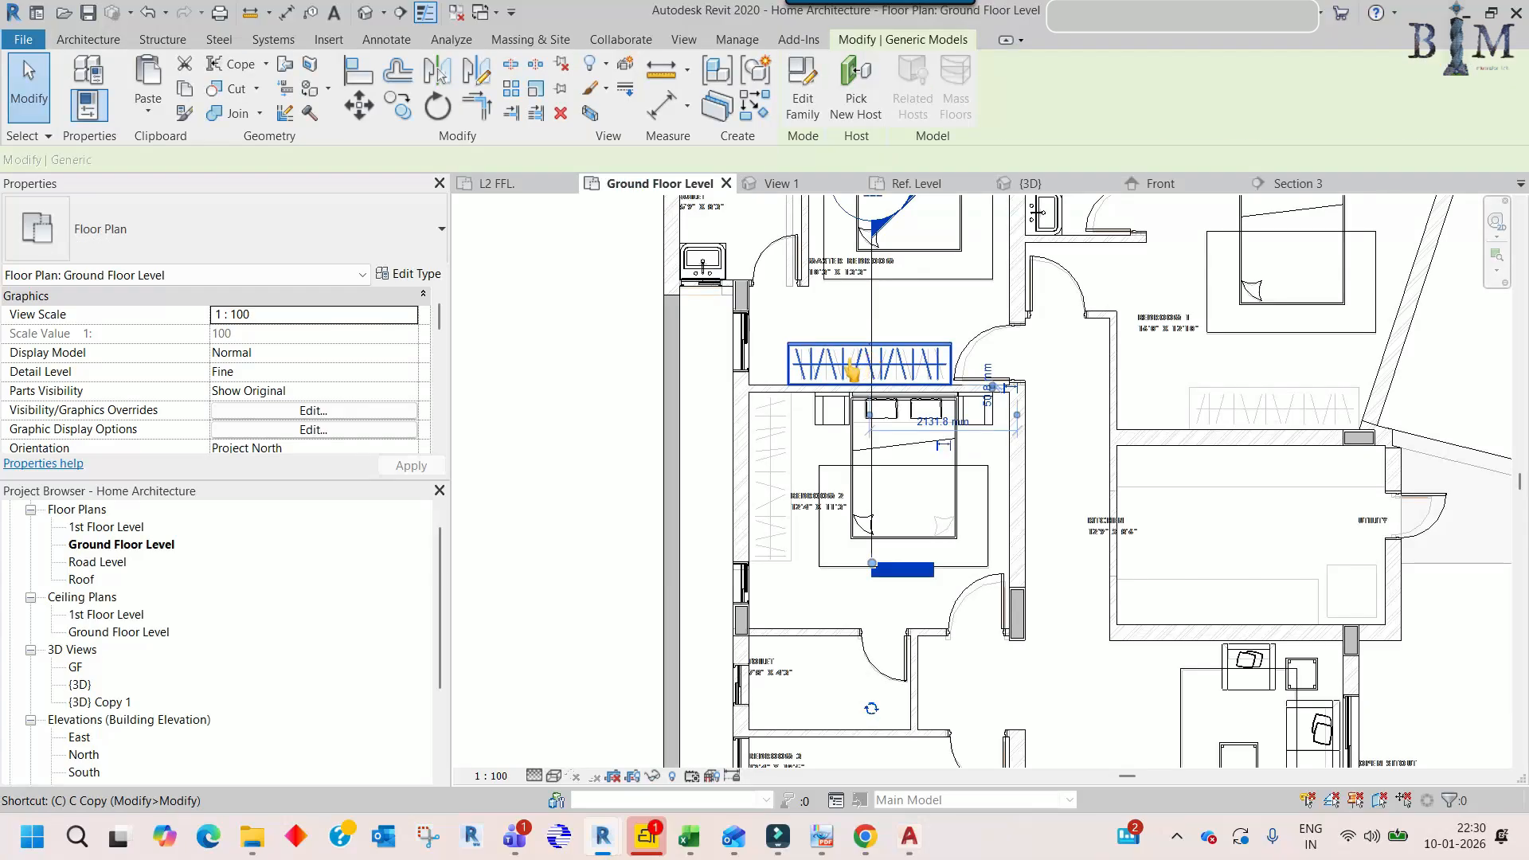
scroll(868, 367, "up", 2)
key("Escape")
scroll(950, 366, "up", 2)
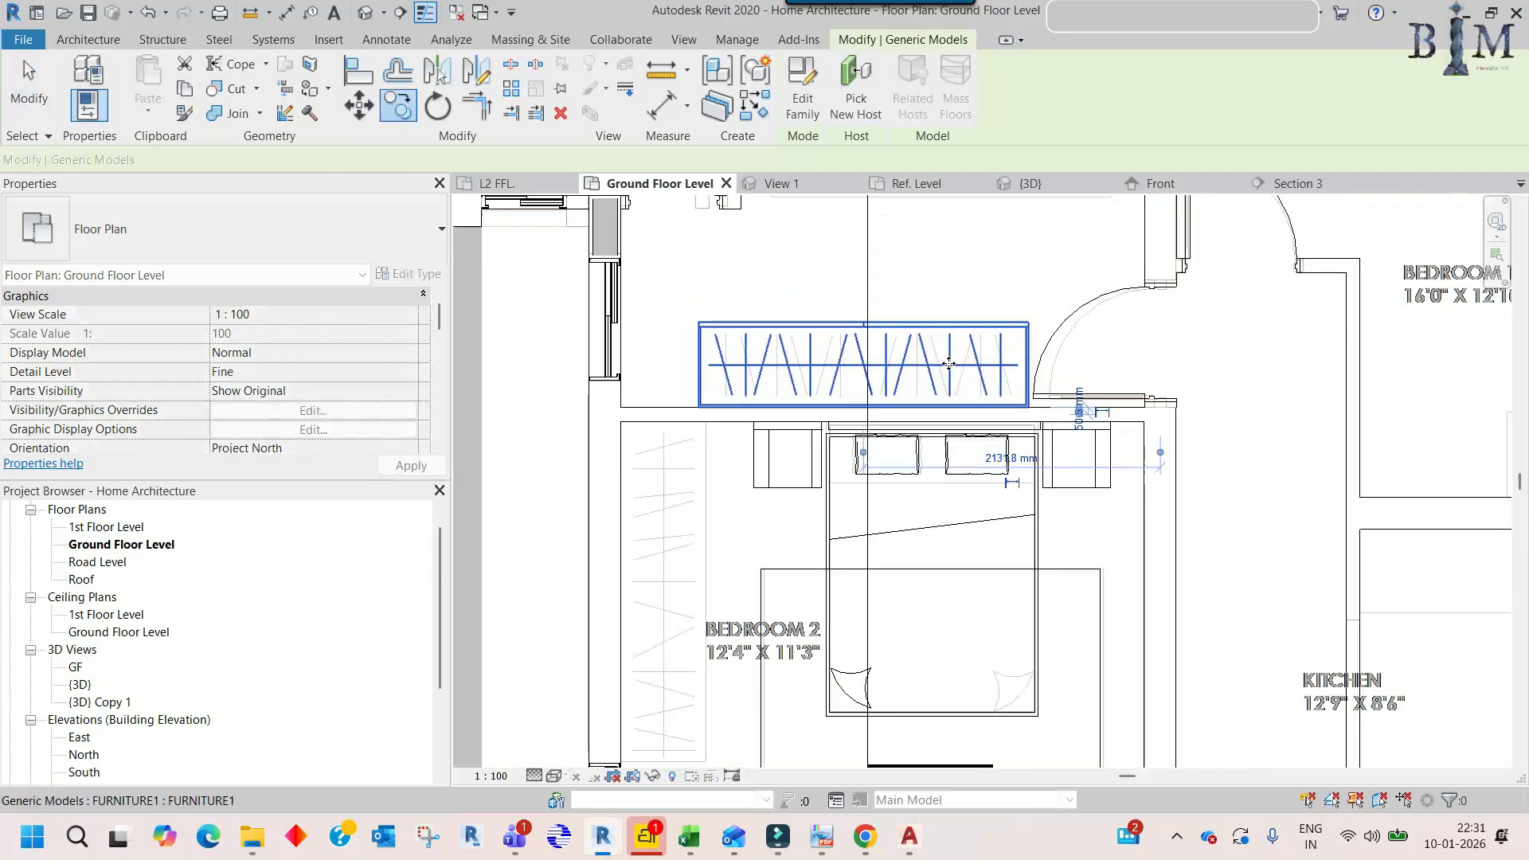
middle_click_drag(823, 363, 872, 365)
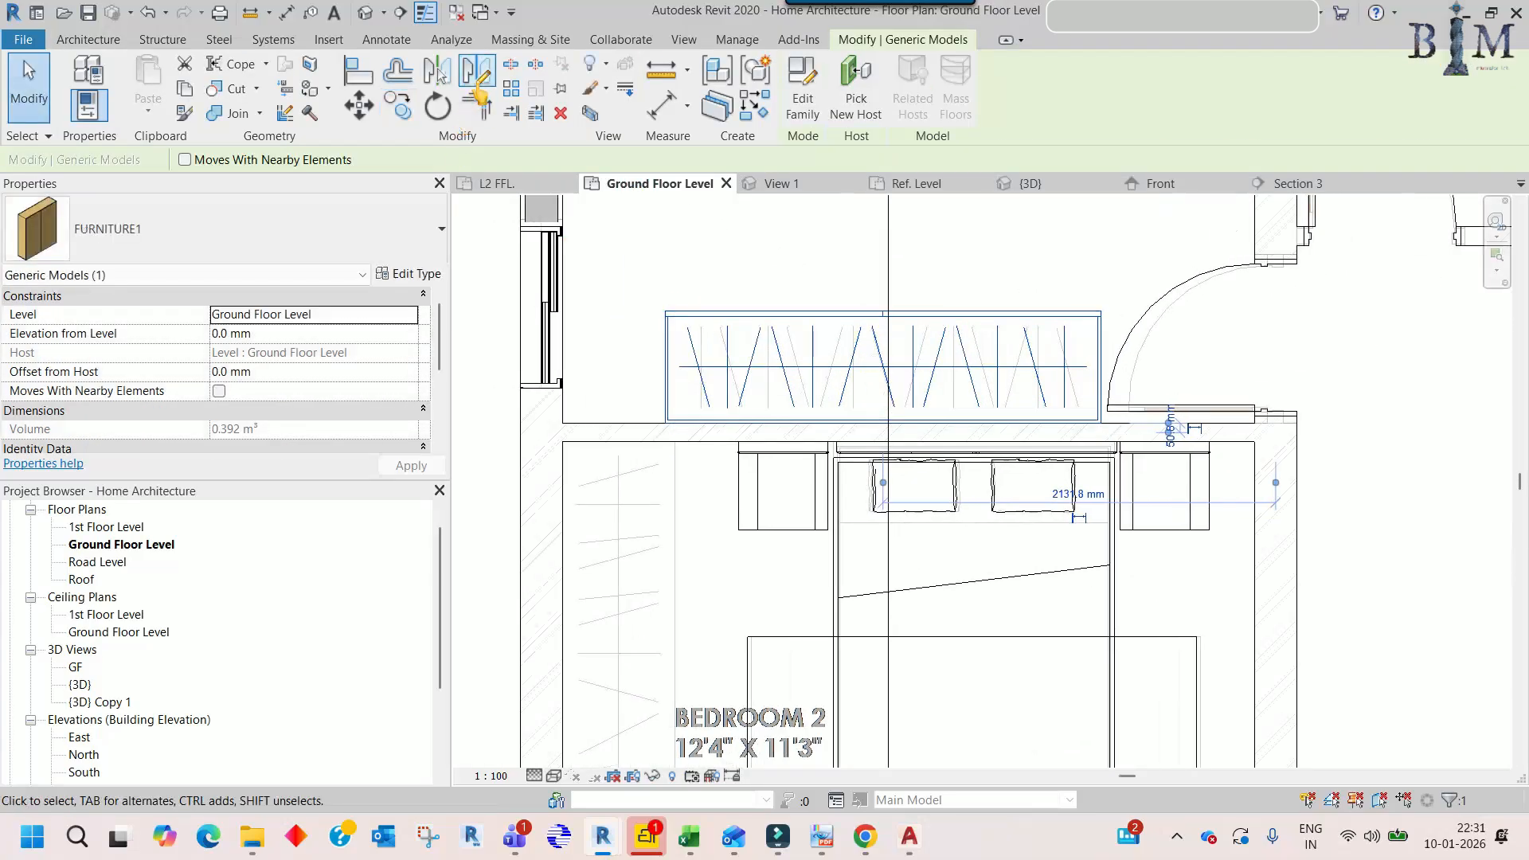
left_click(476, 70)
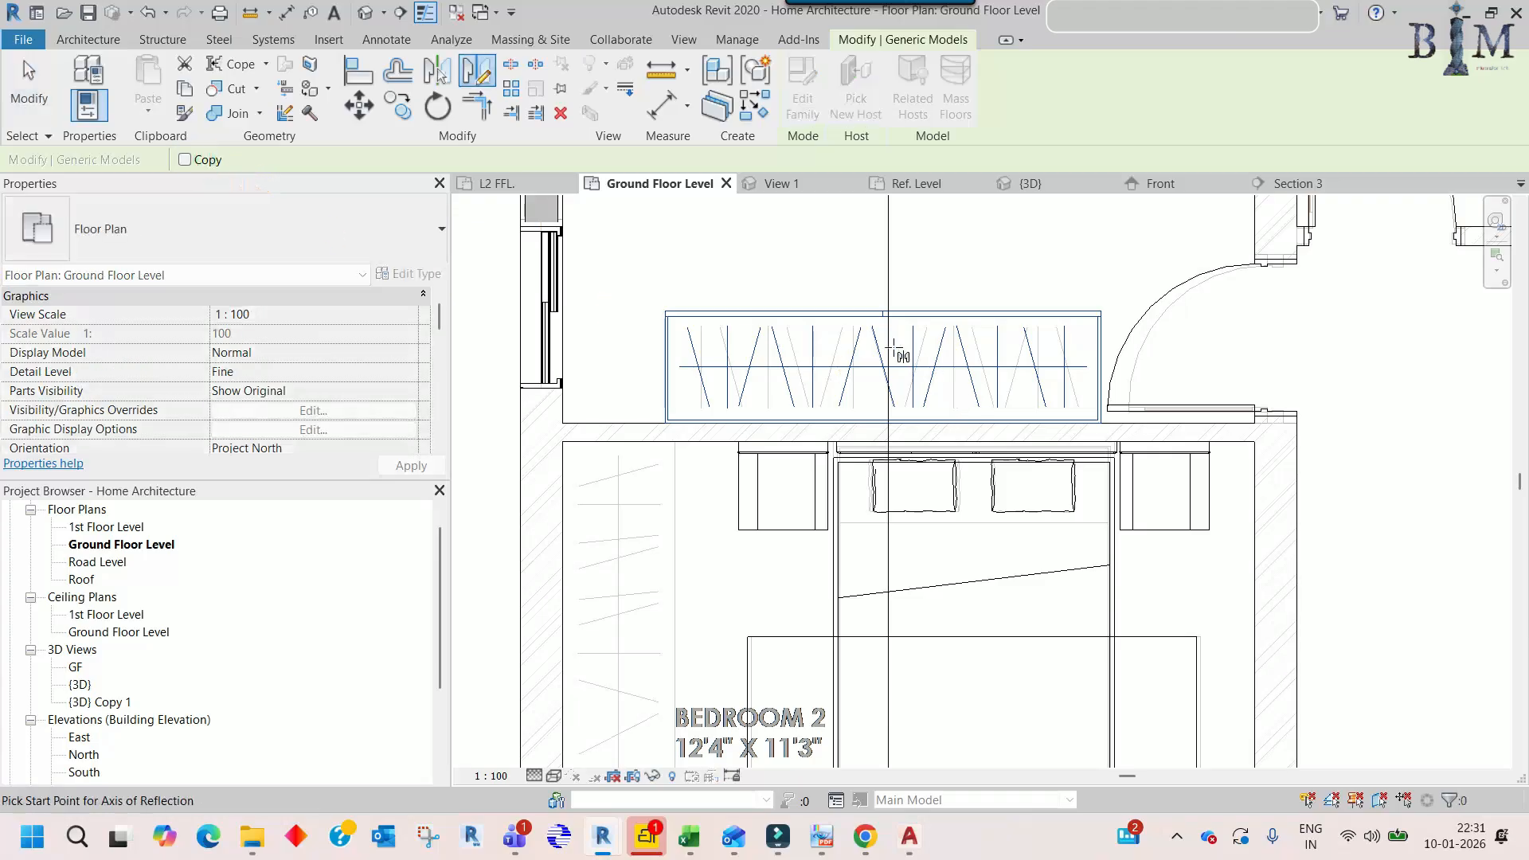
left_click(883, 267)
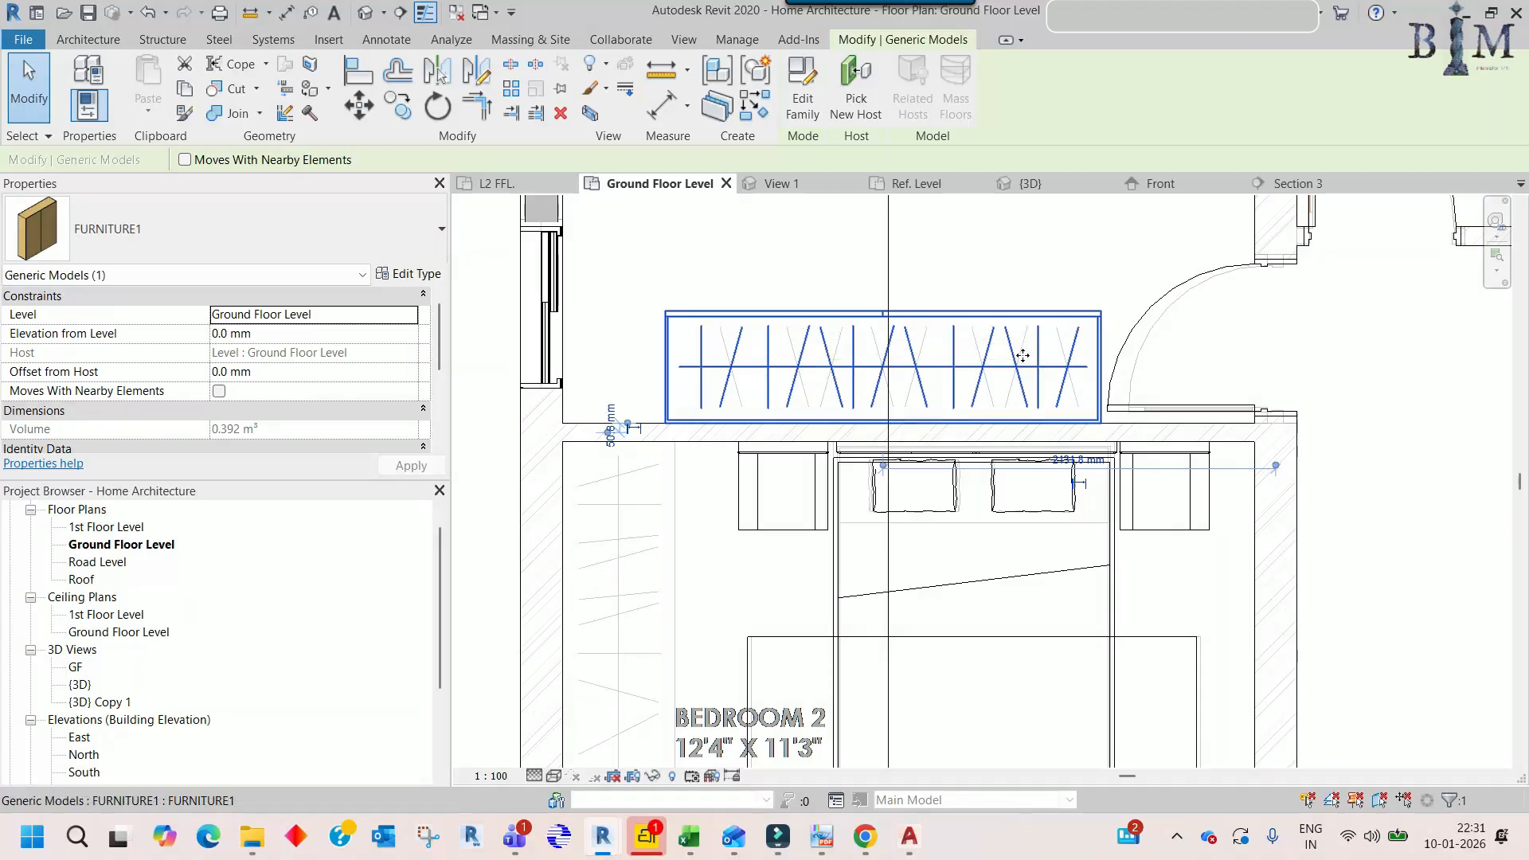
key("ctrl+z")
- Copy the master bedroom wardrobe into Bedroom 2 near its window wall
left_click(921, 341)
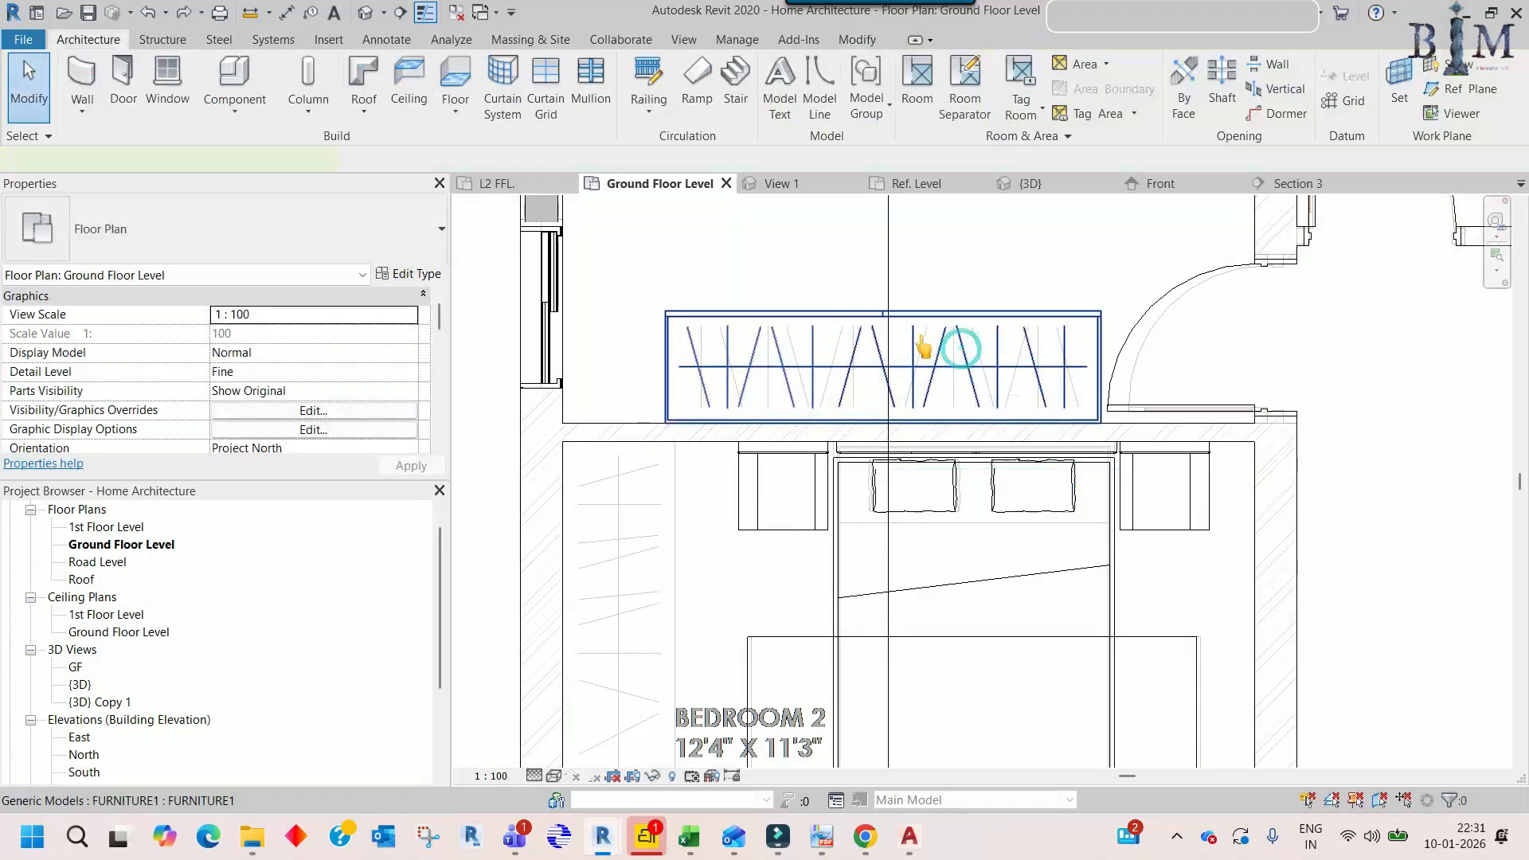
scroll(922, 341, "down", 1)
scroll(922, 341, "down", 1)
middle_click_drag(923, 366, 941, 296)
key("c")
key("o")
left_click(894, 311)
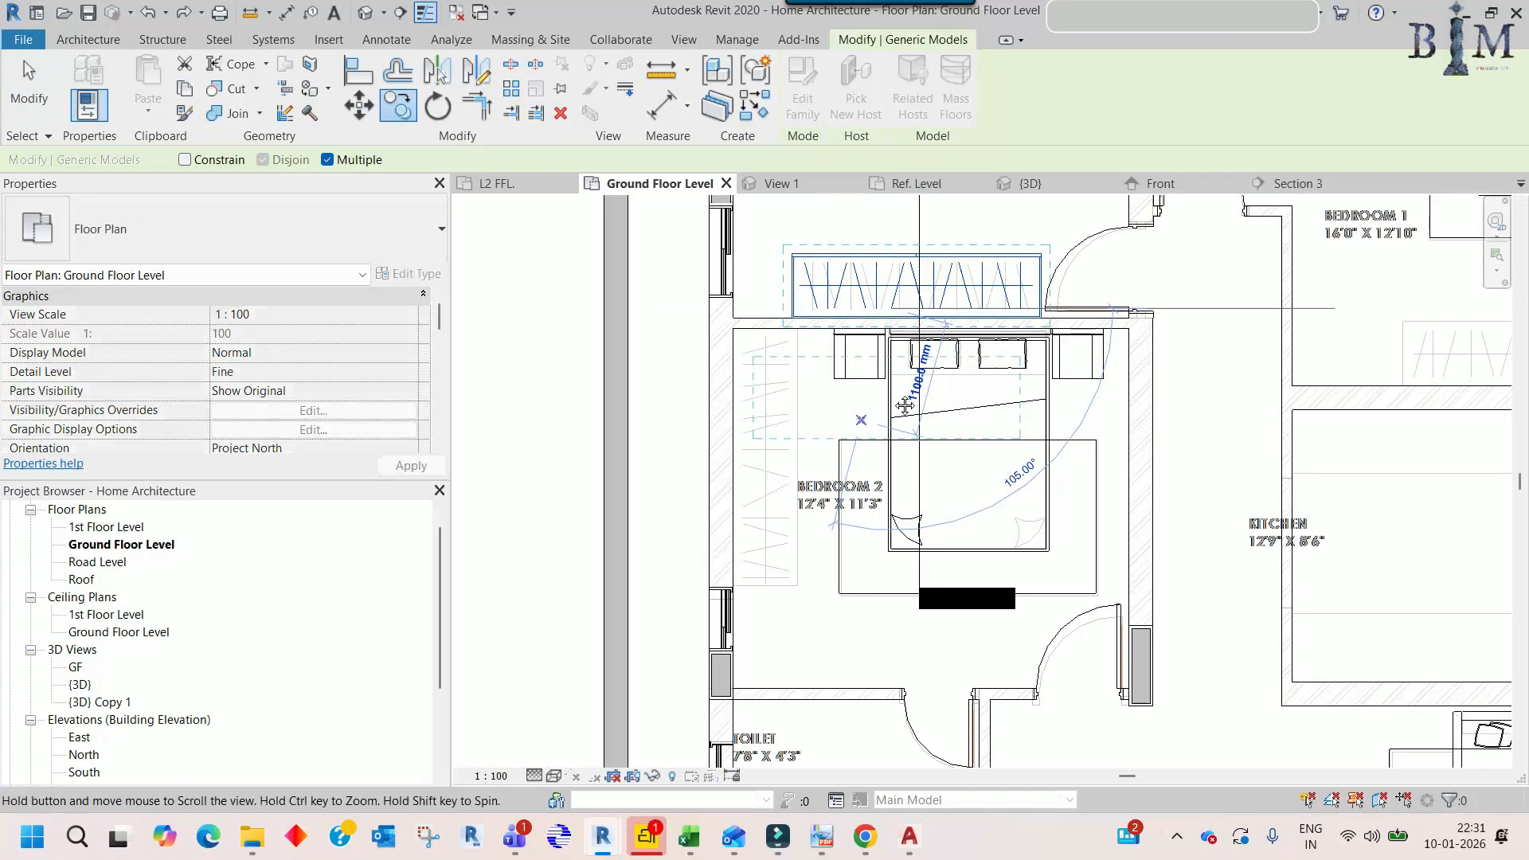
middle_click_drag(860, 417, 941, 328)
left_click(894, 404)
key("Escape")
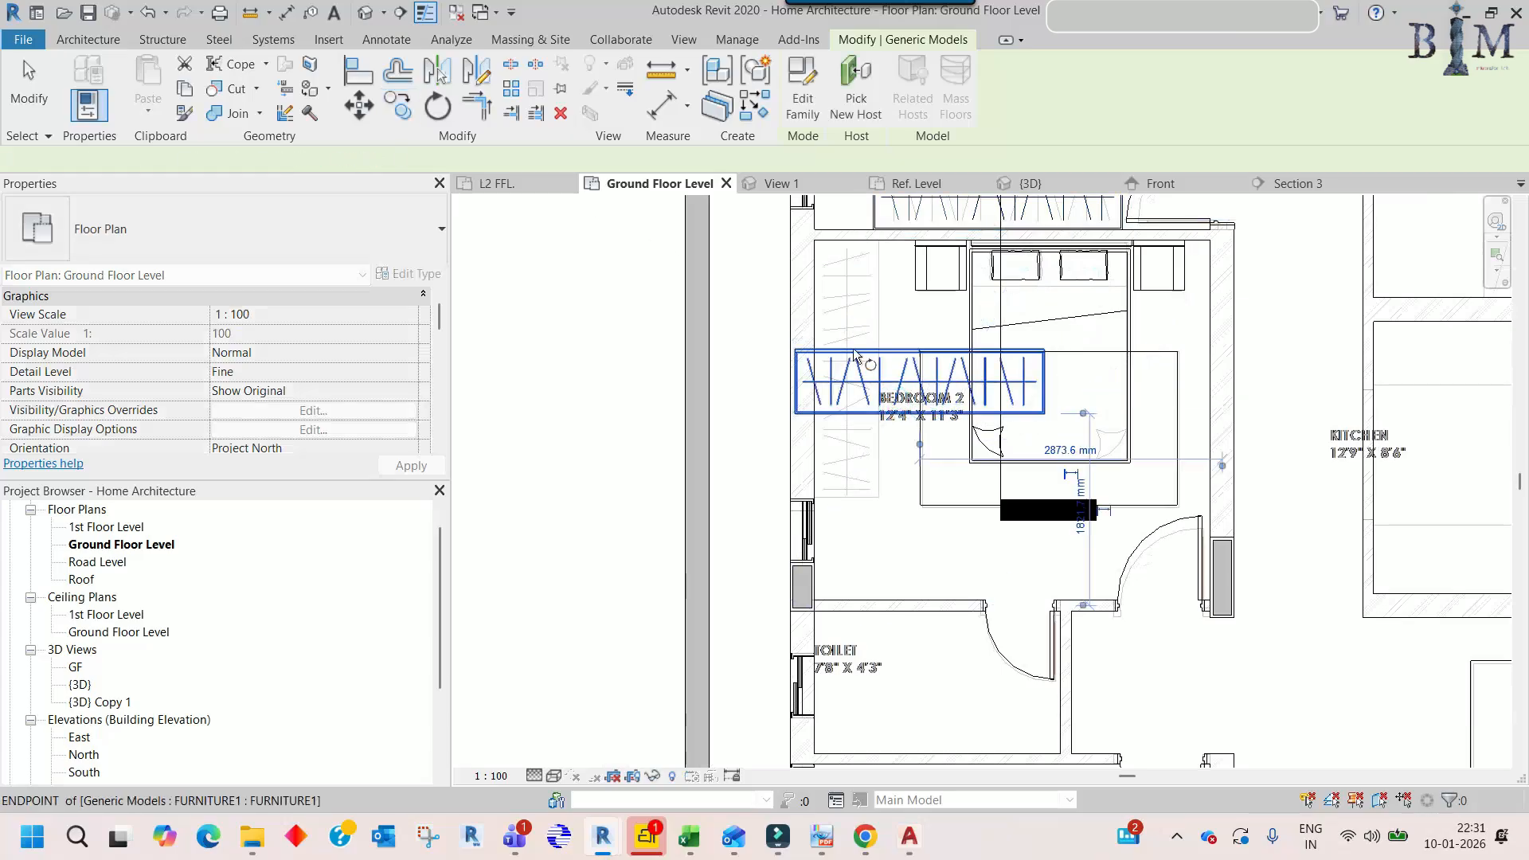
- Rotate the copied wardrobe in Bedroom 2 by 90 degrees
key("r")
key("o")
left_click(854, 348)
type("90")
key("Return")
scroll(892, 371, "up", 3)
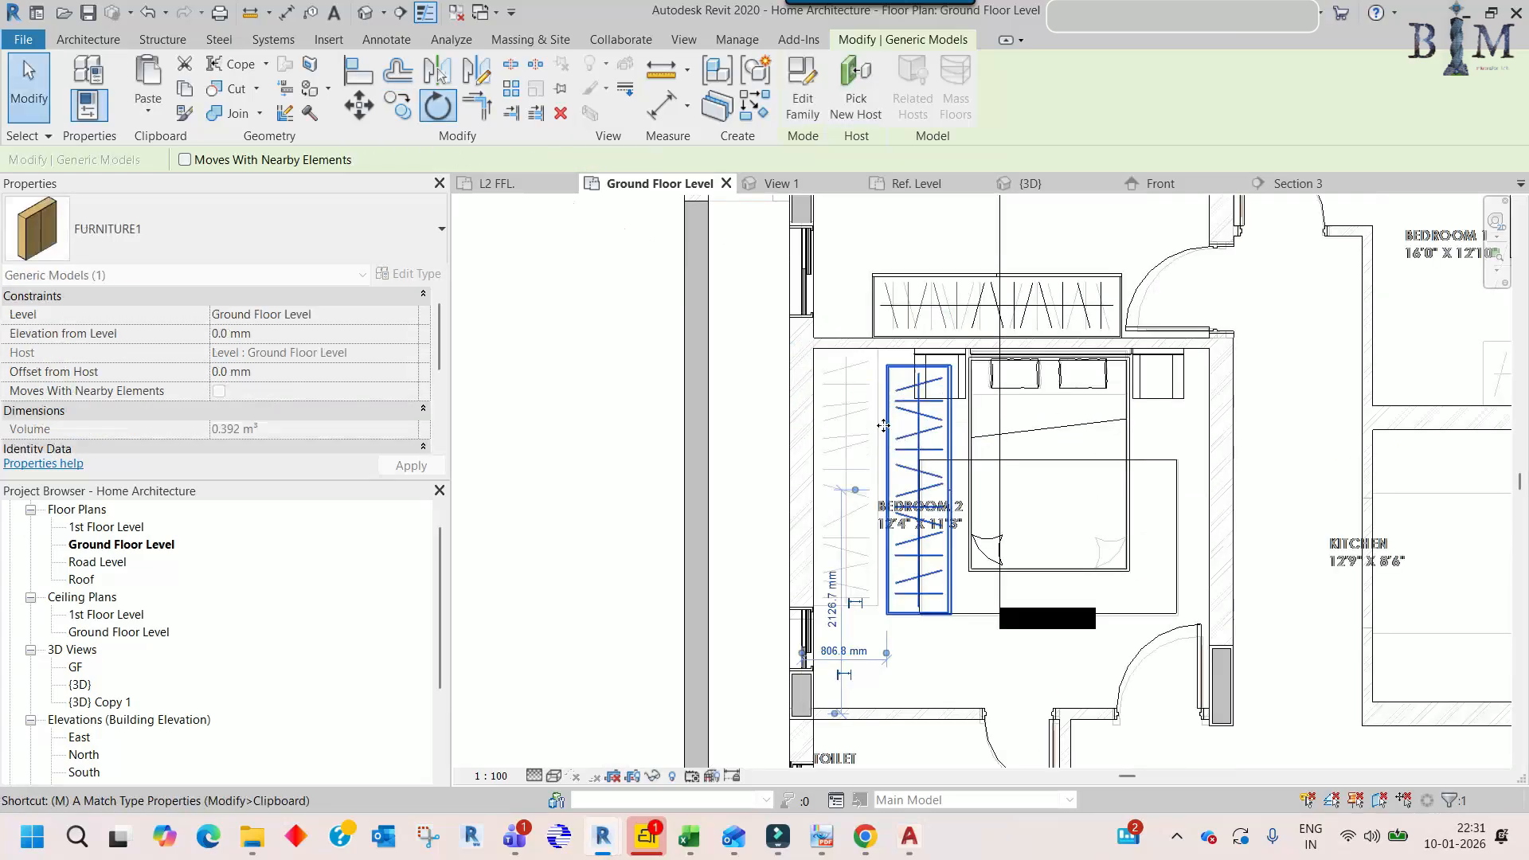
- Move the rotated wardrobe by its back corner into the upper window-side corner of Bedroom 2, over the imported wardrobe symbol
key("m")
key("v")
scroll(892, 371, "up", 2)
left_click(886, 367)
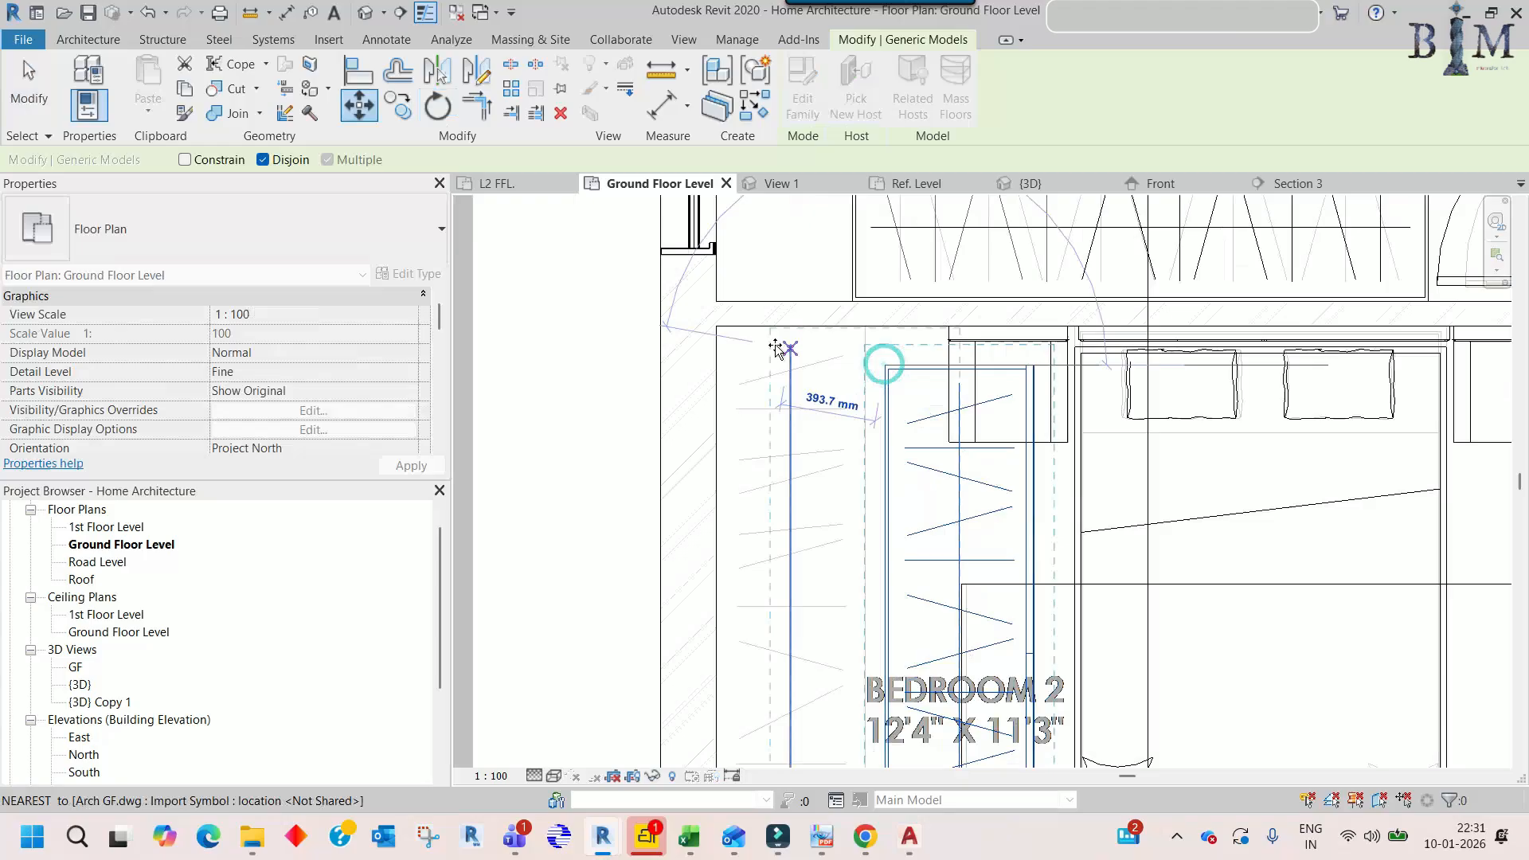
left_click(717, 327)
scroll(721, 331, "down", 2)
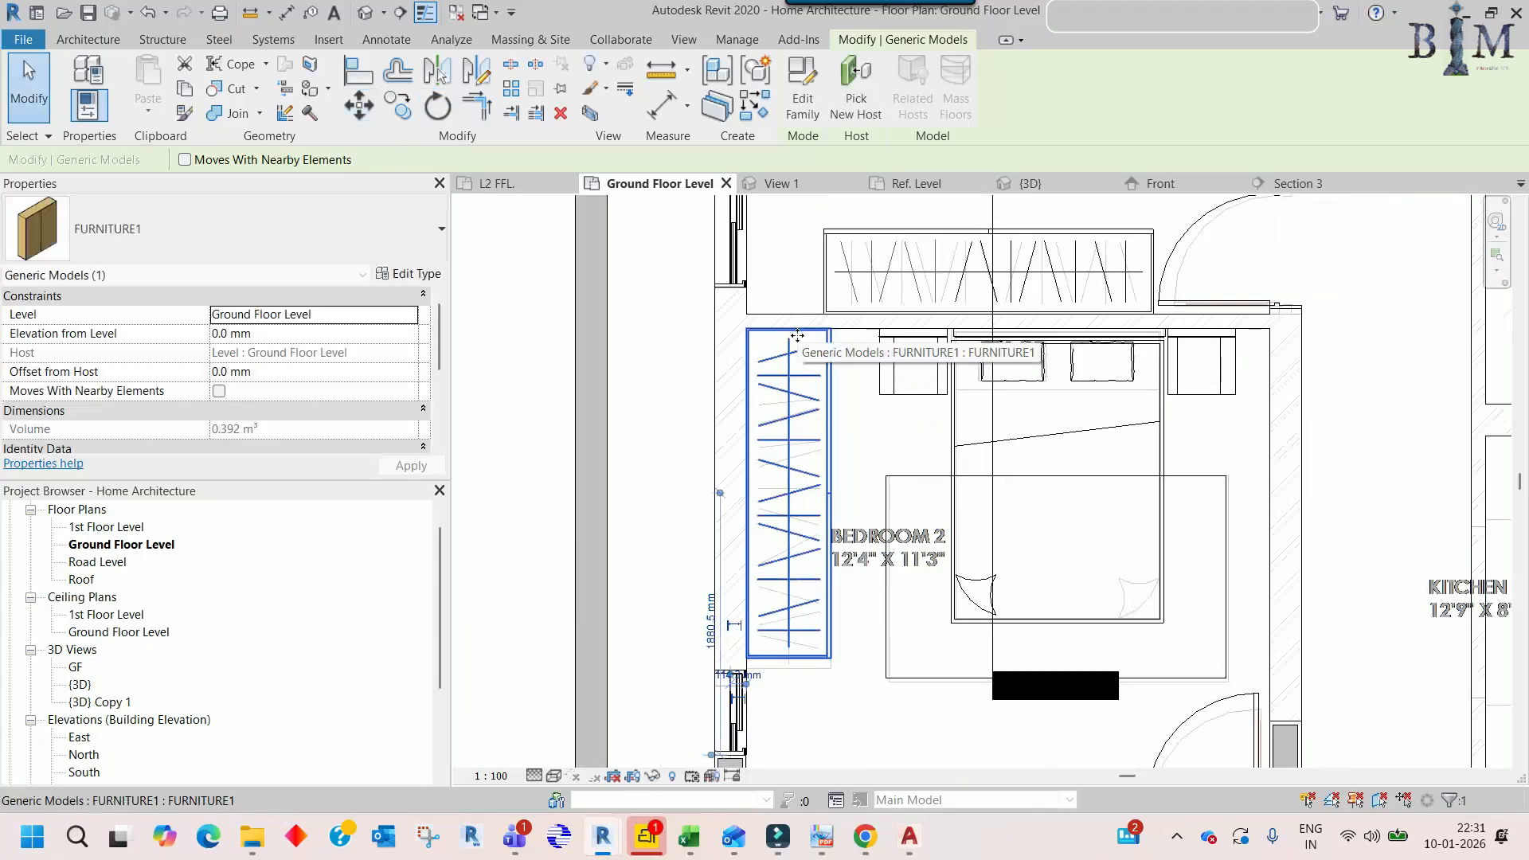
- Copy the Bedroom 2 wardrobe into Bedroom 1 near the wall shared with the kitchen
key("c")
key("o")
left_click(804, 396)
scroll(757, 370, "down", 3)
middle_click_drag(947, 489, 781, 614)
scroll(1220, 412, "up", 2)
left_click(1152, 455)
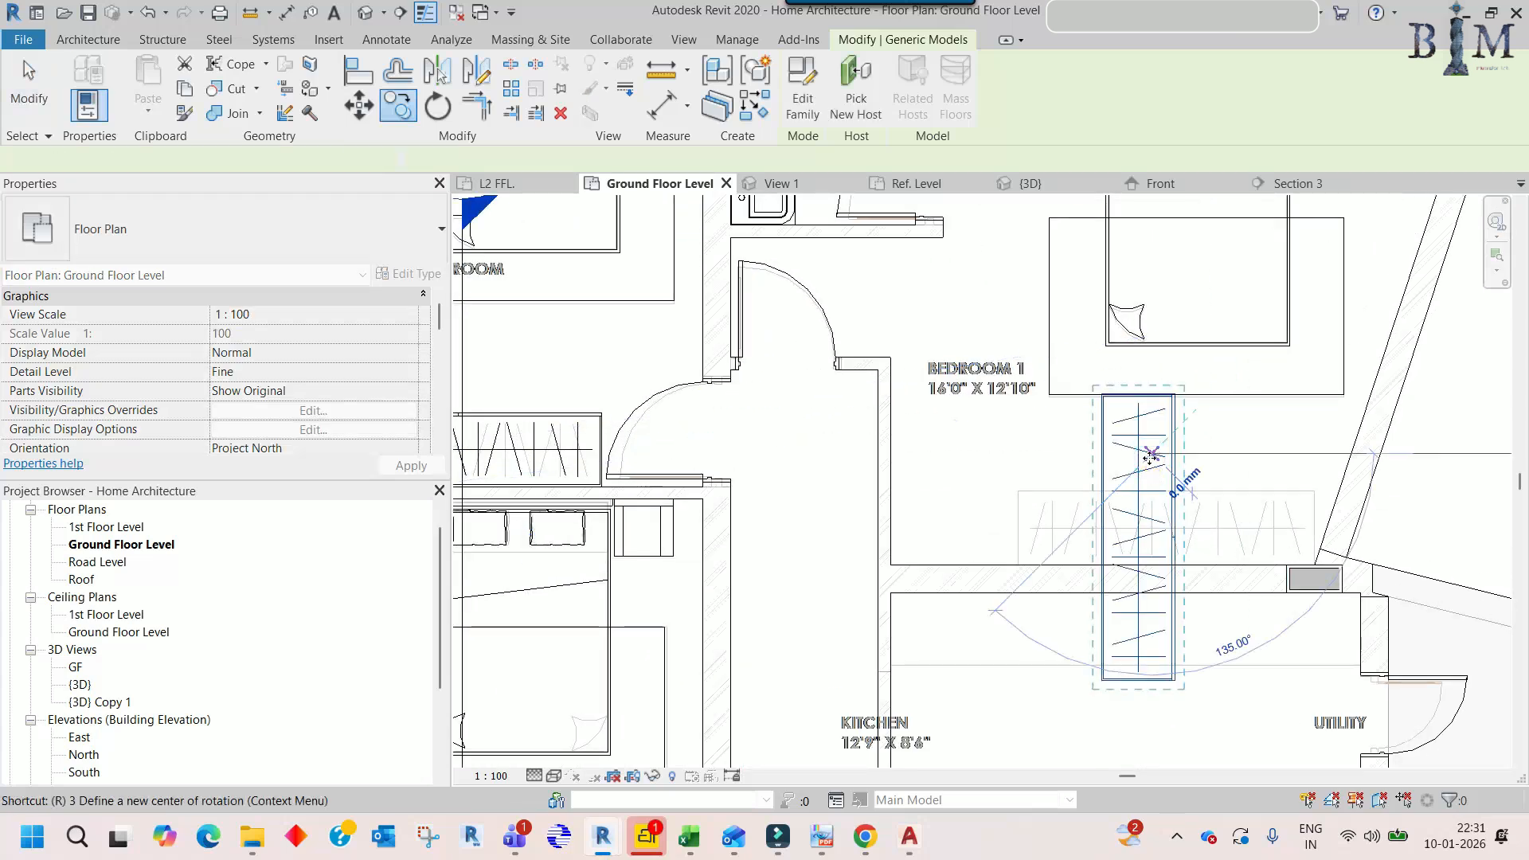
- Rotate the copied wardrobe in Bedroom 1 by 90 degrees
key("o")
left_click(1099, 367)
type("90")
key("Return")
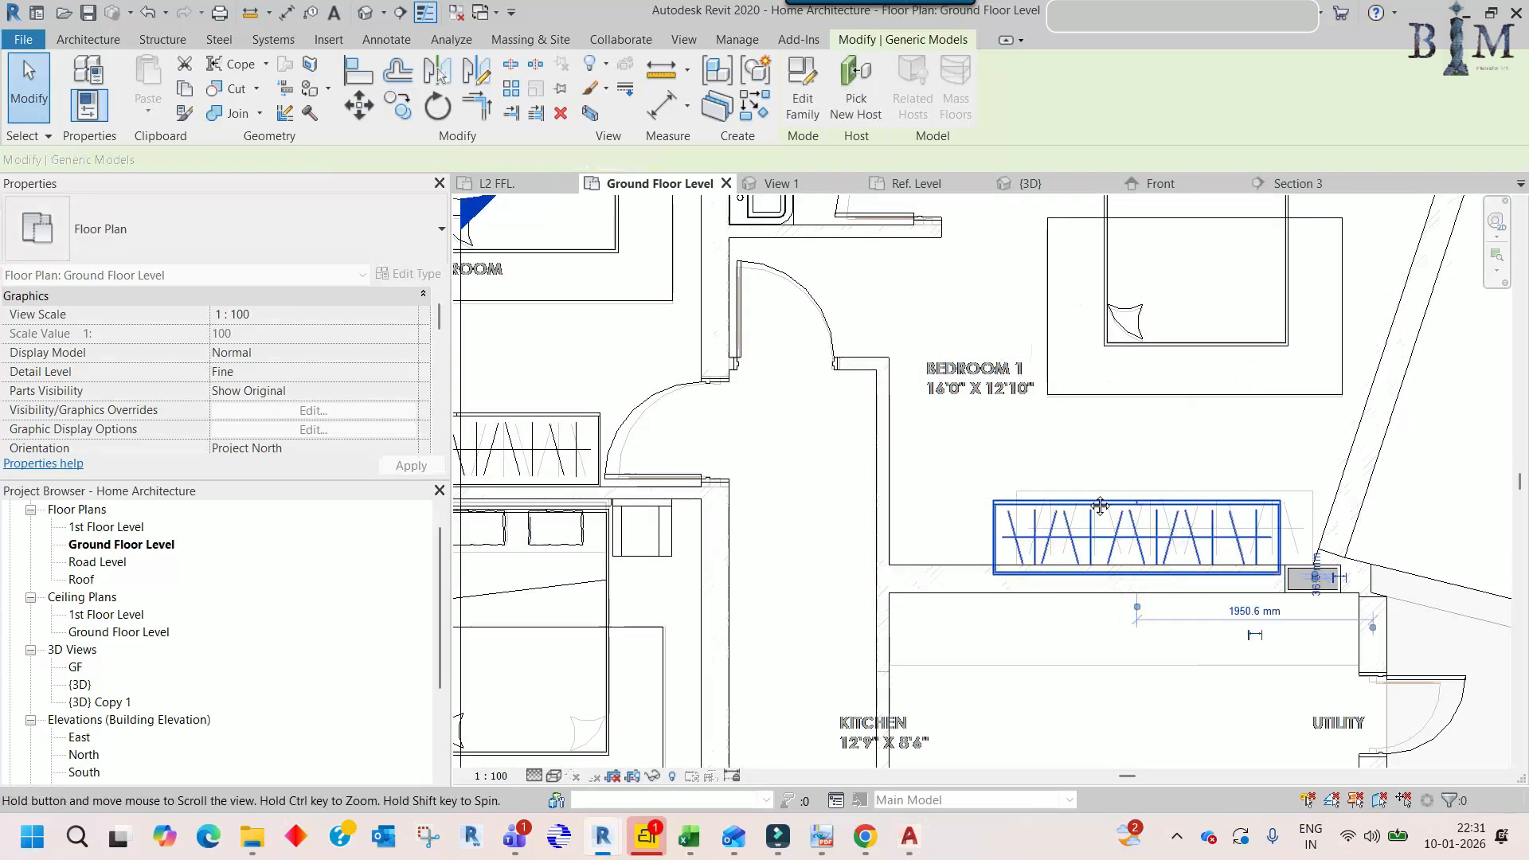
- Move the Bedroom 1 wardrobe by its lower corner onto the kitchen wall face, over the imported wardrobe symbol
middle_click_drag(1098, 505, 1038, 321)
key("m")
key("v")
scroll(999, 421, "up", 4)
left_click(859, 351)
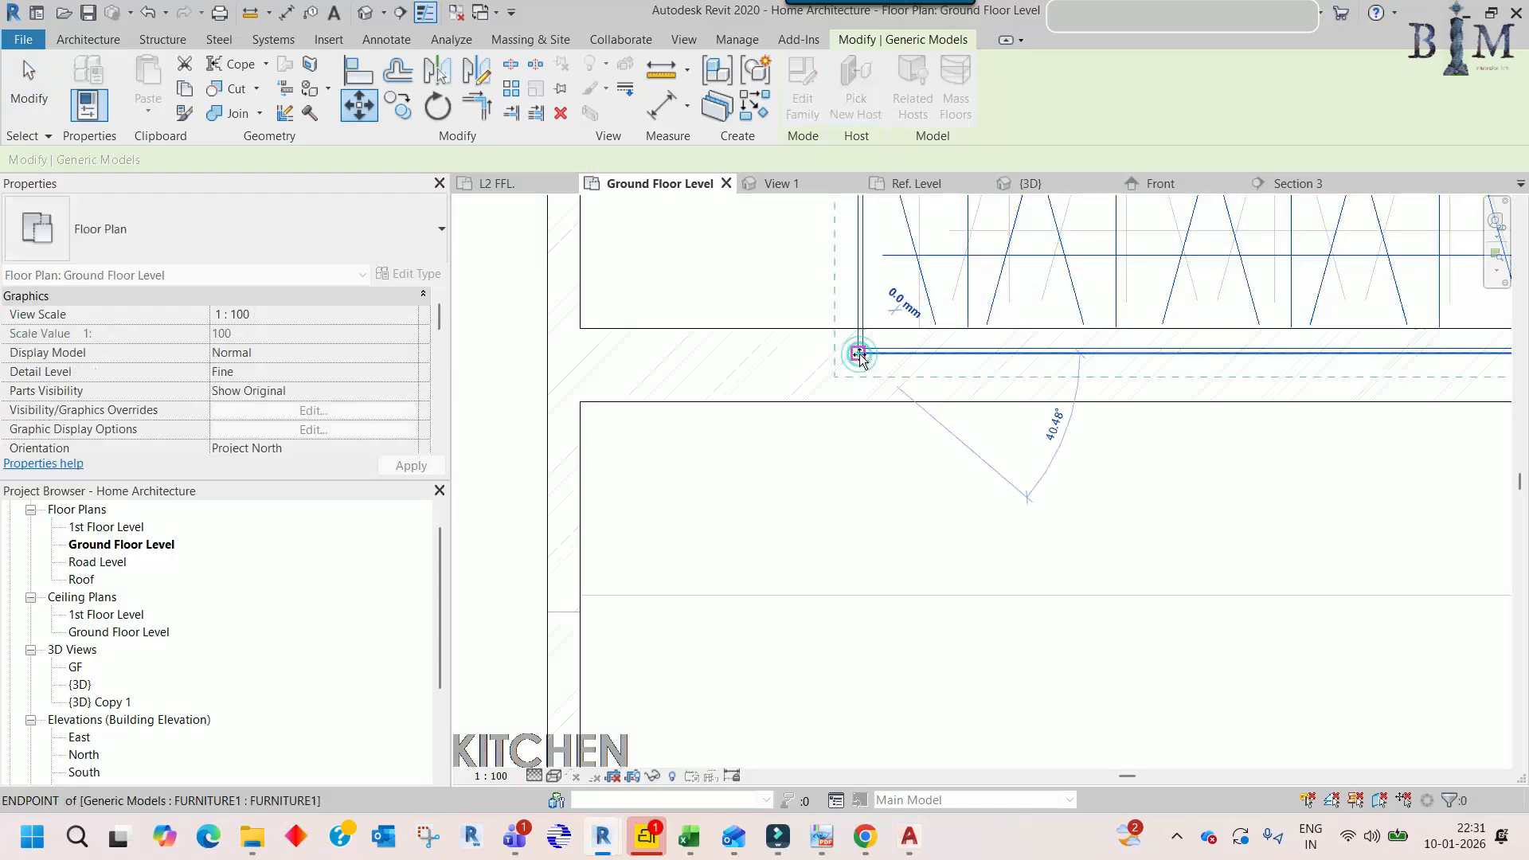
left_click(920, 326)
scroll(923, 328, "down", 5)
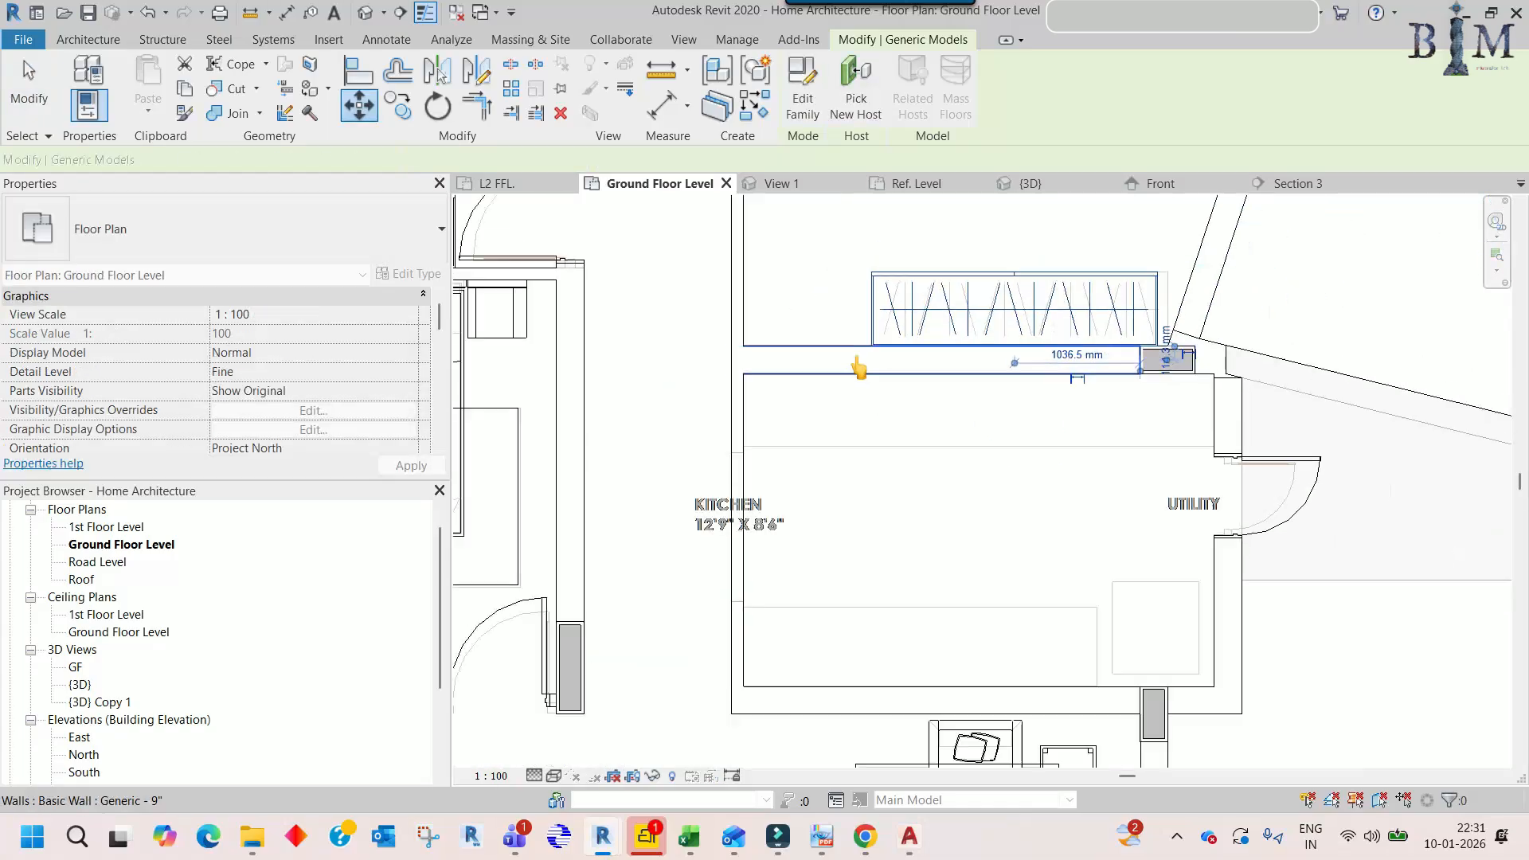
- Copy the Bedroom 1 wardrobe into Bedroom 3 beside the wall shared with the living room
key("c")
left_click(958, 309)
scroll(1037, 473, "down", 3)
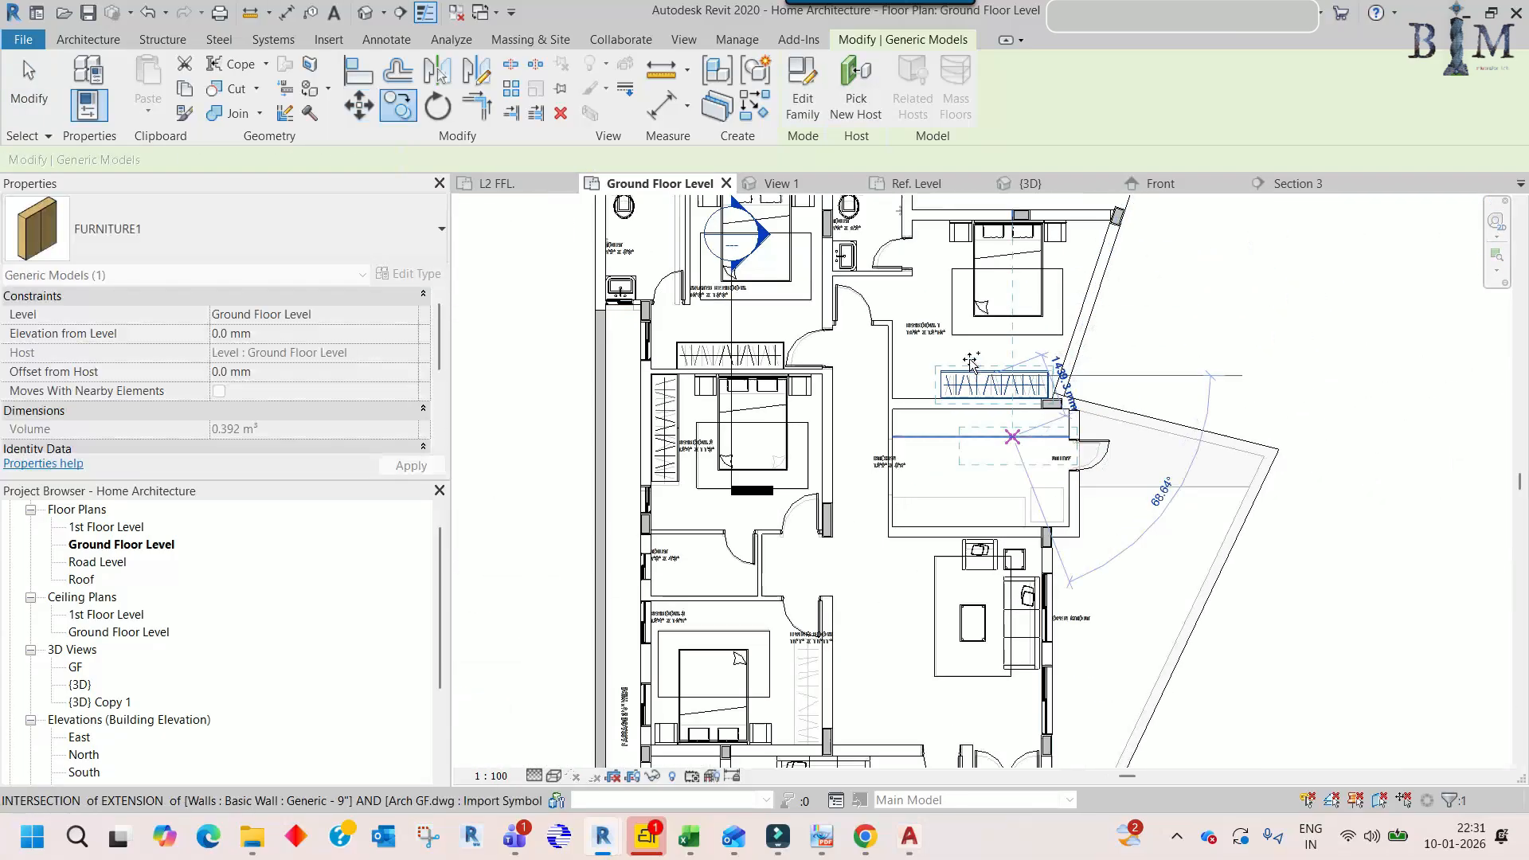
middle_click_drag(972, 368, 1016, 574)
middle_click_drag(901, 574, 905, 310)
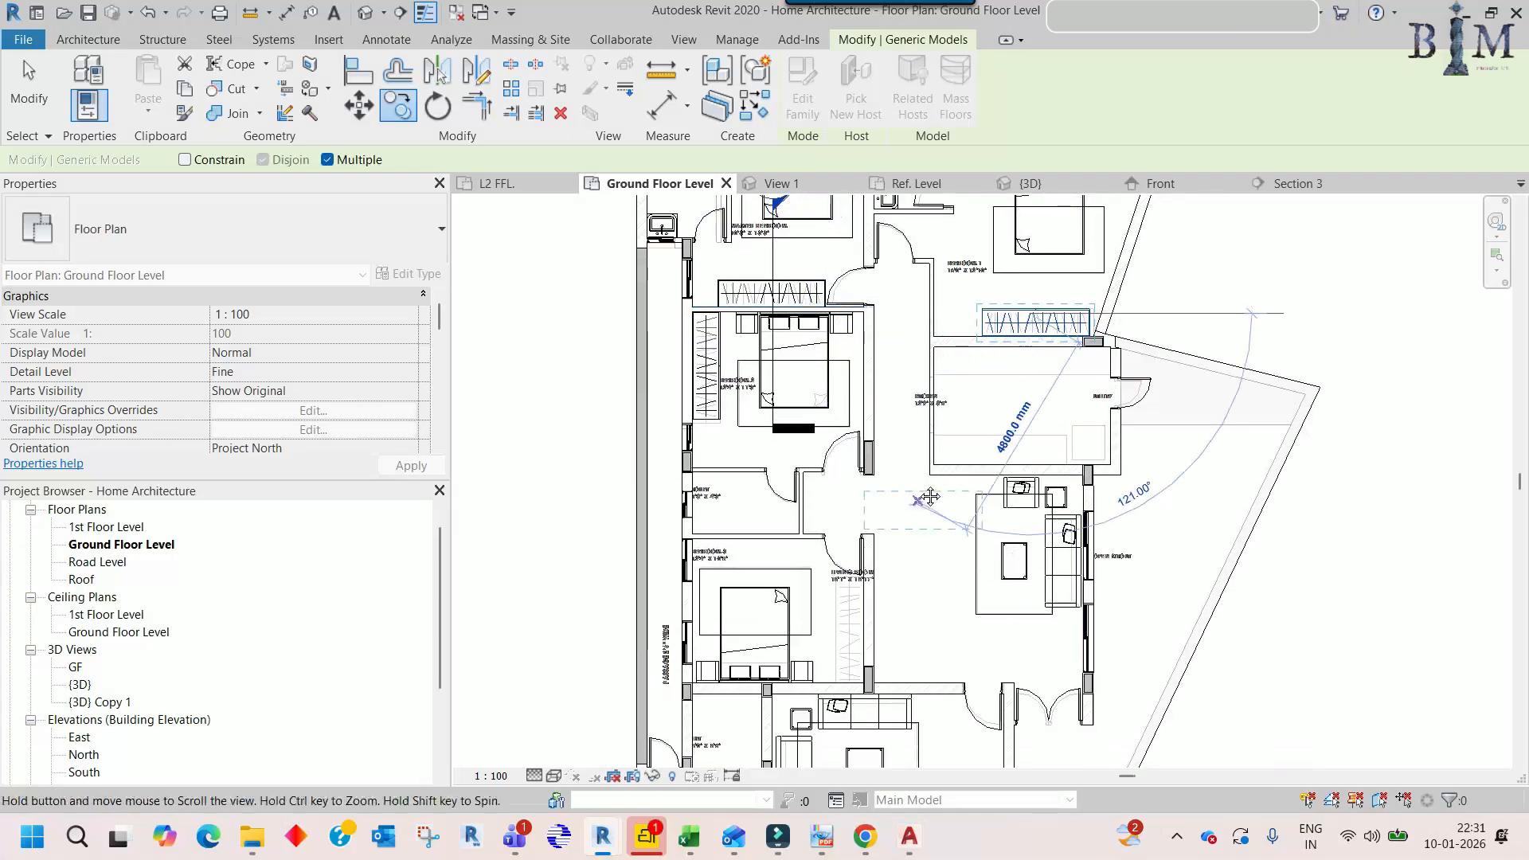
middle_click_drag(928, 498, 942, 341)
scroll(863, 476, "up", 4)
left_click(877, 505)
left_click(808, 457)
key("Escape")
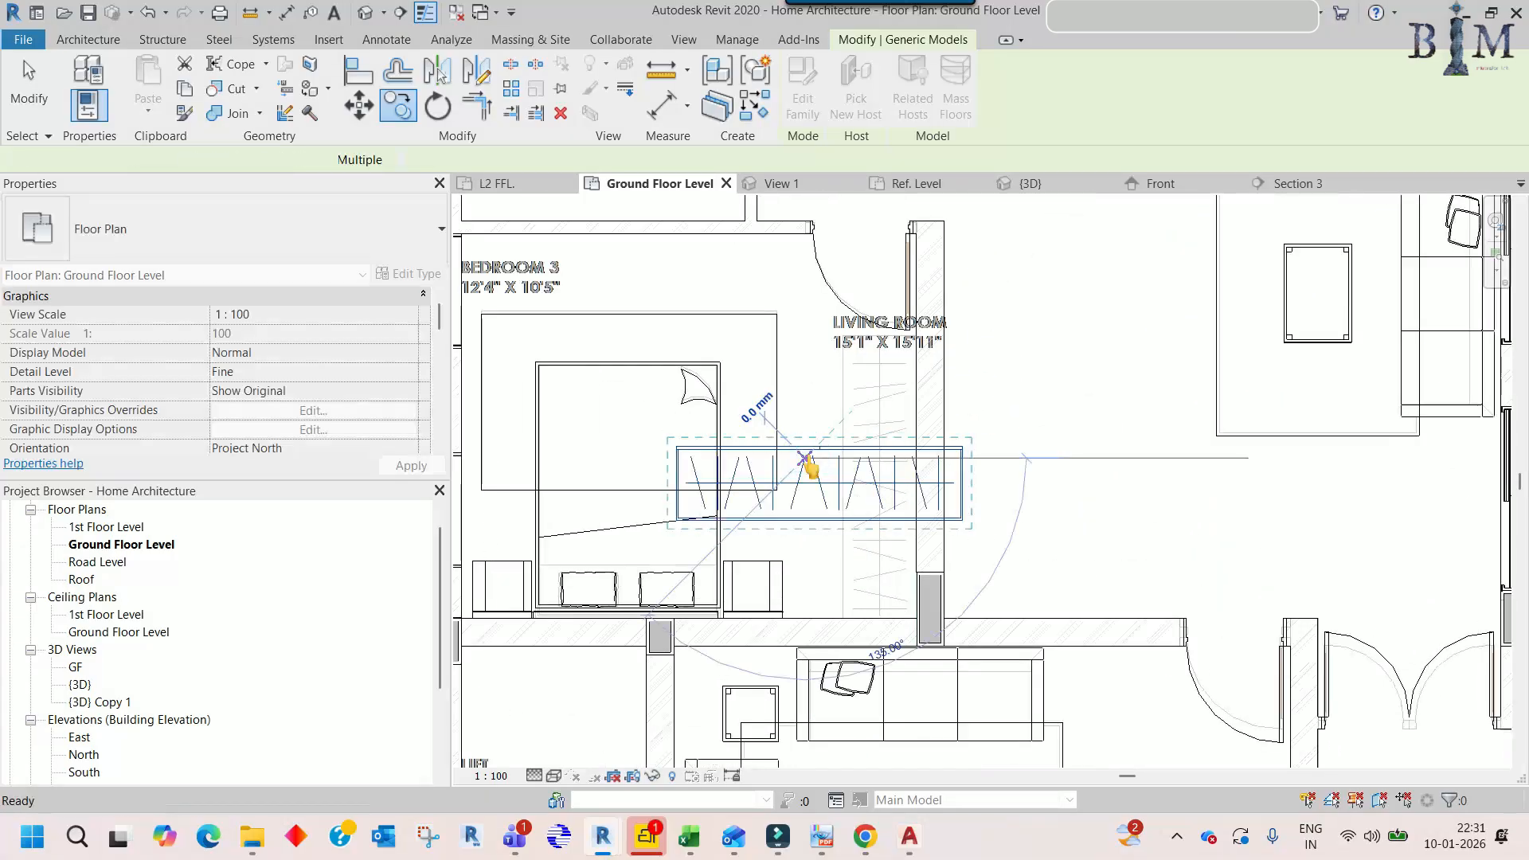
- Rotate the copied wardrobe in Bedroom 3 by 90 degrees
key("r")
key("o")
left_click(907, 382)
type("90")
key("Return")
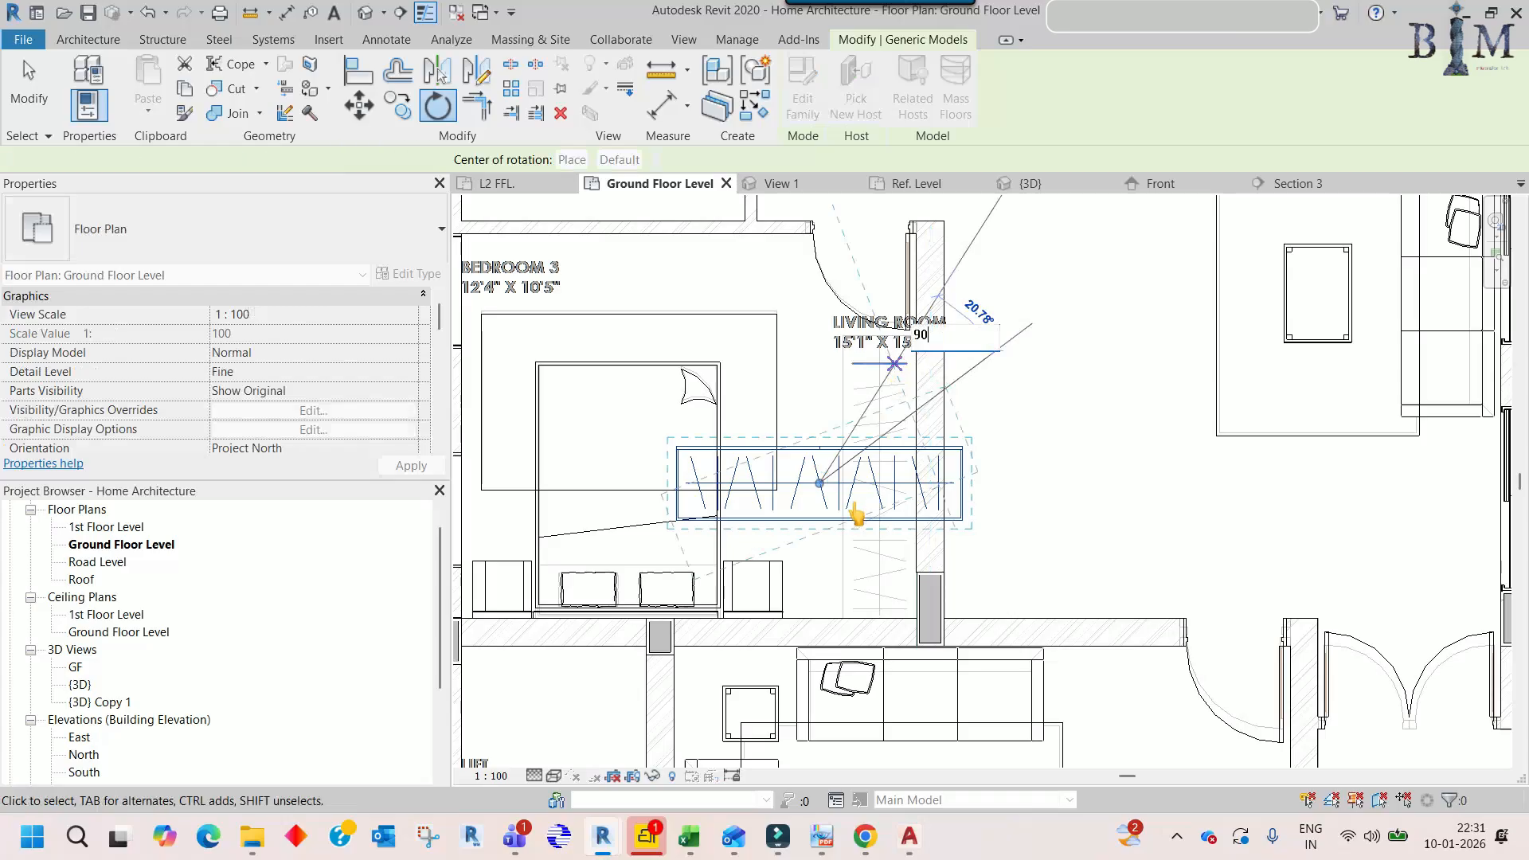
- Move the Bedroom 3 wardrobe's back corner onto the living room wall face and align its lower end with the drawing room wall
scroll(829, 428, "up", 2)
key("m")
key("v")
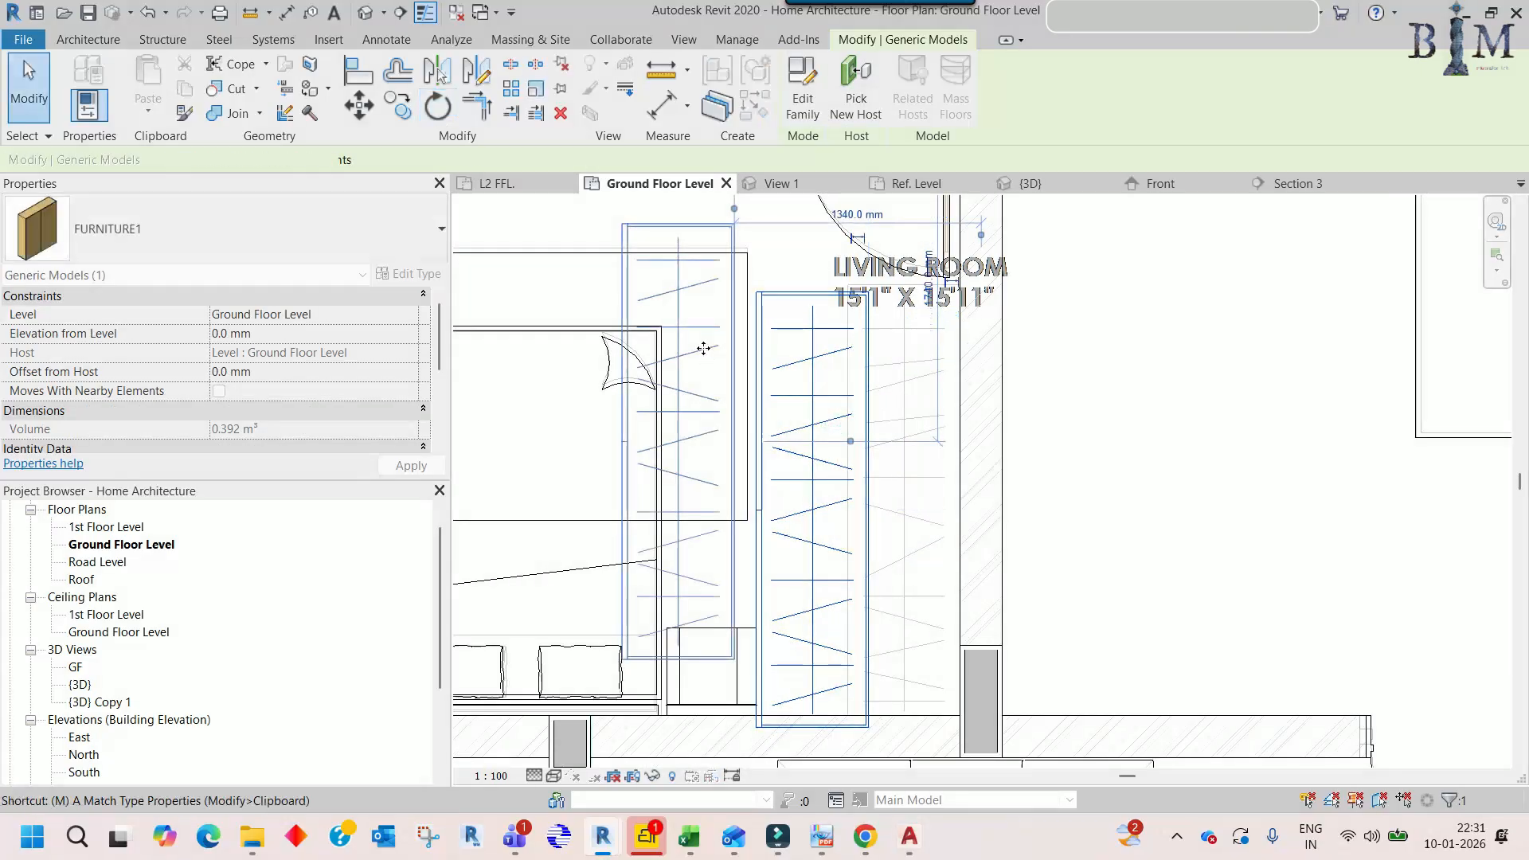
left_click(868, 292)
left_click(736, 224)
scroll(960, 289, "up", 3)
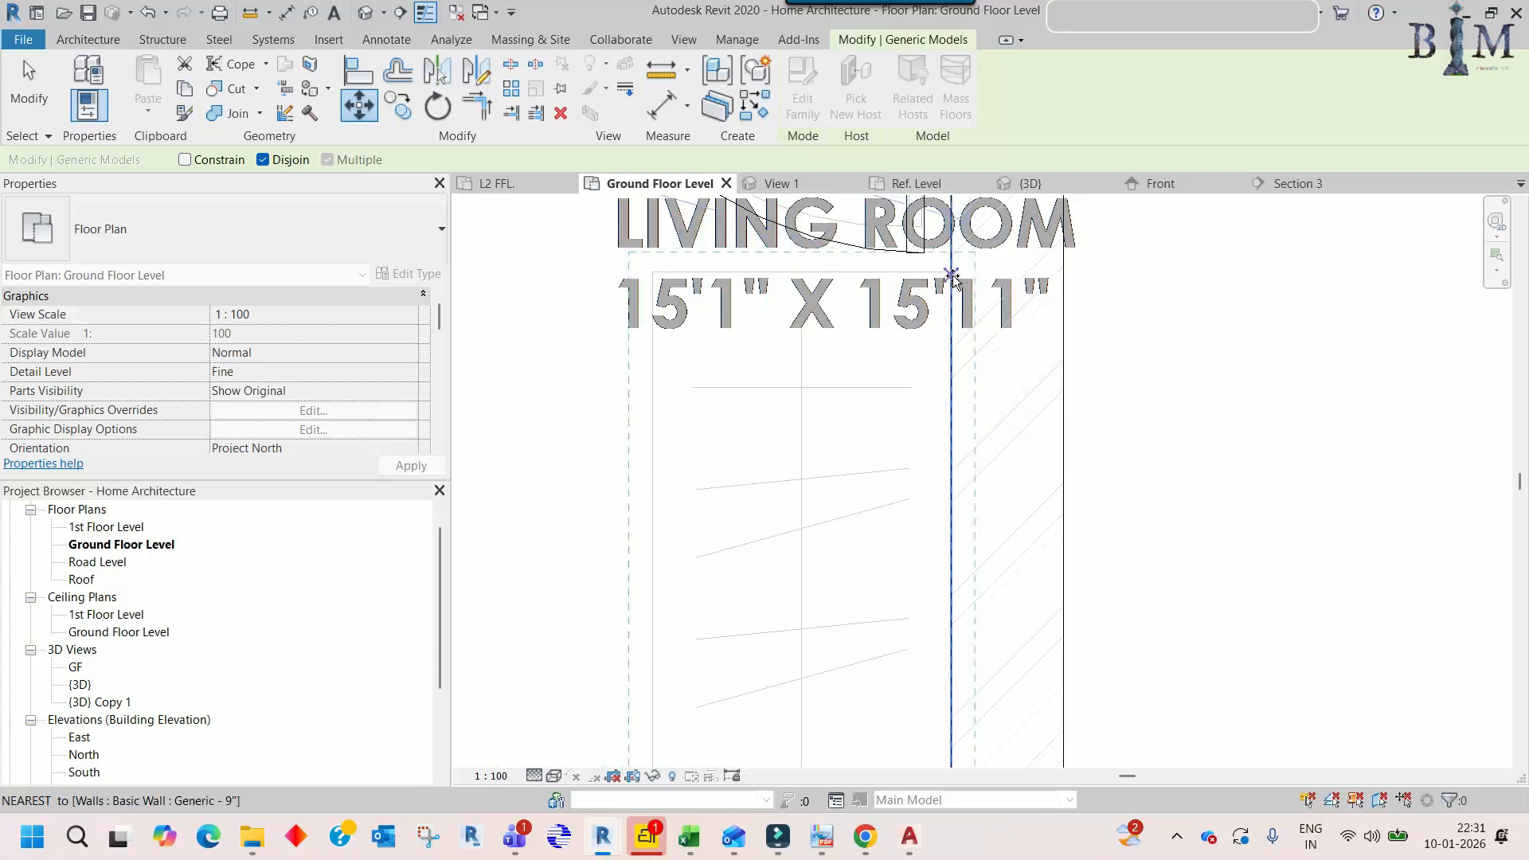
left_click(953, 277)
scroll(851, 368, "down", 4)
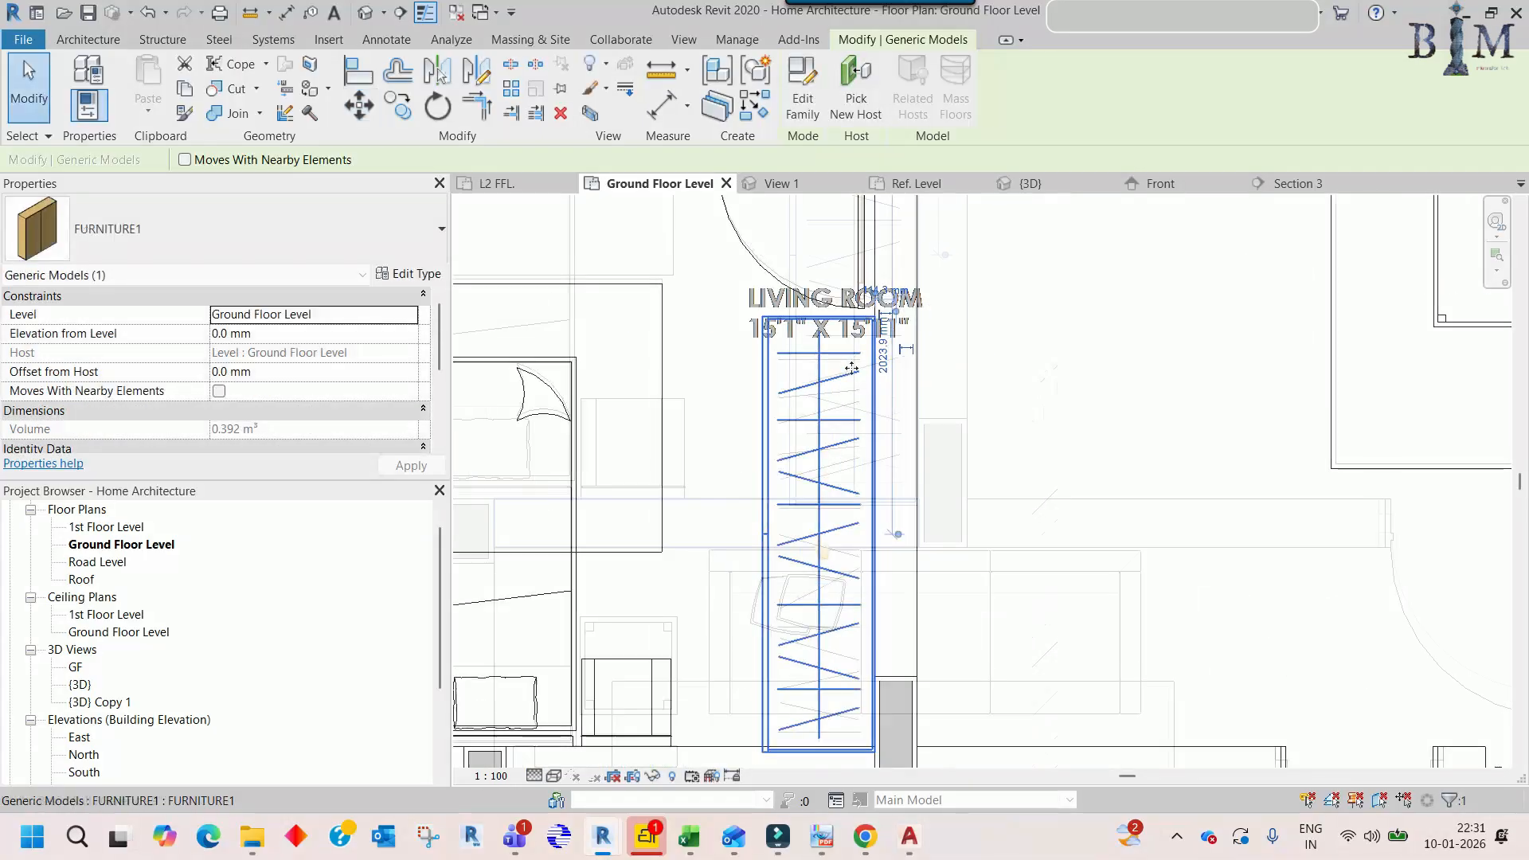
scroll(802, 522, "up", 3)
key("Escape")
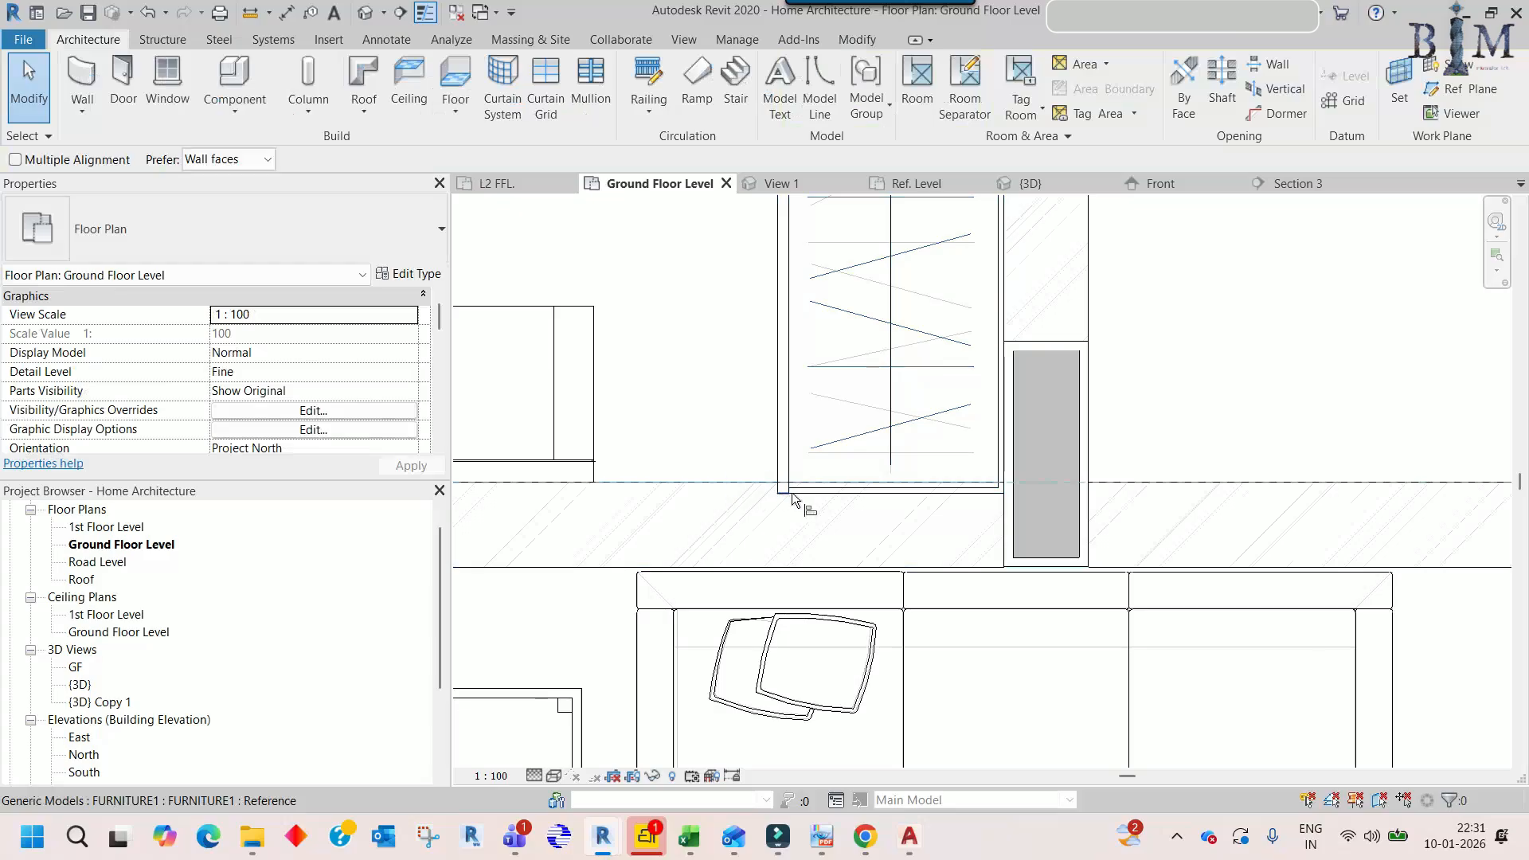
key("Escape")
- Examine the placed wardrobes in the ground floor plan and in the GF 3D view
scroll(792, 496, "down", 6)
middle_click_drag(988, 386, 1025, 546)
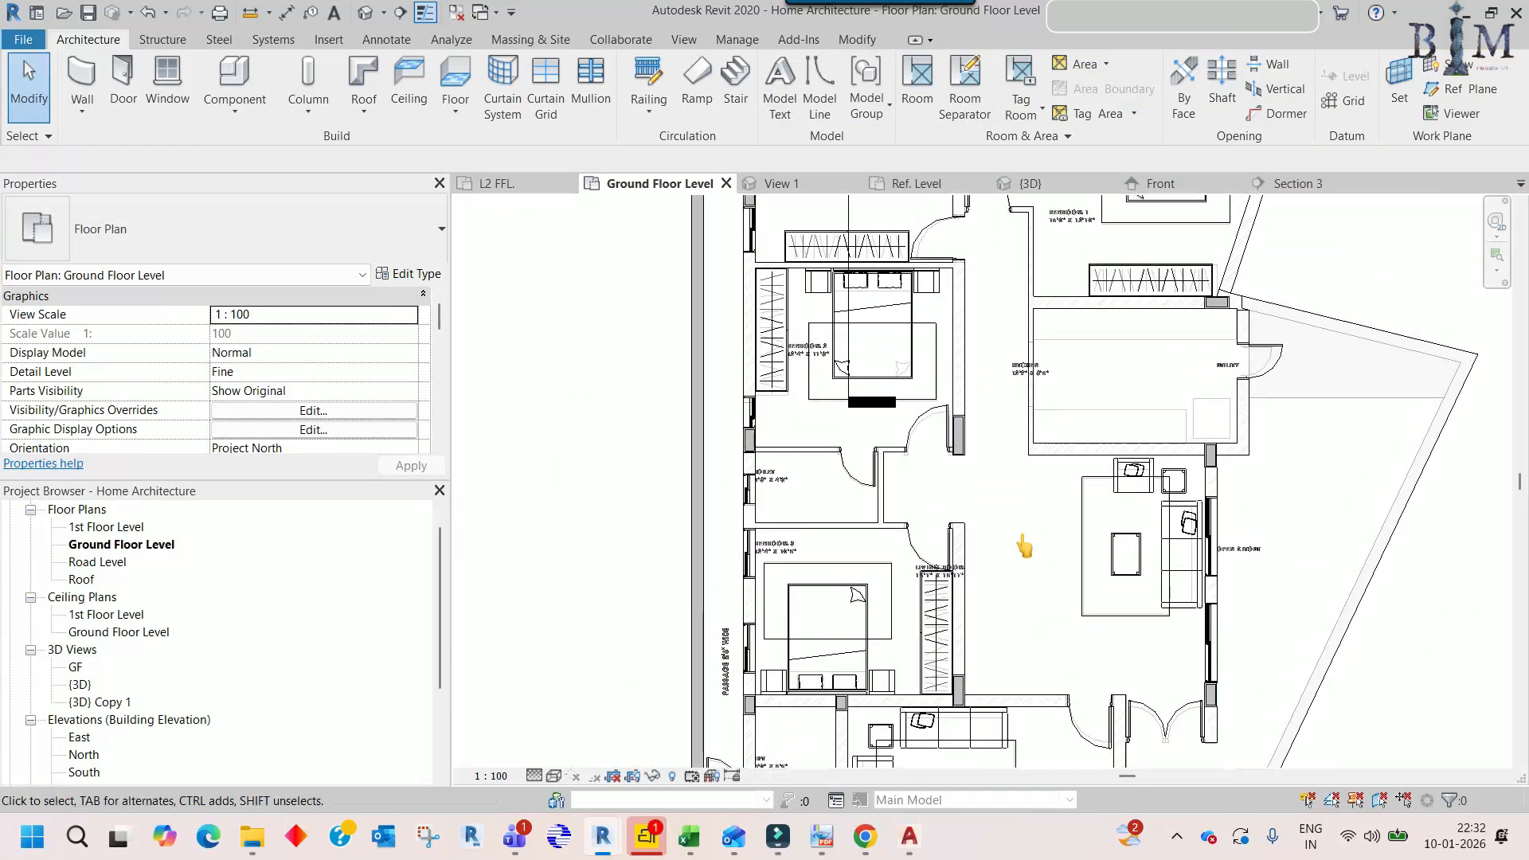
scroll(1024, 546, "down", 2)
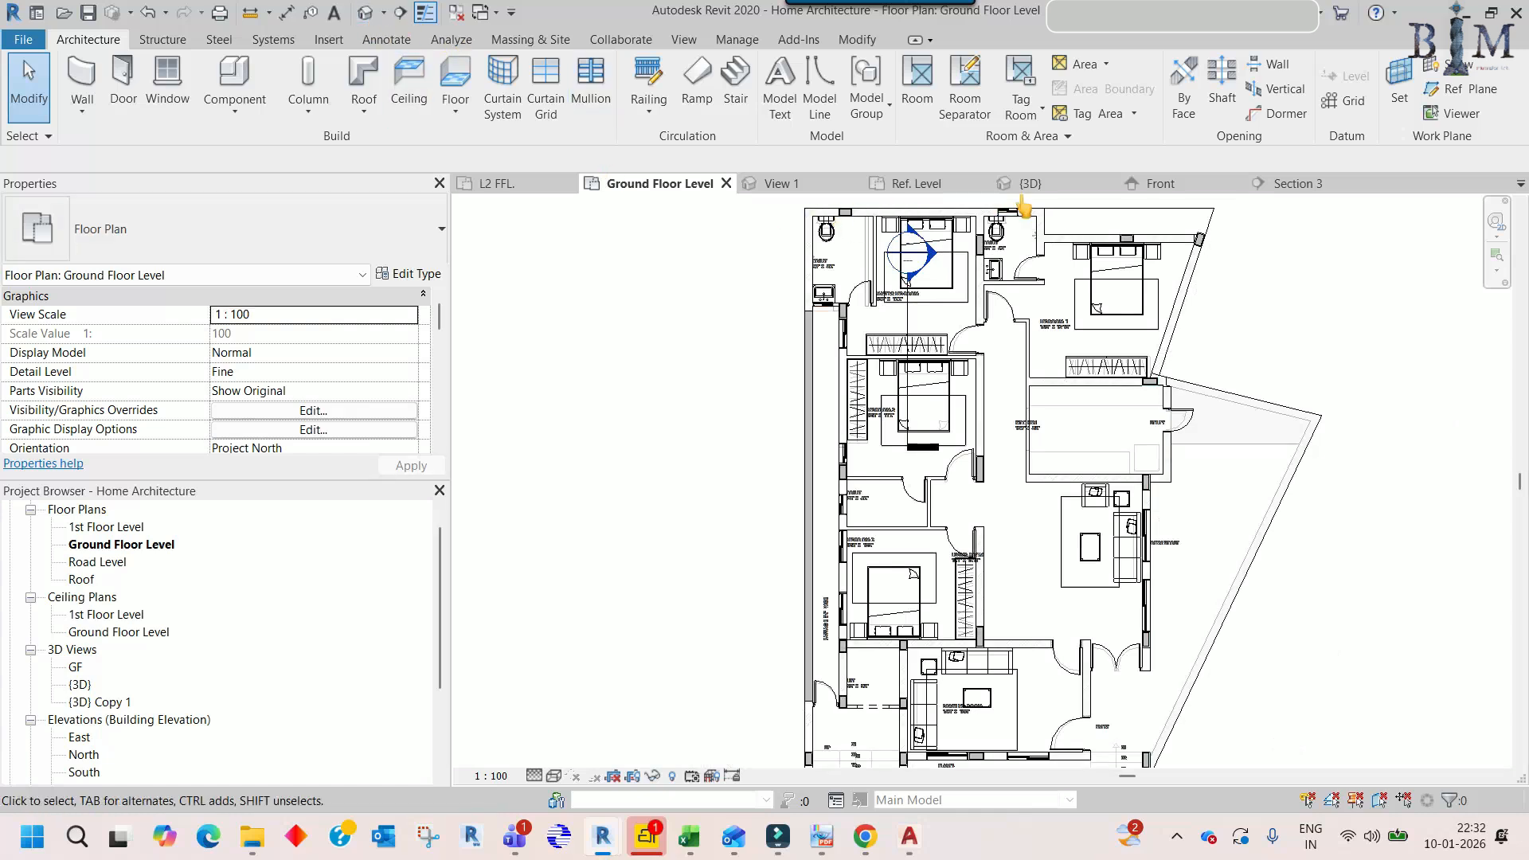
double_click(74, 667)
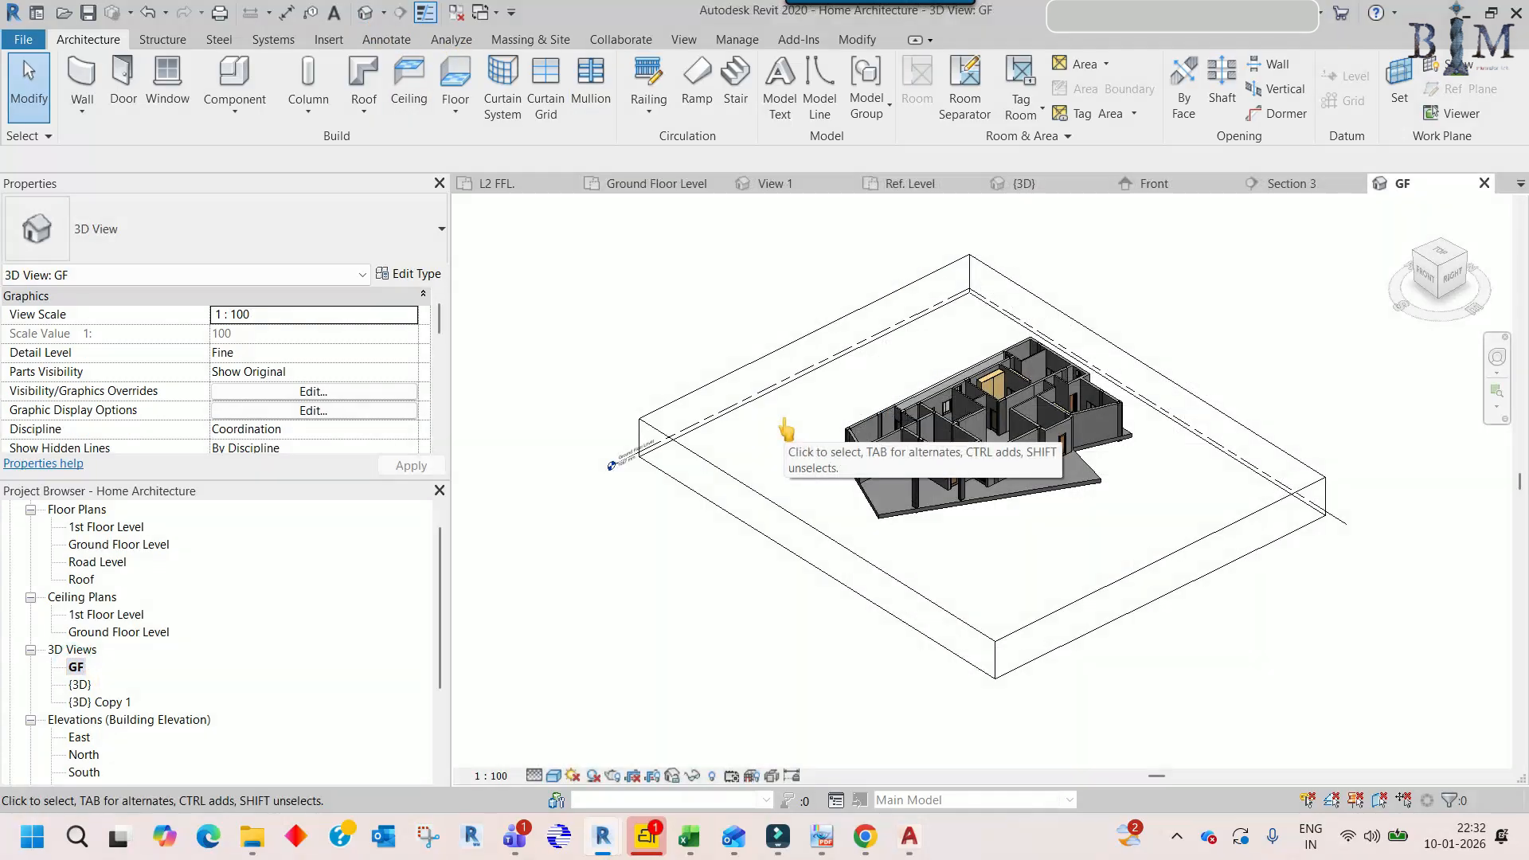
middle_click_drag(1032, 390, 739, 366, "shift")
key("ctrl+Tab")
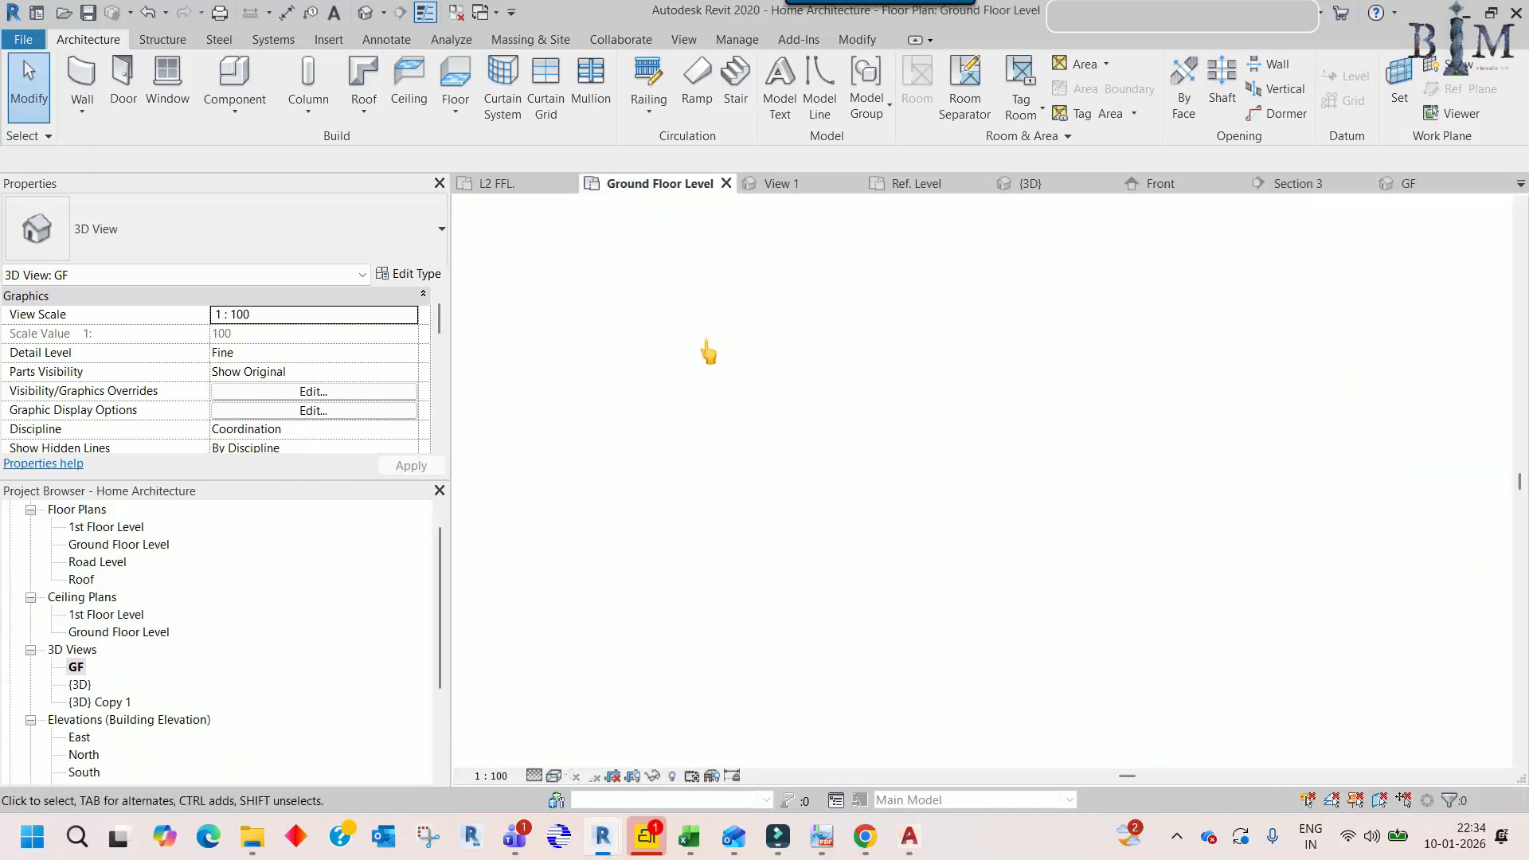
- Delete the stray square specialty equipment element outside the building in the Ground Floor Level plan
middle_click_drag(711, 422, 850, 478)
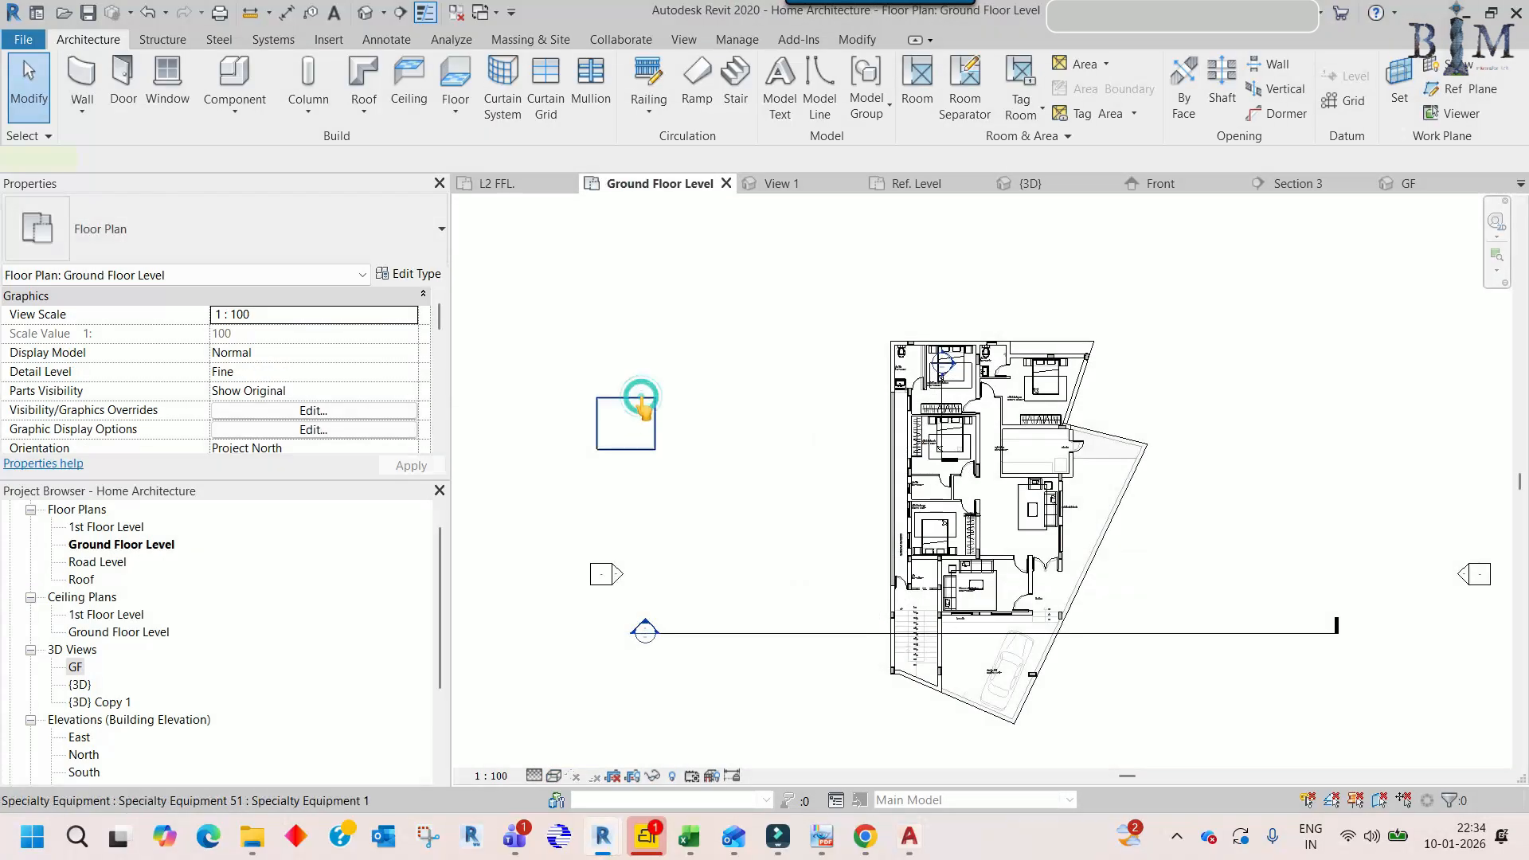
left_click(641, 404)
key("d")
key("e")
middle_click_drag(819, 591, 758, 483)
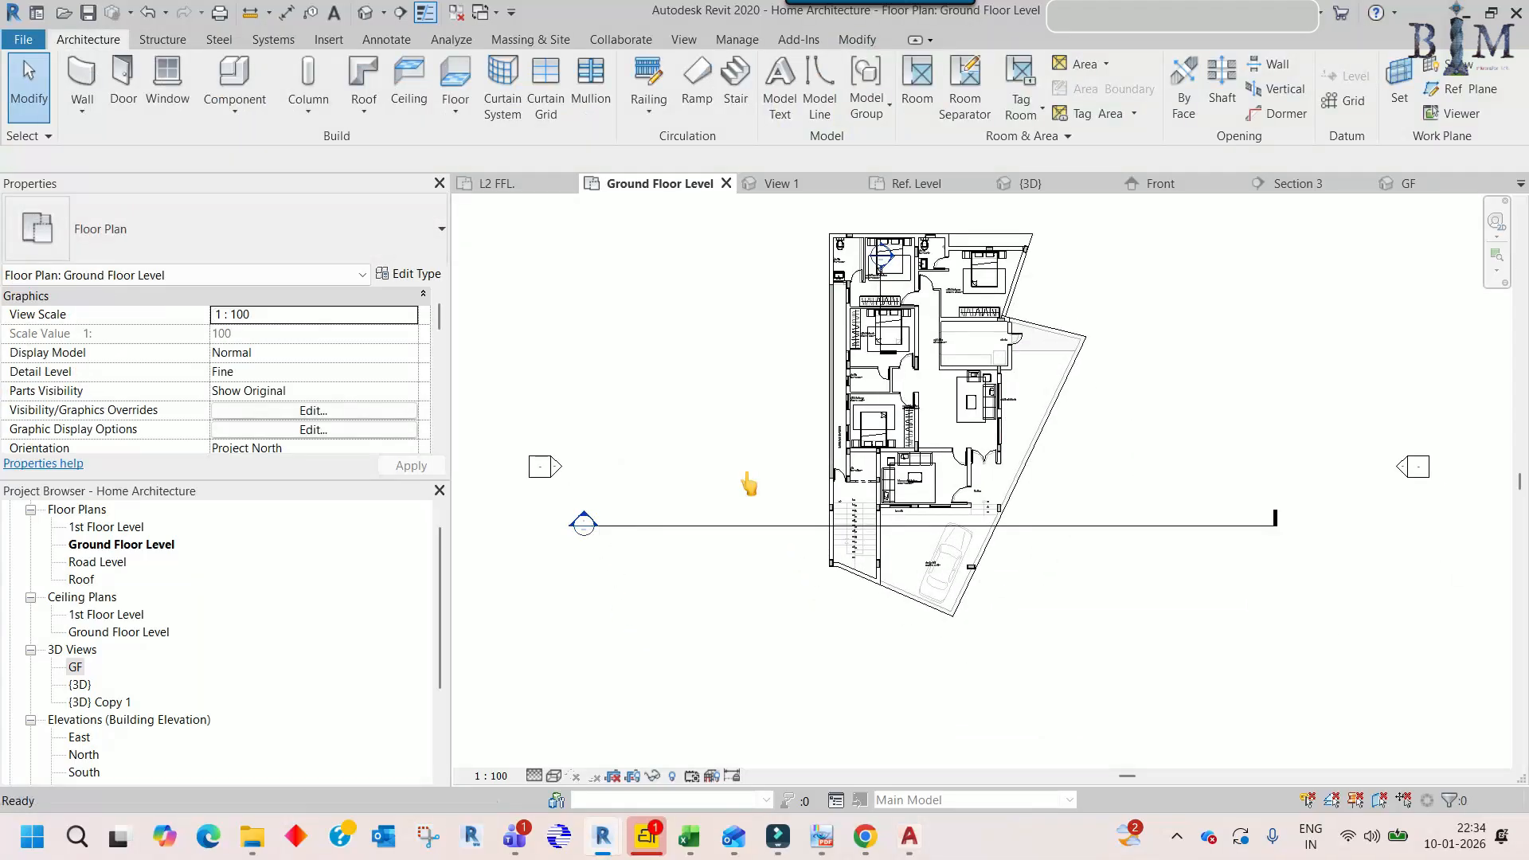
- Examine the entrance steps, staircase and garage area in the ground floor plan and the GF 3D view
scroll(876, 518, "up", 5)
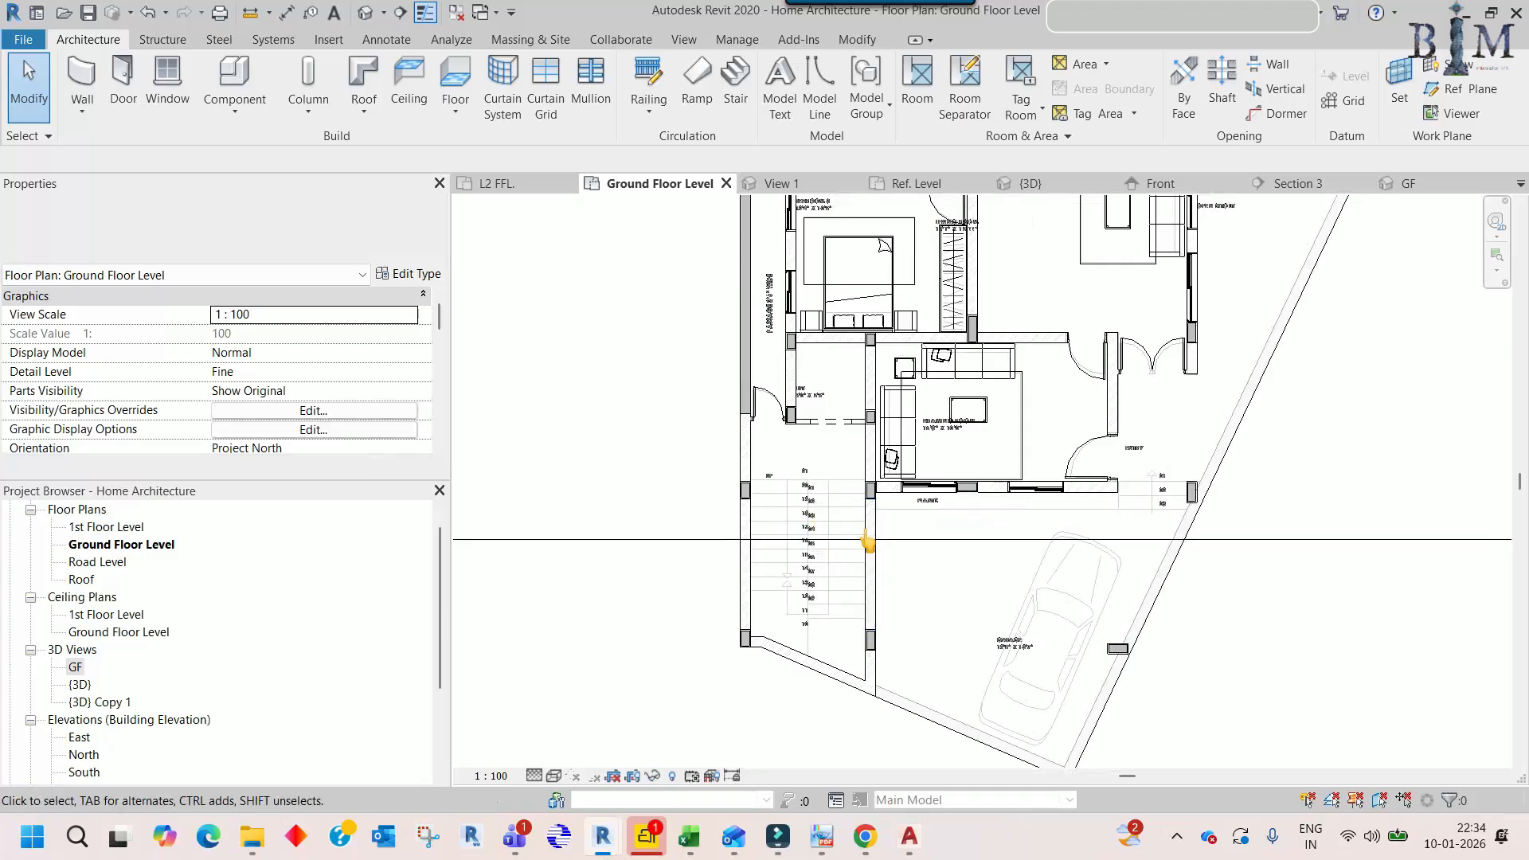
scroll(1146, 557, "up", 2)
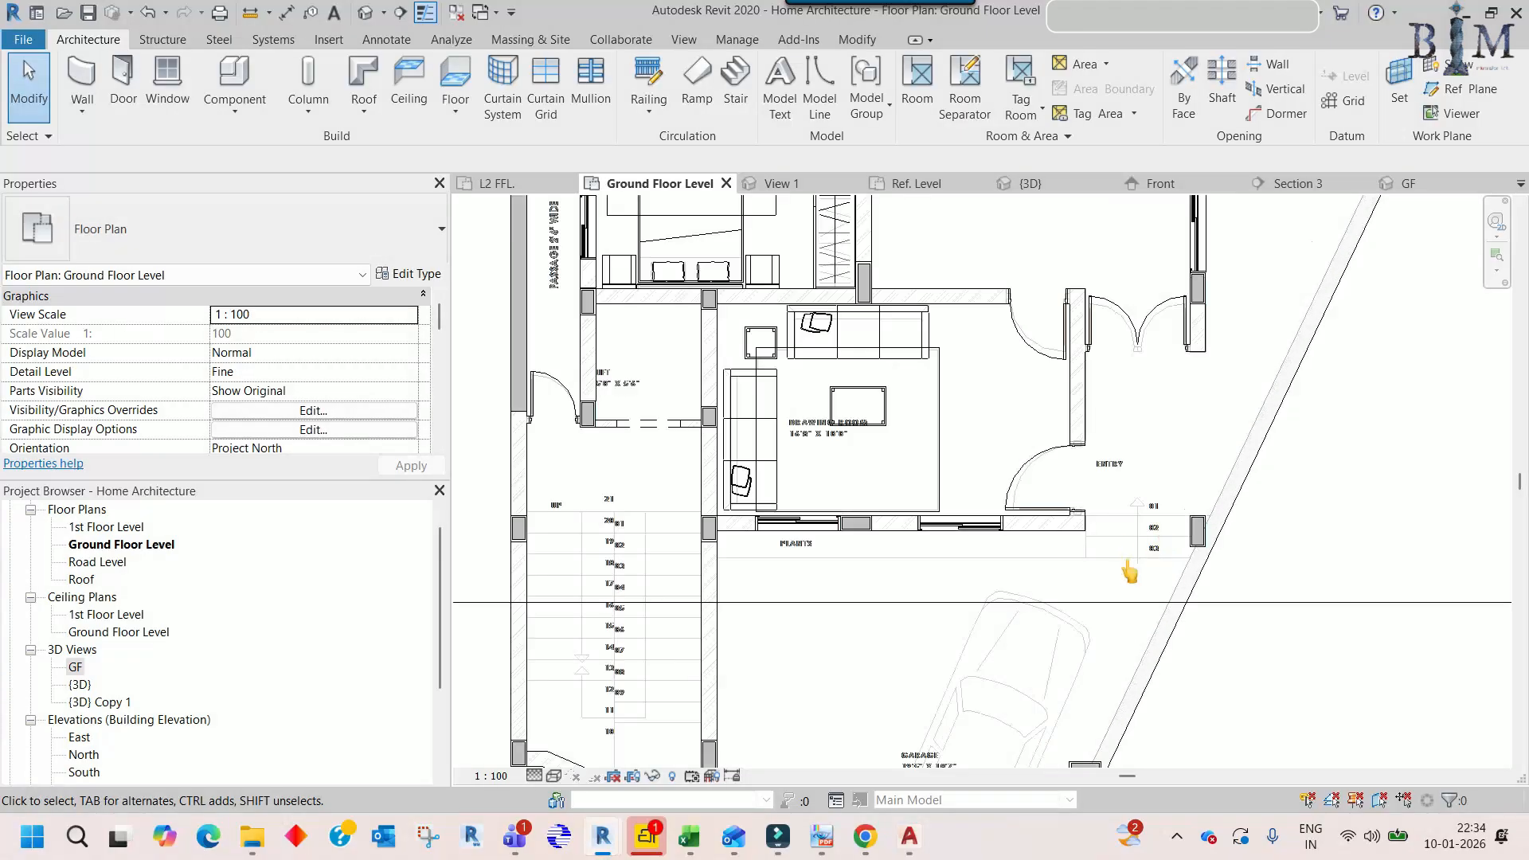
middle_click_drag(1081, 609, 1089, 502)
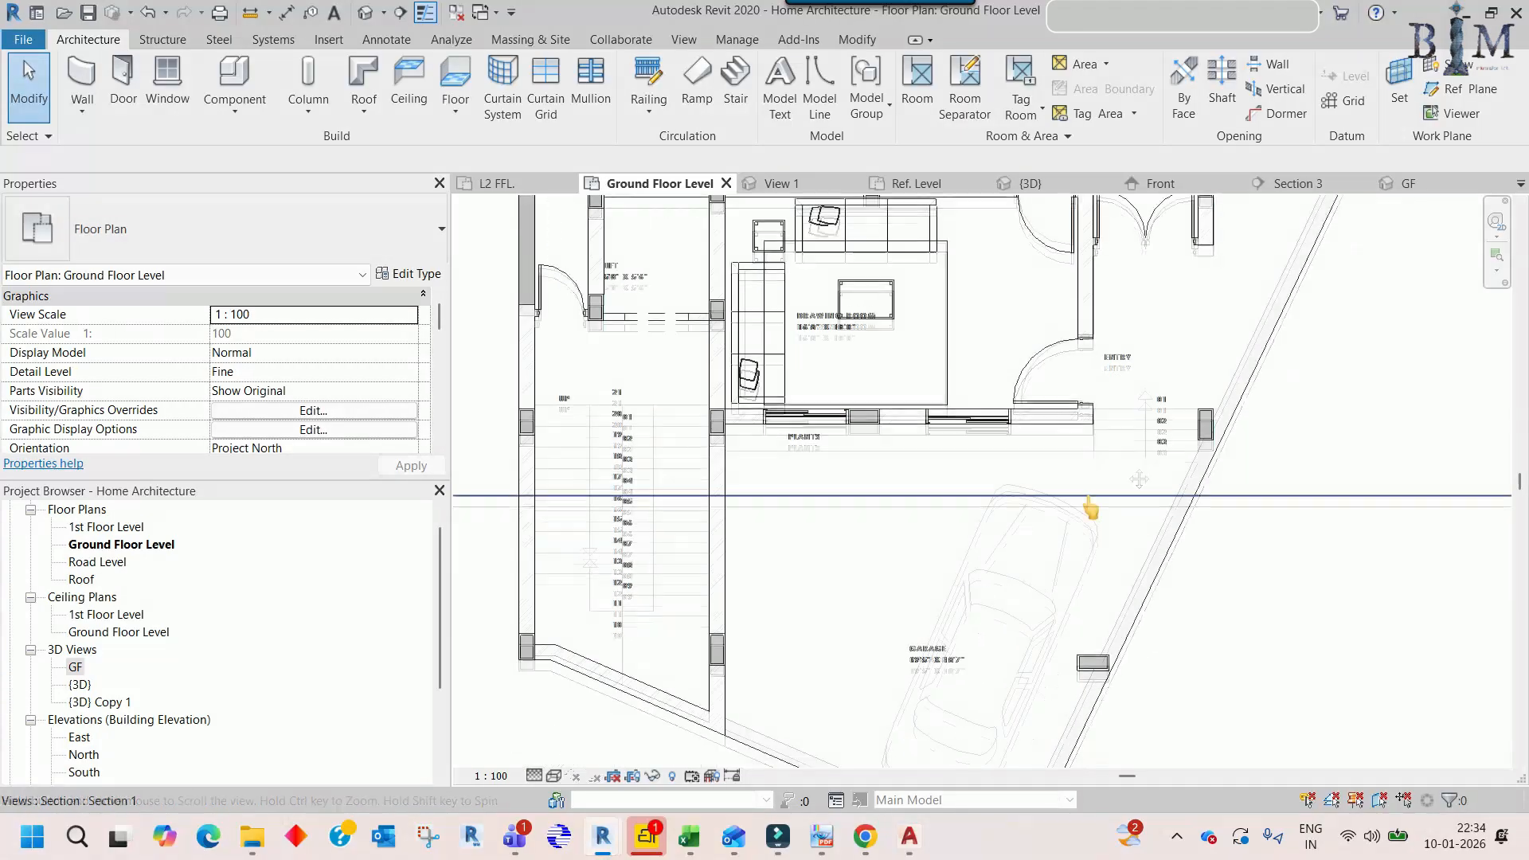
middle_click_drag(1024, 596, 1021, 491)
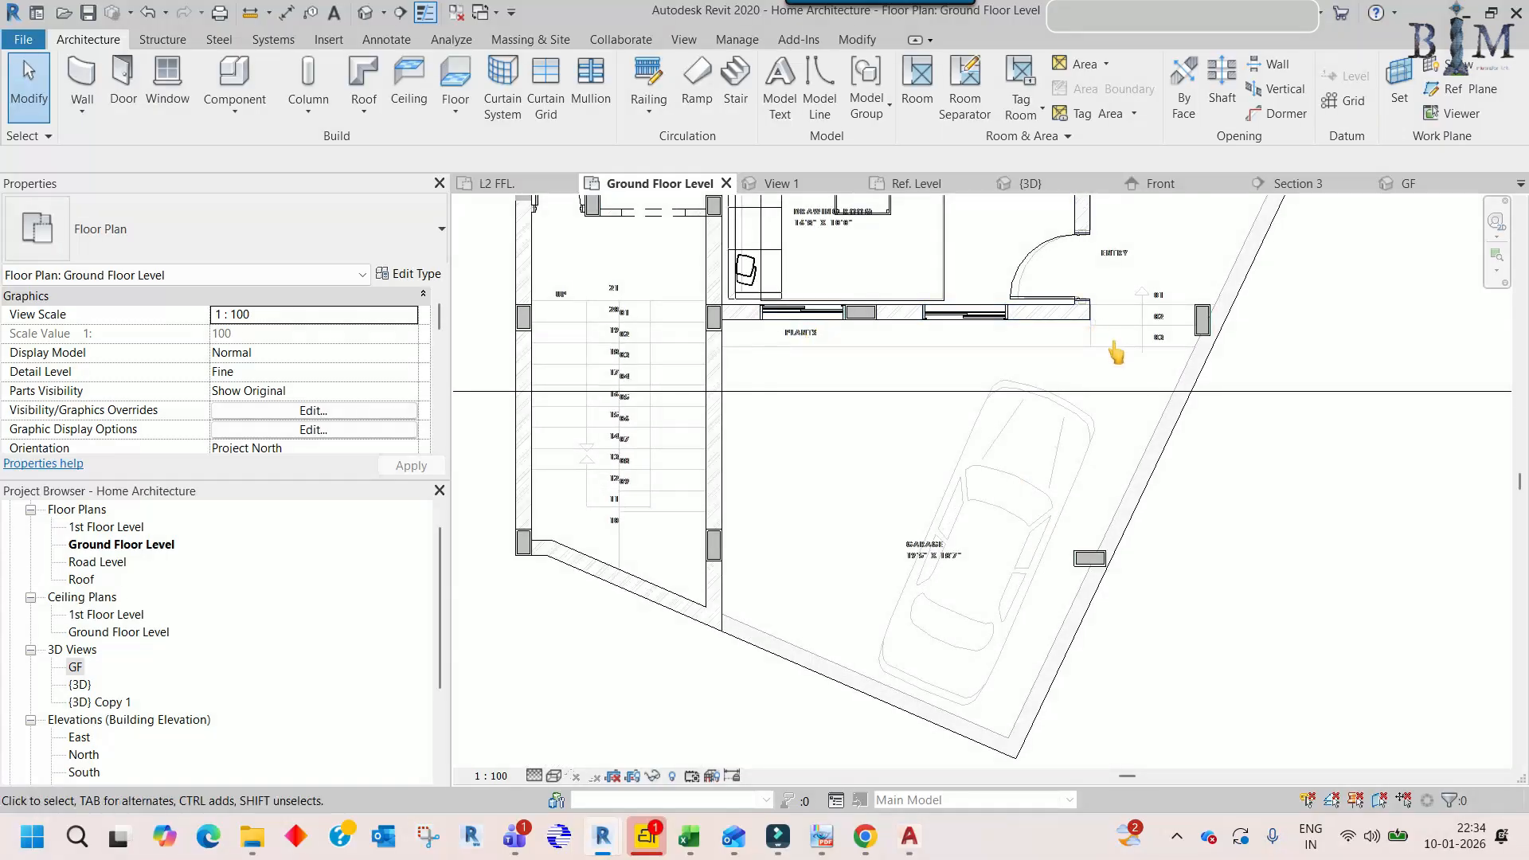
left_click(364, 13)
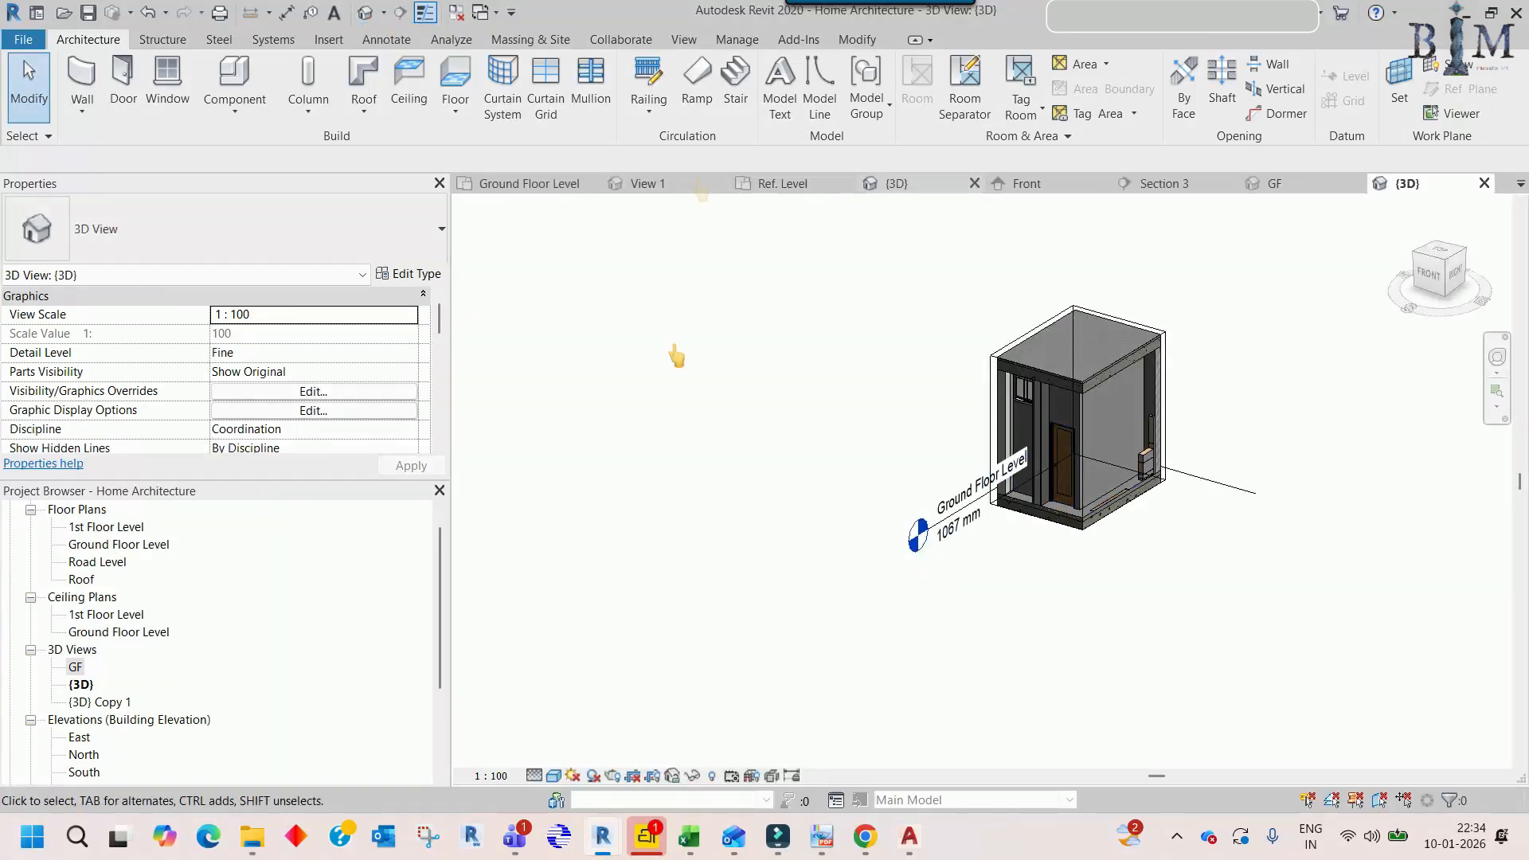
double_click(75, 667)
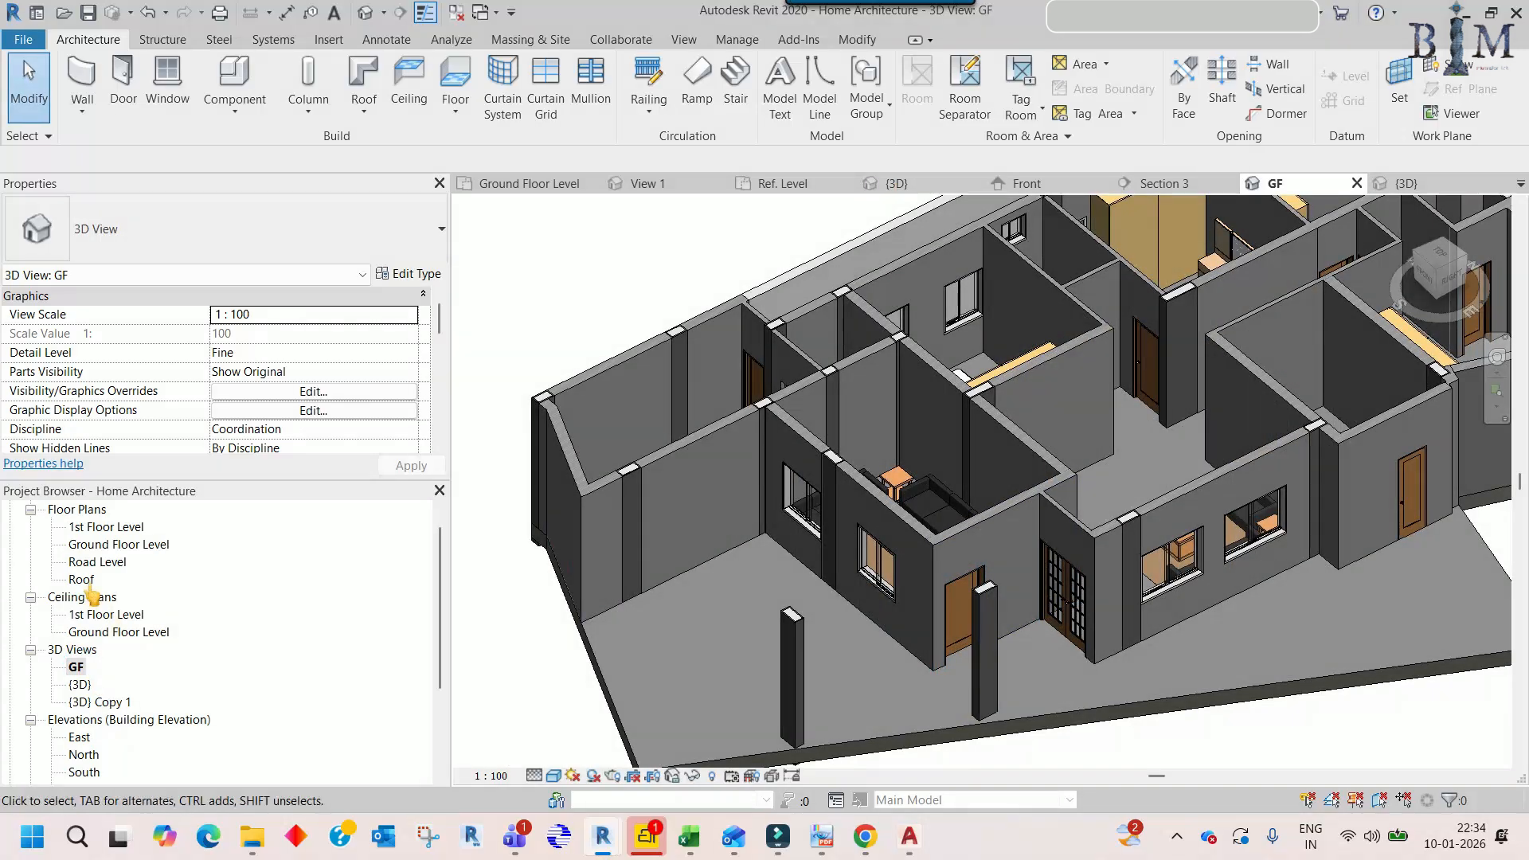
middle_click_drag(1108, 320, 1032, 643)
scroll(1054, 563, "down", 2)
middle_click_drag(1054, 563, 1077, 422)
middle_click_drag(1063, 479, 1066, 463)
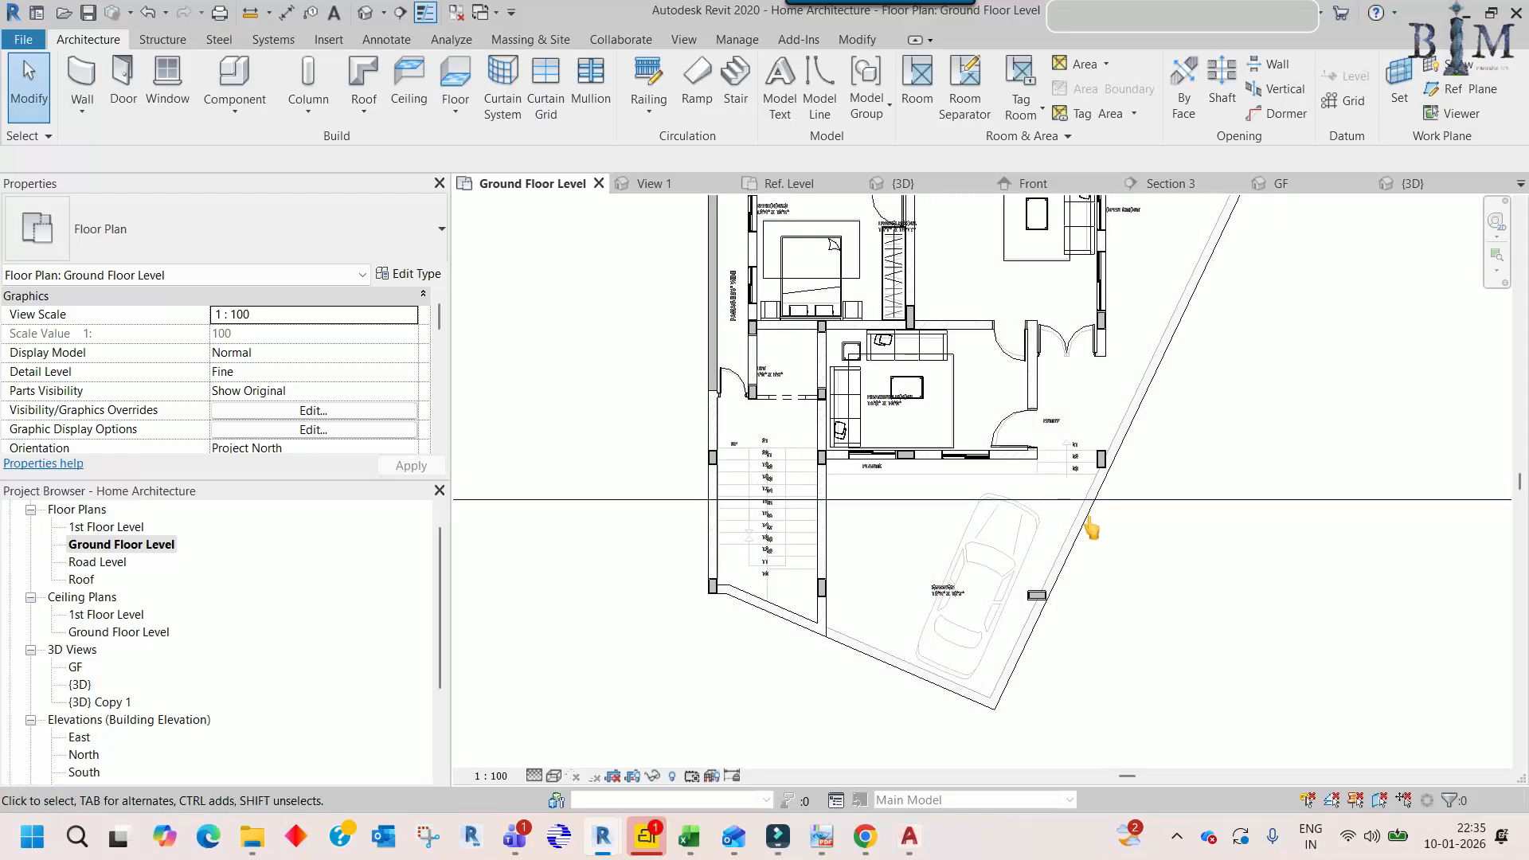
scroll(1067, 465, "up", 2)
scroll(969, 490, "down", 2)
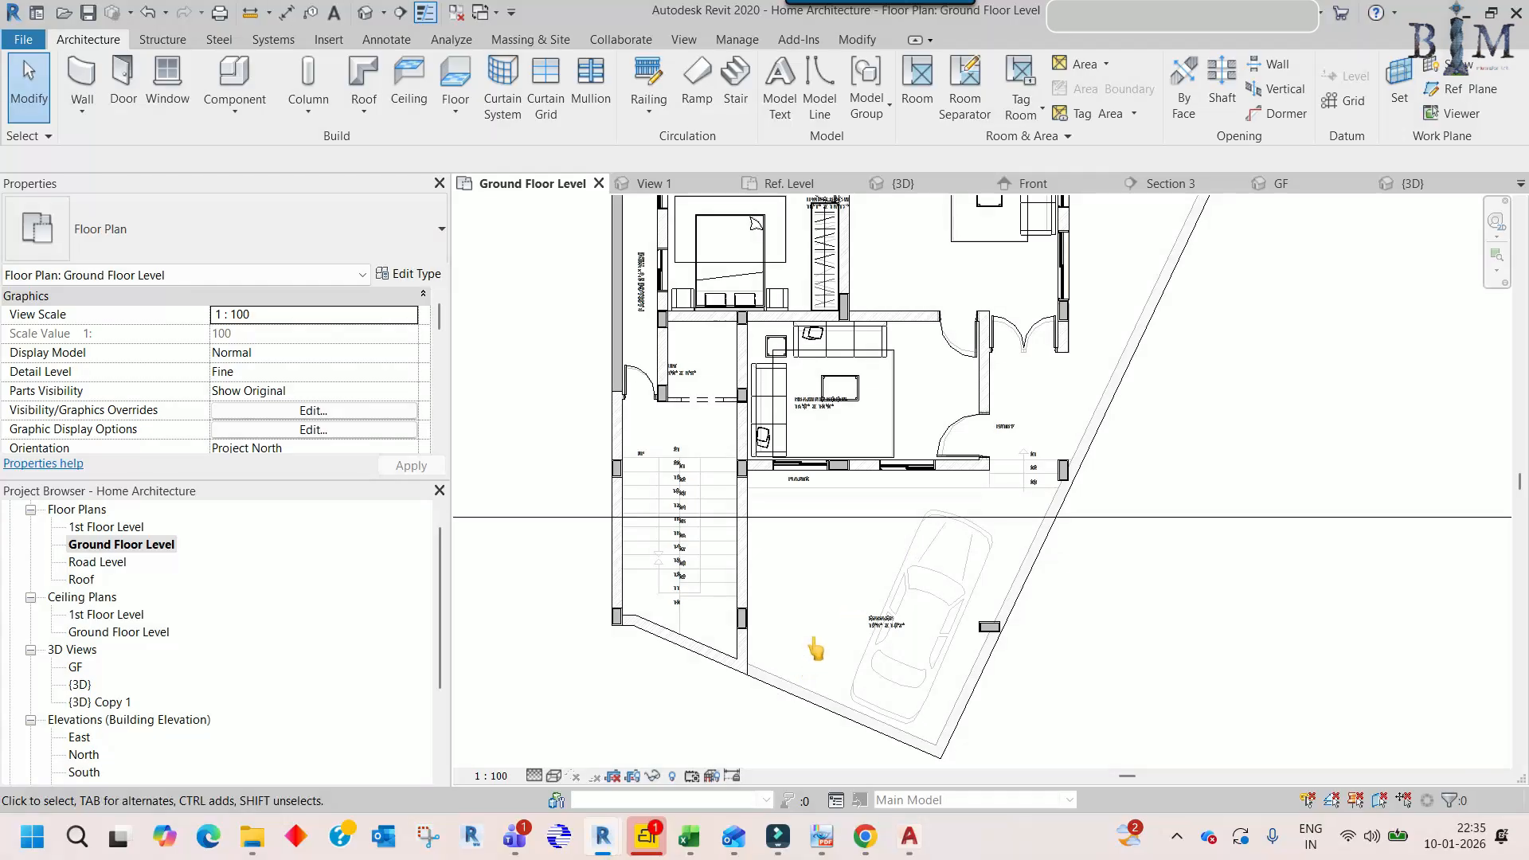
middle_click_drag(842, 533, 845, 584)
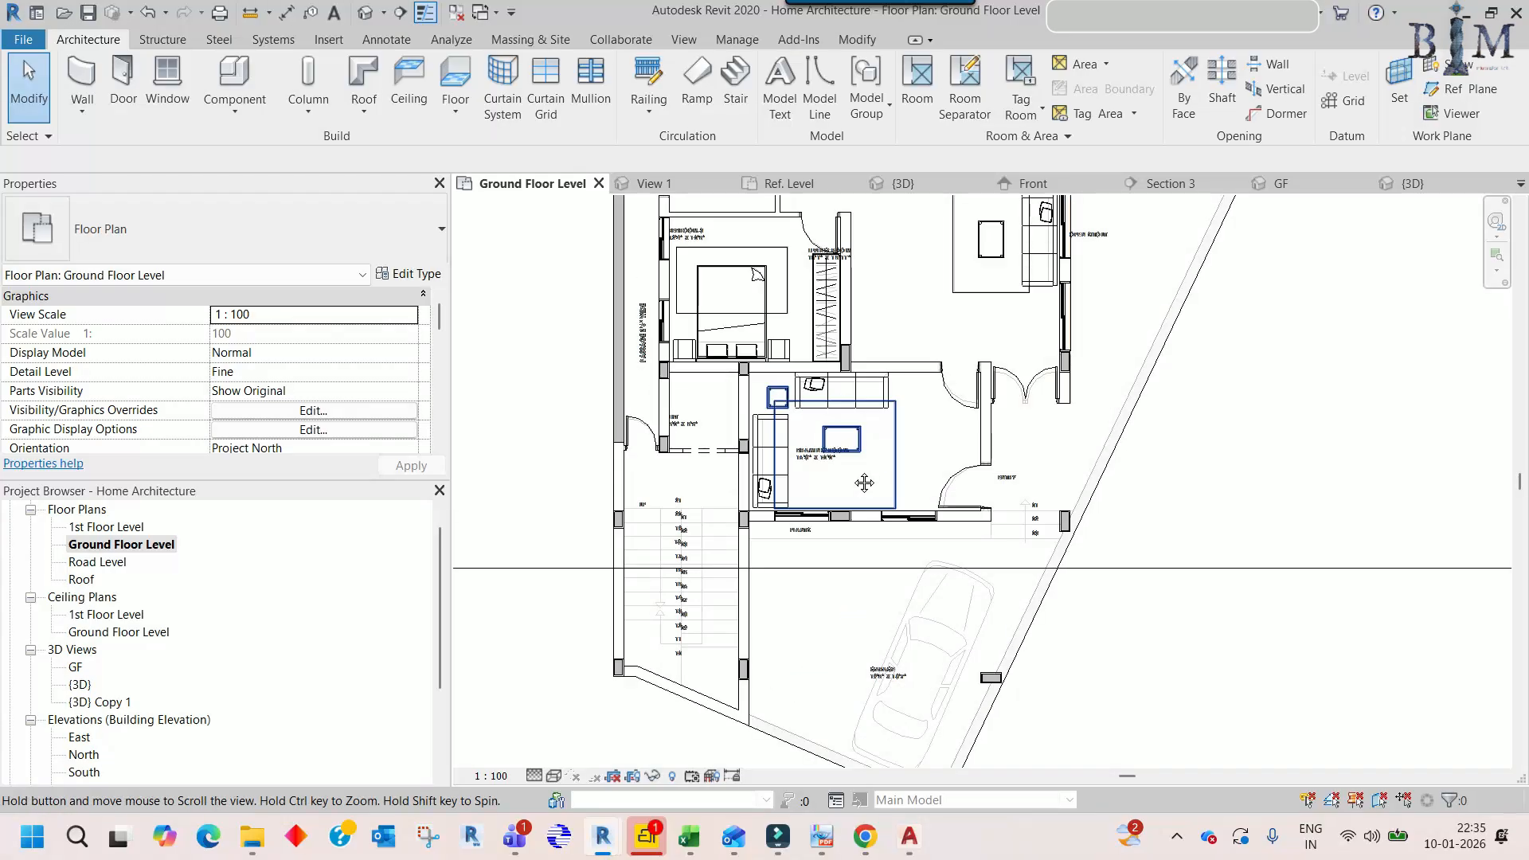
scroll(858, 487, "down", 3)
middle_click_drag(904, 464, 881, 520)
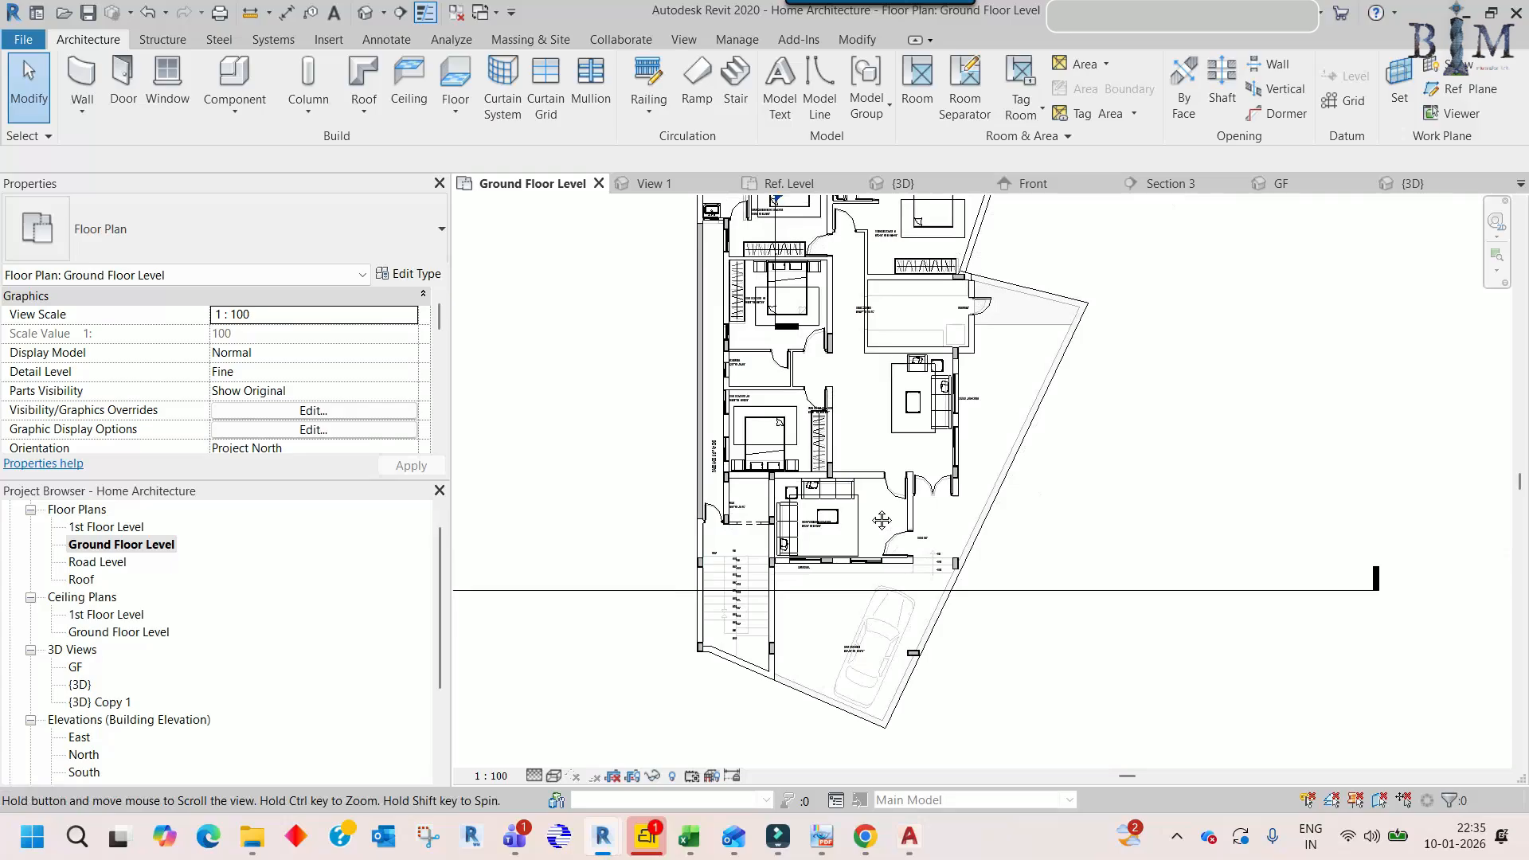
- Start an in-place model in the Generic Models category for the kitchen in the Ground Floor Level plan
scroll(956, 327, "up", 8)
middle_click_drag(900, 337, 961, 459)
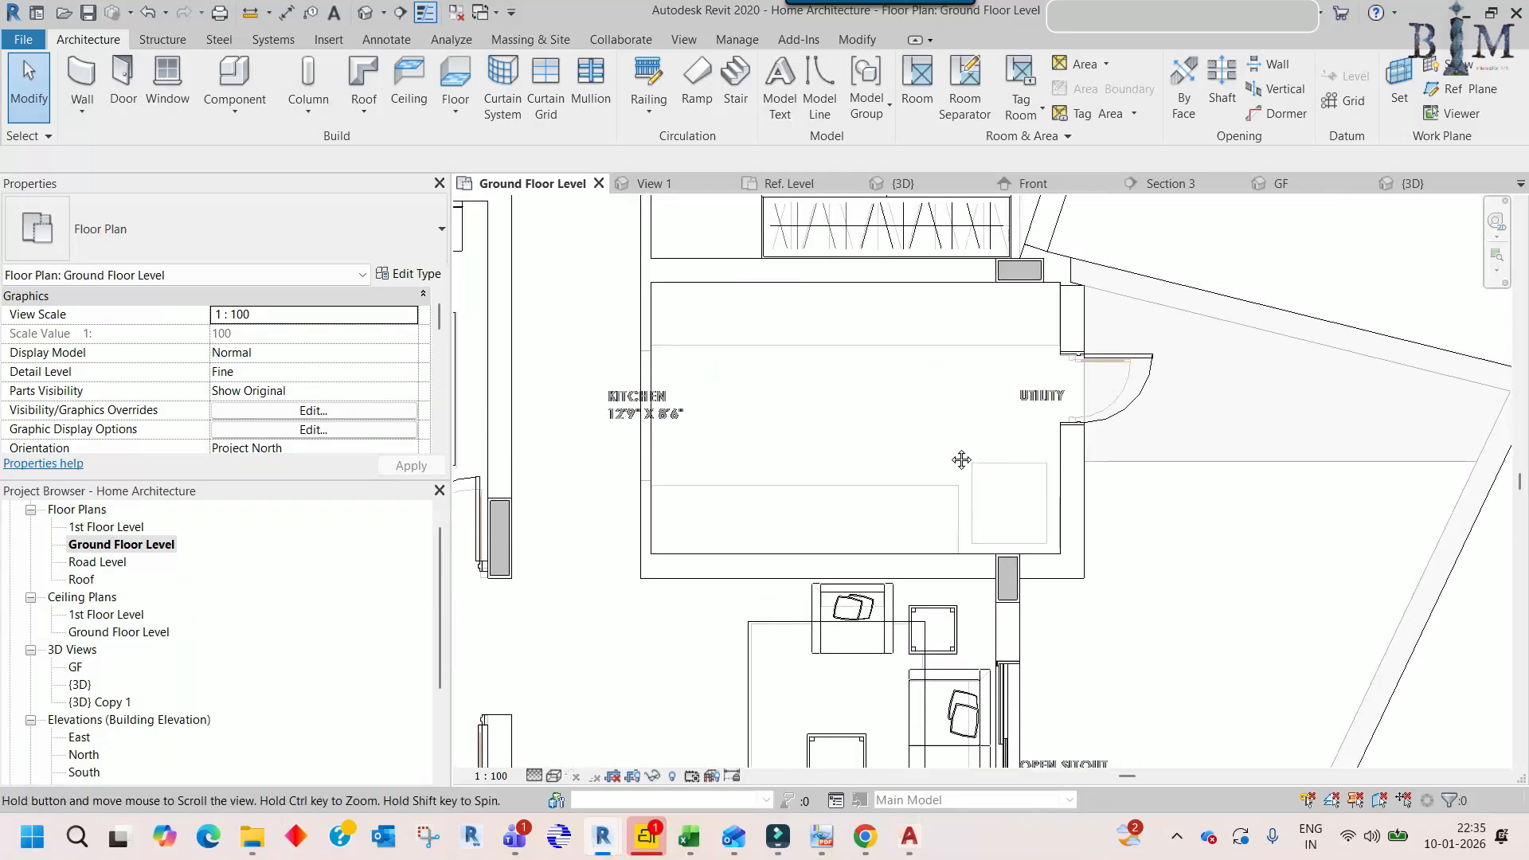
middle_click_drag(781, 416, 793, 440)
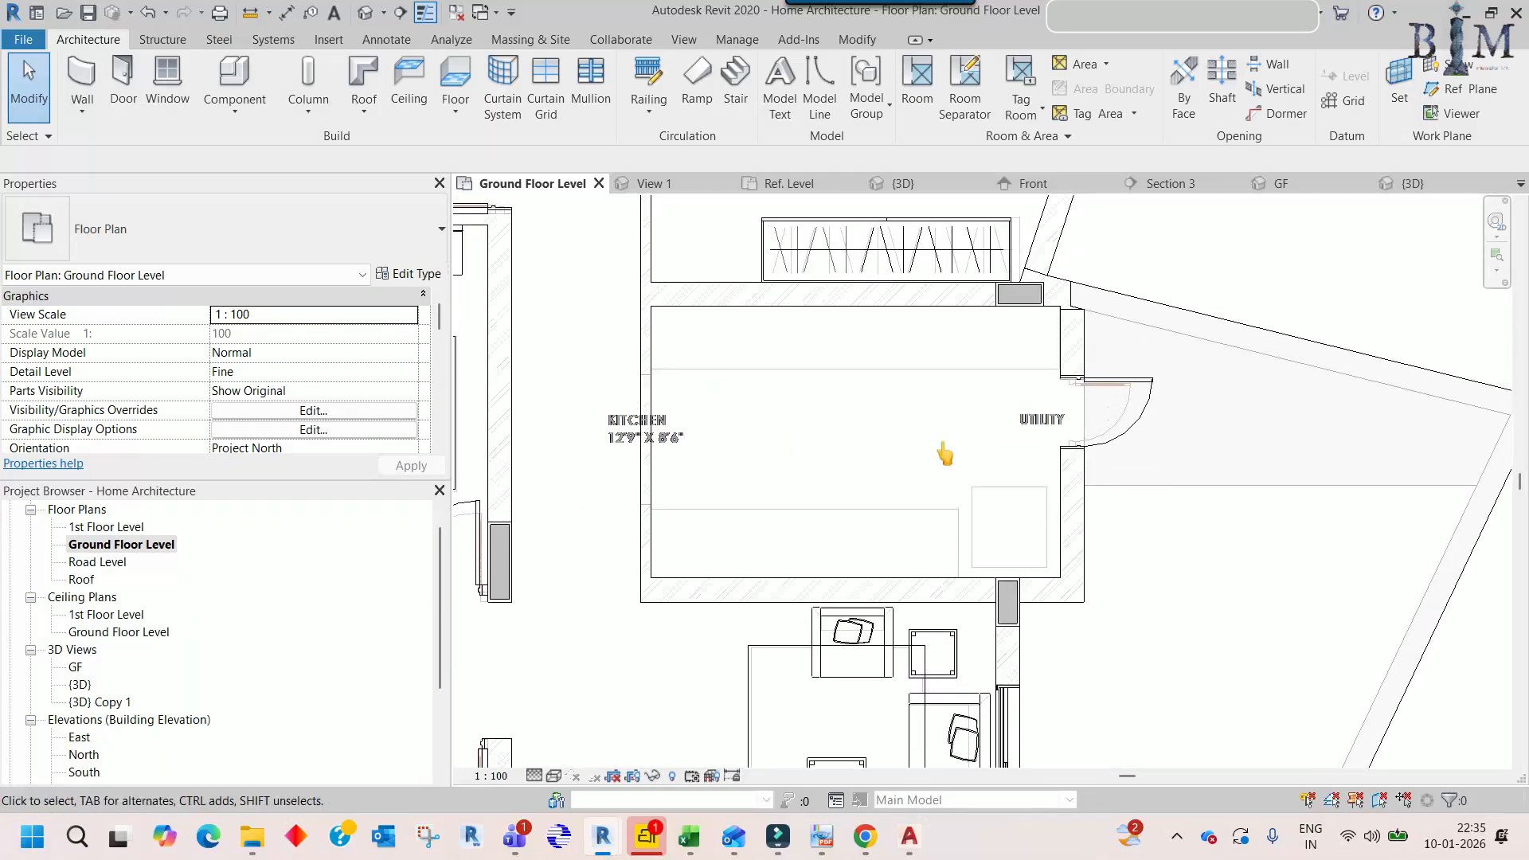
scroll(957, 455, "down", 4)
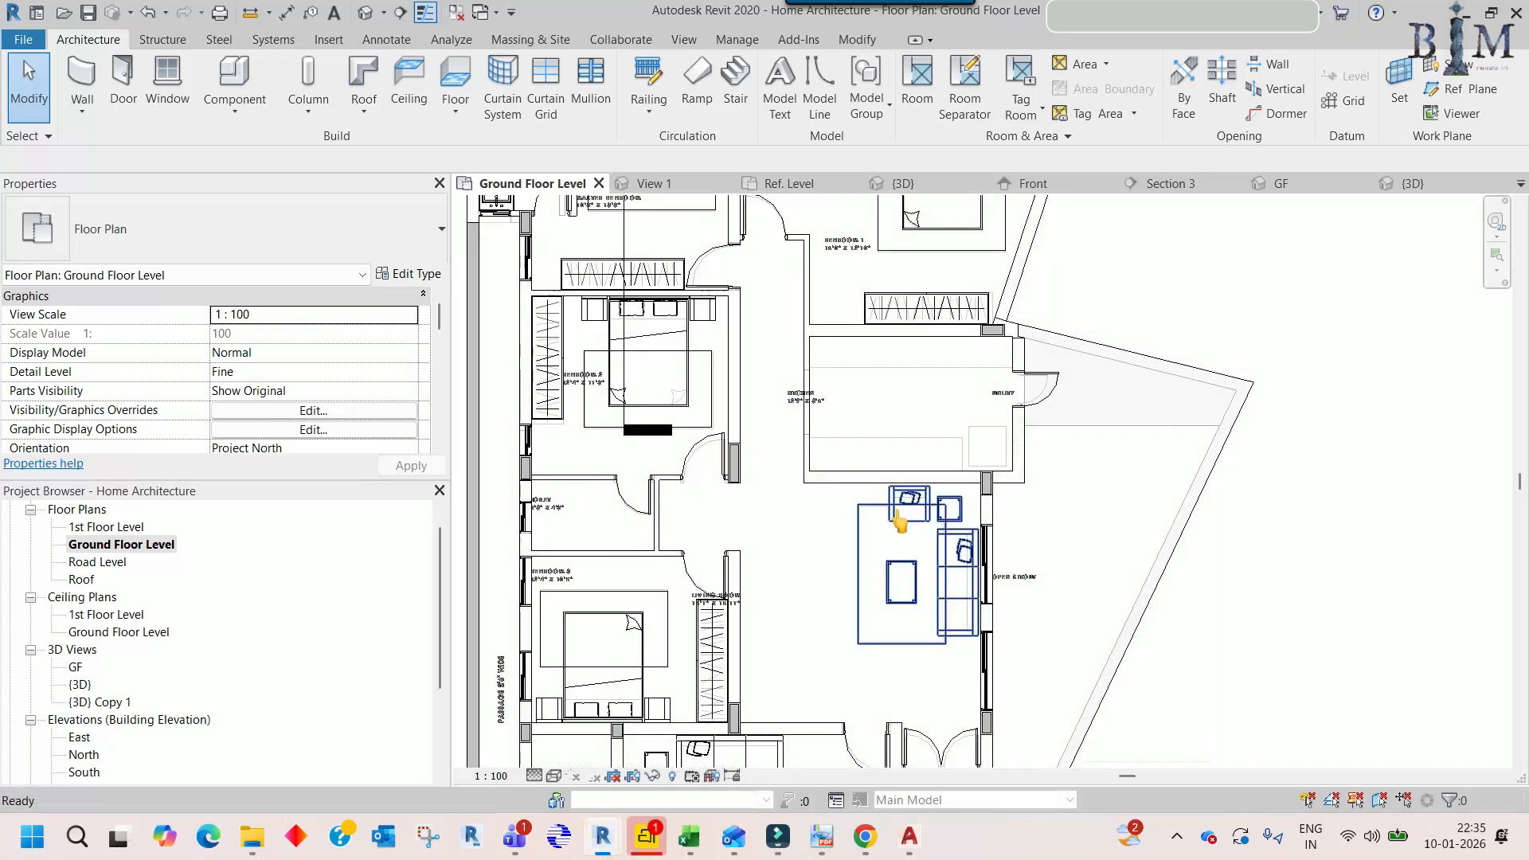
scroll(949, 380, "up", 5)
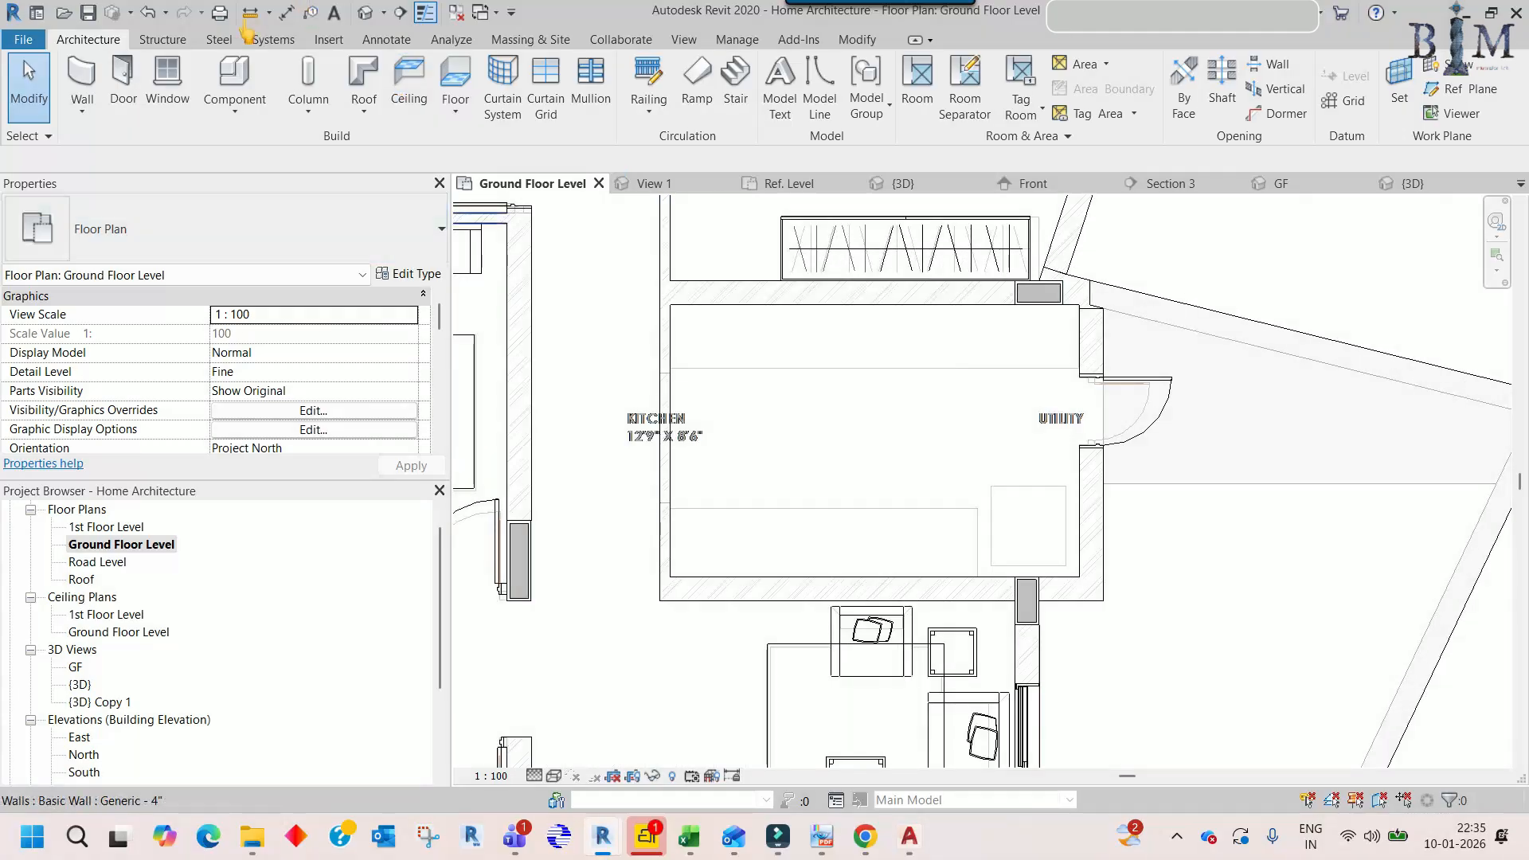
left_click(236, 128)
left_click(267, 187)
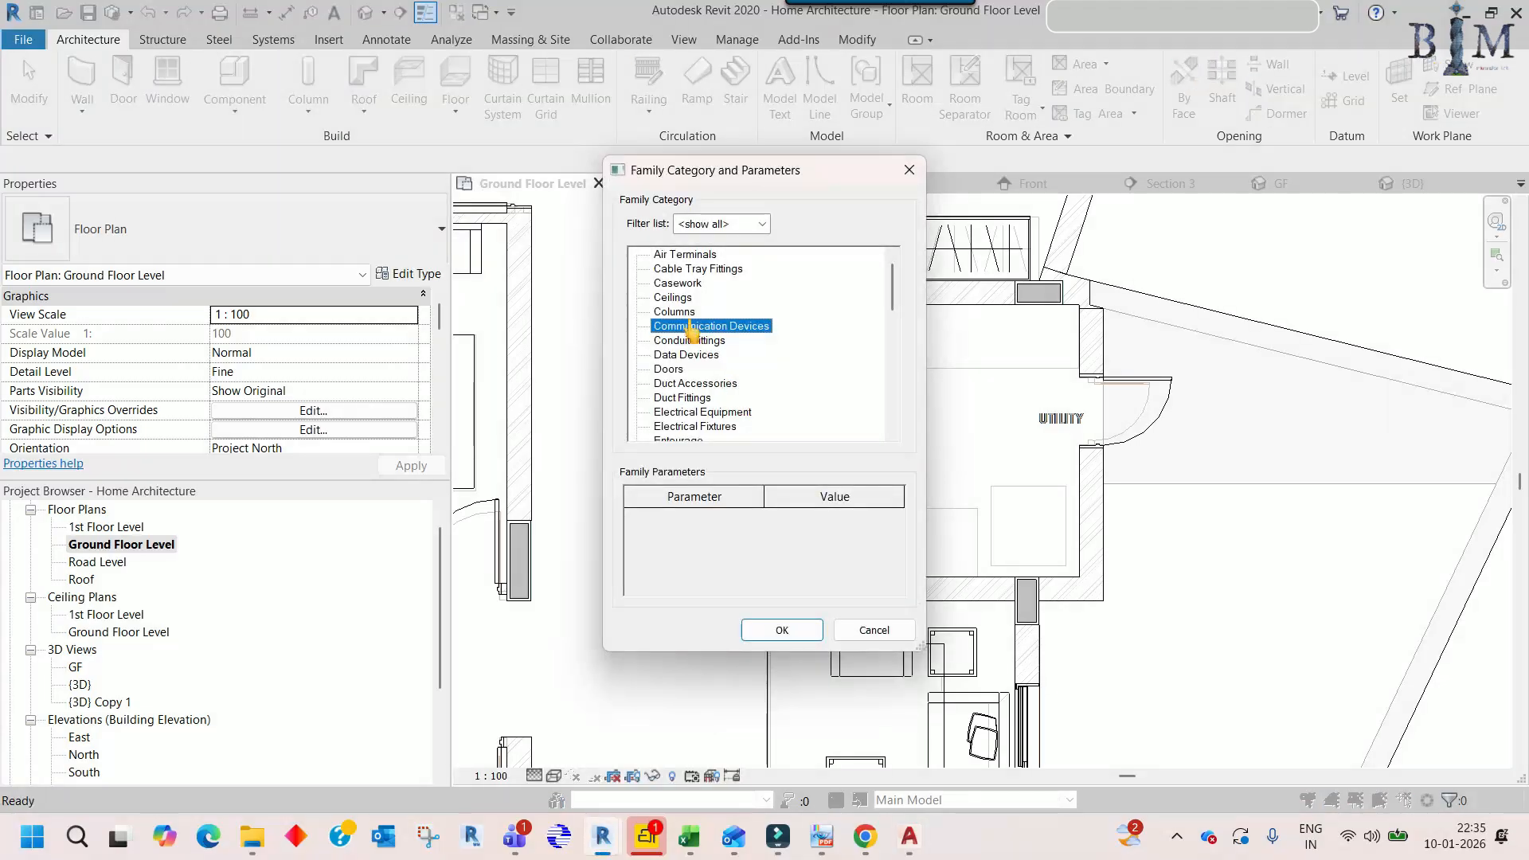
key("g")
left_click(782, 629)
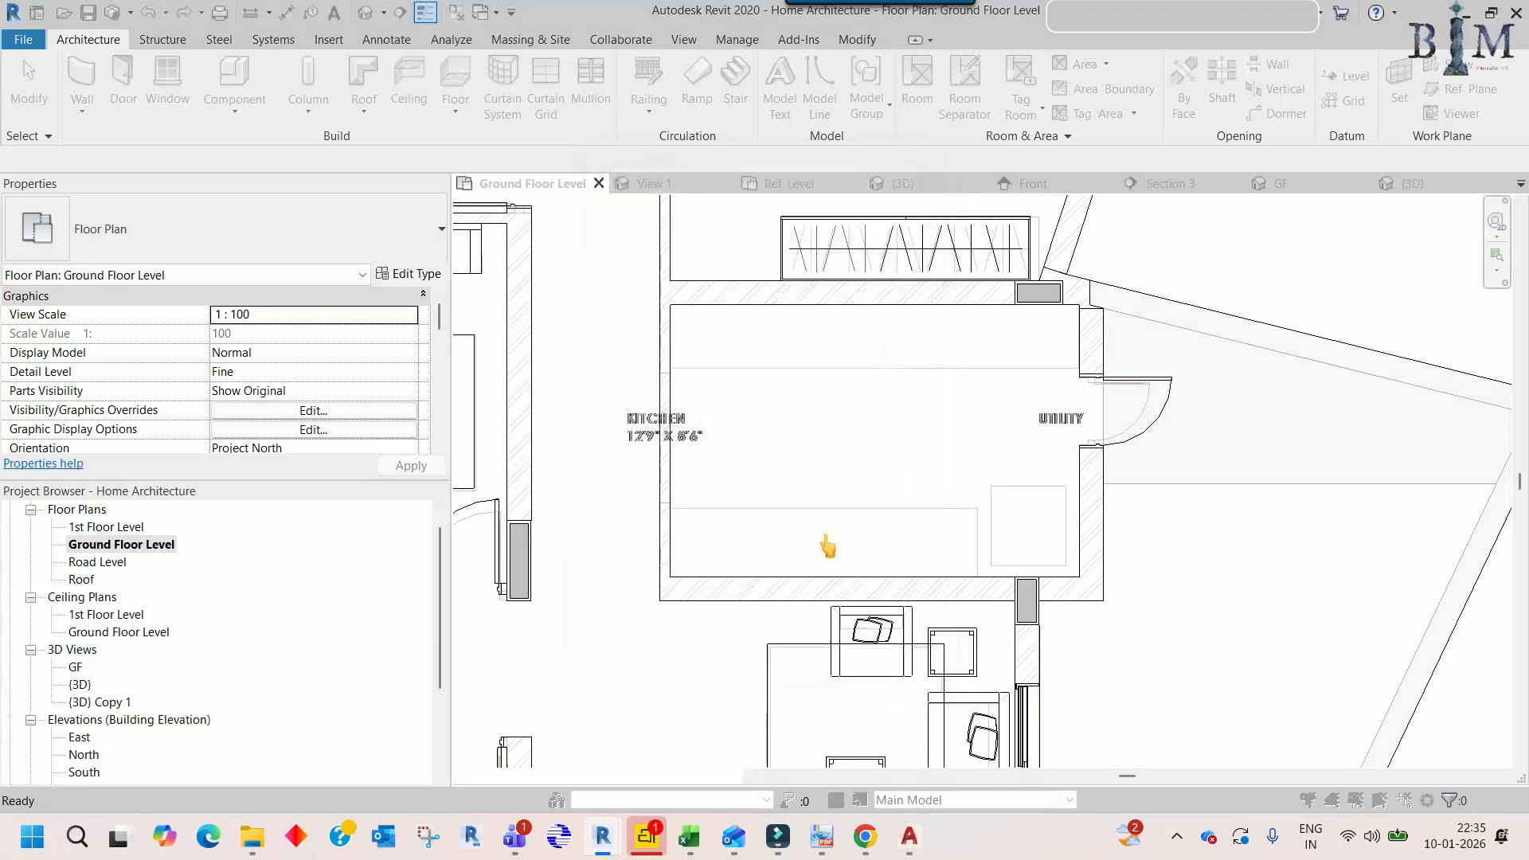
left_click(382, 488)
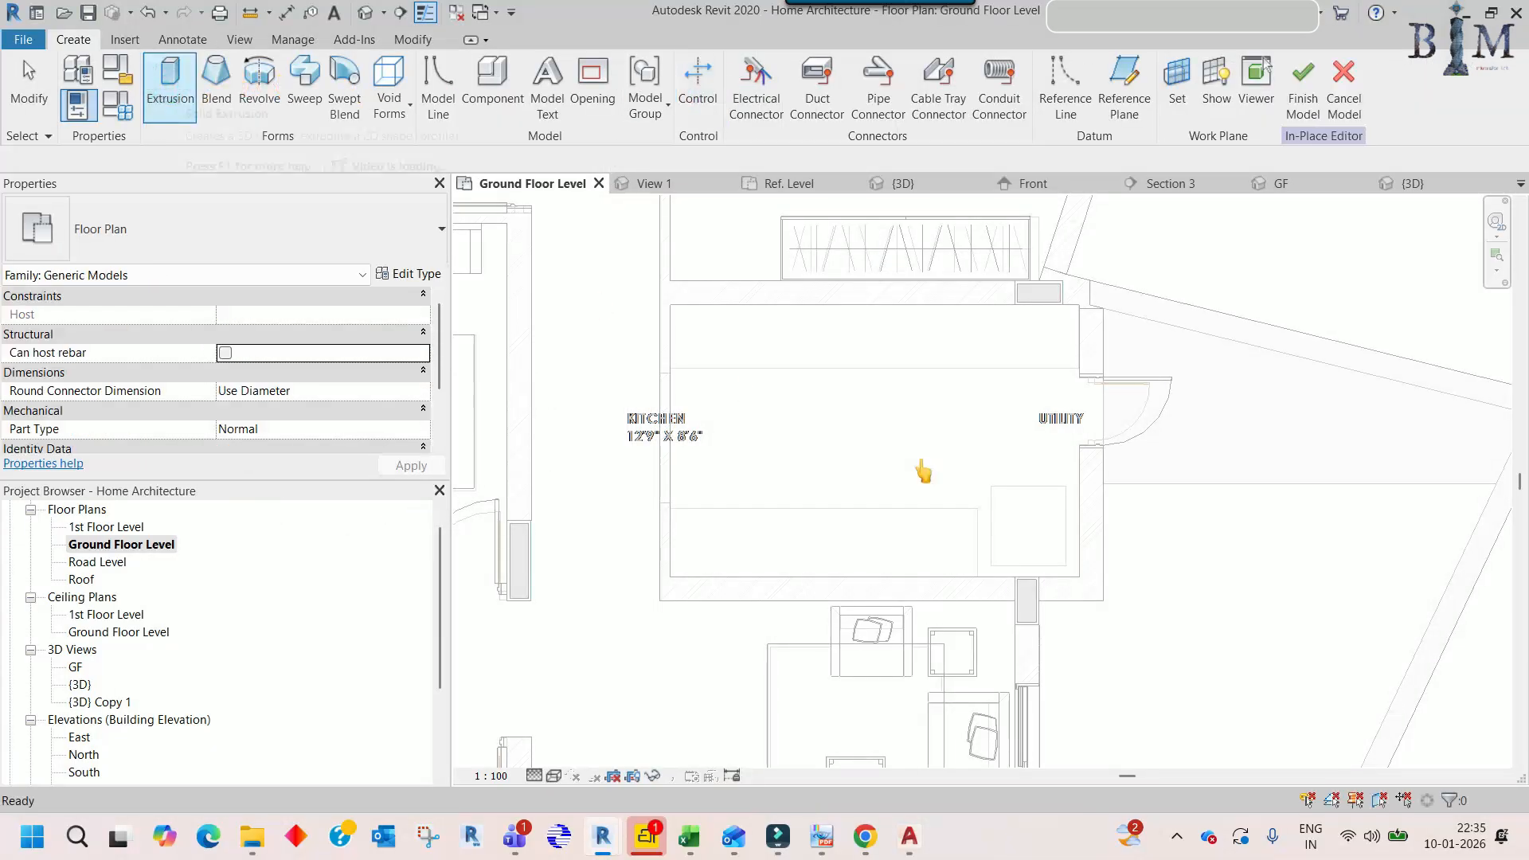
- Extrude two rectangular counters, about 600 mm and 650 mm deep, 250 mm high along the kitchen's opposite long walls and finish the in-place model
left_click(670, 306)
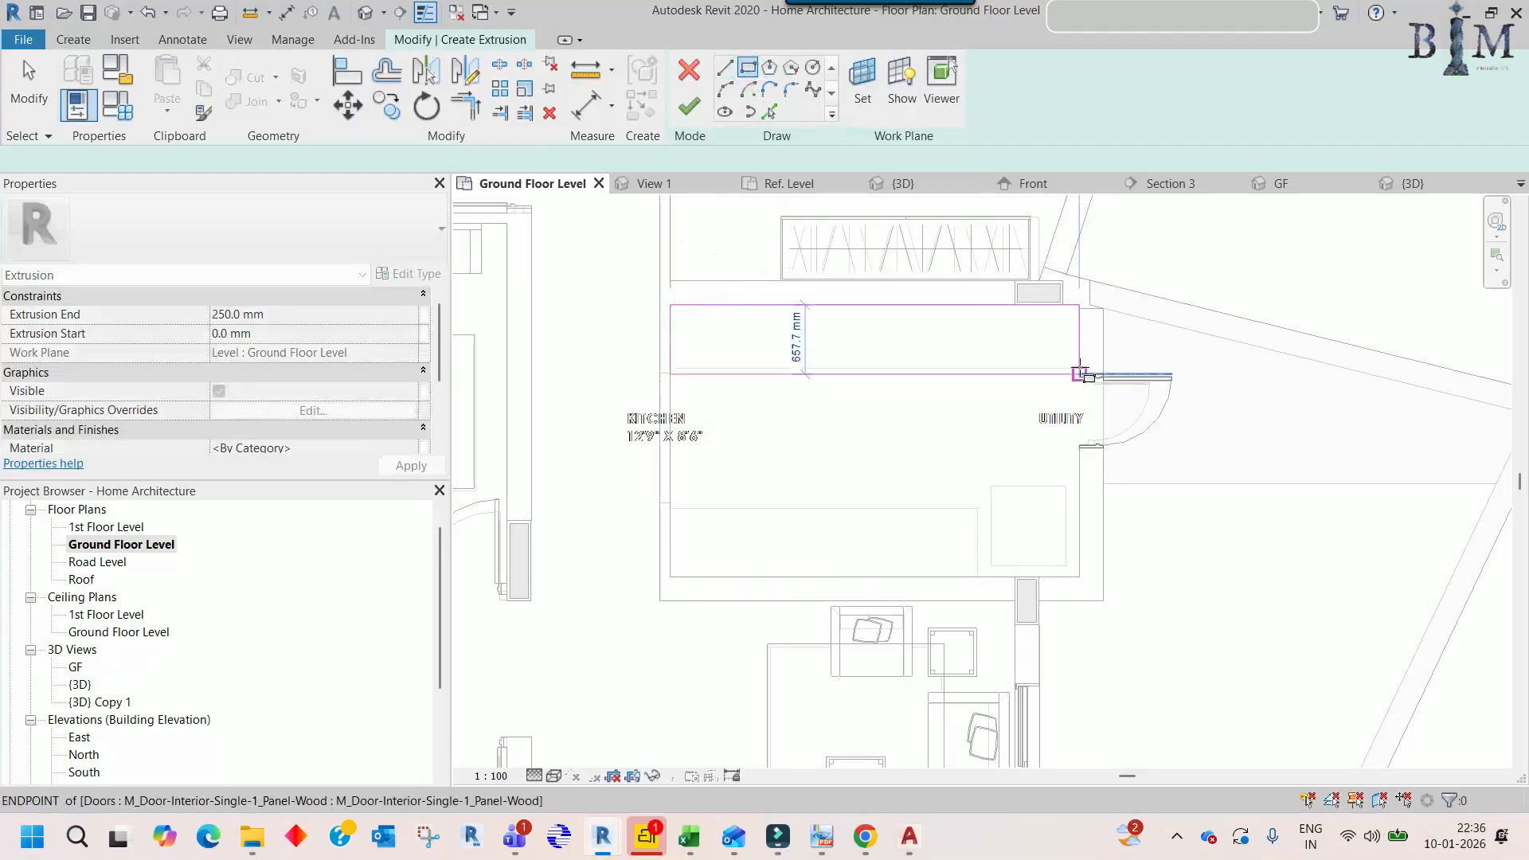
left_click(1080, 368)
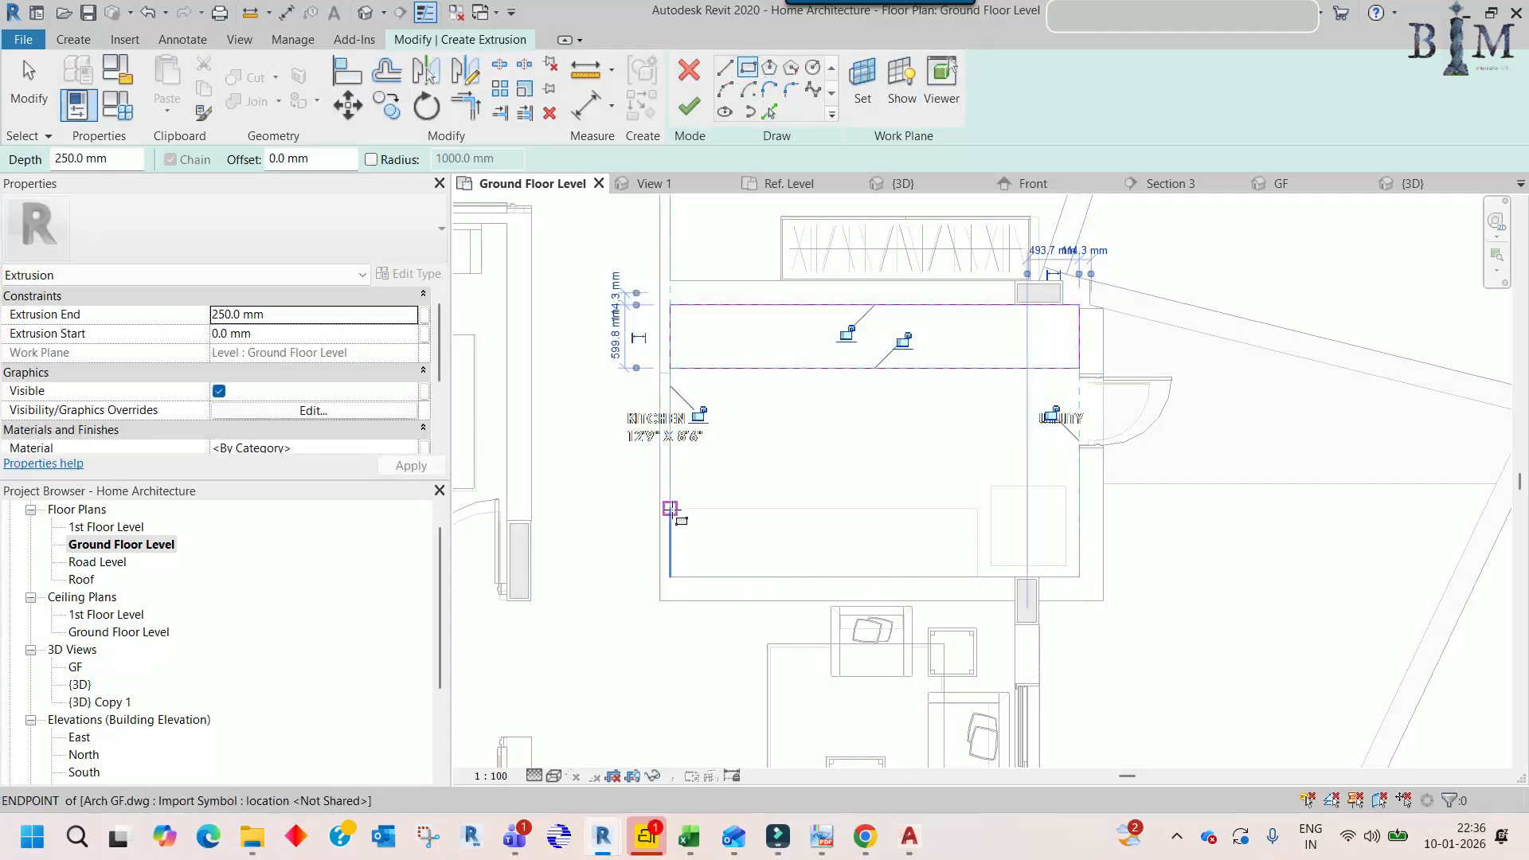
left_click(670, 508)
left_click(978, 575)
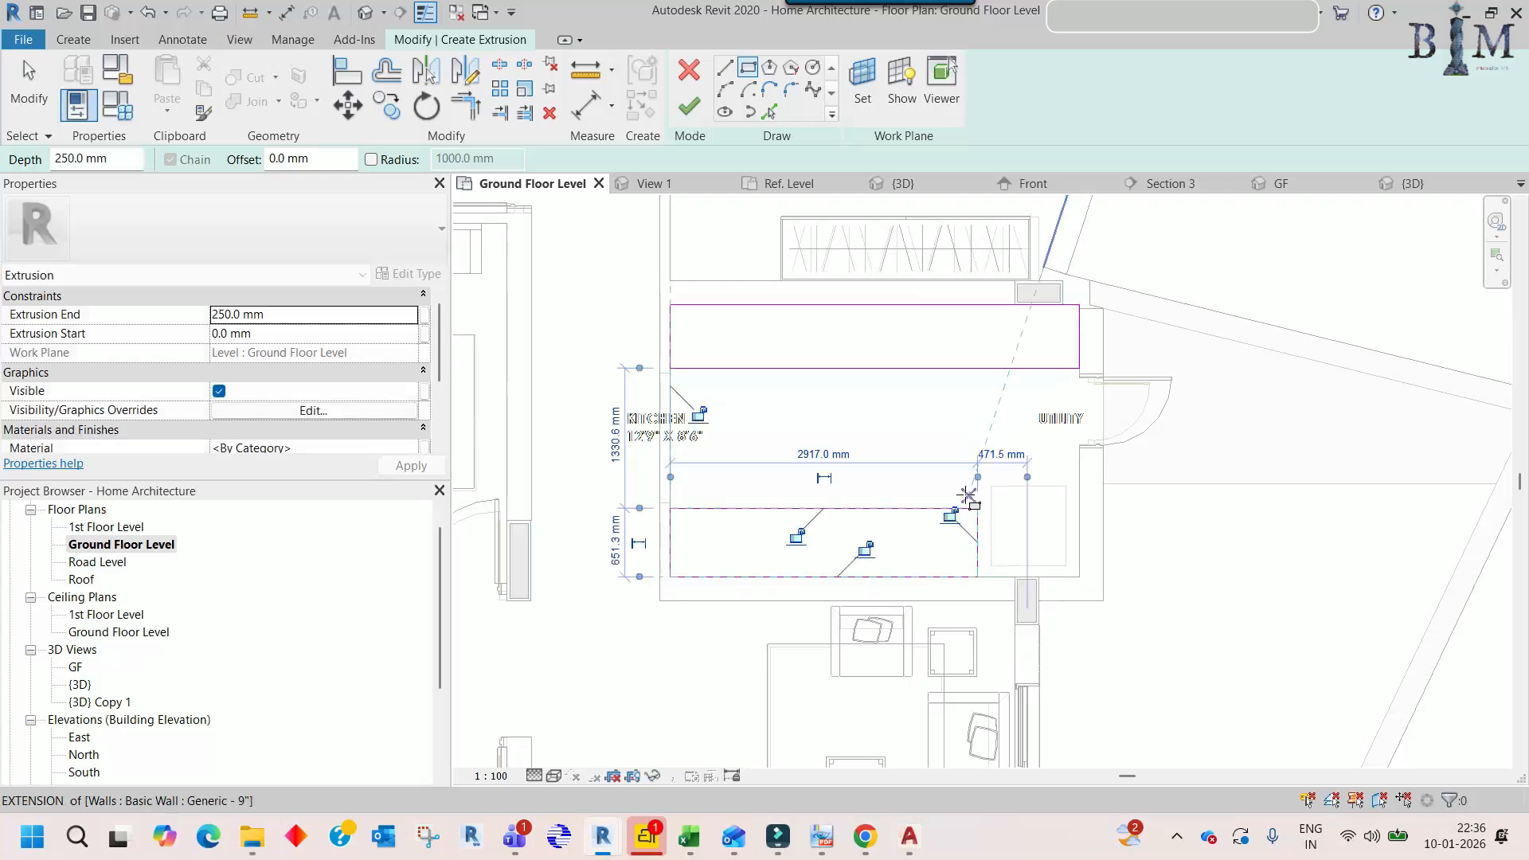
key("Escape")
left_click(689, 106)
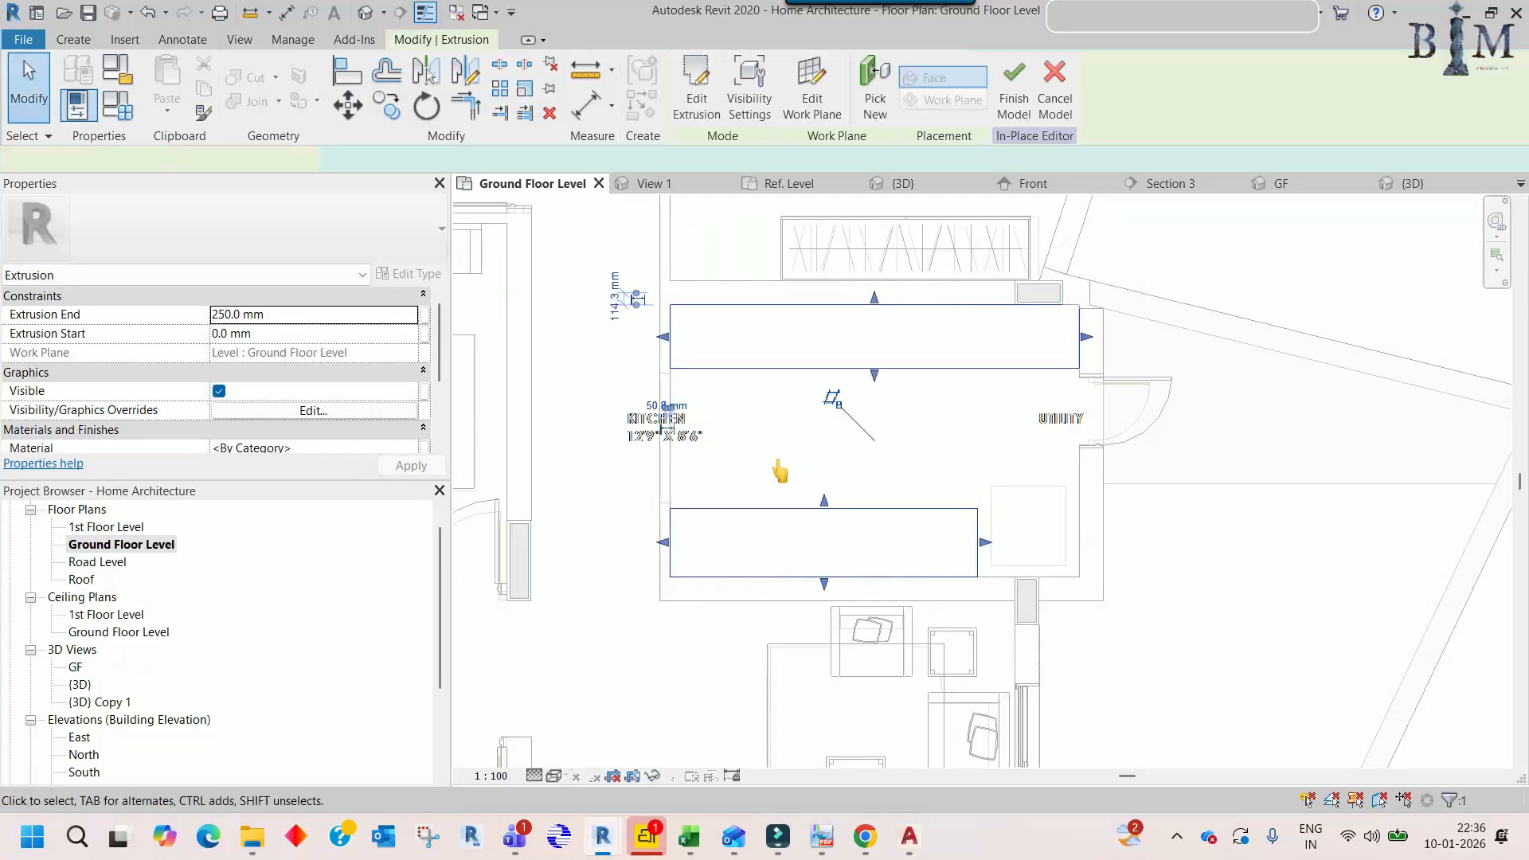
scroll(780, 443, "down", 1)
left_click(1006, 109)
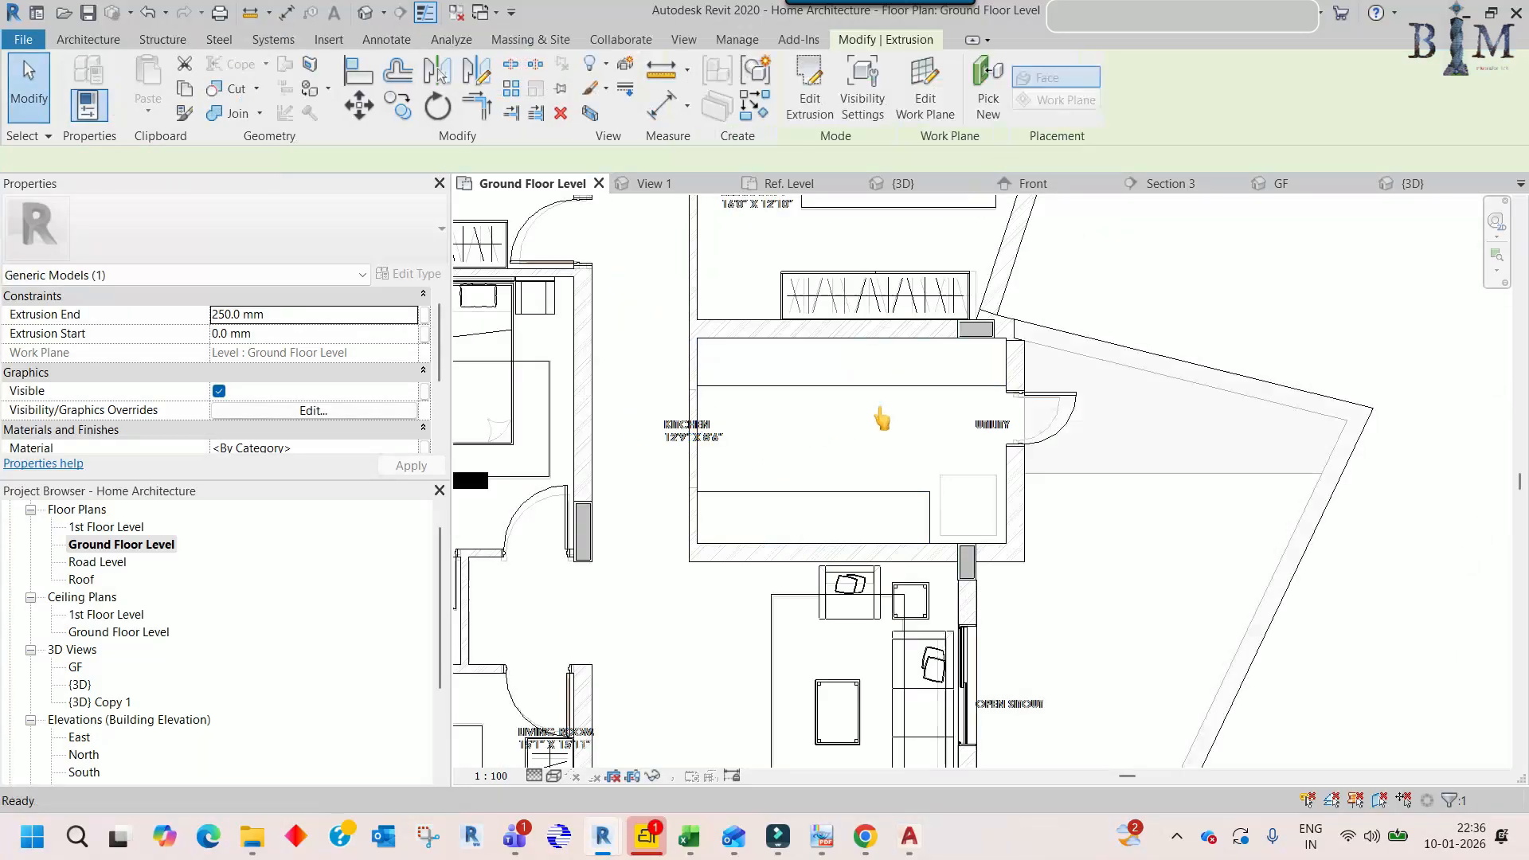
- Move the Section 3 line across both kitchen counters in the Ground Floor Level plan and open its section view
left_click(938, 505)
scroll(940, 503, "down", 3)
scroll(789, 427, "up", 2)
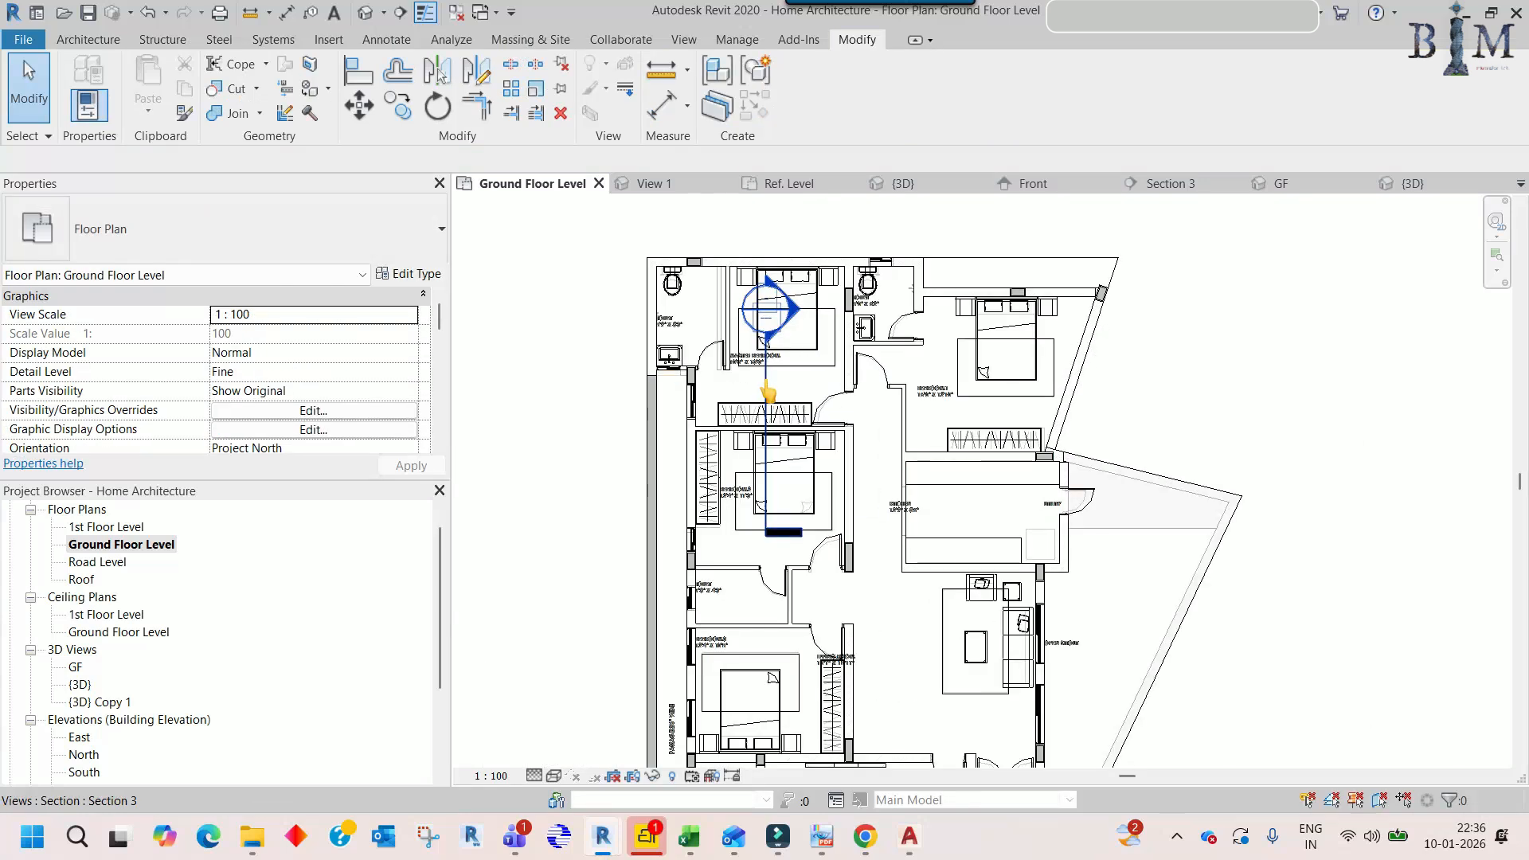
left_click_drag(767, 410, 935, 488)
right_click(936, 487)
key("Escape")
double_click(936, 488)
scroll(836, 539, "up", 4)
- Draw a vertical detail line up from the floor between the kitchen counters, with a short horizontal detail line at its upper end
key("d")
key("l")
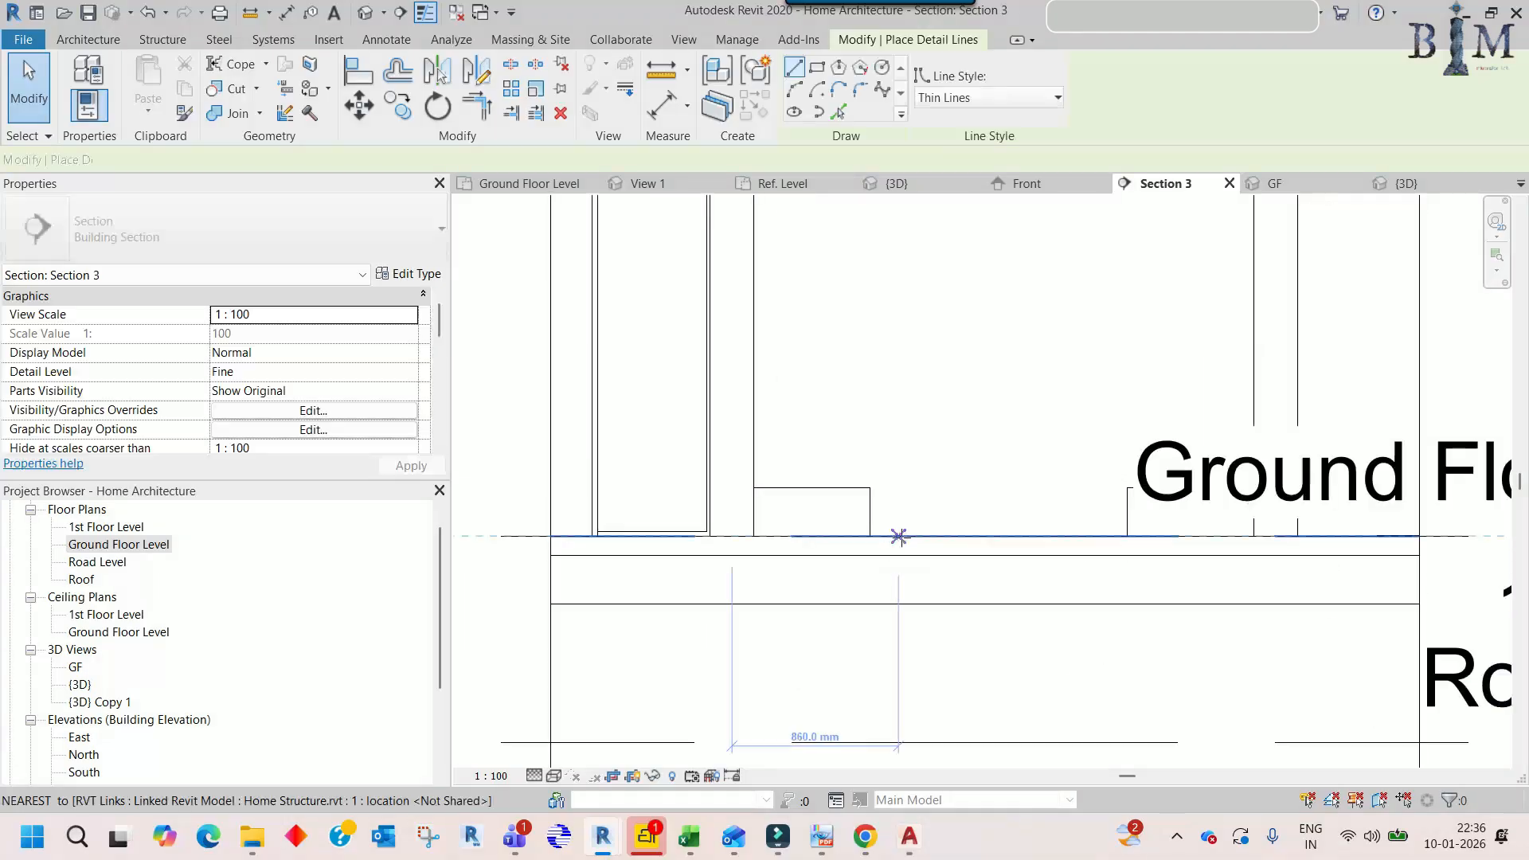
left_click(901, 536)
key("Return")
left_click(971, 304)
key("Escape")
key("Escape")
- Align the top face of the kitchen counters with the horizontal detail line in Section 3
left_click(937, 303)
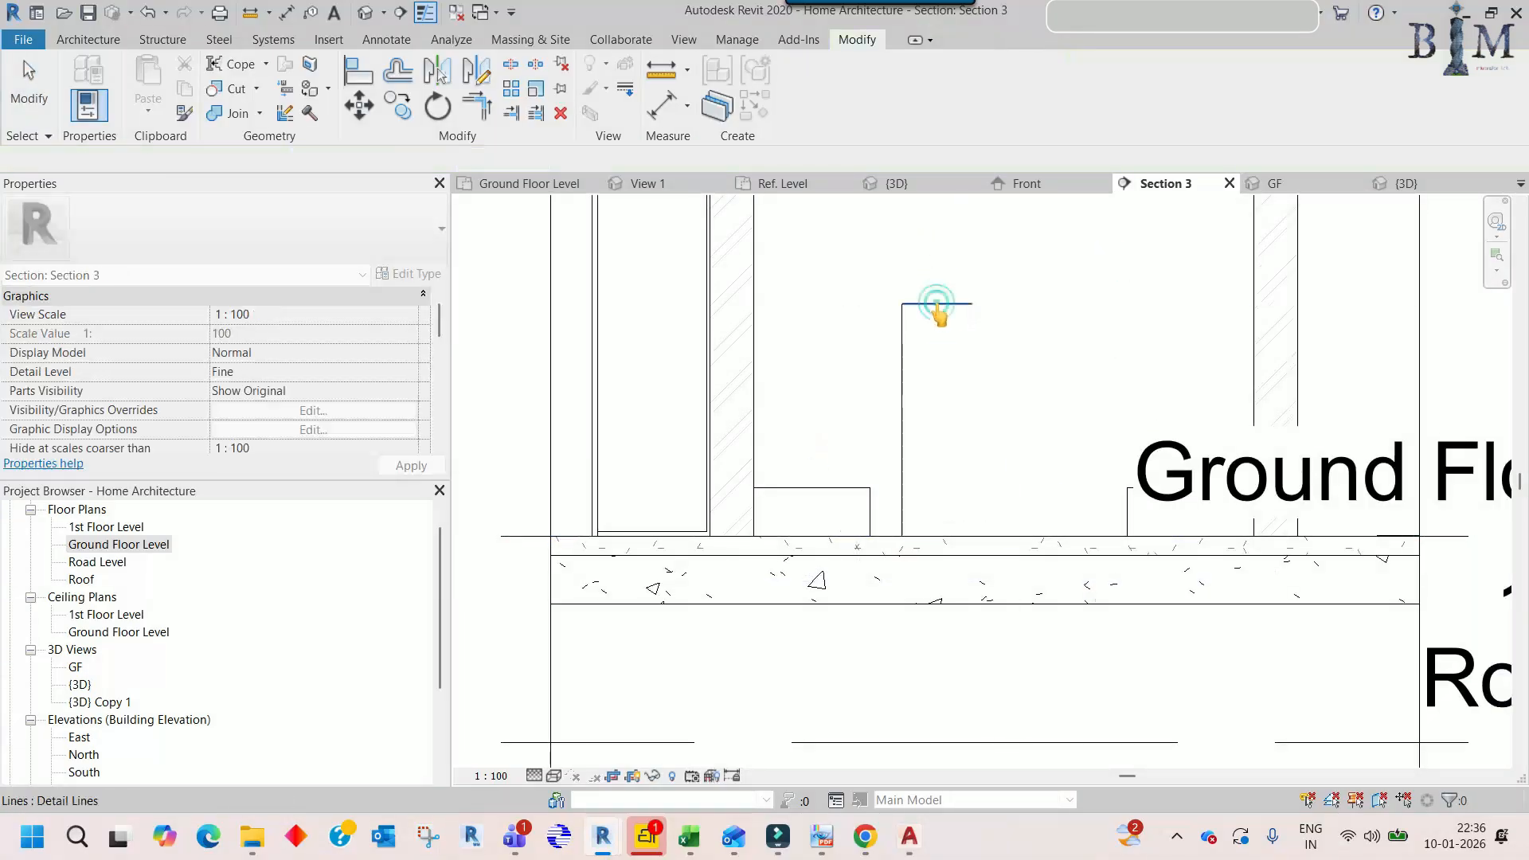
left_click(830, 488)
key("Escape")
key("Escape")
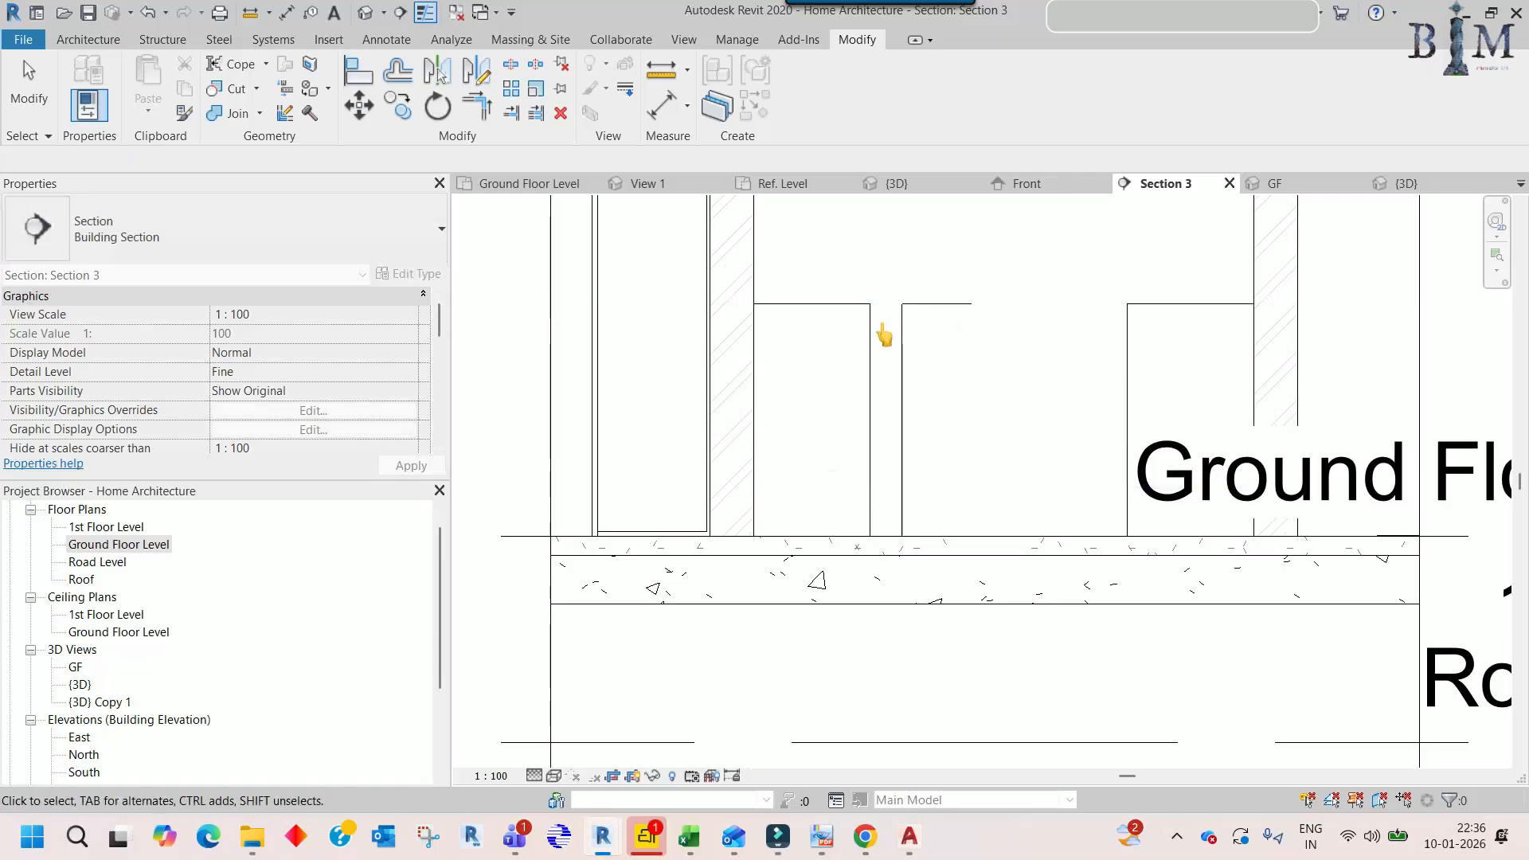
- Draw a short vertical detail line down from the counter's top edge and a horizontal line from its end to mark the slab thickness
scroll(820, 314, "up", 2)
key("d")
key("l")
left_click(796, 407)
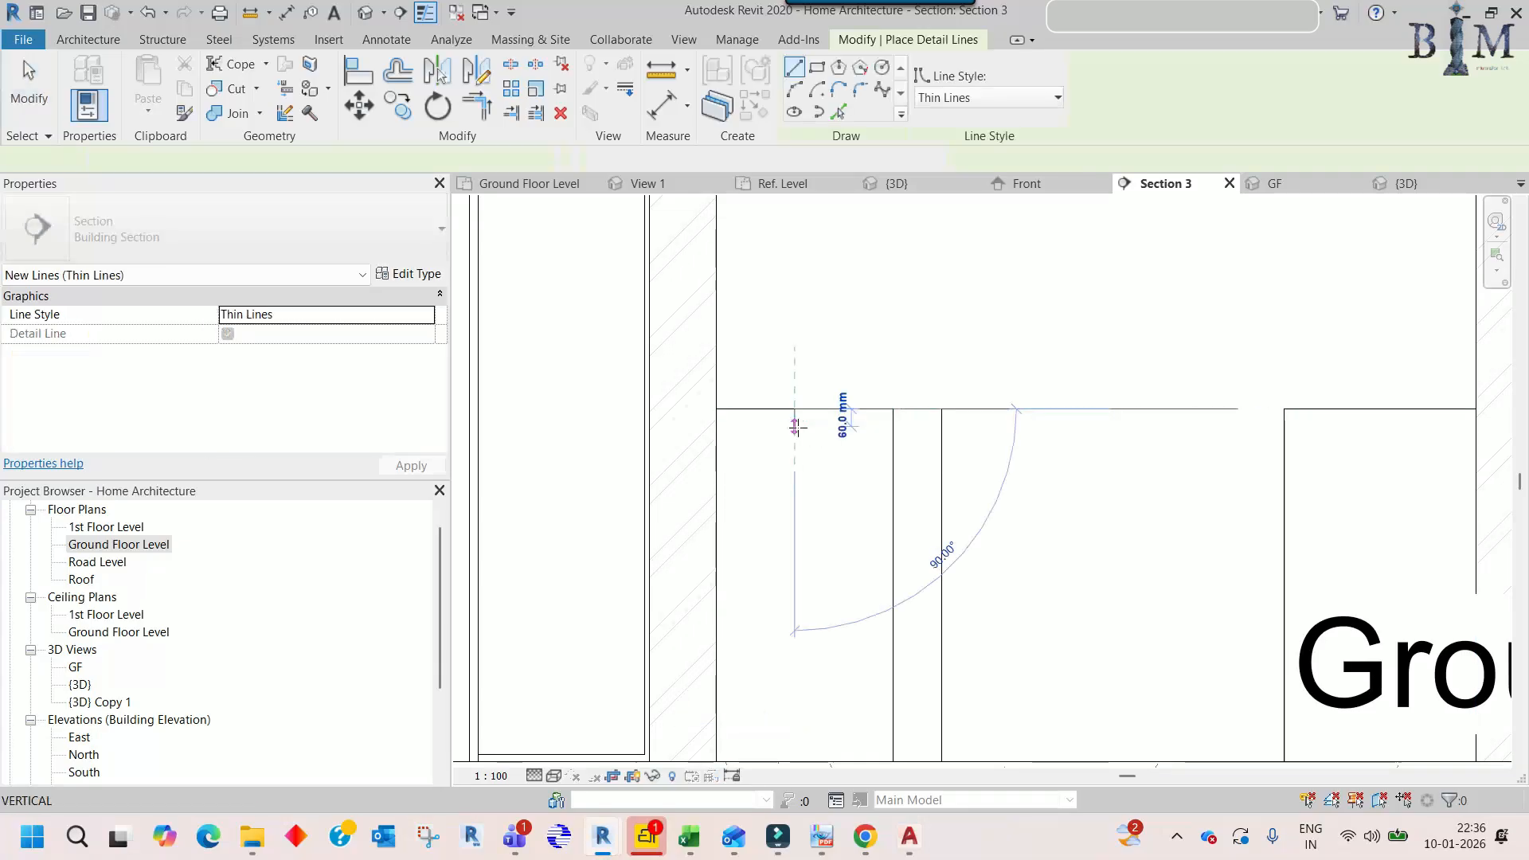
key("Return")
left_click(849, 414)
key("a")
key("l")
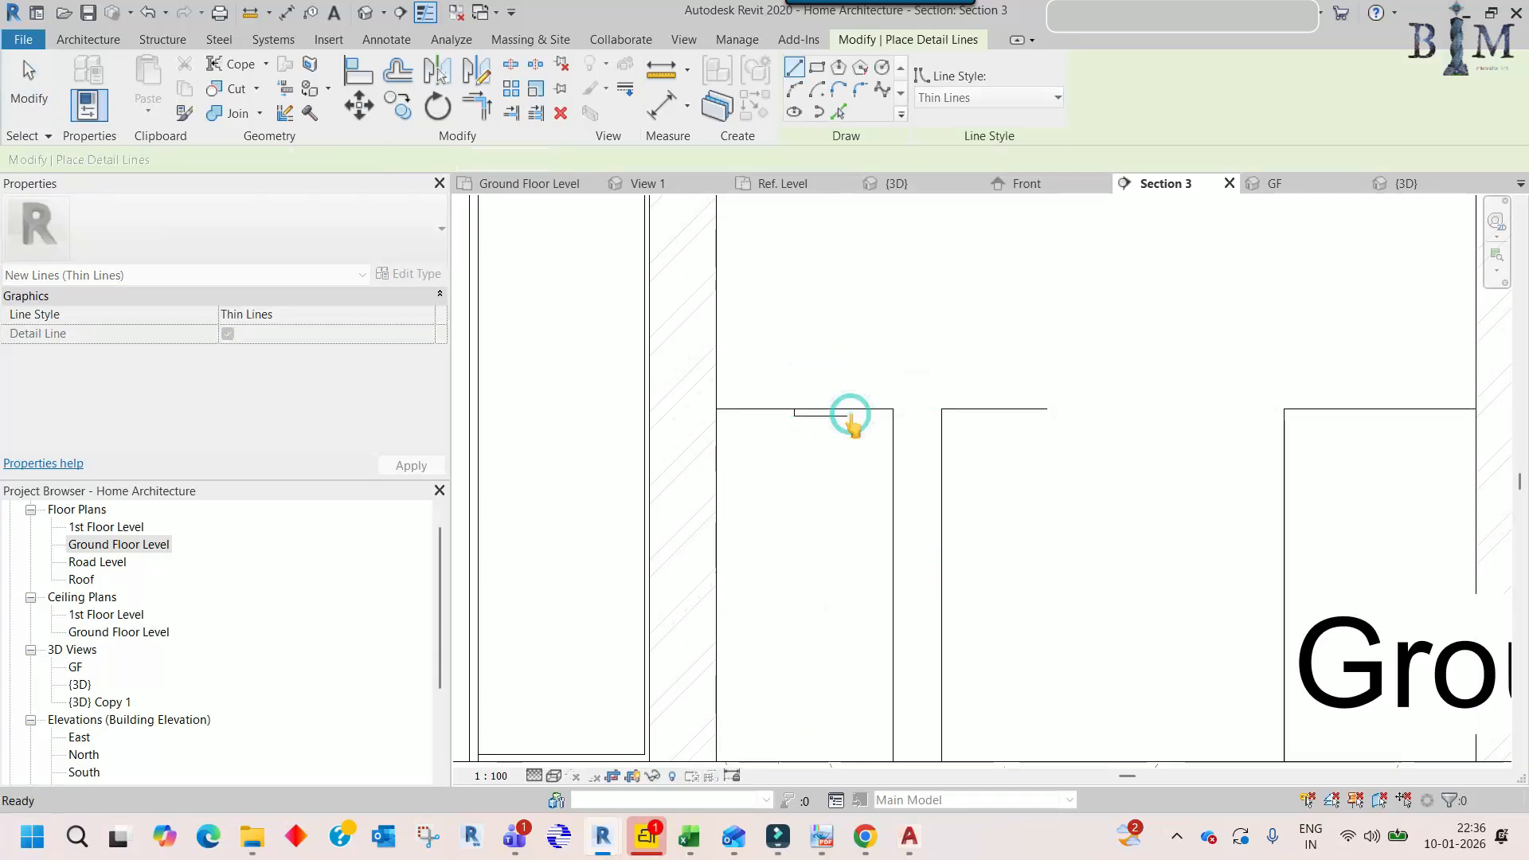
left_click(826, 417)
key("Escape")
key("Escape")
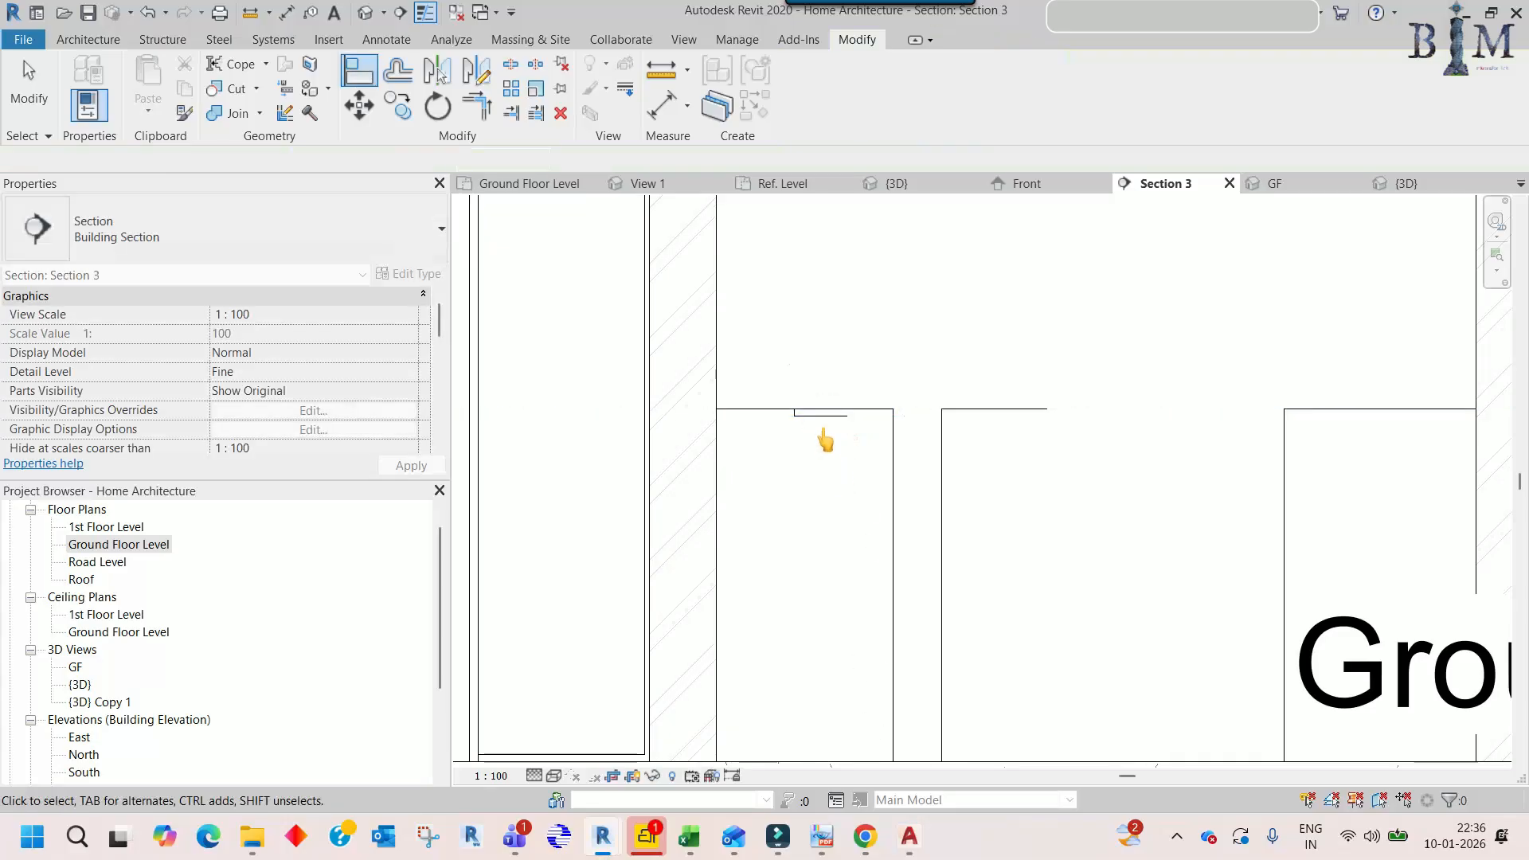
- Align the bottom face of the kitchen counters with the slab thickness line to turn them into thin countertops
key("a")
key("l")
left_click(819, 417)
scroll(824, 437, "down", 2)
left_click(838, 629)
key("Escape")
key("Escape")
- Delete all the helper detail lines around the kitchen countertops in Section 3
left_click(892, 471)
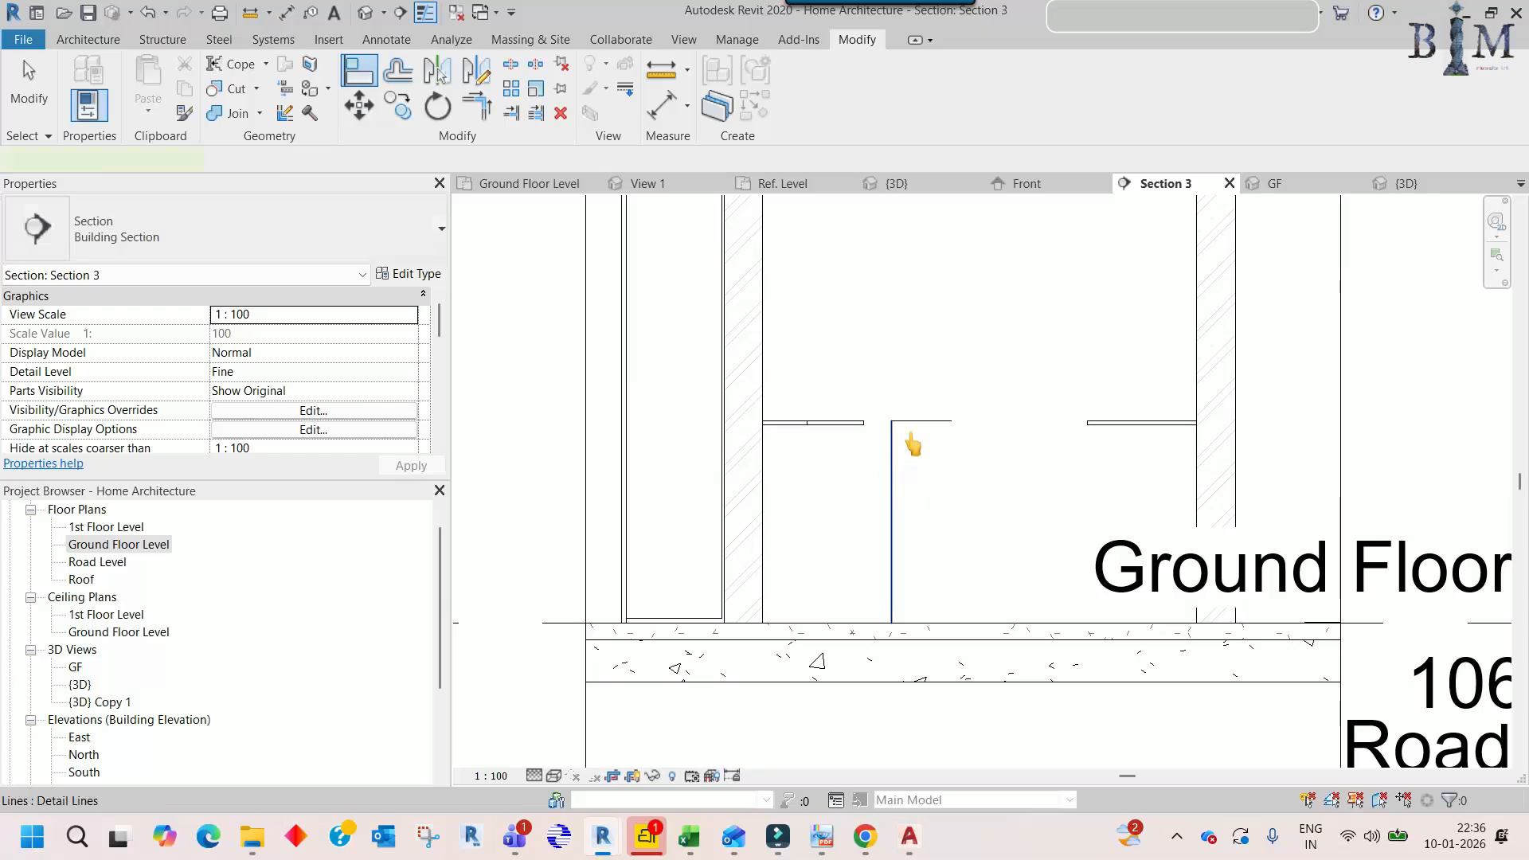
left_click(934, 419, "ctrl")
key("Delete")
scroll(857, 423, "up", 4)
left_click(767, 360)
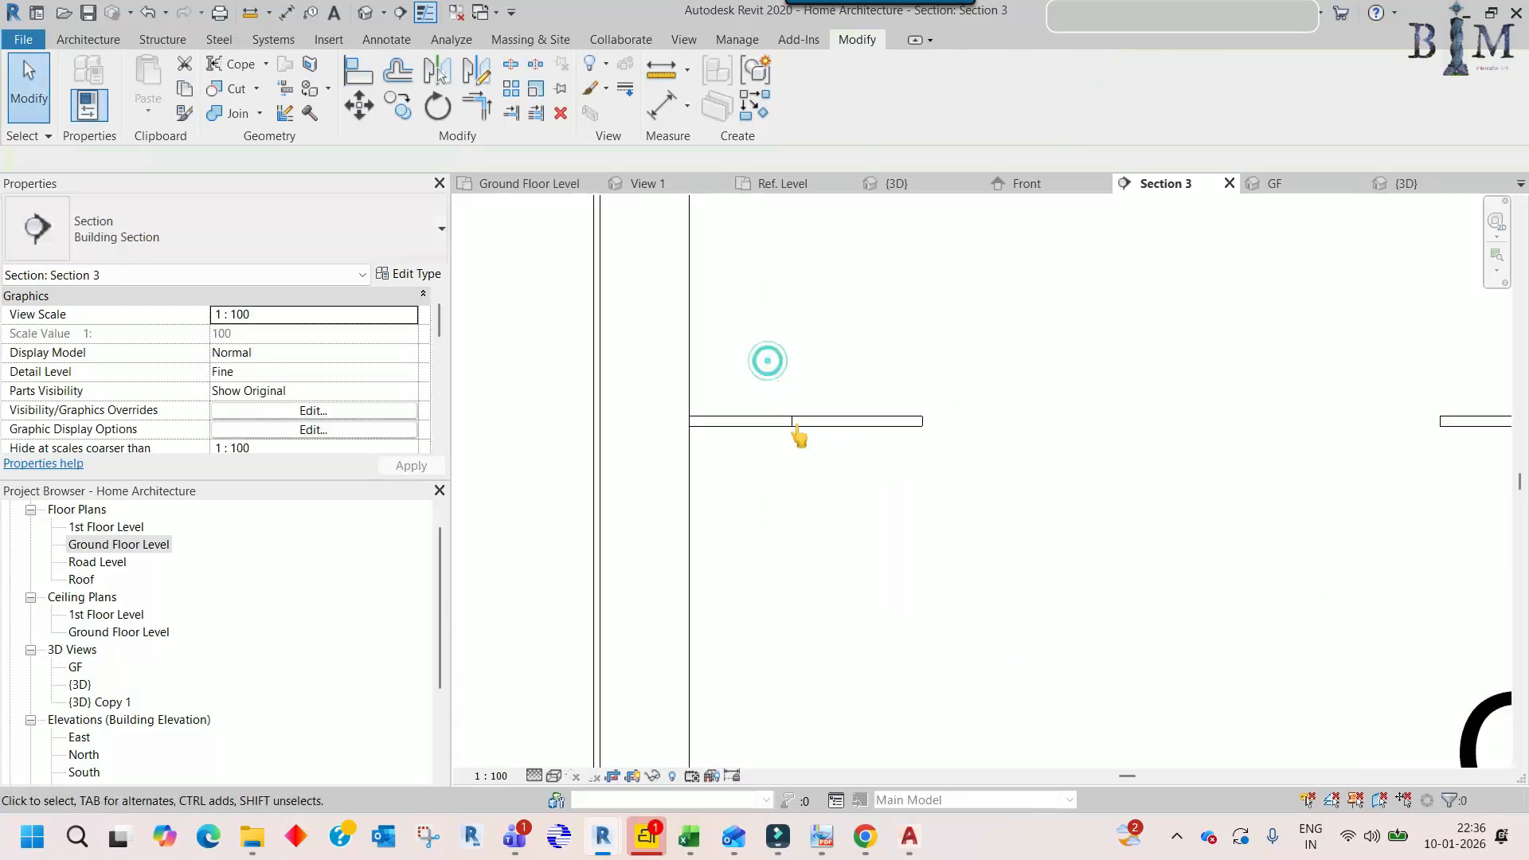
left_click_drag(768, 361, 873, 525)
scroll(864, 432, "down", 5)
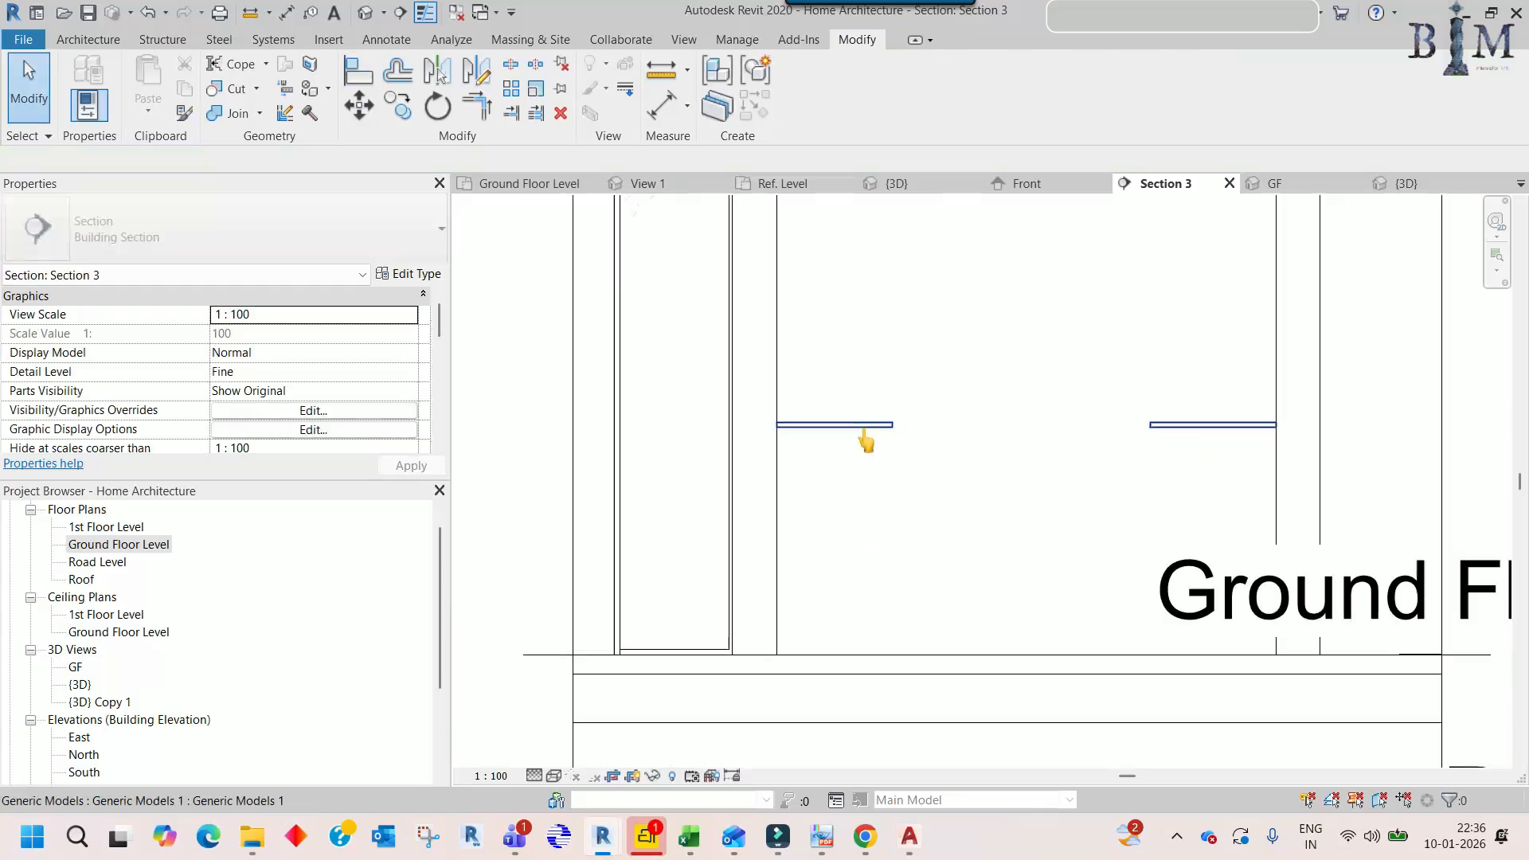
- Examine the kitchen countertops in the GF 3D view and the kitchen layout in the Ground Floor Level plan
left_click(365, 14)
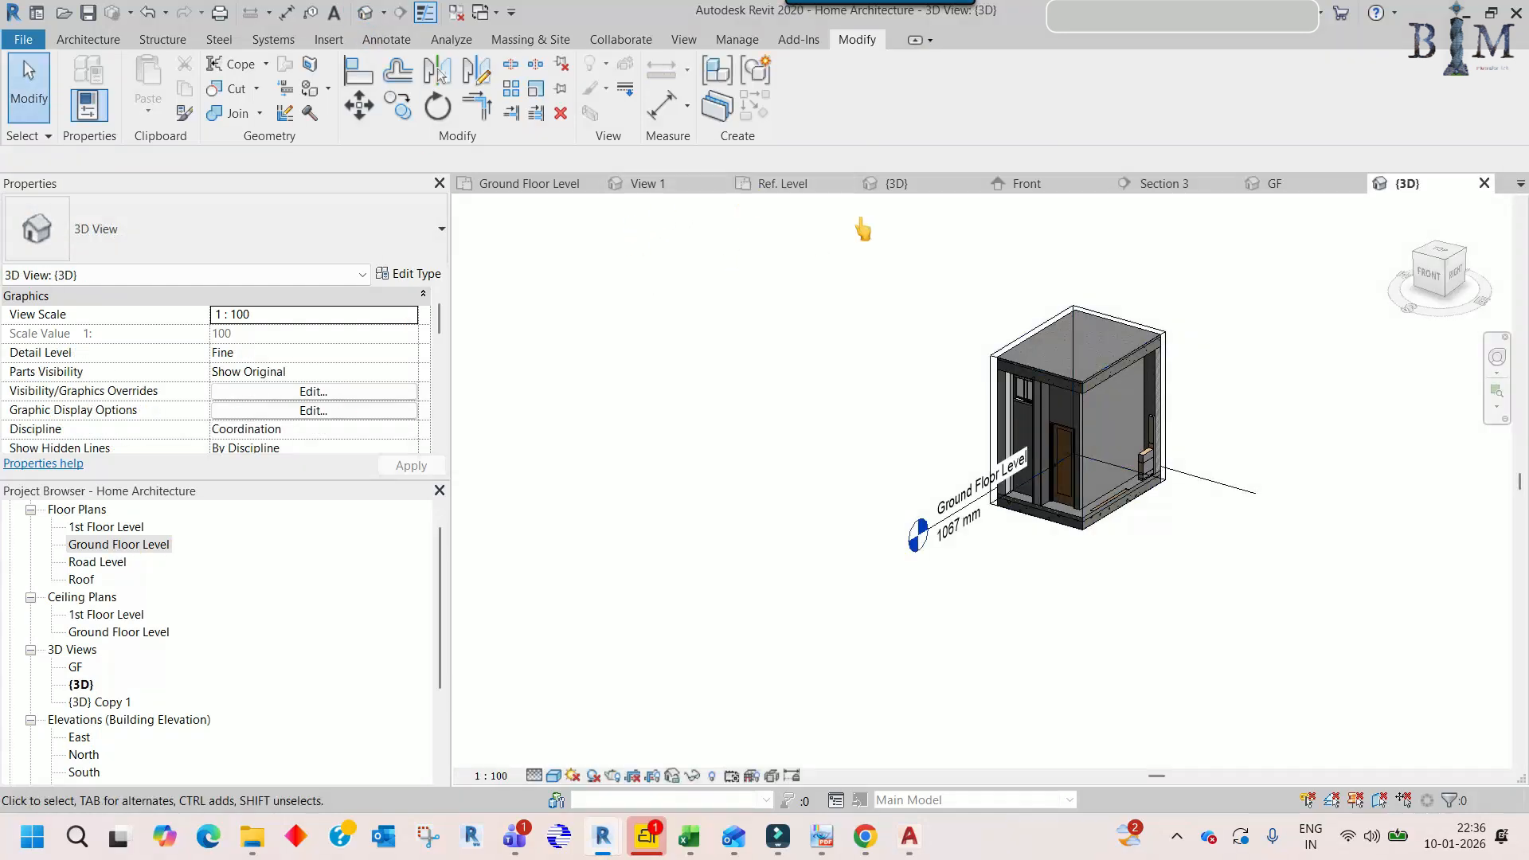
left_click(1265, 185)
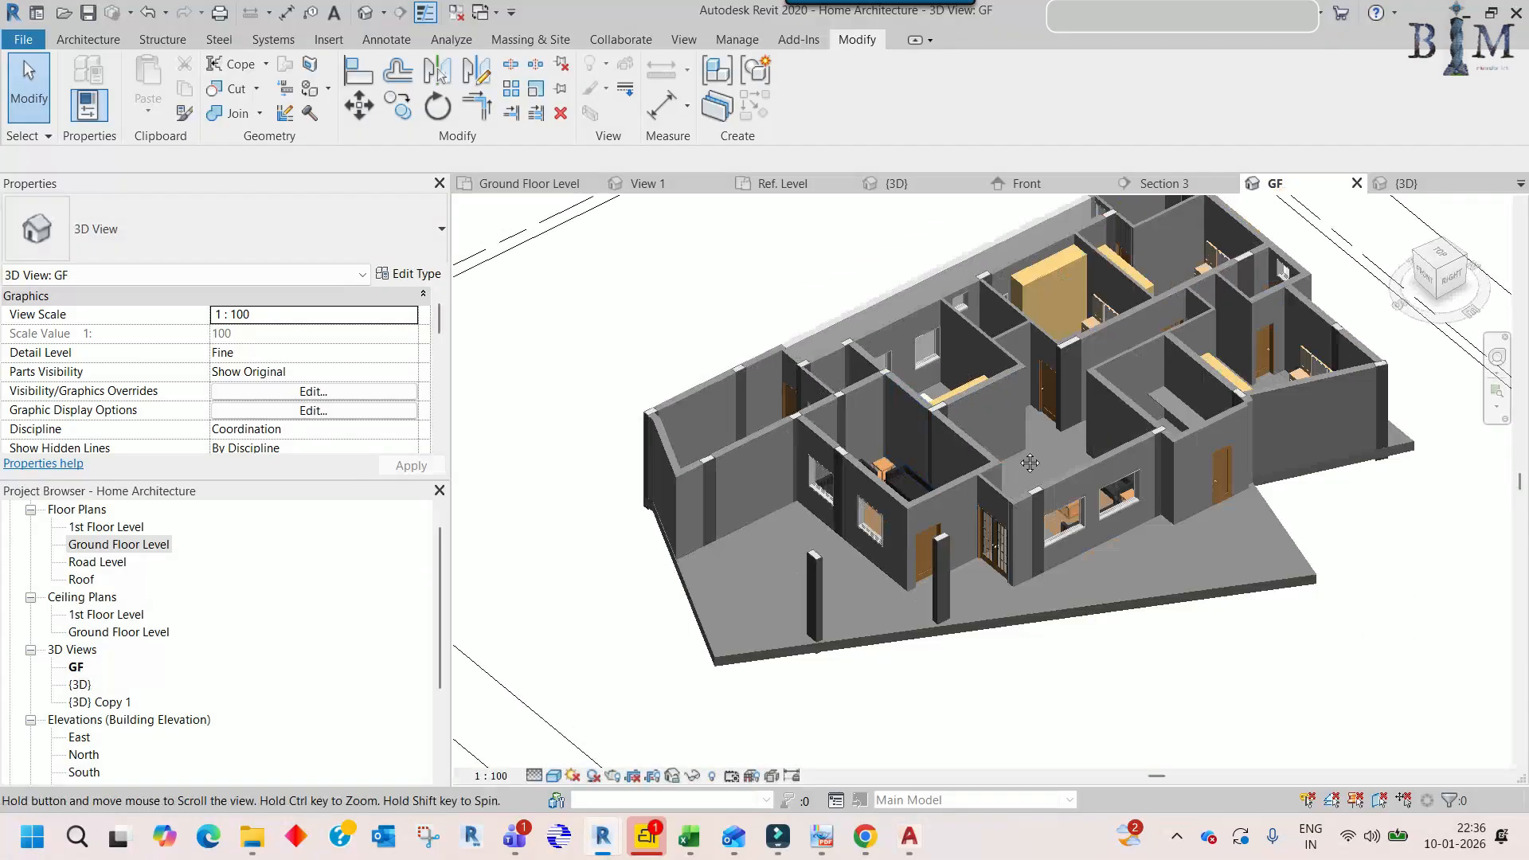
scroll(1005, 405, "up", 4)
middle_click_drag(1005, 404, 1020, 434, "shift")
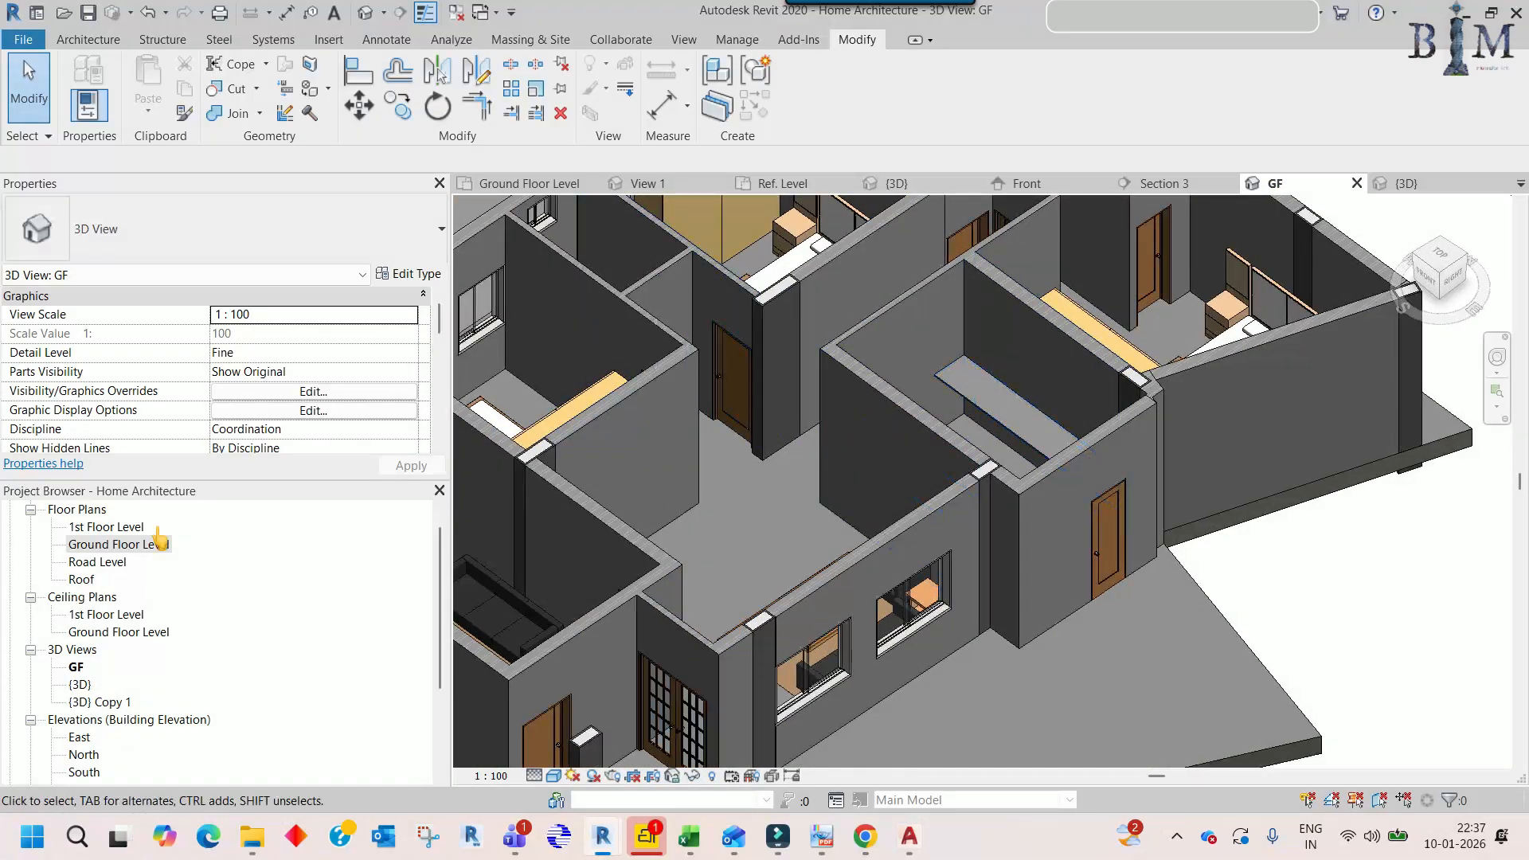
double_click(119, 545)
scroll(1154, 449, "up", 5)
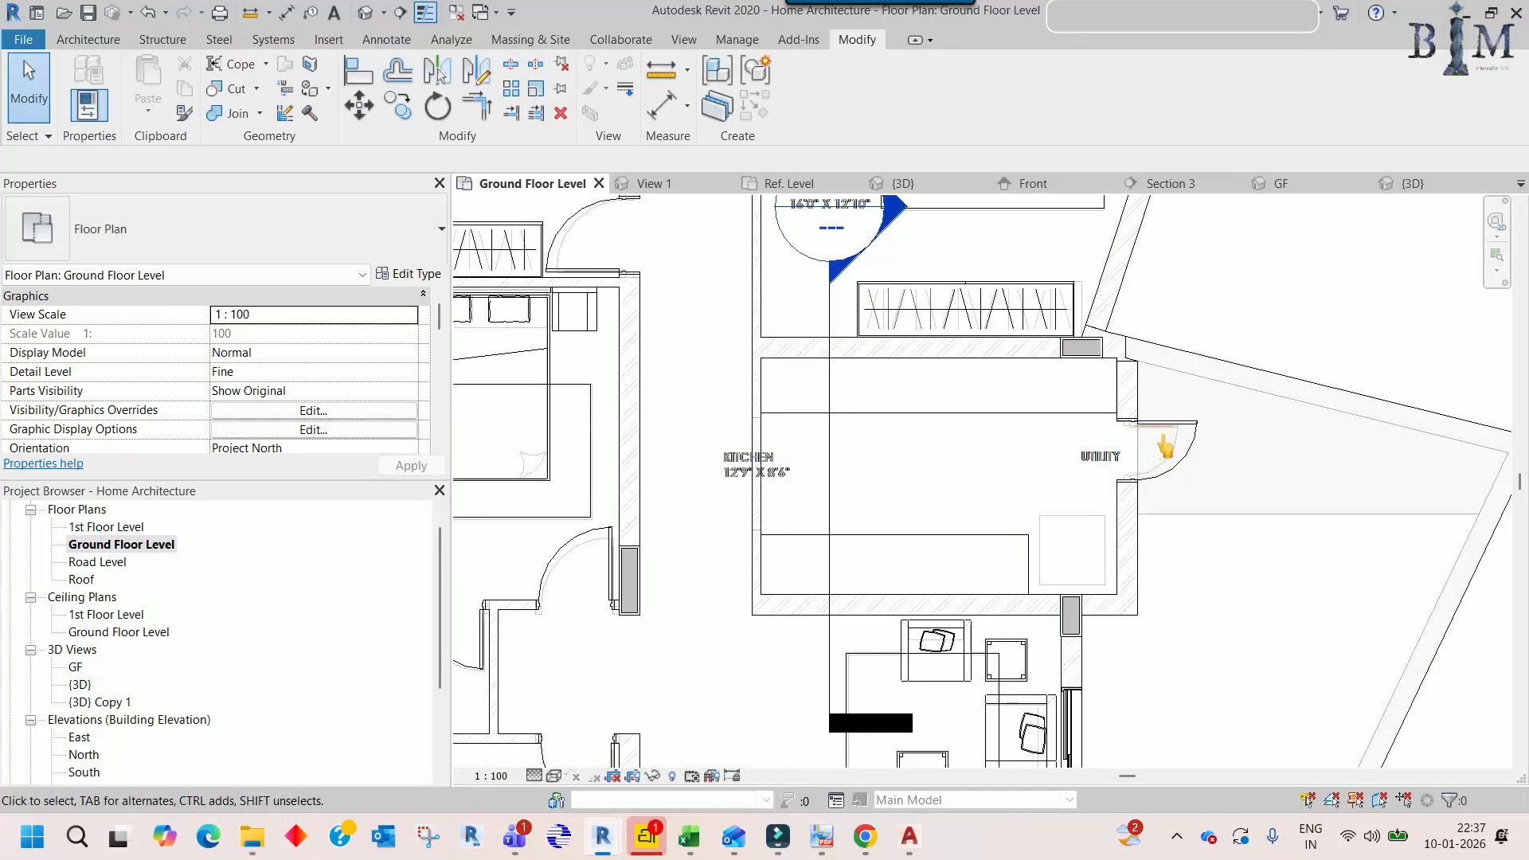
middle_click_drag(758, 494, 780, 482)
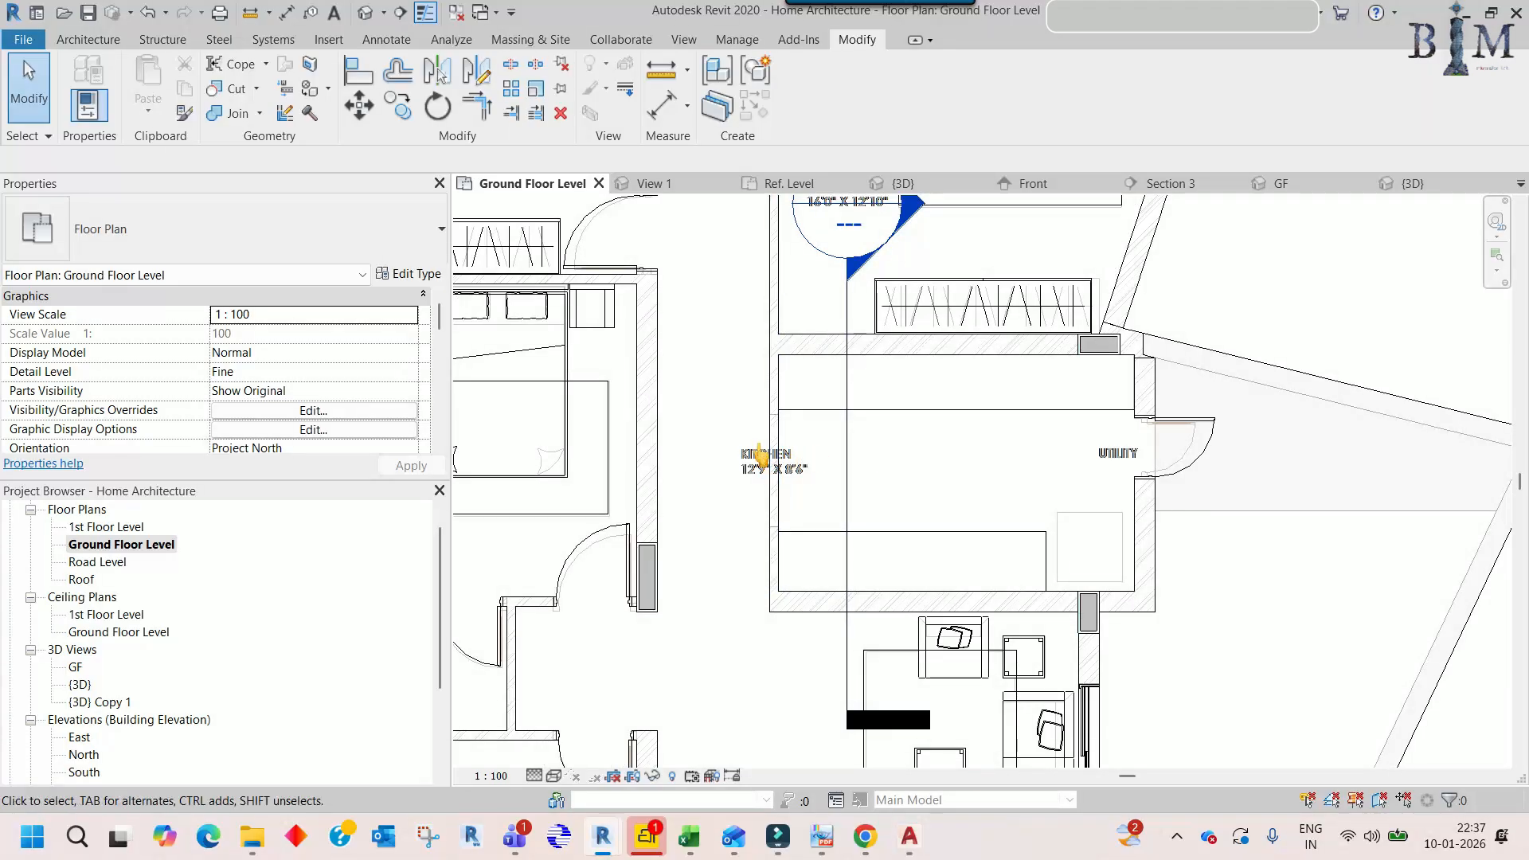
middle_click_drag(780, 469, 970, 457)
scroll(972, 455, "down", 2)
scroll(970, 456, "down", 1)
scroll(962, 440, "up", 2)
scroll(969, 447, "down", 1)
middle_click_drag(1019, 522, 928, 433)
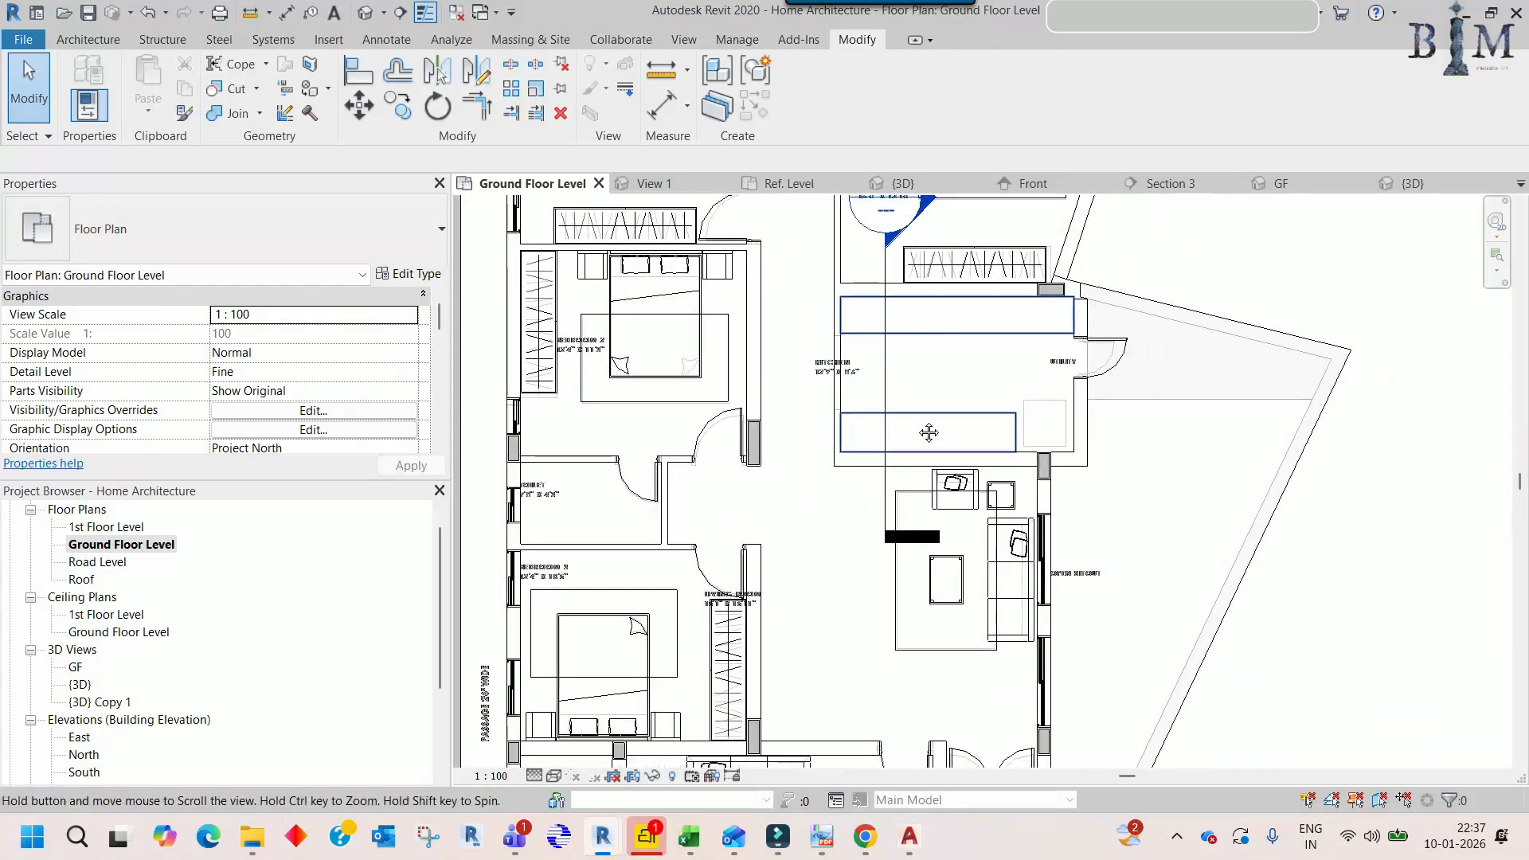
- Place a Window-Transaction-Armortex-Hollow_Metal-Sliding-Deal_Tray window like the living room's in the kitchen wall at the KITCHEN label
scroll(1038, 565, "up", 4)
left_click(1038, 565)
key("c")
key("s")
middle_click_drag(802, 374, 847, 611)
left_click(733, 480)
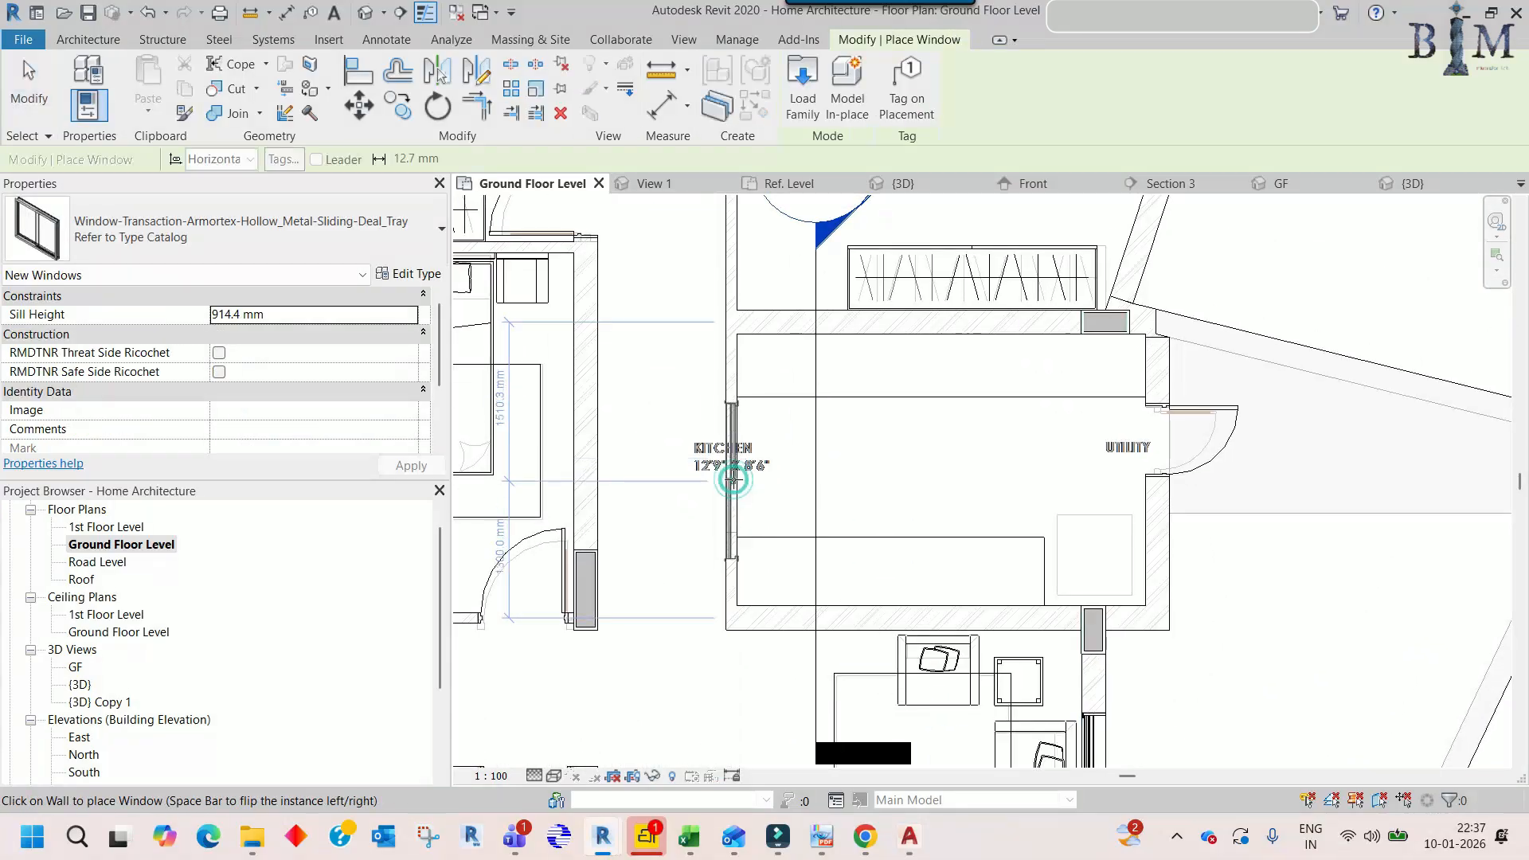
key("Escape")
scroll(731, 486, "up", 3)
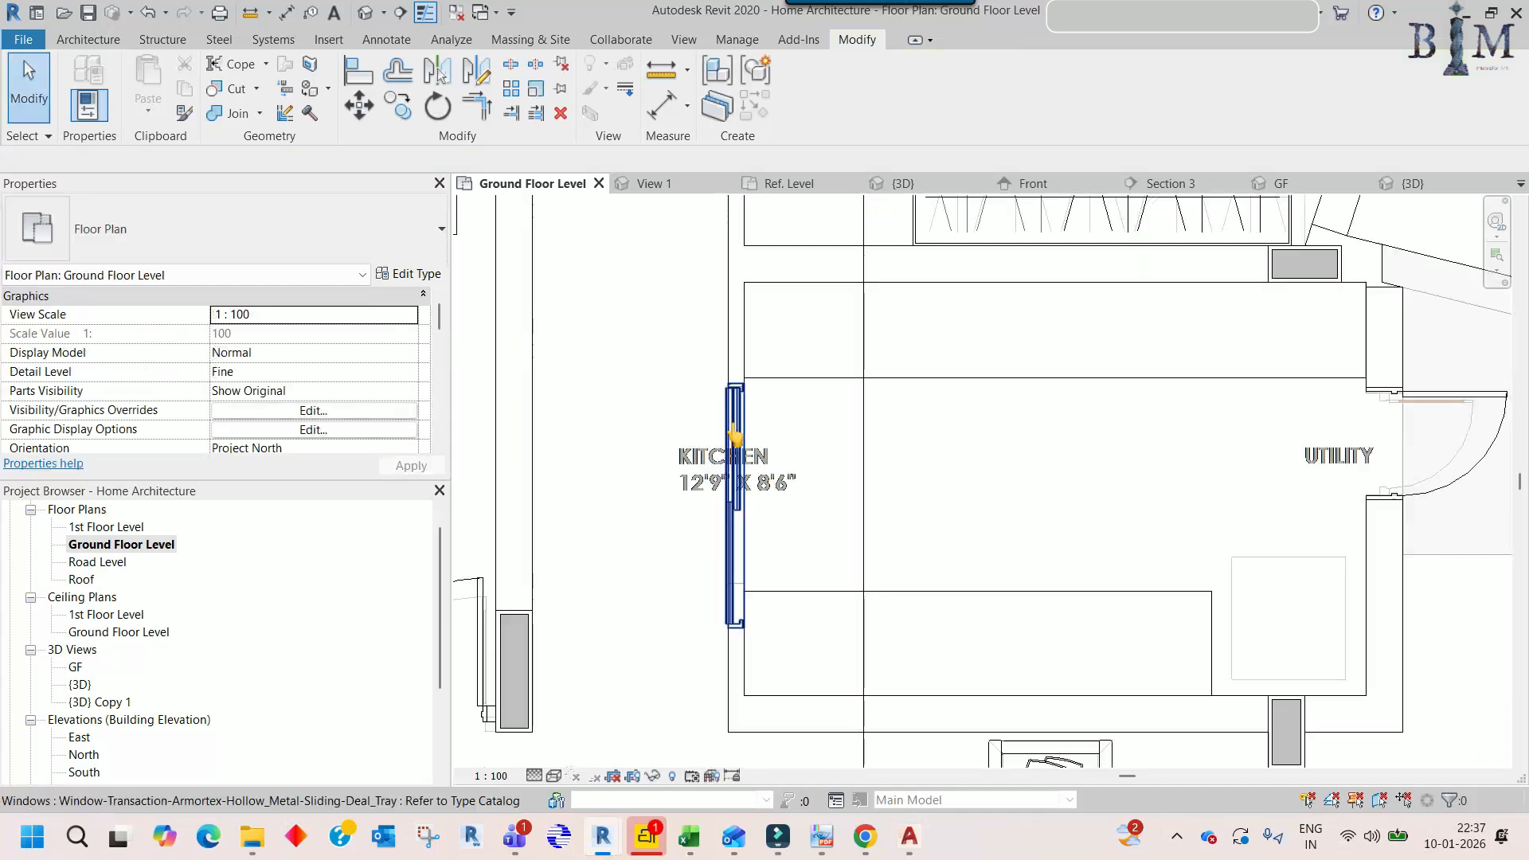
scroll(749, 602, "up", 1)
key("Escape")
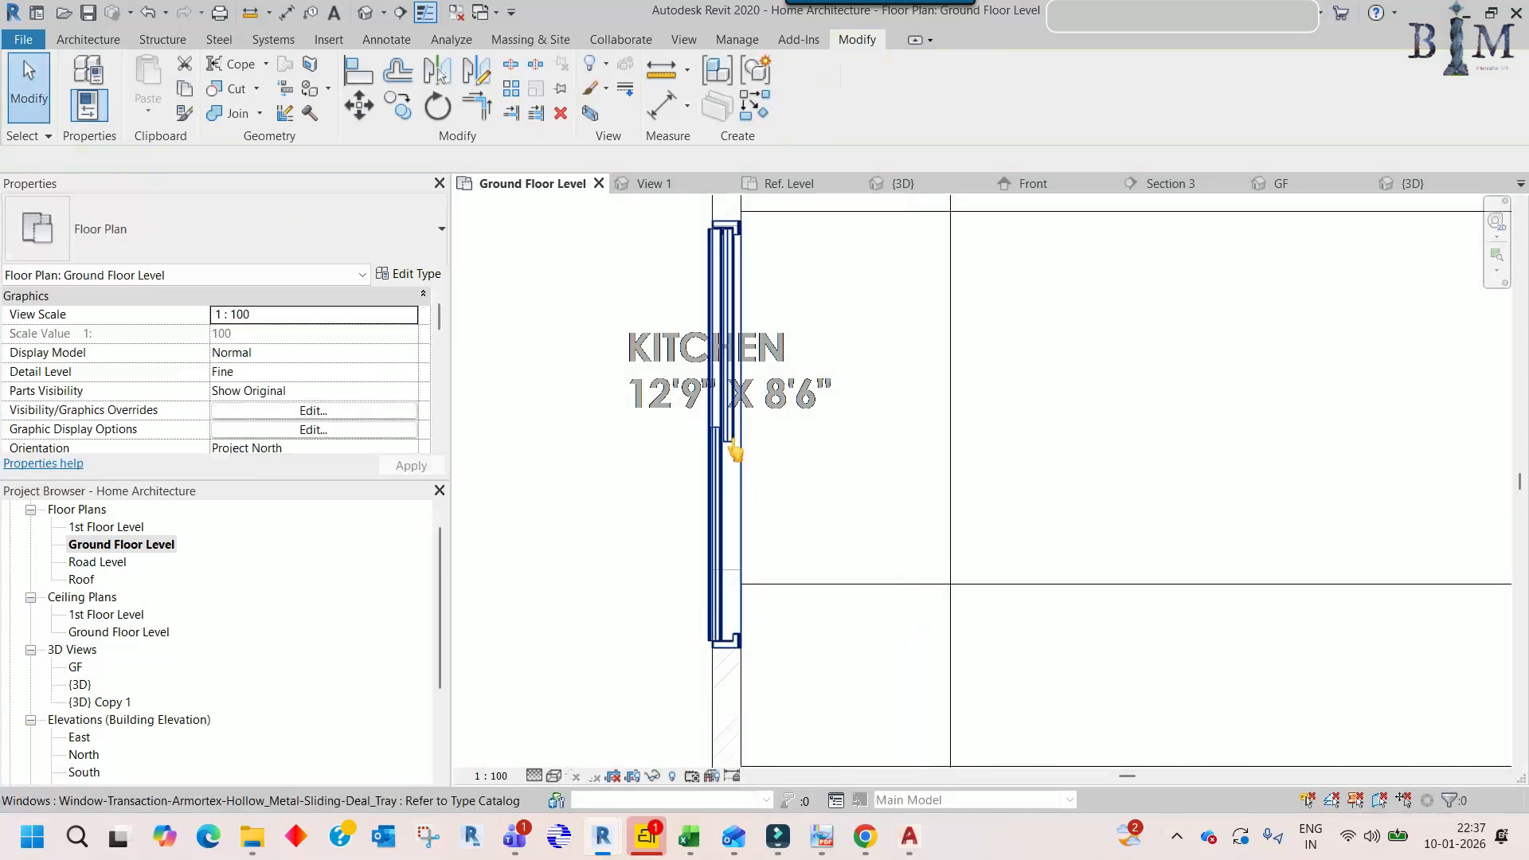
- Measure the width of the kitchen window opening shown in the imported plan drawing
left_click(732, 440)
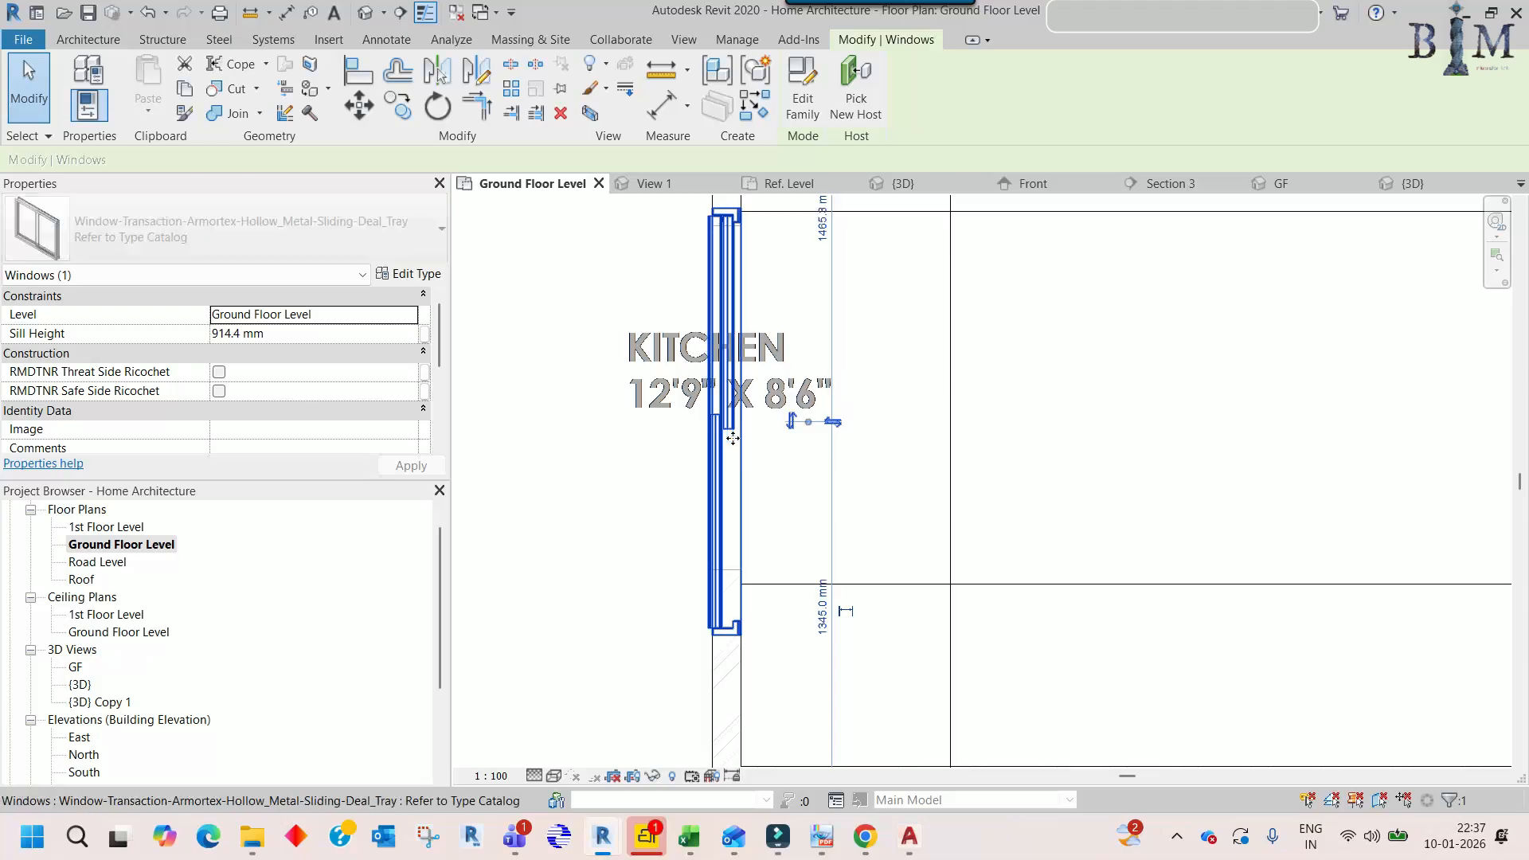
key("d")
key("i")
scroll(717, 406, "up", 4)
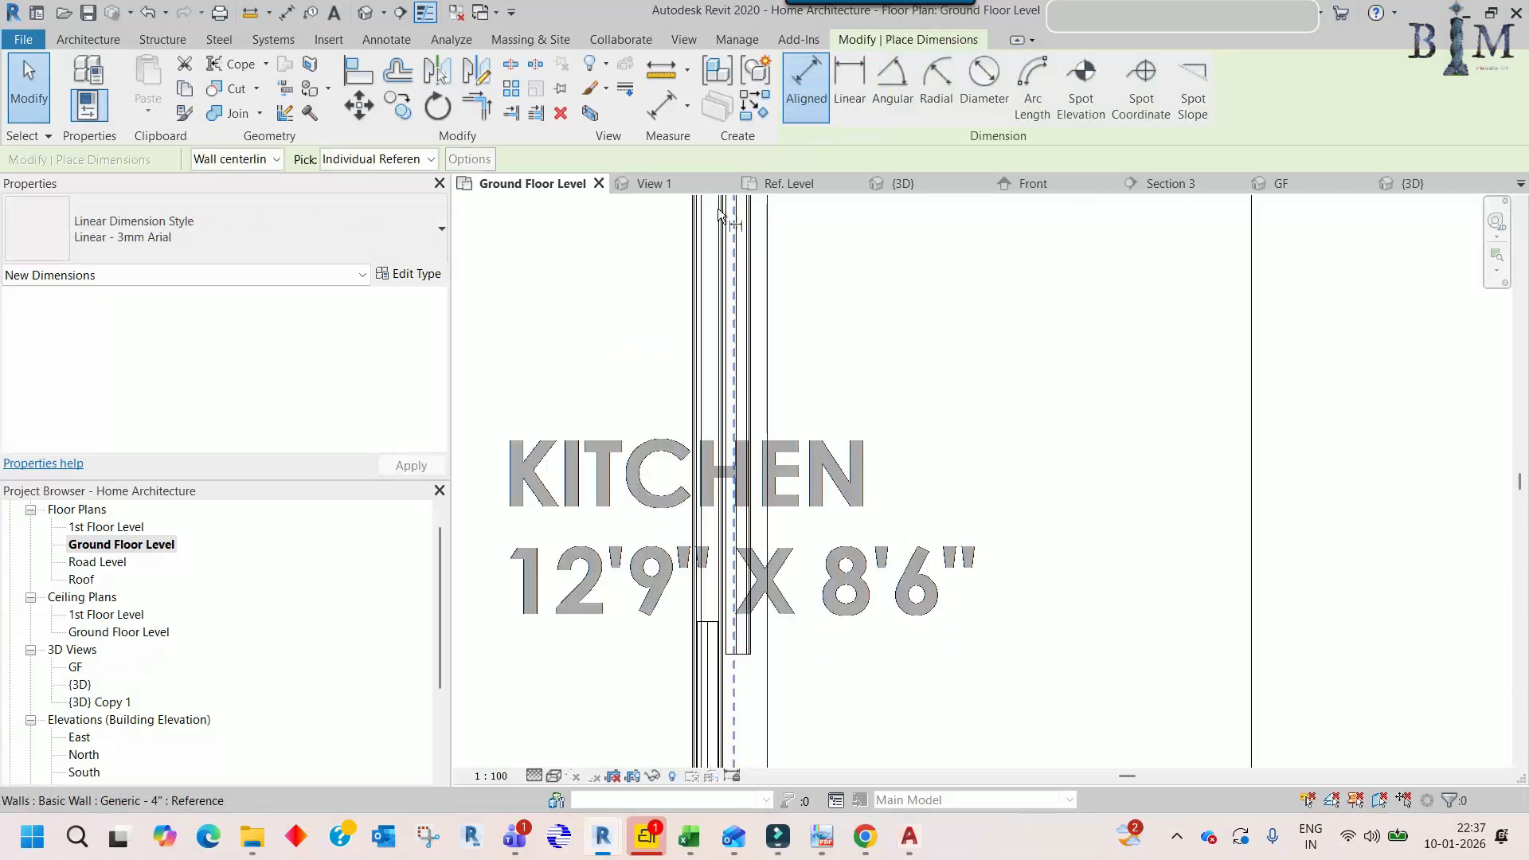
scroll(710, 389, "up", 2)
left_click(713, 388)
scroll(714, 389, "down", 7)
scroll(719, 652, "up", 2)
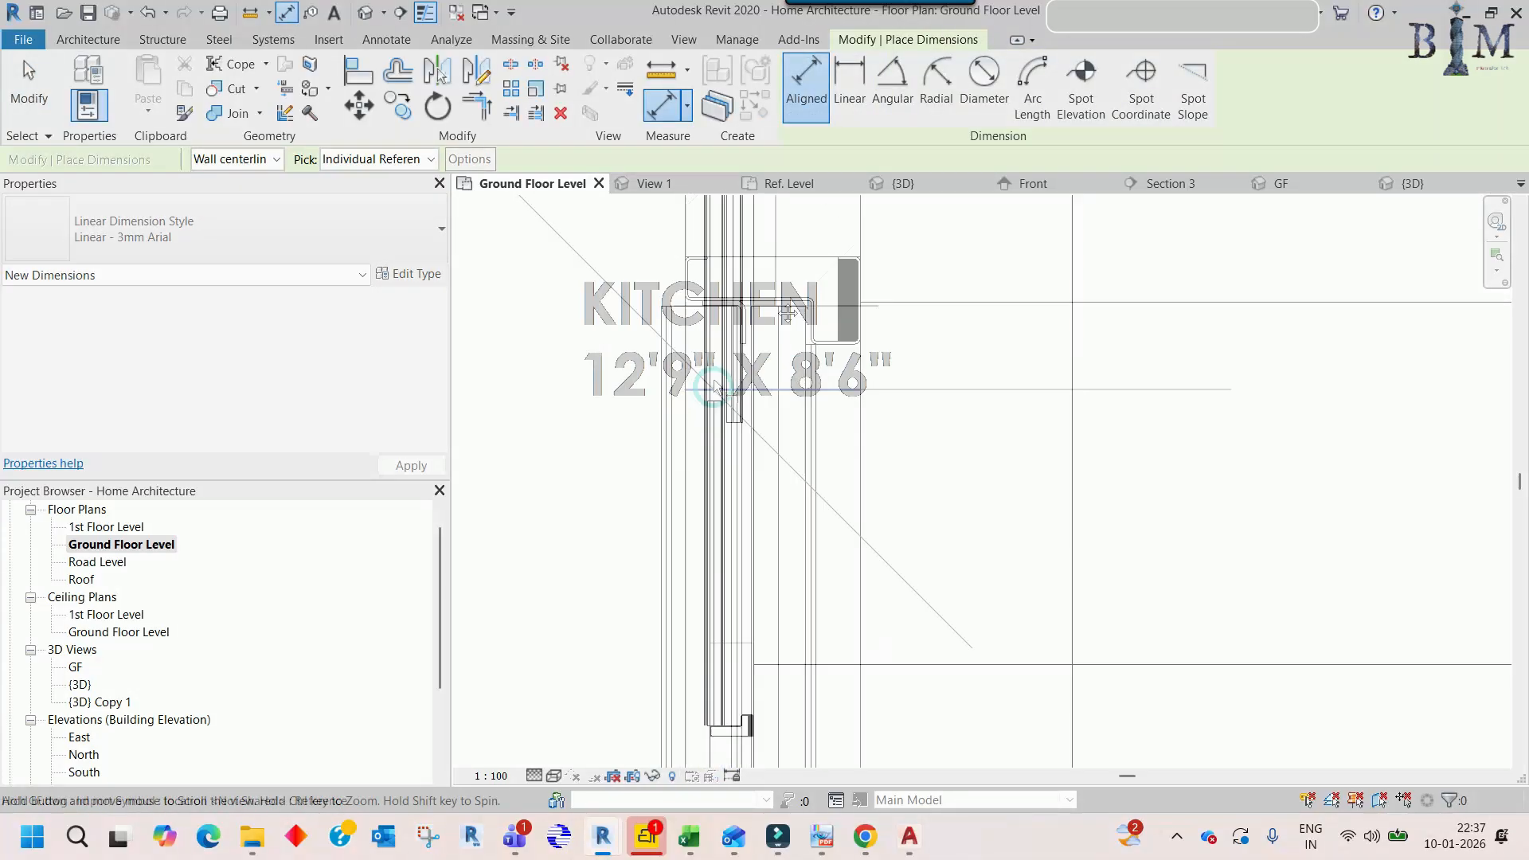
left_click(753, 651)
scroll(763, 581, "down", 4)
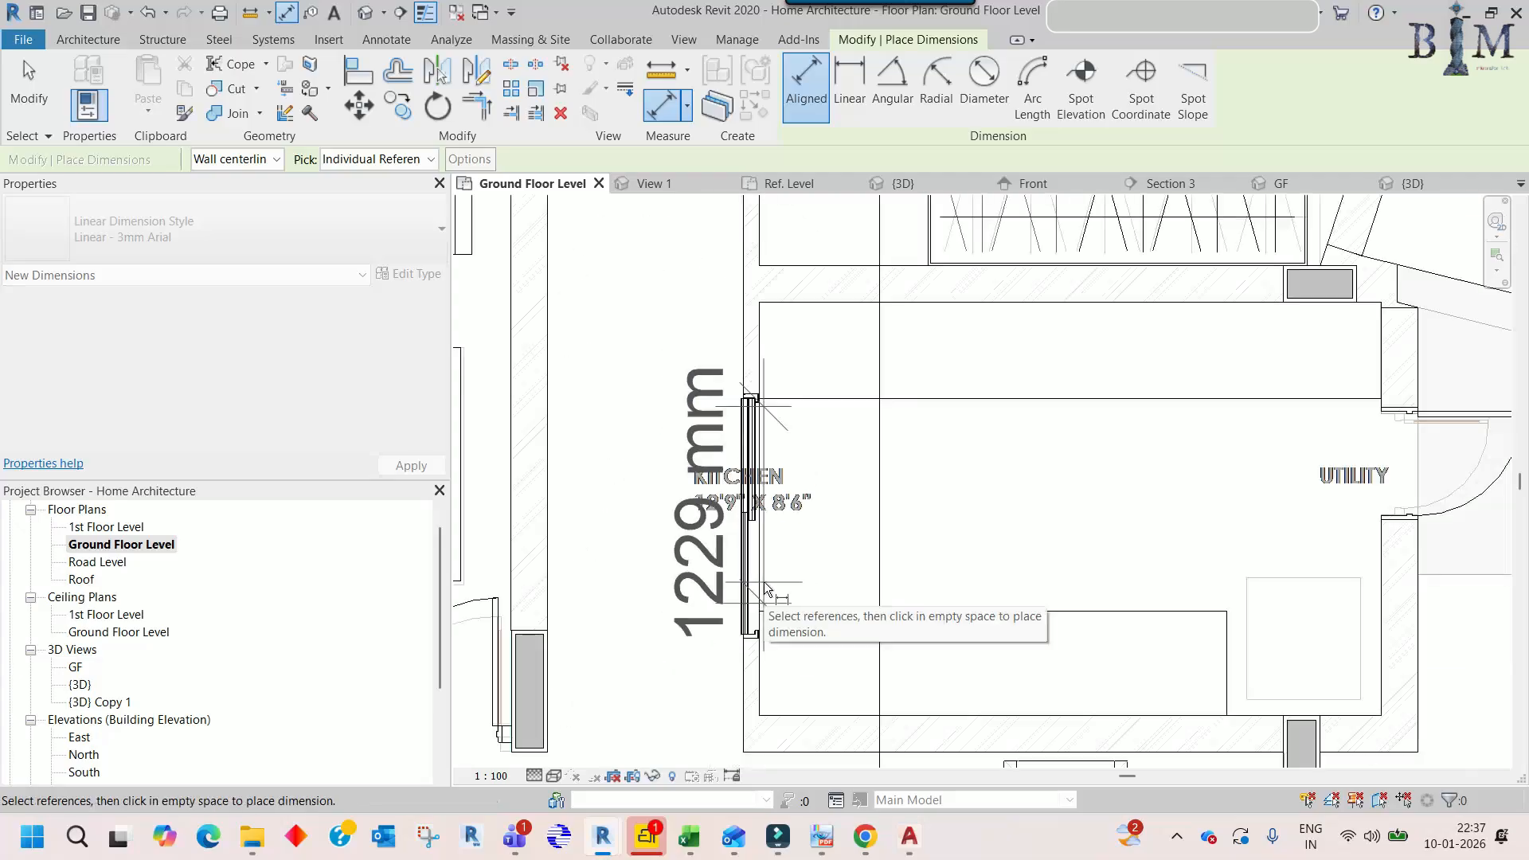
- Change the kitchen window's type to Refer to Type Catalog 1220
left_click(807, 497)
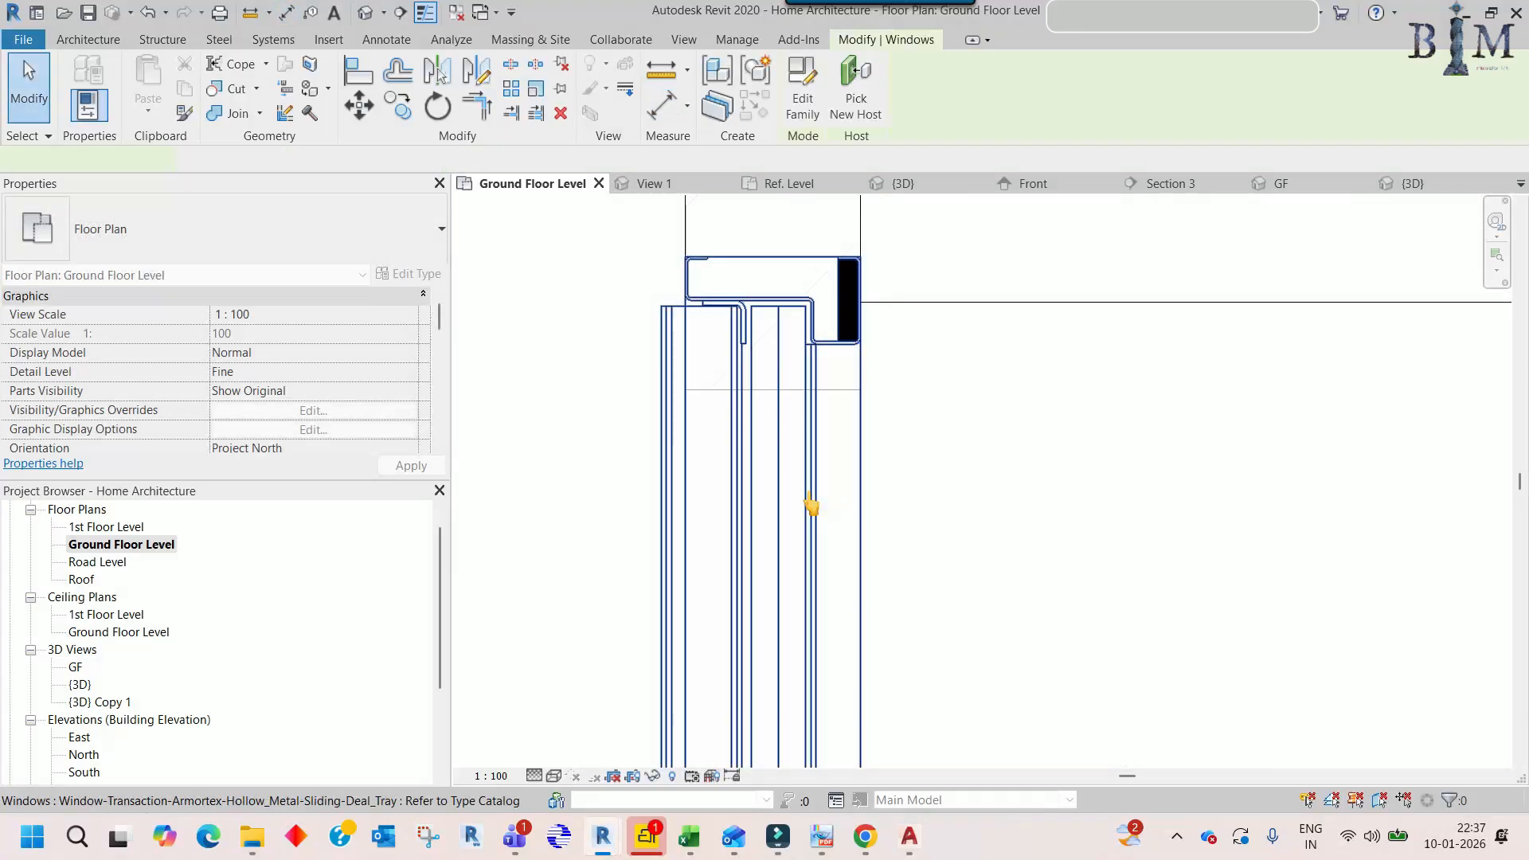
scroll(789, 452, "down", 5)
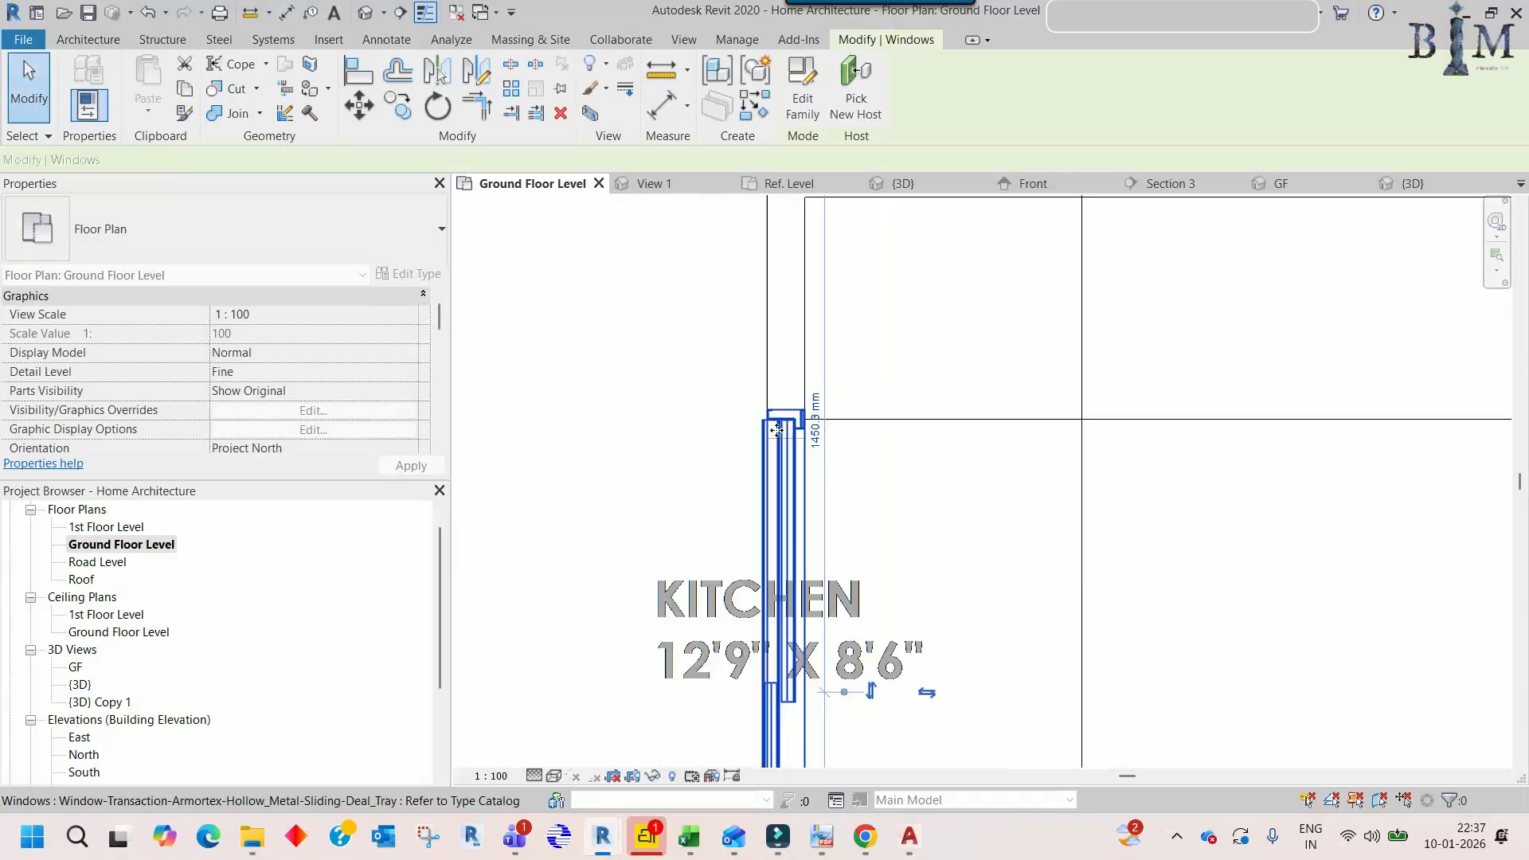
scroll(779, 441, "down", 4)
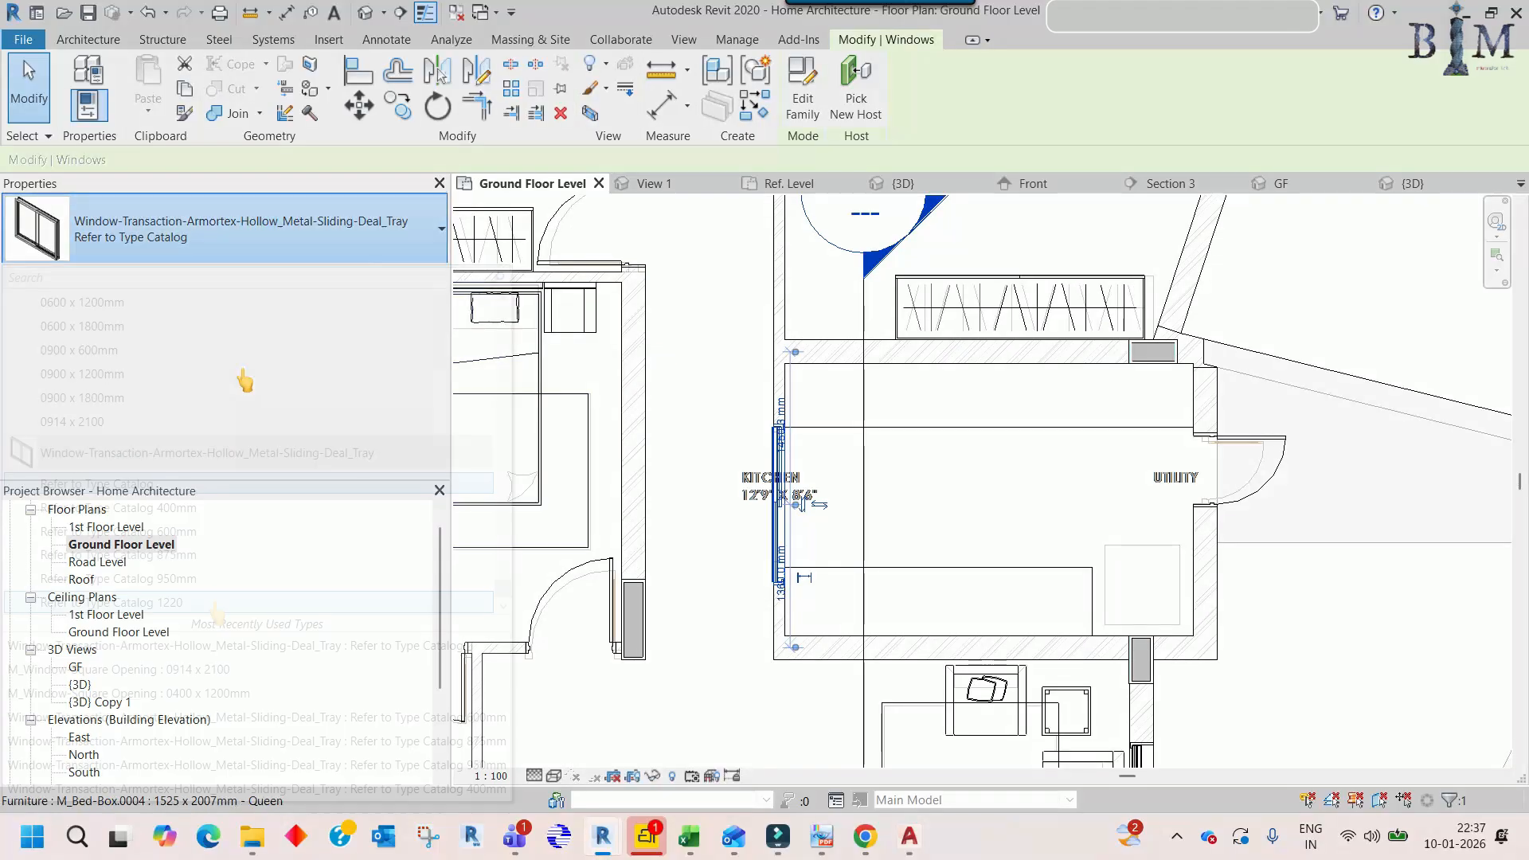
left_click(212, 604)
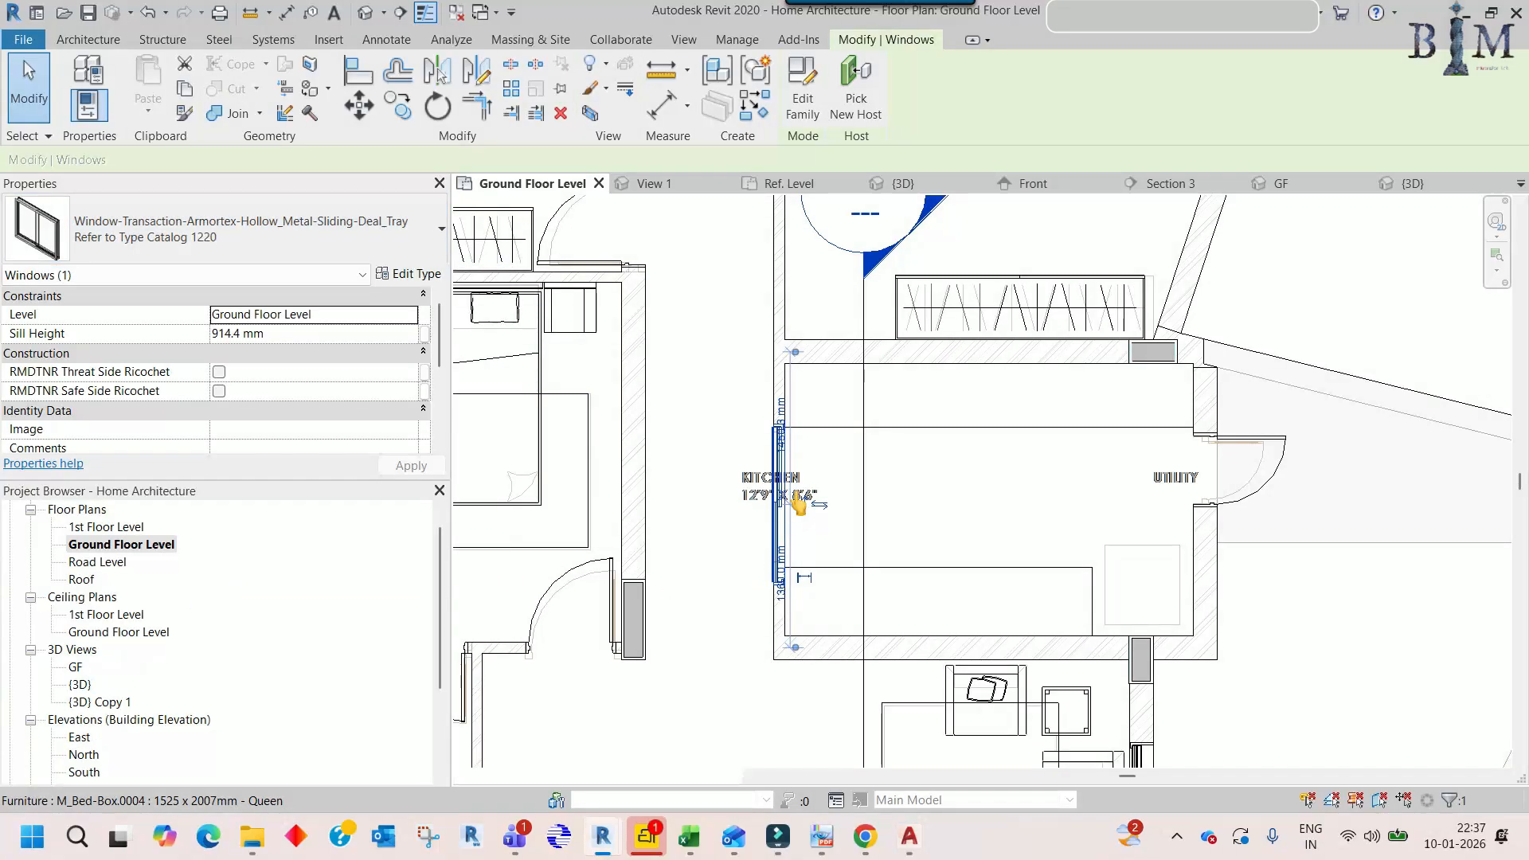
- Align the kitchen window's upper edge in plan with the end line of the opening in the imported drawing
scroll(792, 470, "up", 5)
key("Escape")
scroll(773, 333, "up", 2)
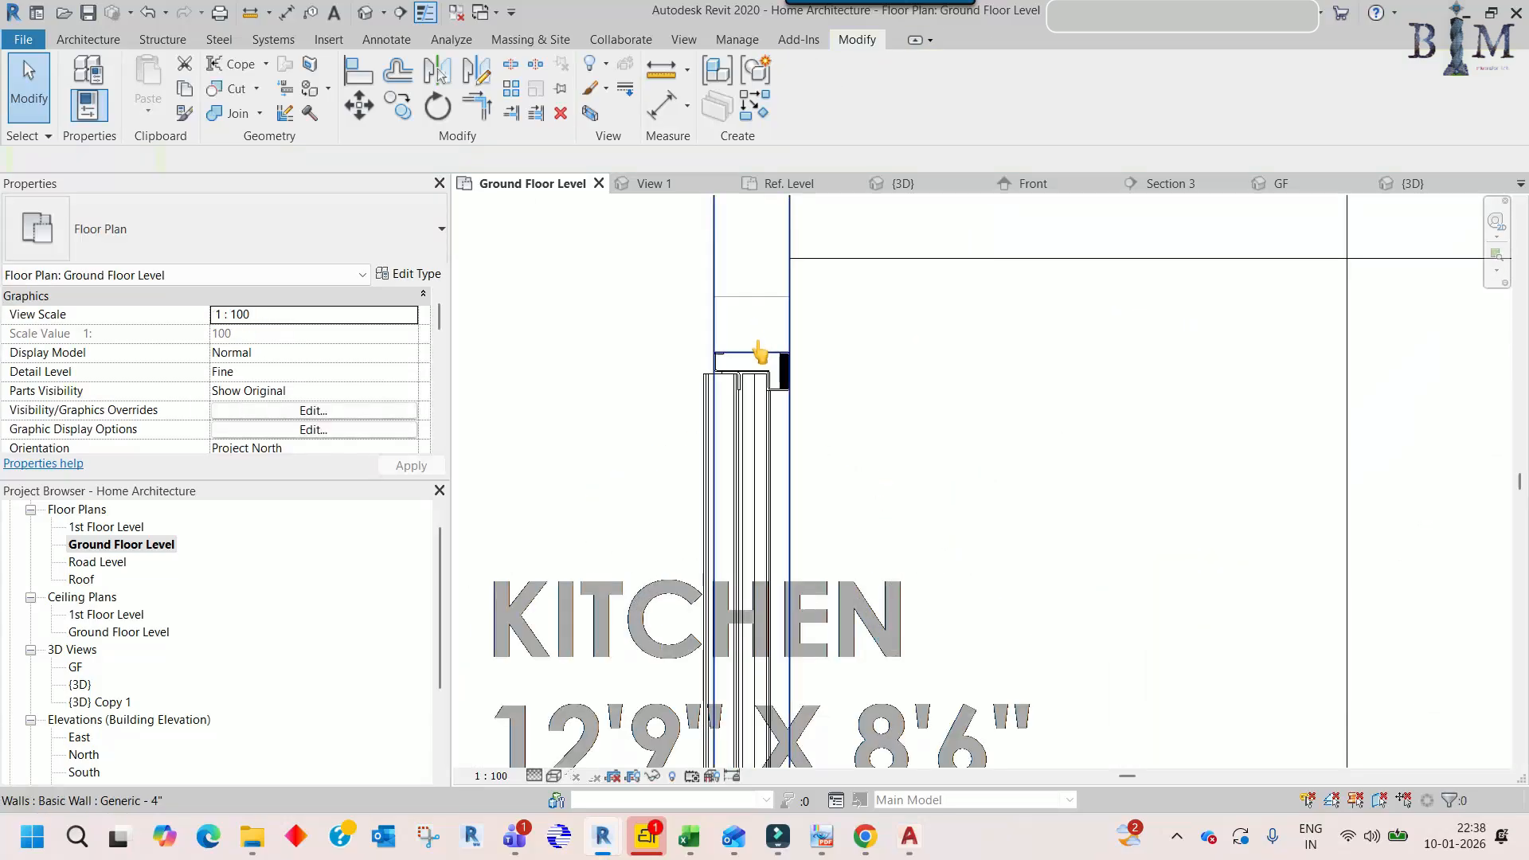
key("a")
key("l")
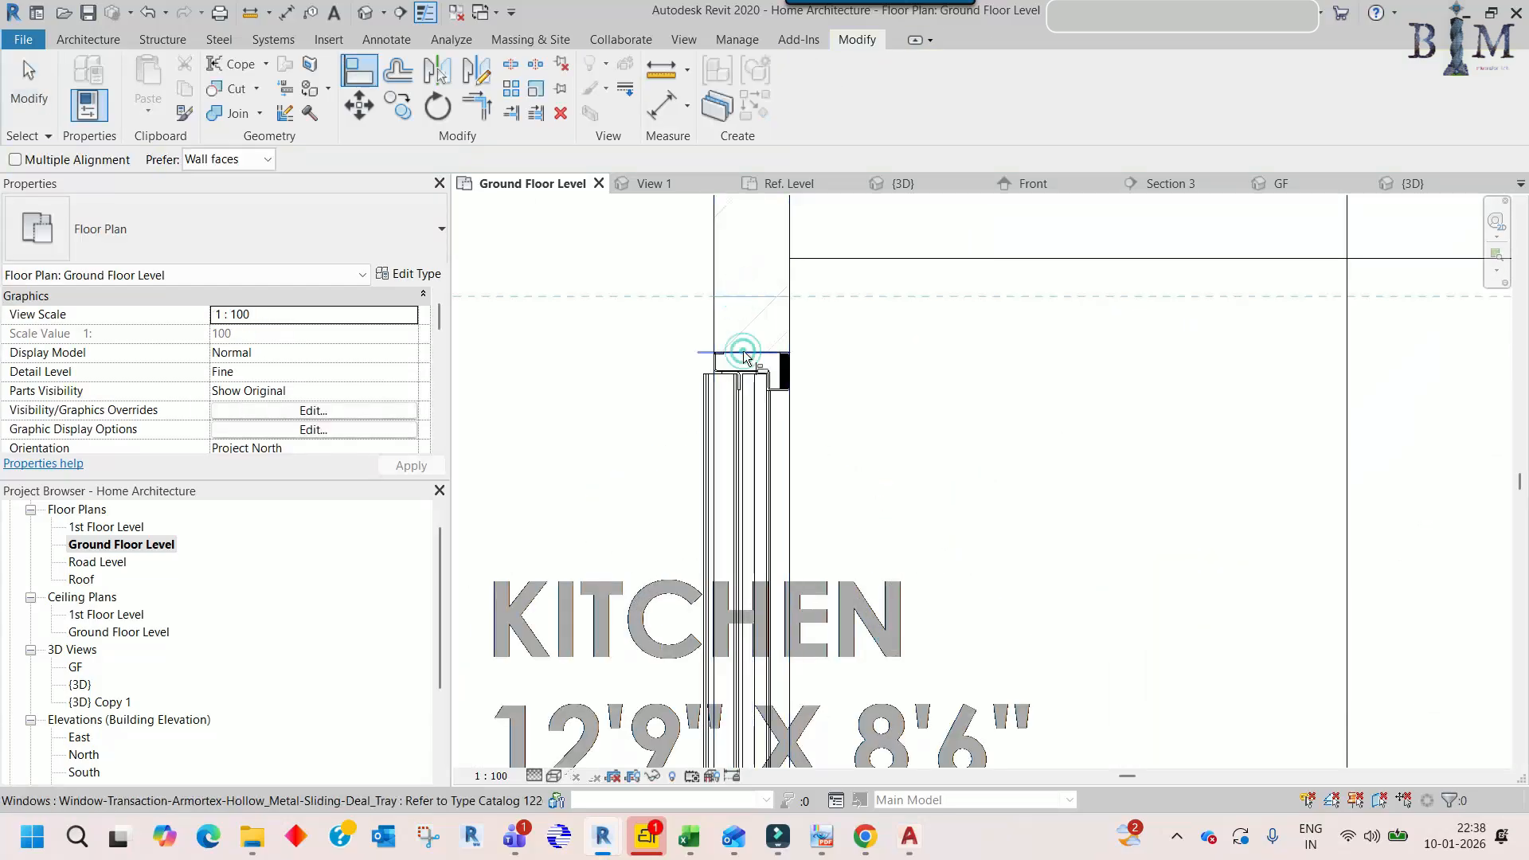
key("Escape")
scroll(745, 362, "down", 4)
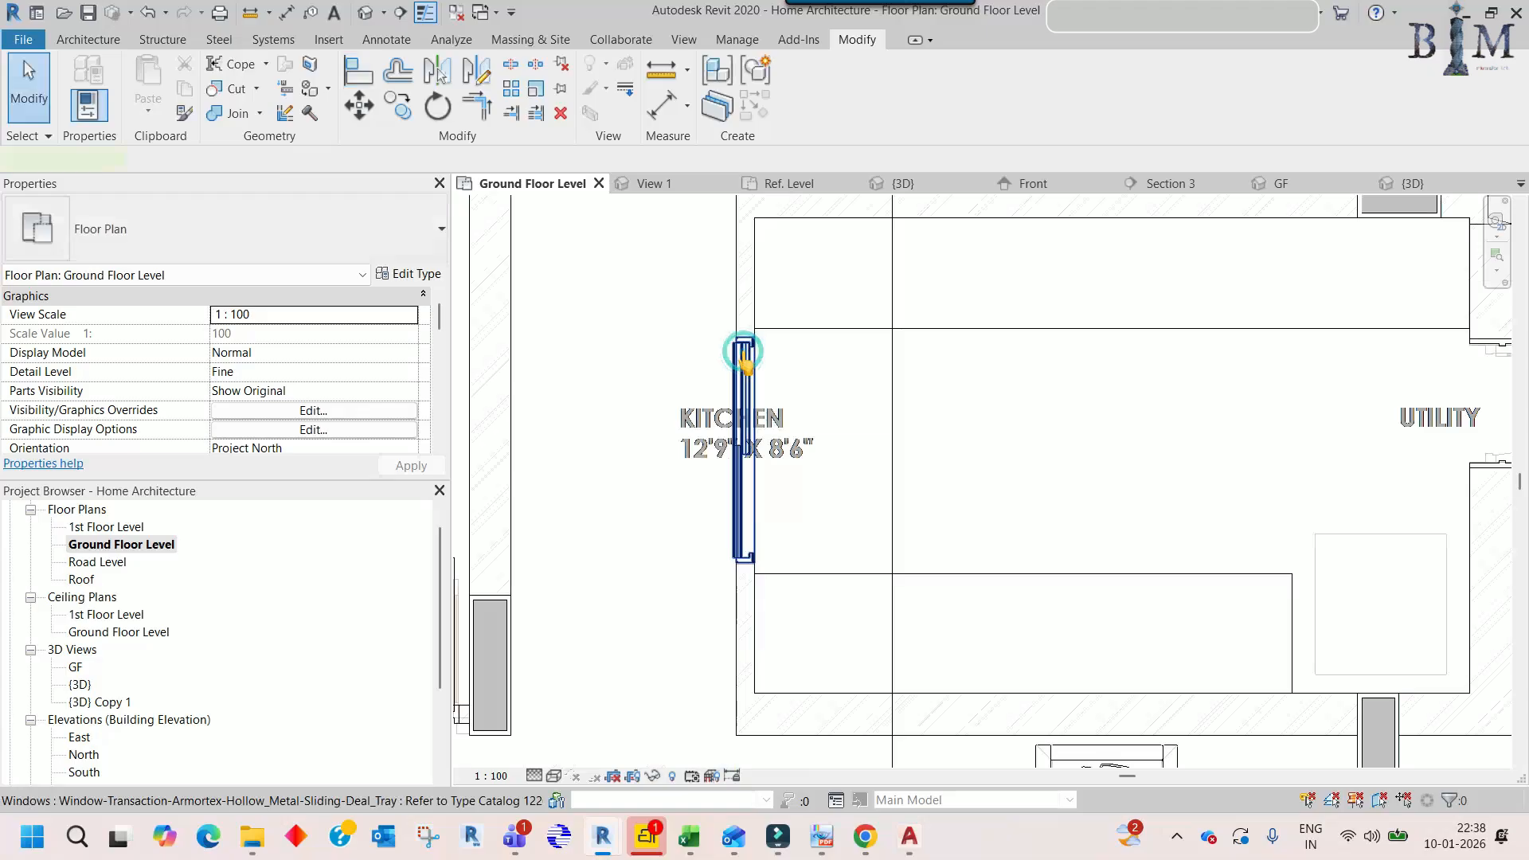
- Check the kitchen window's fit at its opening in the plan and in the wall in the GF 3D view
left_click(745, 354)
scroll(758, 509, "up", 2)
scroll(753, 609, "up", 4)
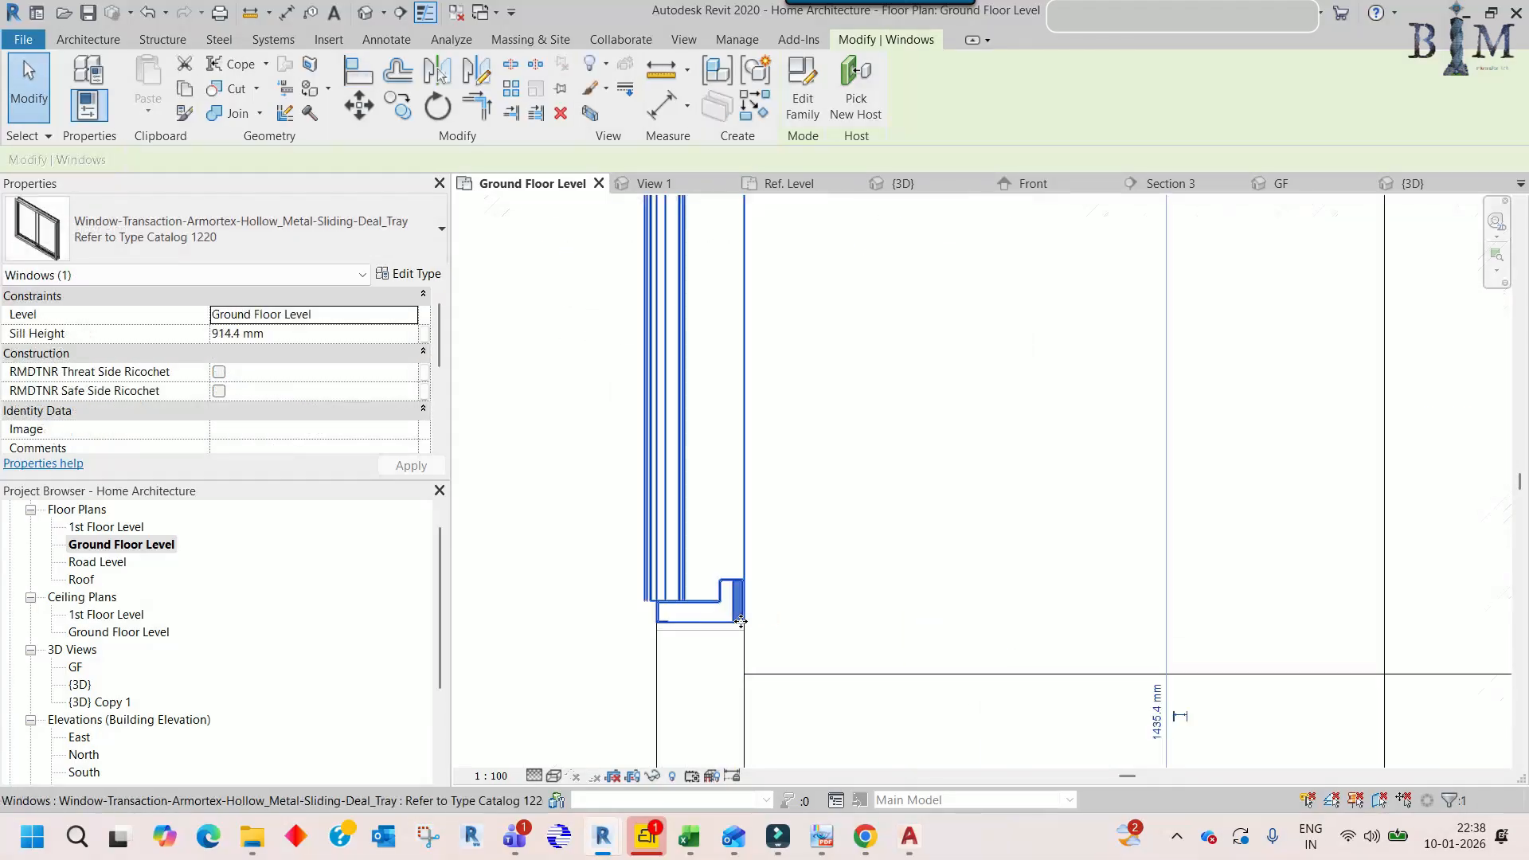
scroll(738, 607, "down", 5)
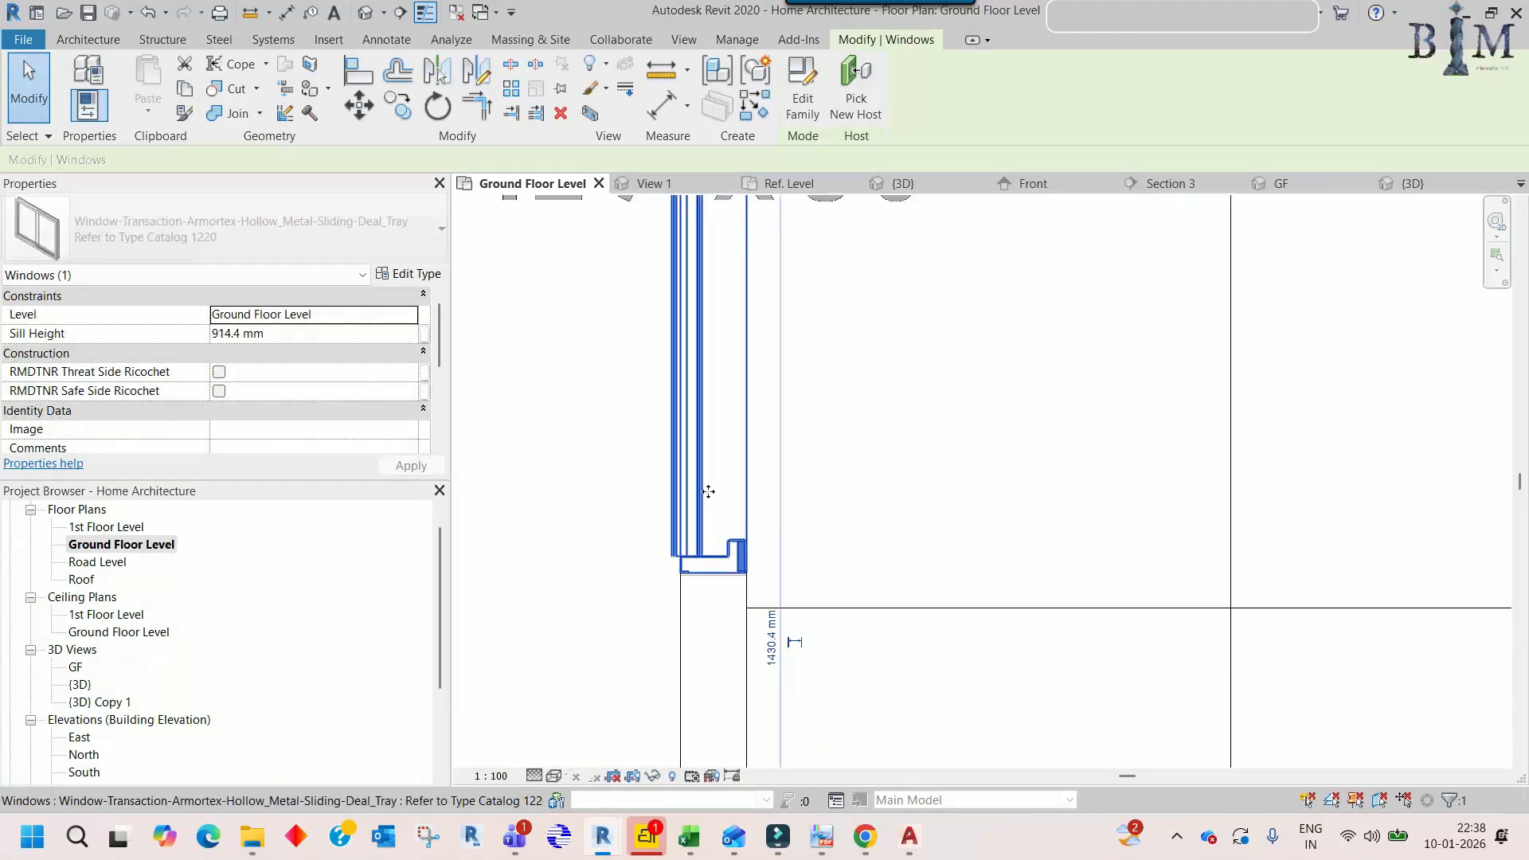
key("Escape")
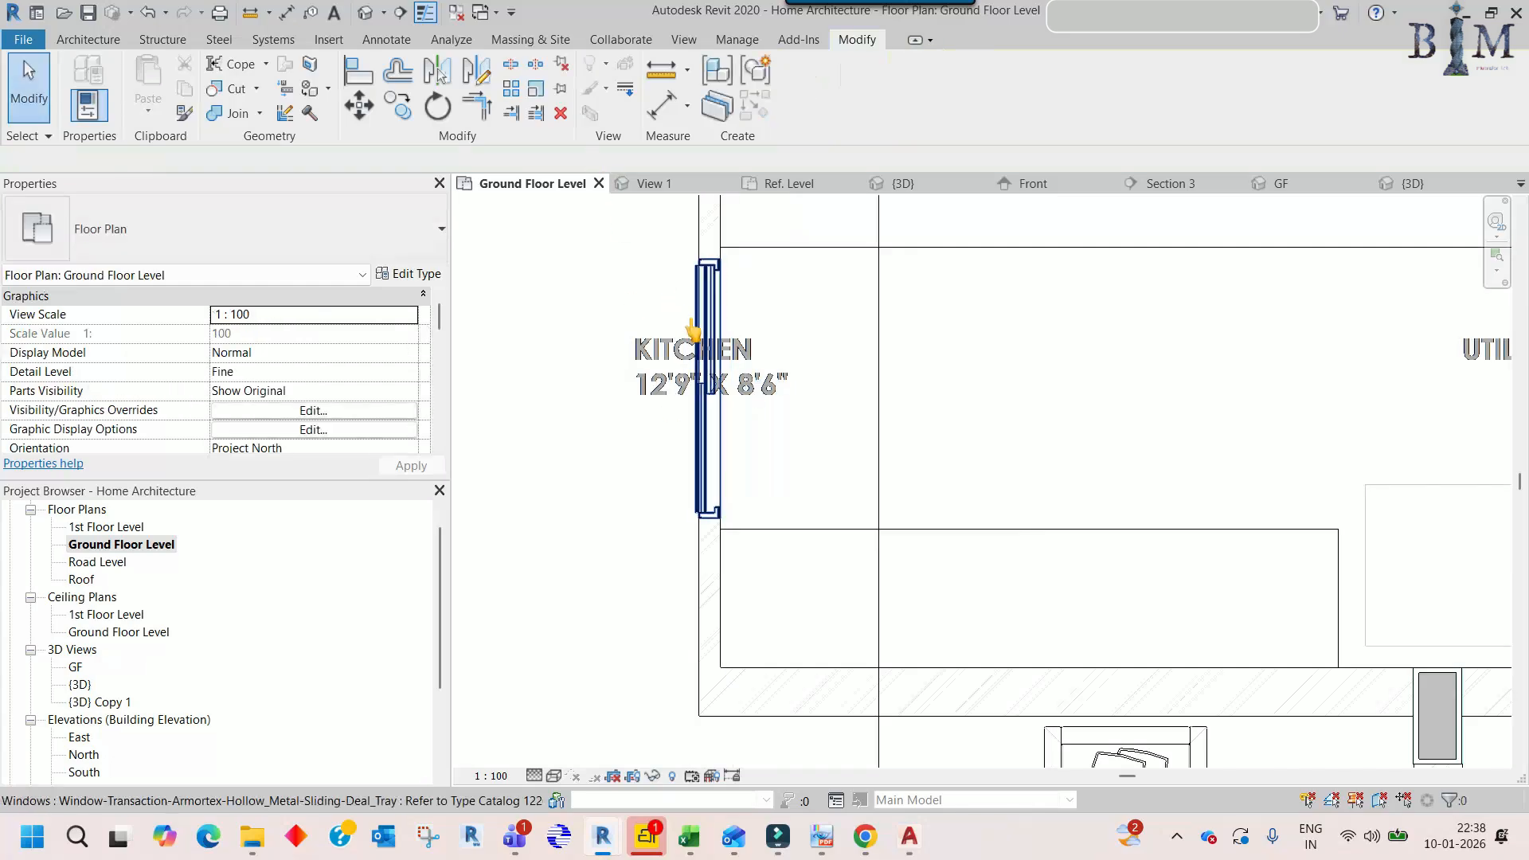
scroll(685, 318, "down", 4)
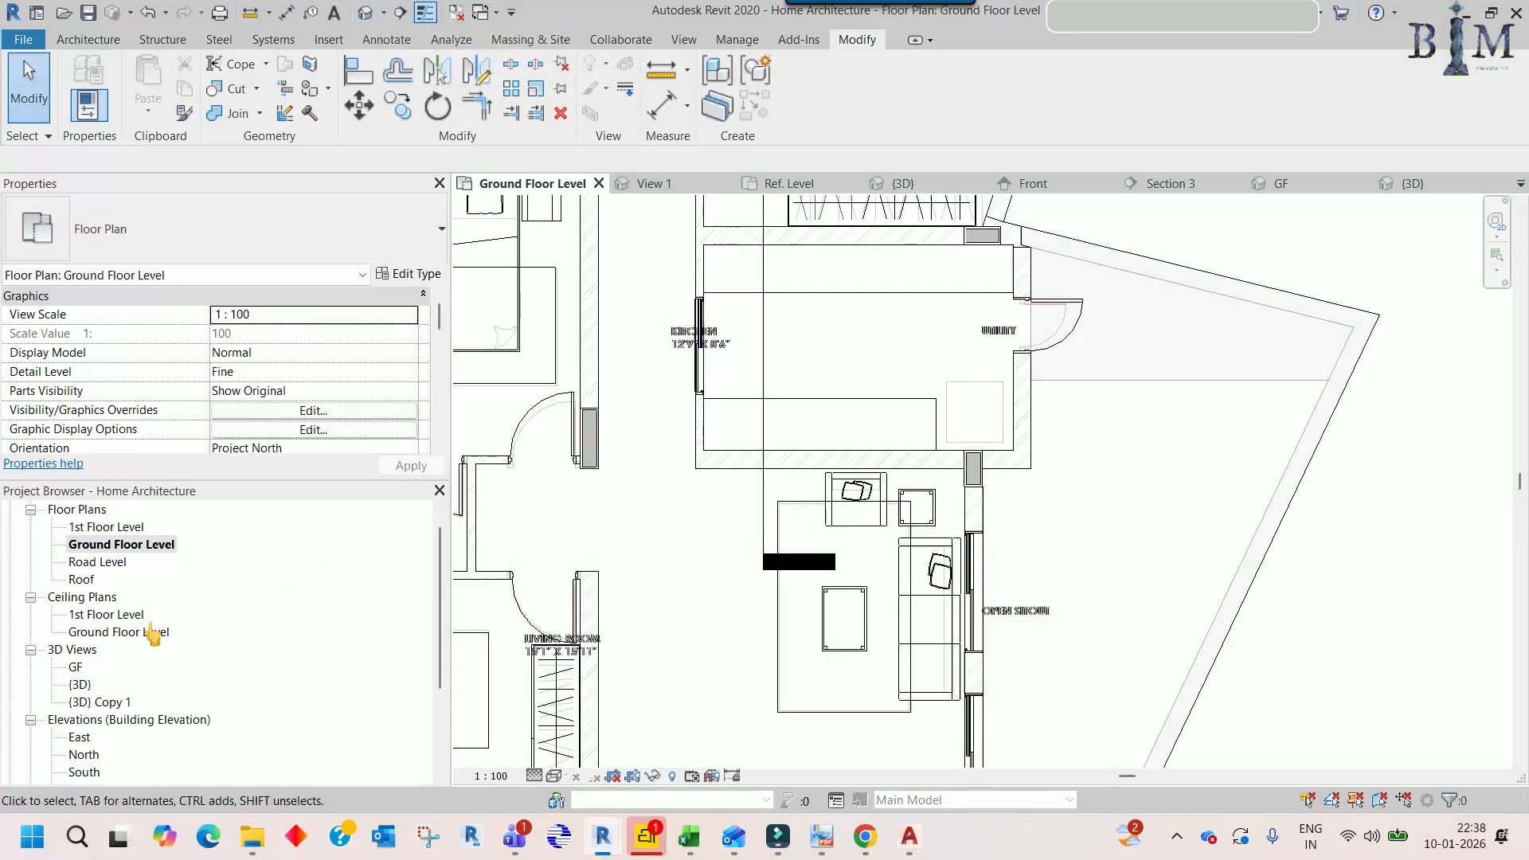
double_click(75, 669)
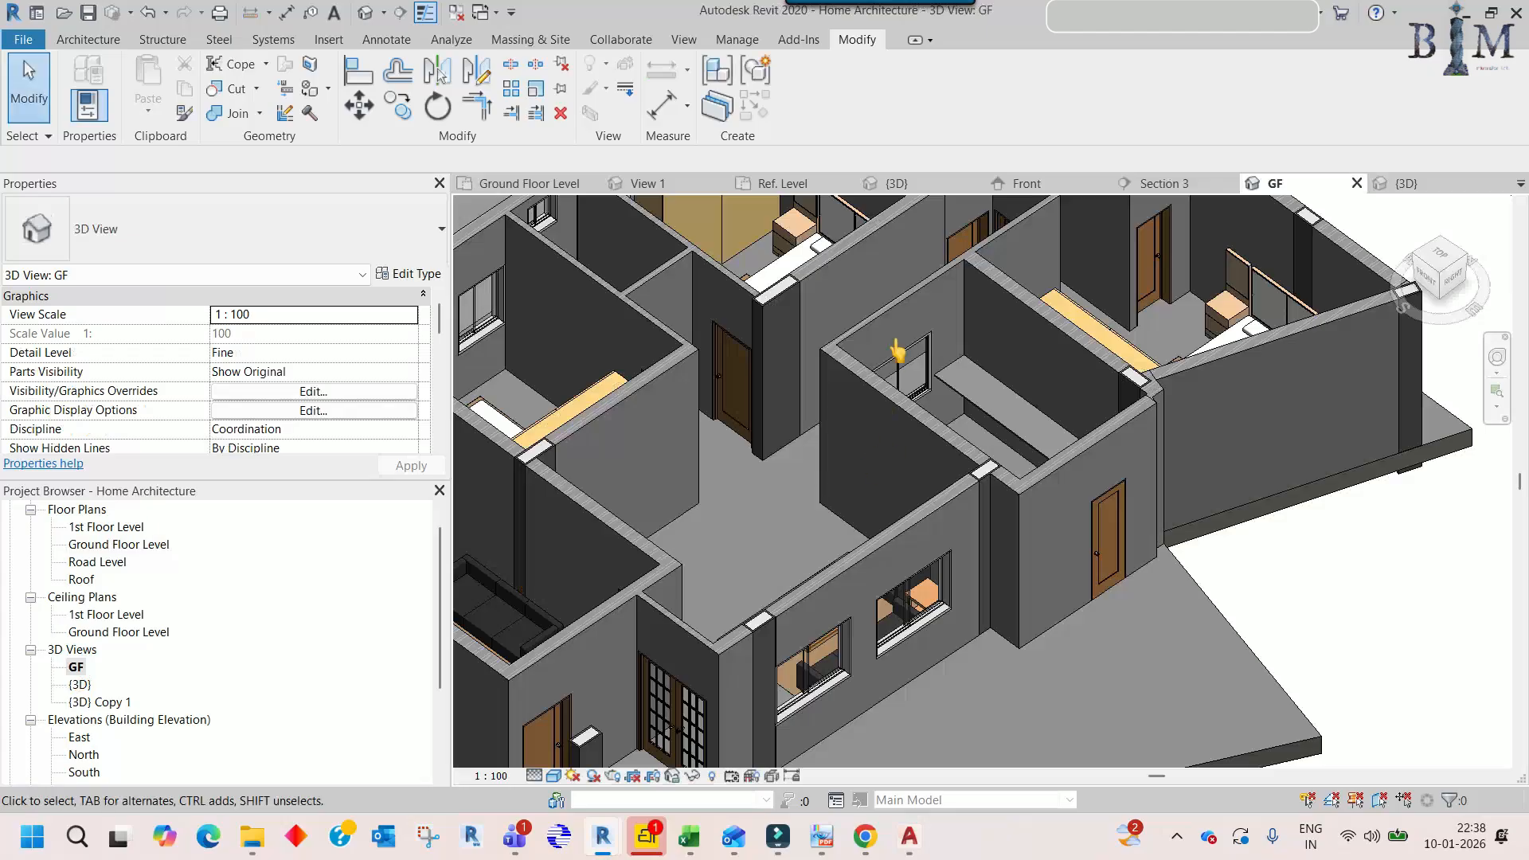
scroll(971, 334, "up", 3)
middle_click_drag(887, 369, 930, 362, "shift")
scroll(930, 363, "down", 3)
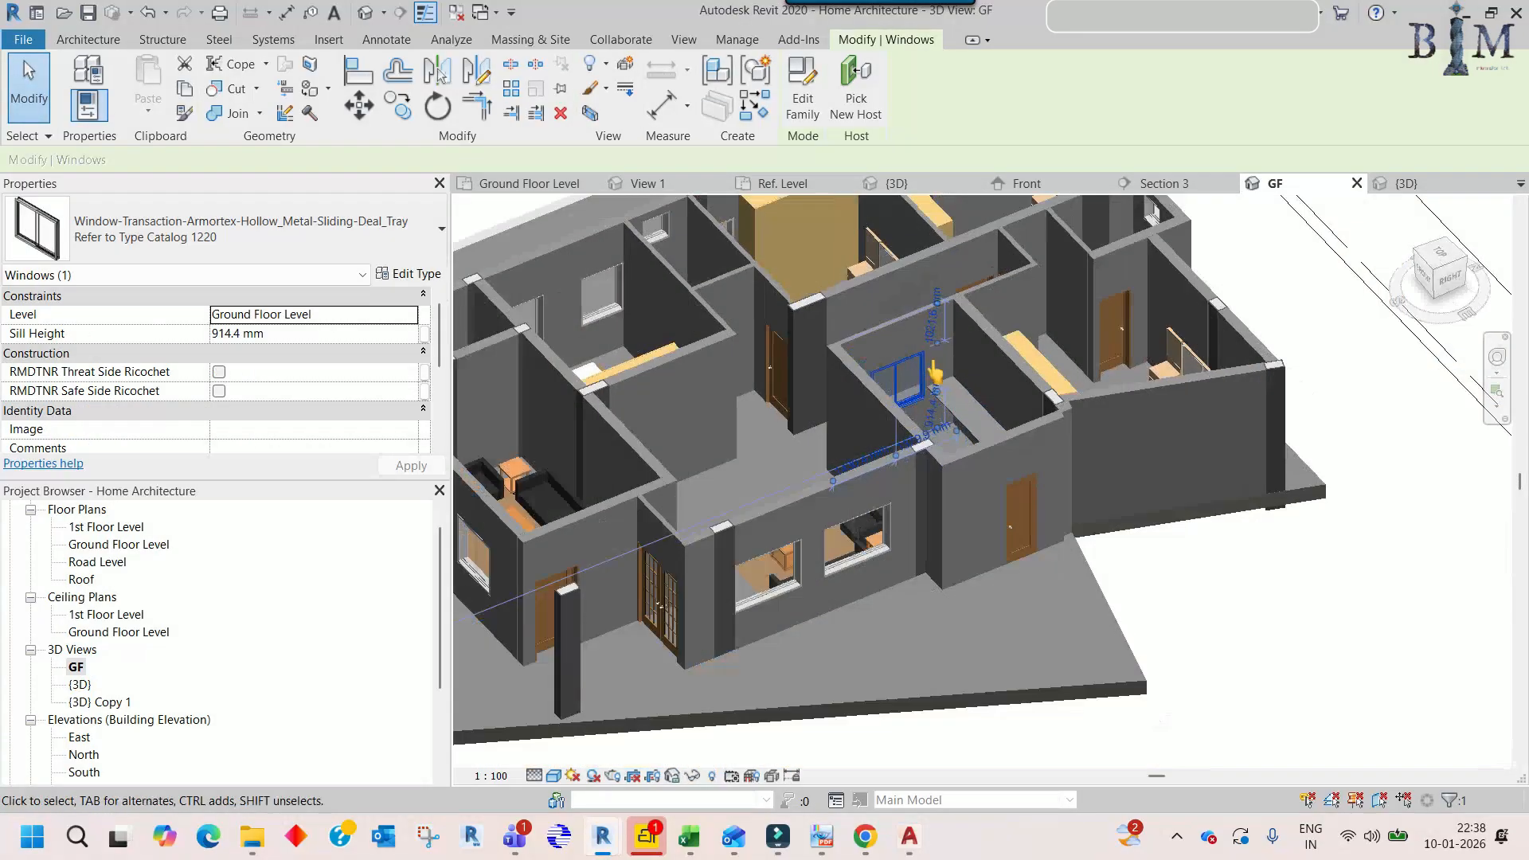
key("Escape")
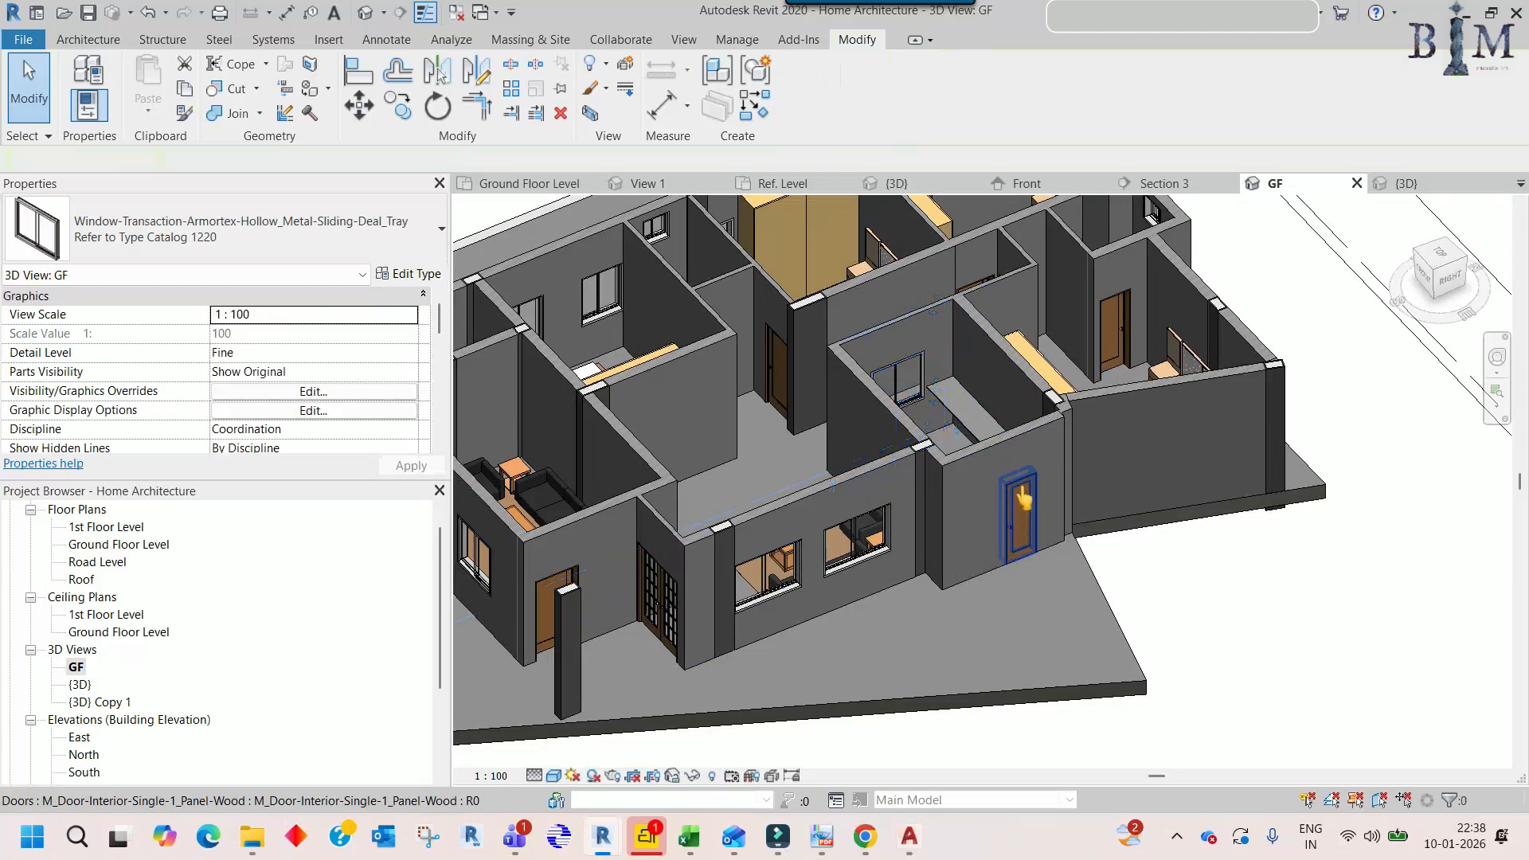
scroll(829, 581, "down", 3)
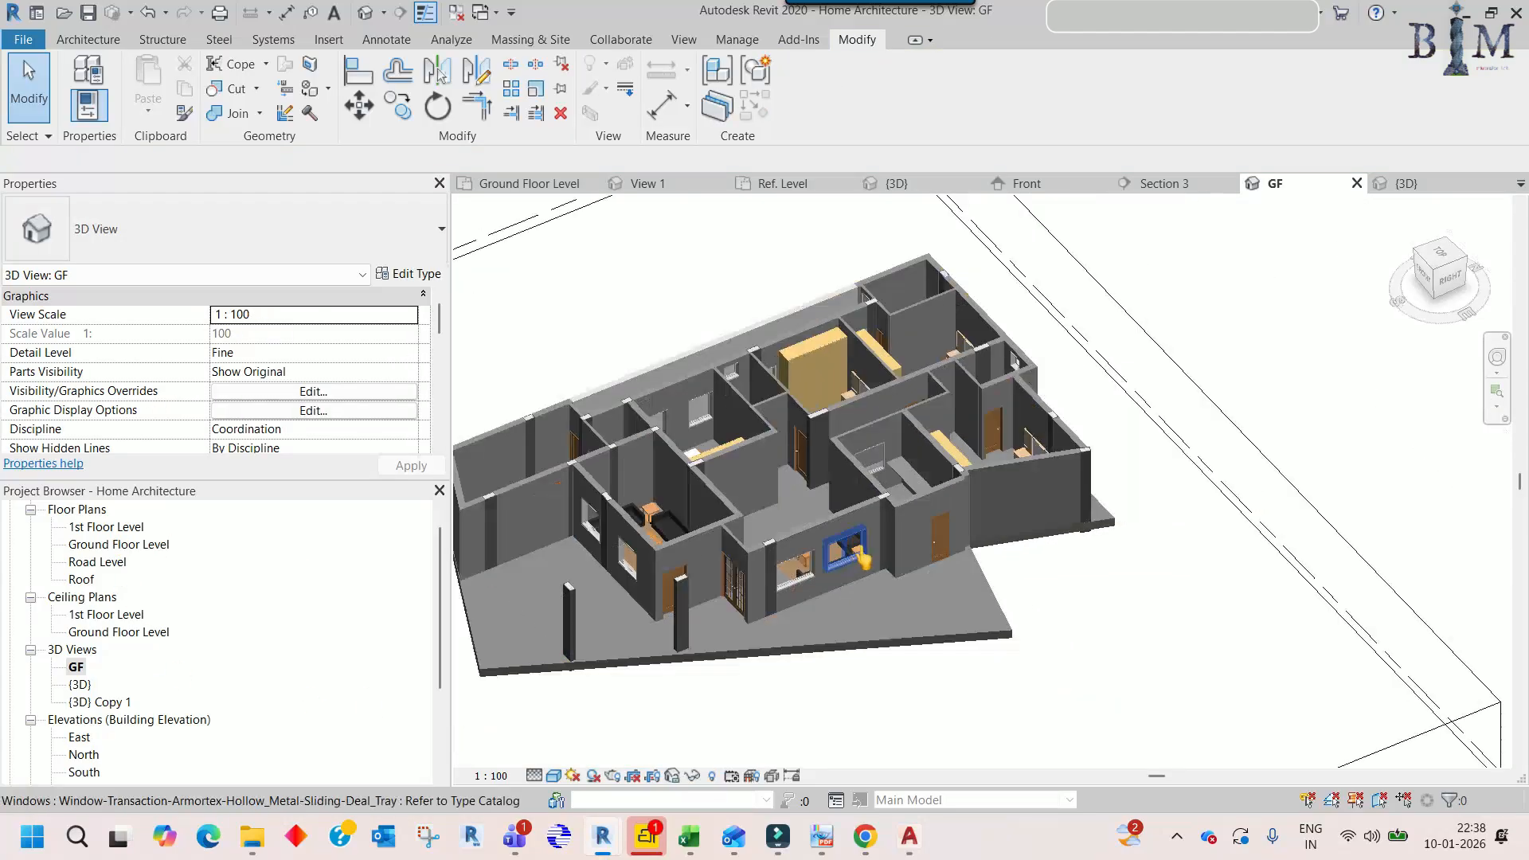
middle_click_drag(876, 565, 931, 621, "shift")
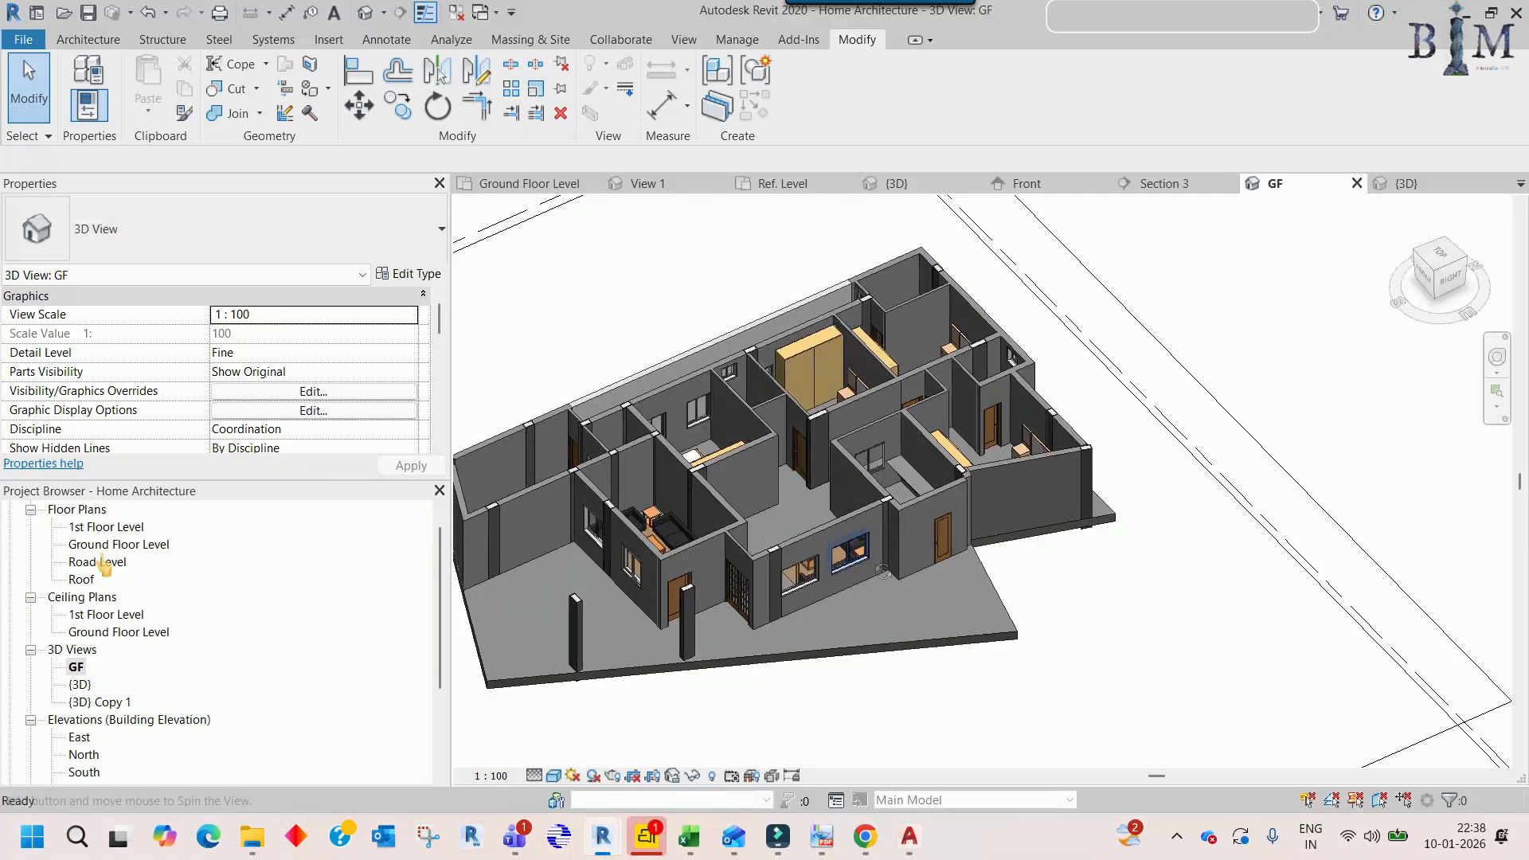
- Return to the Ground Floor Level plan and close the inactive views along with the FURNITURE1.rfa family
double_click(119, 544)
middle_click_drag(946, 627, 1084, 477)
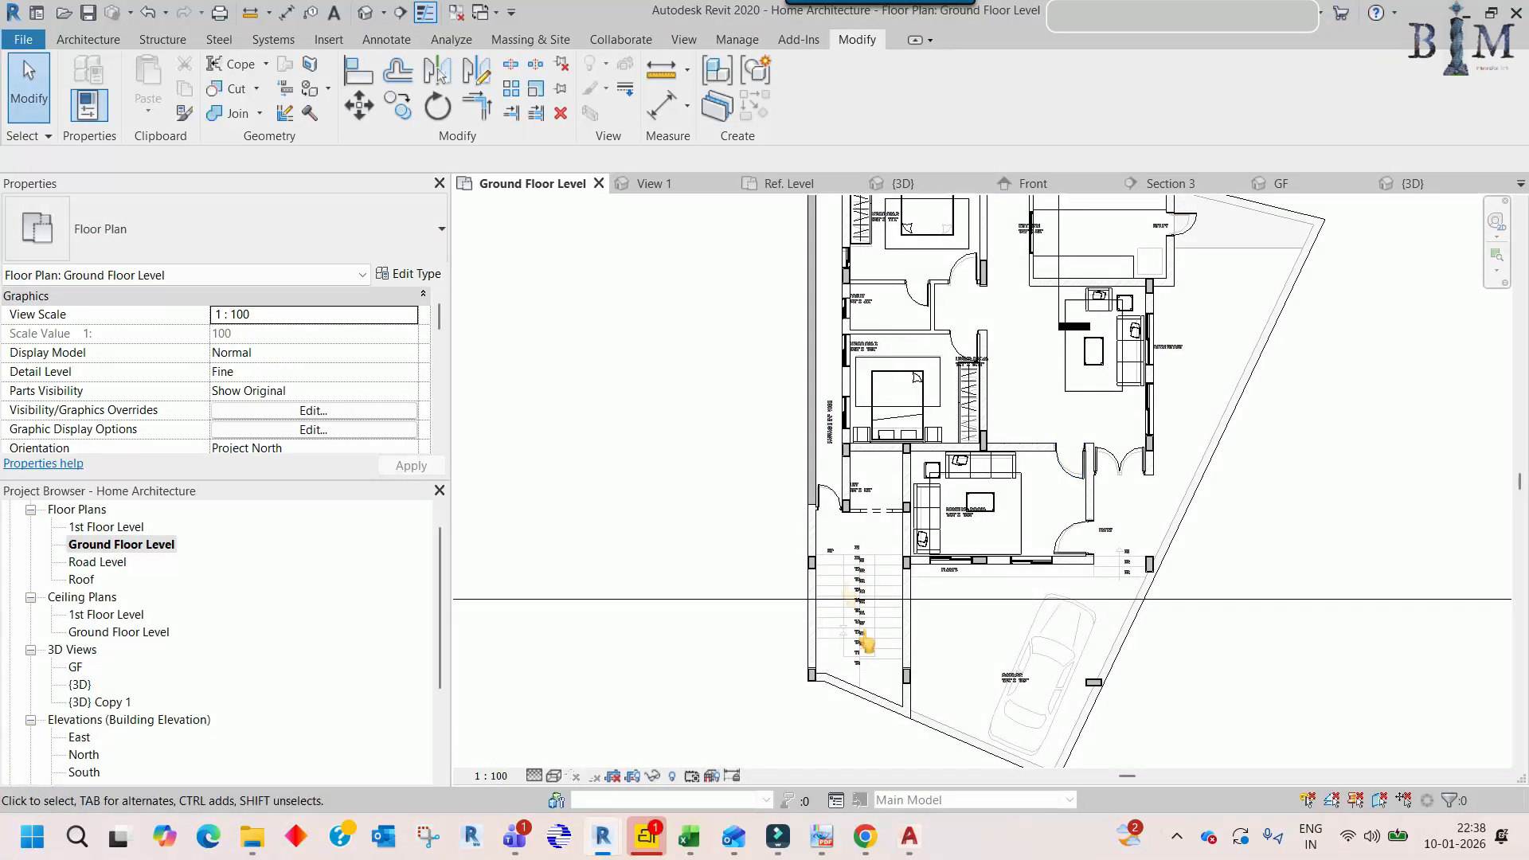
scroll(867, 667, "up", 3)
scroll(799, 498, "down", 1)
middle_click_drag(891, 466, 881, 506)
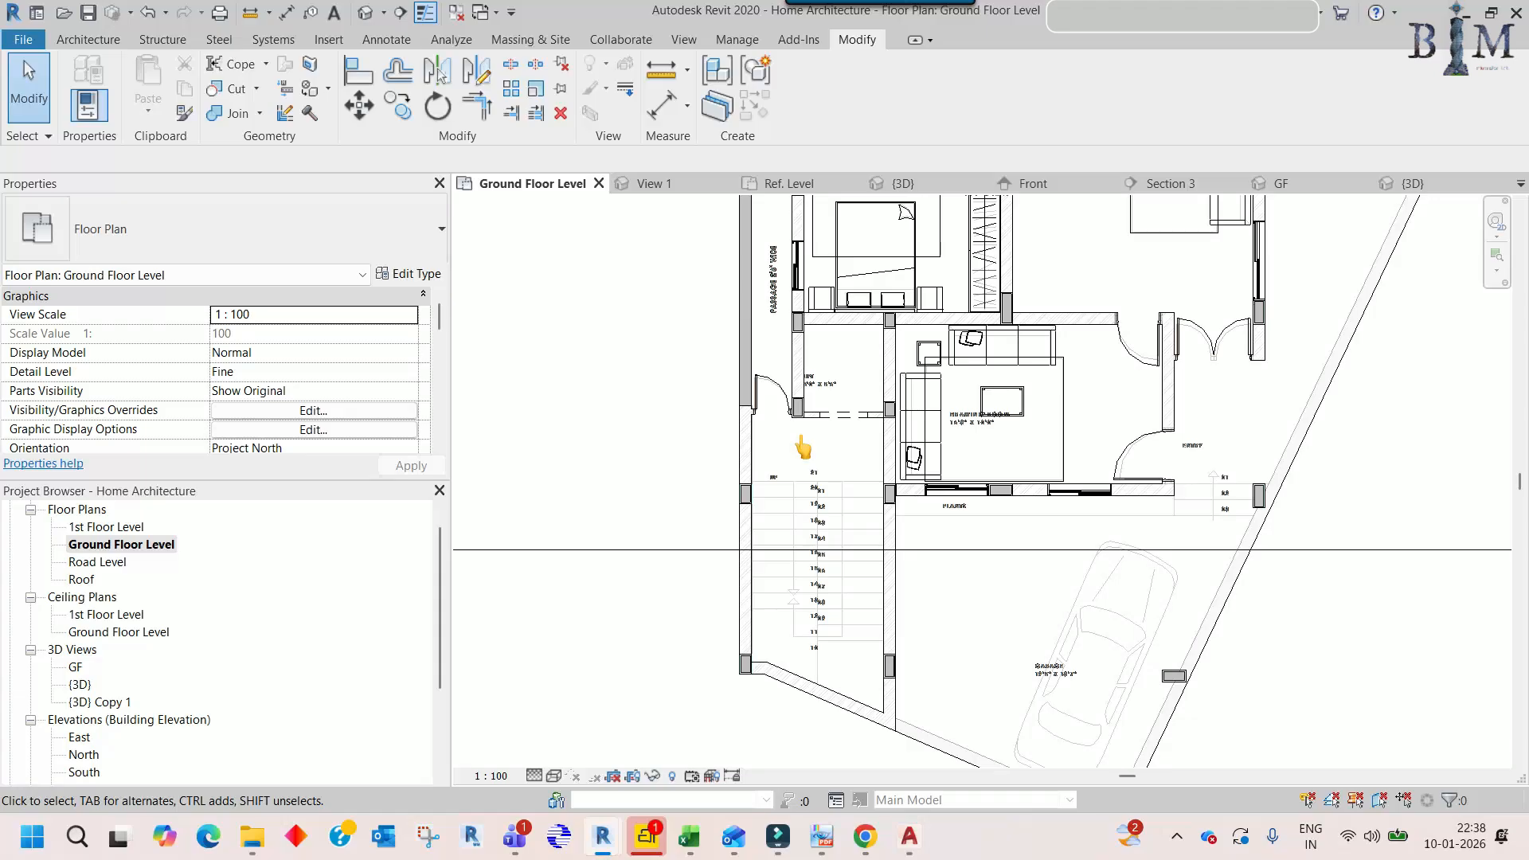
scroll(801, 444, "down", 5)
middle_click_drag(716, 410, 704, 439)
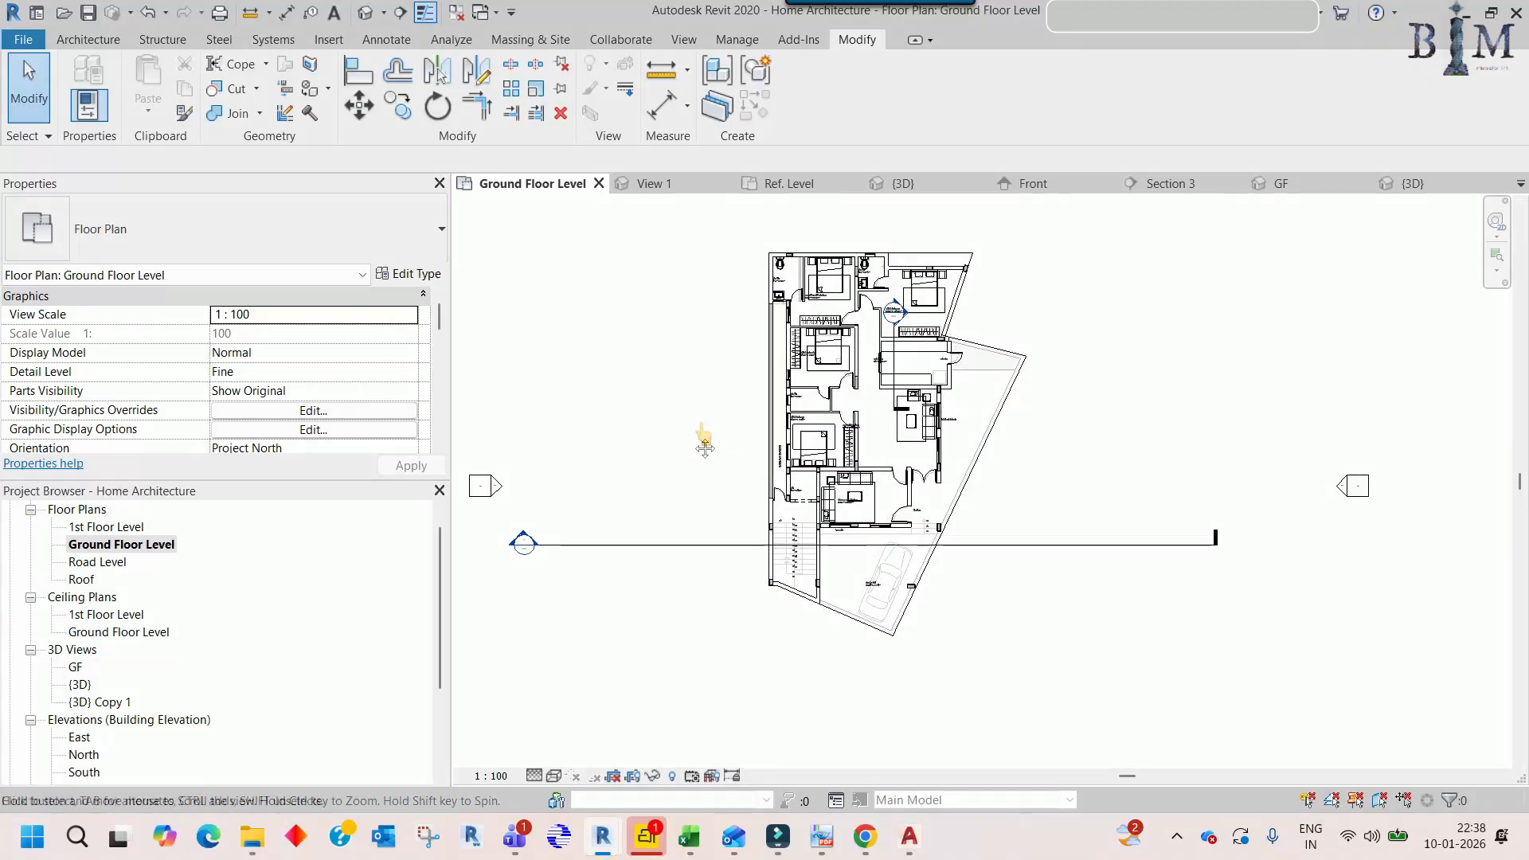
left_click(455, 11)
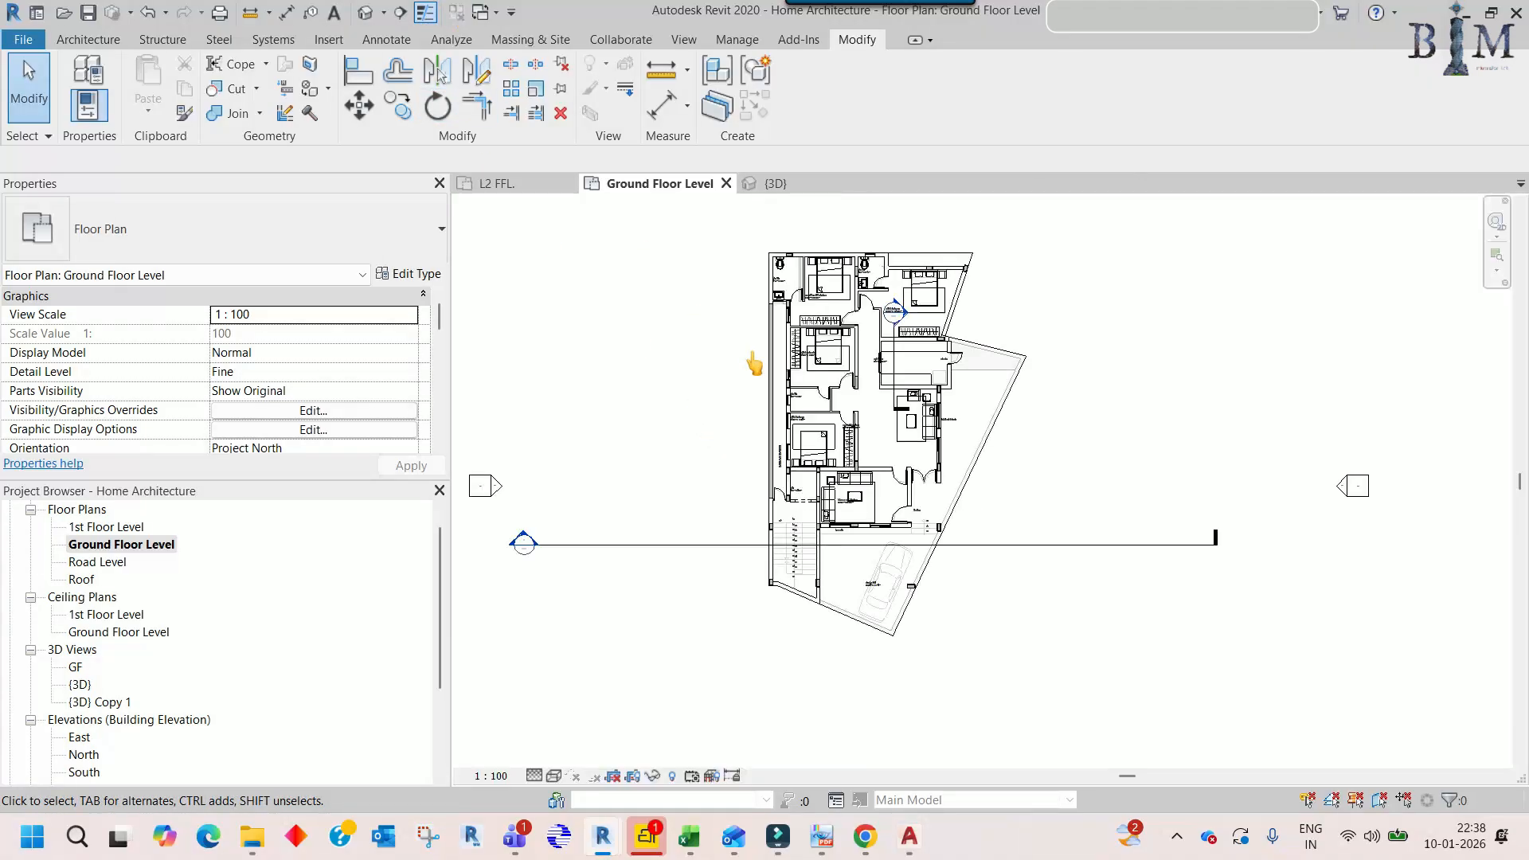
left_click(769, 185)
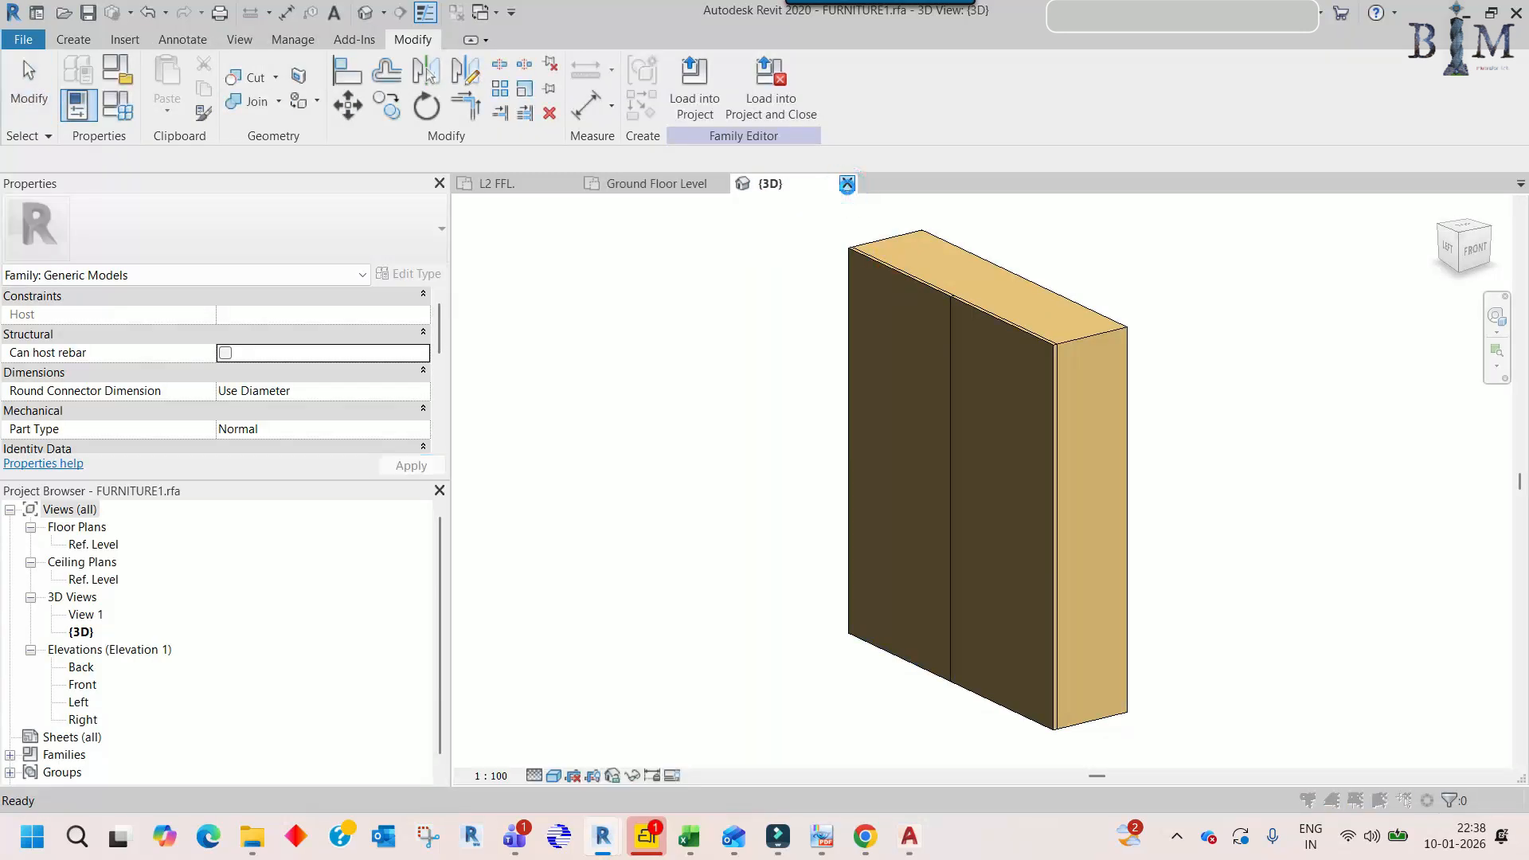
left_click(847, 183)
left_click(826, 430)
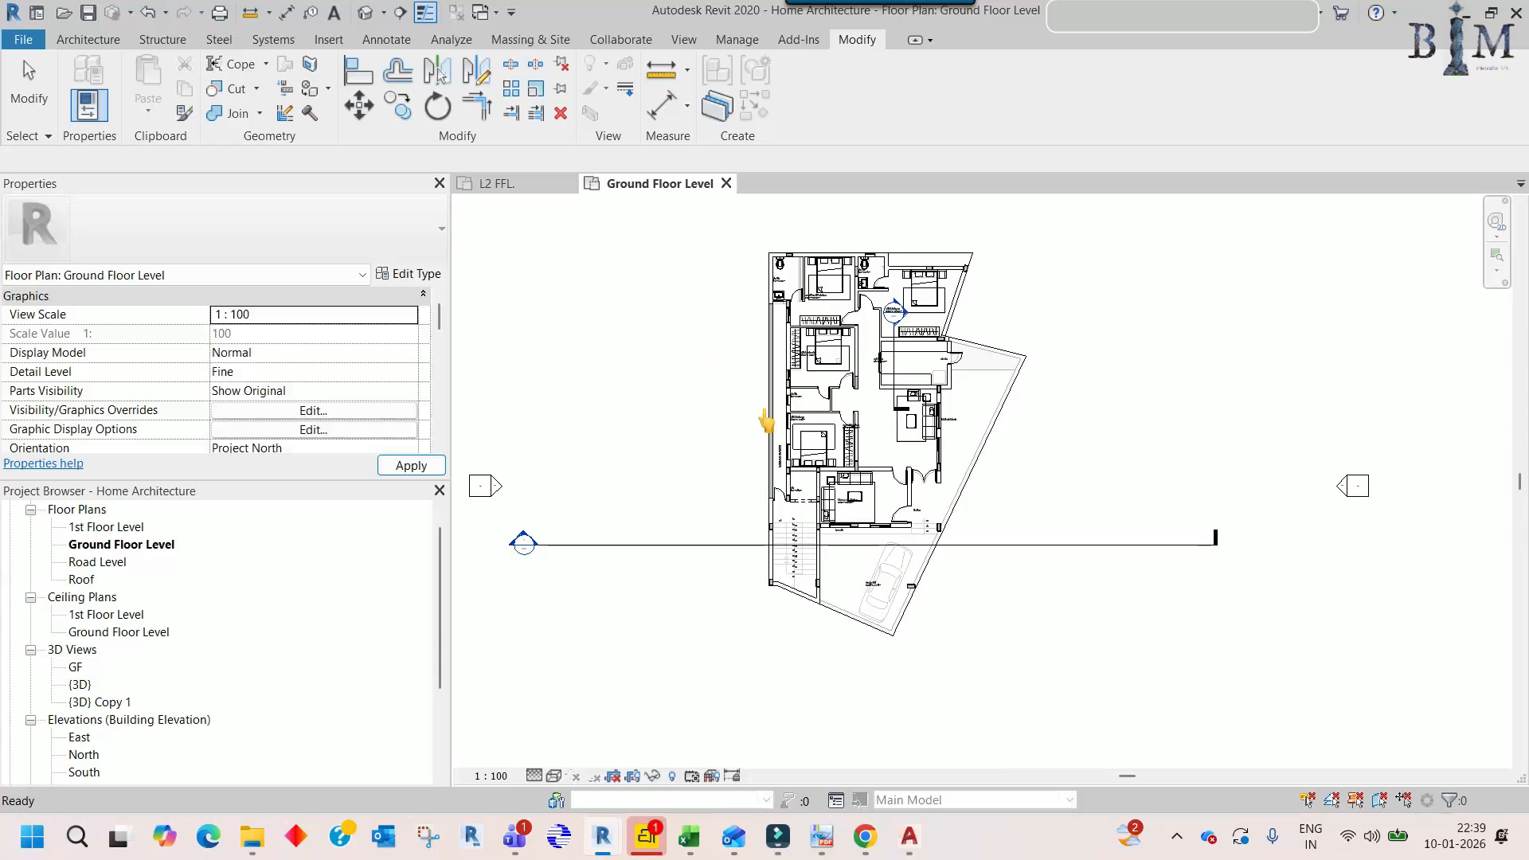
- Examine the staircase area in the plan, switch to the Home Structure project and open its Ground Floor Level plan
scroll(811, 572, "up", 4)
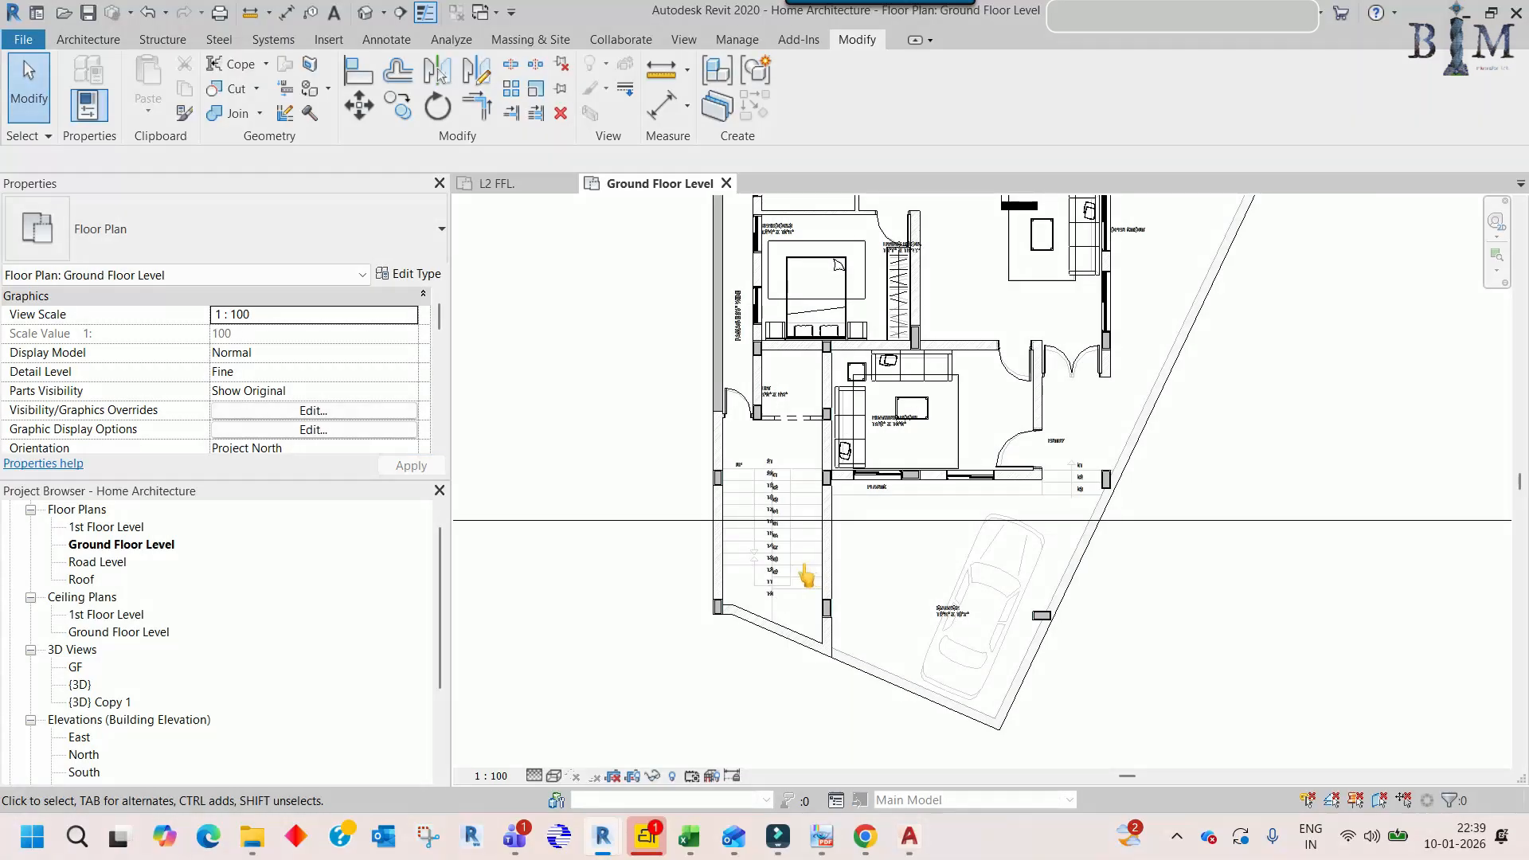
scroll(789, 494, "up", 2)
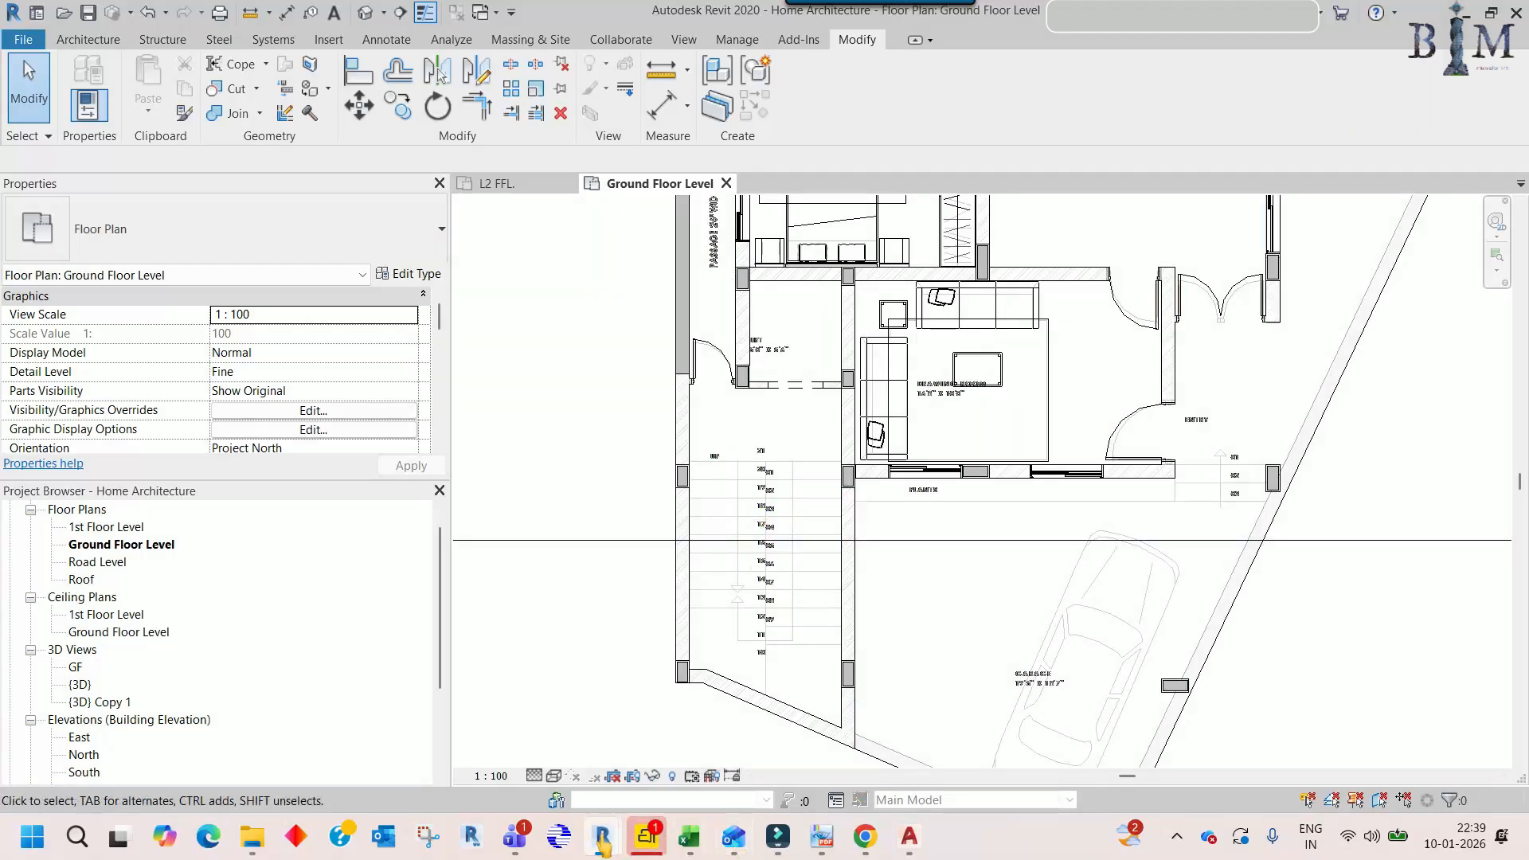
scroll(711, 436, "up", 1)
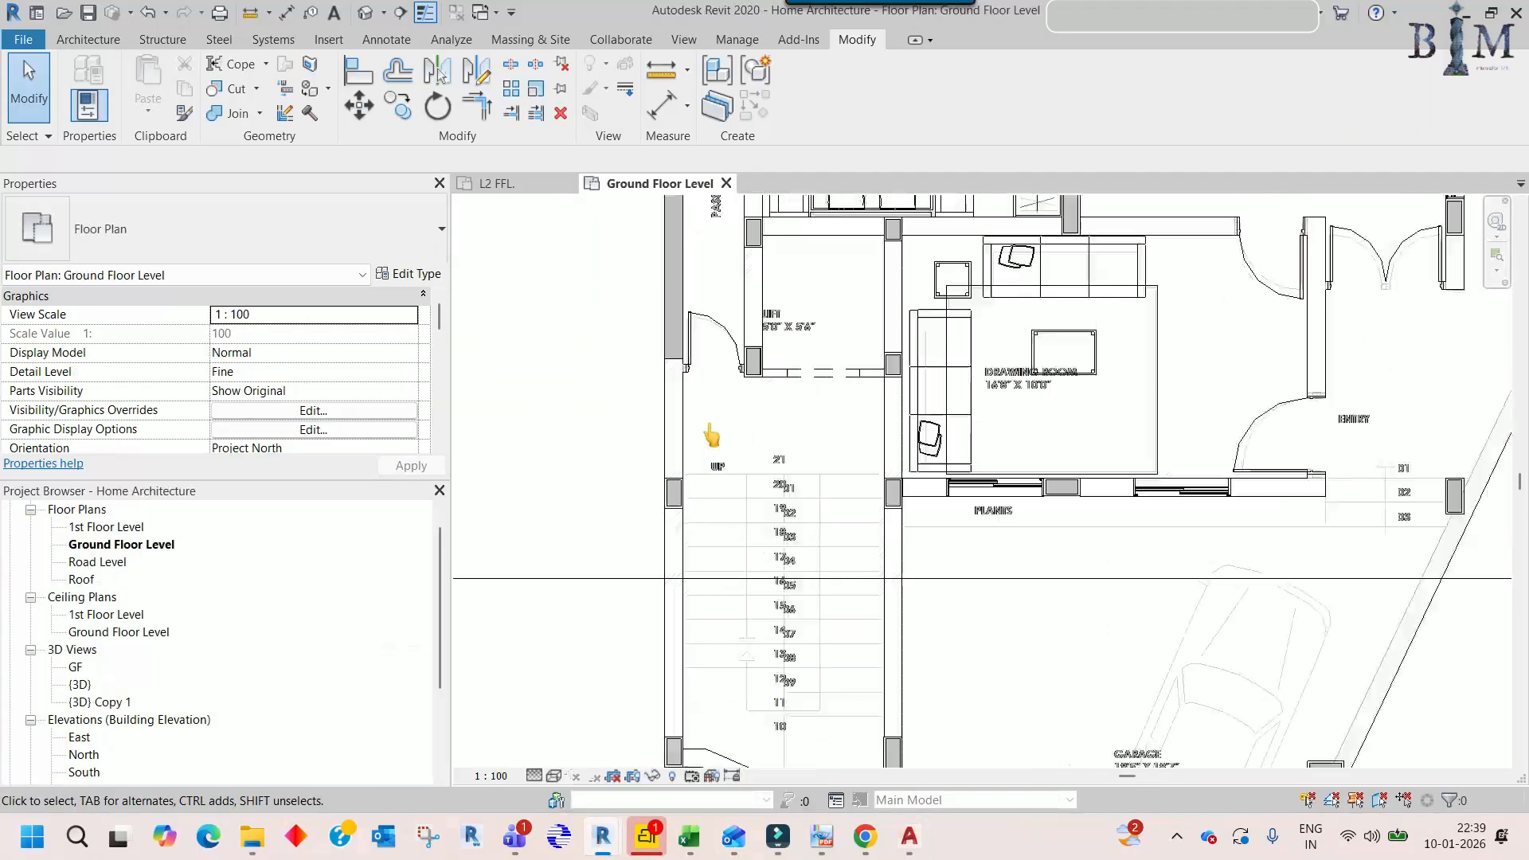
scroll(701, 422, "up", 2)
middle_click_drag(765, 584, 771, 396)
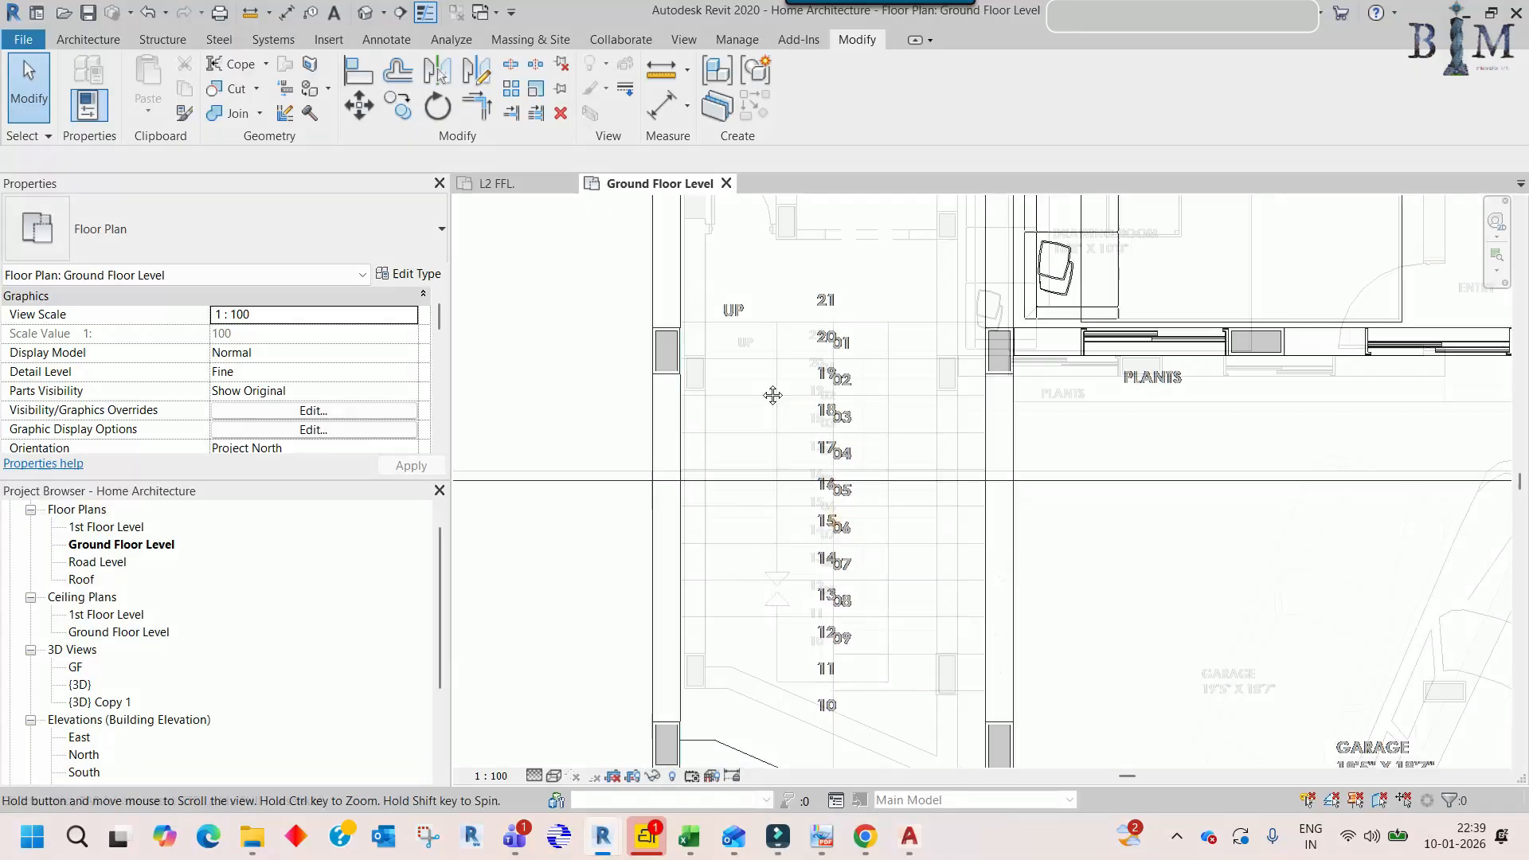
scroll(777, 436, "down", 1)
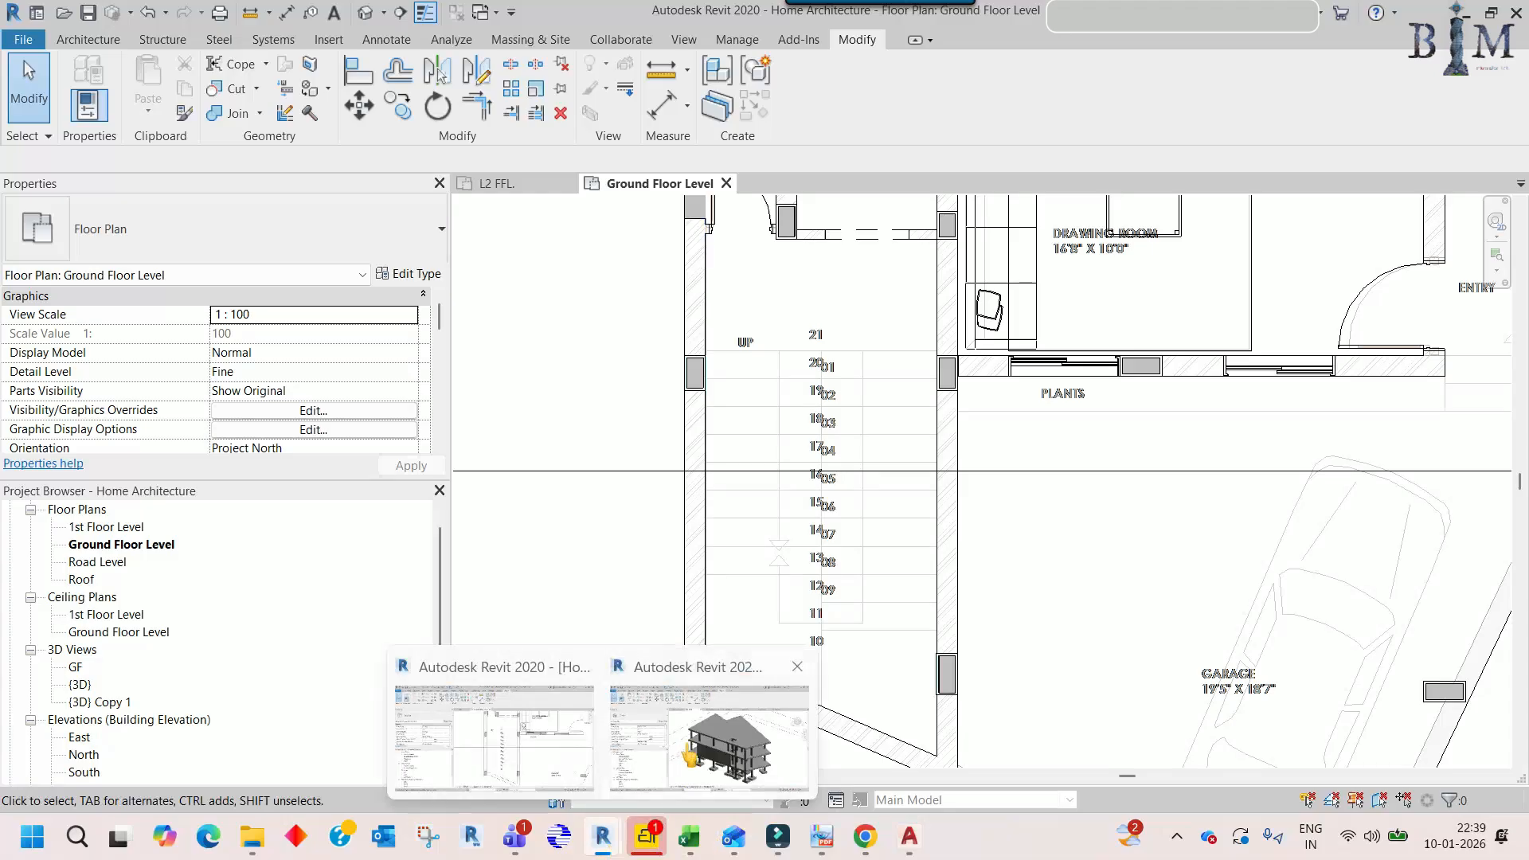
left_click(690, 752)
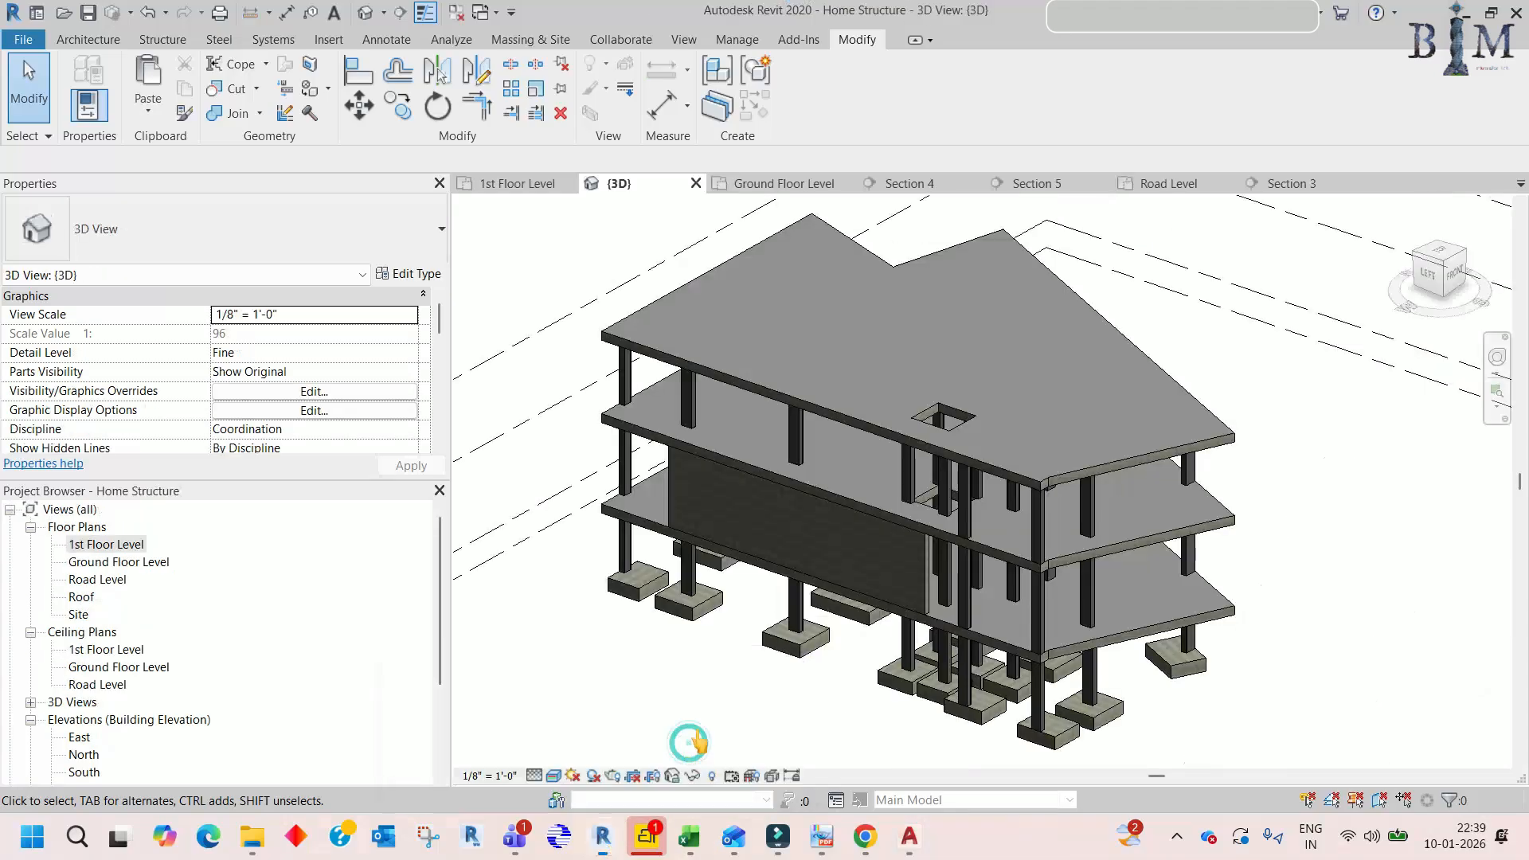
double_click(114, 562)
scroll(809, 546, "down", 3)
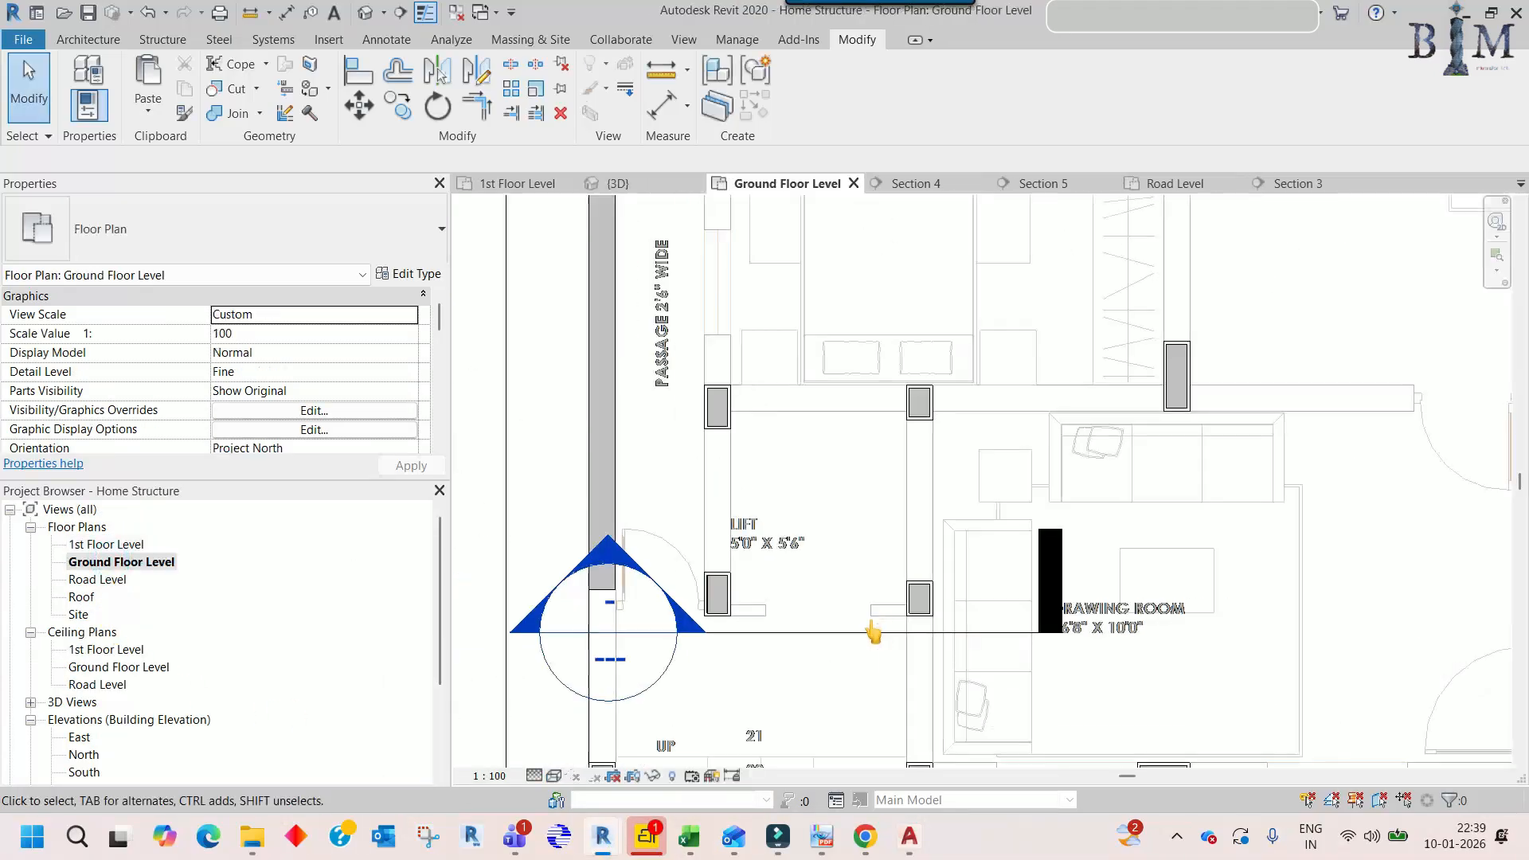
- Move the section line beside the lift down across the staircase and extend both its ends beyond the stair walls
left_click(839, 628)
middle_click_drag(849, 655, 859, 467)
scroll(852, 457, "down", 2)
left_click_drag(848, 445, 803, 592)
left_click_drag(657, 585, 554, 586)
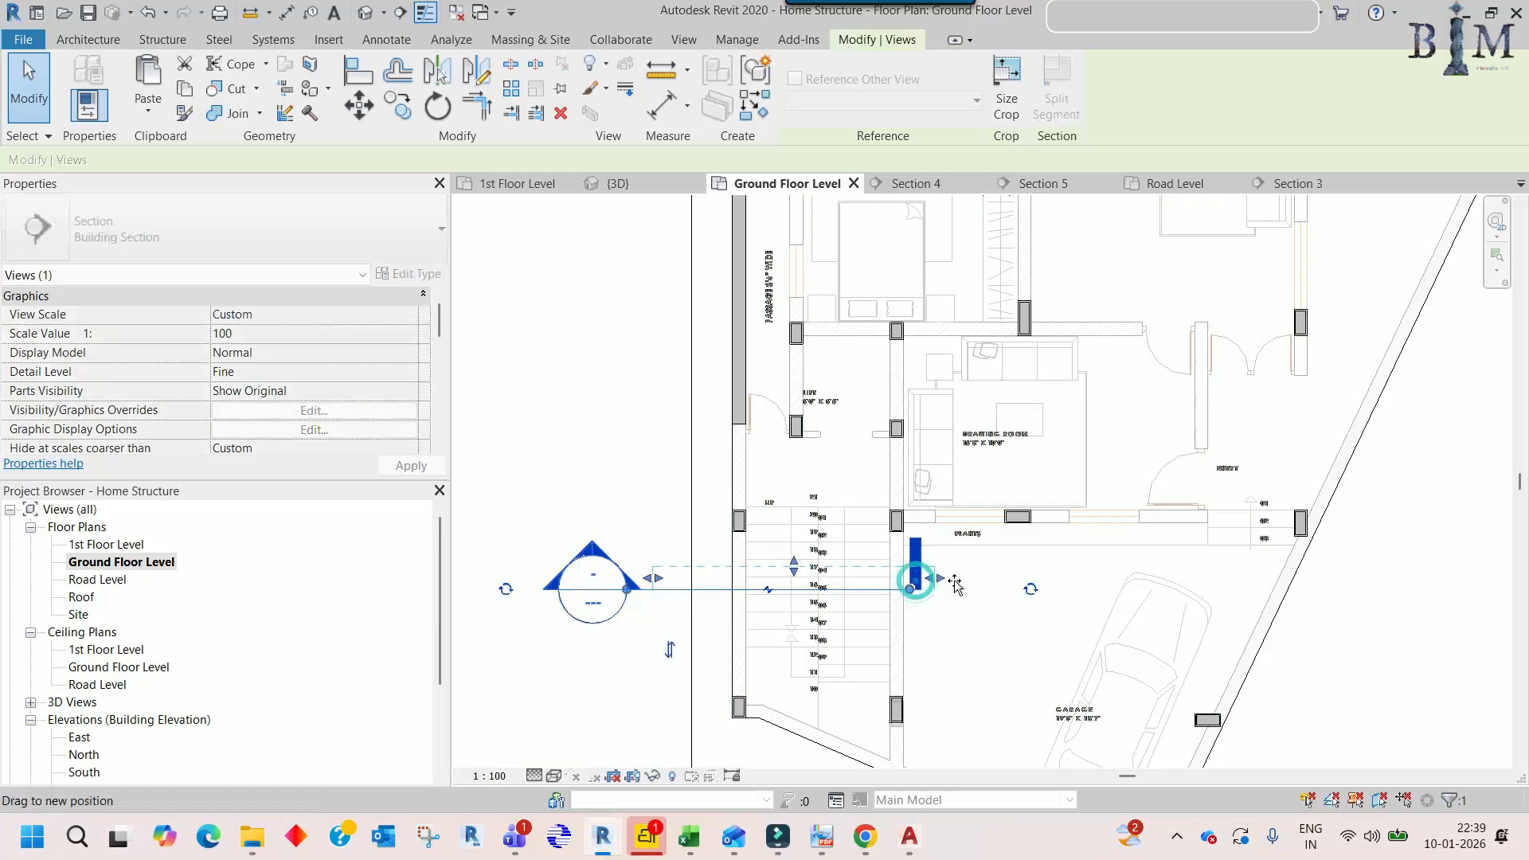
left_click_drag(909, 590, 975, 591)
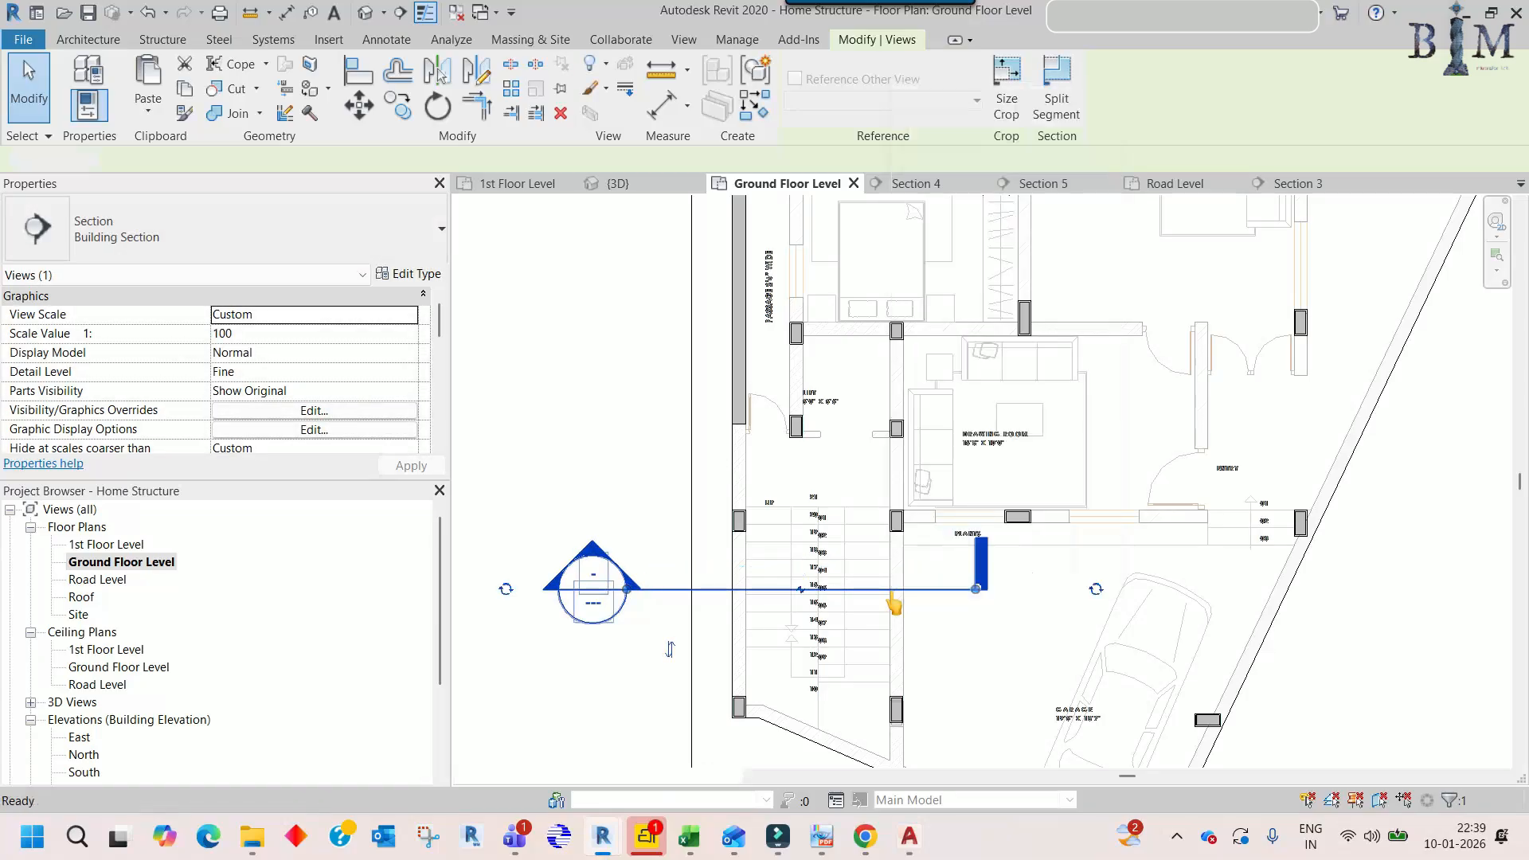
- Open the Section 5 view from the section line that cuts across the staircase
double_click(894, 603)
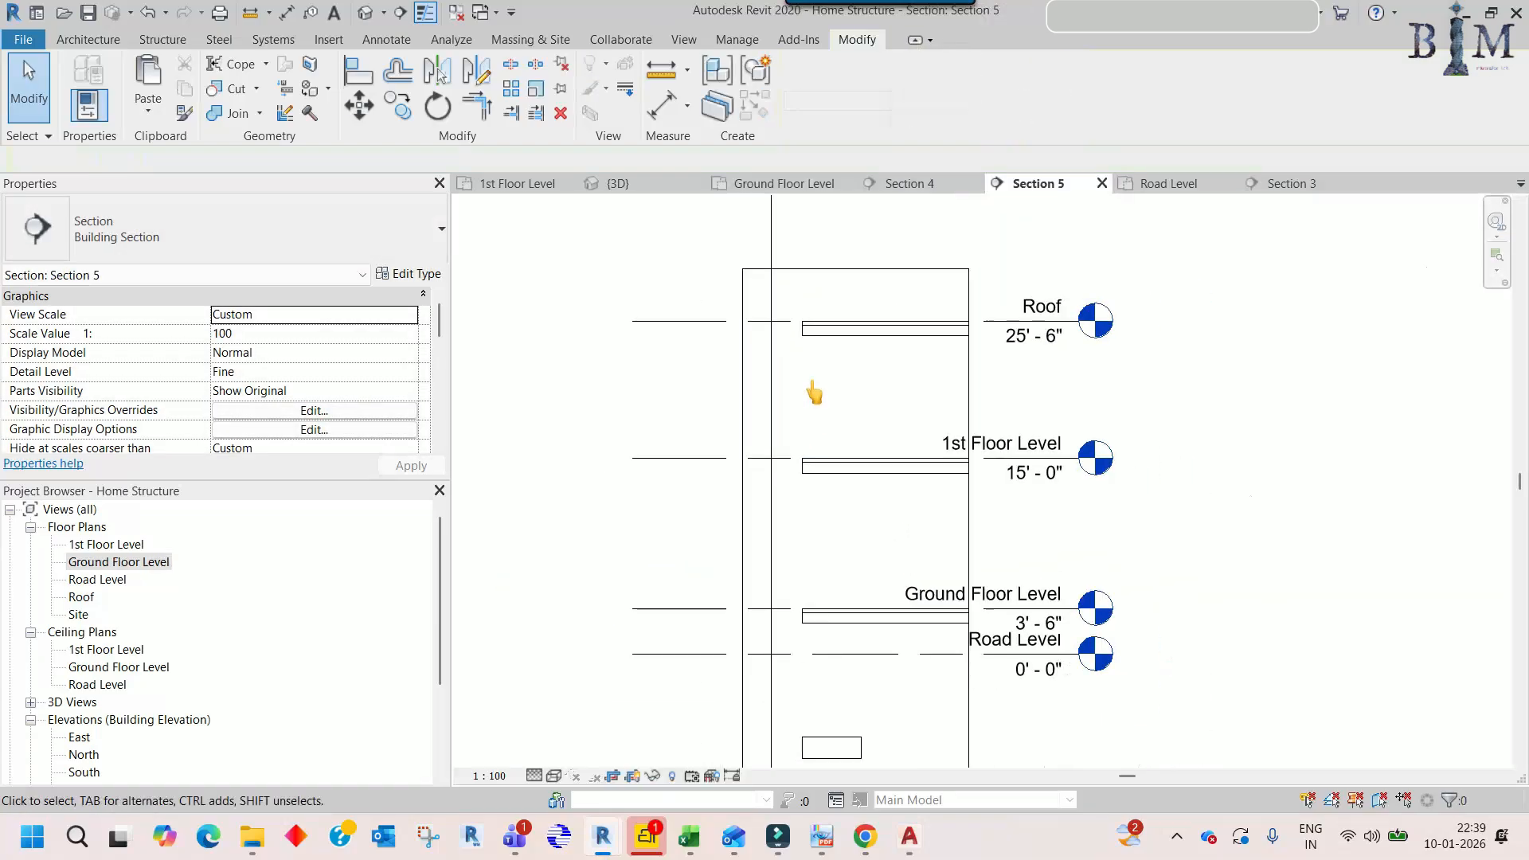
scroll(814, 392, "down", 2)
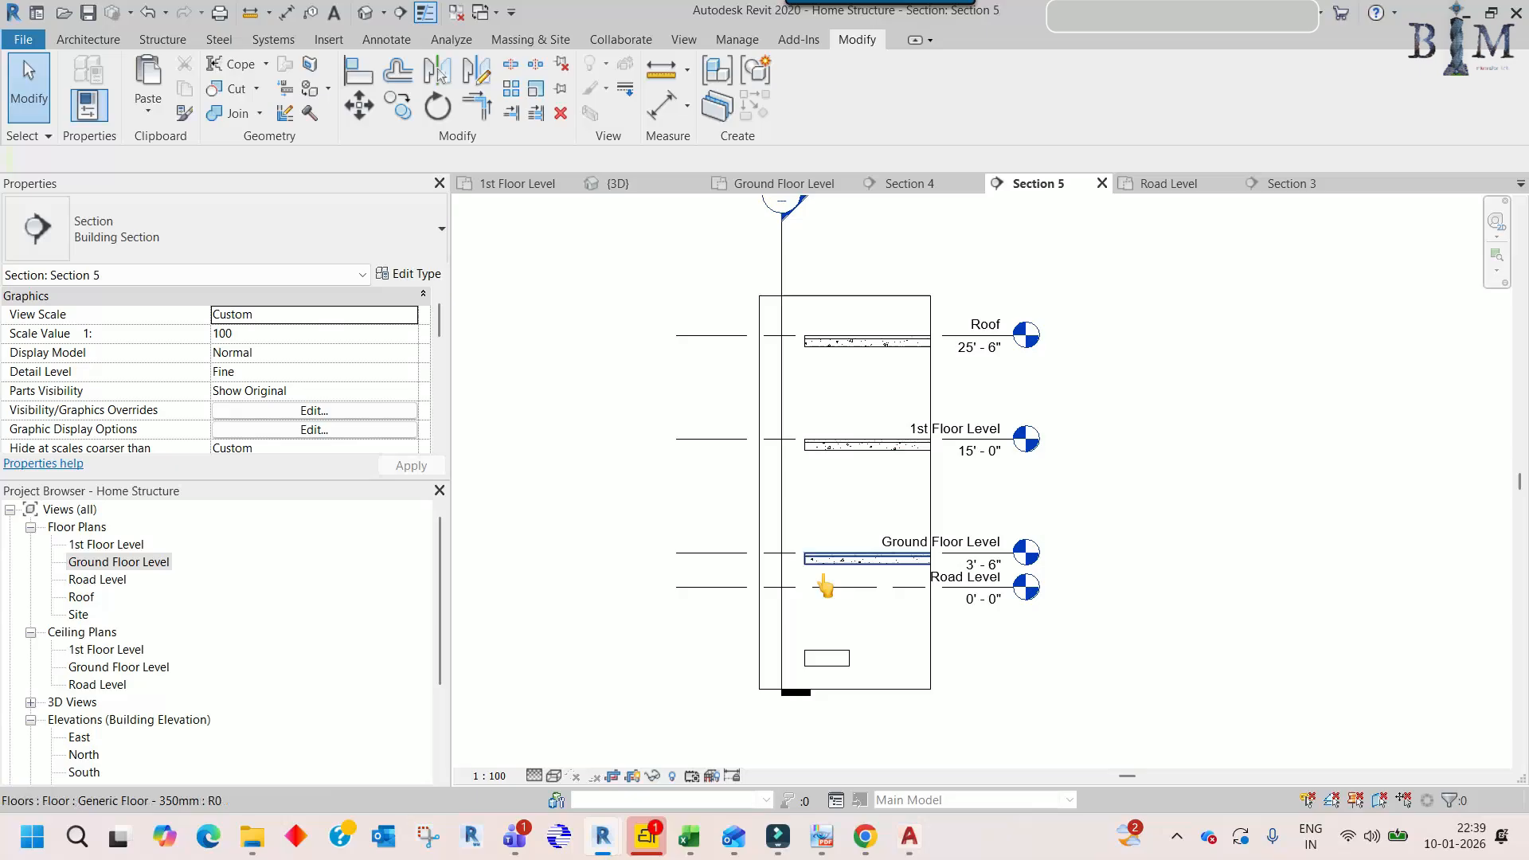
double_click(112, 562)
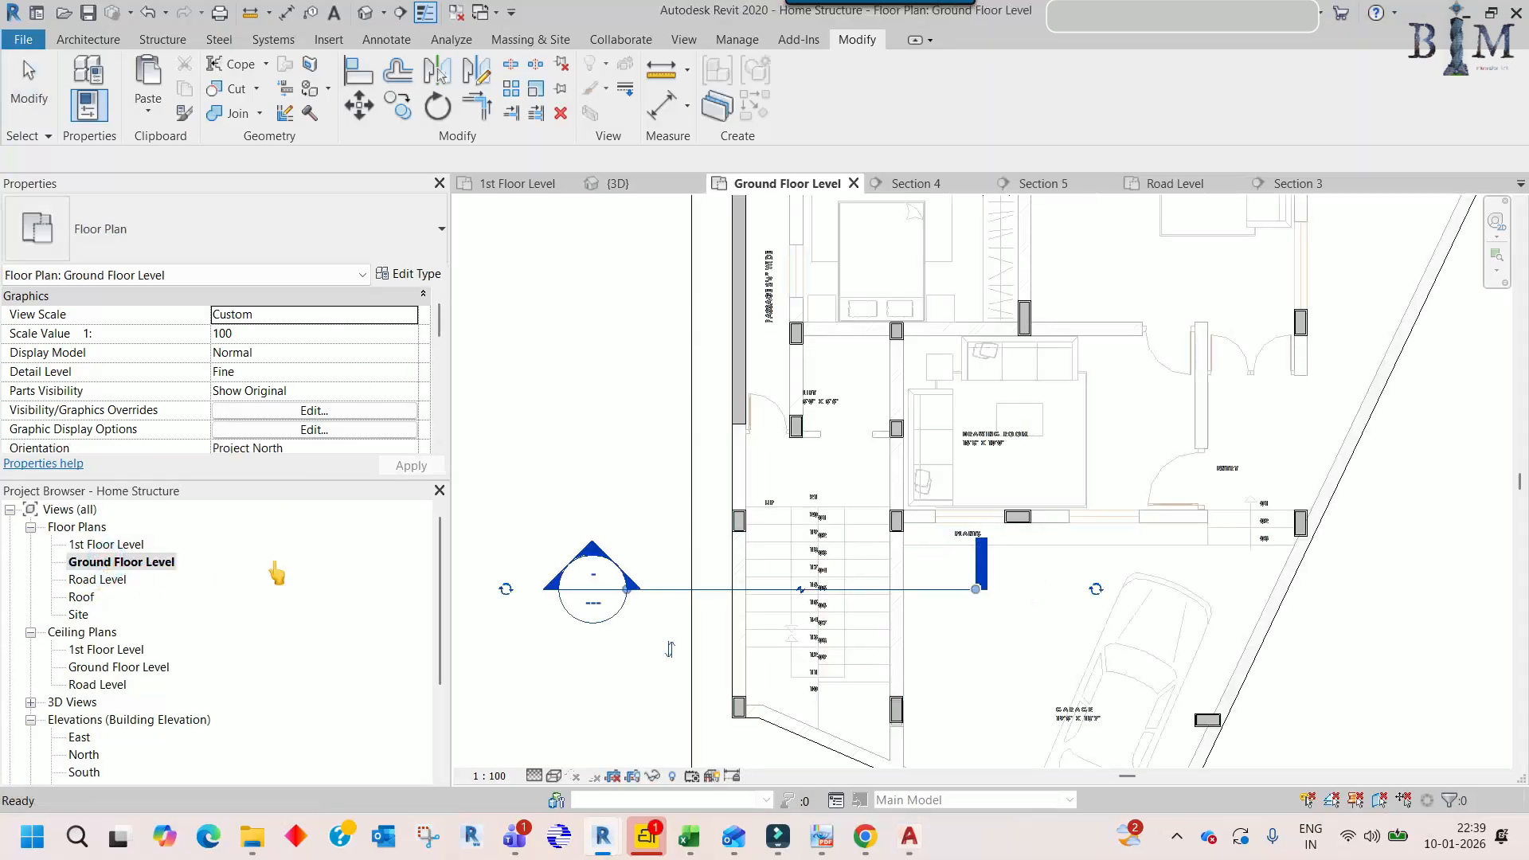
right_click(896, 607)
left_click(940, 258)
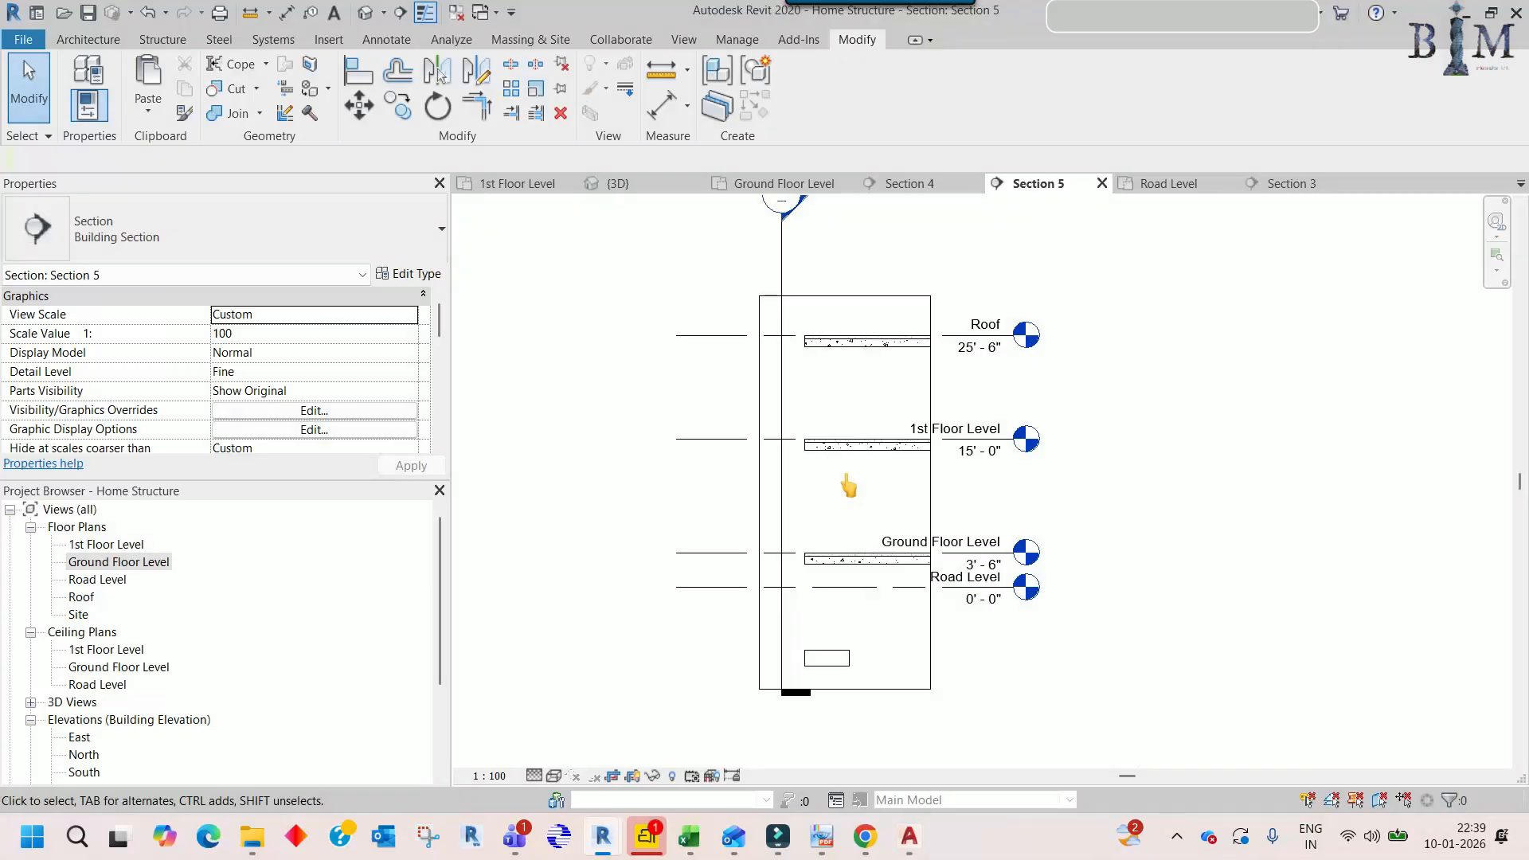
- Select the 1st Floor Level slab in the section and start editing its boundary in the Ground Floor Level plan
left_click(864, 444)
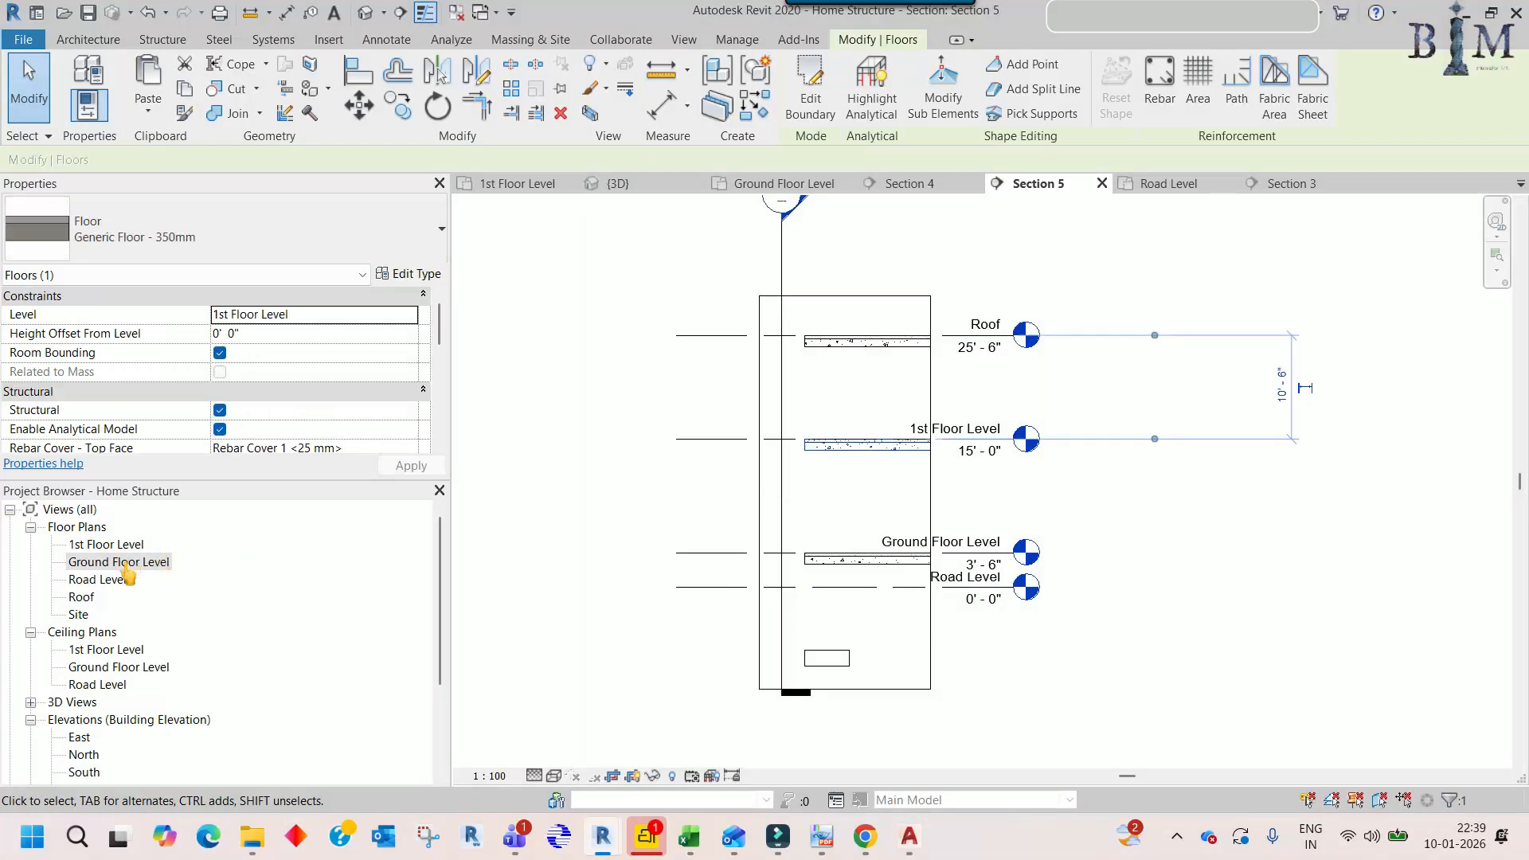
double_click(123, 564)
left_click(811, 92)
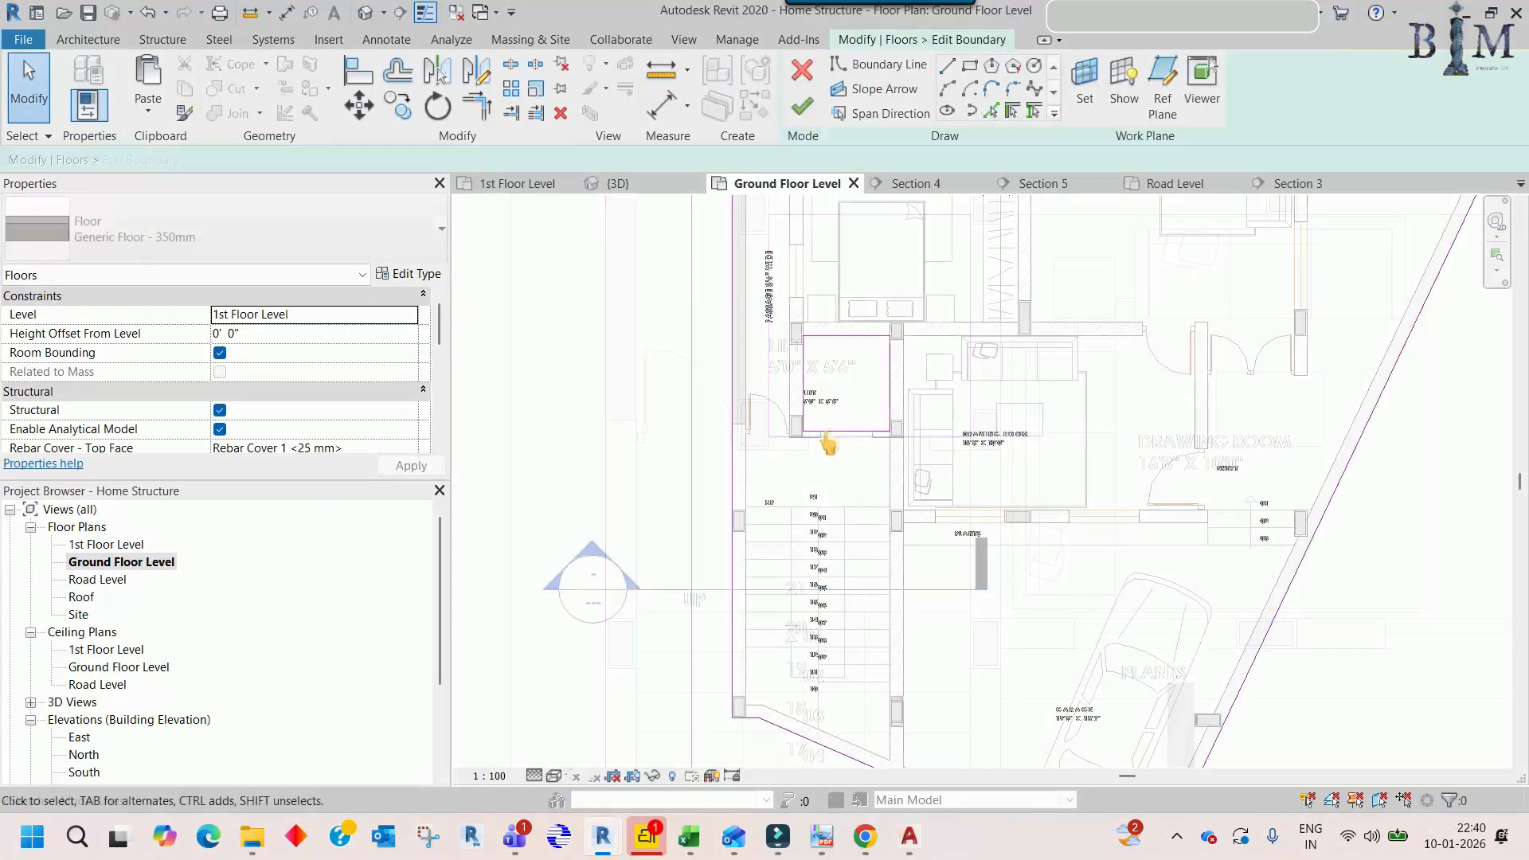
scroll(828, 443, "up", 3)
left_click(973, 73)
scroll(747, 478, "down", 2)
scroll(680, 568, "up", 2)
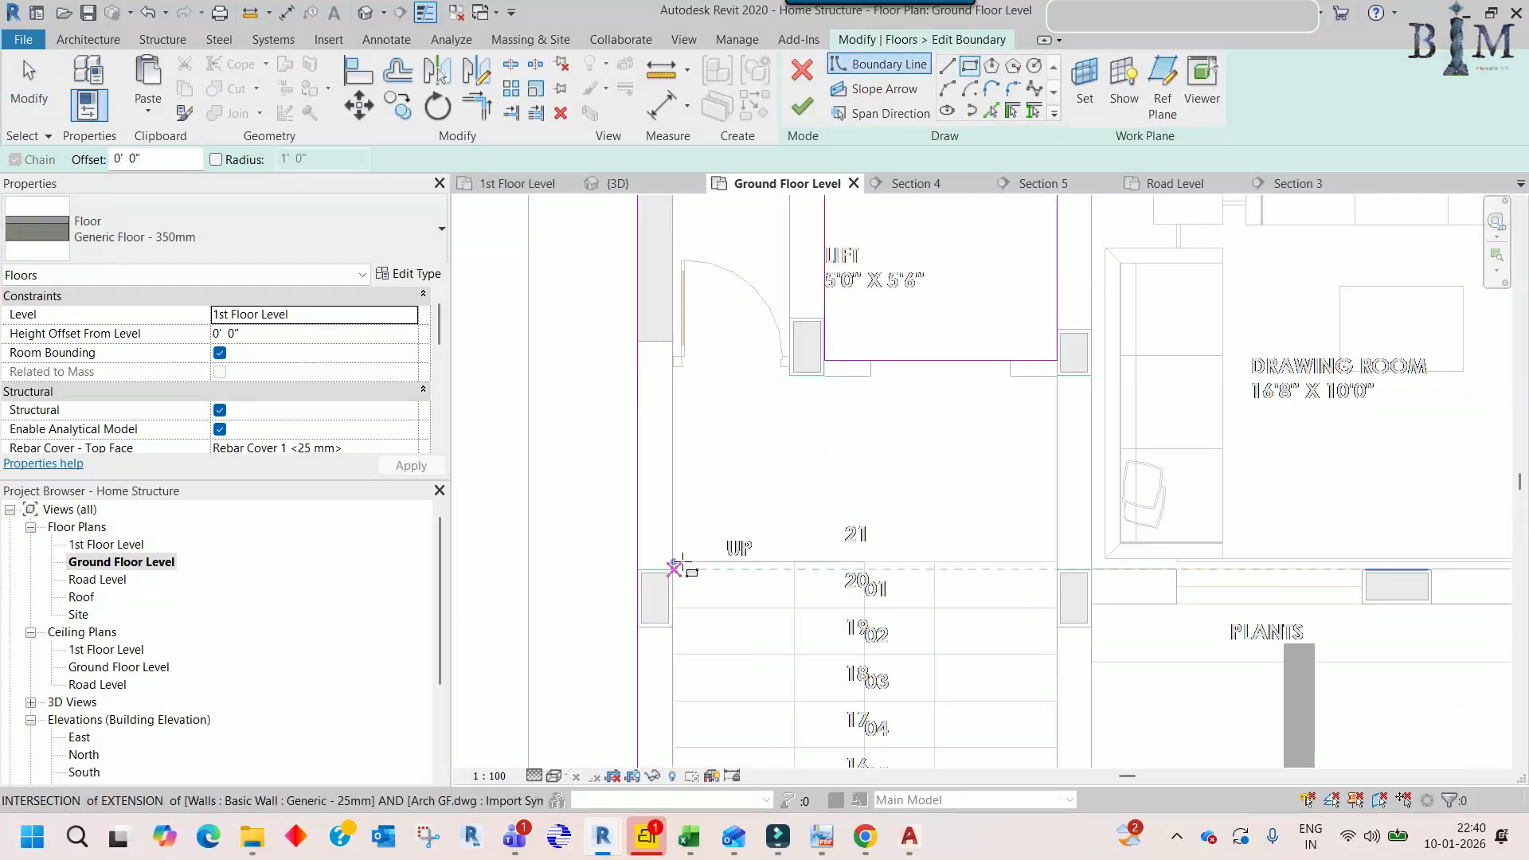
scroll(761, 509, "down", 3)
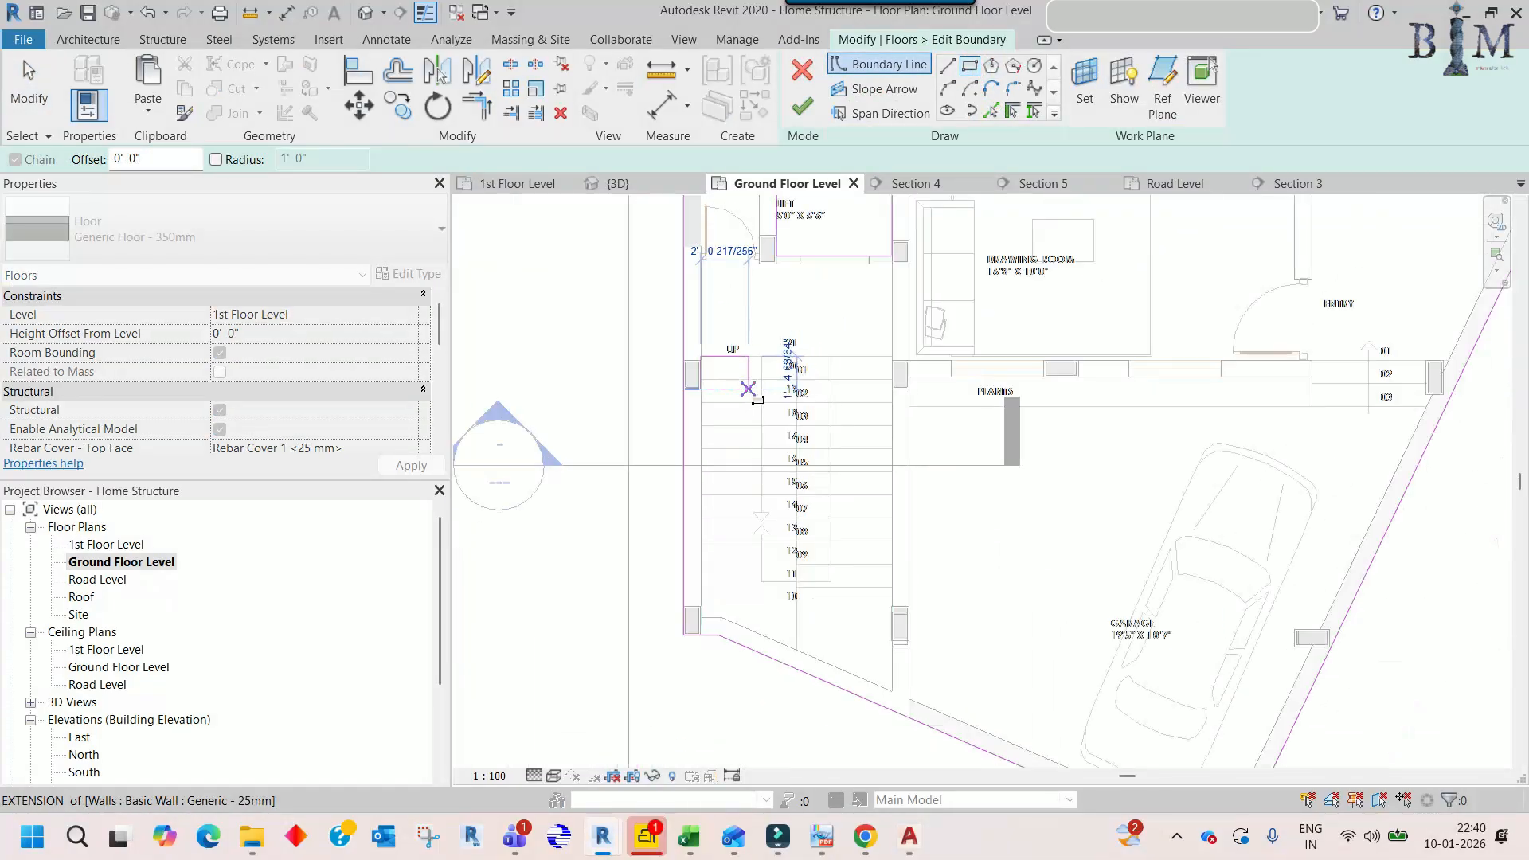
- Draw the staircase opening's boundary lines across the start of the stair and along the garage-side wall's inner face to the slanted wall
left_click(947, 68)
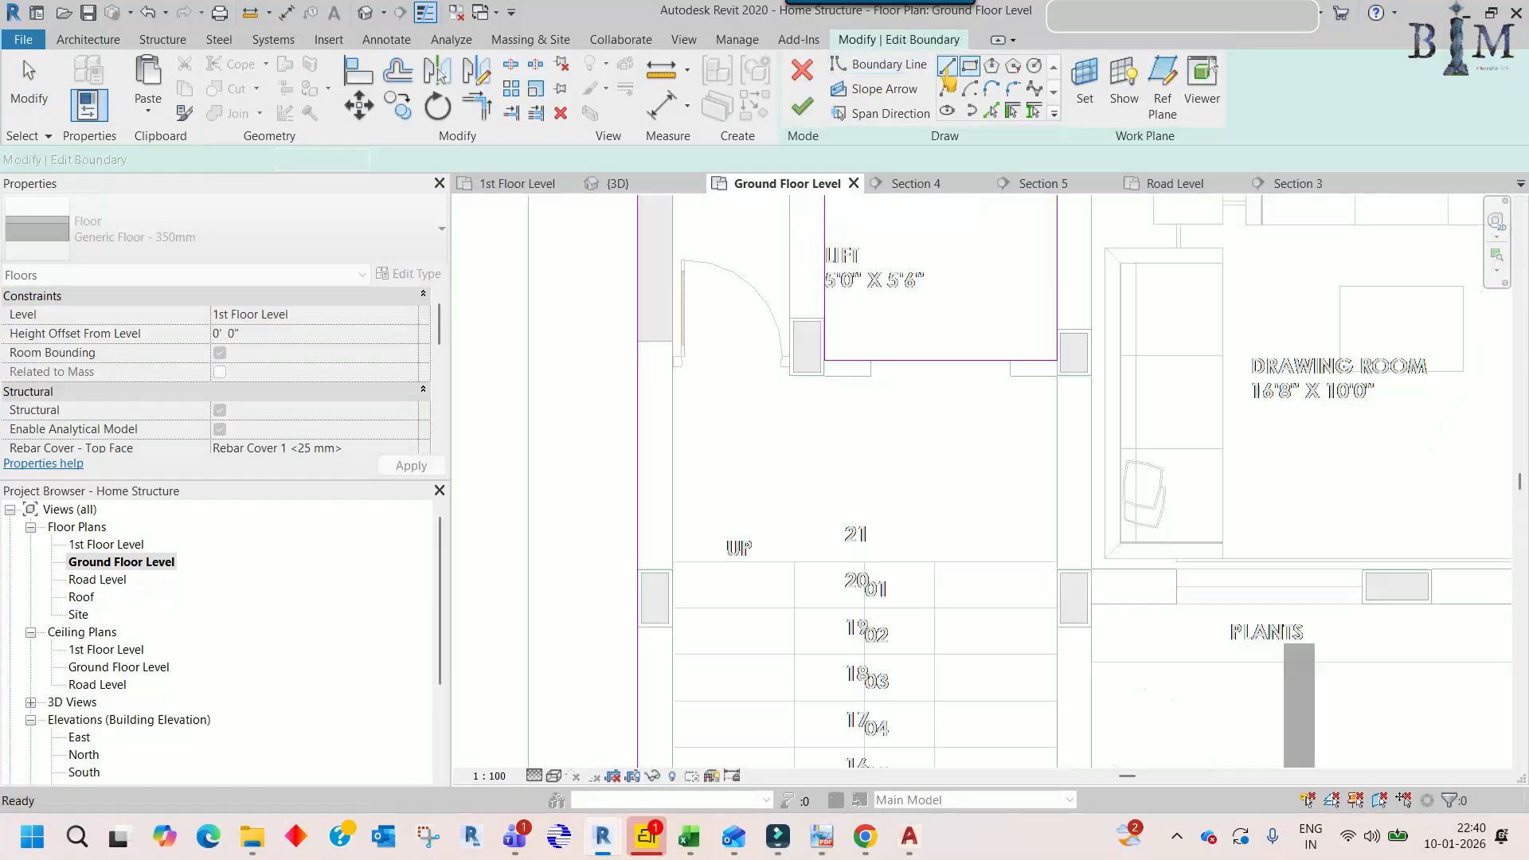
left_click(673, 562)
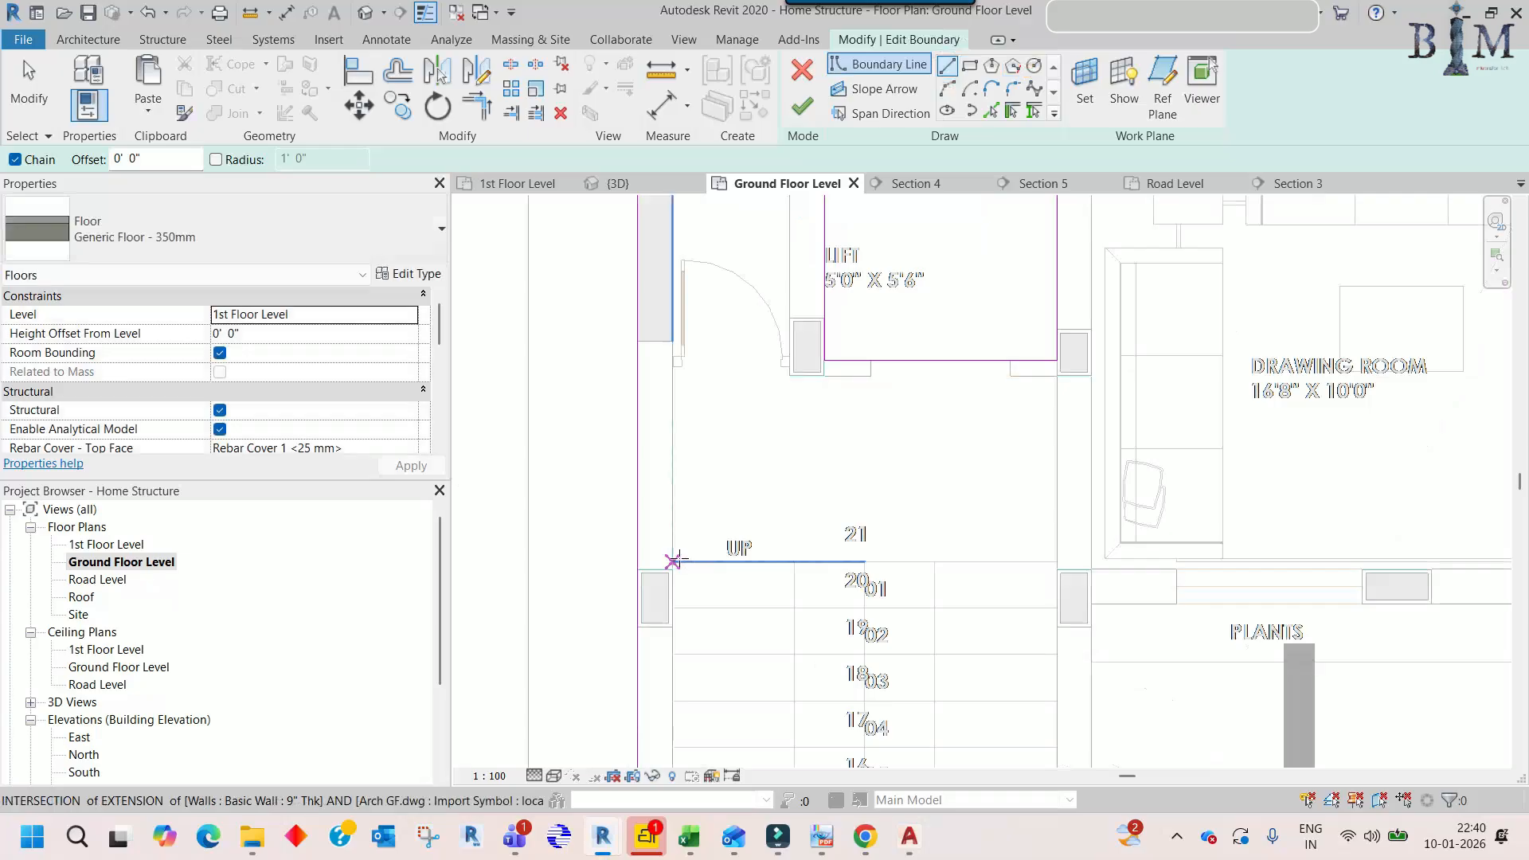
left_click(1056, 561)
middle_click_drag(1055, 619, 1023, 335)
scroll(1023, 335, "down", 3)
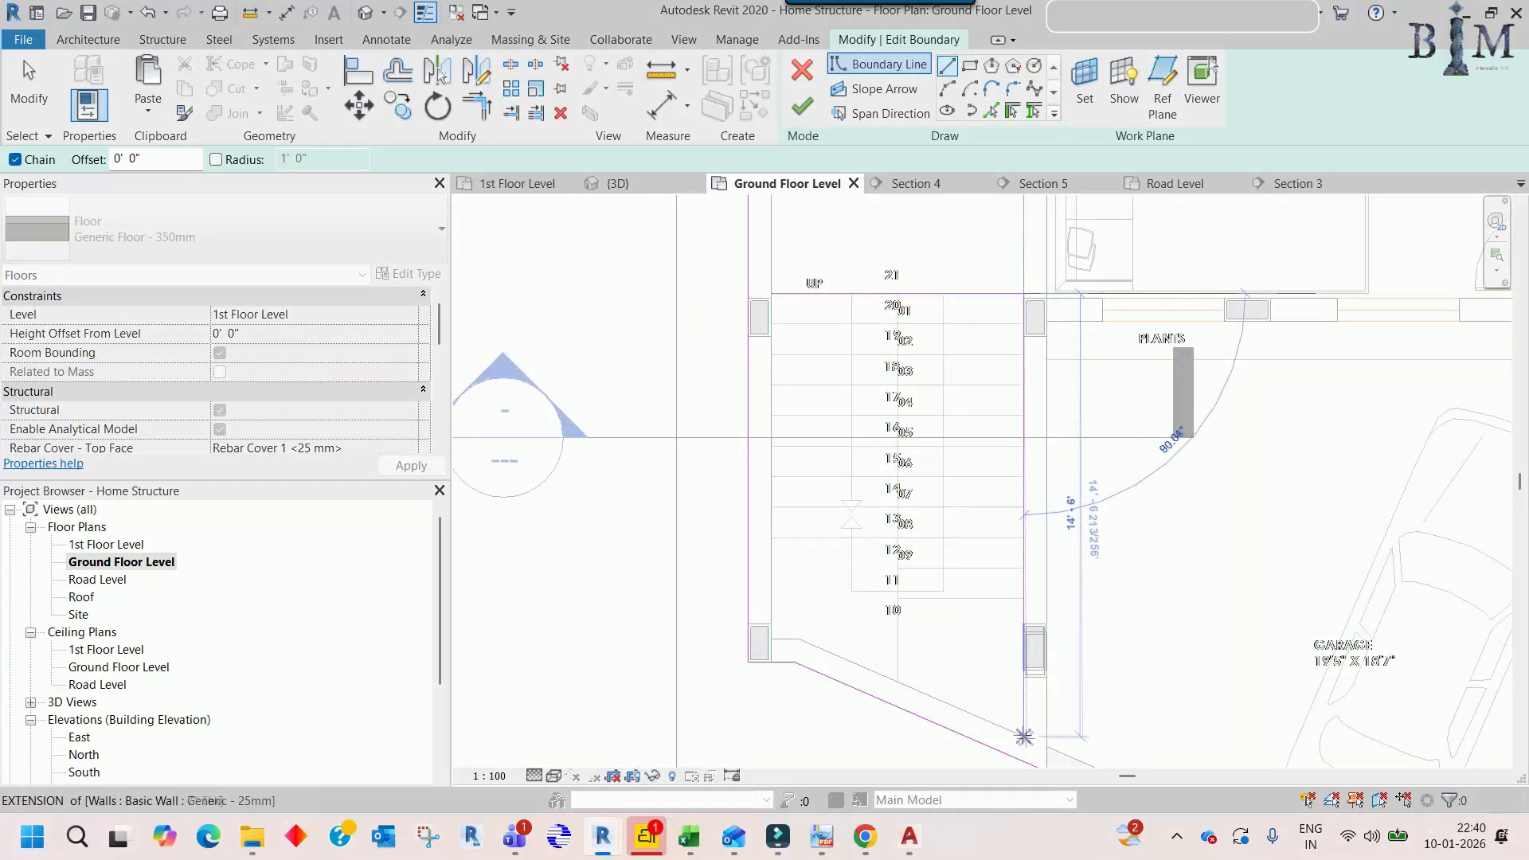
scroll(1024, 737, "up", 2)
left_click(1023, 736)
- Close the opening outline along the slanted and outer walls, finish the 1st Floor Level slab's boundary and attach the walls to its bottom
left_click(688, 590)
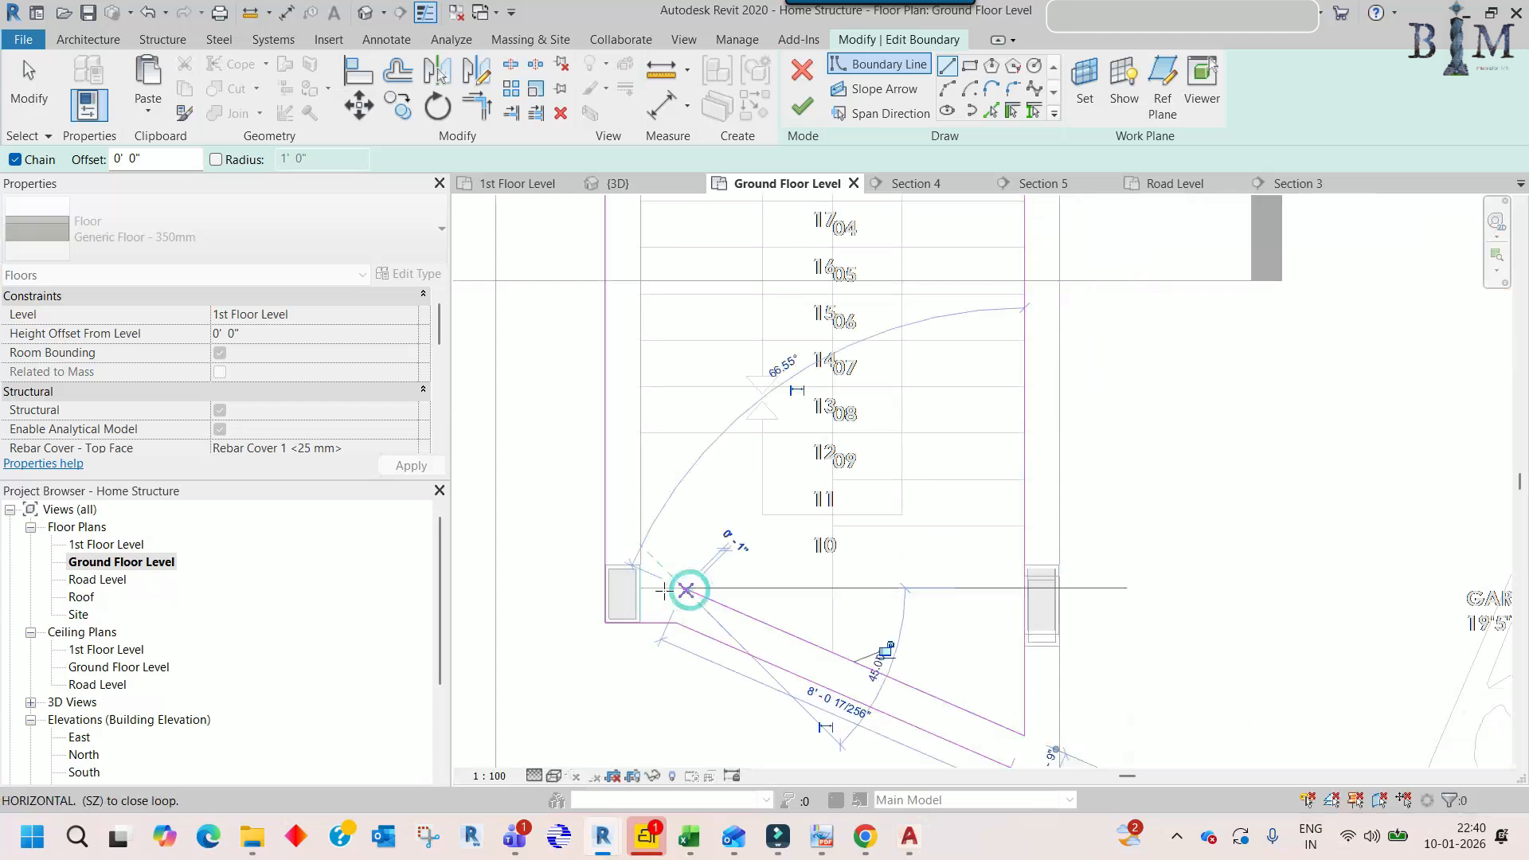
left_click(641, 587)
middle_click_drag(641, 453, 638, 673)
scroll(637, 674, "up", 1)
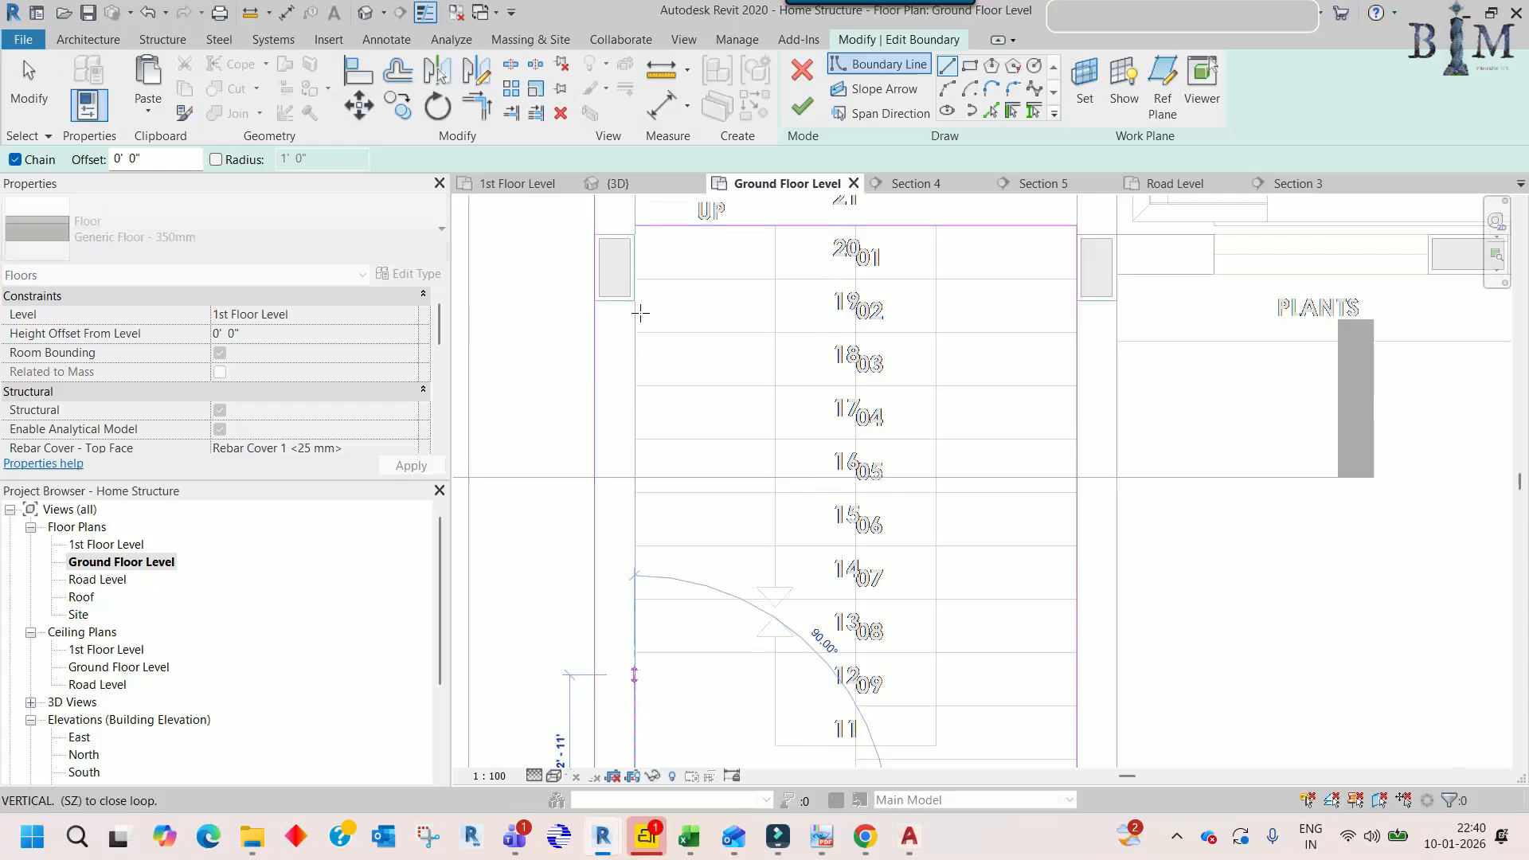
left_click(634, 226)
left_click(799, 112)
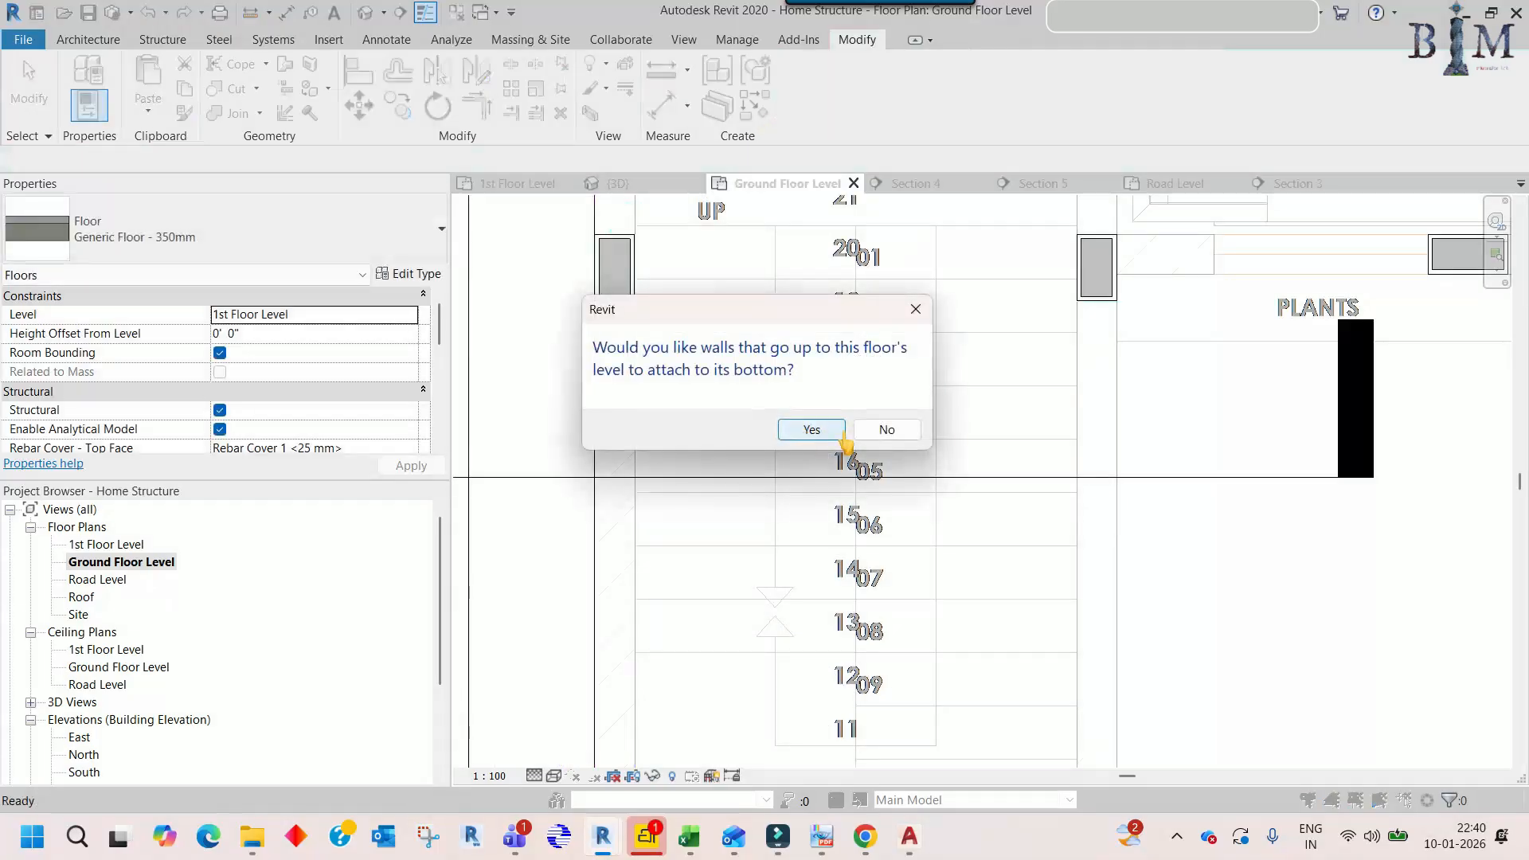
left_click(813, 435)
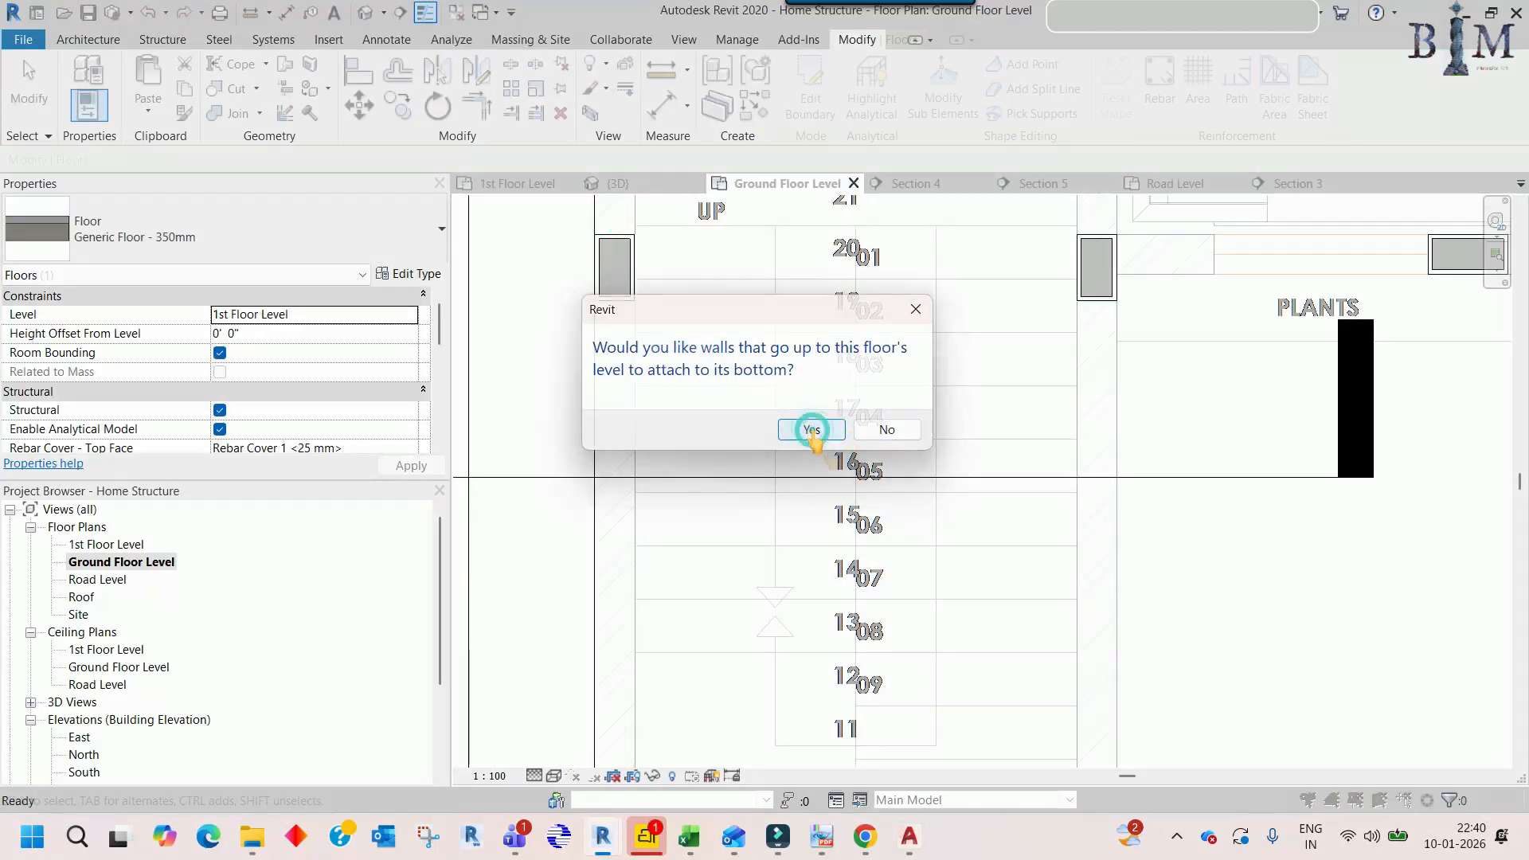
- Check the 1st Floor Level slab's staircase opening in the Section 5 view and in the 3D view
scroll(816, 487, "down", 4)
double_click(810, 485)
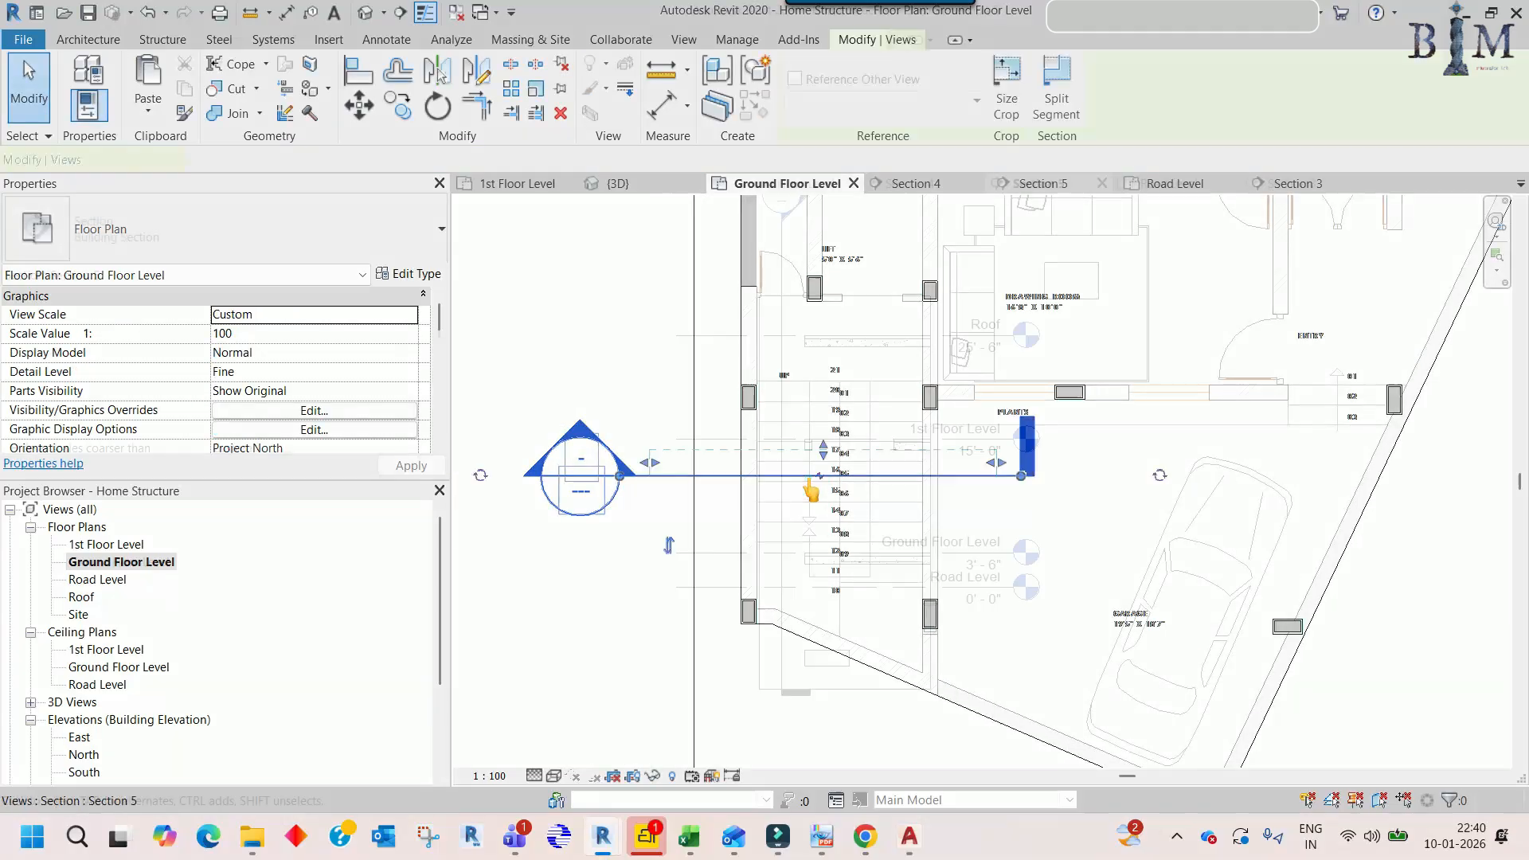
scroll(875, 469, "up", 3)
middle_click_drag(909, 483, 872, 512)
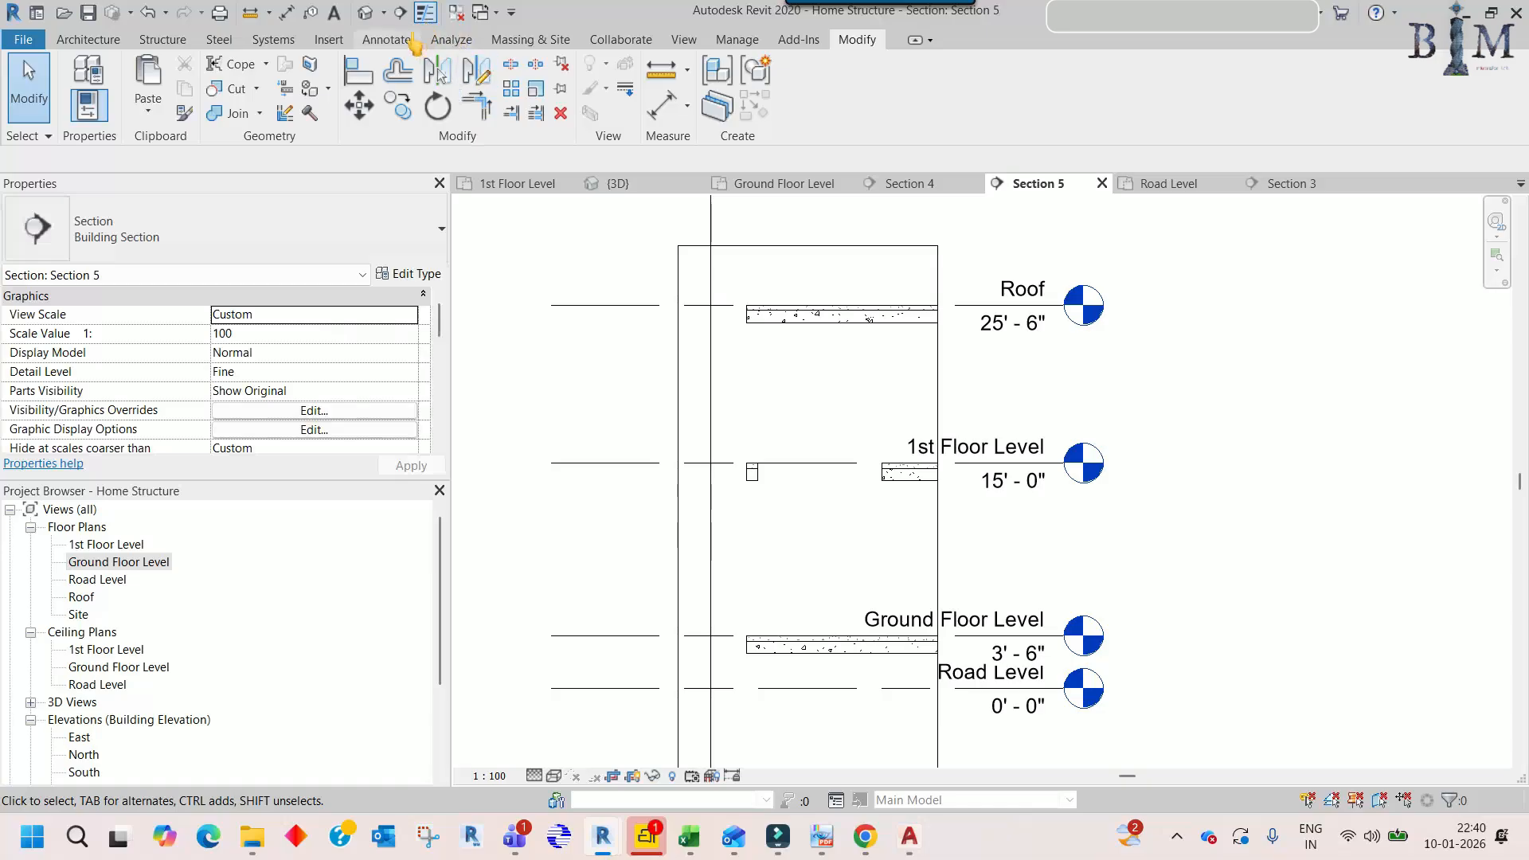
left_click(365, 12)
scroll(947, 422, "up", 3)
middle_click_drag(948, 422, 922, 505)
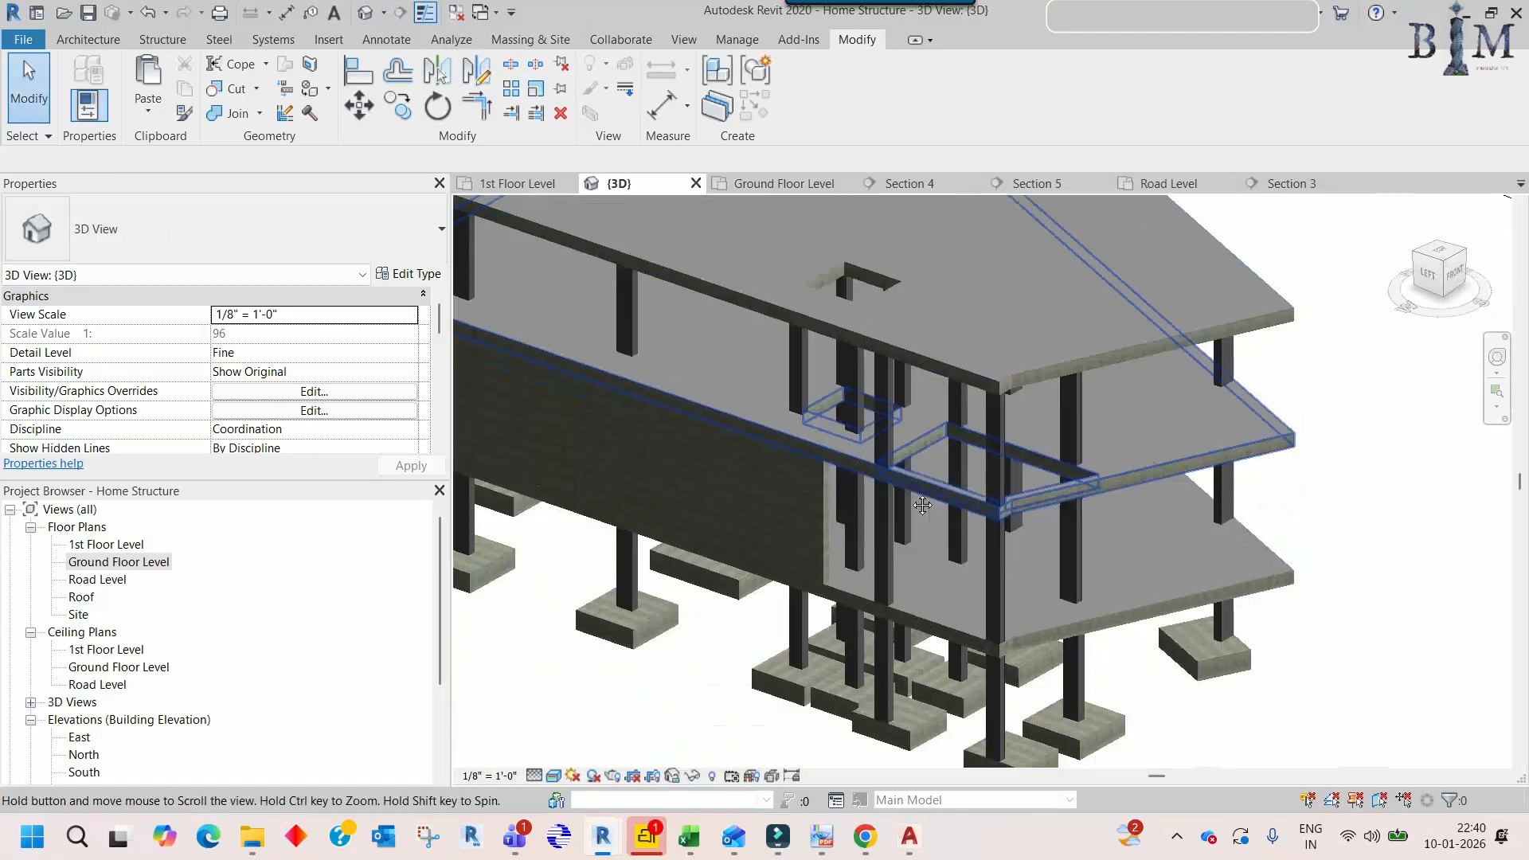
middle_click_drag(1032, 496, 1038, 527, "shift")
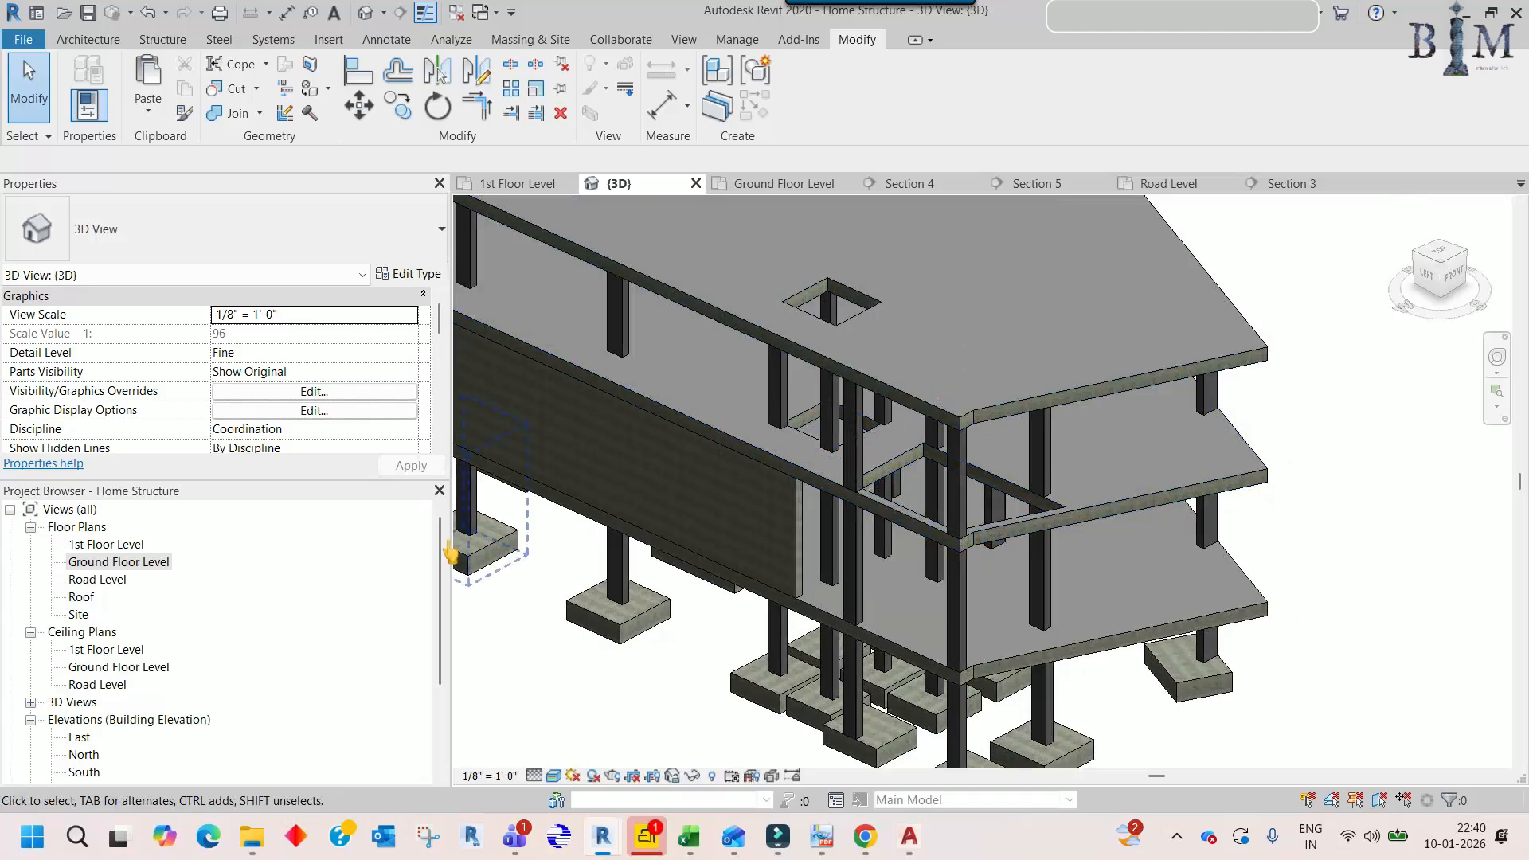
- Select the Roof slab in the 3D view and start editing its boundary in the 1st Floor Level plan
left_click(866, 387)
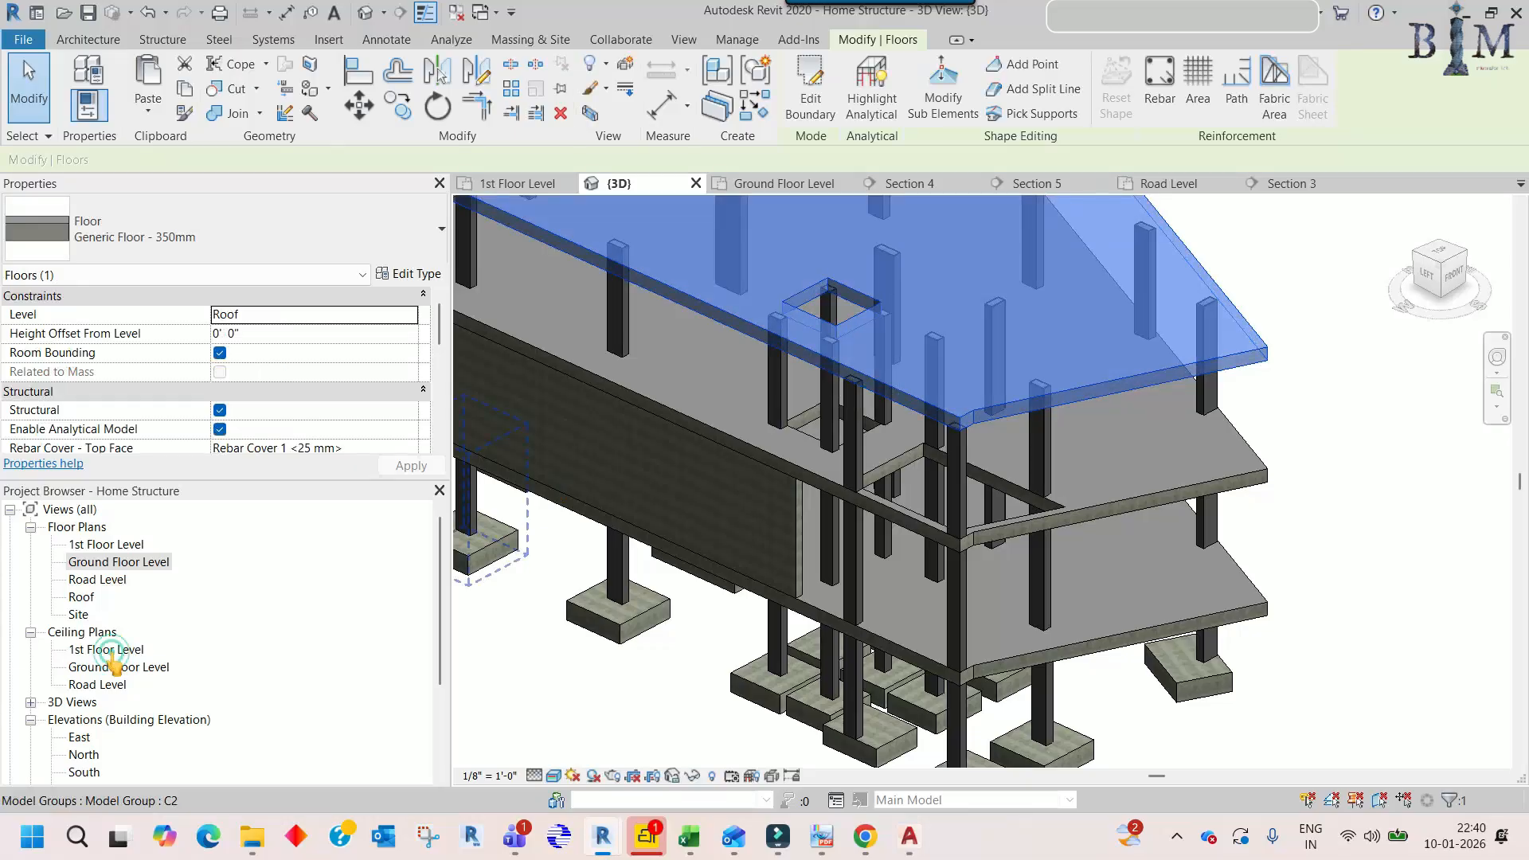
double_click(109, 543)
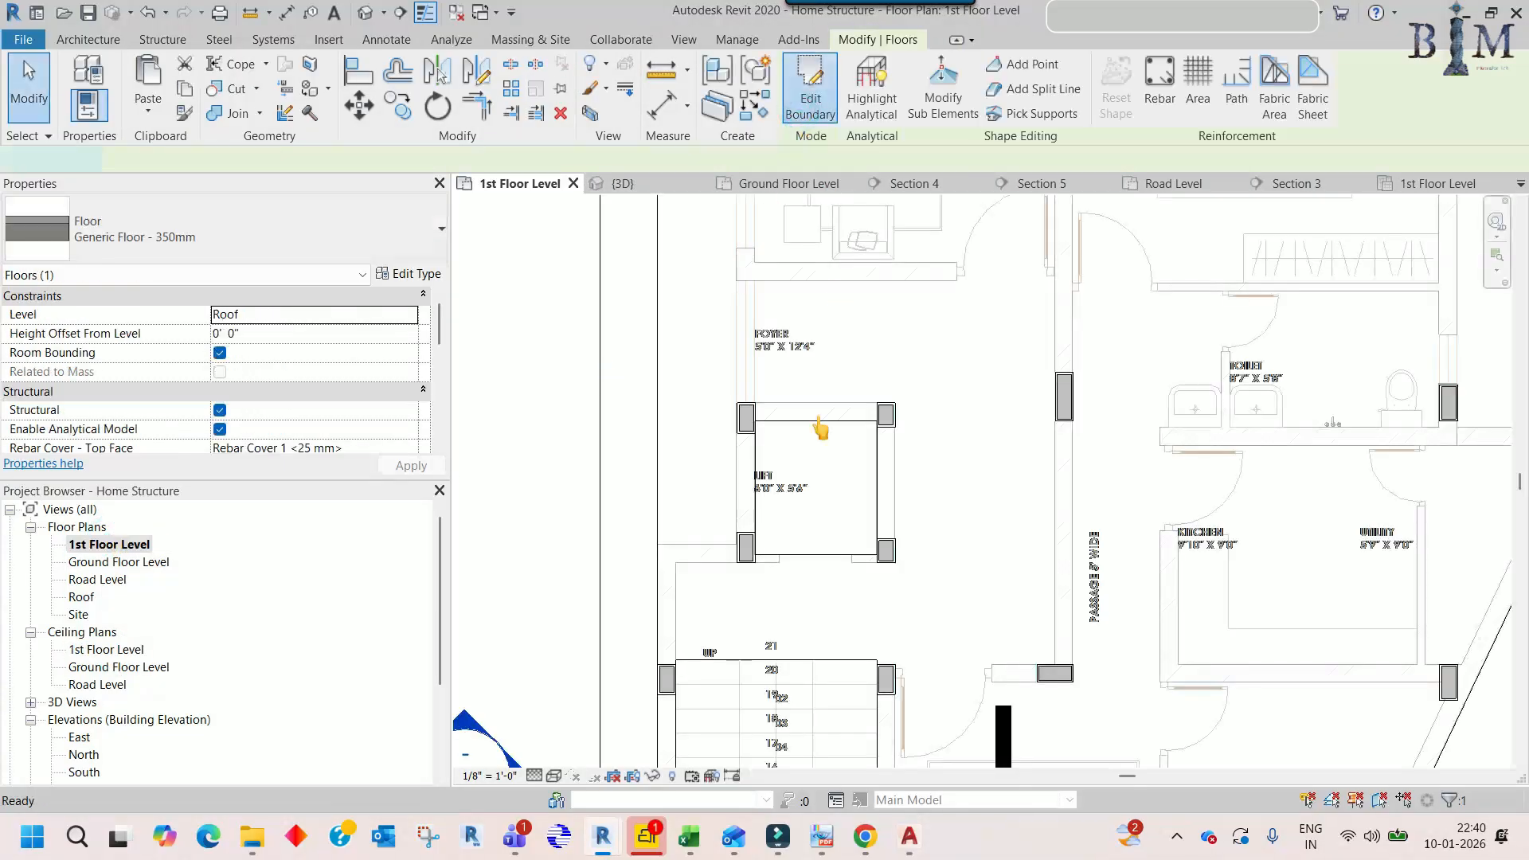
middle_click_drag(802, 597, 844, 450)
scroll(844, 450, "down", 2)
scroll(843, 450, "up", 2)
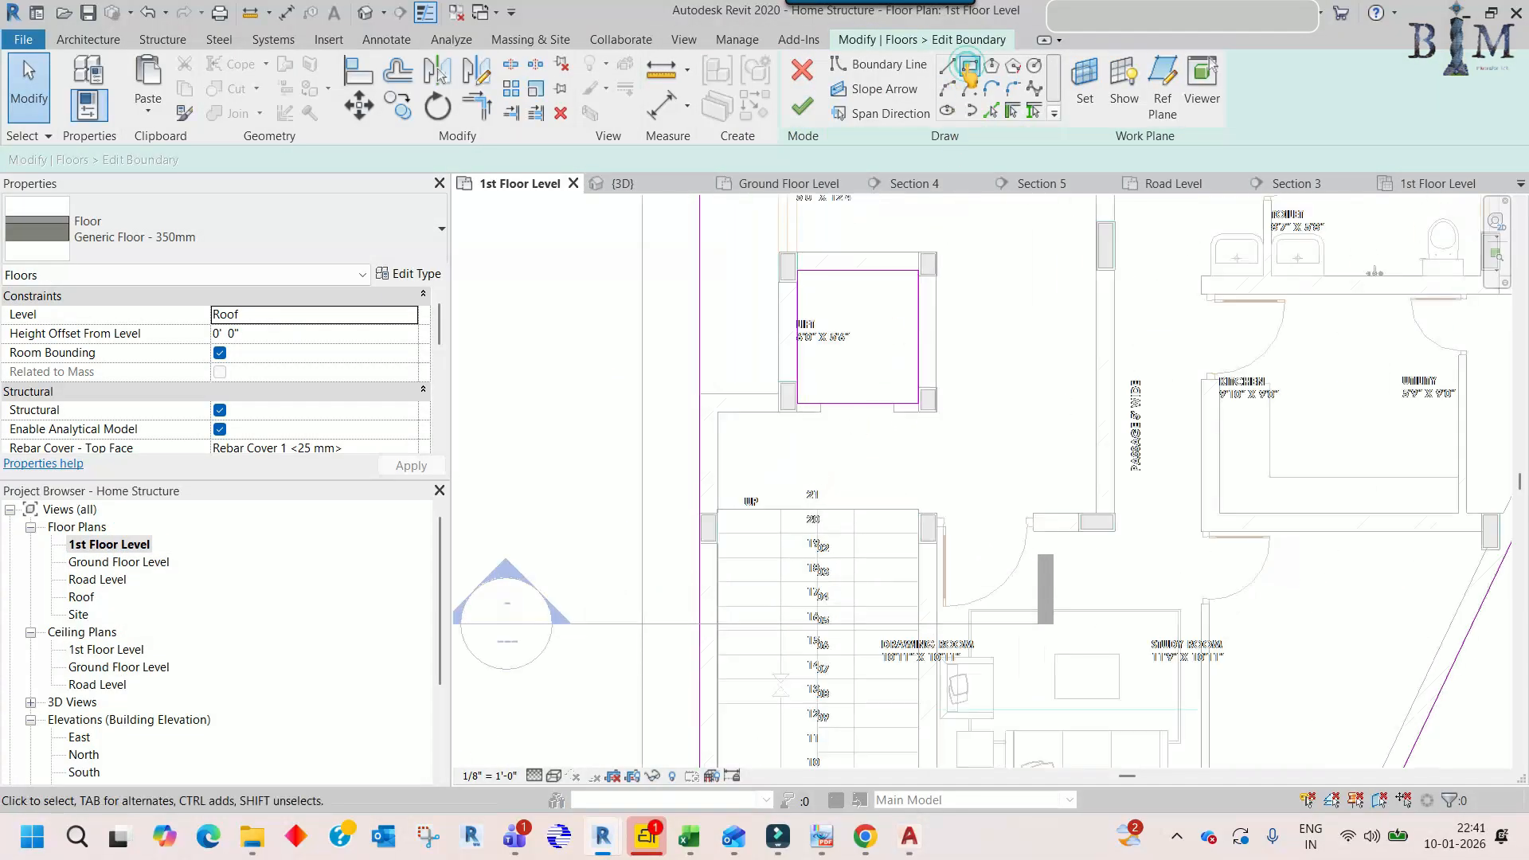
- Draw the Roof slab's opening lines across the start of the stair and along the drawing-room-side wall to the slanted wall
left_click(969, 67)
scroll(761, 458, "up", 2)
left_click(947, 67)
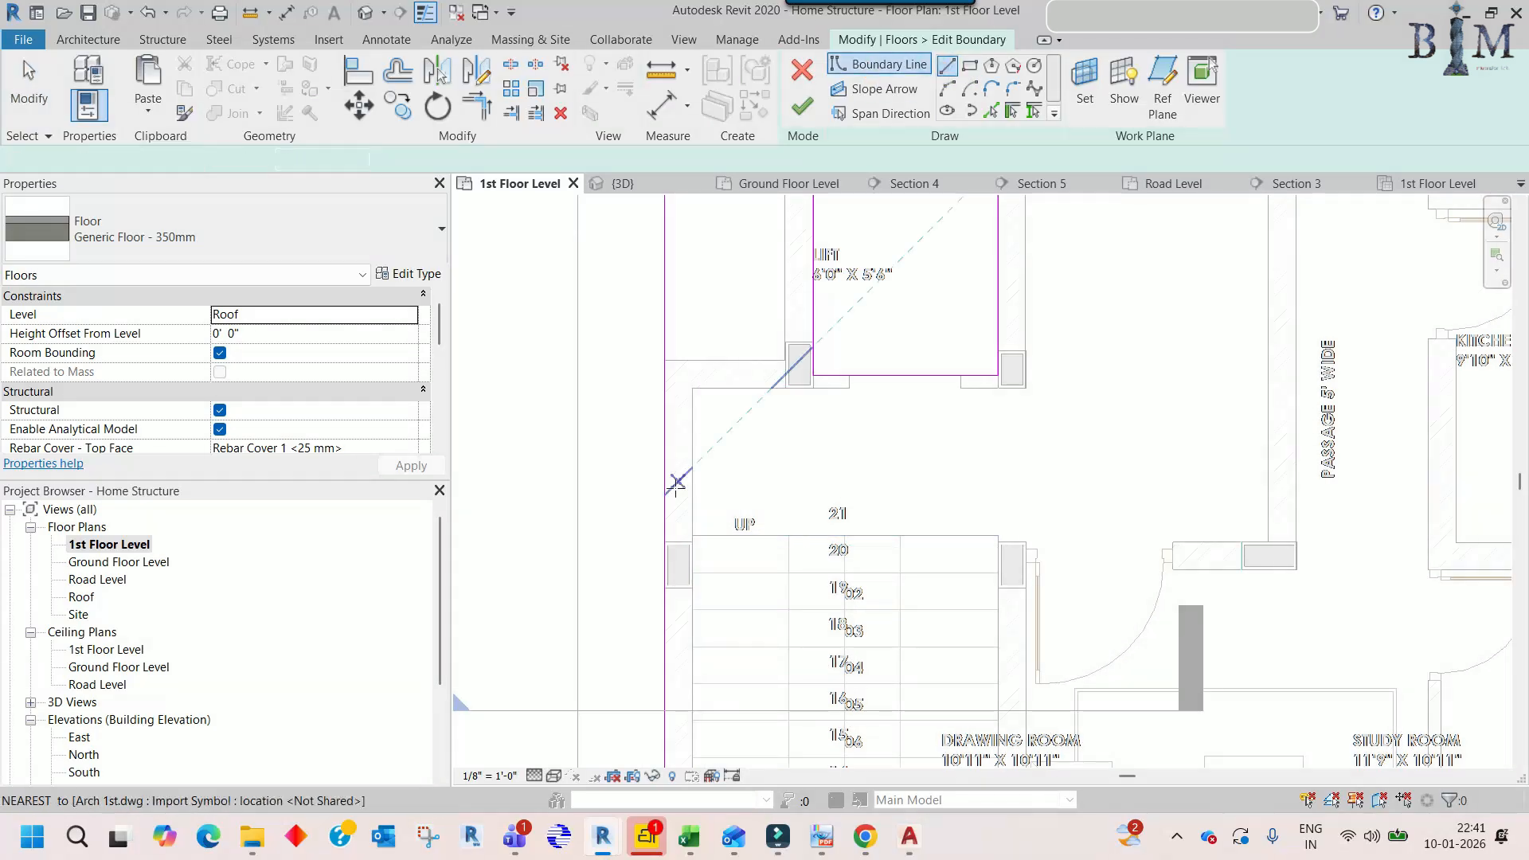
left_click(692, 535)
left_click(998, 535)
middle_click_drag(998, 640, 990, 239)
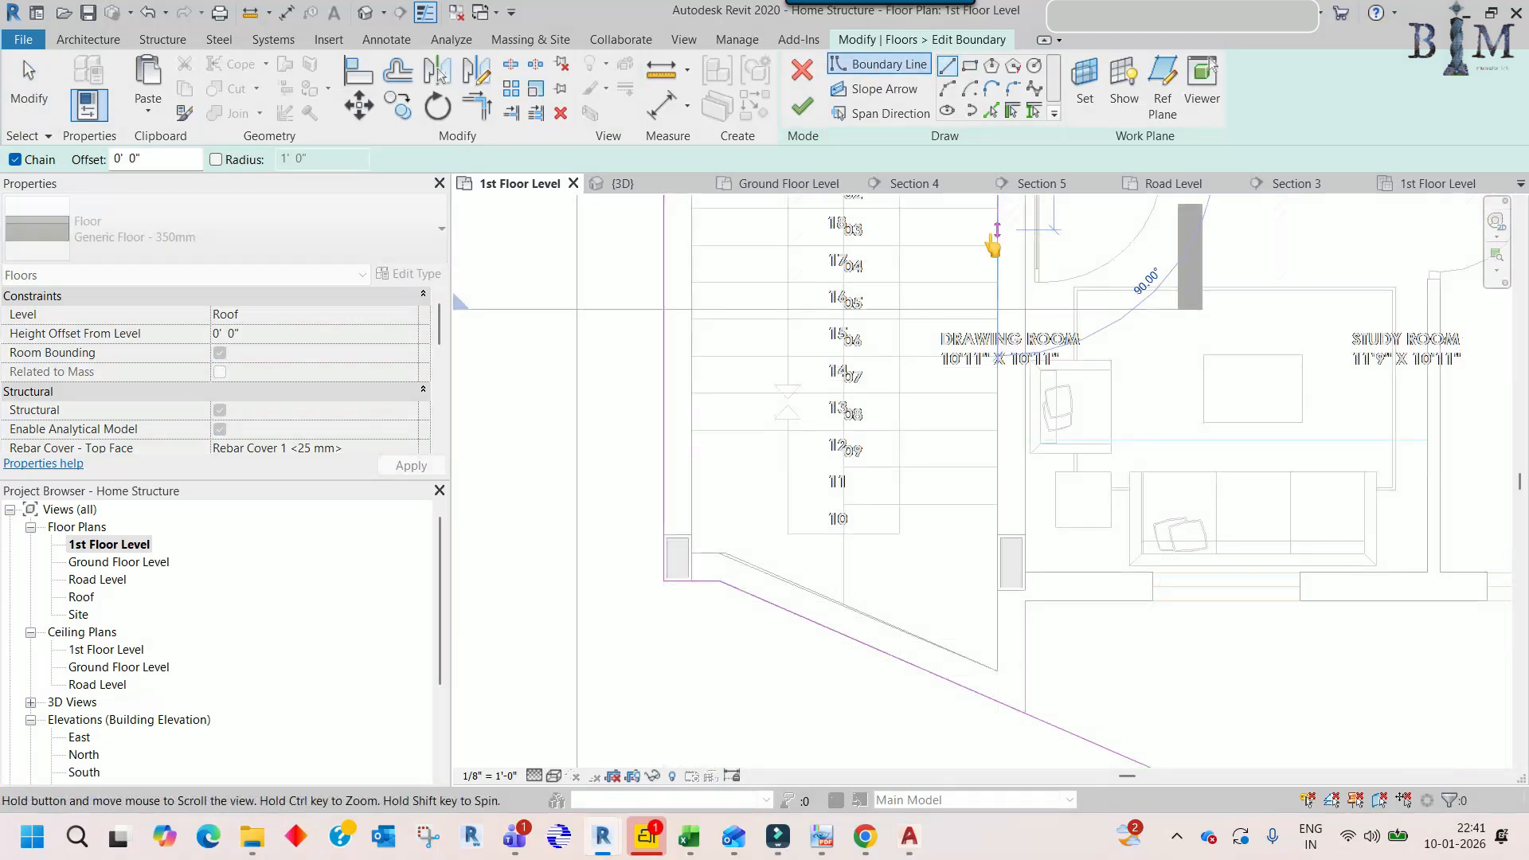
scroll(997, 670, "up", 2)
left_click(996, 669)
- Close the stair outline along the slanted and outer walls, finish the Roof slab's boundary and attach the walls to its bottom
scroll(718, 525, "up", 2)
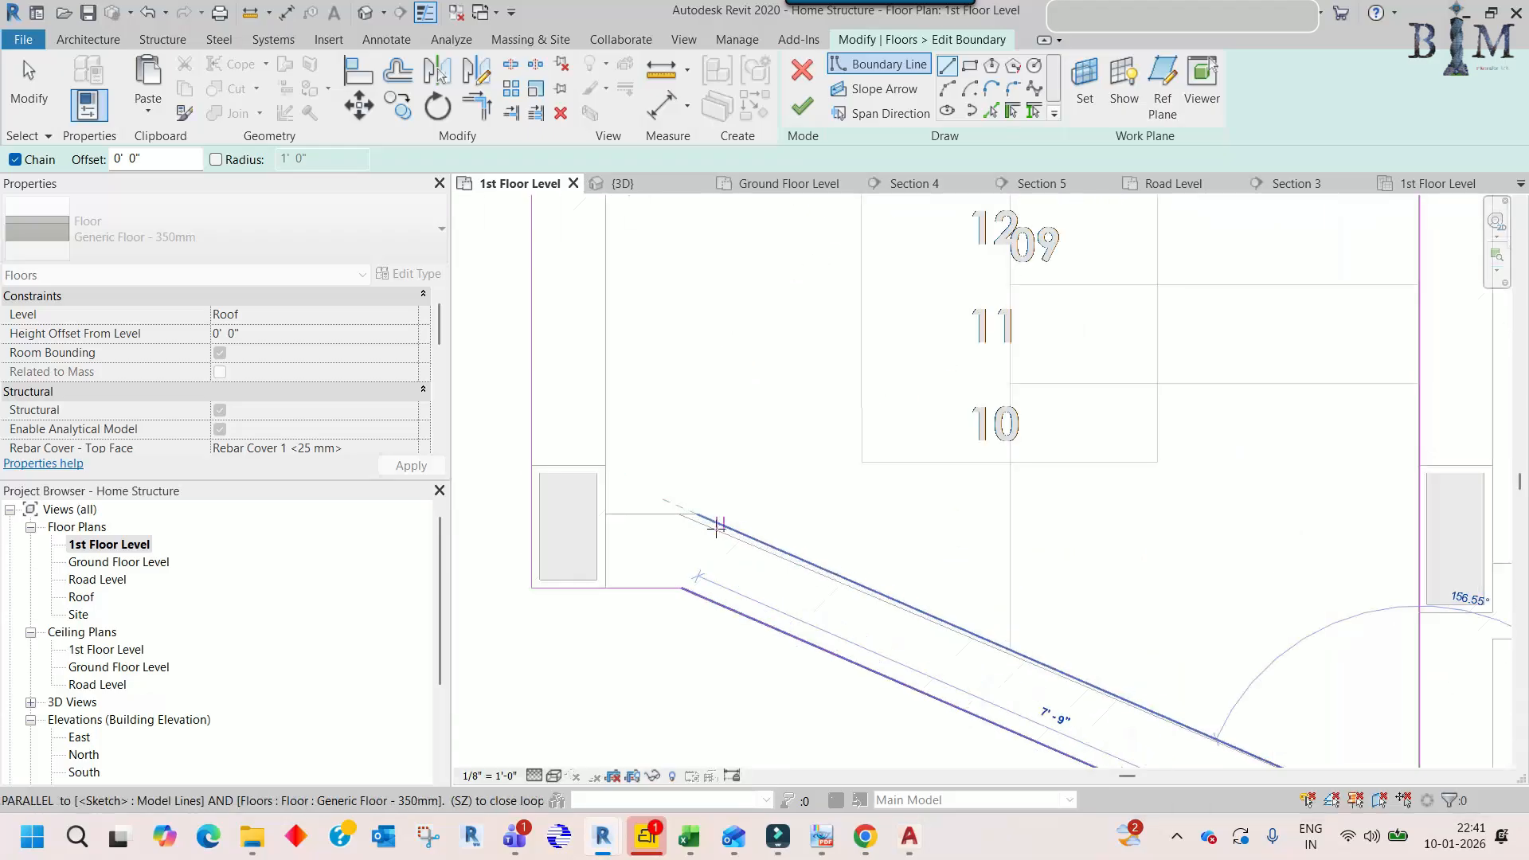
scroll(716, 526, "up", 2)
left_click(695, 514)
left_click(607, 513)
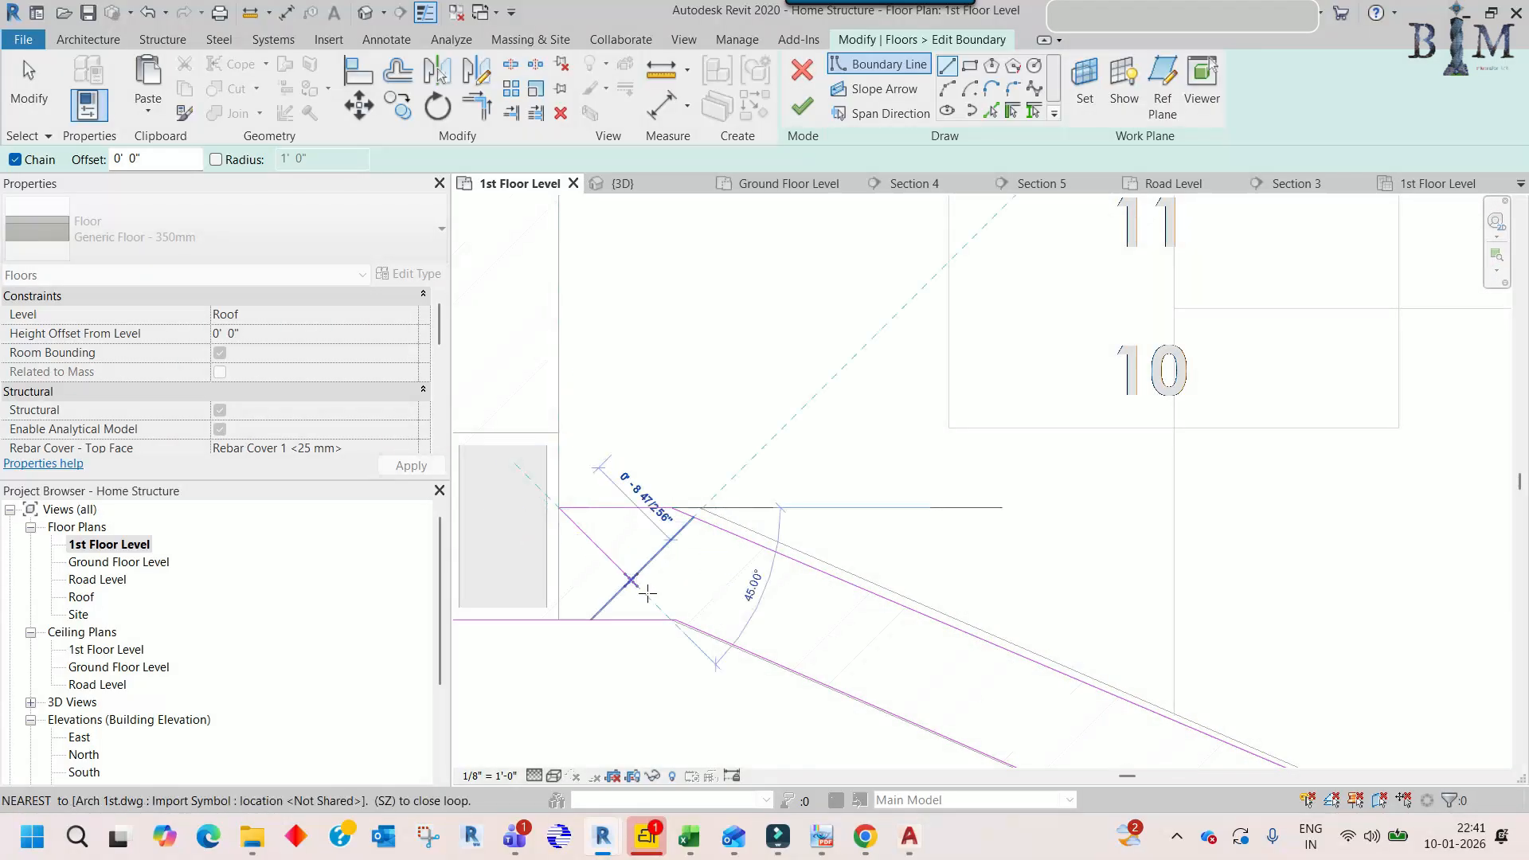
scroll(647, 593, "down", 4)
middle_click_drag(650, 377, 647, 726)
left_click(614, 359)
middle_click_drag(691, 587, 689, 433)
scroll(726, 659, "down", 5)
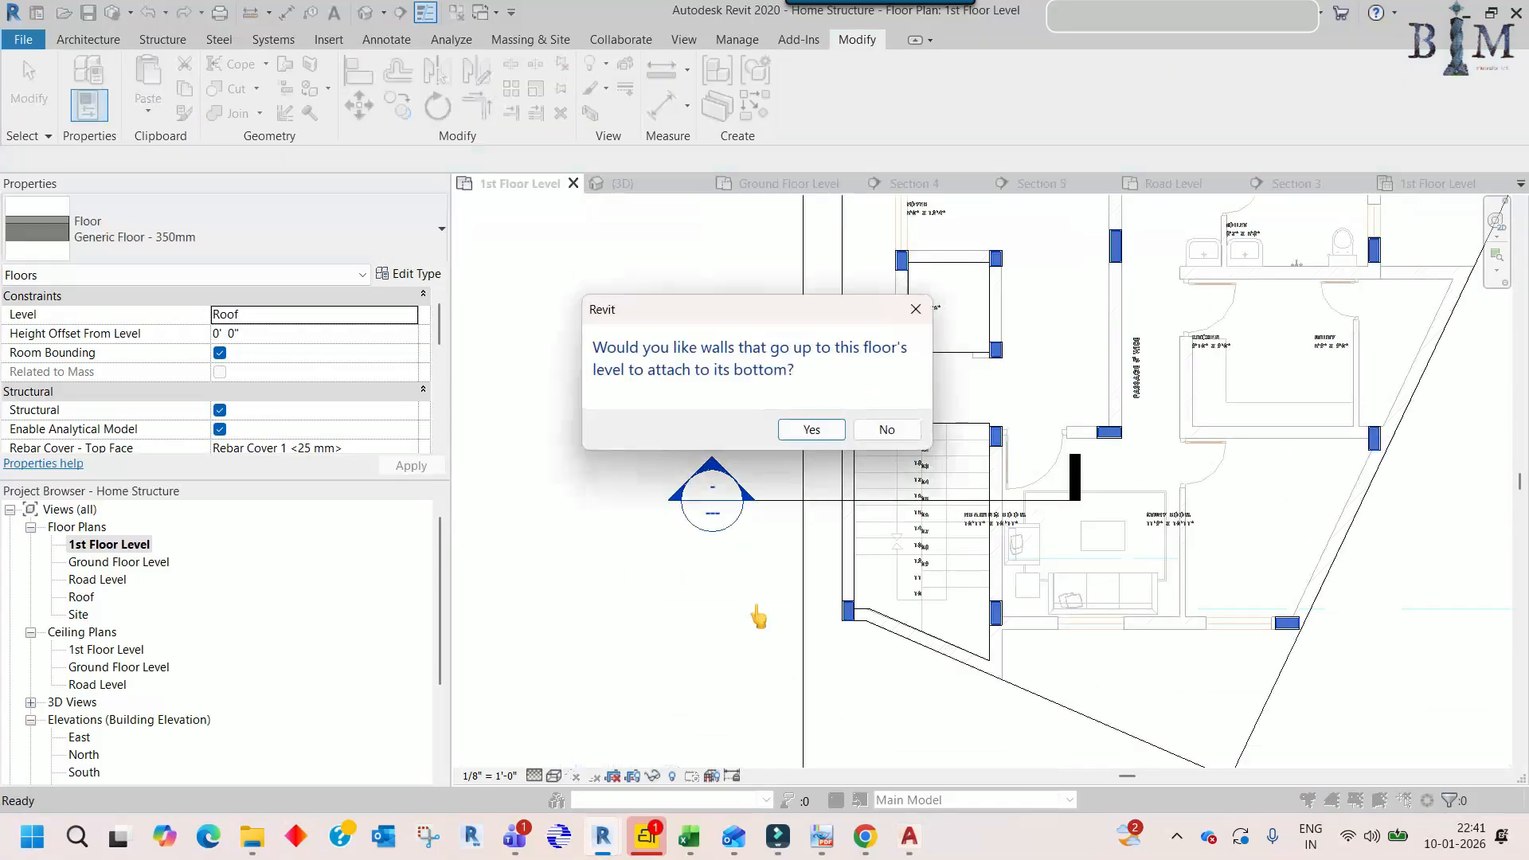
left_click(809, 430)
- Inspect the Roof slab's stair opening in the plan and orbit the 3D view to check the openings in the slabs
scroll(924, 645, "up", 5)
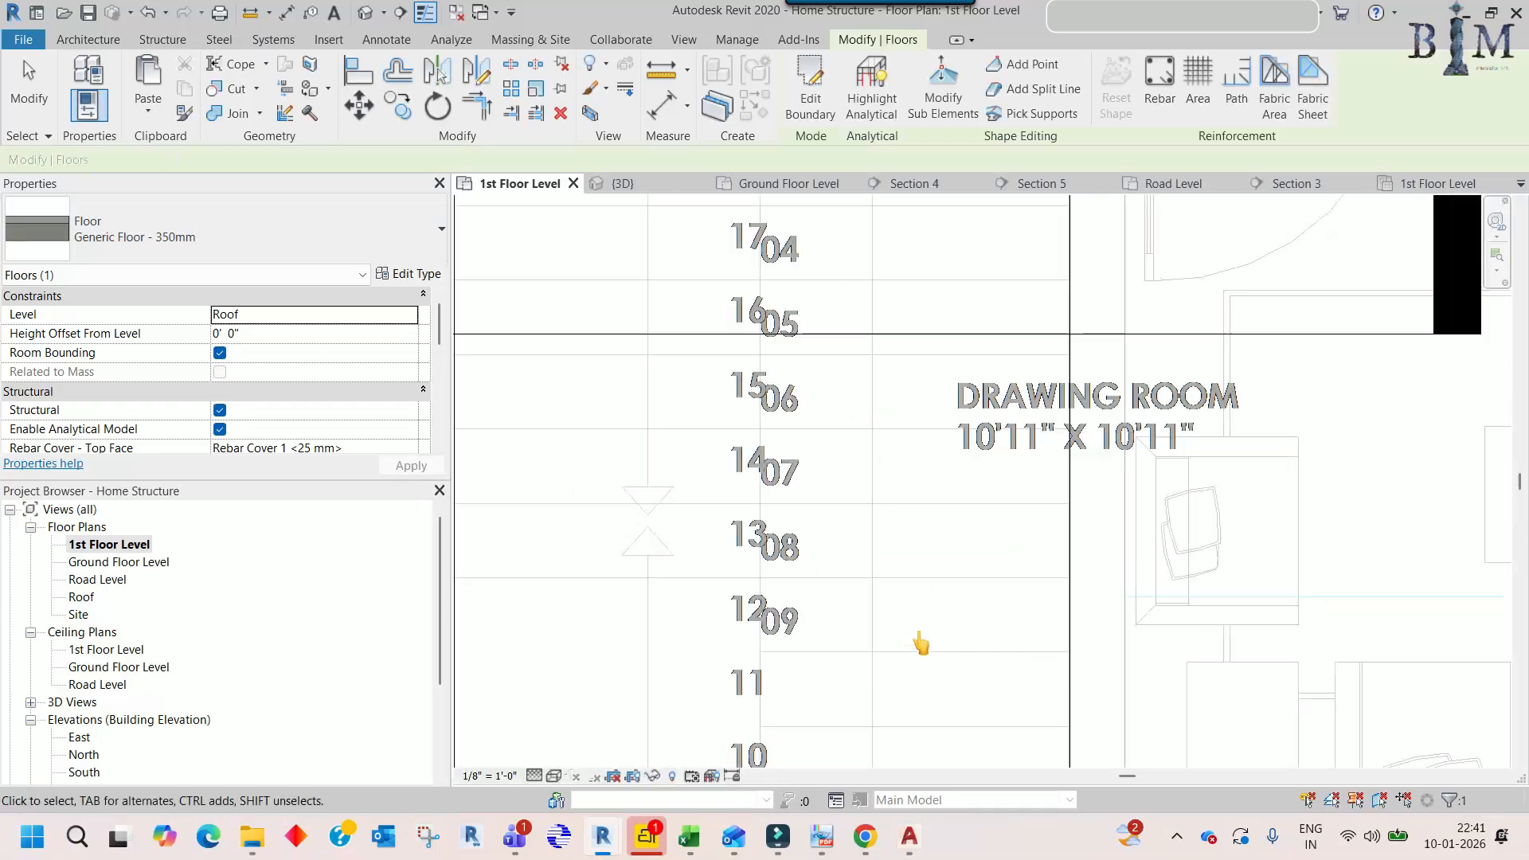
scroll(832, 483, "down", 4)
scroll(649, 423, "up", 5)
scroll(658, 600, "down", 3)
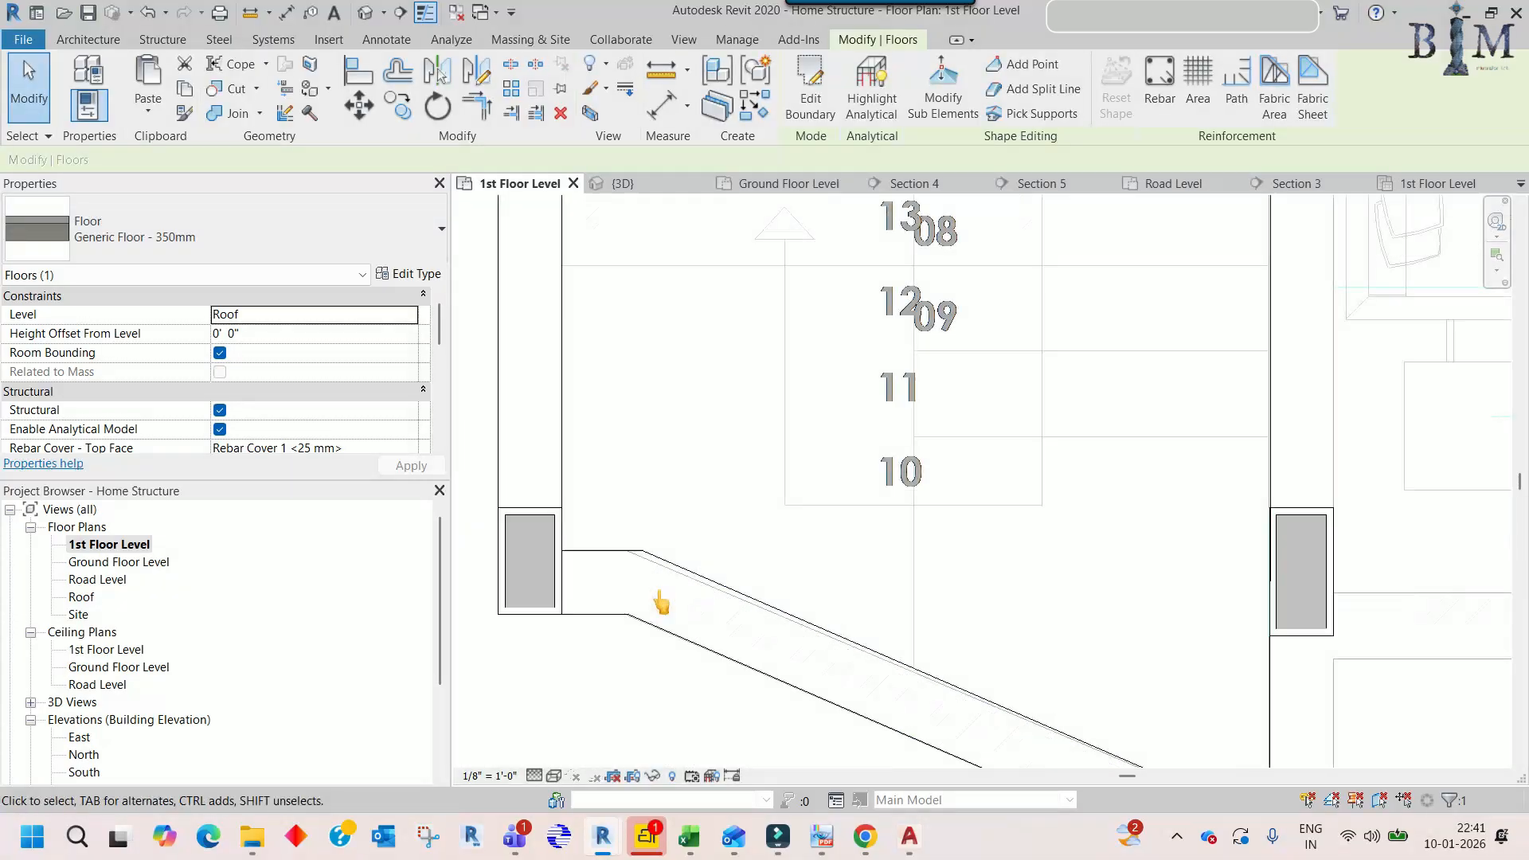
left_click(719, 437)
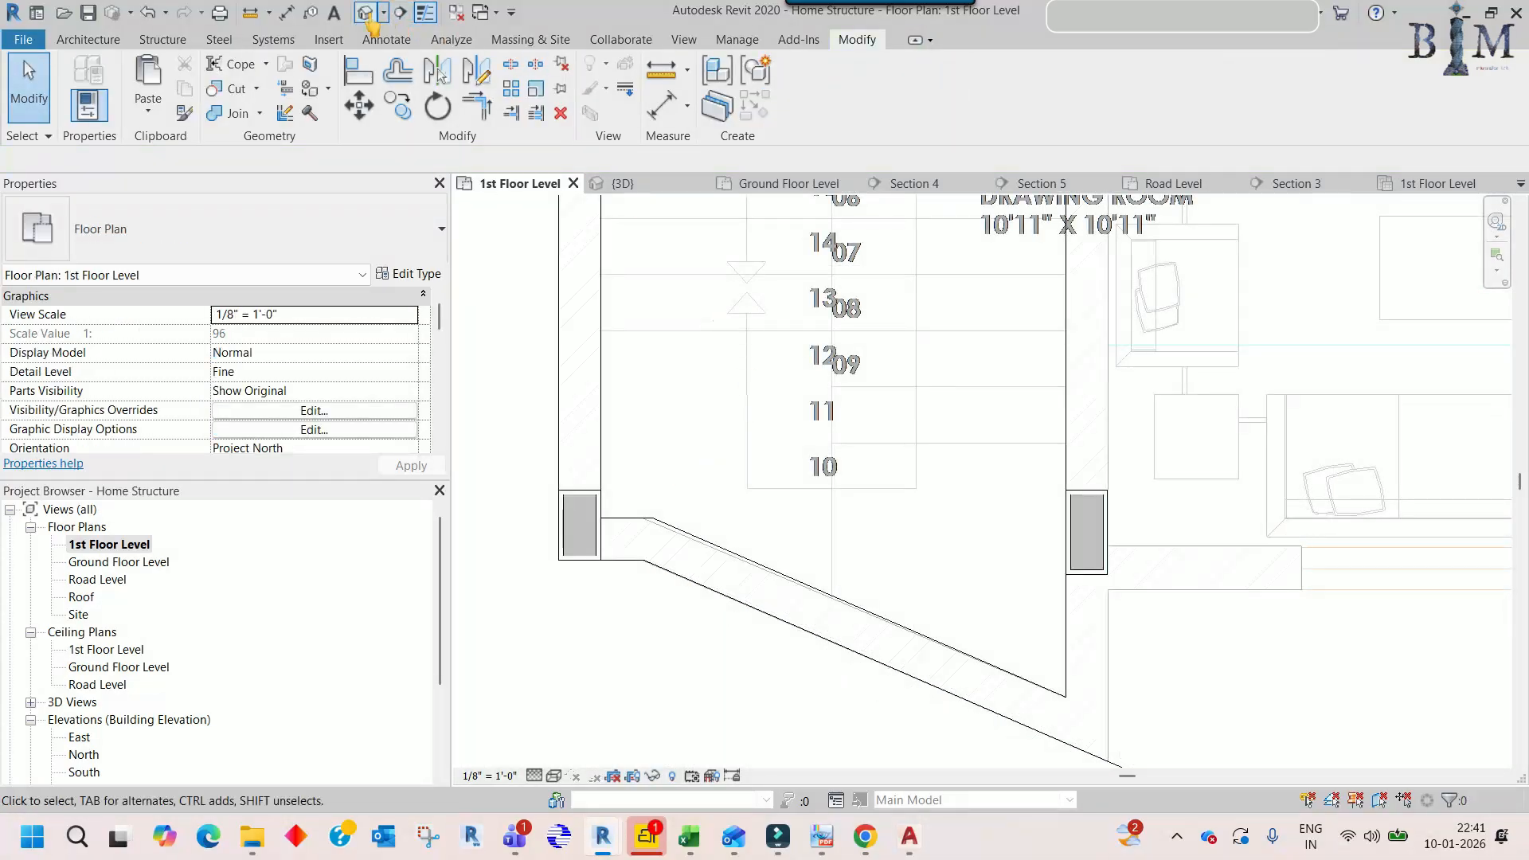
left_click(366, 16)
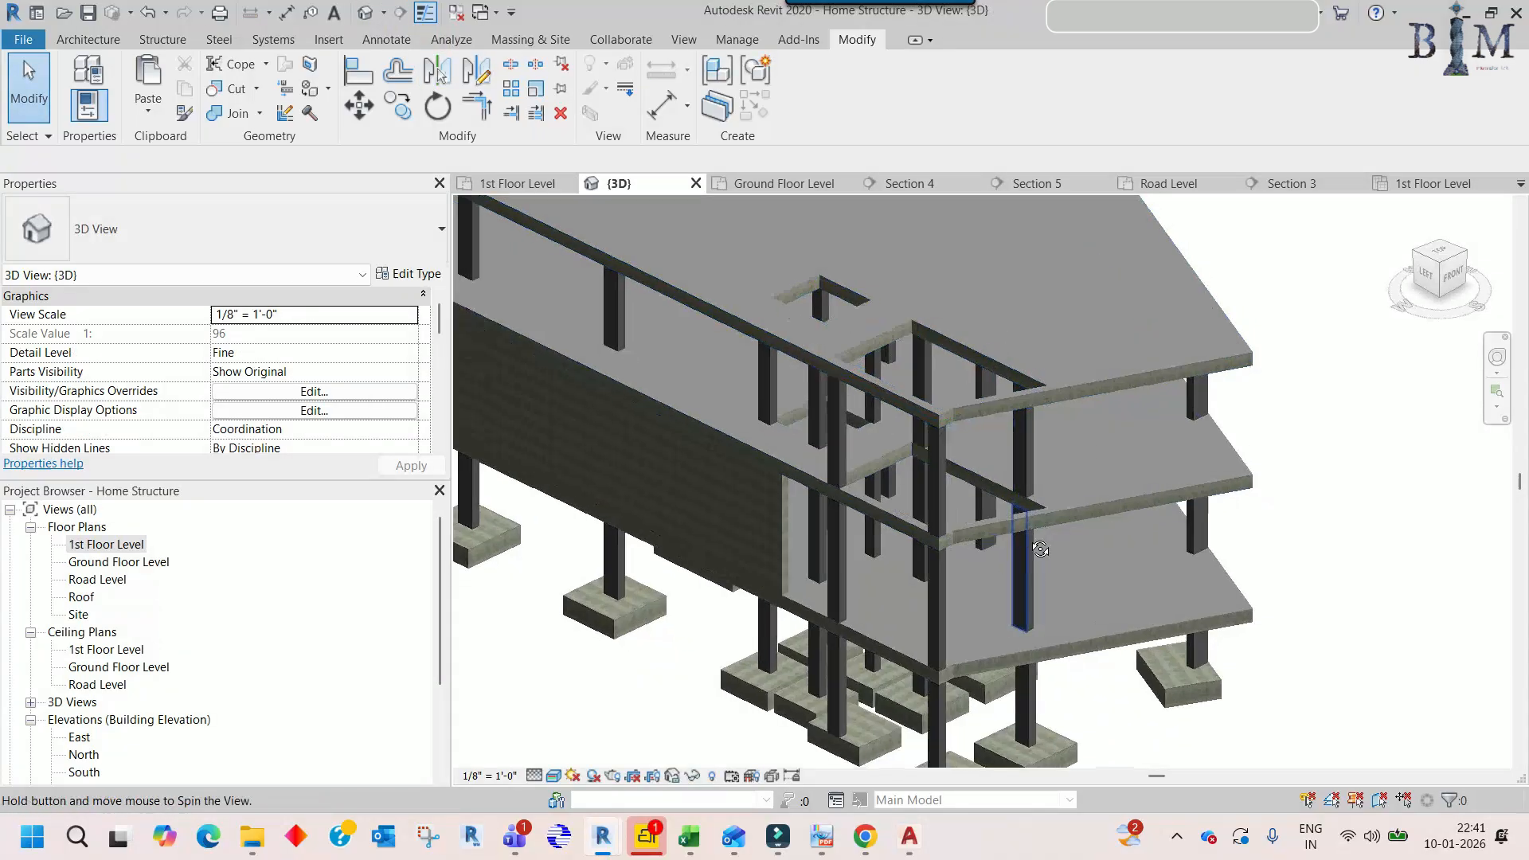
middle_click_drag(1040, 550, 986, 488, "shift")
scroll(1040, 614, "down", 3)
middle_click_drag(1075, 603, 925, 602, "shift")
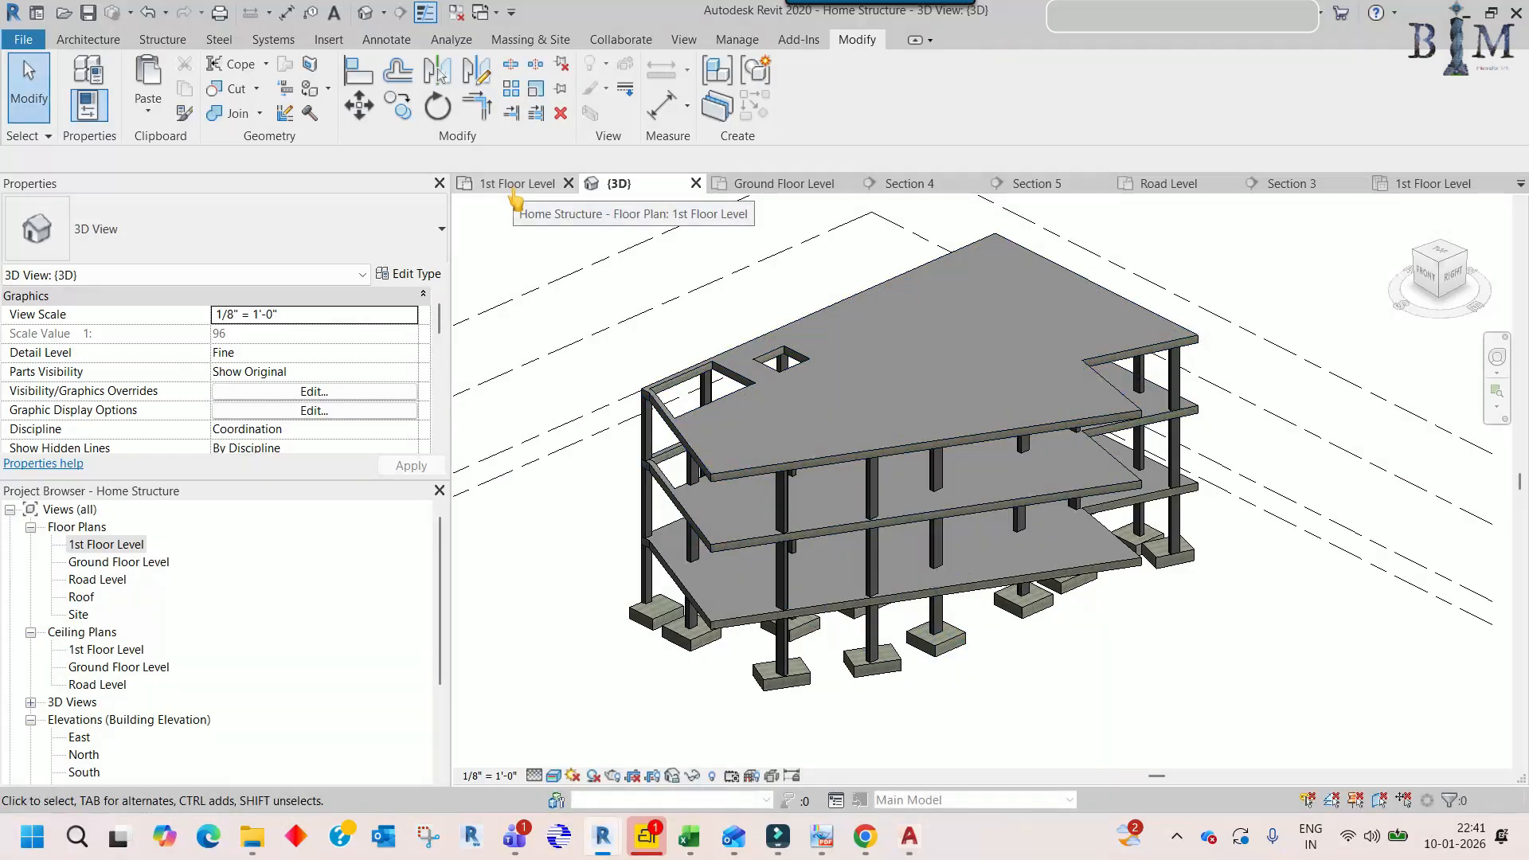
- Return to the Ground Floor Level plan, close all inactive views and fit the whole plan in the view
left_click(758, 183)
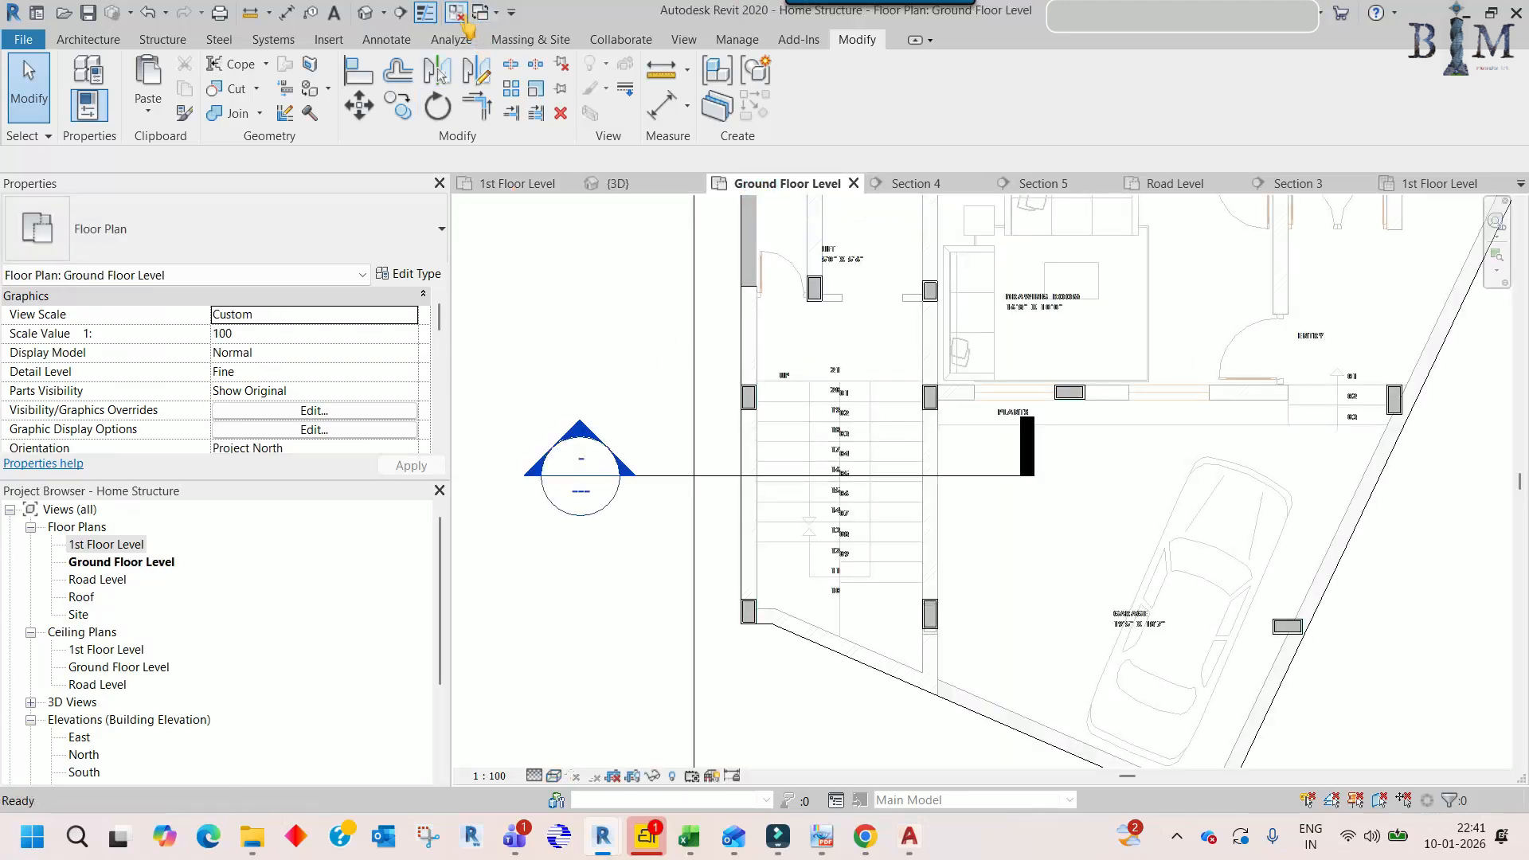
left_click(456, 12)
key("z")
key("f")
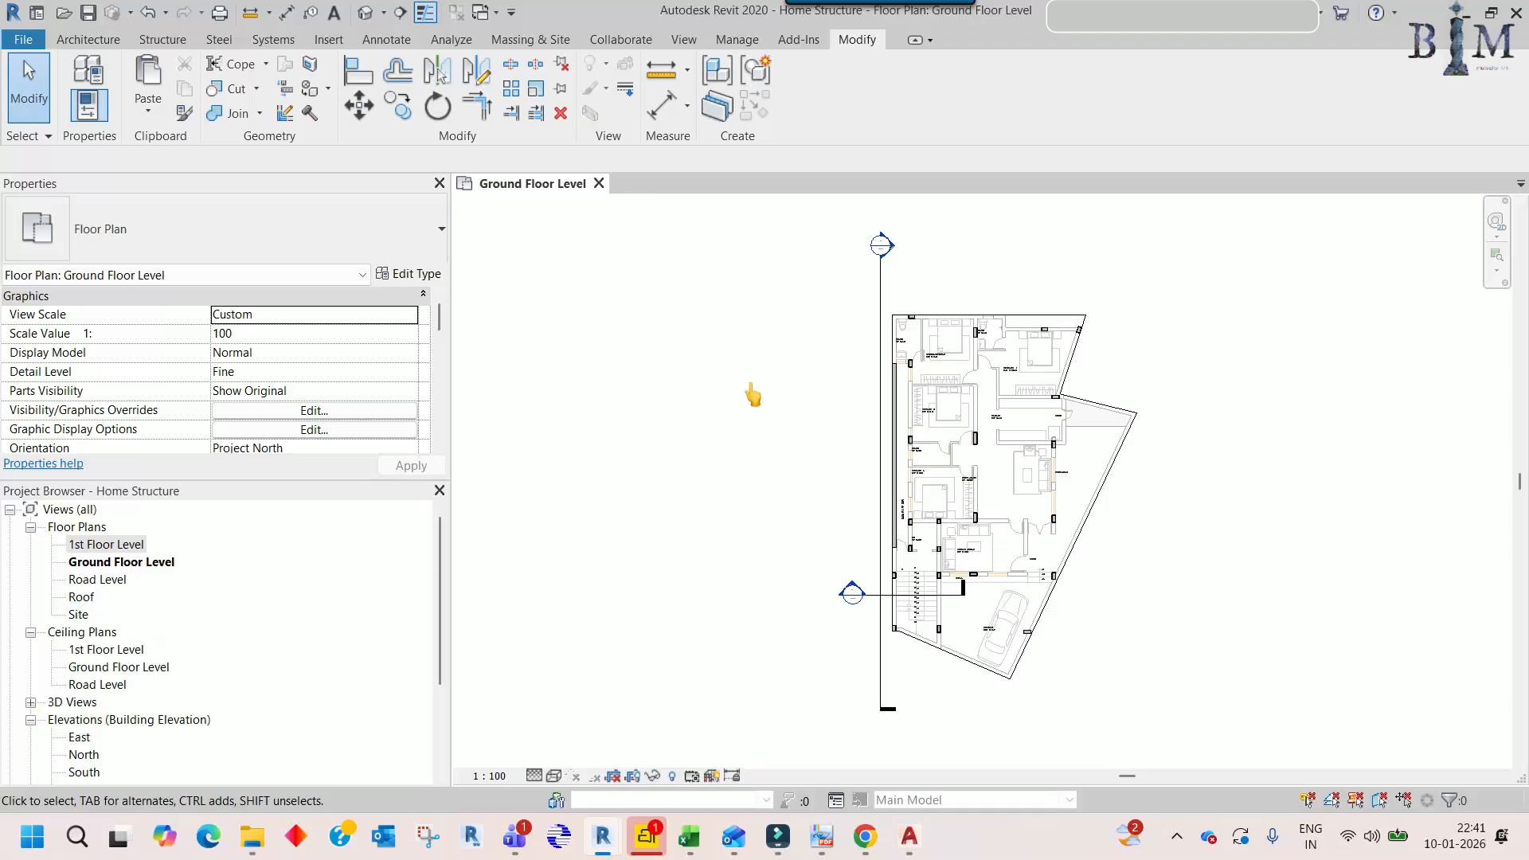
- Switch to the Home Architecture project's Ground Floor Level plan and reload the Home Structure.rvt link
left_click(603, 837)
left_click(567, 768)
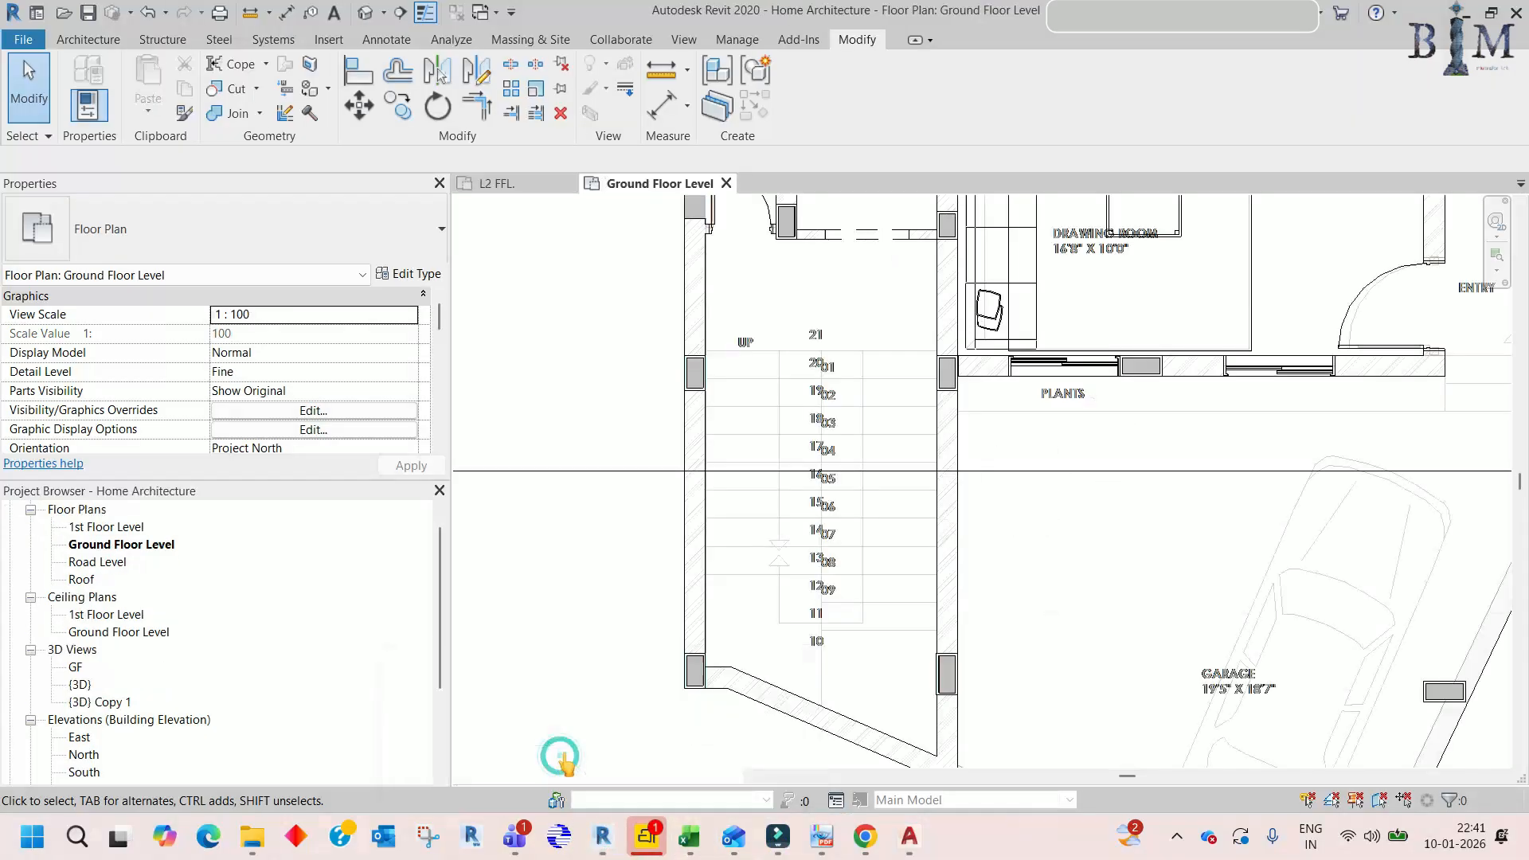
scroll(828, 492, "down", 4)
middle_click_drag(916, 489, 826, 534)
key("l")
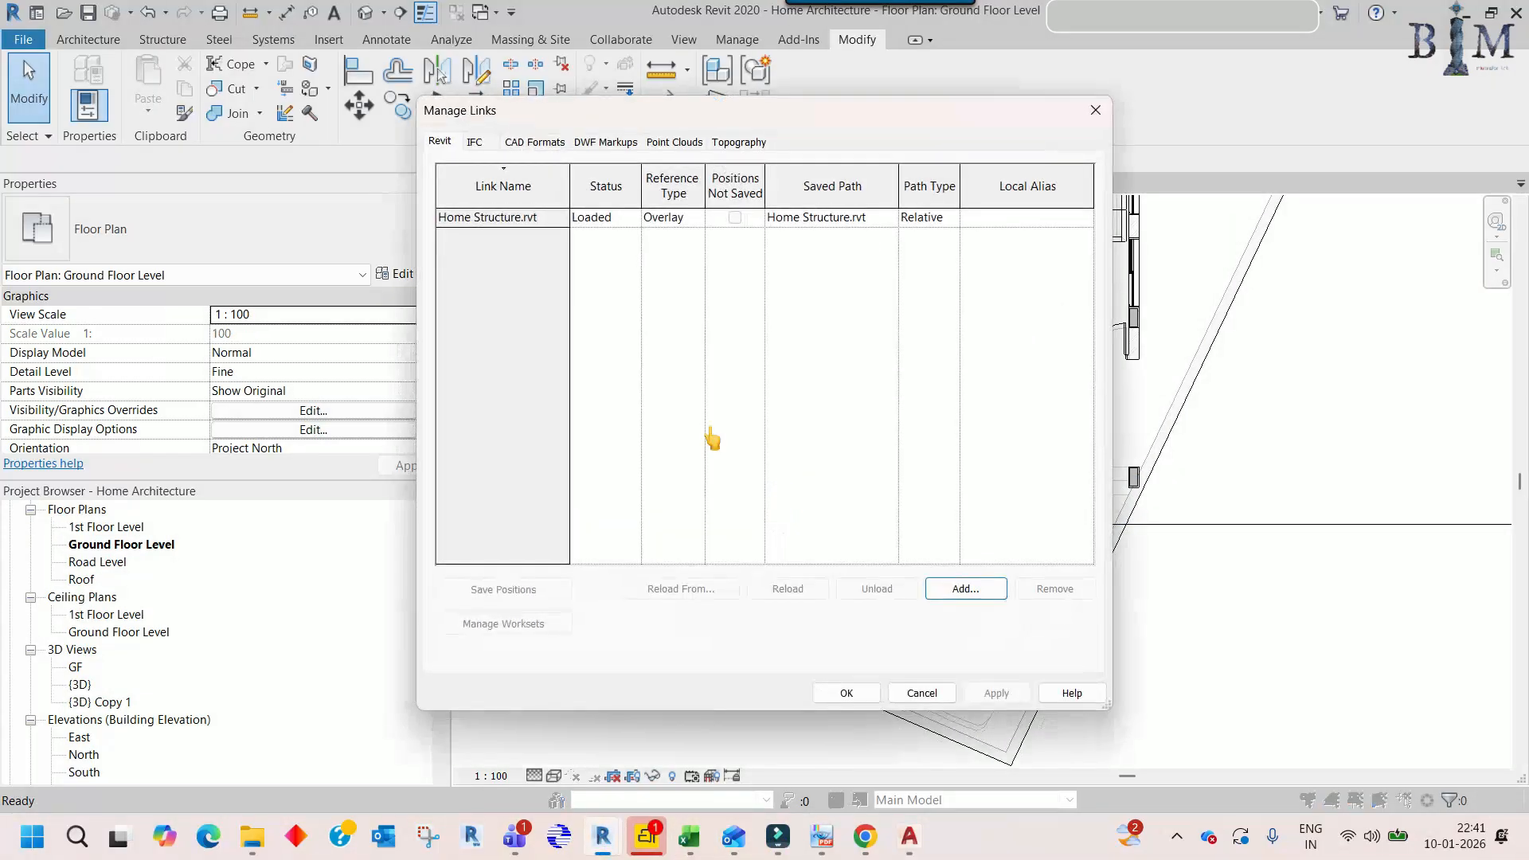
left_click(502, 223)
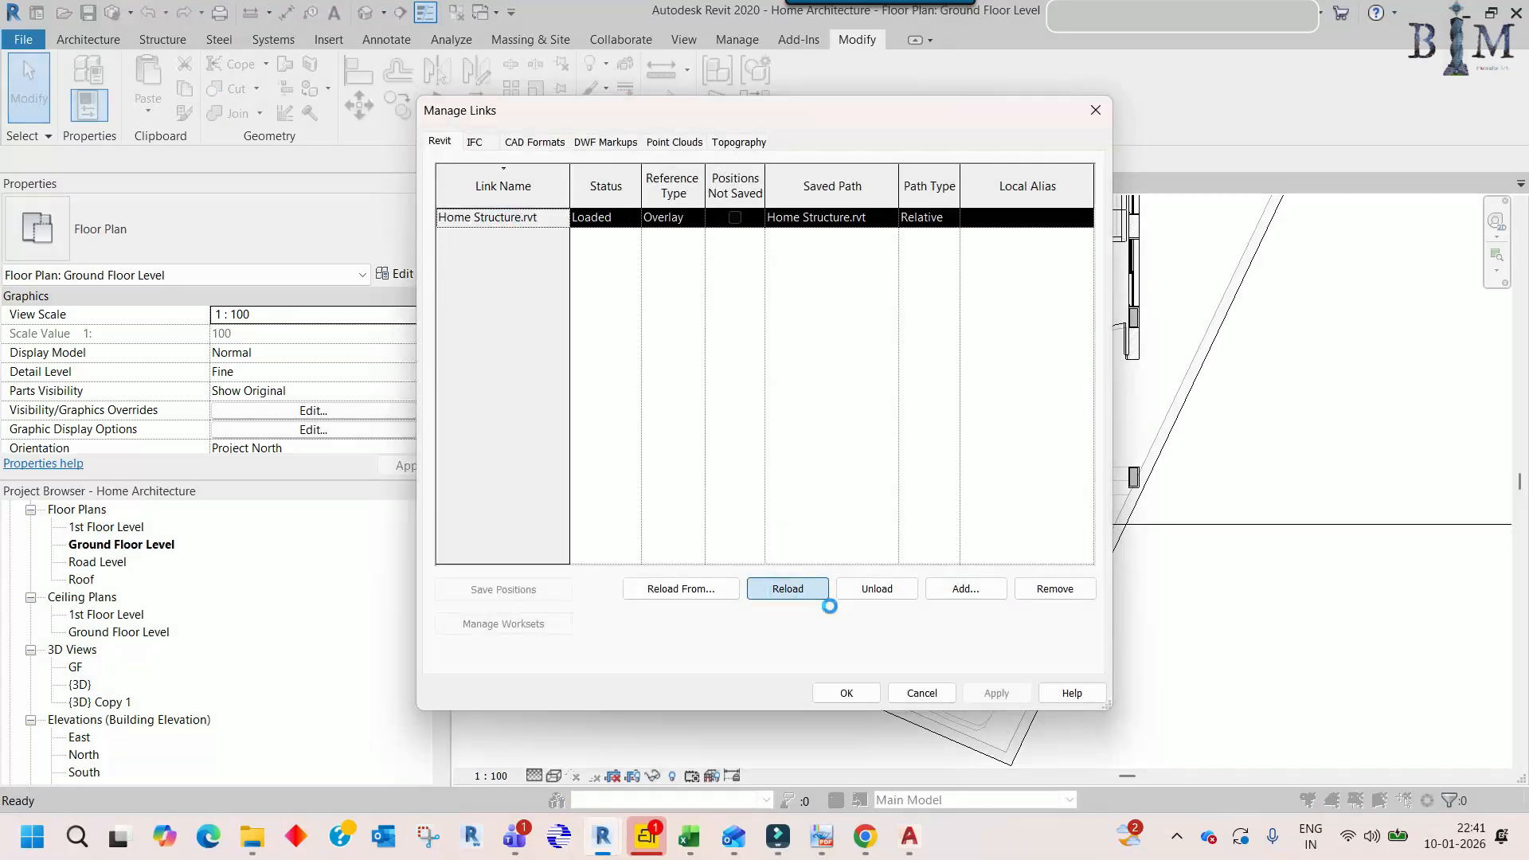
left_click(845, 692)
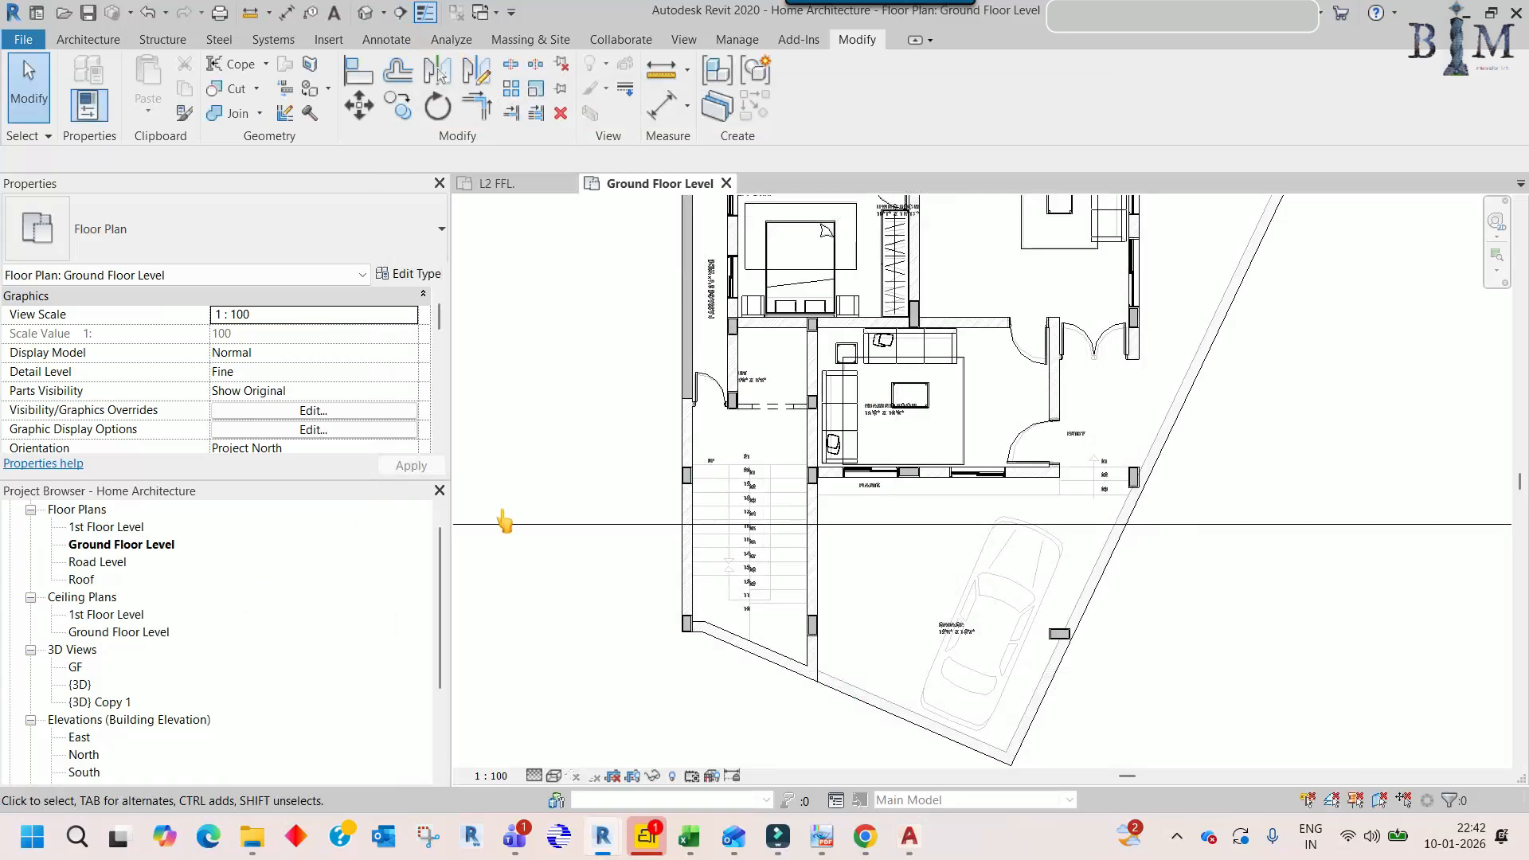
- Look over the ground floor in the GF 3D view and return to the Ground Floor Level plan at the toilet beside the master bedroom
double_click(79, 667)
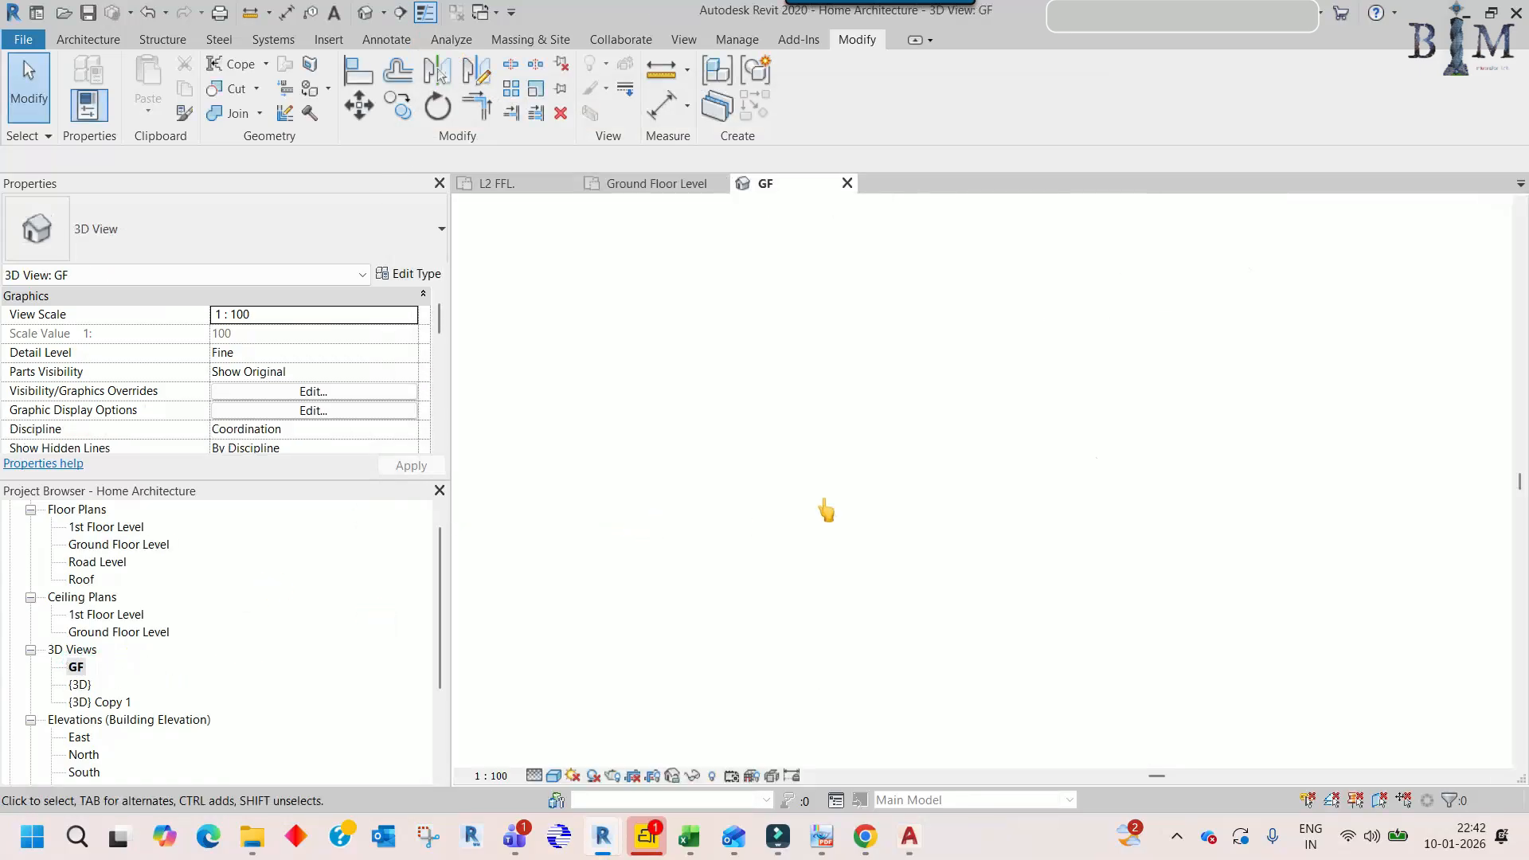
scroll(919, 415, "up", 8)
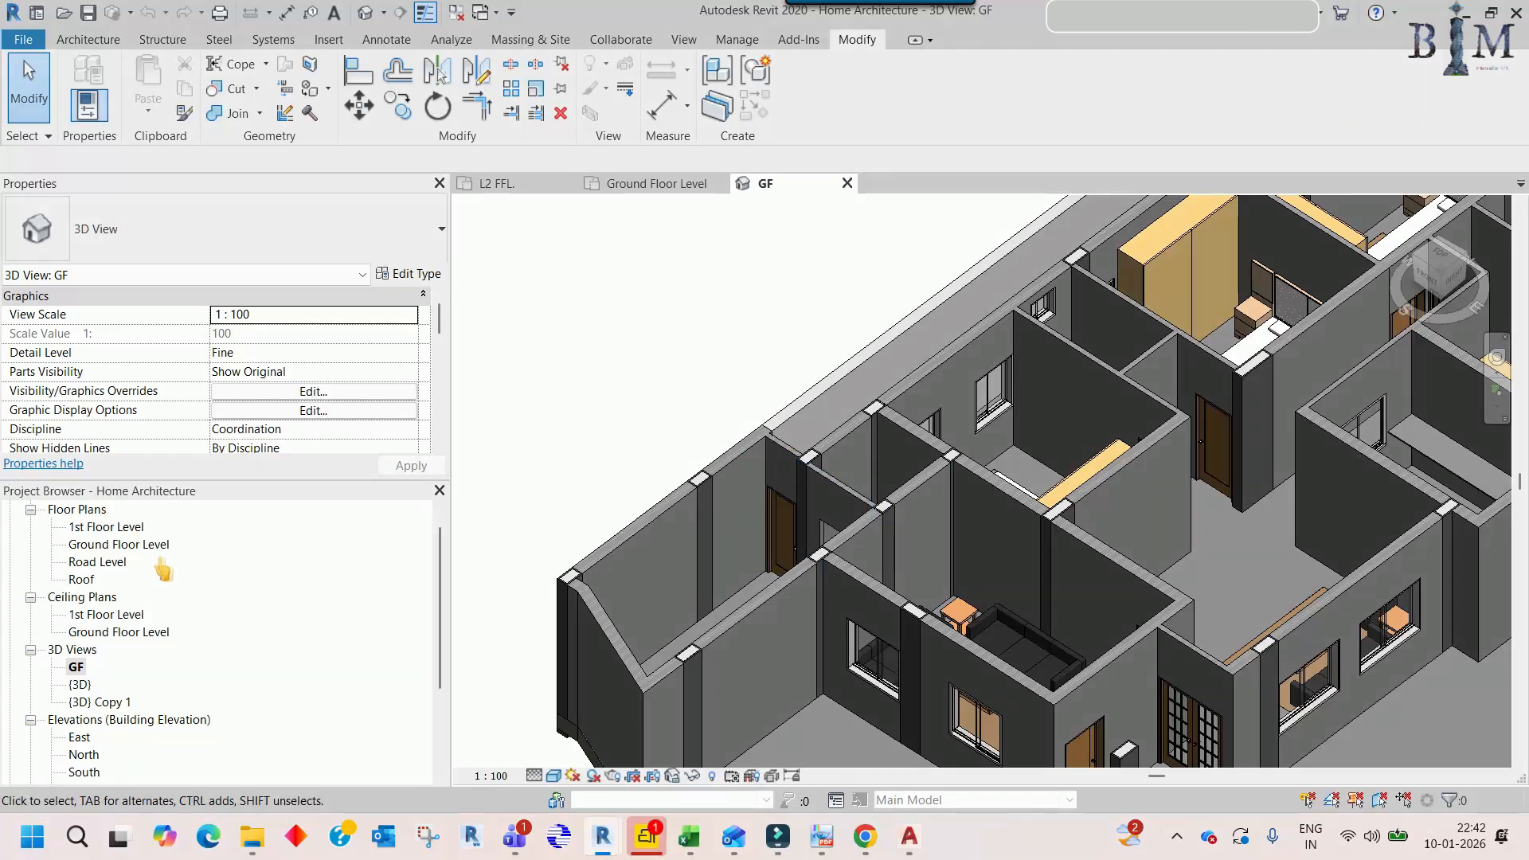
double_click(122, 545)
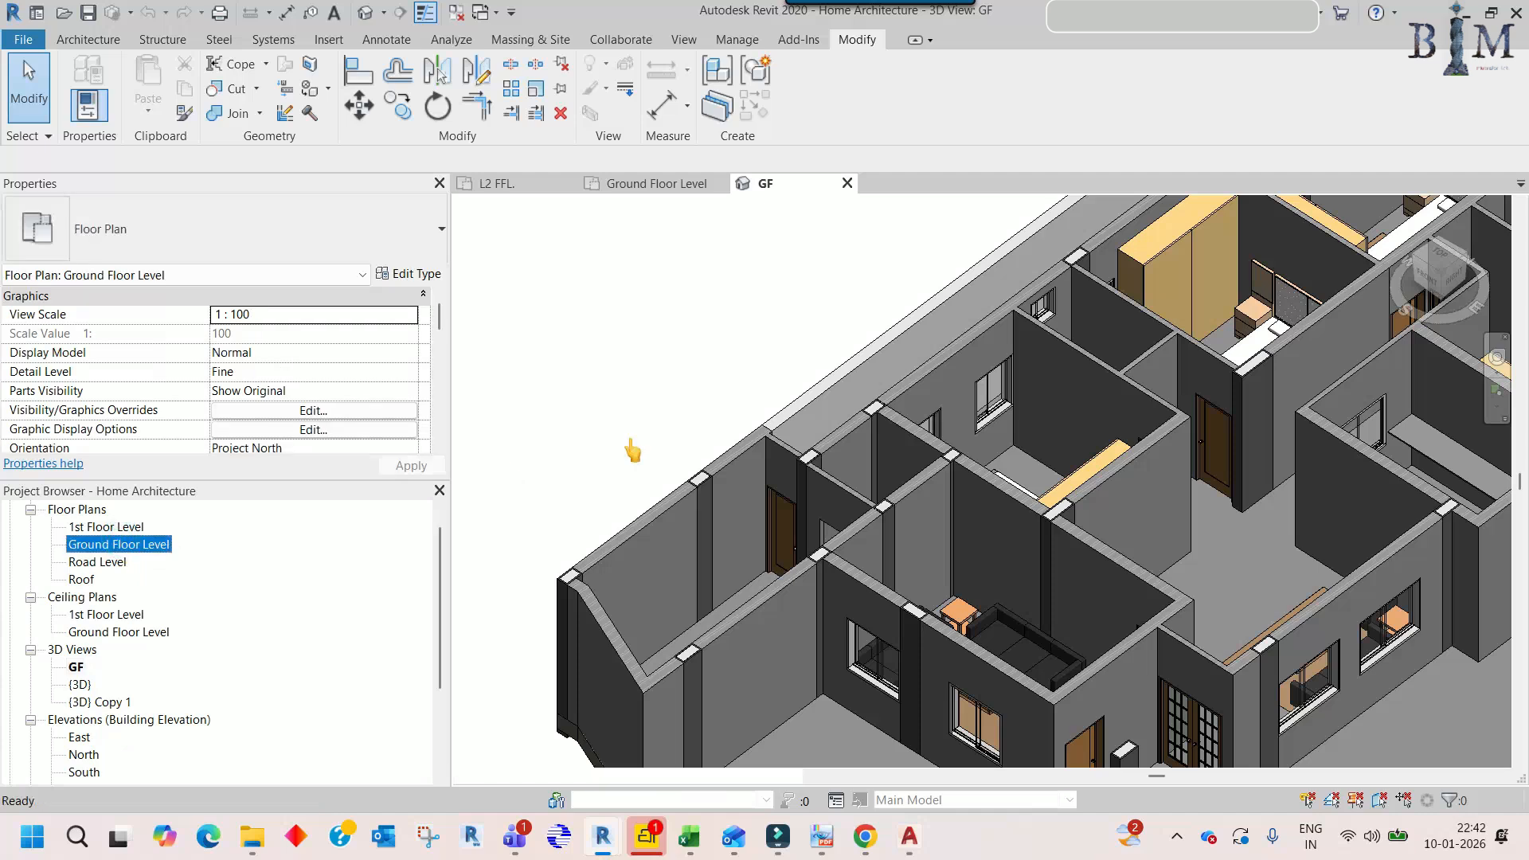
middle_click_drag(682, 531, 670, 643)
mouse_move(624, 501)
middle_mouse_down()
mouse_move(638, 405)
mouse_move(637, 480)
middle_mouse_up()
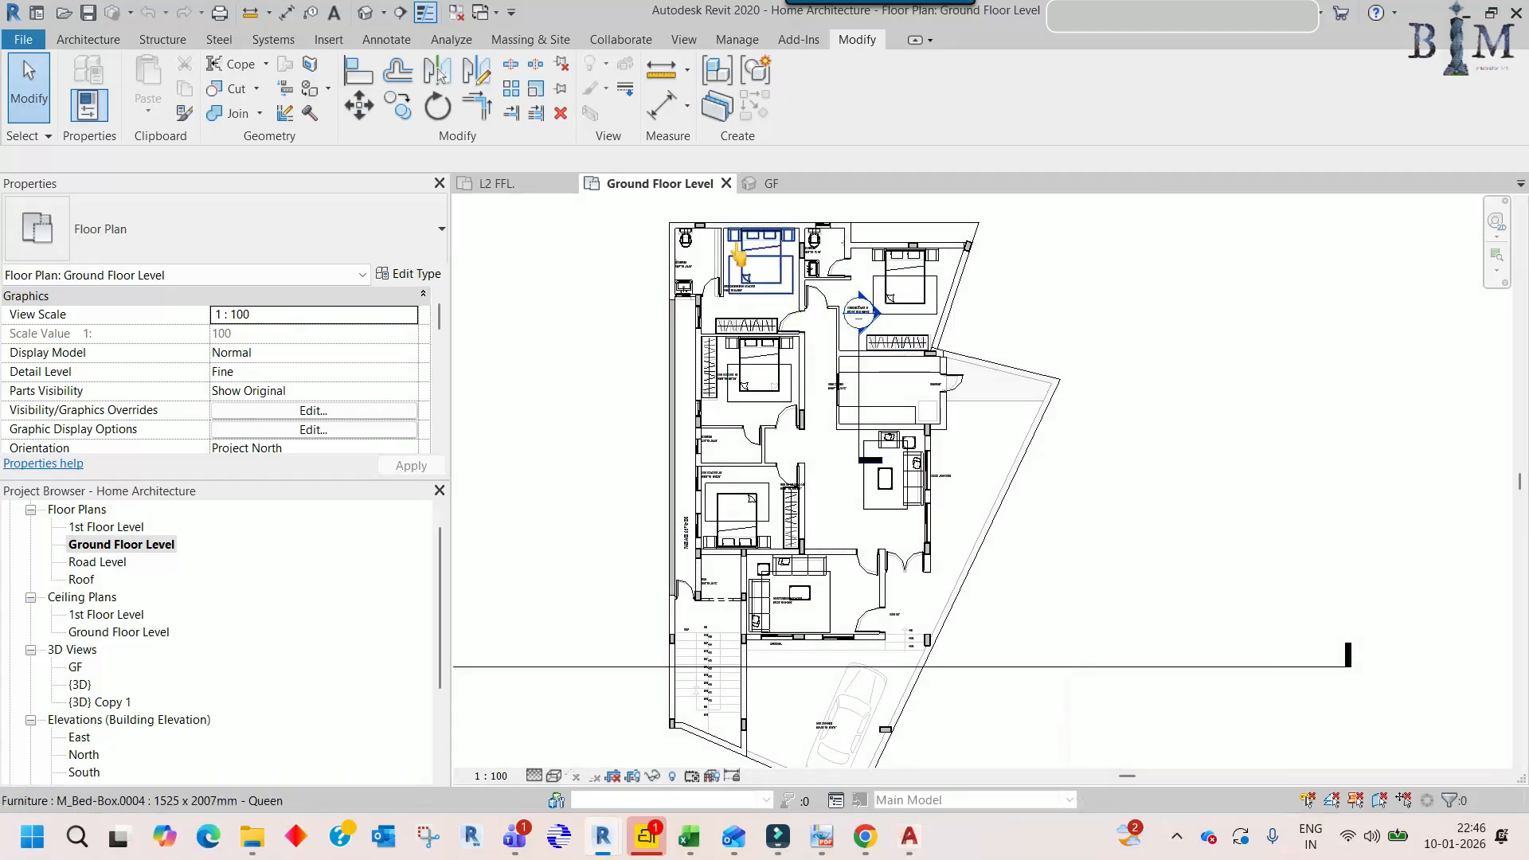
scroll(703, 229, "up", 5)
scroll(666, 318, "up", 3)
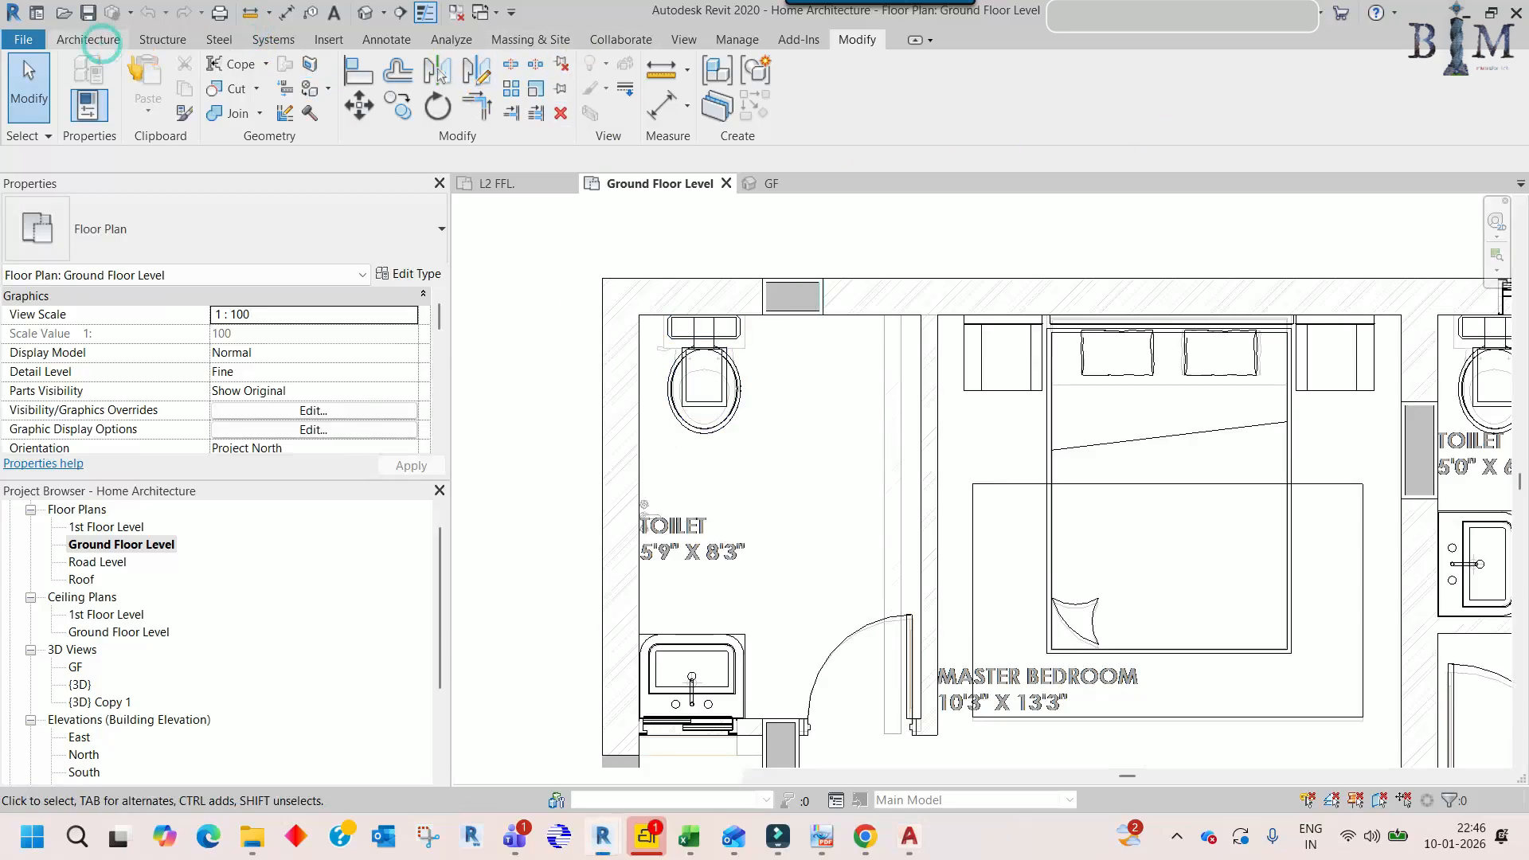
left_click(89, 39)
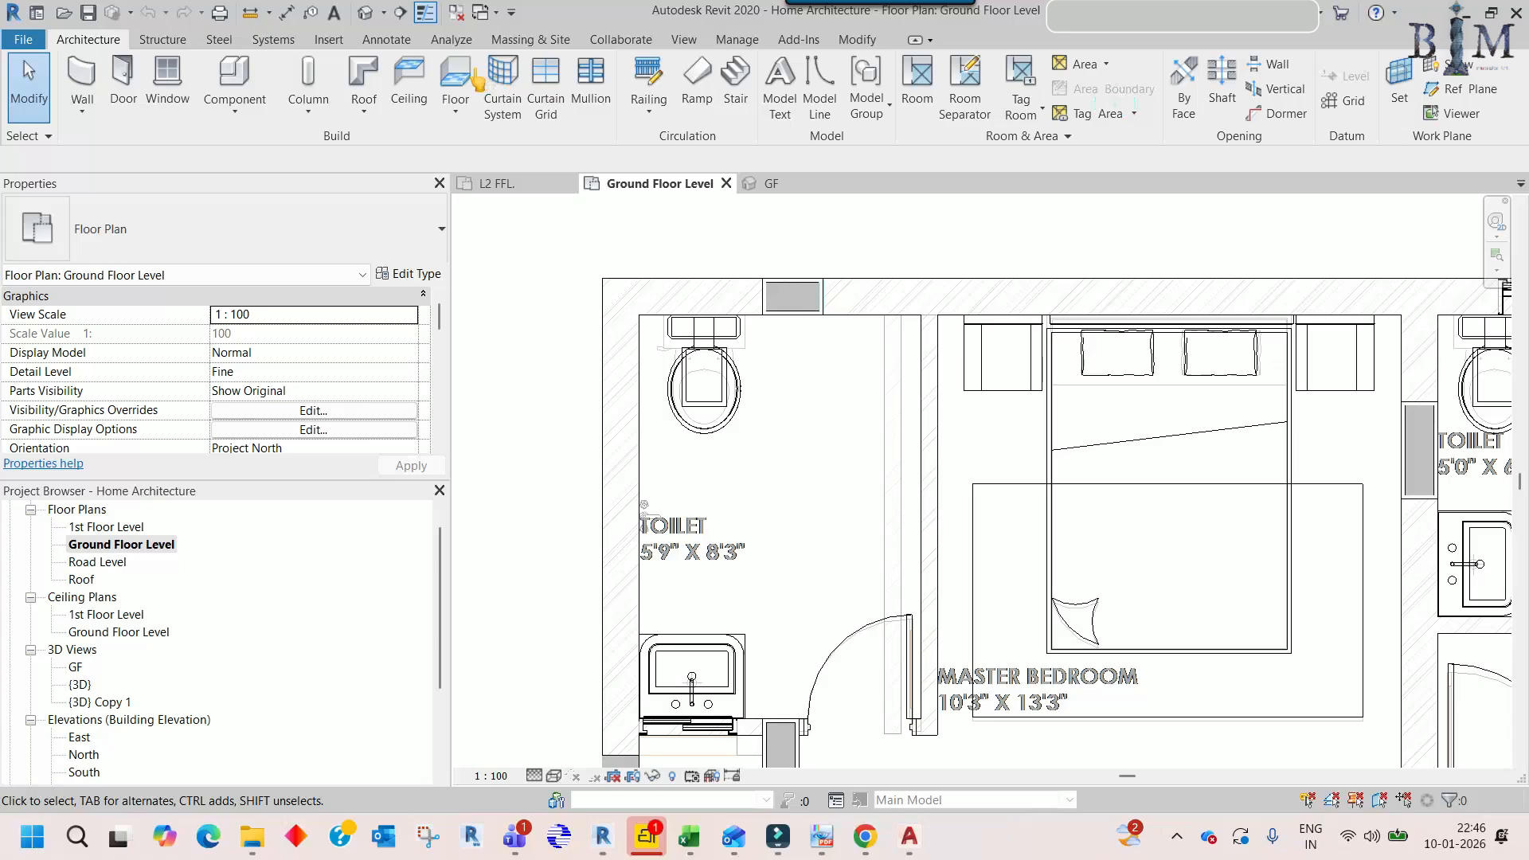
left_click(967, 127)
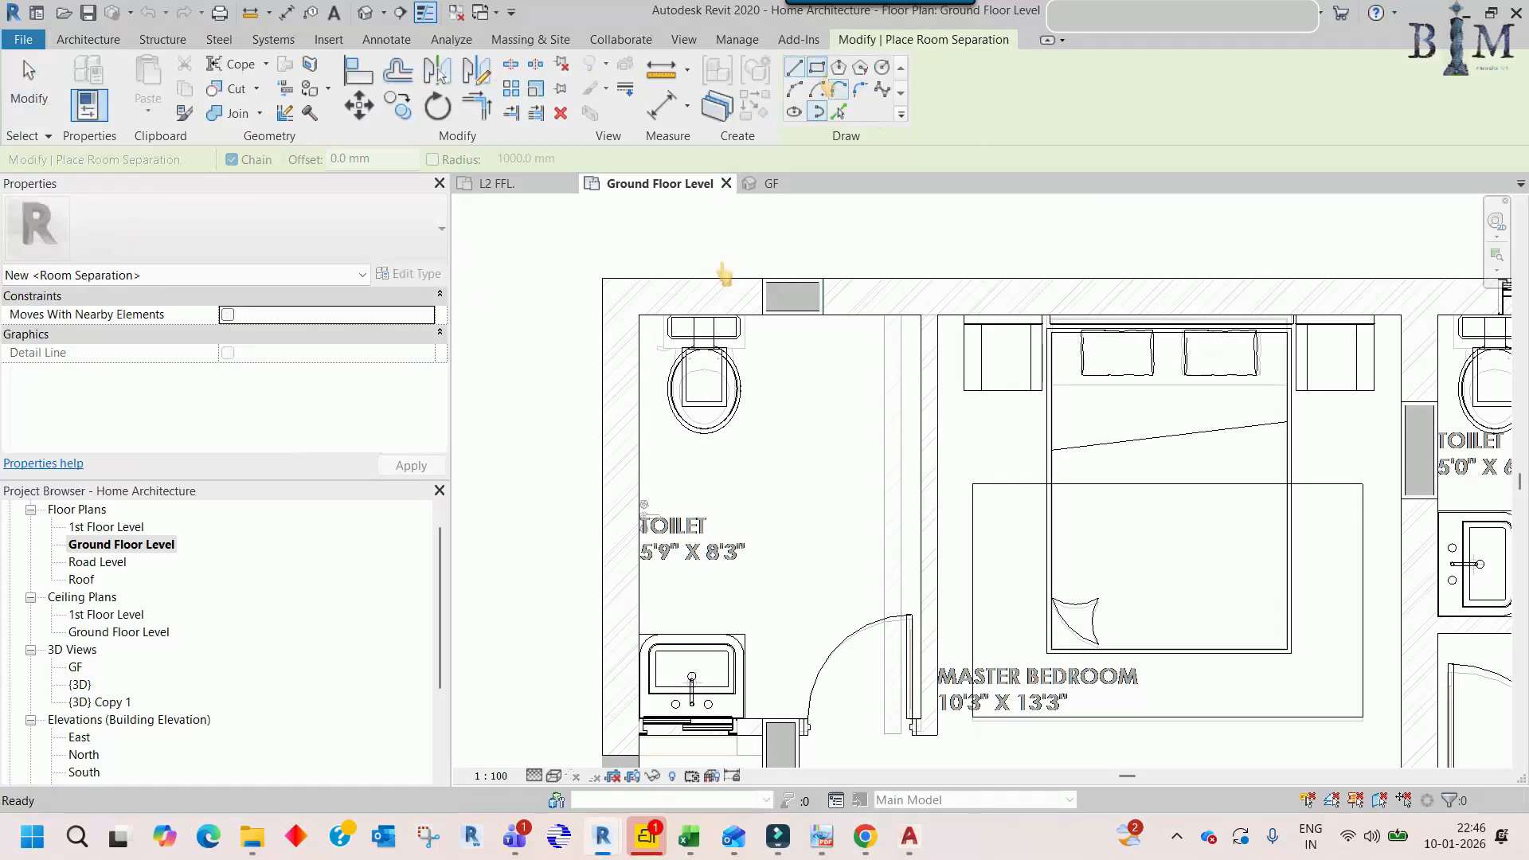
left_click(638, 314)
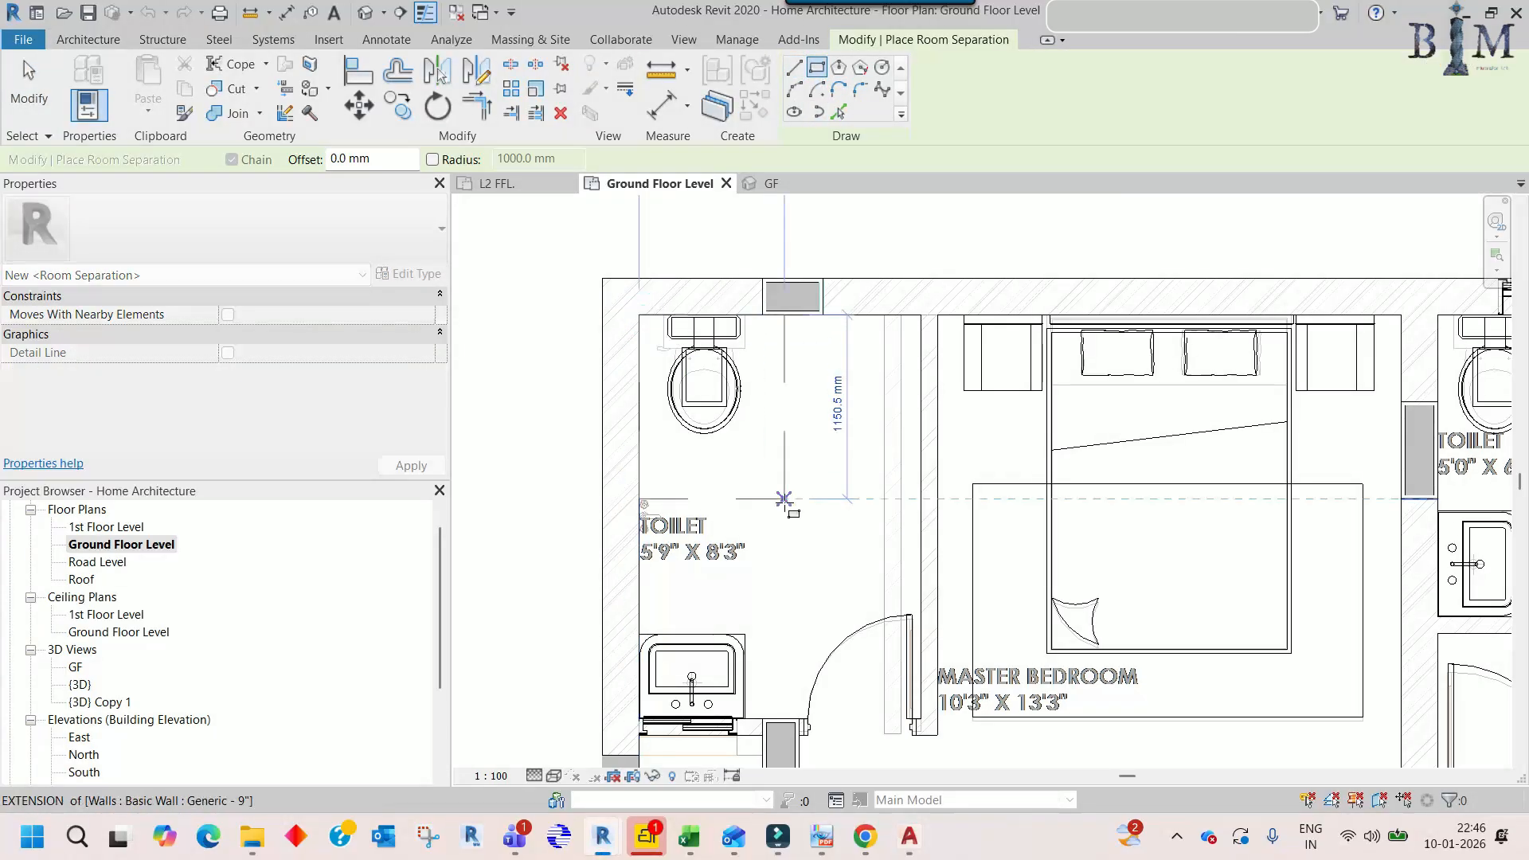
middle_click_drag(788, 504, 778, 437)
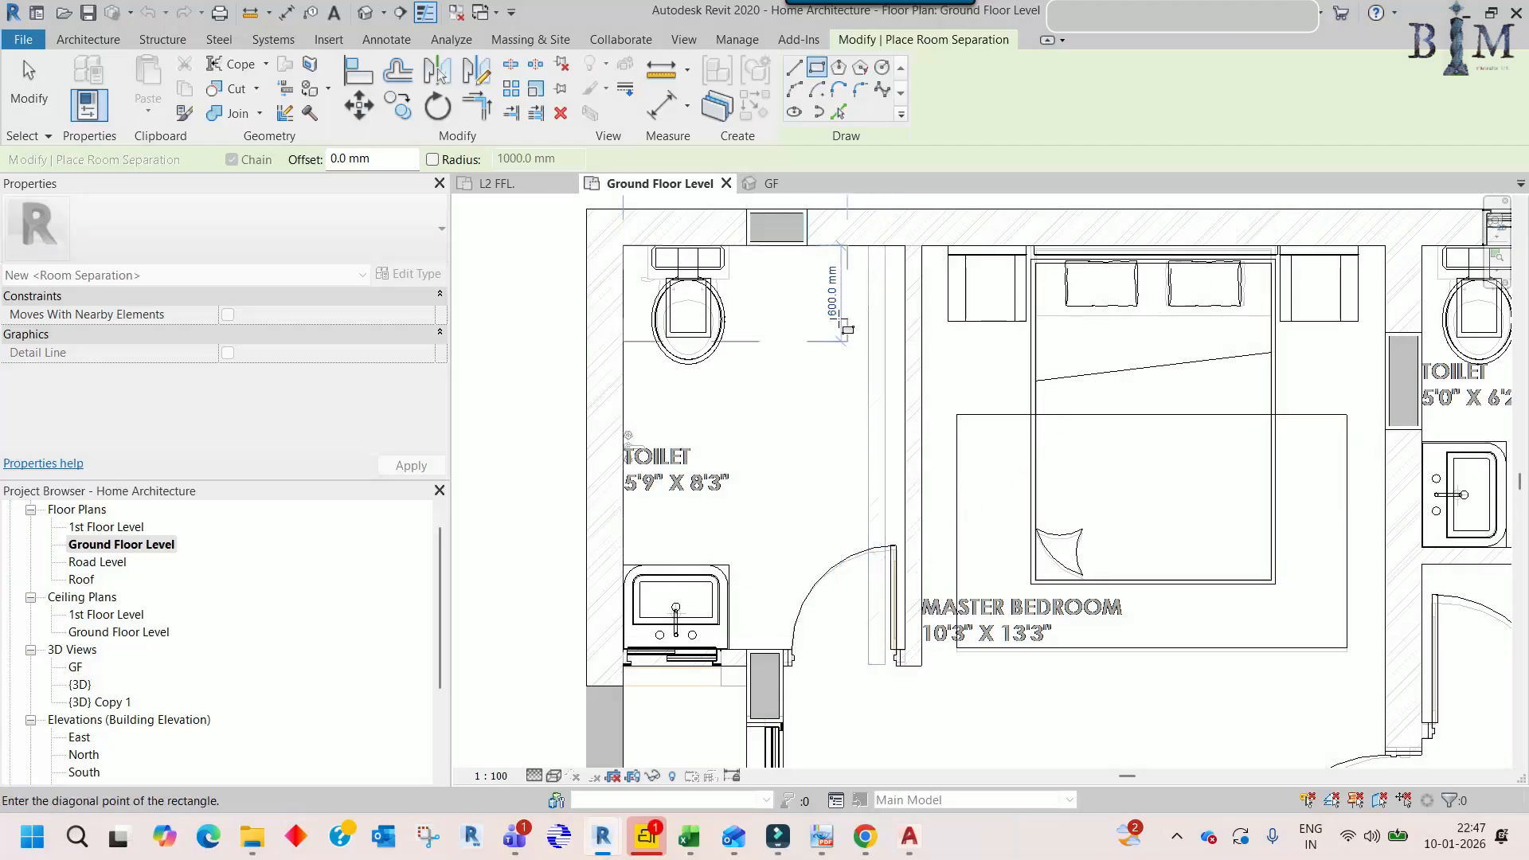
key("Escape")
middle_click_drag(868, 500, 883, 570)
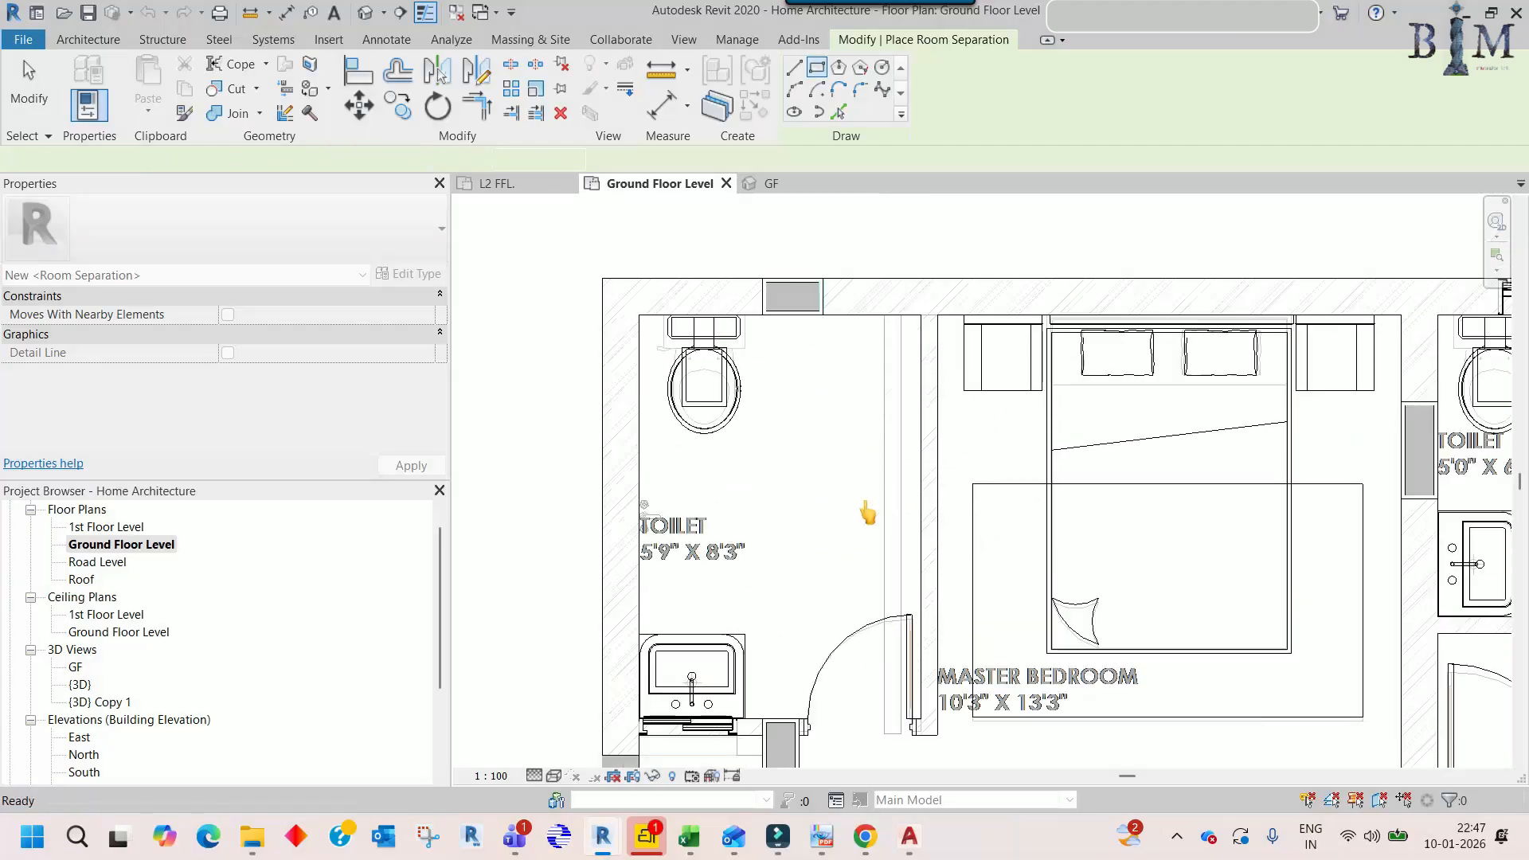
key("Escape")
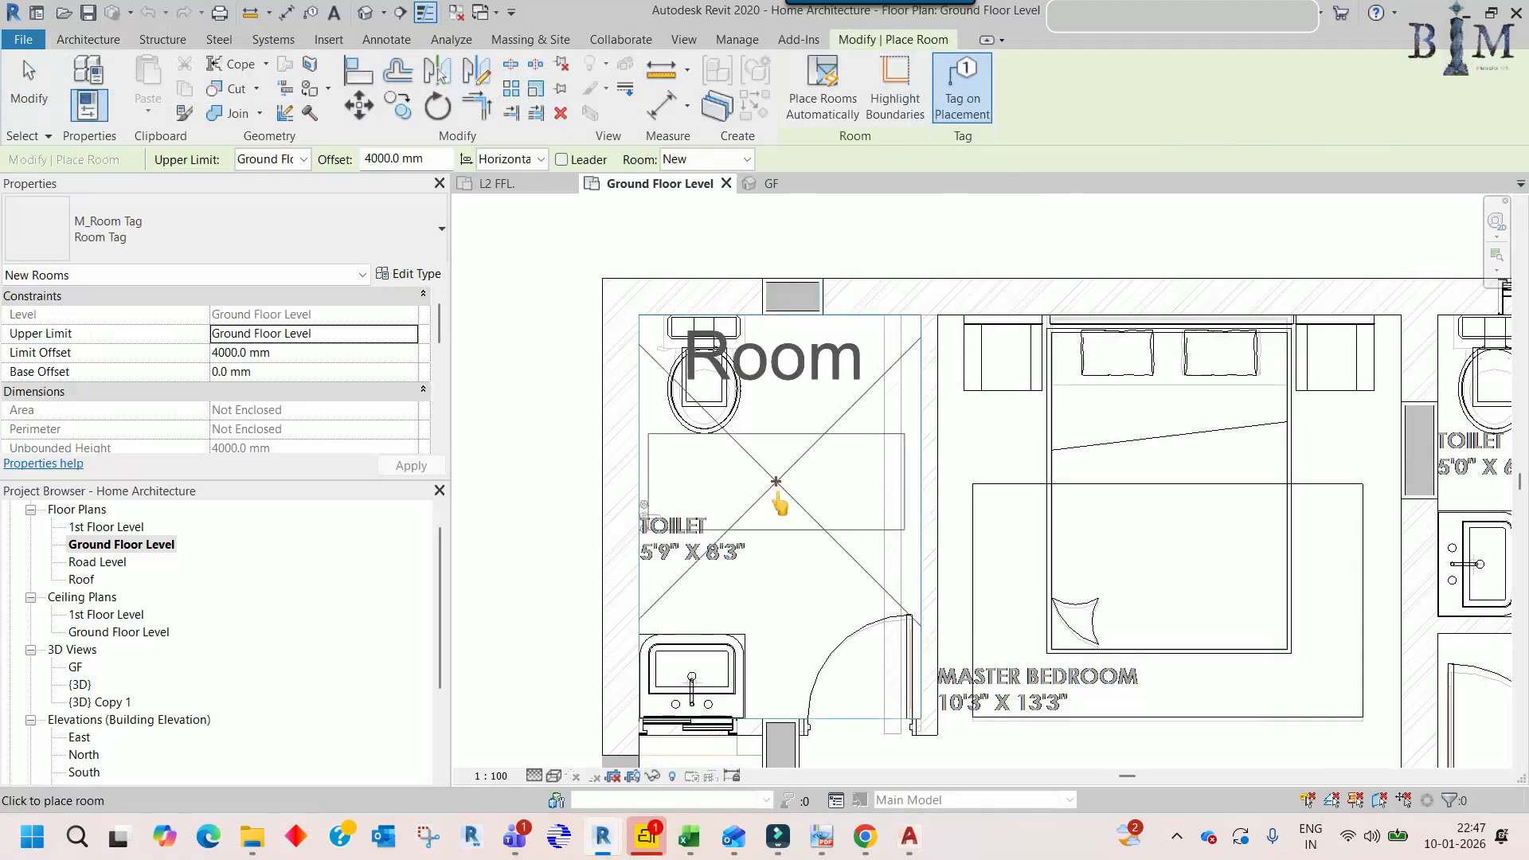
- Place tagged rooms in the toilet beside the master bedroom and in the master bedroom
left_click(778, 494)
scroll(778, 493, "down", 3)
middle_click_drag(1020, 471, 860, 357)
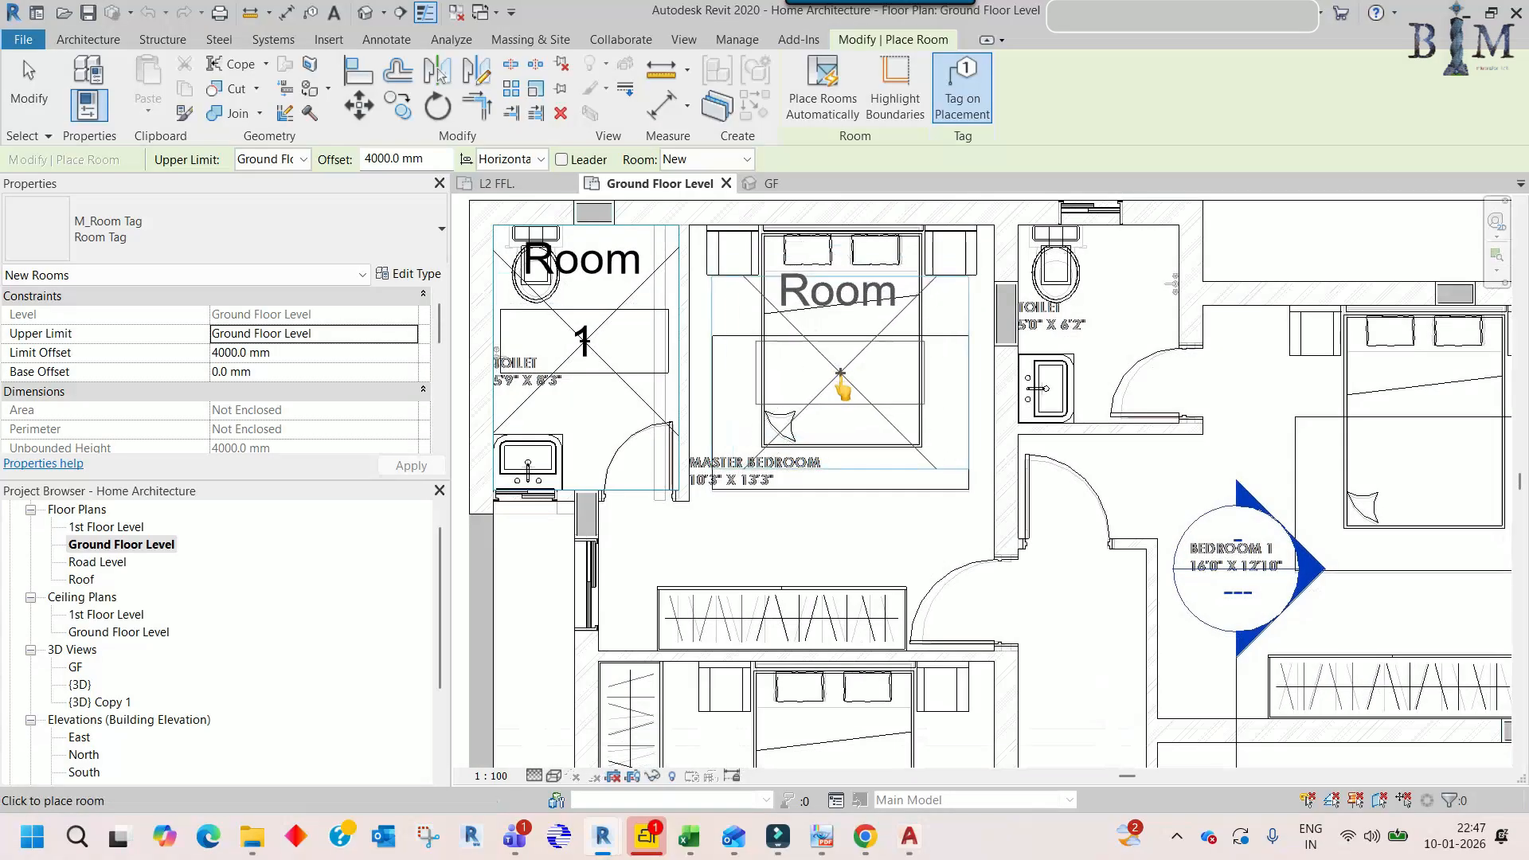
left_click(833, 370)
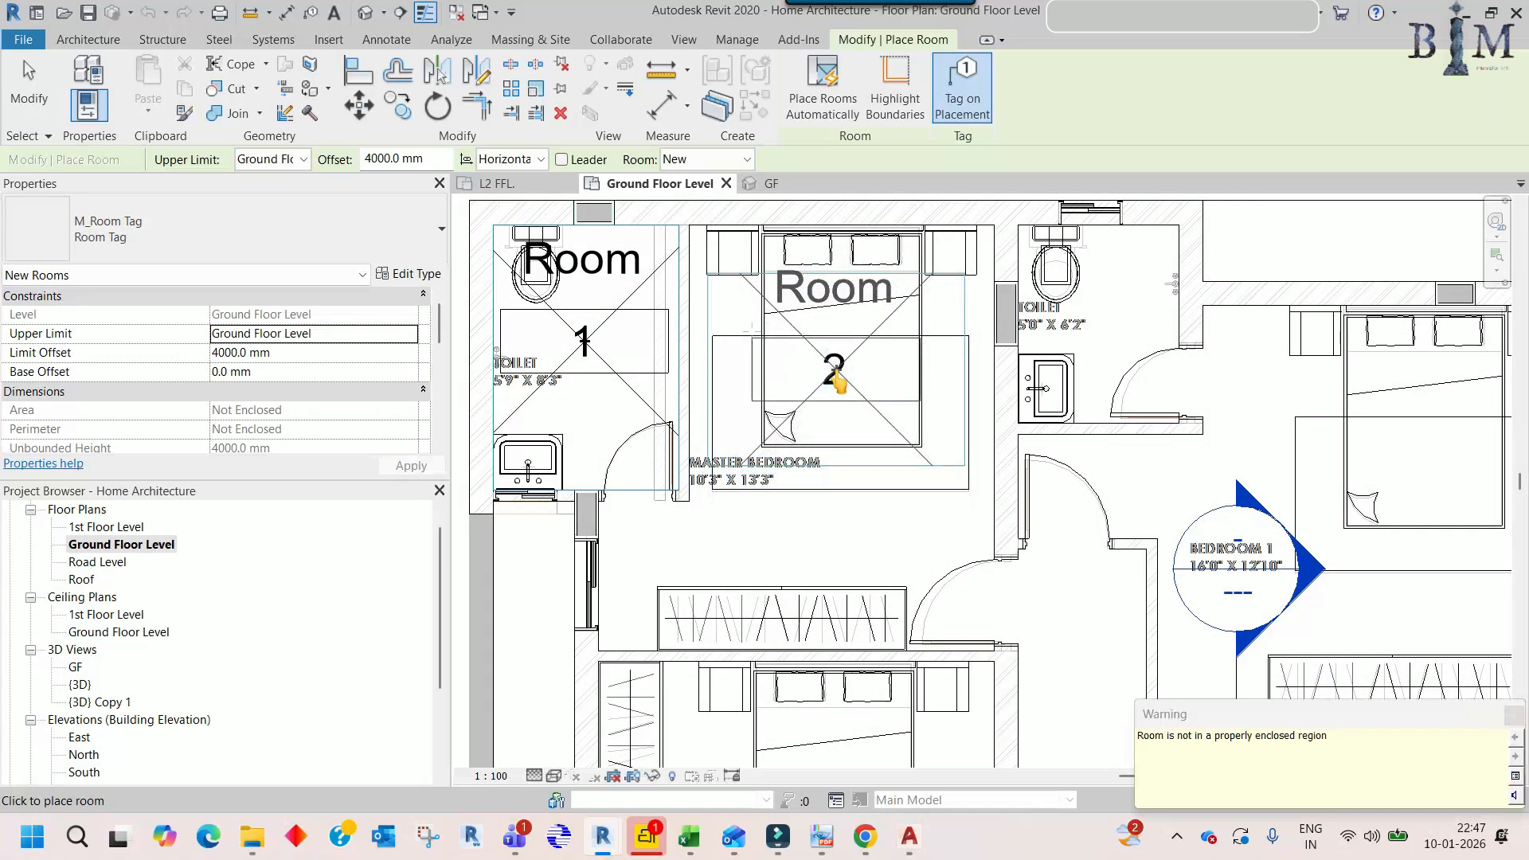
middle_click_drag(833, 372, 897, 464)
key("Escape")
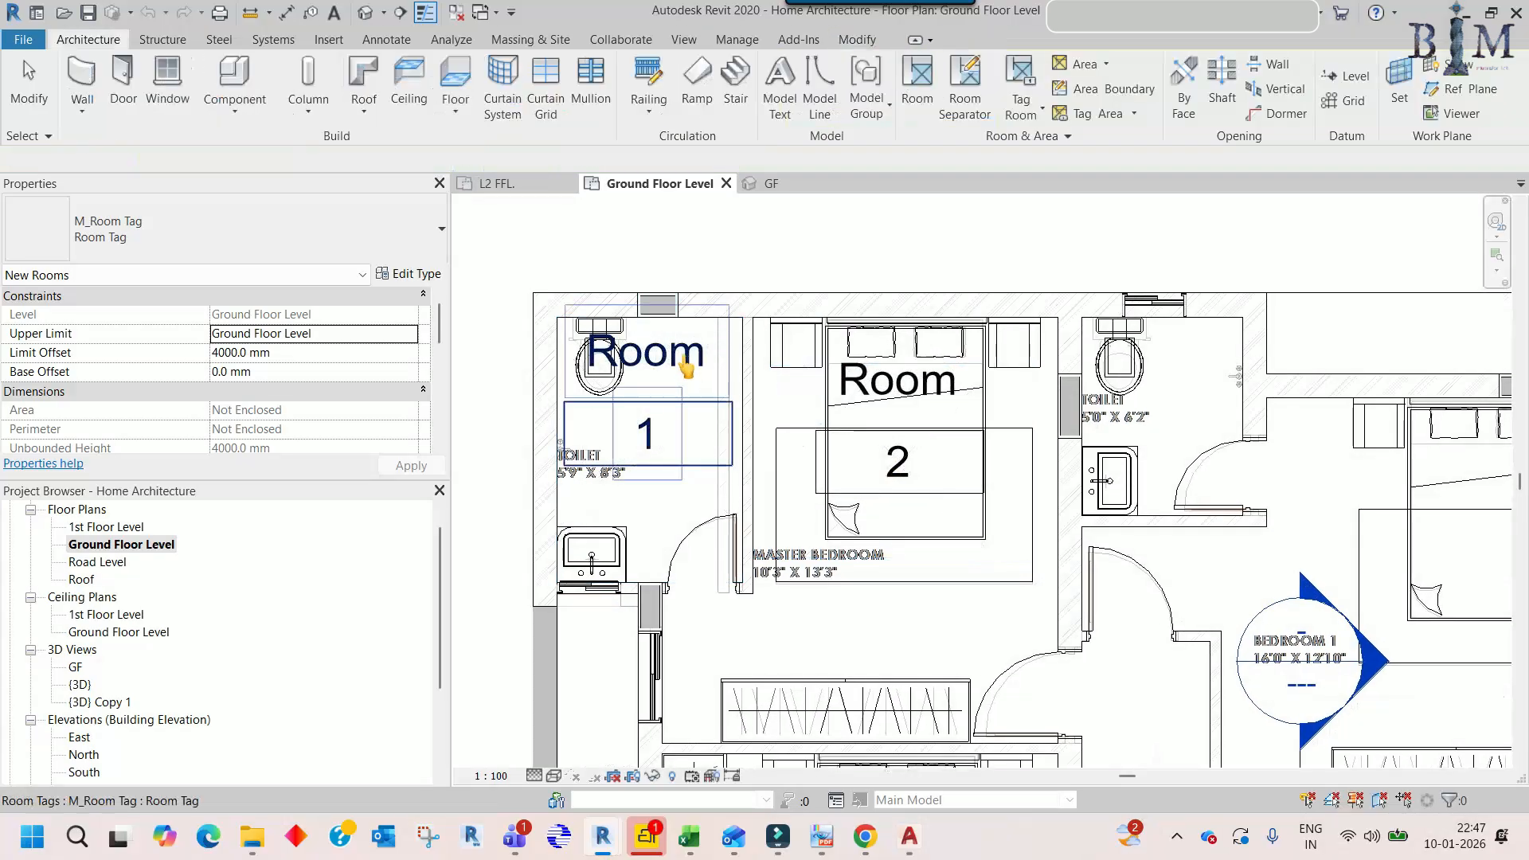
- Inspect the room tags and room extents in the first toilet and the master bedroom
left_click(686, 368)
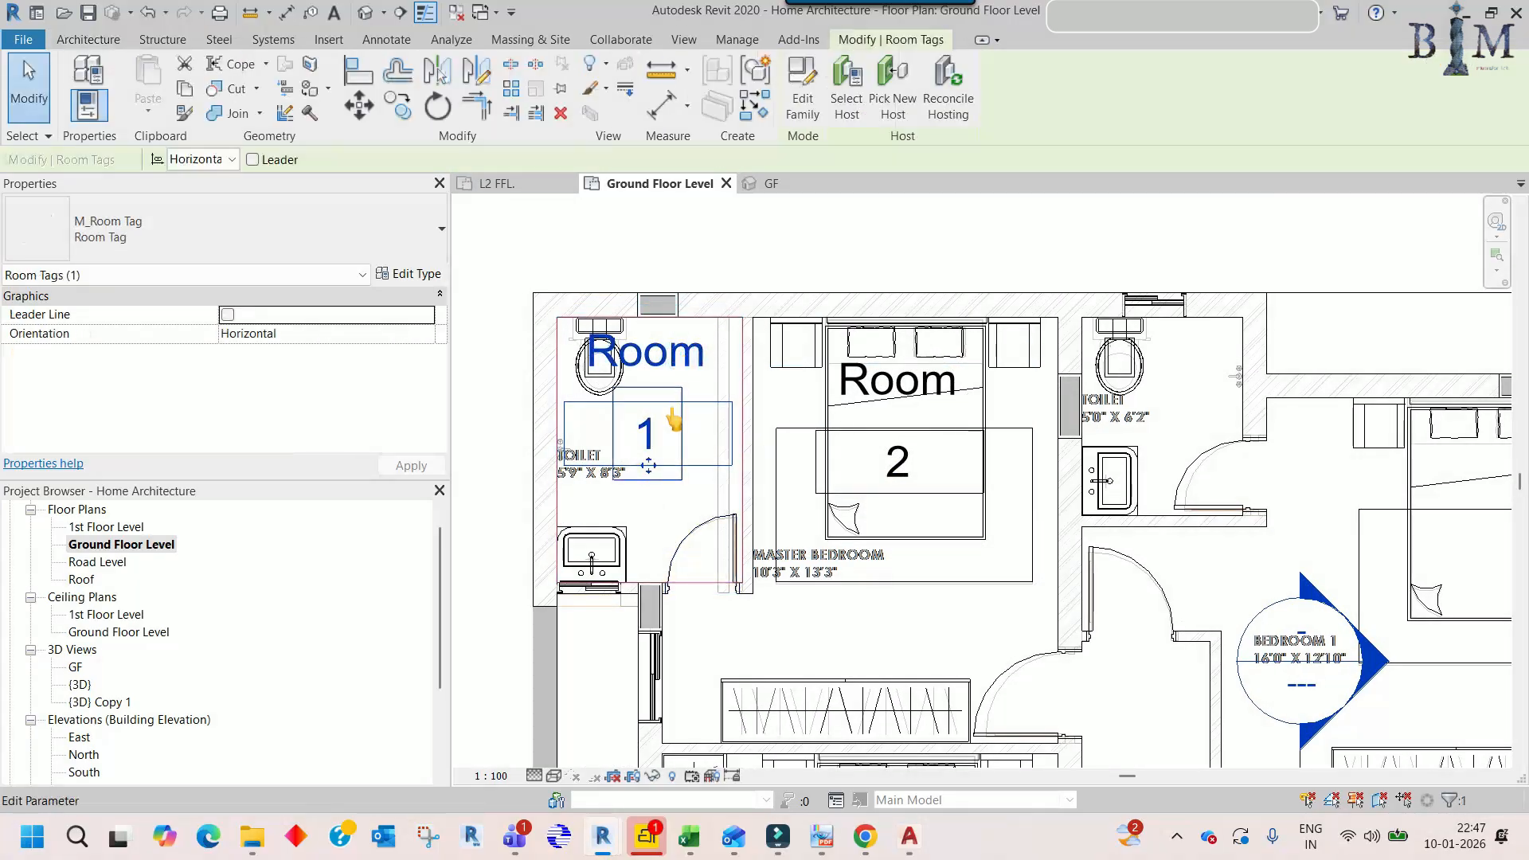
left_click(862, 401)
middle_click_drag(862, 400, 879, 293)
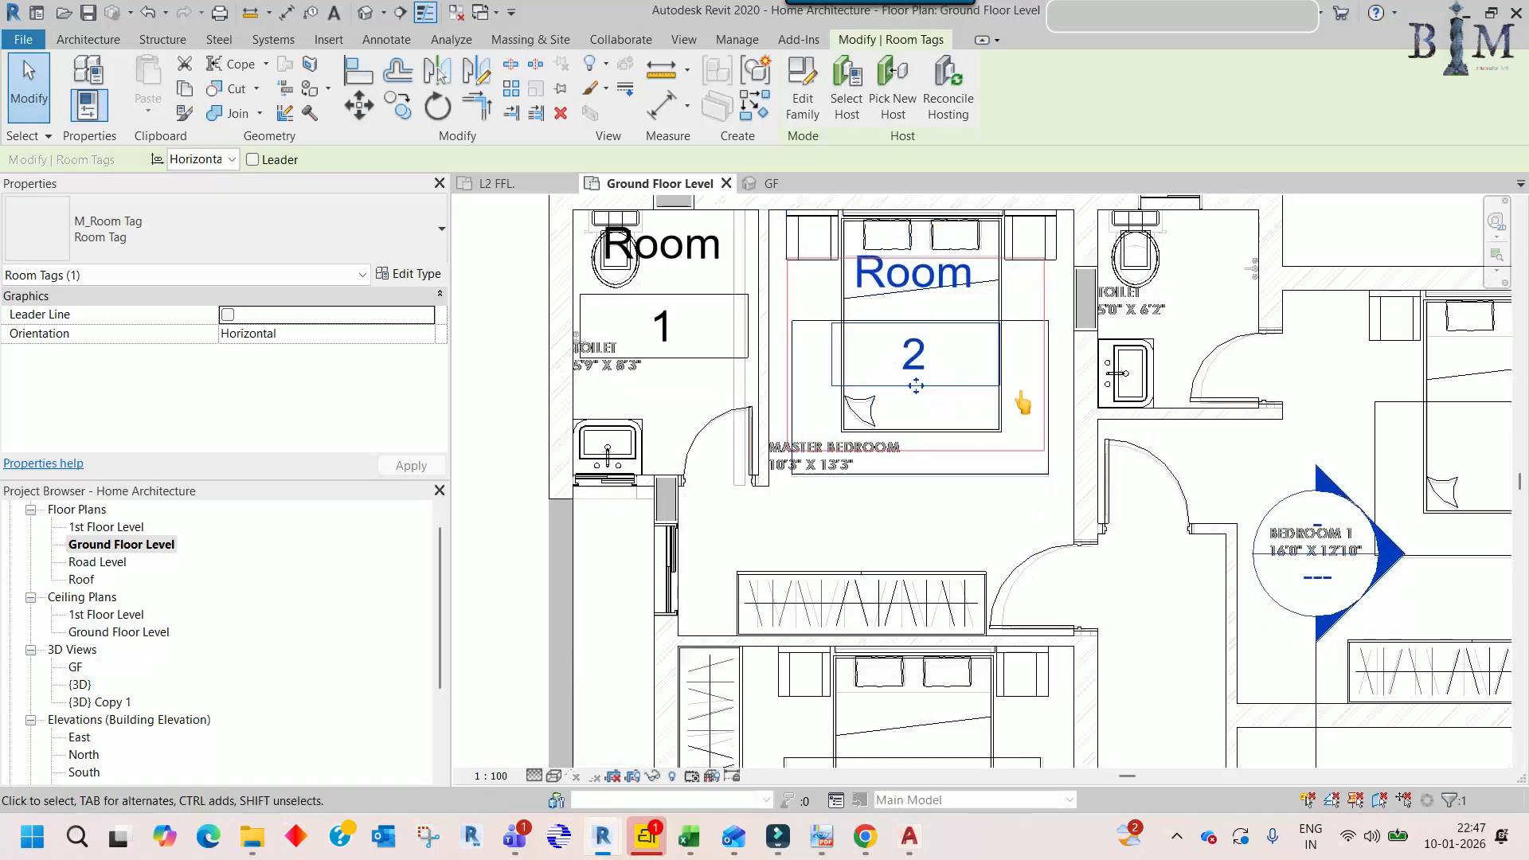
middle_click_drag(1021, 413, 964, 434)
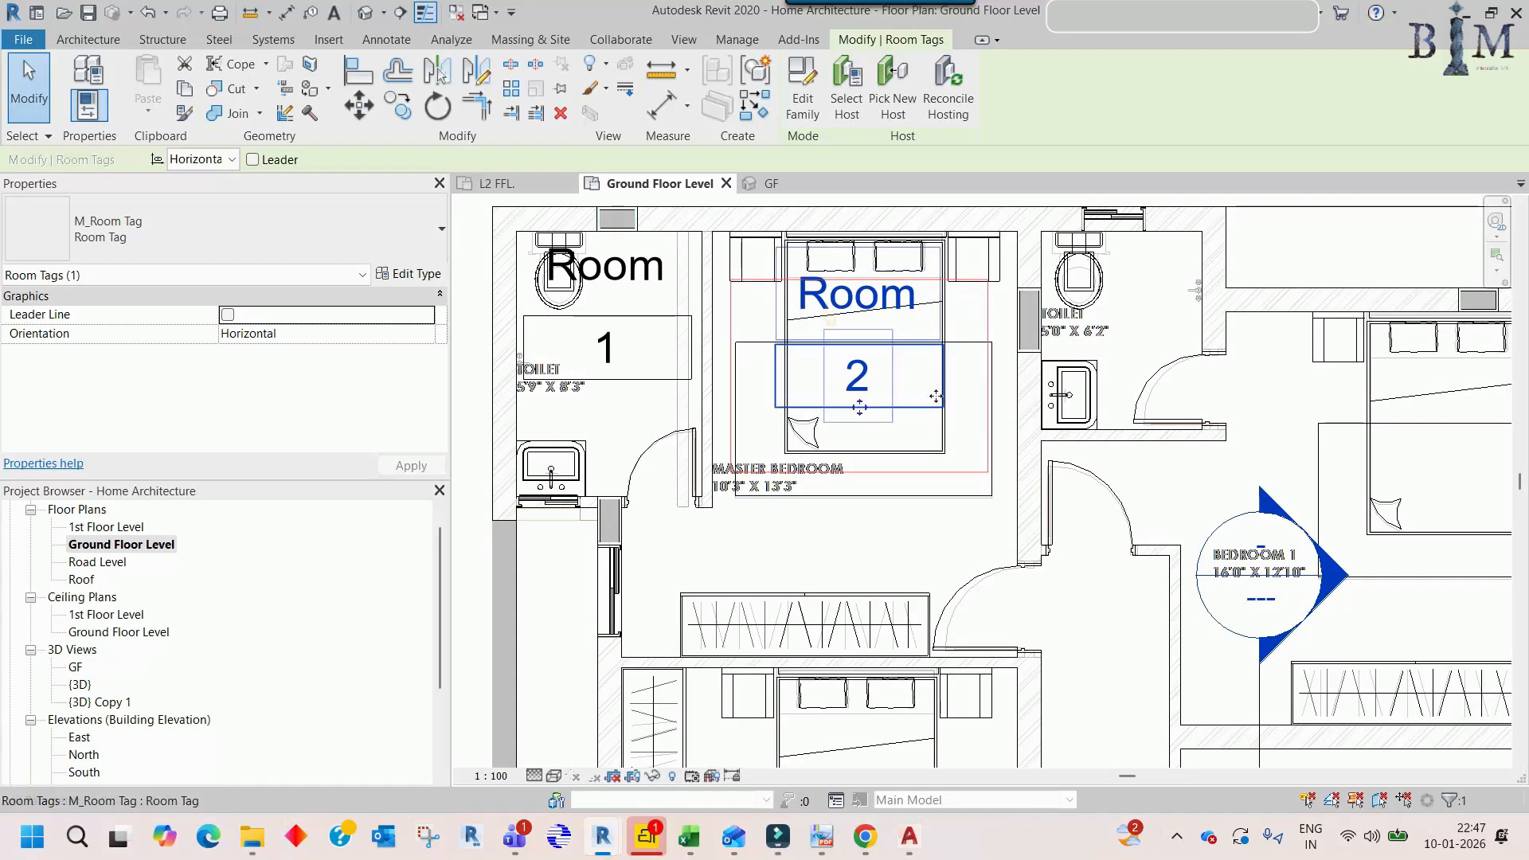
key("Escape")
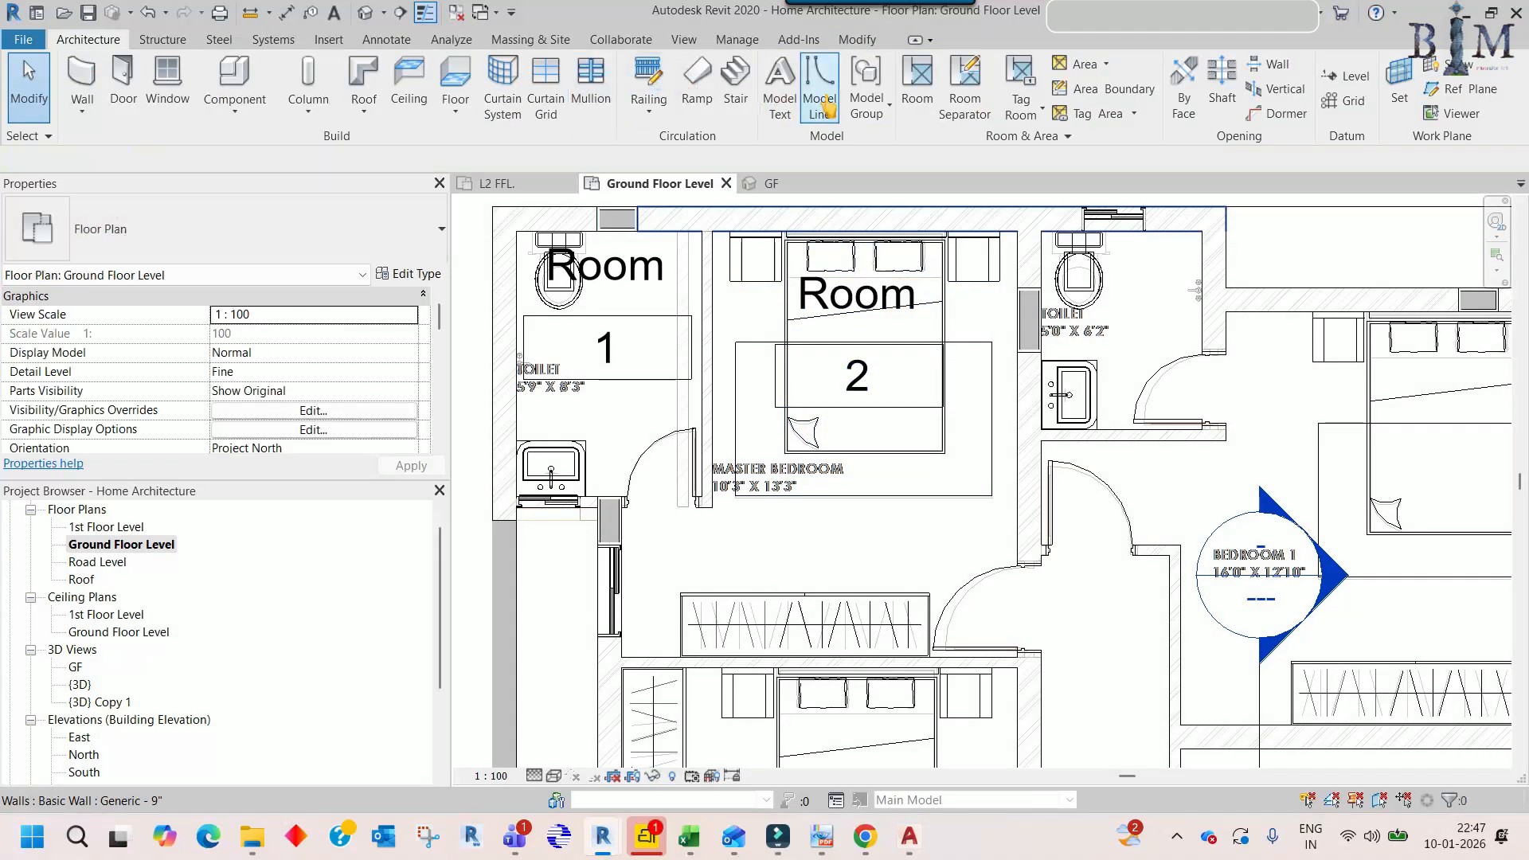
- Place tagged rooms in the 5'0" x 6'2" toilet, Bedroom 1 and the kitchen
left_click(917, 88)
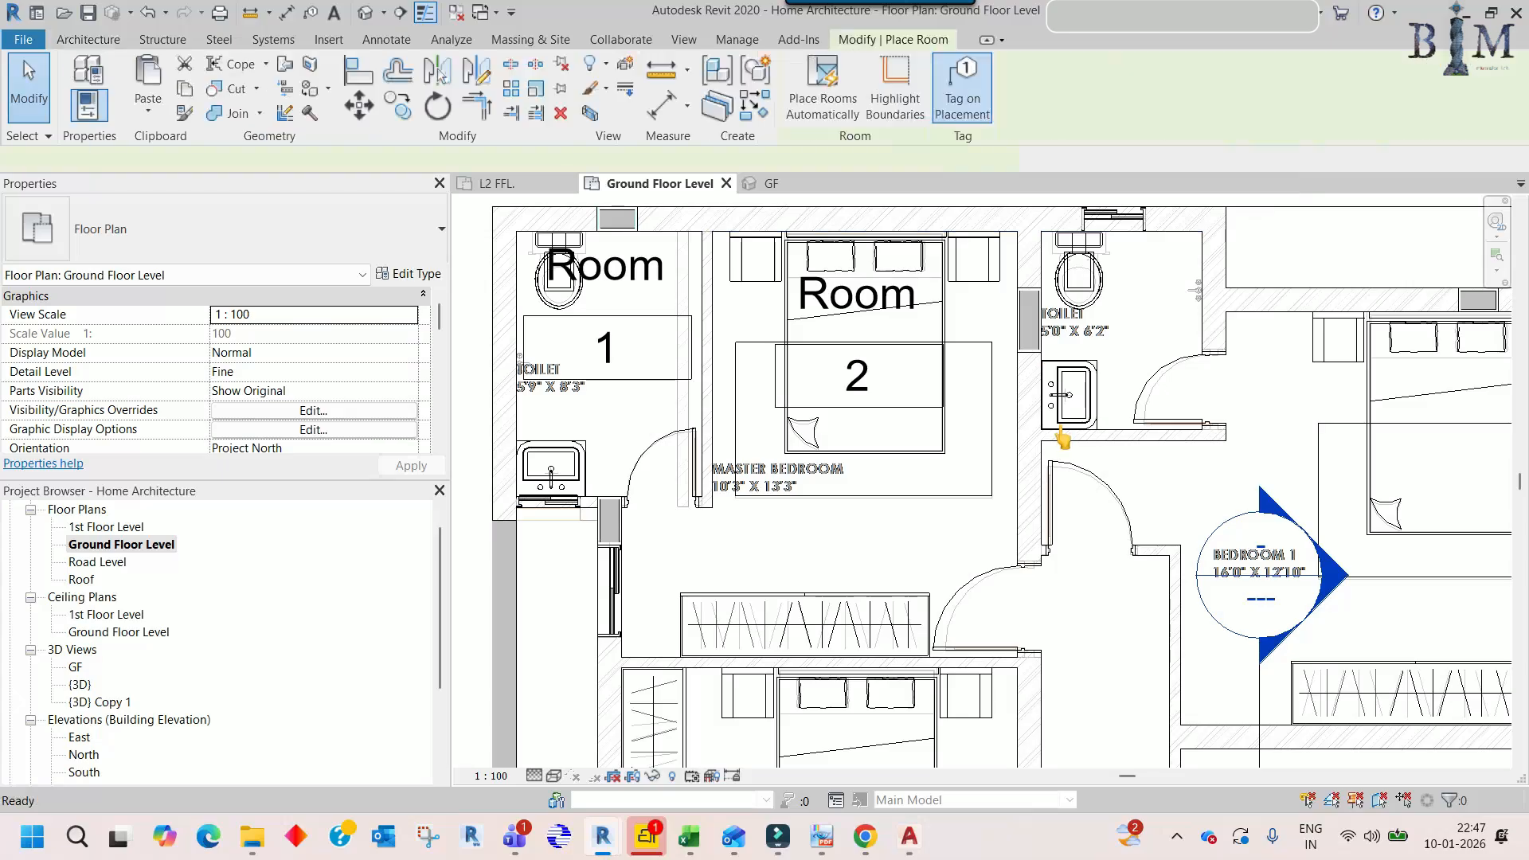
middle_click_drag(1115, 328, 898, 390)
scroll(1019, 410, "down", 2)
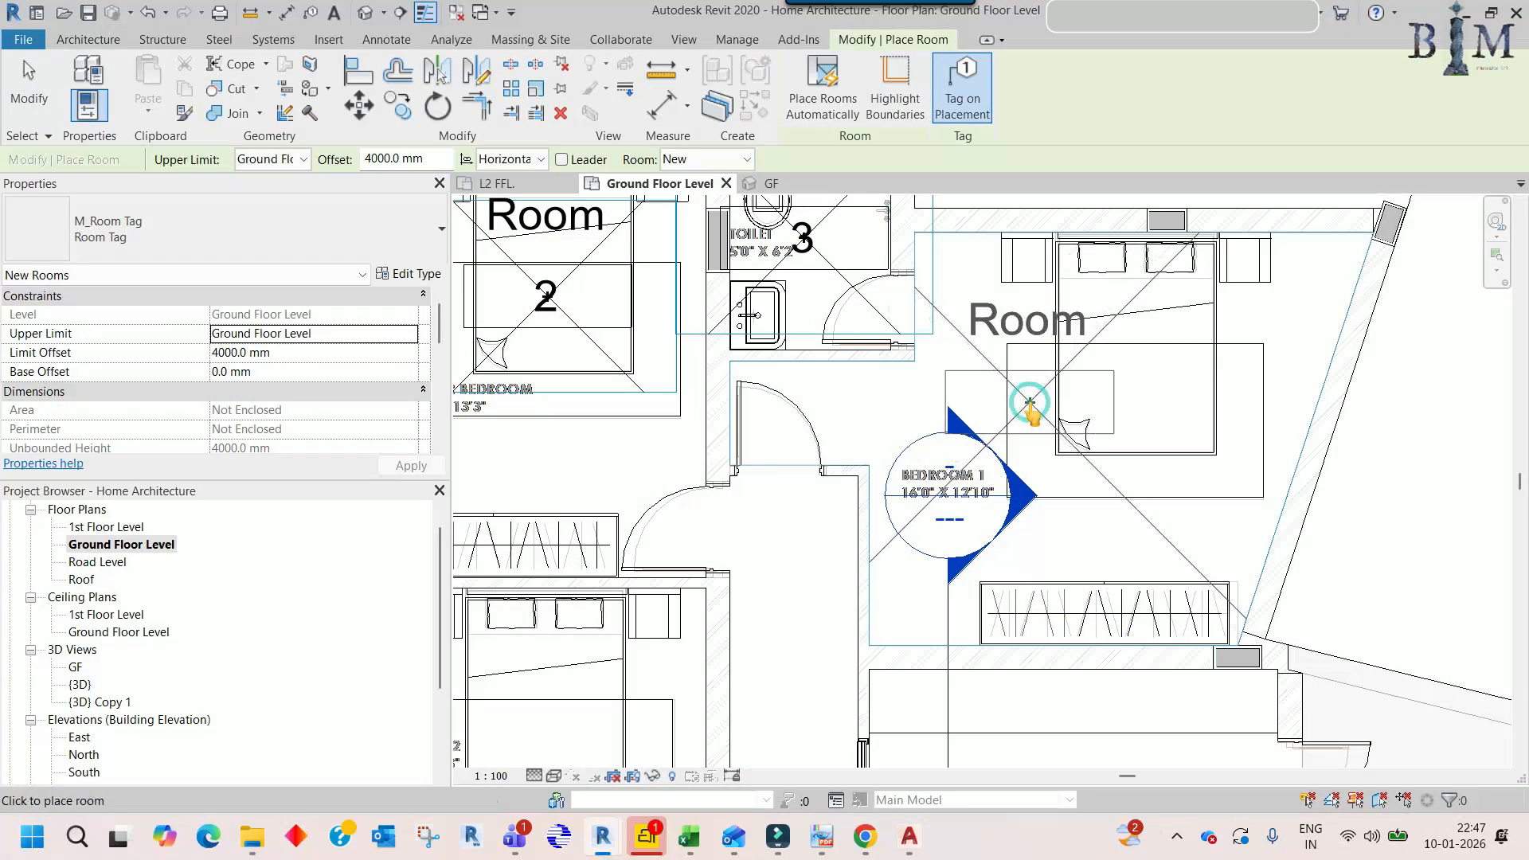
scroll(1027, 416, "down", 2)
middle_click_drag(1023, 502, 984, 352)
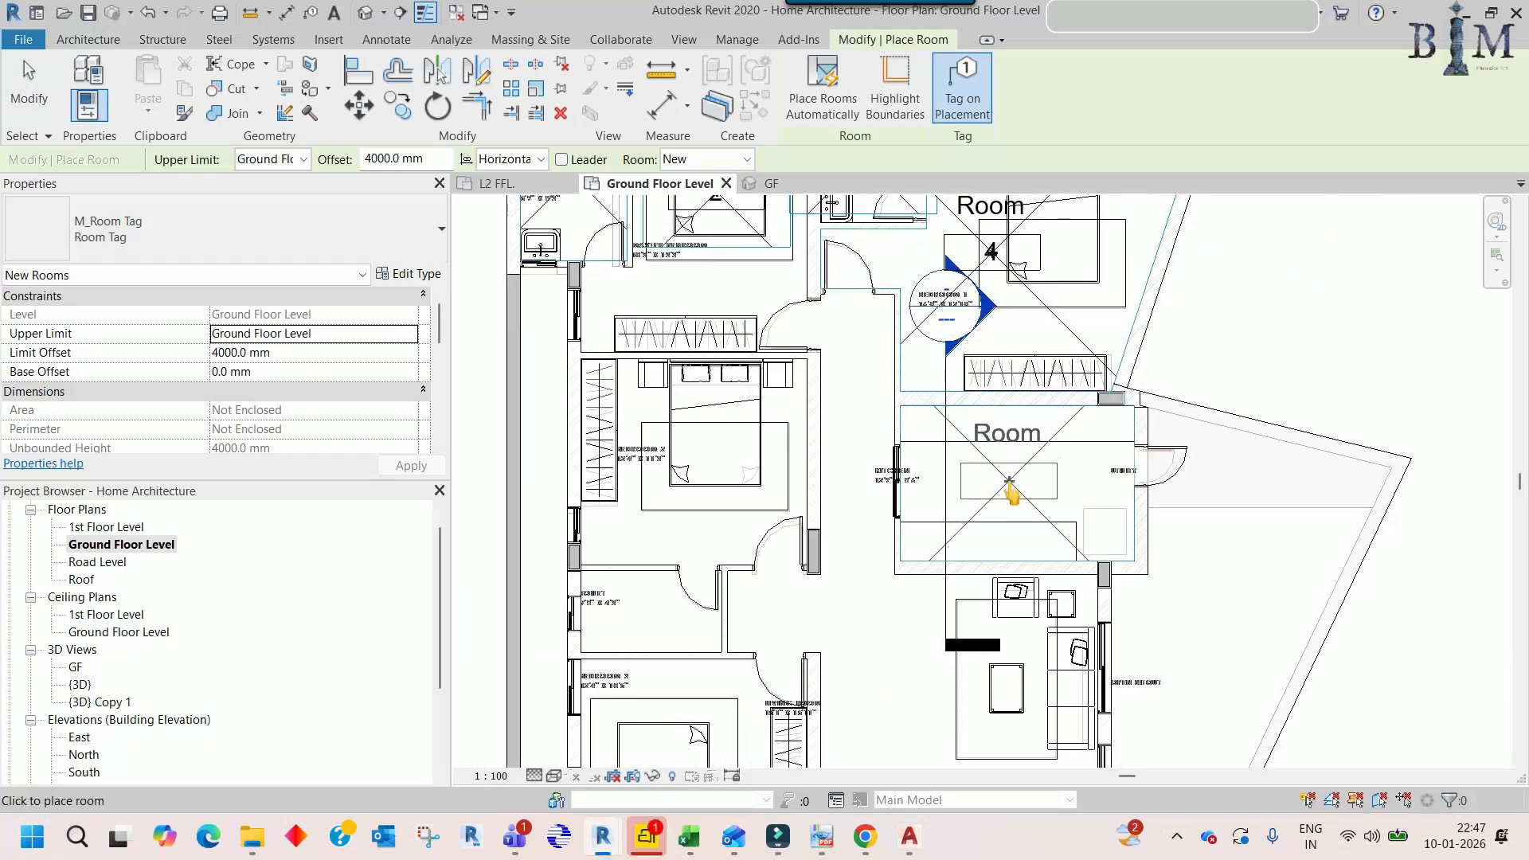
left_click(1009, 481)
- Place tagged rooms in Bedroom 2, the toilet below it and Bedroom 3
middle_click_drag(705, 482, 834, 382)
scroll(882, 453, "up", 3)
left_click(881, 452)
scroll(866, 424, "down", 2)
scroll(714, 450, "up", 2)
middle_click_drag(739, 629, 724, 437)
left_click(718, 471)
scroll(718, 470, "down", 1)
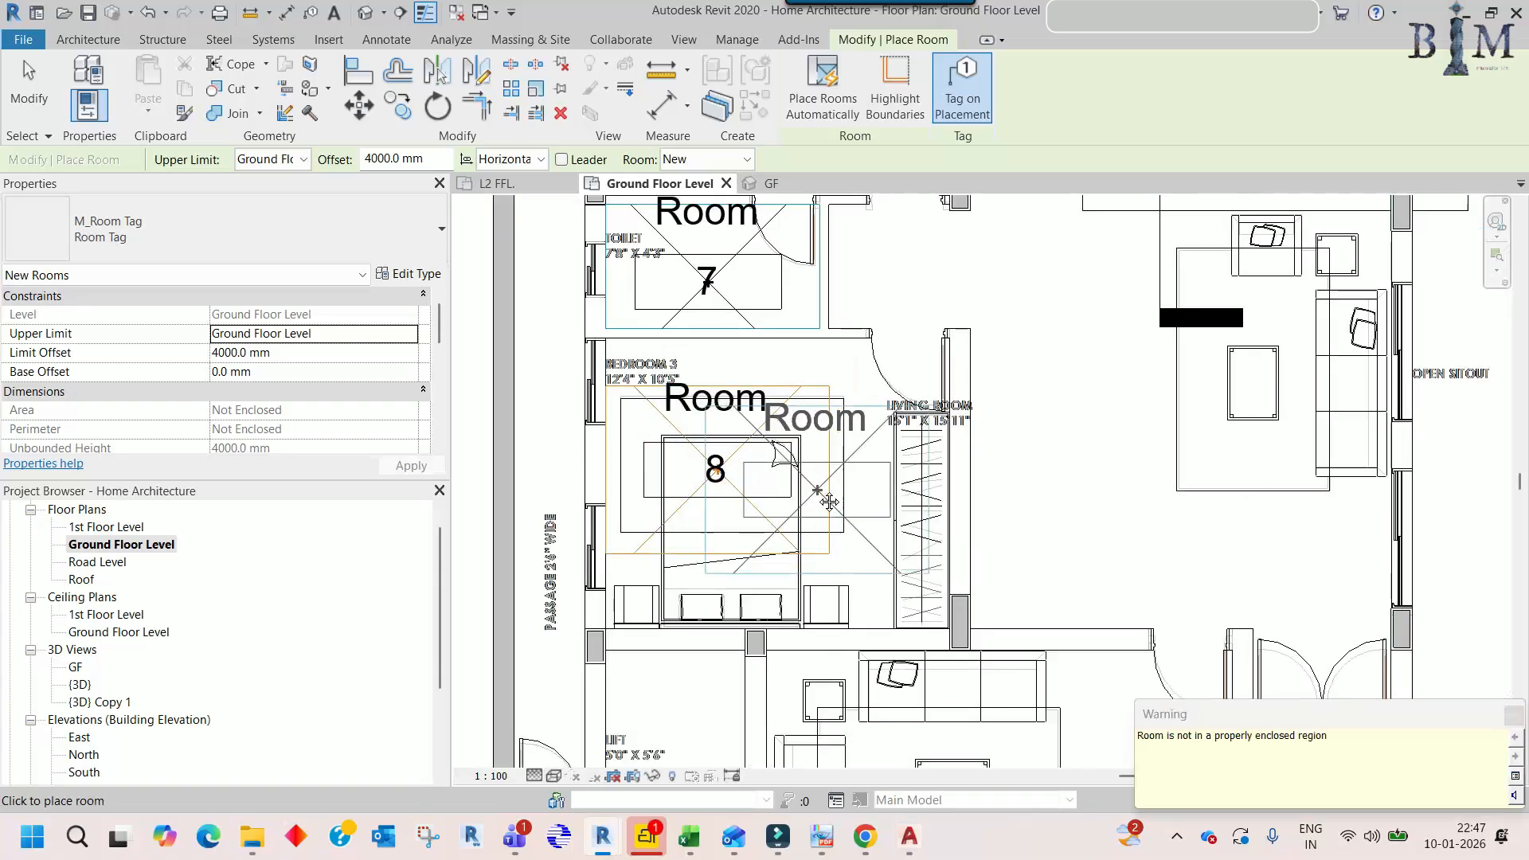
- Place a tagged room in the drawing room beside the entry
scroll(828, 502, "down", 1)
middle_click_drag(829, 501, 593, 422)
scroll(918, 438, "down", 2)
middle_click_drag(918, 438, 928, 733)
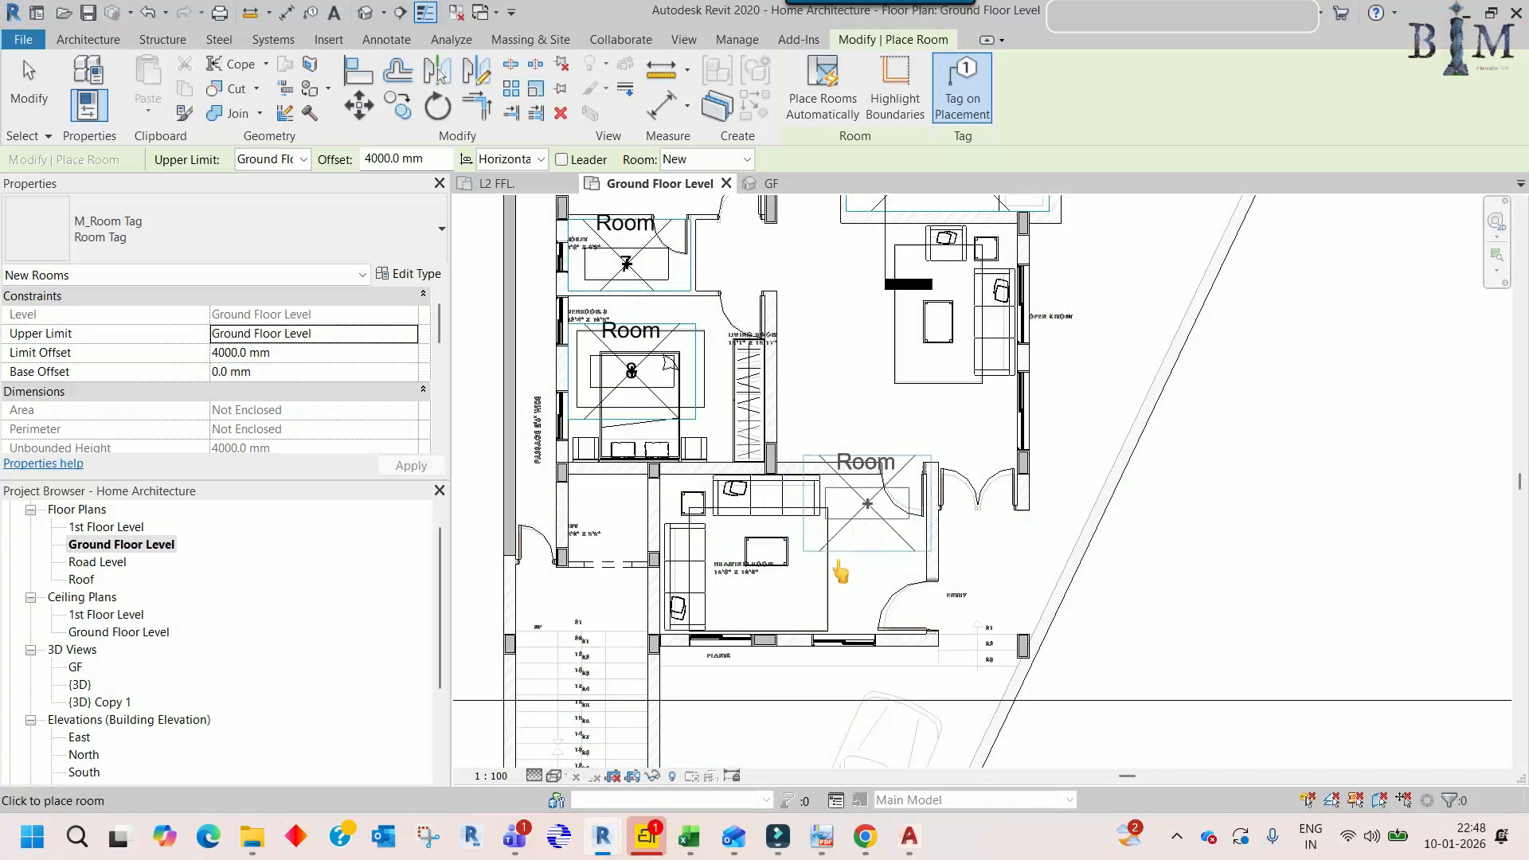
scroll(840, 571, "up", 3)
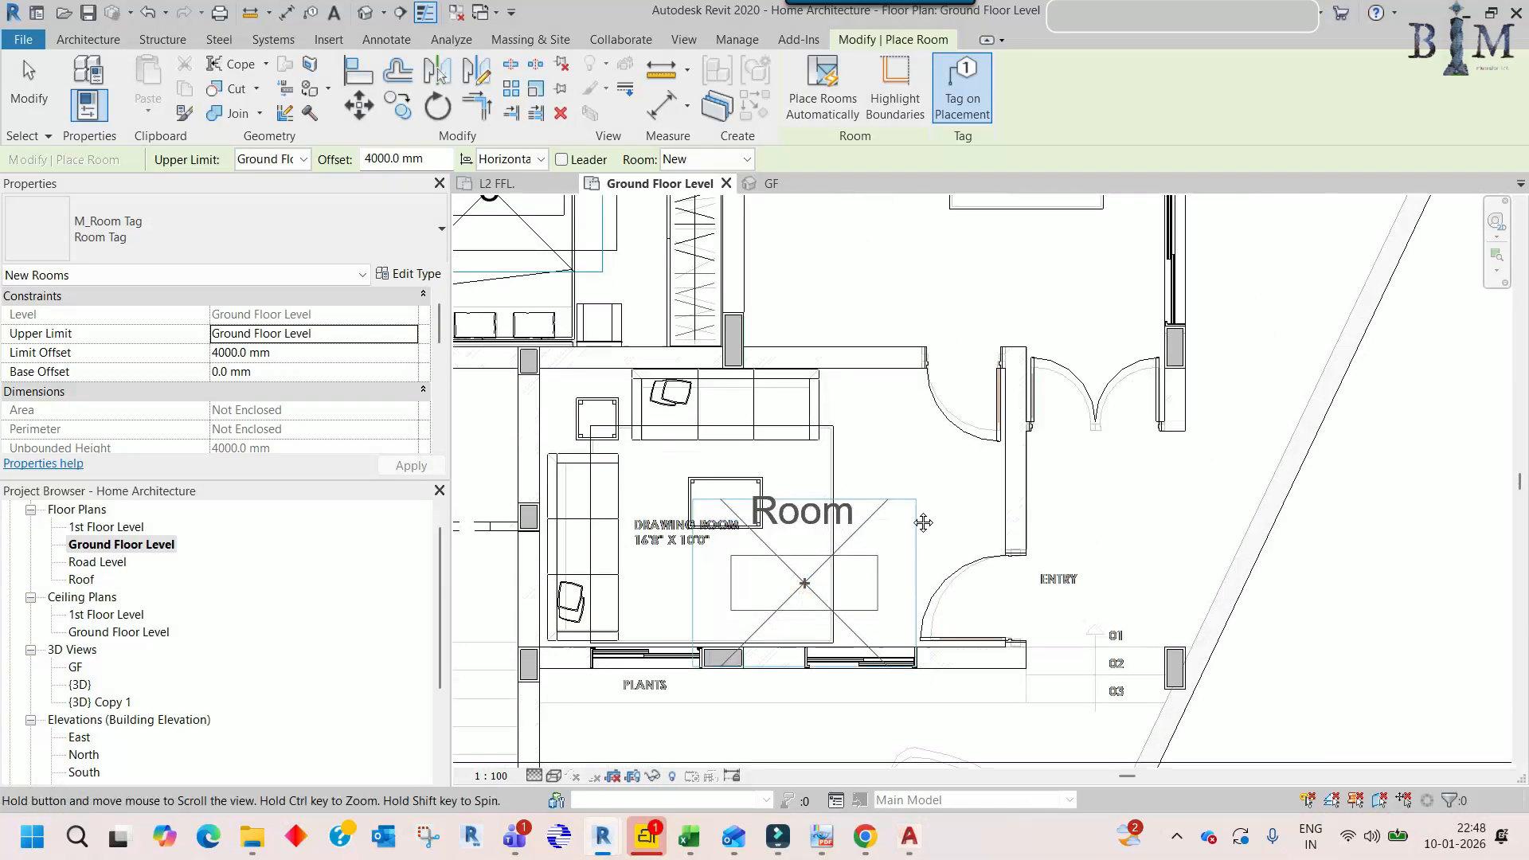
scroll(894, 478, "up", 4)
left_click(840, 430)
scroll(838, 410, "down", 3)
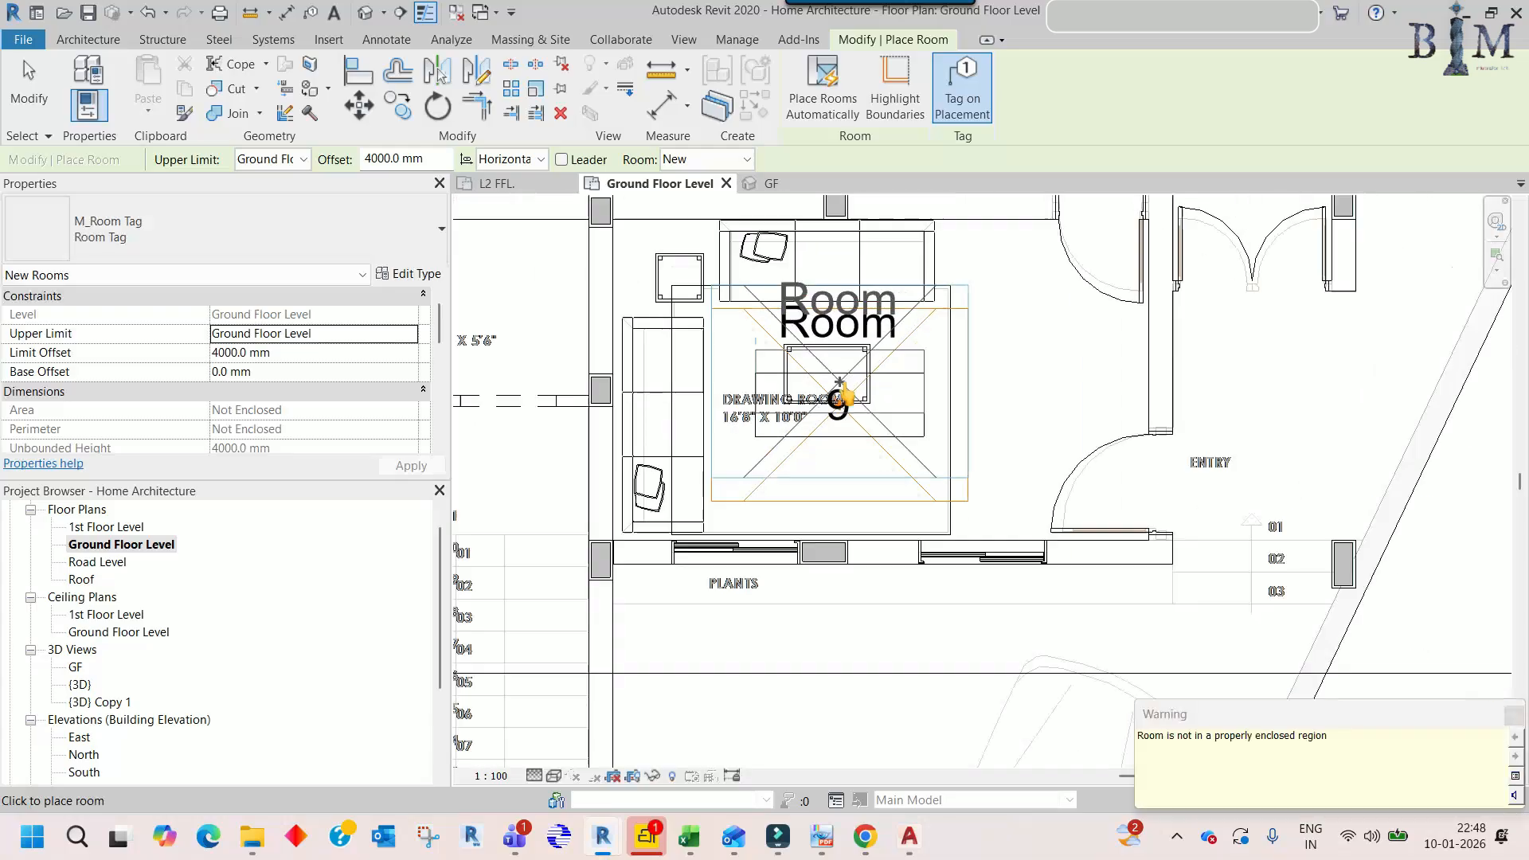
- Place a tagged room in the lift shaft and end room placement
scroll(727, 402, "up", 2)
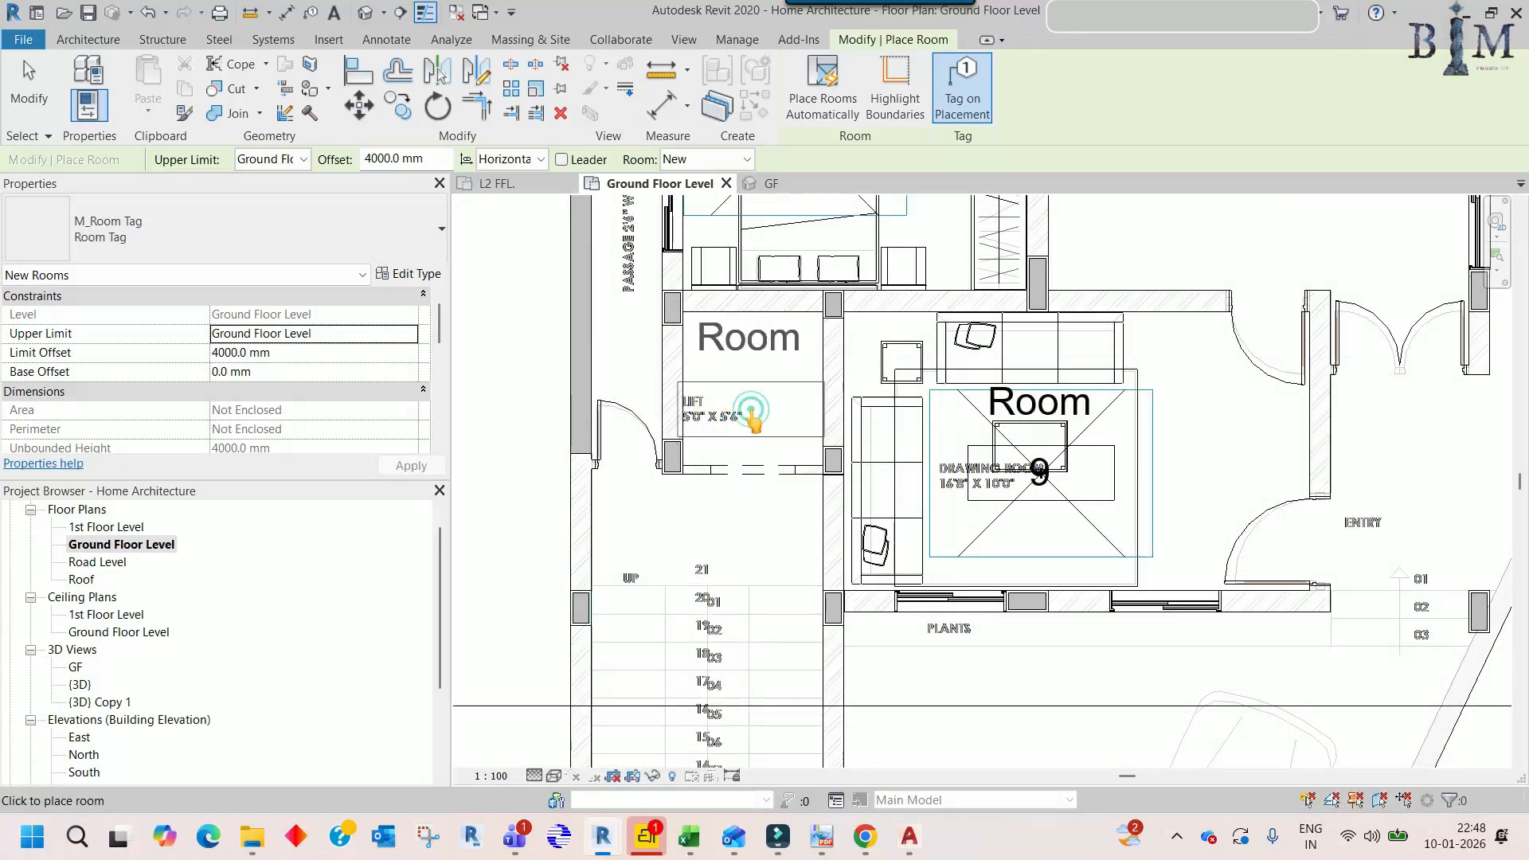
left_click(751, 412)
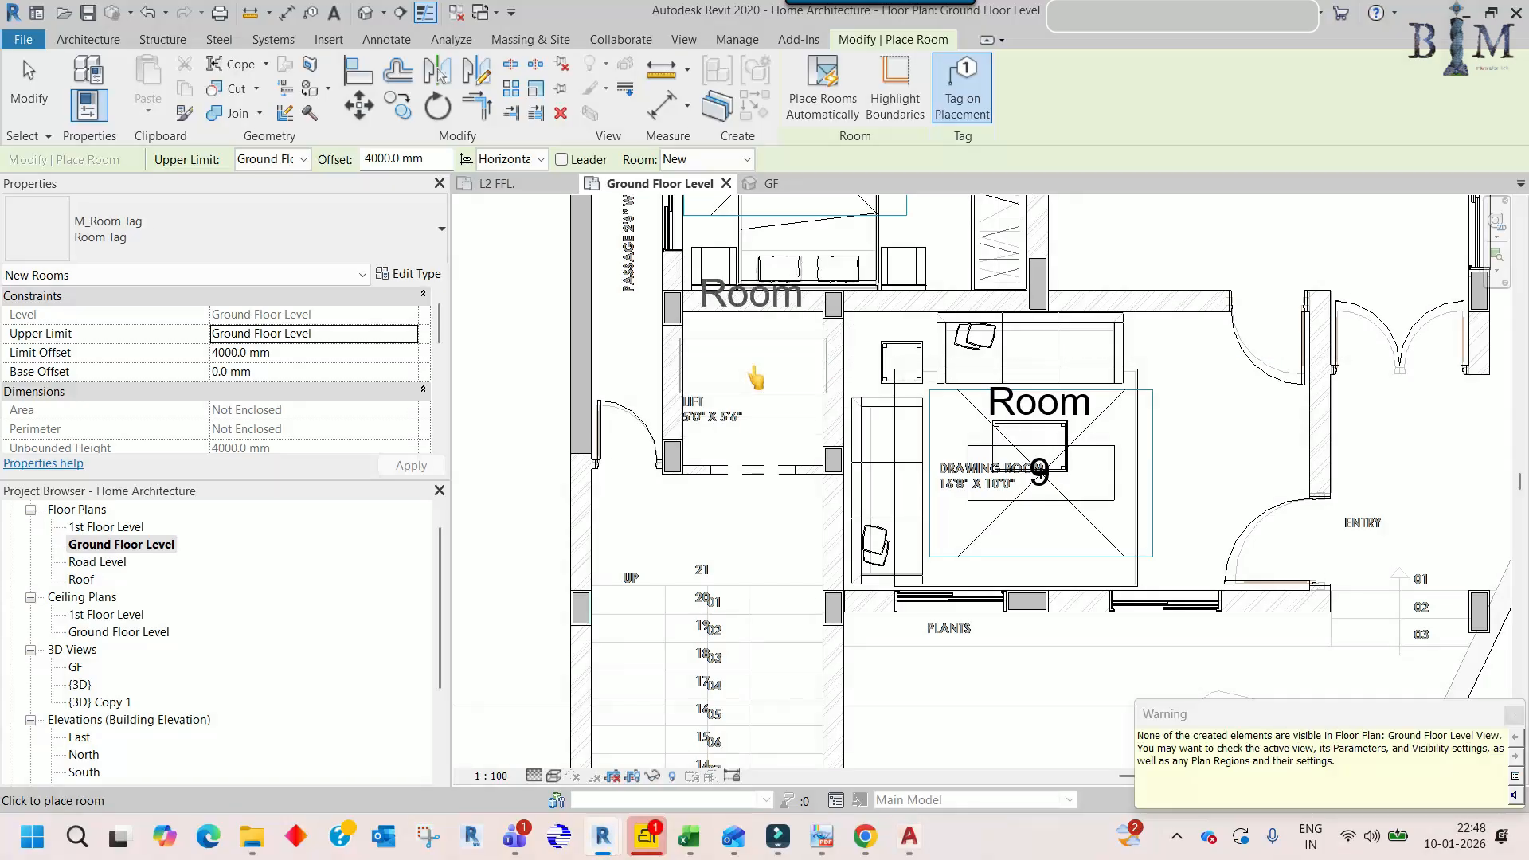
key("Escape")
key("Escape")
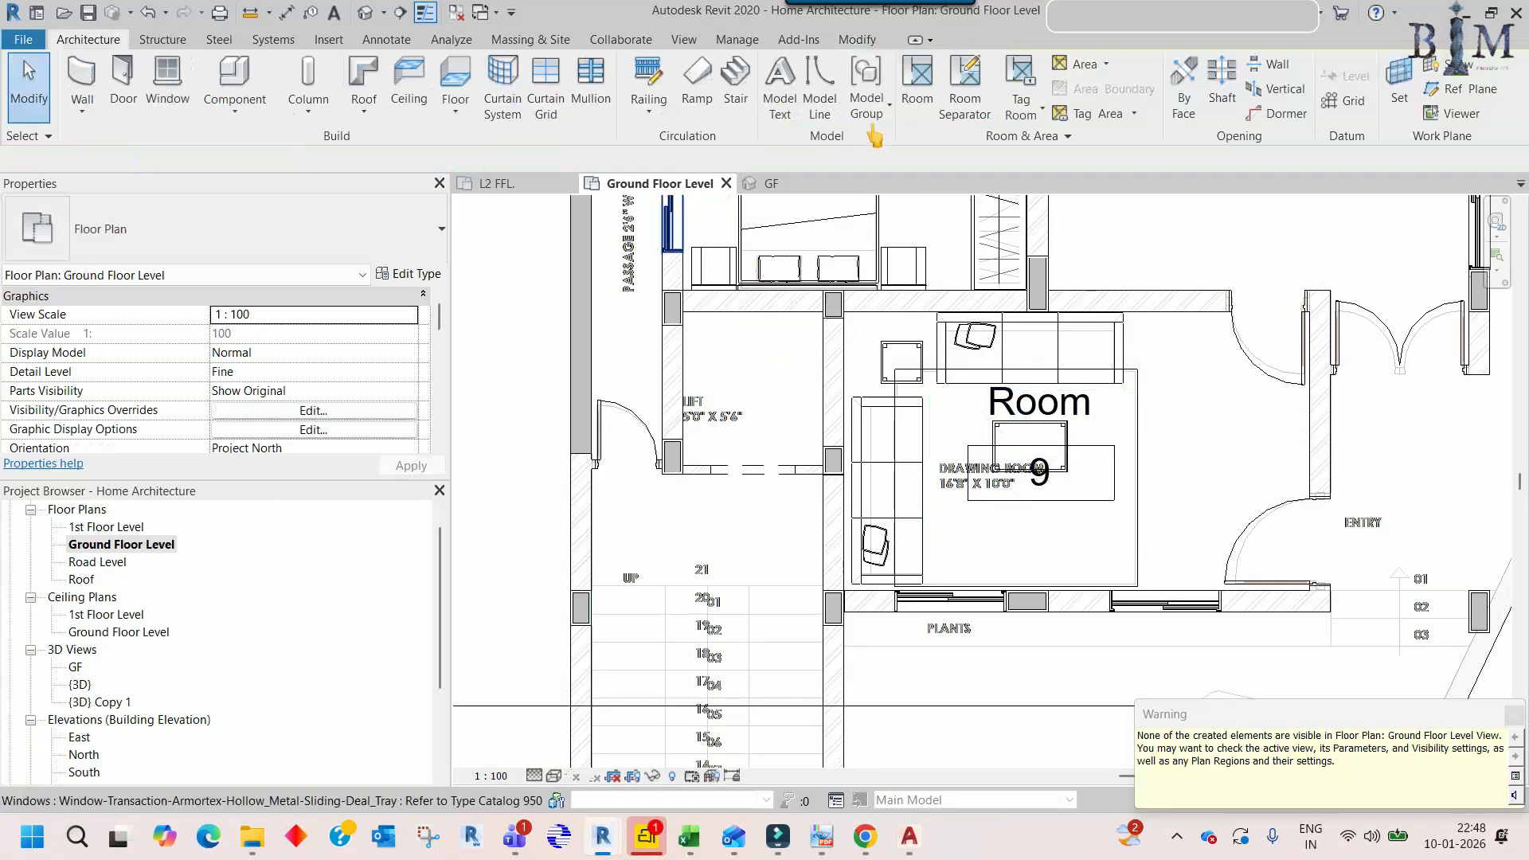
- Draw a rectangular room separation boundary along the inner wall faces of the lift shaft
left_click(965, 116)
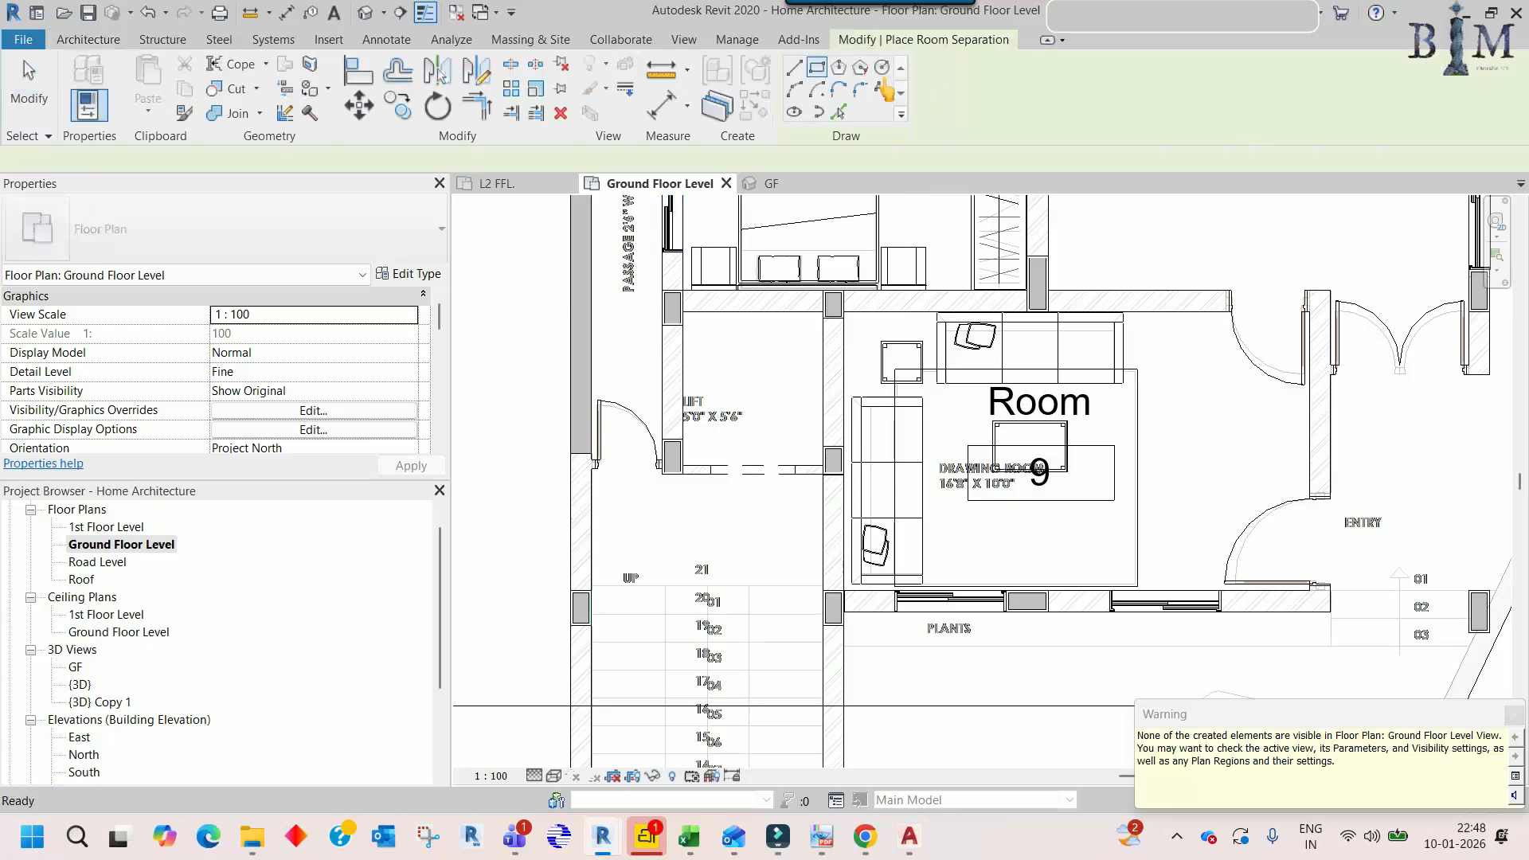
scroll(702, 311, "up", 1)
scroll(701, 310, "up", 2)
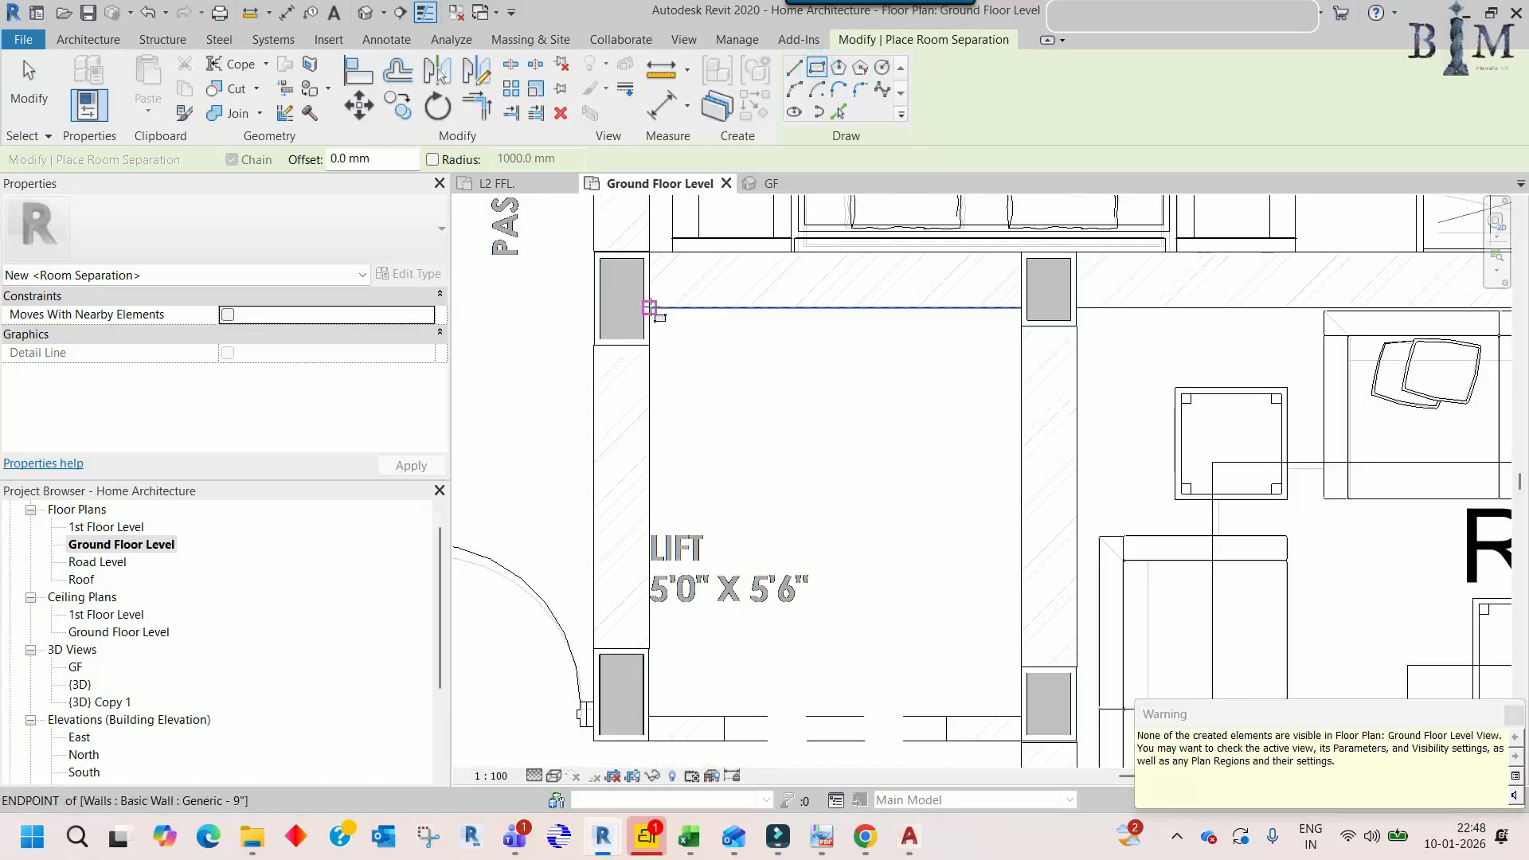
left_click(649, 308)
left_click(1018, 718)
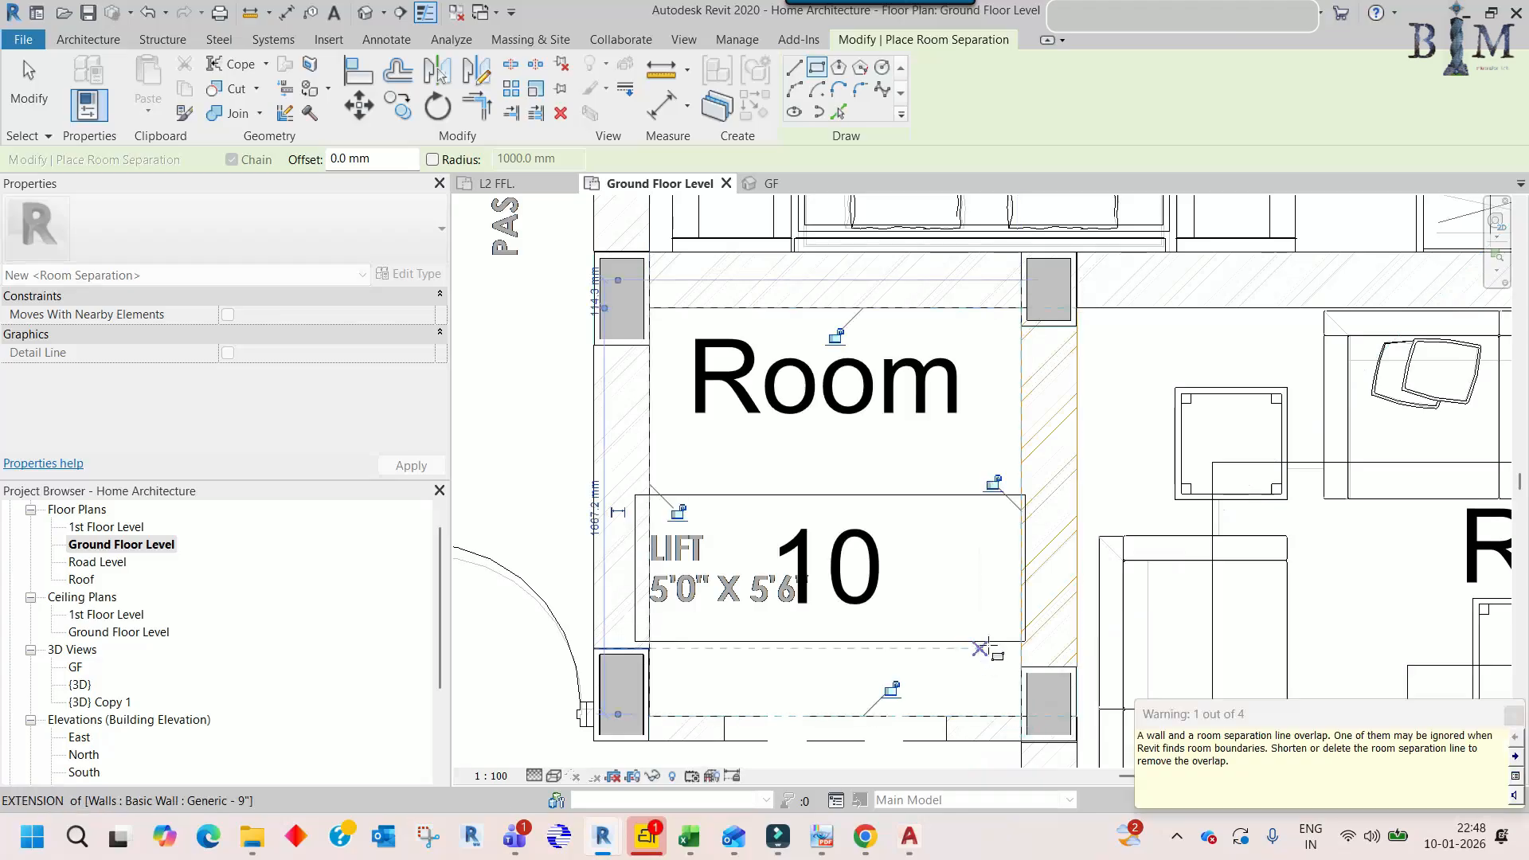
key("Escape")
key("Escape")
- Inspect the lift's room tag and look over the tags placed across the ground floor
left_click(829, 396)
scroll(835, 400, "down", 1)
scroll(834, 400, "down", 2)
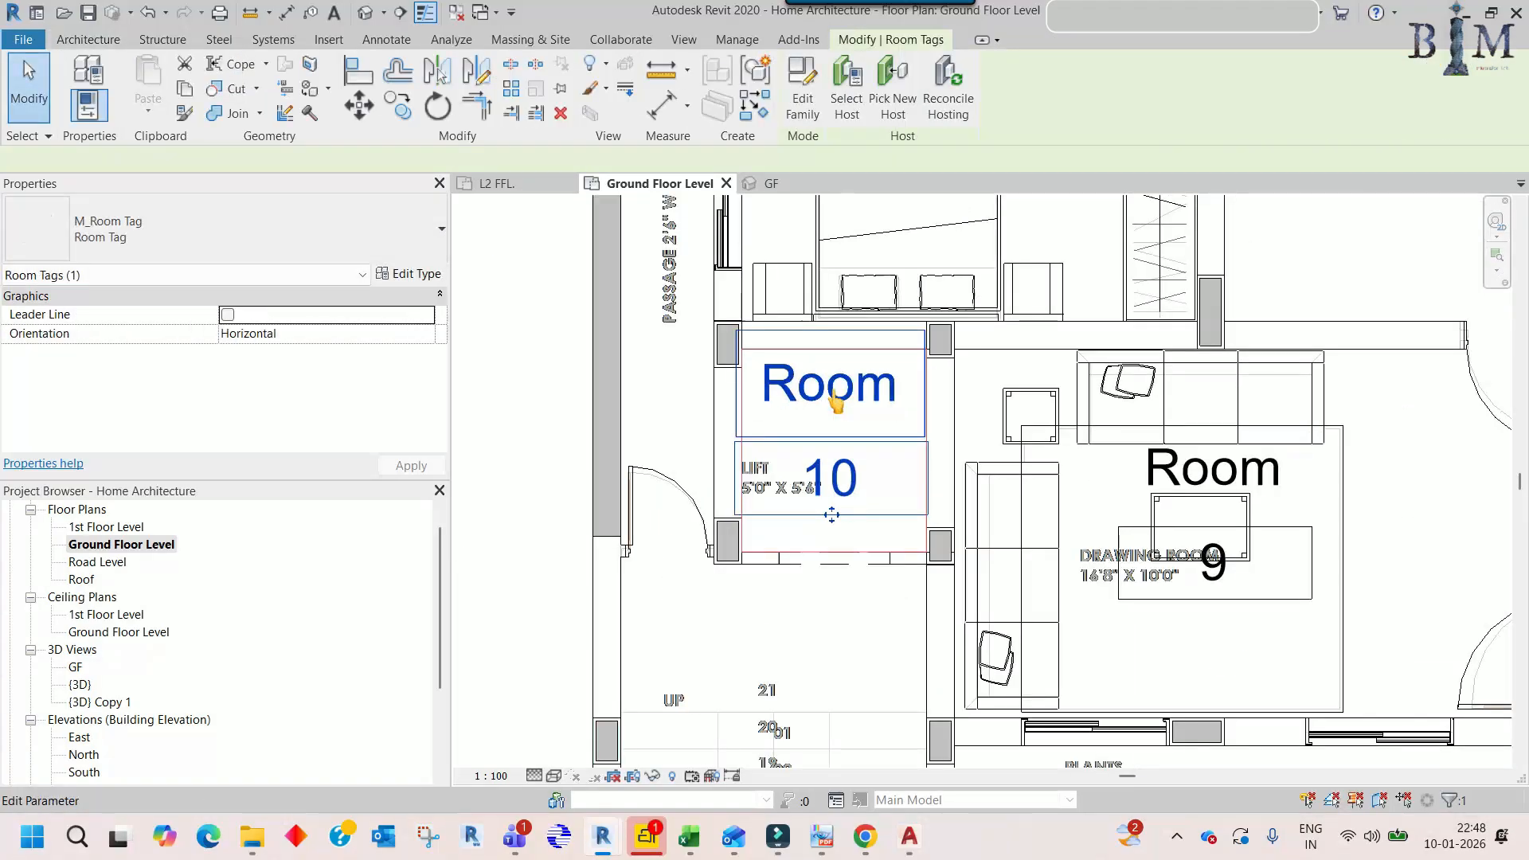
middle_click_drag(898, 416, 779, 435)
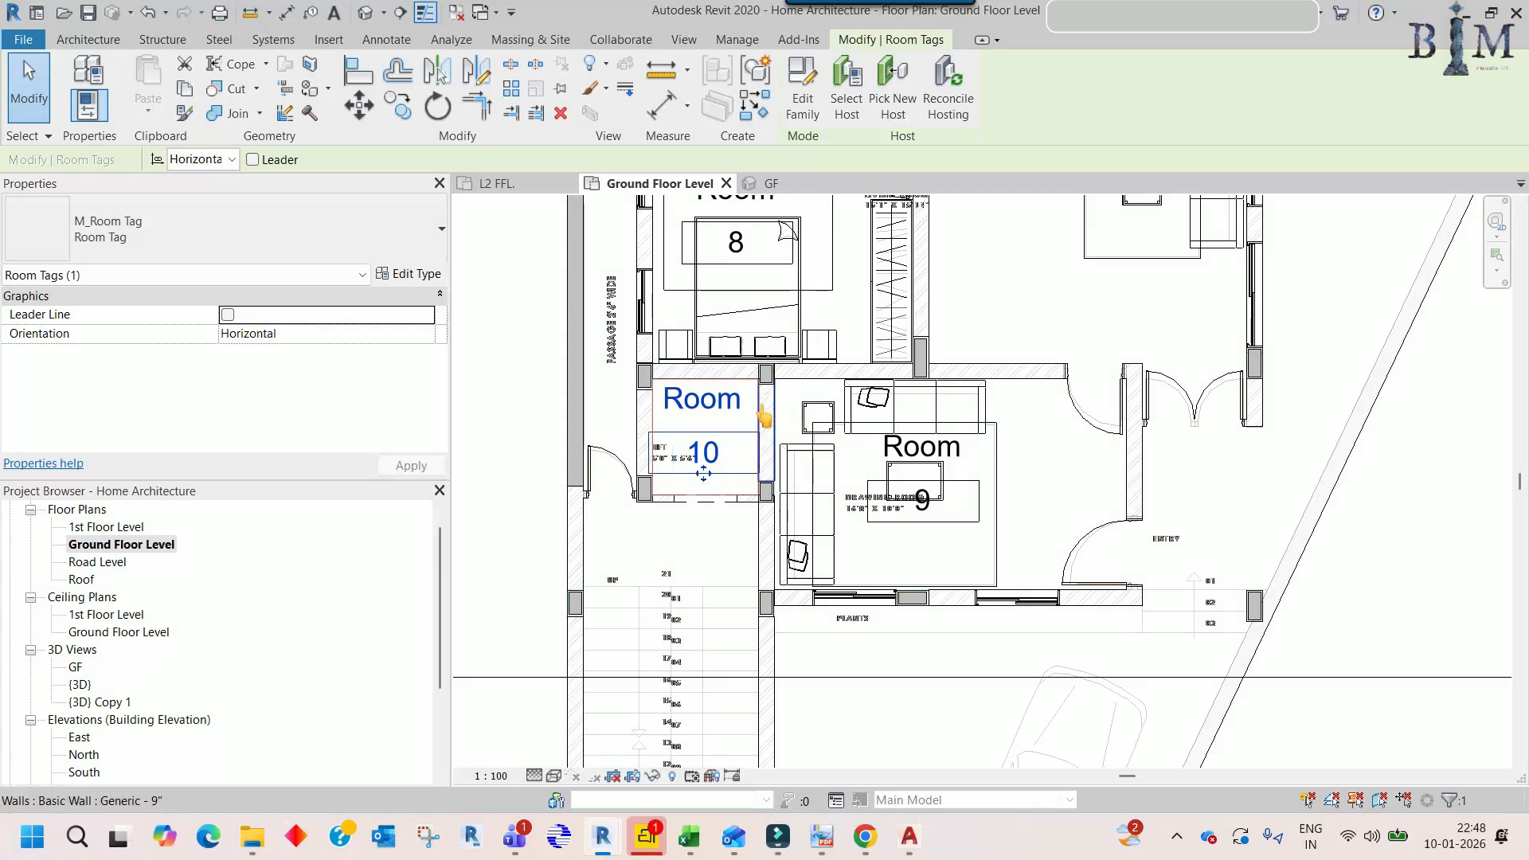
middle_click_drag(862, 342, 889, 468)
scroll(890, 469, "down", 3)
middle_click_drag(956, 385, 1005, 621)
middle_click_drag(840, 366, 868, 543)
scroll(853, 360, "up", 3)
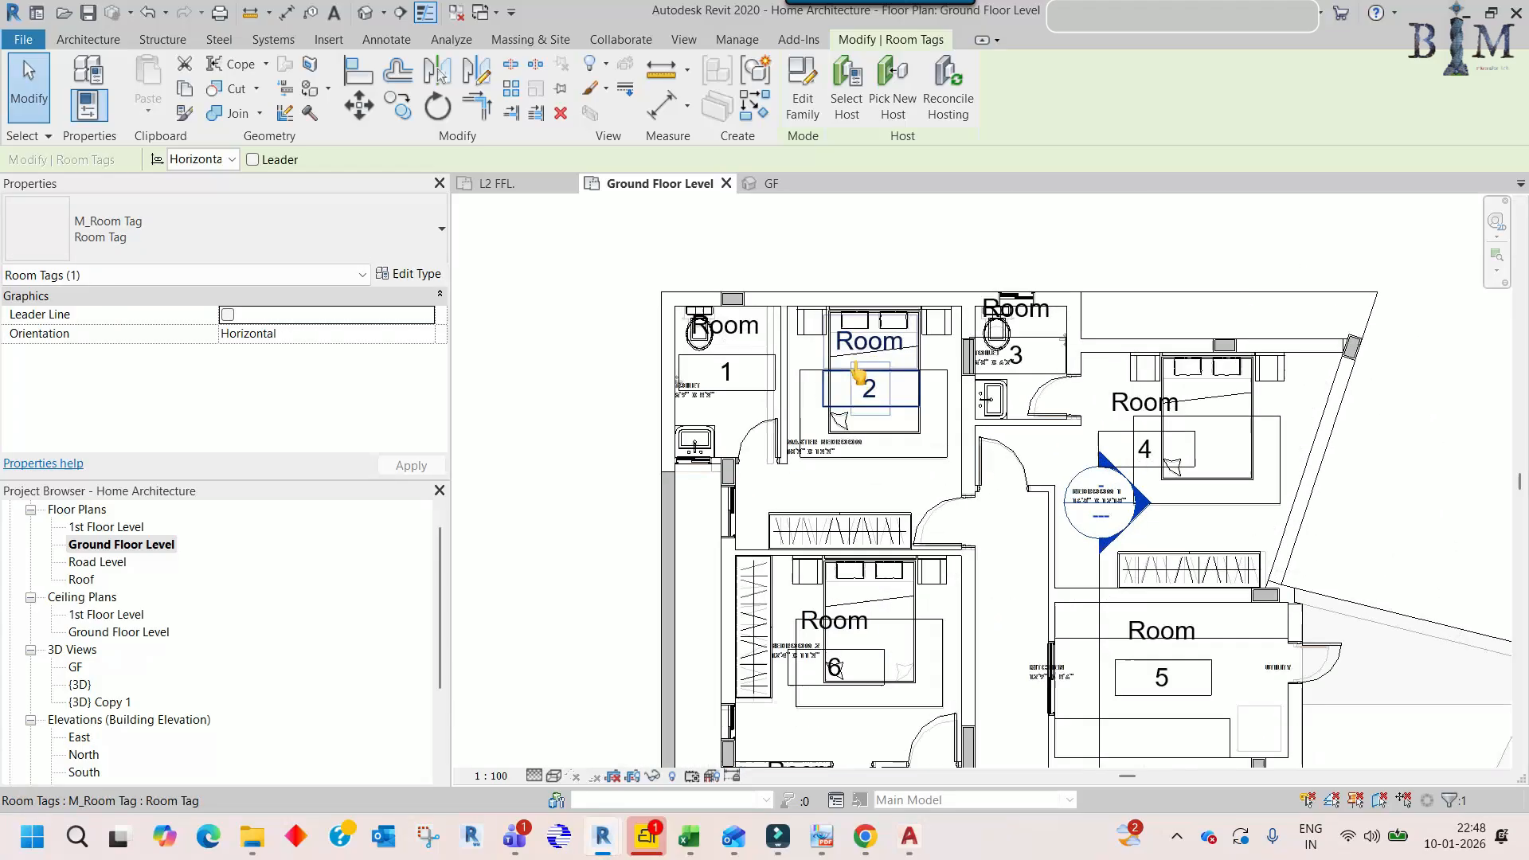
key("Escape")
- Switch to the Tower Arch project's L2 FFL. plan and examine the Lobby 1 room tag as a reference
left_click(522, 184)
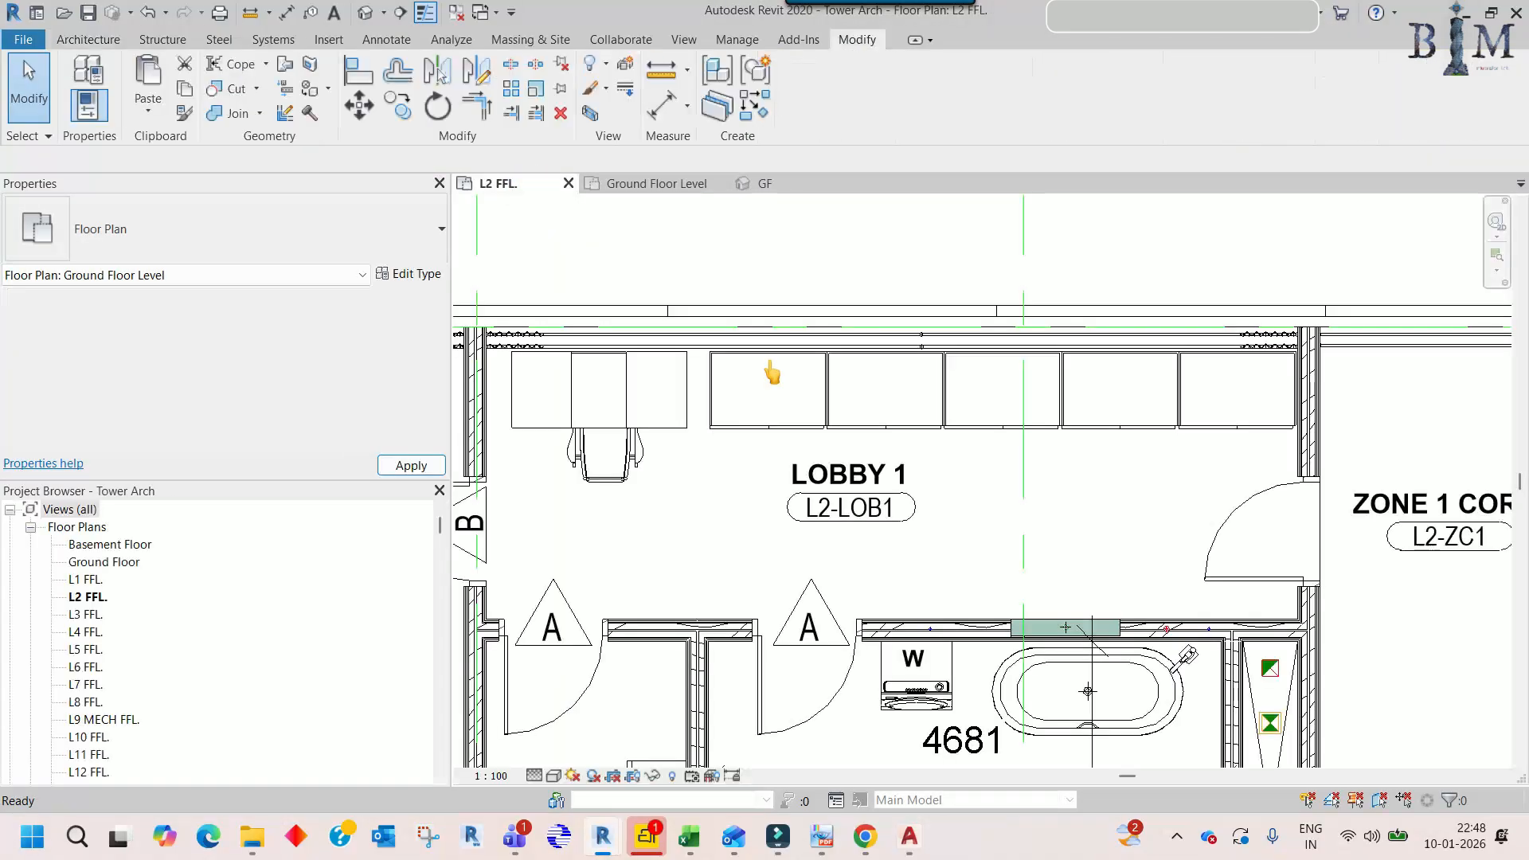
left_click(857, 507)
middle_click_drag(858, 507, 829, 425)
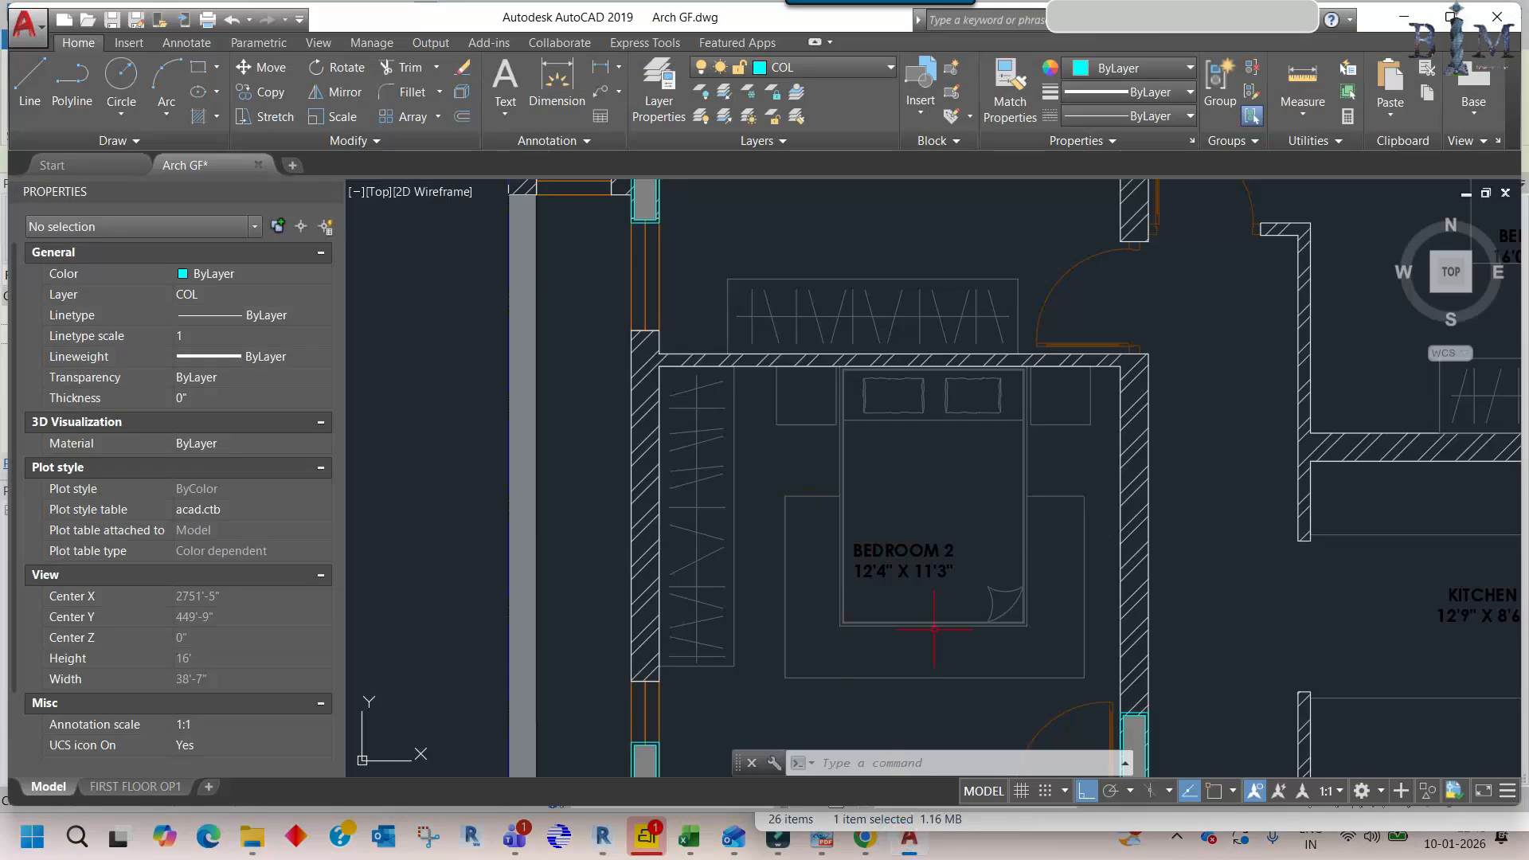
- Switch to Arch GF.dwg in AutoCAD and examine the room name and size labels across the ground floor
scroll(934, 629, "up", 5)
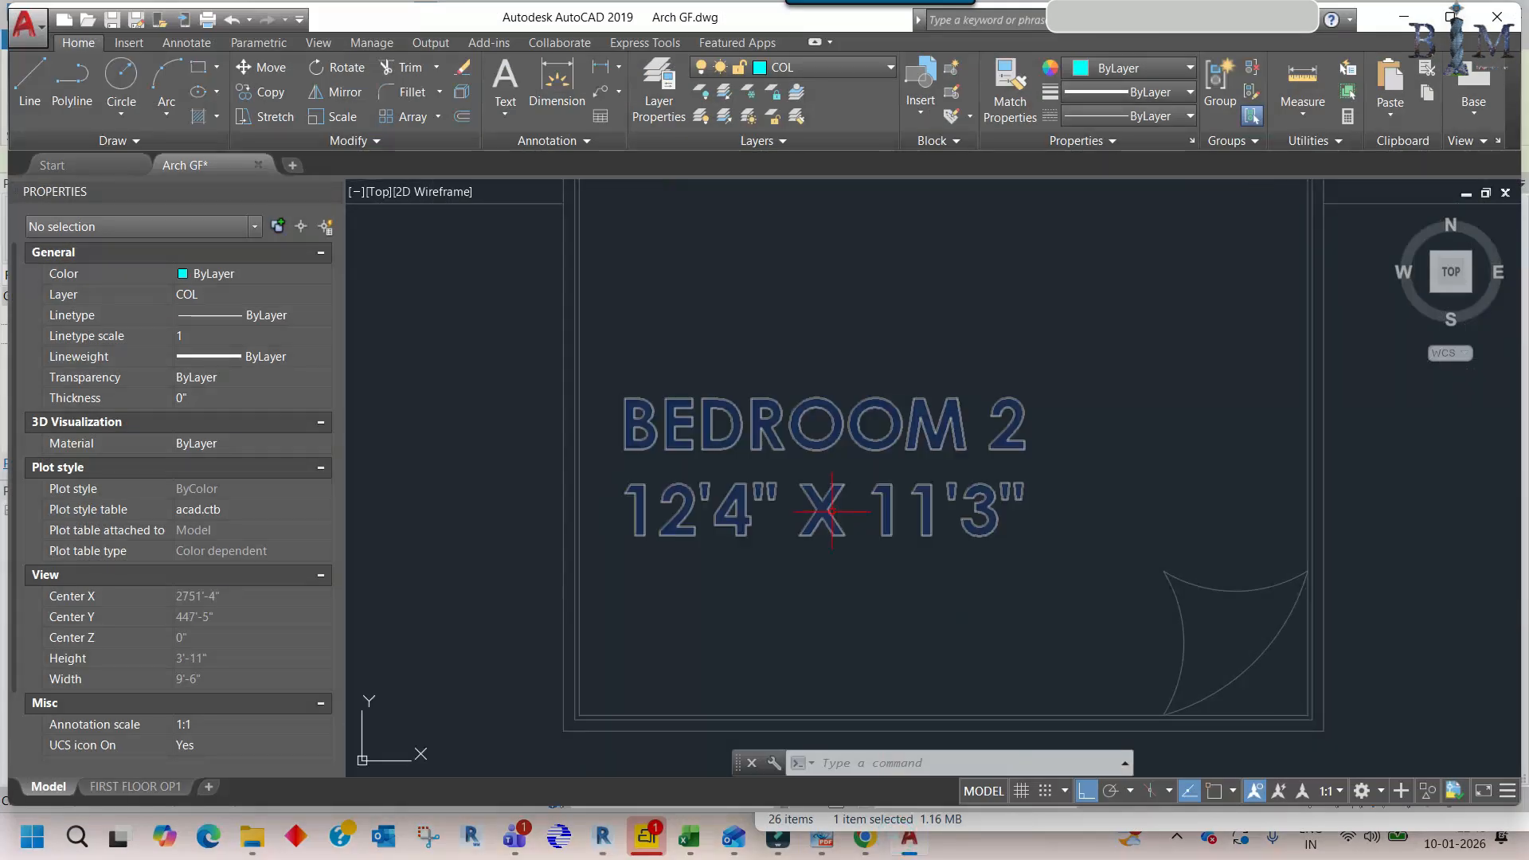
scroll(755, 514, "down", 4)
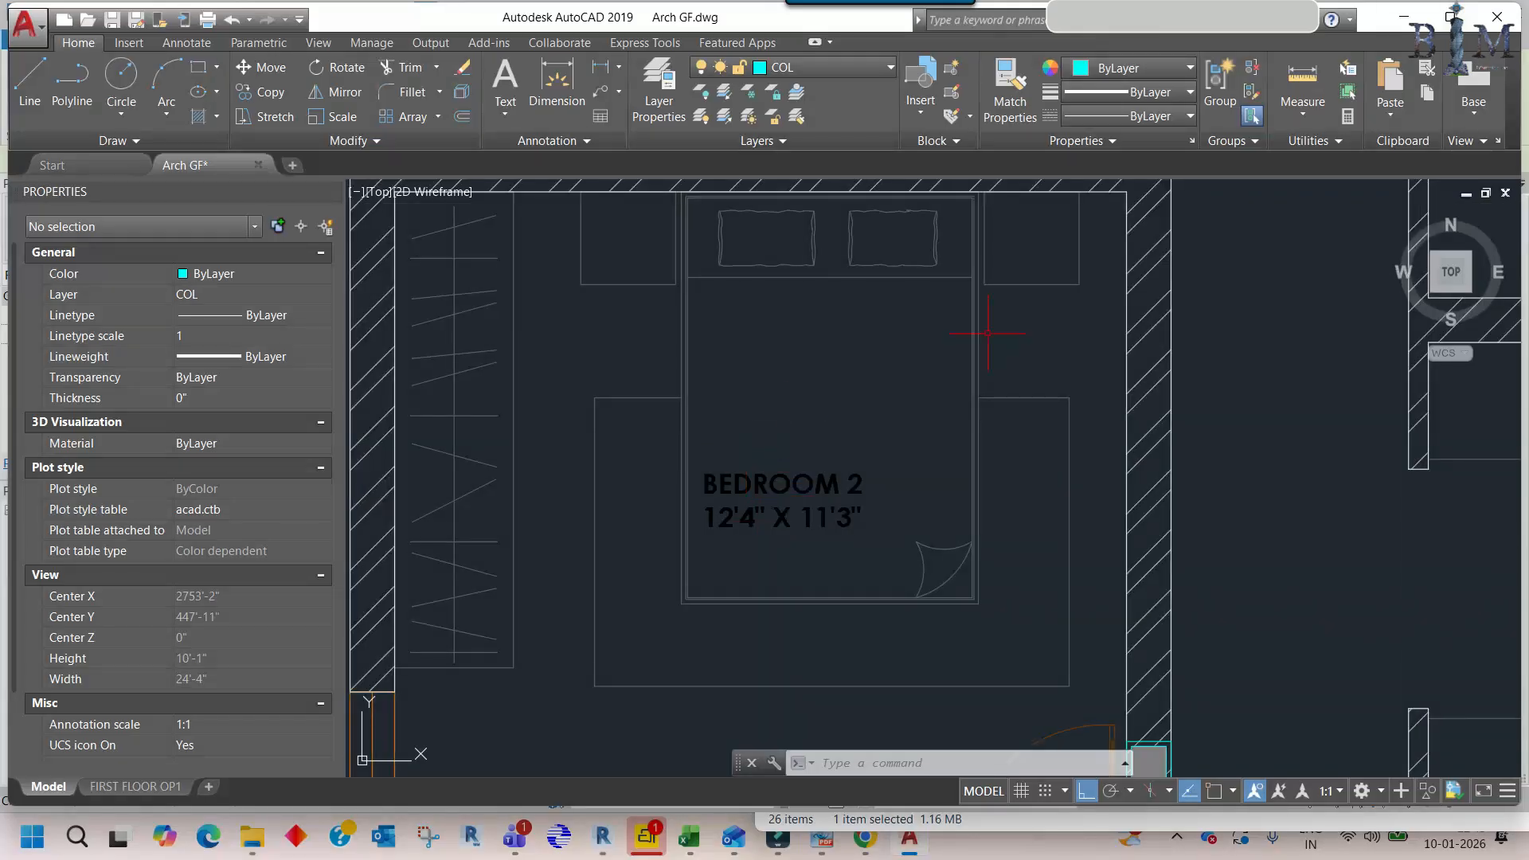
scroll(785, 427, "down", 5)
scroll(811, 411, "up", 4)
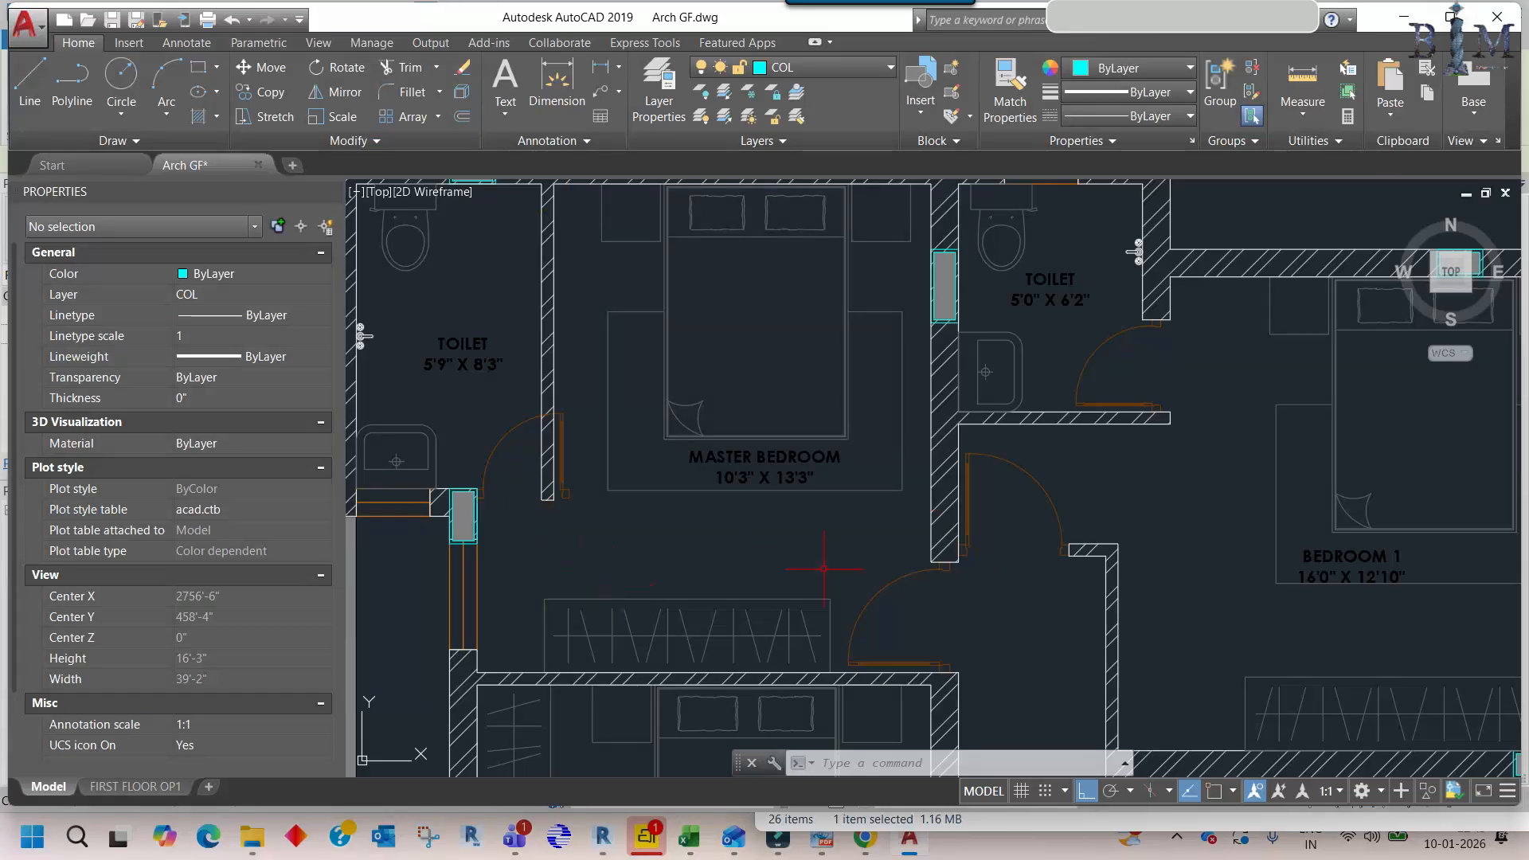
scroll(816, 476, "up", 4)
scroll(765, 494, "down", 8)
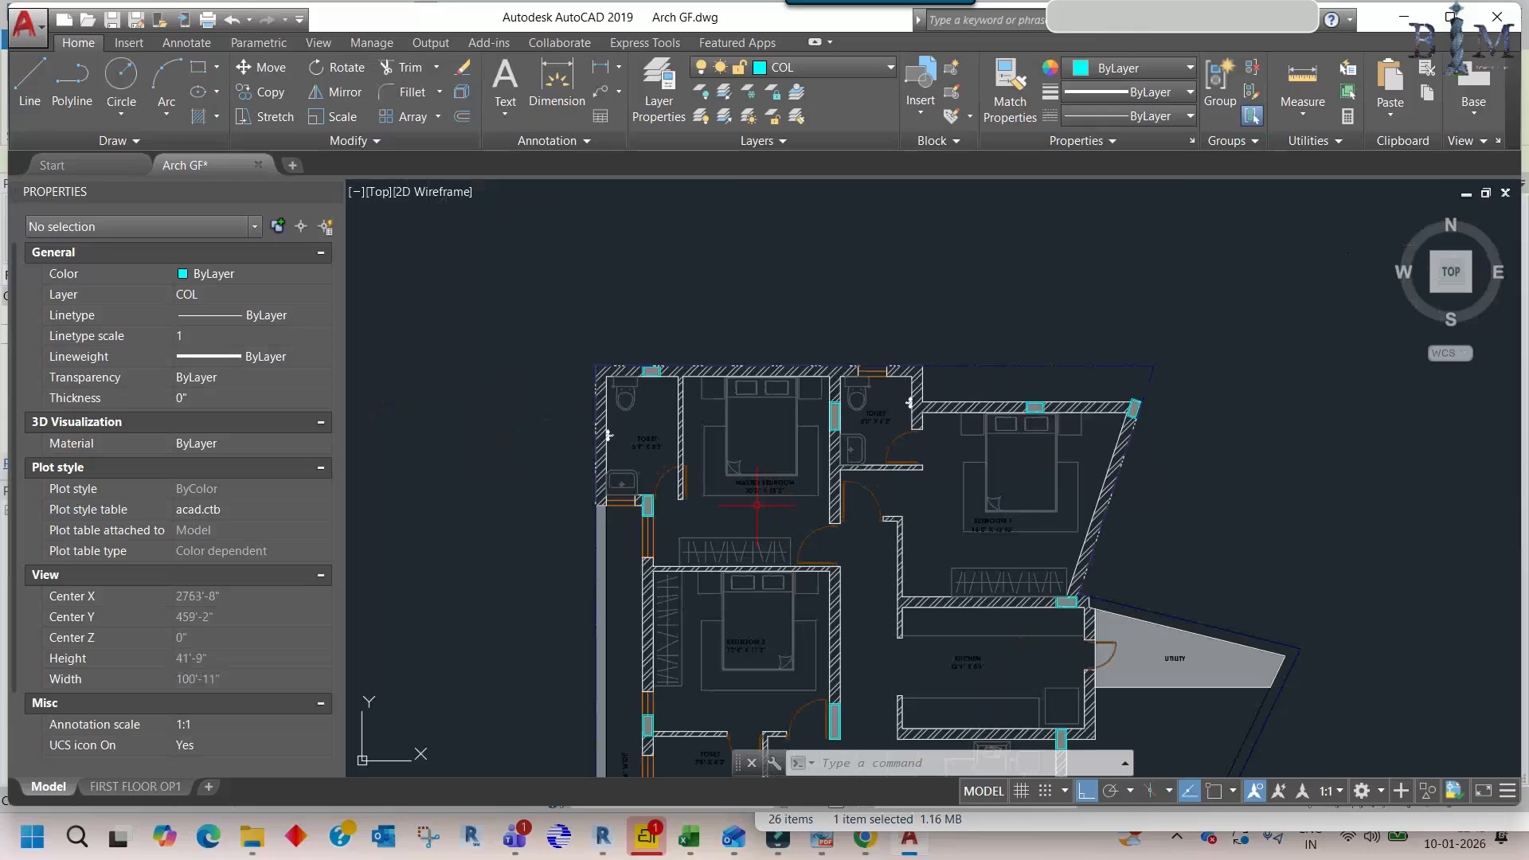
- Examine the Master Bedroom name and size label in the AutoCAD plan and inspect the Lobby 1 tag family in Revit's Tower Arch project
scroll(756, 503, "up", 4)
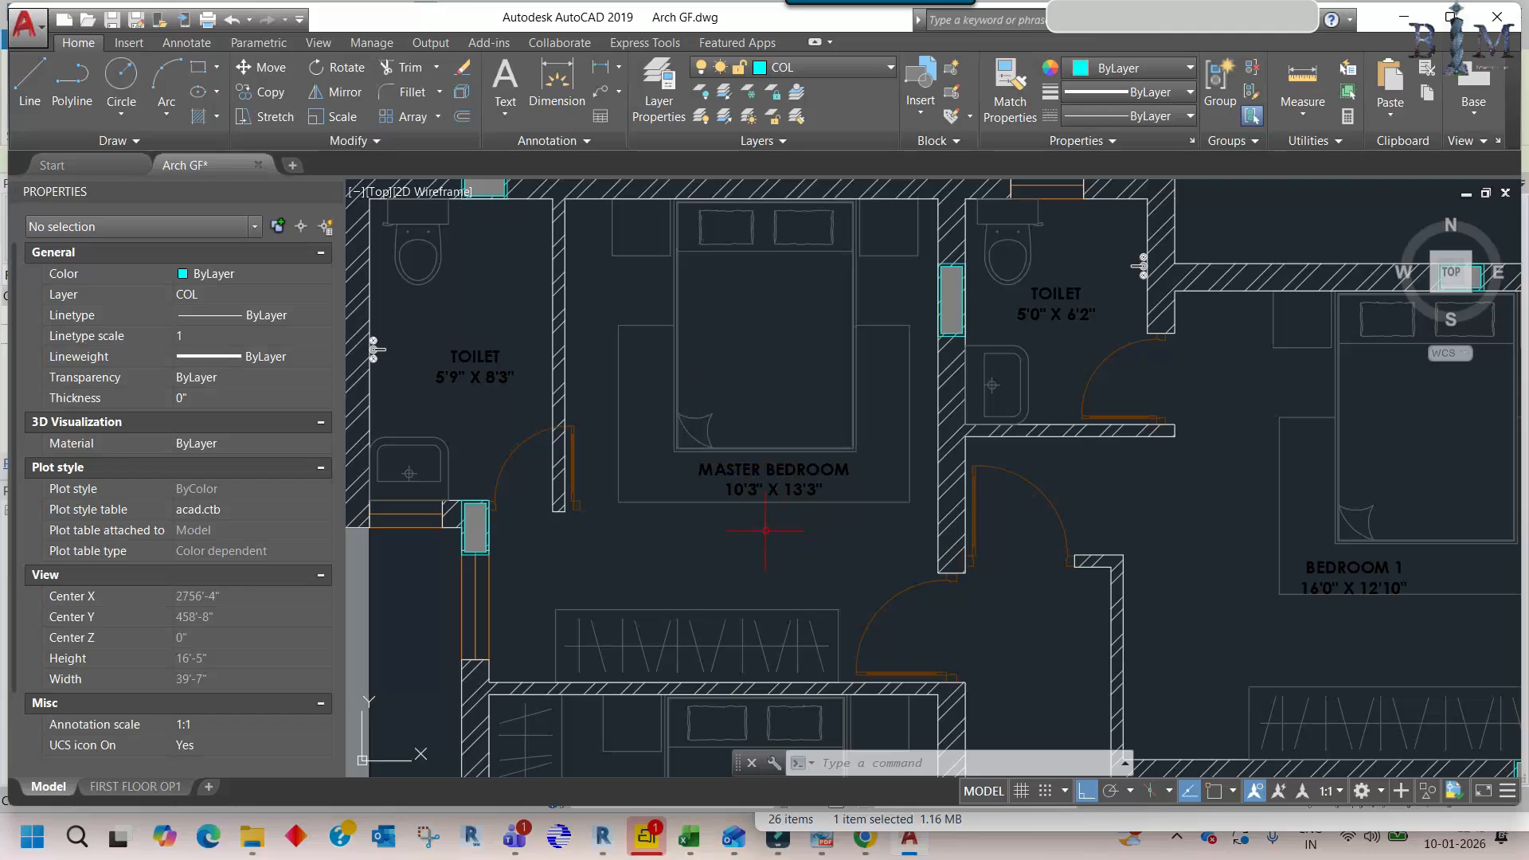
middle_click_drag(733, 500, 845, 500)
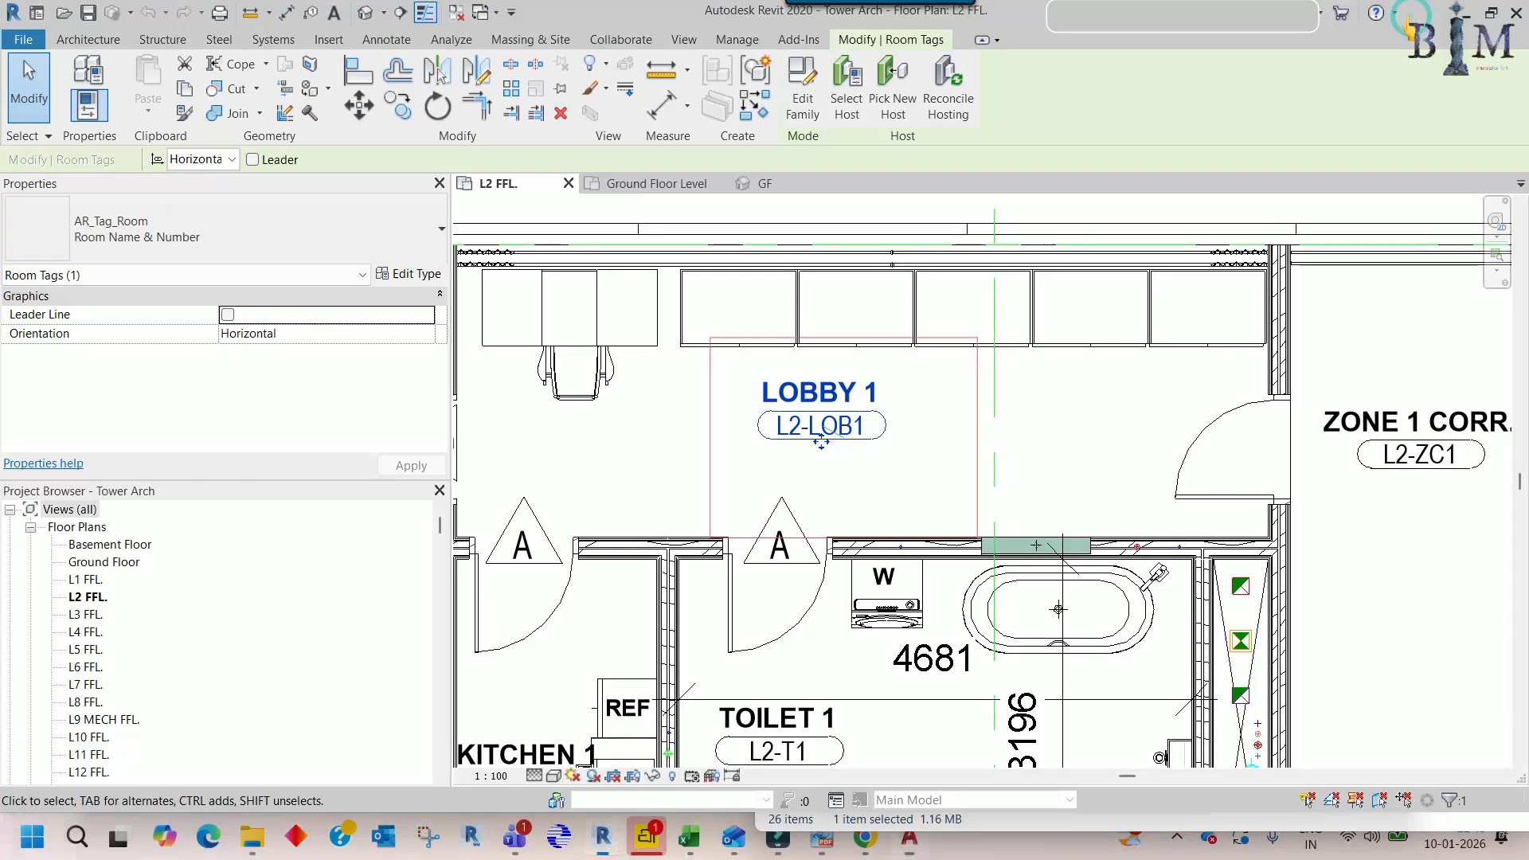
middle_click_drag(843, 427, 864, 442)
left_click(802, 110)
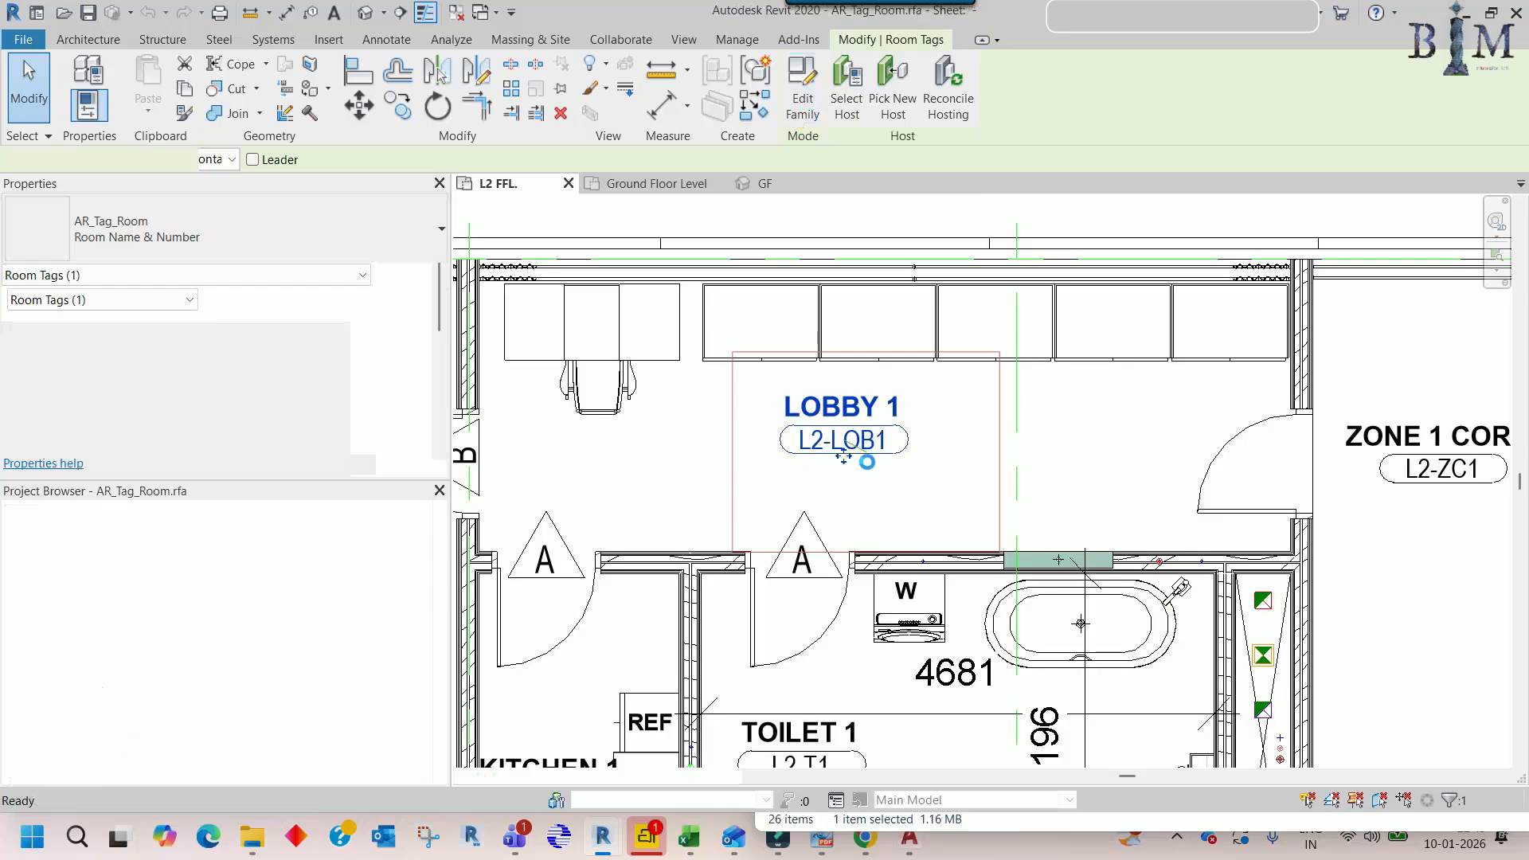
left_click(974, 183)
left_click(809, 428)
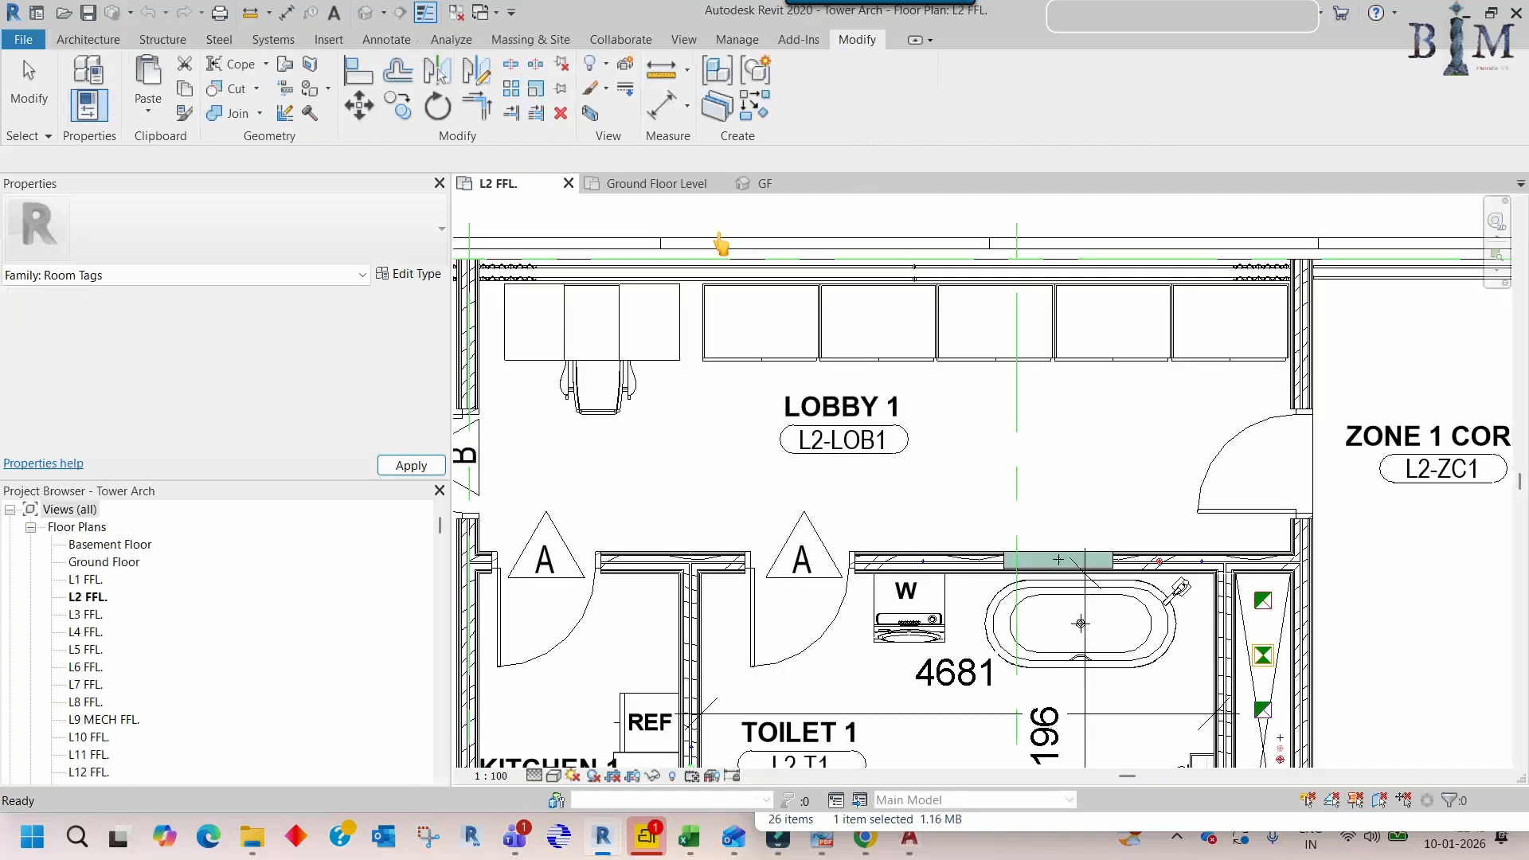
key("Escape")
- Open the M_Room Tag family from a toilet tag in the Home Architecture ground floor plan and duplicate the room name label's type as 2mm
left_click(658, 184)
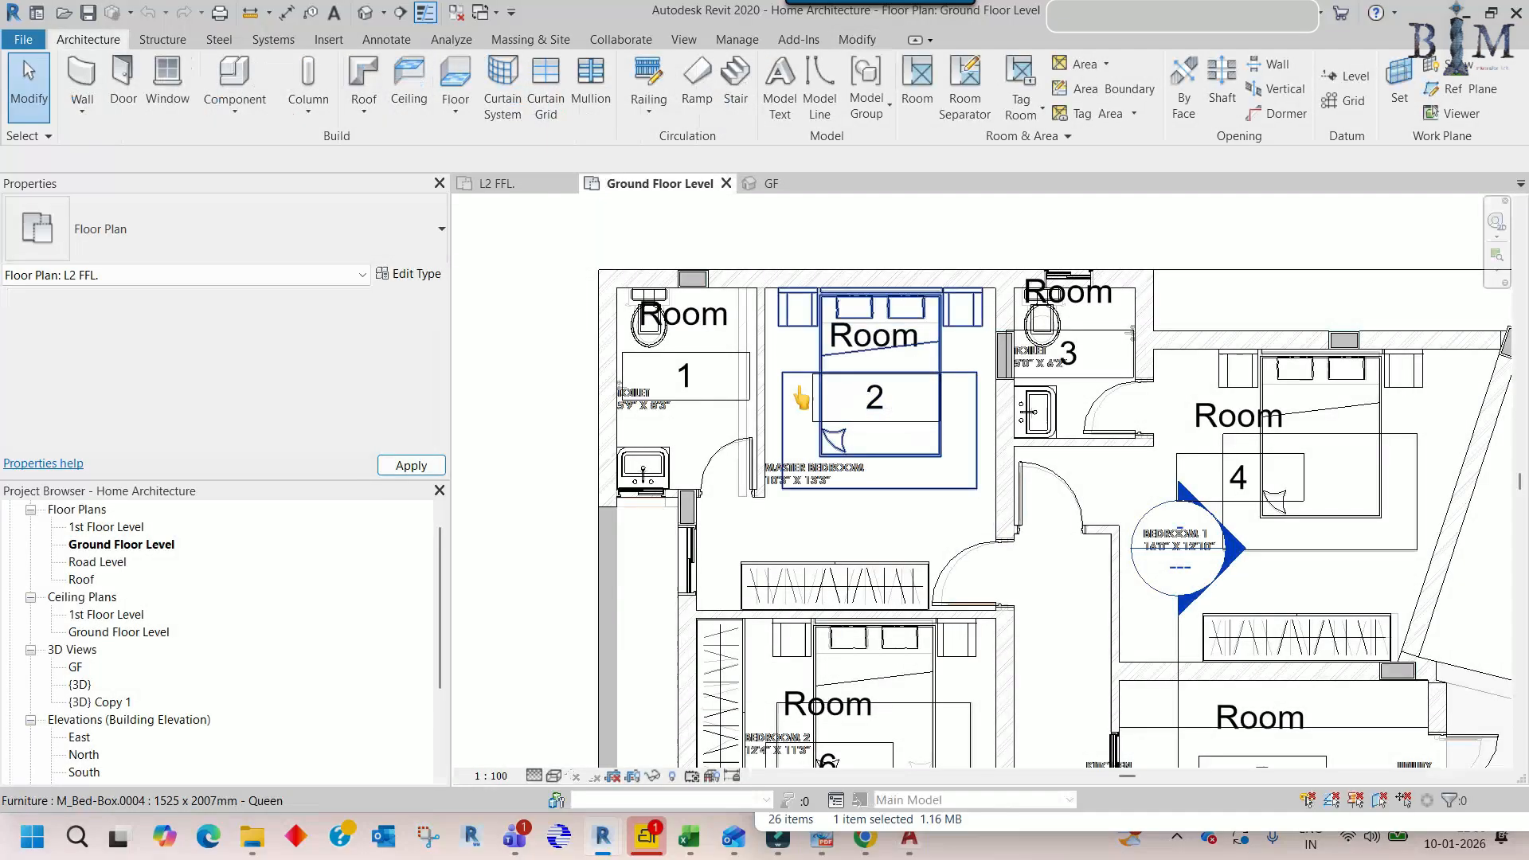
left_click(700, 334)
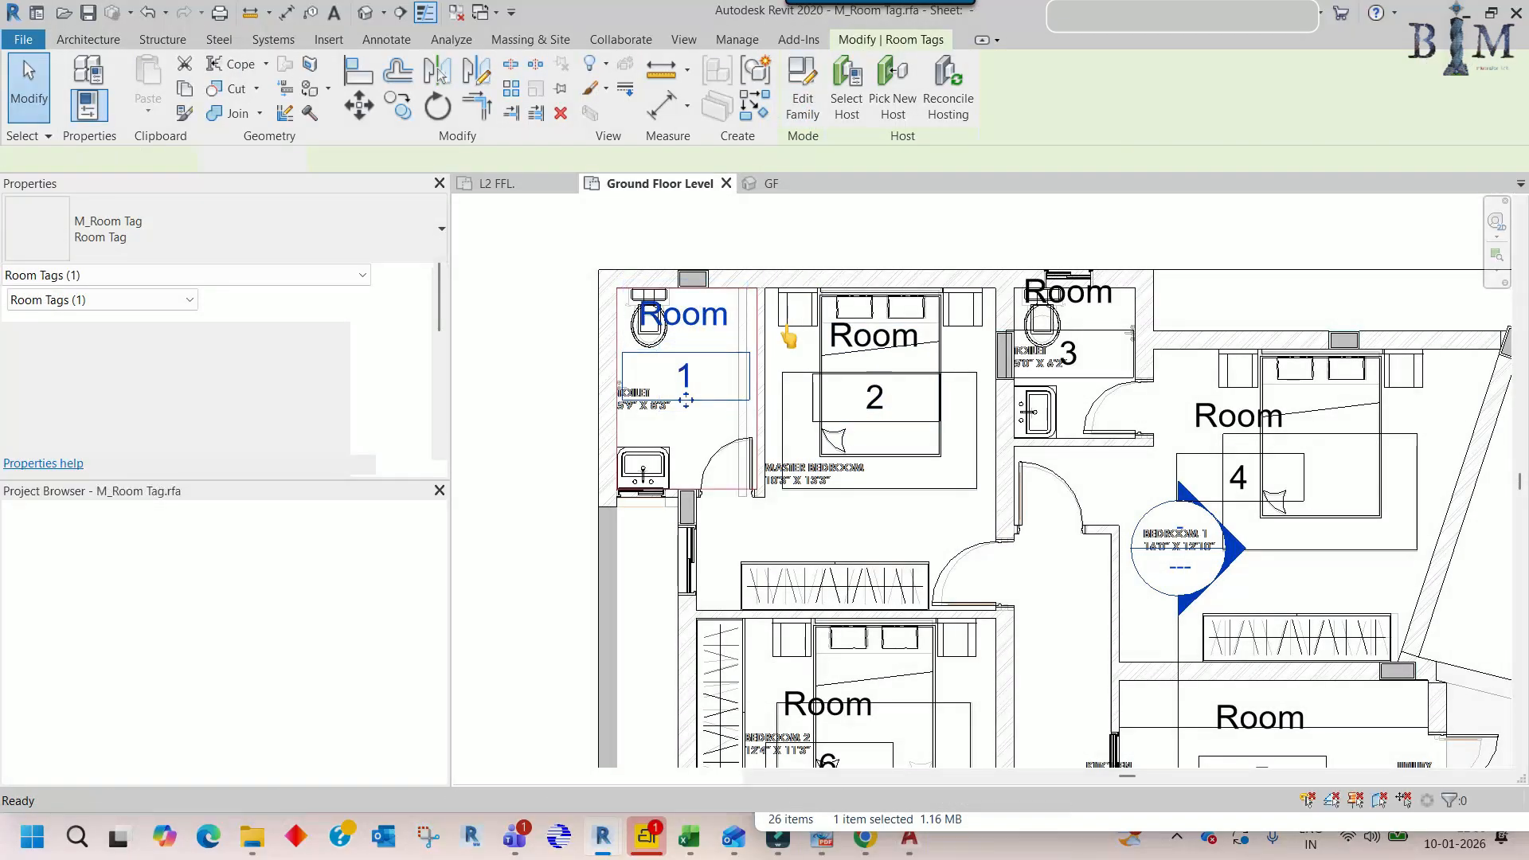
left_click(727, 385)
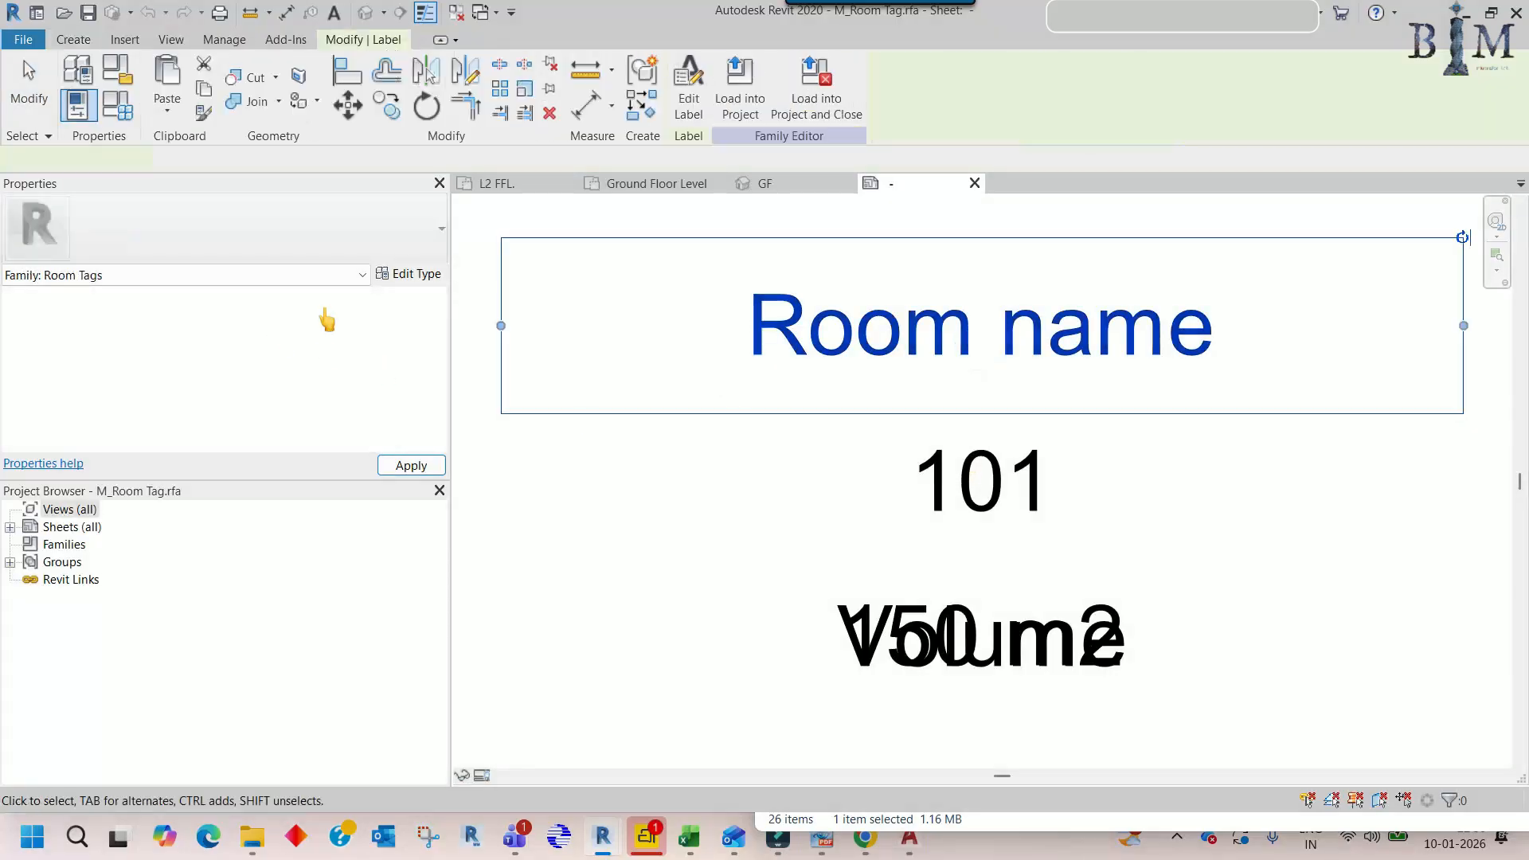
left_click(417, 274)
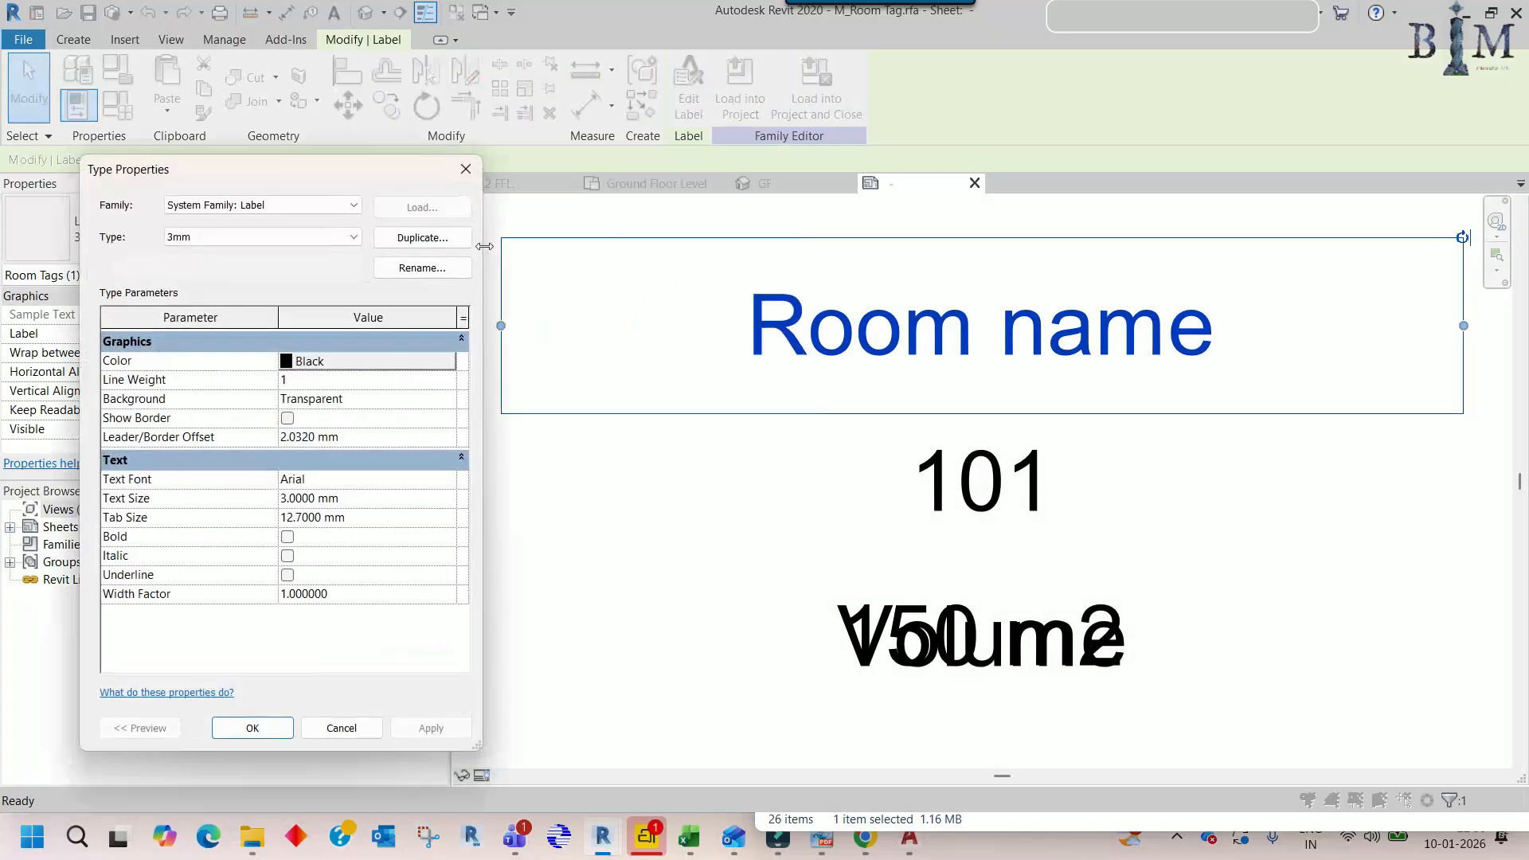
left_click(422, 237)
left_click_drag(315, 432, 303, 434)
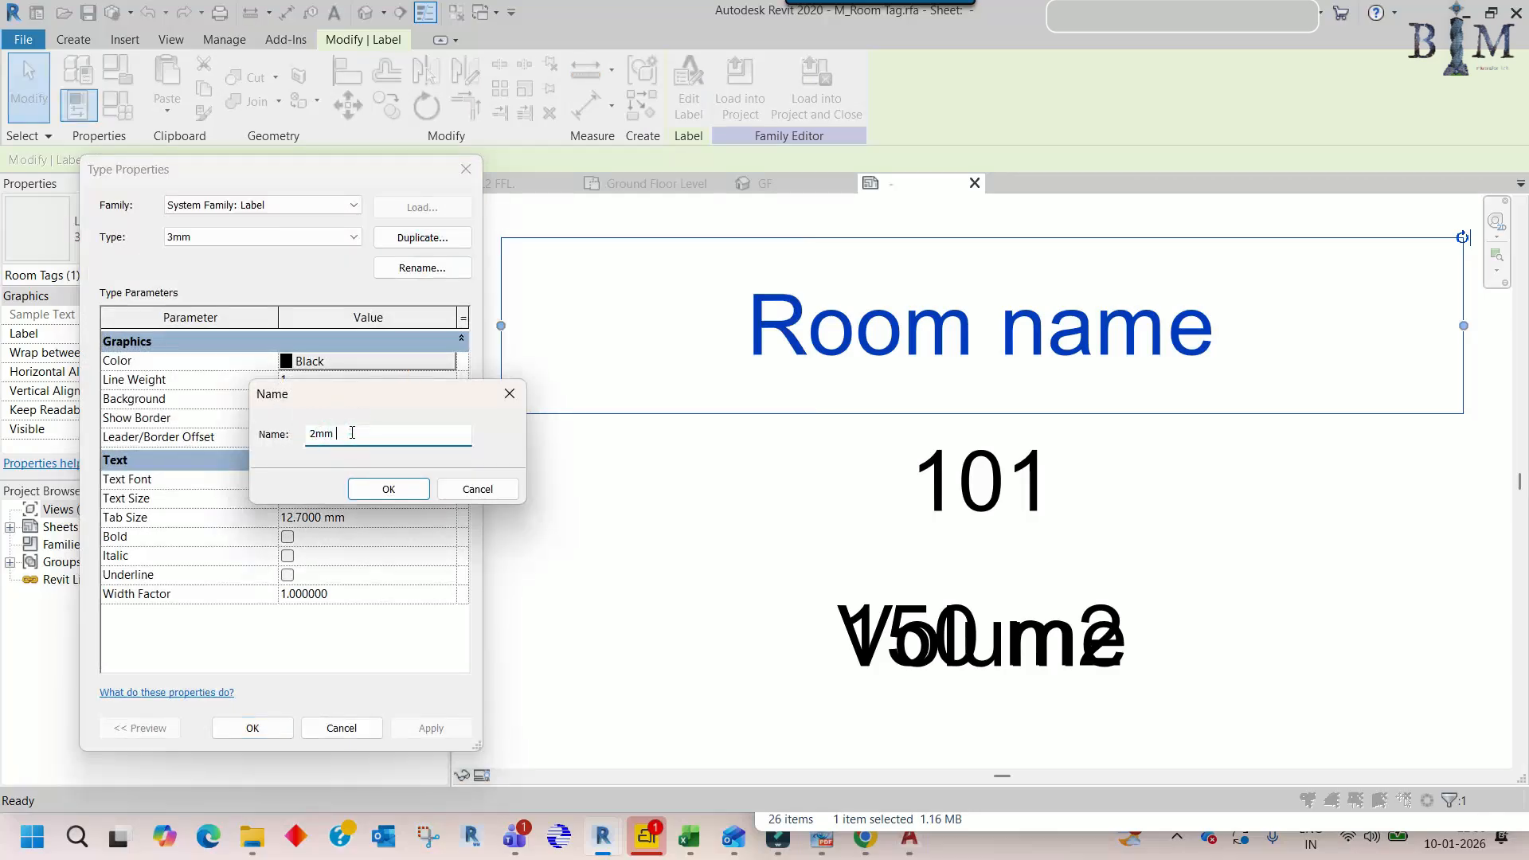
left_click(387, 489)
- Set the 2mm label type to 2 mm text size, Arial Narrow font and a 0.2 mm leader/border offset
left_click(358, 500)
type("2")
left_click(340, 481)
left_click(448, 480)
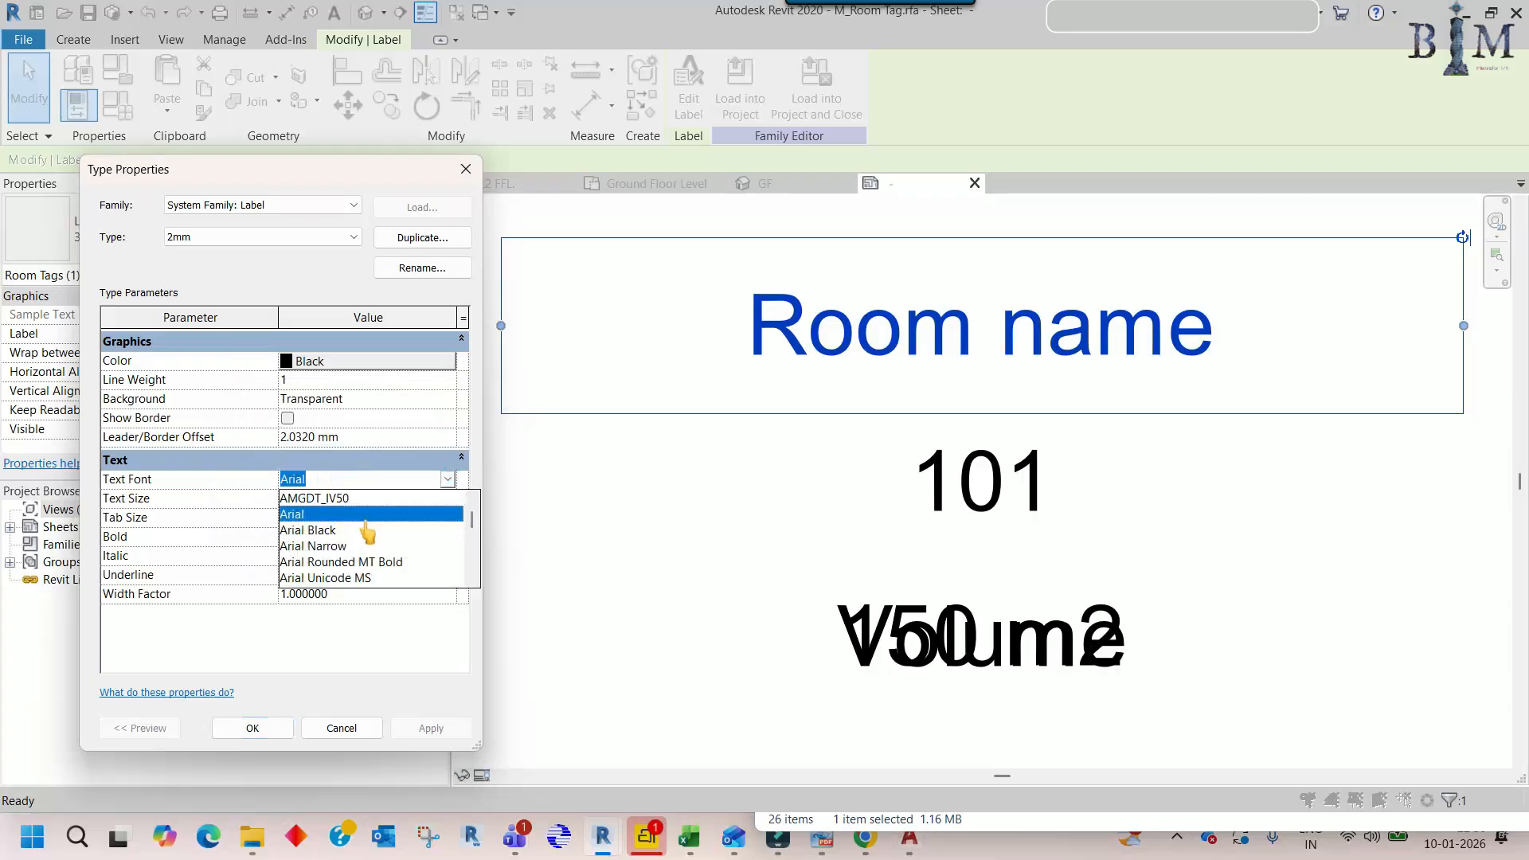
left_click(356, 546)
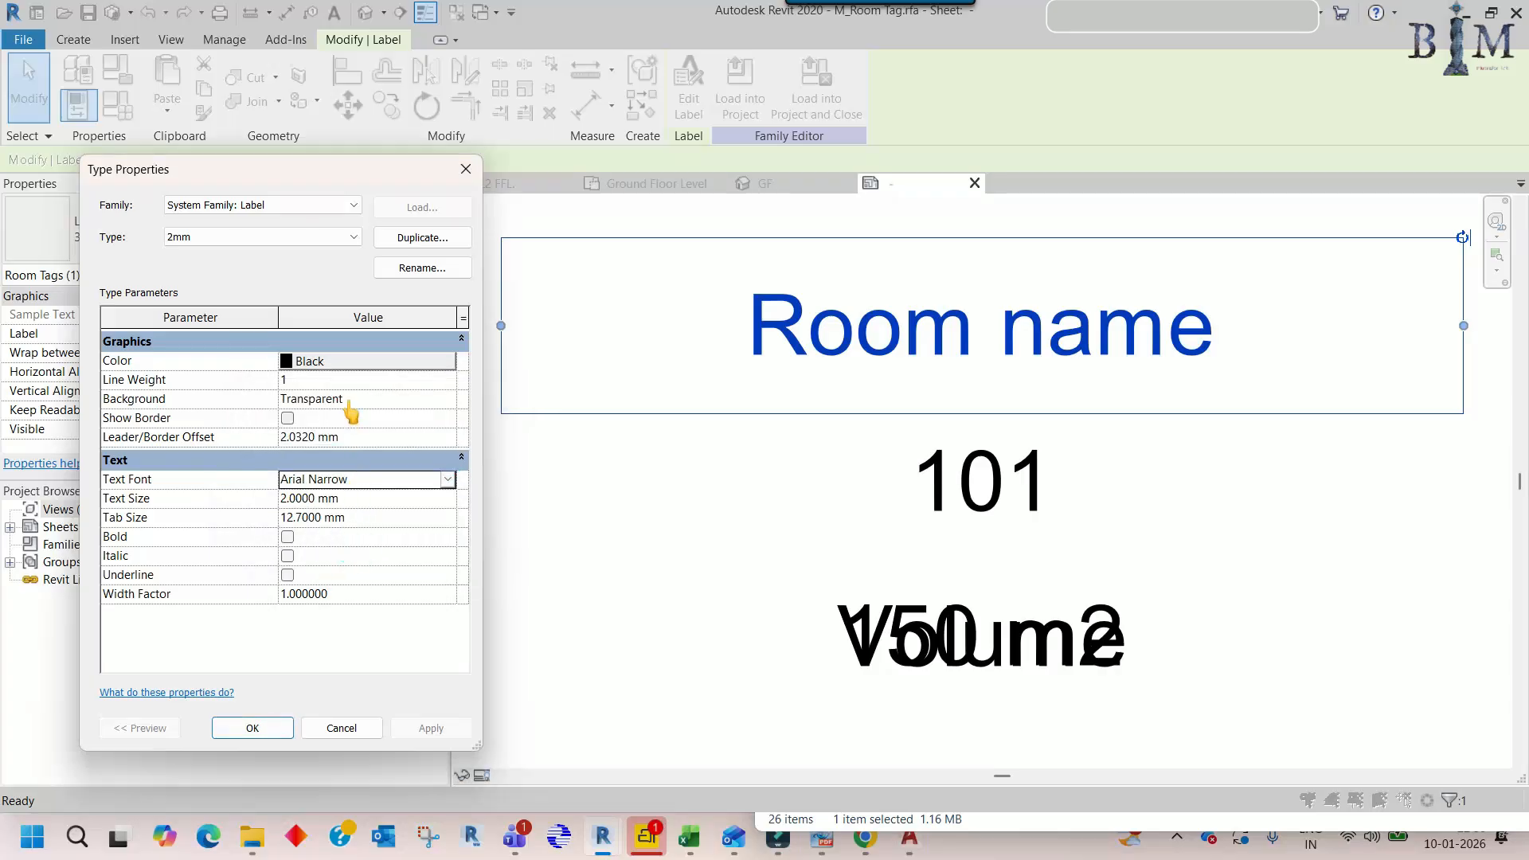
left_click(314, 439)
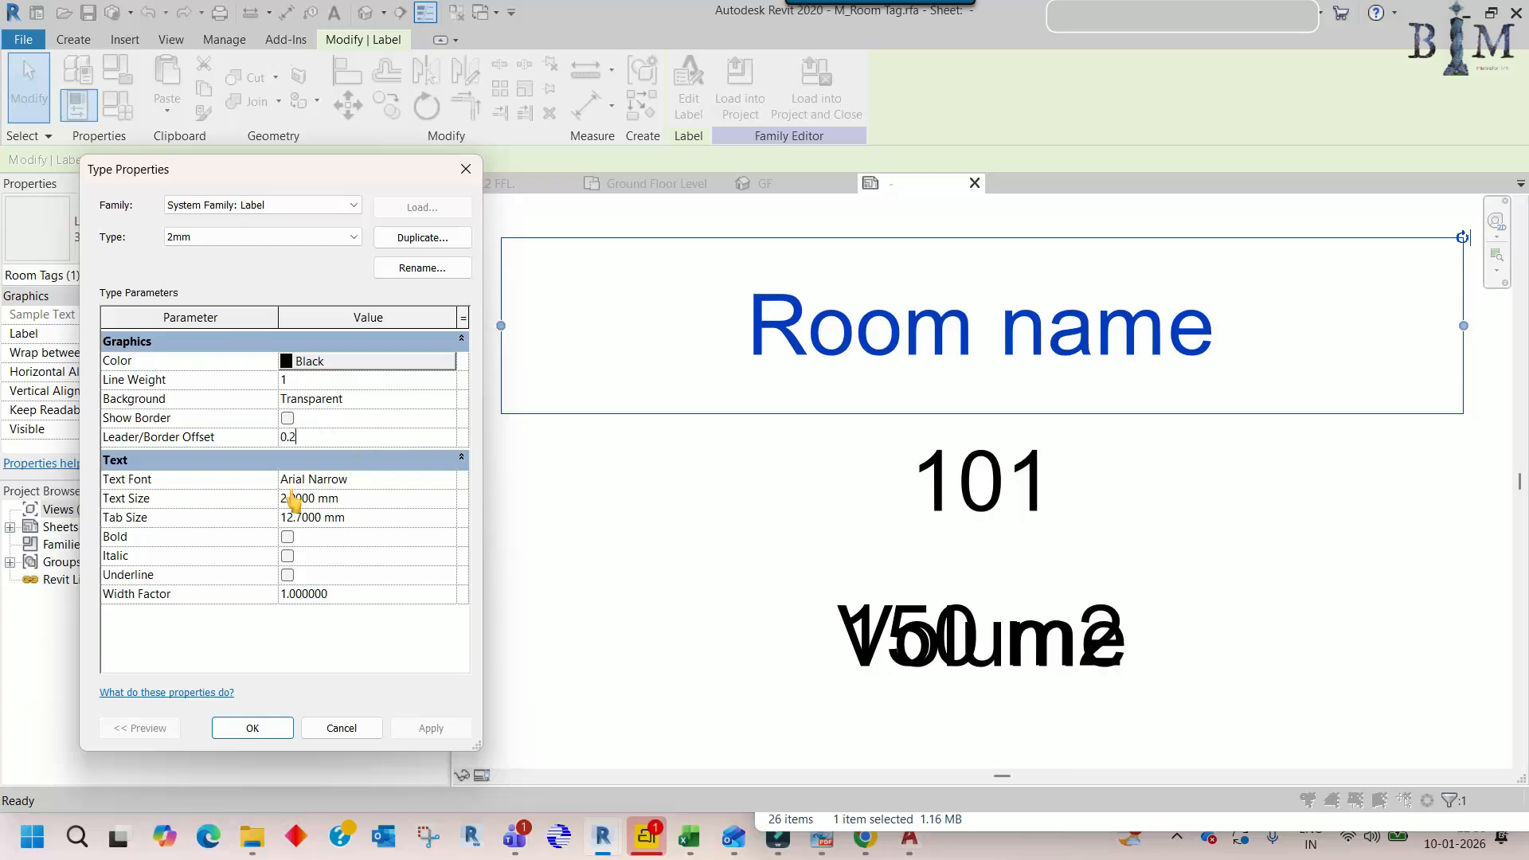
left_click(239, 485)
left_click(352, 592)
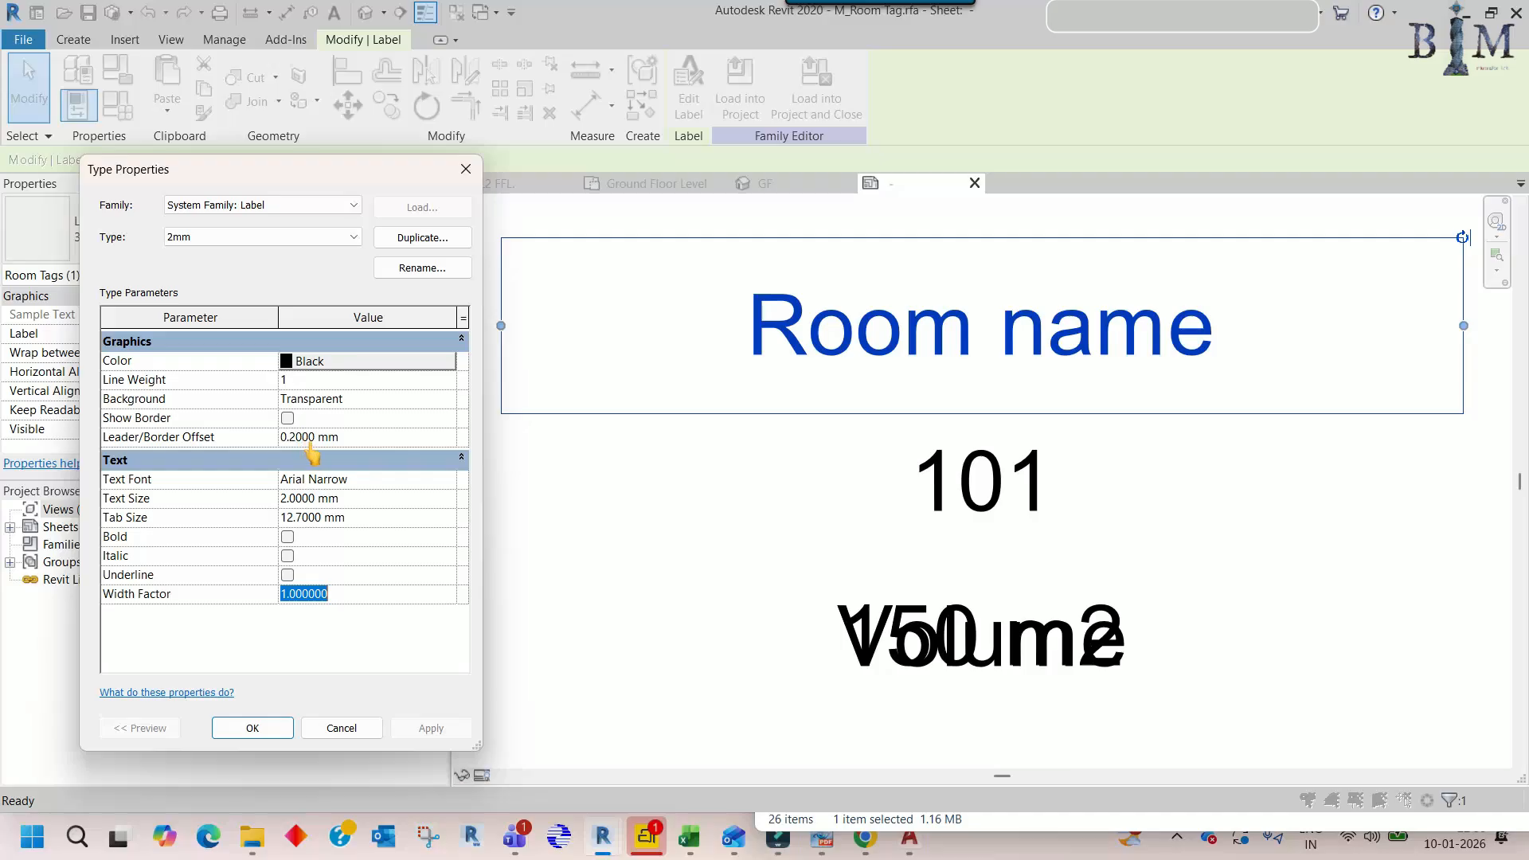
left_click(269, 728)
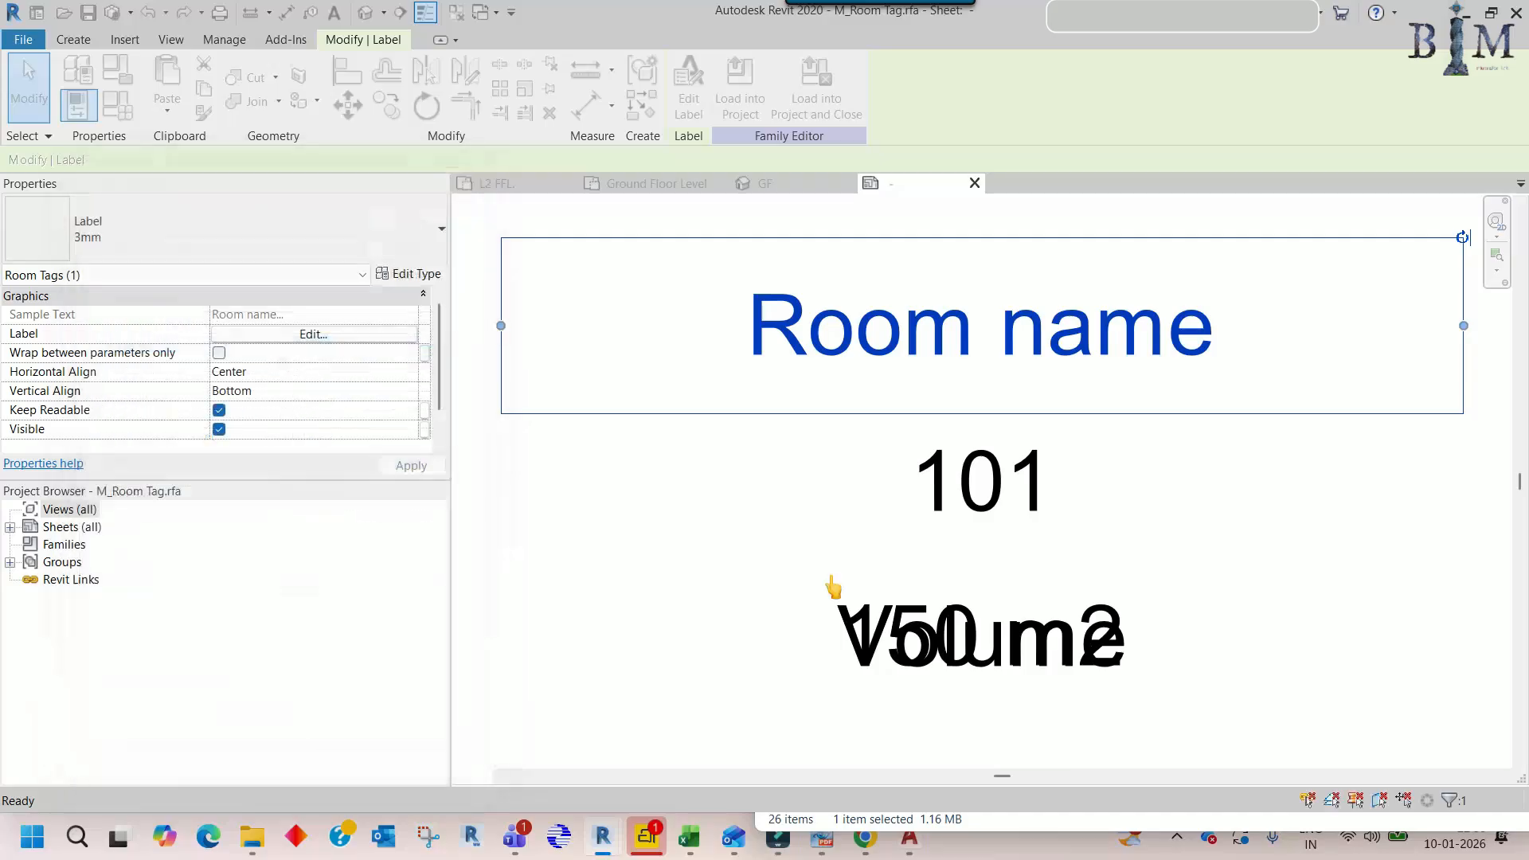
- Delete the room number and volume labels from the room tag family
left_click(937, 500)
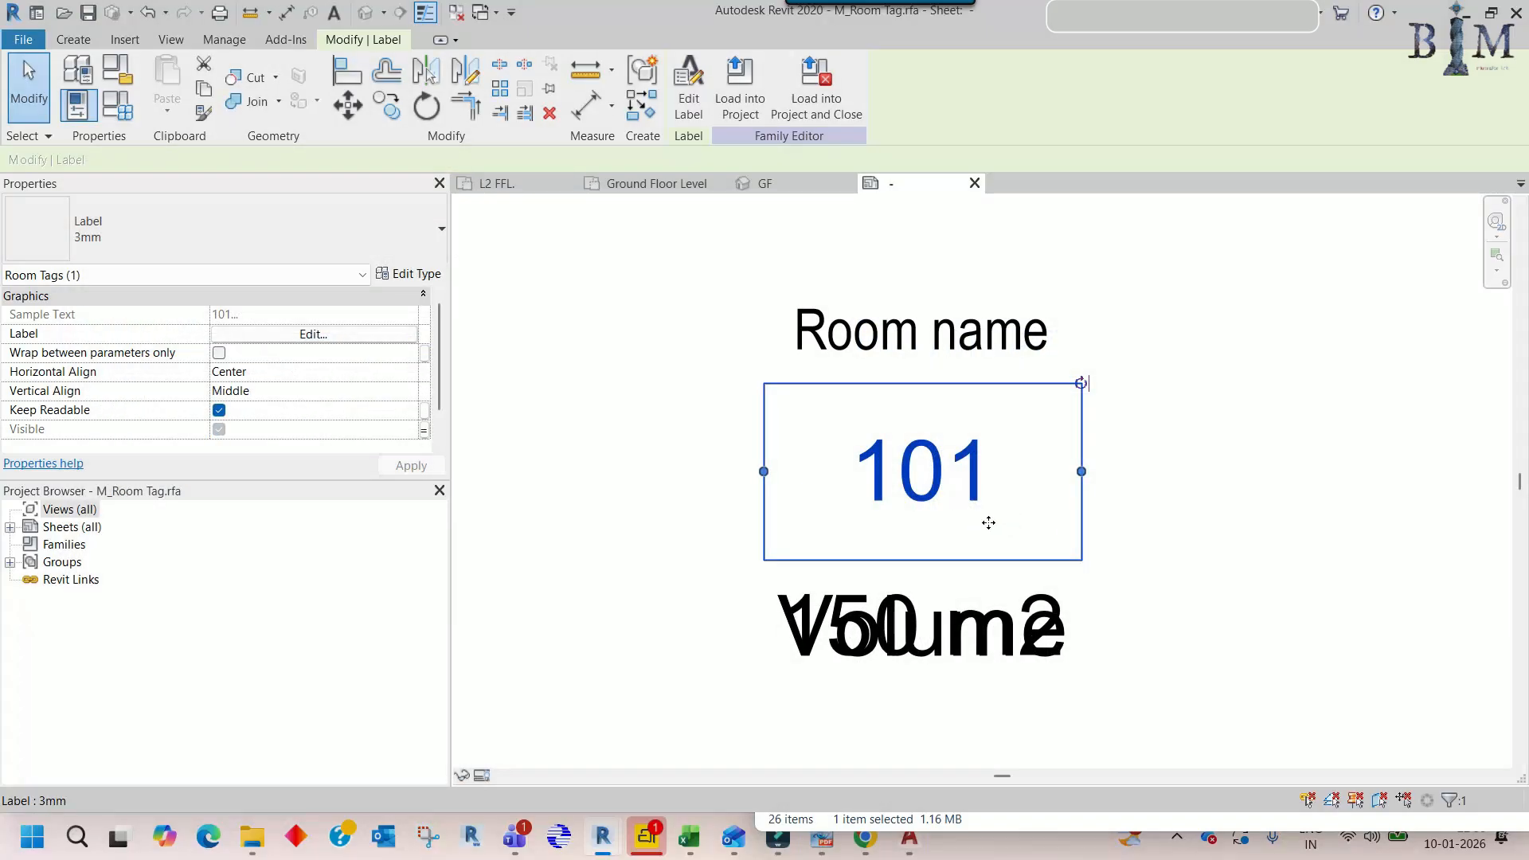
left_click(690, 573)
left_click(985, 637)
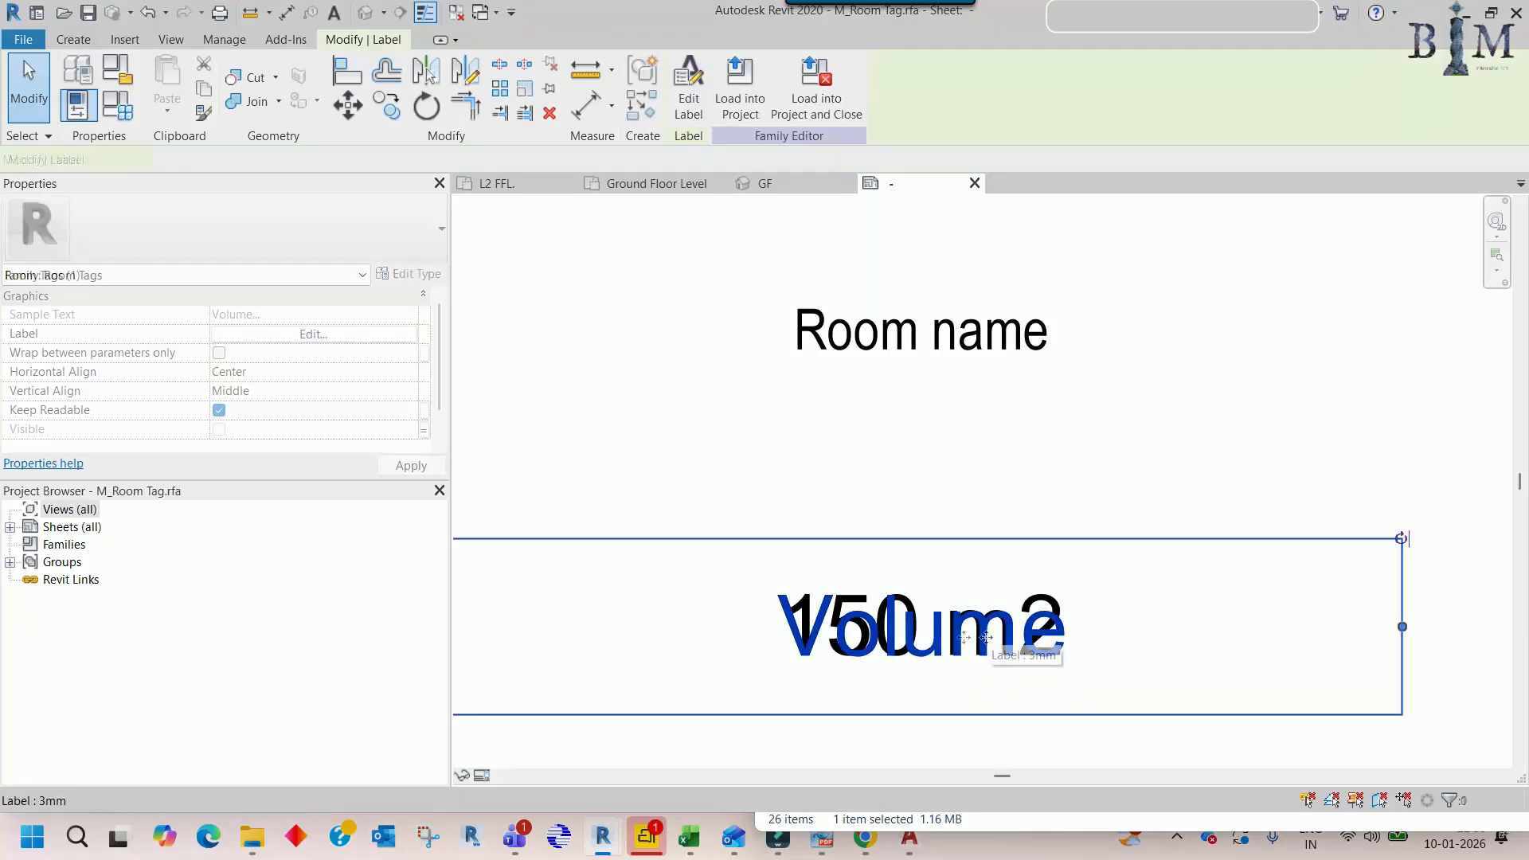
scroll(985, 637, "down", 2)
middle_click_drag(963, 618, 959, 516)
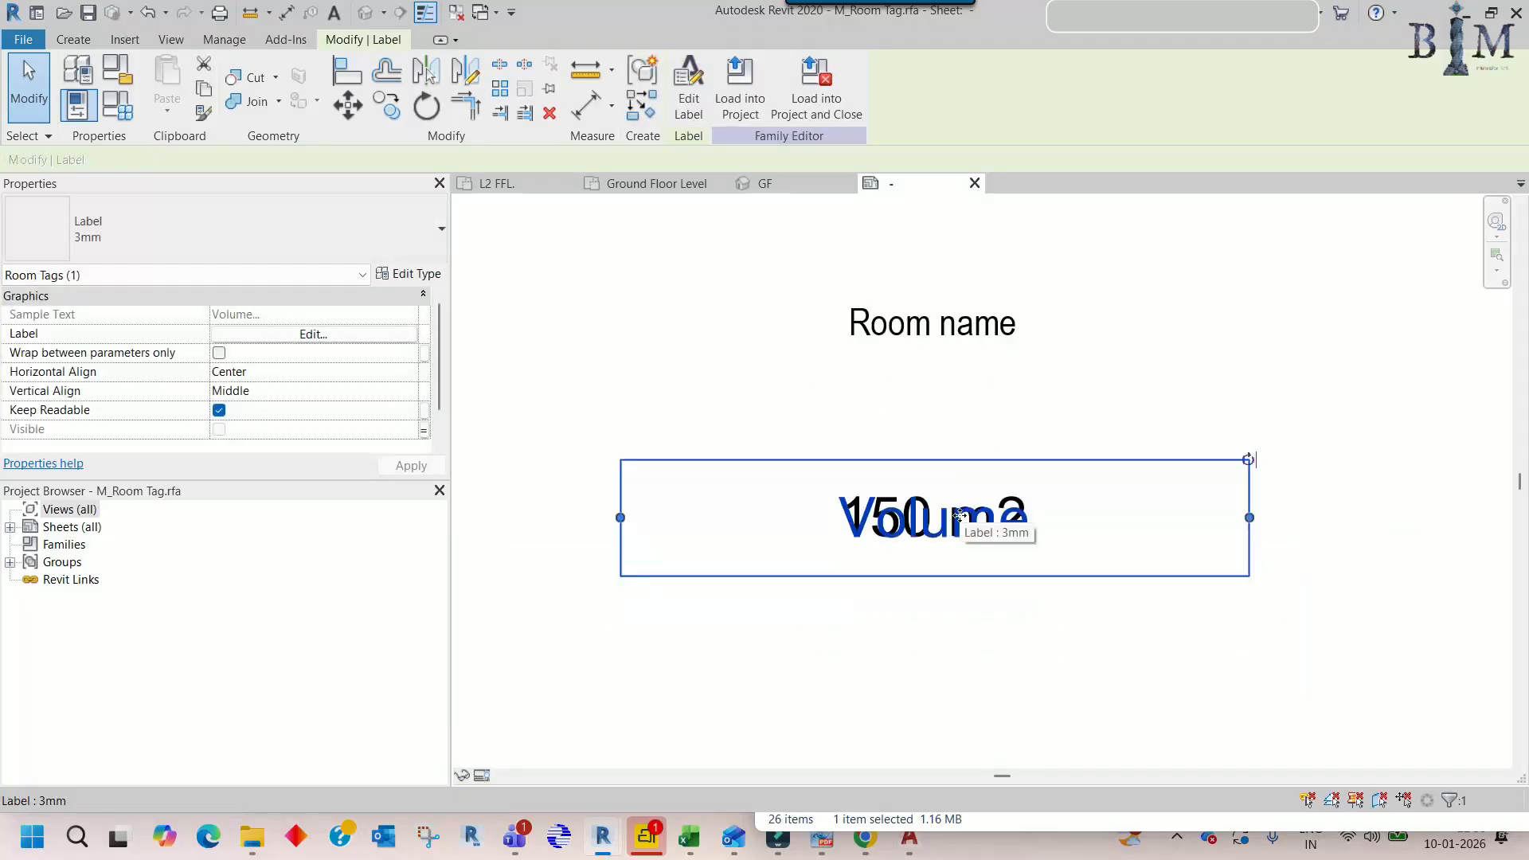
key("Delete")
- Move the area label directly beneath the room name and assign it the 2mm label type
left_click(935, 535)
left_click_drag(934, 545, 931, 408)
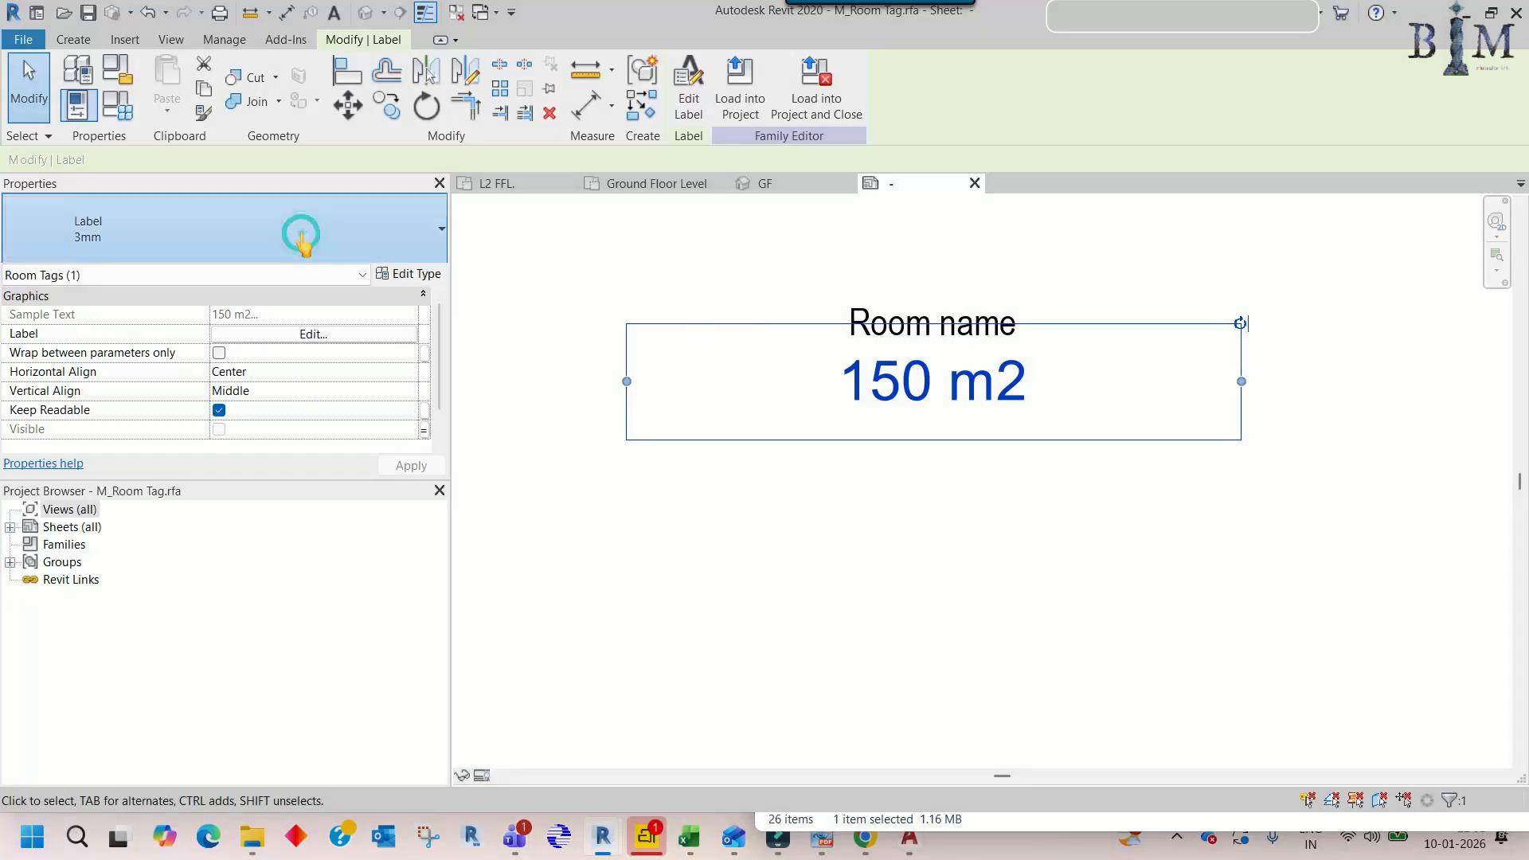
left_click(297, 232)
left_click(86, 326)
left_click(895, 501)
left_click(942, 388)
scroll(911, 383, "up", 1)
mouse_move(910, 386)
left_mouse_down()
mouse_move(900, 360)
mouse_move(905, 372)
left_mouse_up()
- Review the available unit format options for the area label's Area parameter
left_click(313, 334)
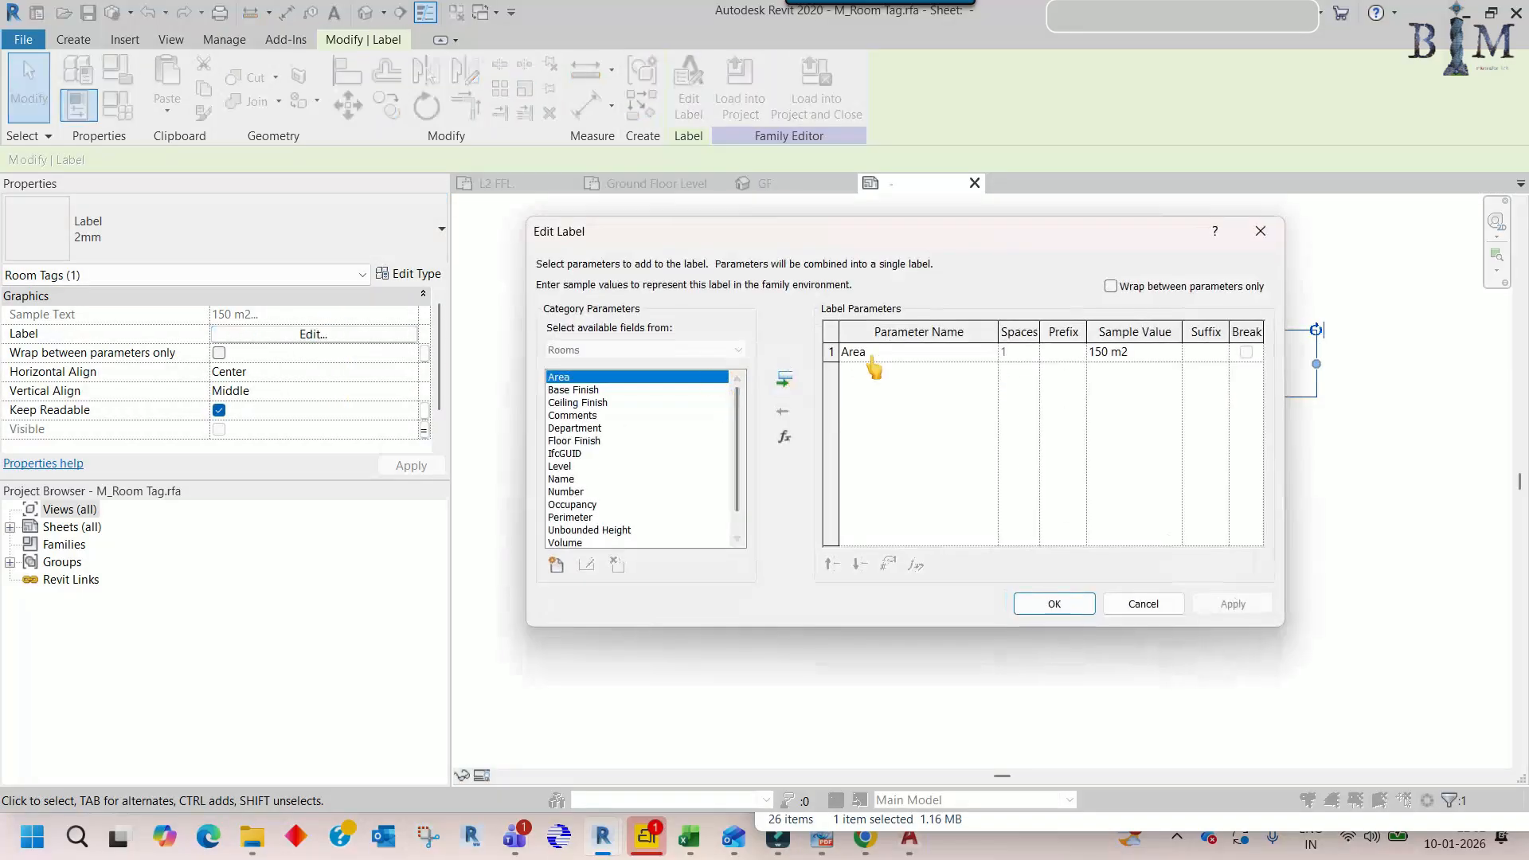
left_click(888, 565)
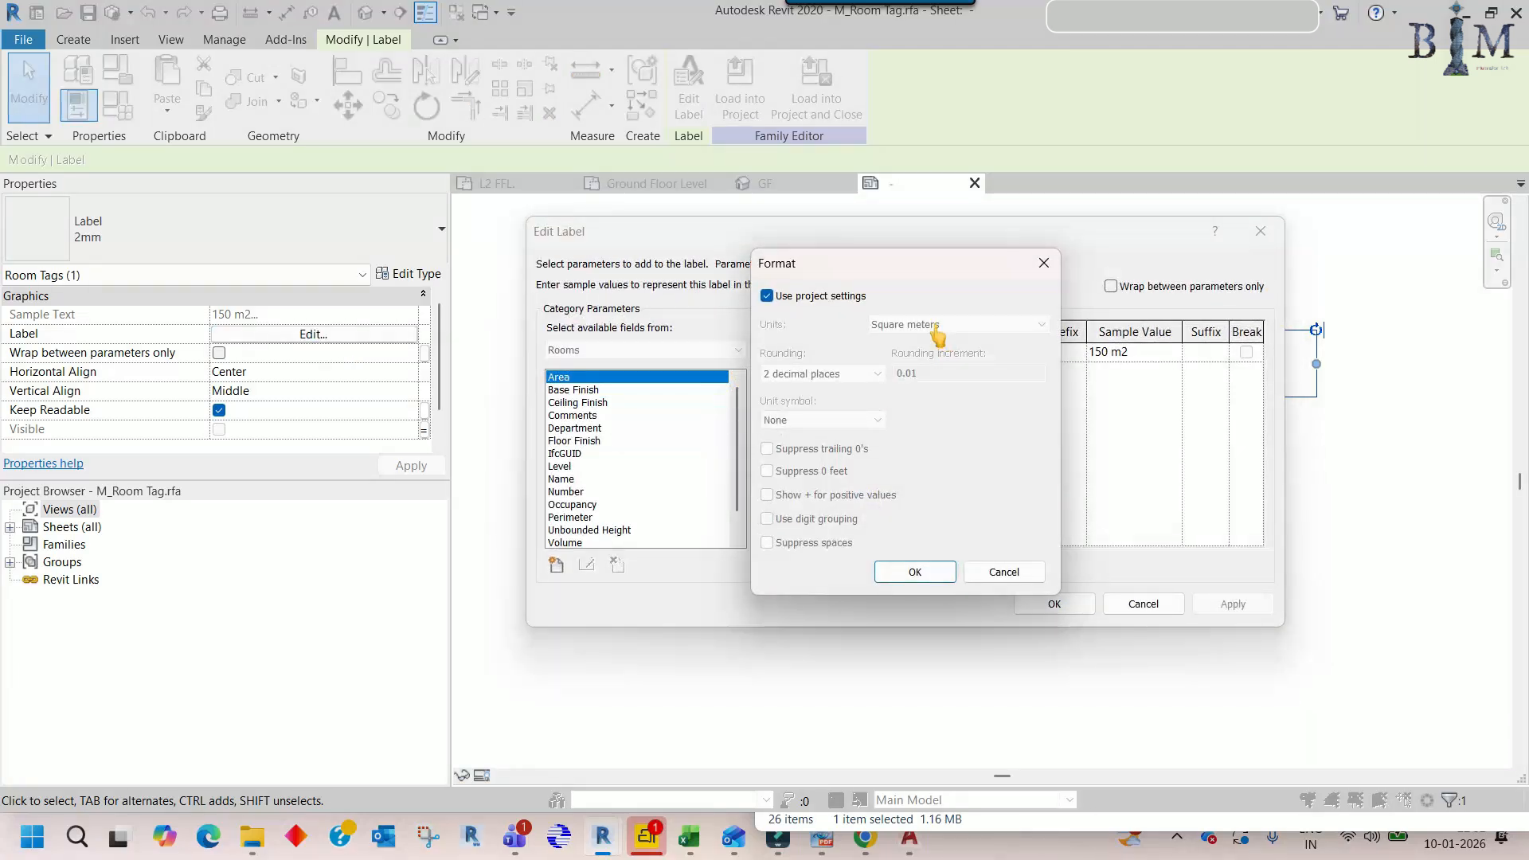
left_click(767, 295)
left_click(912, 327)
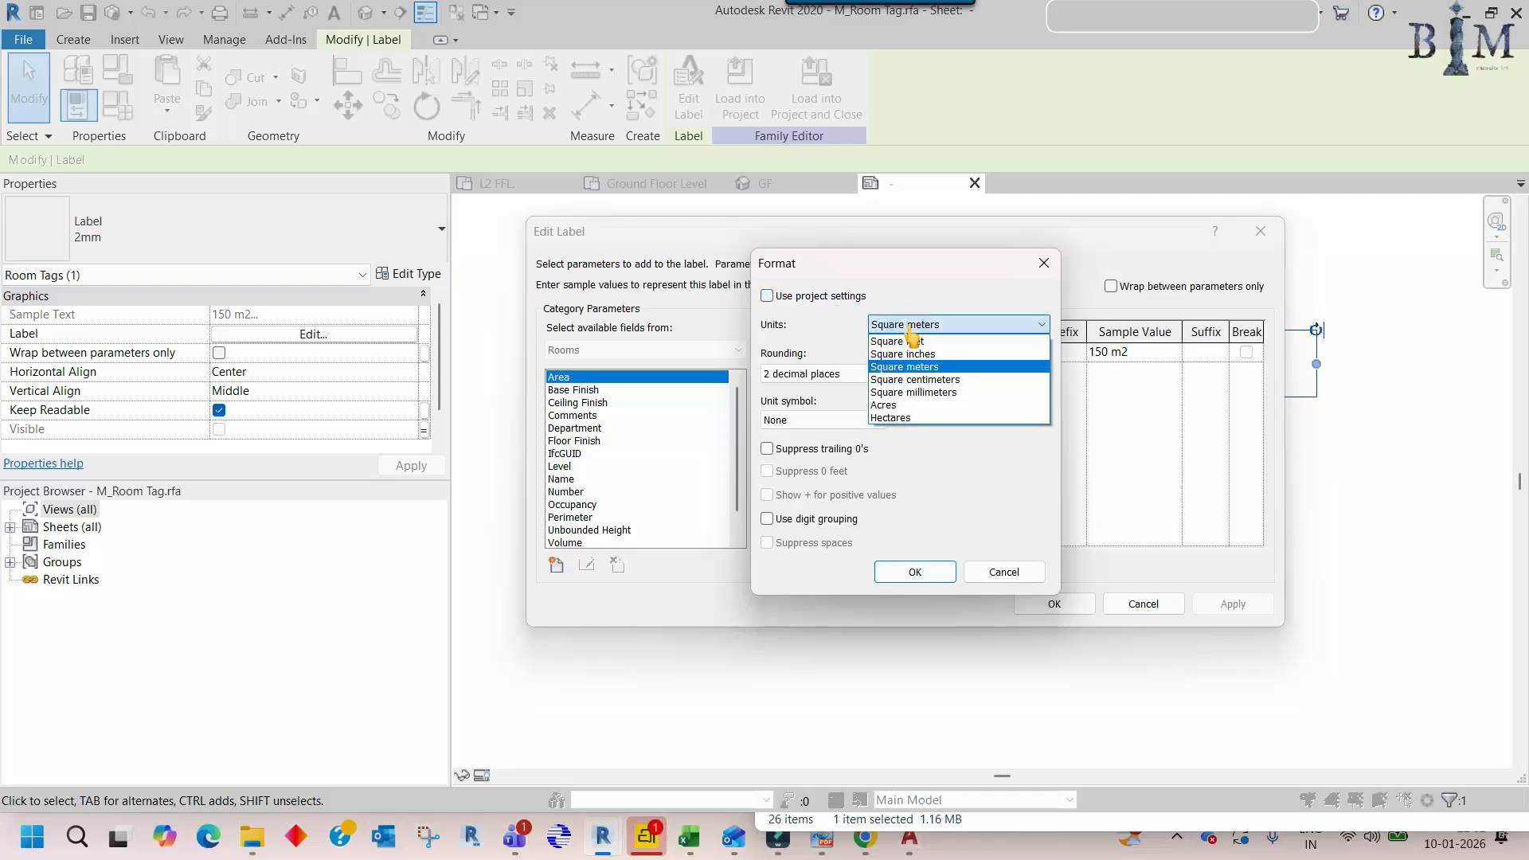
left_click(901, 323)
left_click(903, 325)
left_click(921, 367)
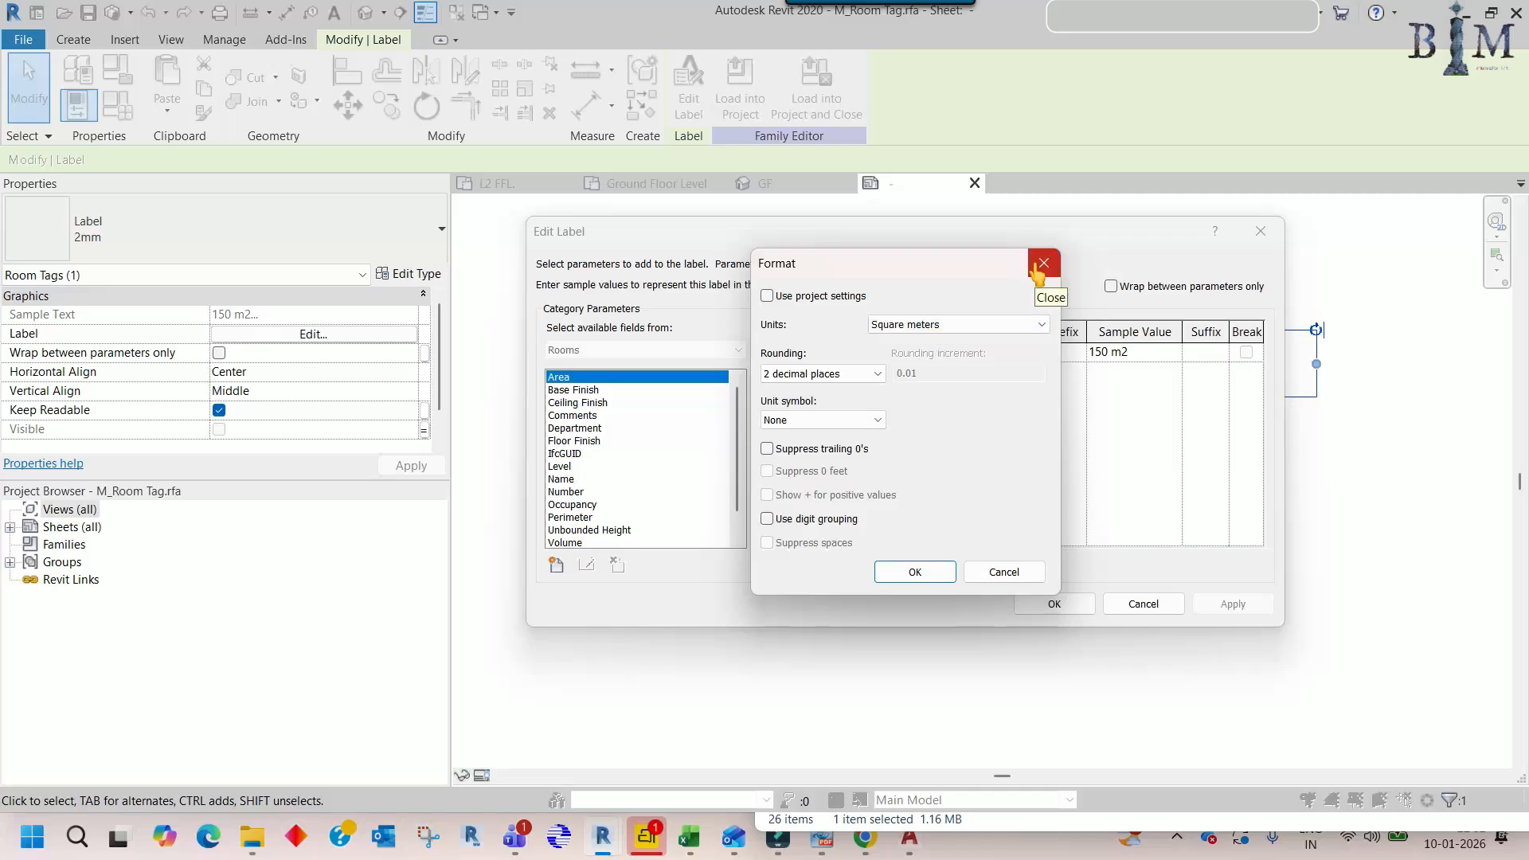
left_click(1038, 270)
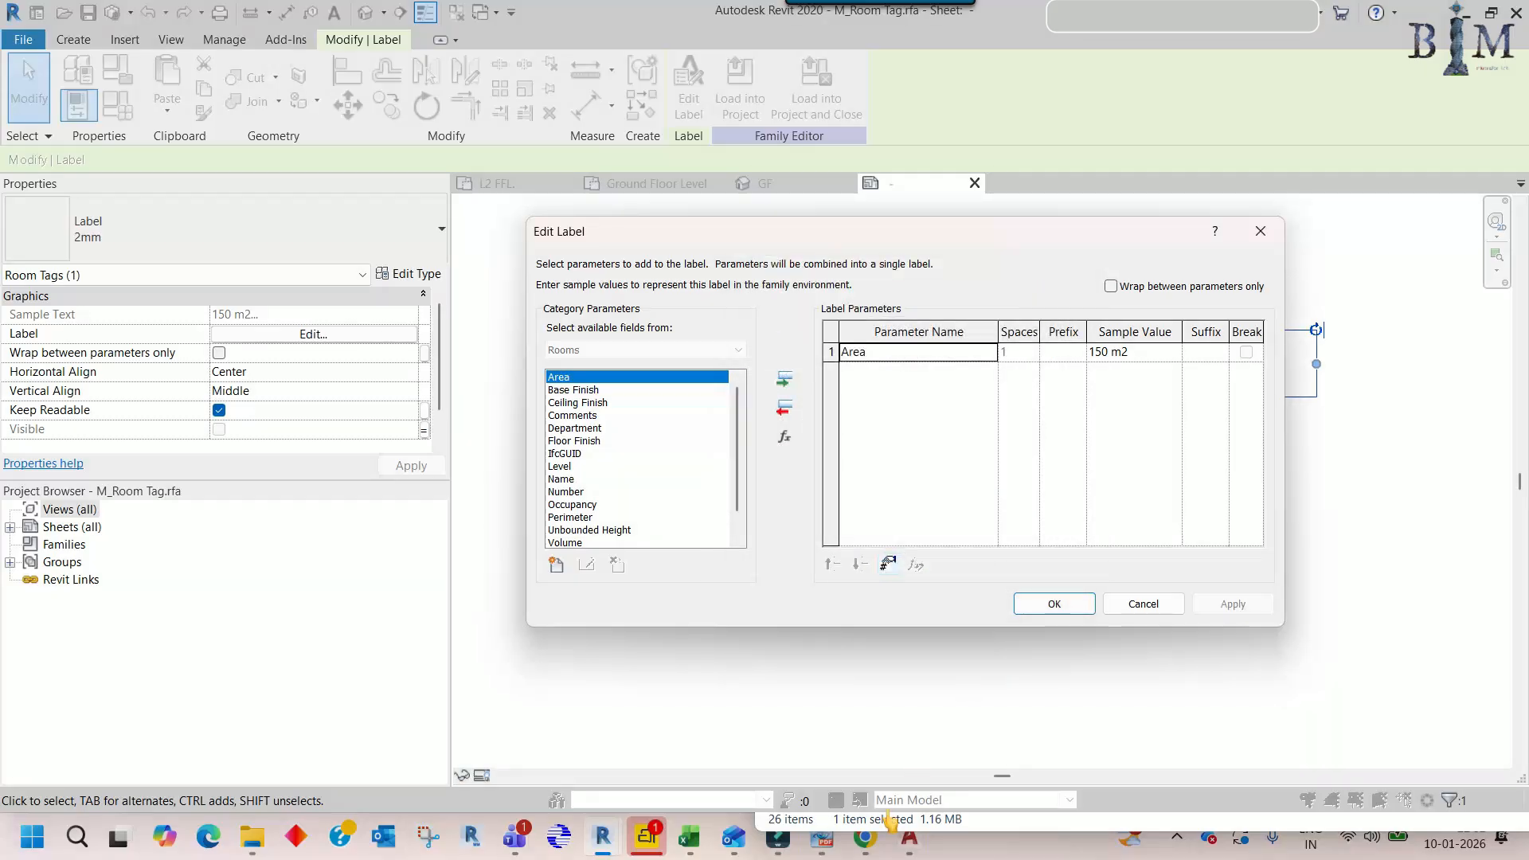
- Check the Master Bedroom size text in the AutoCAD plan, and return to Revit to close the label's parameter settings
left_click(909, 836)
scroll(812, 470, "up", 5)
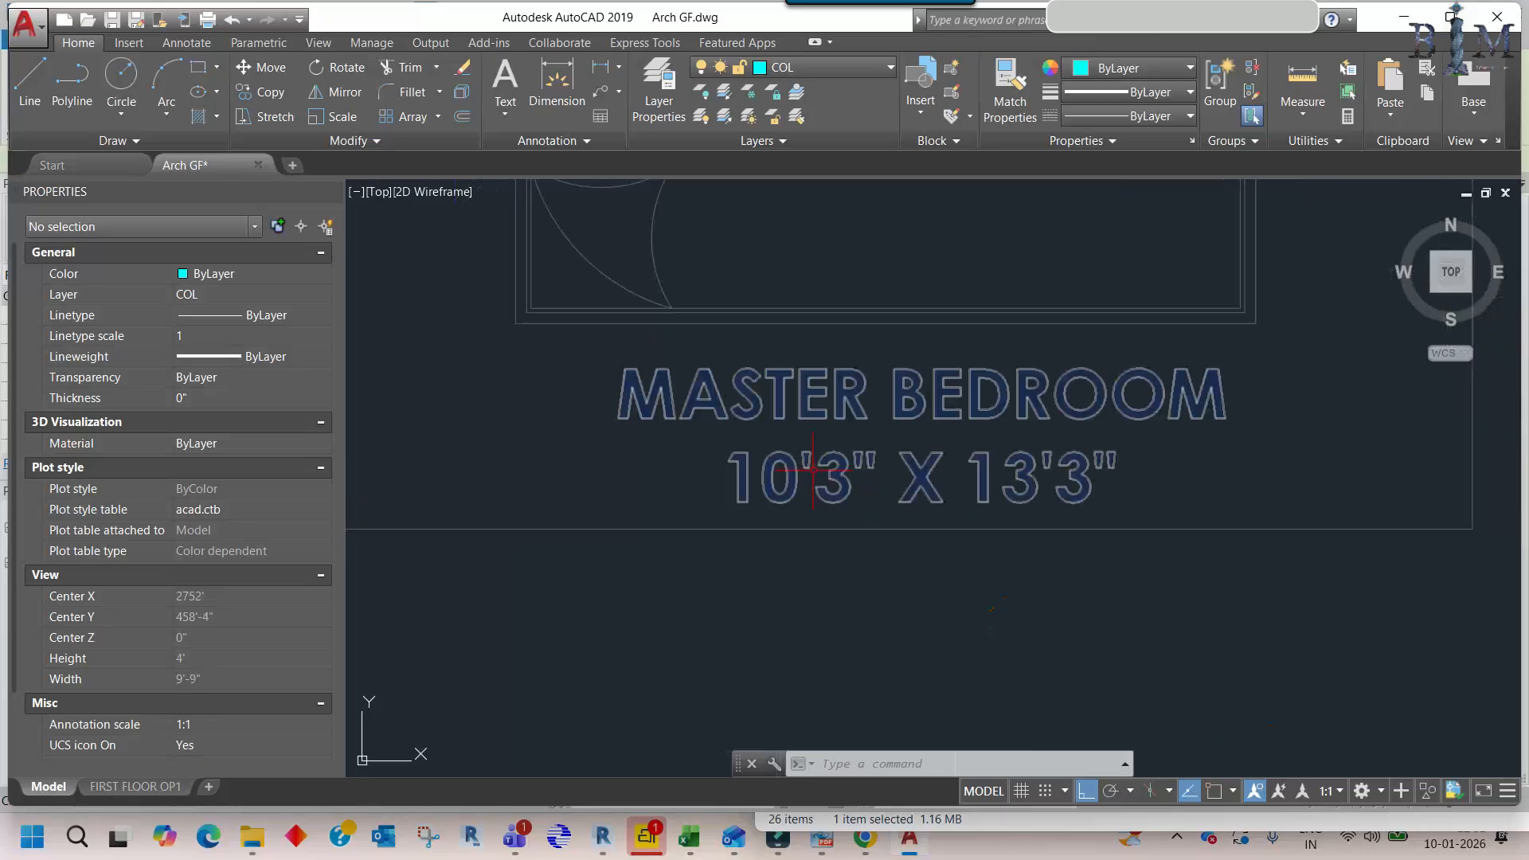
scroll(896, 487, "down", 4)
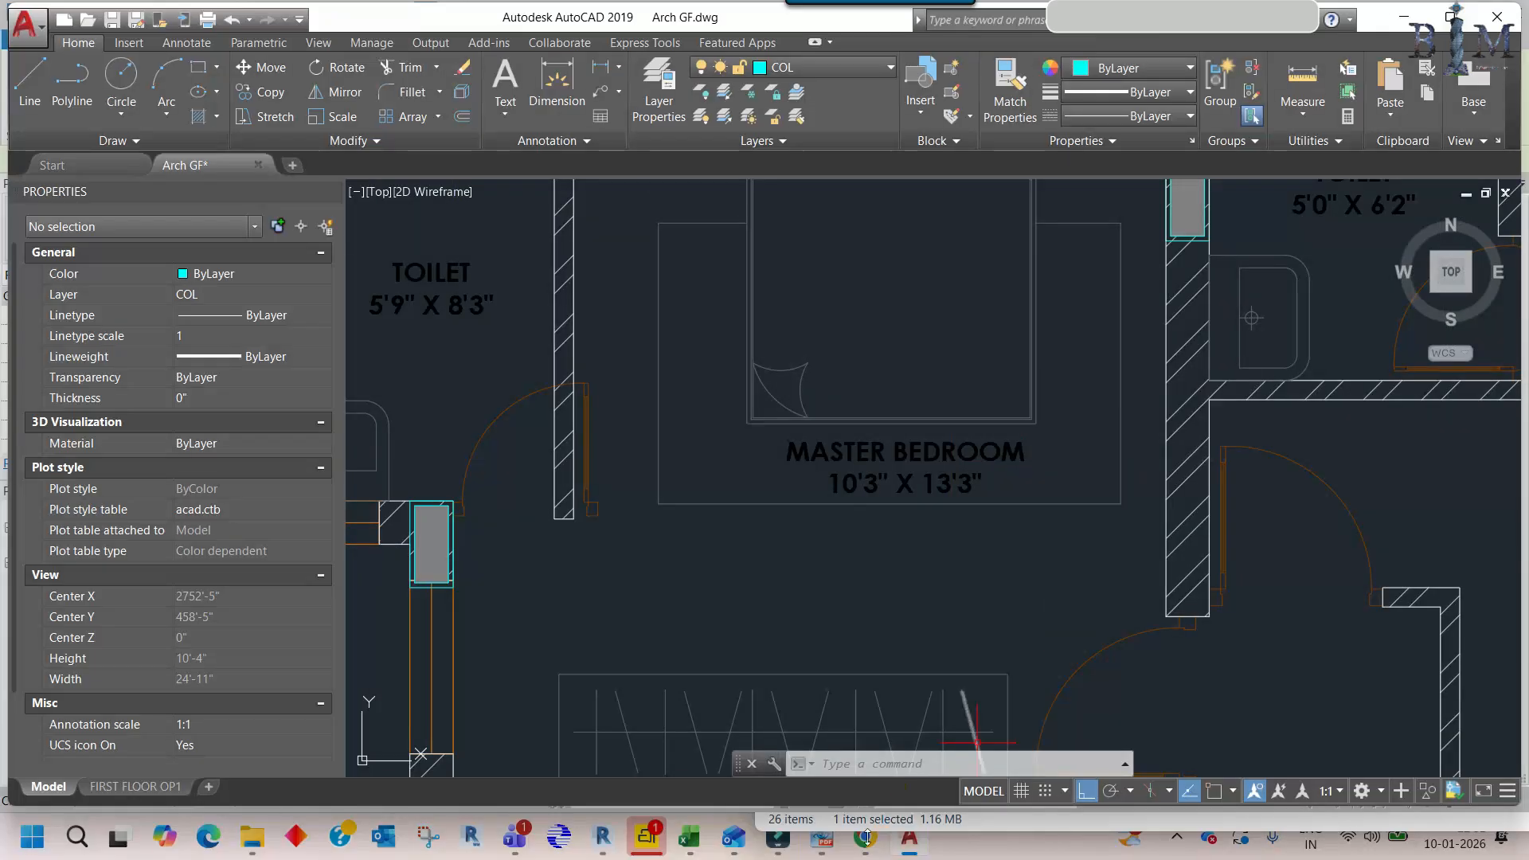
mouse_move(602, 836)
left_click(674, 753)
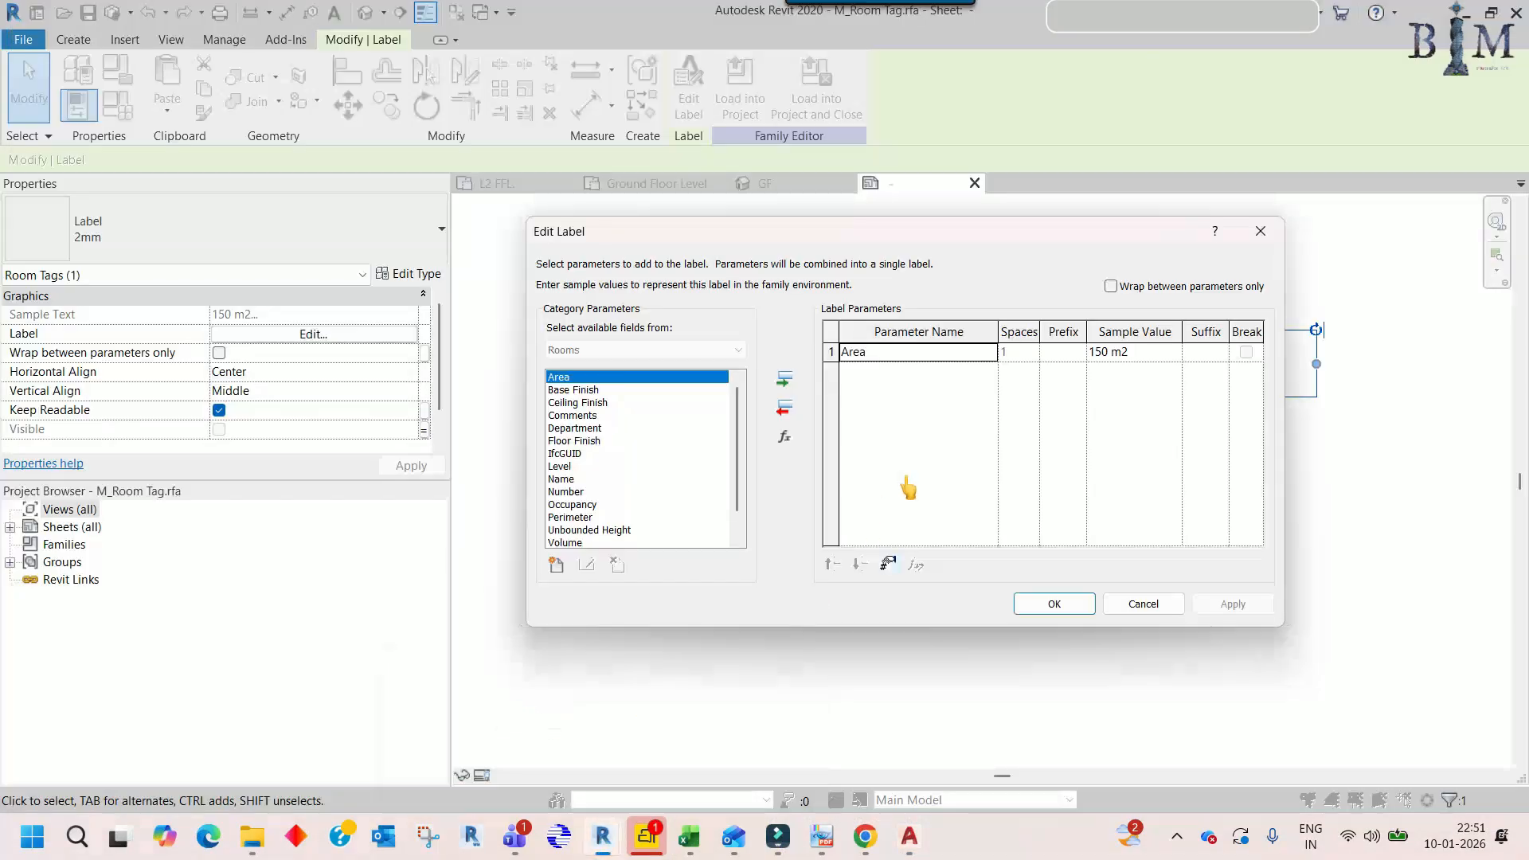
left_click(1048, 605)
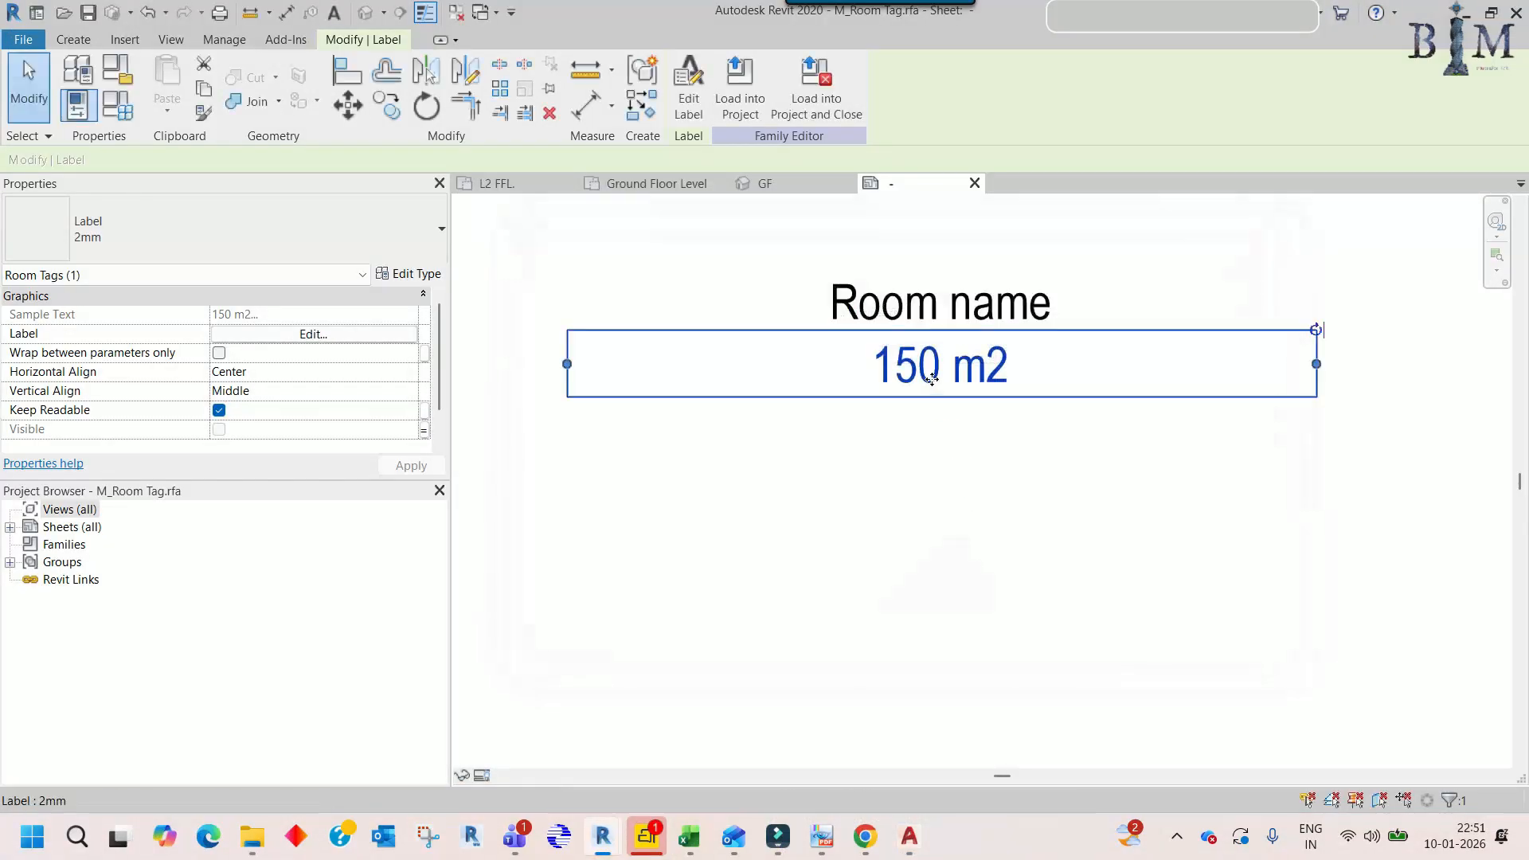
- Replace the Area parameter with Comments in the label beneath the room name
left_click(315, 336)
left_click(855, 353)
left_click(788, 414)
left_click(572, 414)
left_click(784, 380)
left_click(1048, 601)
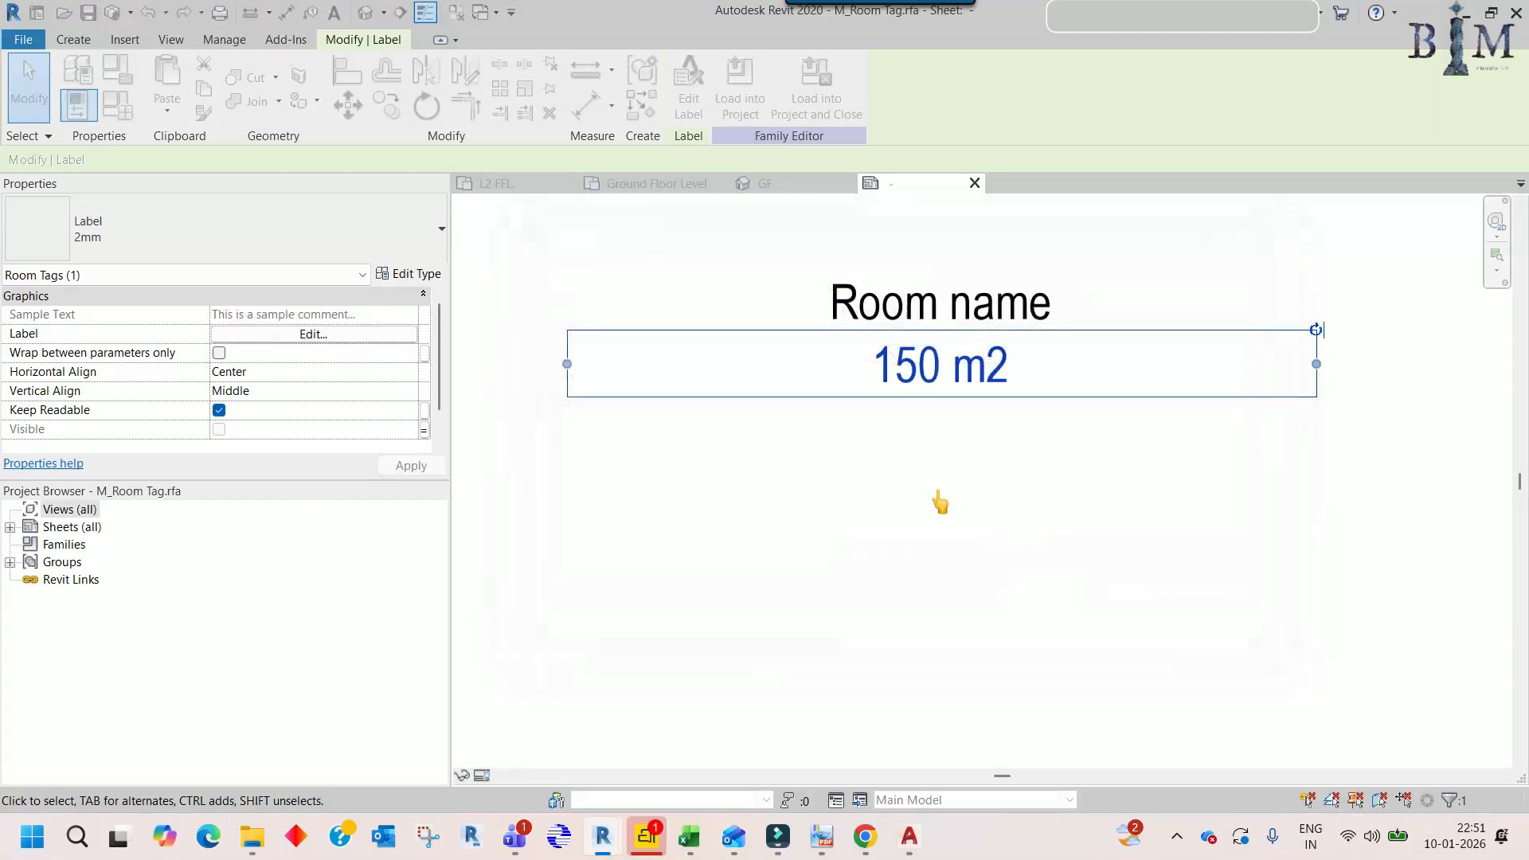
left_click(930, 459)
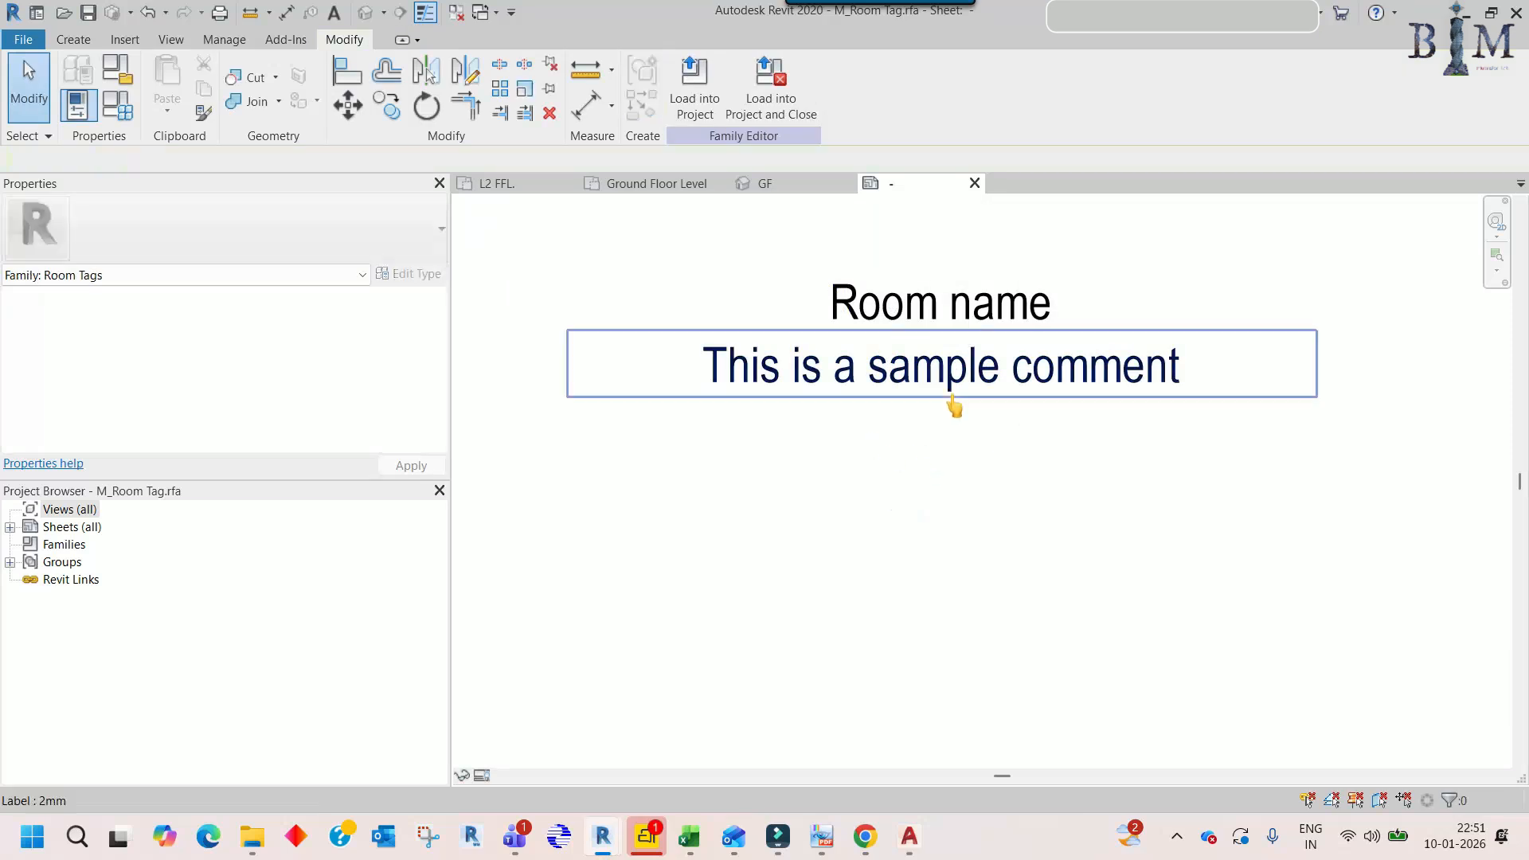
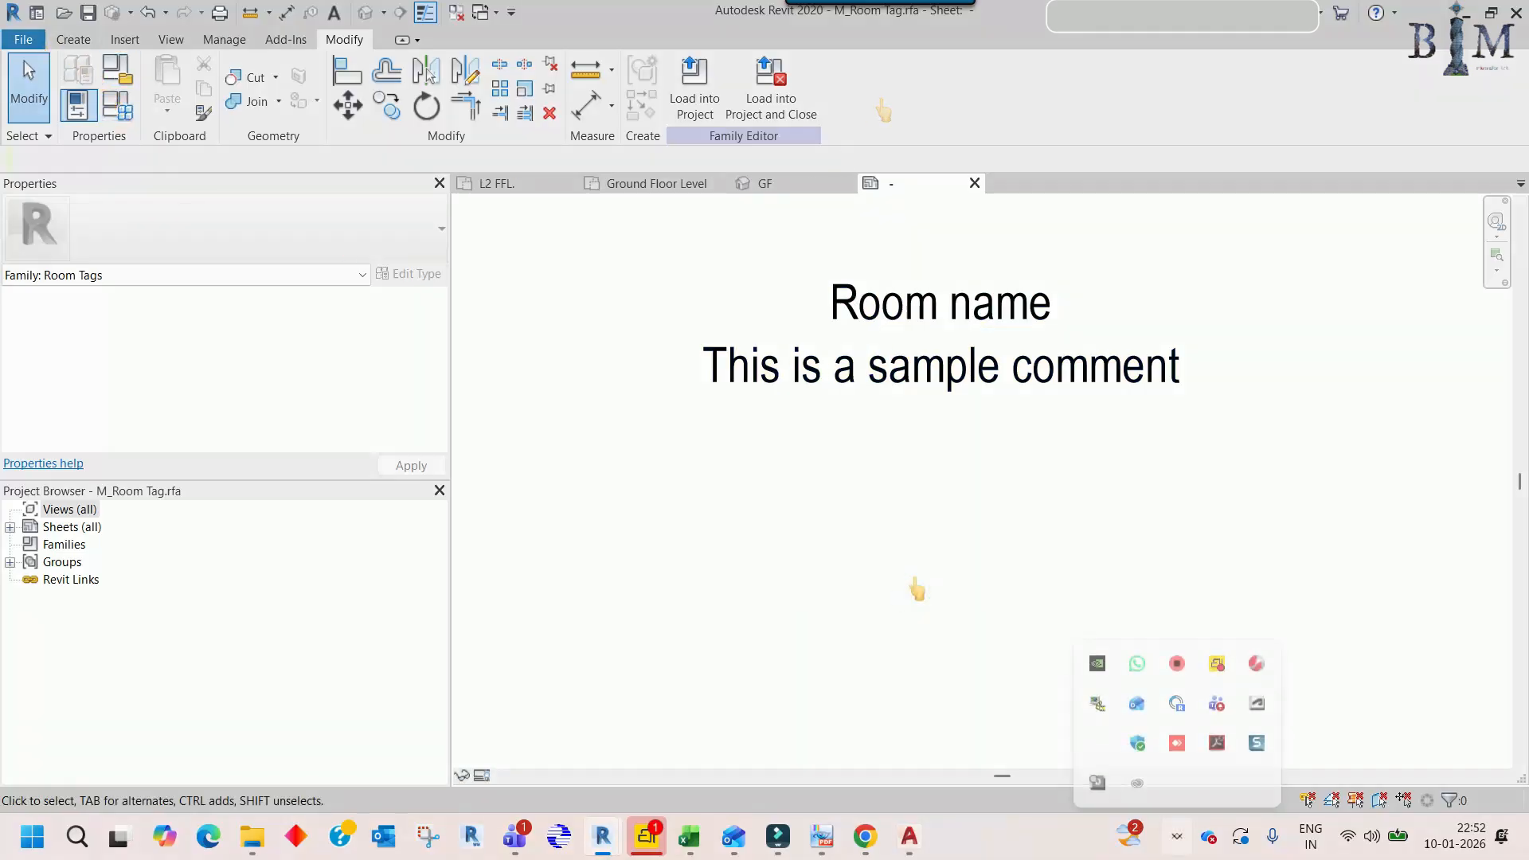
- Load the edited M_Room Tag family into the Home Architecture project and close it without saving the family file
left_click(754, 104)
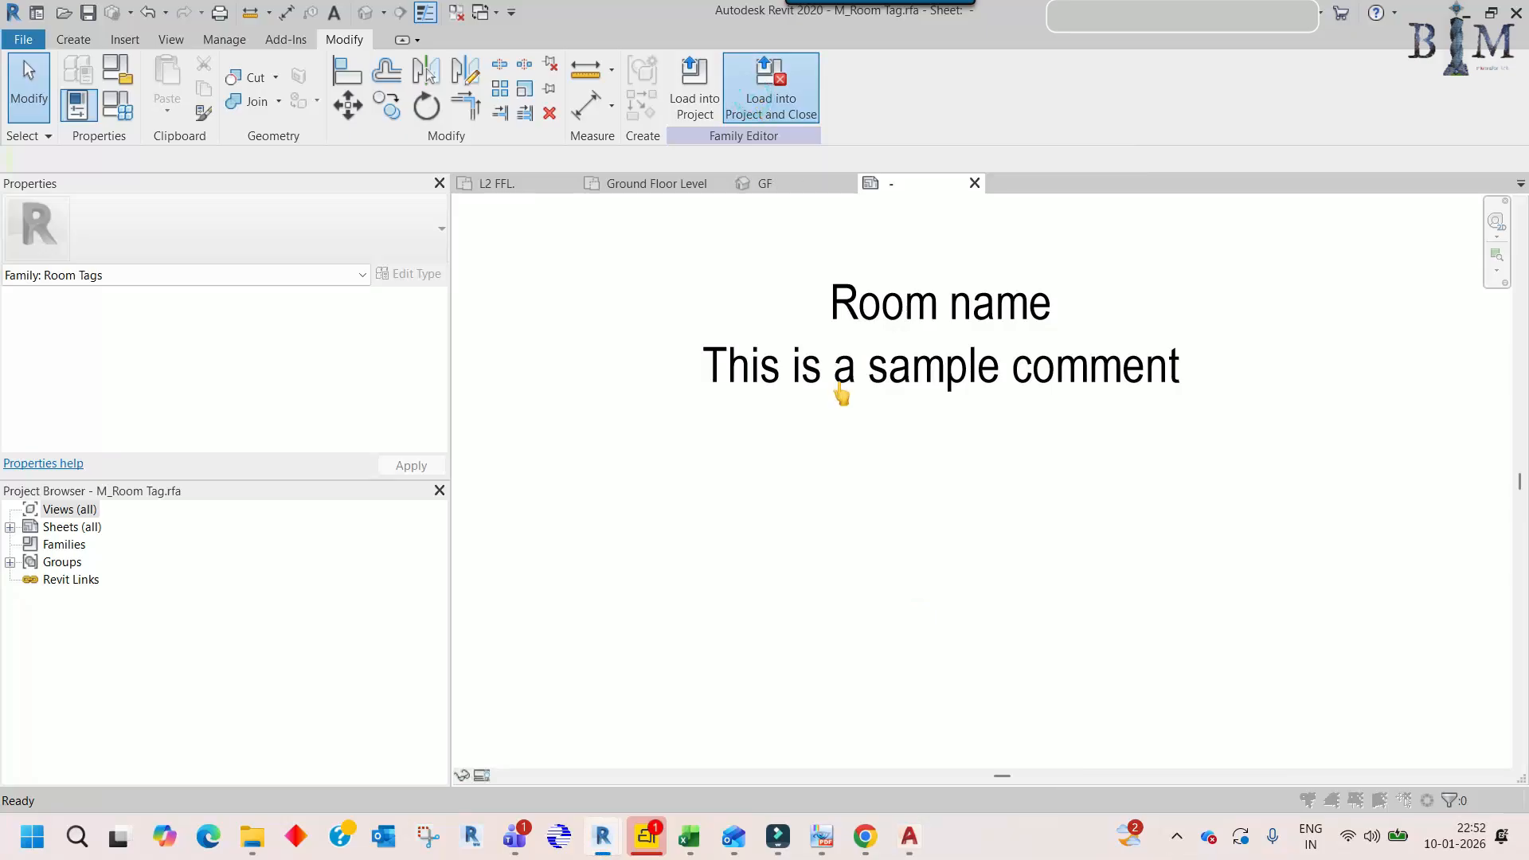
left_click(701, 562)
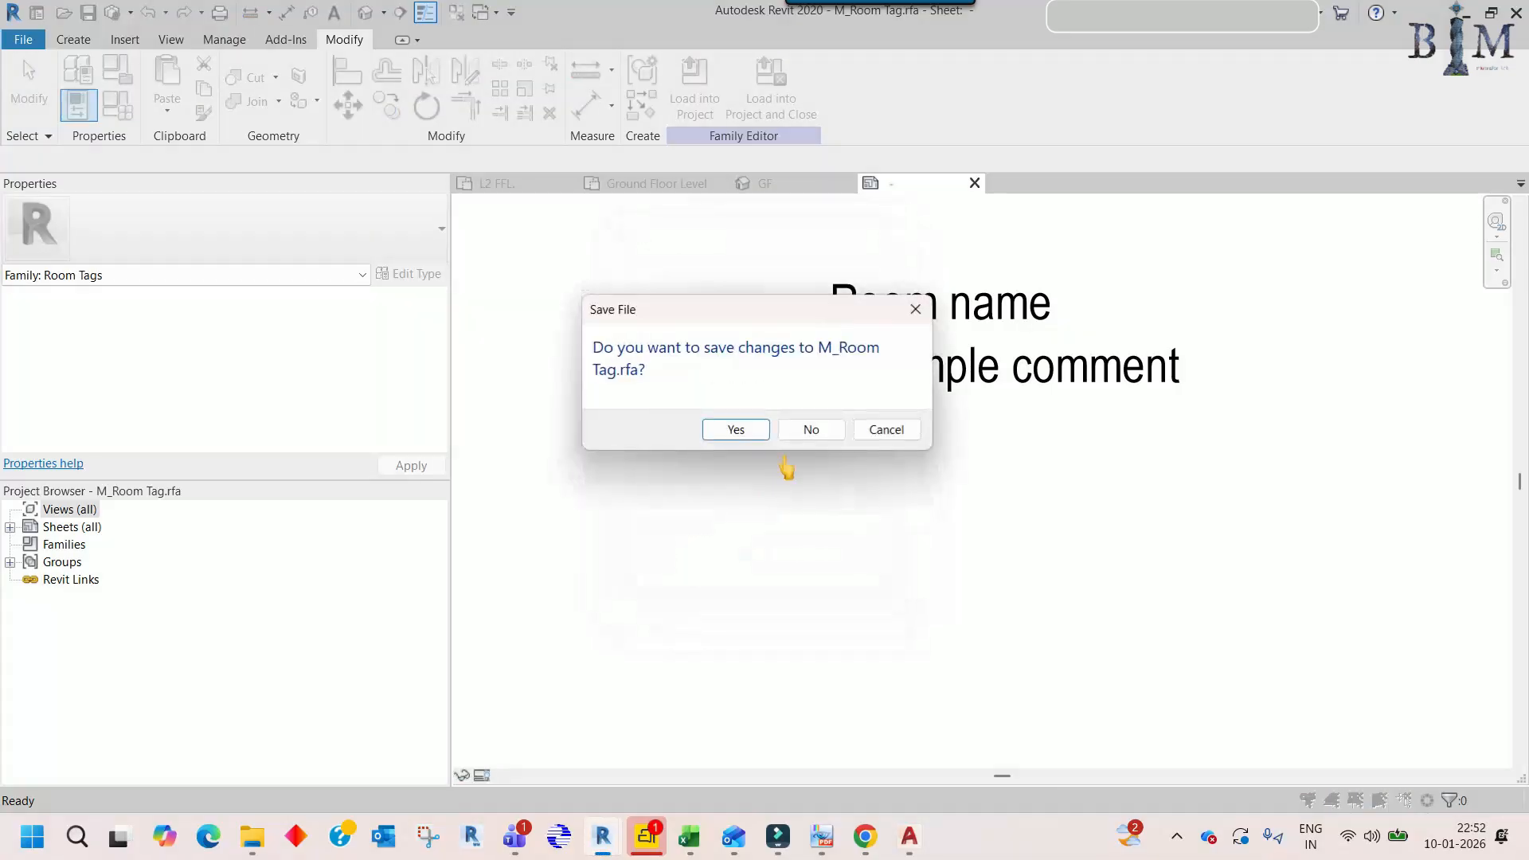
left_click(807, 430)
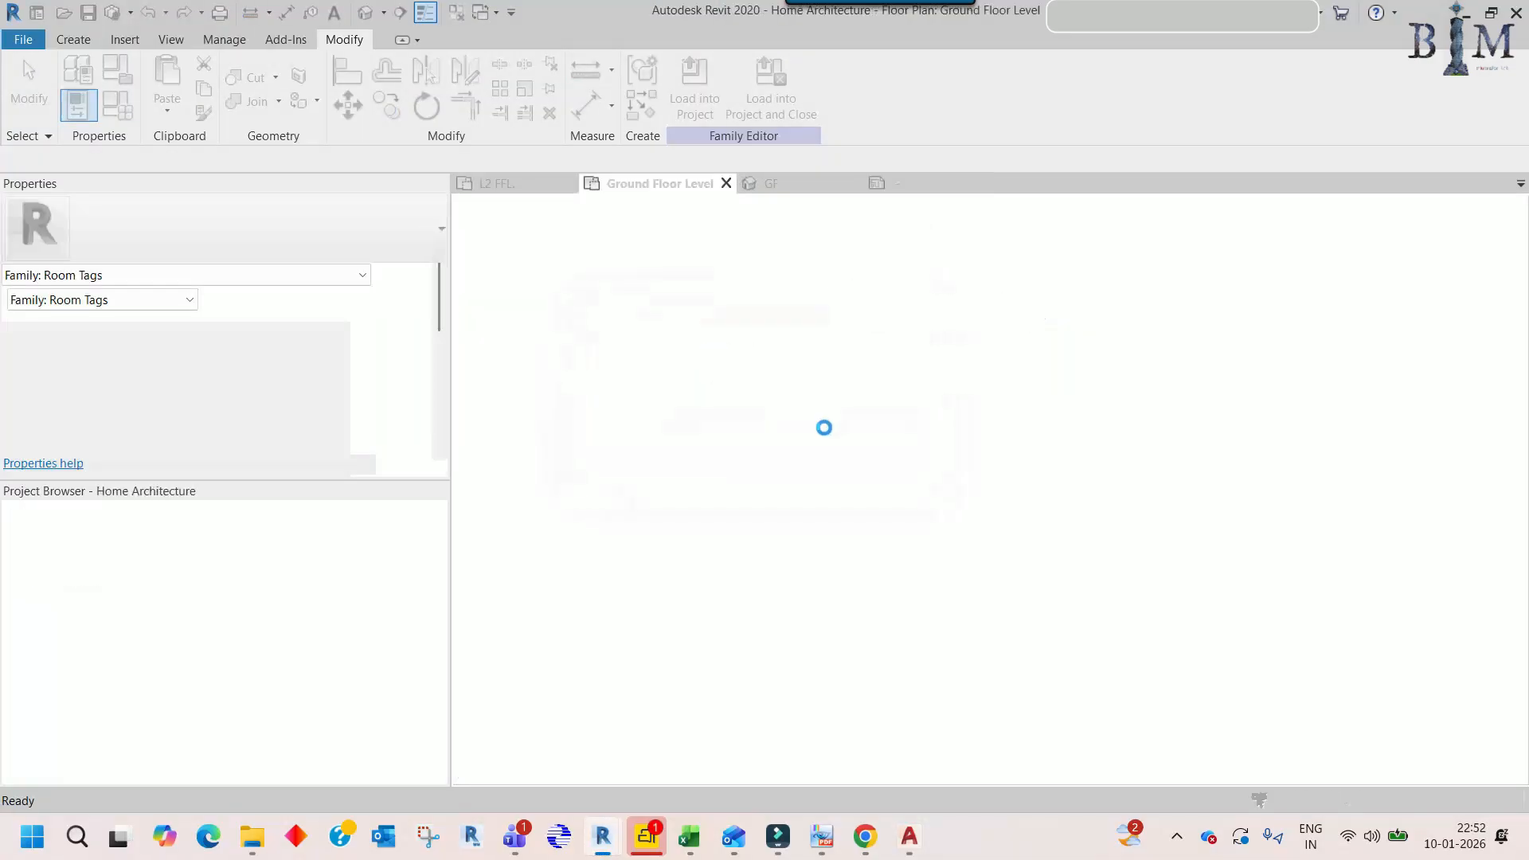
left_click(812, 428)
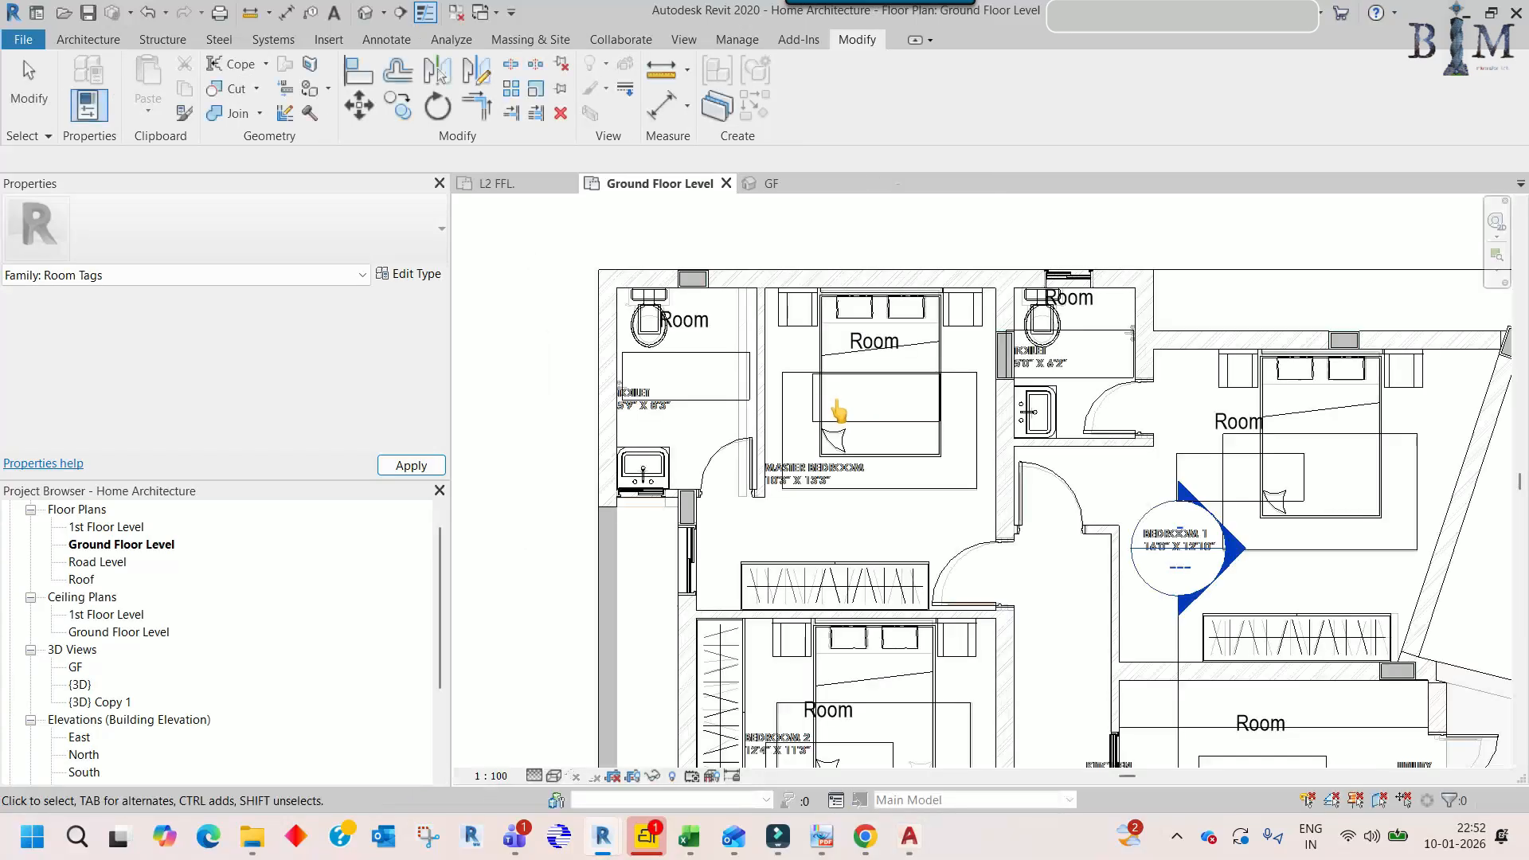
- Open the M_Room Tag family for editing from the tag of the toilet beside the Master Bedroom
scroll(669, 319, "up", 3)
left_click(714, 336)
middle_click_drag(717, 402, 802, 485)
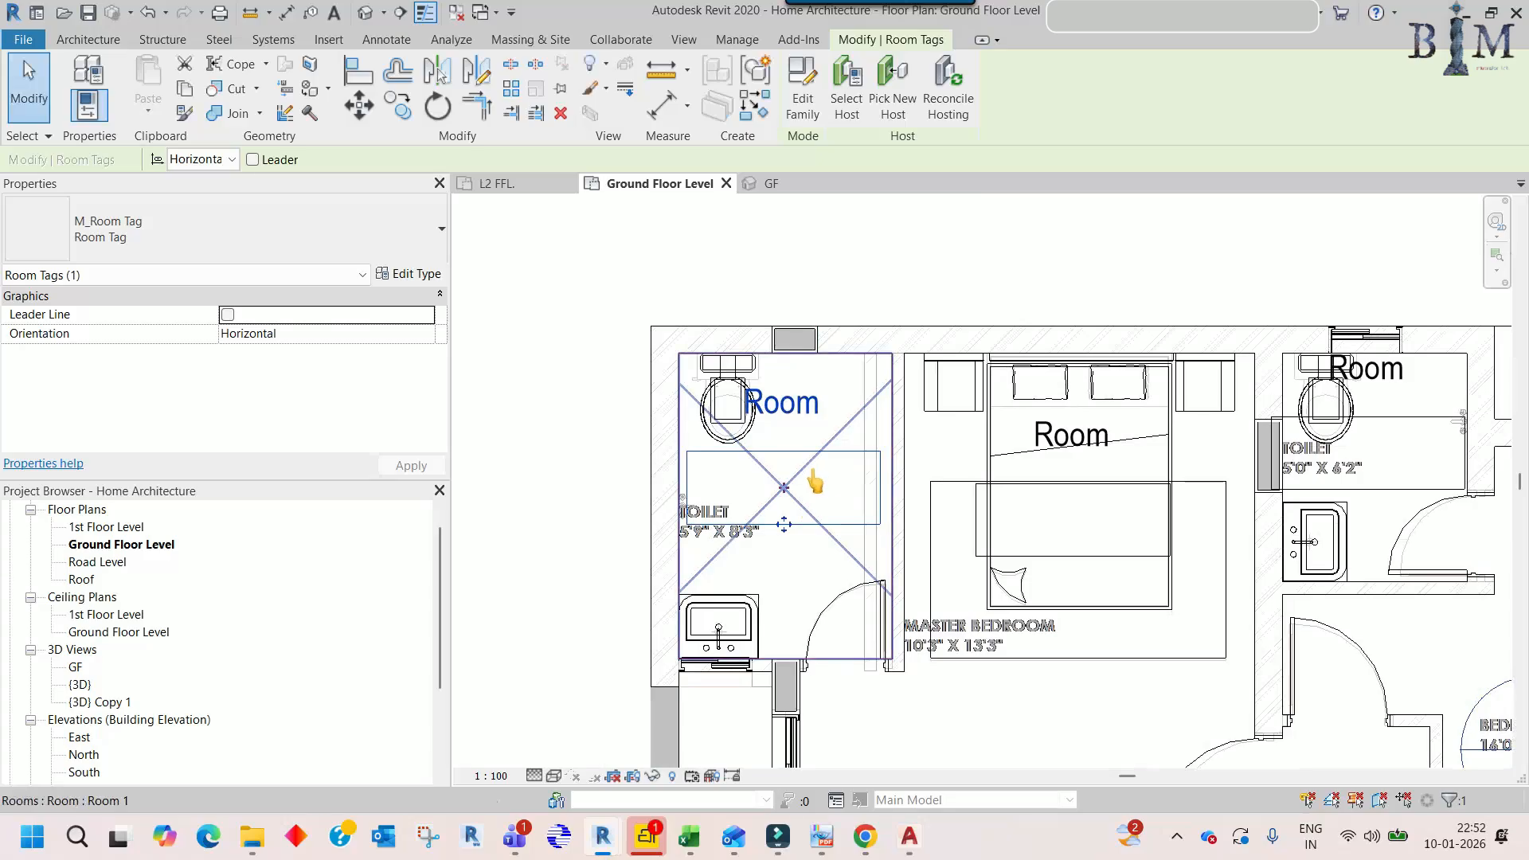
double_click(826, 478)
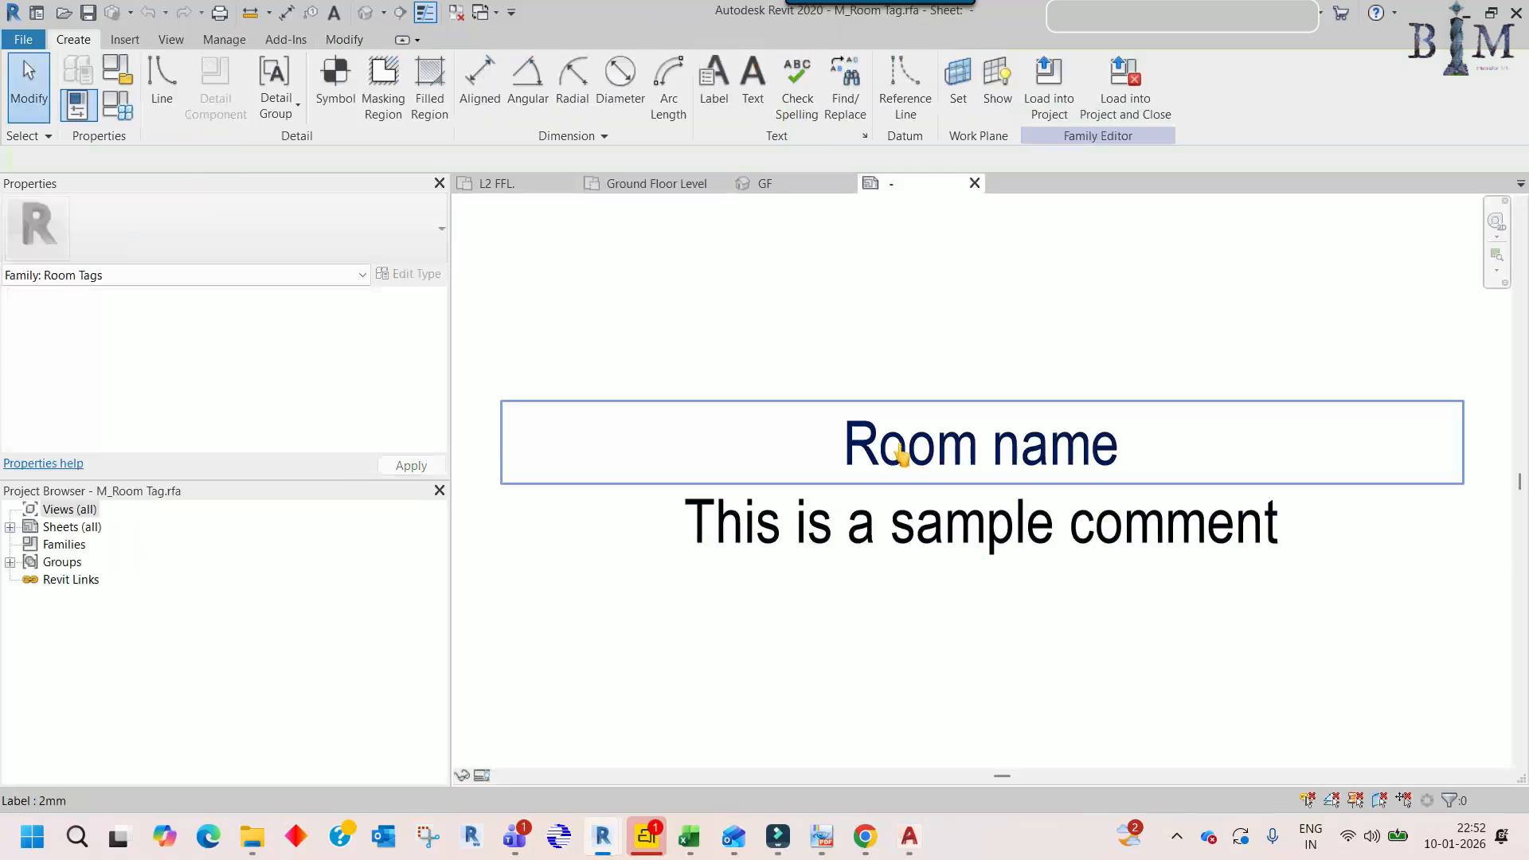
left_click(912, 506)
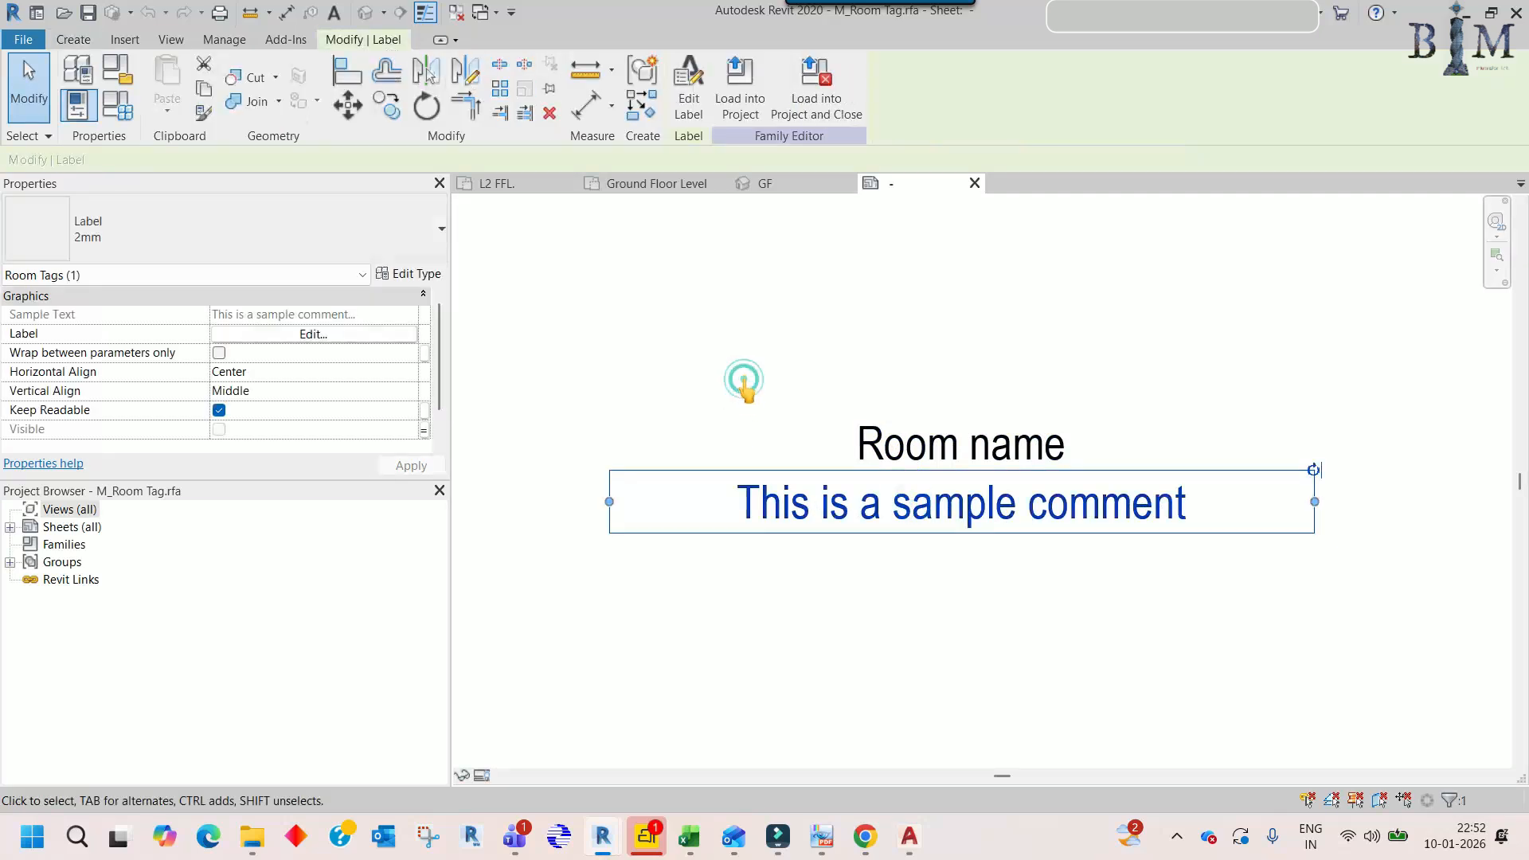
left_click(748, 388)
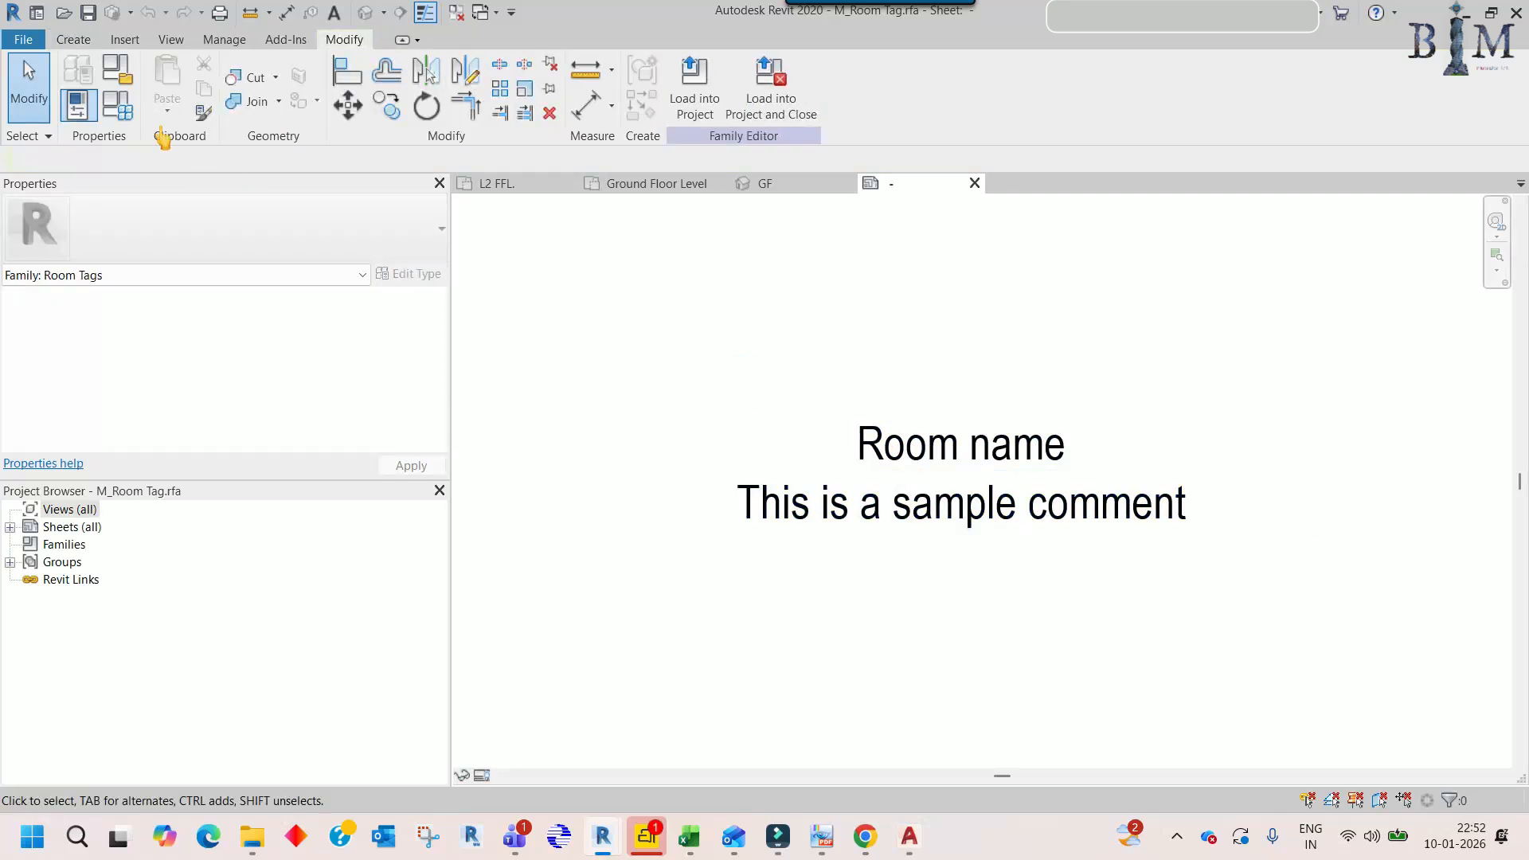
- Delete the Room Tag With Area and Room Tag With Volume types from the tag family's types
left_click(118, 104)
left_click(389, 228)
left_click(304, 104)
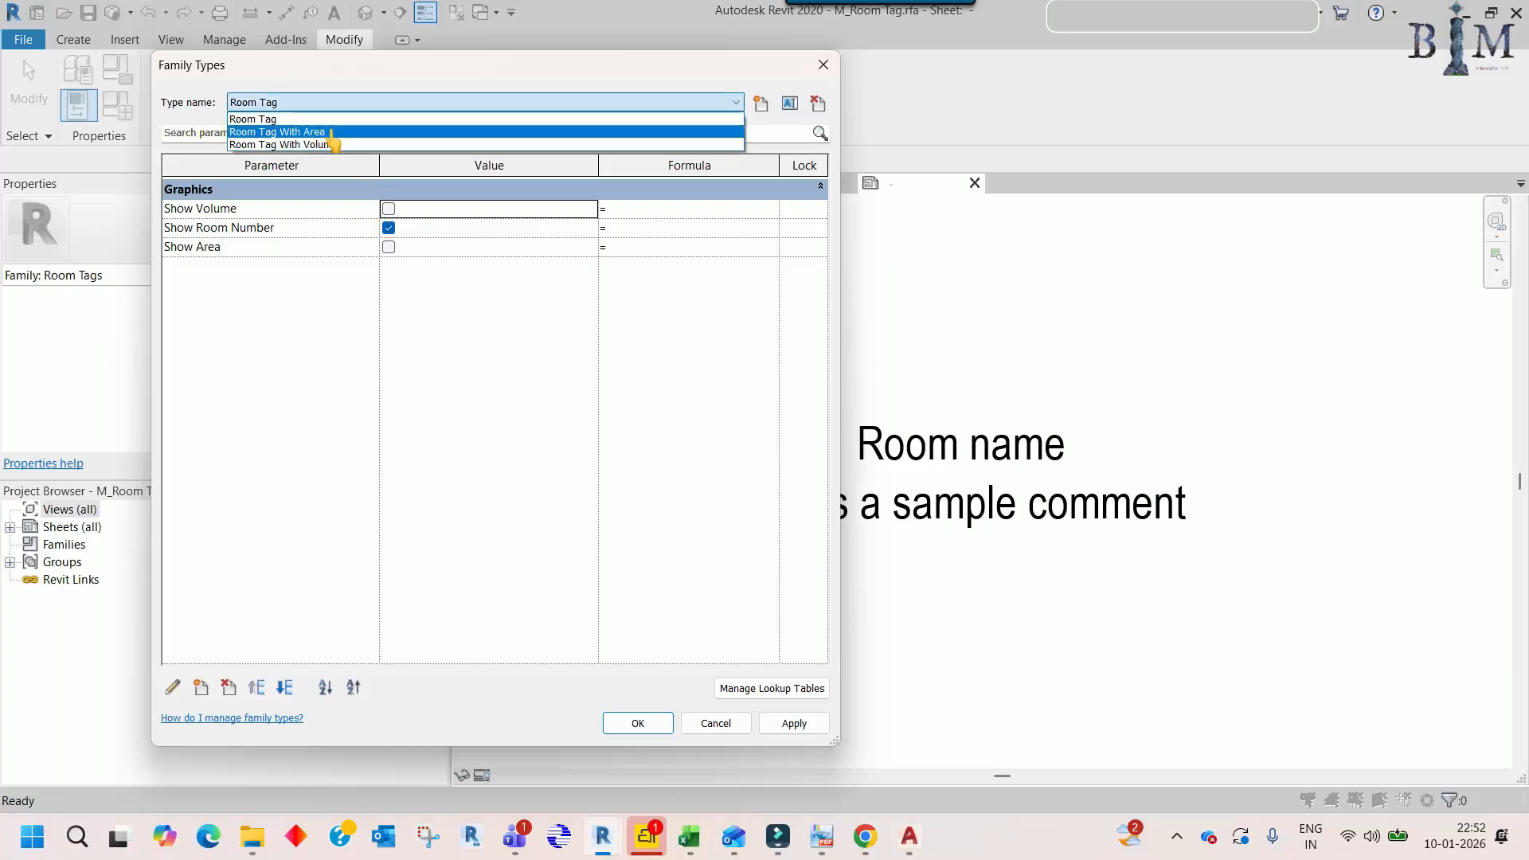
left_click(331, 132)
left_click(817, 104)
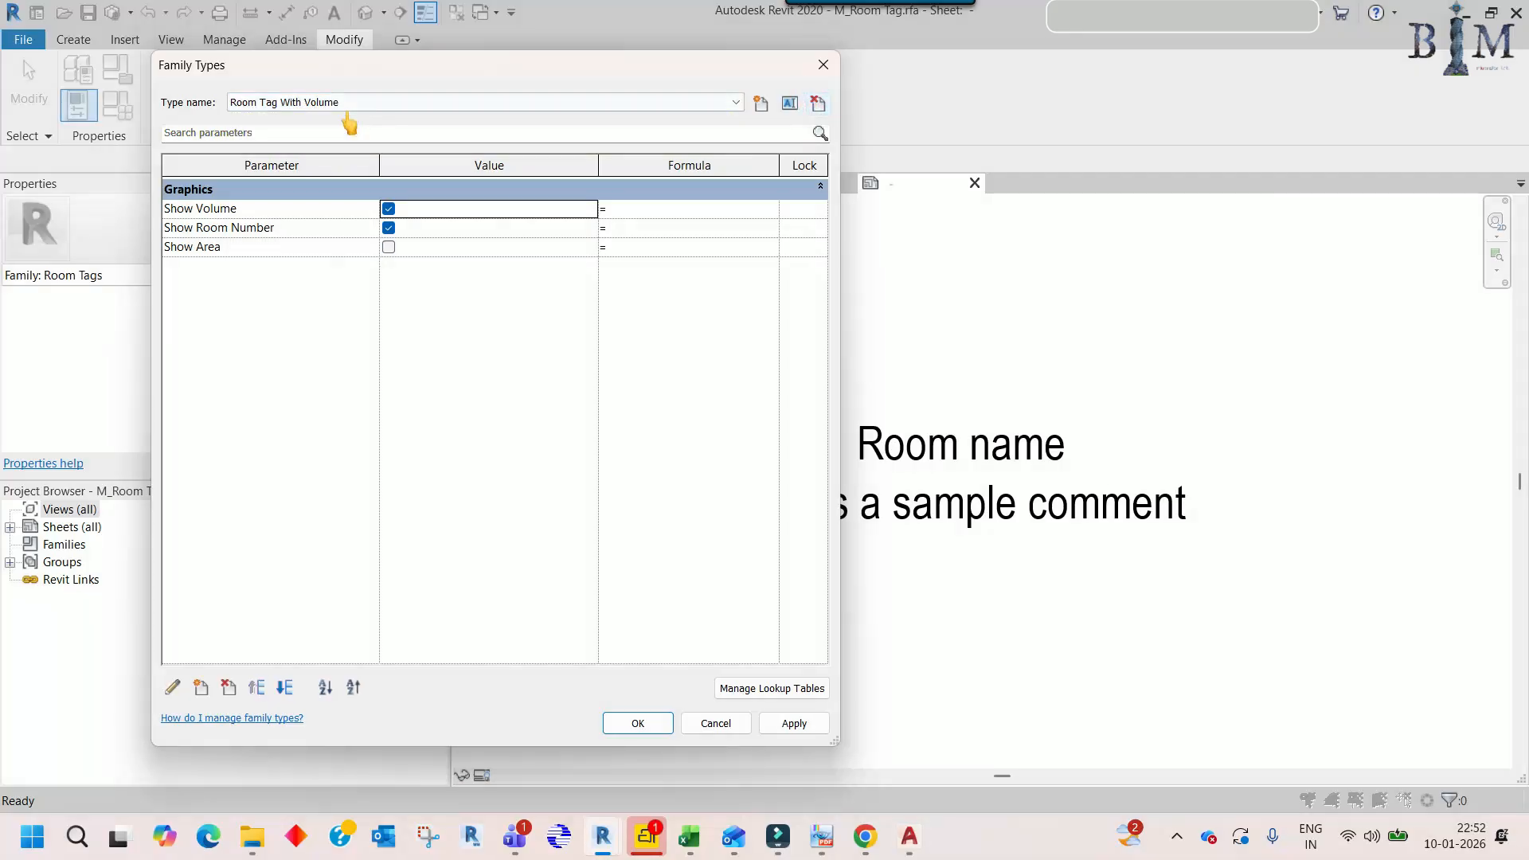
left_click(817, 105)
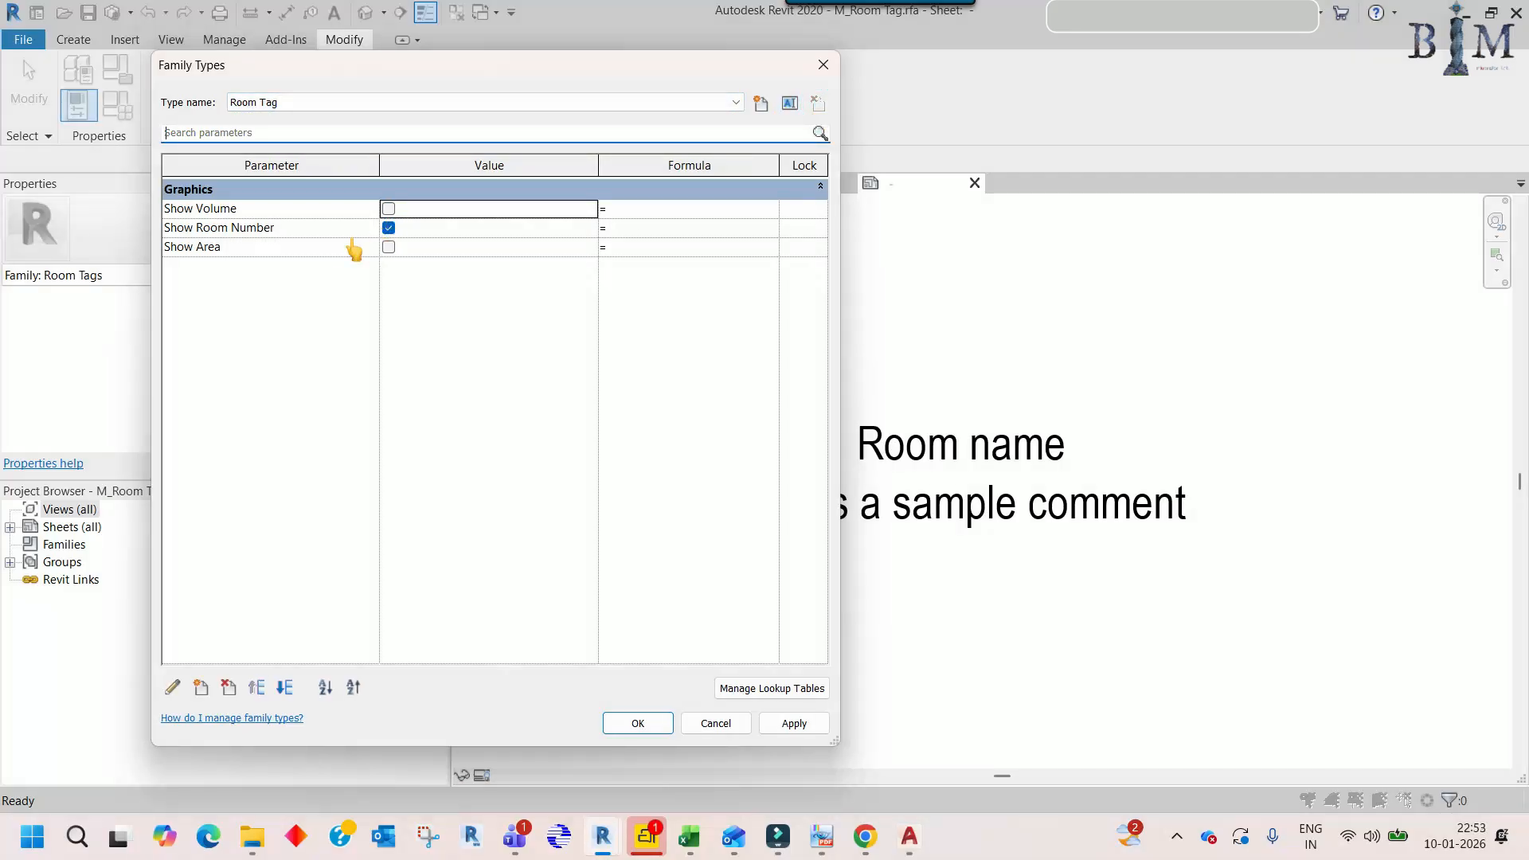
- Delete the Show Volume, Show Room Number and Show Area parameters from the tag family and apply the changes
left_click(283, 209)
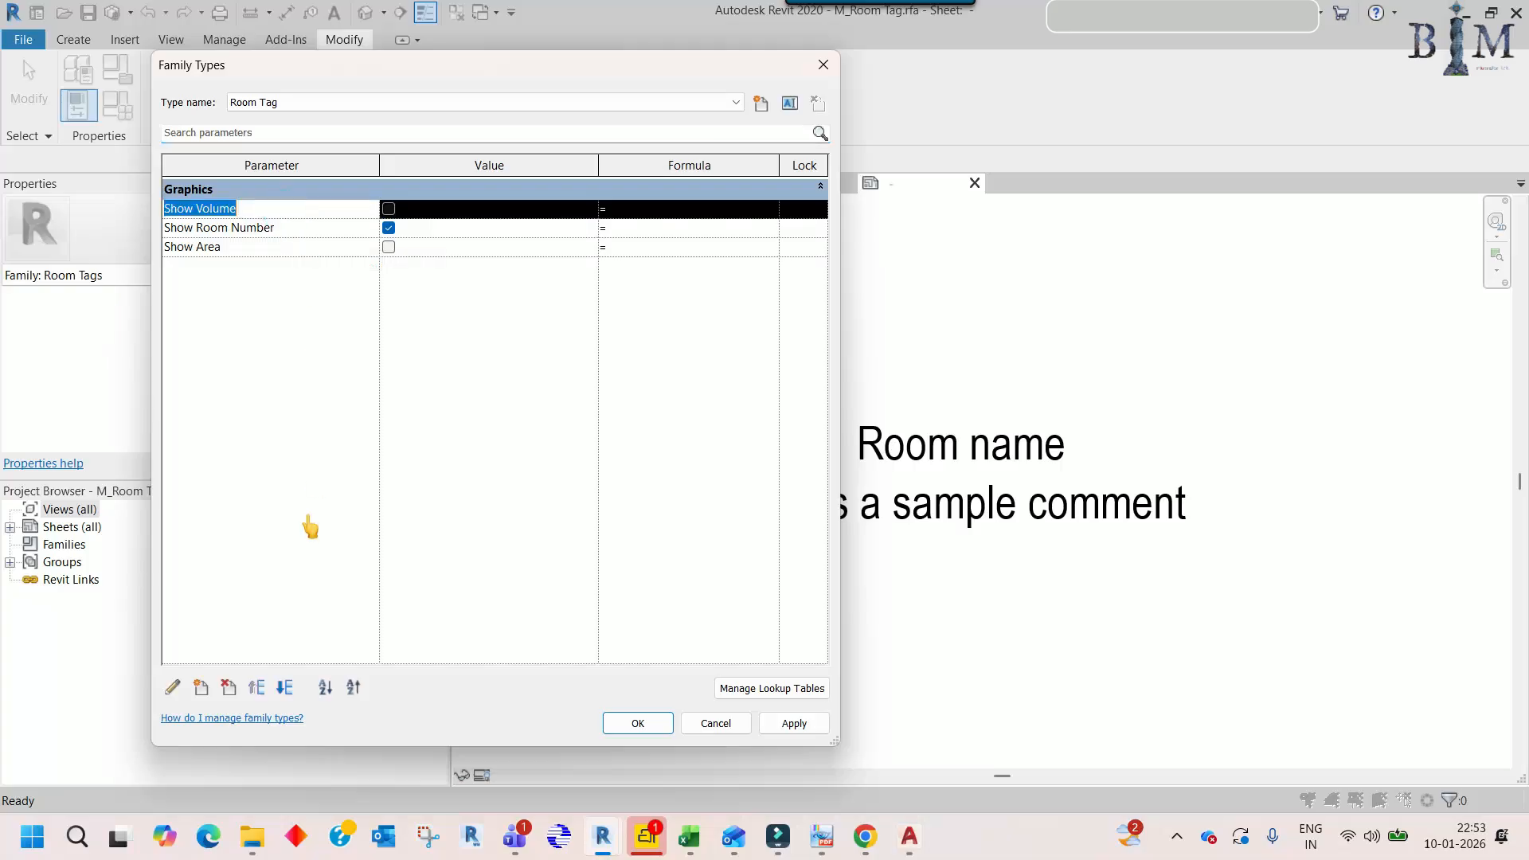
left_click(229, 687)
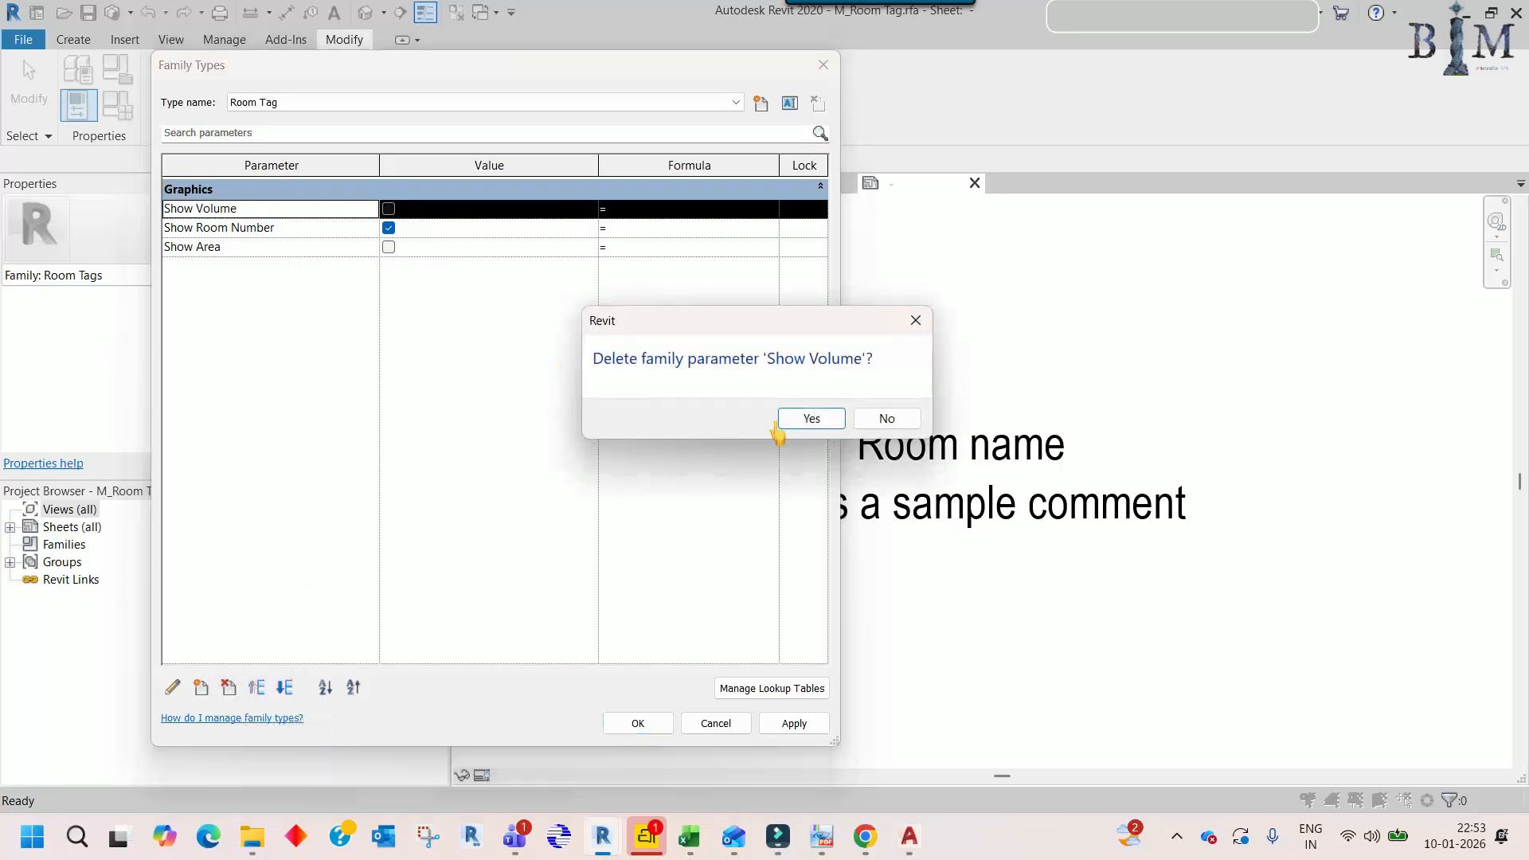
left_click(760, 418)
left_click(285, 210)
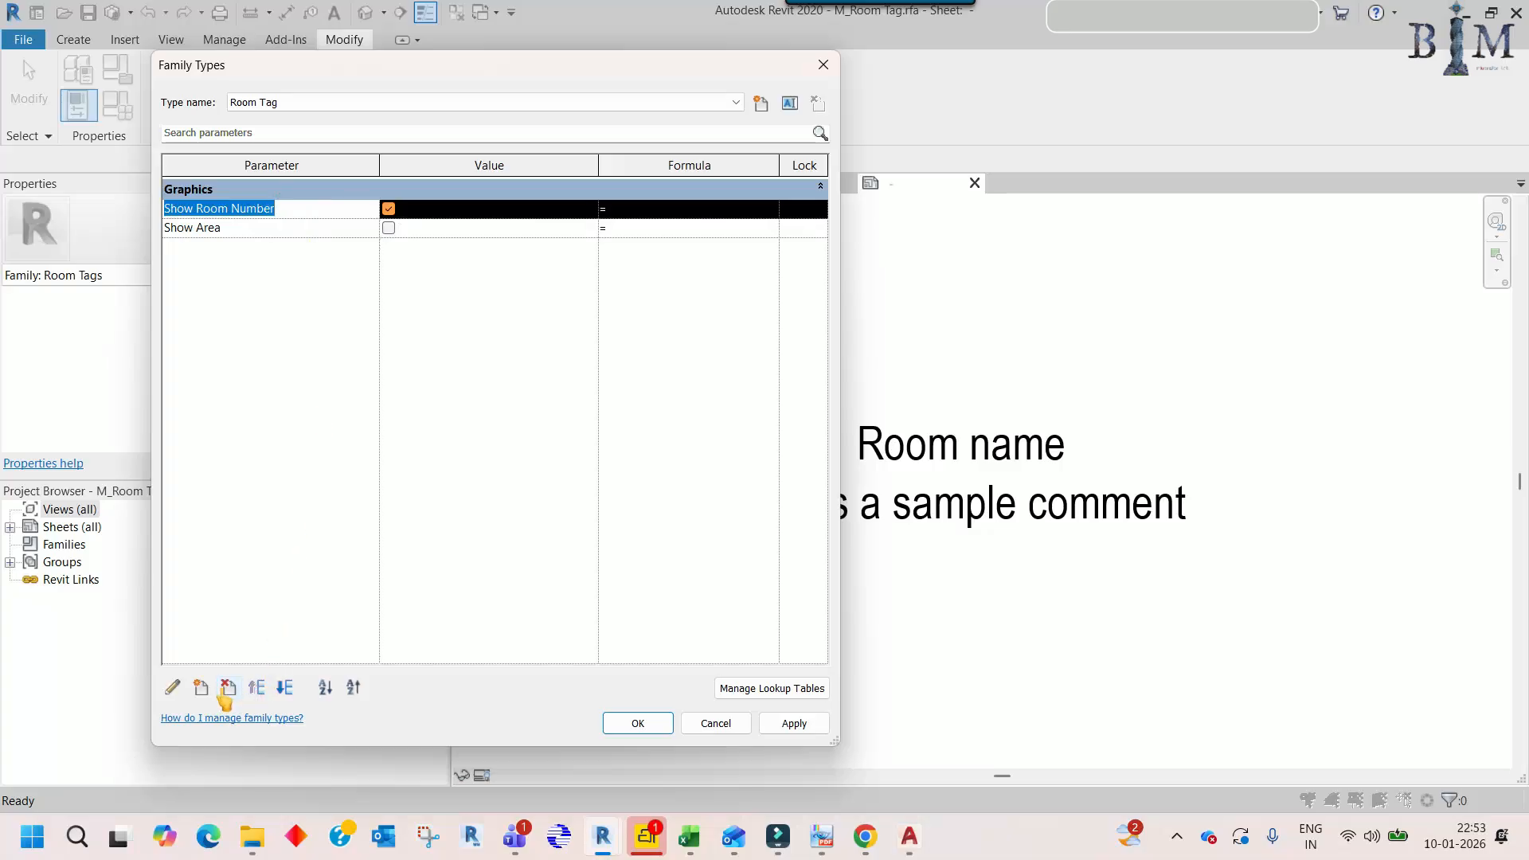
left_click(229, 687)
left_click(802, 458)
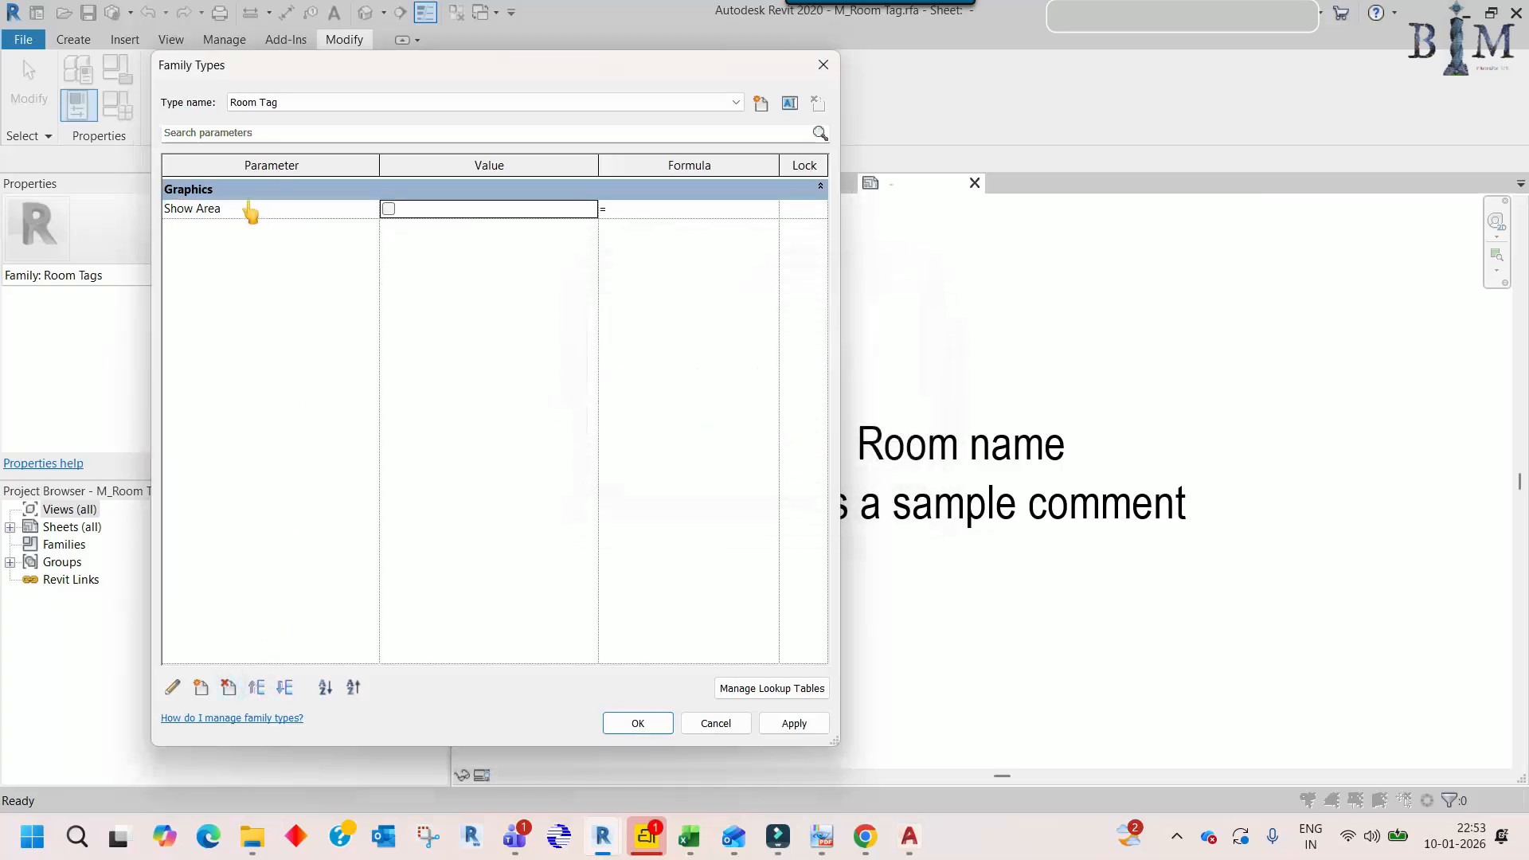
left_click(250, 210)
left_click(228, 687)
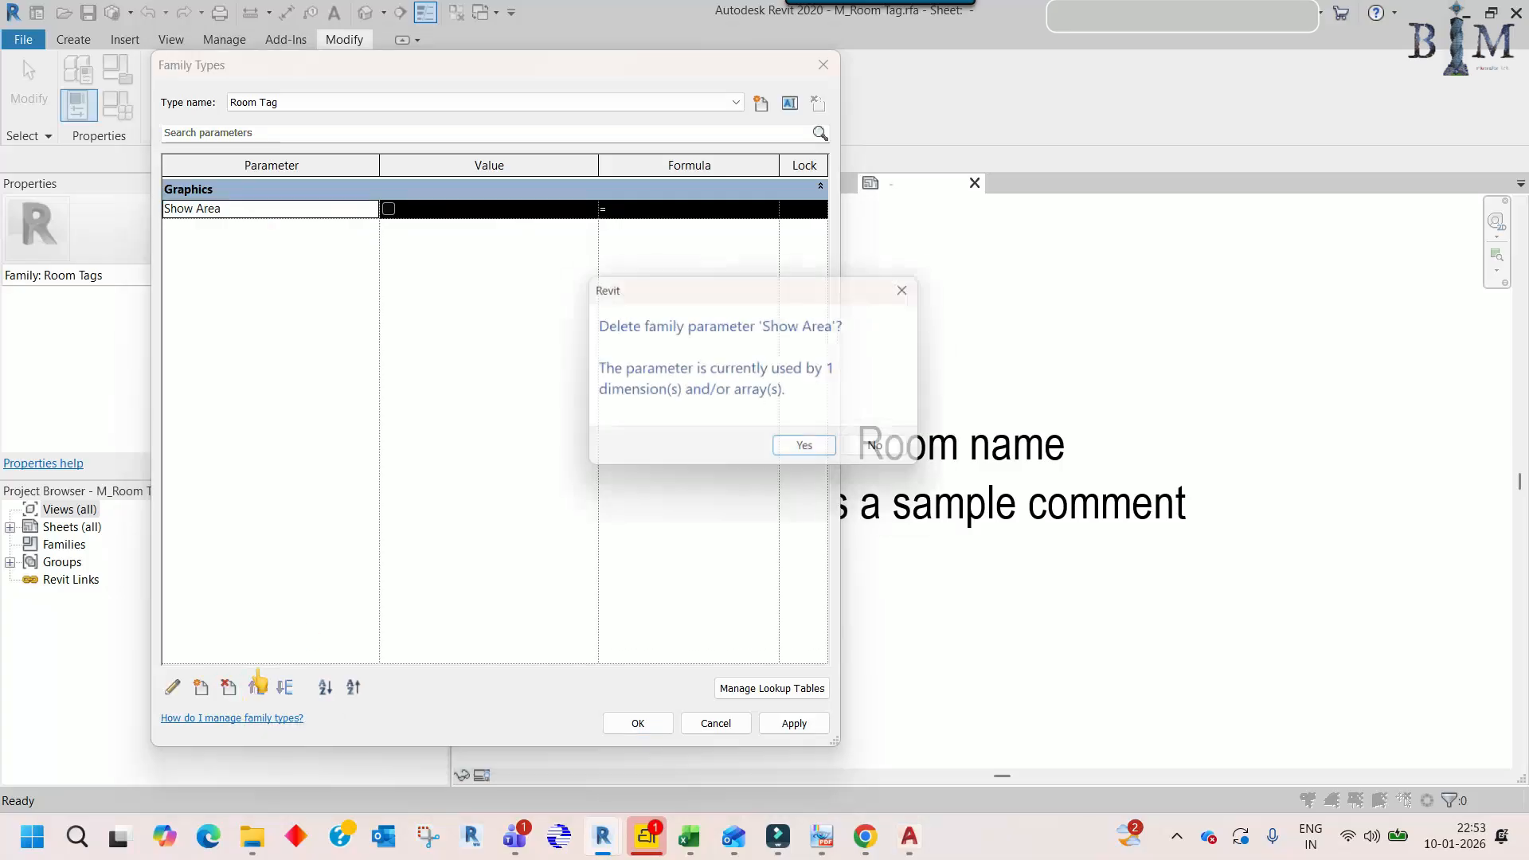
left_click(781, 448)
left_click(637, 723)
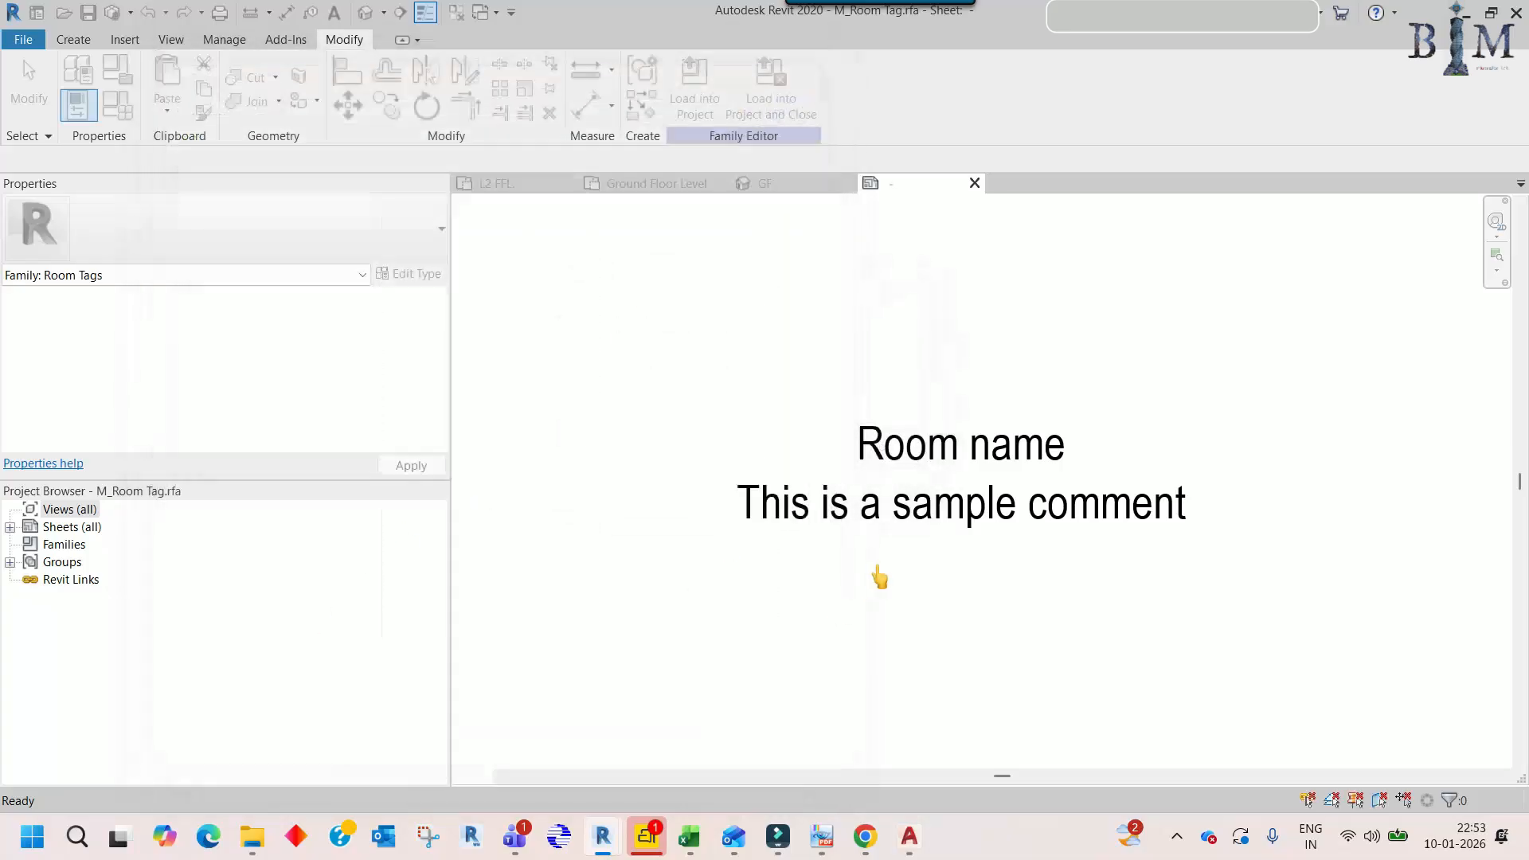
- Check the type properties of the 2mm comment label, including its text font and size
left_click(982, 503)
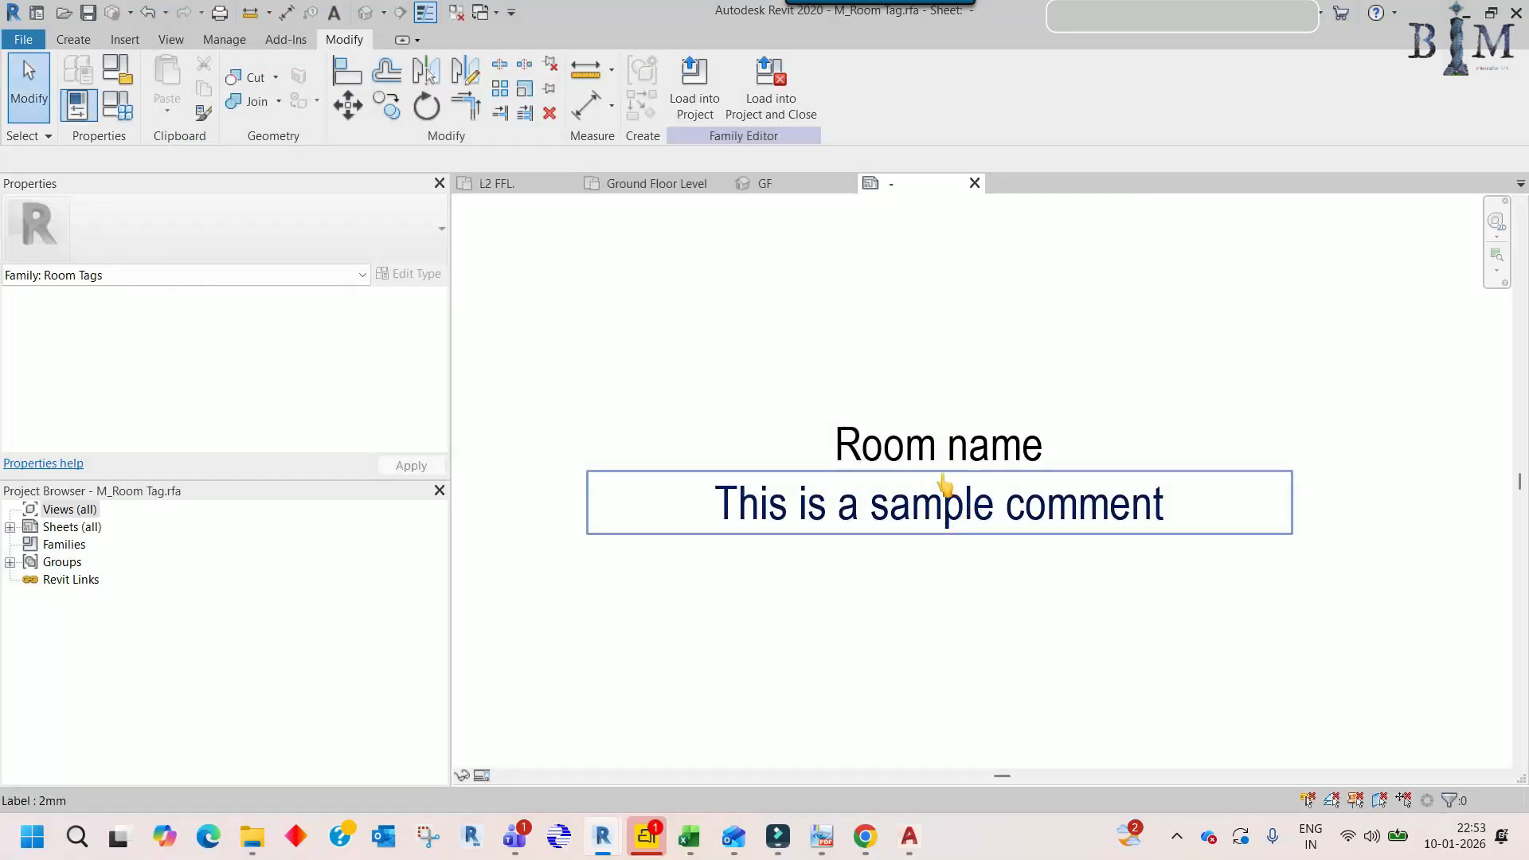
left_click(917, 488)
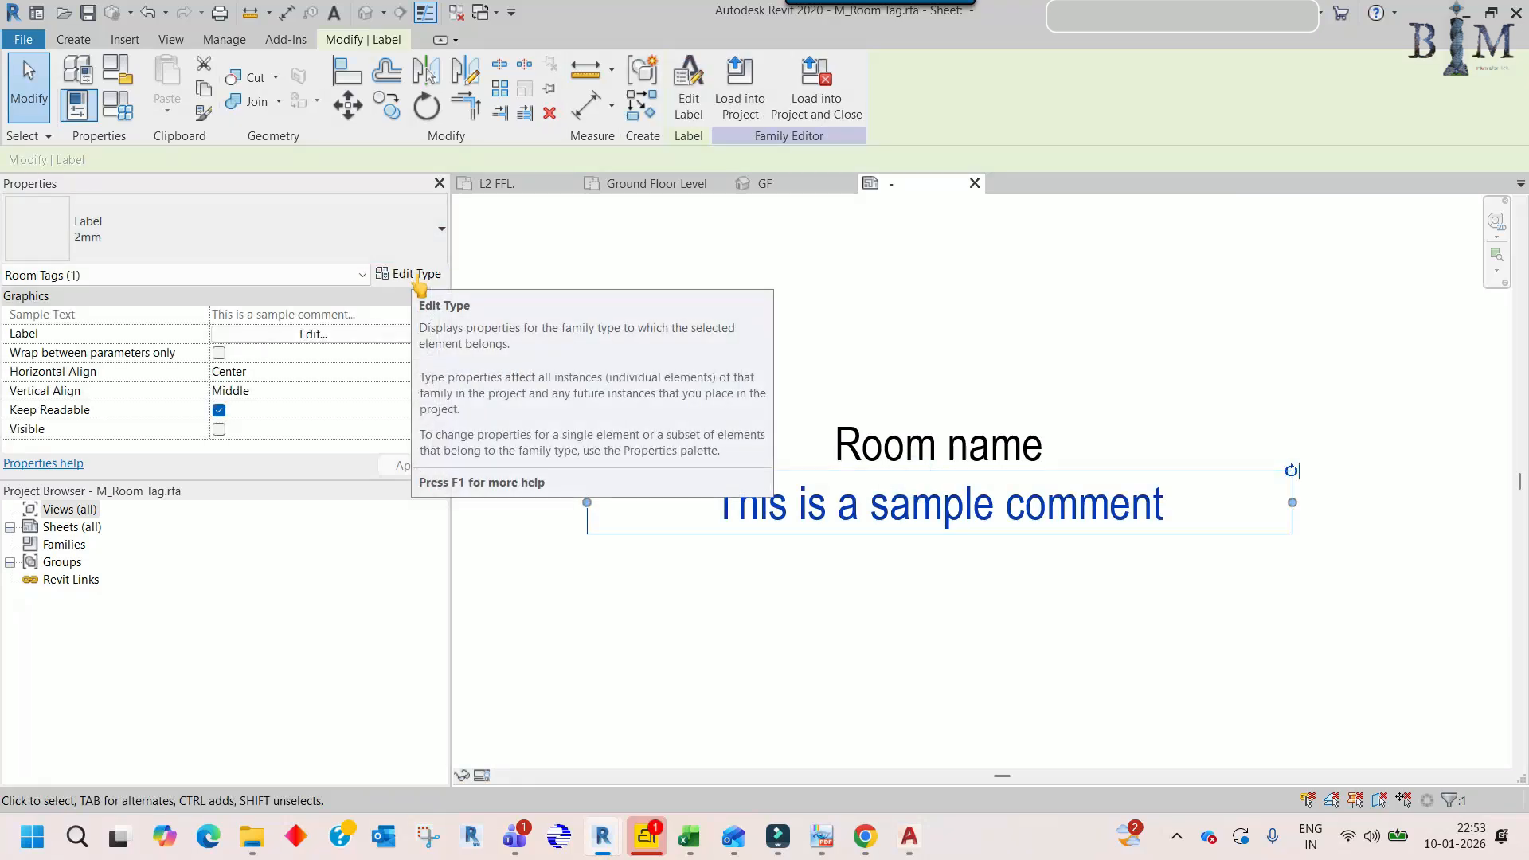
left_click(416, 278)
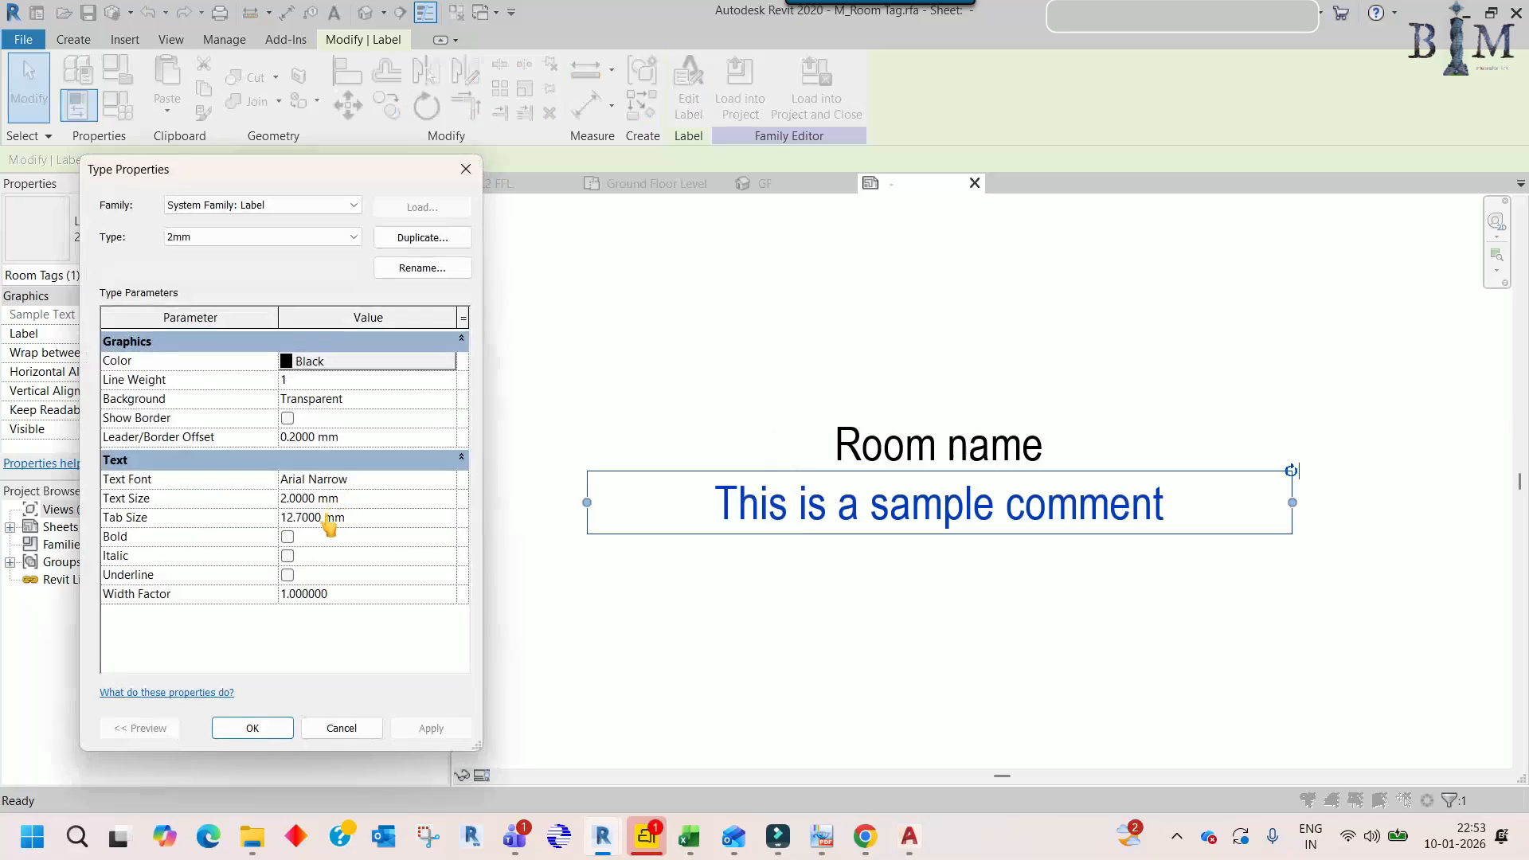
left_click(465, 174)
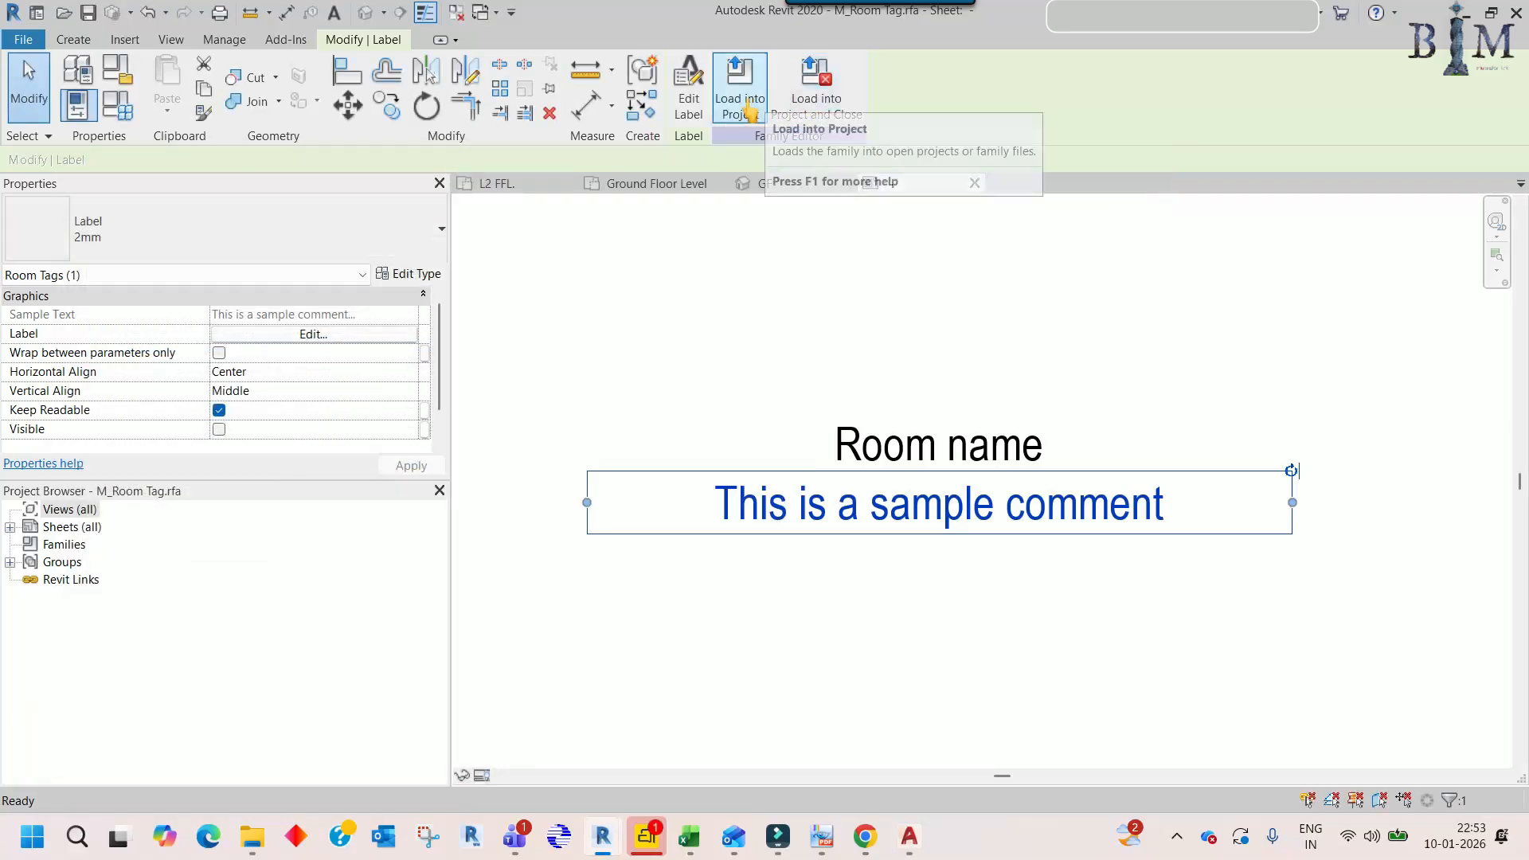
- Load the edited room tag family into Home Architecture.rvt and close it without saving the family file
left_click(808, 106)
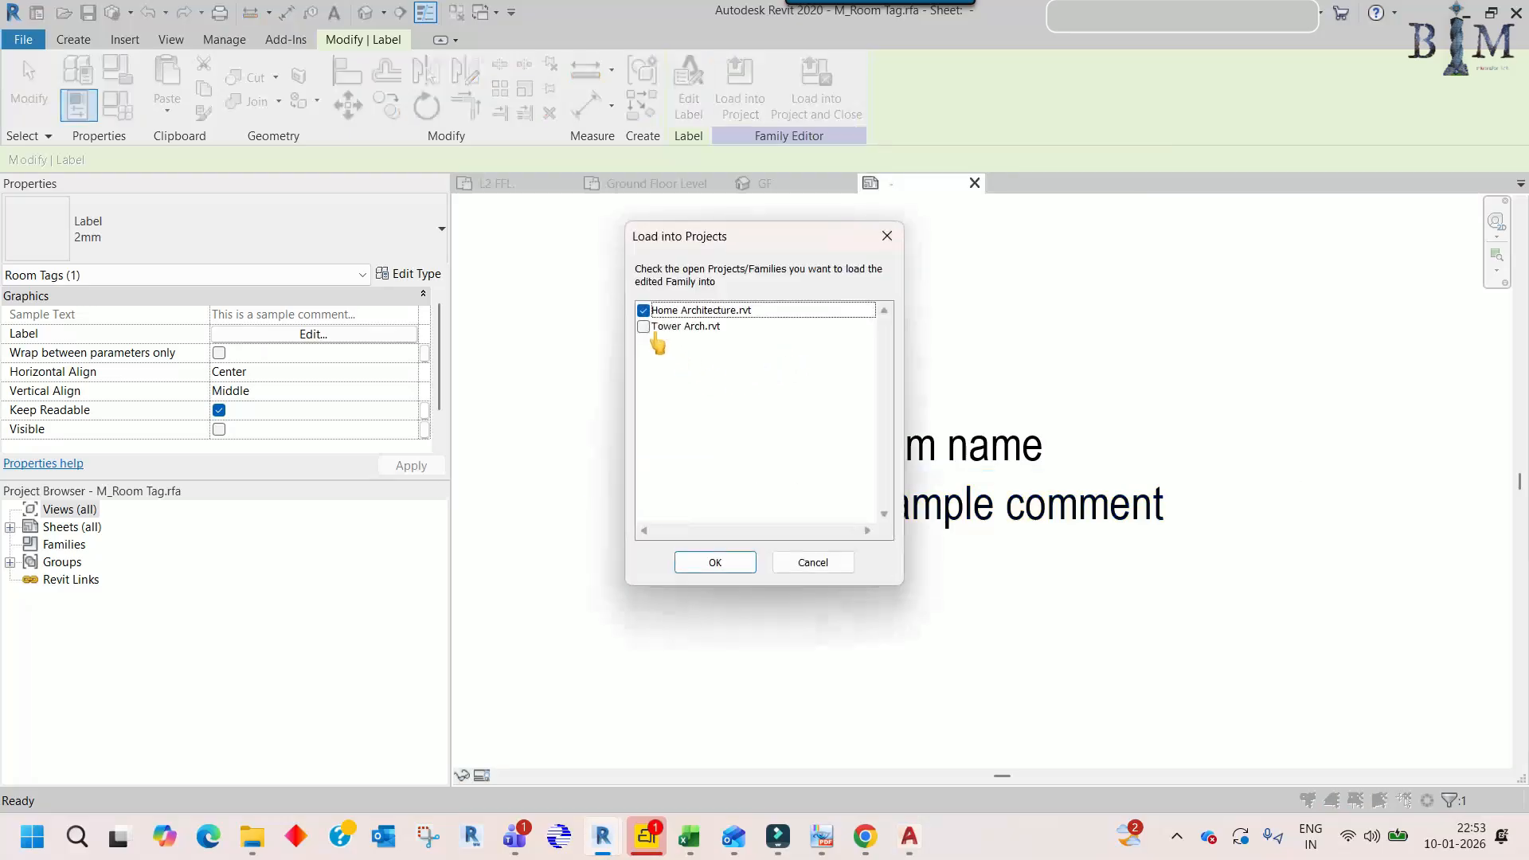
left_click(699, 565)
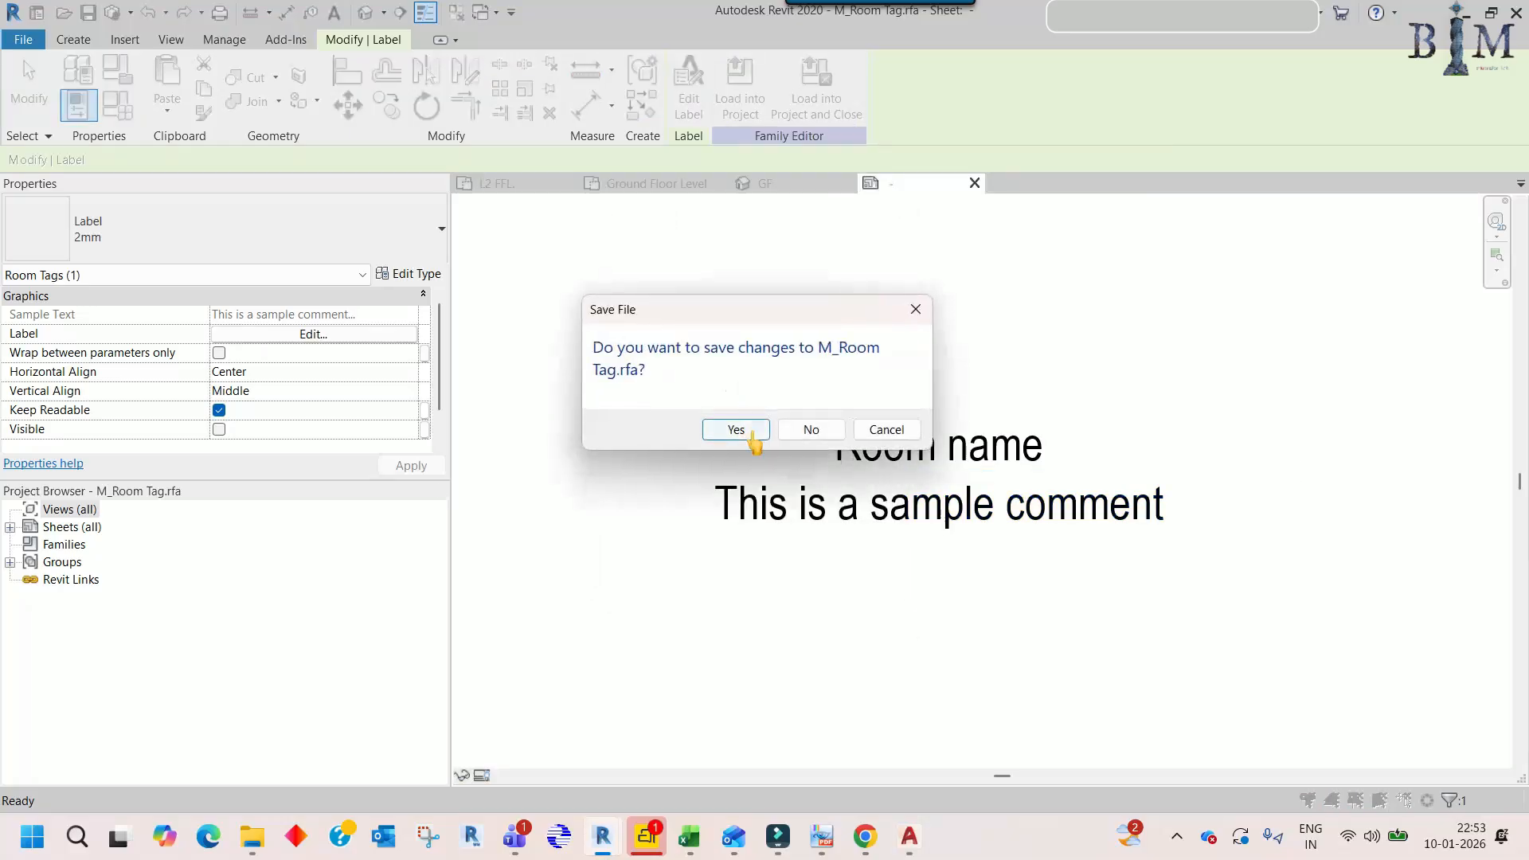
left_click(823, 430)
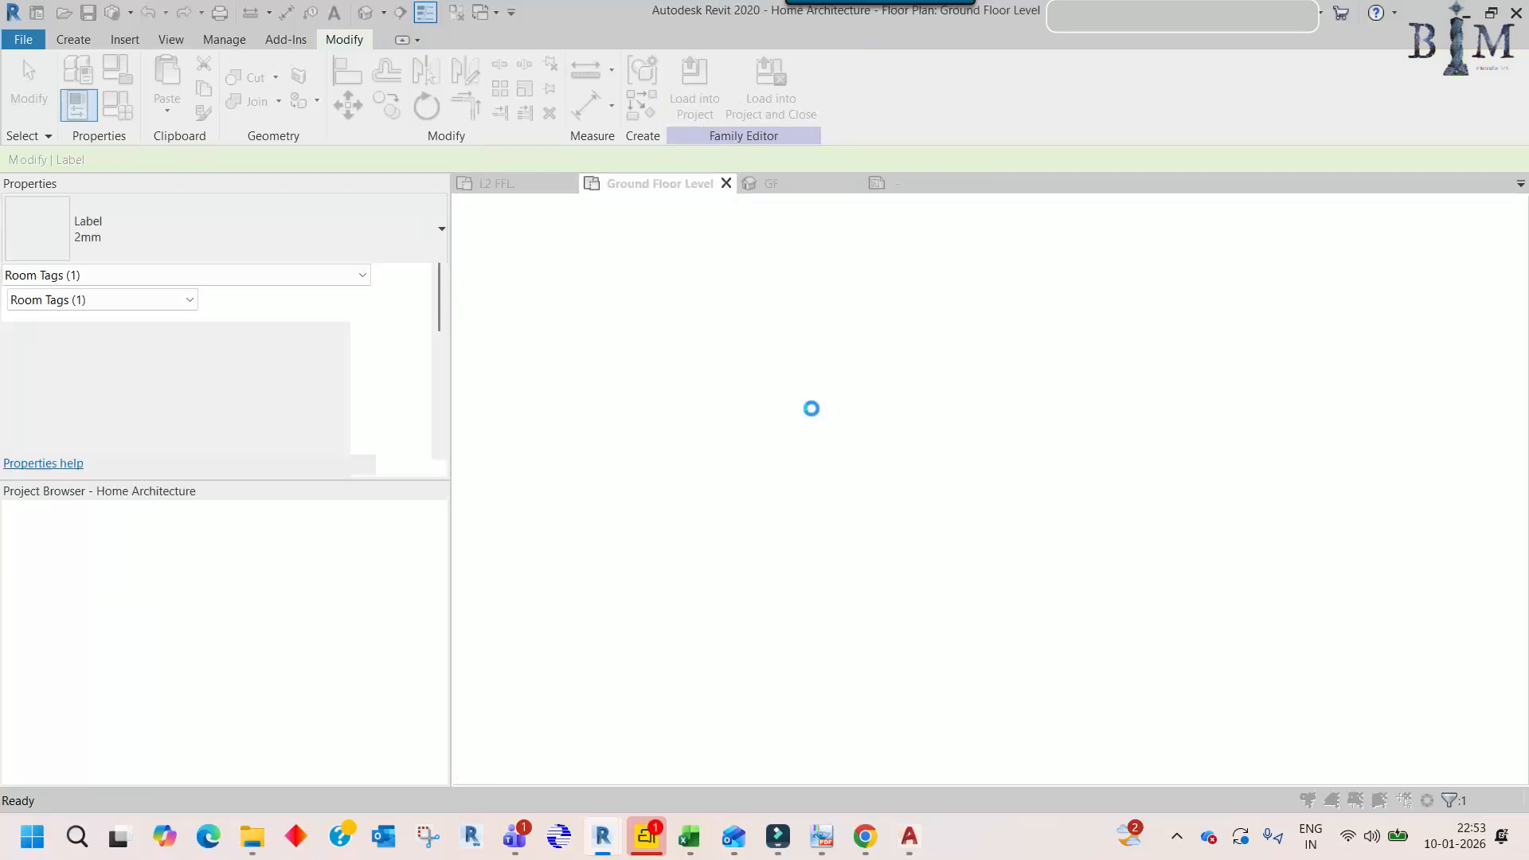
- Try the Room Tag With Area type on the toilet's tag and switch the tag to Room Tag With Volume
left_click(782, 410)
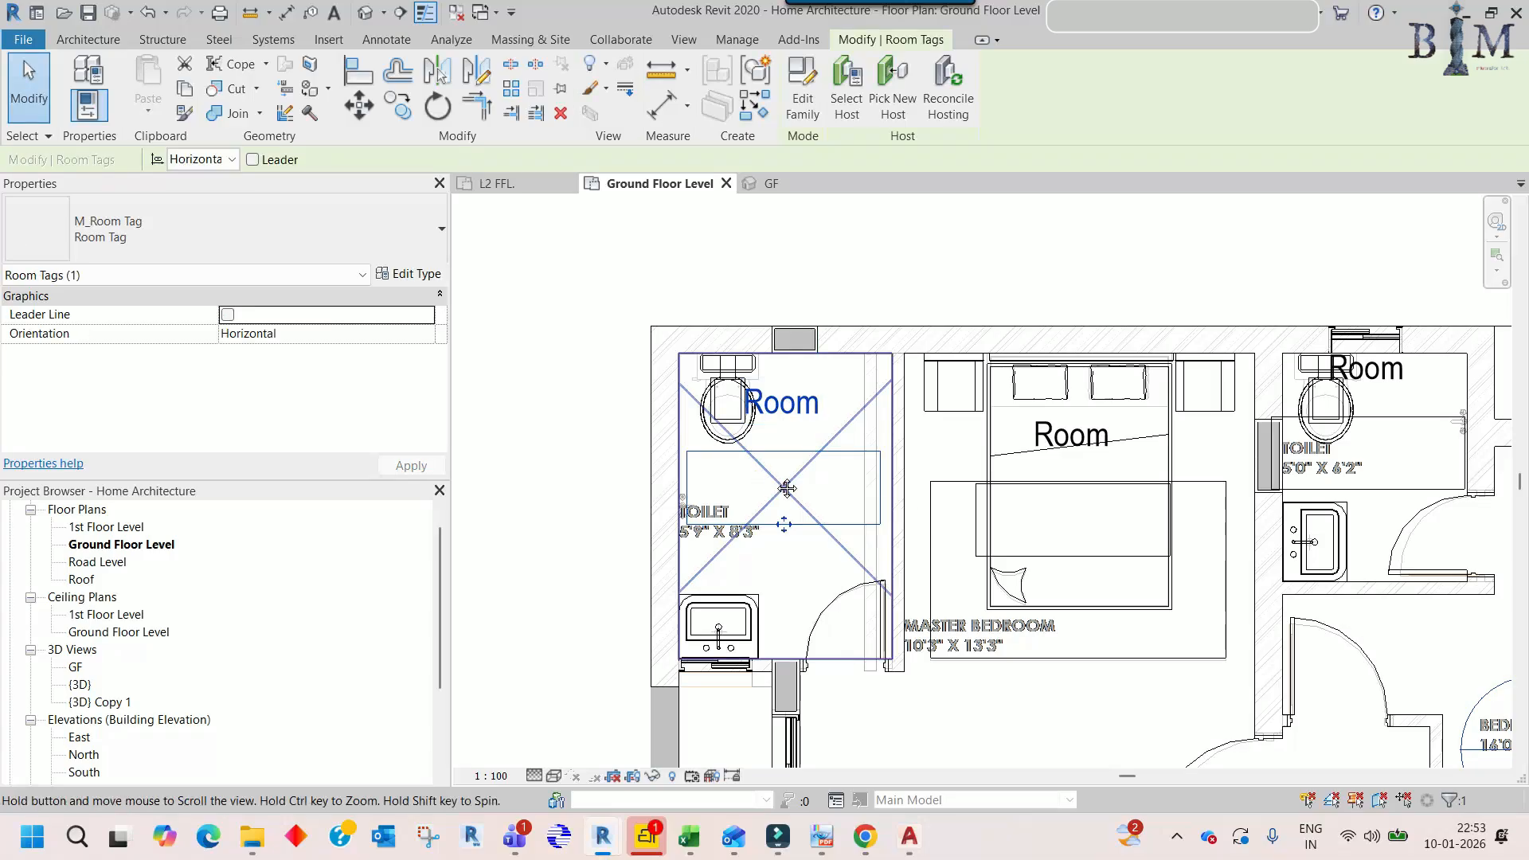
scroll(779, 487, "down", 5)
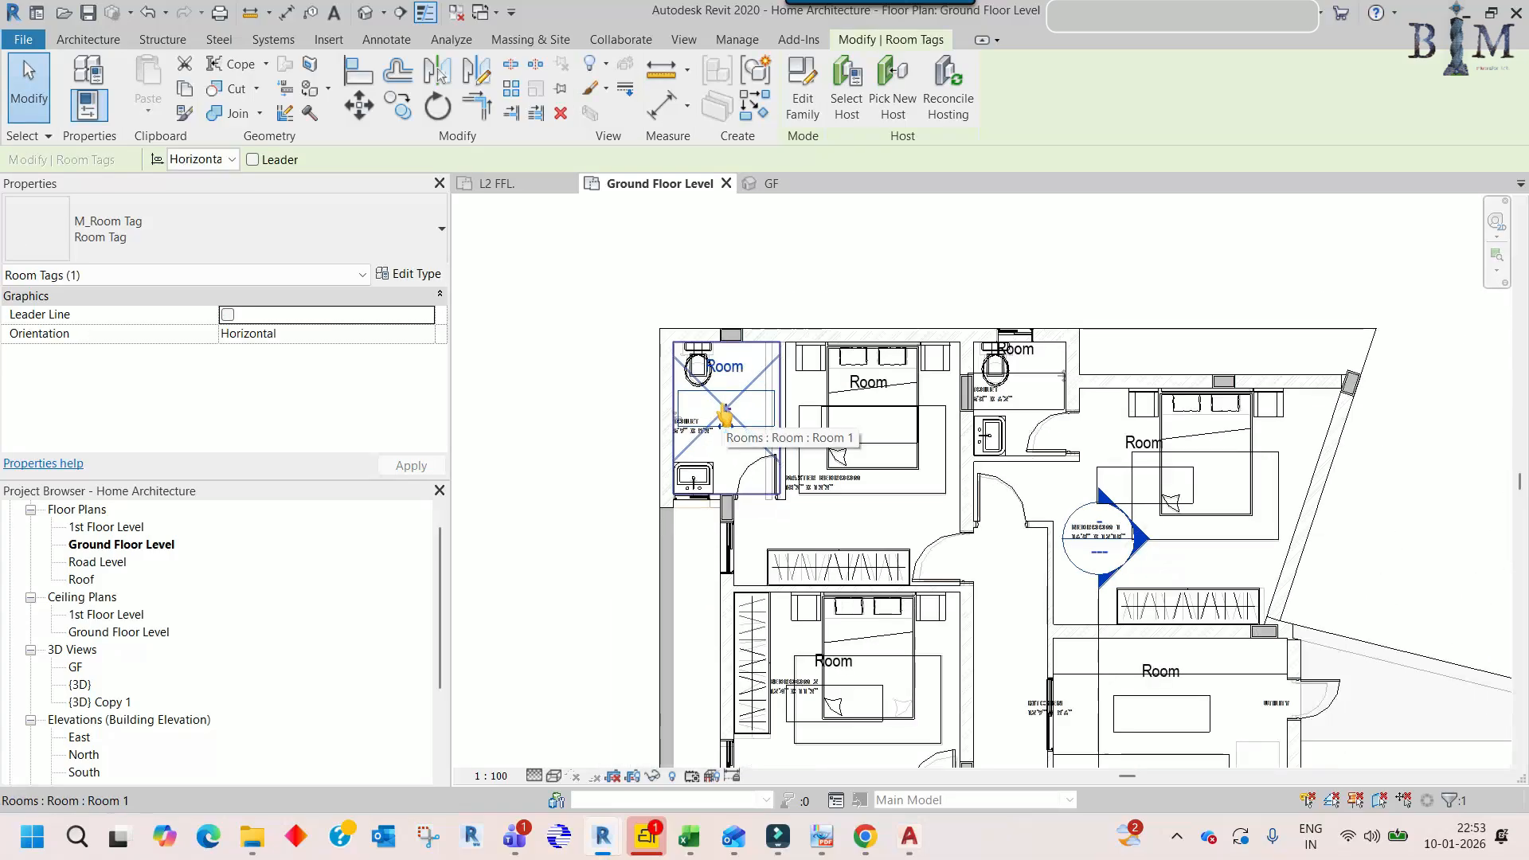
left_click(287, 231)
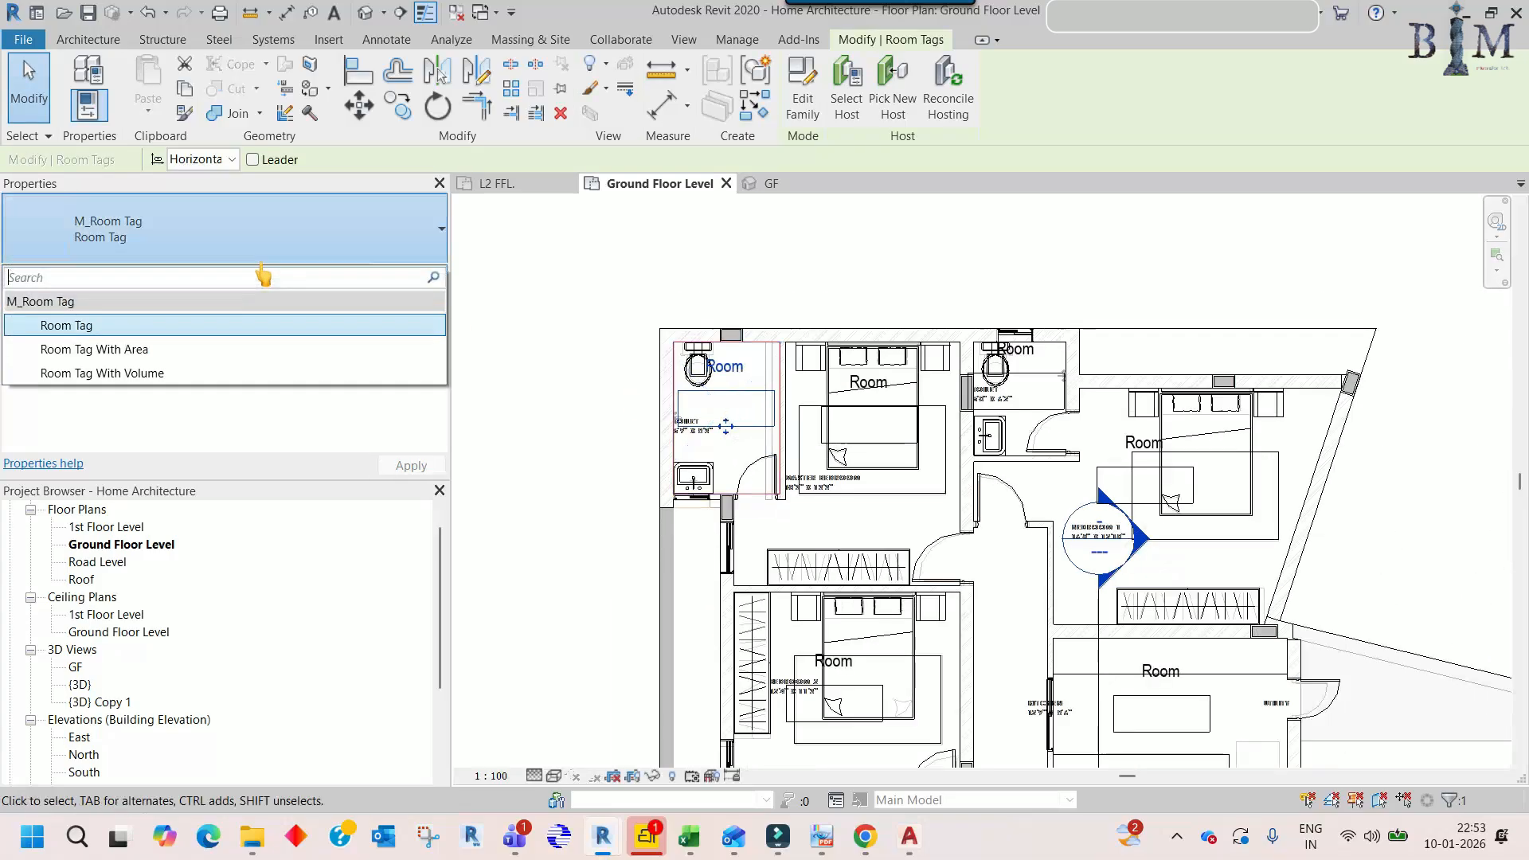
left_click(151, 352)
left_click(255, 234)
left_click(115, 369)
left_click(675, 286)
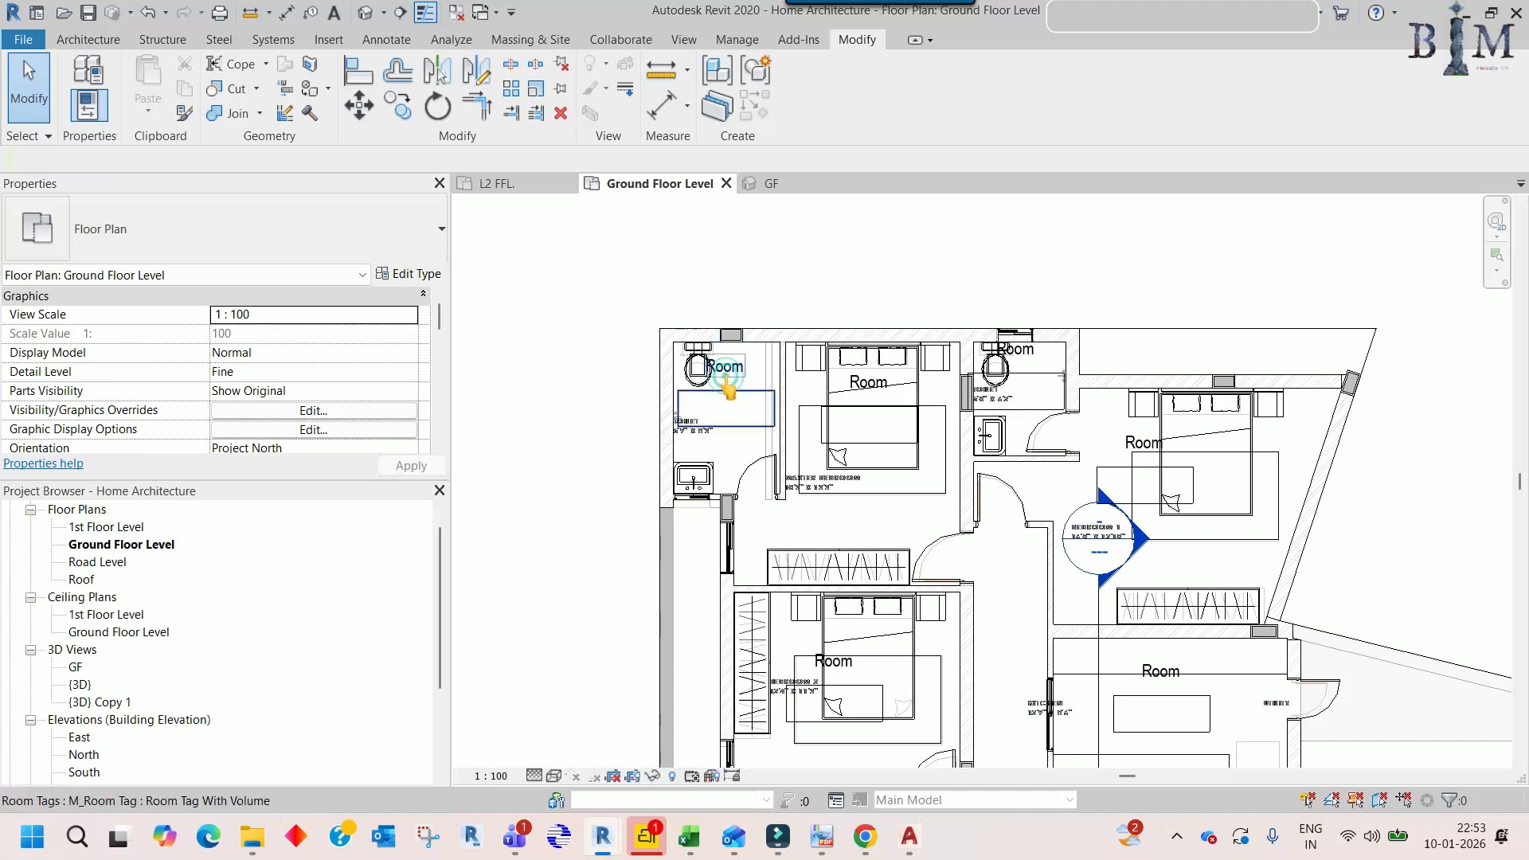
left_click(727, 382)
left_click(344, 239)
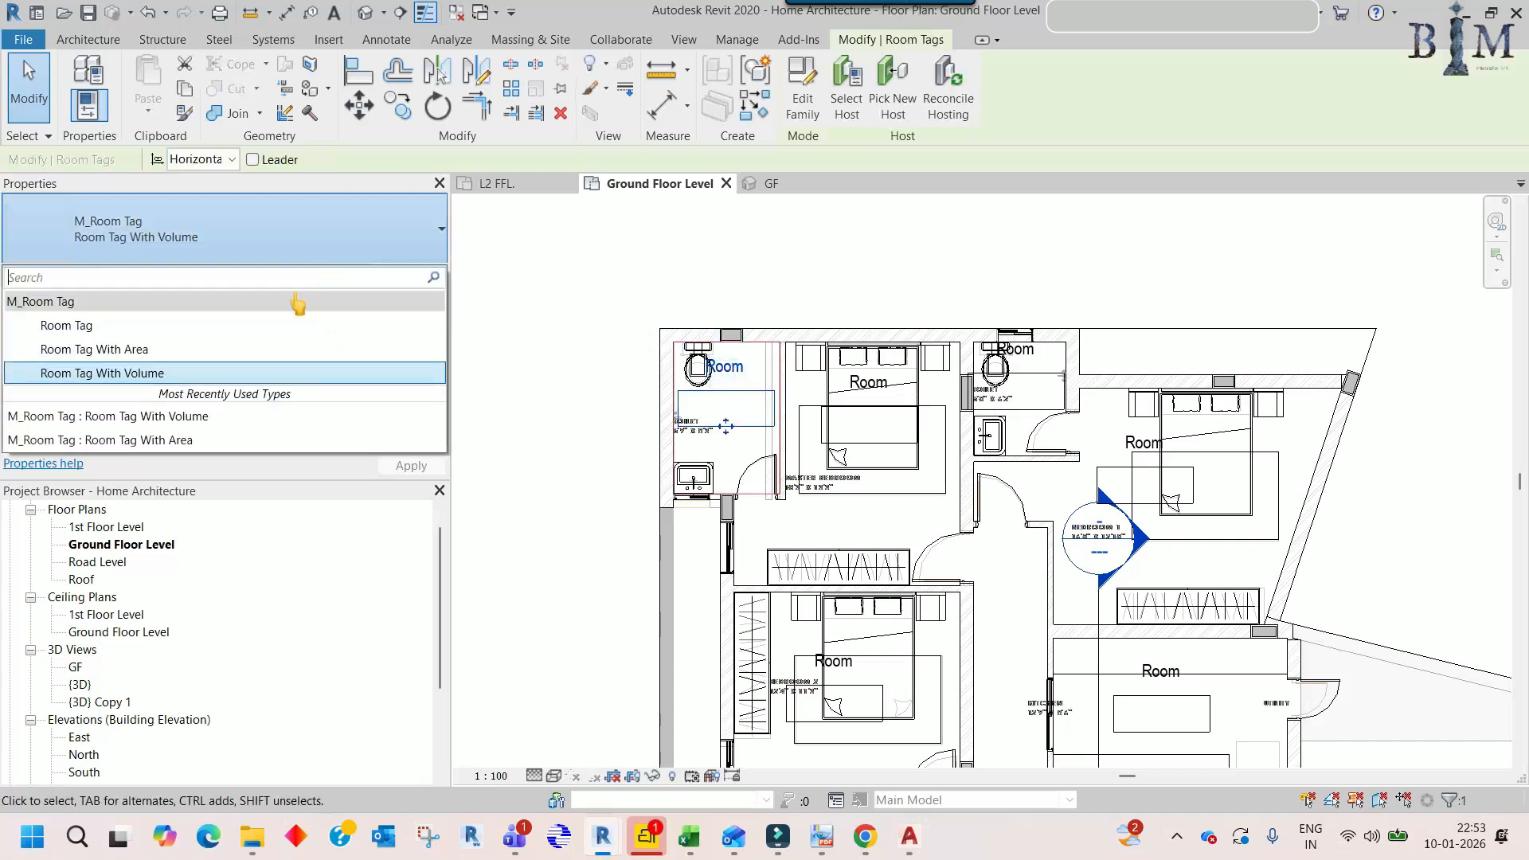
left_click(246, 223)
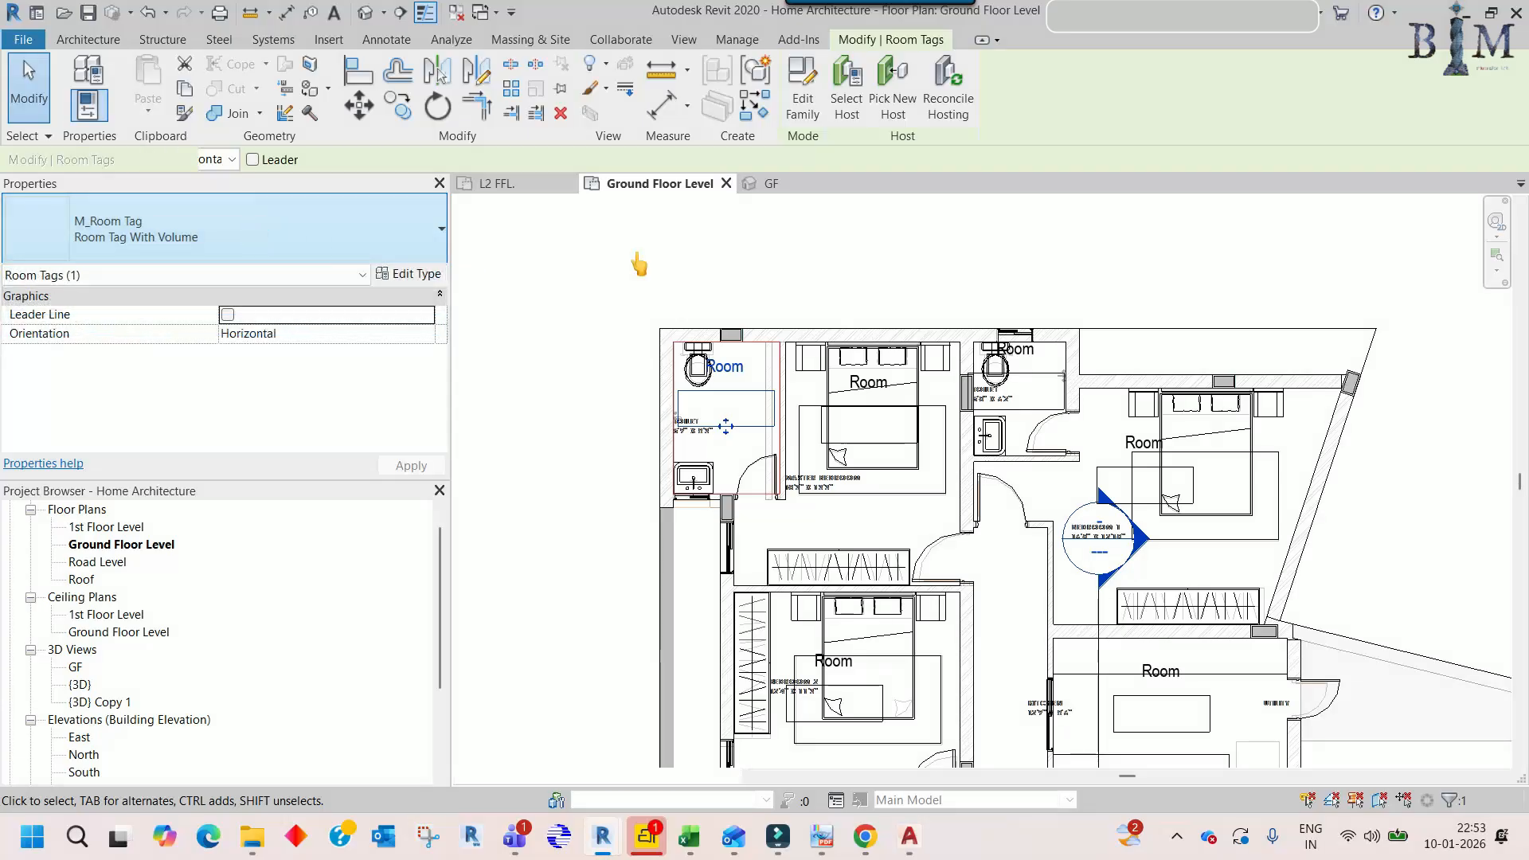
left_click(689, 250)
- Reopen the toilet tag's family in the family editor
scroll(696, 434, "up", 4)
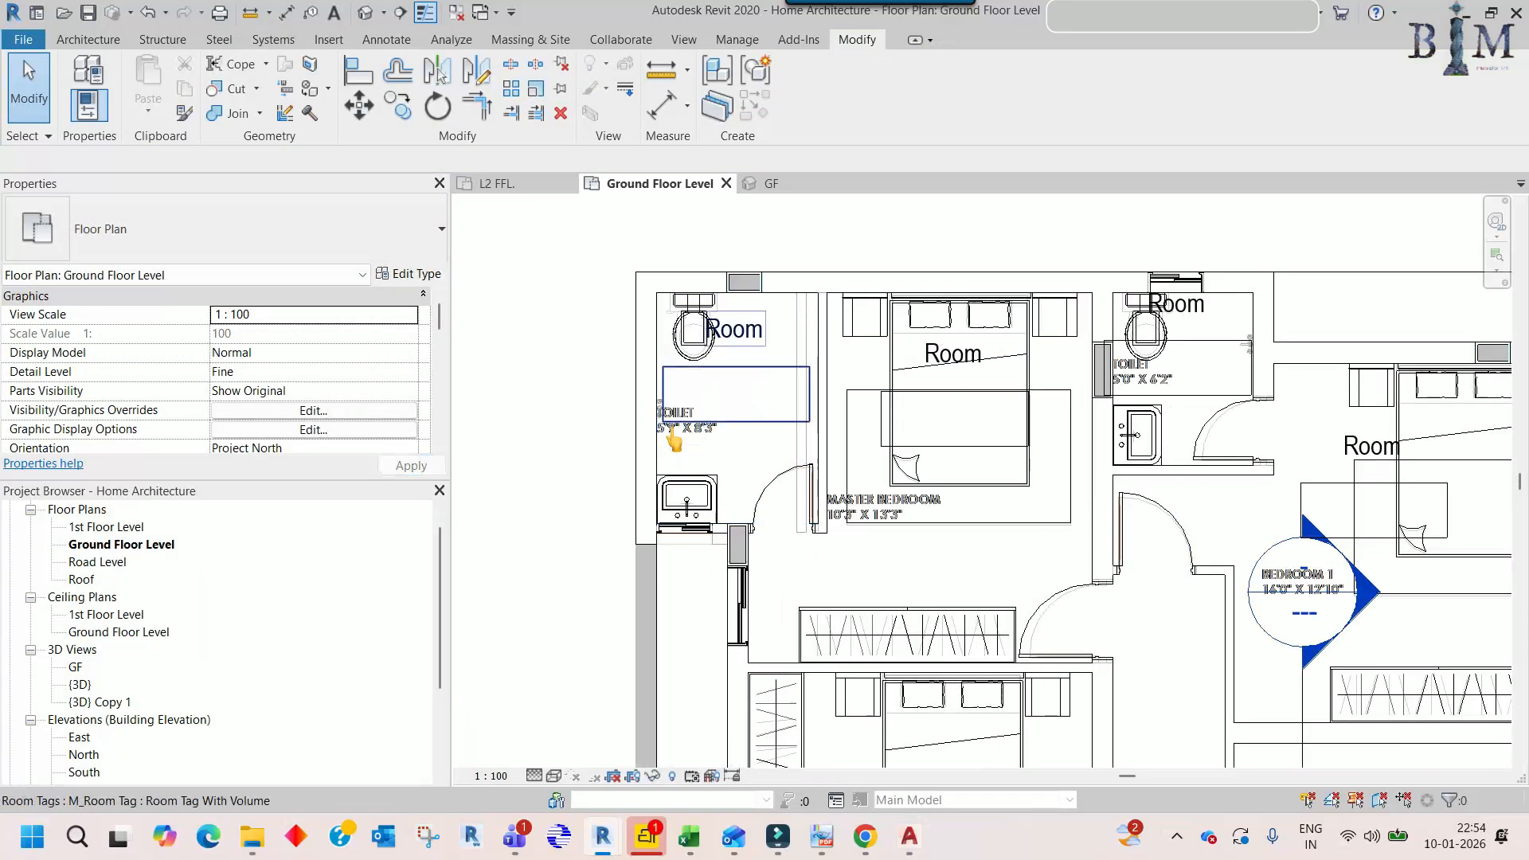
left_click(711, 365)
left_click(802, 80)
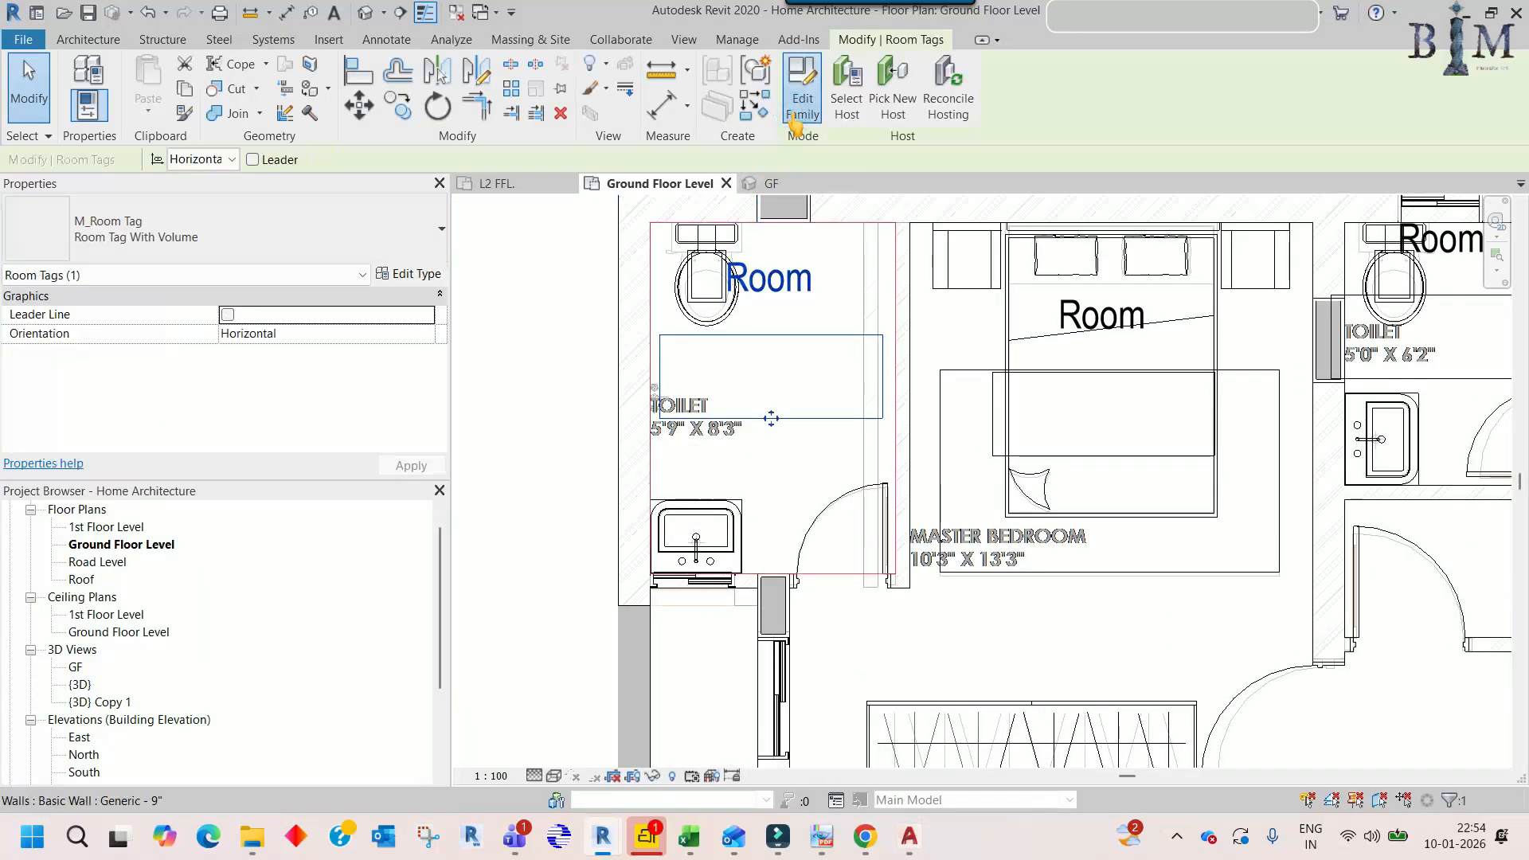
left_click(932, 535)
left_click(867, 440)
left_click(936, 500)
left_click_drag(711, 366, 1224, 693)
scroll(896, 438, "up", 2)
- Review the parameters assigned to the comment label and the room name label without changing them
left_click(840, 508)
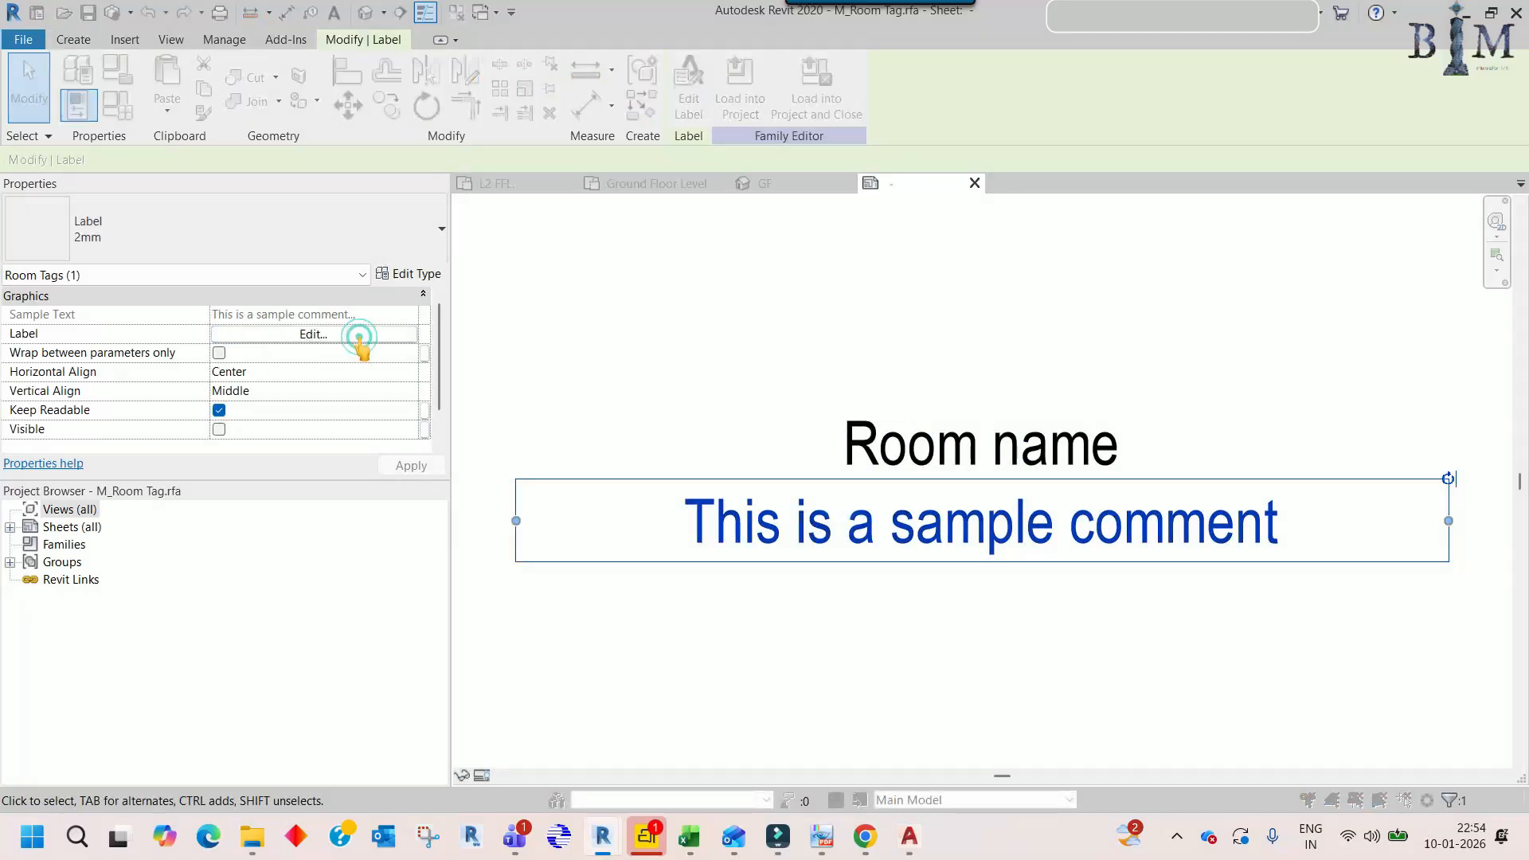
left_click(406, 335)
left_click(1243, 233)
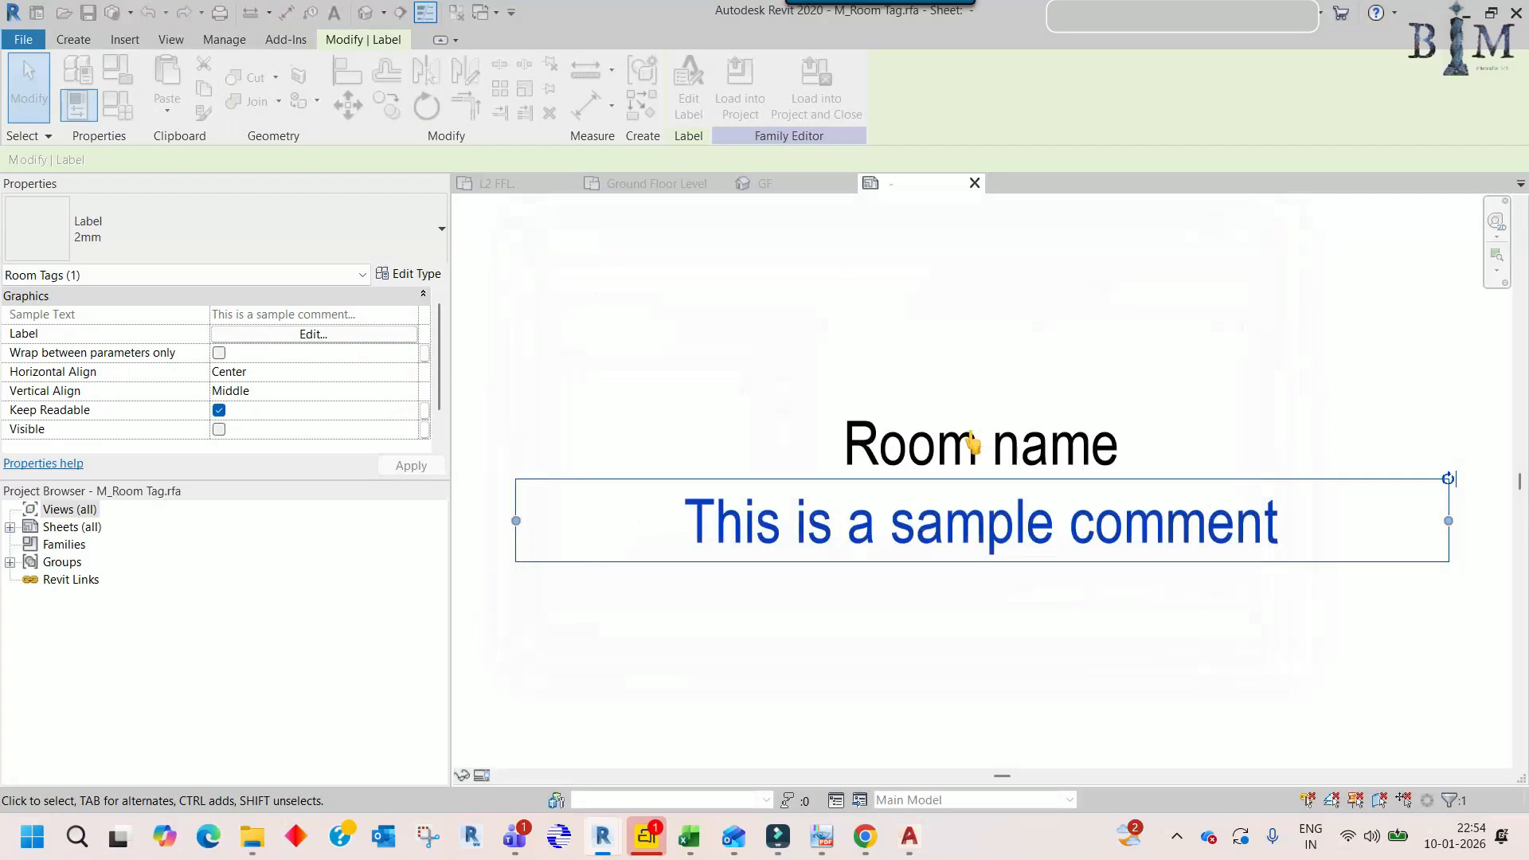
left_click(970, 441)
left_click(362, 335)
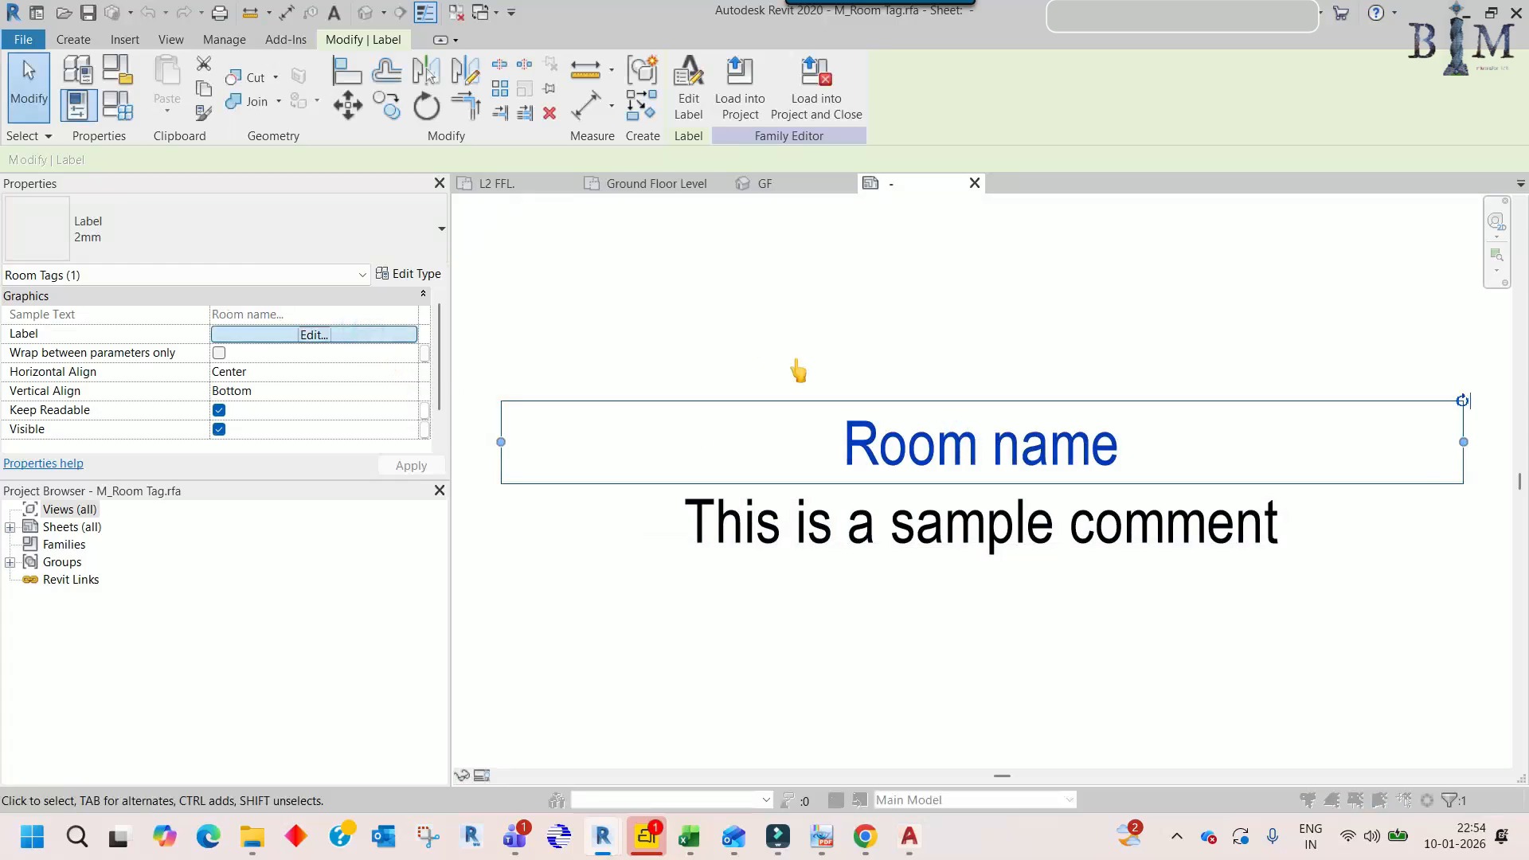
left_click(1261, 231)
left_click(911, 297)
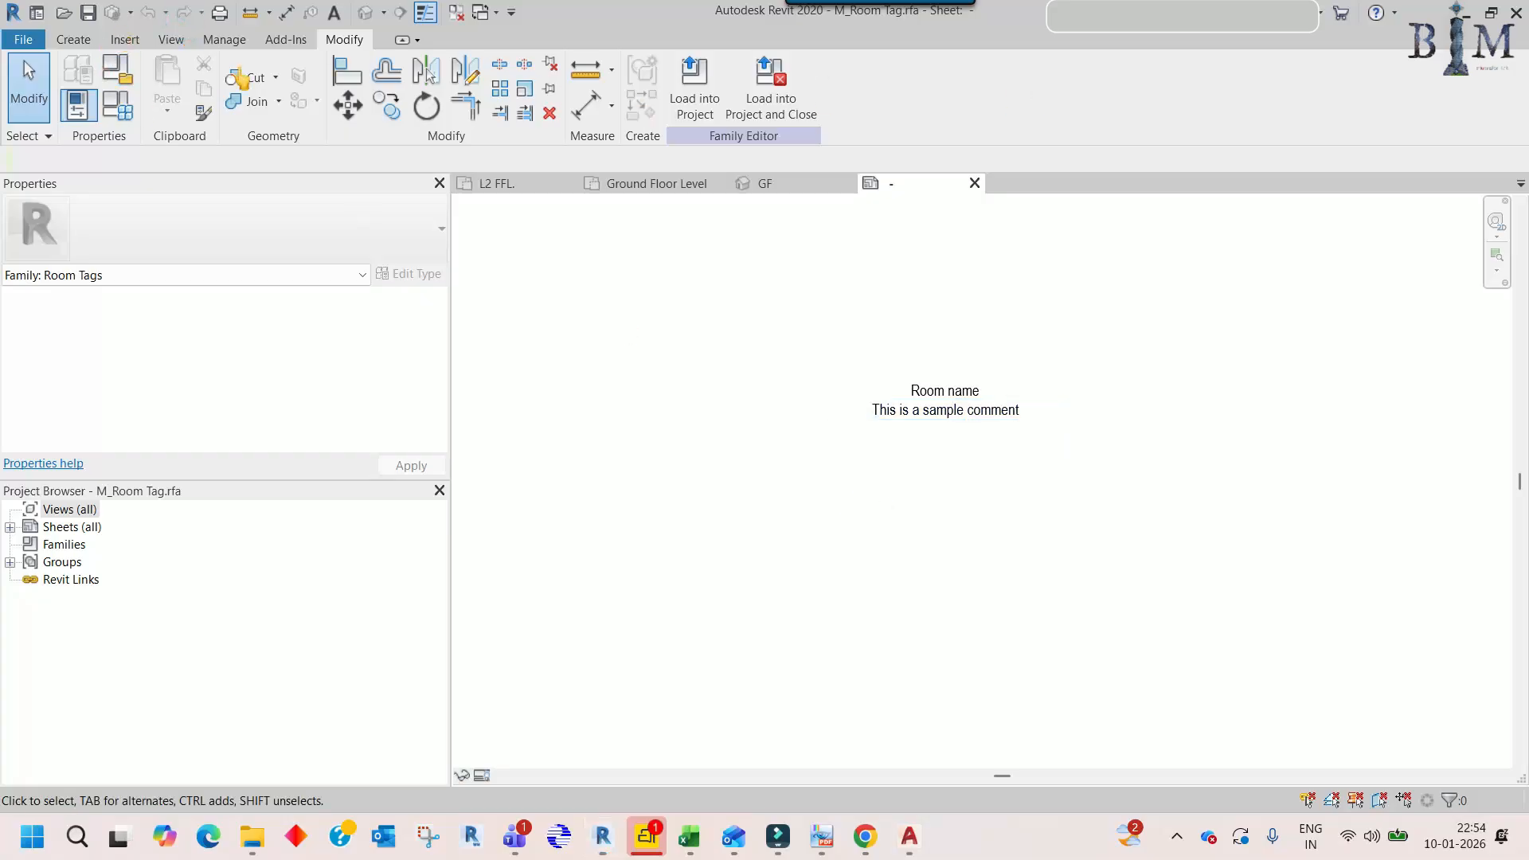
- Save the open room tag family as a new family file named M_Room Tag 1.rfa in the Working folder
left_click(22, 40)
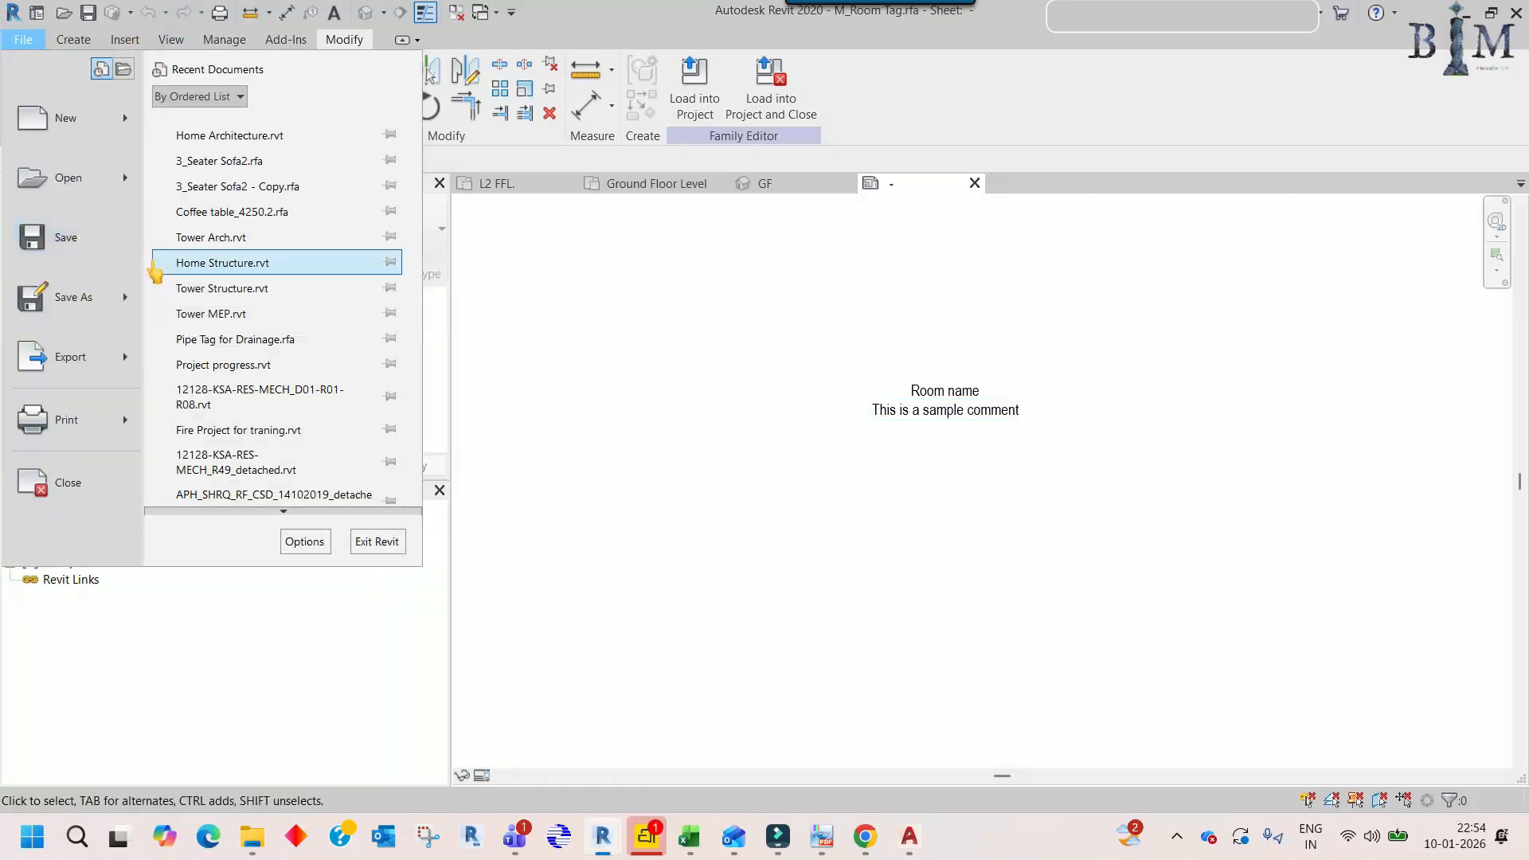
left_click(77, 301)
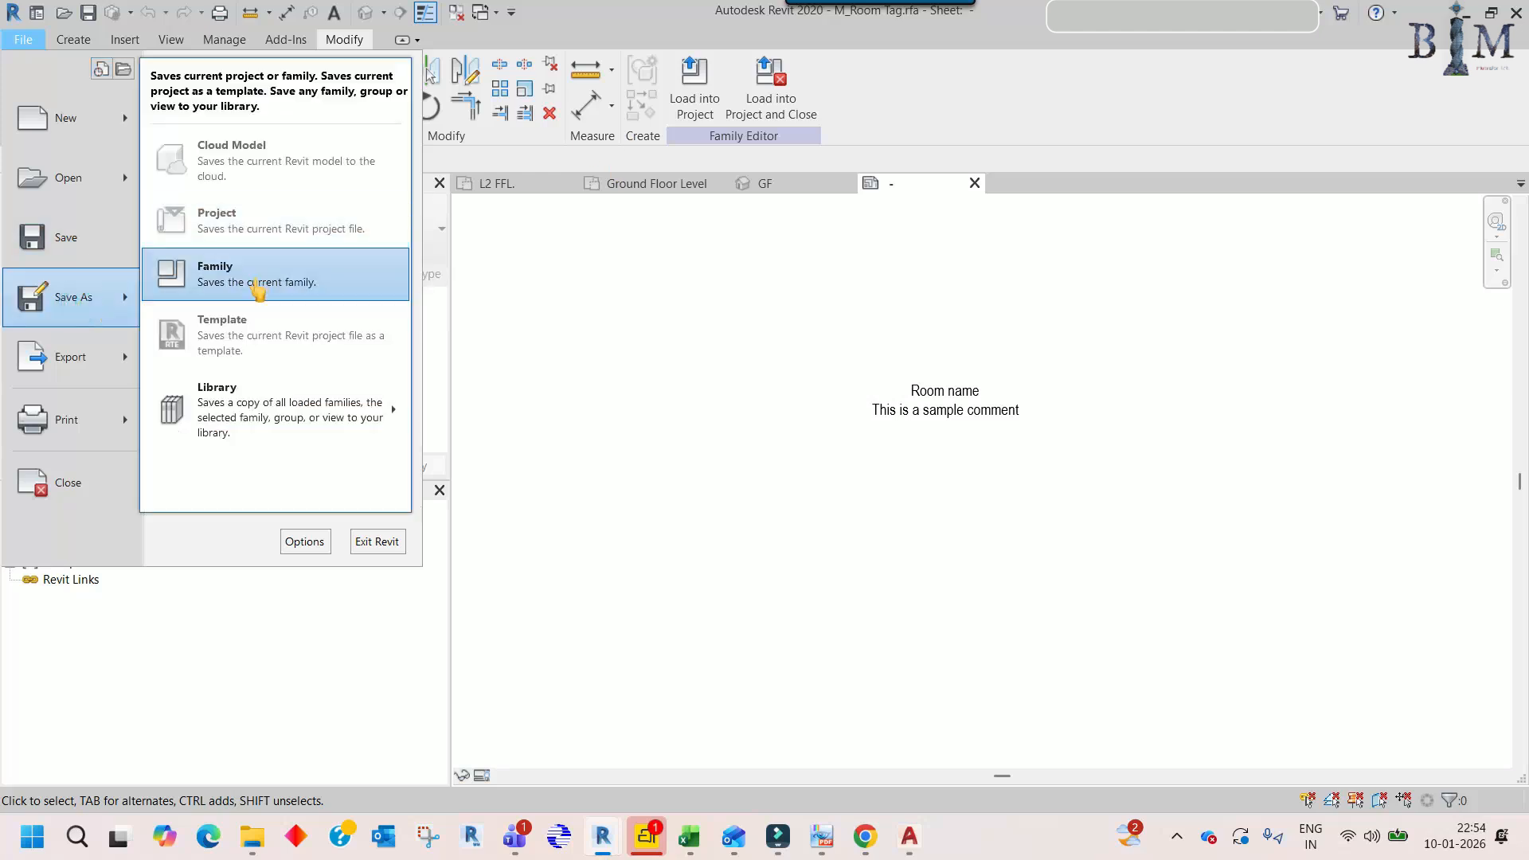
left_click(253, 277)
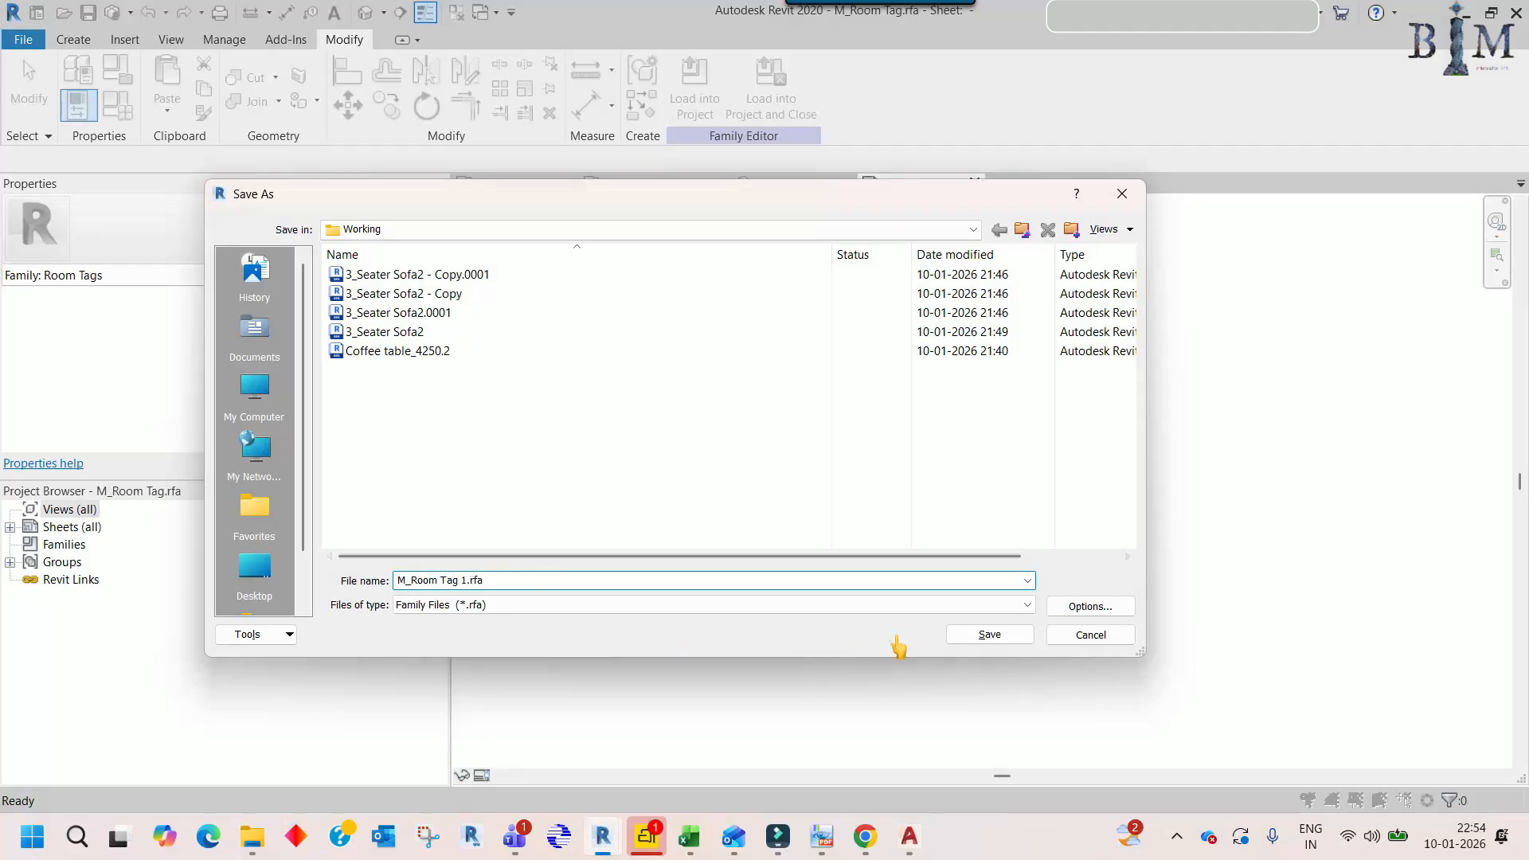
left_click(1018, 639)
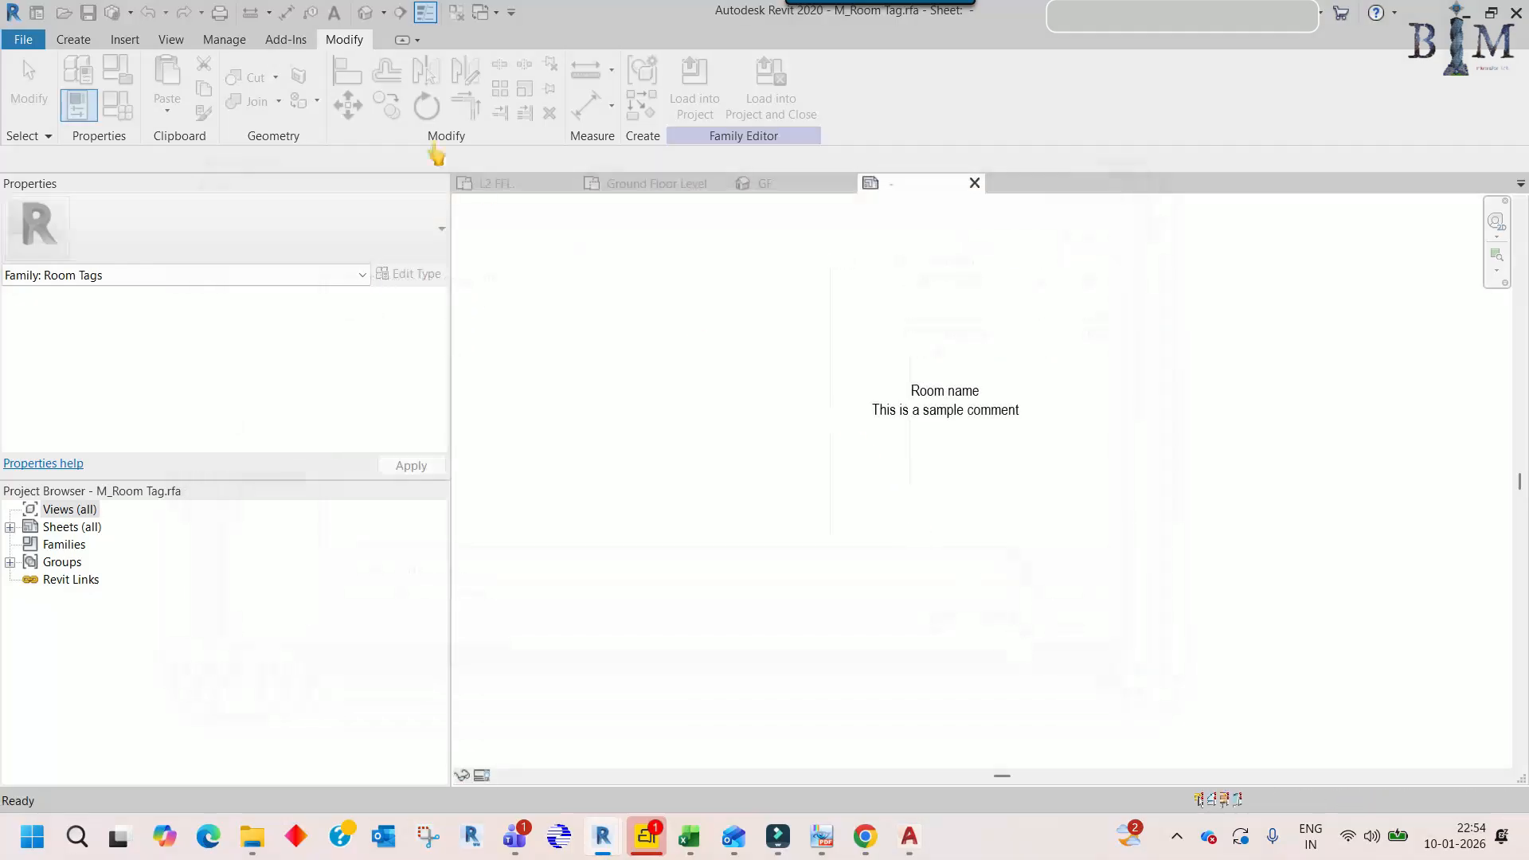
- Delete the Room Tag With Area and Room Tag With Volume types from the M_Room Tag 1 family
left_click(118, 106)
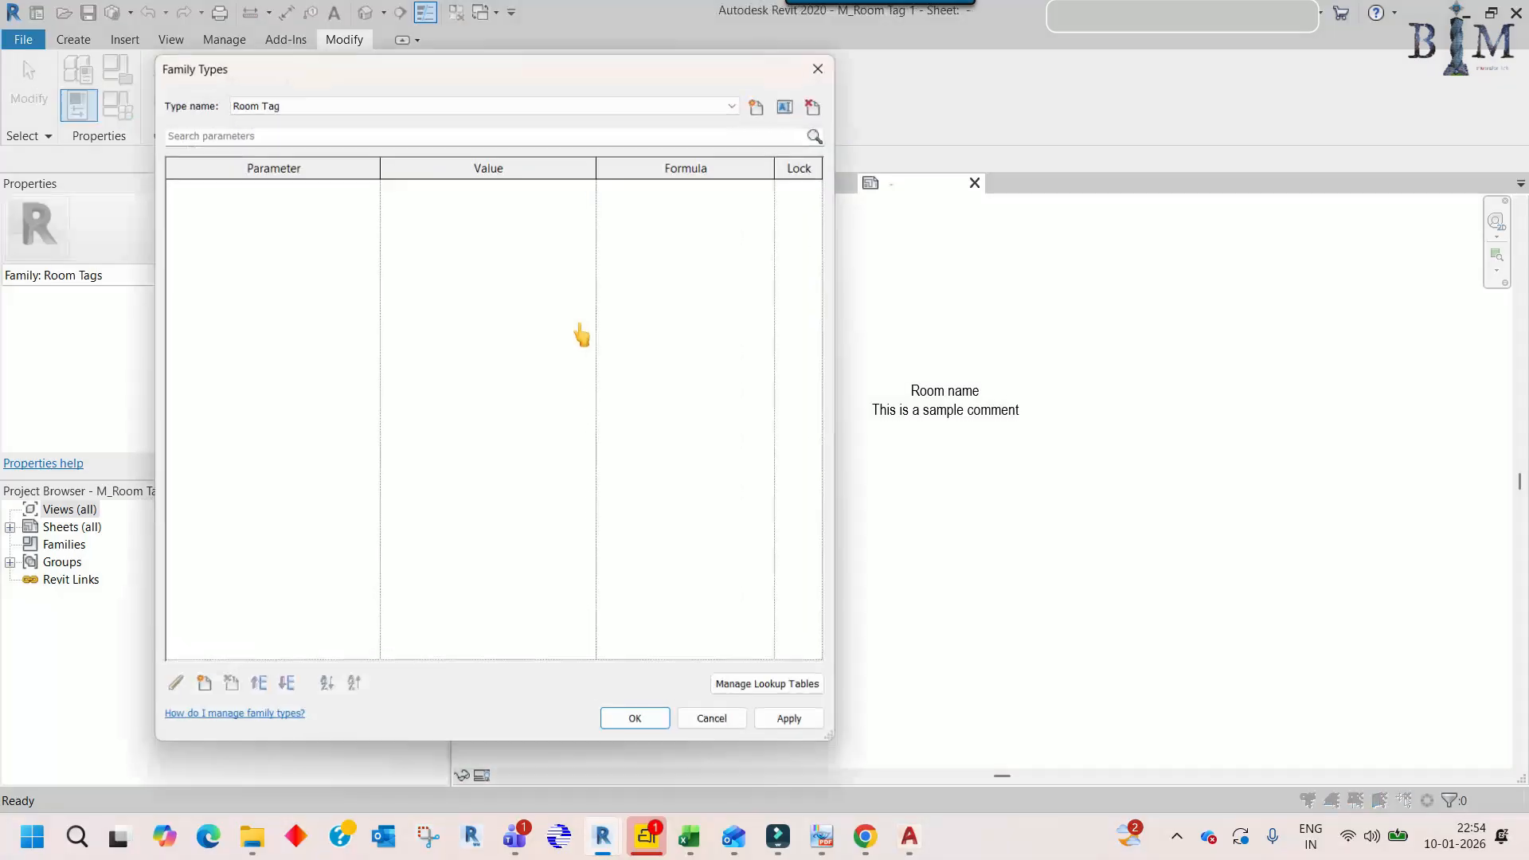
left_click(271, 102)
left_click(281, 131)
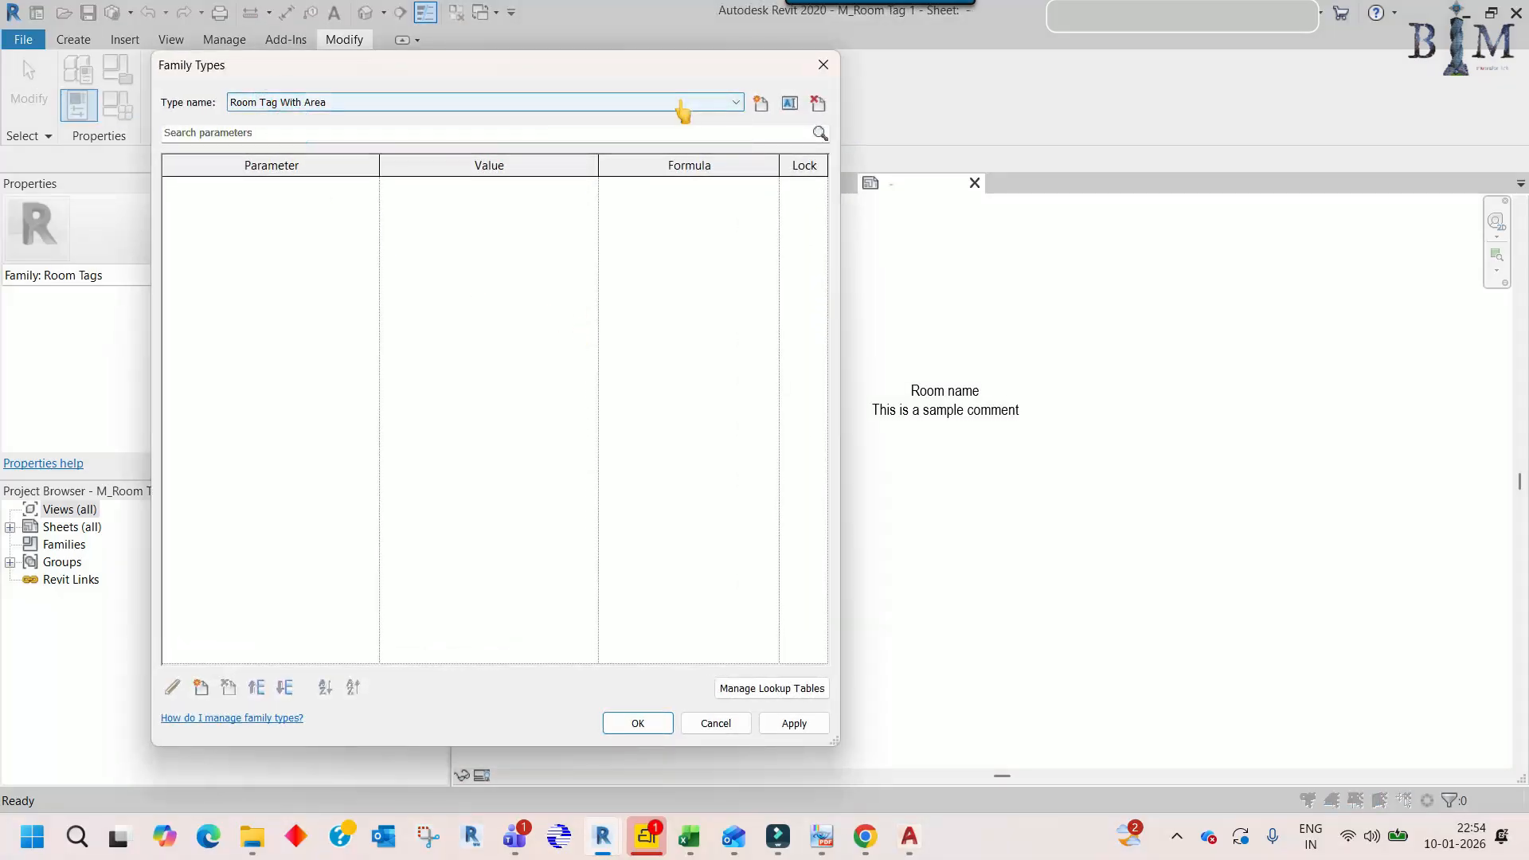
left_click(385, 104)
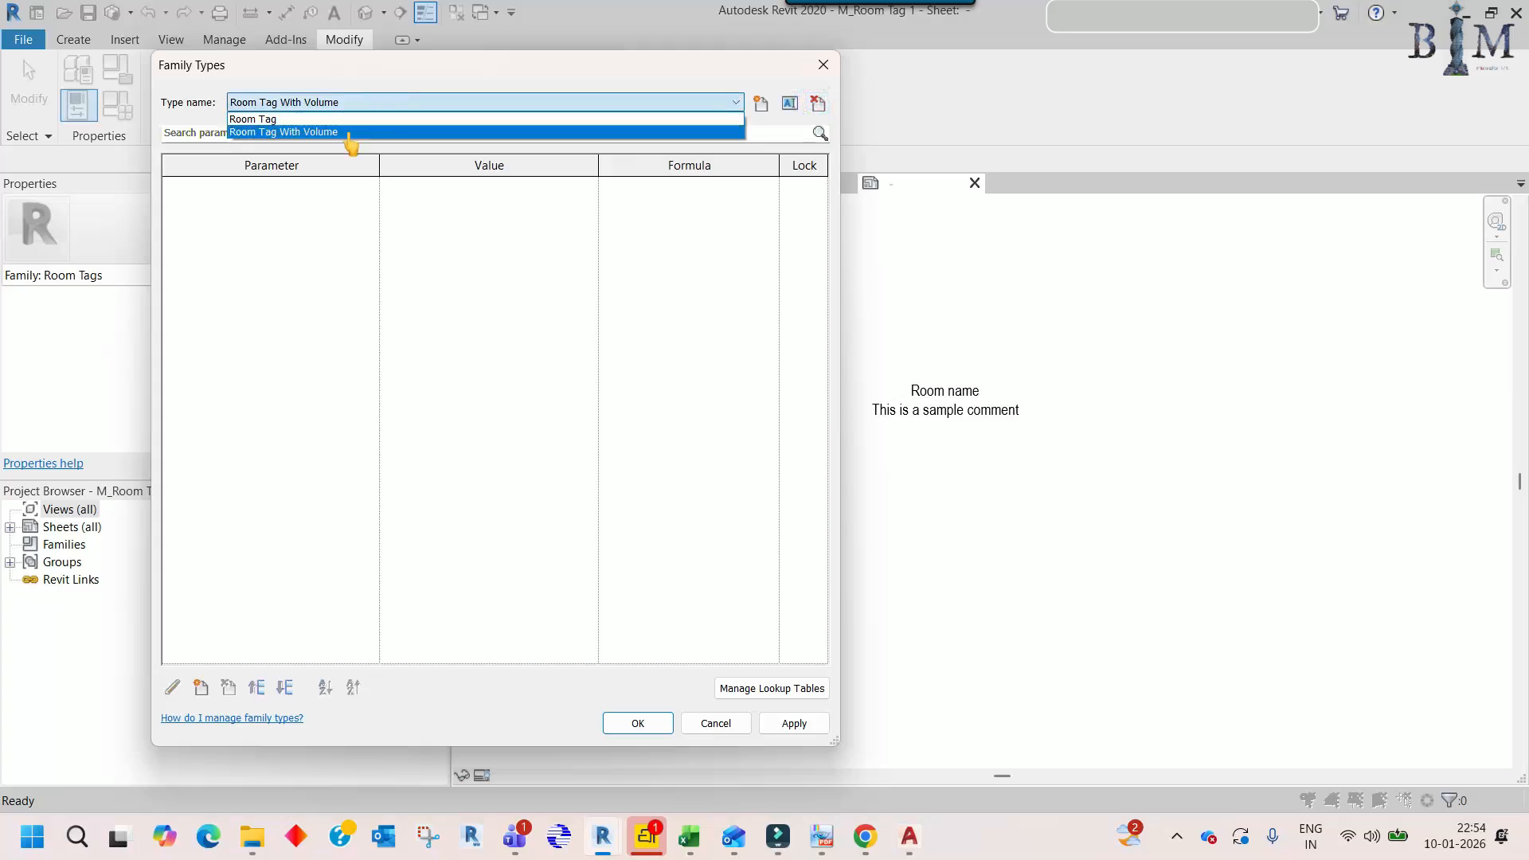
left_click(351, 143)
left_click(818, 103)
left_click(635, 721)
left_click(902, 464)
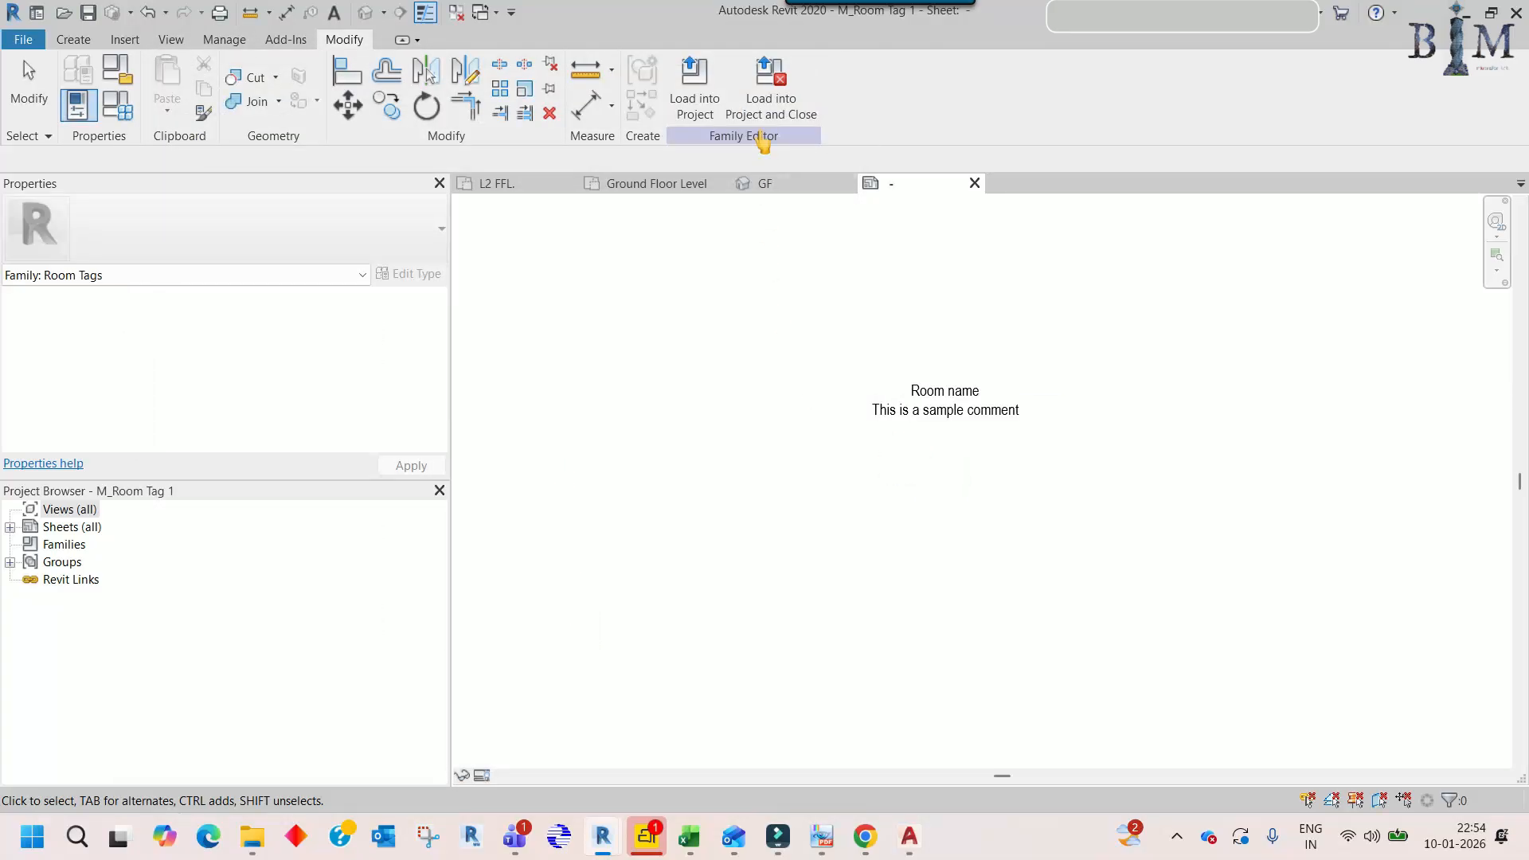
- Load M_Room Tag 1 into Home Architecture and close the family without saving its changes
left_click(766, 100)
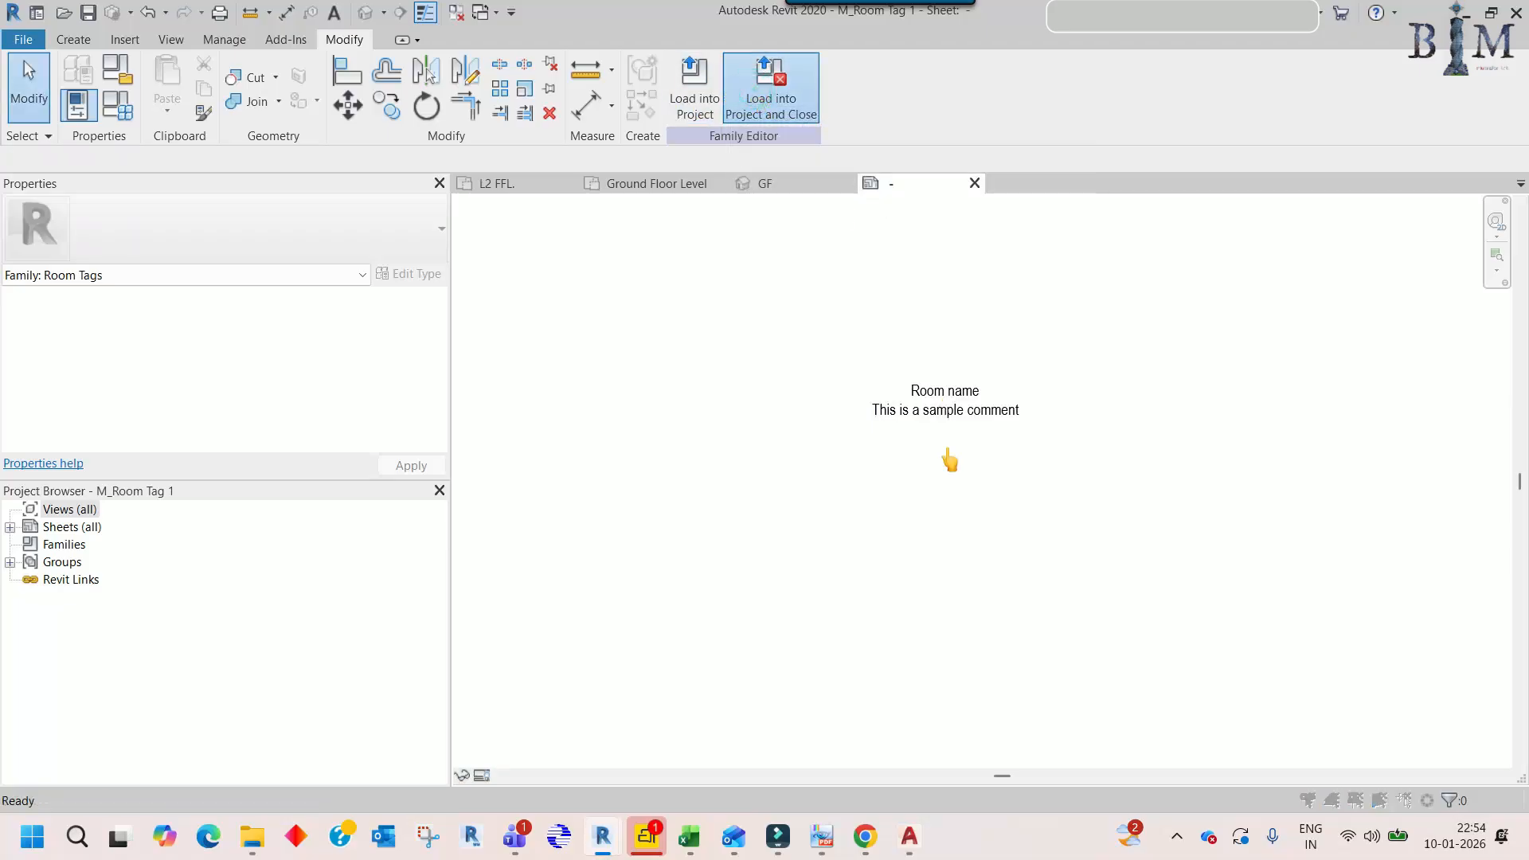
left_click(695, 562)
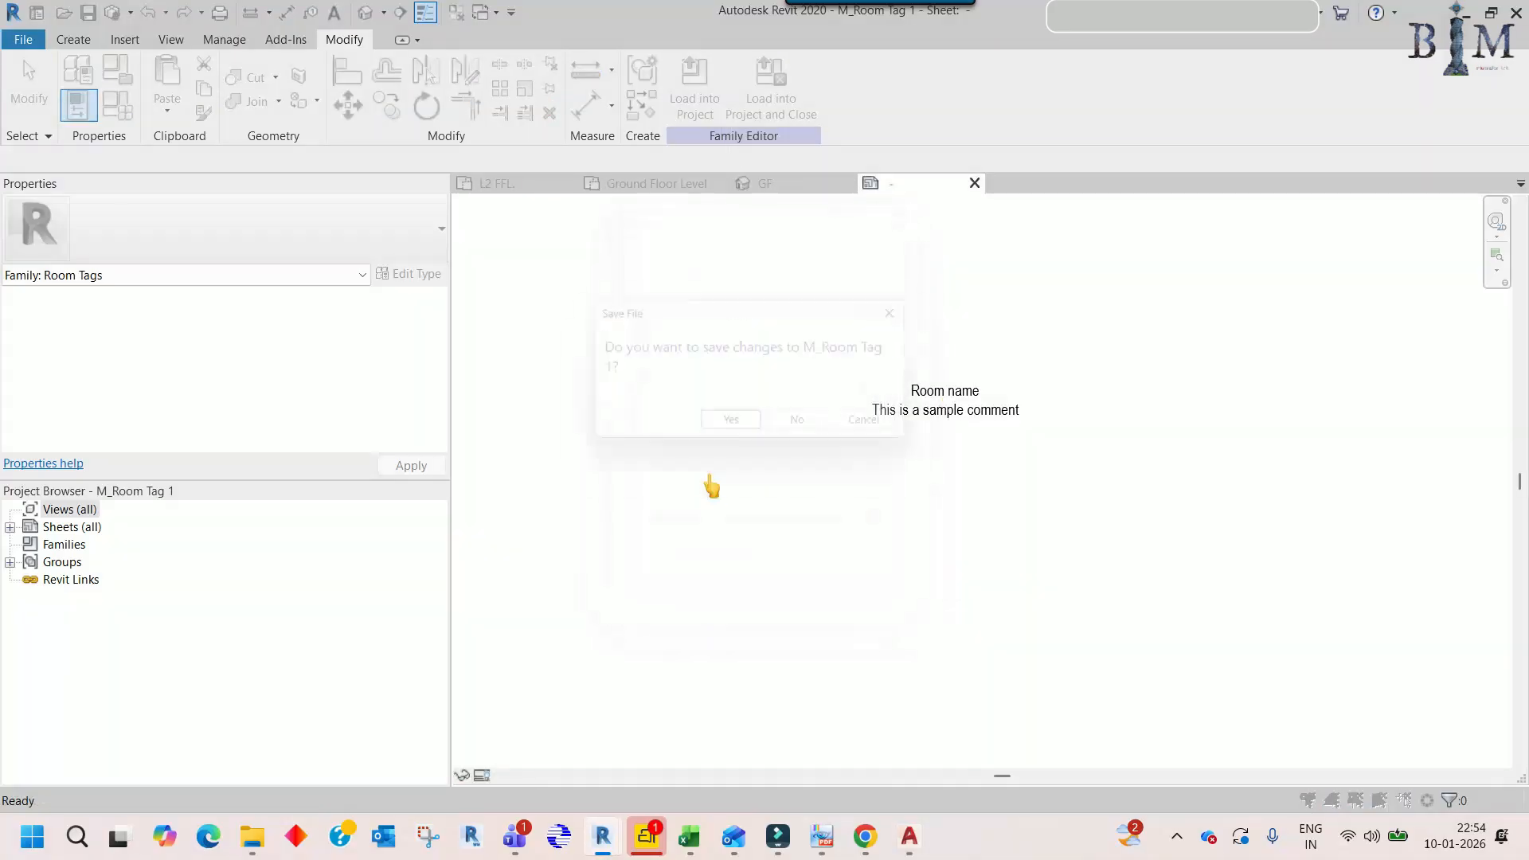
left_click(793, 430)
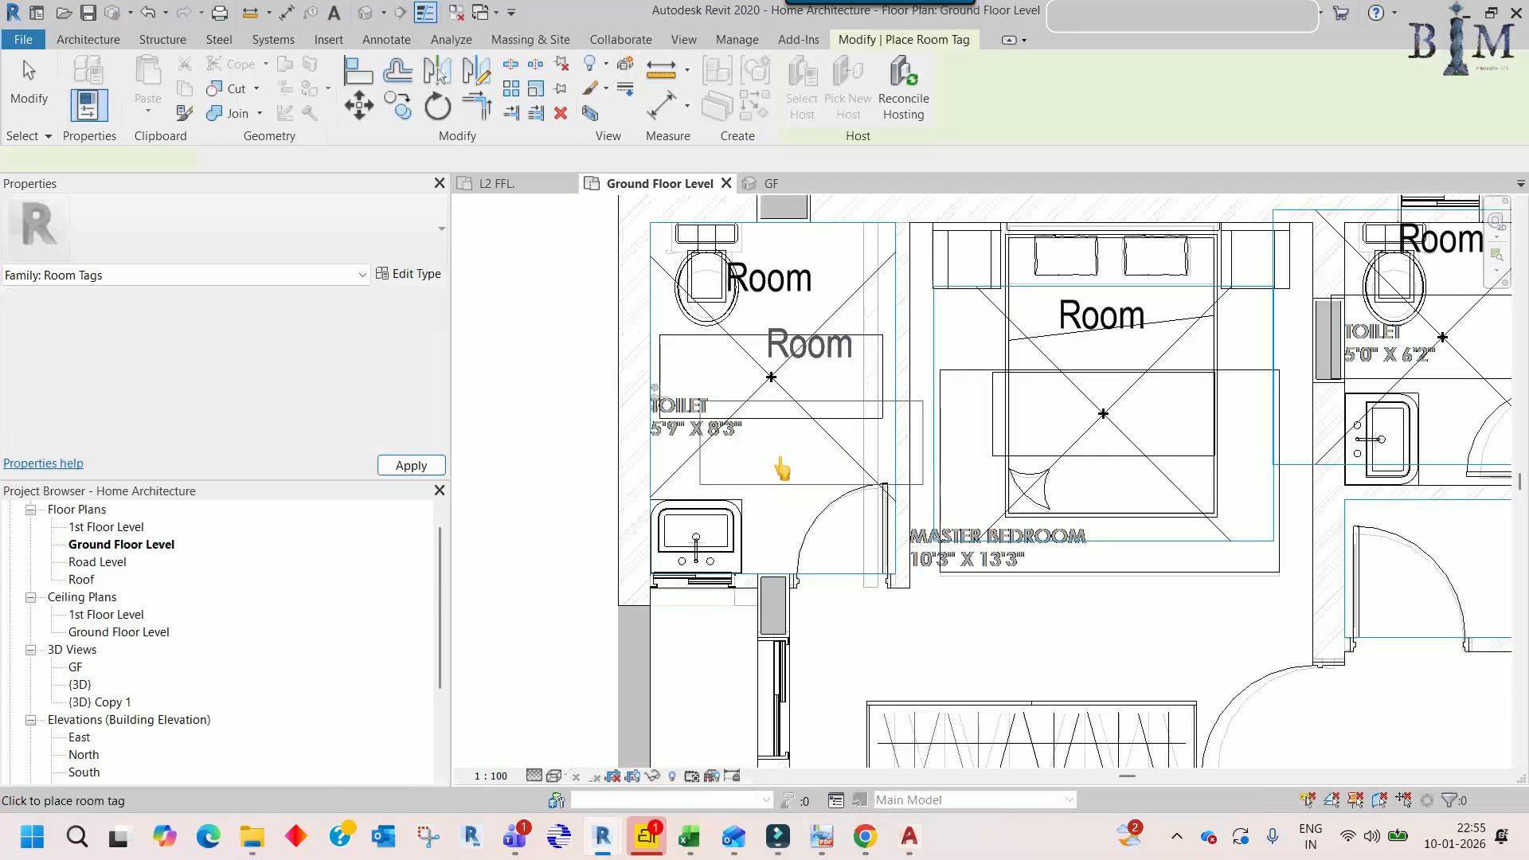
scroll(780, 474, "down", 3)
key("Escape")
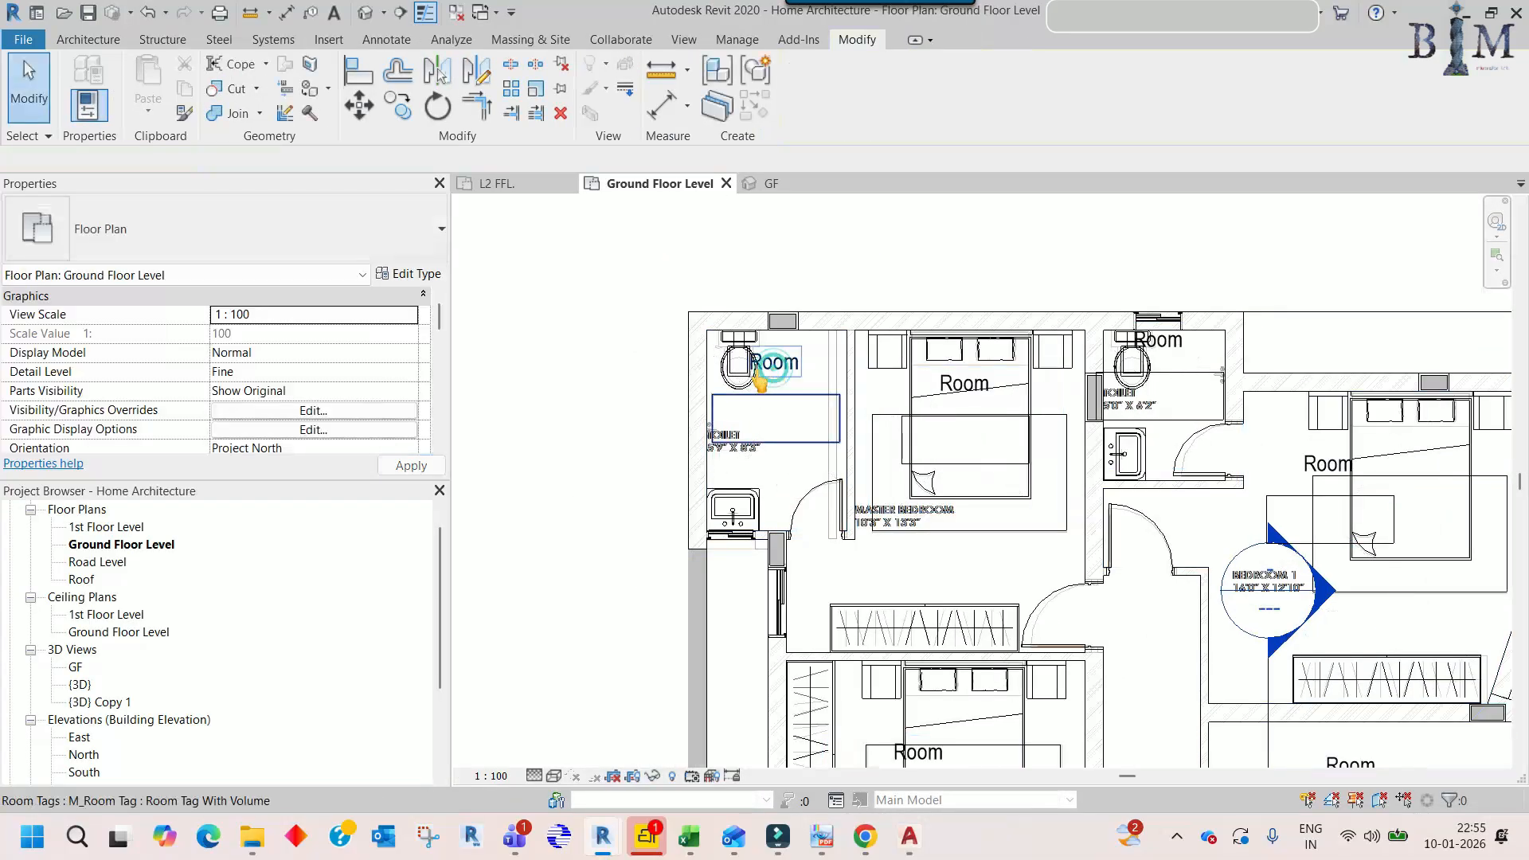
- Switch the toilet's room tag to the Room Tag type of the M_Room Tag 1 family
left_click(774, 364)
left_click(273, 215)
left_click(120, 325)
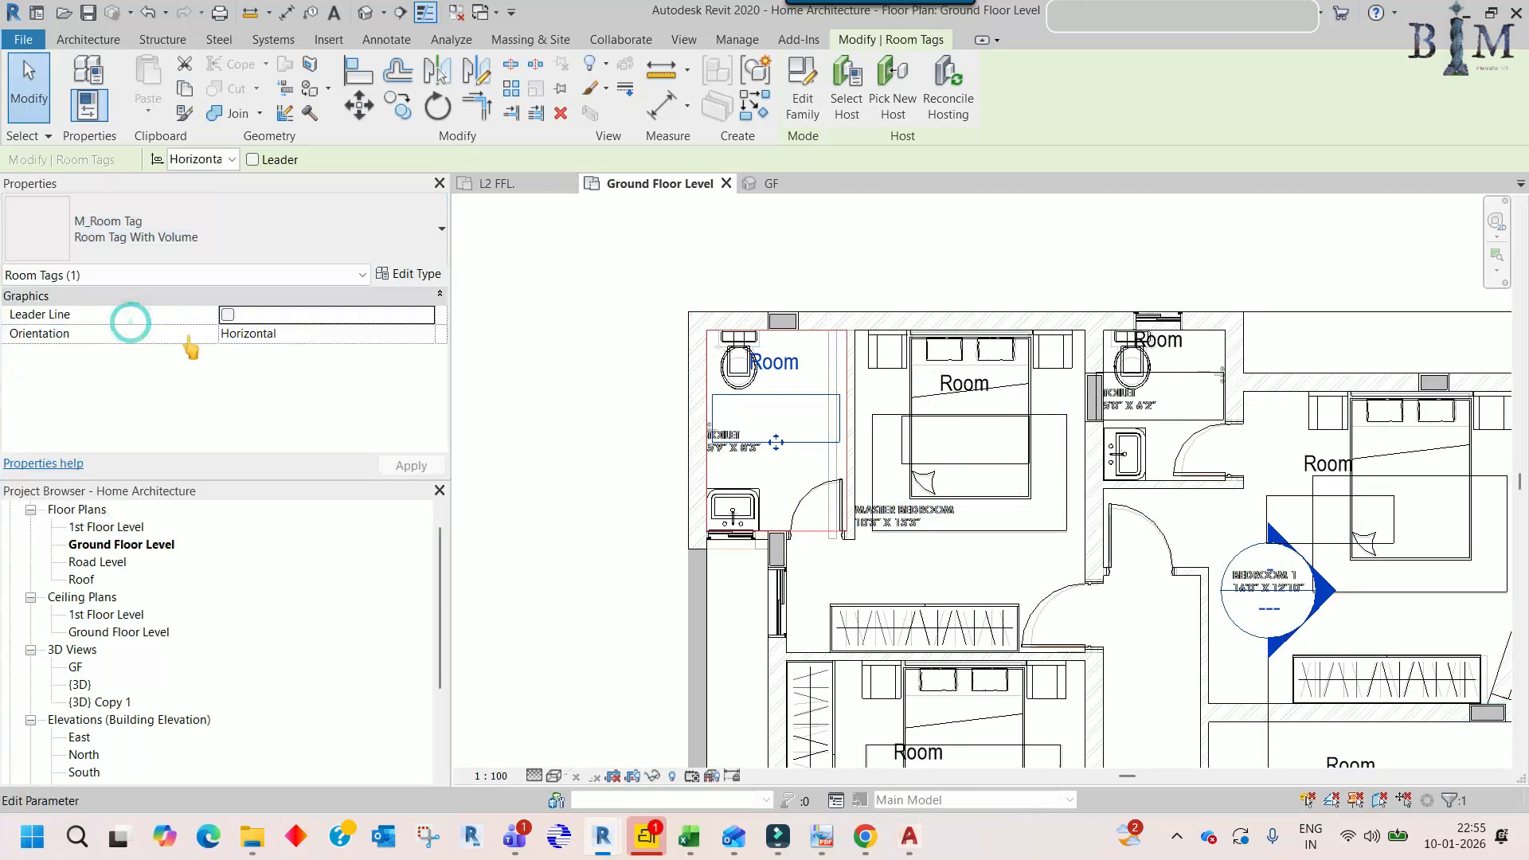
left_click(814, 391)
left_click(817, 398)
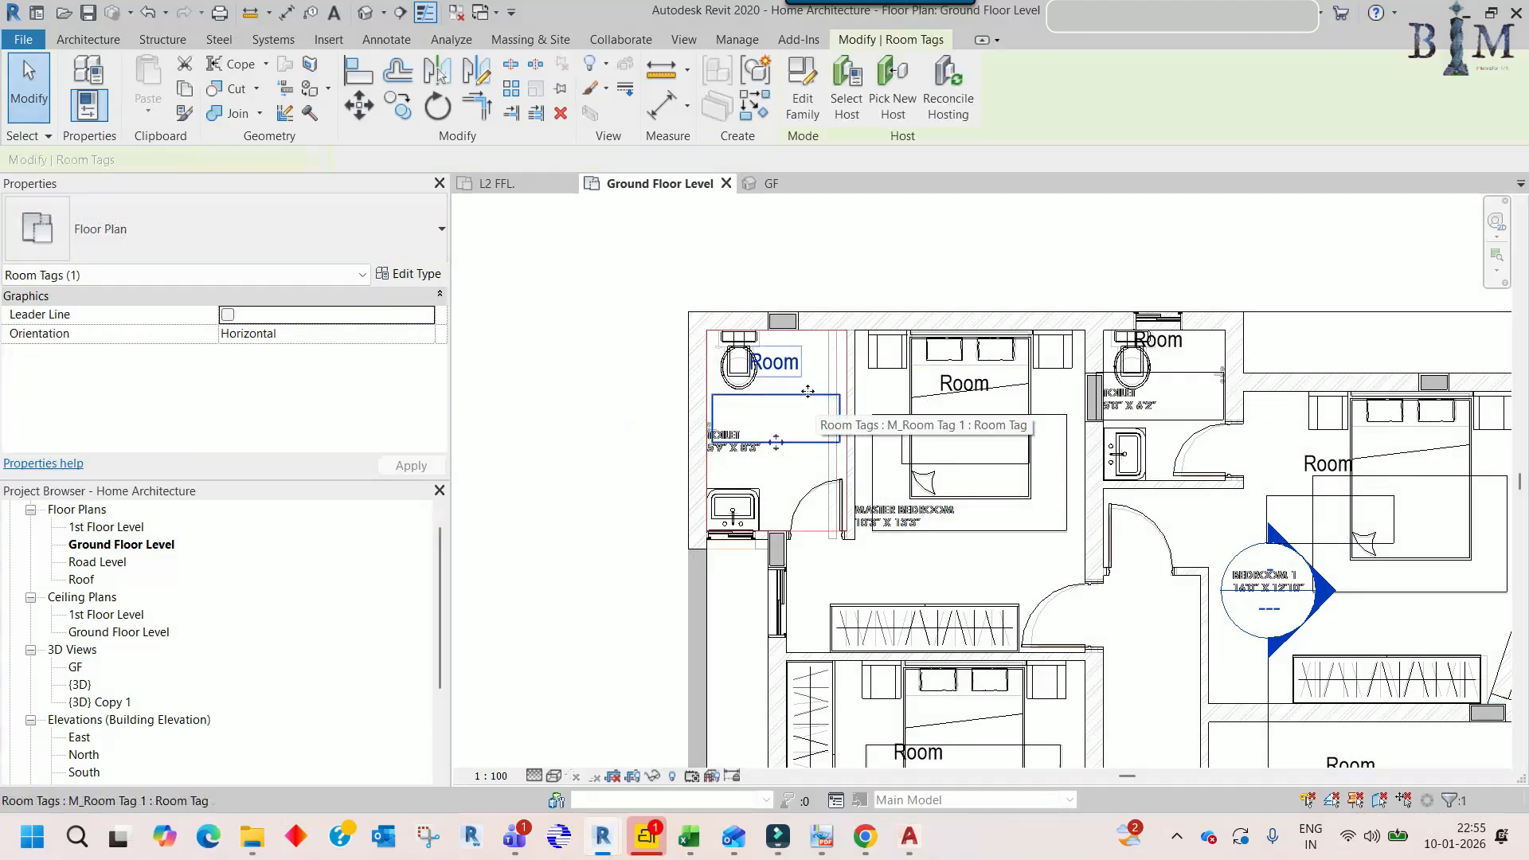
middle_click_drag(780, 423, 782, 445)
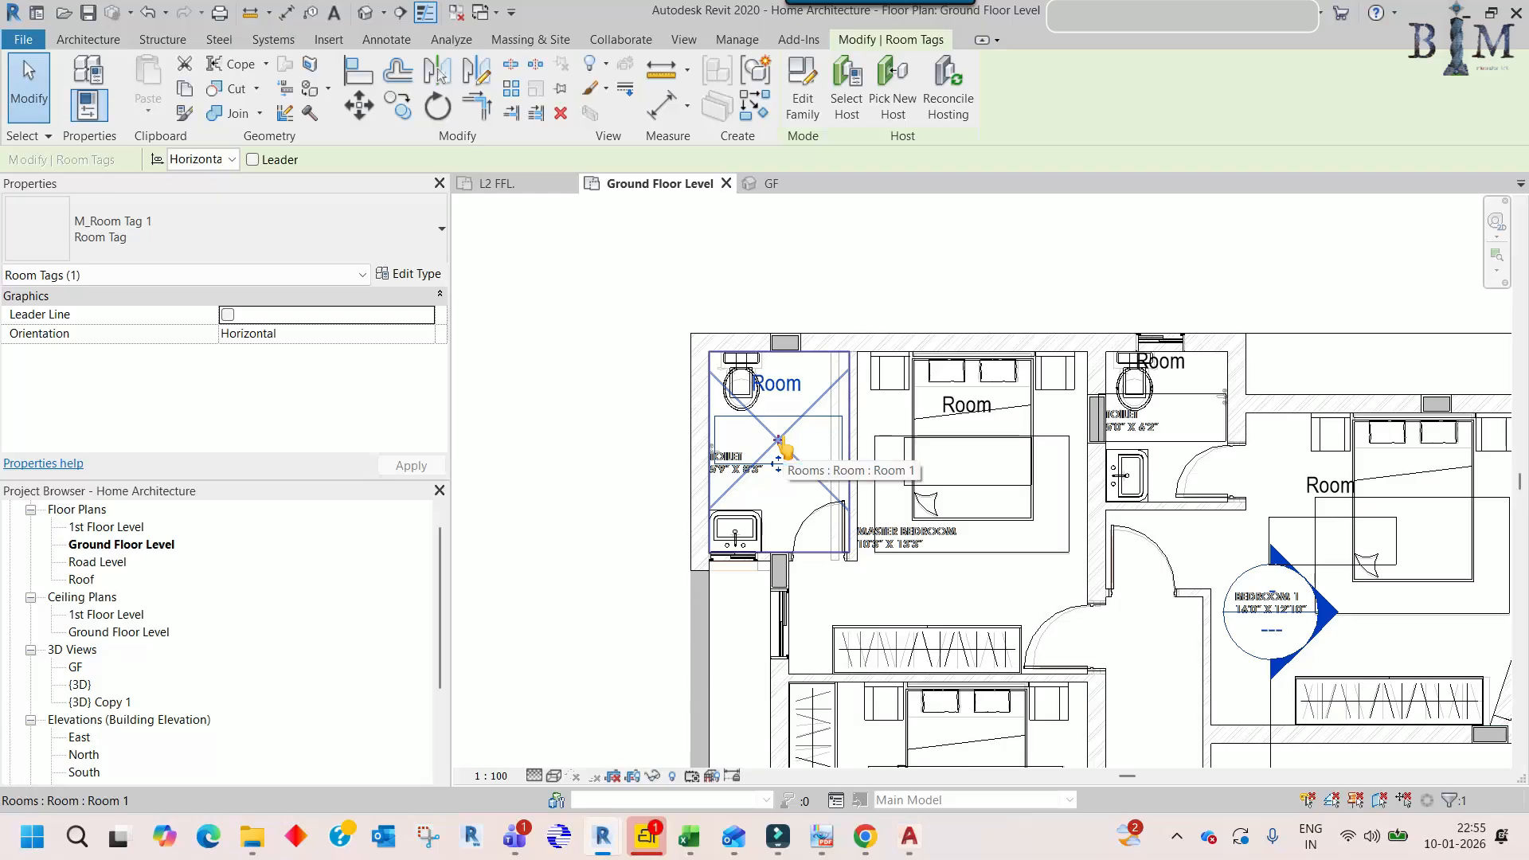
- Check the toilet tag's type properties and its family in the family editor, closing both without changes
left_click(414, 275)
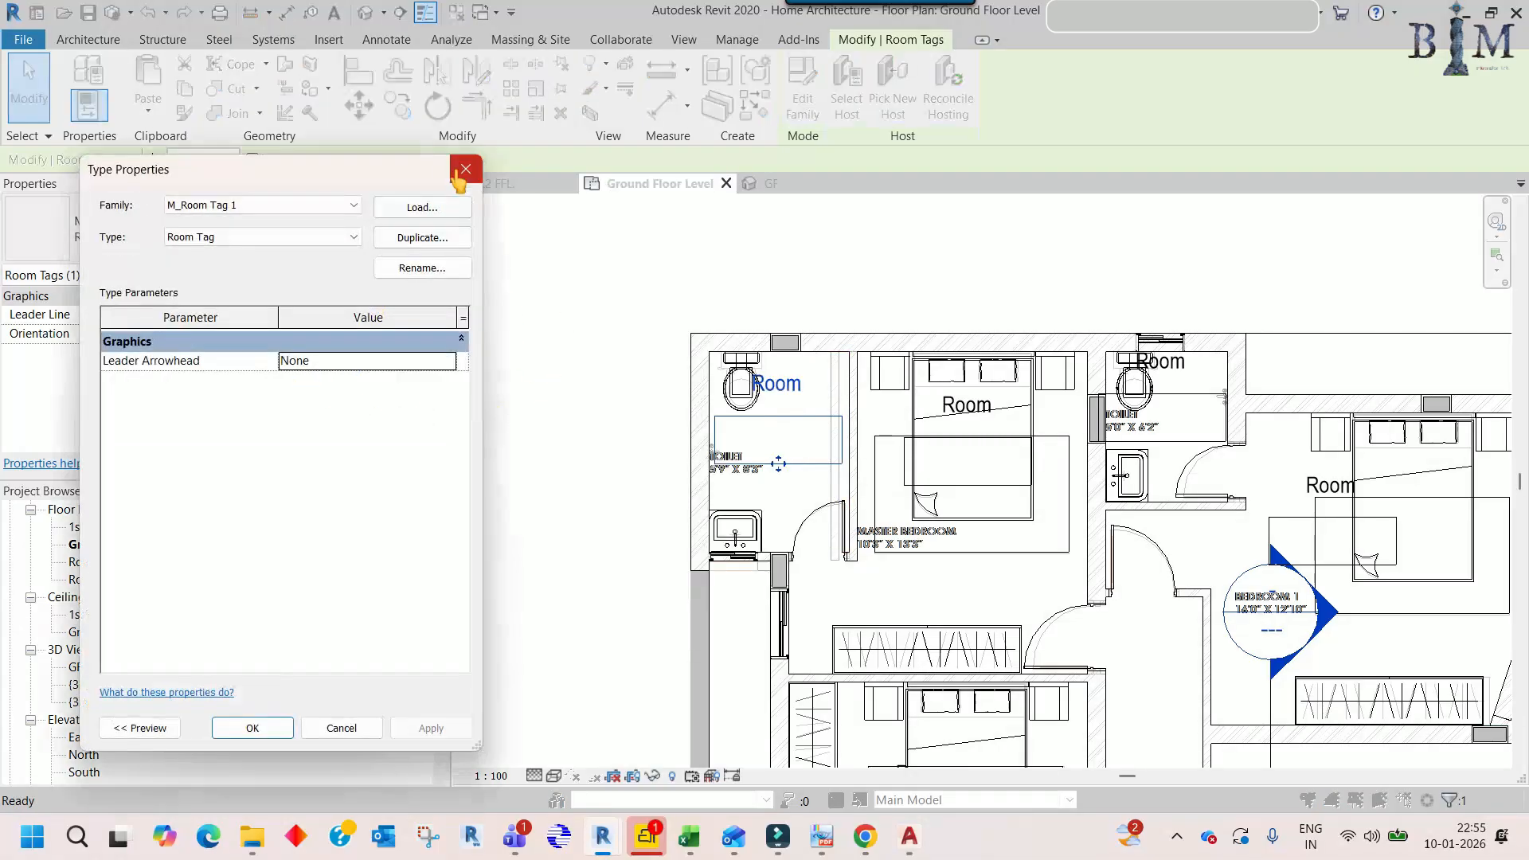
left_click(463, 170)
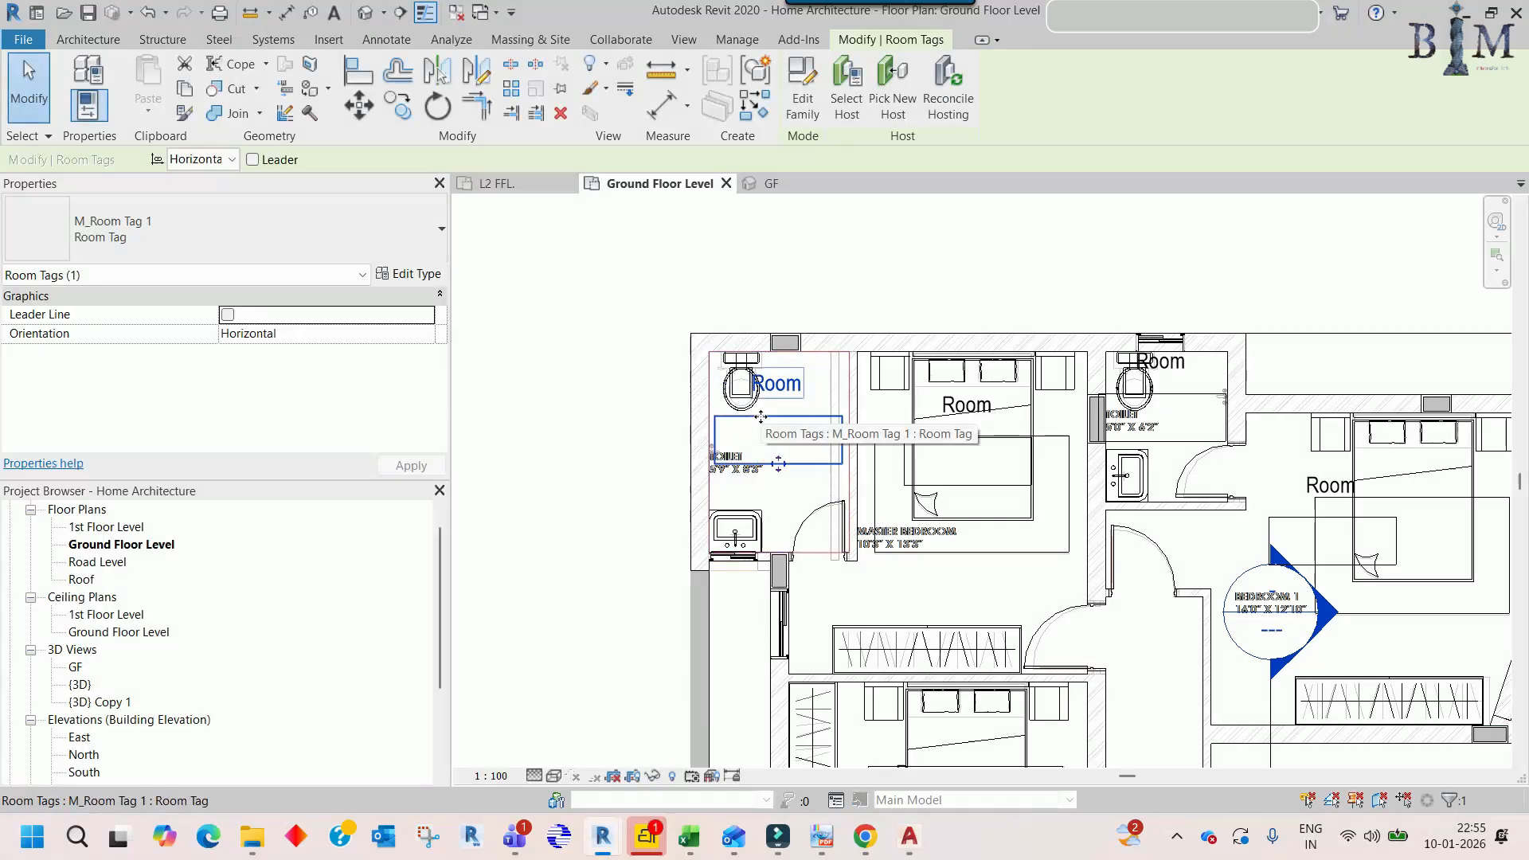
left_click(800, 99)
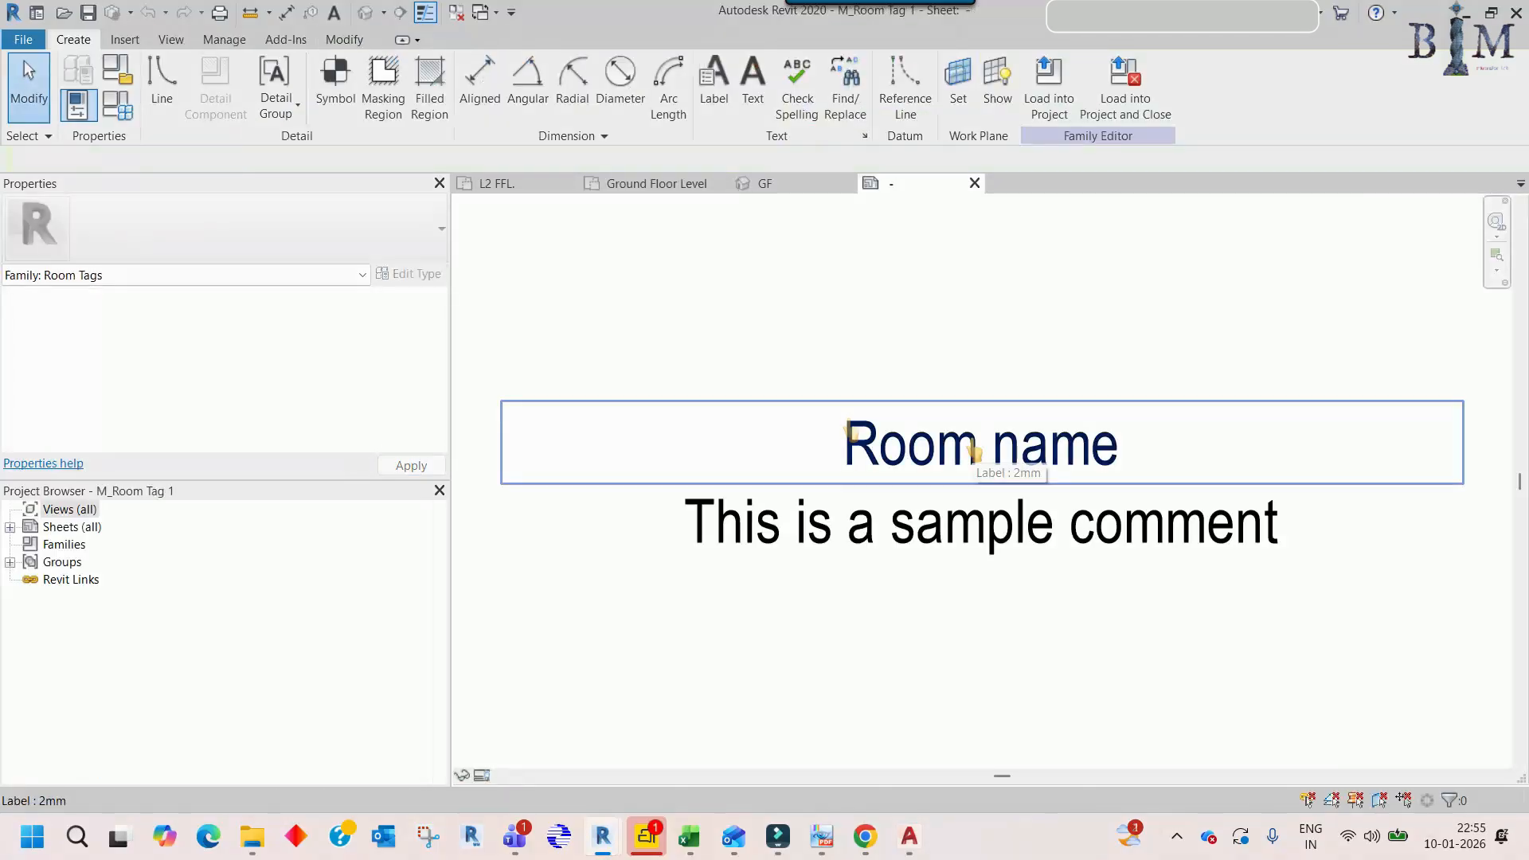
left_click(973, 184)
left_click(799, 427)
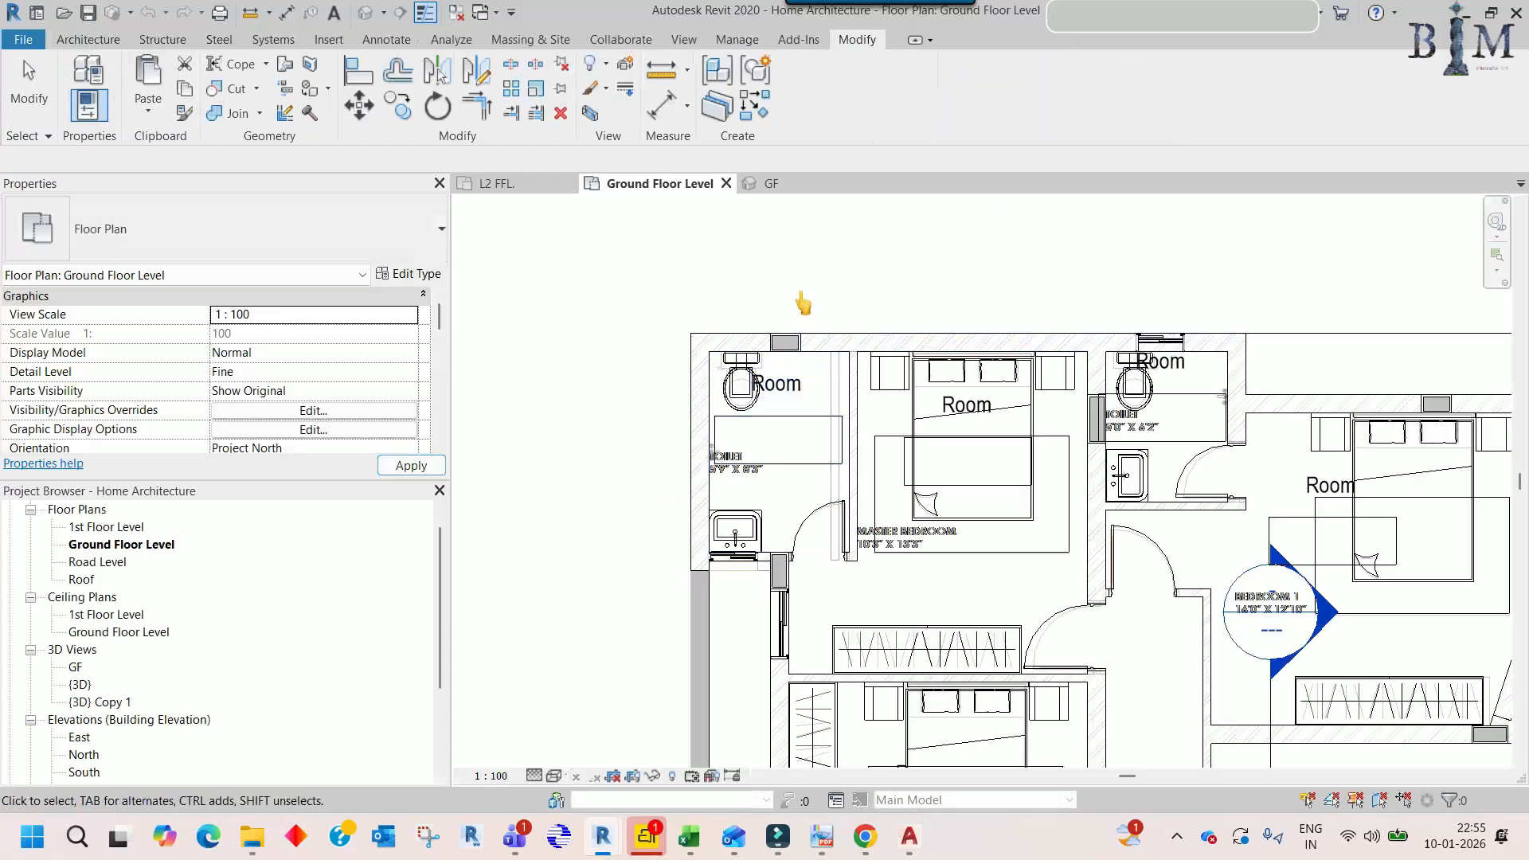
- Start placing room tags on the ground floor plan with the M_Room Tag 1 family
left_click(390, 43)
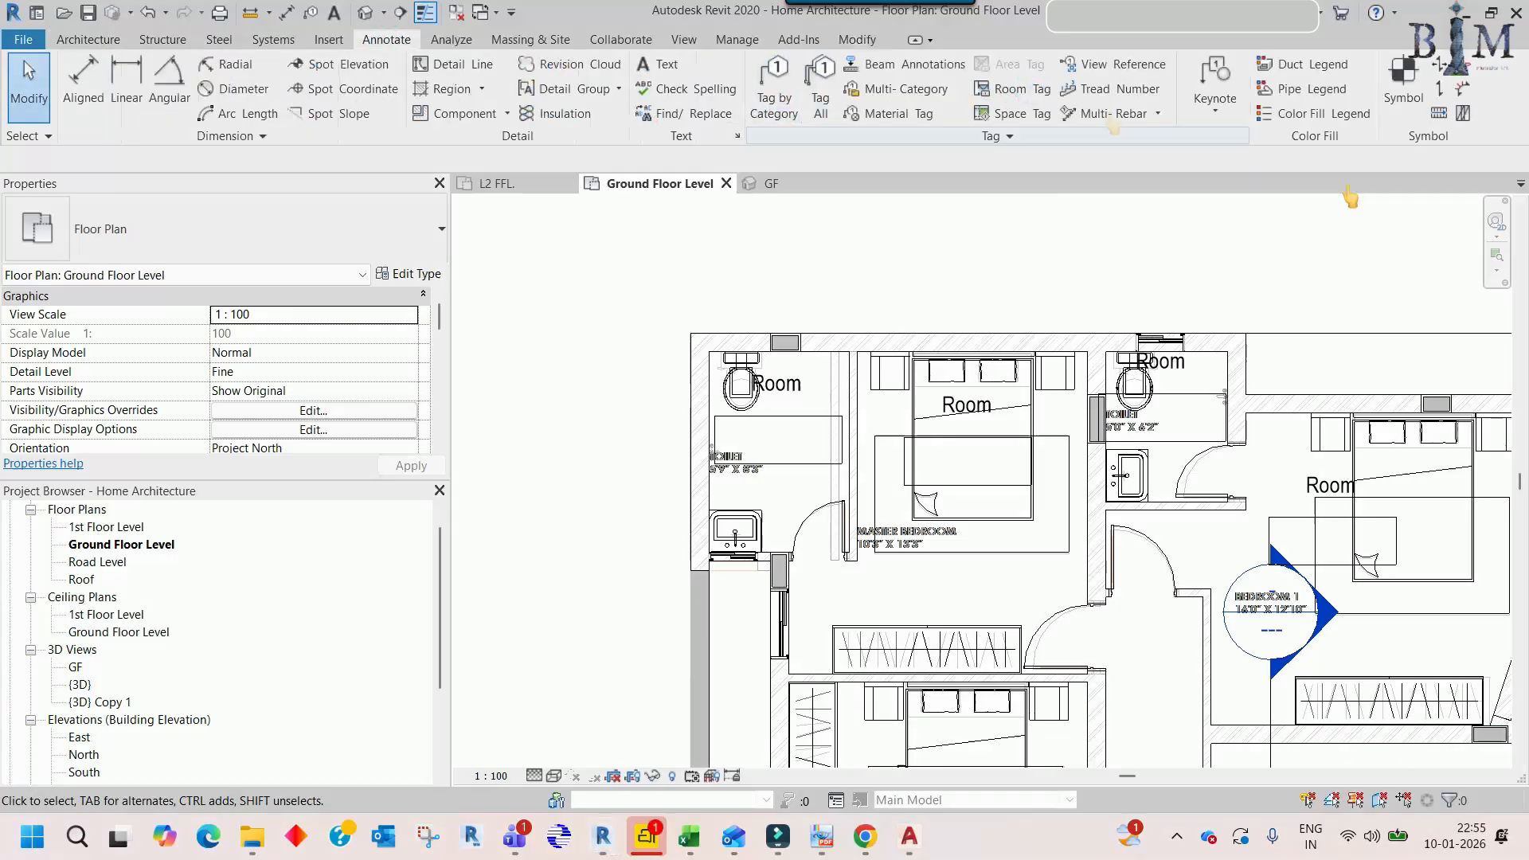
left_click(1007, 96)
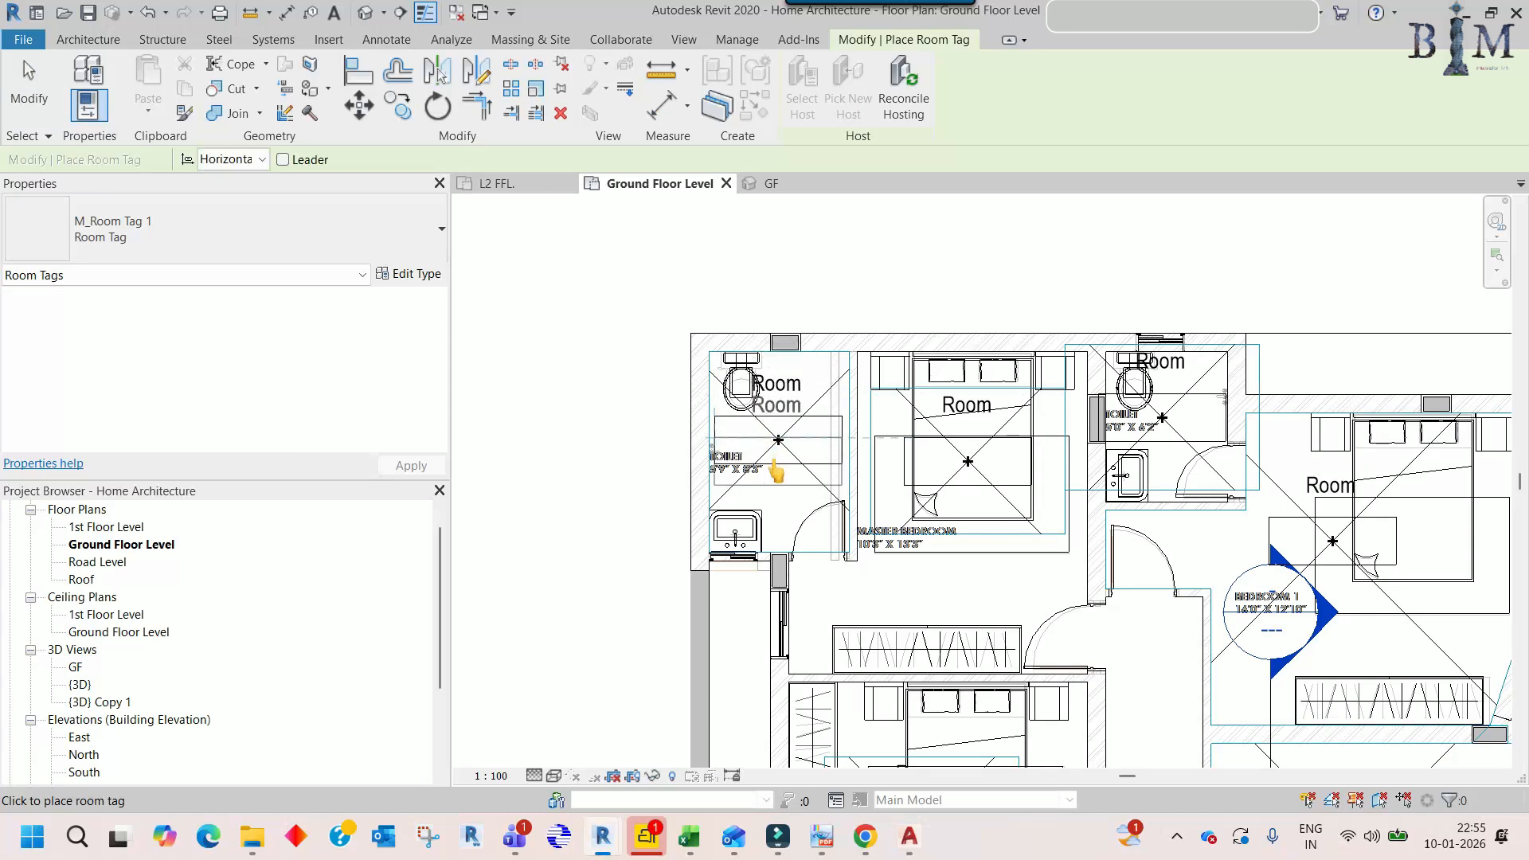
- From Tower Arch's L2 FFL. plan, open the Lobby 1 tag's family for editing and review its number label's parameters
left_click(497, 183)
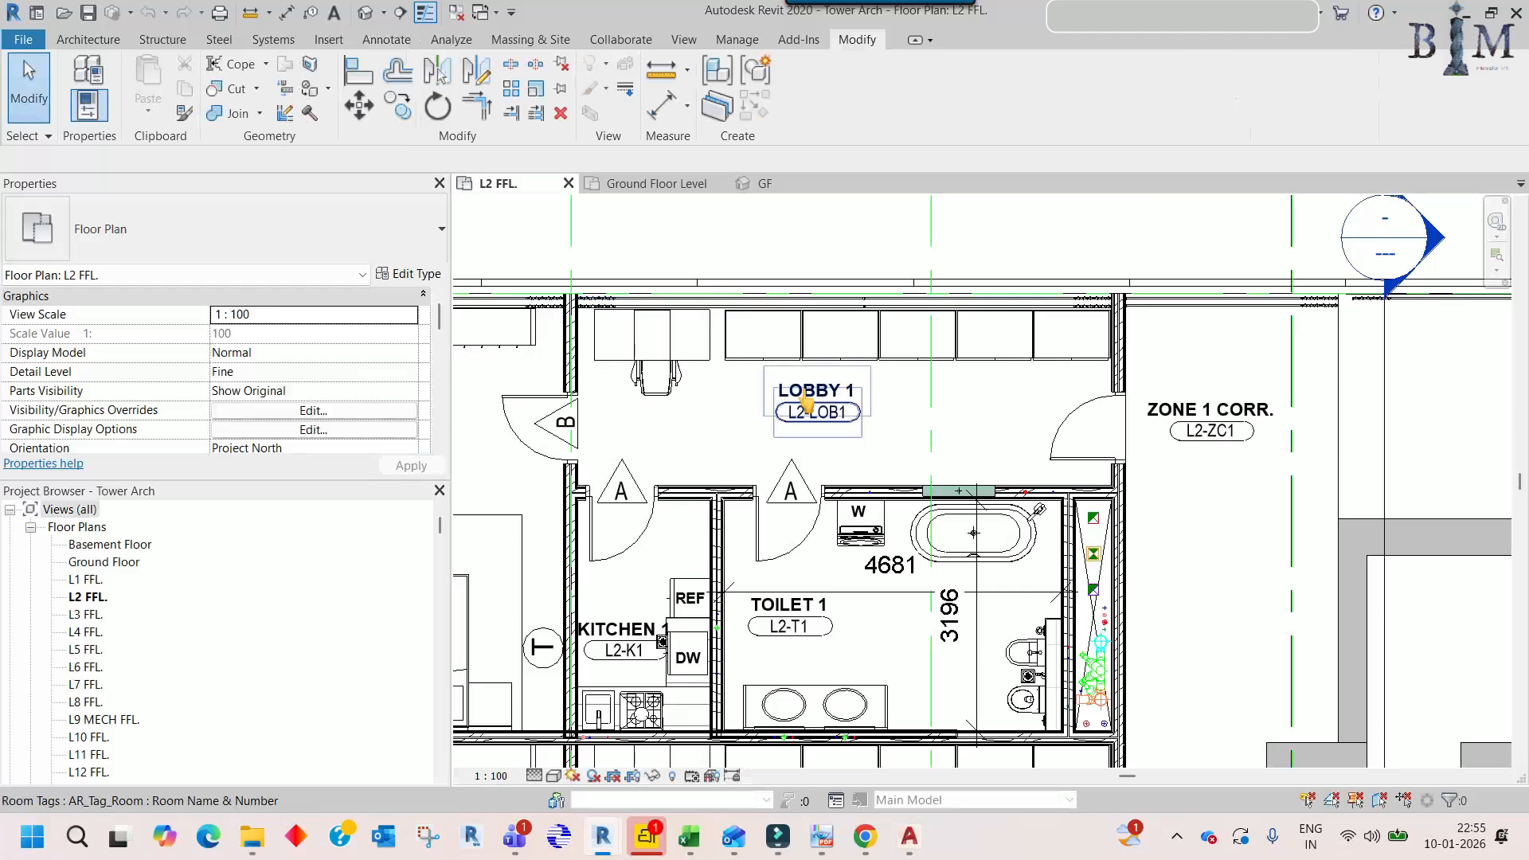
left_click(816, 412)
left_click(818, 128)
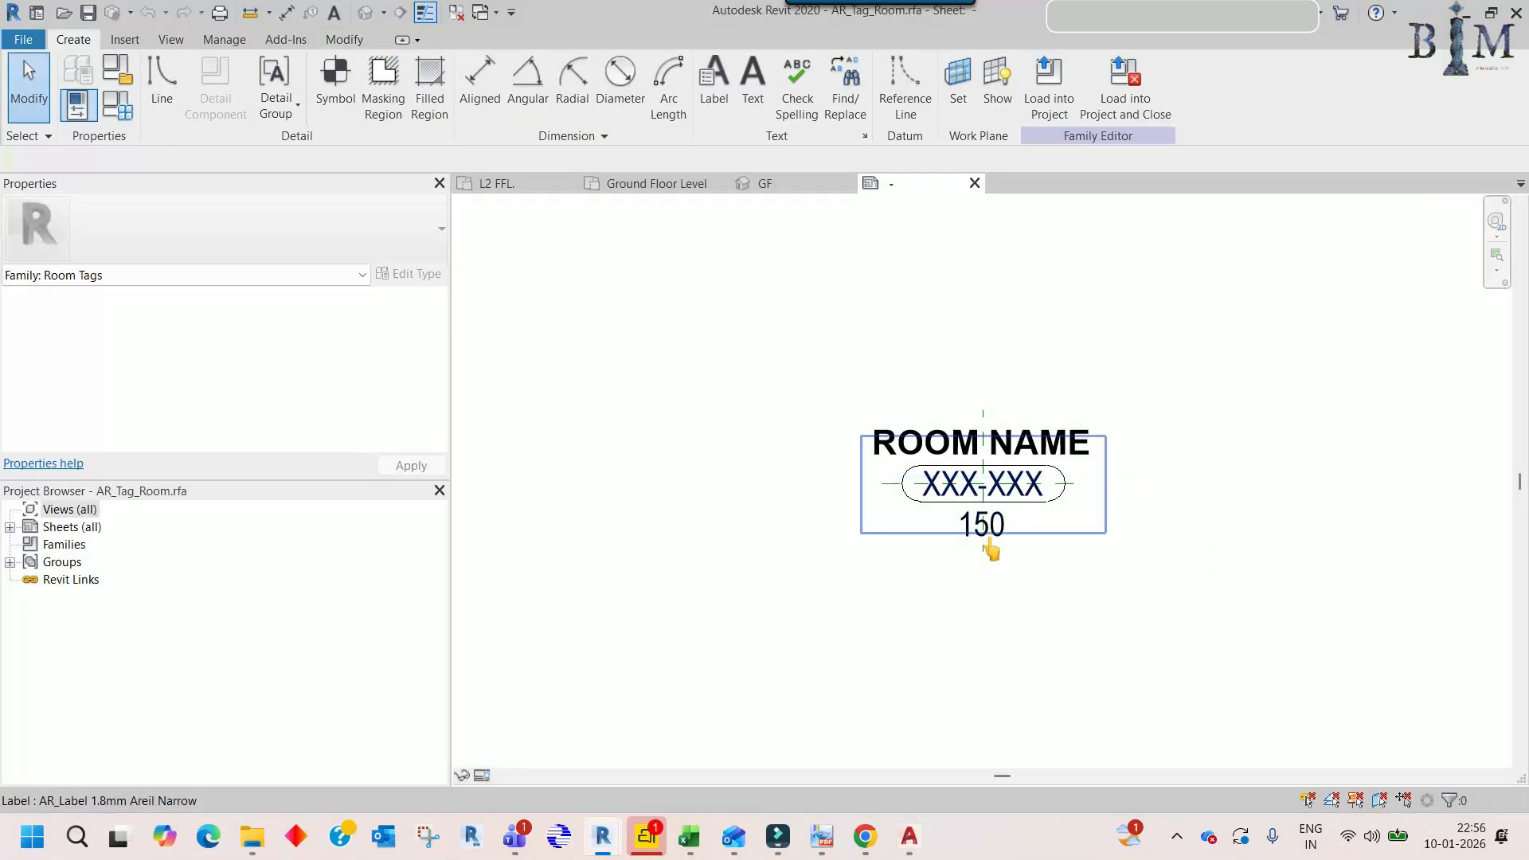
left_click(988, 499)
left_click(292, 334)
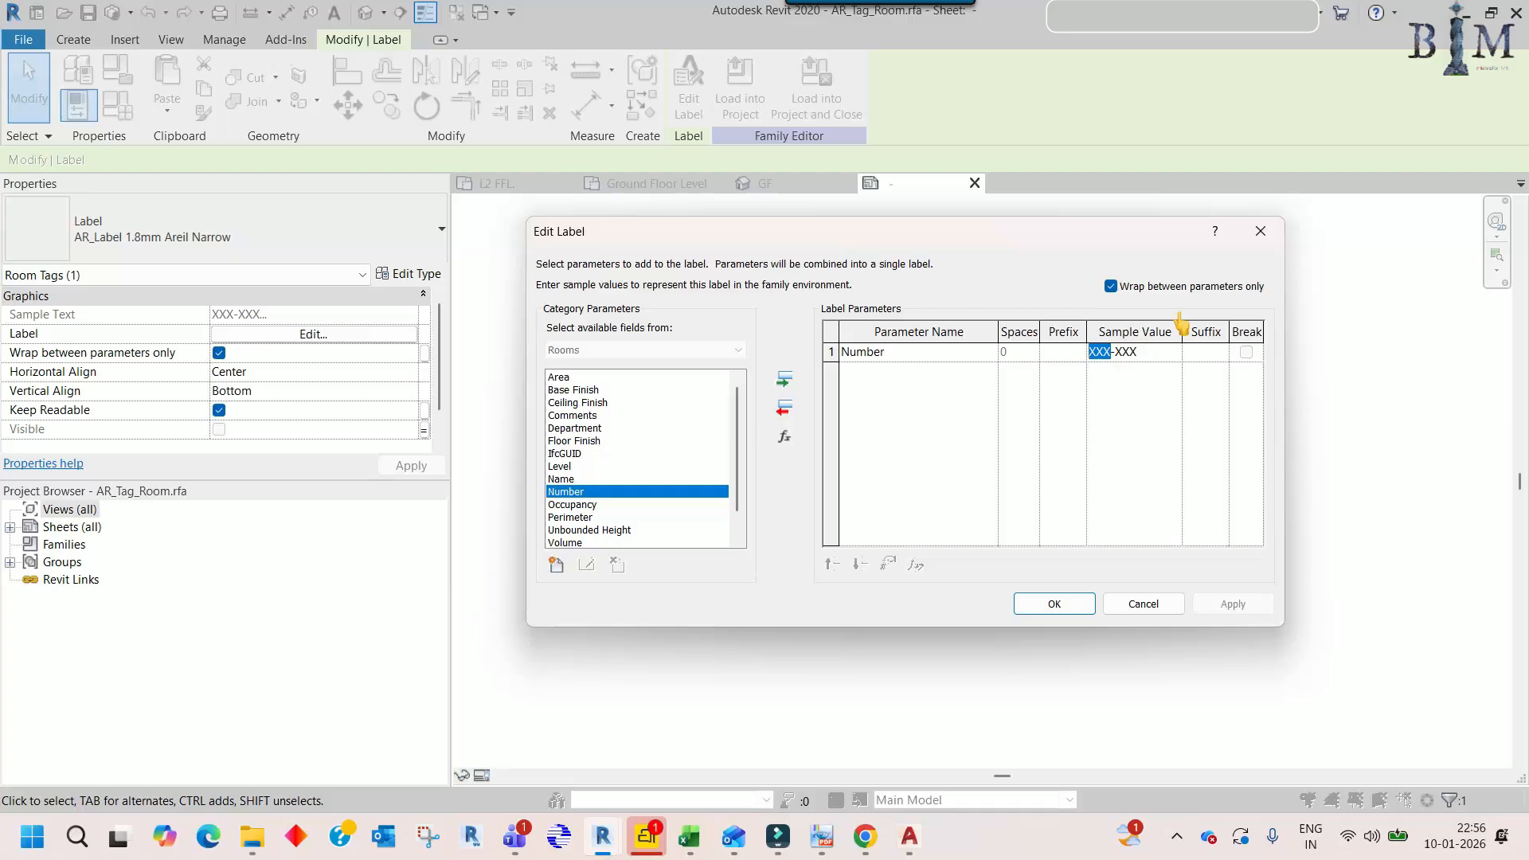
left_click(1250, 238)
left_click(682, 299)
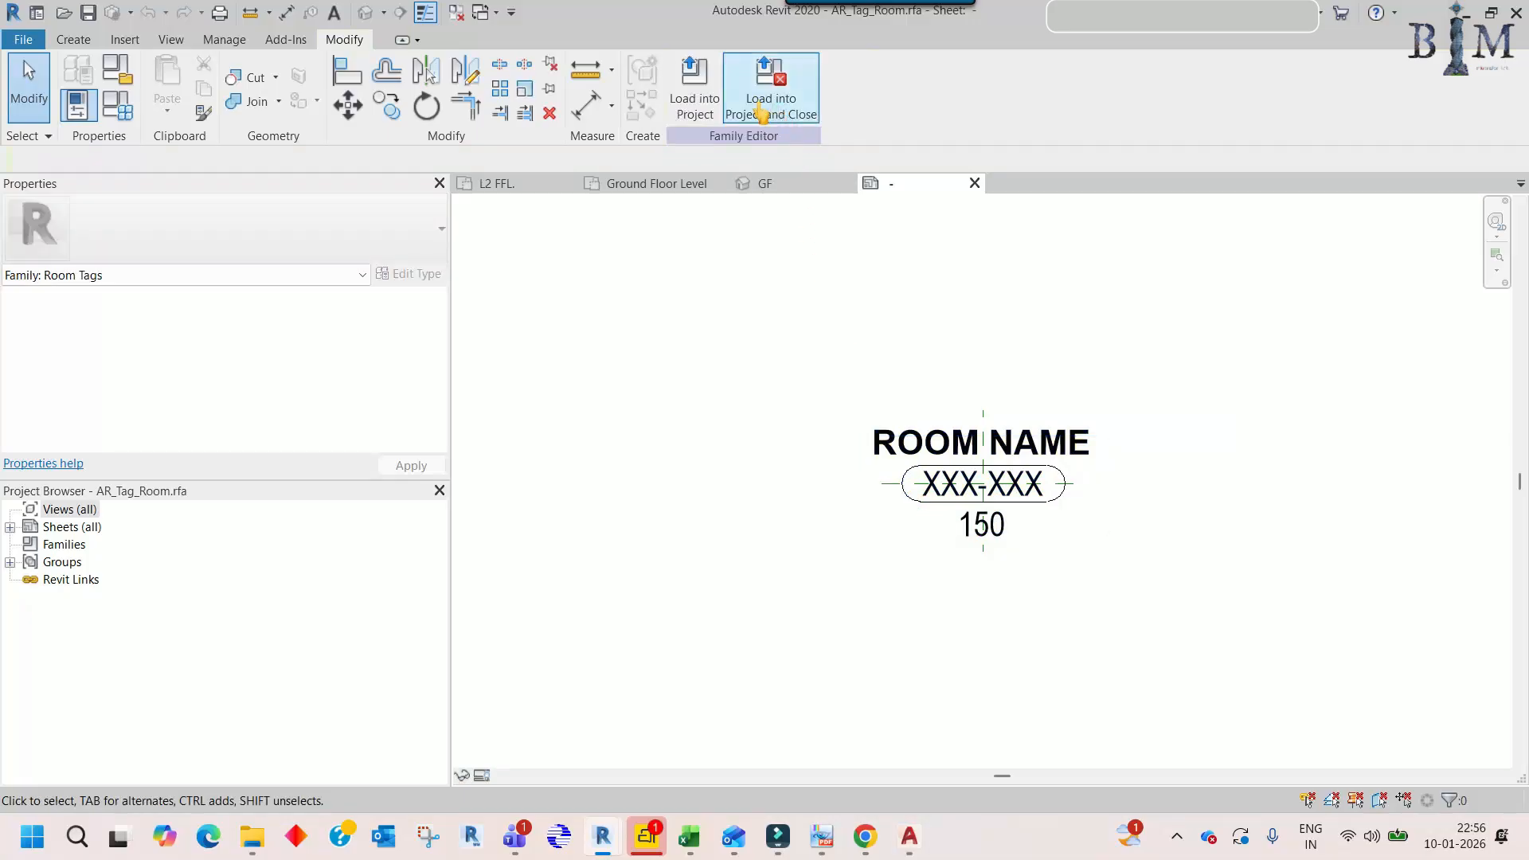
- Load the AR_Tag_Room family into Home Architecture and place its Room Tag type in the toilet beside the master bedroom
left_click(707, 102)
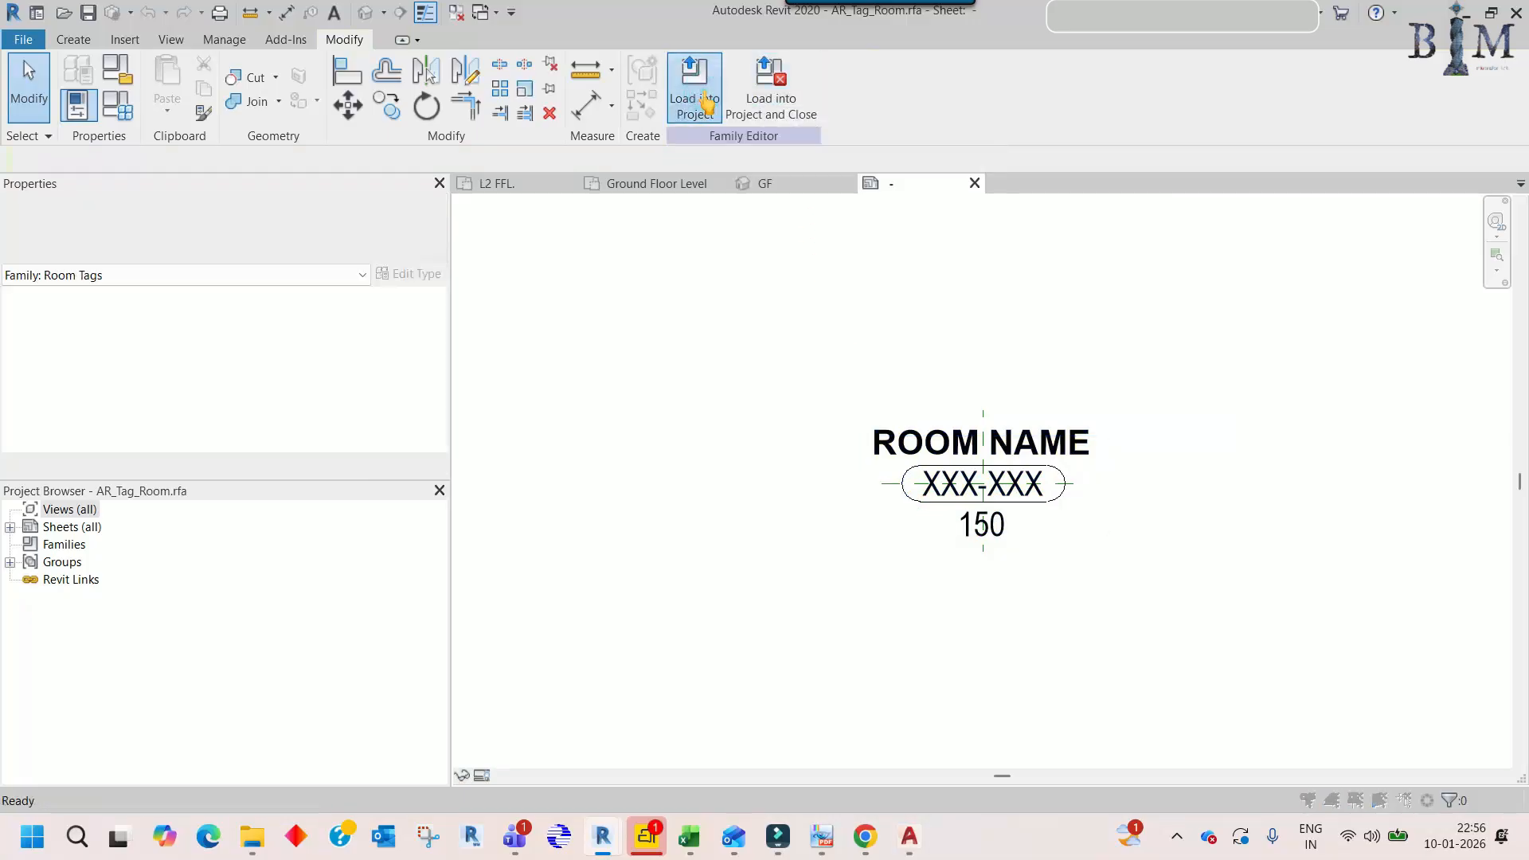
left_click(721, 563)
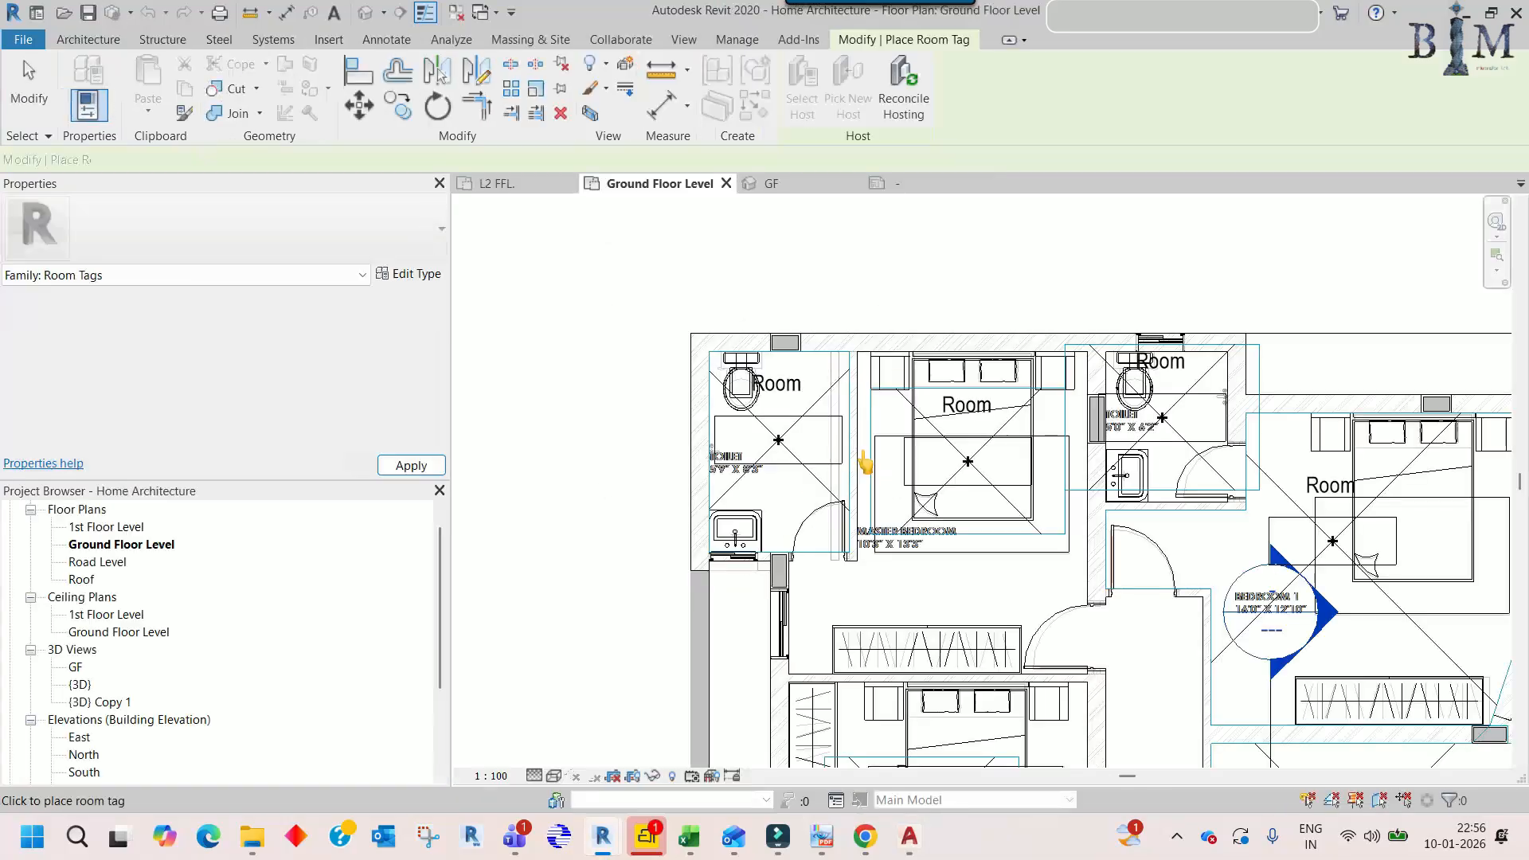
scroll(764, 465, "up", 3)
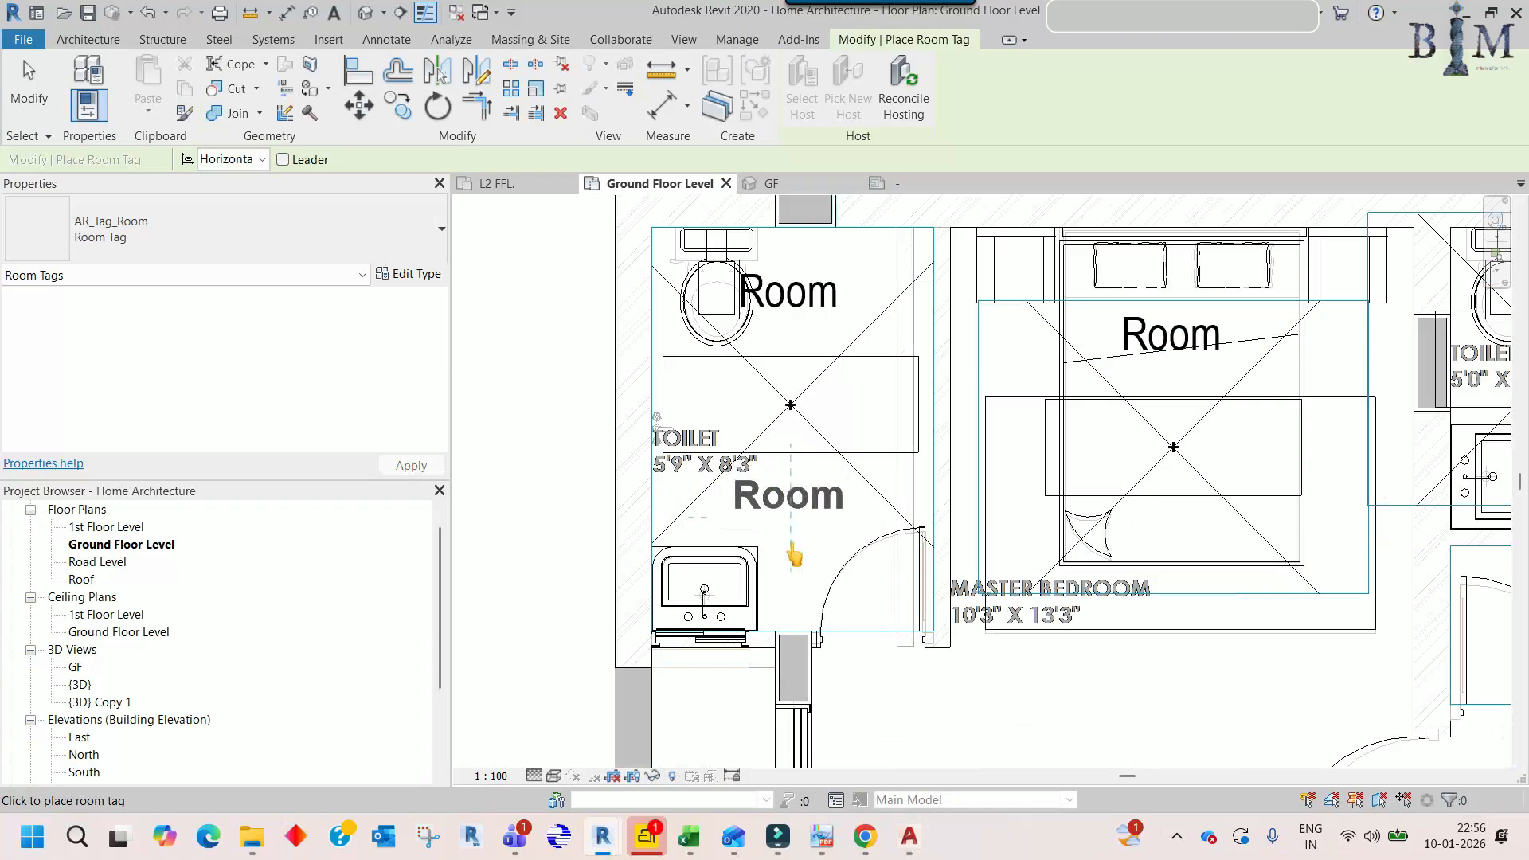
left_click(791, 544)
key("Escape")
- Delete the toilet's old room tag and move the new AR_Tag_Room tag up towards the middle of the room
left_click(787, 300)
key("Delete")
left_click(791, 497)
left_click_drag(792, 519, 785, 433)
scroll(785, 429, "down", 1)
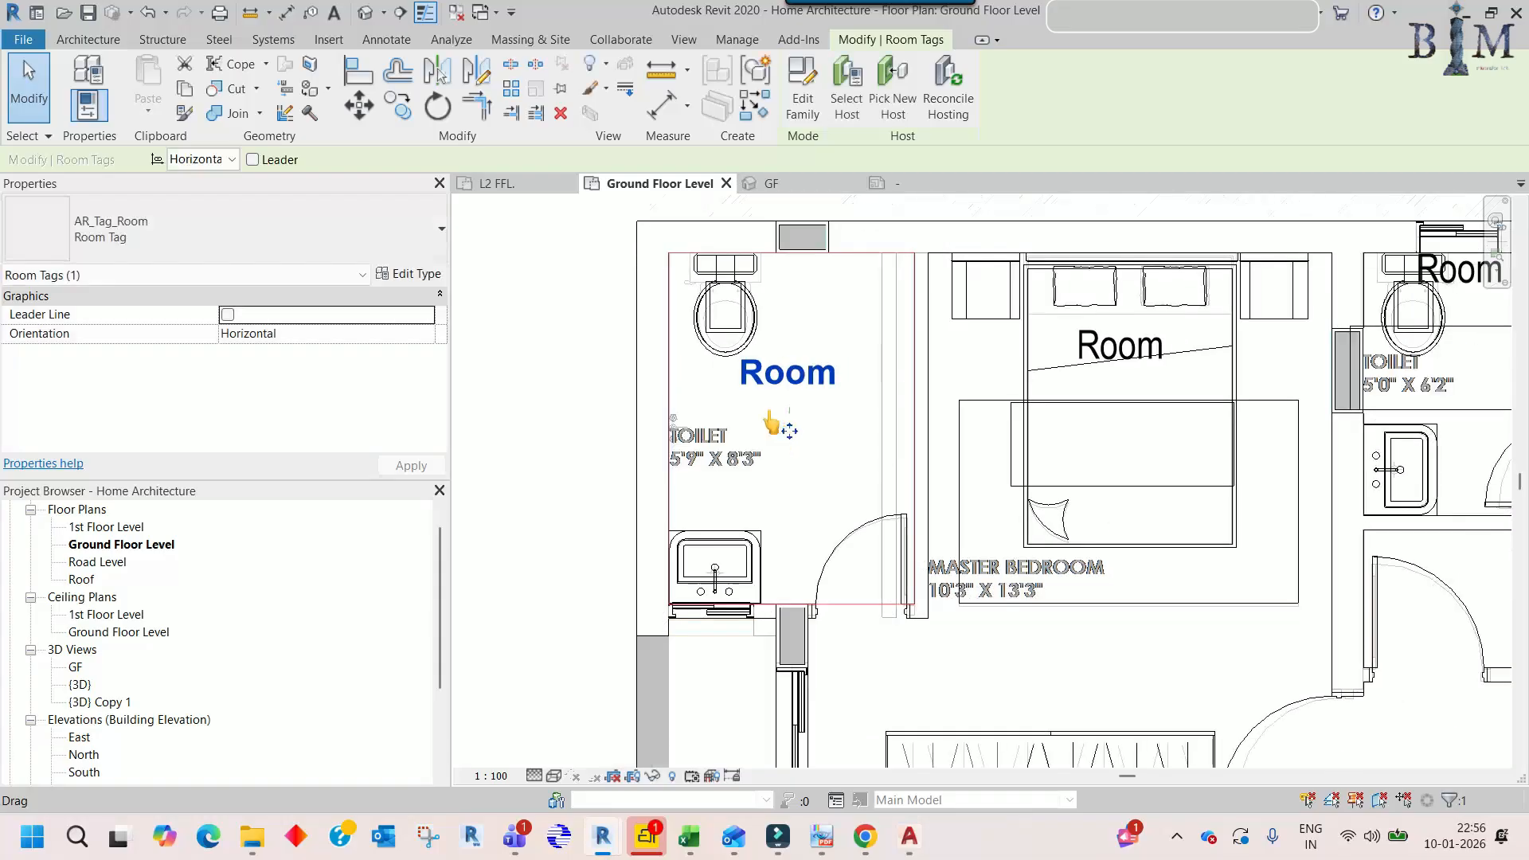
- Rename the room to TOILET through its new tag
scroll(776, 394, "up", 2)
left_click(775, 393)
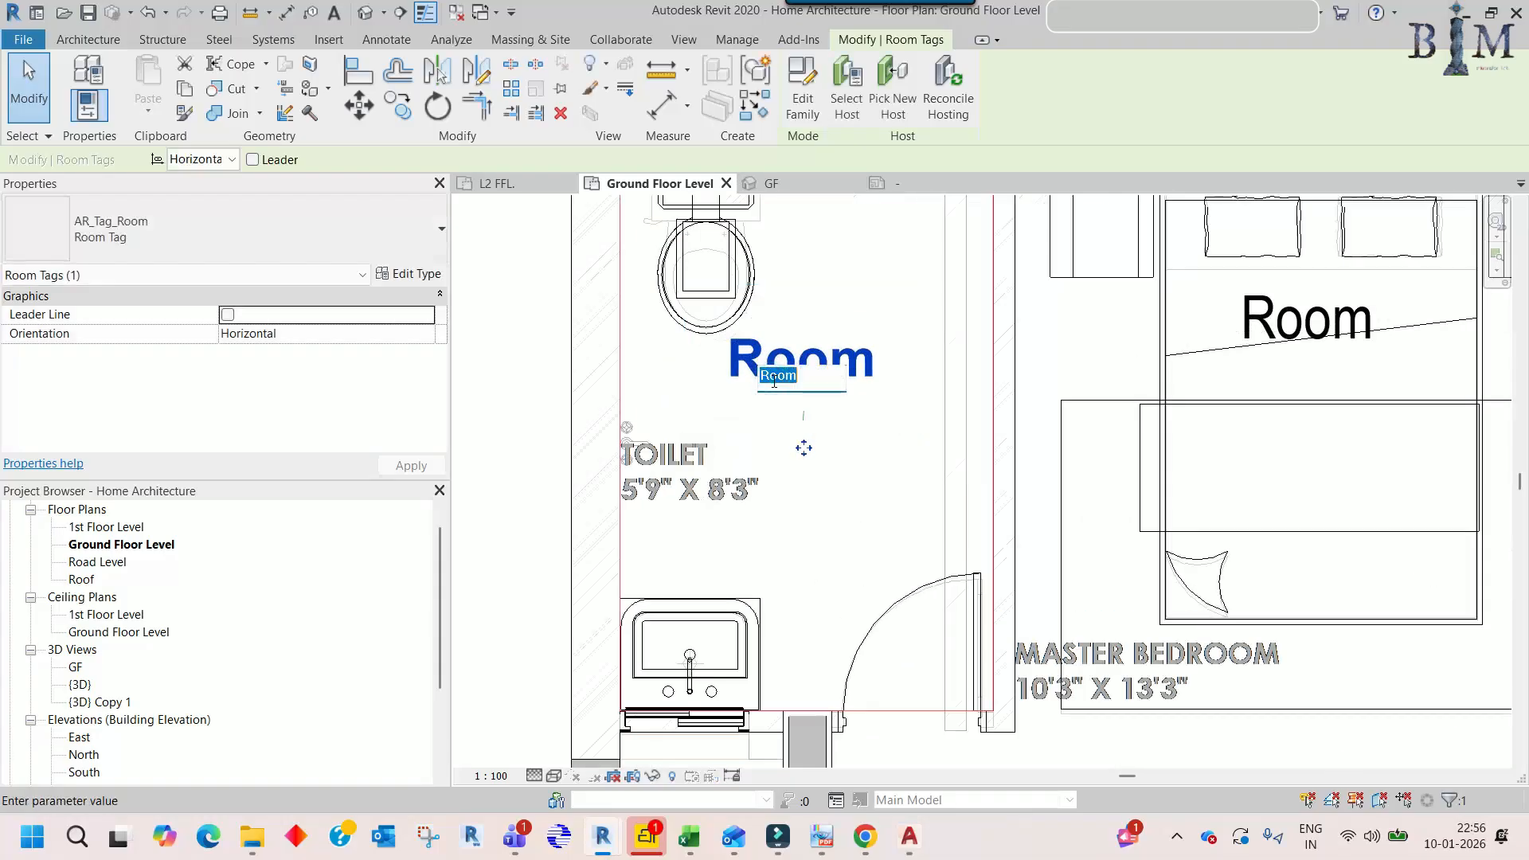
type("TOILET")
left_click(800, 432)
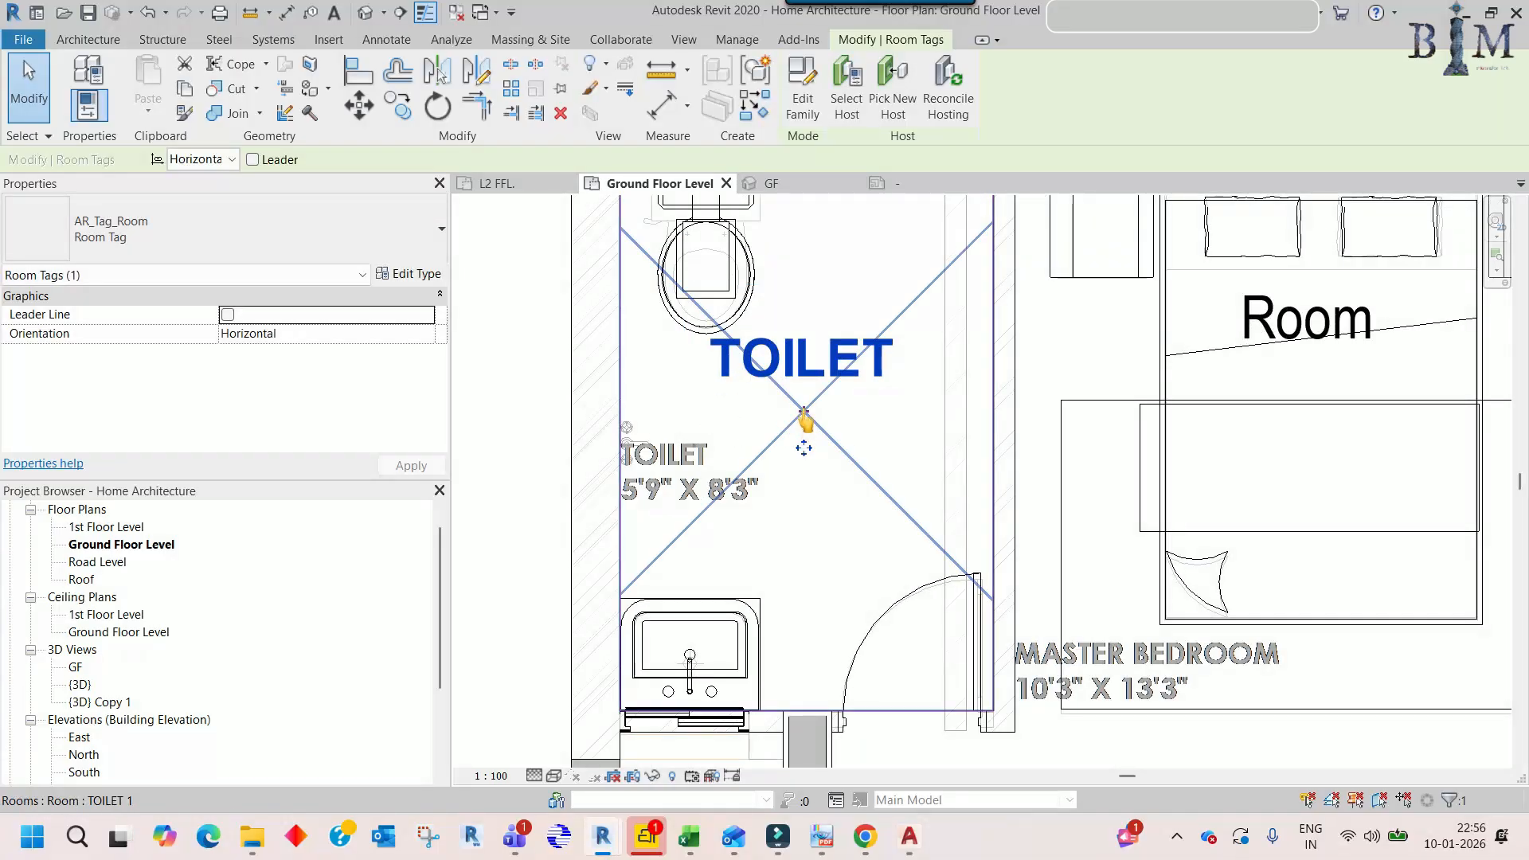
- Switch the toilet's tag to the Room Name & Number type and reposition it near the middle of the room
left_click_drag(804, 449, 749, 465)
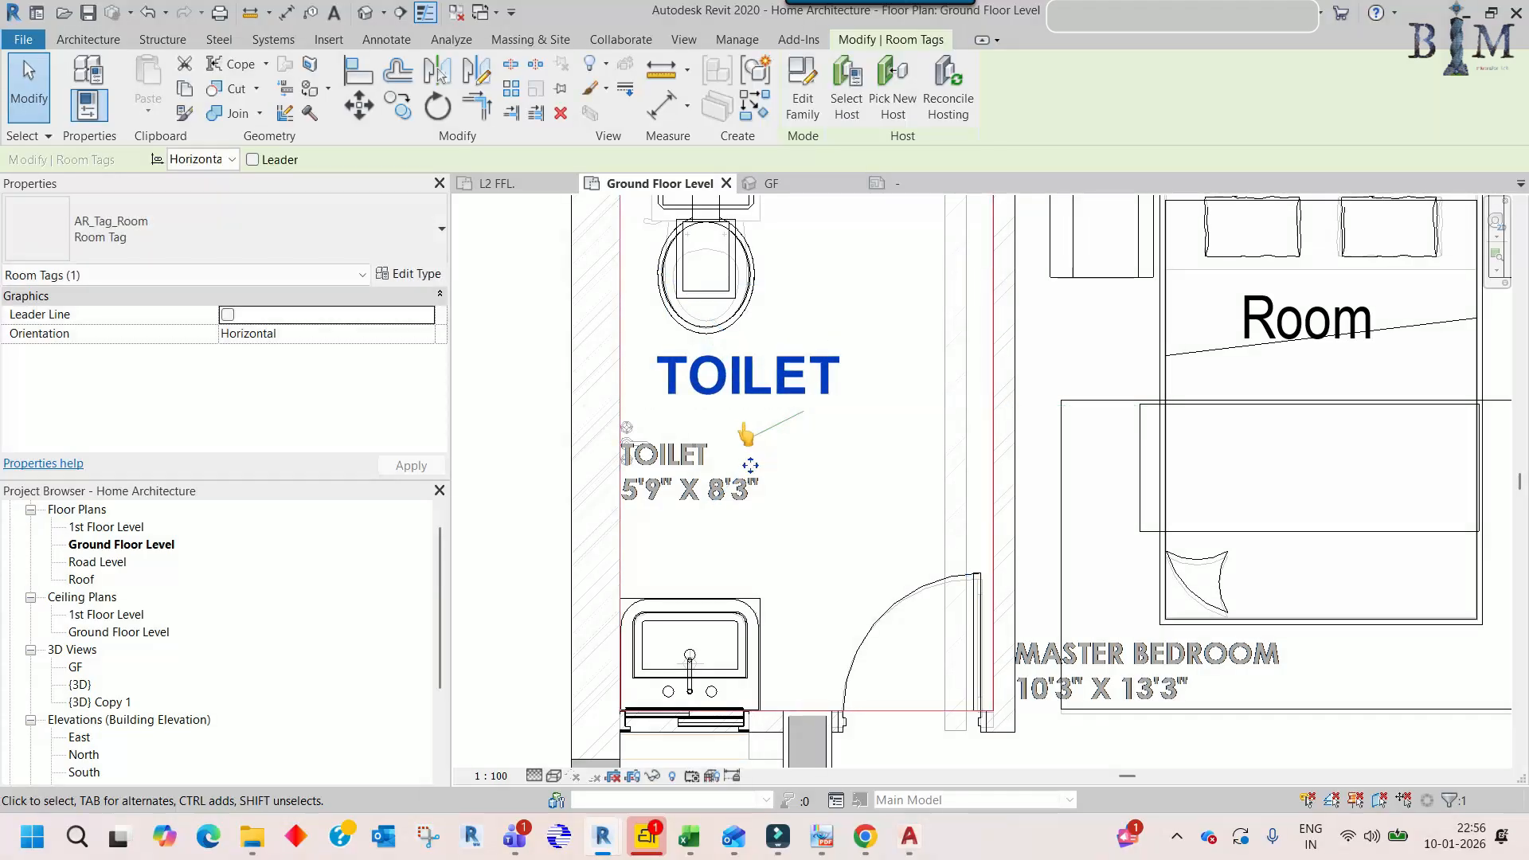
left_click(239, 233)
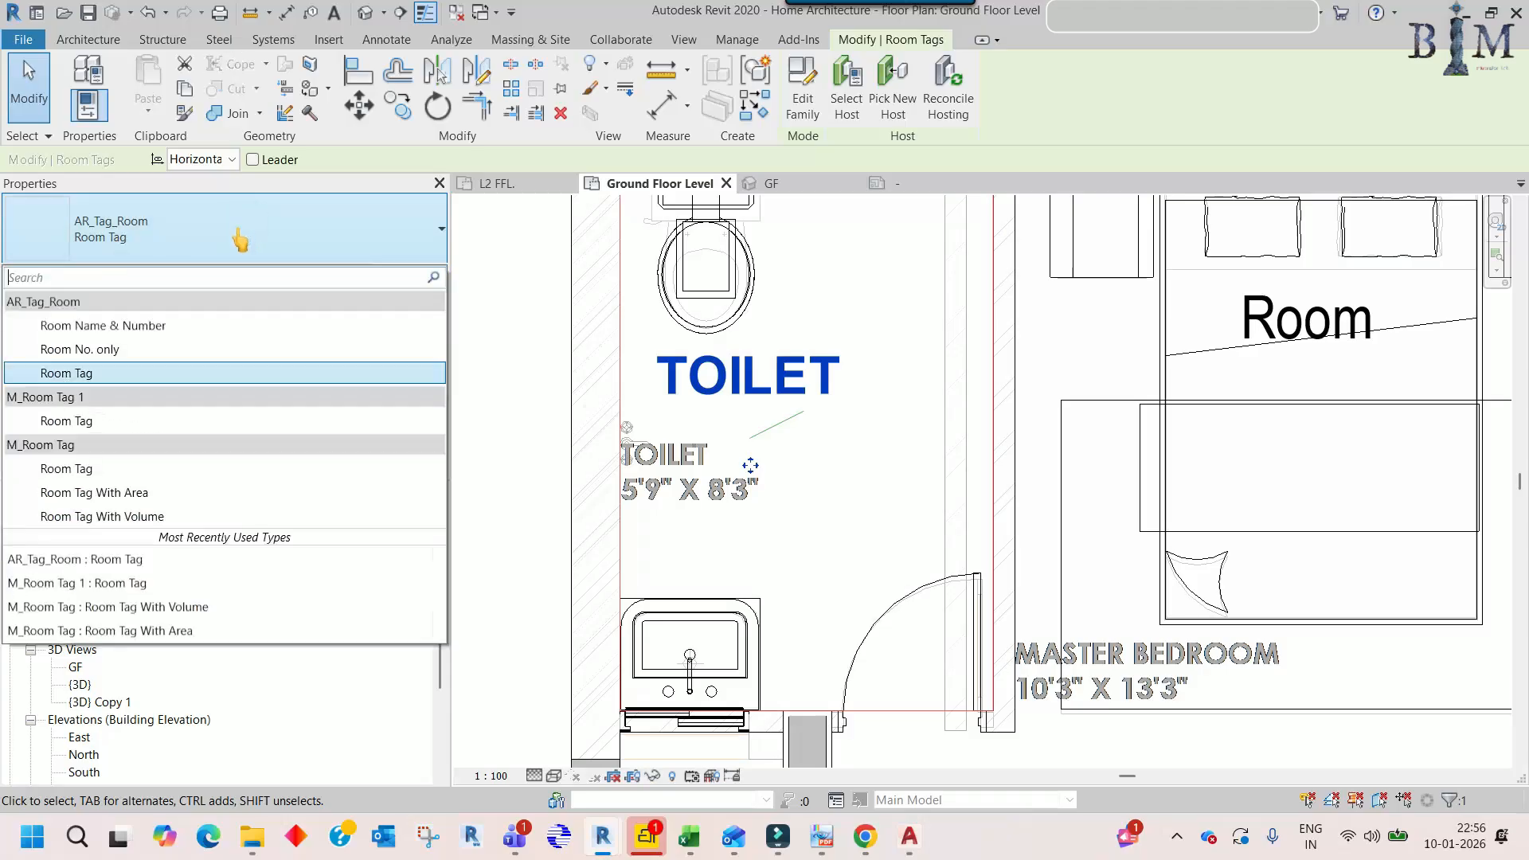
left_click(151, 326)
left_click_drag(751, 471, 791, 438)
- Set the Ground Floor Level plan's view scale to 1:50
scroll(791, 438, "down", 3)
left_click(500, 777)
left_click(522, 631)
left_click(820, 488)
- Edit the AR_Tag_Room family to drop the number's rounded frame and reload it into Home Architecture.rvt without saving the family file
scroll(796, 430, "up", 4)
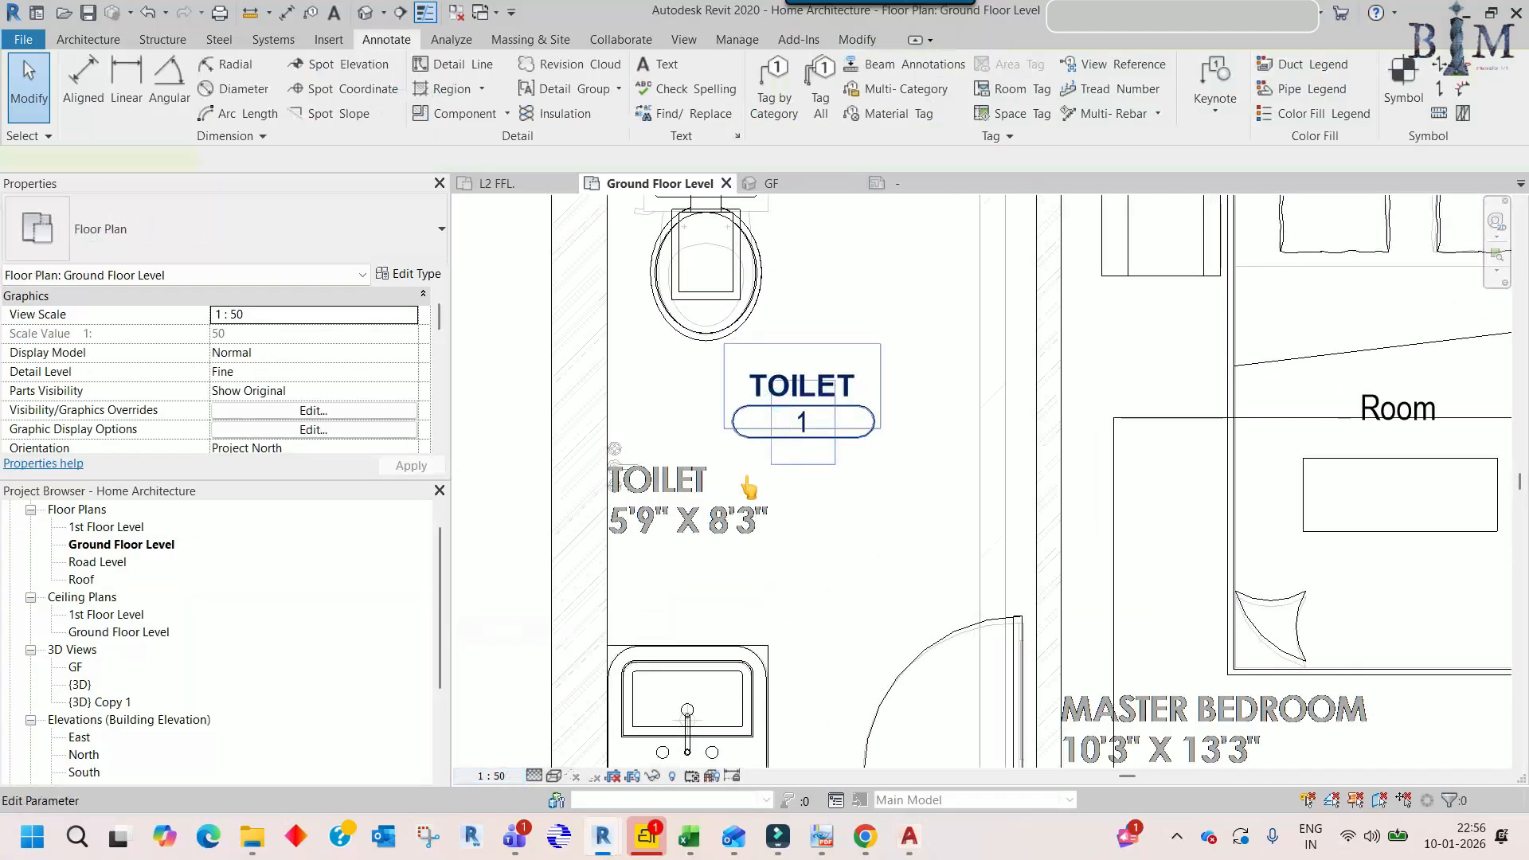
left_click(796, 423)
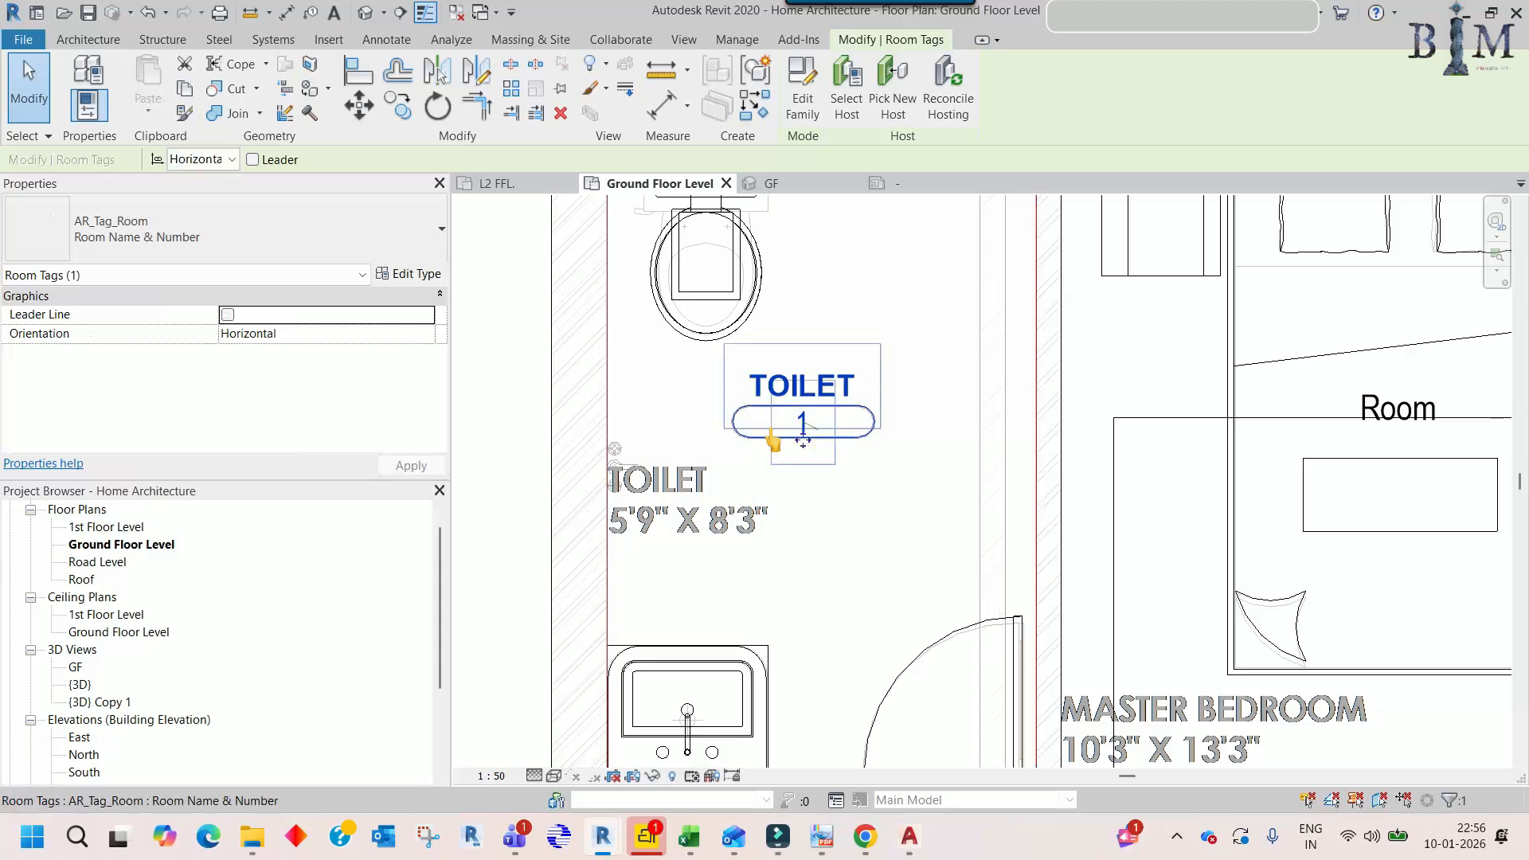
left_click(804, 105)
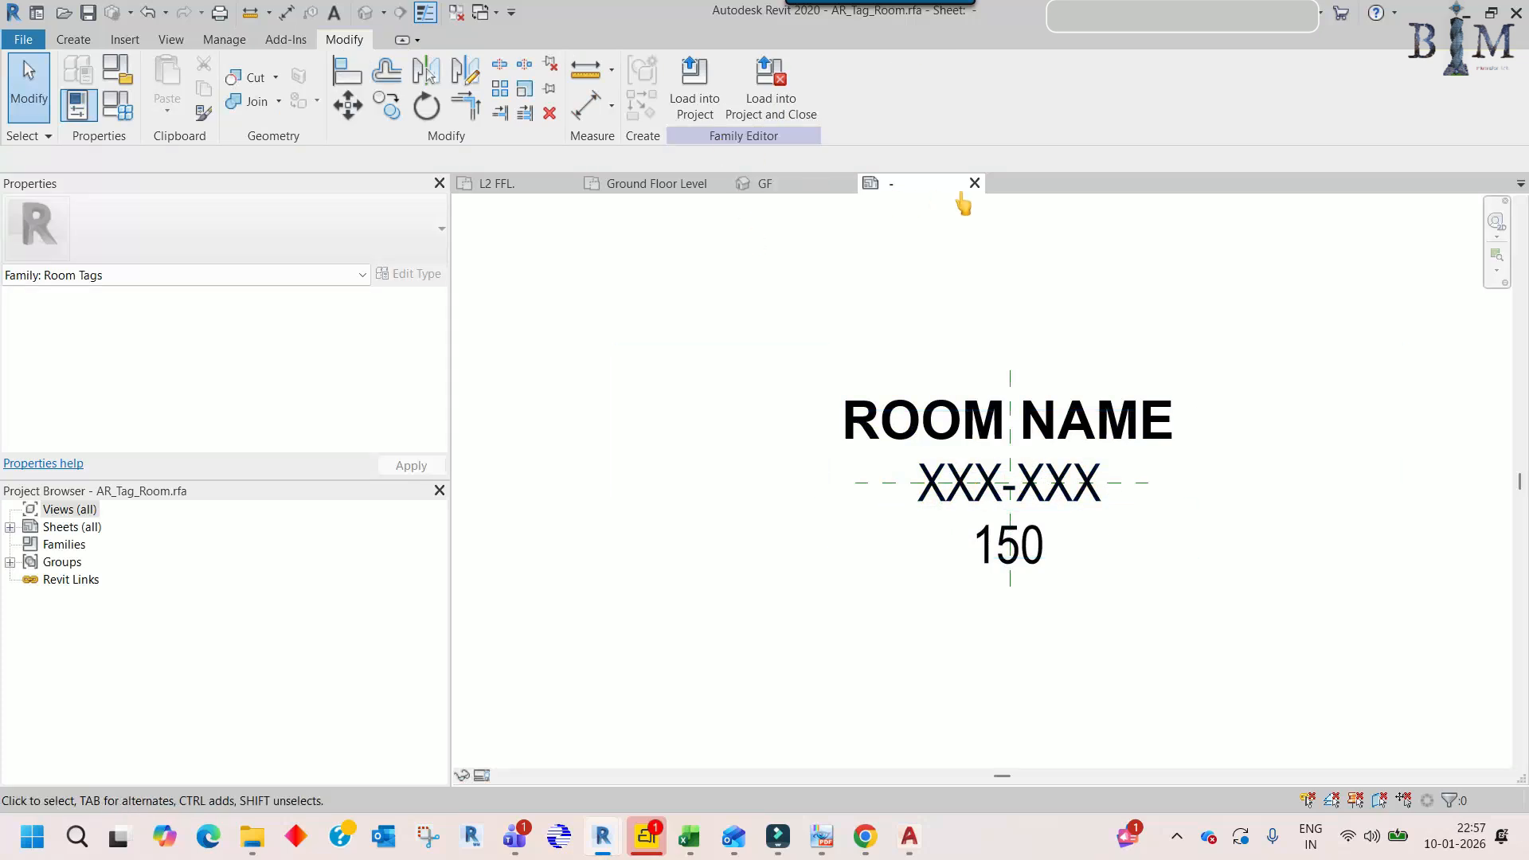
left_click(771, 88)
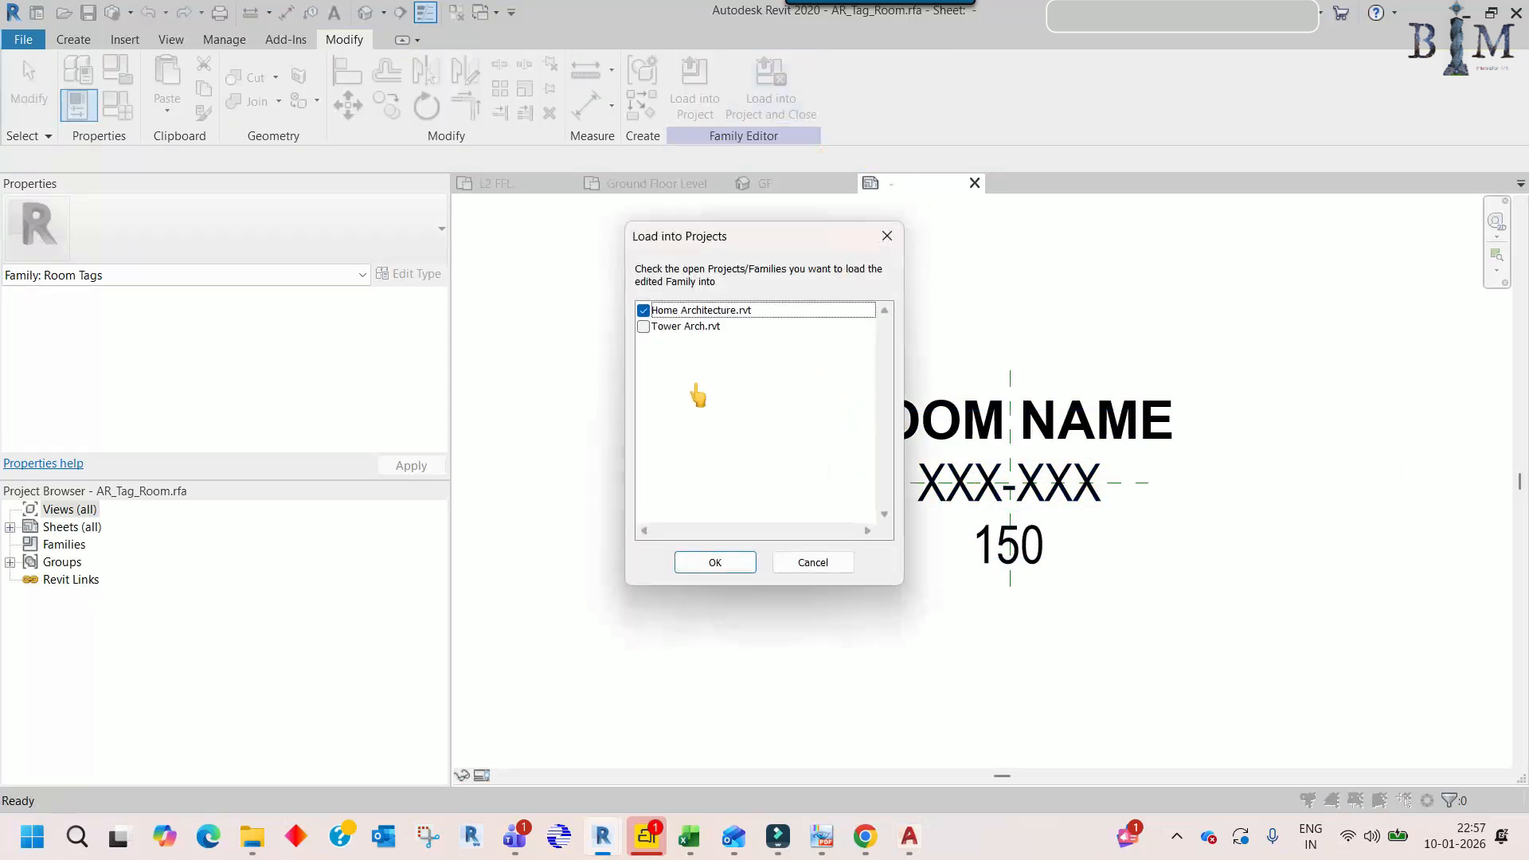
left_click(711, 562)
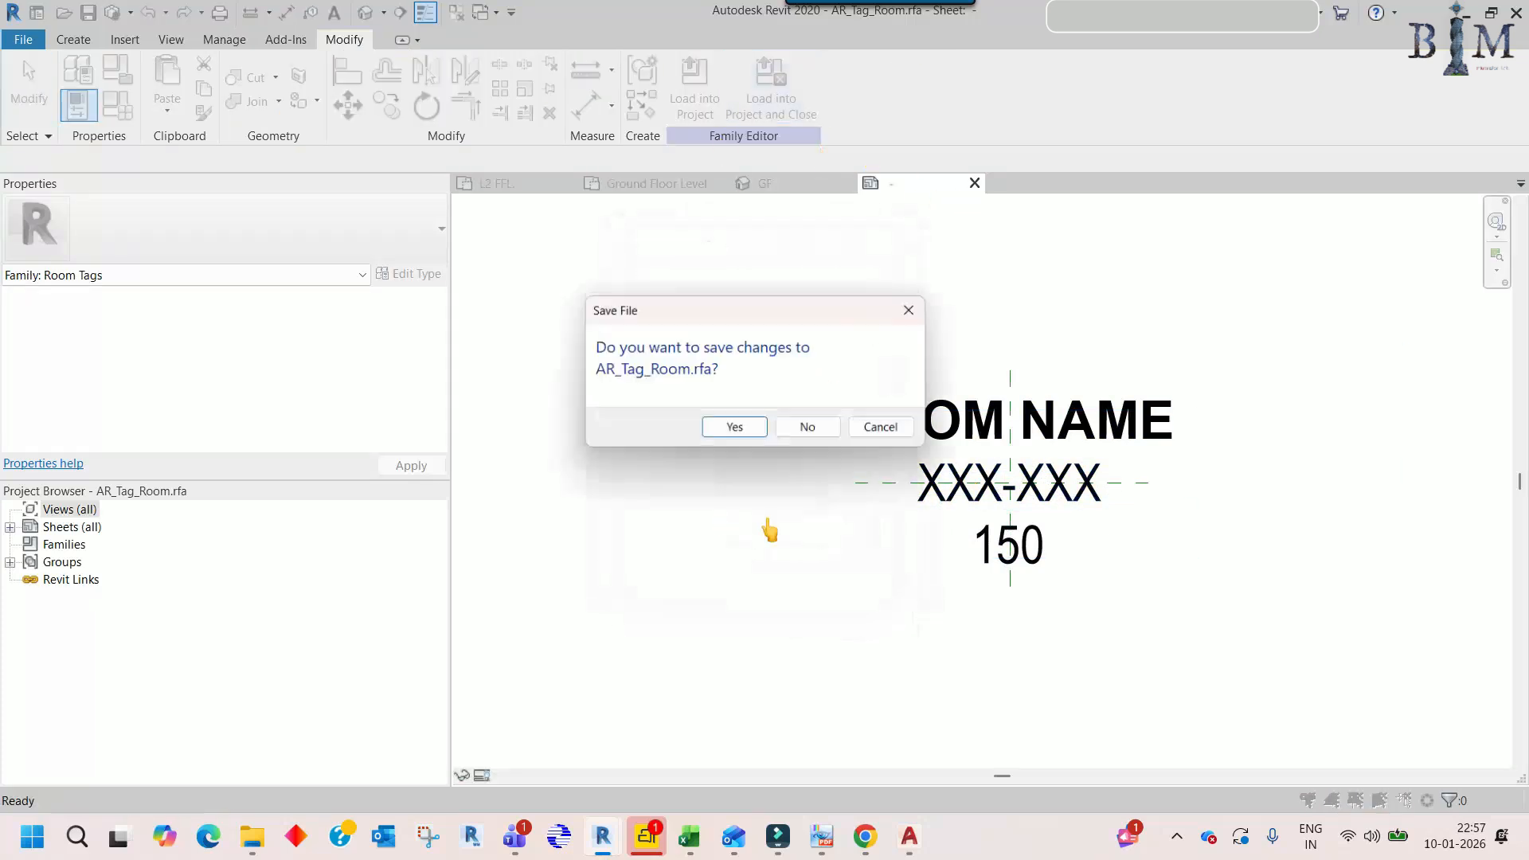
left_click(804, 427)
left_click(724, 394)
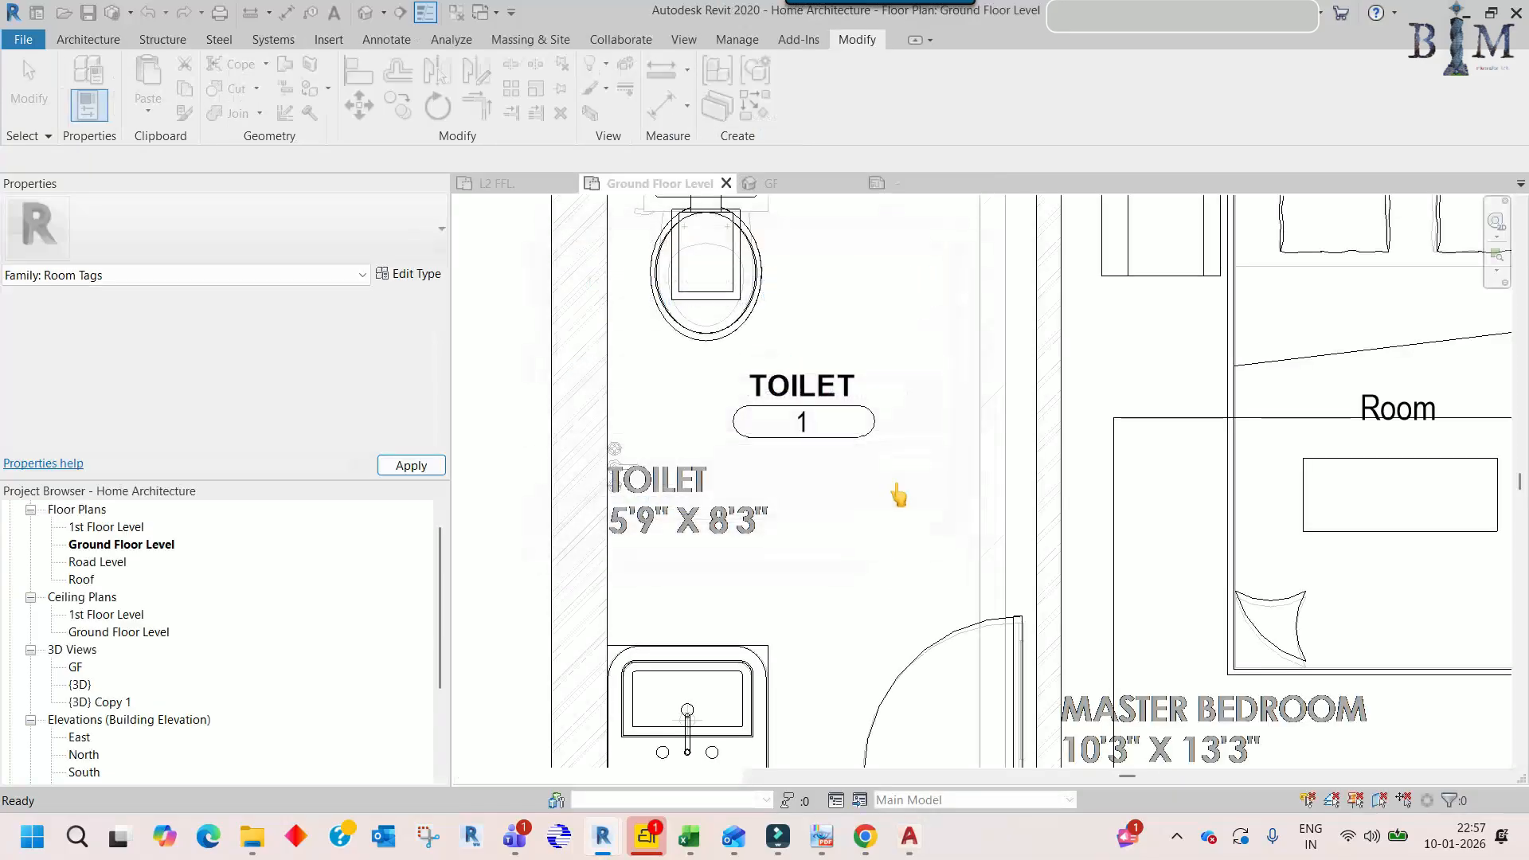
- Set the toilet's room number to 5'9"x8'3" through its tag and move the tag to just below the WC
left_click(804, 423)
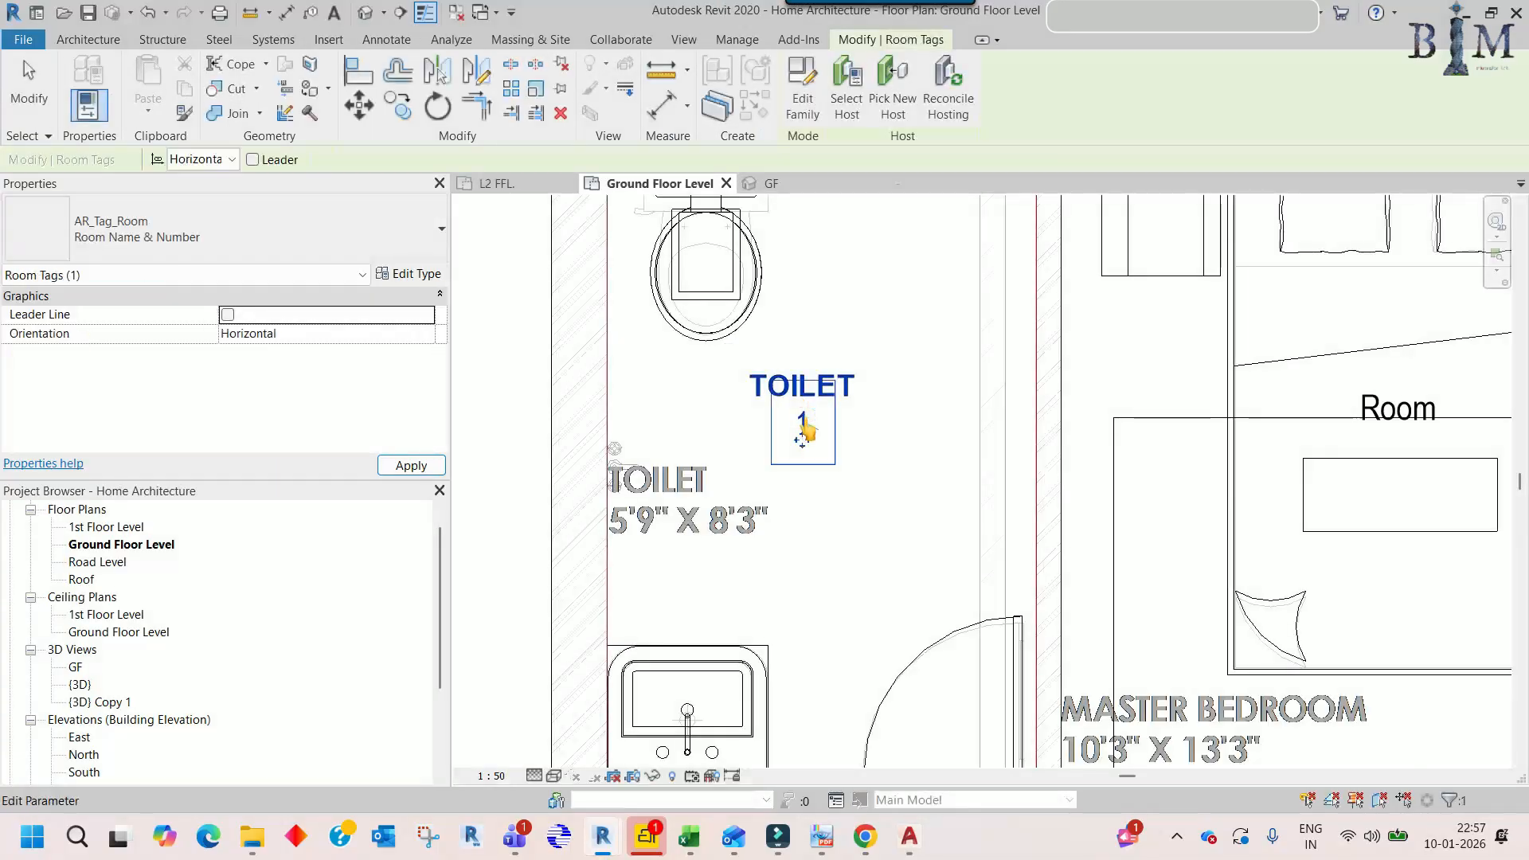
left_click(806, 422)
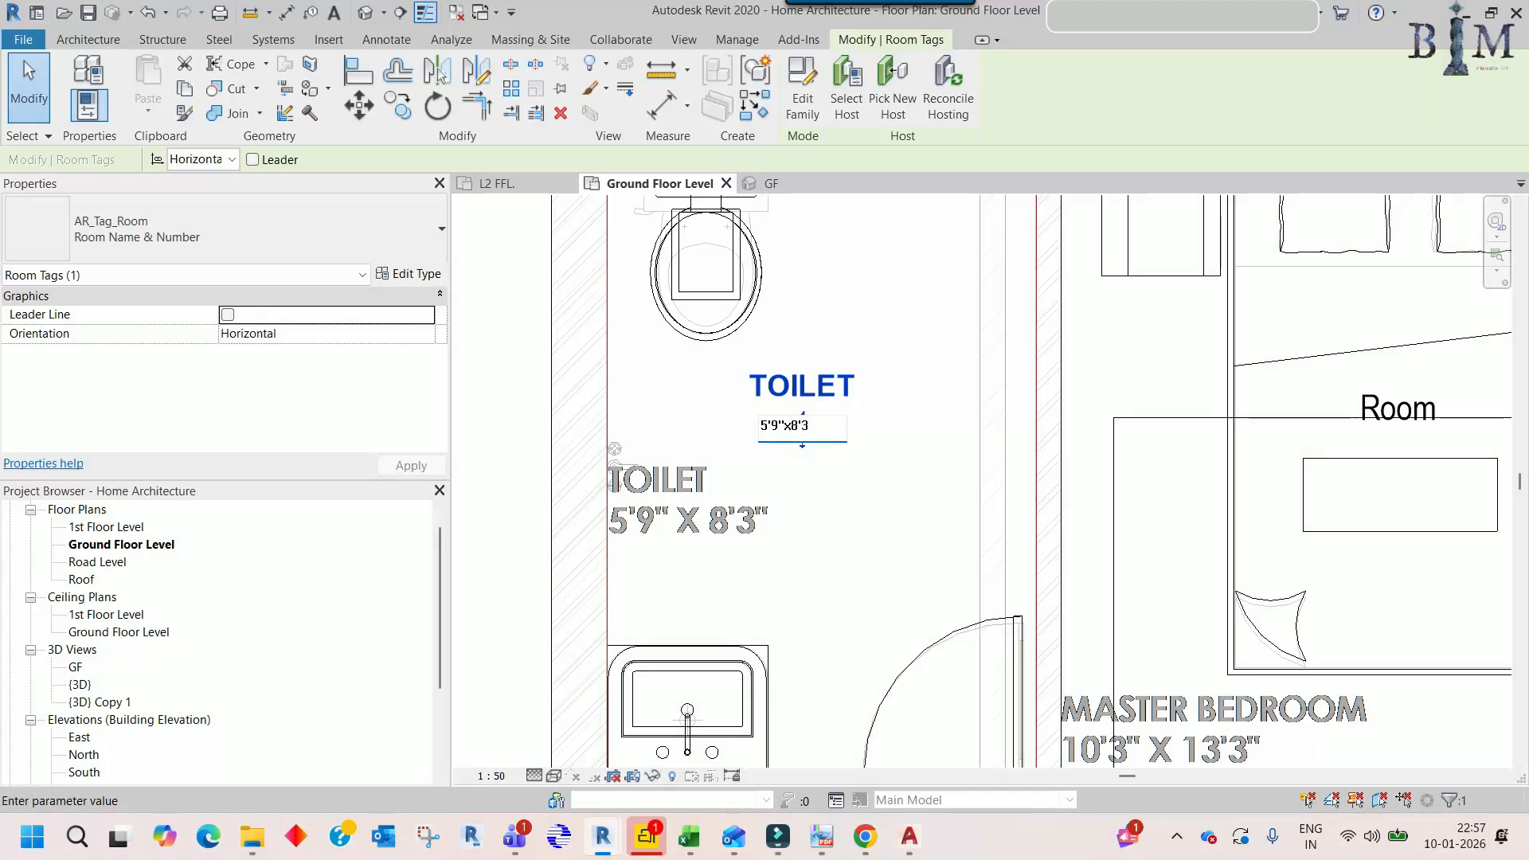
key("Return")
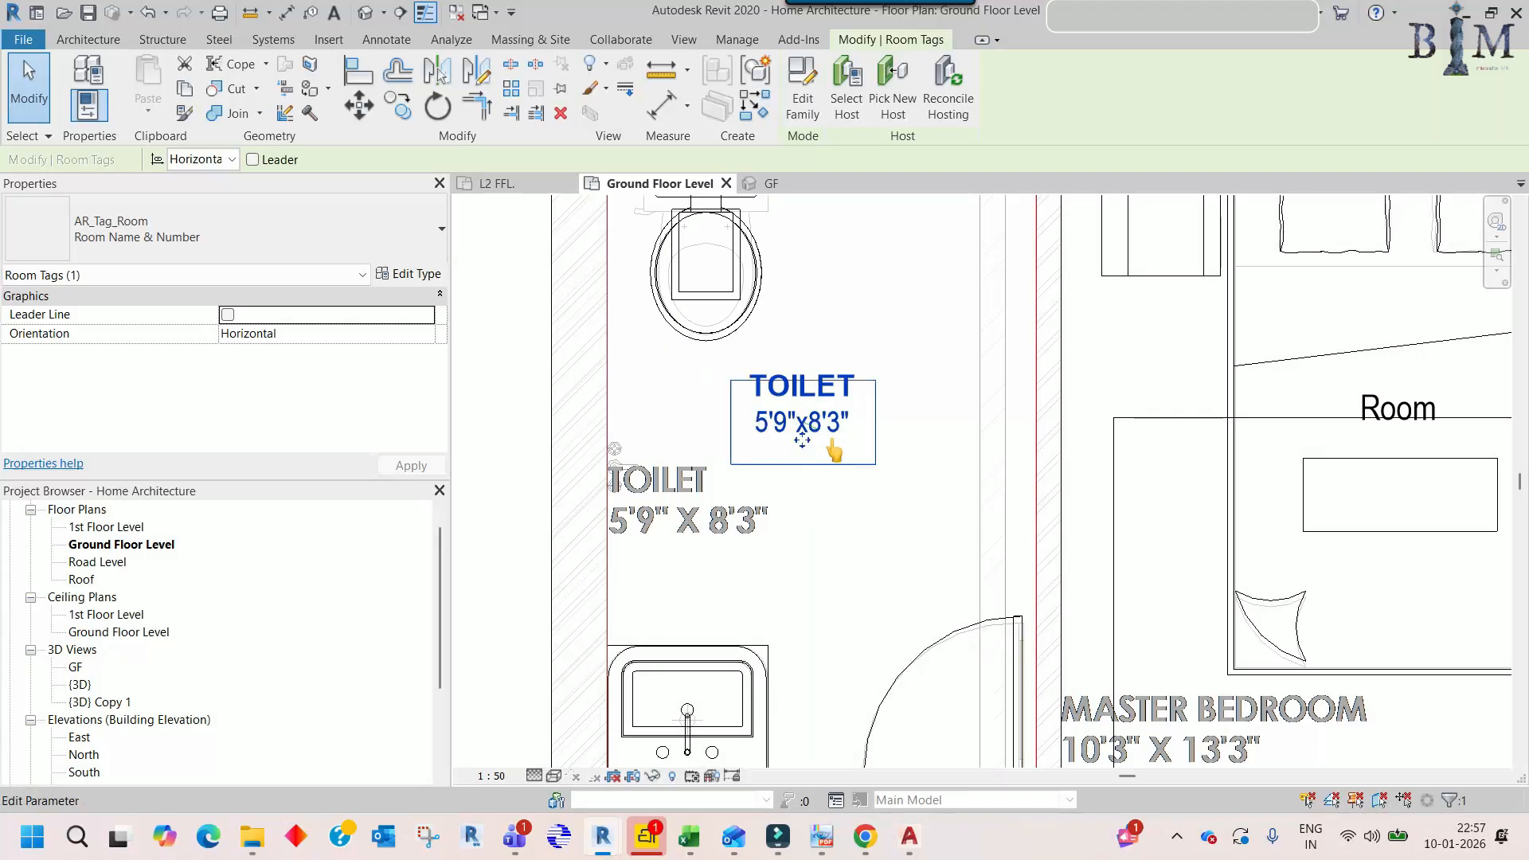
left_click_drag(801, 440, 694, 443)
scroll(695, 442, "down", 2)
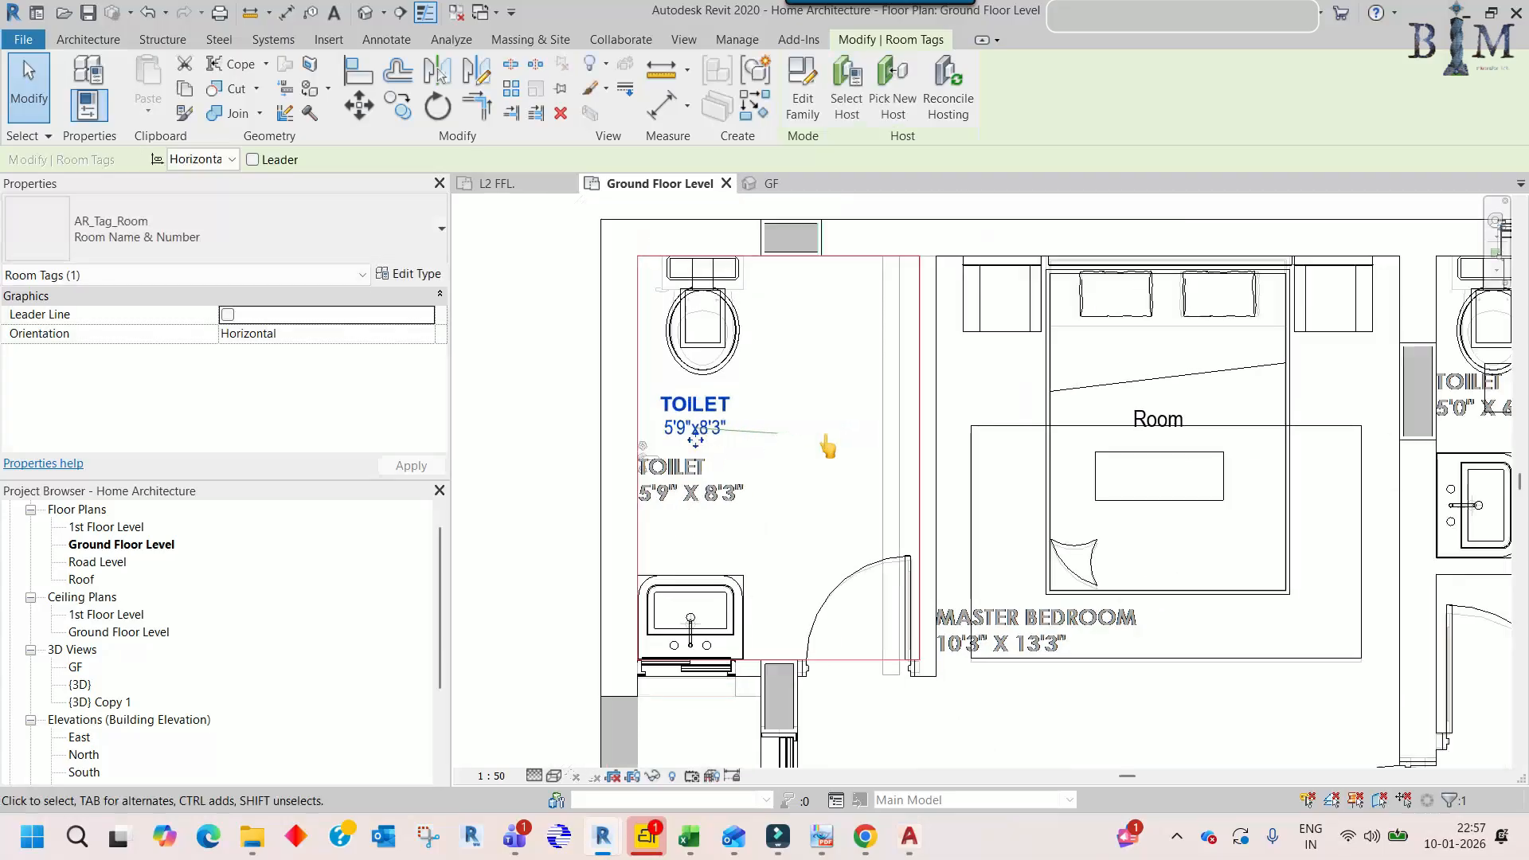
middle_click_drag(1110, 448, 990, 445)
key("Escape")
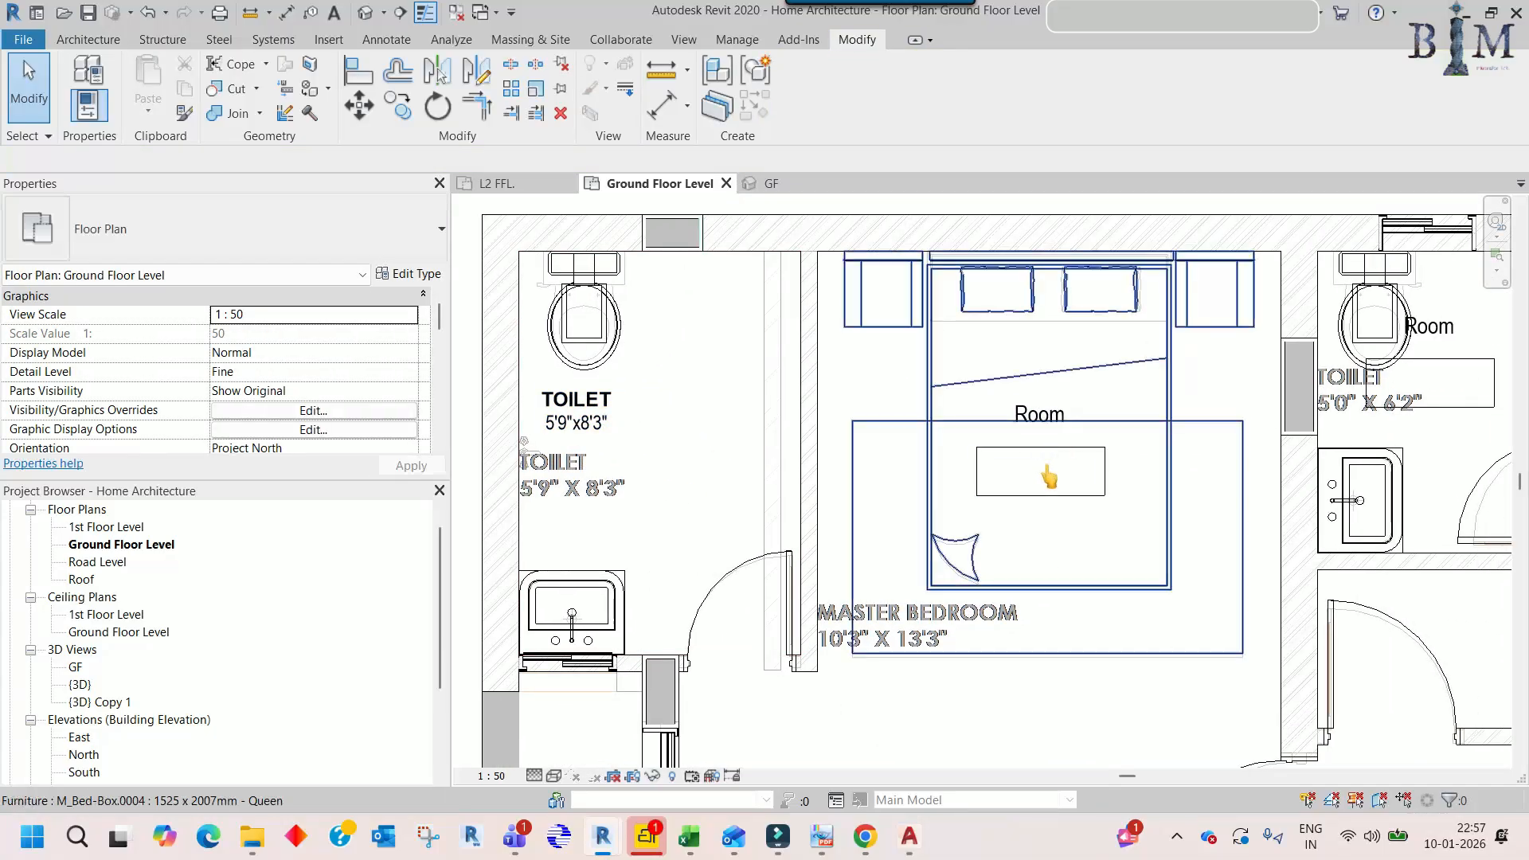
- Switch all remaining M_Room Tag instances to the AR_Tag_Room Room Name & Number type
left_click(1035, 416)
key("s")
key("a")
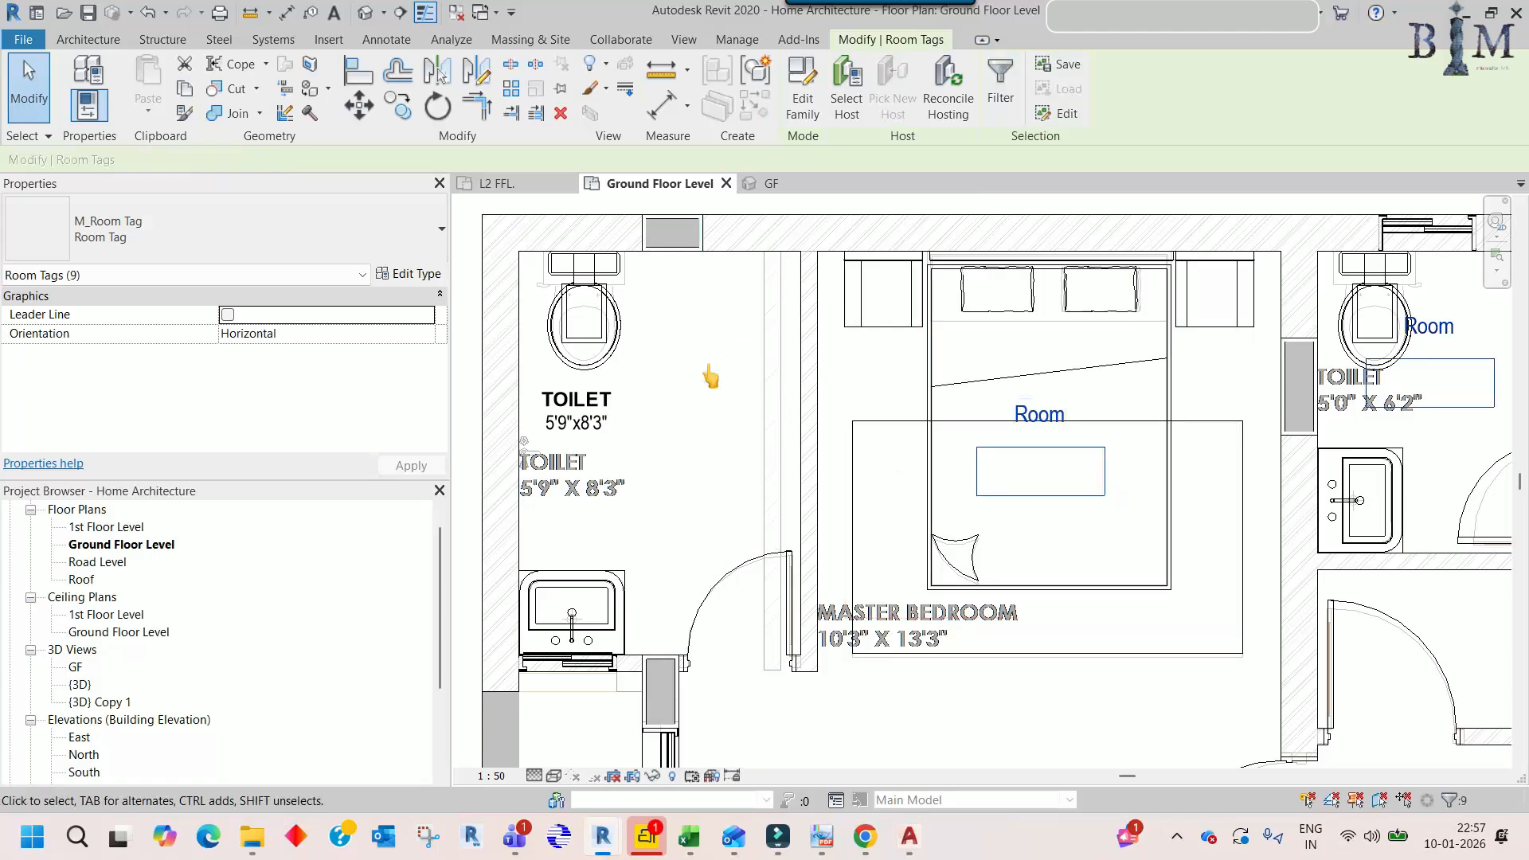
left_click(205, 227)
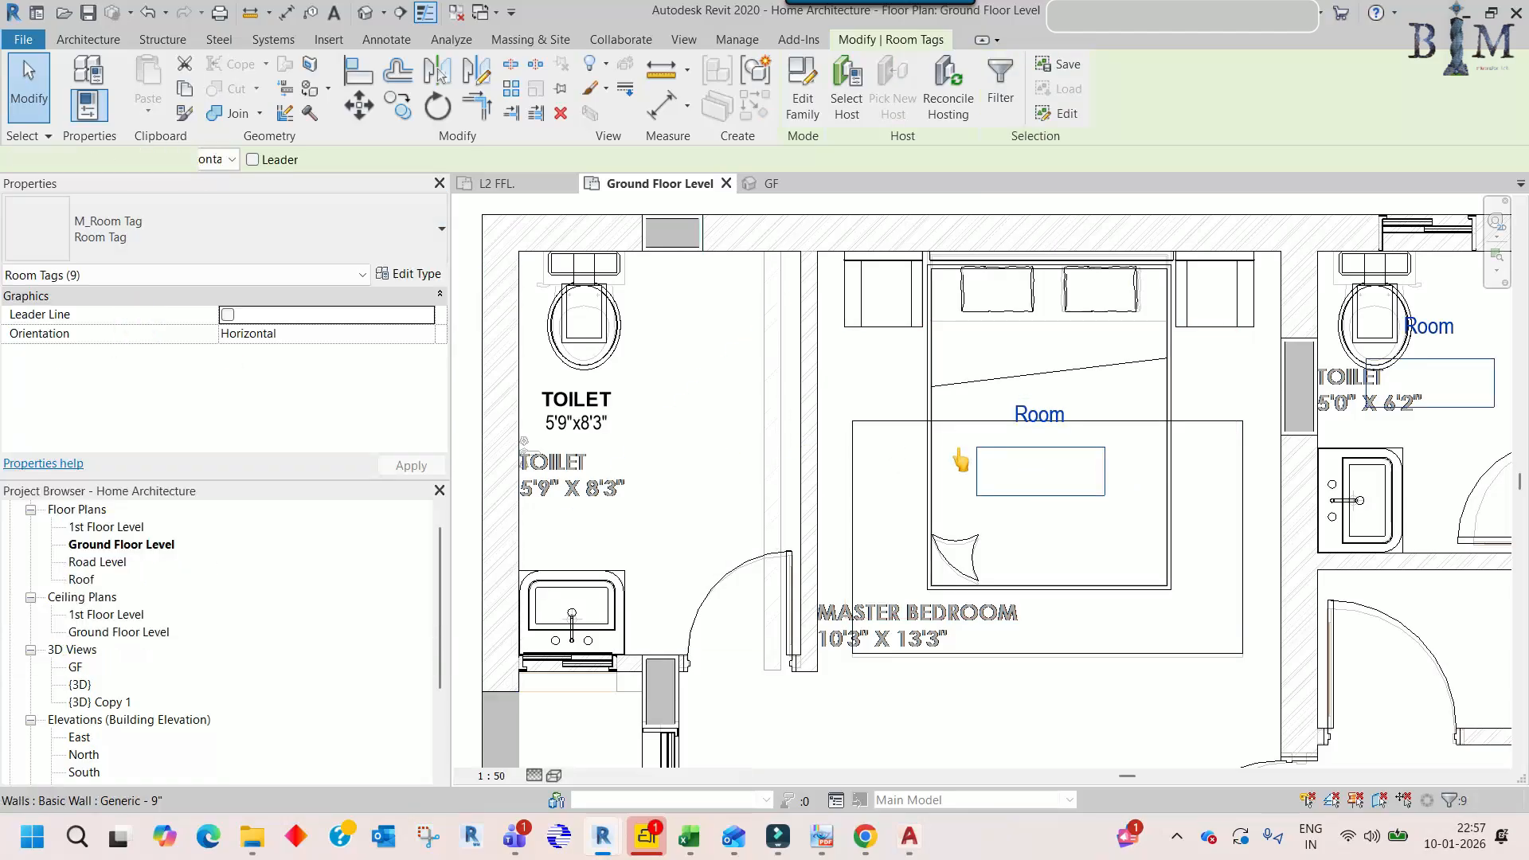
key("Escape")
- Rename the bedroom beside the toilet to MASTER BEDROOM and set its number to 10'3"x13'3" through its tag
middle_click_drag(1044, 509, 909, 473)
left_click(904, 429)
scroll(906, 434, "up", 2)
left_click(886, 412)
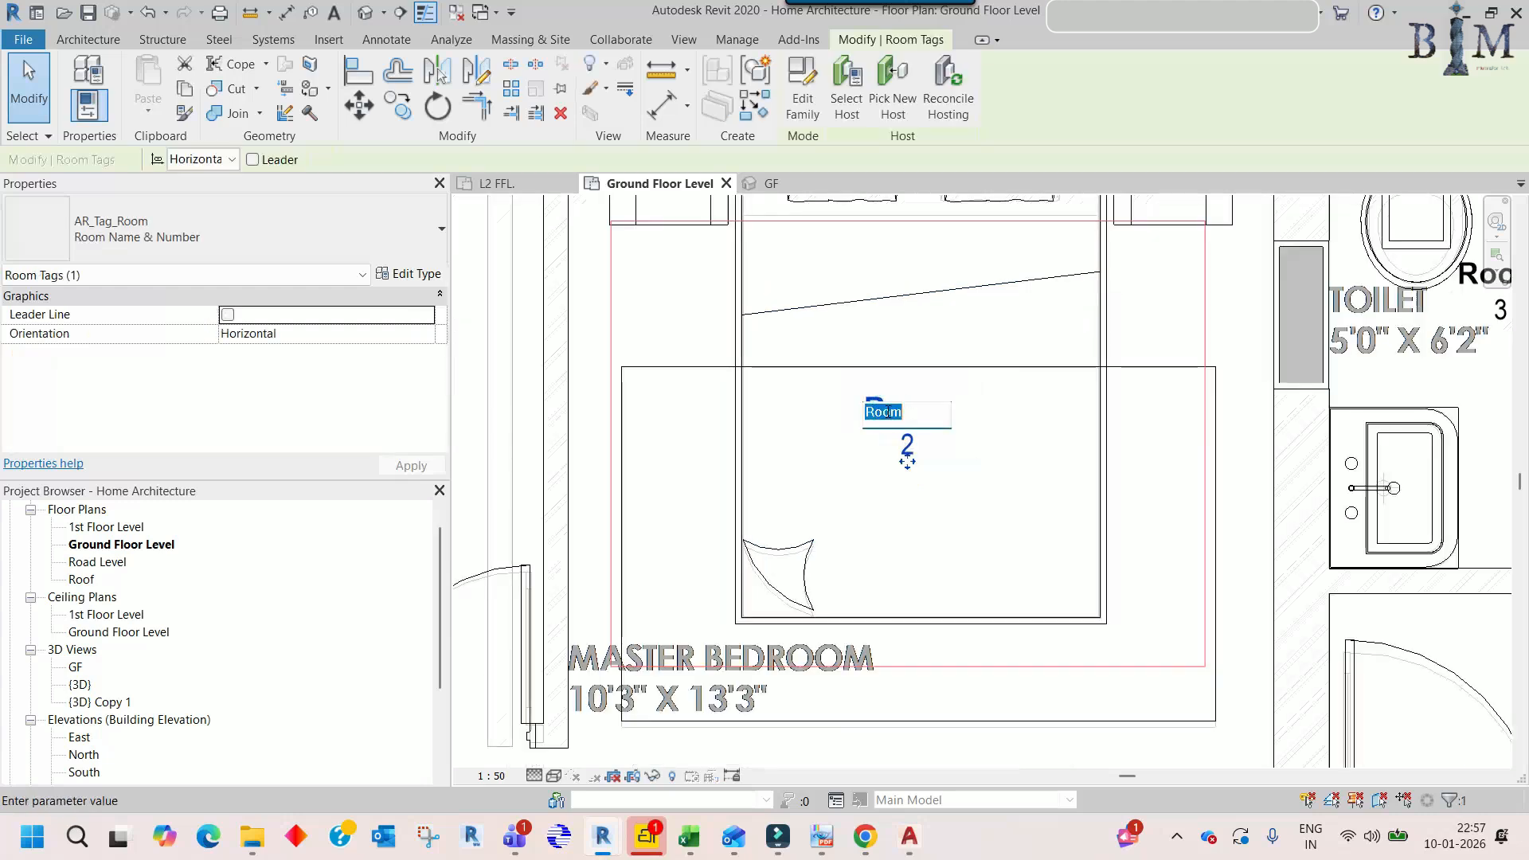
type("MASTER BEDROOM")
key("Return")
left_click(907, 445)
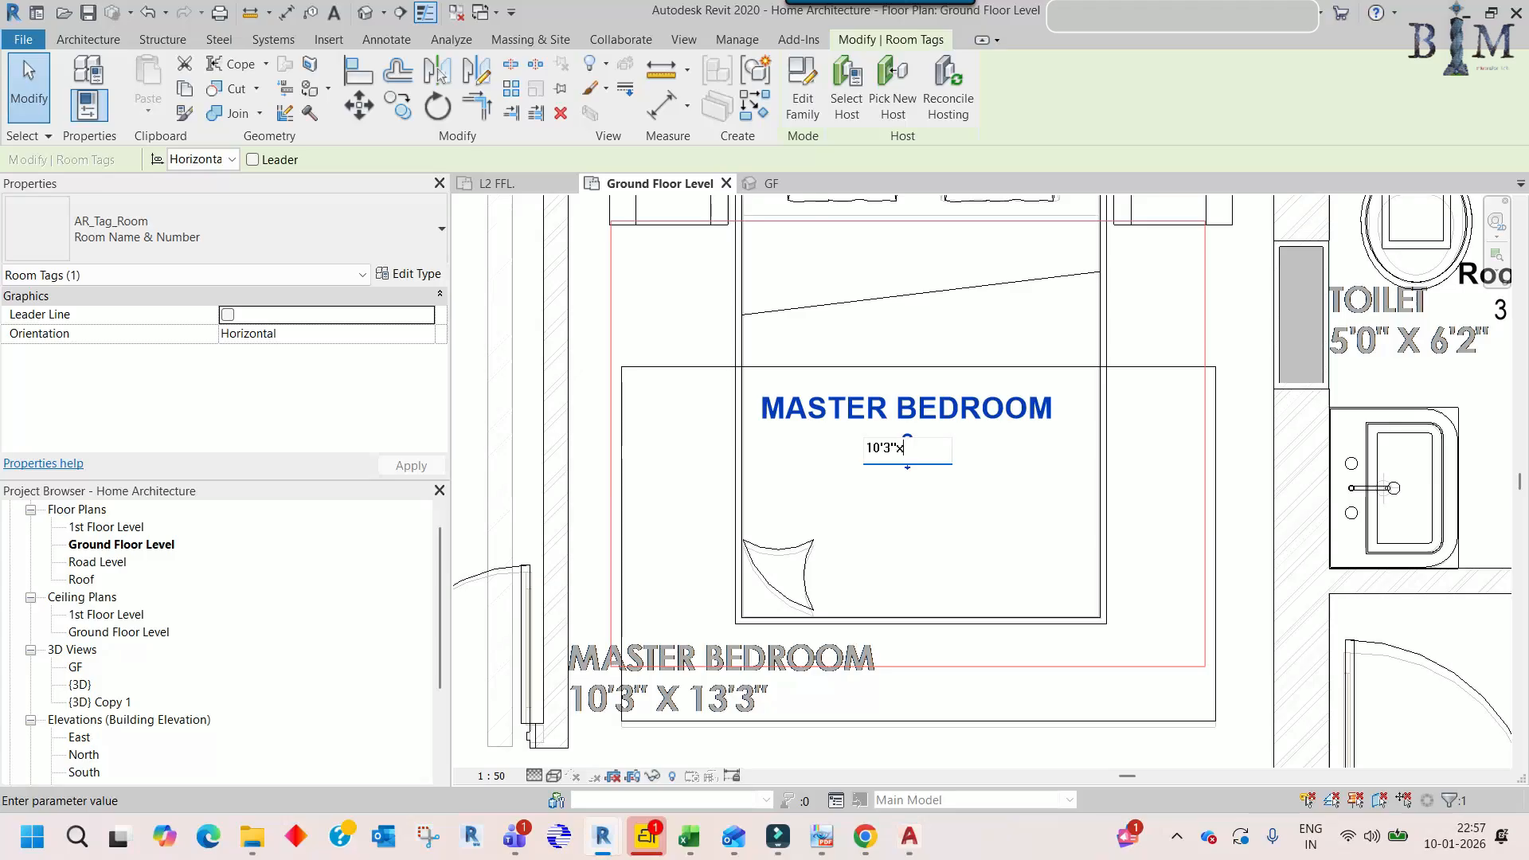
type("10'3\"x13'3")
left_click(832, 498)
- Reposition the master bedroom's tag over the lower half of the bed
scroll(908, 478, "down", 2)
mouse_move(885, 487)
left_mouse_down()
mouse_move(832, 544)
mouse_move(906, 490)
left_mouse_up()
left_click(885, 408)
- Review the room tags across the whole ground floor plan
scroll(876, 402, "down", 2)
scroll(876, 410, "down", 3)
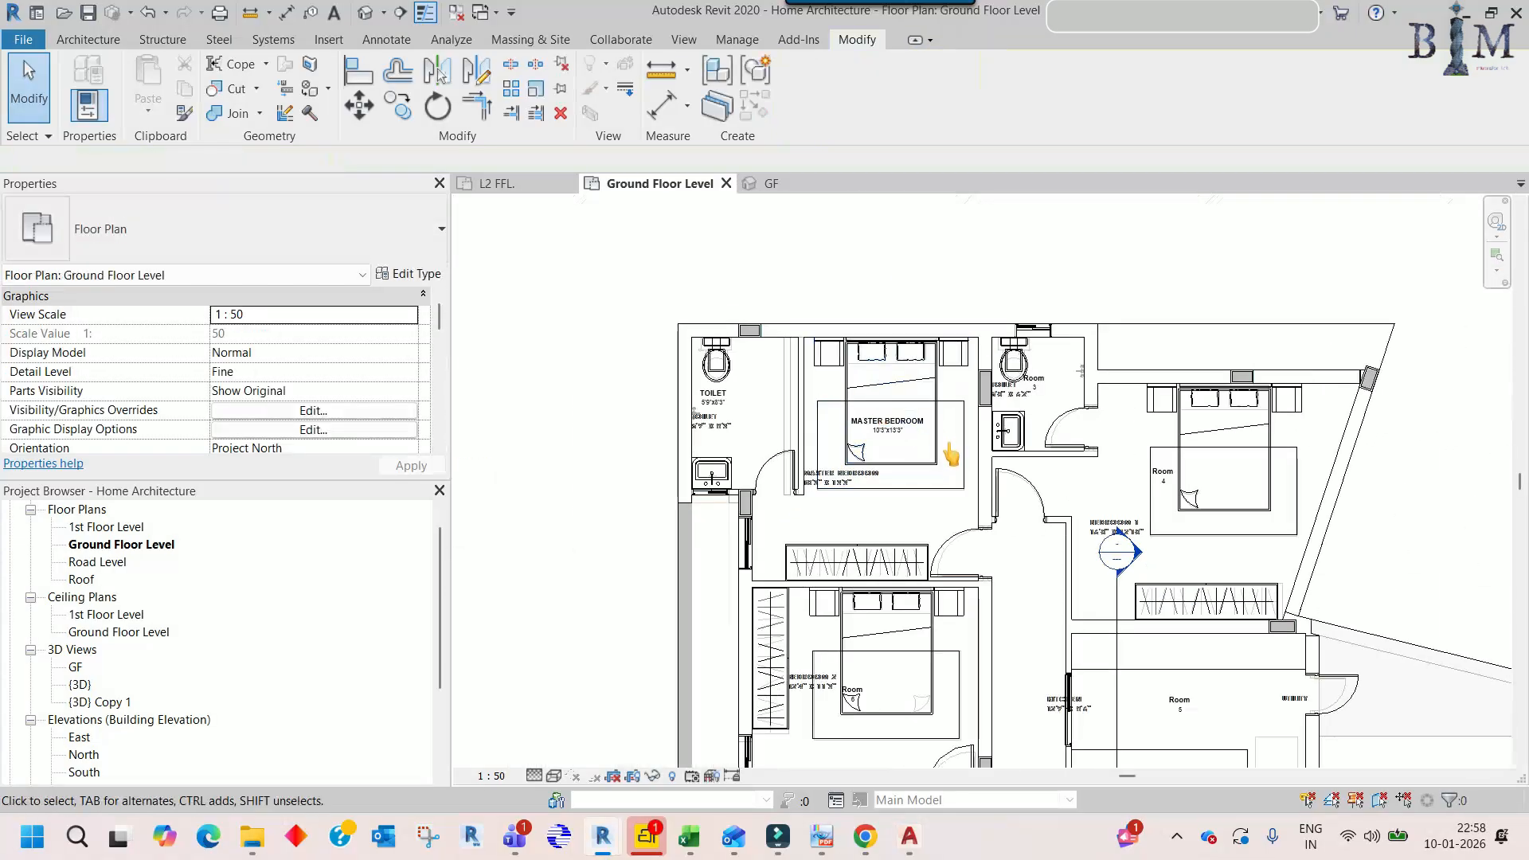
scroll(952, 422, "down", 4)
scroll(952, 422, "up", 5)
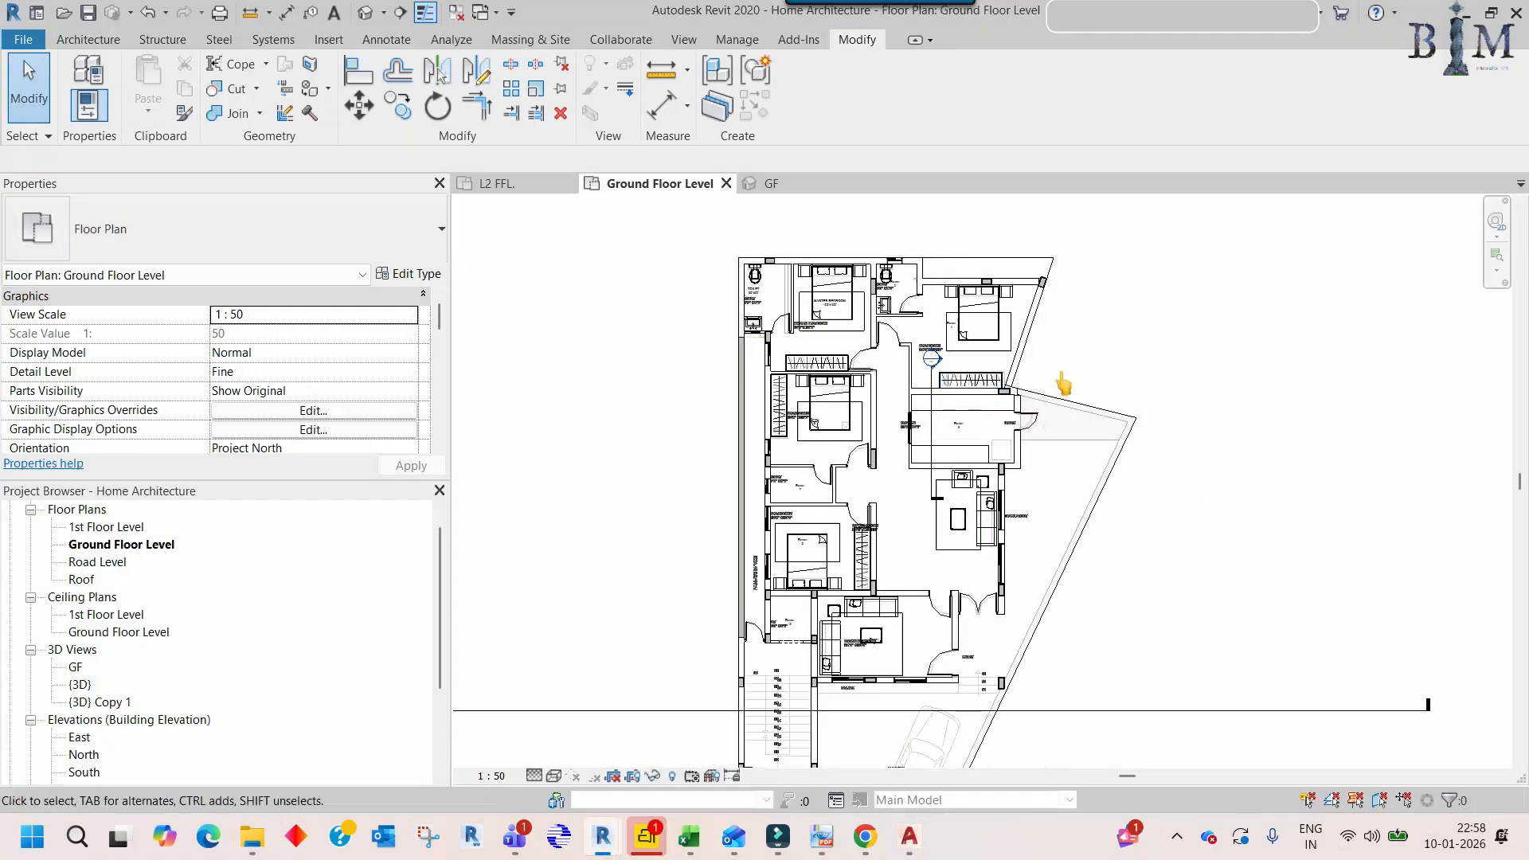
middle_click_drag(1069, 374, 1040, 358)
scroll(1096, 406, "down", 1)
middle_click_drag(1097, 409, 1094, 381)
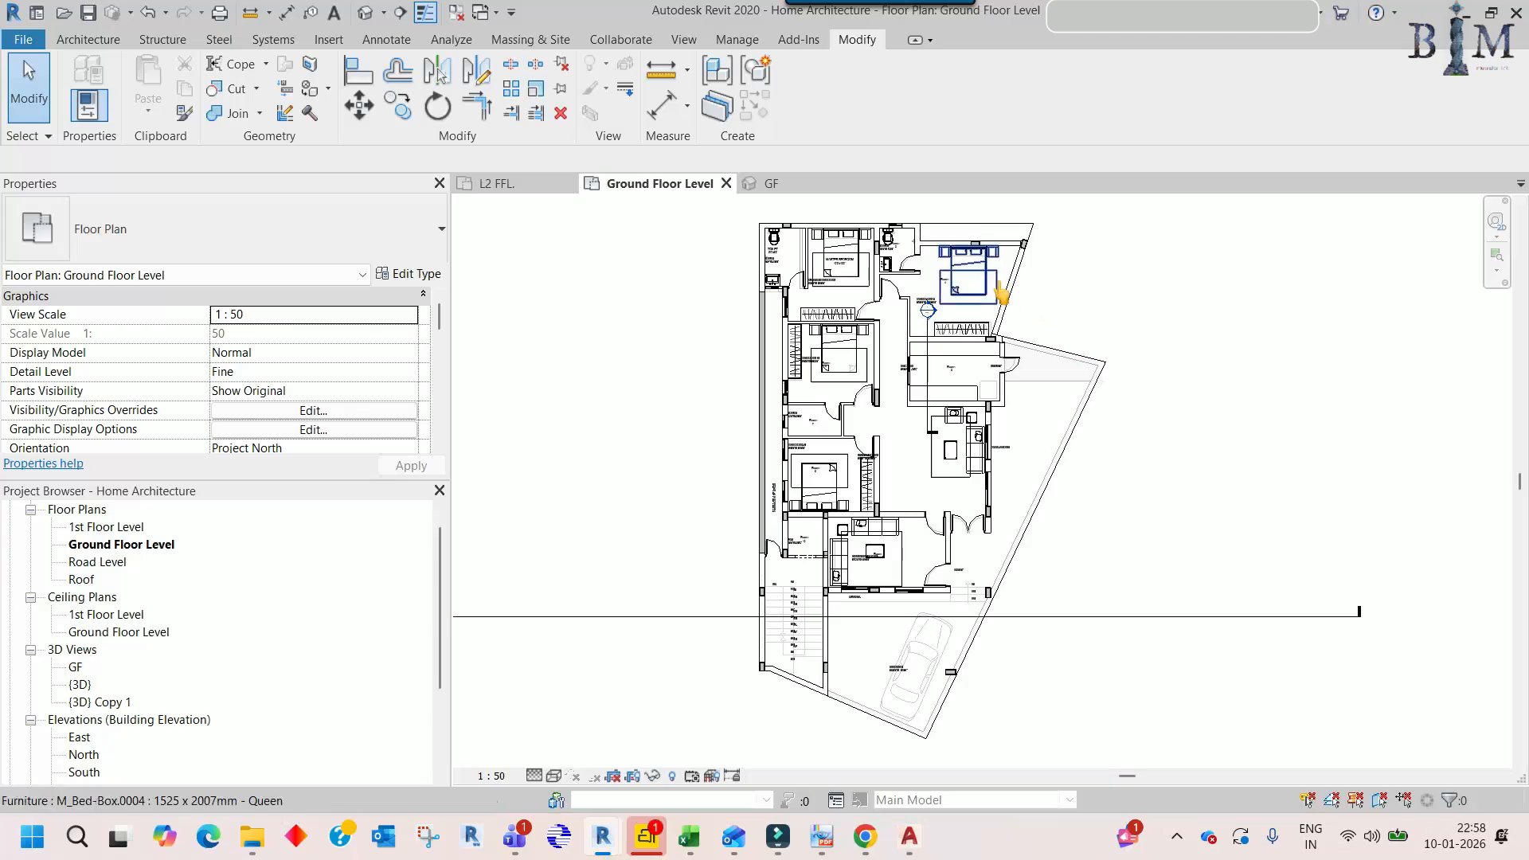